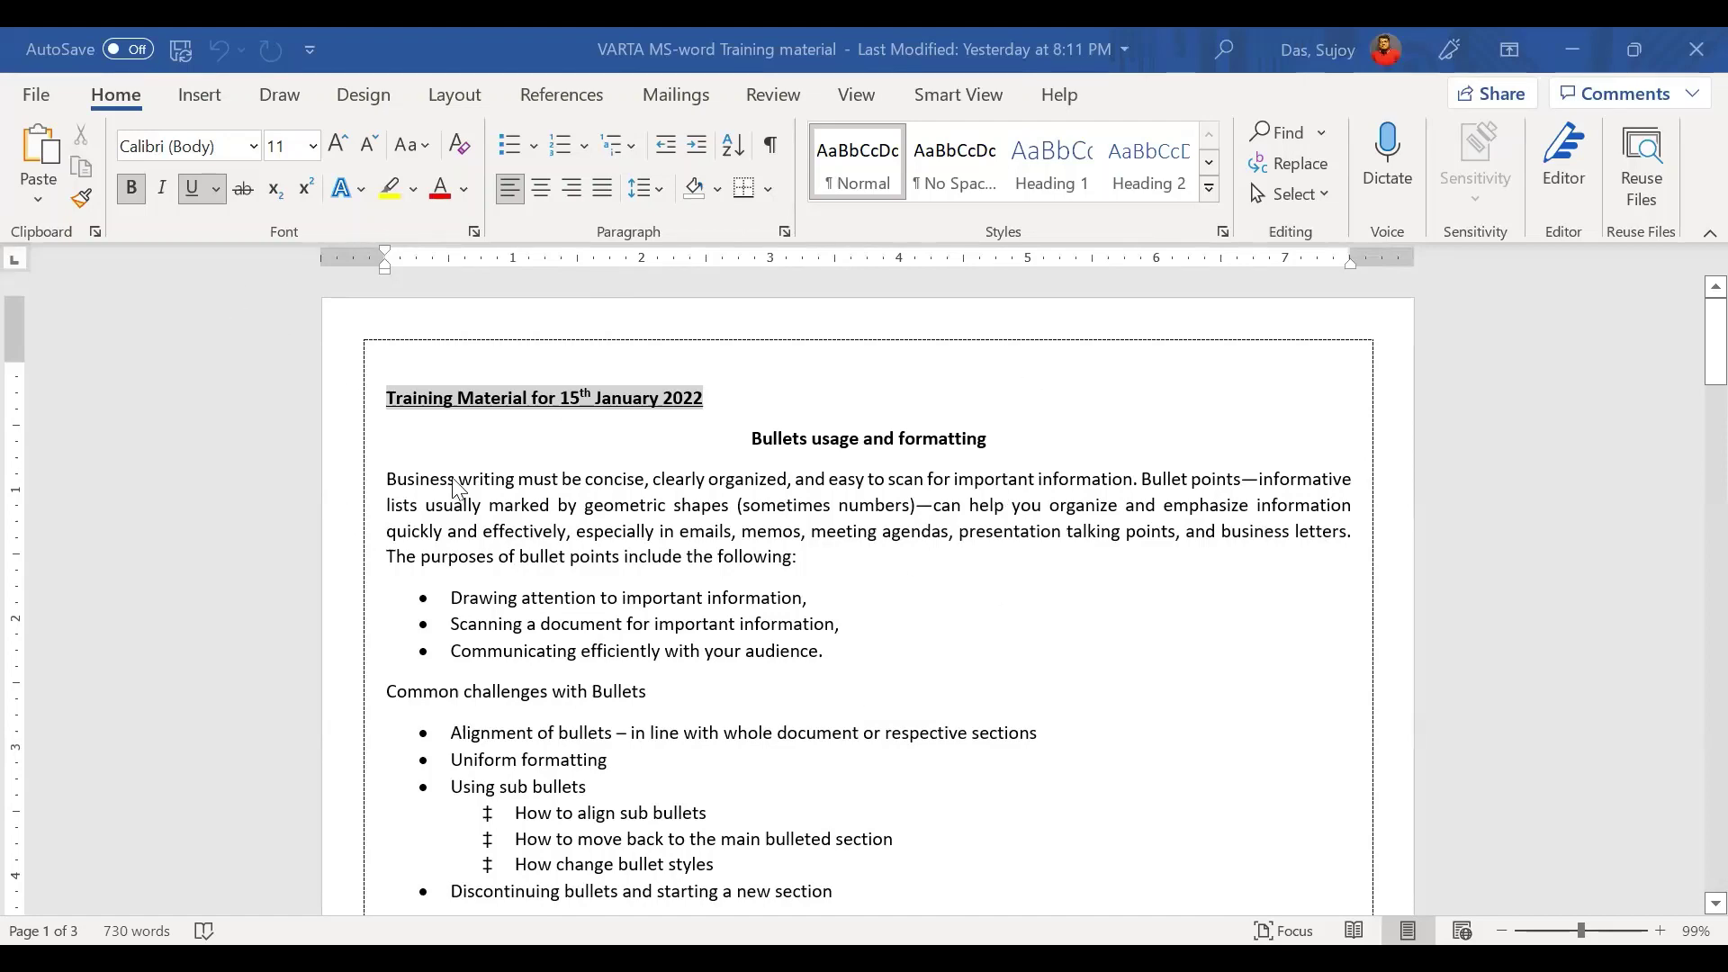
Step: Select and then deselect the three bullet points and the intro paragraph with its bullet lists
scroll(818, 721, "down", 2)
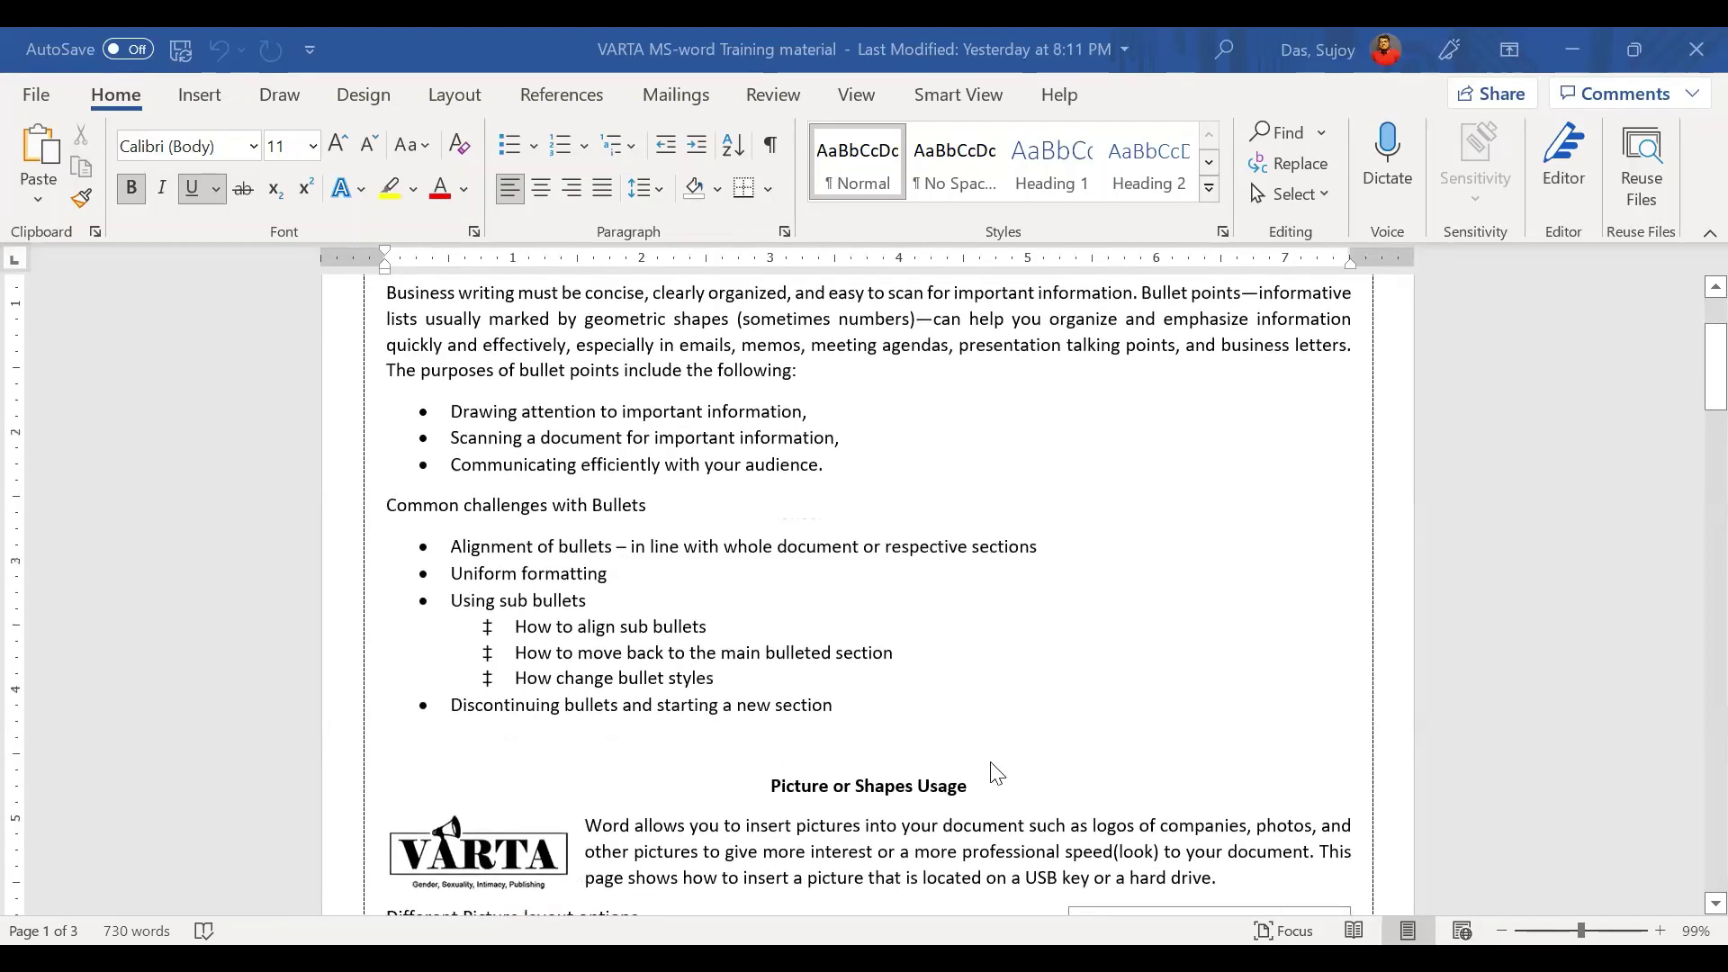
scroll(463, 444, "up", 2)
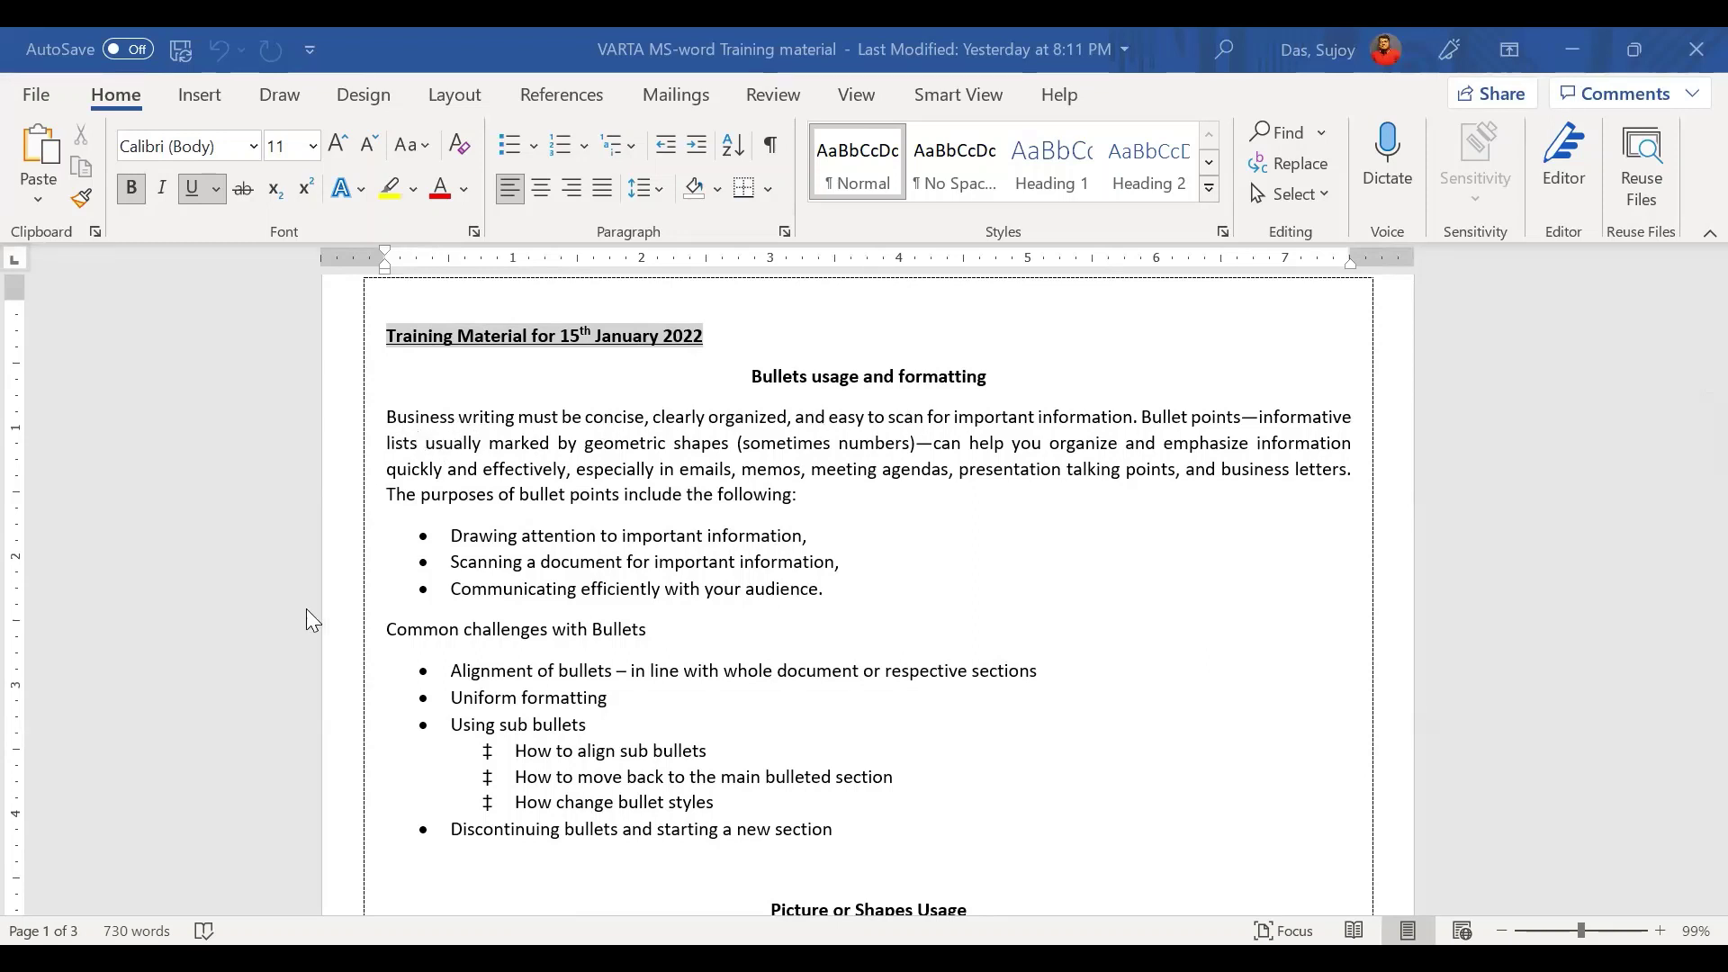
left_click_drag(450, 536, 777, 592)
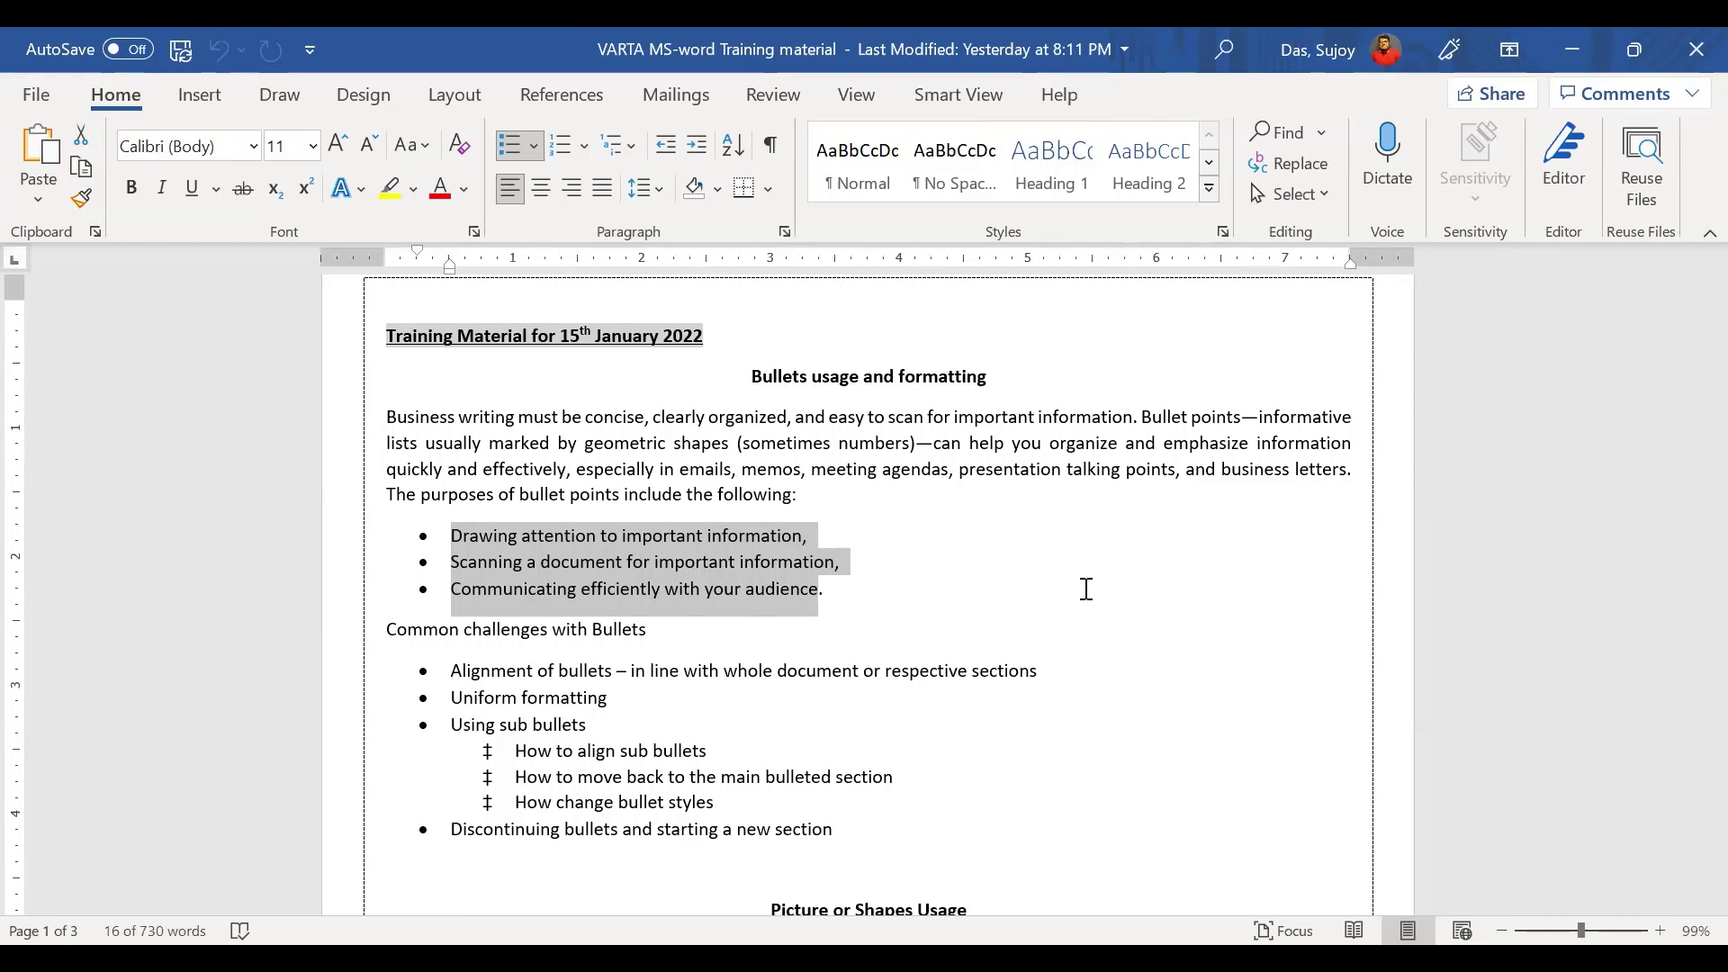
left_click(872, 591)
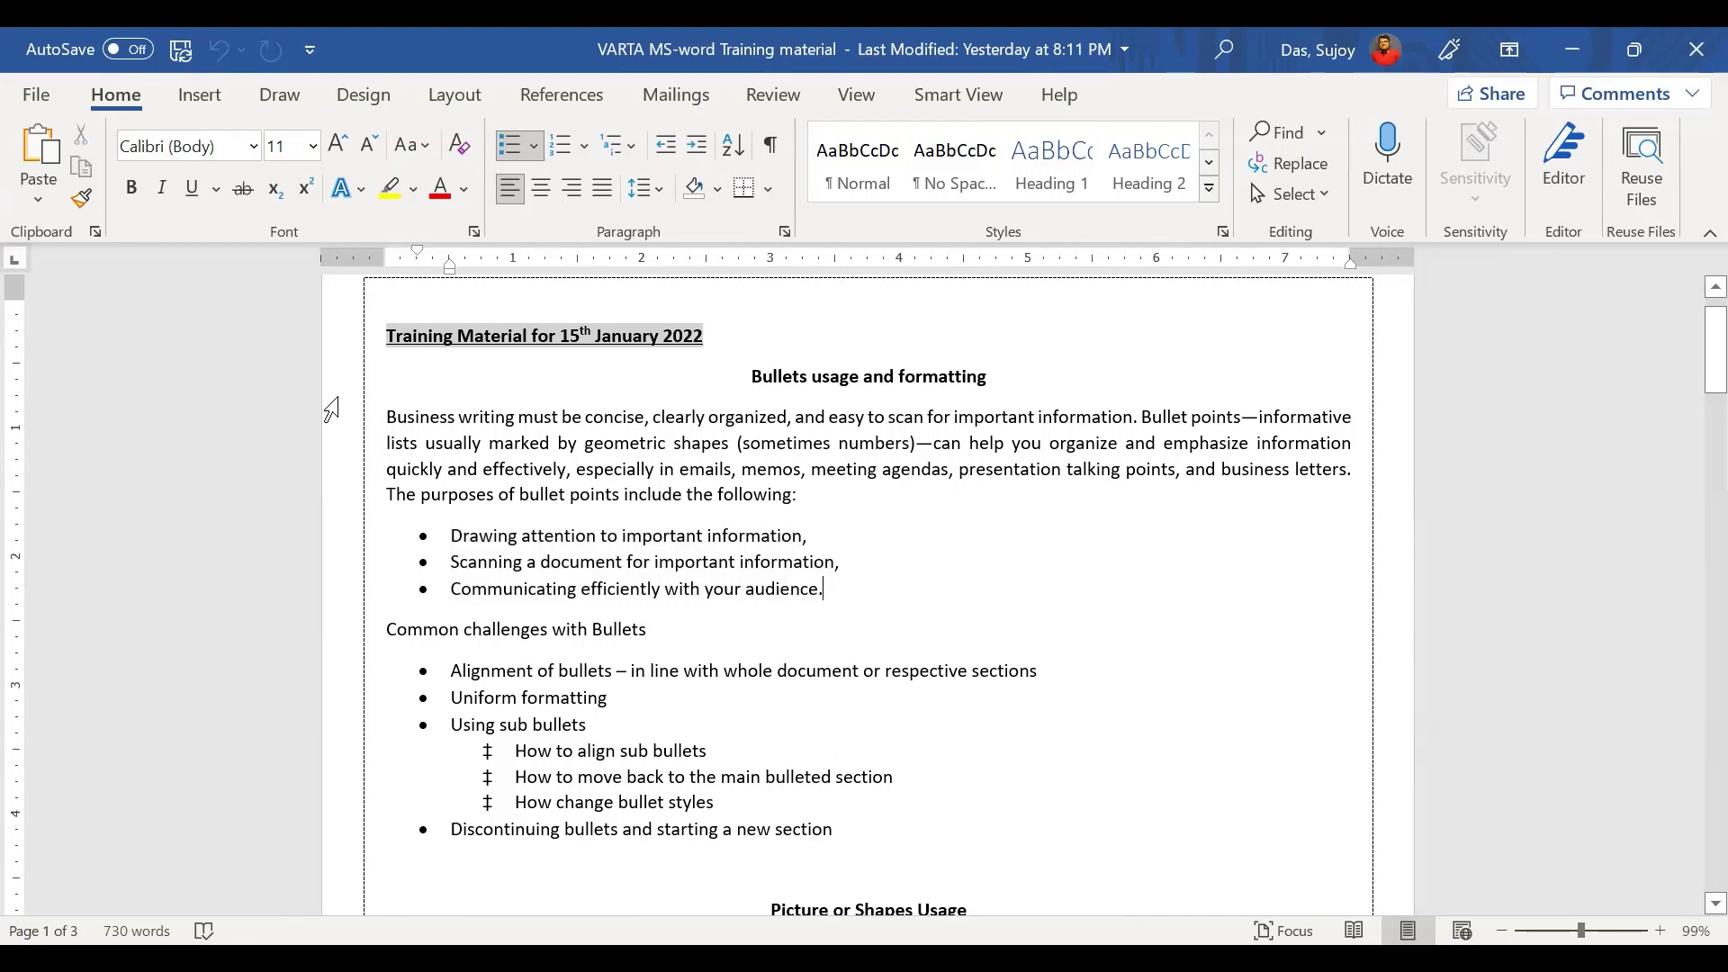
scroll(332, 410, "down", 1)
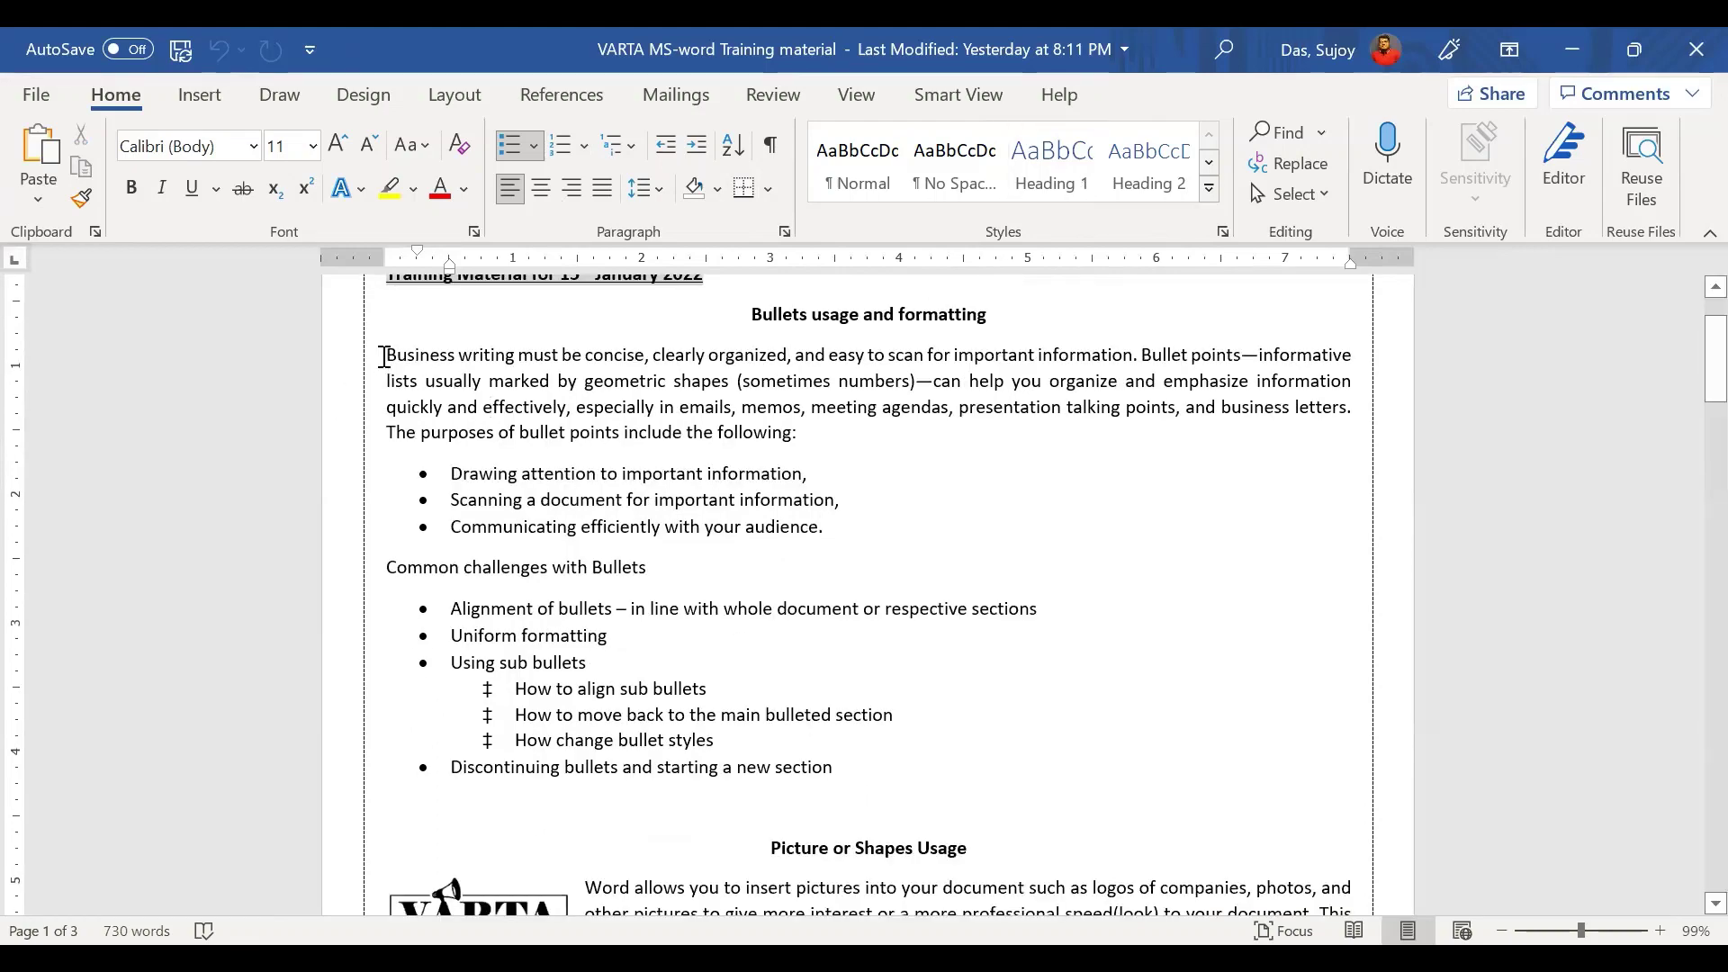
mouse_move(384, 354)
left_mouse_down()
mouse_move(1024, 736)
mouse_move(1049, 541)
left_mouse_up()
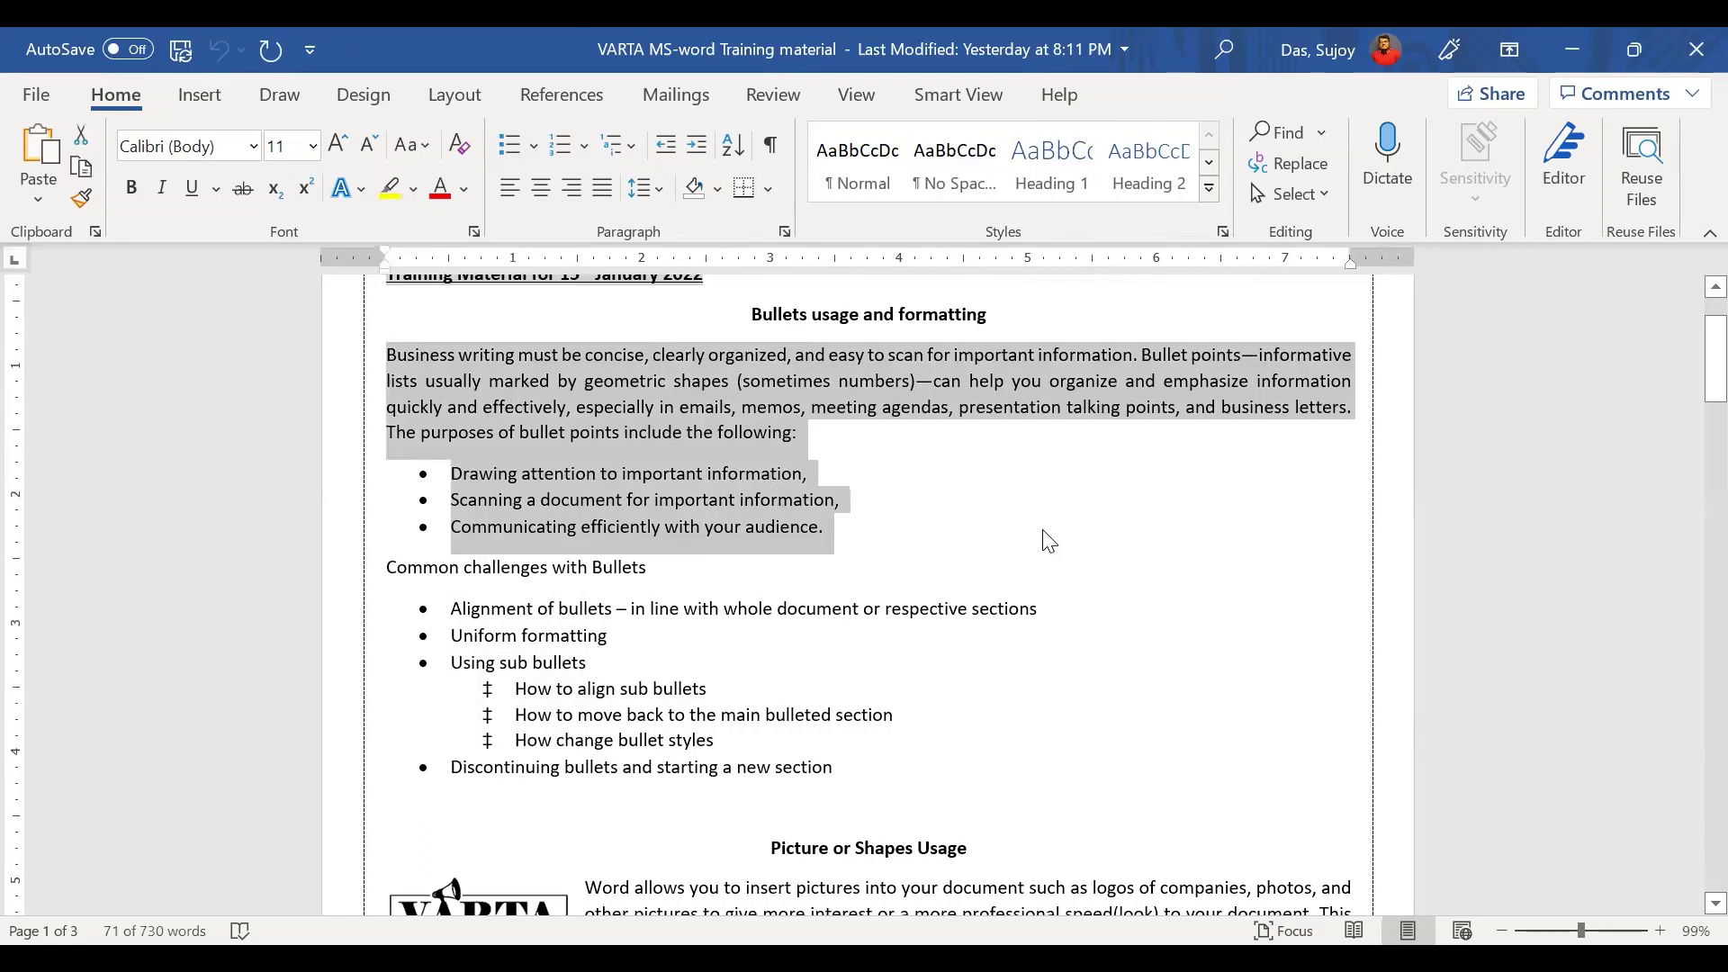
left_click(1050, 541)
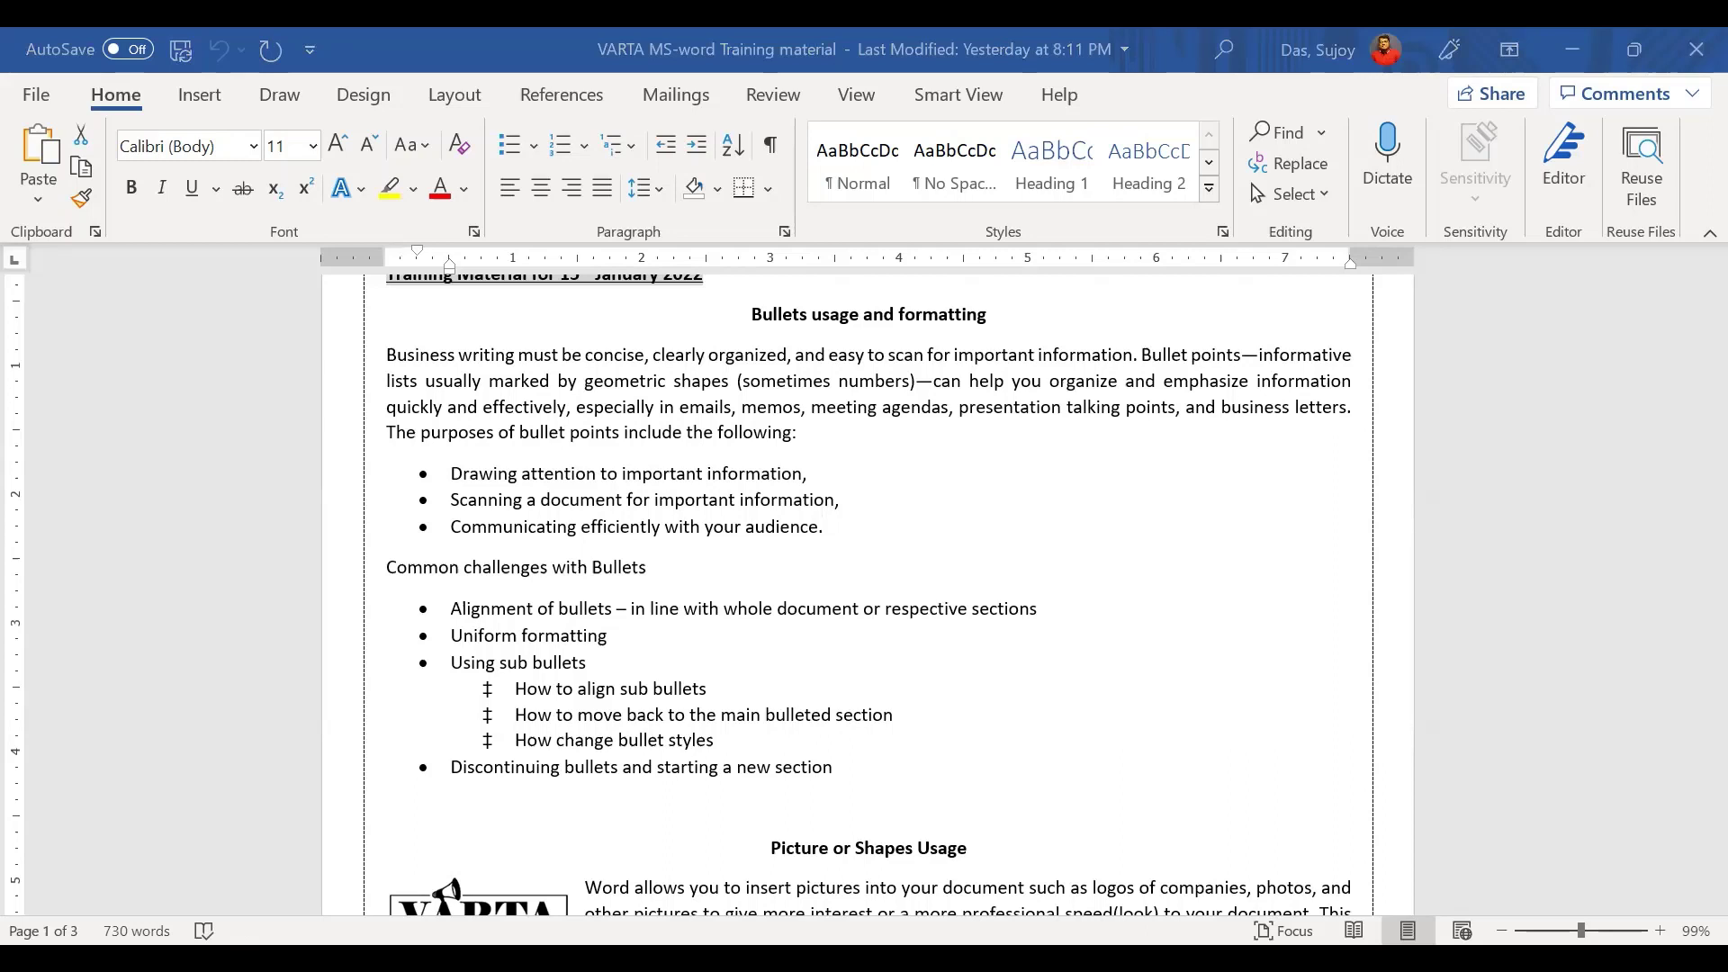
Step: Open the Bullet Library with Alt+H, U and dismiss it twice without choosing a style
key("alt+h")
key("u")
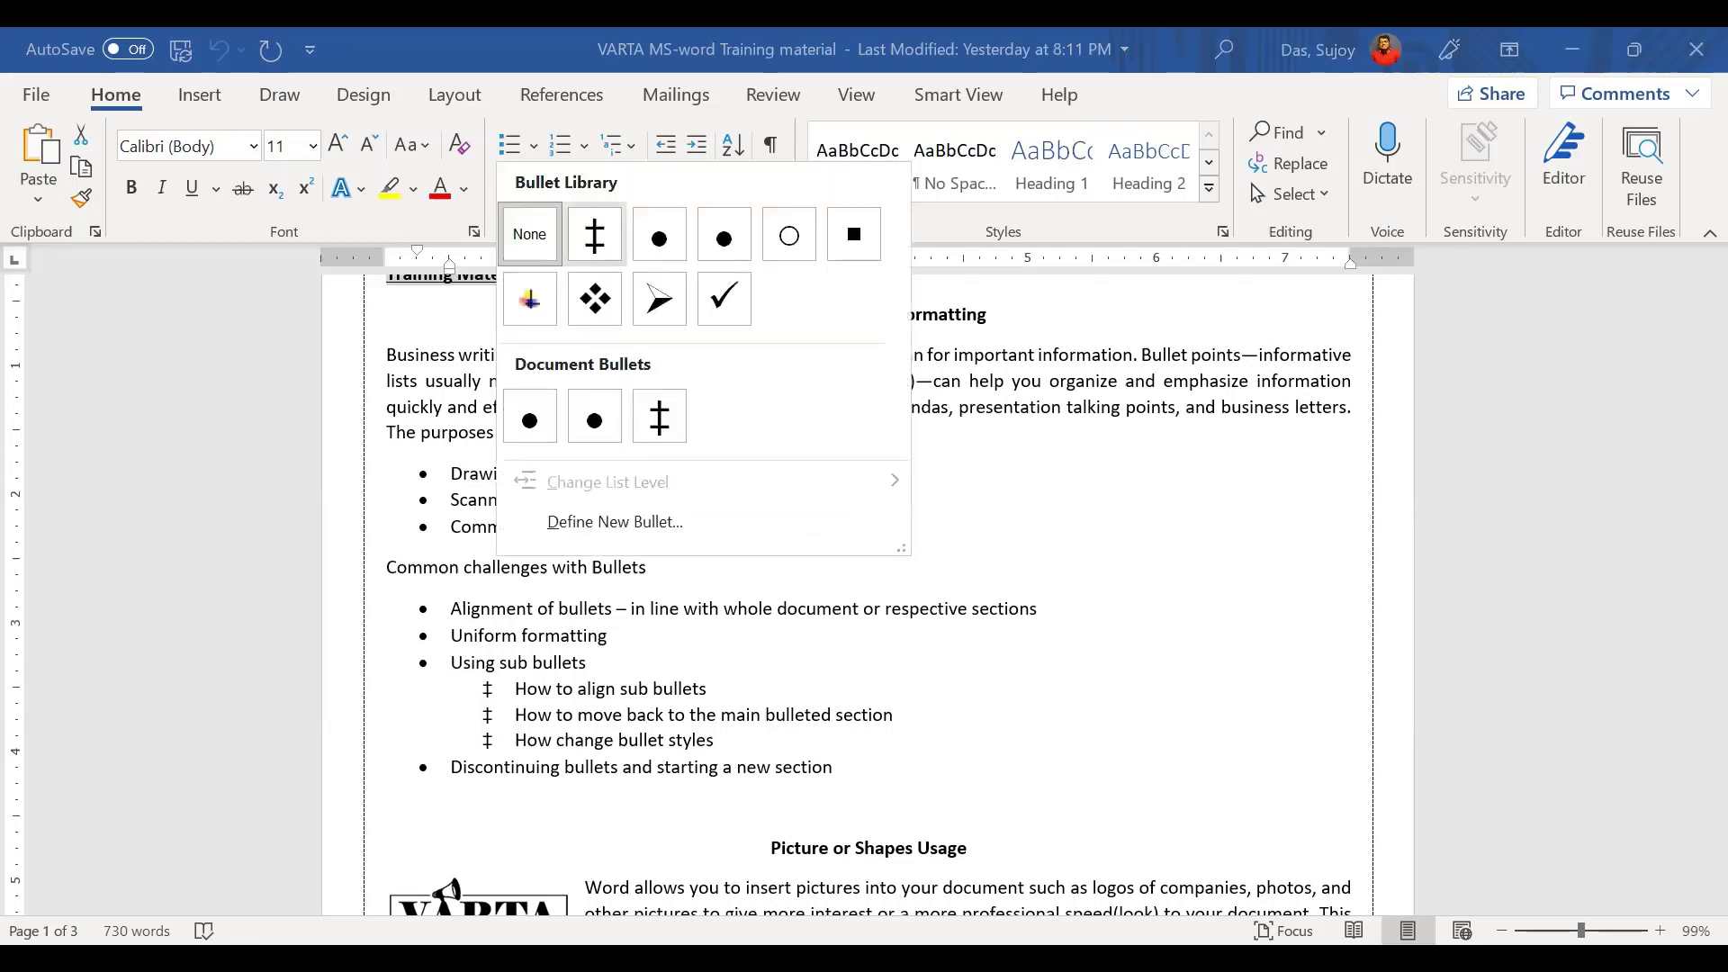
key("Escape")
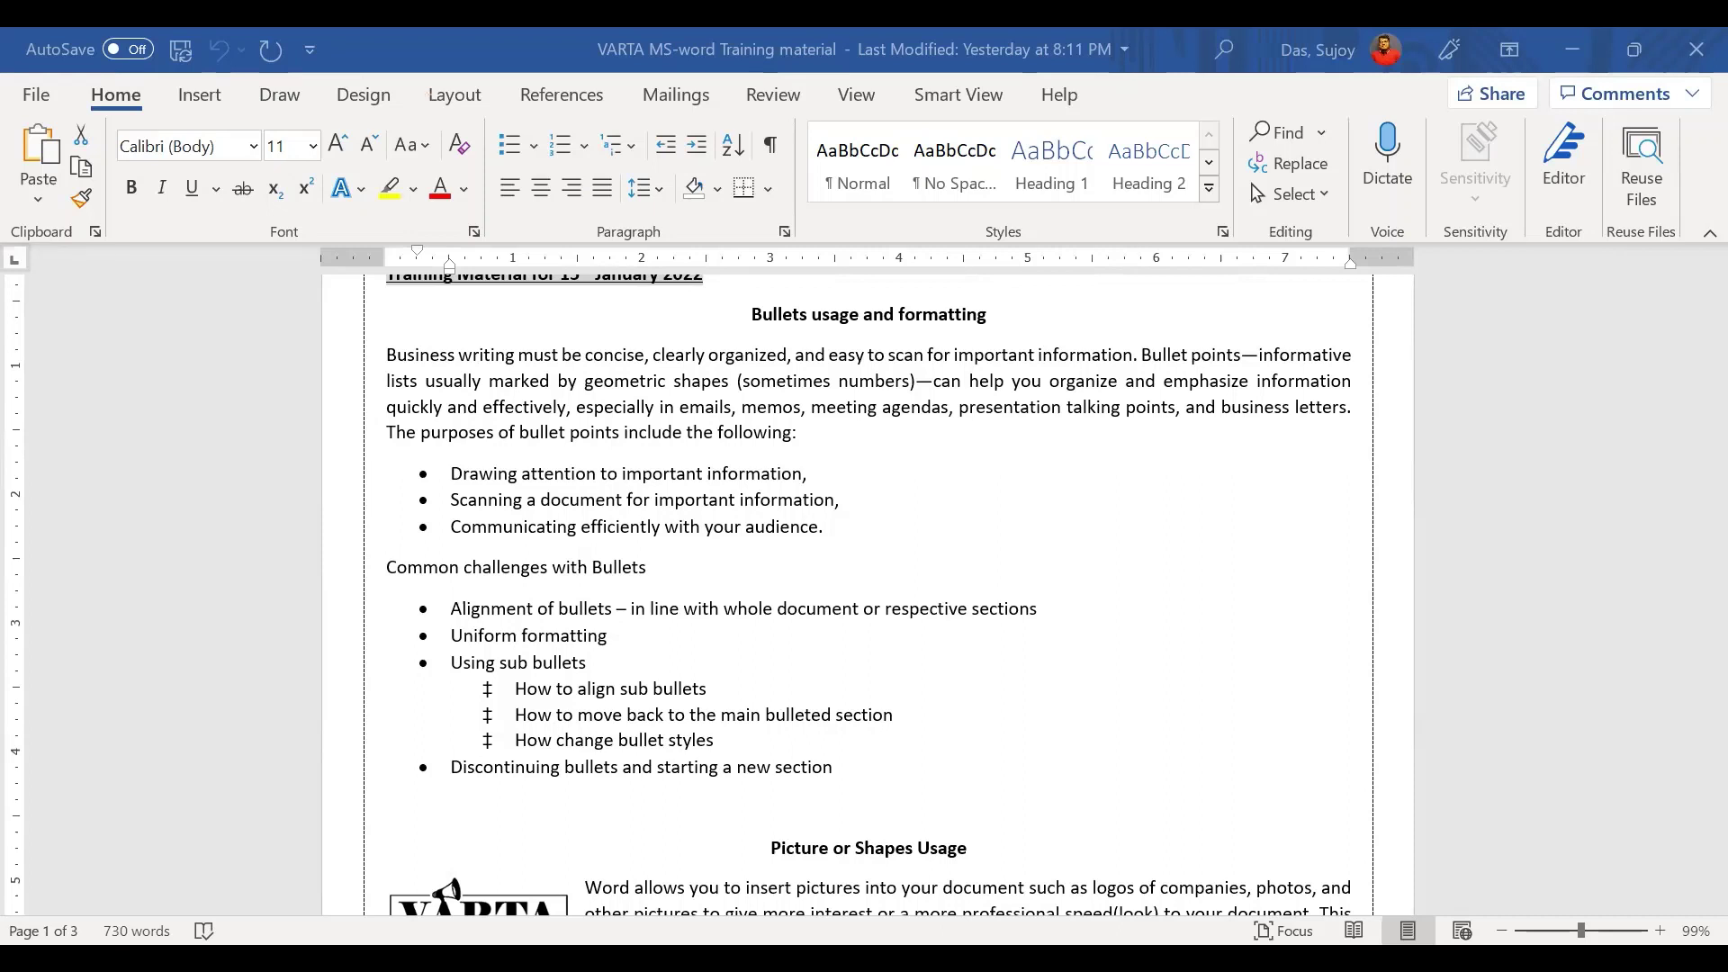
key("alt+h")
key("u")
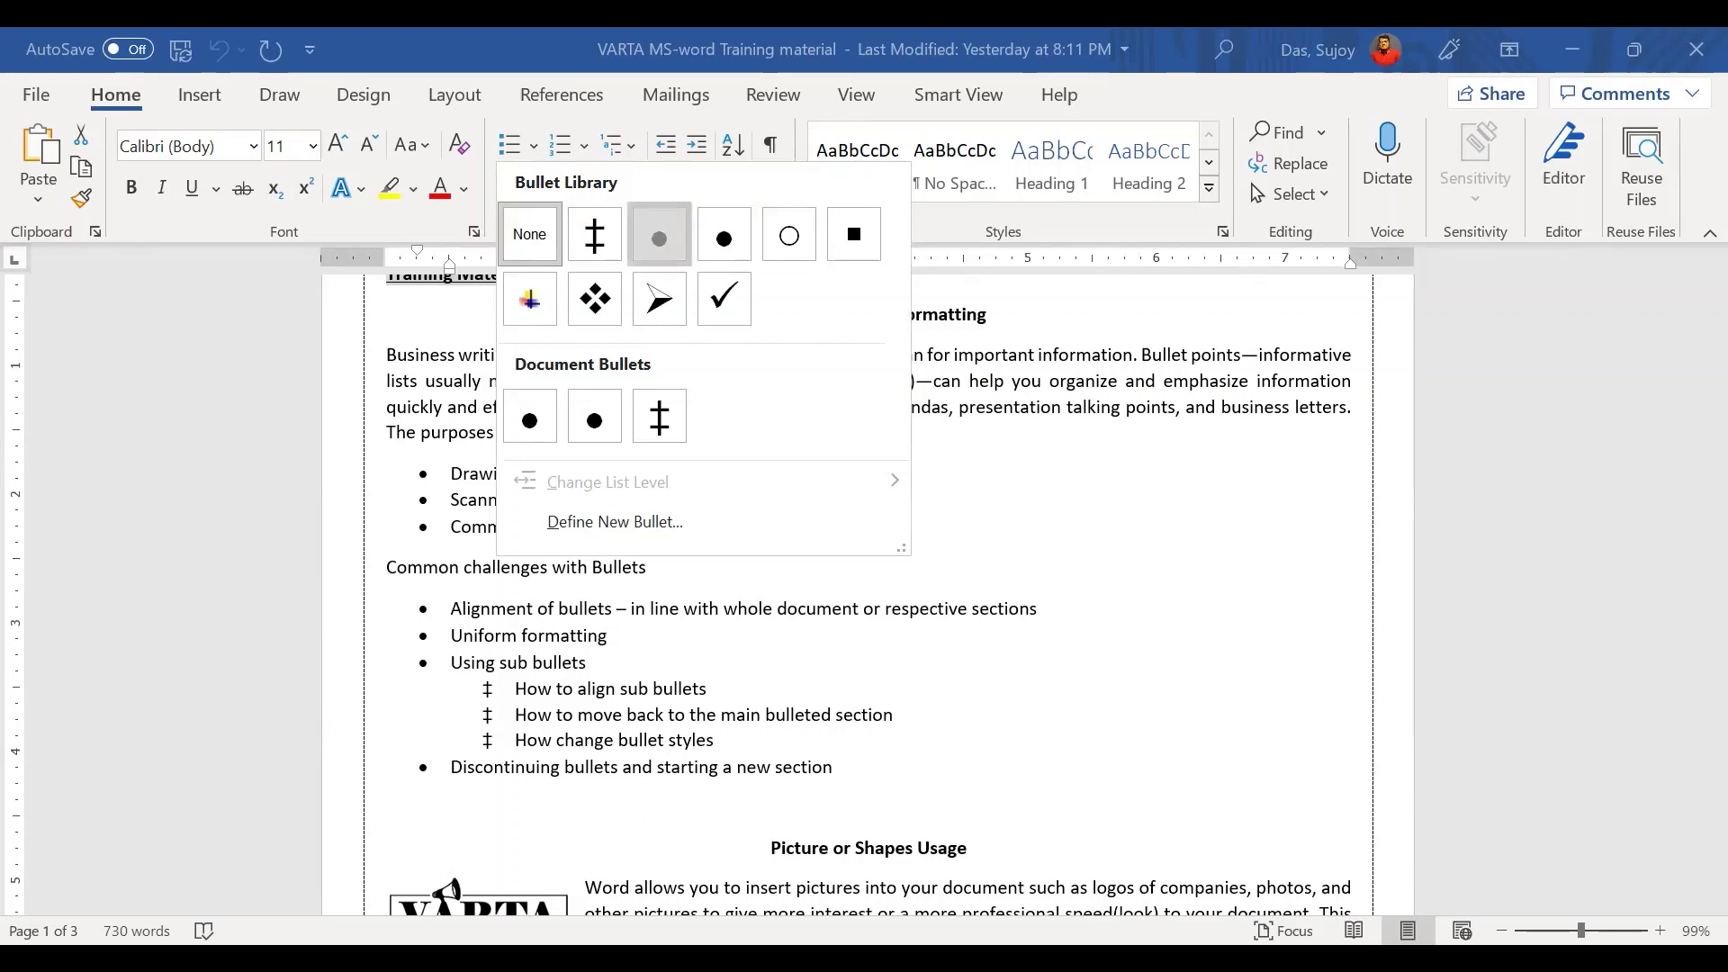
key("Escape")
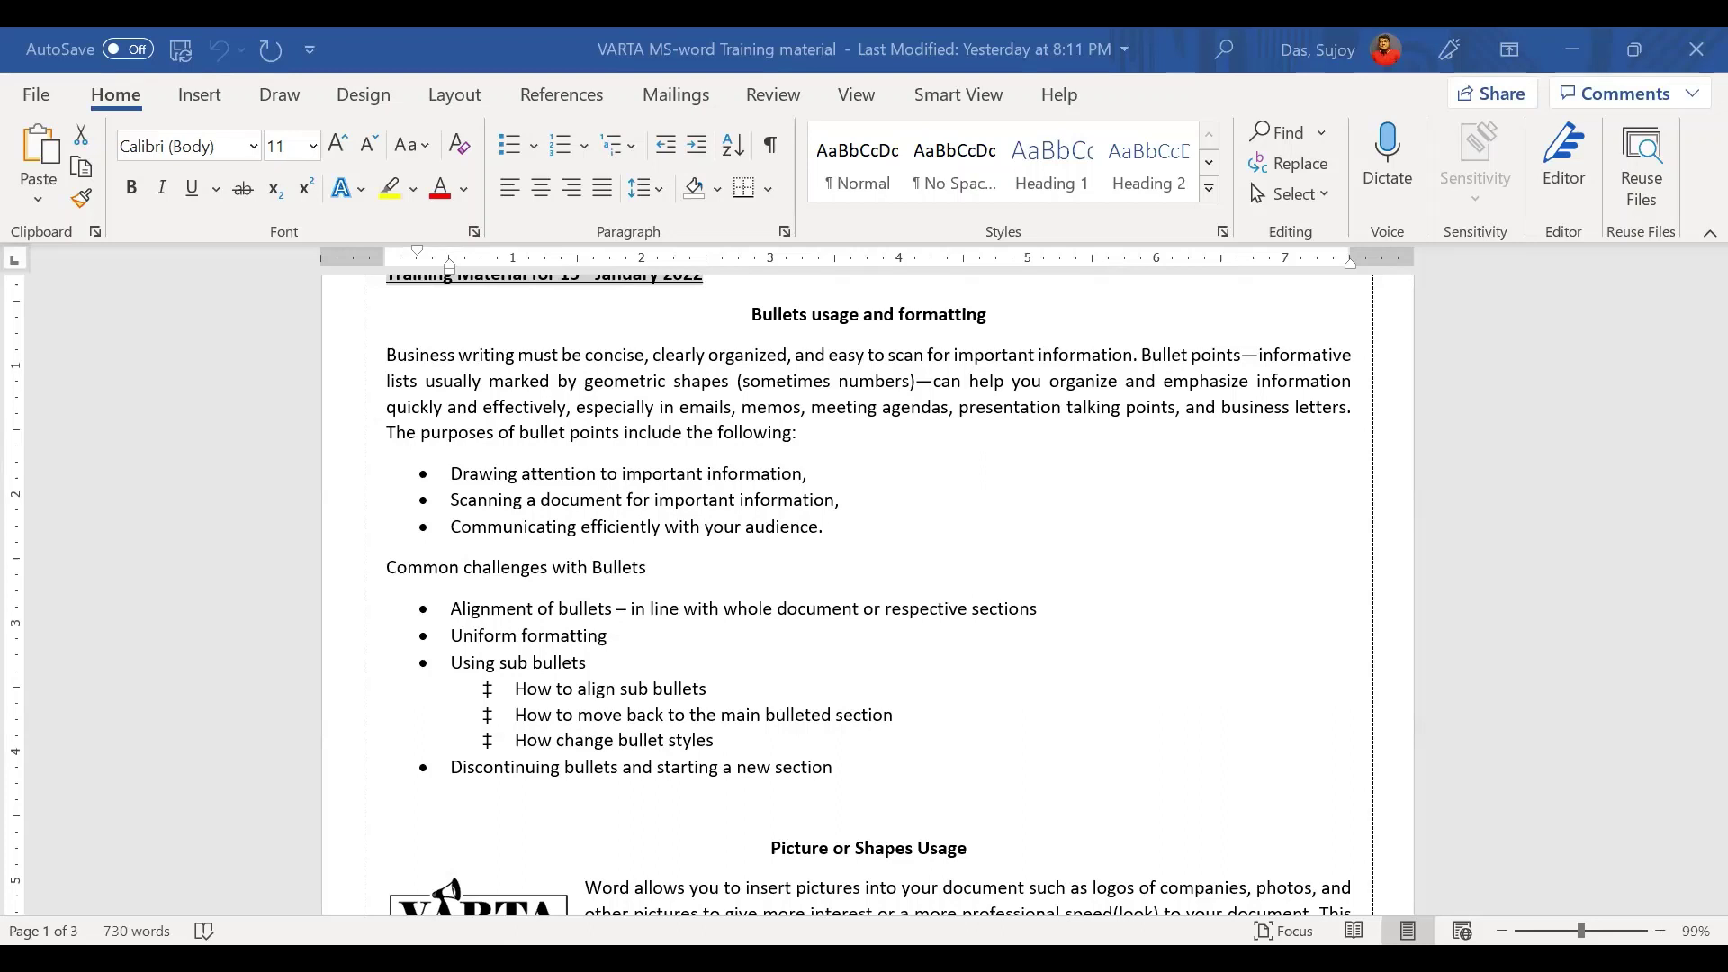
right_click(468, 500)
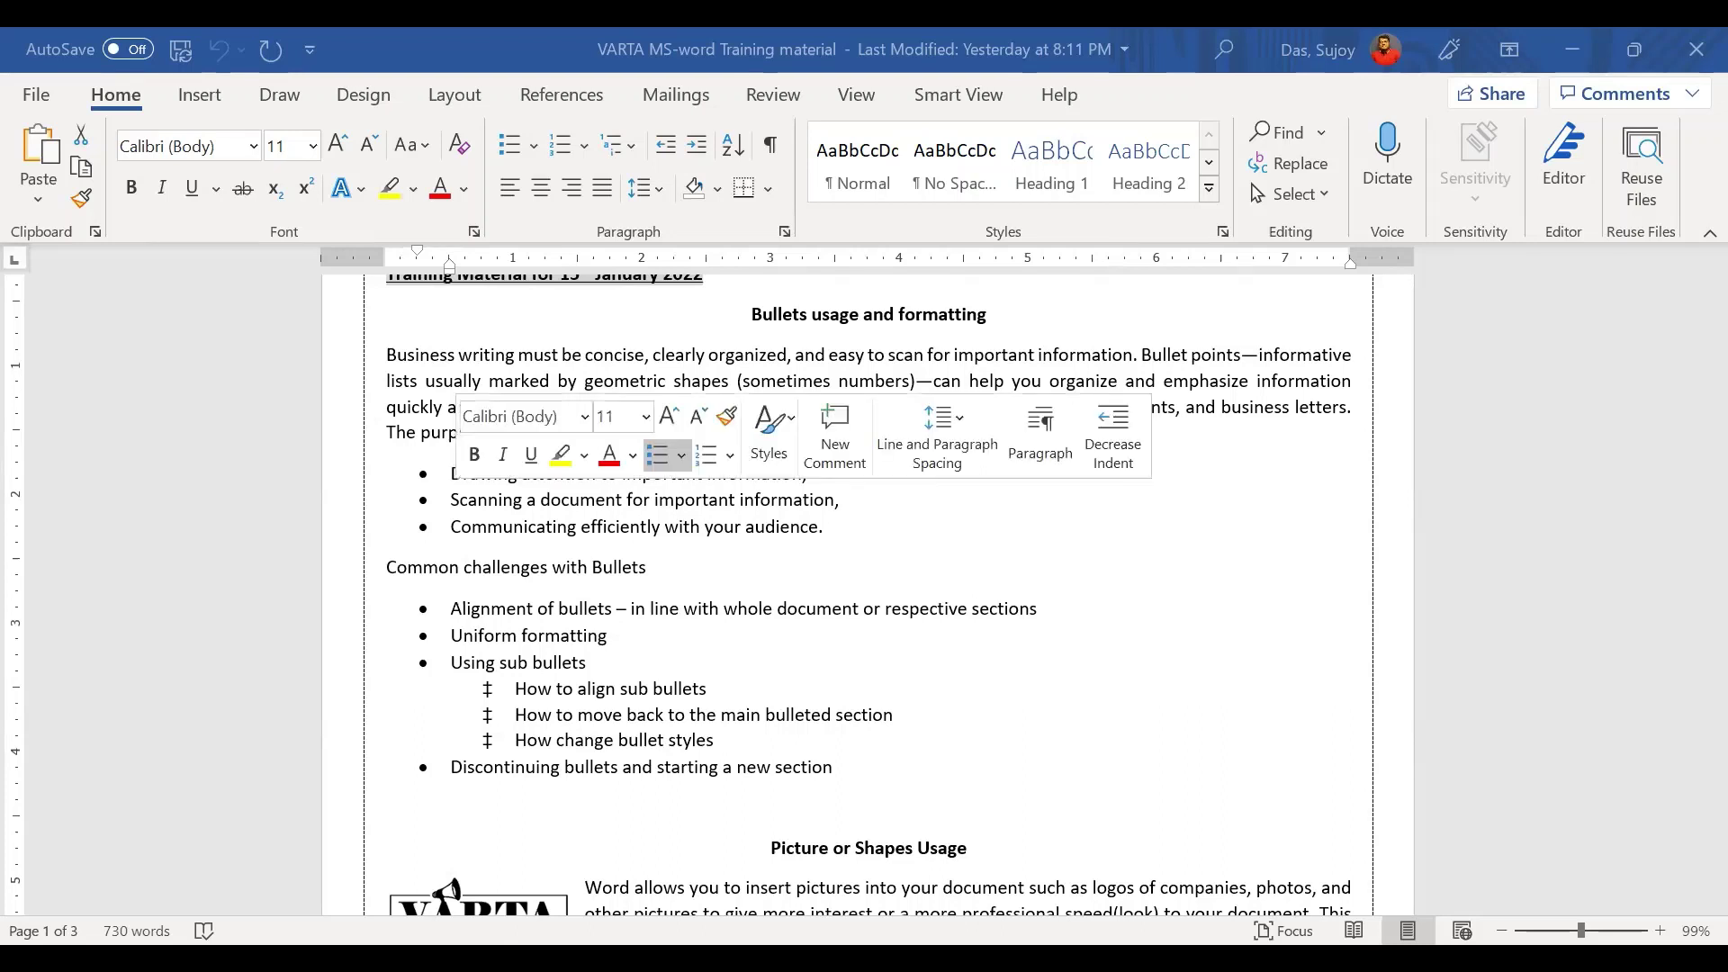
key("Escape")
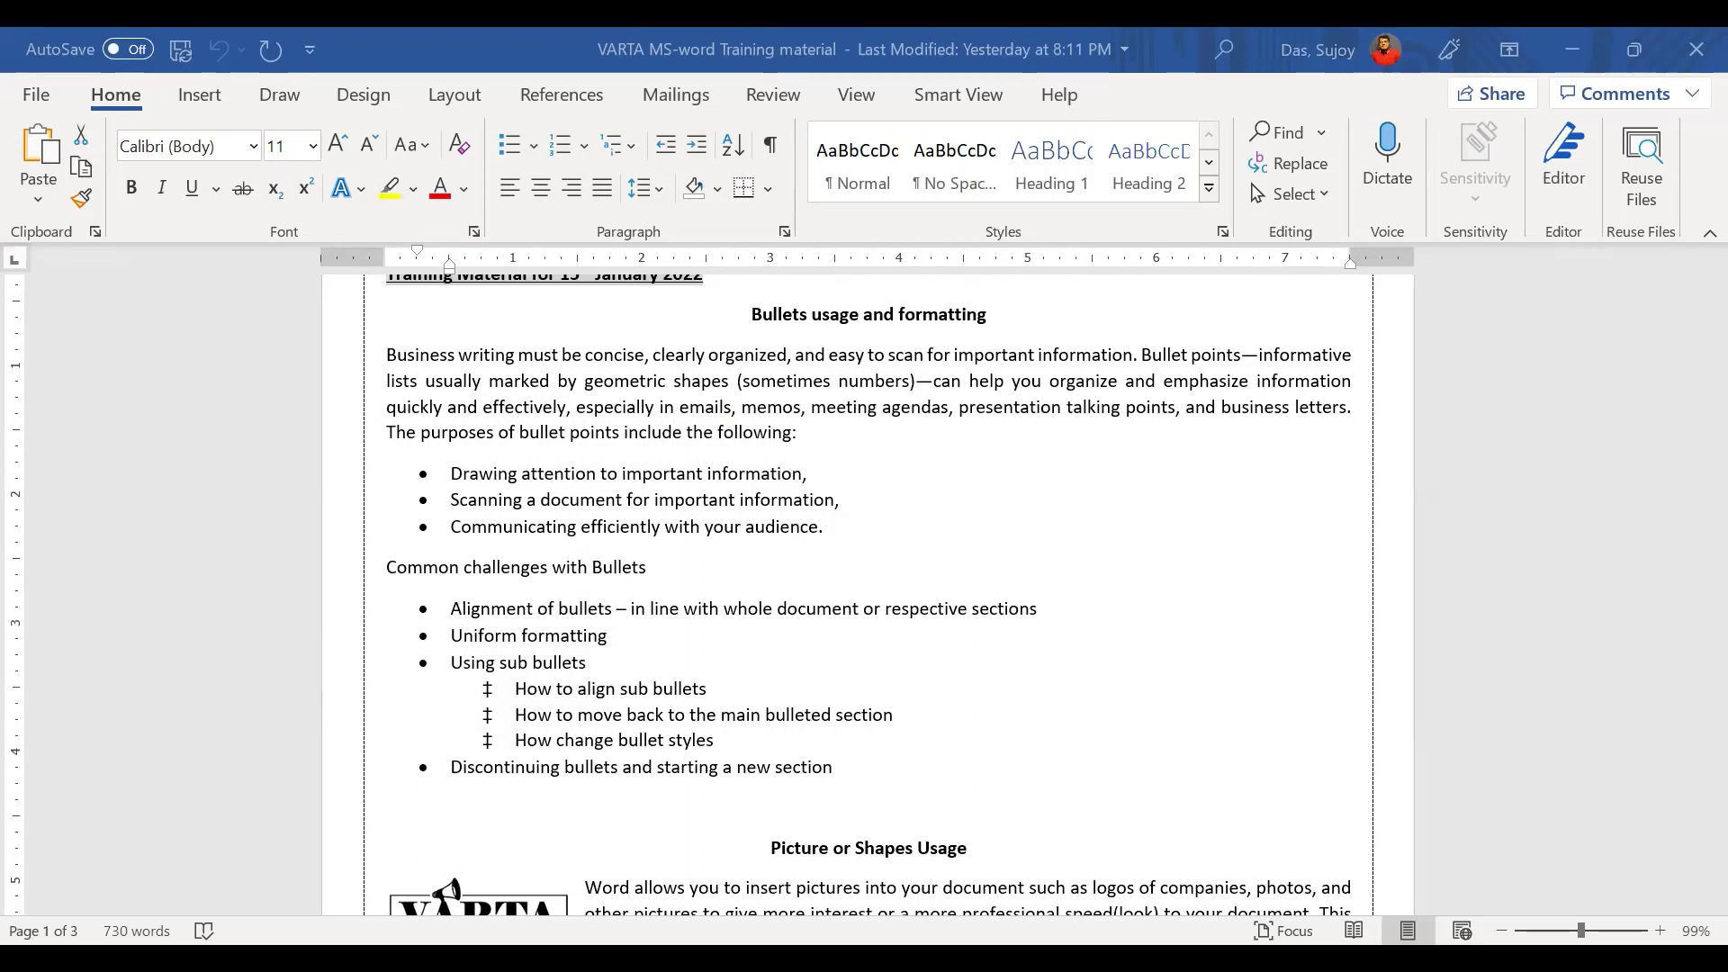
left_click(533, 146)
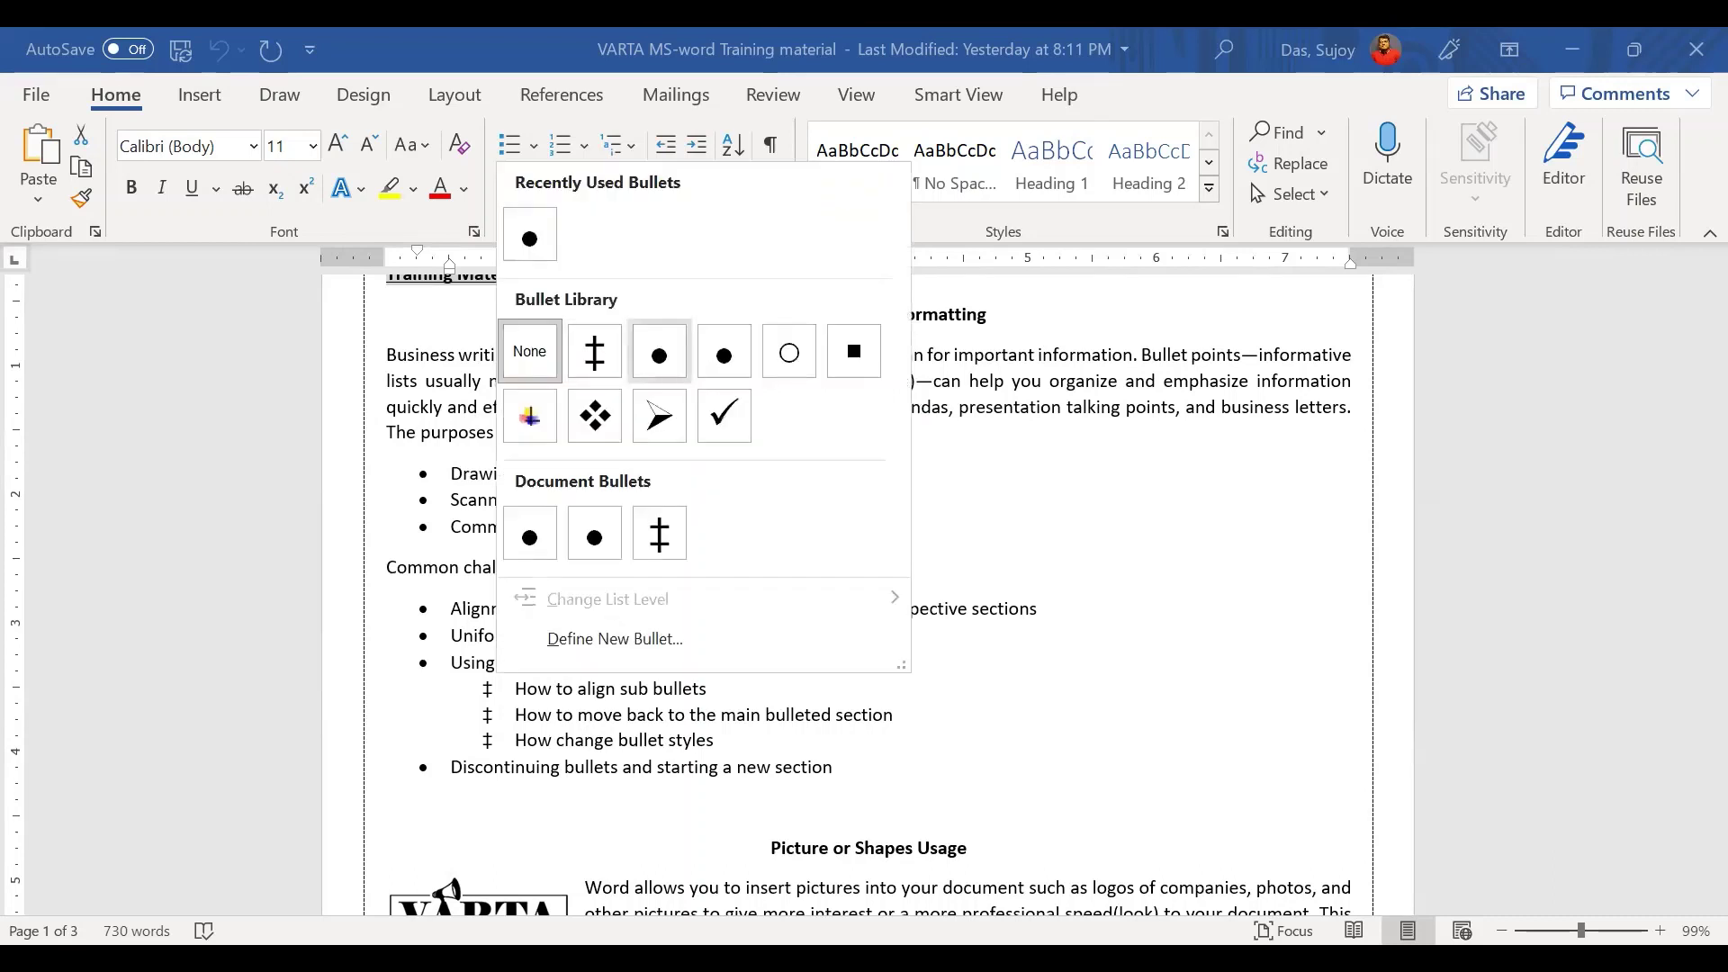
left_click(659, 351)
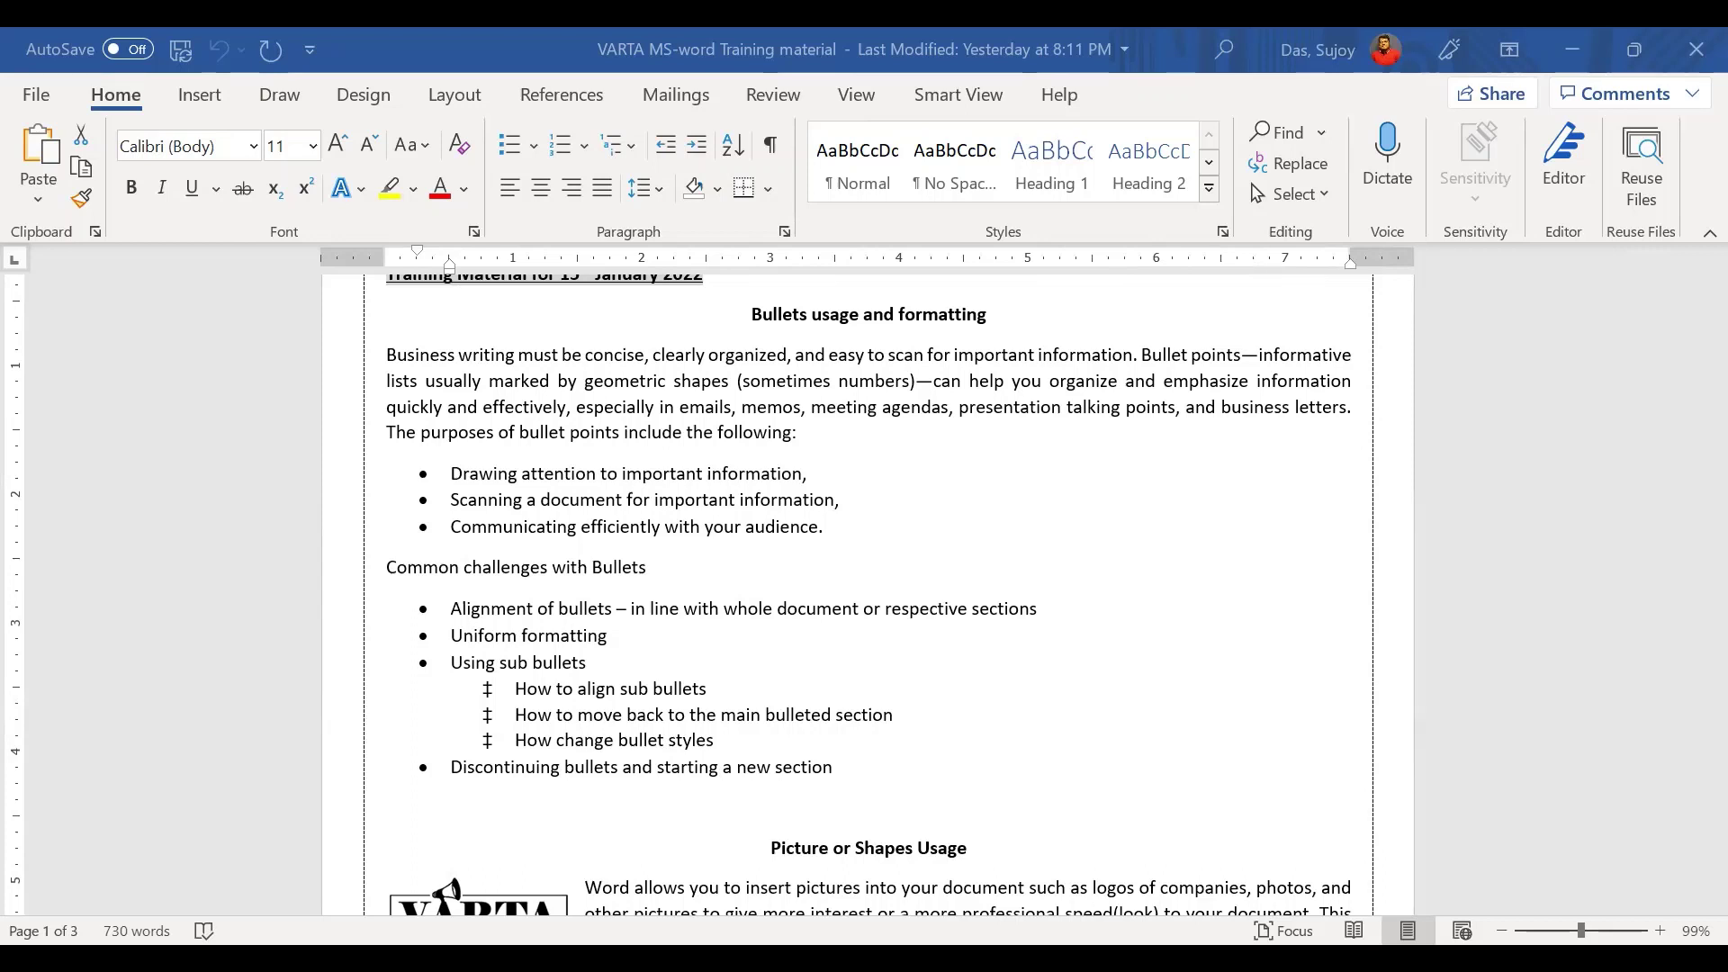
Step: Open the Bullets gallery and dismiss it without picking a bullet style
left_click(533, 145)
key("Escape")
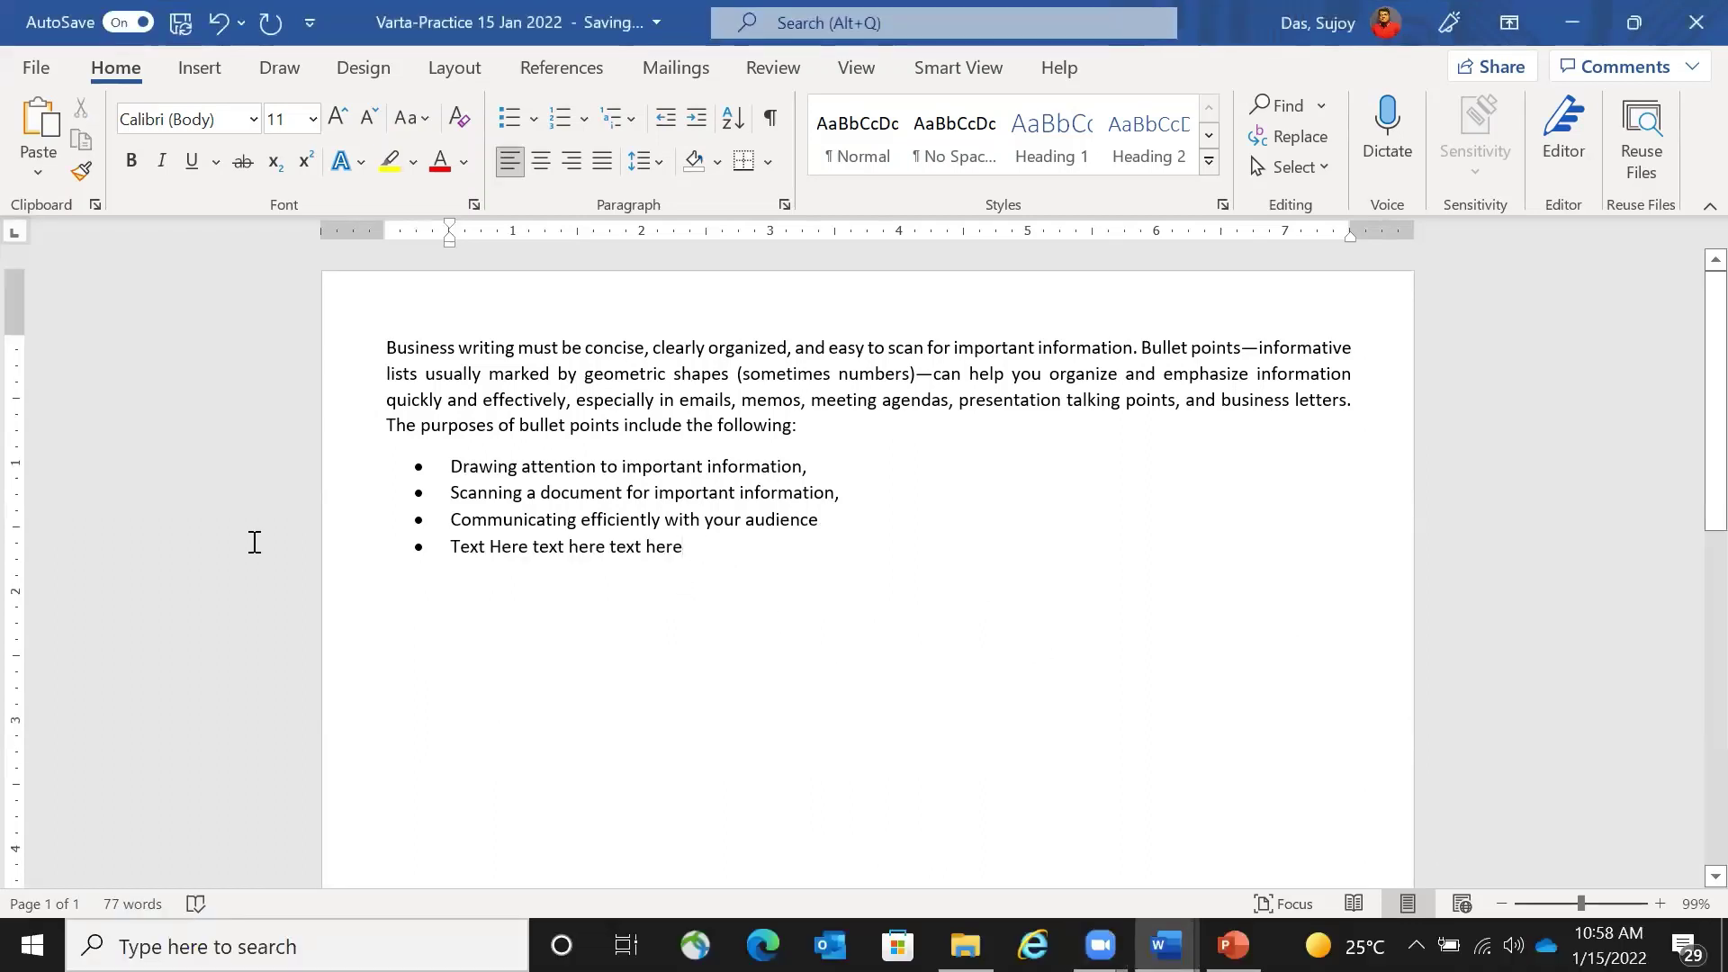
Step: Delete the fourth bullet's placeholder text and remove its empty bullet
left_click(130, 546)
key("Delete")
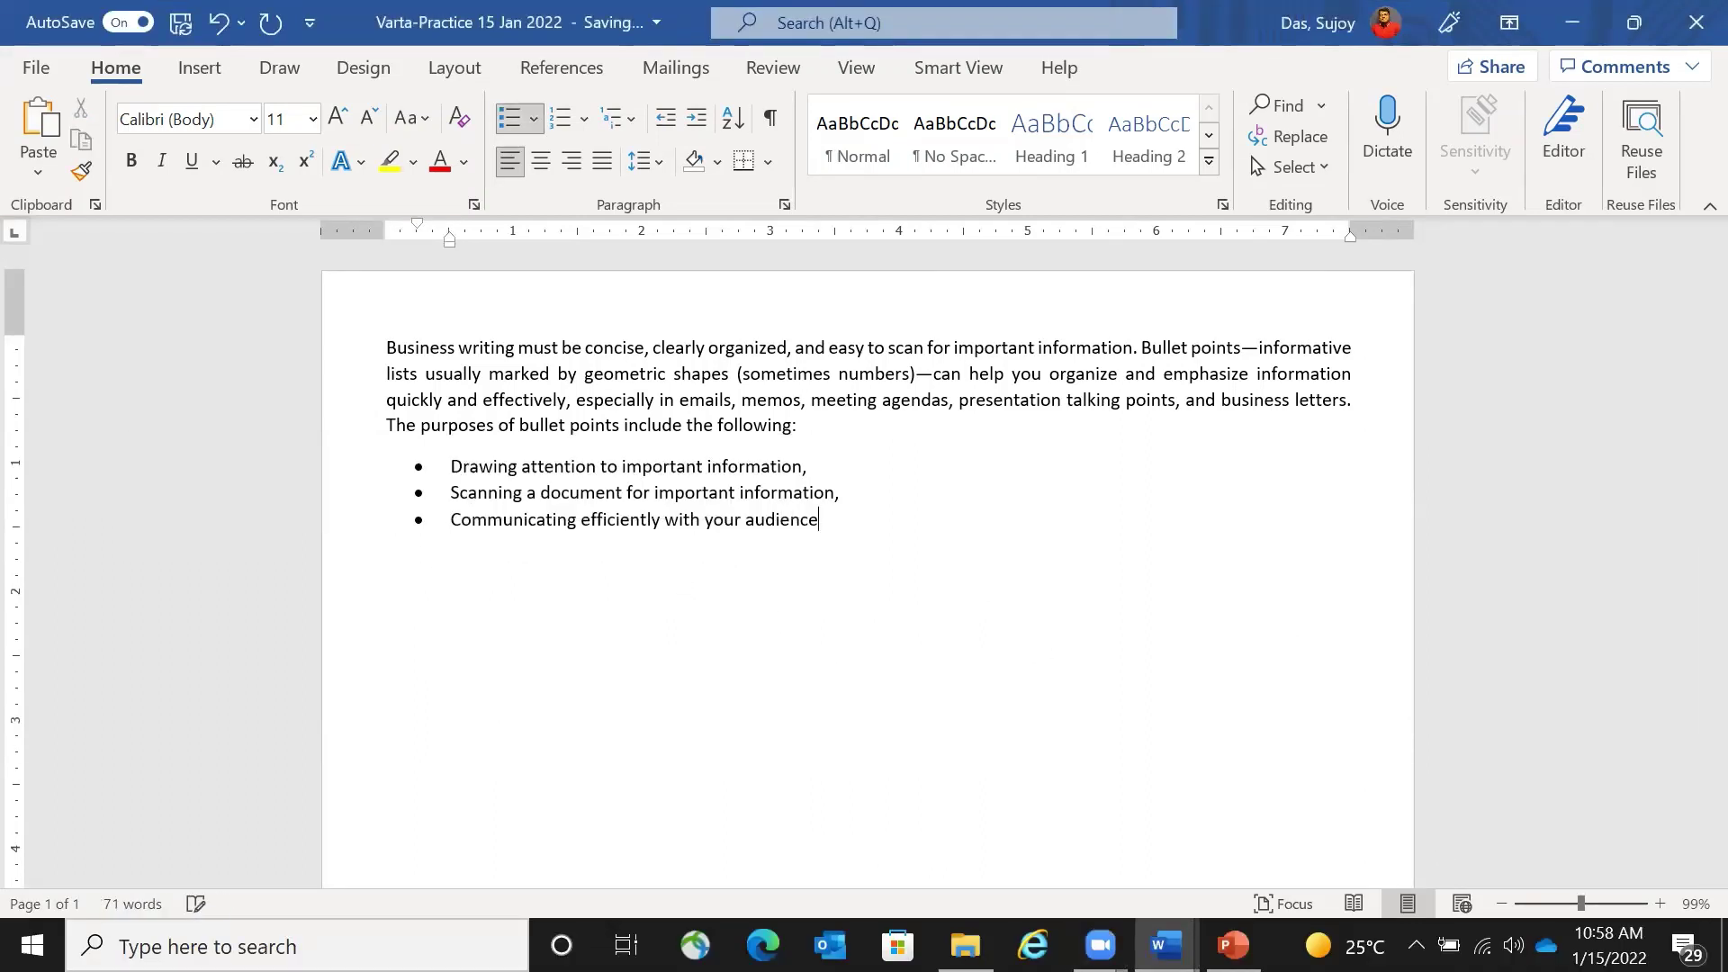
key("Return")
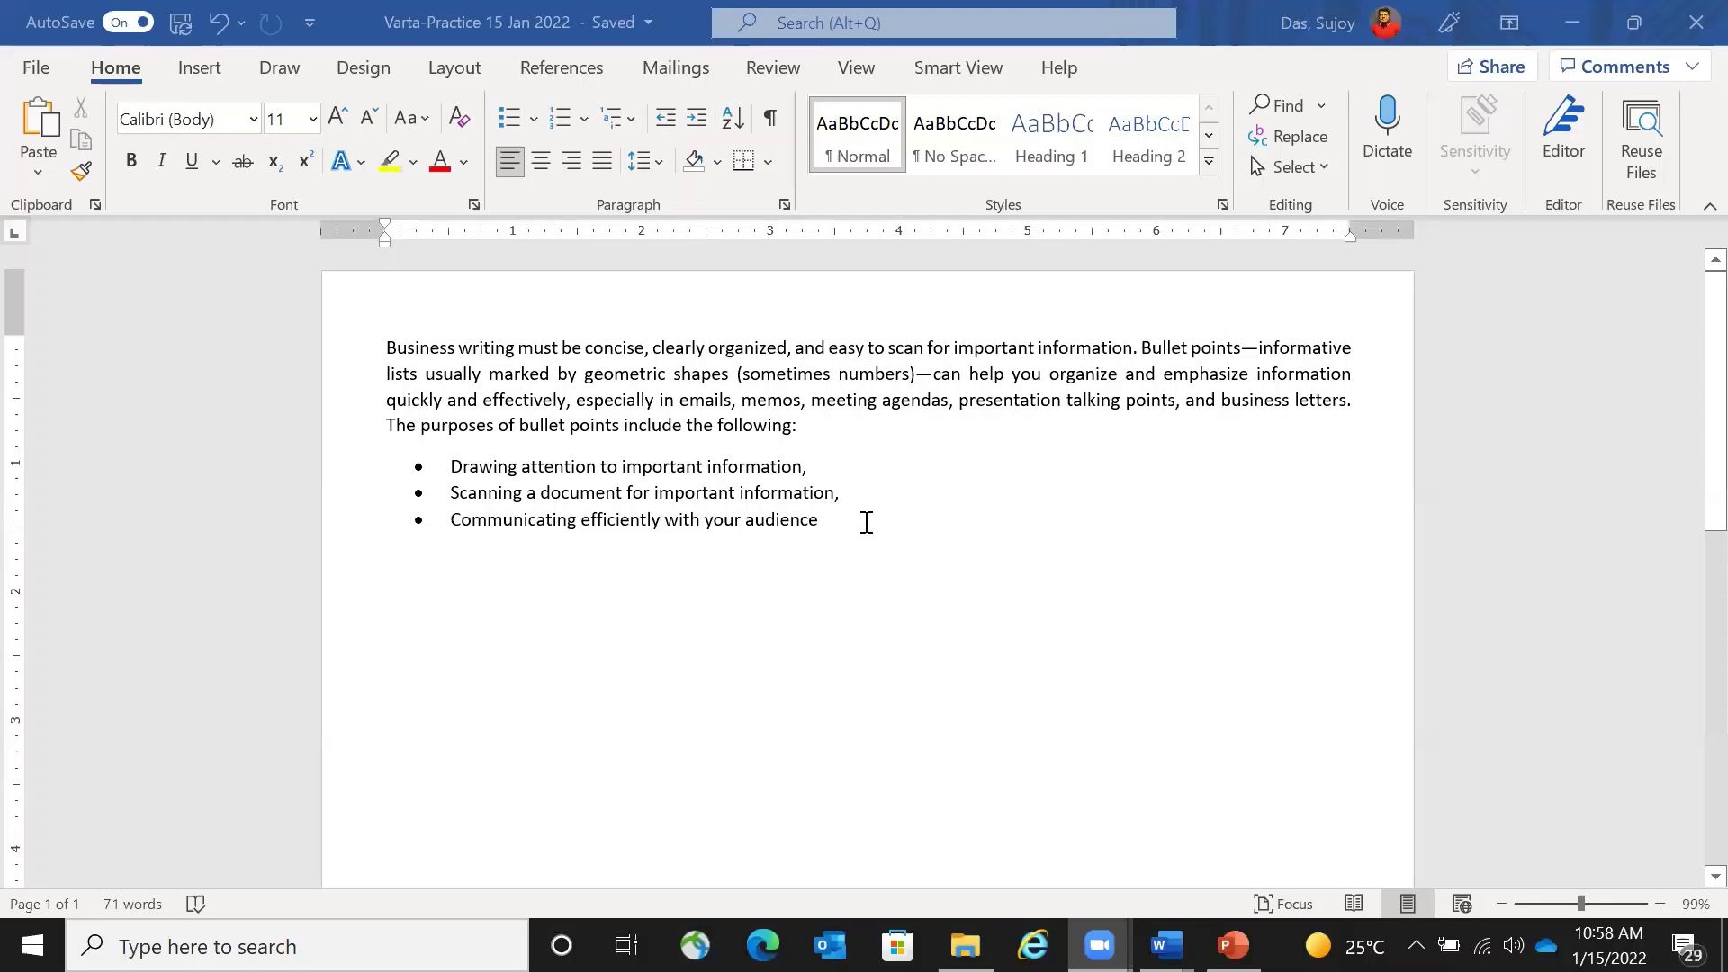
Step: Type an unbulleted 'Text here' line below the list and start a new paragraph
left_click(387, 559)
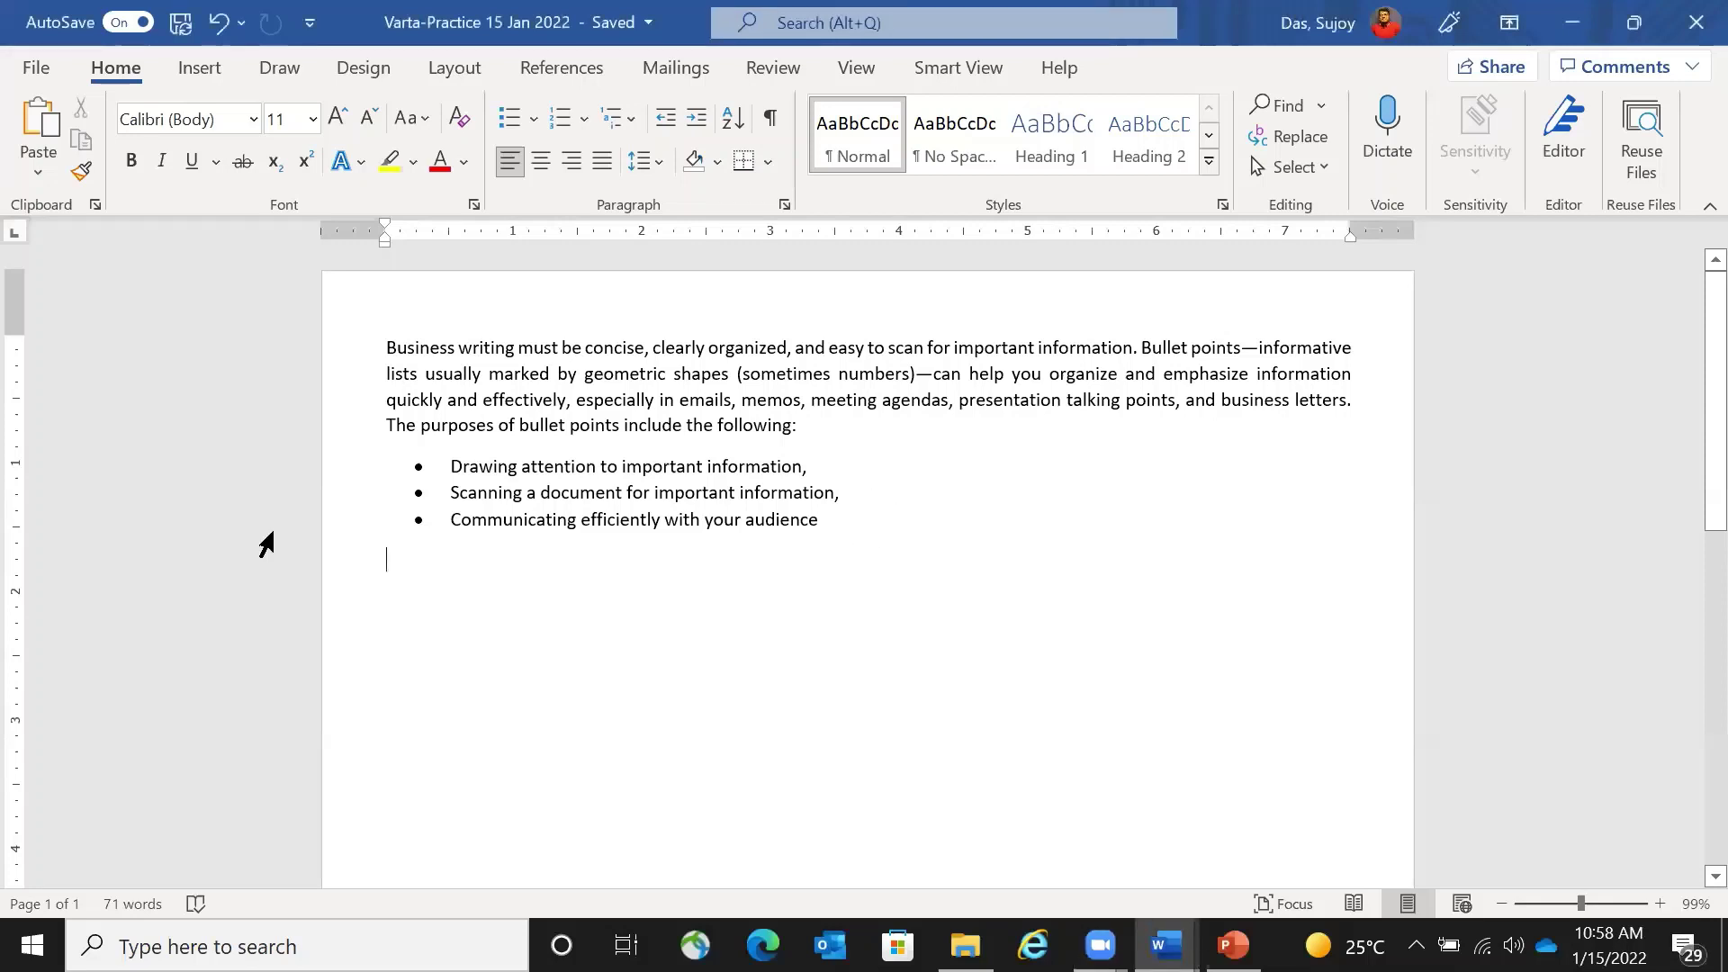
type("text ")
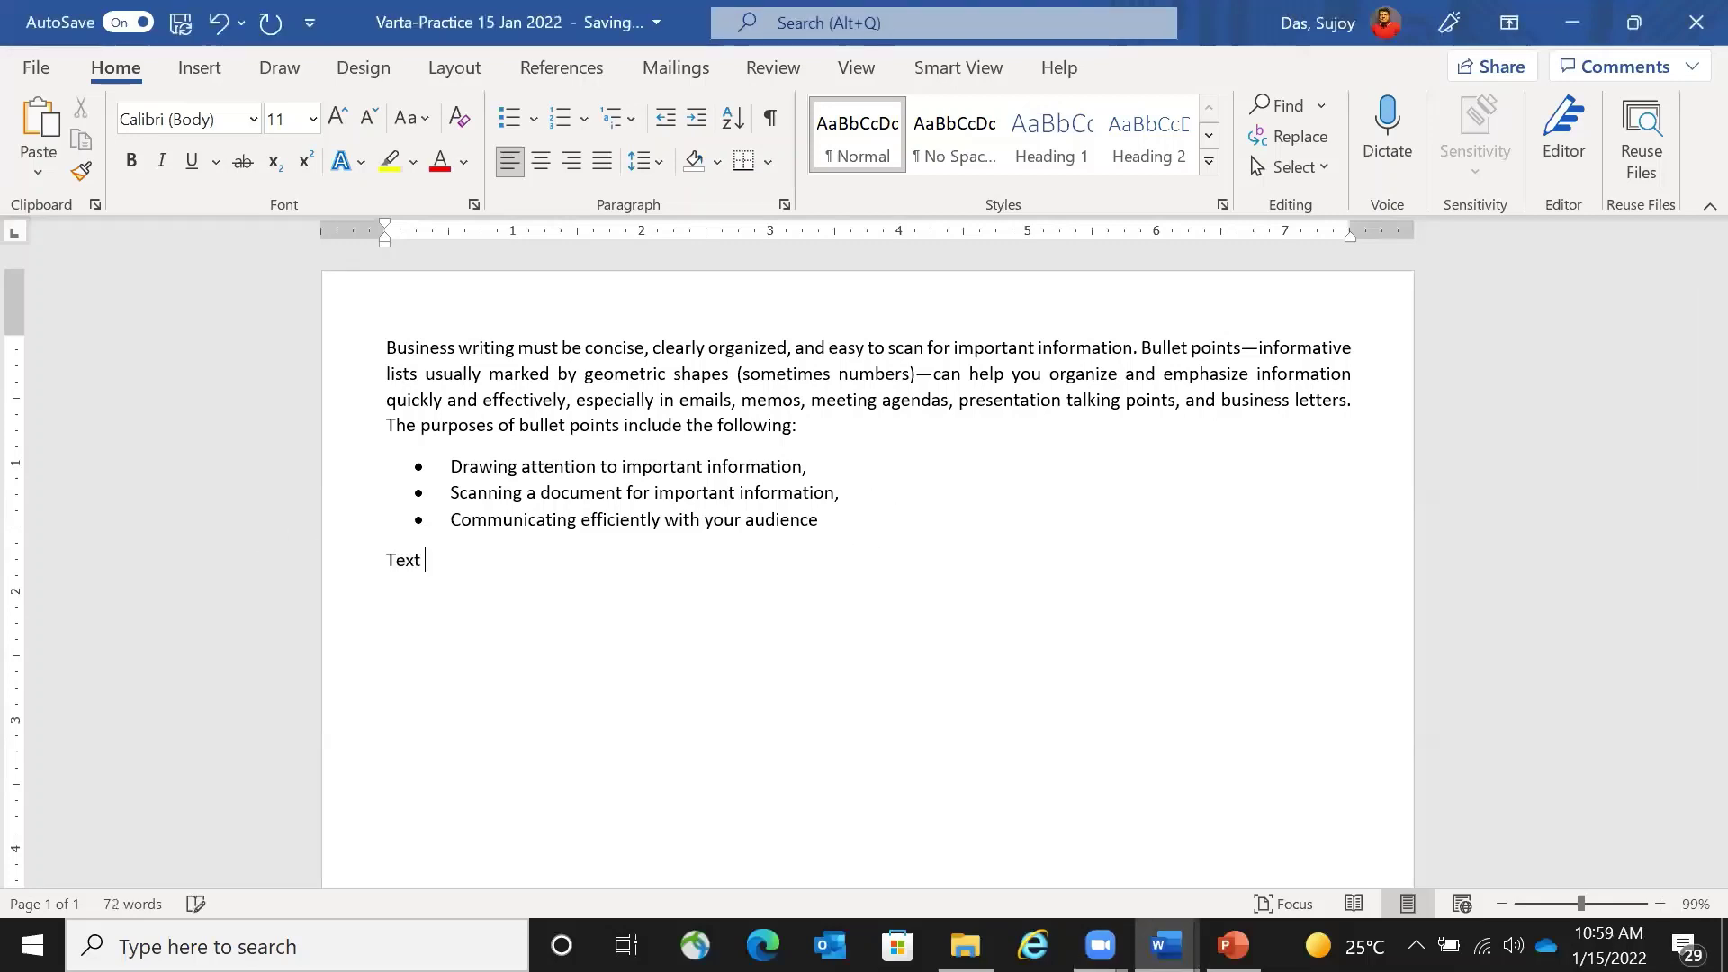
type("je")
key("BackSpace")
key("BackSpace")
type("heer")
key("BackSpace")
key("BackSpace")
type("re")
key("Return")
key("BackSpace")
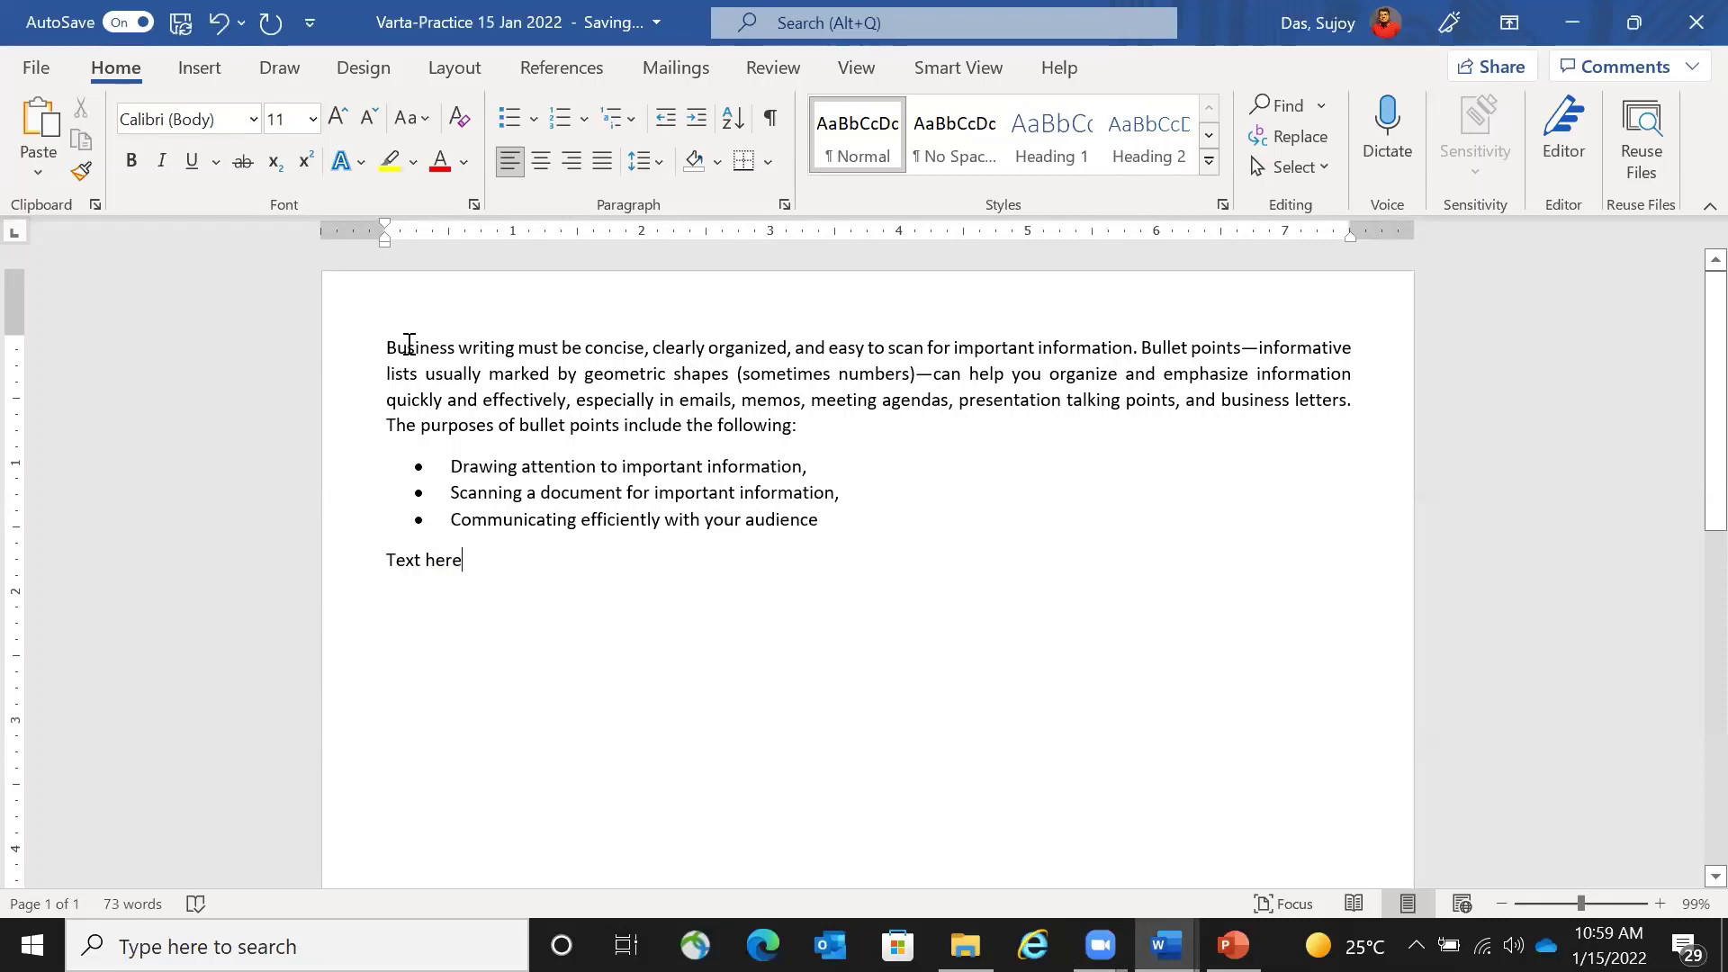
mouse_move(386, 348)
left_mouse_down()
mouse_move(850, 391)
mouse_move(856, 416)
left_mouse_up()
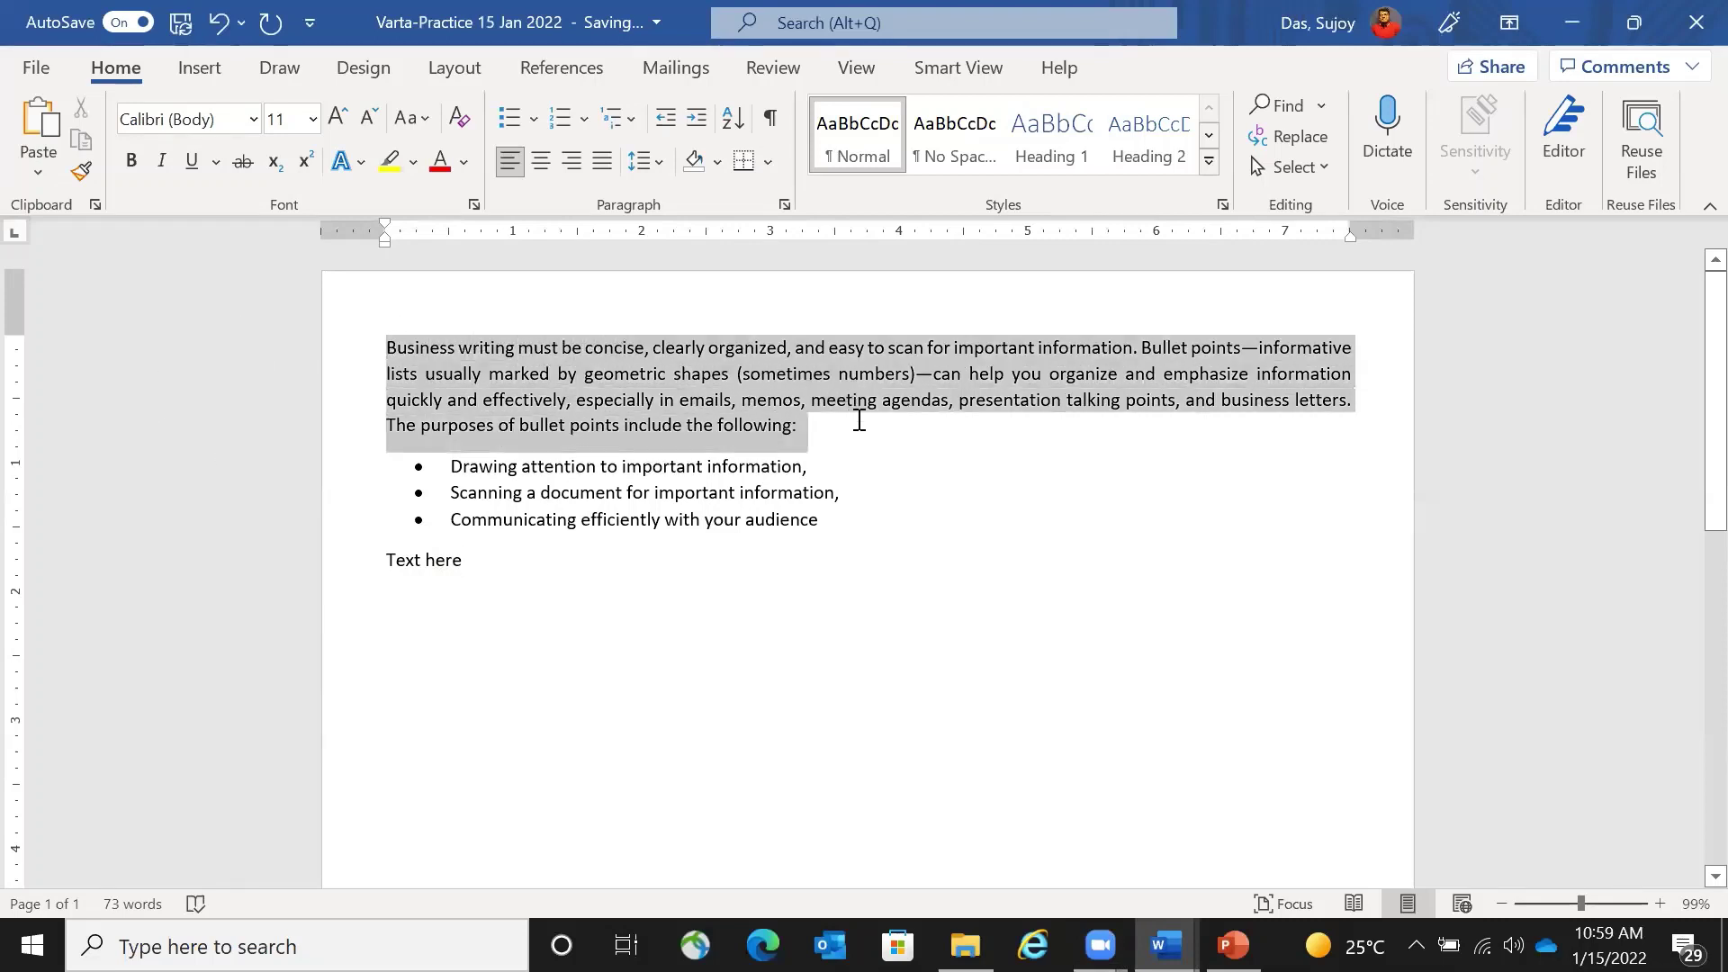
left_click(914, 514)
left_click_drag(468, 563, 378, 570)
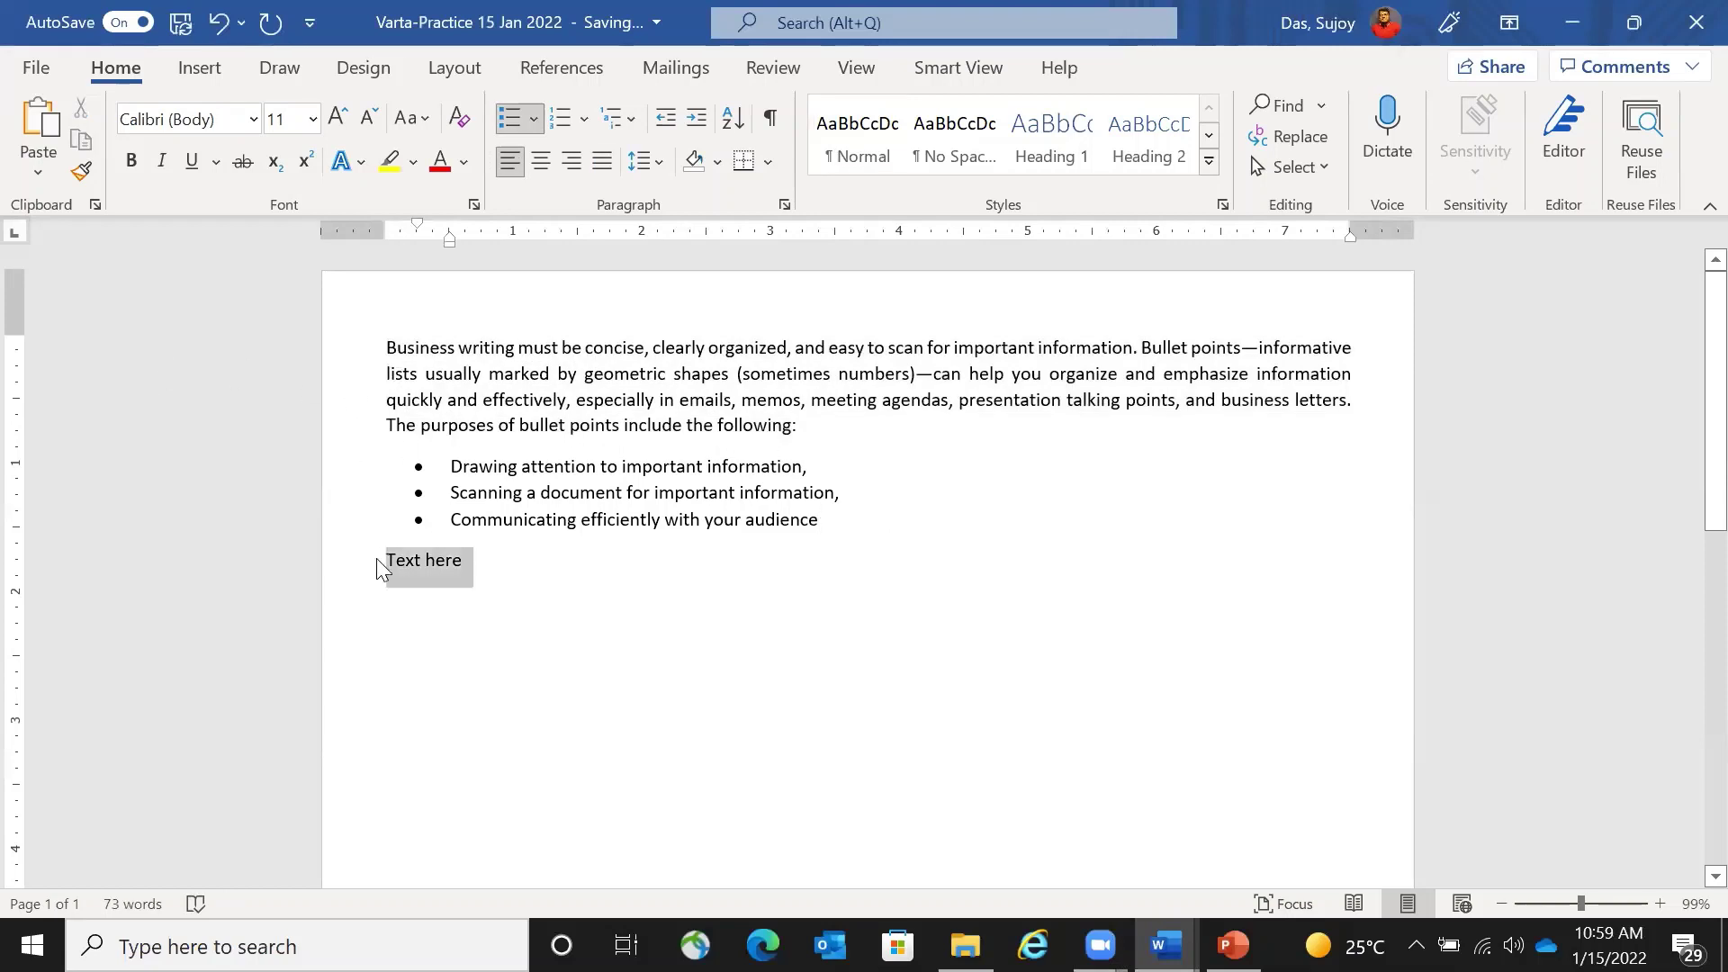
key("BackSpace")
key("BackSpace")
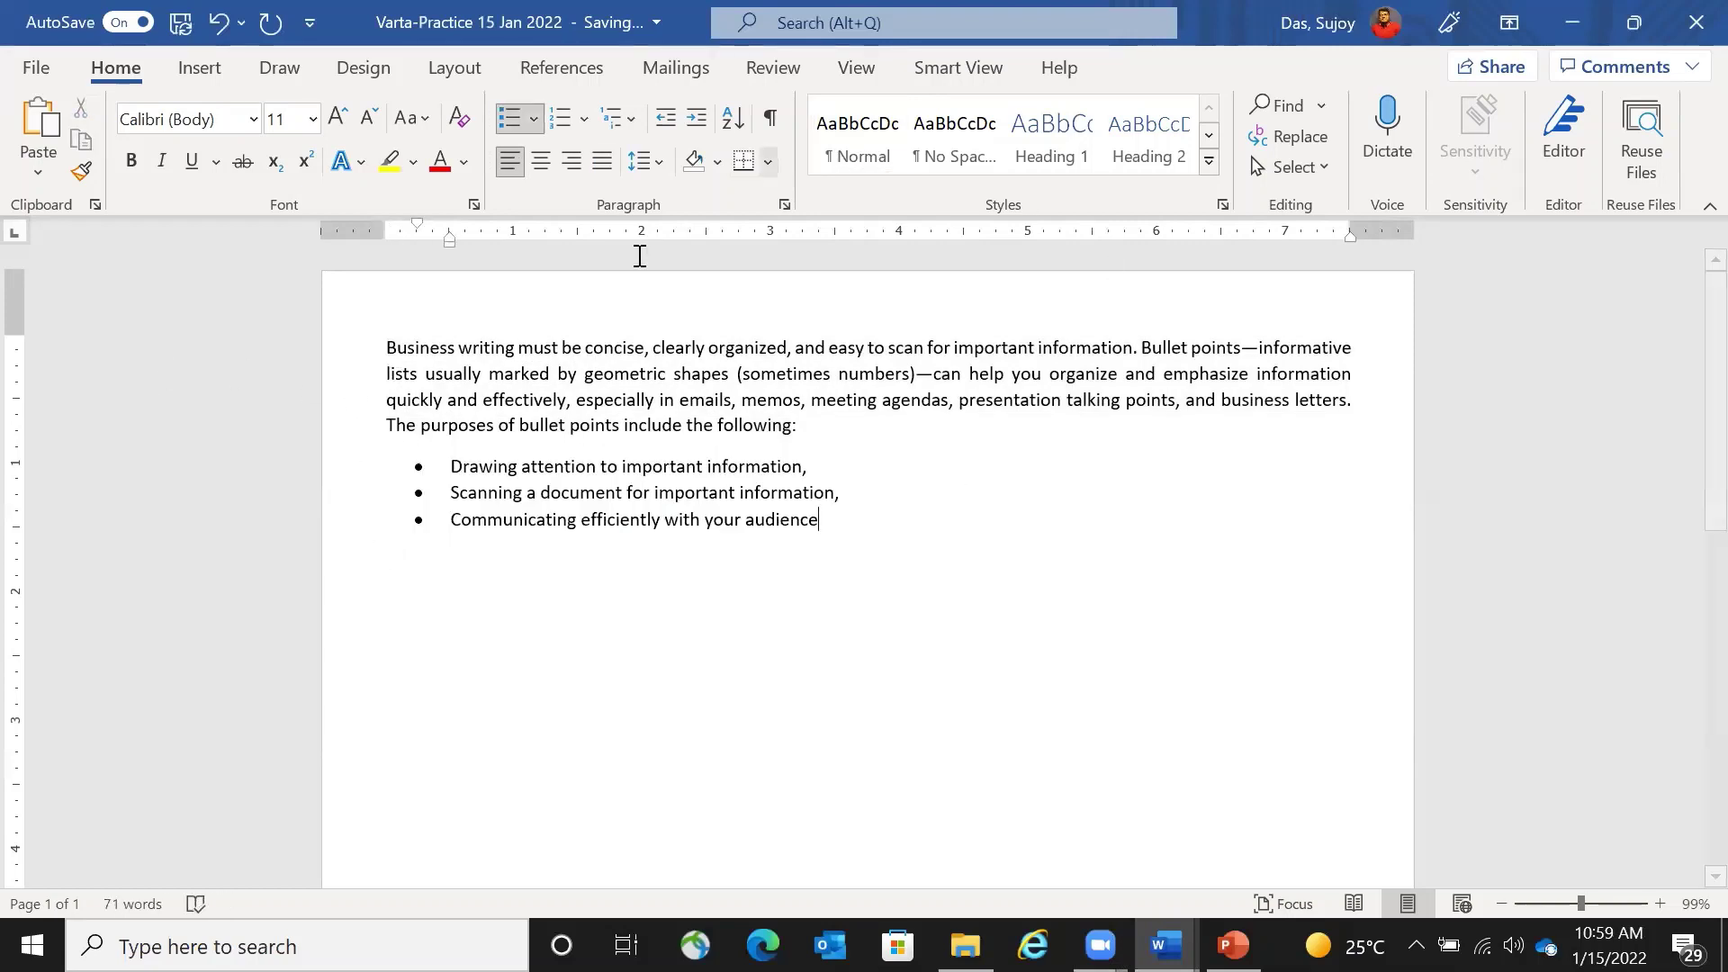
left_click_drag(386, 348, 786, 420)
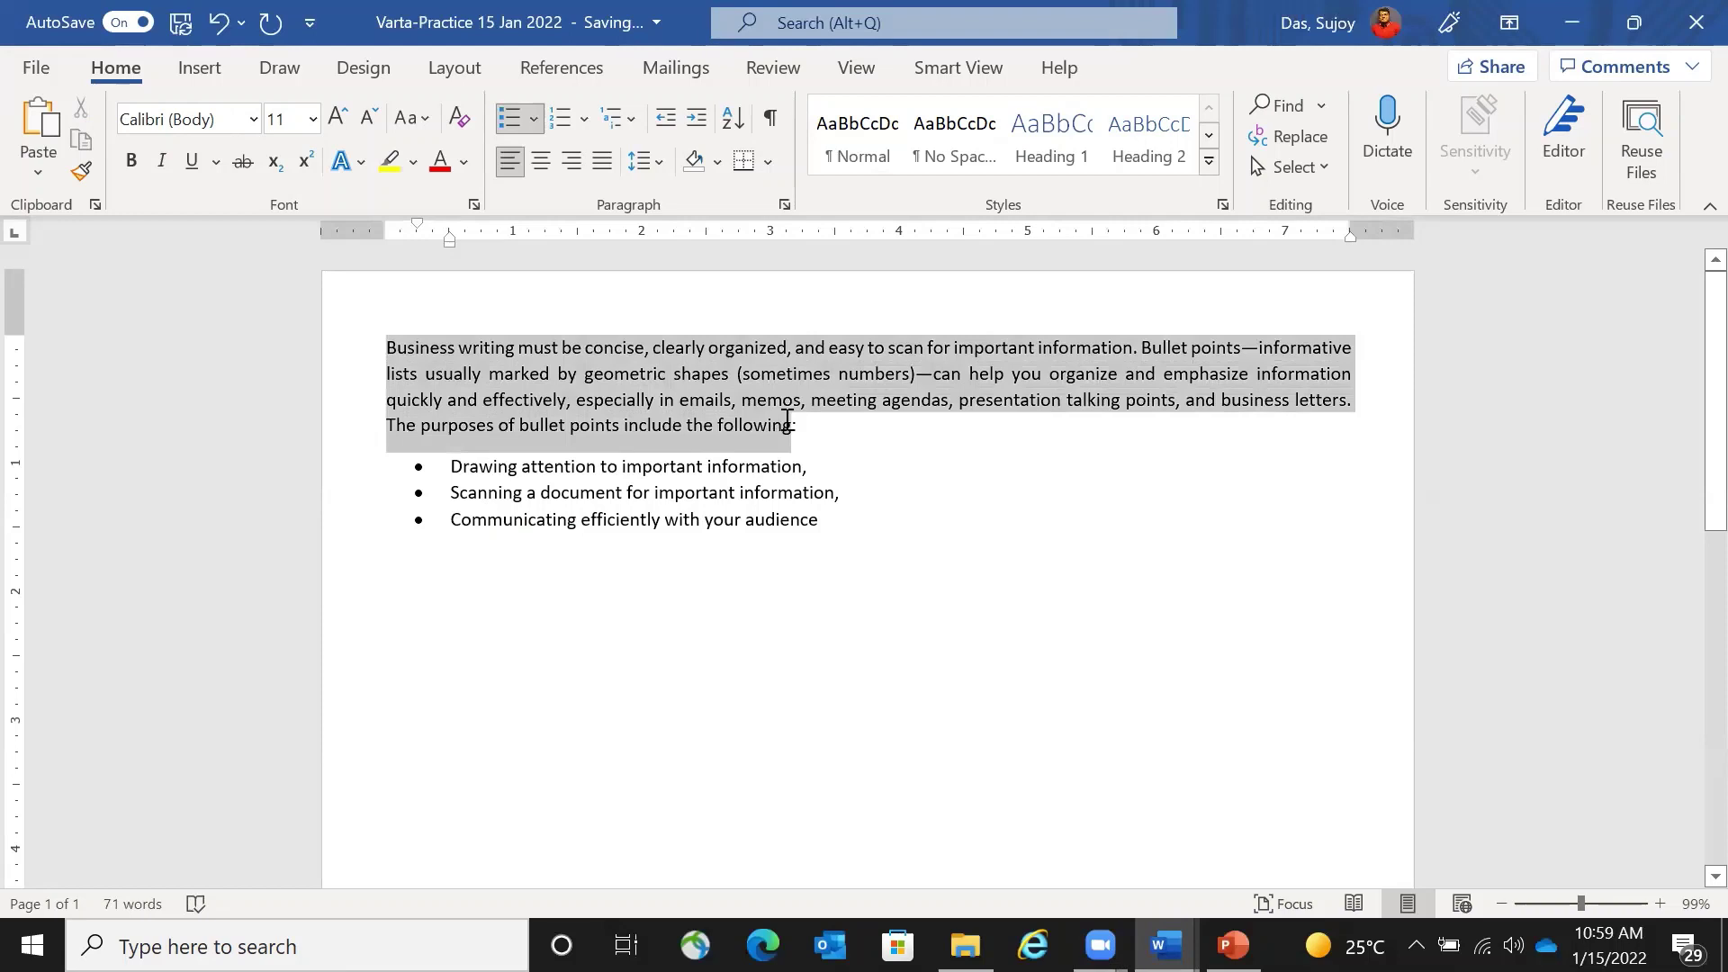
left_click(837, 519)
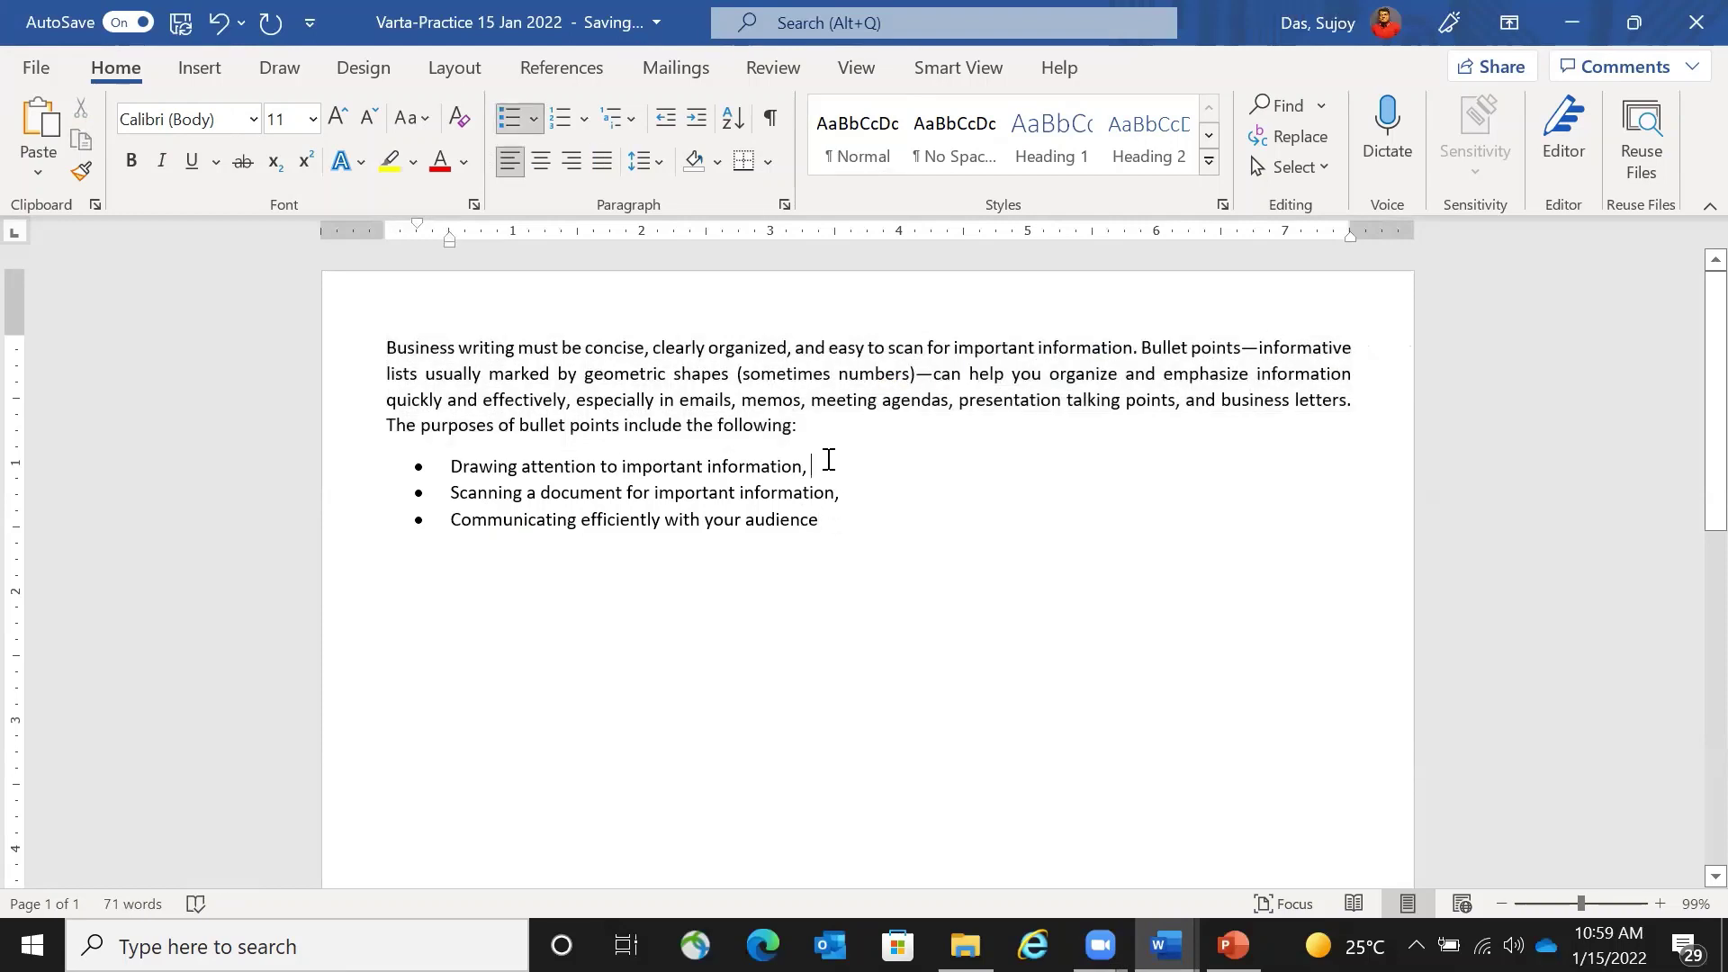
key("Delete")
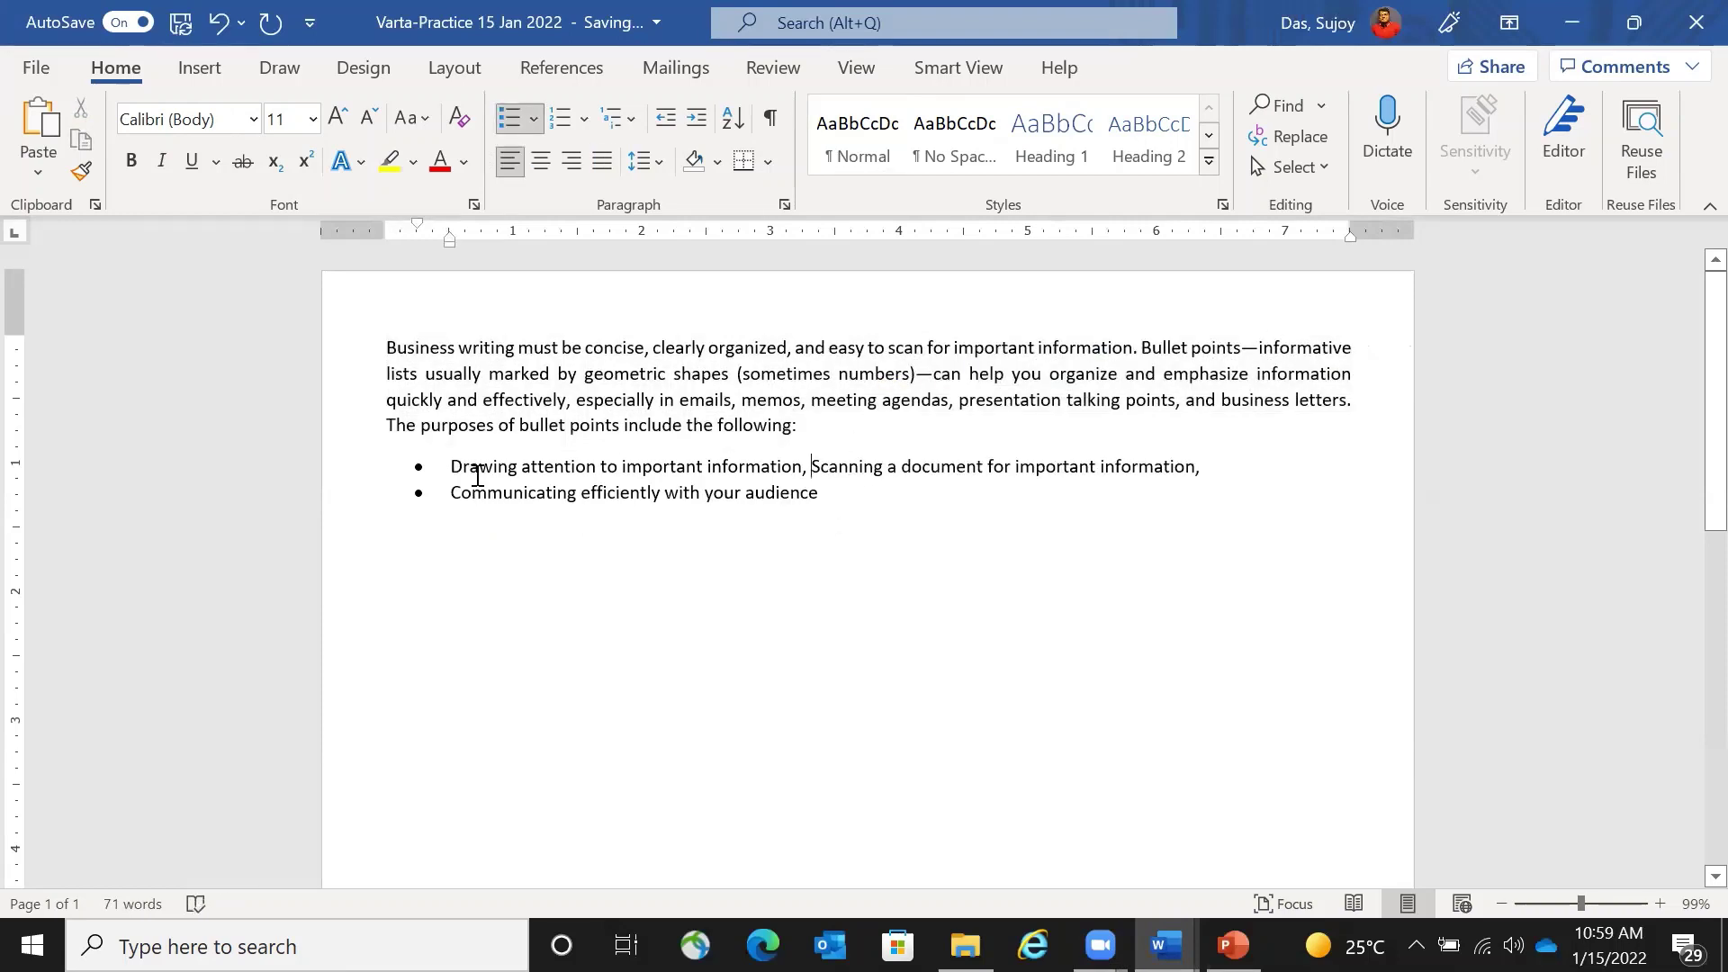
key("ctrl+shift+n")
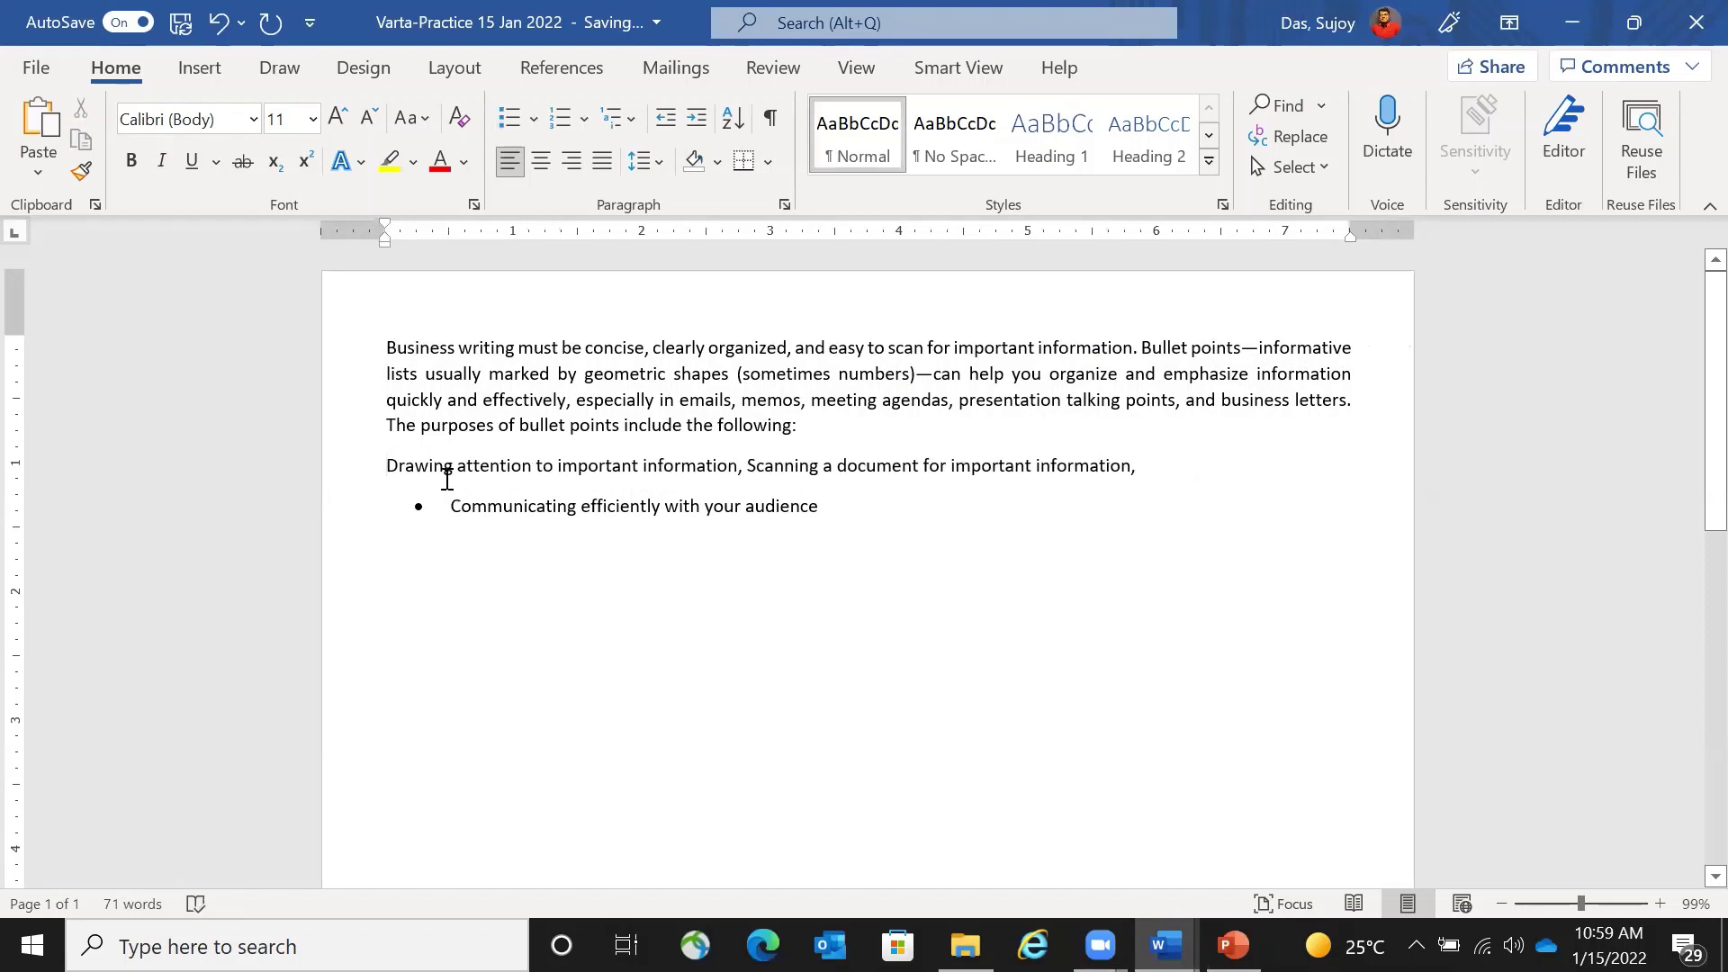
key("Delete")
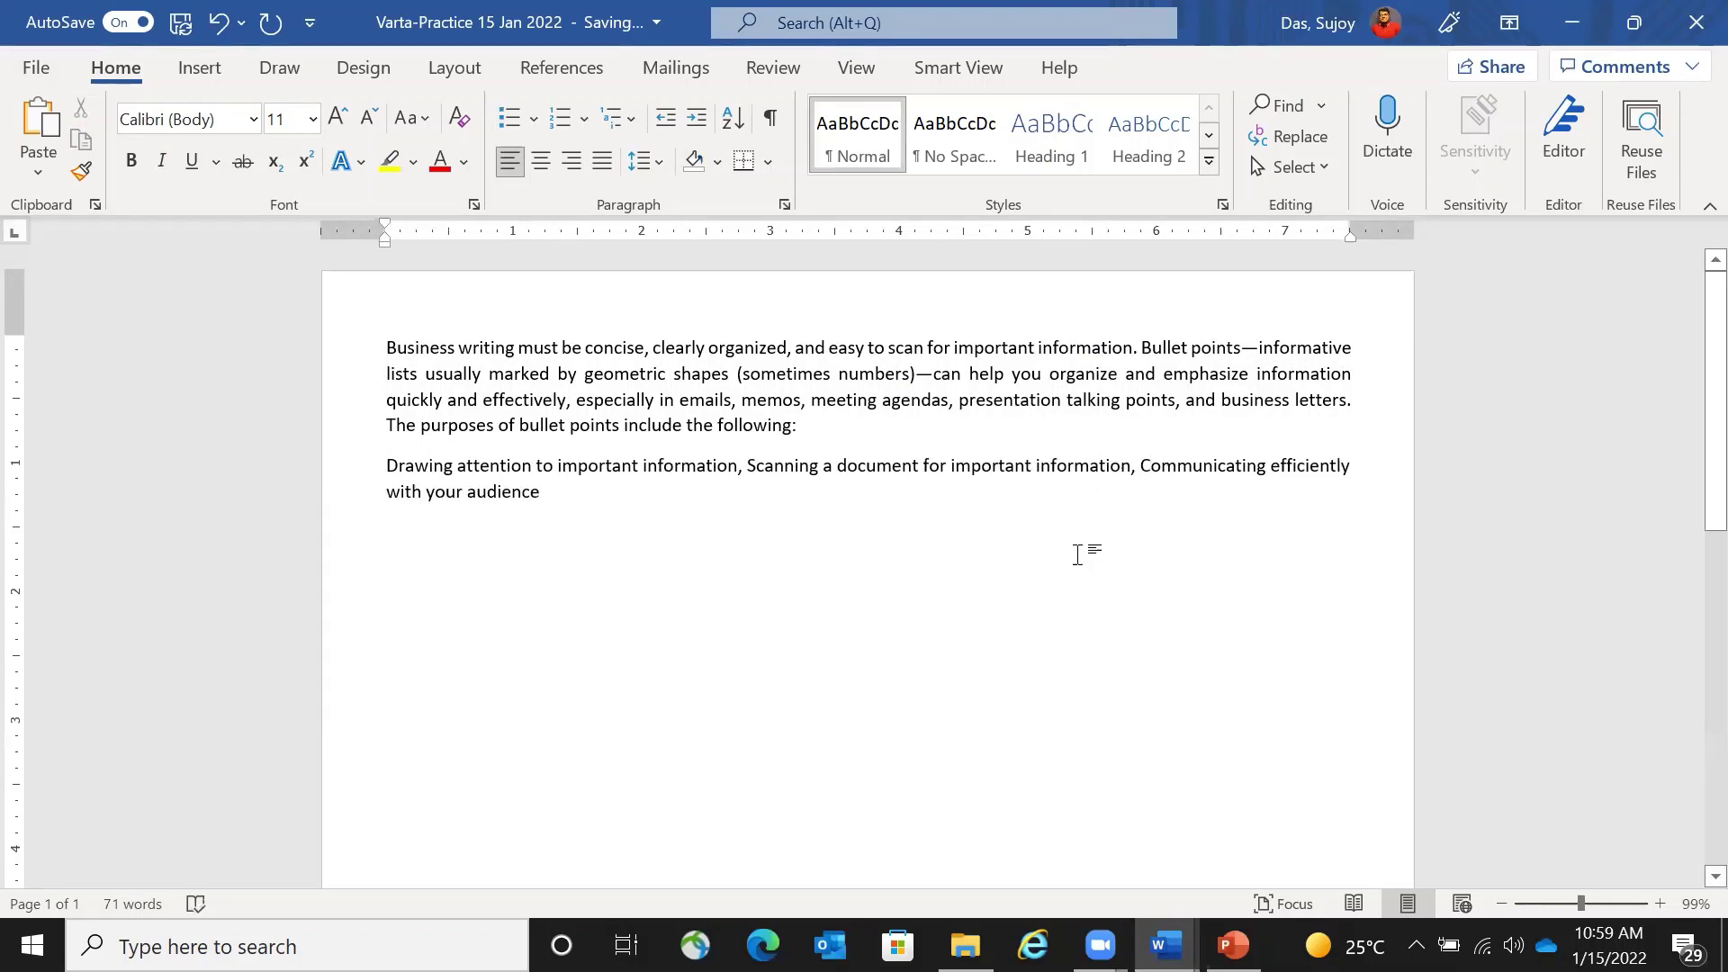
left_click_drag(386, 465, 1323, 470)
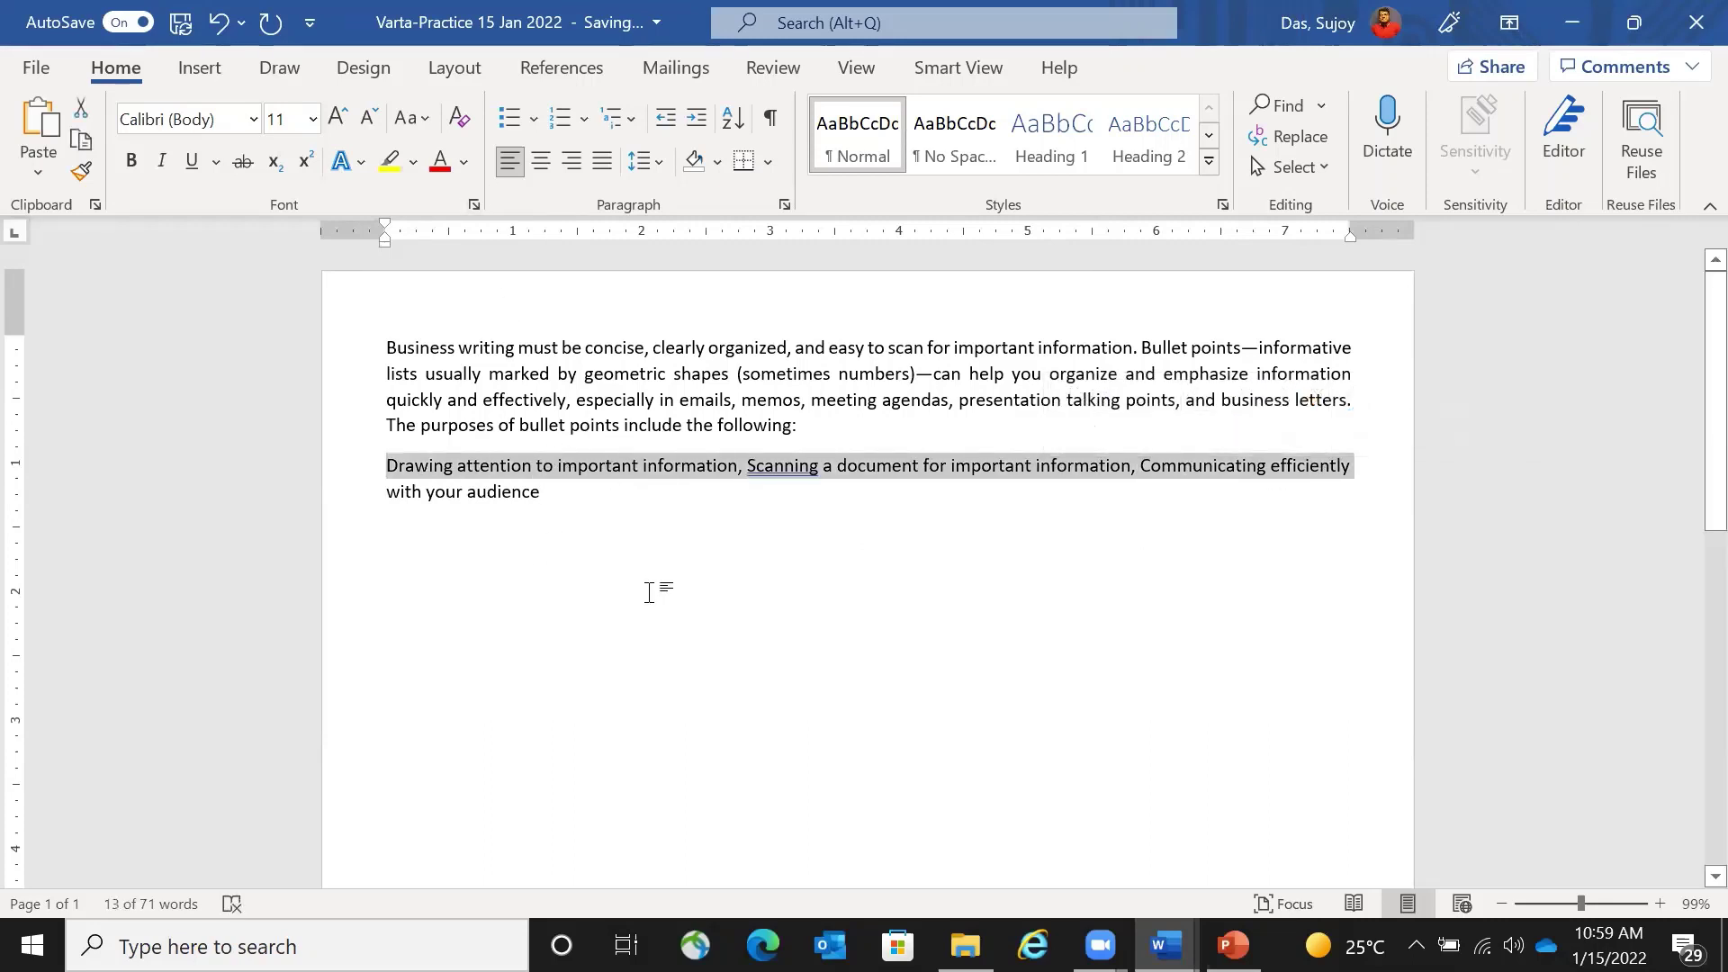
left_click(667, 555)
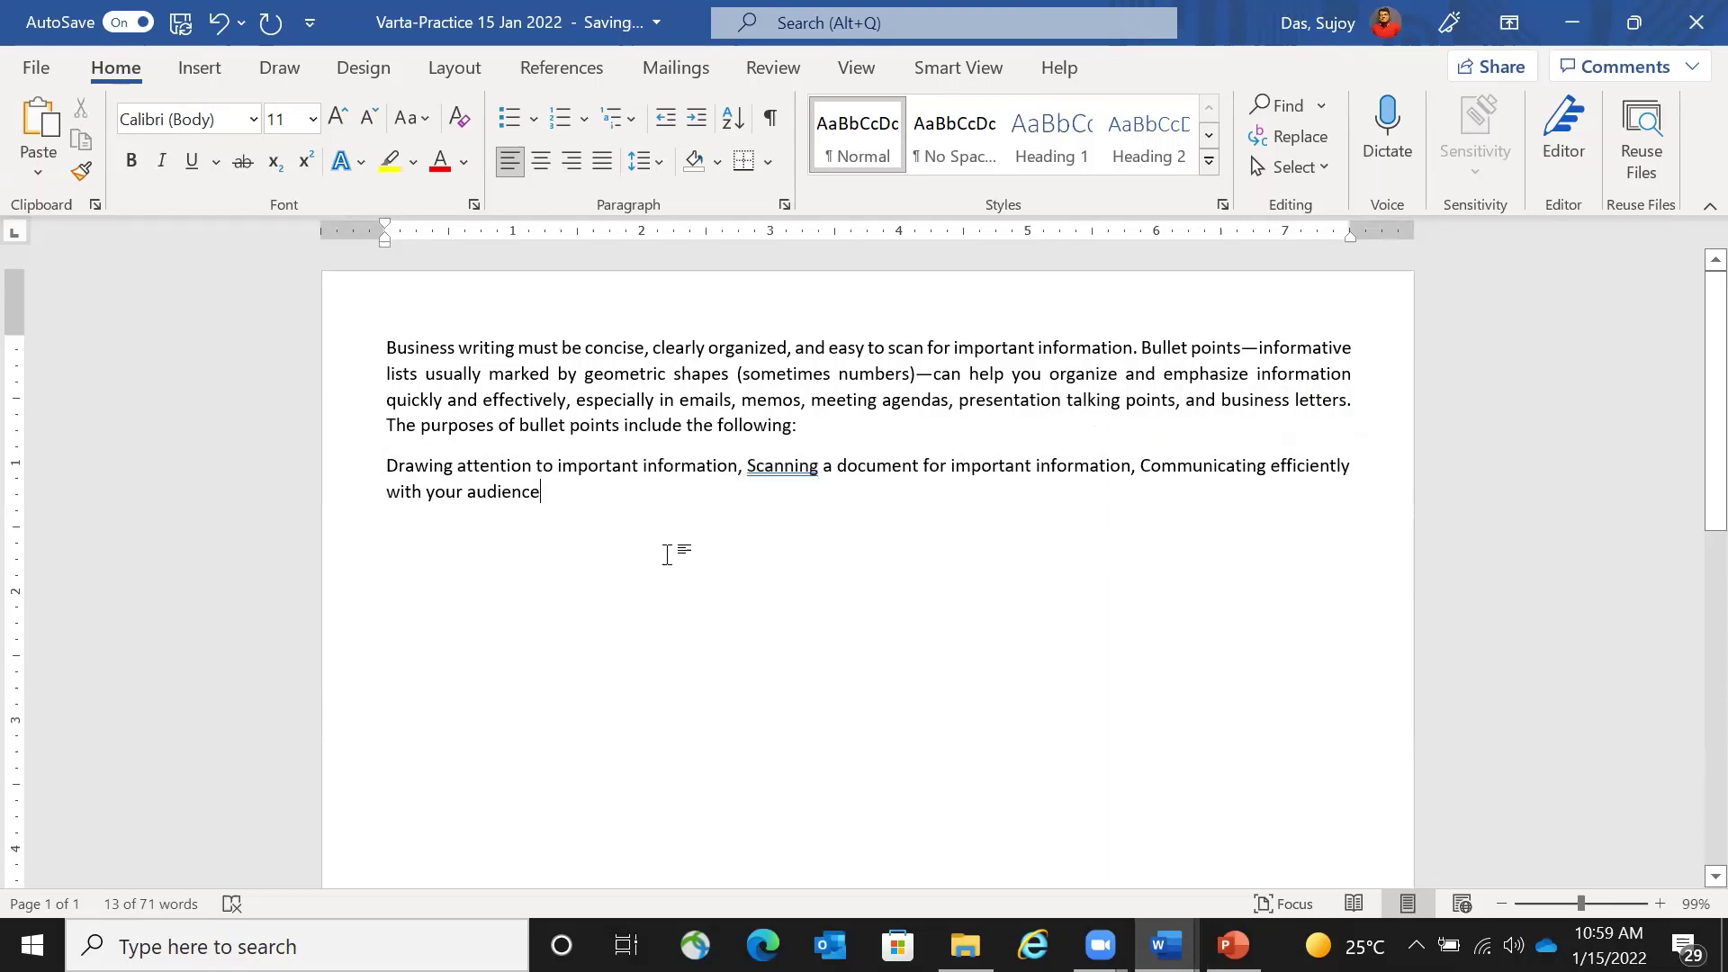
left_click(751, 467)
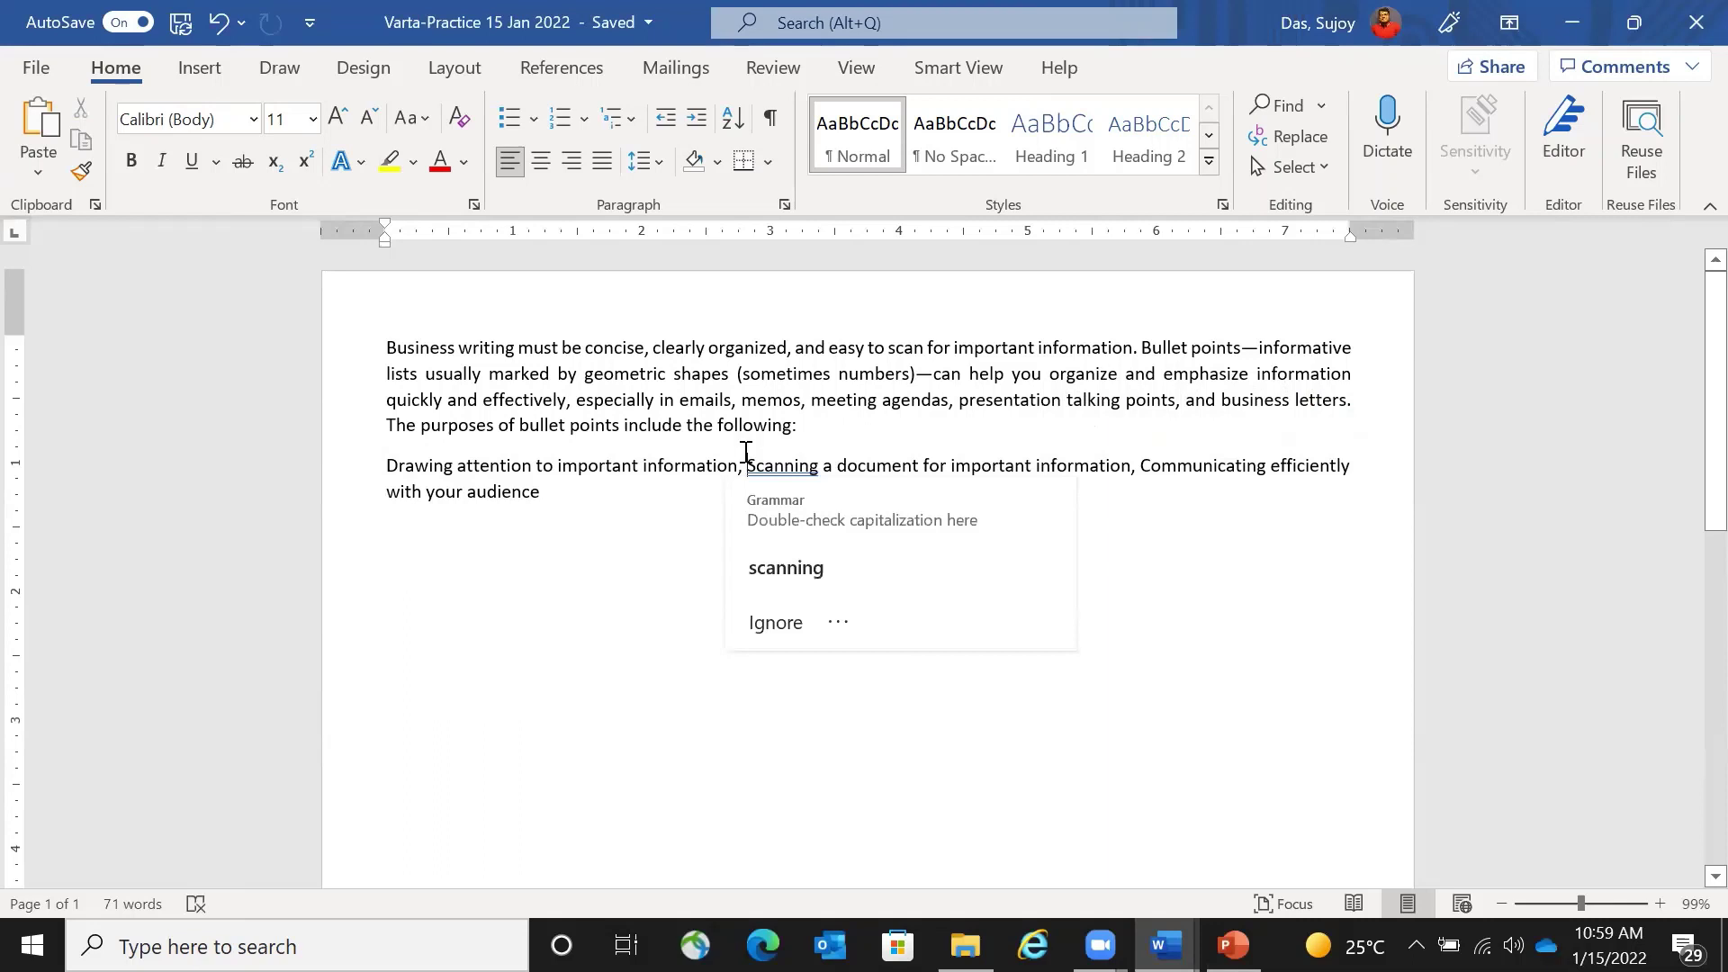
key("Return")
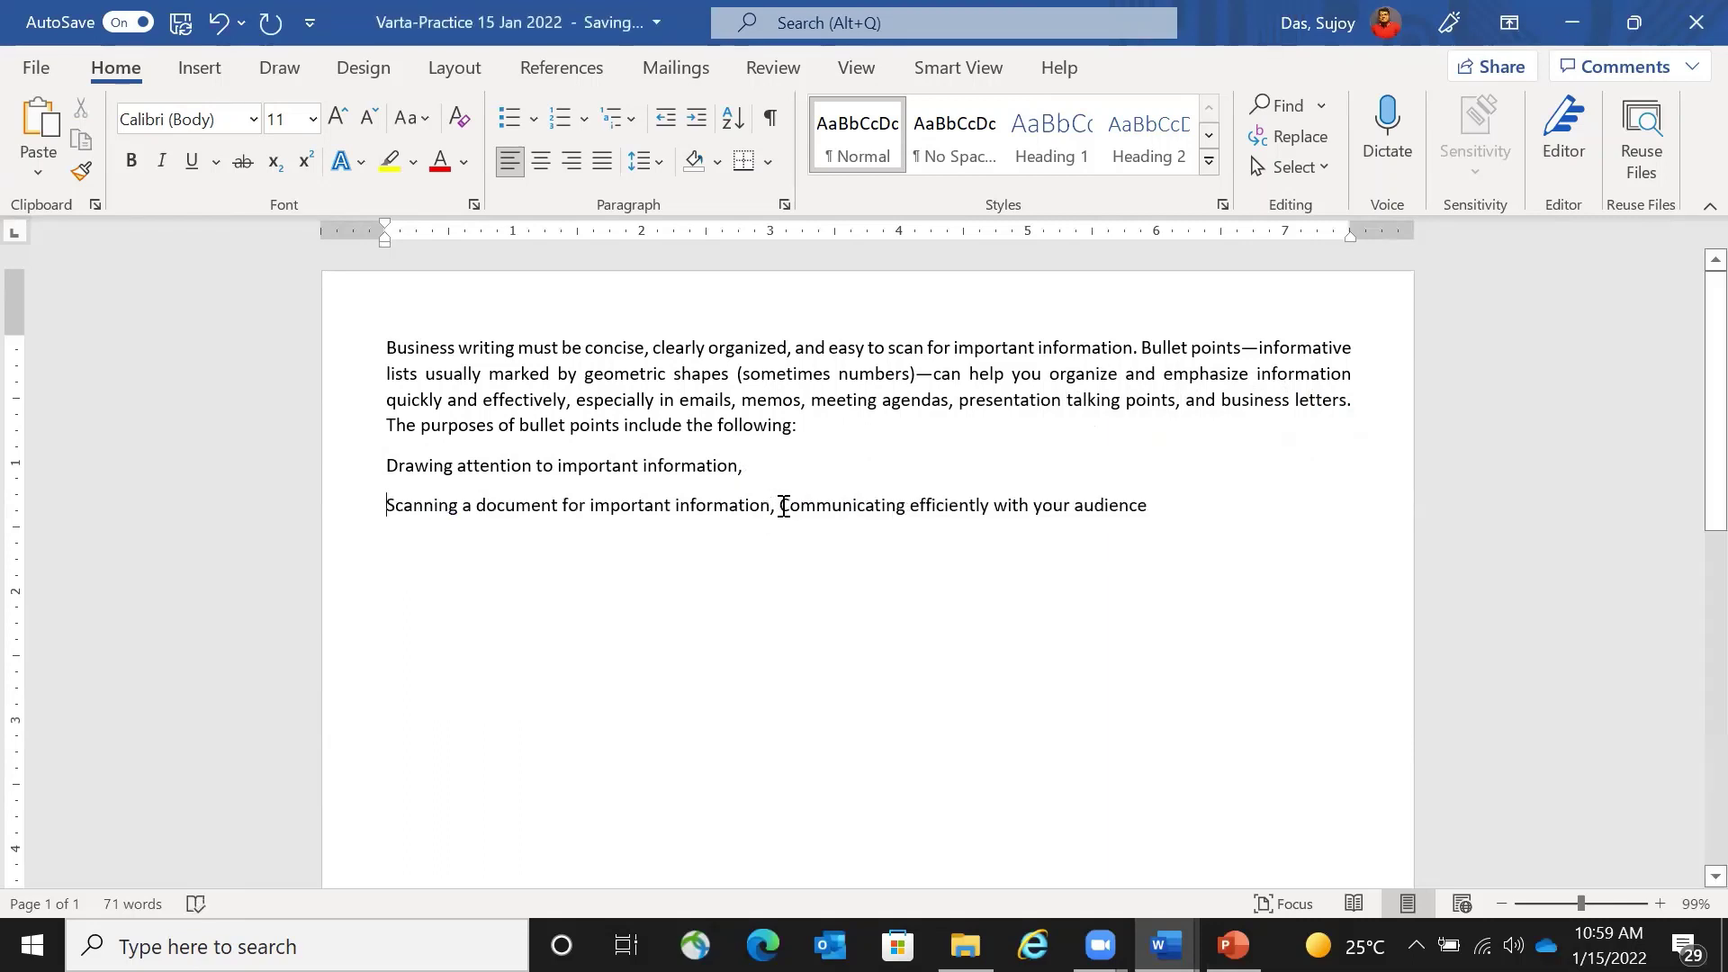
left_click(781, 506)
key("Return")
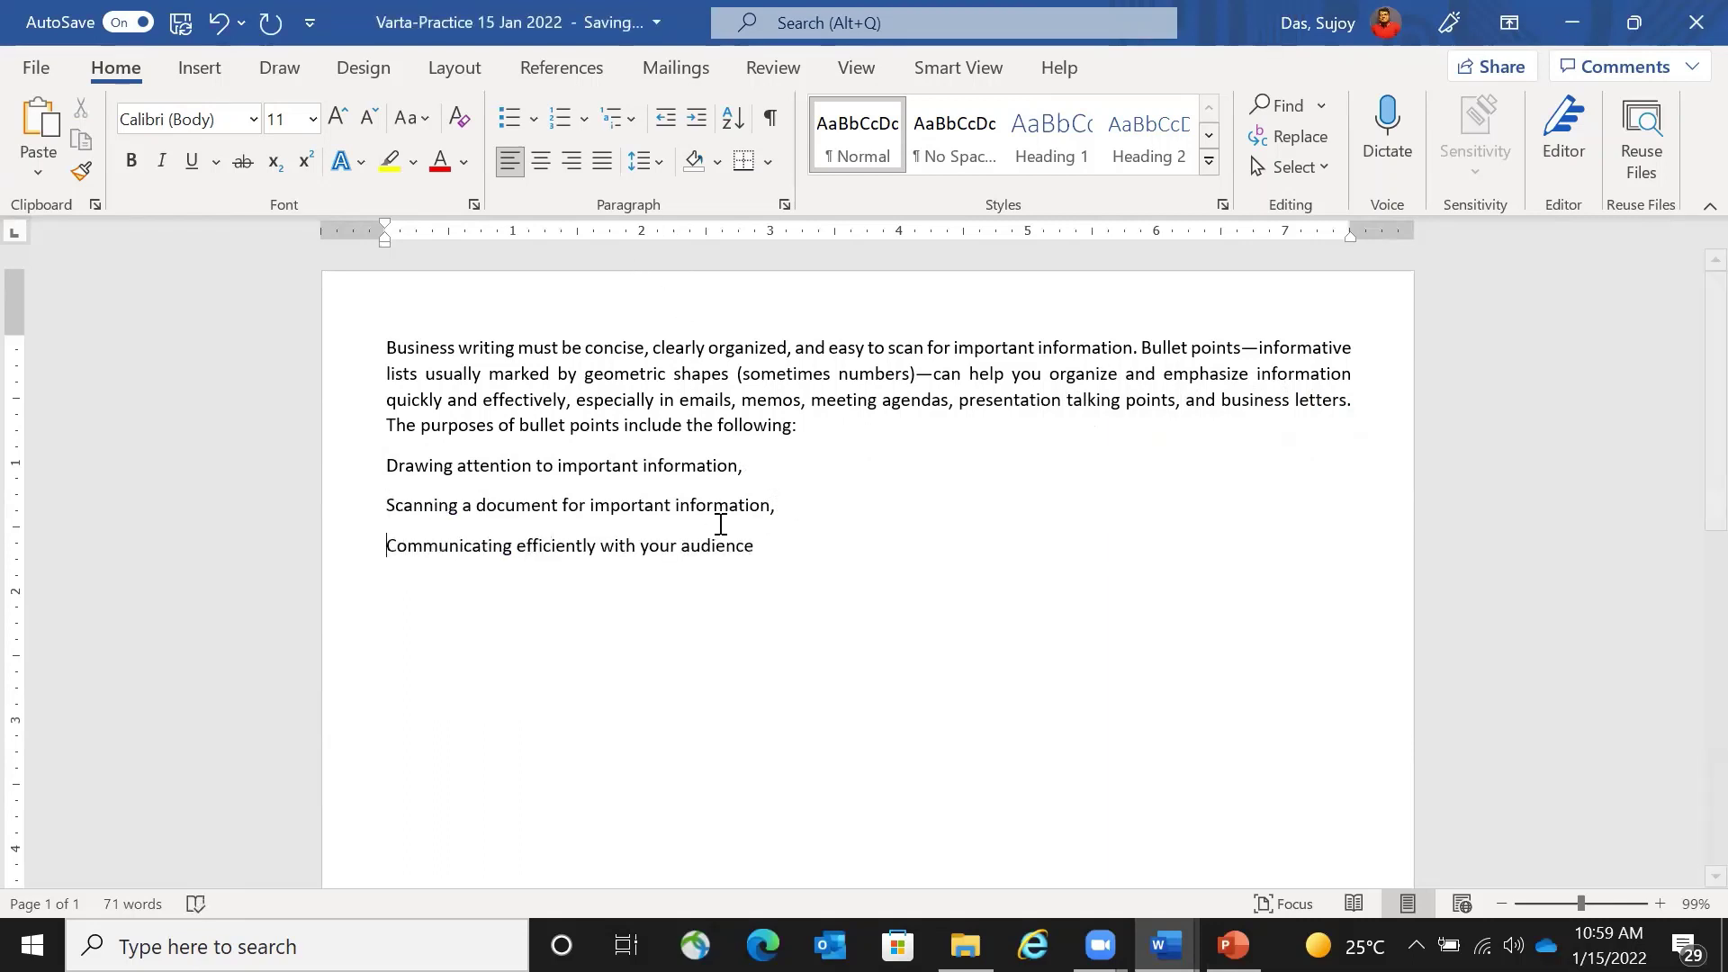
key("Delete")
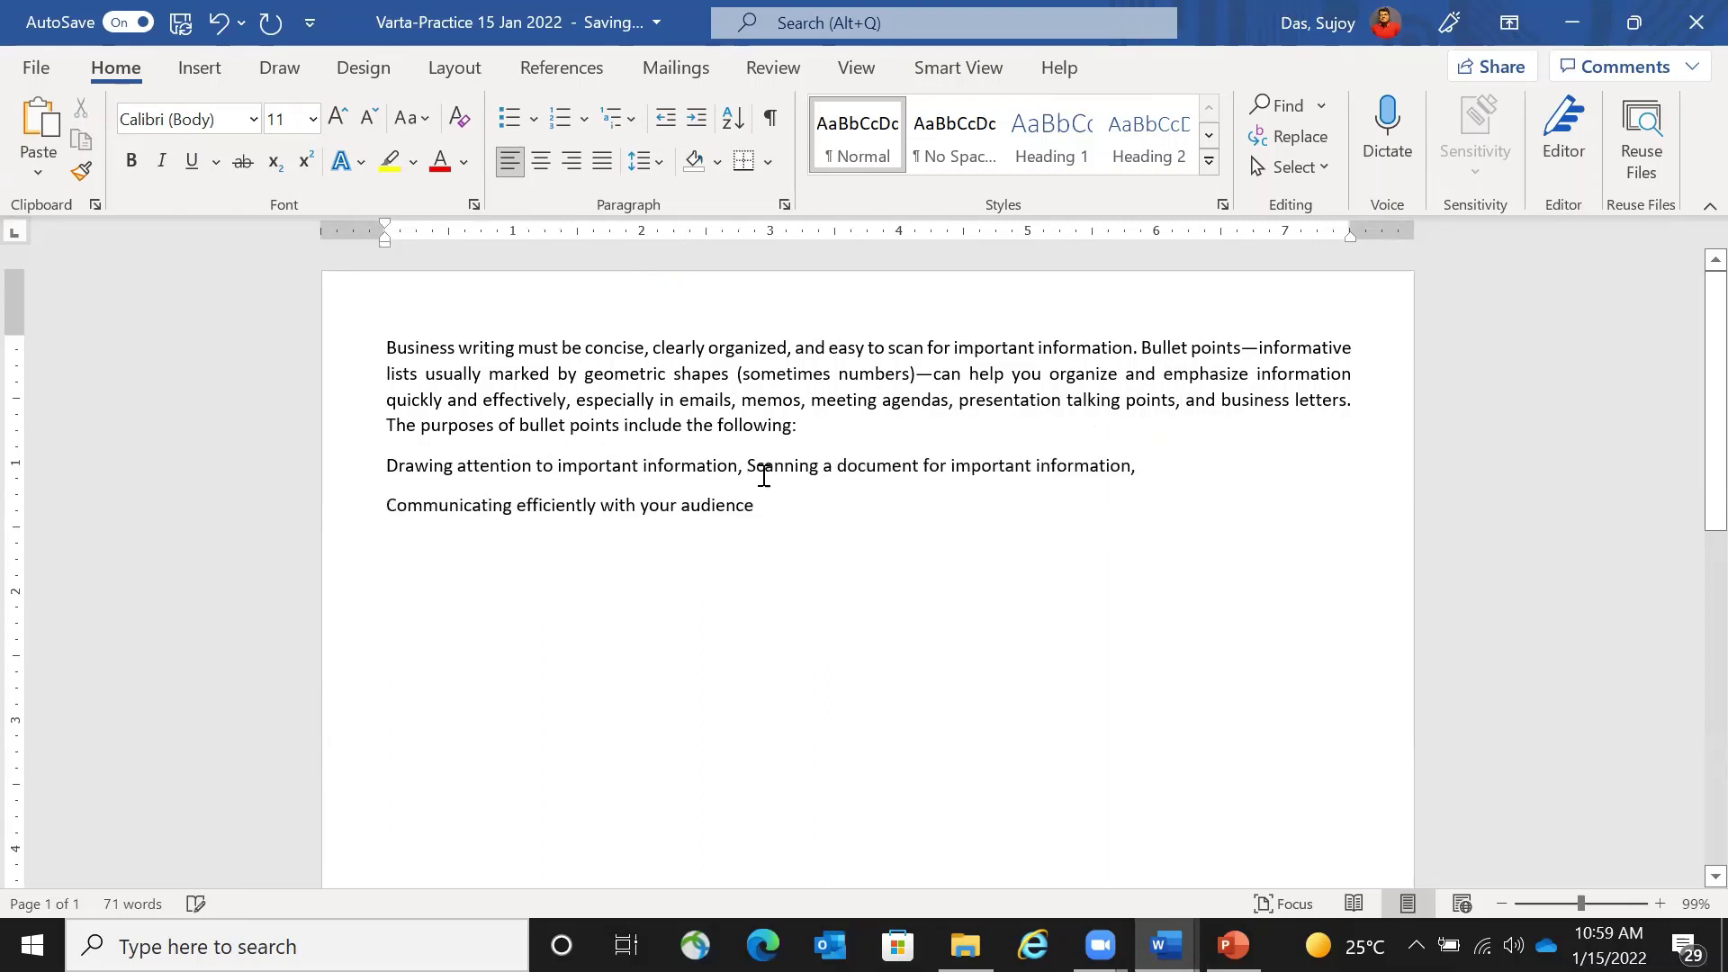
left_click(1161, 465)
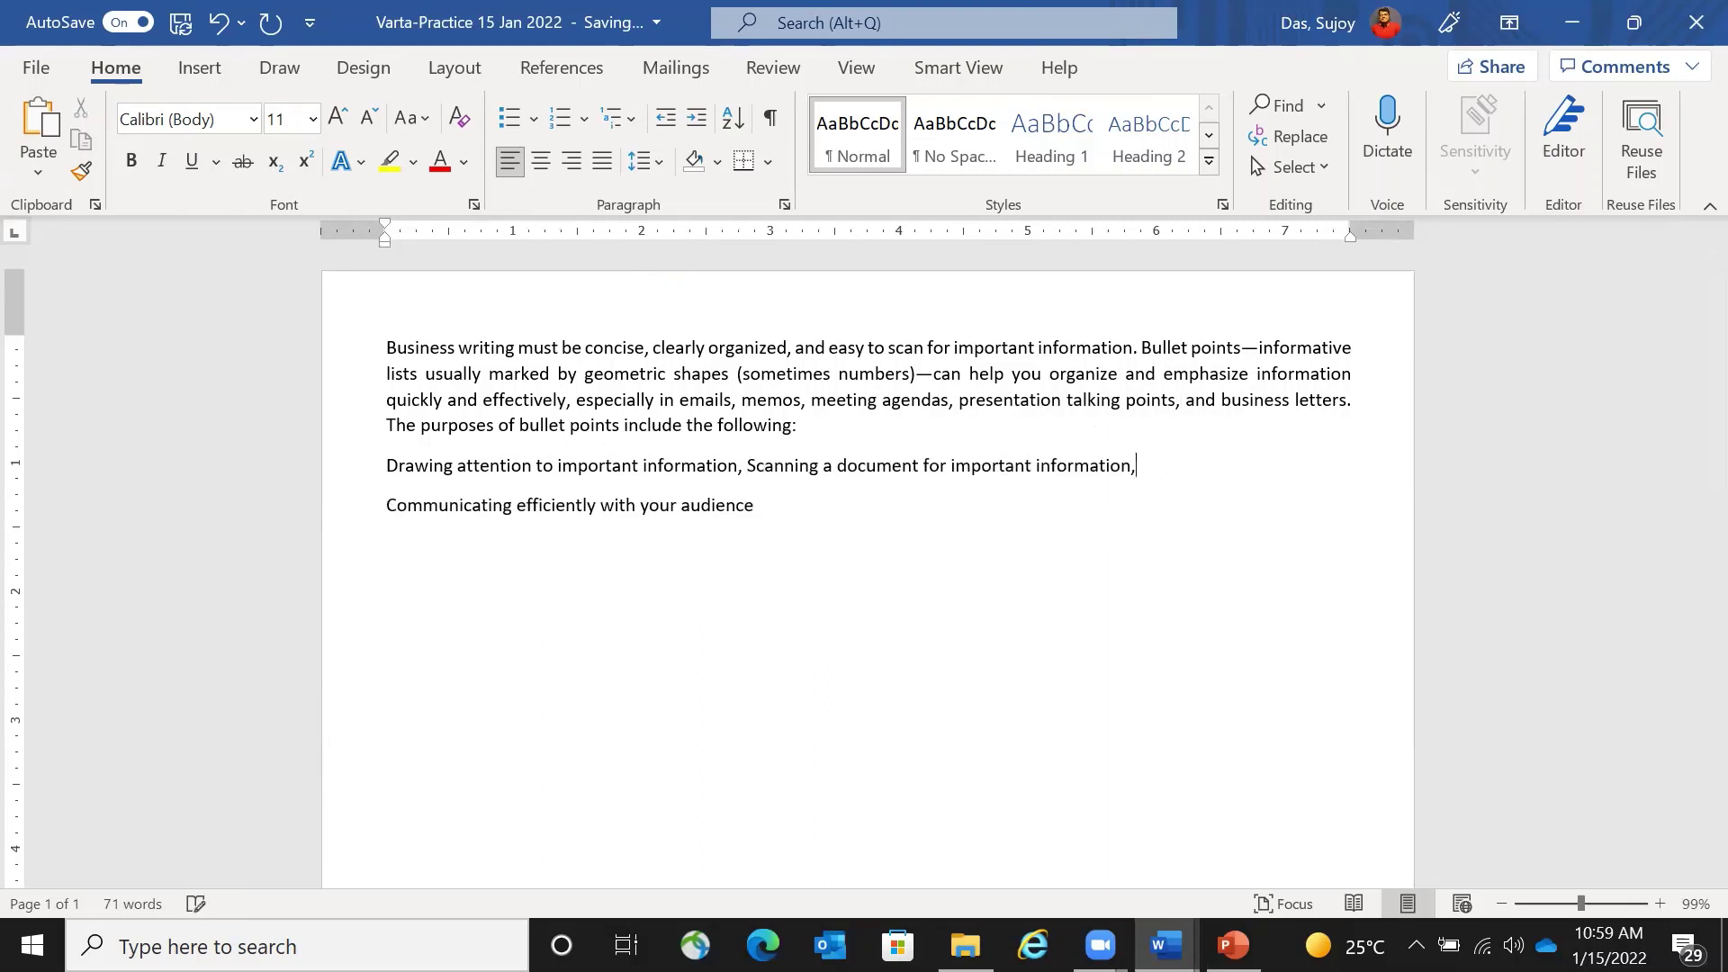
key("Delete")
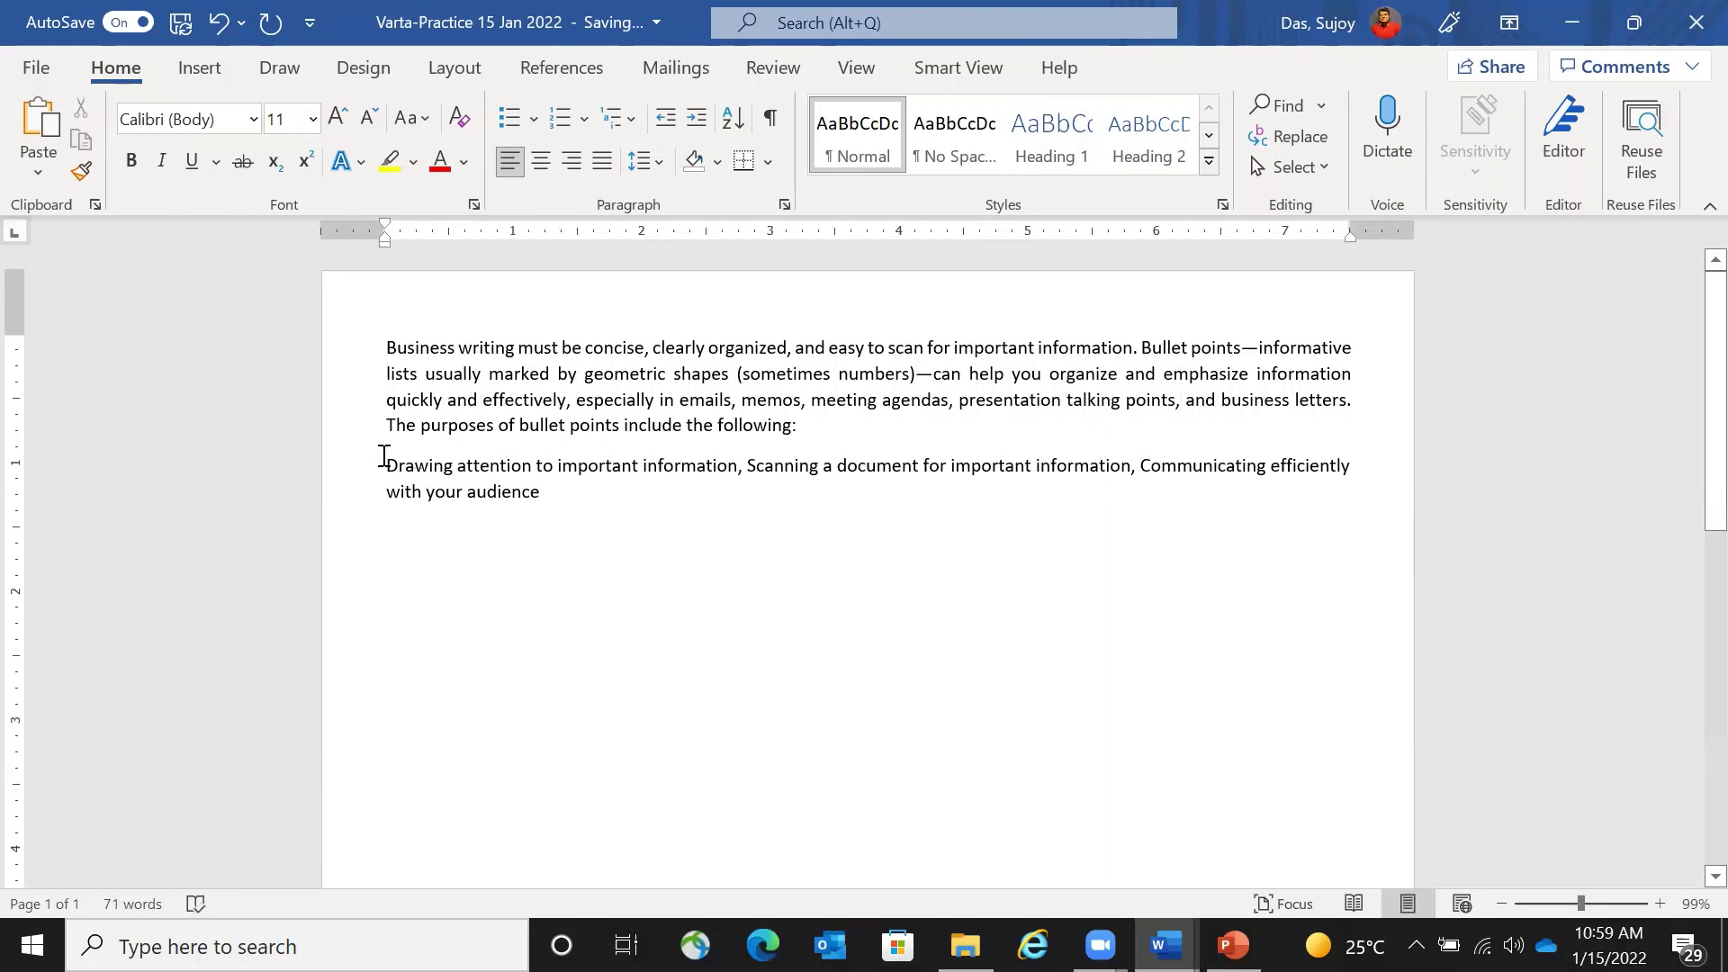
left_click_drag(386, 466, 548, 495)
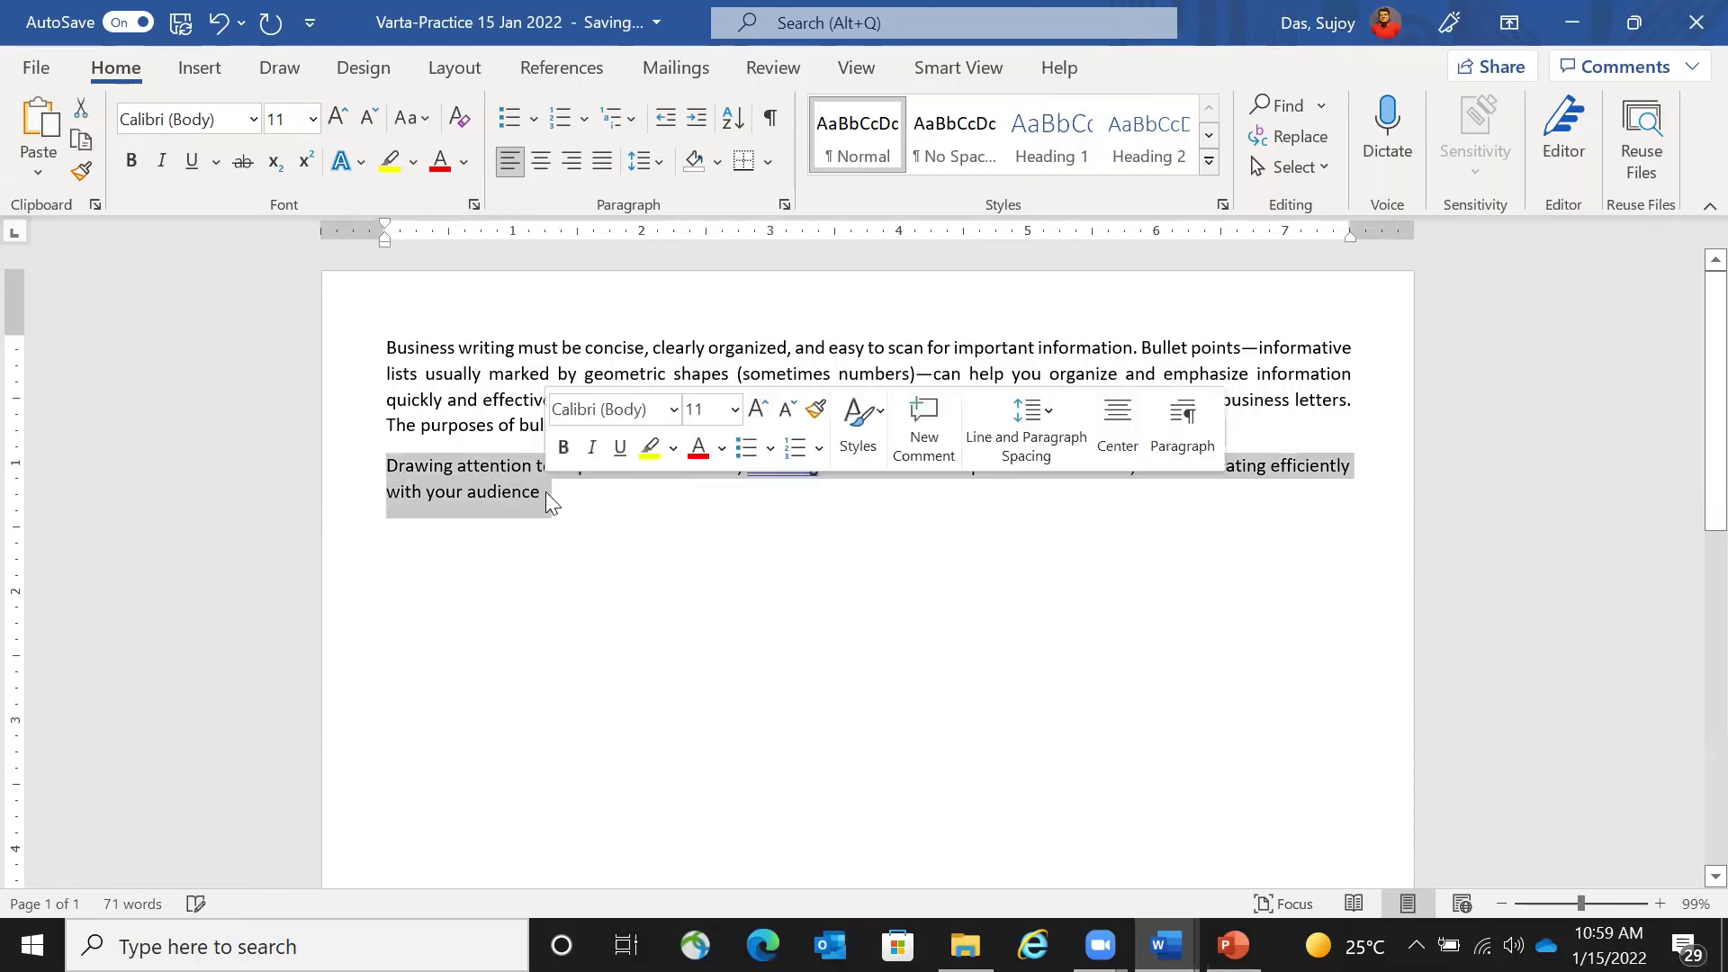
left_click(514, 133)
left_click(812, 468)
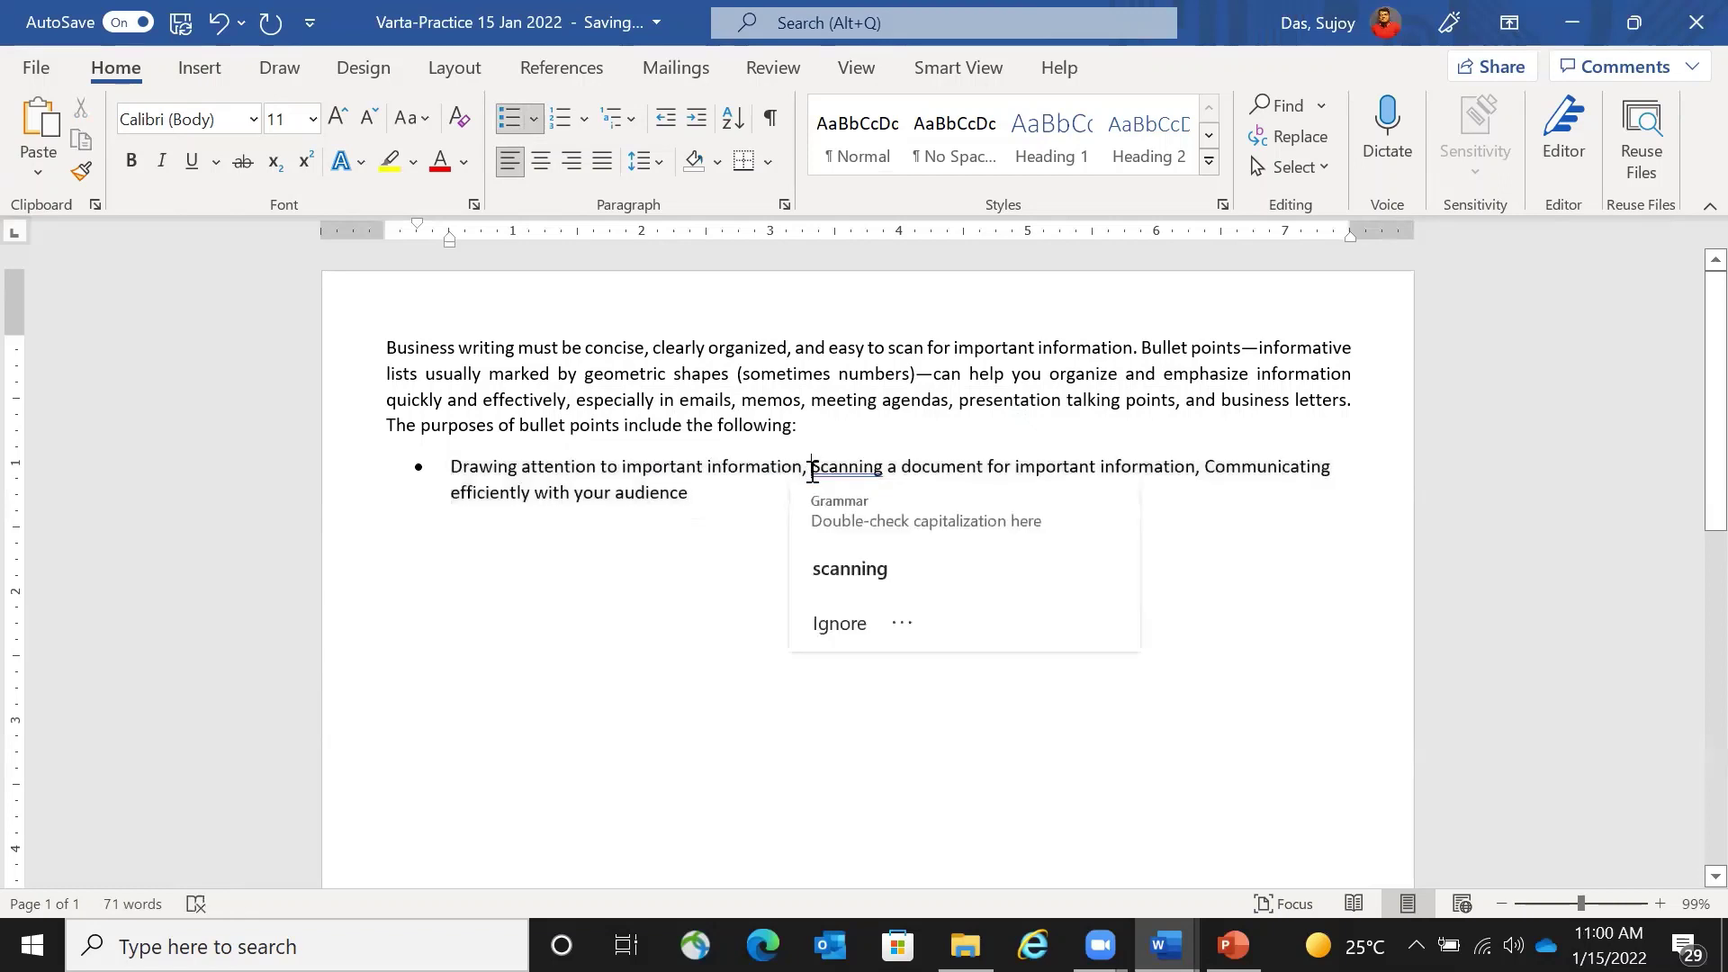
key("Return")
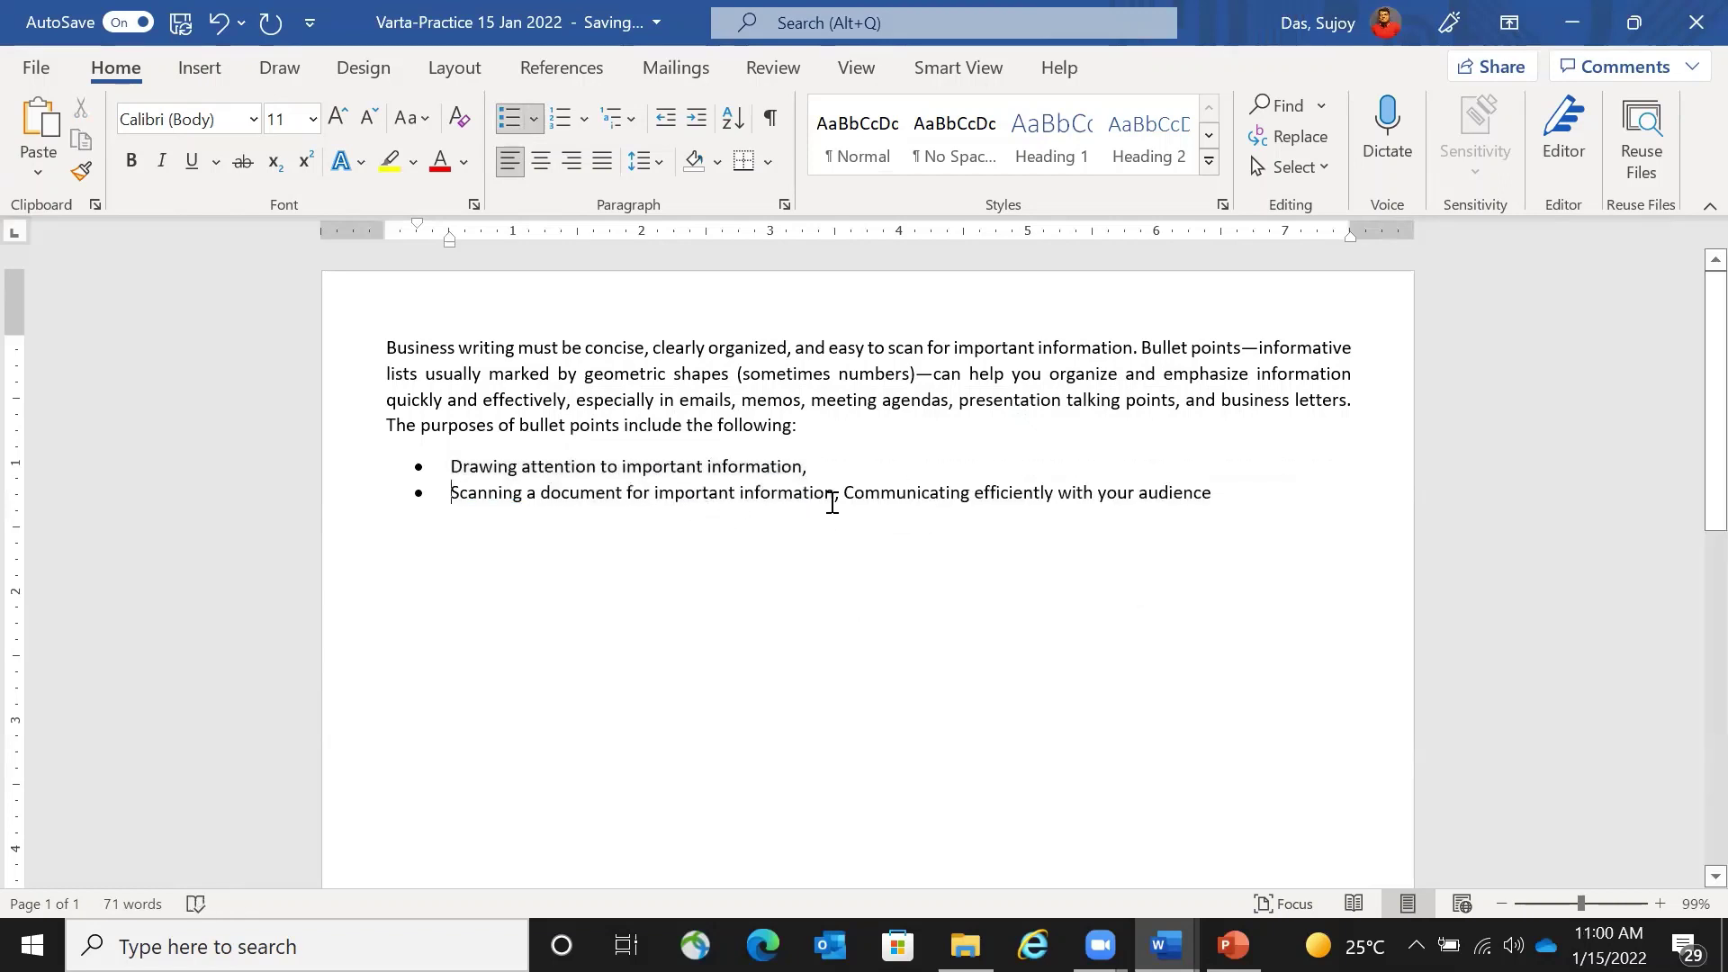
left_click(846, 492)
key("Return")
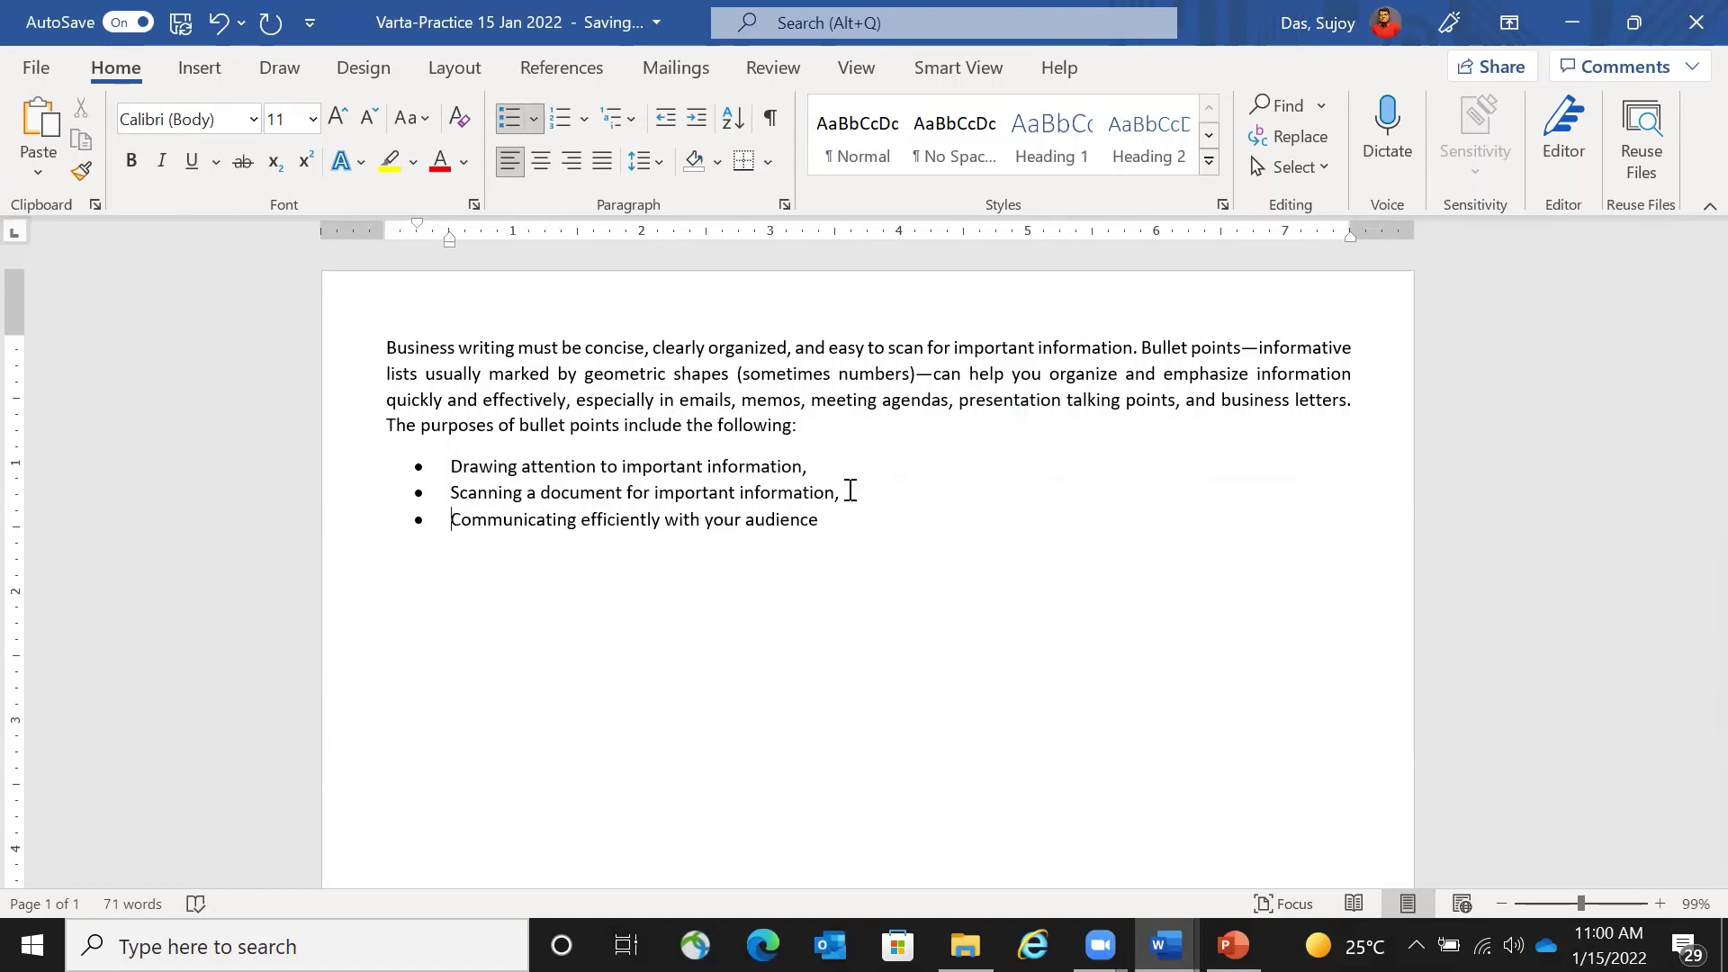
key("ctrl+z")
key("ctrl+z")
key("ctrl+z")
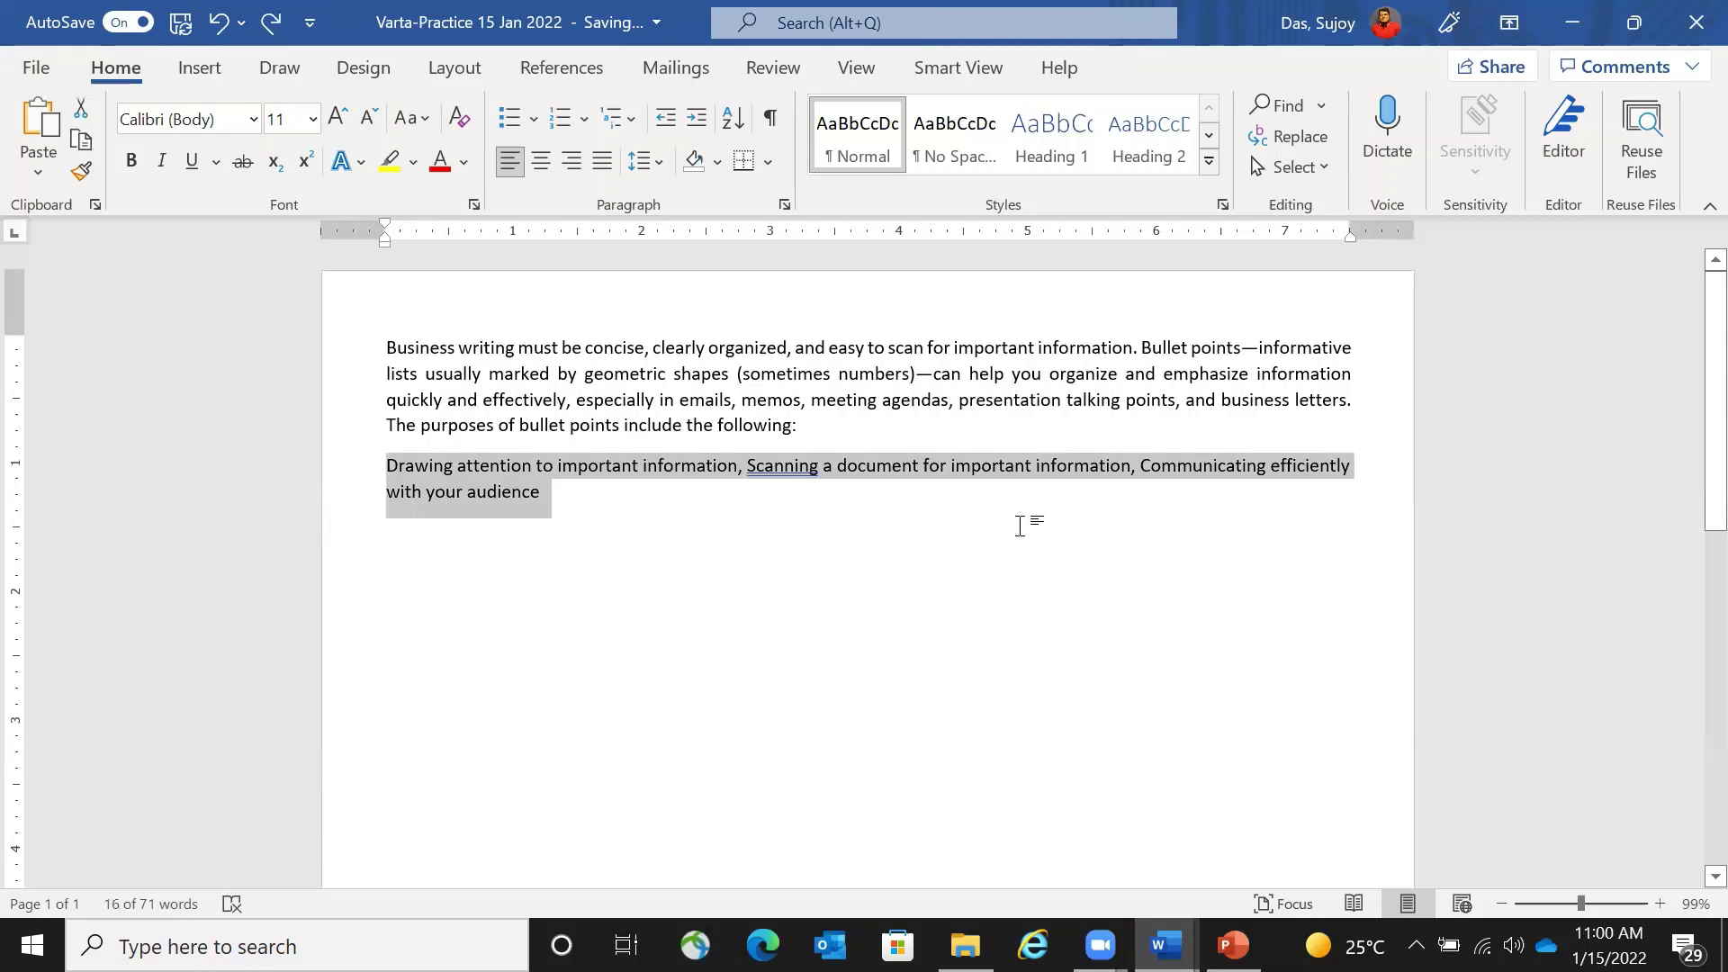
Step: Paste the opening paragraph's first two sentences on a new line after 'audience'
left_click(666, 594)
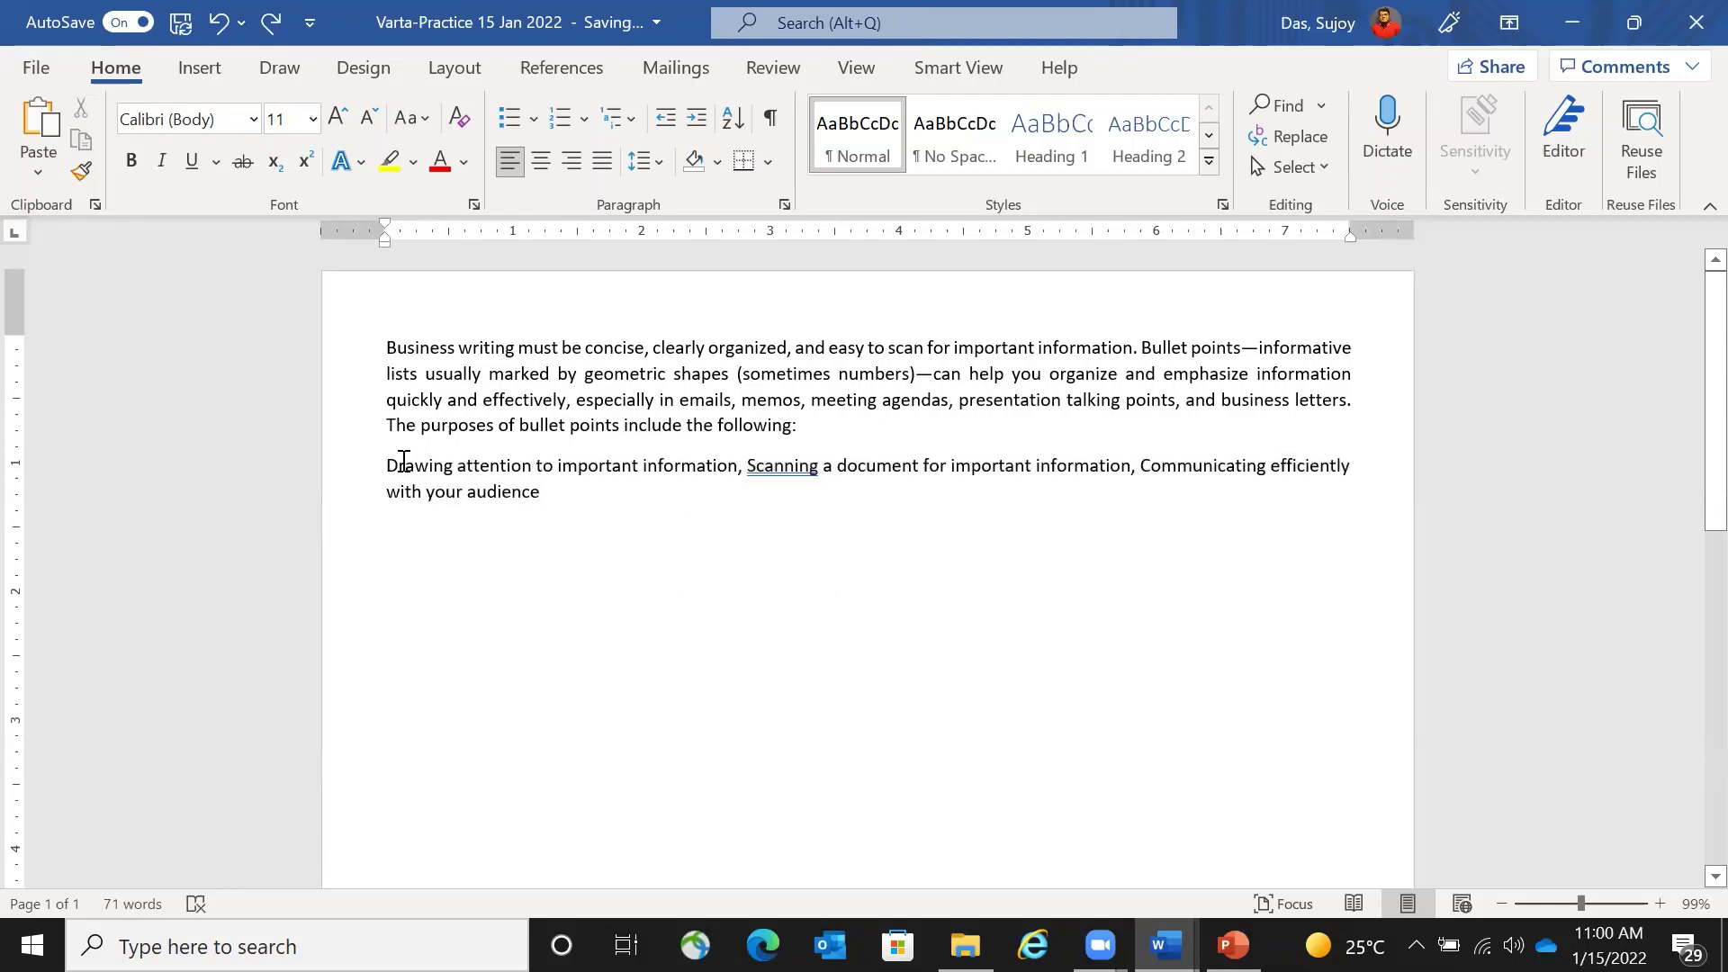
left_click(801, 421)
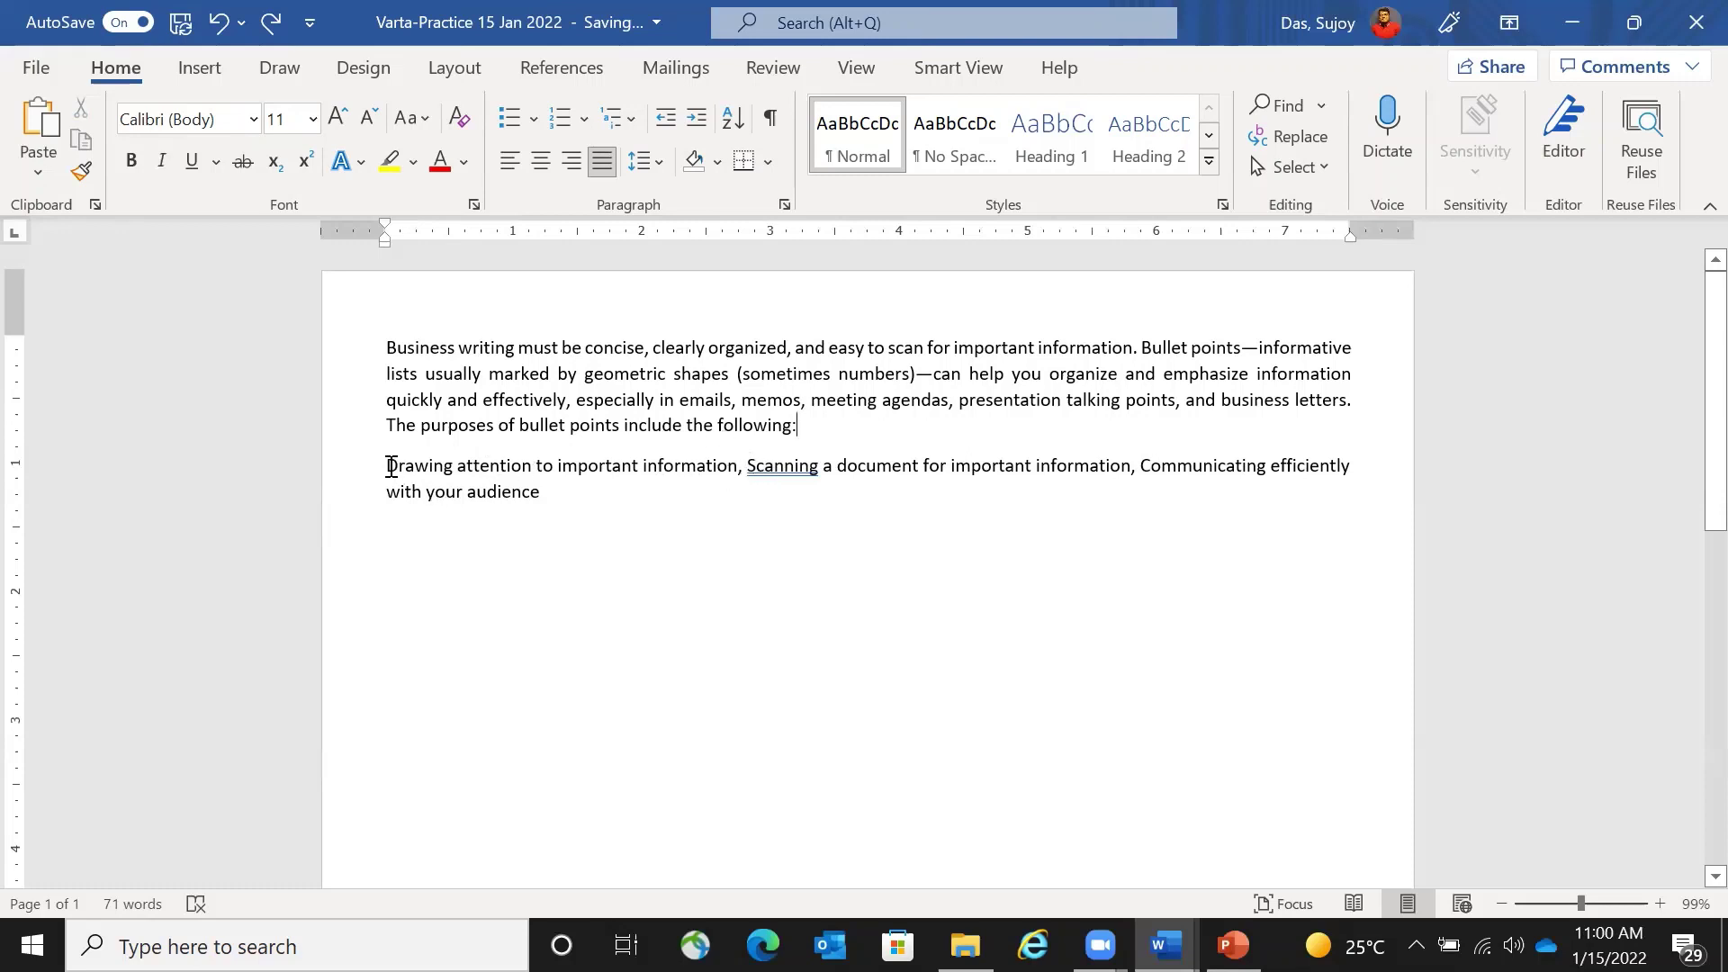
left_click_drag(388, 464, 549, 502)
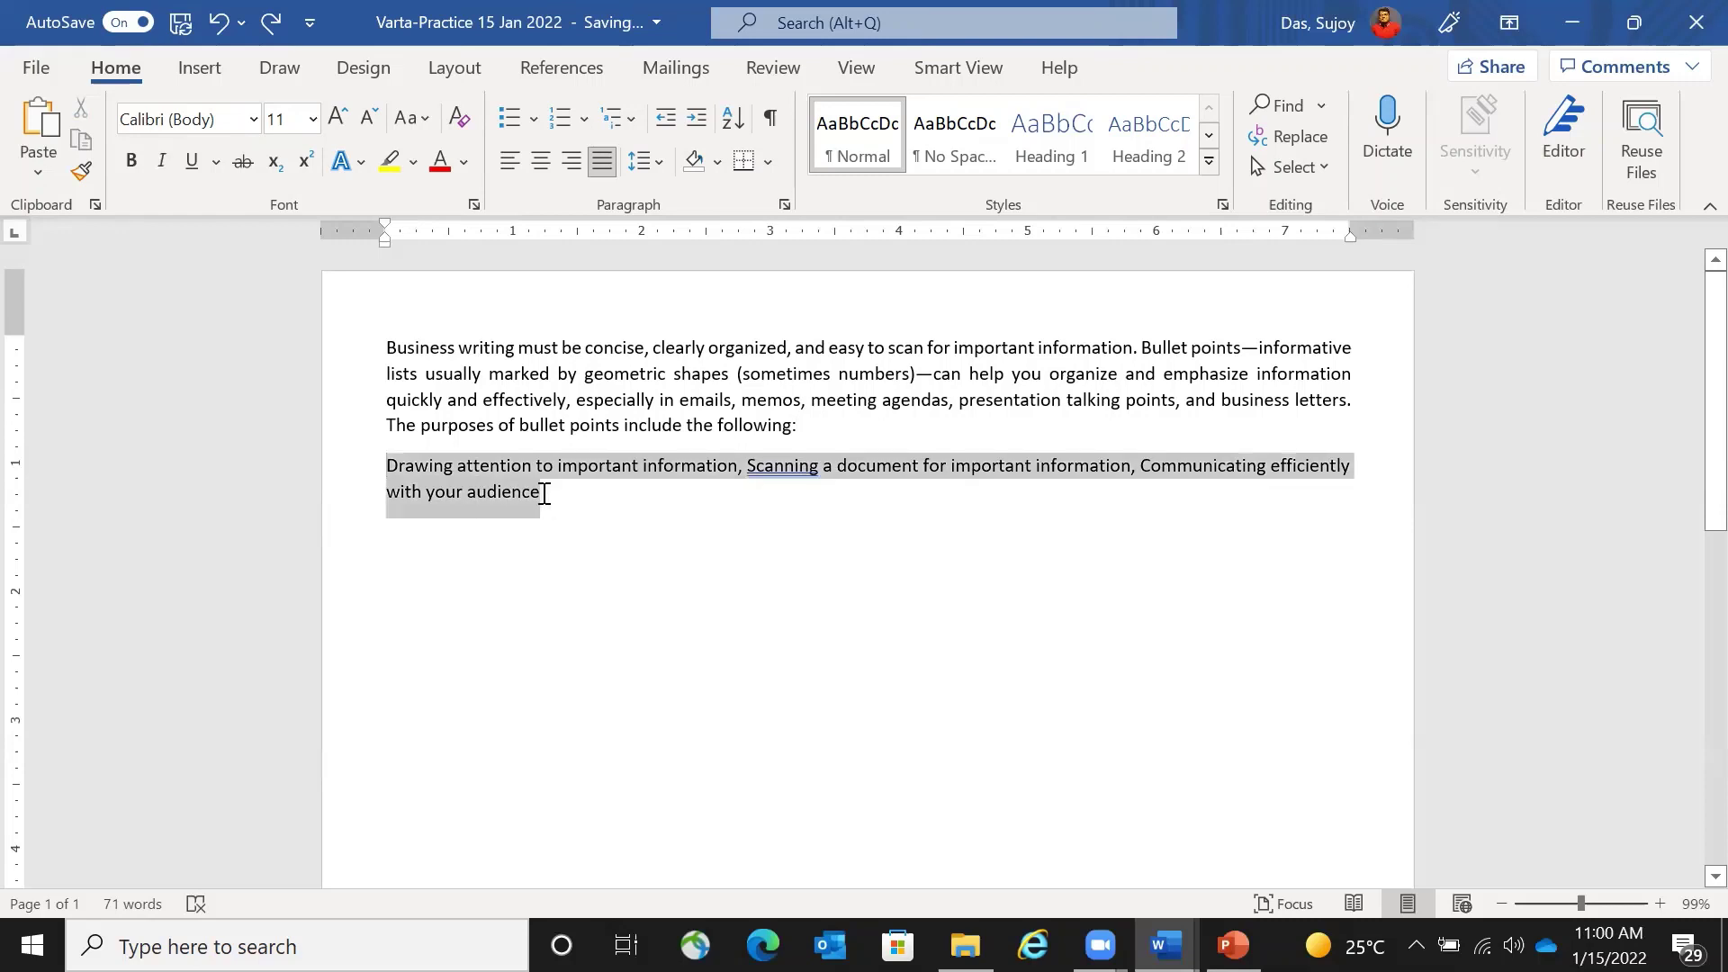
mouse_move(388, 348)
left_mouse_down()
mouse_move(706, 404)
mouse_move(1301, 385)
mouse_move(1346, 405)
left_mouse_up()
key("ctrl+c")
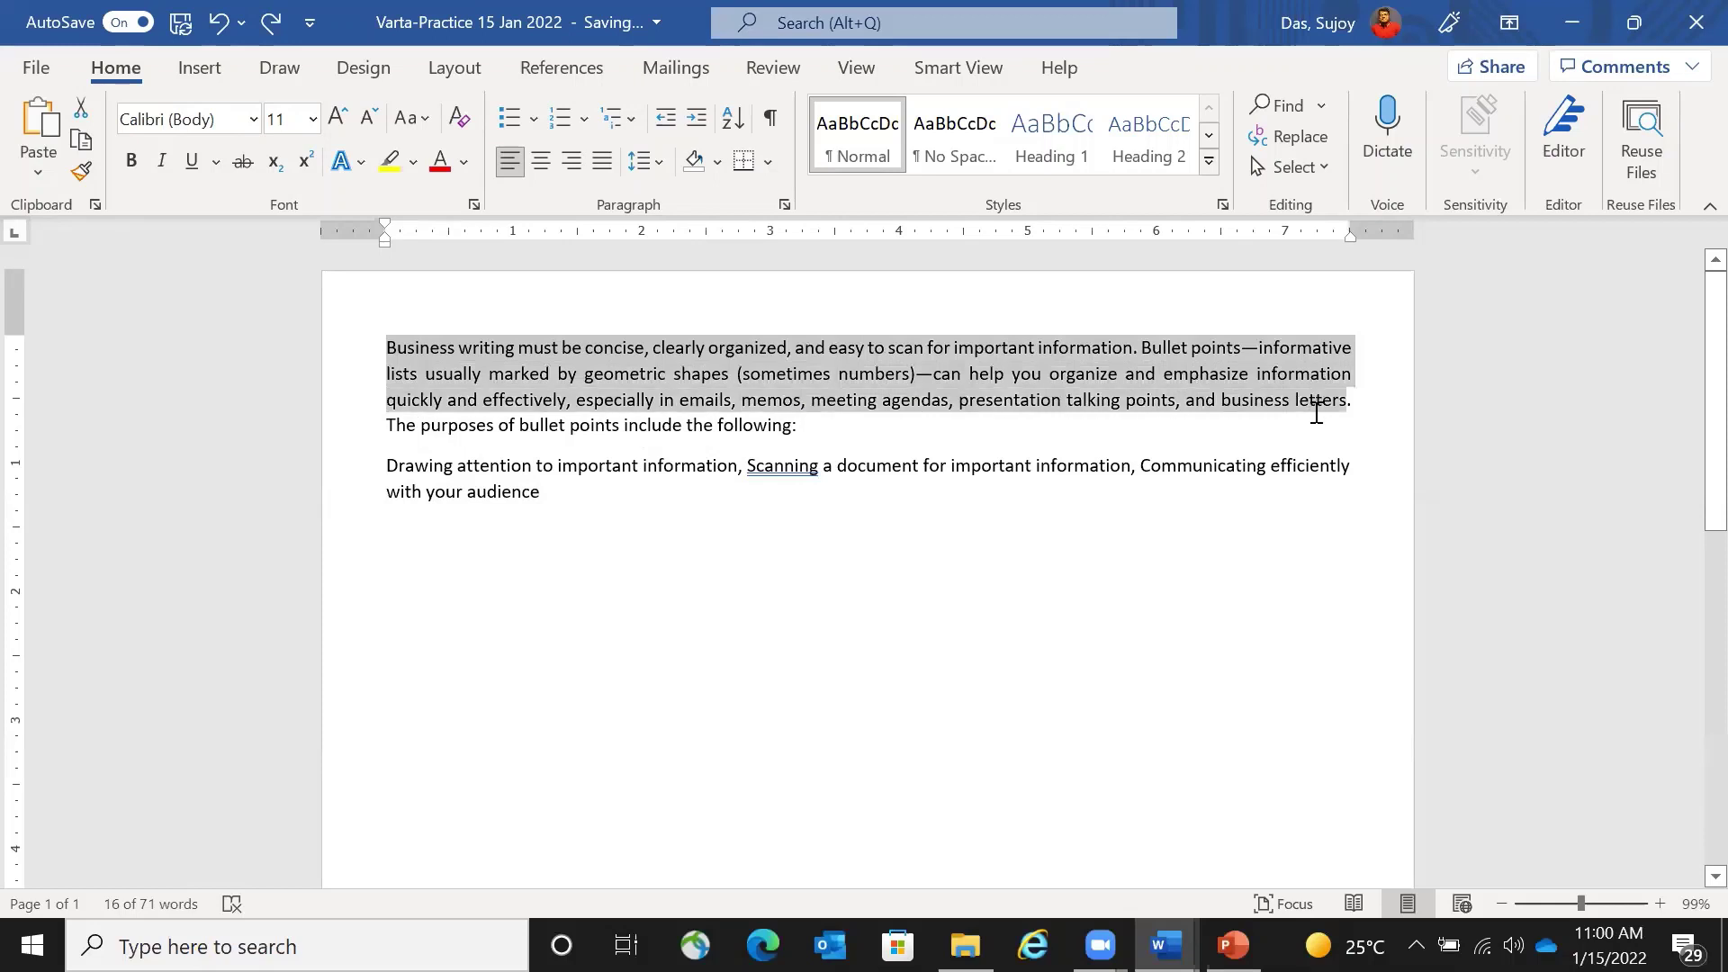
left_click(435, 555)
key("Return")
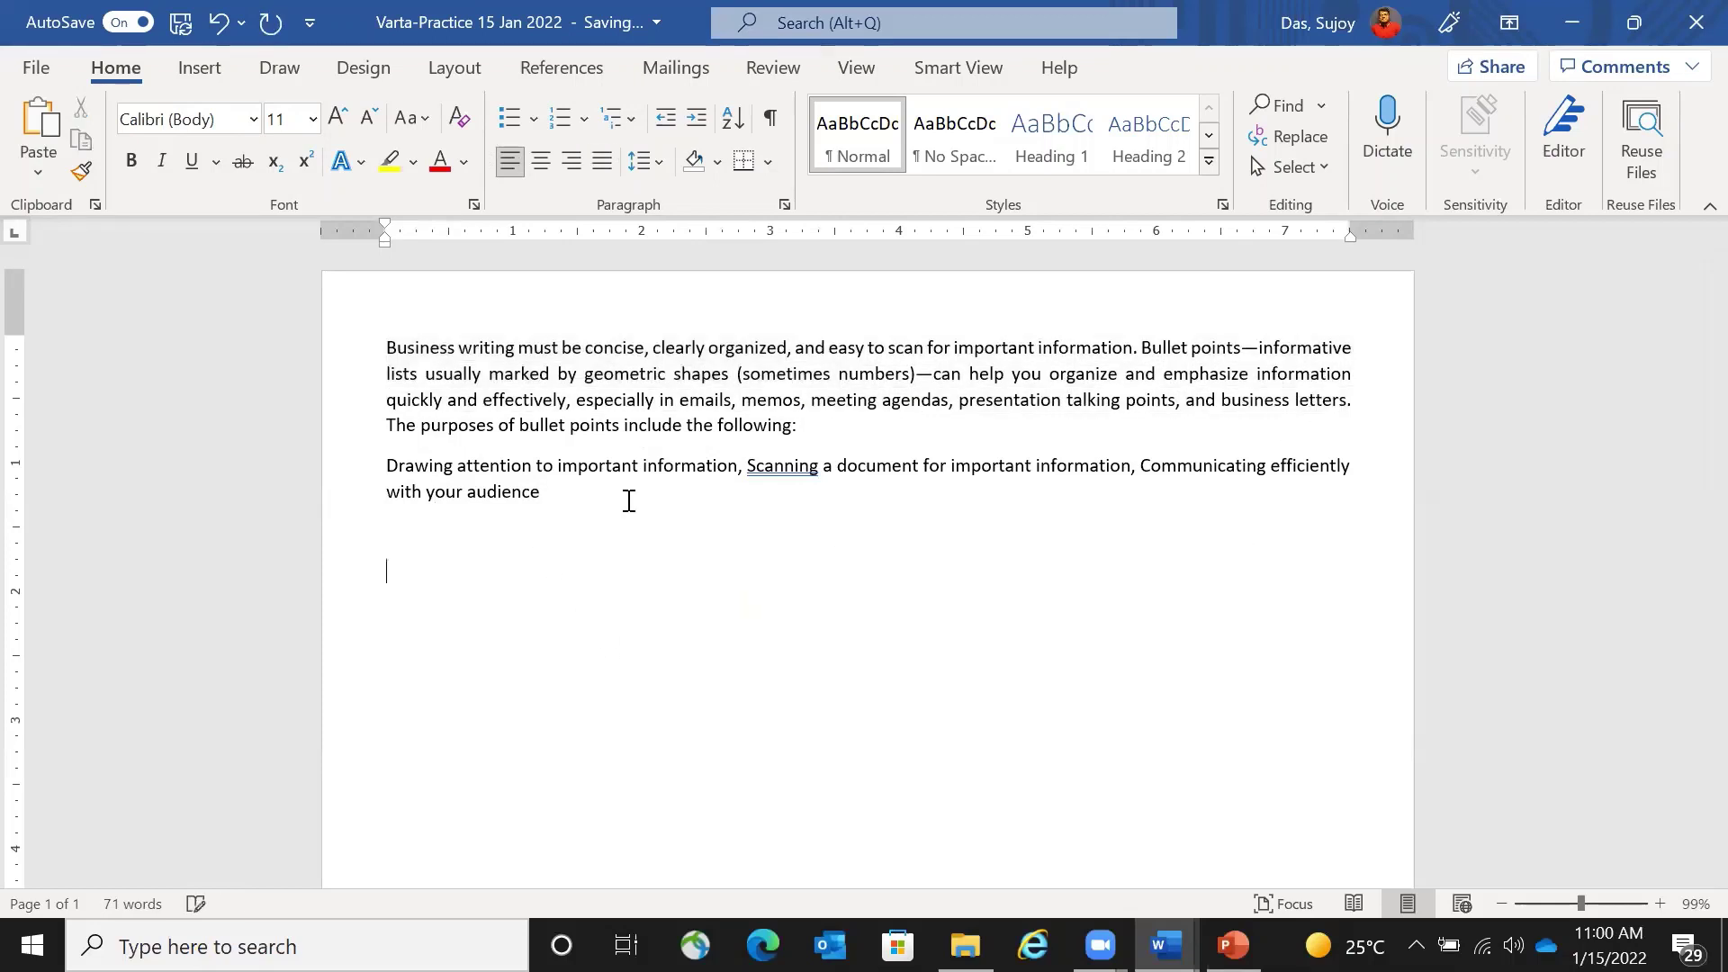
key("ctrl+v")
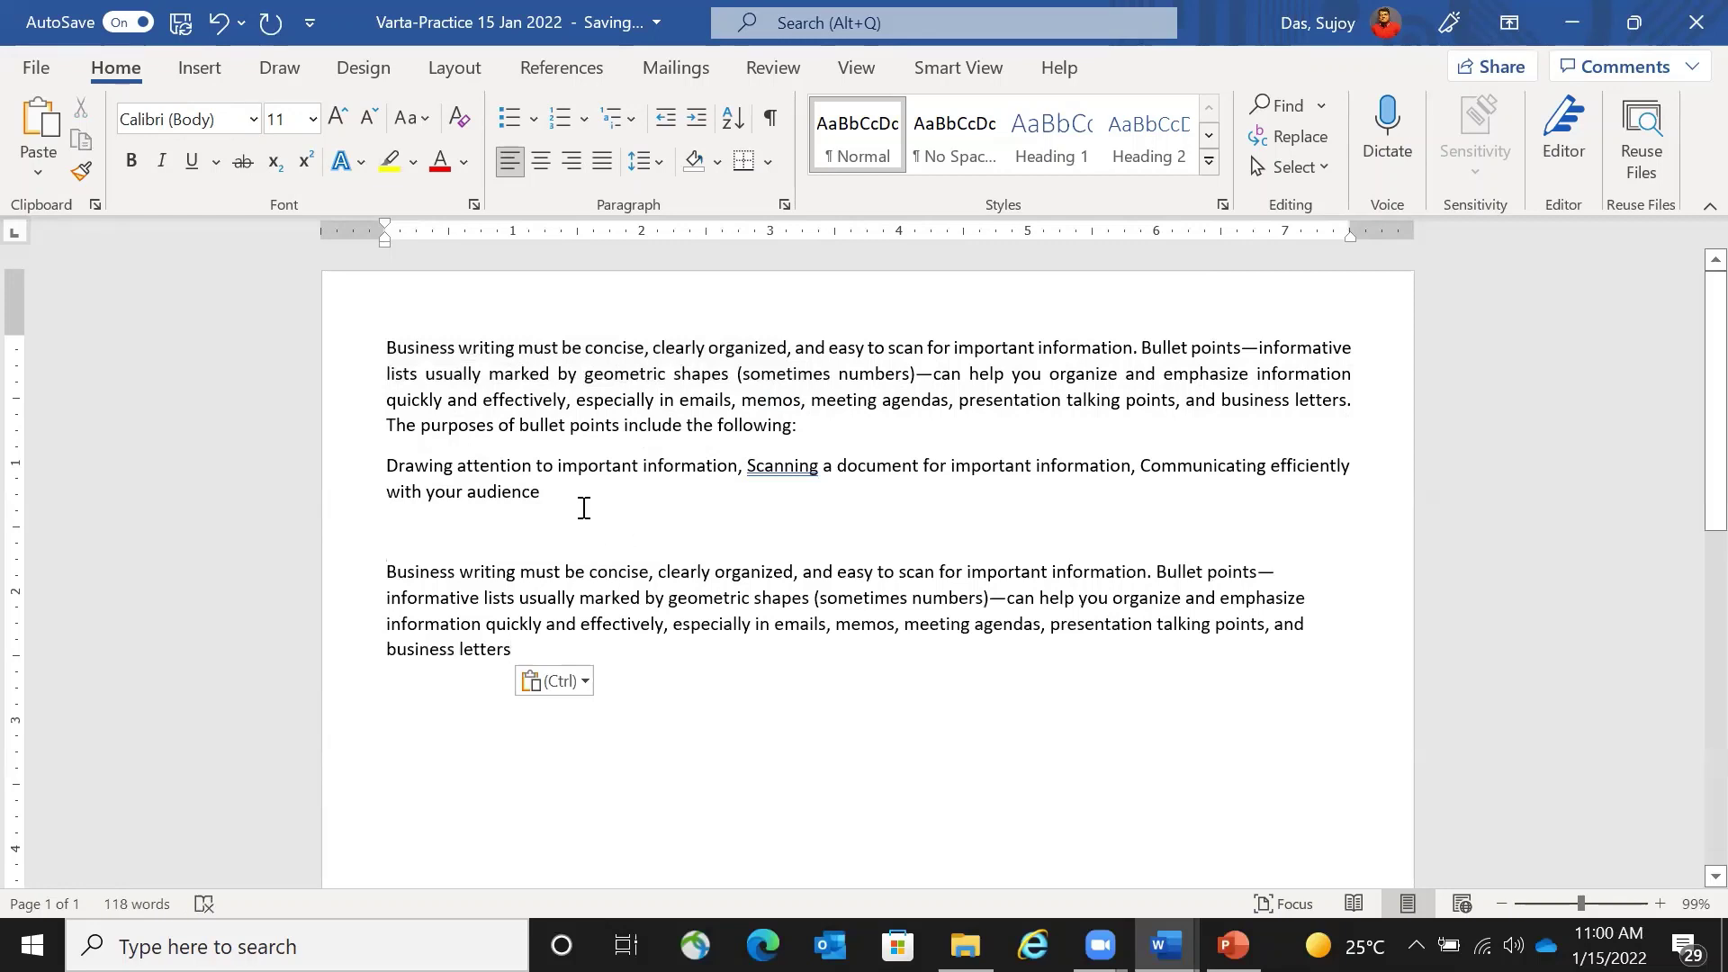
Step: Select the whole purposes paragraph
left_click_drag(553, 500, 373, 472)
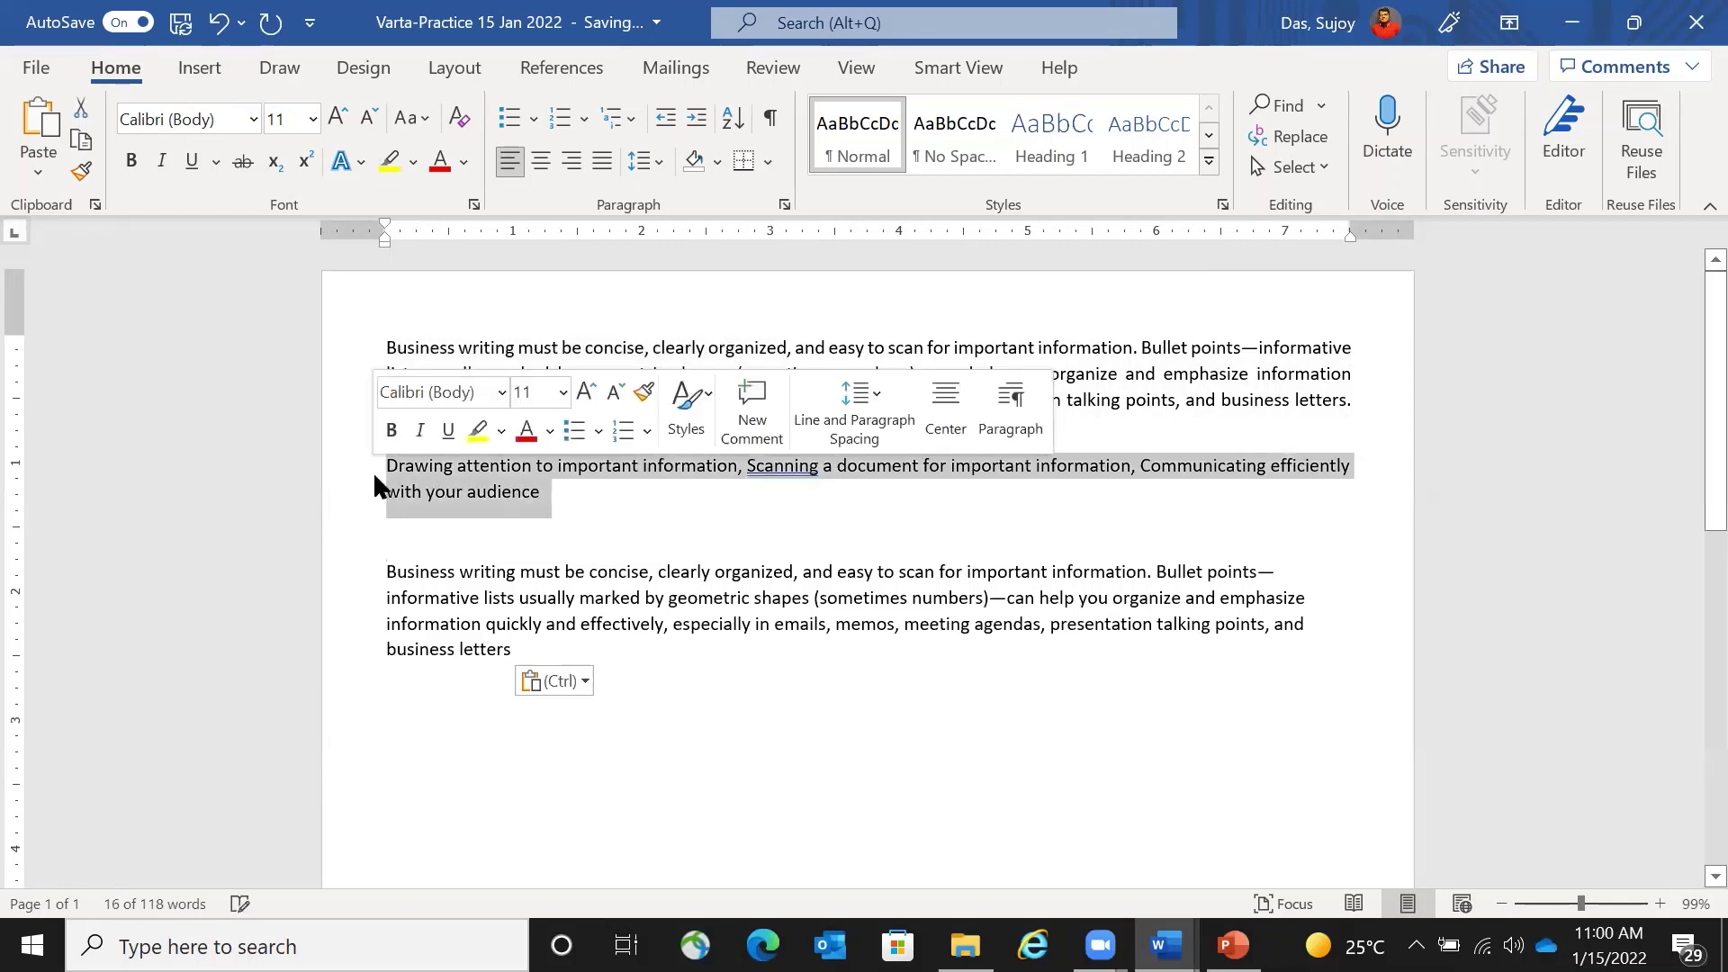
left_click(576, 515)
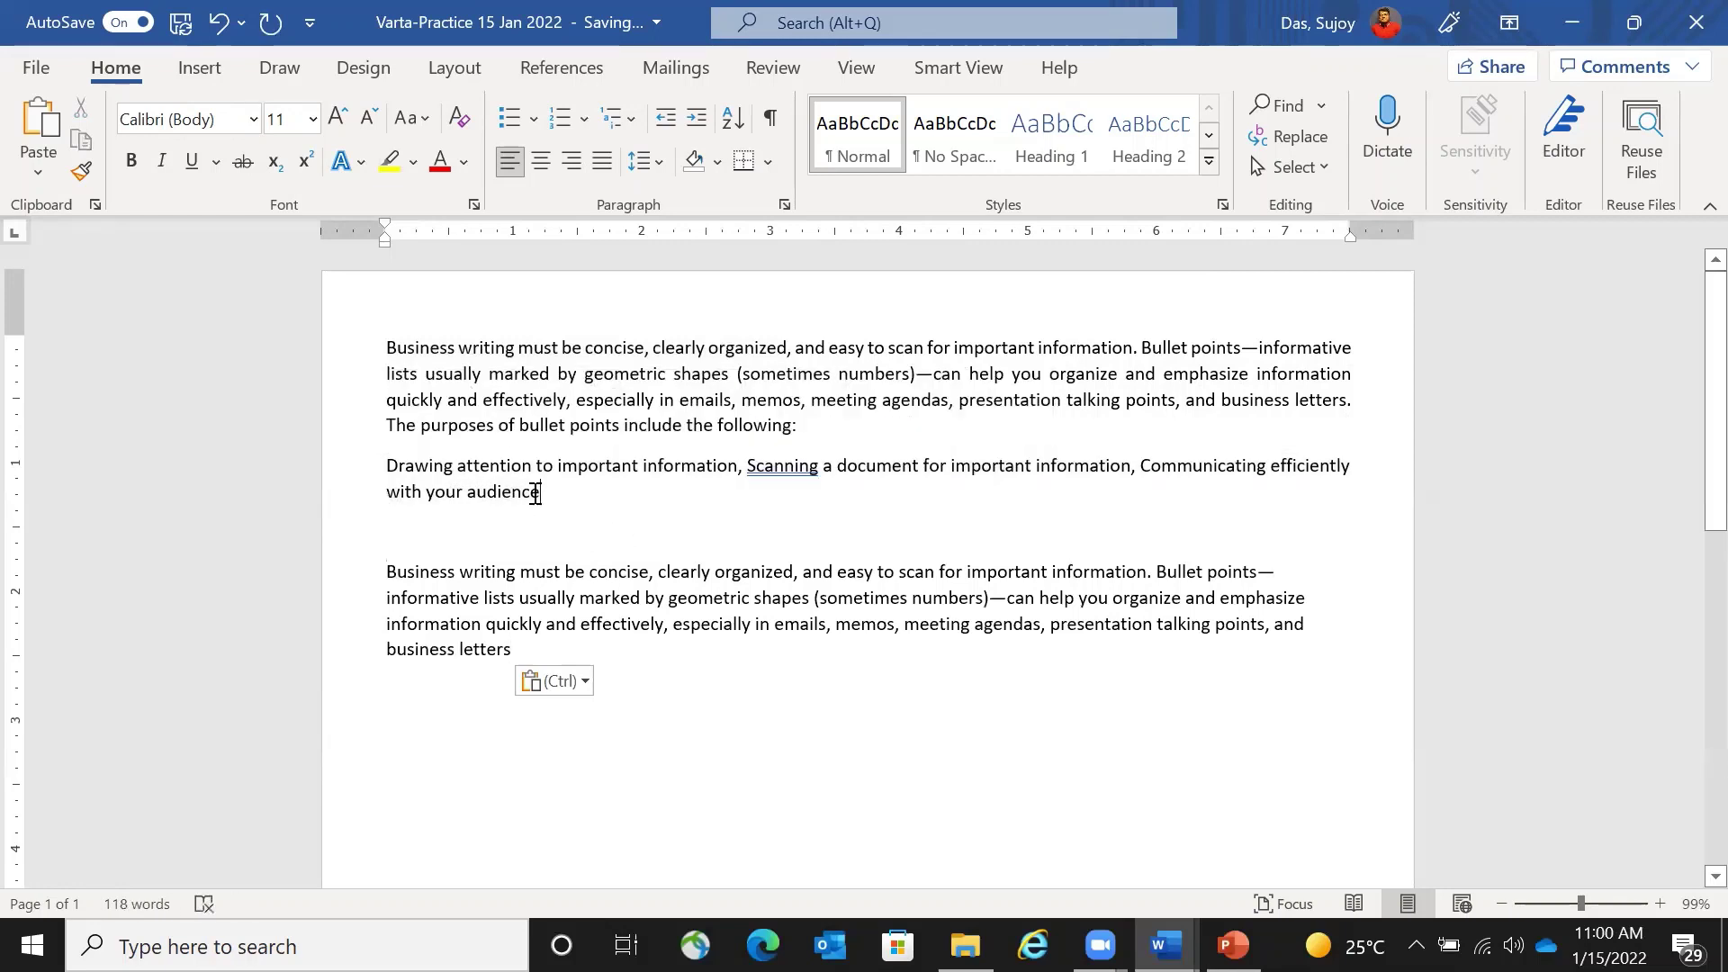
triple_click(402, 466)
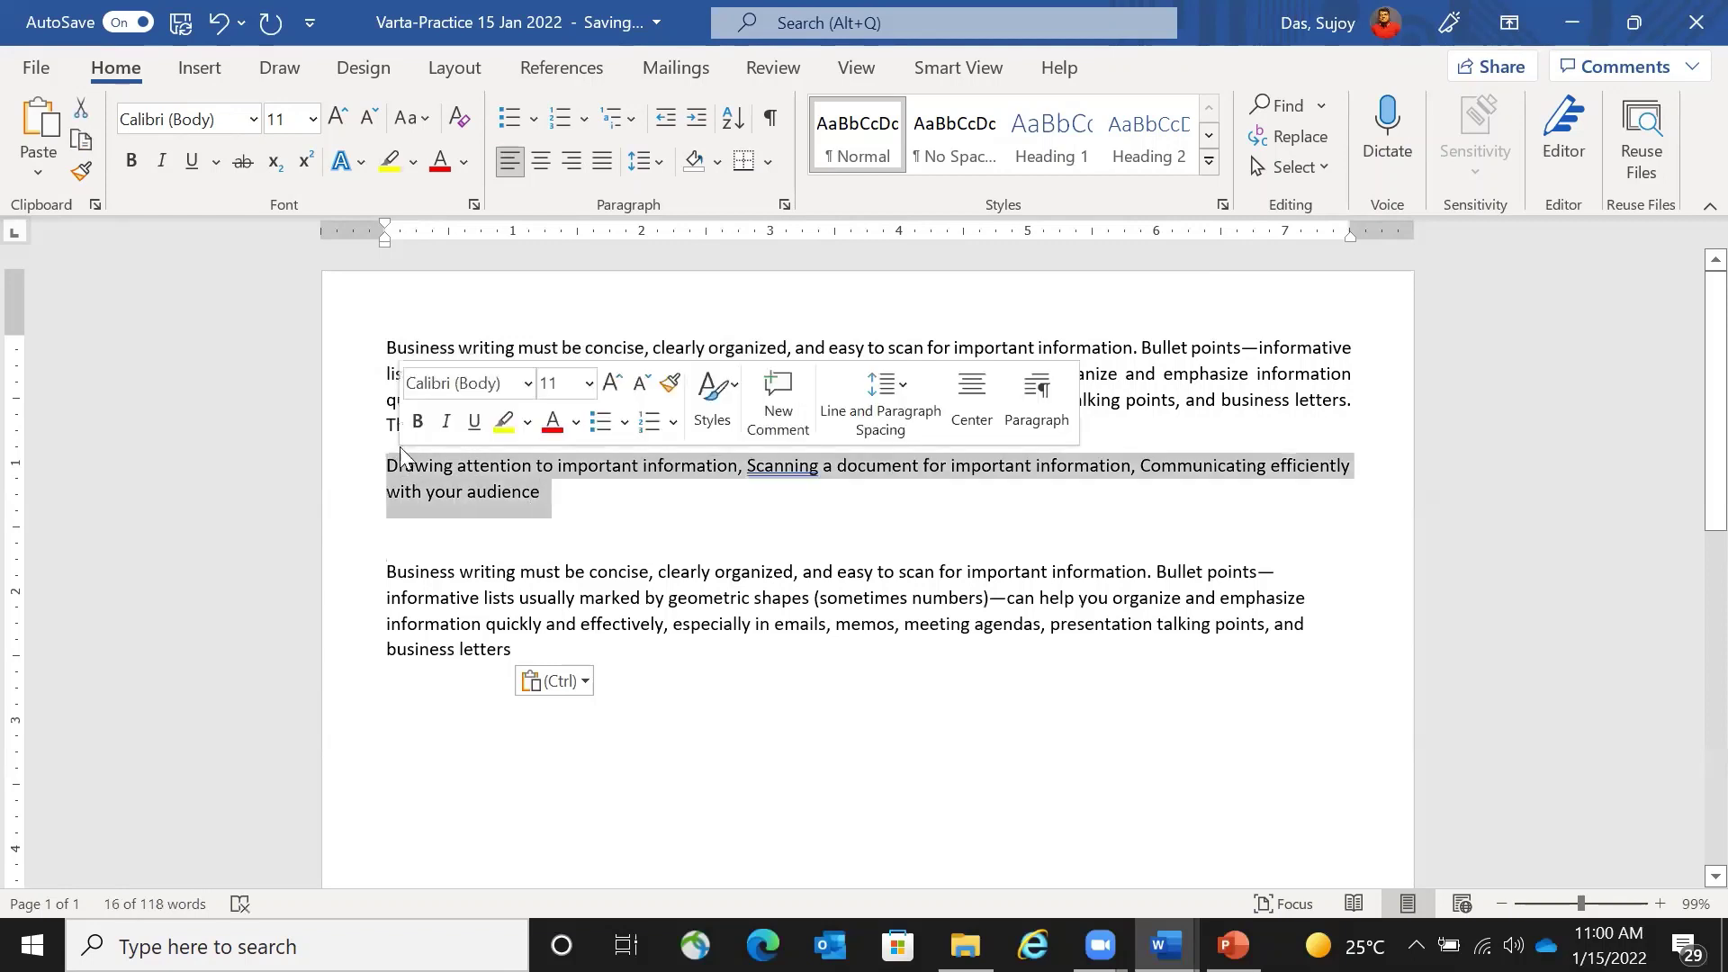
Step: Bullet the purposes paragraph, trying and undoing separate bullets for Scanning and Communicating
left_click(530, 119)
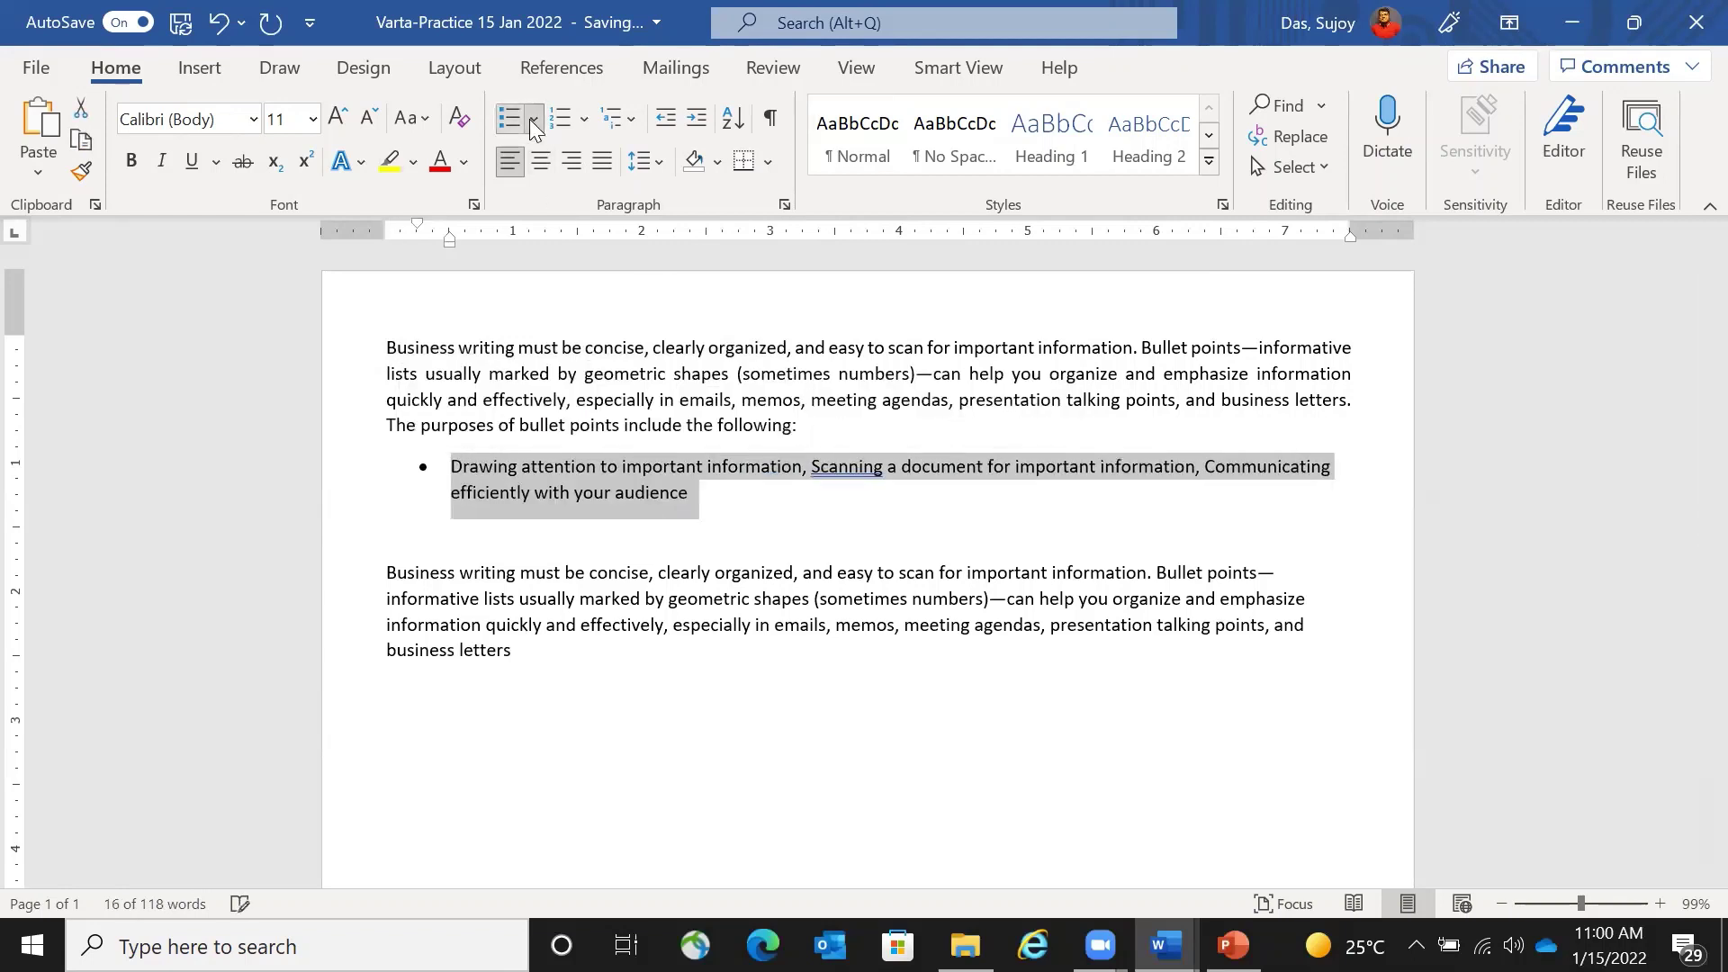
right_click(819, 469)
key("Escape")
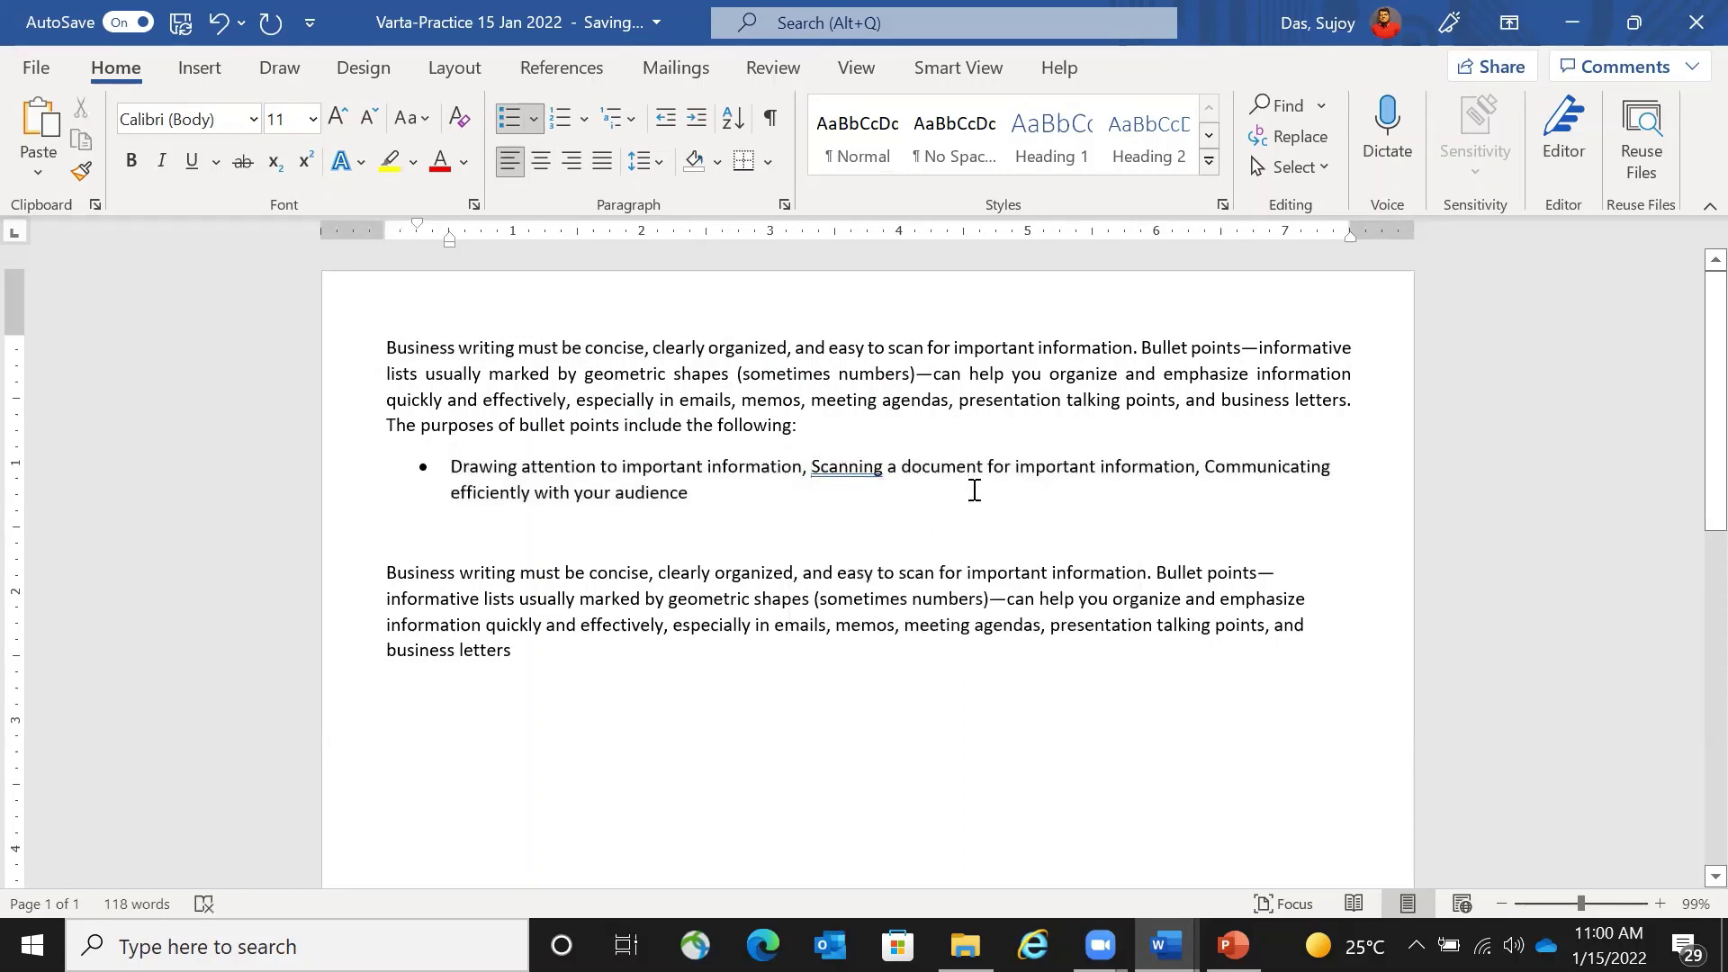
key("Return")
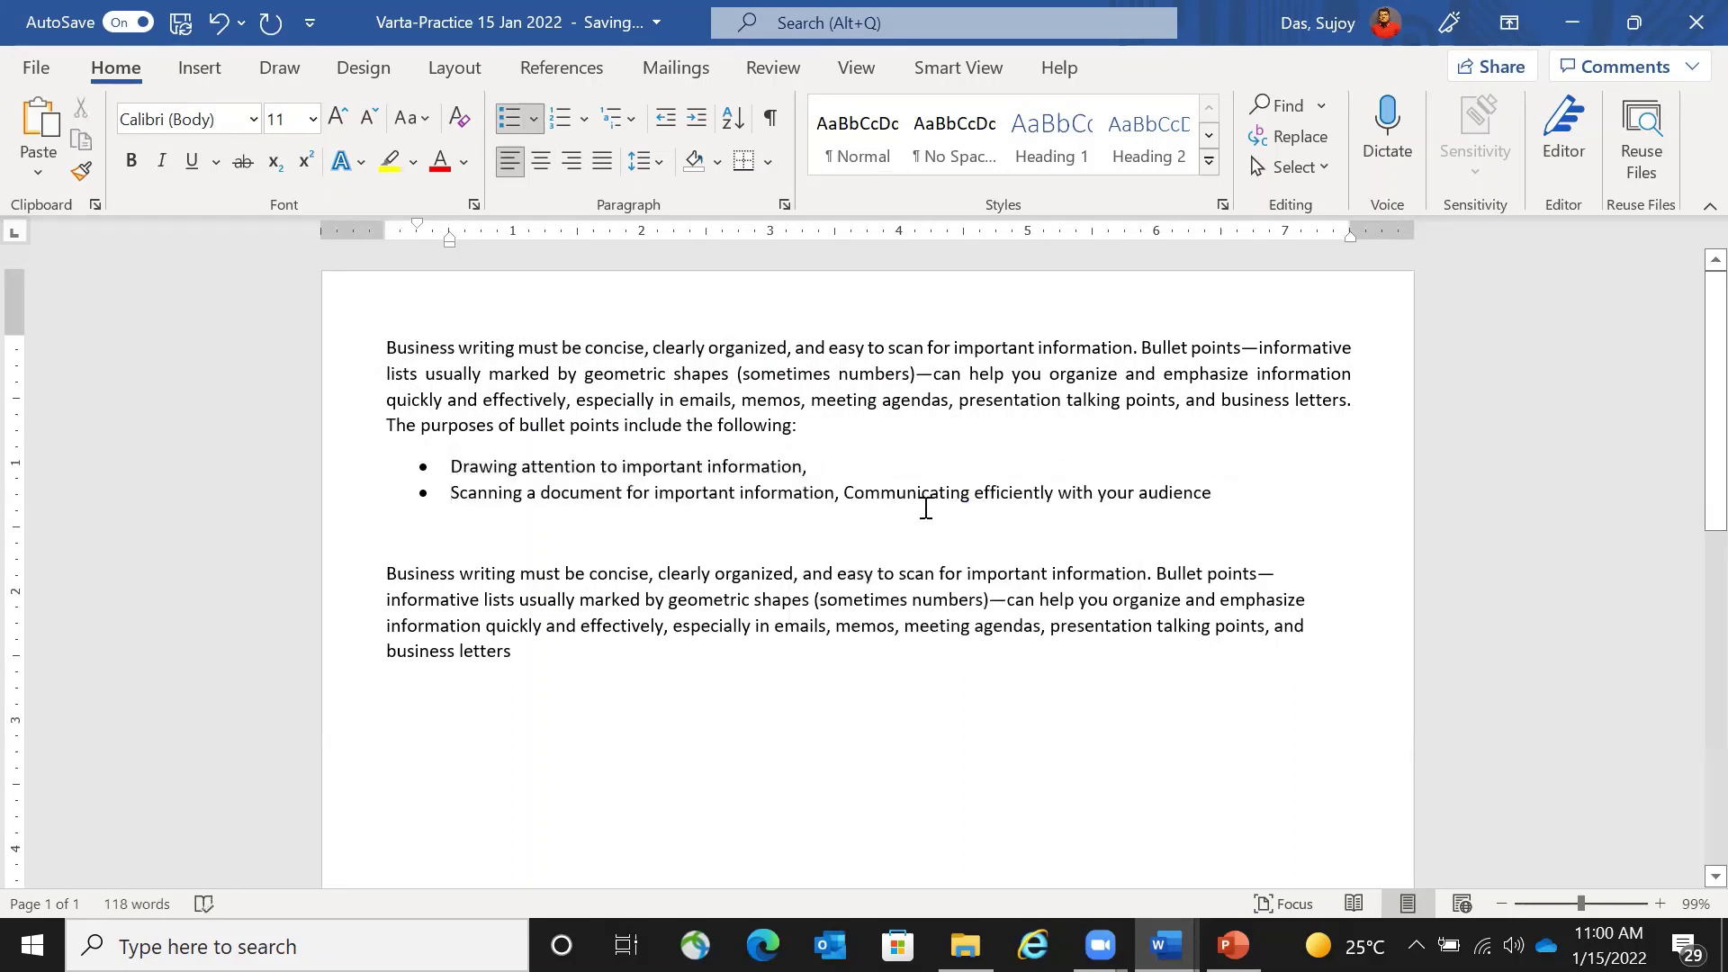
left_click(846, 495)
key("Return")
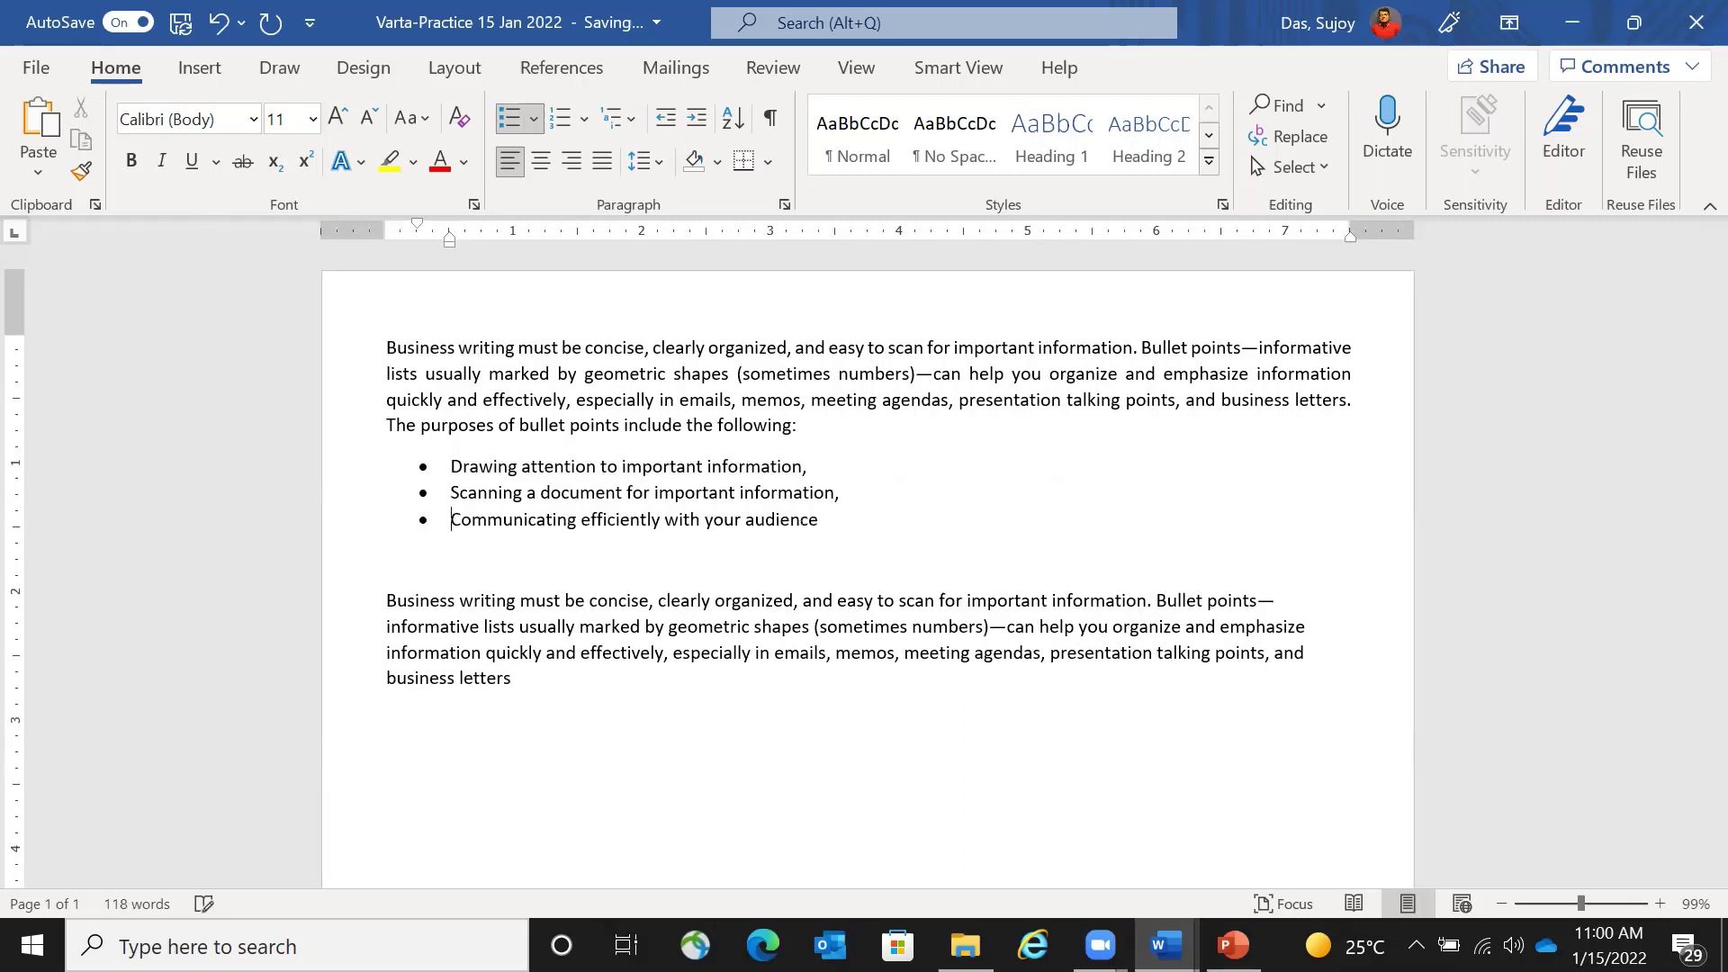
key("Delete")
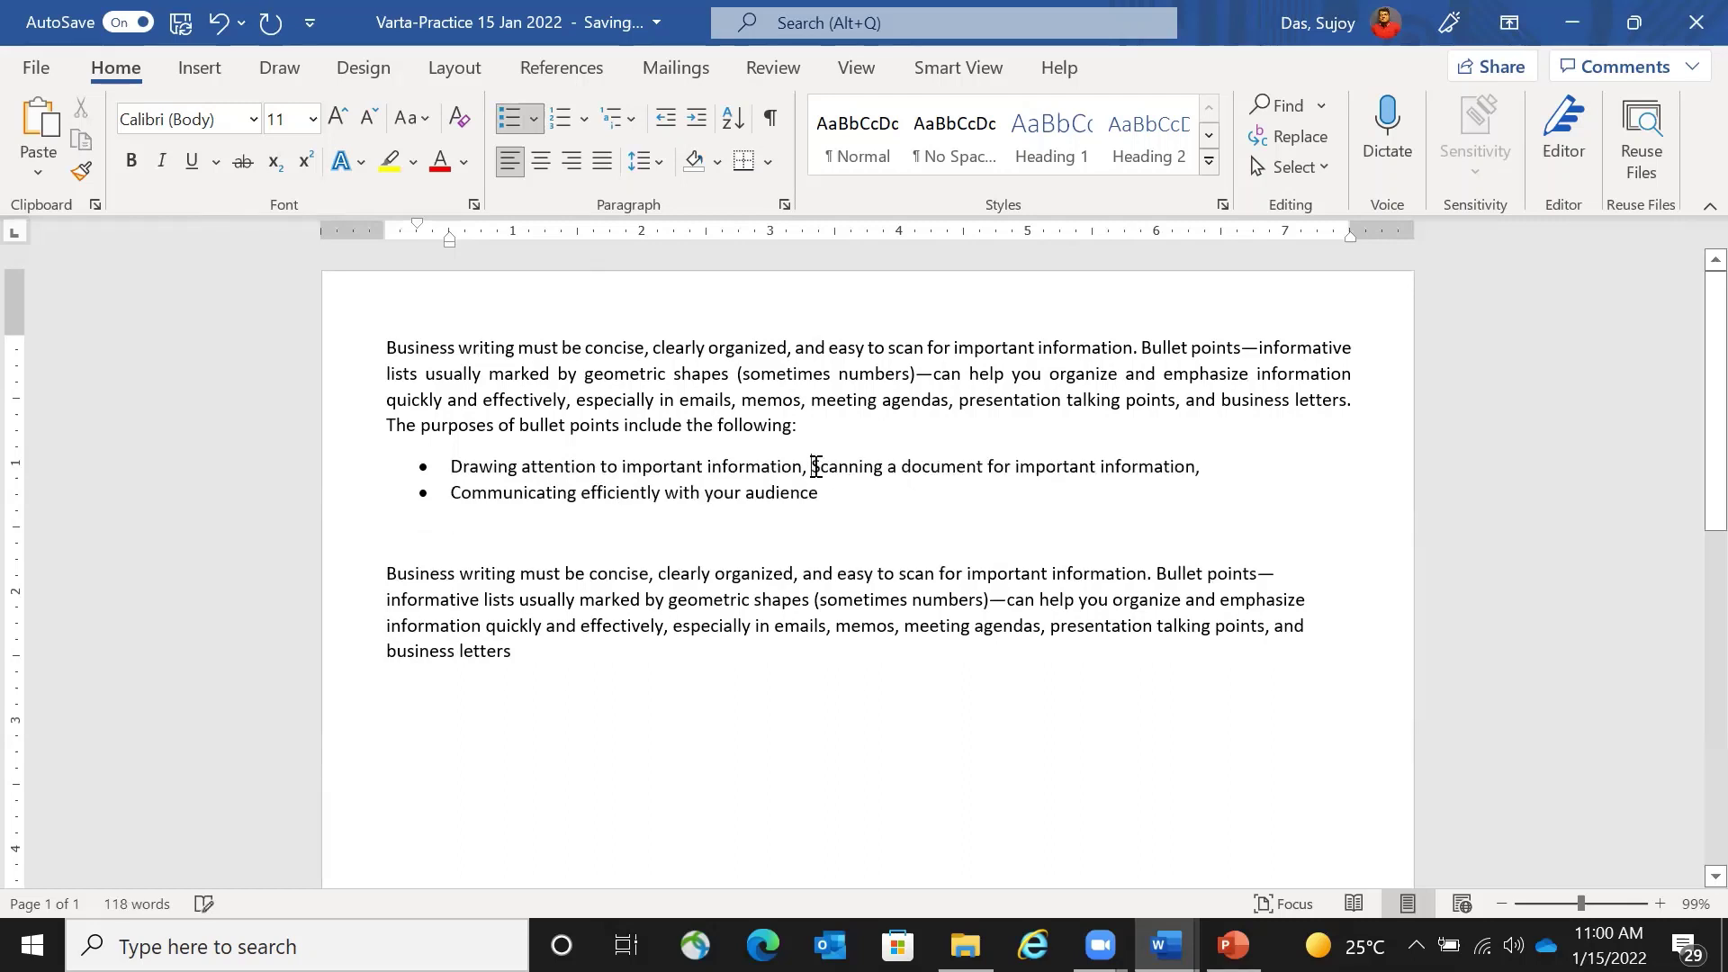
left_click(1226, 469)
key("Delete")
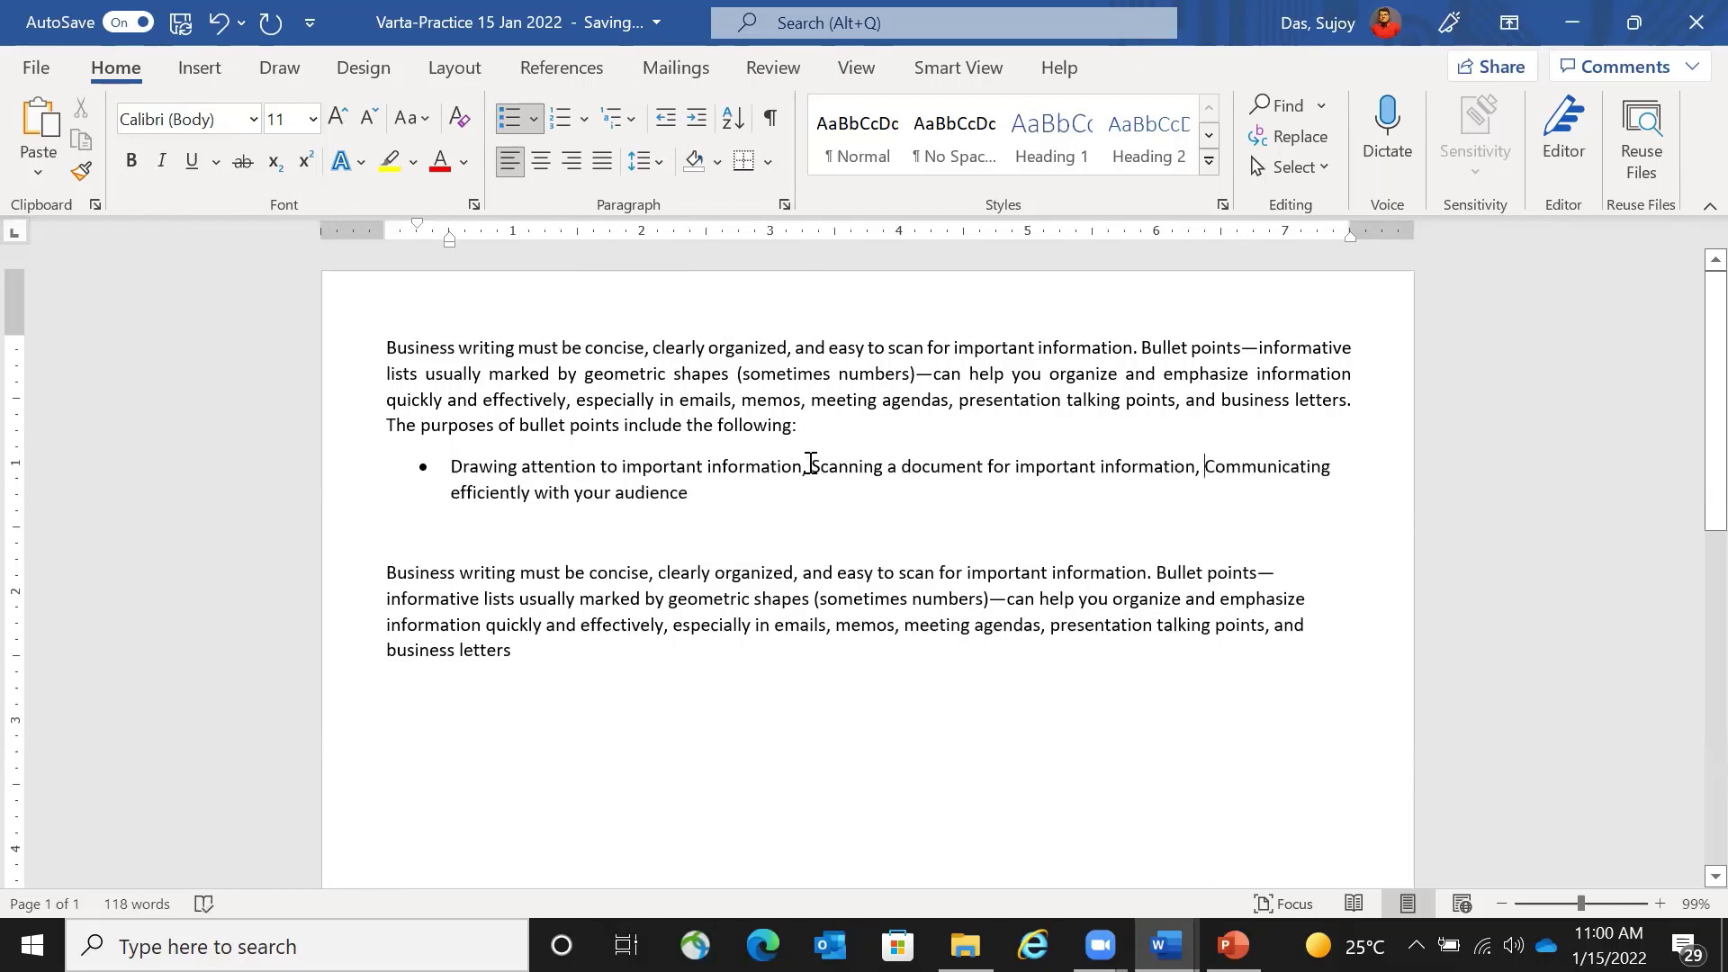
Step: Give Scanning and Communicating their own bullets and delete the blank line below
left_click(810, 466)
key("Return")
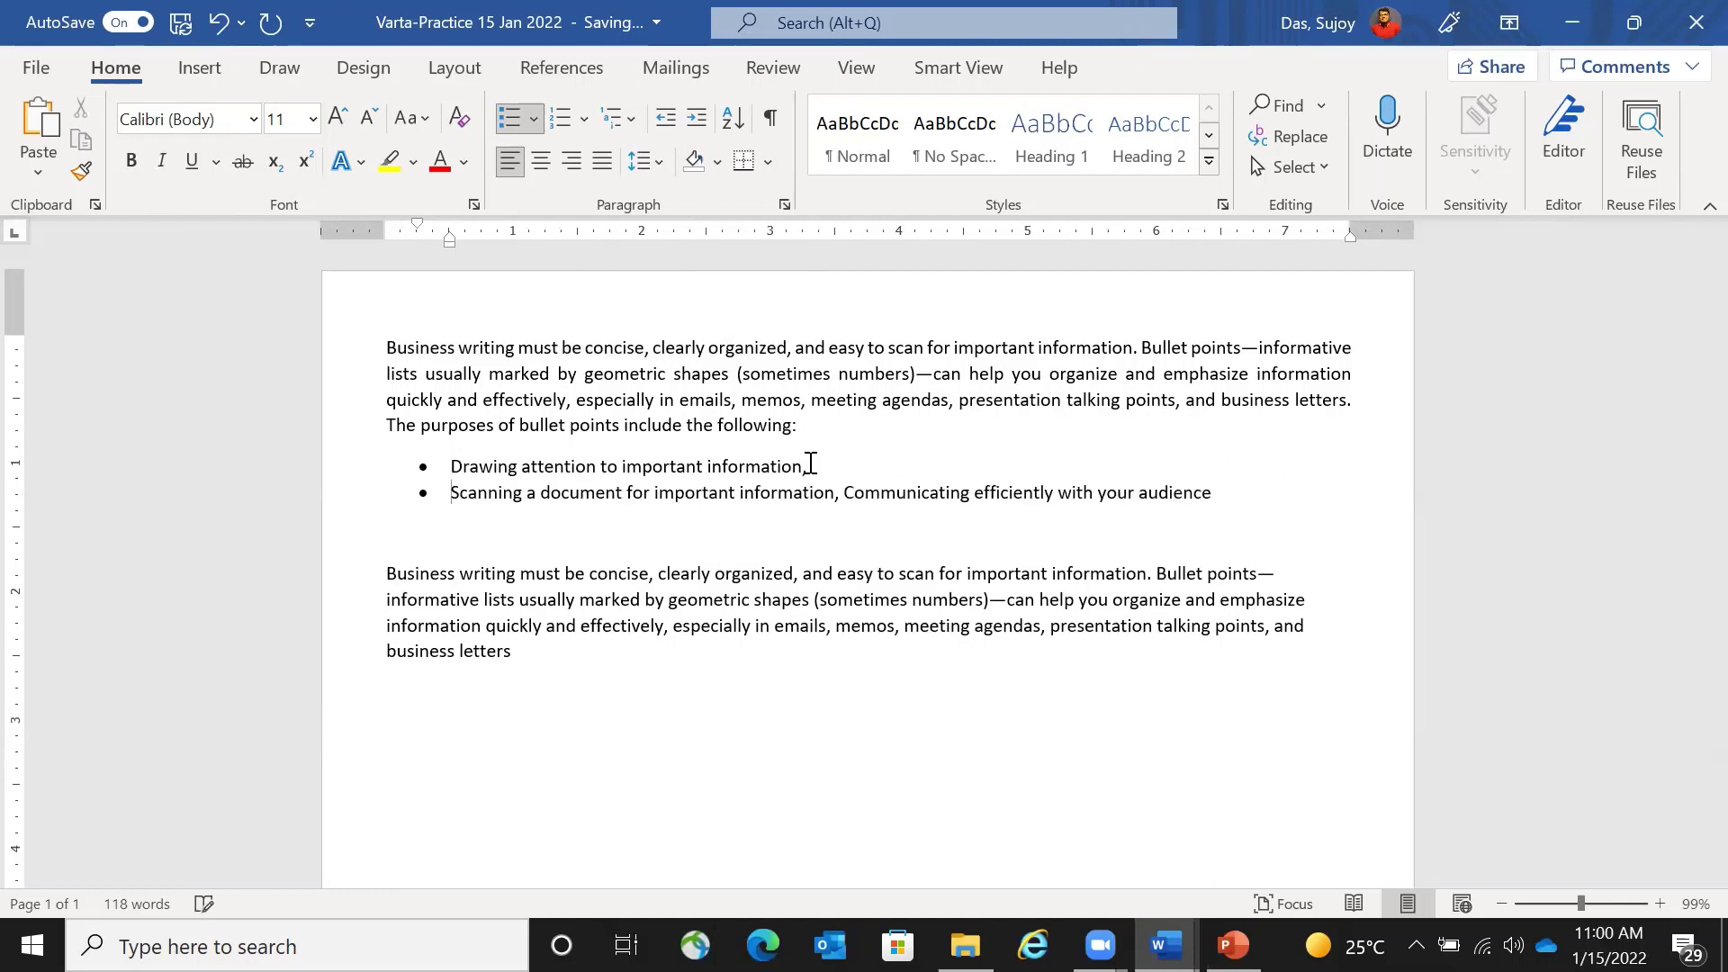
left_click(844, 493)
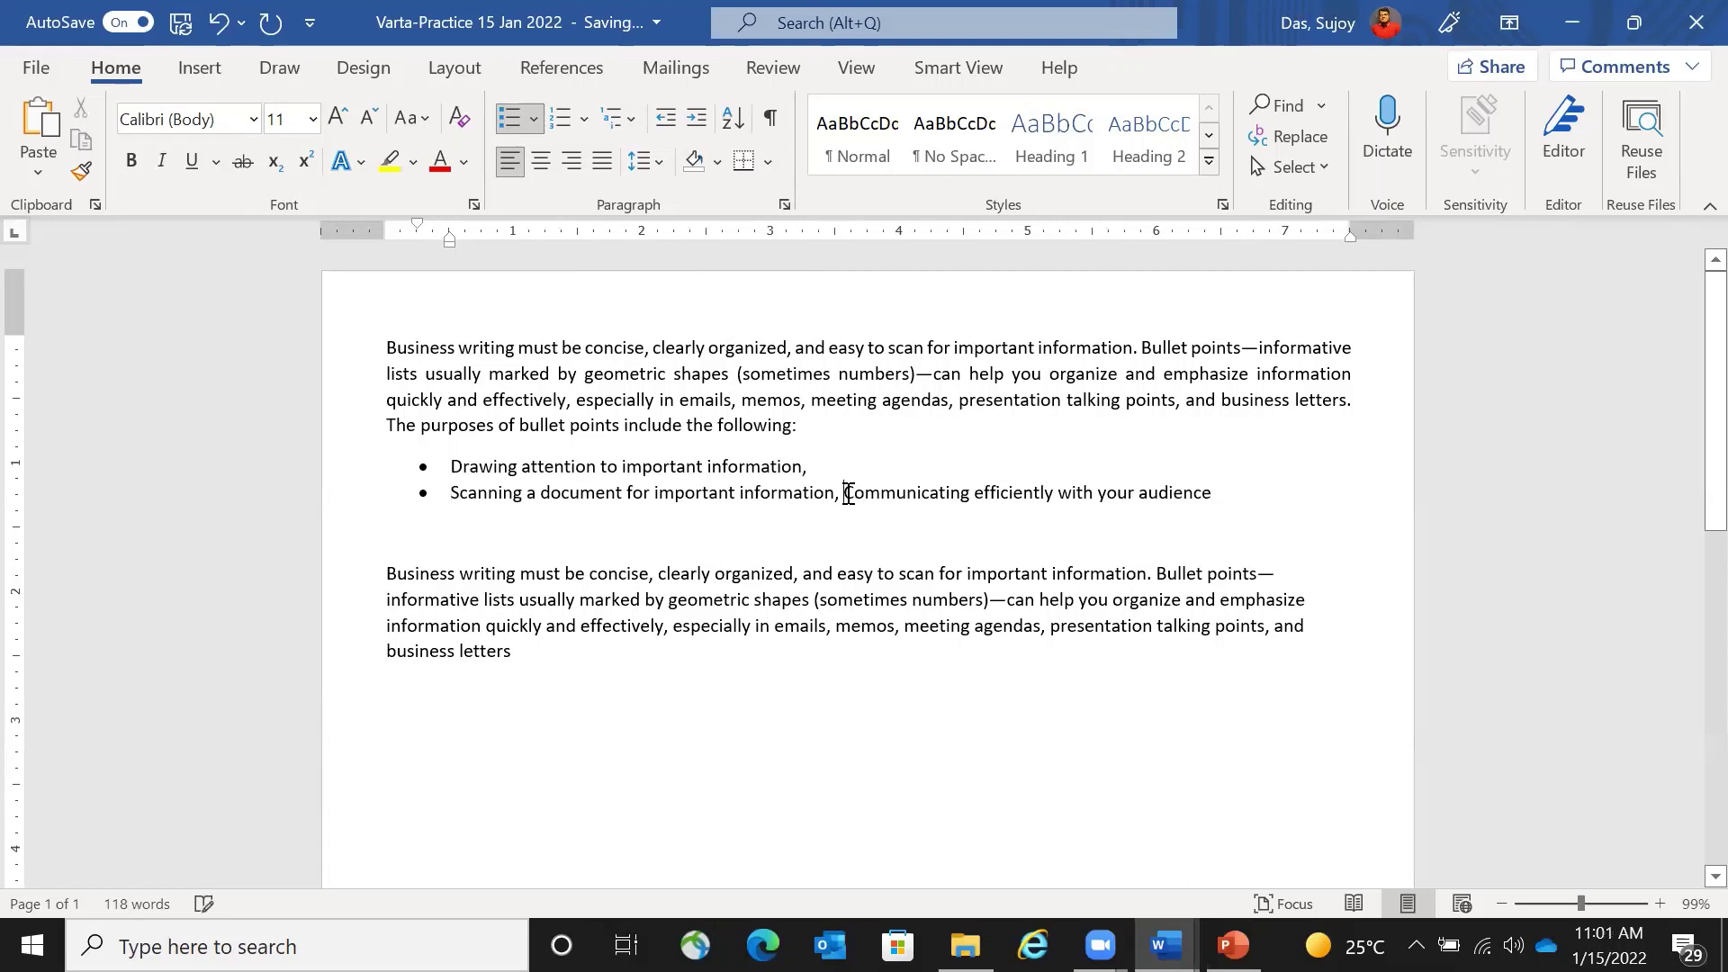
key("Return")
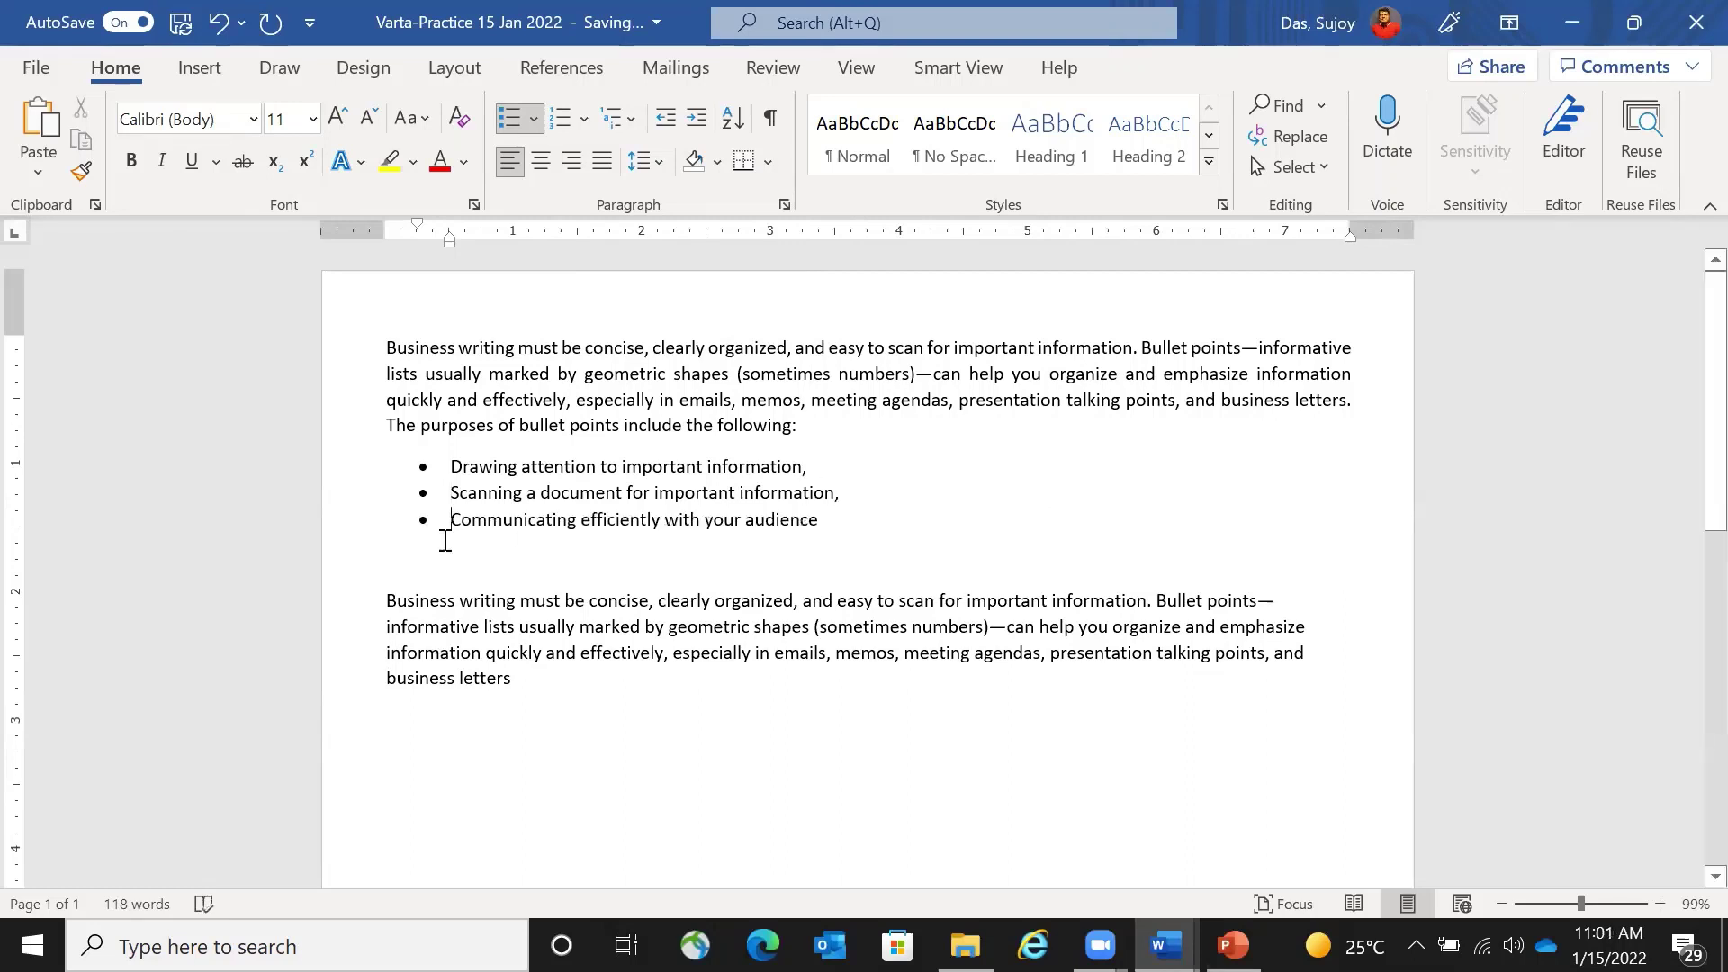
left_click(407, 559)
key("Delete")
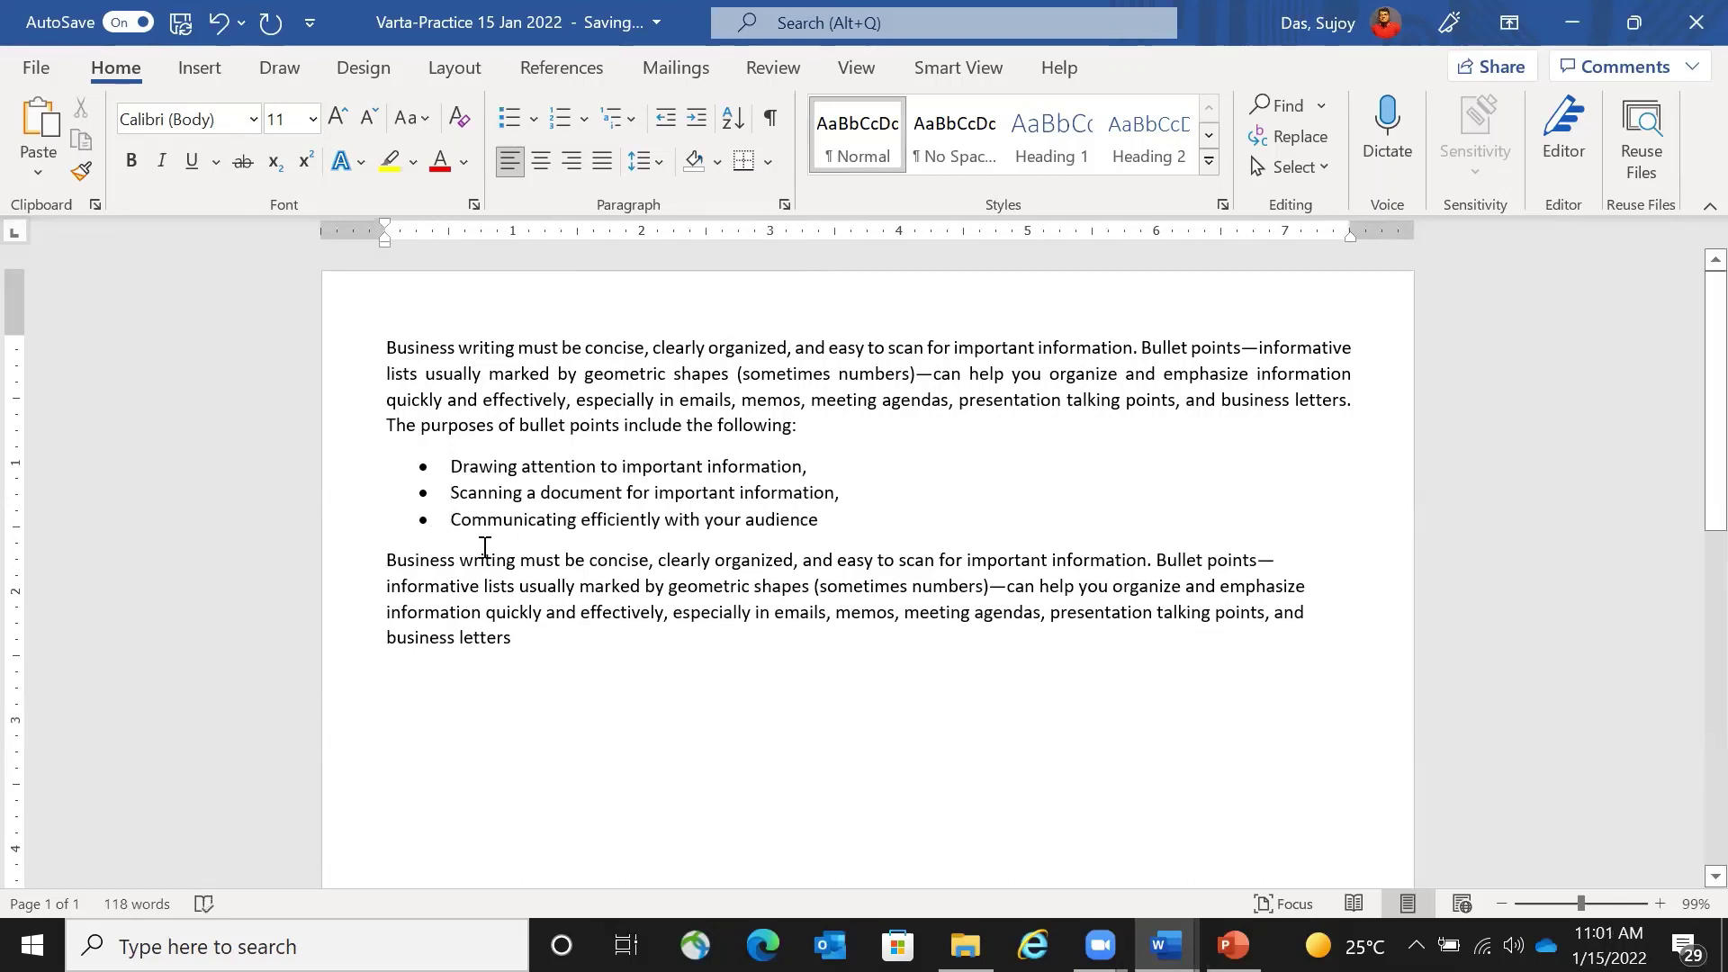
Step: Add a fourth bullet reading 'New text' after the audience item
left_click(832, 520)
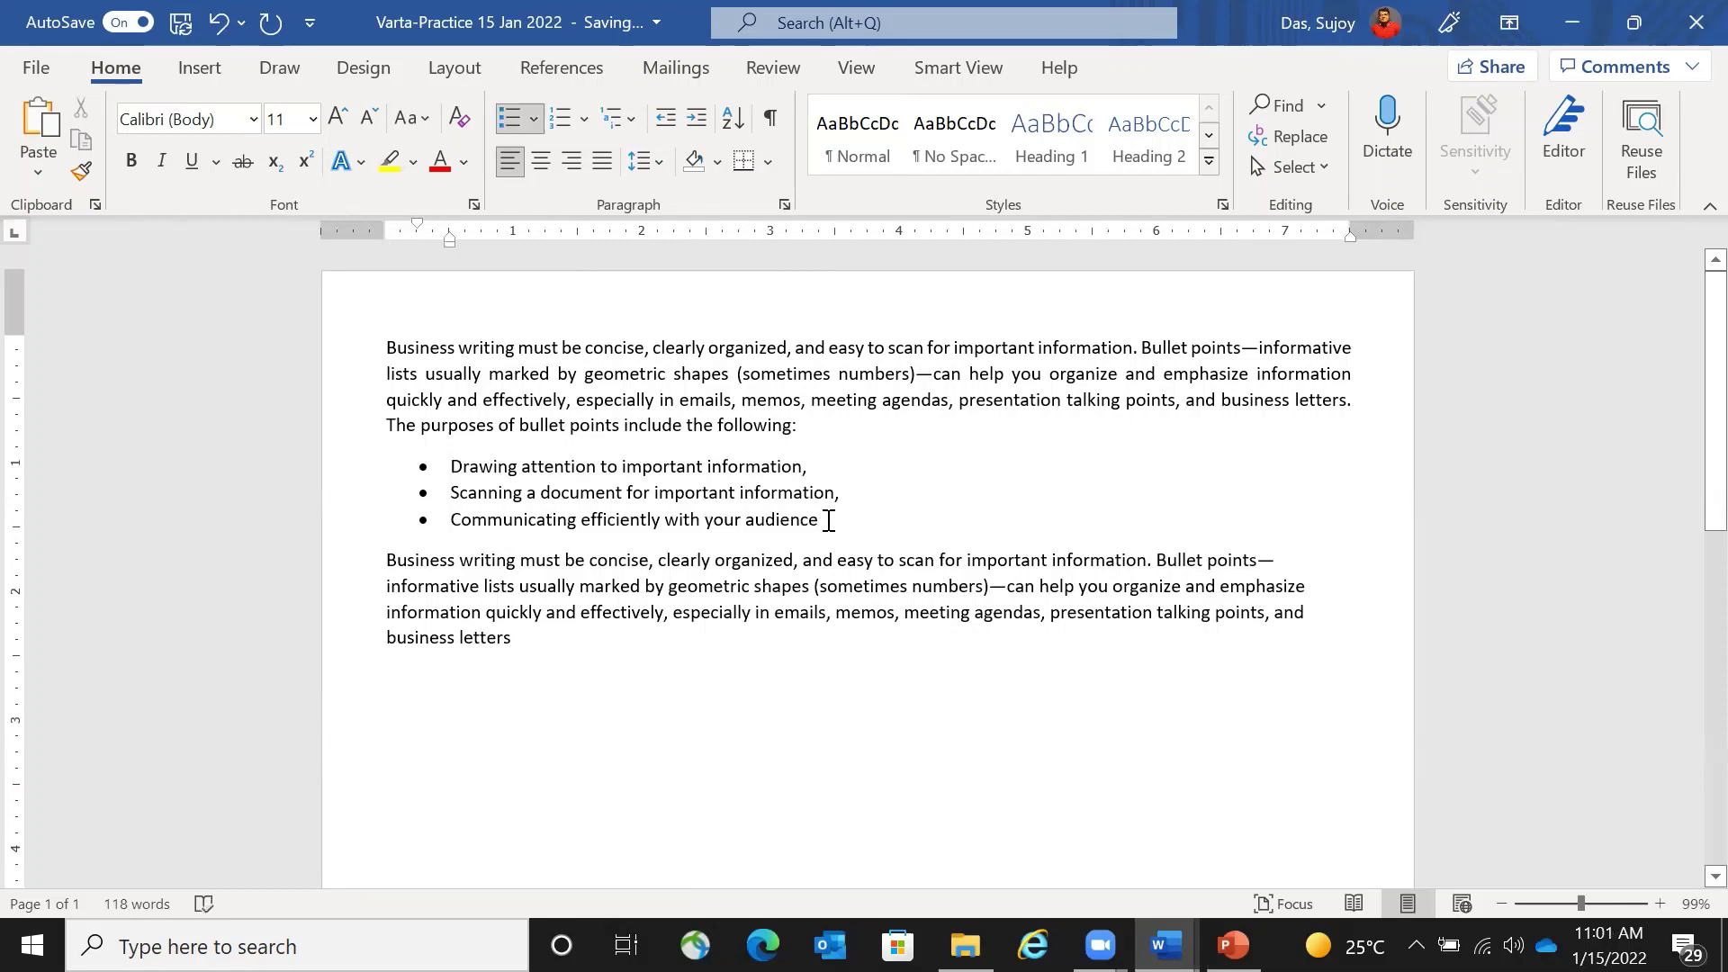
key("Return")
type("Text")
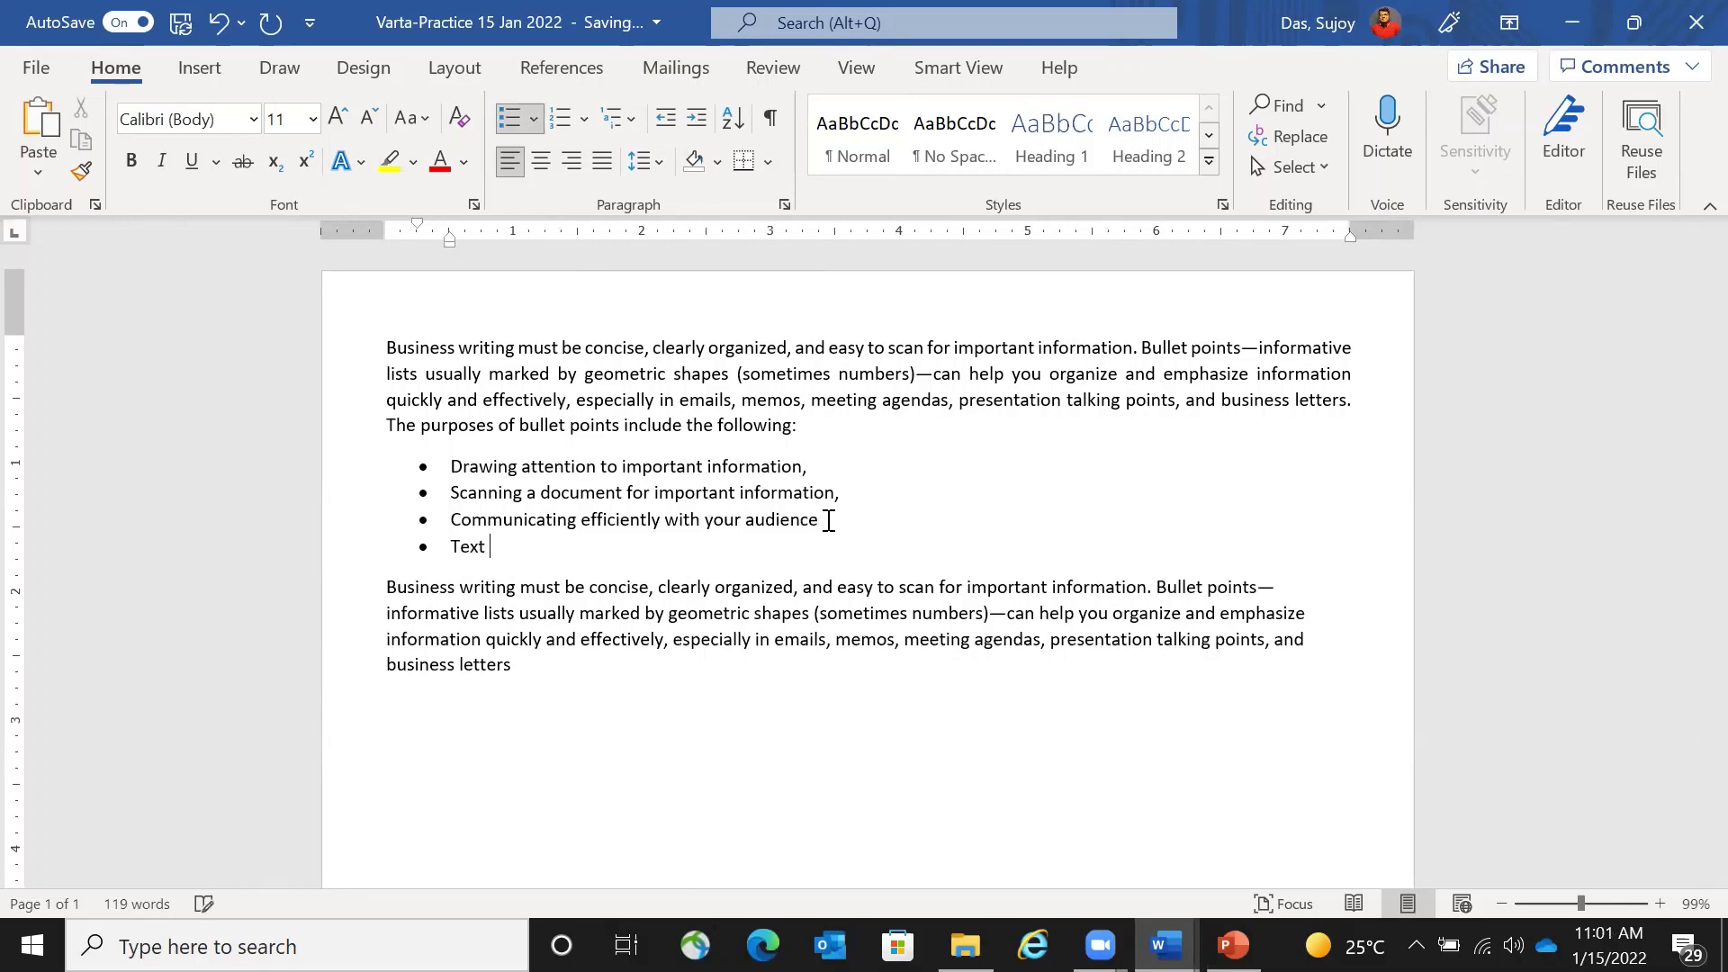
type("He")
key("BackSpace")
key("BackSpace")
key("BackSpace")
type("ew Tex")
key("BackSpace")
key("BackSpace")
key("BackSpace")
key("BackSpace")
key("BackSpace")
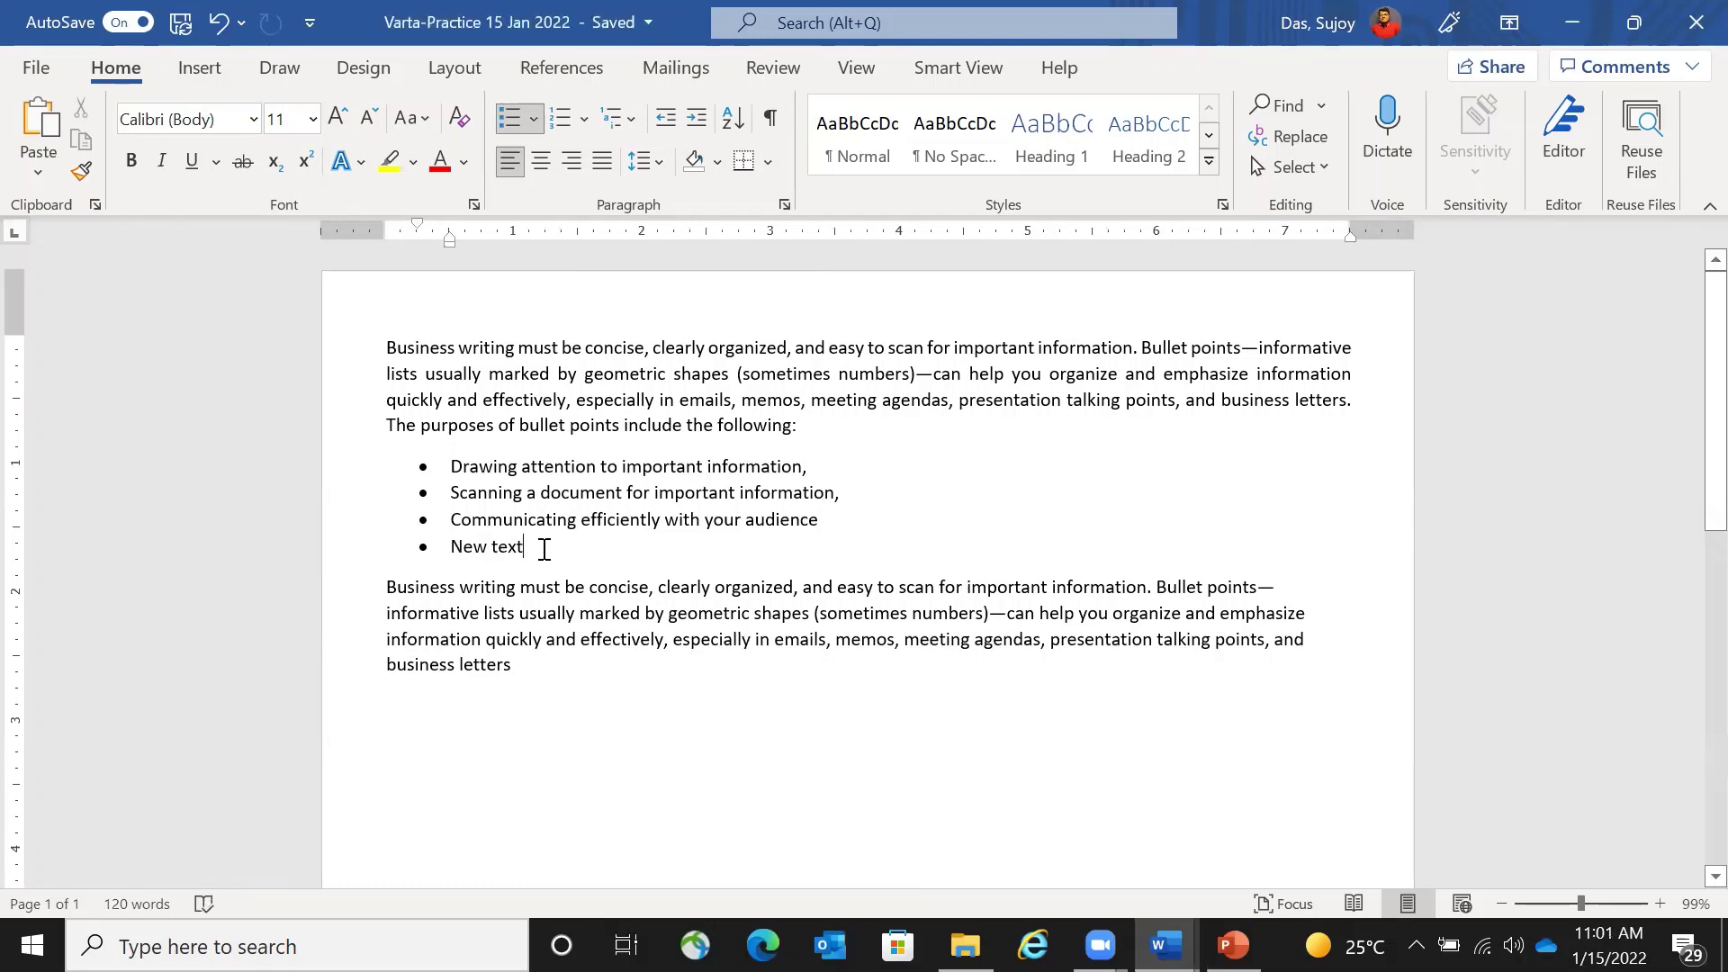
Step: Start an empty second-level sub-bullet beneath 'New text'
mouse_move(544, 549)
left_mouse_down()
mouse_move(478, 540)
mouse_move(434, 470)
left_mouse_up()
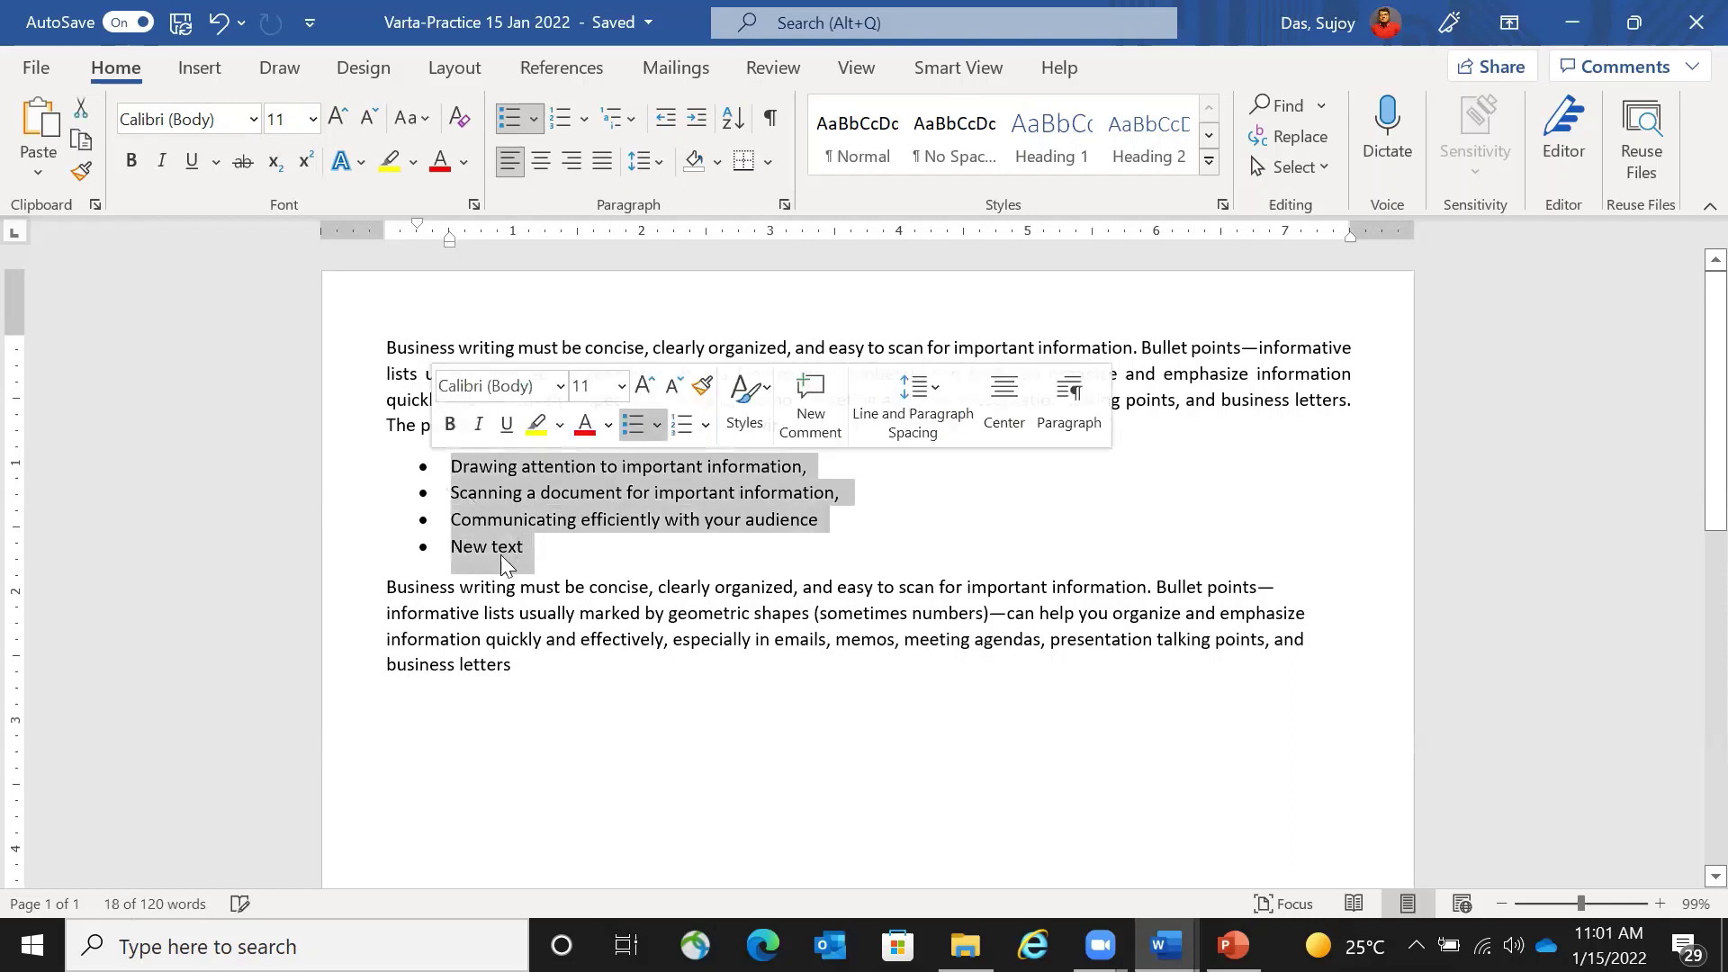
left_click(527, 547)
key("Return")
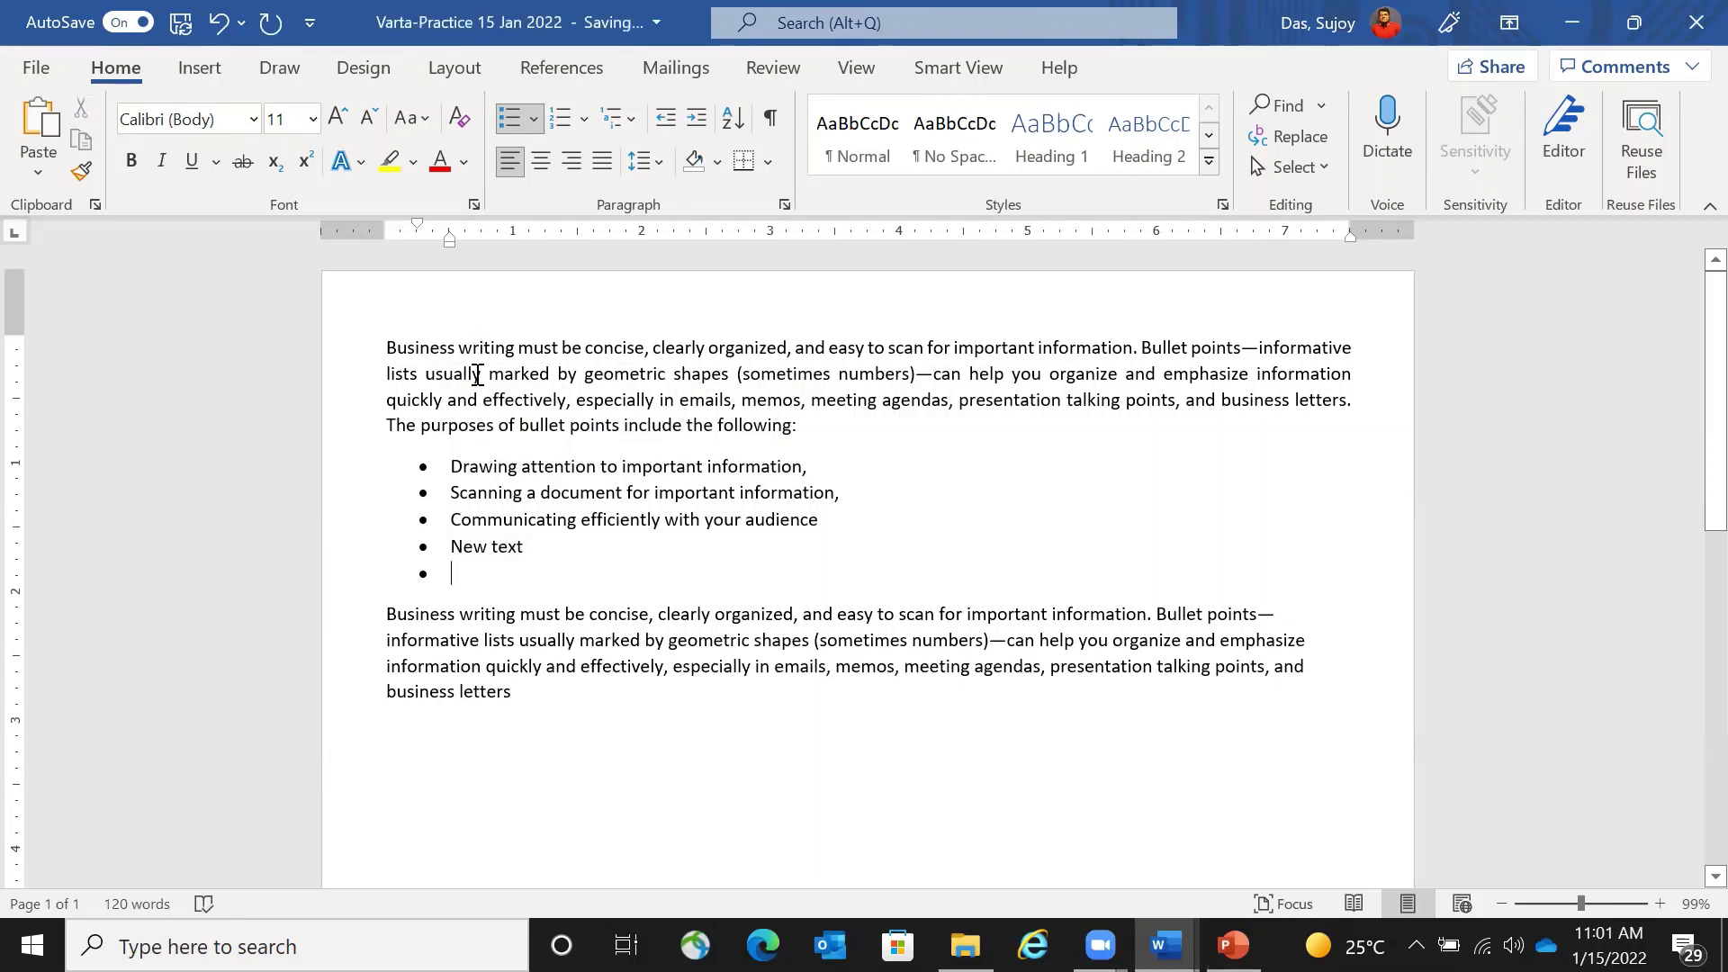
key("Tab")
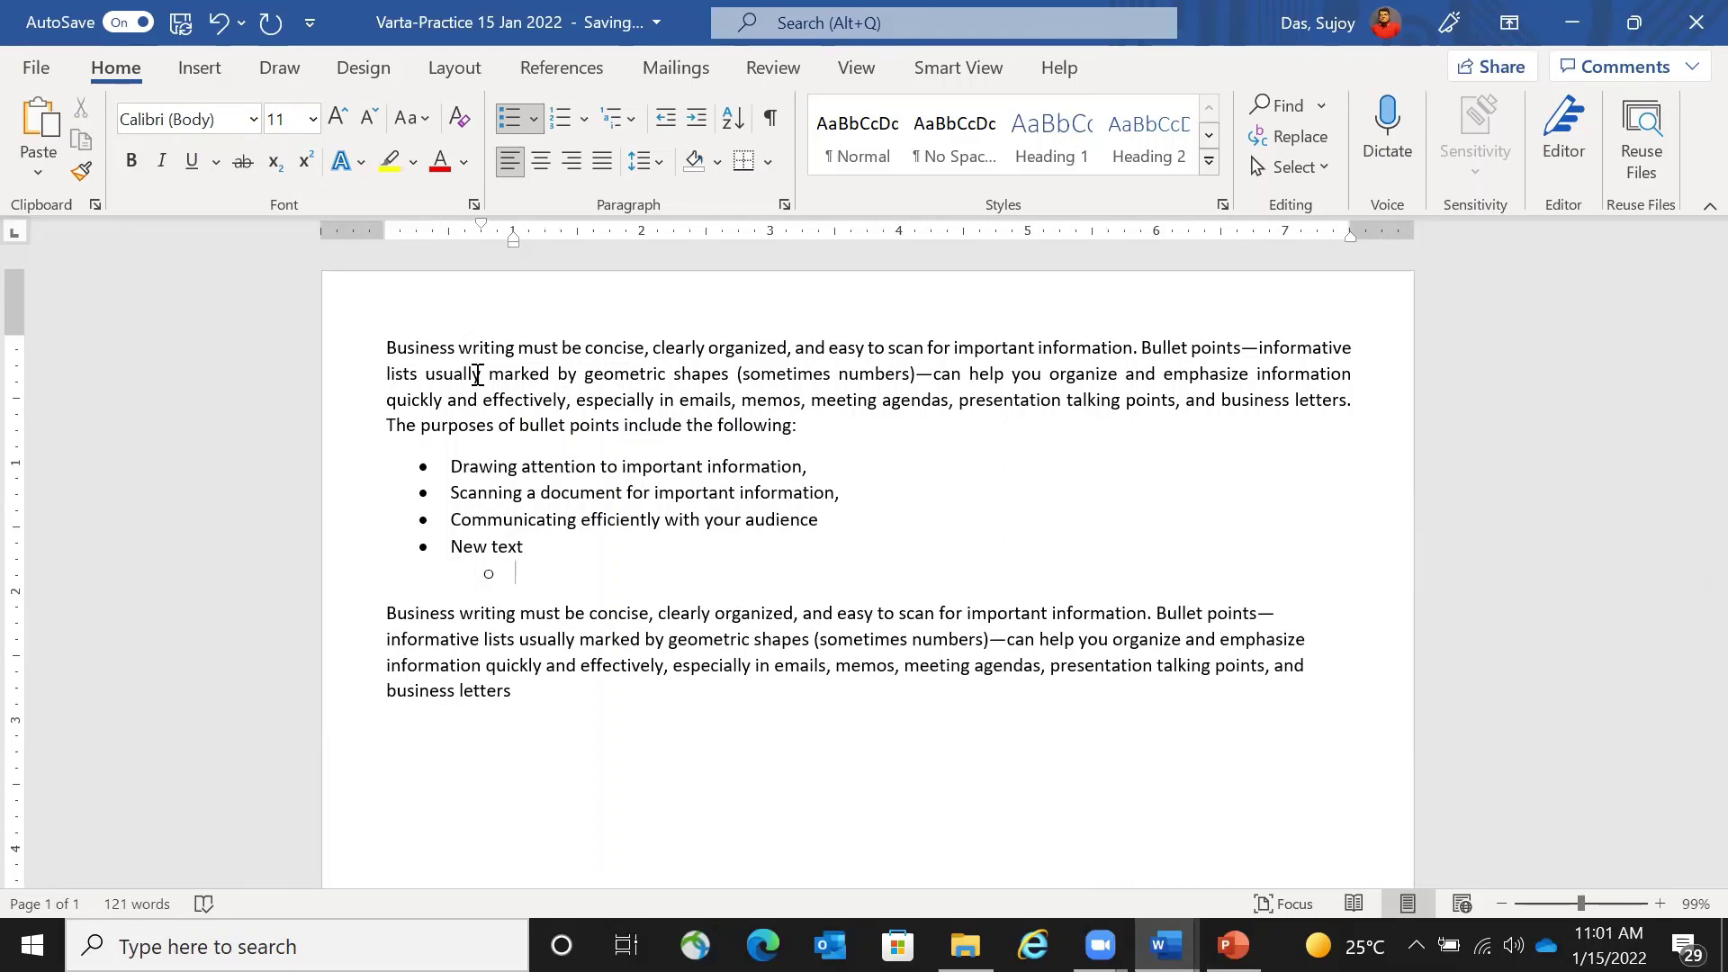
Step: Pull the following introduction paragraph into the empty sub-bullet under 'New text'
type("te")
key("Delete")
key("BackSpace")
key("BackSpace")
key("BackSpace")
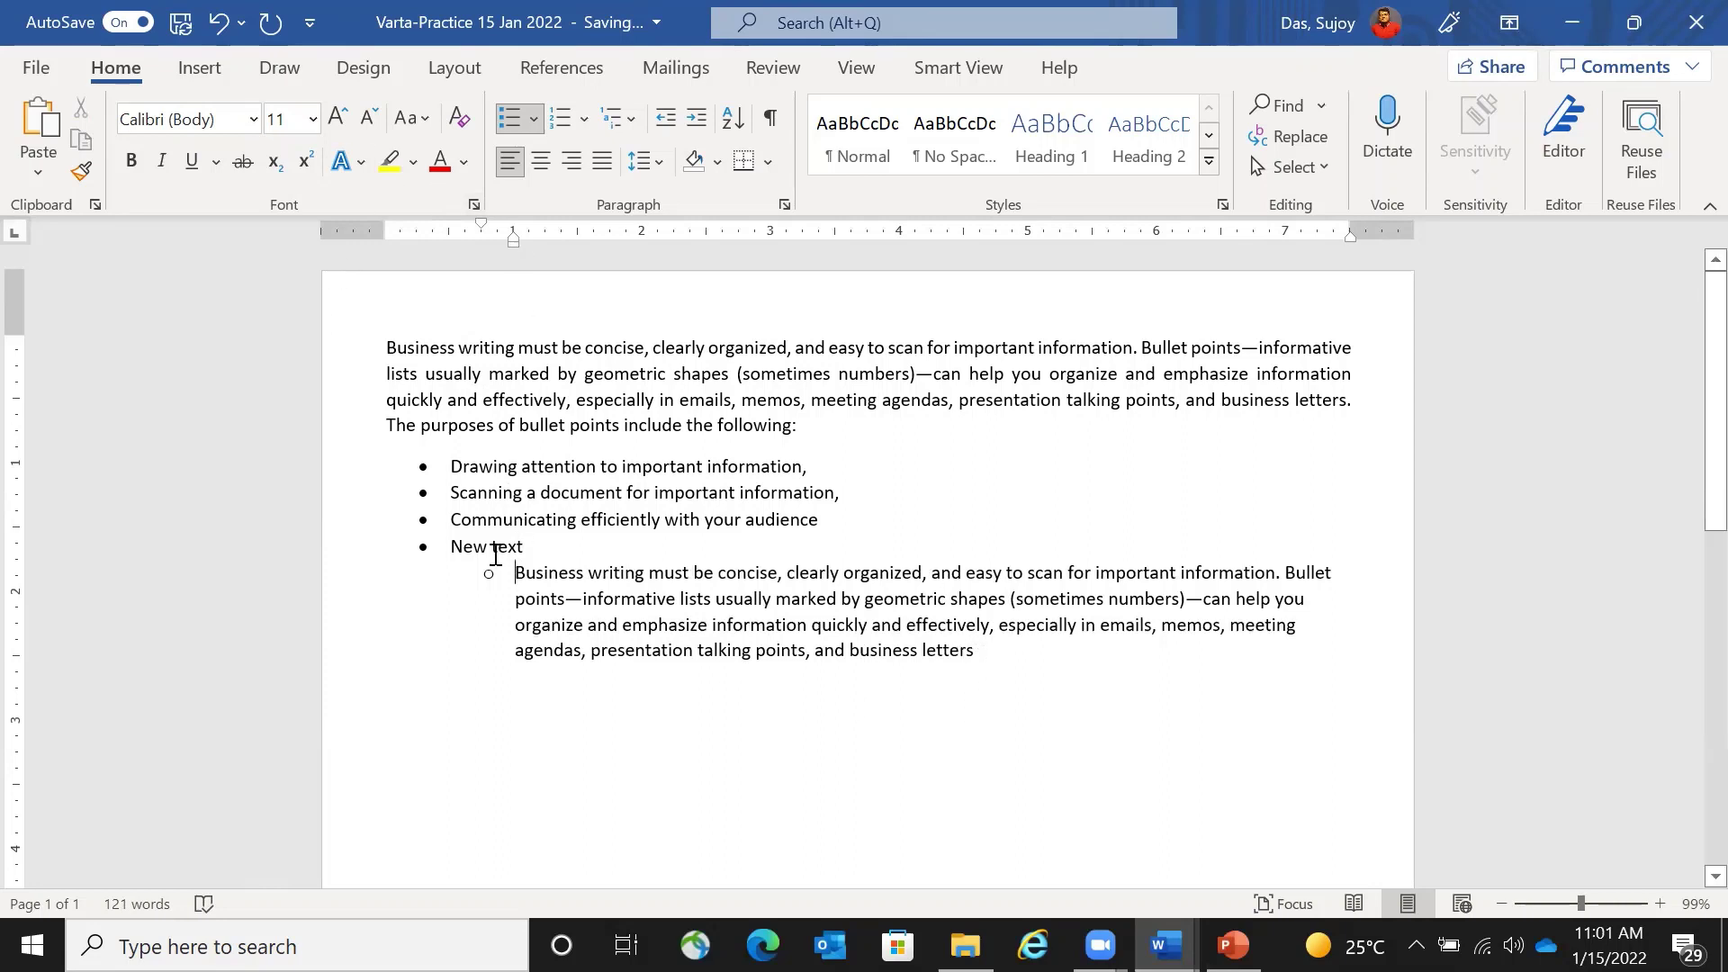
left_click_drag(516, 572, 951, 641)
key("ctrl+c")
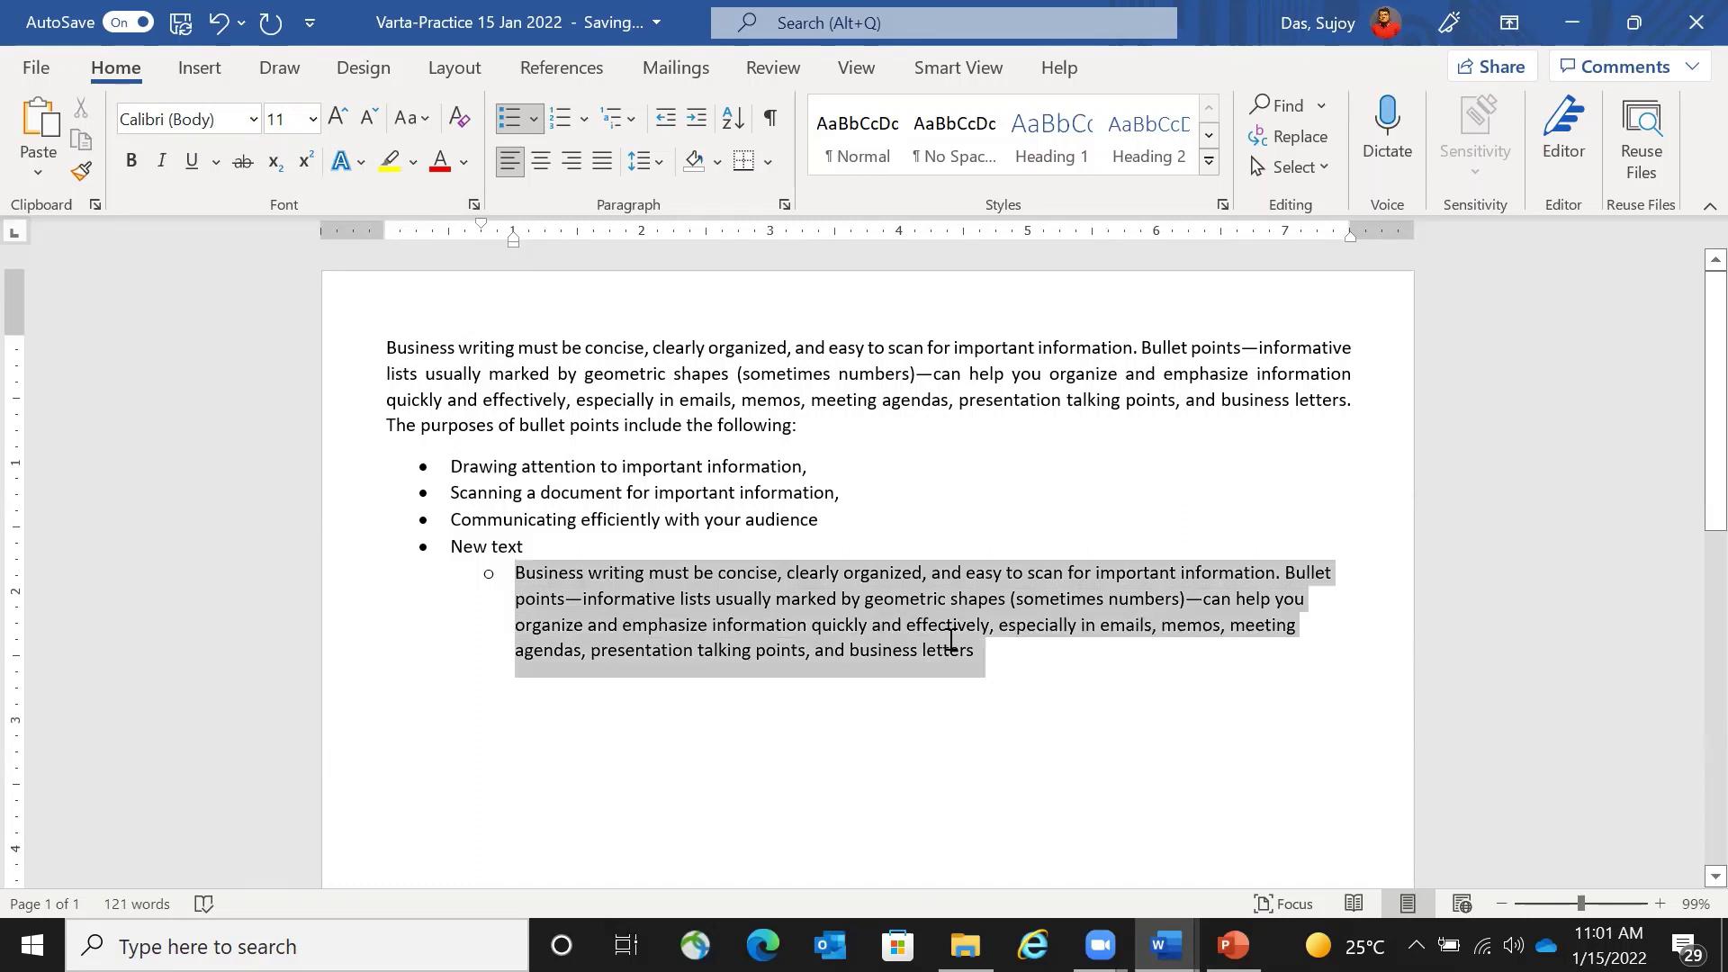
left_click_drag(976, 656, 533, 577)
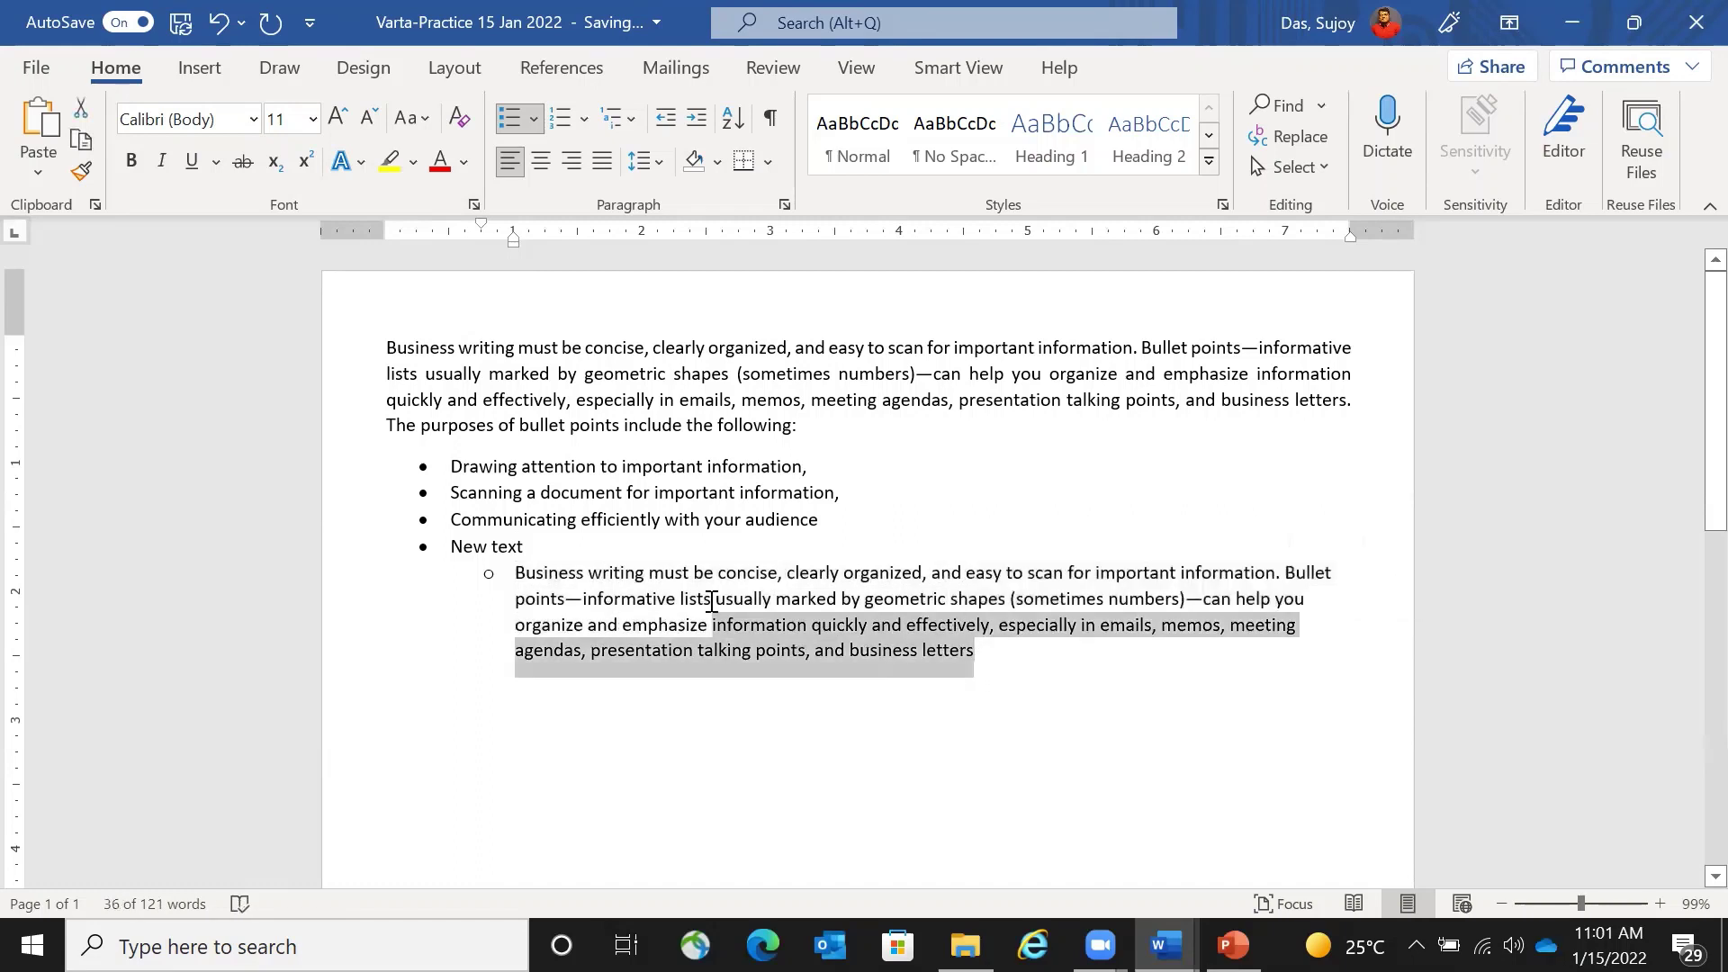
left_click(978, 650)
Step: Paste more copies of the paragraph as sub-bullets and select them all
key("ctrl+v")
key("ctrl+v")
key("ctrl+v")
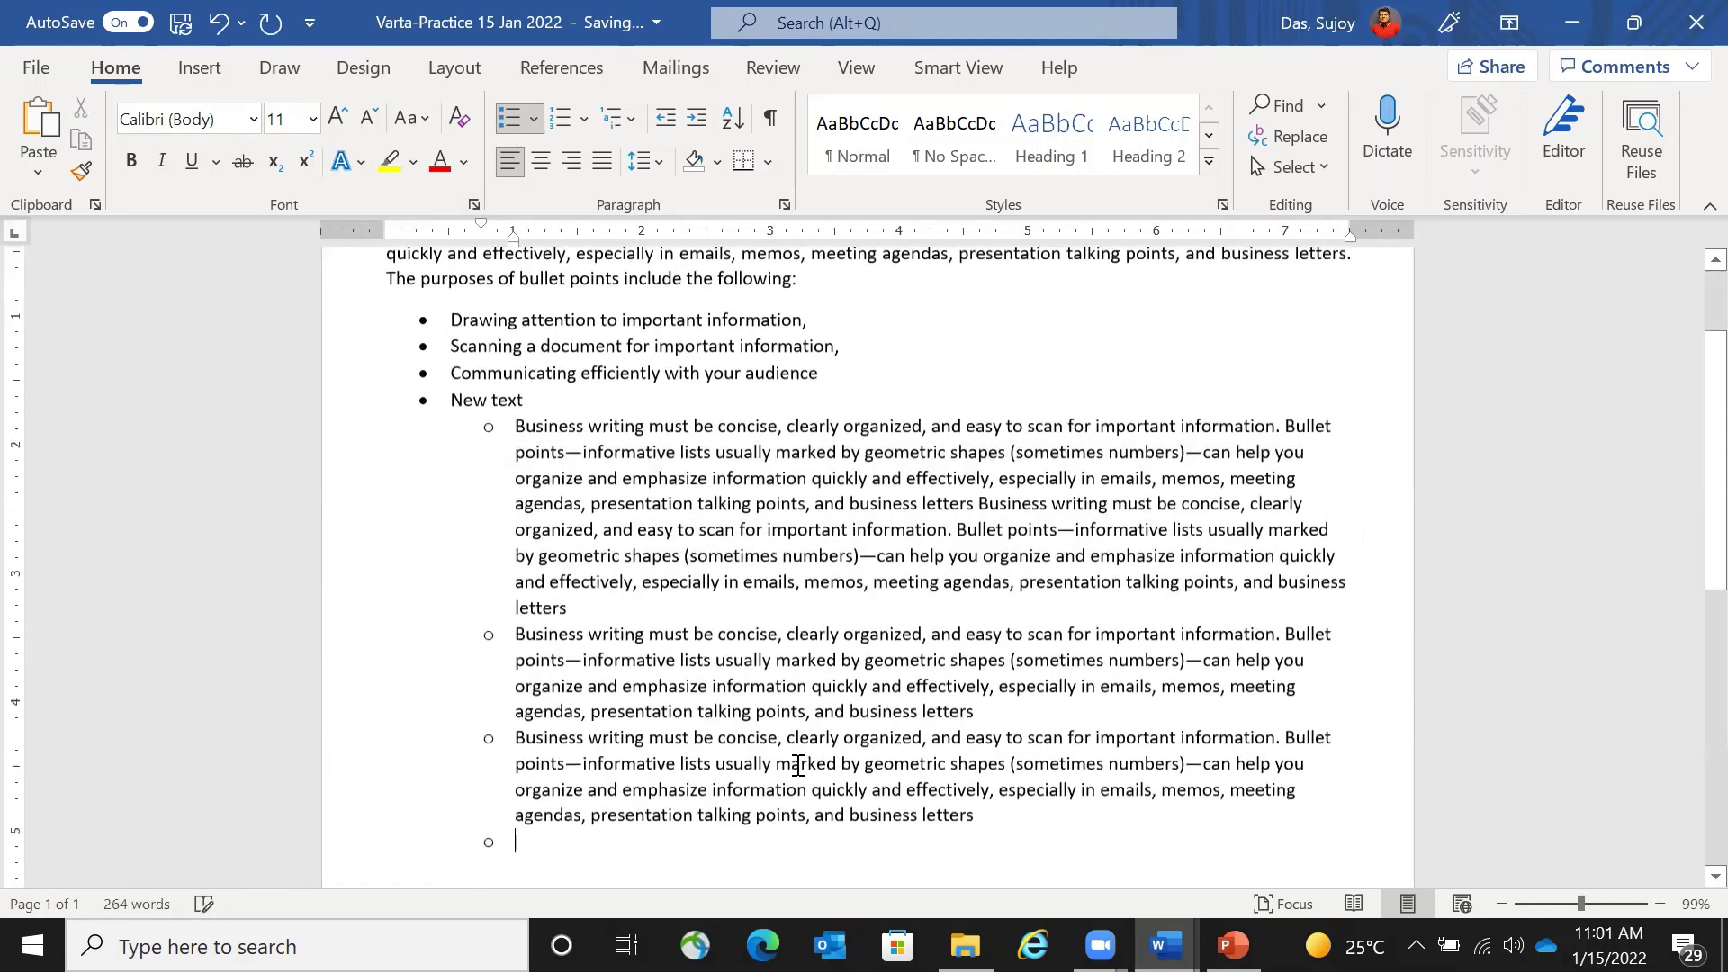
left_click_drag(975, 815, 514, 427)
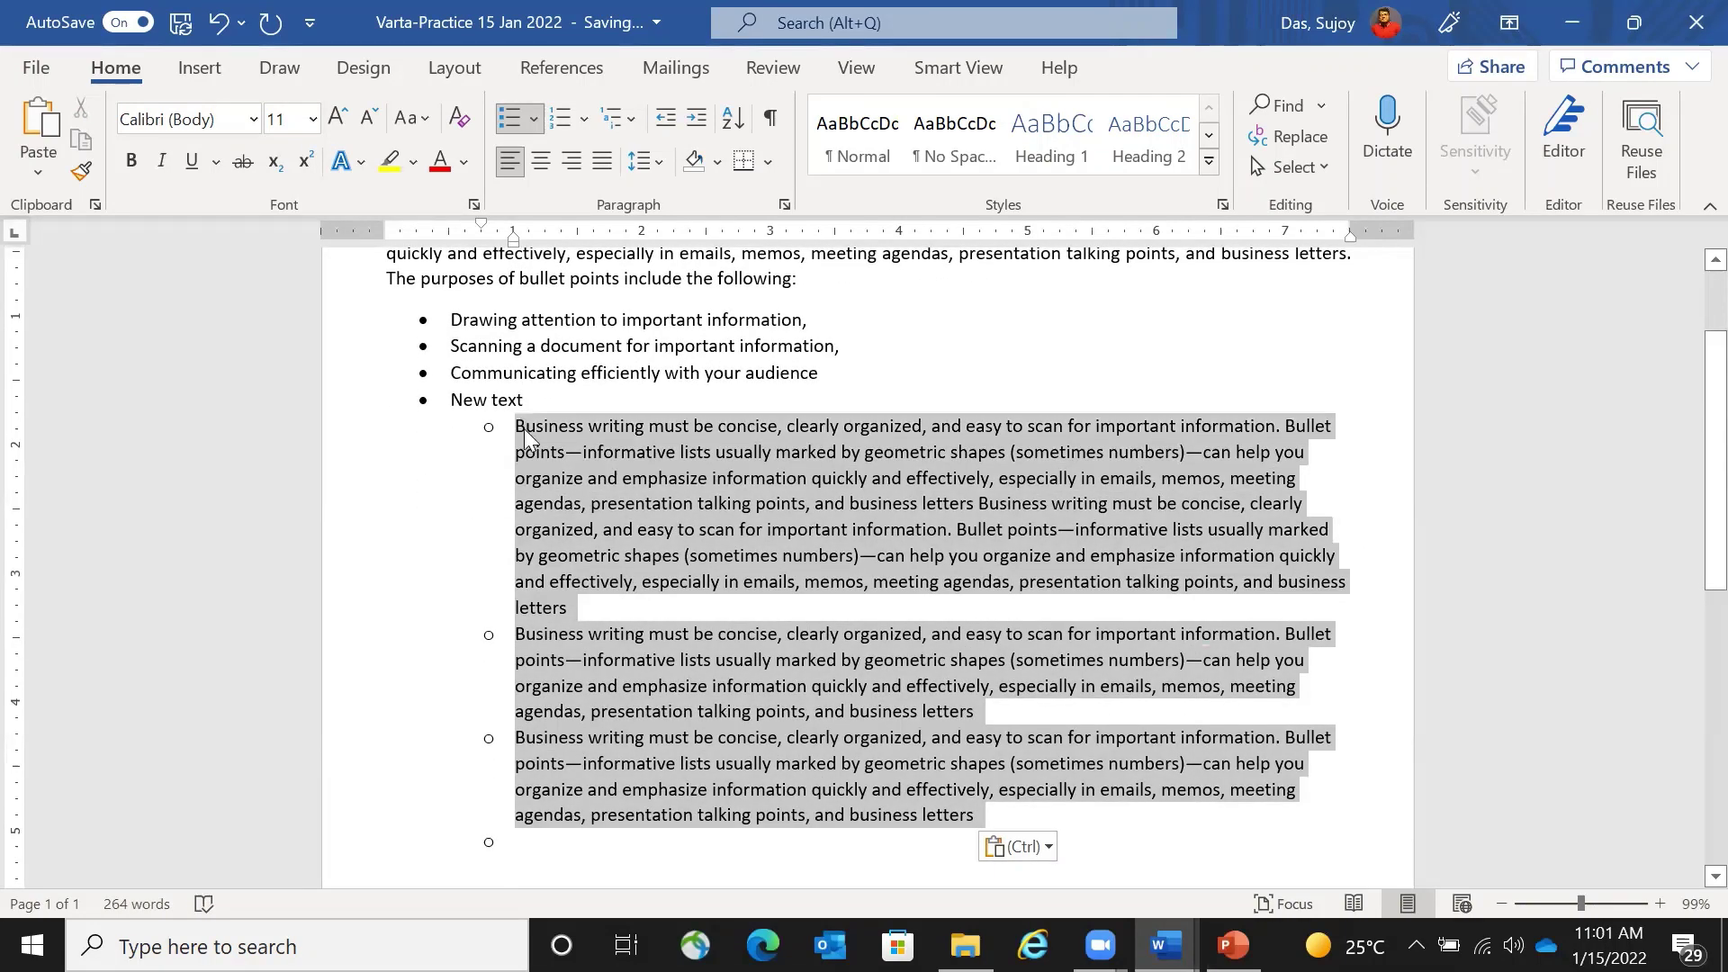
left_click(534, 118)
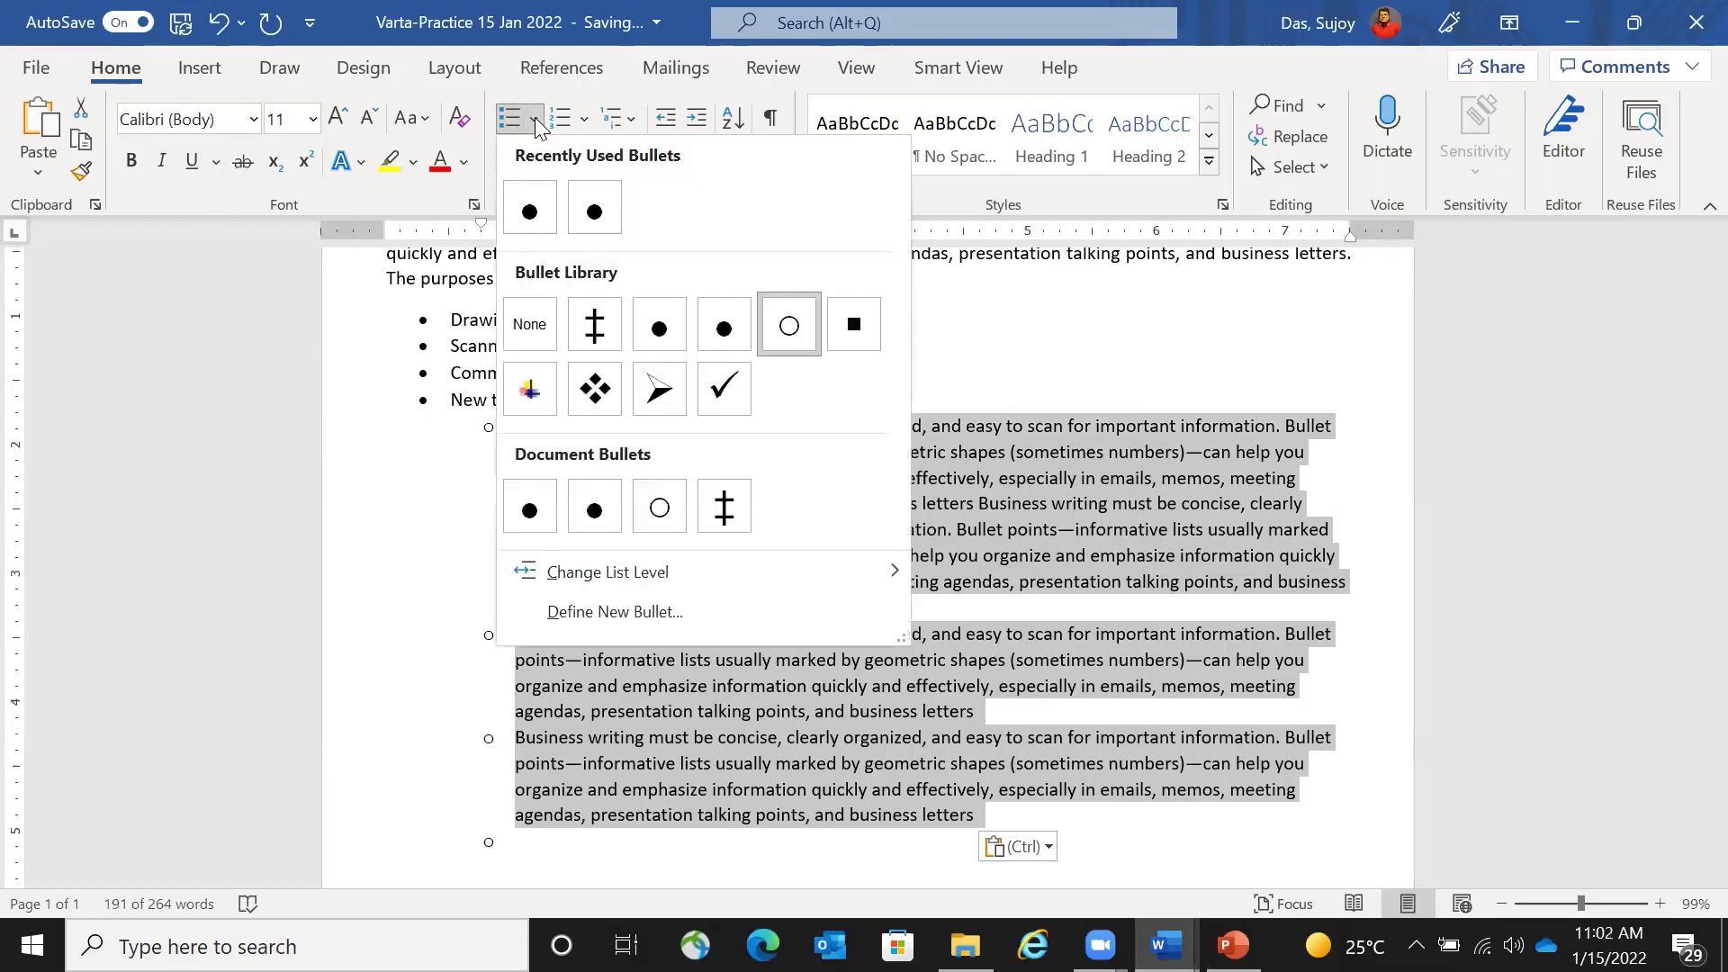
Step: Set the nested paragraphs' bullets to None and select the whole intro paragraph
left_click(539, 332)
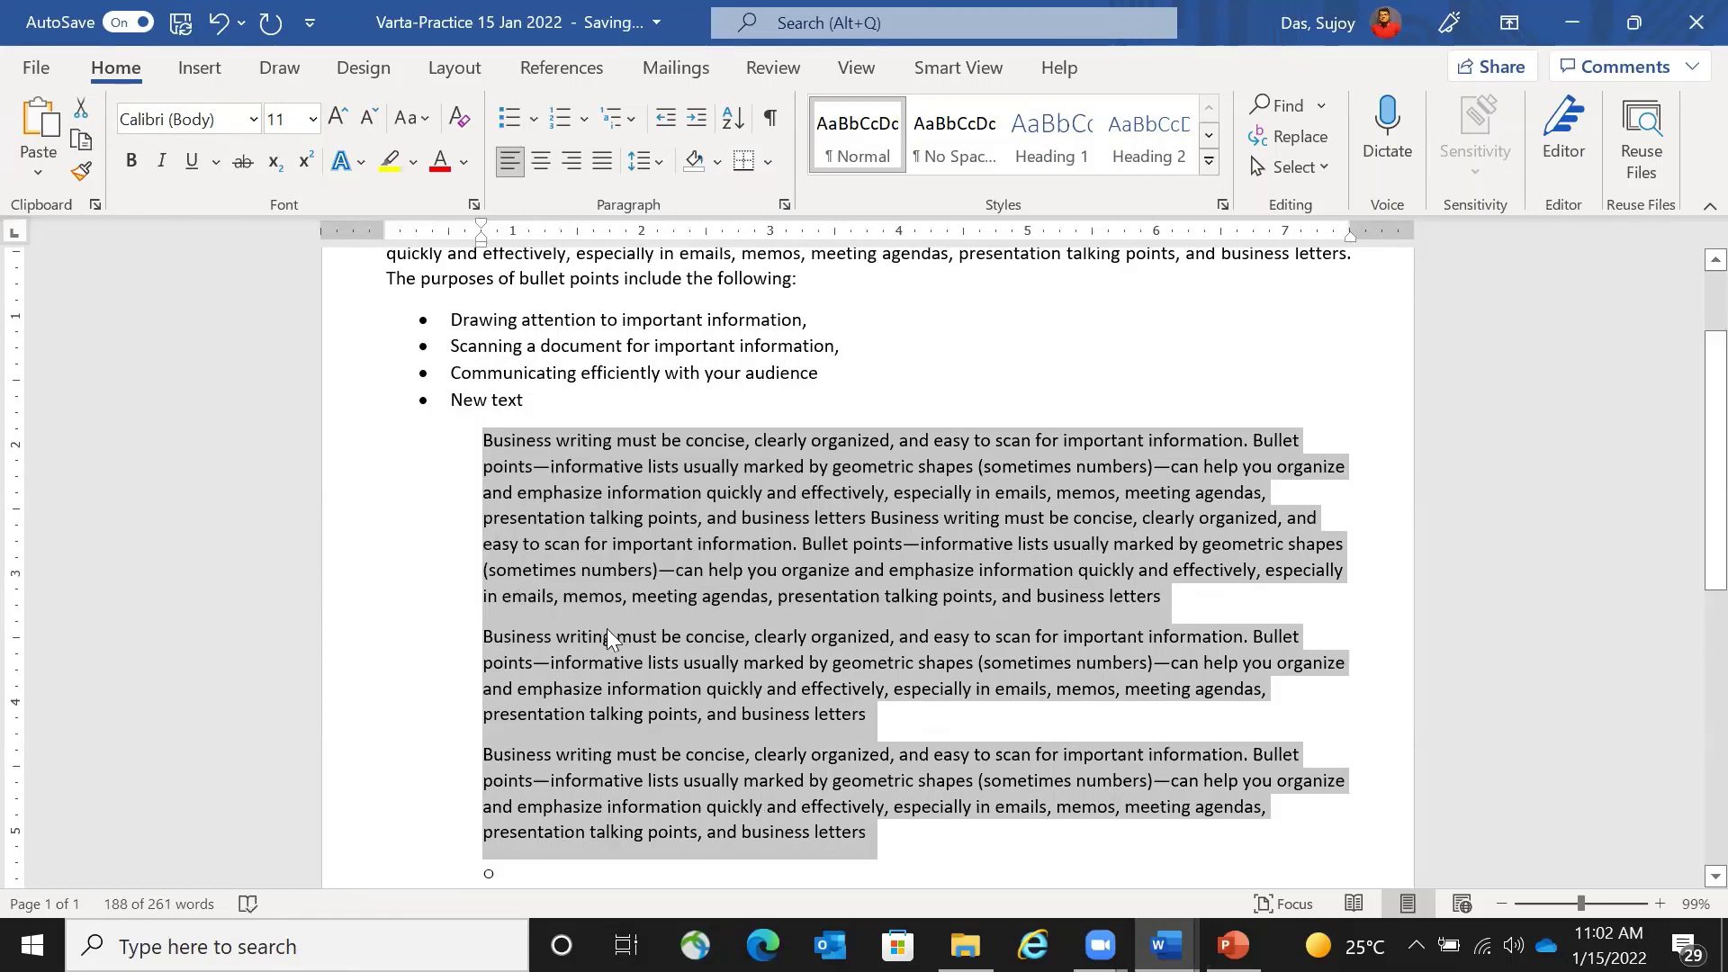
scroll(636, 704, "up", 3)
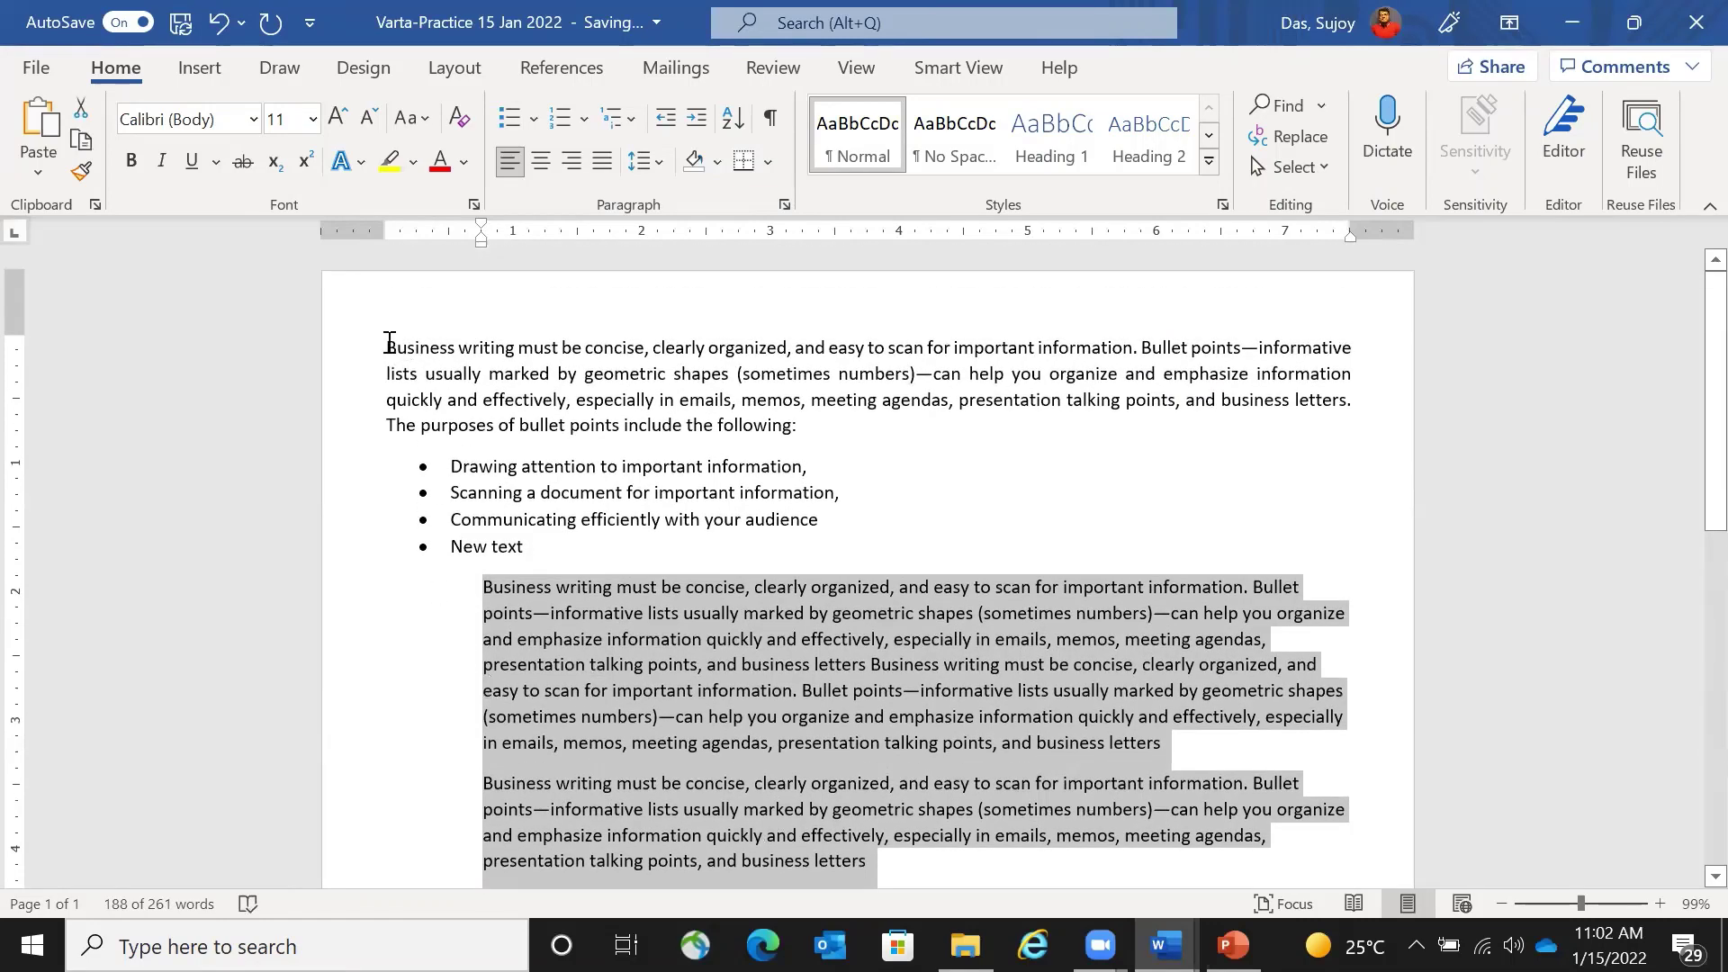
left_click_drag(389, 343, 775, 370)
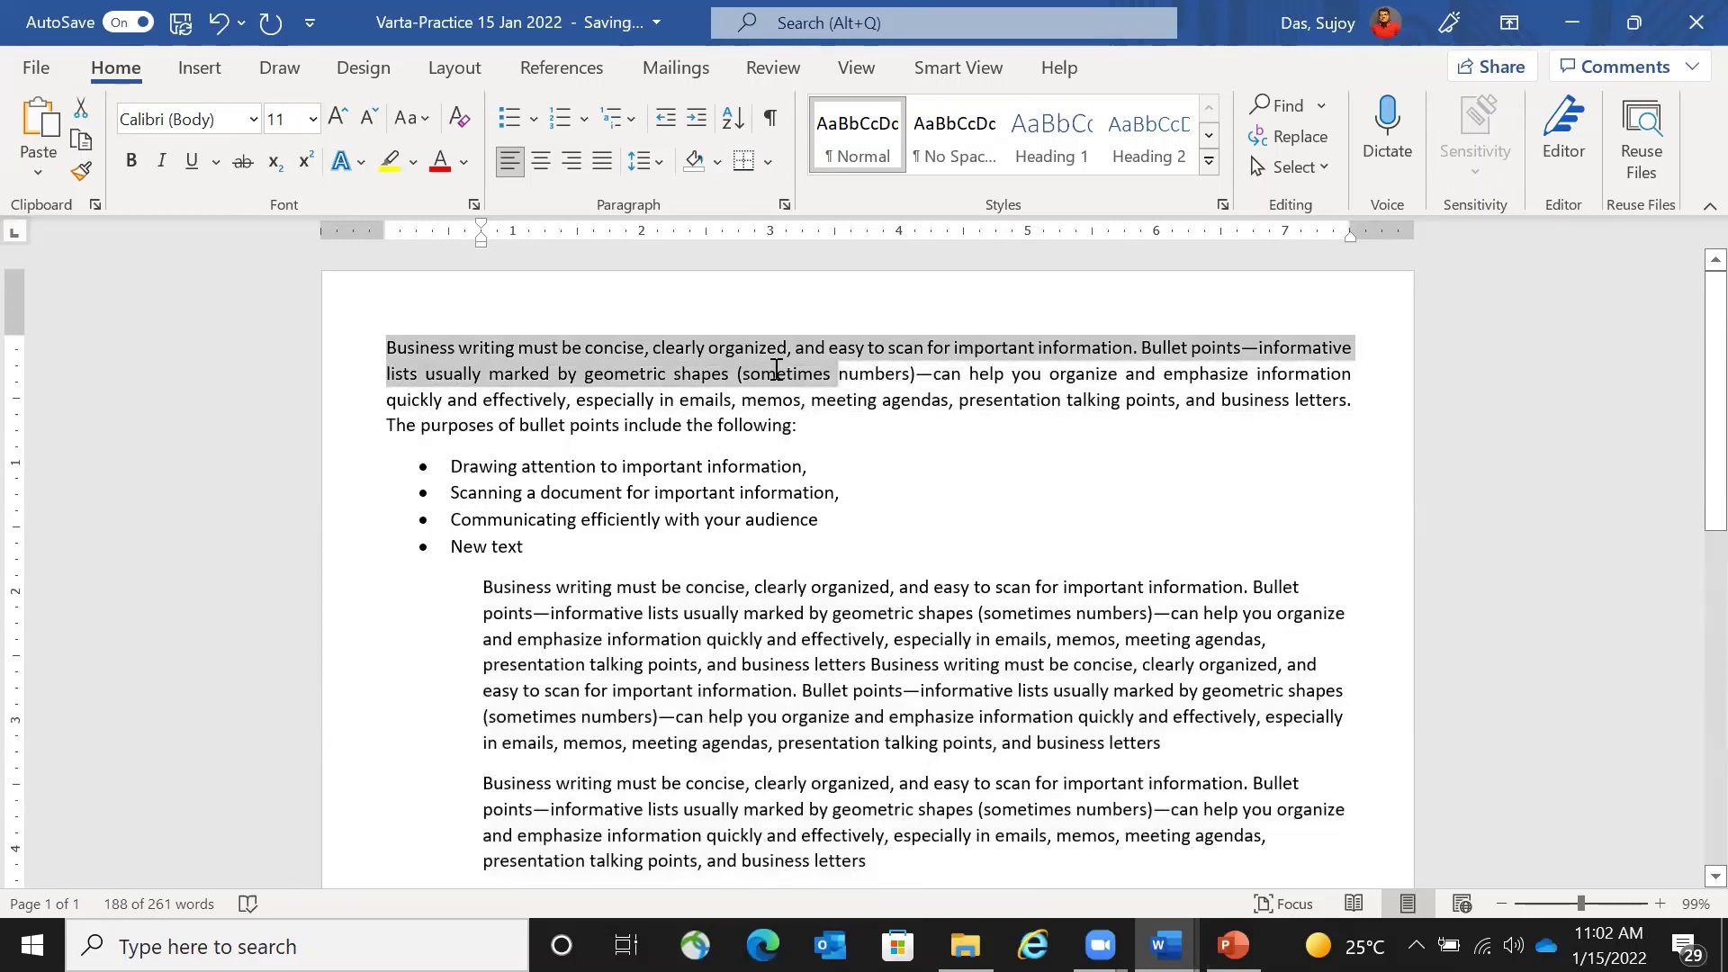
left_click_drag(776, 370, 804, 427)
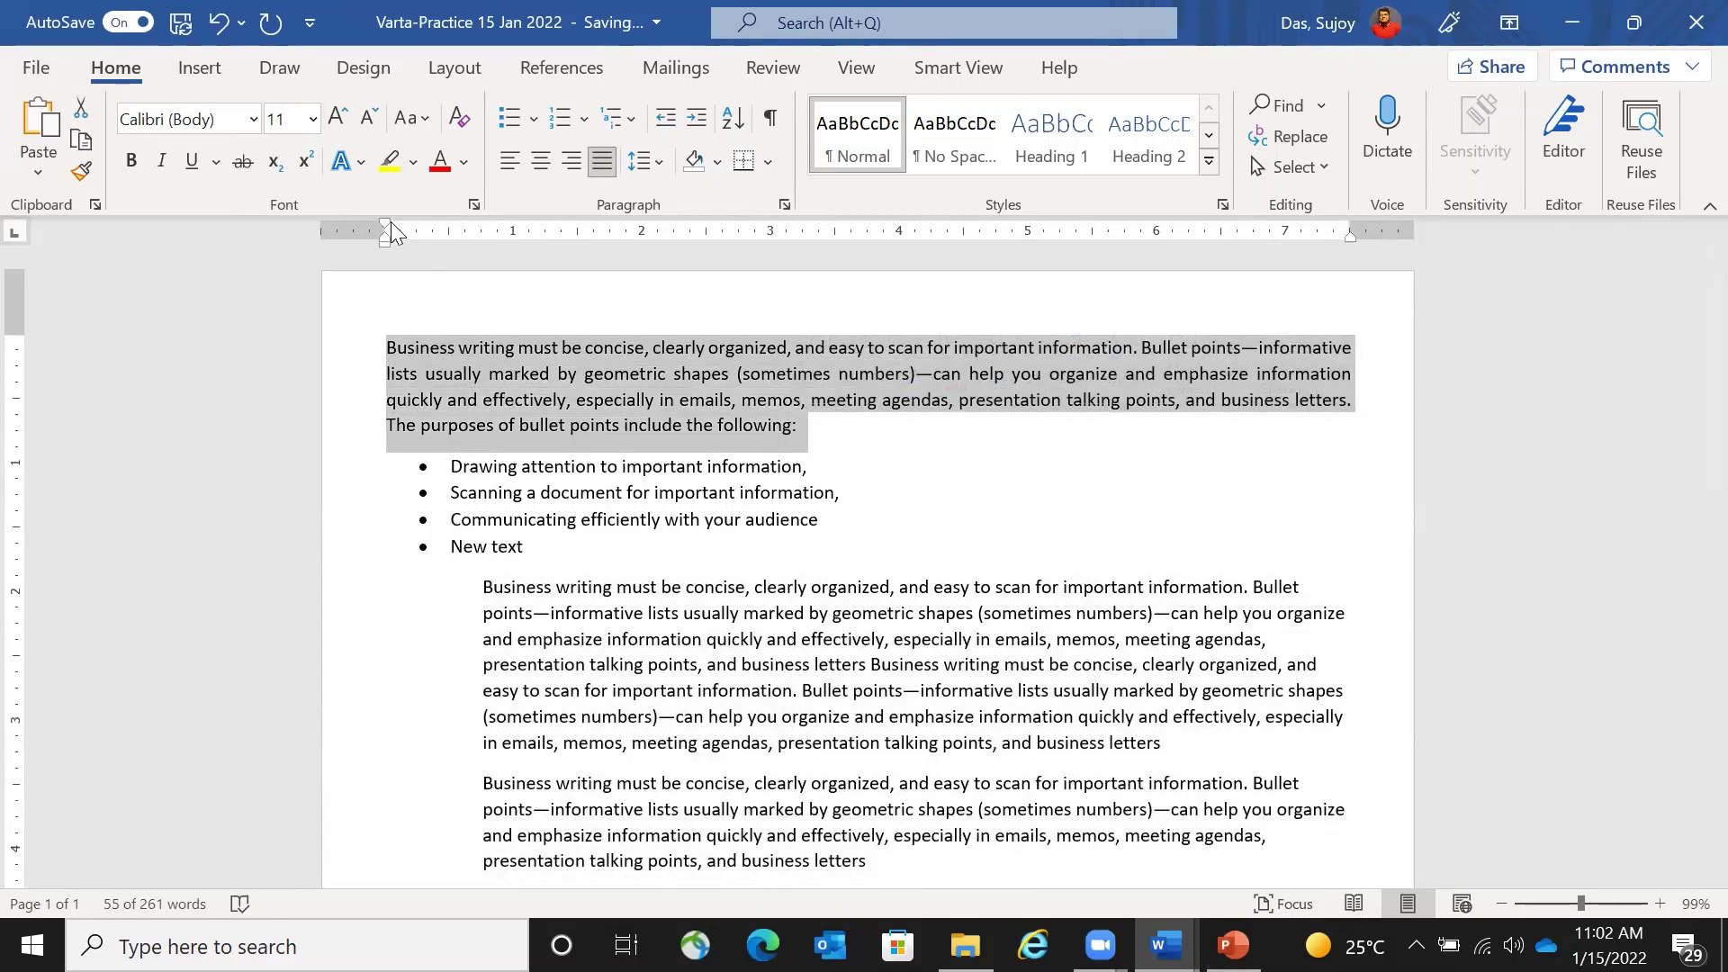
Step: Format Painter the intro paragraph's formatting onto the lower paragraphs, undoing one attempt
left_click(81, 173)
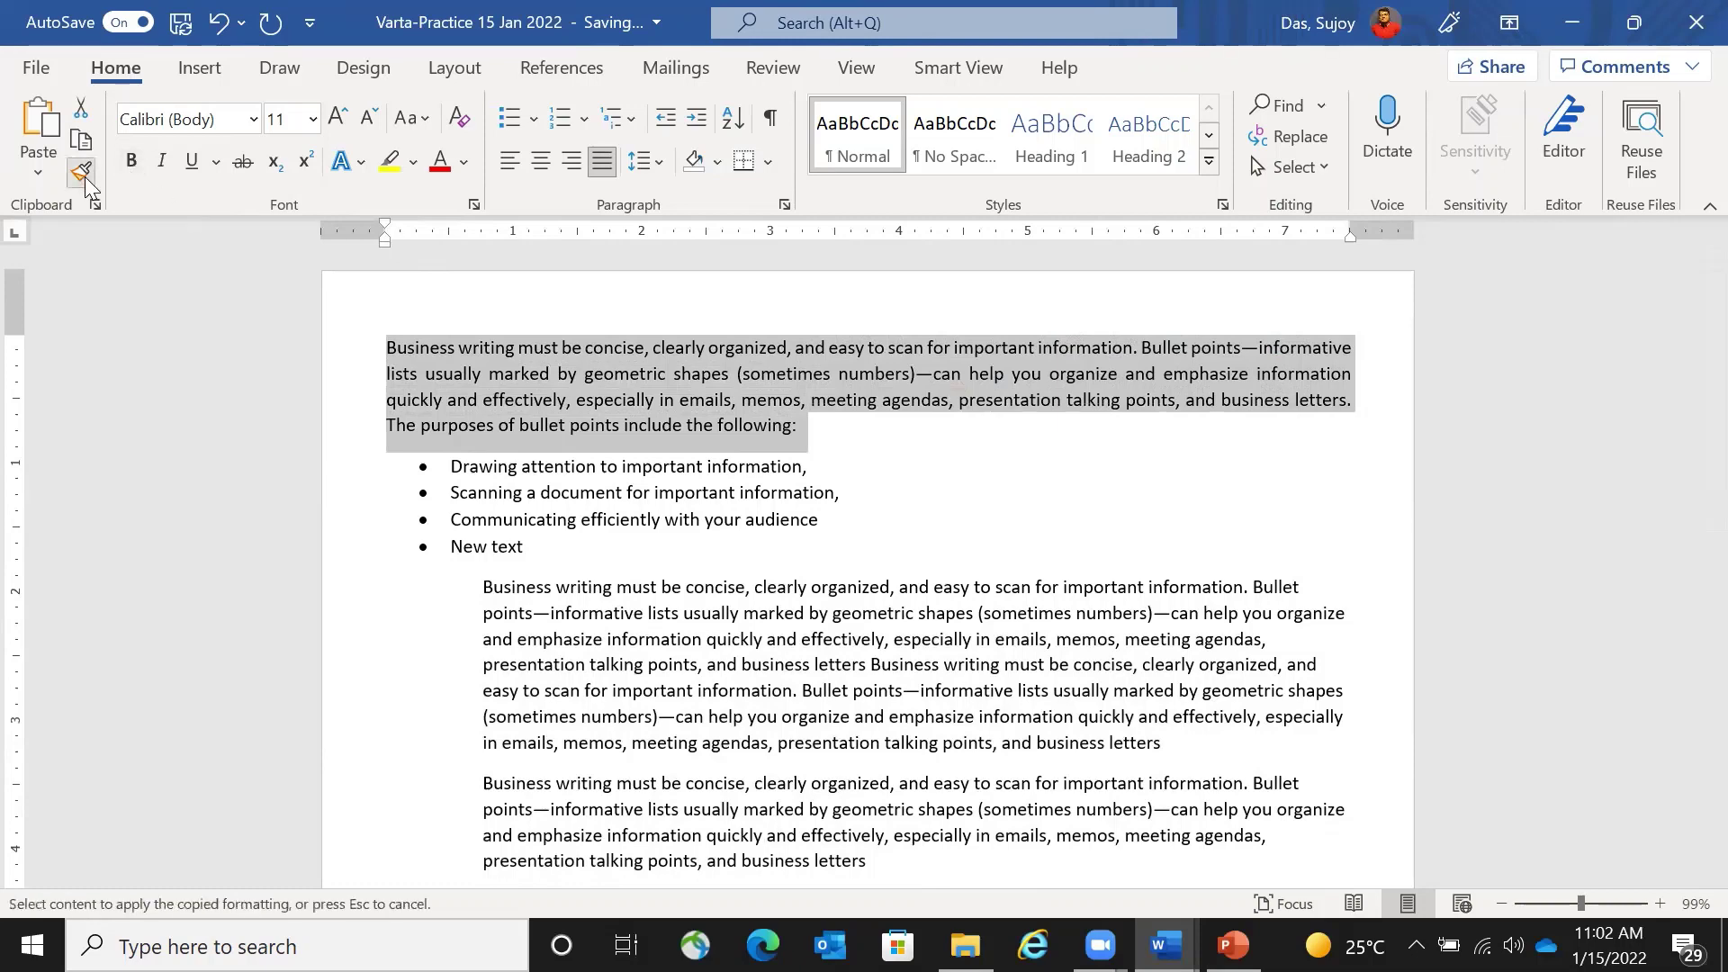
left_click_drag(864, 860, 468, 589)
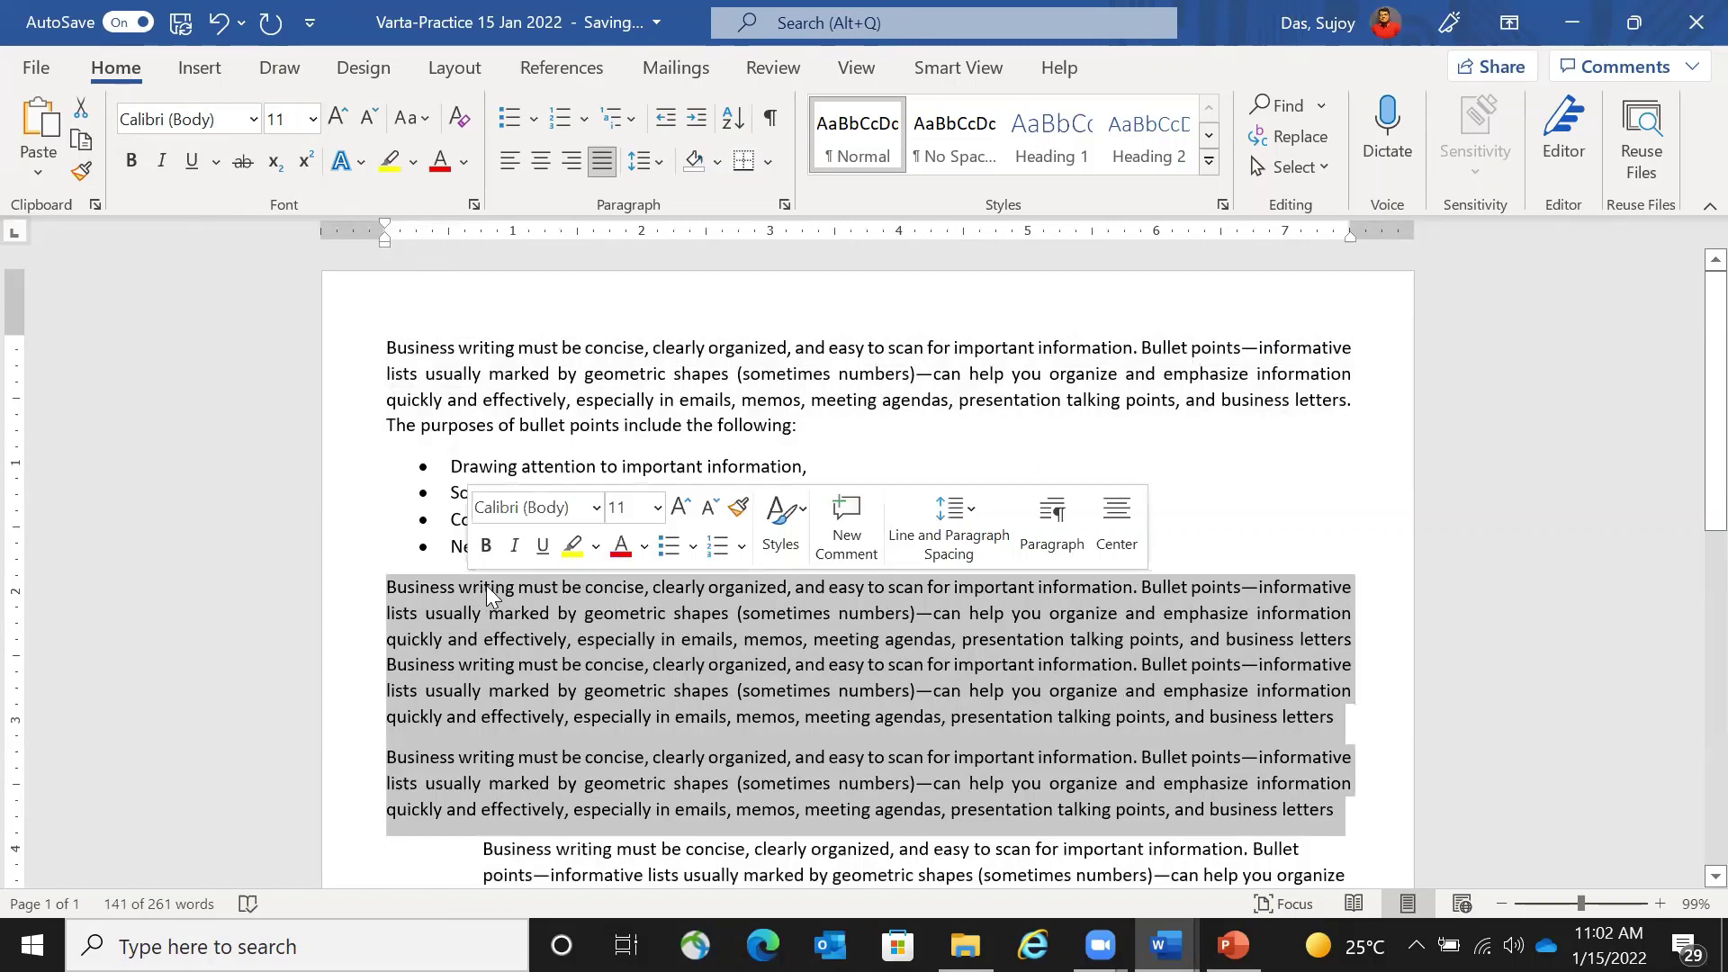
key("ctrl+z")
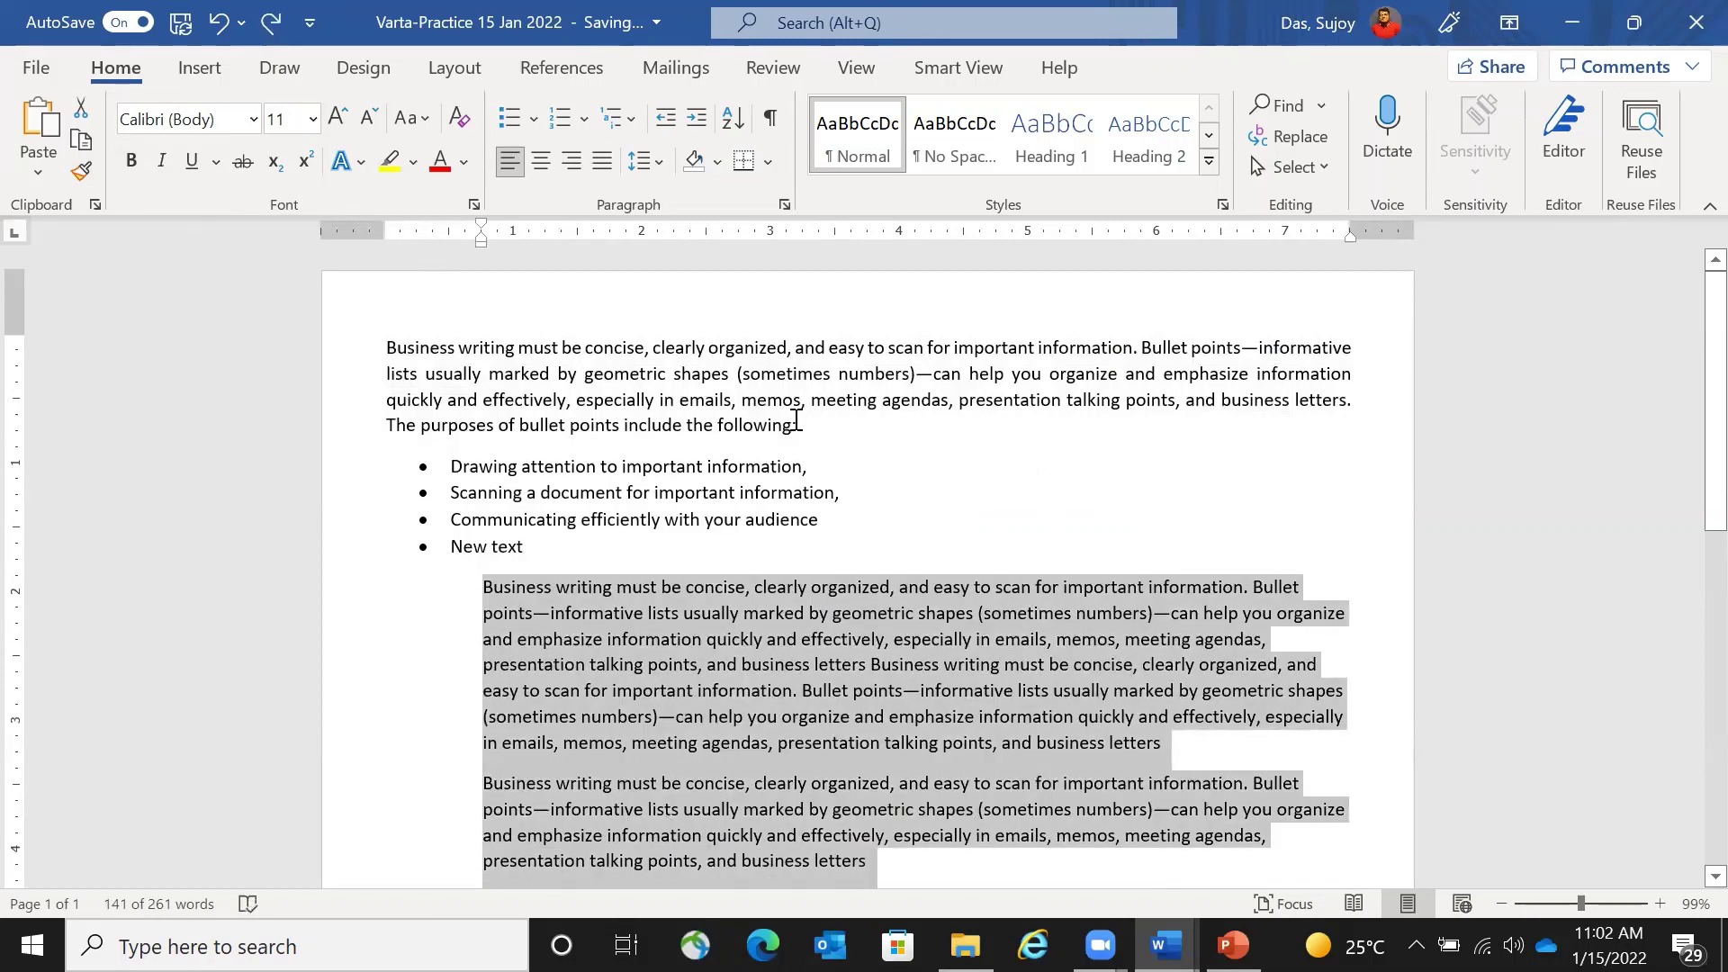
left_click_drag(441, 345, 767, 425)
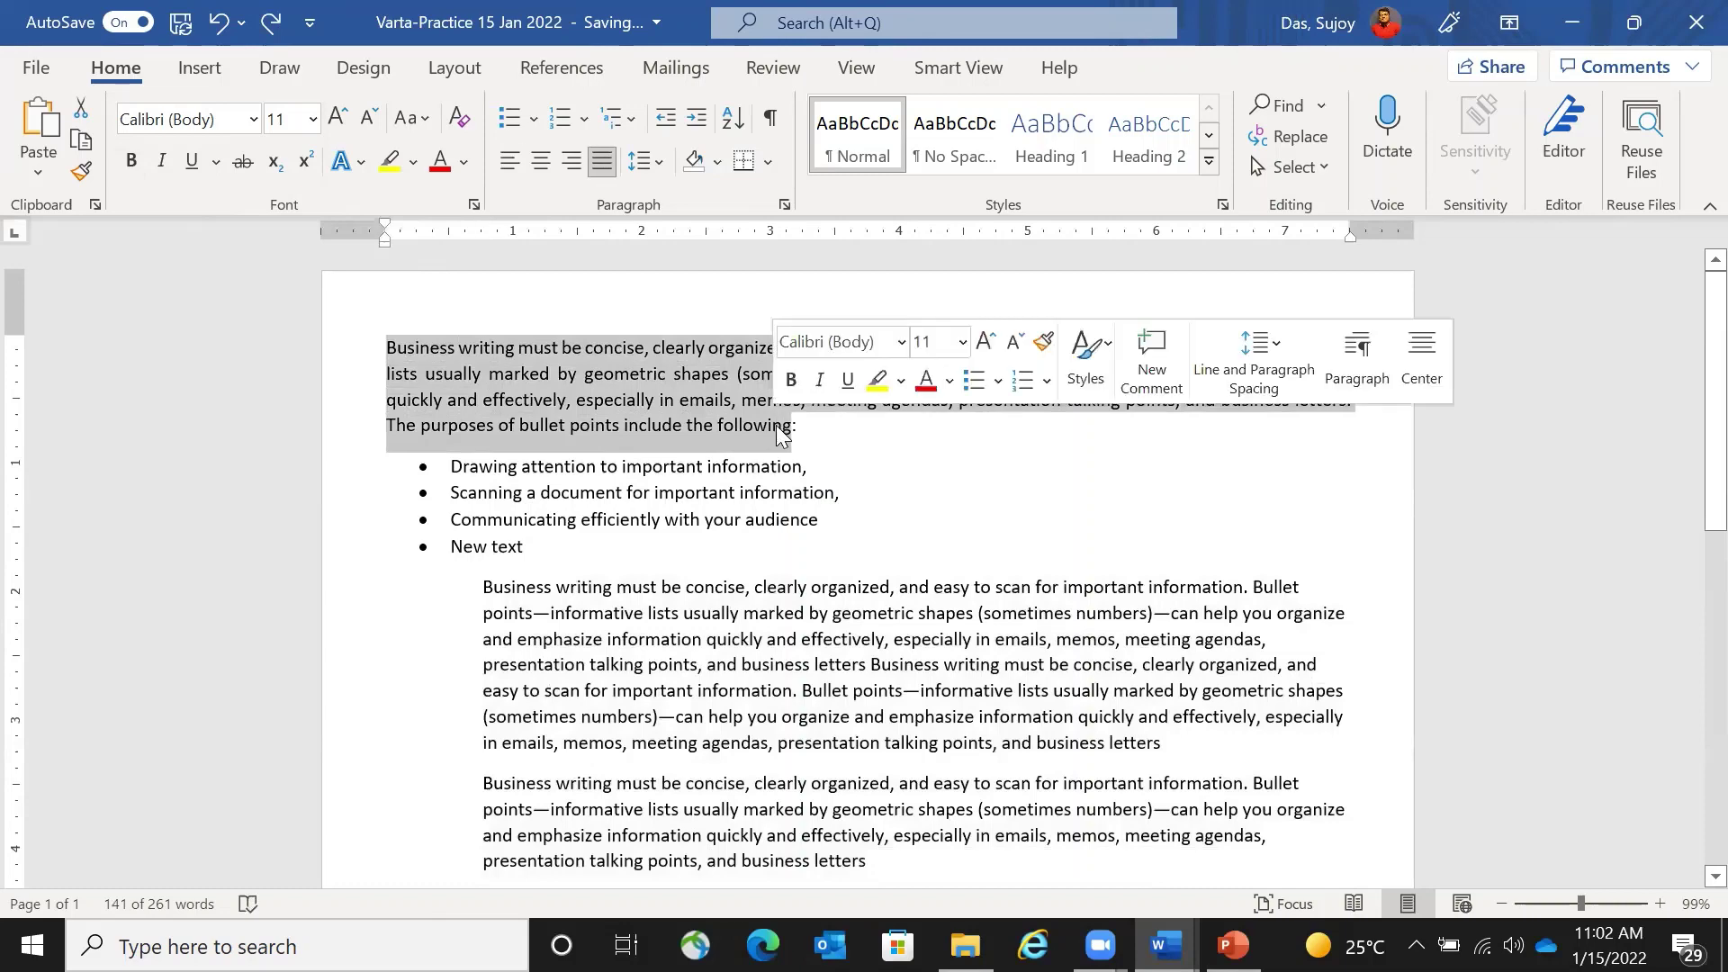
left_click(82, 173)
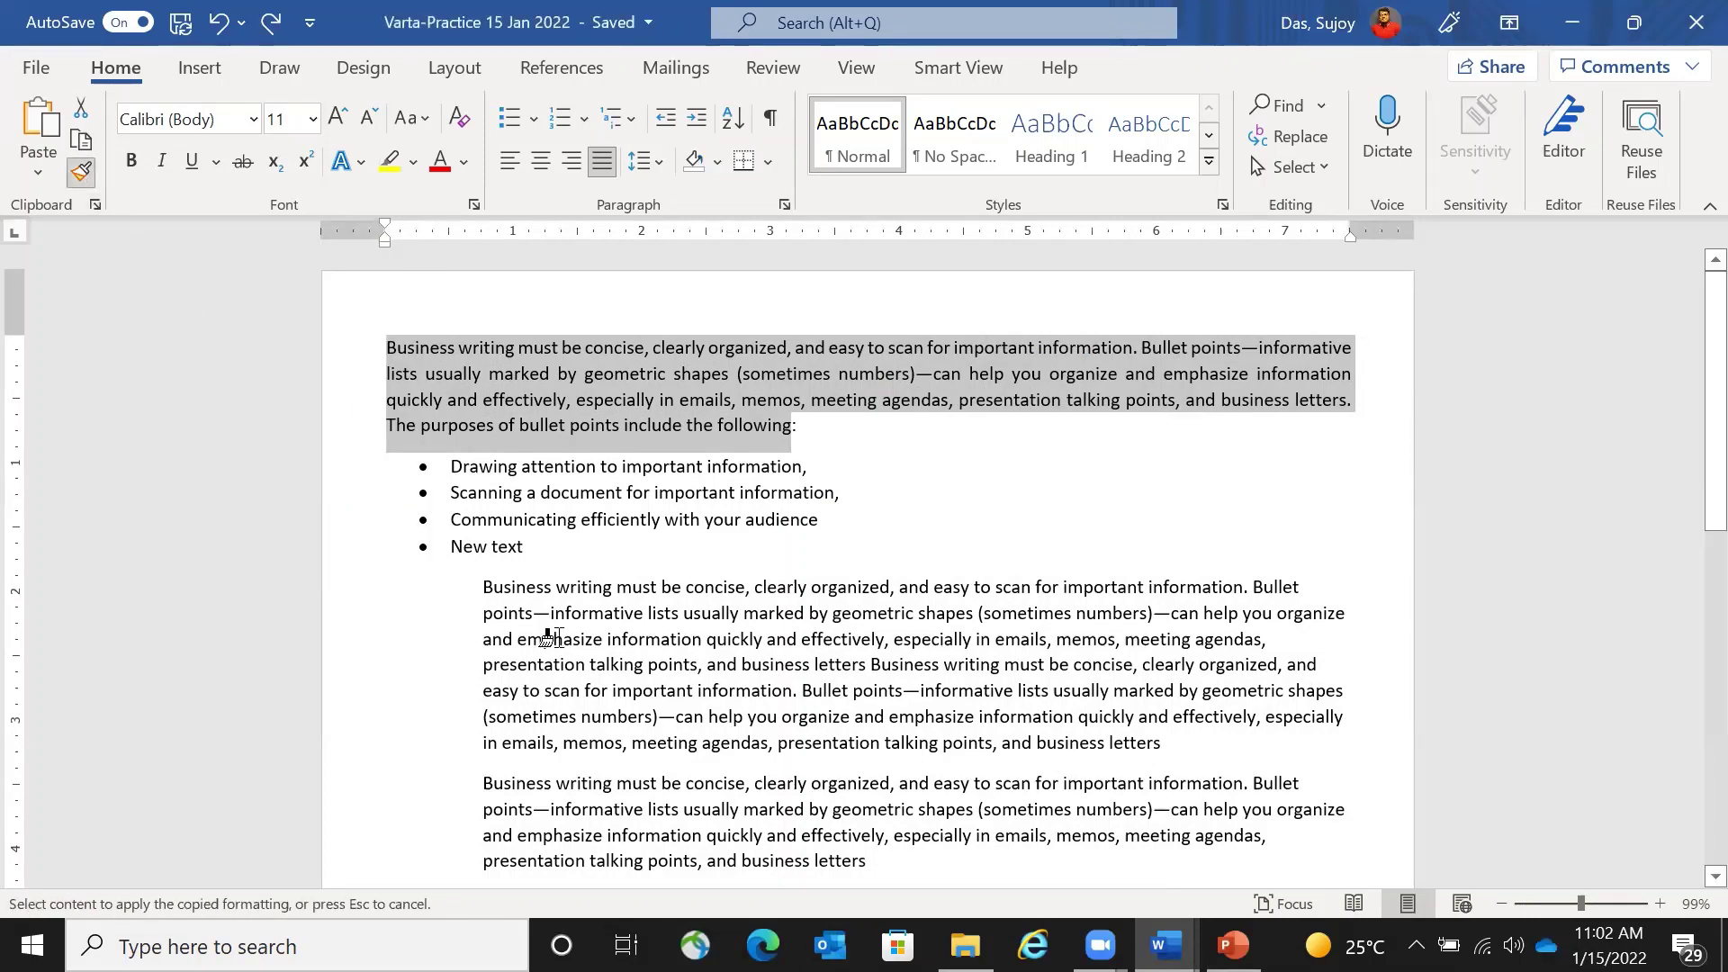
left_click_drag(484, 589, 869, 857)
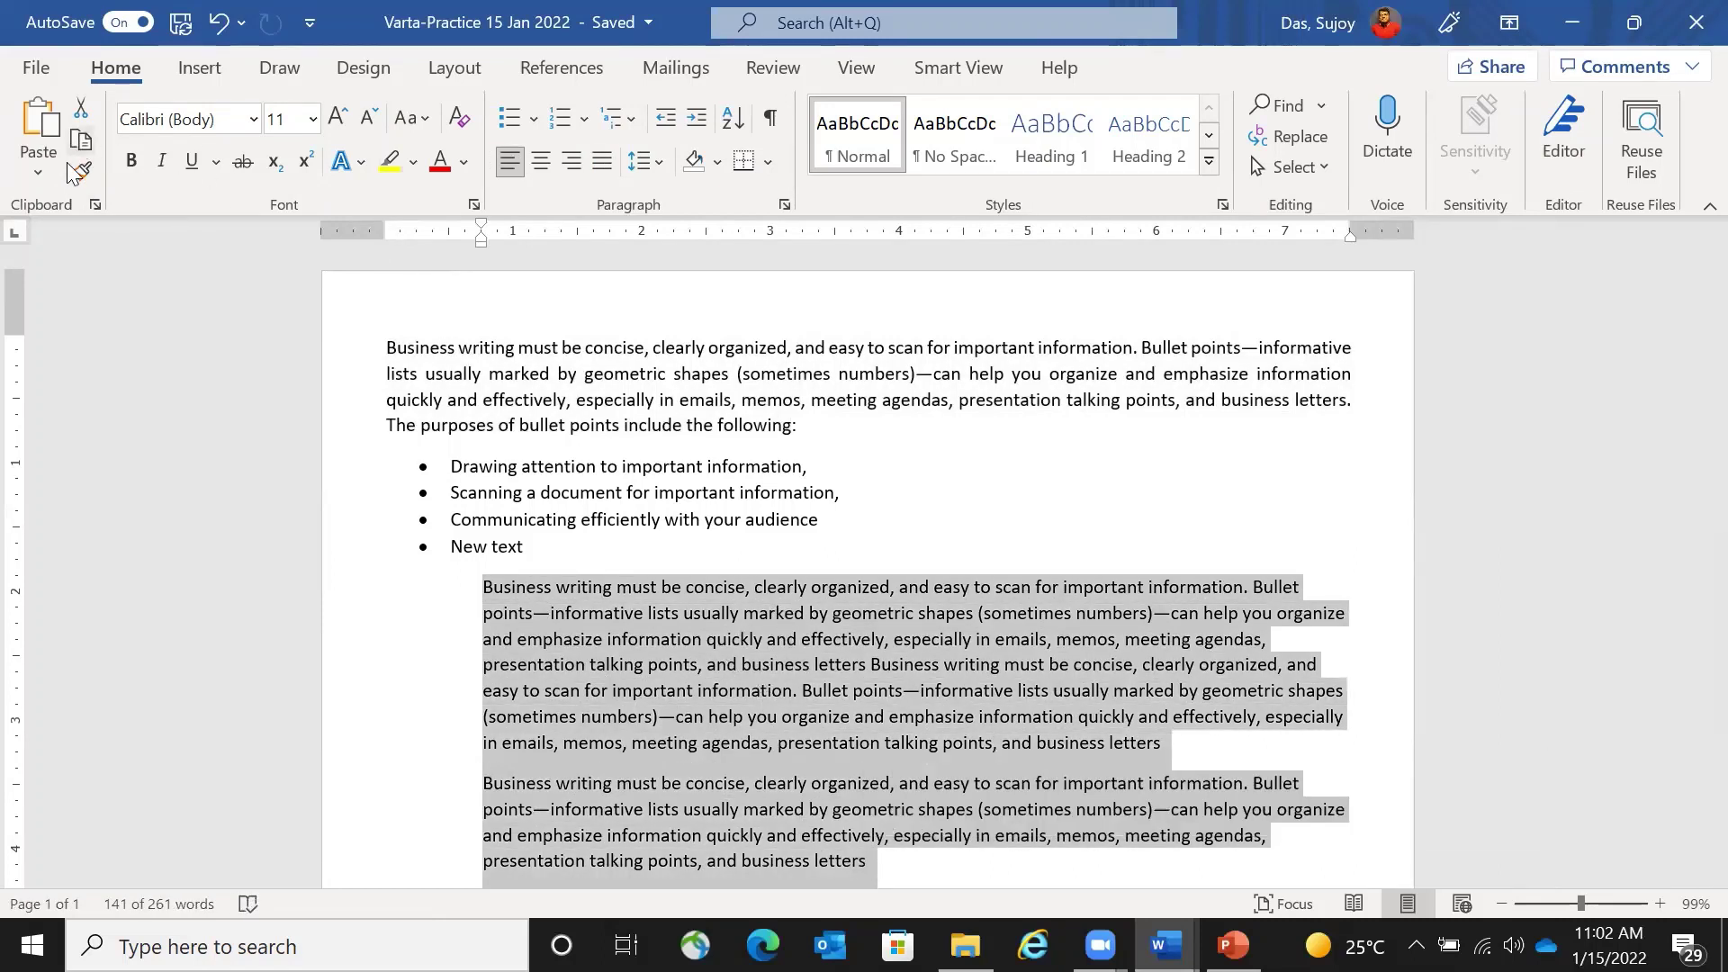
Step: Reapply the intro formatting to the indented paragraphs, then undo the last change
mouse_move(792, 426)
left_mouse_down()
mouse_move(397, 360)
mouse_move(202, 270)
left_mouse_up()
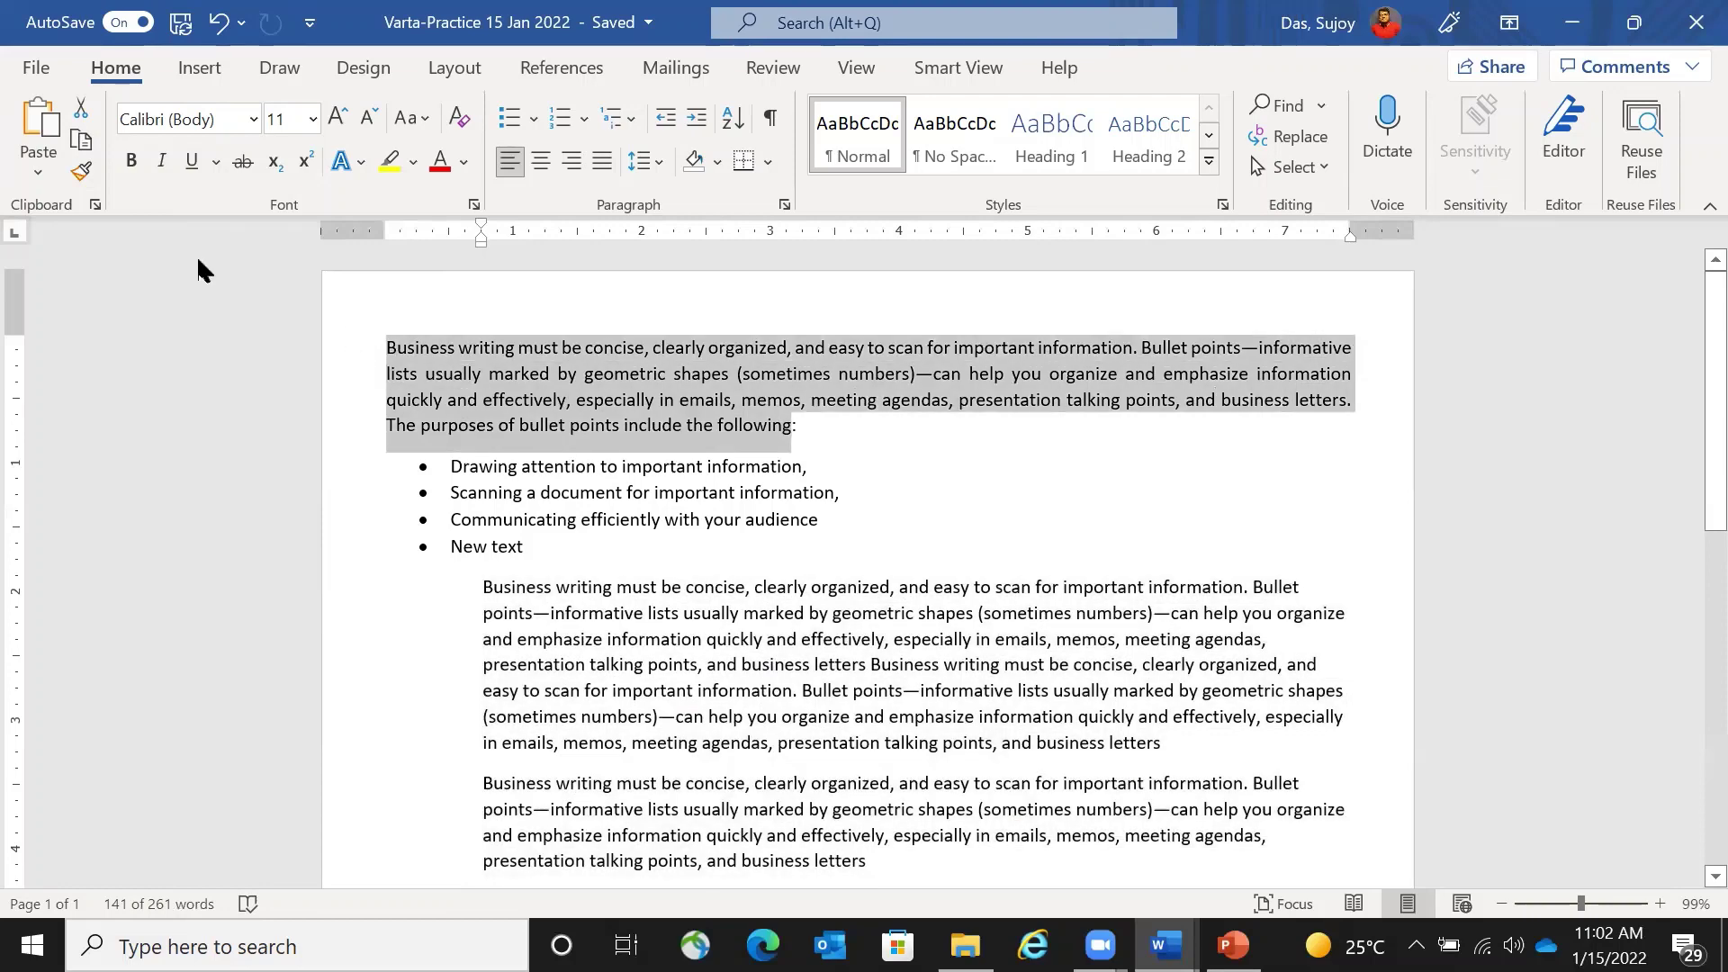
left_click(81, 171)
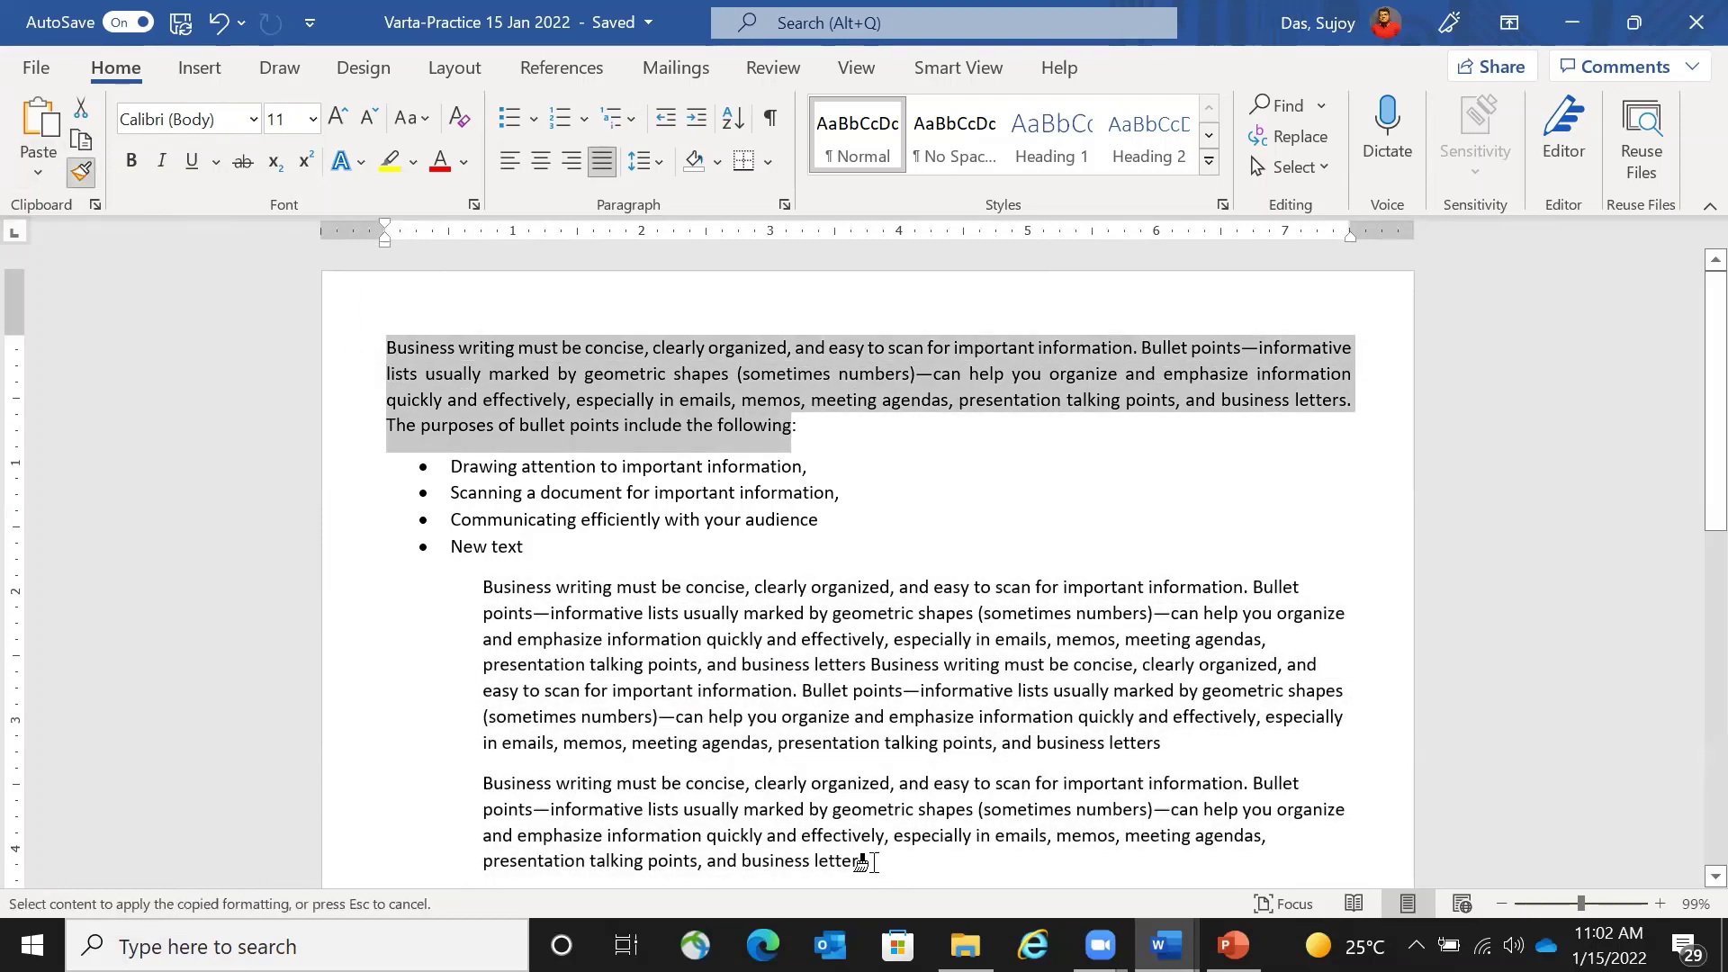
left_click_drag(866, 860, 459, 586)
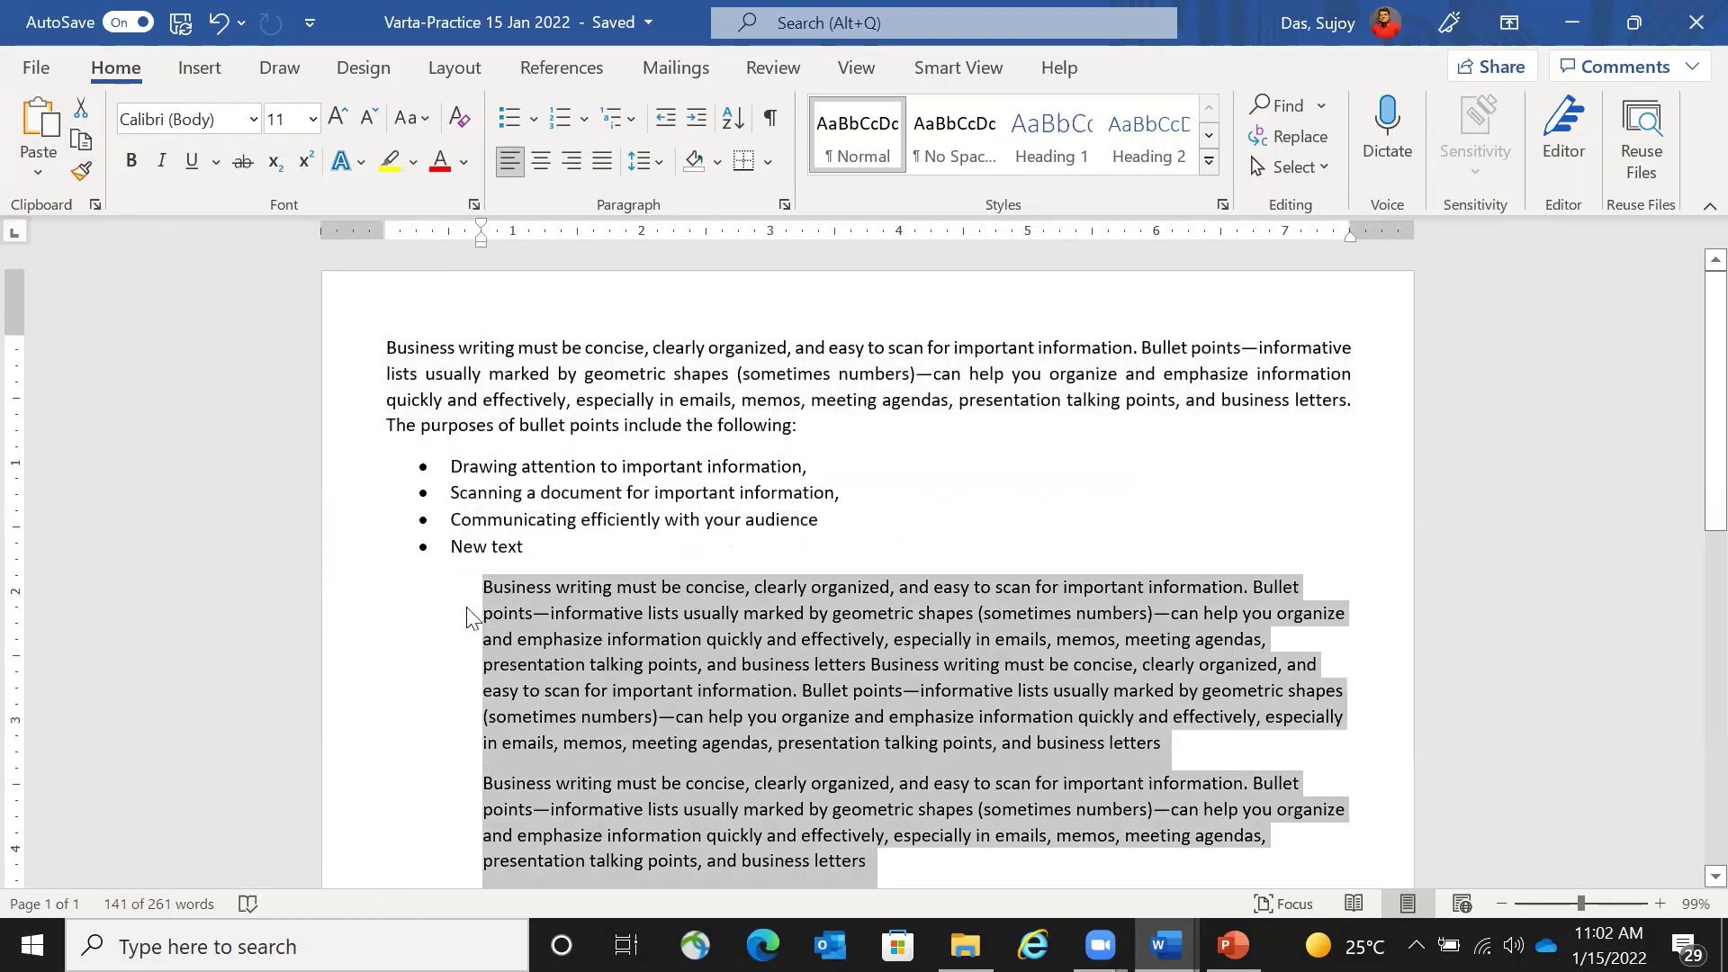
scroll(686, 711, "down", 2)
scroll(889, 736, "down", 1)
left_click(887, 732)
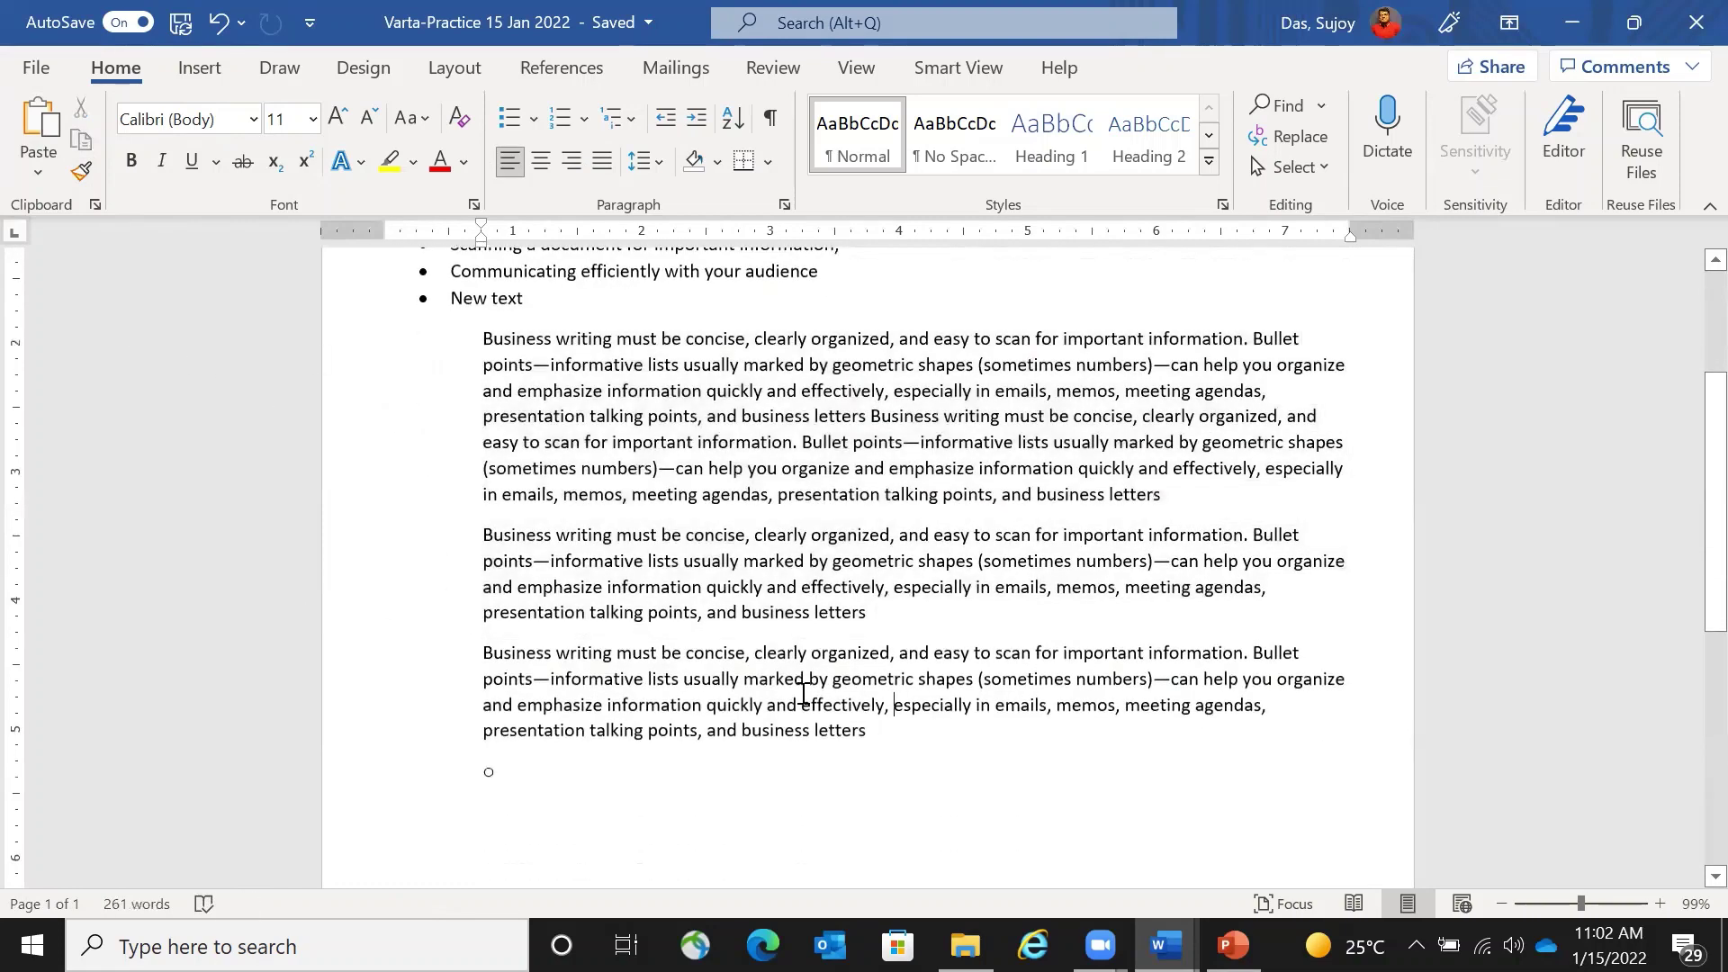
left_click_drag(869, 730, 706, 612)
key("ctrl+z")
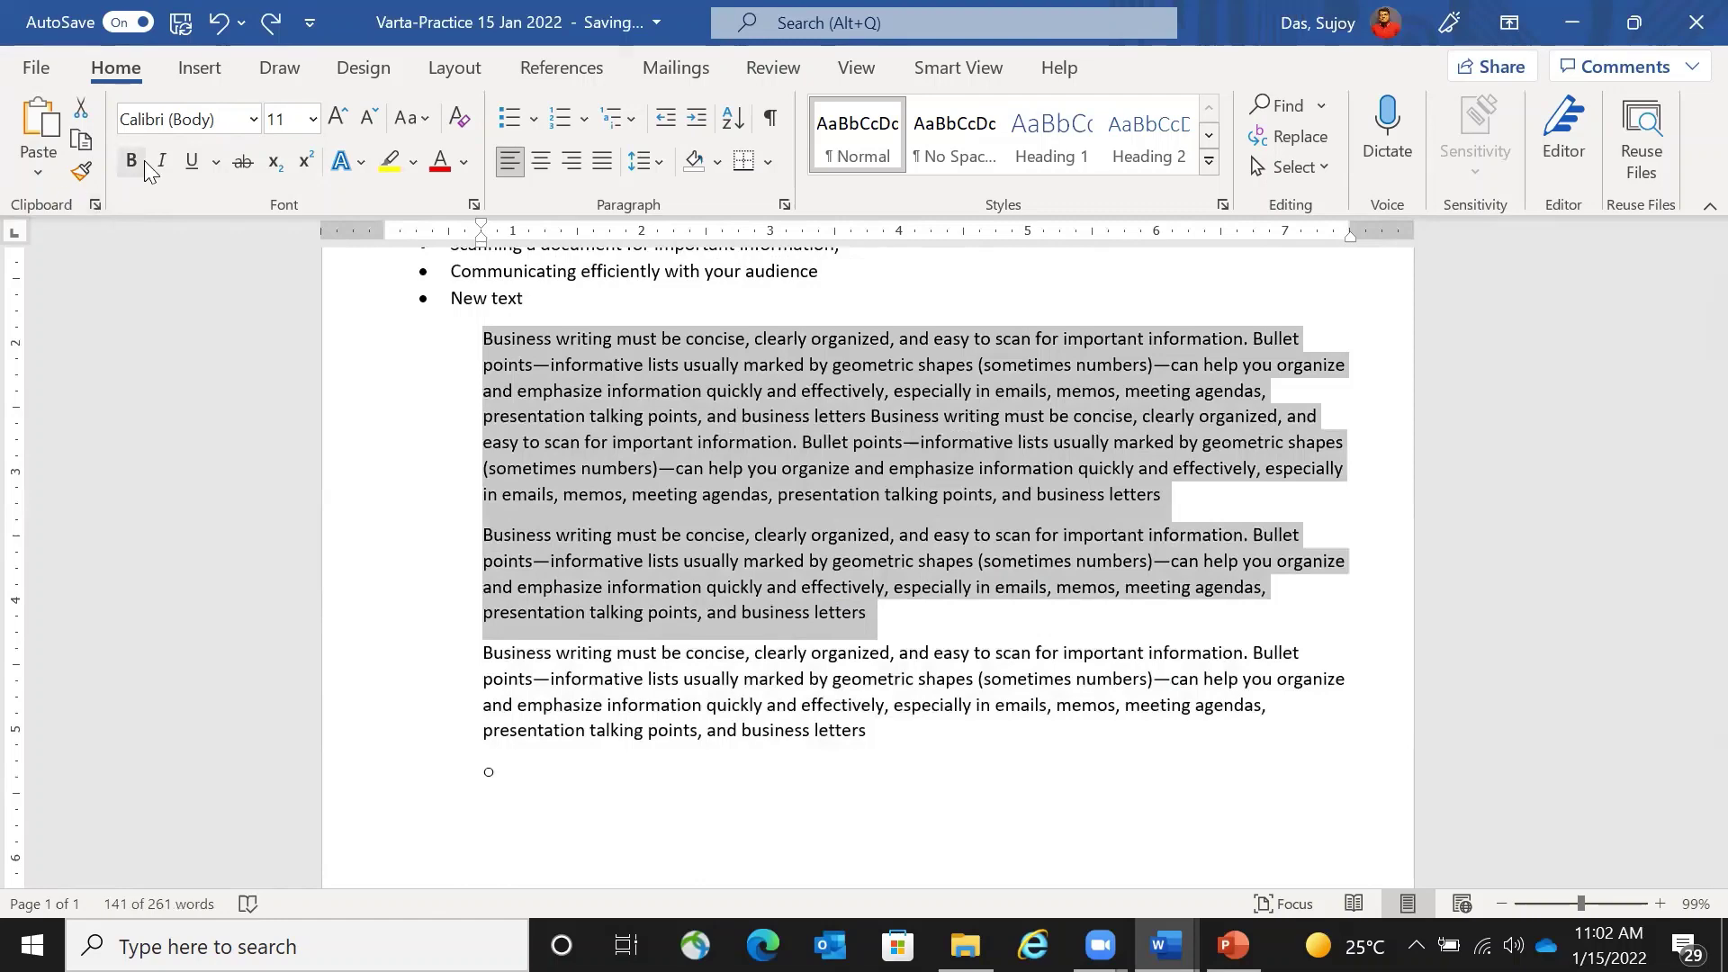
Step: Paint the first paragraph's justified, unindented formatting onto the two indented paragraphs
scroll(900, 630, "up", 2)
scroll(765, 492, "up", 3)
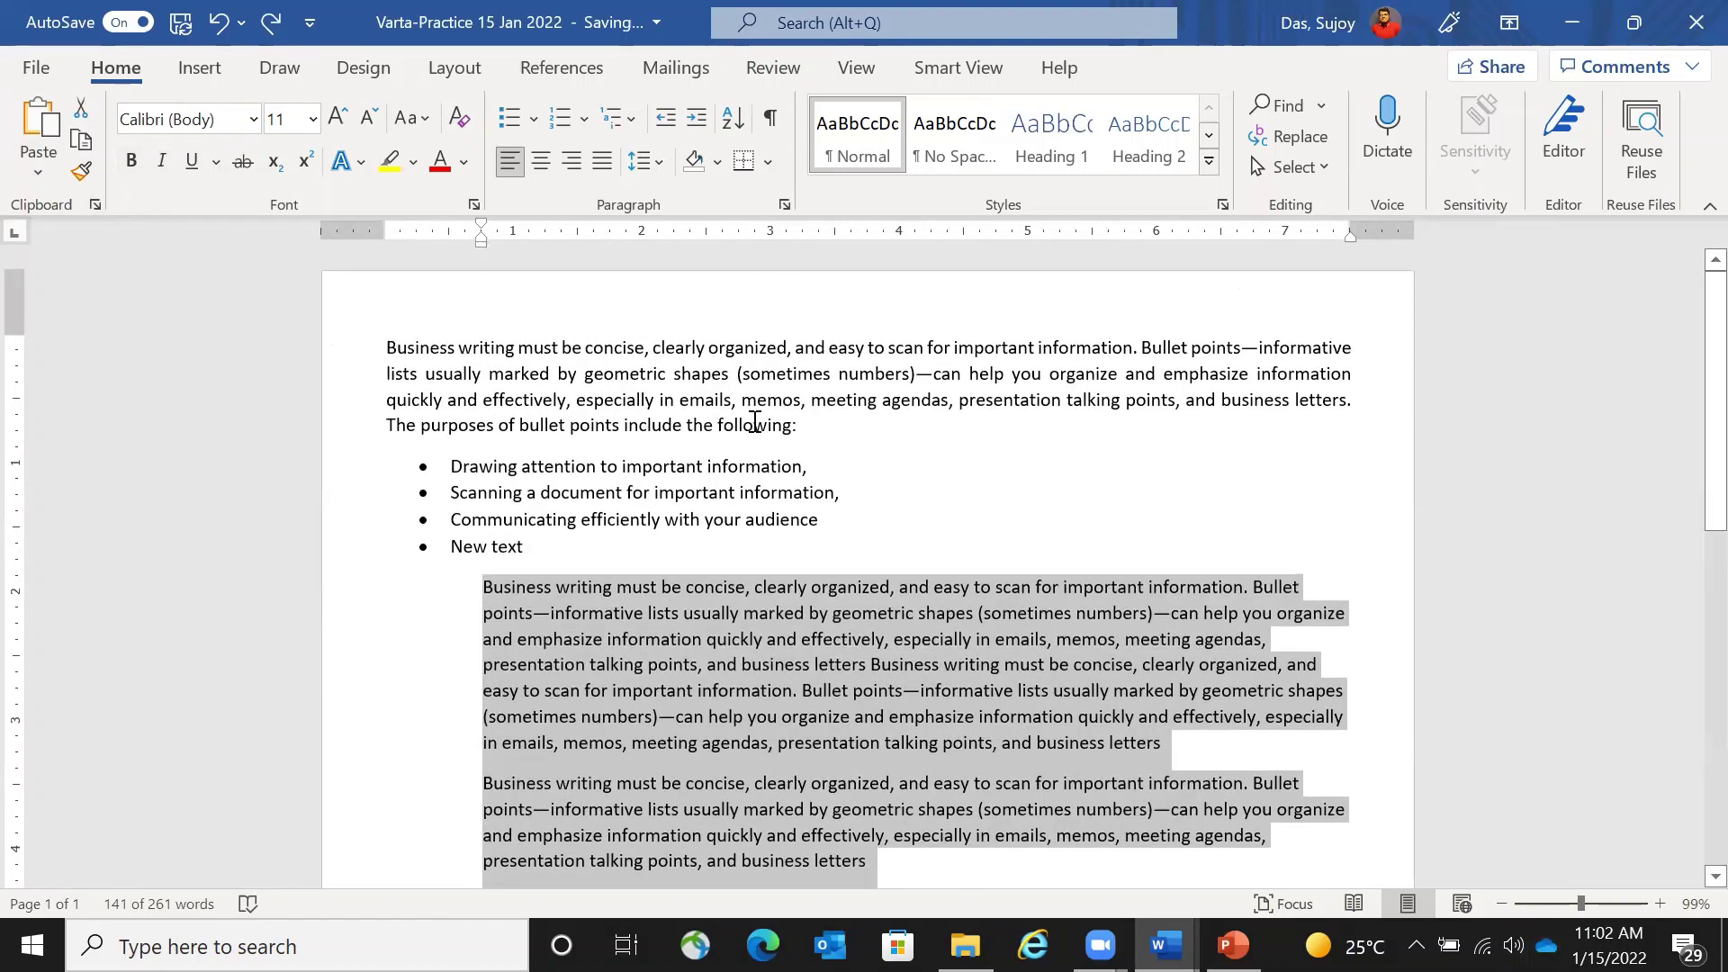
left_click_drag(754, 423, 370, 331)
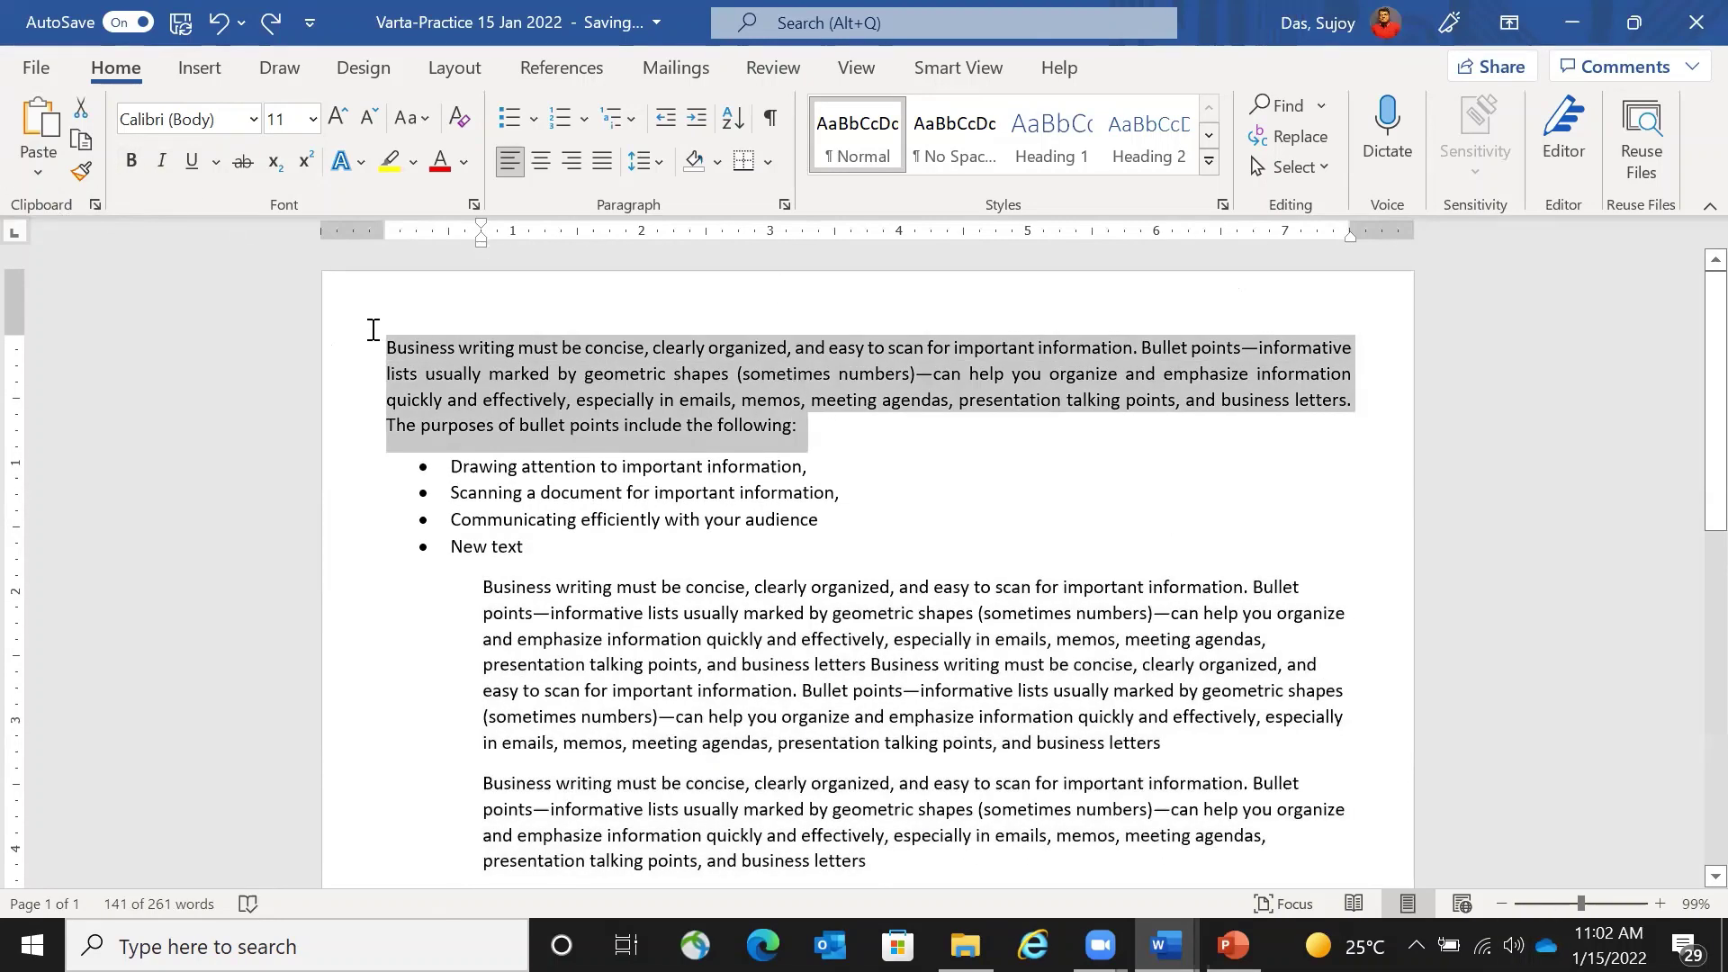
left_click(81, 176)
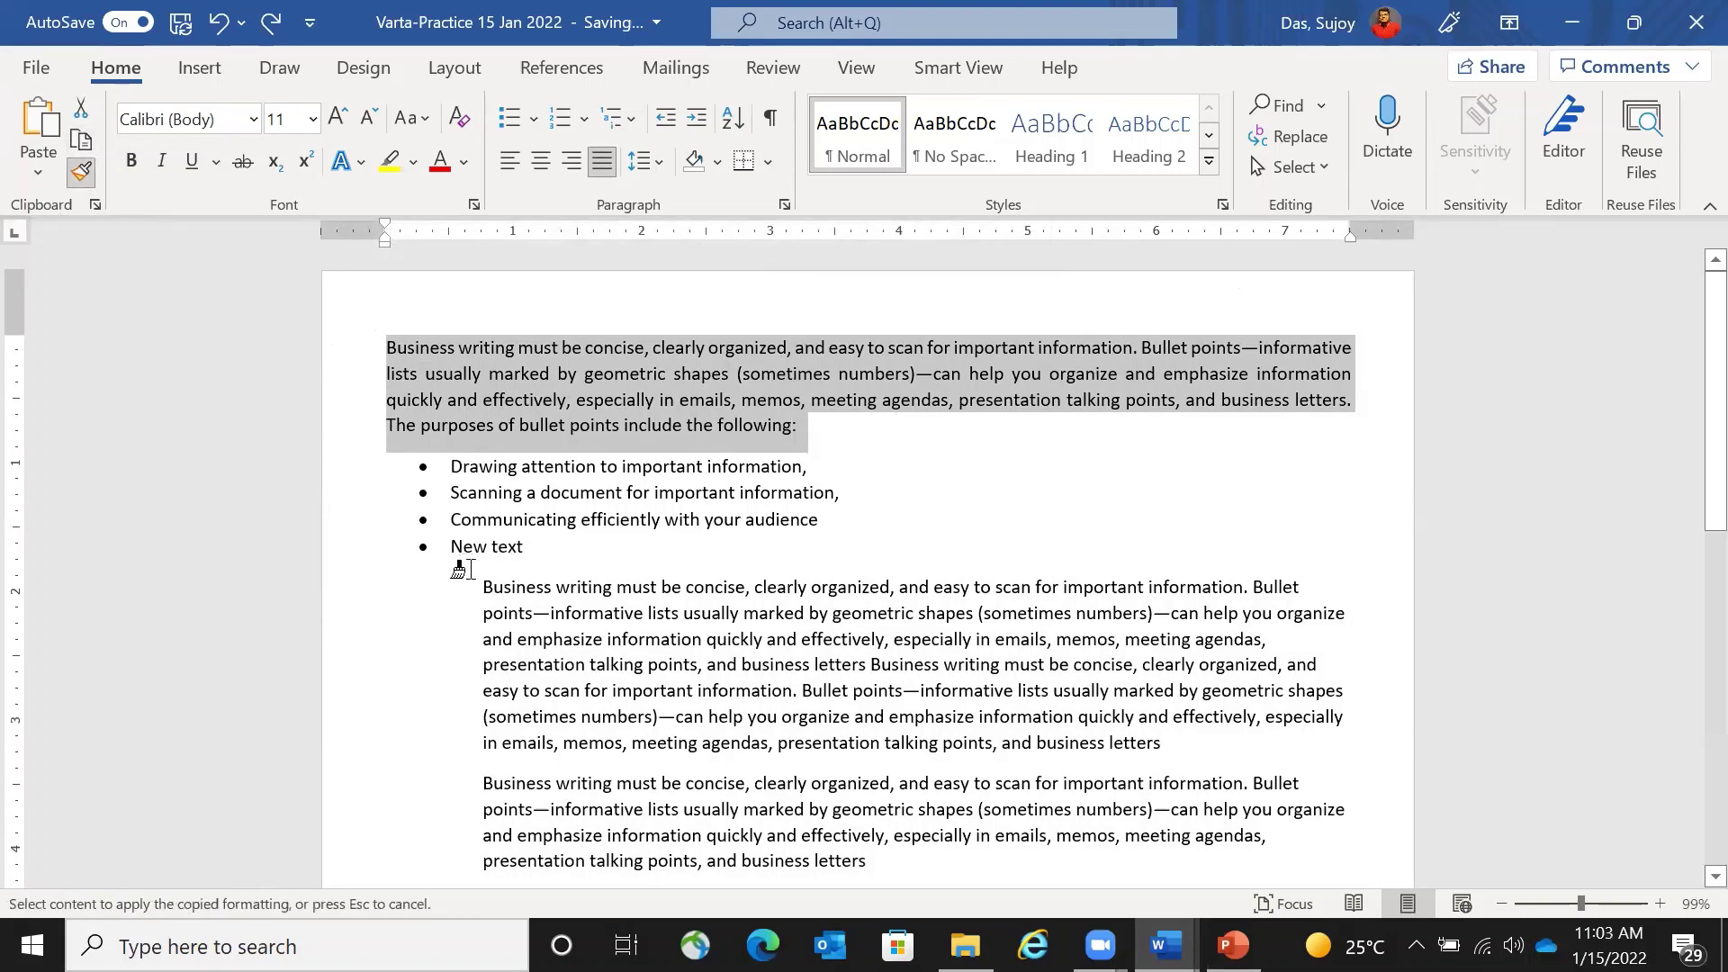
left_click_drag(470, 576, 969, 864)
key("ctrl+z")
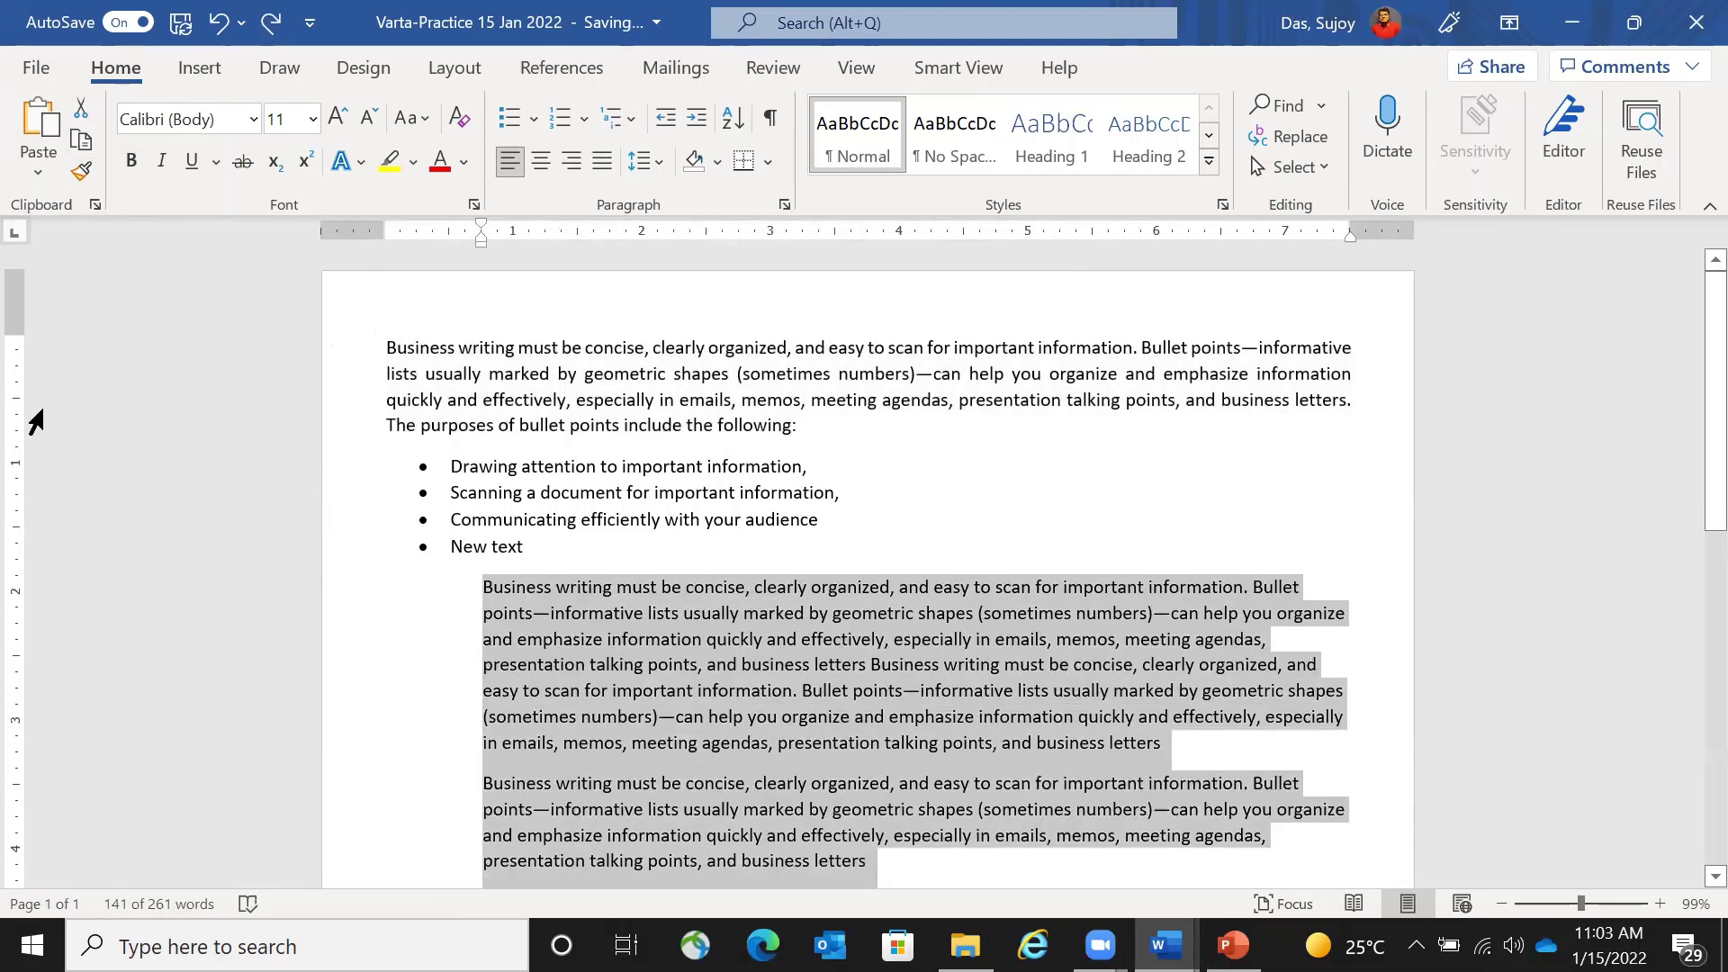
left_click_drag(807, 428, 386, 348)
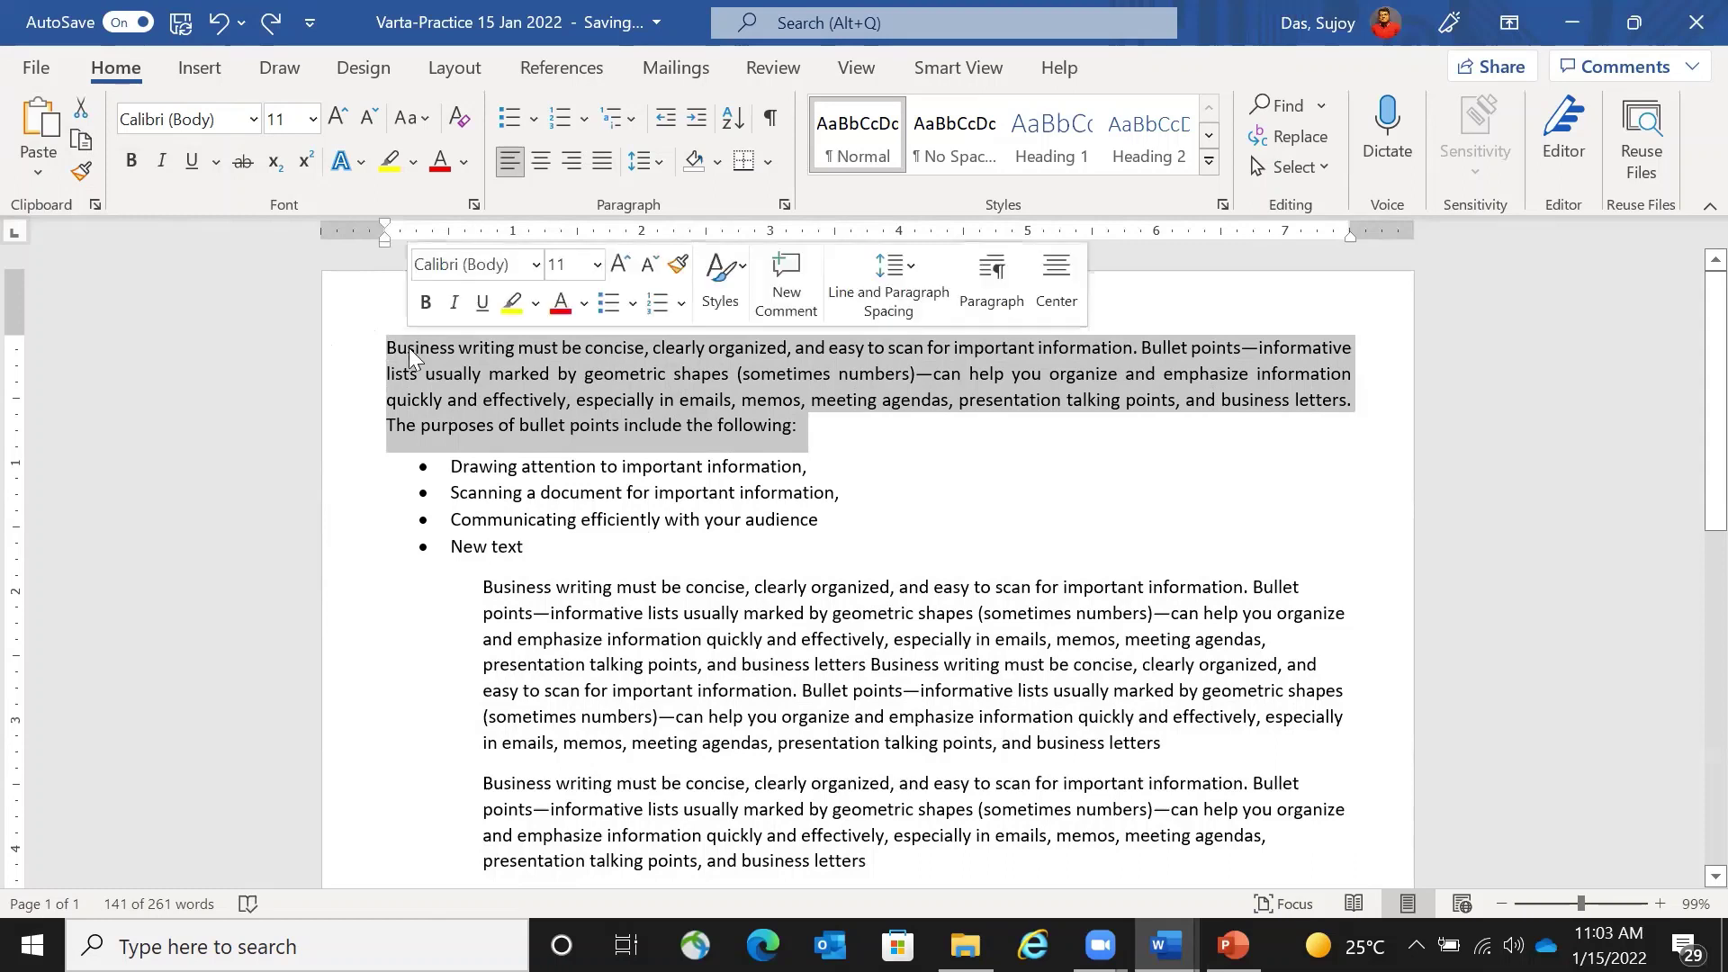
left_click(80, 171)
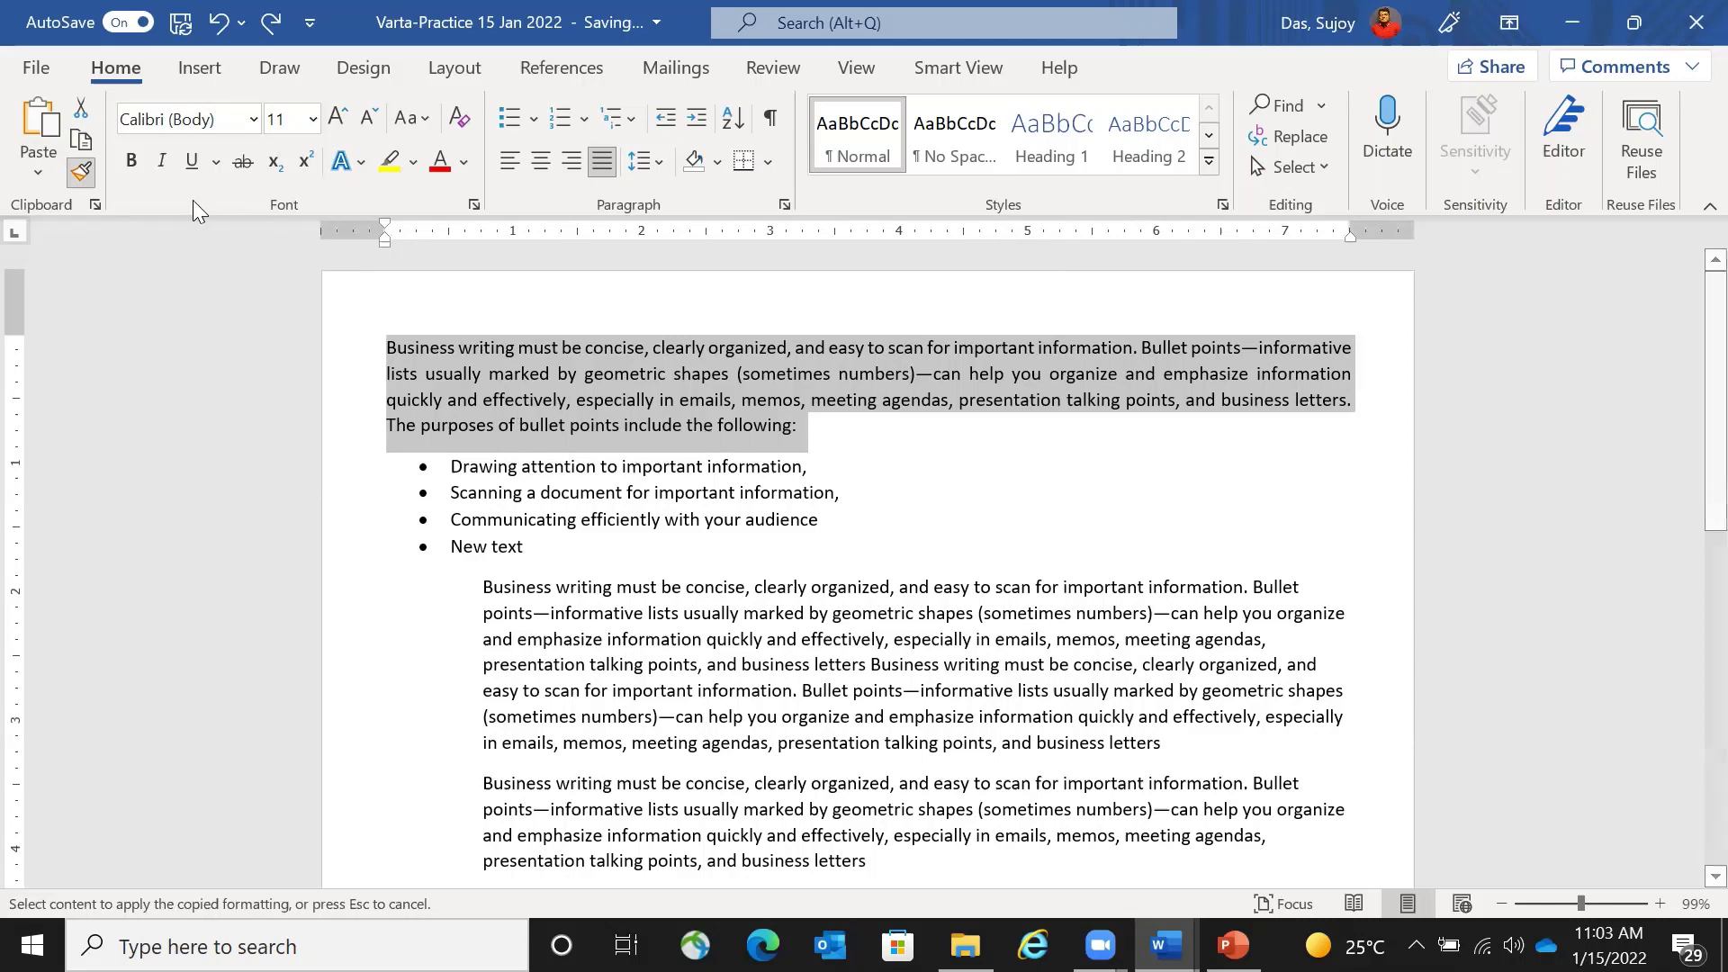
left_click_drag(487, 586, 922, 849)
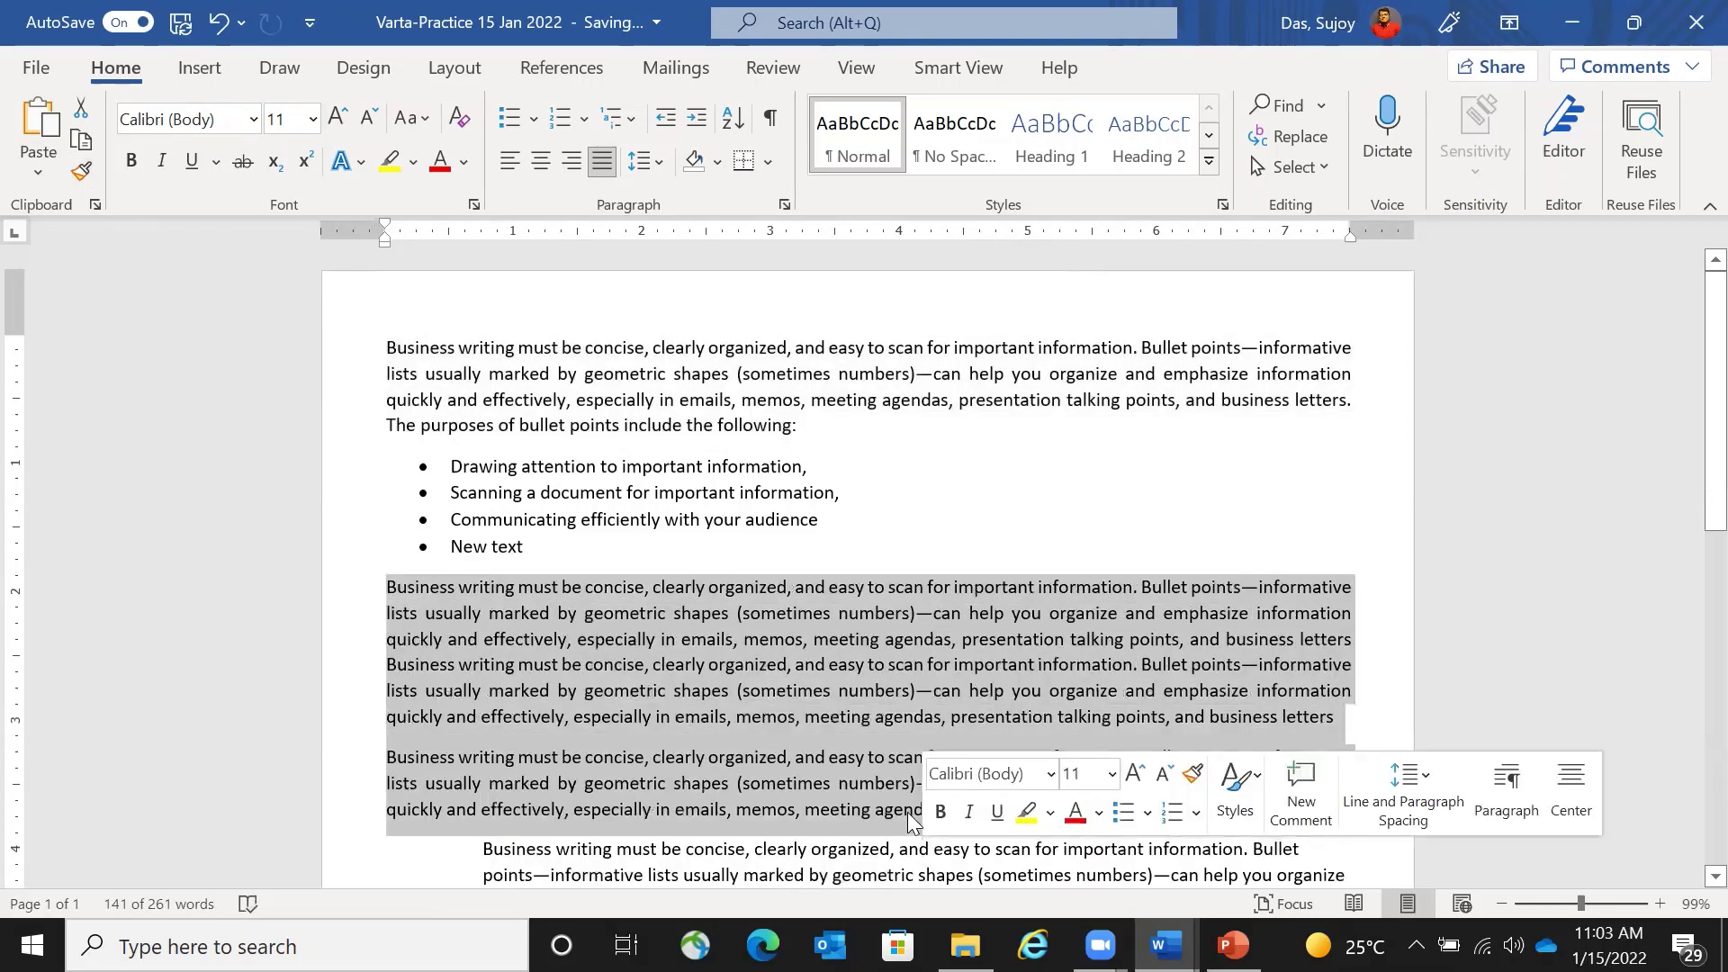
Step: Delete the leftover indented paragraph along with its empty bullet
scroll(900, 765, "down", 3)
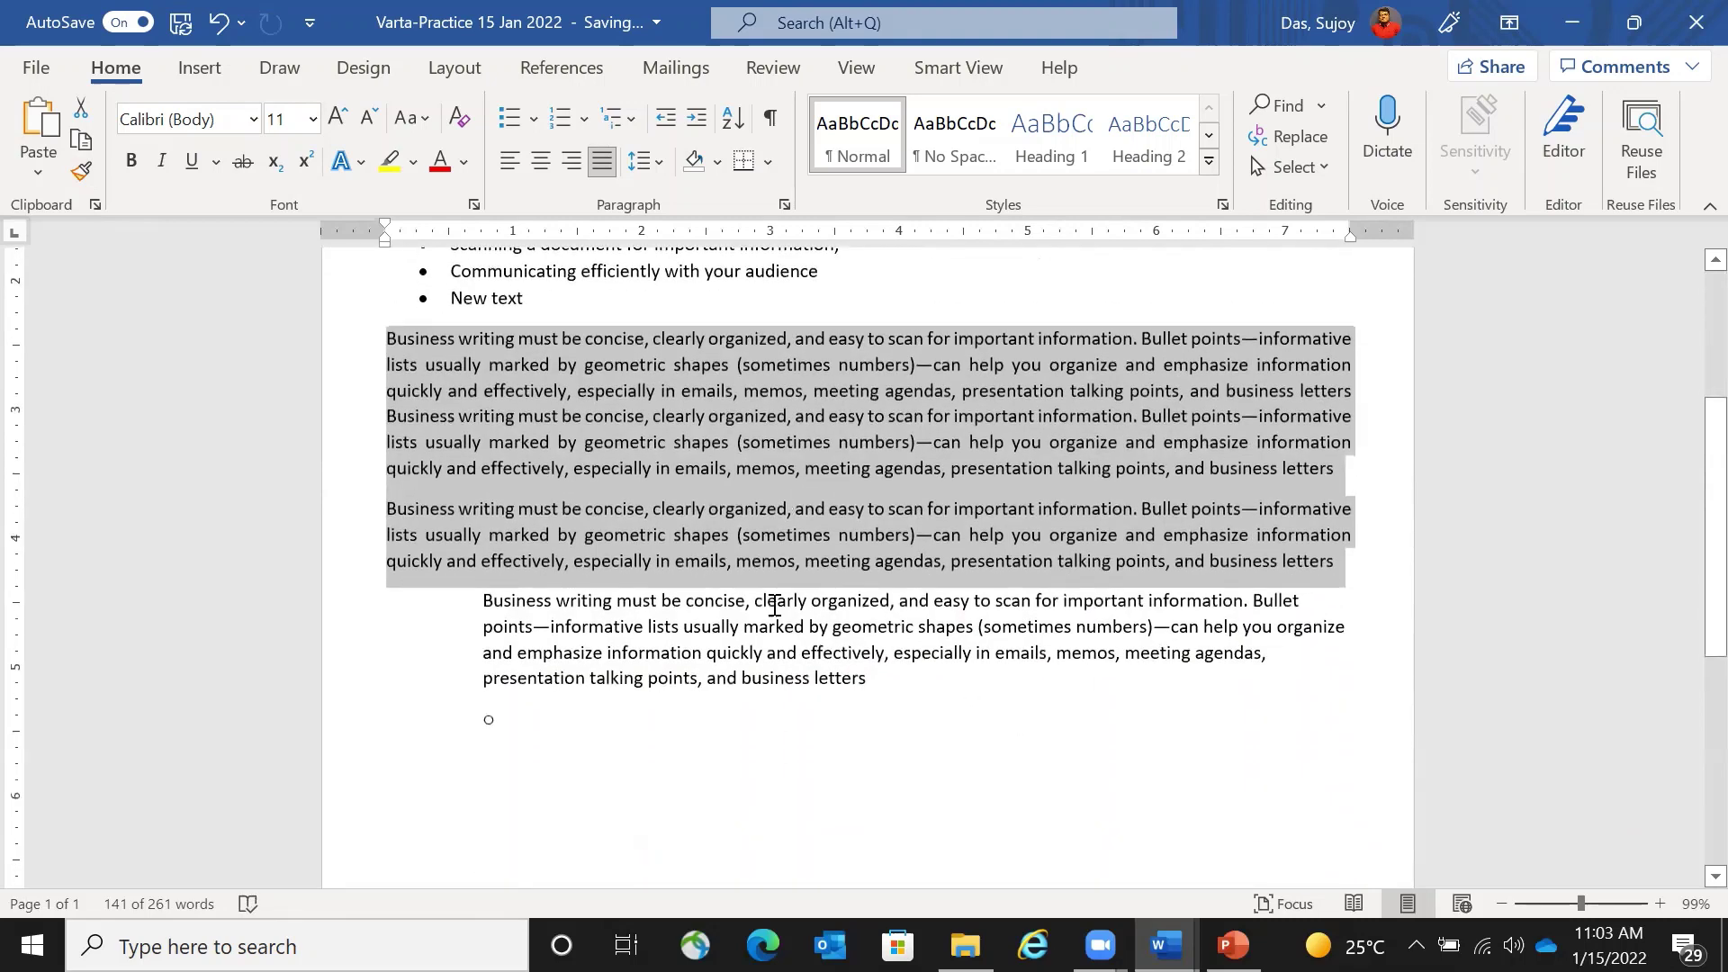
scroll(470, 540, "down", 1)
triple_click(466, 536)
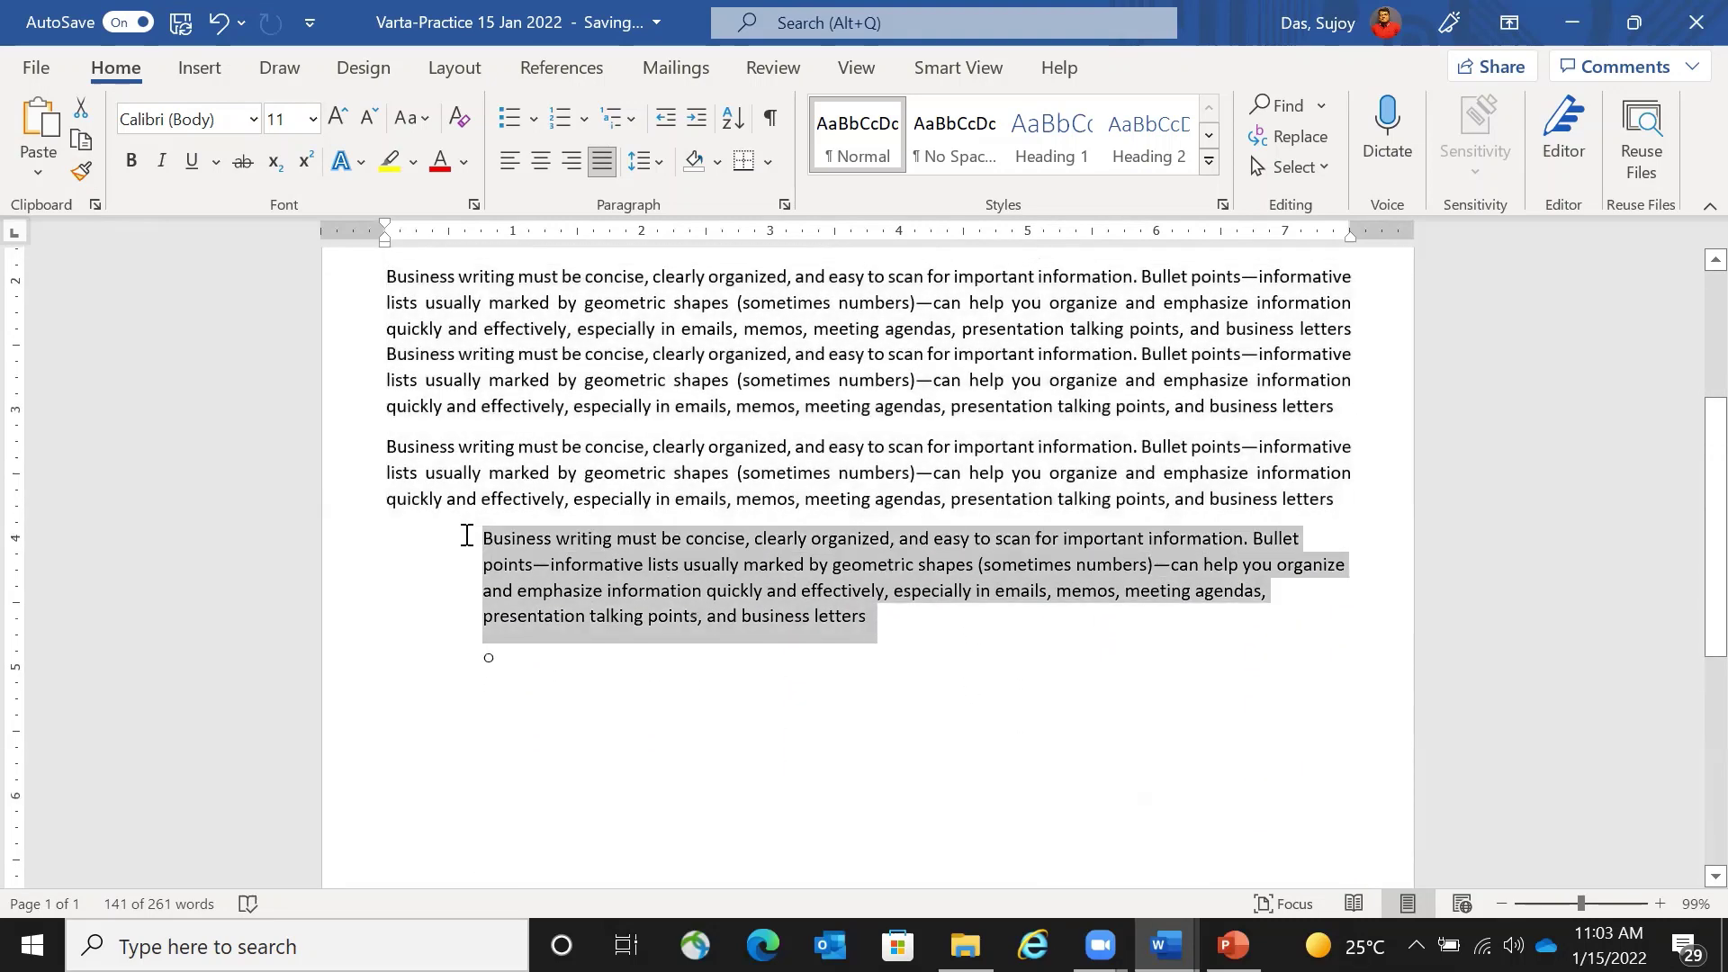
key("BackSpace")
scroll(452, 539, "up", 1)
scroll(555, 565, "up", 2)
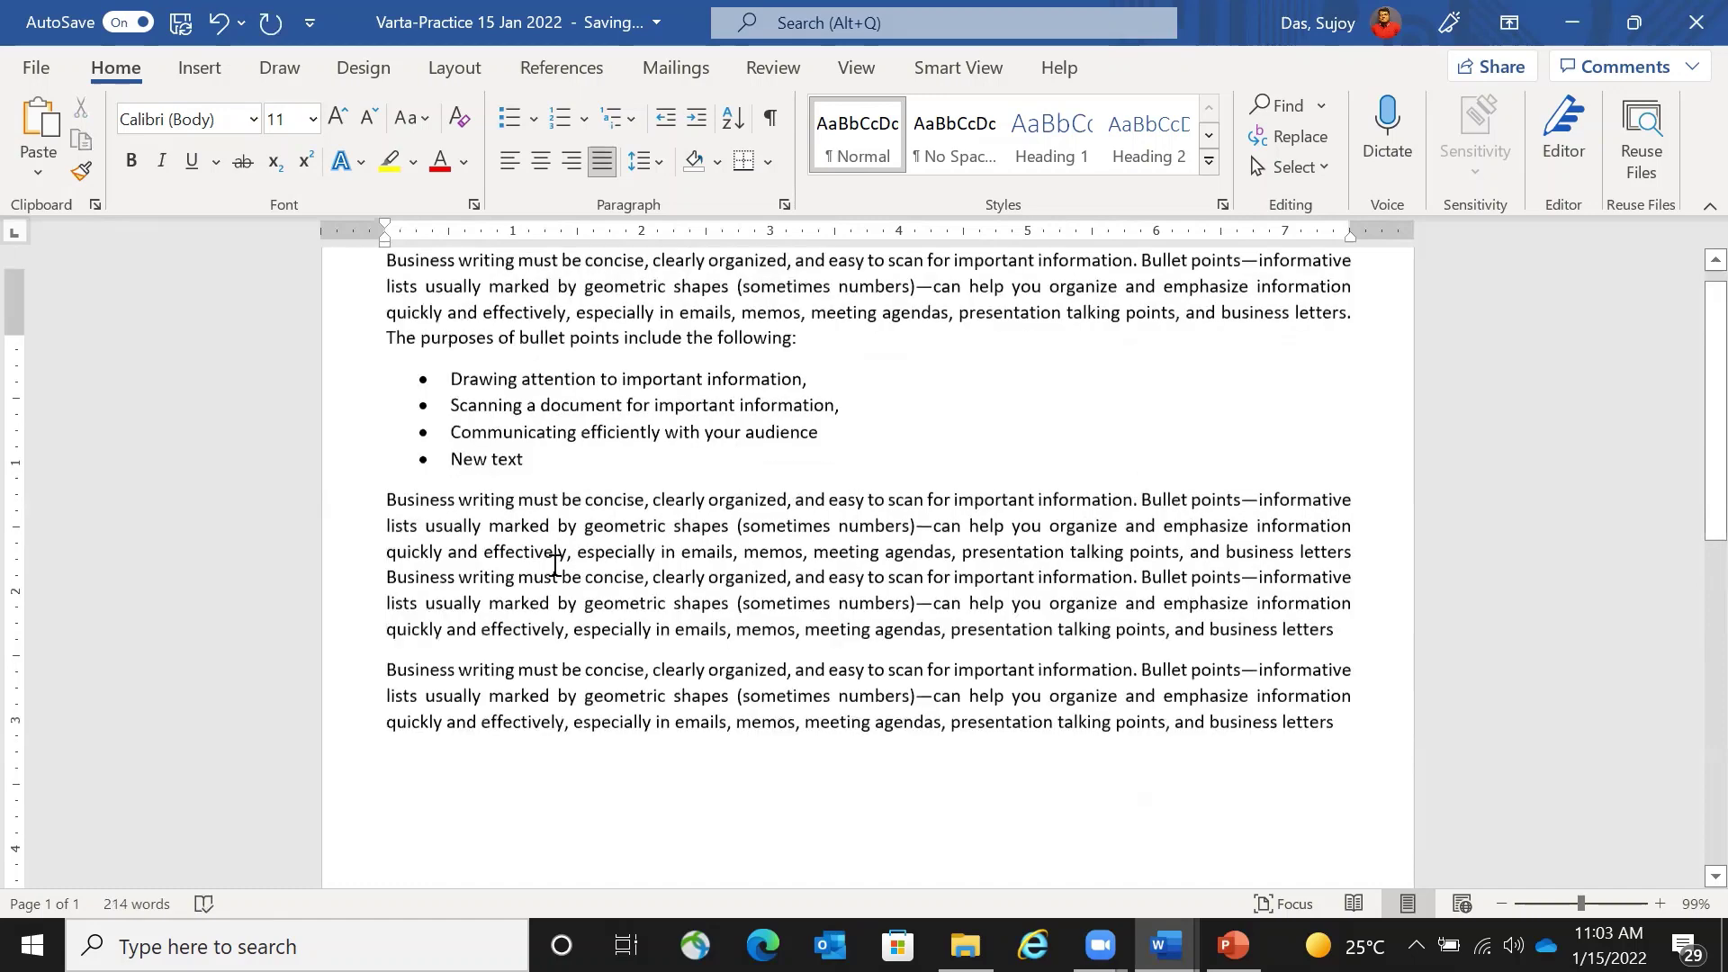
scroll(547, 543, "up", 1)
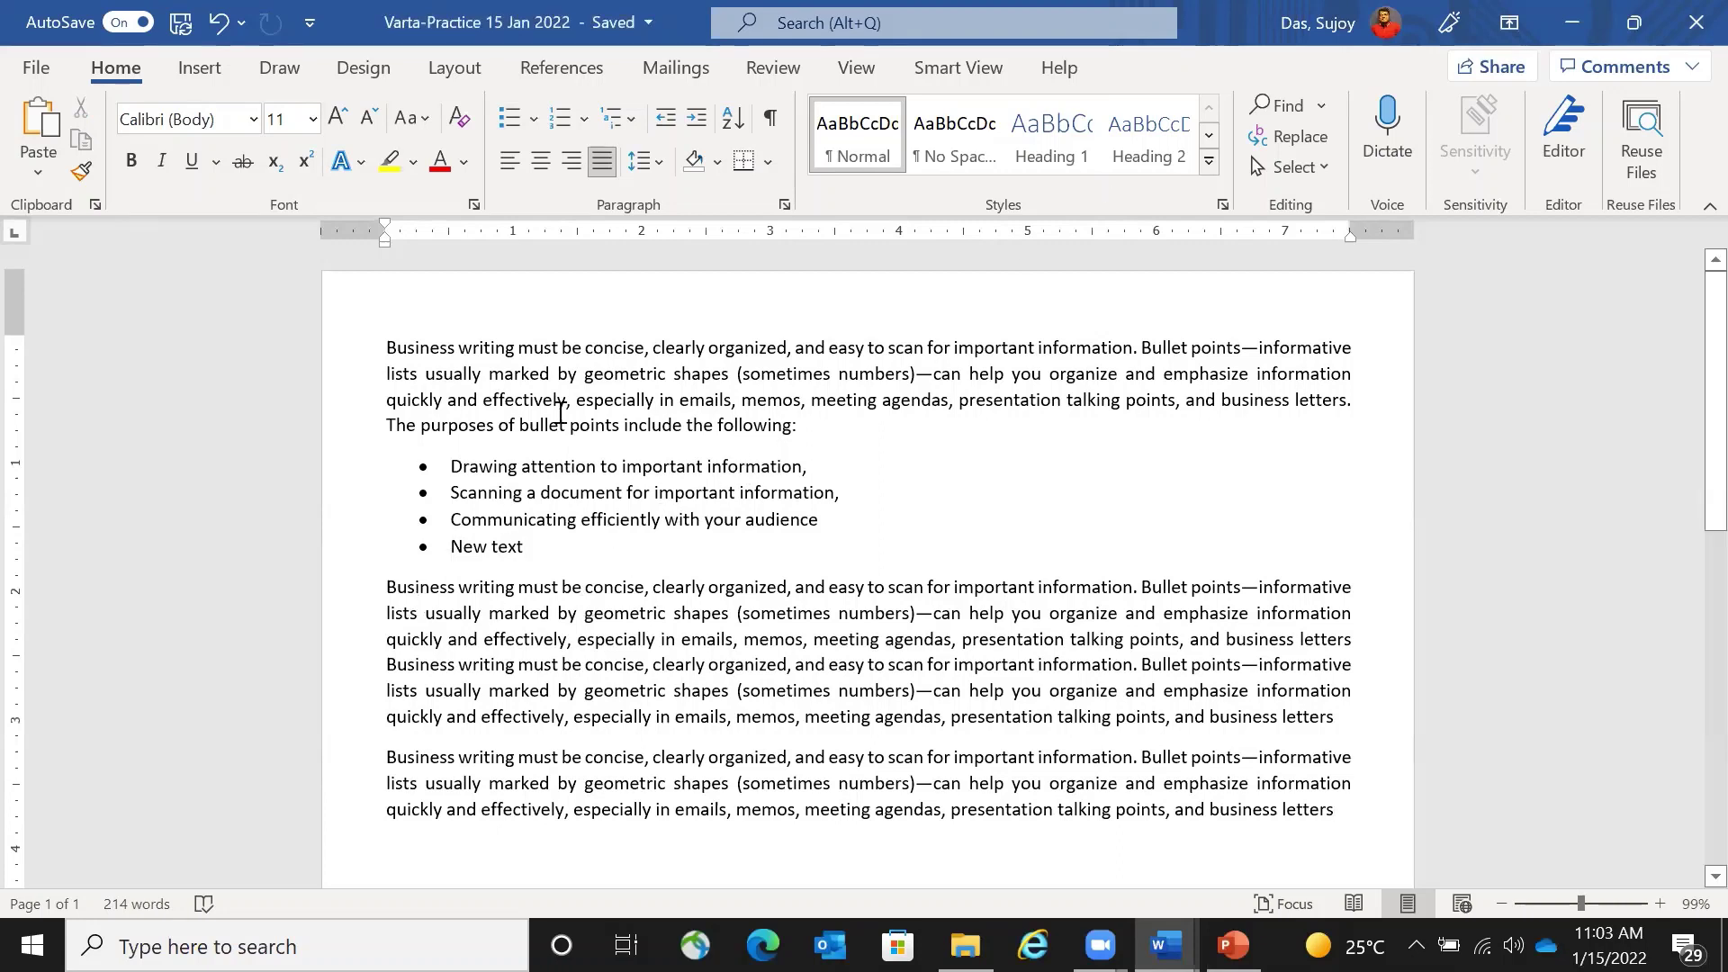
Step: Join the four bullet items onto one unbulleted line after the introduction, adding a comma
left_click_drag(386, 348, 794, 436)
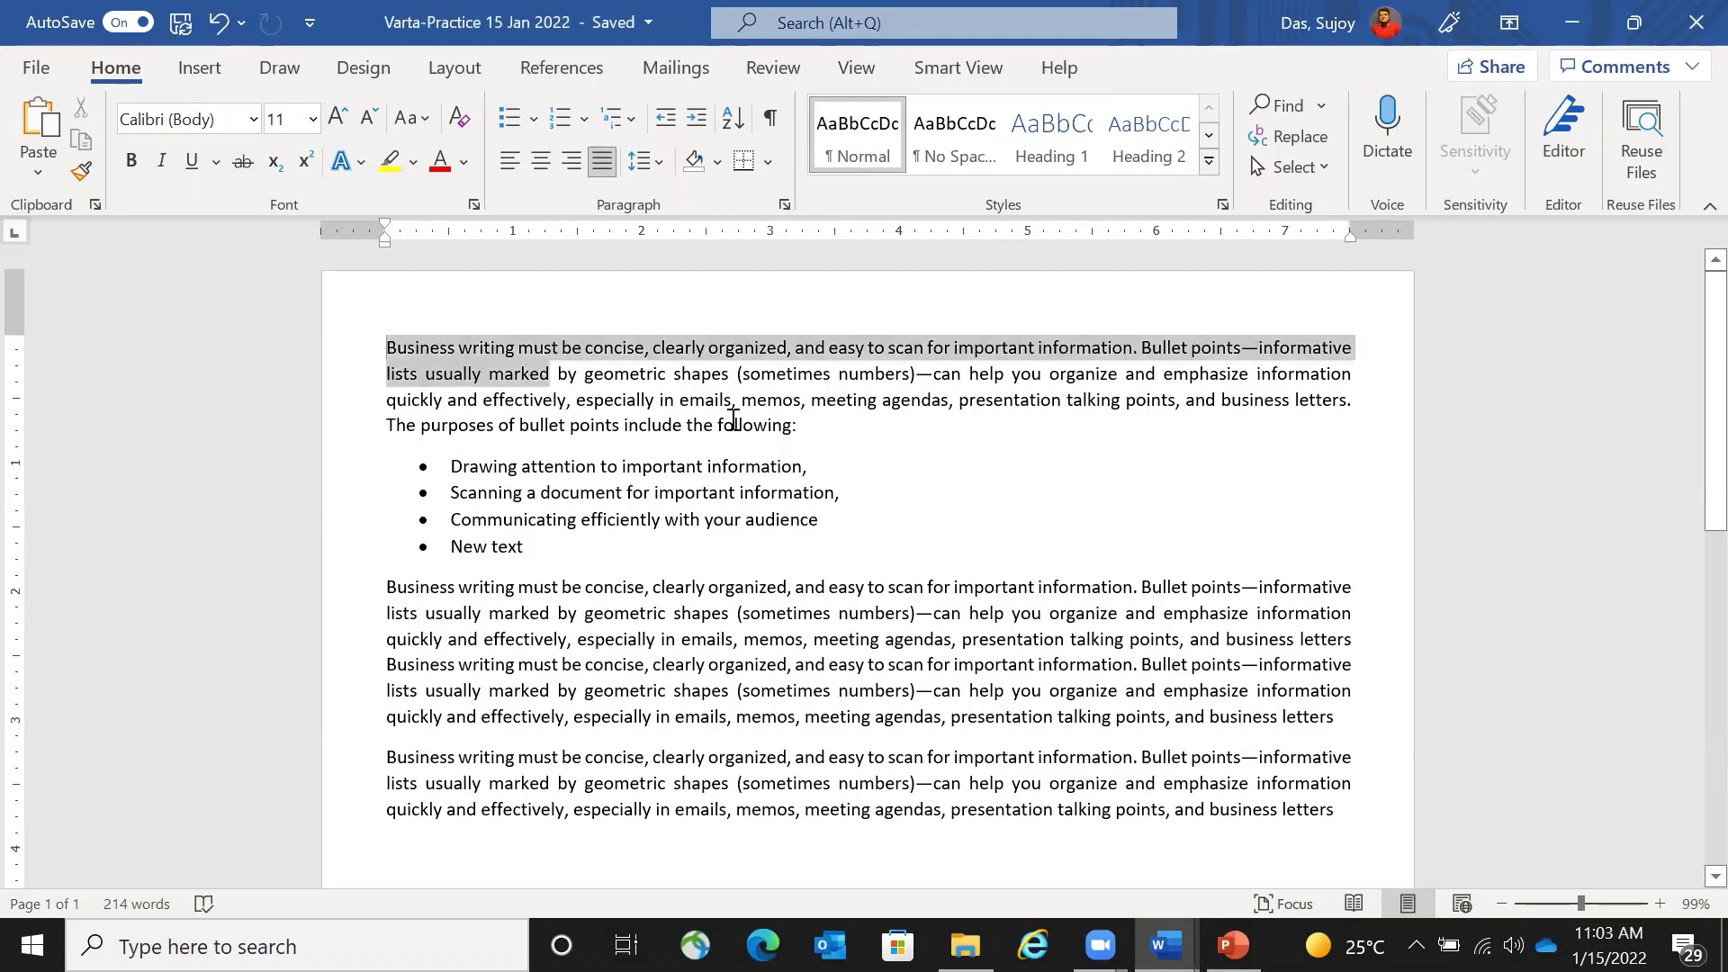
left_click(818, 446)
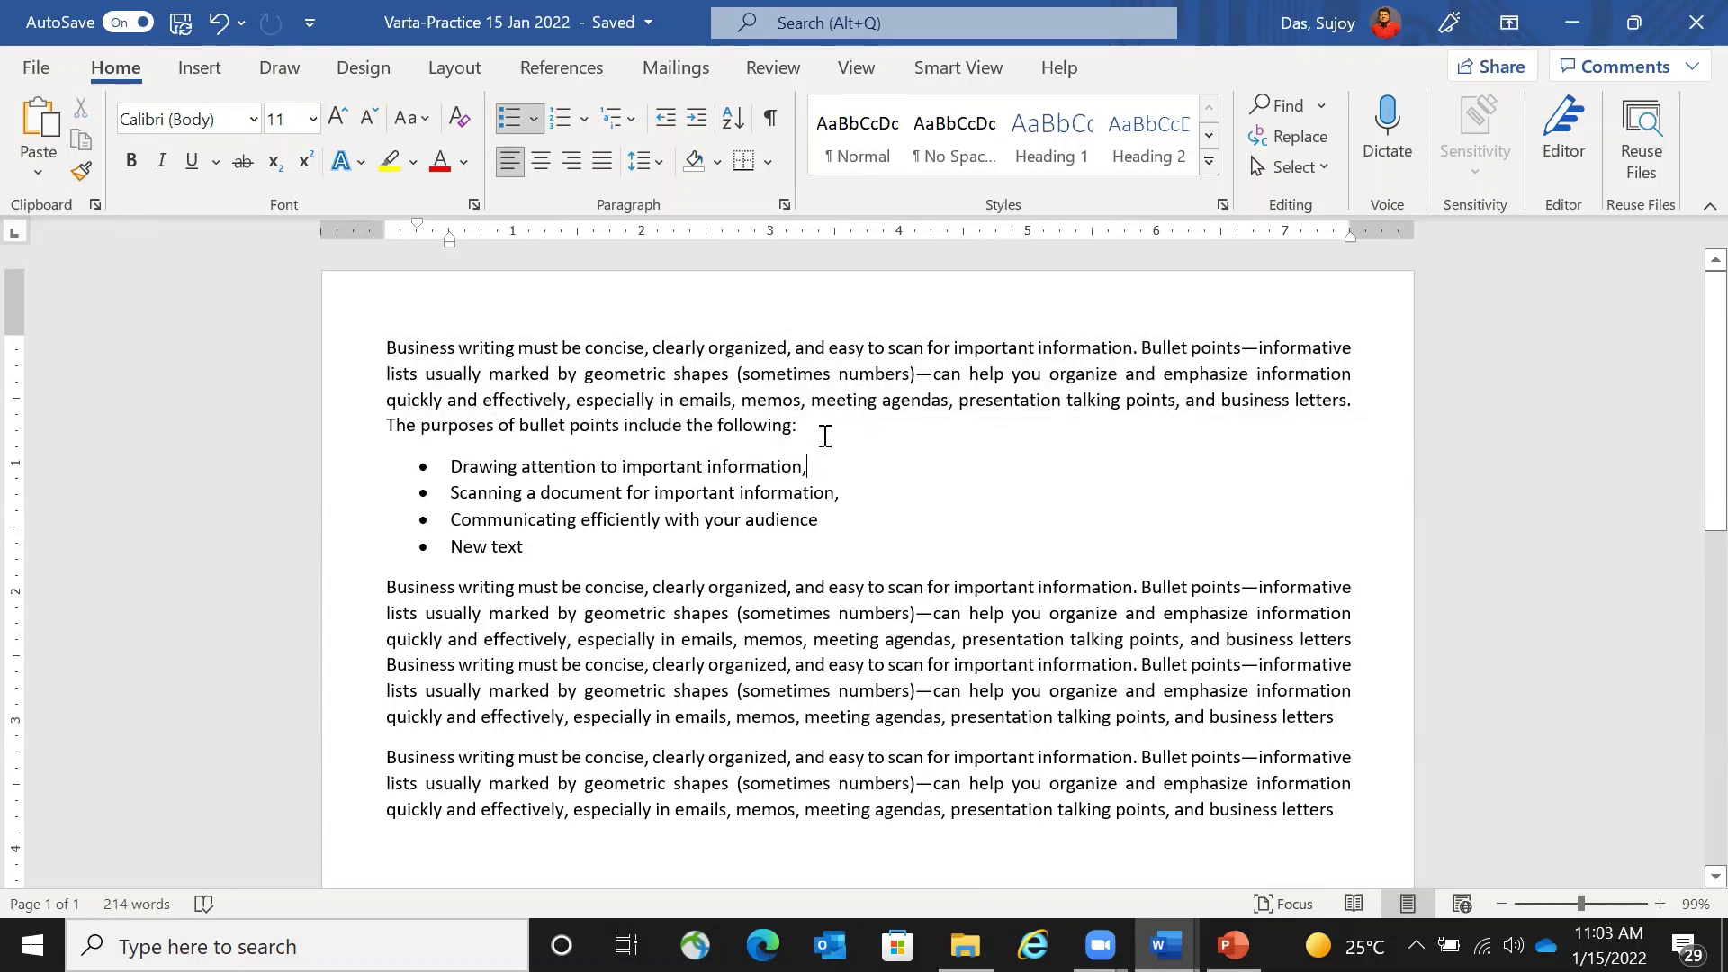
key("Home")
key("BackSpace")
key("BackSpace")
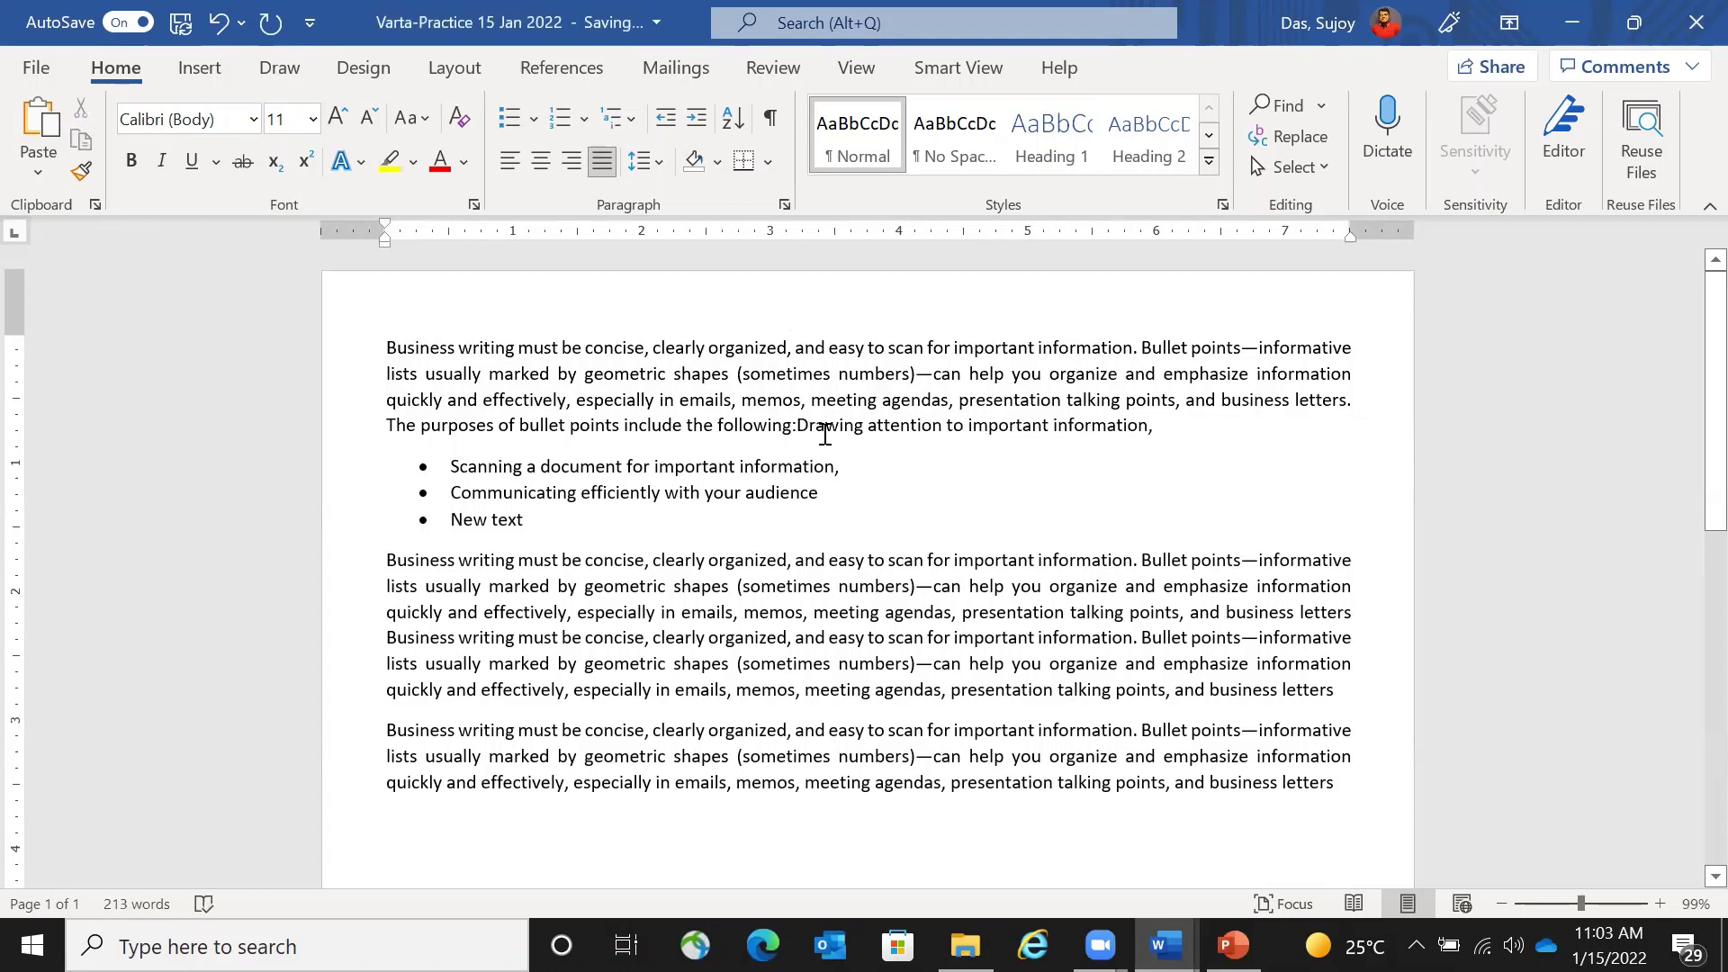
left_click(1227, 429)
key("Delete")
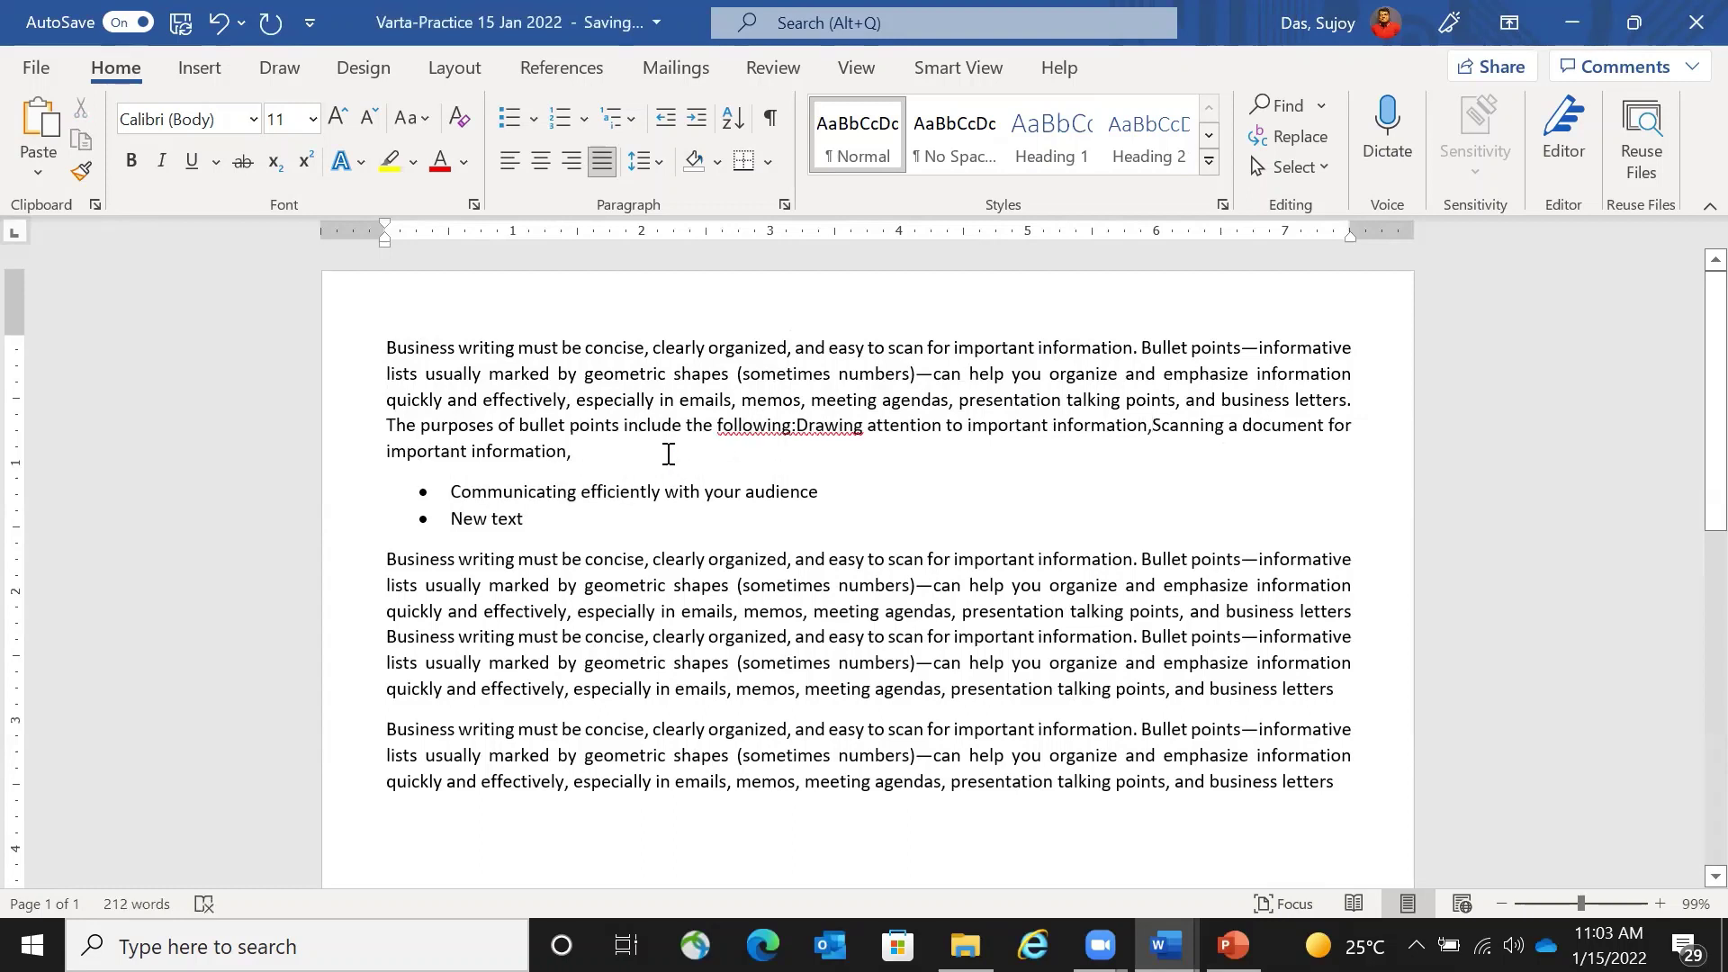
key("Delete")
left_click(1018, 456)
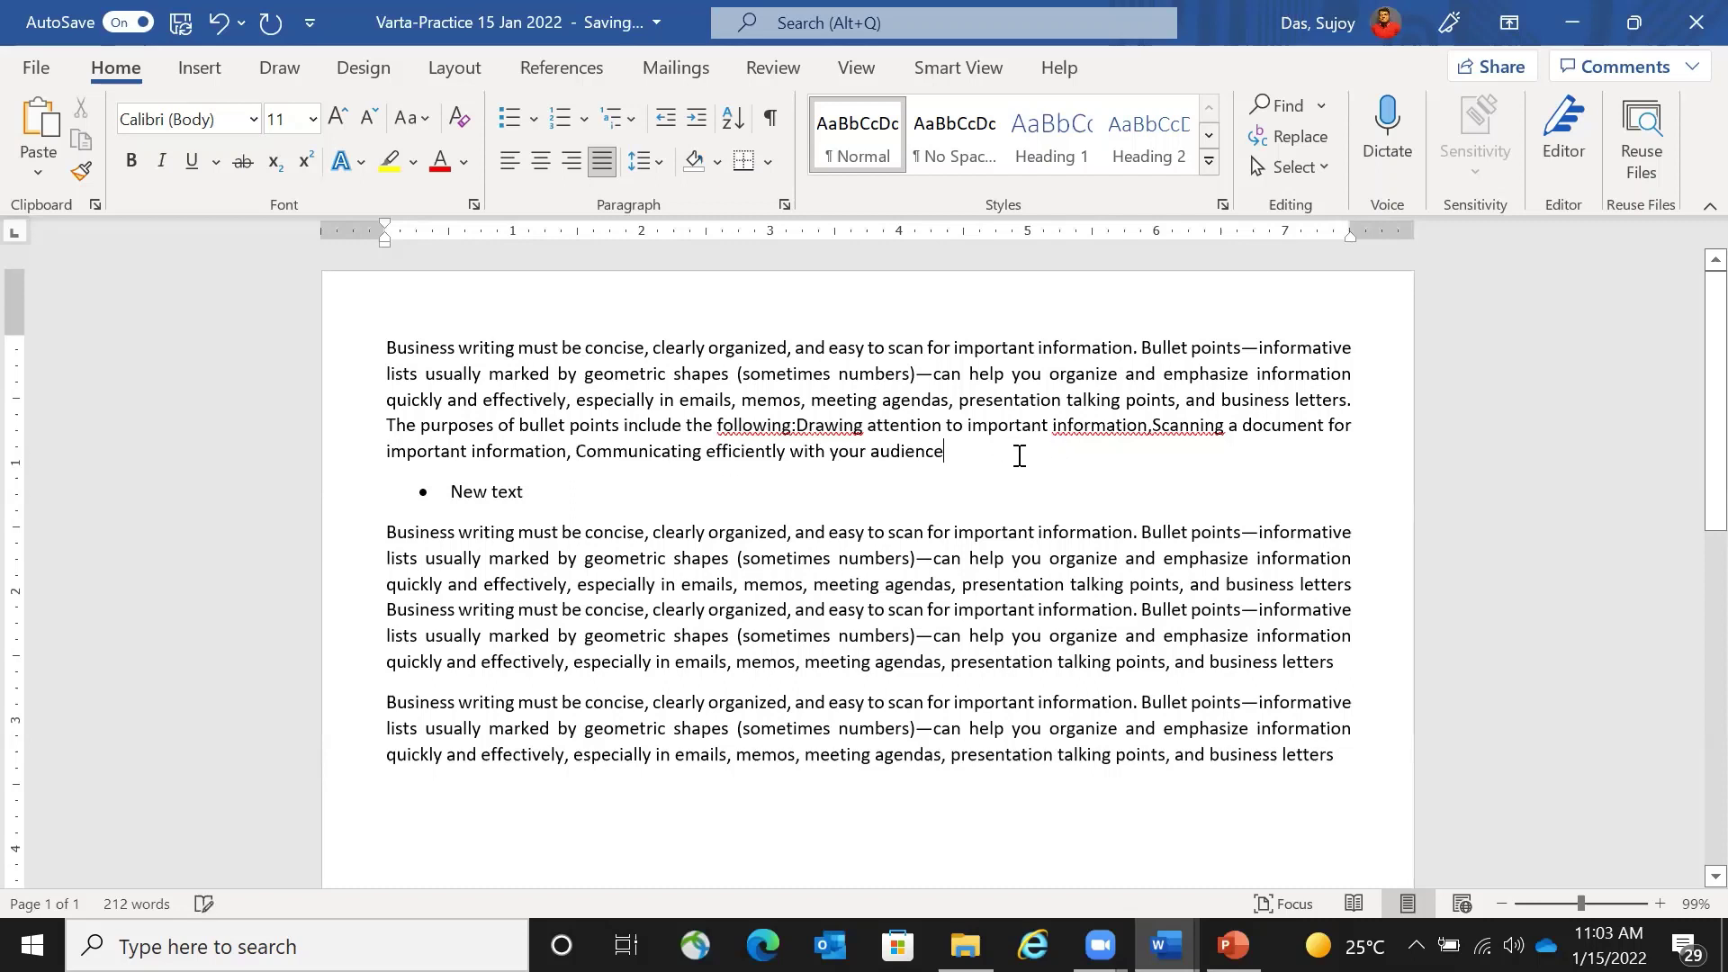
key("Delete")
type(",New text")
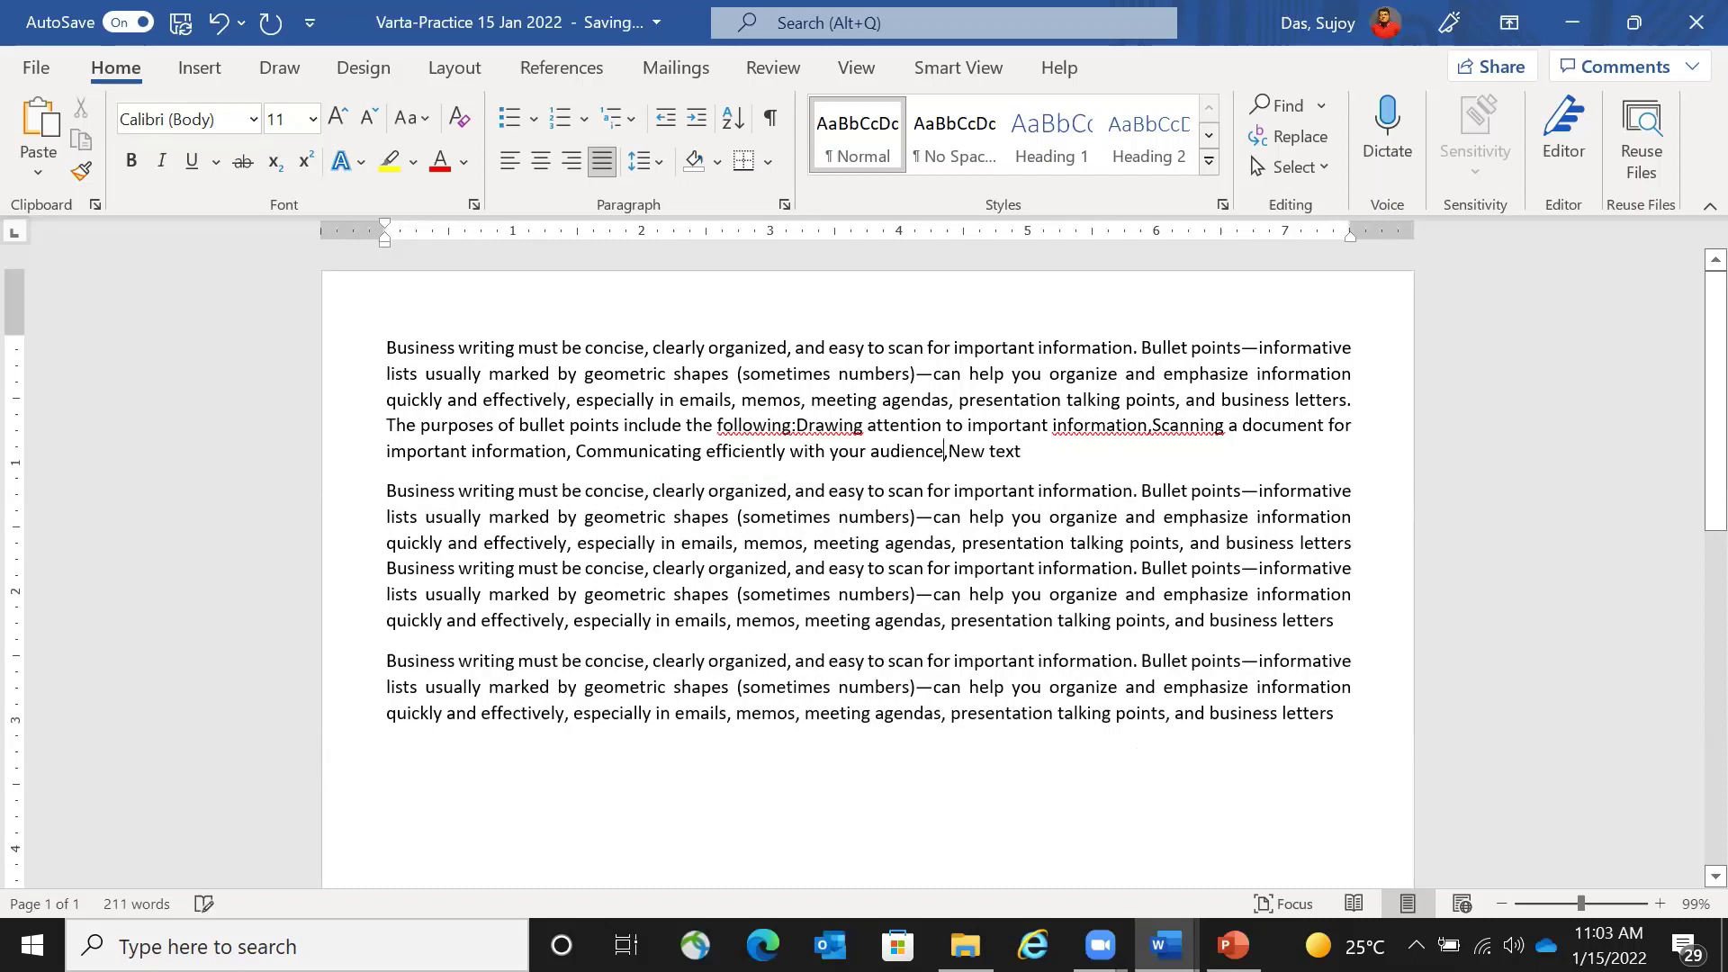
Step: Add the missing space before 'Scanning' and move the merged items below 'following:'
right_click(1161, 429)
left_click(1197, 523)
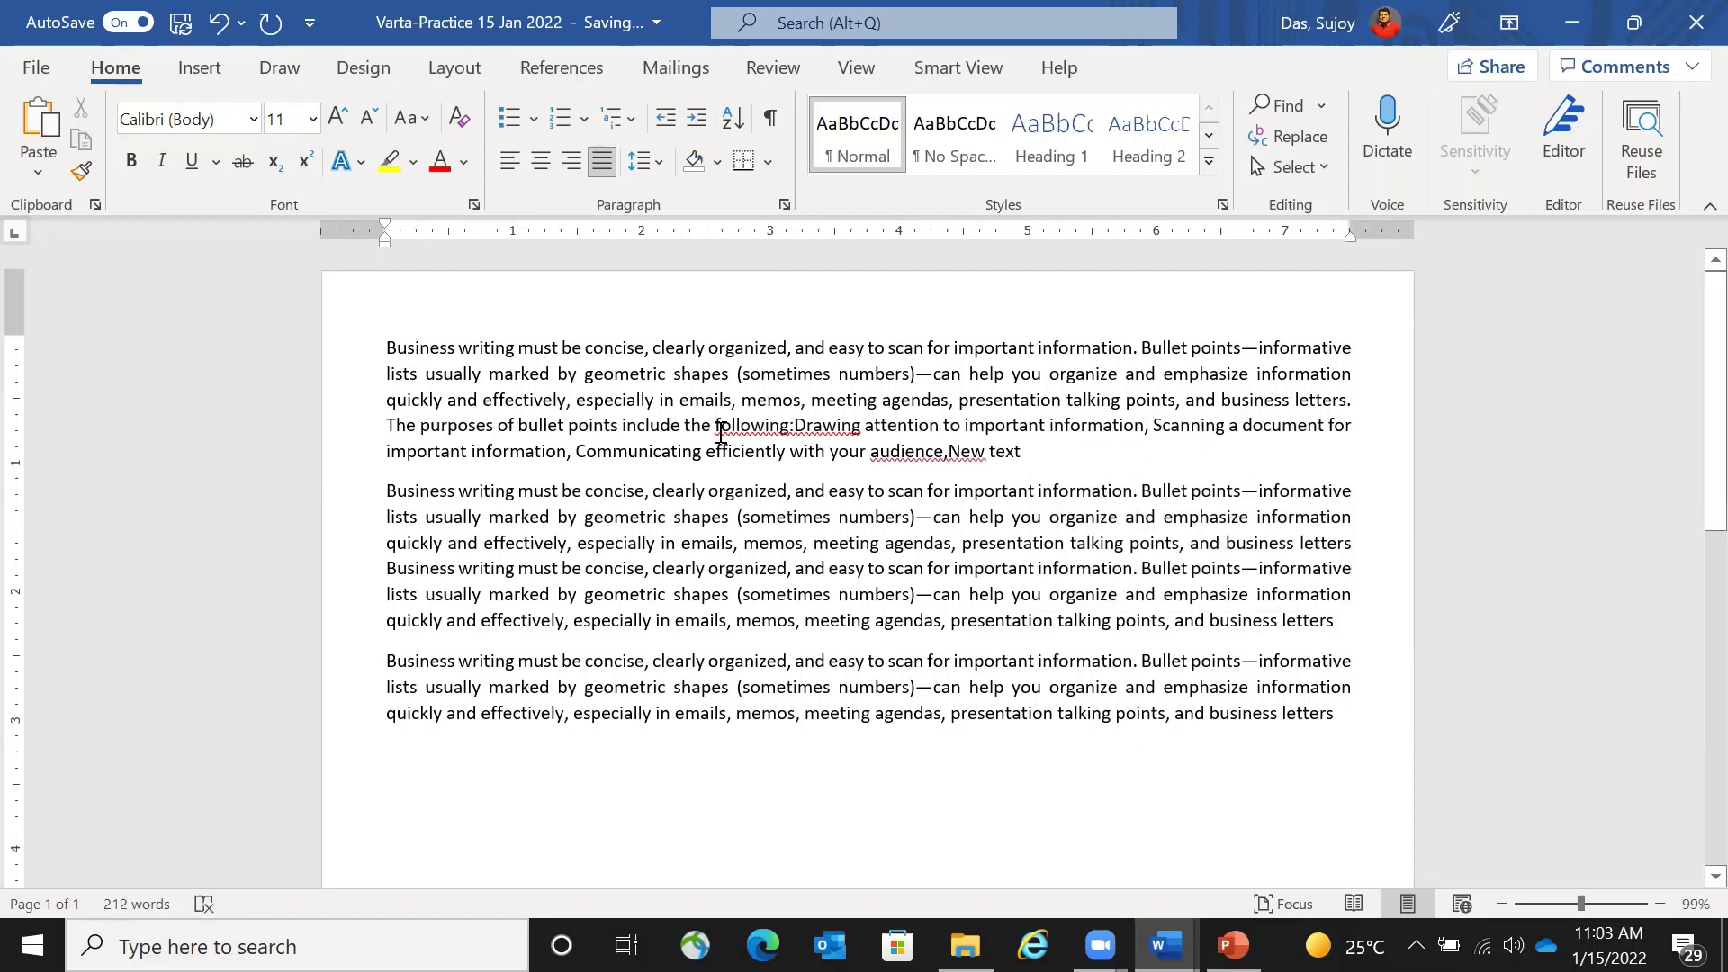
right_click(798, 429)
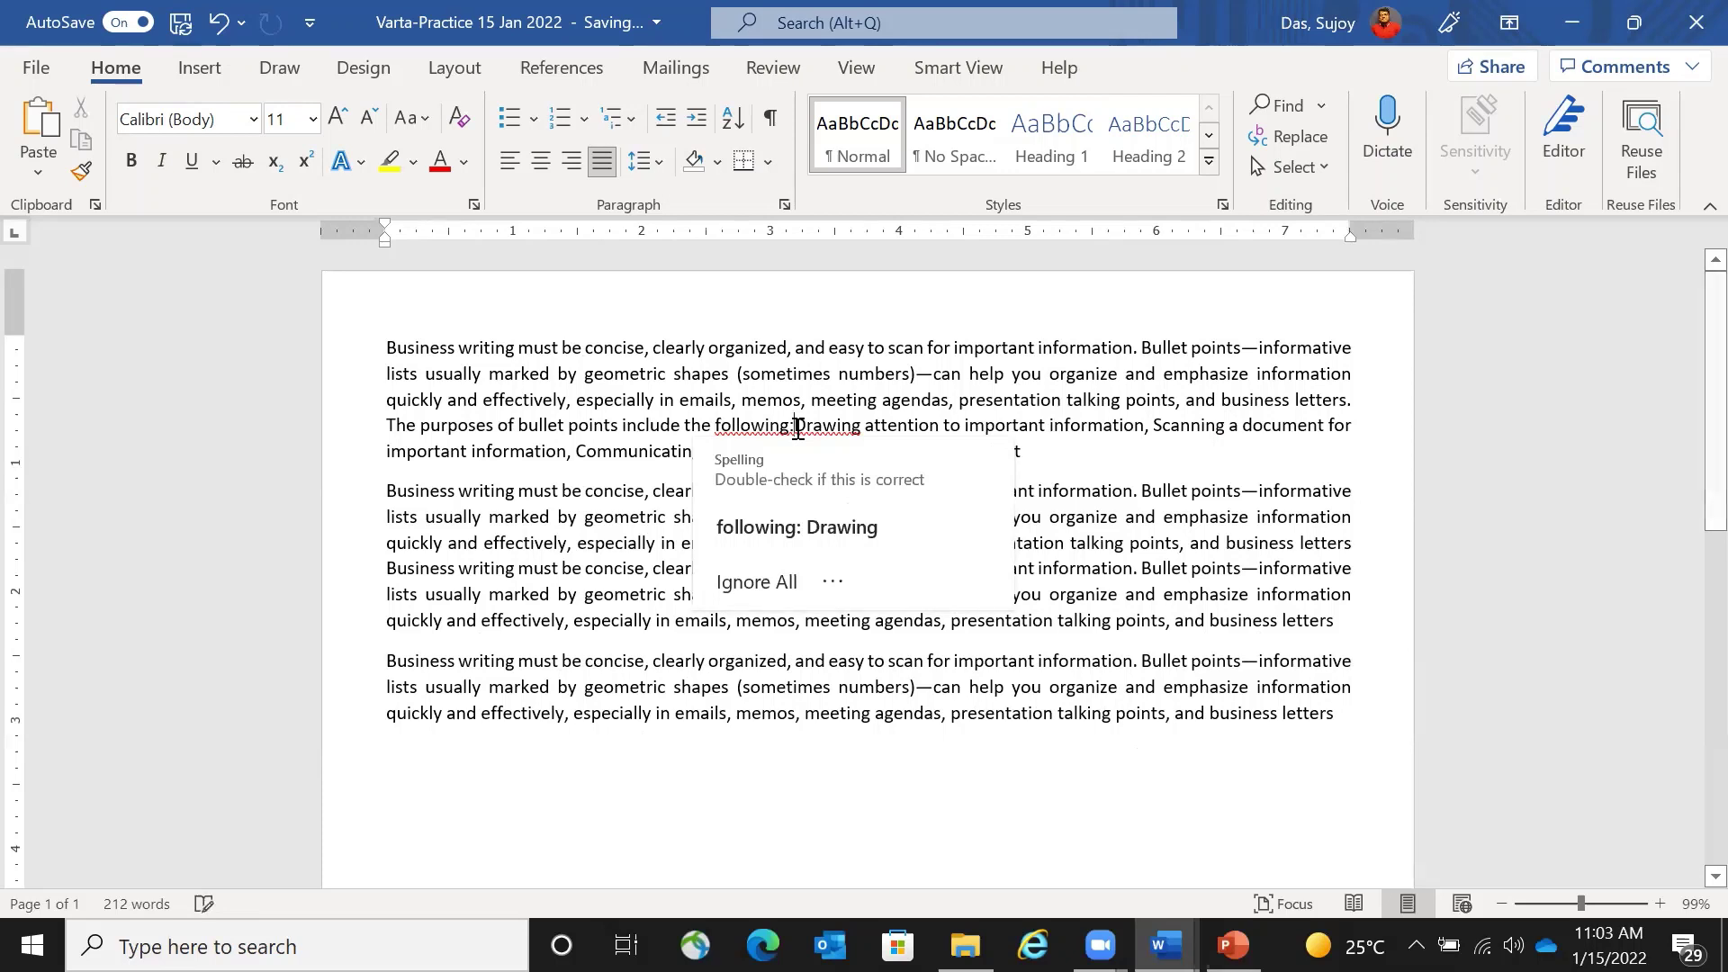
left_click(798, 429)
key("Return")
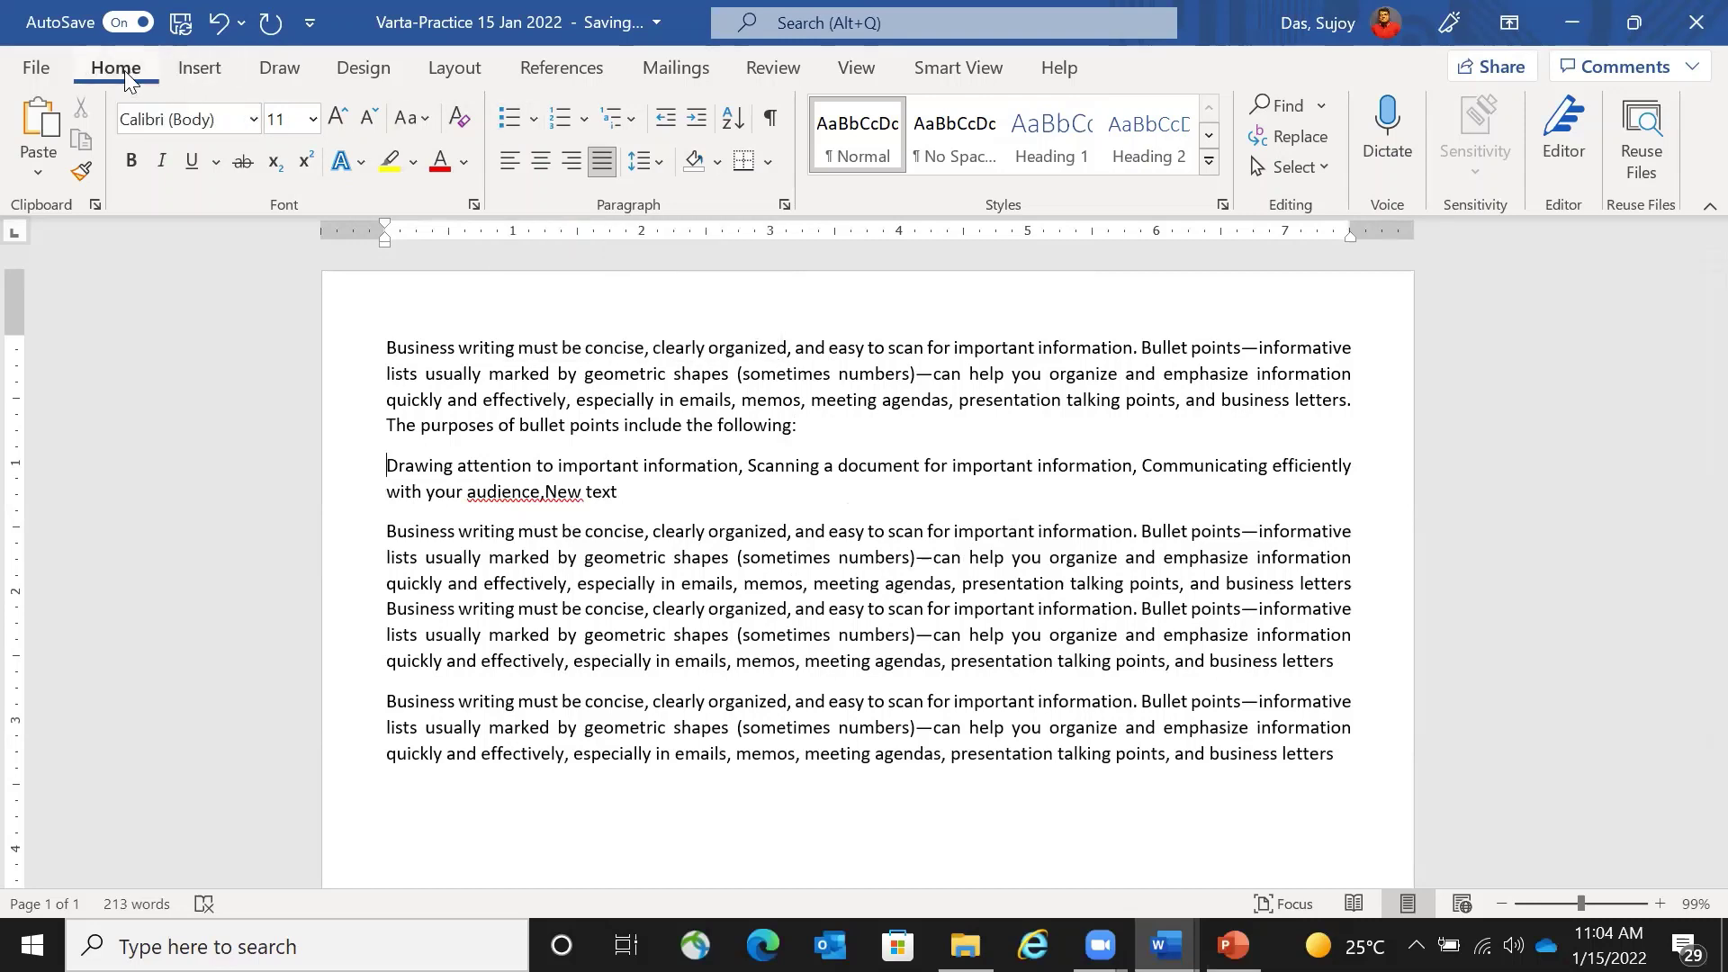
Step: Apply i. ii. iii. numbering, making Scanning item ii and Communicating item iii
left_click(584, 121)
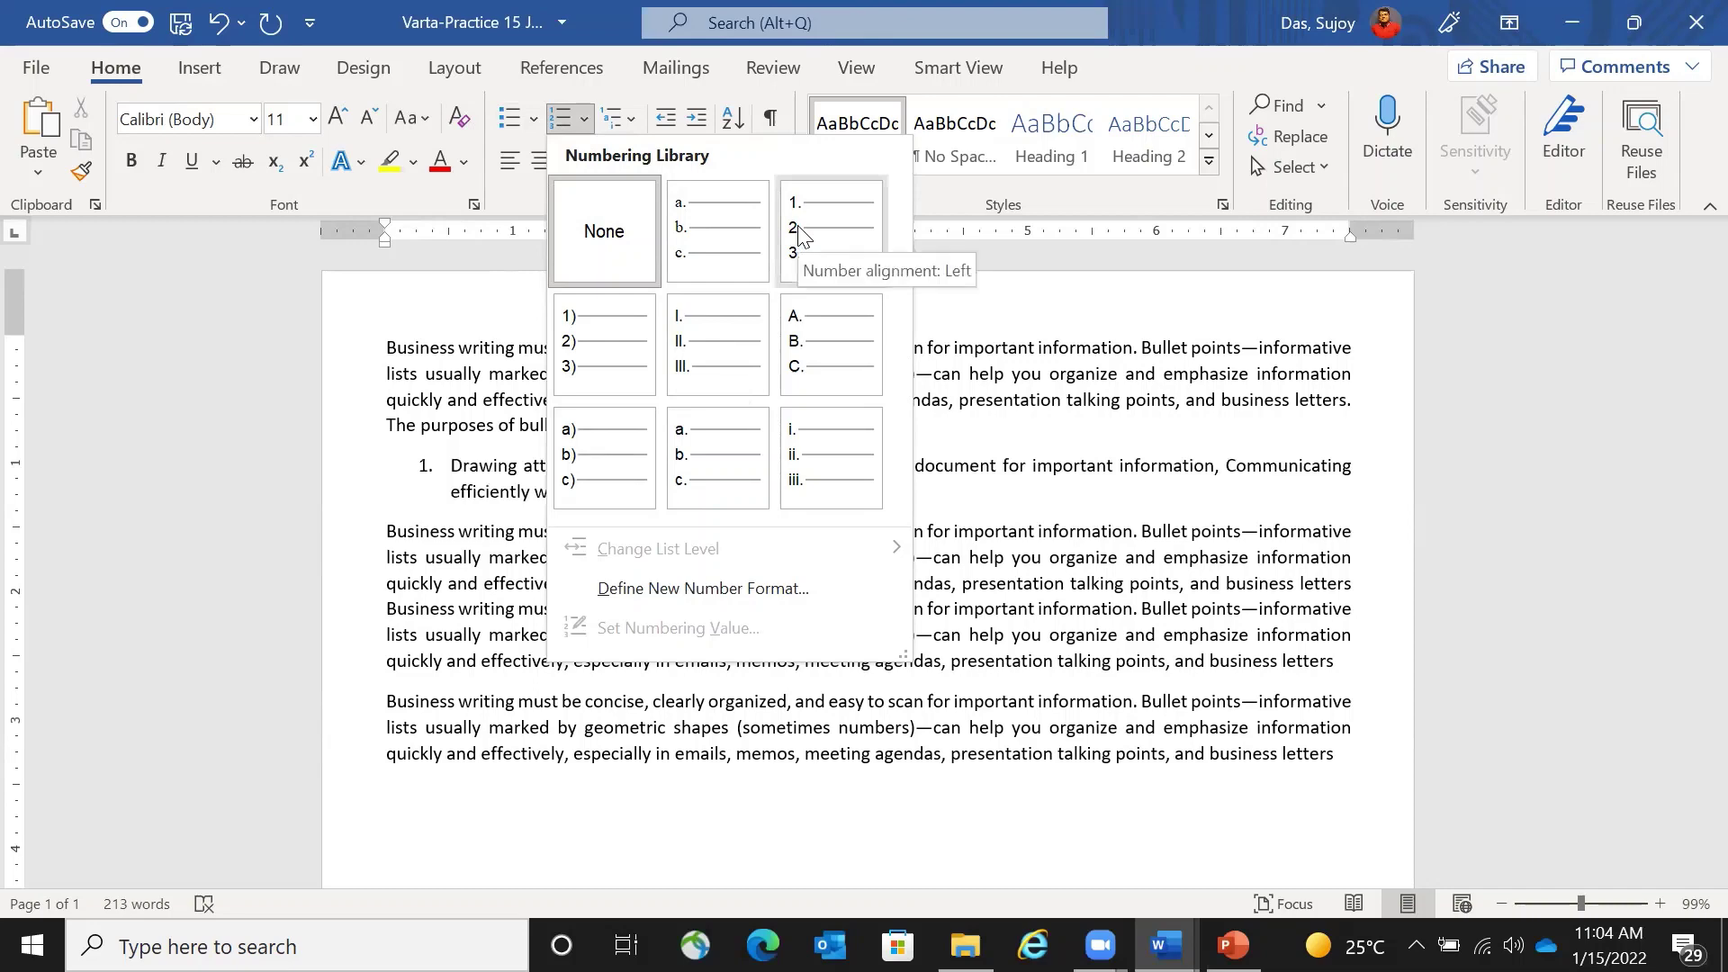
left_click(817, 477)
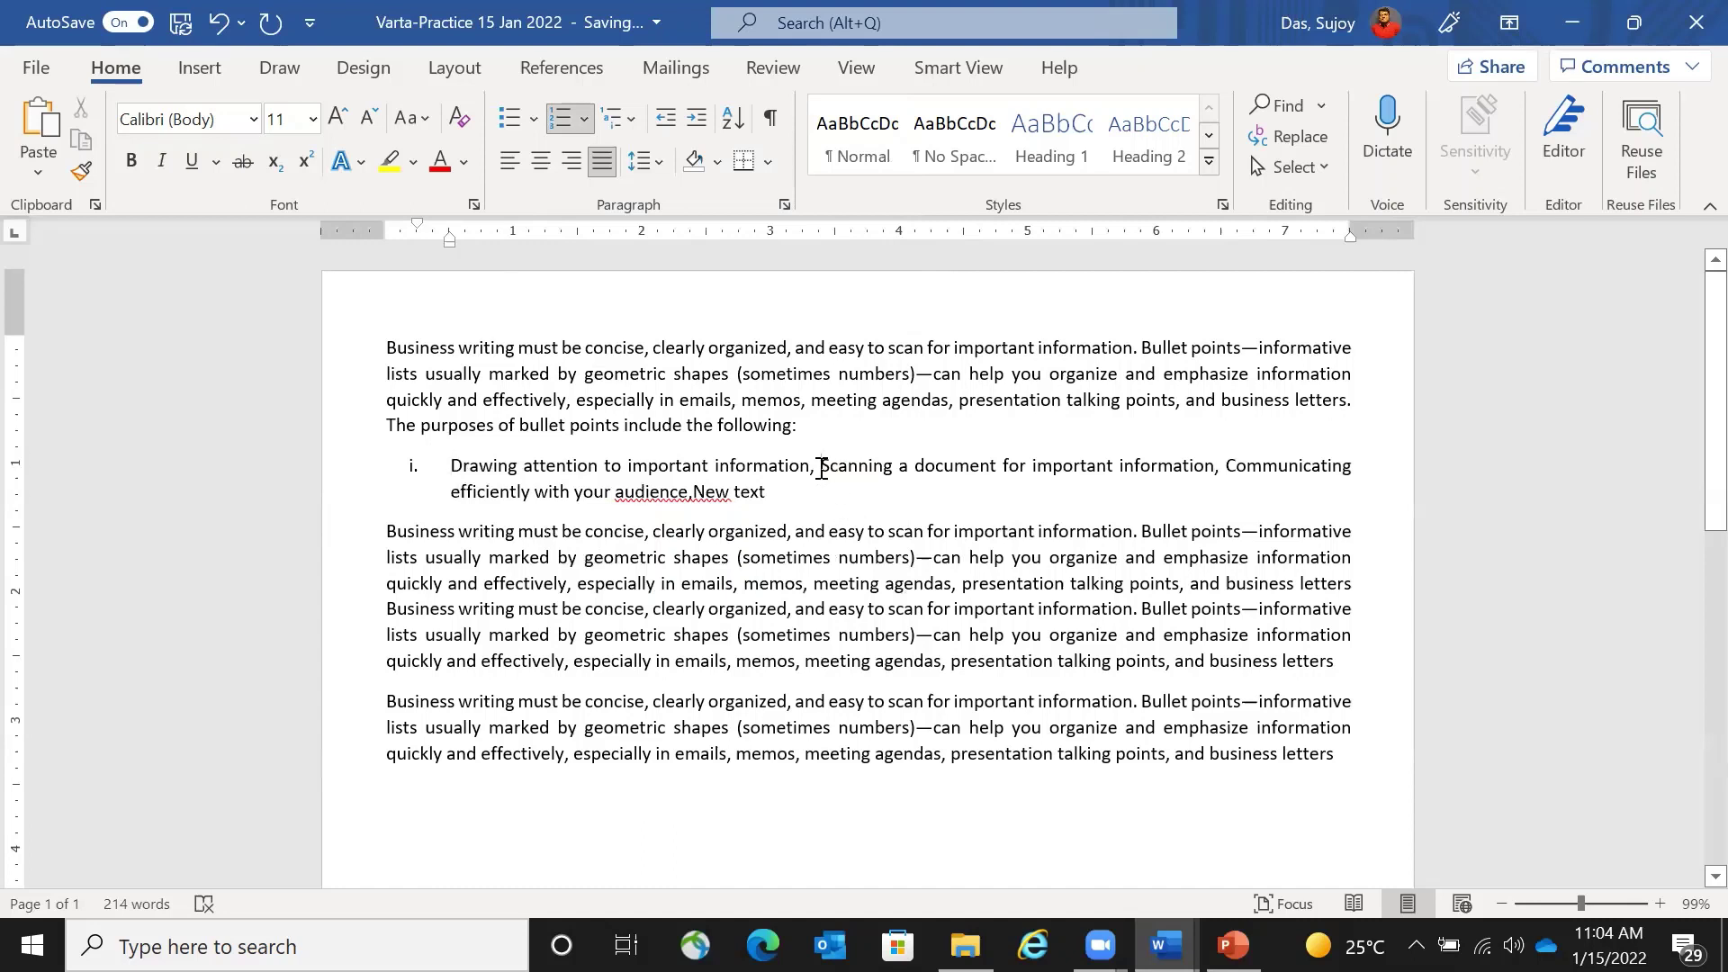
key("Return")
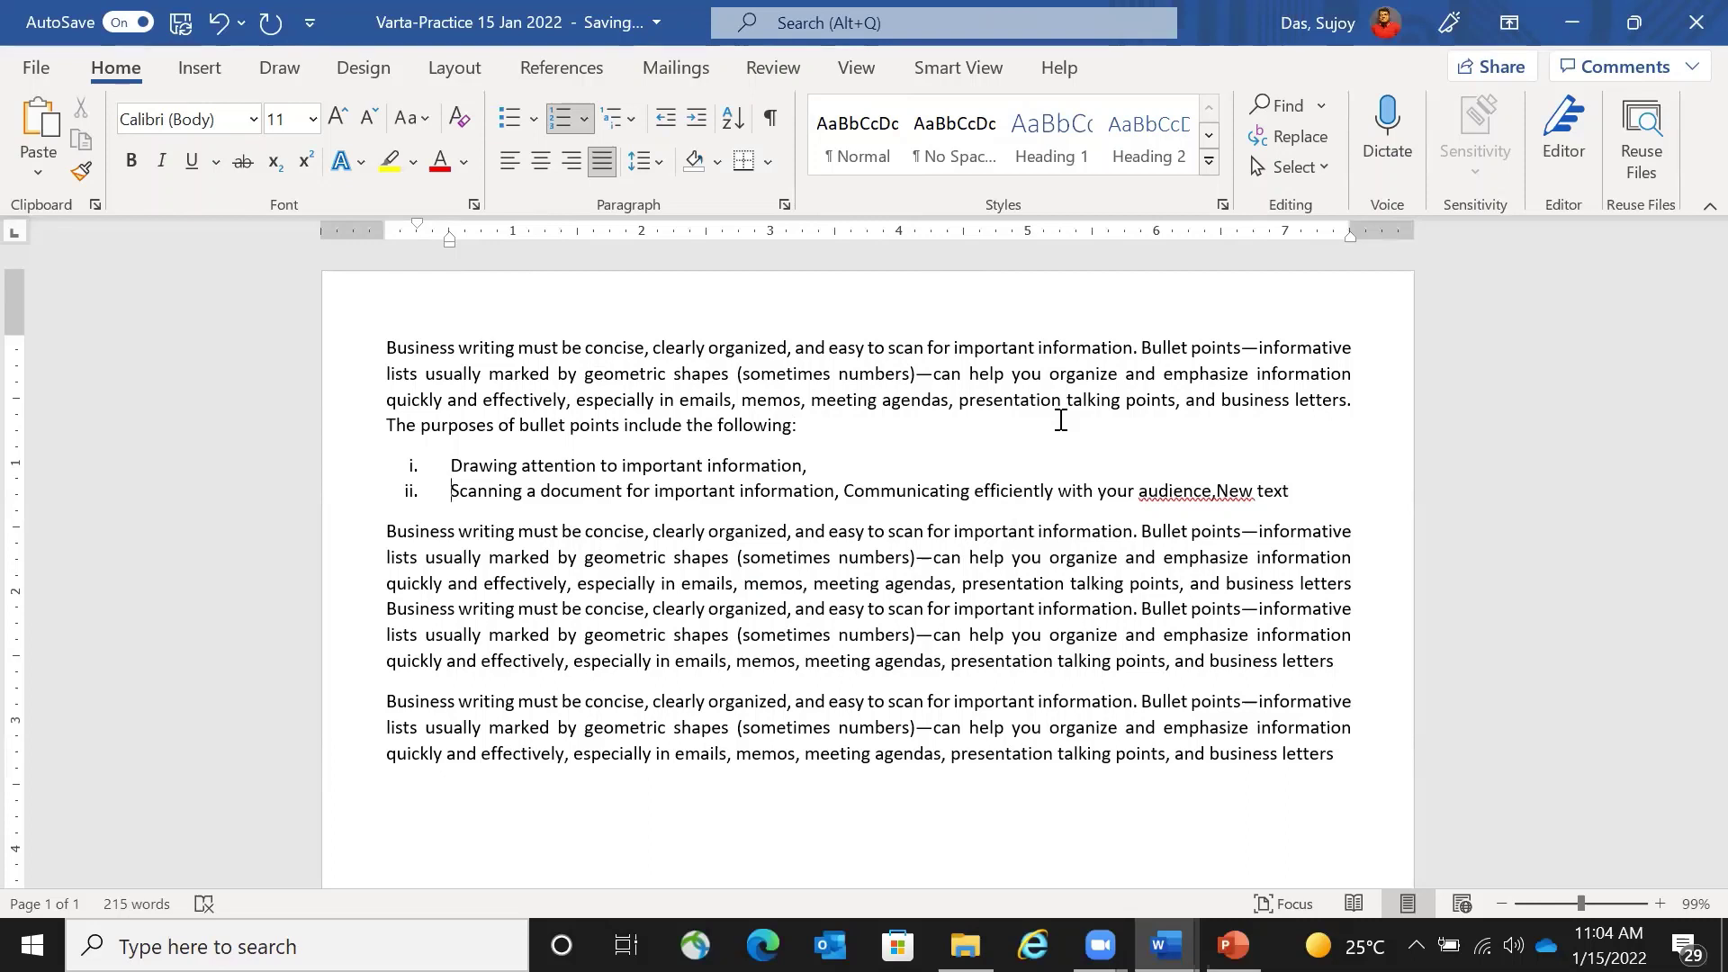
left_click(846, 491)
key("Return")
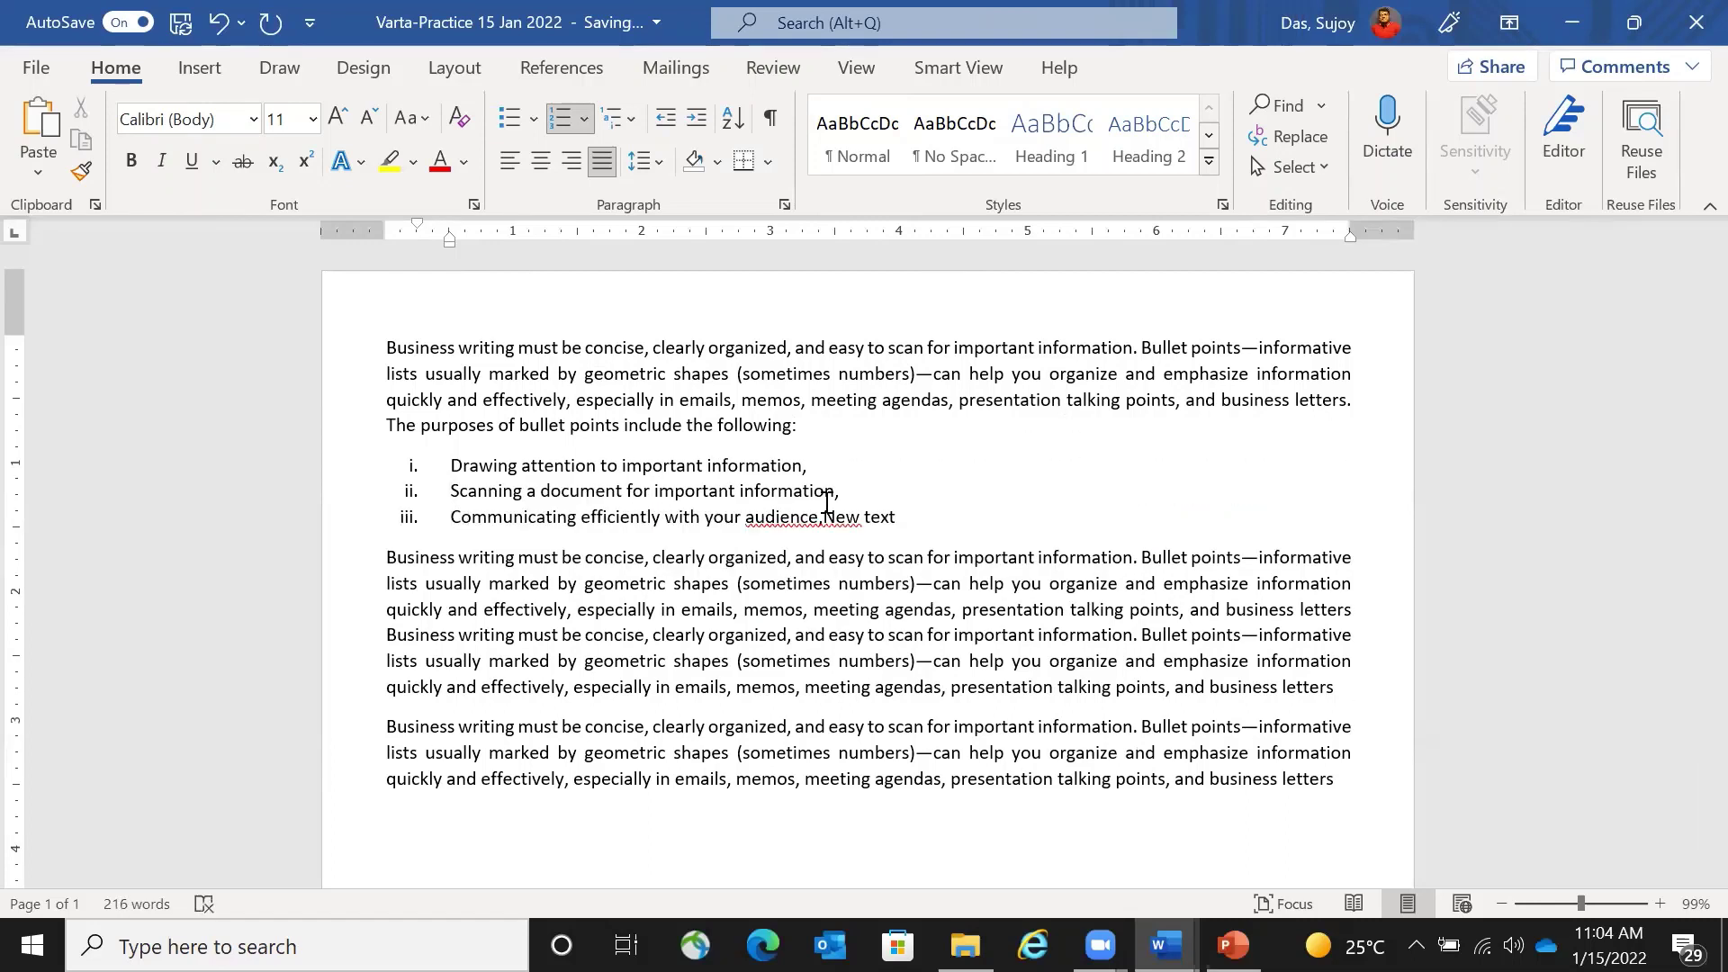
right_click(822, 511)
Step: Split 'New text' off as roman item iv
key("Escape")
key("Return")
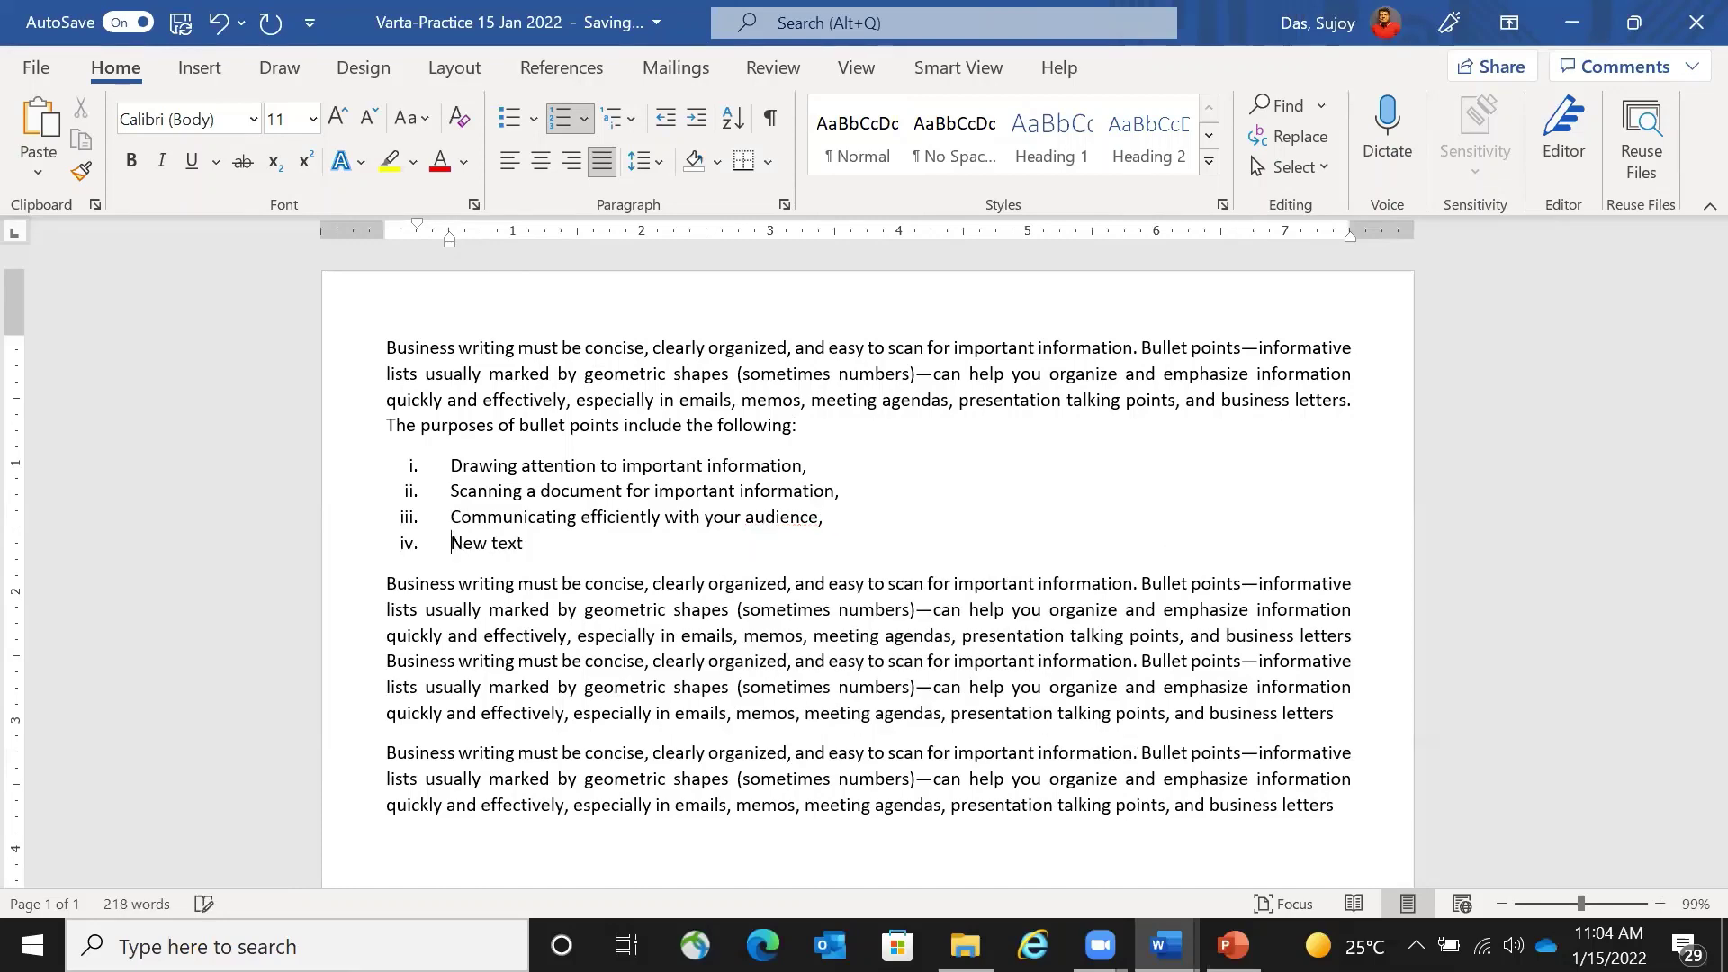
left_click_drag(543, 541, 445, 474)
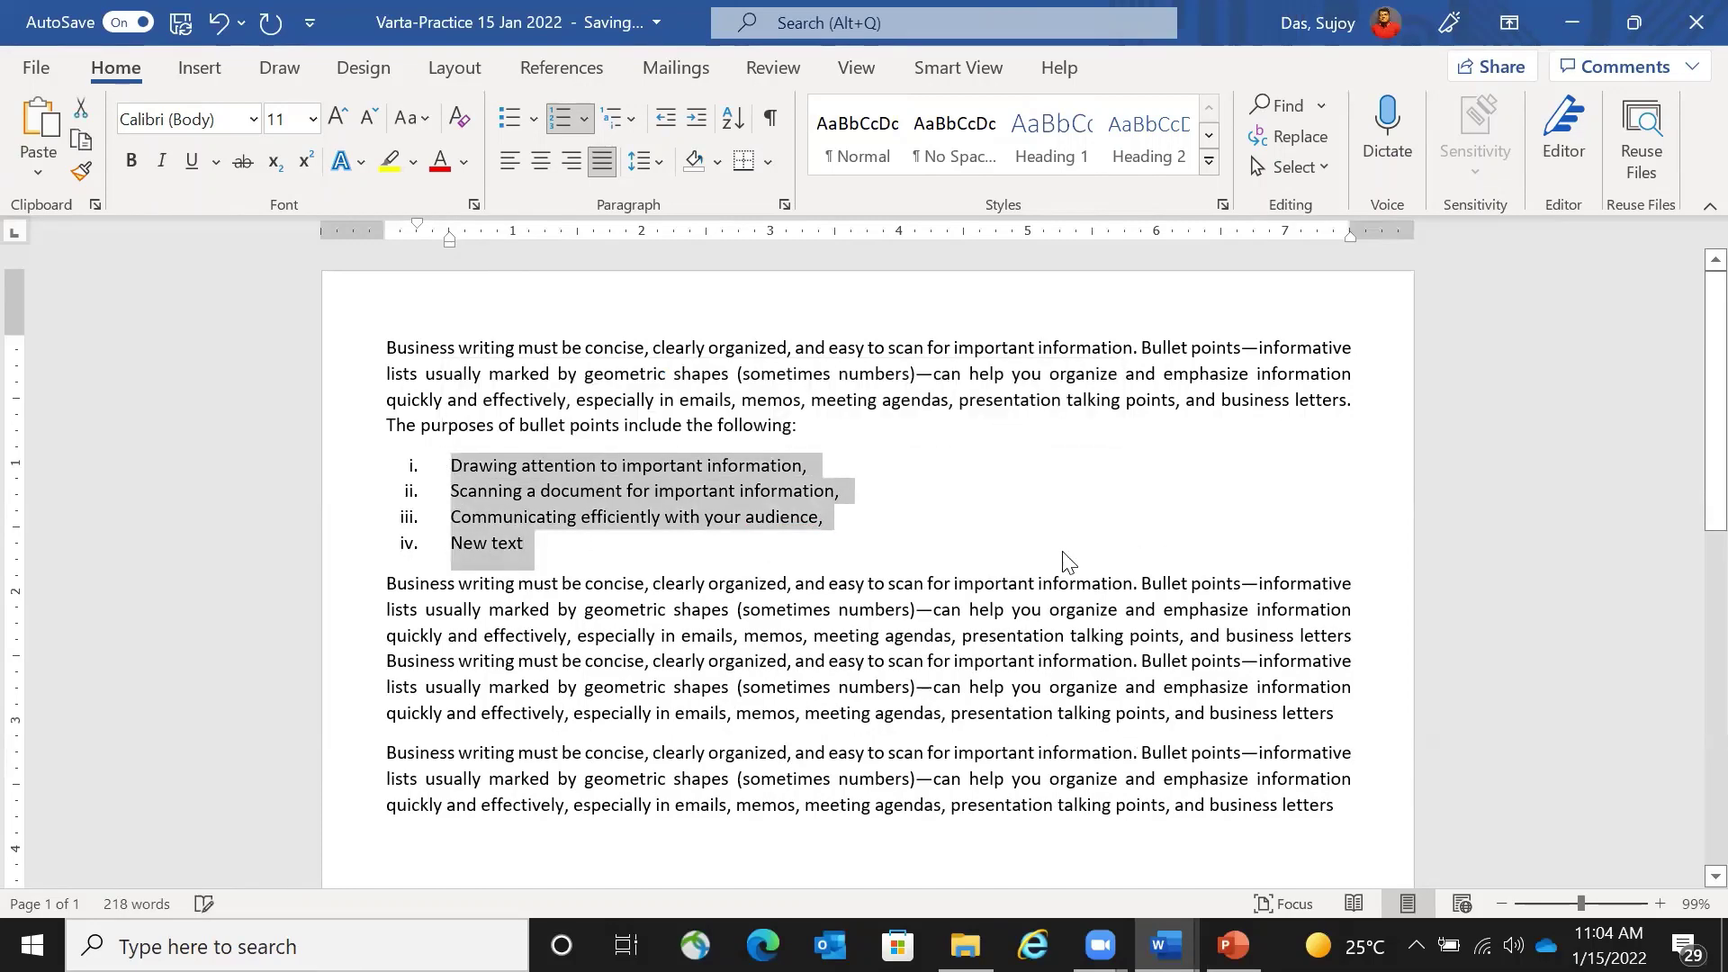
Step: Join the Business writing paragraph to item iv and leave it unnumbered beneath 'New text'
left_click(612, 549)
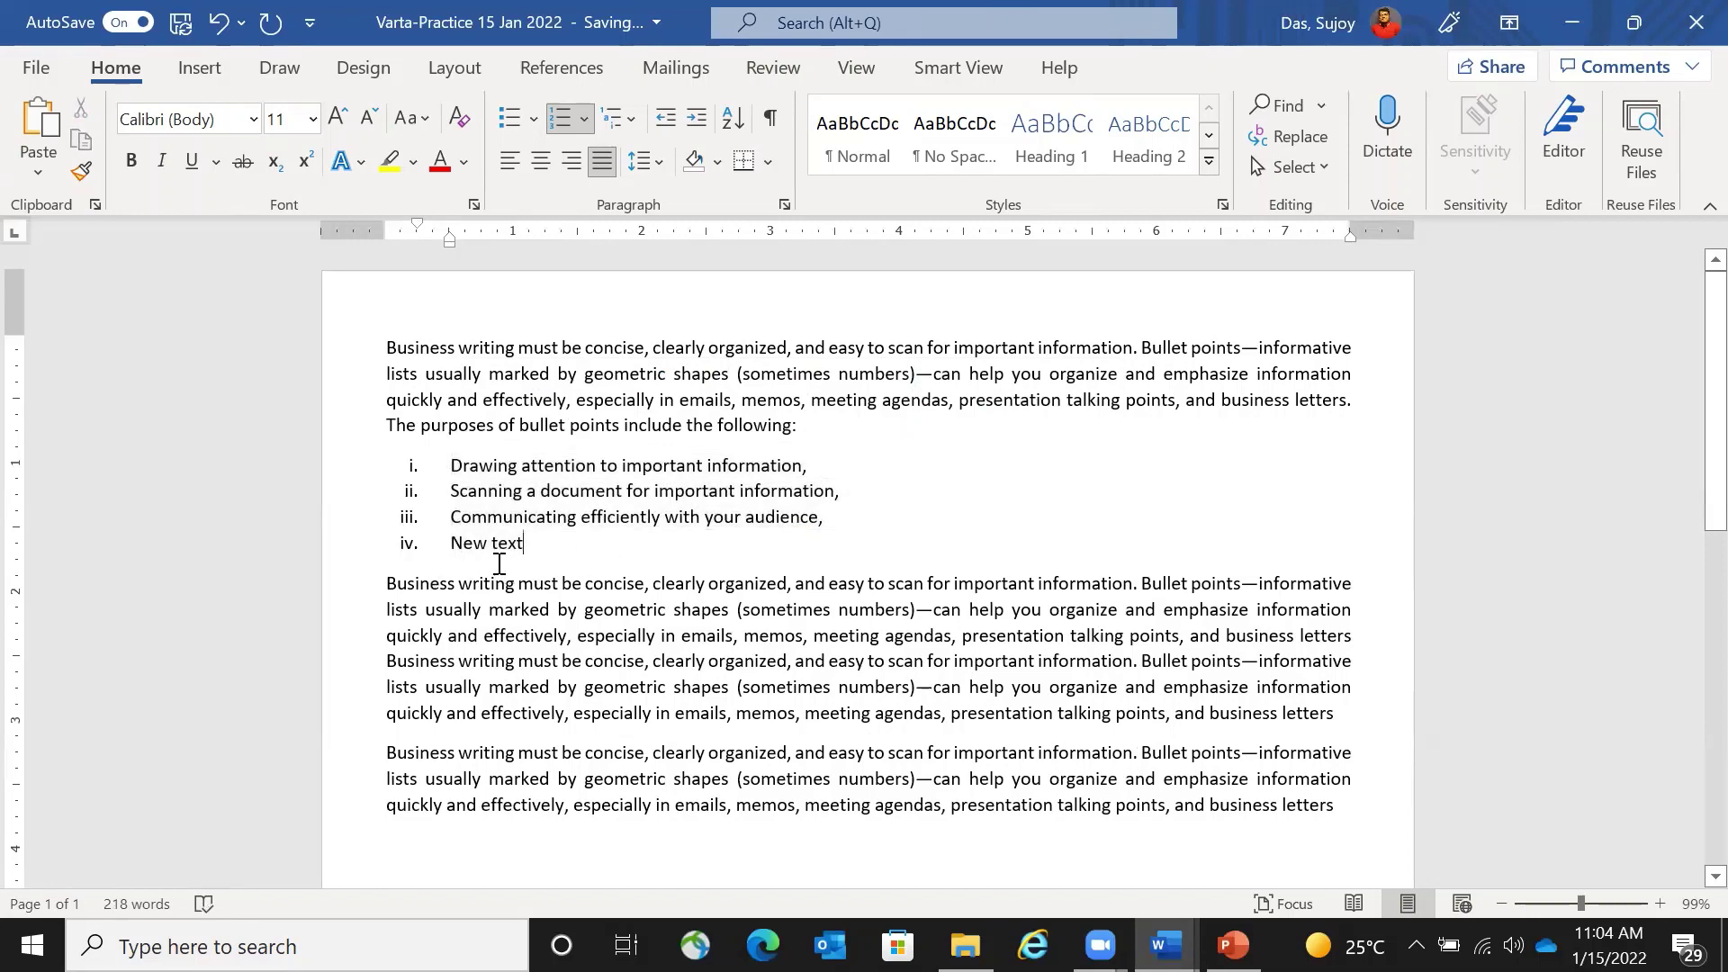
type(".")
key("Delete")
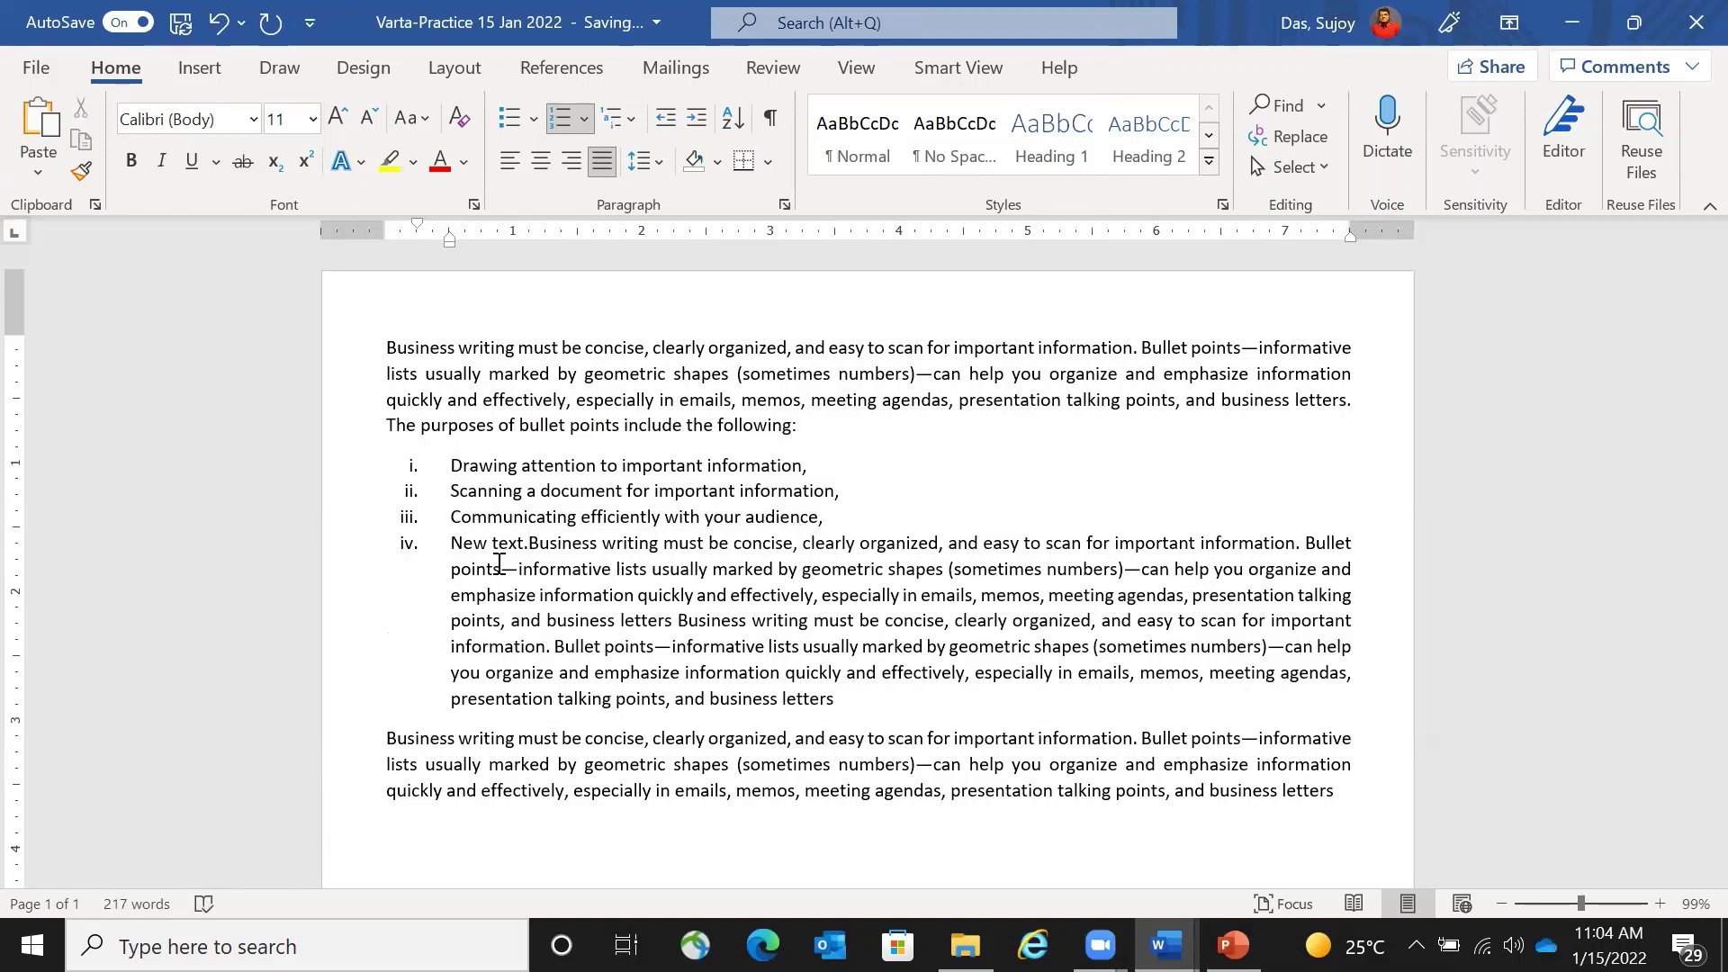
key("Return")
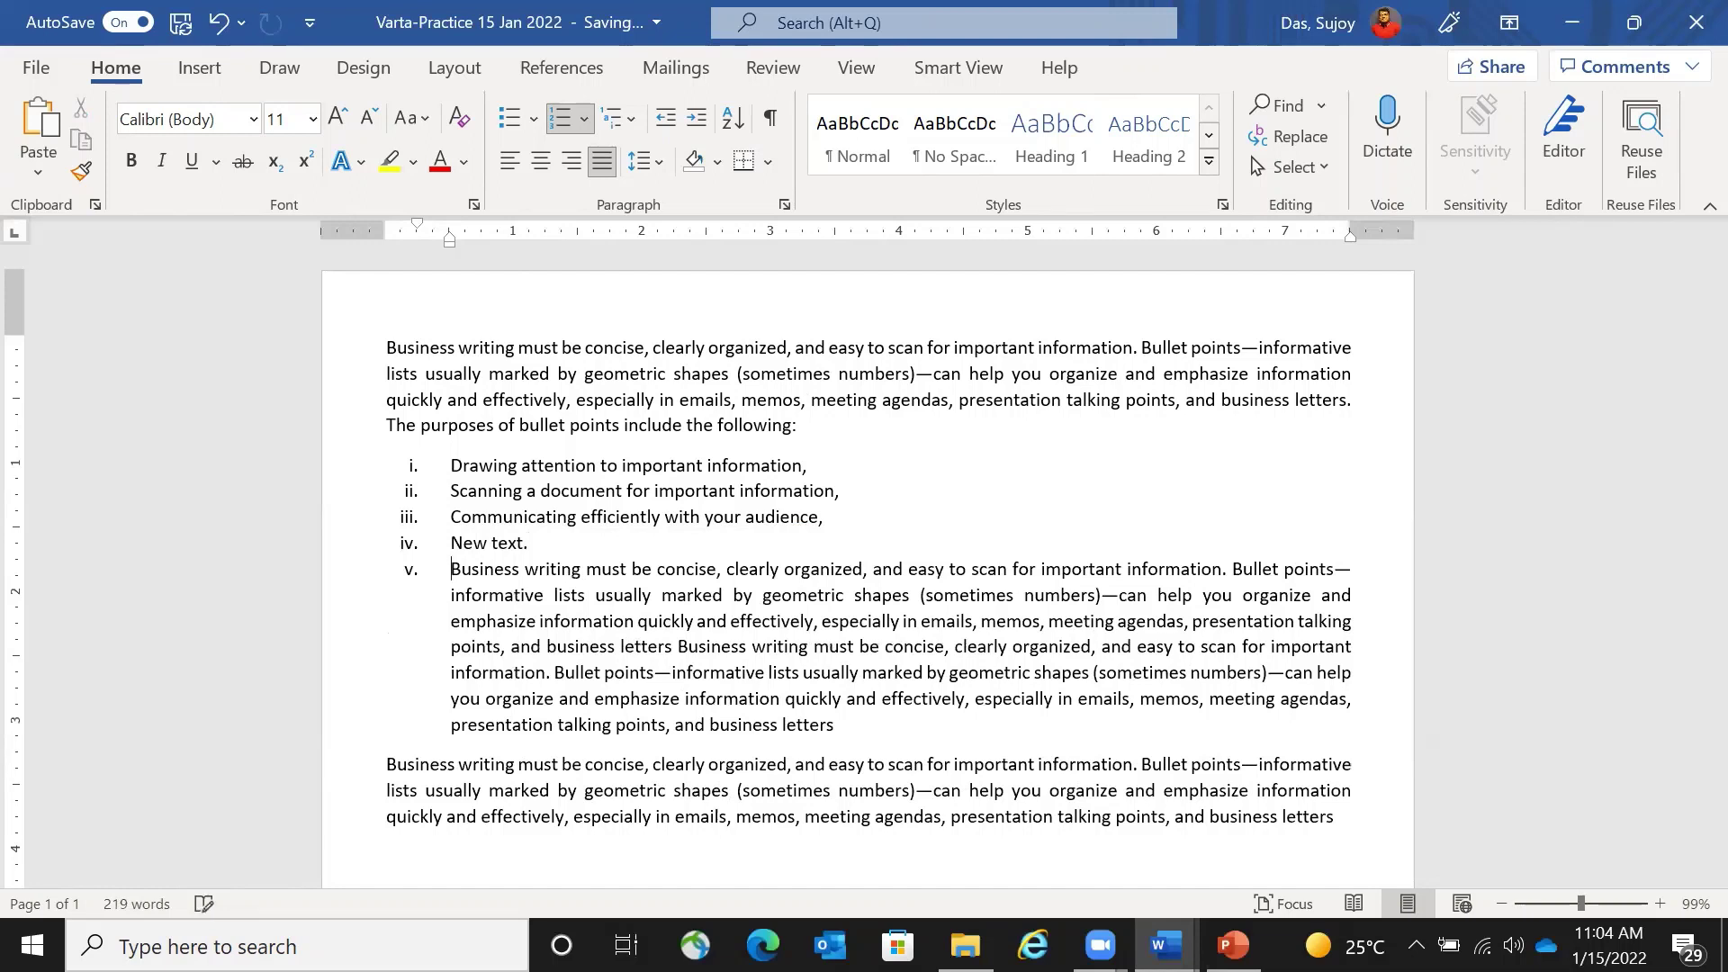
key("BackSpace")
key("ctrl+z")
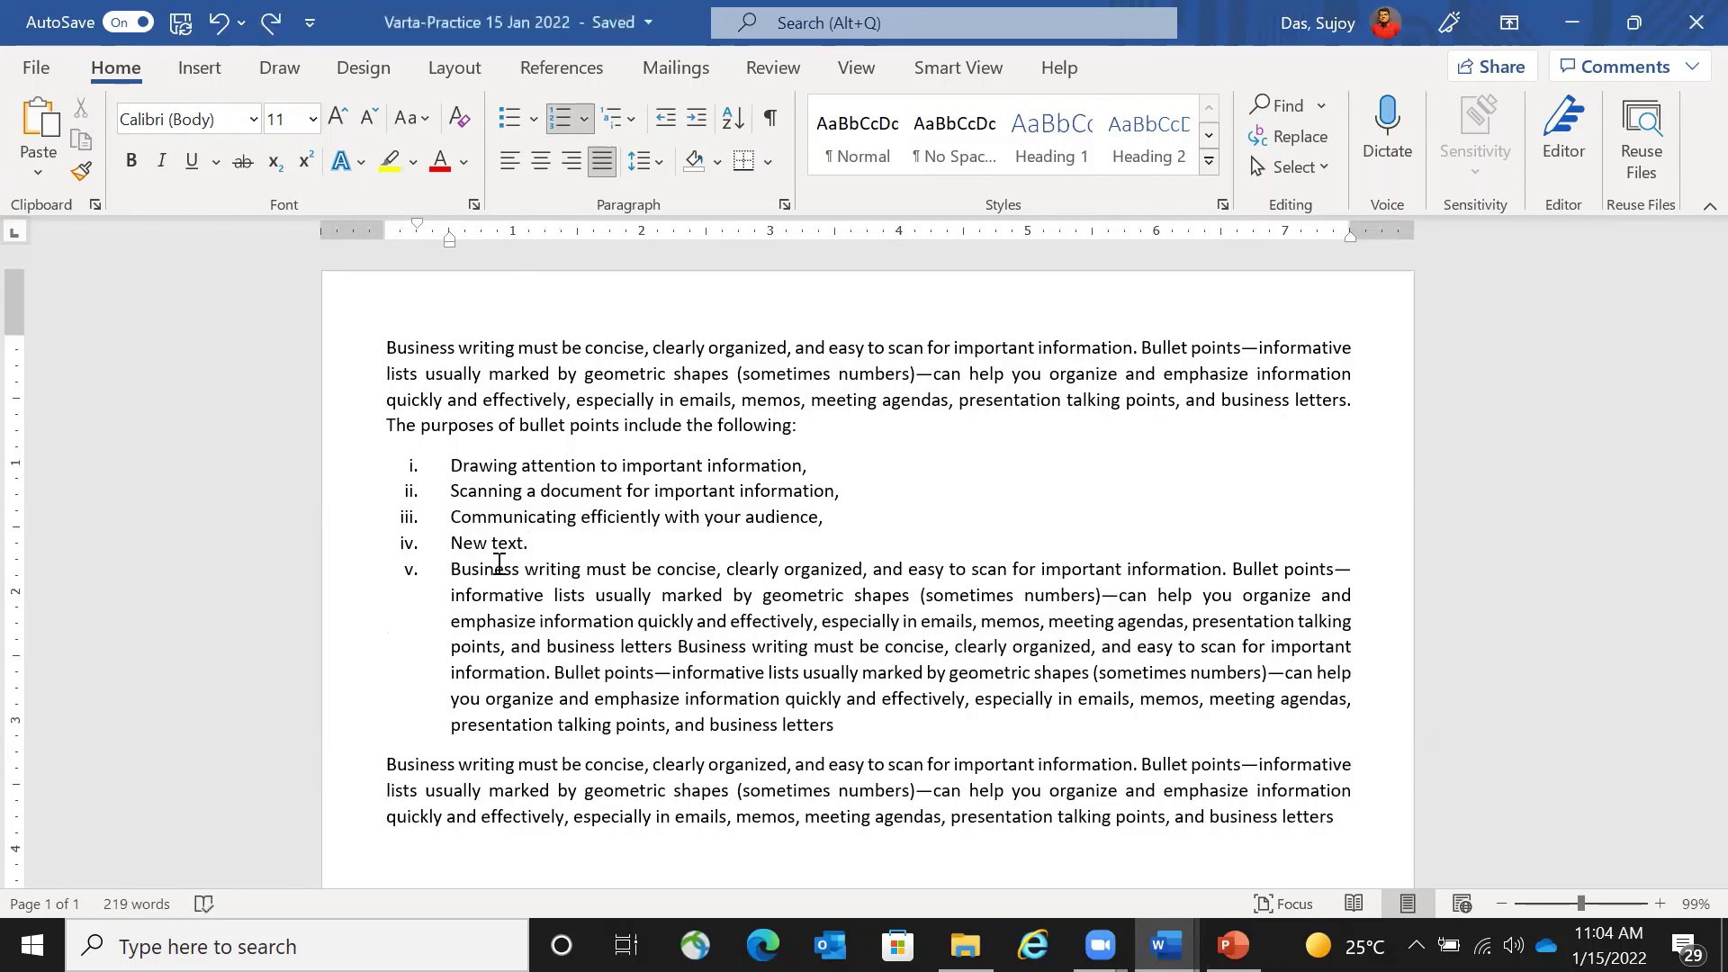
key("Return")
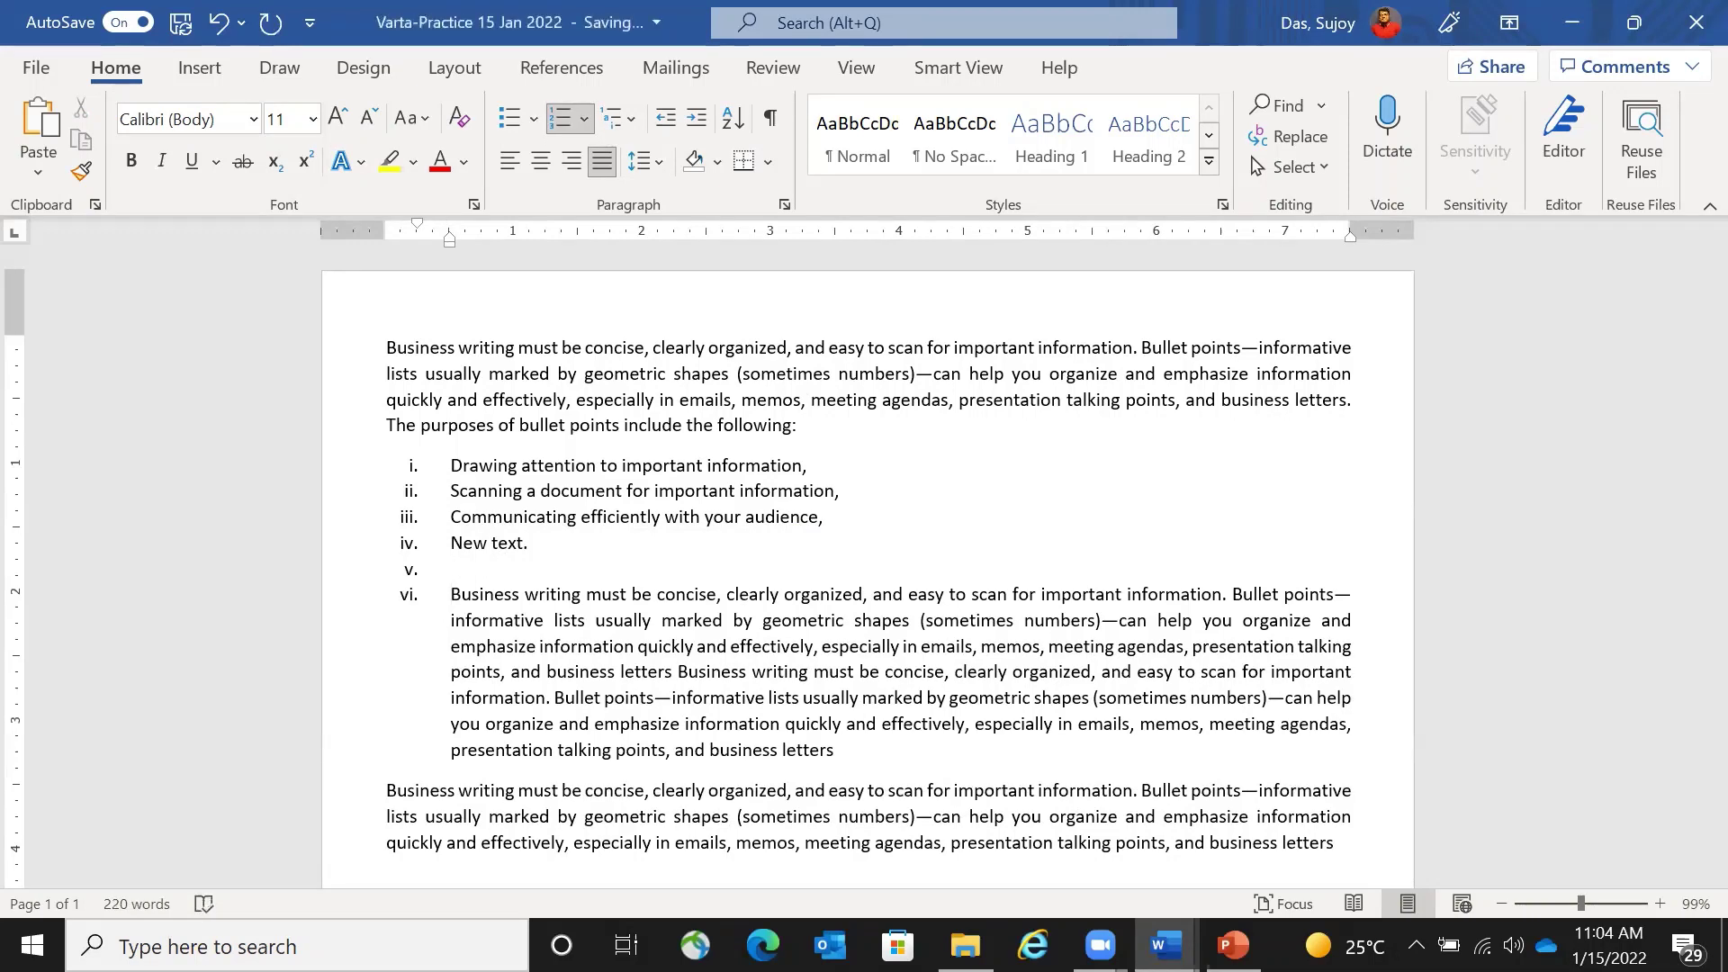
key("BackSpace")
key("BackSpace")
key("BackSpace")
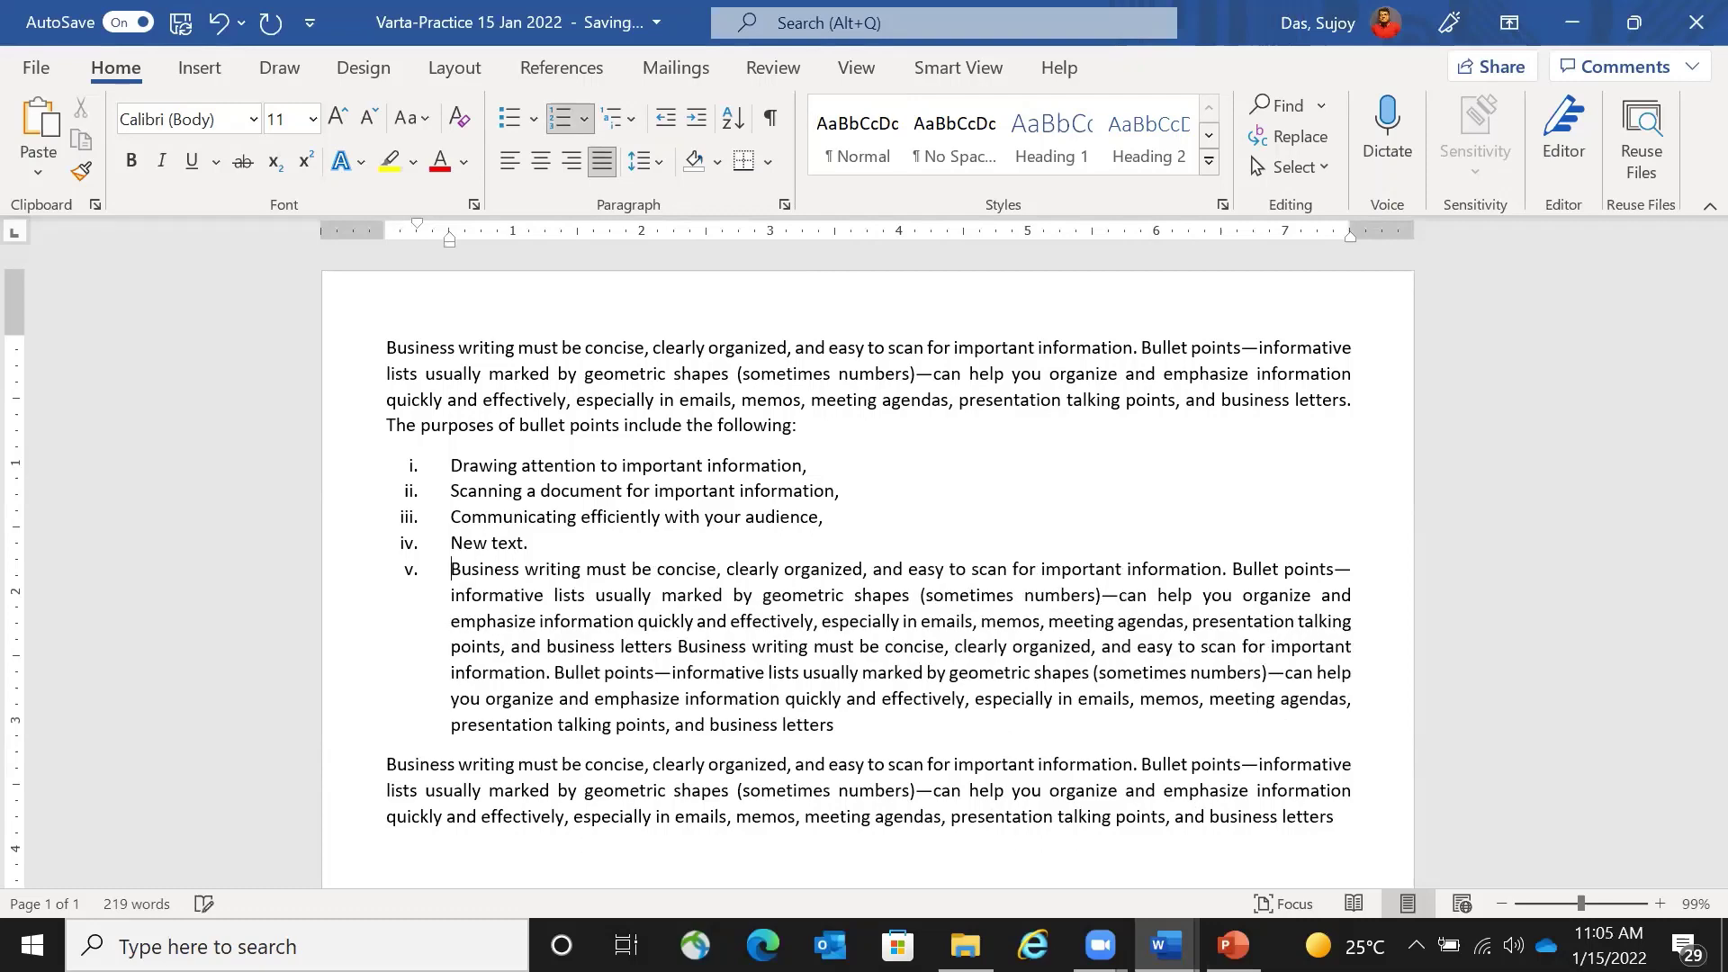
key("BackSpace")
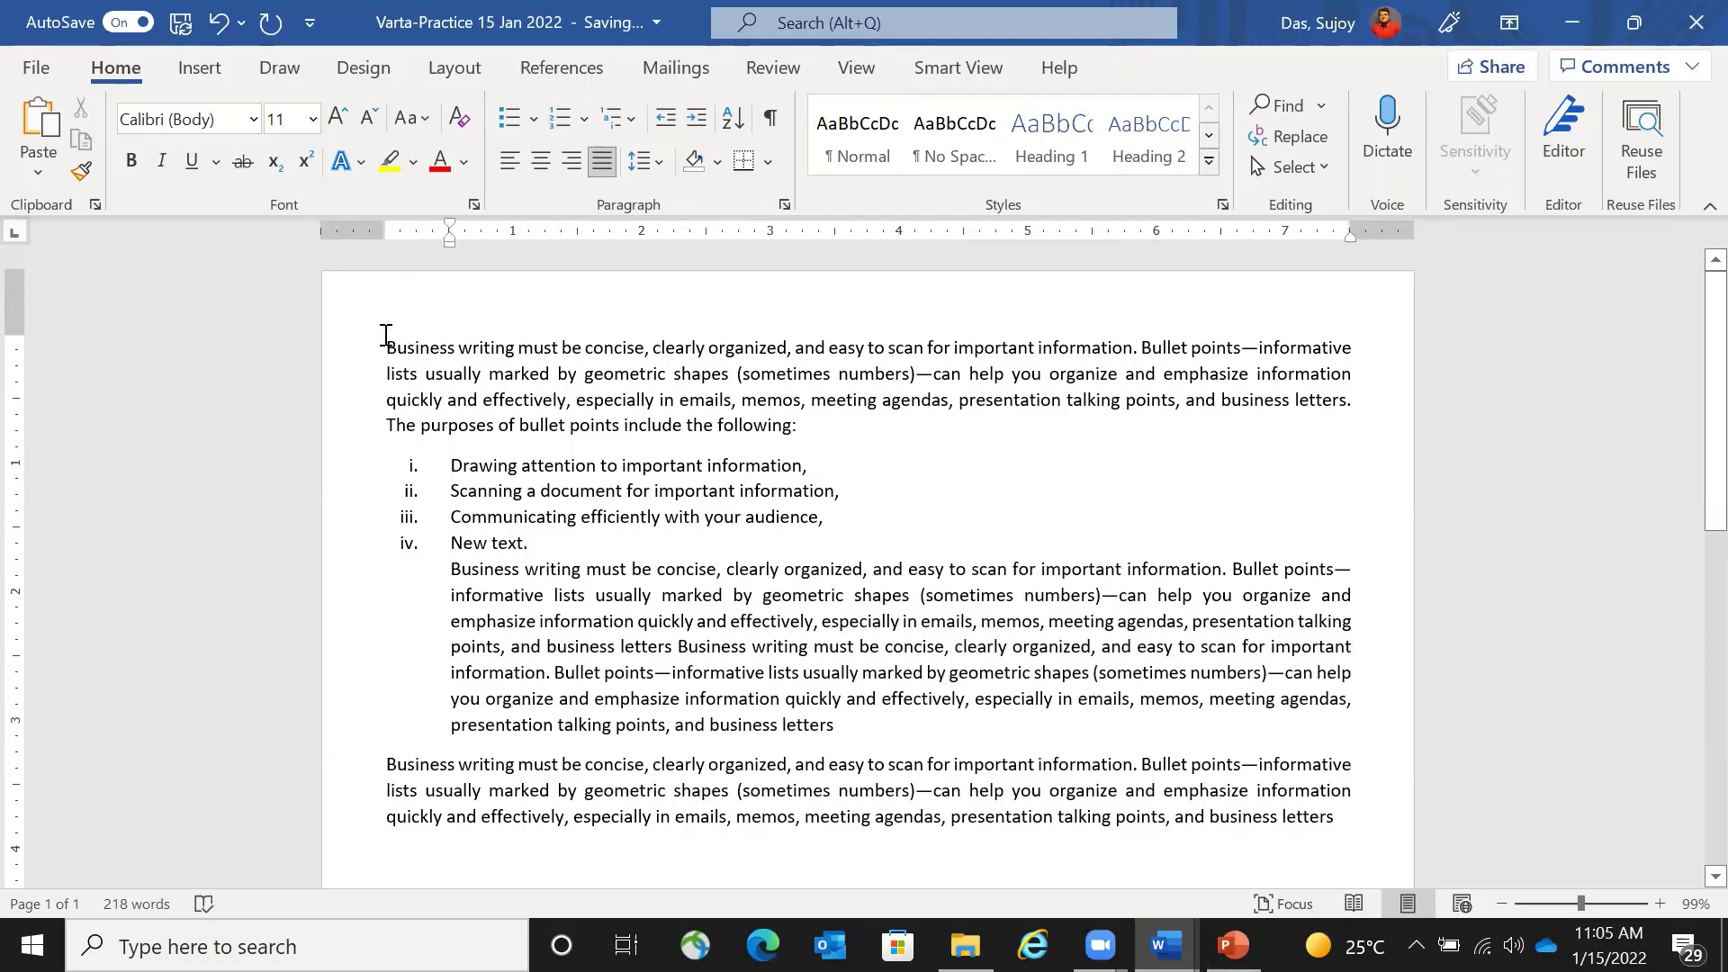
Step: Format-paint the opening paragraph's formatting onto the paragraph under item iv
triple_click(726, 429)
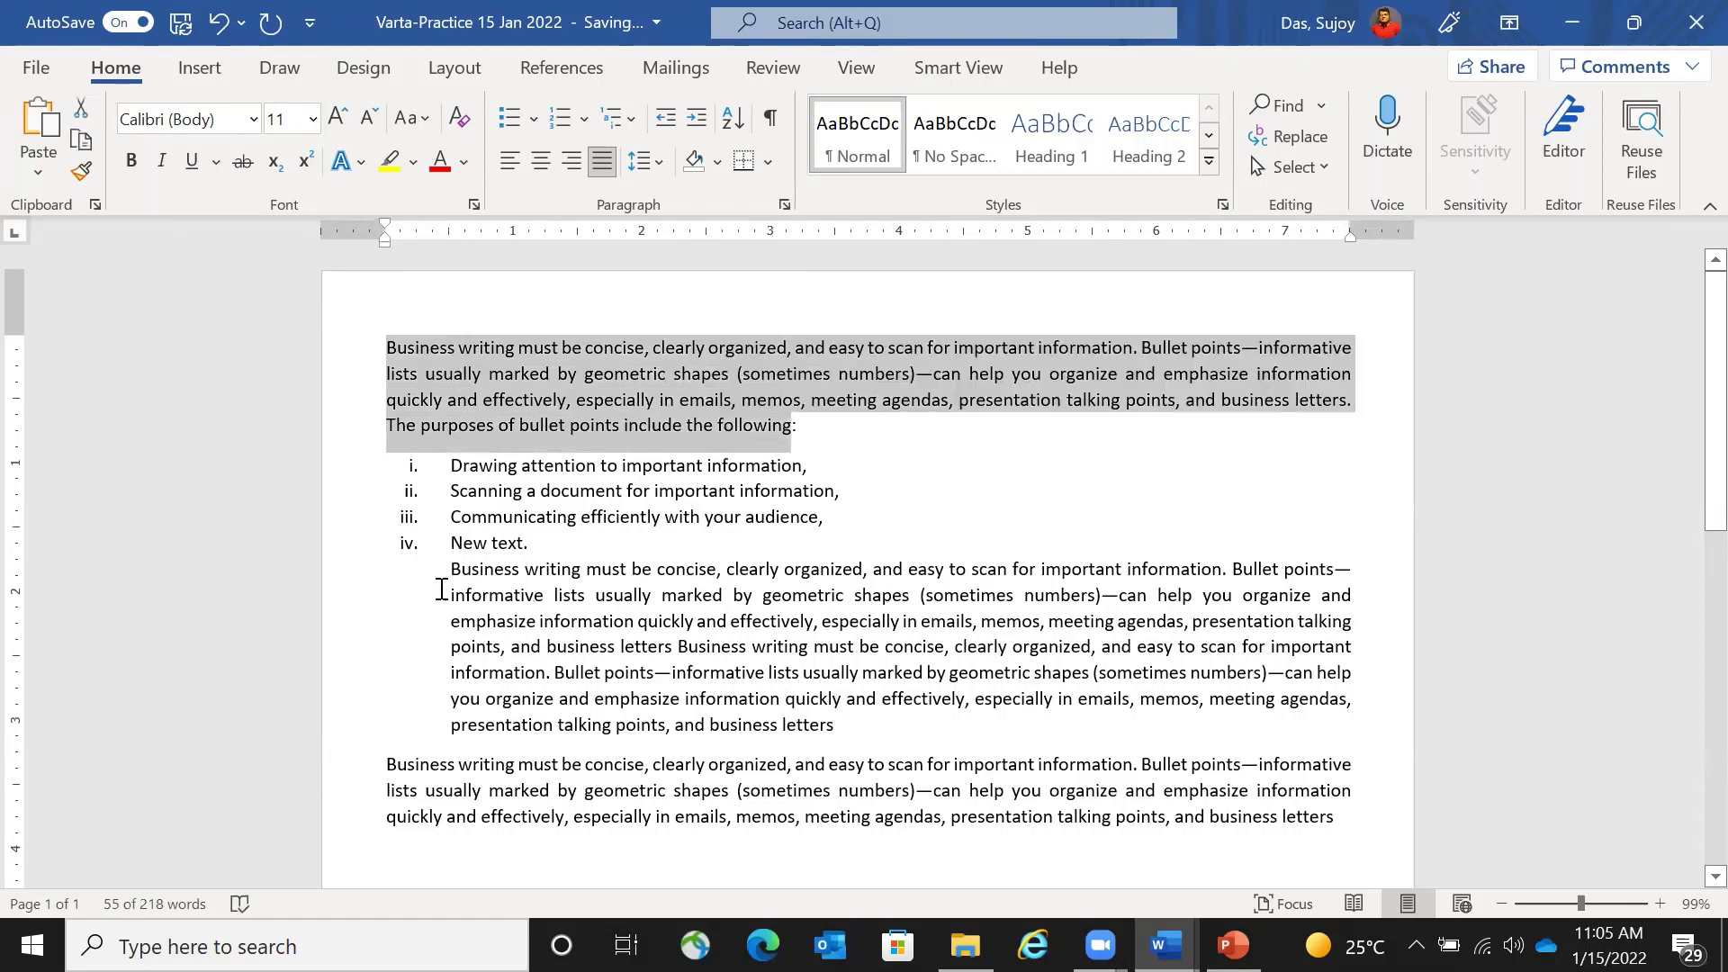
mouse_move(450, 569)
left_mouse_down()
mouse_move(636, 621)
mouse_move(845, 720)
left_mouse_up()
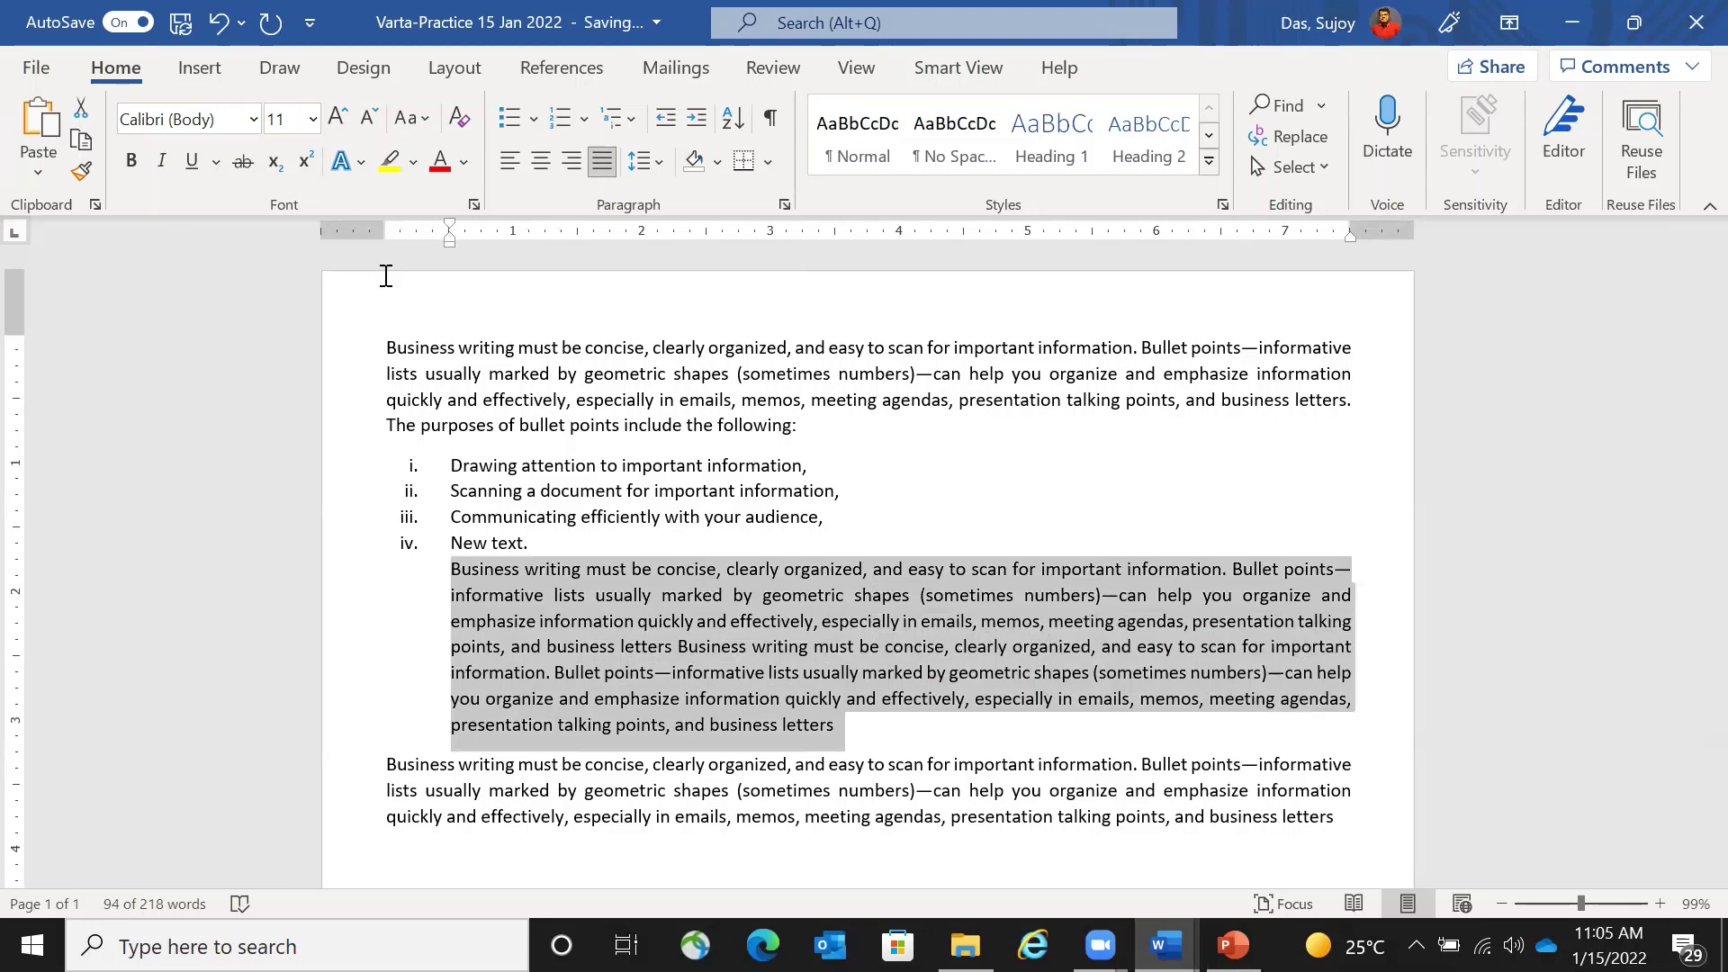
left_click_drag(382, 343, 774, 420)
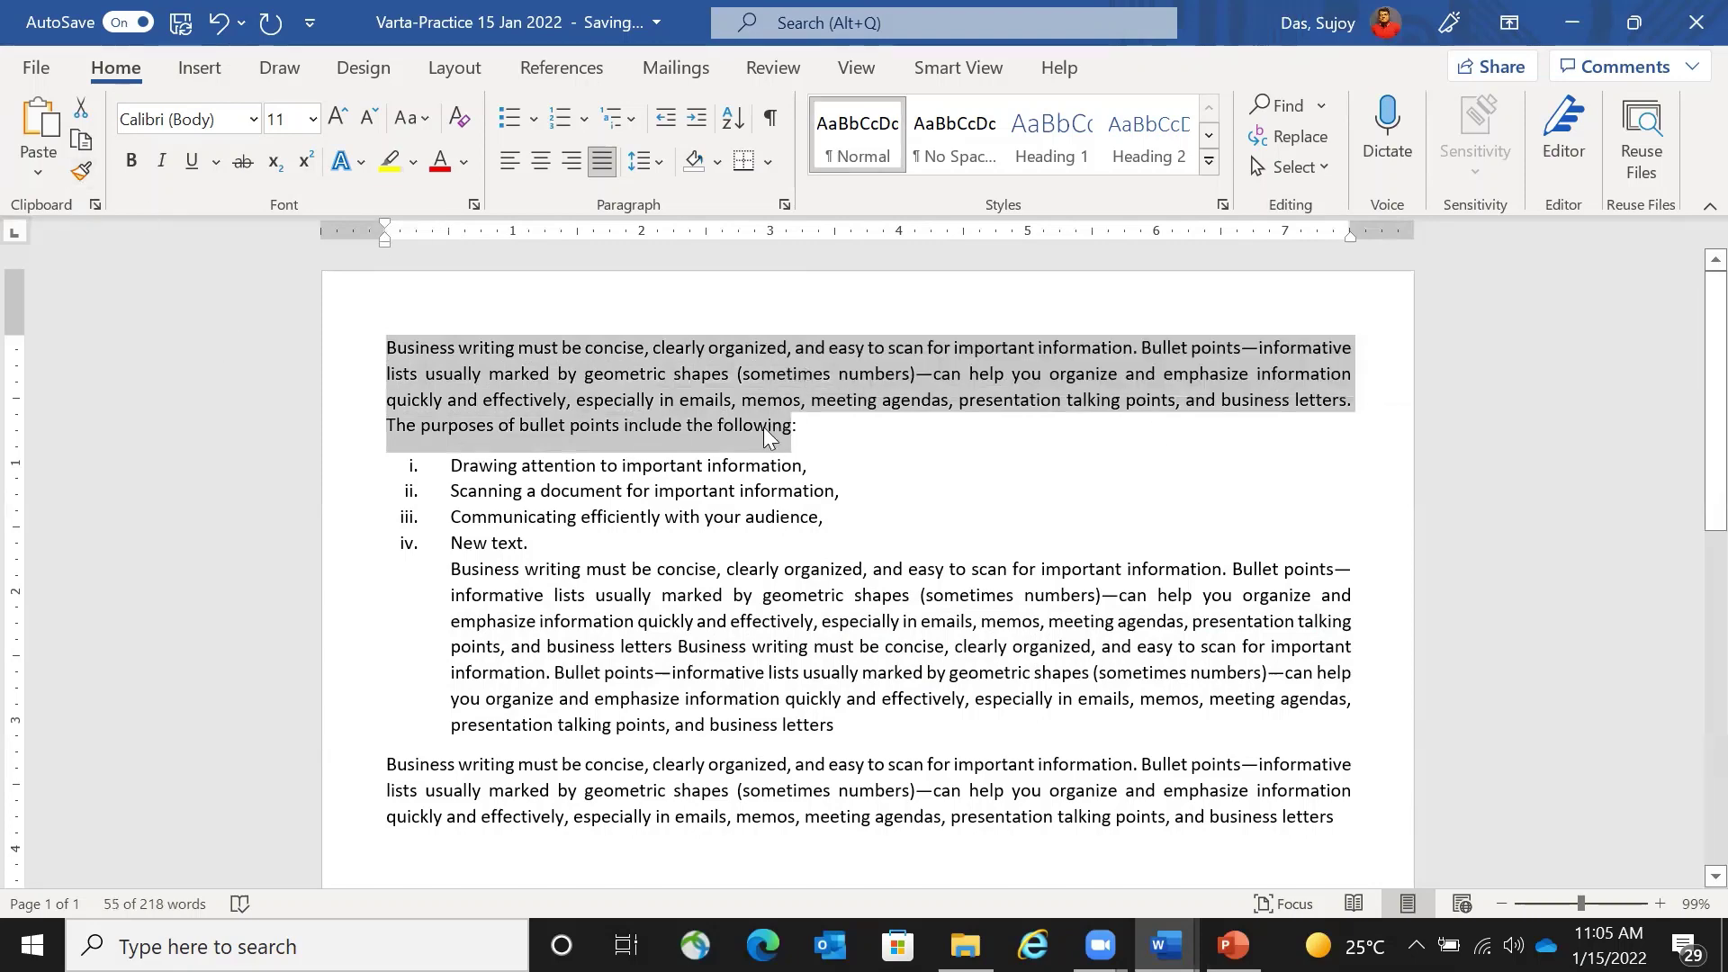
left_click(383, 342)
left_click_drag(383, 342, 777, 418)
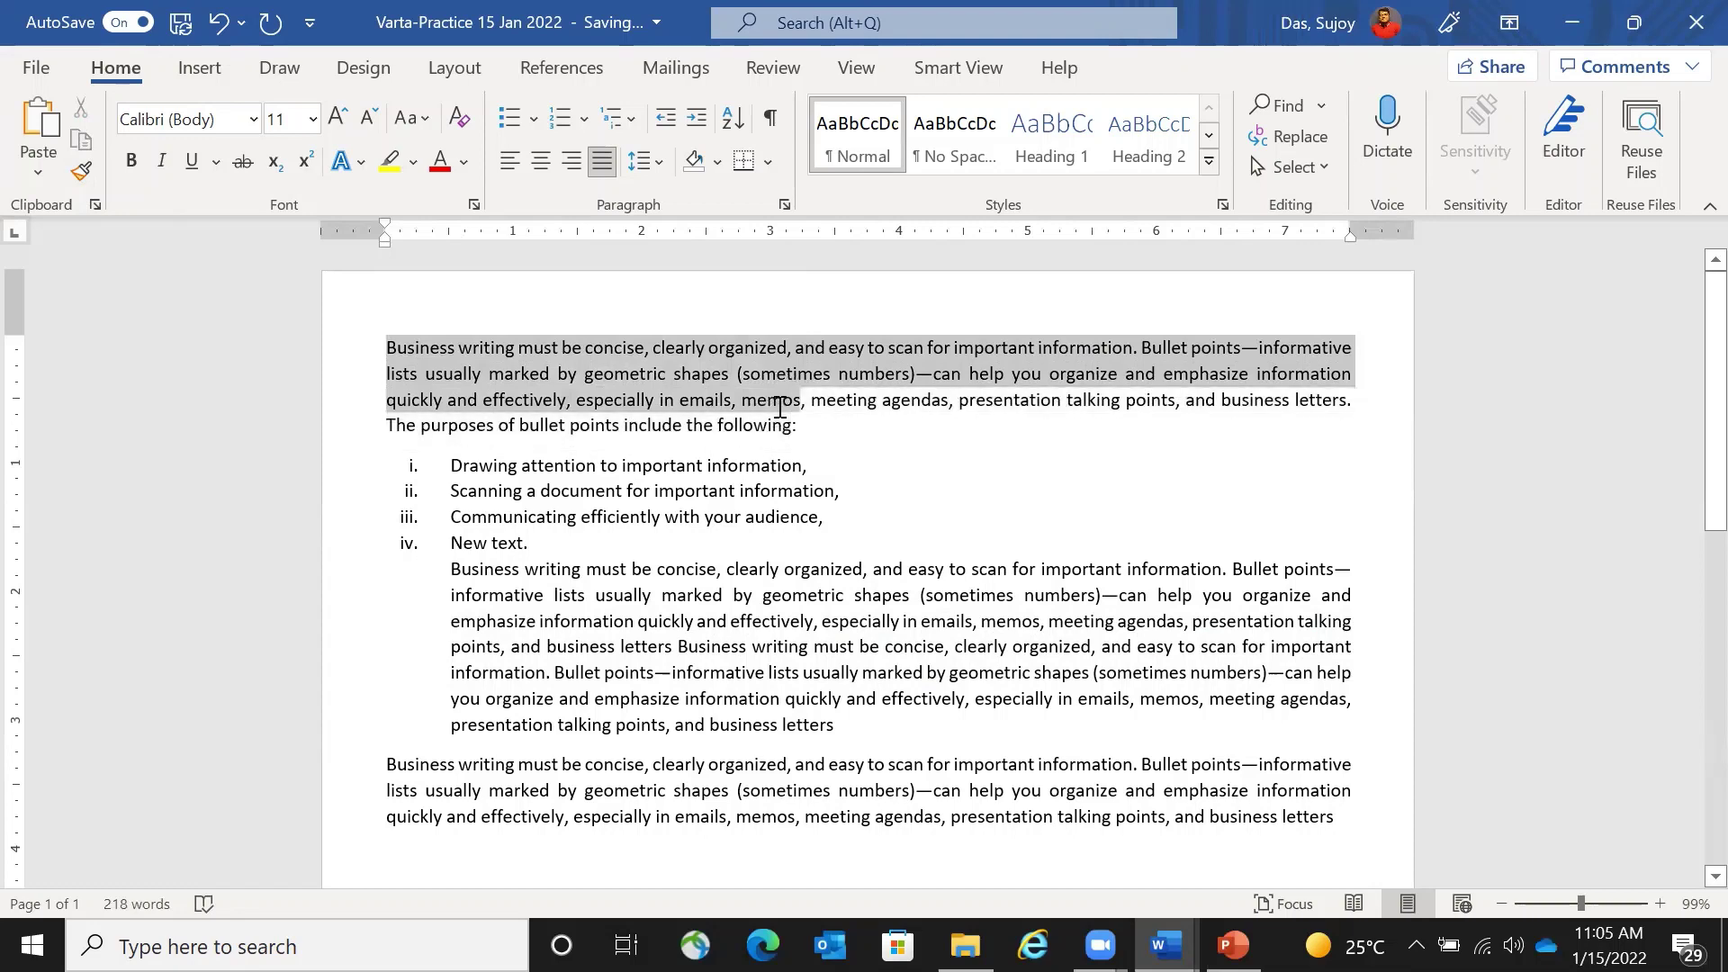
left_click_drag(777, 419, 780, 423)
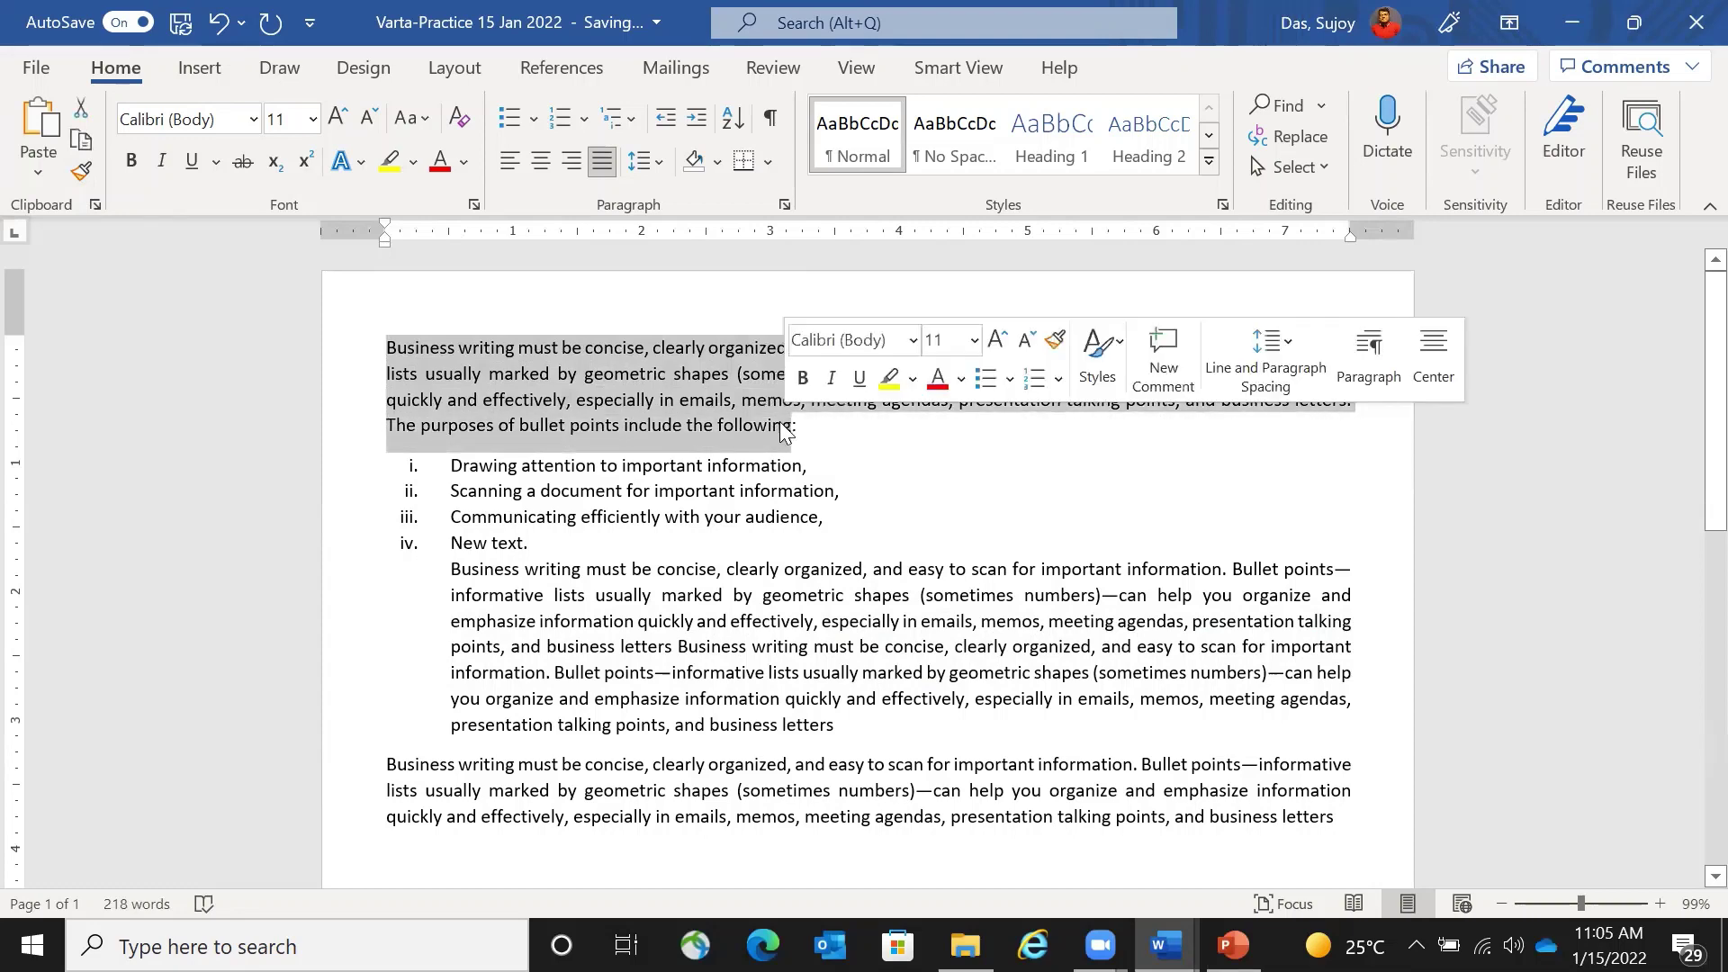
left_click(82, 176)
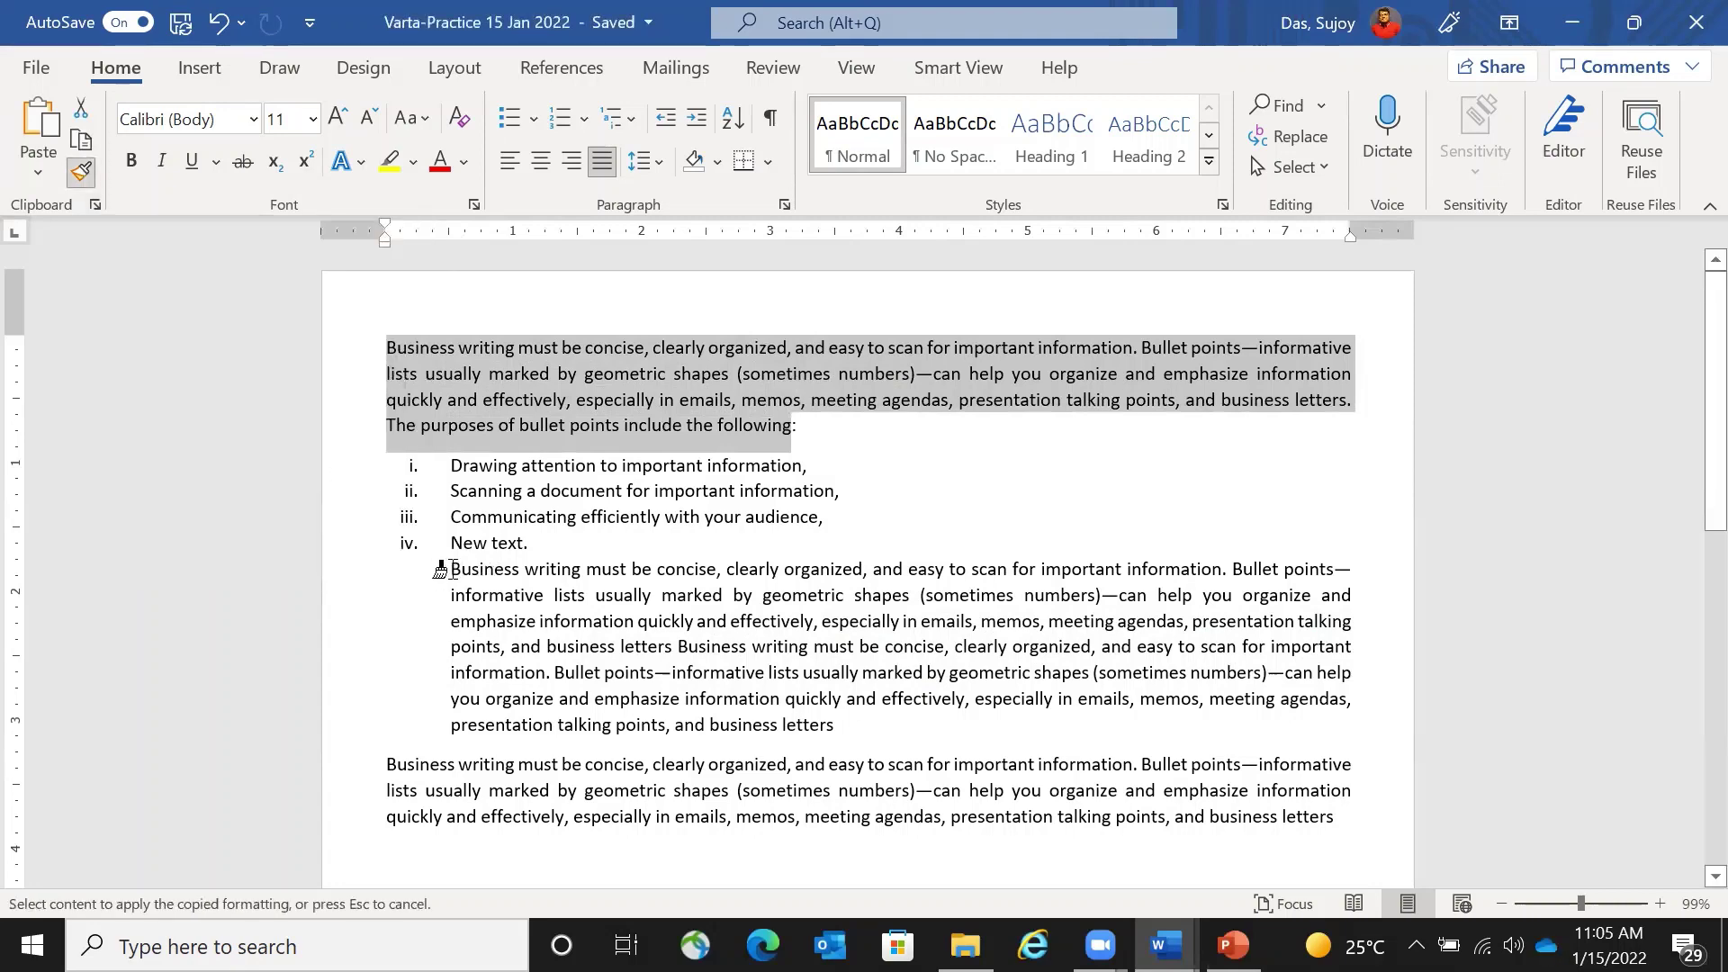
left_click_drag(451, 570, 855, 720)
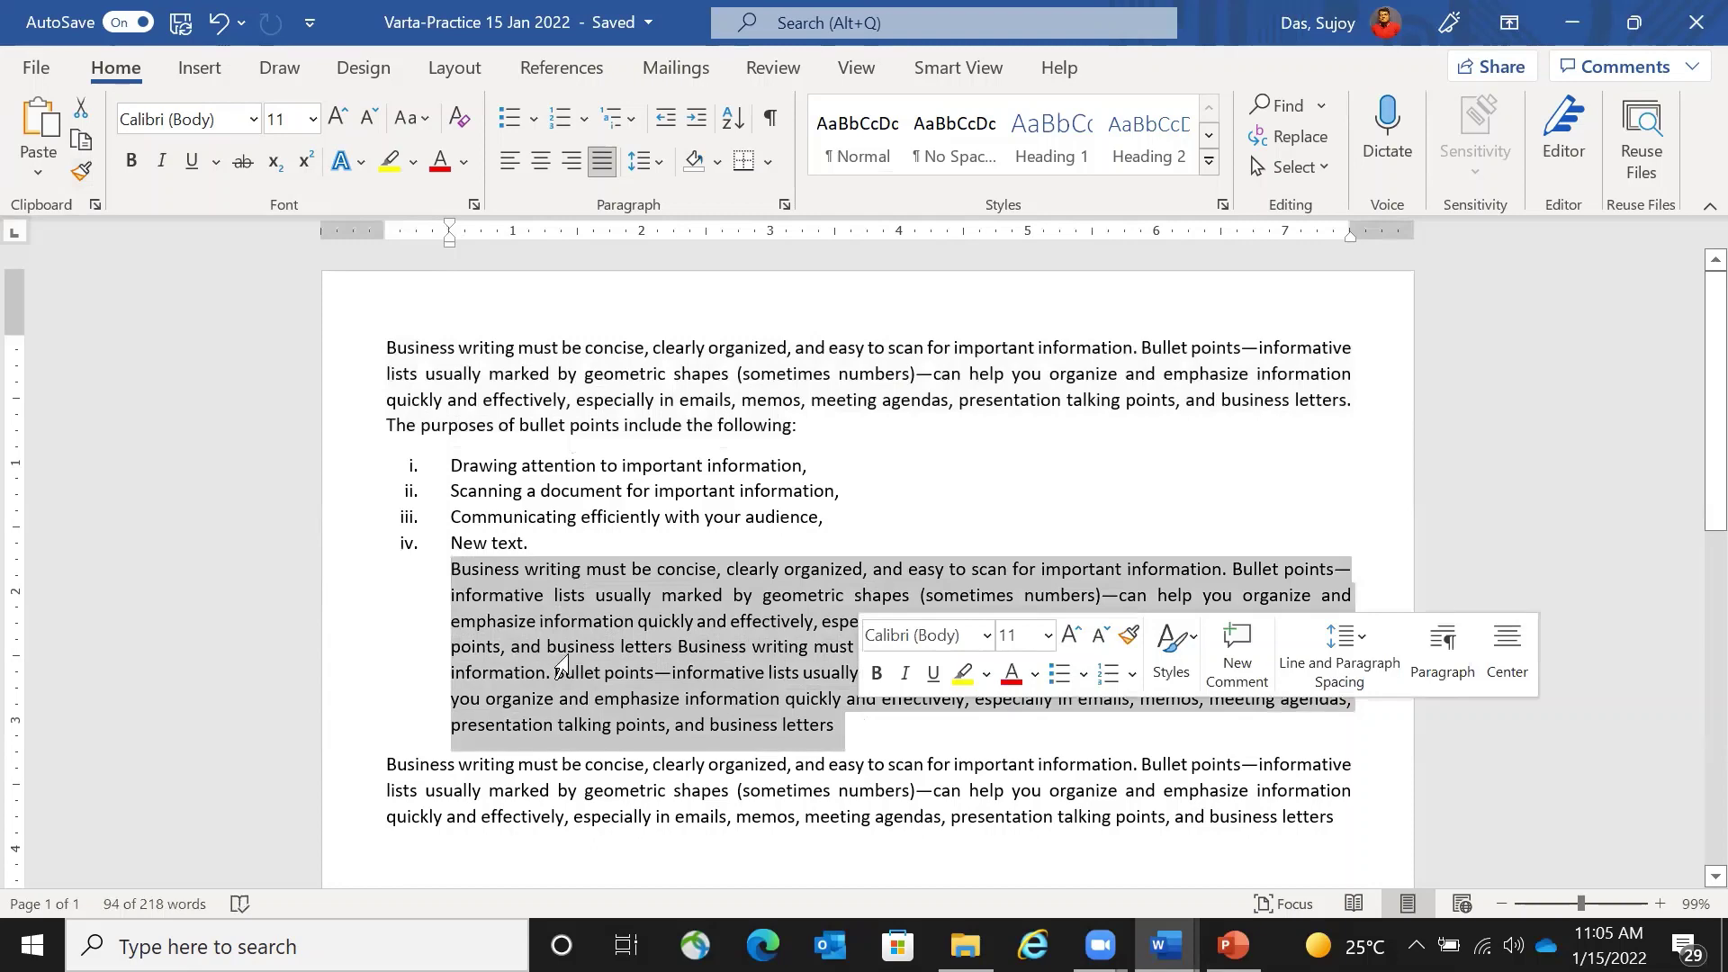
Step: Repaint the opening paragraph's formatting onto the item iv paragraph twice more
left_click(792, 425)
left_click(366, 346, "shift")
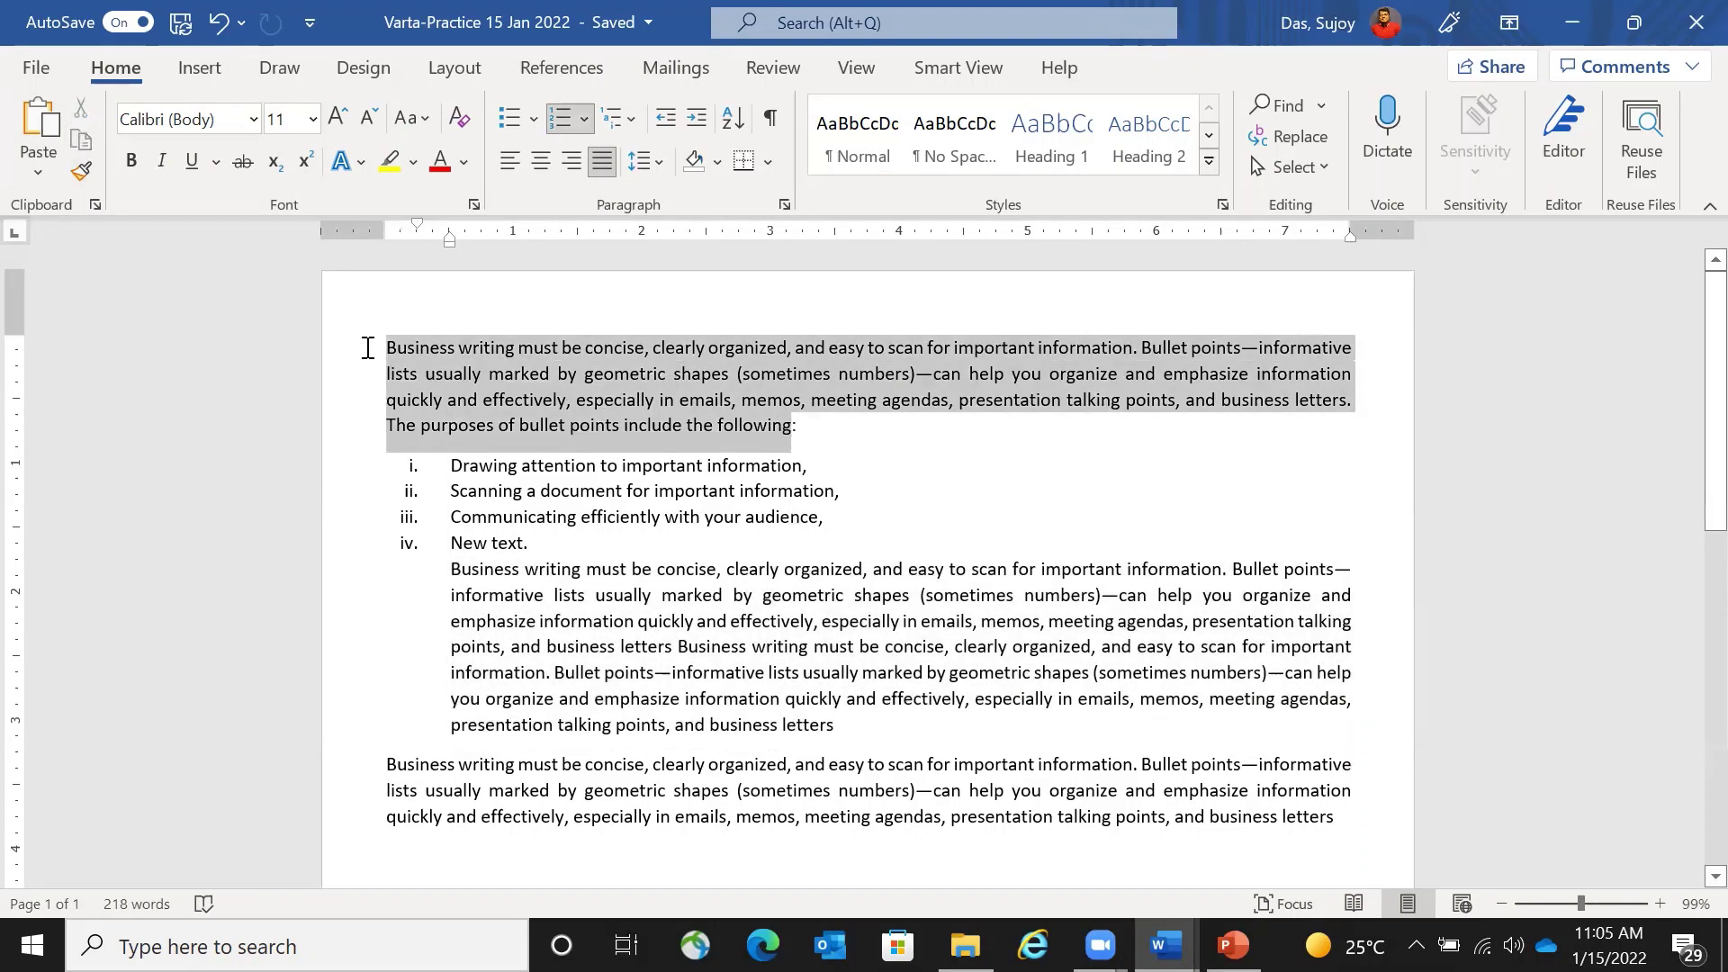
left_click(81, 171)
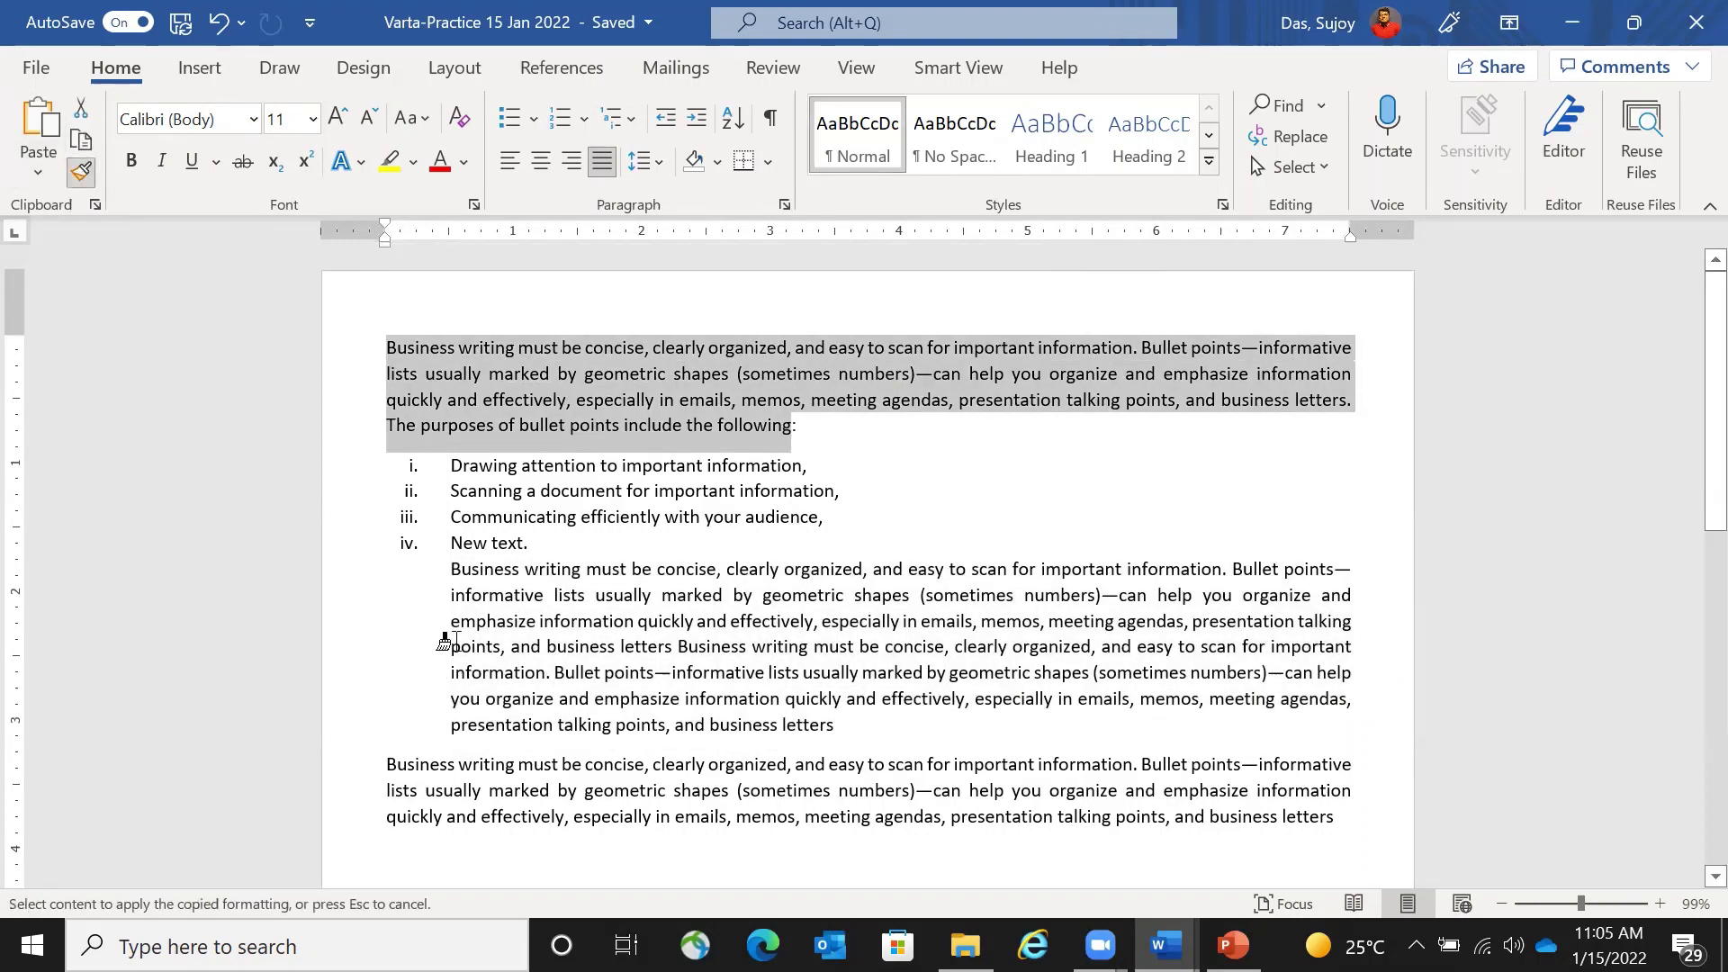
left_click_drag(451, 568, 842, 725)
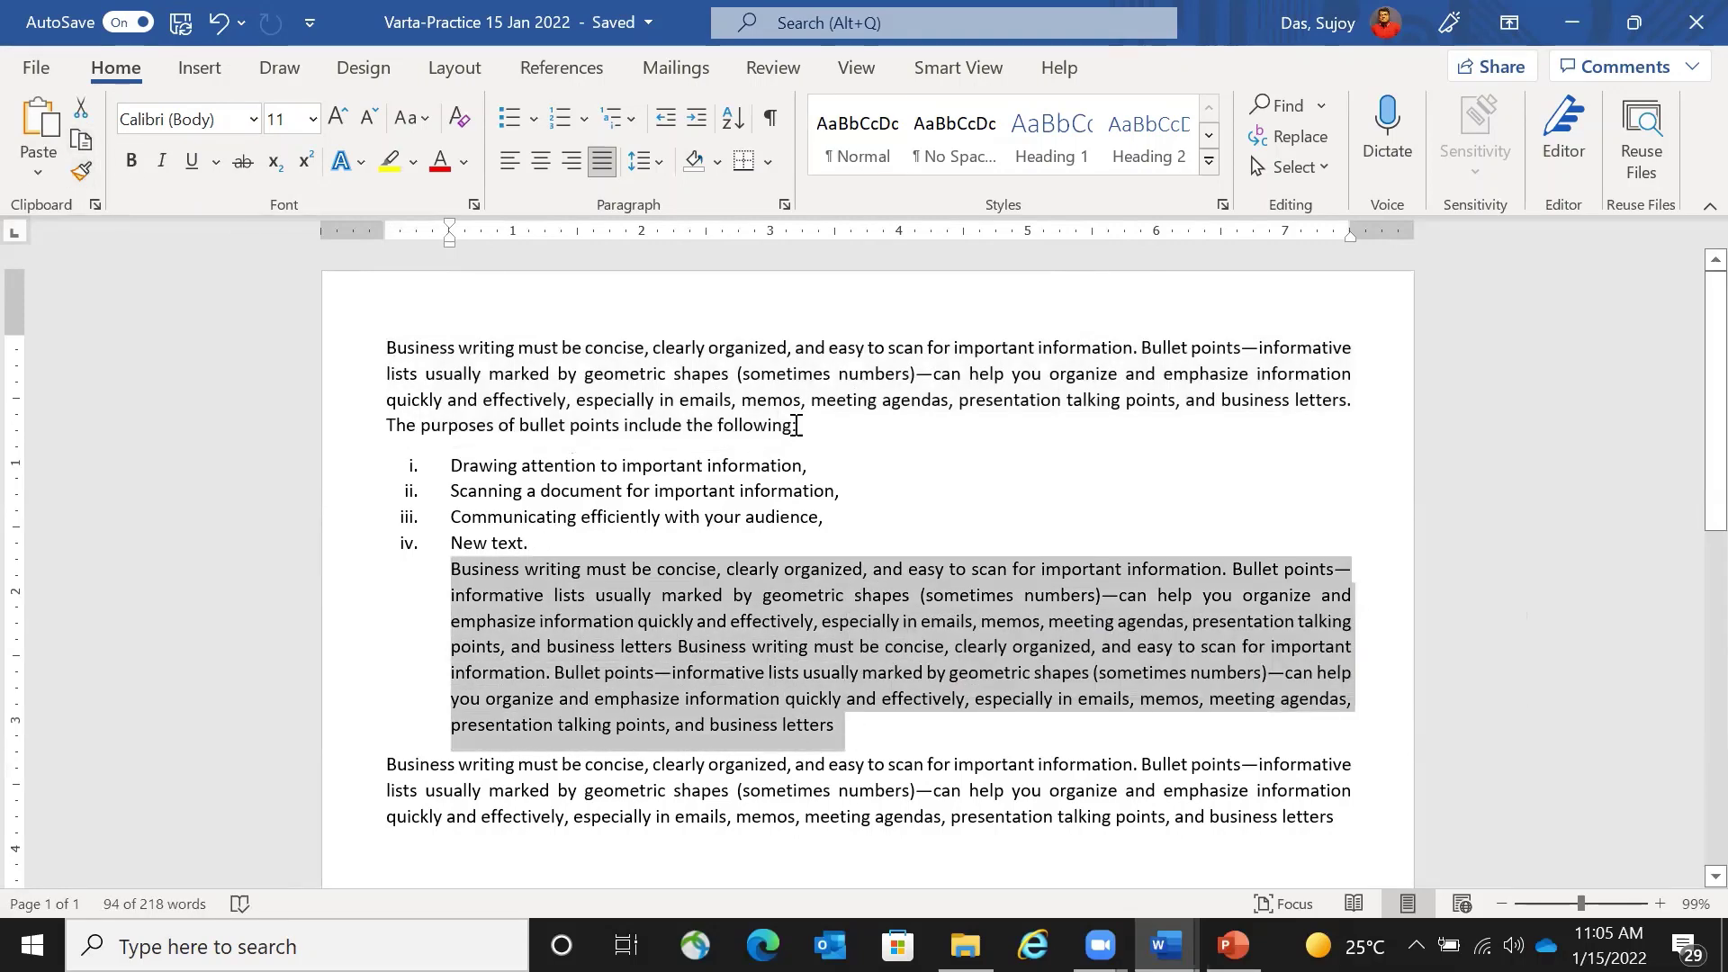
left_click_drag(796, 425, 391, 340)
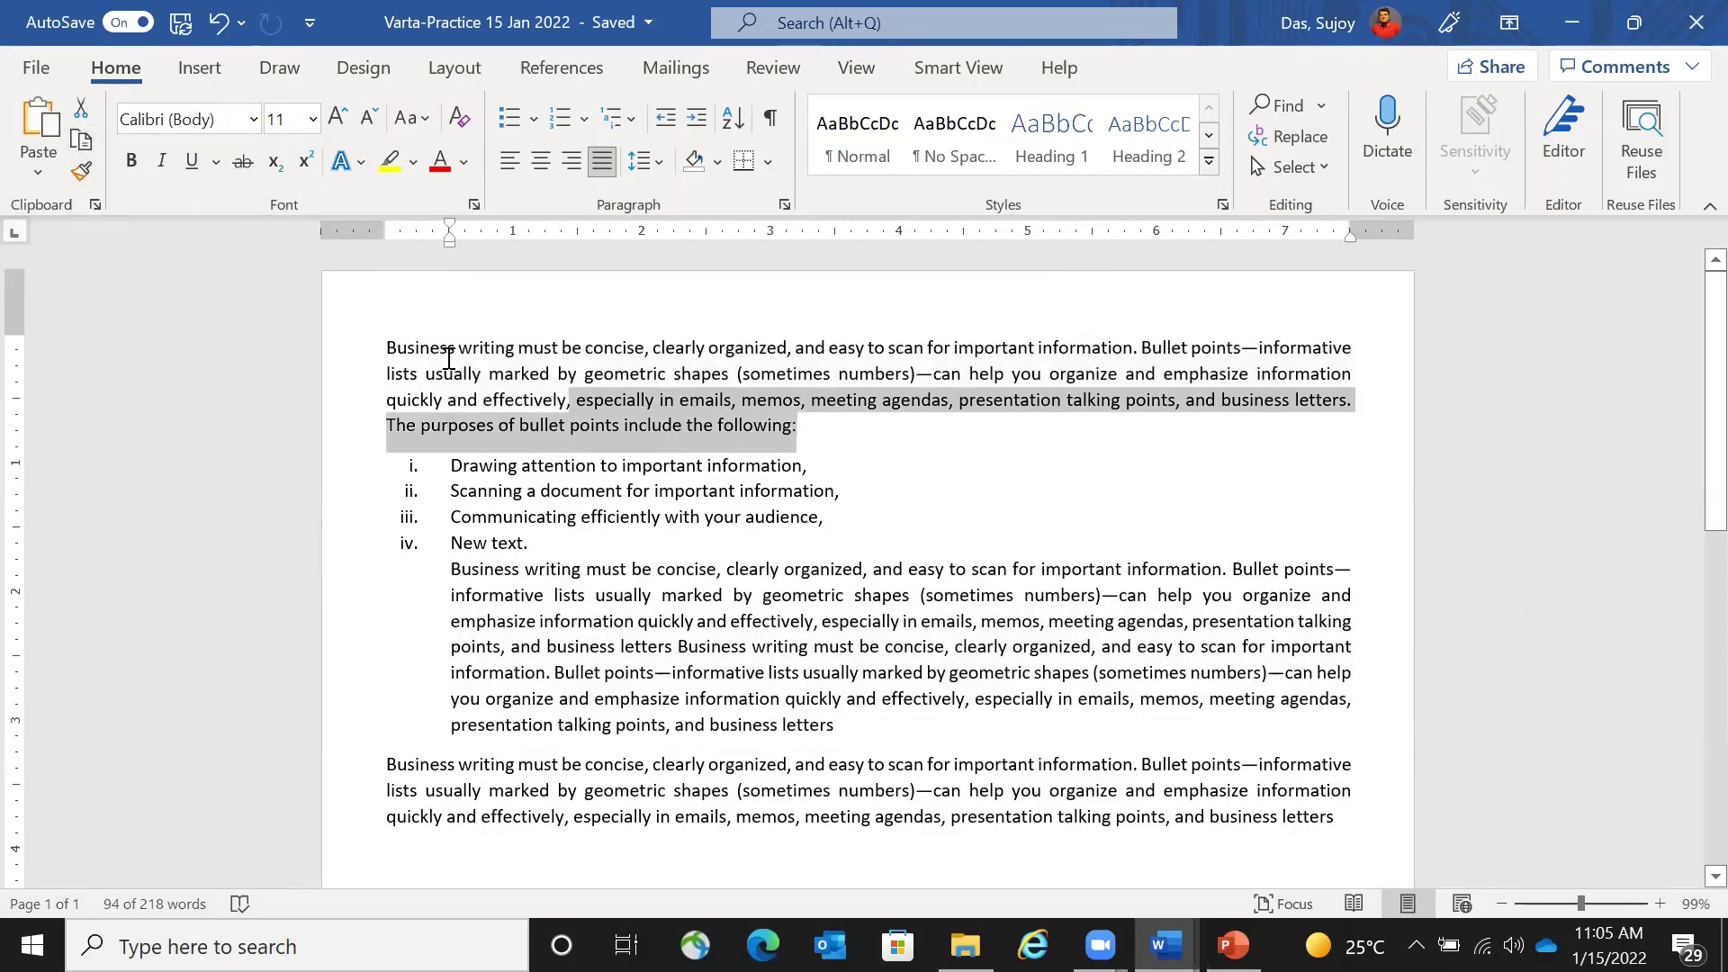
left_click(81, 180)
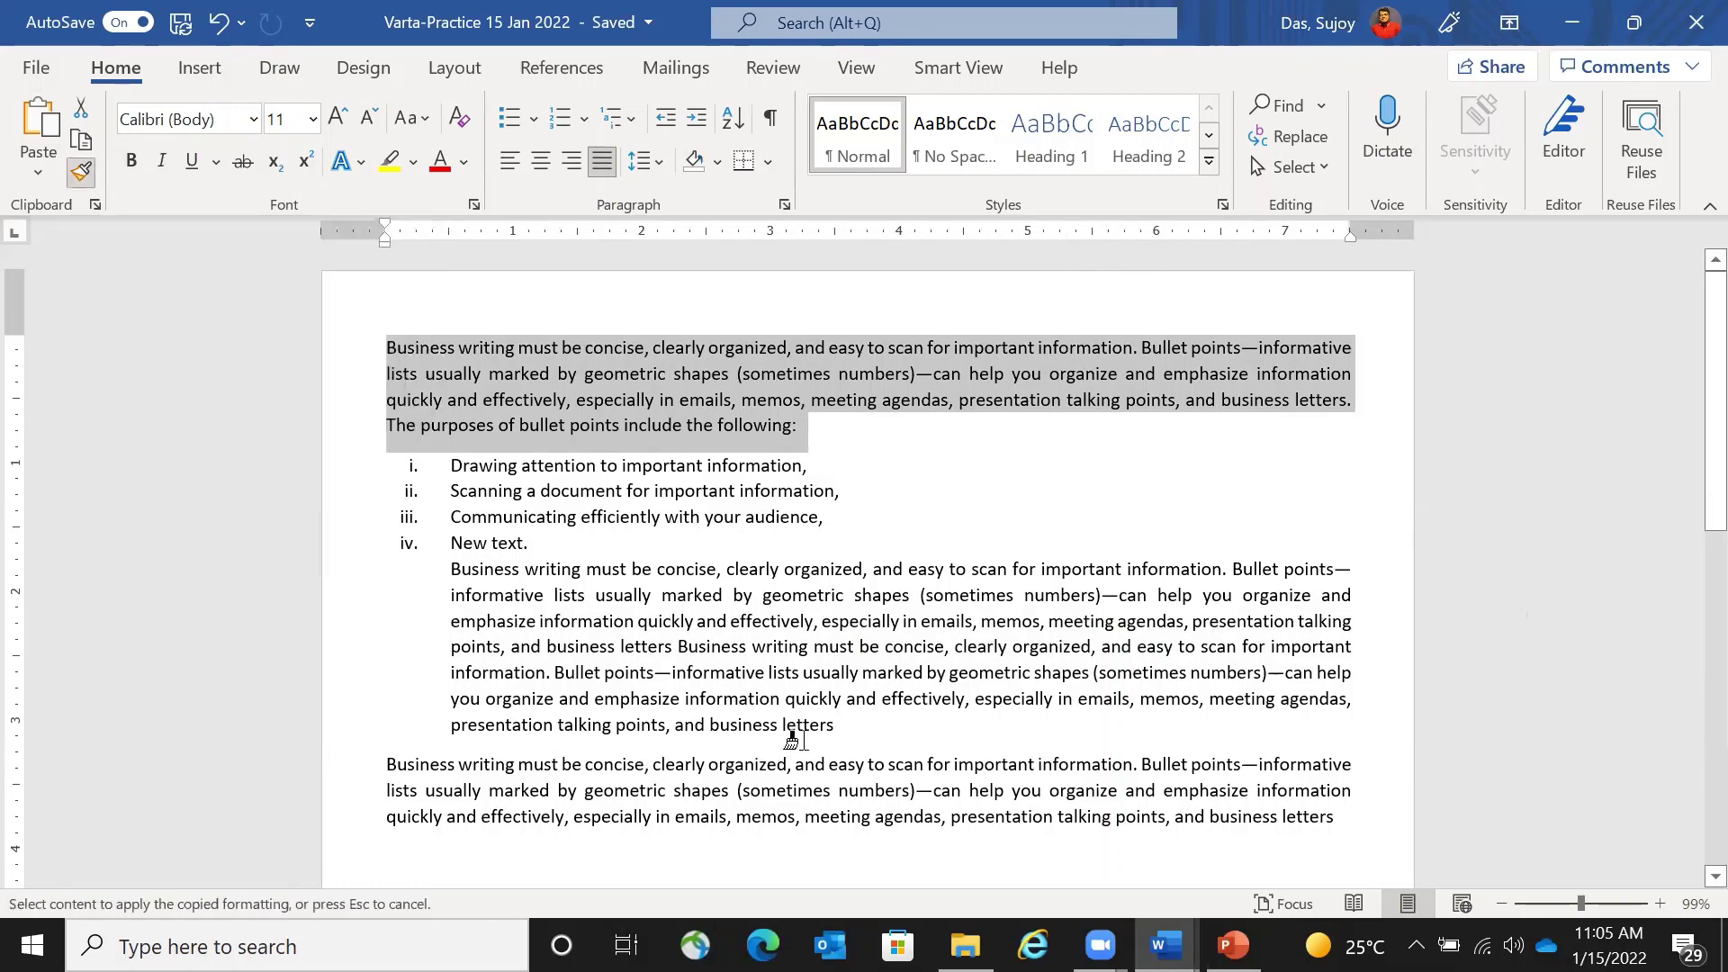
mouse_move(791, 717)
left_mouse_down()
mouse_move(493, 603)
mouse_move(453, 569)
left_mouse_up()
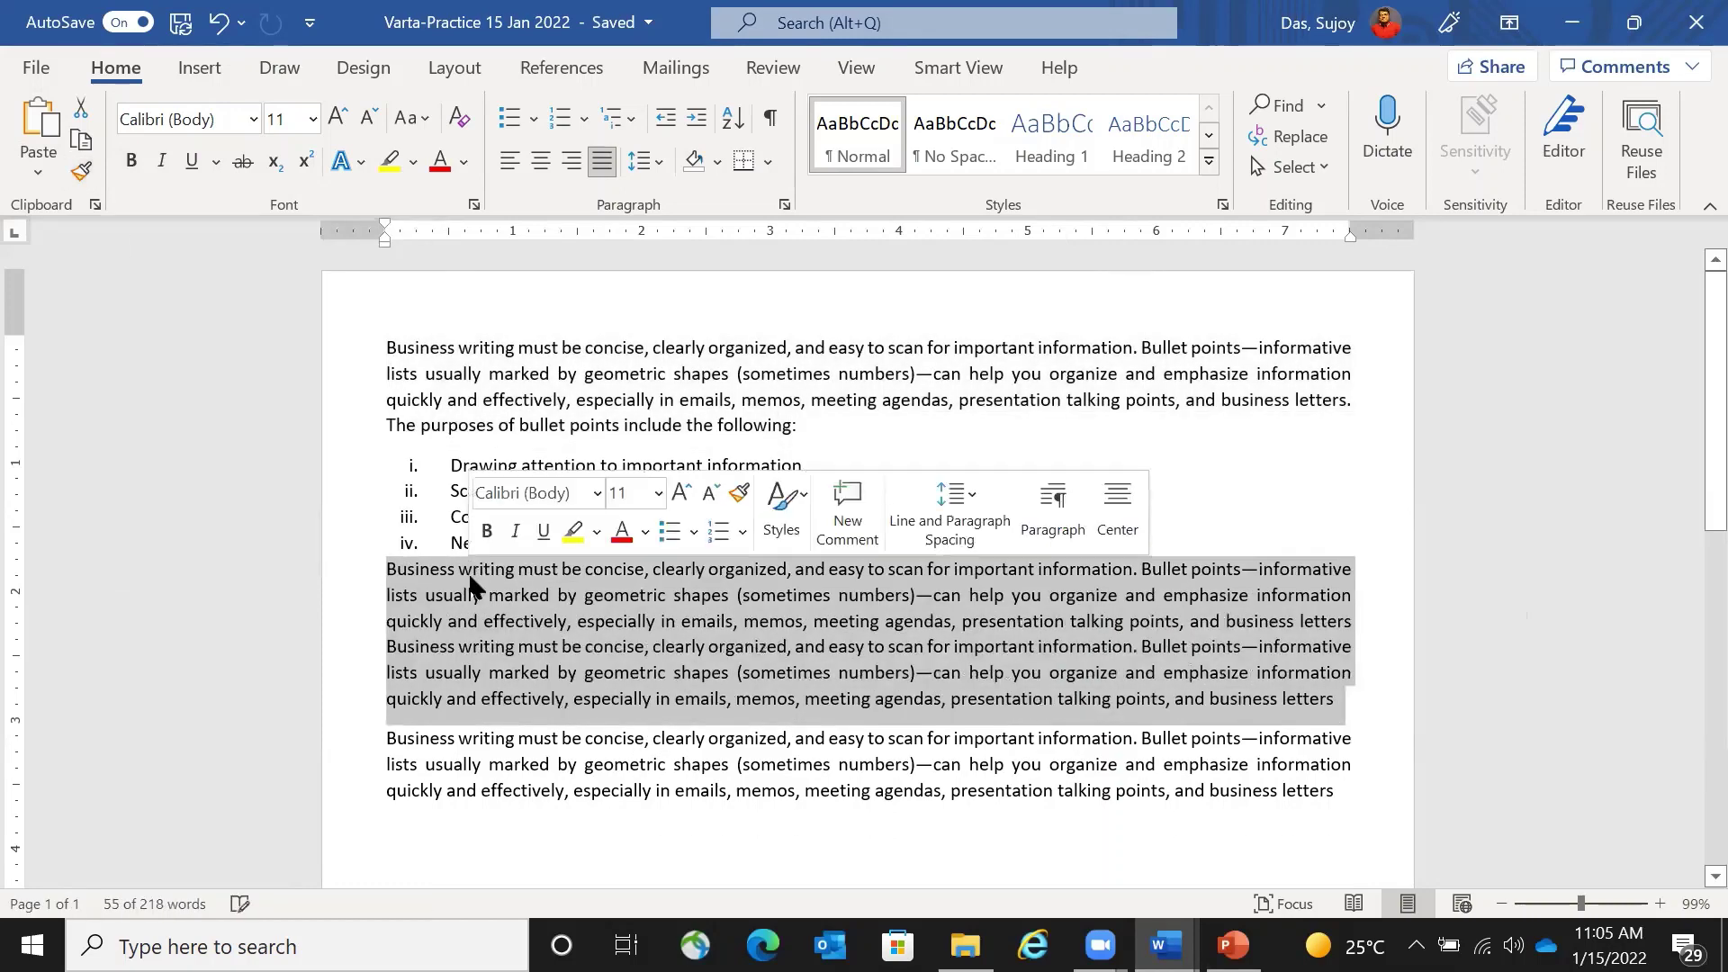
Step: Try a new line after 'New text.', undo the reformatting, and show the Mailings tab
left_click(575, 548)
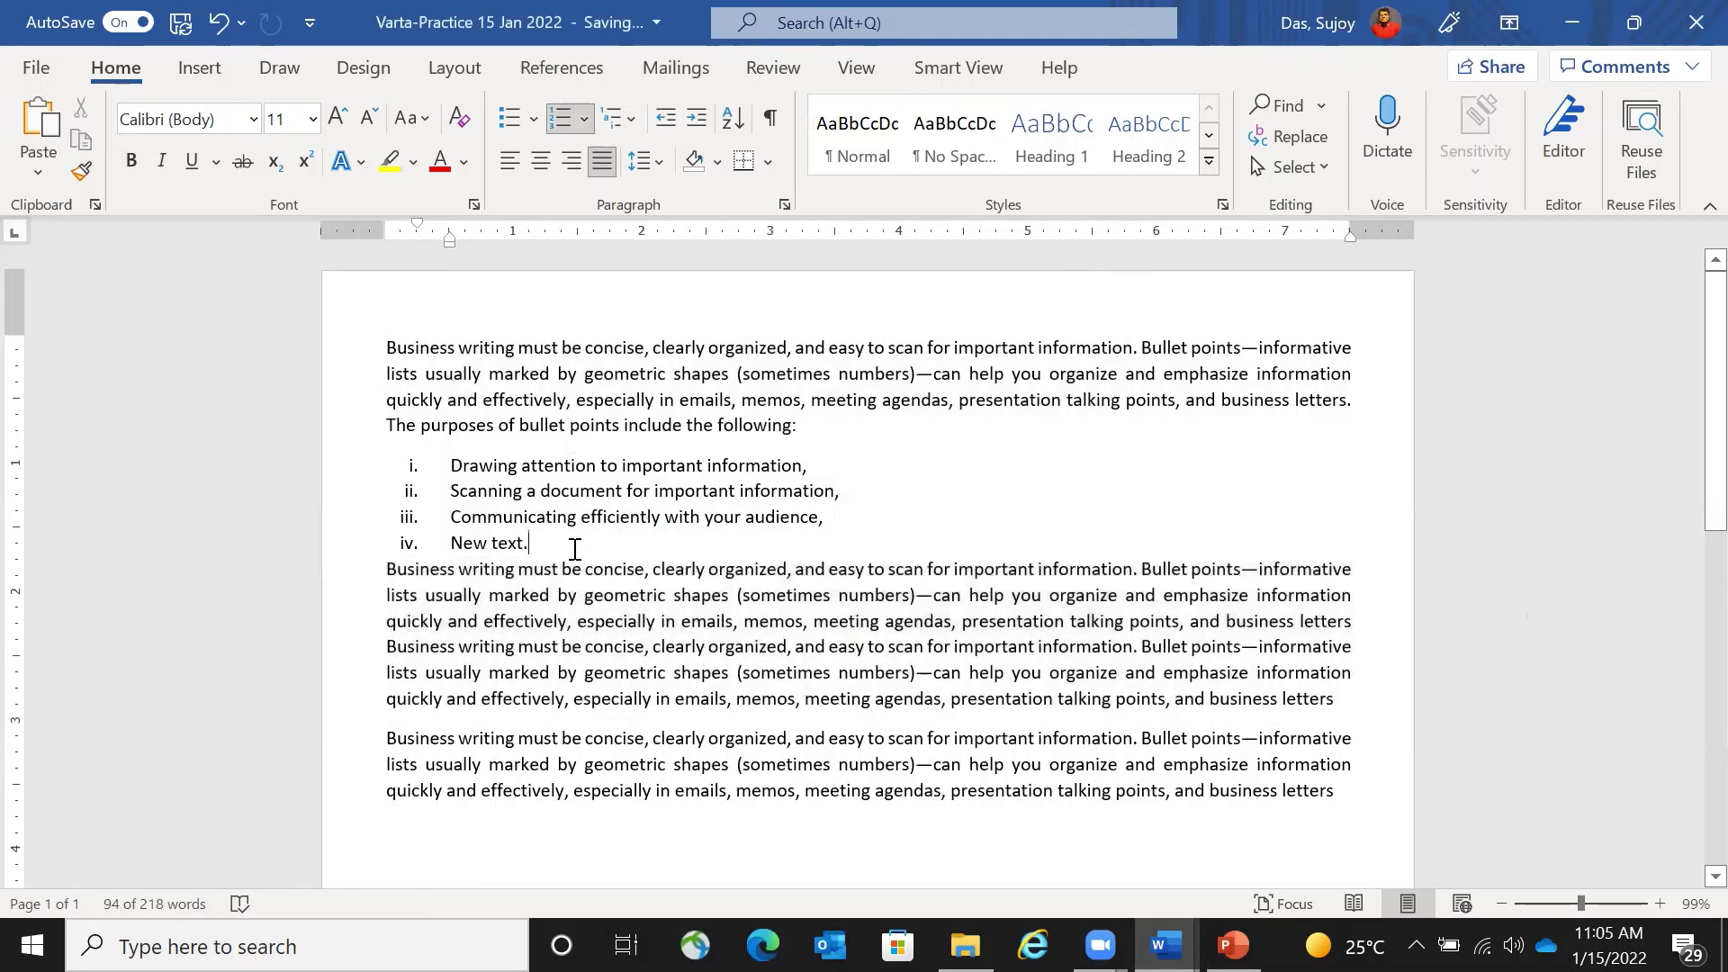
key("Return")
key("BackSpace")
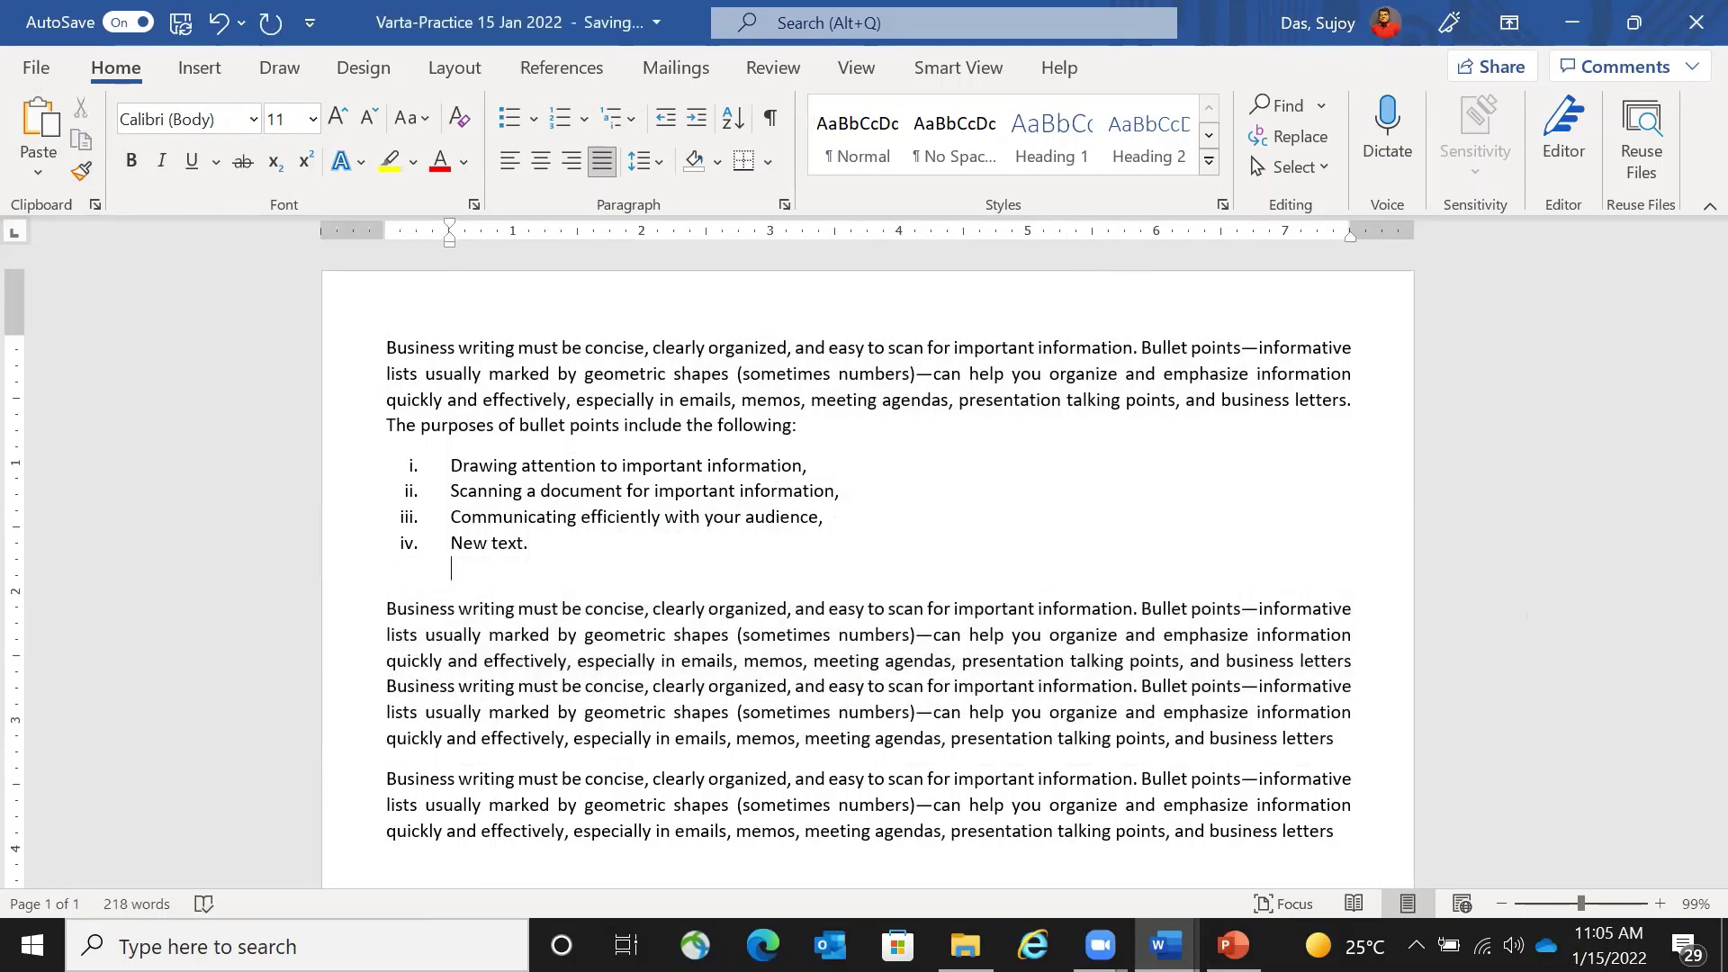
key("ctrl+z")
key("ctrl+z")
key("ctrl+z")
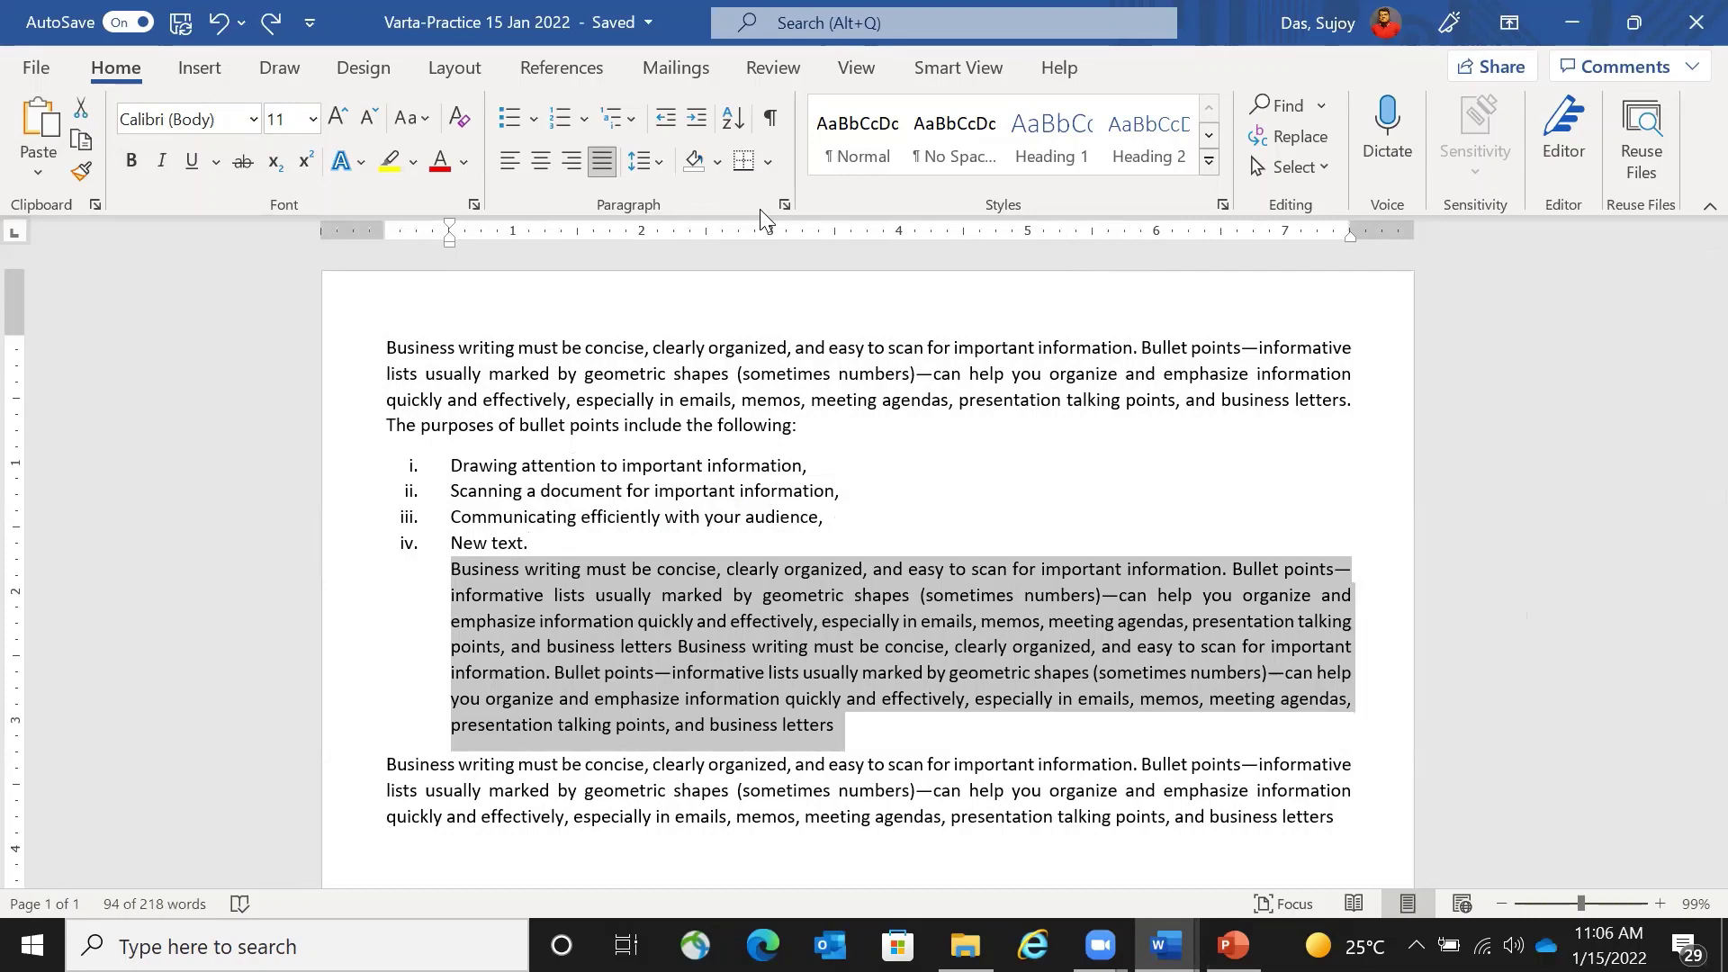
left_click(691, 70)
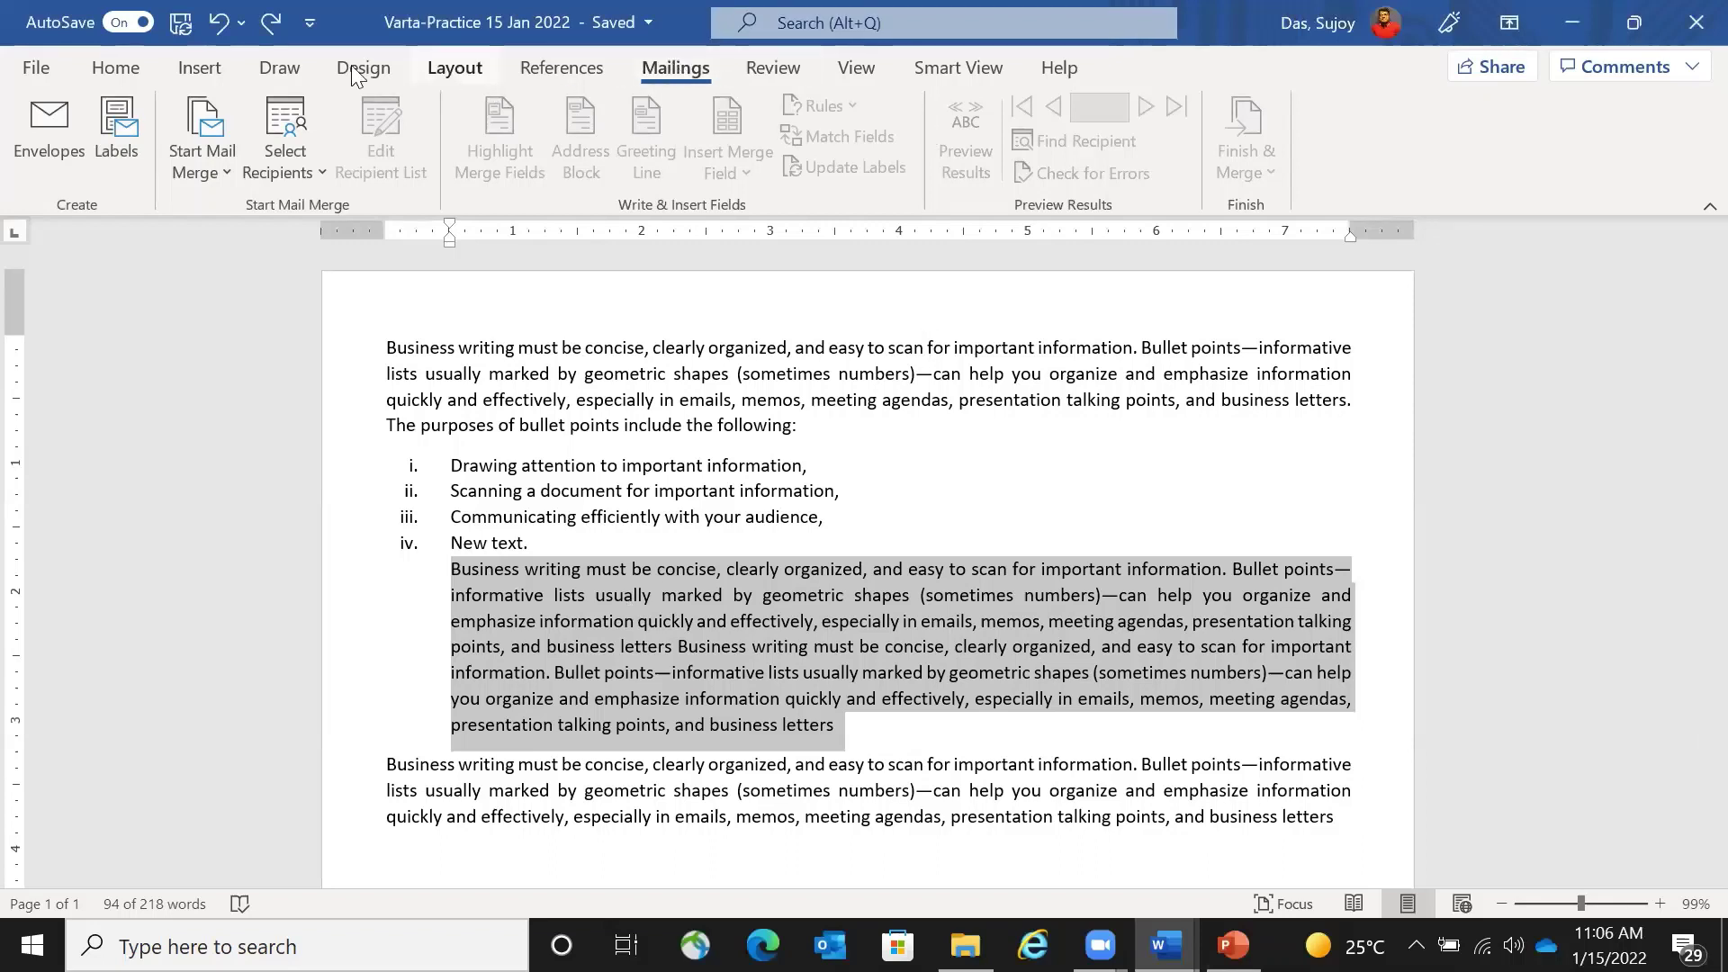
Step: Back on Home, decrease the indent of the paragraph under item iv twice to the margin
left_click(115, 68)
left_click(675, 67)
key("Right")
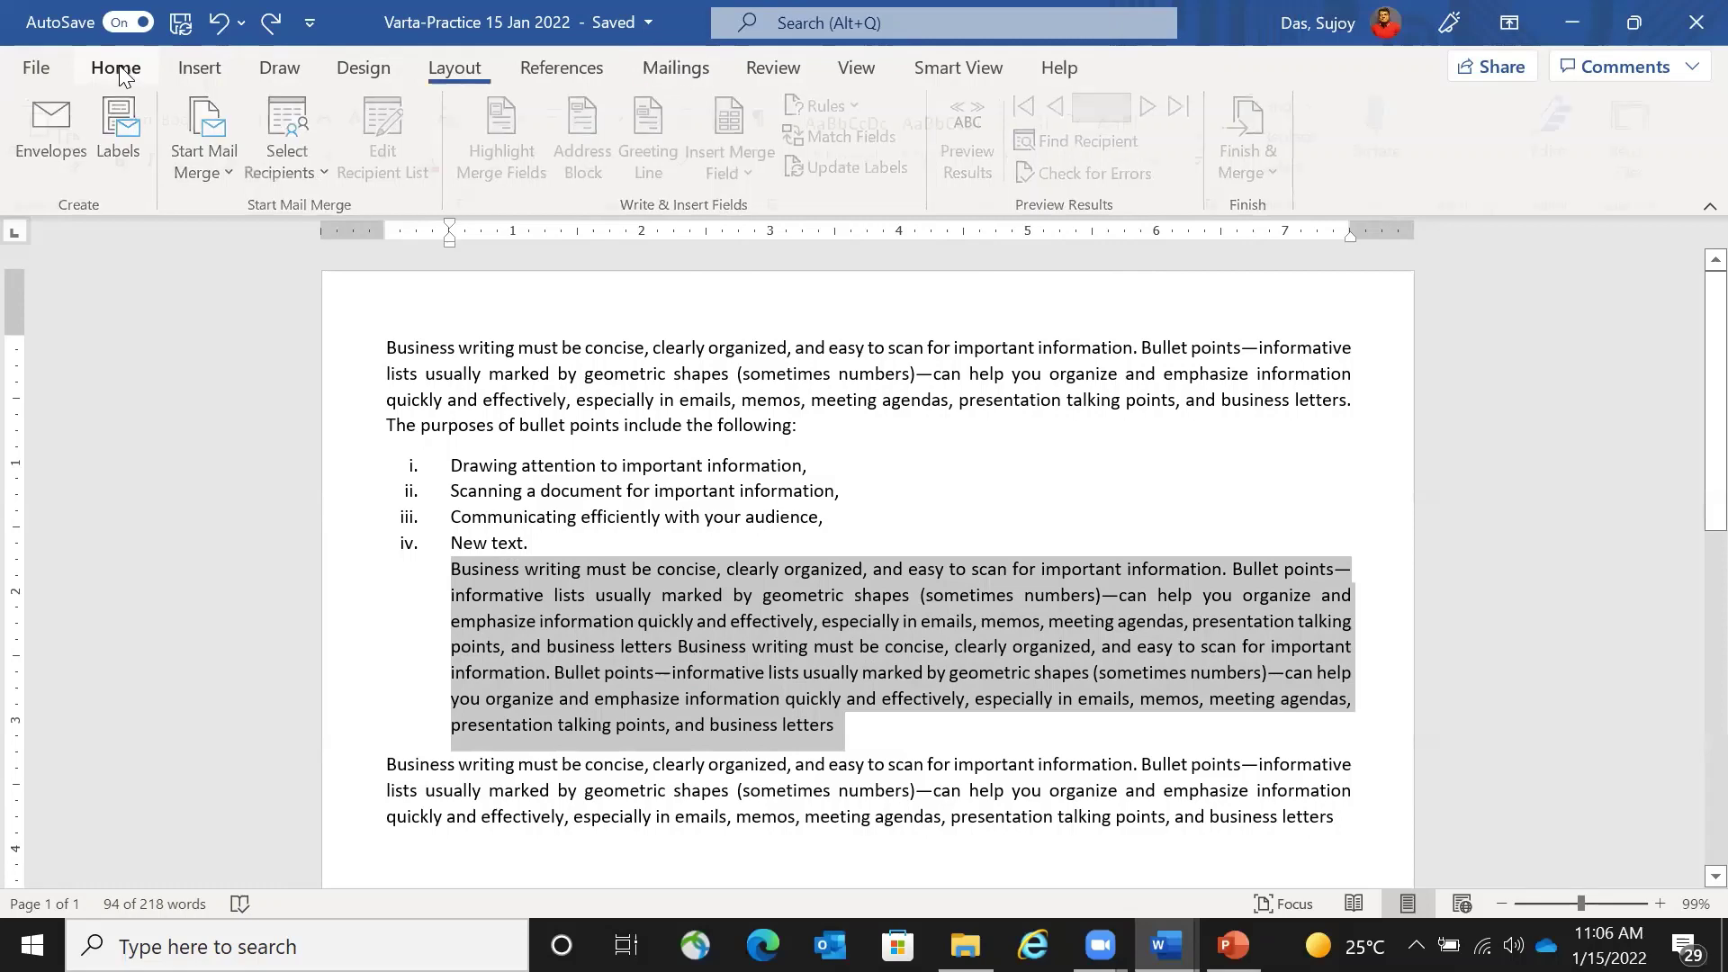
left_click(117, 67)
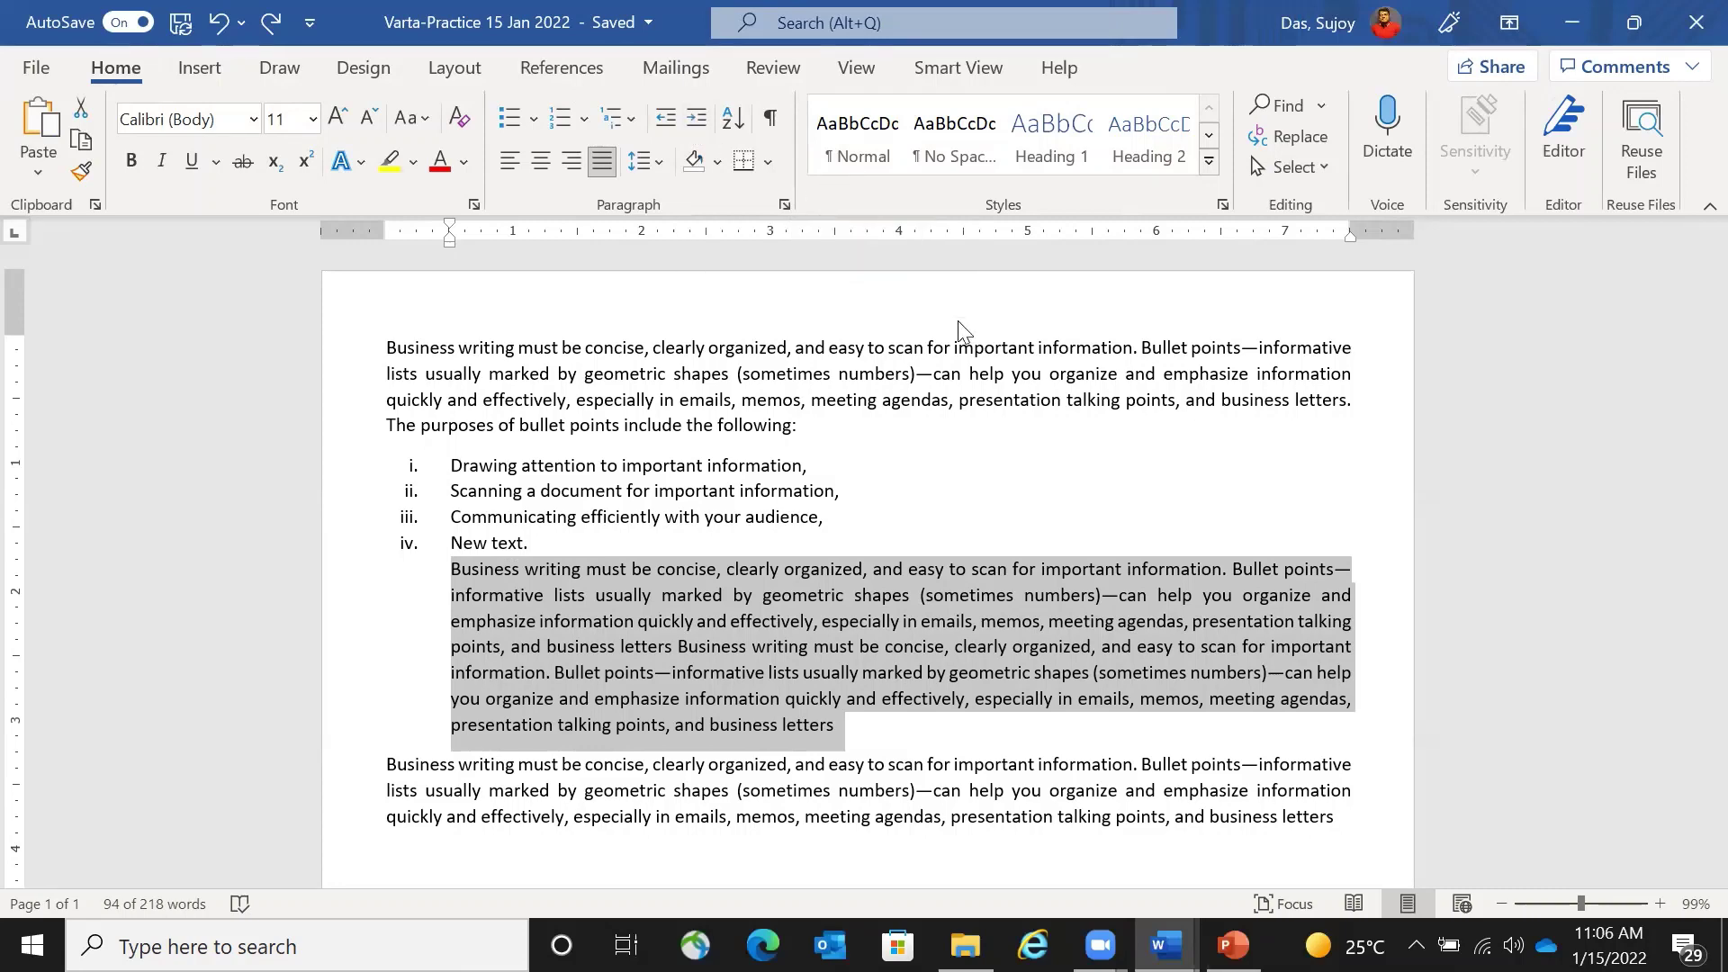
left_click(669, 117)
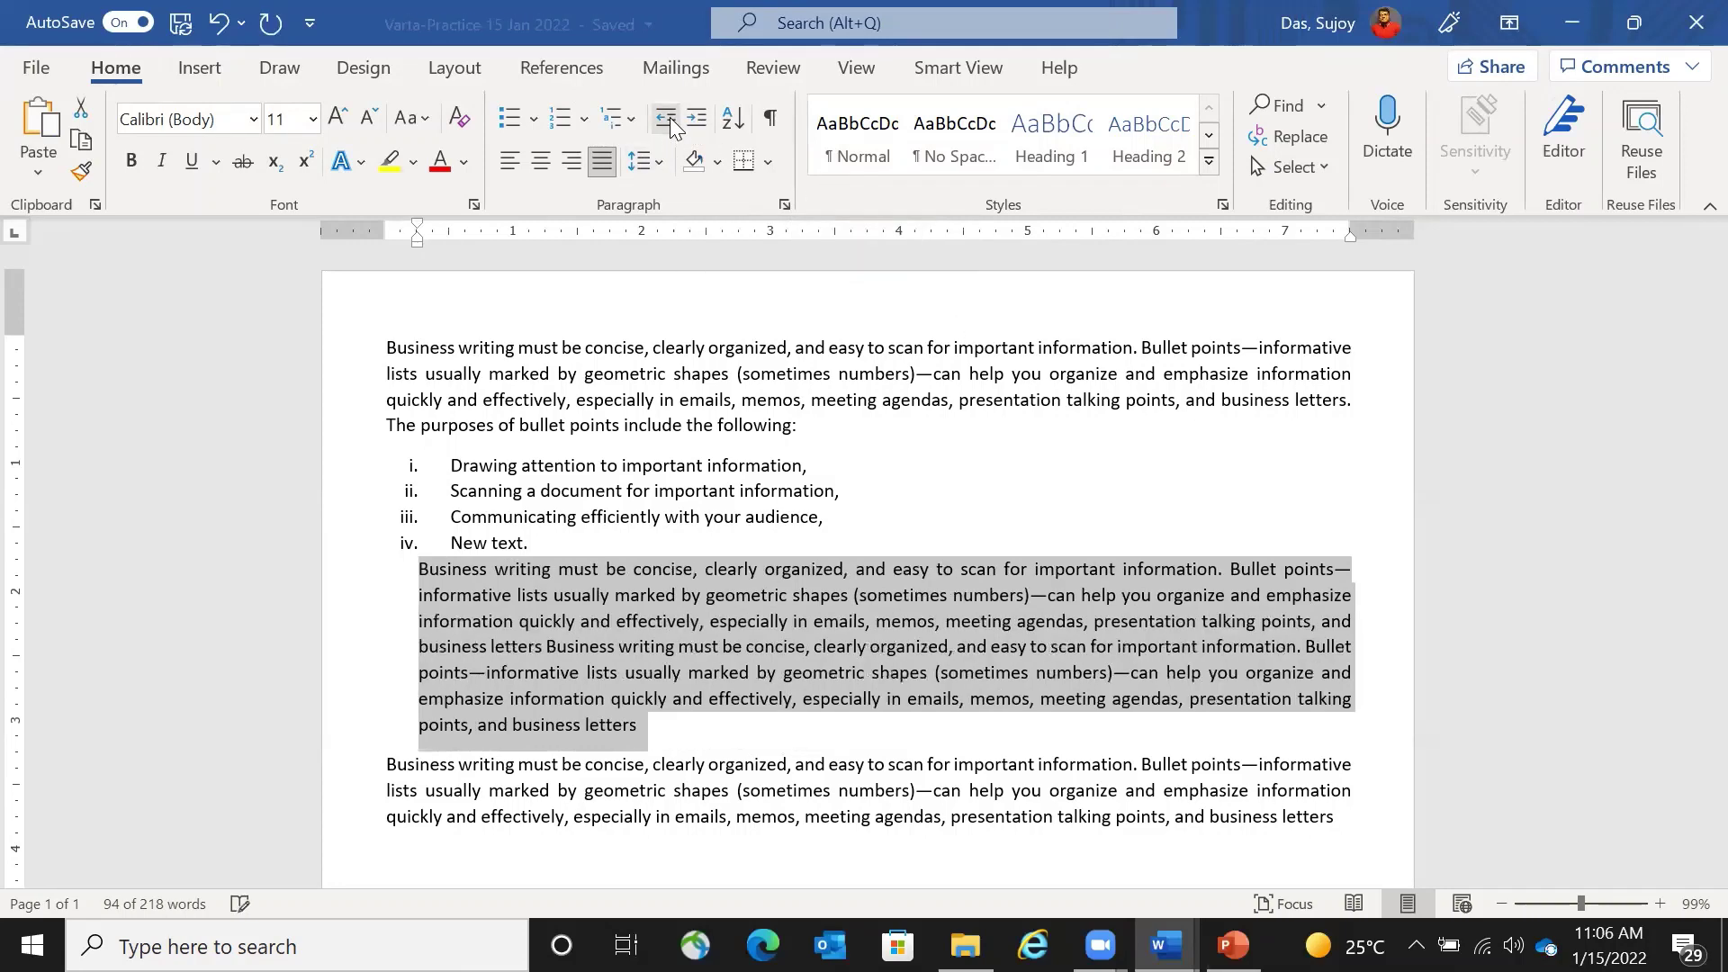
left_click(670, 117)
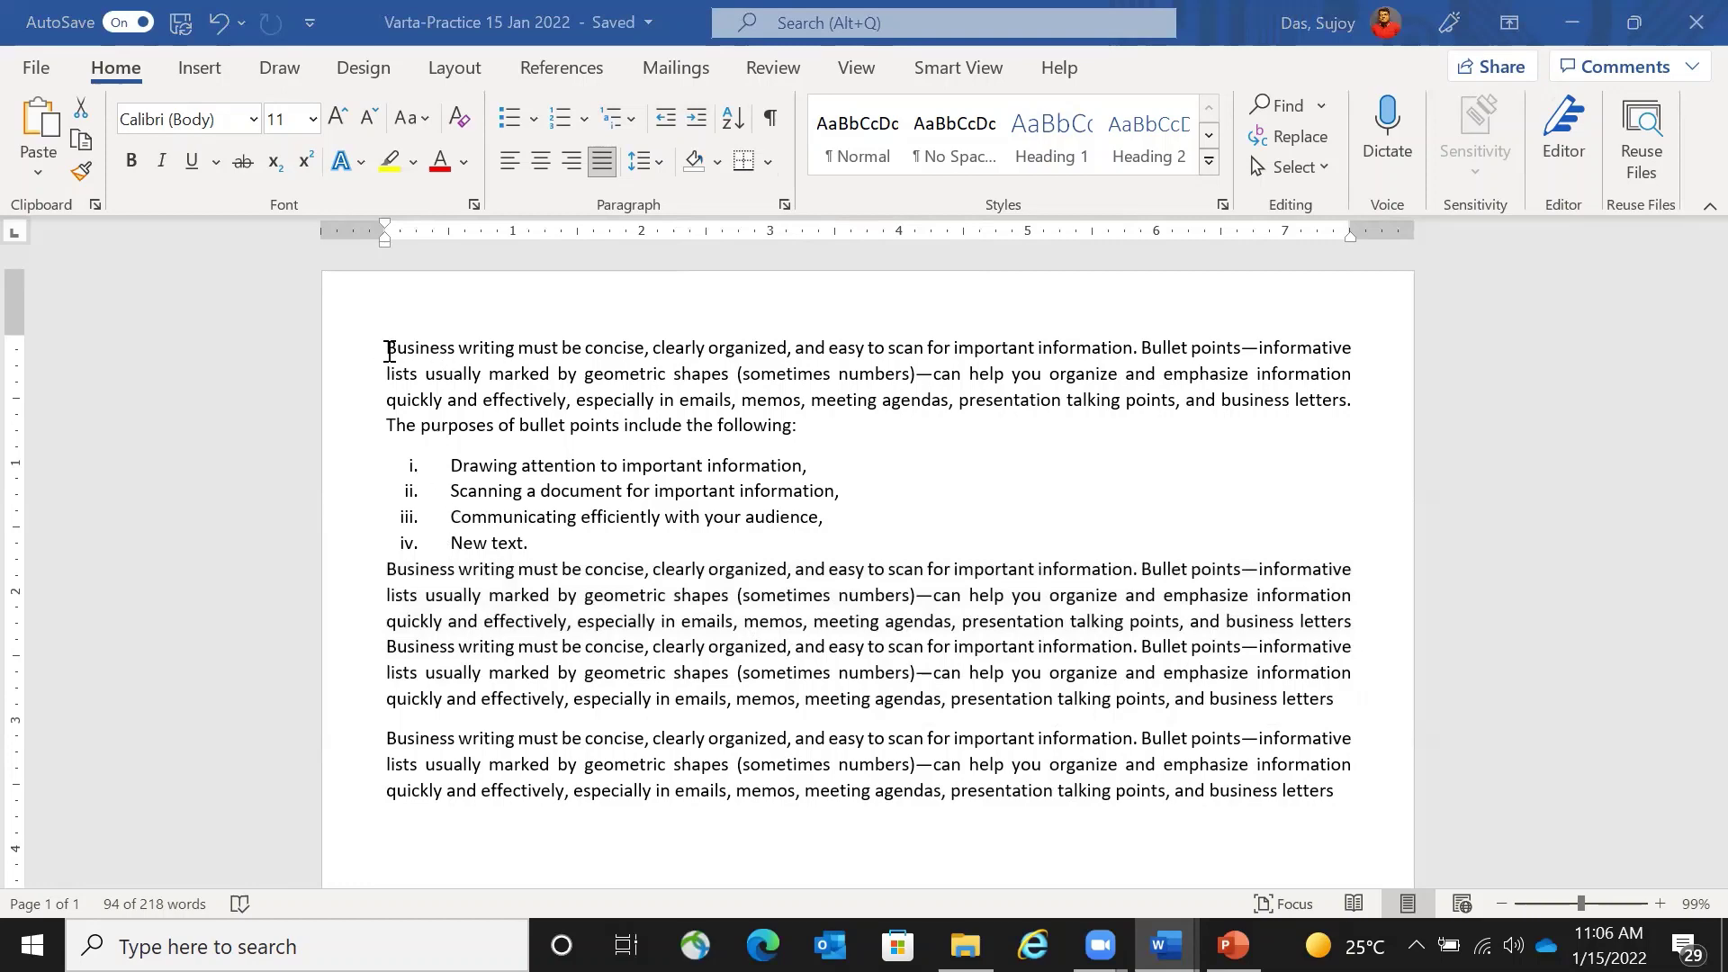
Step: Paint the opening paragraph's formatting onto the last paragraph and insert a blank line above it
mouse_move(387, 347)
left_mouse_down()
mouse_move(738, 383)
mouse_move(807, 415)
left_mouse_up()
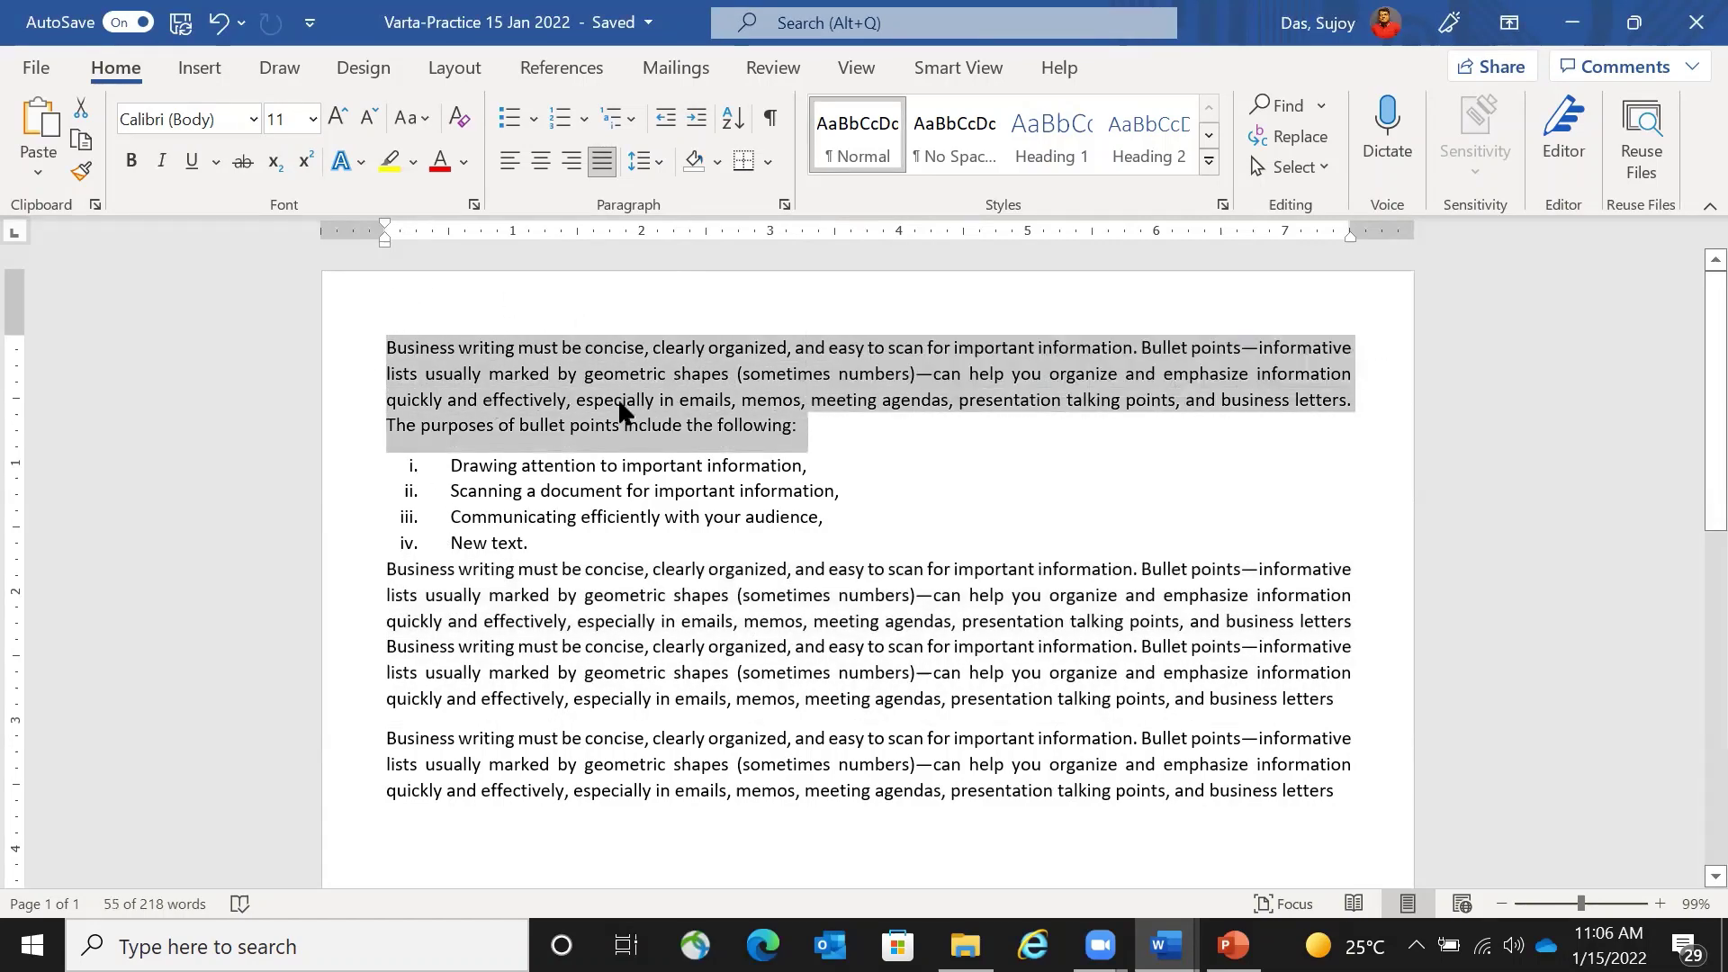
left_click(85, 178)
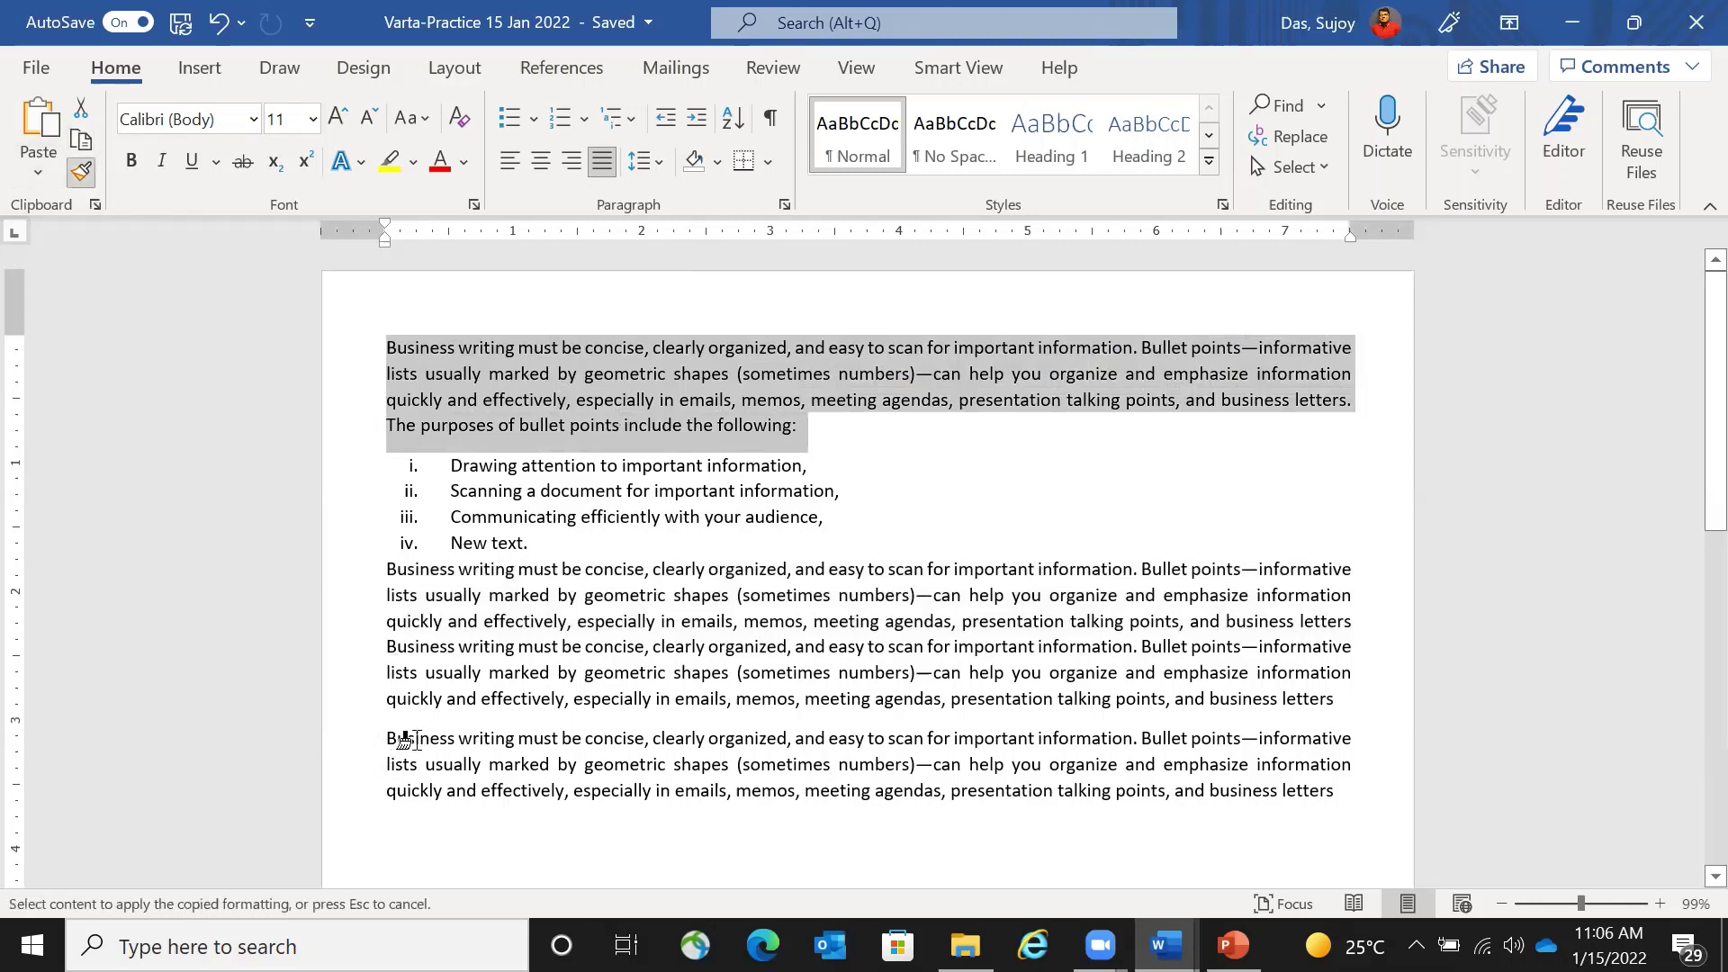
mouse_move(389, 738)
left_mouse_down()
mouse_move(1044, 812)
mouse_move(1329, 801)
left_mouse_up()
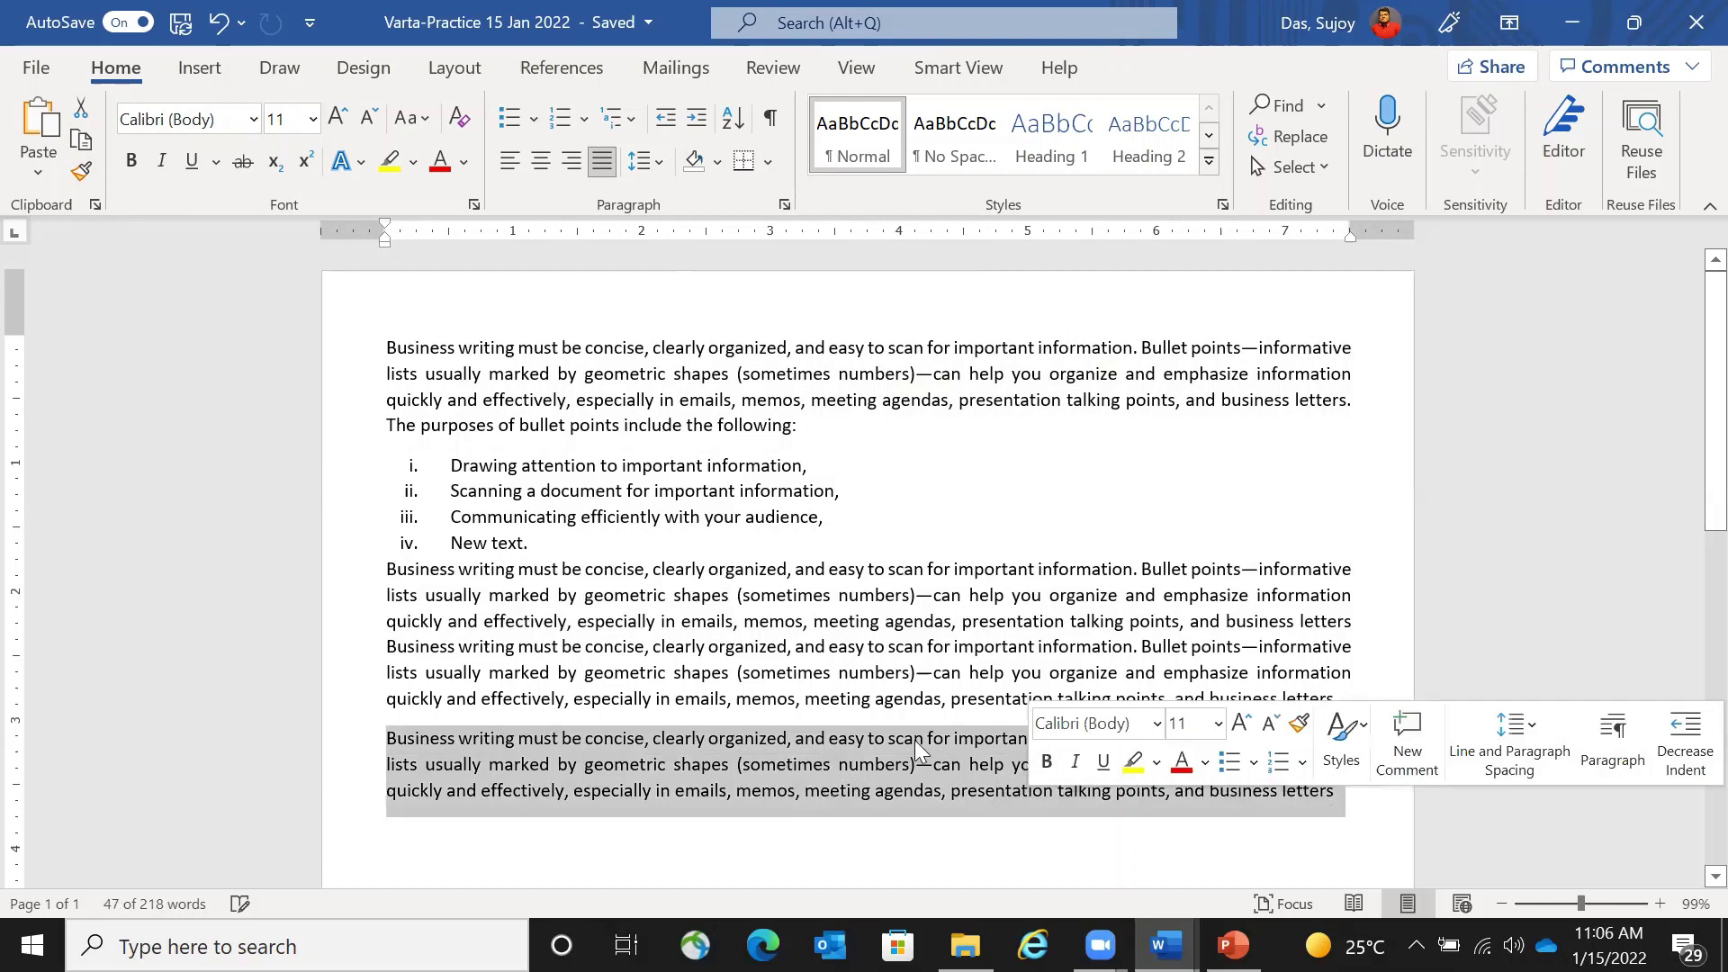
left_click(1485, 502)
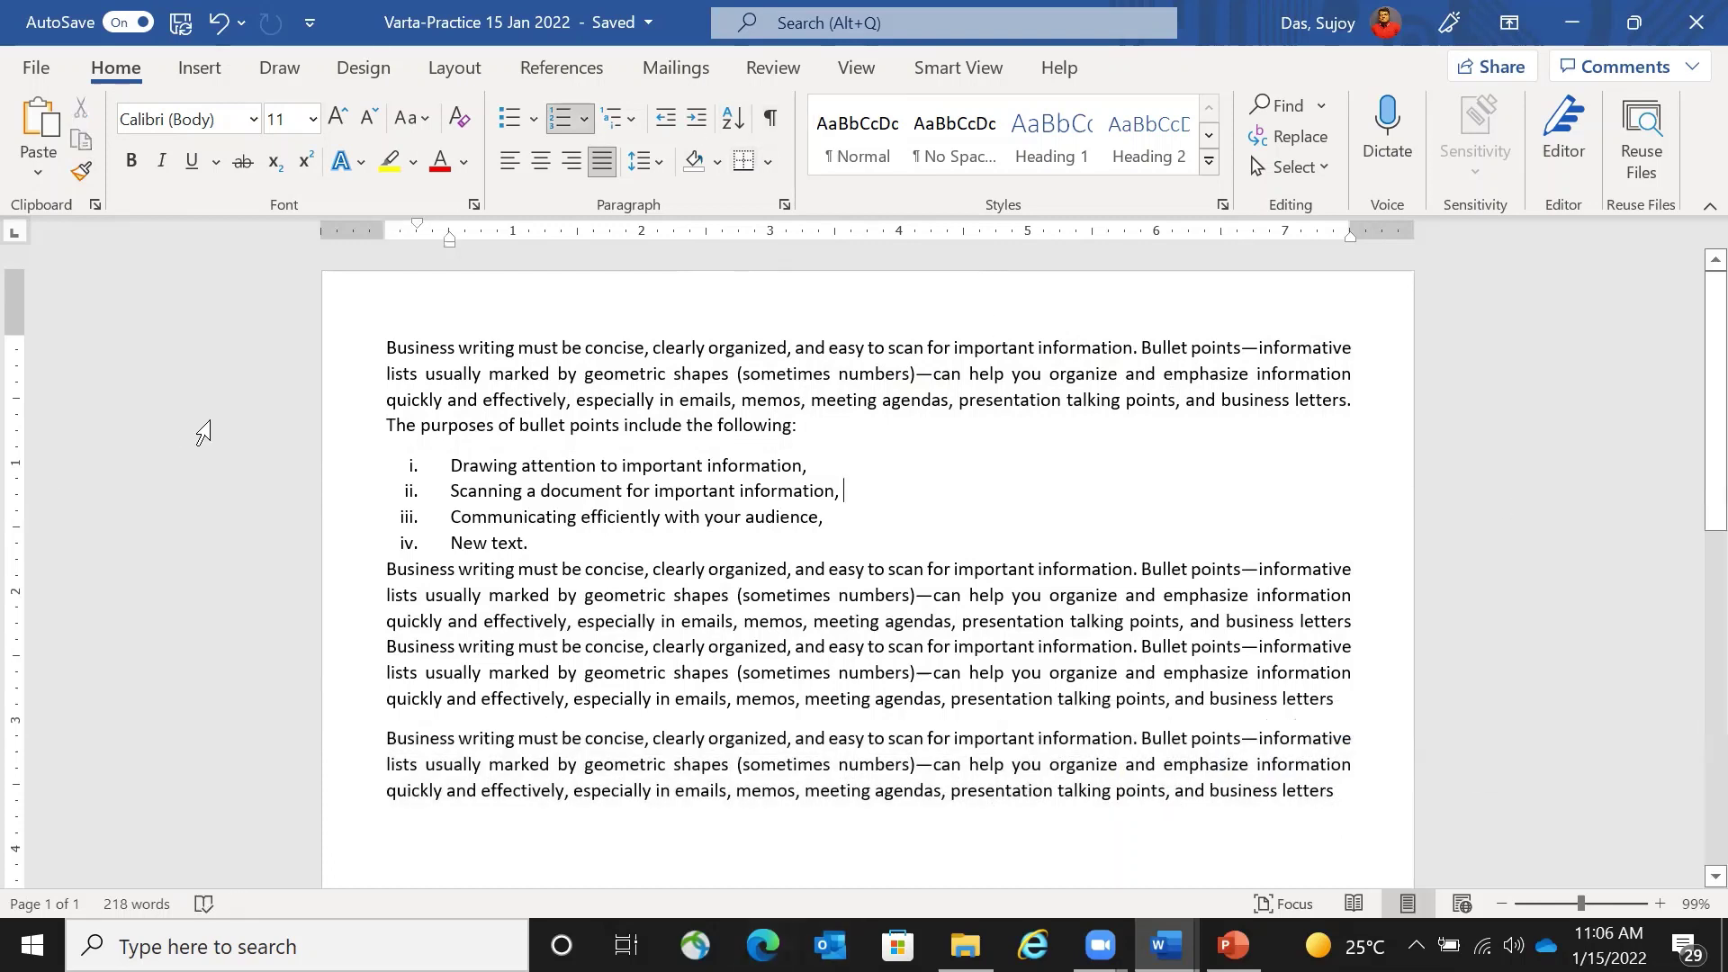
left_click(385, 569)
key("Return")
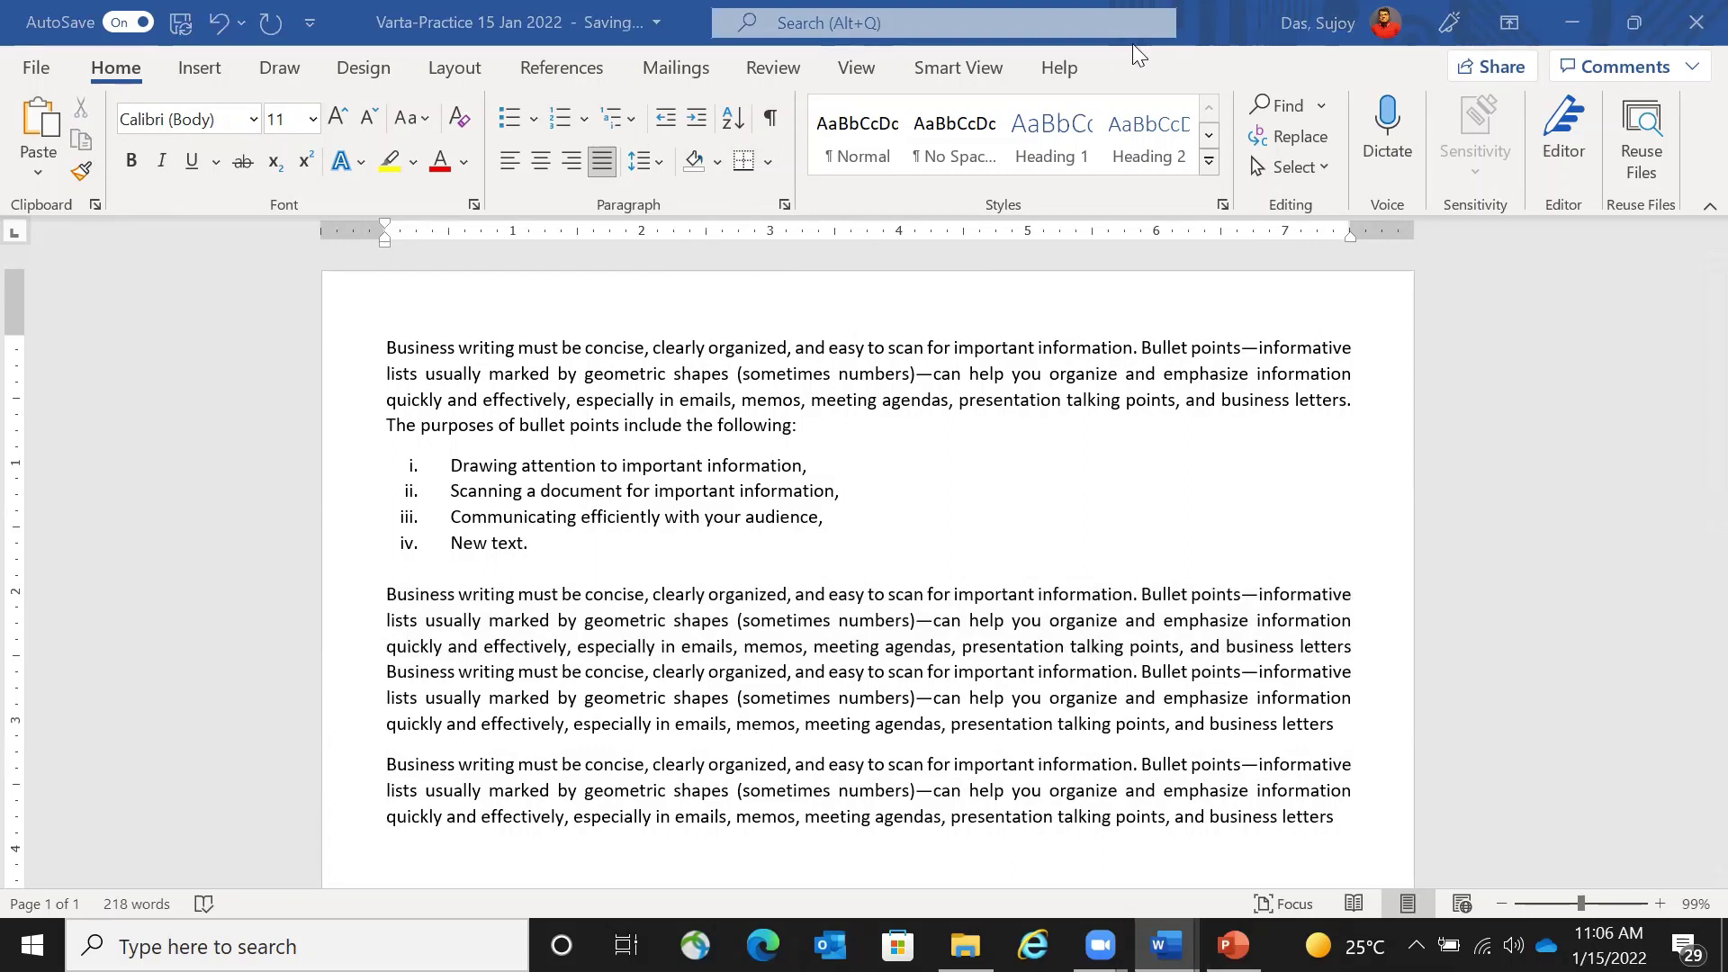
Step: Join the long paragraph to 'New text.' and split it off as numbered item v
left_click(534, 545)
key("Delete")
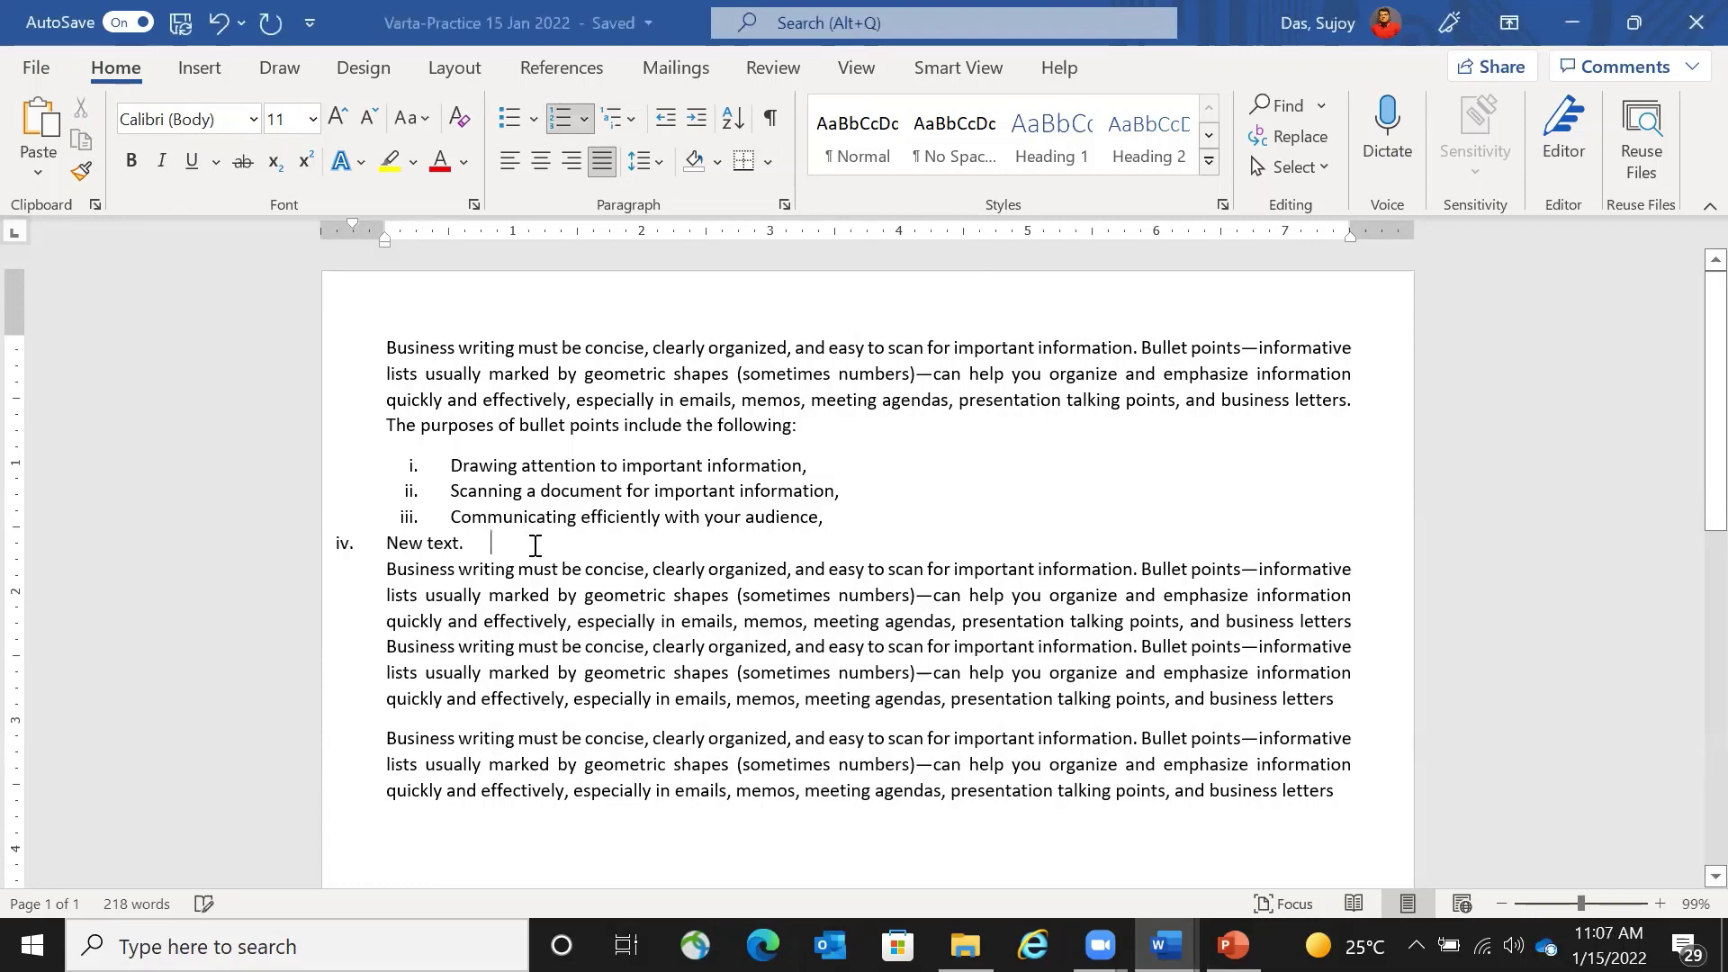
key("ctrl+z")
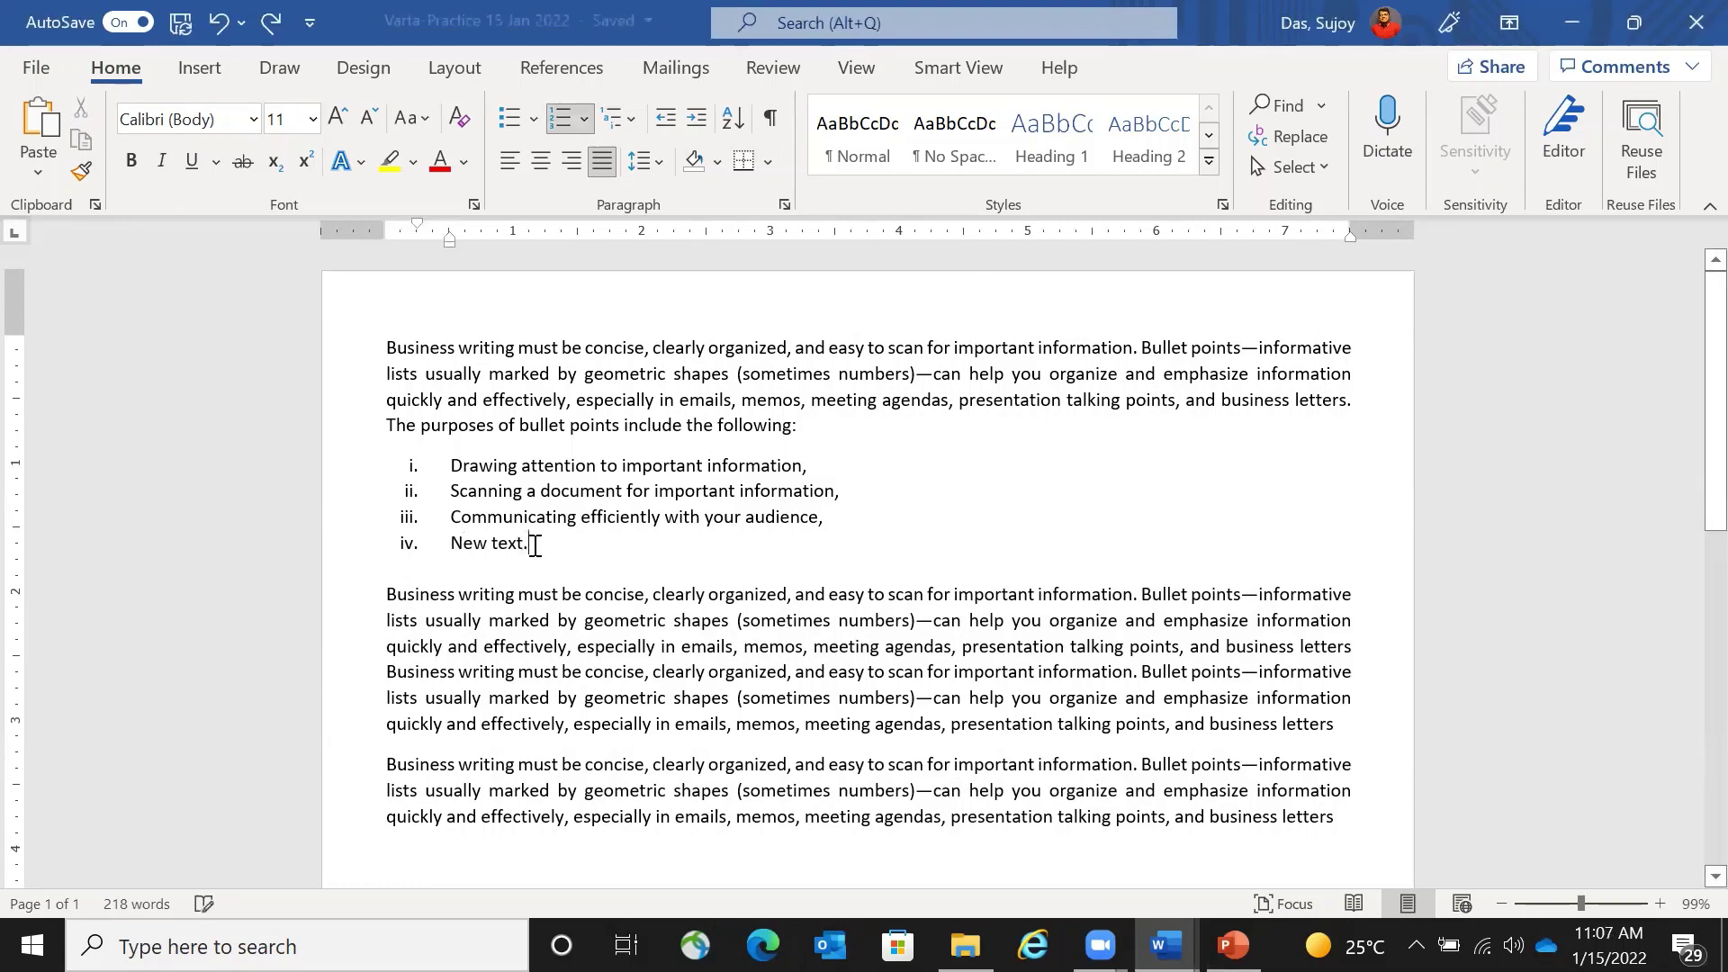
key("Delete")
key("Delete")
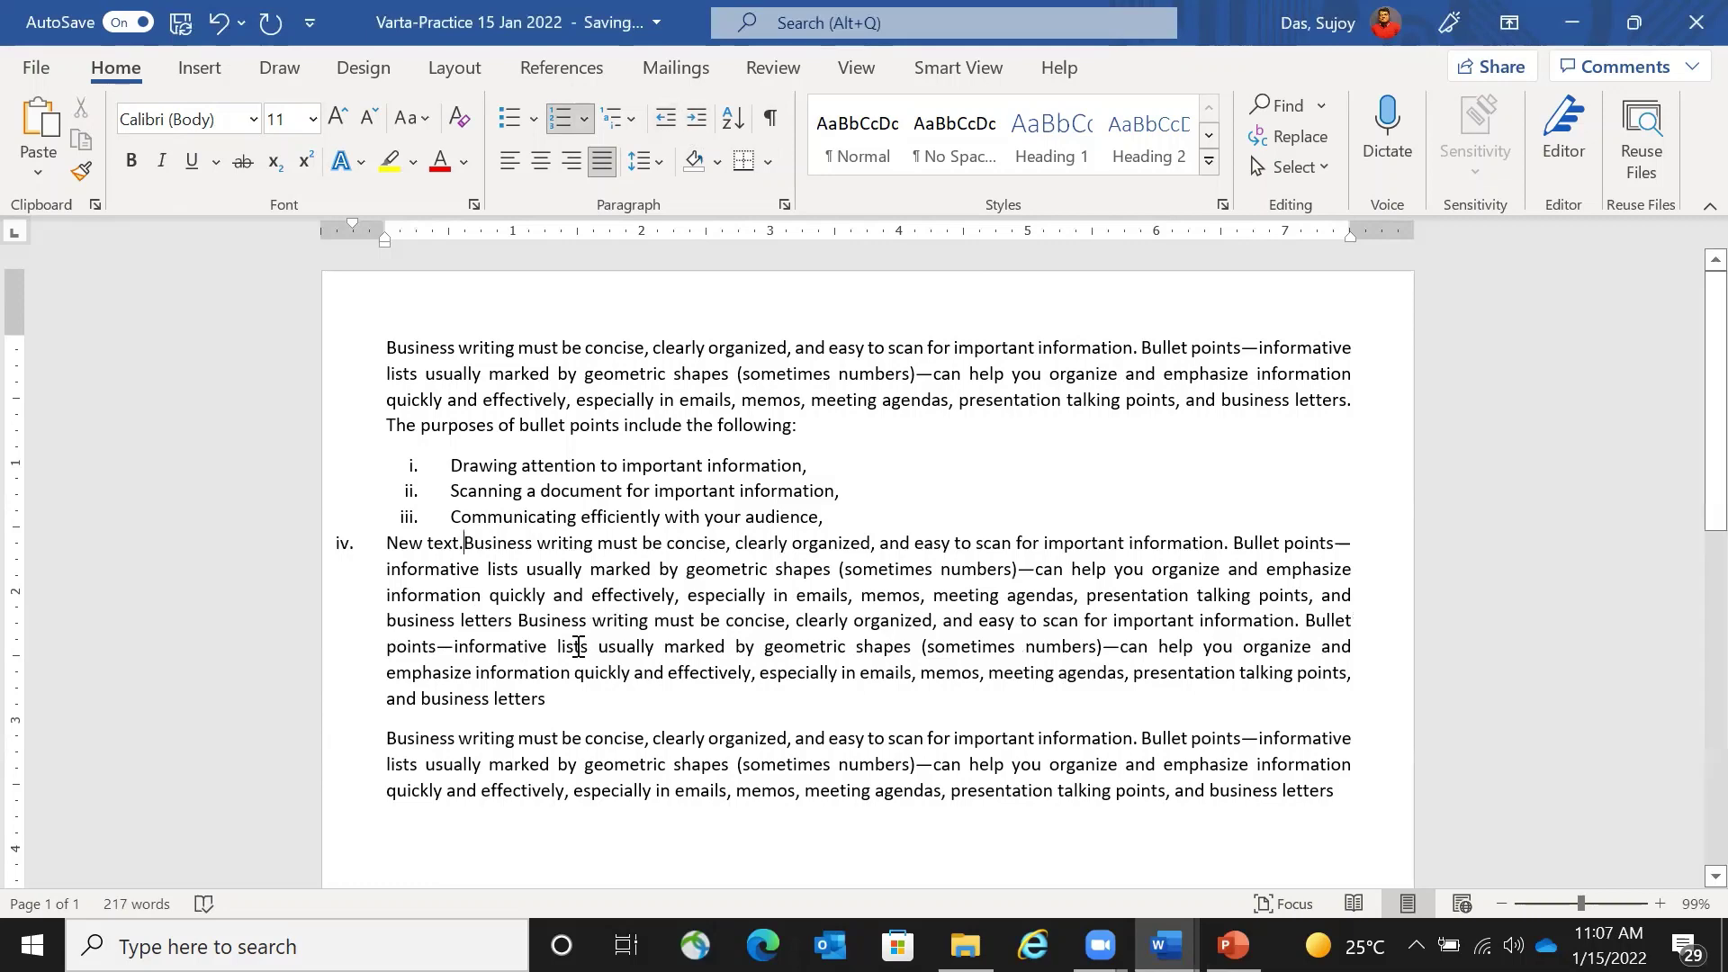
key("Return")
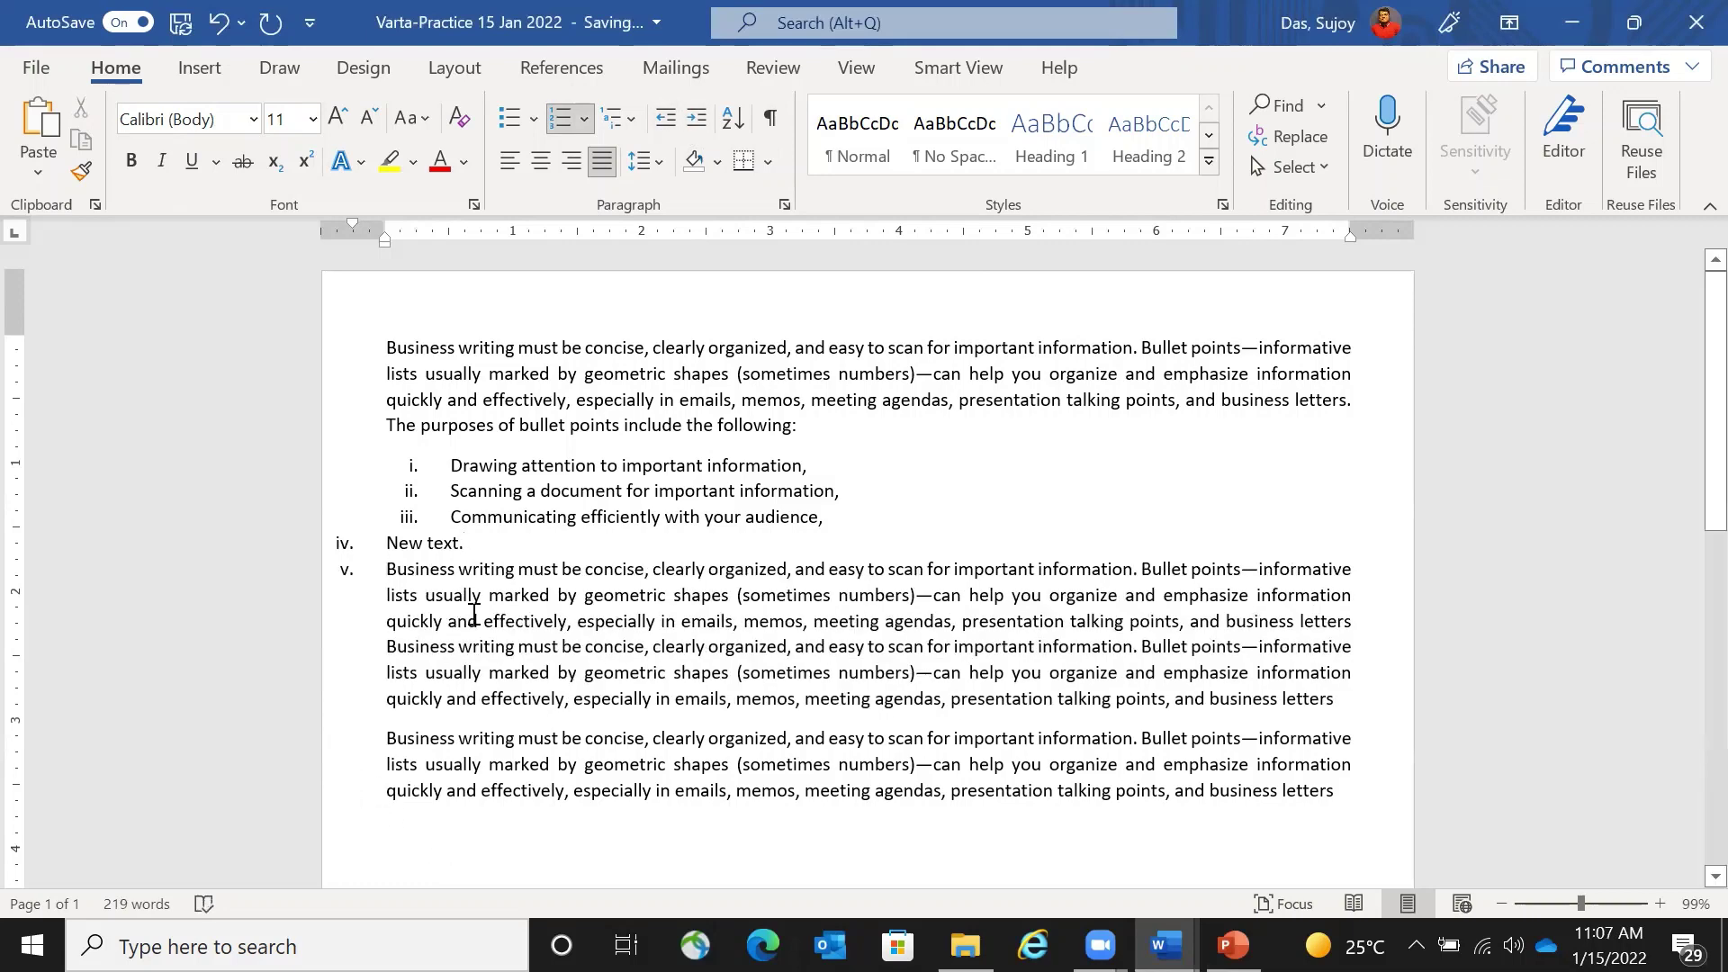
Step: Try Increase Indent on items i–iii, undo it, then indent the New text line
left_click_drag(830, 520, 452, 465)
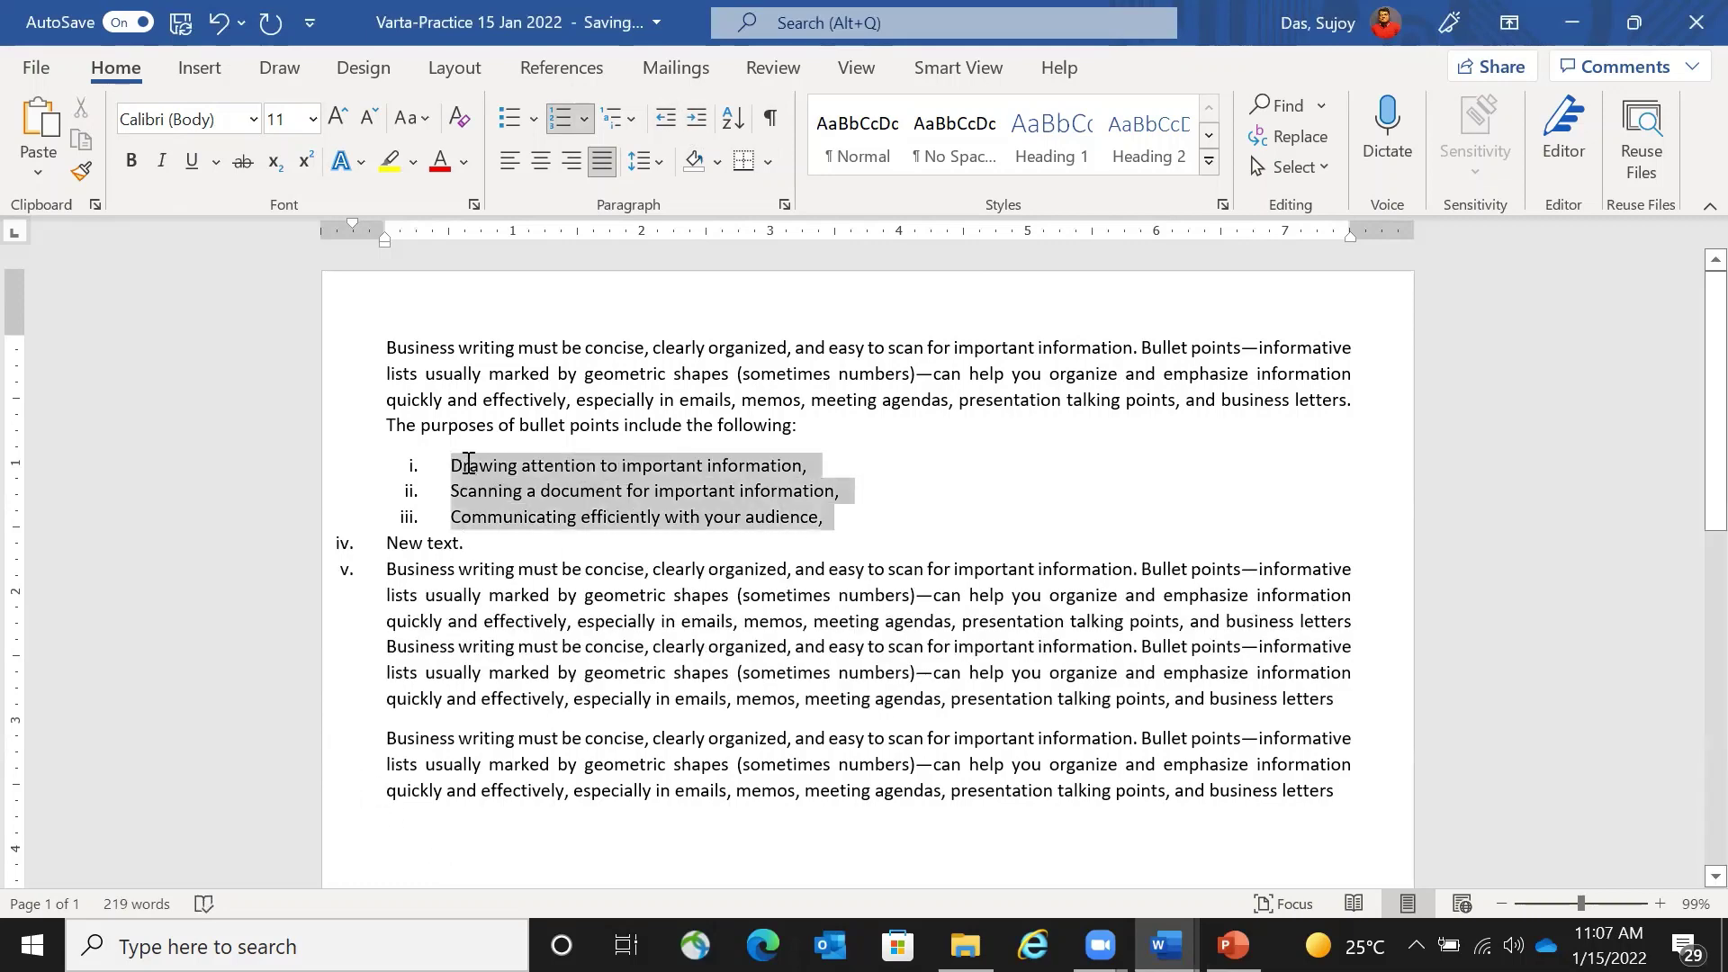
left_click(697, 120)
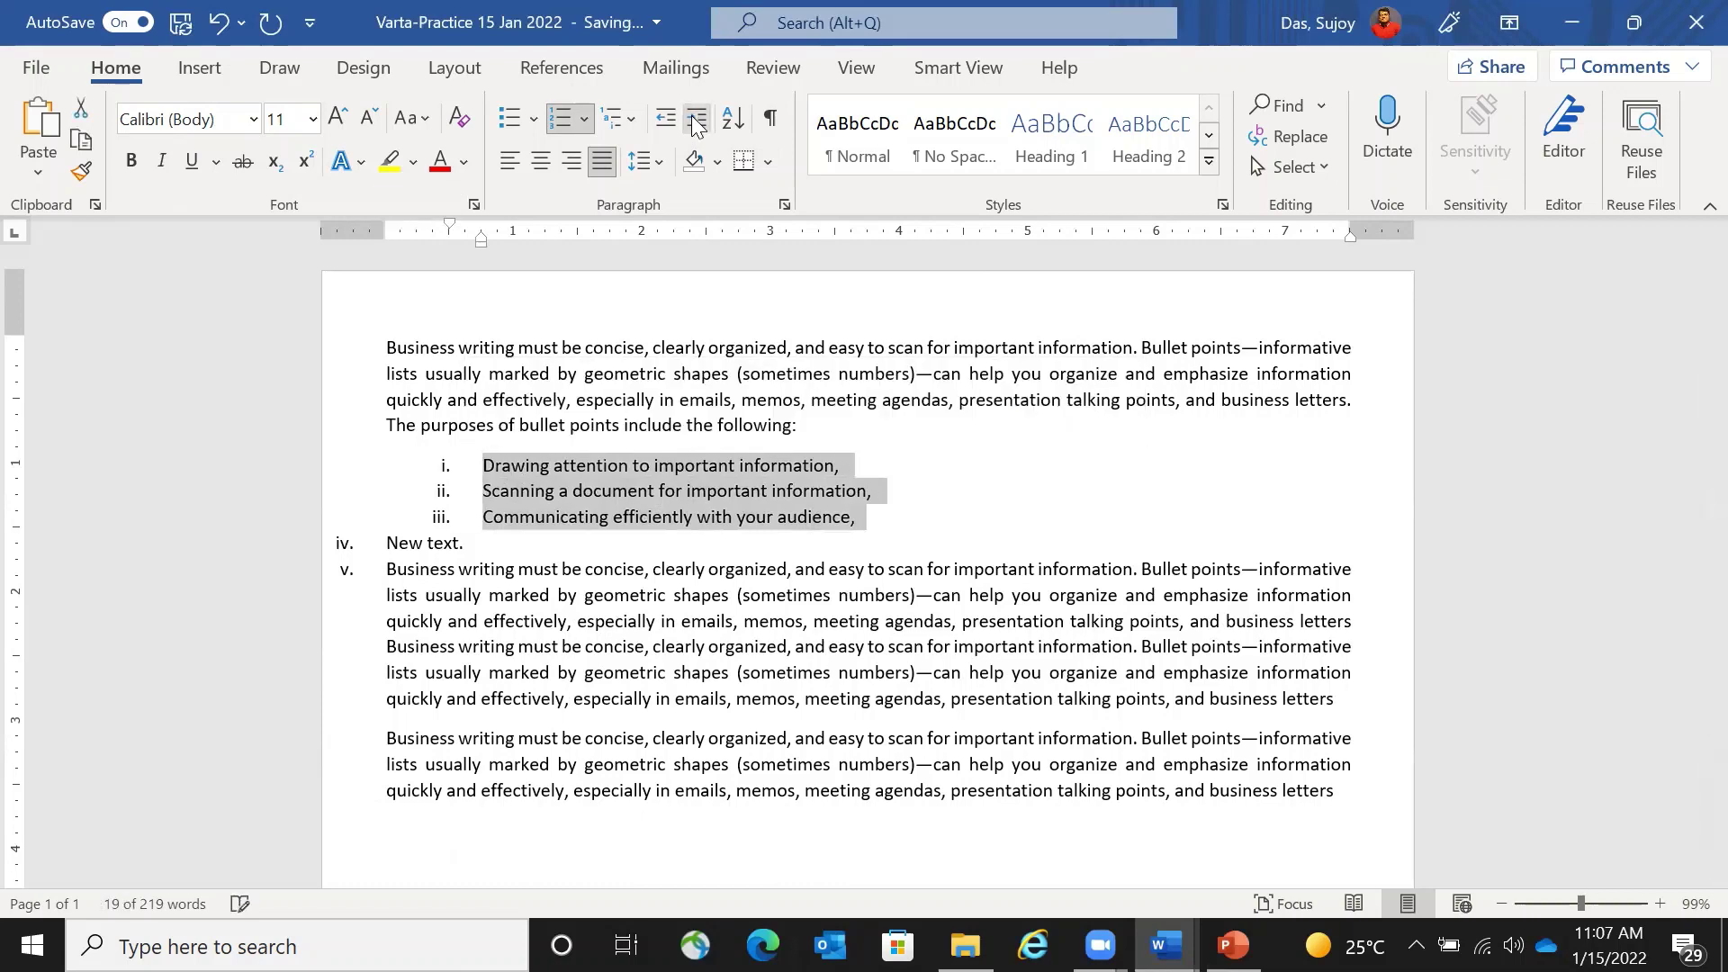
key("ctrl+z")
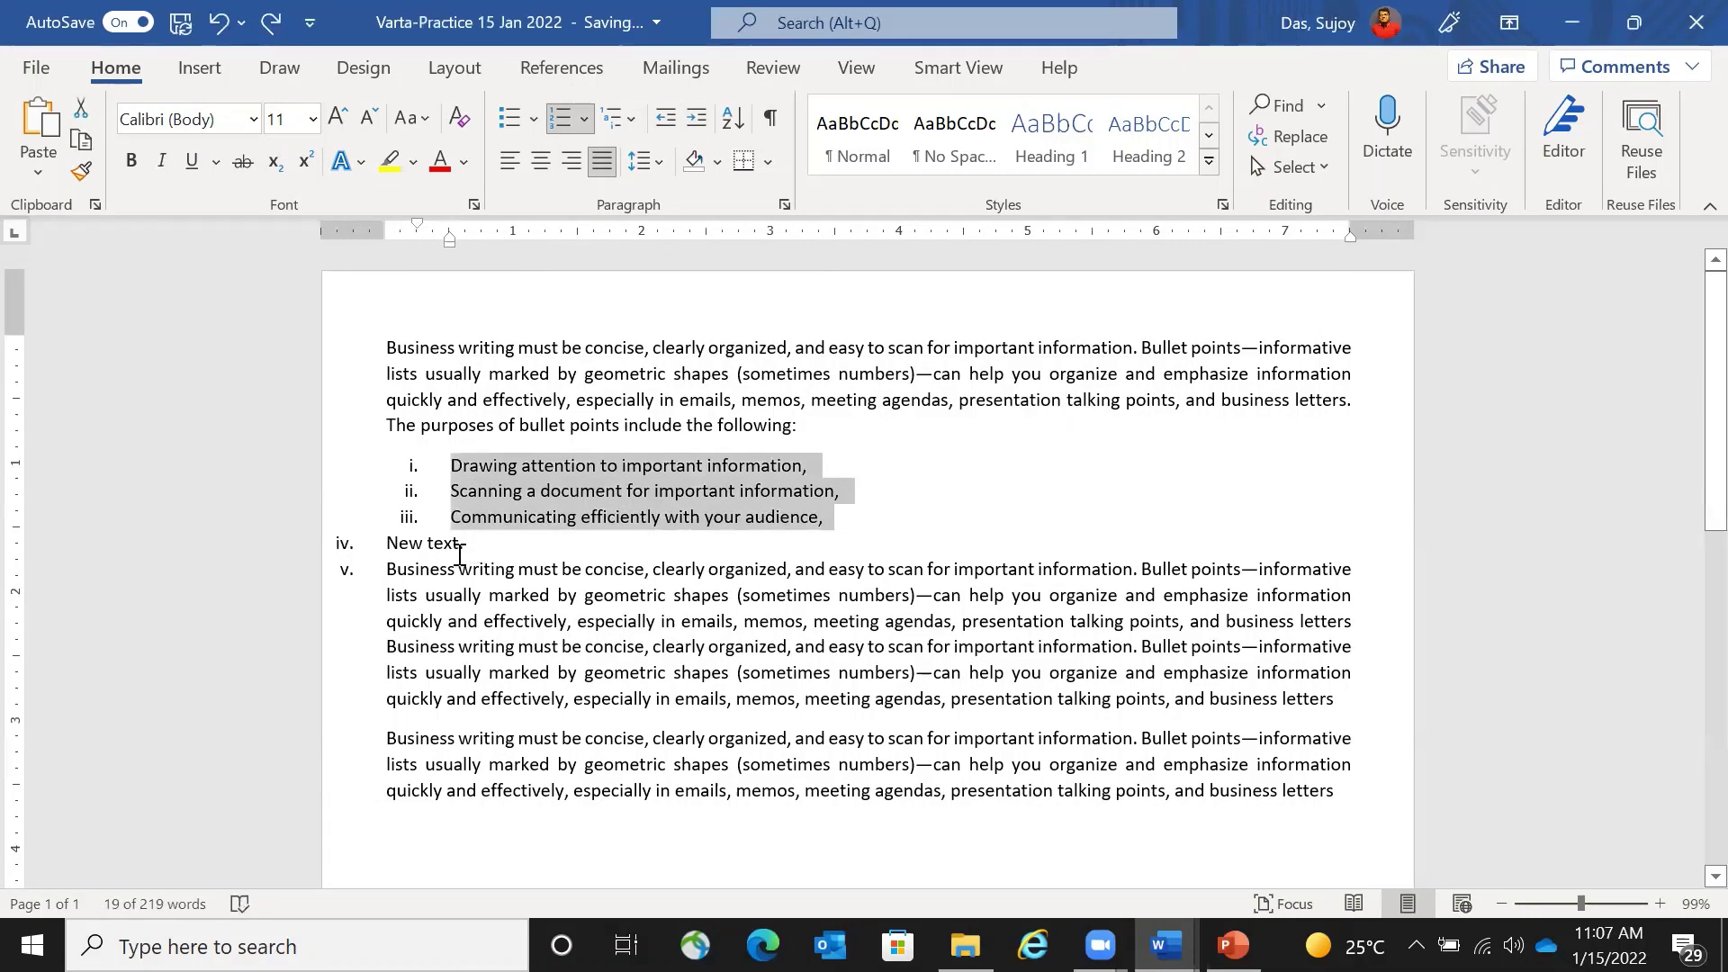
left_click_drag(383, 543, 464, 543)
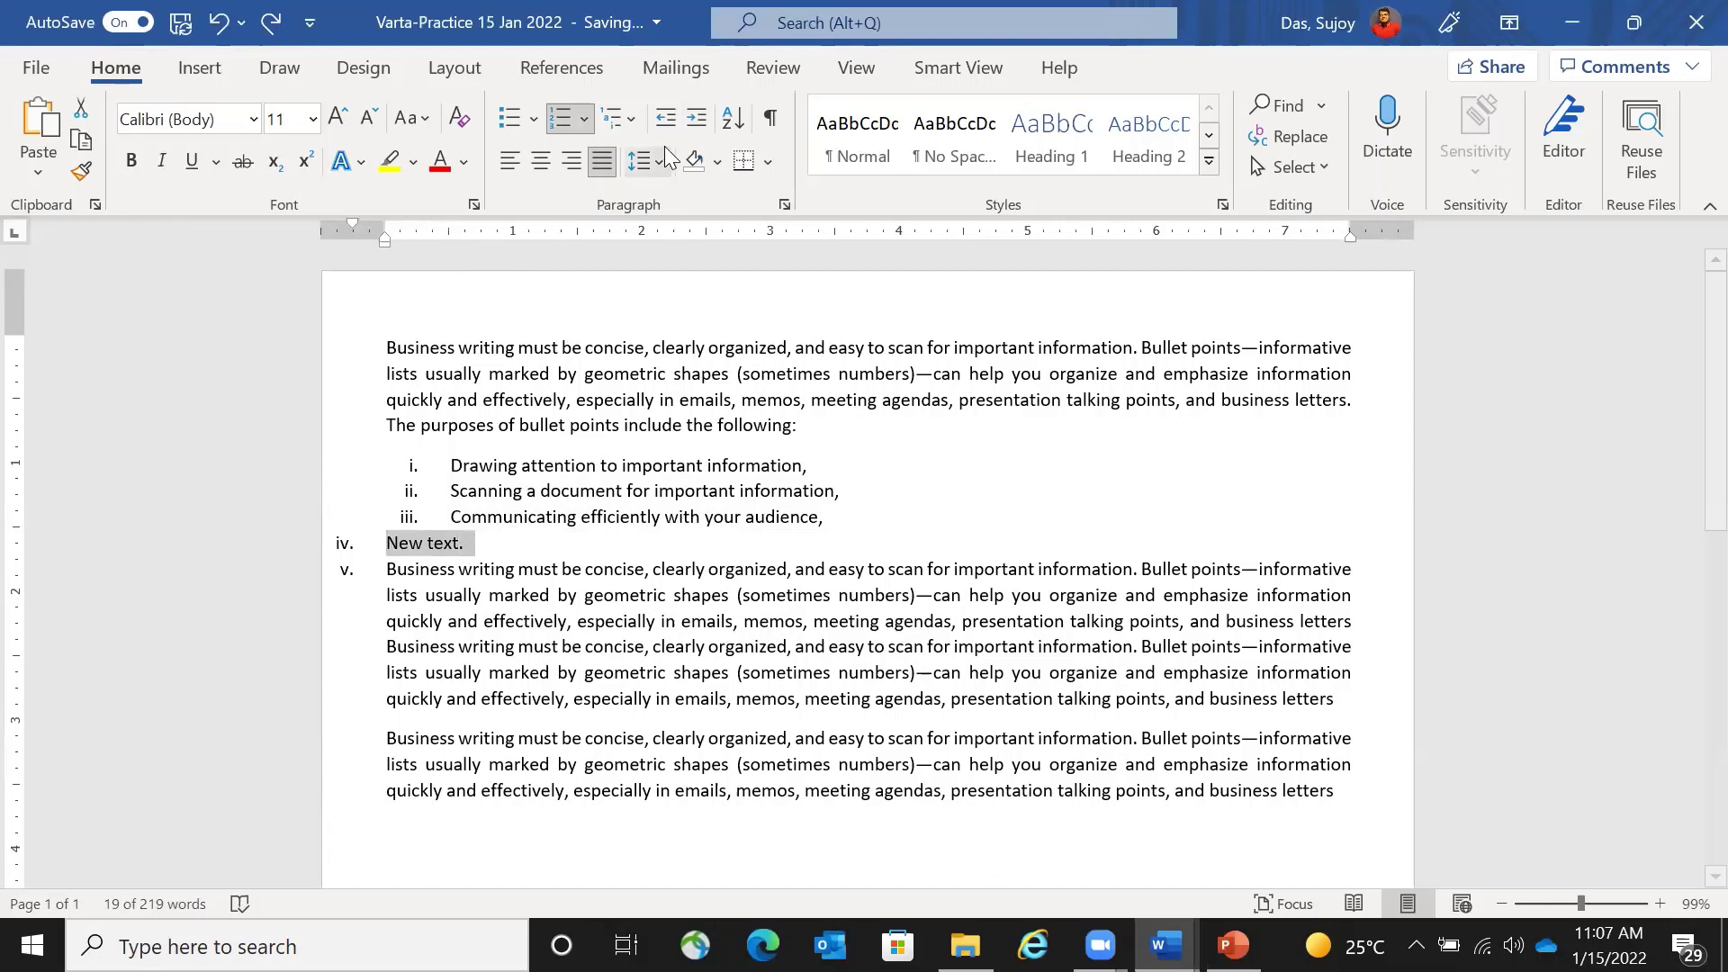
left_click(697, 120)
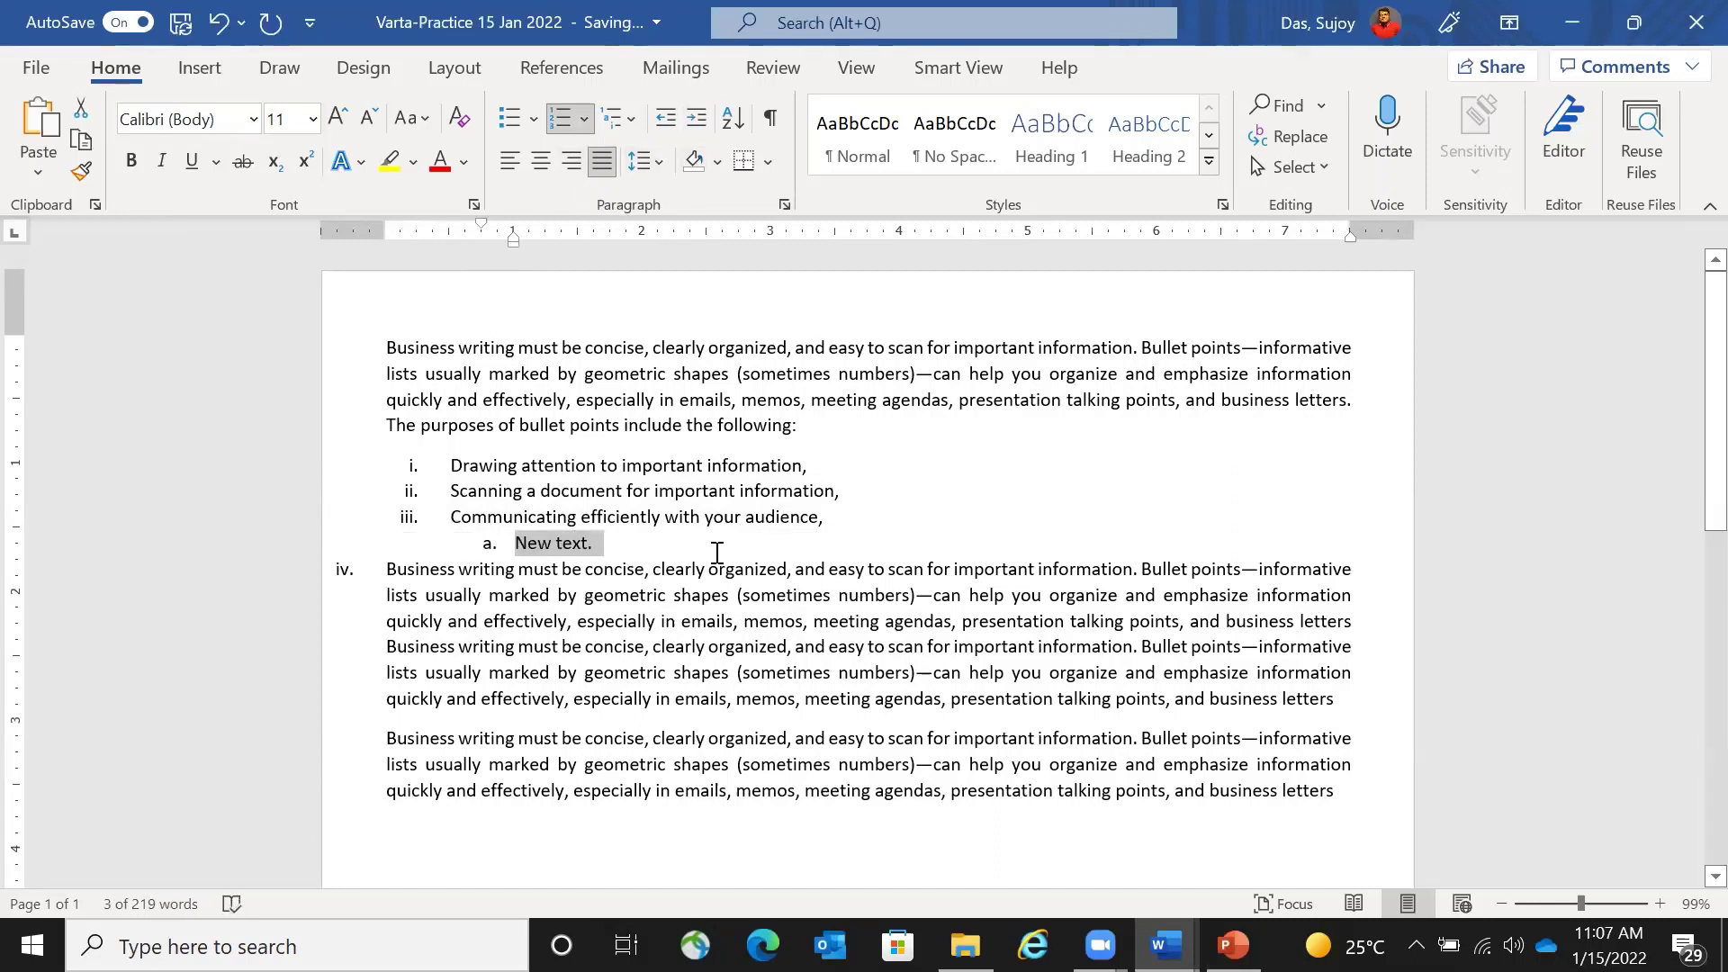
left_click(673, 539)
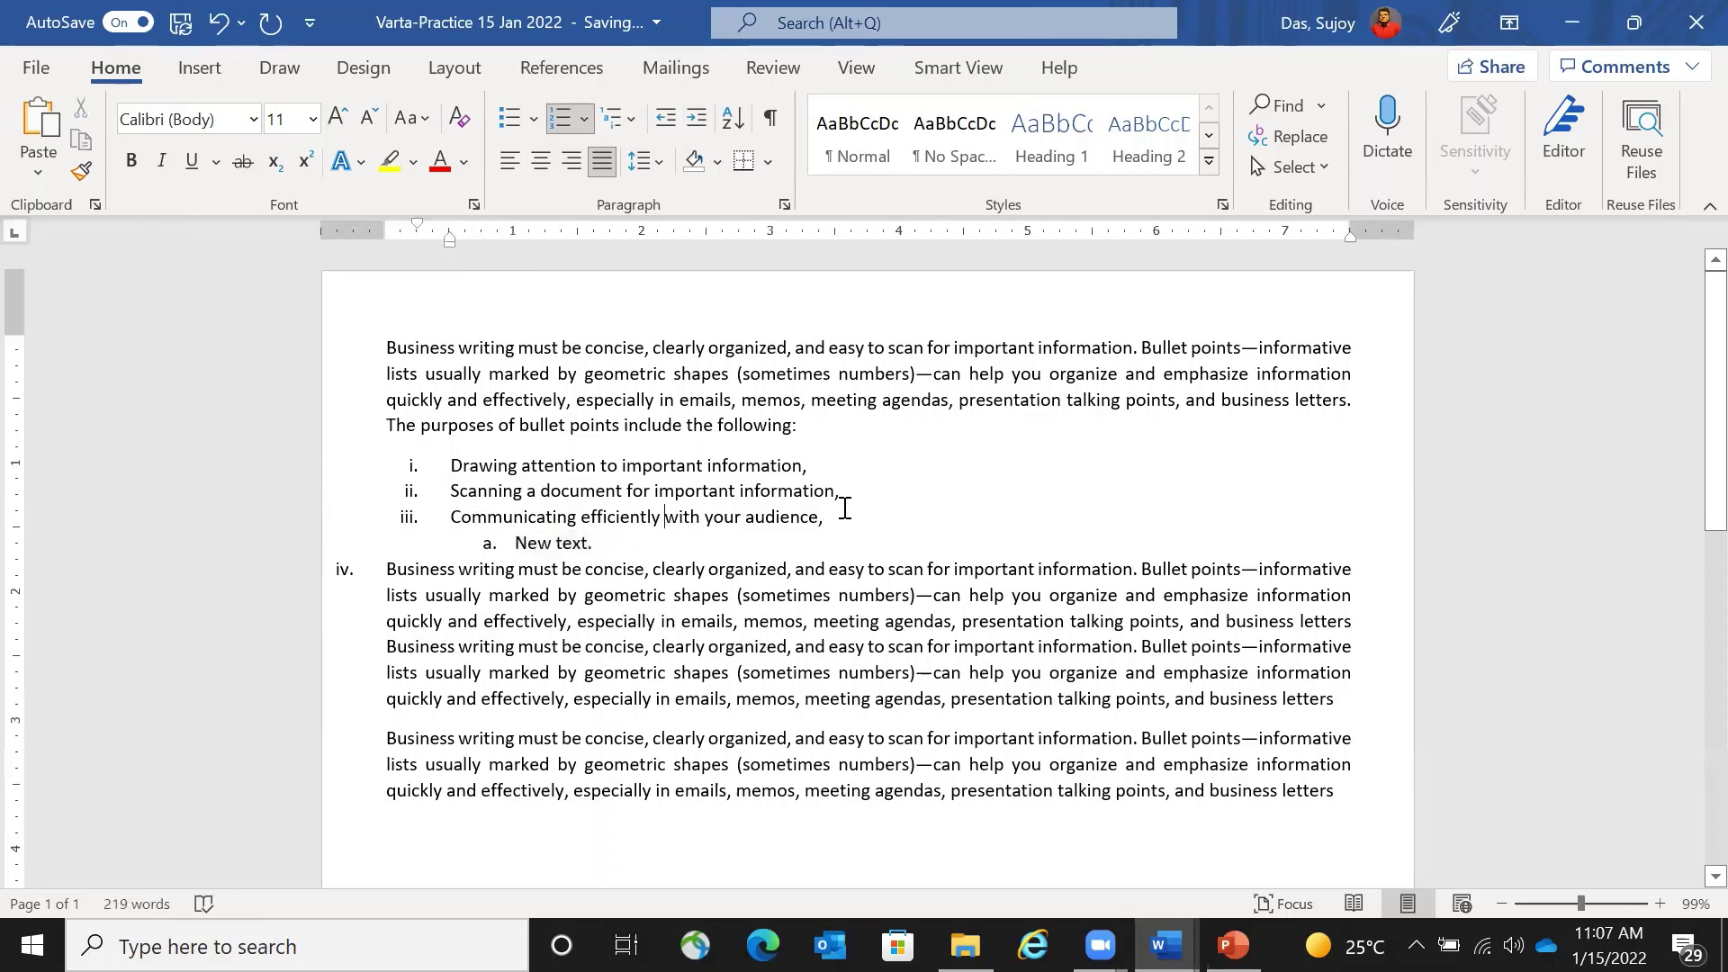
Step: Copy items i–iii's list formatting onto New text and remove item v's numbering
left_click_drag(820, 517, 595, 492)
left_click_drag(461, 486, 451, 465)
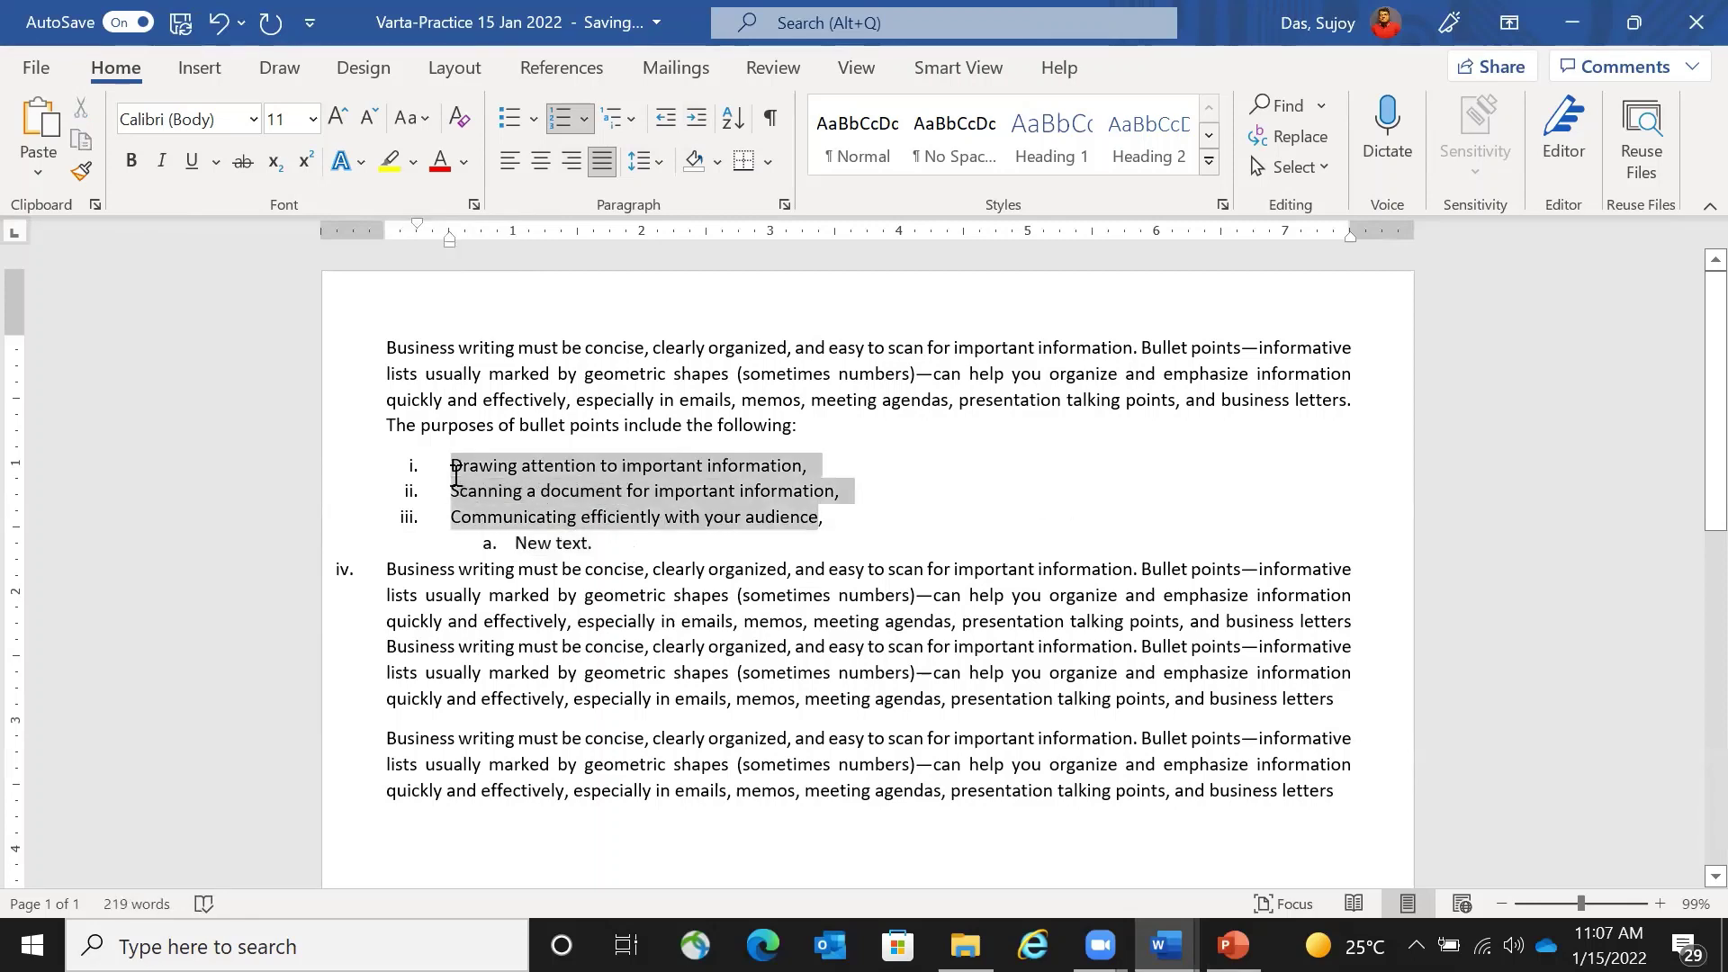
left_click(81, 171)
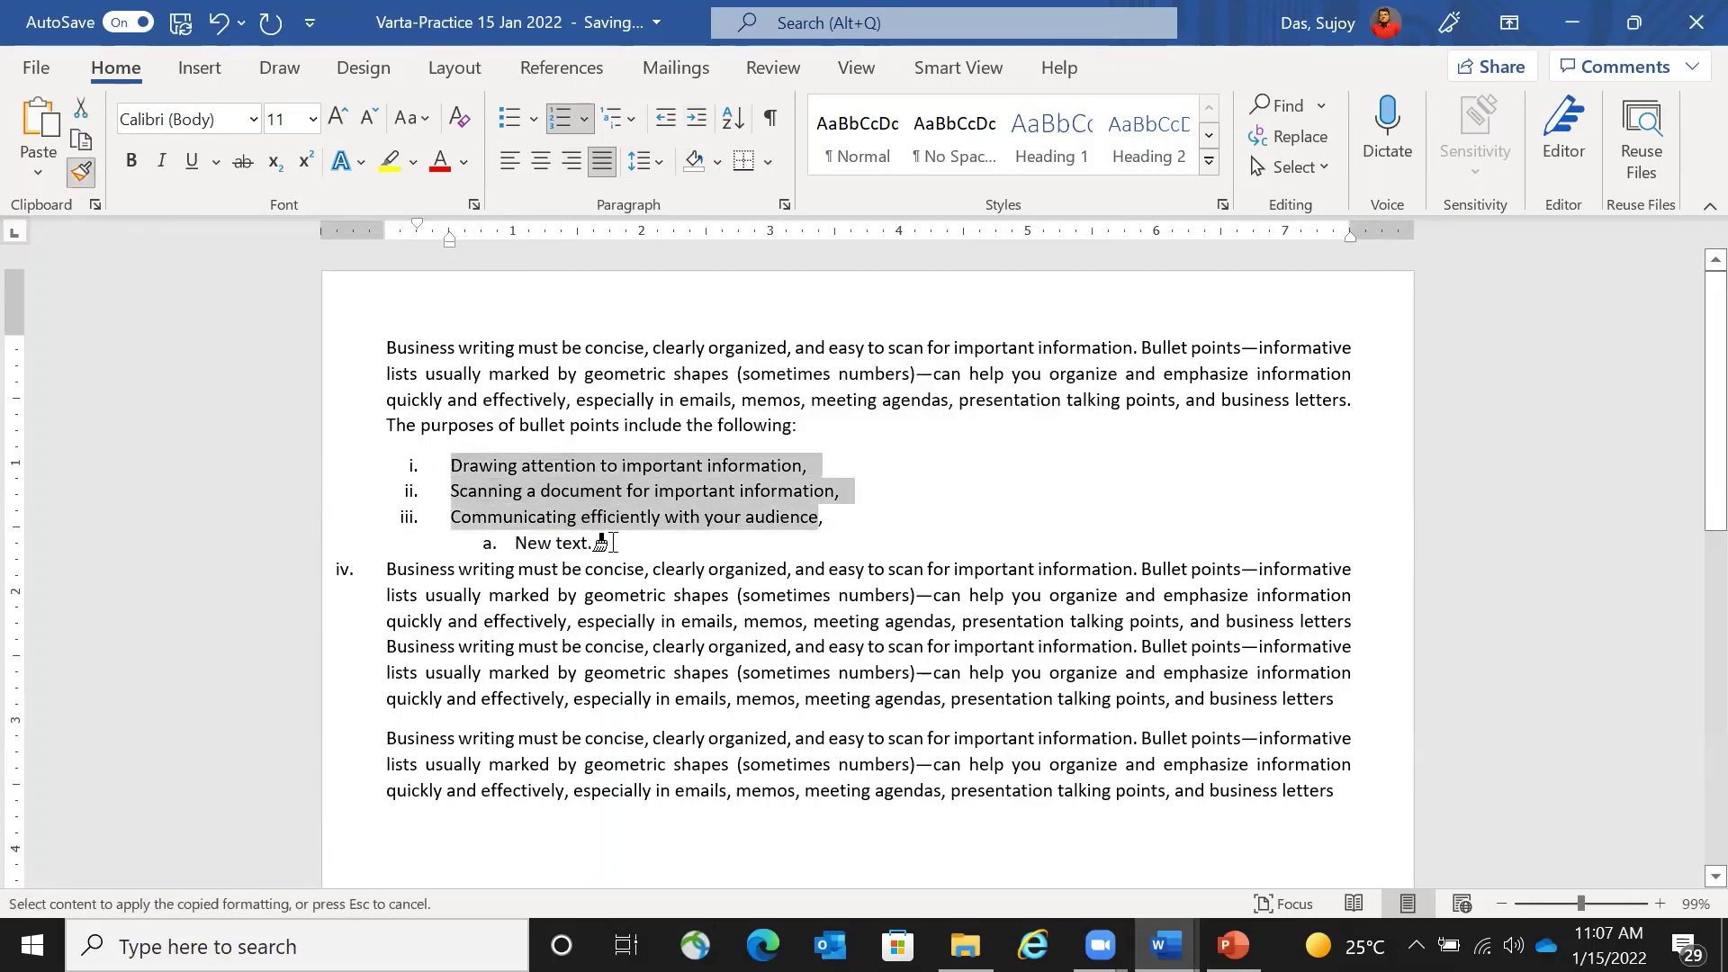
left_click_drag(594, 543, 468, 549)
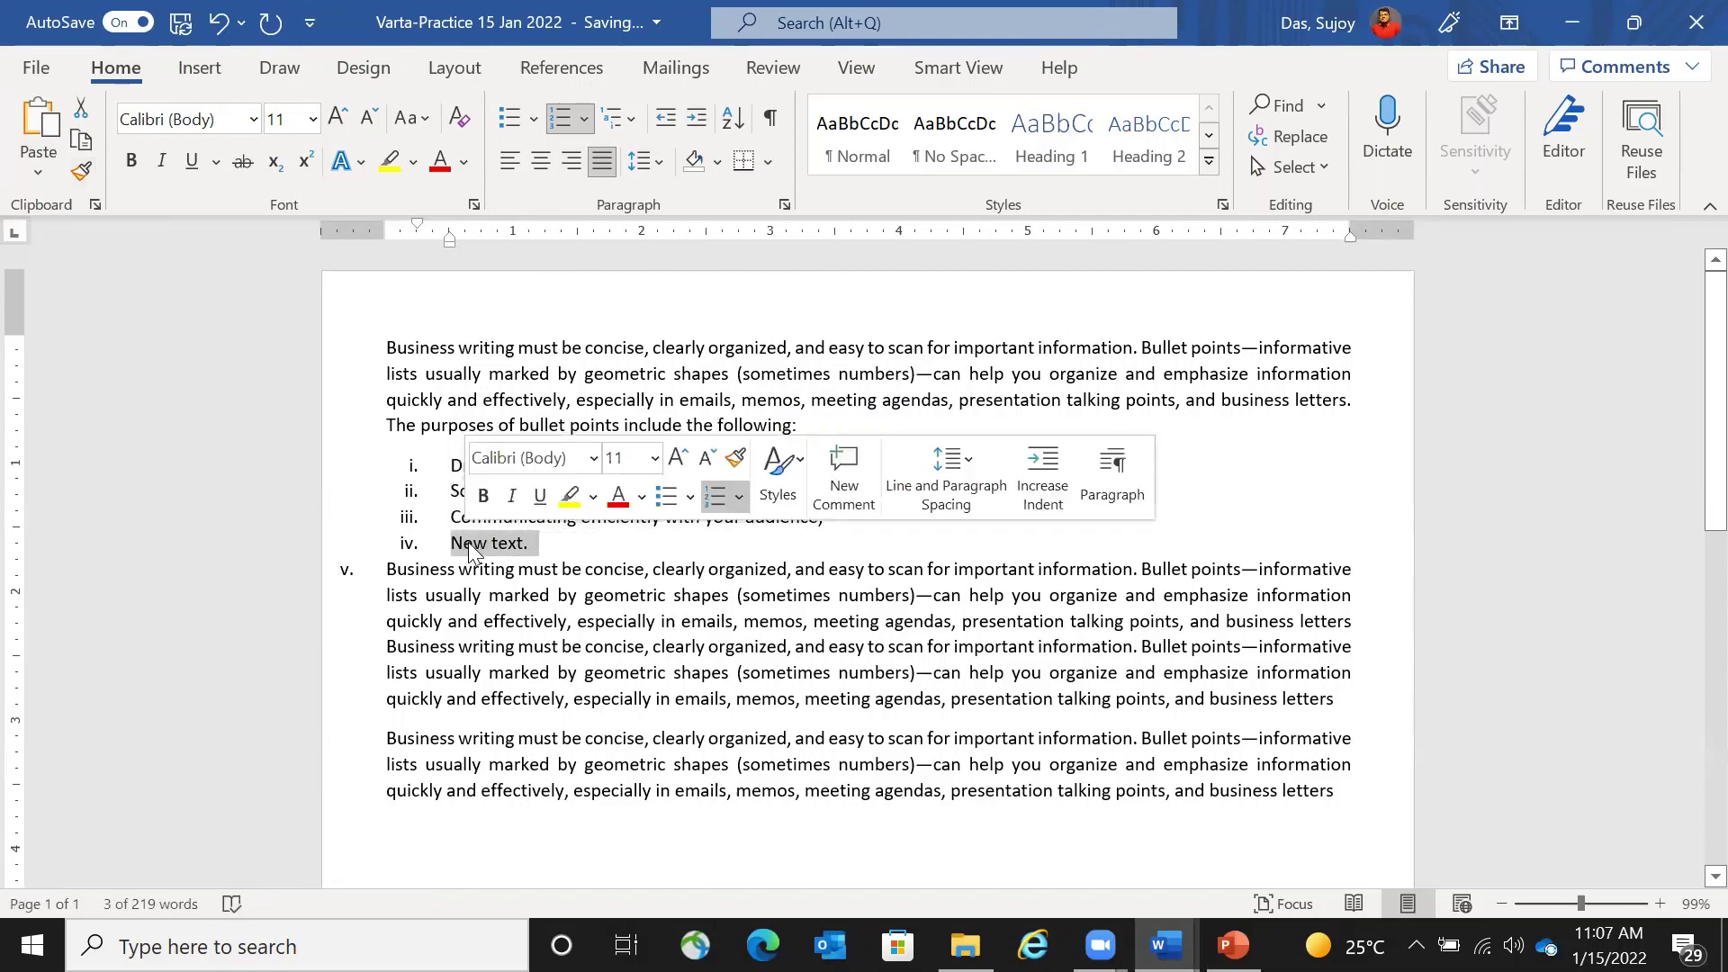
mouse_move(386, 569)
left_mouse_down()
mouse_move(1287, 738)
mouse_move(1328, 705)
left_mouse_up()
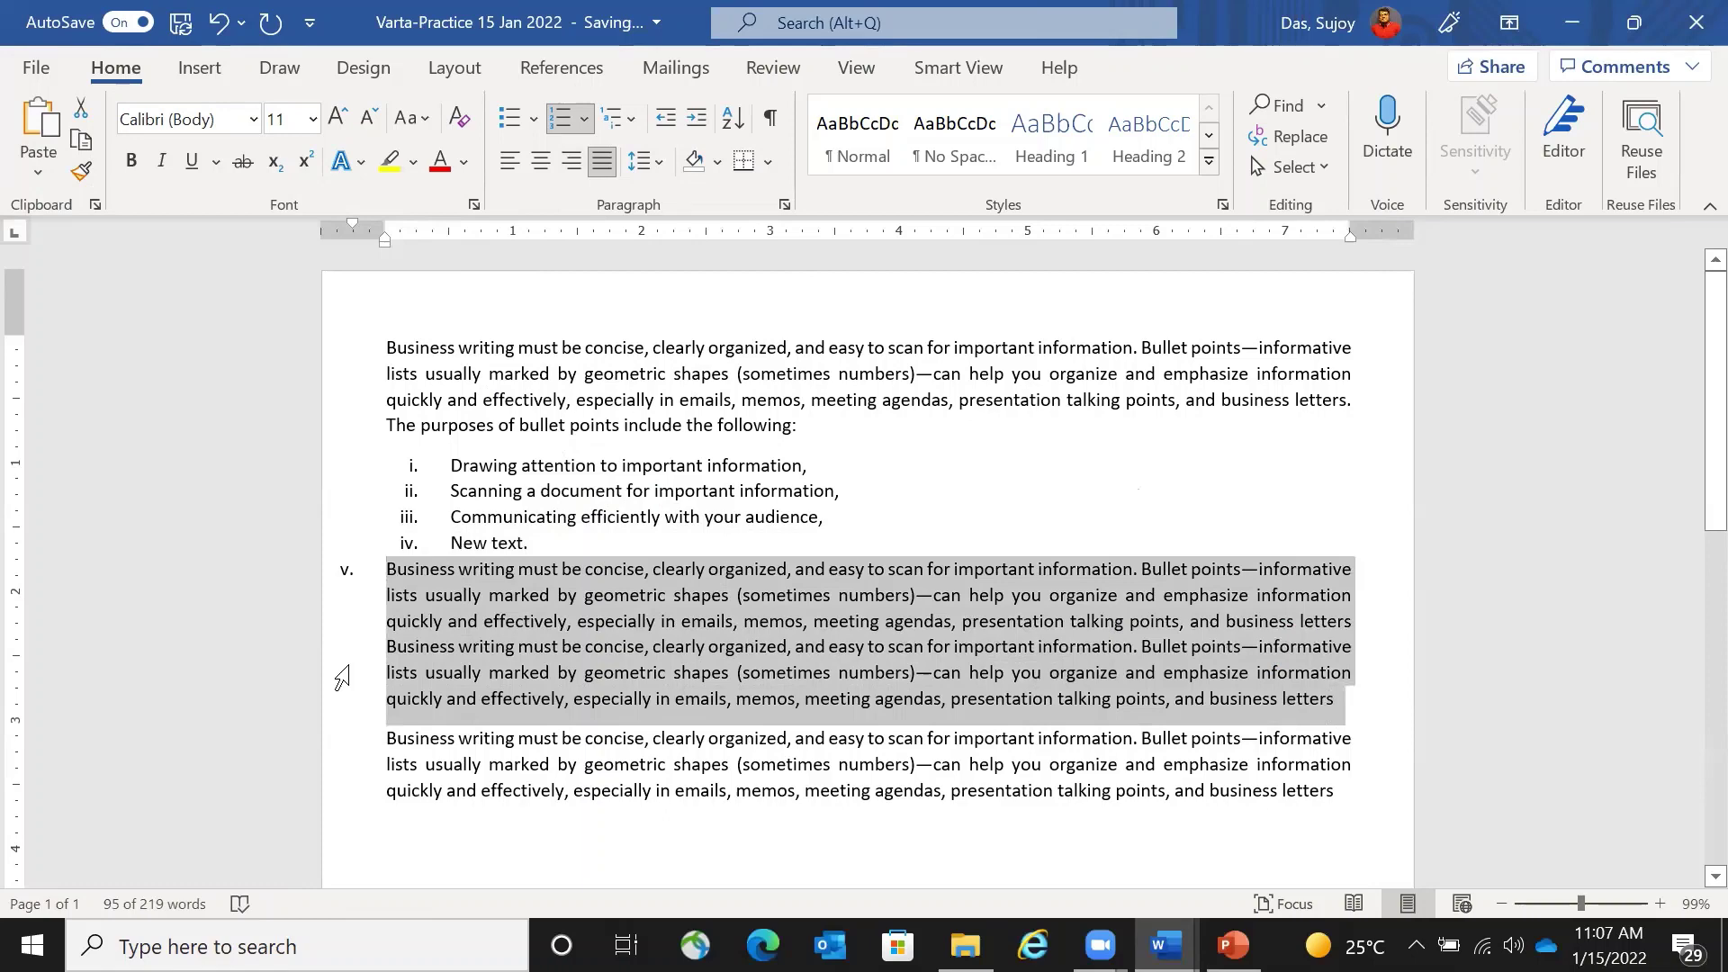
key("ctrl+z")
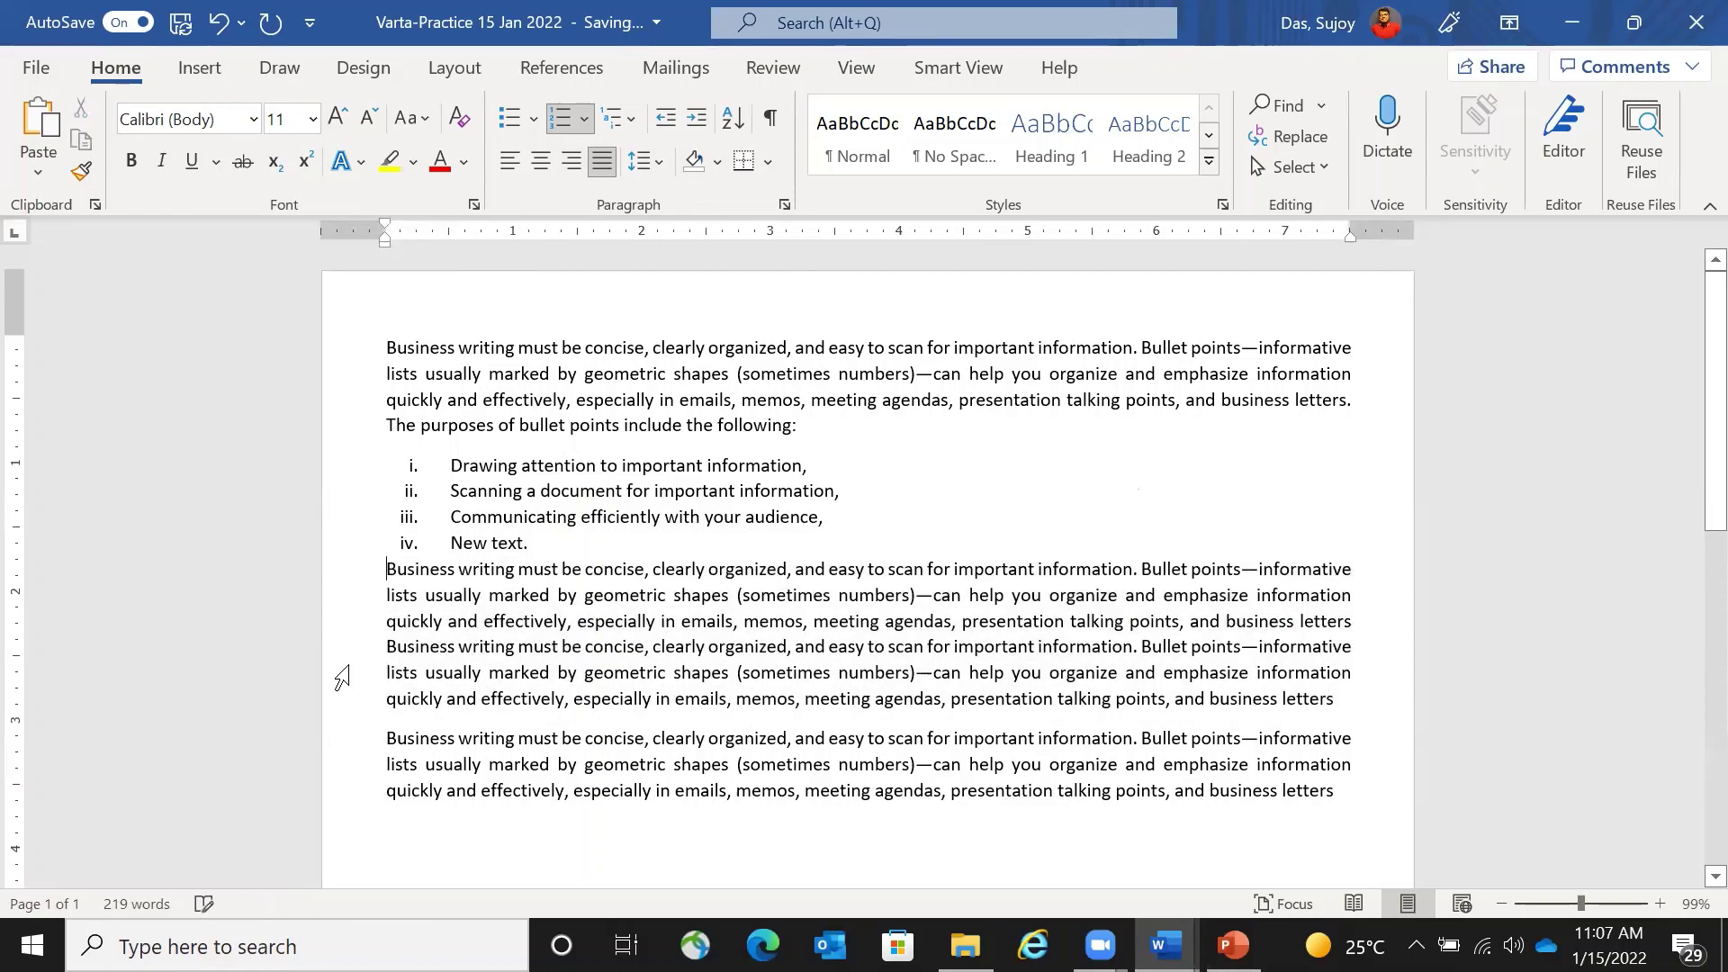
key("ctrl+z")
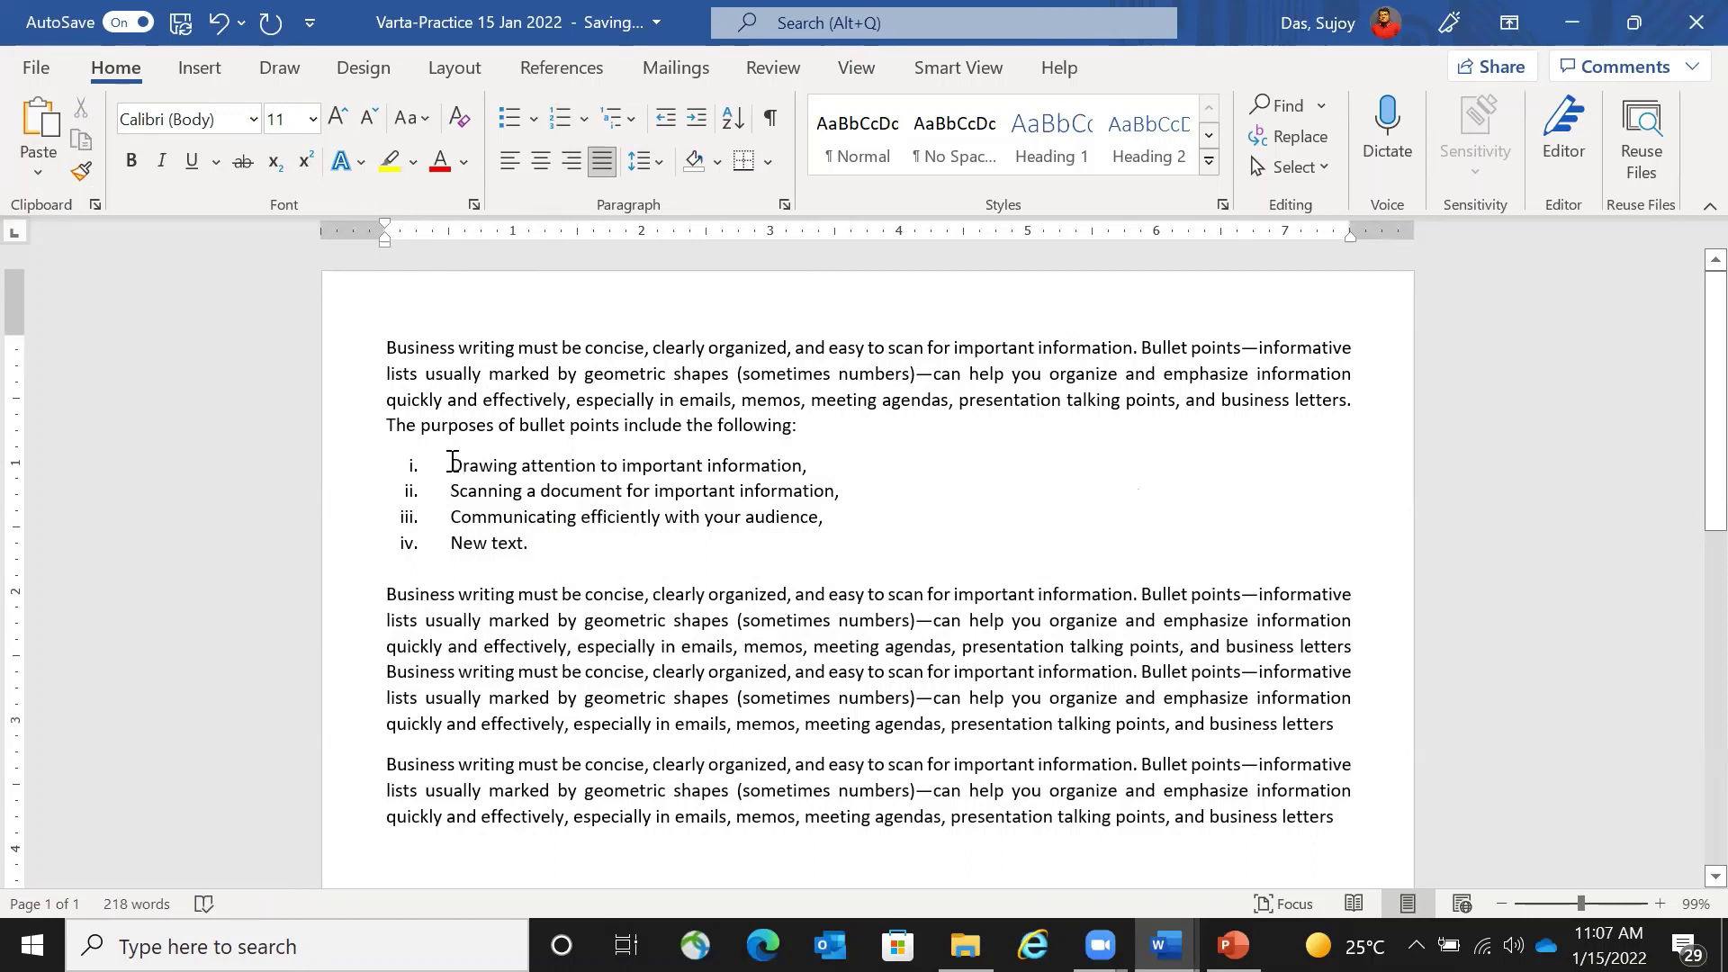
Step: Format-paint items i and ii's list formatting onto New text again
mouse_move(451, 466)
left_mouse_down()
mouse_move(736, 468)
mouse_move(871, 501)
left_mouse_up()
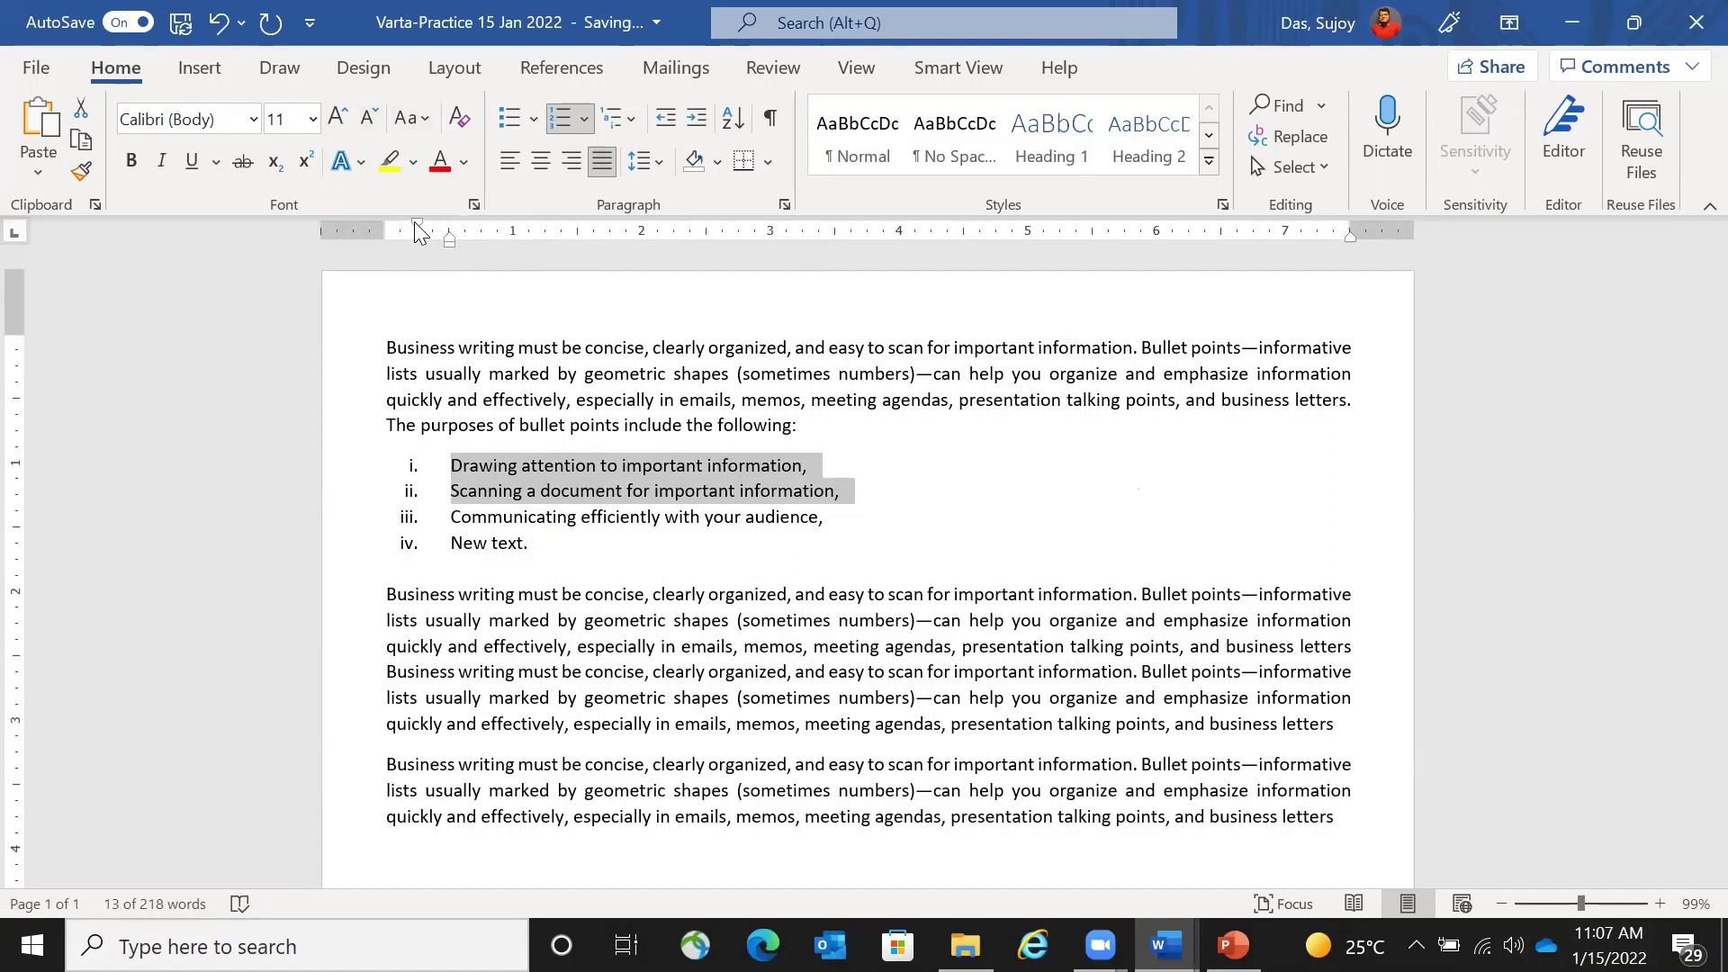
left_click(81, 171)
left_click_drag(536, 542, 447, 541)
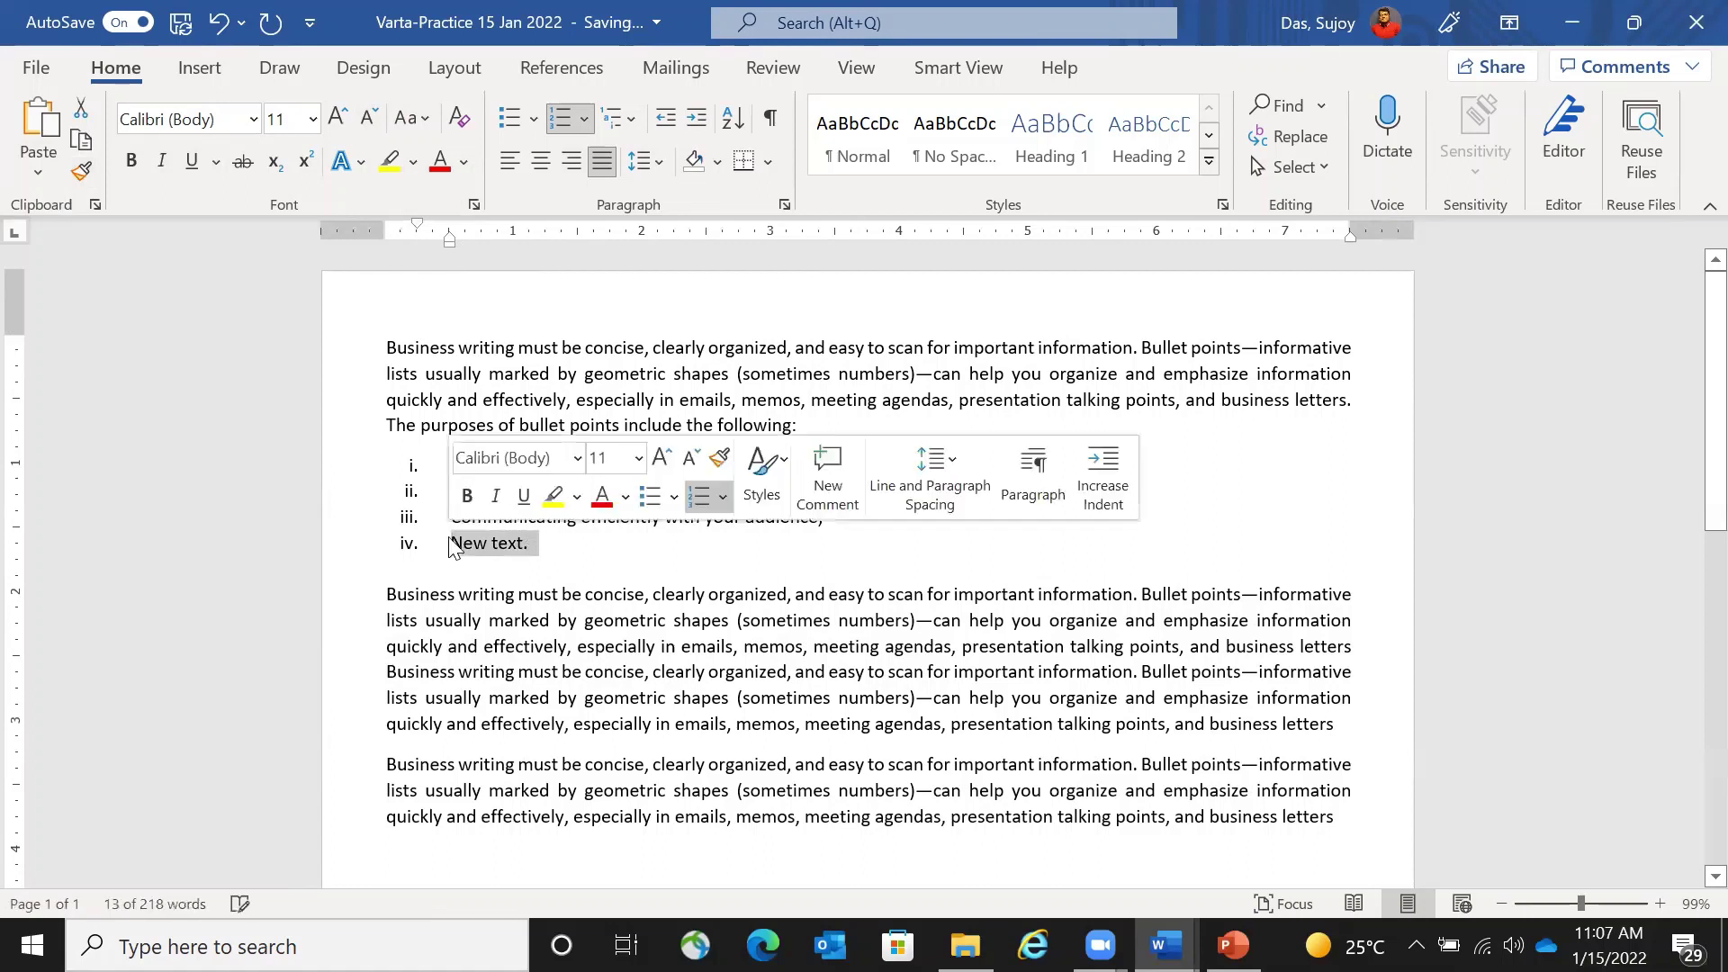
left_click(1070, 550)
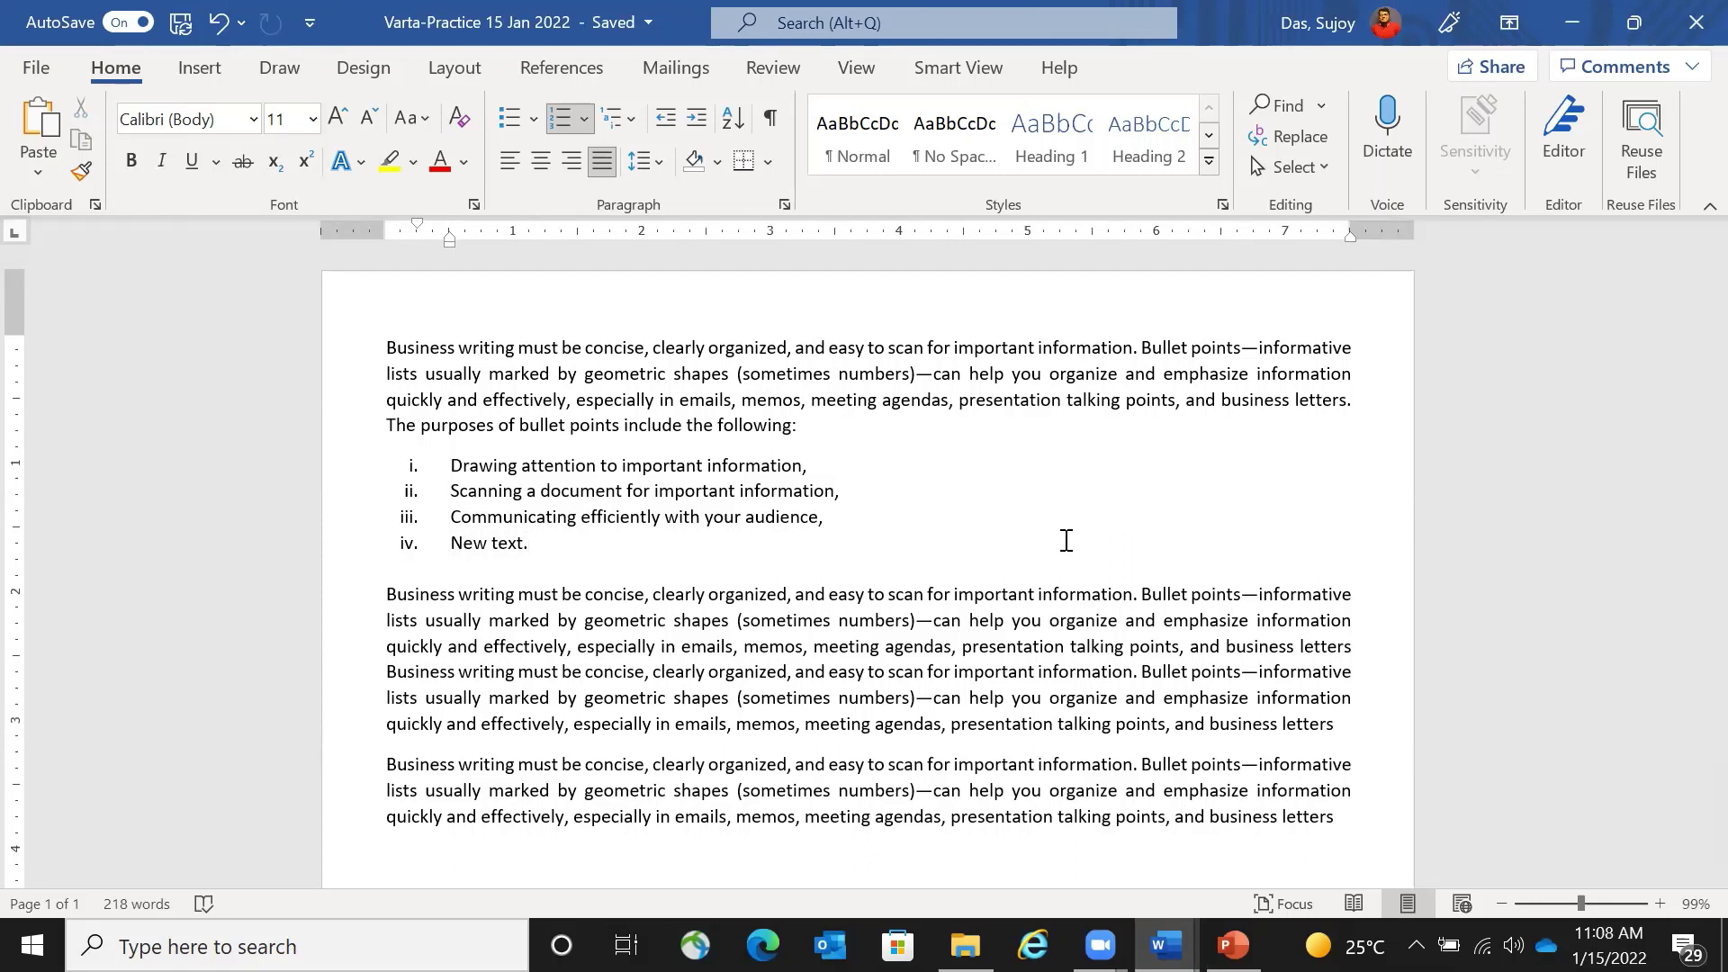
Step: Append ': more points below' to item iv, 'New text'
key("Return")
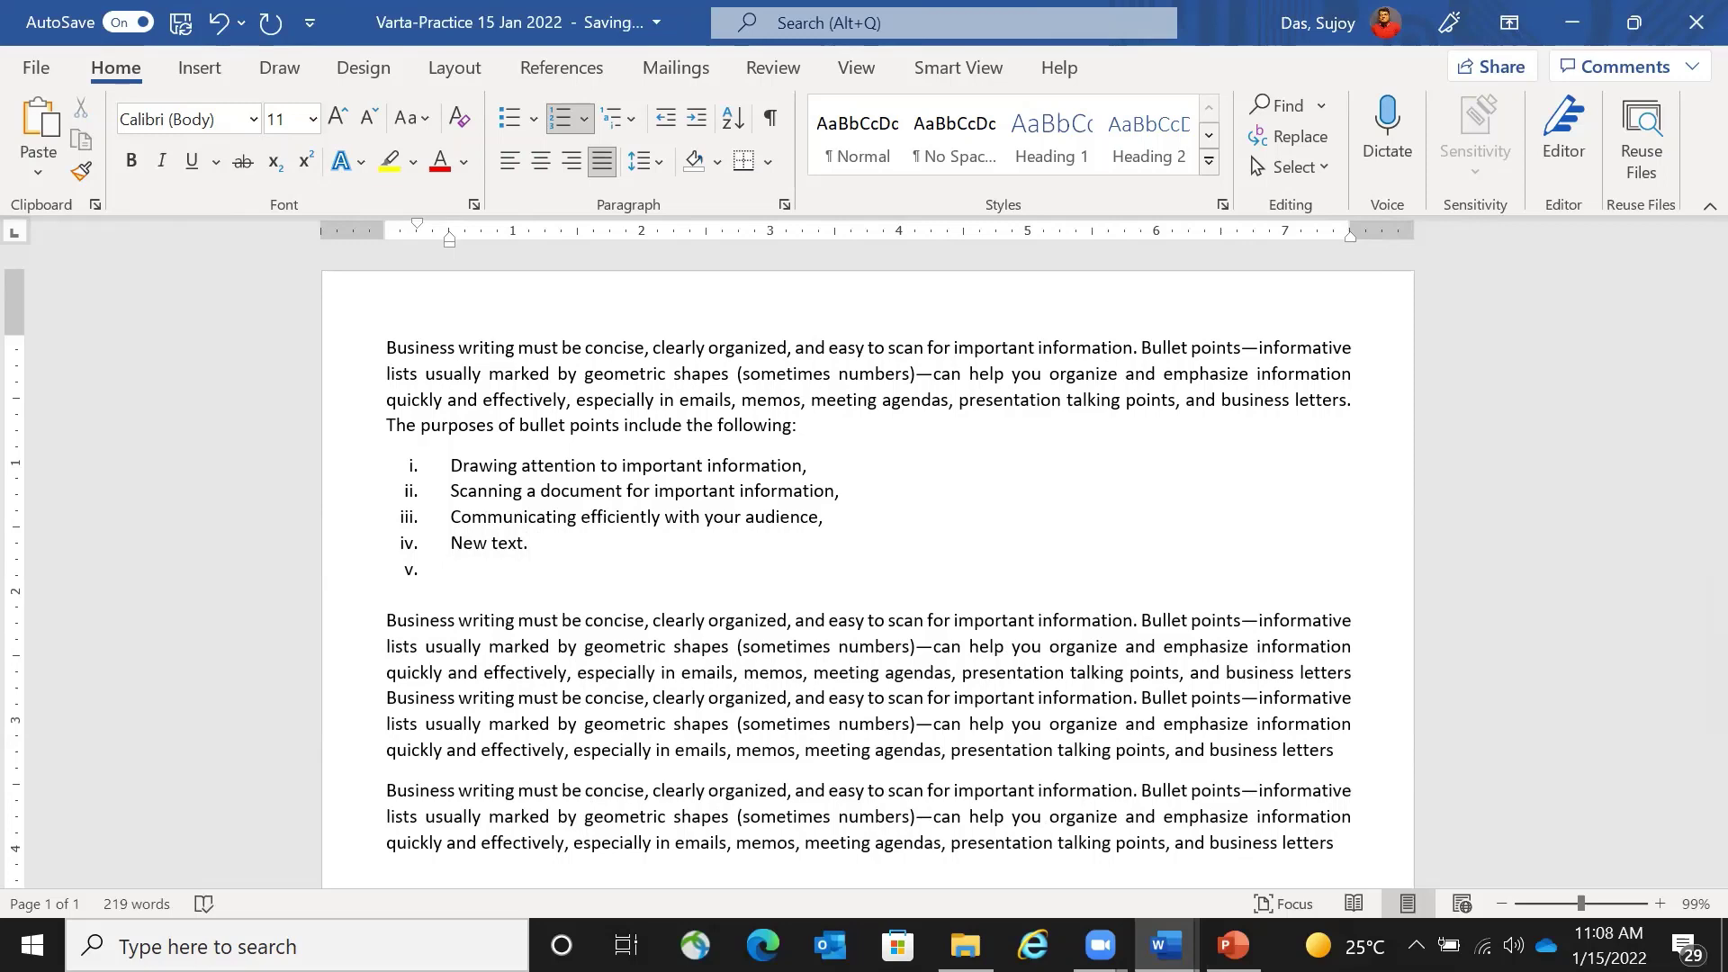
key("BackSpace")
key("BackSpace")
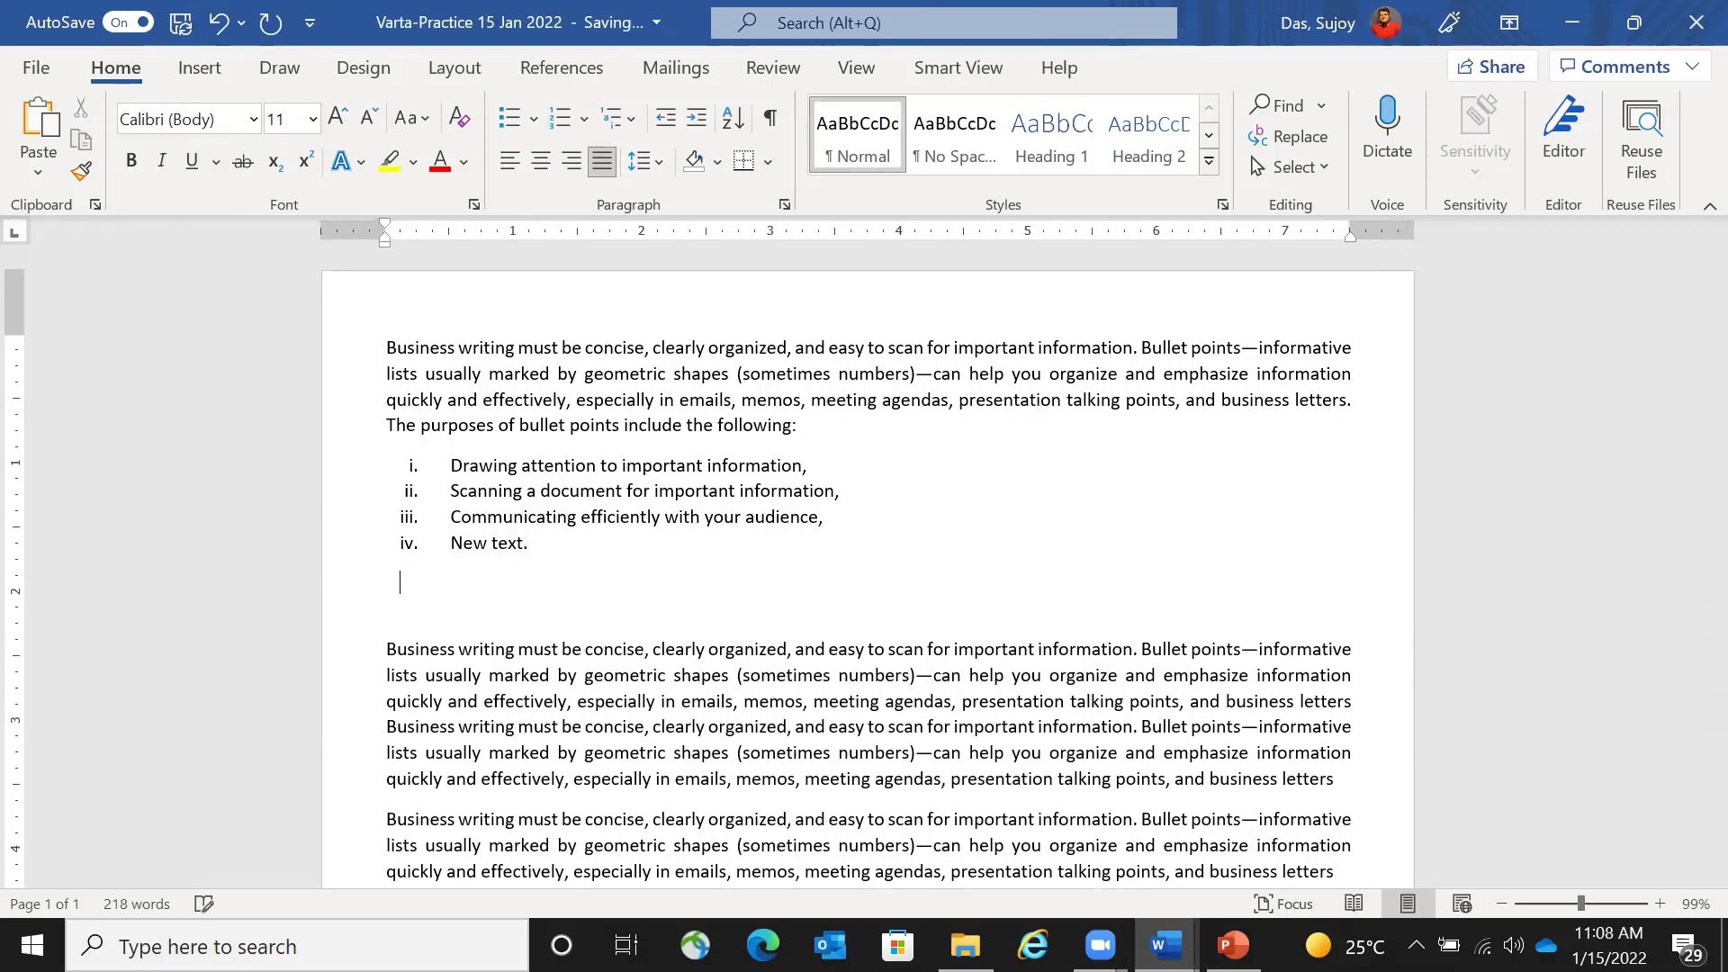
key("BackSpace")
key("BackSpace")
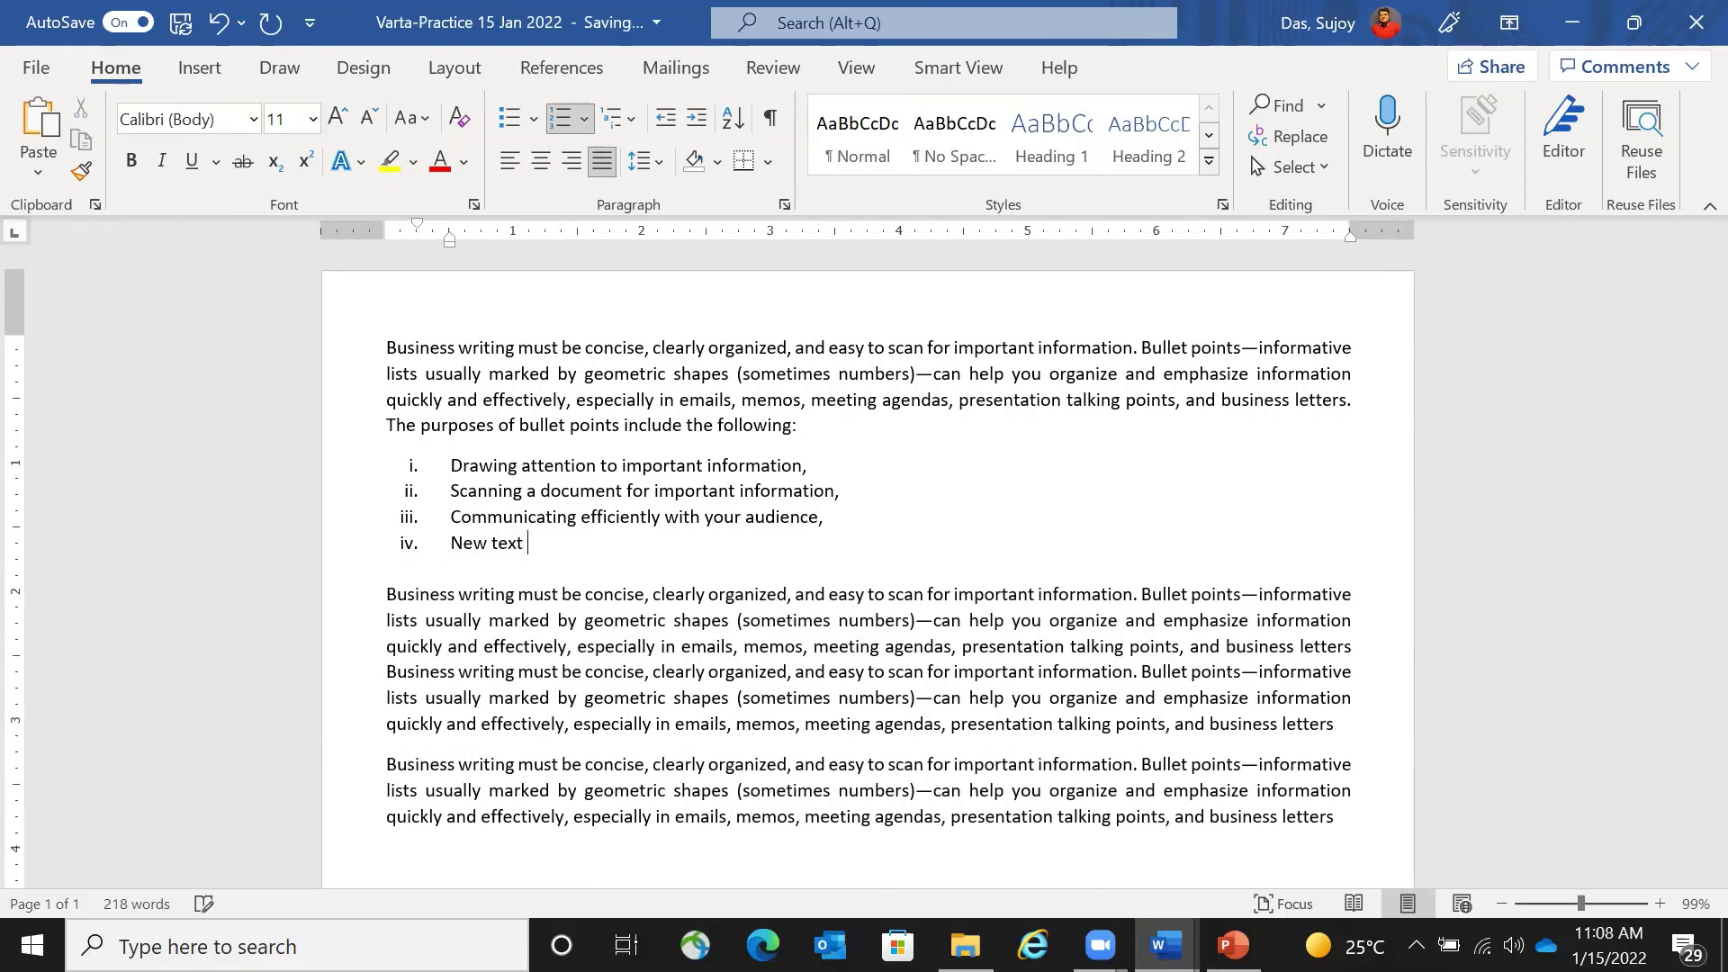
type(": ")
type("more ")
type("points")
type(" below")
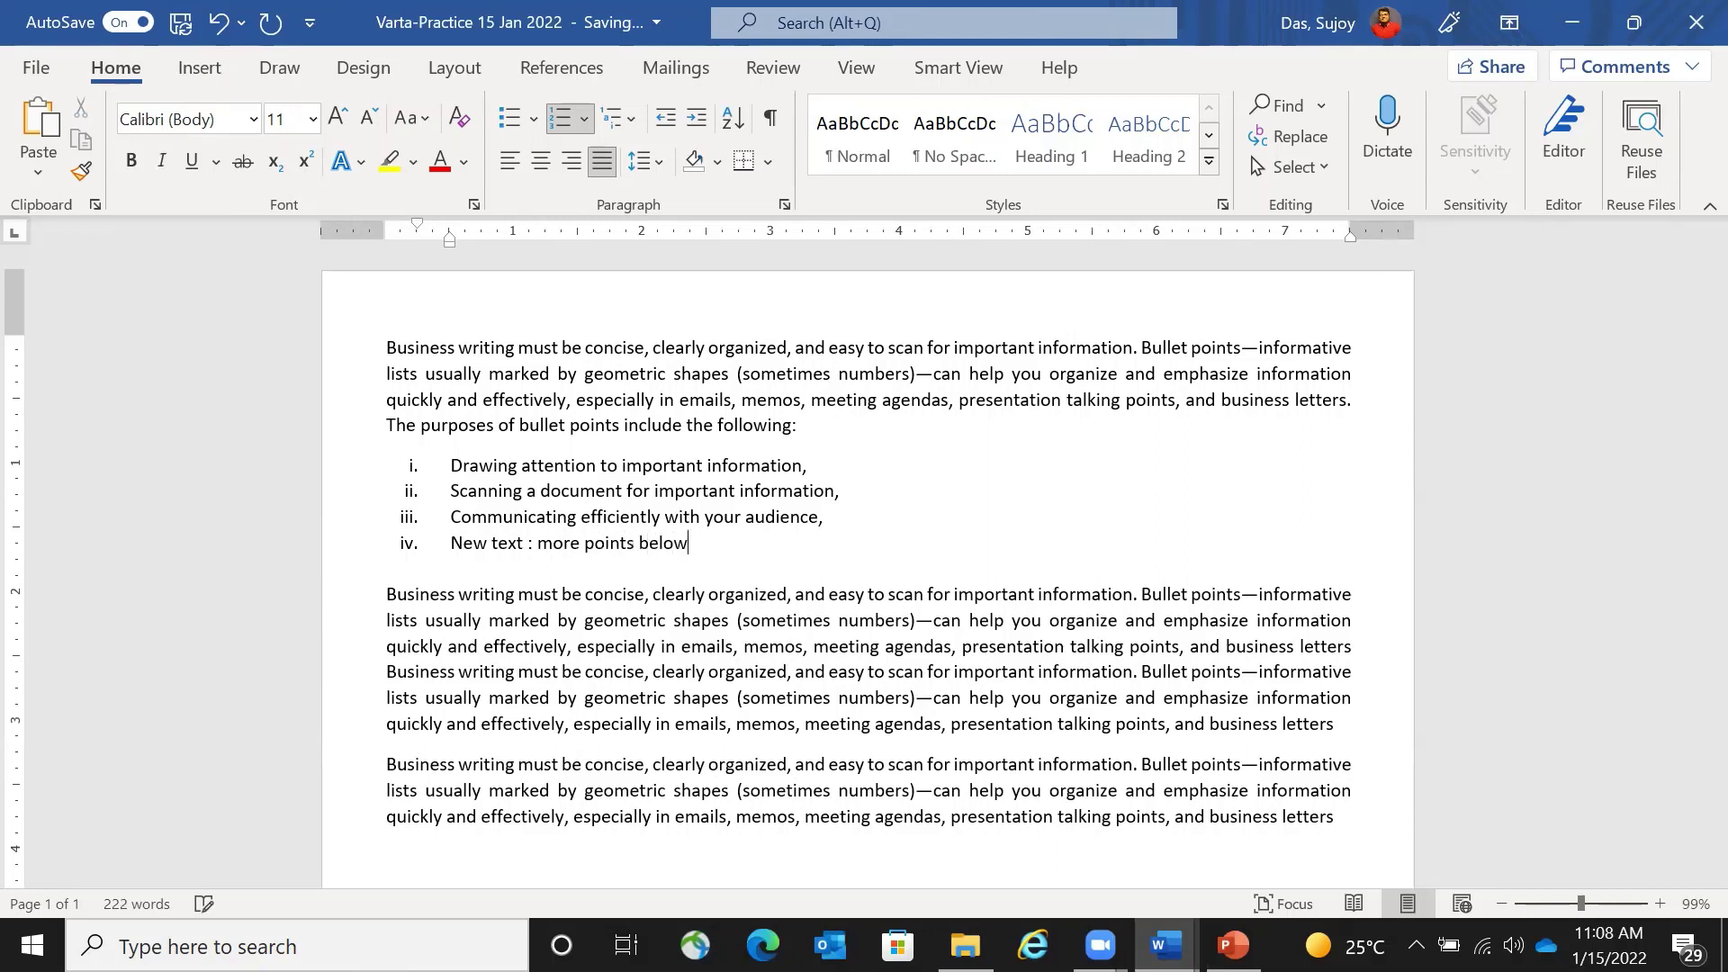
Step: Type three names as list items v, vi and vii, fixing a typo and a capital
key("Return")
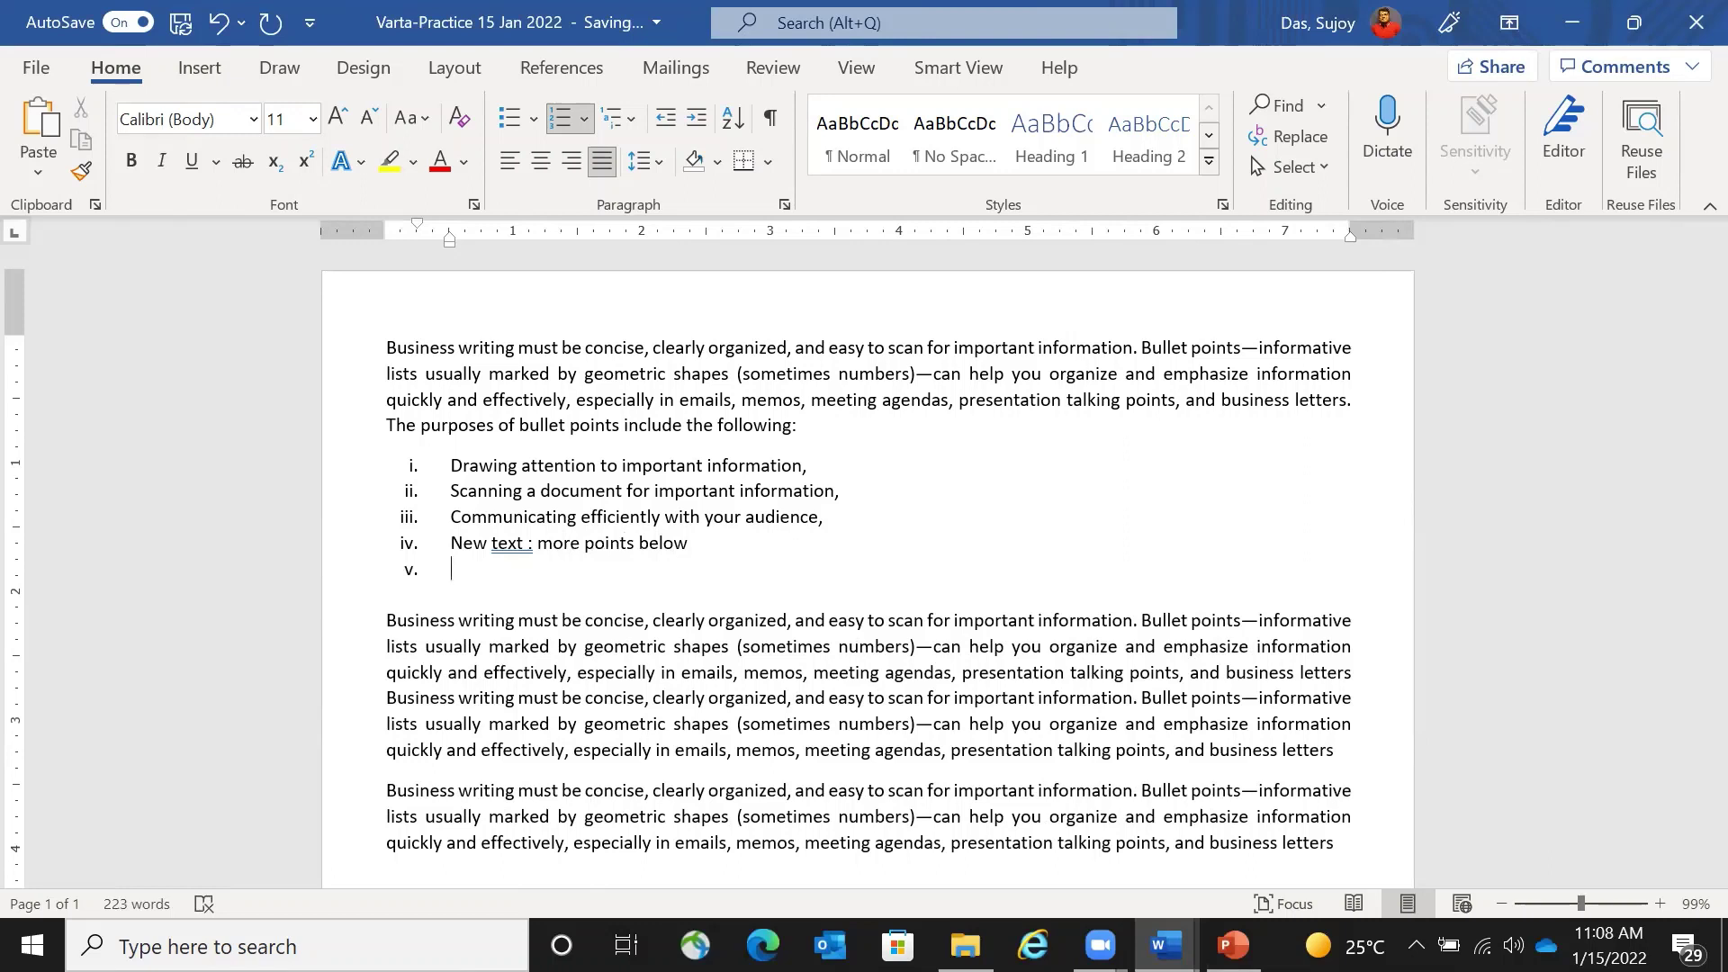
type("Suj")
type("o")
key("BackSpace")
type("y")
key("Return")
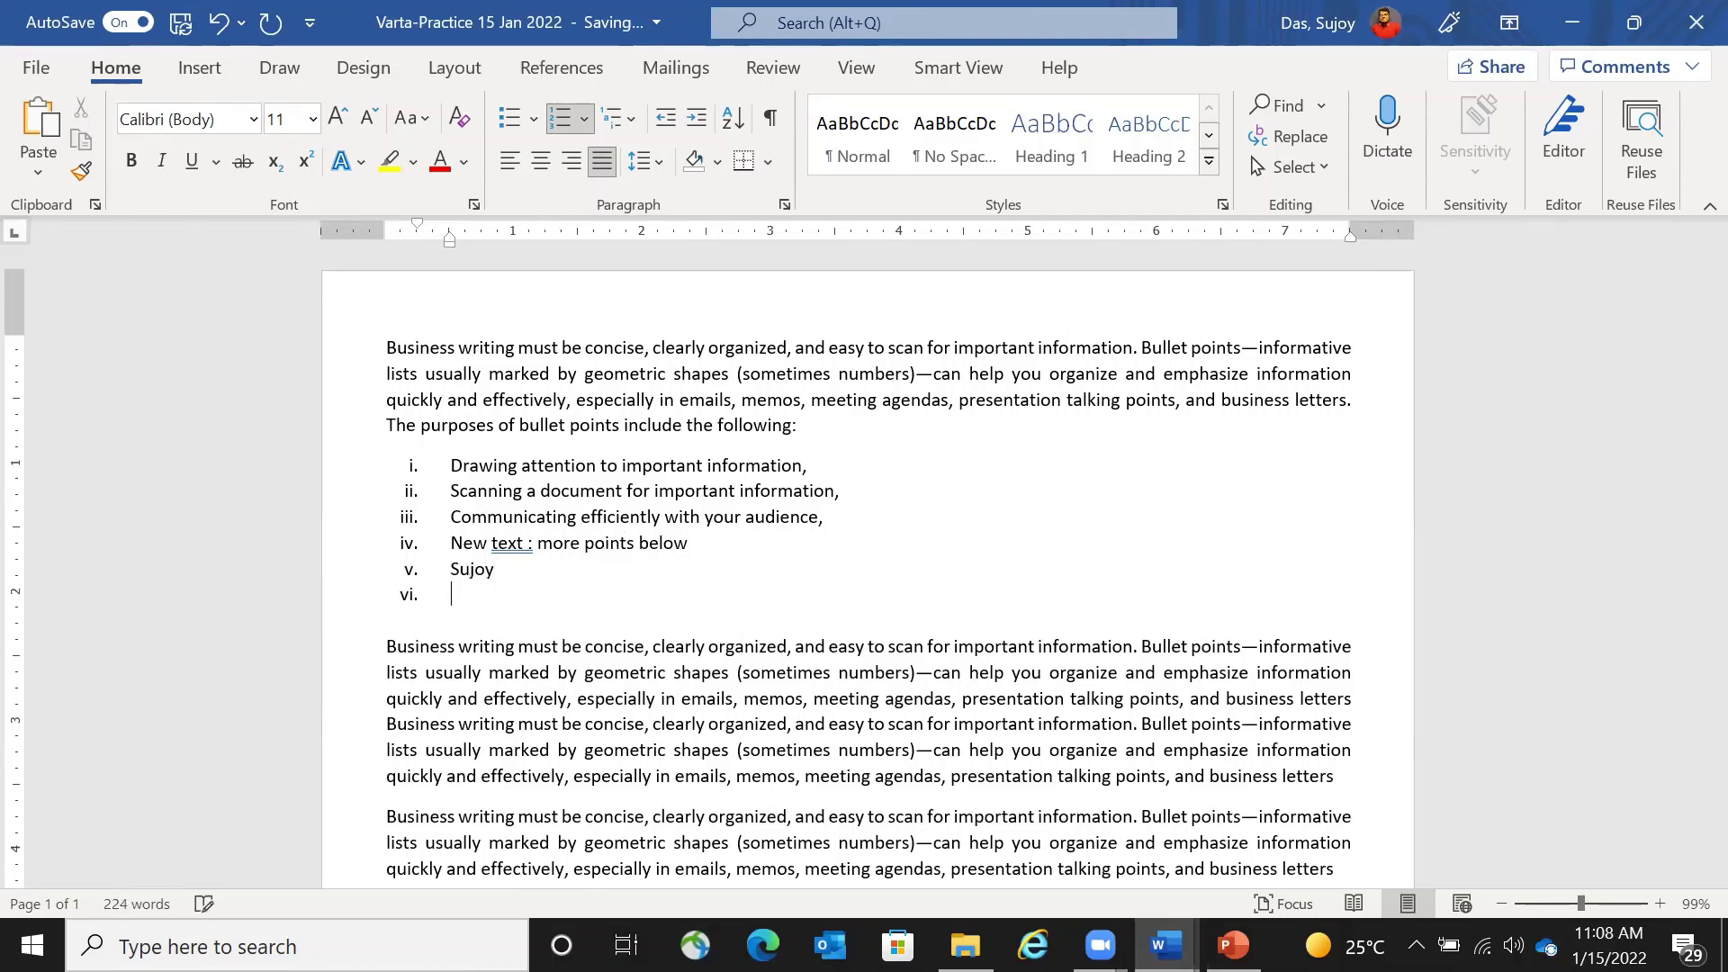
type("Pawan")
key("Return")
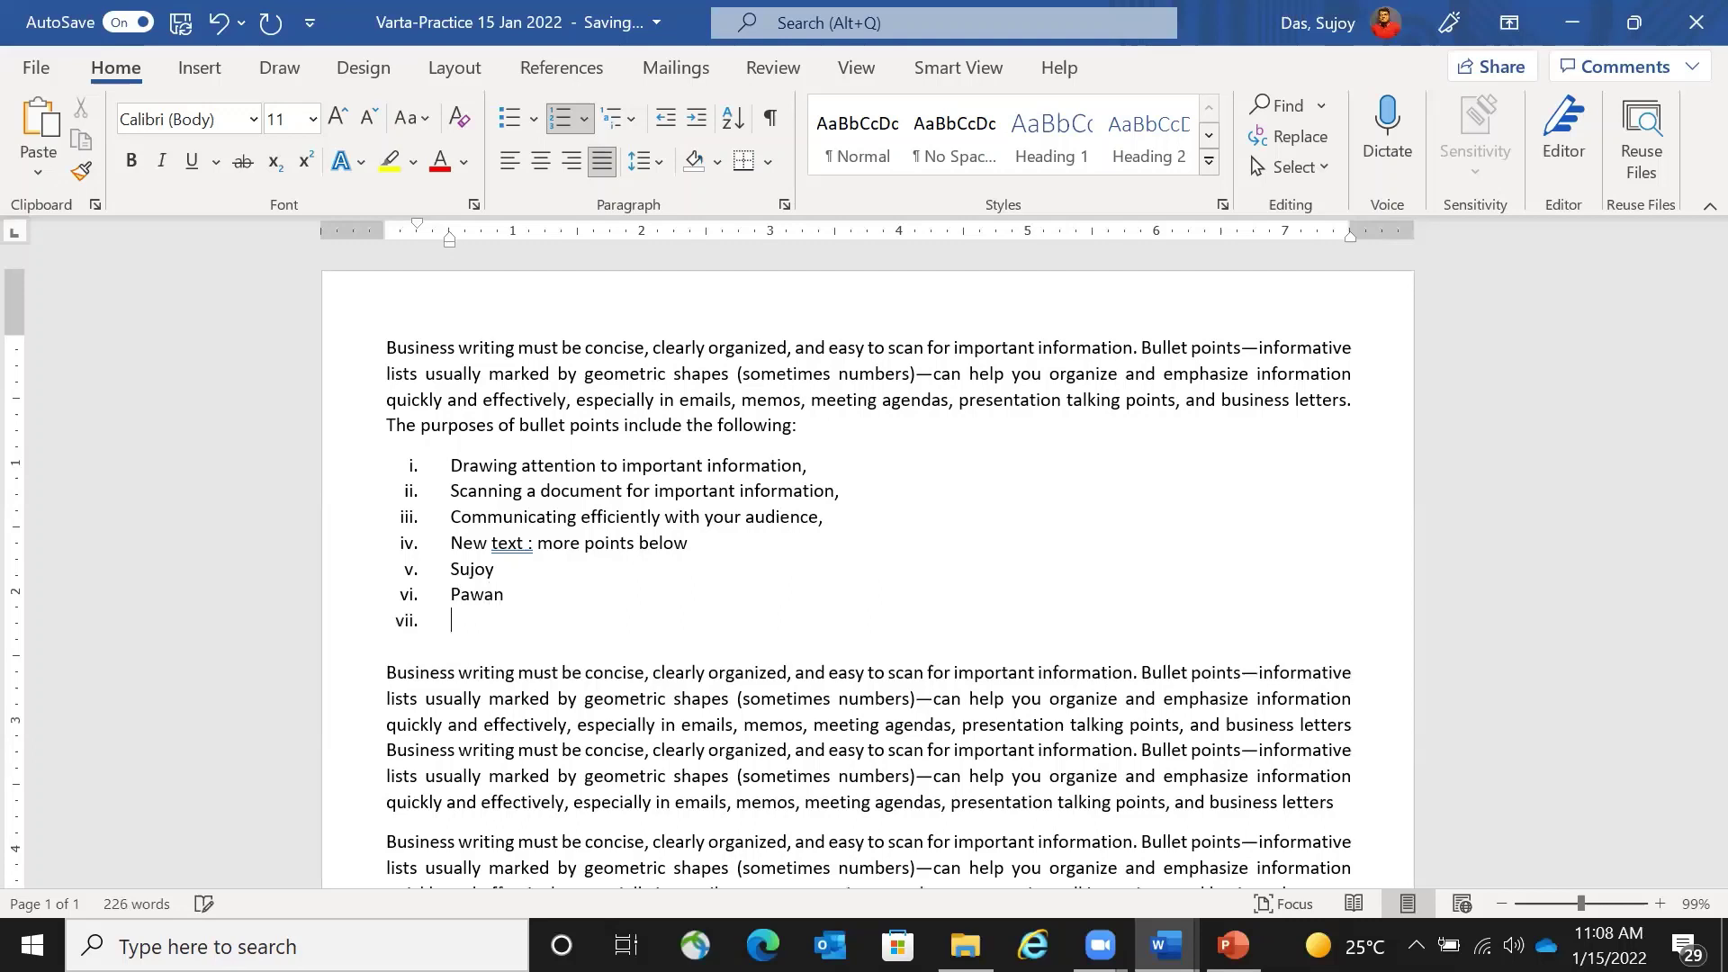
type("sudipa")
key("shift+Left")
type("S")
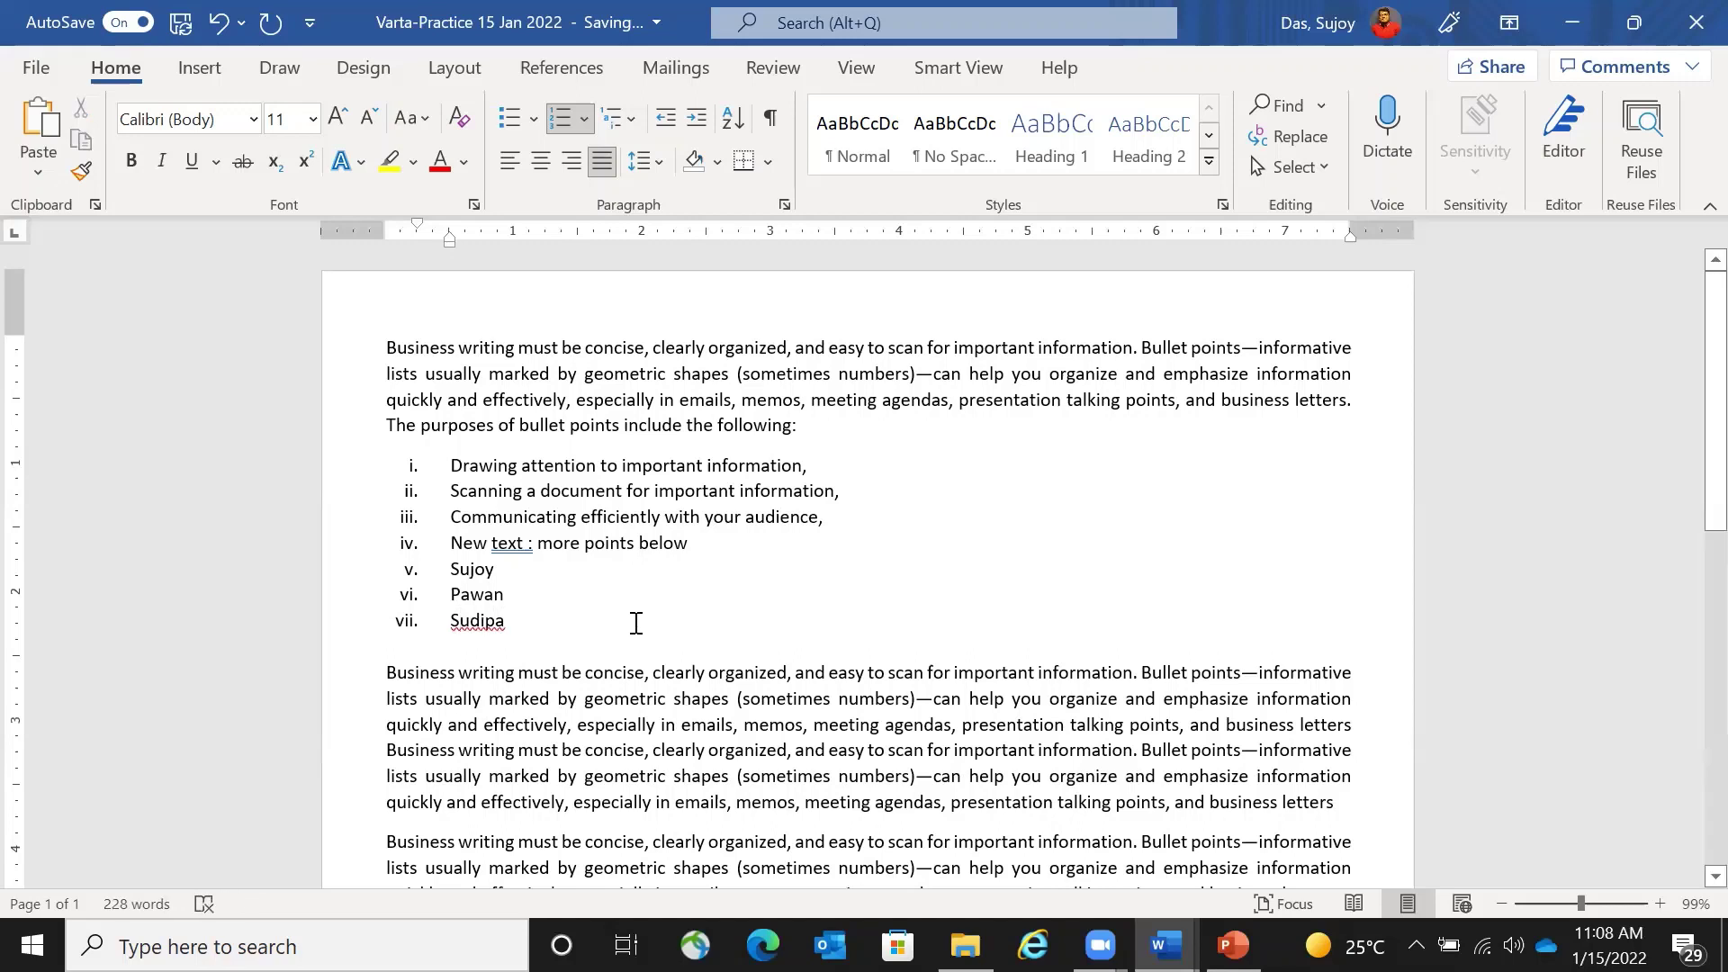
Step: Type three more names as list items viii, ix and x
key("Return")
type("vi")
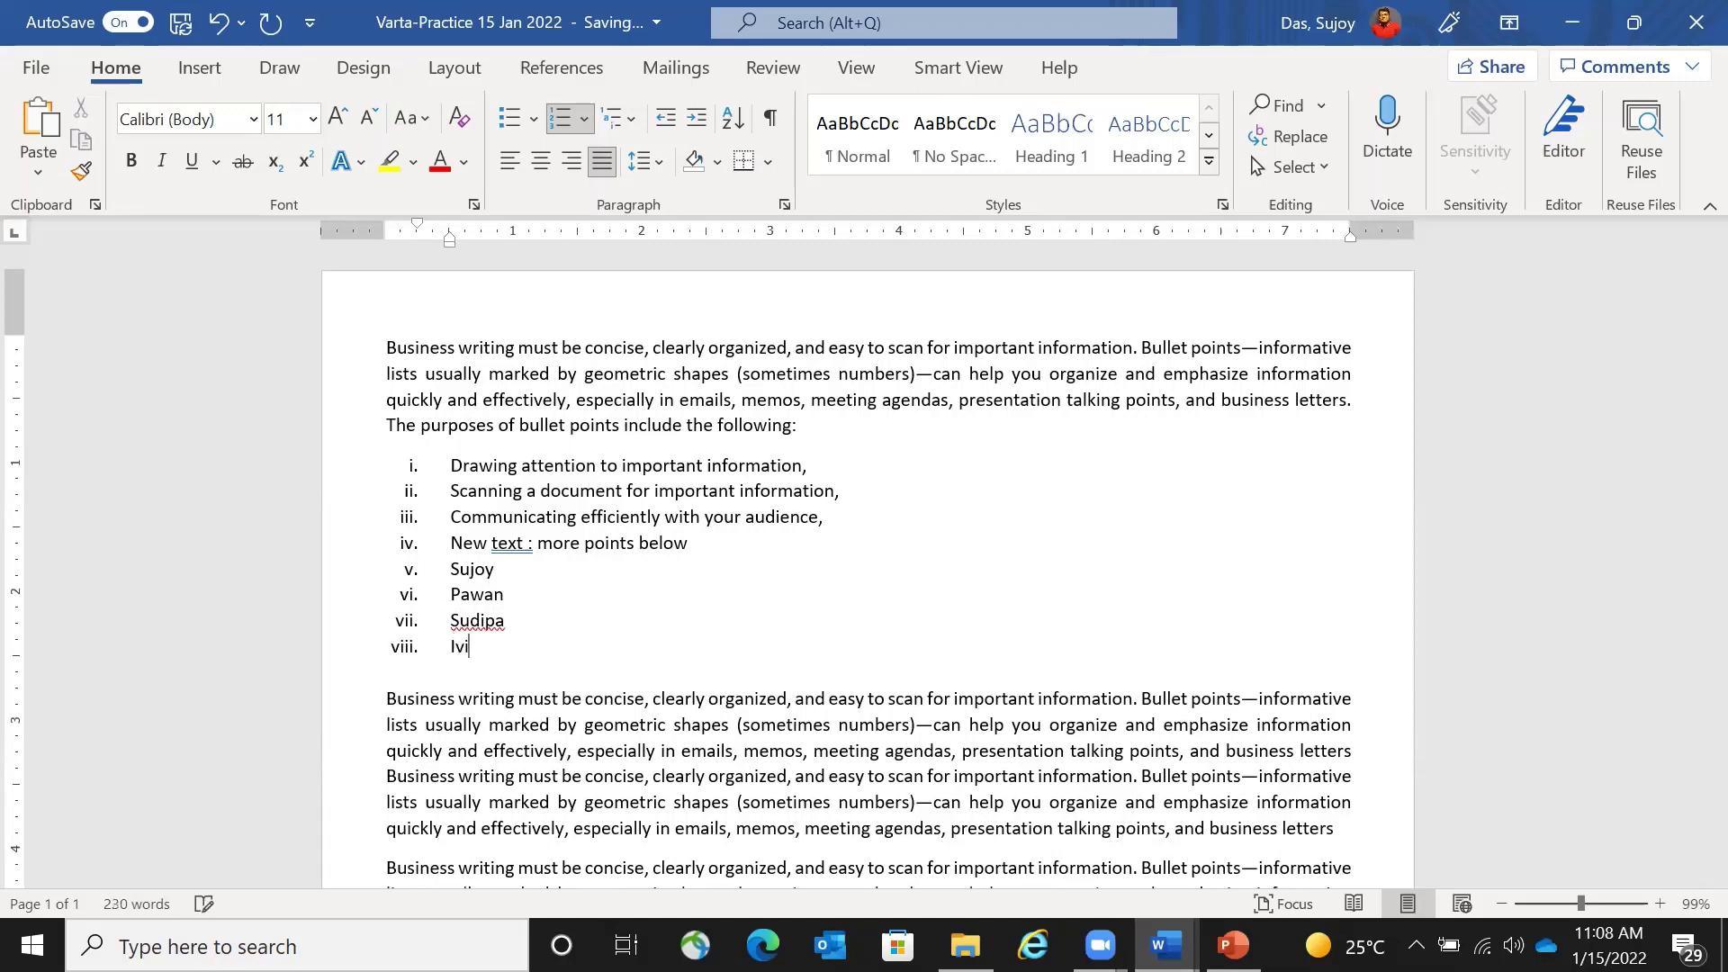
type("ta")
key("Return")
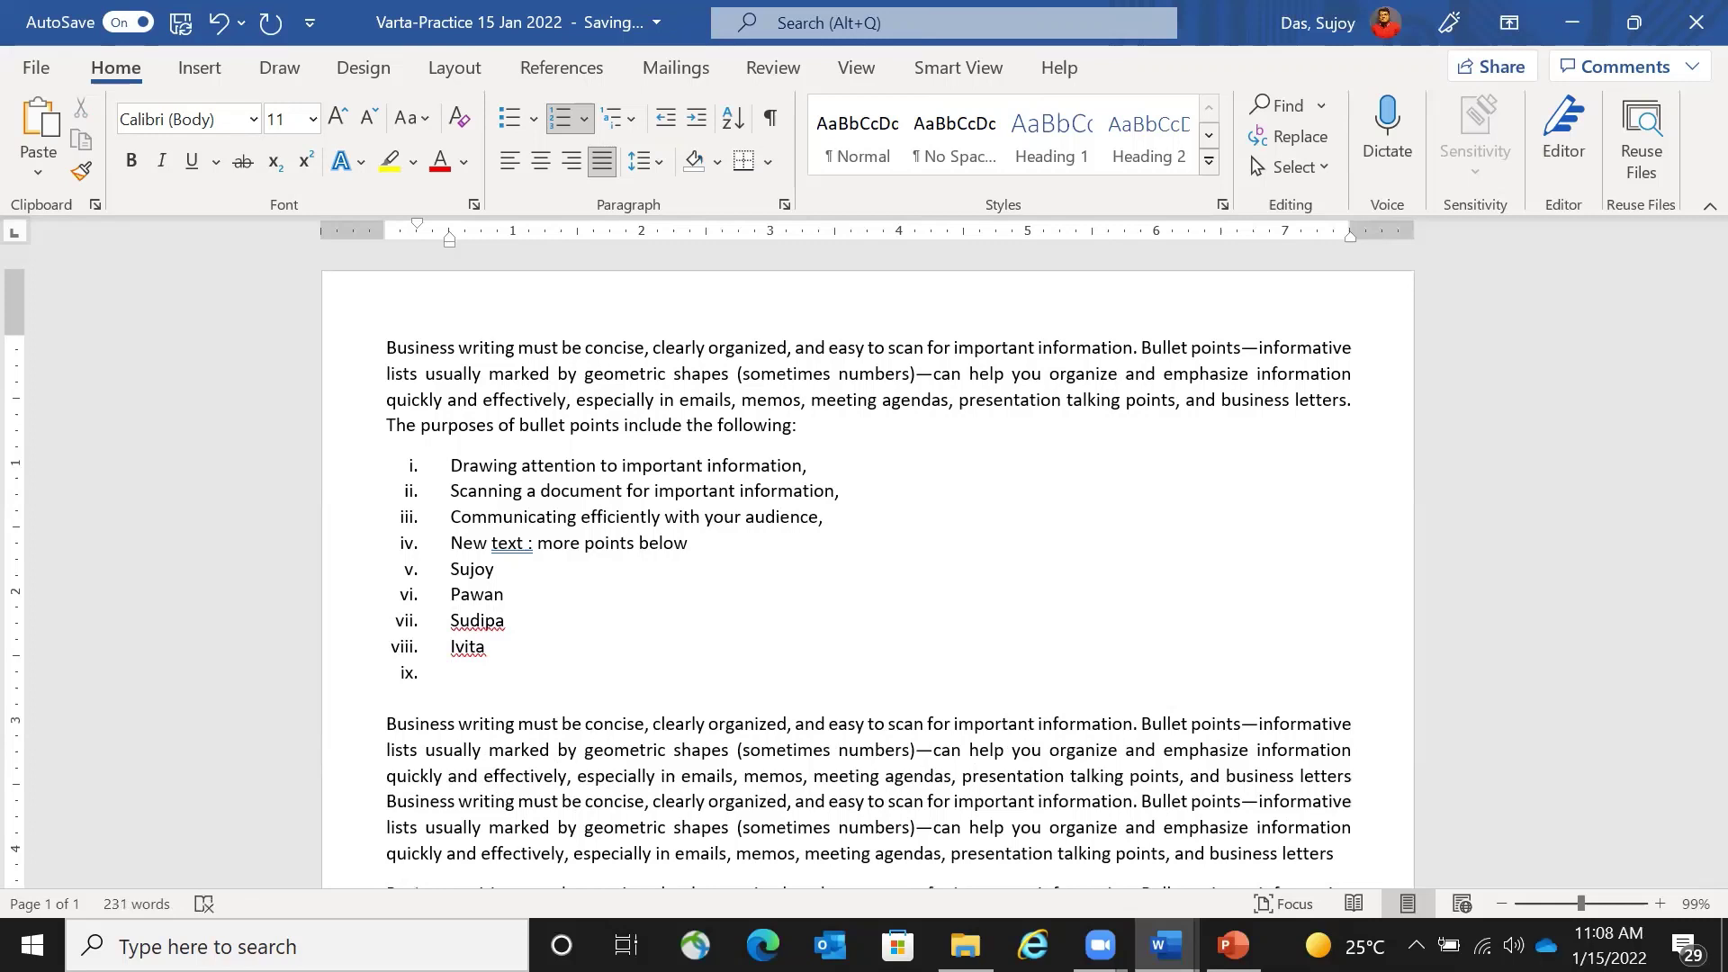
type("Swati")
key("Return")
type("Arka")
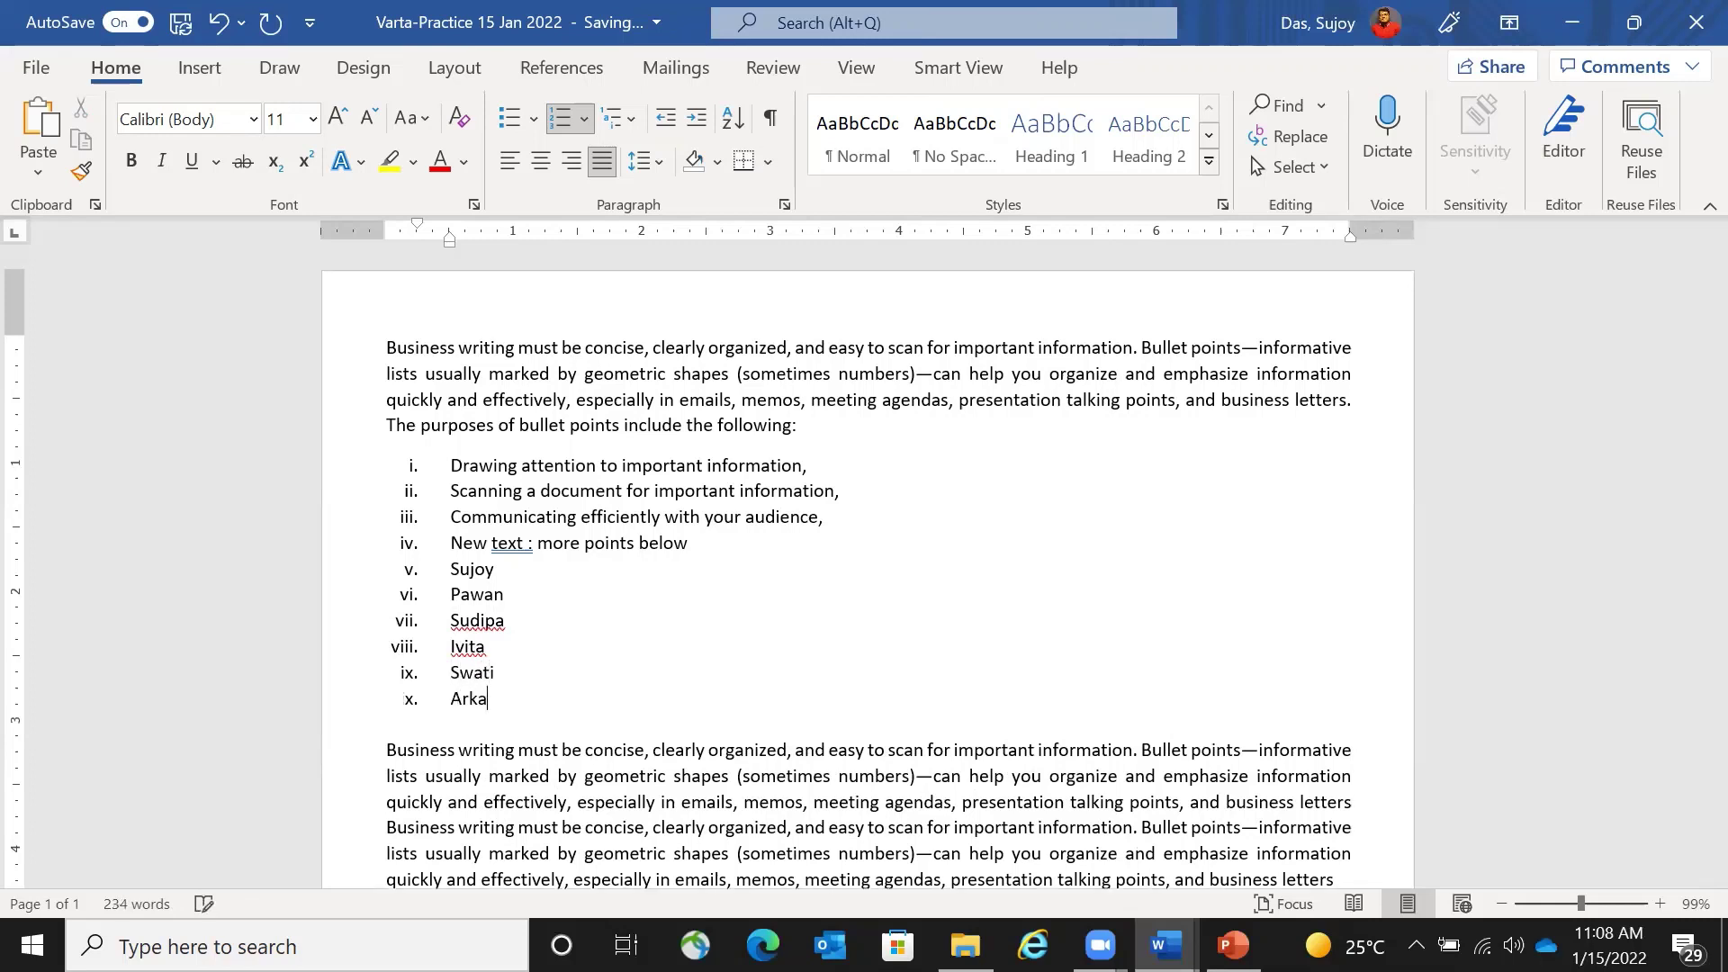
type("deepra")
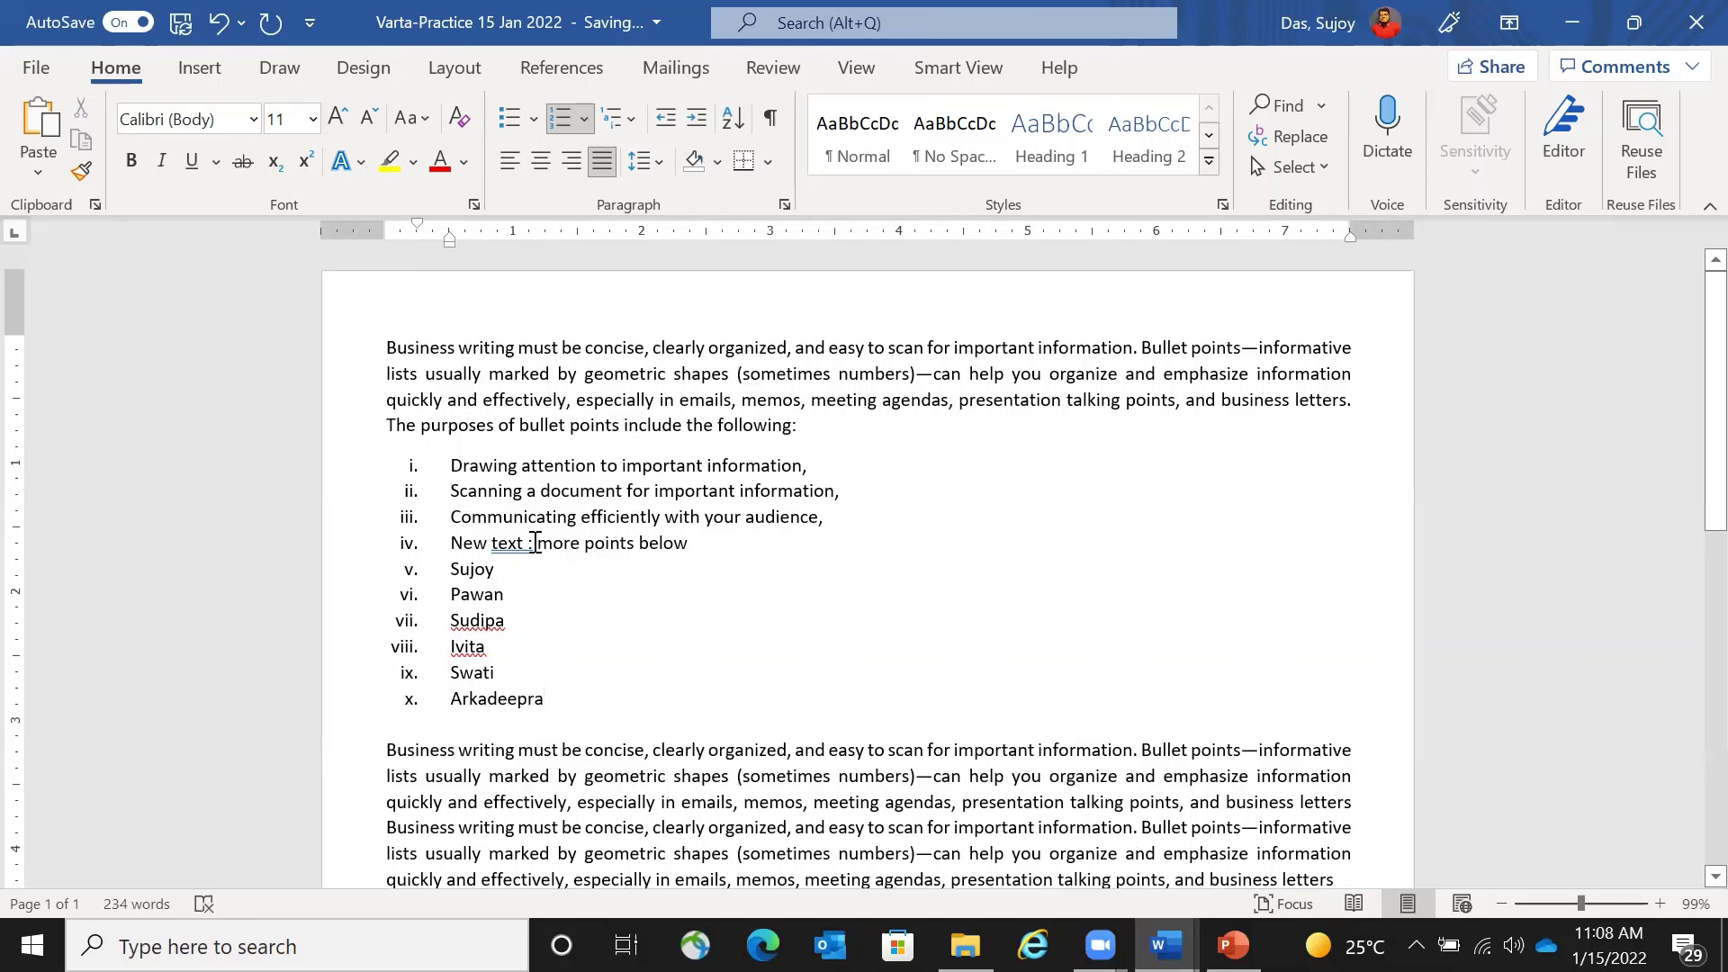
Step: Select the six name items and try demoting and promoting them with Tab and Shift+Tab
left_click_drag(533, 545, 598, 570)
left_click(583, 677)
left_click(548, 702)
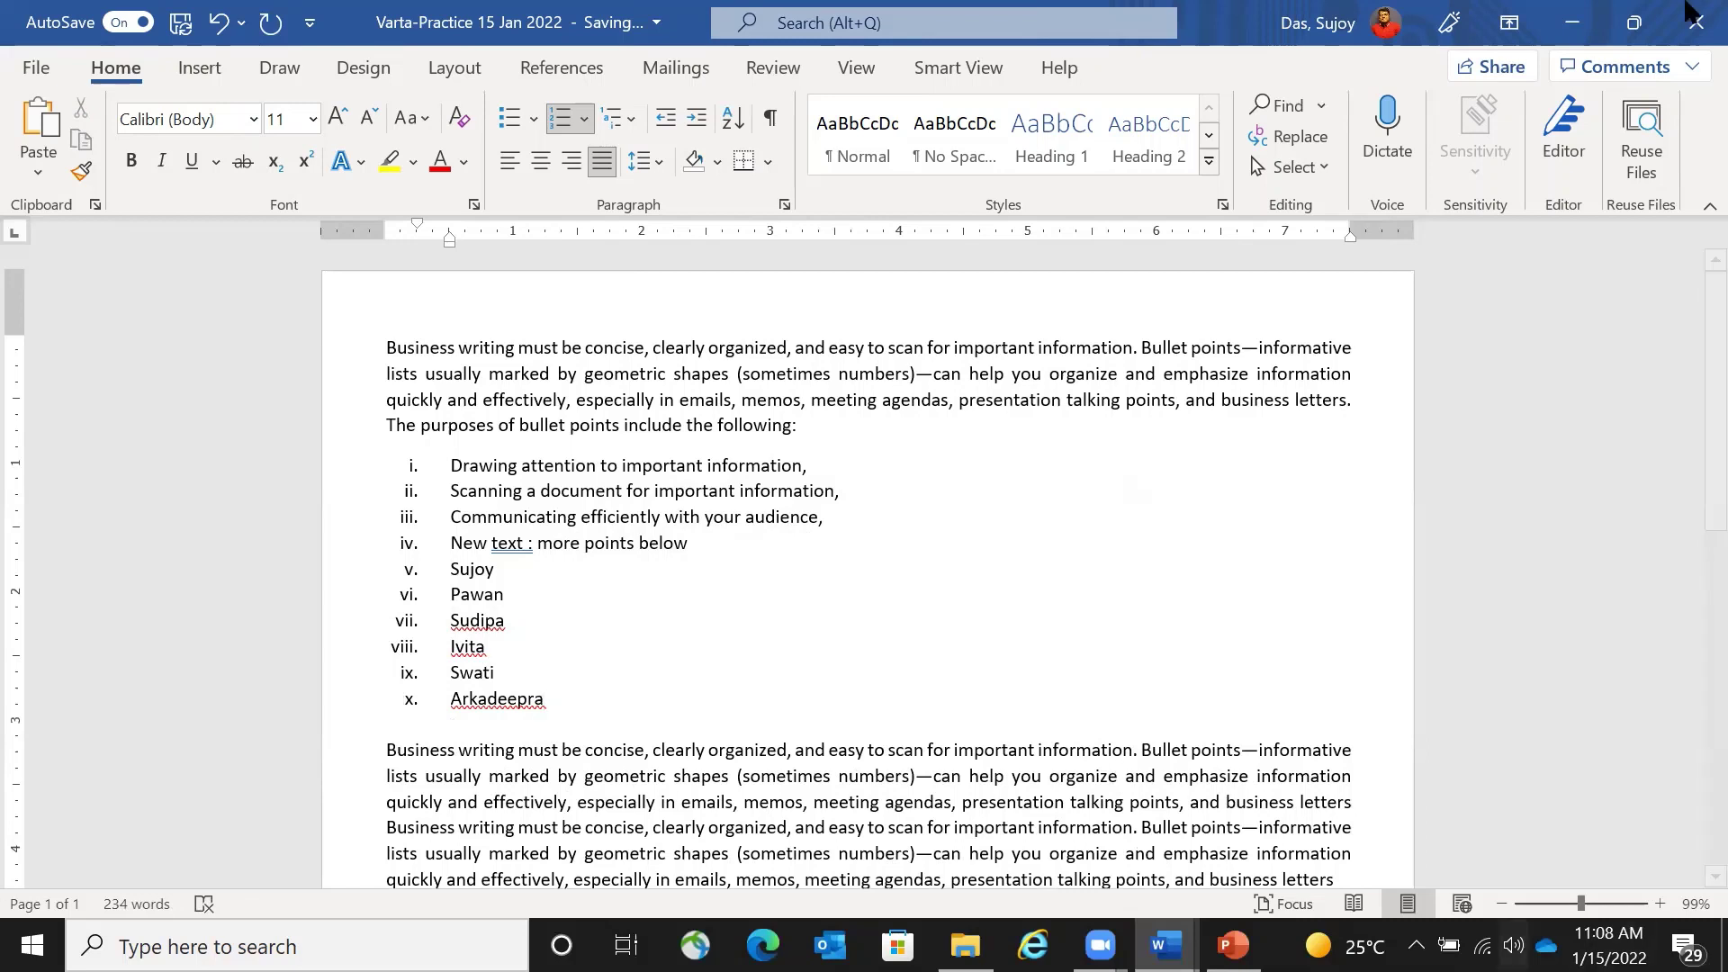
left_click_drag(449, 568, 558, 693)
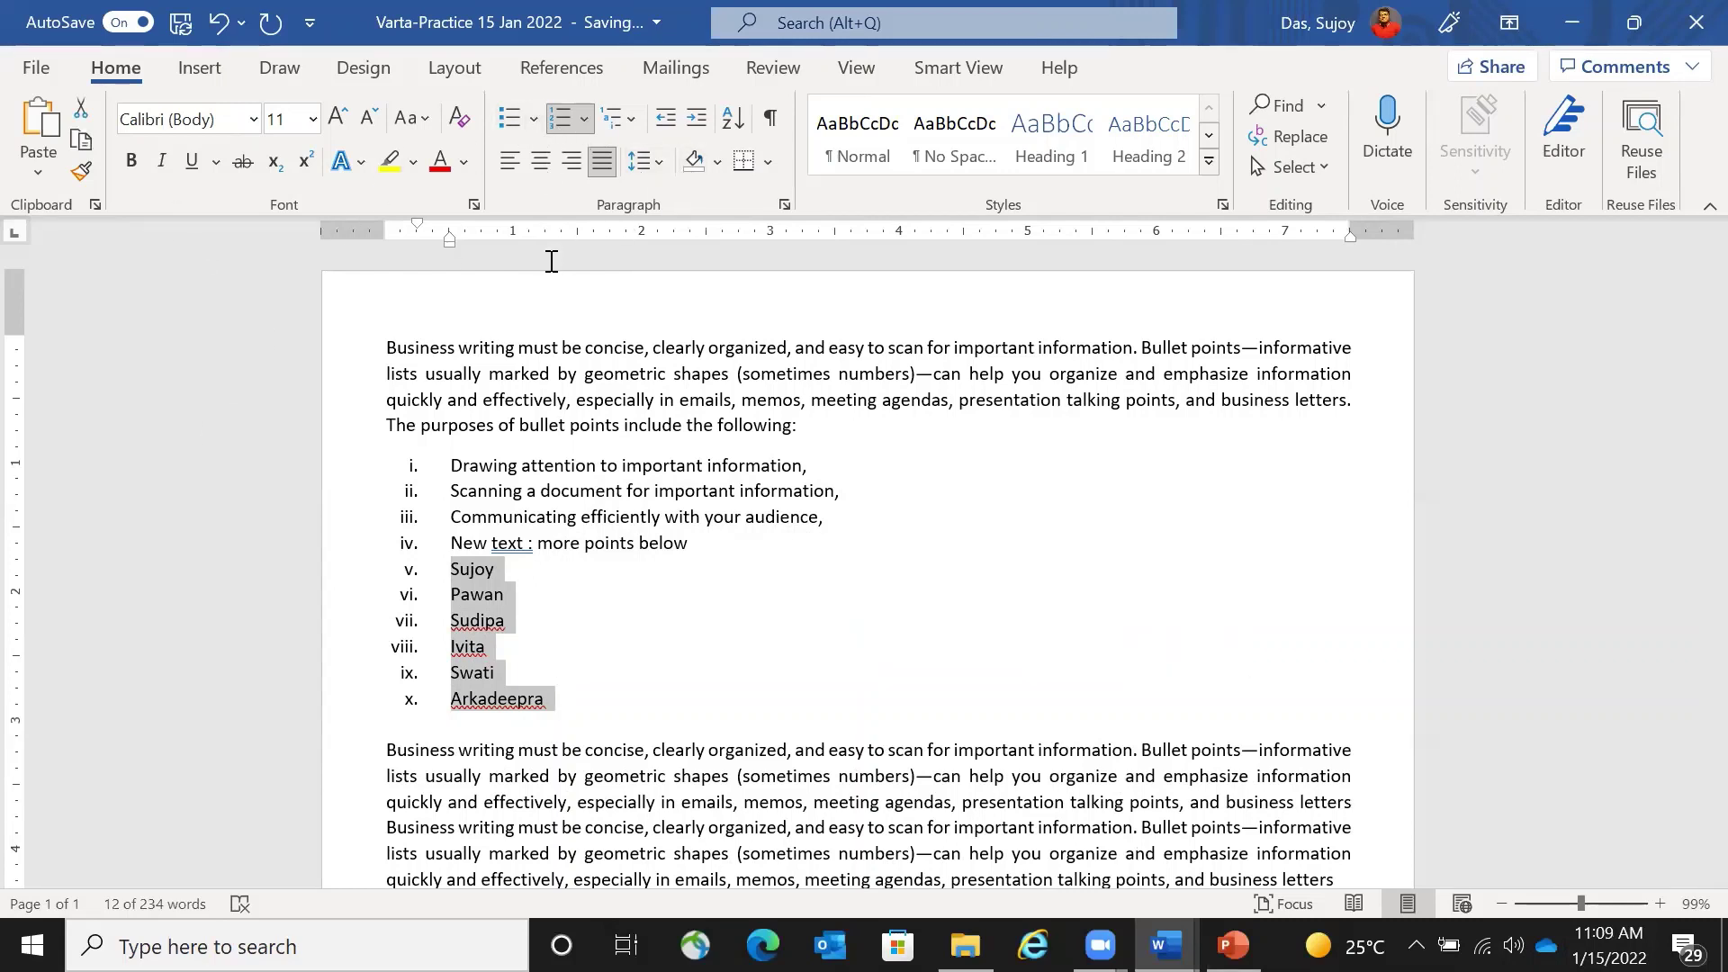
key("Tab")
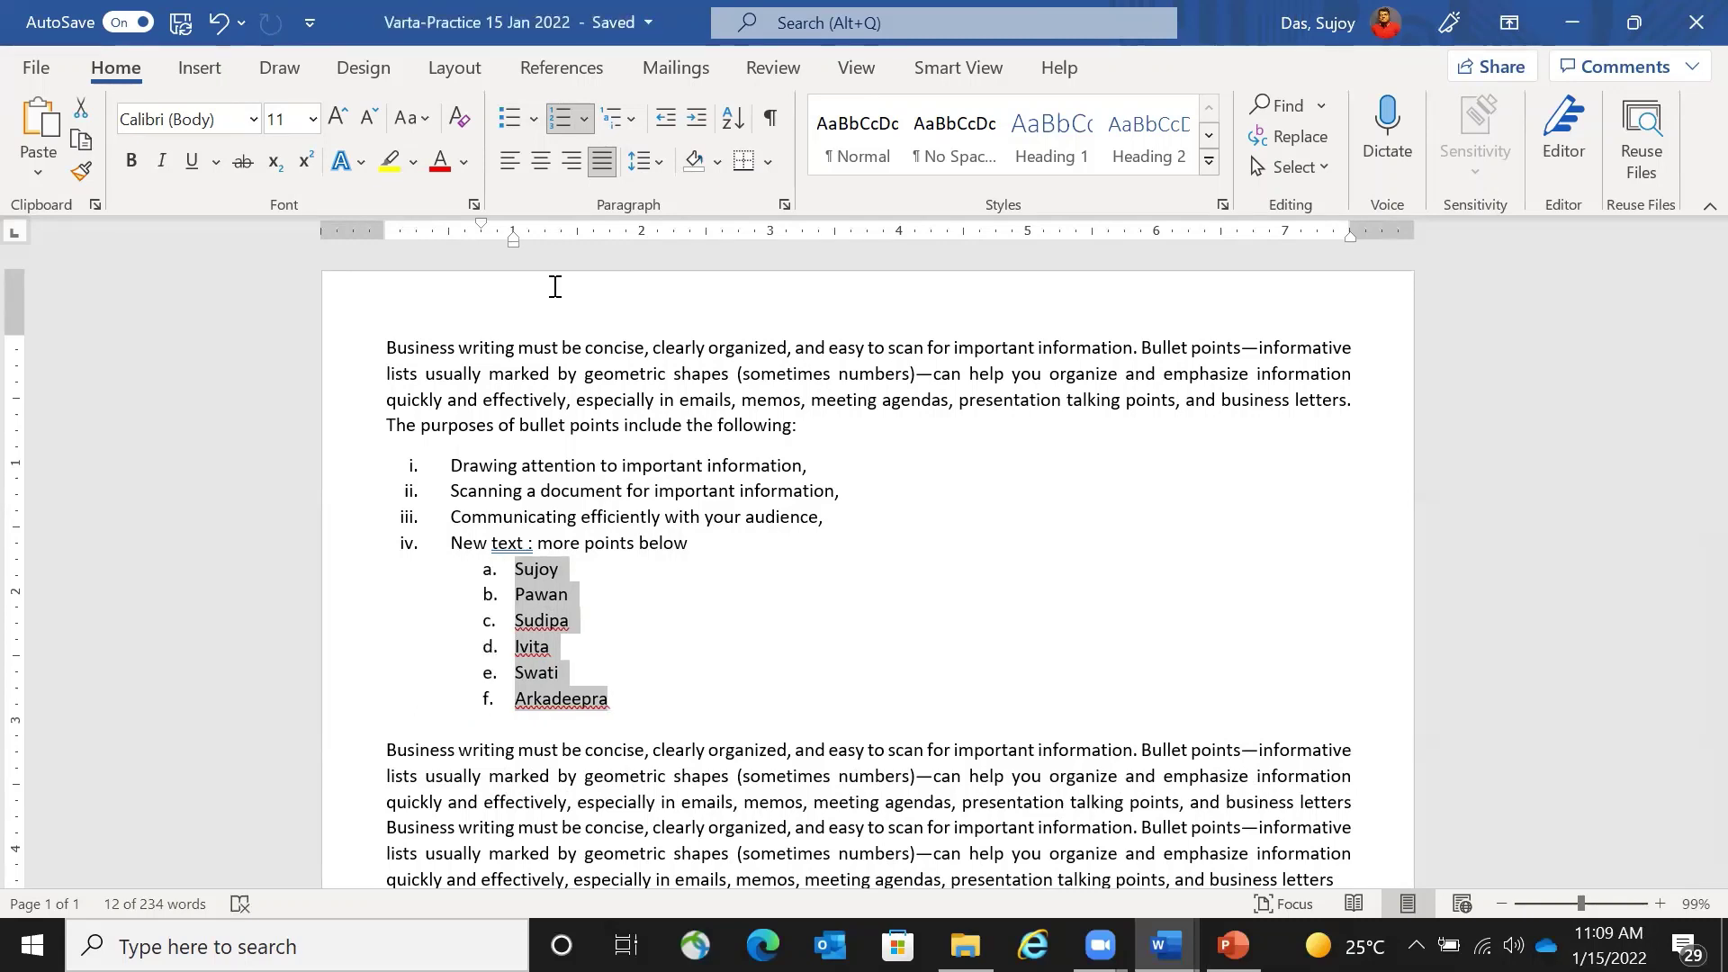
key("shift+Tab")
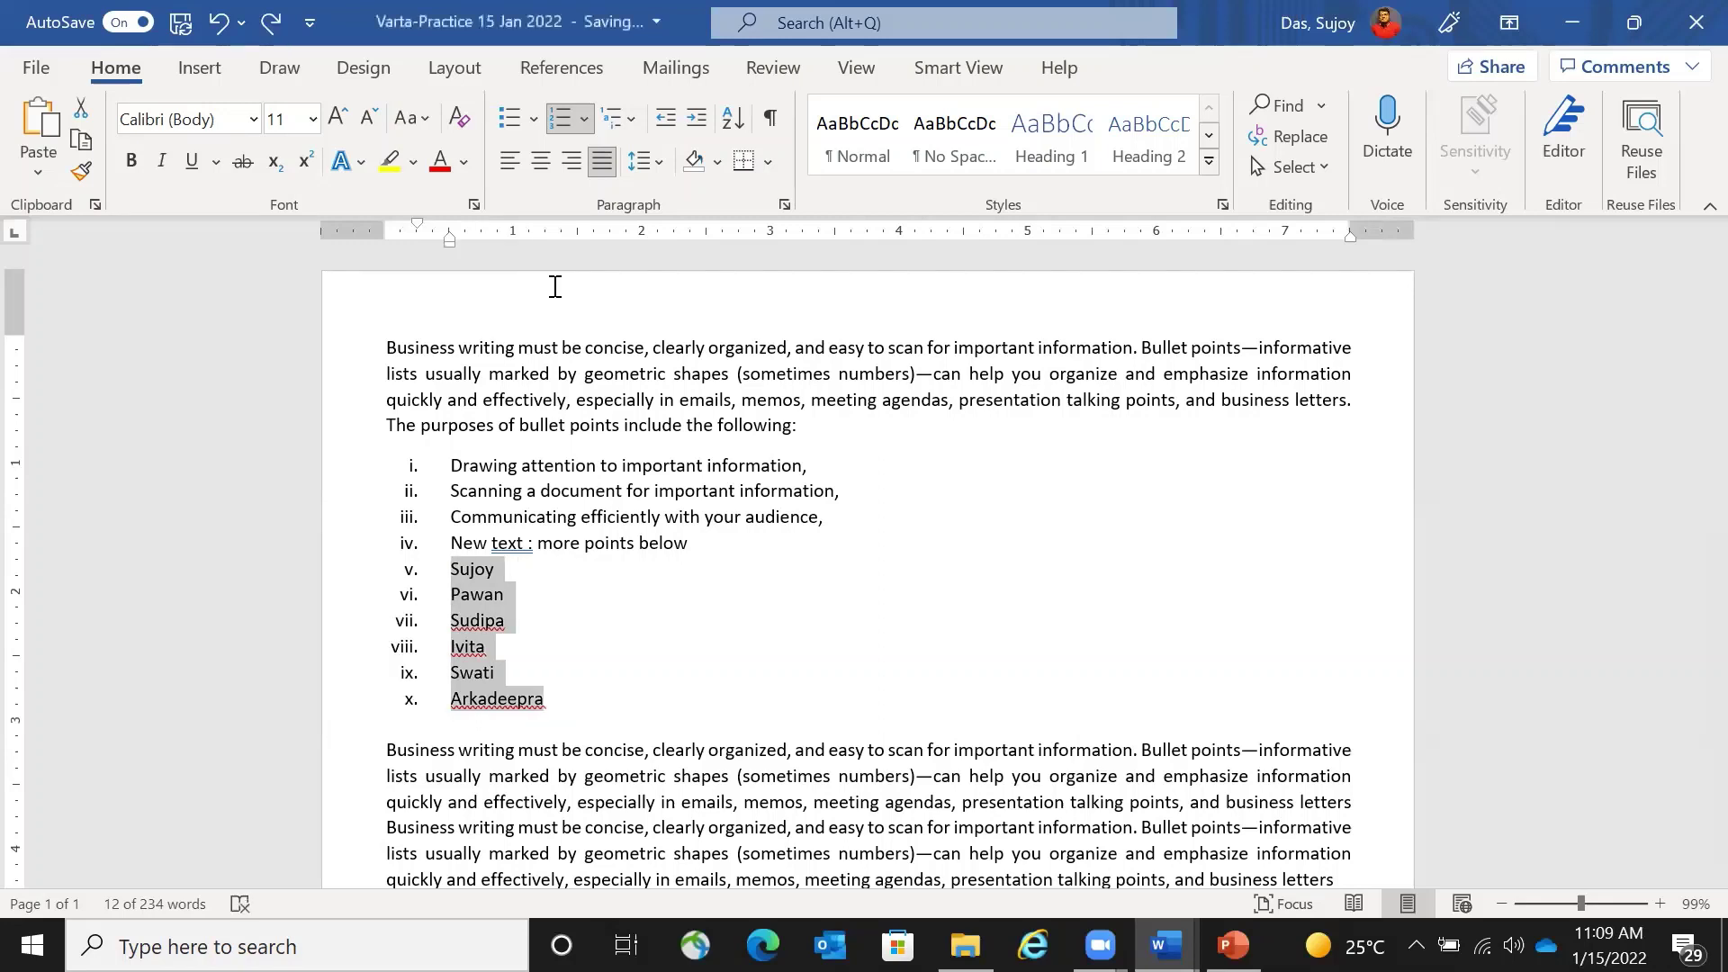
key("ctrl+z")
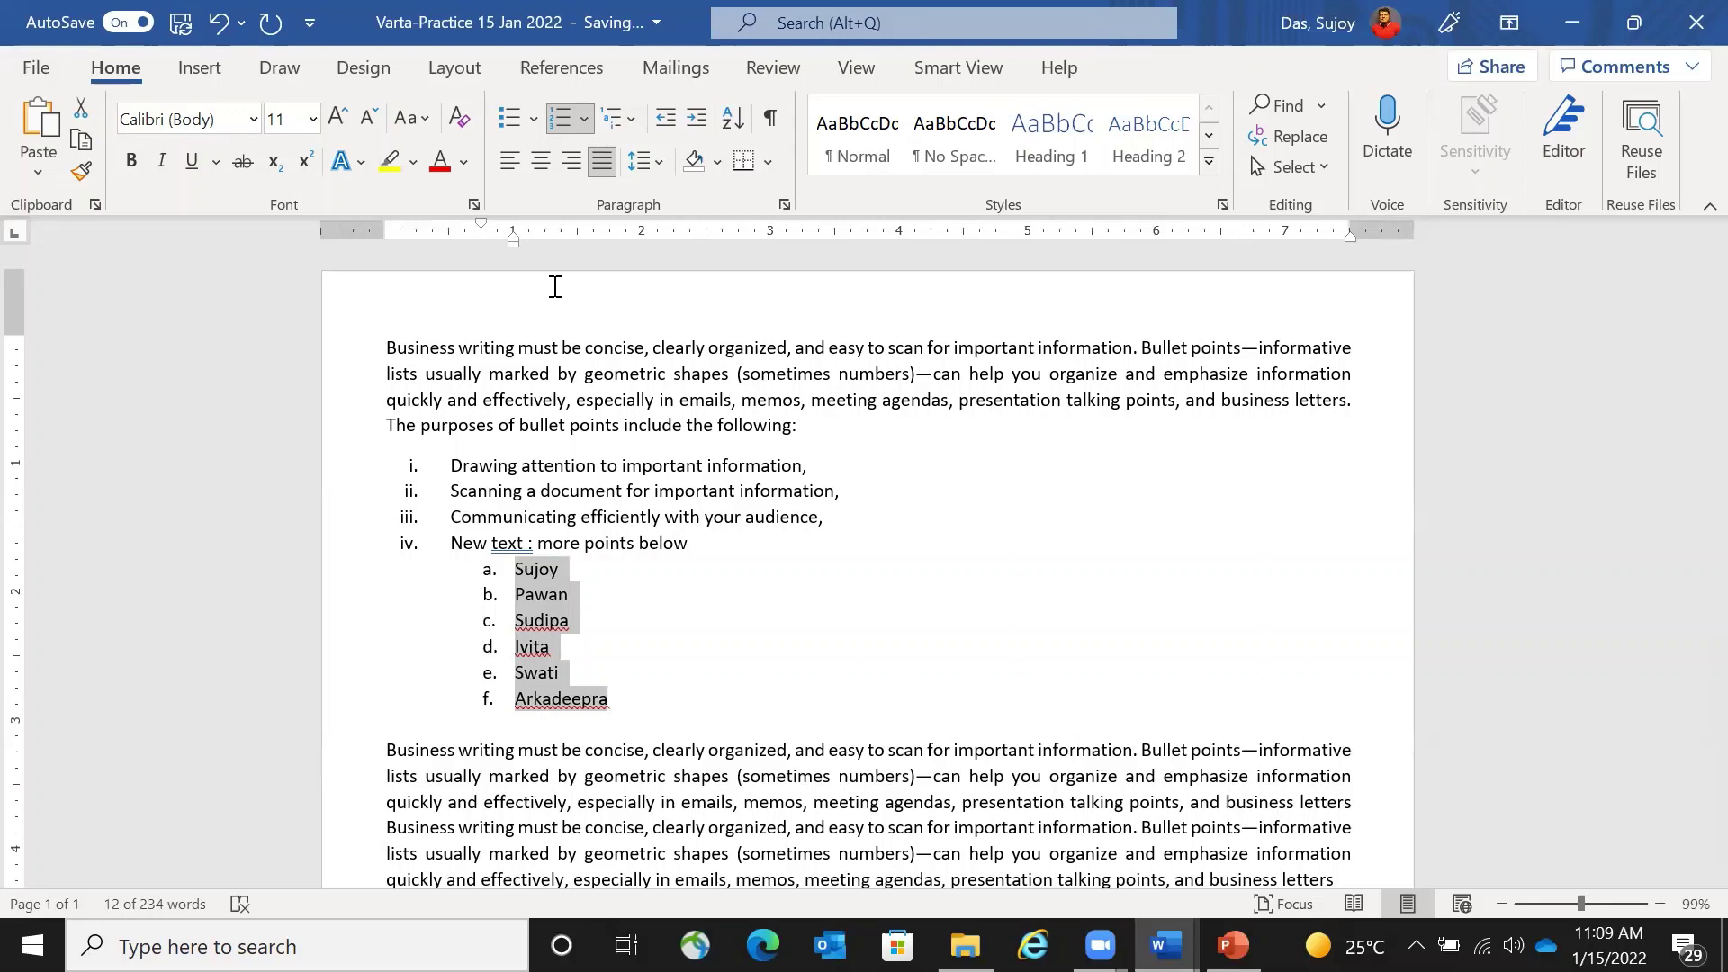
key("ctrl+y")
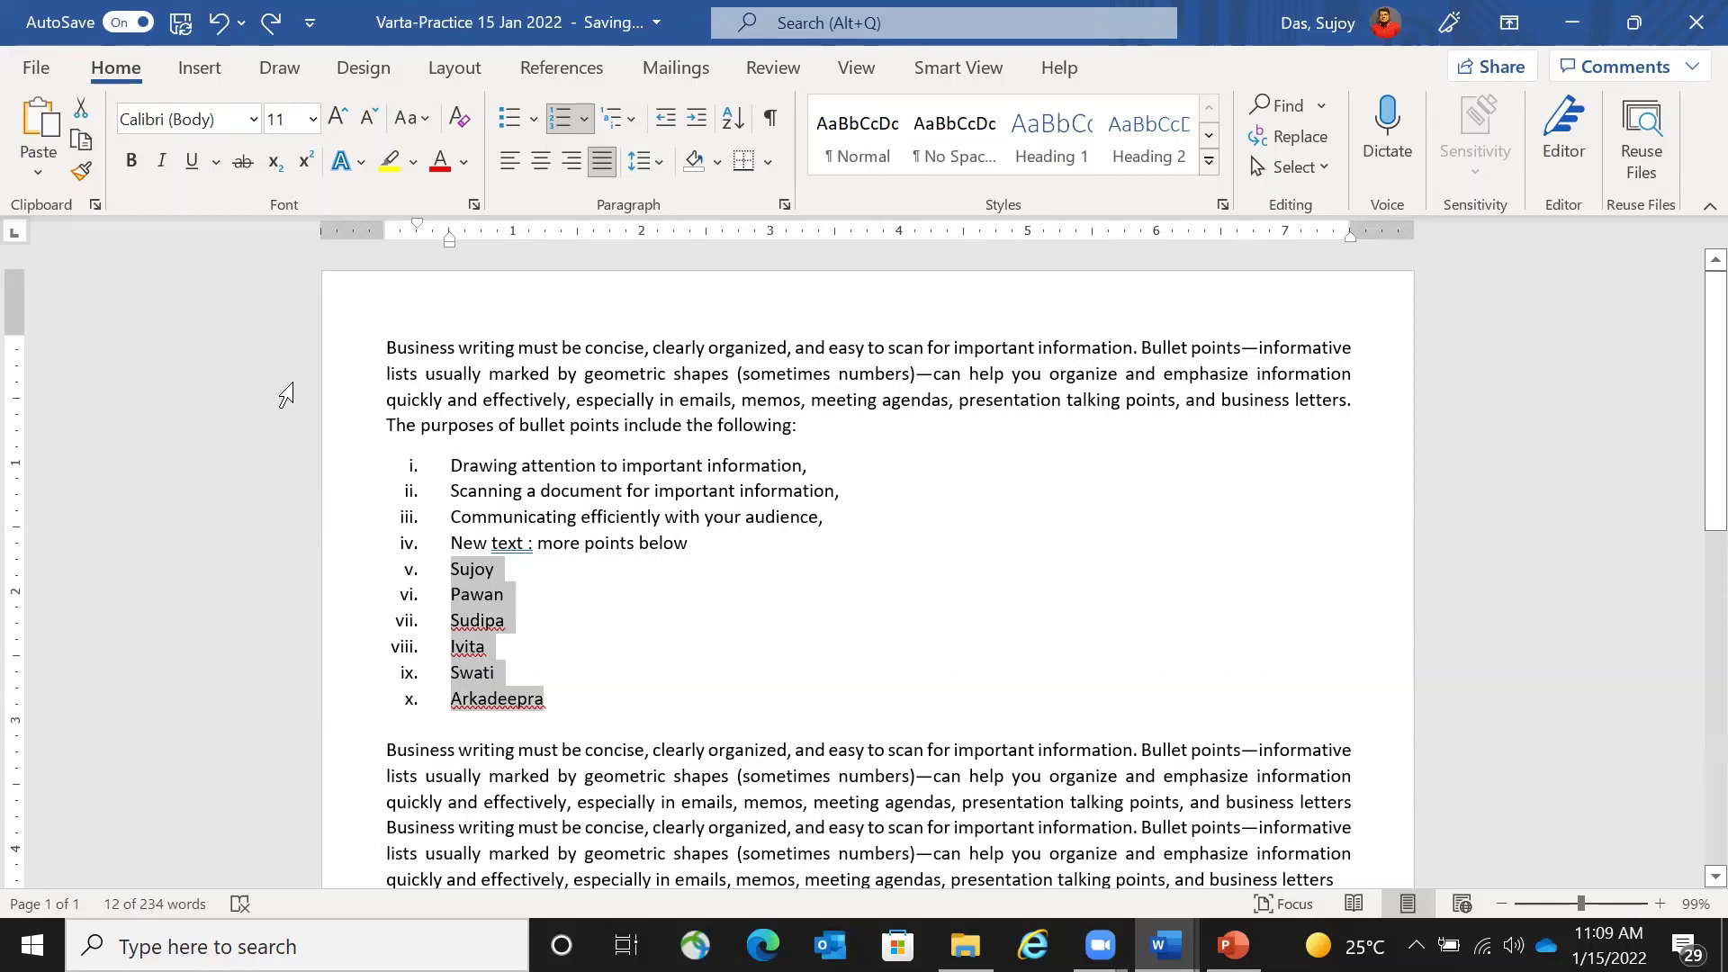
key("Tab")
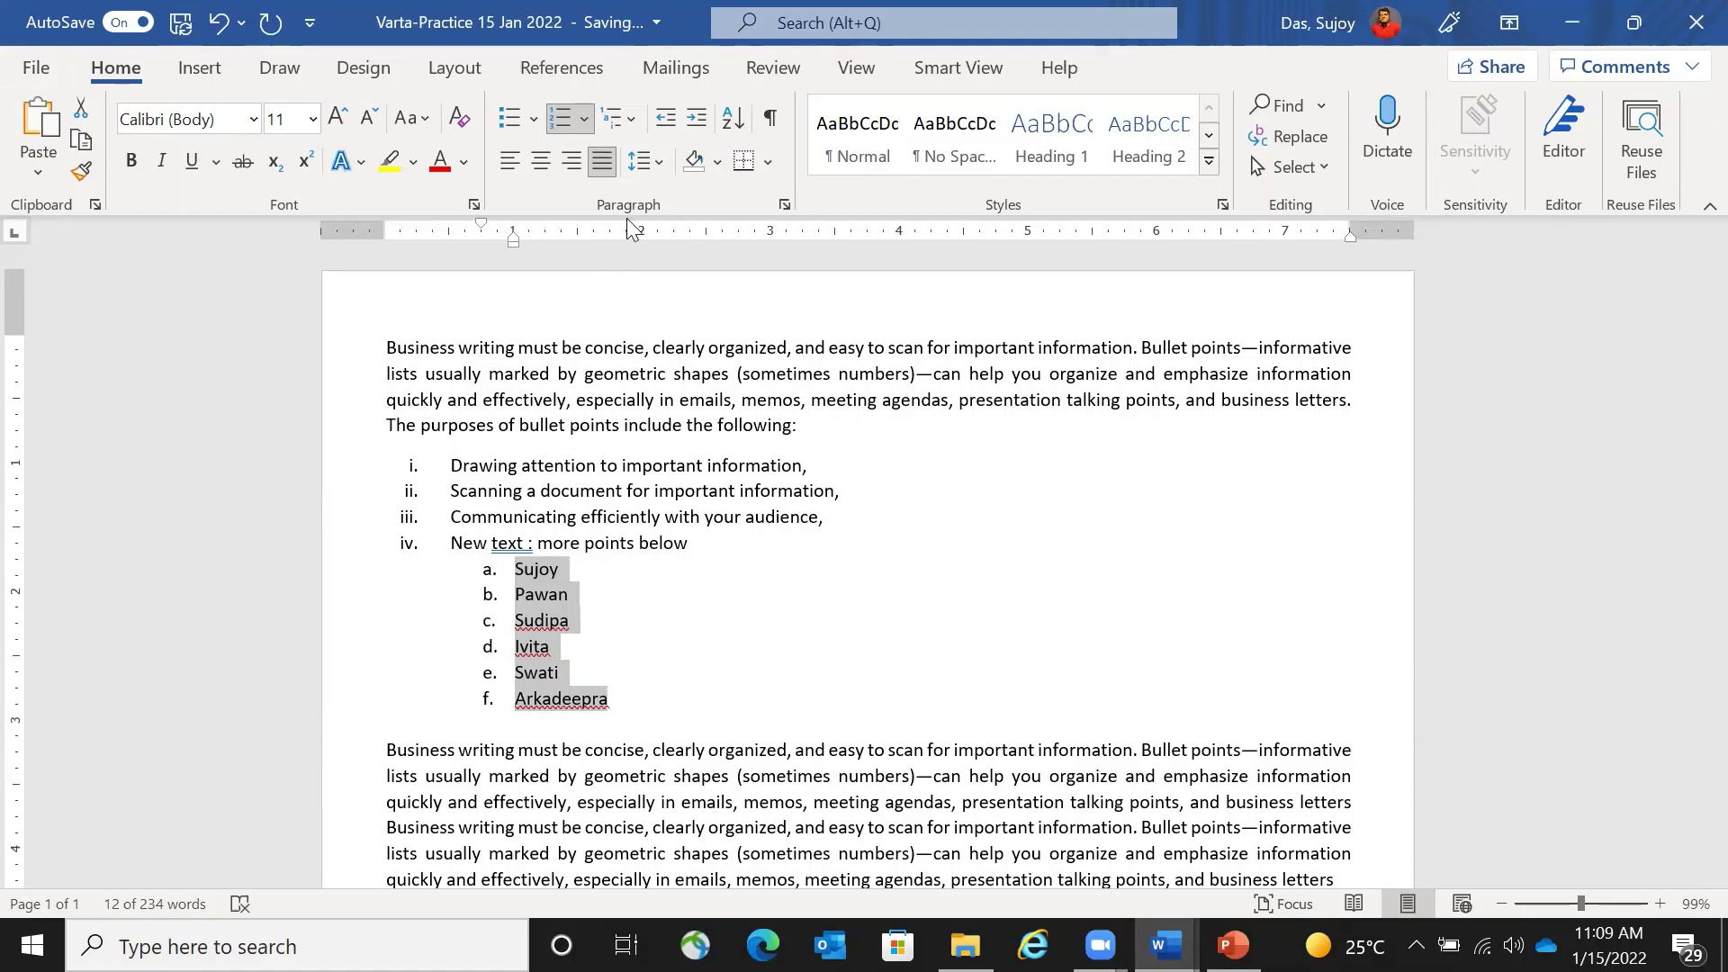
key("shift+Tab")
Step: Use Increase Indent to nest the names as lettered sub-items a–f under item iv
left_click(698, 119)
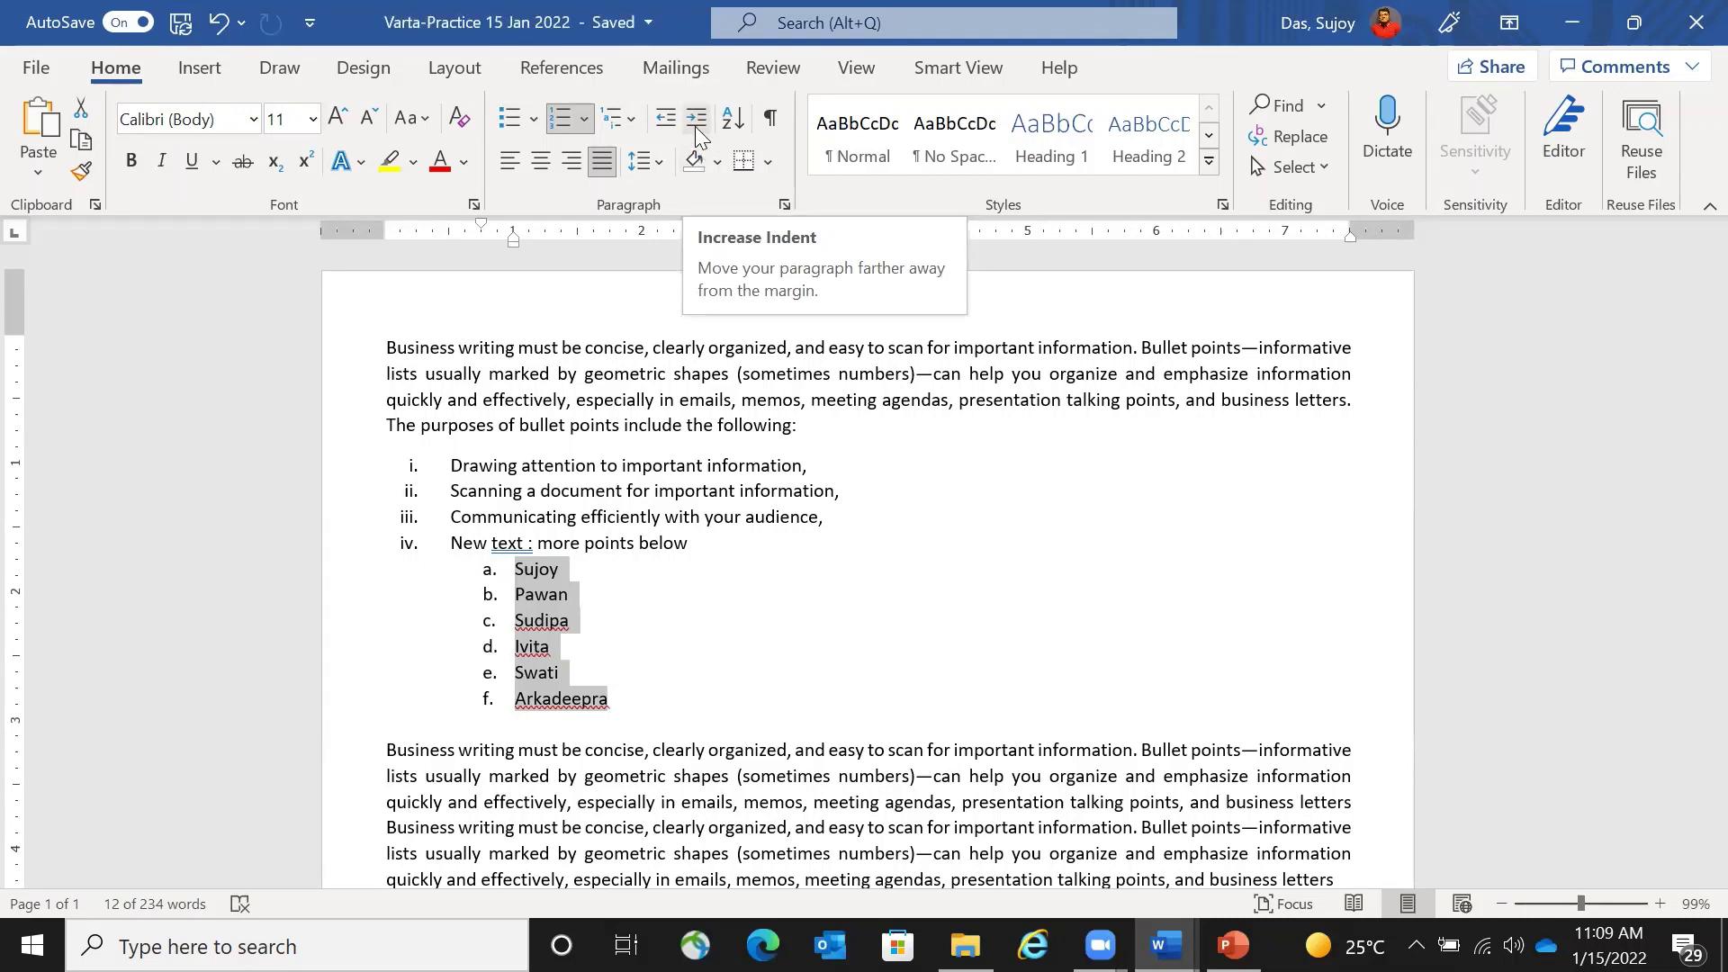
left_click(667, 126)
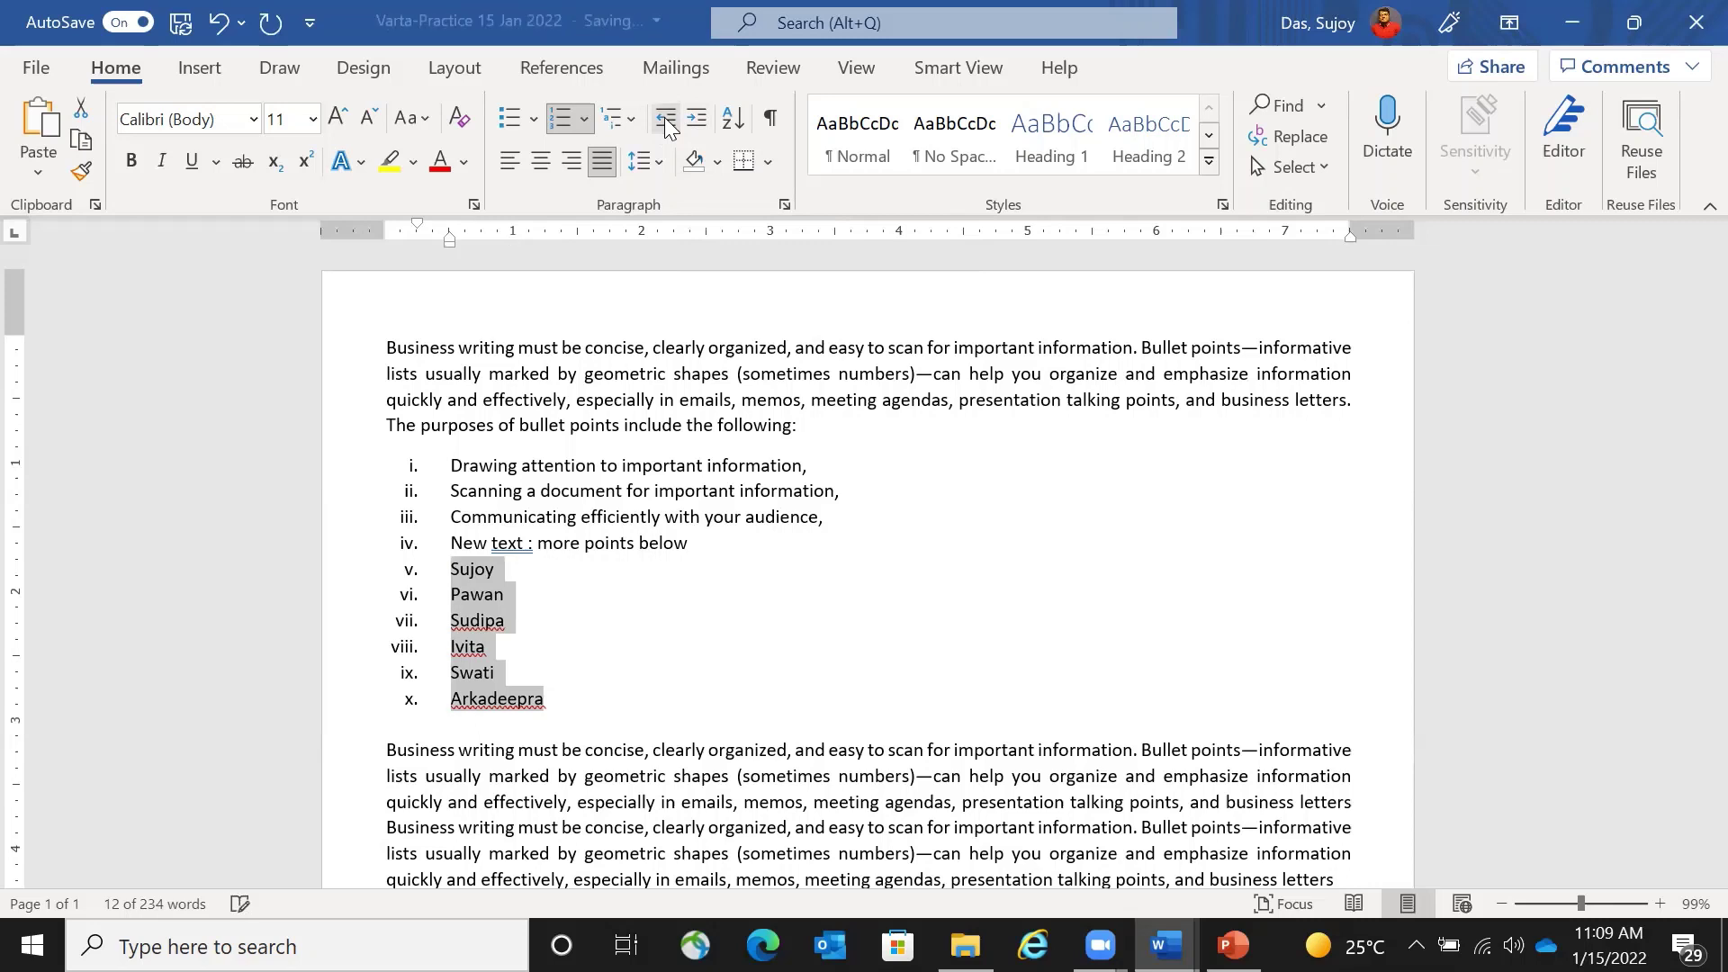
left_click(697, 126)
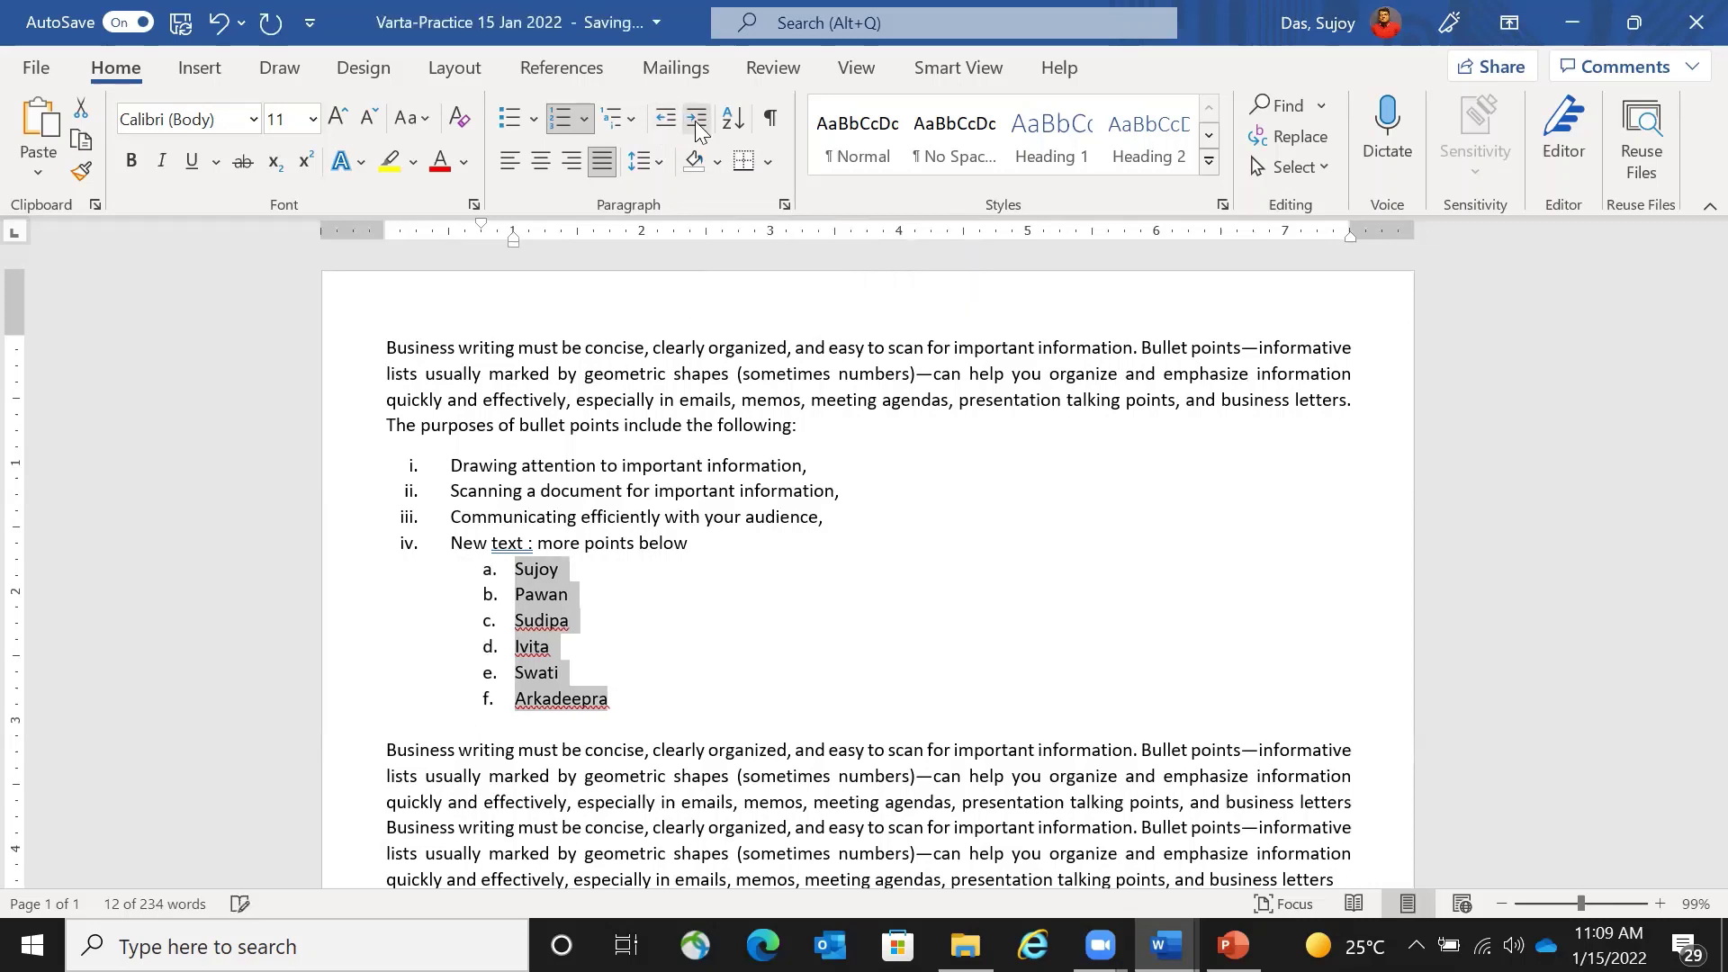
left_click(626, 702)
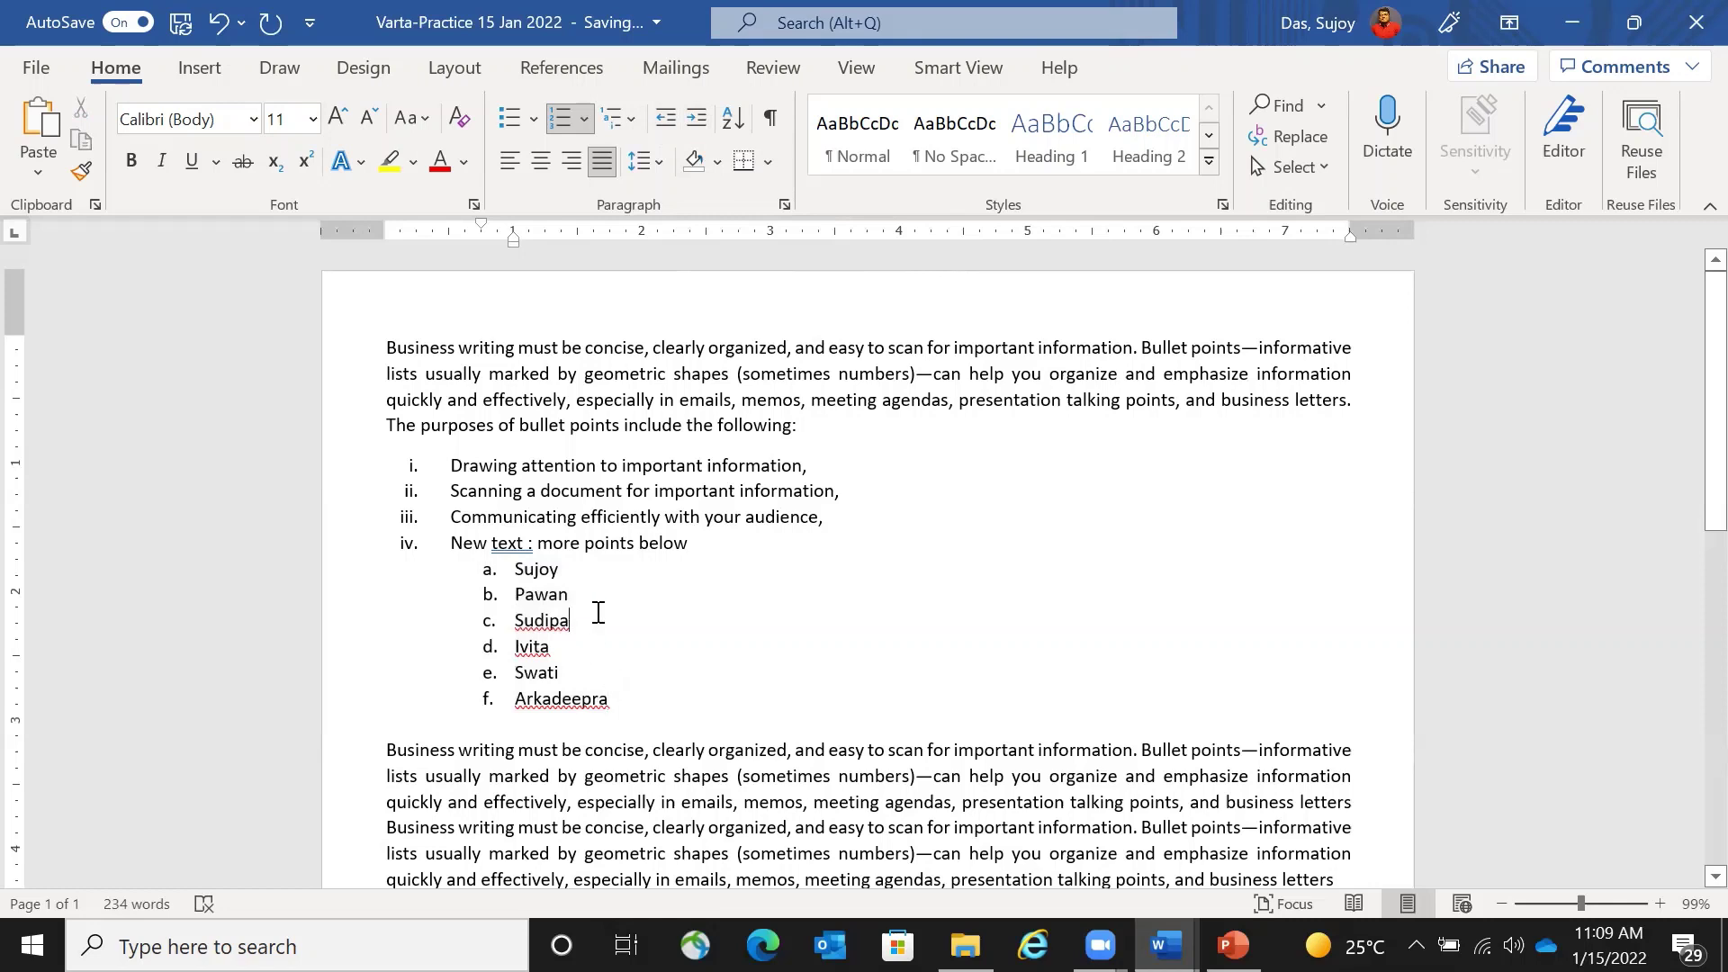
Step: Under item c, add a demoted third-level list with entries X, Y and Z as i–iii
key("Return")
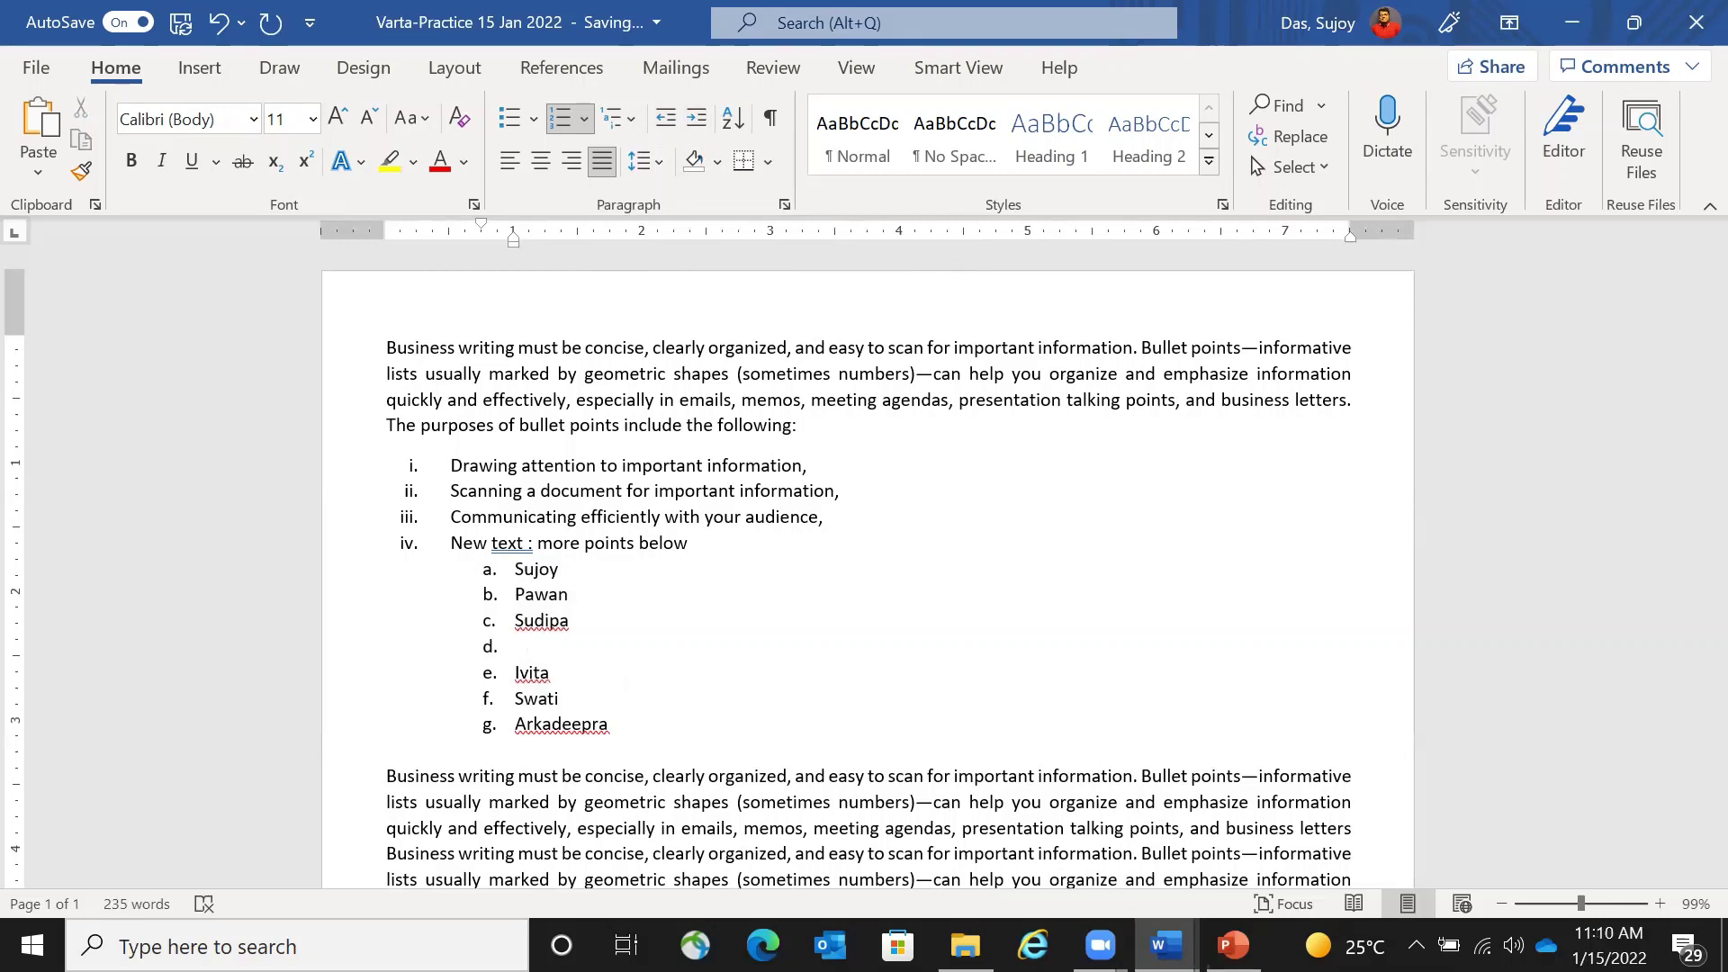
key("Tab")
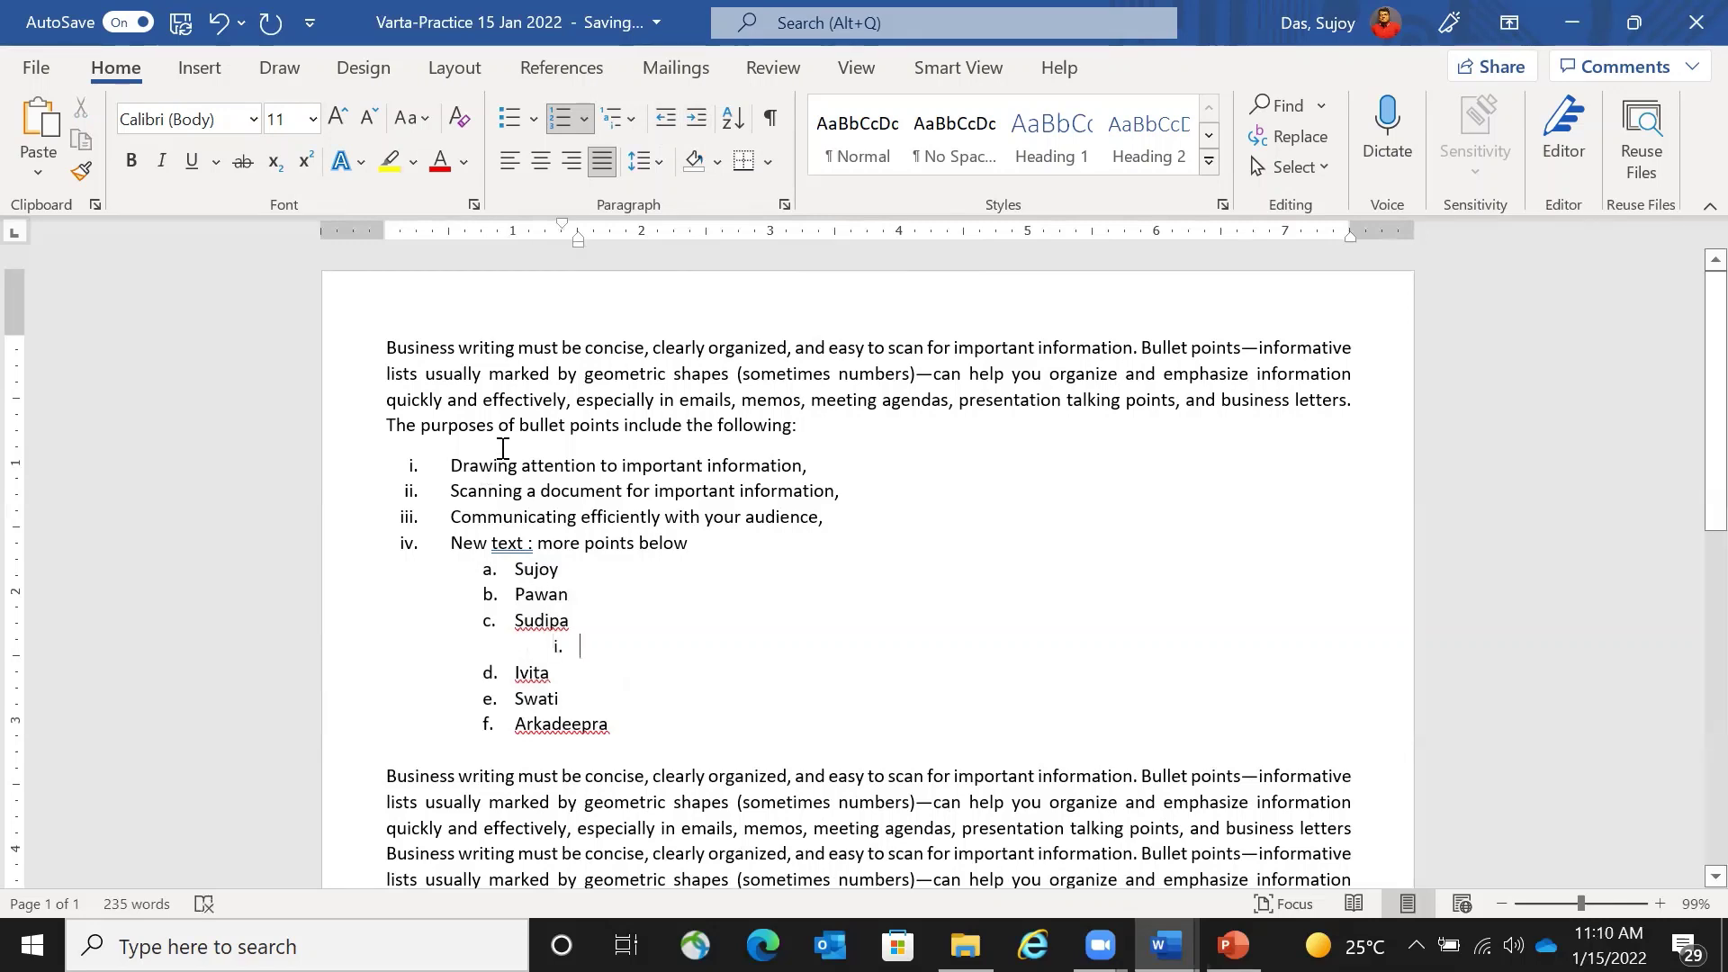
key("ctrl+z")
left_click(698, 120)
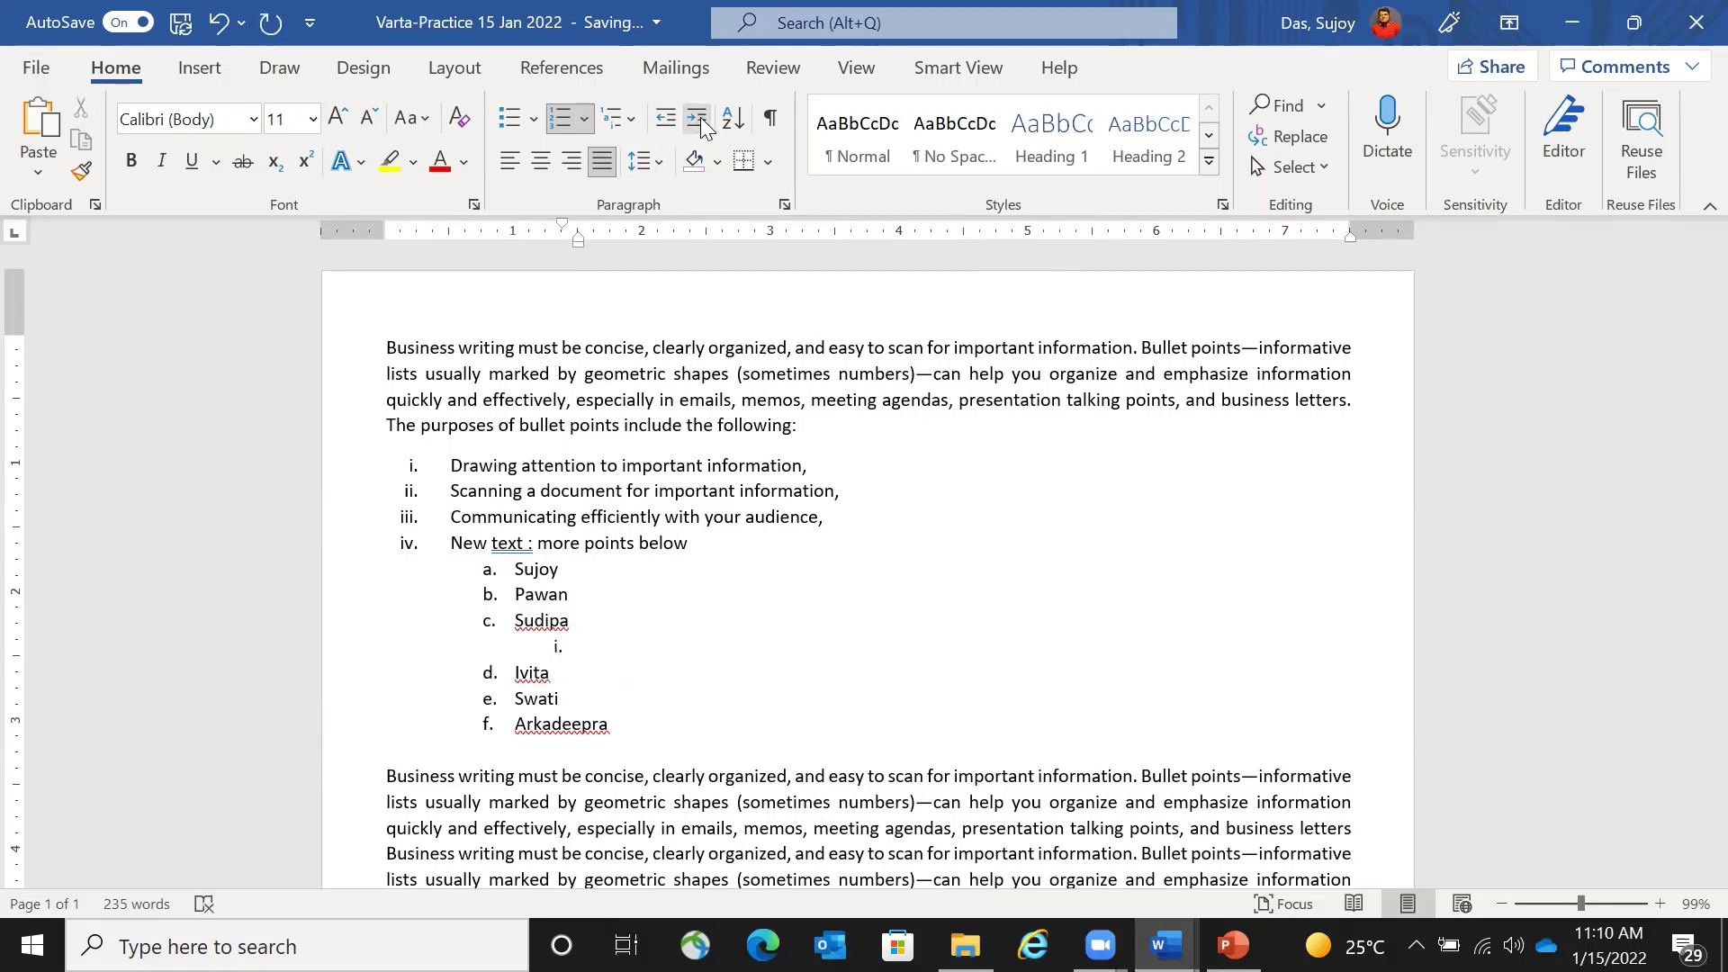
type("X")
key("Return")
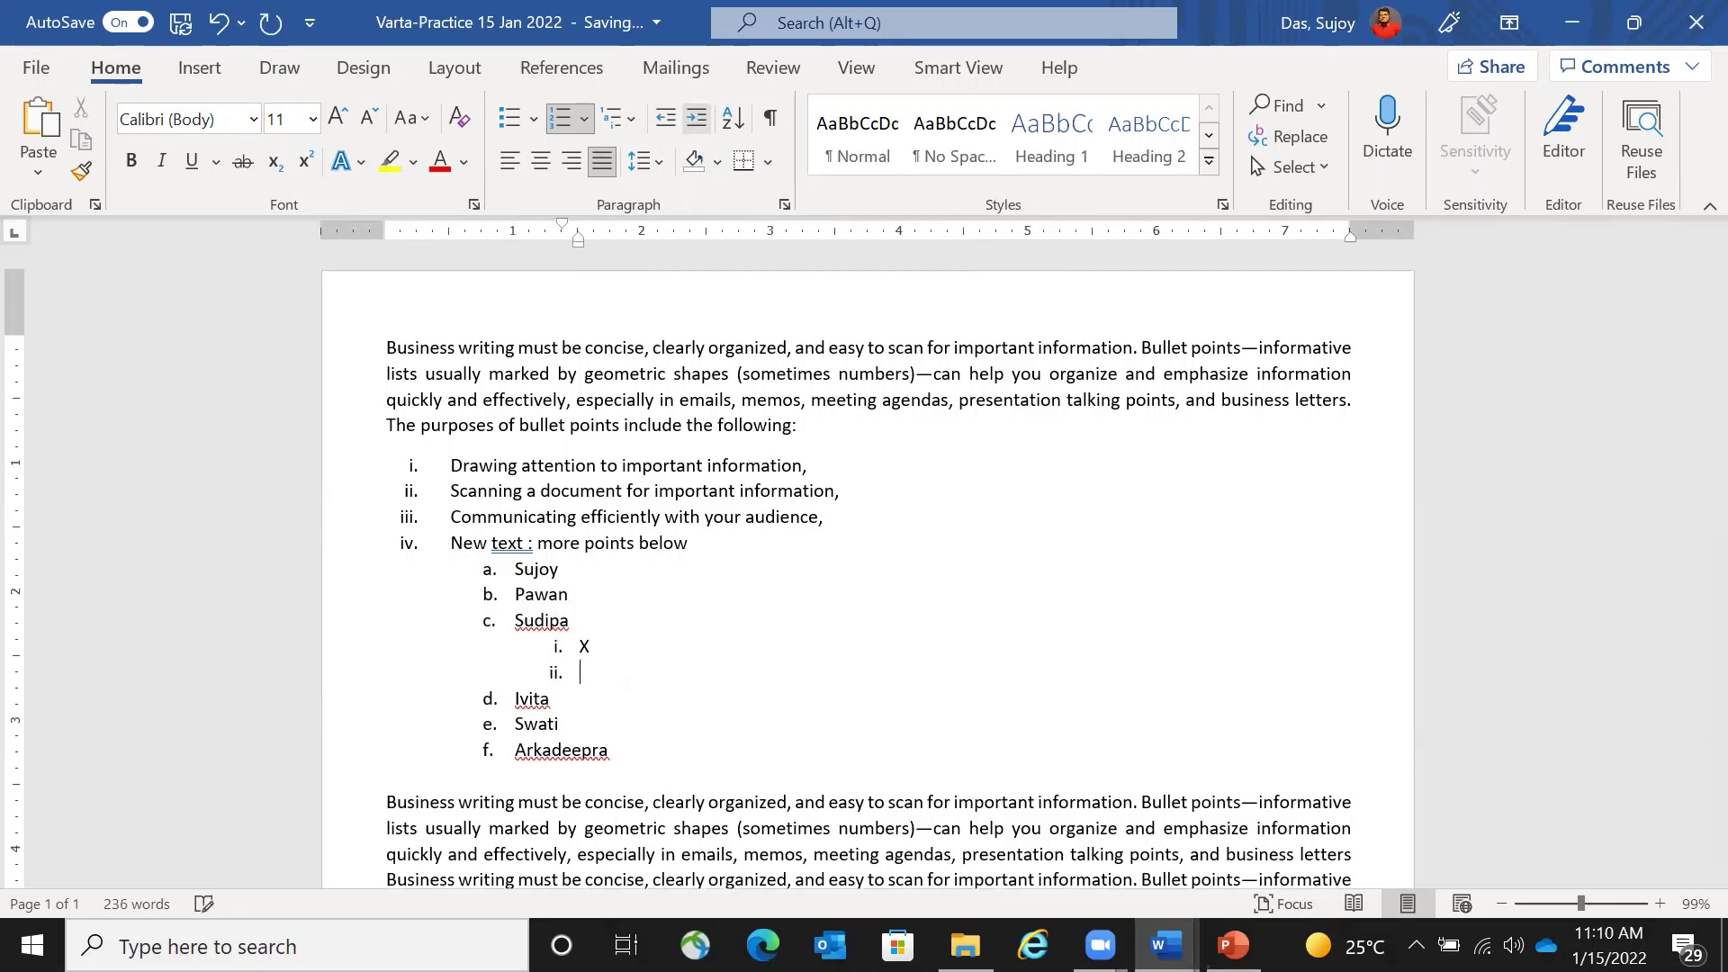
type("Y")
key("Return")
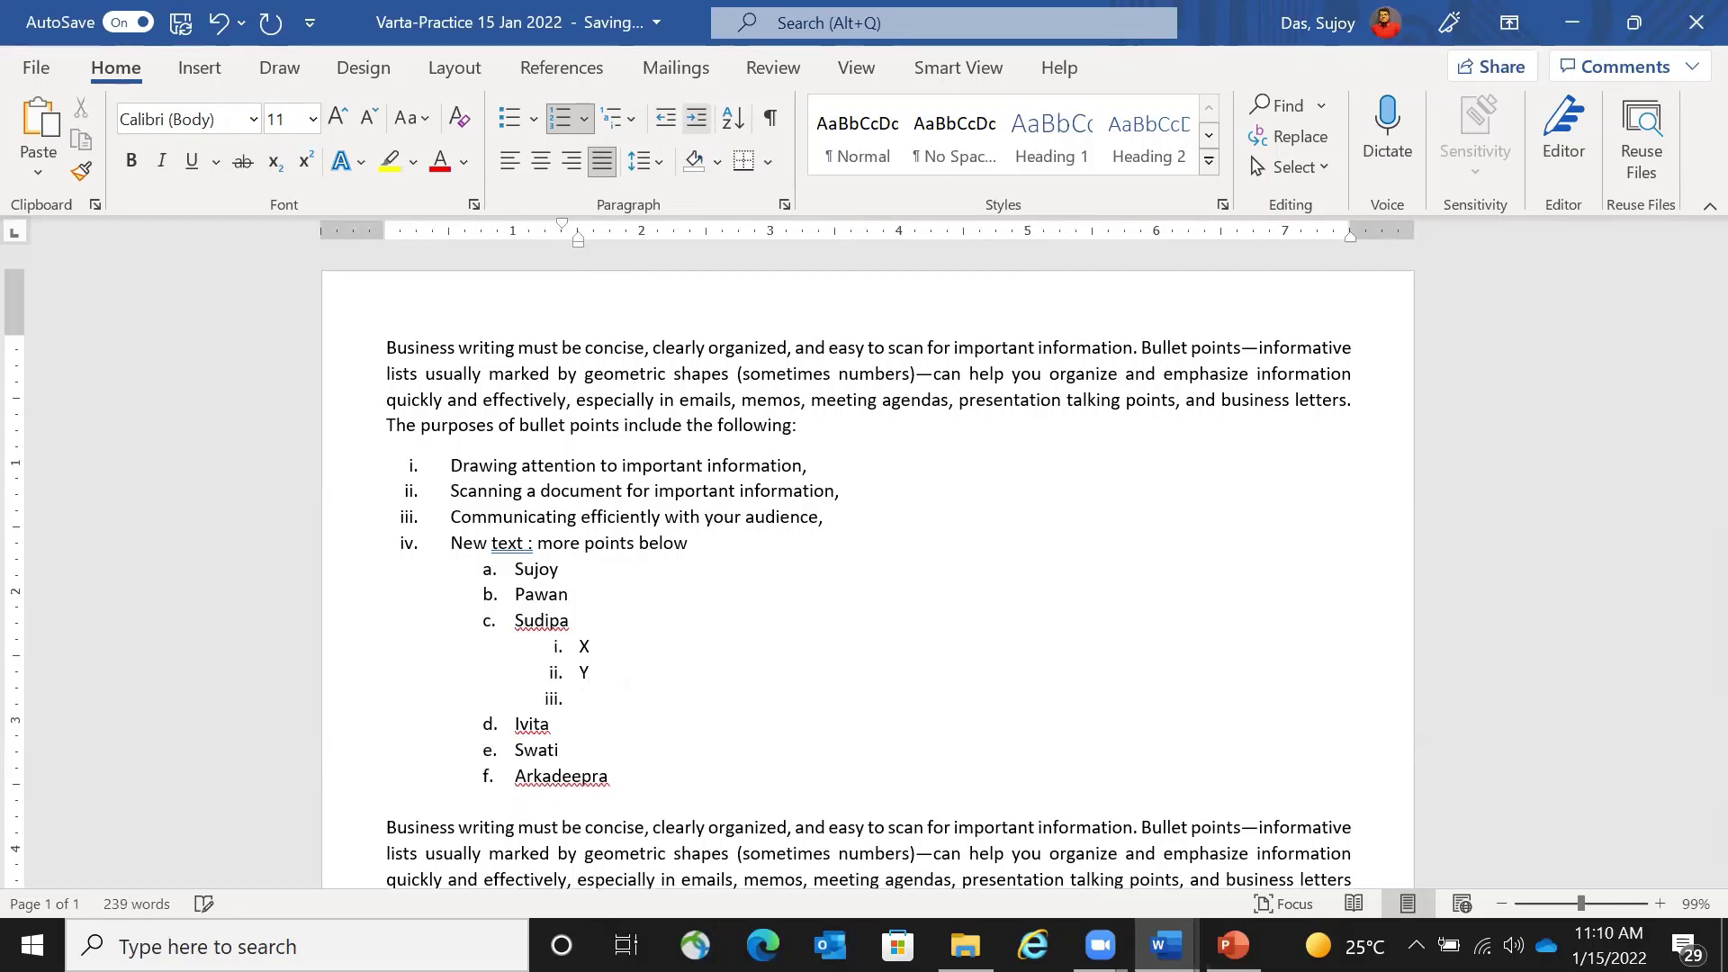
type("Z")
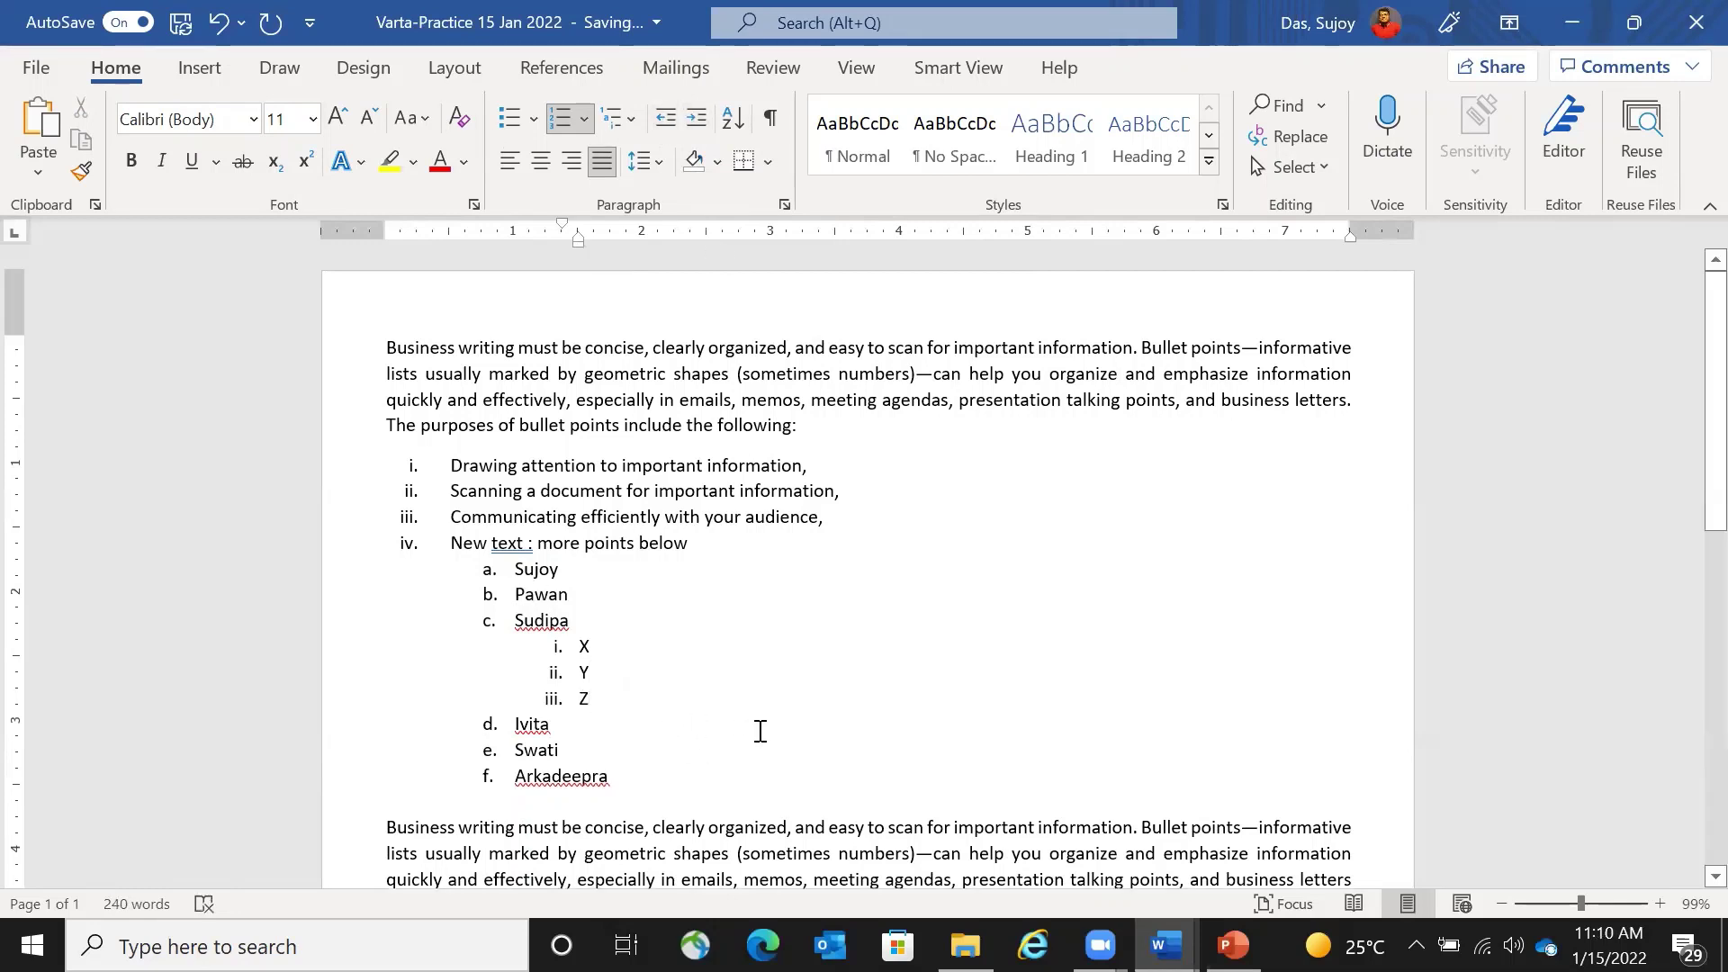
scroll(756, 724, "down", 2)
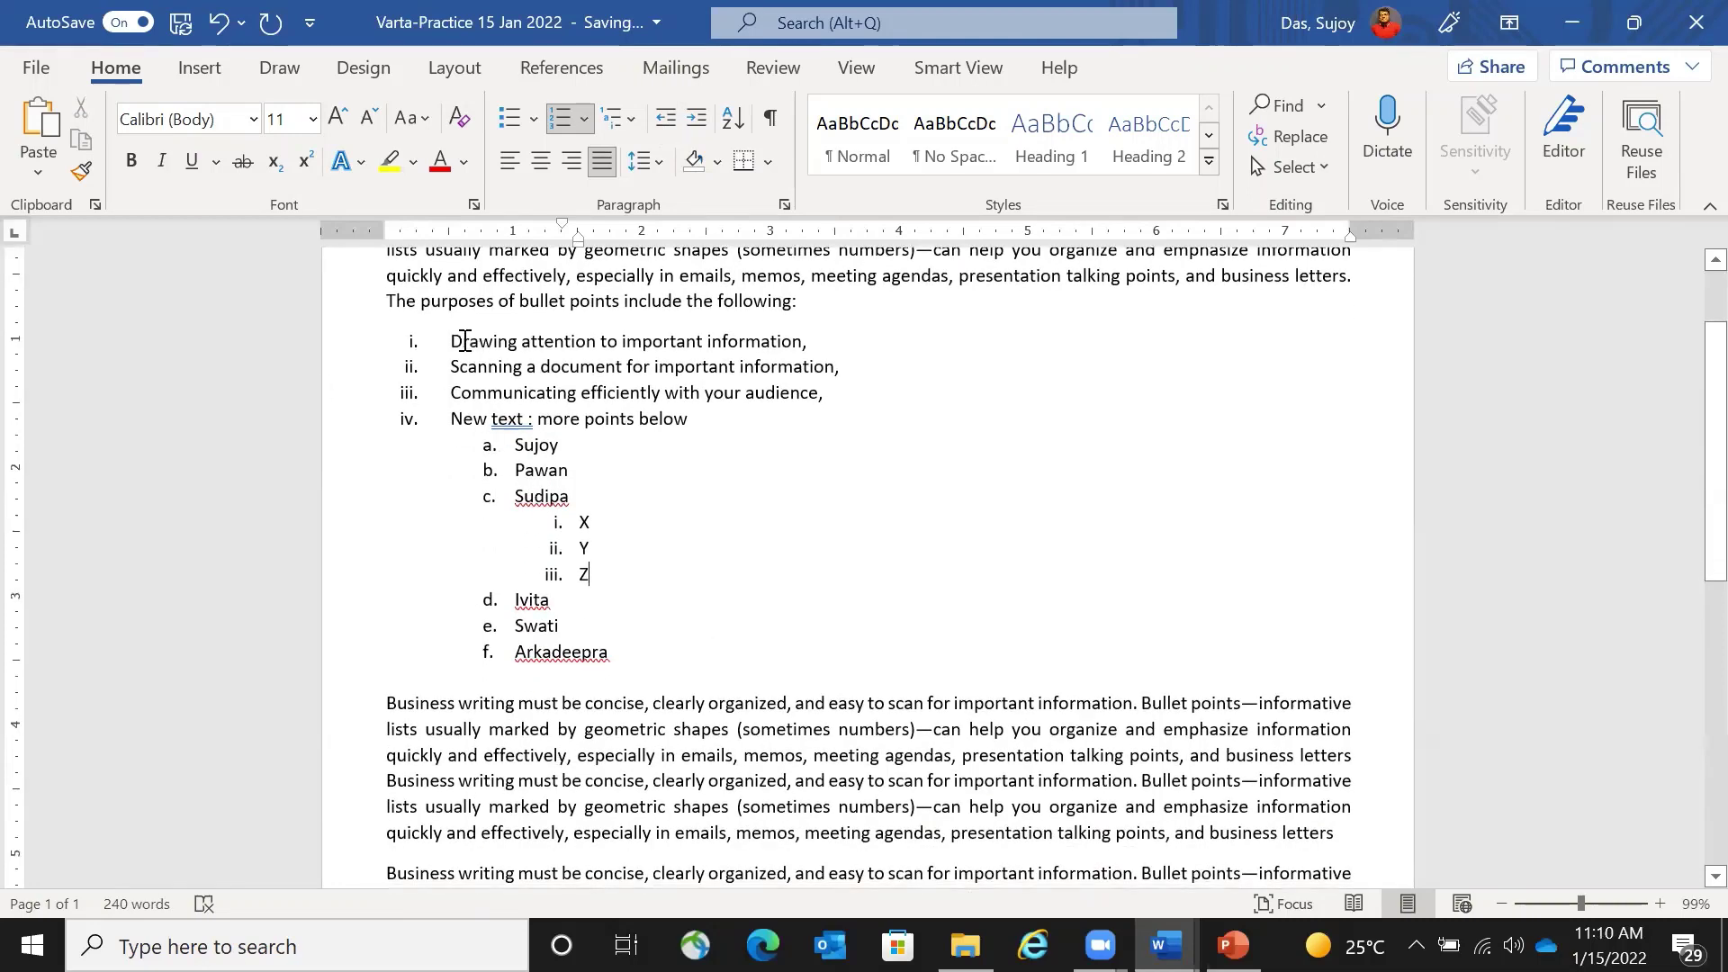
Step: Repeat 'Drawing attention to important information' several times at the end of item i
left_click_drag(452, 341, 801, 341)
mouse_move(504, 444)
left_mouse_down()
mouse_move(576, 470)
mouse_move(606, 573)
left_mouse_up()
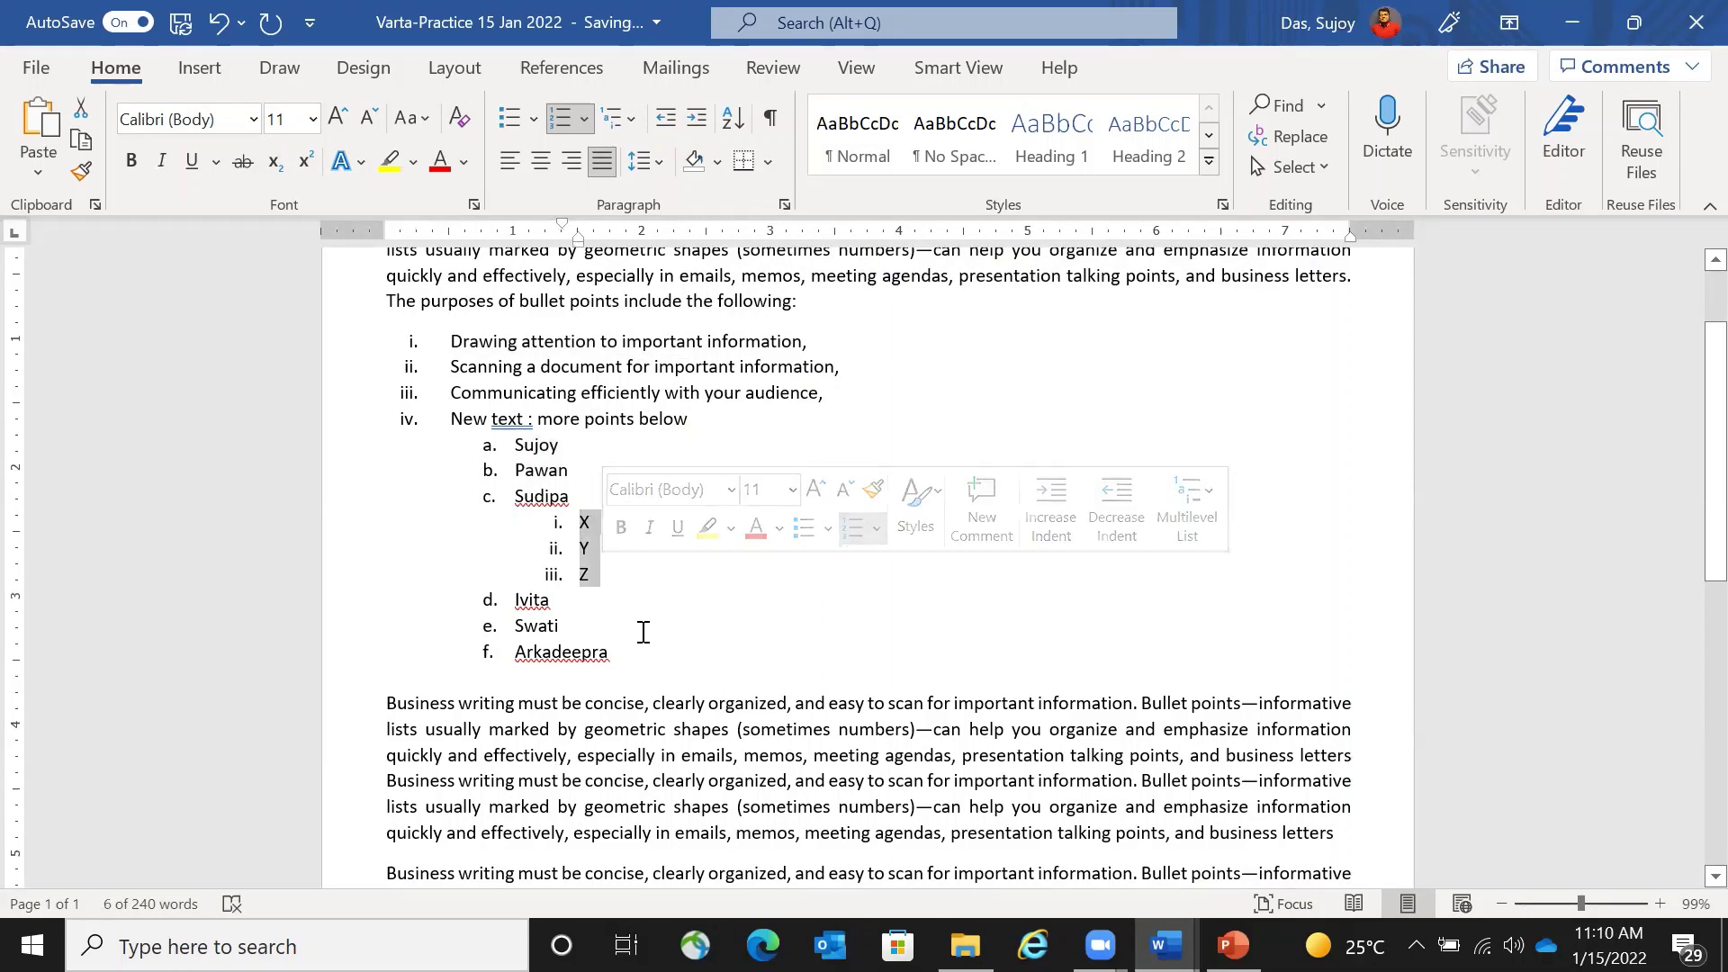
scroll(643, 632, "down", 1)
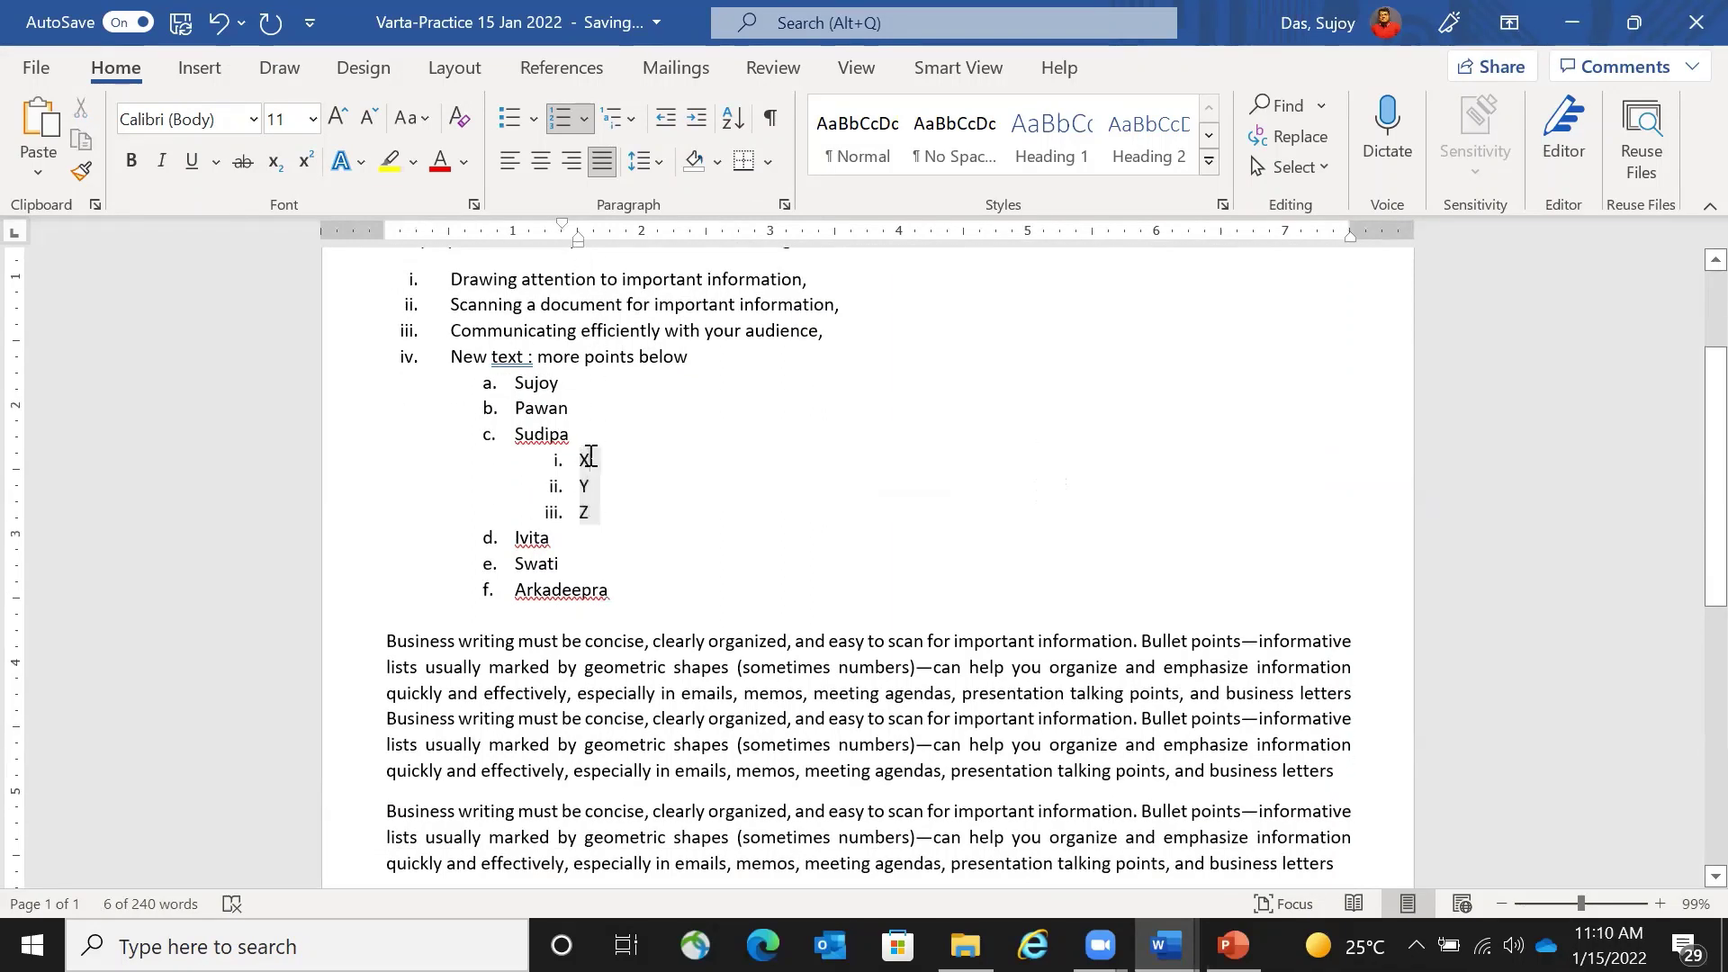
left_click(589, 458)
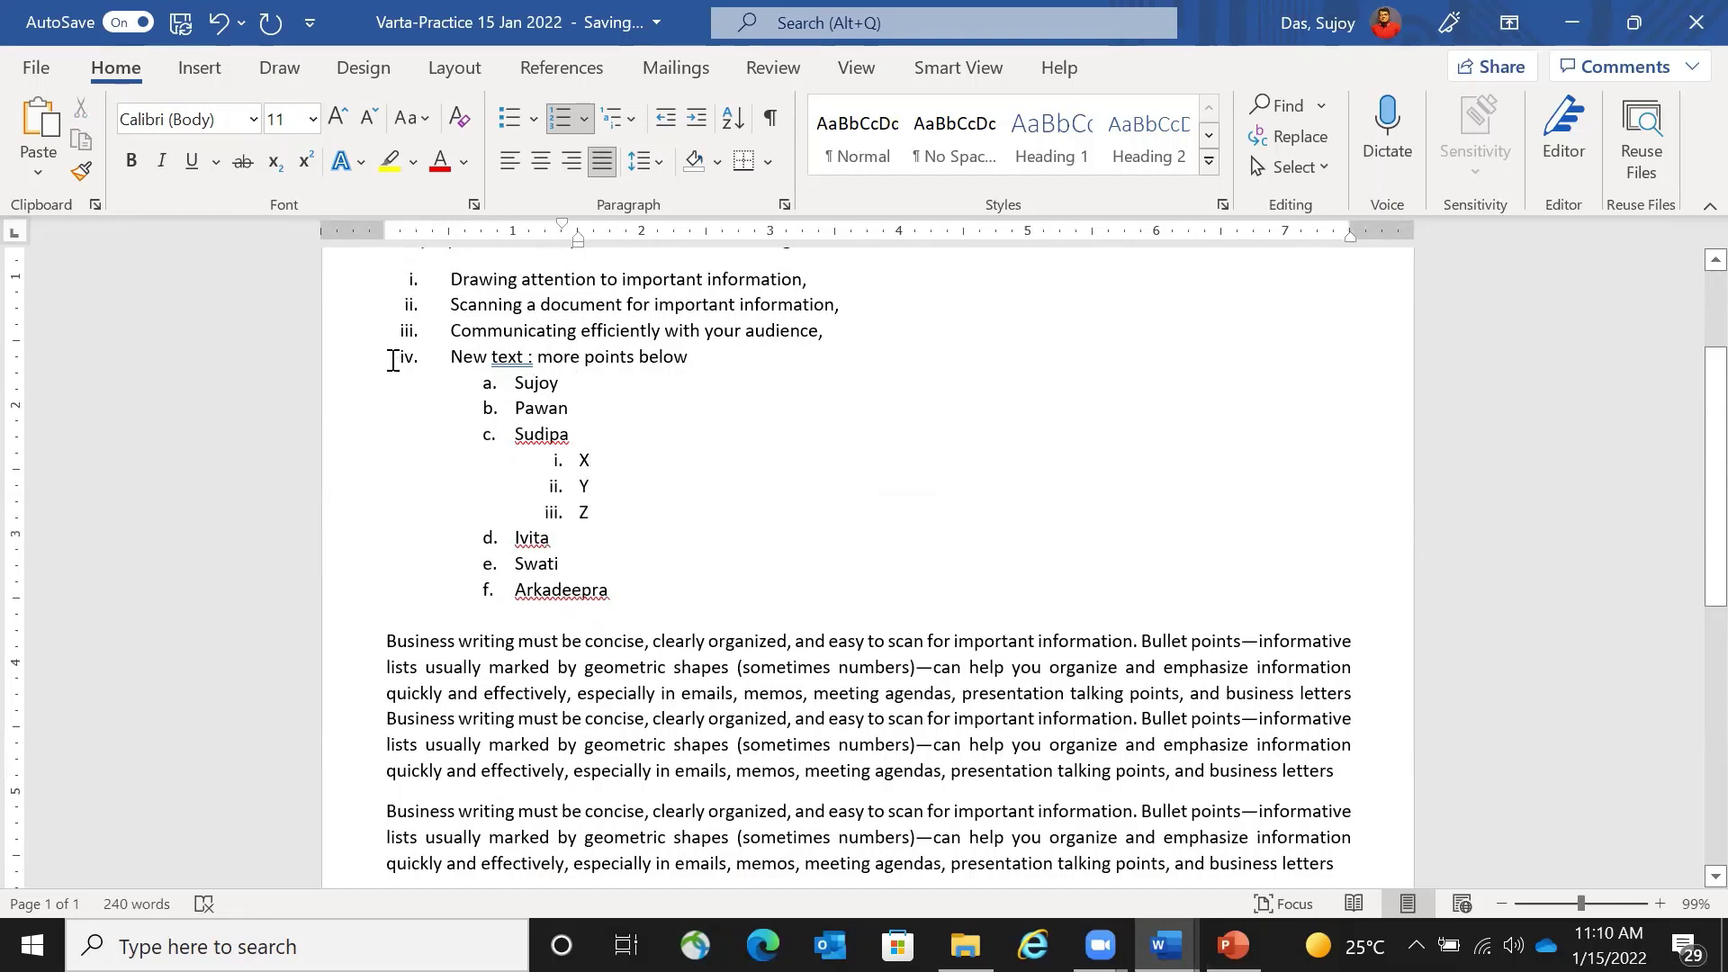
left_click(821, 287)
left_click_drag(803, 280, 443, 282)
key("ctrl+c")
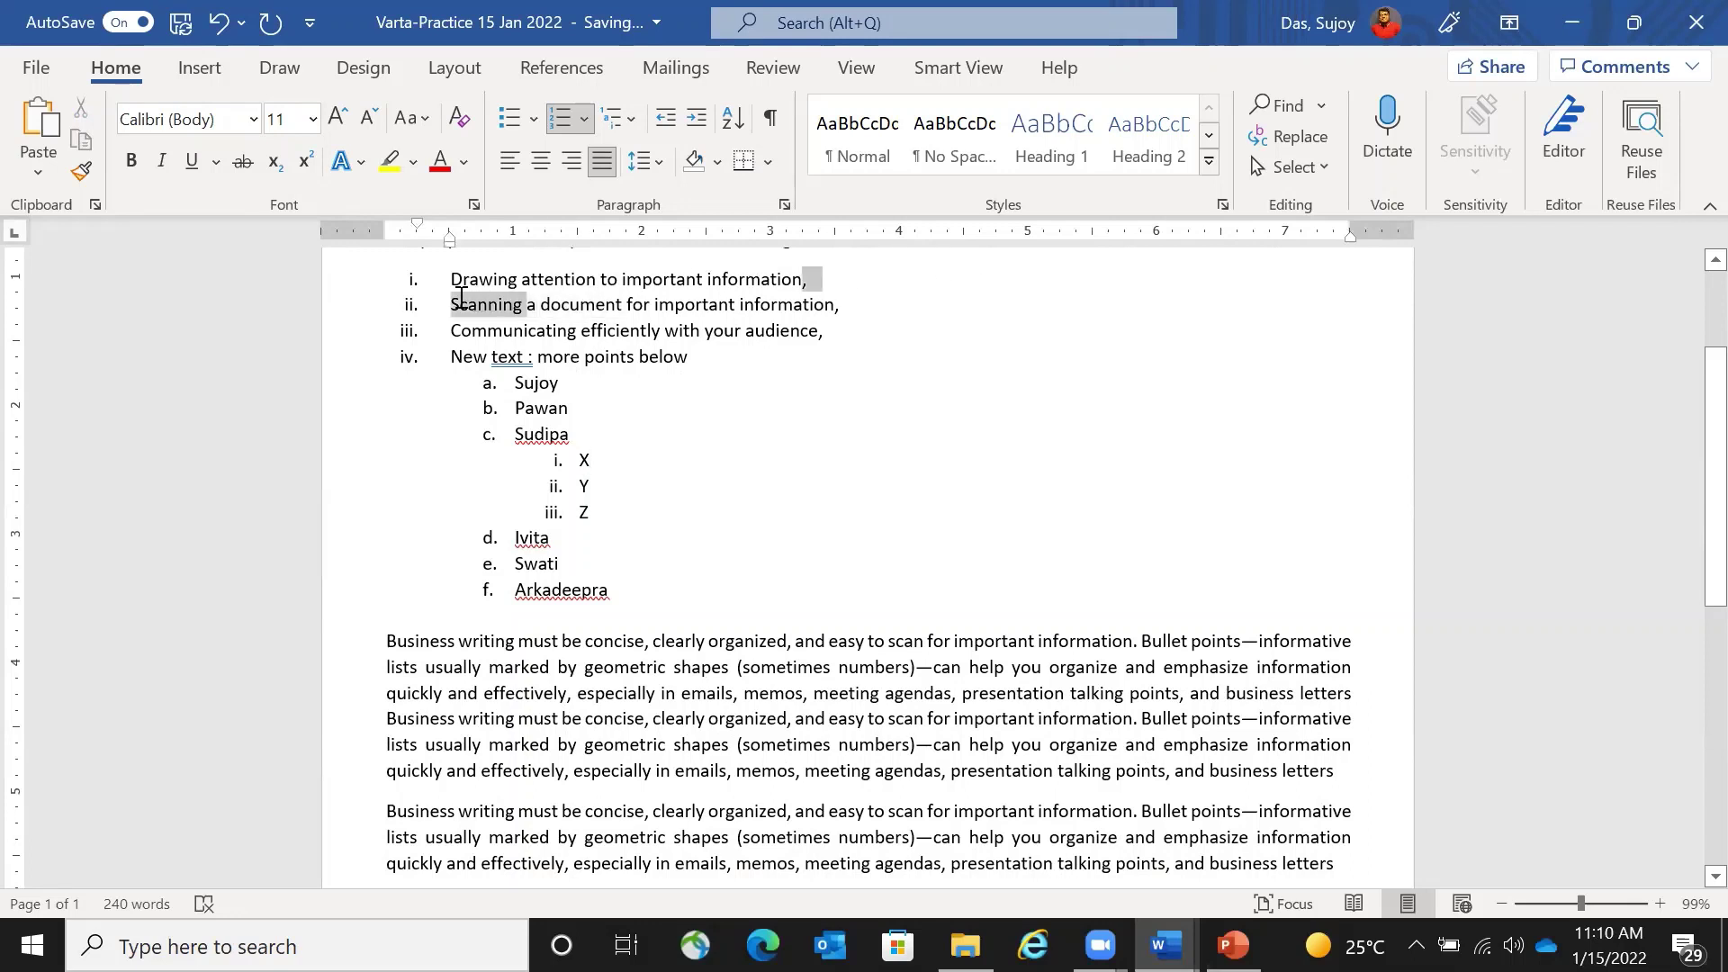
key("End")
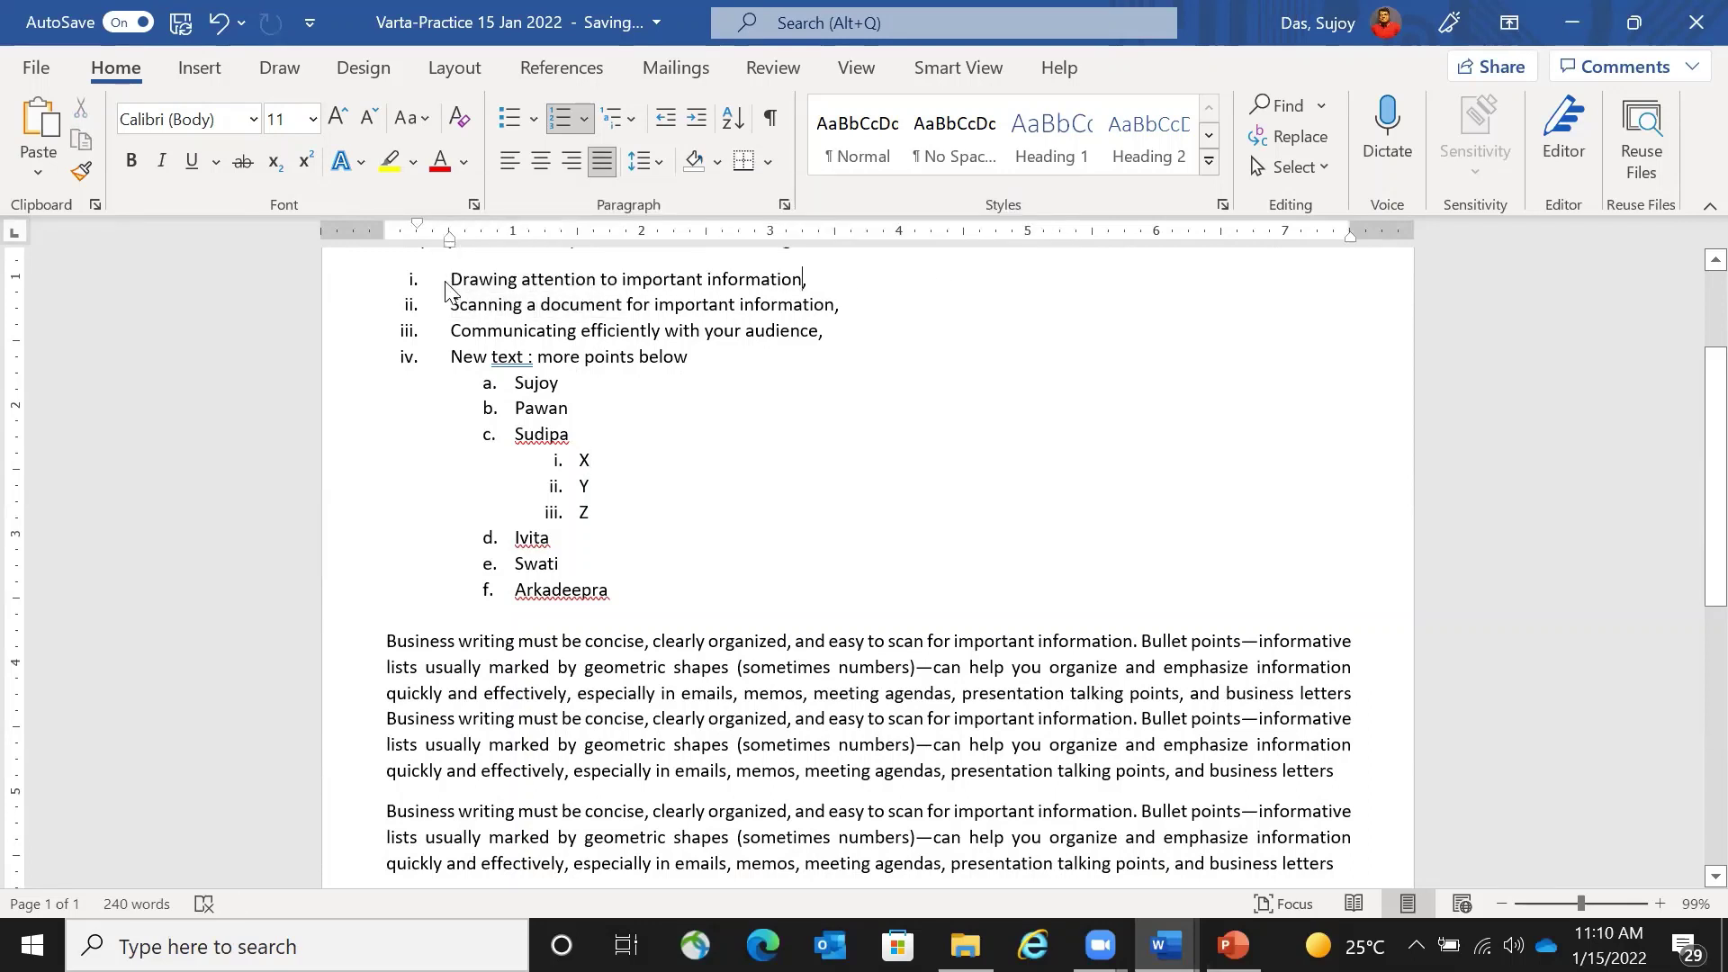
key("ctrl+v")
key("ctrl+v")
key("ctrl+v")
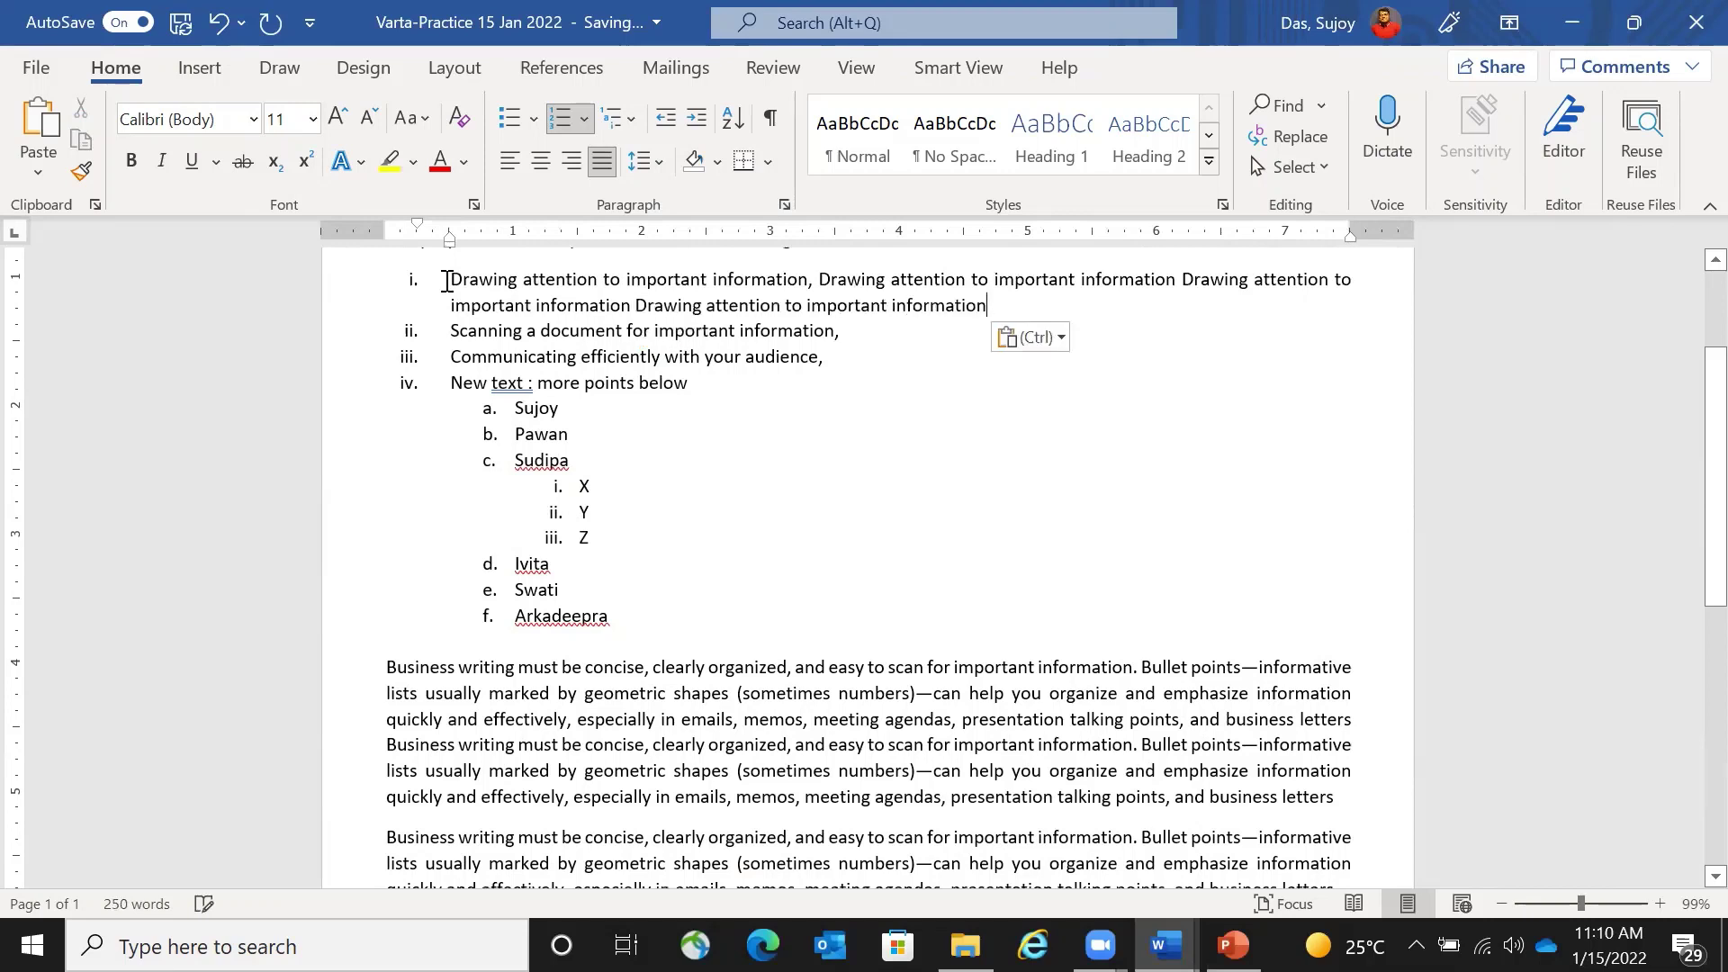
key("ctrl+v")
key("ctrl+v")
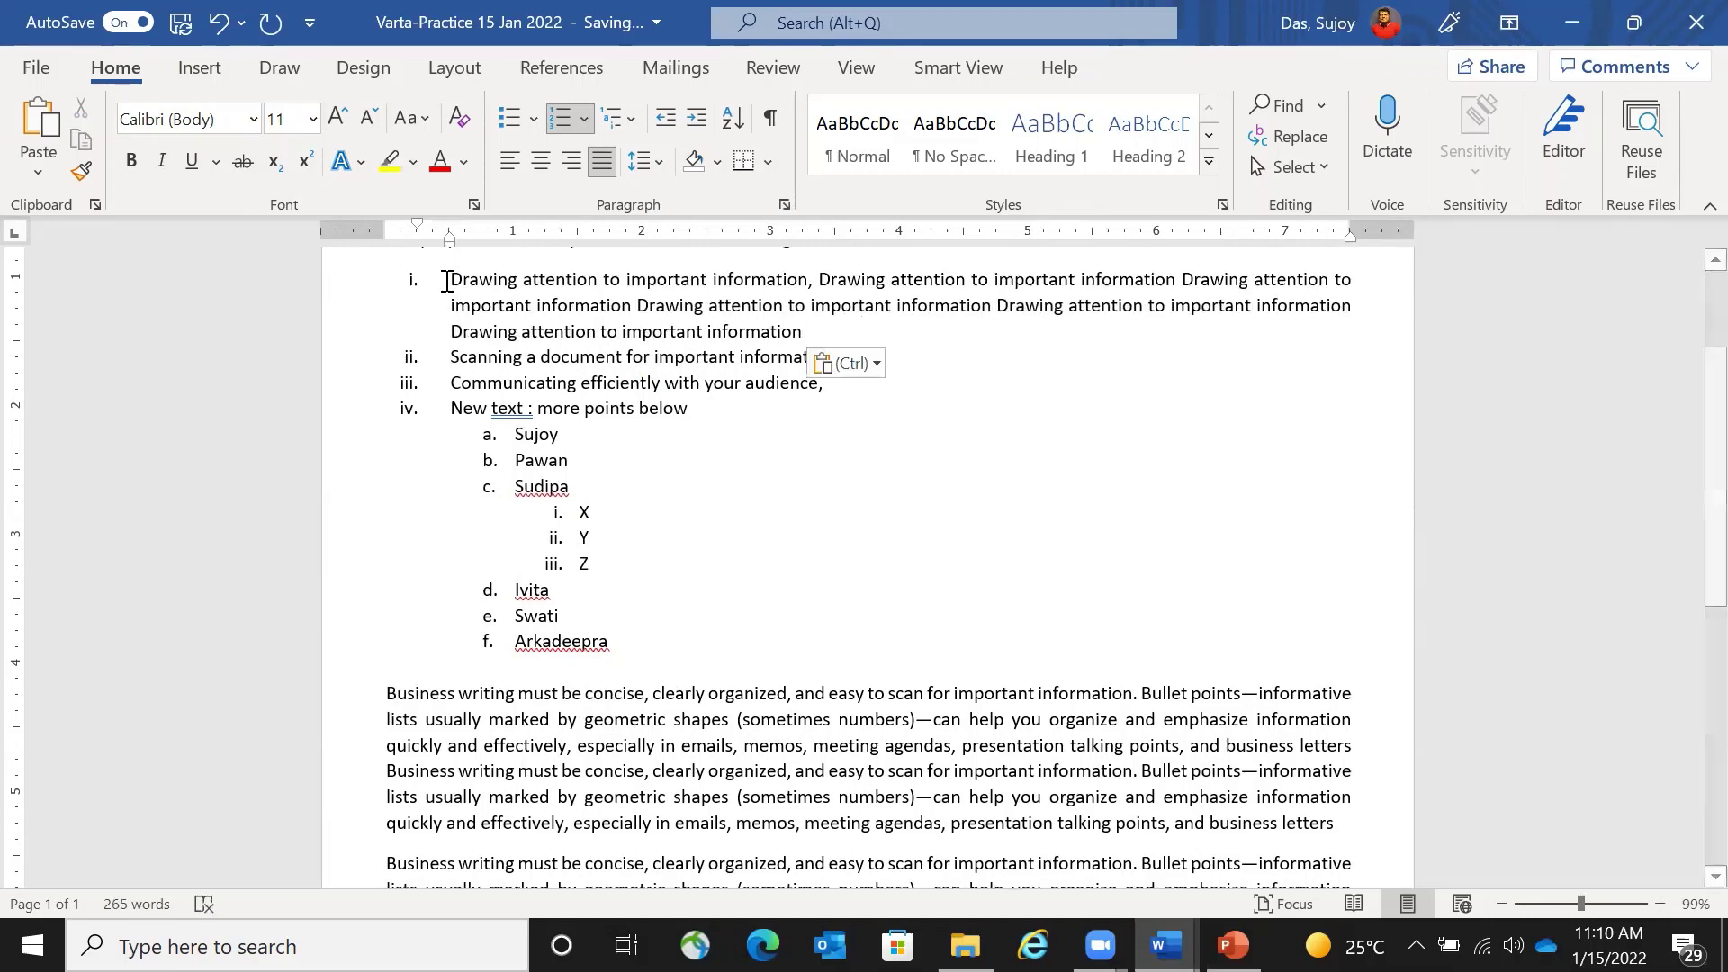
Step: Add an unnumbered blank line after item i
key("Return")
key("BackSpace")
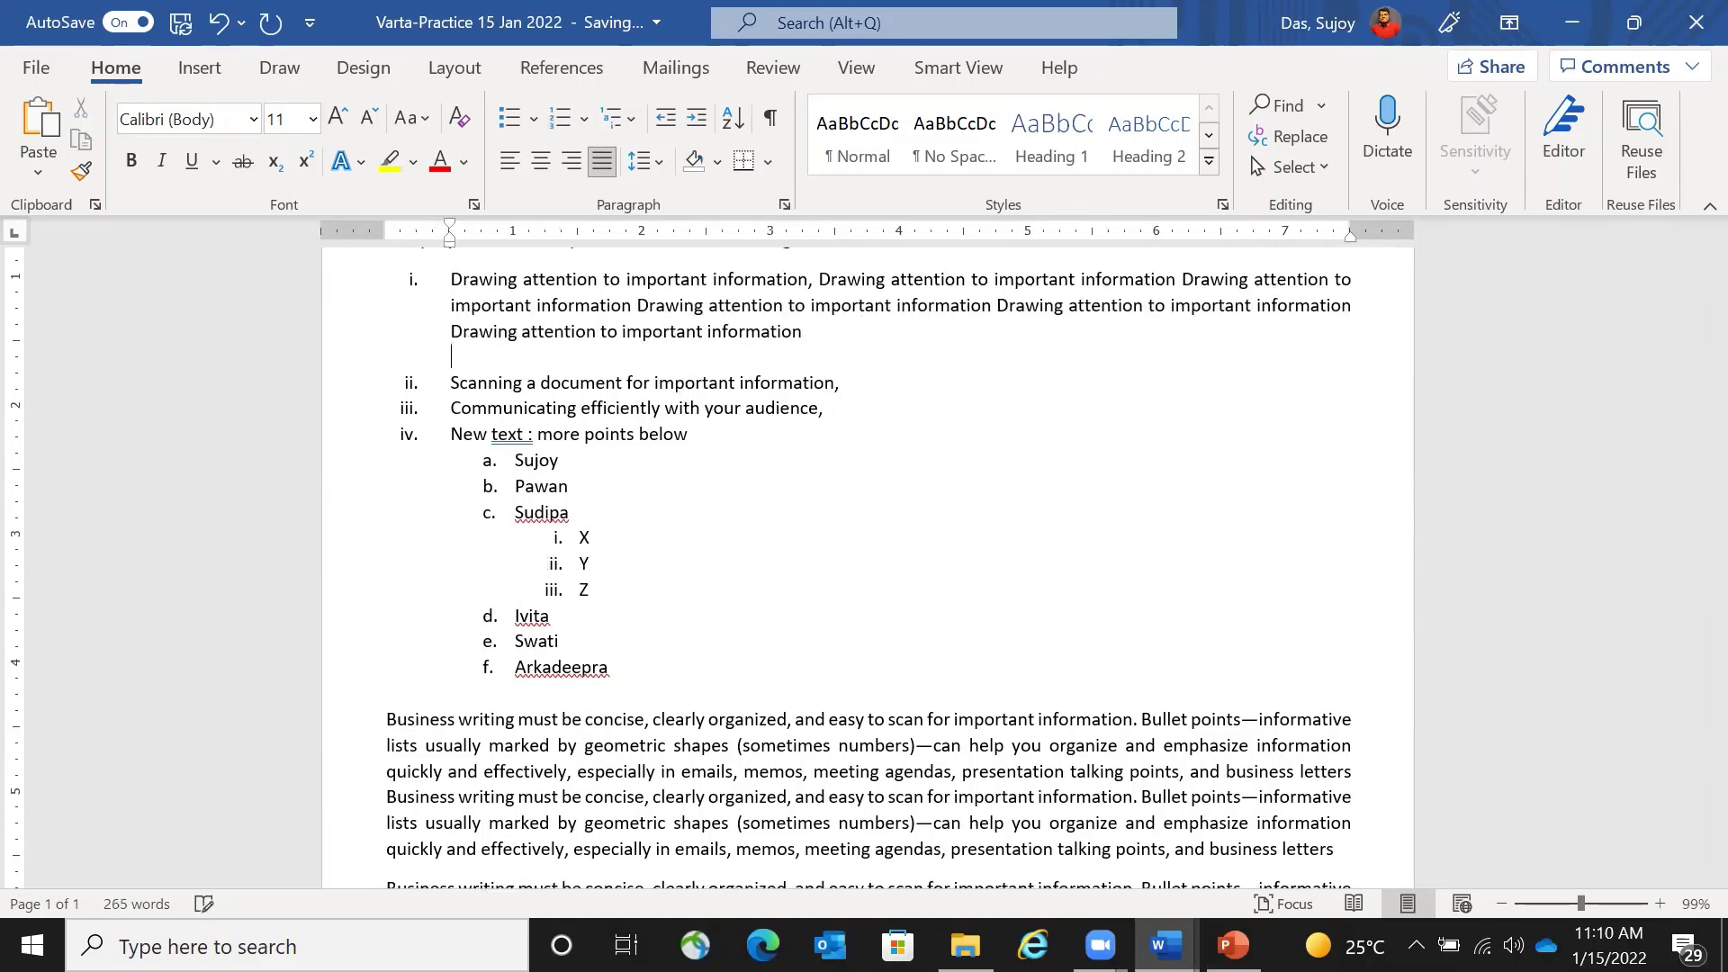
left_click(453, 306)
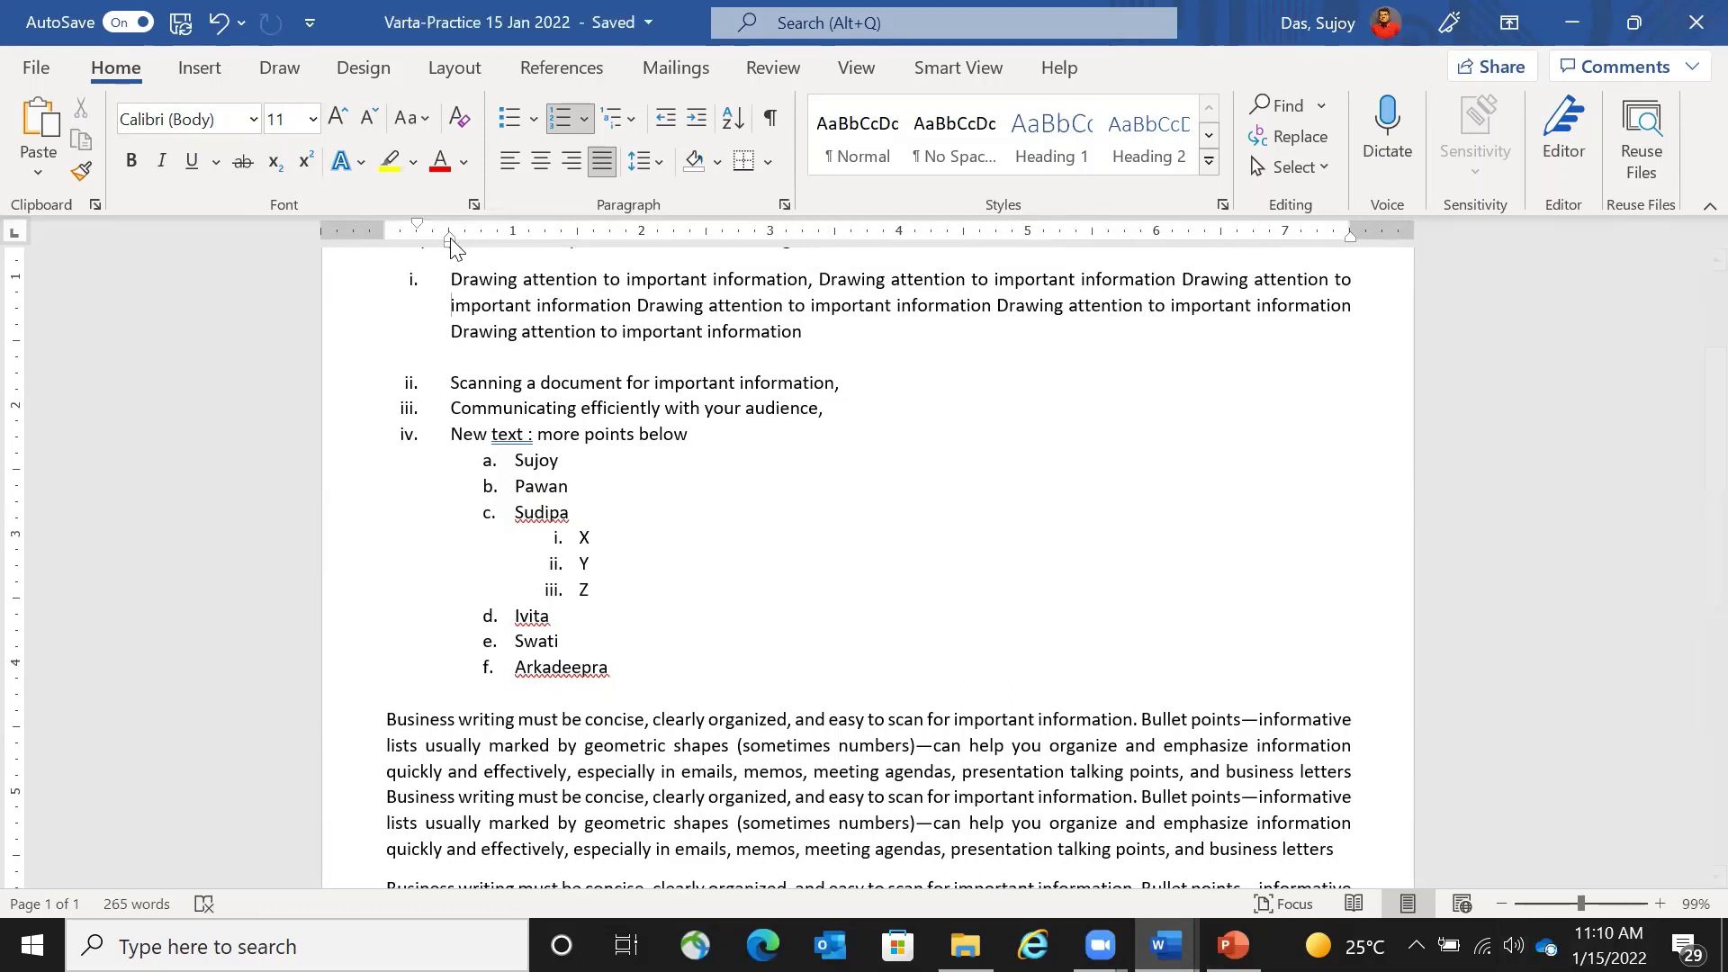
Step: Drag item i's left indent marker farther left so it hangs outdented
left_click_drag(450, 239, 402, 240)
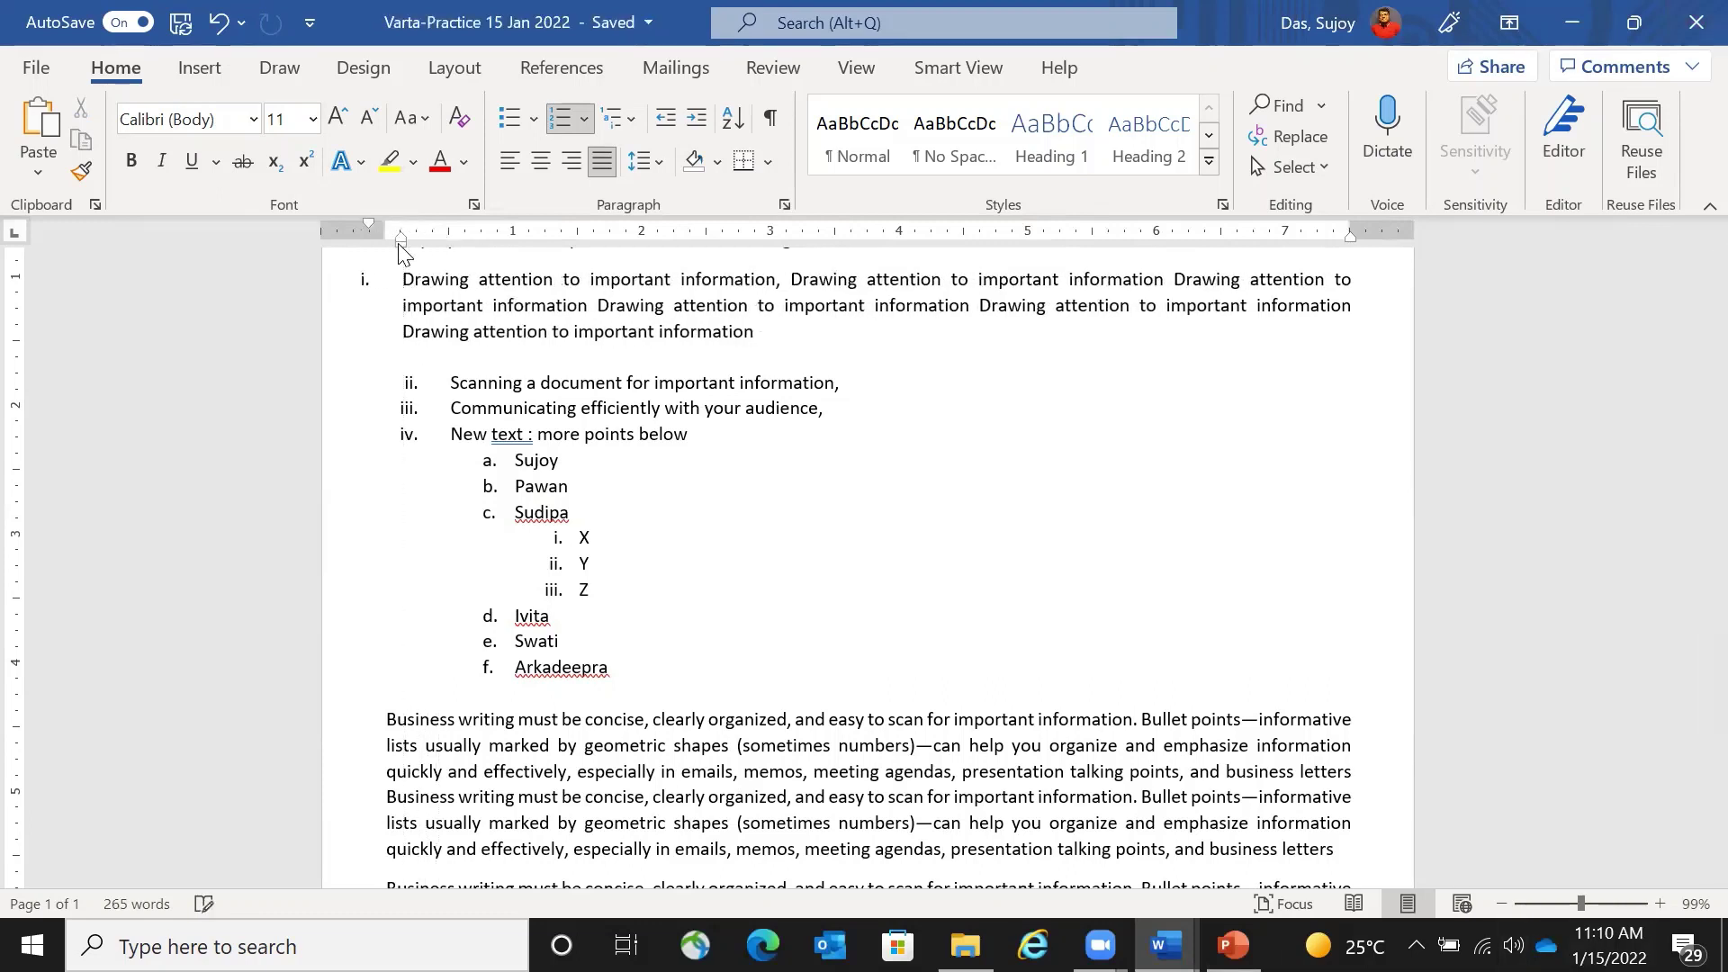
scroll(640, 427, "up", 3)
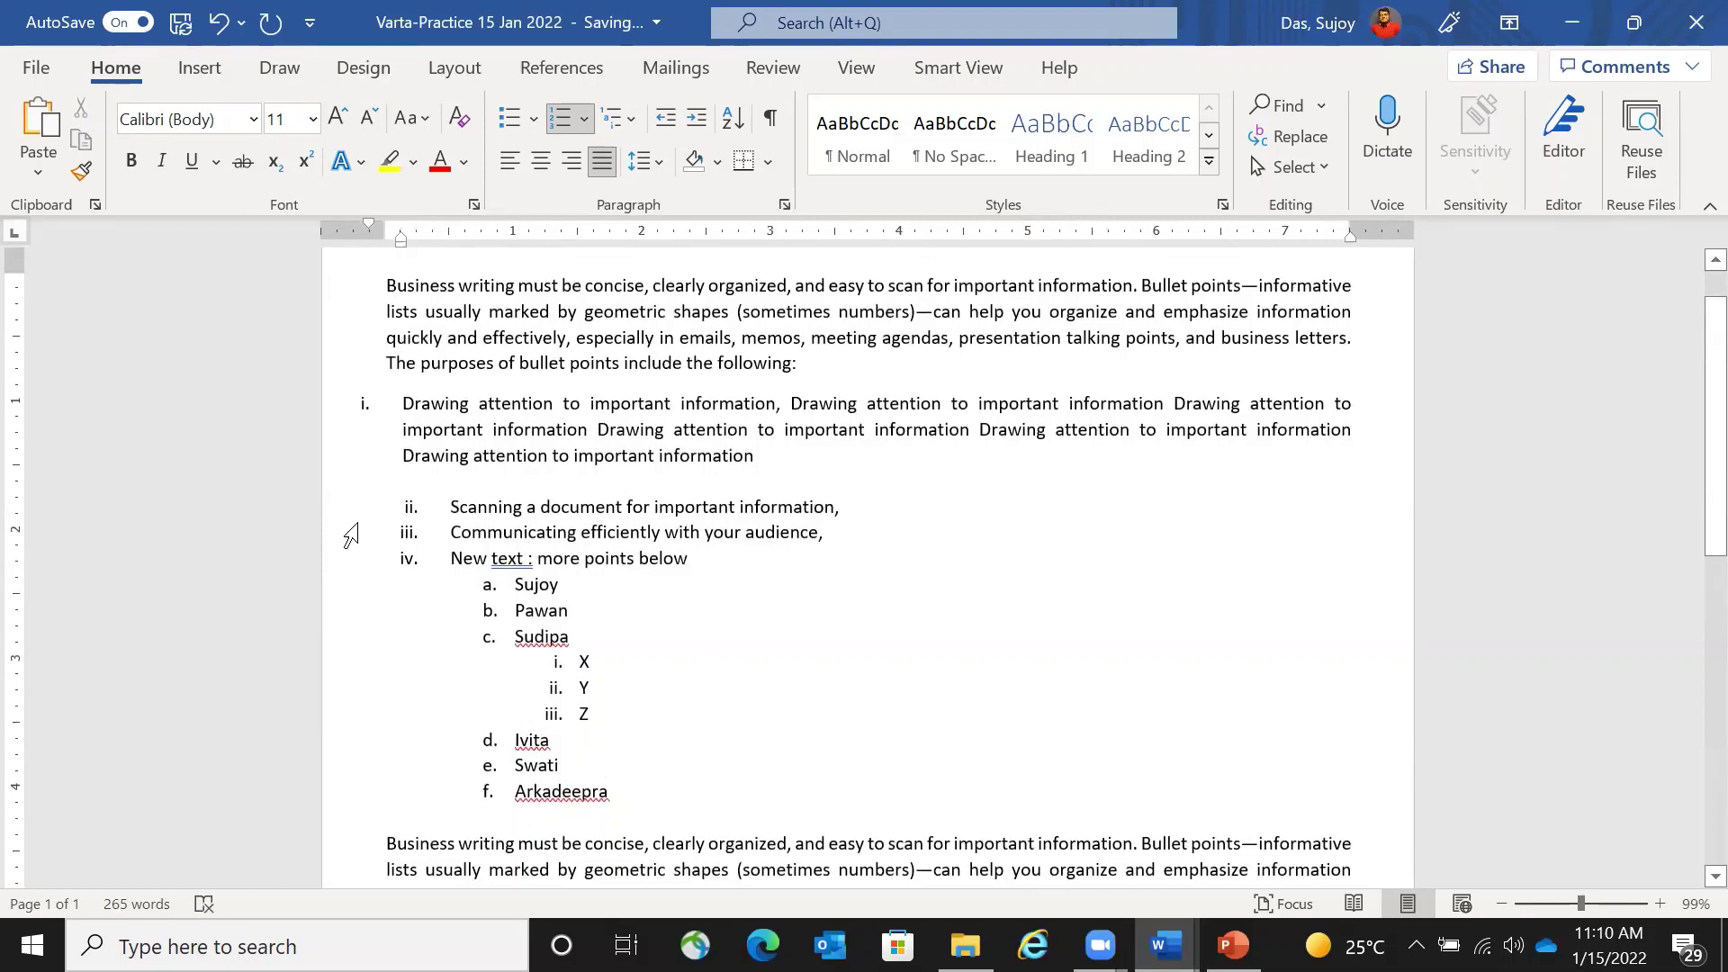
left_click_drag(452, 505, 806, 532)
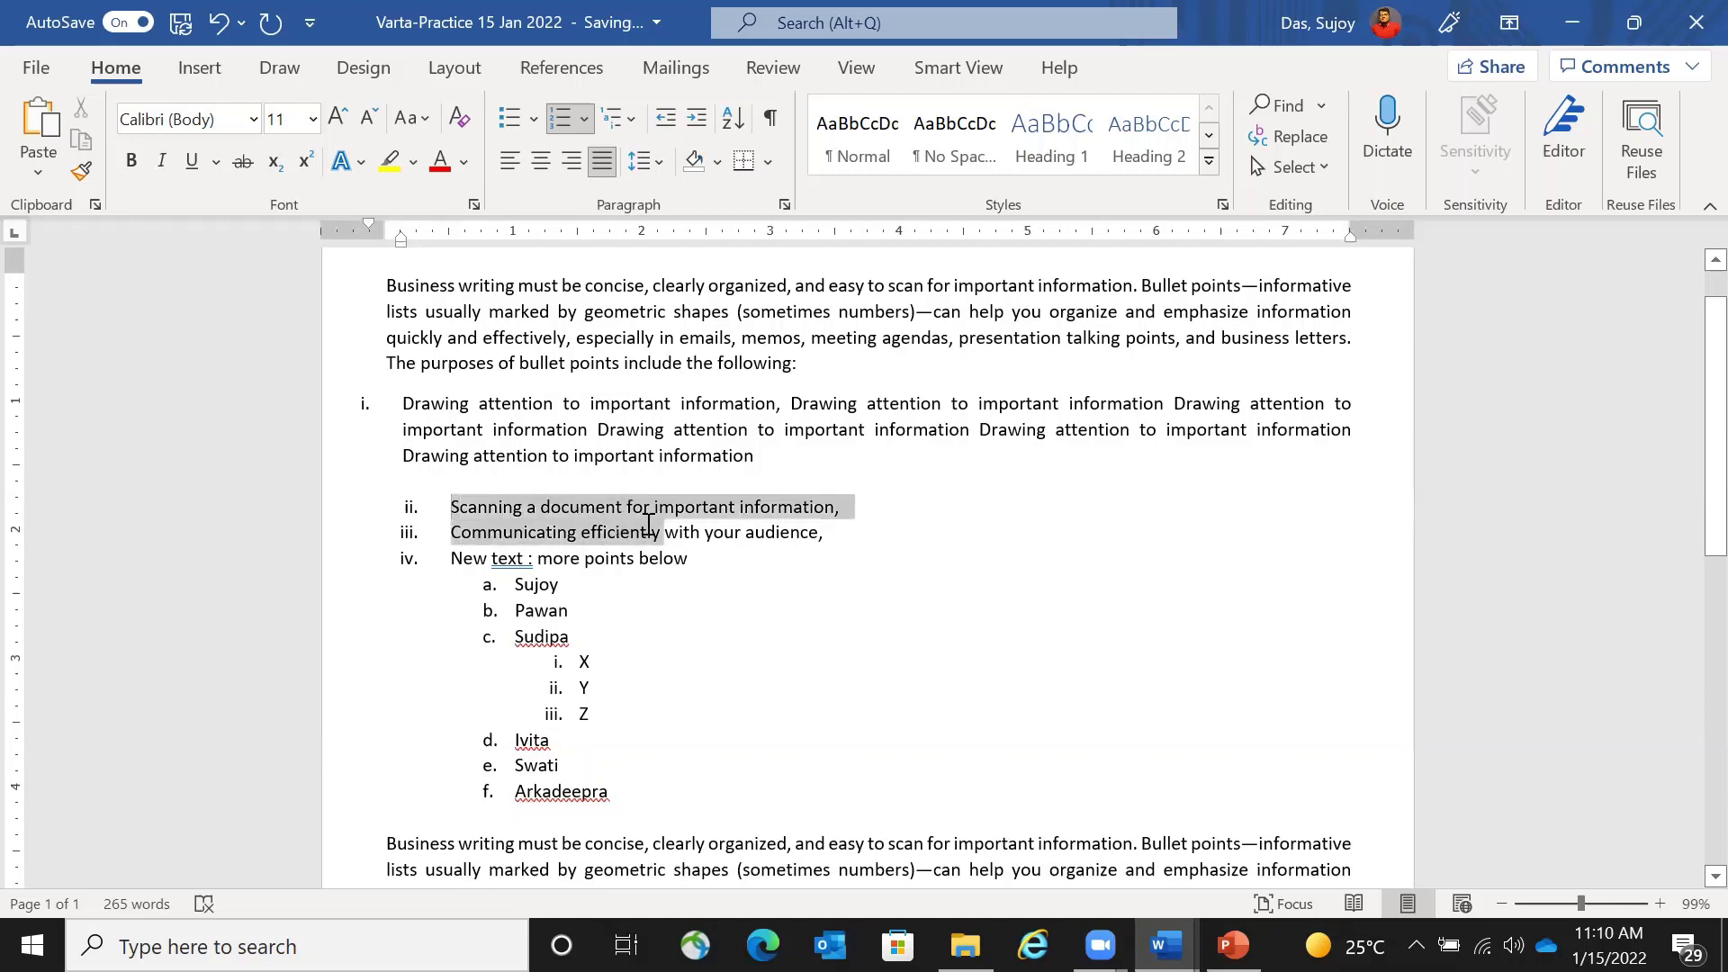
left_click_drag(396, 405, 756, 455)
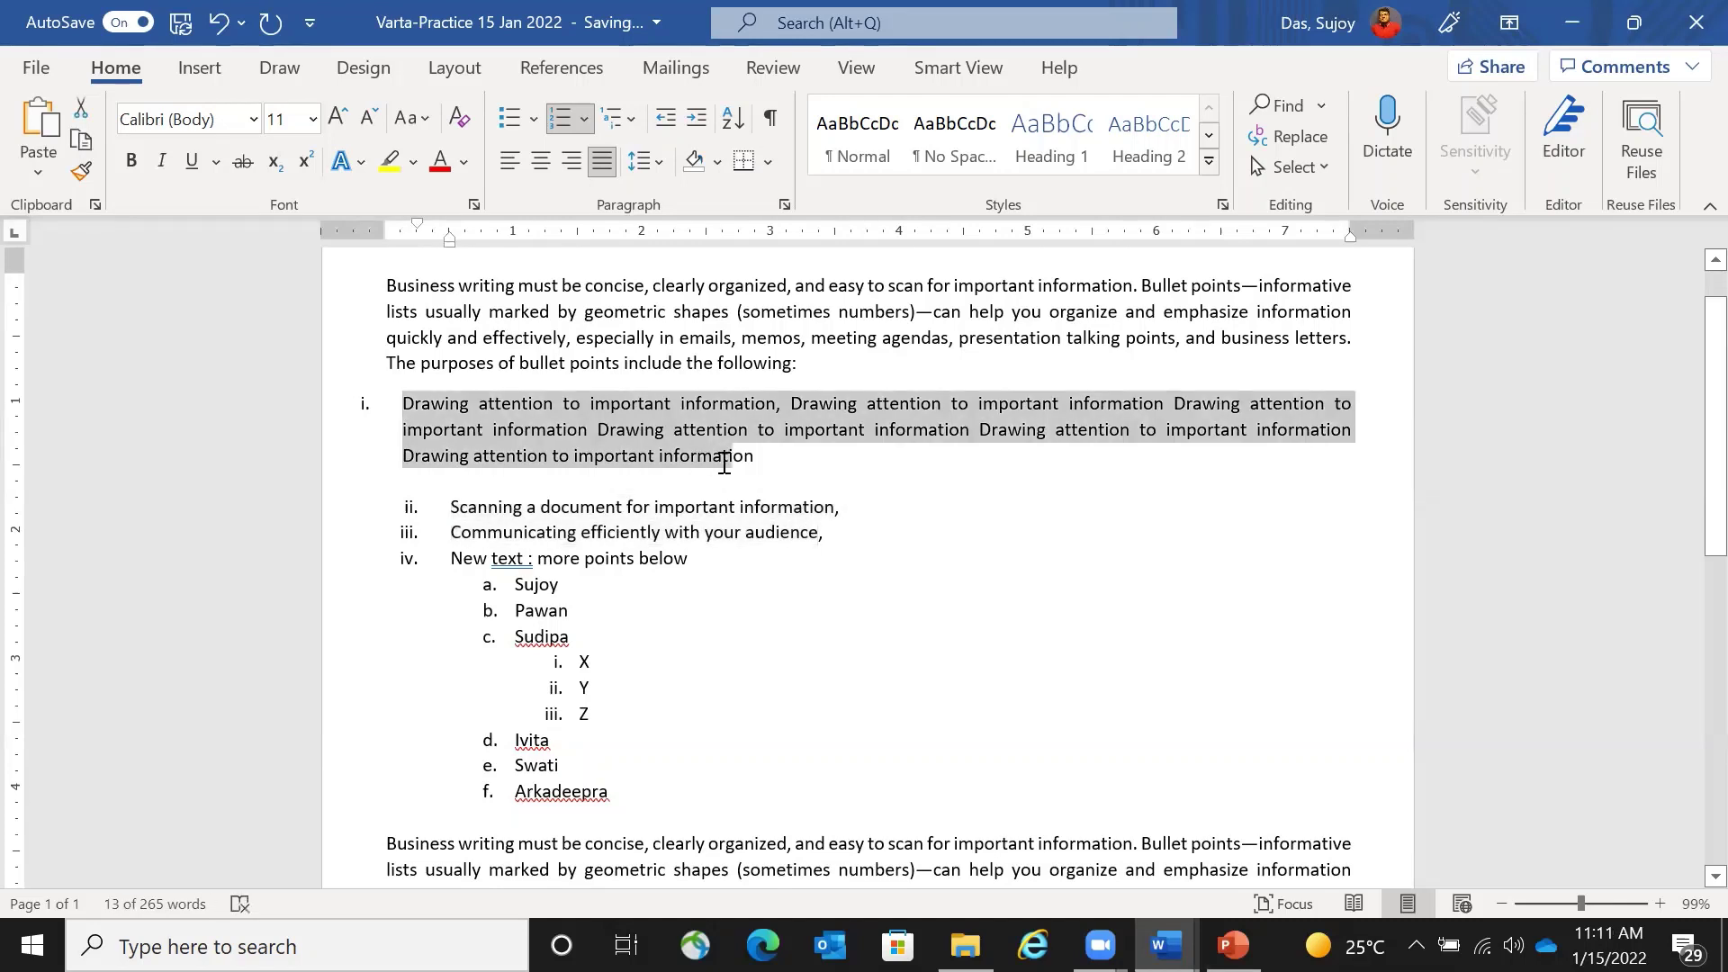
Step: Try Increase Indent on item i and undo it, leaving item i outdented
left_click(695, 128)
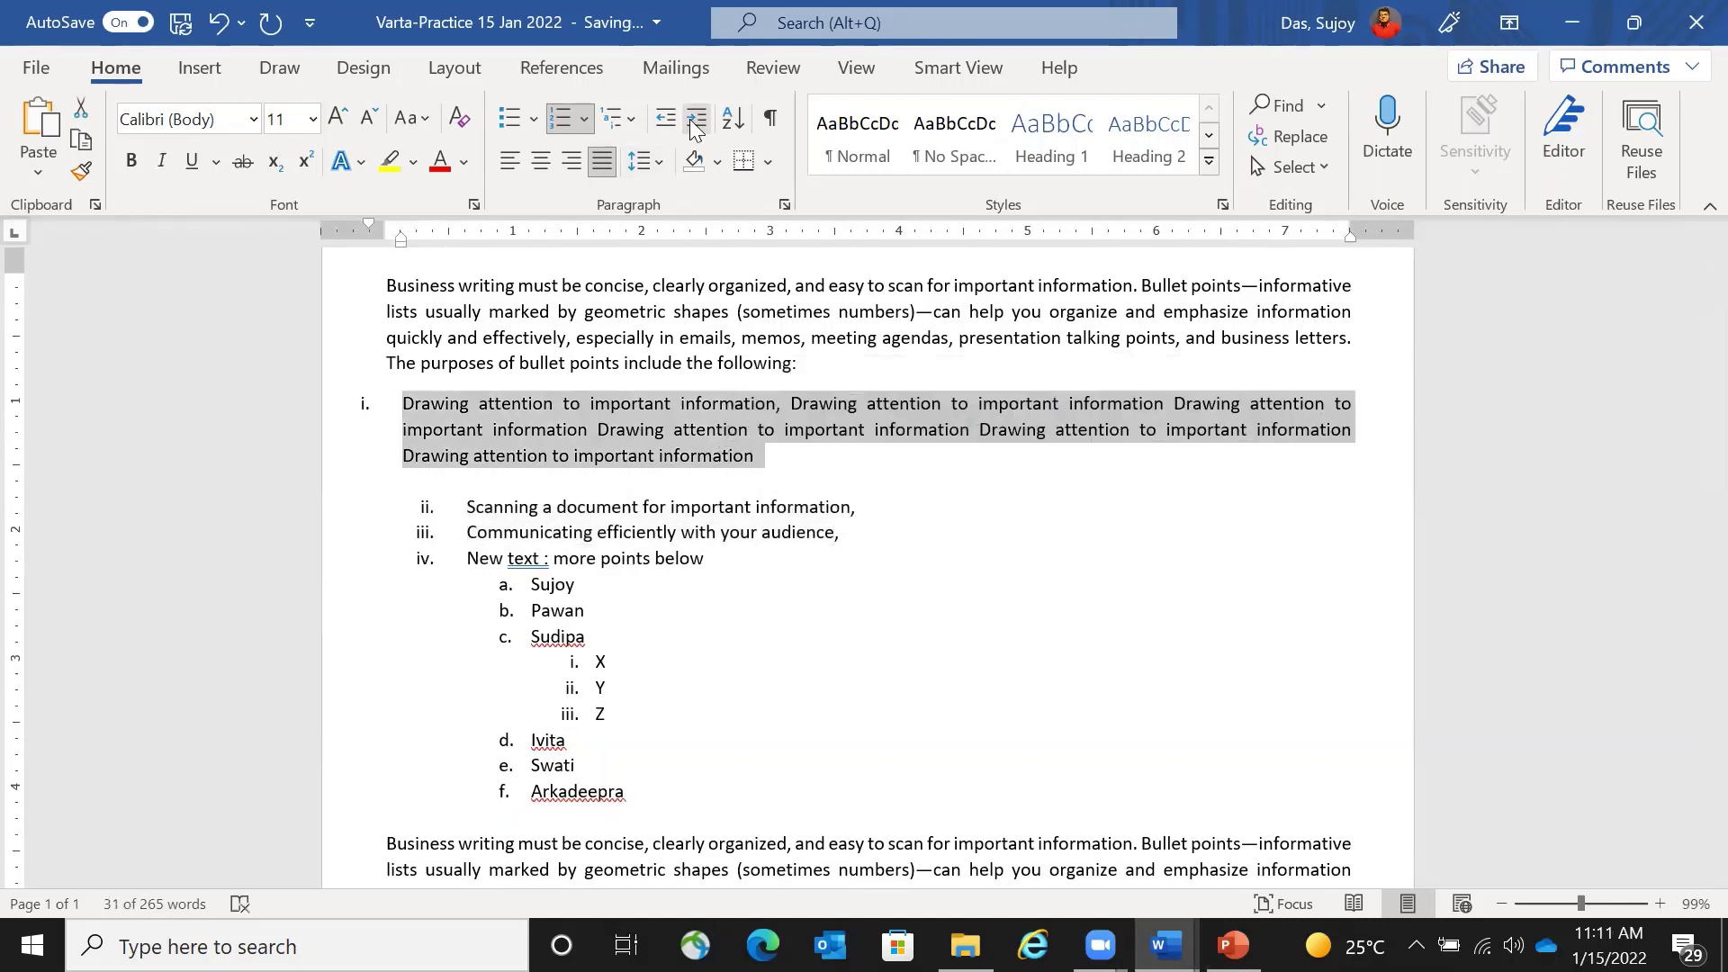
key("ctrl+z")
left_click(404, 403)
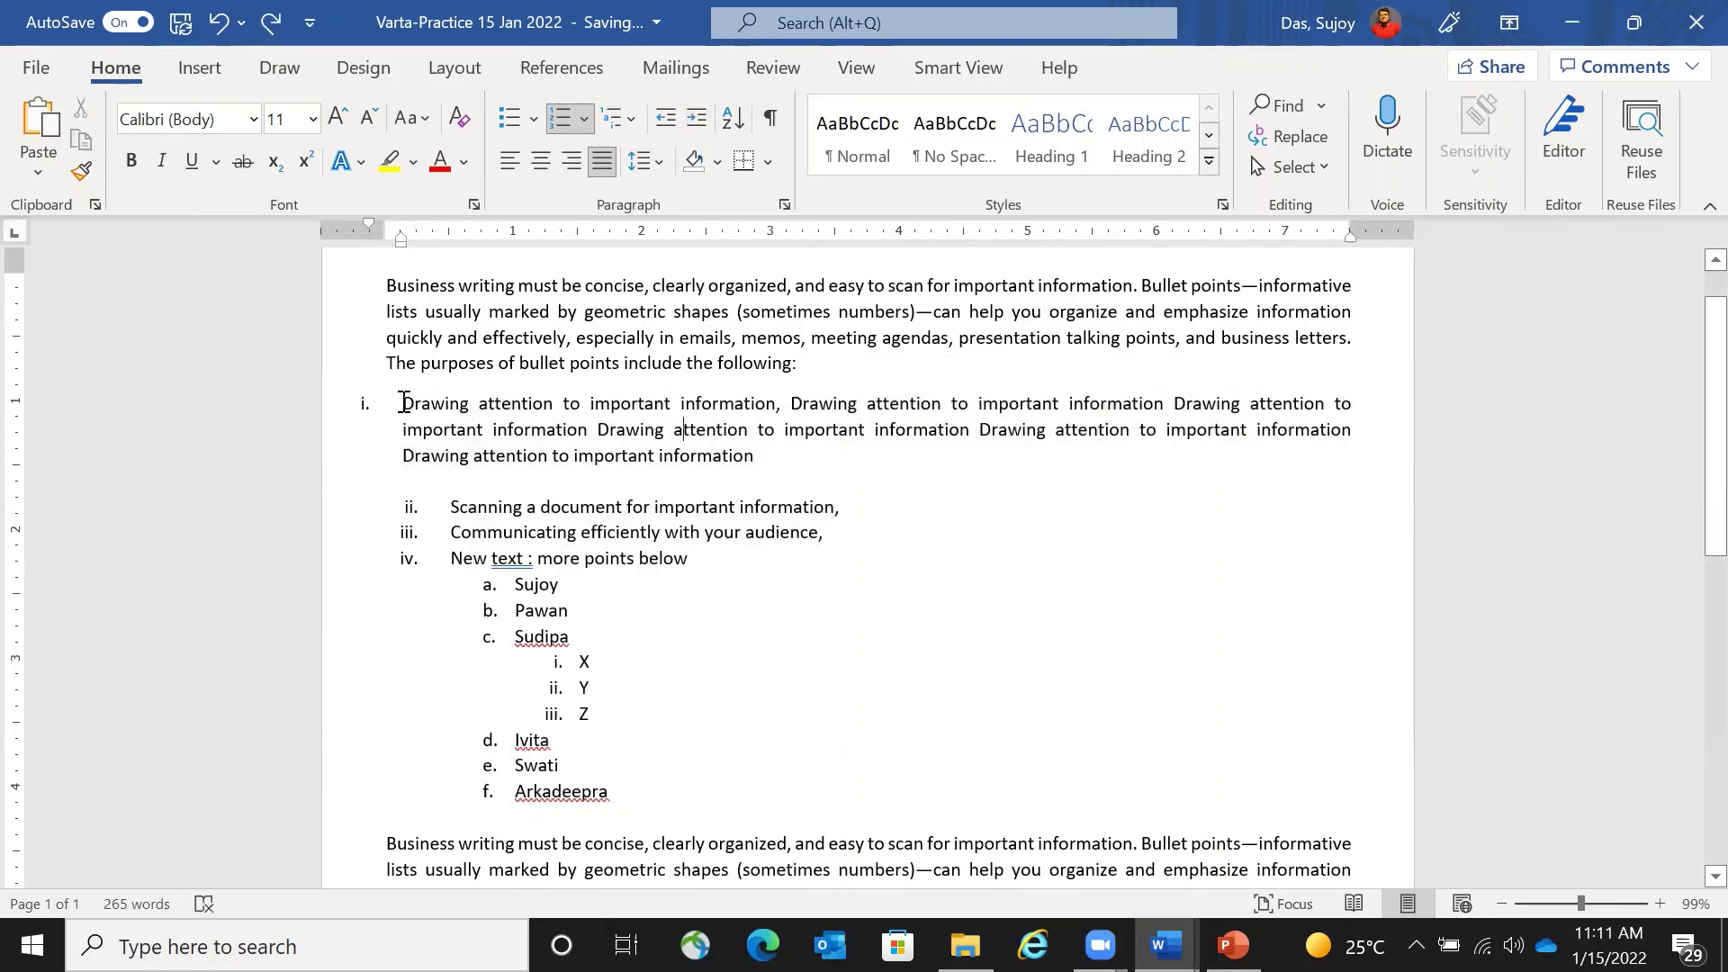
left_click(696, 128)
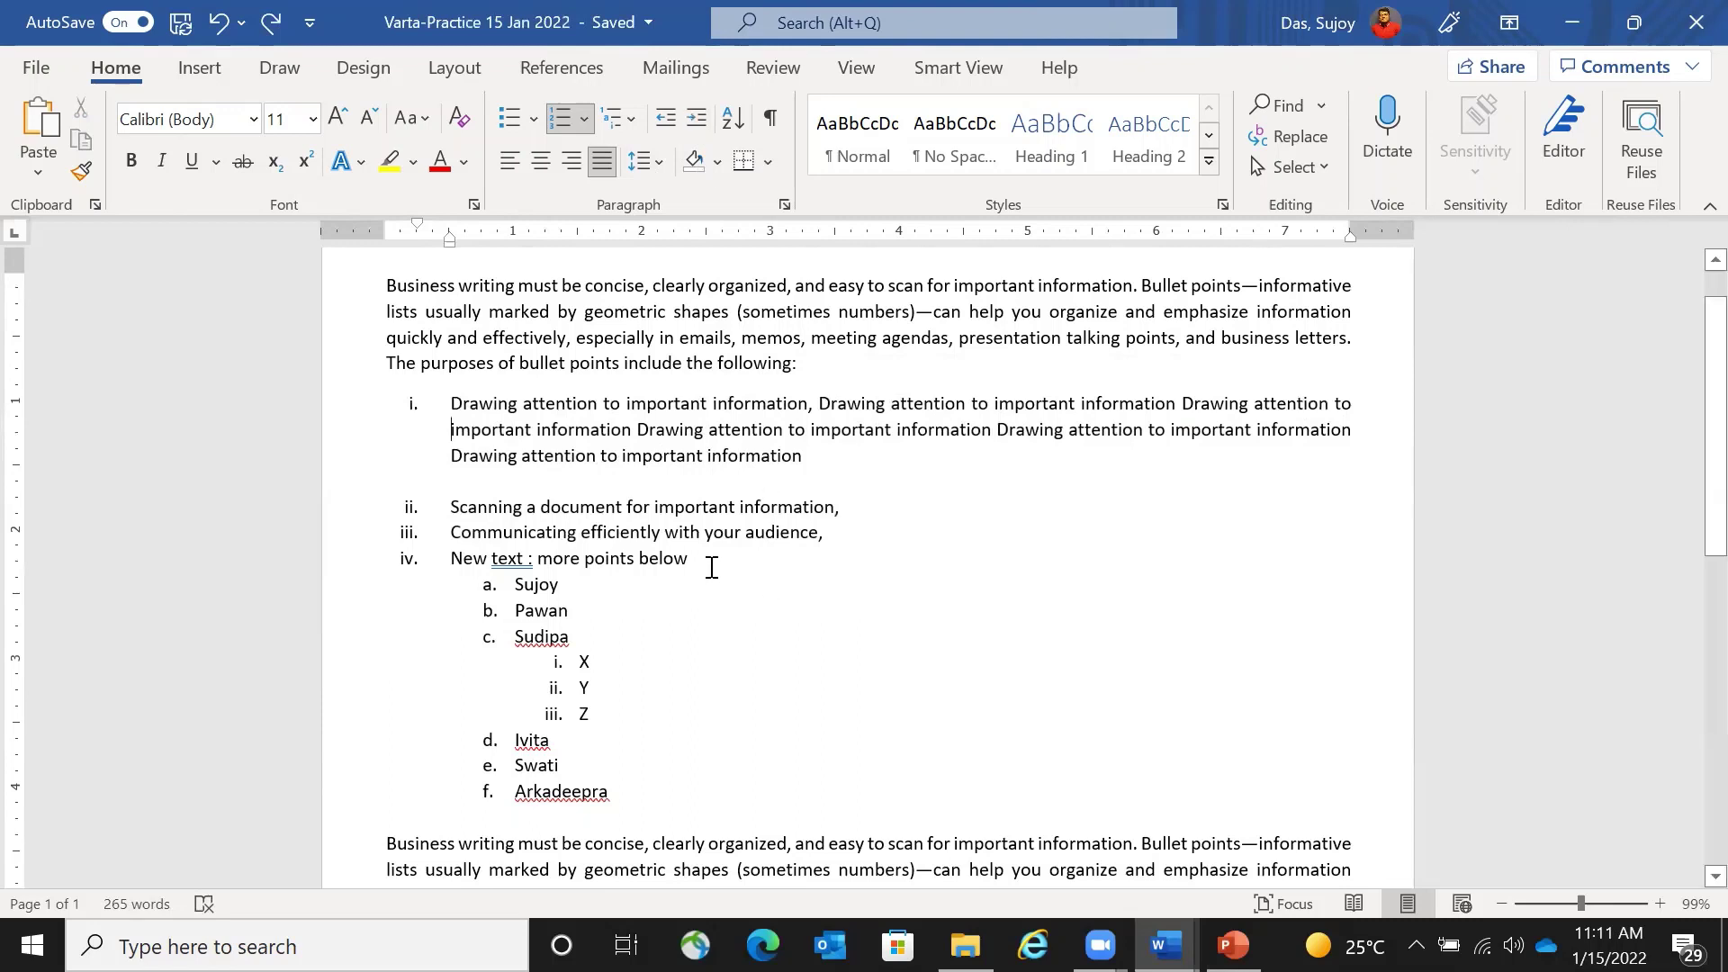
left_click(267, 27)
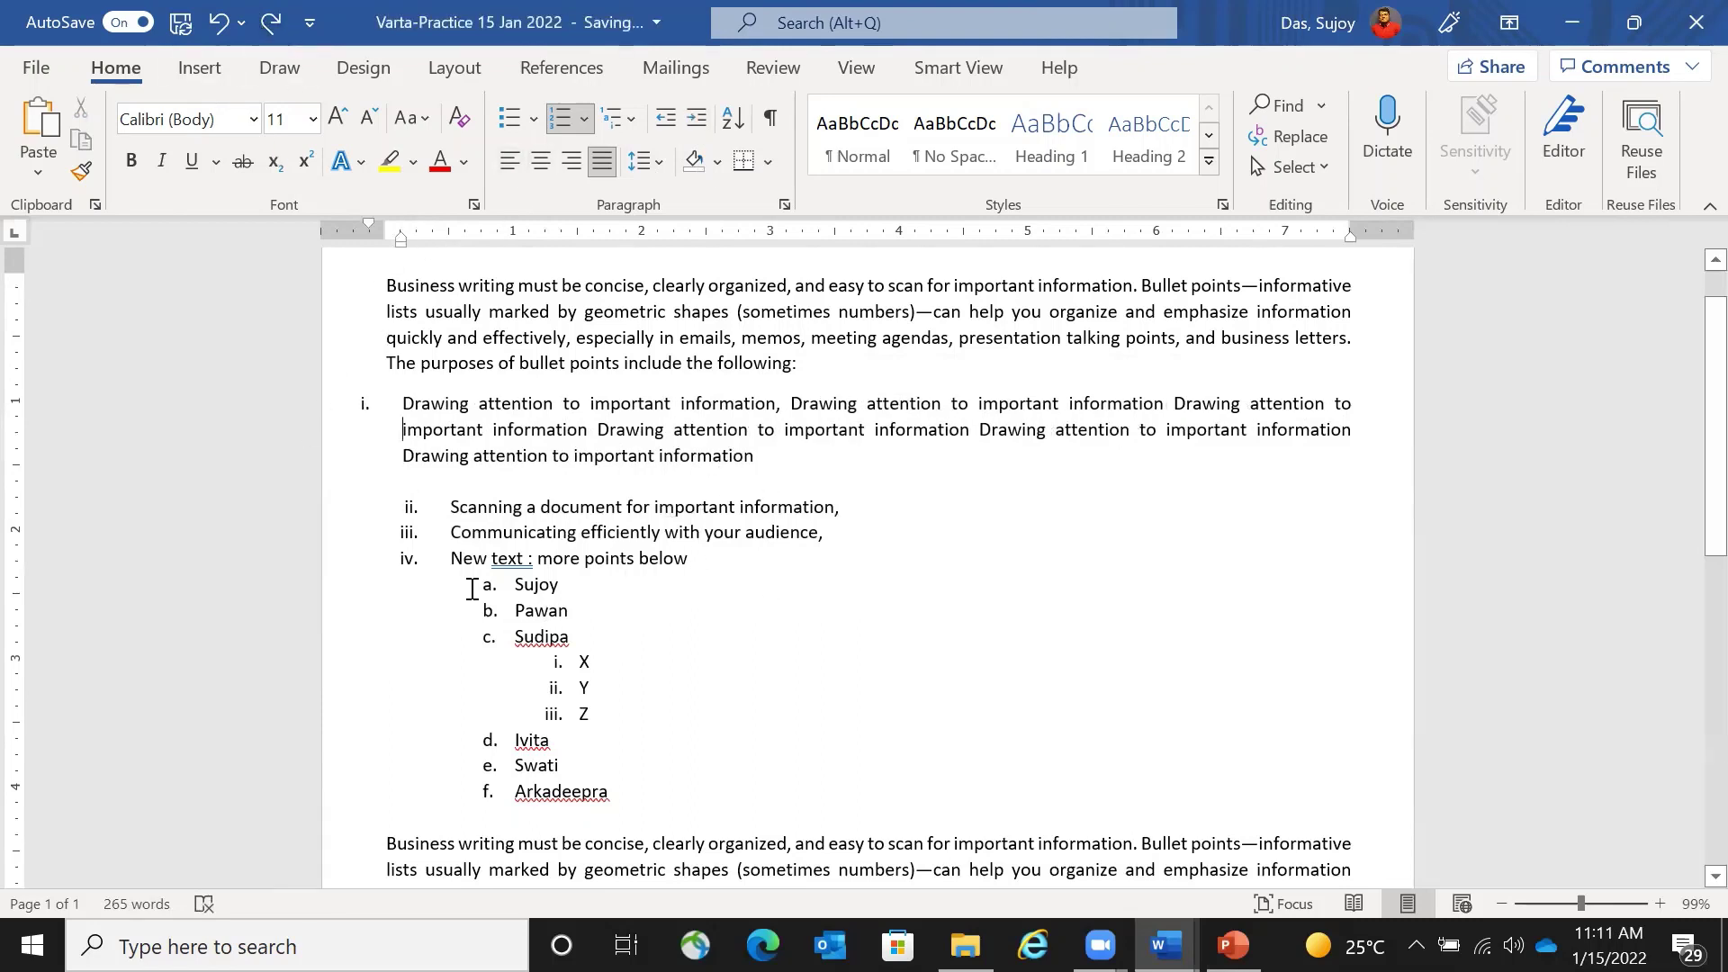
mouse_move(454, 506)
left_mouse_down()
mouse_move(809, 509)
mouse_move(841, 536)
left_mouse_up()
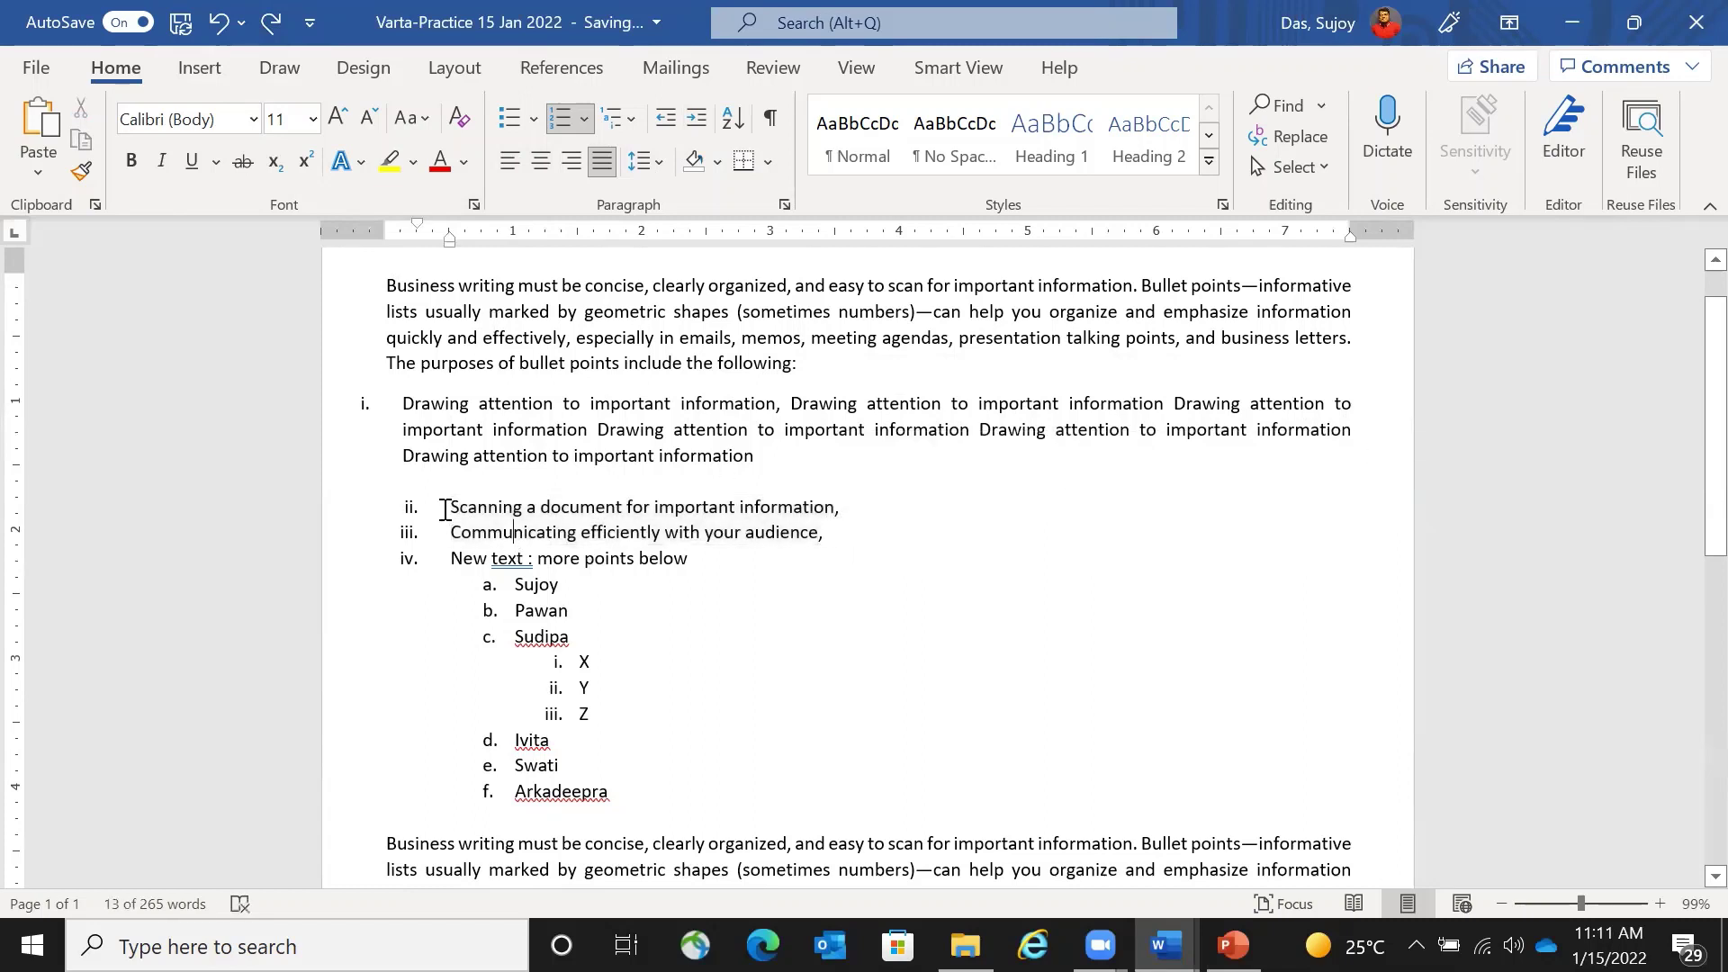
left_click_drag(451, 507, 834, 509)
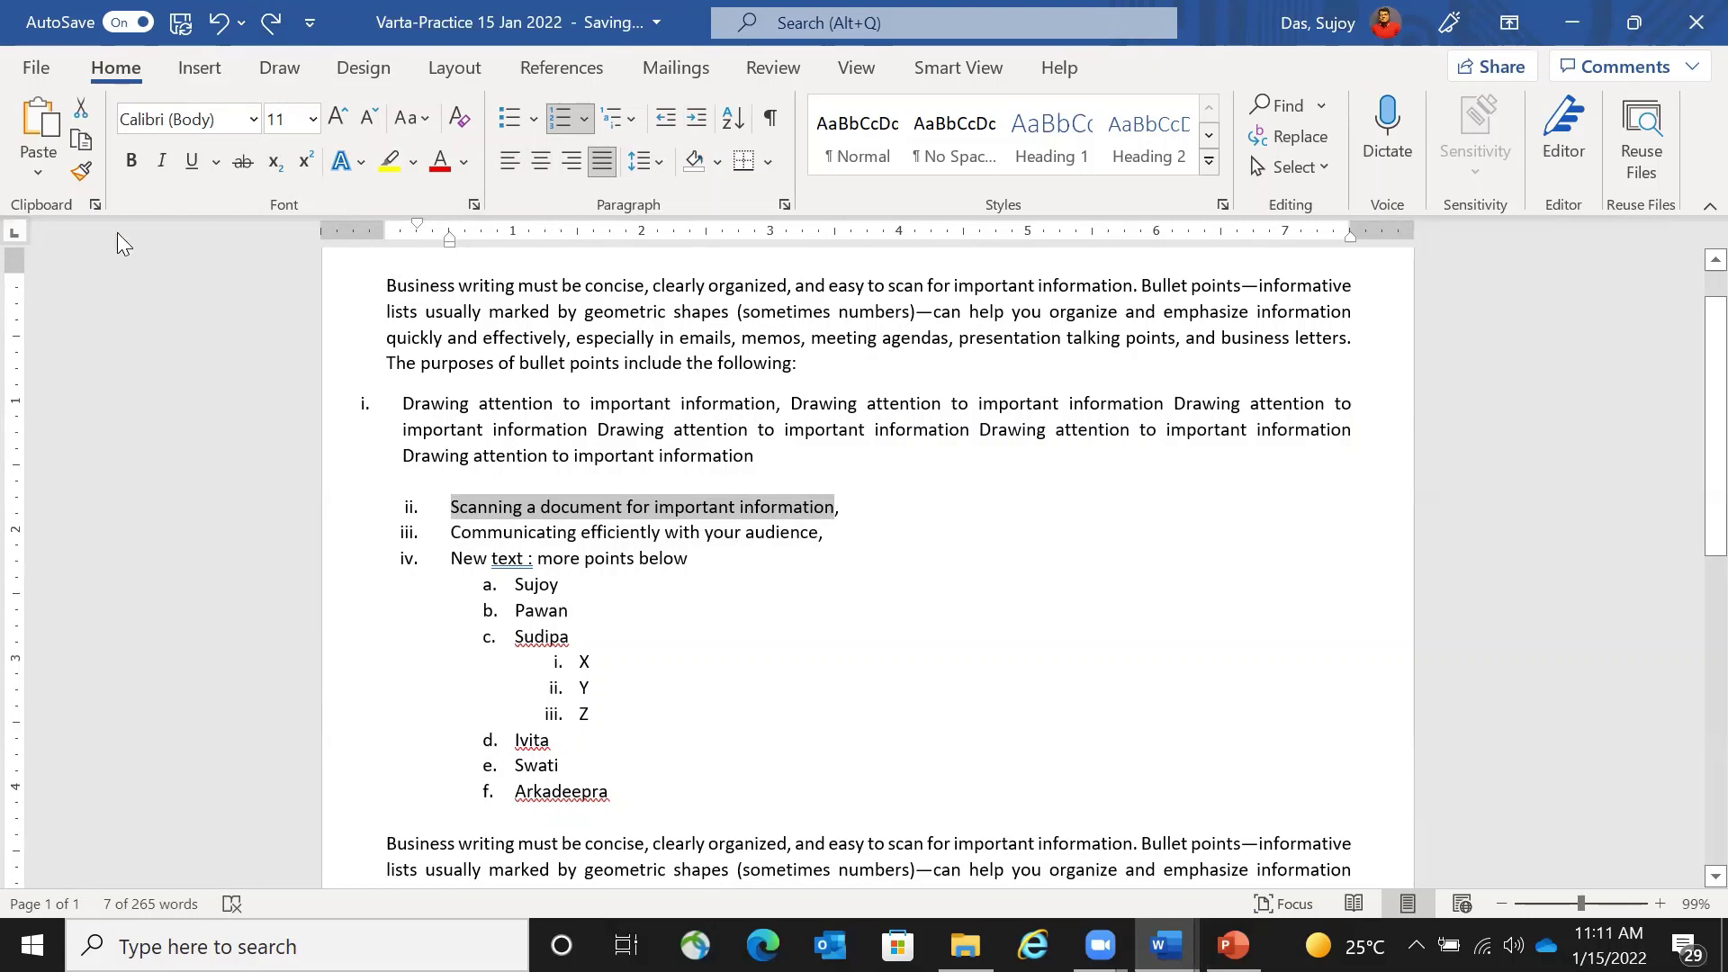
Step: Try applying item ii's formatting to item i via Format Painter and Paste Special, then undo
left_click(87, 182)
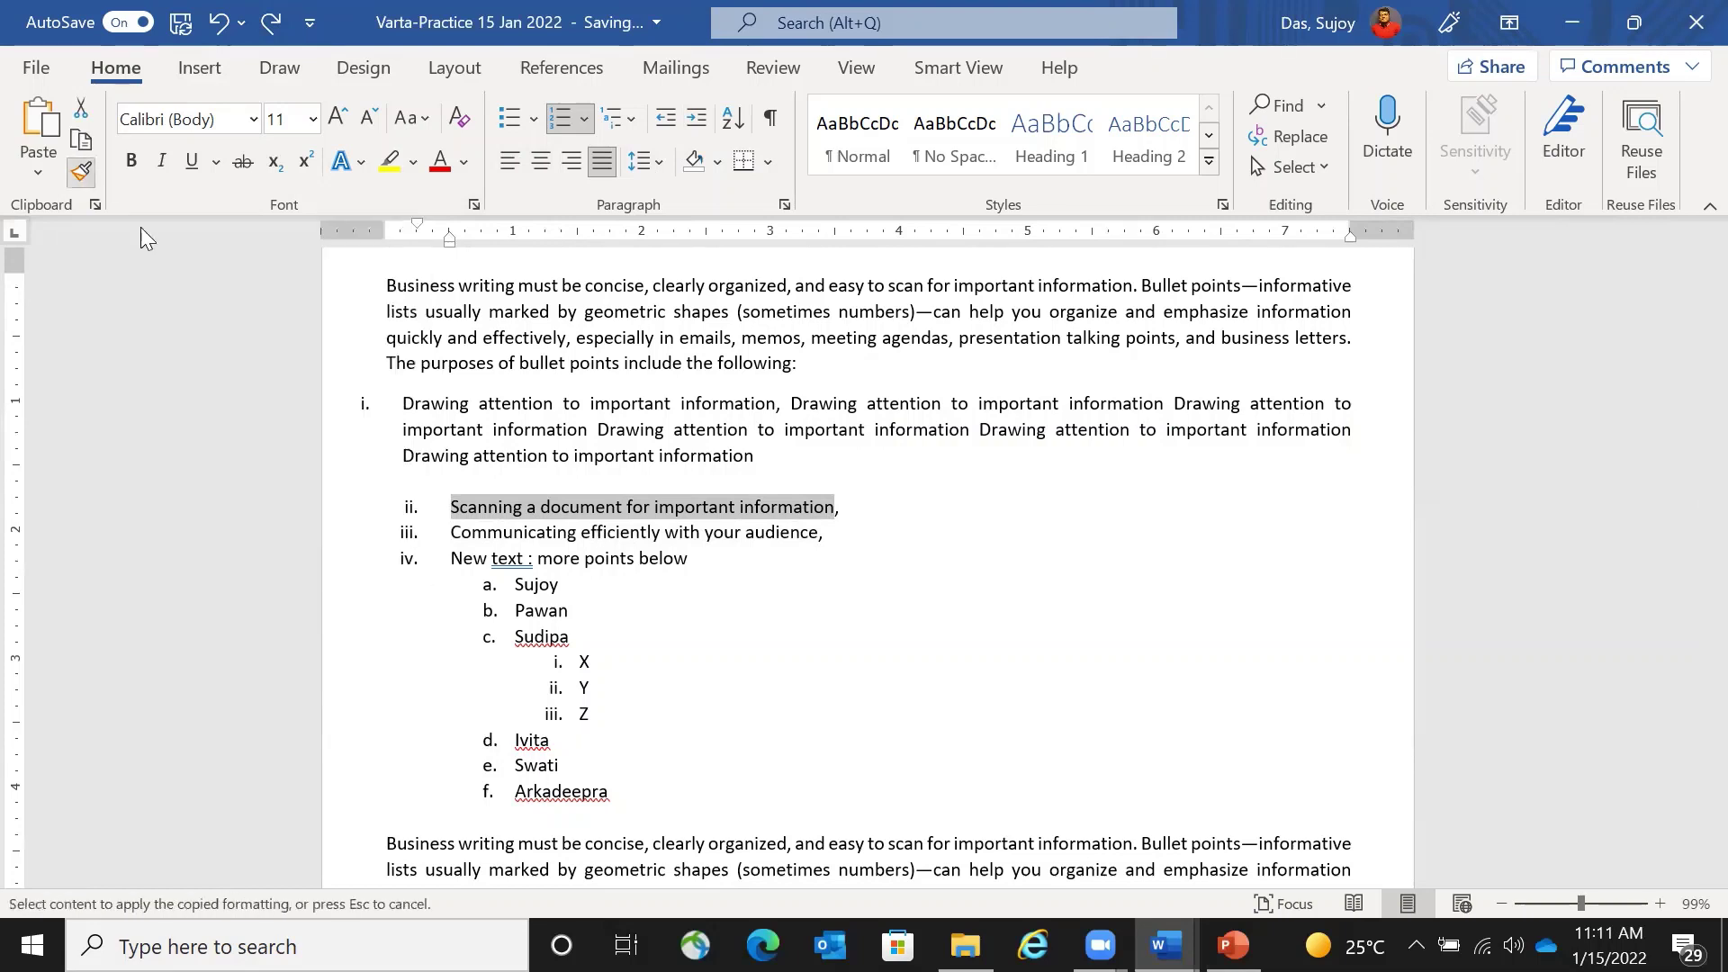
left_click_drag(401, 402, 765, 457)
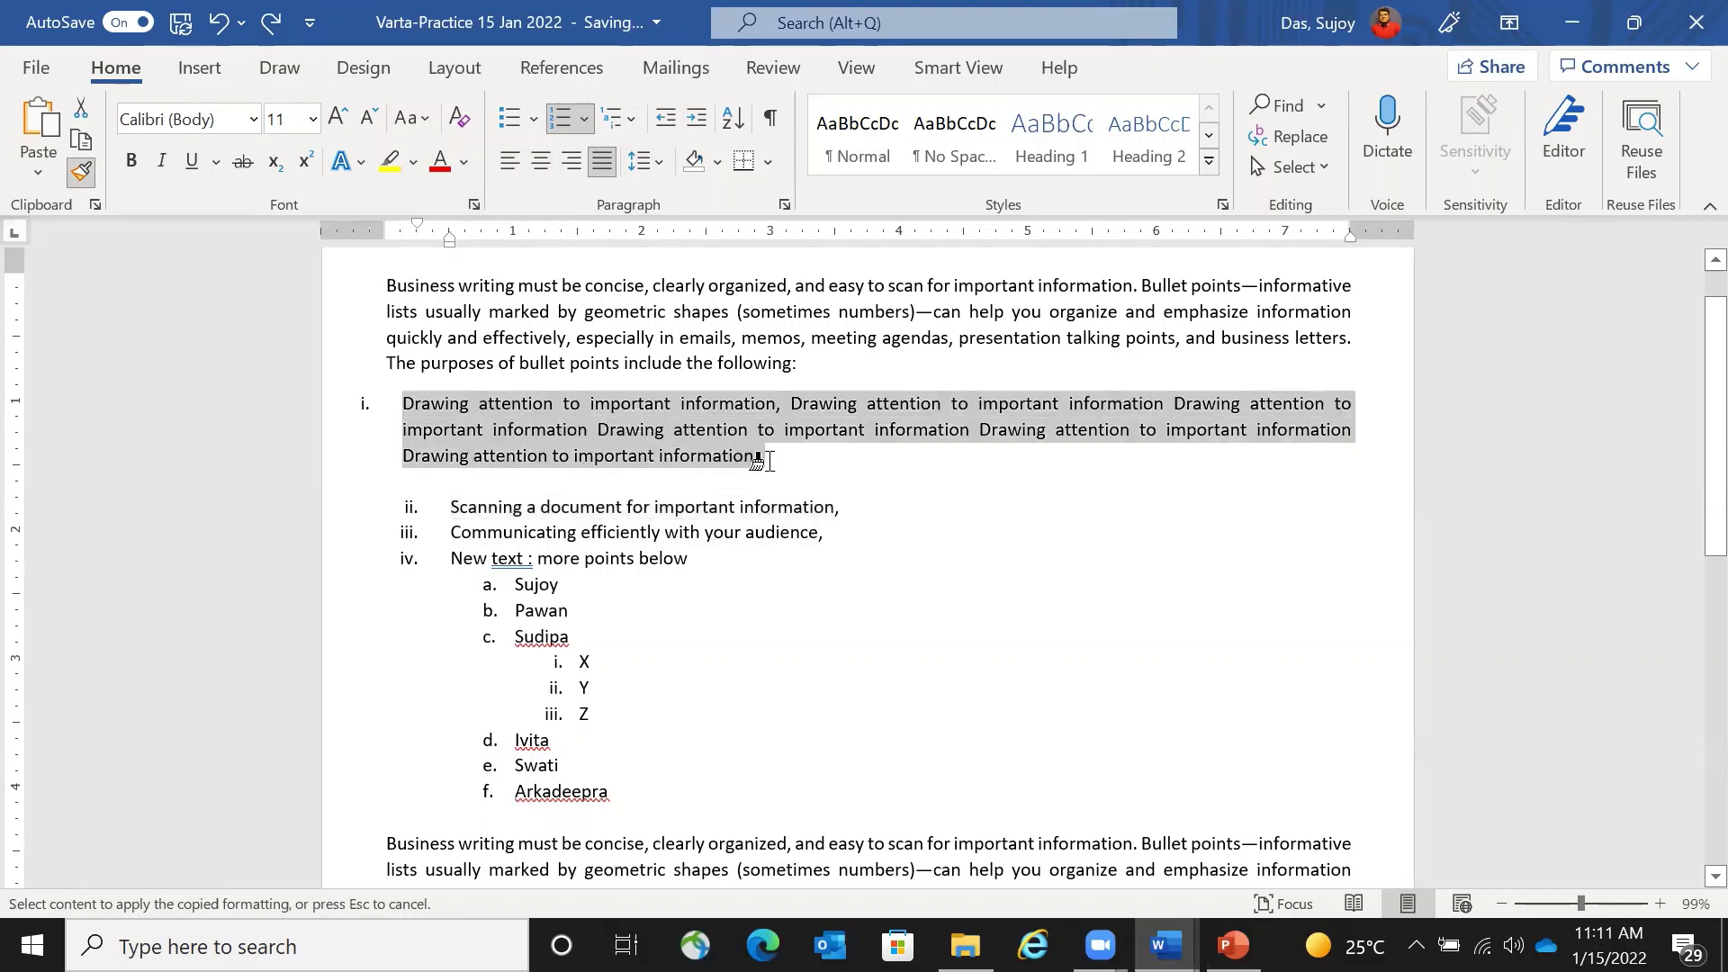
left_click_drag(840, 504, 450, 506)
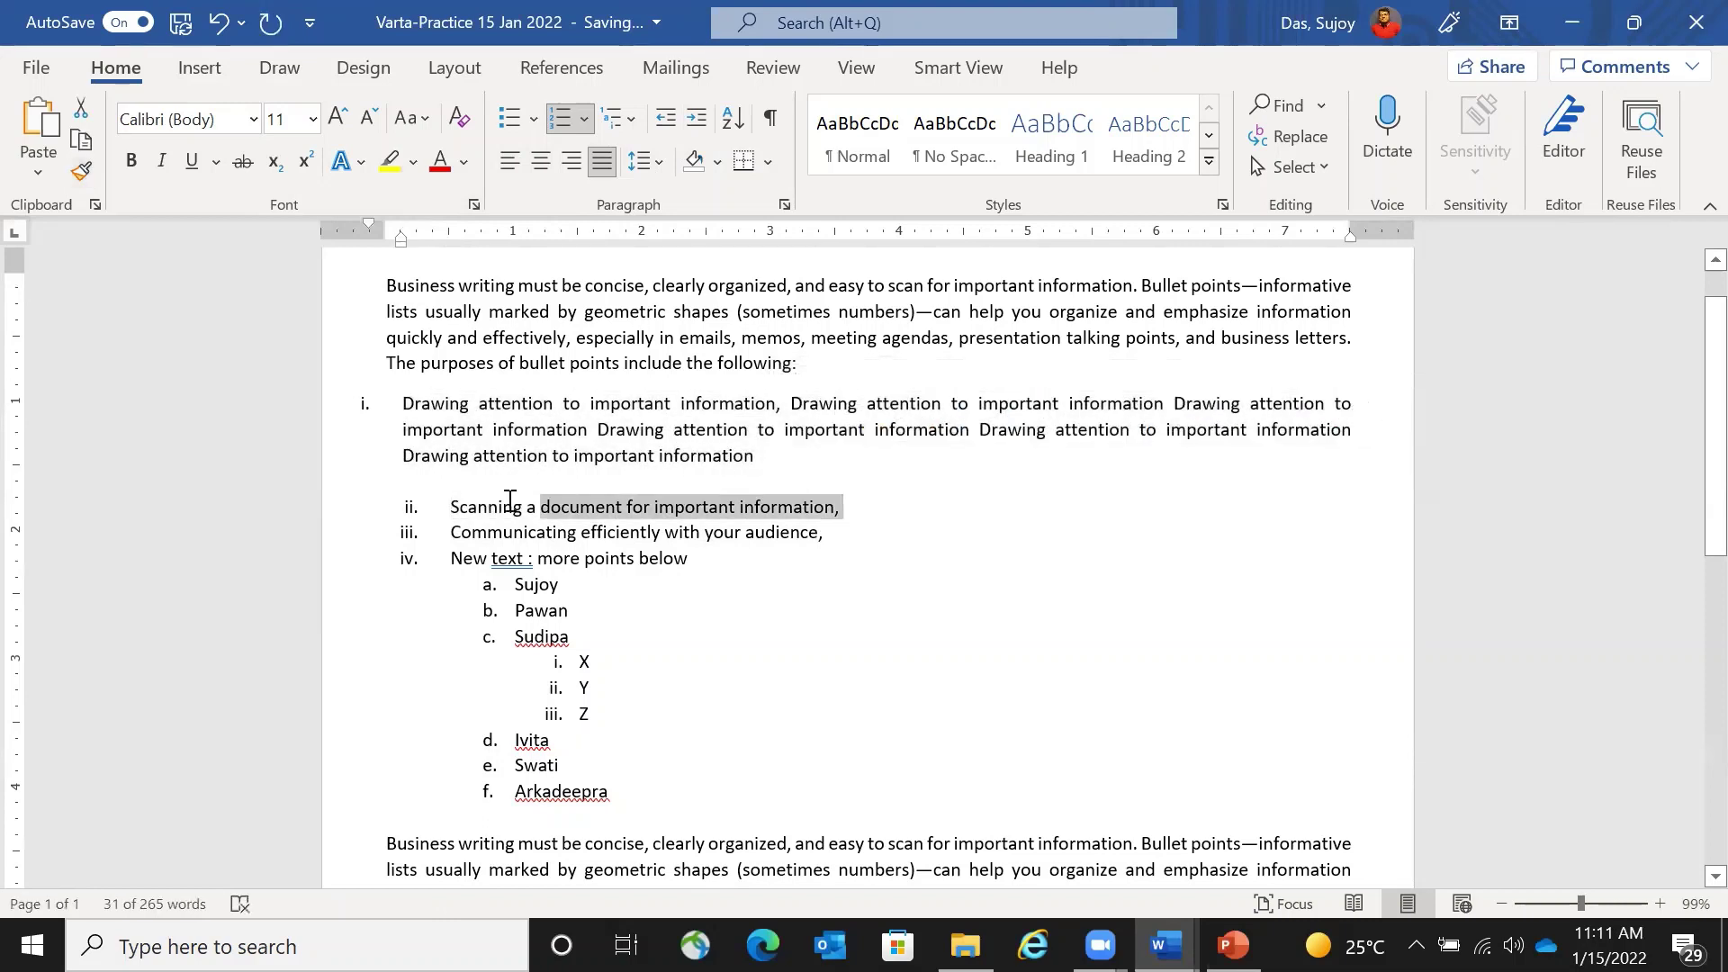
left_click_drag(761, 456, 432, 387)
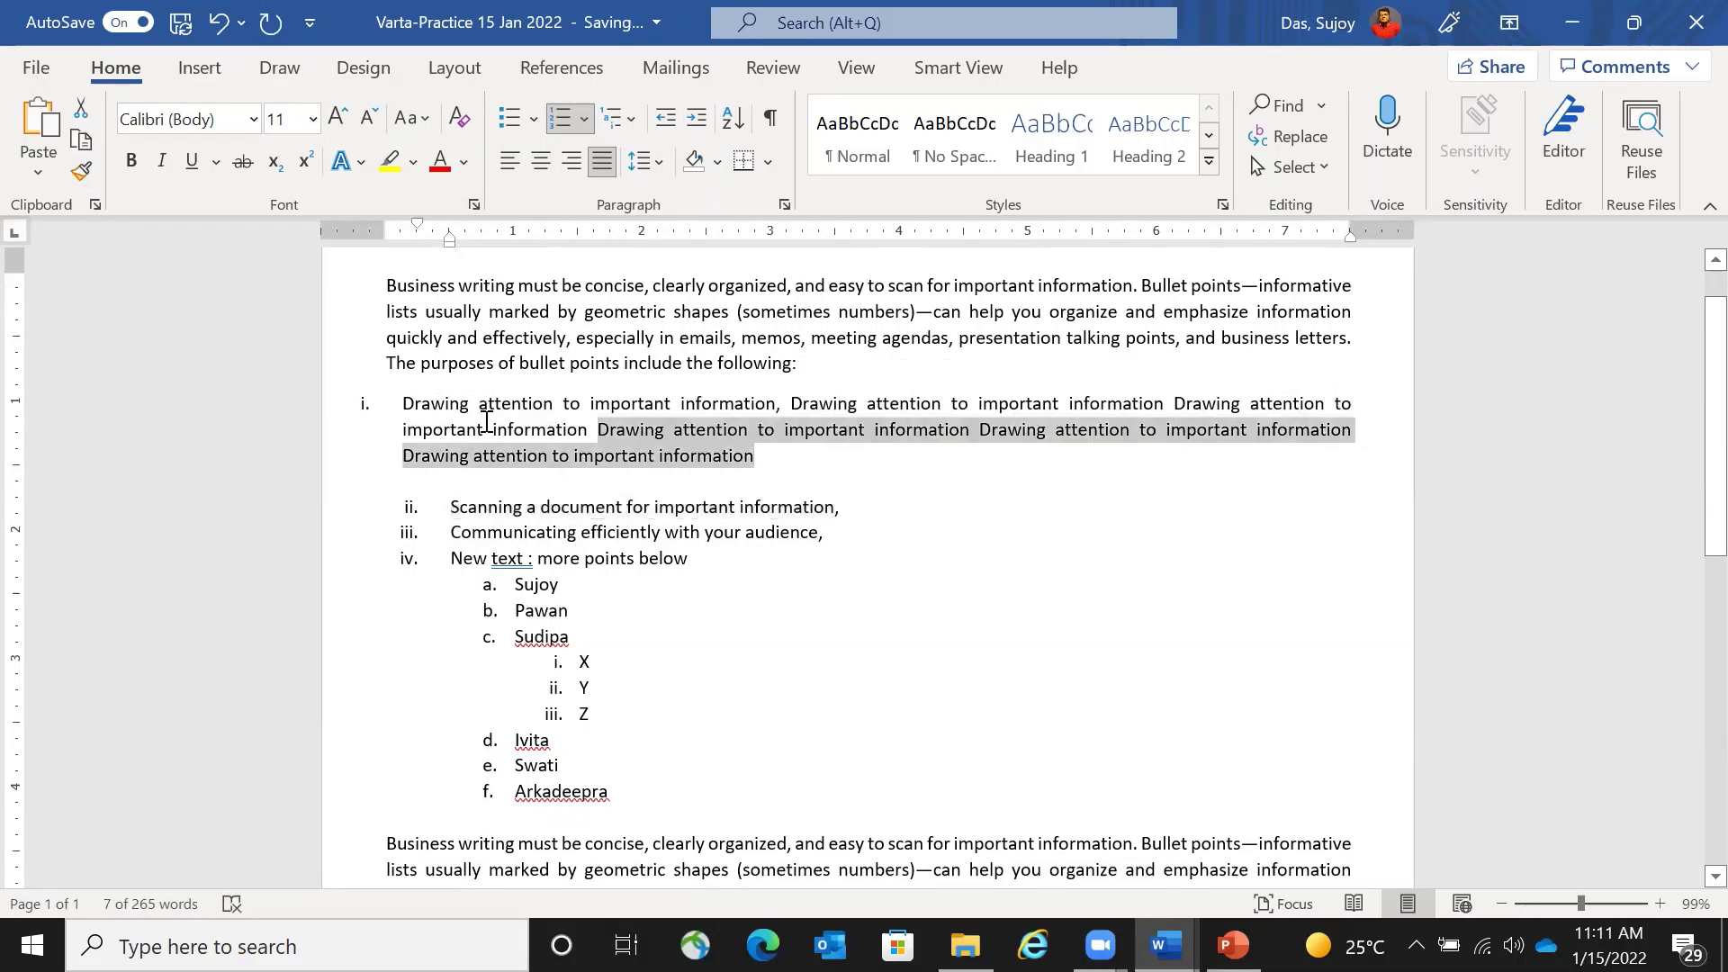
key("ctrl+alt+v")
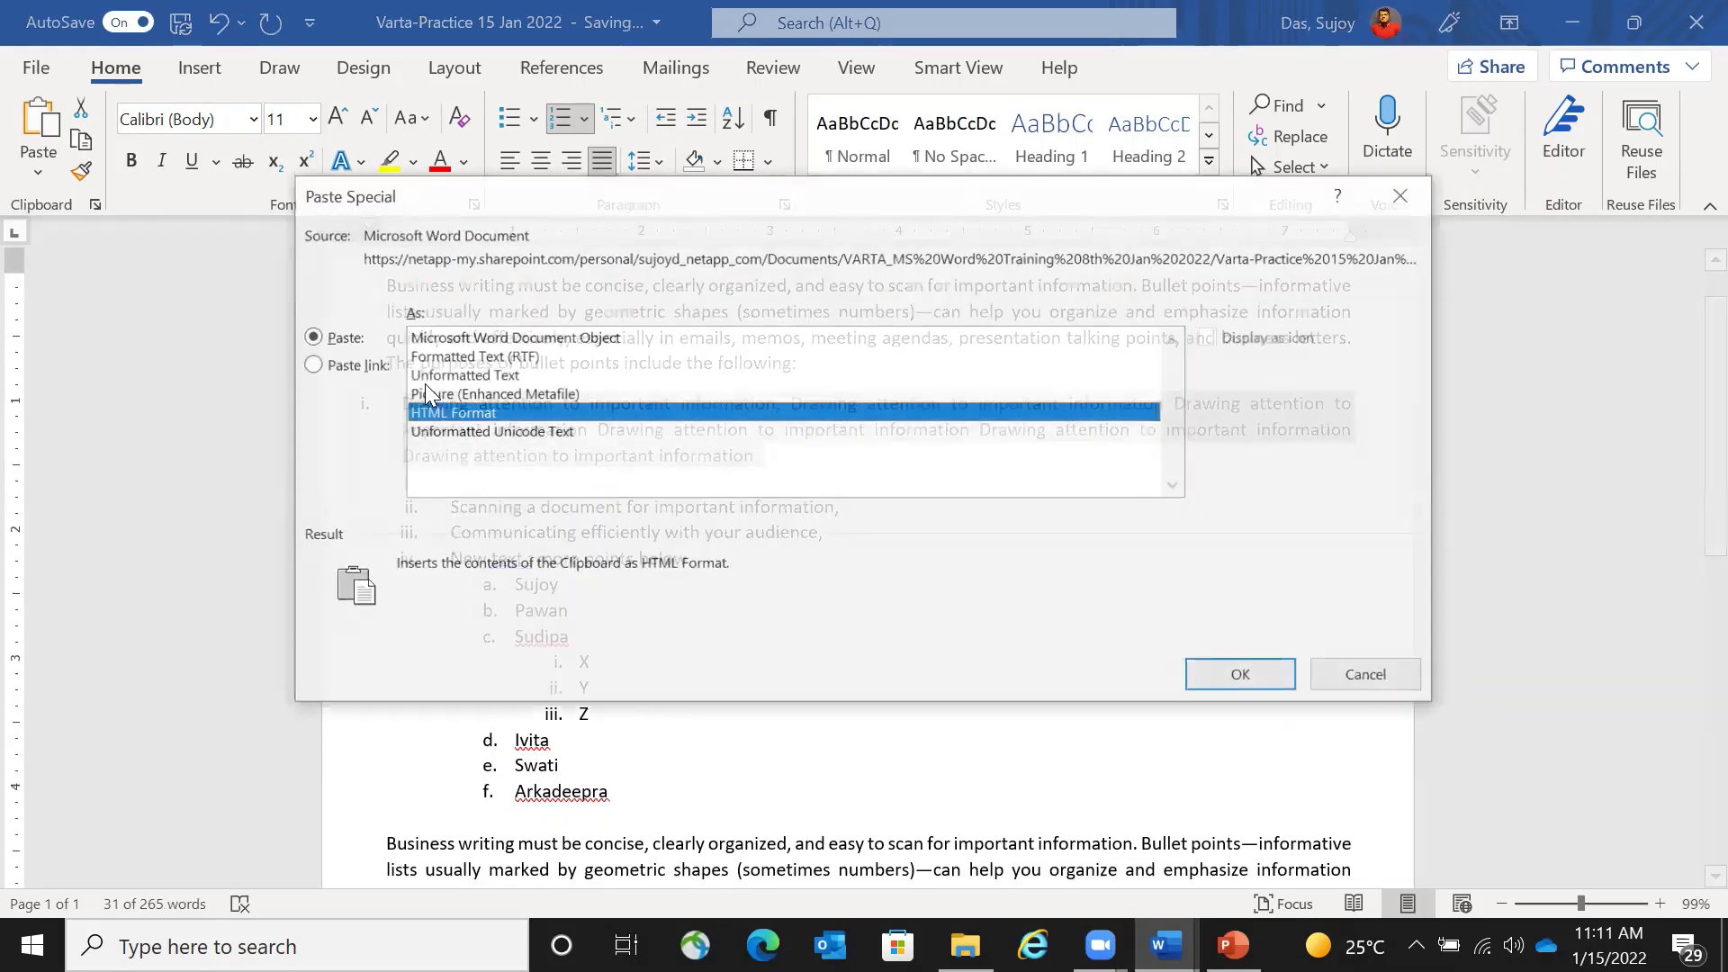
left_click(494, 356)
left_click(1255, 668)
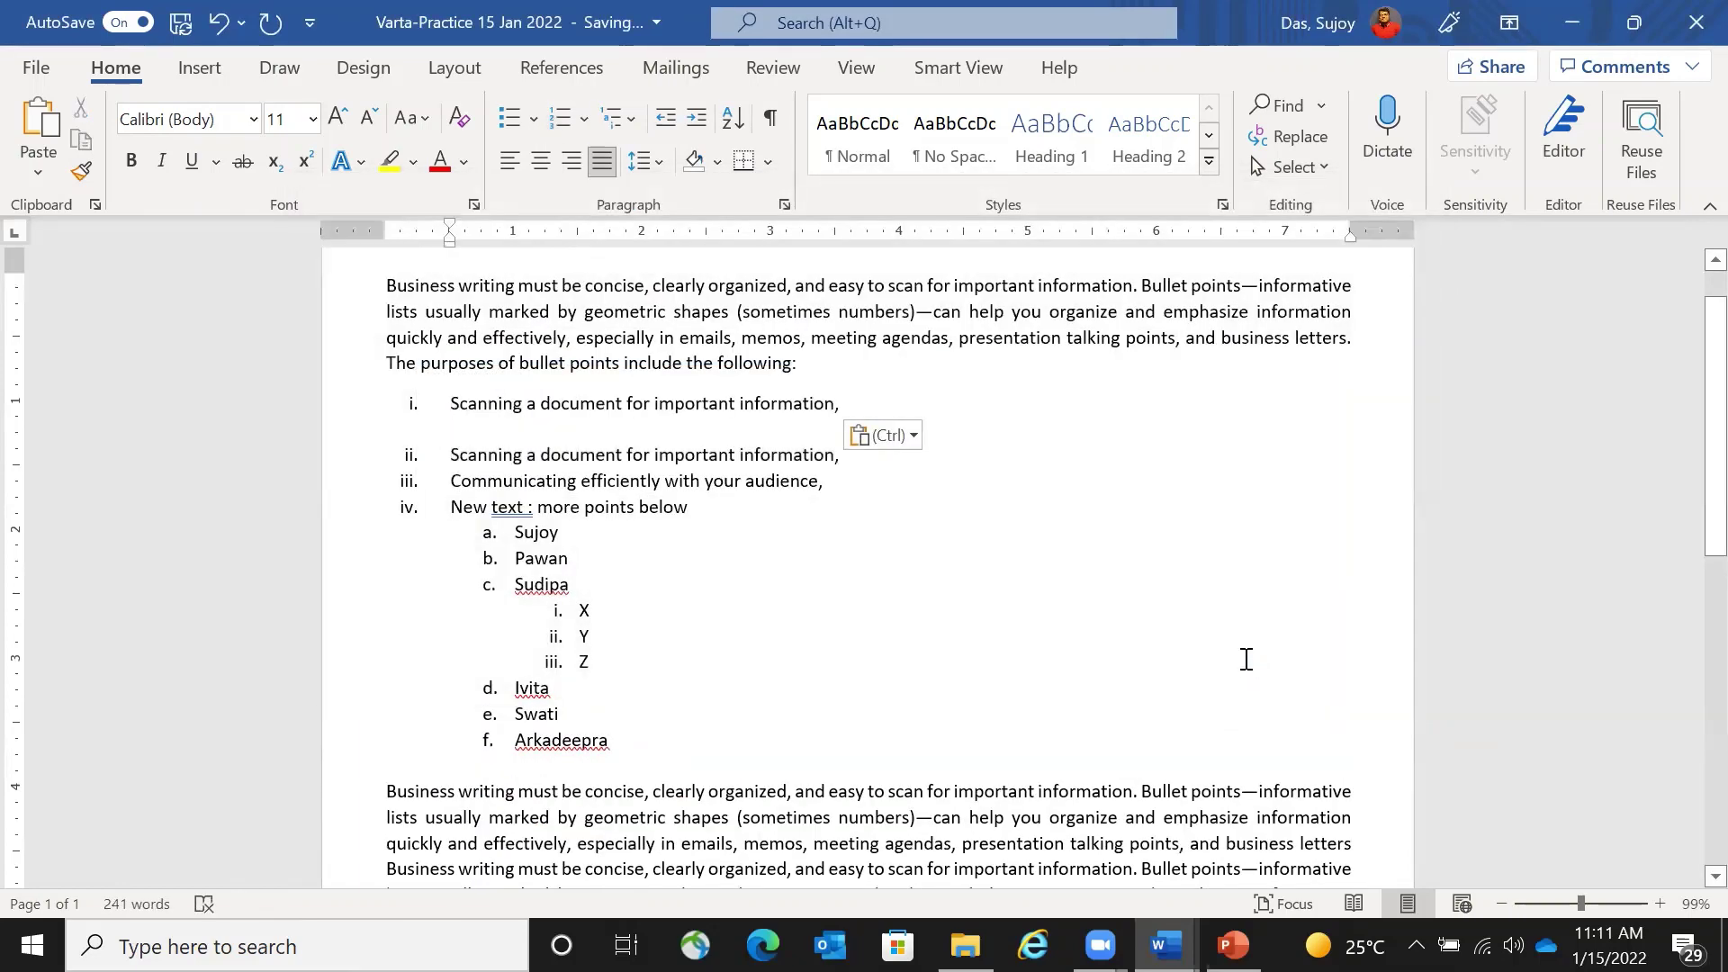
key("ctrl+z")
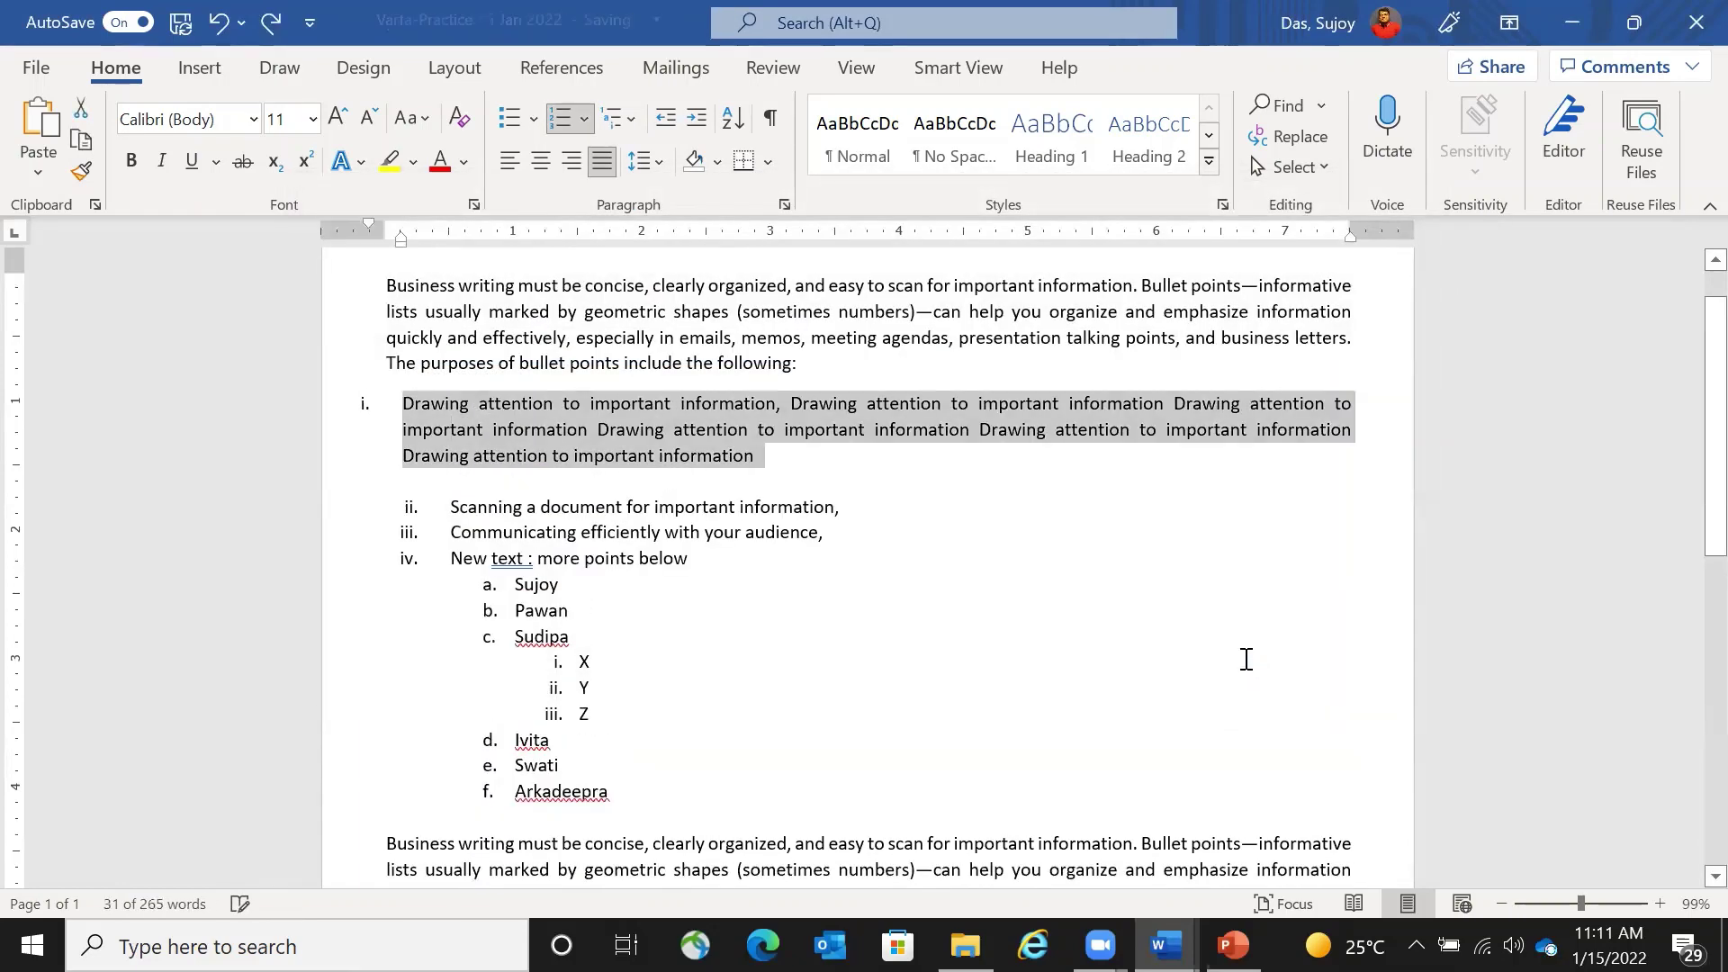
Step: Paint the formatting of items ii–iii onto item i so it aligns with them
left_click(756, 445)
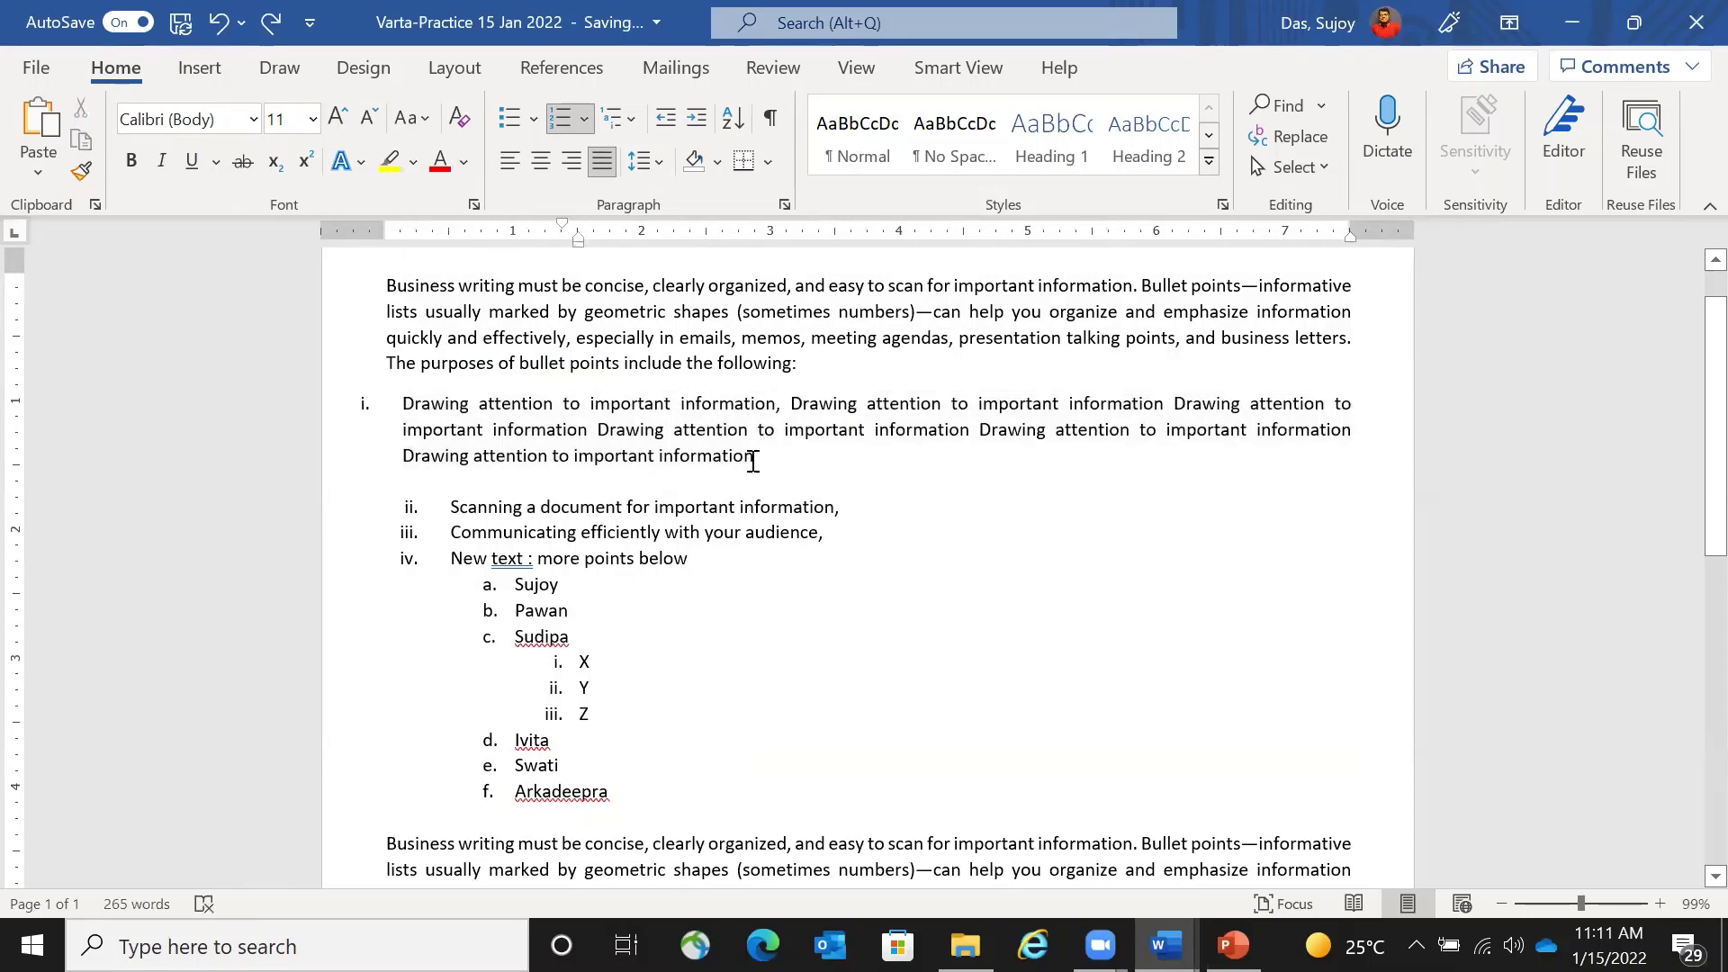
triple_click(754, 457)
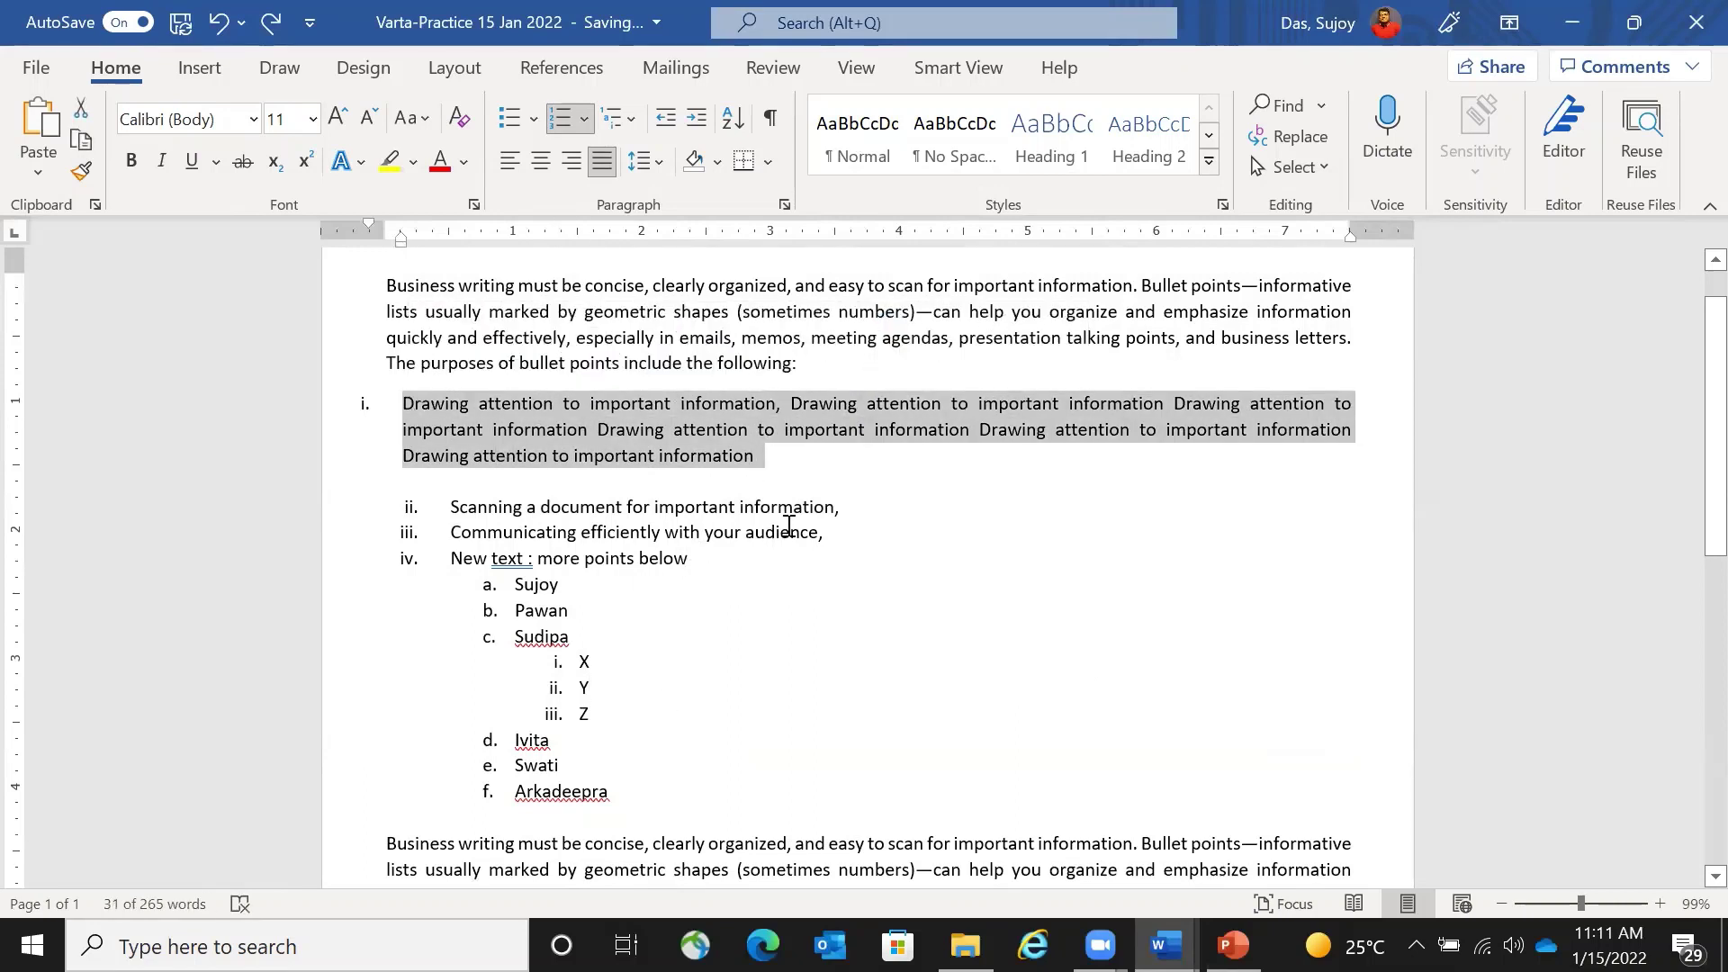
left_click_drag(820, 531, 451, 507)
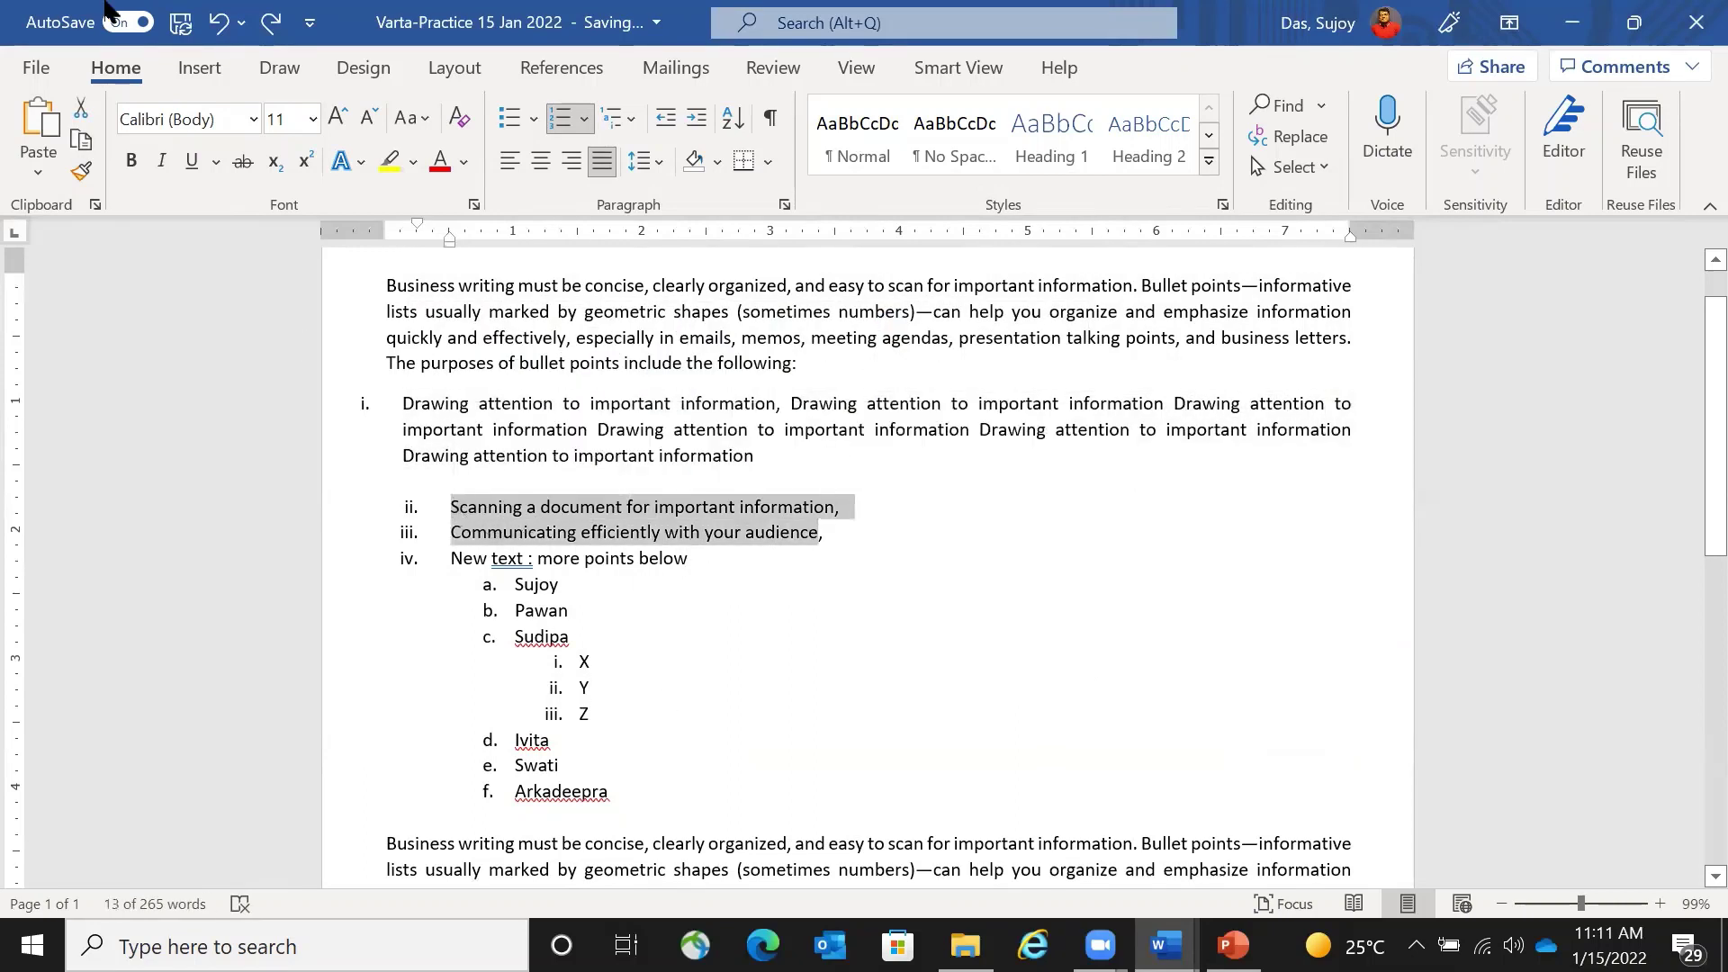
left_click(81, 171)
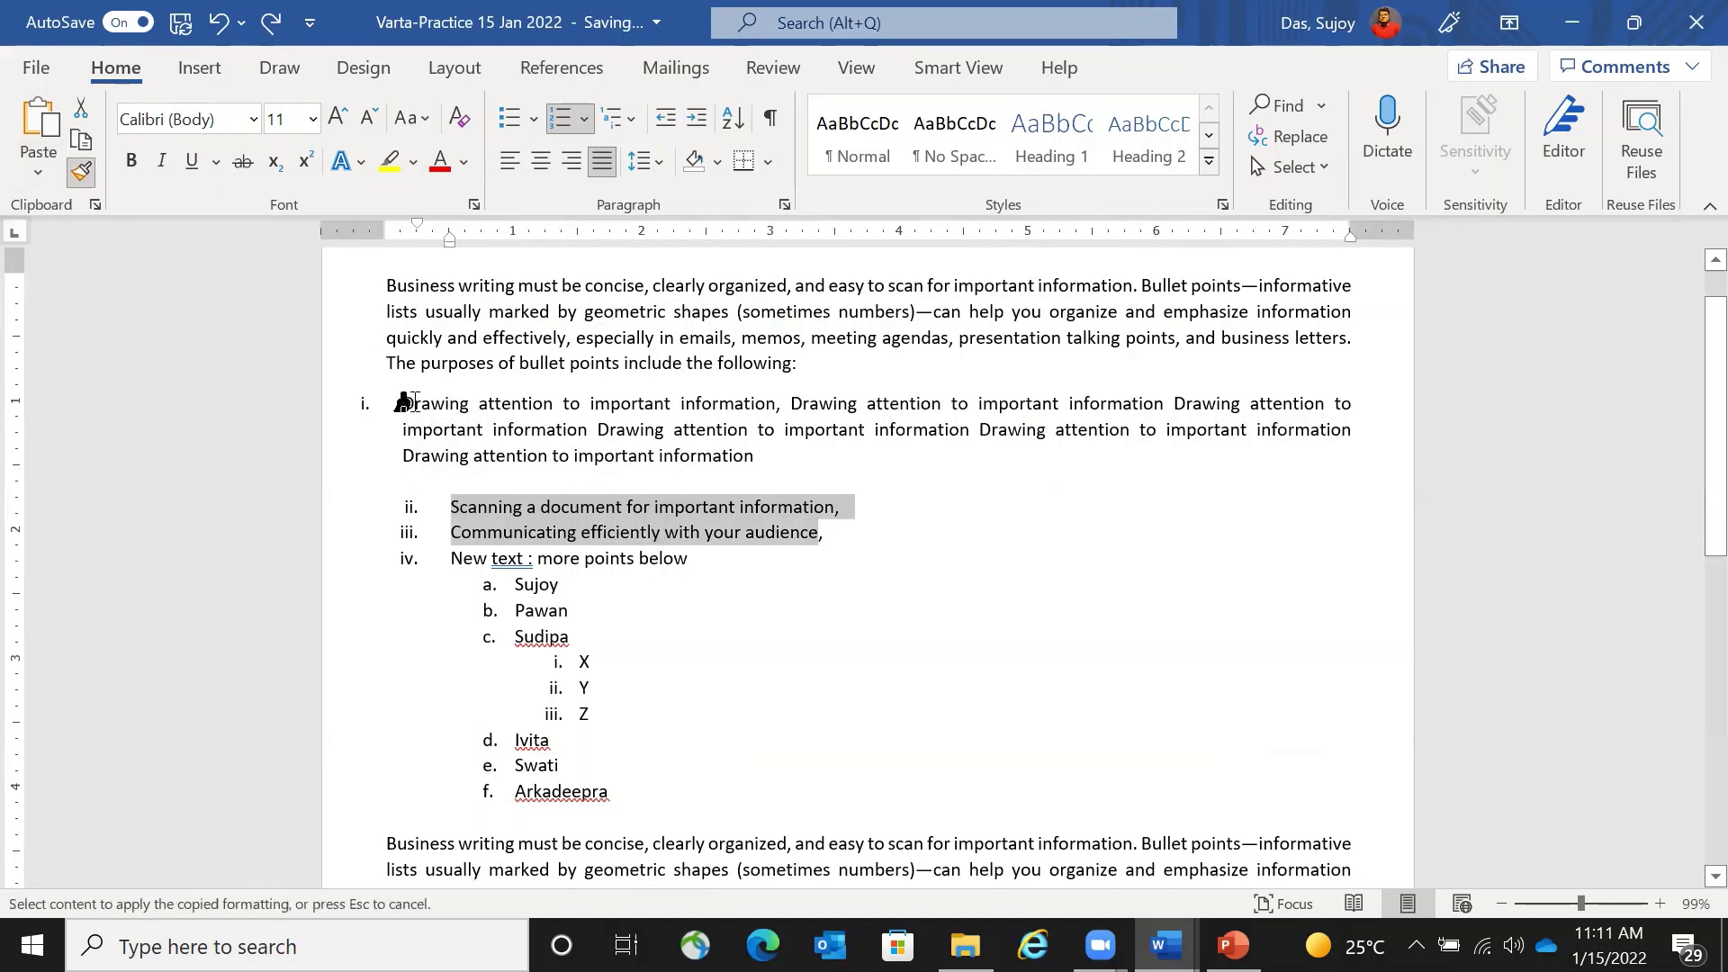
left_click_drag(403, 403, 918, 458)
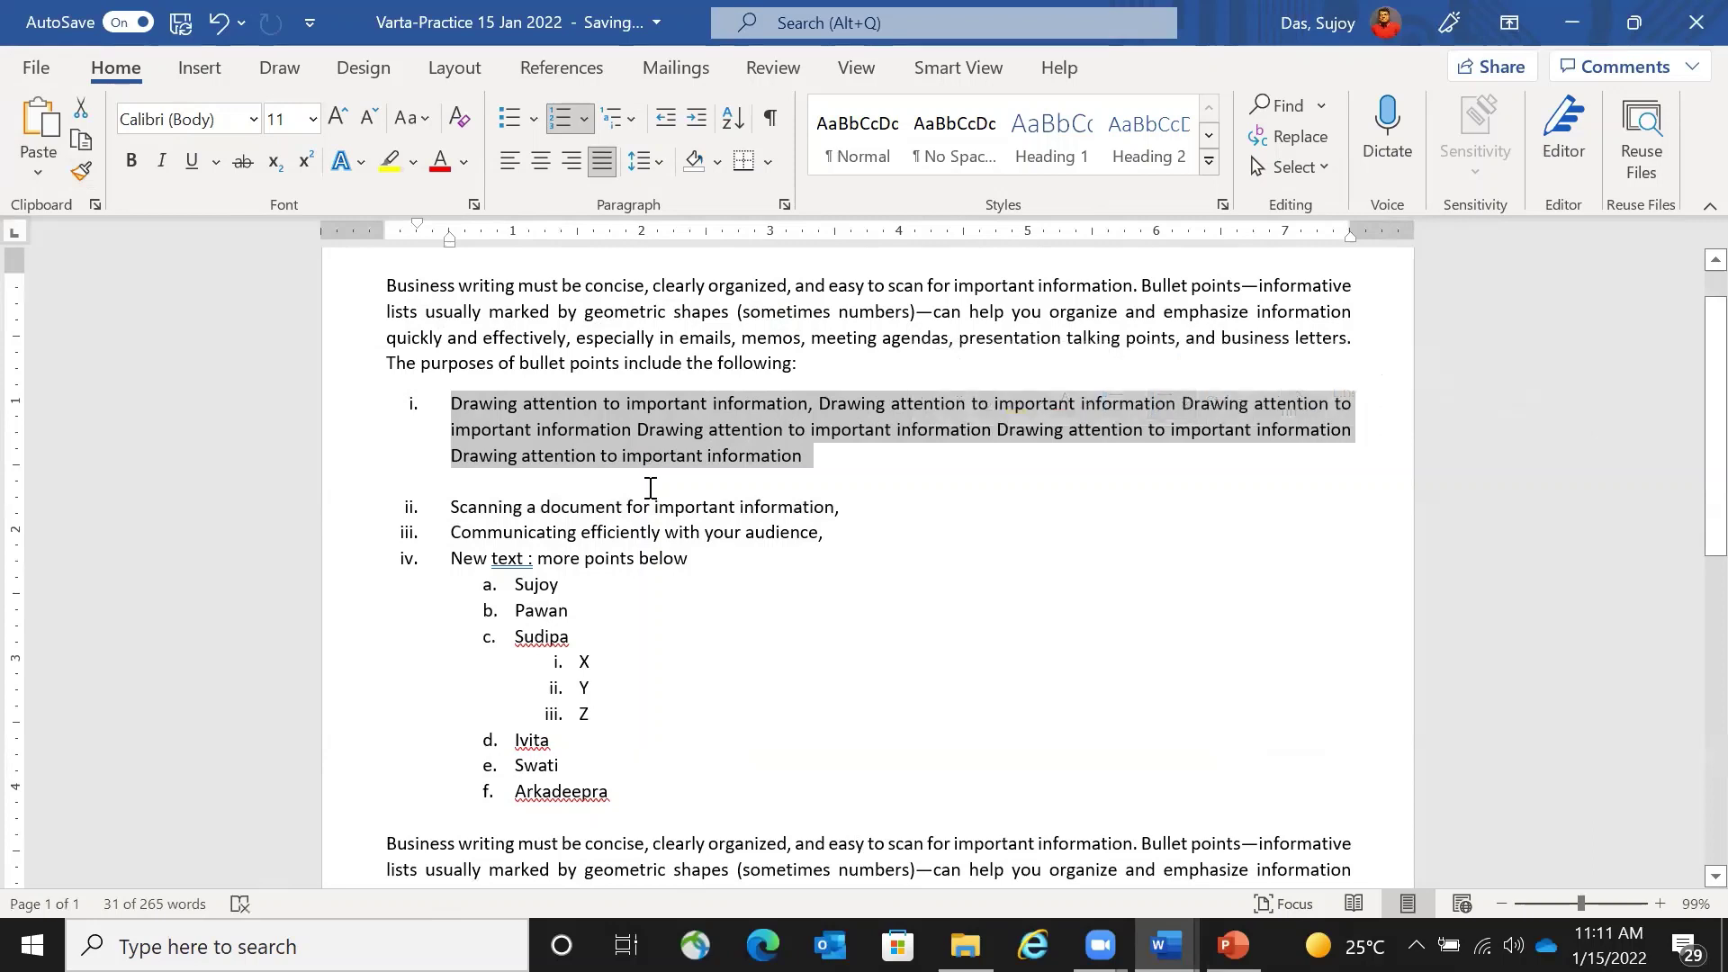
Step: Delete the empty line under item i so 'Scanning' follows directly
left_click(556, 486)
key("Delete")
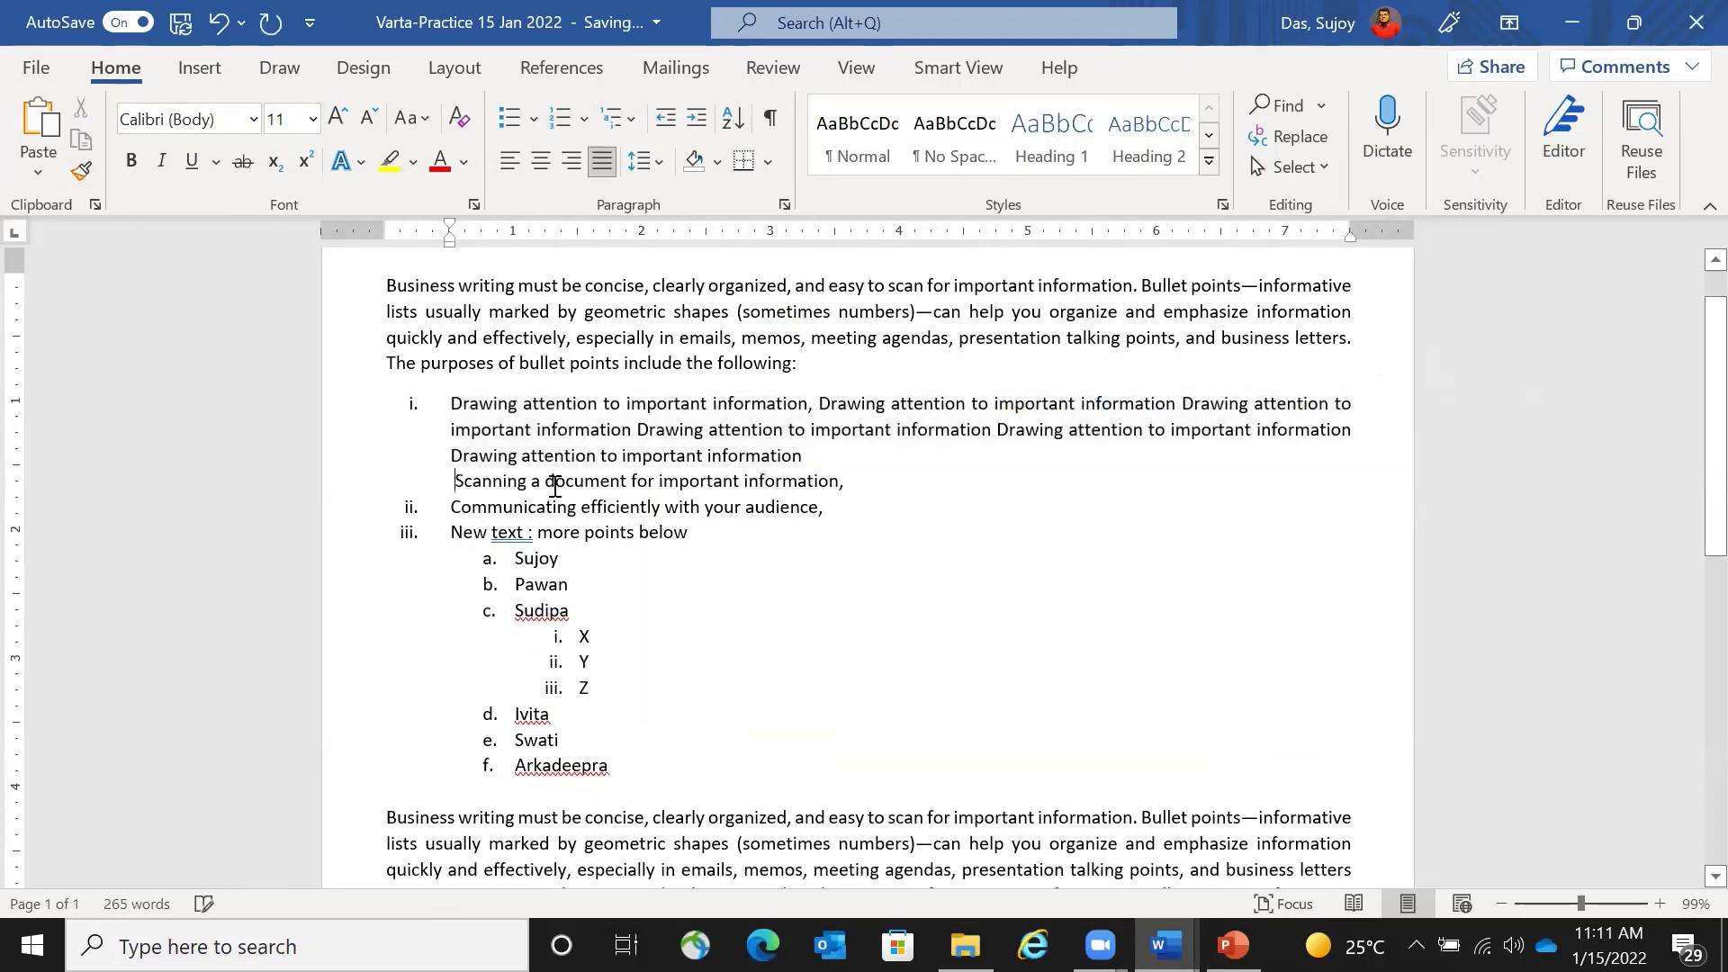
key("ctrl+z")
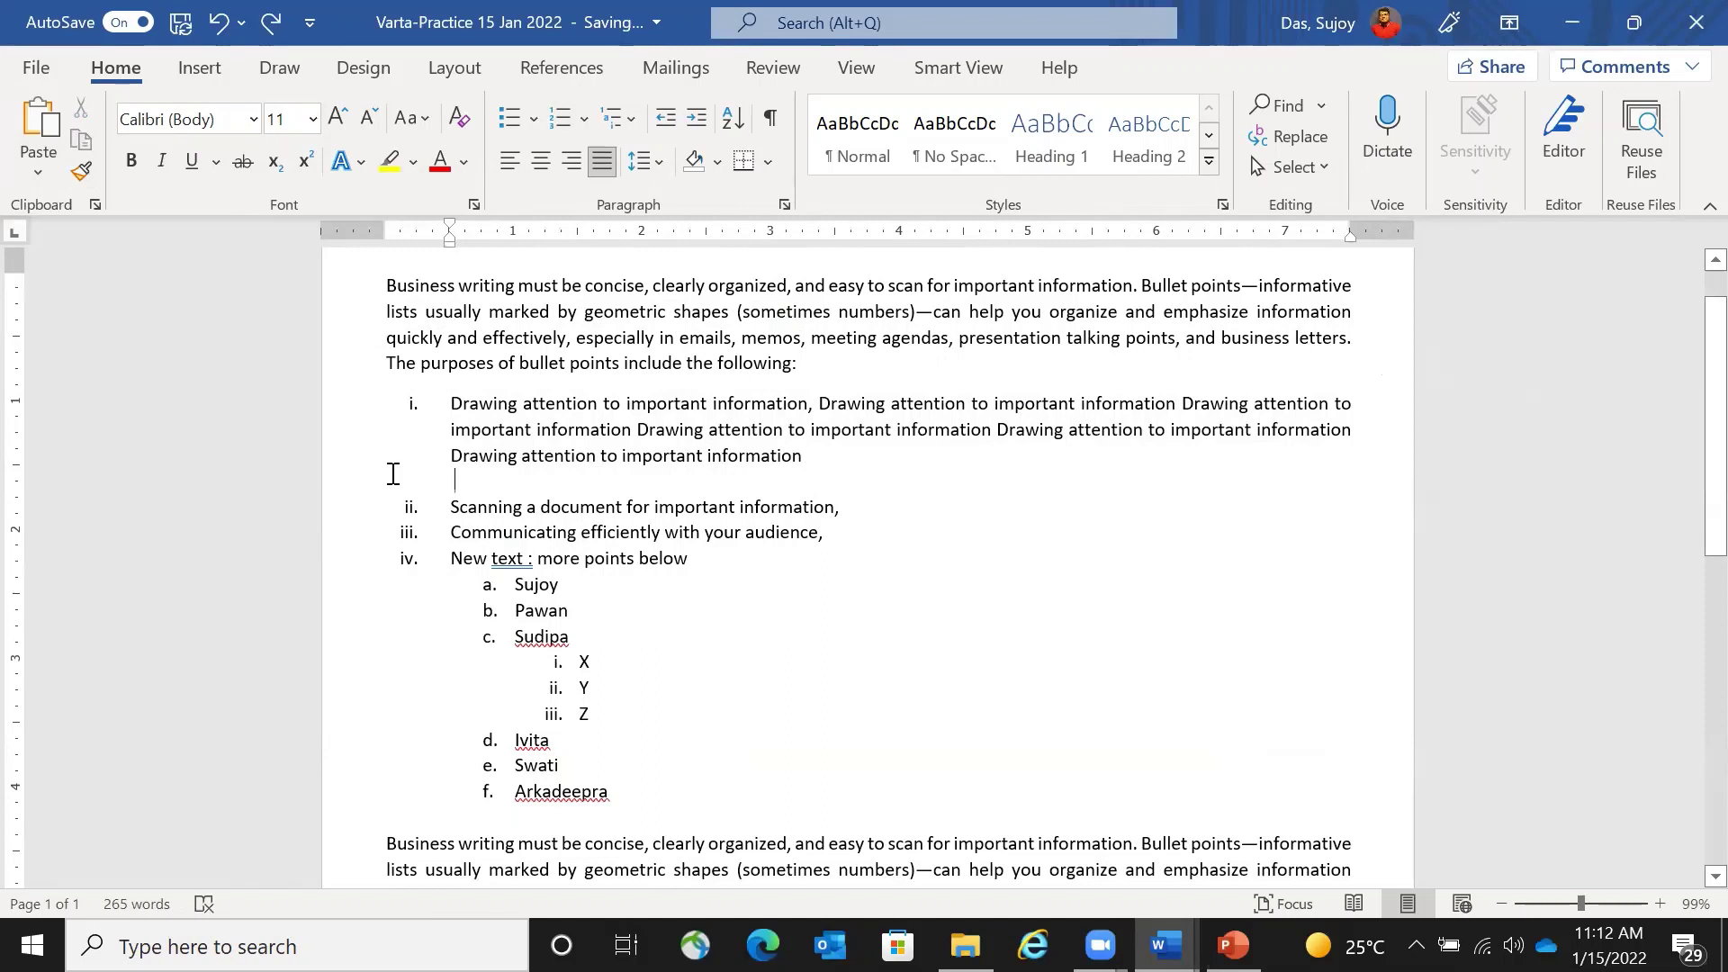
key("Return")
key("ctrl+z")
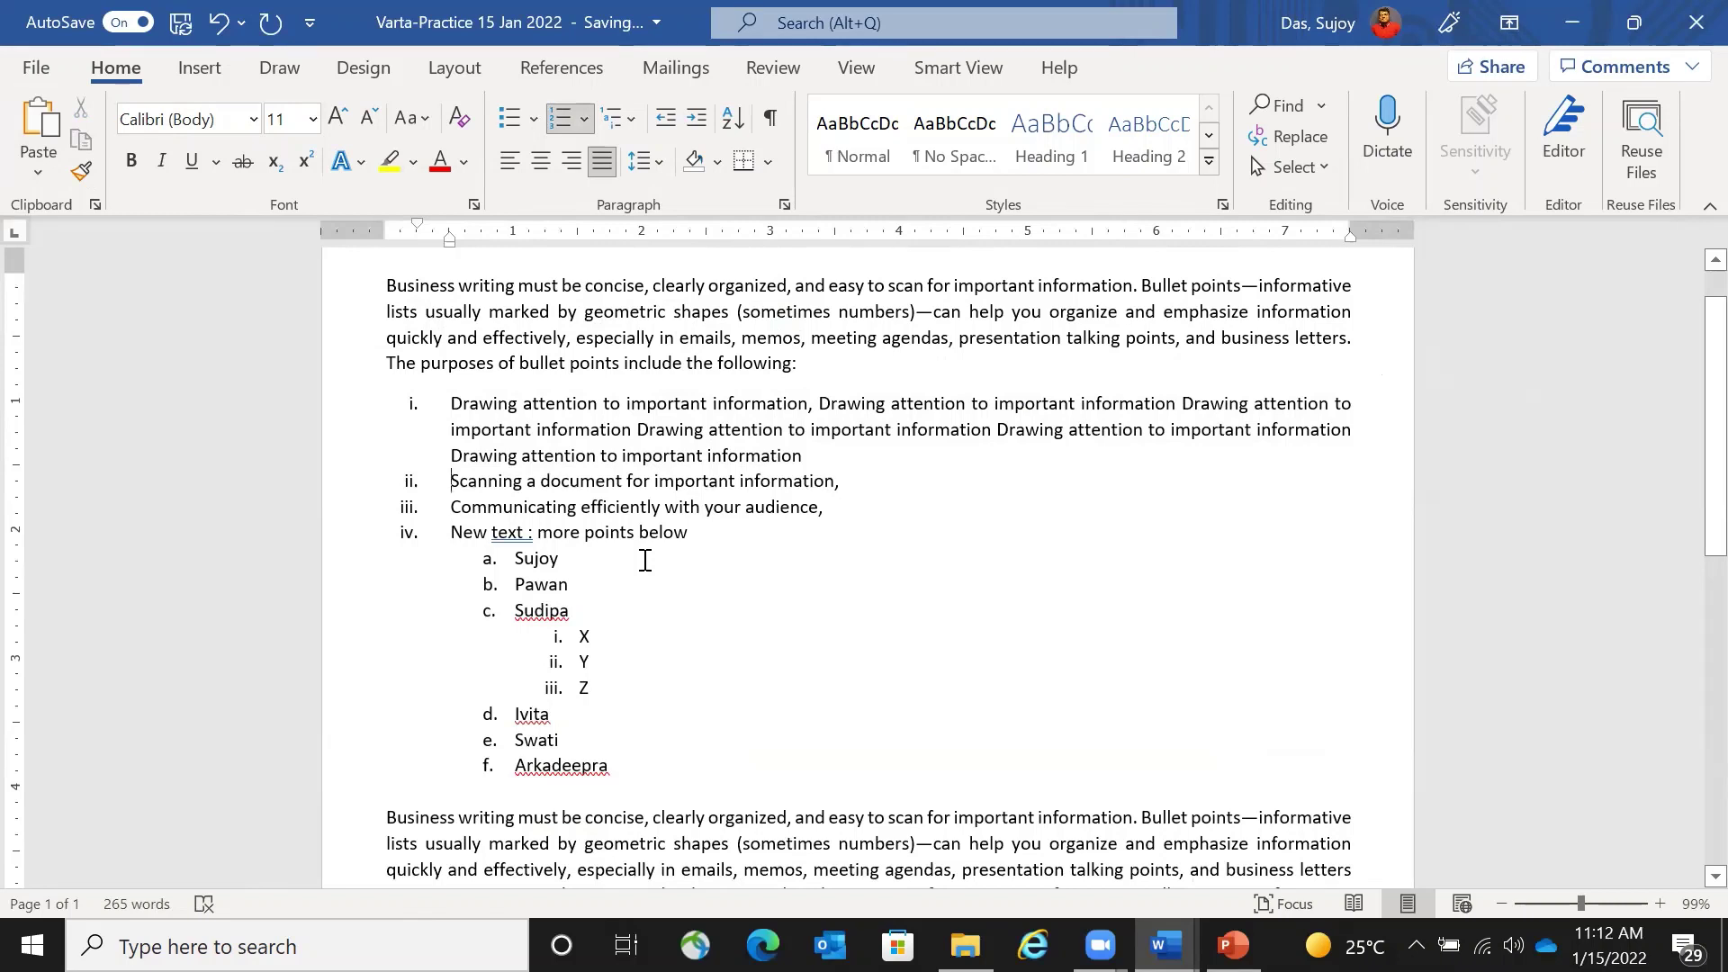
key("Return")
key("Return")
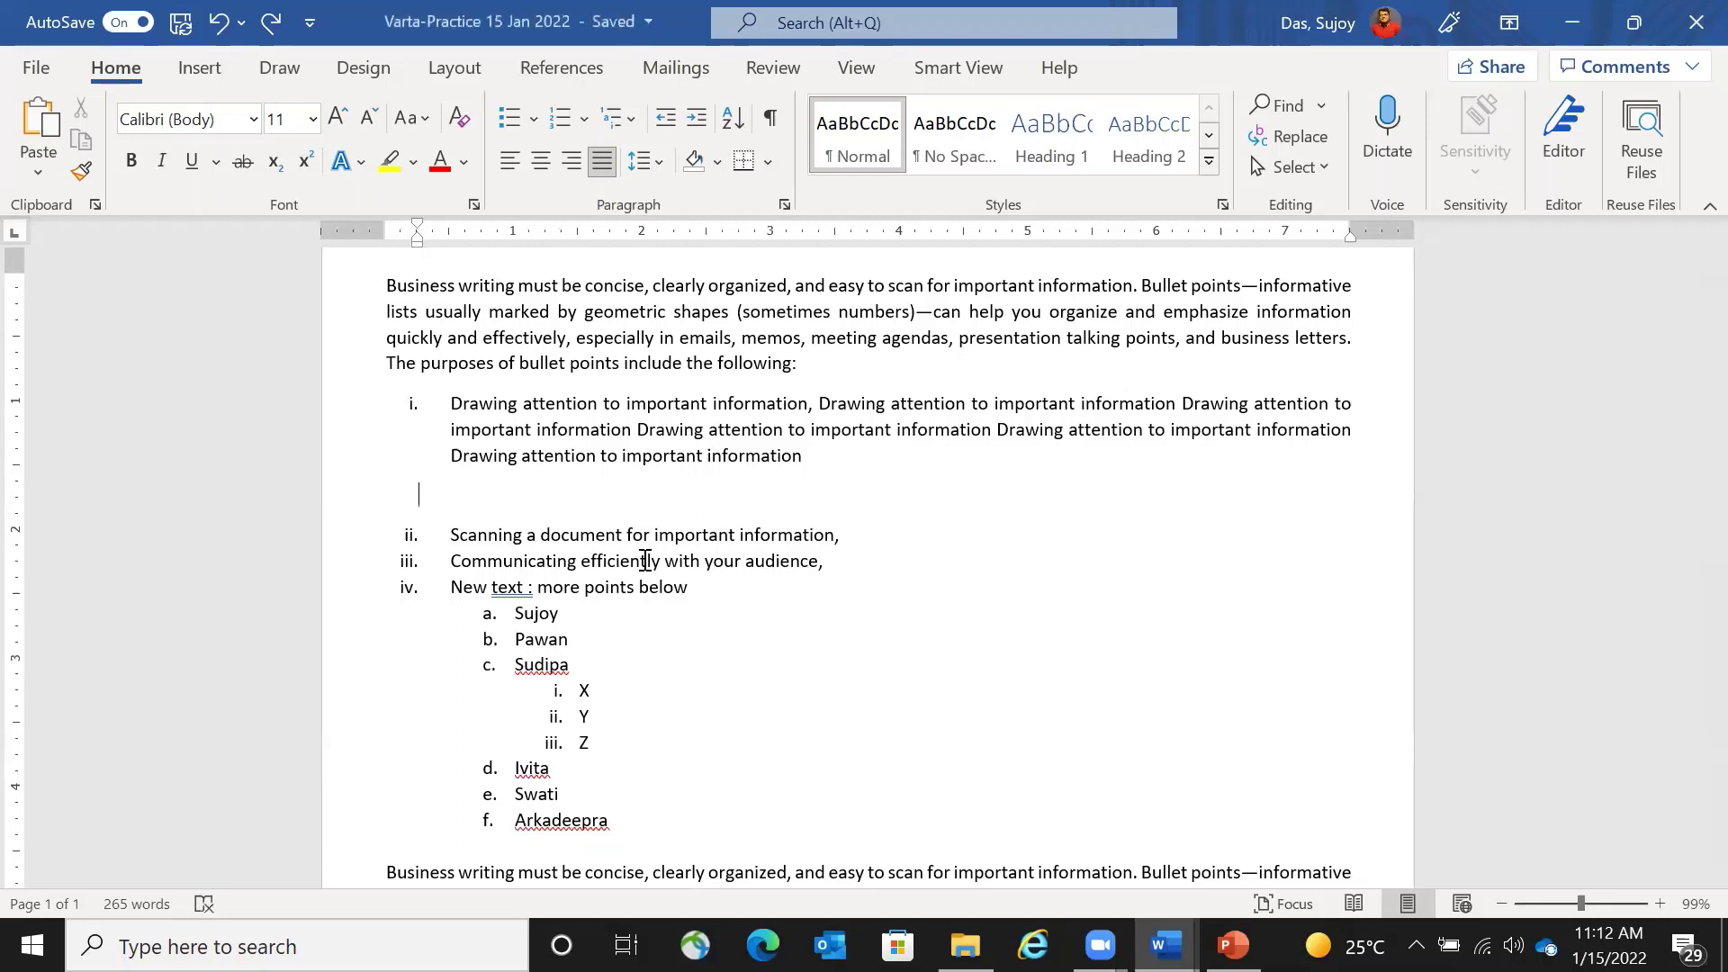
key("BackSpace")
key("BackSpace")
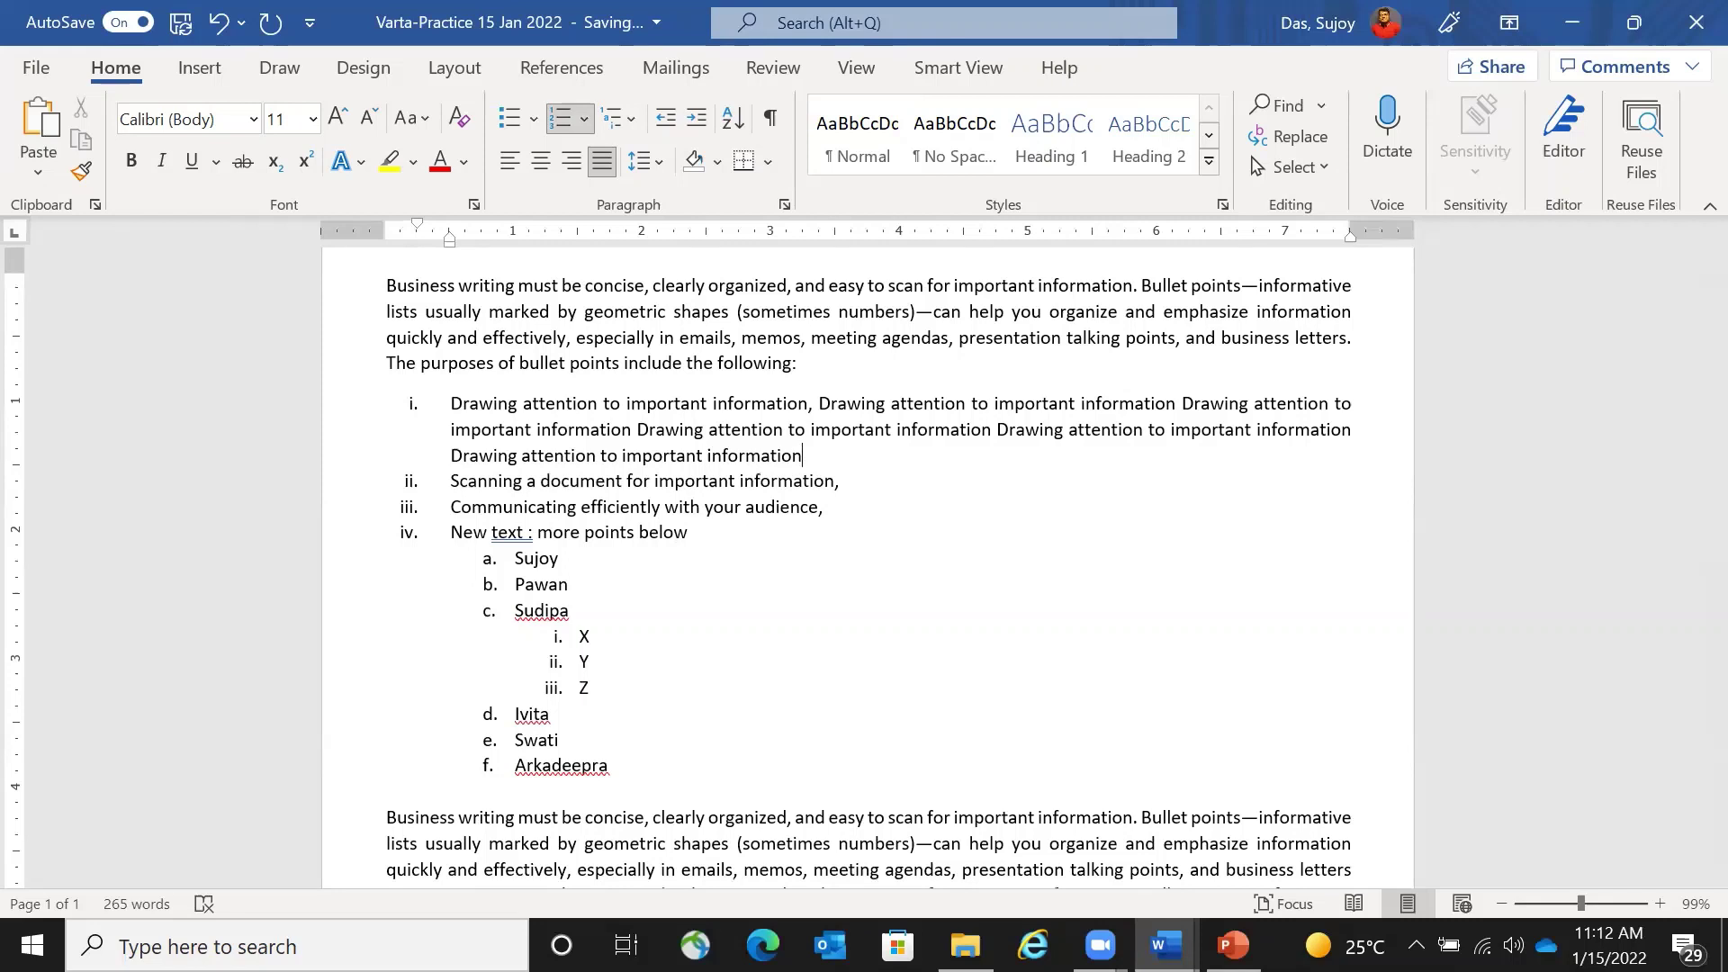
key("Return")
key("Return")
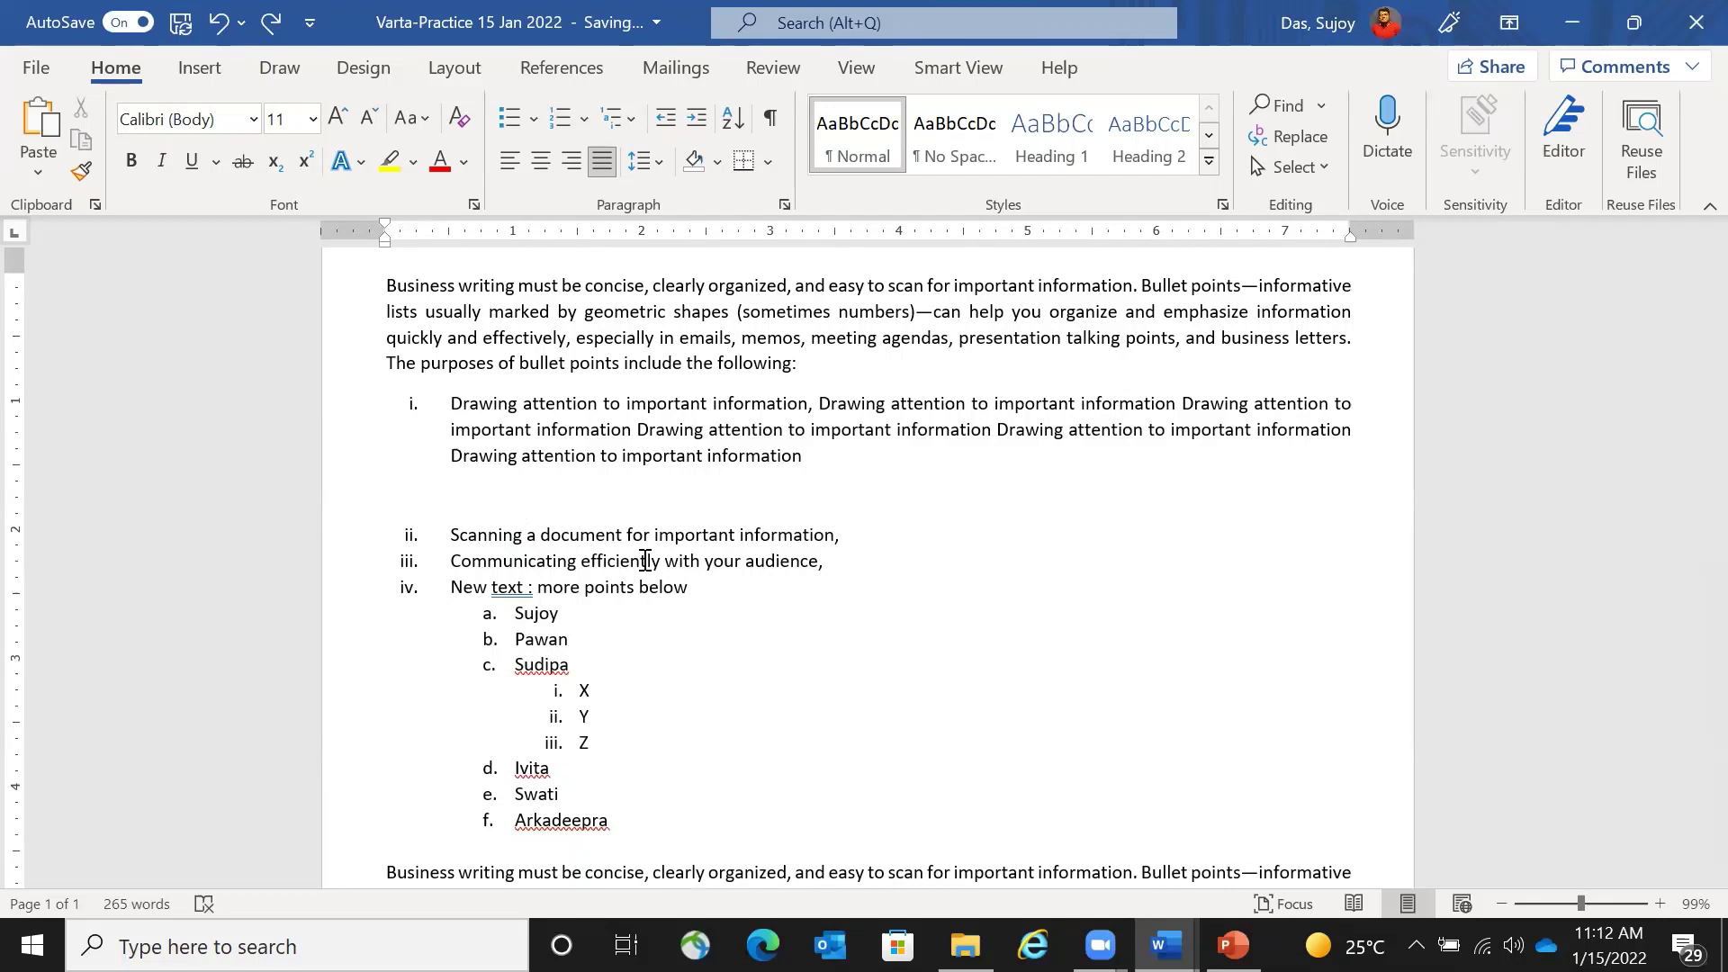
key("BackSpace")
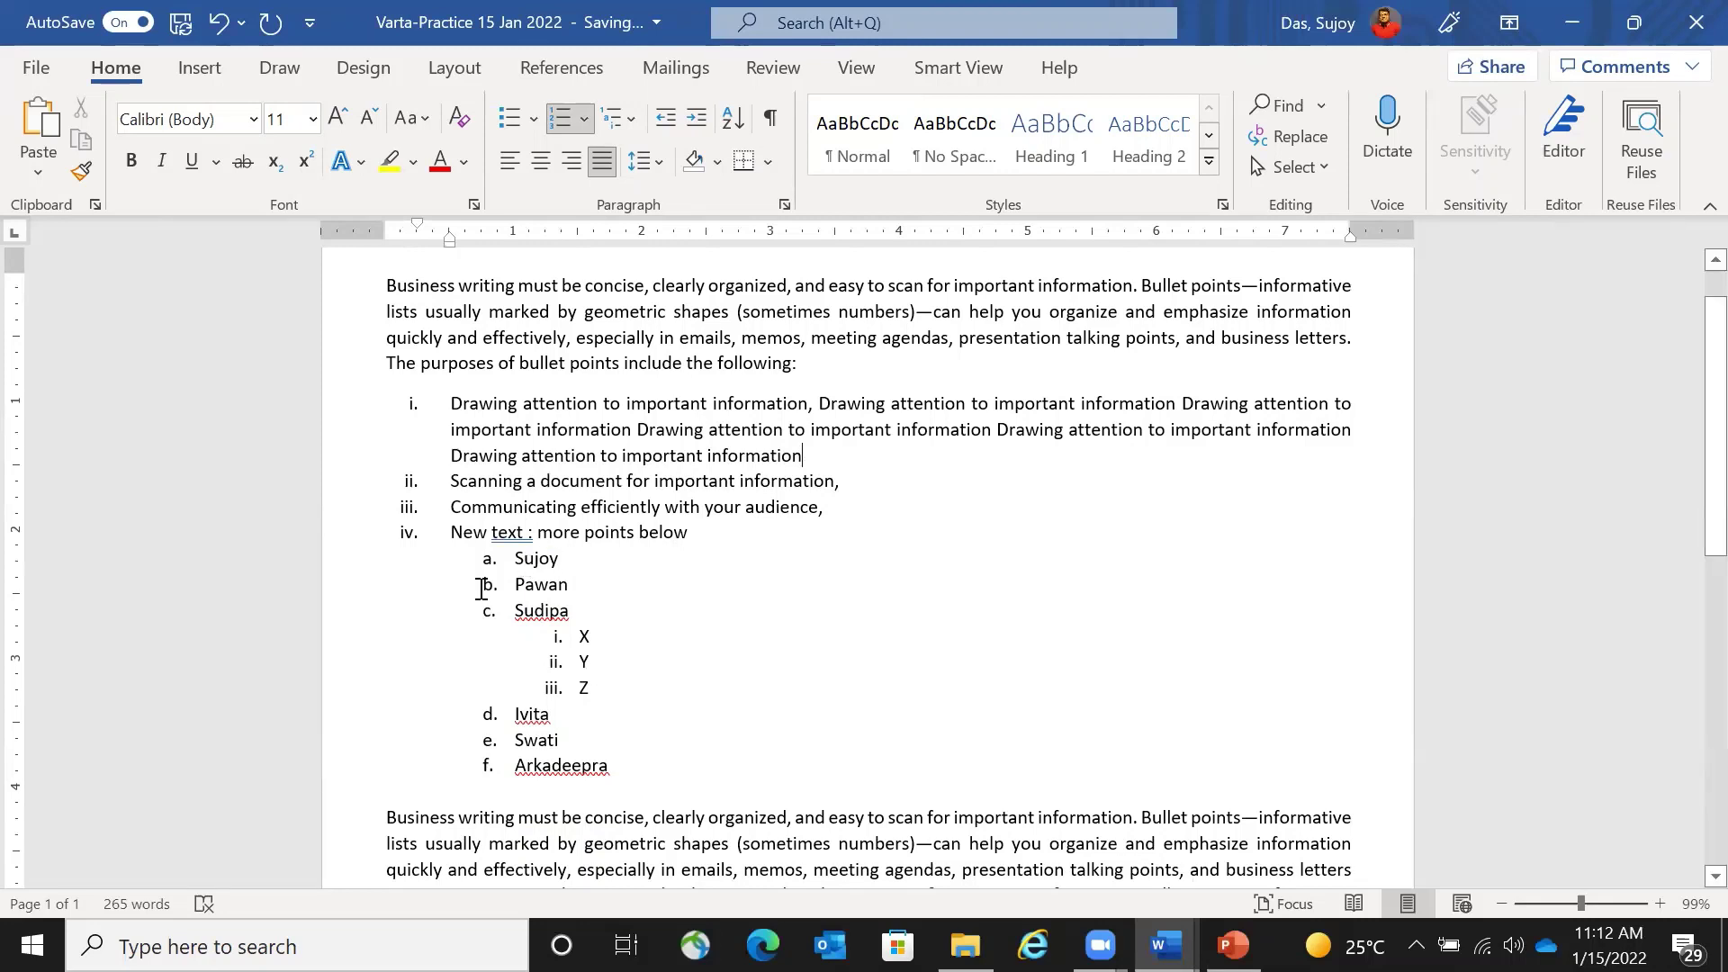
Step: Restore the blank line under item i and paint item ii's formatting onto it
key("ctrl+z")
key("ctrl+z")
key("ctrl+z")
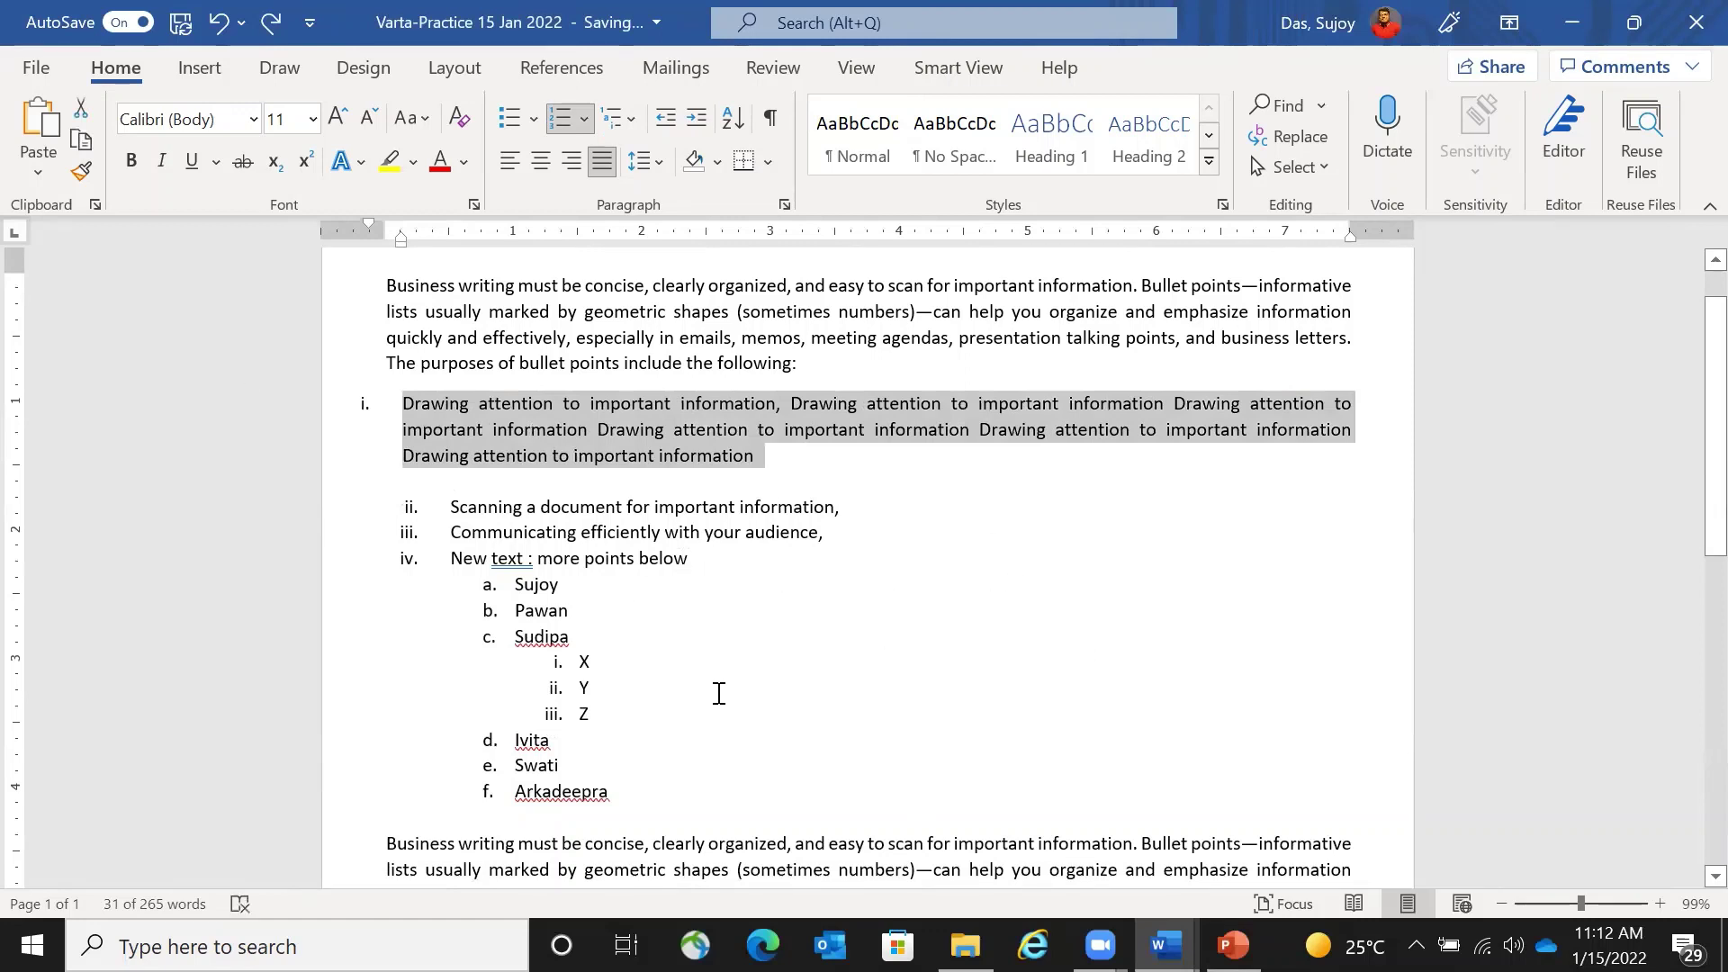
left_click_drag(459, 507, 817, 506)
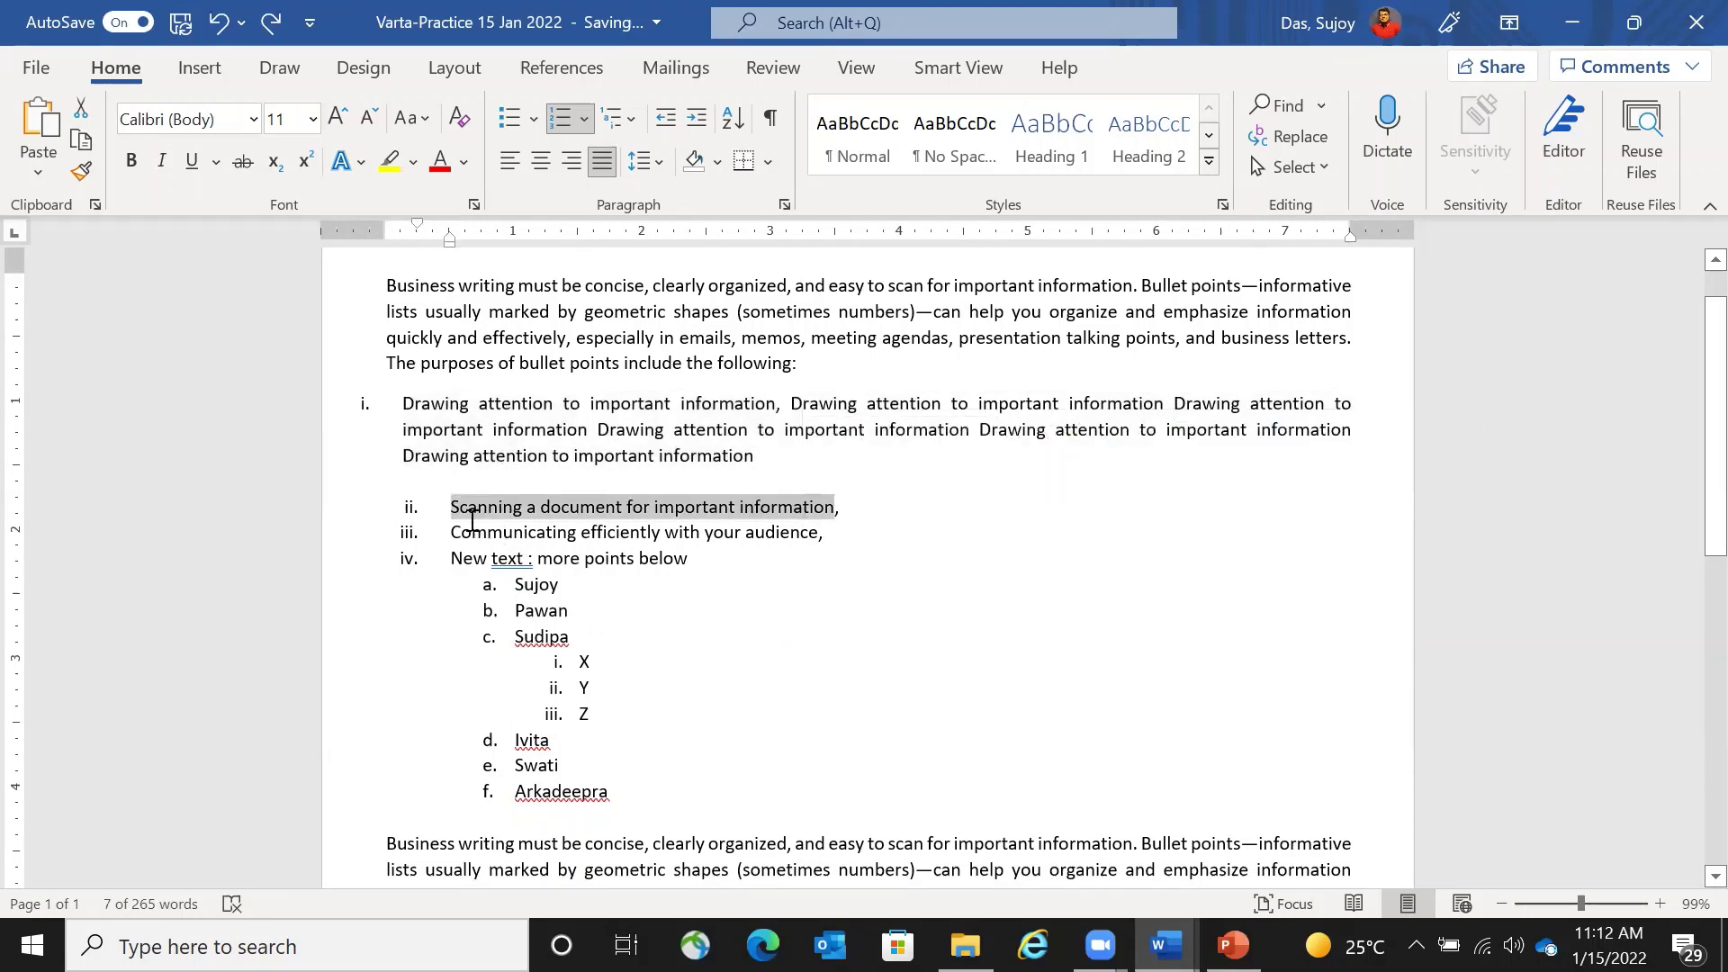
left_click(82, 180)
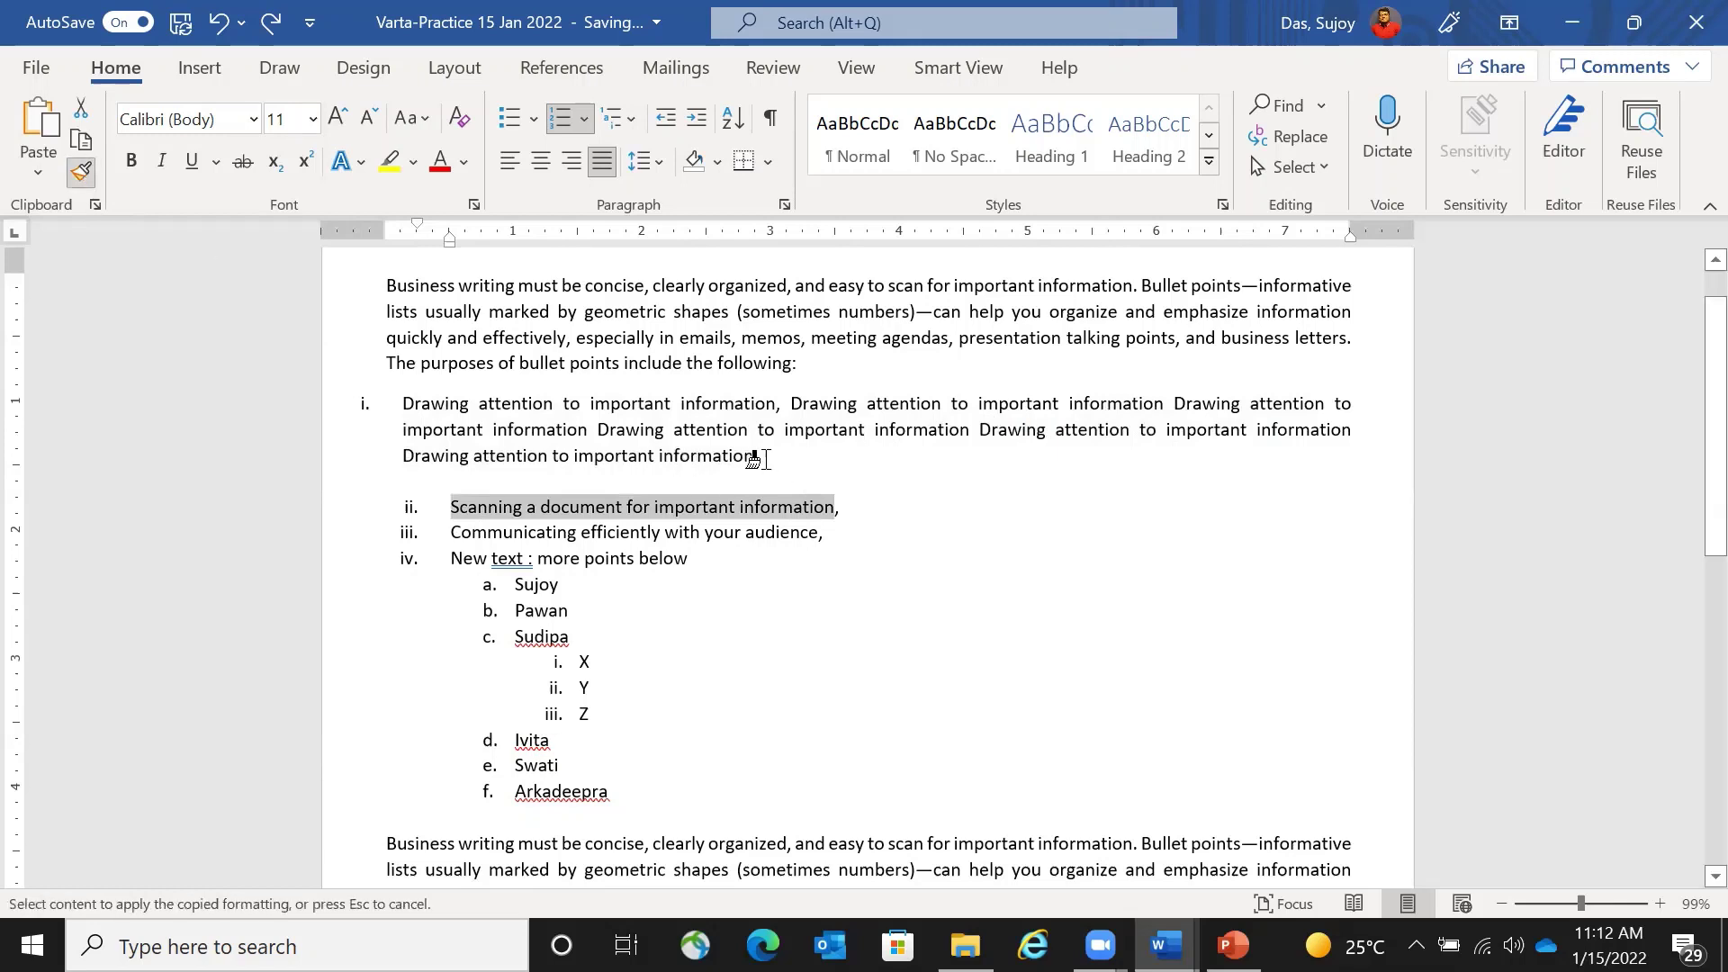
left_click_drag(761, 455, 414, 392)
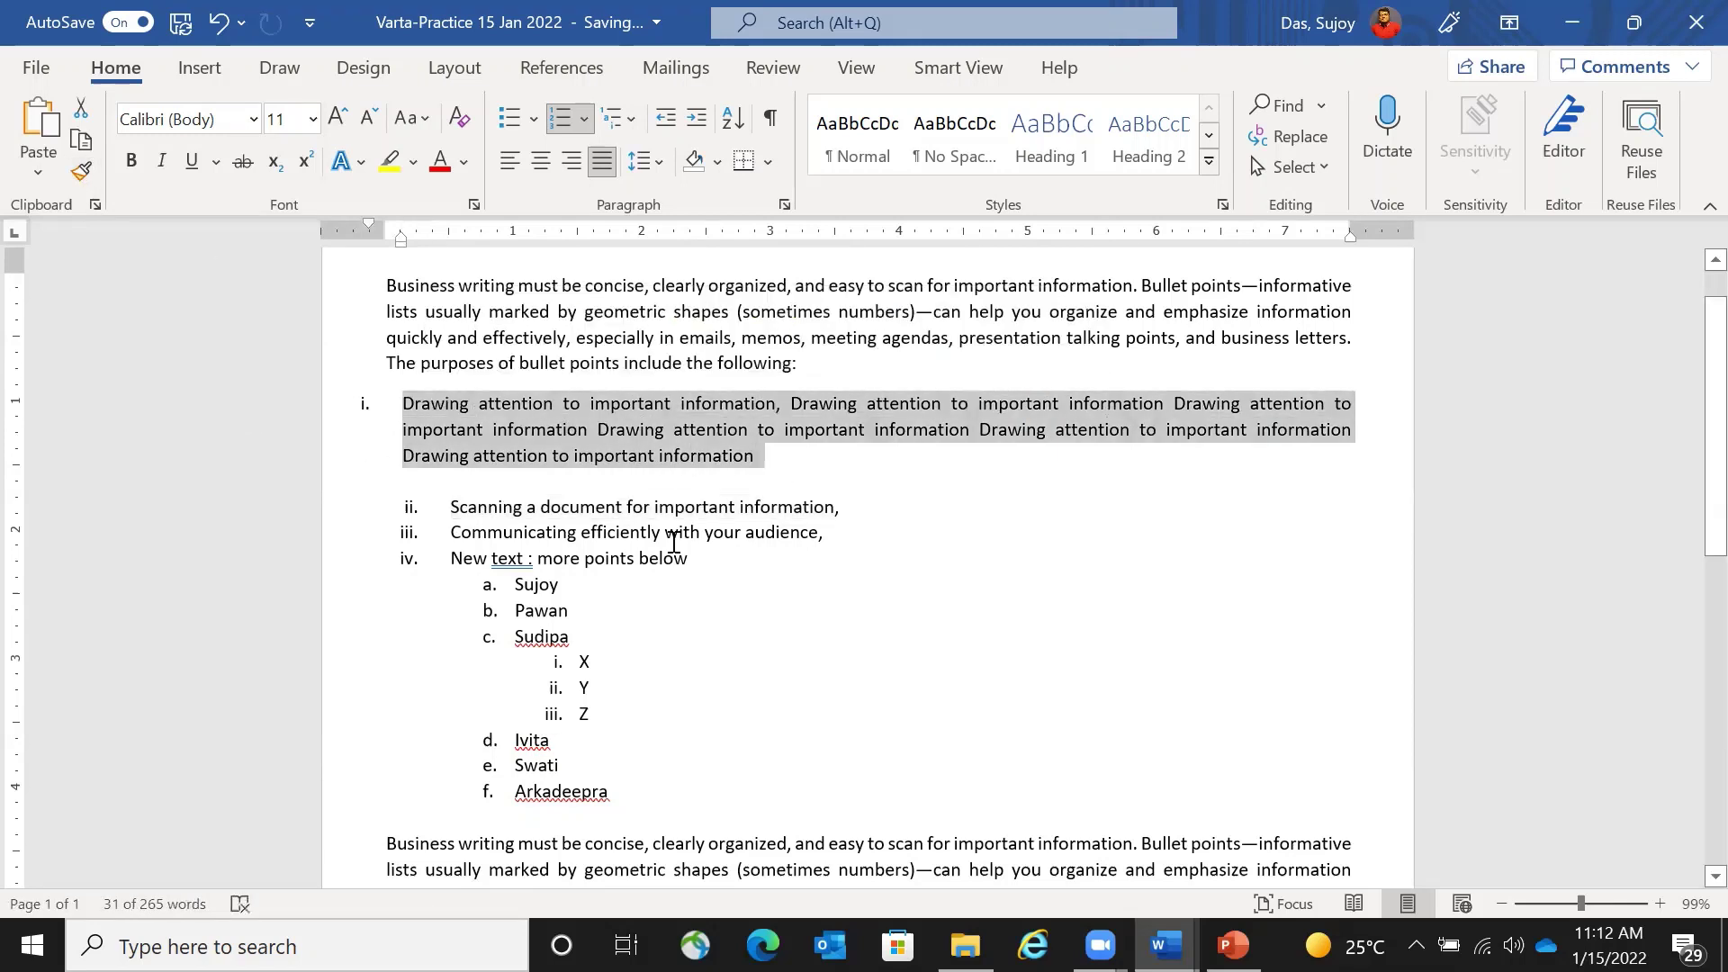
Step: Paint the formatting of items ii–iii onto item i to match the roman-numeral indent
left_click_drag(851, 507, 570, 486)
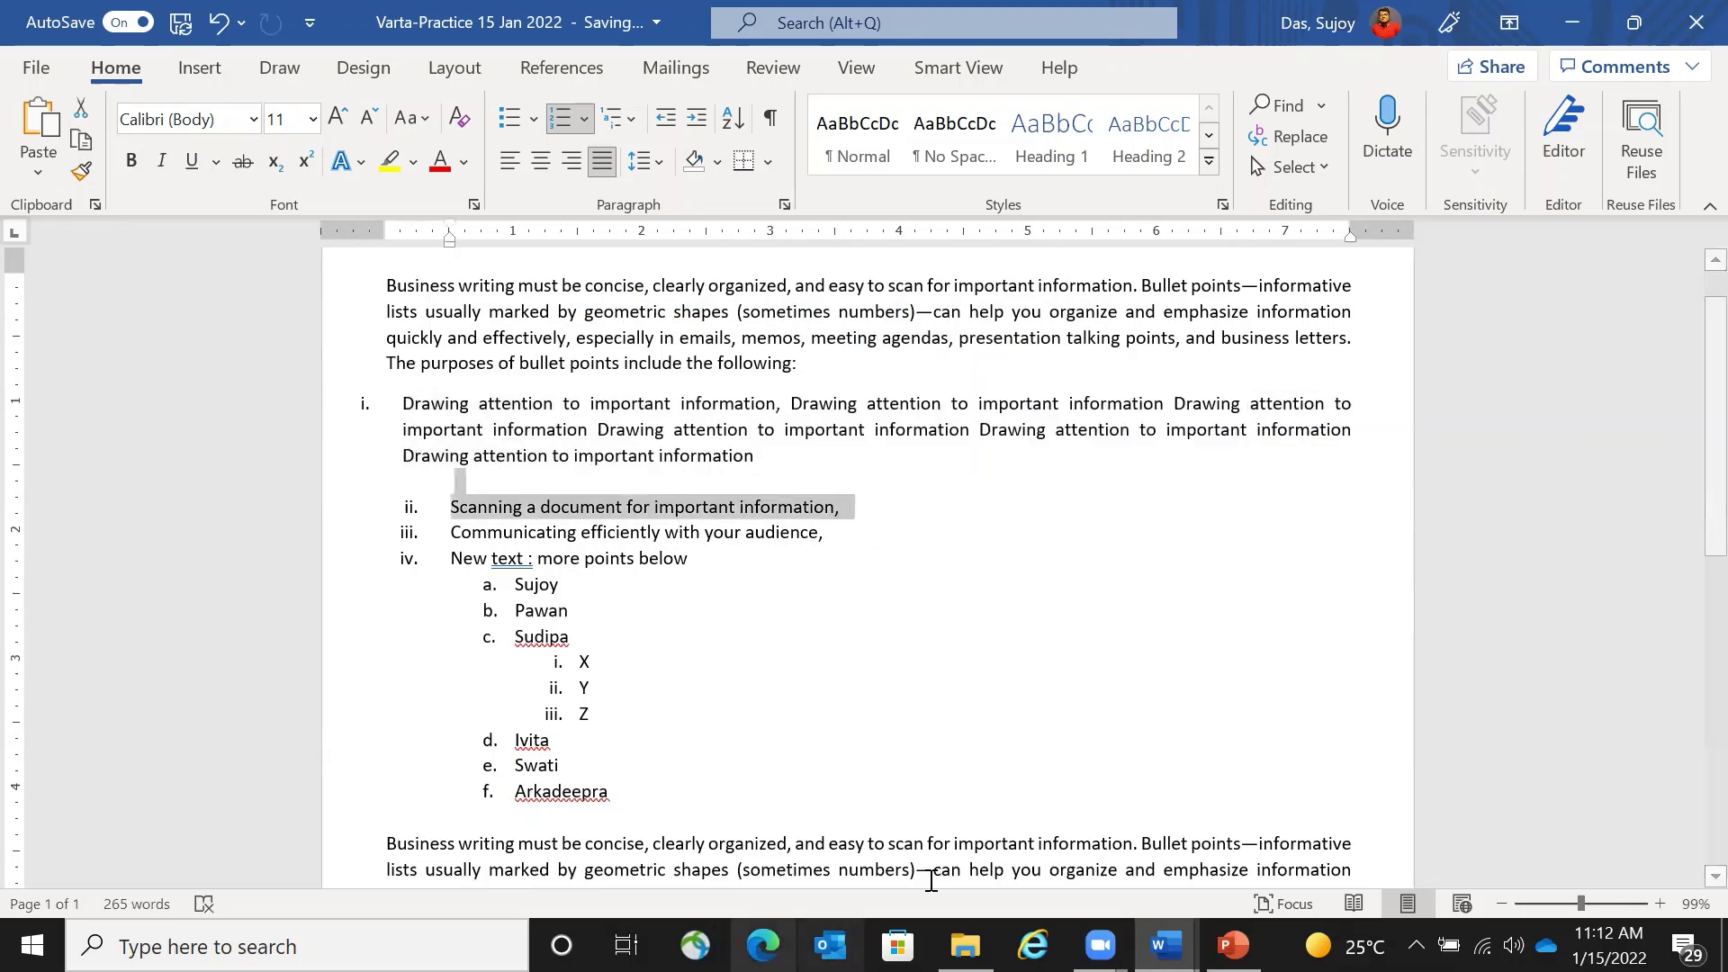
left_click(590, 661)
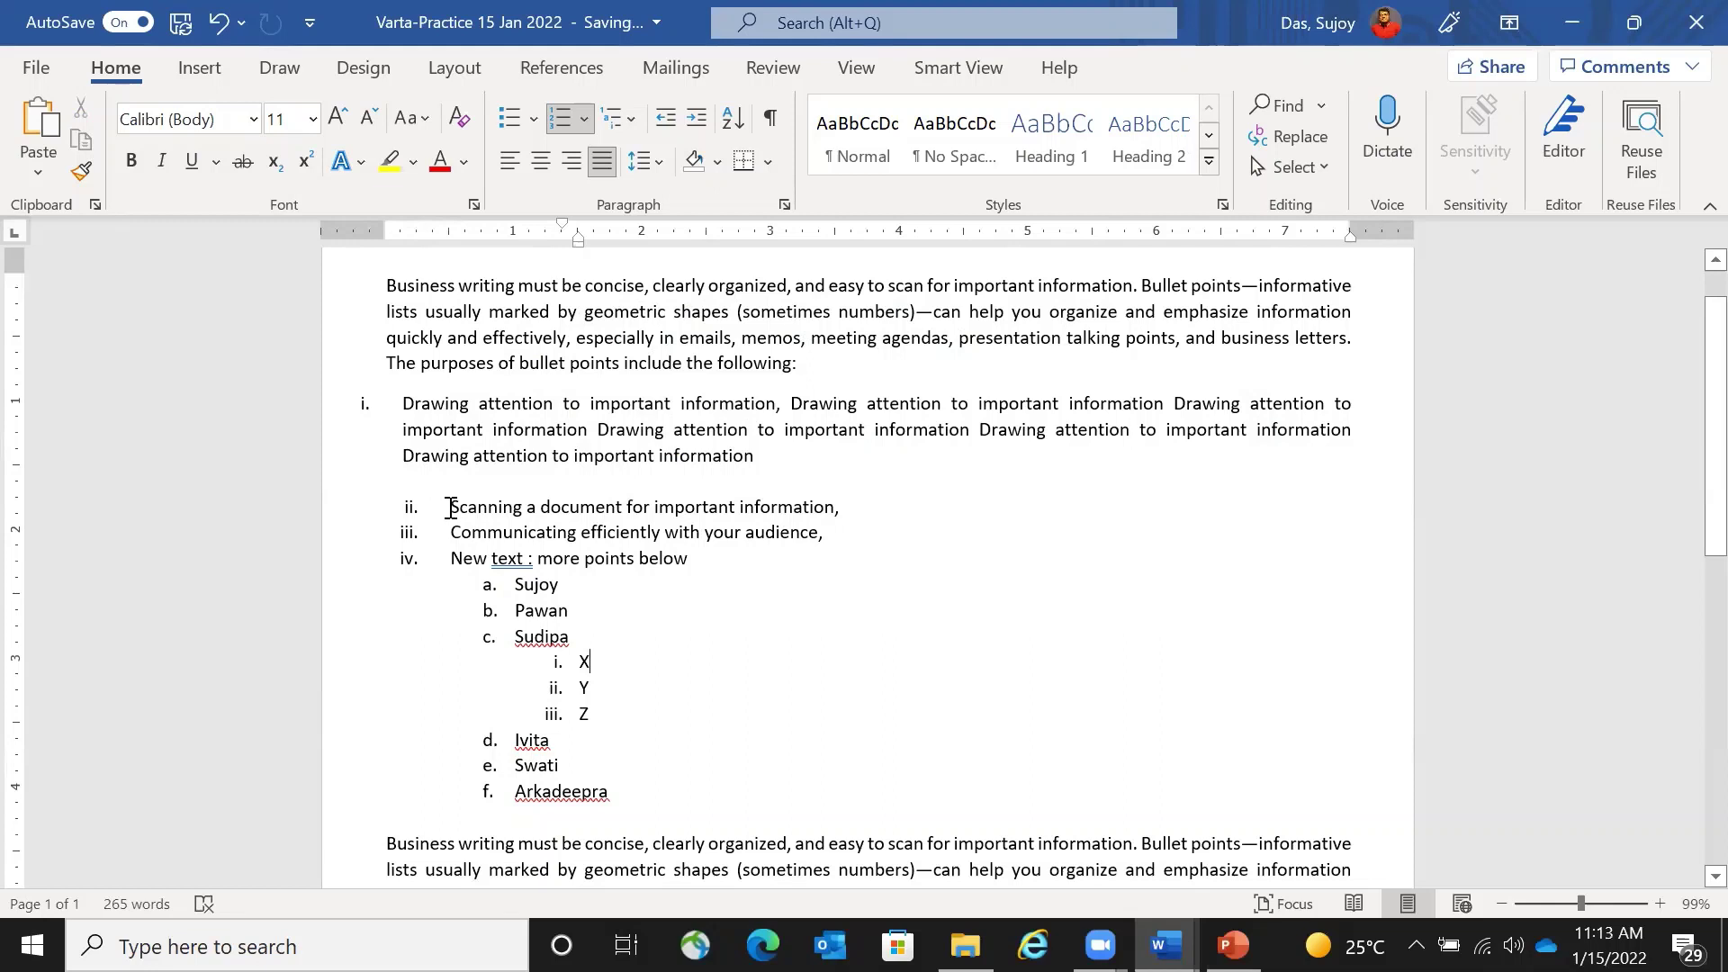
mouse_move(450, 508)
left_mouse_down()
mouse_move(830, 524)
mouse_move(837, 507)
left_mouse_up()
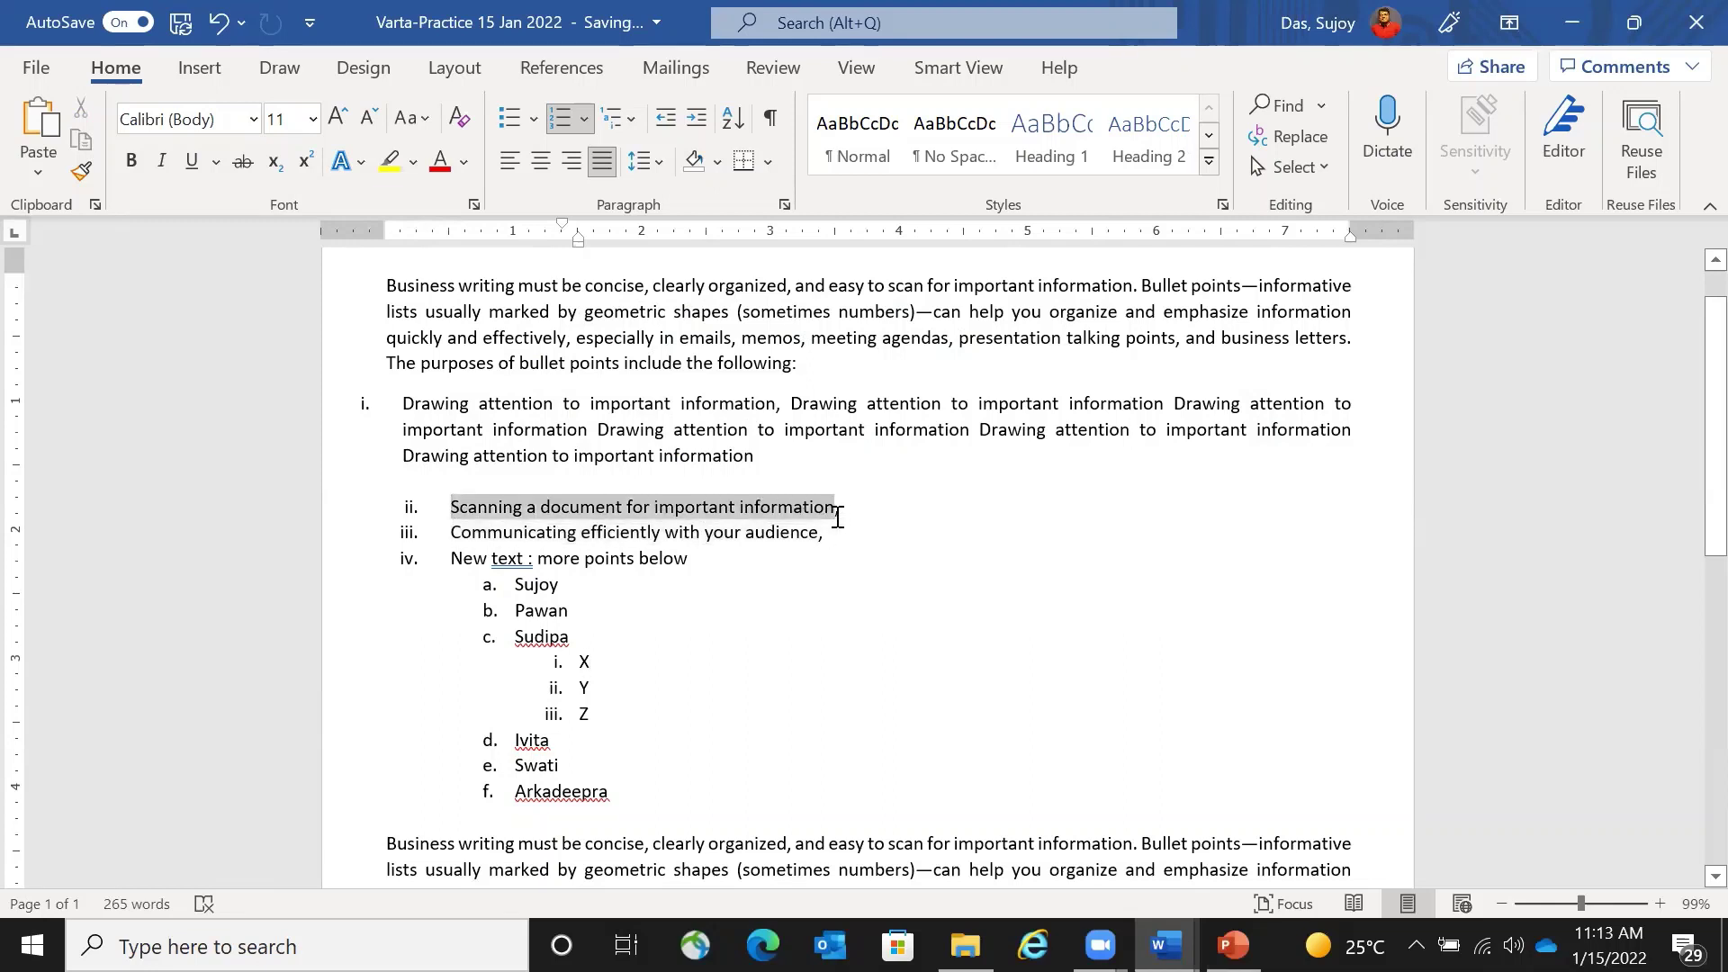
left_click(81, 176)
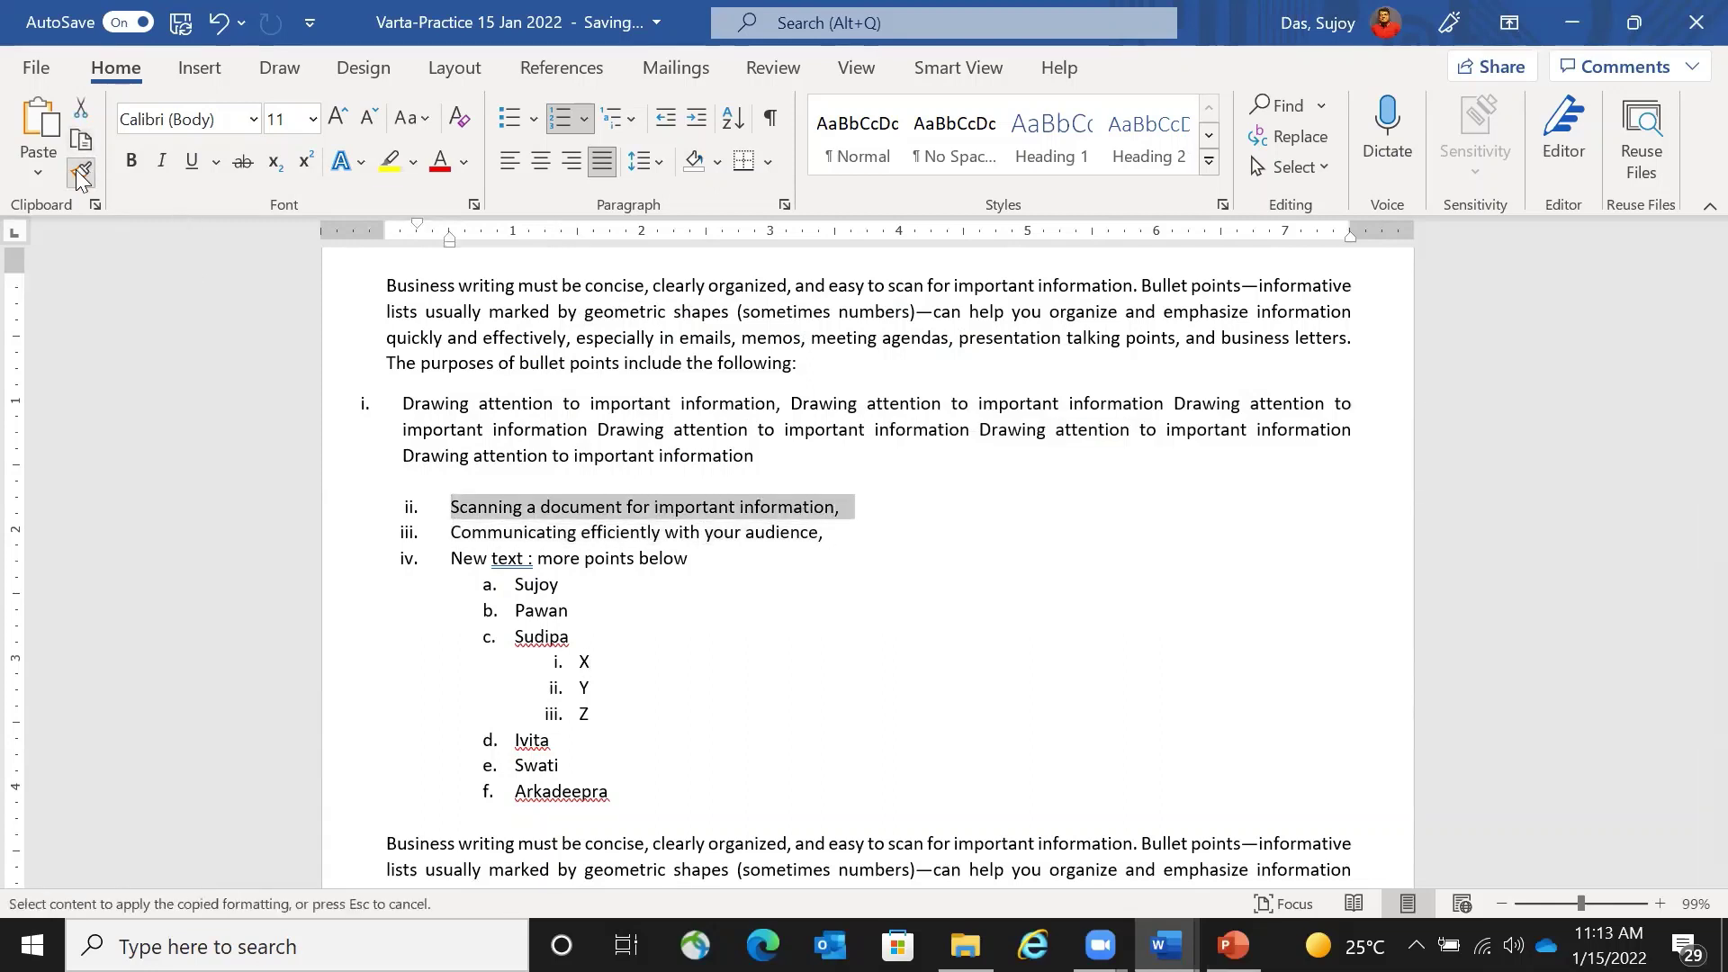
left_click_drag(402, 404, 718, 457)
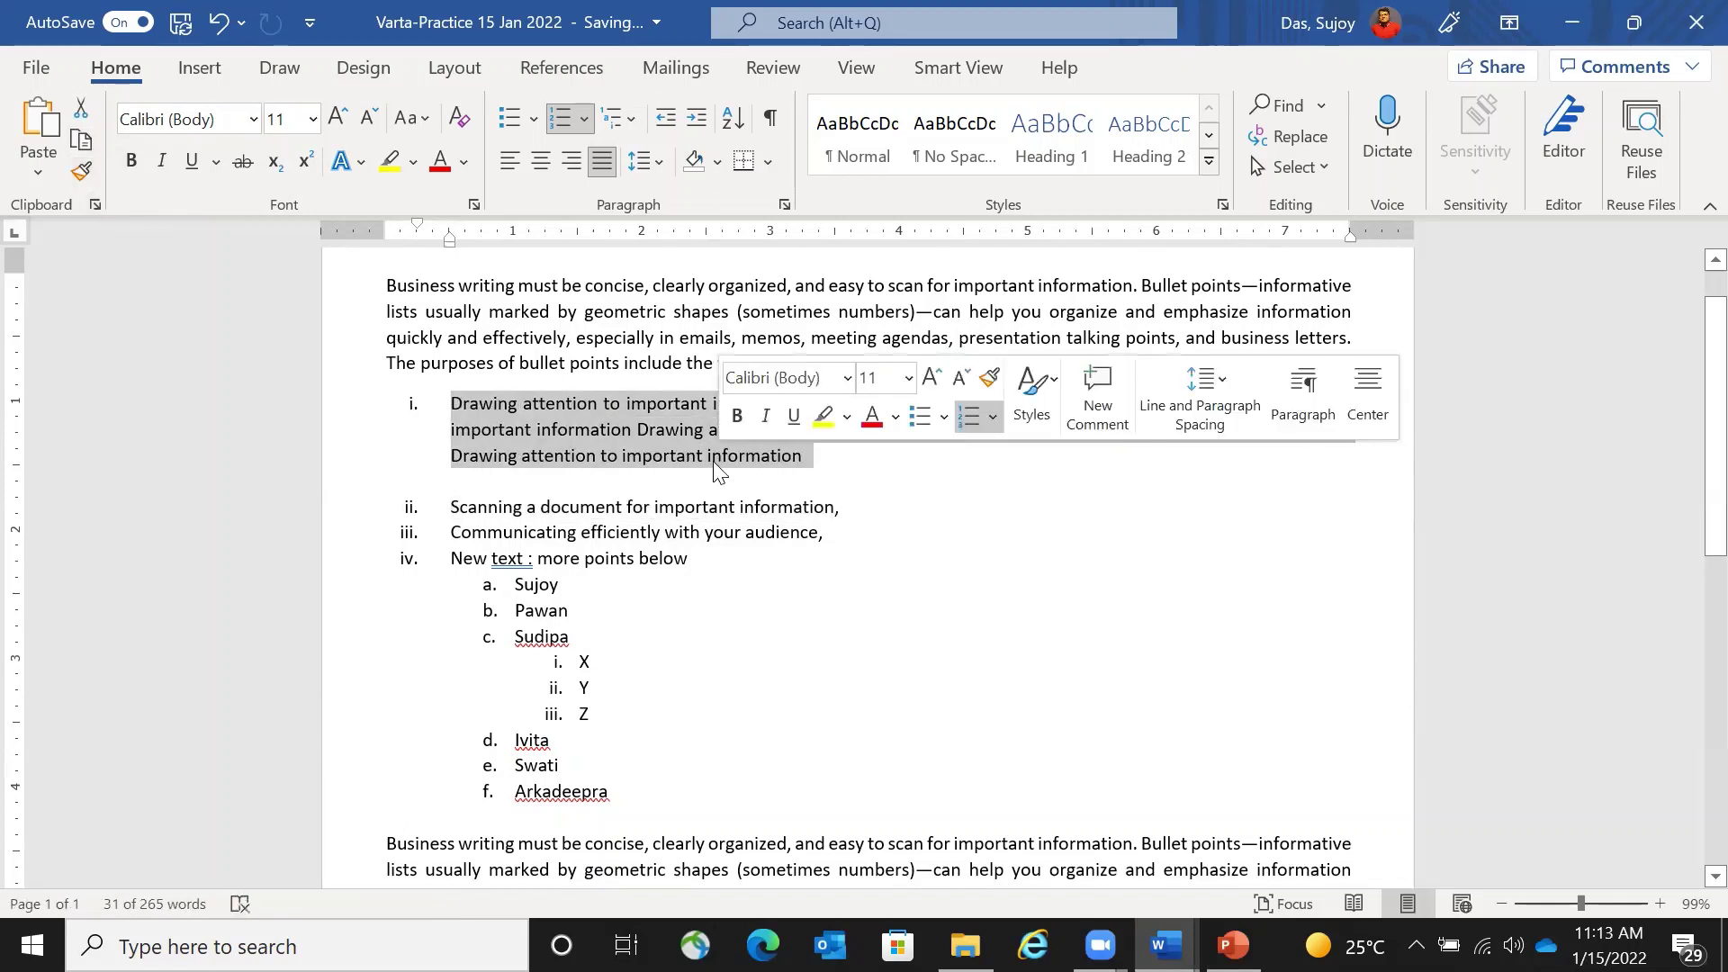
left_click(662, 484)
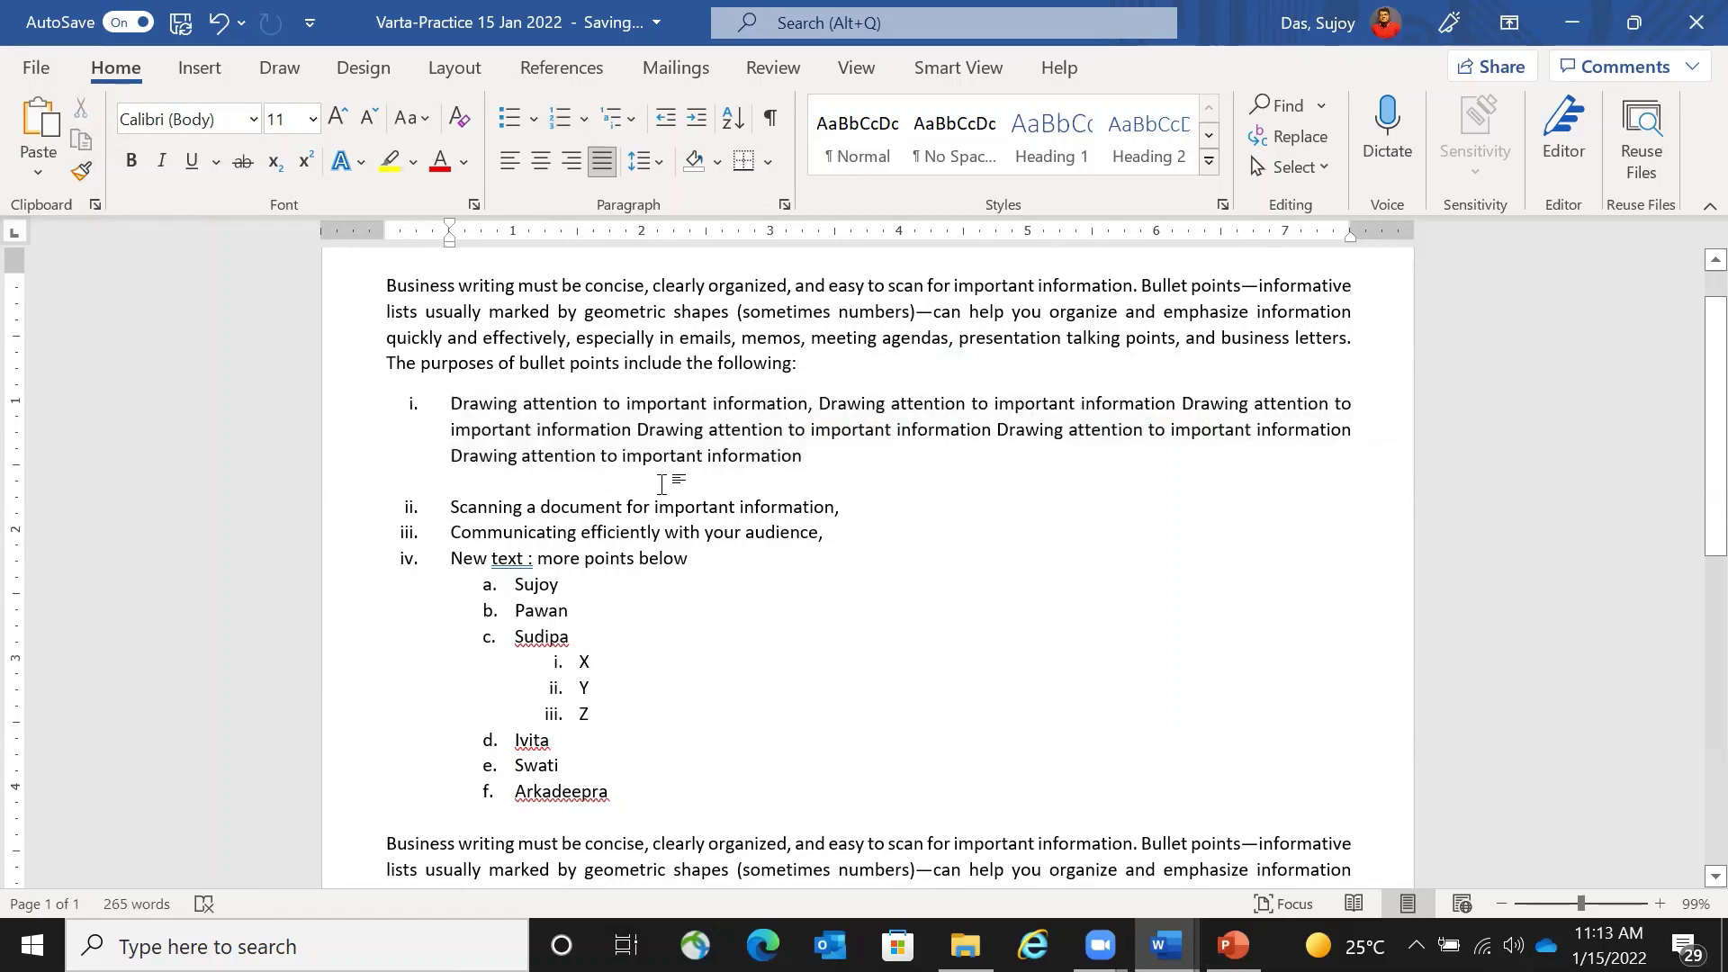
Step: Remove the gap, fix the word 'information', and split 'Scanning a document…' into item ii
key("ctrl+z")
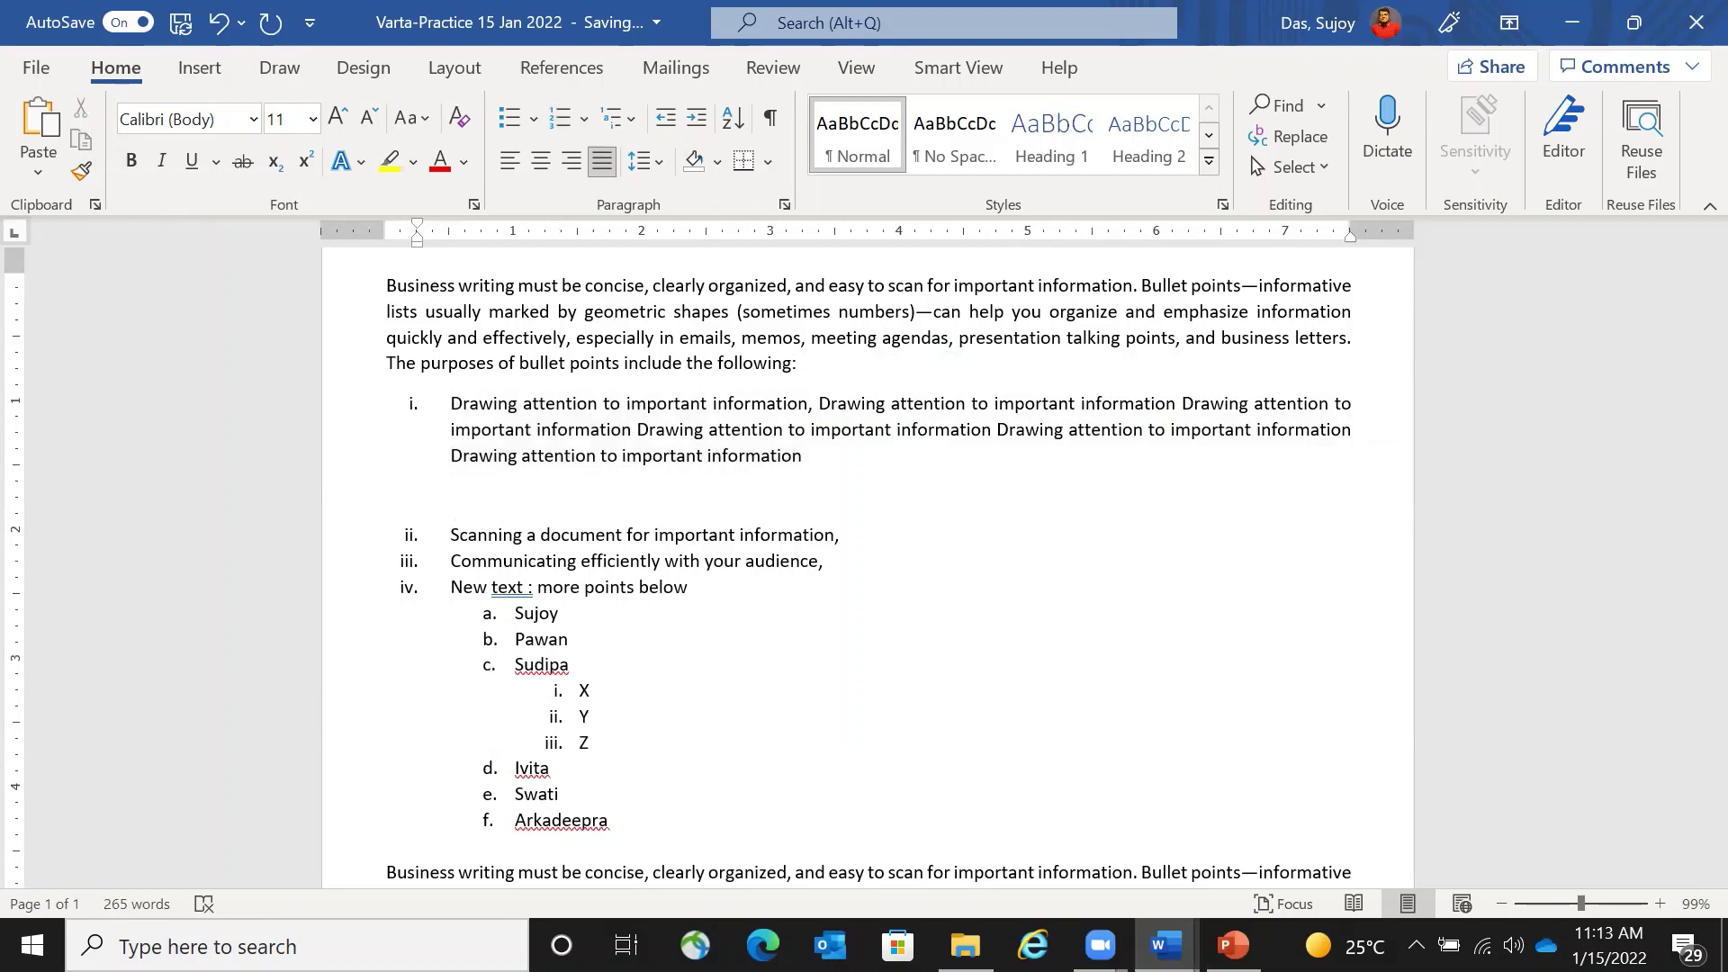
key("BackSpace")
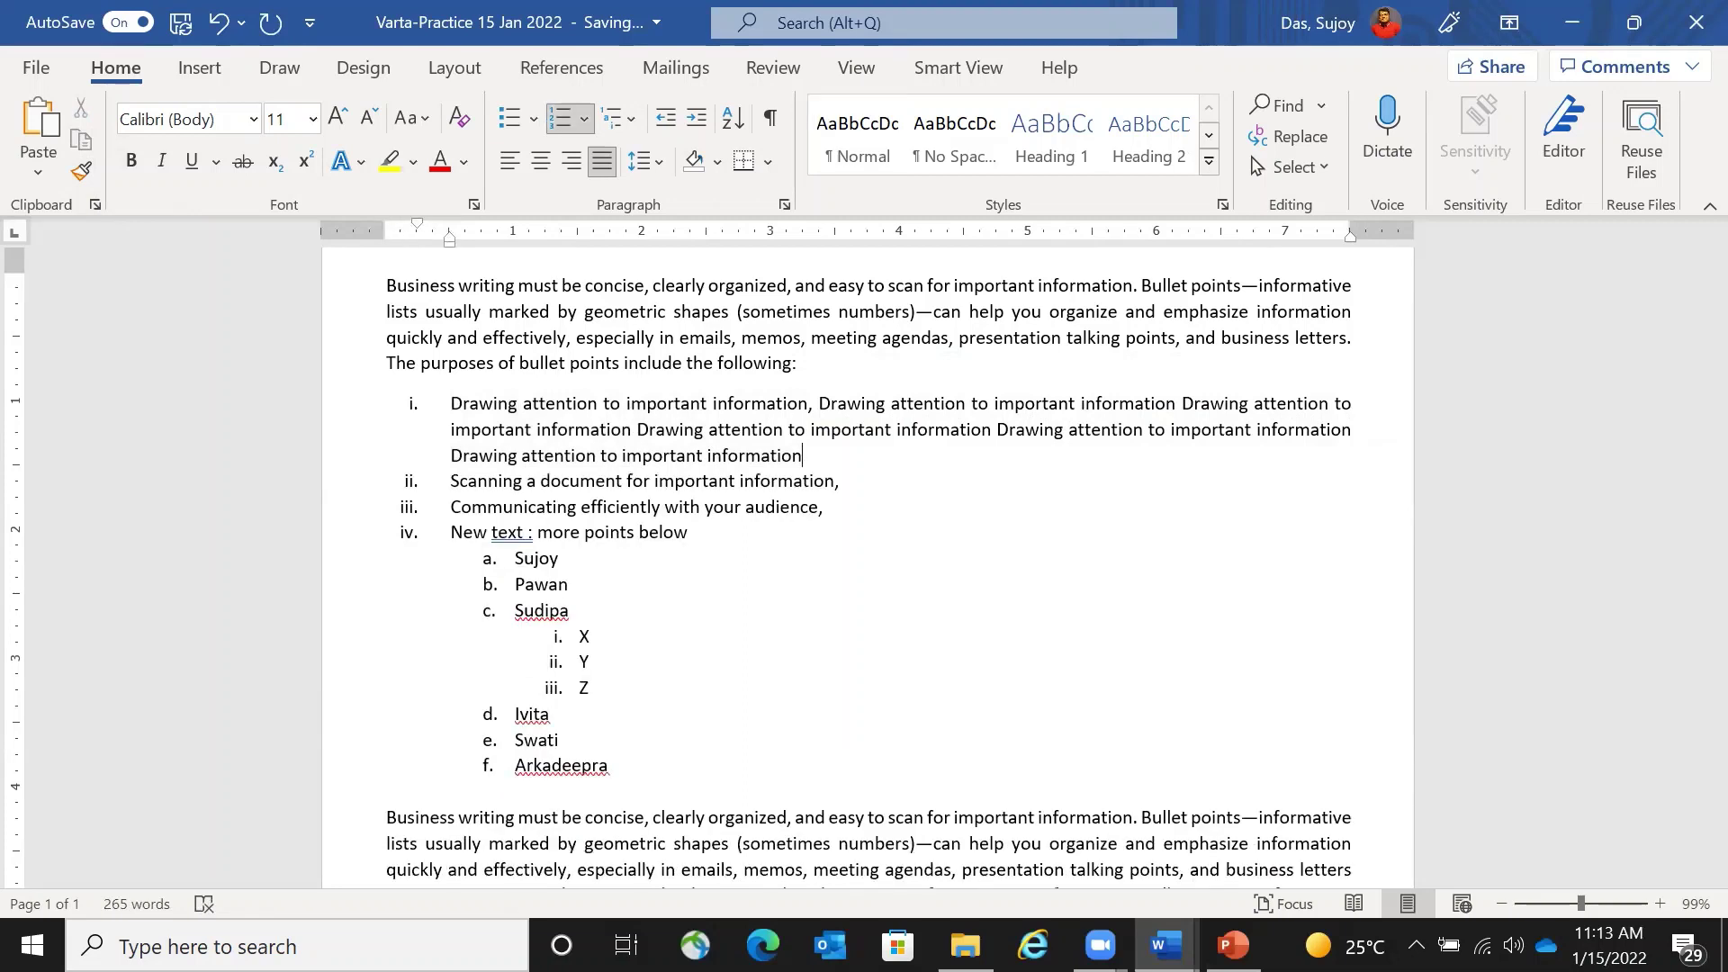
key("BackSpace")
key("Delete")
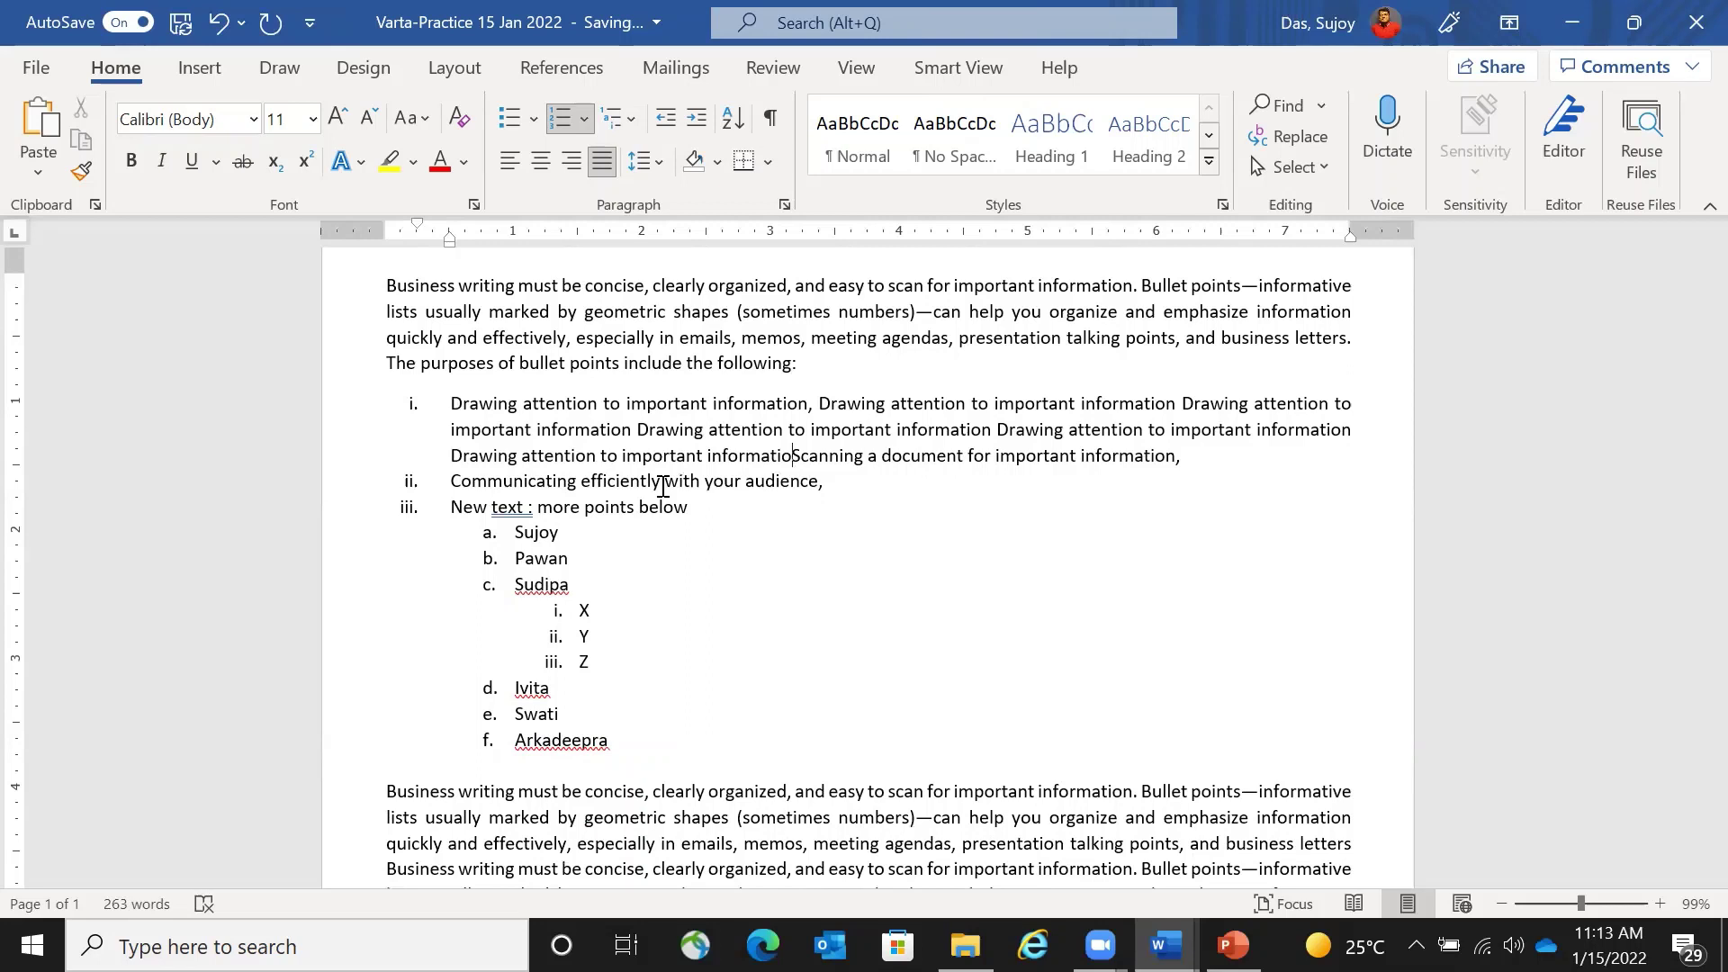
type("n")
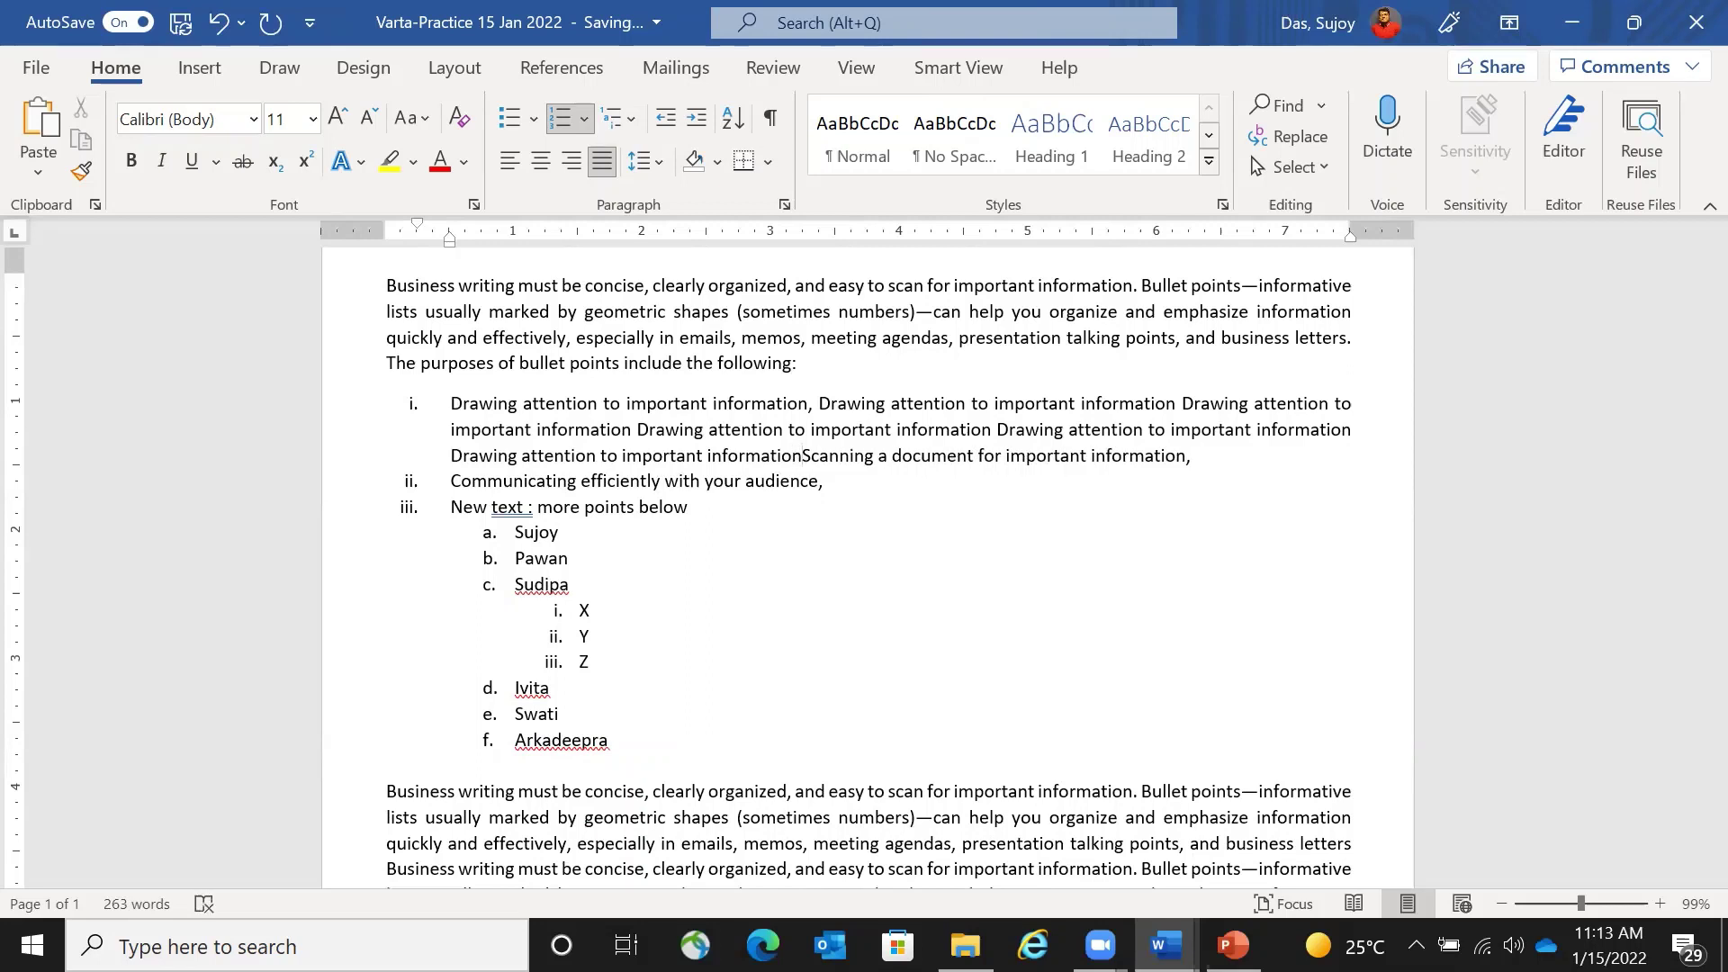
key("Return")
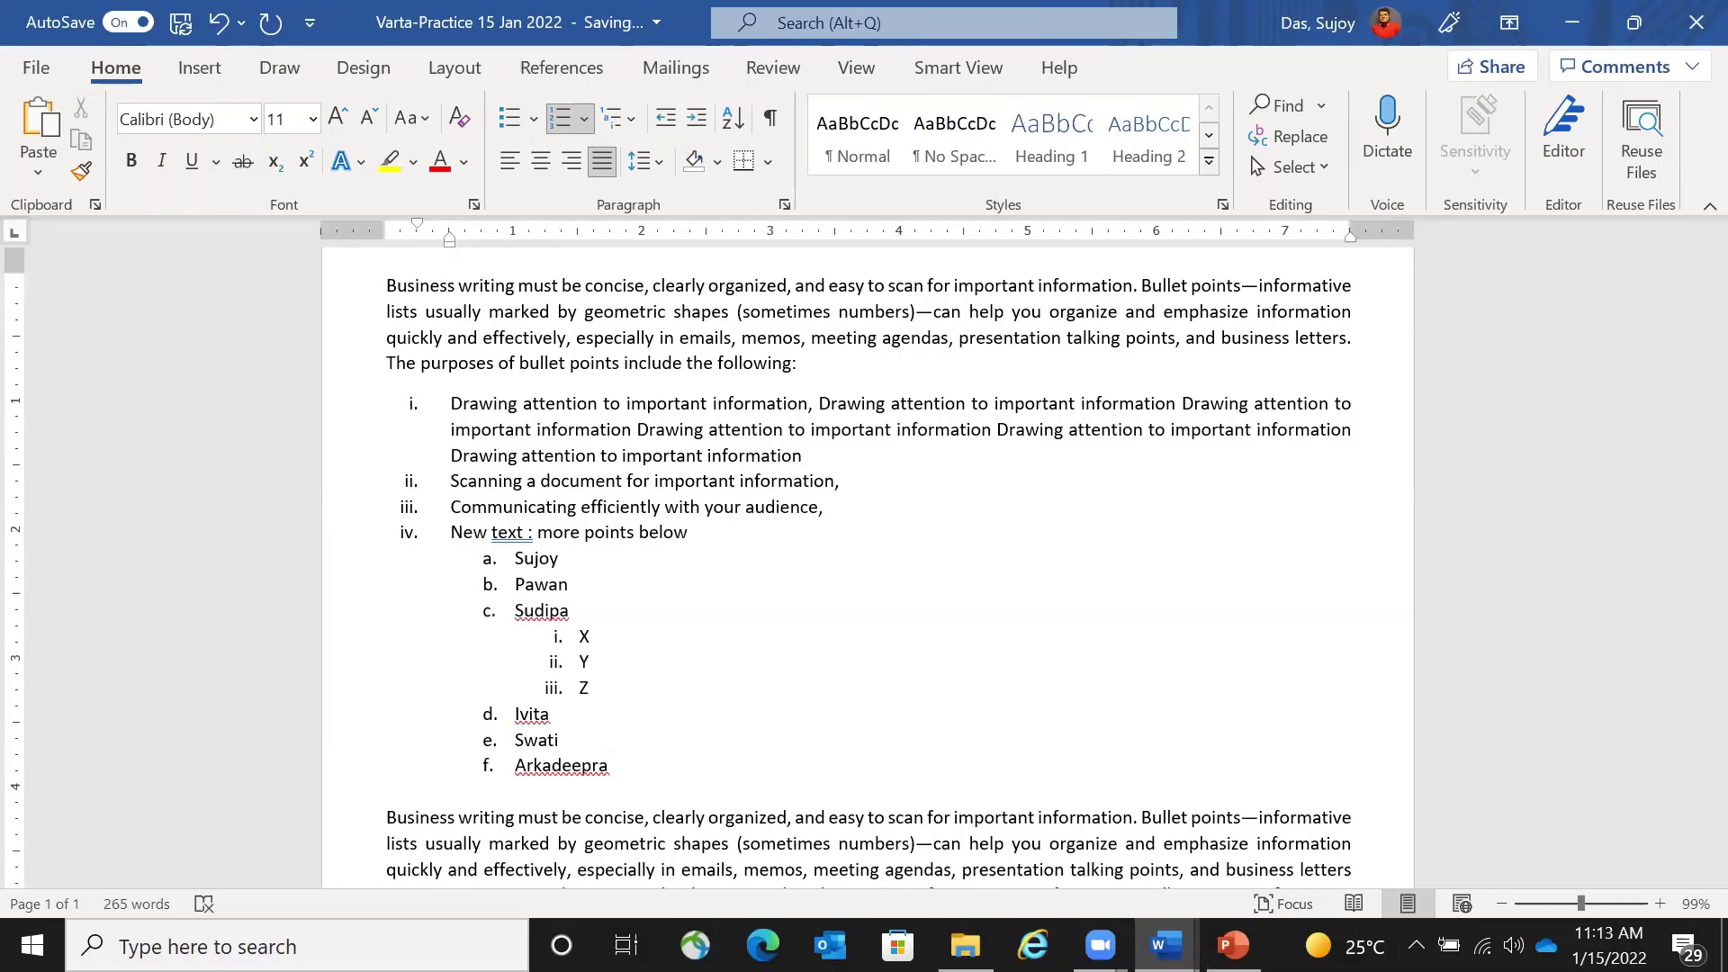
key("BackSpace")
key("BackSpace")
key("BackSpace")
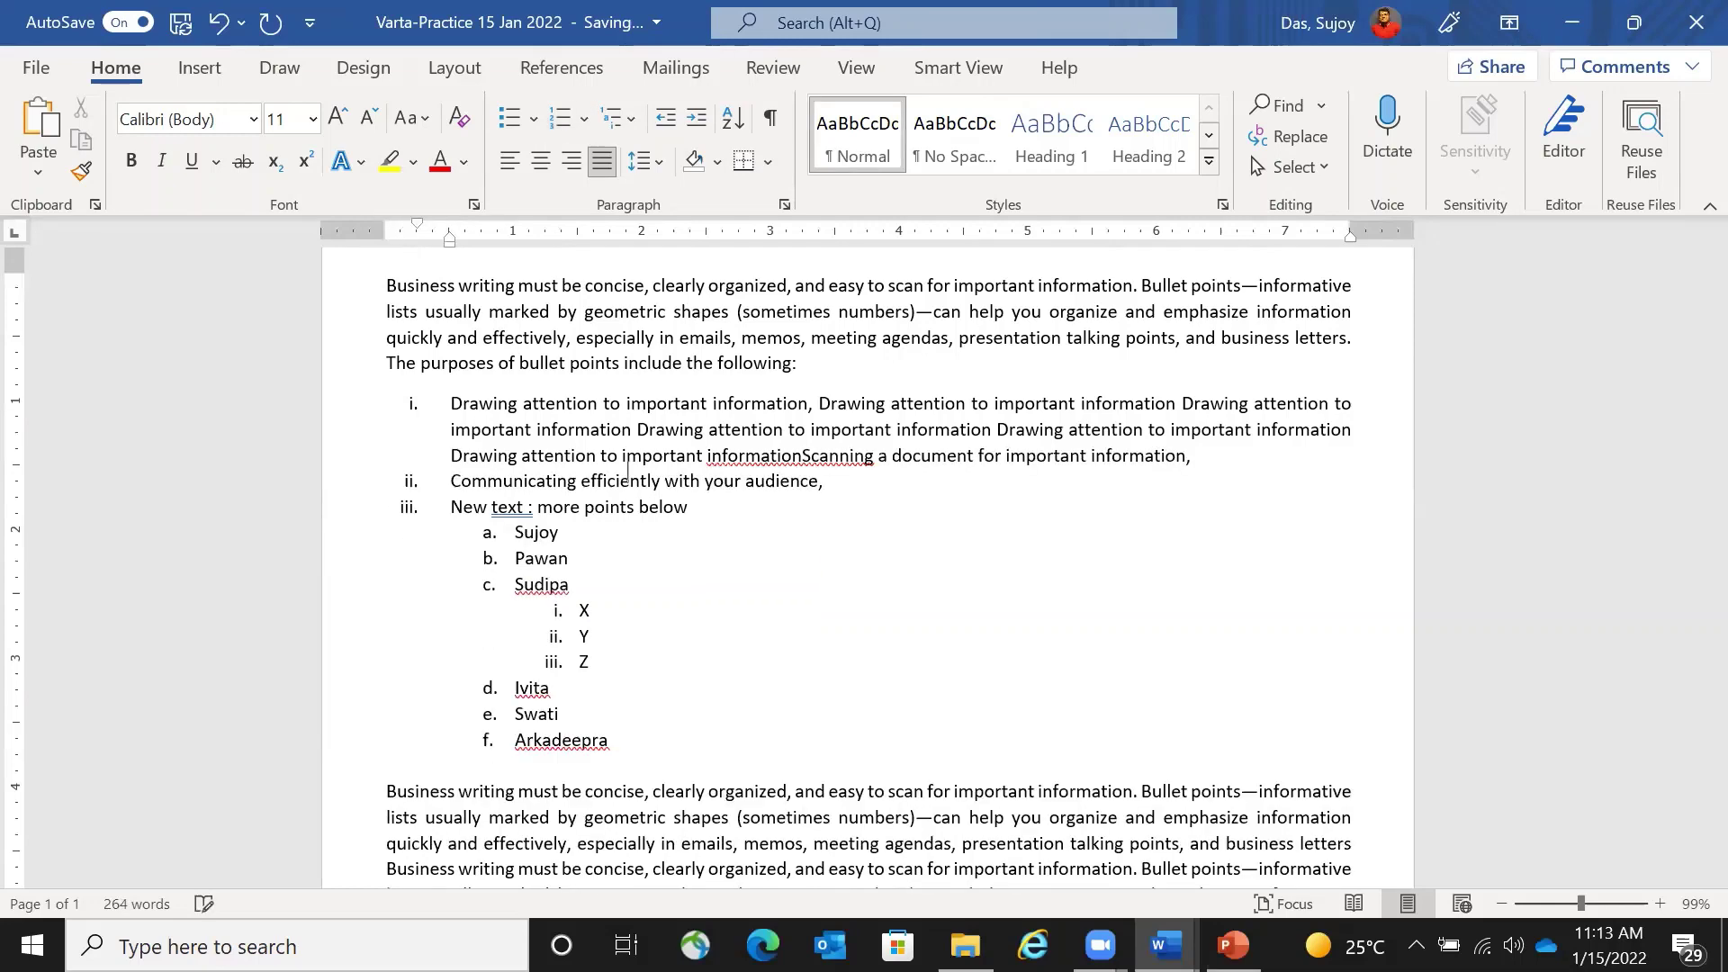
key("BackSpace")
key("BackSpace")
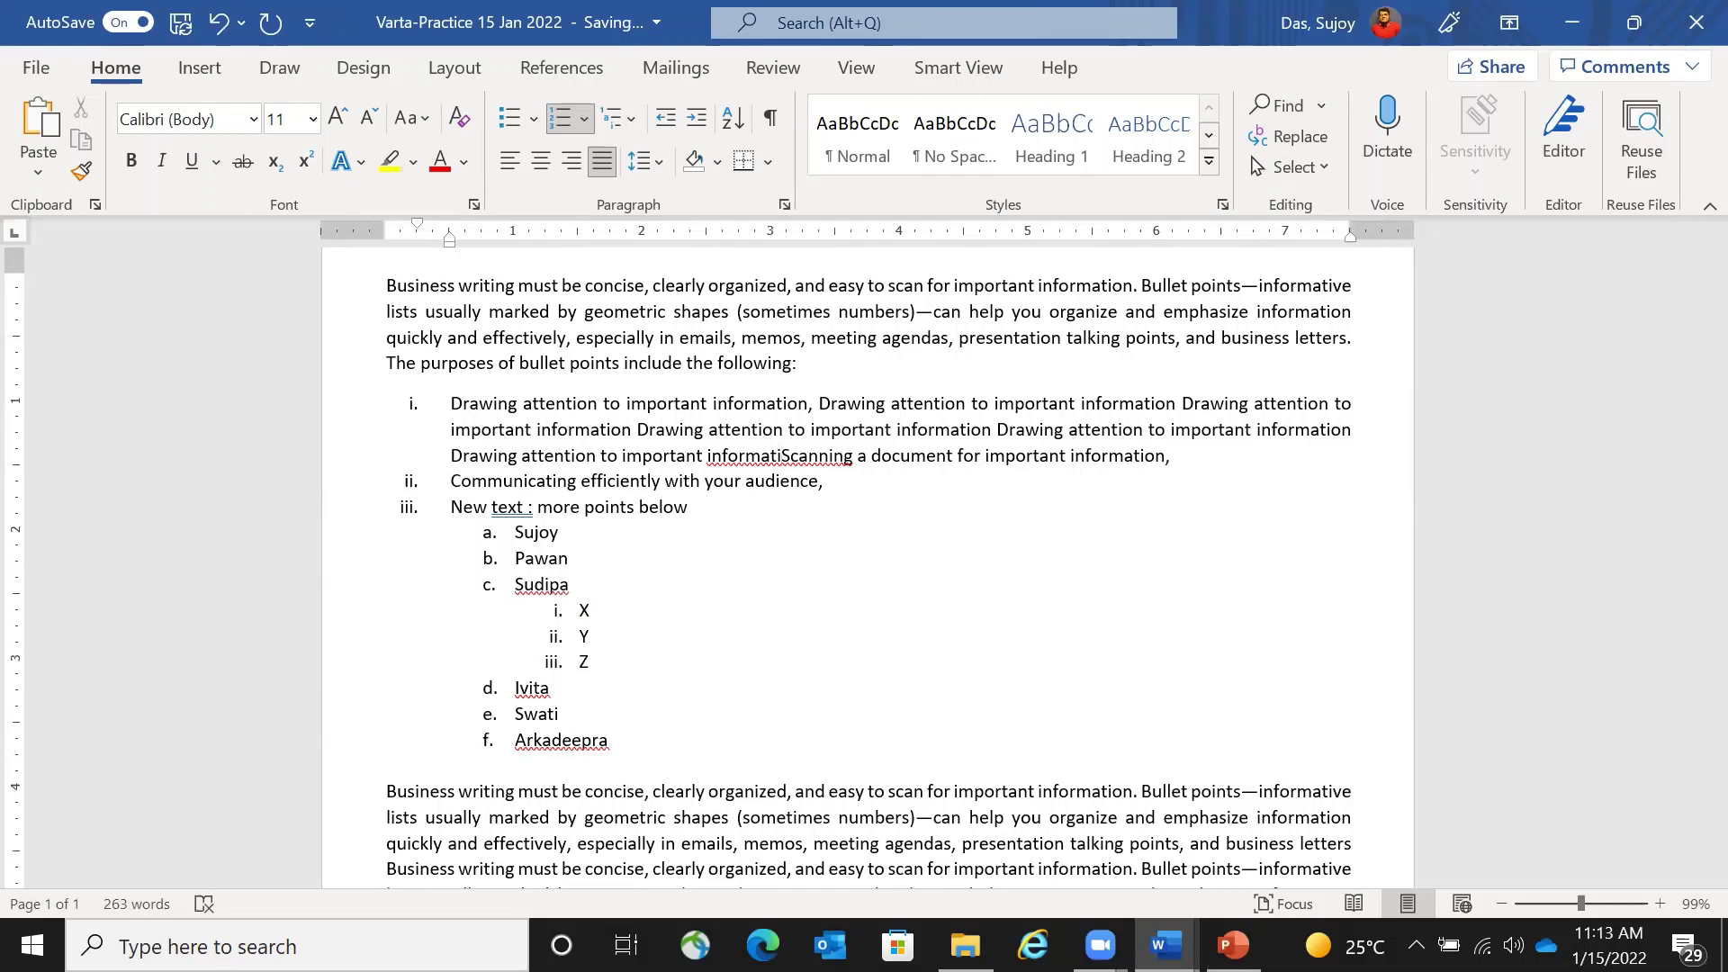
type("on")
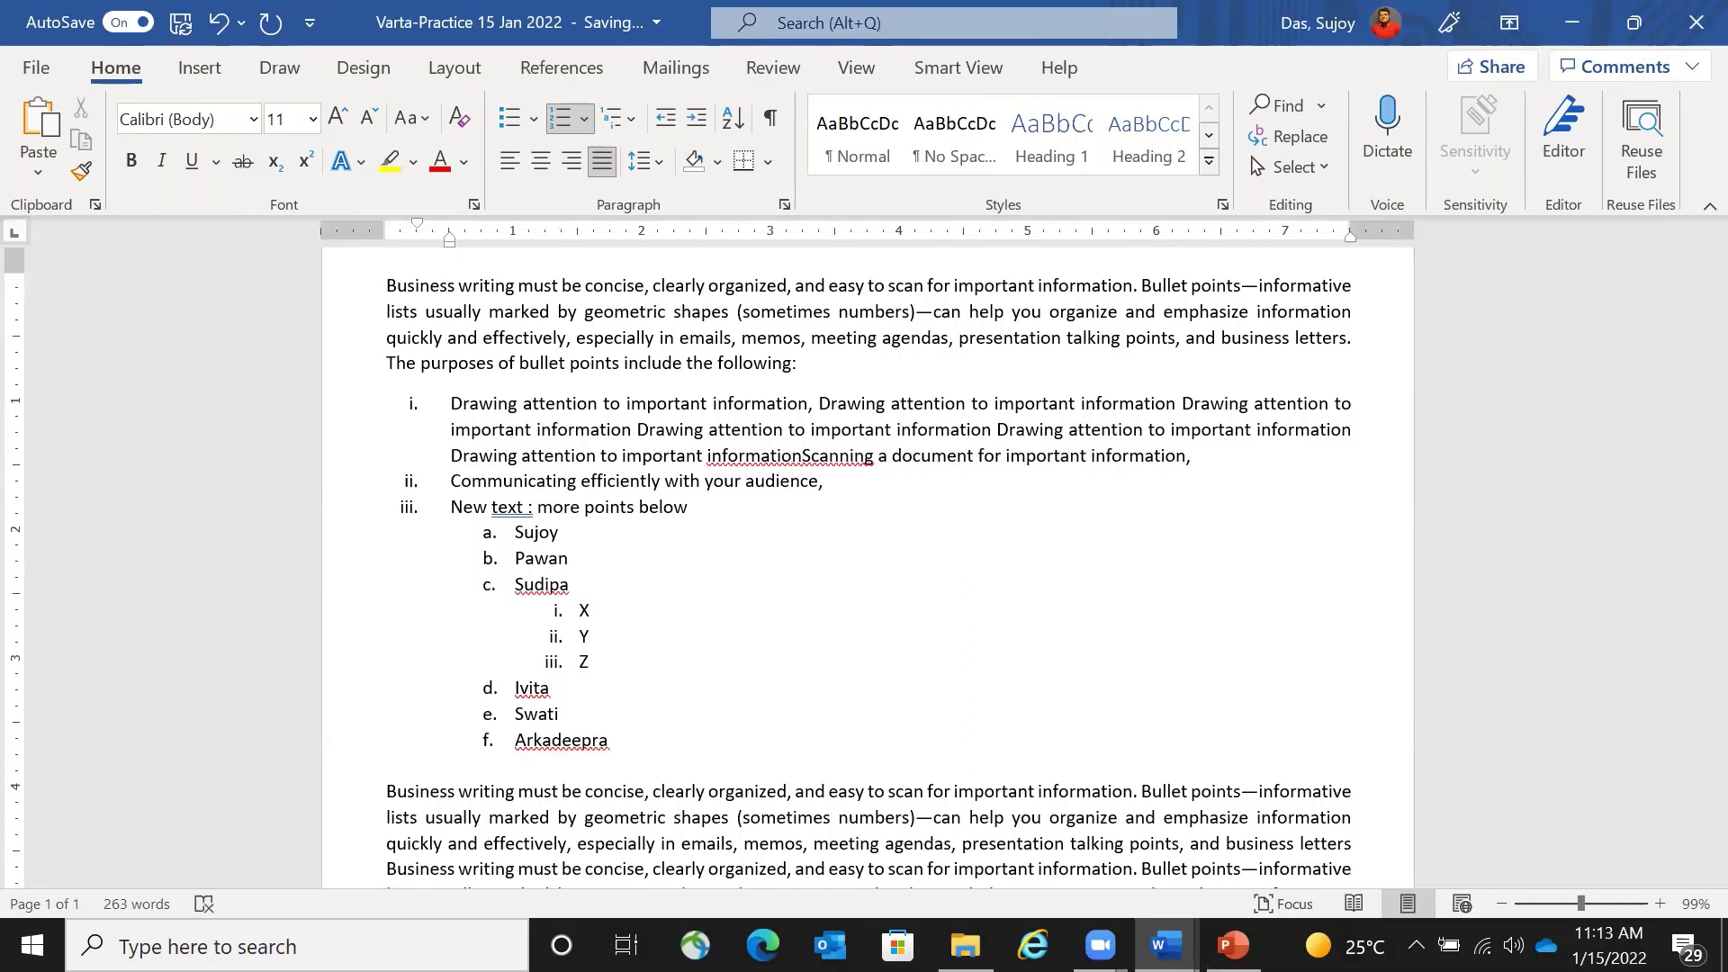
key("Return")
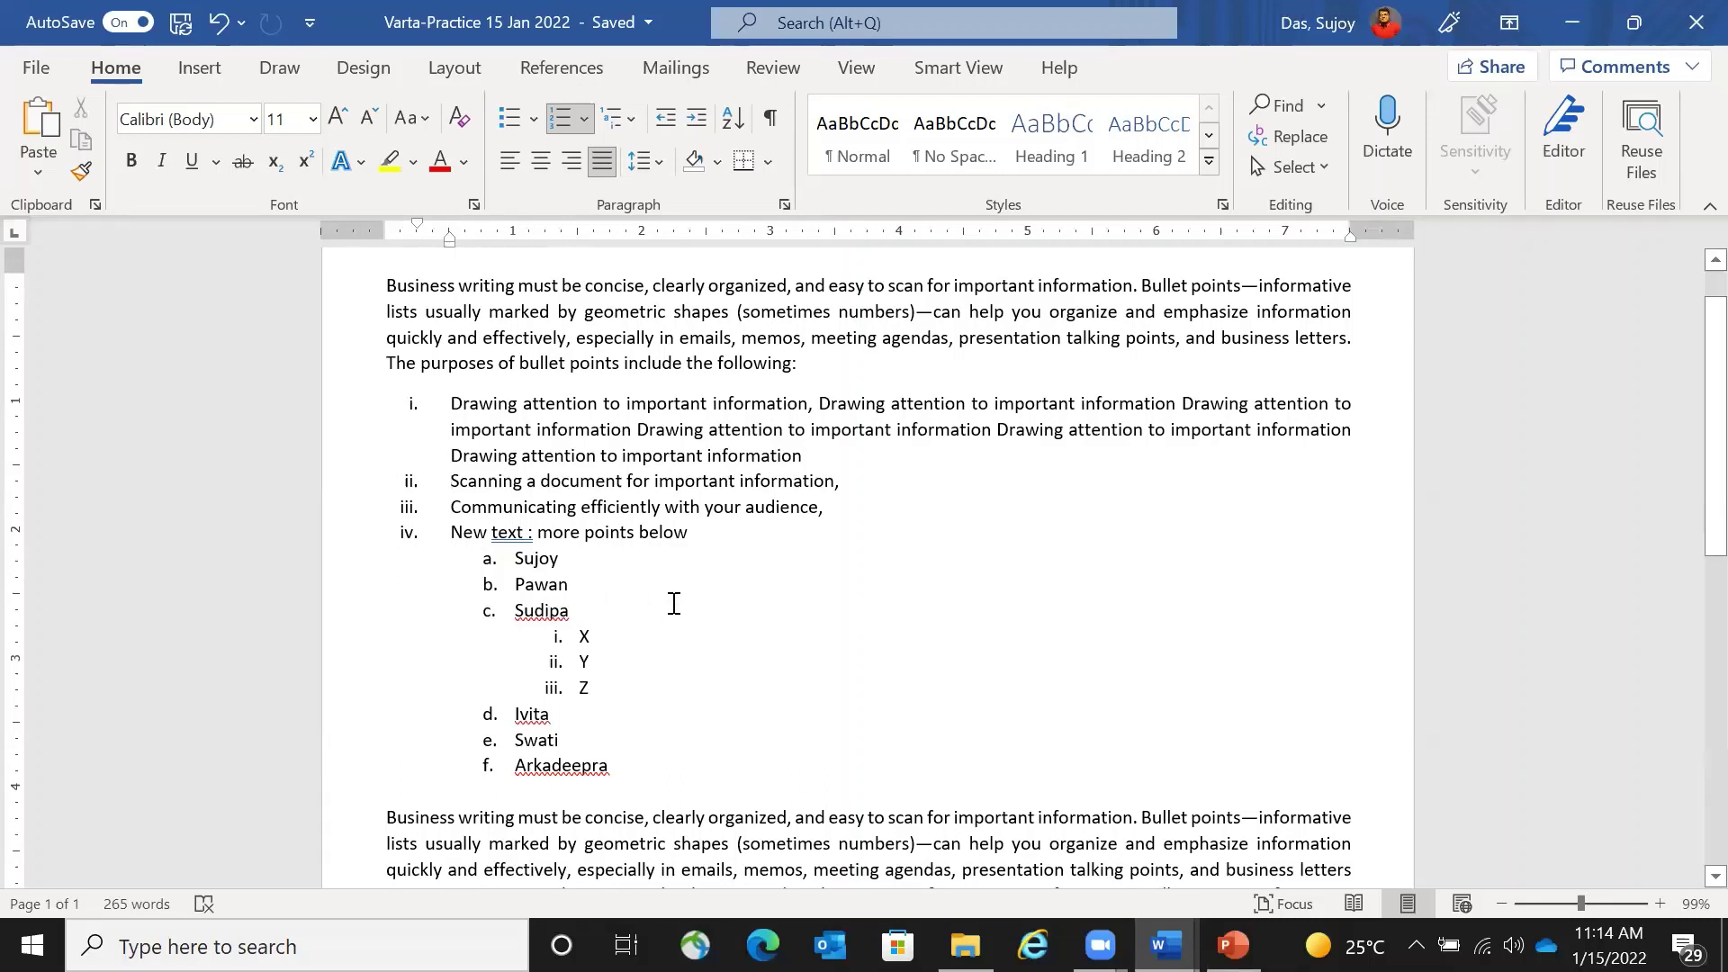
left_click(536, 132)
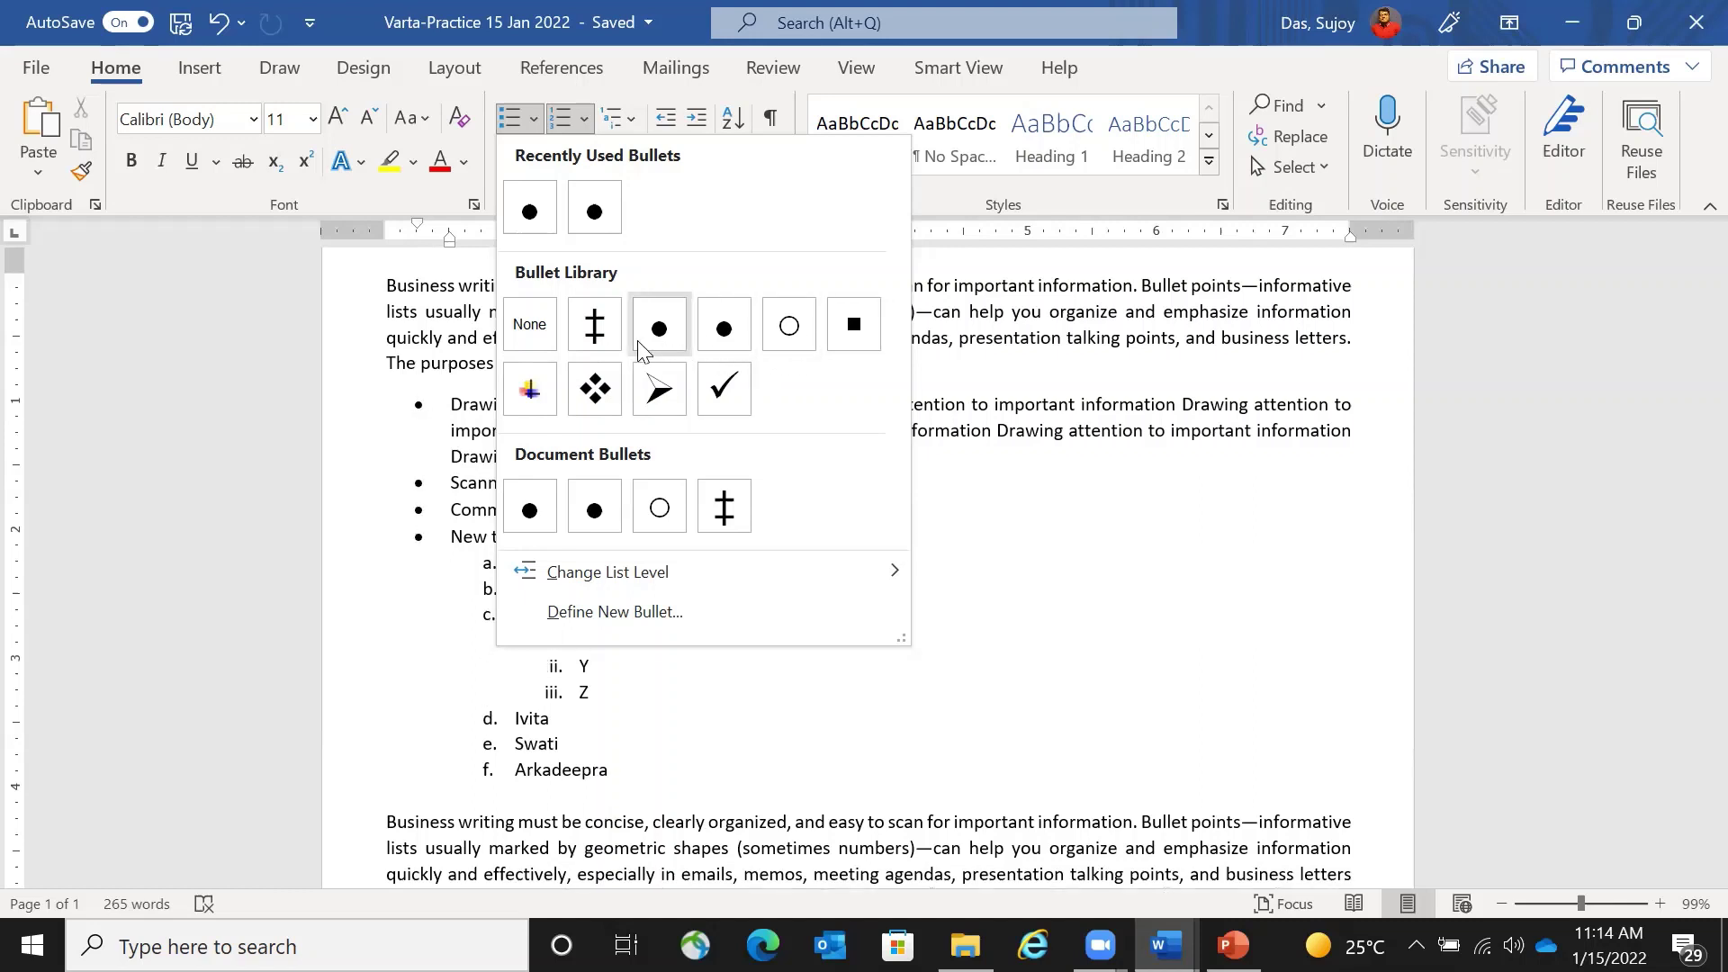
left_click(579, 125)
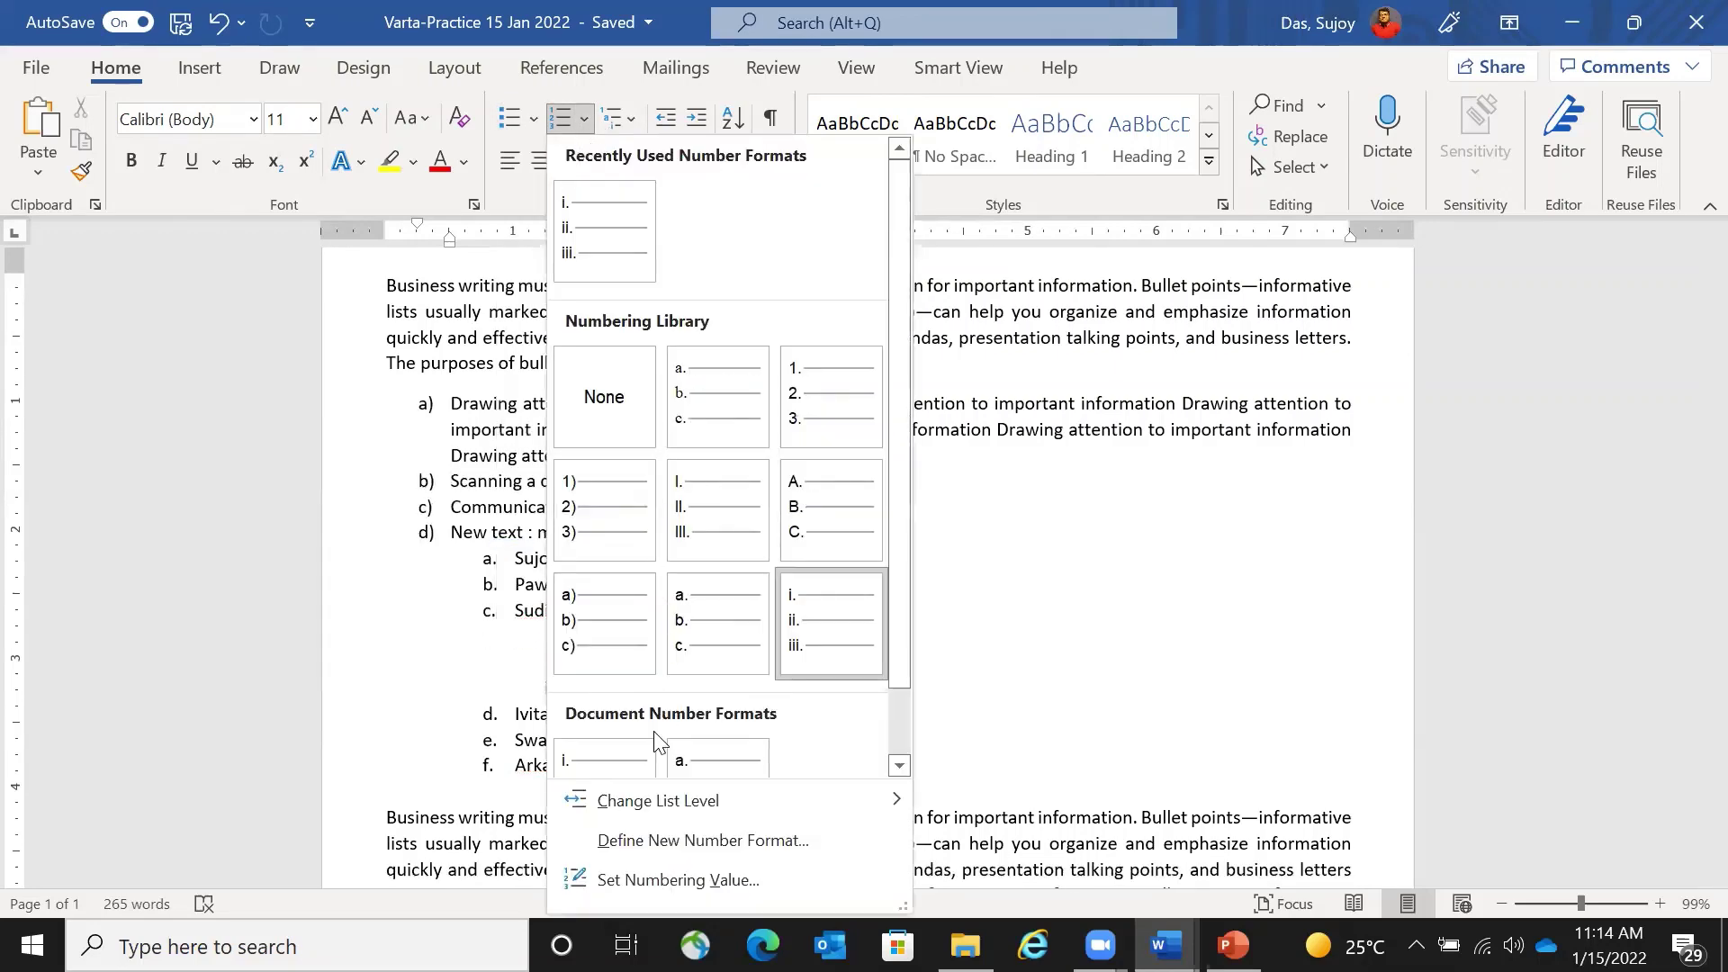
left_click(531, 126)
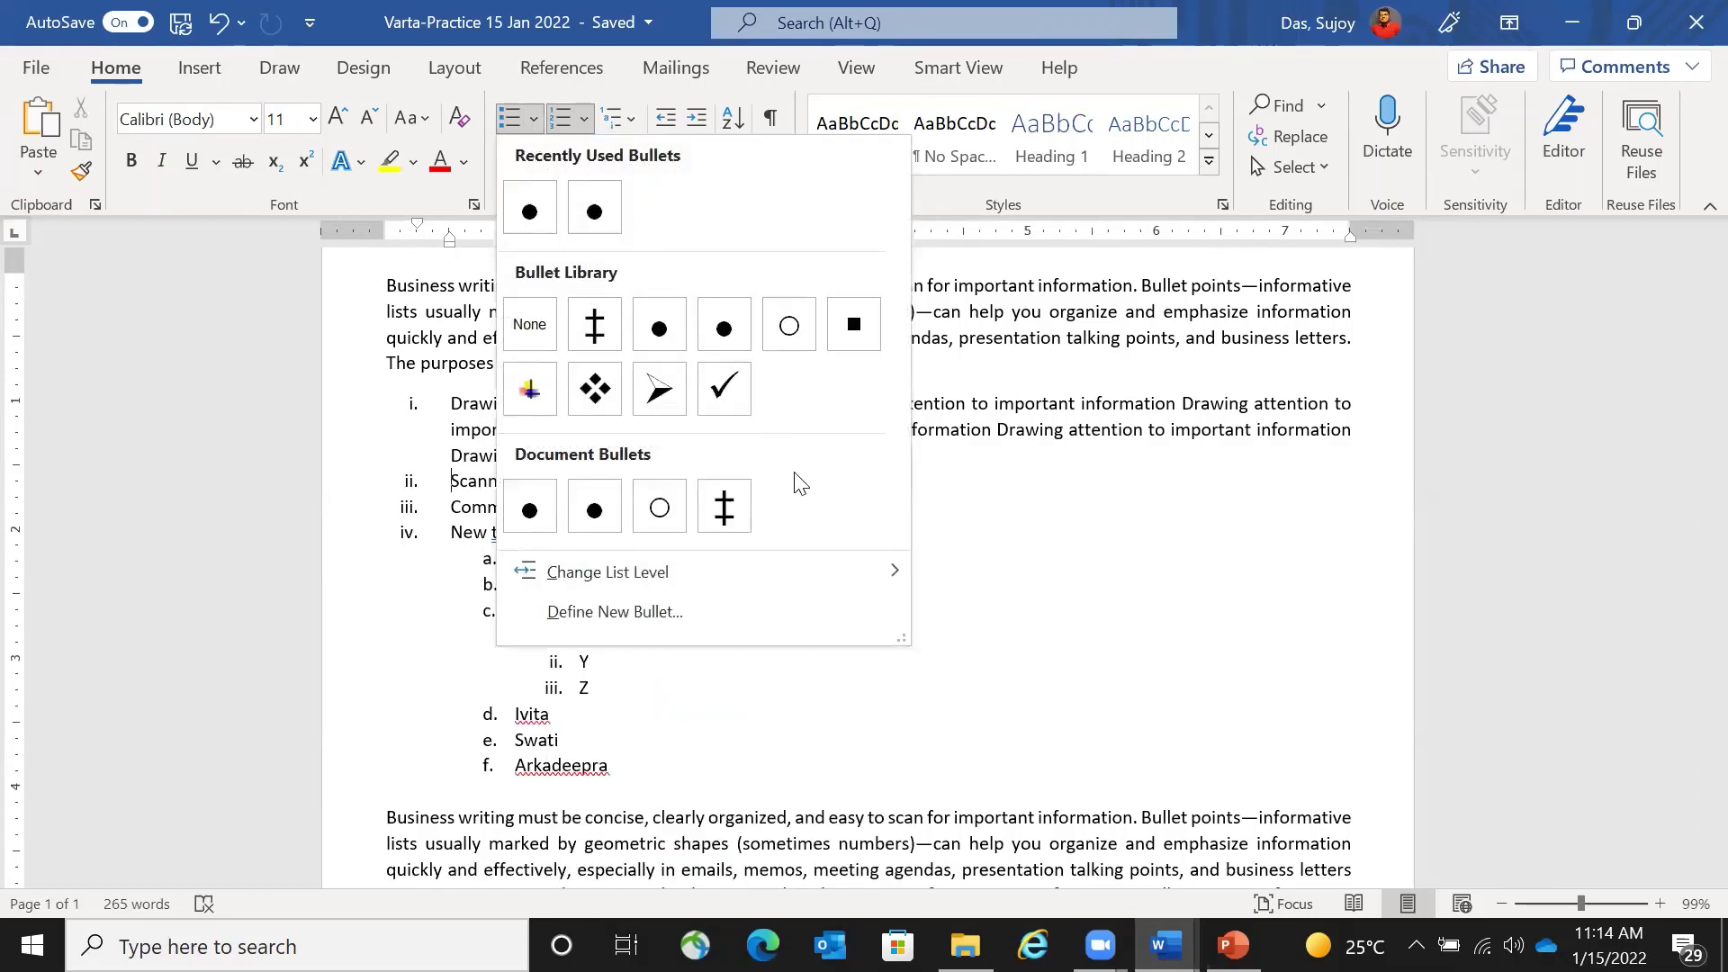
left_click(1012, 561)
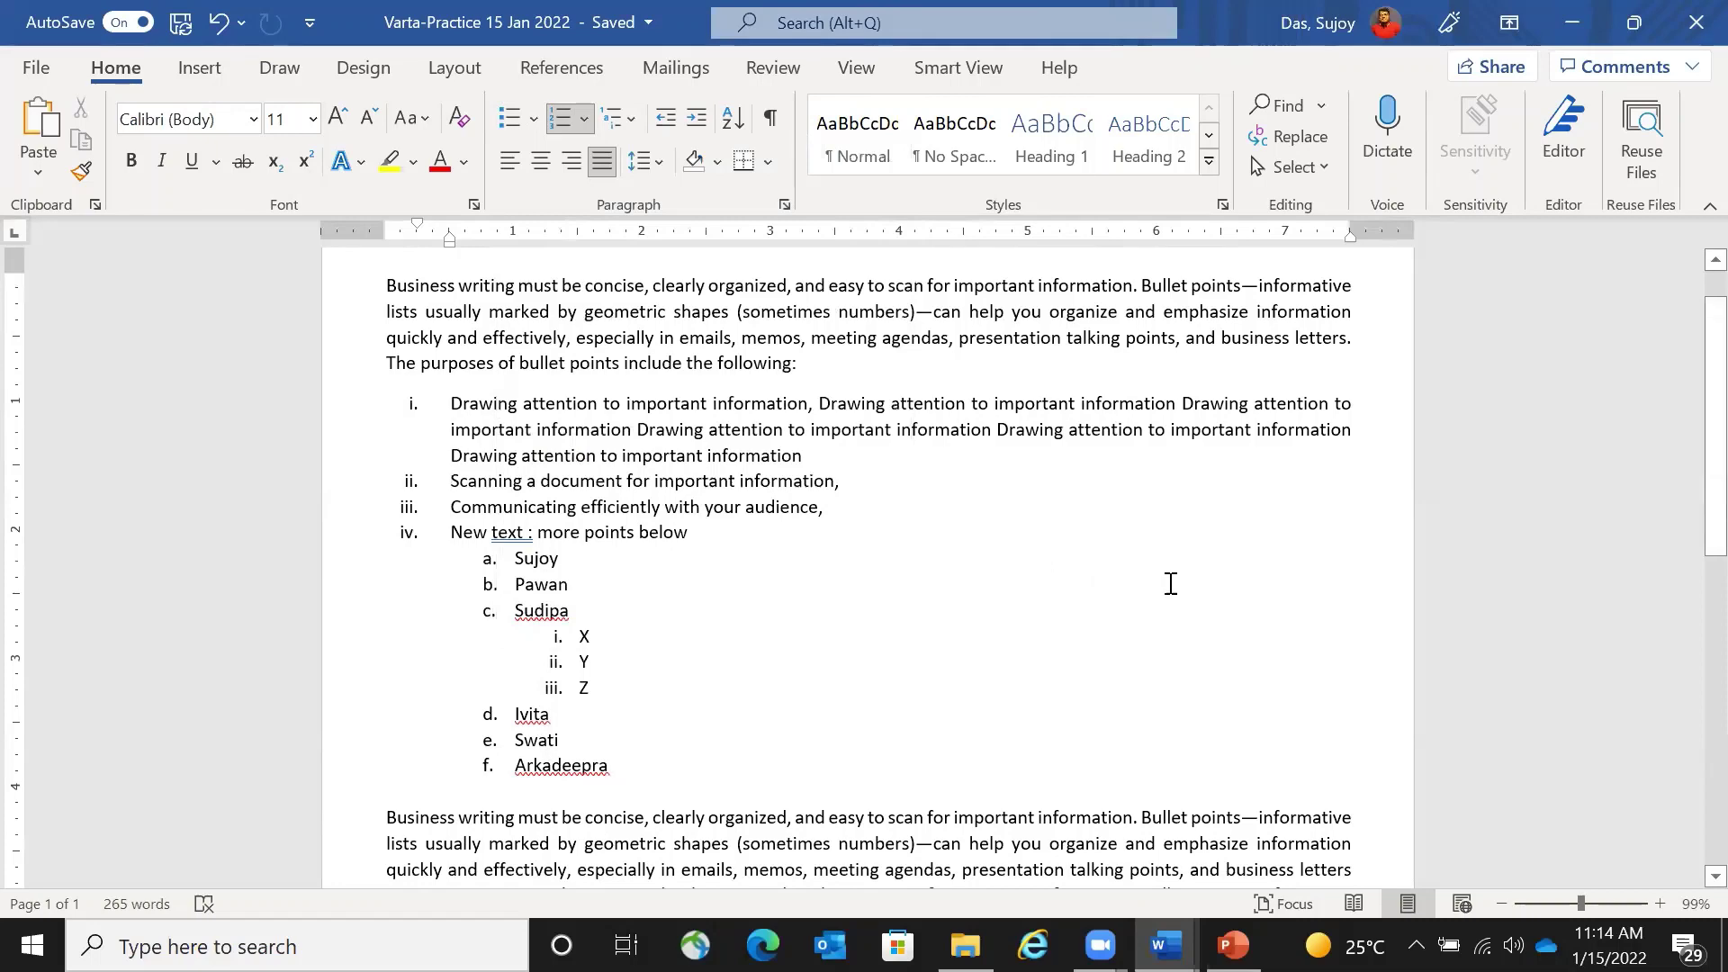
scroll(1170, 583, "down", 3)
left_click(417, 604)
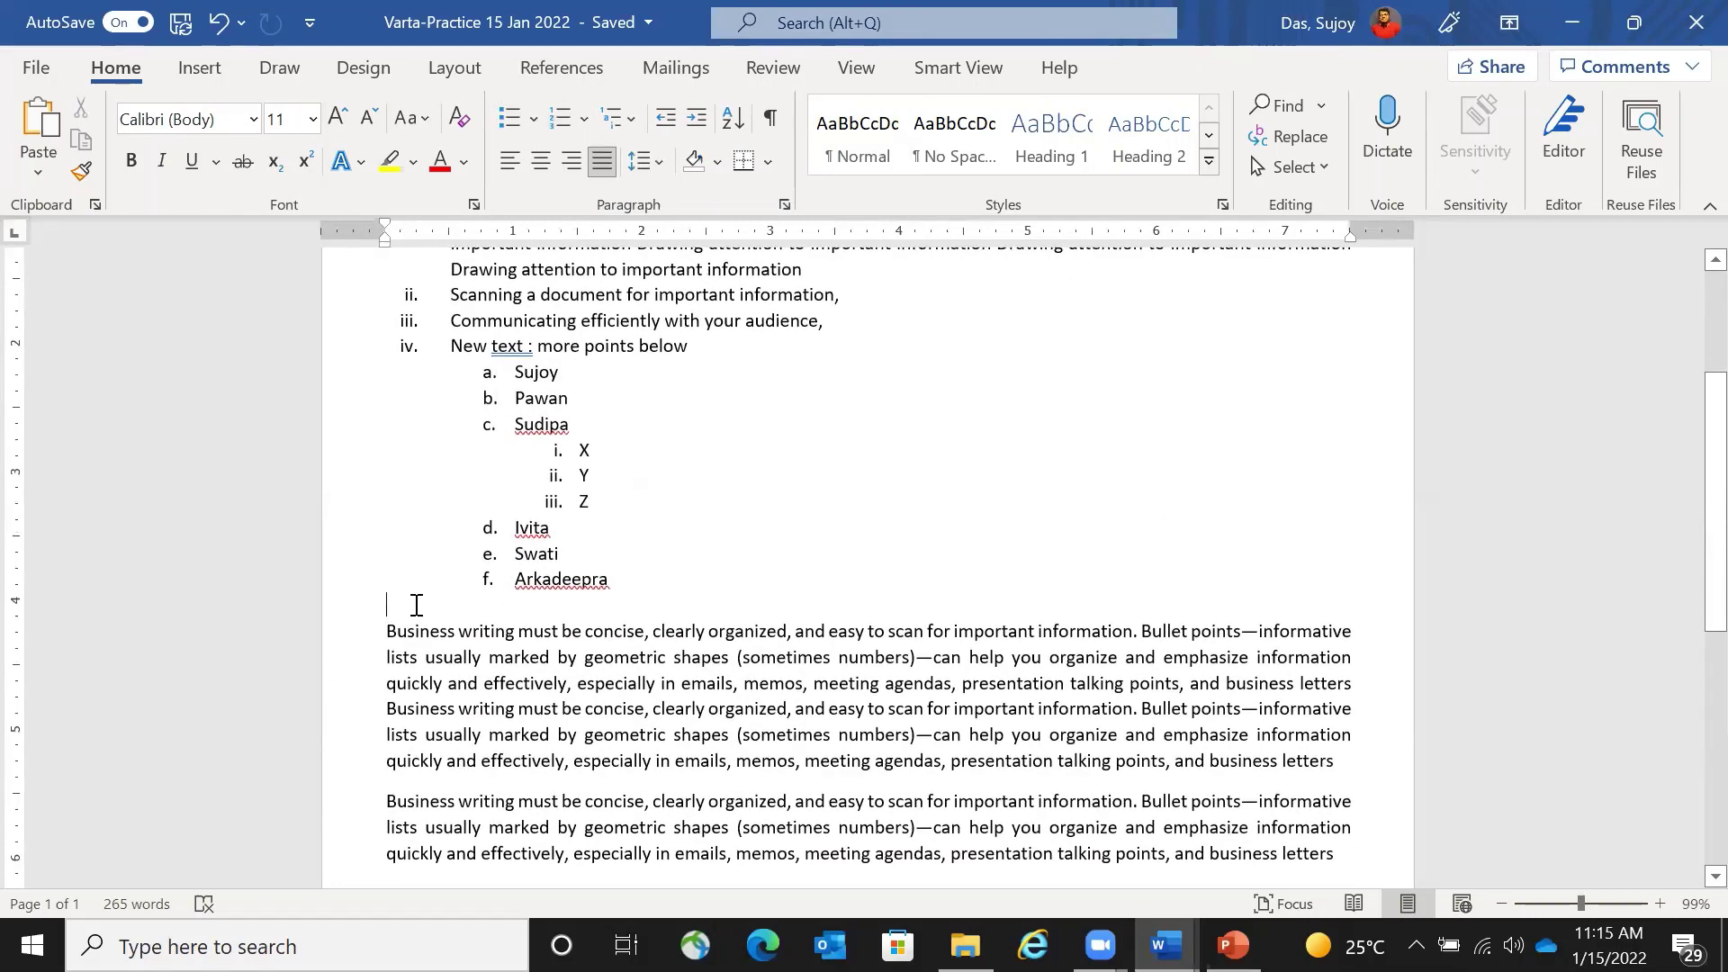
key("Delete")
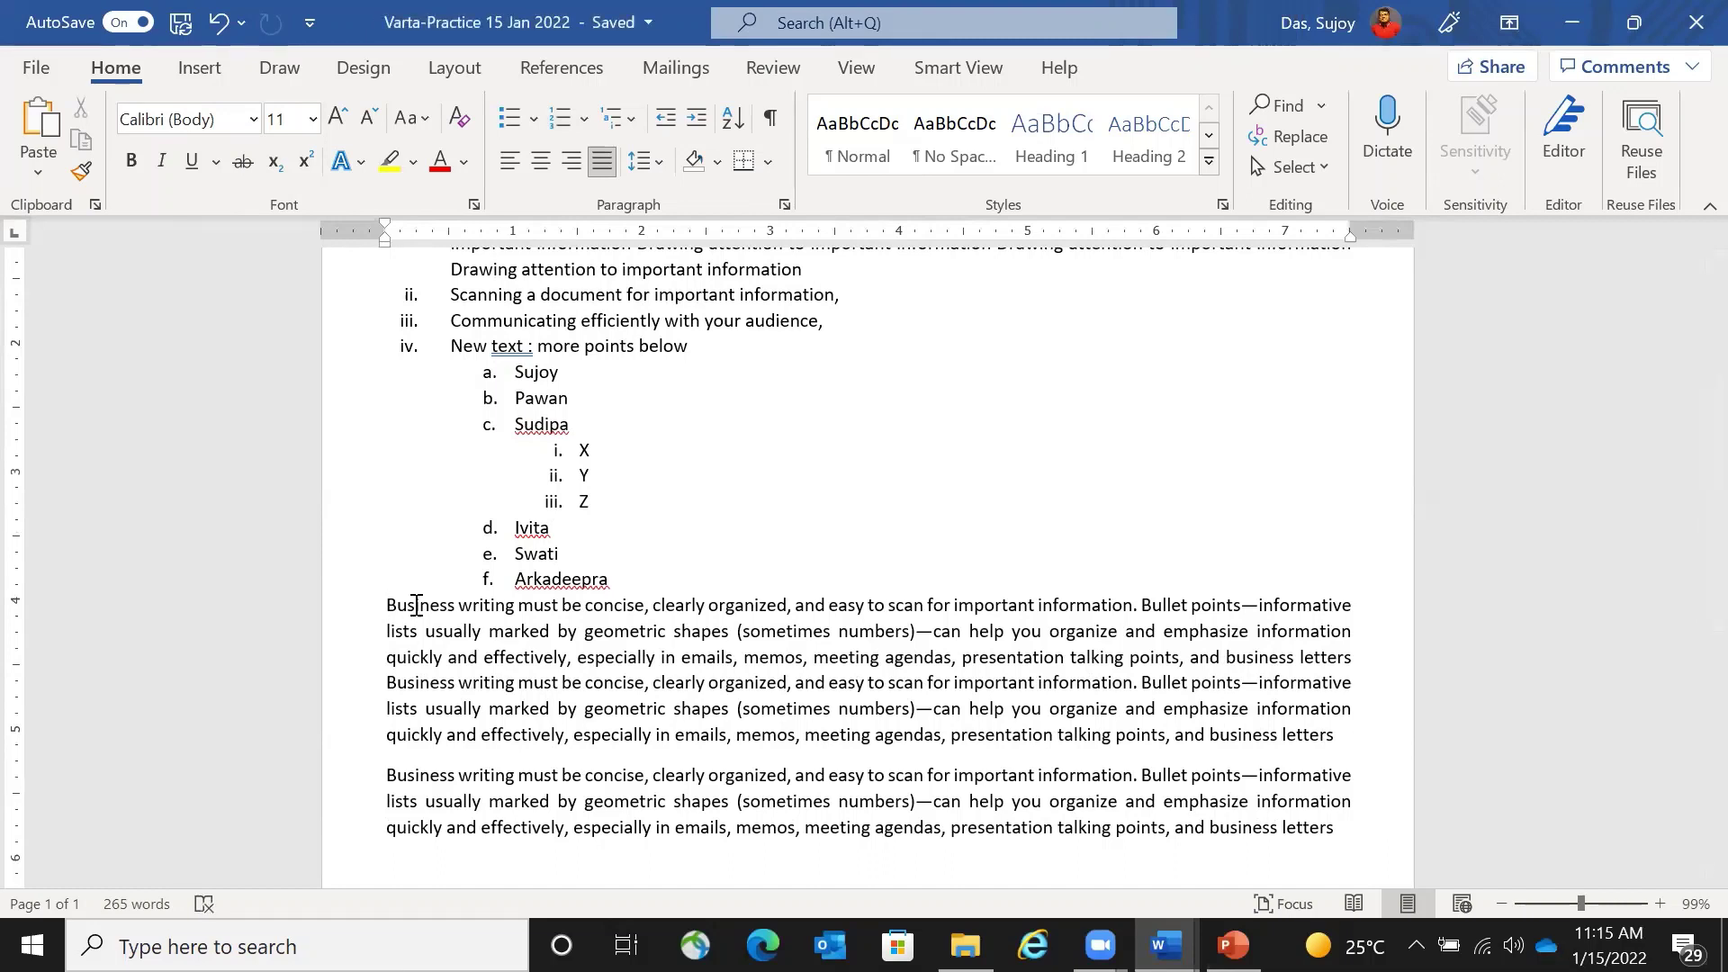
key("ctrl+z")
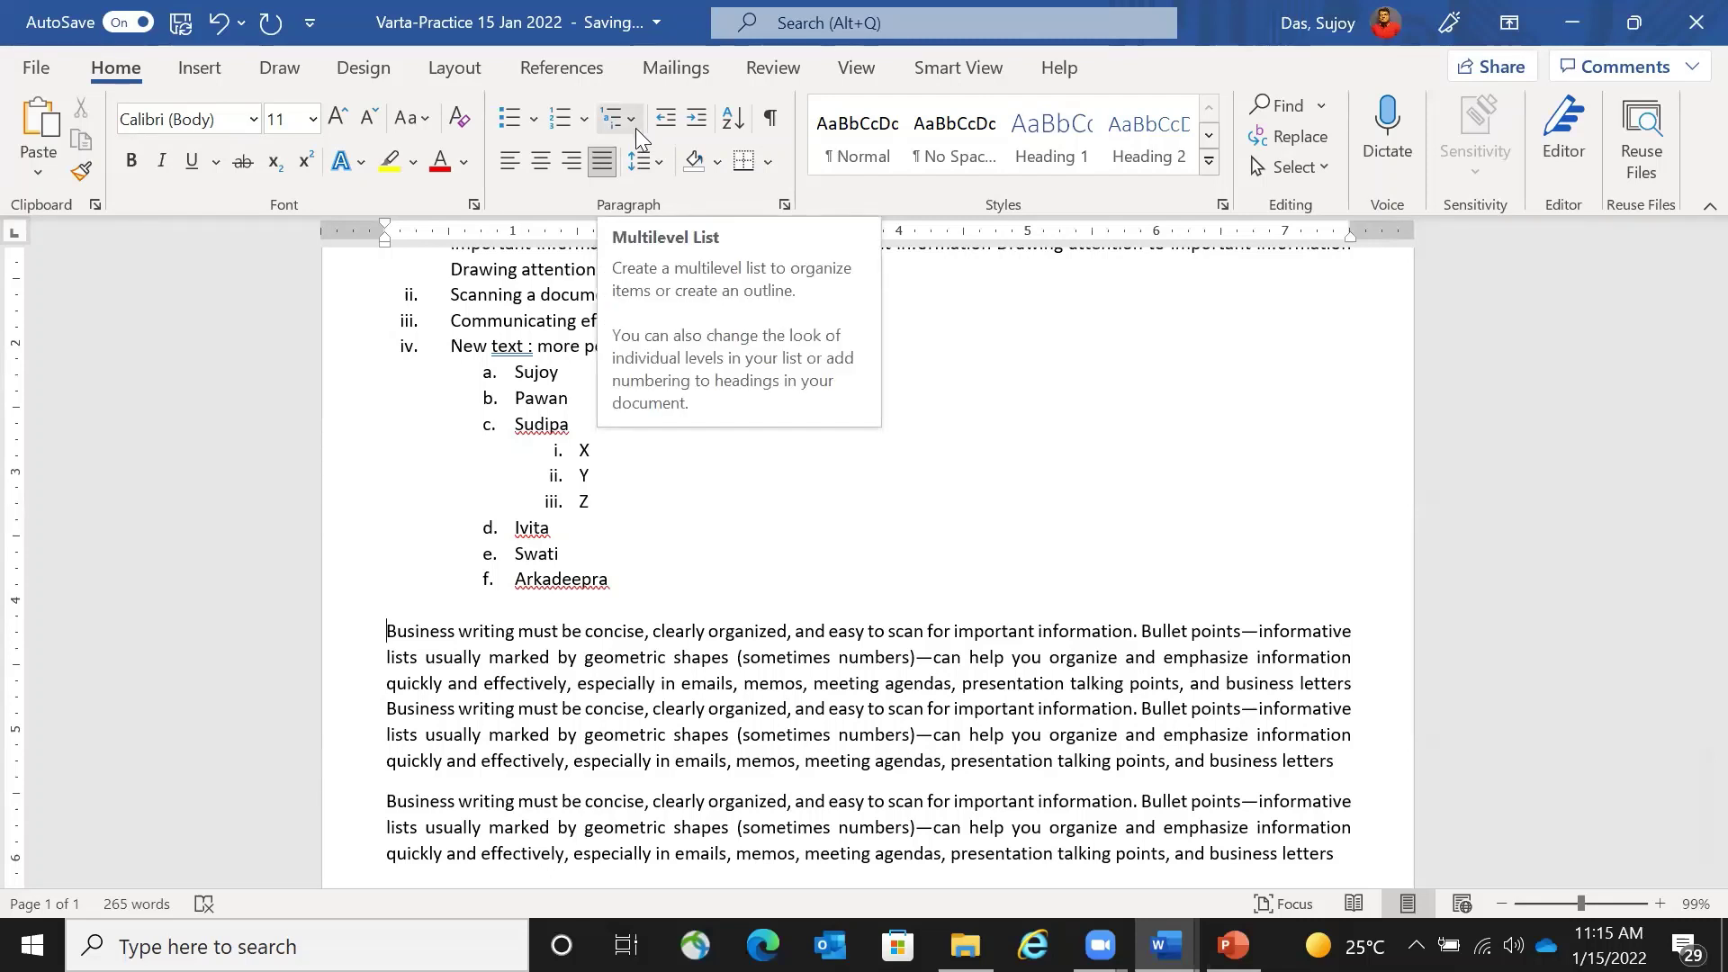
left_click(635, 128)
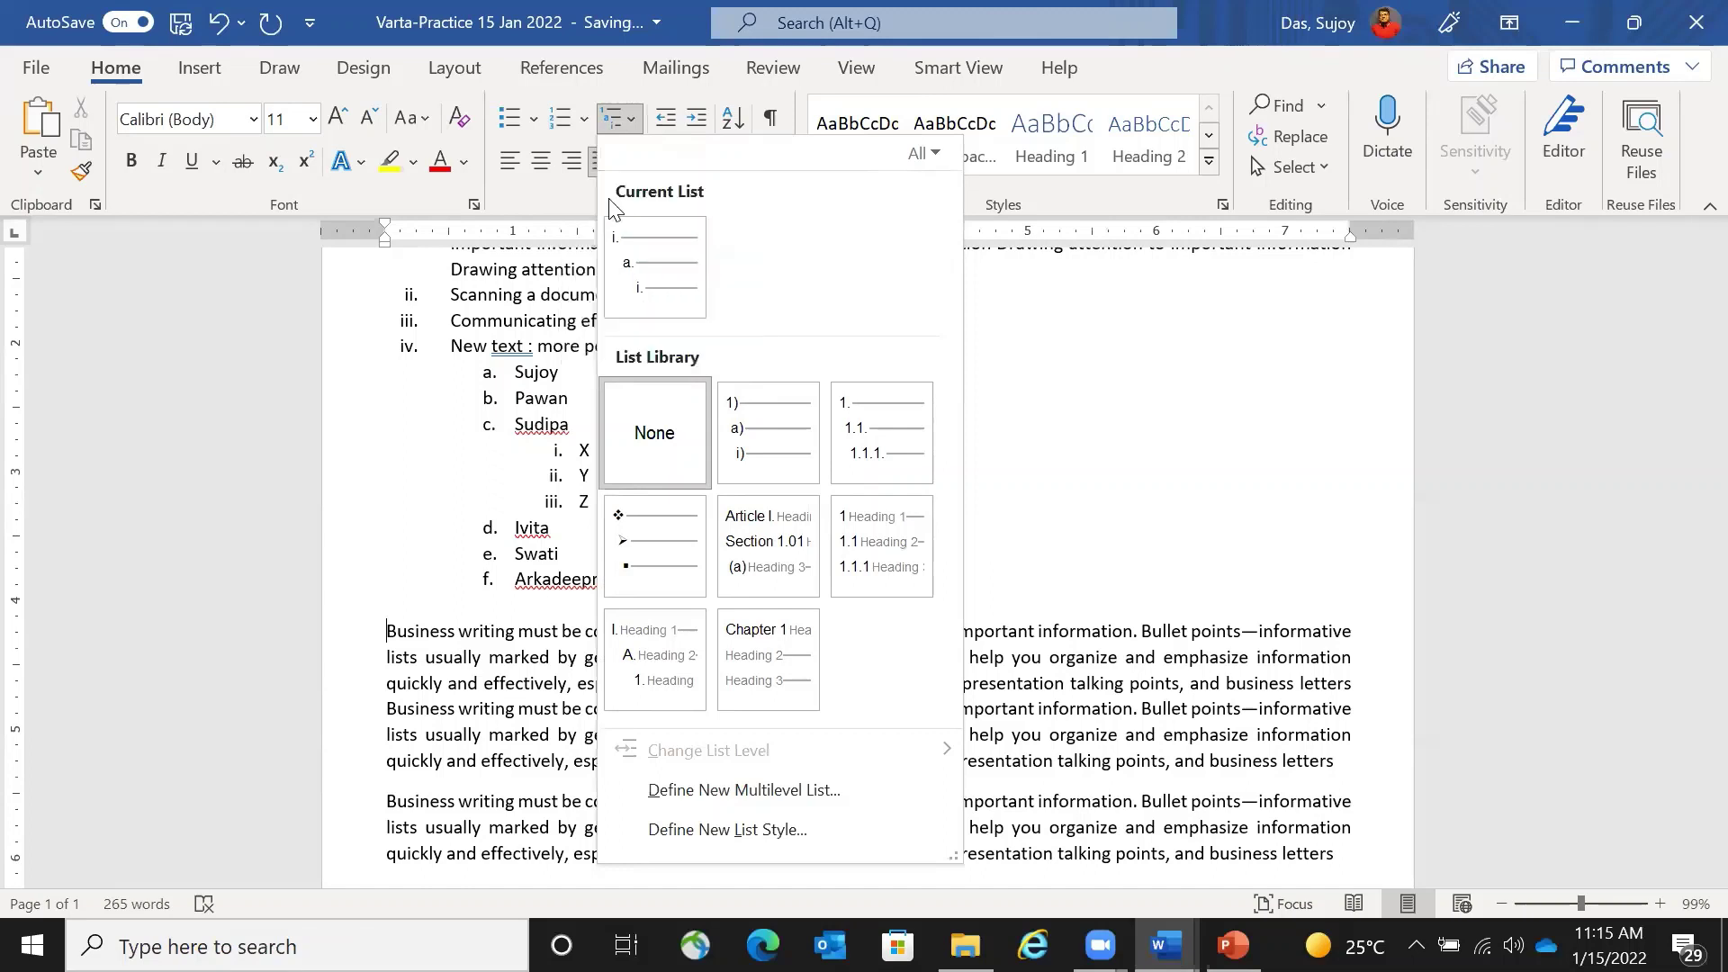
mouse_move(880, 429)
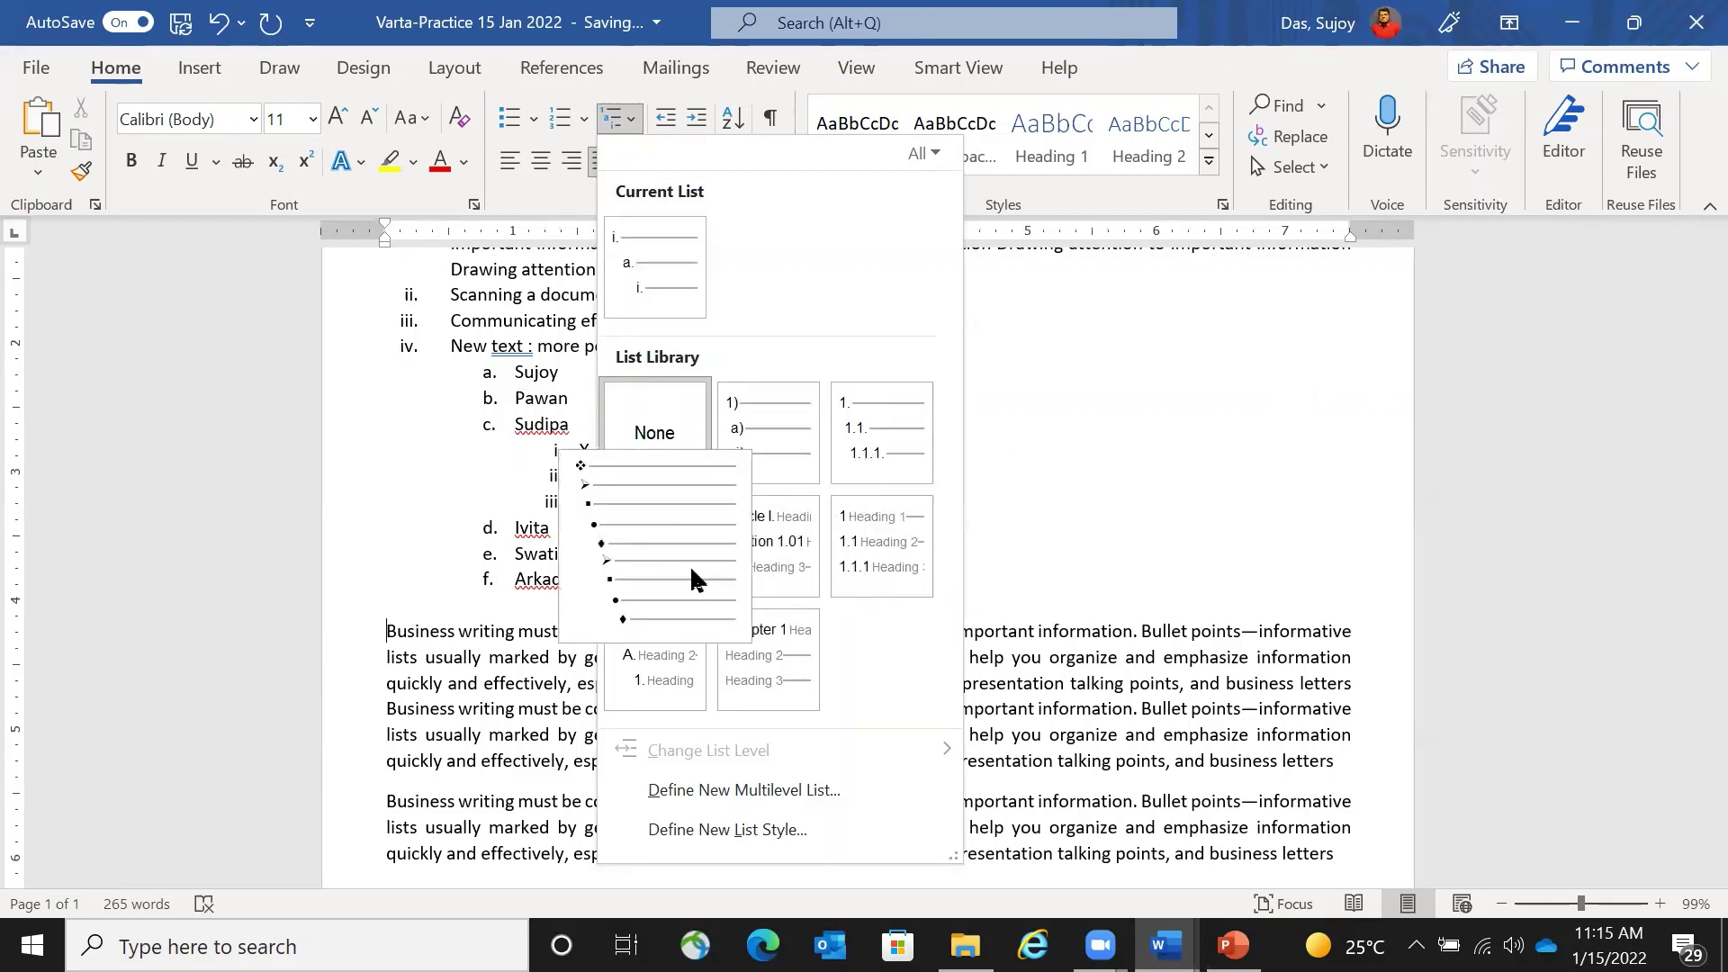
left_click(1004, 414)
scroll(649, 472, "up", 2)
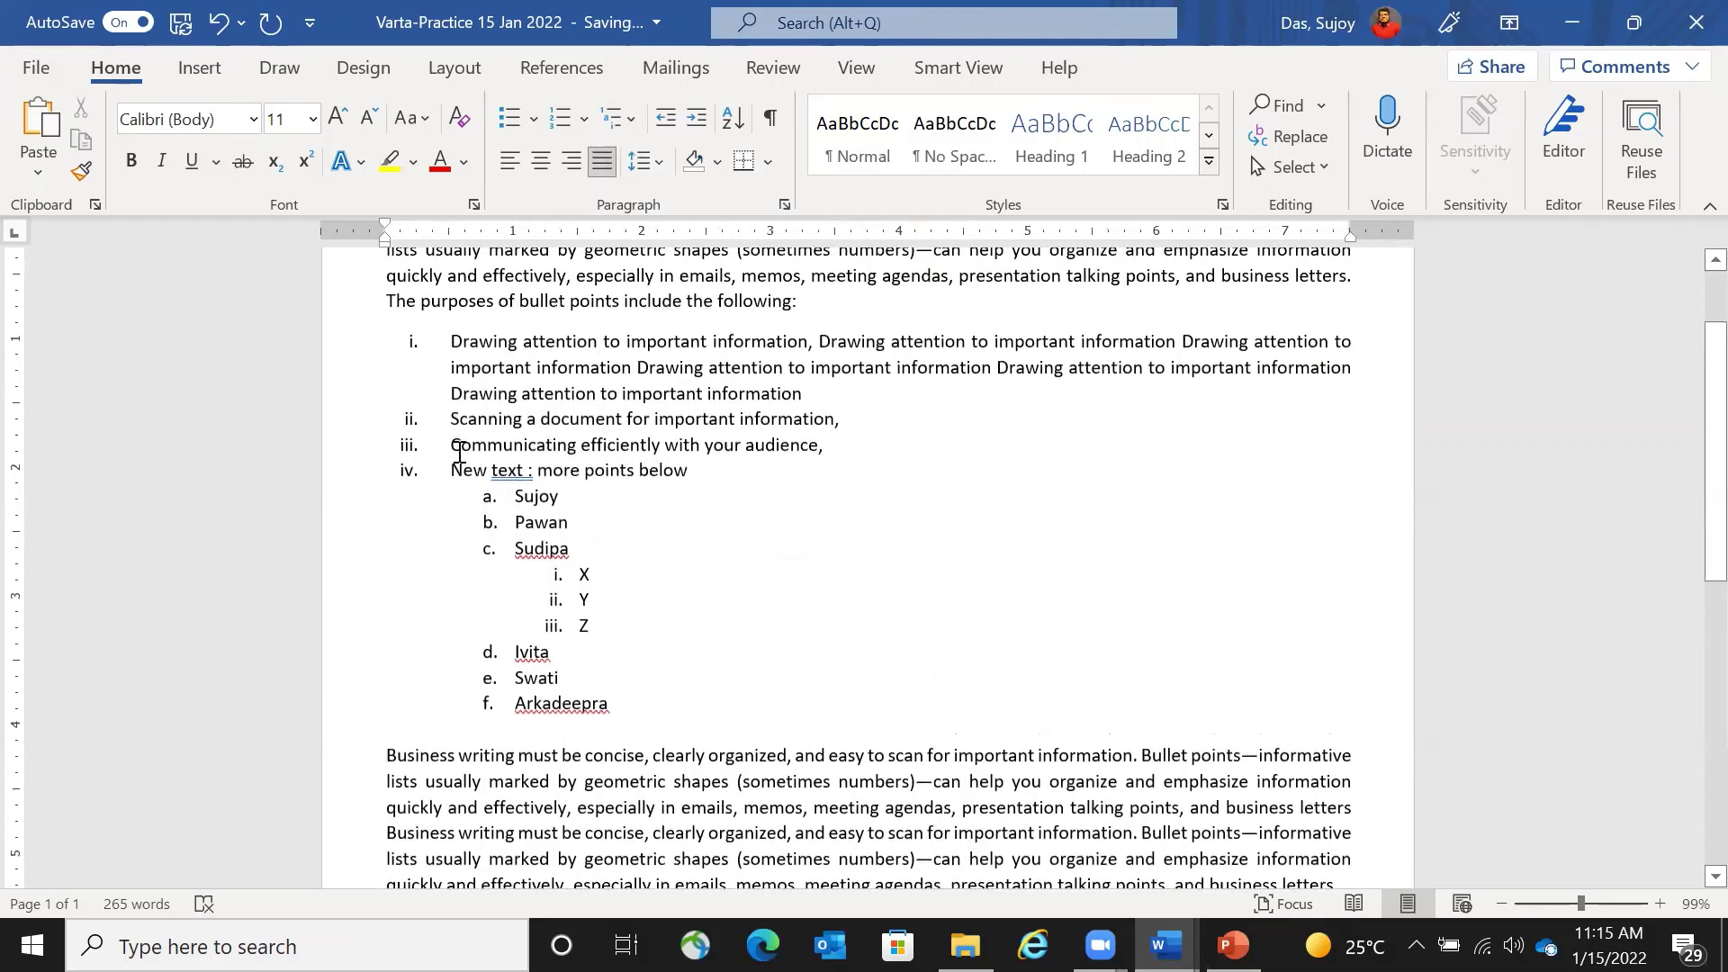
left_click_drag(447, 345, 641, 369)
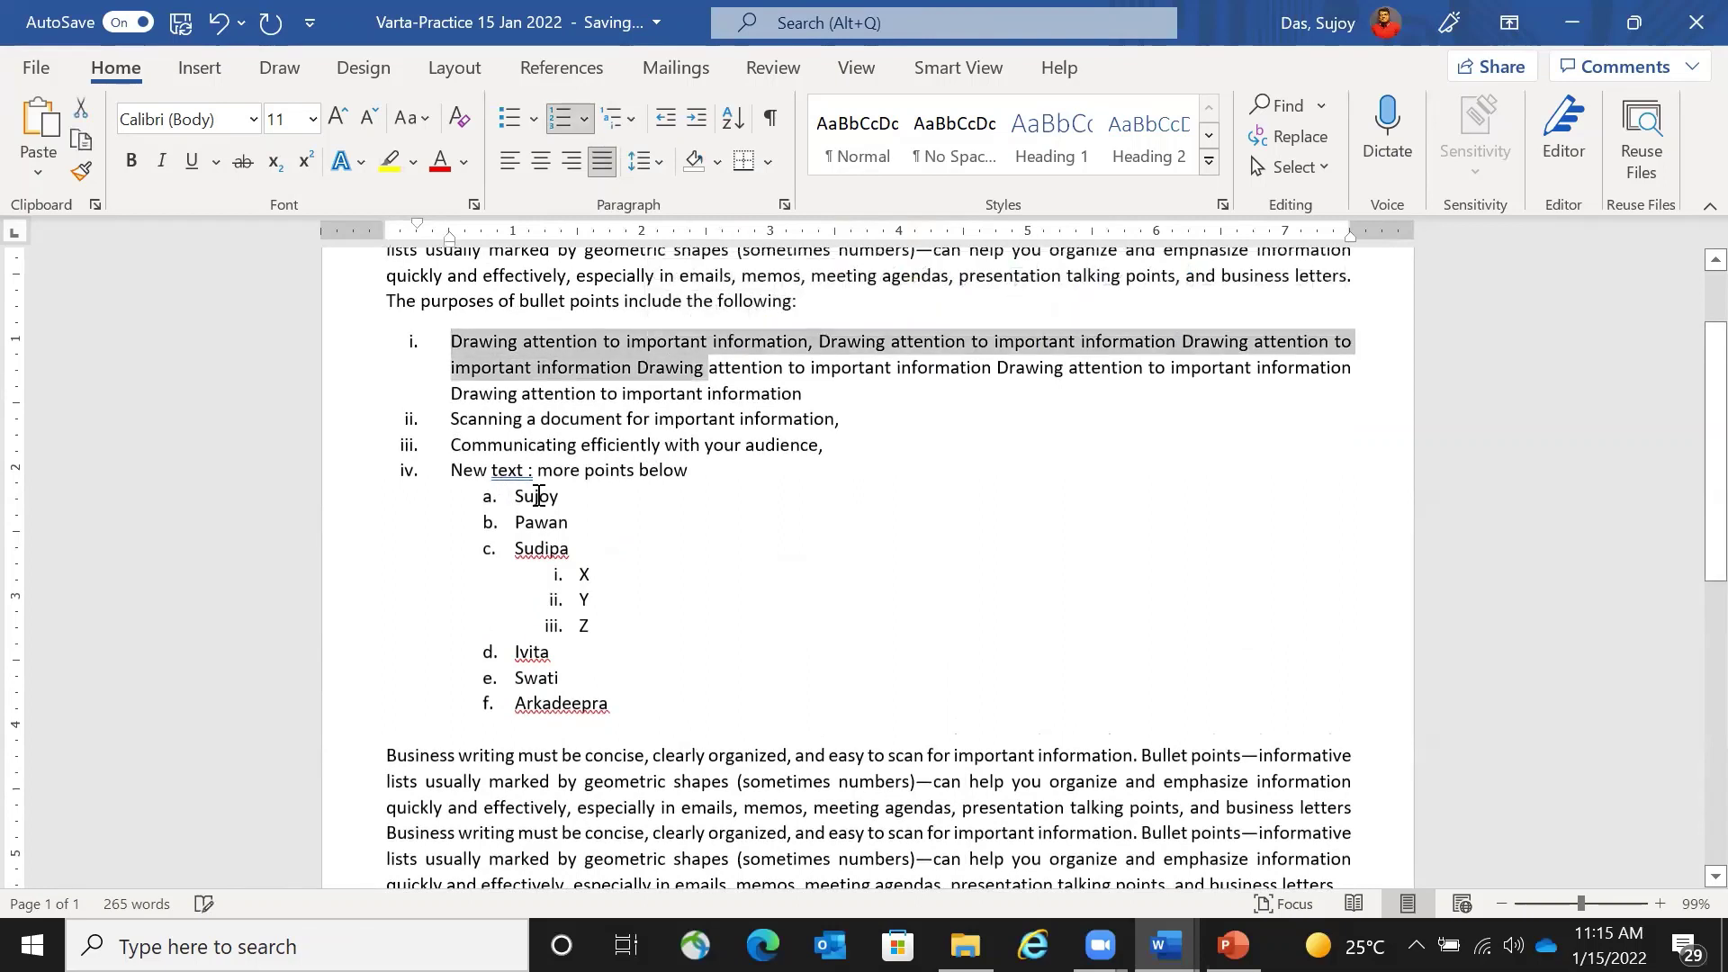
mouse_move(453, 470)
left_mouse_down()
mouse_move(570, 520)
mouse_move(612, 624)
left_mouse_up()
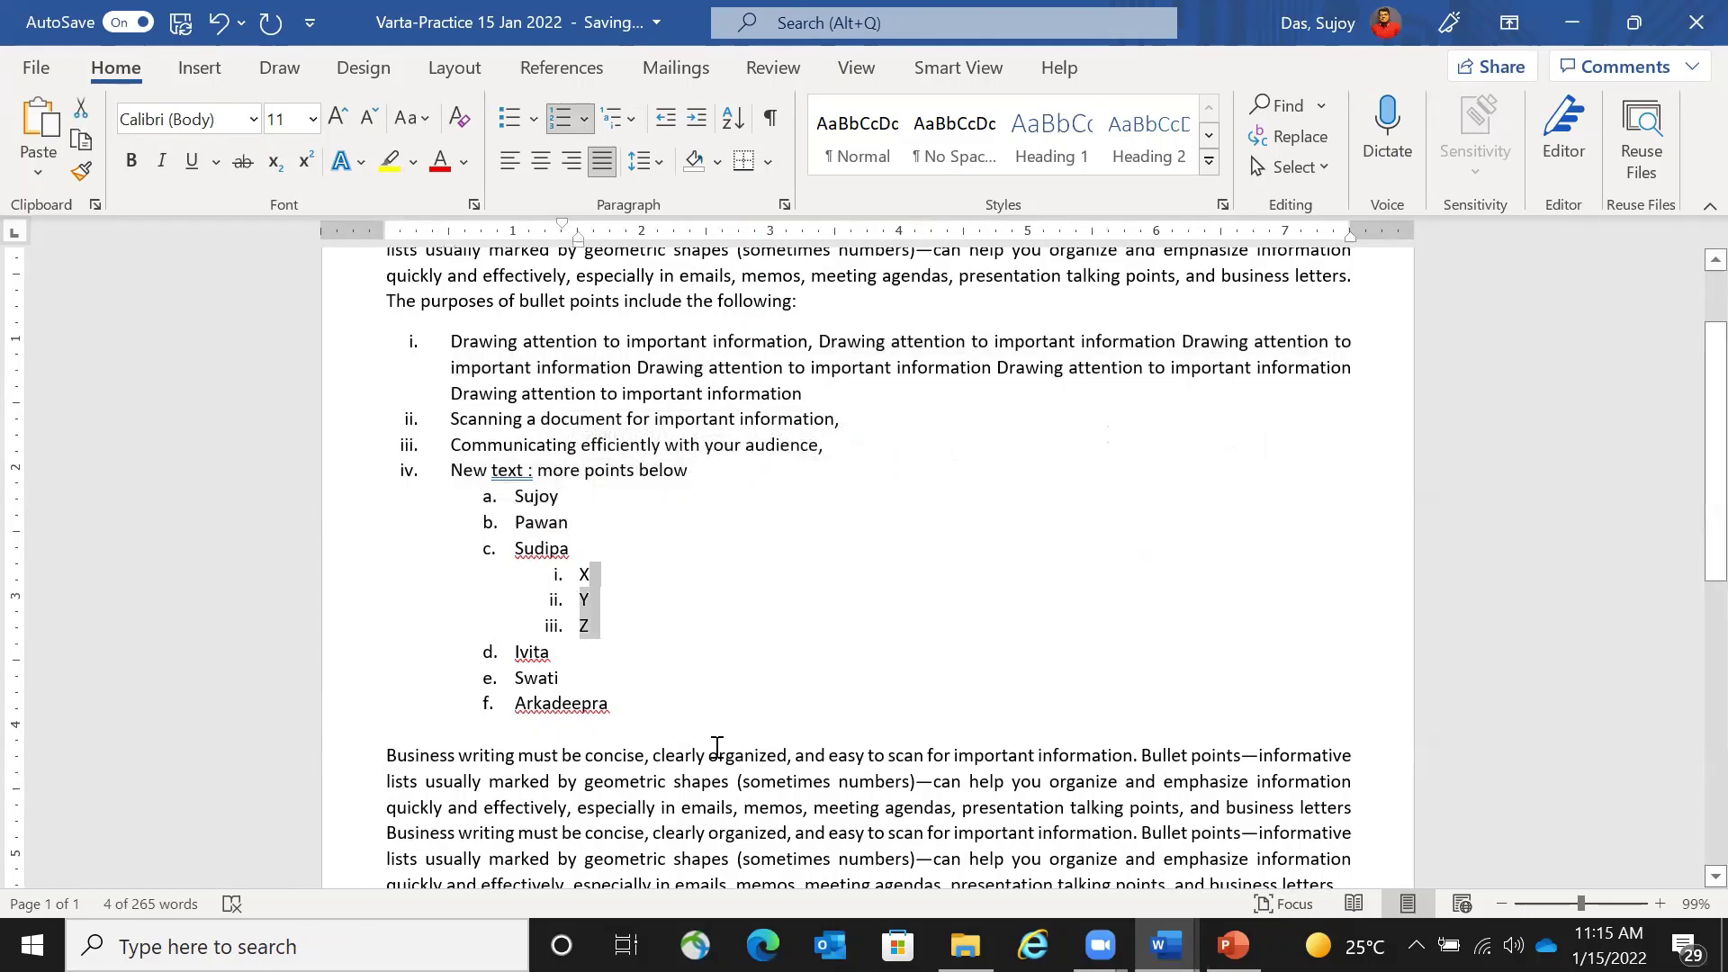
Step: Scroll to the end of the document with the repeated Business writing paragraphs
left_click(617, 574)
scroll(628, 694, "down", 1)
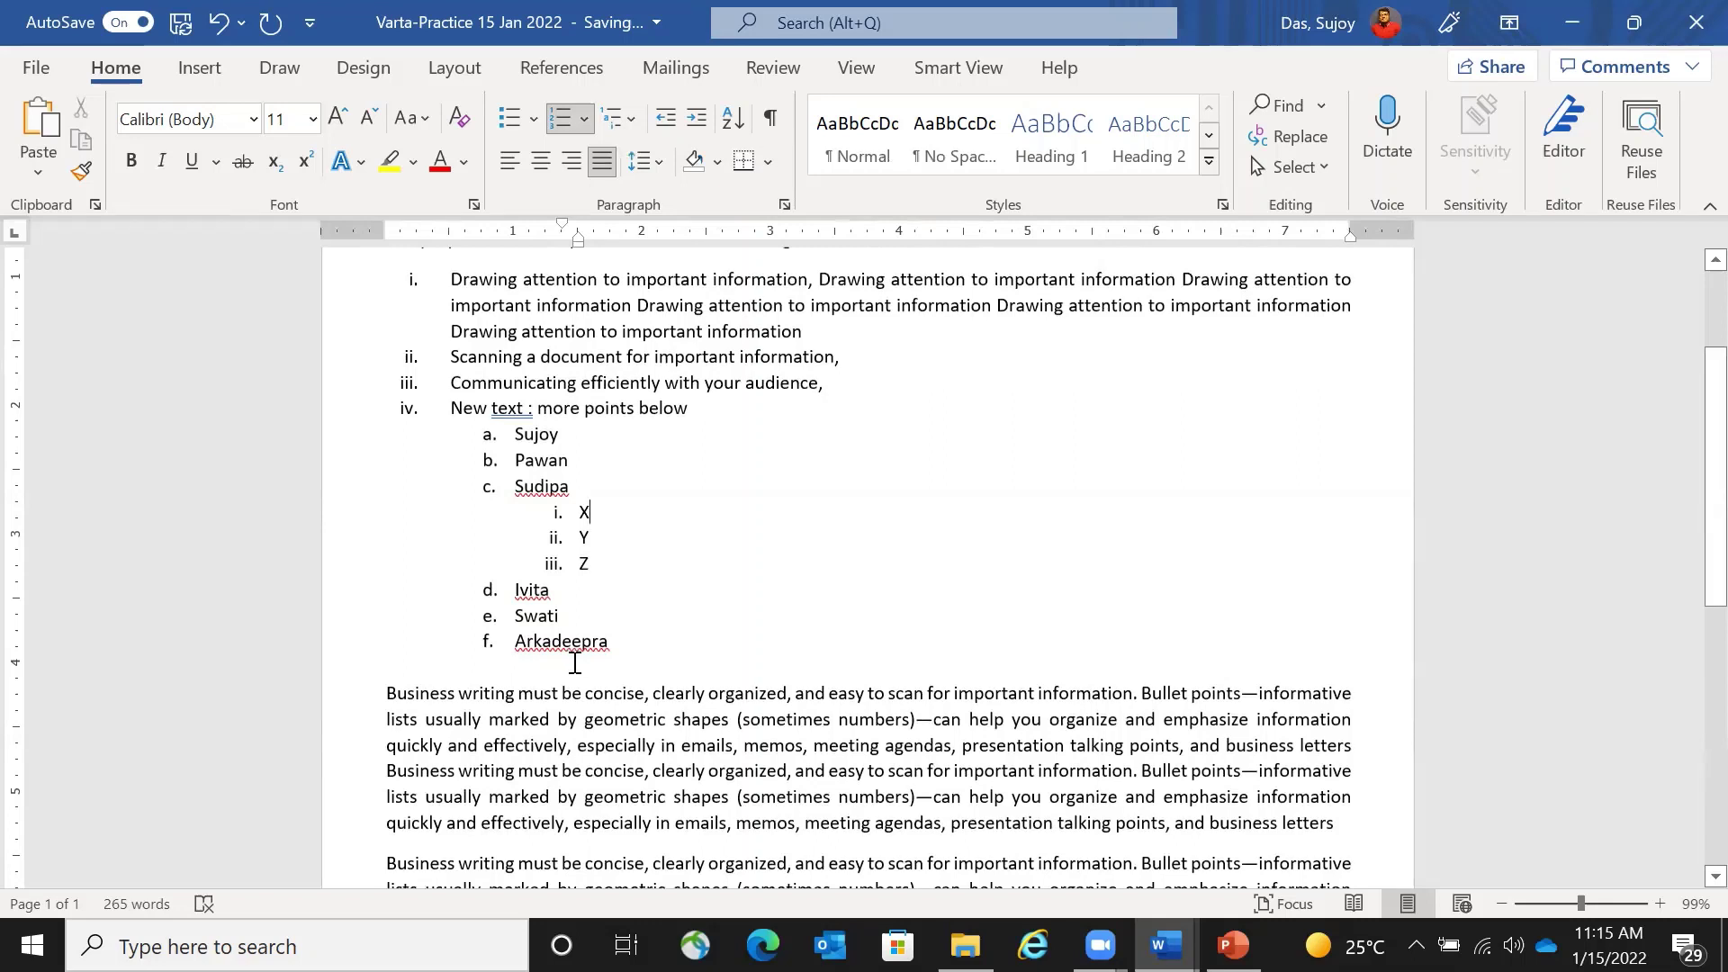
scroll(558, 657, "up", 3)
scroll(522, 639, "down", 1)
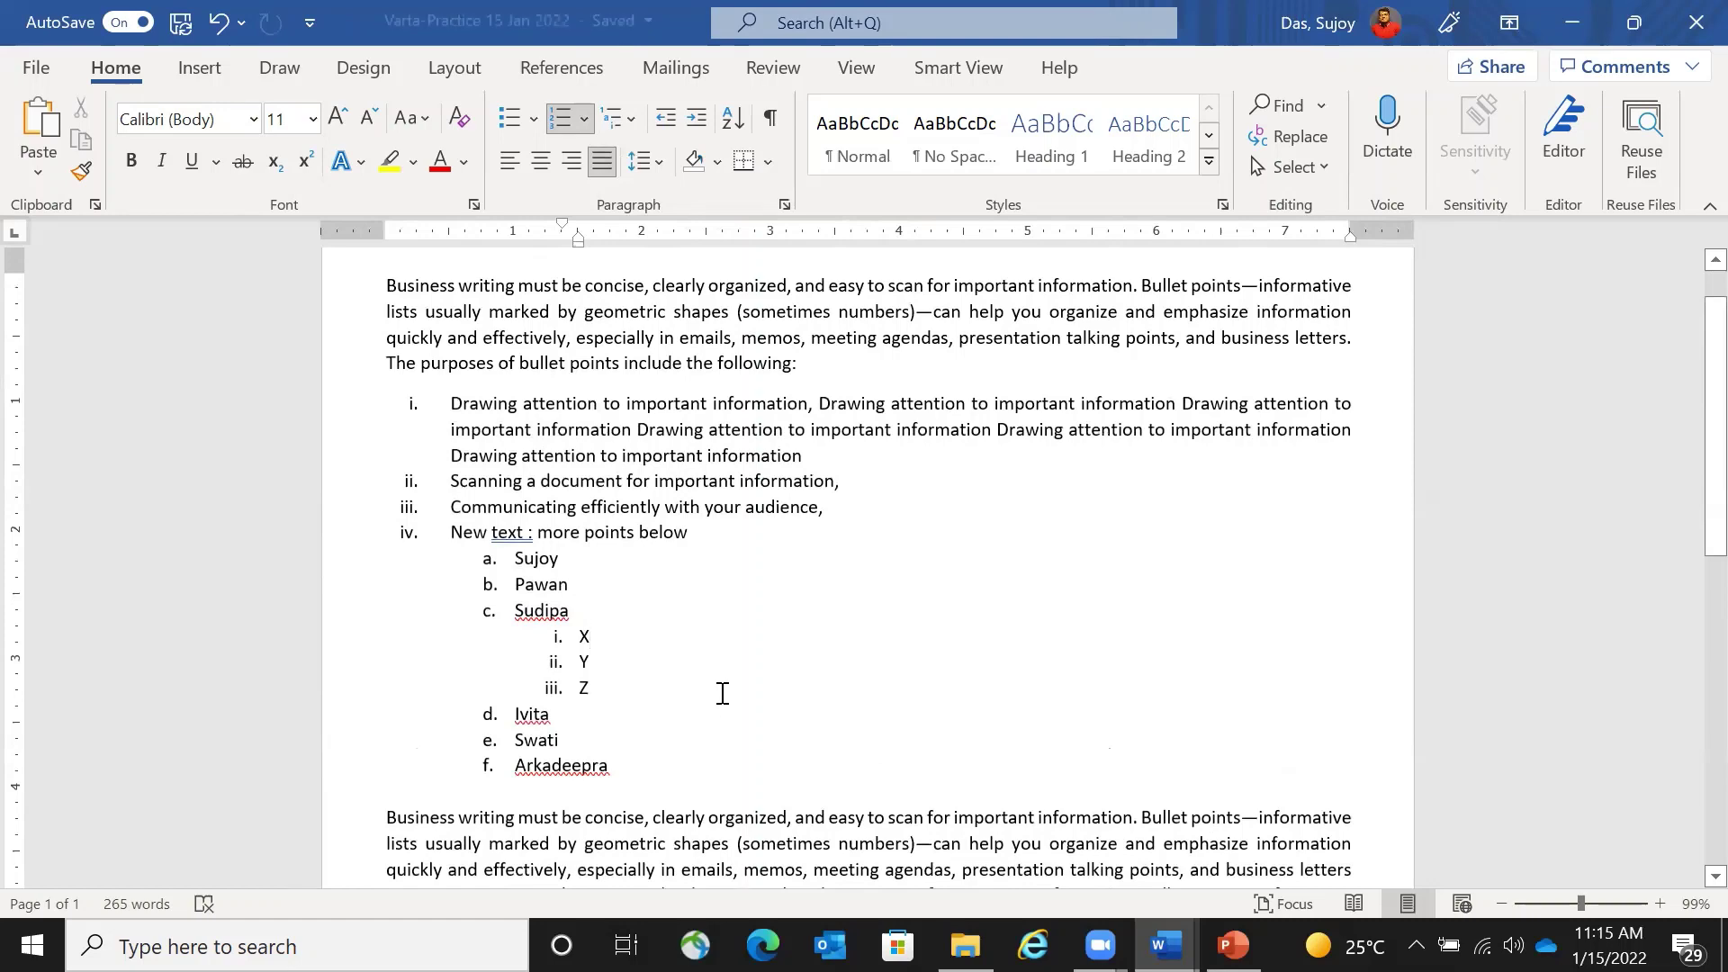
scroll(721, 693, "down", 2)
scroll(722, 706, "down", 1)
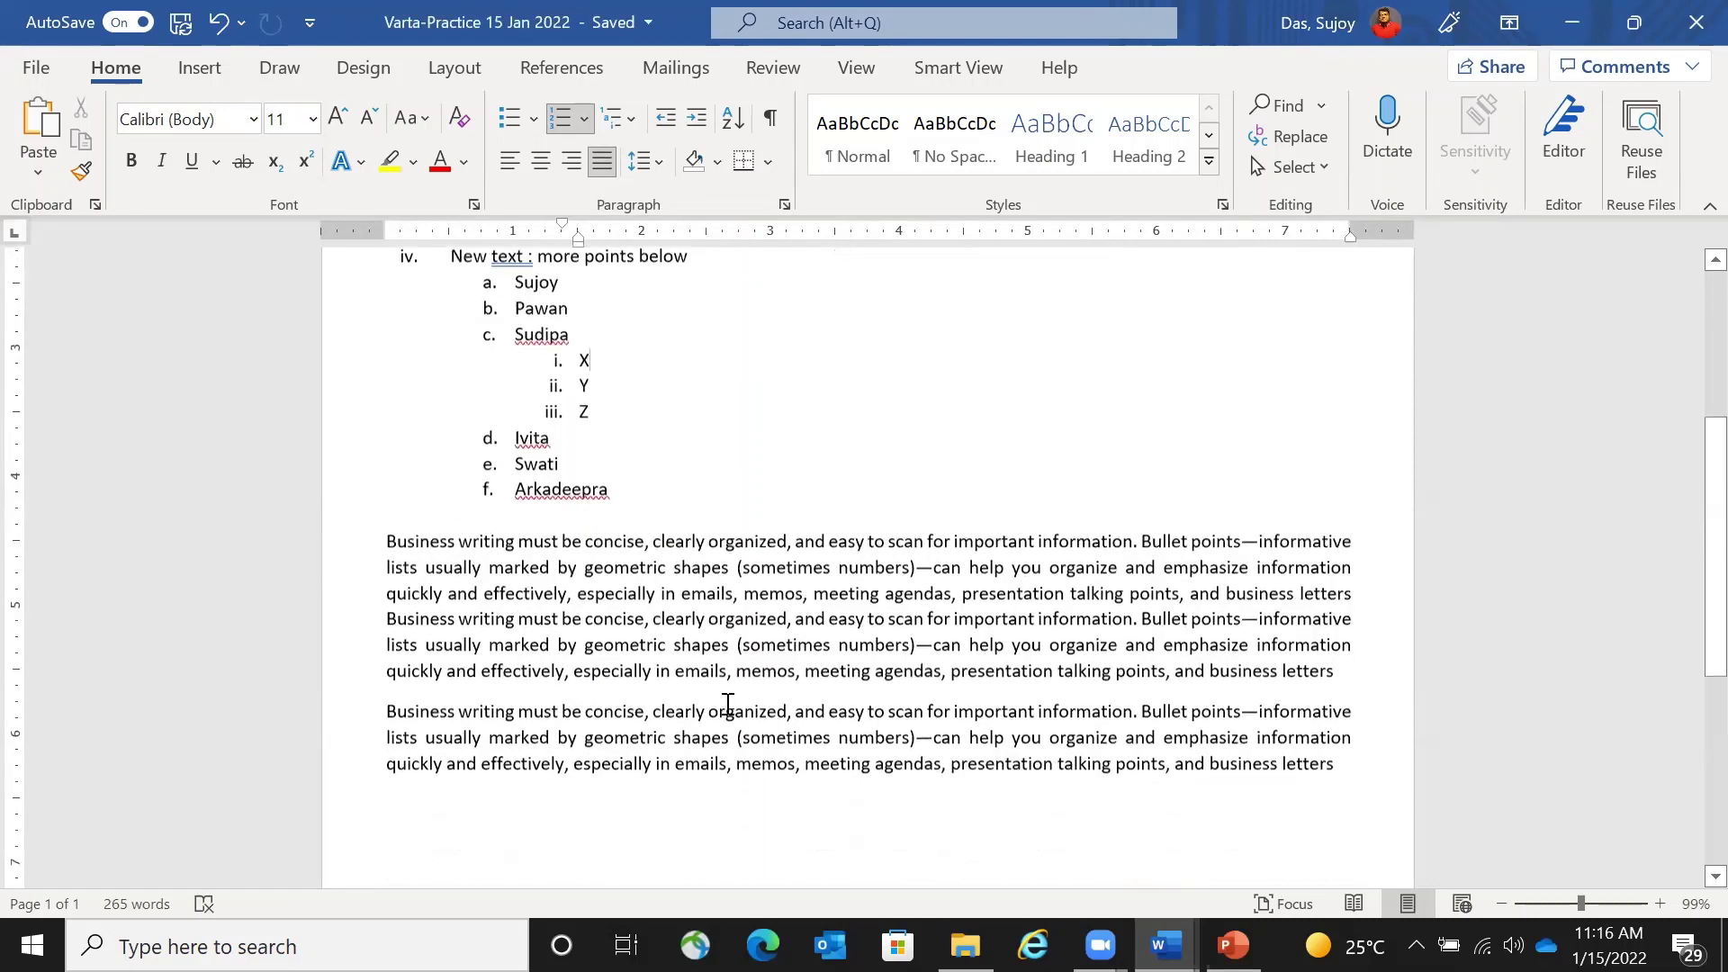
scroll(747, 612, "down", 2)
scroll(771, 549, "down", 2)
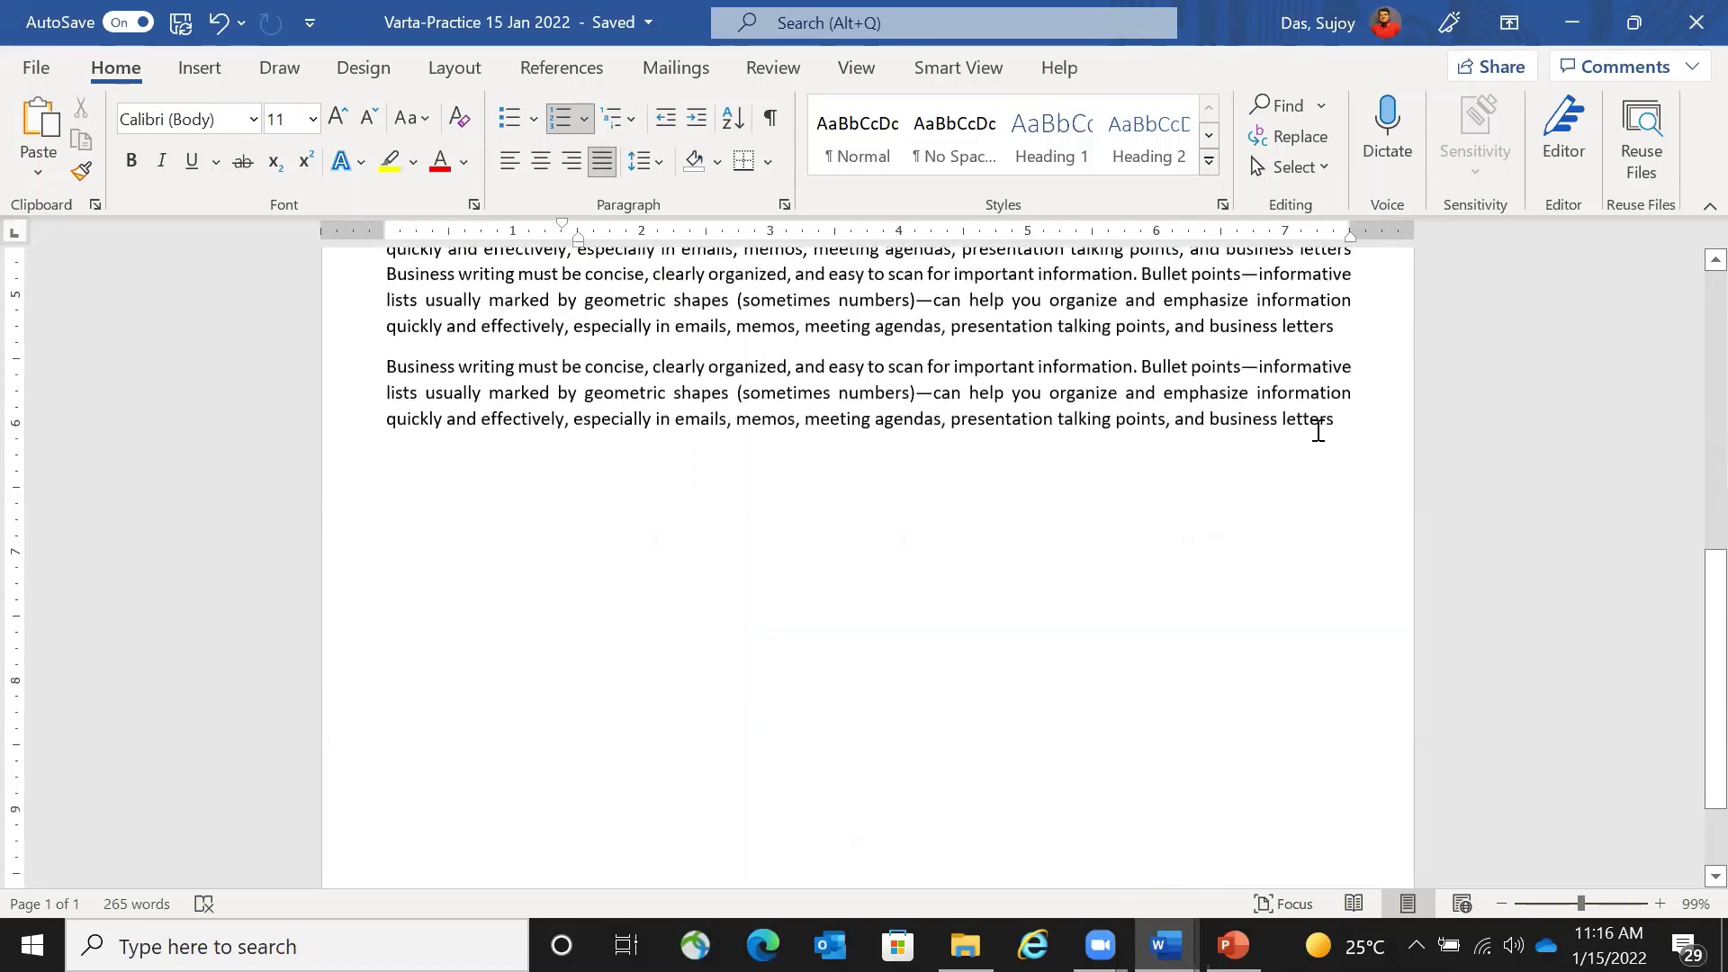
scroll(1332, 450, "down", 1)
scroll(1321, 423, "up", 2)
scroll(1321, 423, "up", 1)
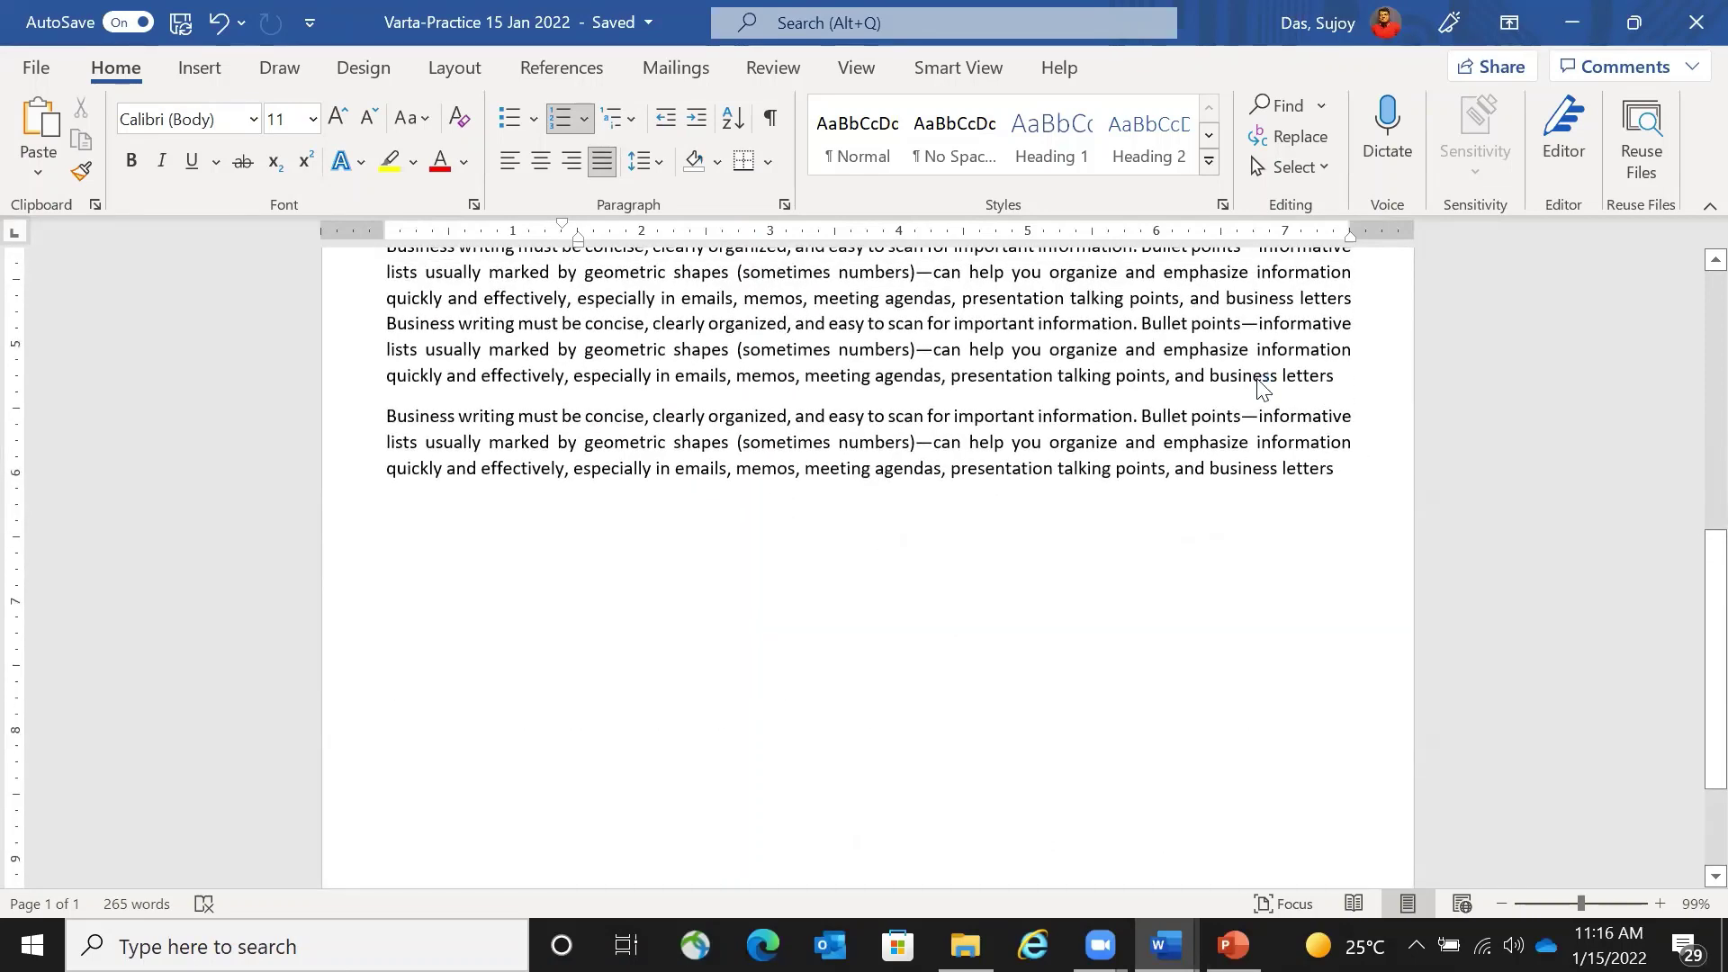
scroll(1006, 608, "up", 2)
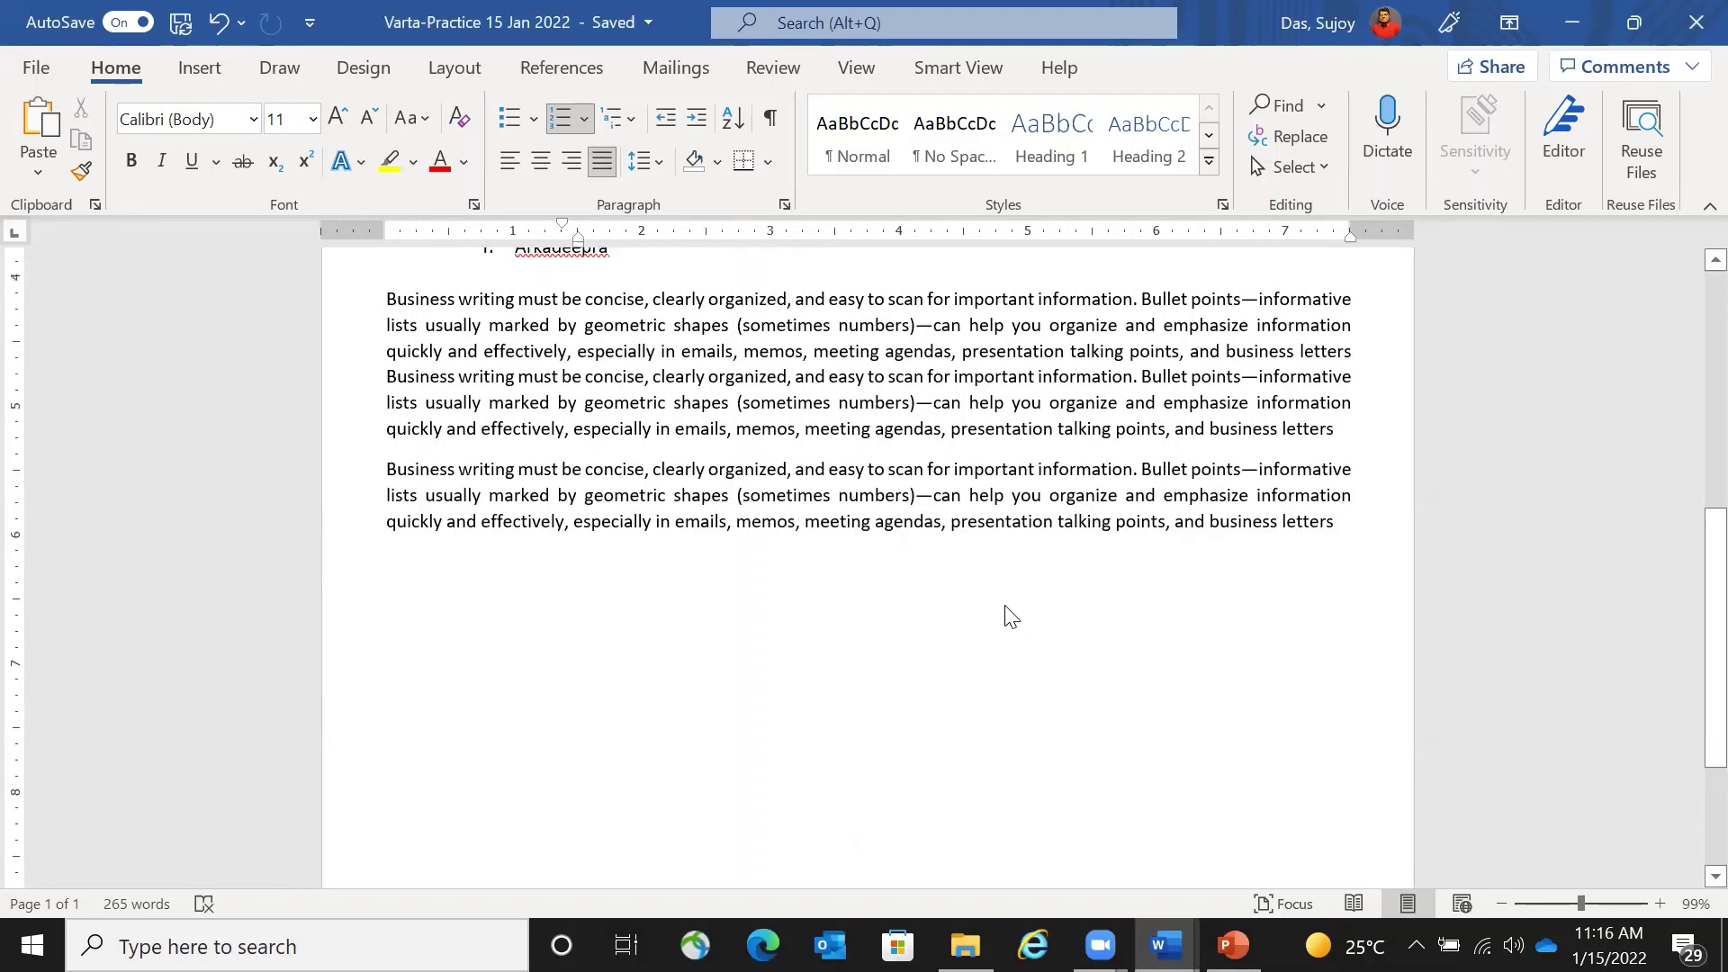
Step: Bring up the Insert tab's Table grid for inserting a table
key("alt+Tab")
scroll(1103, 636, "down", 9)
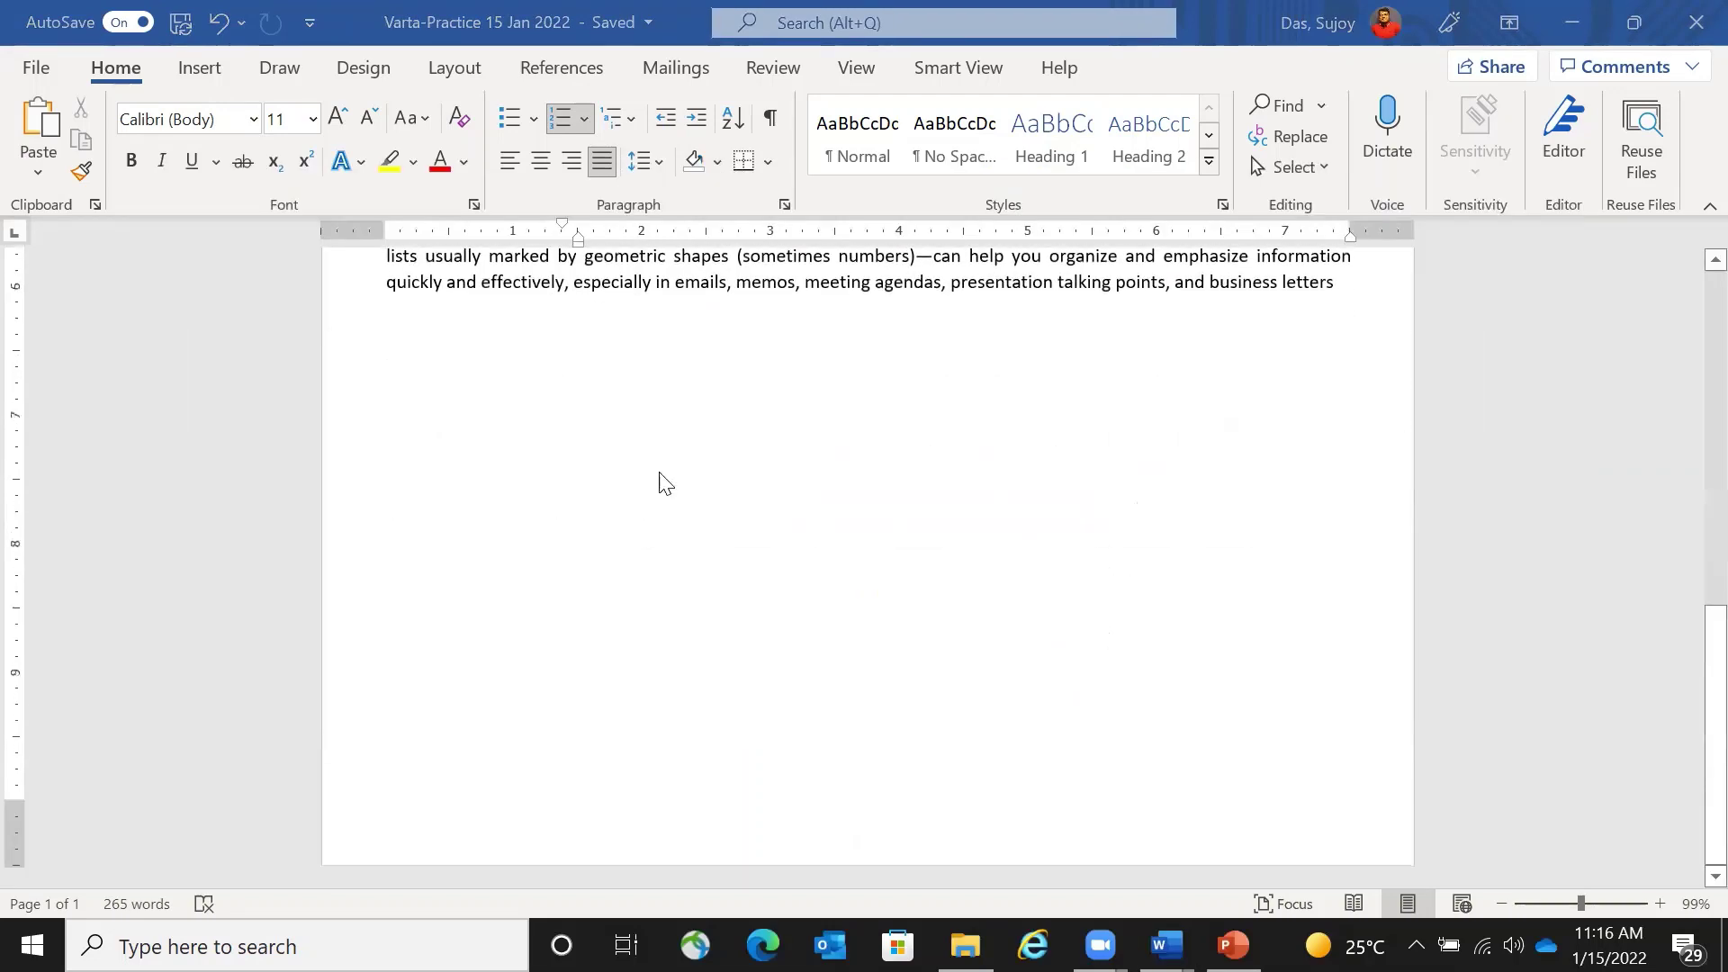
left_click(199, 70)
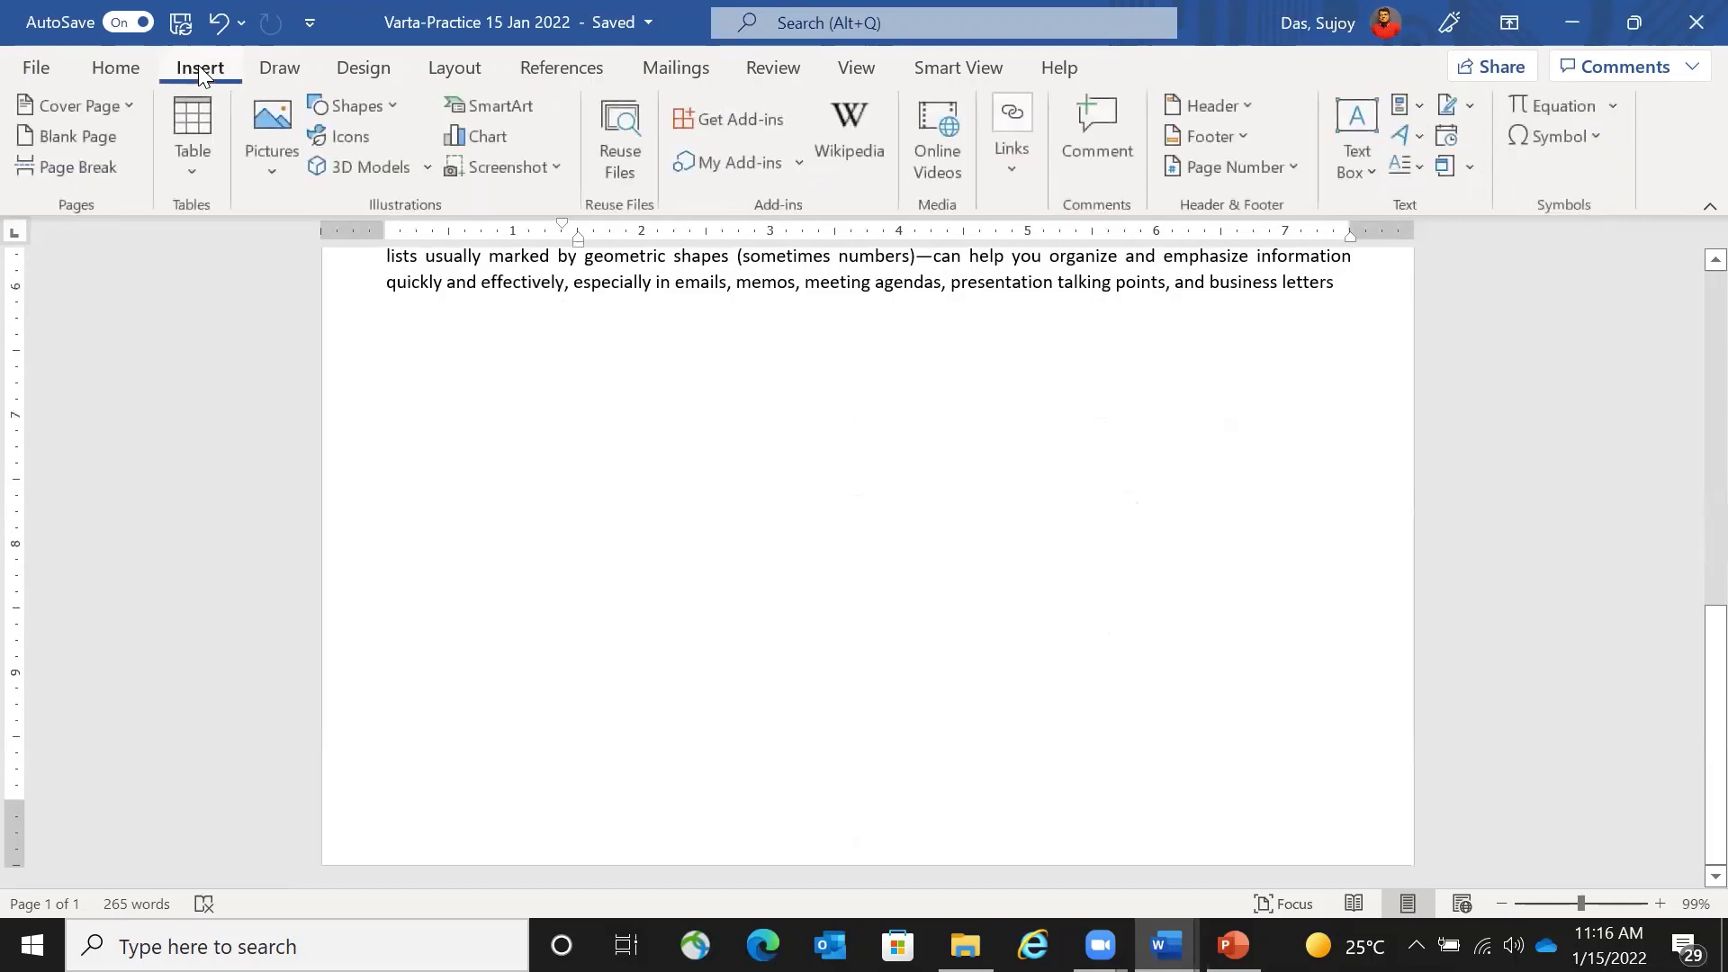
left_click(192, 170)
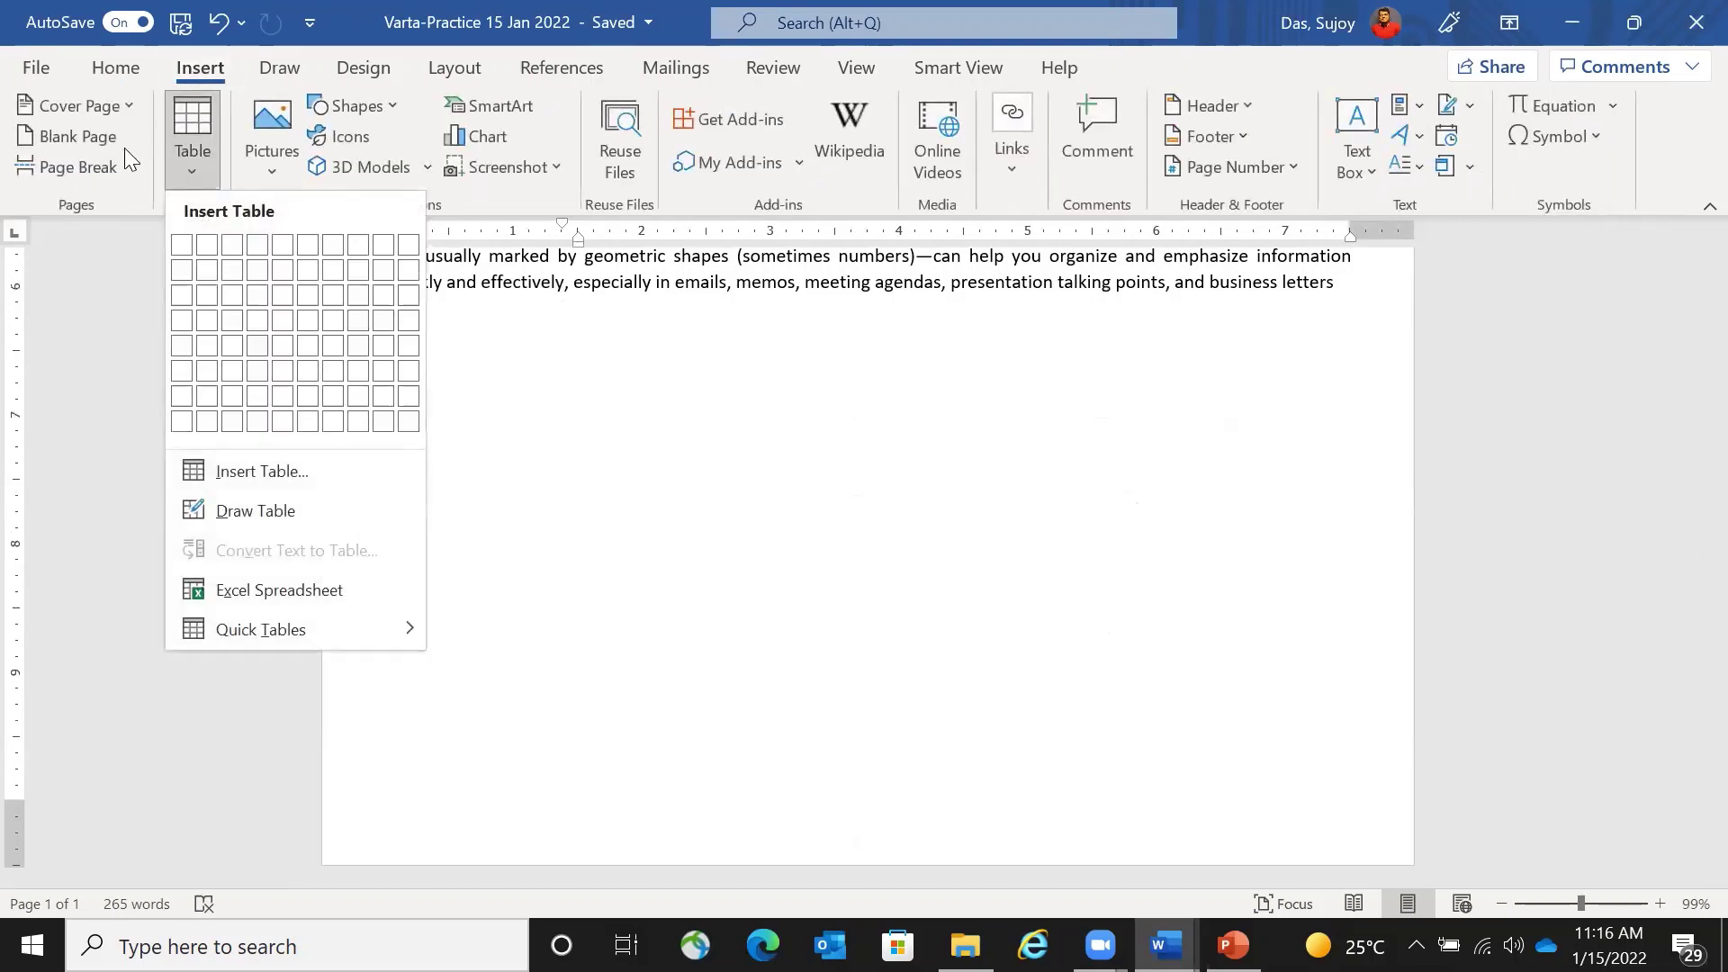
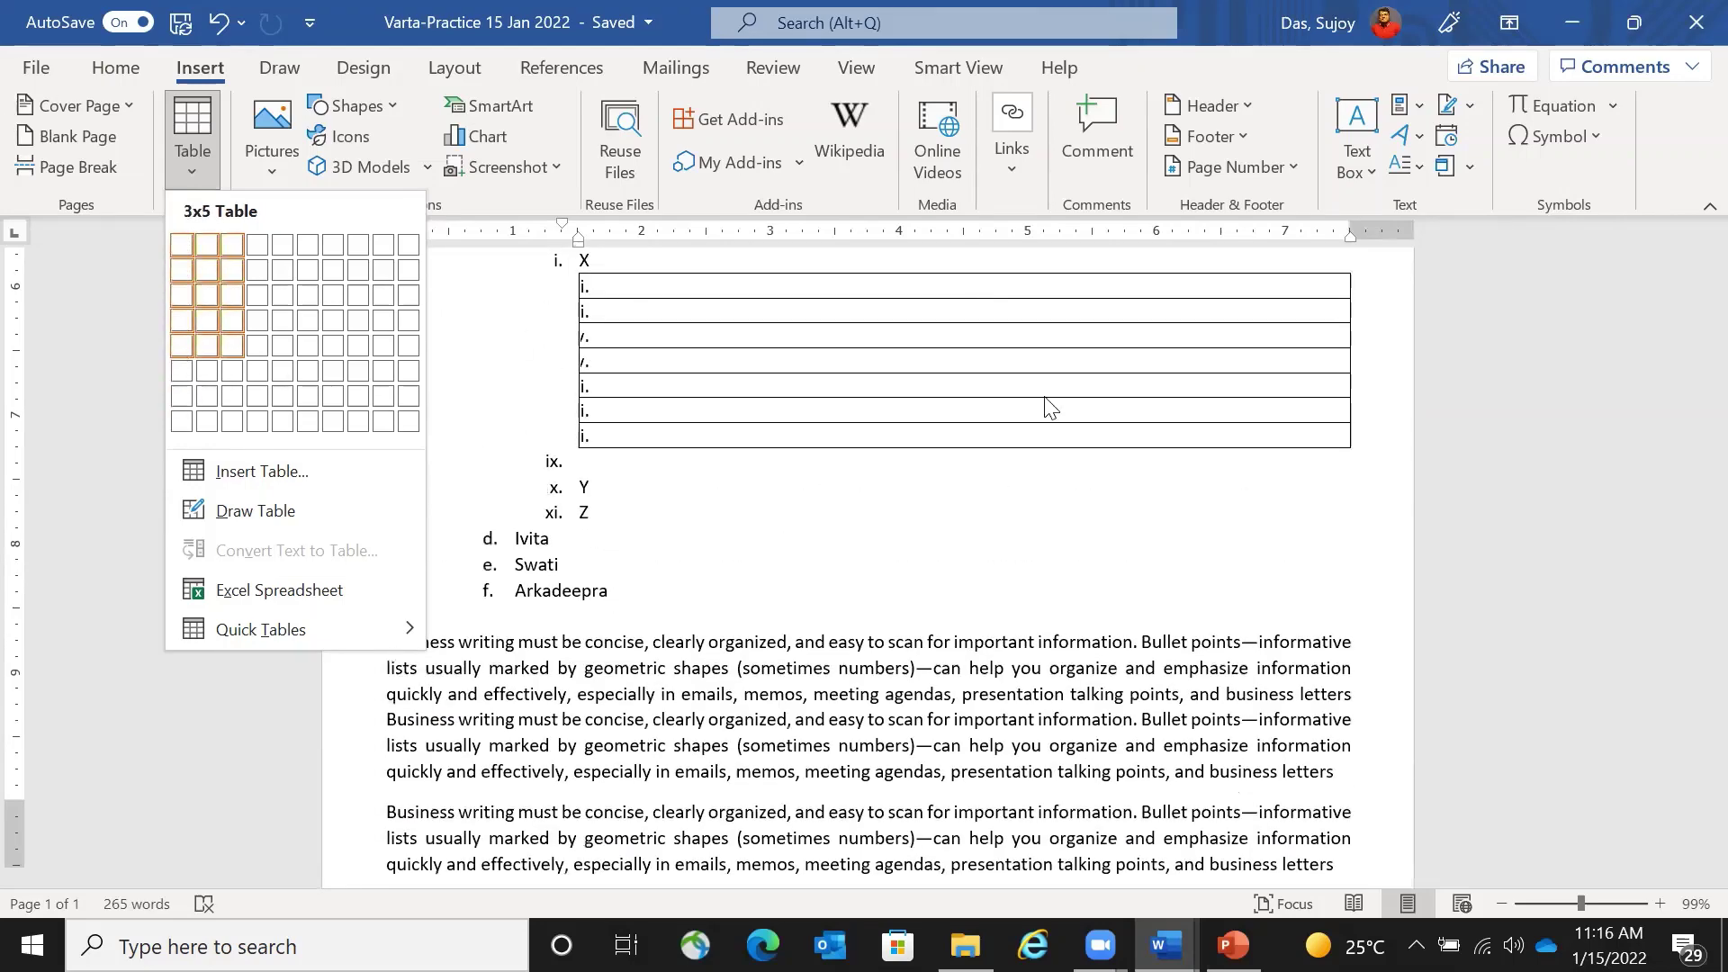
Step: Dismiss the open grid, undo the last edit, then reopen the Insert Table size grid
left_click(741, 547)
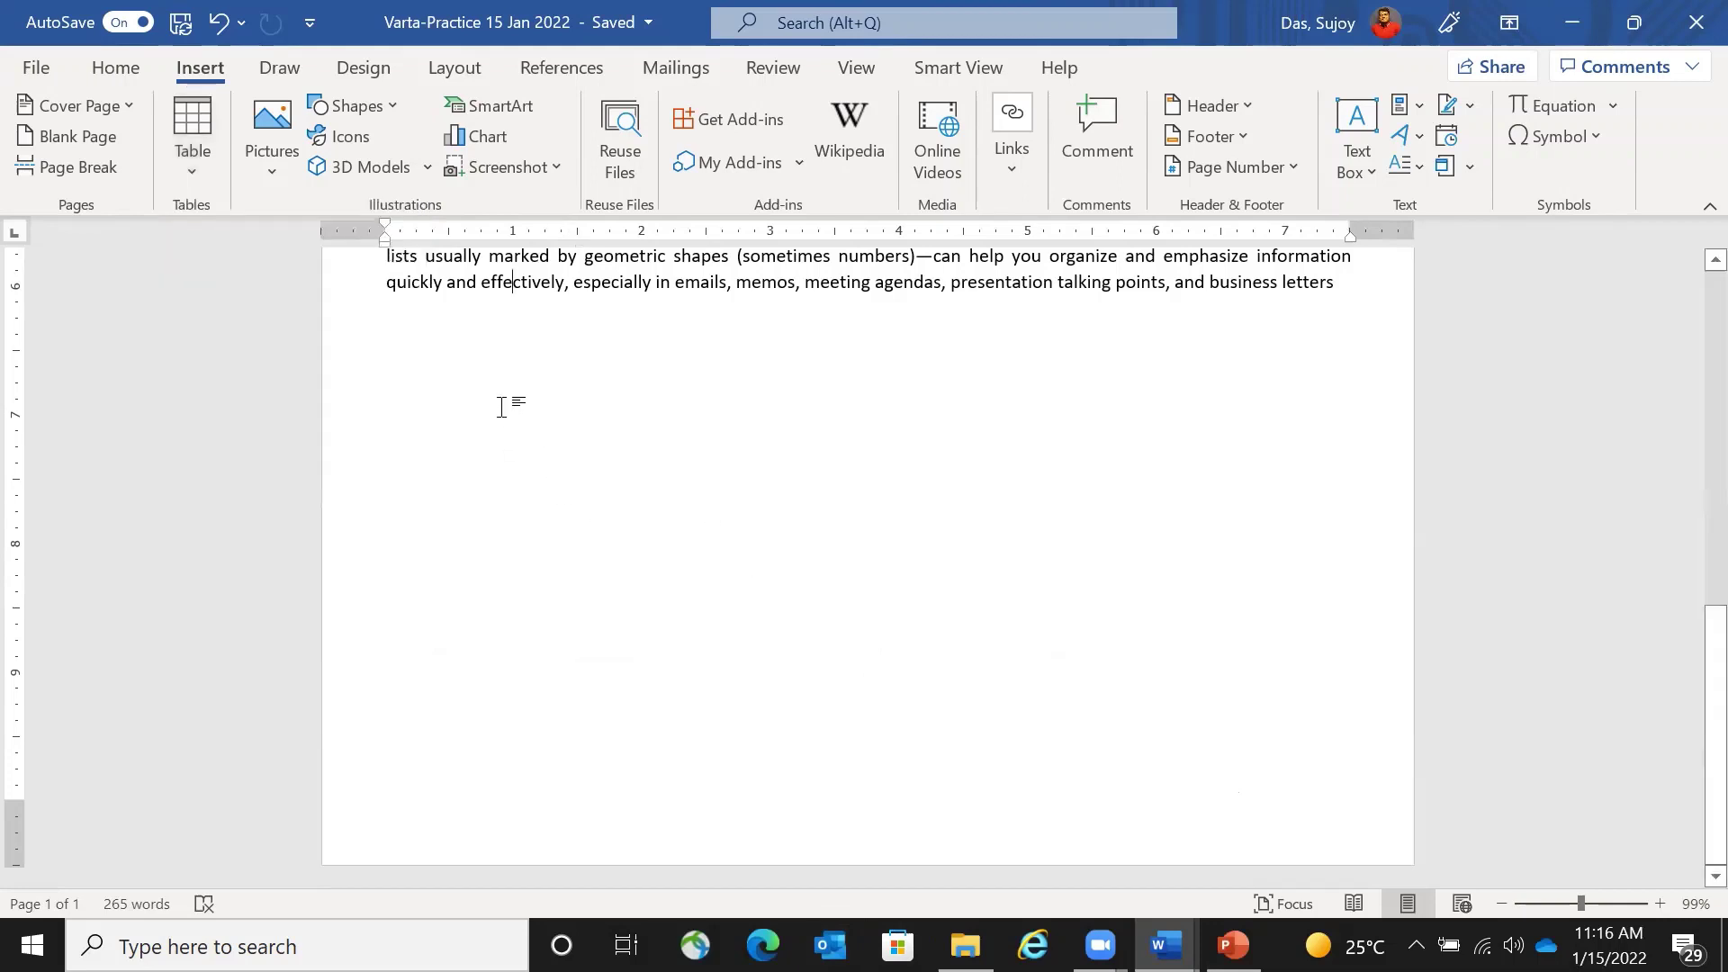
key("ctrl+z")
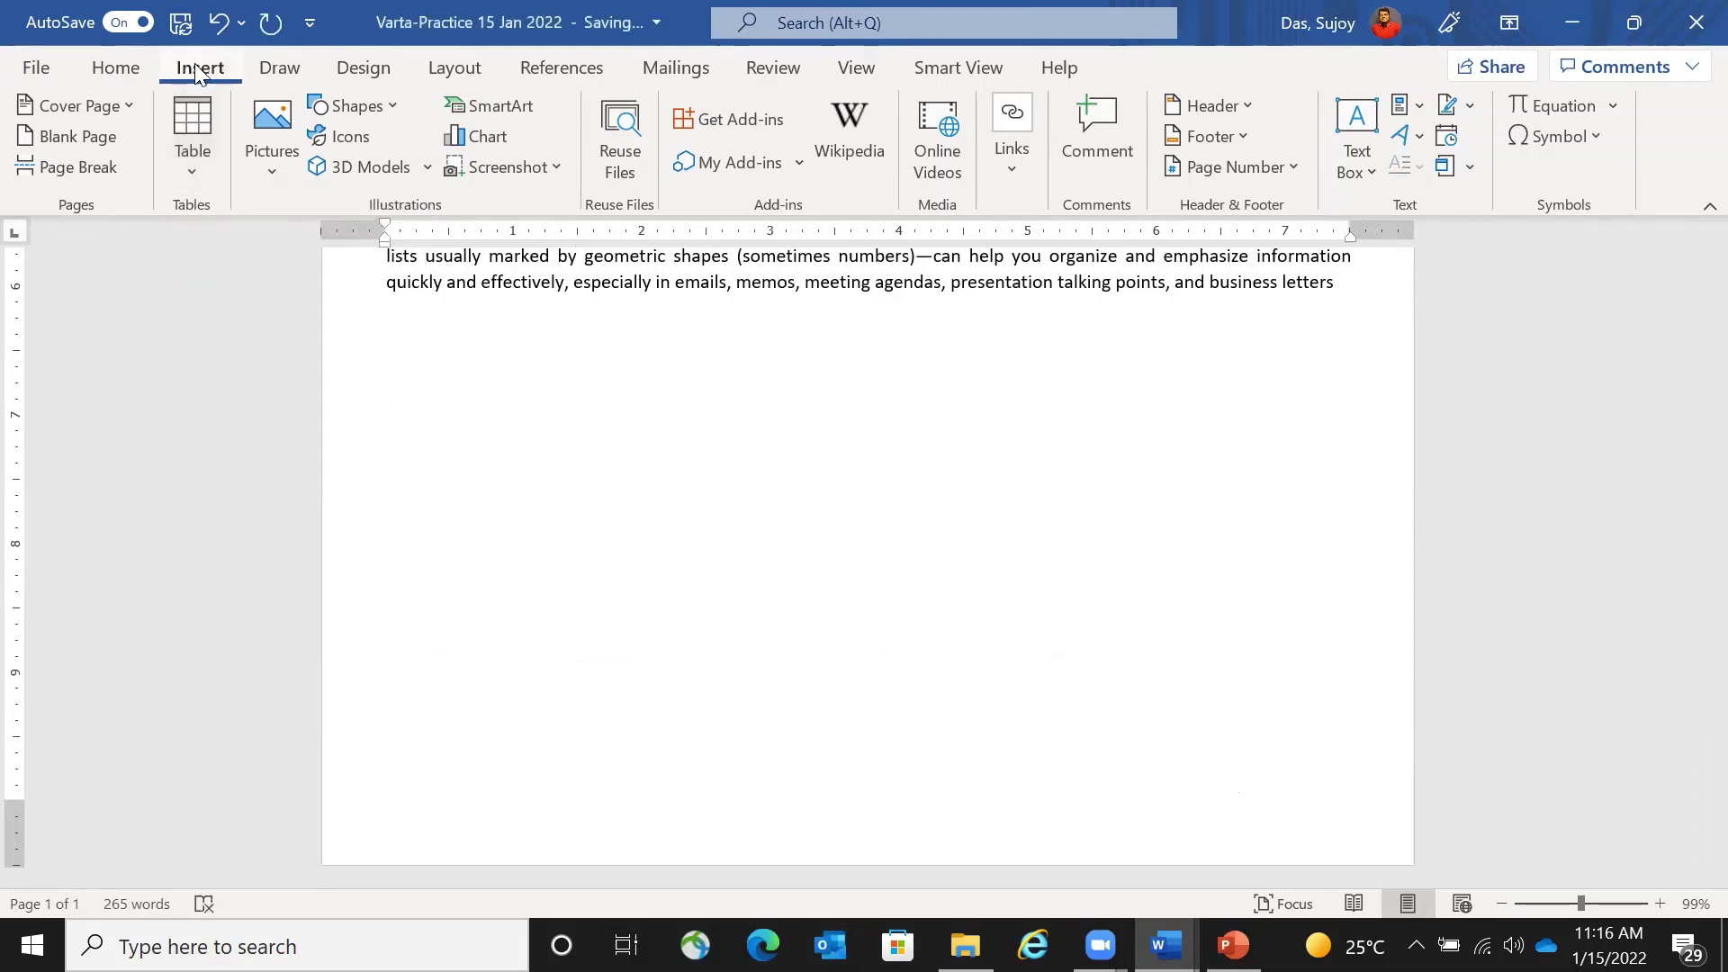
left_click(194, 167)
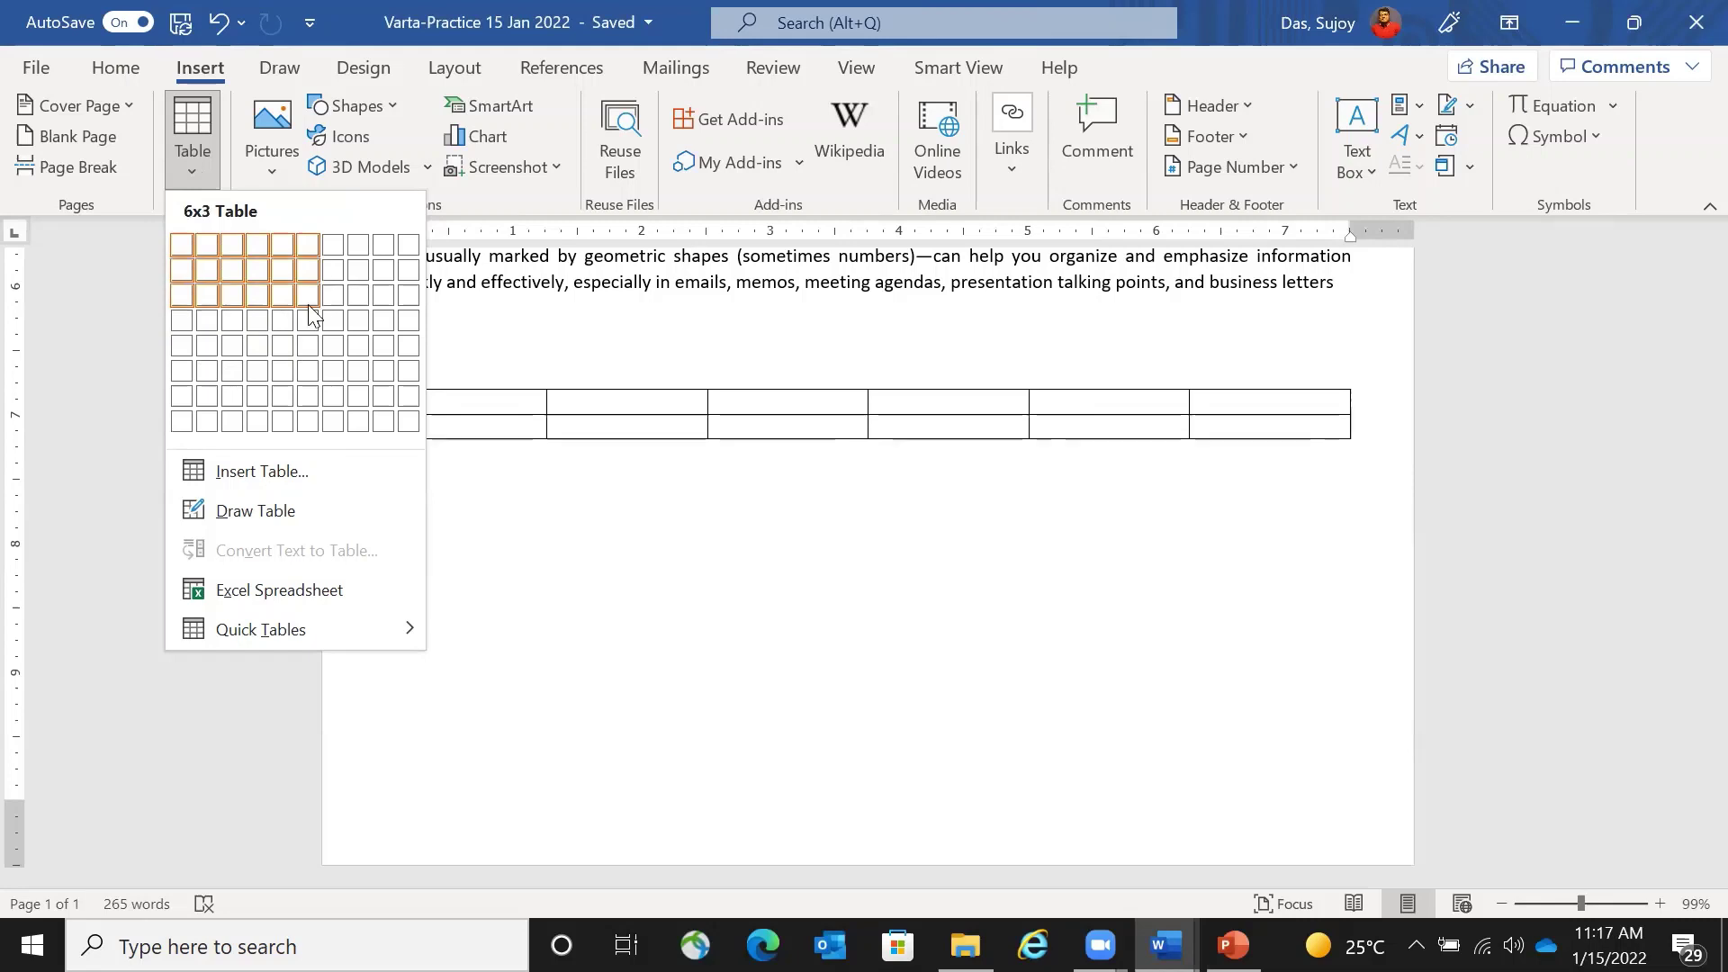
Step: Insert a 6x5 table and type the headers Name, Address and Pin Code
left_click(309, 350)
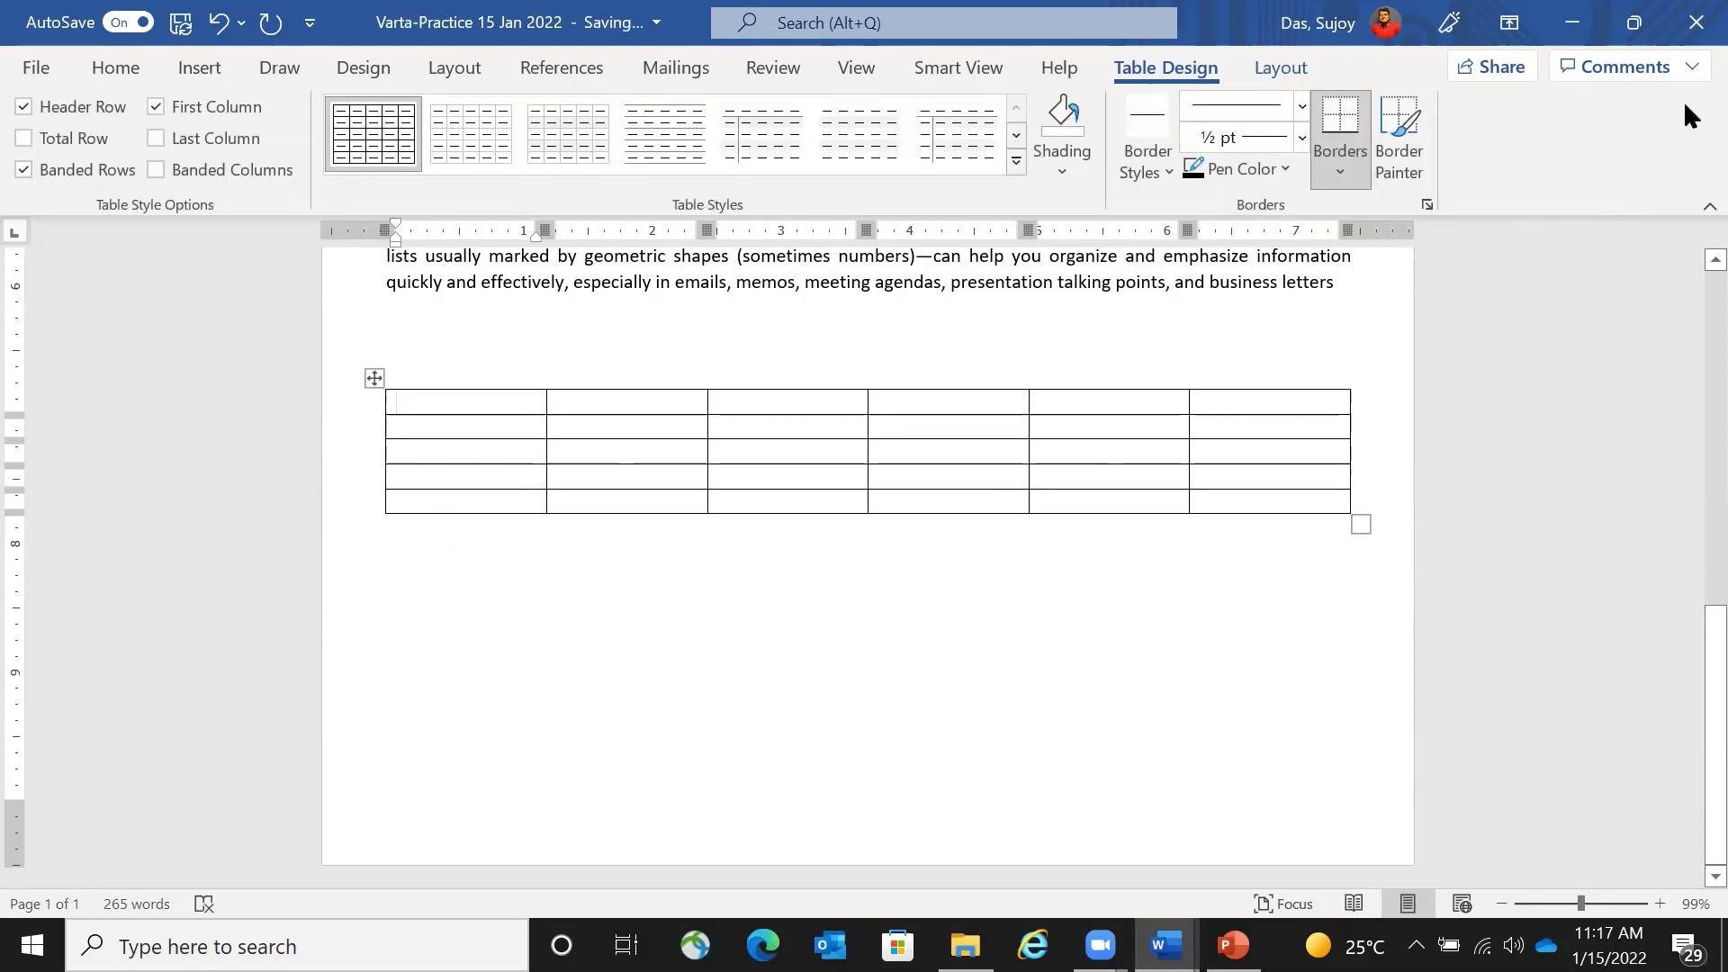
type("Name")
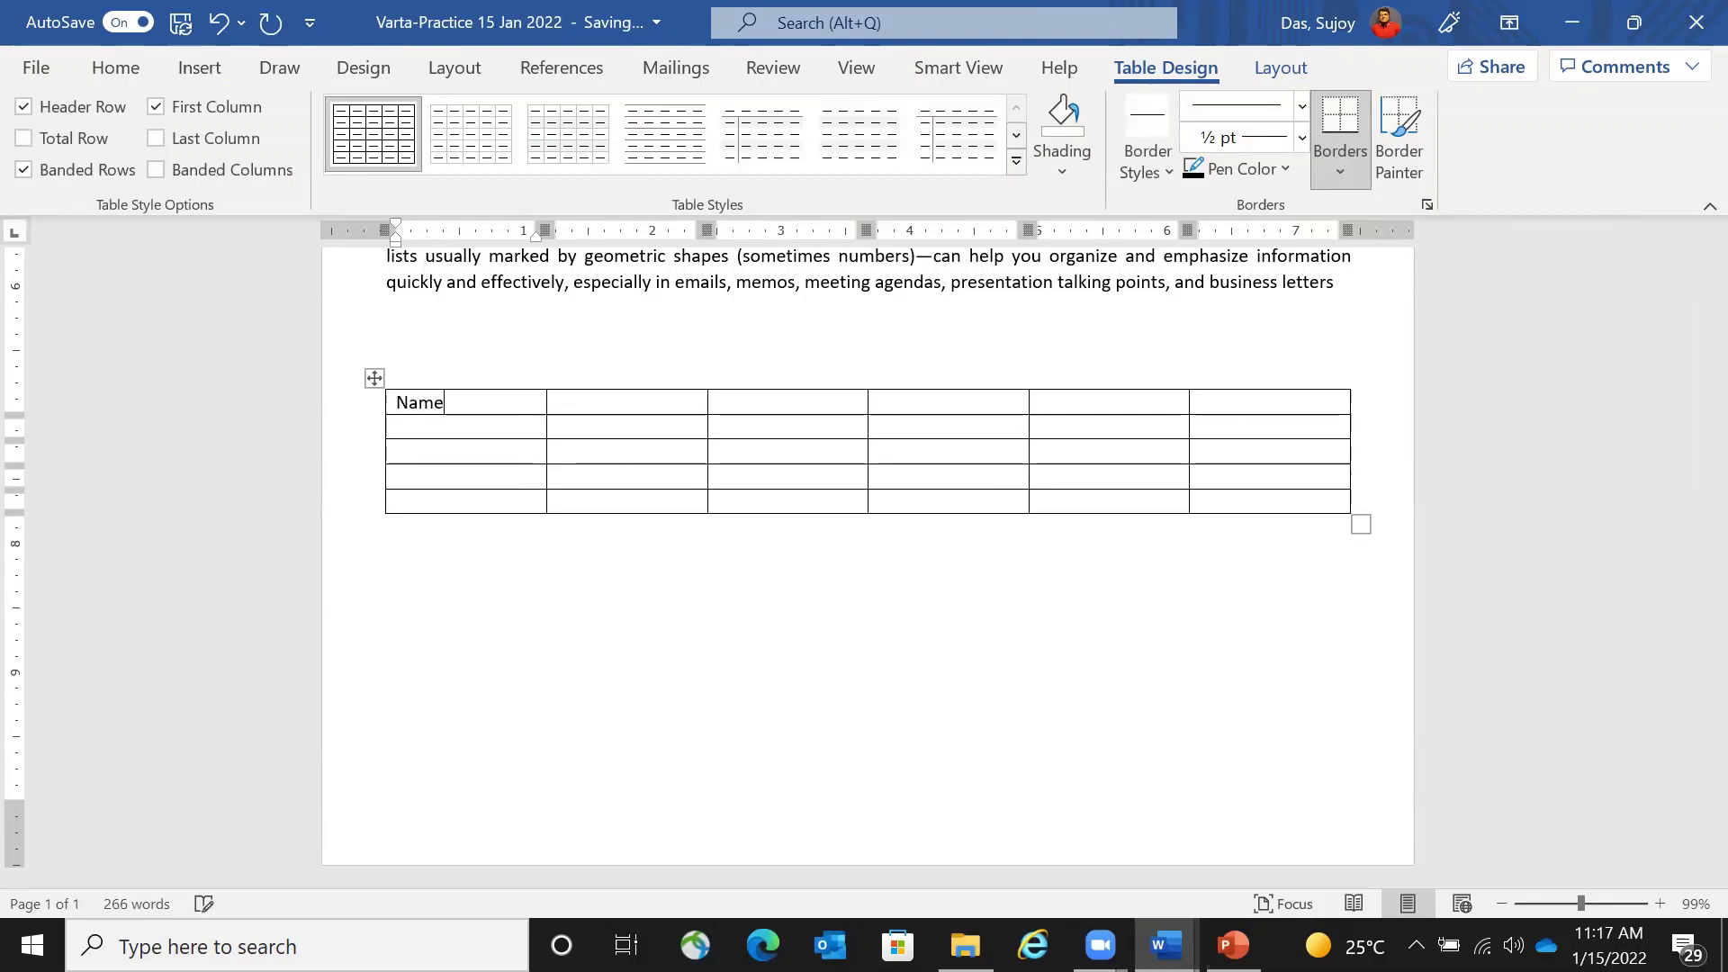
key("Tab")
type("Addess")
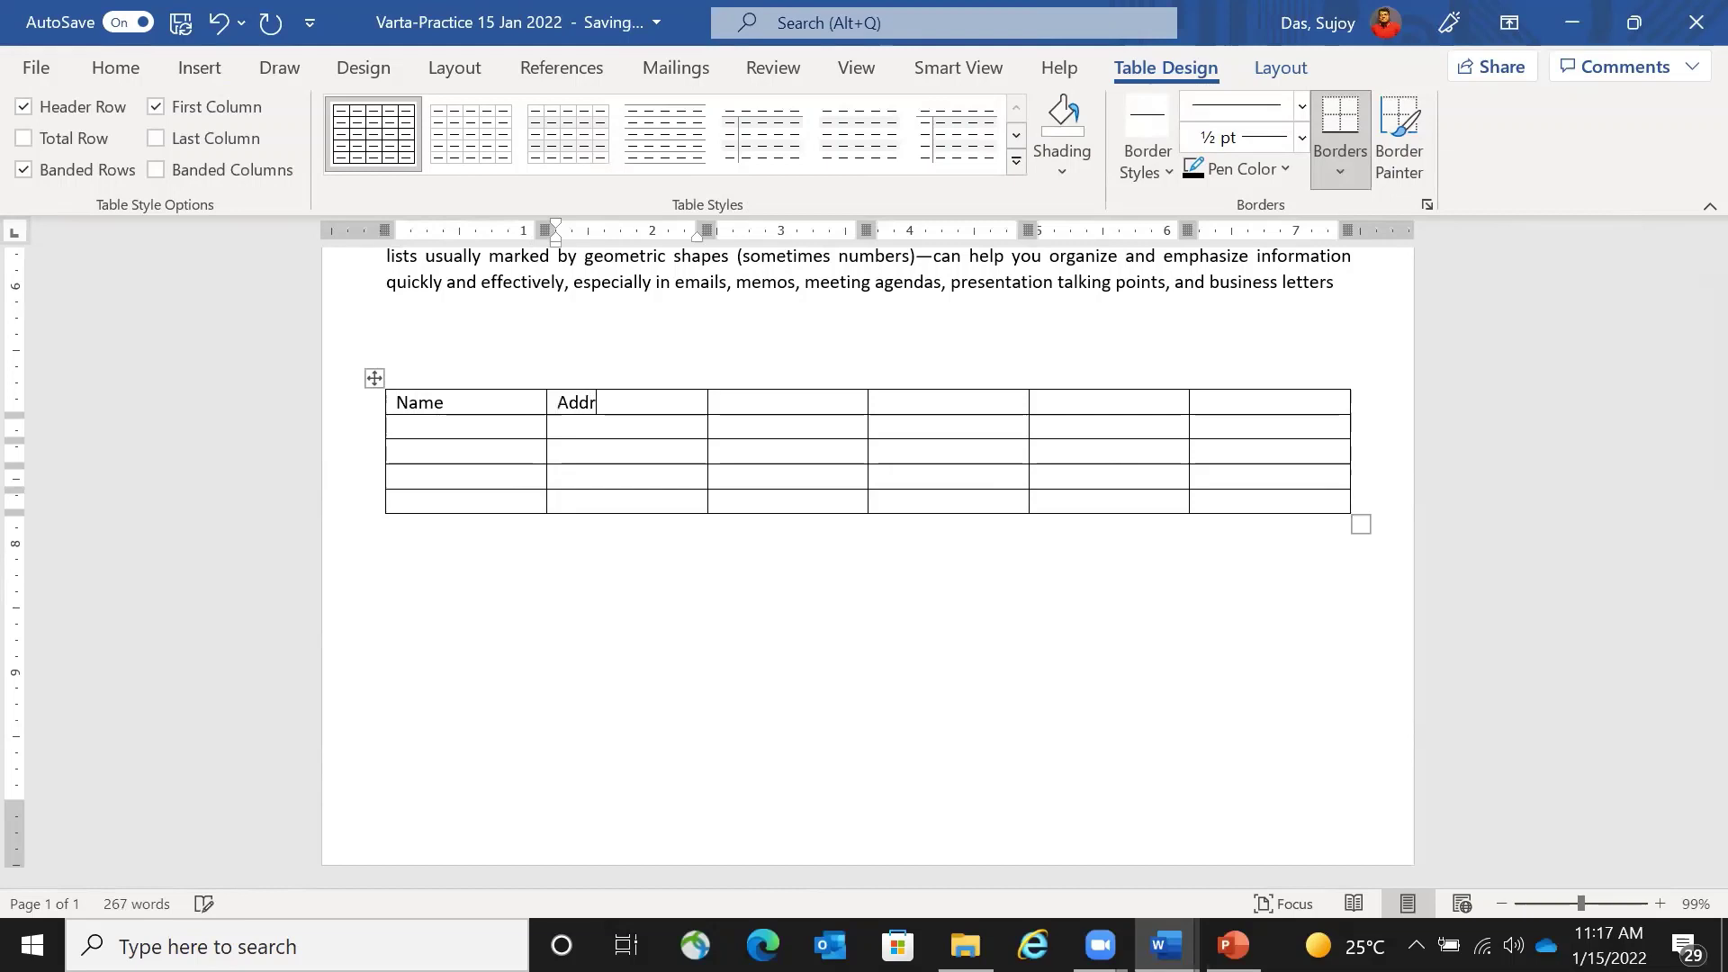
type("ess")
key("Tab")
type("pi")
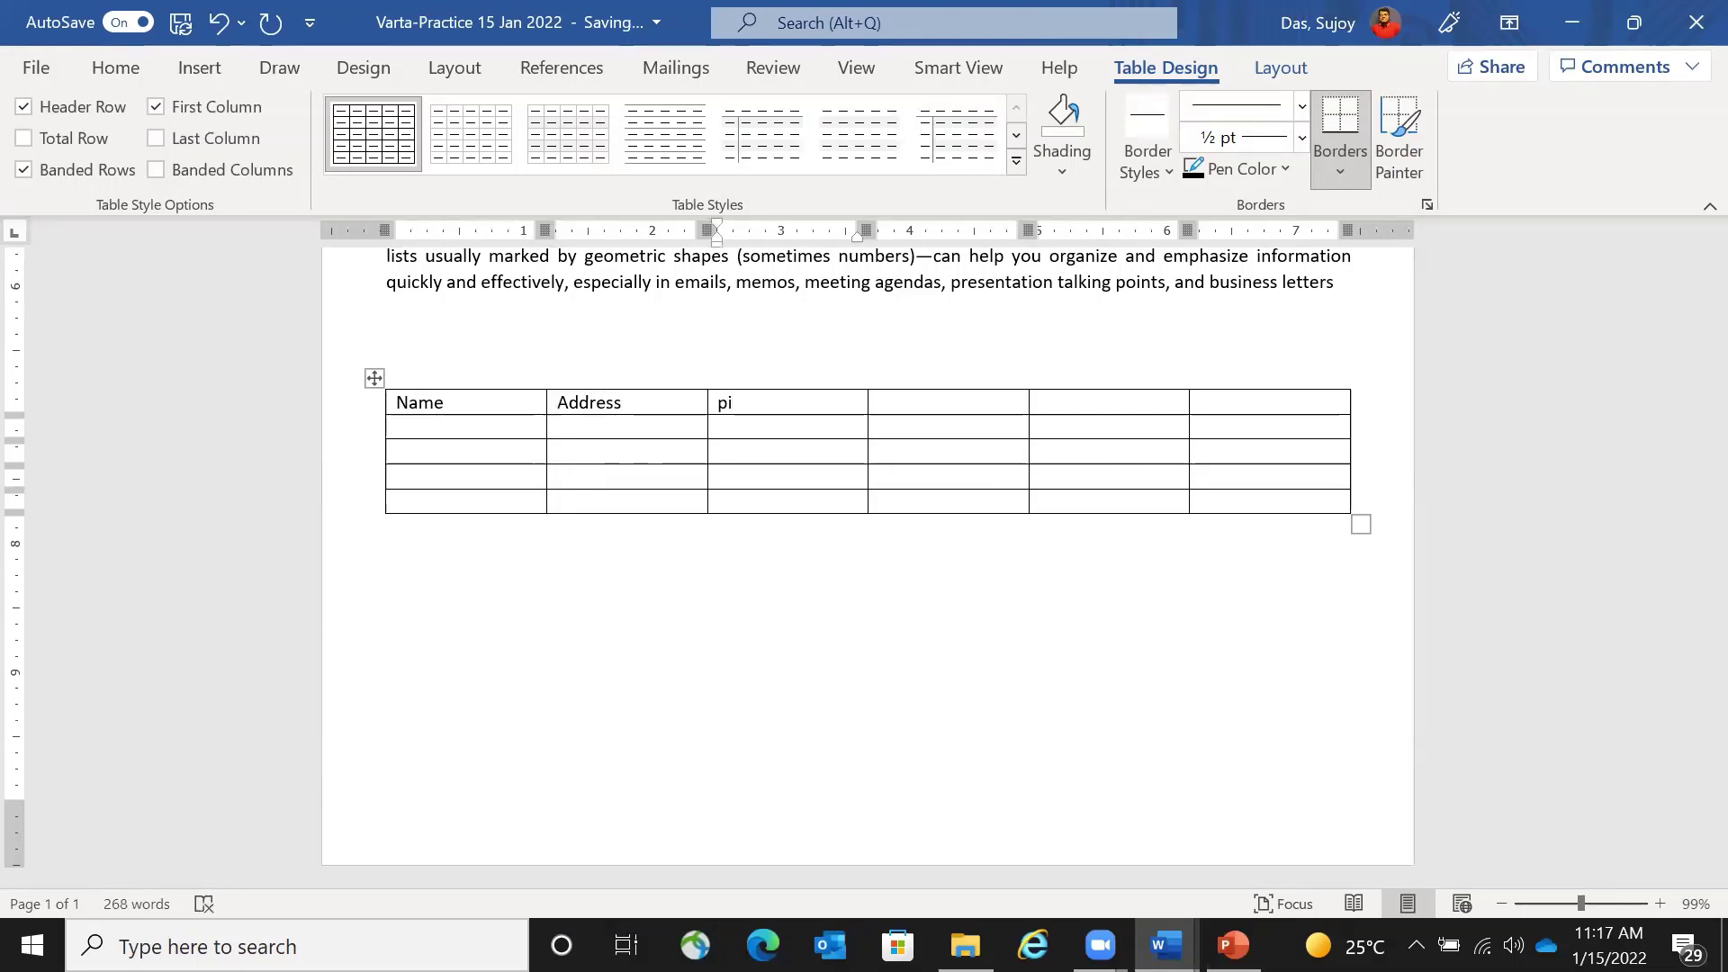
key("BackSpace")
key("BackSpace")
type("Co")
Step: Add the headers Age, Hobbies and Vaccinated, capitalising the V in Vaccinated
key("Tab")
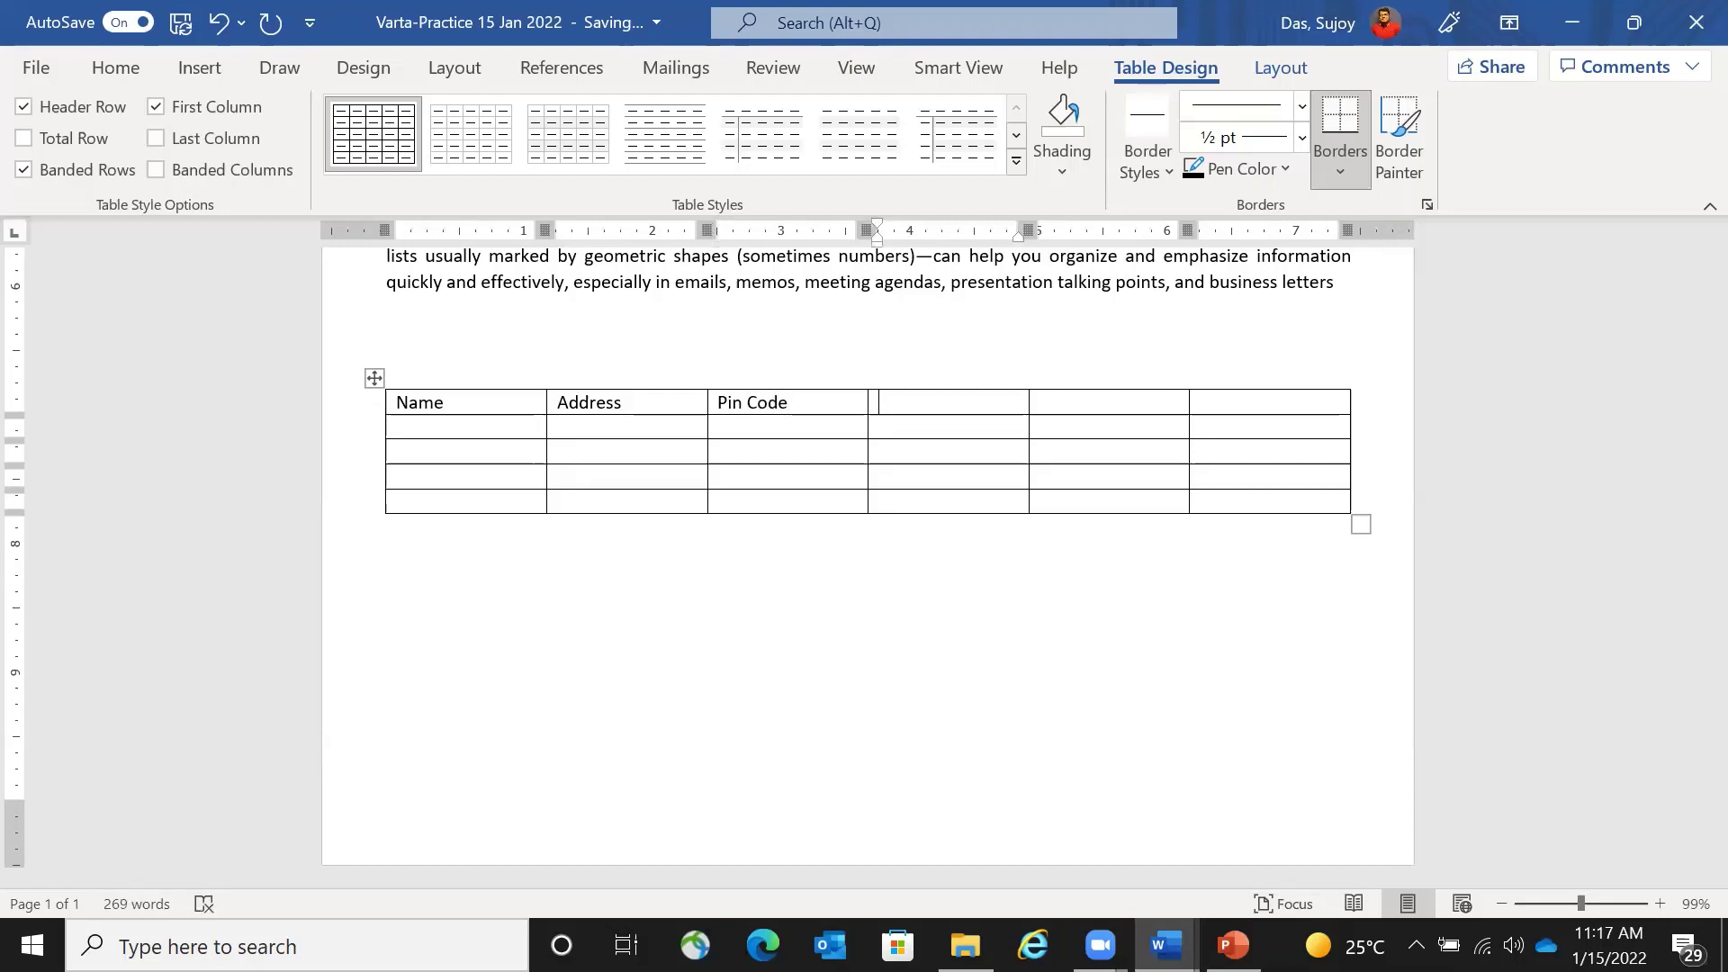
type("Ag")
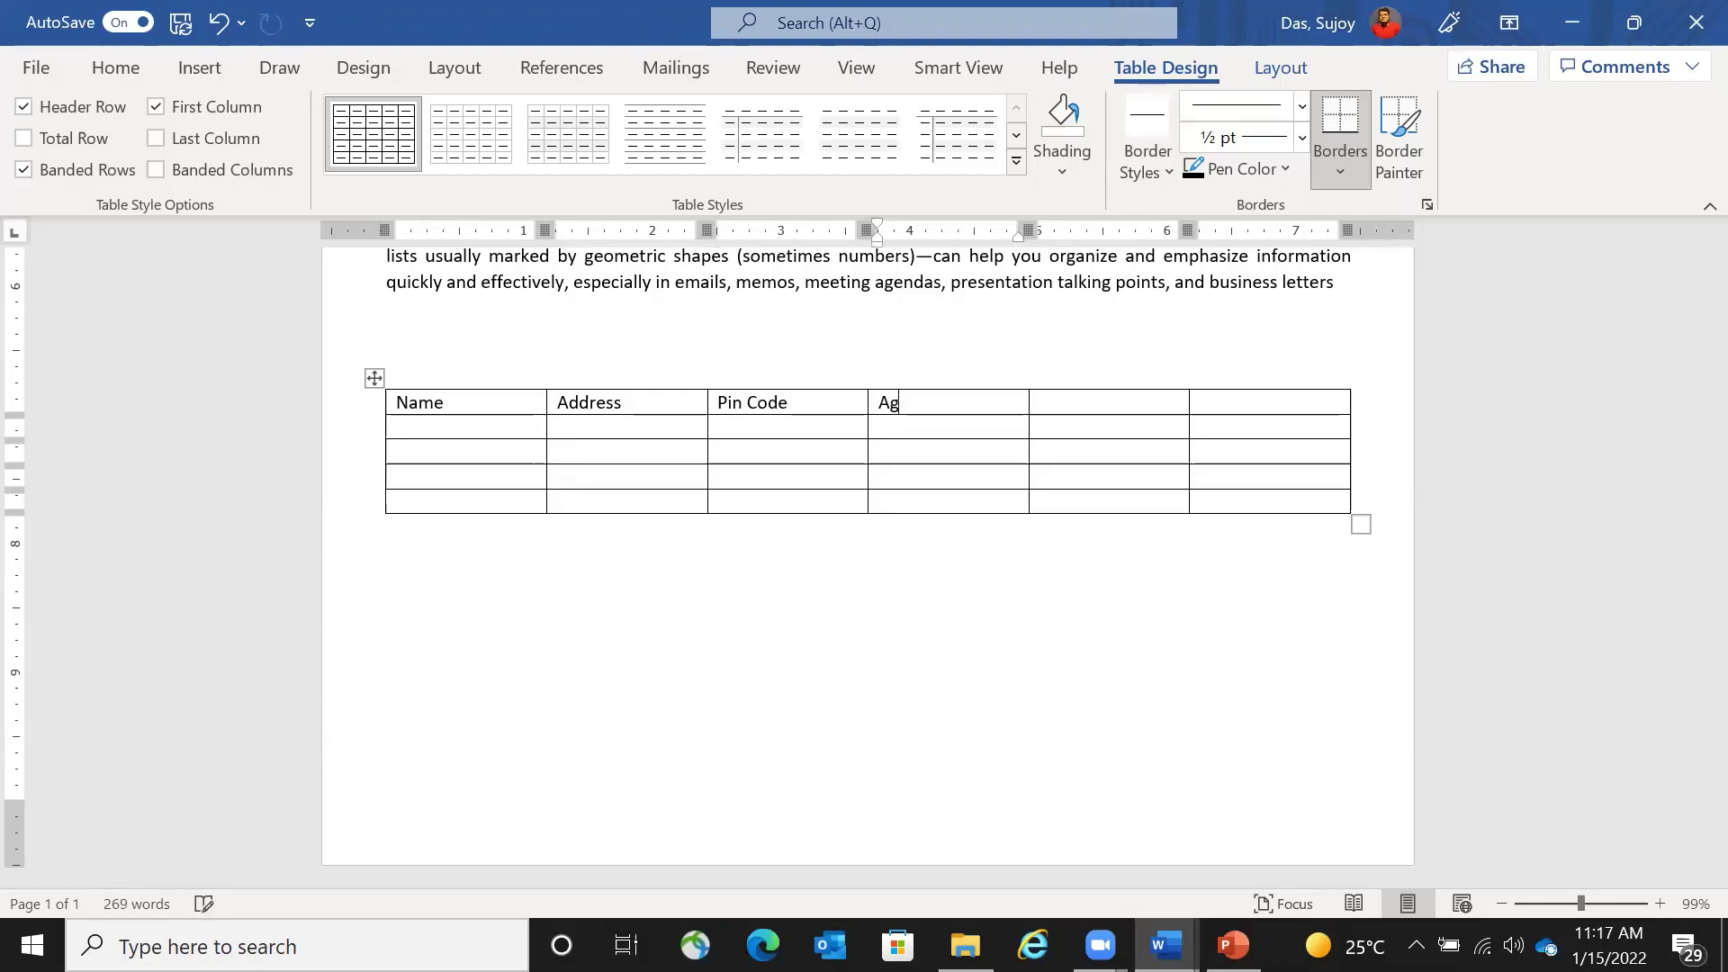
type("e")
key("Tab")
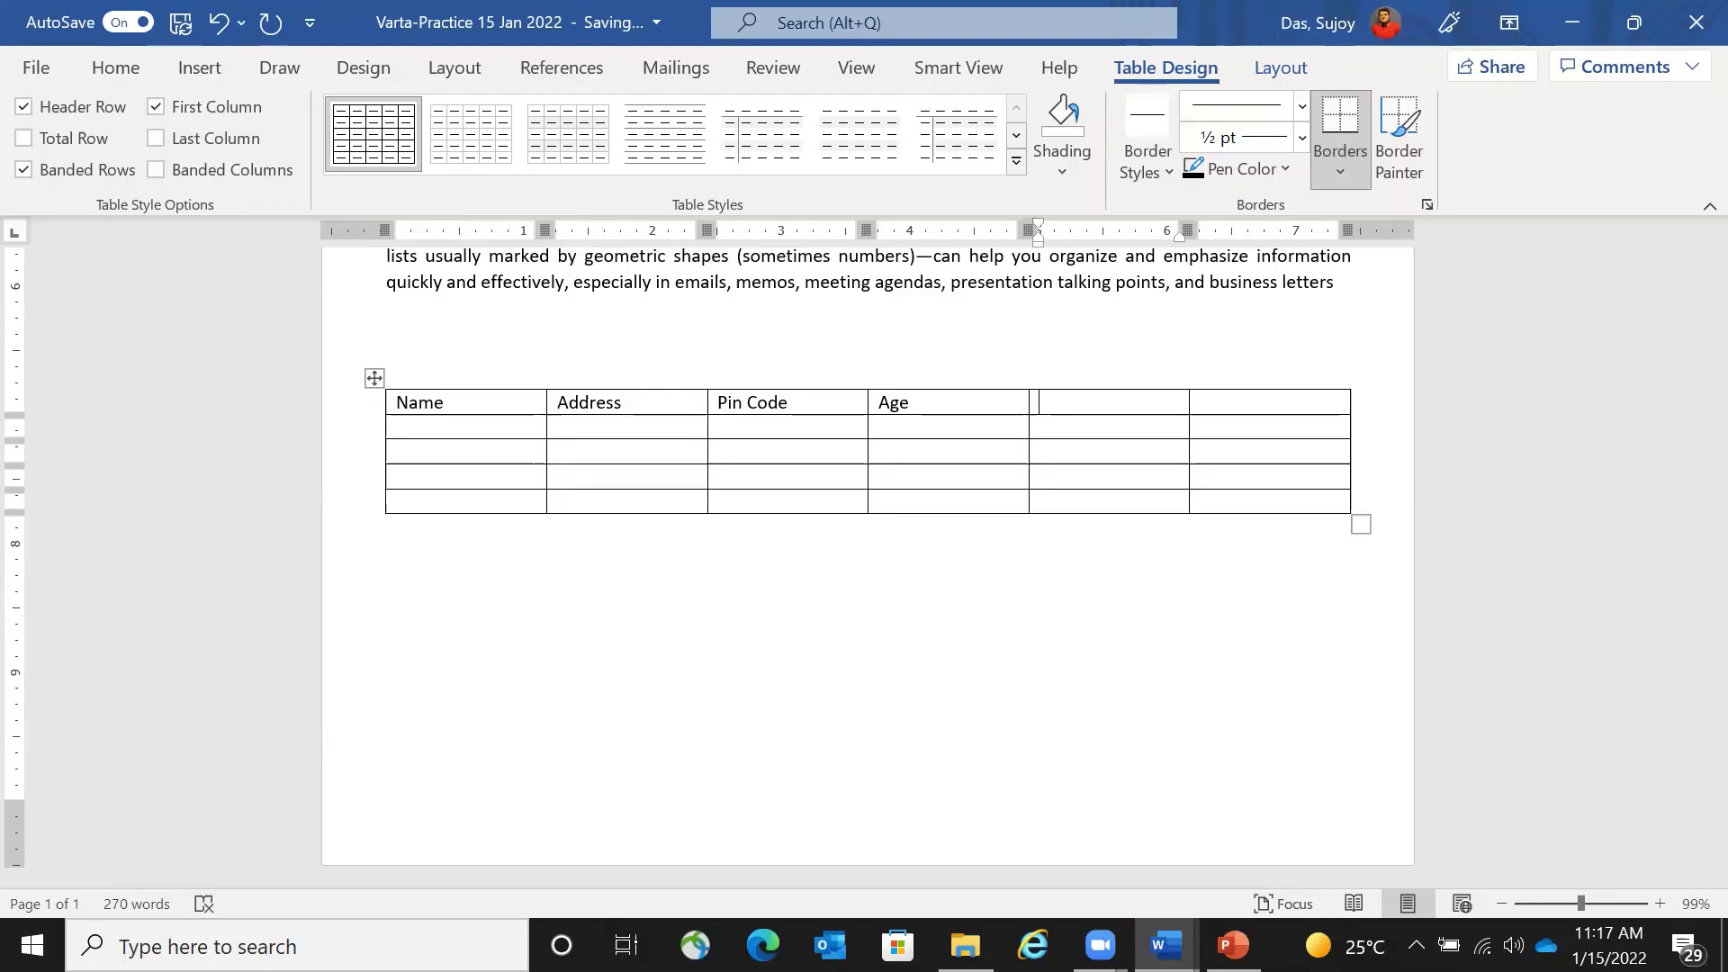
type("Hob")
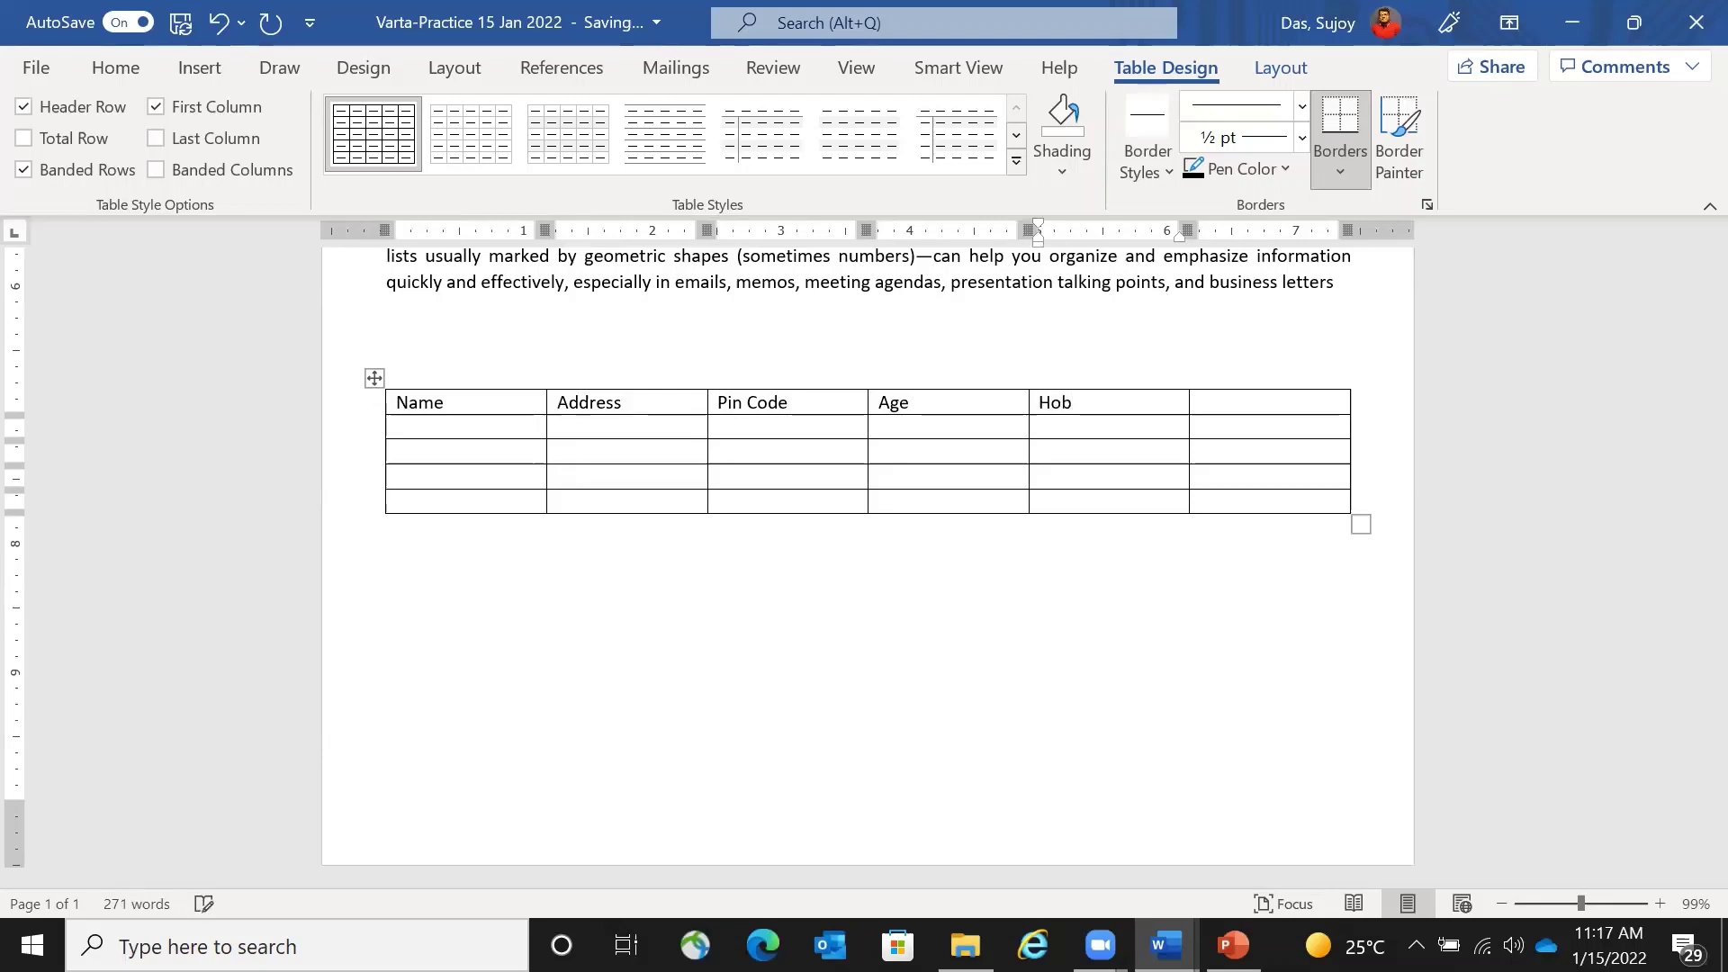
type("bies")
left_click(1200, 403)
type("vaccinat")
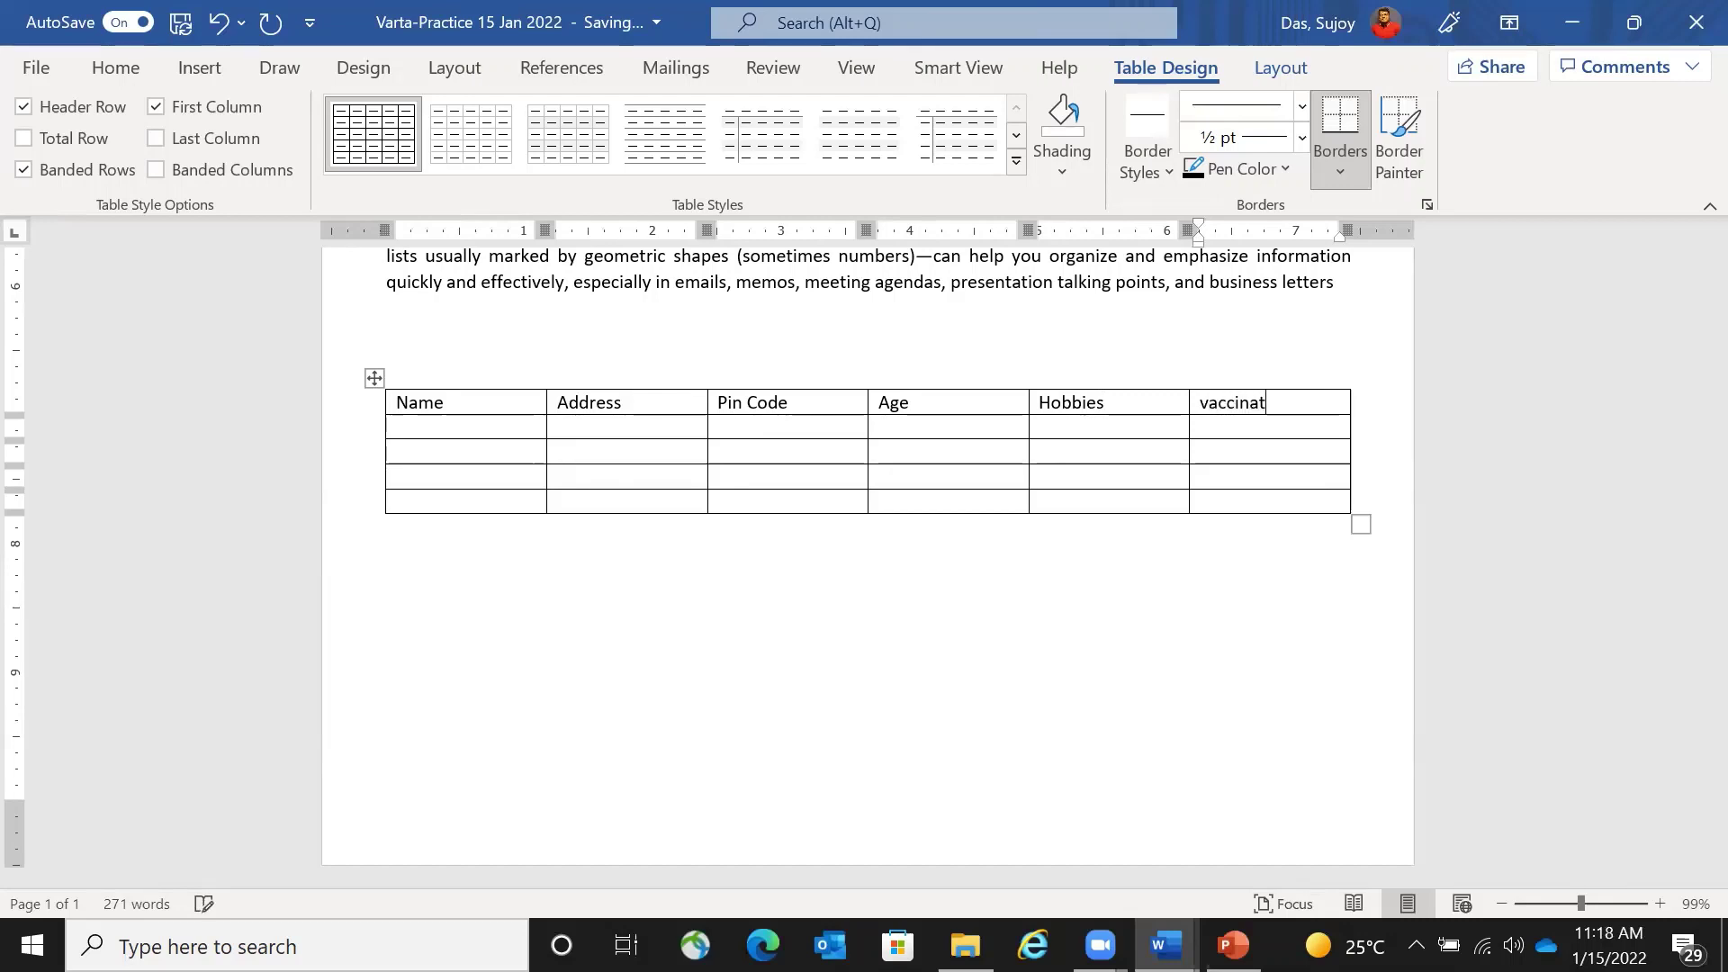
type("ed")
left_click(1260, 402)
key("Left")
key("BackSpace")
type("V")
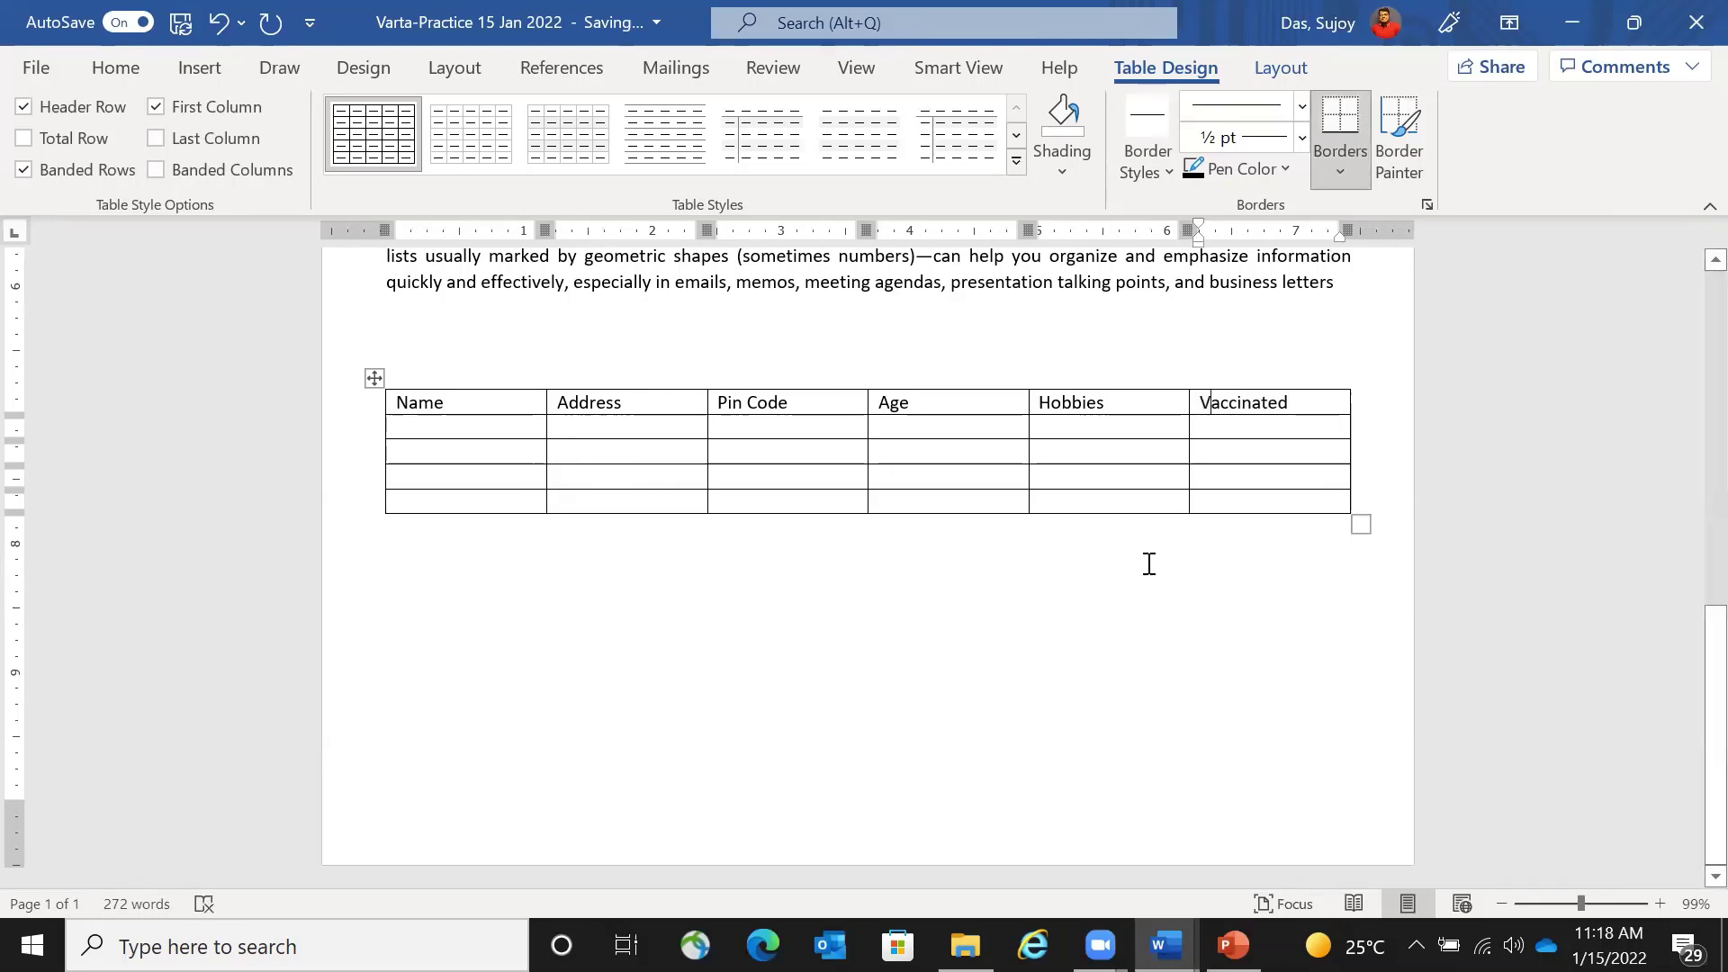
left_click(1237, 484)
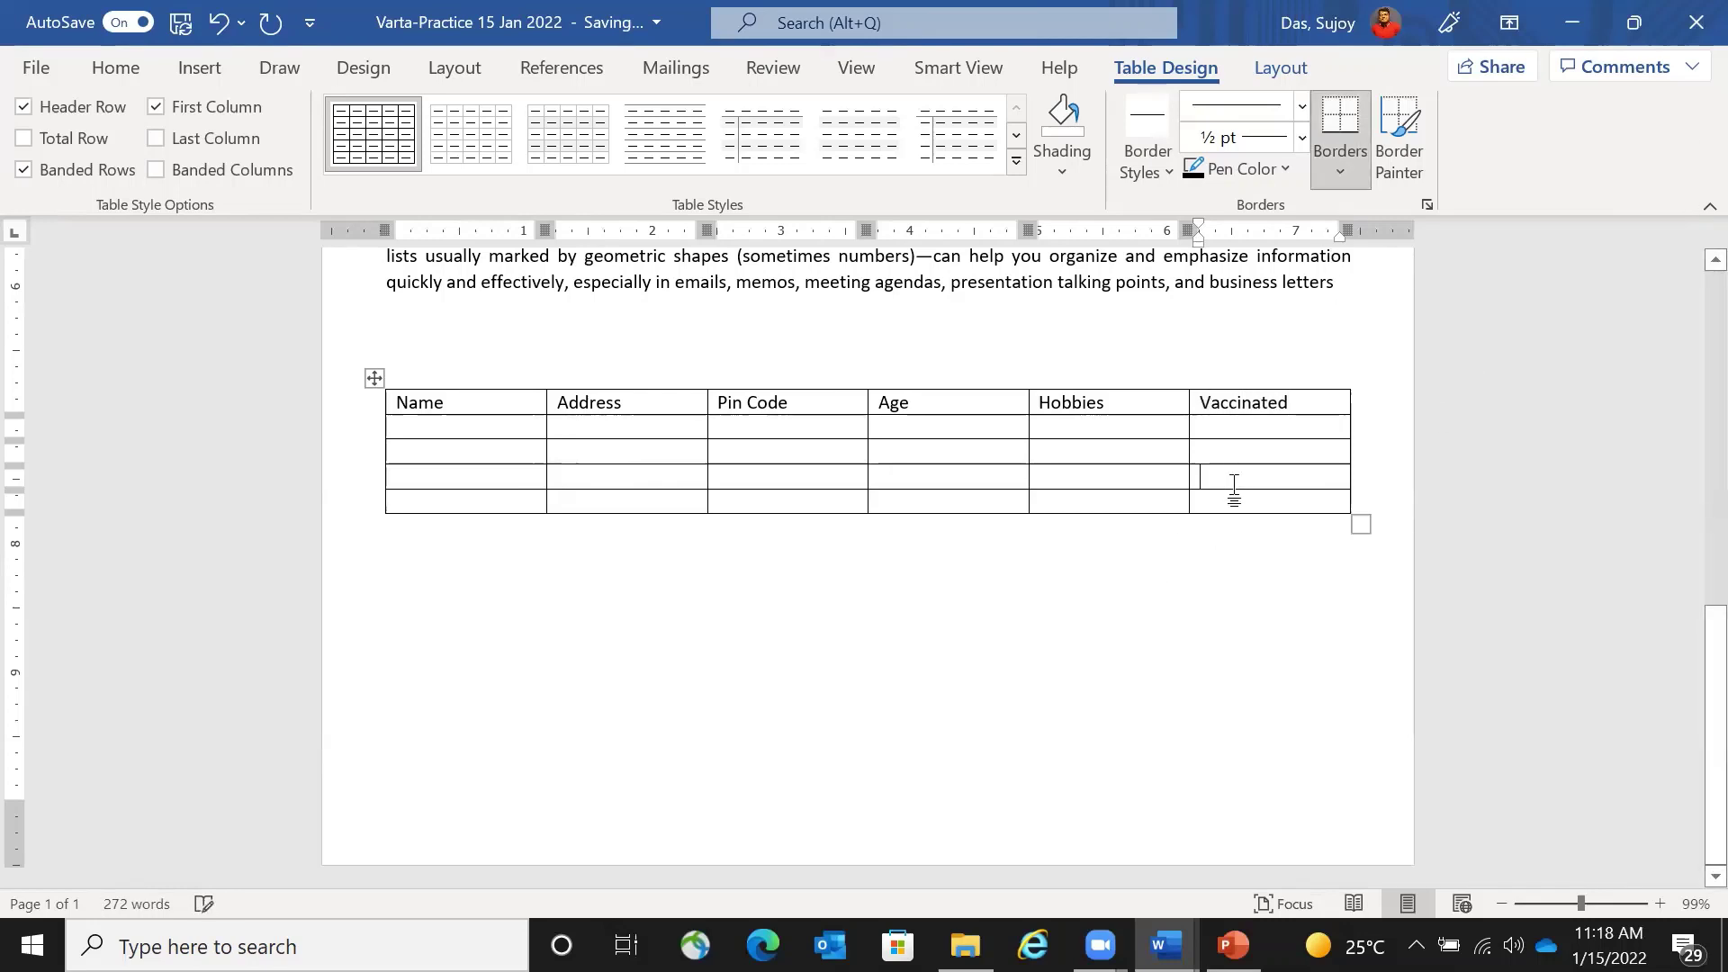
Step: Enter the first two people's names in the Name column, fixing typos
left_click(486, 430)
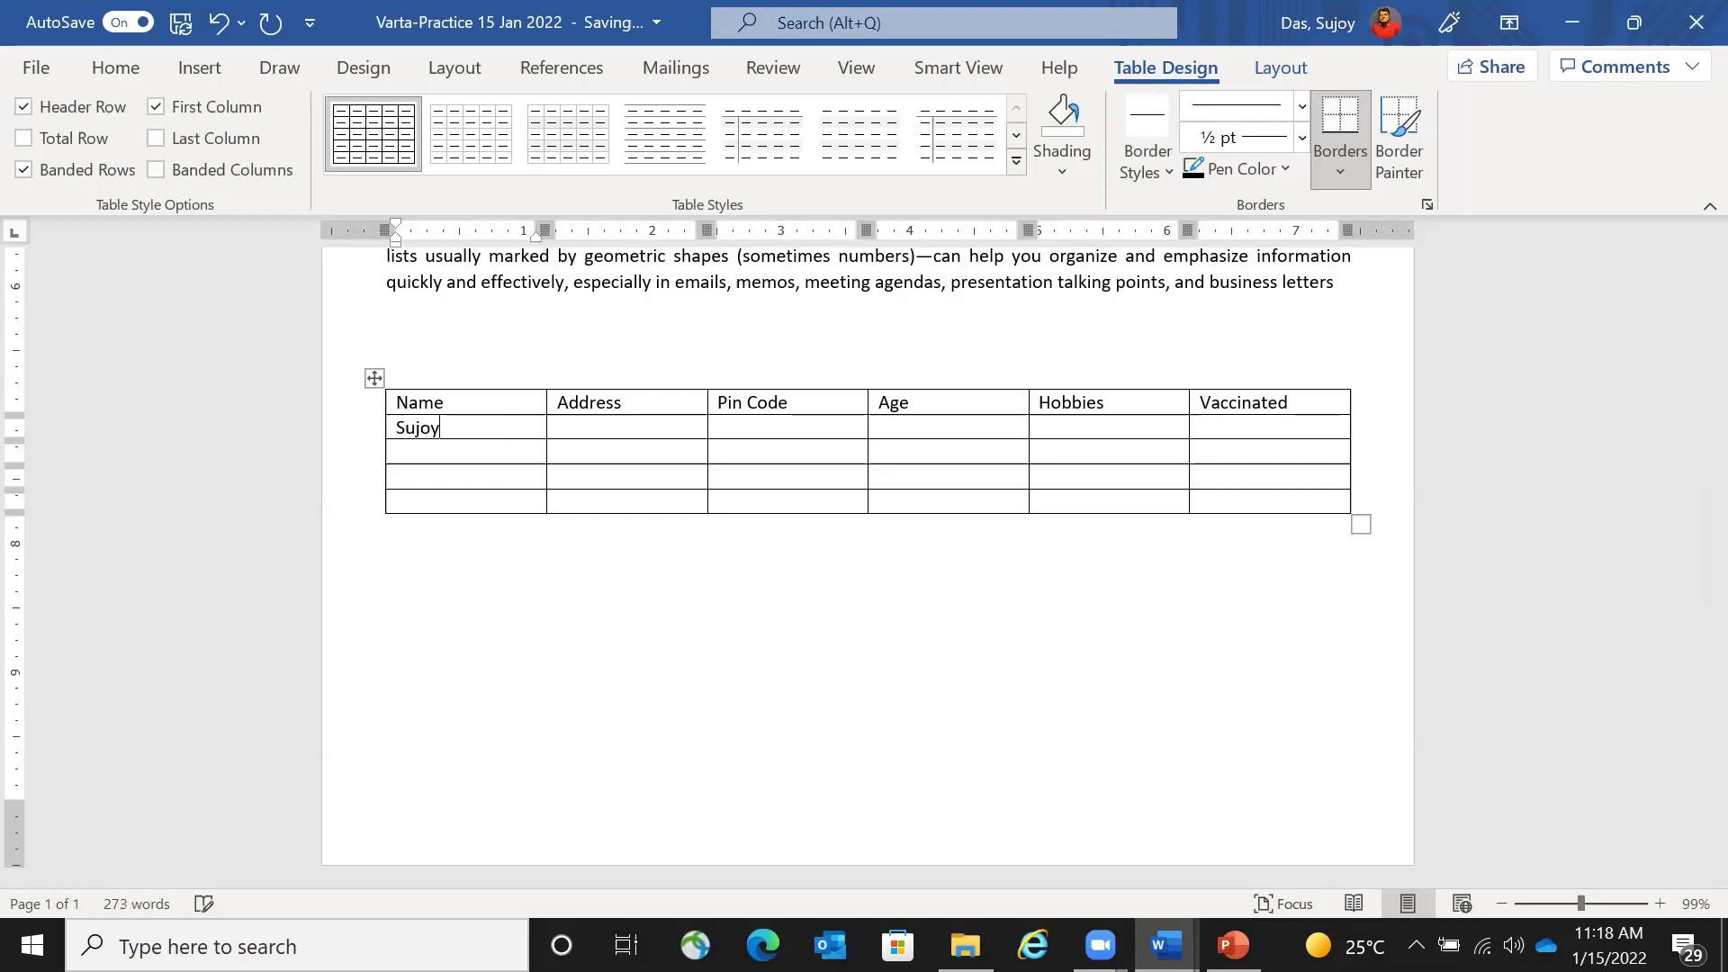
key("Return")
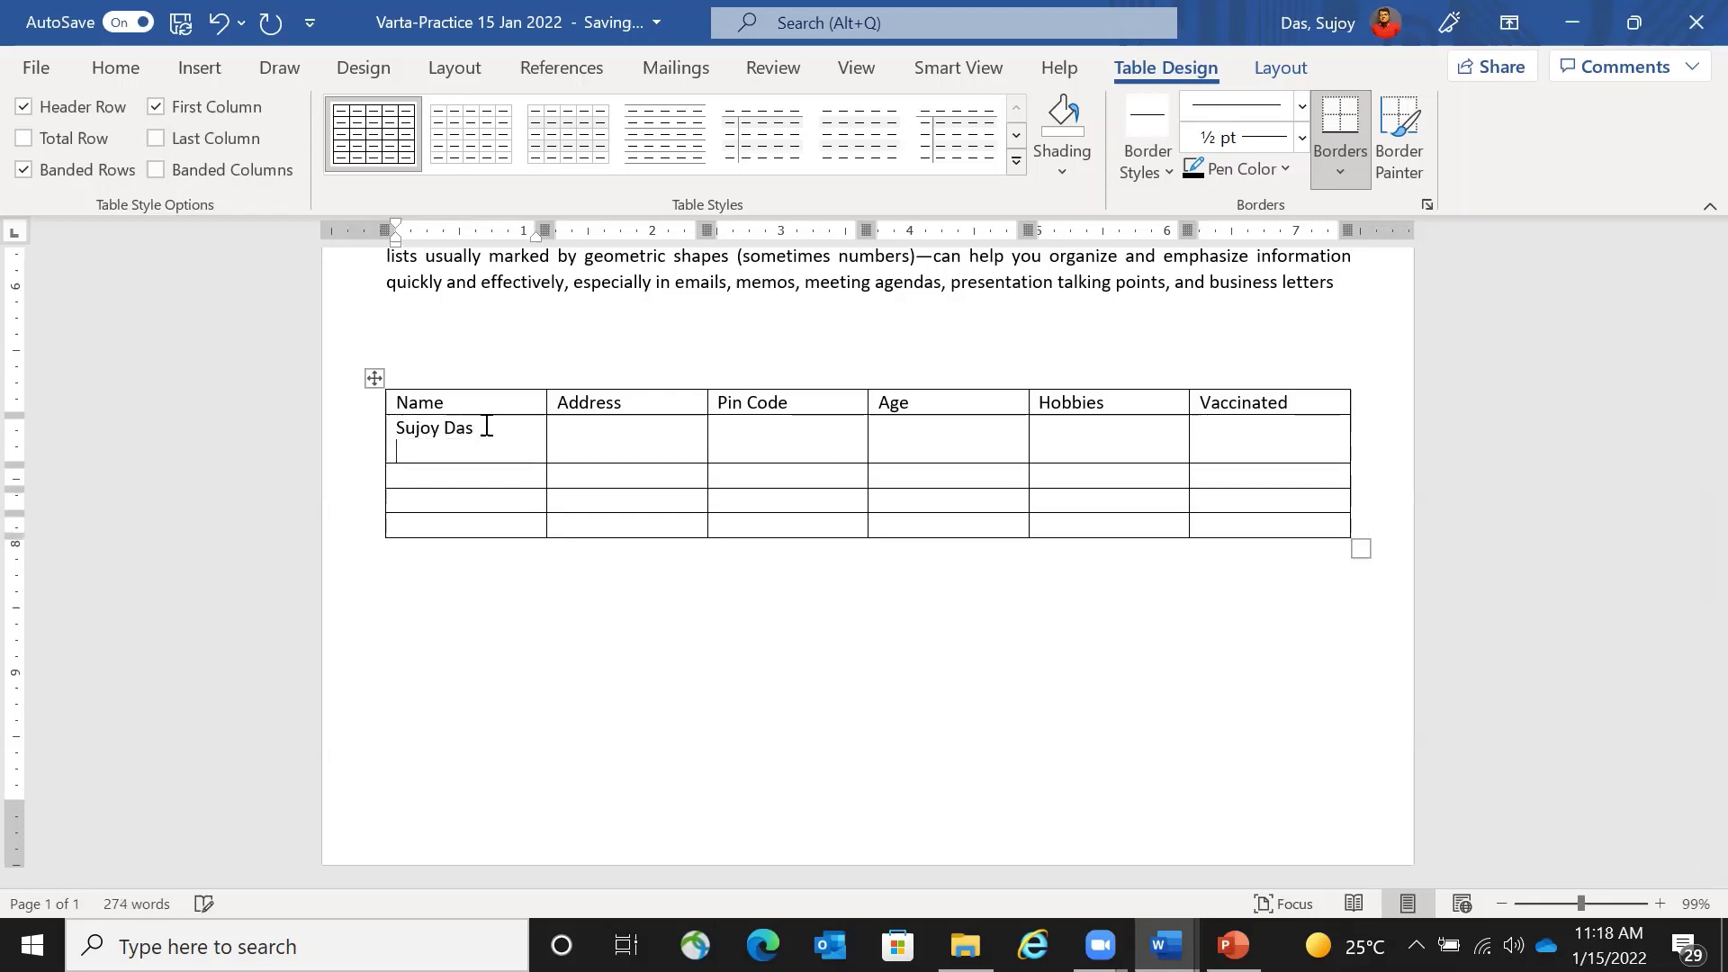
key("BackSpace")
left_click(447, 457)
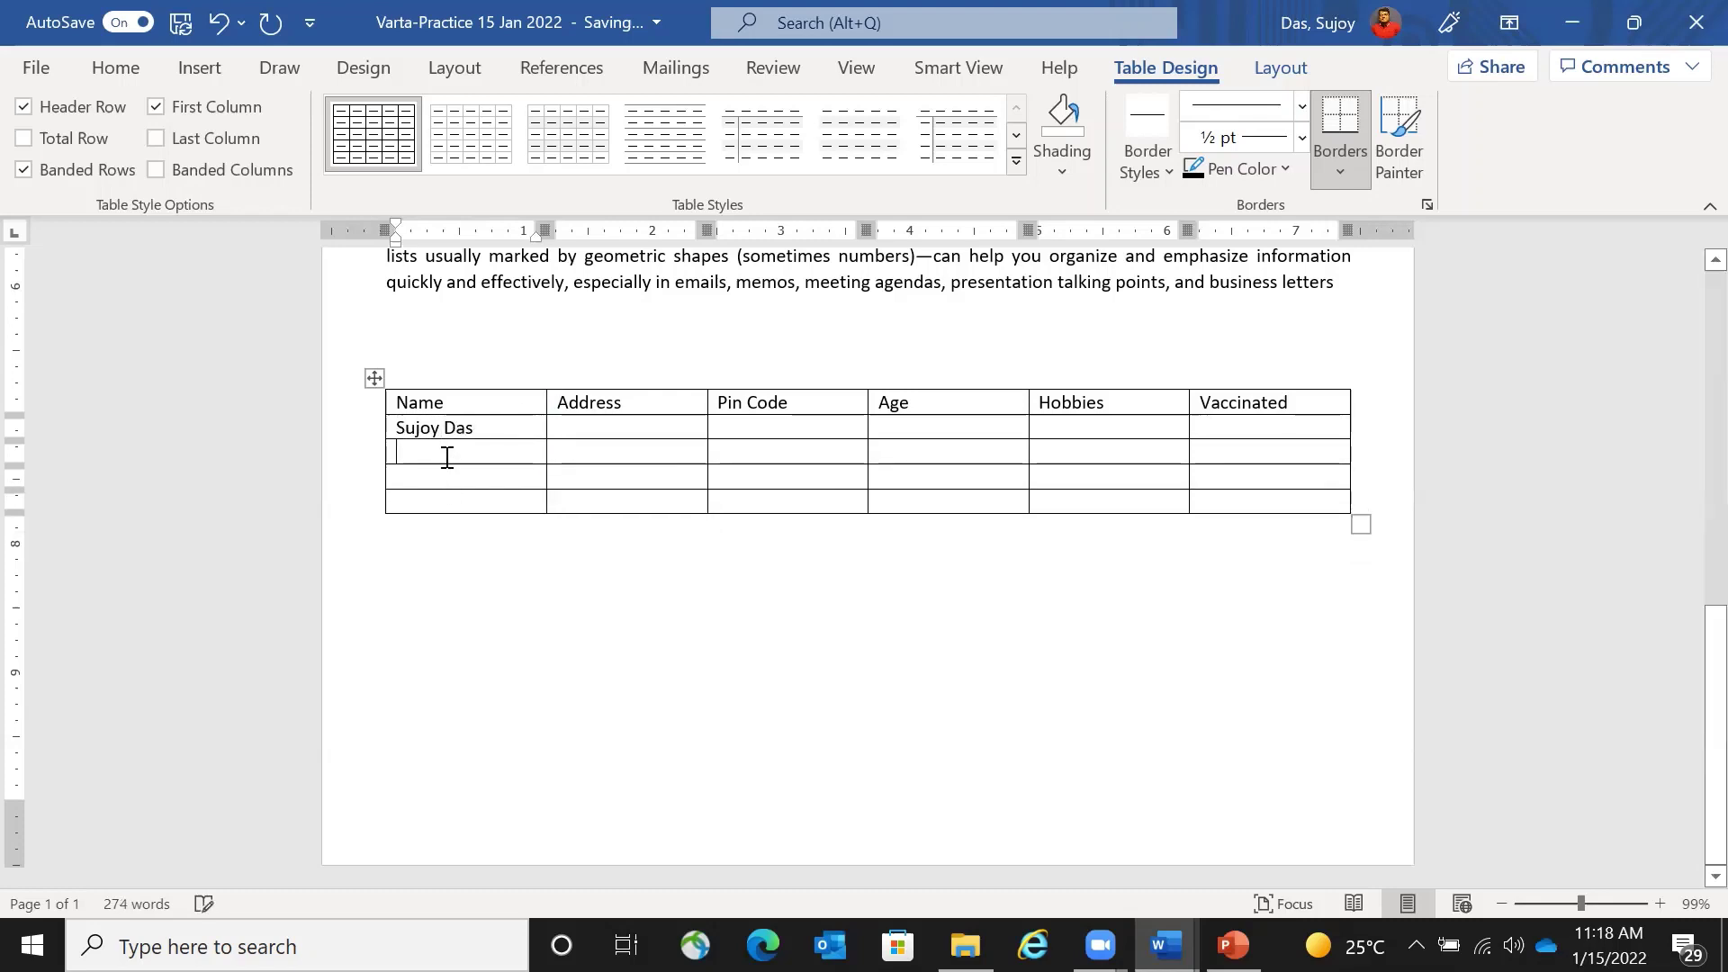
type("M")
key("BackSpace")
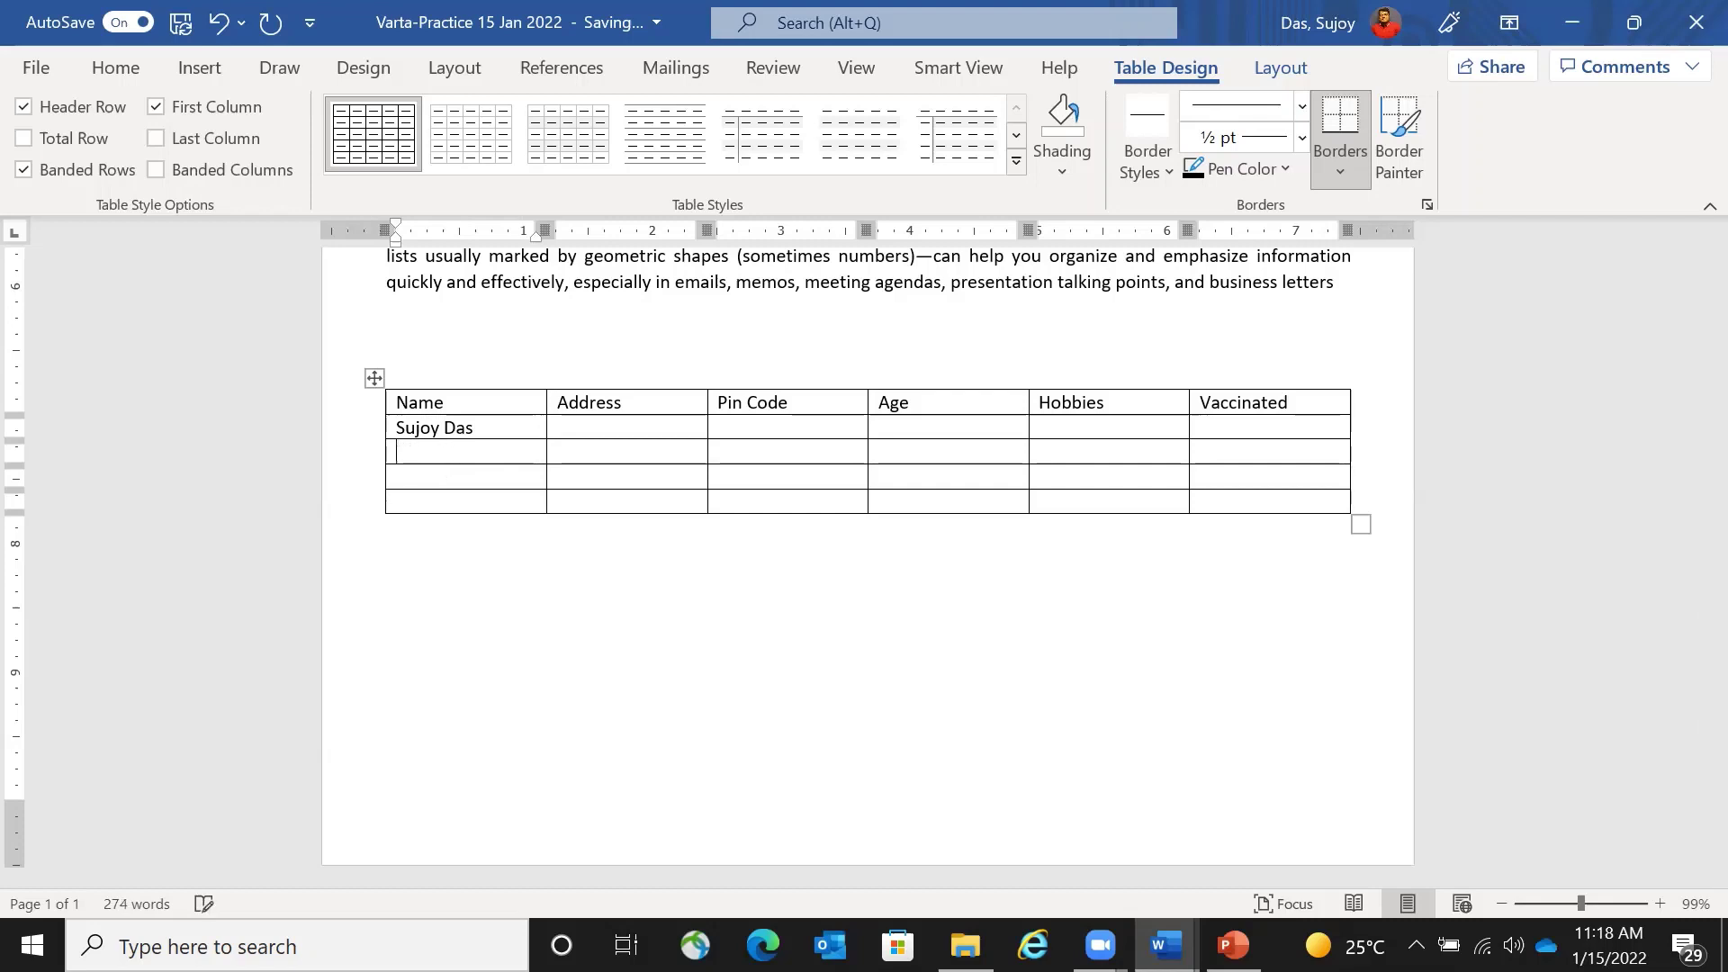
type("DE")
type("a")
key("BackSpace")
key("BackSpace")
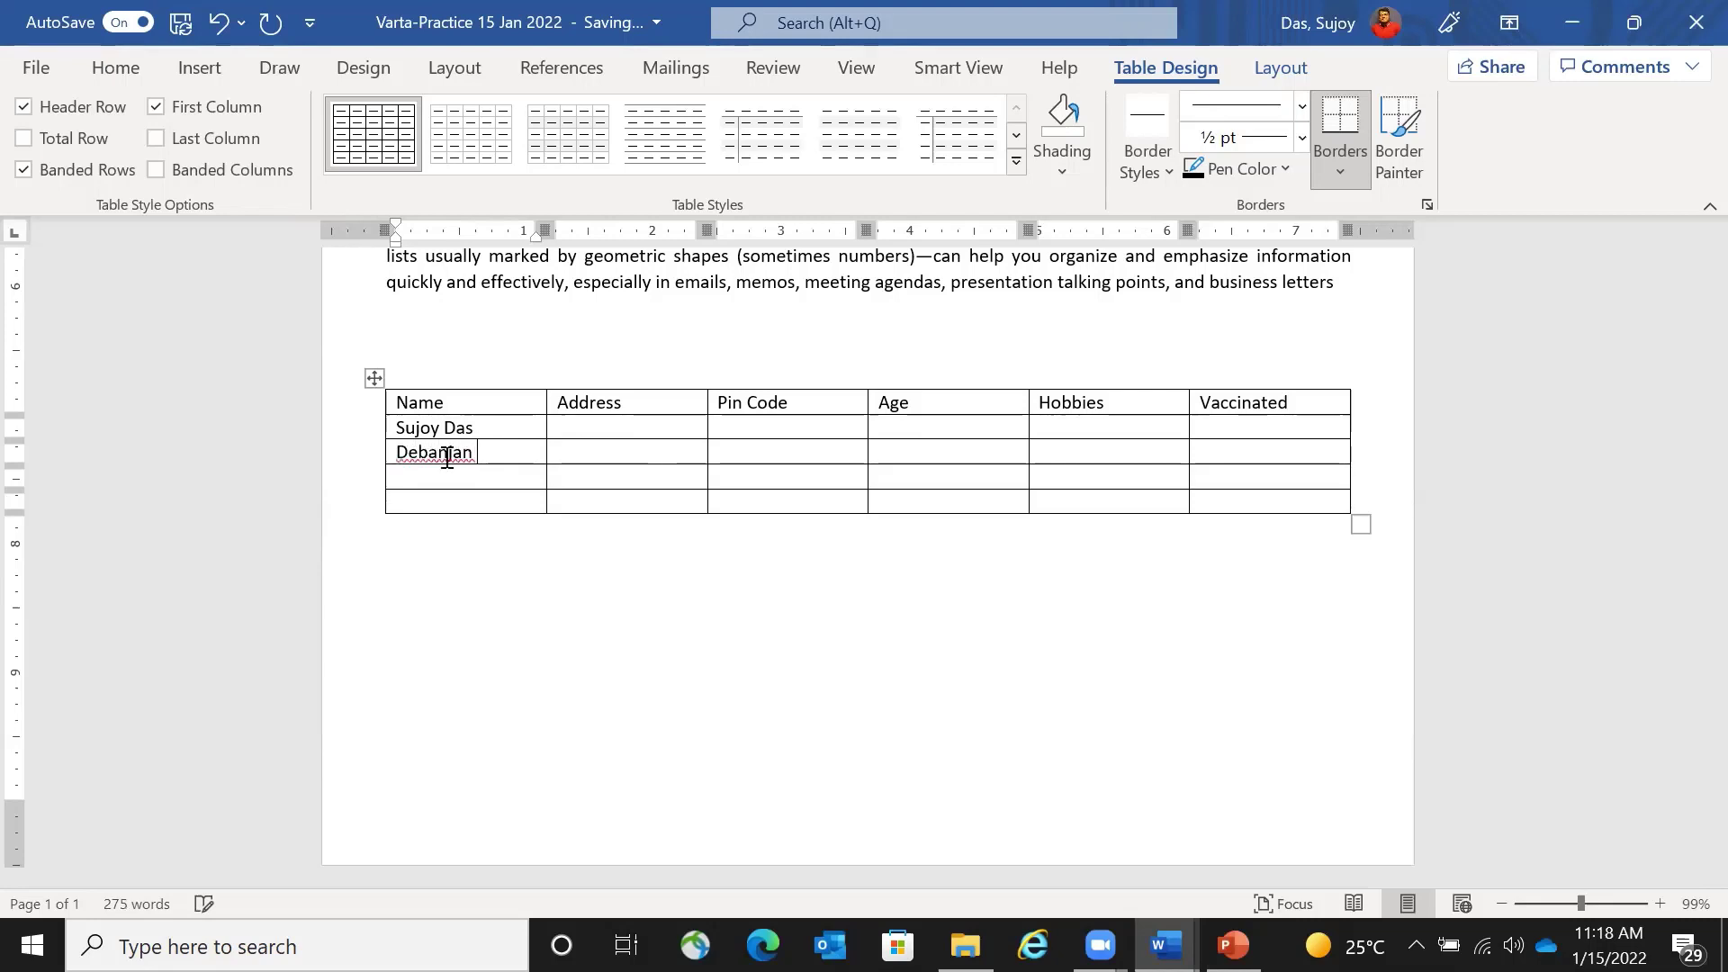
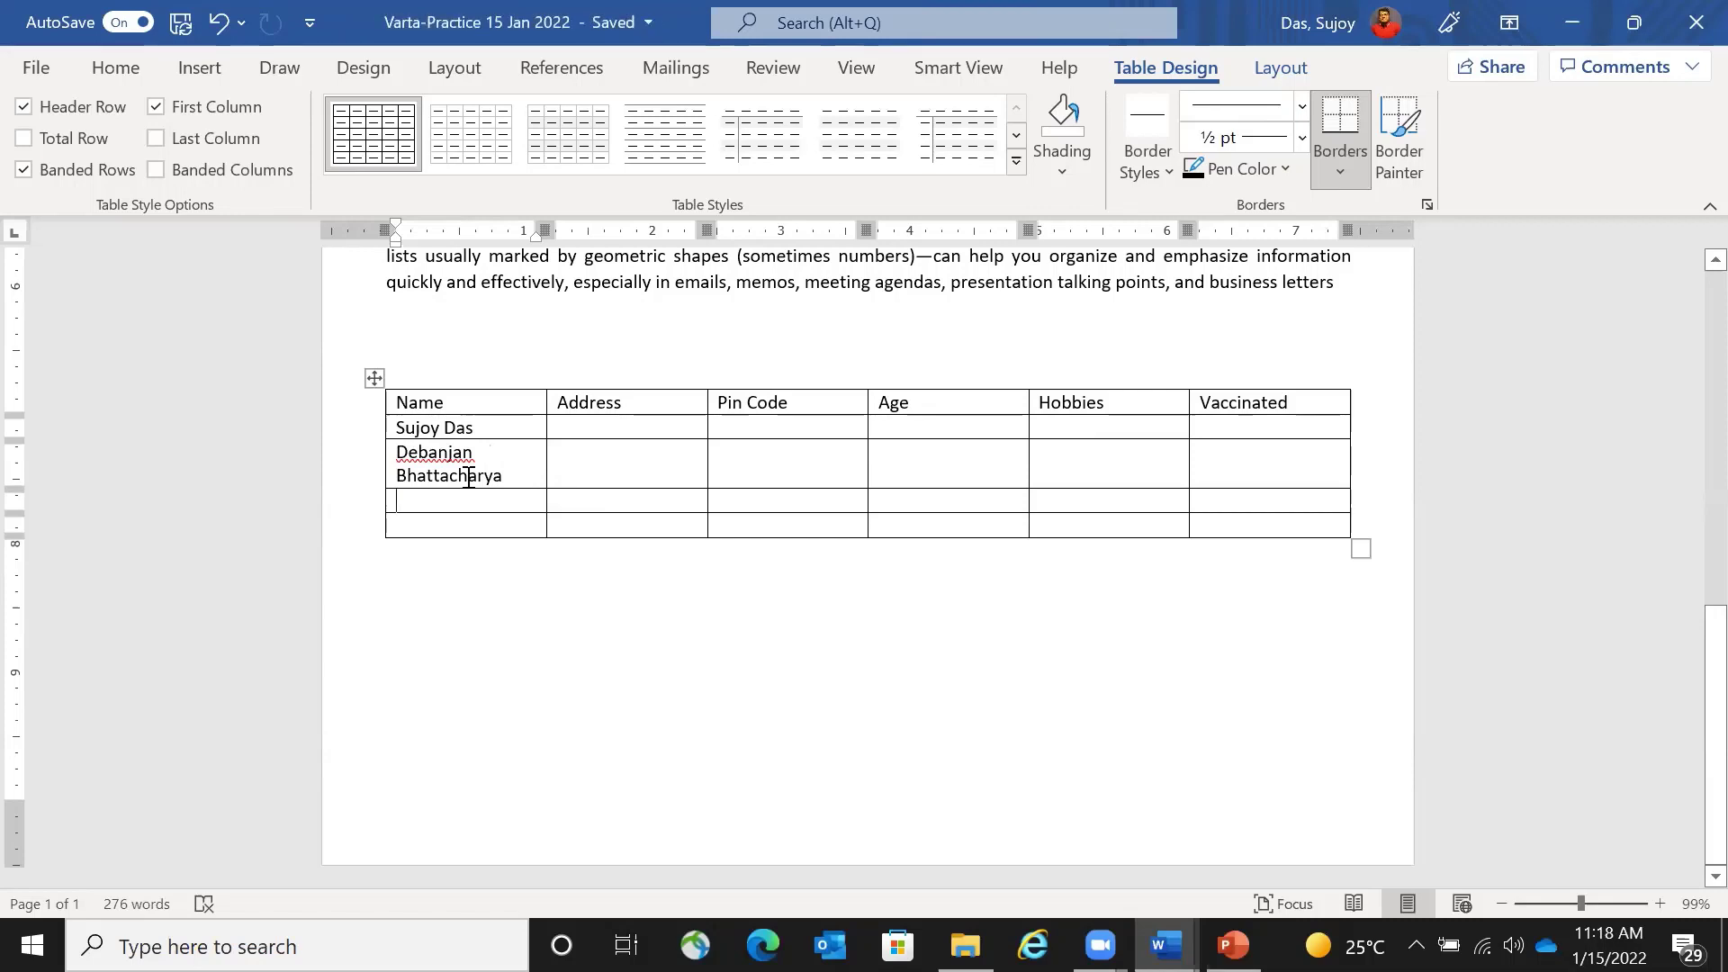
Step: Enter the third and fourth people's names in the Name column
key("Down")
type("L")
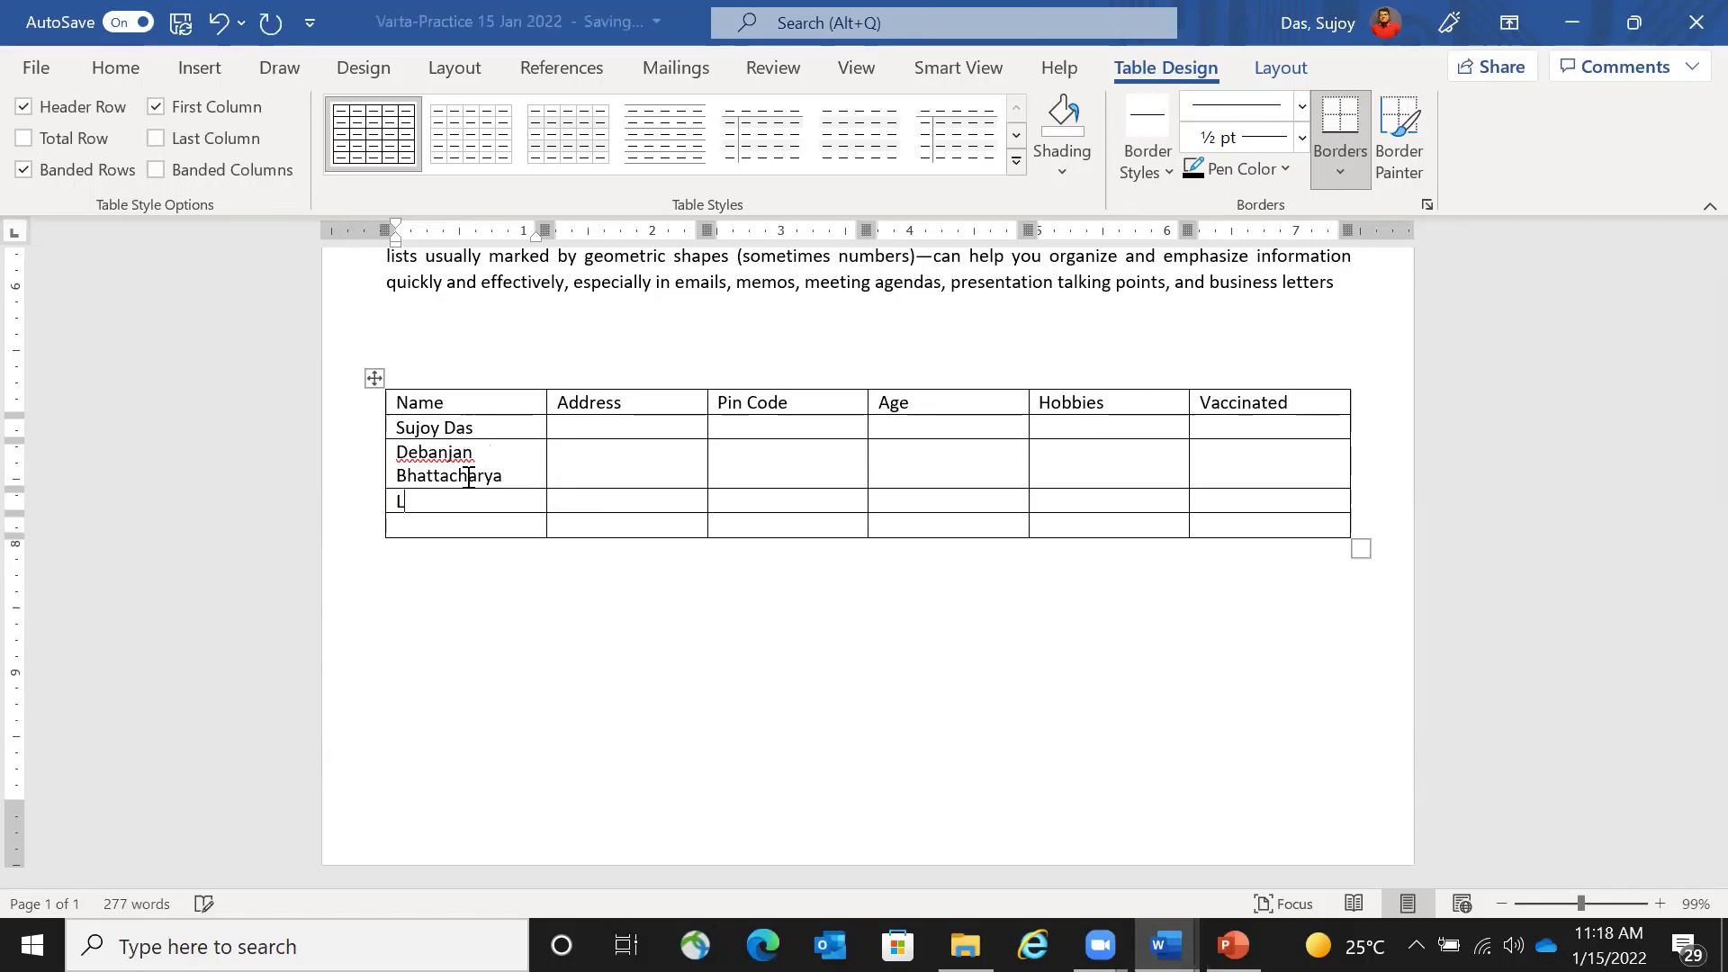
type("ucky")
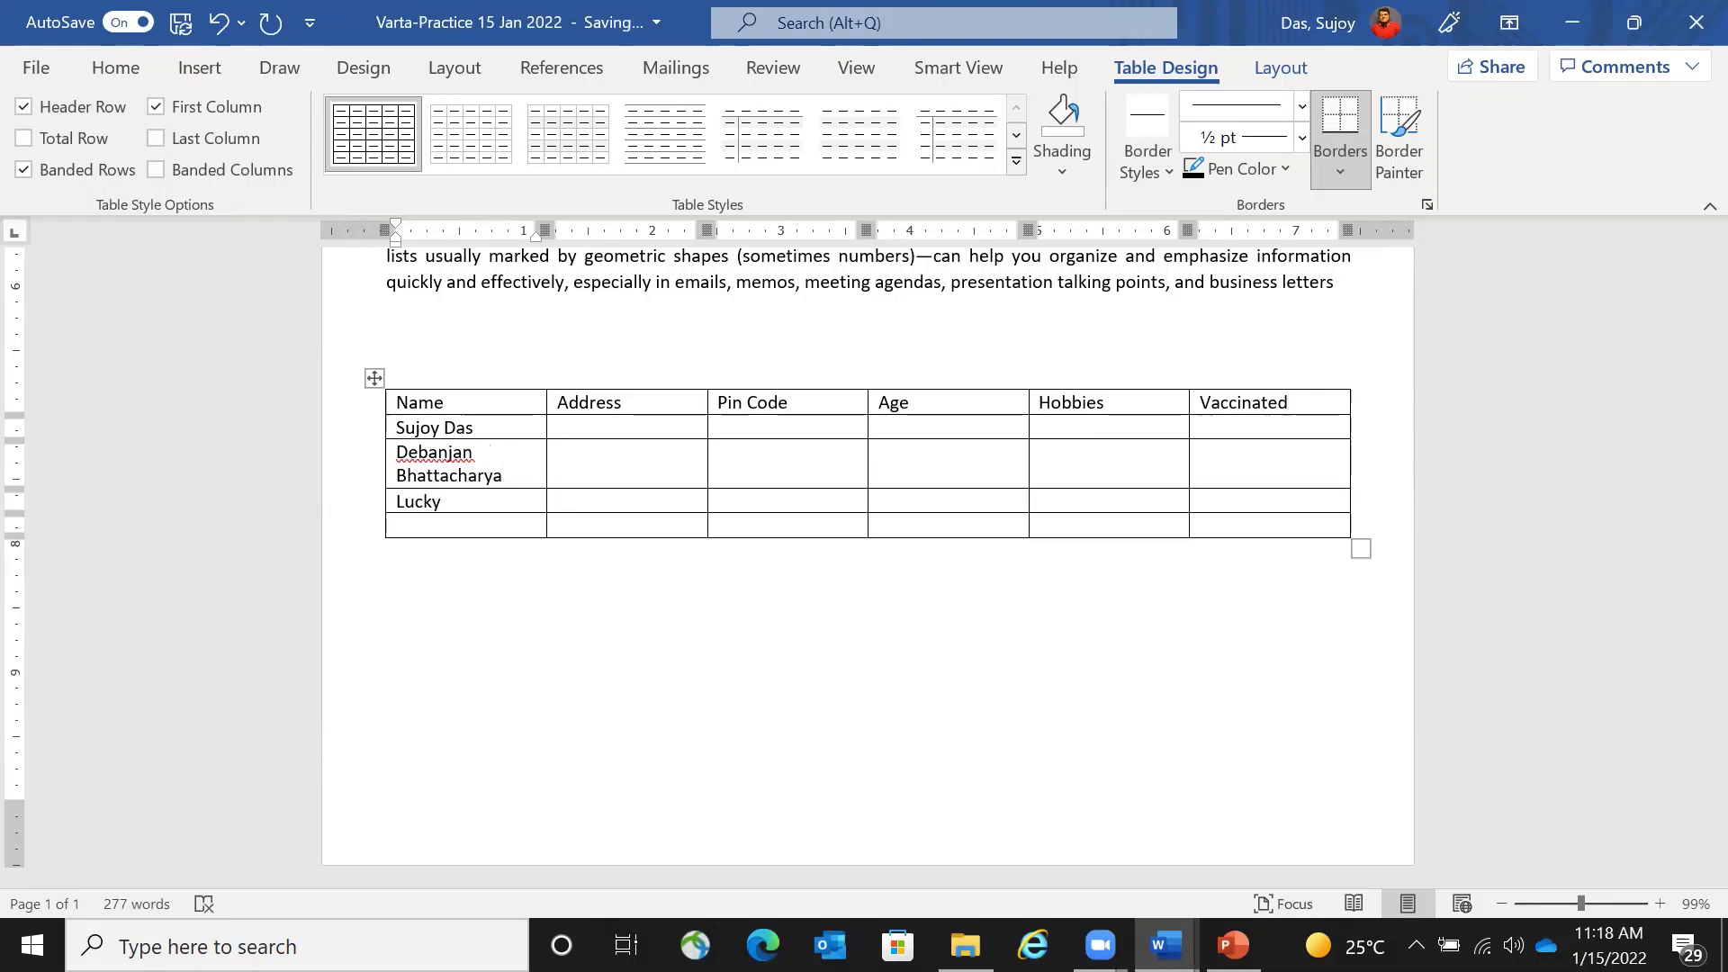
left_click(494, 530)
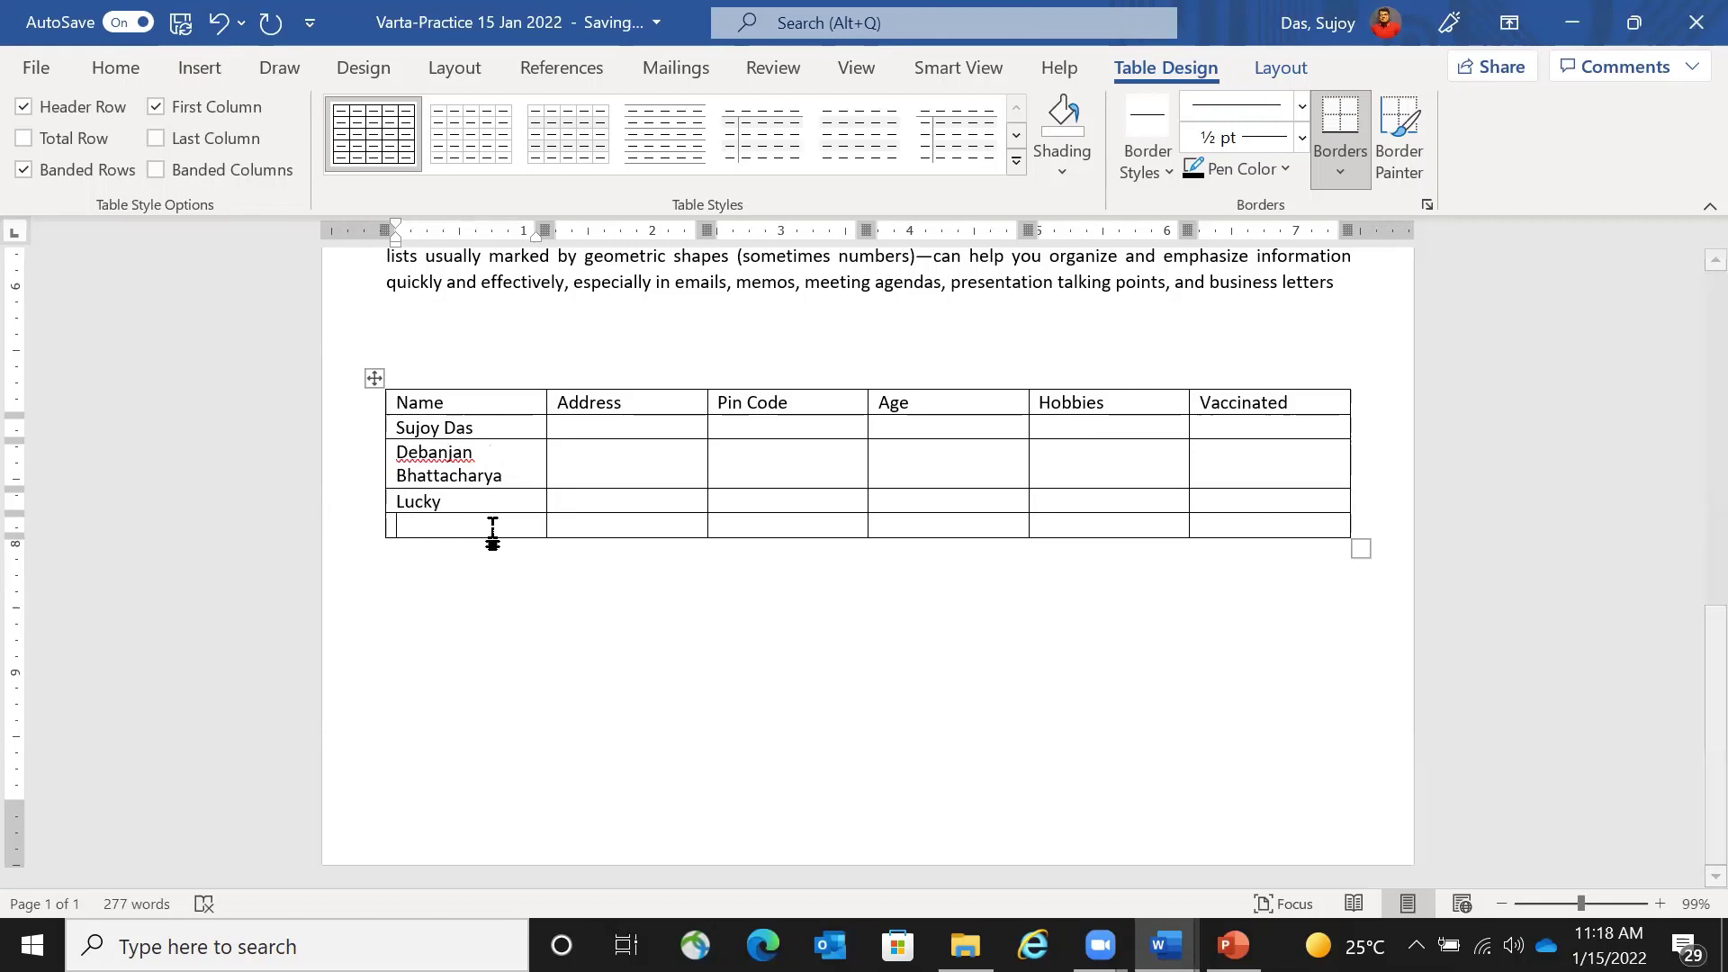
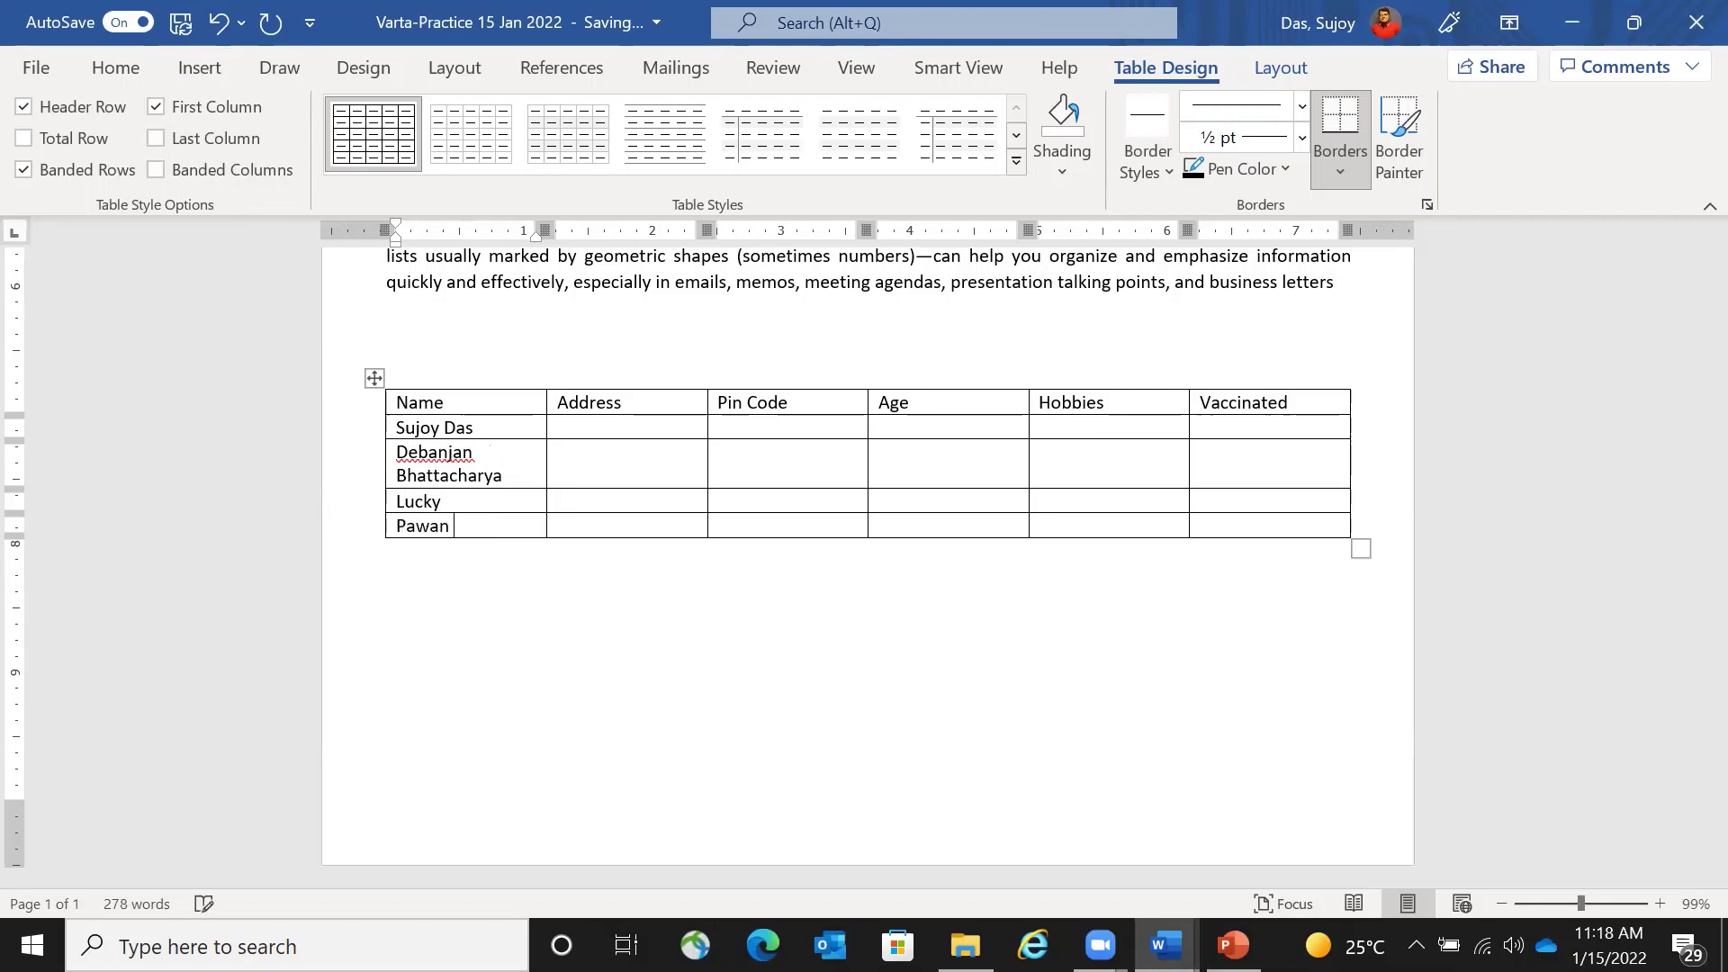
key("Tab")
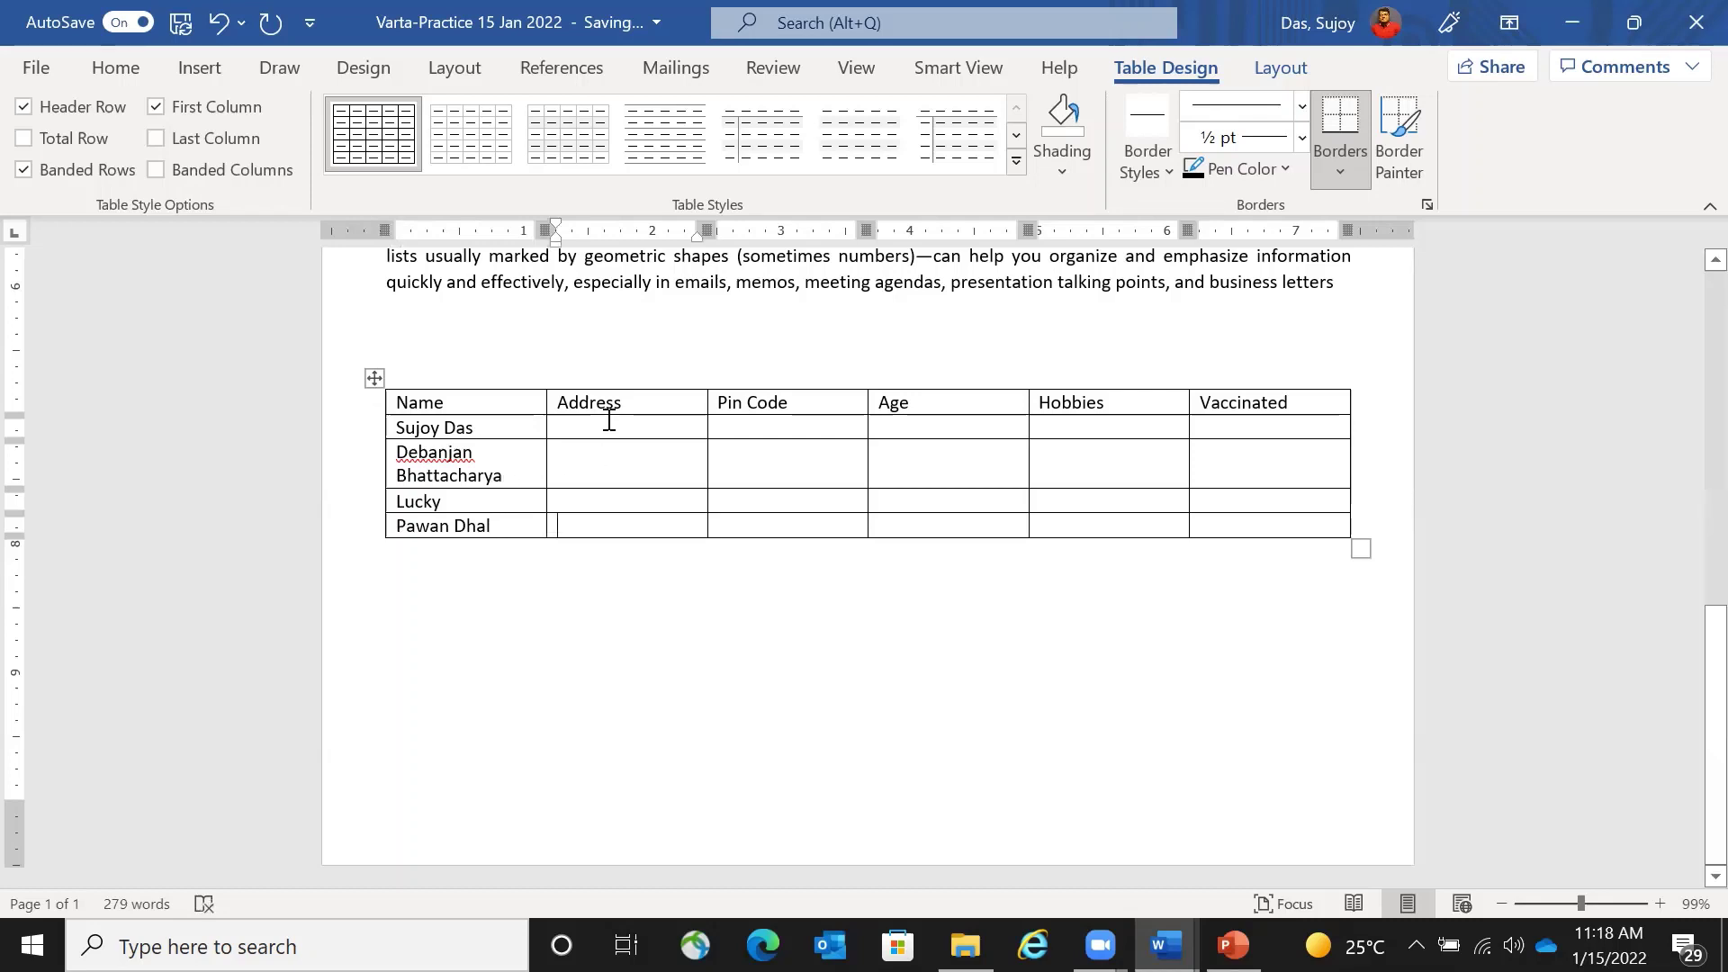
Step: Remove the stray trailing letter from the last person's name
left_click(533, 520)
type("l")
left_click(636, 432)
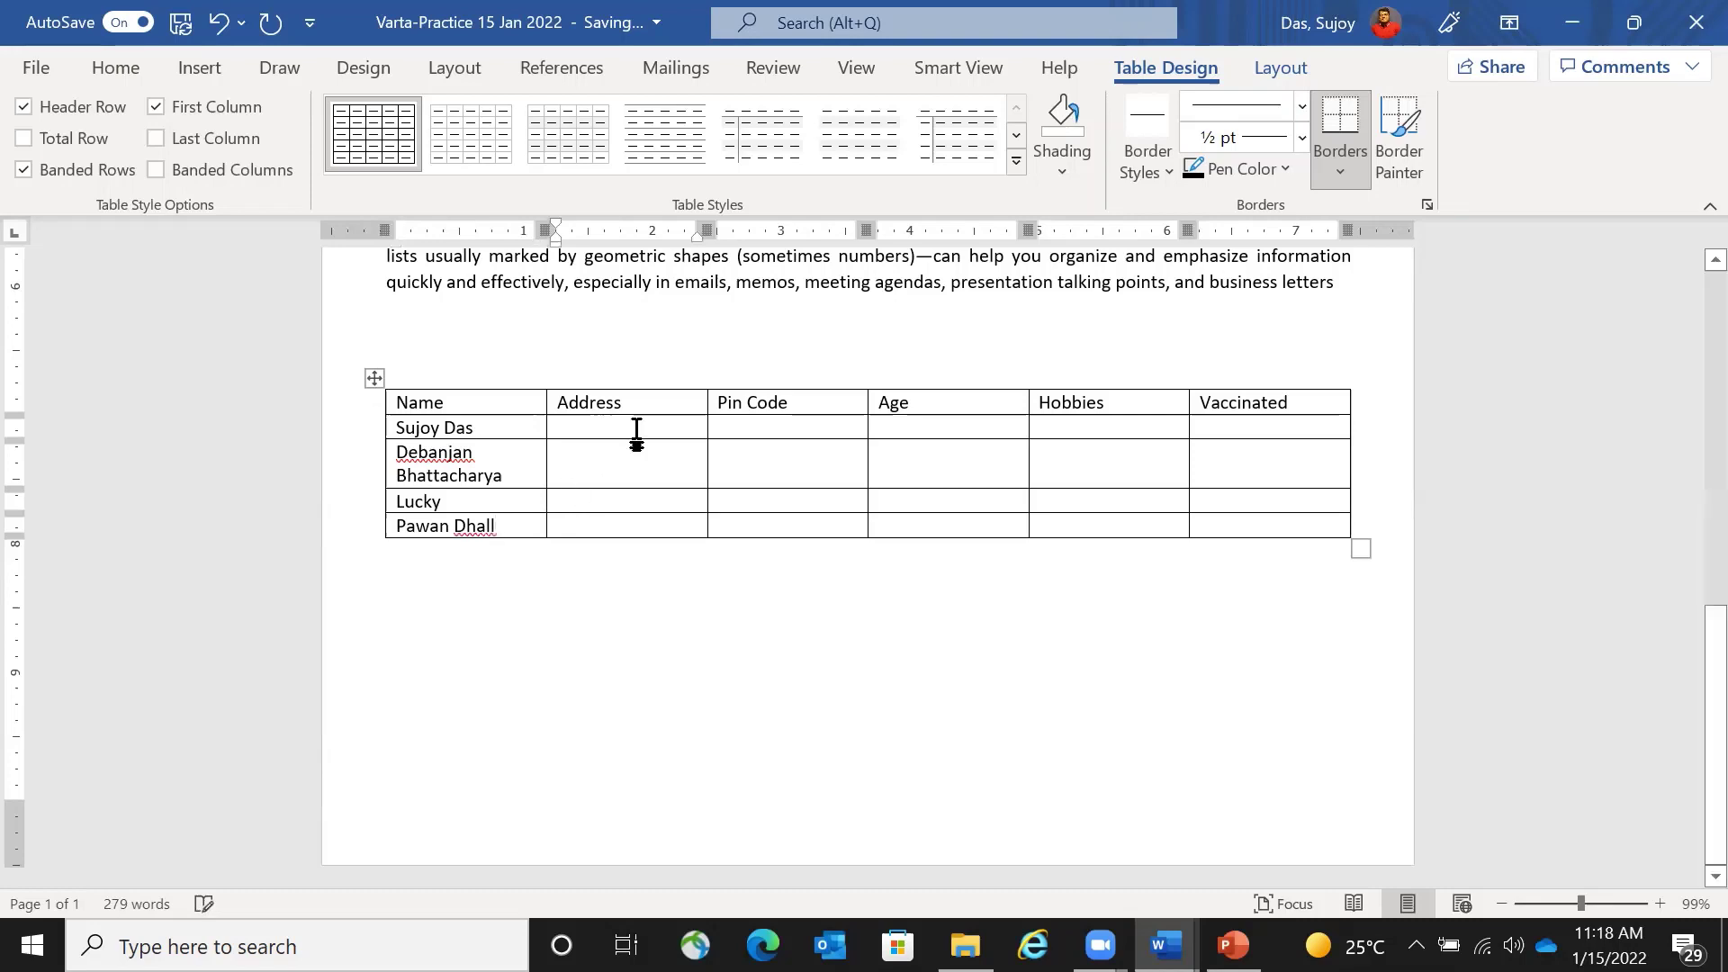
left_click(522, 524)
key("BackSpace")
Step: Fill the first row with Address Bangalore and Pin Code 700085
left_click(641, 432)
type("Bn")
key("BackSpace")
key("BackSpace")
key("BackSpace")
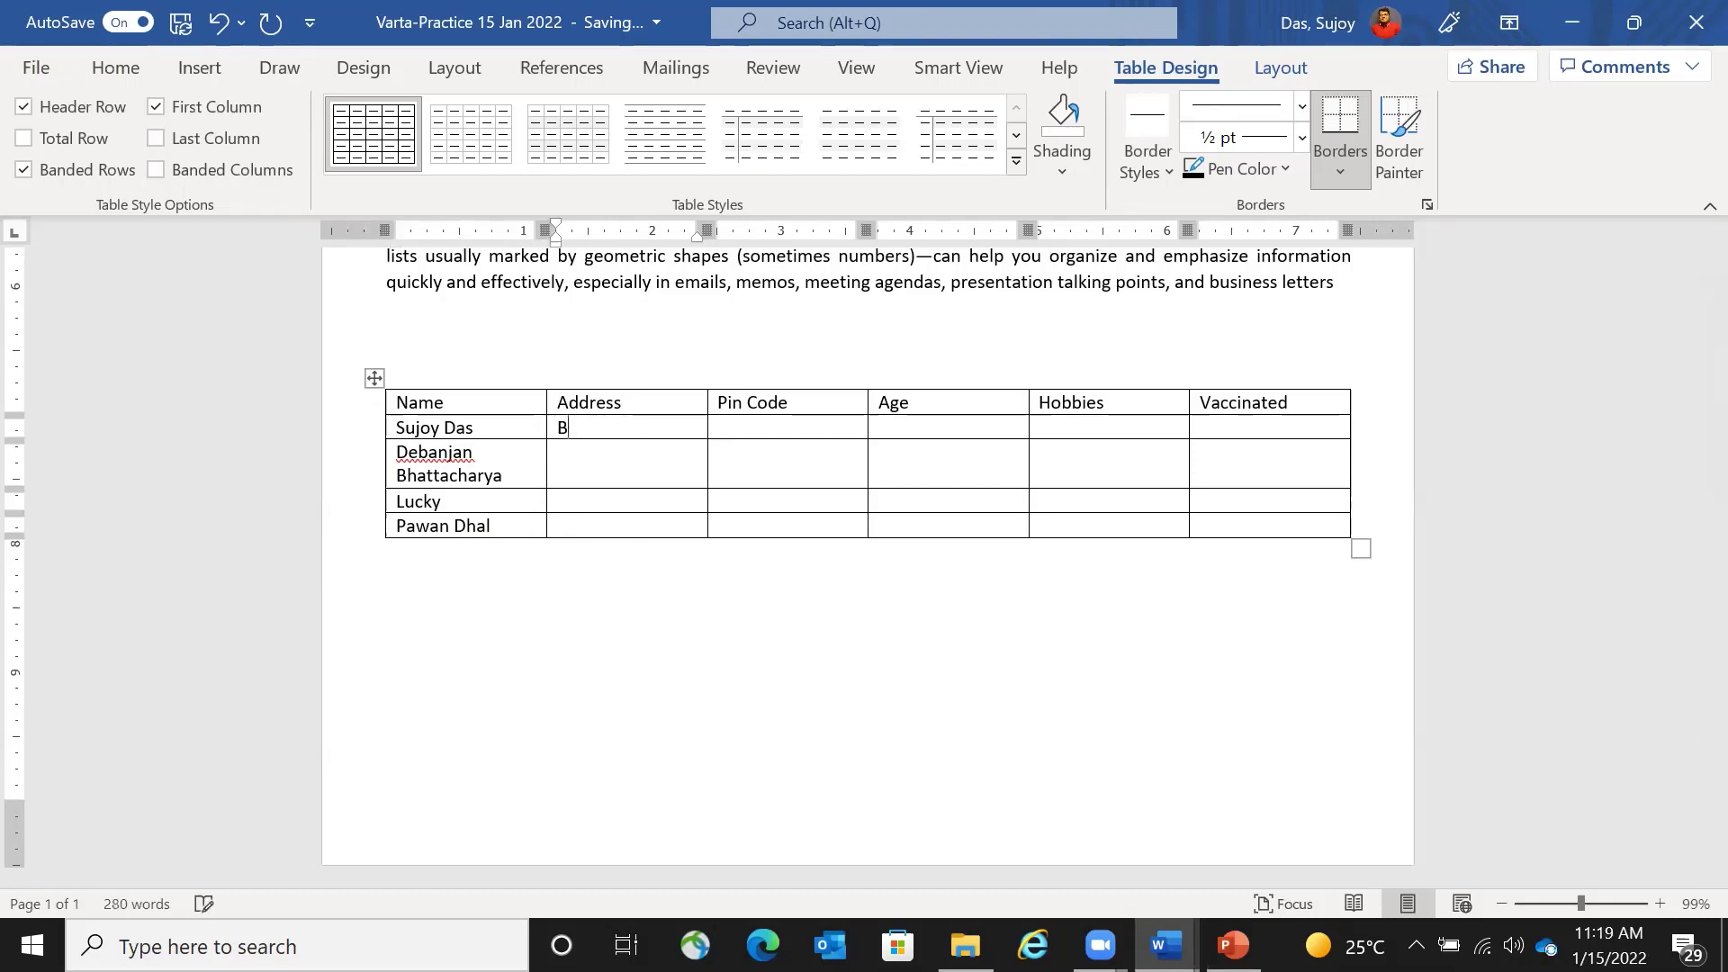
type("a")
type("ngalore")
key("Tab")
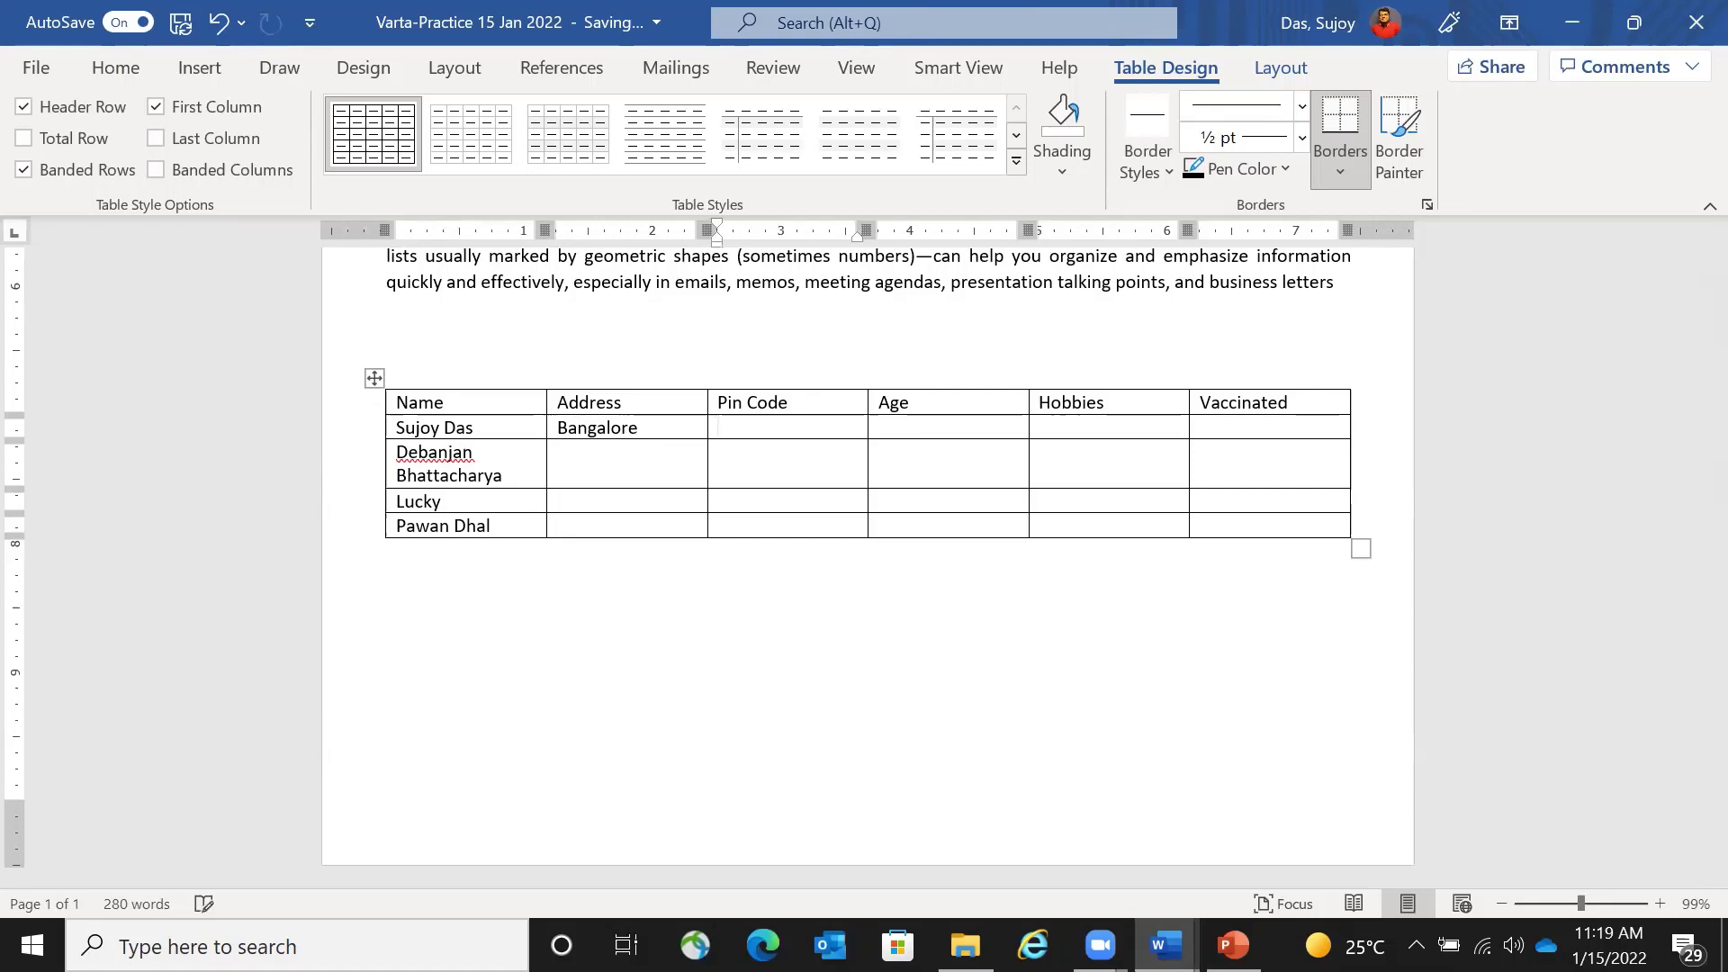
type("7000")
type("8")
type("5")
Step: Enter the remaining addresses: Uttar Pradesh, Lucknow and West Bengal
left_click(585, 459)
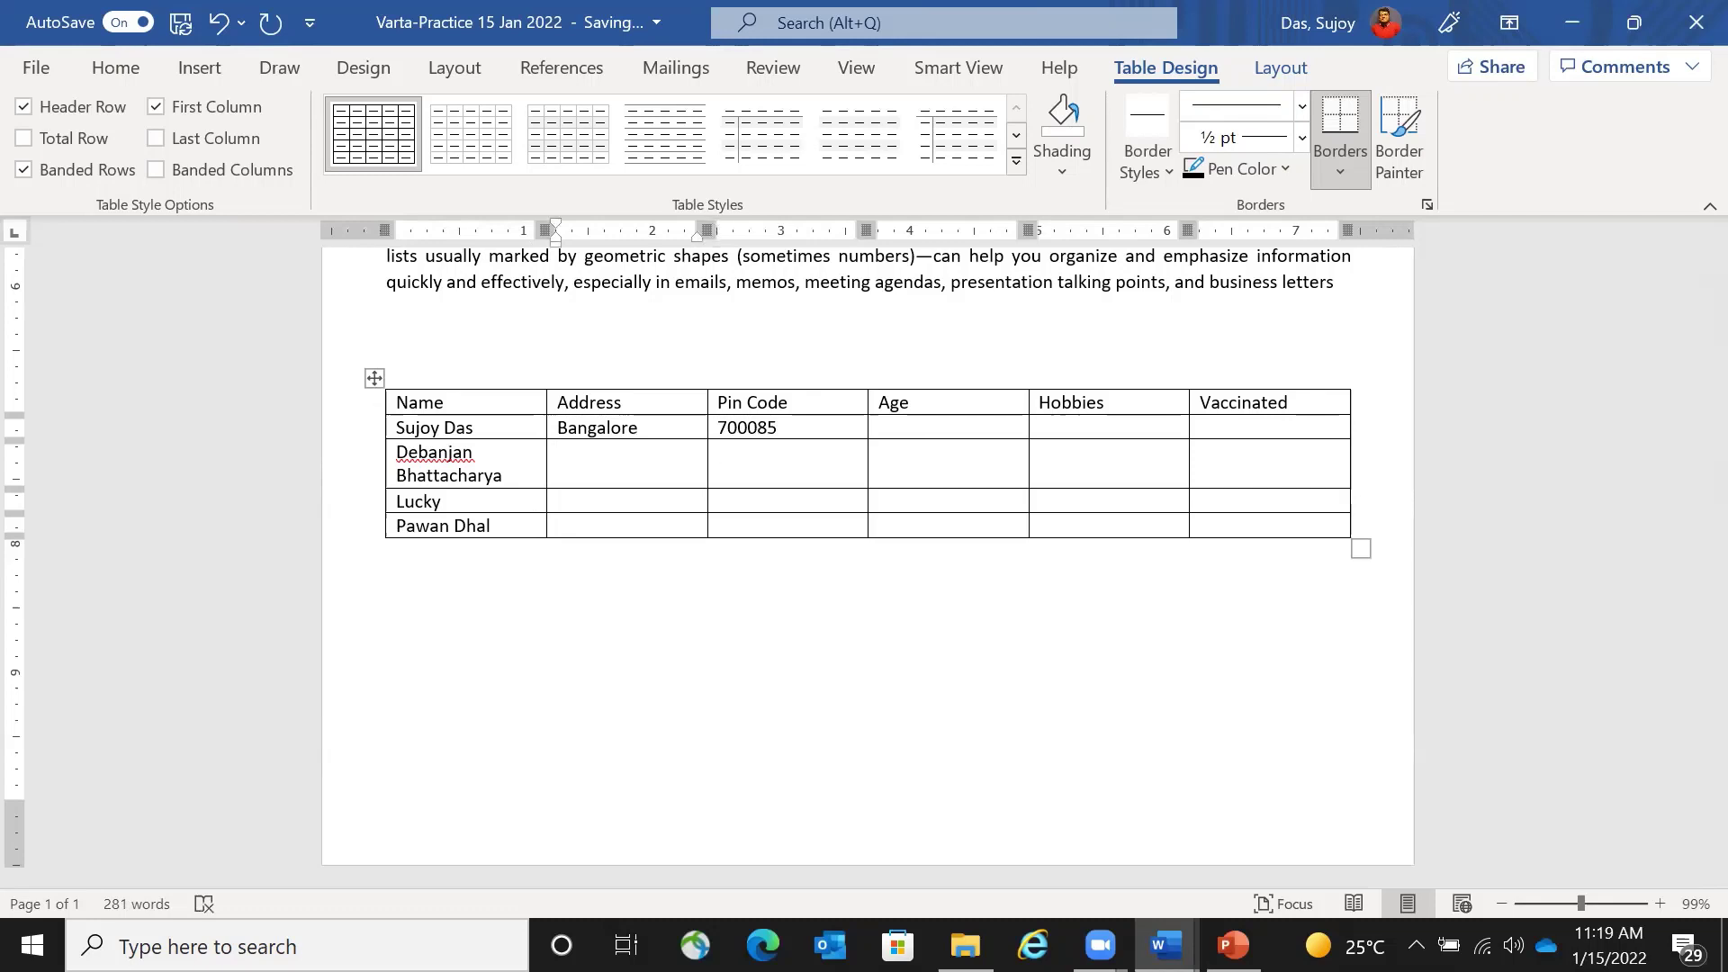
type("U")
type("ttap")
key("BackSpace")
type("r P")
type("radae")
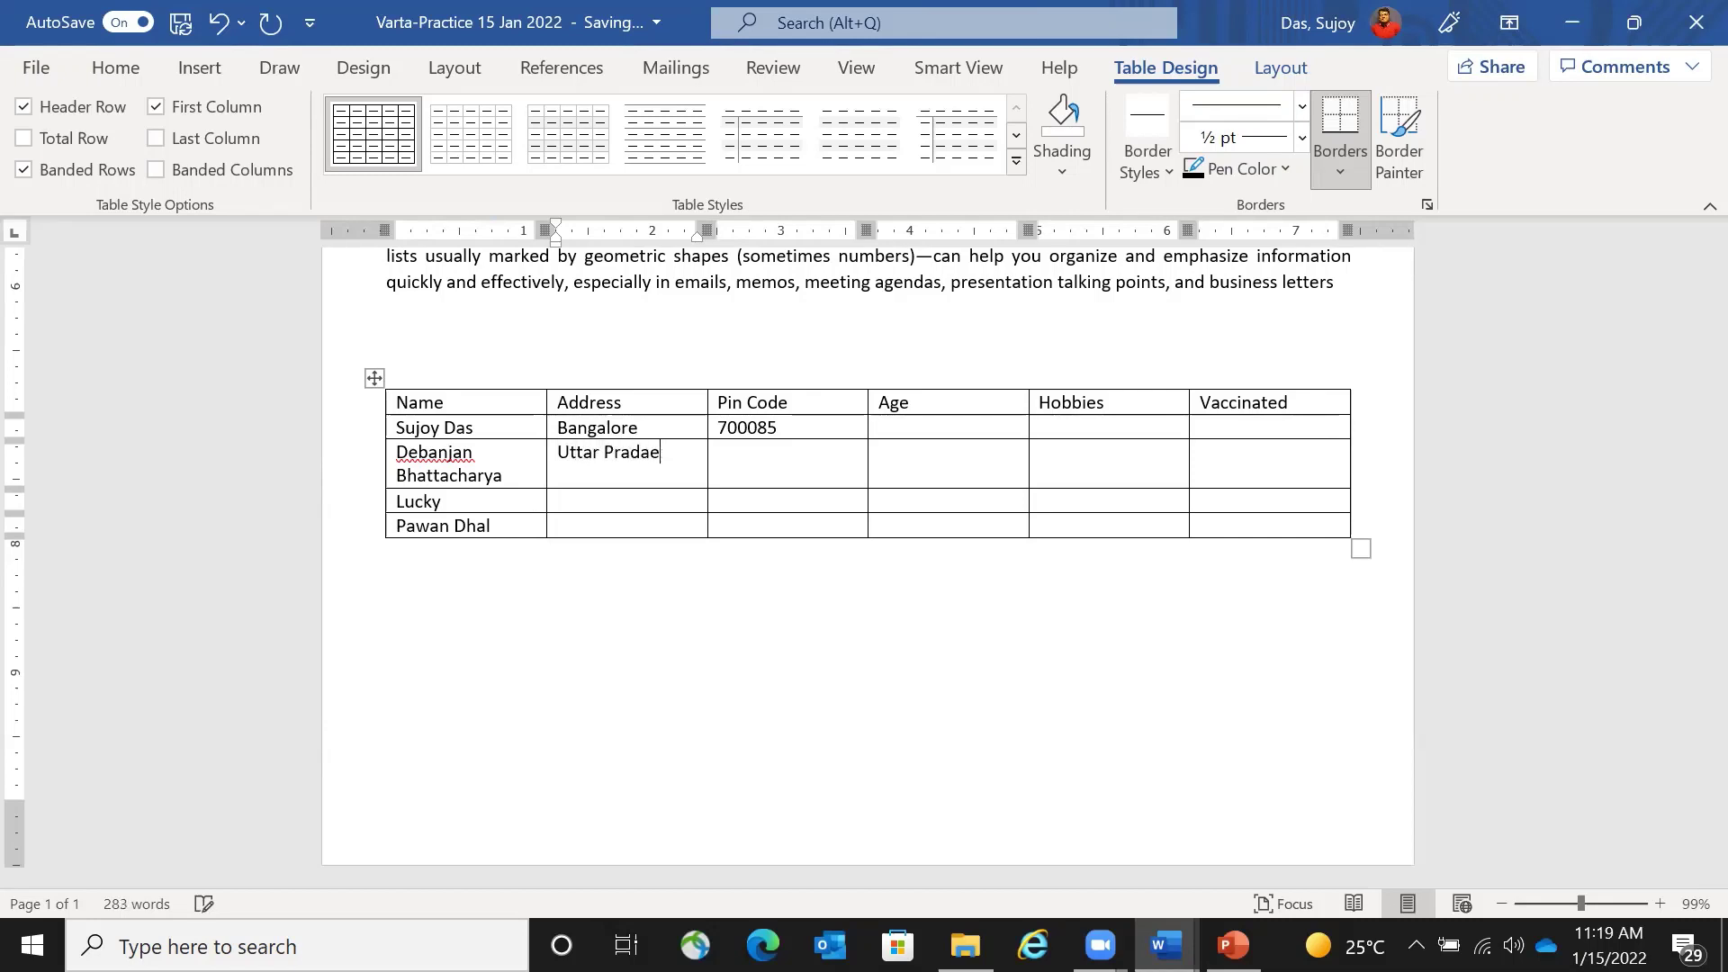
key("BackSpace")
key("BackSpace")
key("BackSpace")
type("esh")
left_click(559, 501)
type("Lu")
type("cknow")
key("Tab")
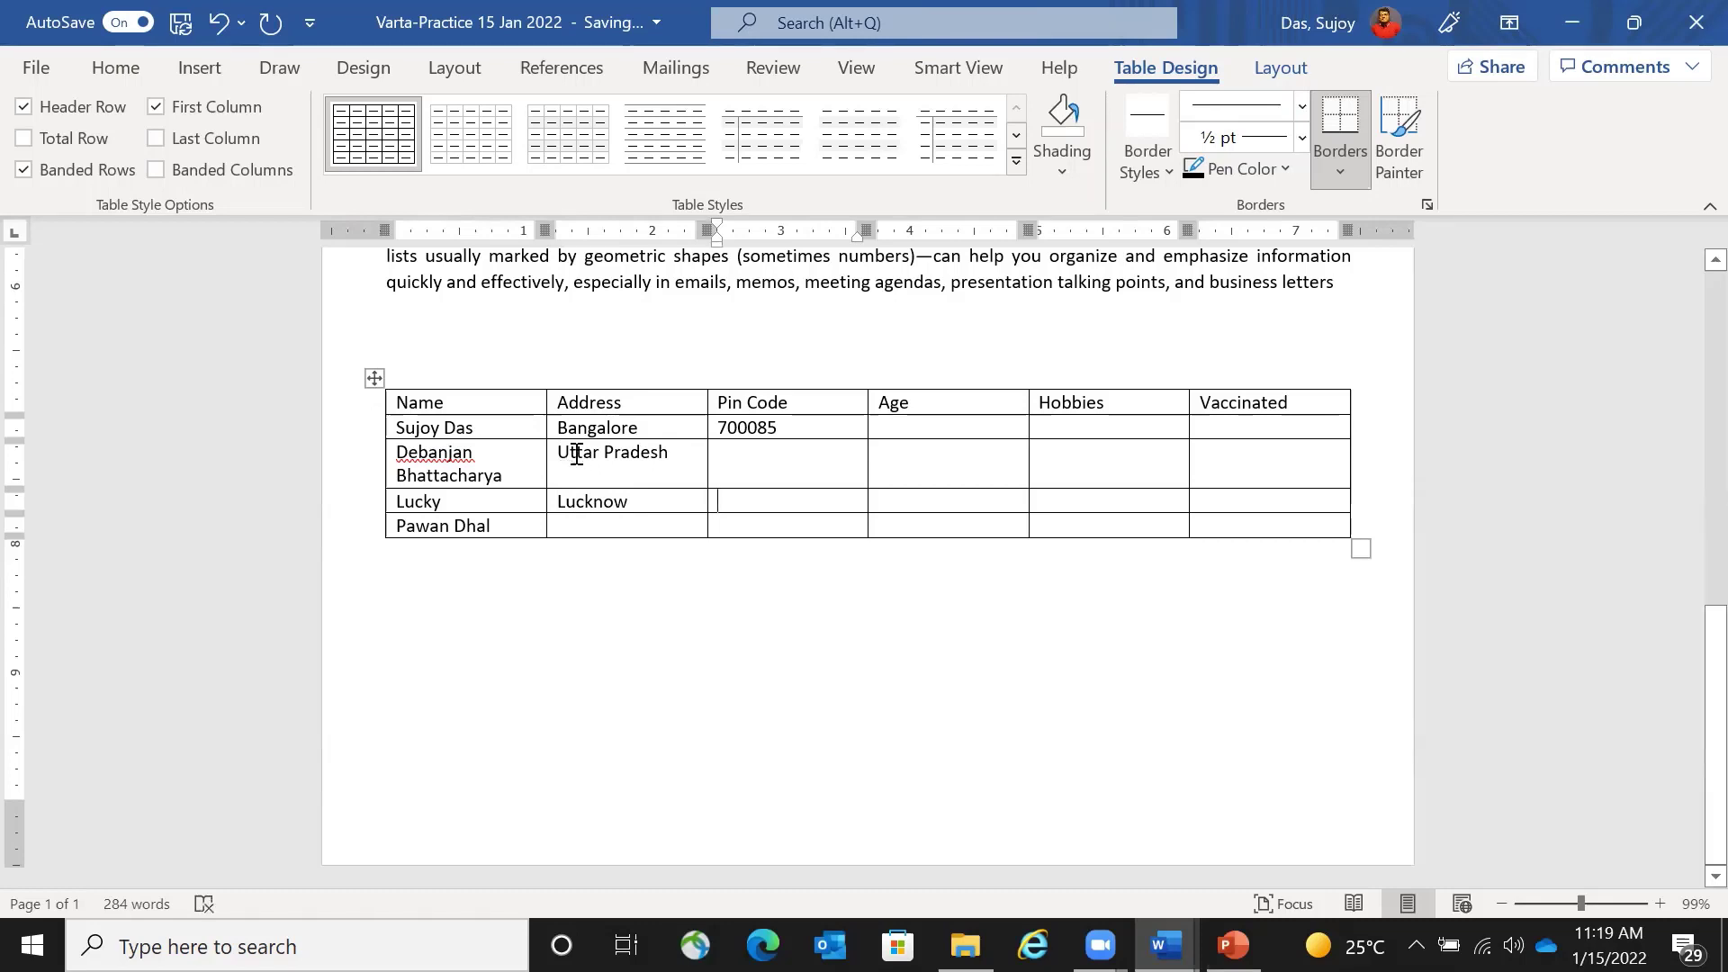
left_click(665, 529)
type("Wes")
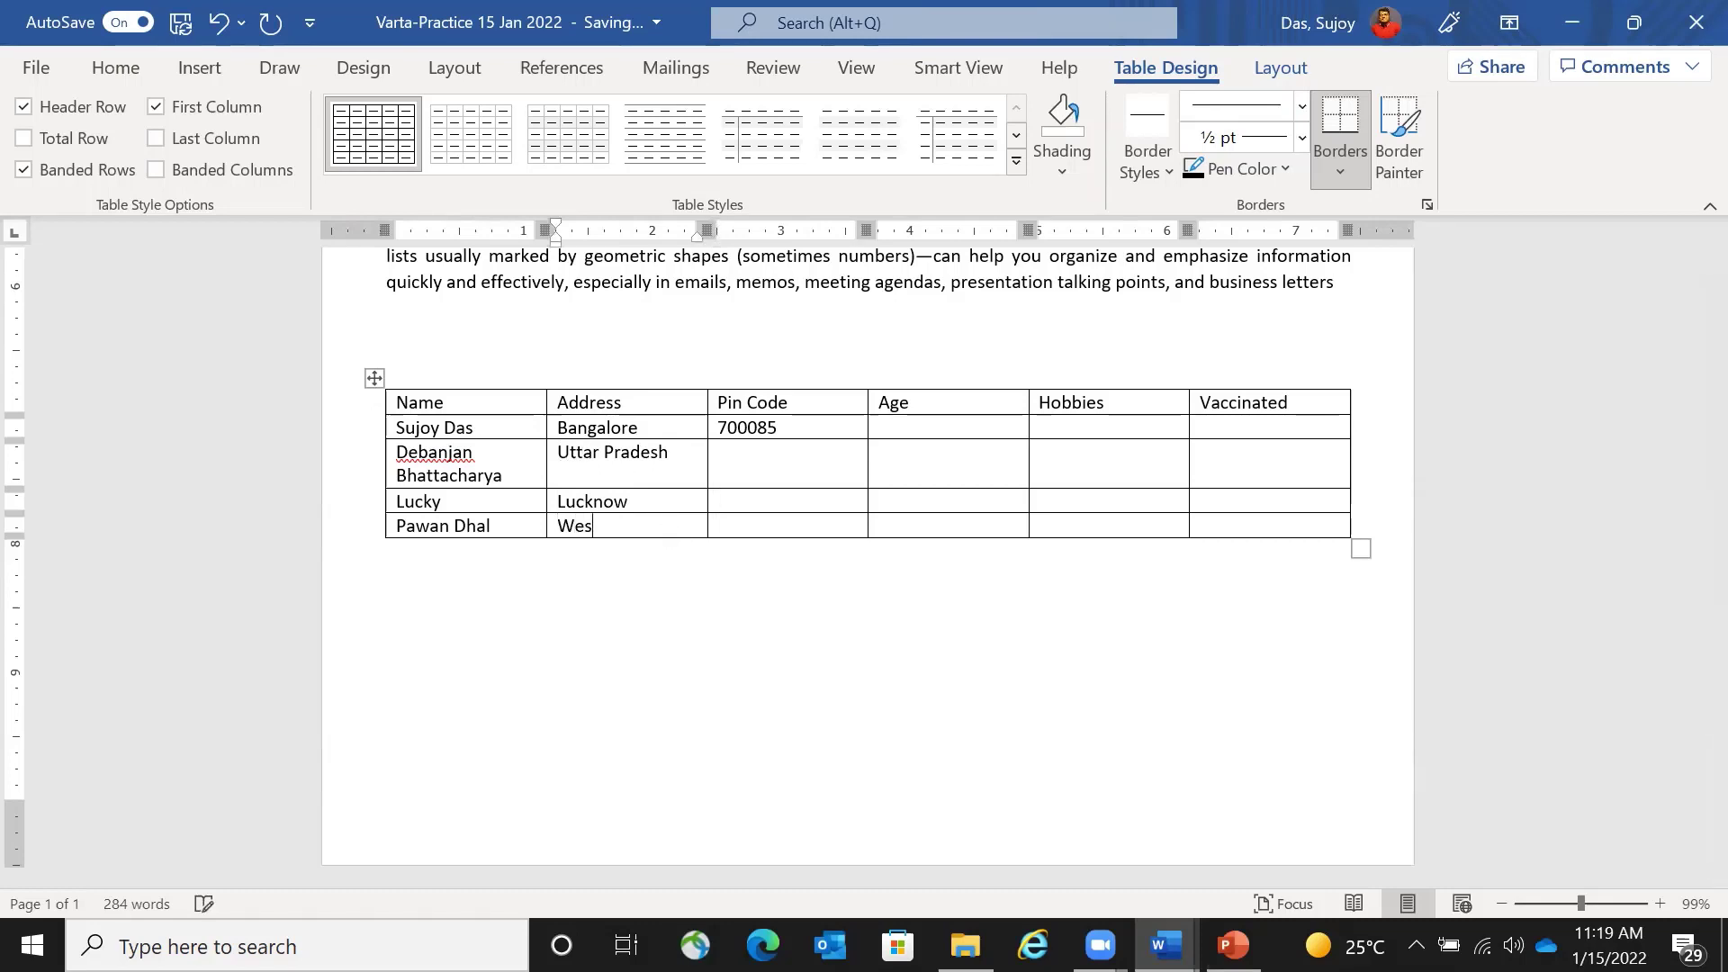
type("t Be")
type("ngal")
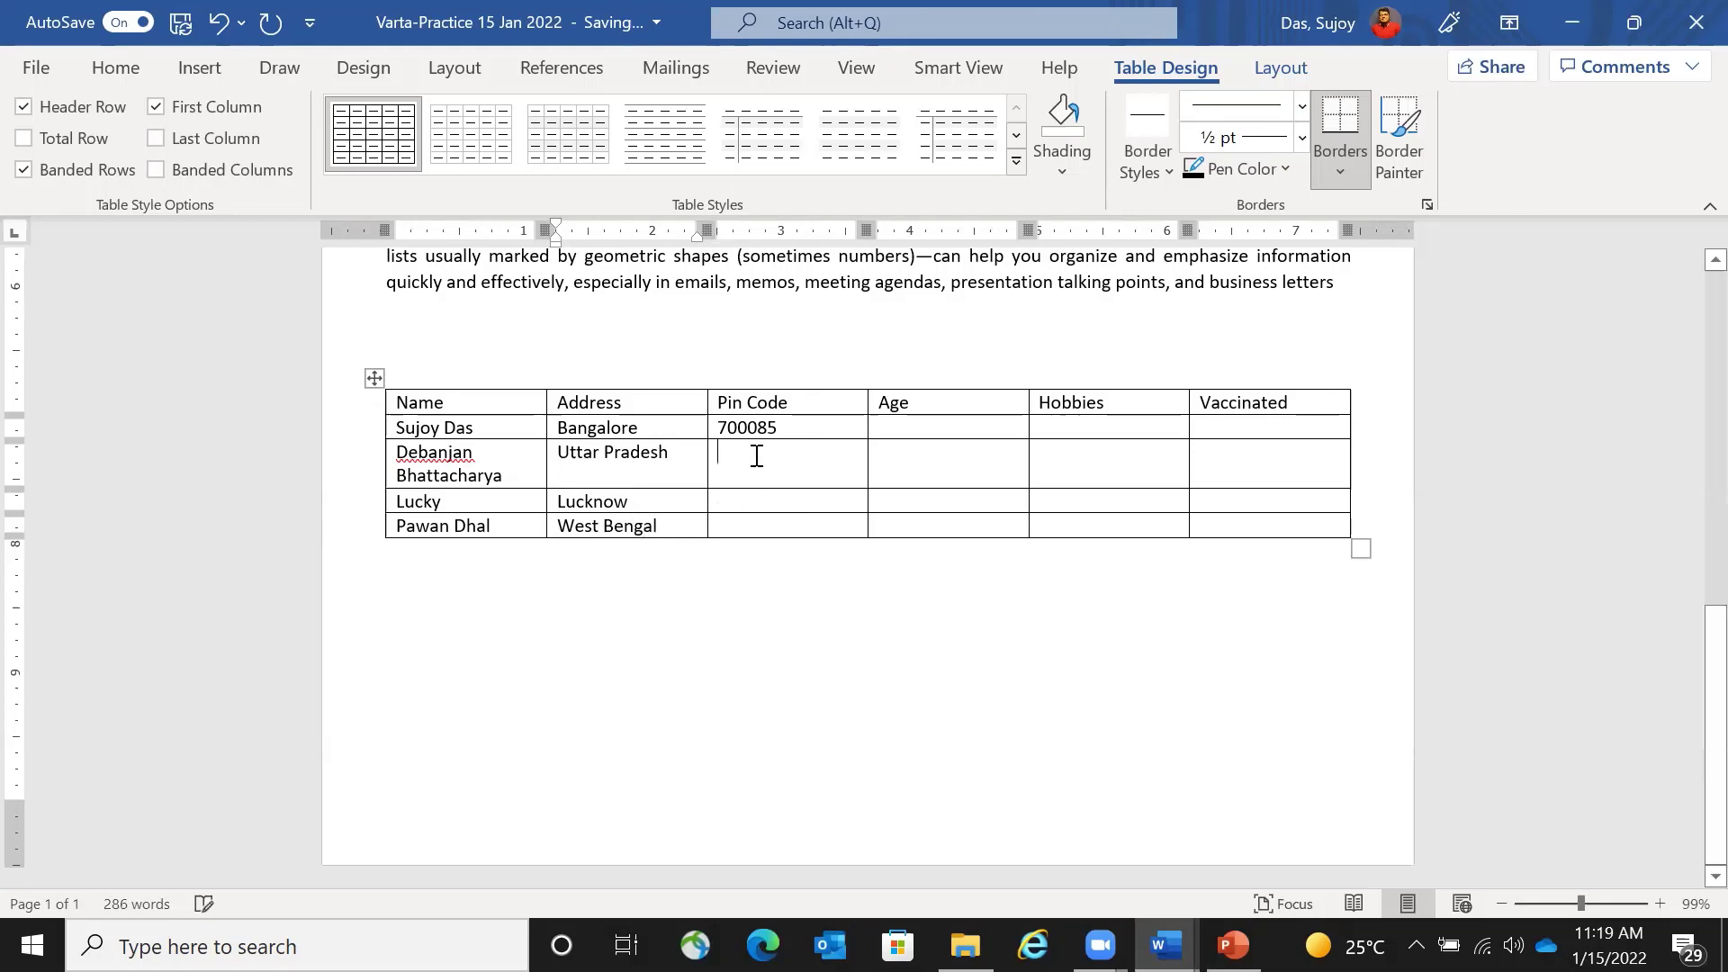
Step: Enter the remaining pin codes 560015, 289800 and 67687879
left_click(756, 455)
type("5600")
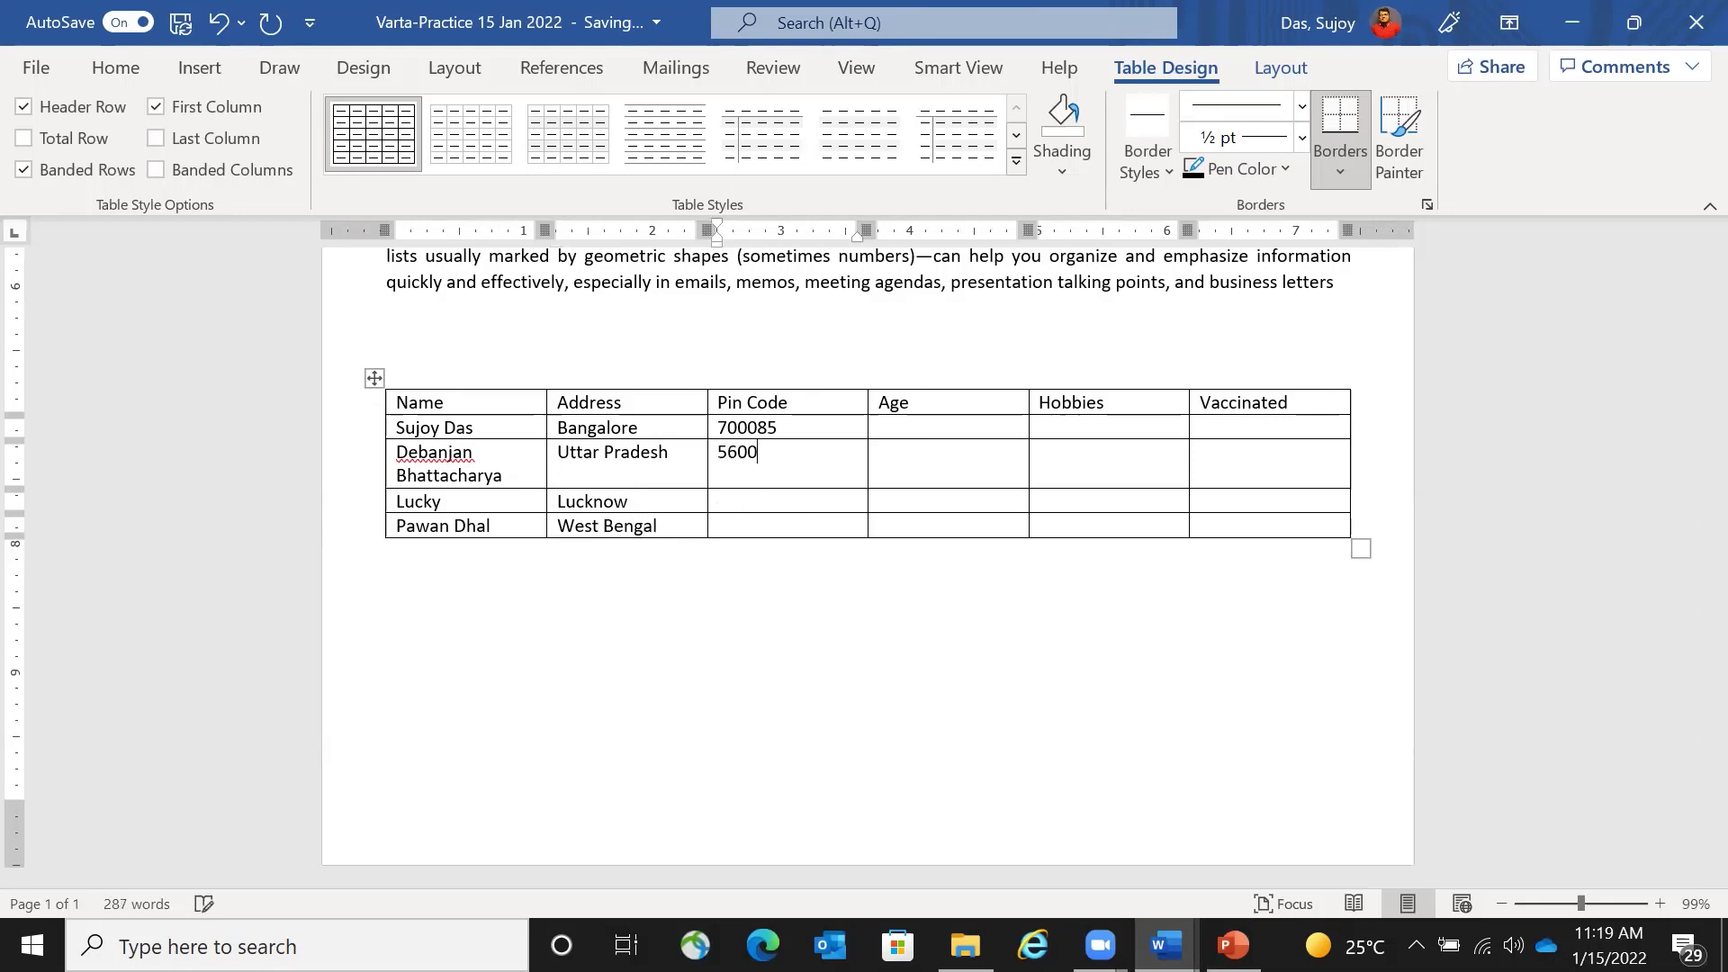
type("15")
key("Tab")
left_click(783, 501)
type("289")
type("800")
left_click(720, 525)
type("67687879")
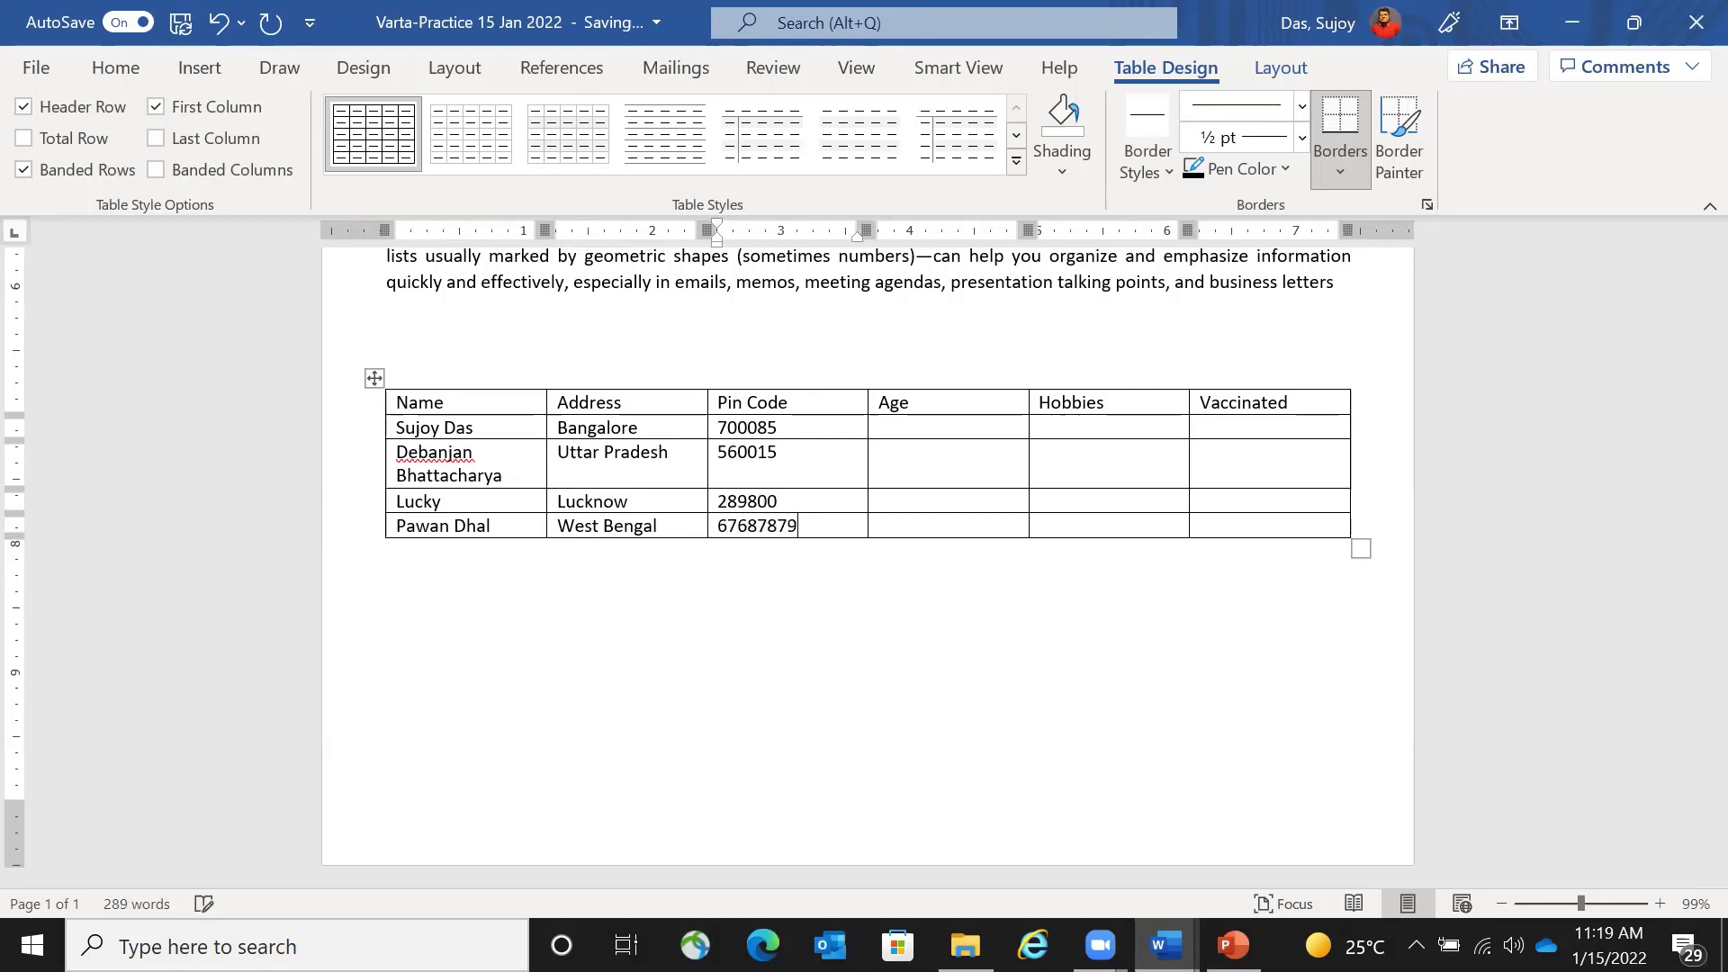
Step: Rename the Age header to Phone and enter each person's phone number
double_click(891, 404)
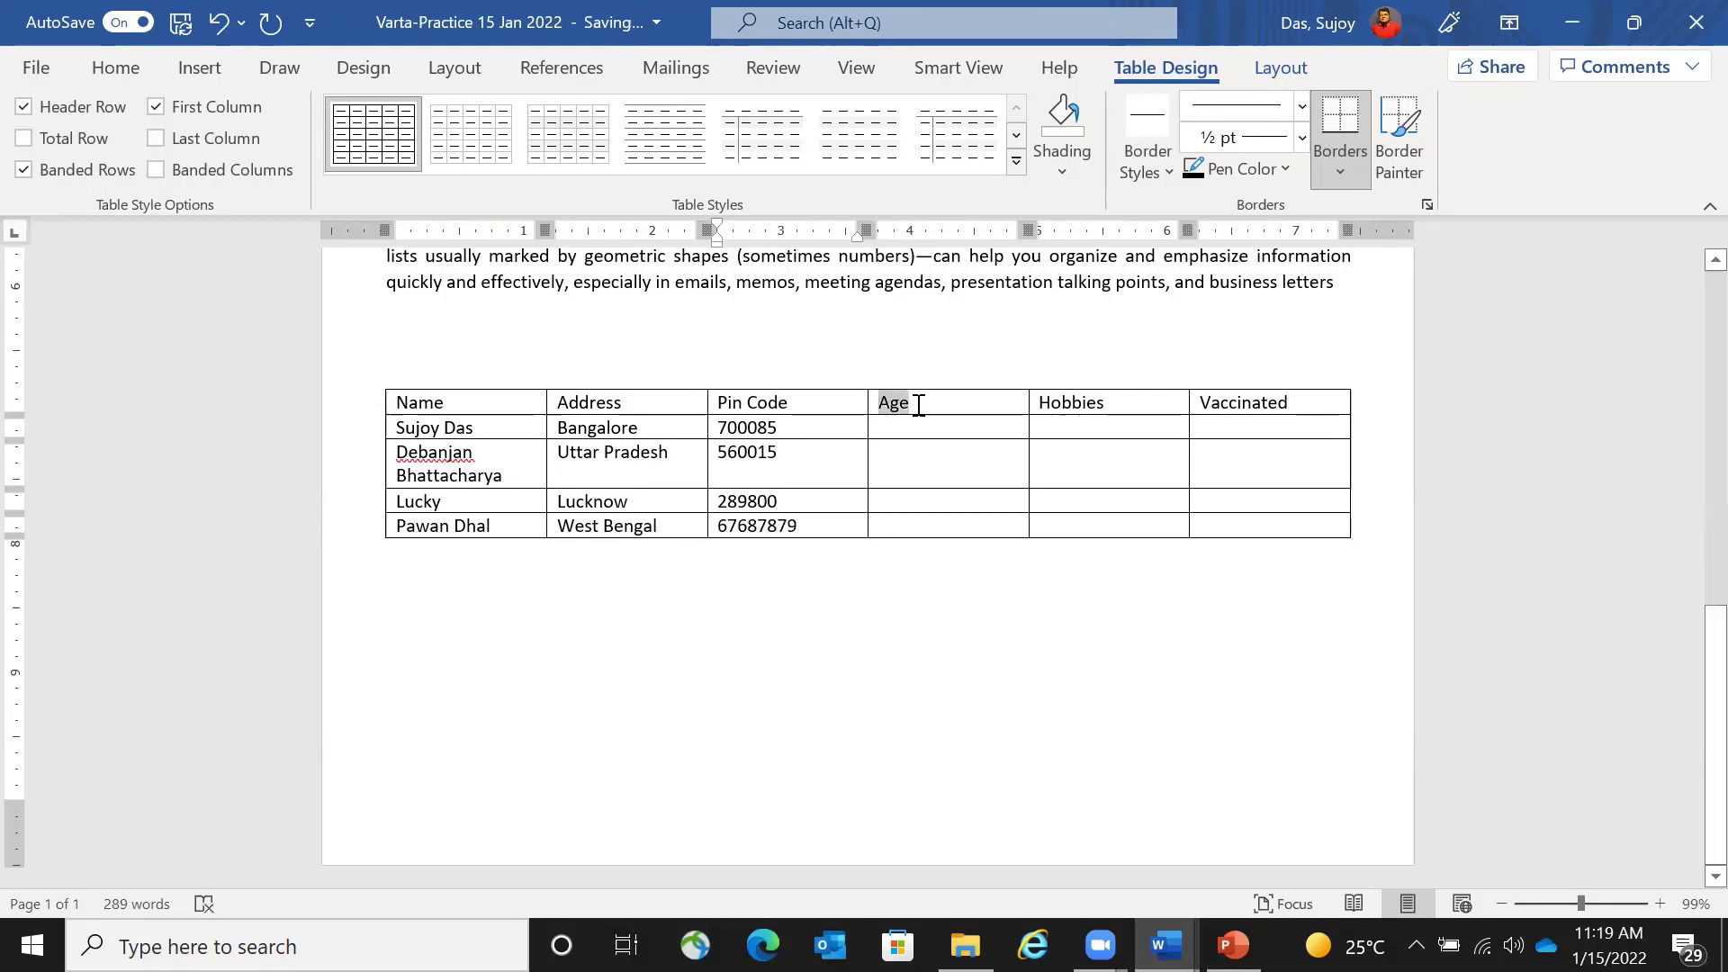
type("Phone")
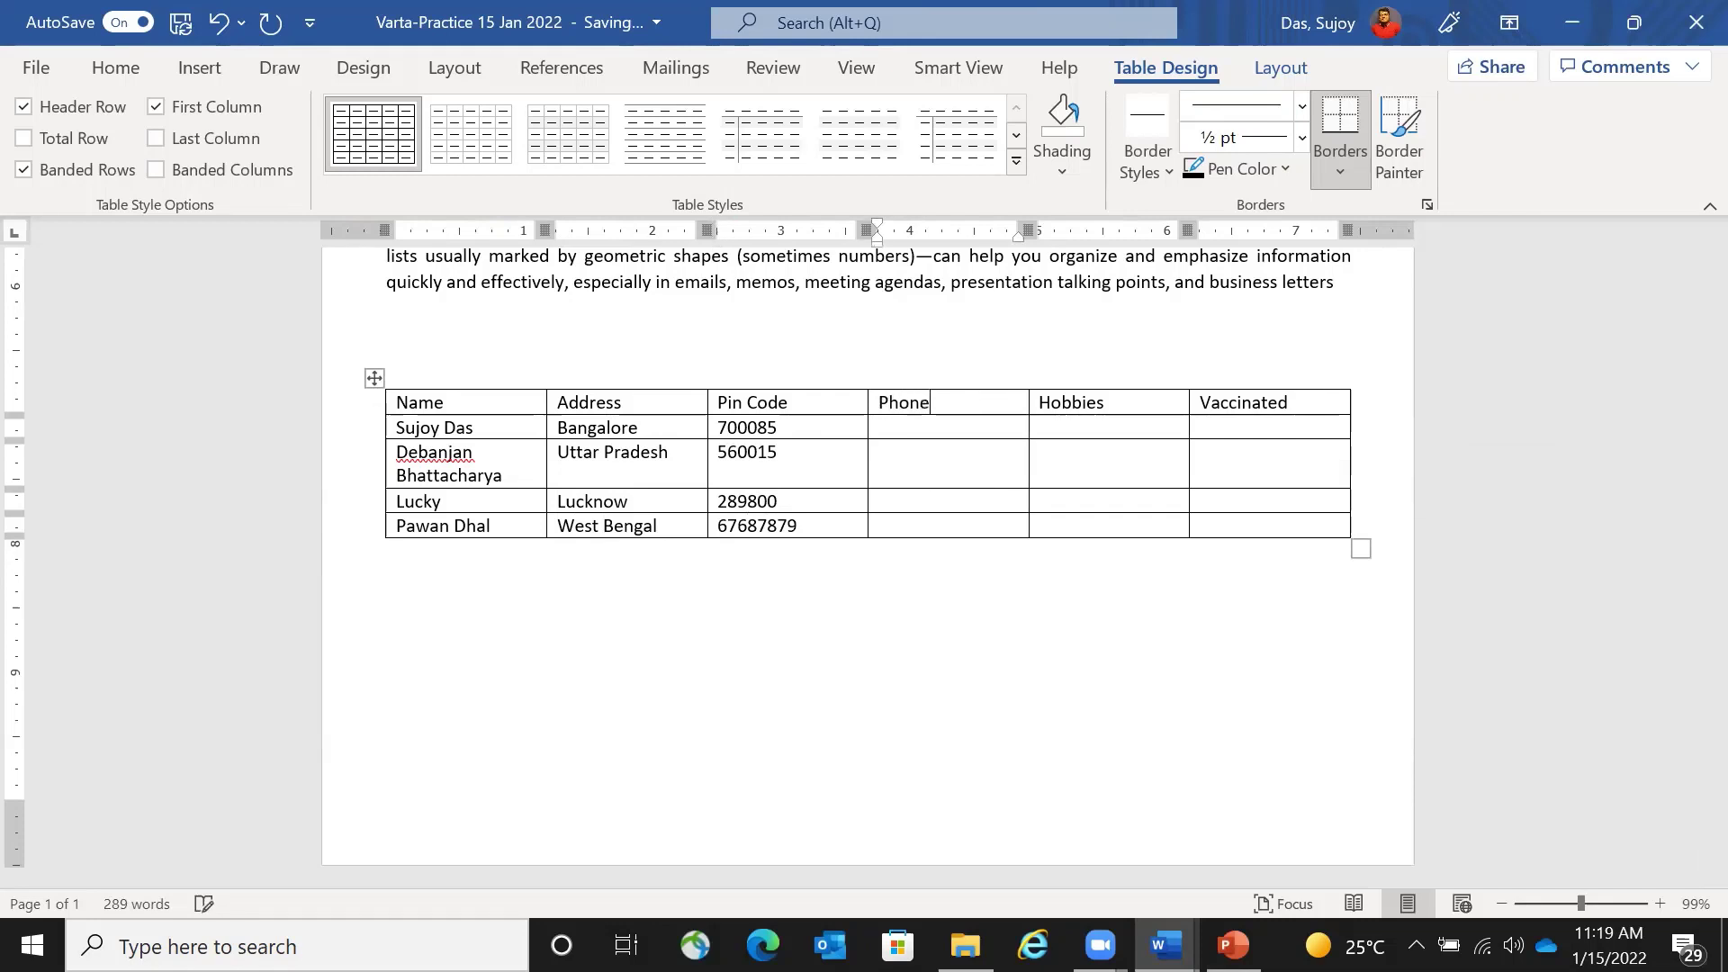
left_click(879, 428)
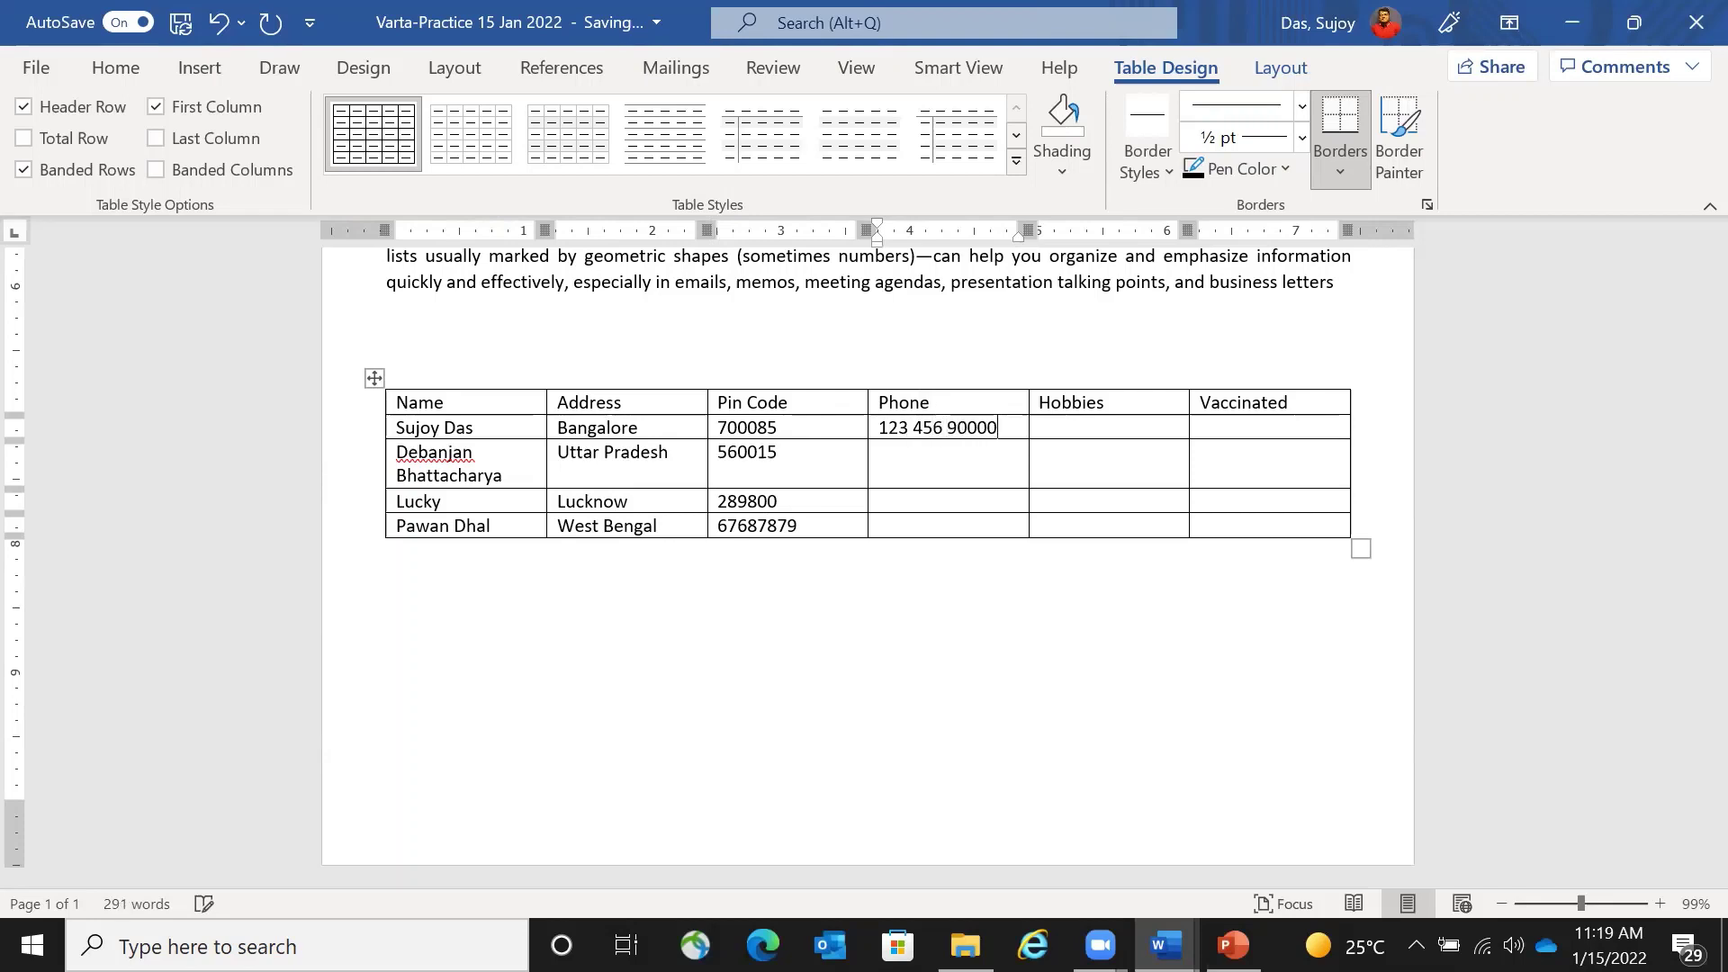
key("Return")
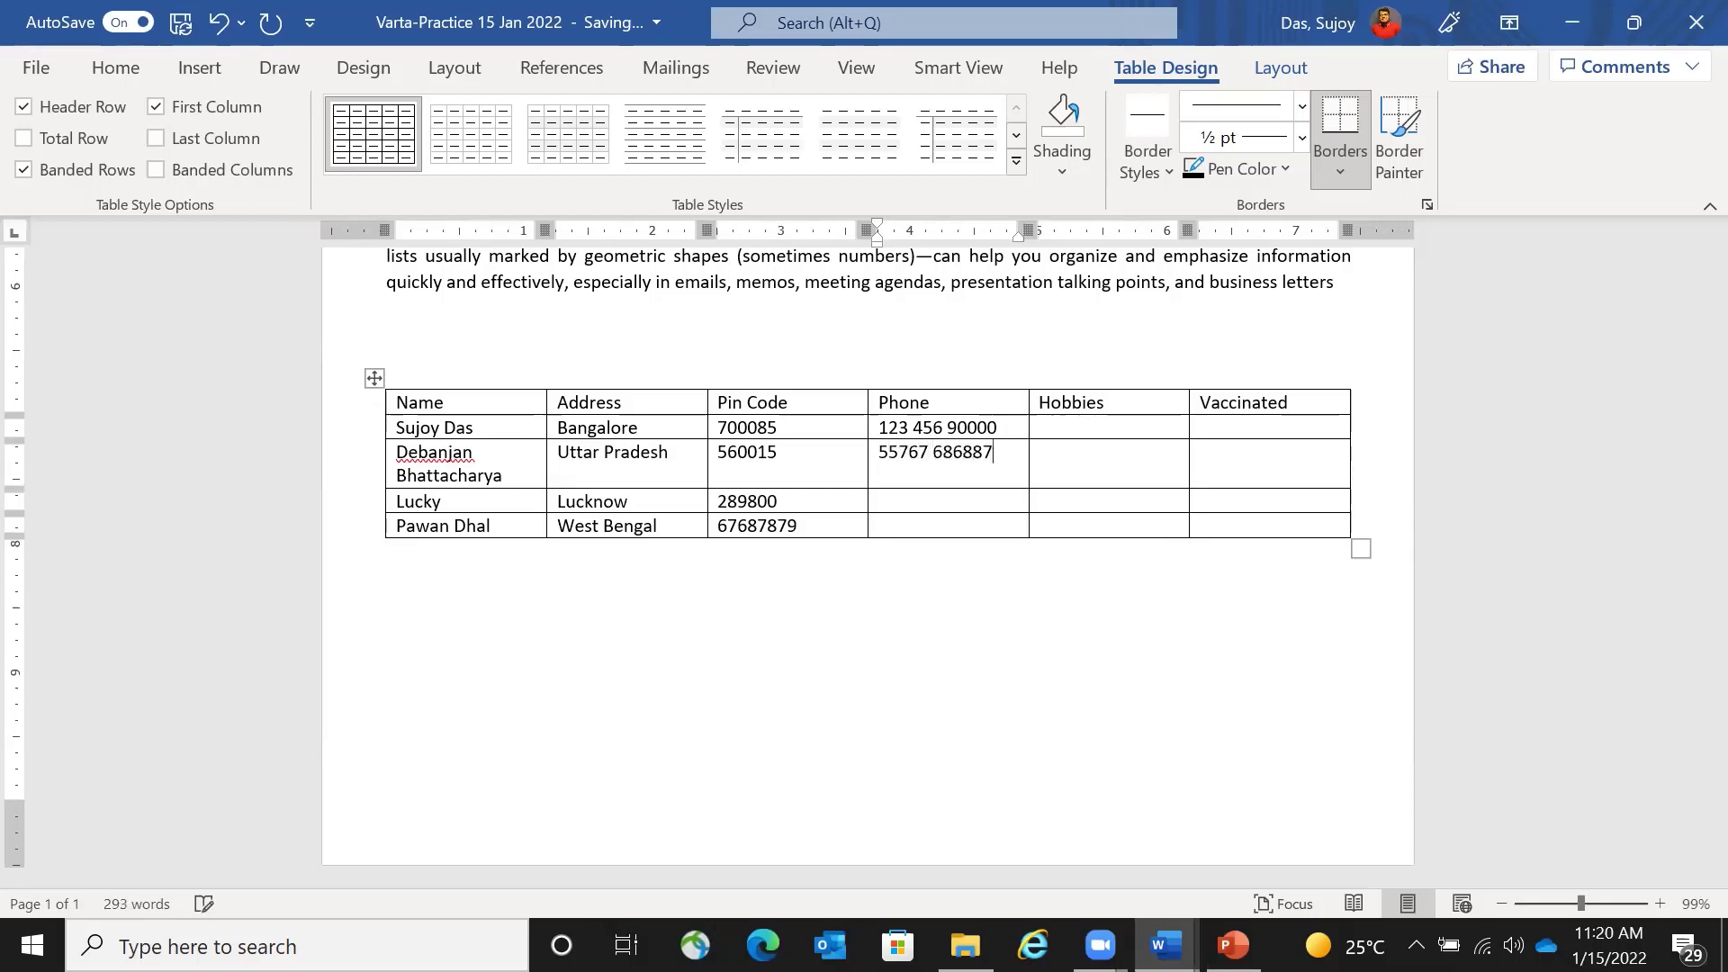
left_click(879, 500)
left_click(879, 526)
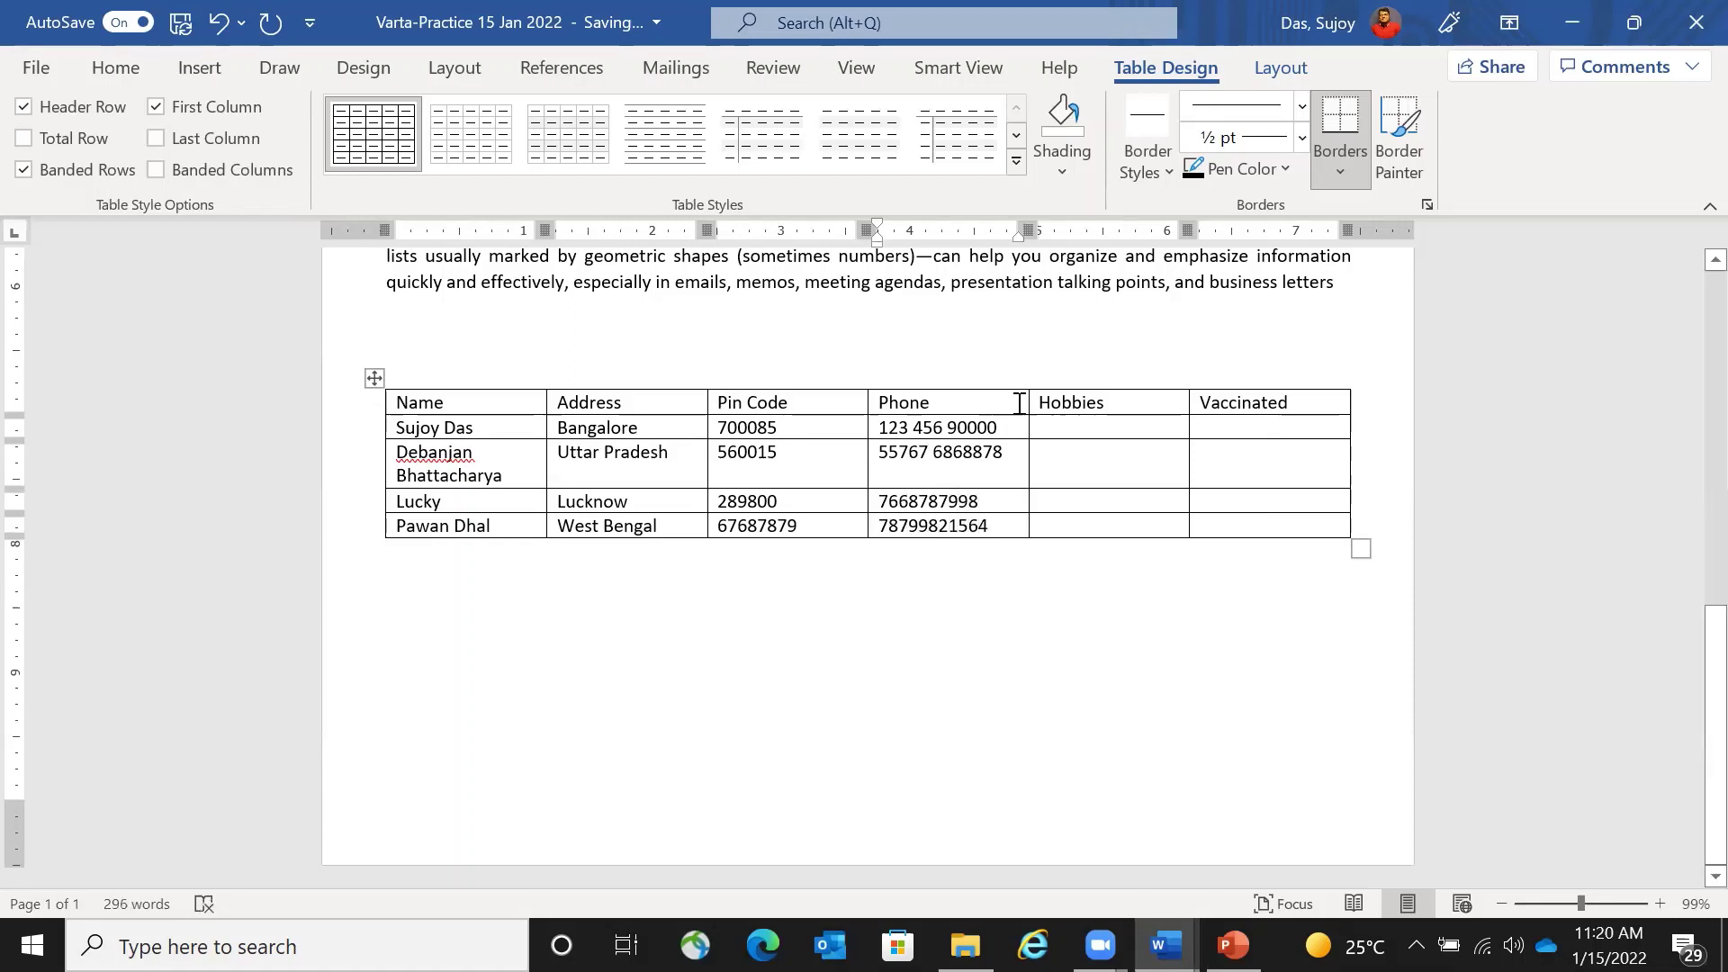
Step: Enter hobbies Reading, Painting and Dancing for the first three rows
left_click(1061, 427)
type("Read")
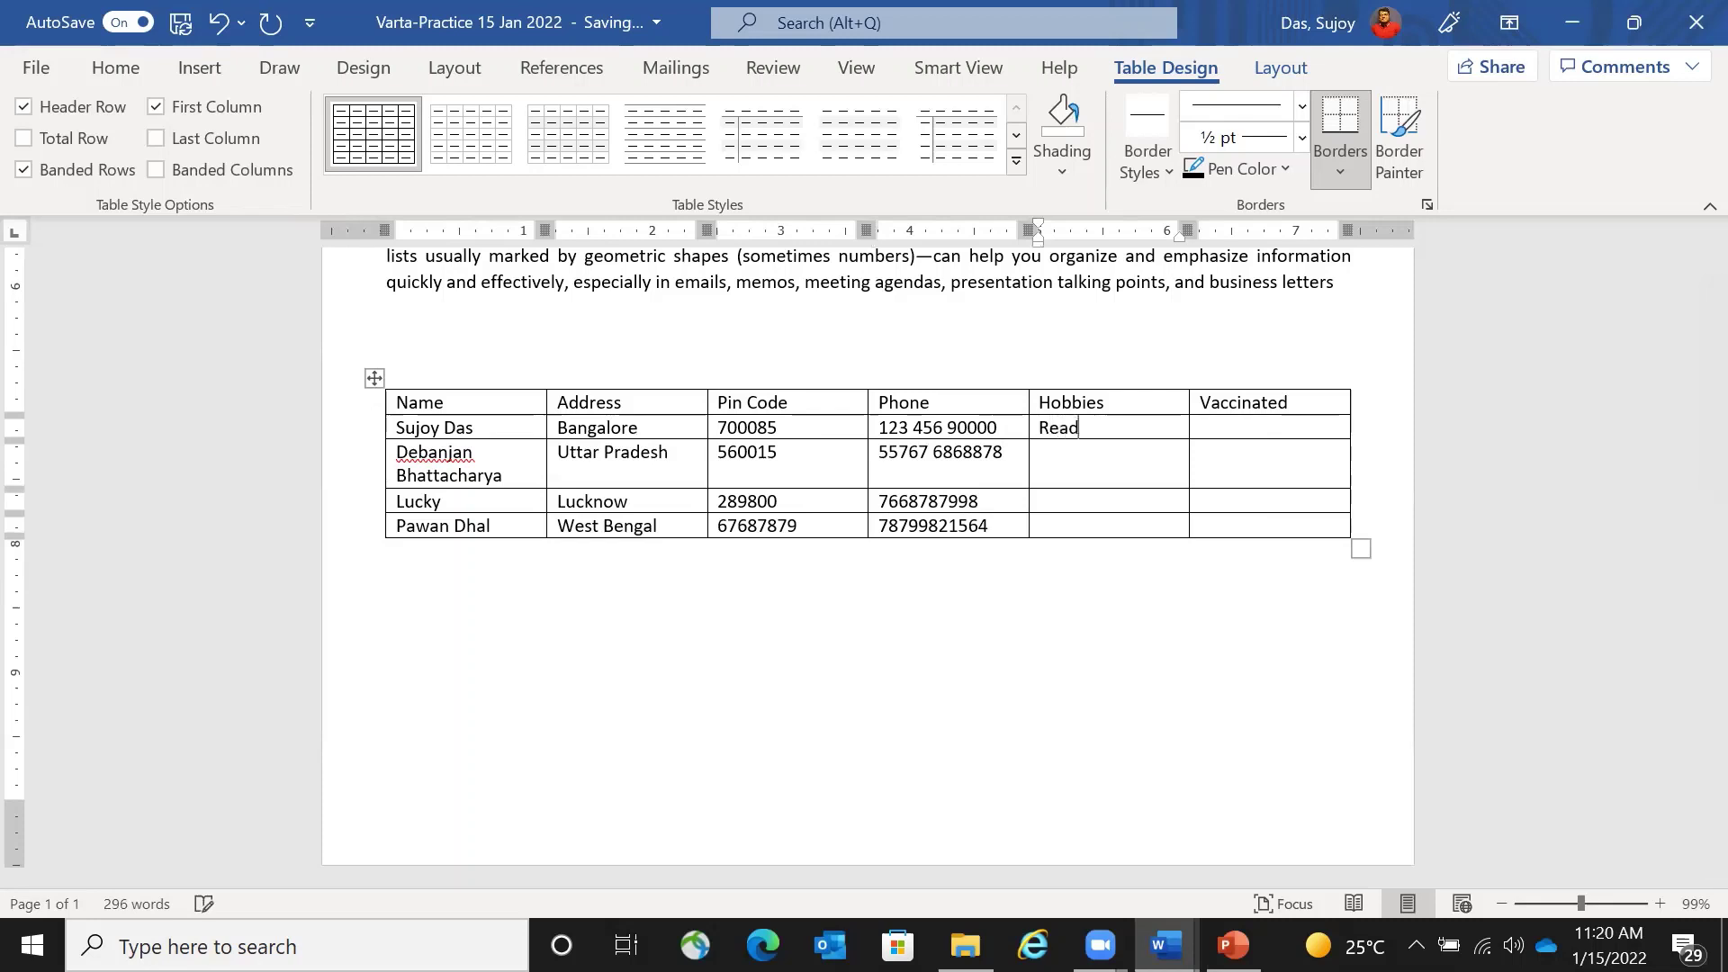
type("ing")
left_click(1049, 452)
type("Pa")
type("inintin")
type("g")
key("Return")
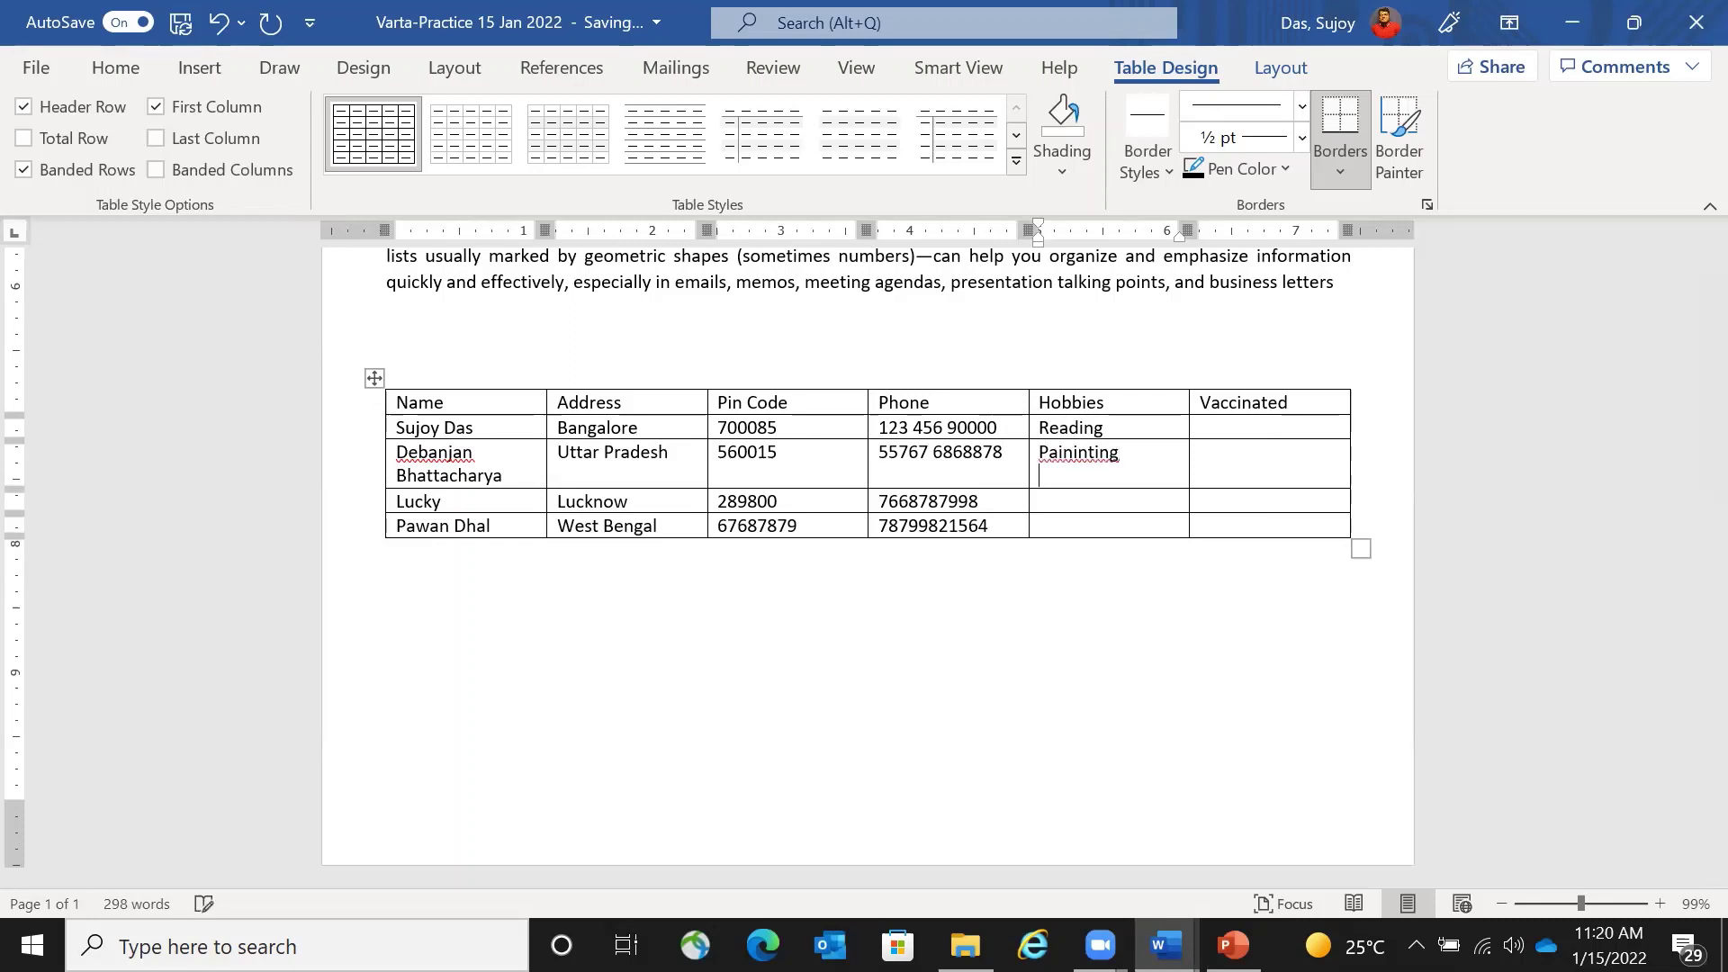
key("BackSpace")
key("BackSpace")
key("BackSpace")
key("BackSpace")
key("BackSpace")
key("BackSpace")
type("ting")
left_click(1044, 501)
type("Danc")
type("ing")
Step: Type 'Reading, writing' in the last row's Hobbies cell, correcting the typos
left_click(1044, 526)
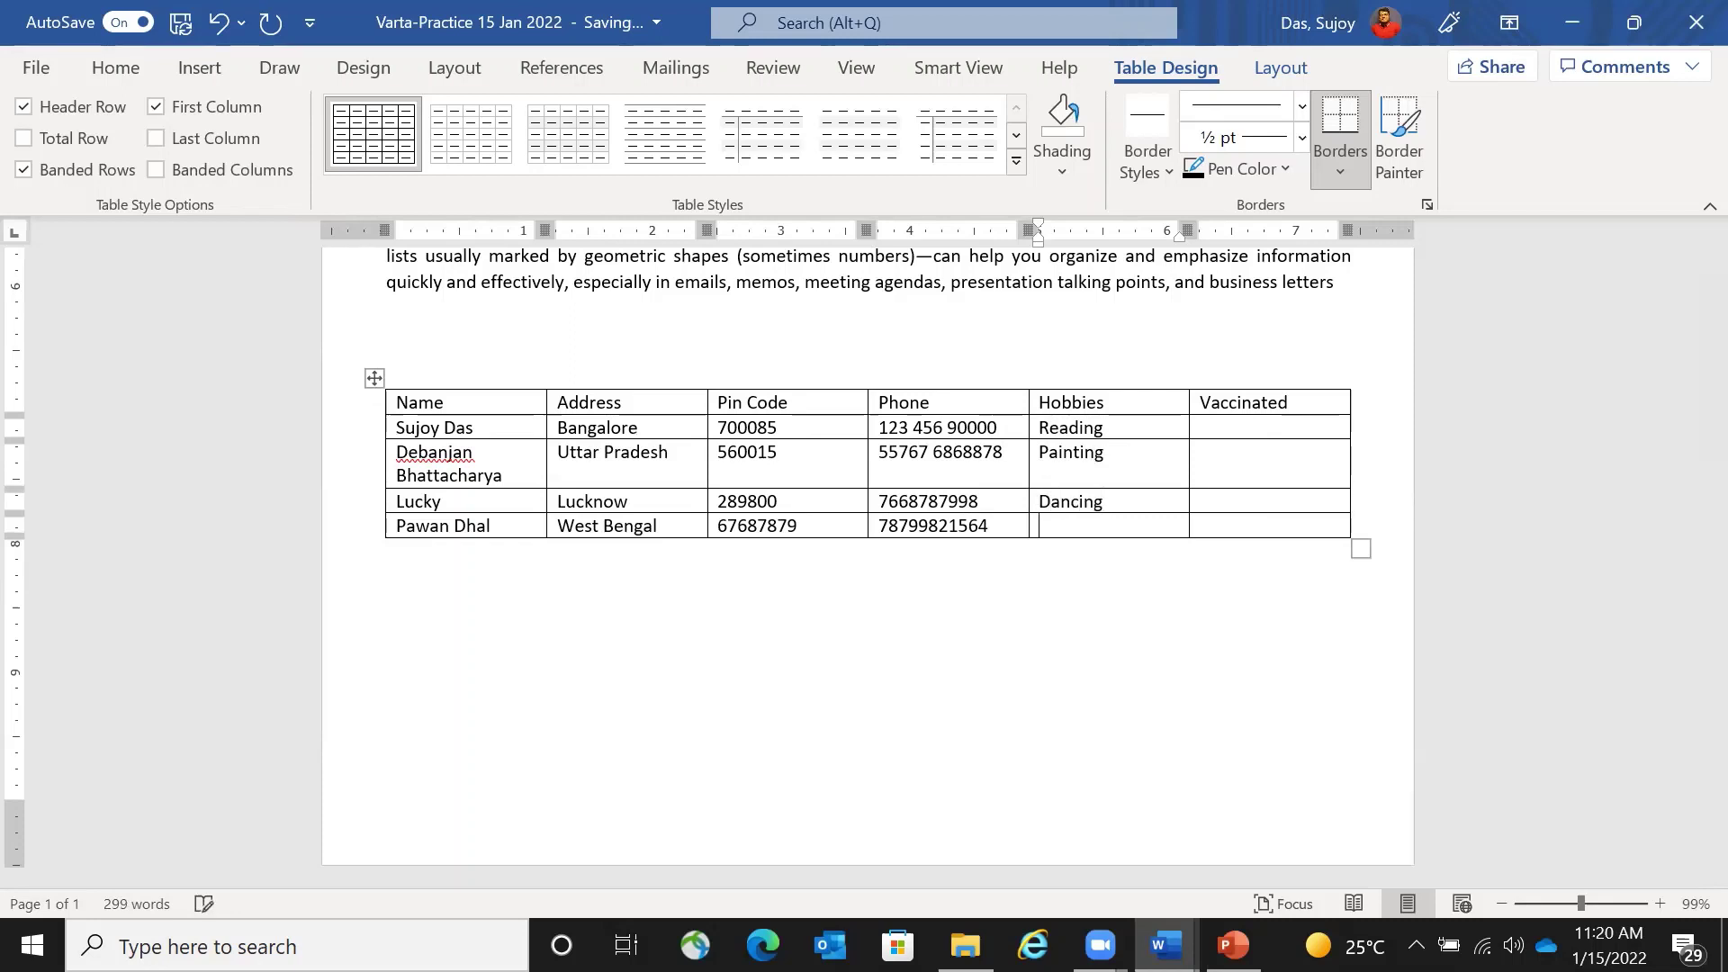
type("Redain")
key("BackSpace")
key("BackSpace")
key("BackSpace")
key("BackSpace")
type("ad")
key("BackSpace")
type("ding")
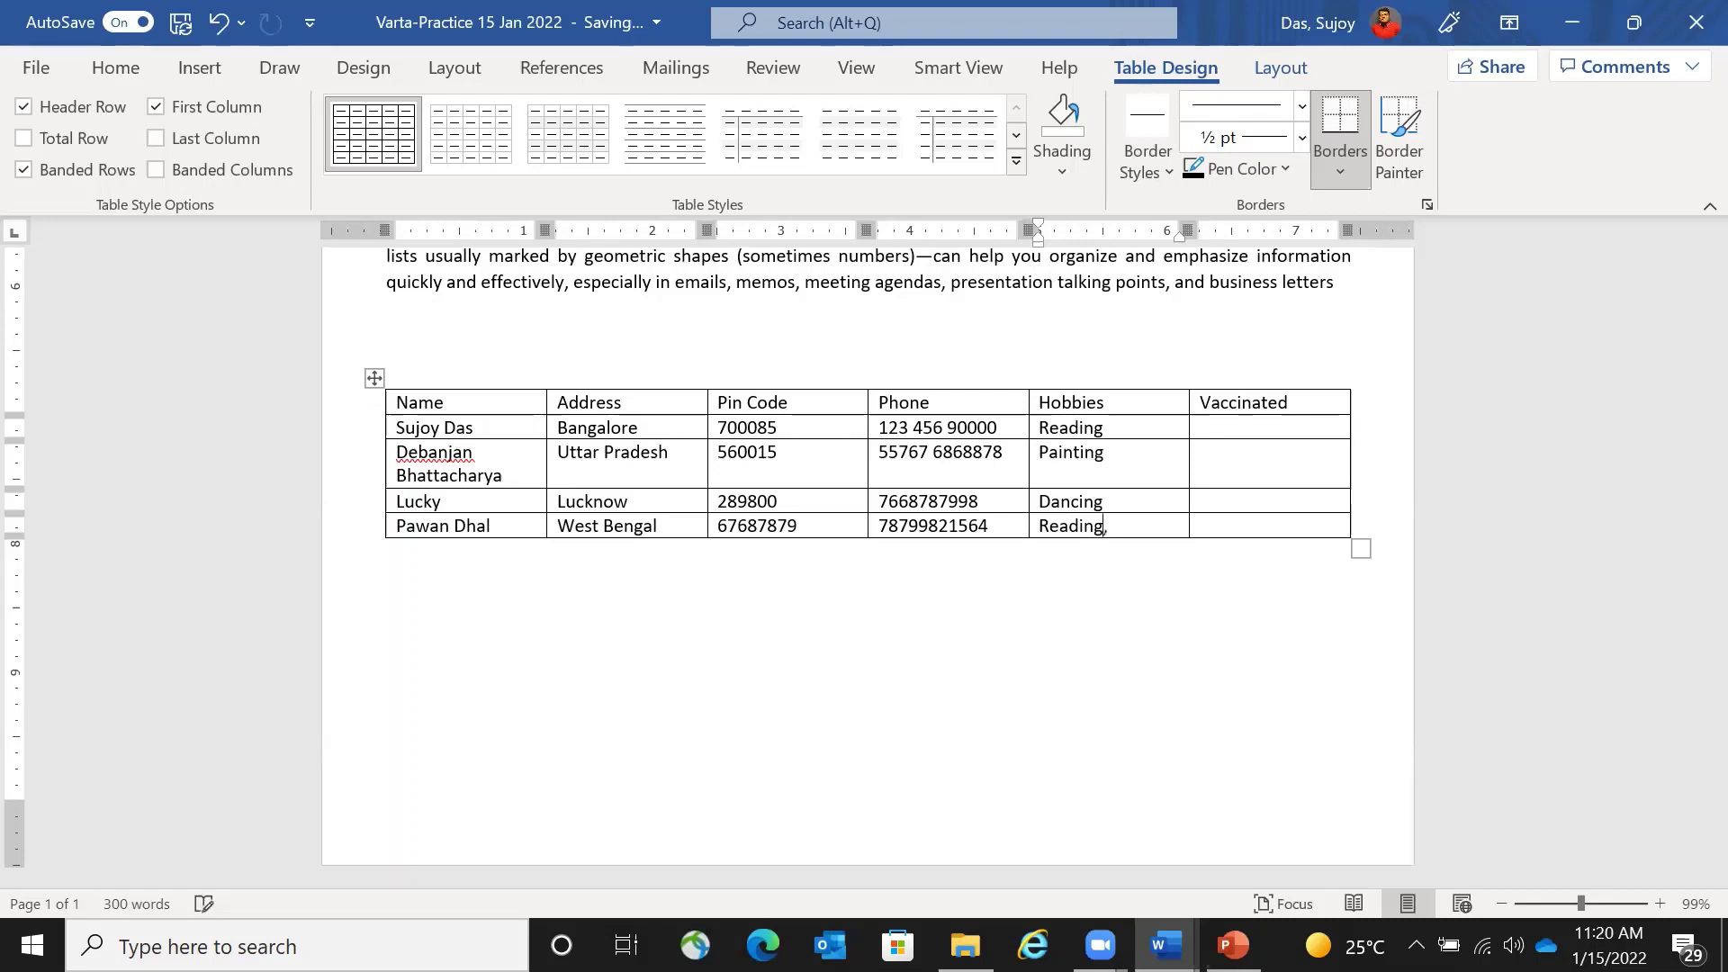
type(", wrting")
key("BackSpace")
key("BackSpace")
key("BackSpace")
key("BackSpace")
key("BackSpace")
type("r")
type("ing")
left_click(1134, 526)
type("iting")
key("Delete")
key("Delete")
key("Delete")
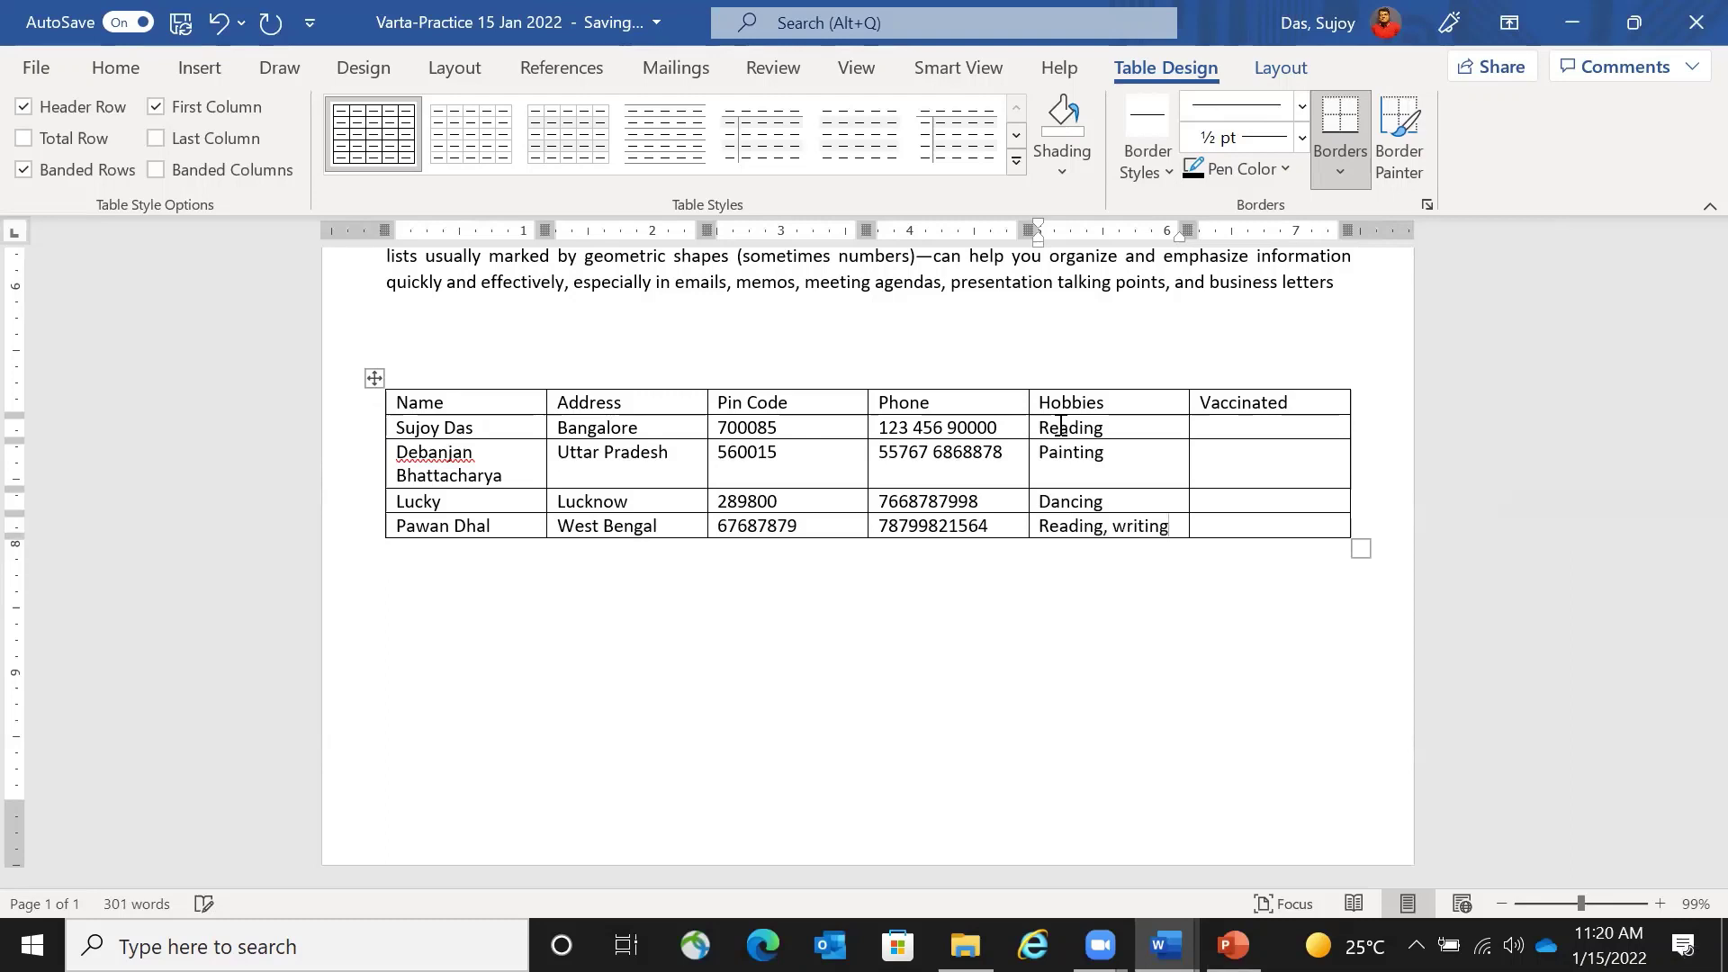
key("Left")
key("Left")
key("Left")
key("BackSpace")
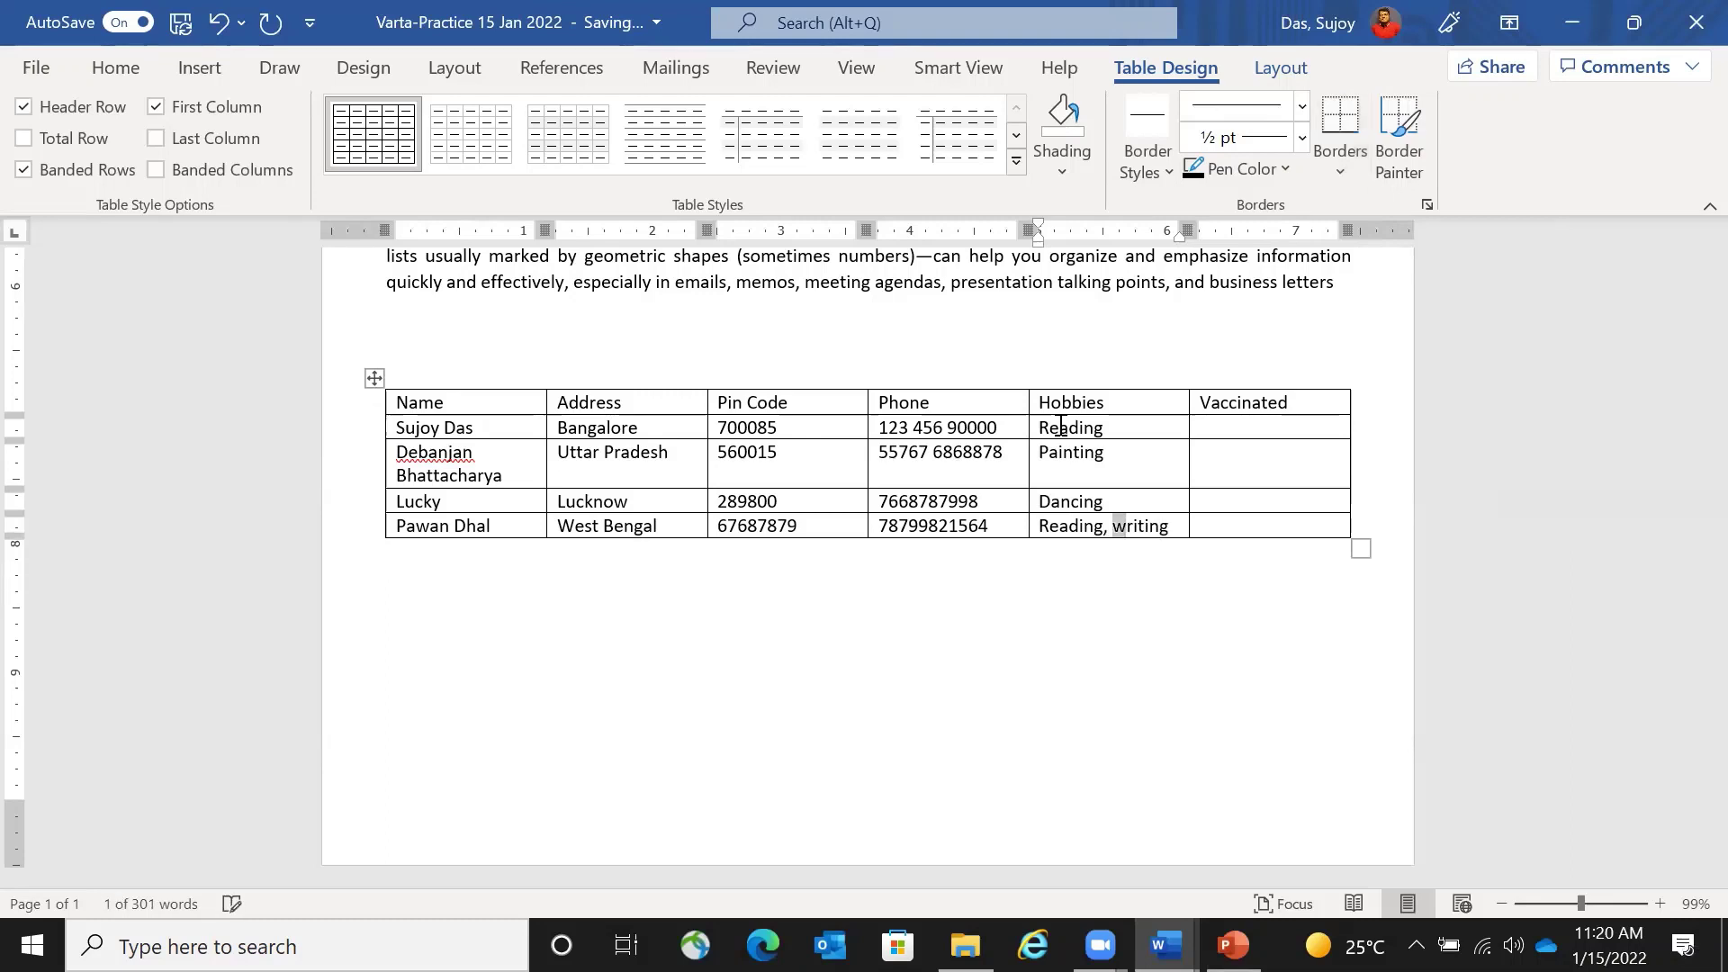
Step: Capitalise Writing and fill the Vaccinated cells with Yes, No and No Information
type("W")
left_click(1229, 434)
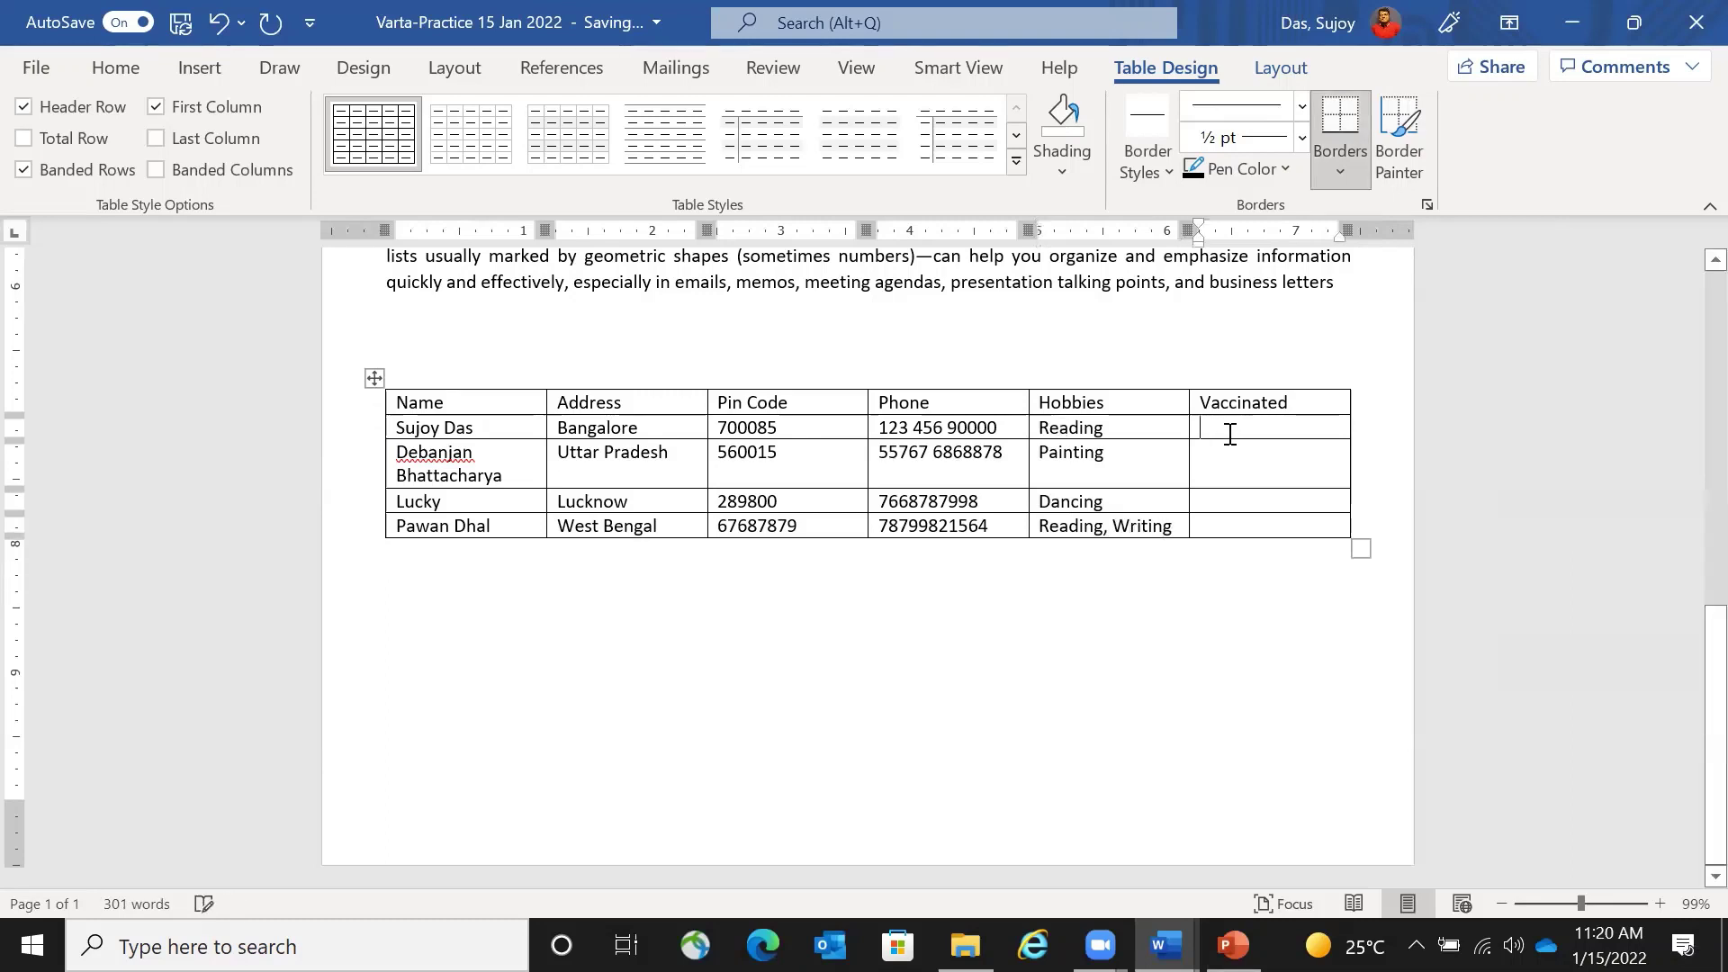
type("Yes")
left_click(1202, 454)
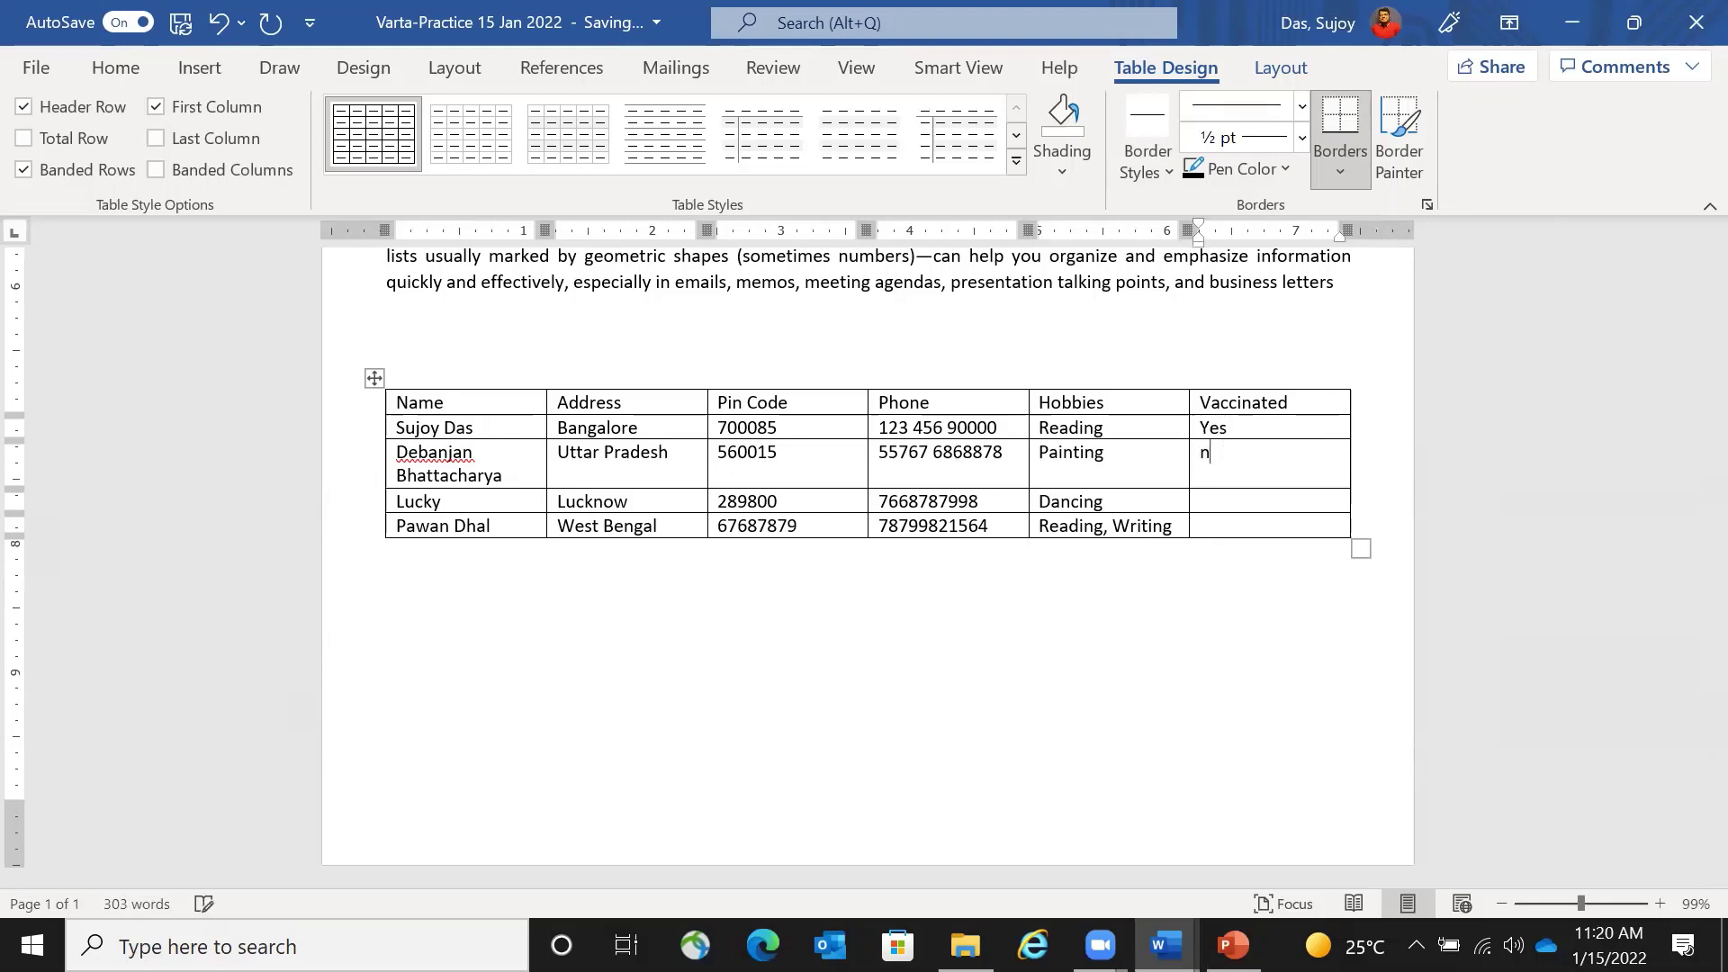
type("o")
type("Ni")
type(" Infi")
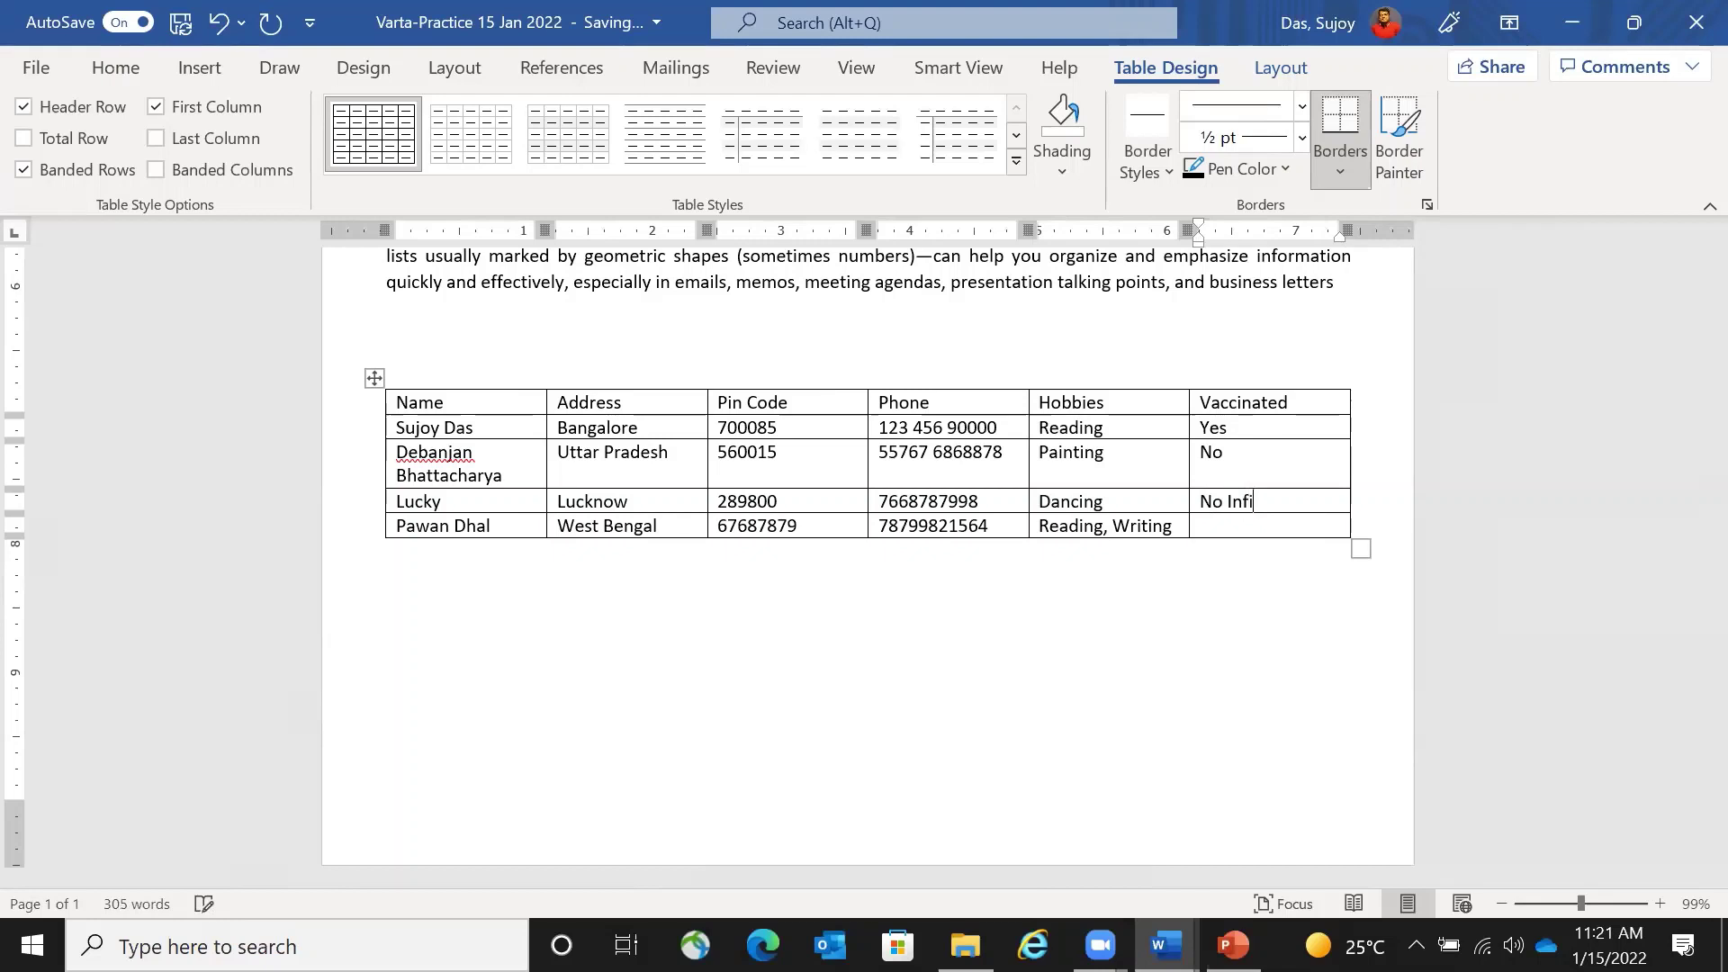
key("BackSpace")
key("BackSpace")
type("rm")
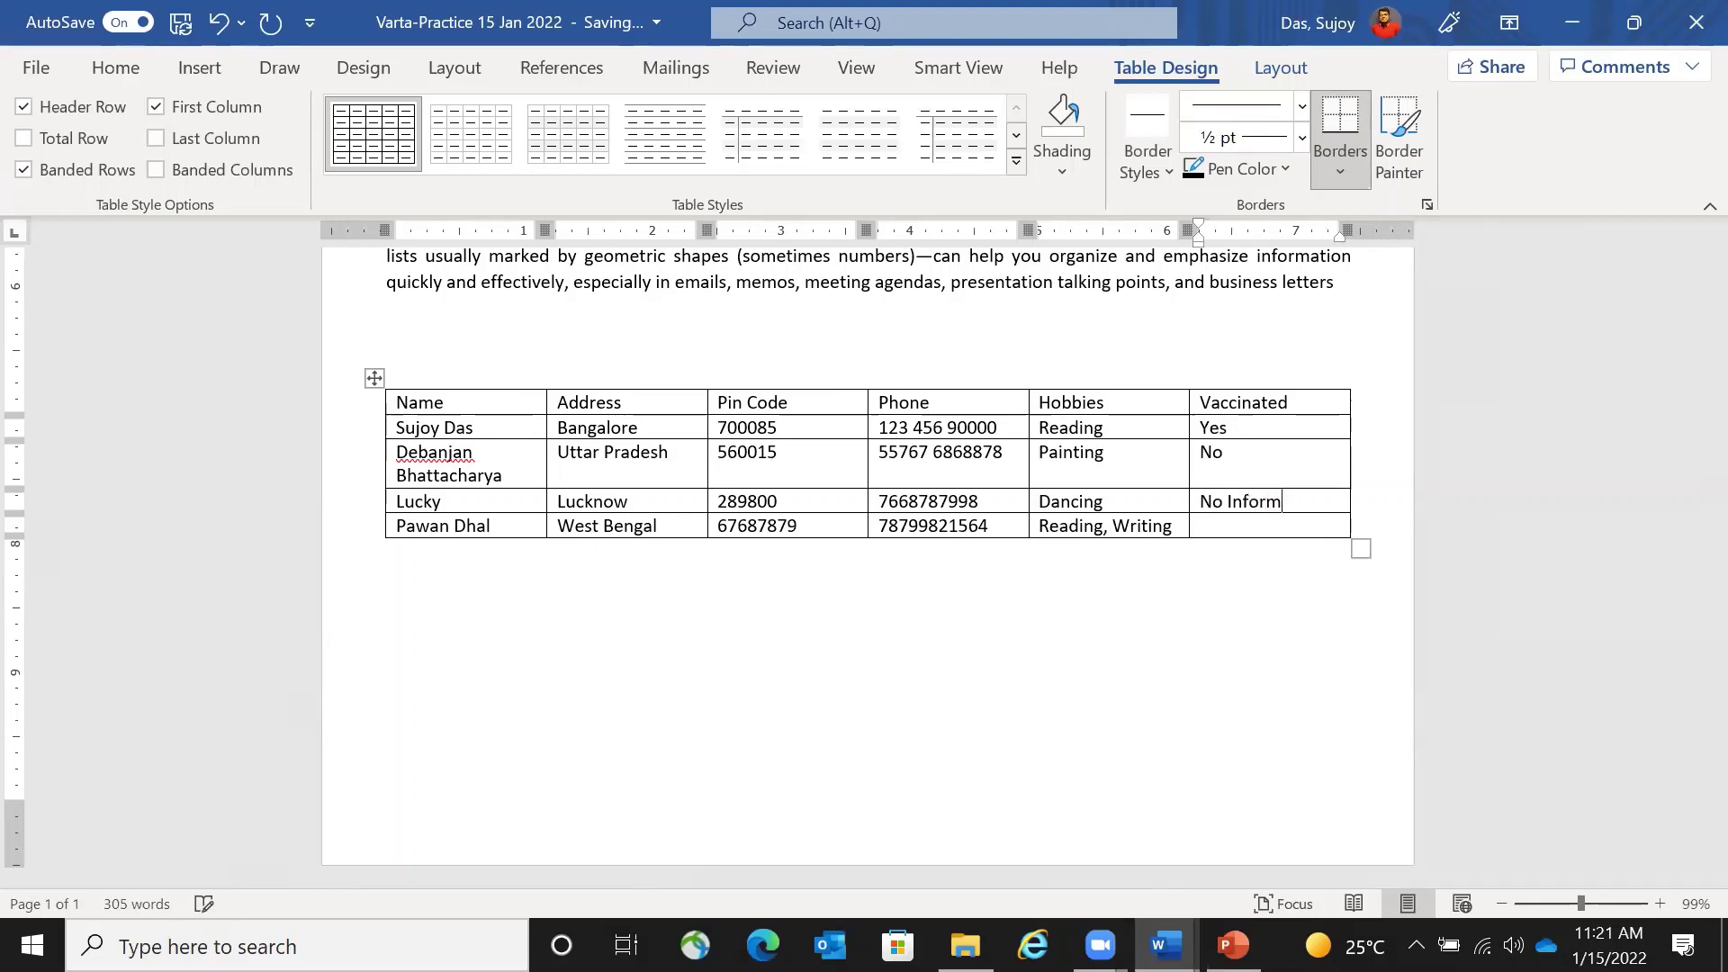
type("ation")
type("es")
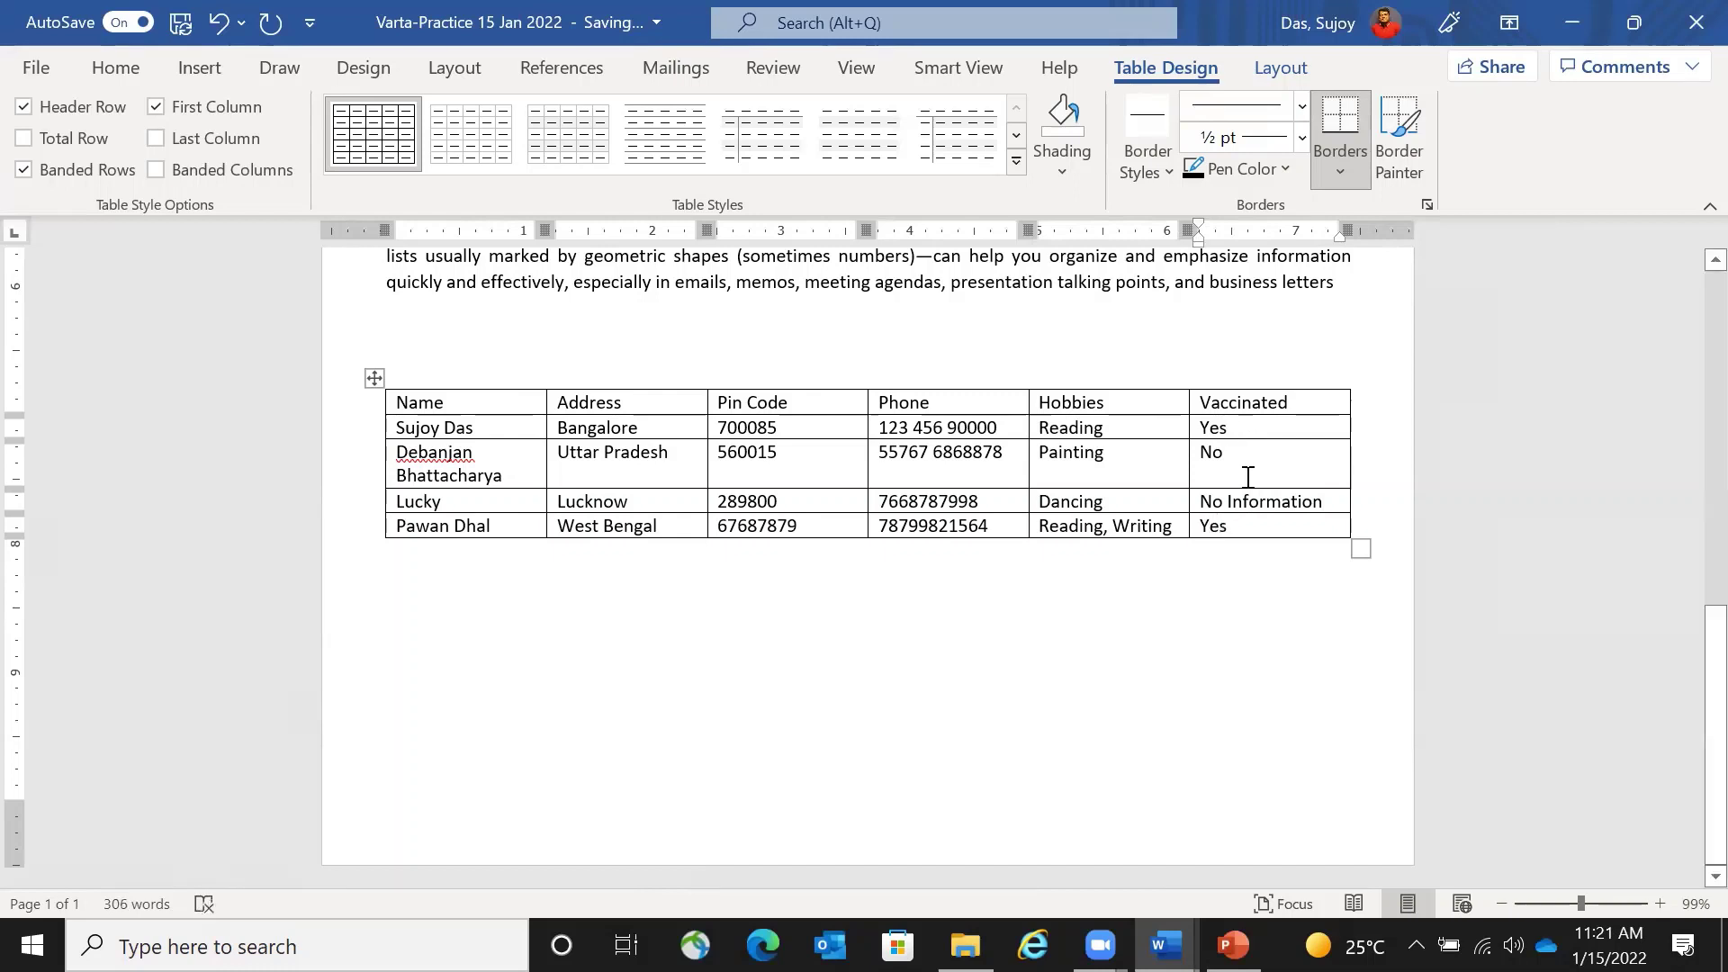
Step: Select the table cells from Name to No Information, then clear the selection
left_click(1267, 657)
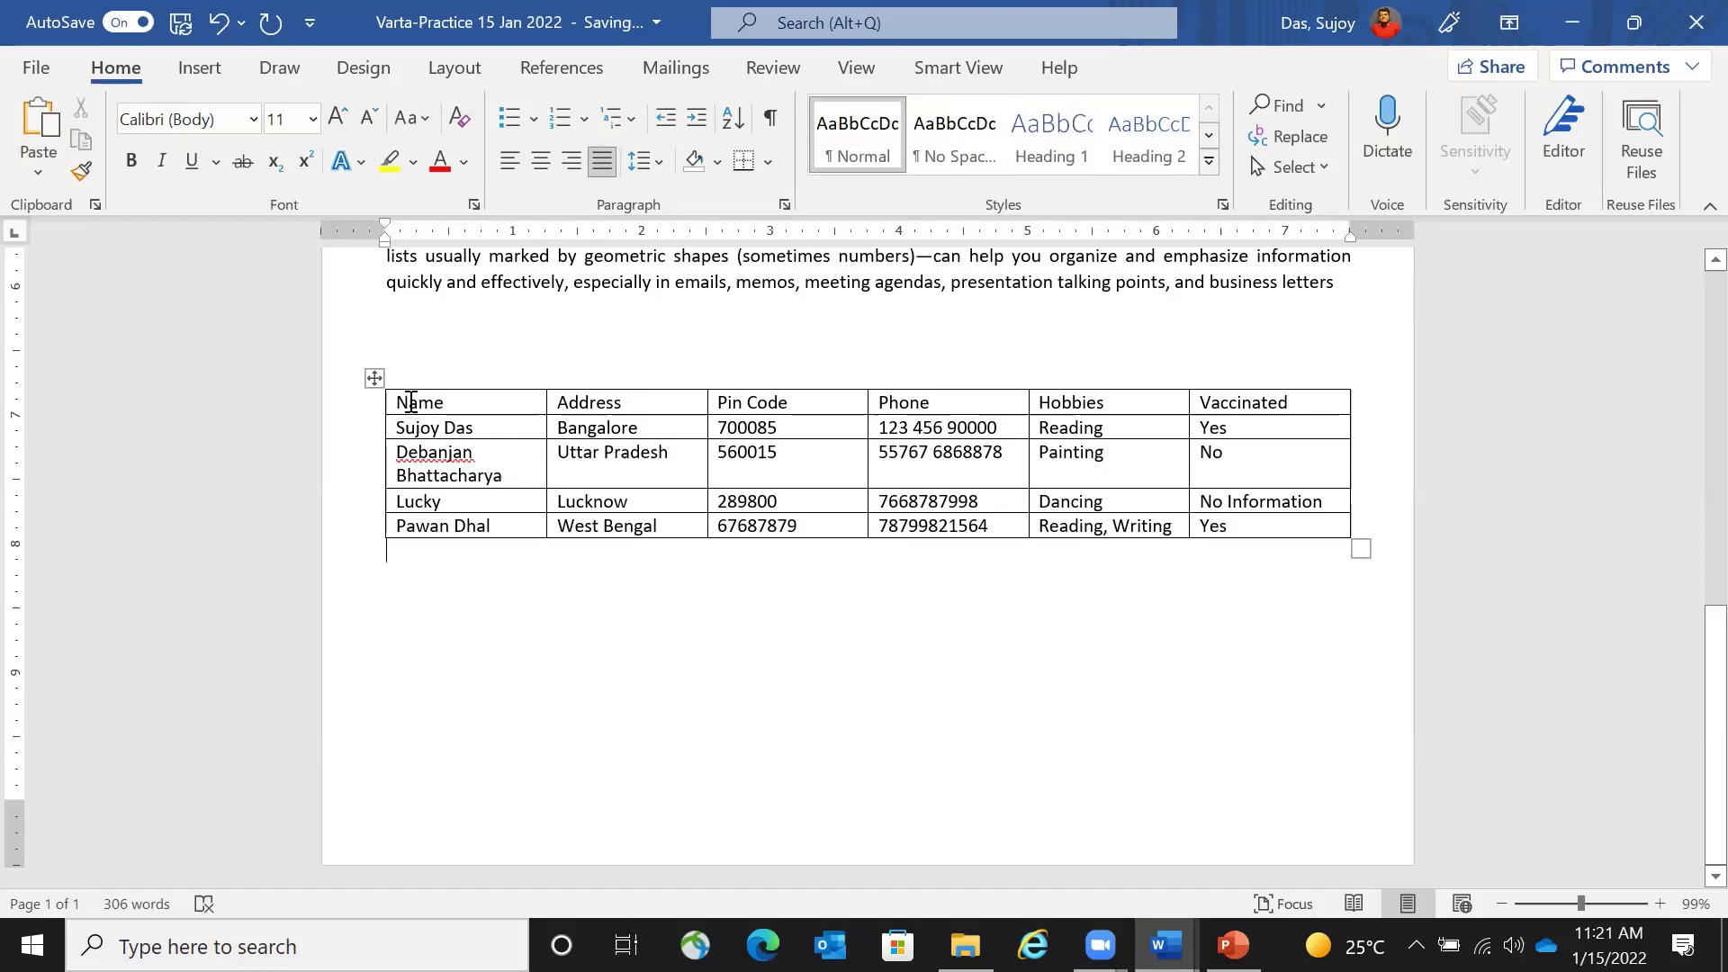
left_click_drag(411, 402, 1271, 510)
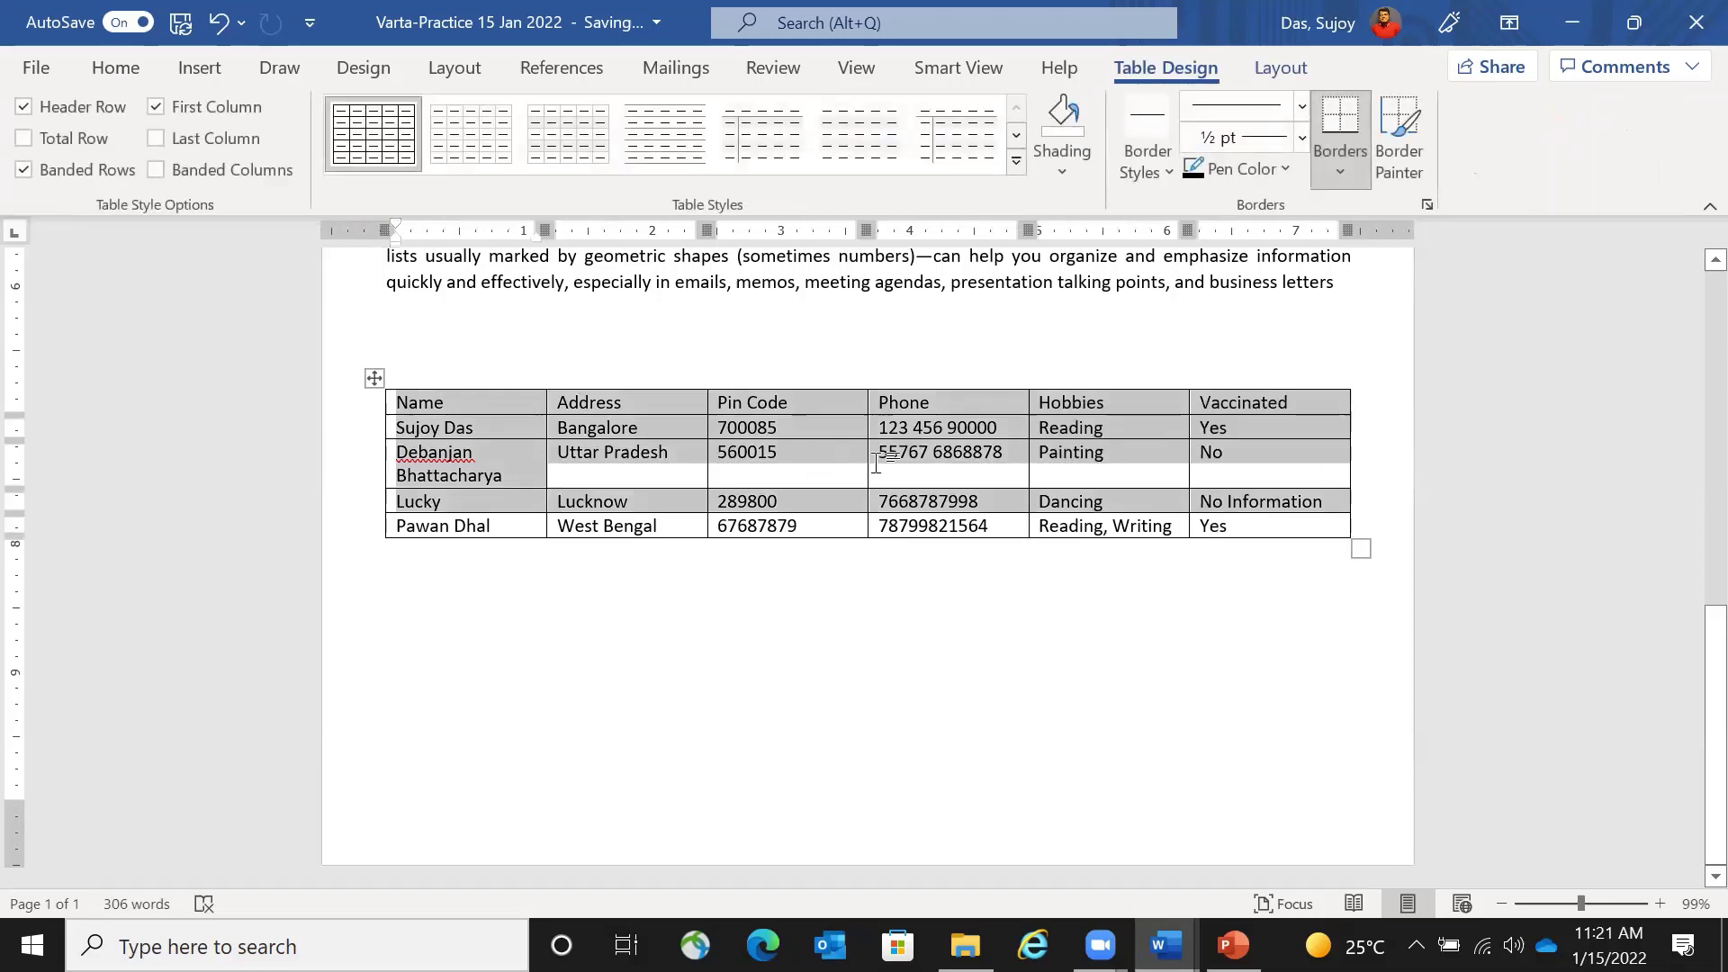
left_click(684, 460)
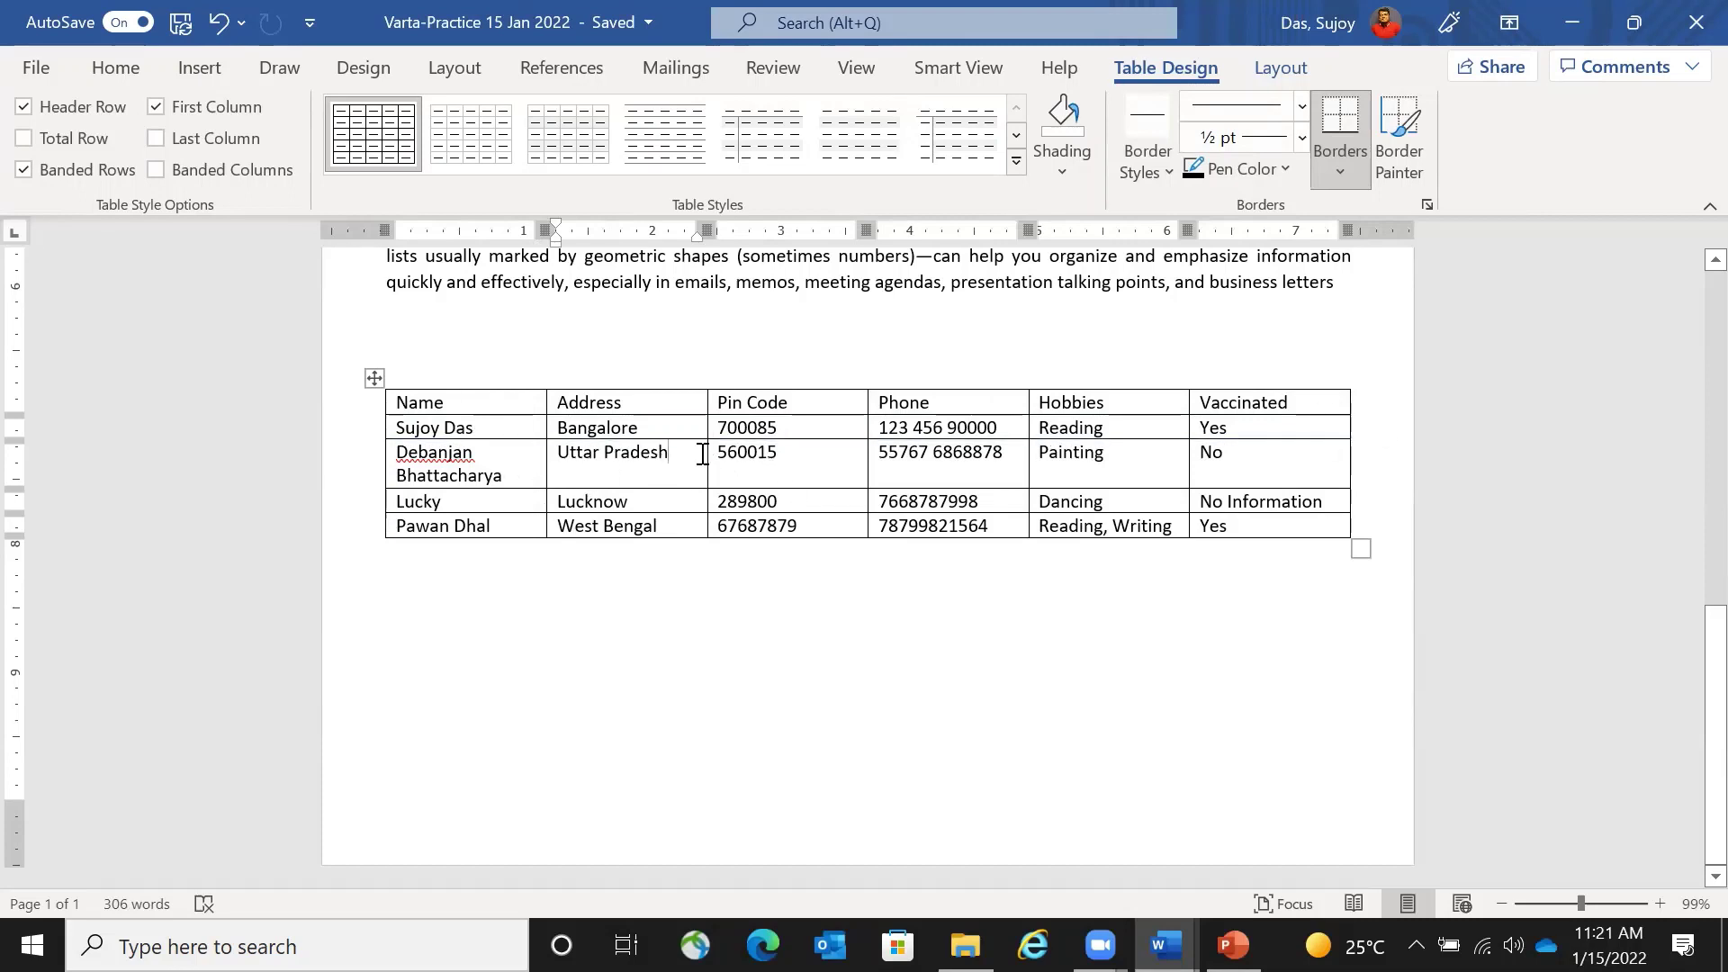
left_click(546, 529)
key("Left")
type("garia")
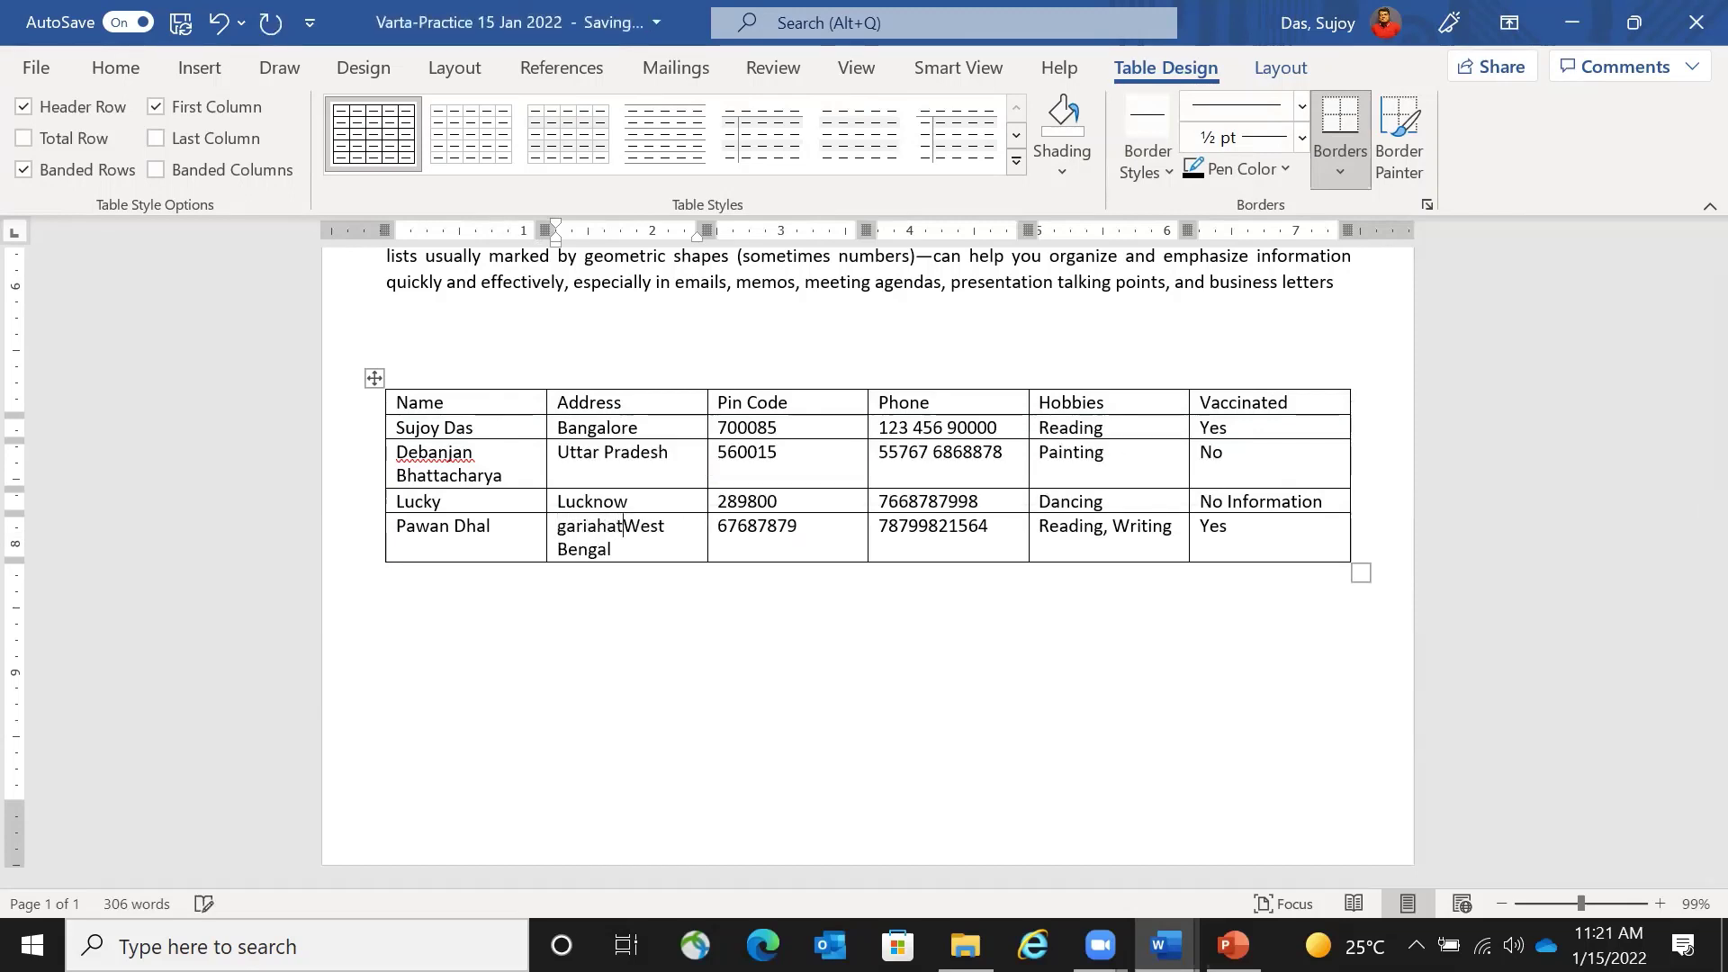
key("BackSpace")
key("BackSpace")
key("BackSpace")
key("BackSpace")
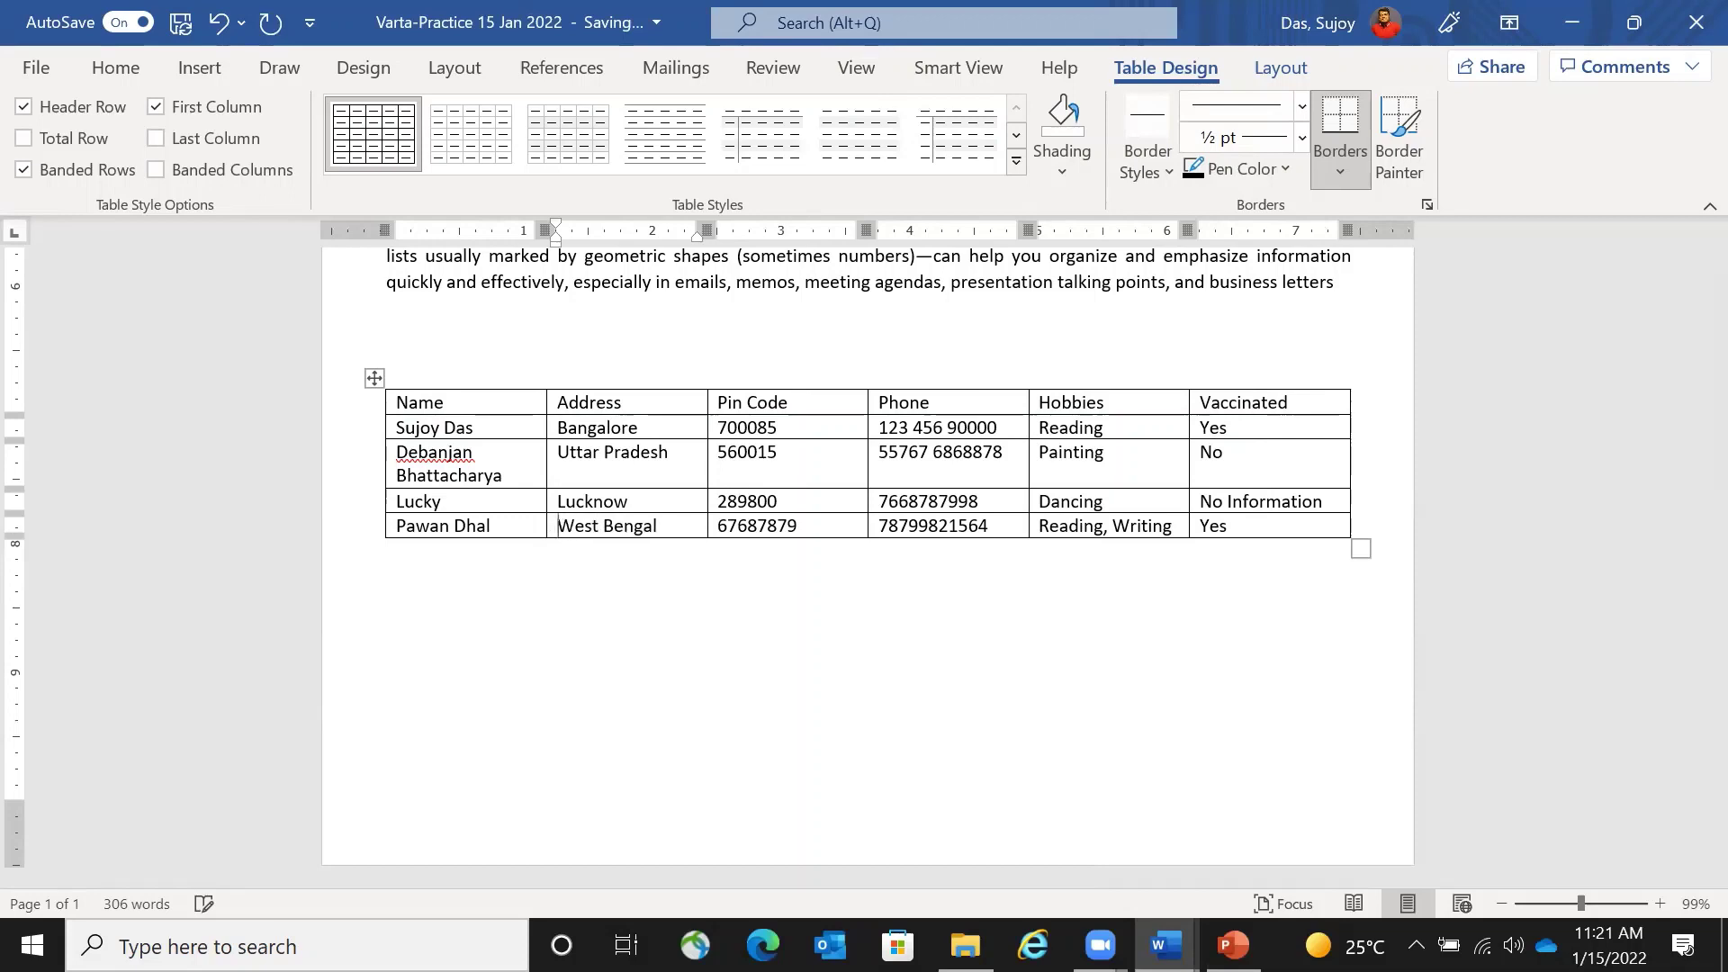
type("Gariahat")
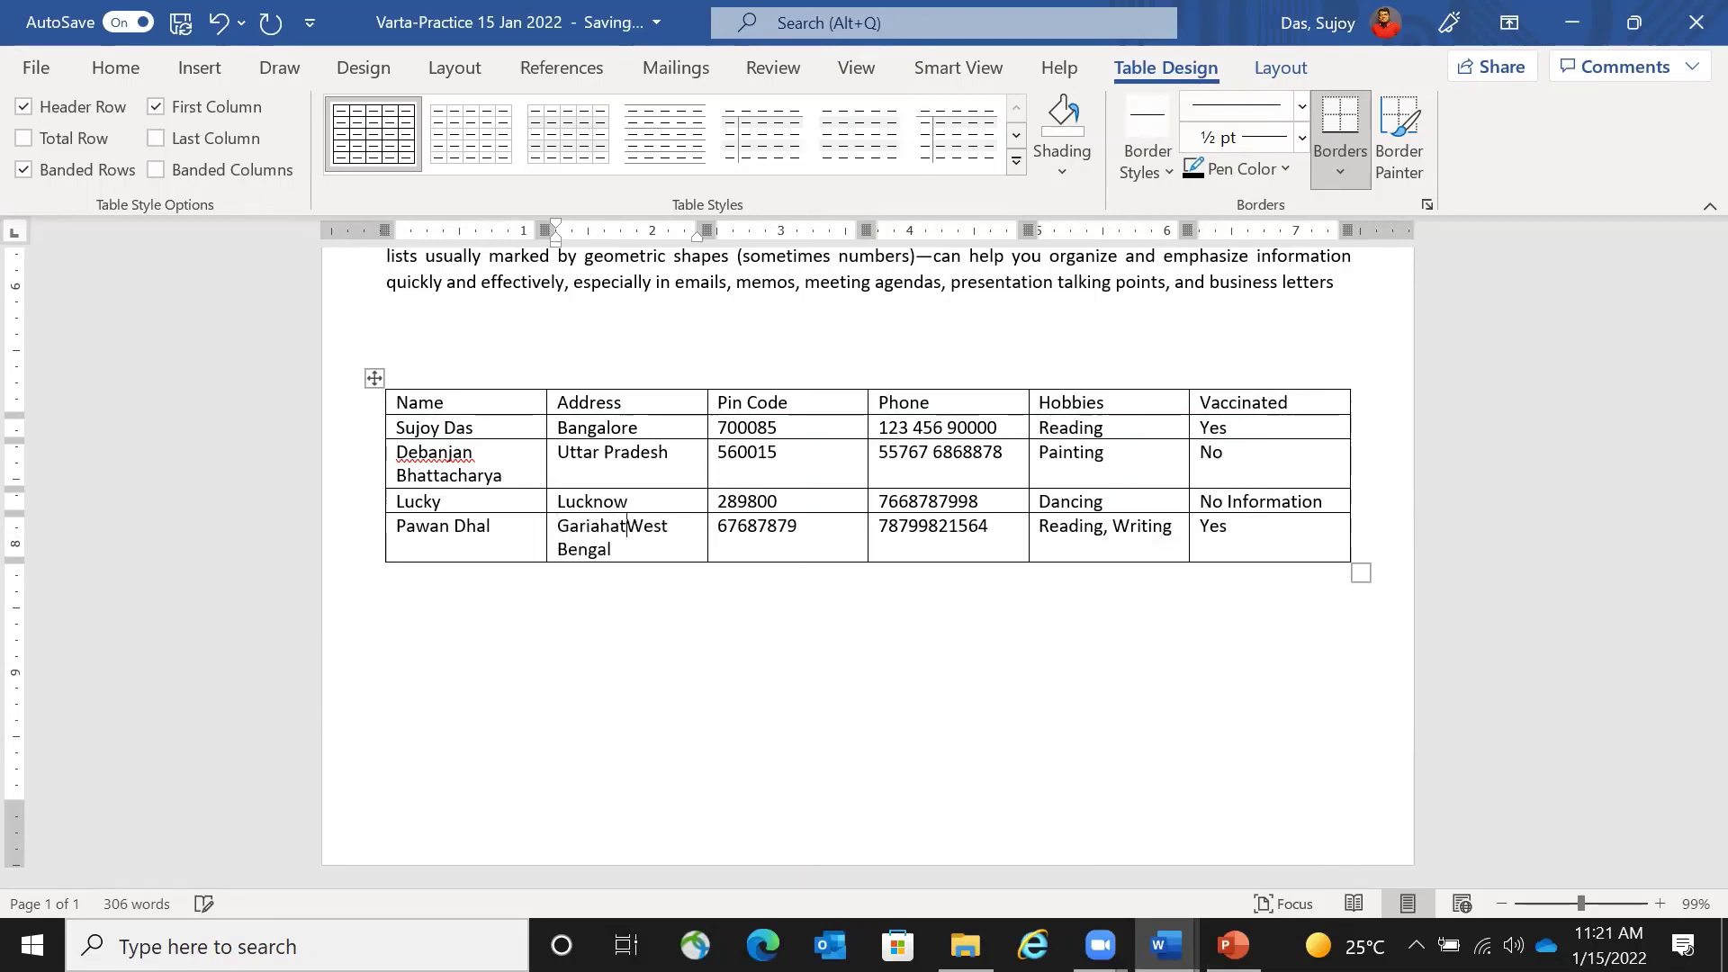
type(",")
key("BackSpace")
key("ctrl+z")
key("End")
type(",")
type(" K")
left_click(644, 525)
type("K")
type("olkata,")
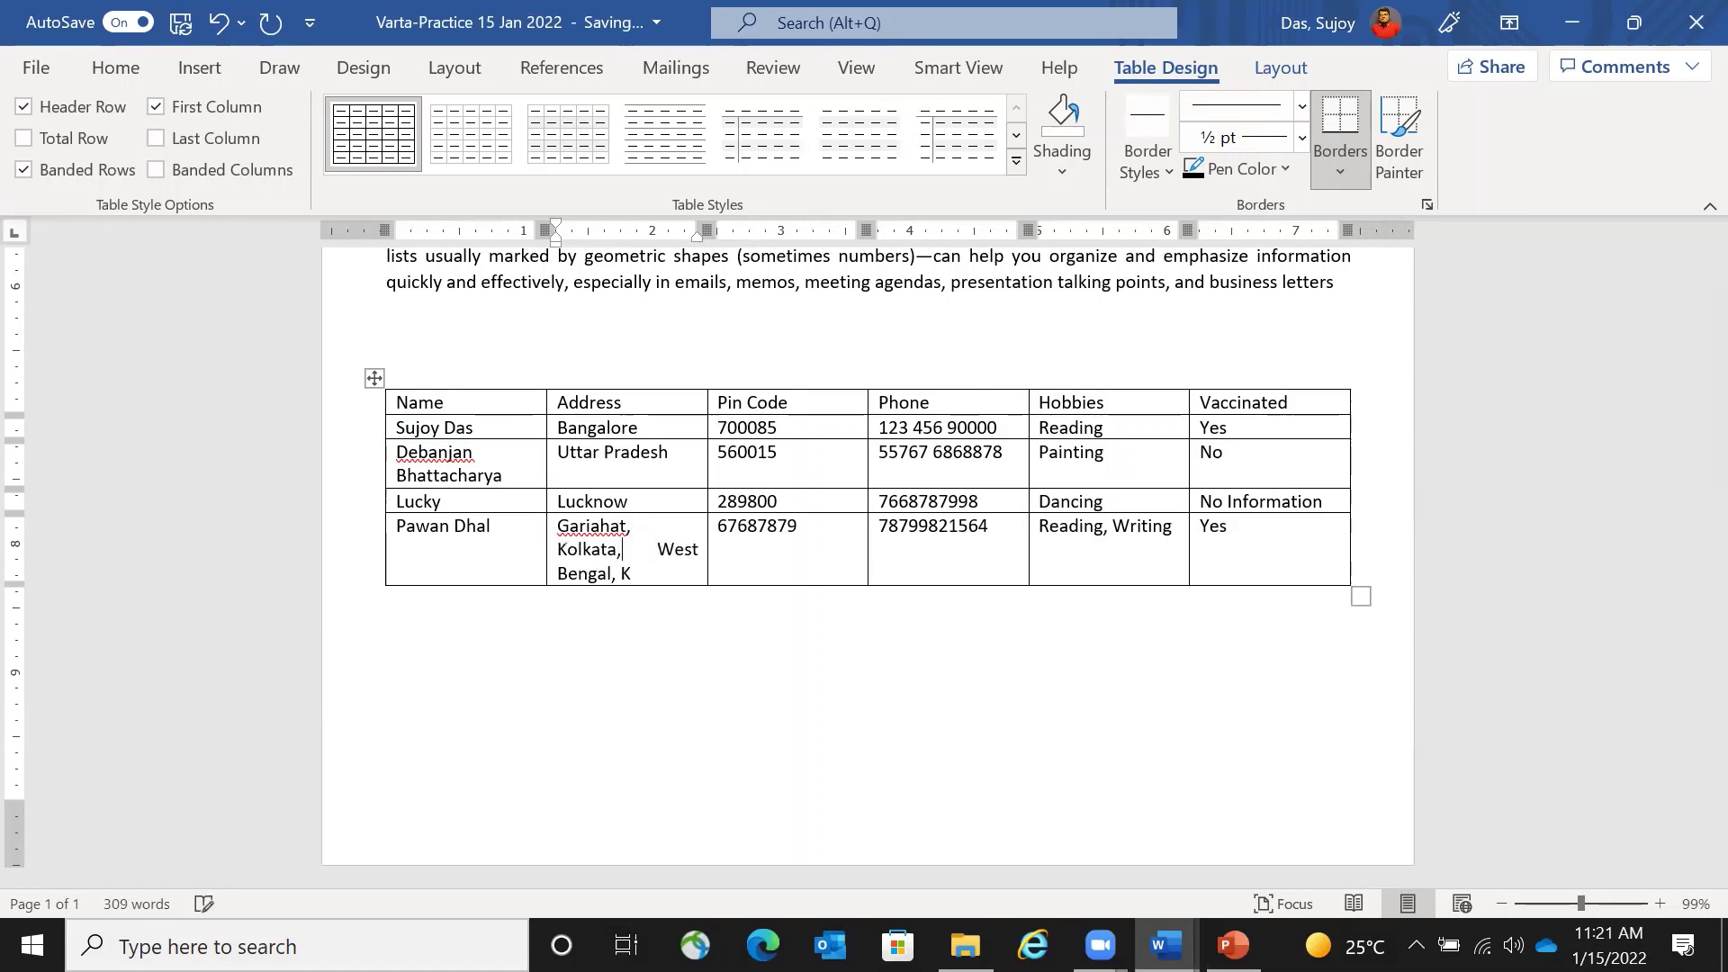
key("Down")
key("End")
key("BackSpace")
type("Inda")
key("BackSpace")
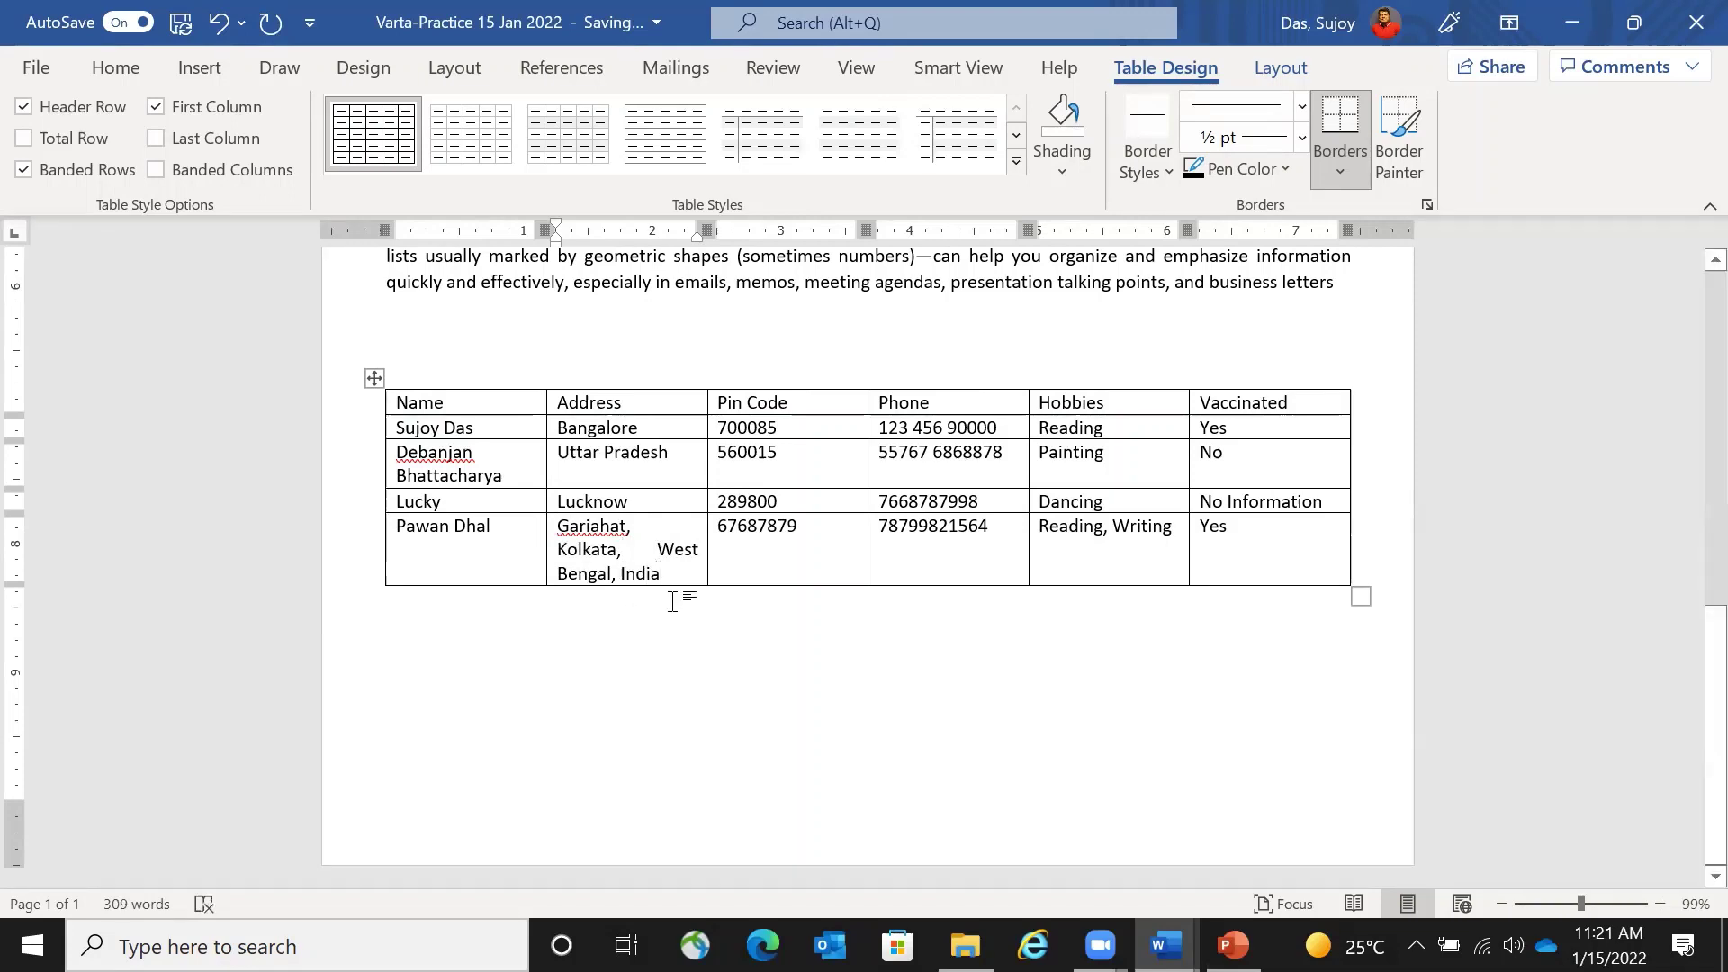
left_click(689, 597)
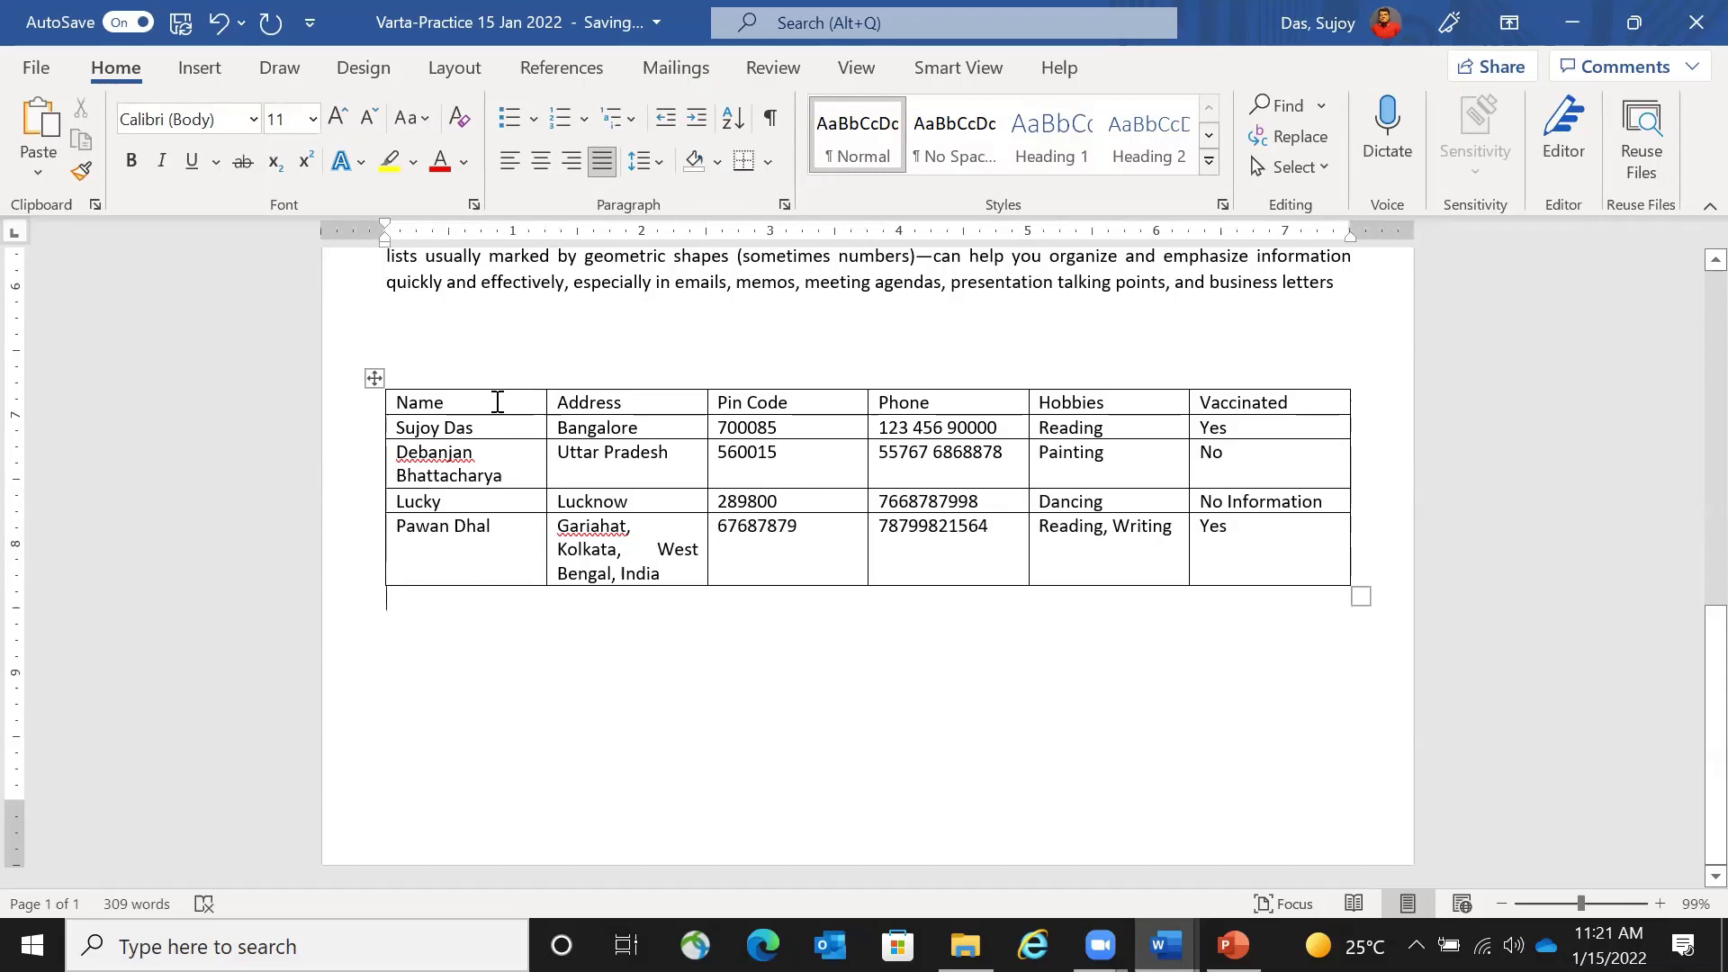
Step: Select the whole table and look through the Home tab's text formatting options
left_click_drag(494, 401, 1258, 583)
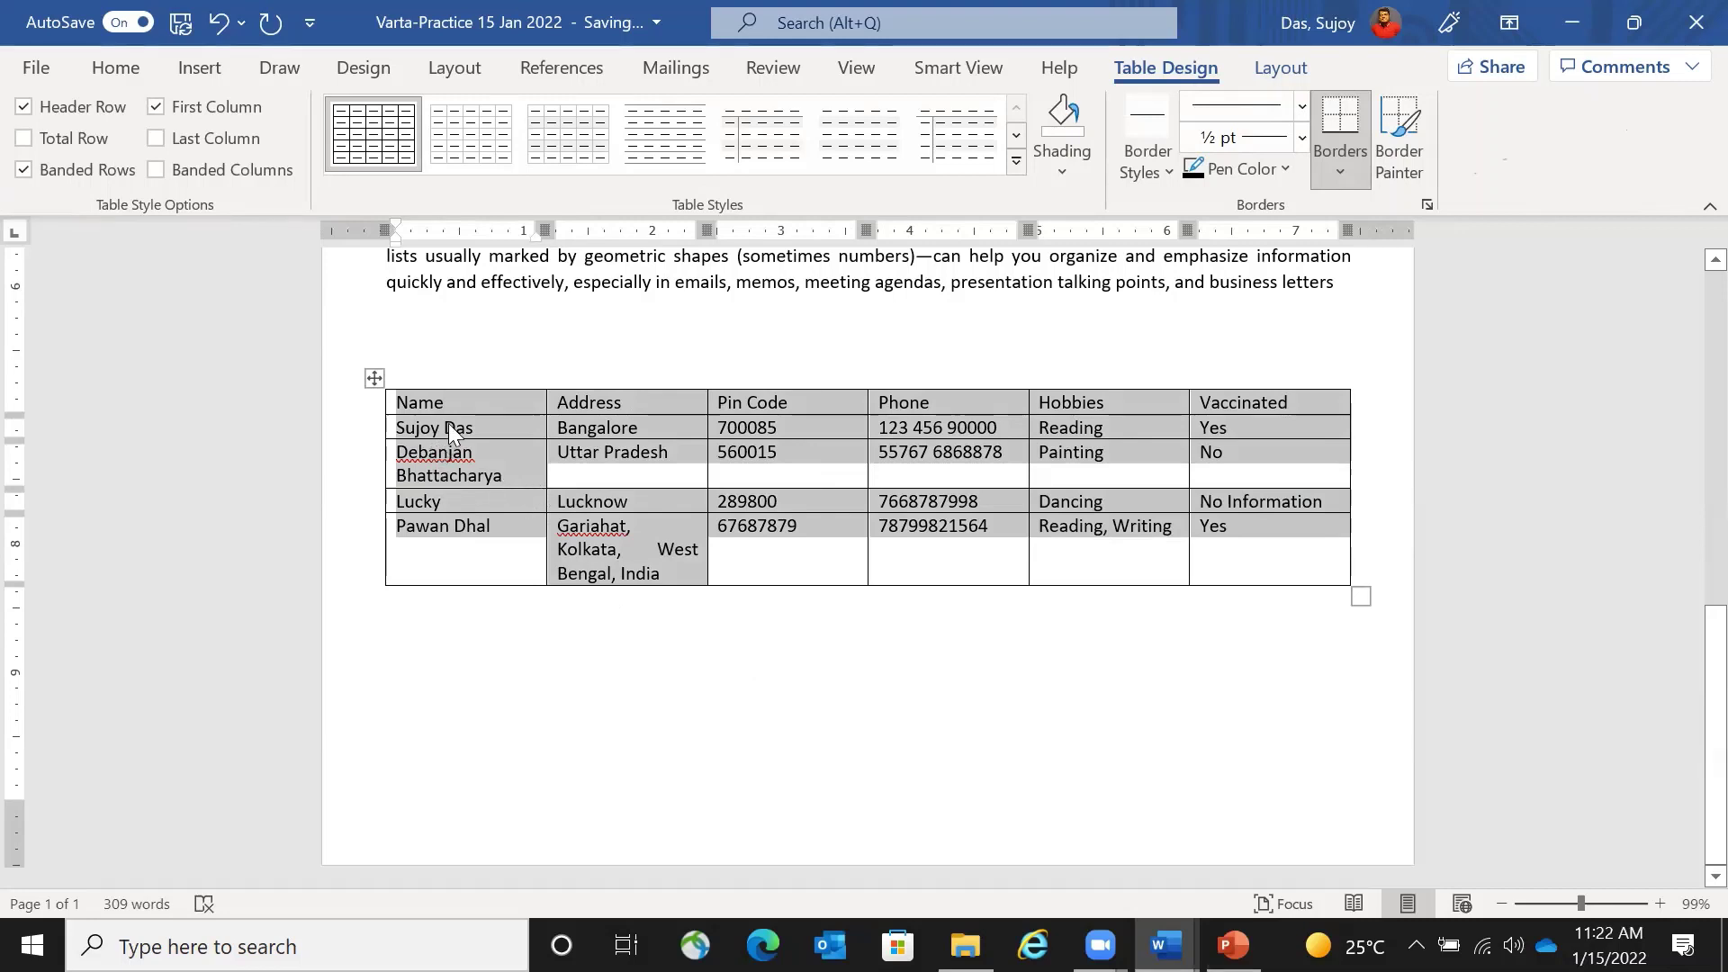
left_click(475, 404)
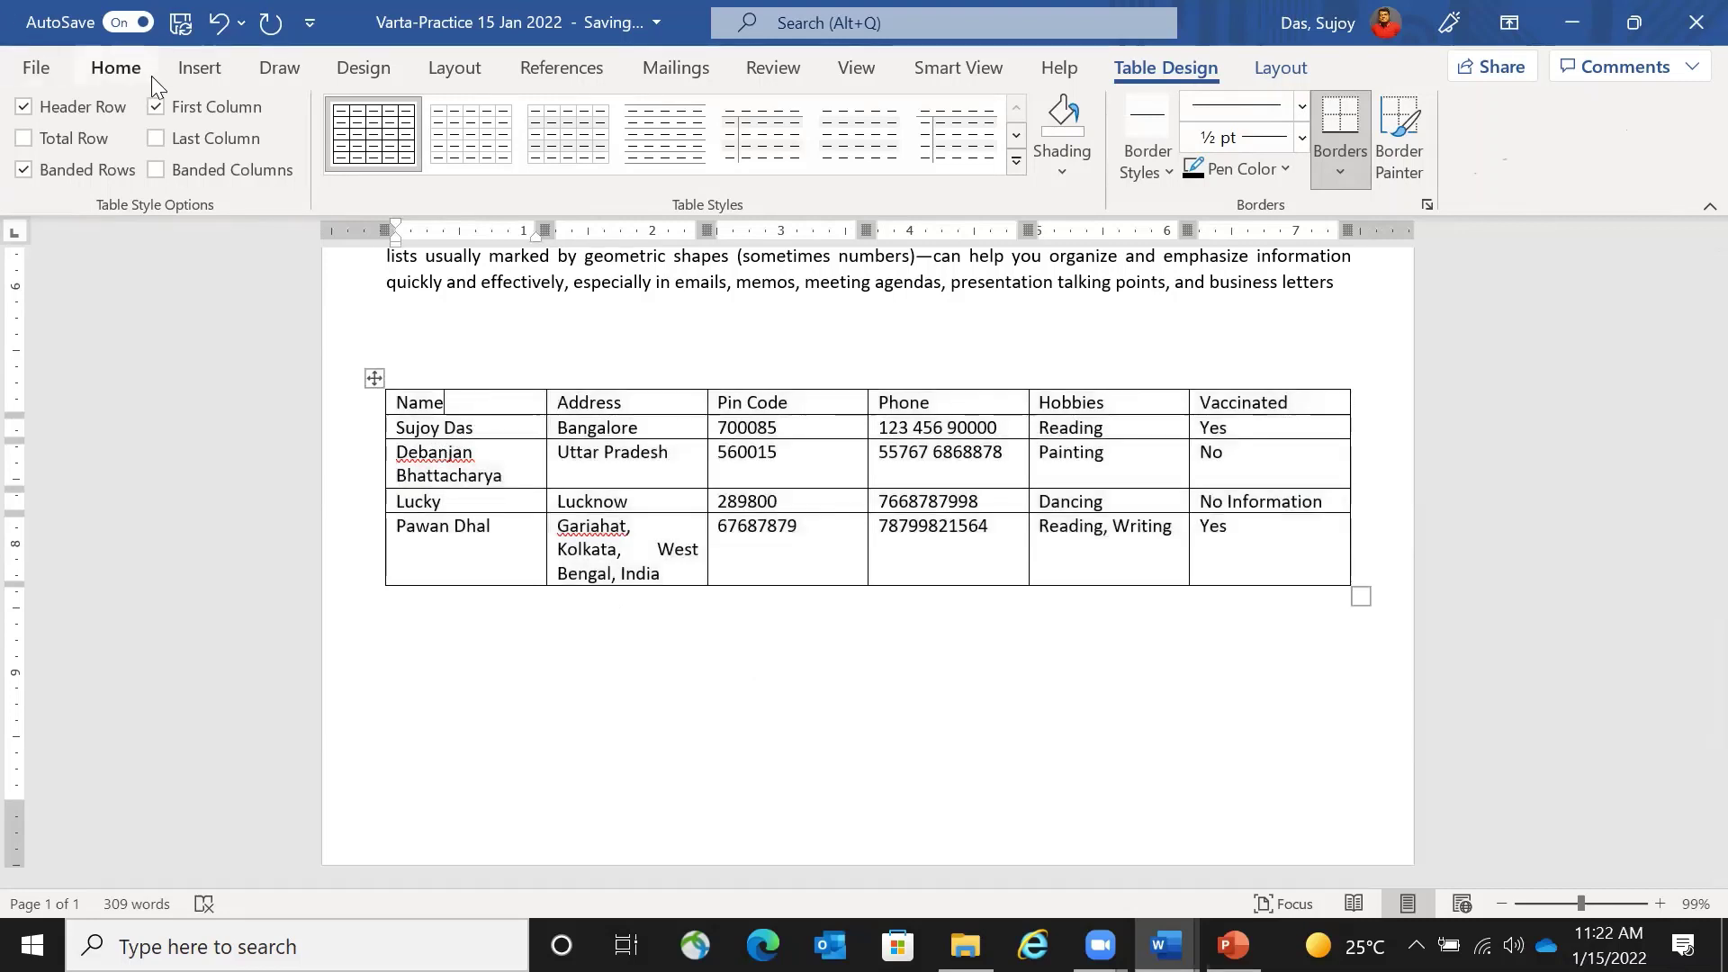
left_click(117, 70)
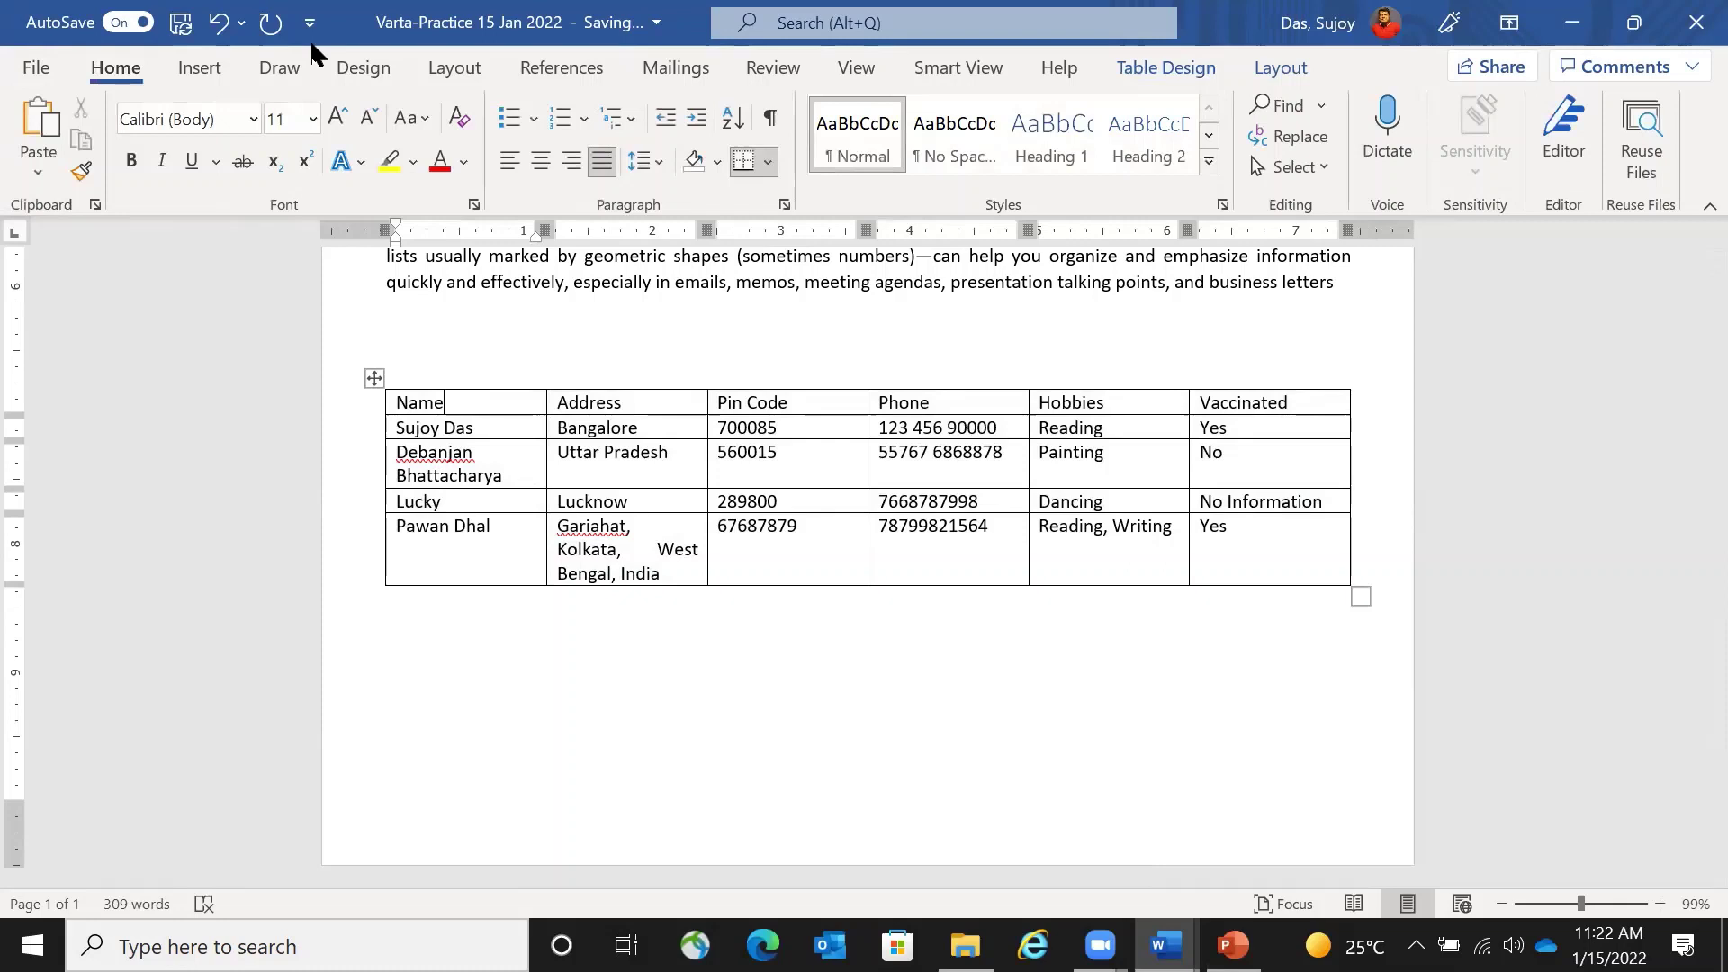
left_click_drag(510, 428, 1218, 550)
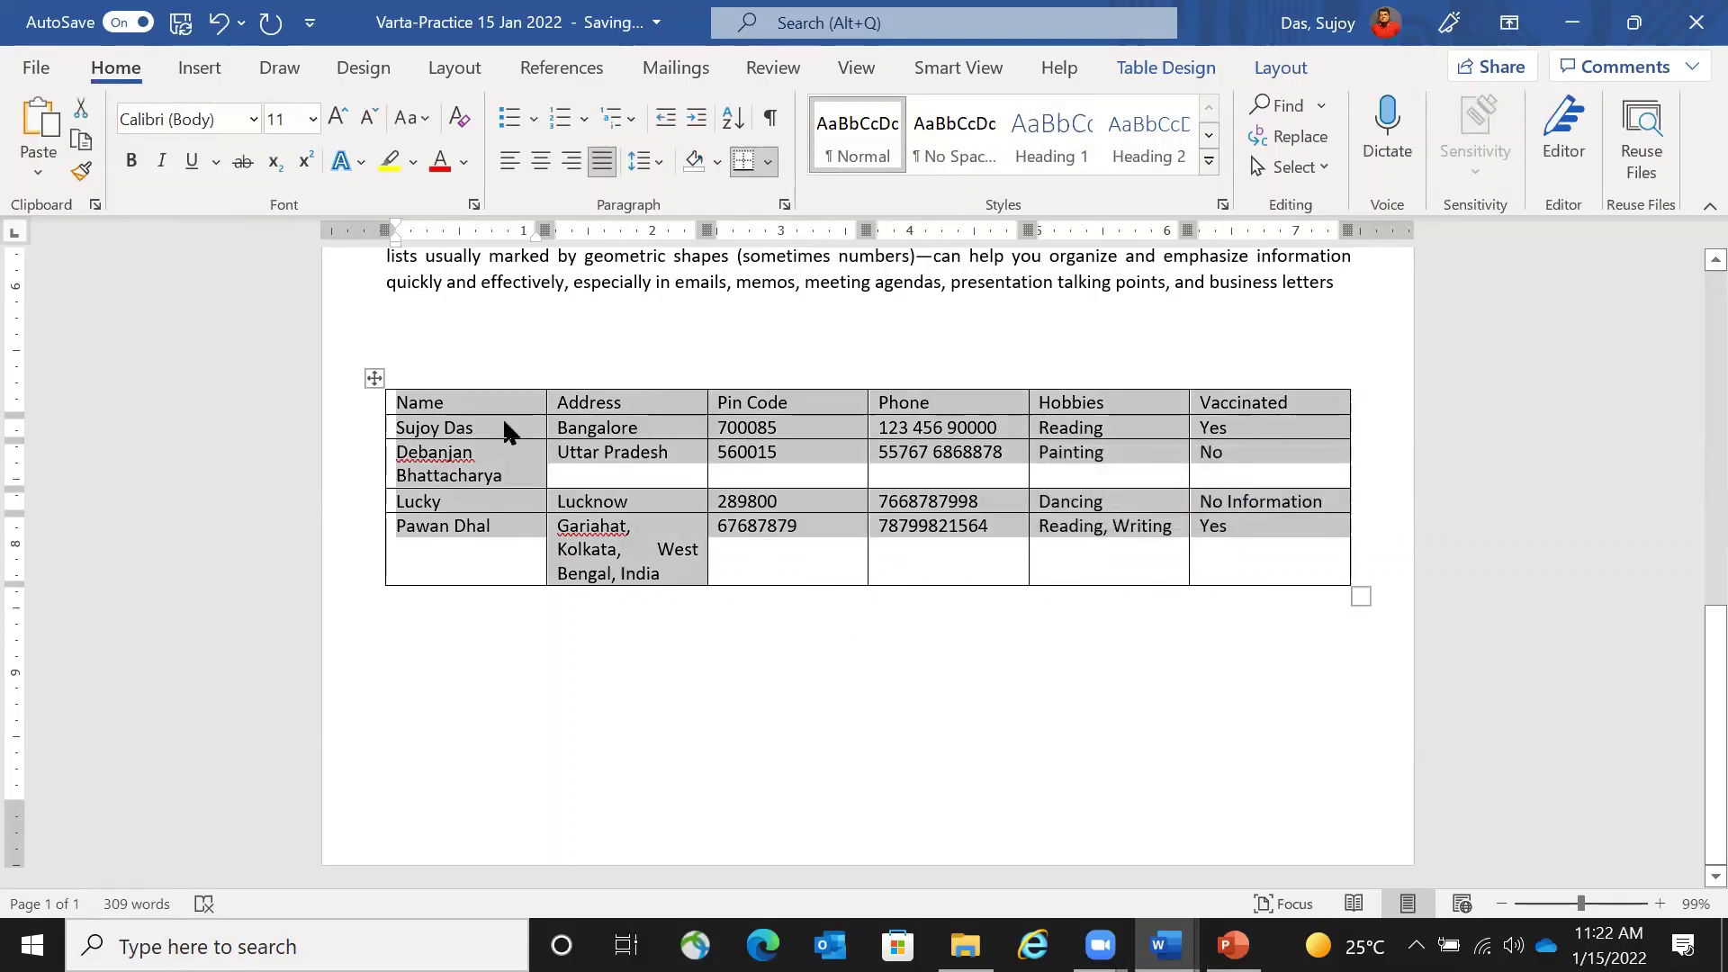
left_click(430, 428)
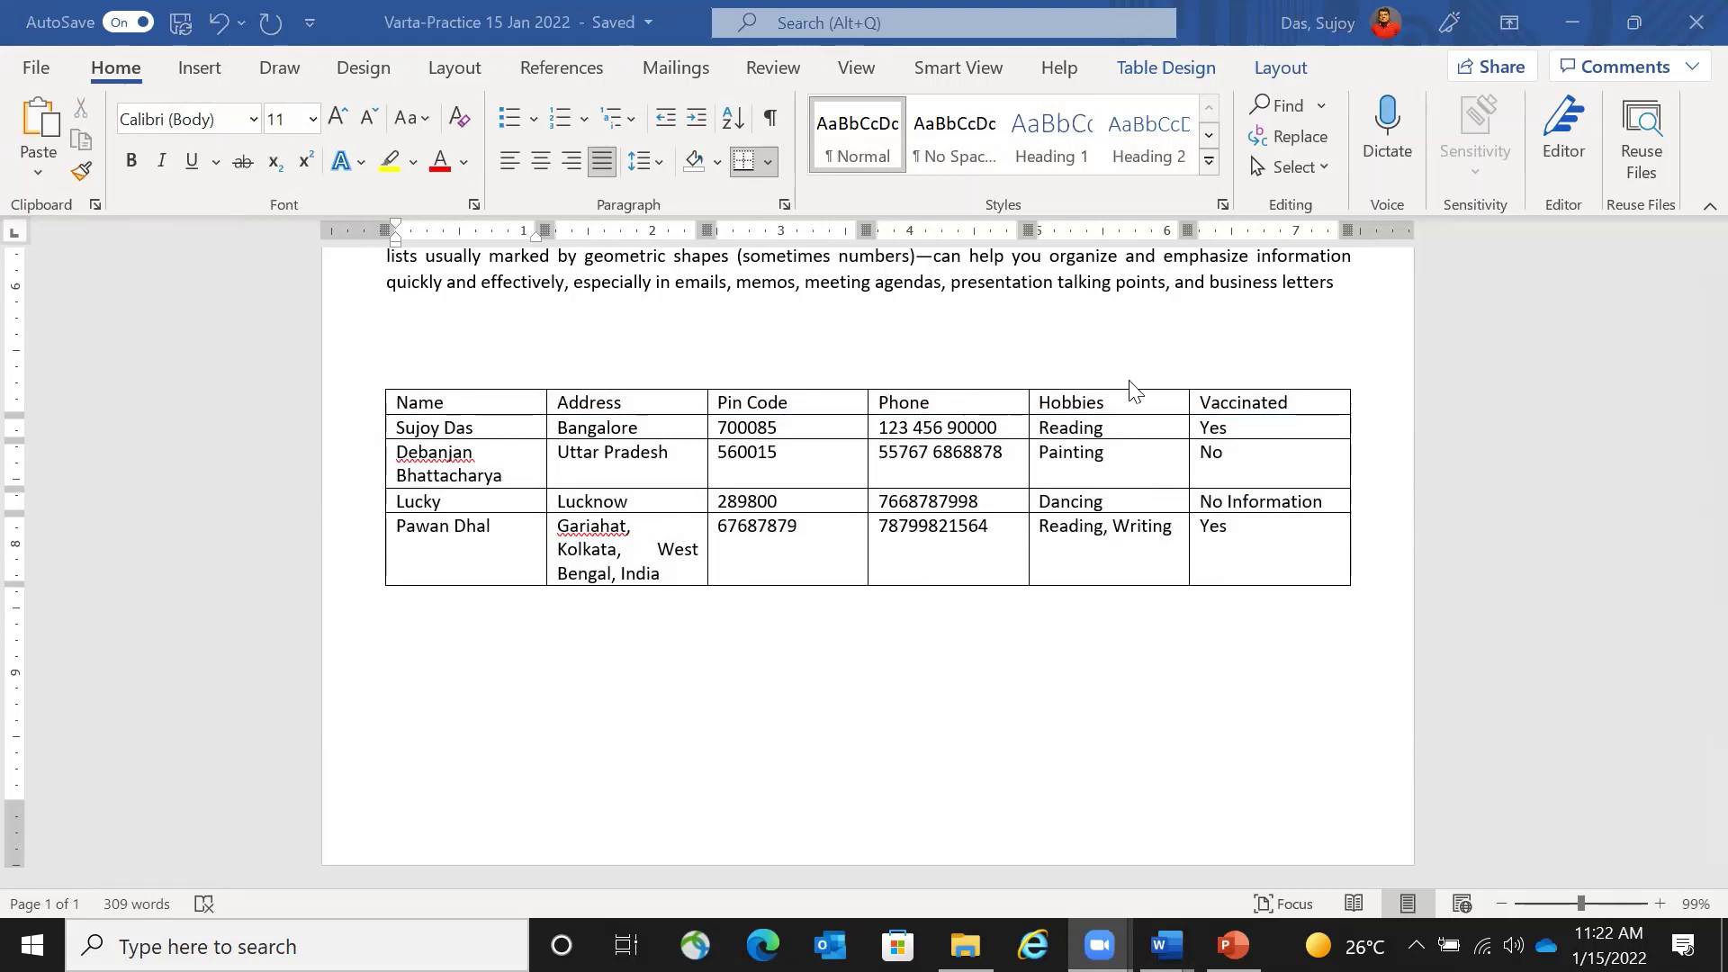
left_click(1144, 72)
Step: Reselect the entire table from Name to the last cell and open the table Layout tab
left_click_drag(423, 403, 1274, 569)
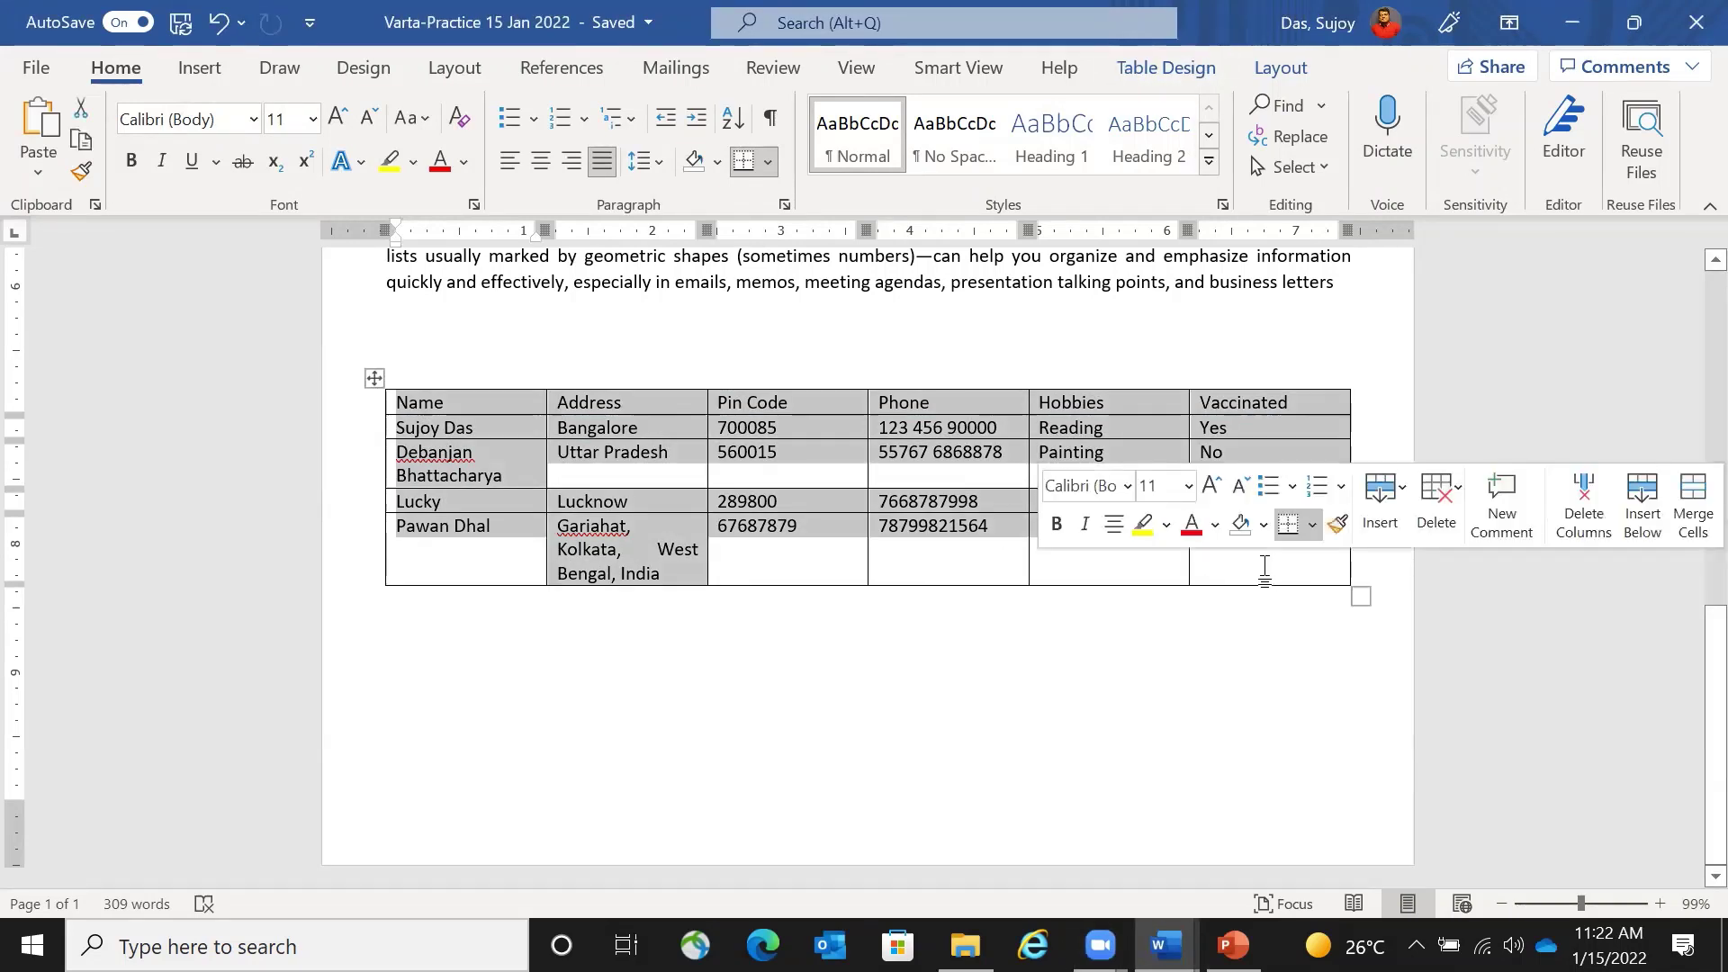
left_click(1176, 67)
left_click(1278, 69)
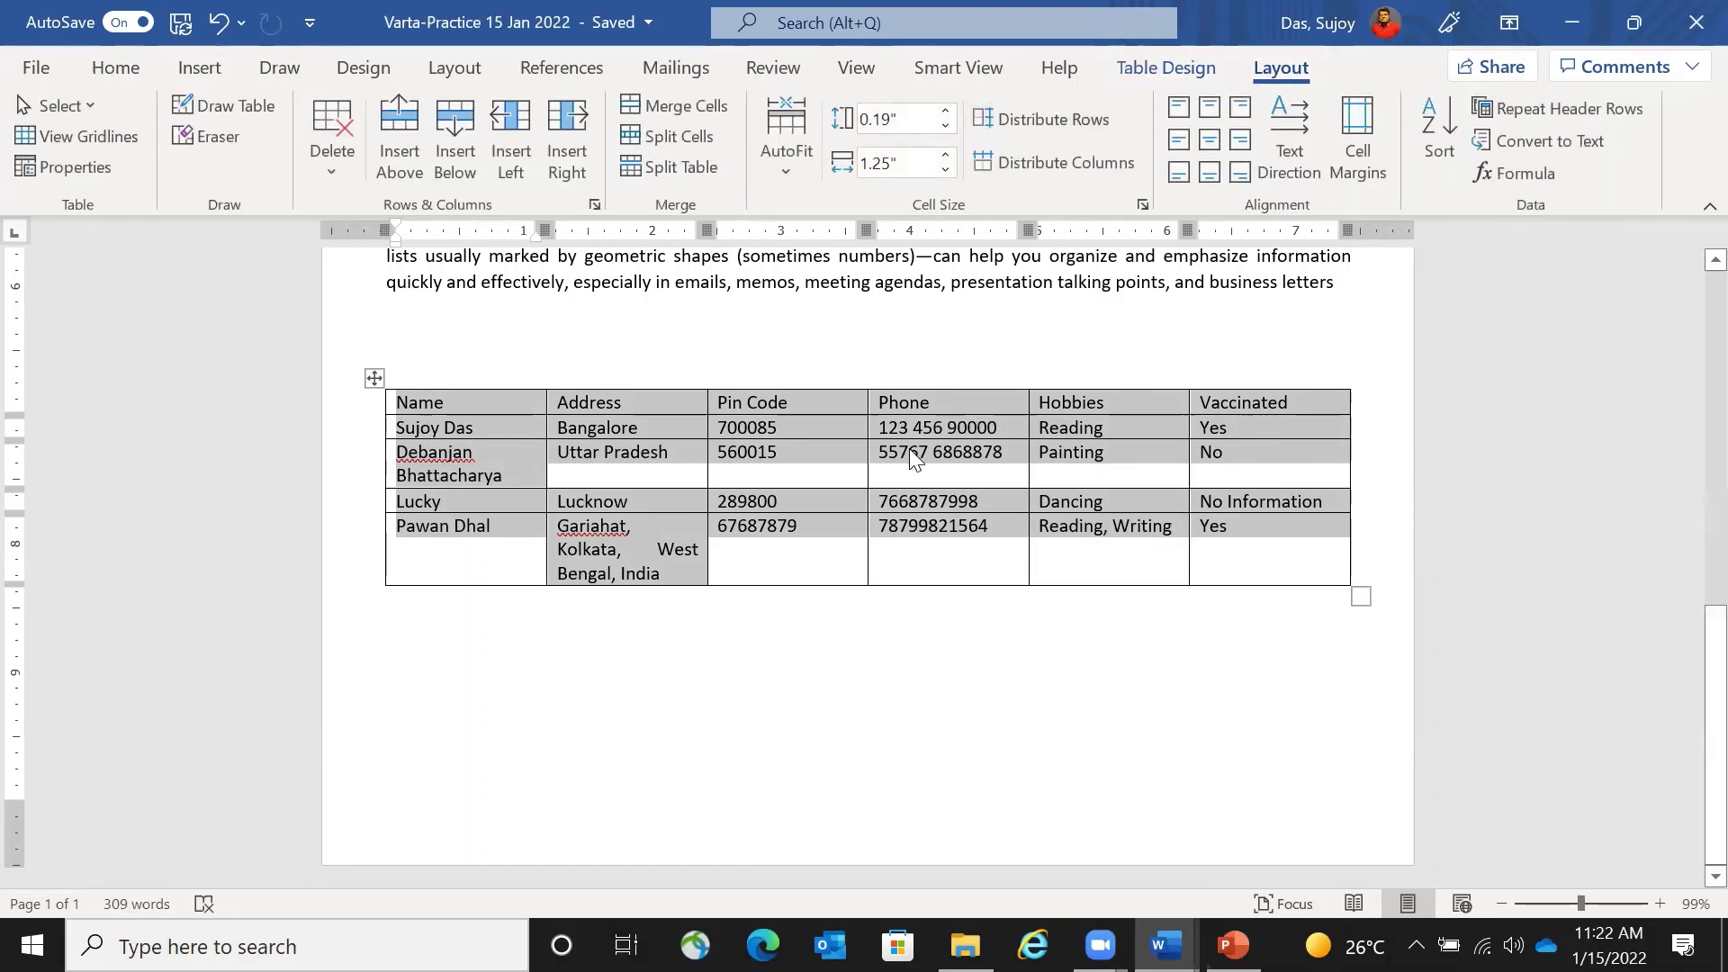
left_click(477, 284)
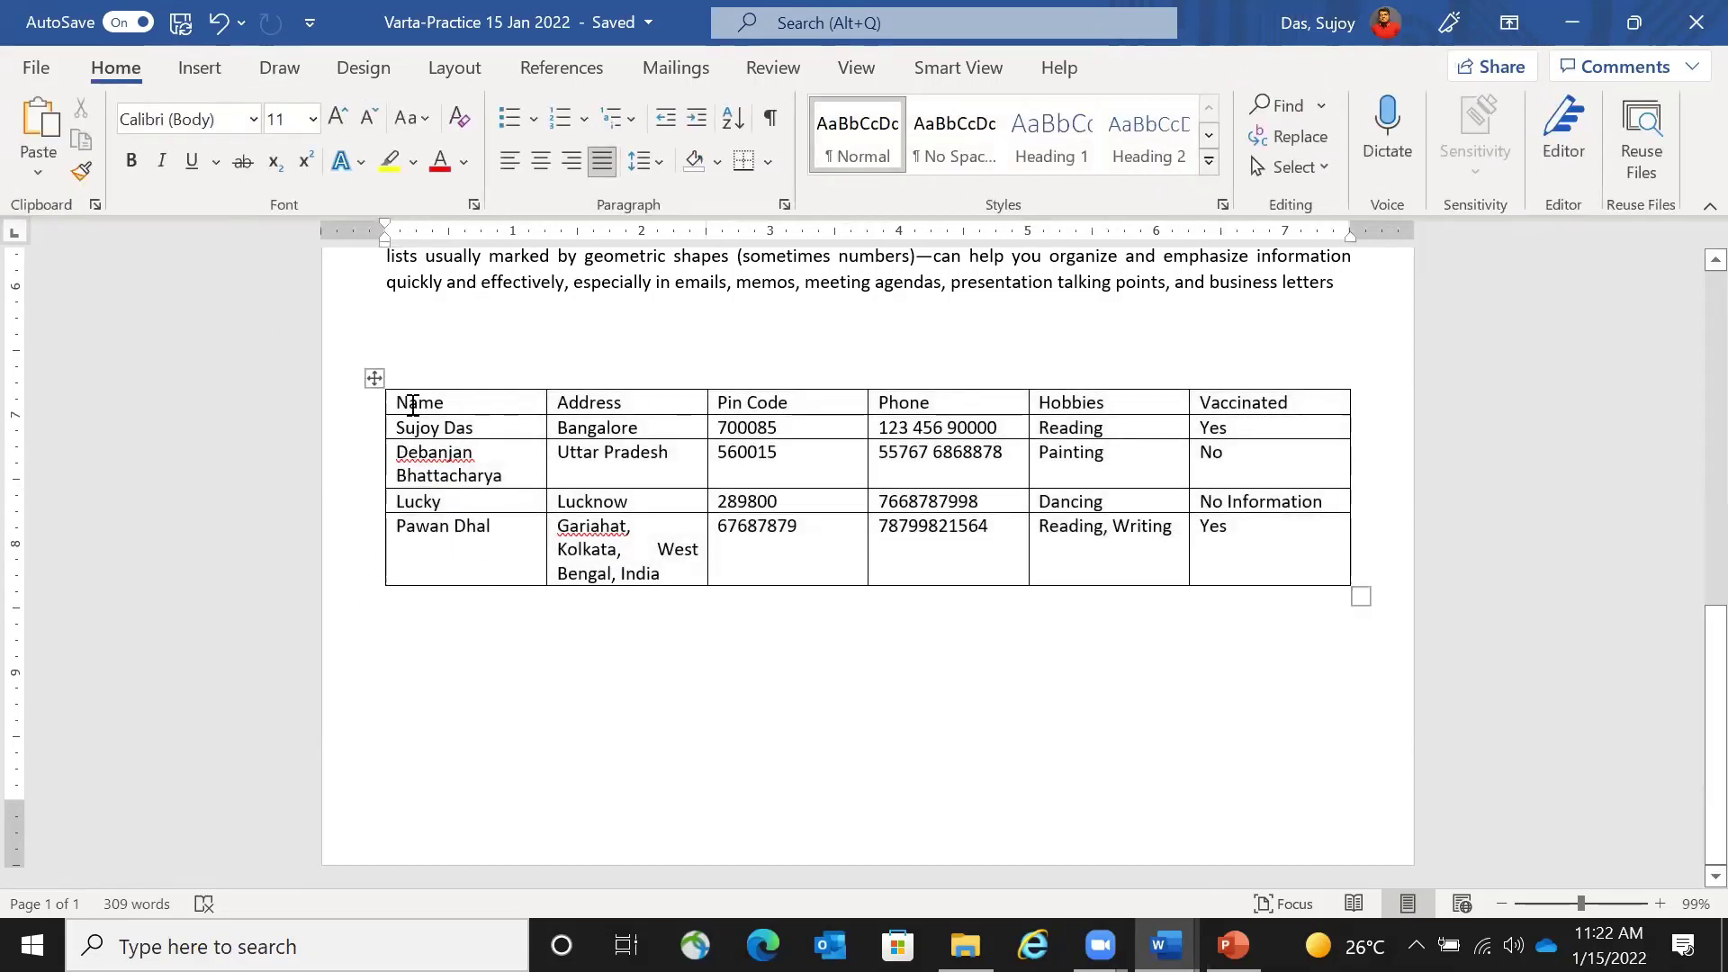
left_click_drag(695, 470, 1242, 555)
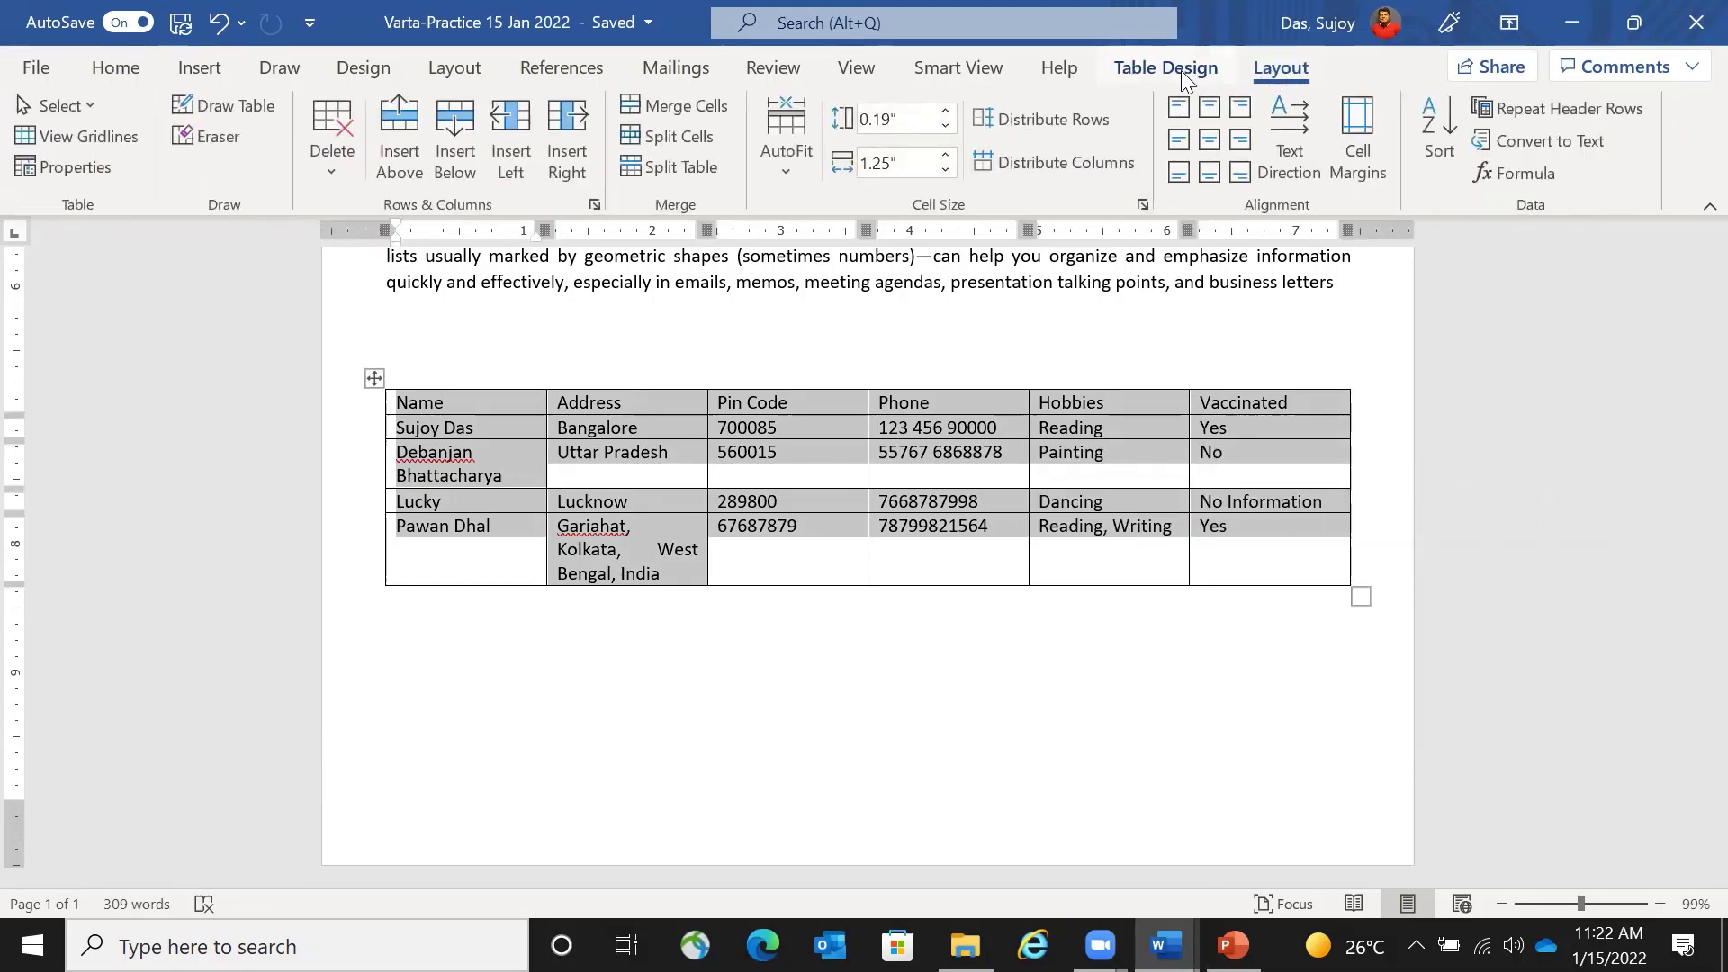
left_click(489, 328)
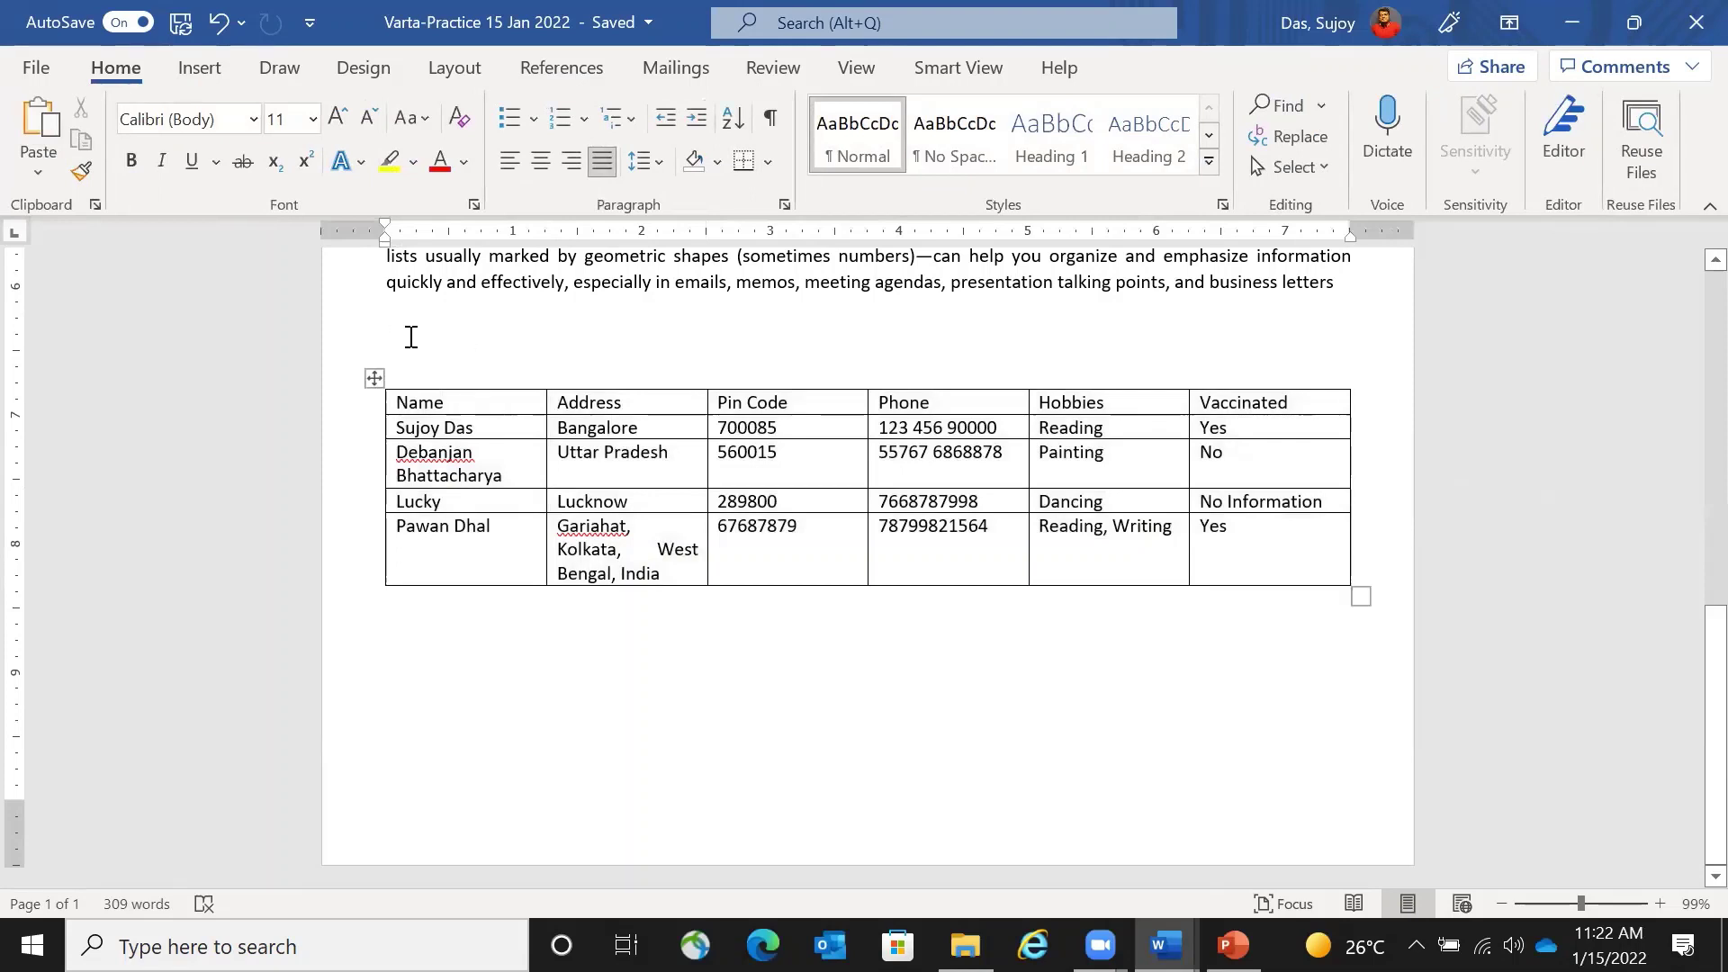
mouse_move(441, 403)
left_mouse_down()
mouse_move(489, 454)
mouse_move(987, 552)
mouse_move(1306, 586)
left_mouse_up()
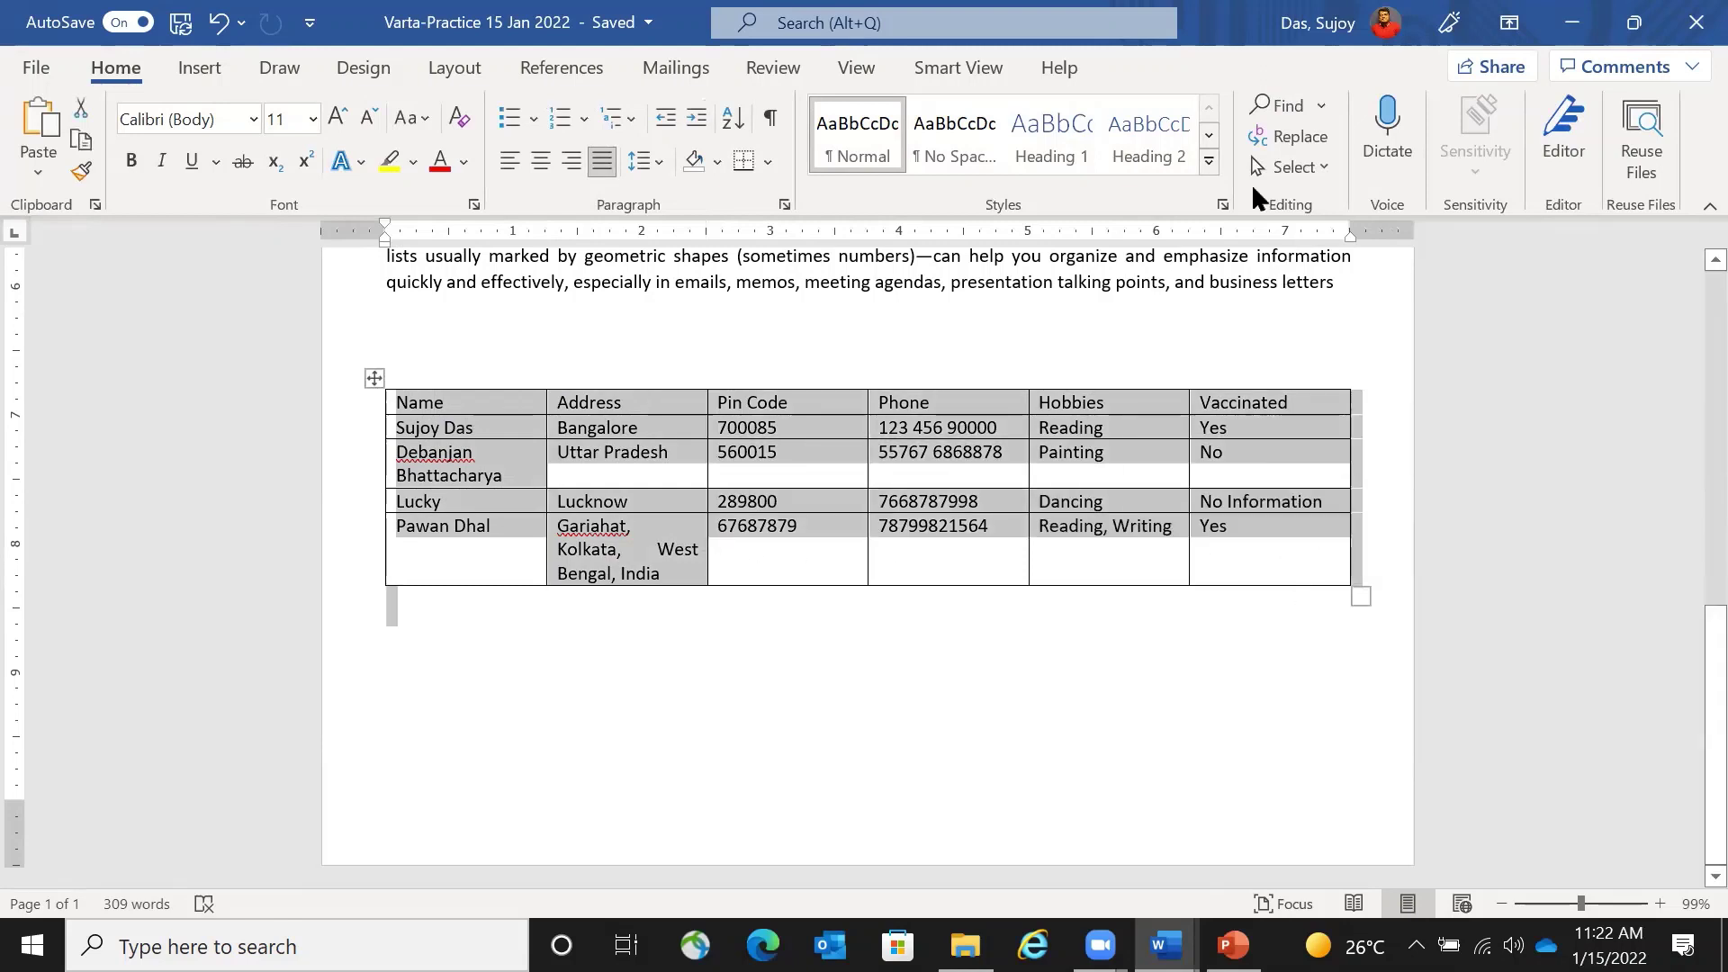
left_click(776, 526)
mouse_move(416, 407)
left_mouse_down()
mouse_move(1114, 551)
mouse_move(1277, 552)
left_mouse_up()
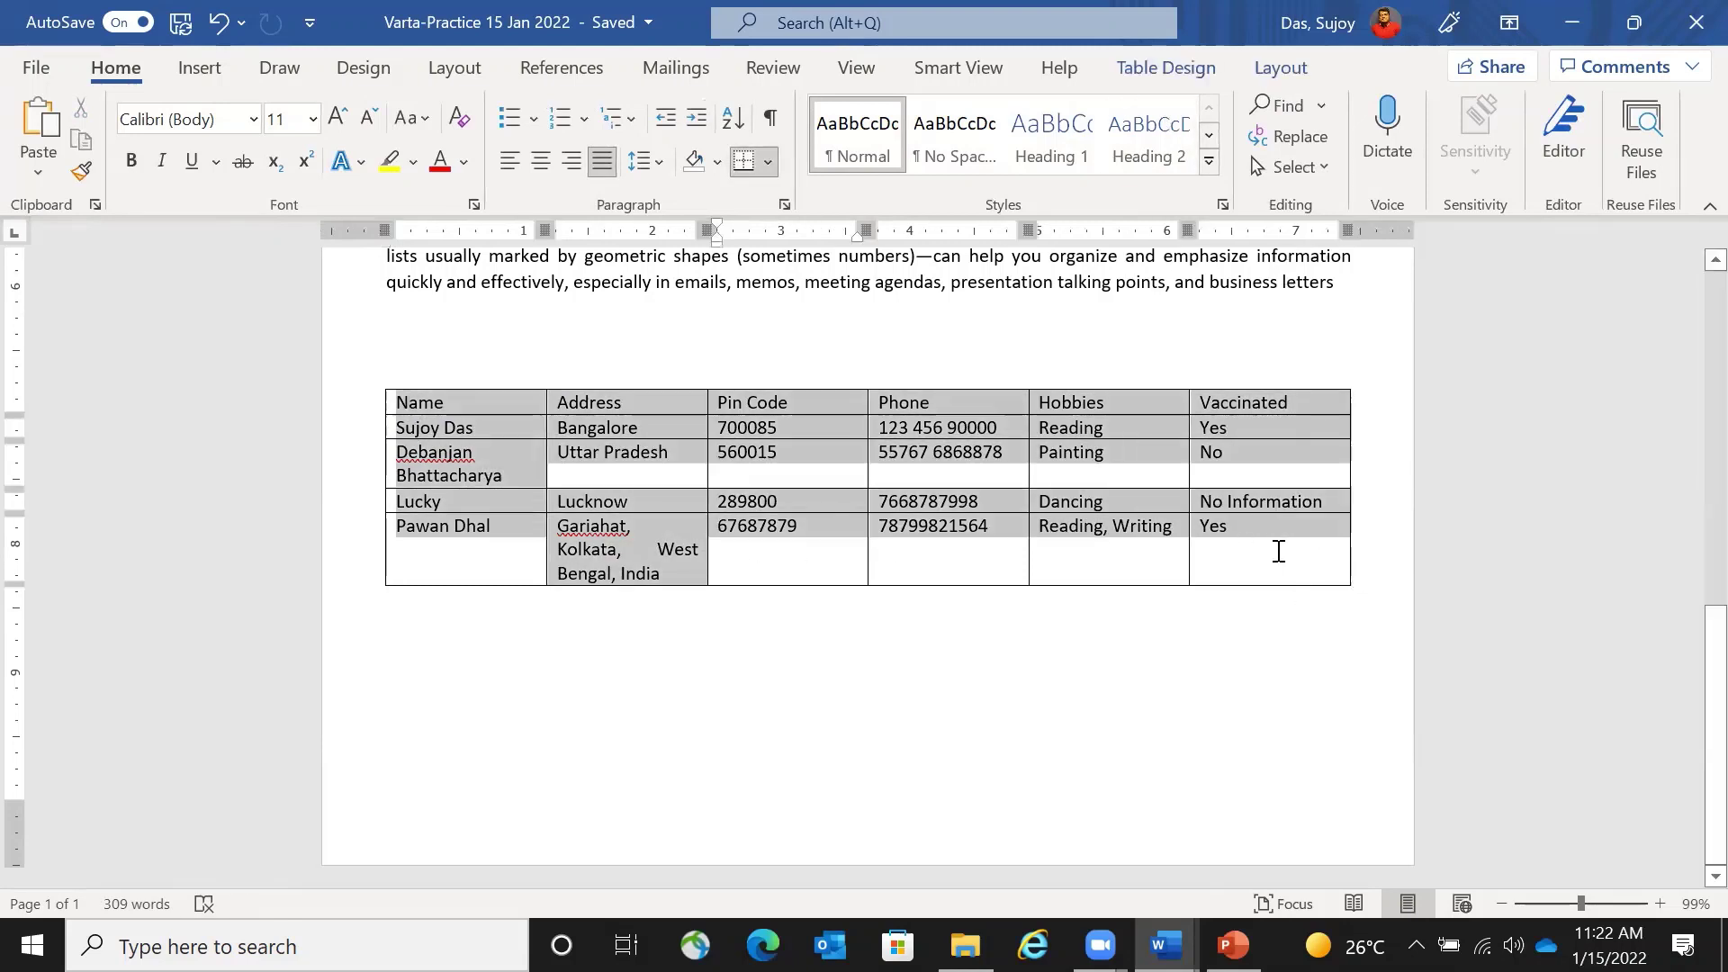
left_click(1292, 70)
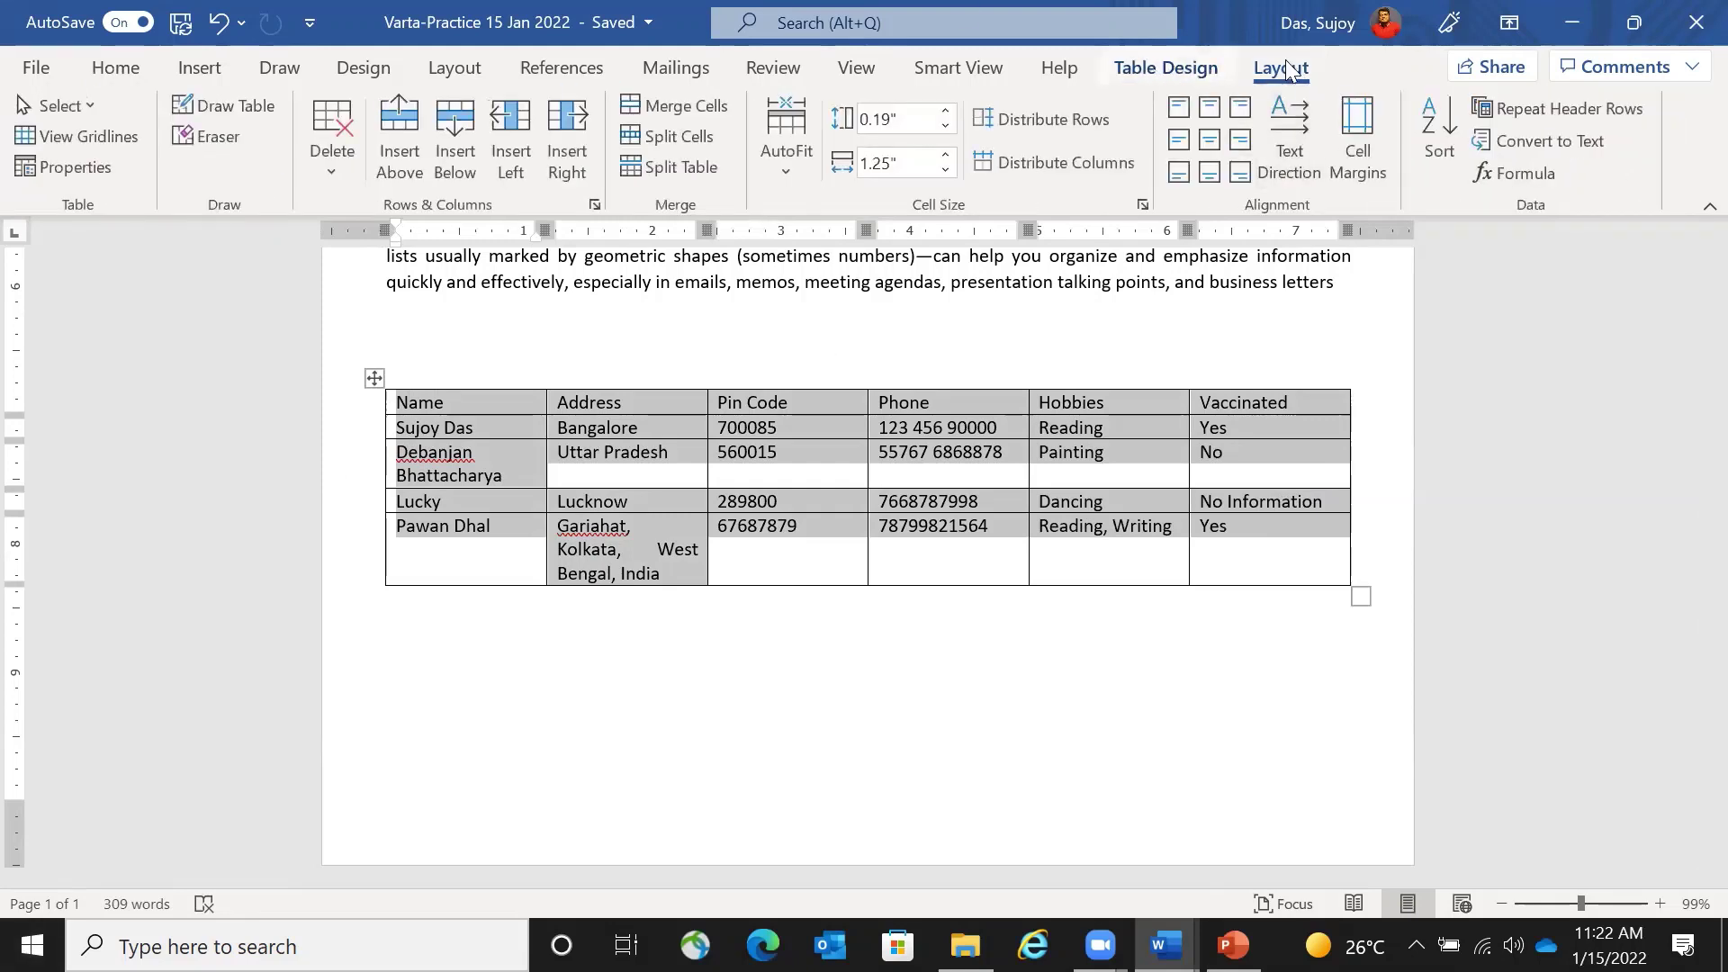
Step: Distribute the rows evenly to 0.56" height, then reselect the whole table
left_click(1047, 129)
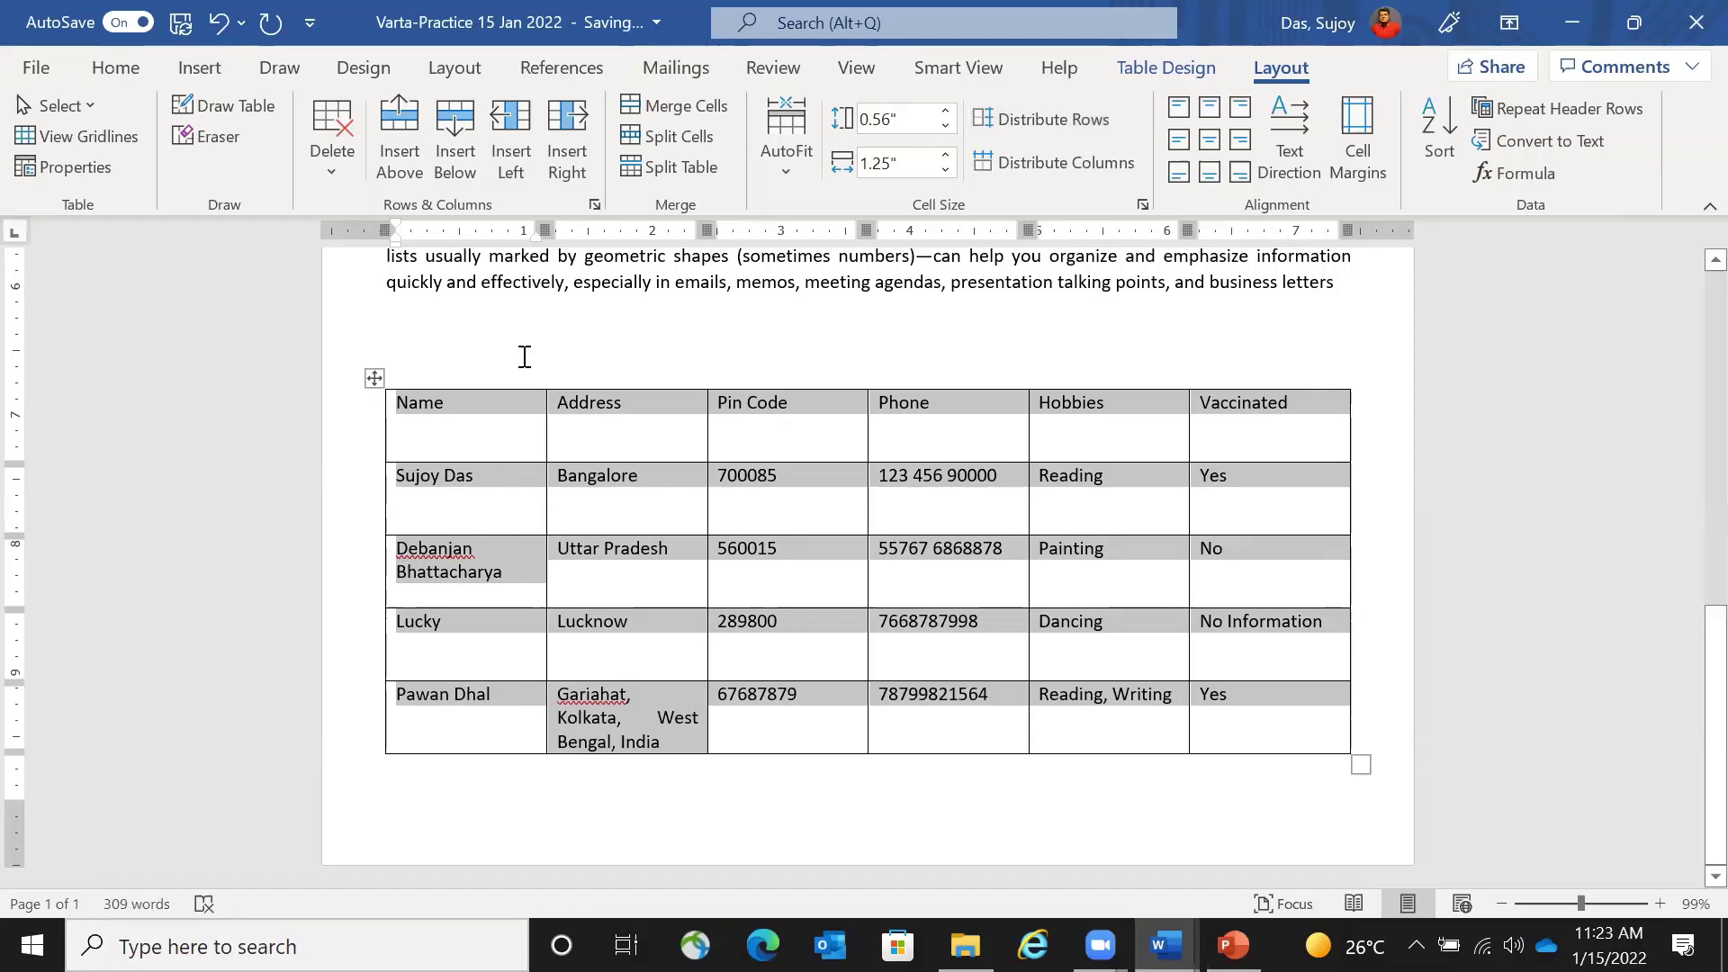
left_click(416, 436)
left_click(1557, 421)
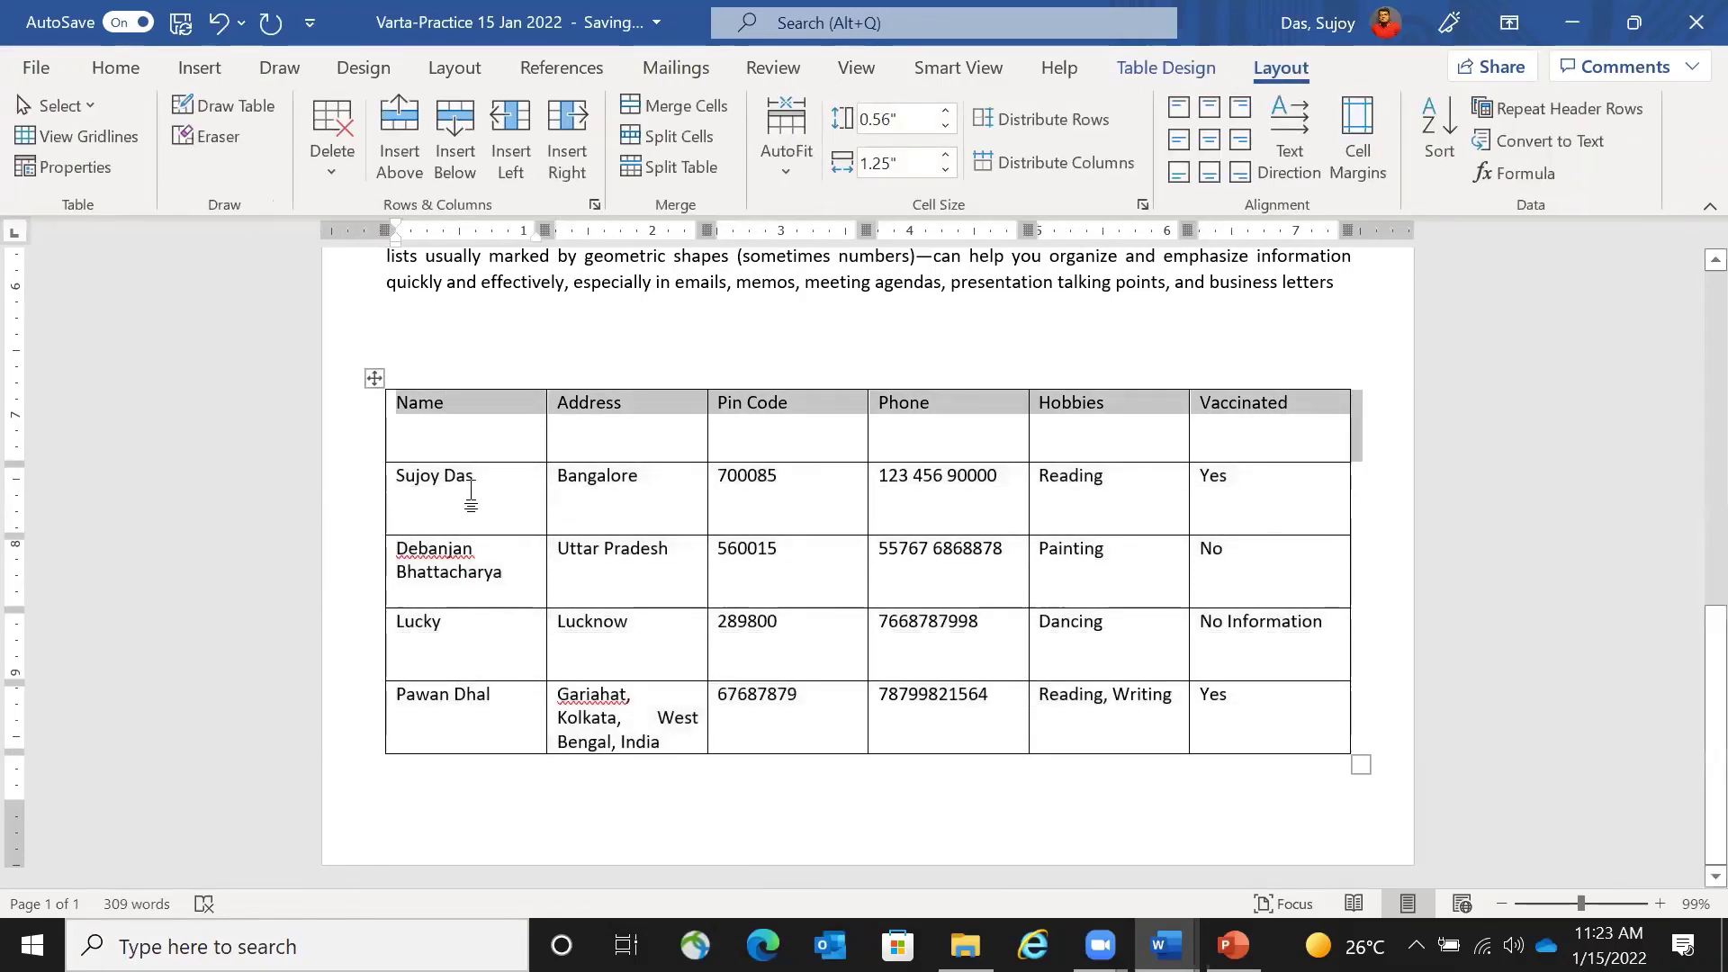
left_click_drag(466, 497, 1334, 493)
left_click_drag(520, 609, 1092, 597)
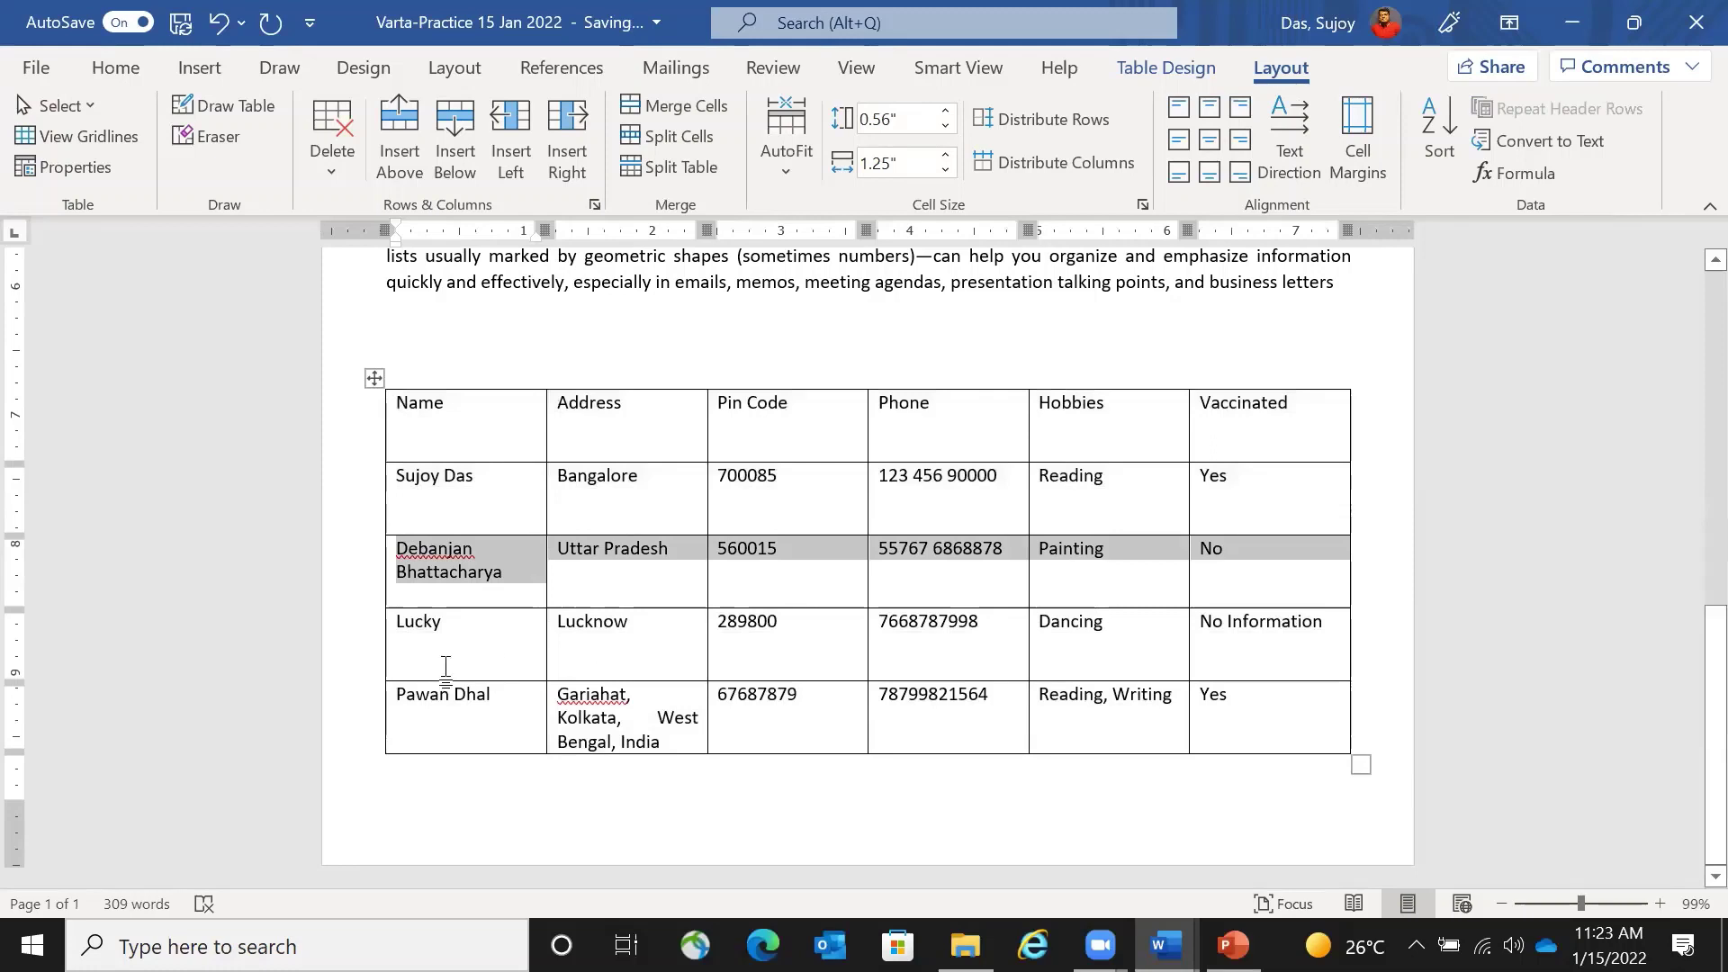
left_click_drag(444, 667, 1399, 672)
left_click_drag(486, 705, 1384, 723)
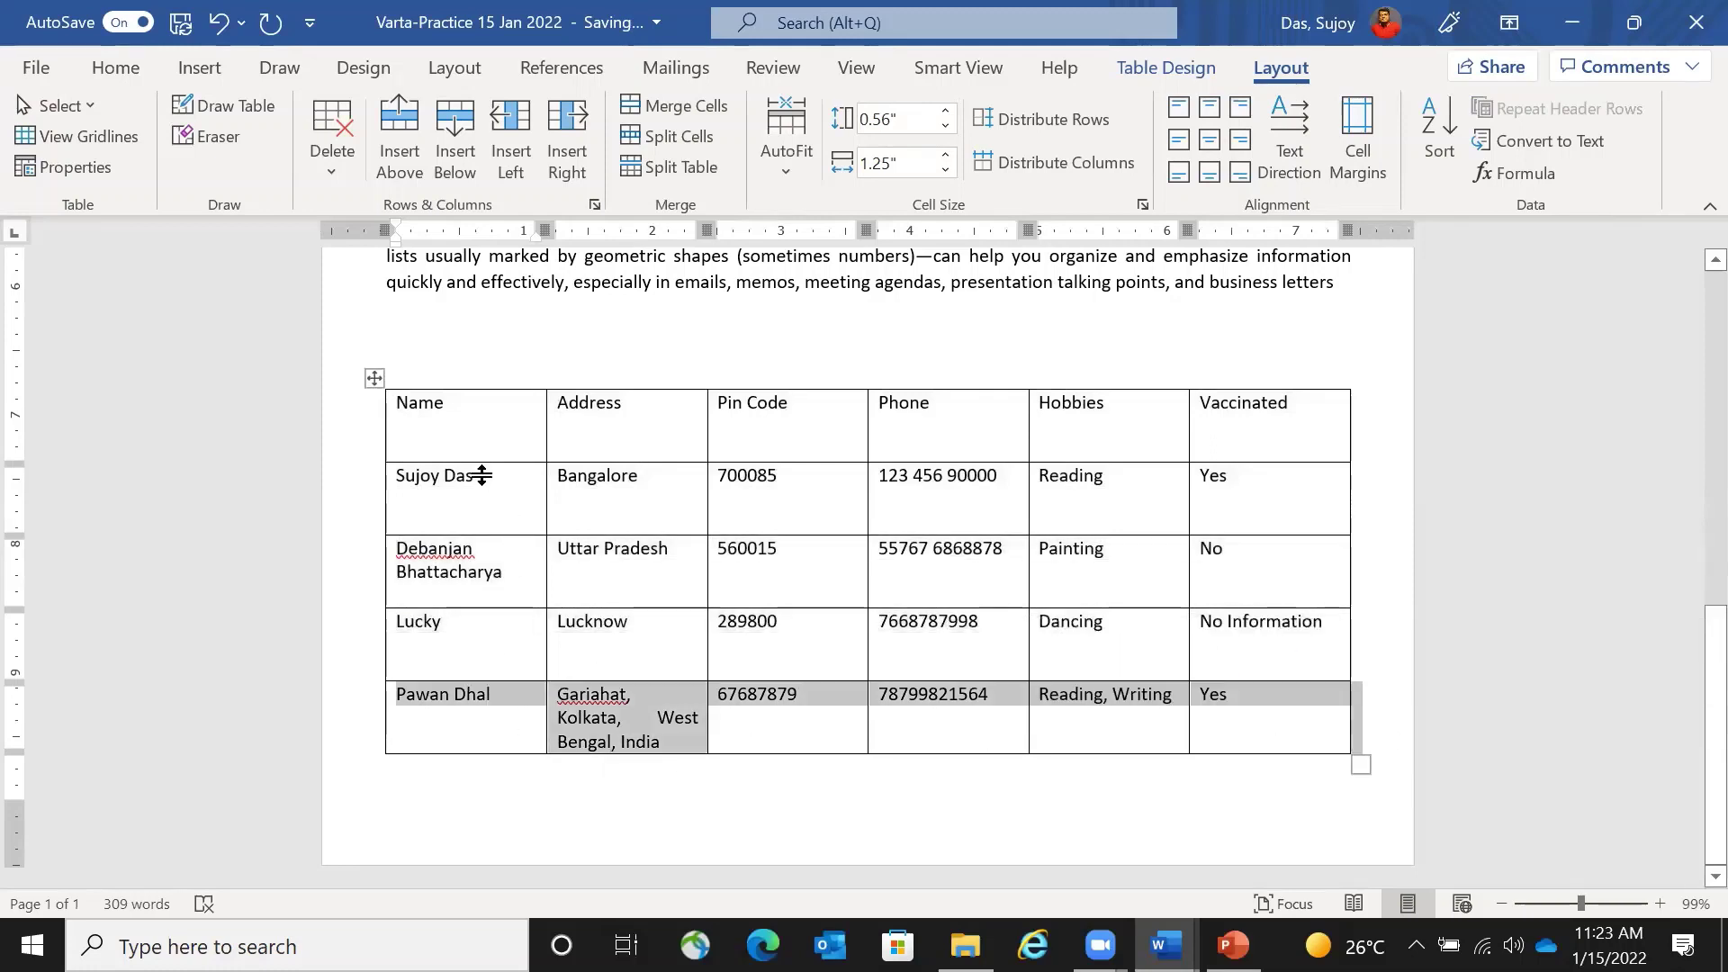
left_click_drag(467, 425, 474, 720)
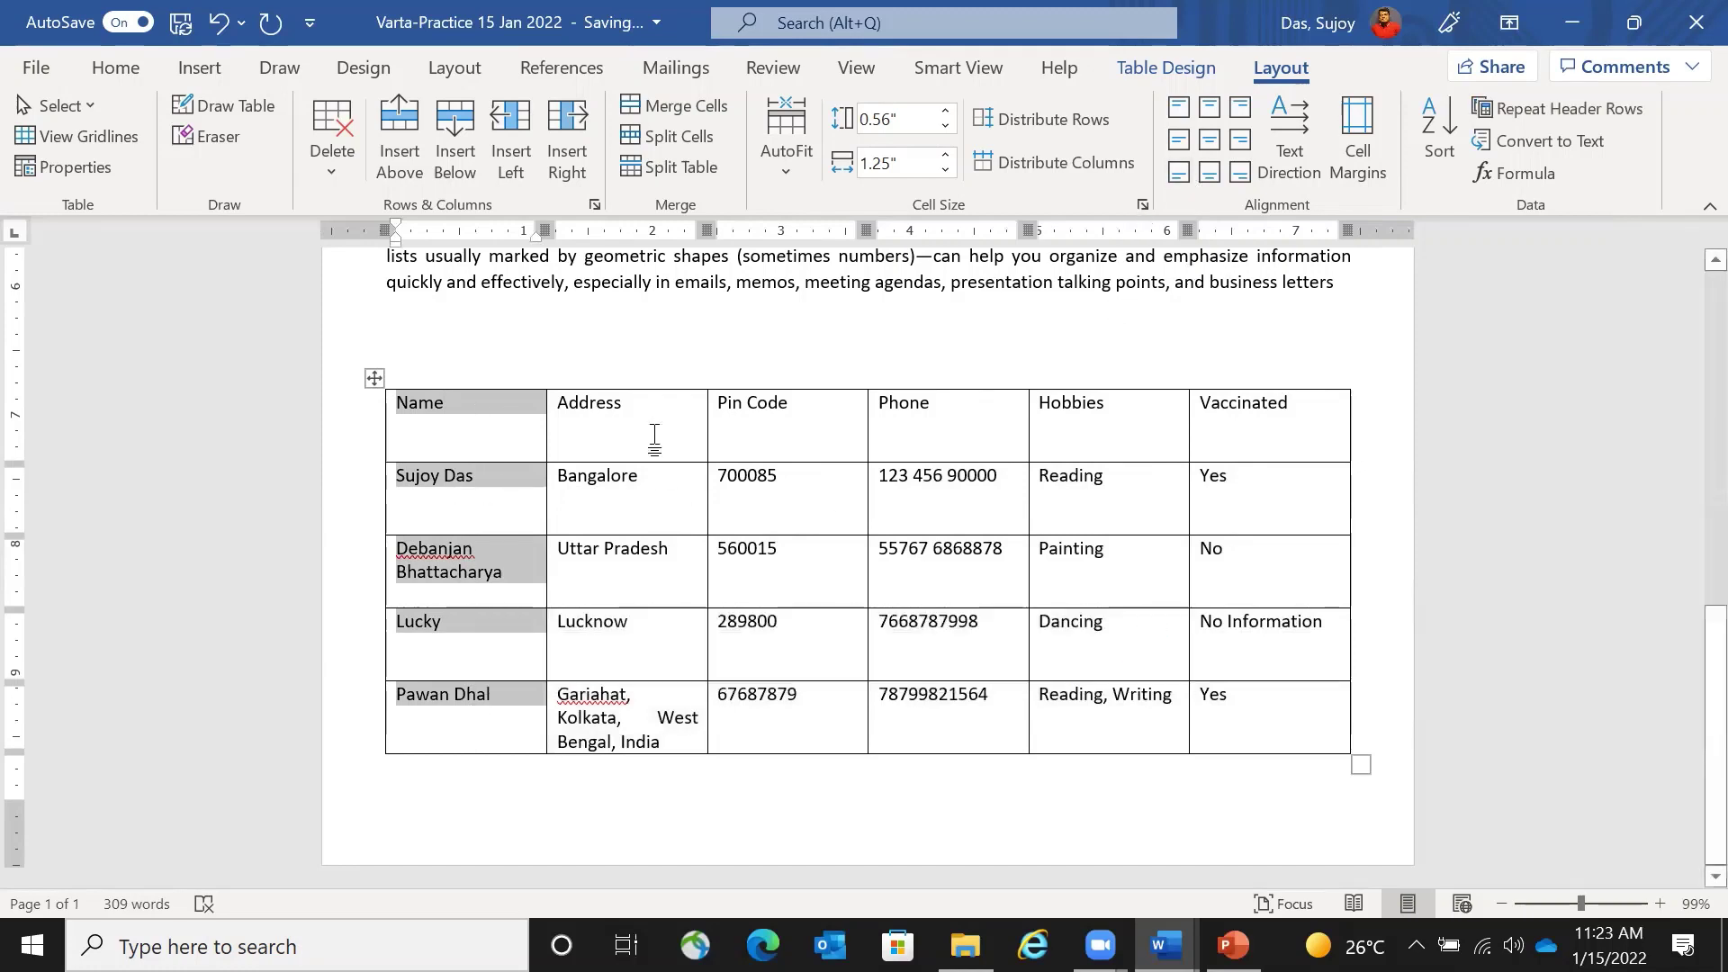
left_click_drag(460, 438, 1257, 733)
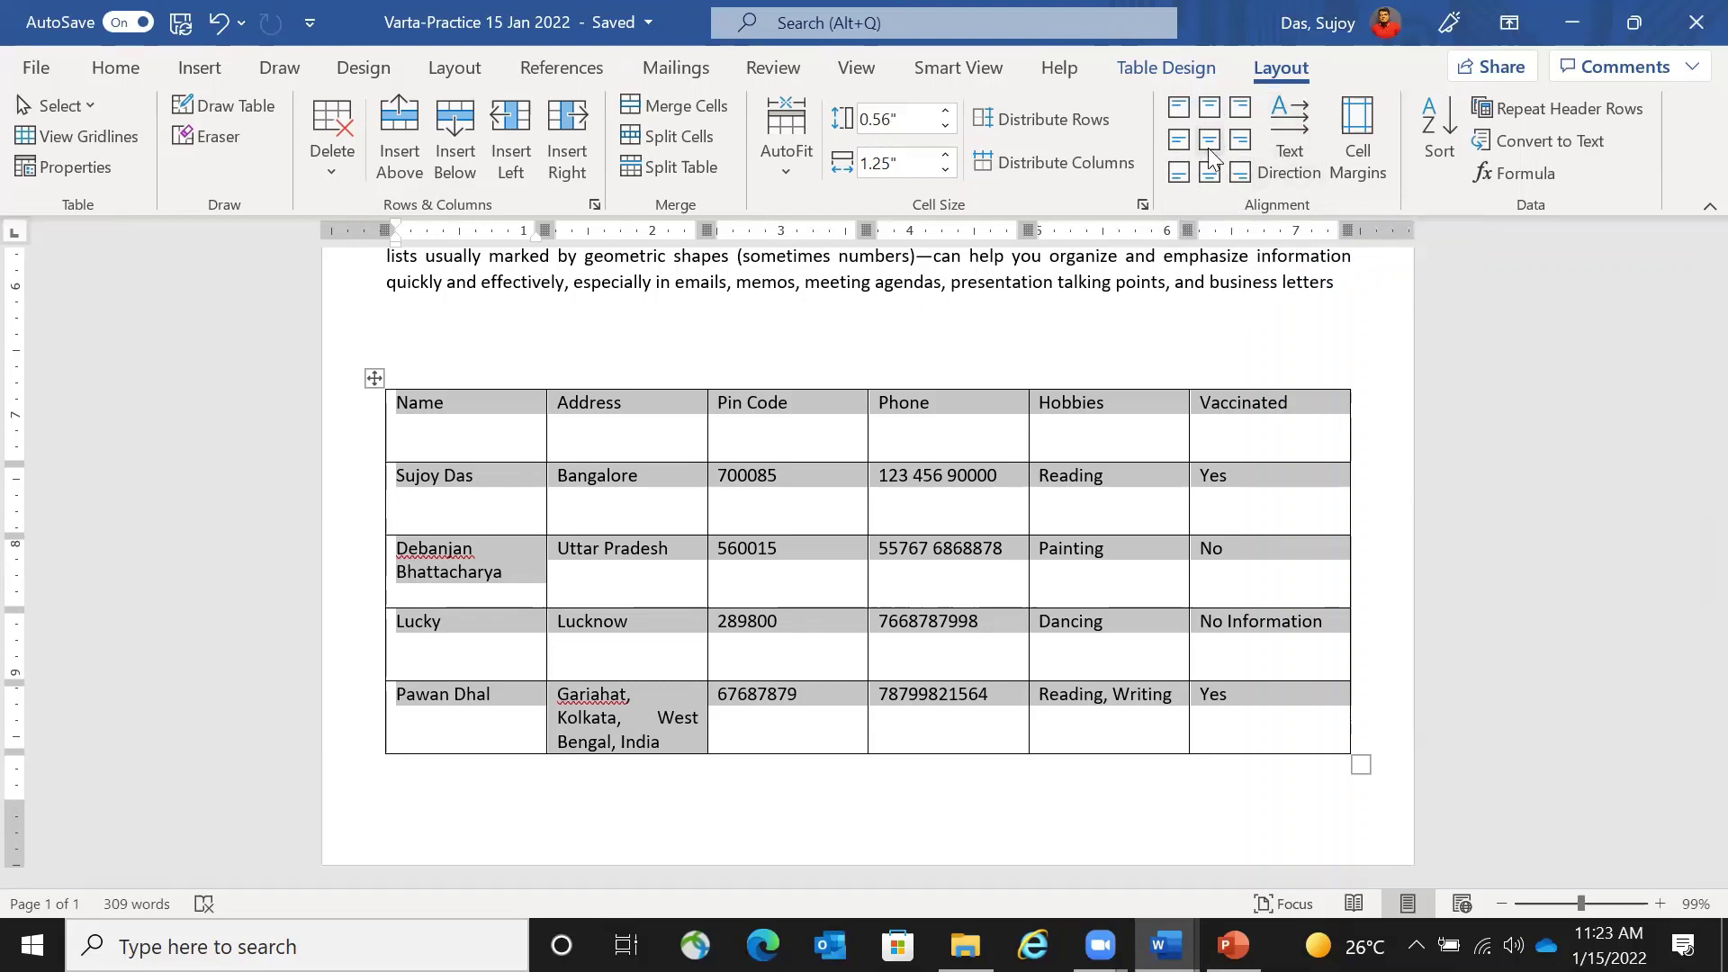
Step: Apply Align Center Left to all cells, briefly trying Align Center first
left_click(1177, 137)
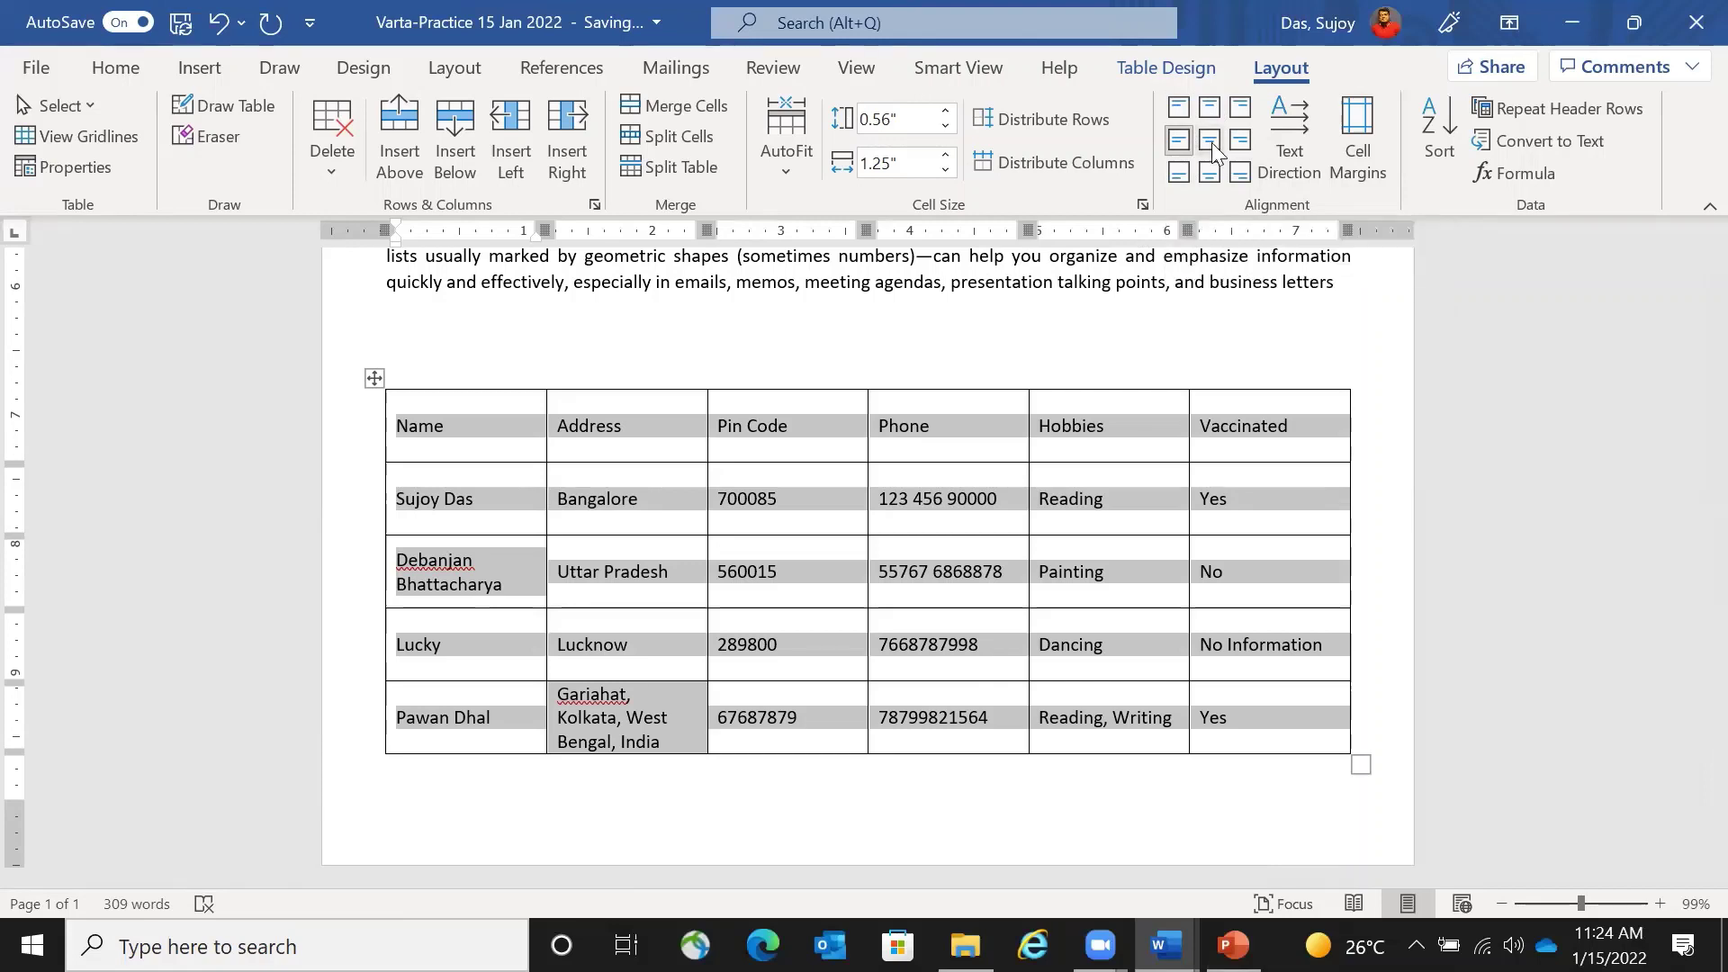
left_click(1211, 143)
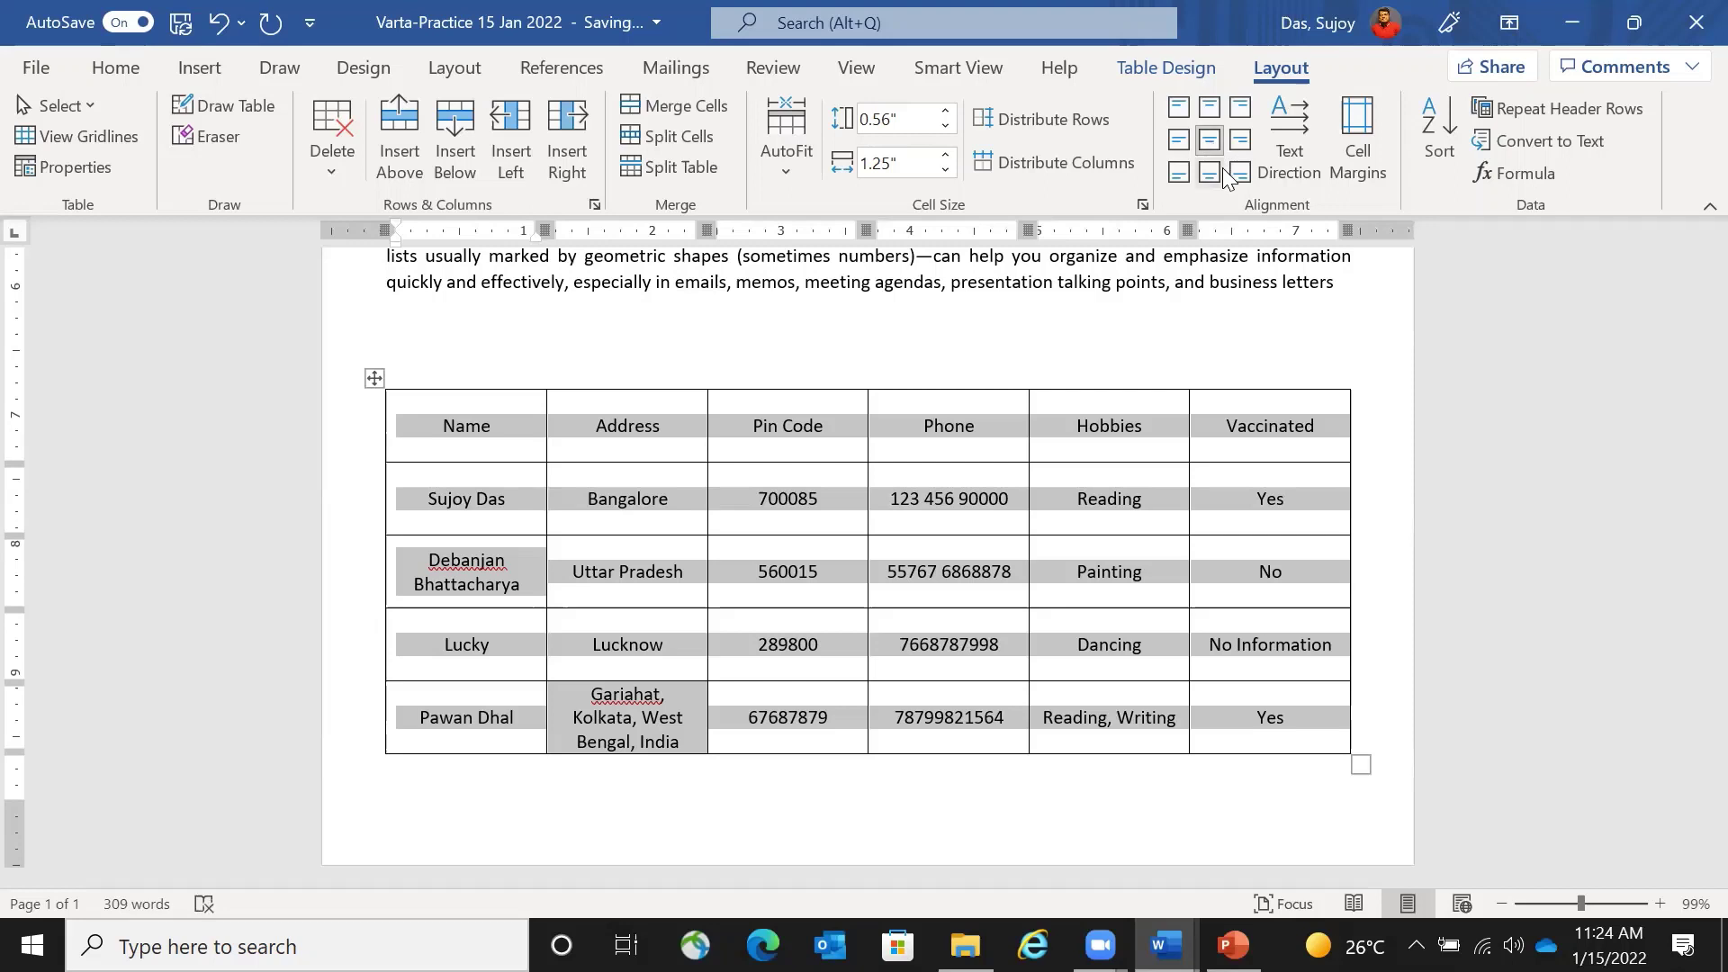
left_click(1178, 142)
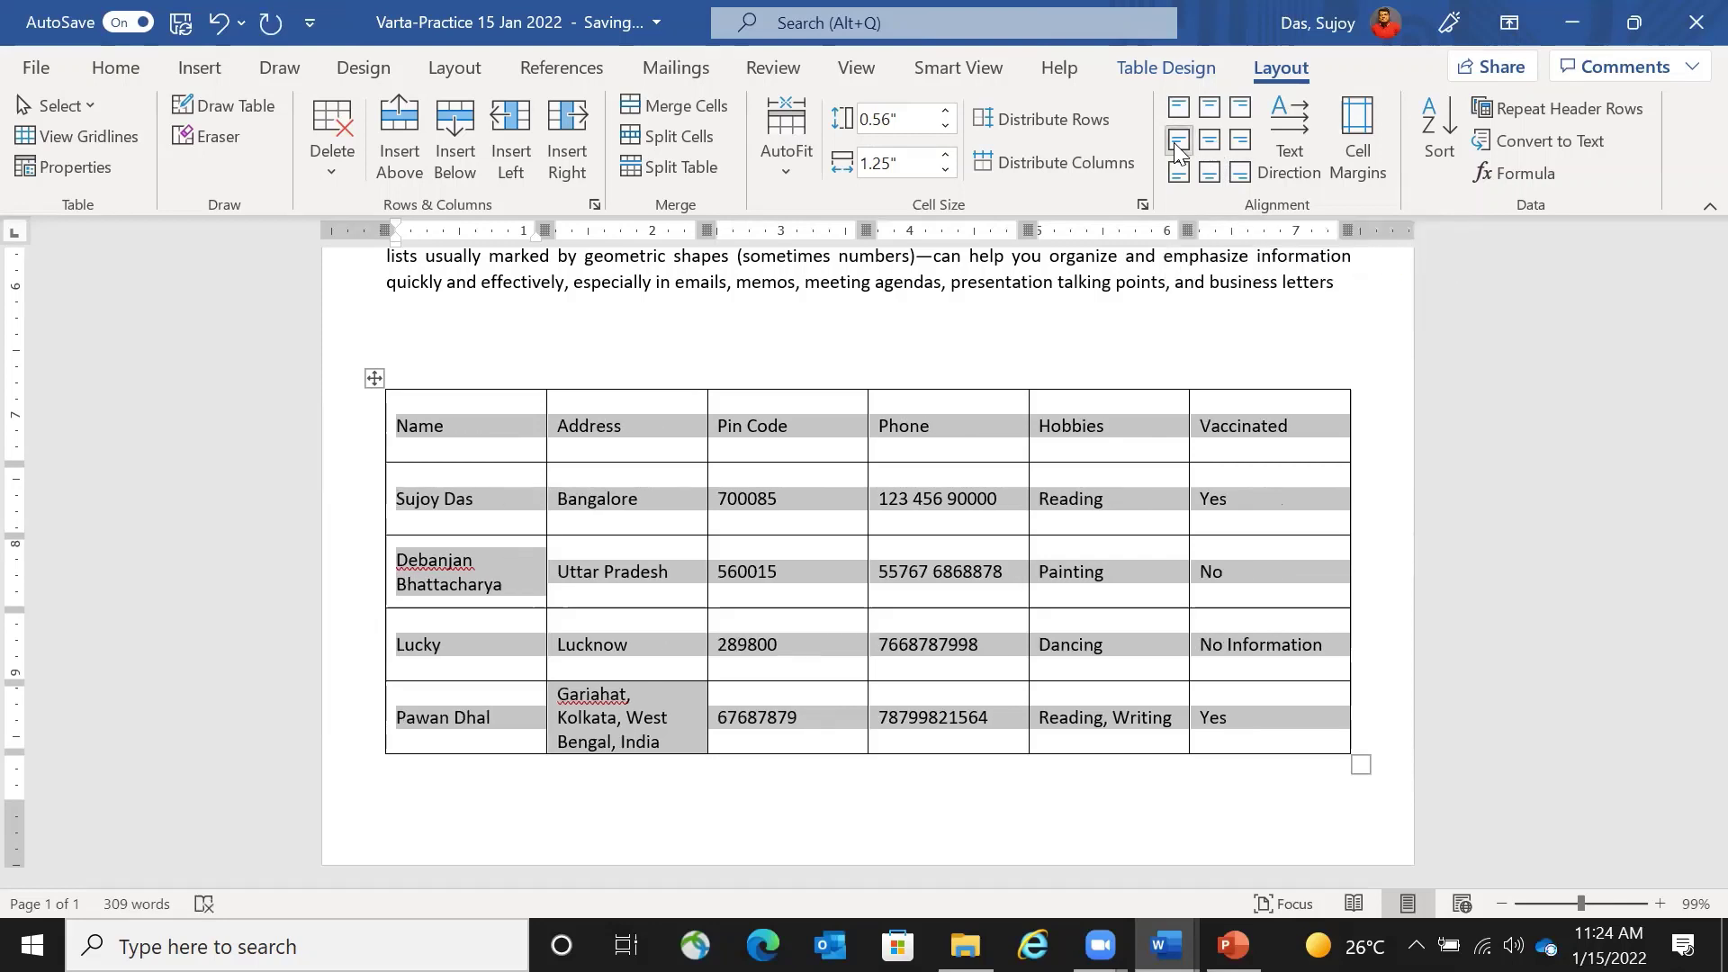
left_click(455, 450)
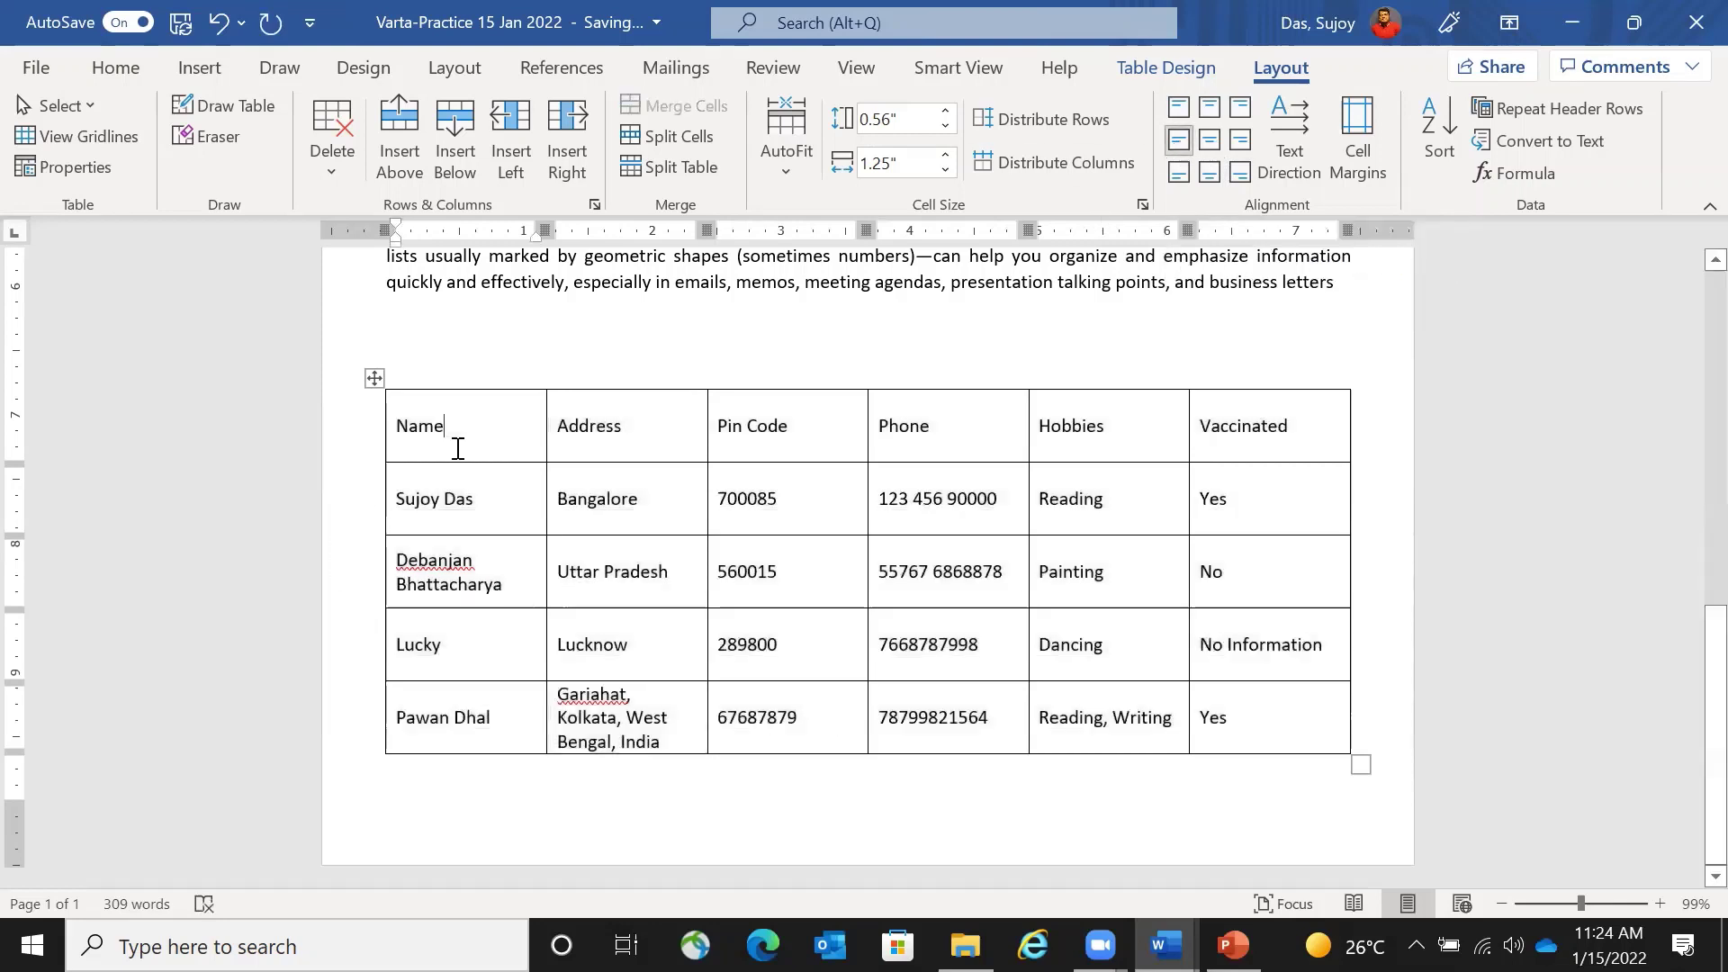
left_click_drag(447, 430, 1242, 429)
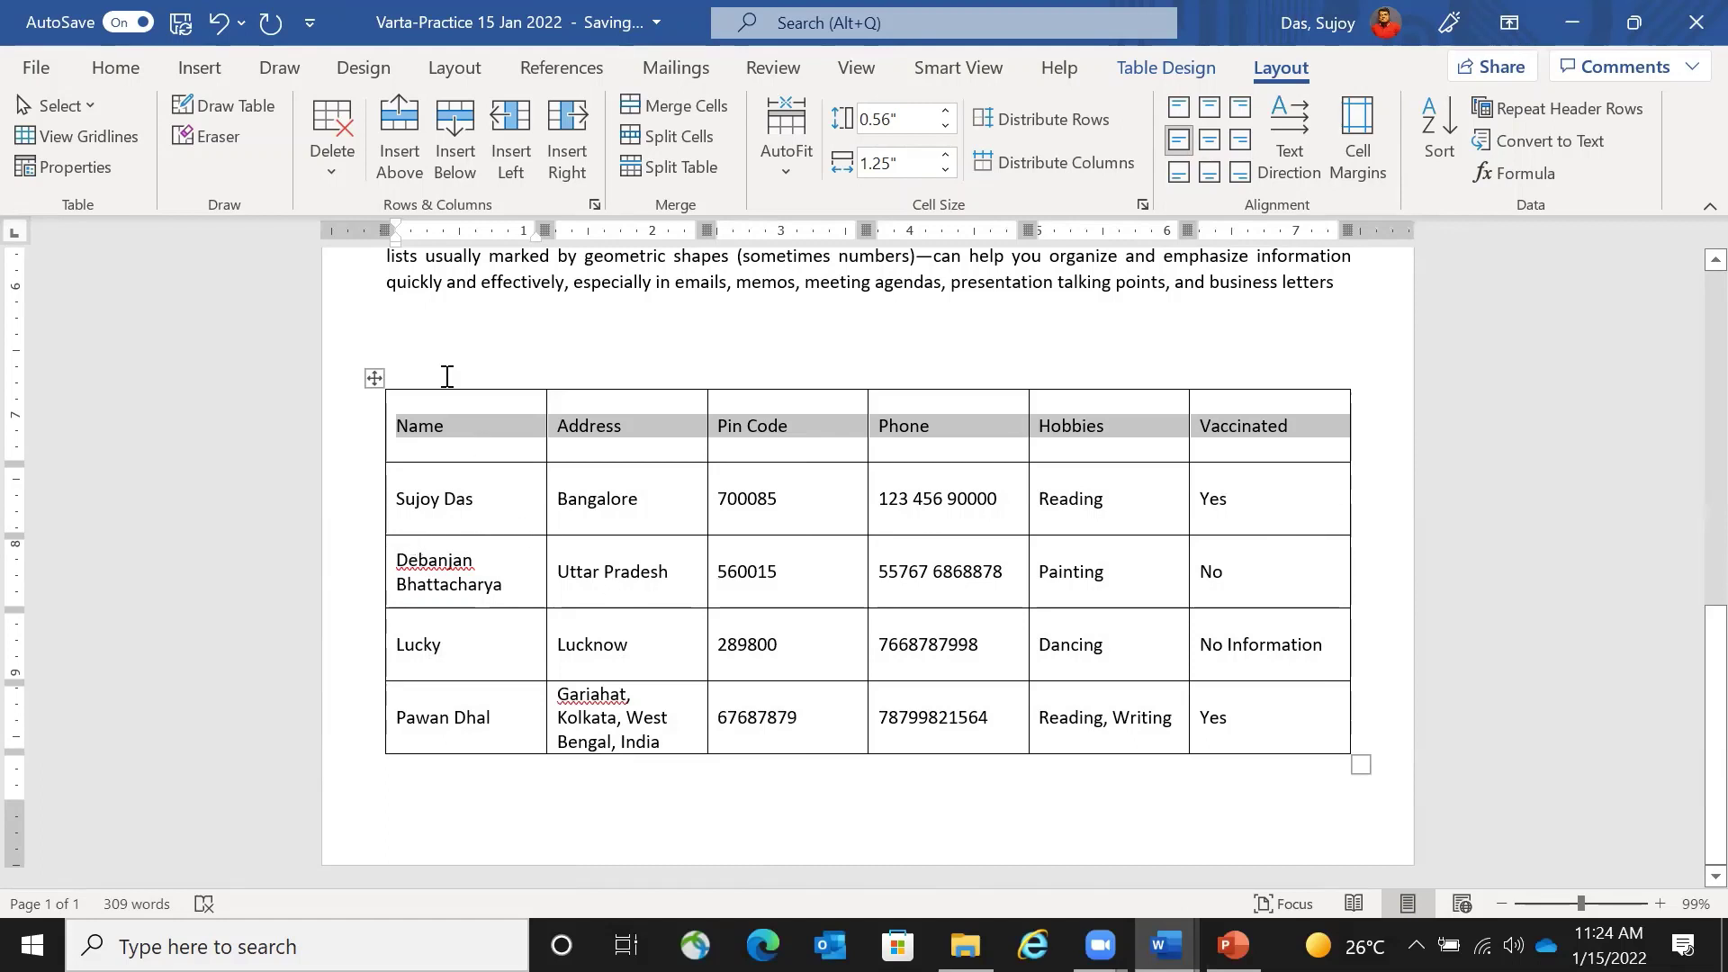
left_click_drag(486, 418, 444, 720)
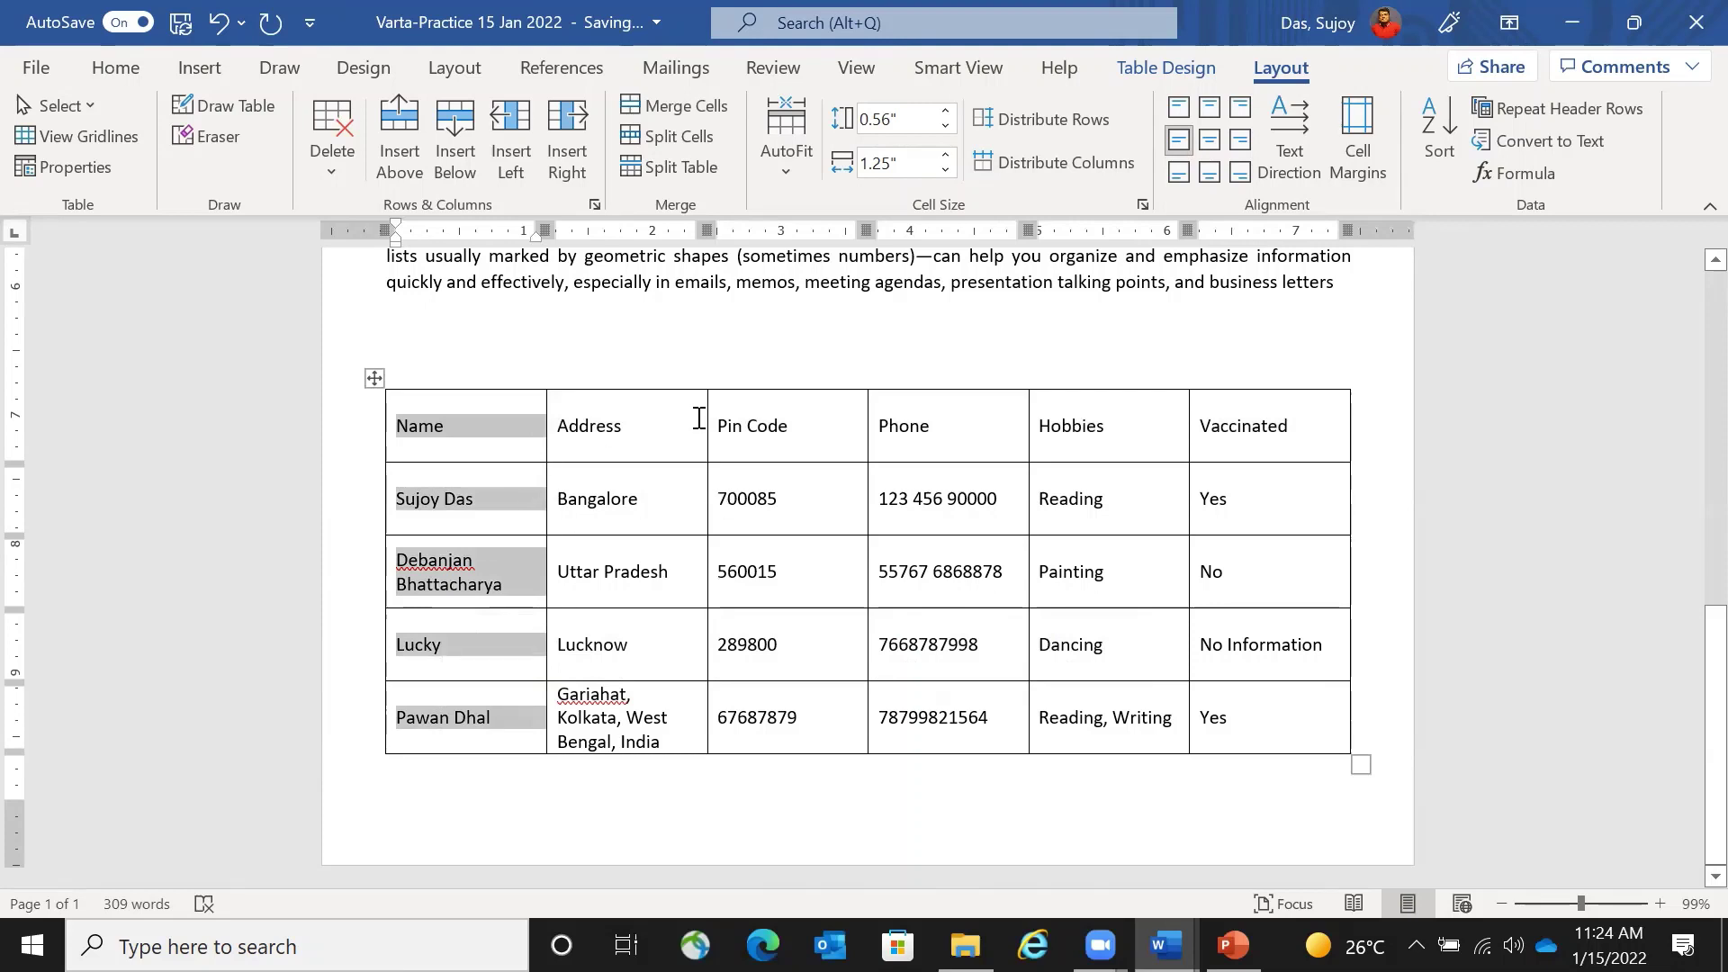
left_click(811, 455)
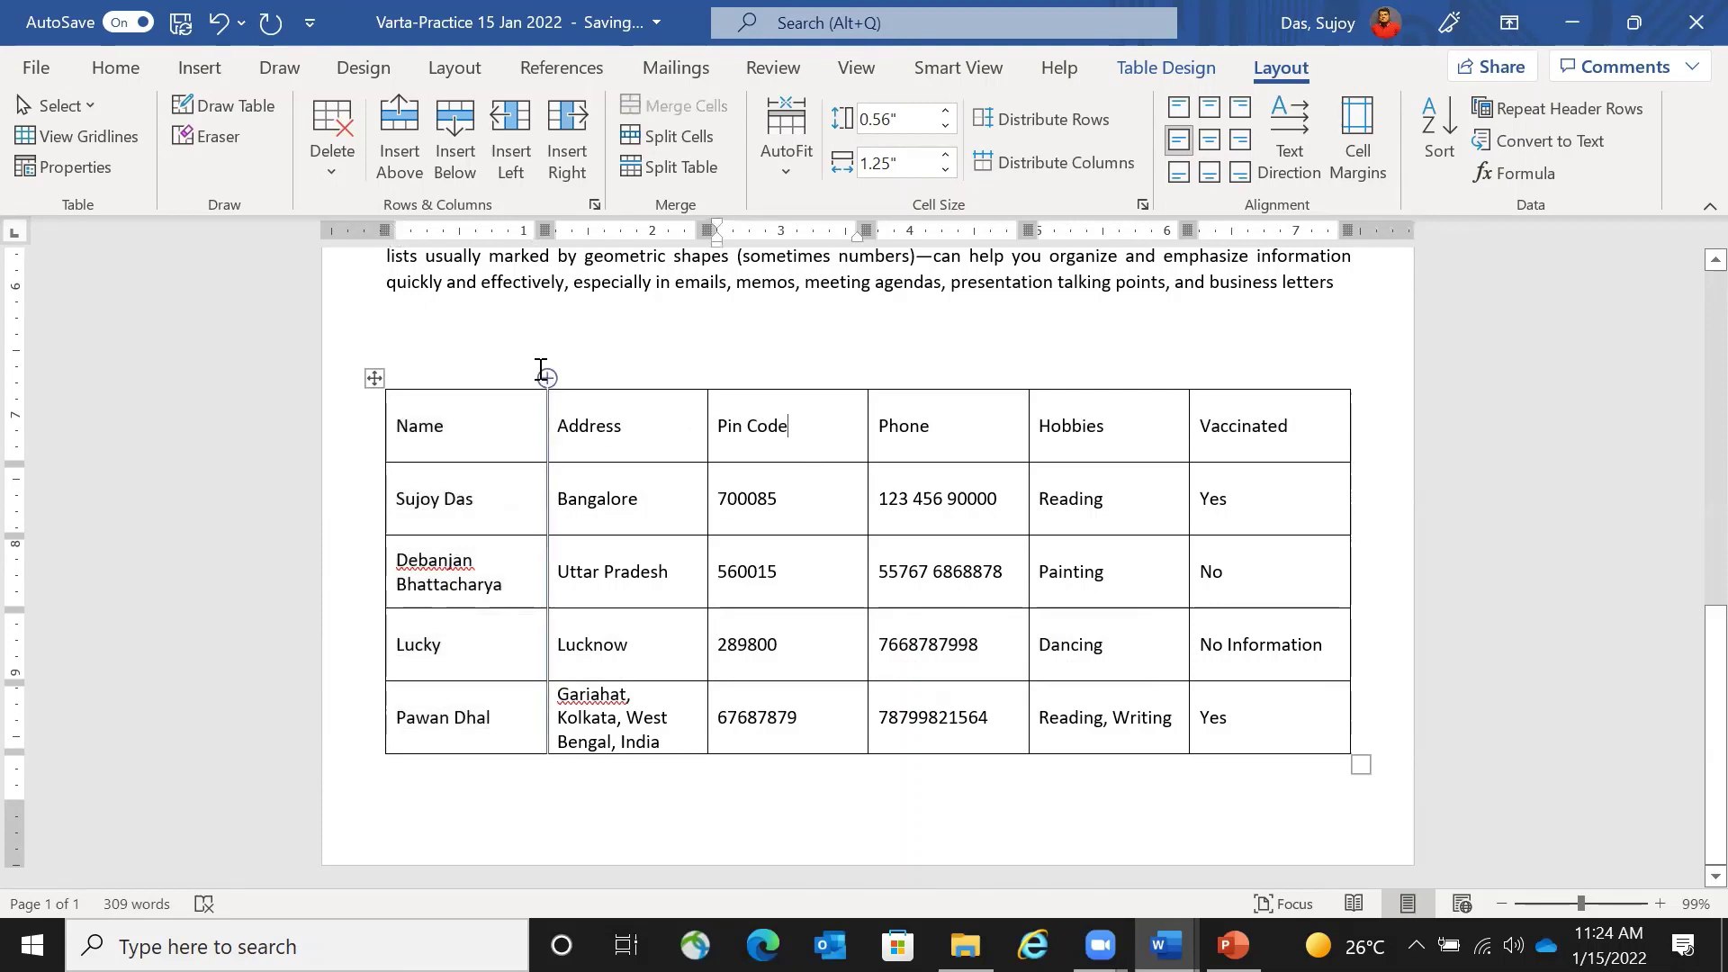
mouse_move(465, 450)
left_mouse_down()
mouse_move(463, 663)
mouse_move(482, 731)
left_mouse_up()
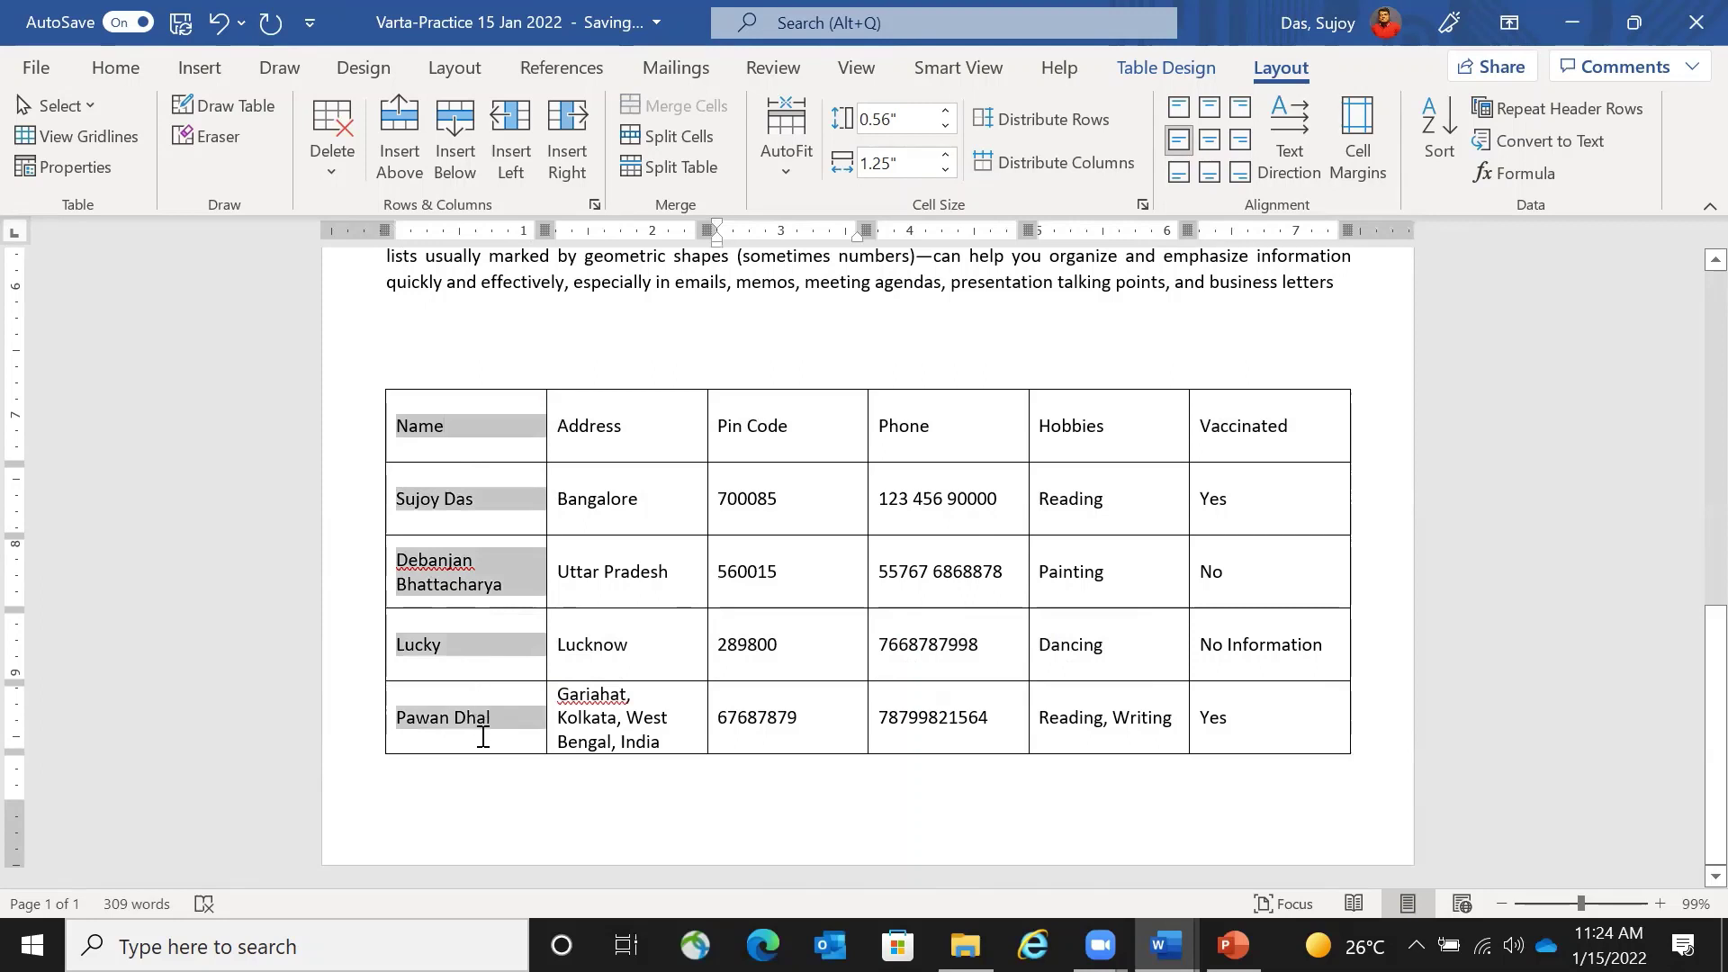
left_click(495, 412)
left_click_drag(495, 412, 459, 714)
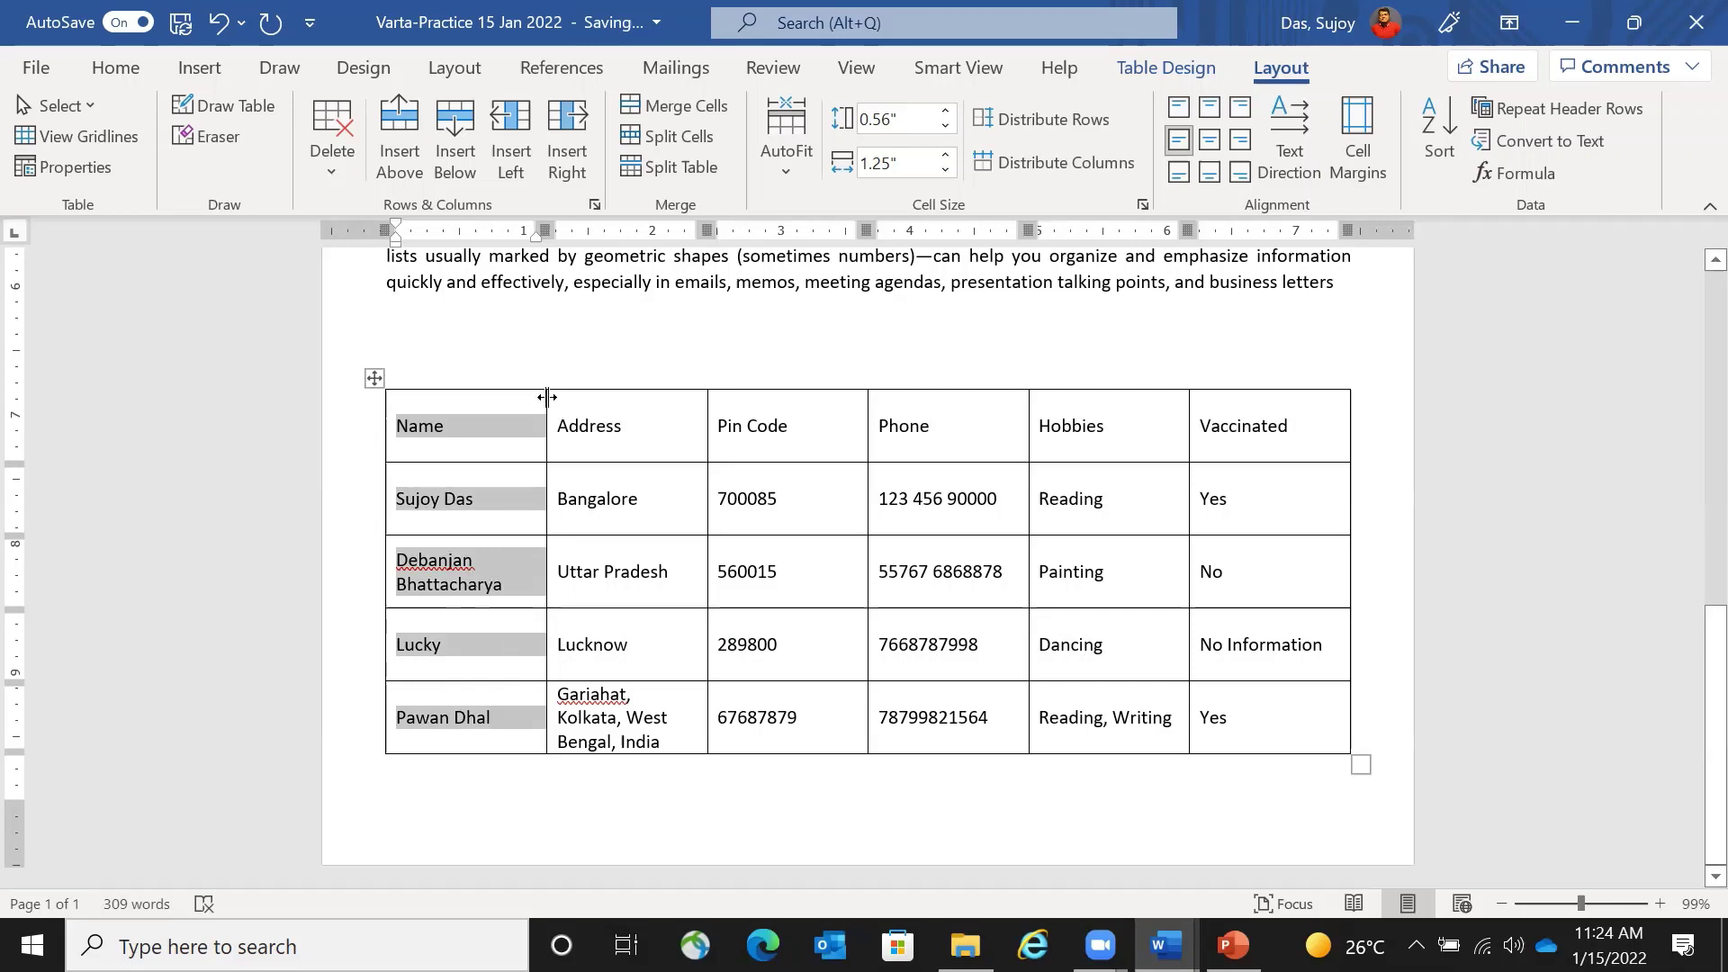
left_click_drag(546, 401, 592, 404)
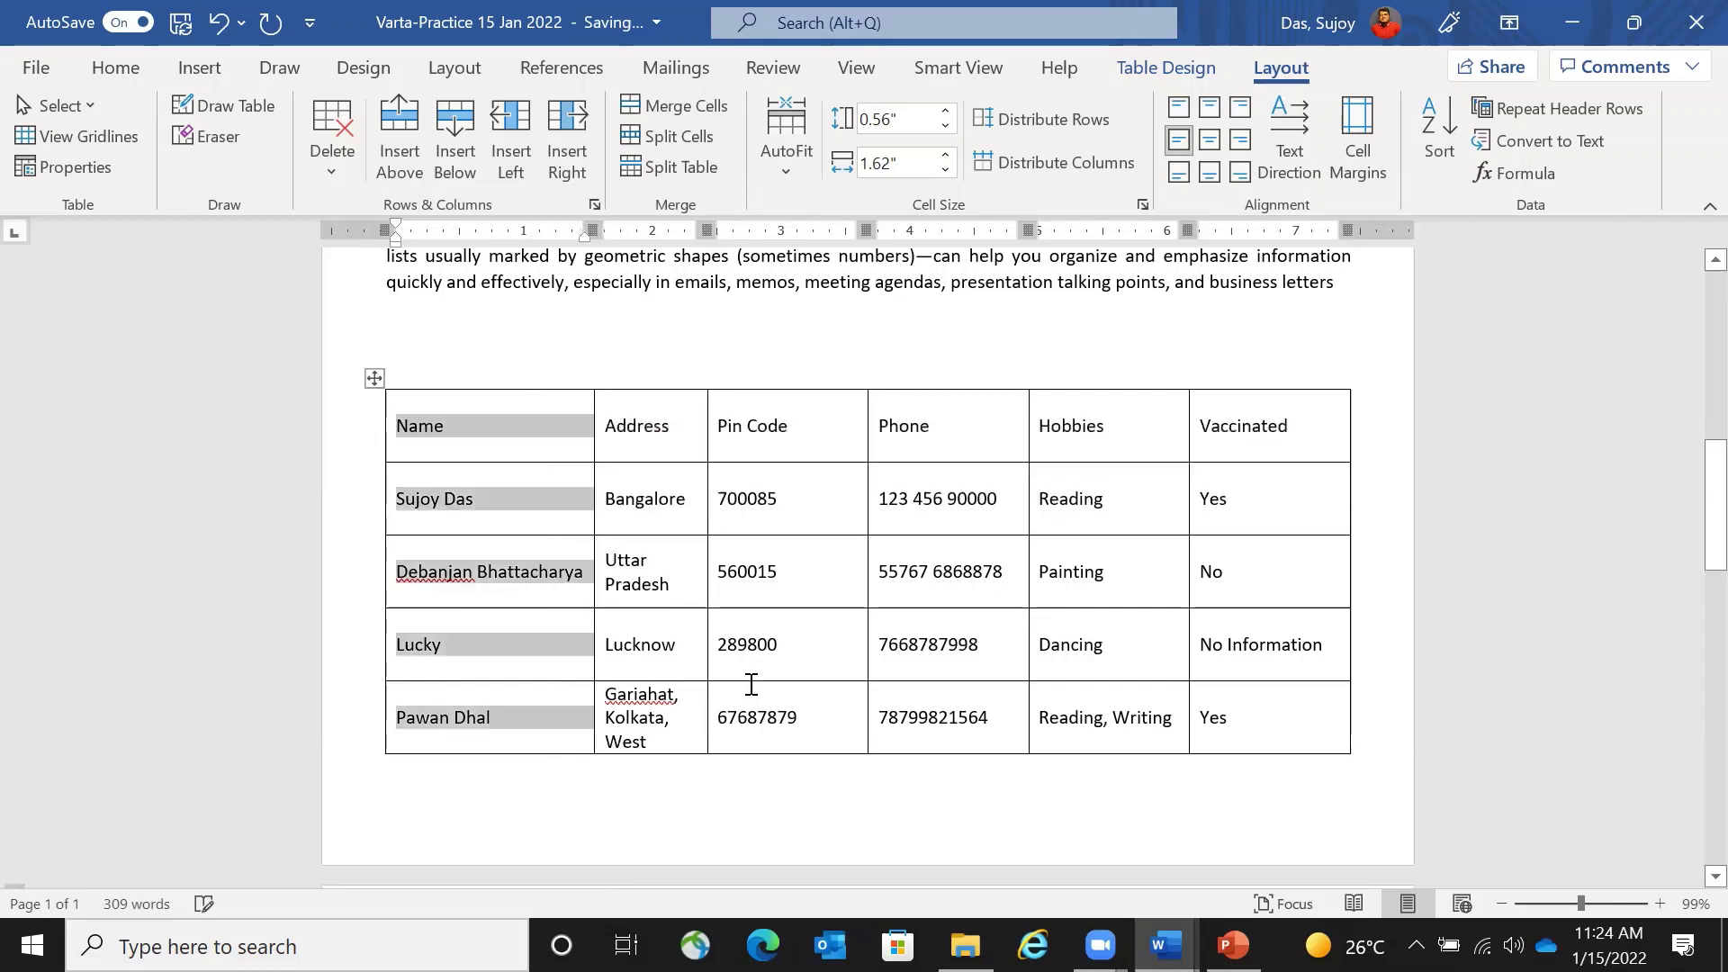
left_click(592, 428)
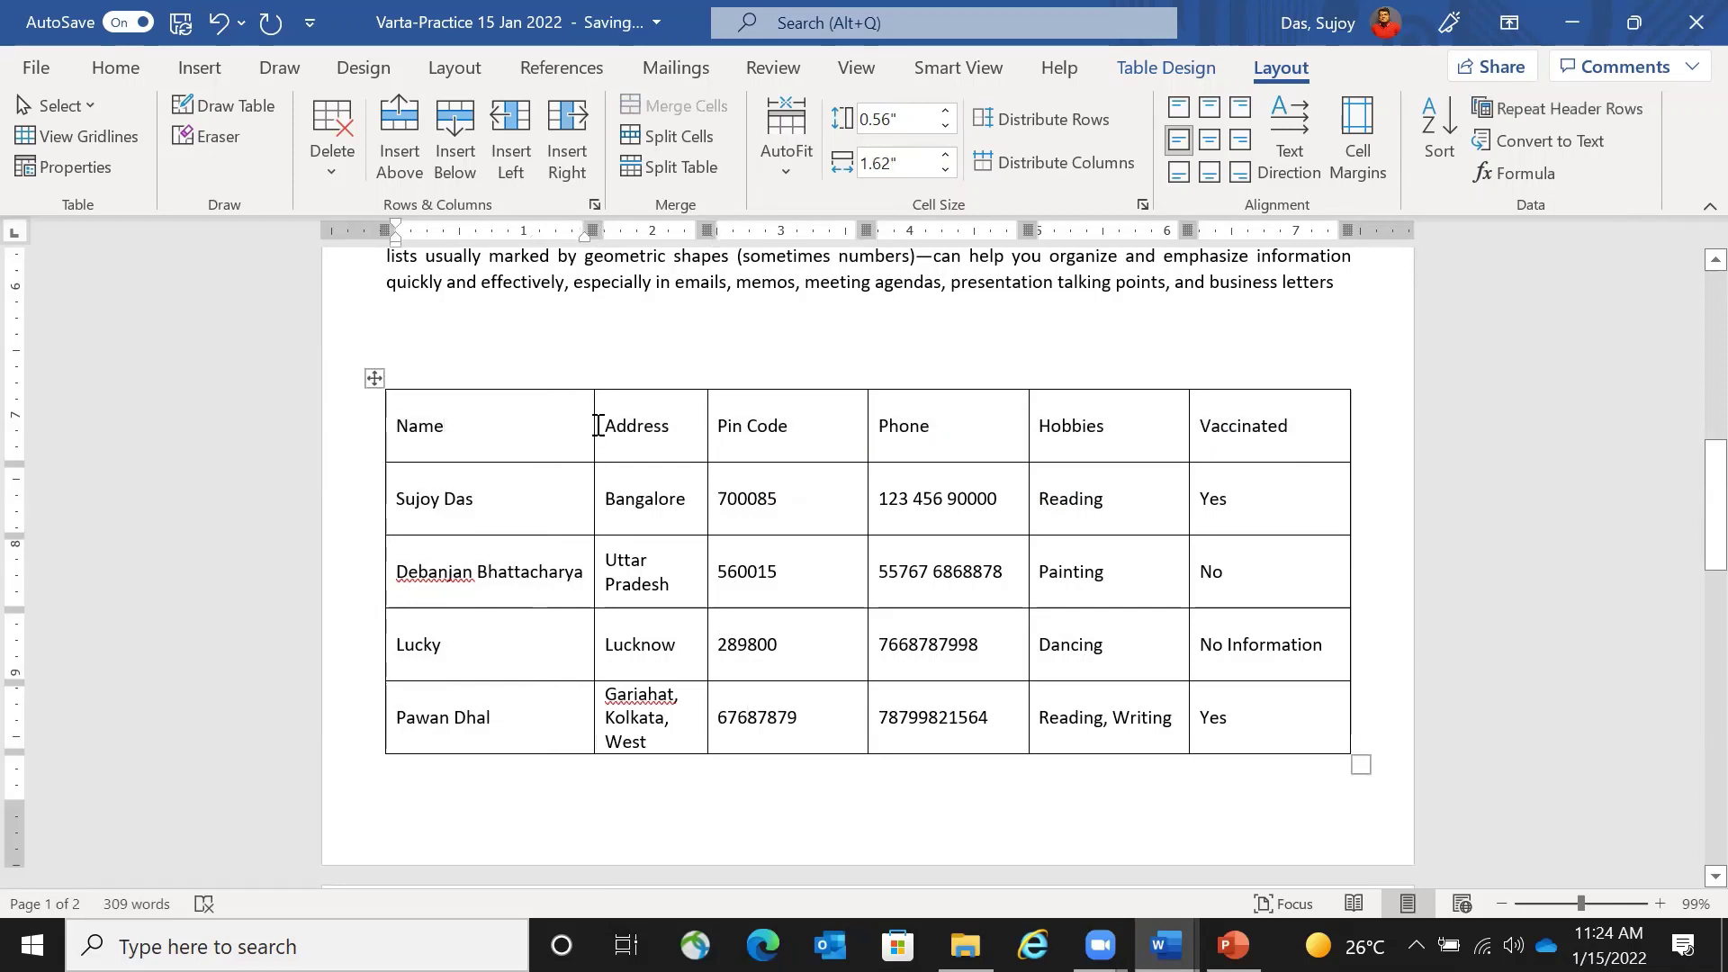
left_click_drag(594, 424, 509, 421)
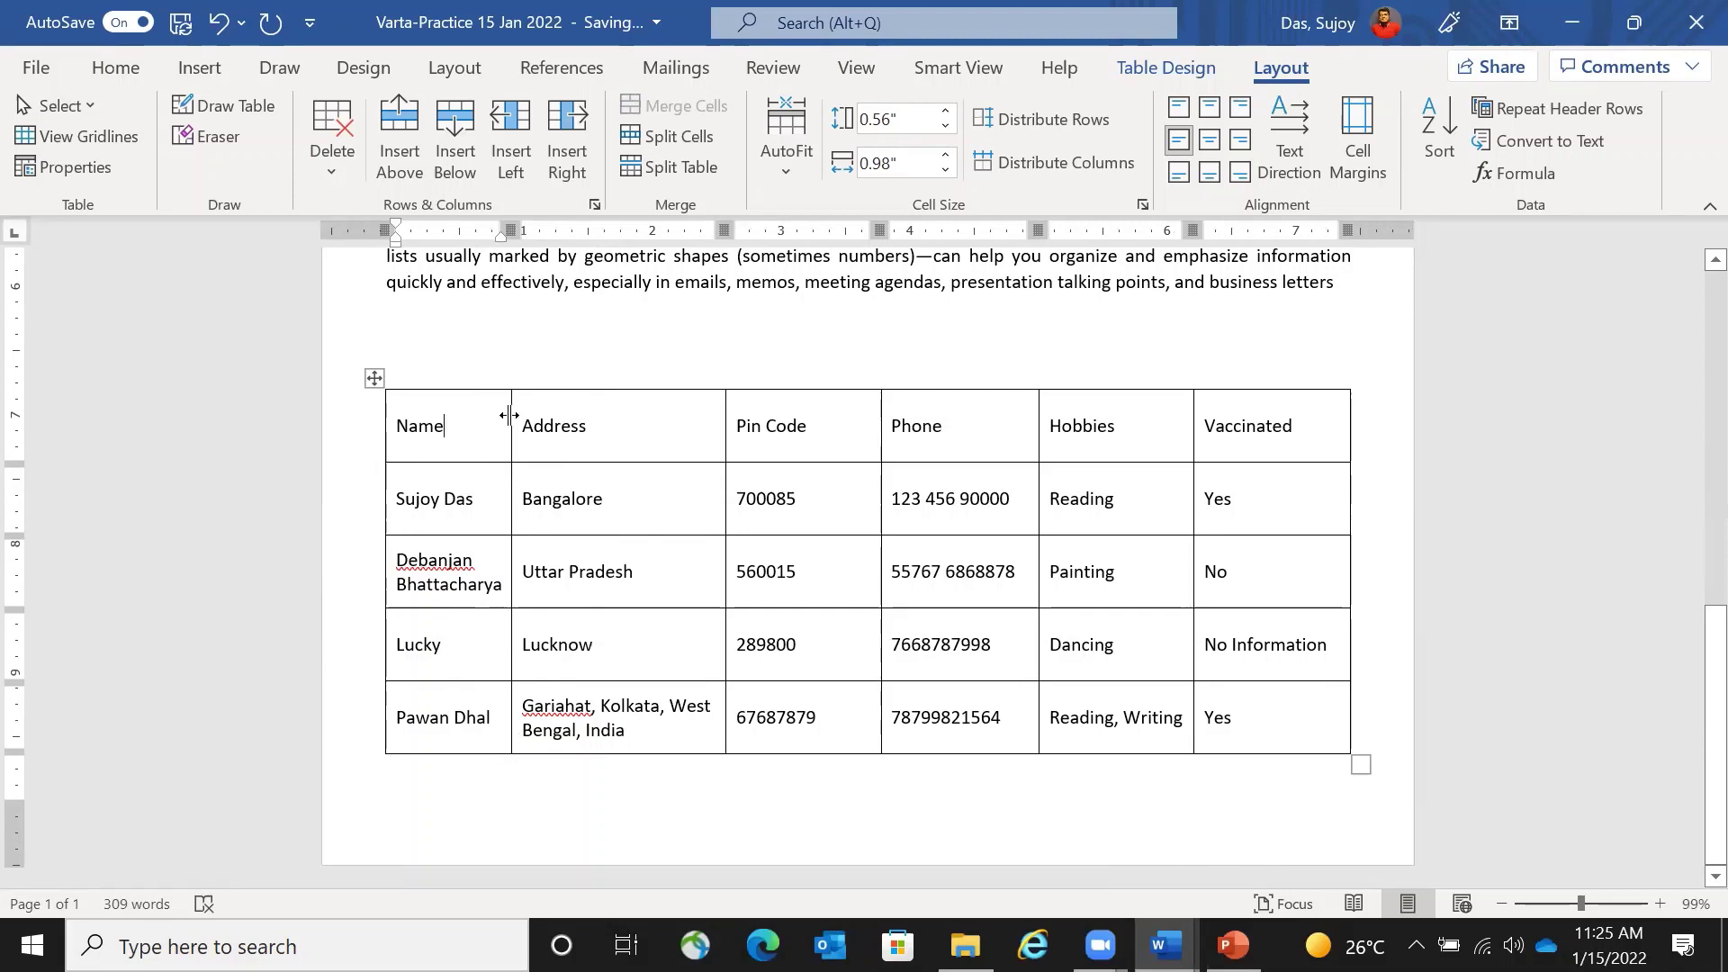
mouse_move(509, 415)
left_mouse_down()
mouse_move(598, 424)
mouse_move(974, 735)
mouse_move(1282, 740)
left_mouse_up()
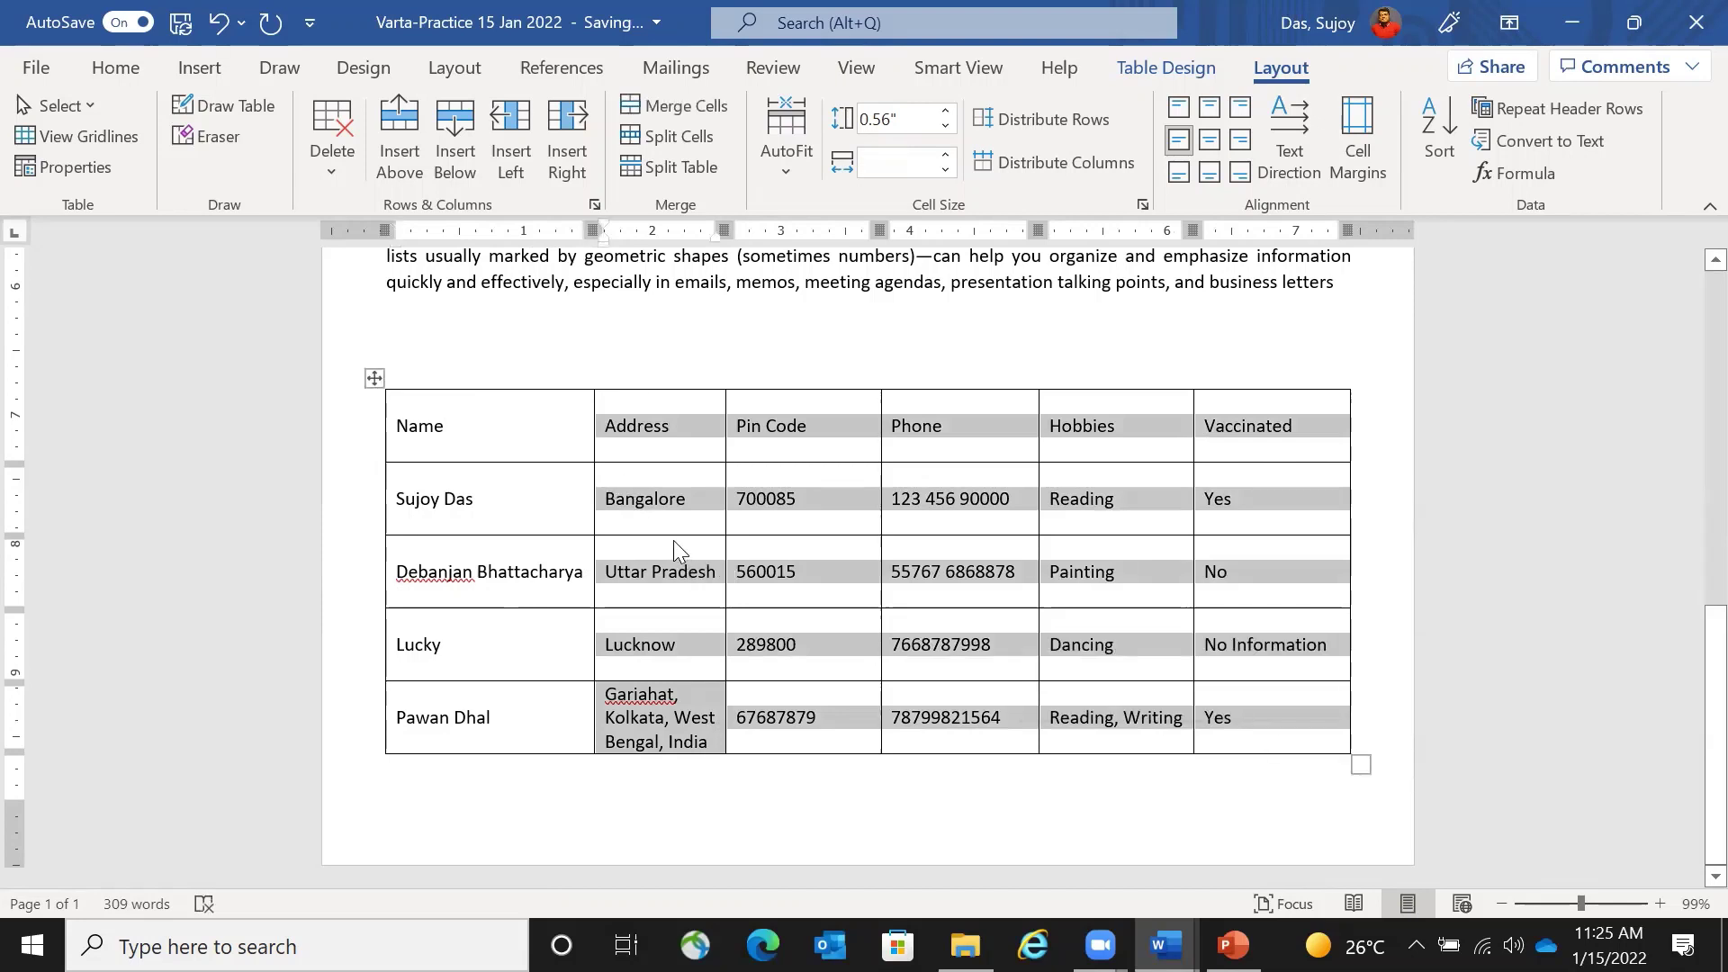
Step: Distribute the Address through Vaccinated columns to equal widths
left_click(653, 412)
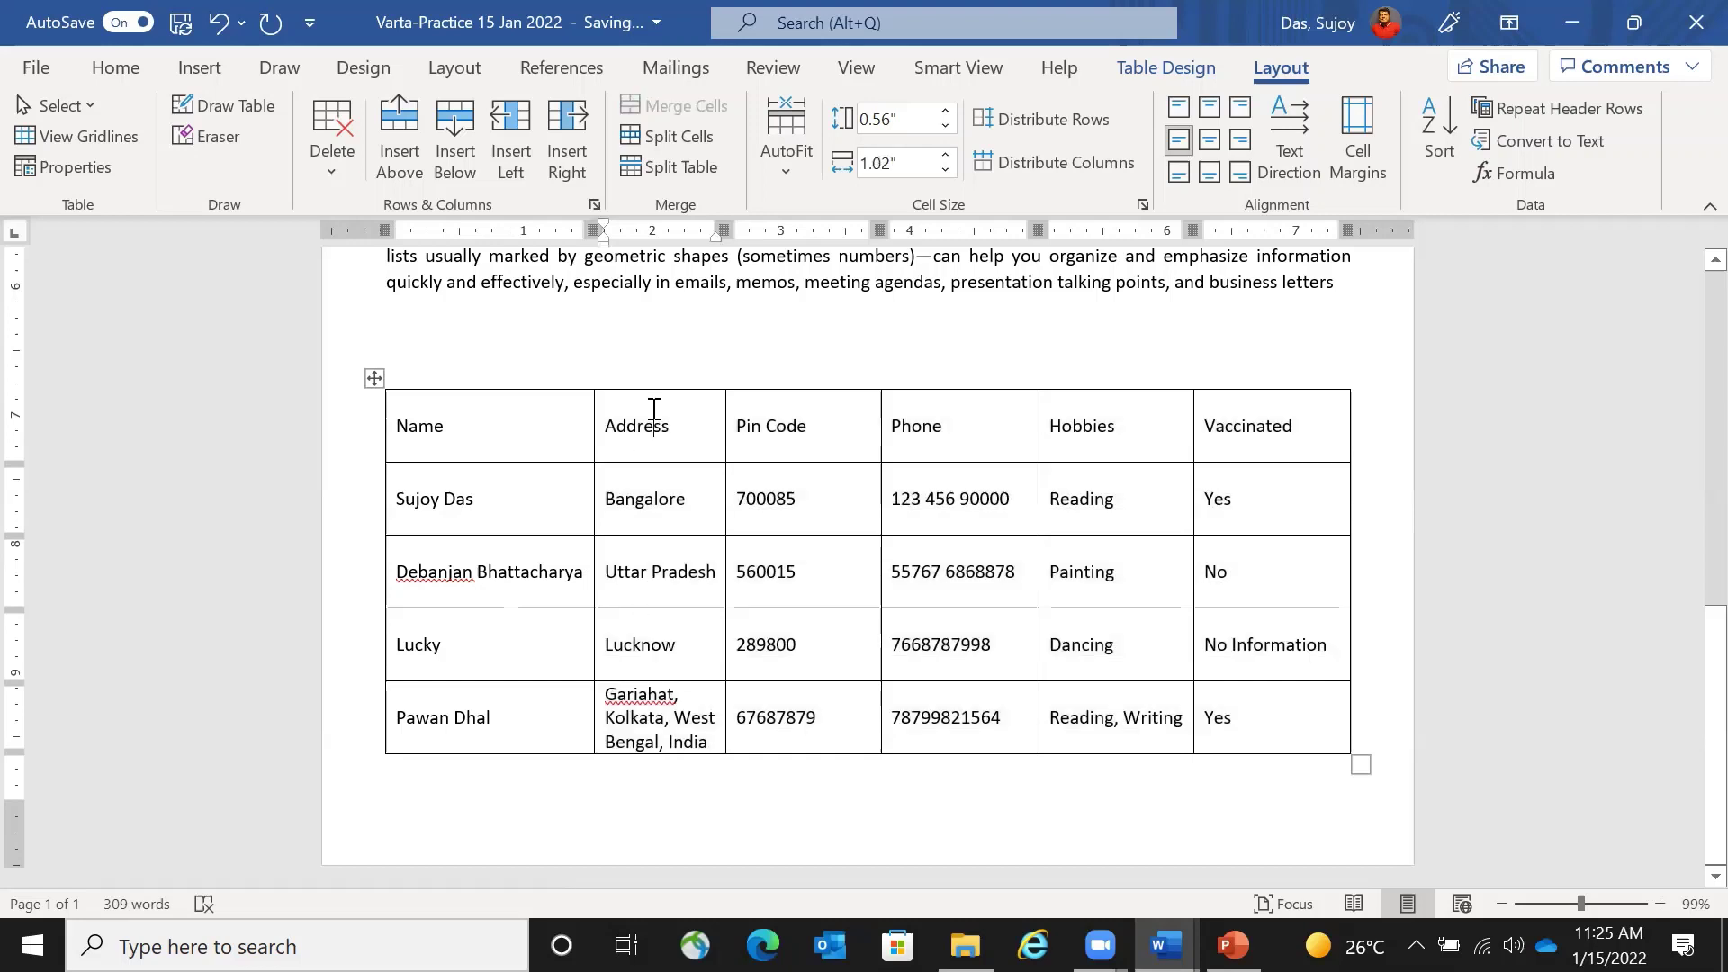
left_click_drag(649, 402, 1258, 725)
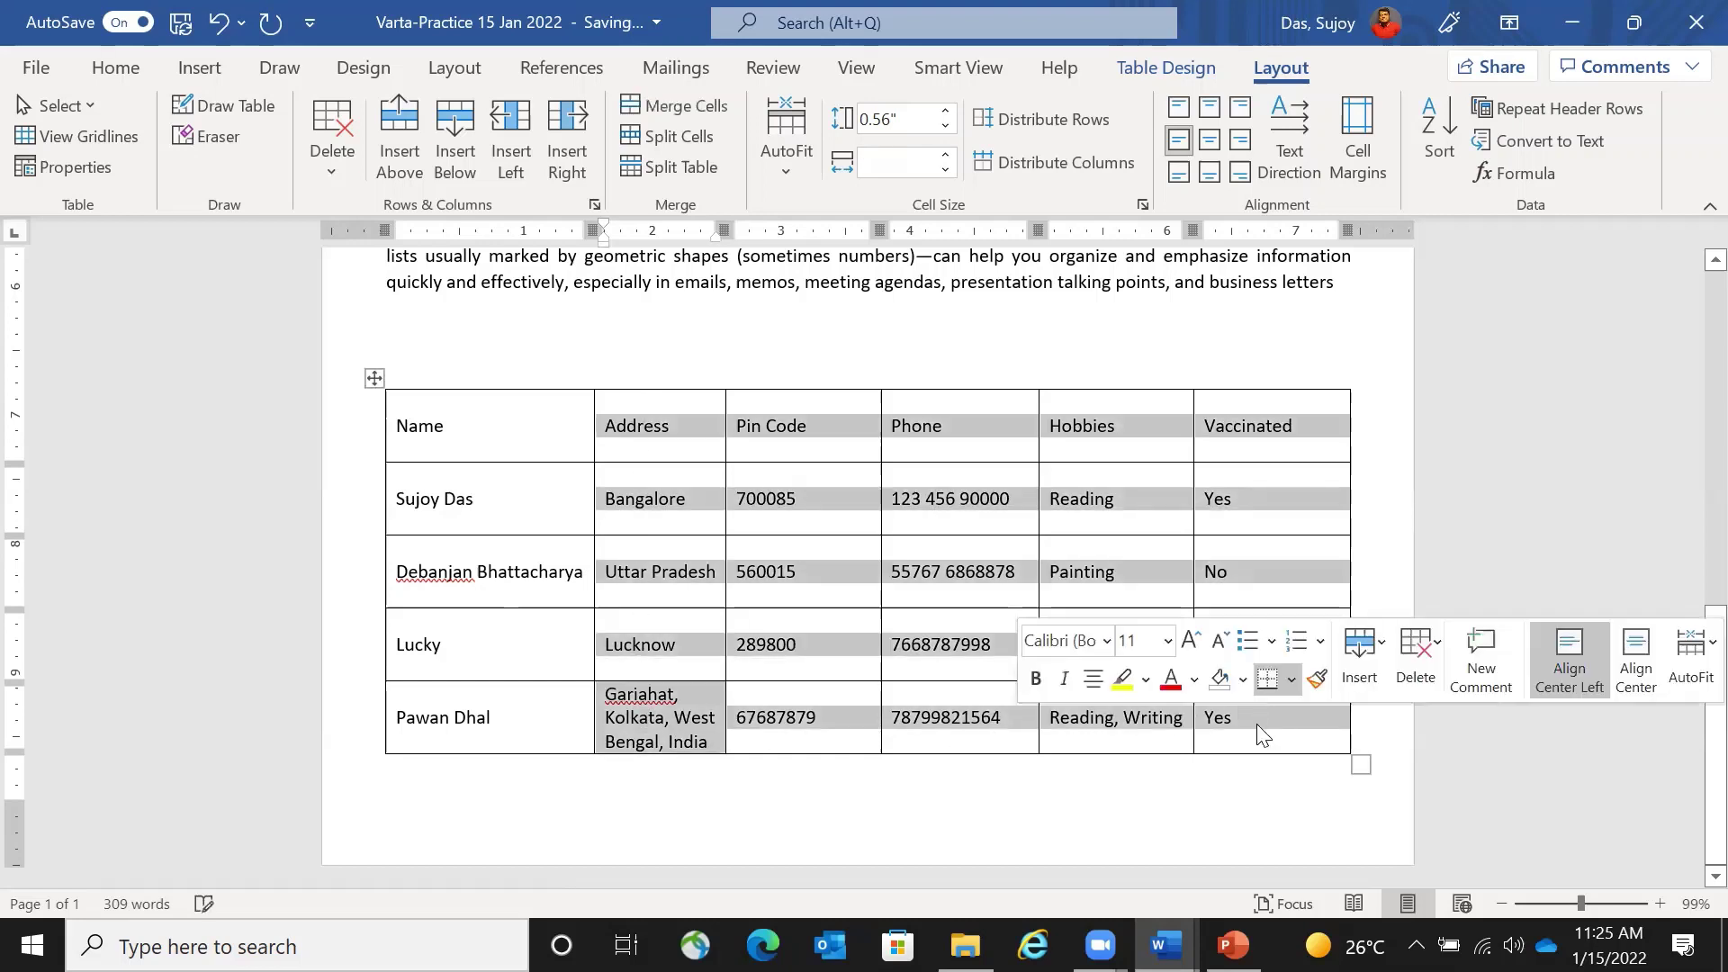
left_click(1078, 166)
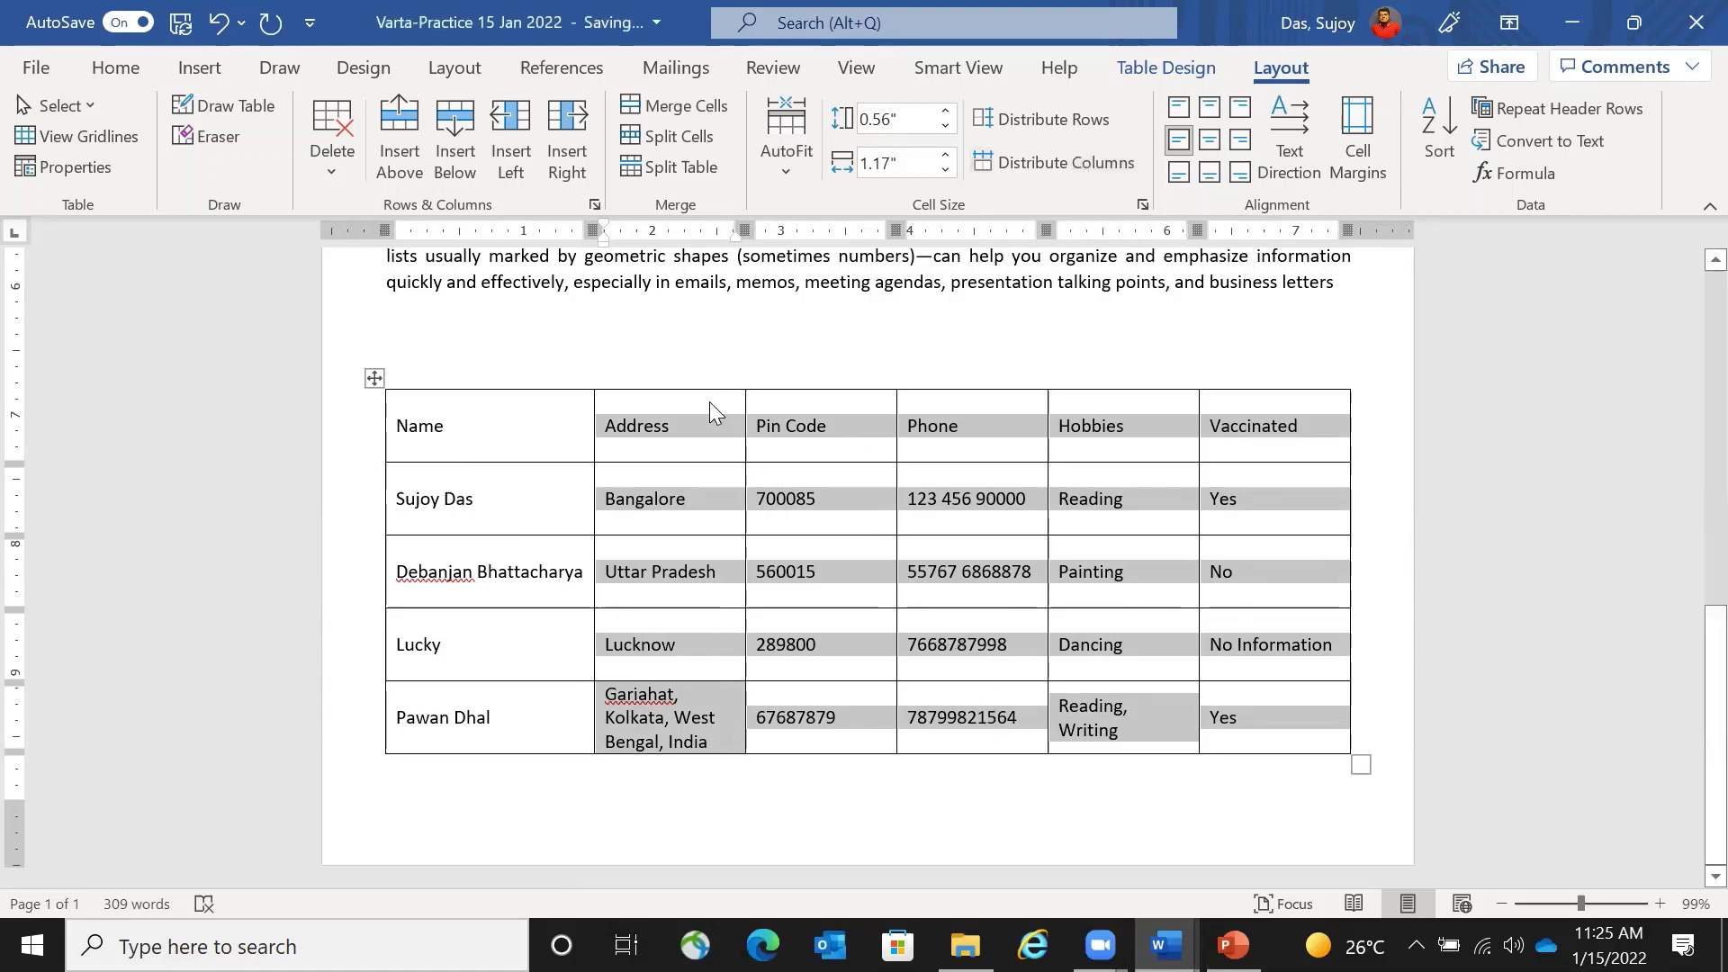
mouse_move(667, 404)
left_mouse_down()
mouse_move(1197, 738)
mouse_move(1257, 738)
left_mouse_up()
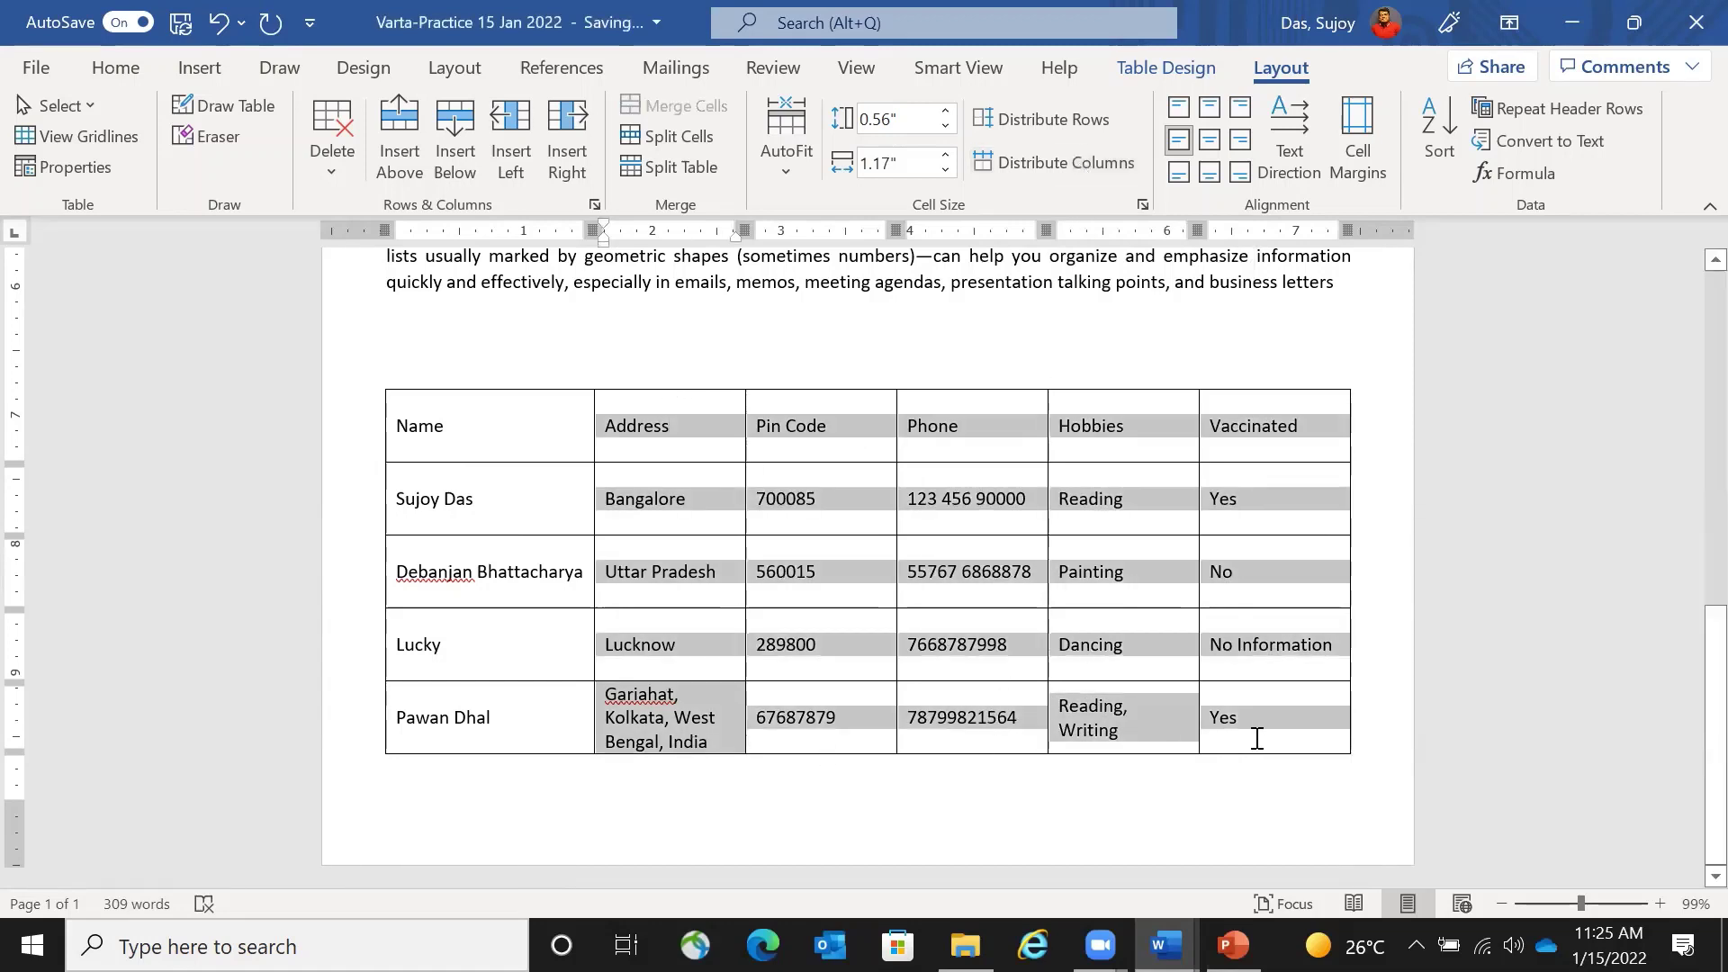
left_click(470, 428)
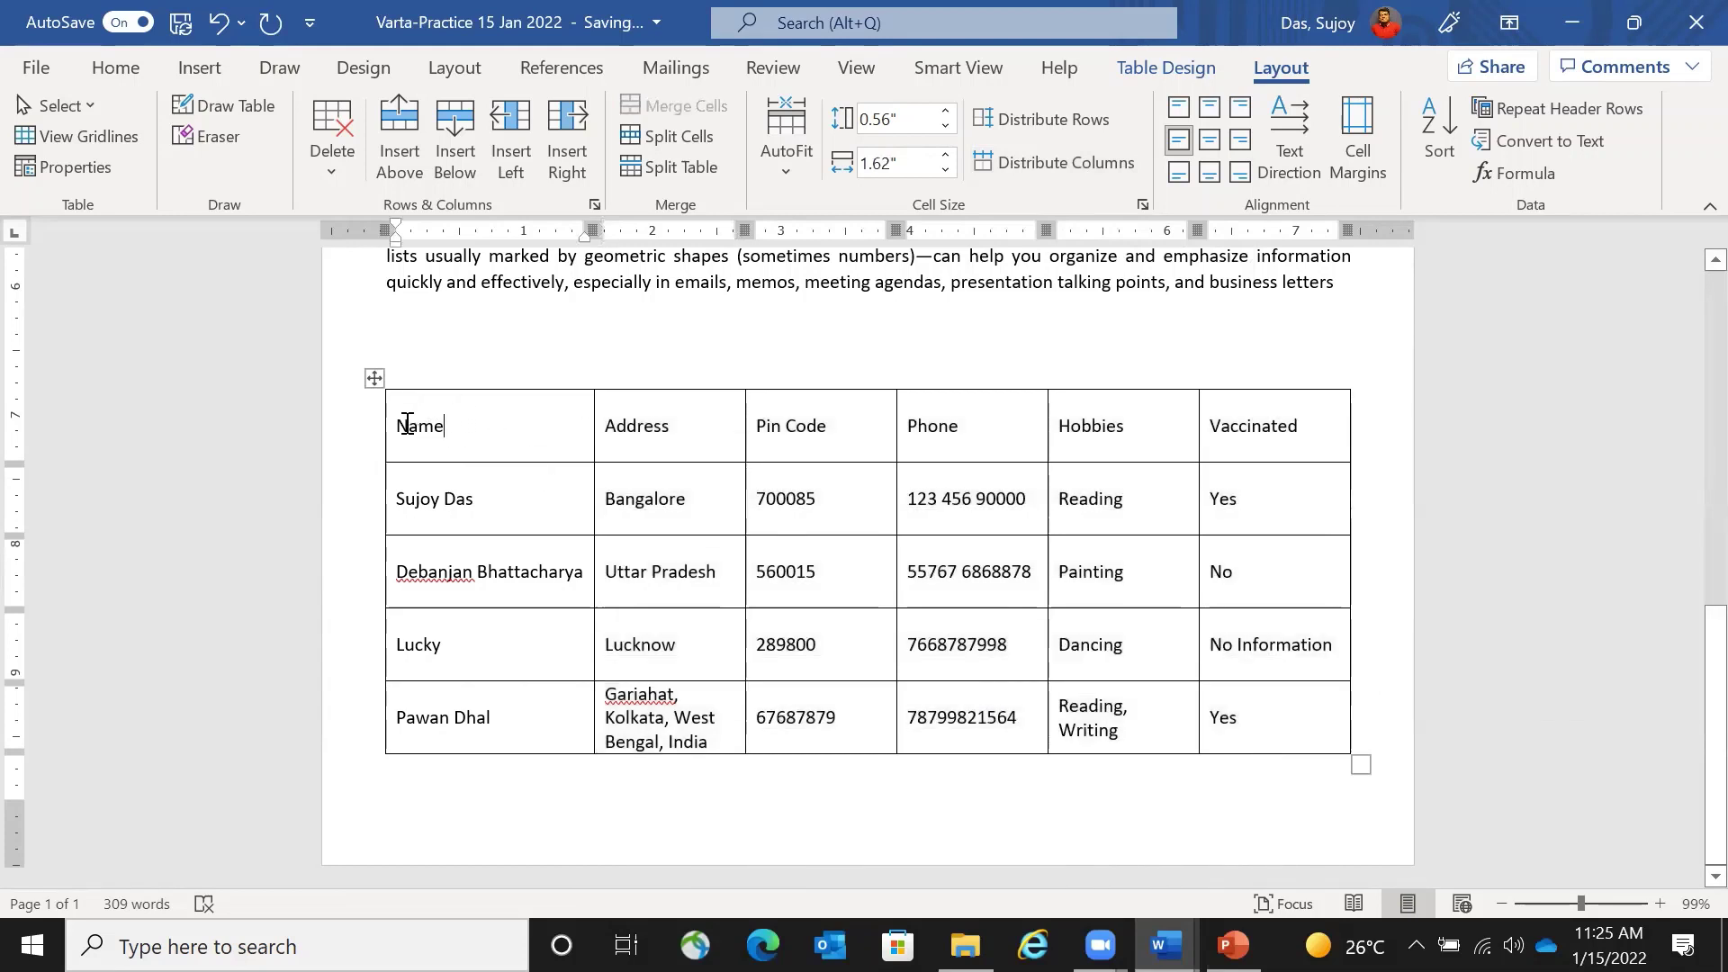
Step: Apply Align Center to the header row so Name through Vaccinated sit centred in their cells
left_click_drag(407, 423, 1299, 425)
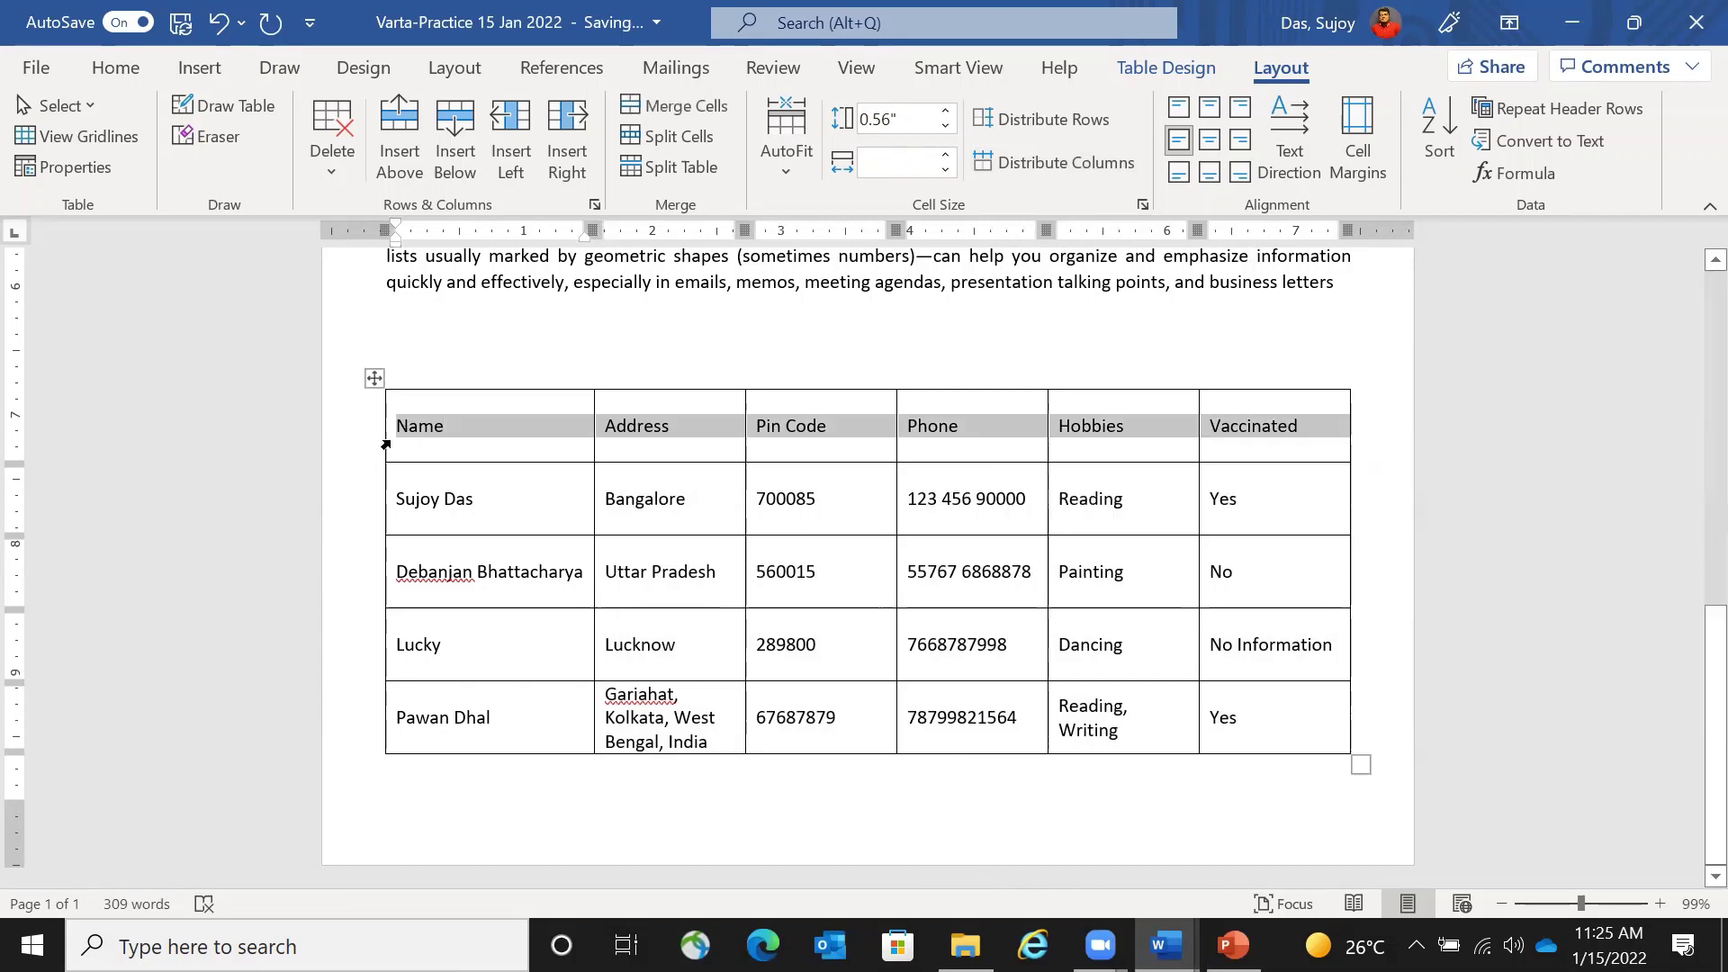
left_click(1217, 140)
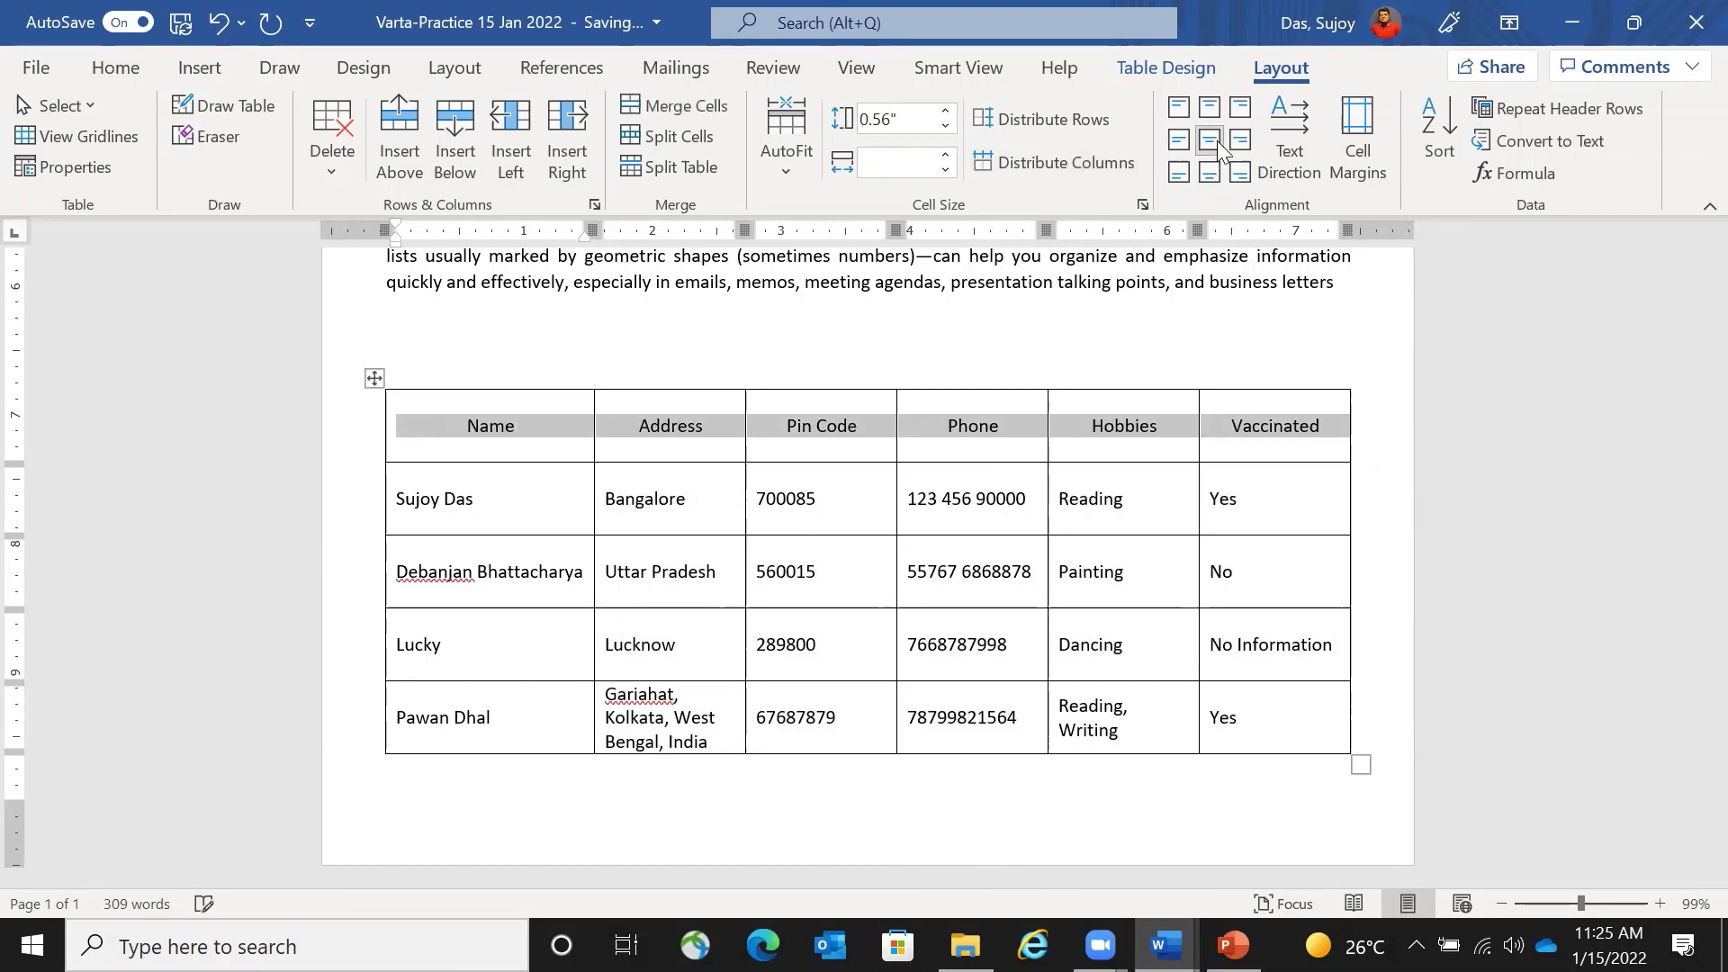
key("ctrl+l")
left_click(423, 441)
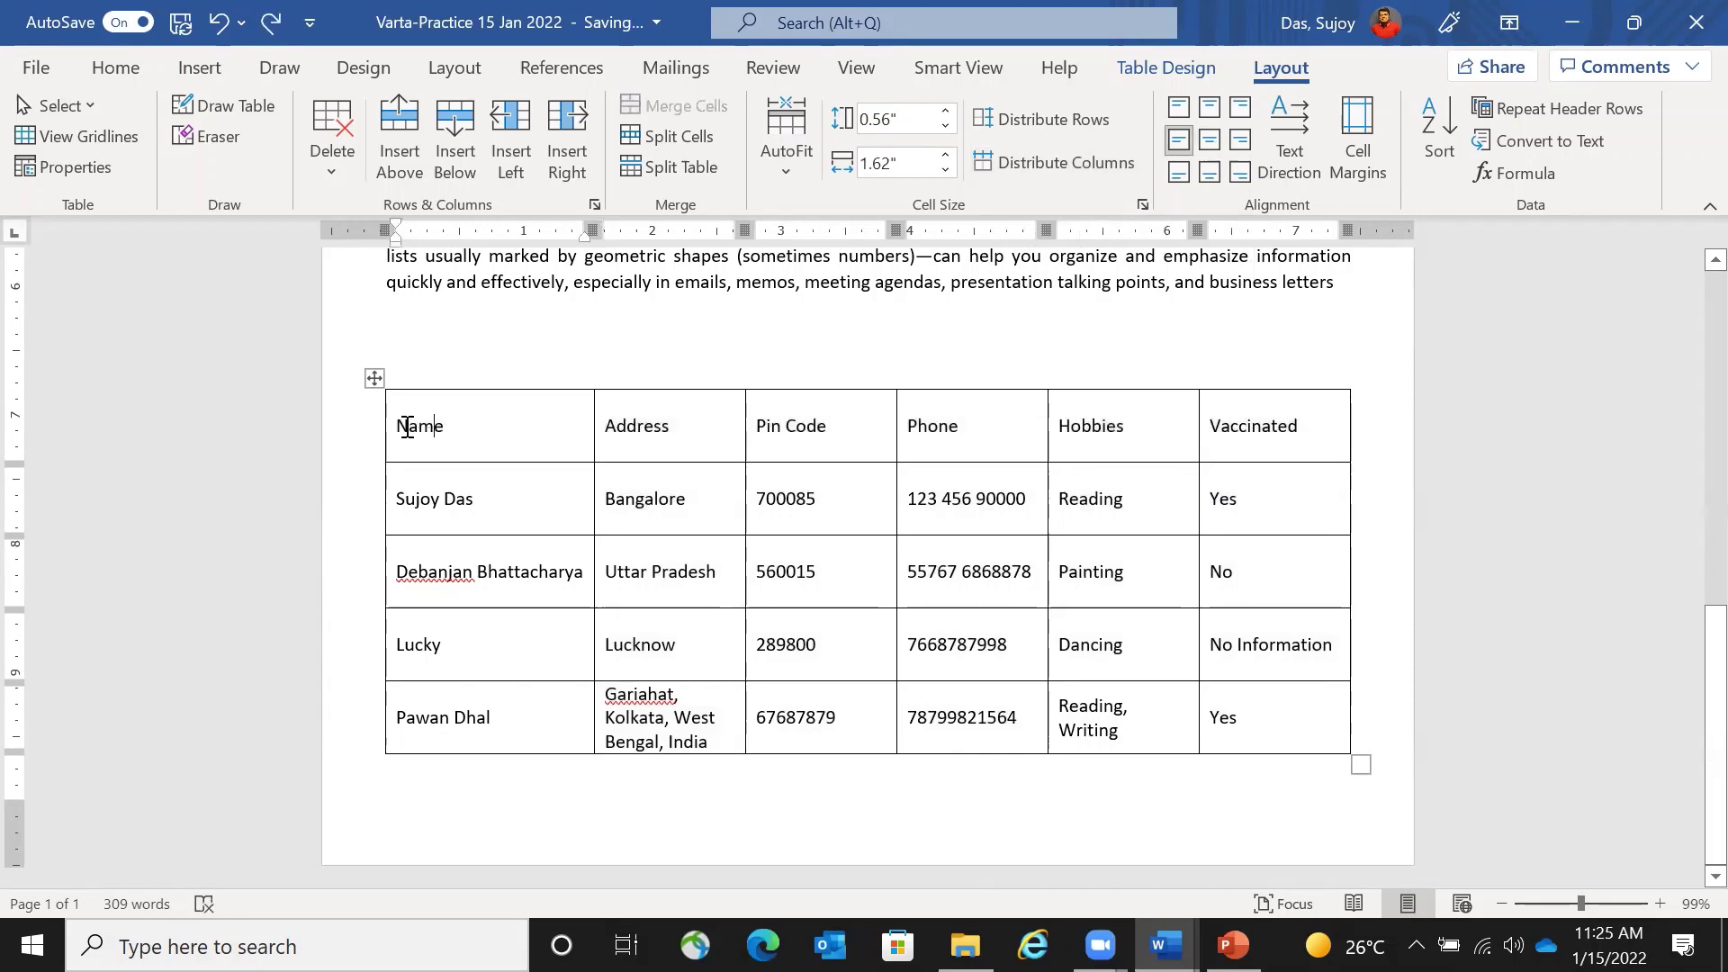
left_click_drag(399, 425, 1321, 433)
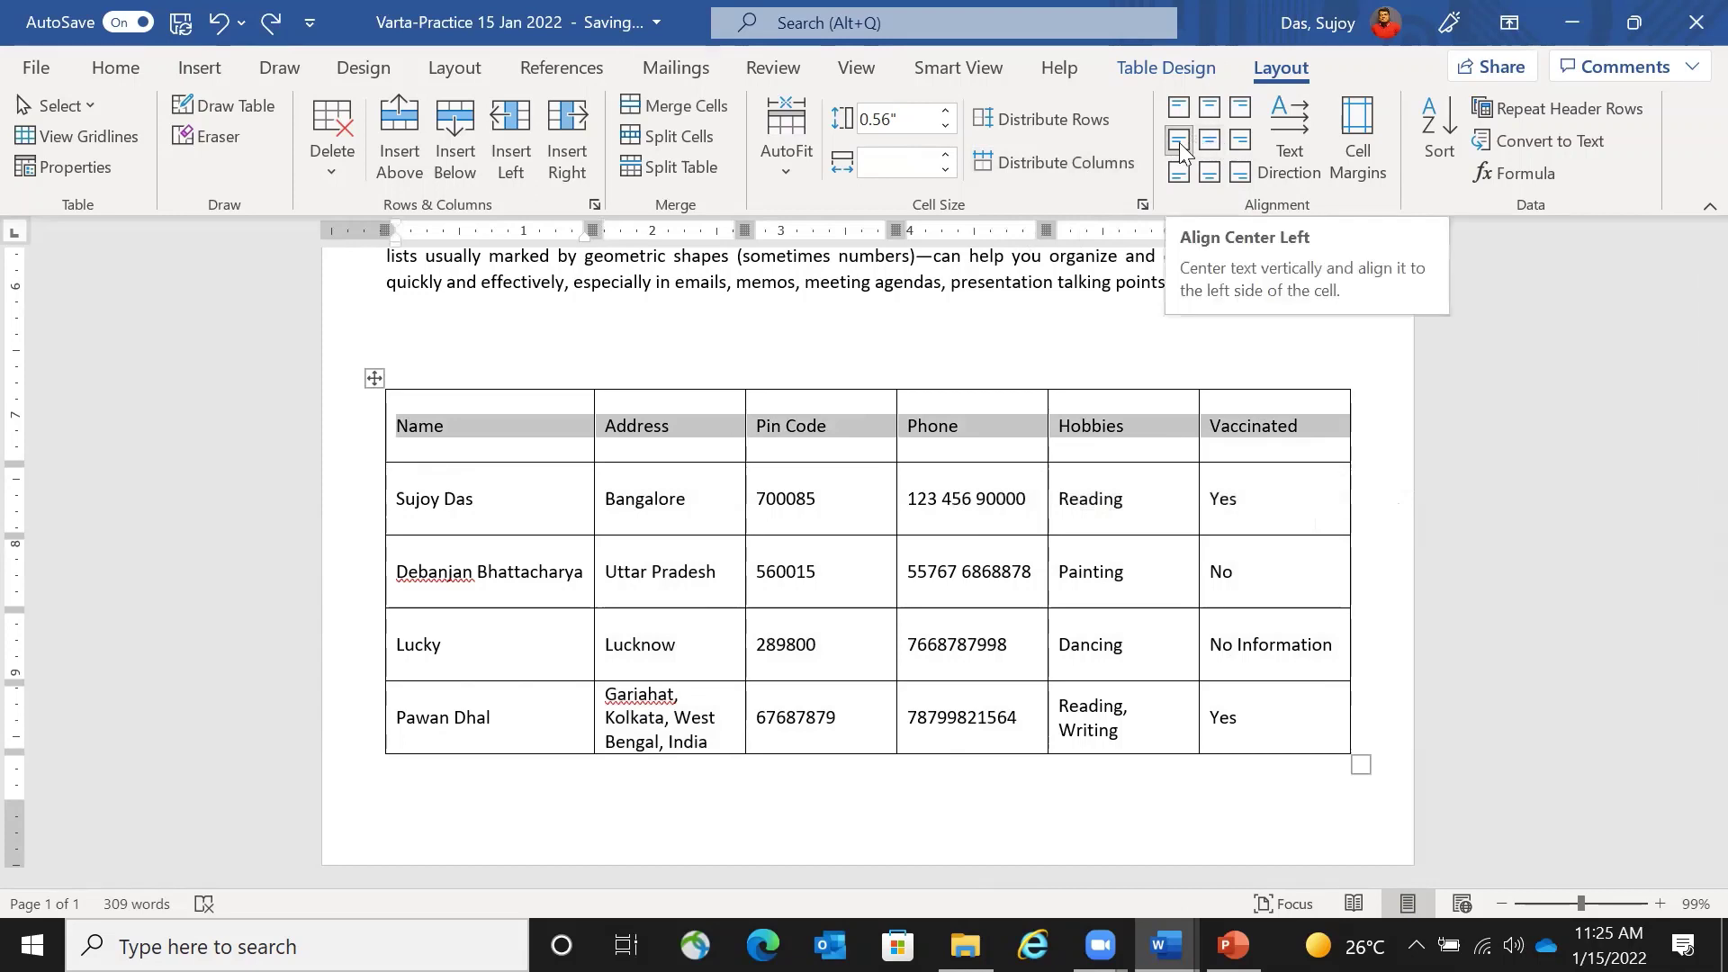
left_click(1211, 137)
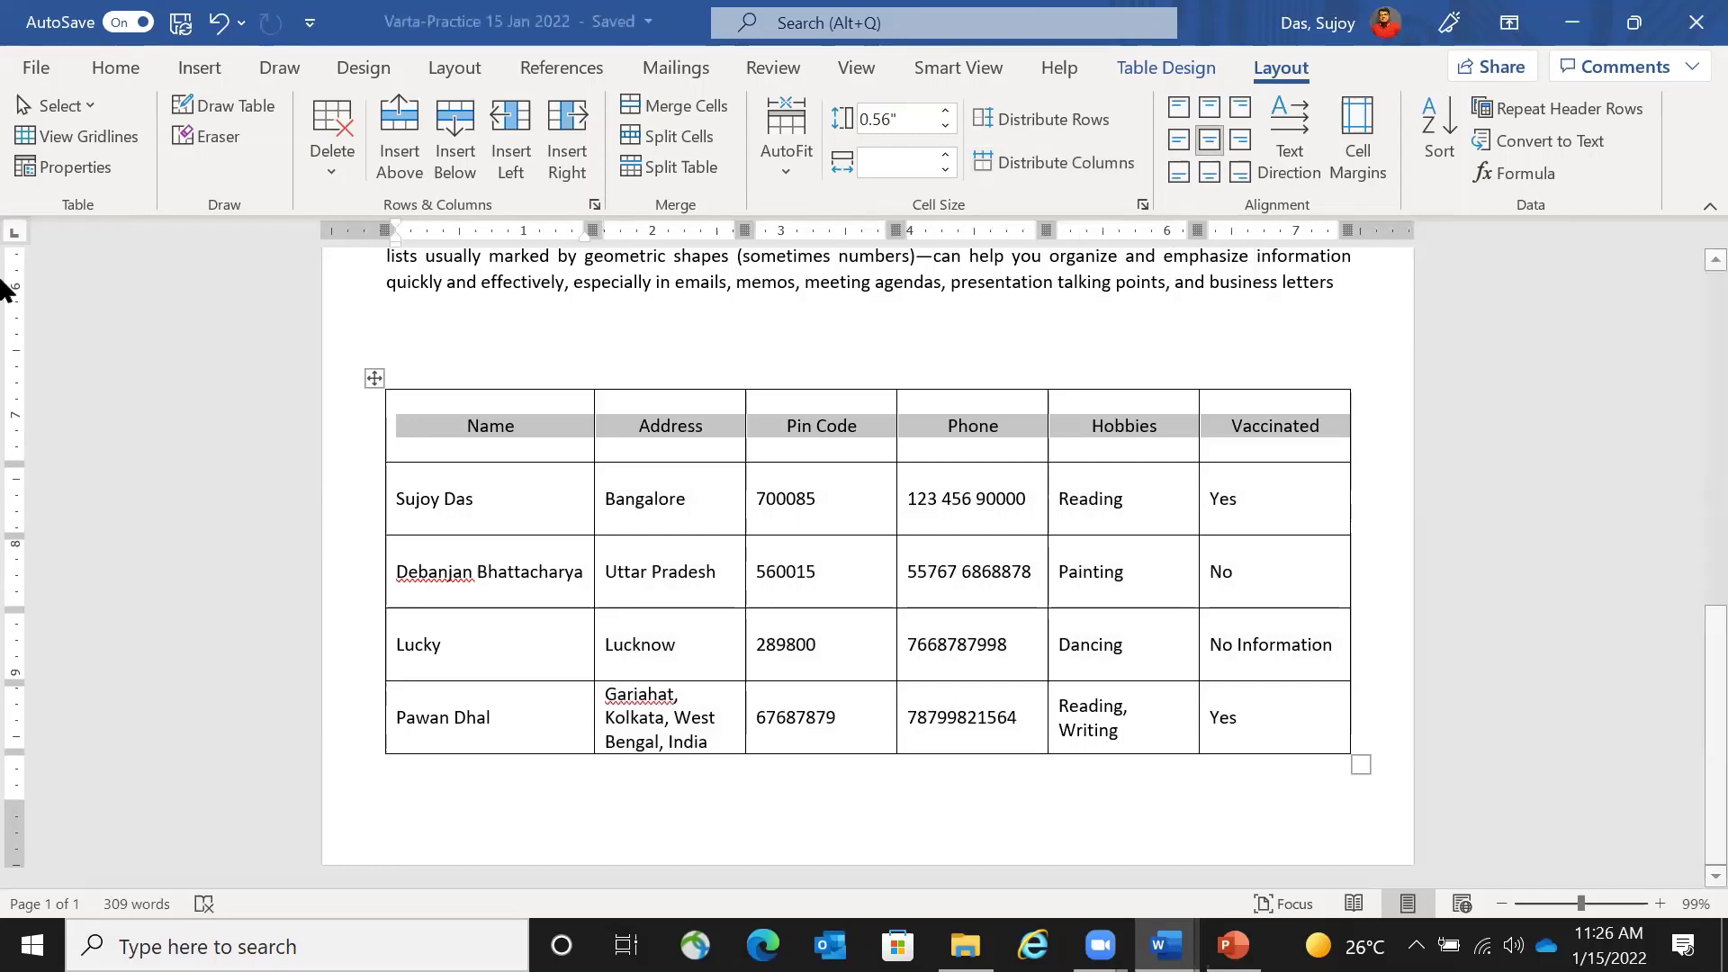
Step: Change the header labels to UPPERCASE: NAME, ADDRESS, PIN CODE, PHONE, HOBBIES, VACCINATED
left_click(117, 67)
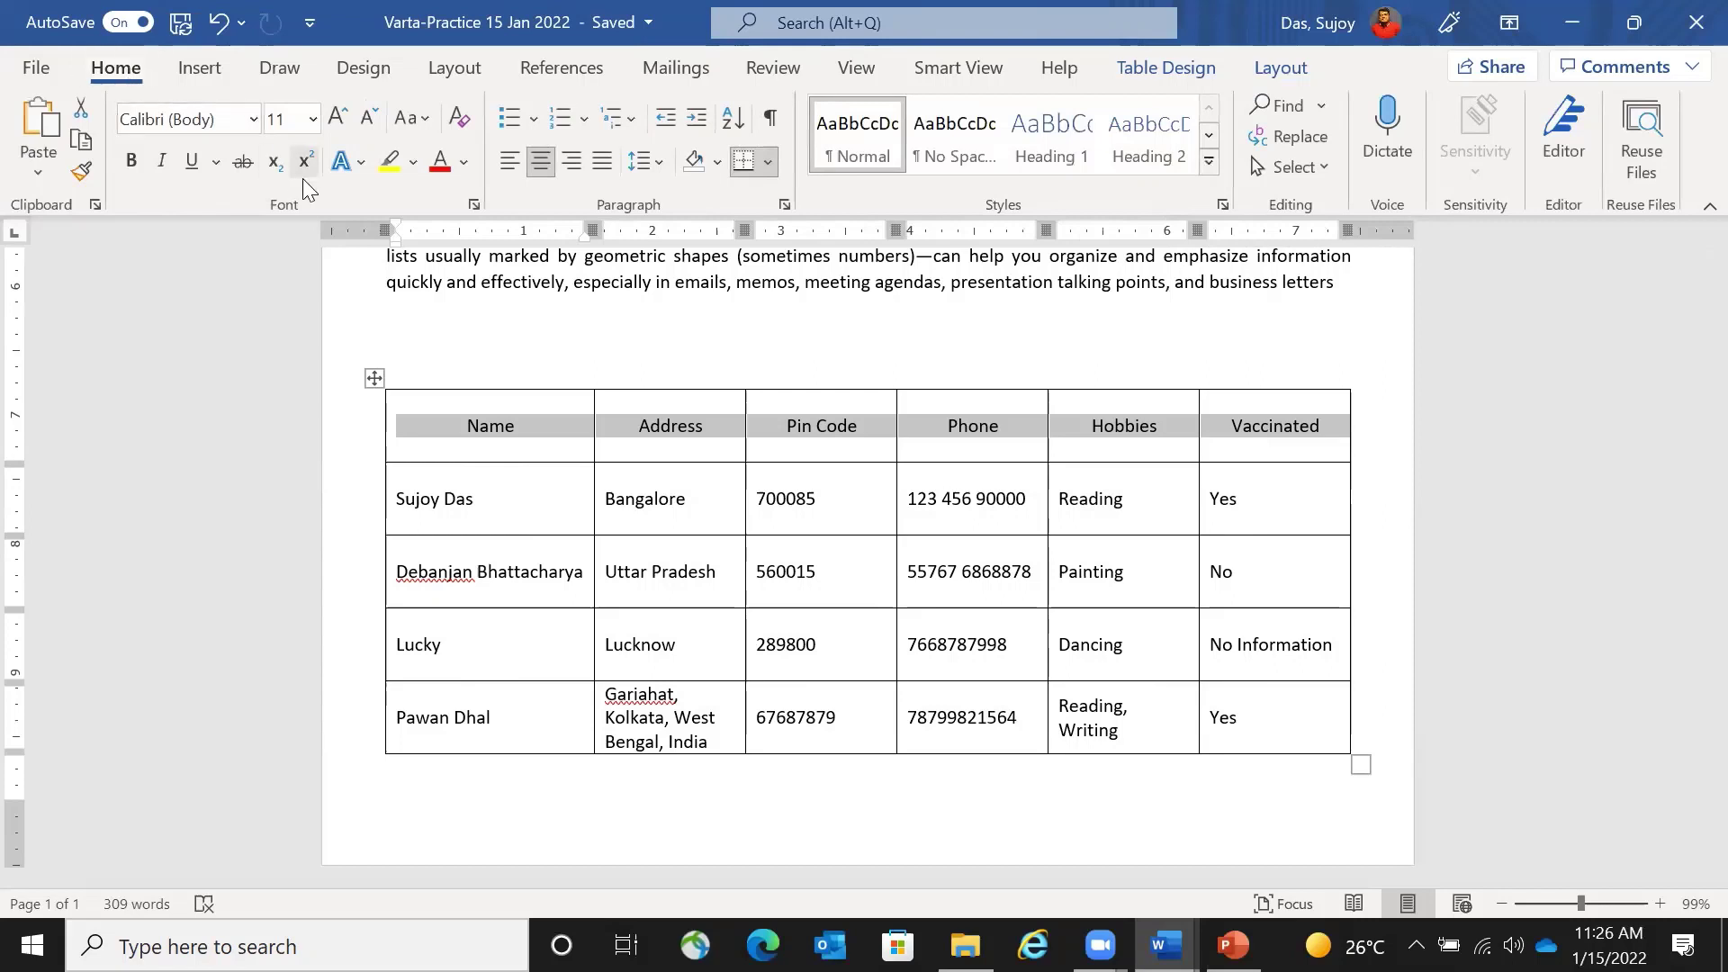
left_click(420, 120)
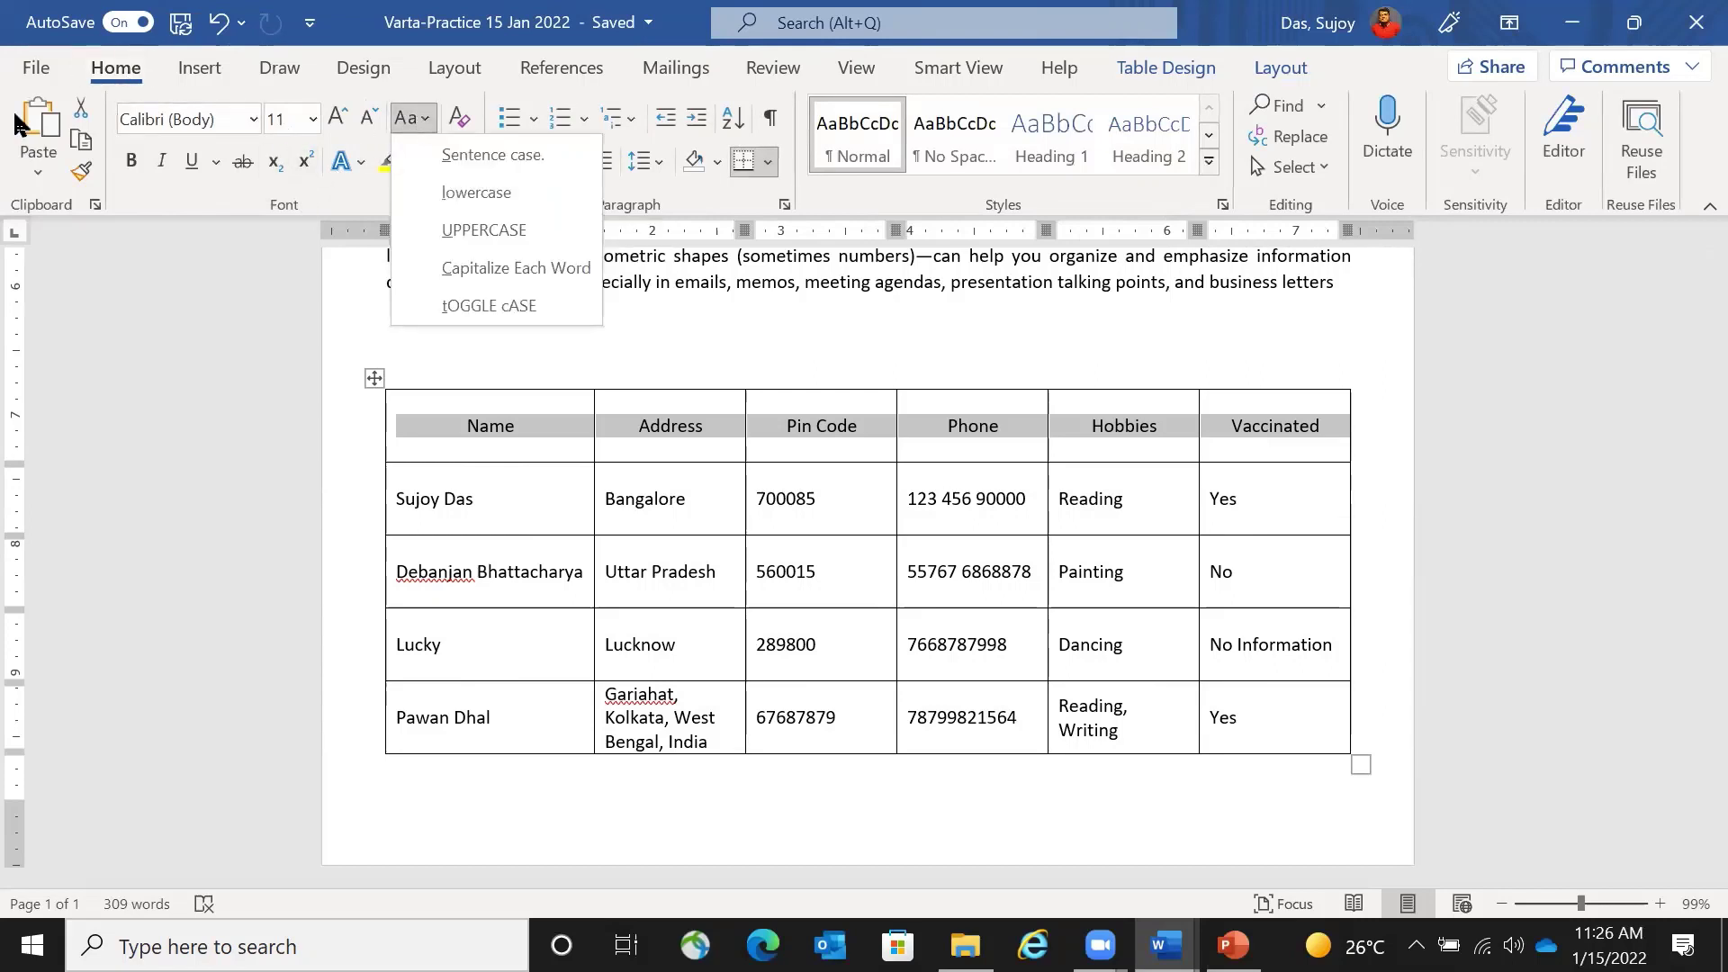
left_click(117, 67)
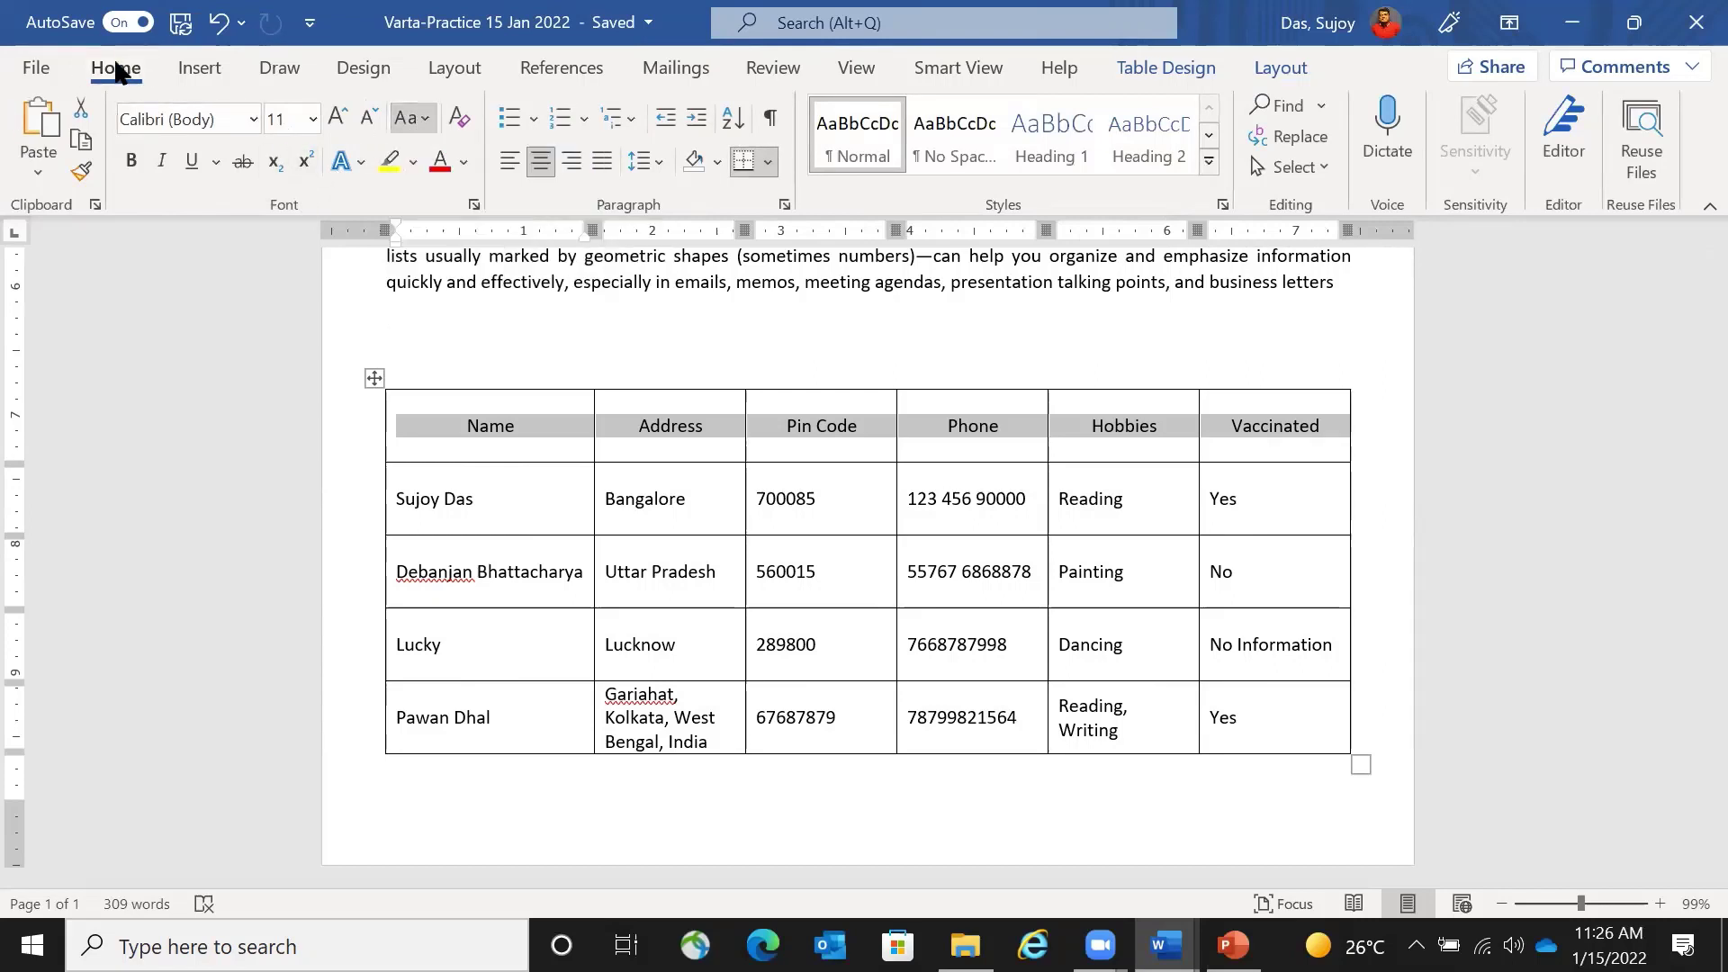
left_click(431, 118)
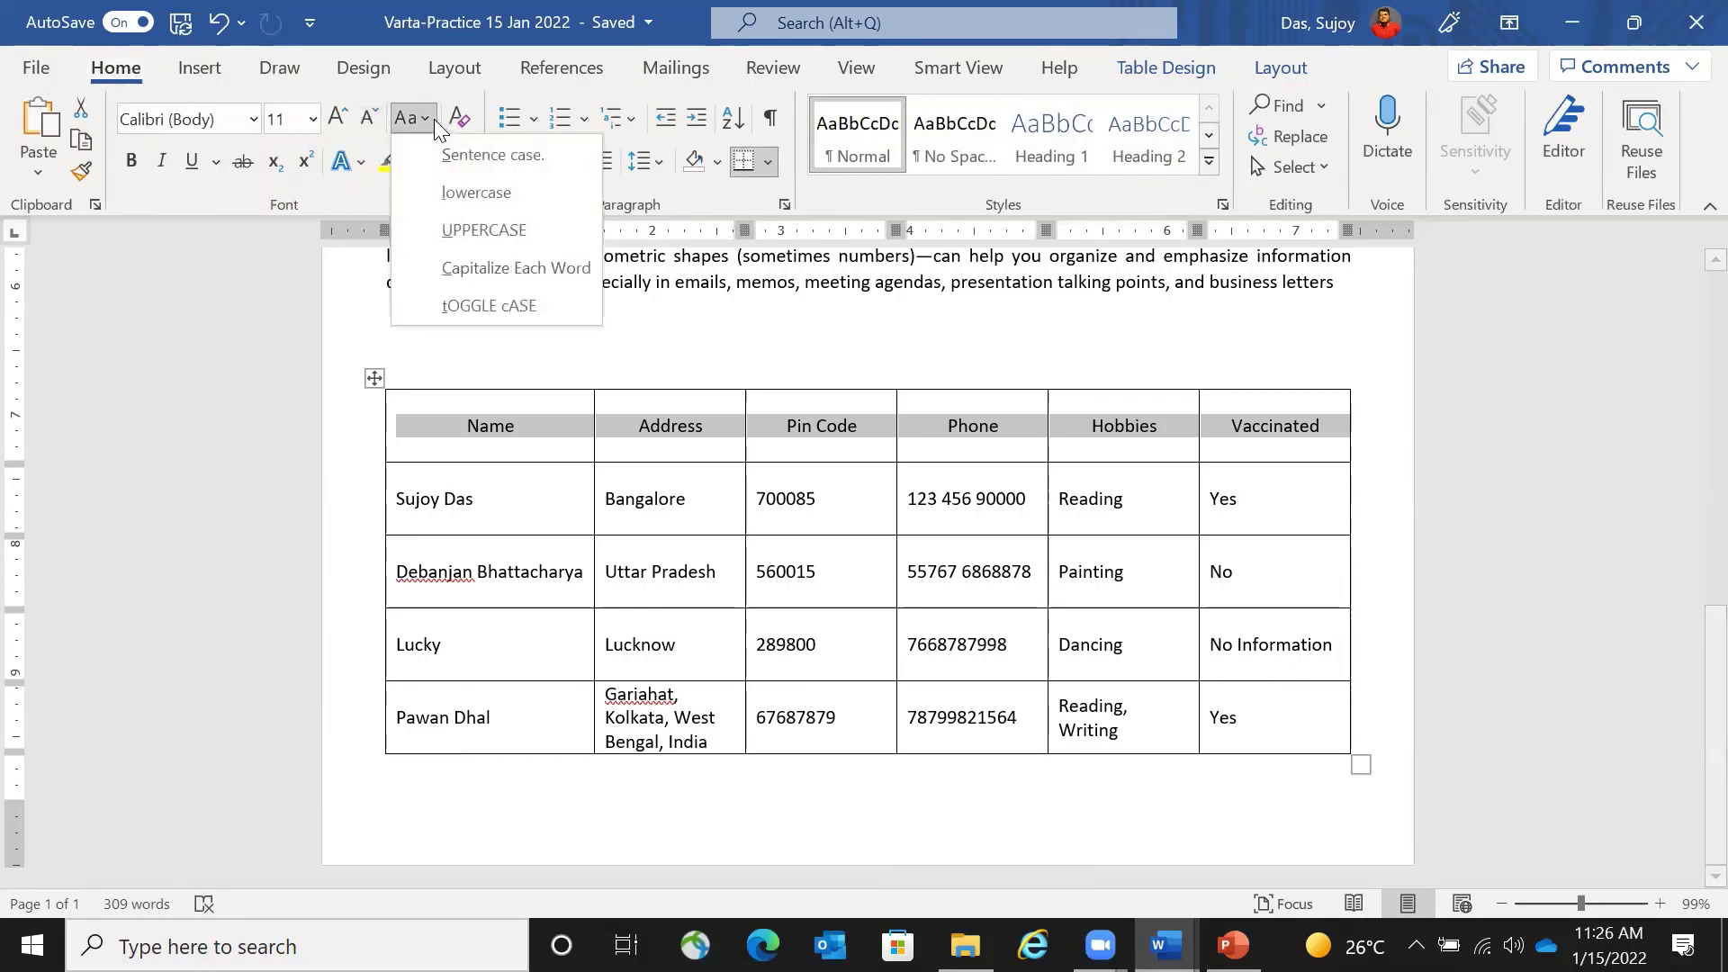
left_click(499, 230)
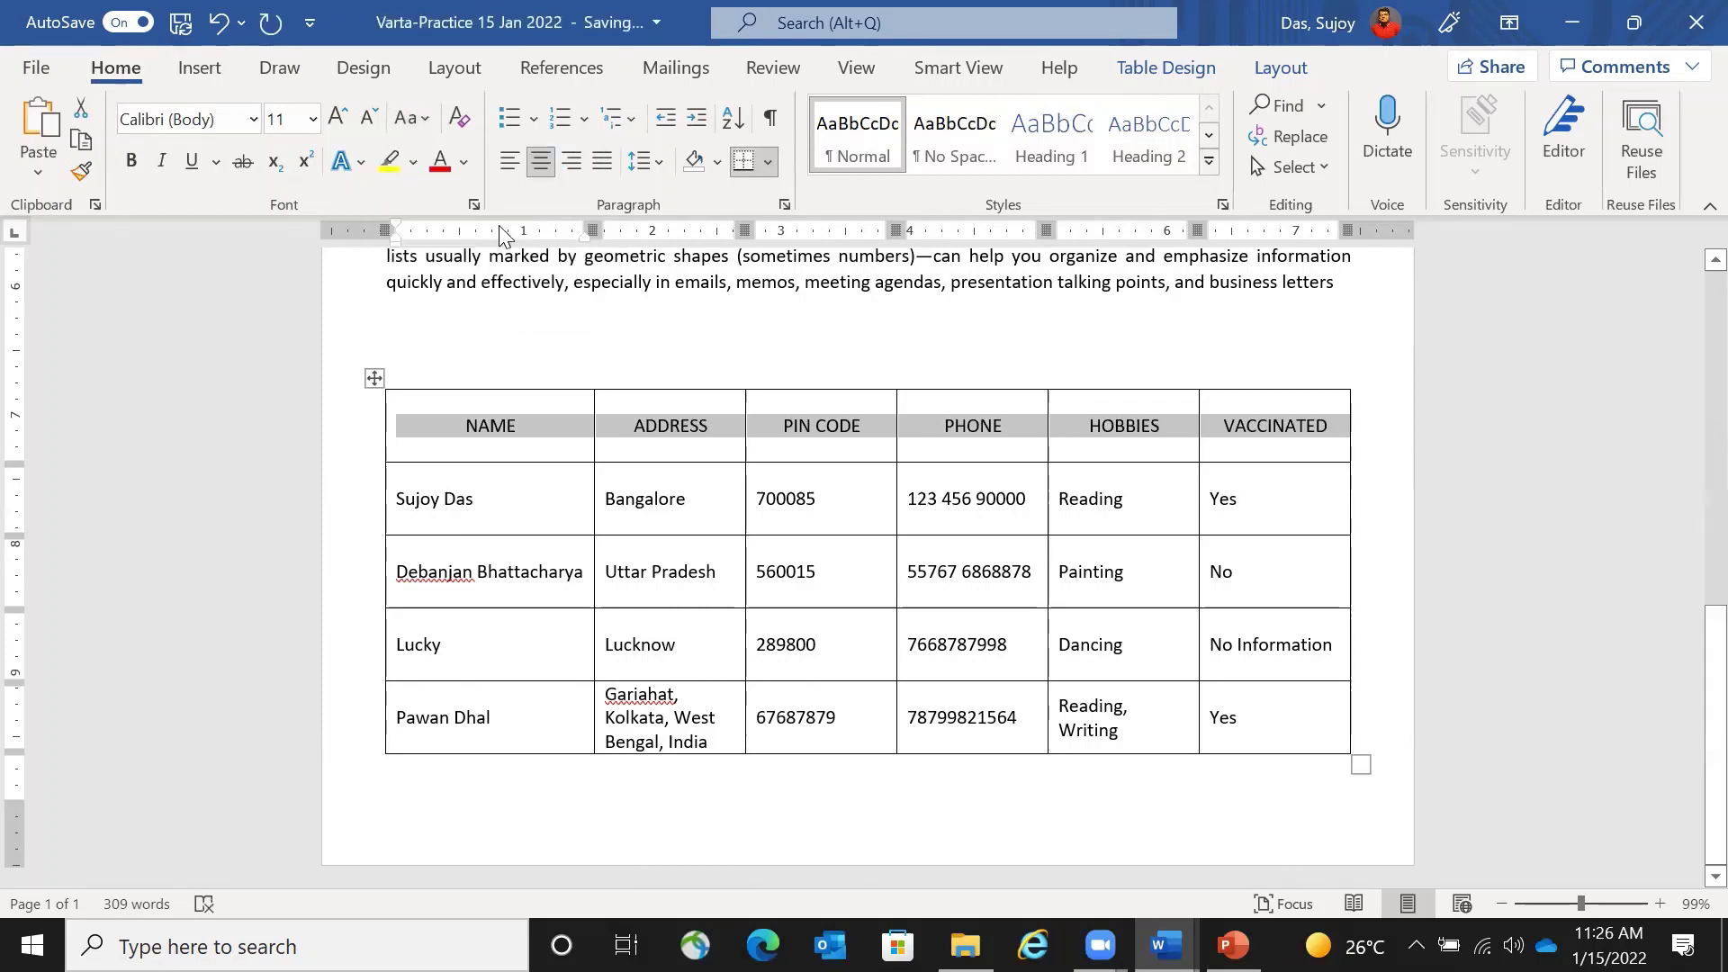
left_click(512, 617)
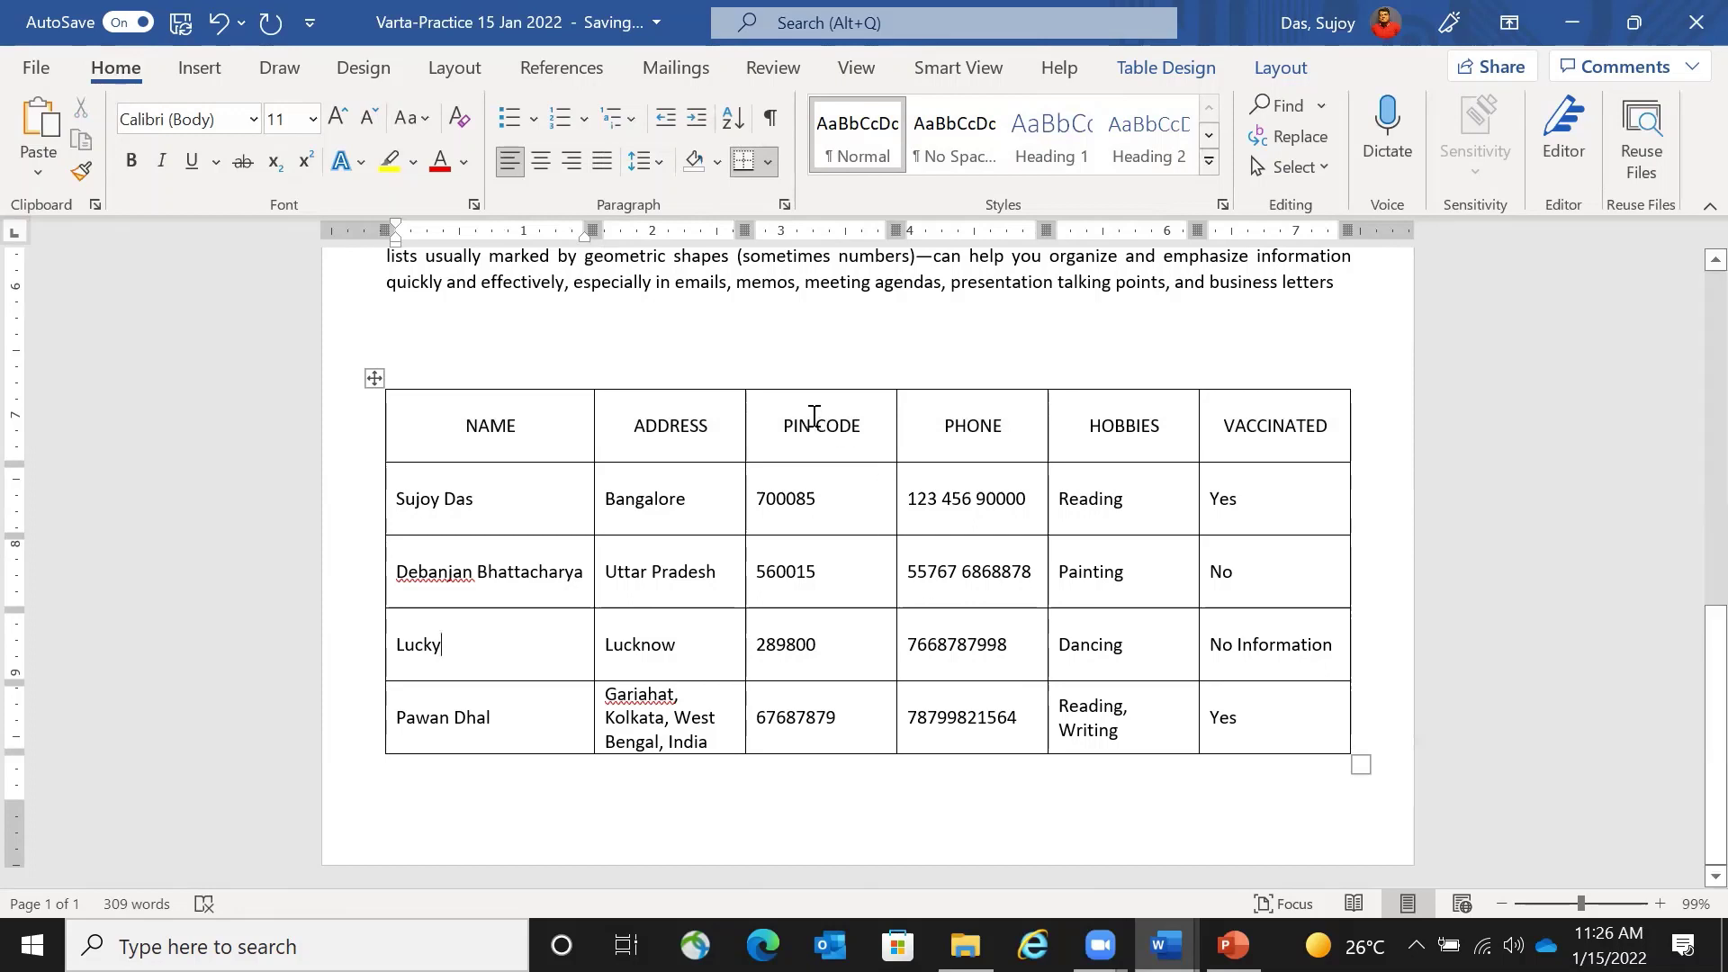
Step: Drag borders to widen ADDRESS, NAME, PHONE and PIN CODE so pin codes and phones fit one line
left_click(596, 697)
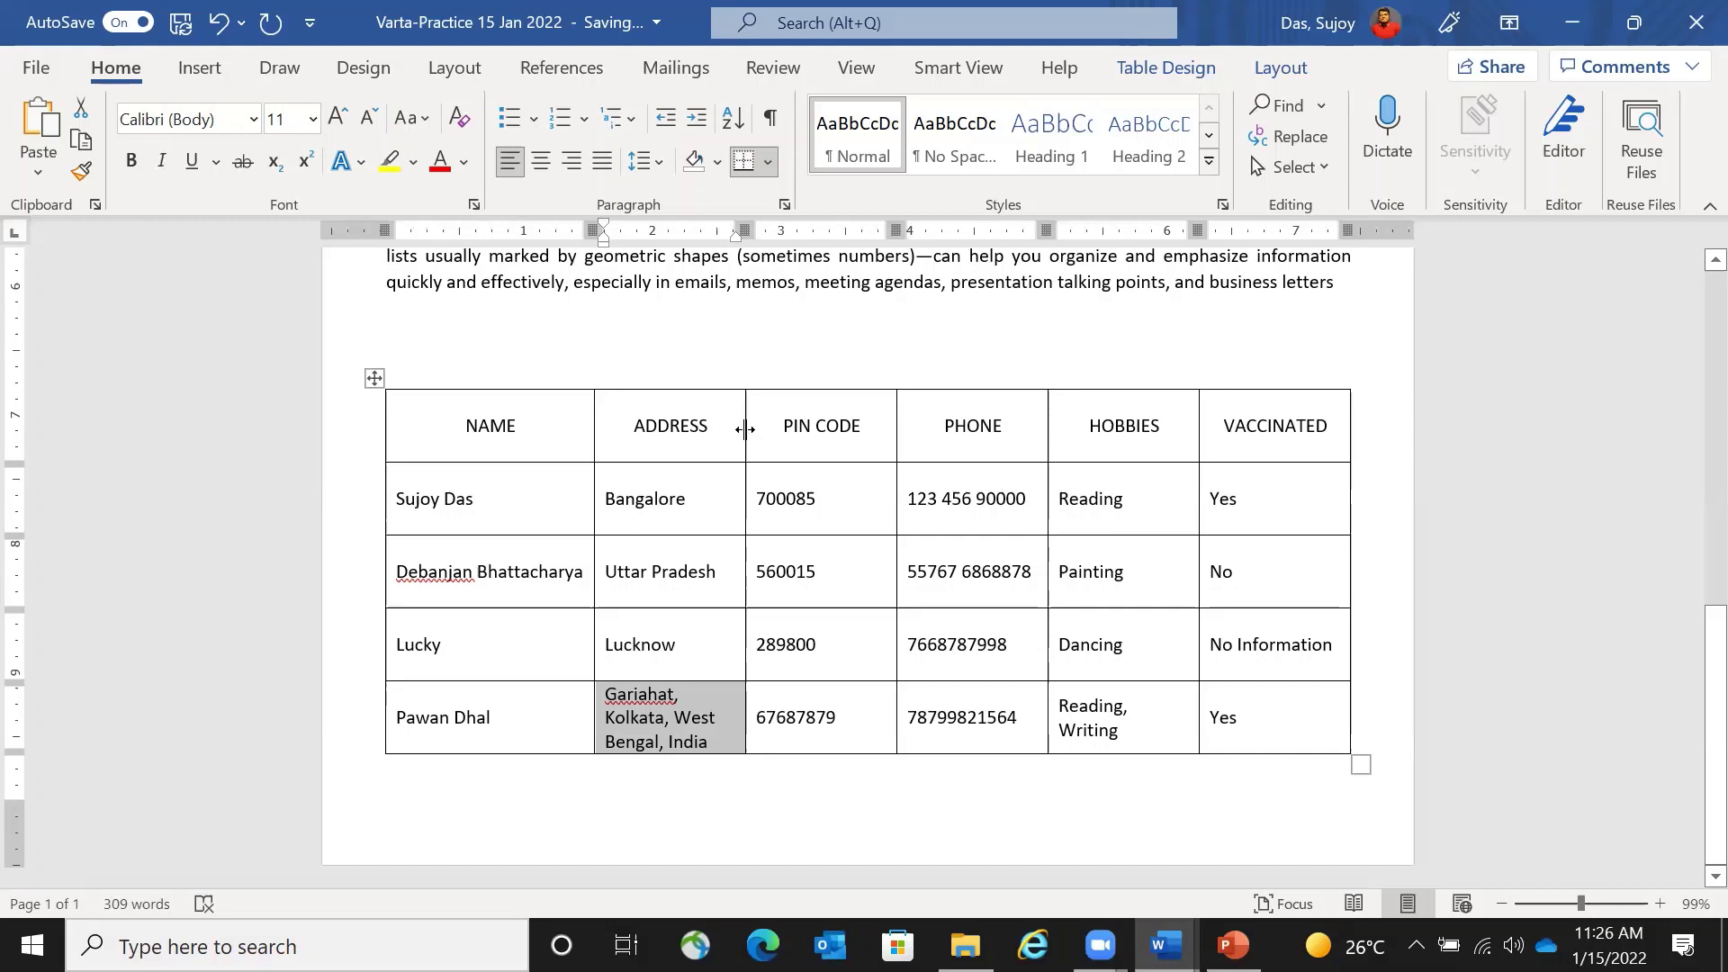
left_click_drag(746, 430, 873, 425)
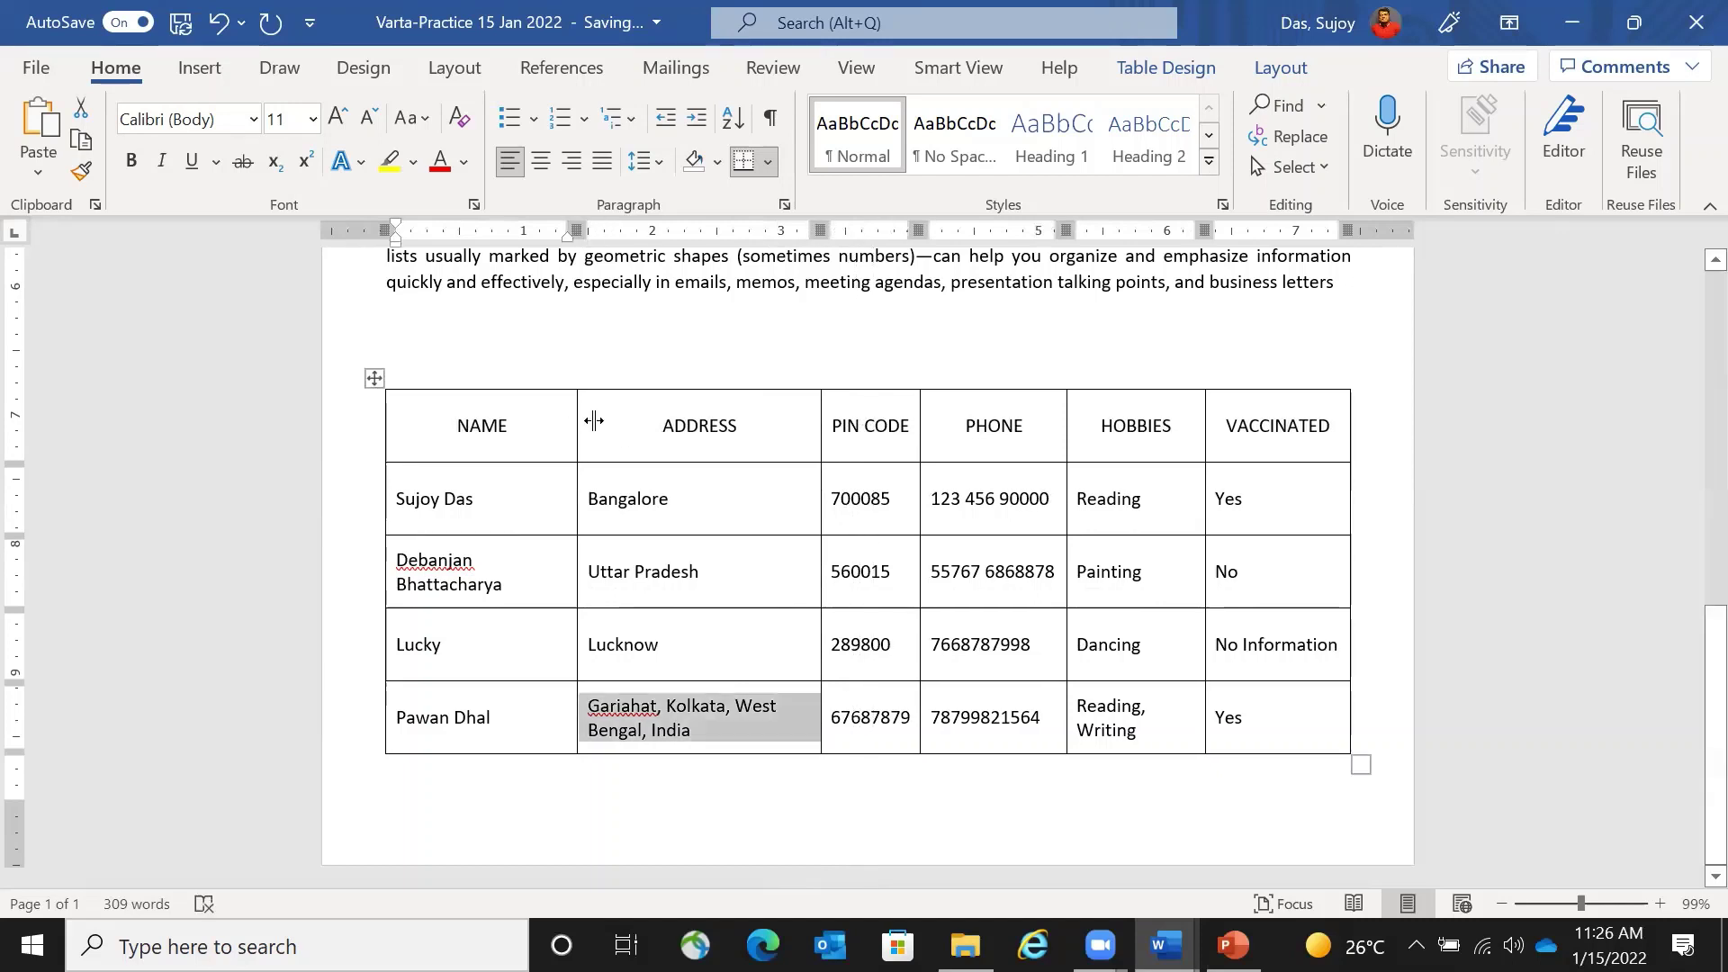
left_click_drag(578, 421, 594, 420)
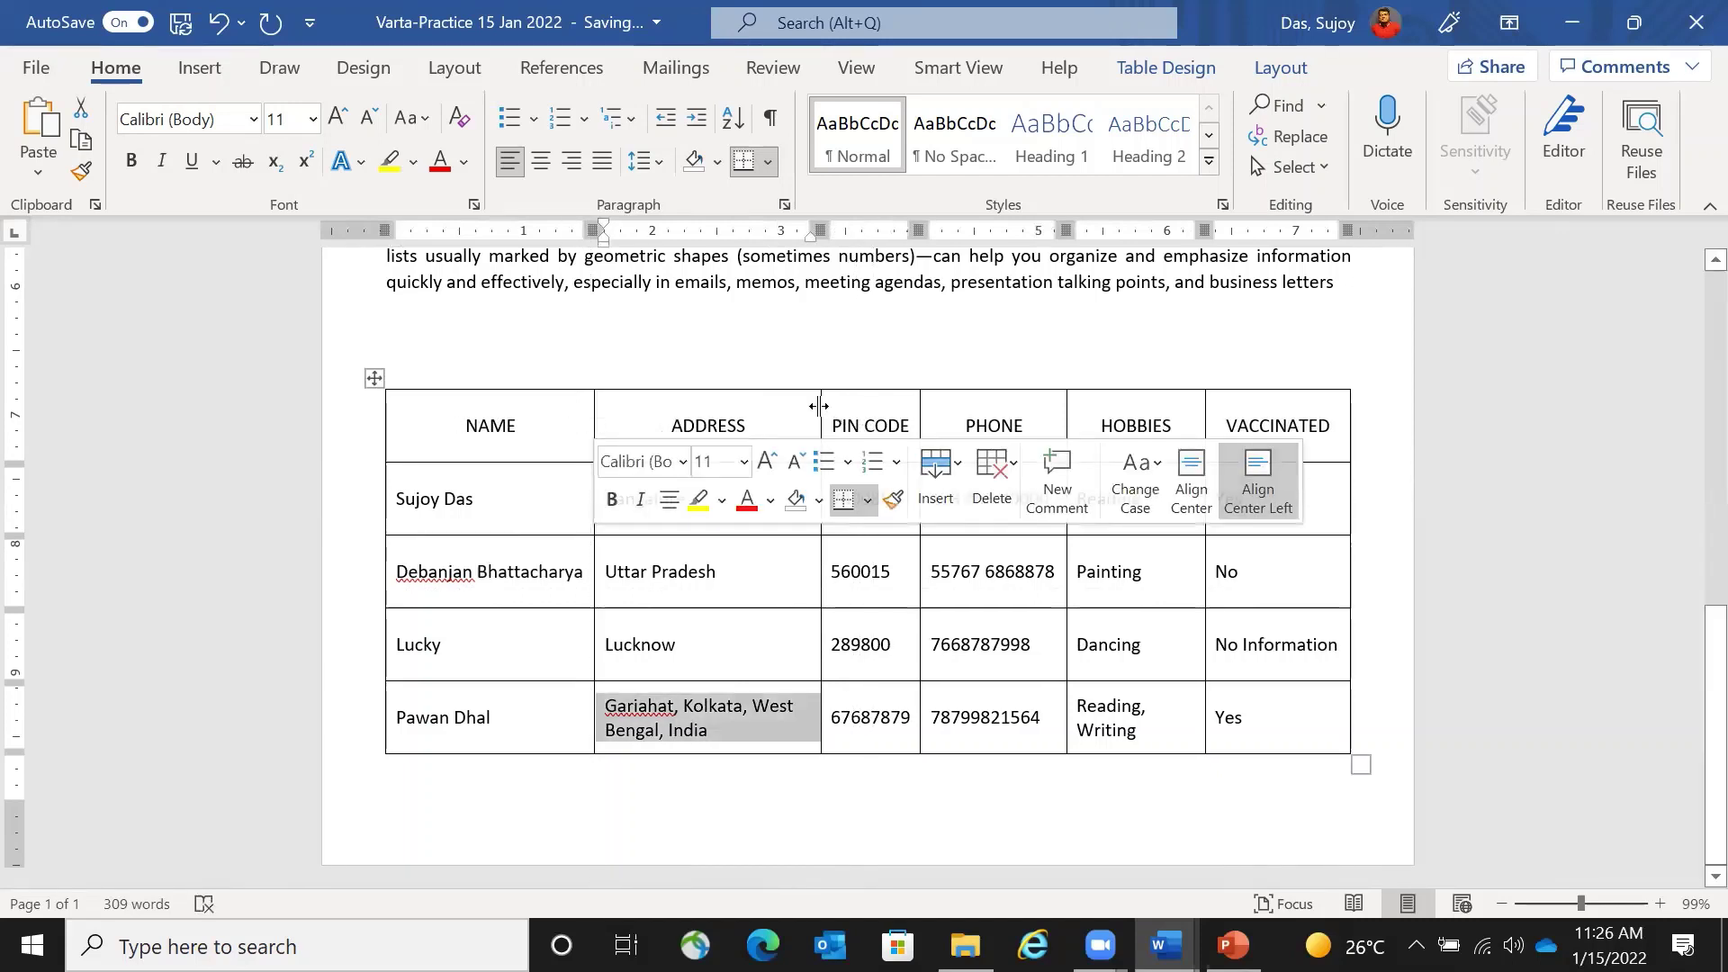
left_click_drag(820, 406, 789, 406)
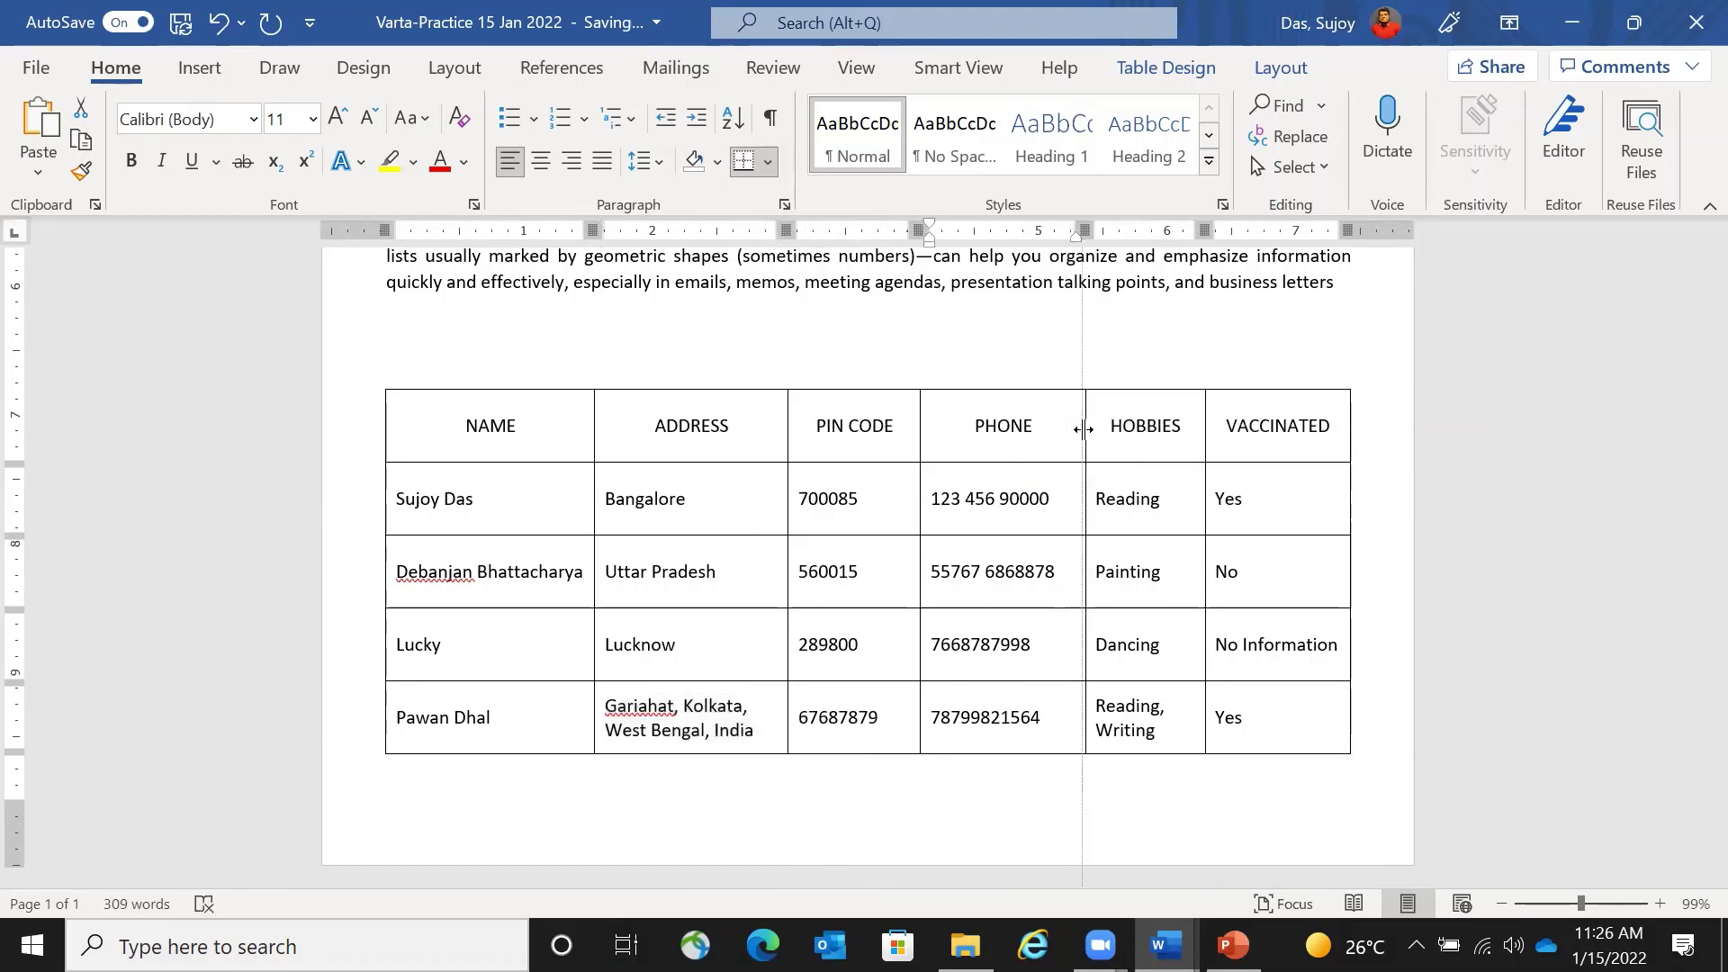
left_click_drag(1067, 423, 1094, 424)
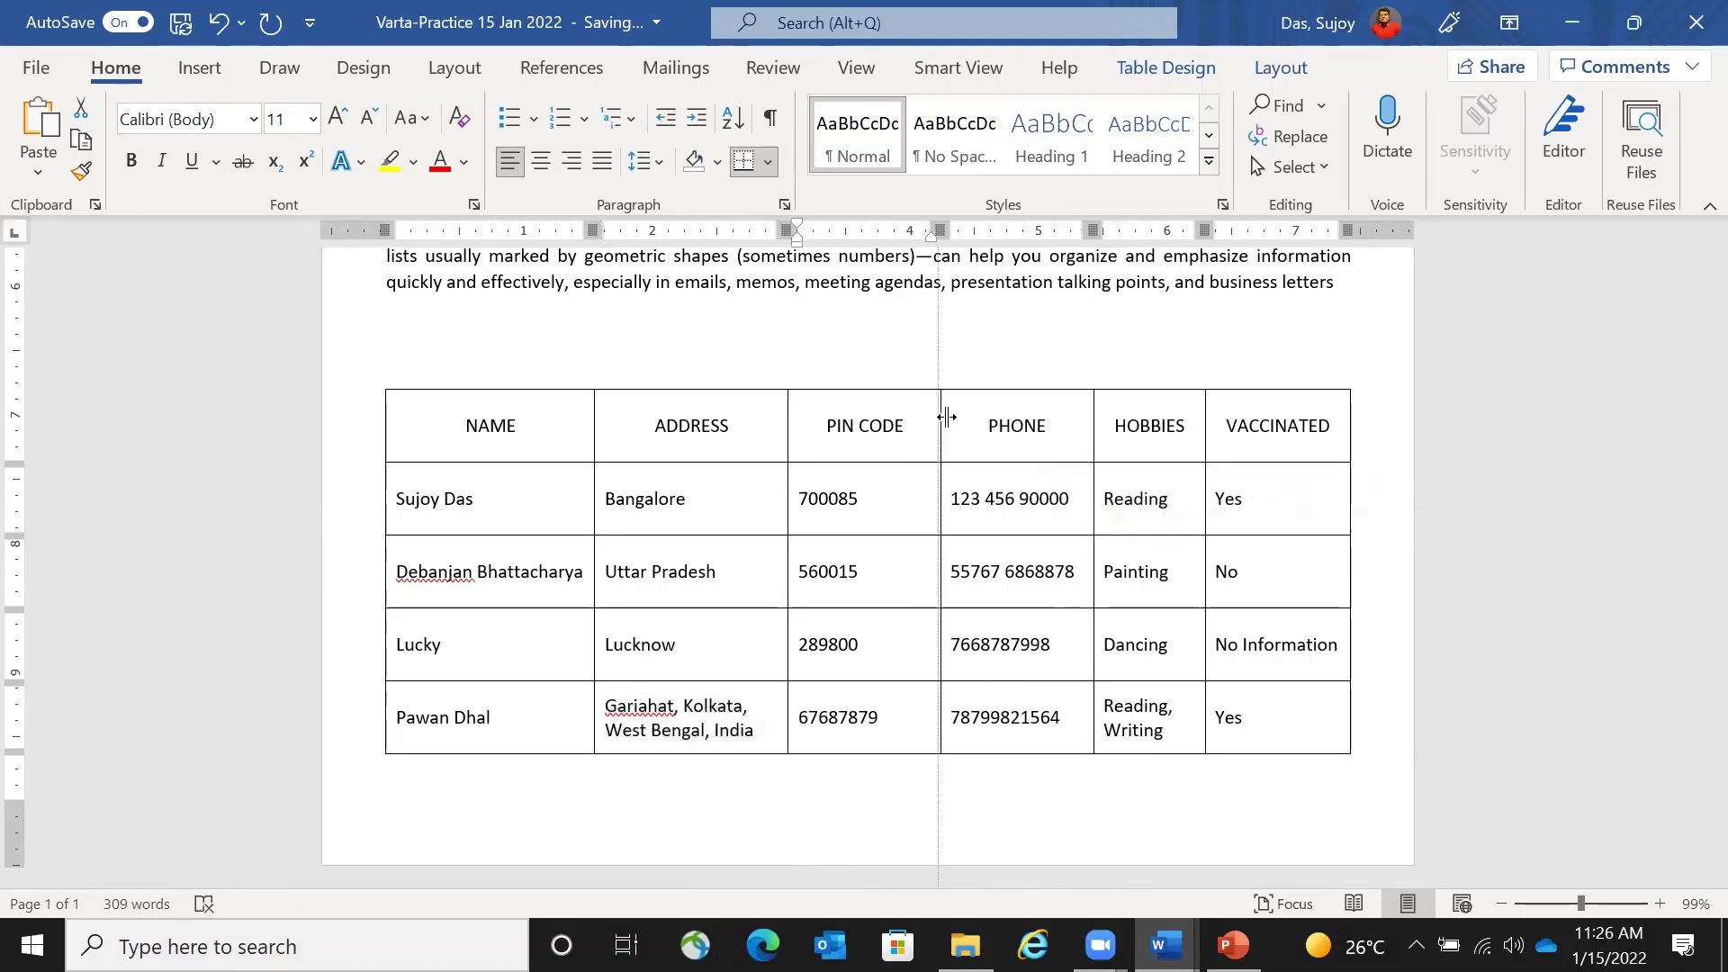
left_click_drag(940, 432, 1242, 749)
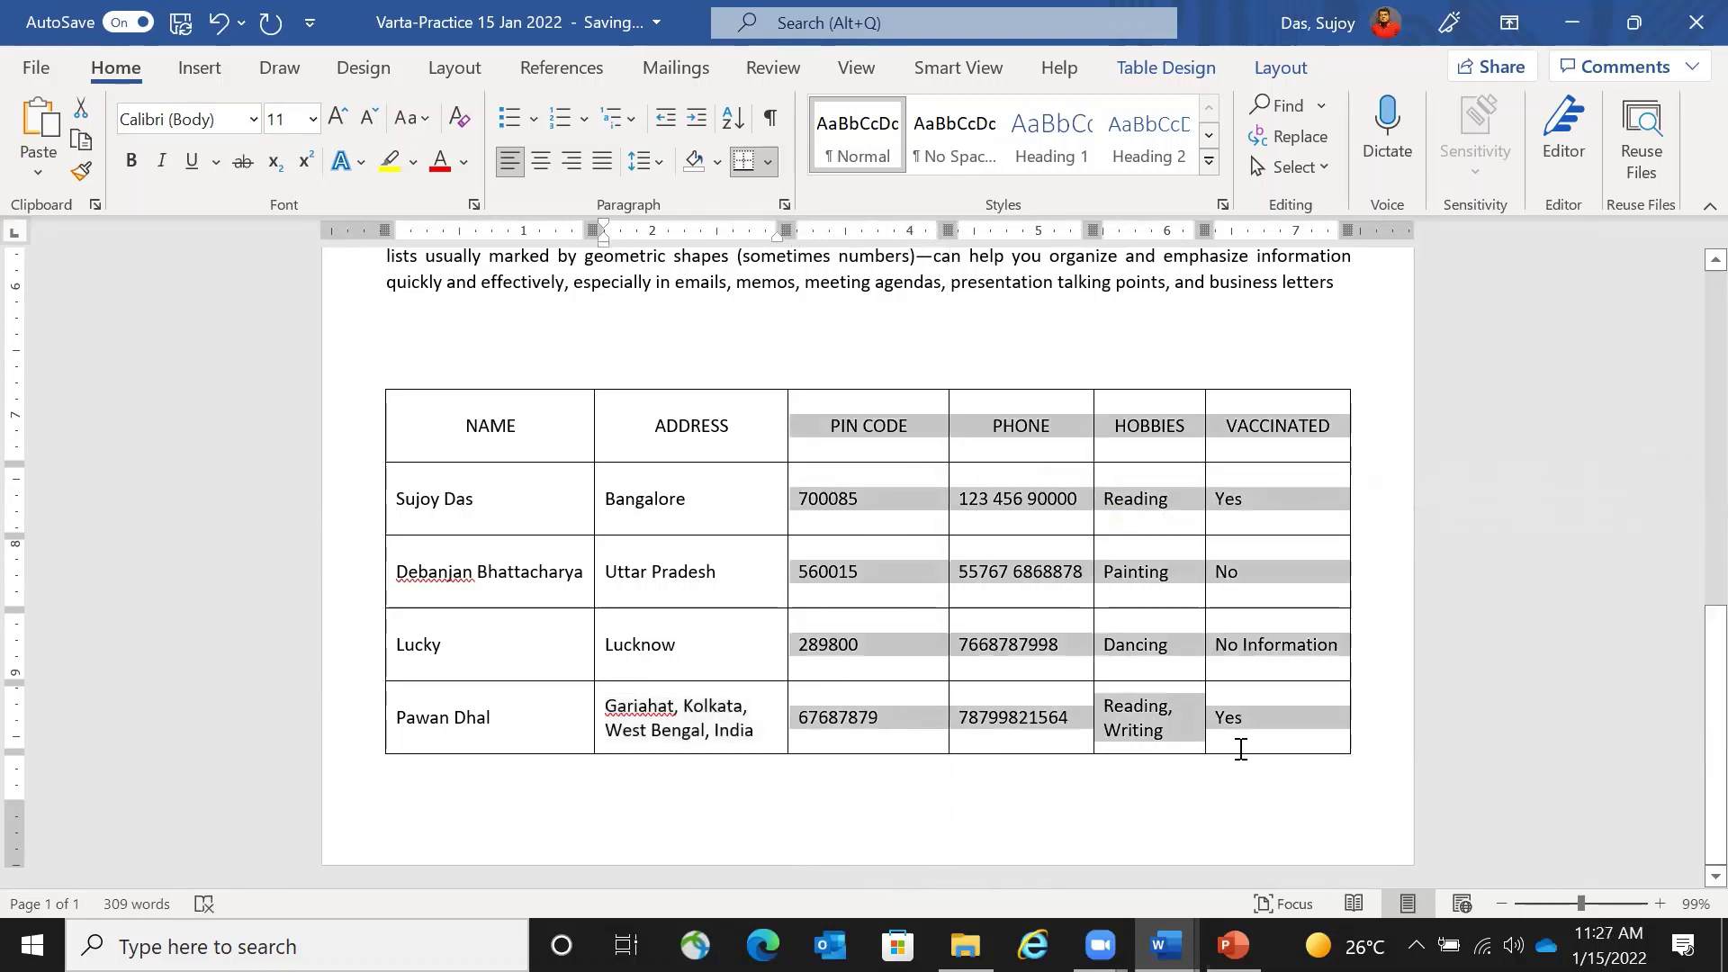
Step: Equalize the PIN CODE through VACCINATED columns, then nudge PHONE wider so numbers fit
left_click(1296, 69)
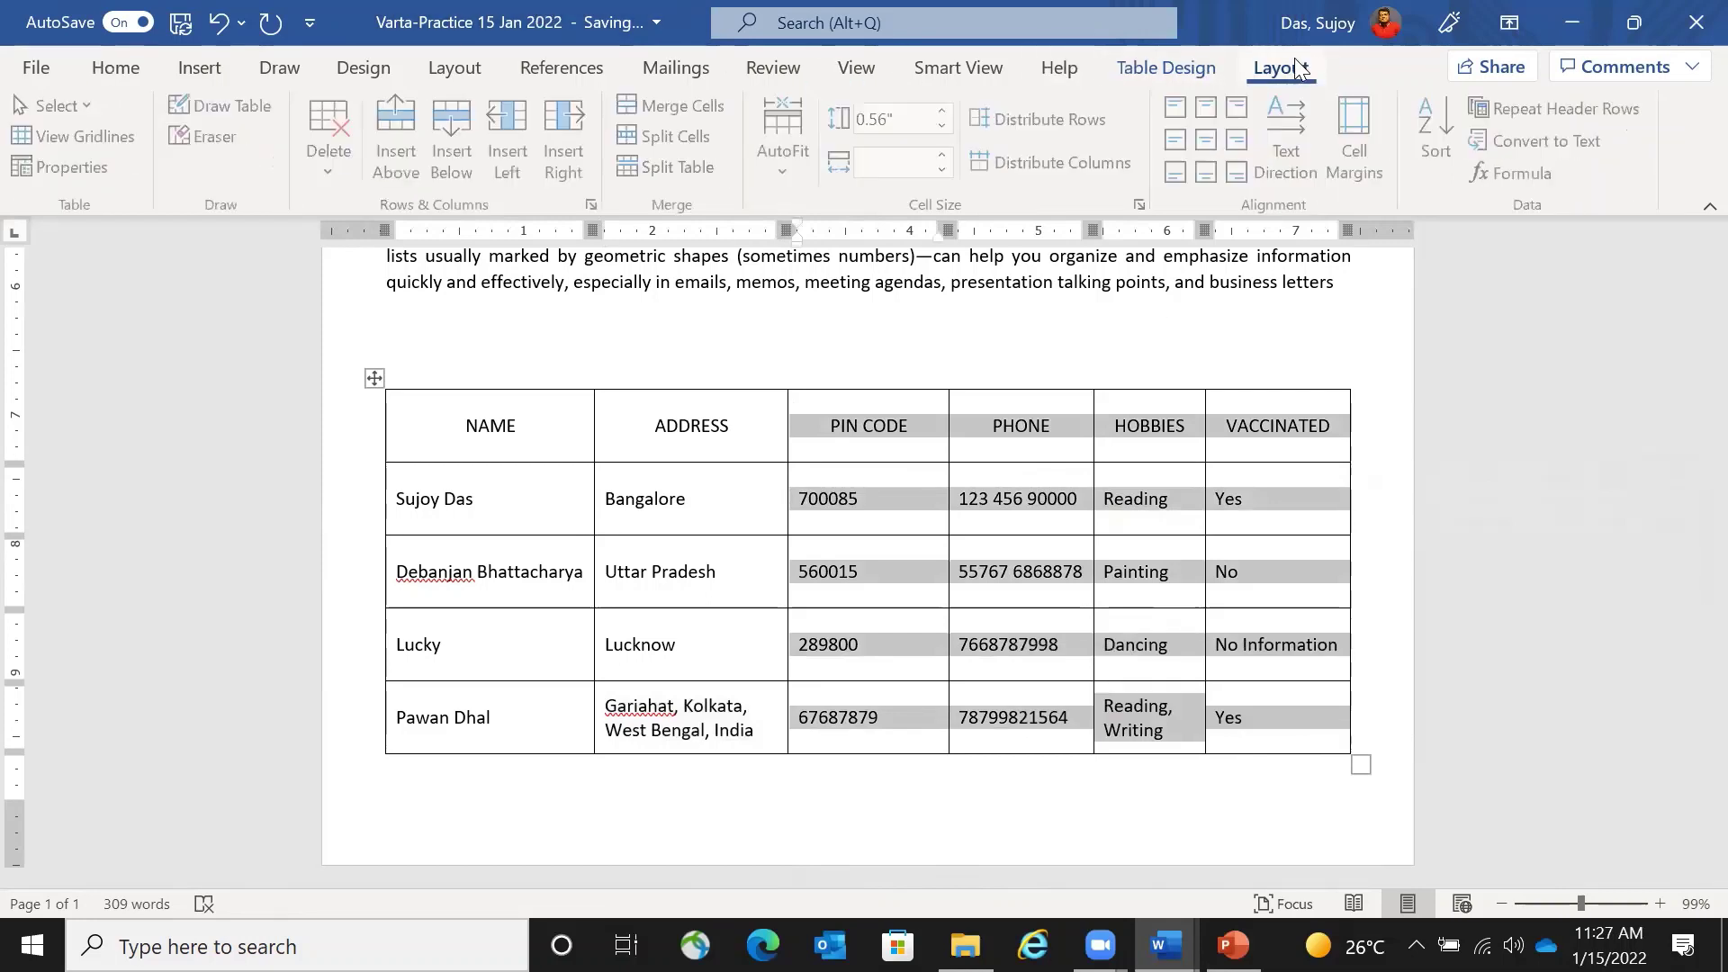
left_click(1062, 165)
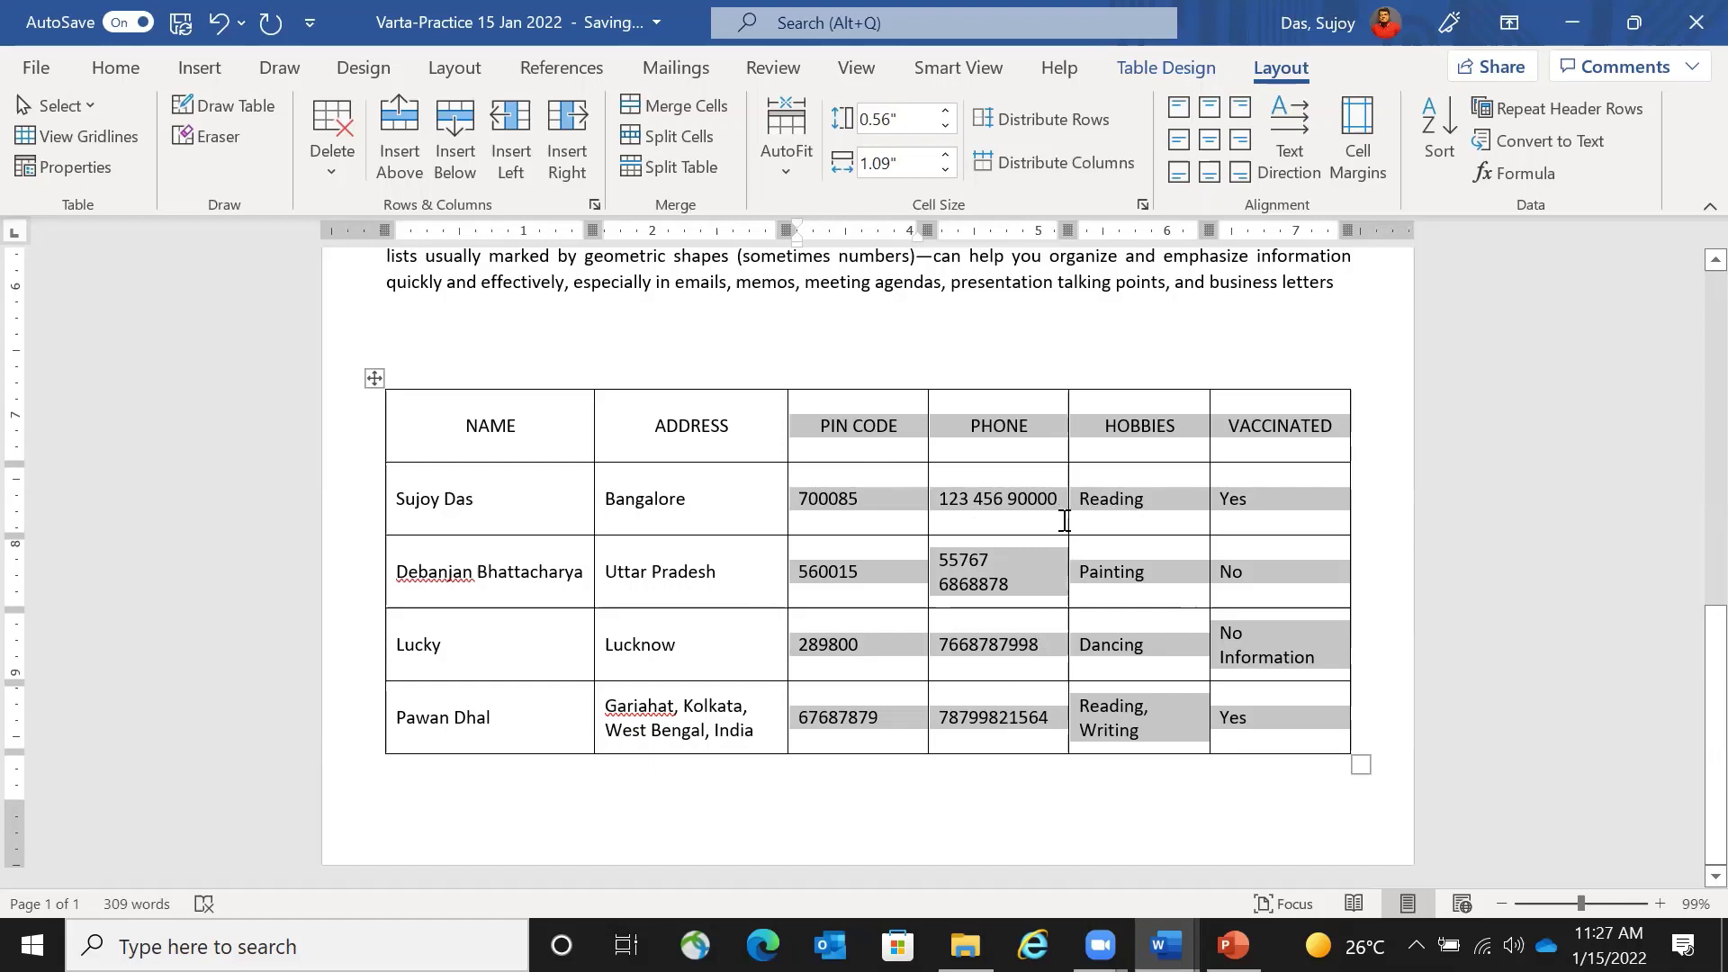
left_click_drag(1069, 521, 1087, 523)
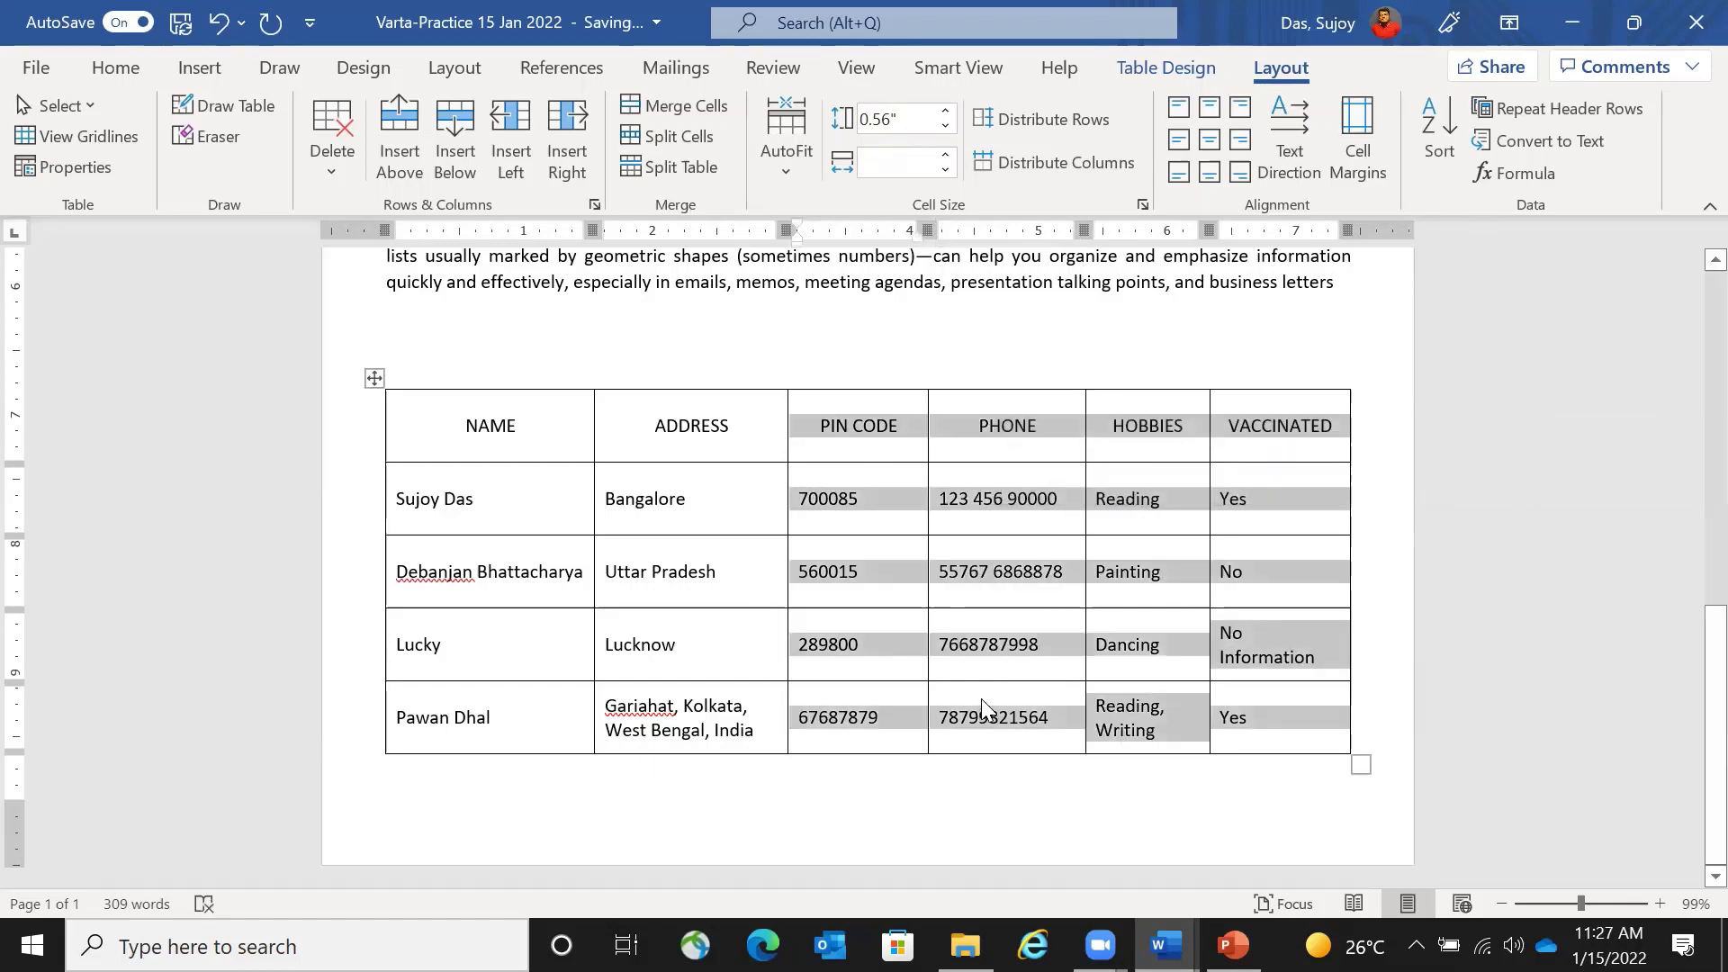
left_click_drag(928, 429, 917, 428)
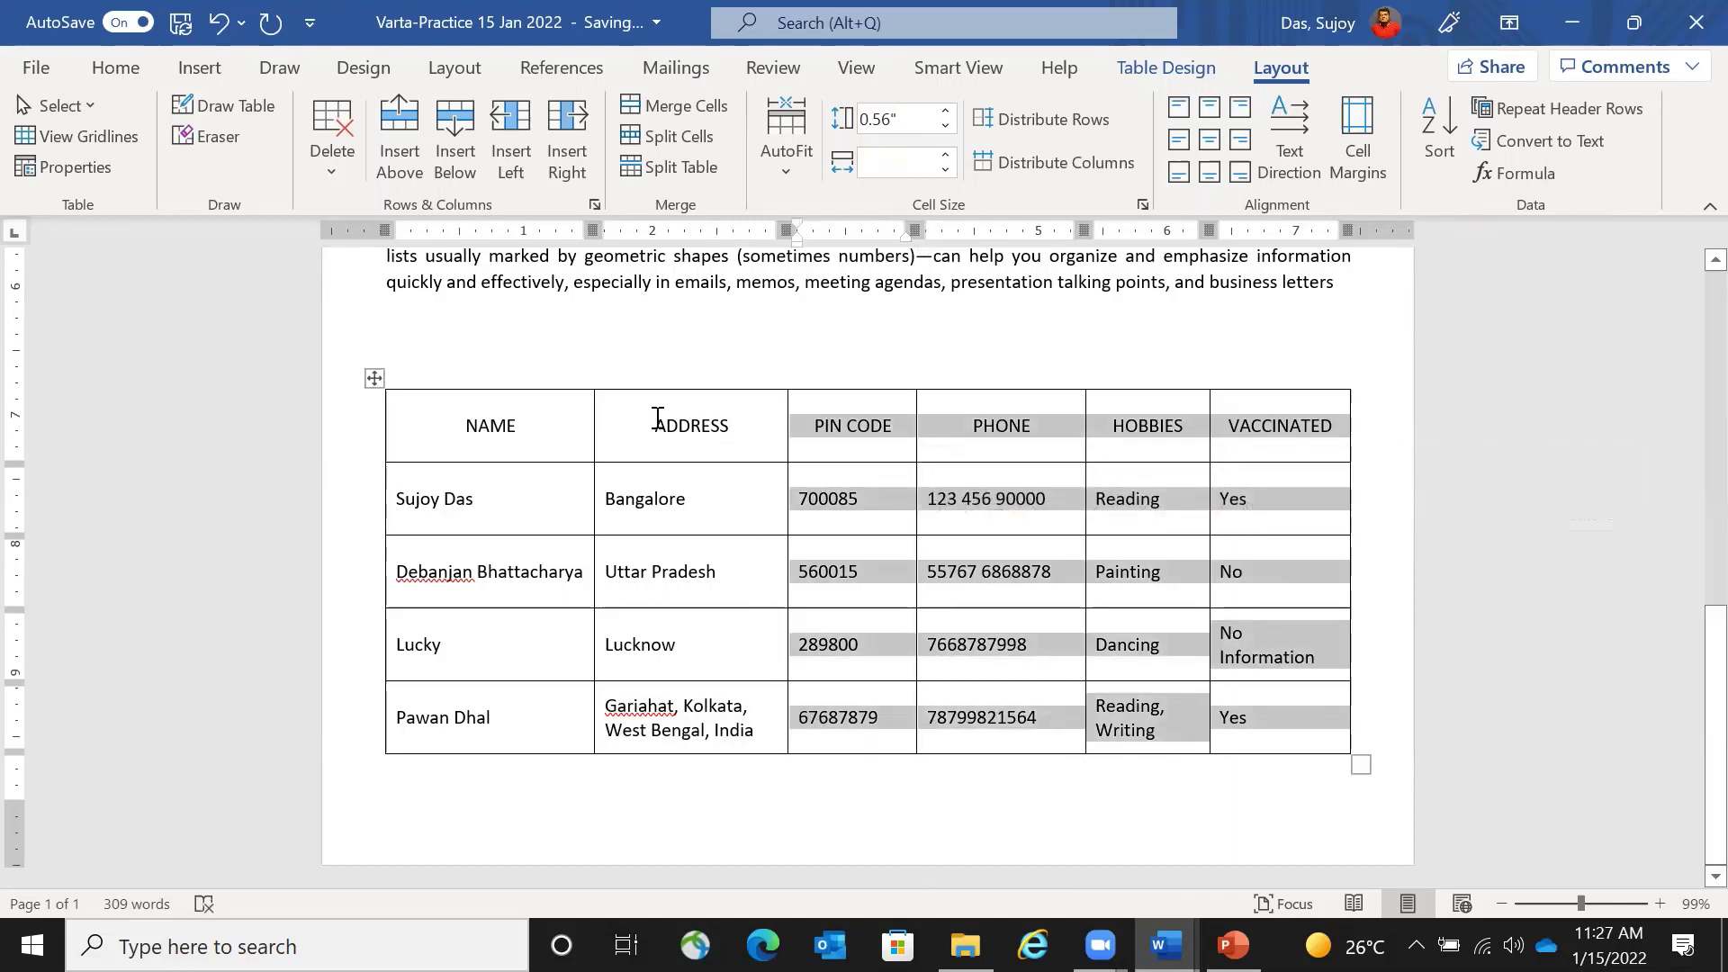
Step: Distribute all six table columns to an equal 1.25" width
left_click_drag(456, 428, 684, 720)
left_click_drag(961, 726, 1316, 728)
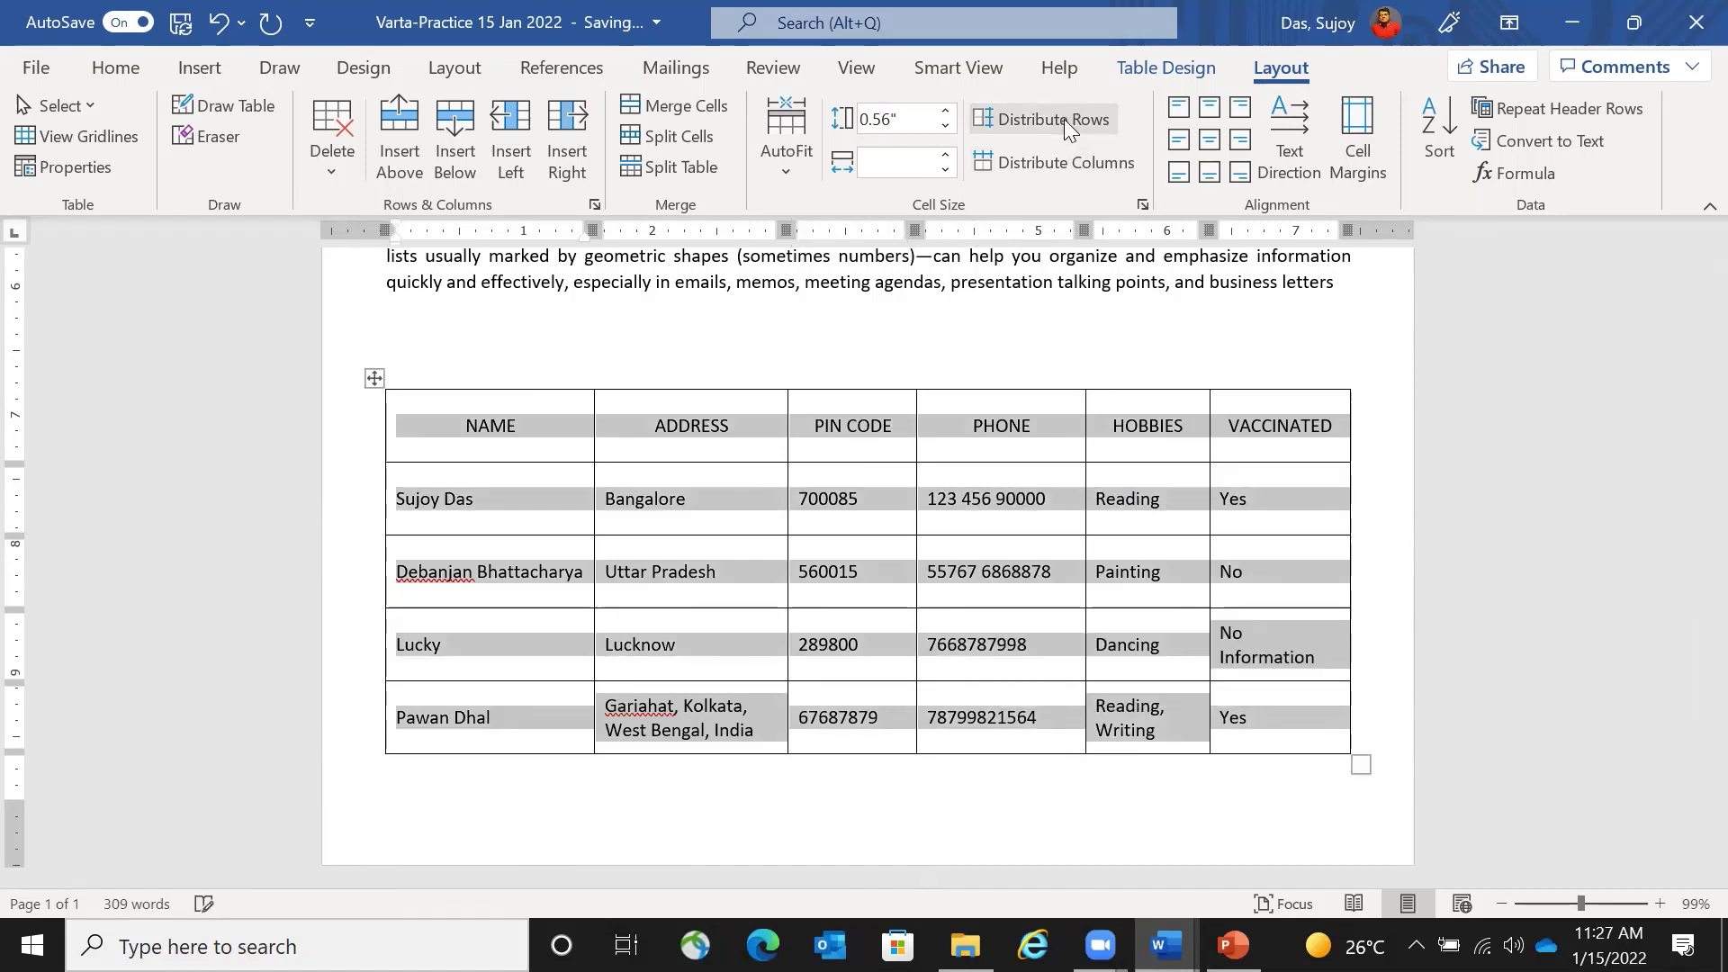
left_click(1064, 149)
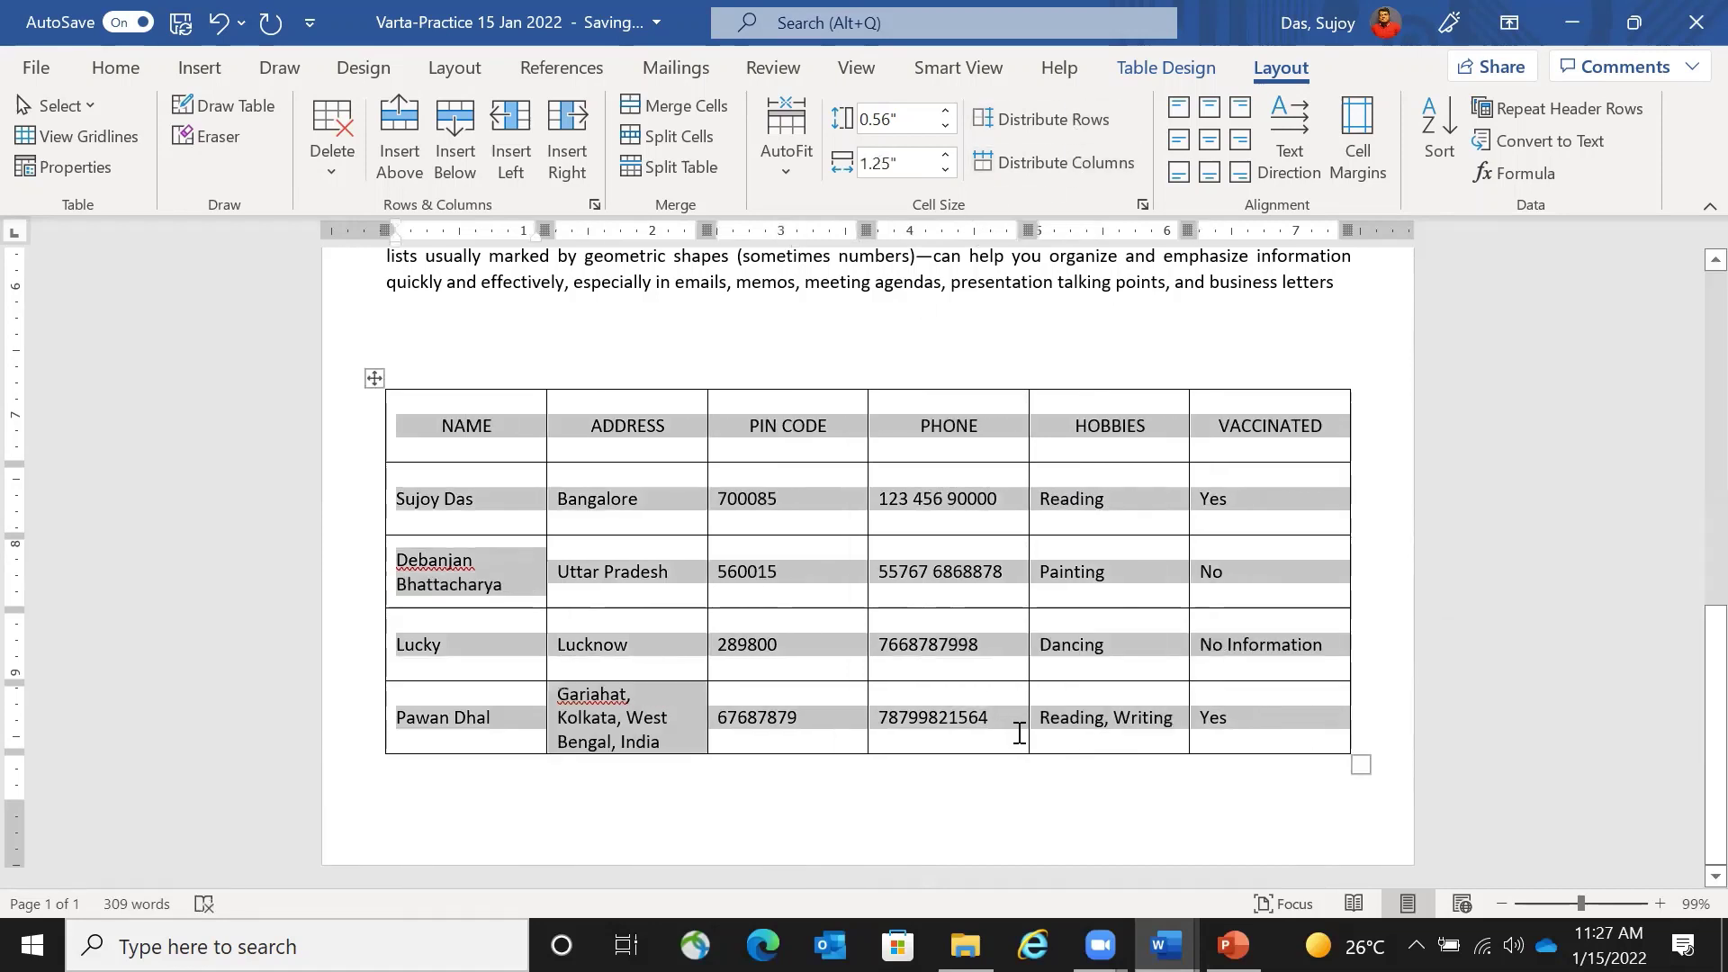
left_click(526, 423)
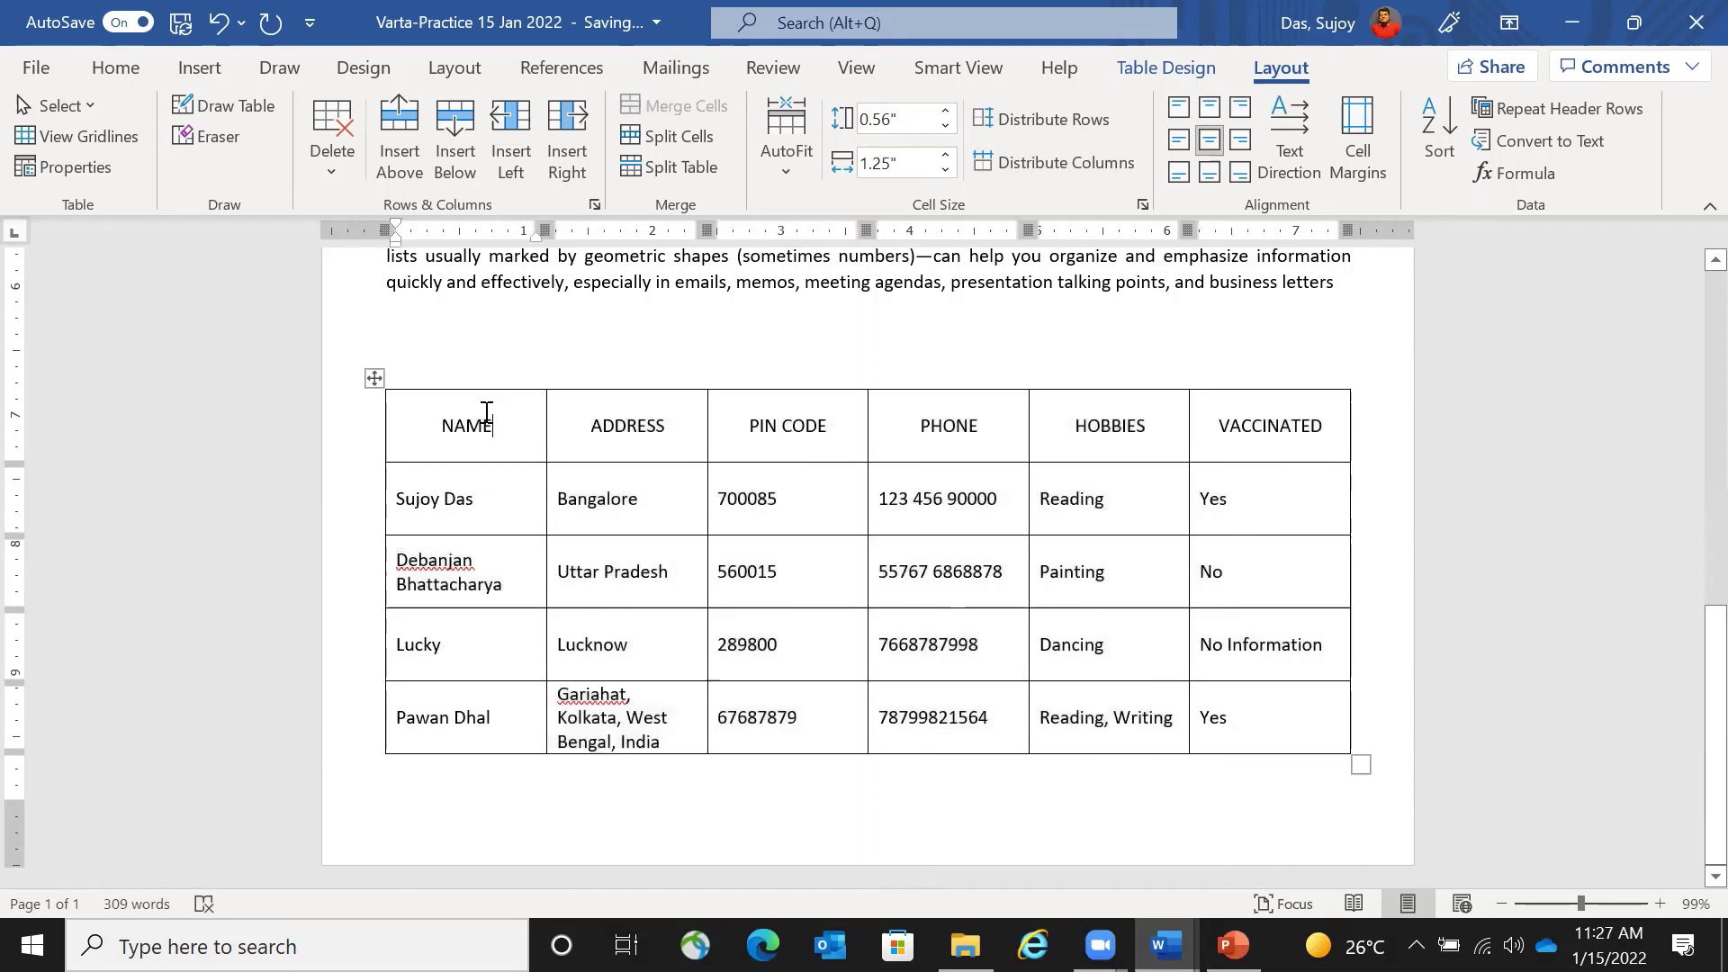
Step: Widen the ADDRESS column to about 1.5", taking space from PIN CODE
left_click(1246, 755, "shift")
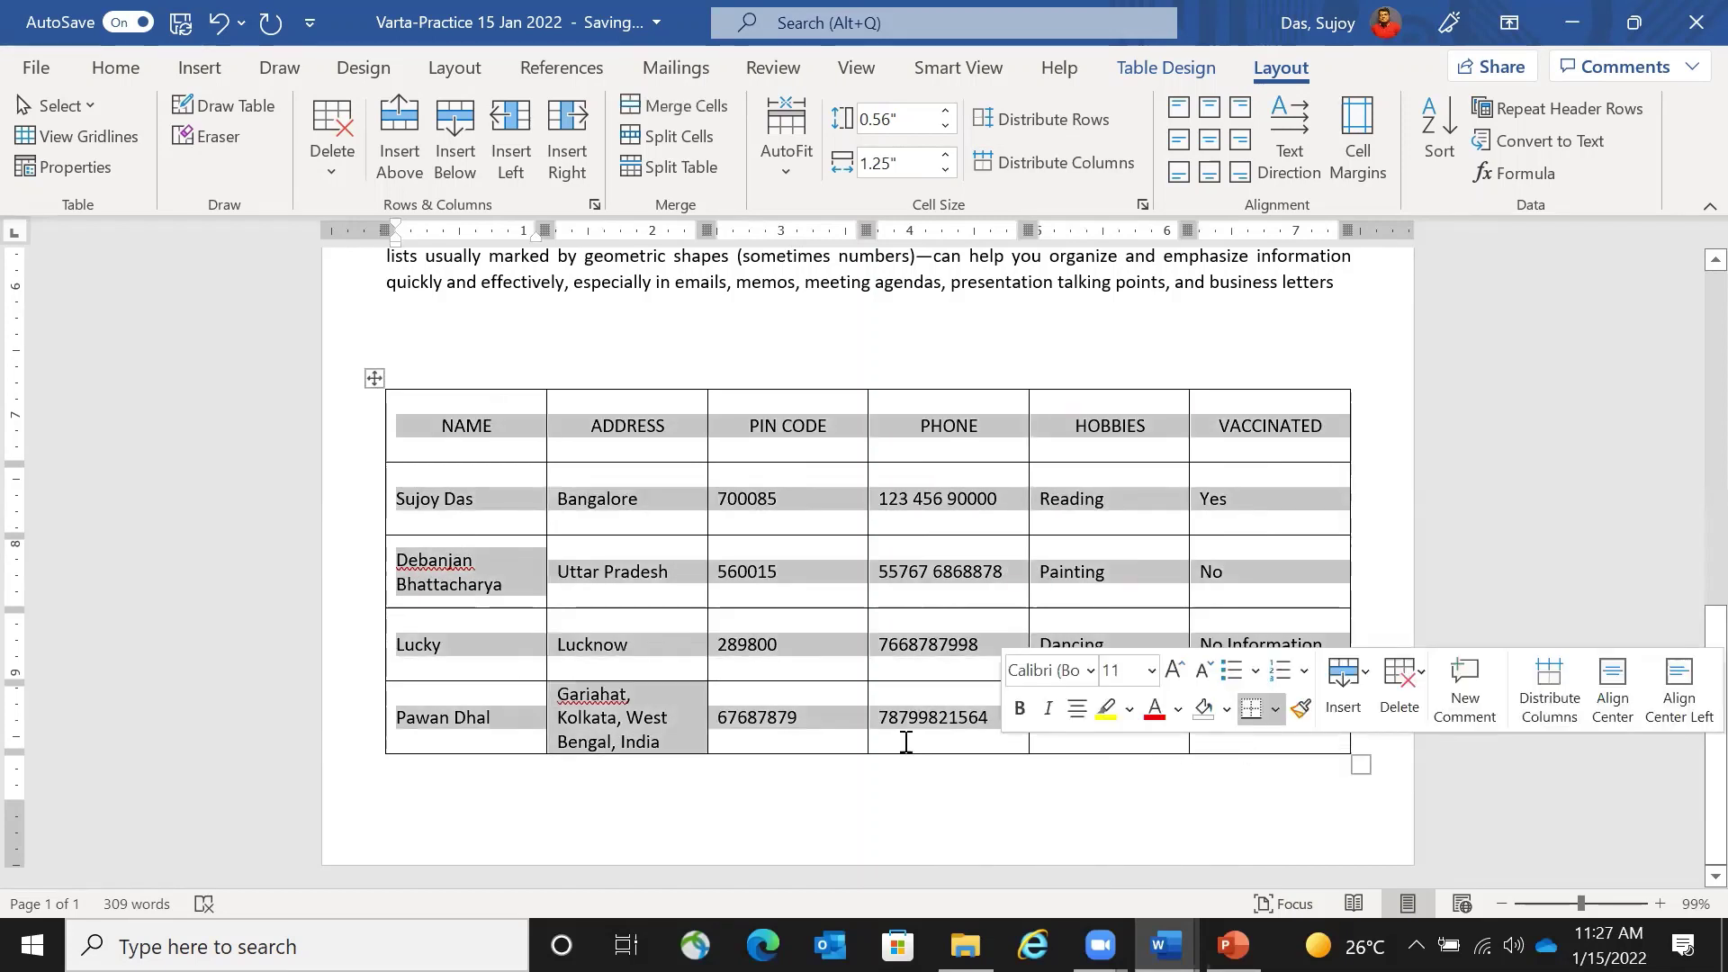
left_click(678, 513)
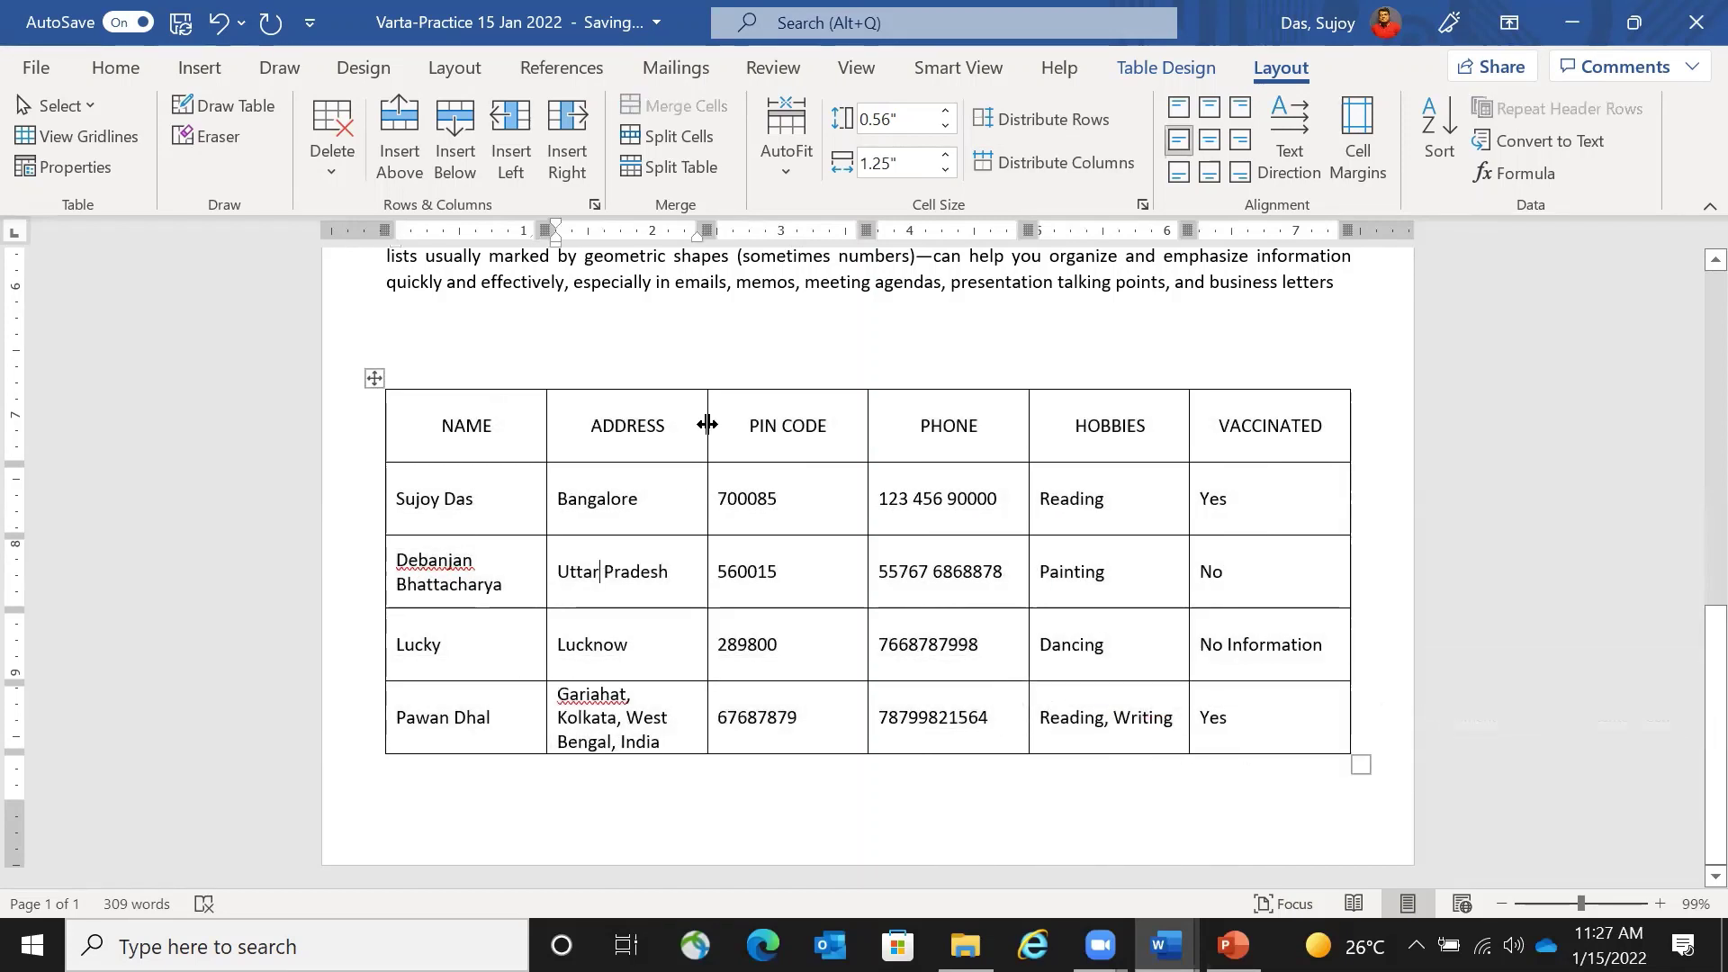
left_click_drag(709, 424, 706, 435)
left_click_drag(614, 412, 630, 729)
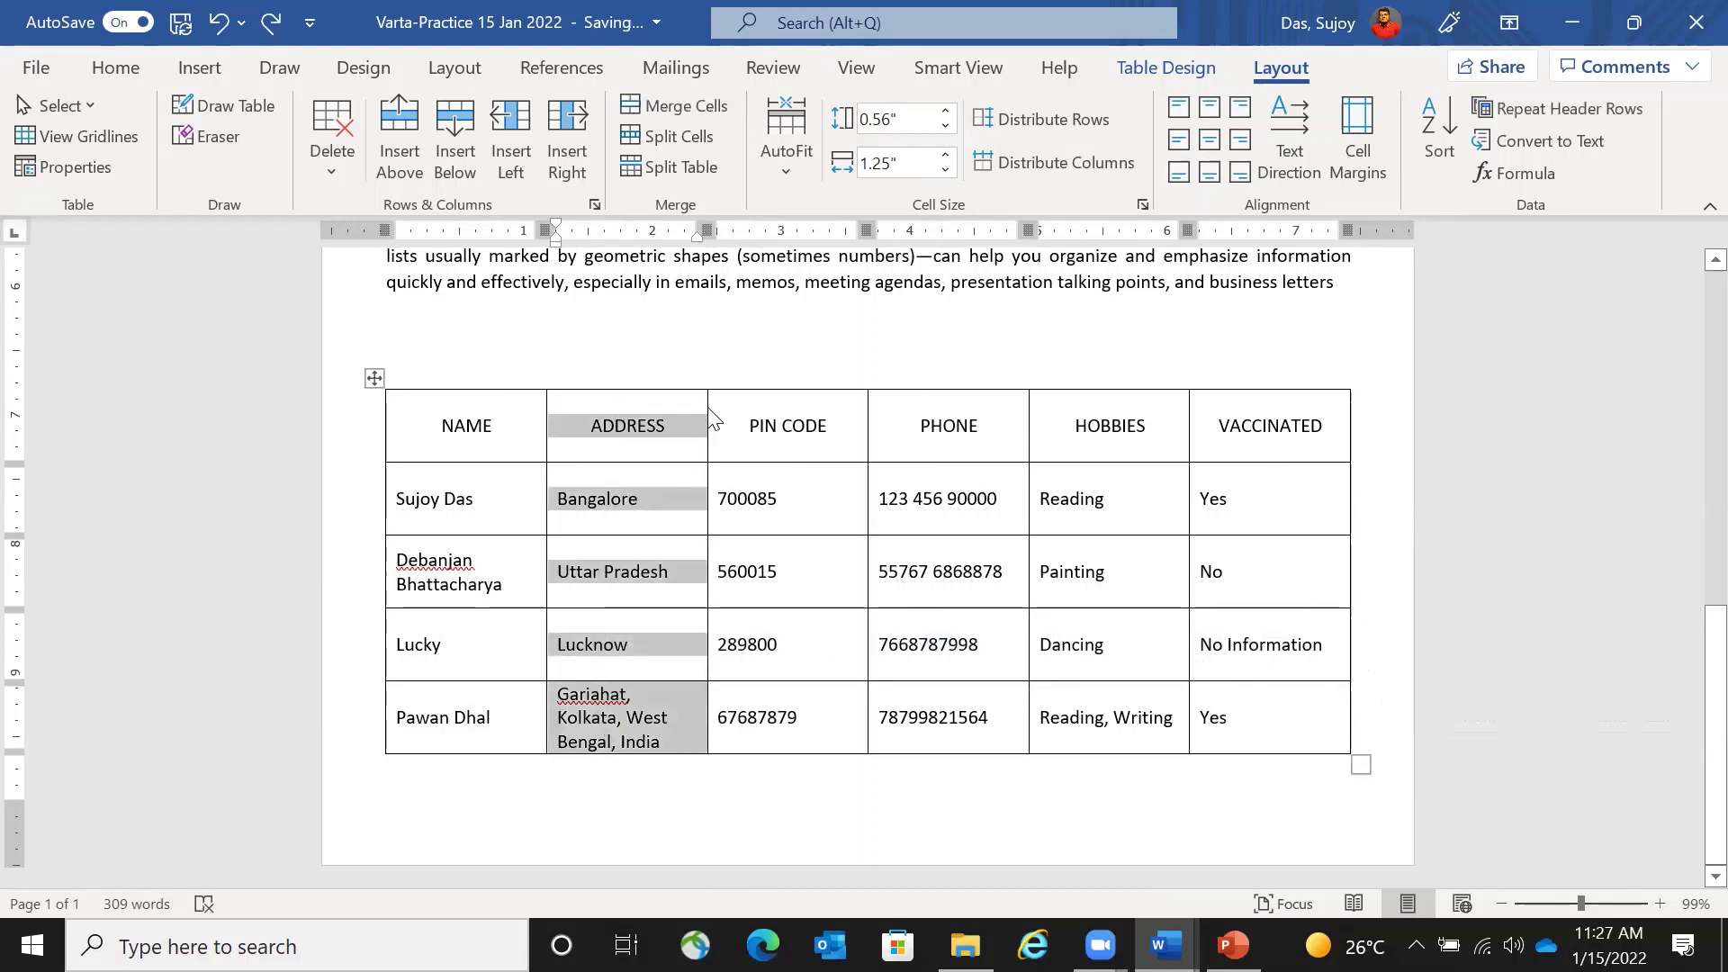
left_click_drag(707, 410, 777, 411)
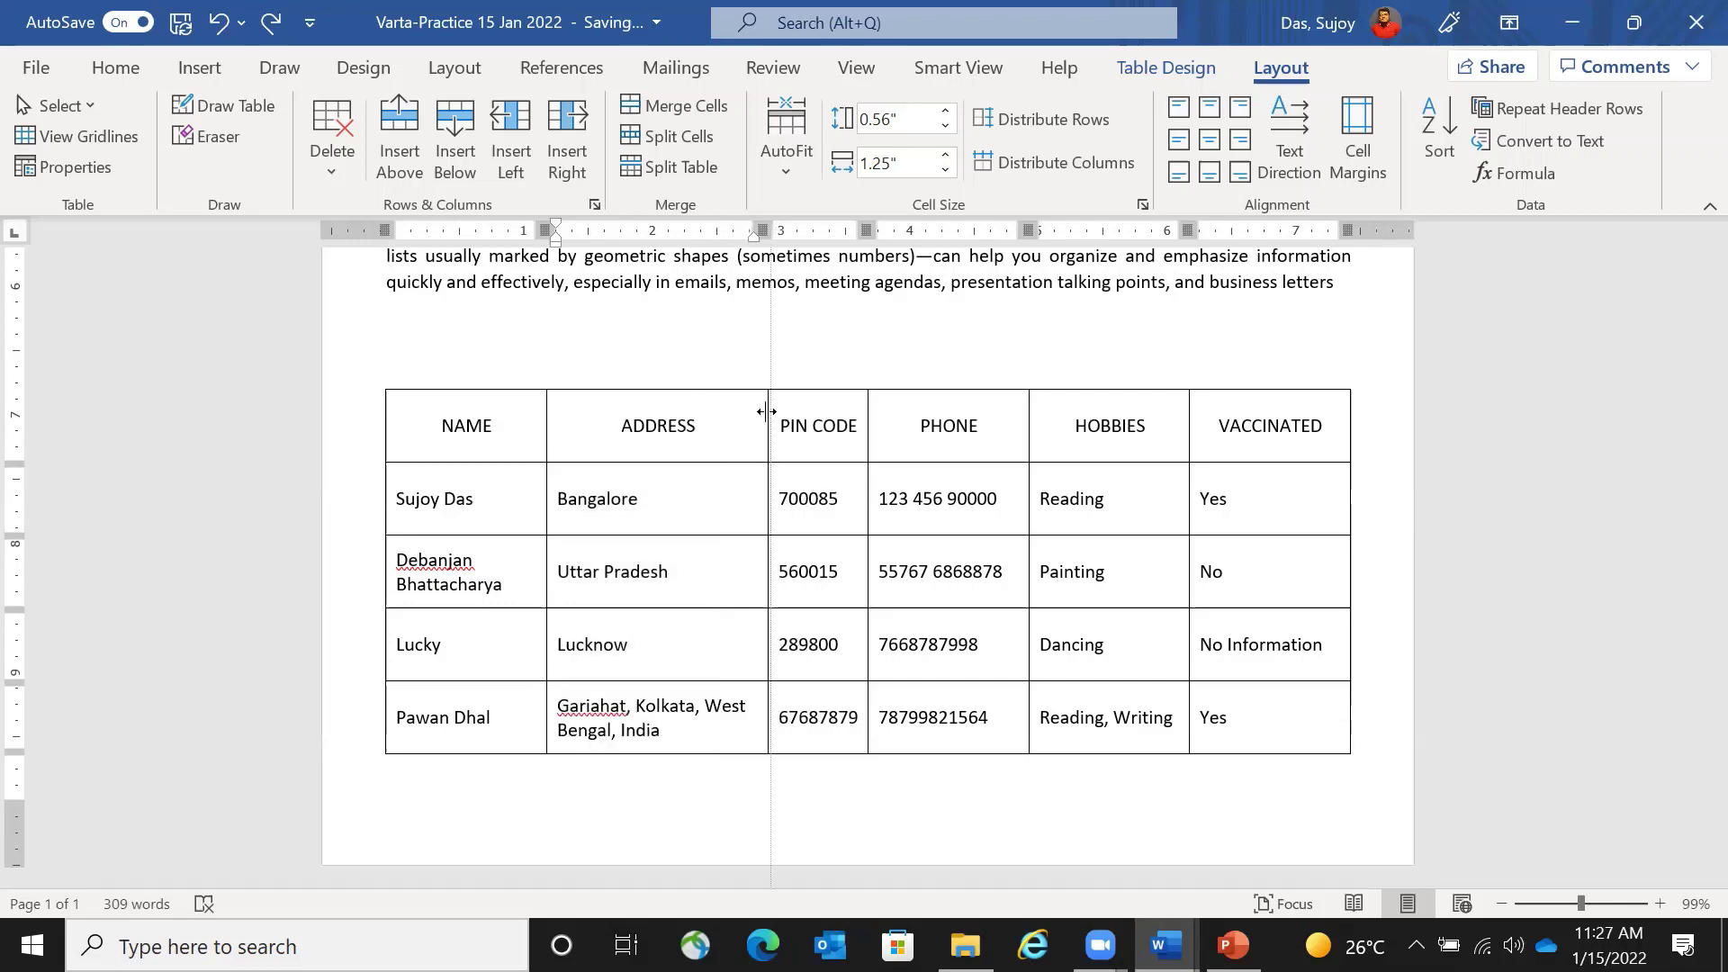
left_click_drag(766, 412, 739, 411)
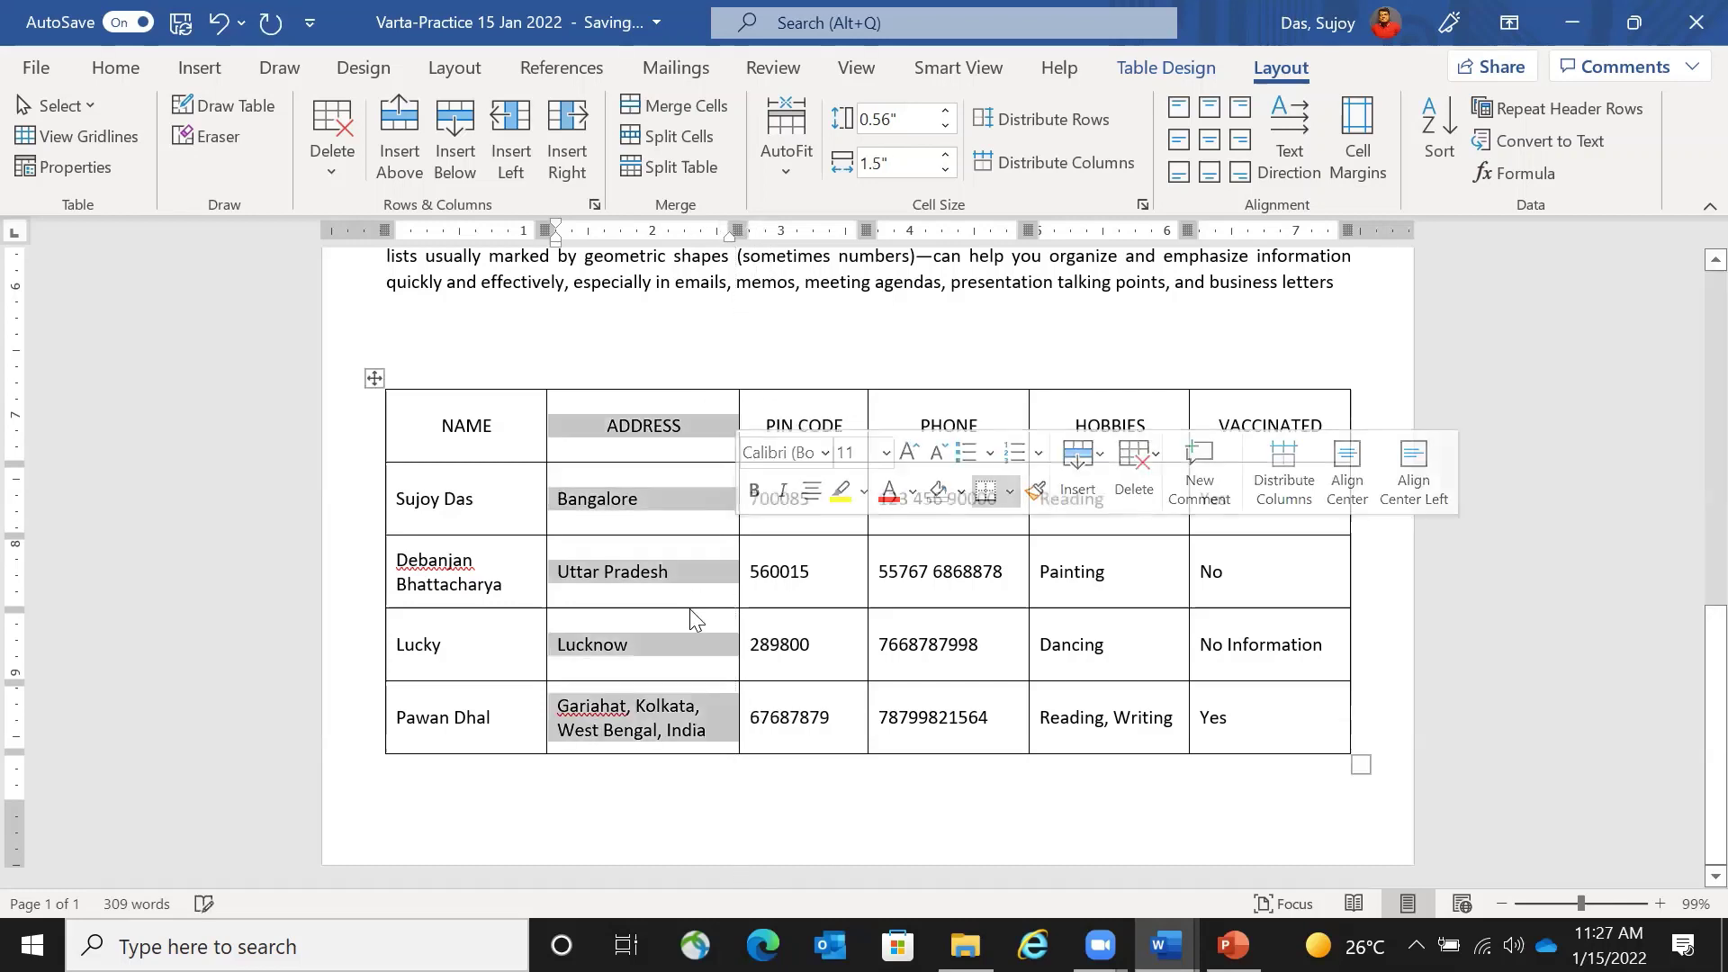
left_click(594, 730)
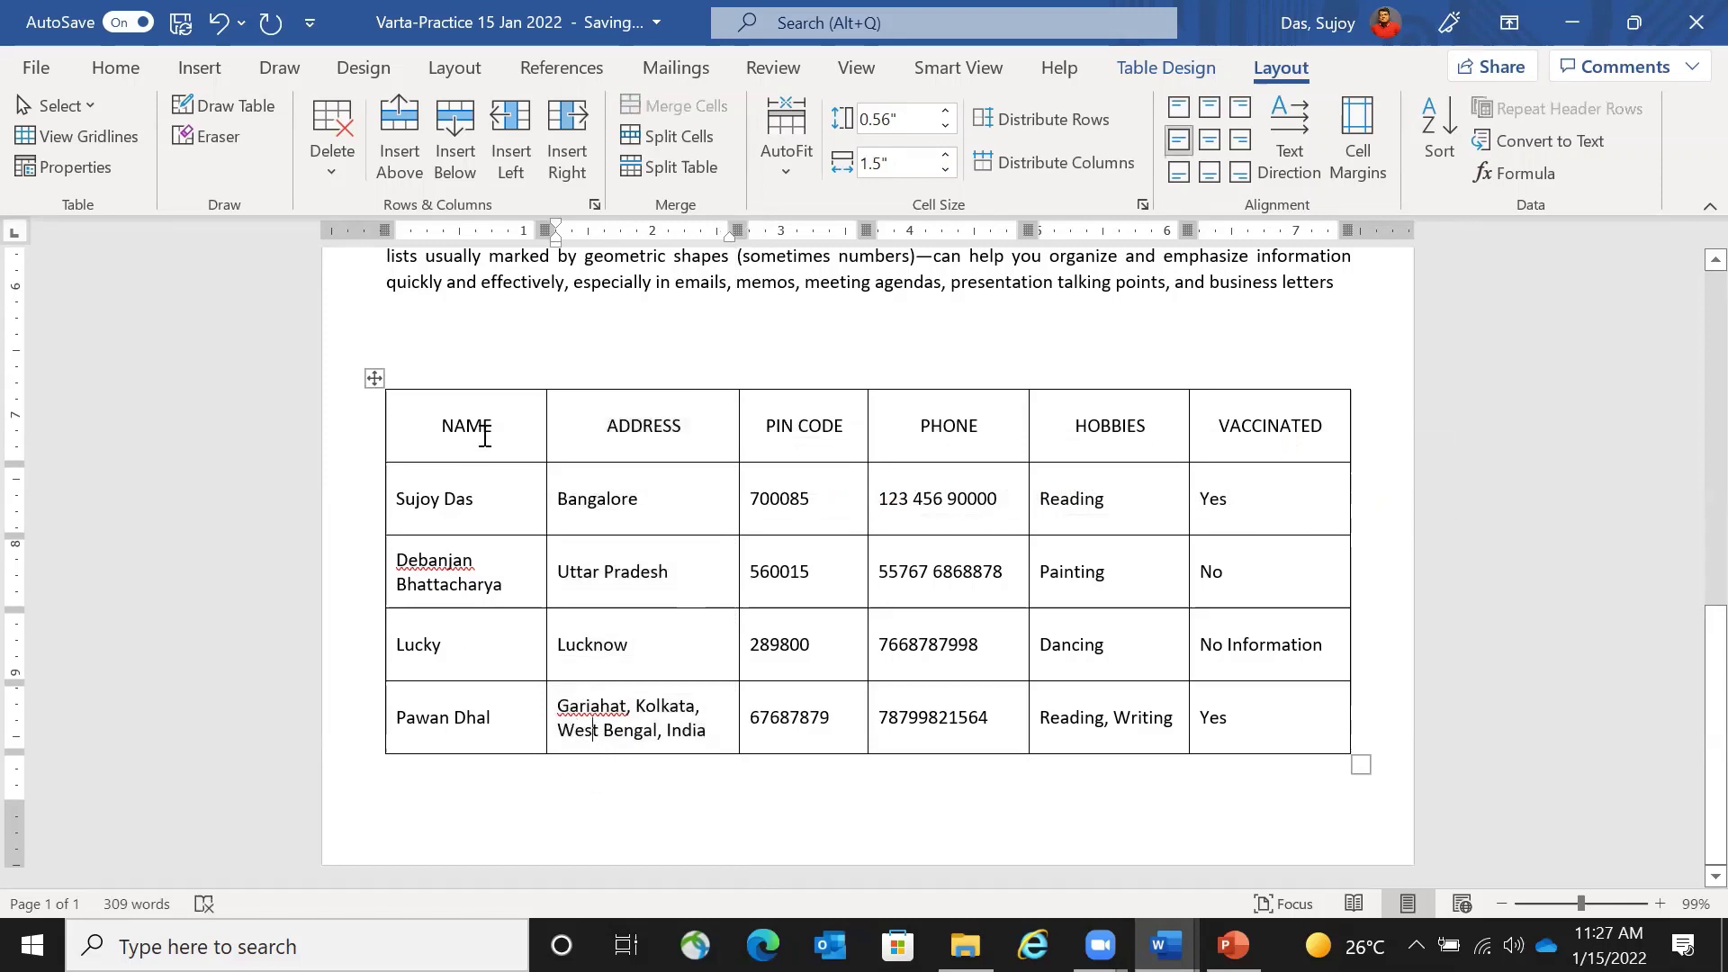
Step: Select most of the table's cells, header and body rows
left_click_drag(410, 519, 1254, 726)
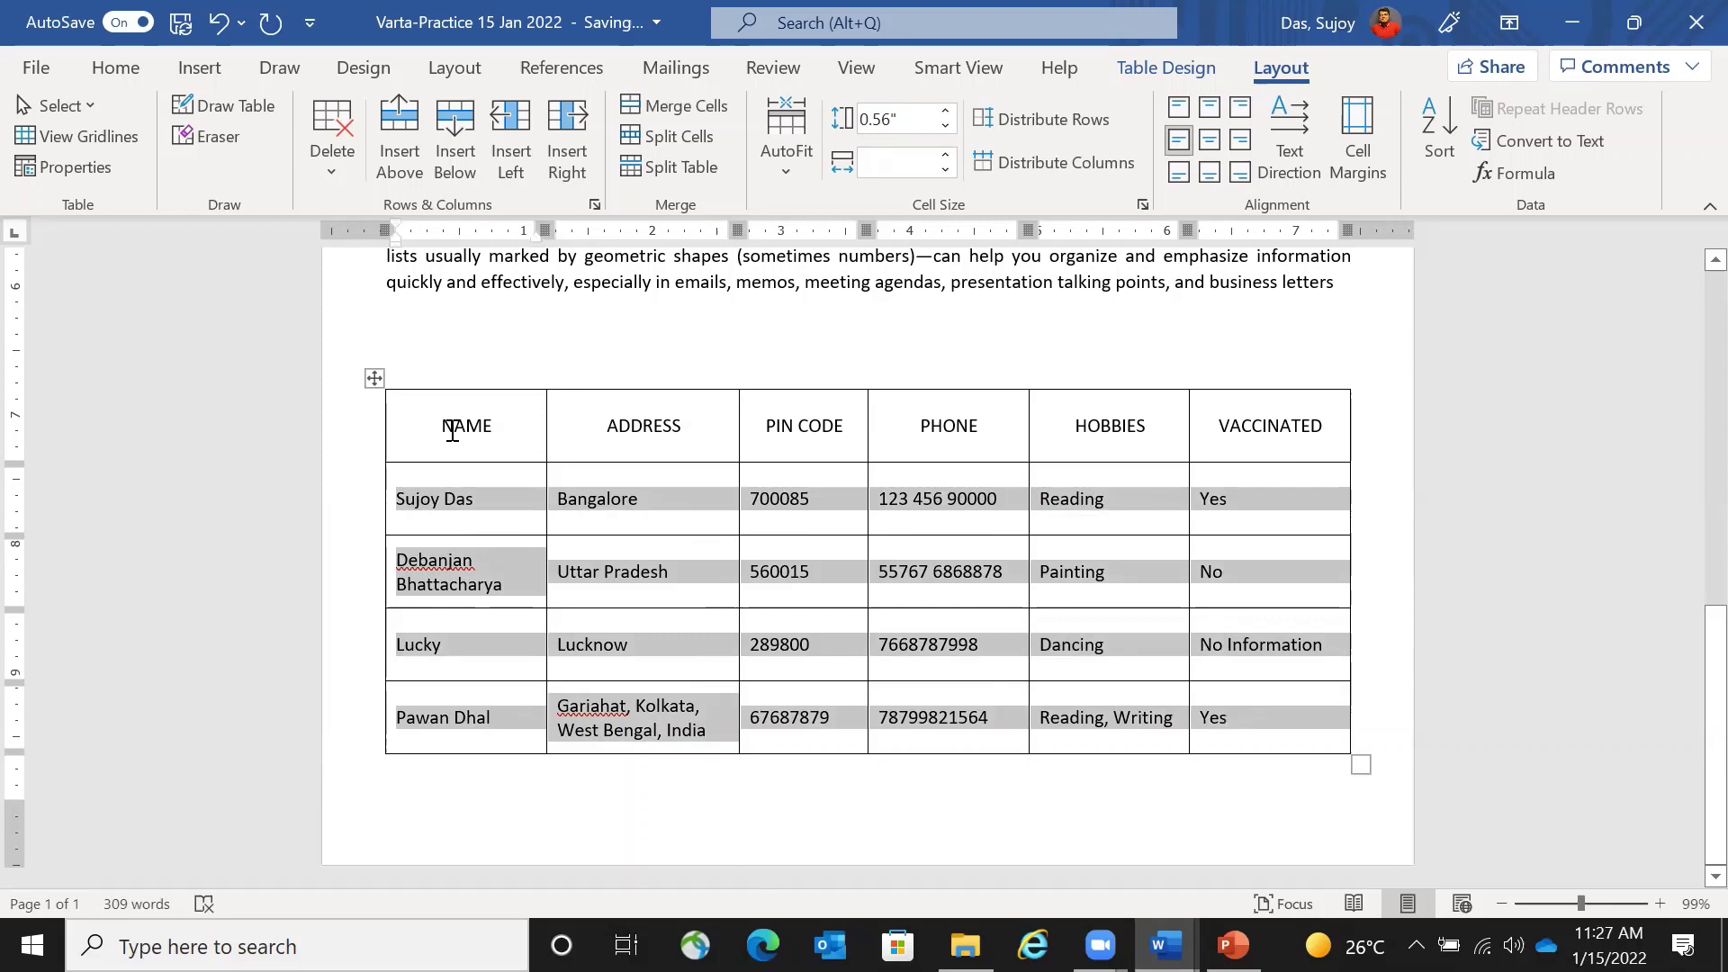
left_click_drag(452, 430, 1271, 452)
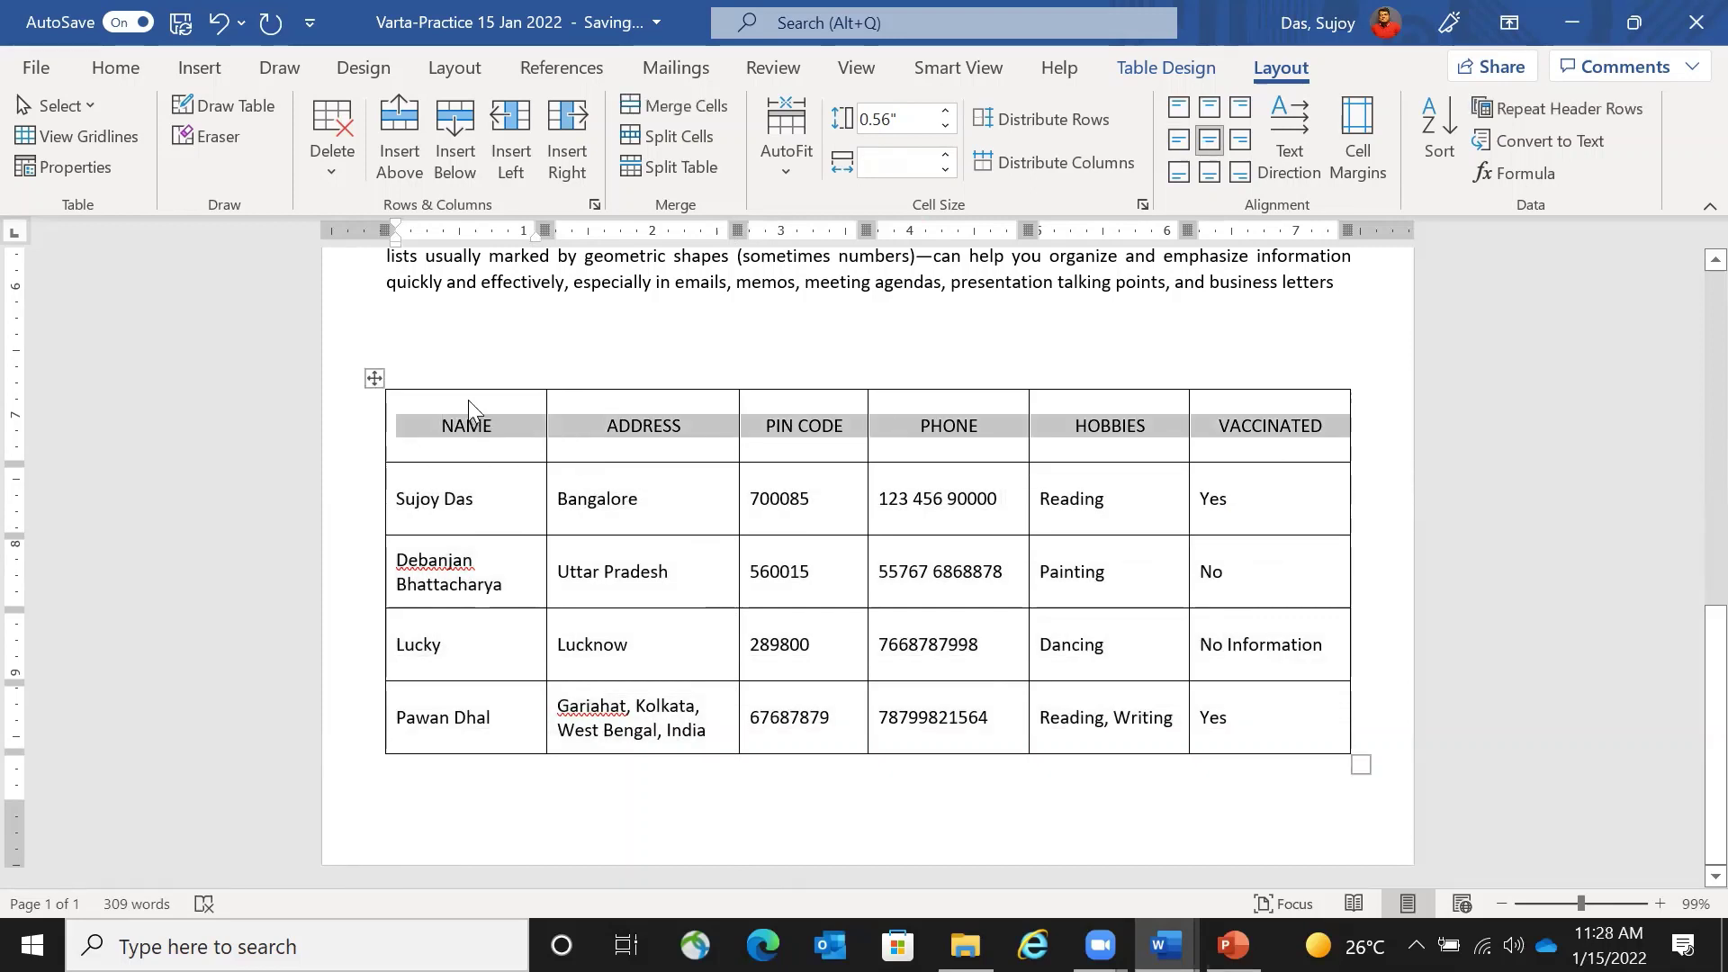
left_click_drag(435, 413, 1284, 772)
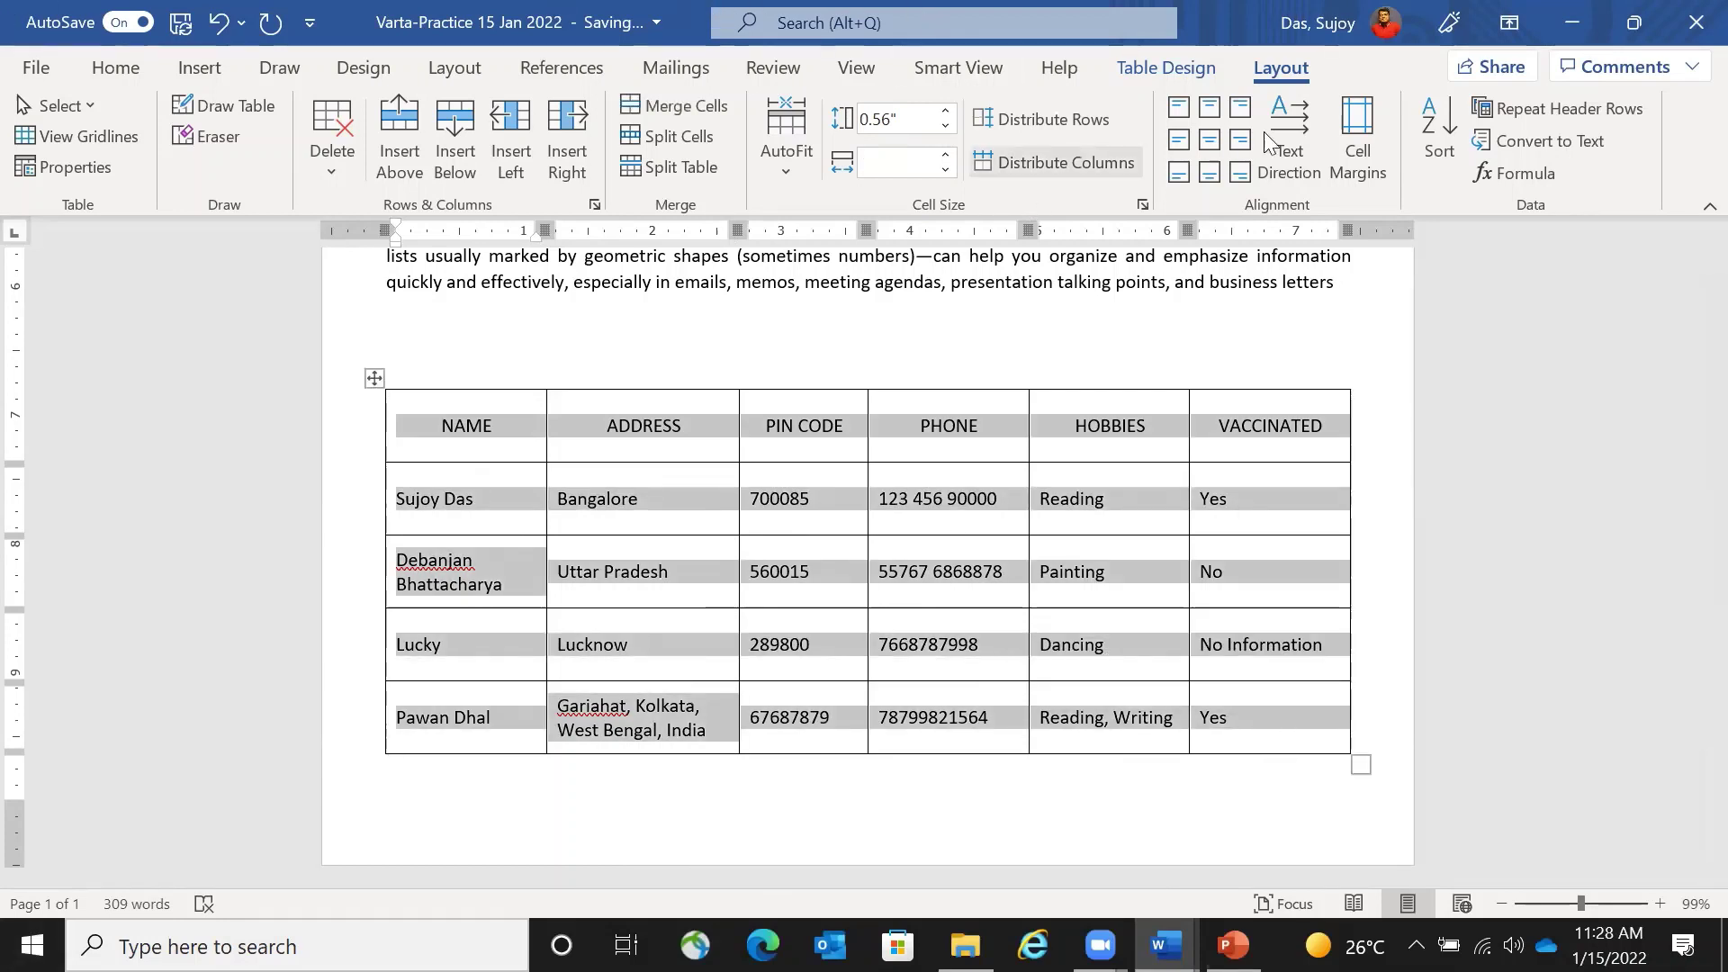
Step: Open Table Options from Cell Margins, showing 0" top/bottom and 0.08" left/right margins
left_click(1353, 155)
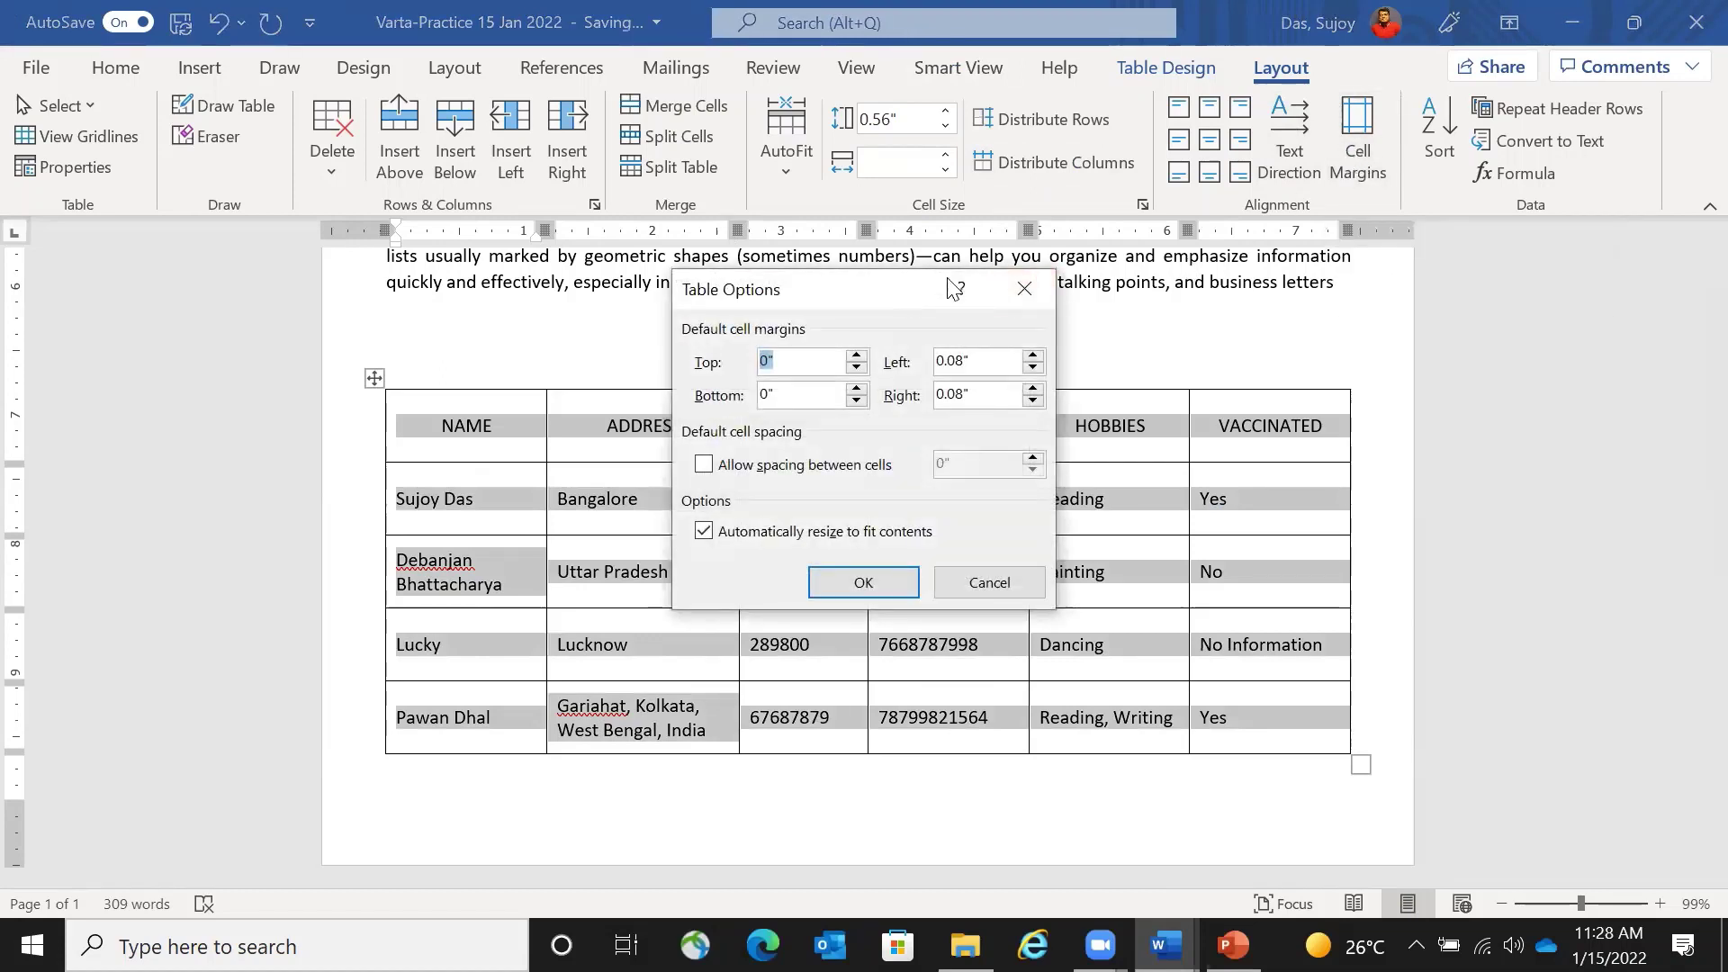
left_click_drag(952, 288, 1354, 231)
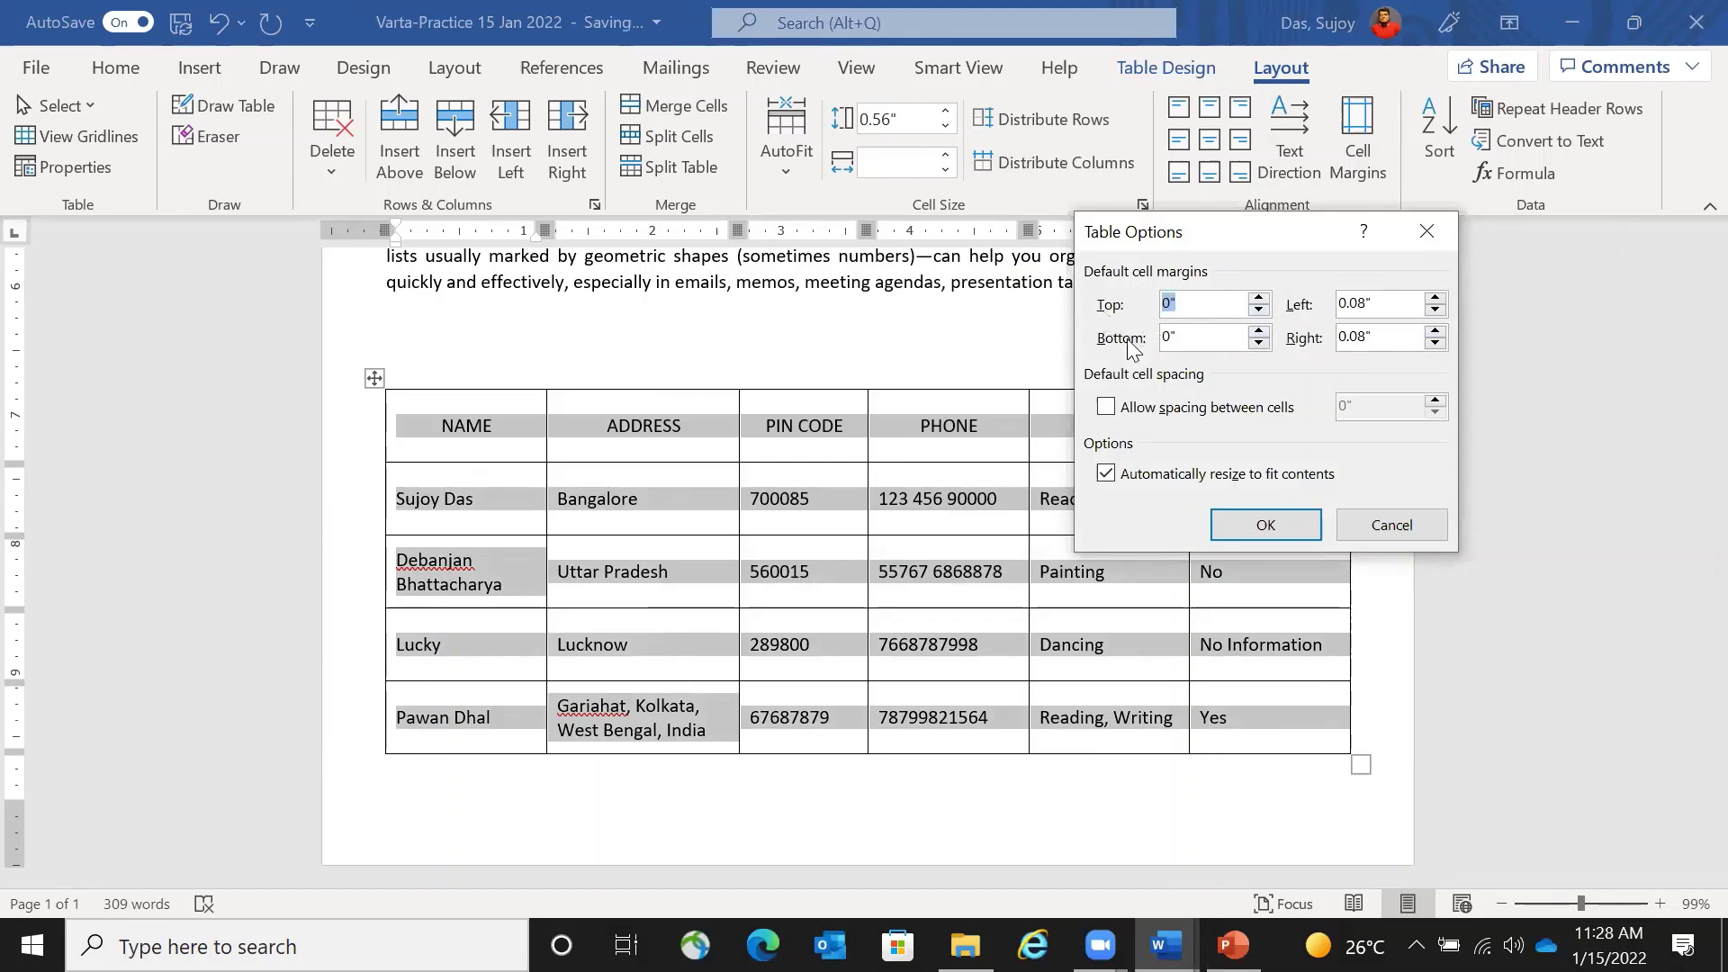
Step: Cancel Table Options without changing margins, briefly viewing Table Design before returning to Layout
left_click(1261, 343)
left_click(1401, 531)
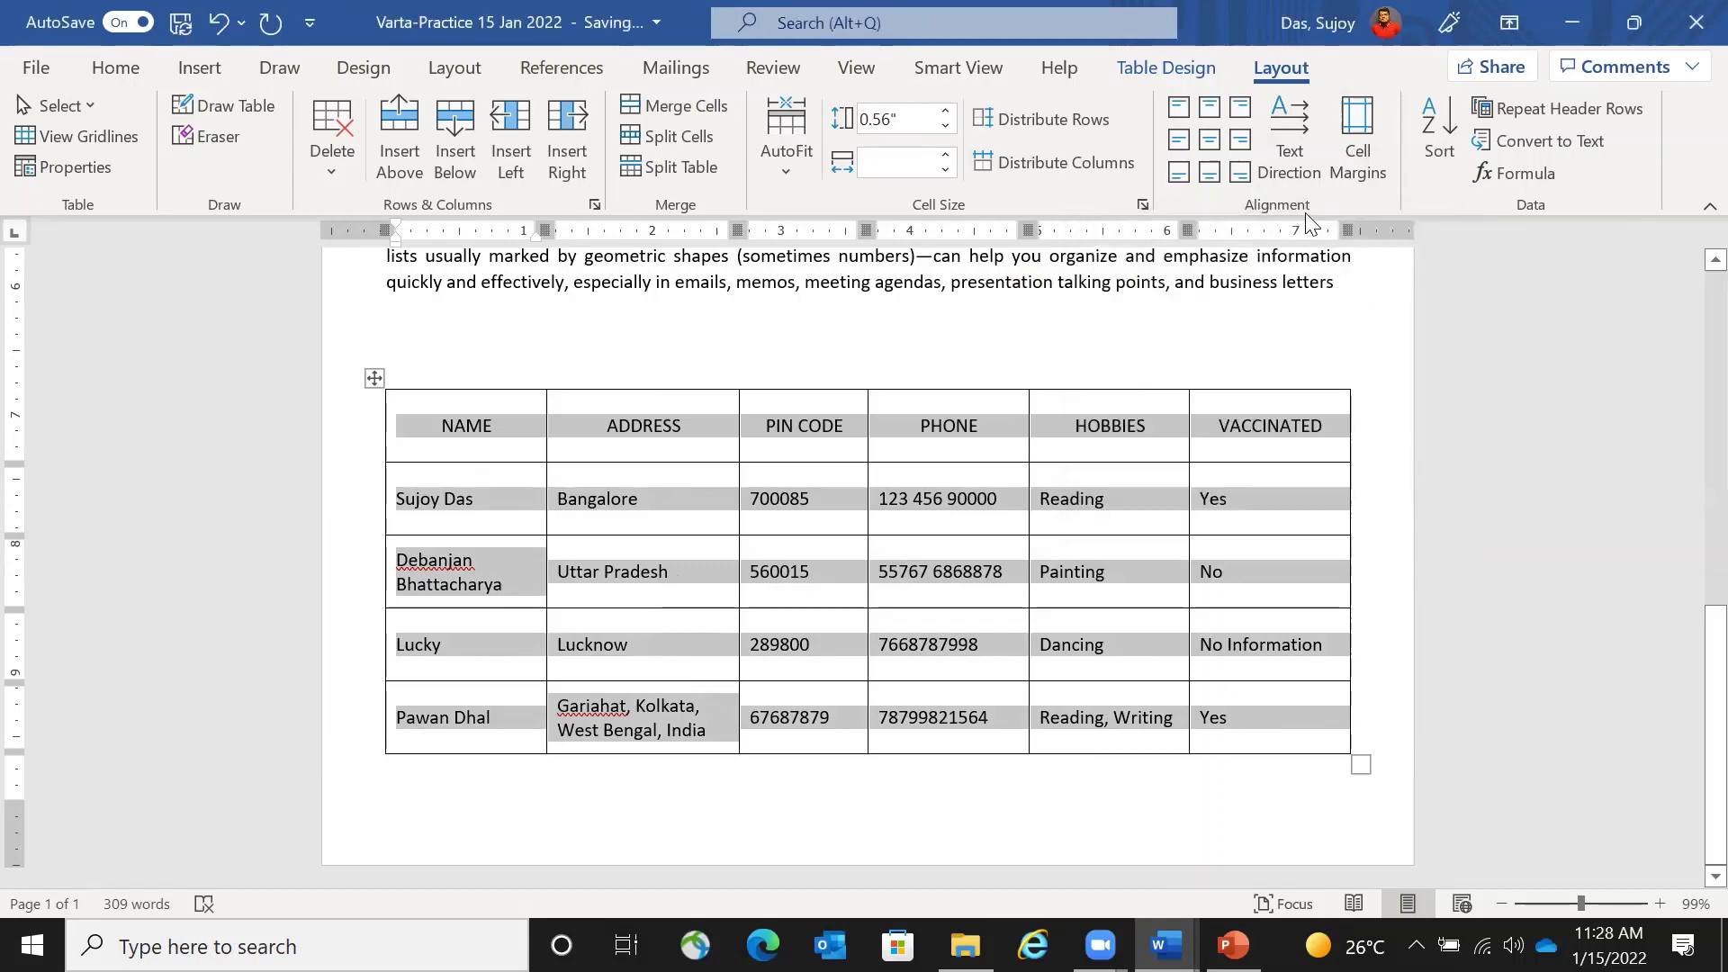
left_click(1167, 70)
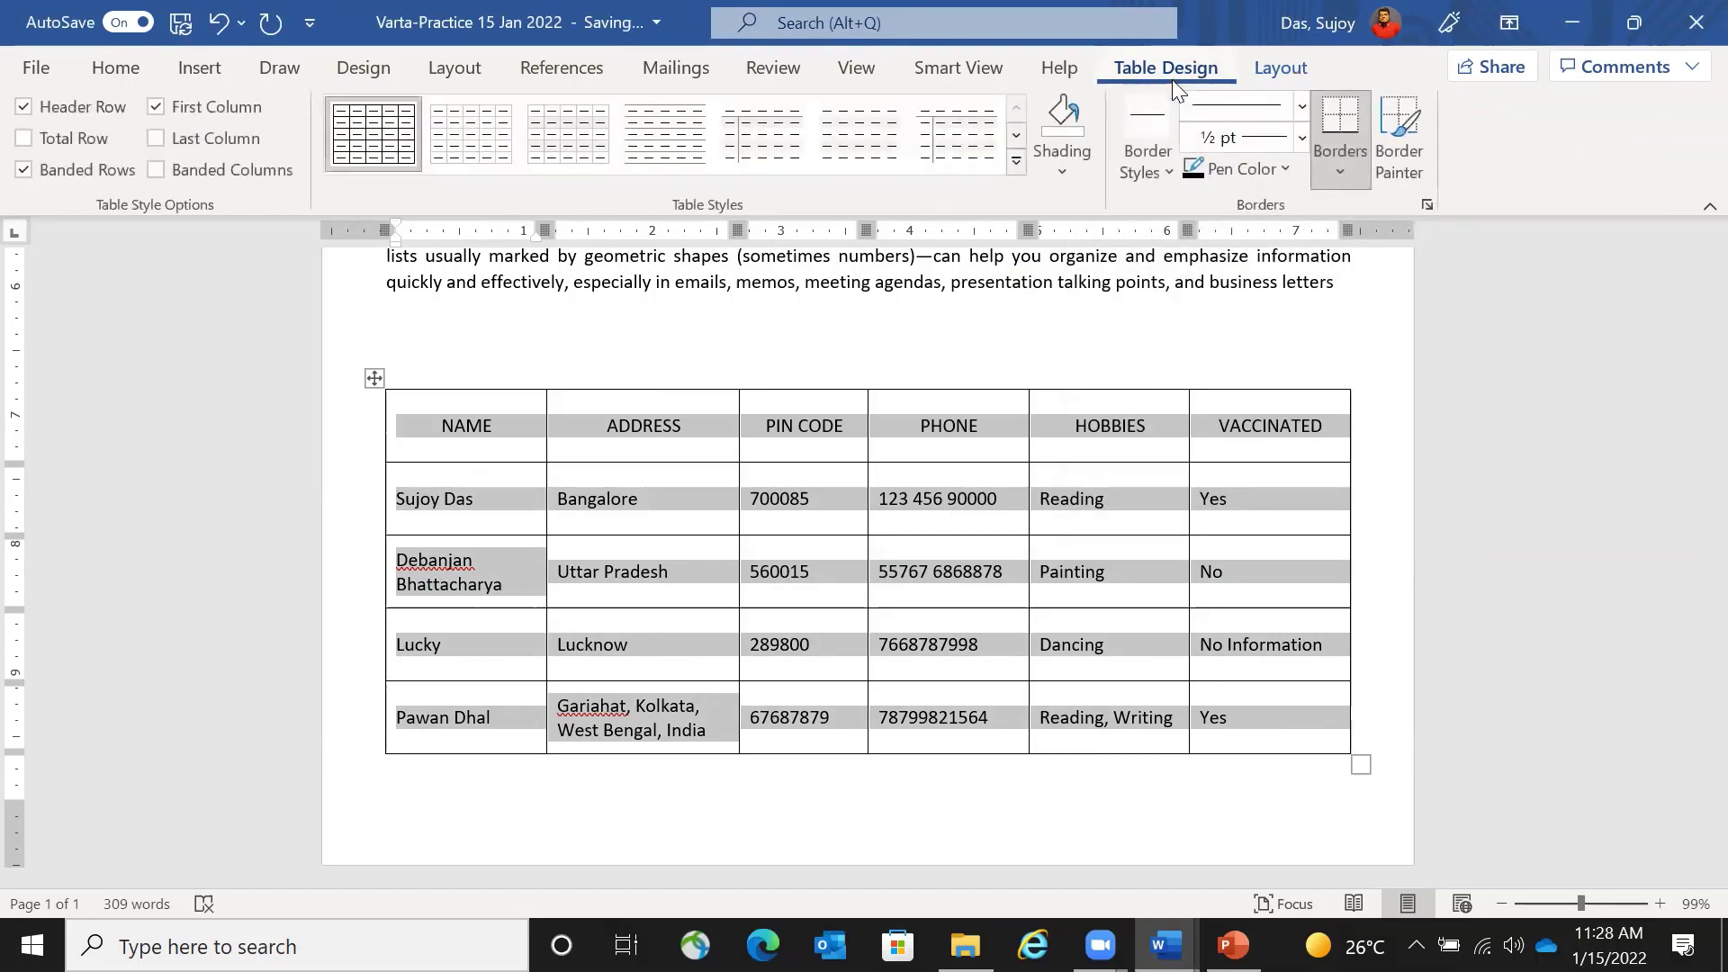
left_click(1271, 72)
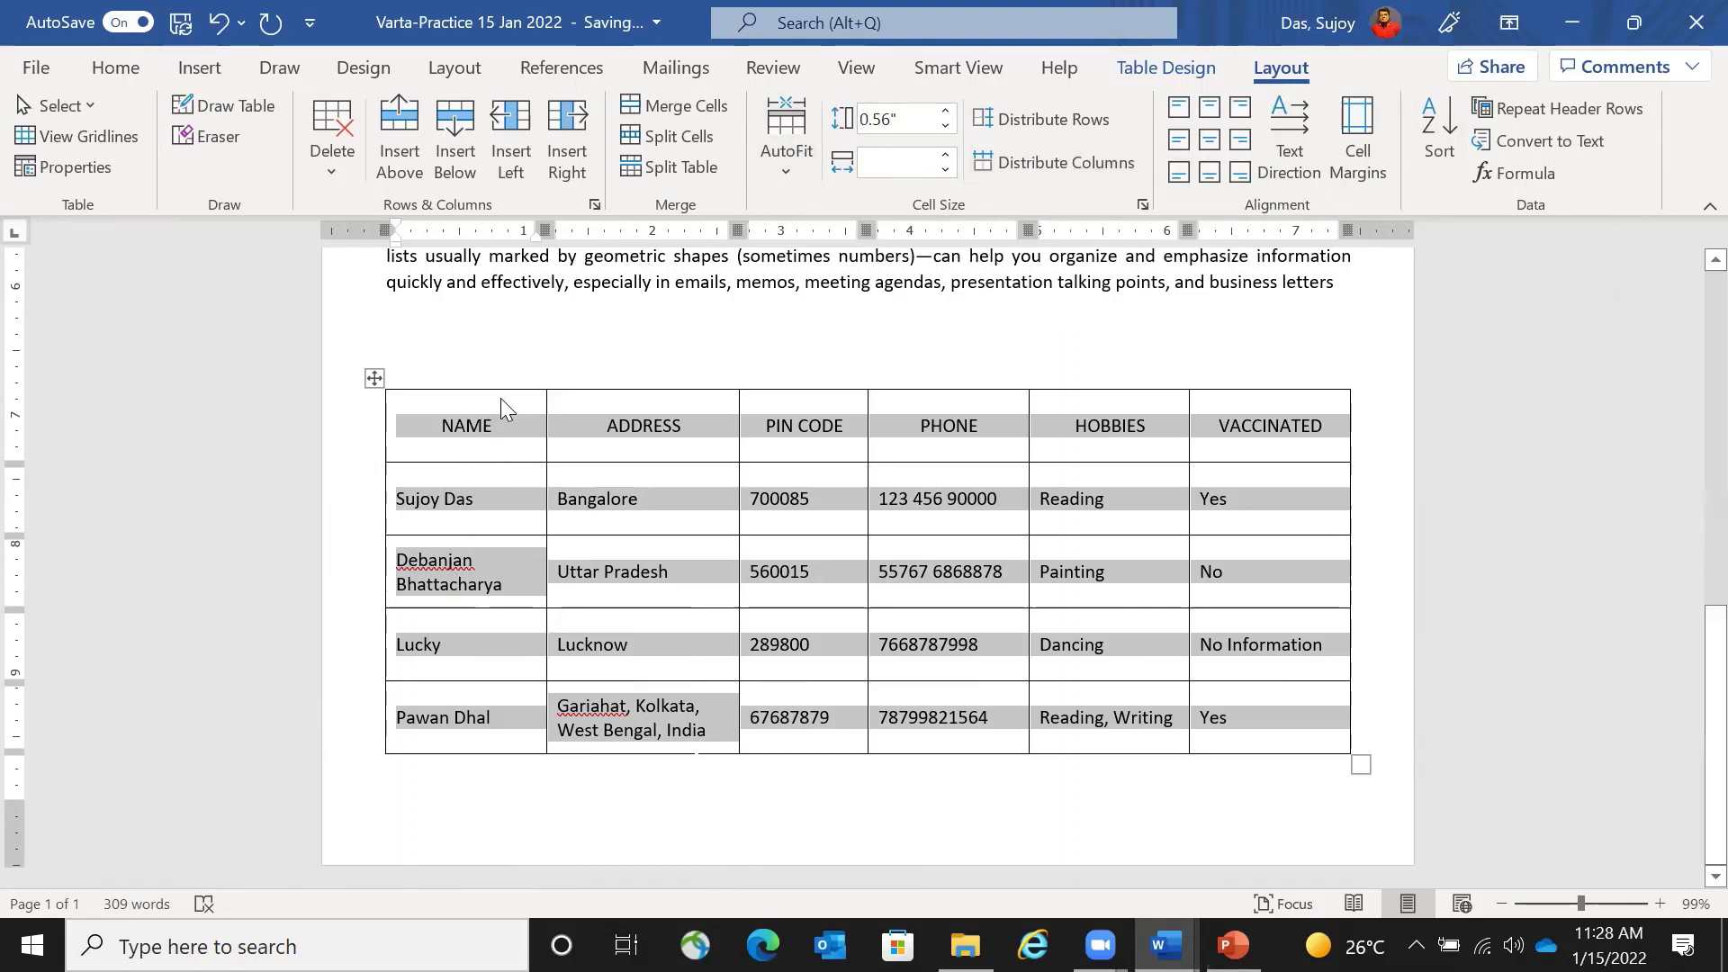
Step: Select the whole six-column table
left_click_drag(501, 400, 479, 717)
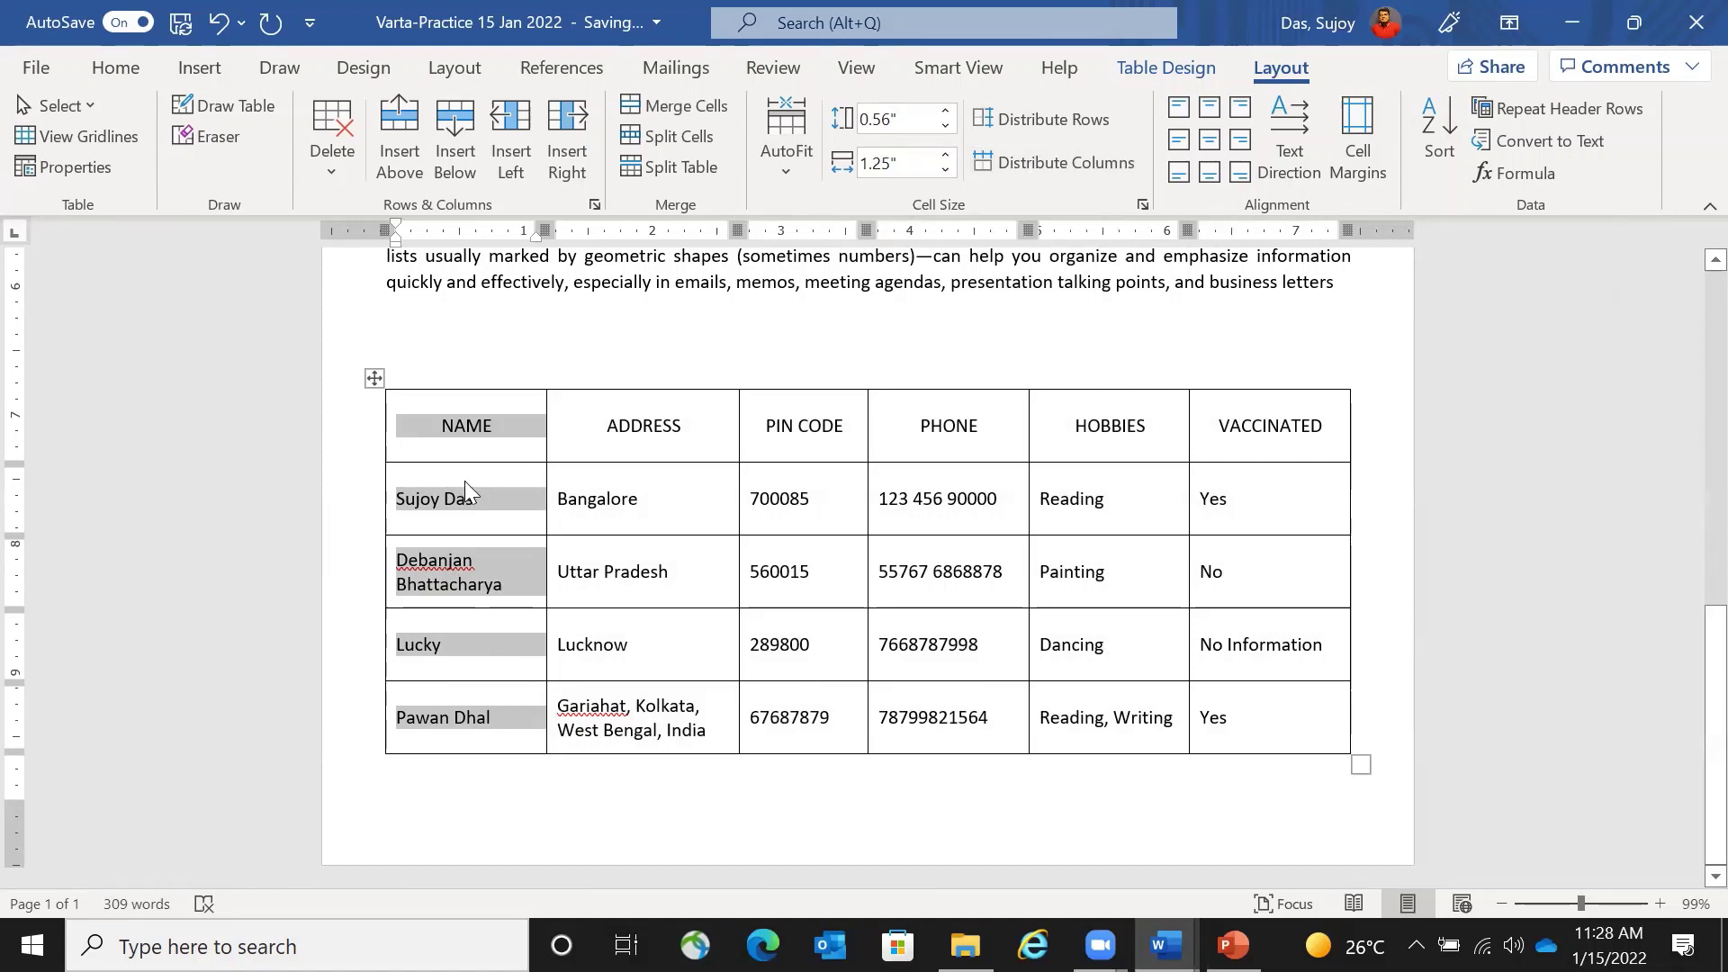
right_click(447, 569)
left_click(494, 426)
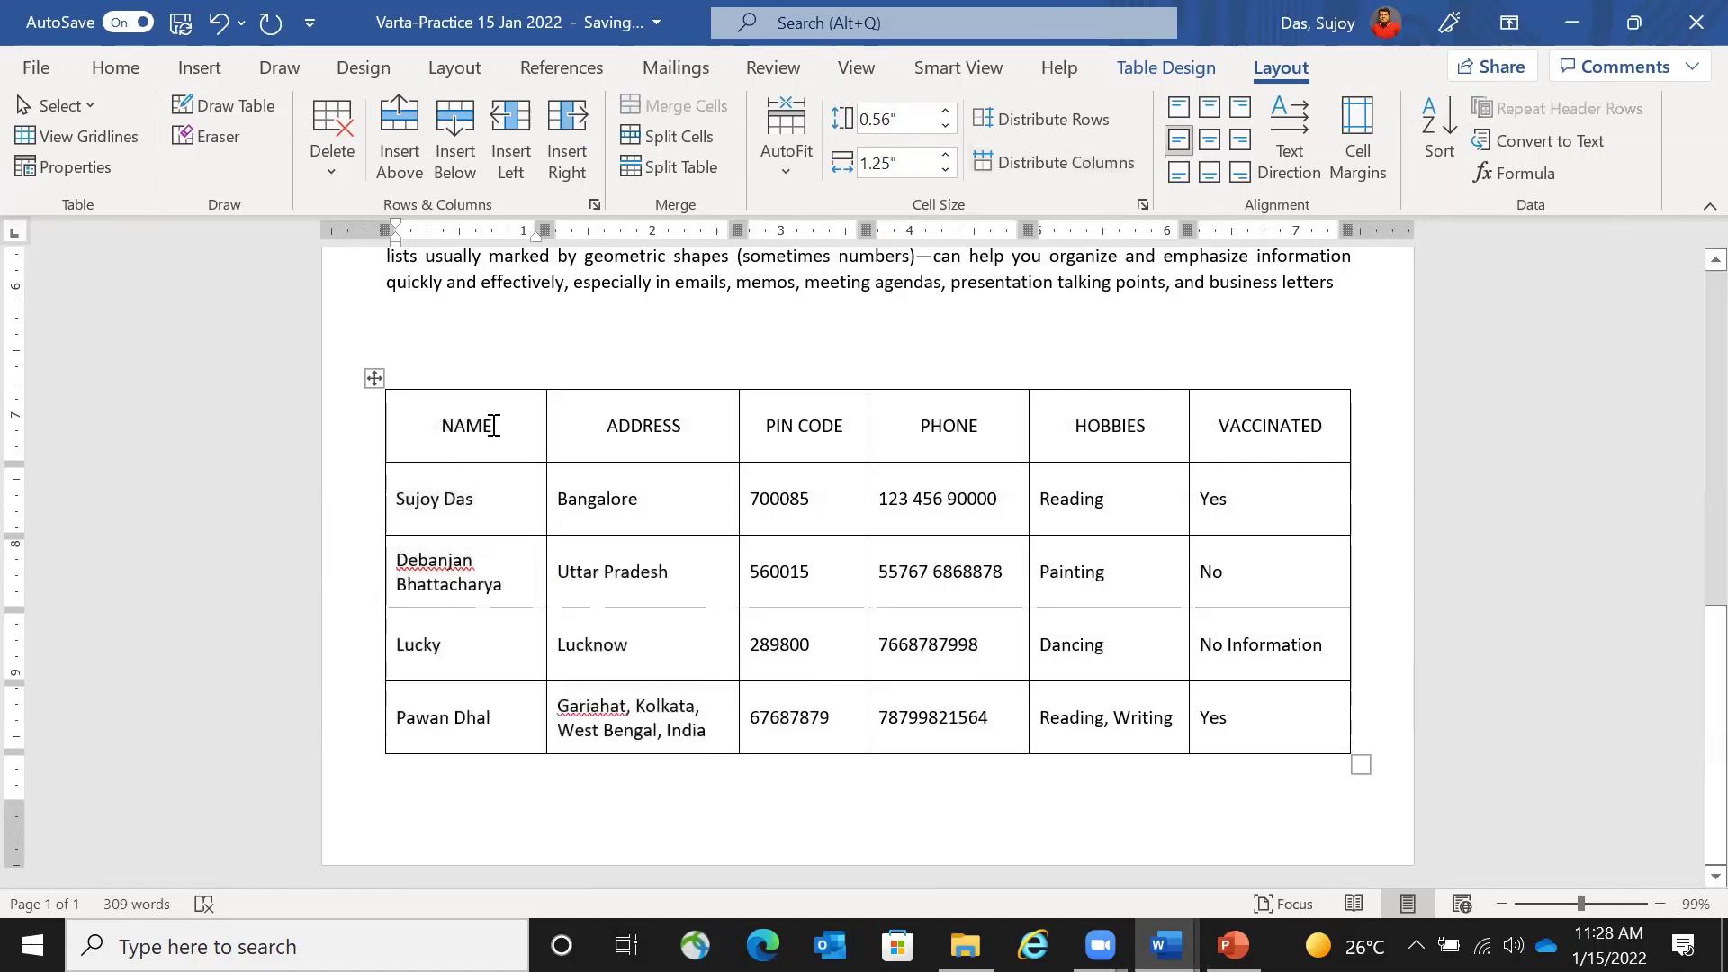
left_click_drag(494, 425, 459, 717)
left_click(454, 412)
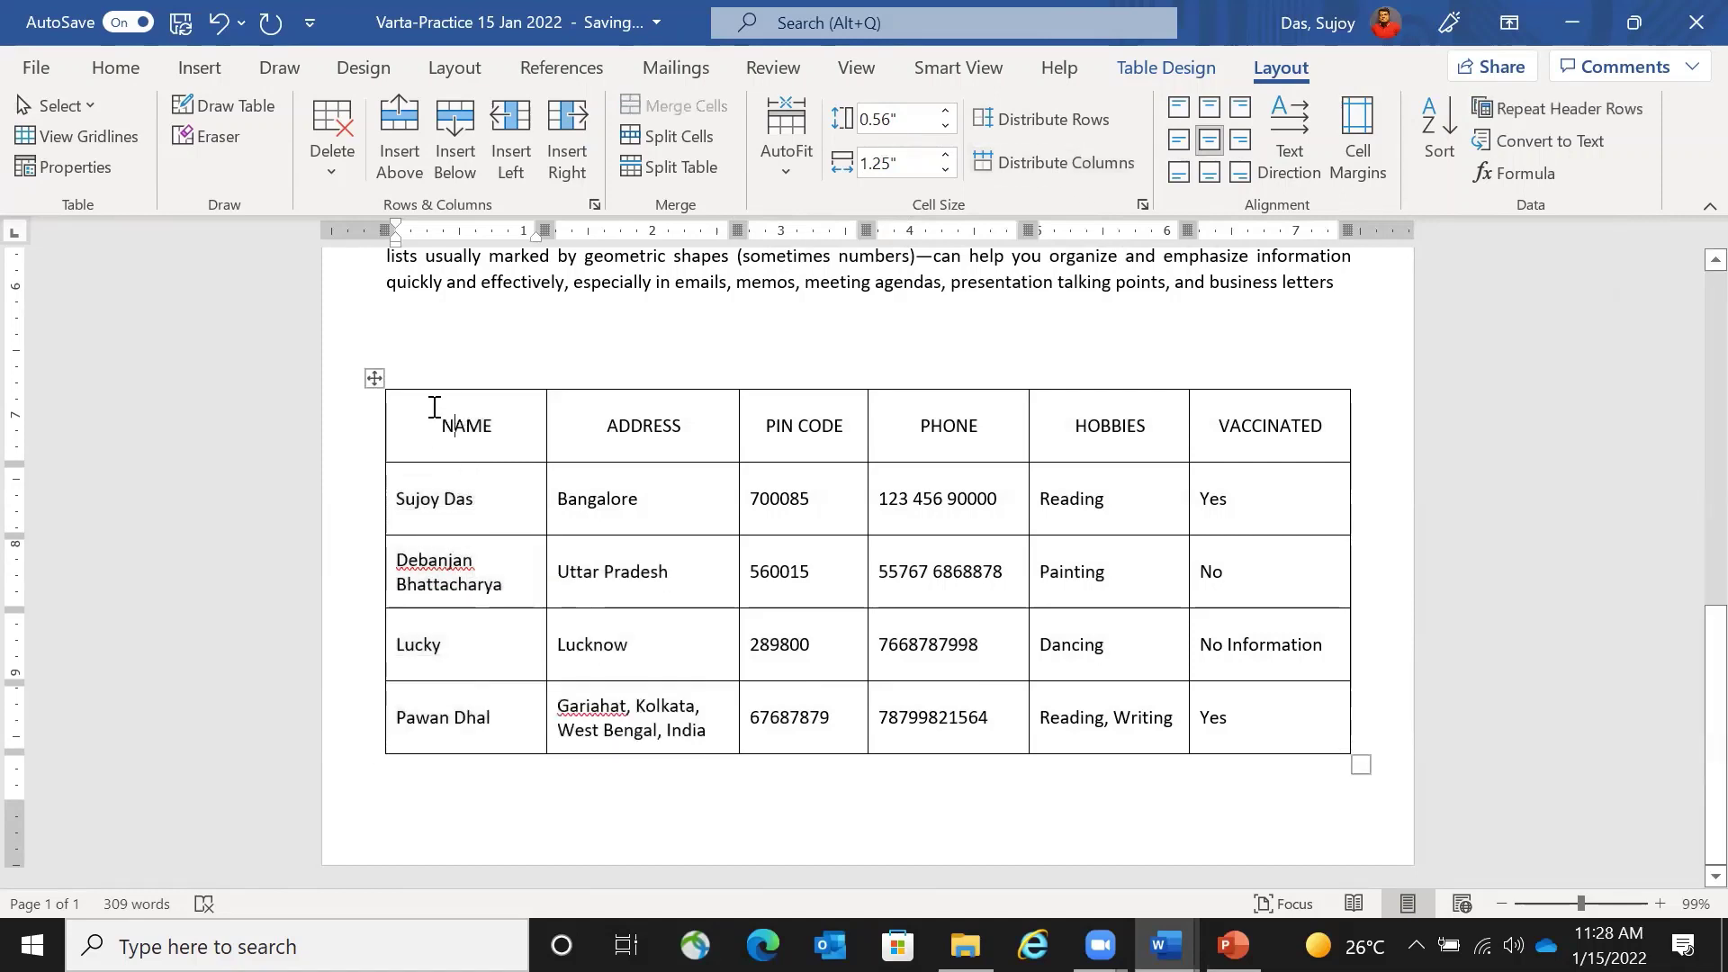
left_click_drag(434, 407, 1234, 745)
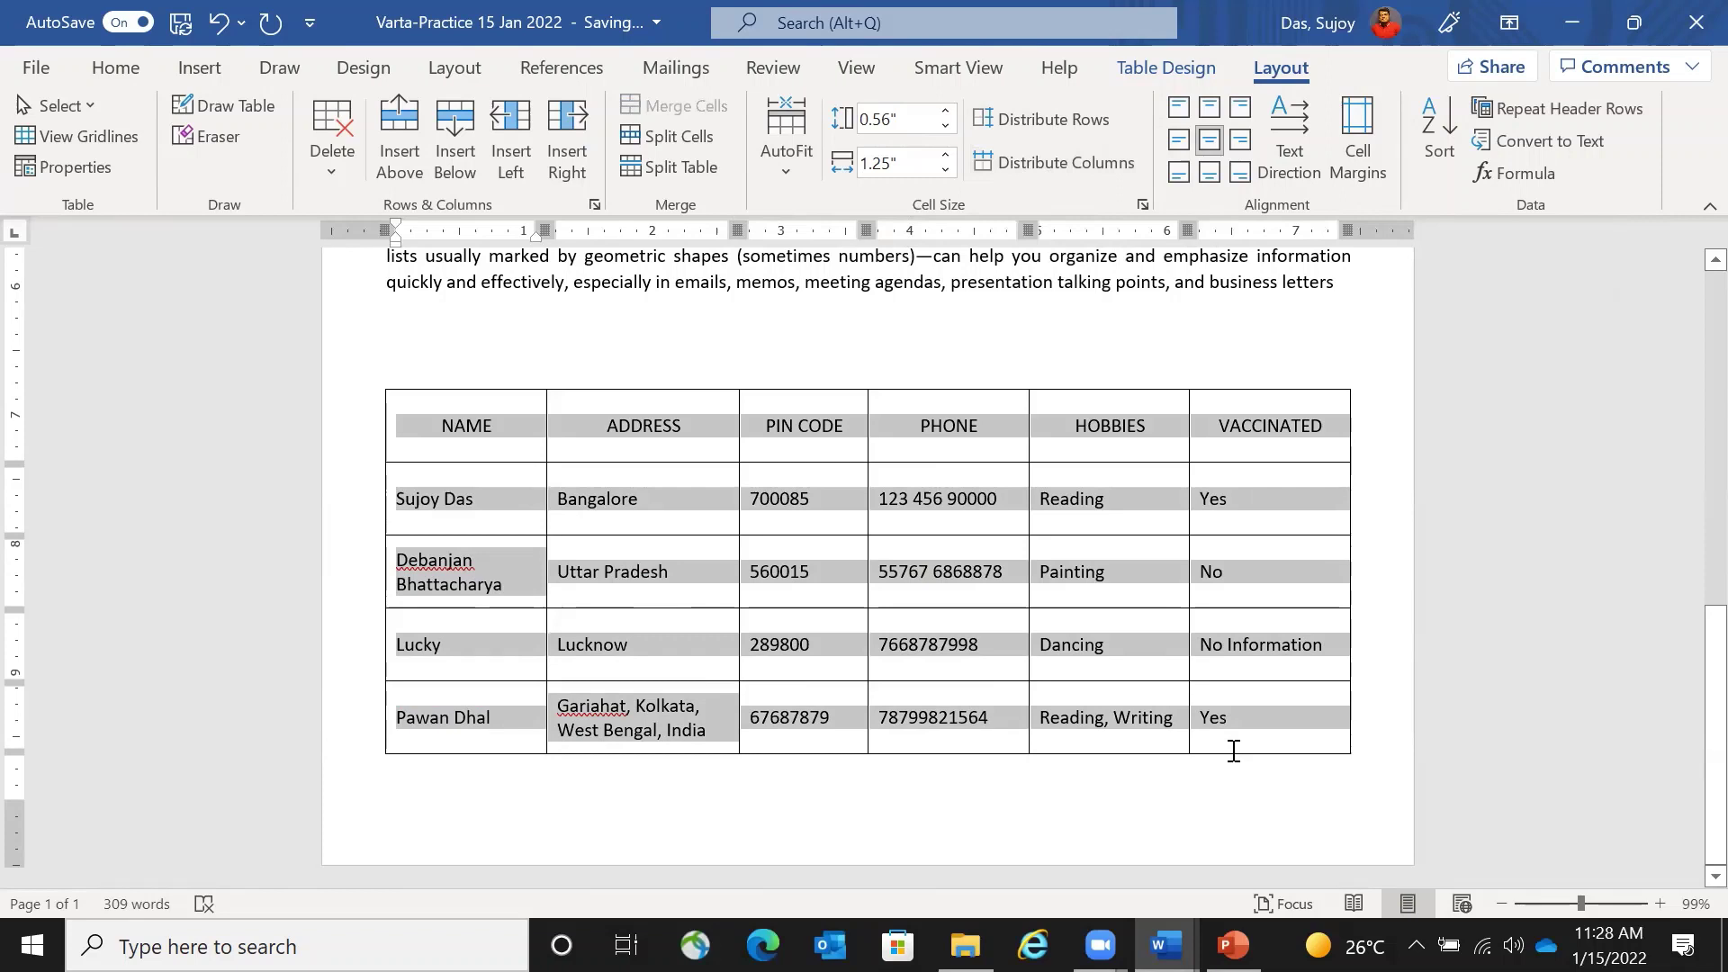
Step: Lower the whole table's row height to 0.4"
left_click(947, 129)
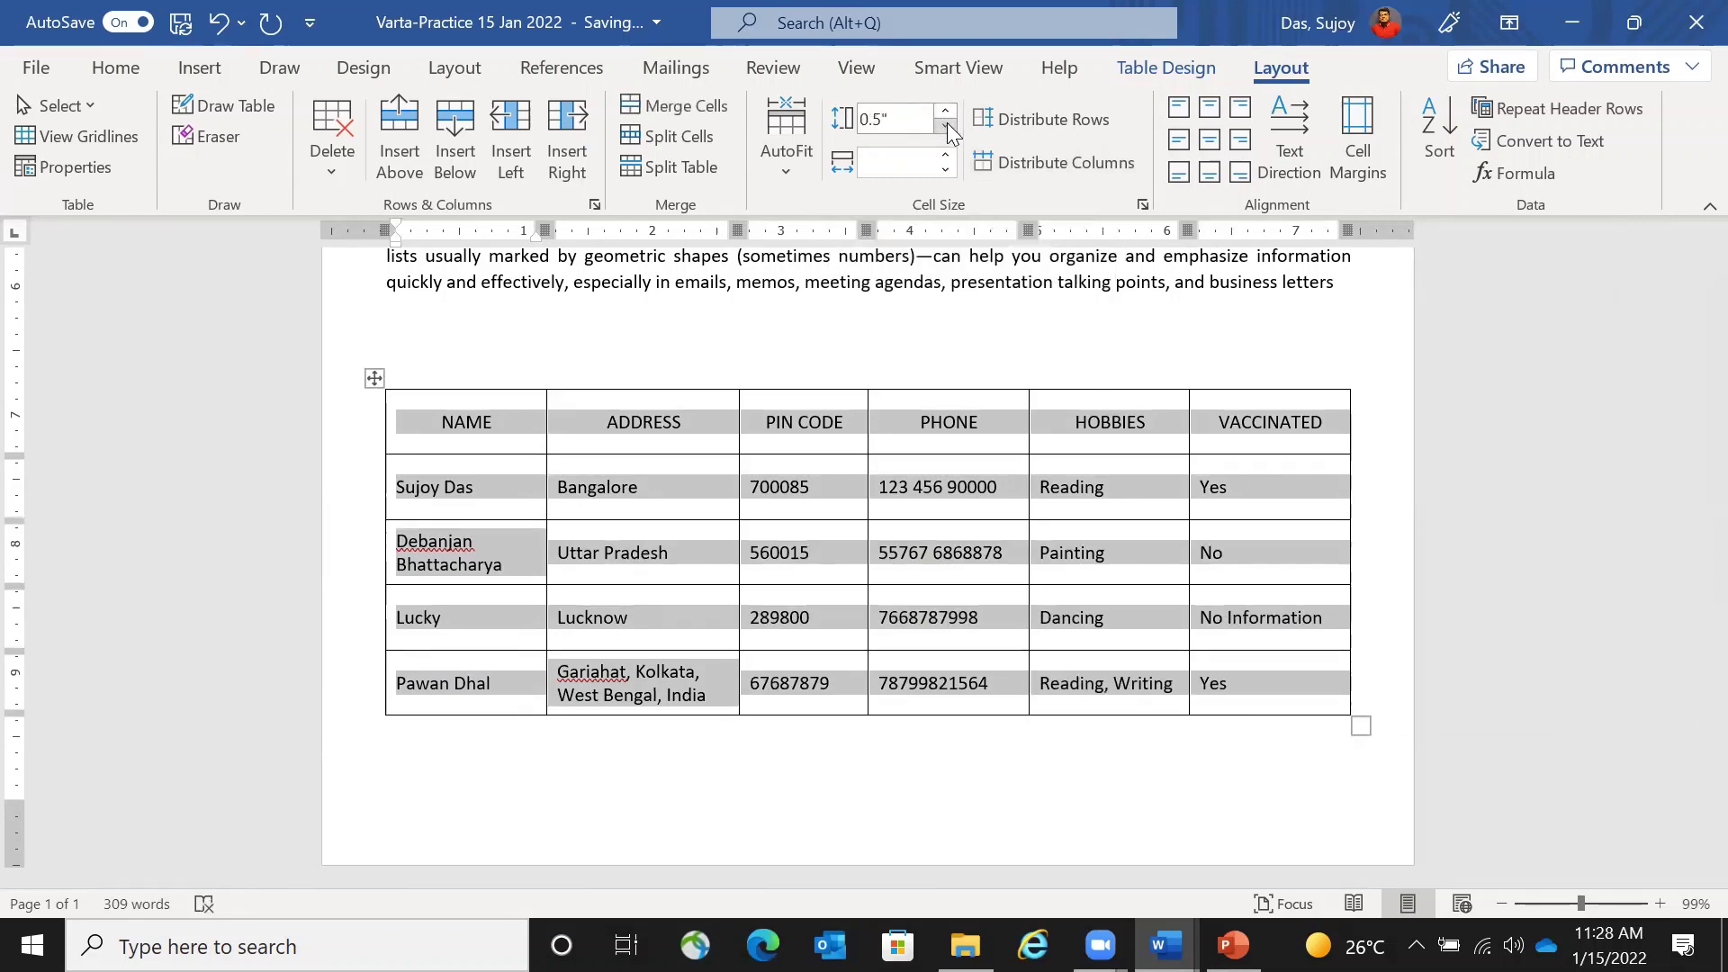
left_click(947, 129)
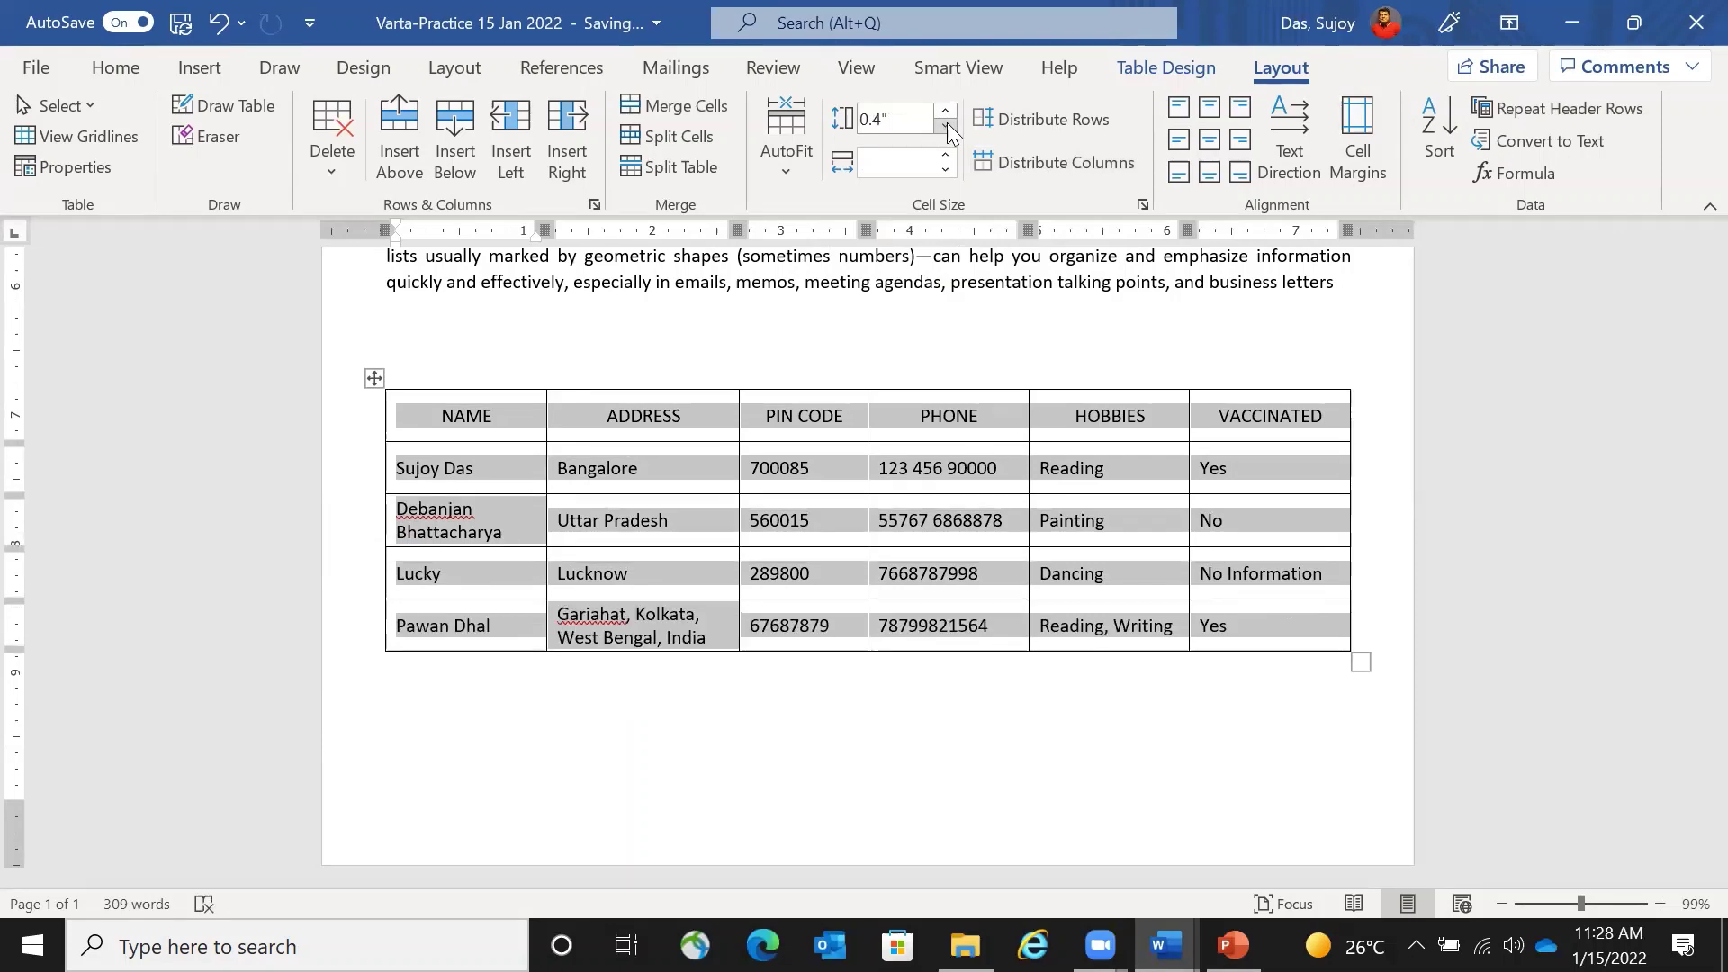
left_click(671, 585)
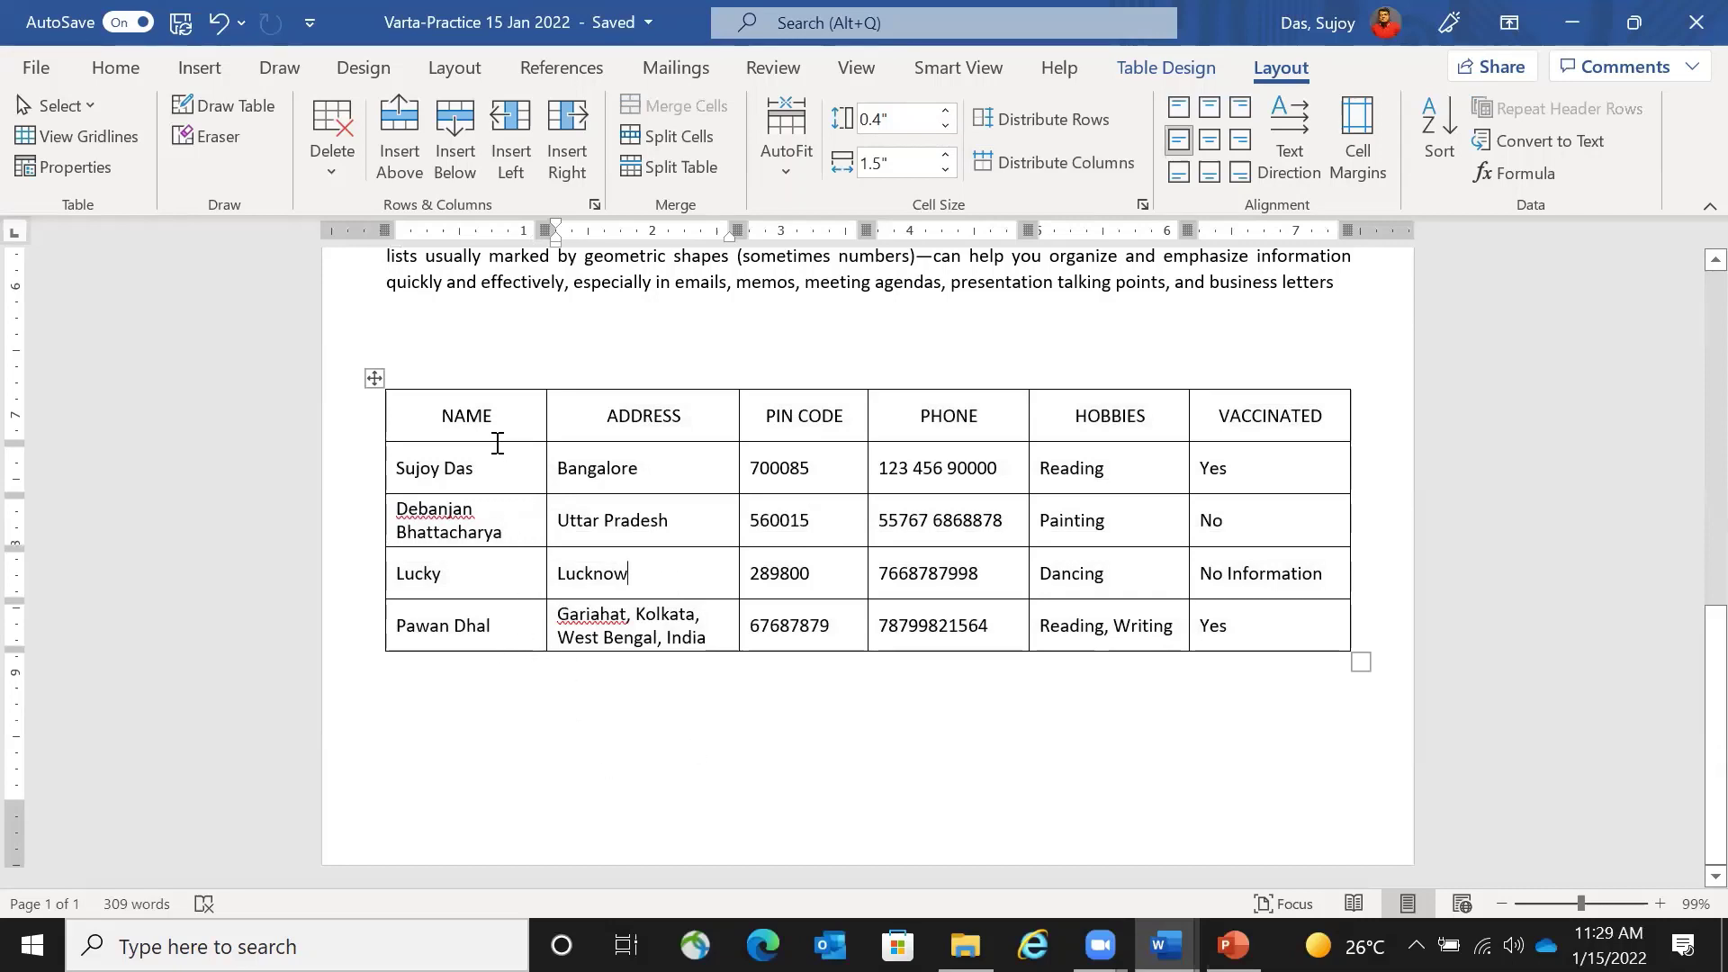
Step: Raise the header row's height to 0.5"
left_click_drag(452, 416, 1307, 405)
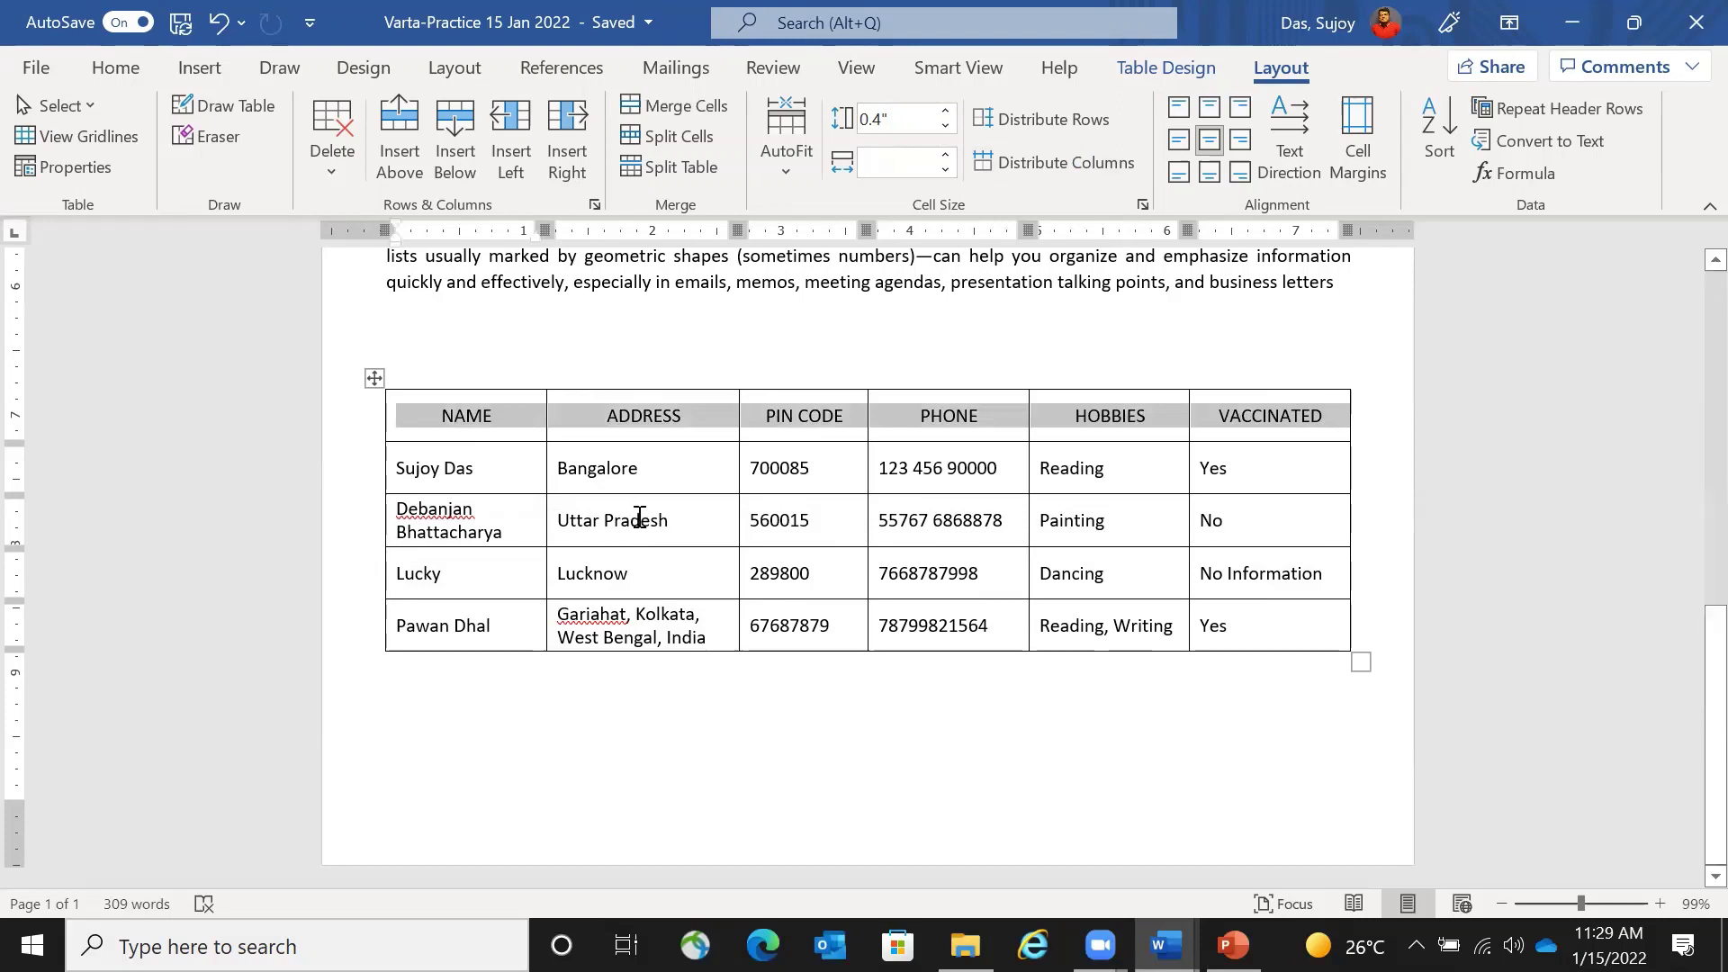
left_click_drag(444, 416, 1304, 413)
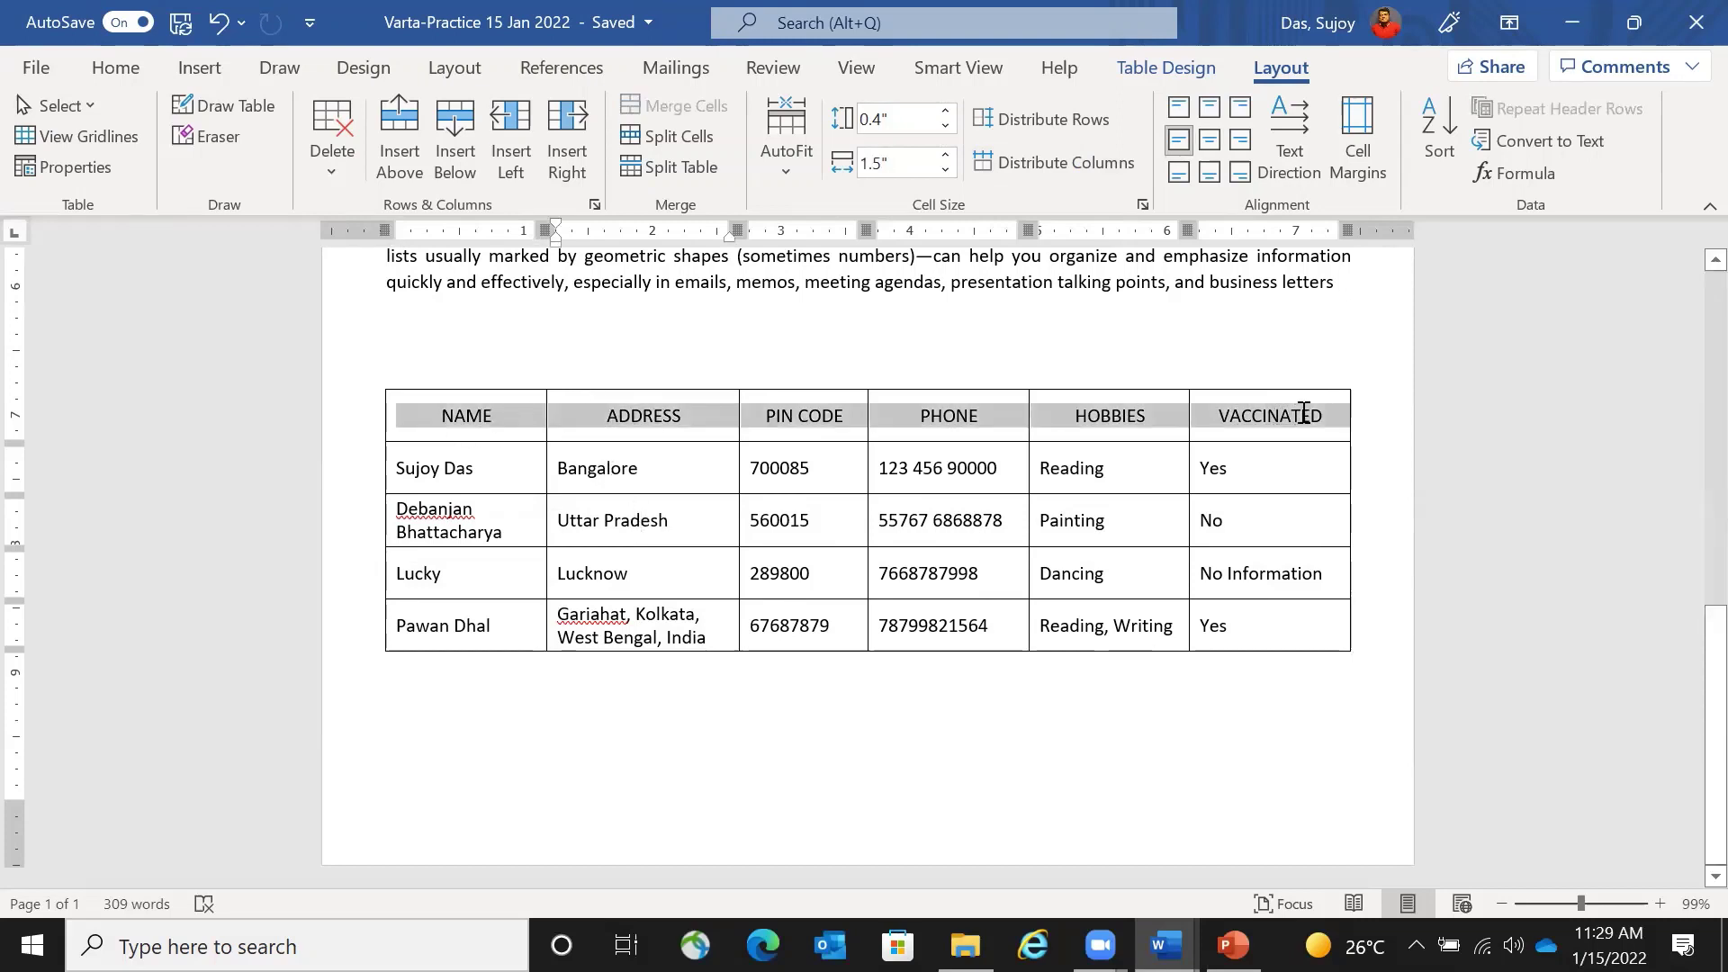
left_click(945, 113)
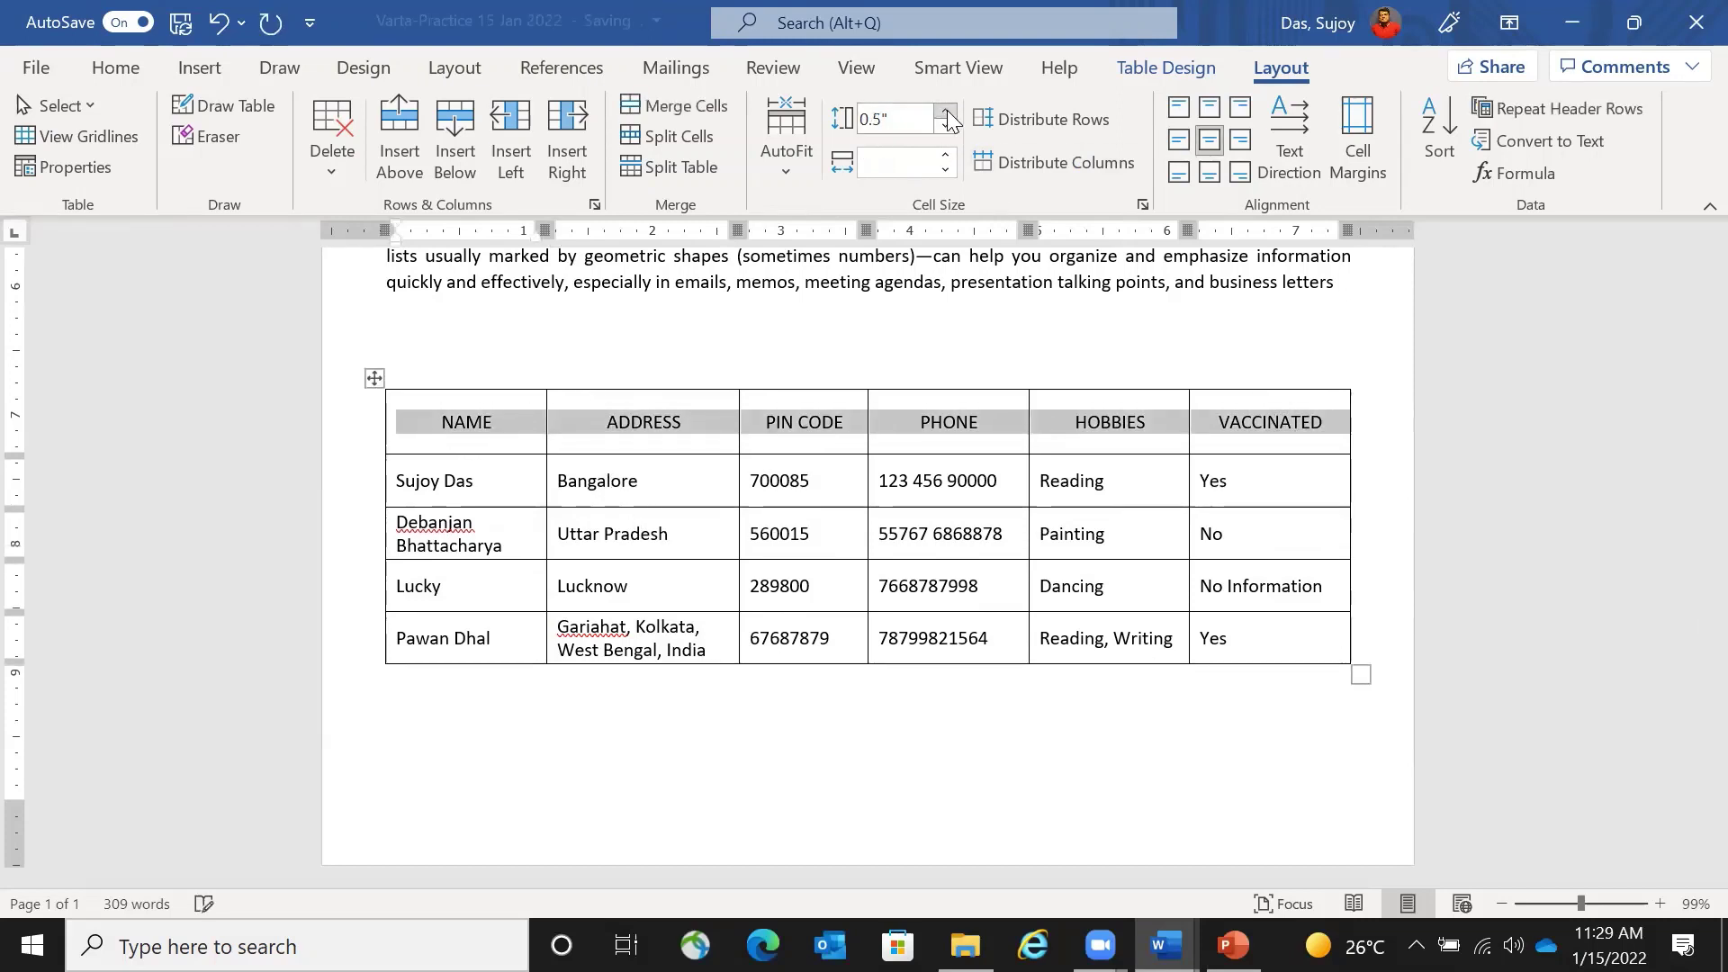
left_click(948, 114)
Step: Try enlarging the header text to 16 pt, then settle back at 14 pt
left_click(133, 76)
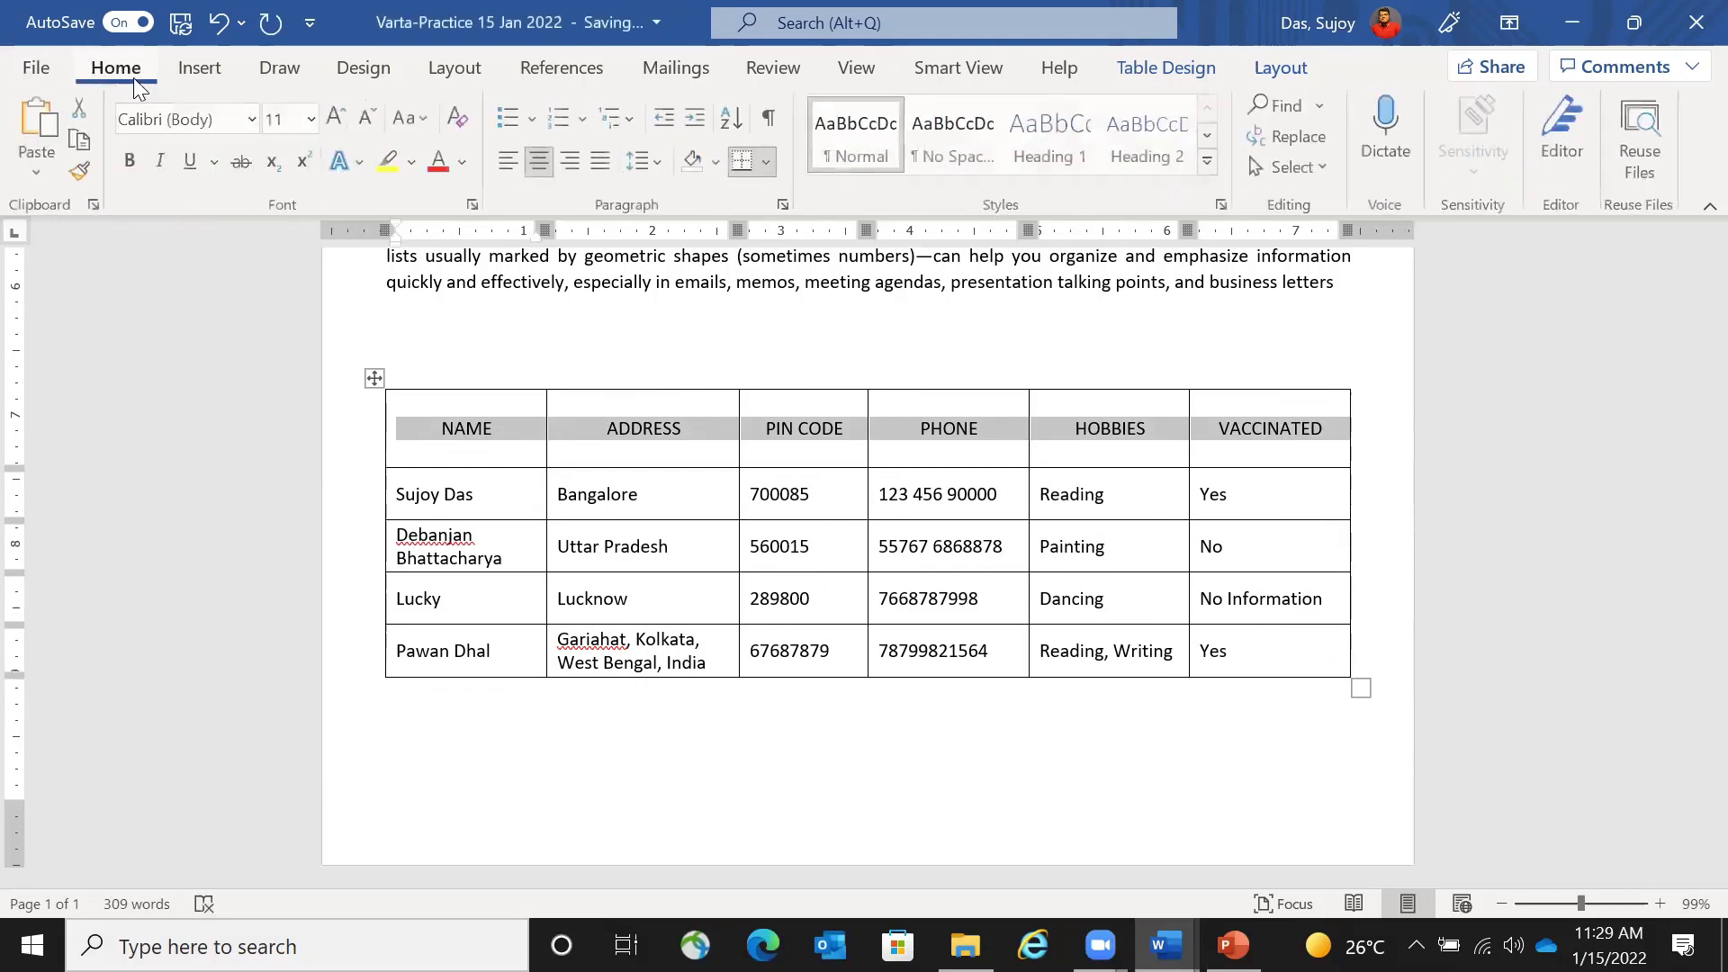
left_click(339, 119)
left_click(338, 119)
left_click(338, 119)
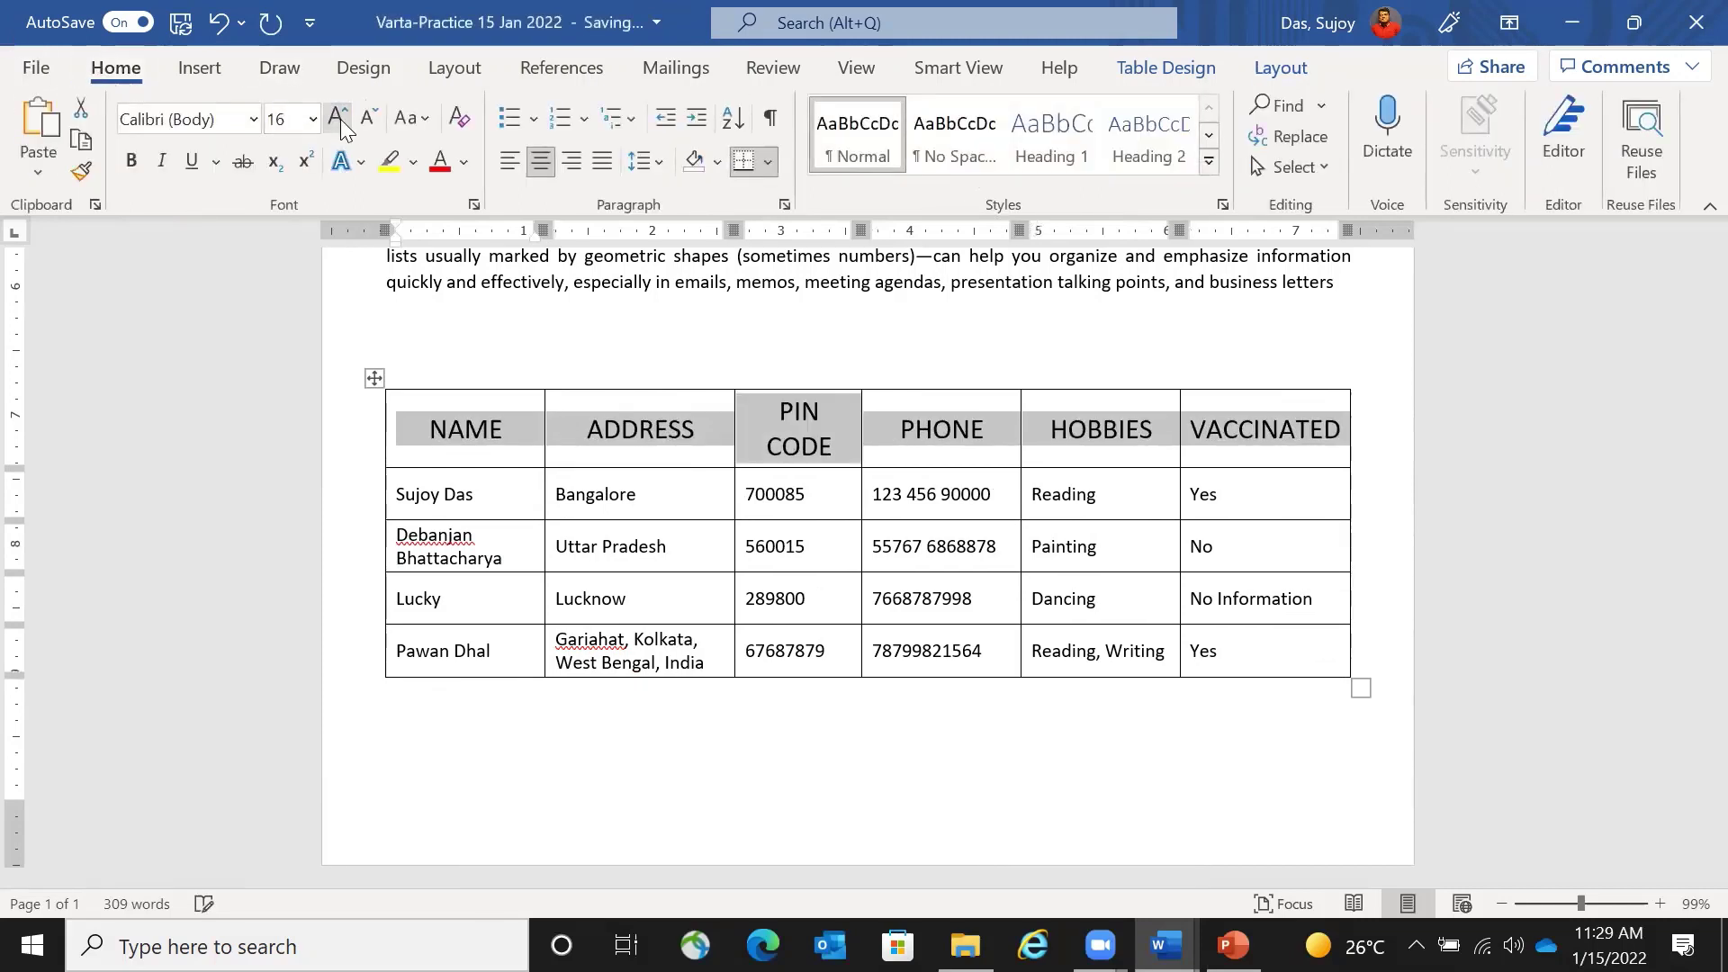
left_click(369, 119)
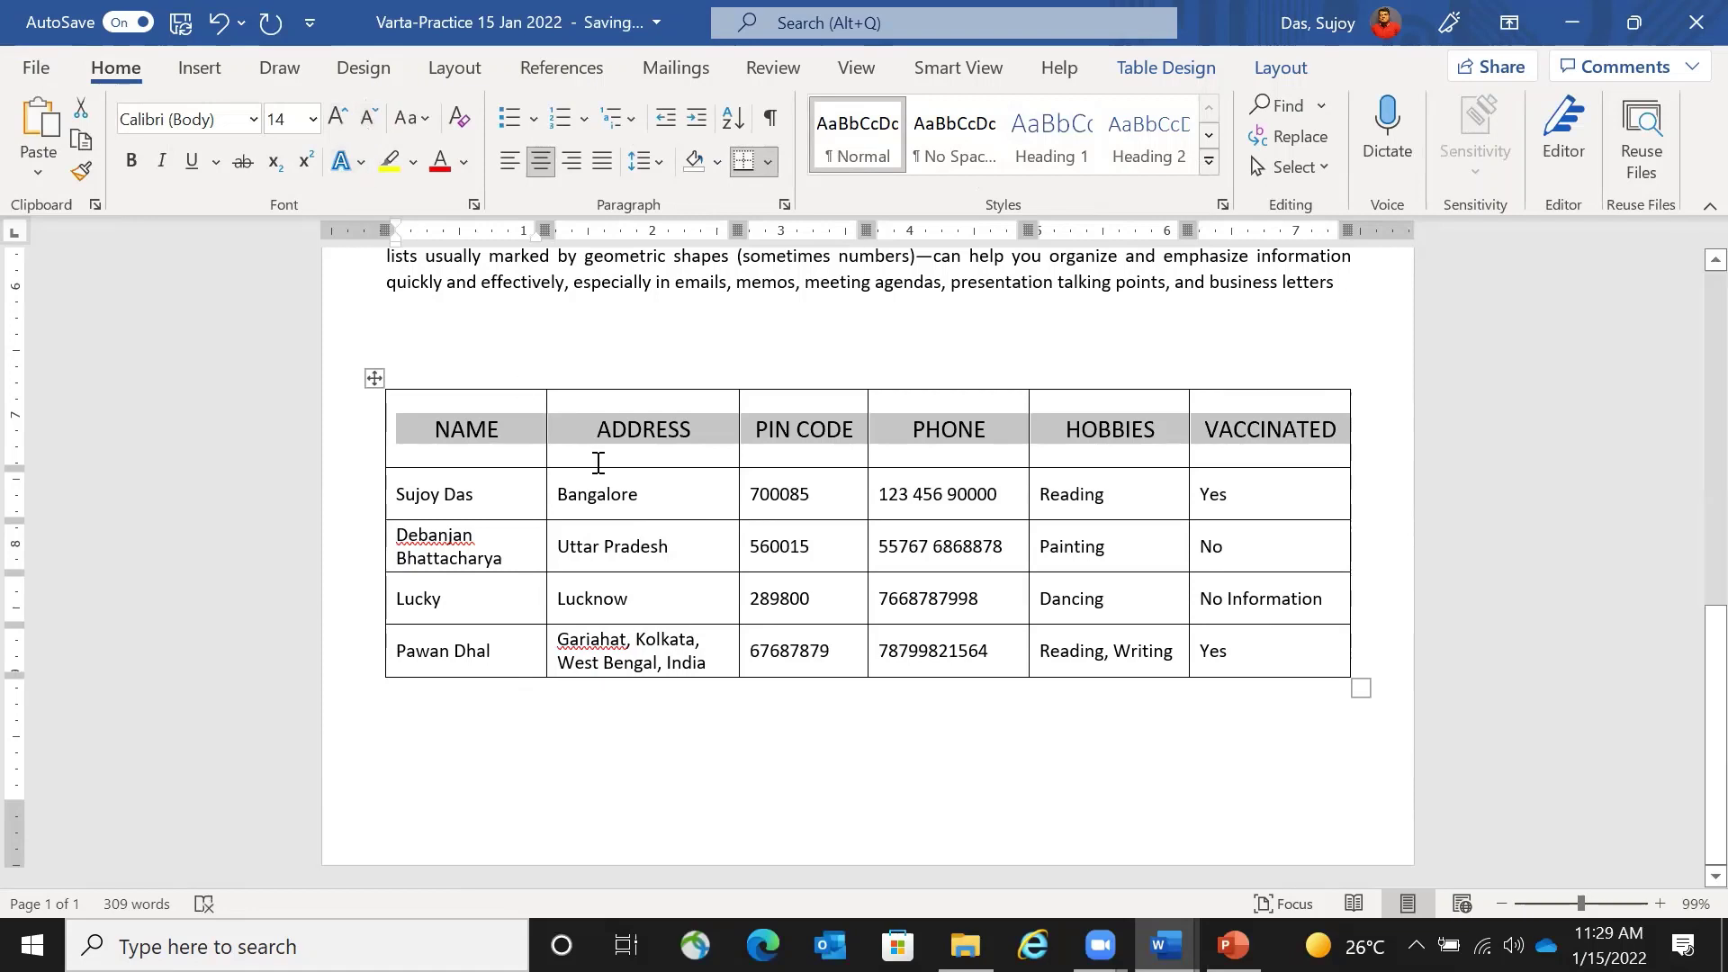
mouse_move(435, 435)
left_mouse_down()
mouse_move(1069, 489)
mouse_move(1273, 432)
left_mouse_up()
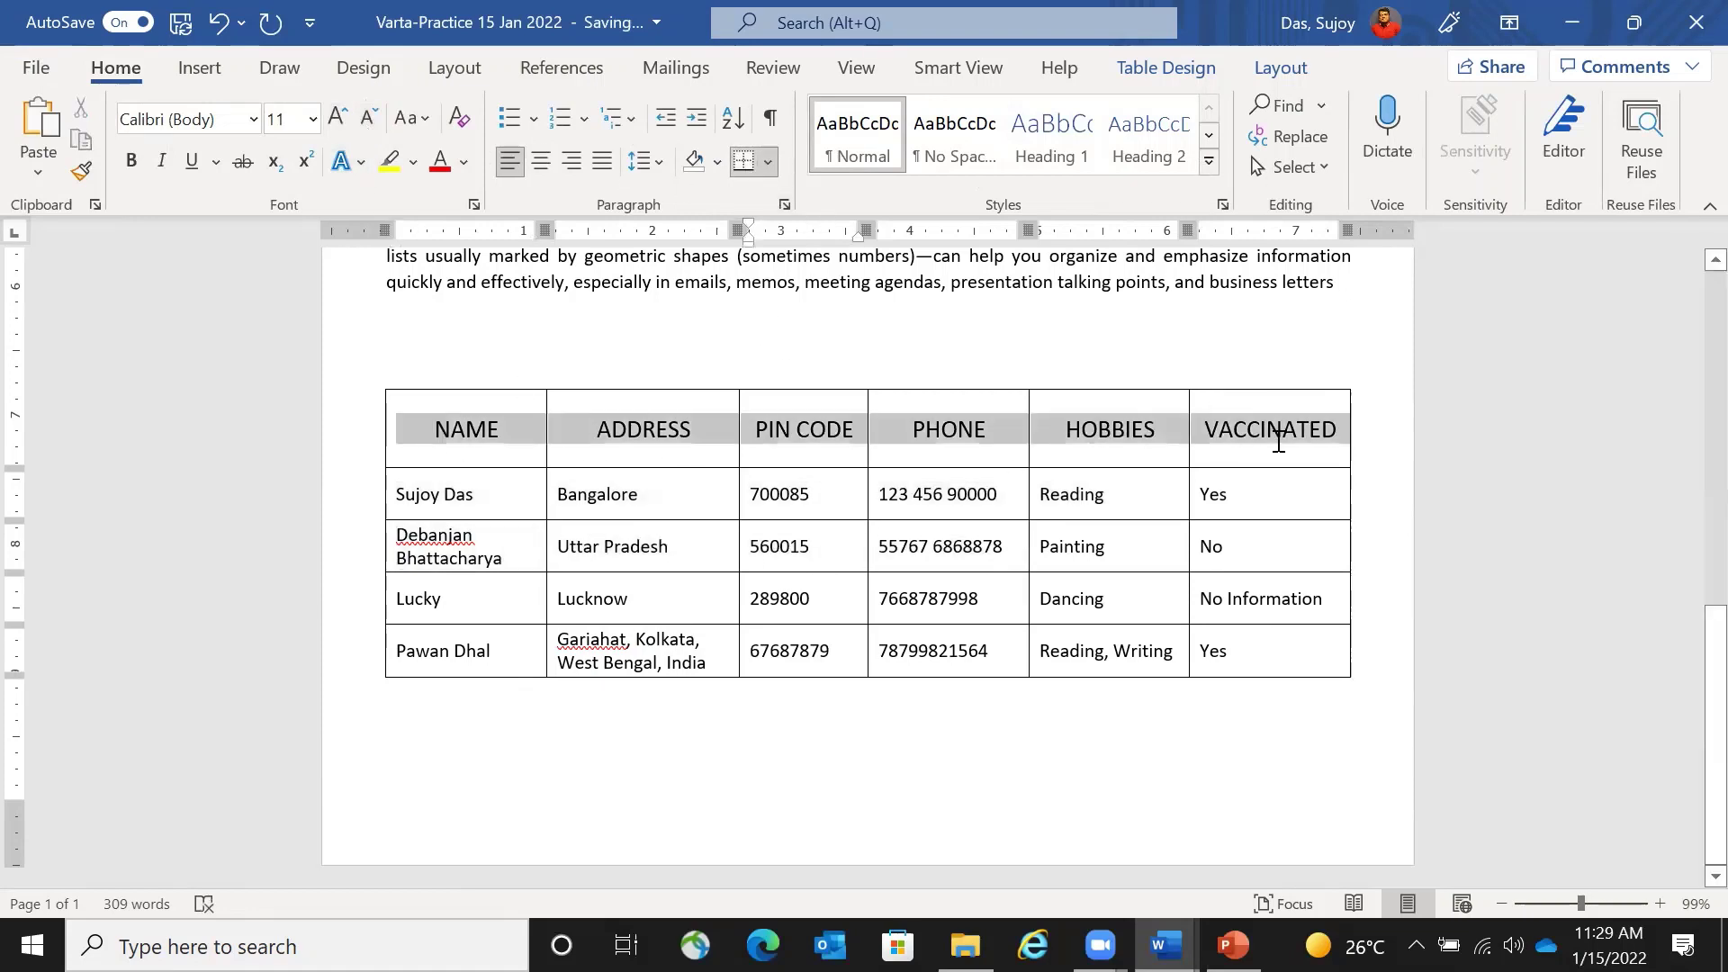
left_click(1281, 68)
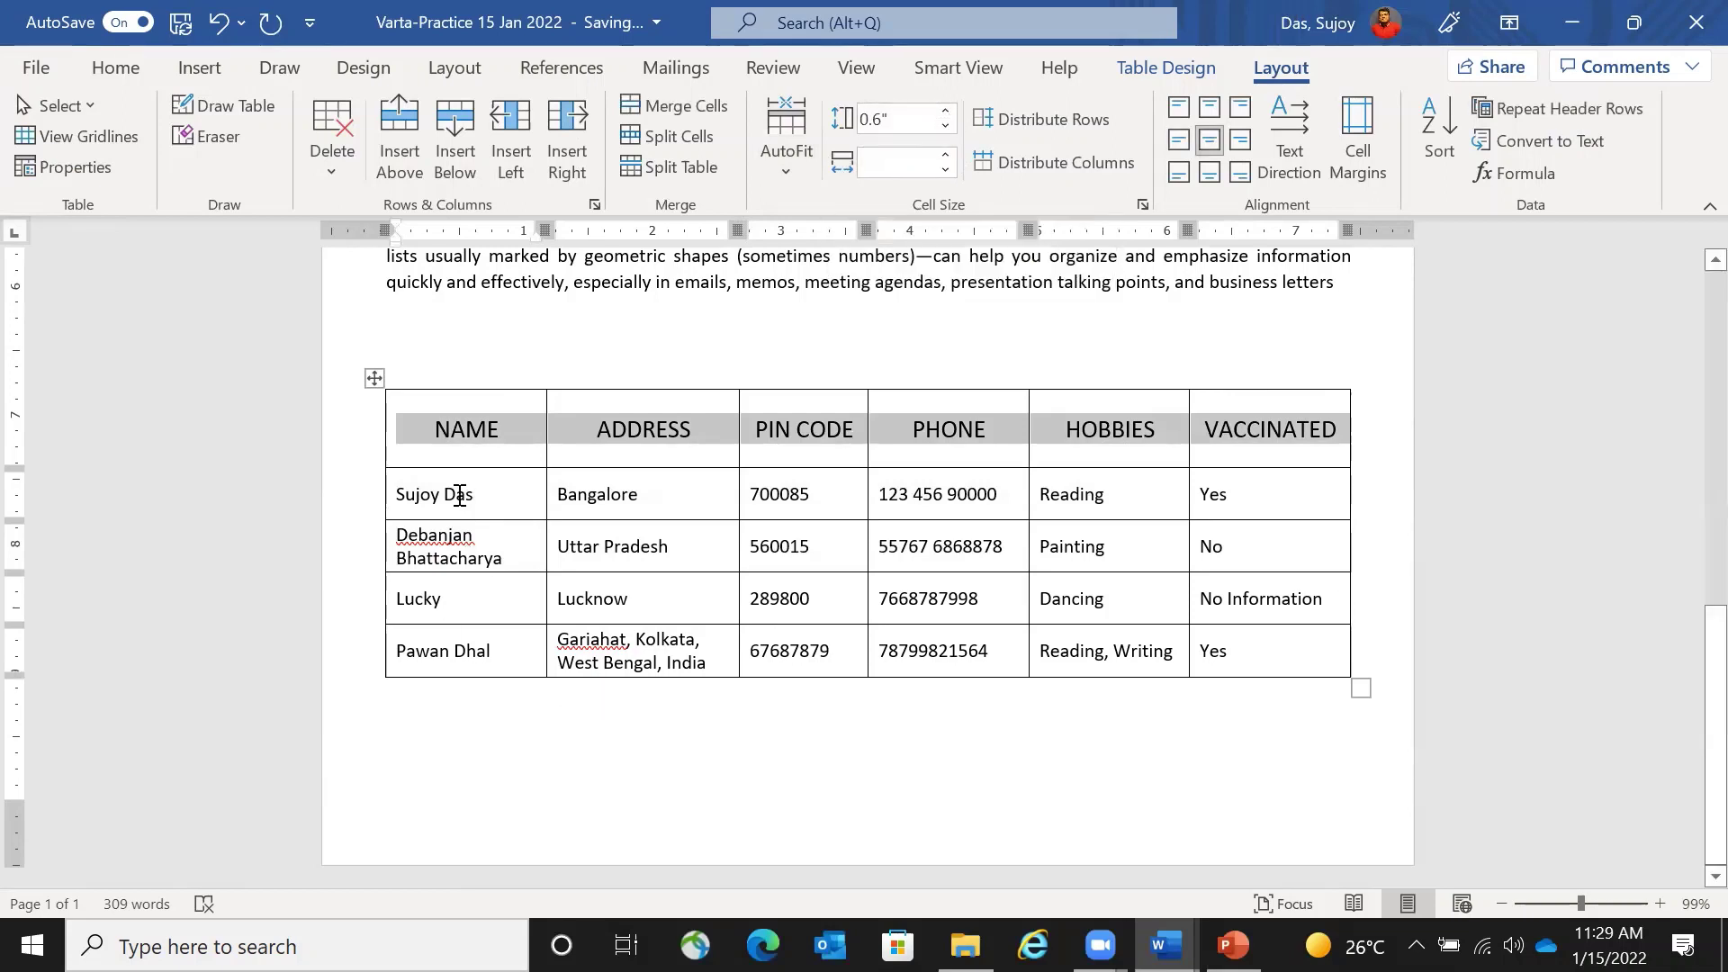
Step: Try widening the NAME, ADDRESS and PHONE columns, then undo those width changes
mouse_move(457, 494)
left_mouse_down()
mouse_move(457, 641)
mouse_move(1234, 650)
left_mouse_up()
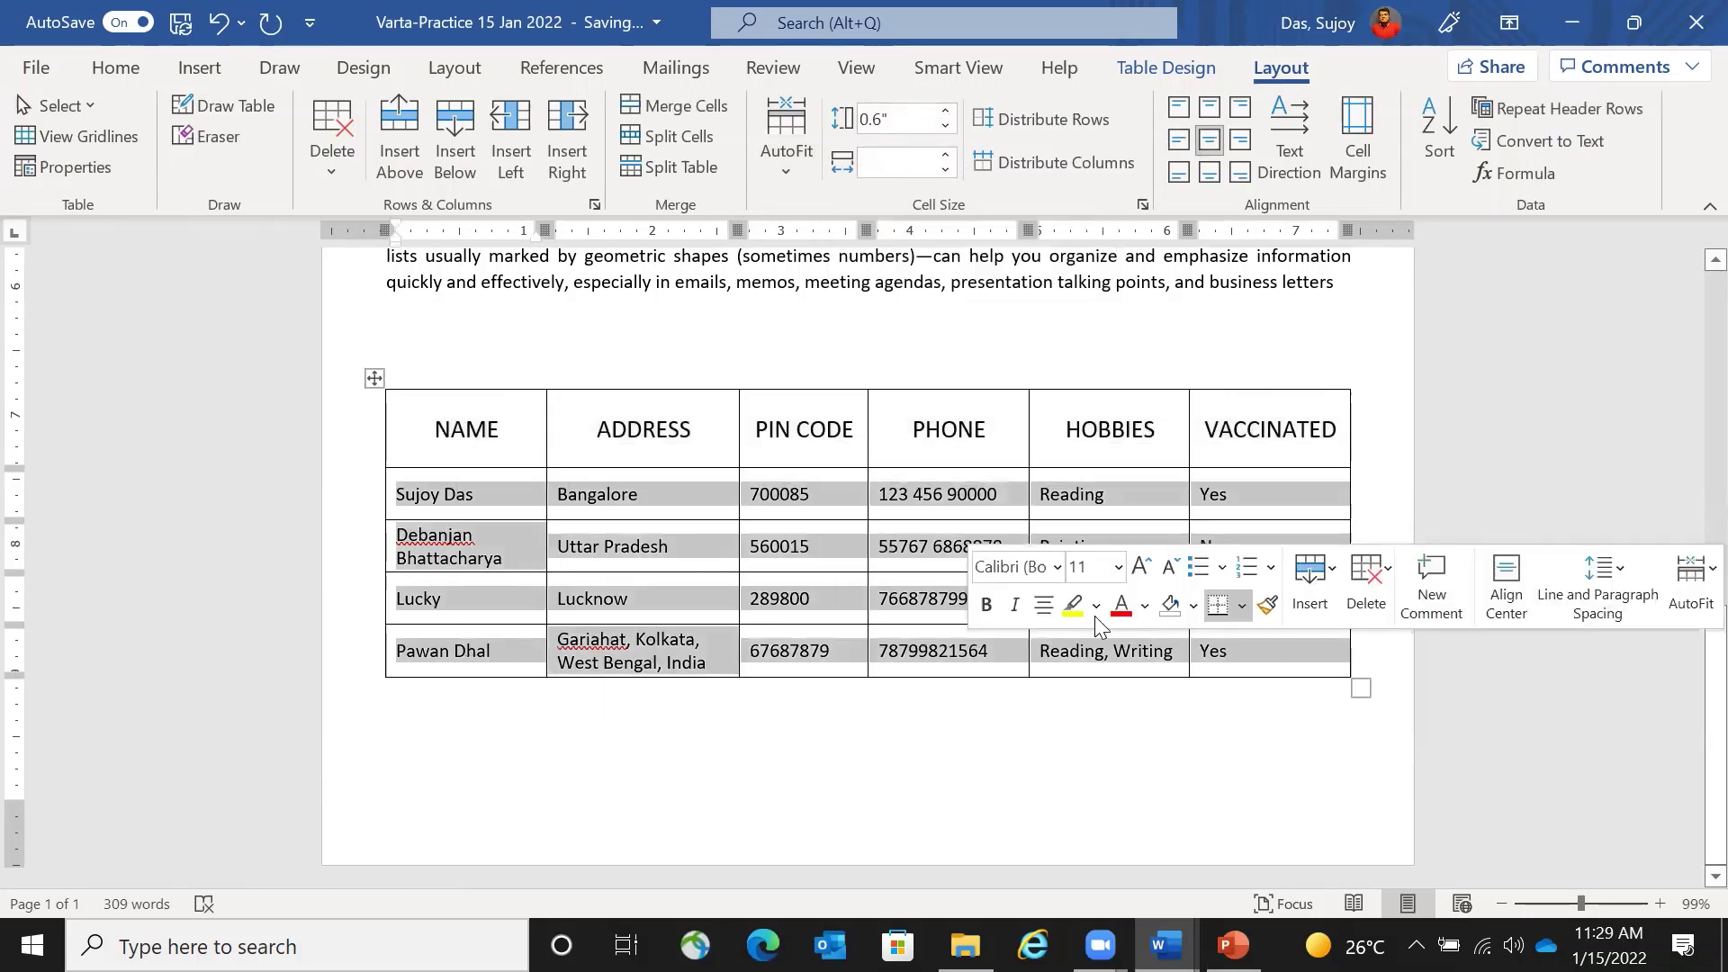
left_click(800, 776)
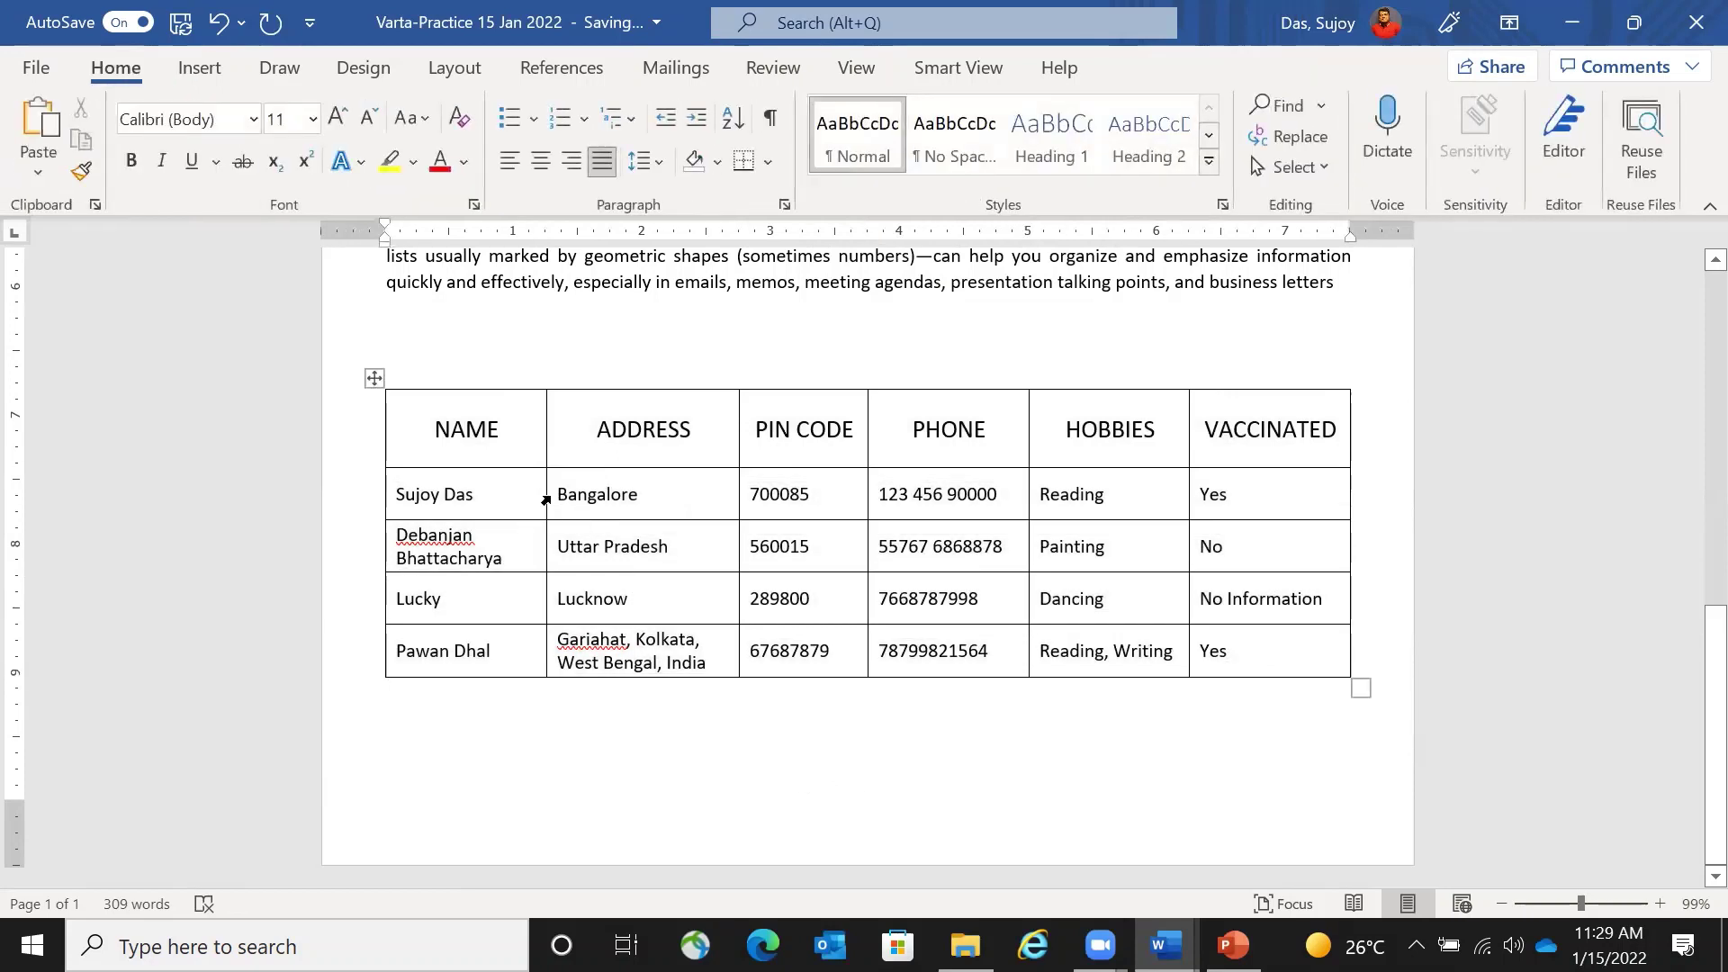
left_click_drag(546, 492, 586, 490)
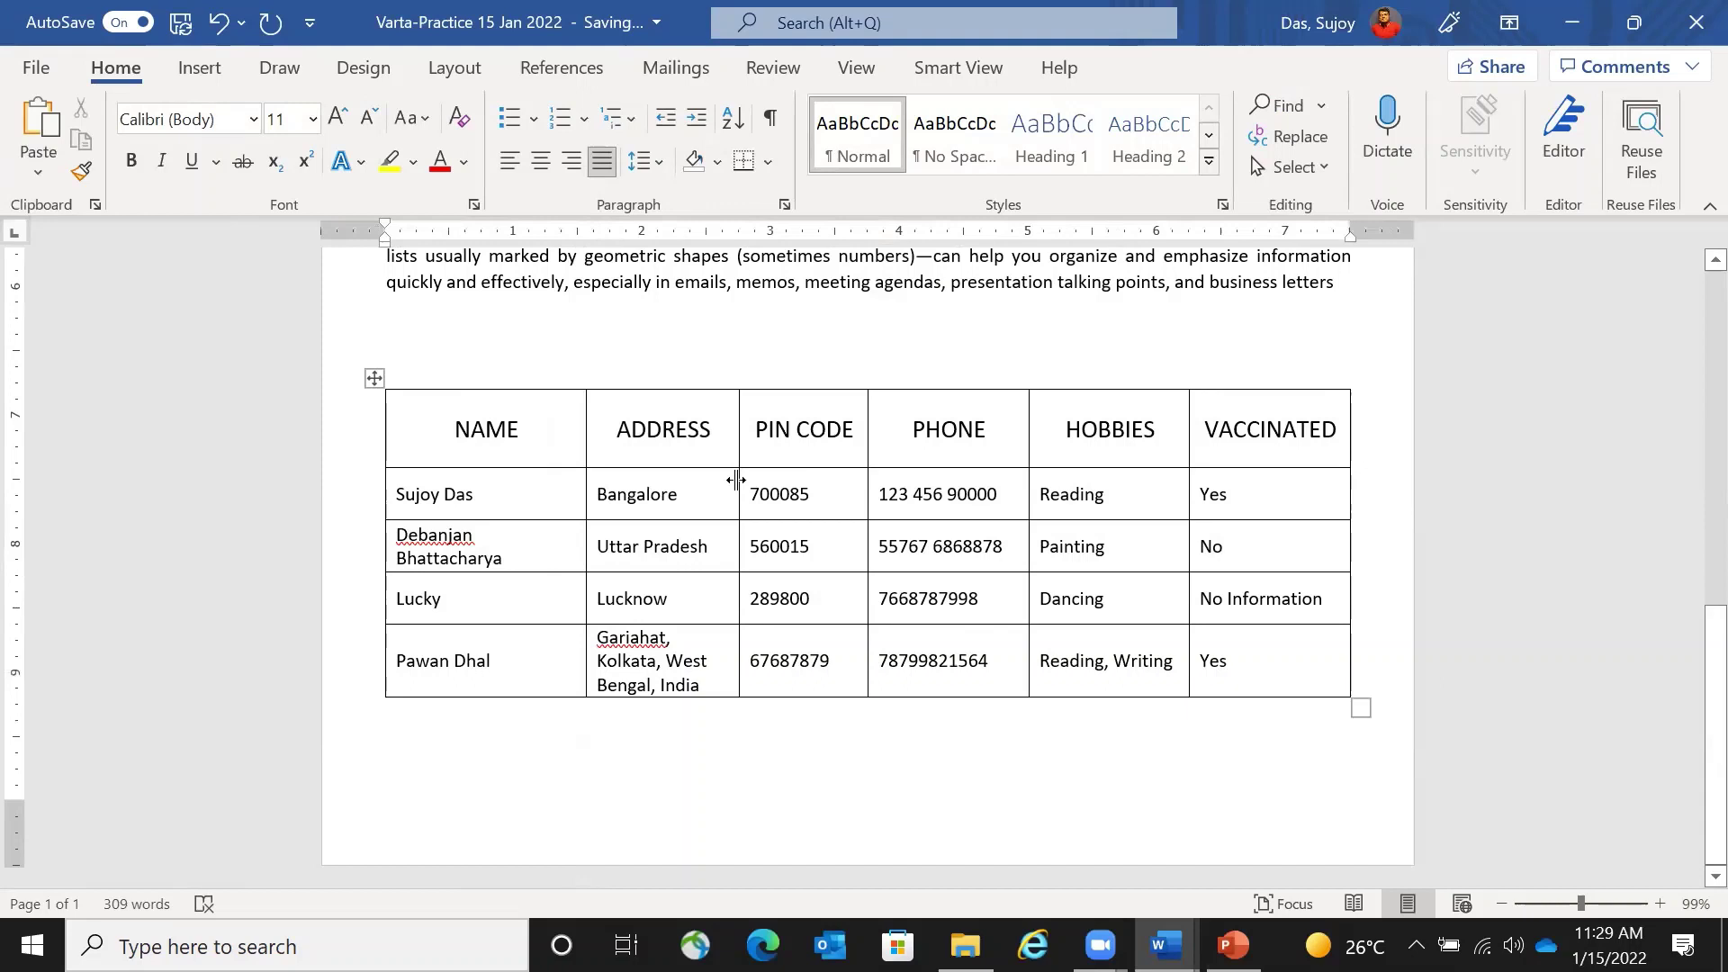
left_click_drag(736, 479, 762, 480)
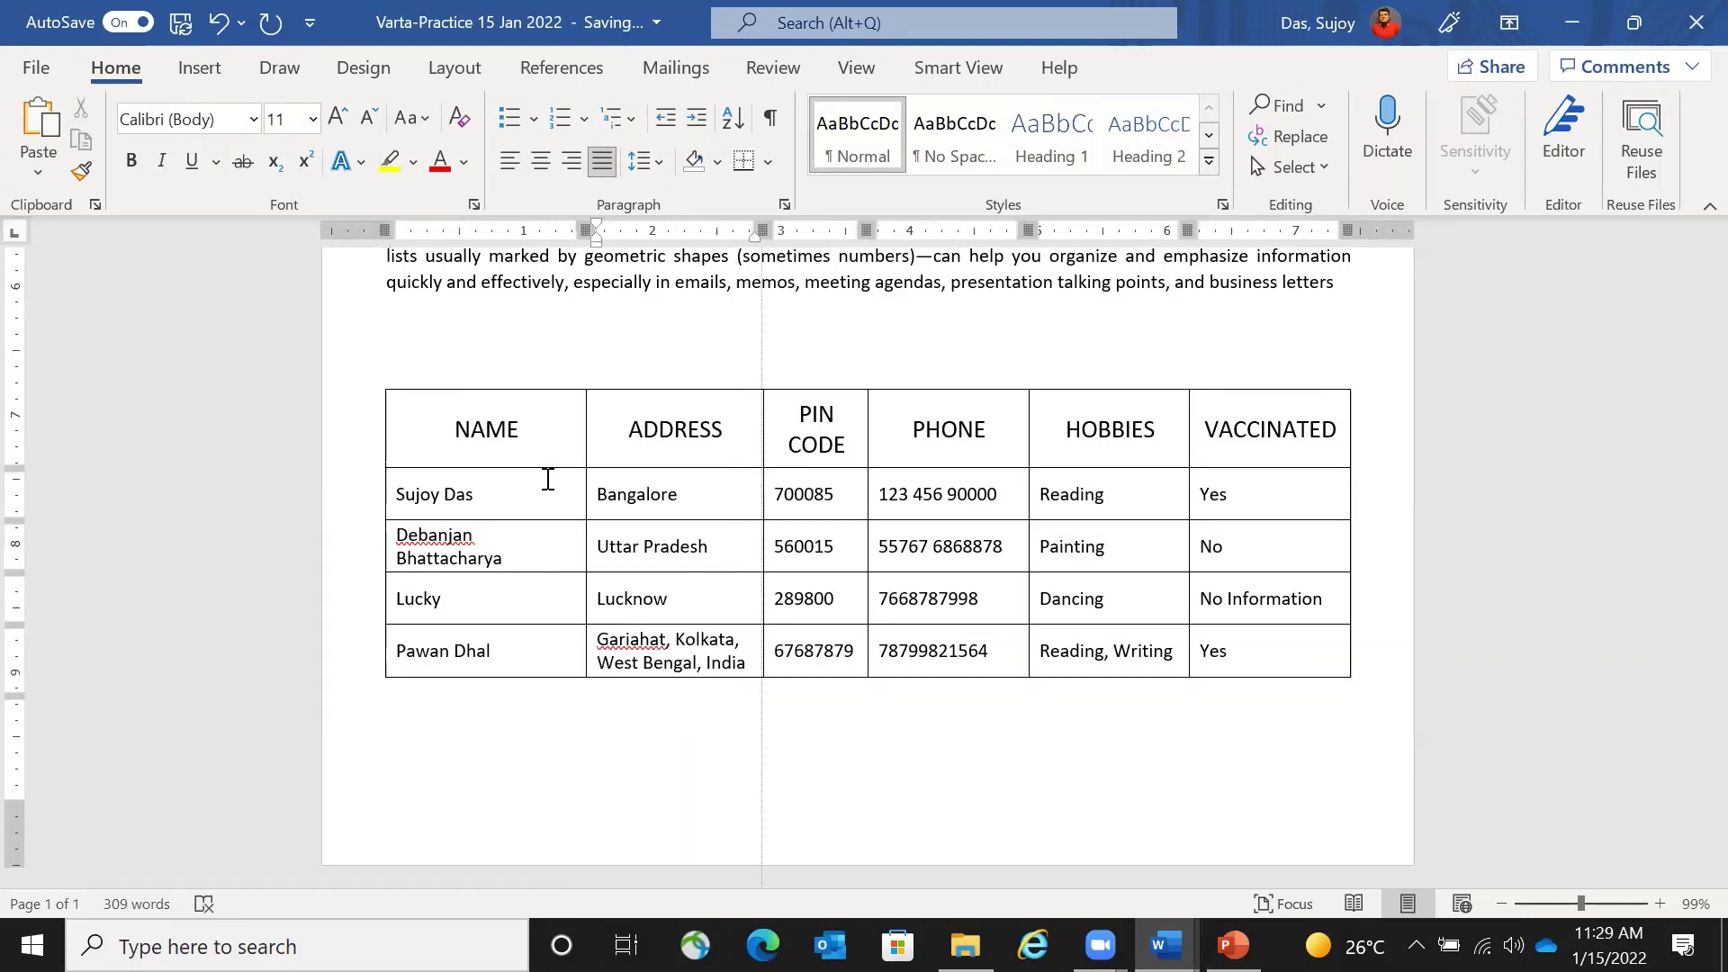
left_click_drag(586, 480, 608, 482)
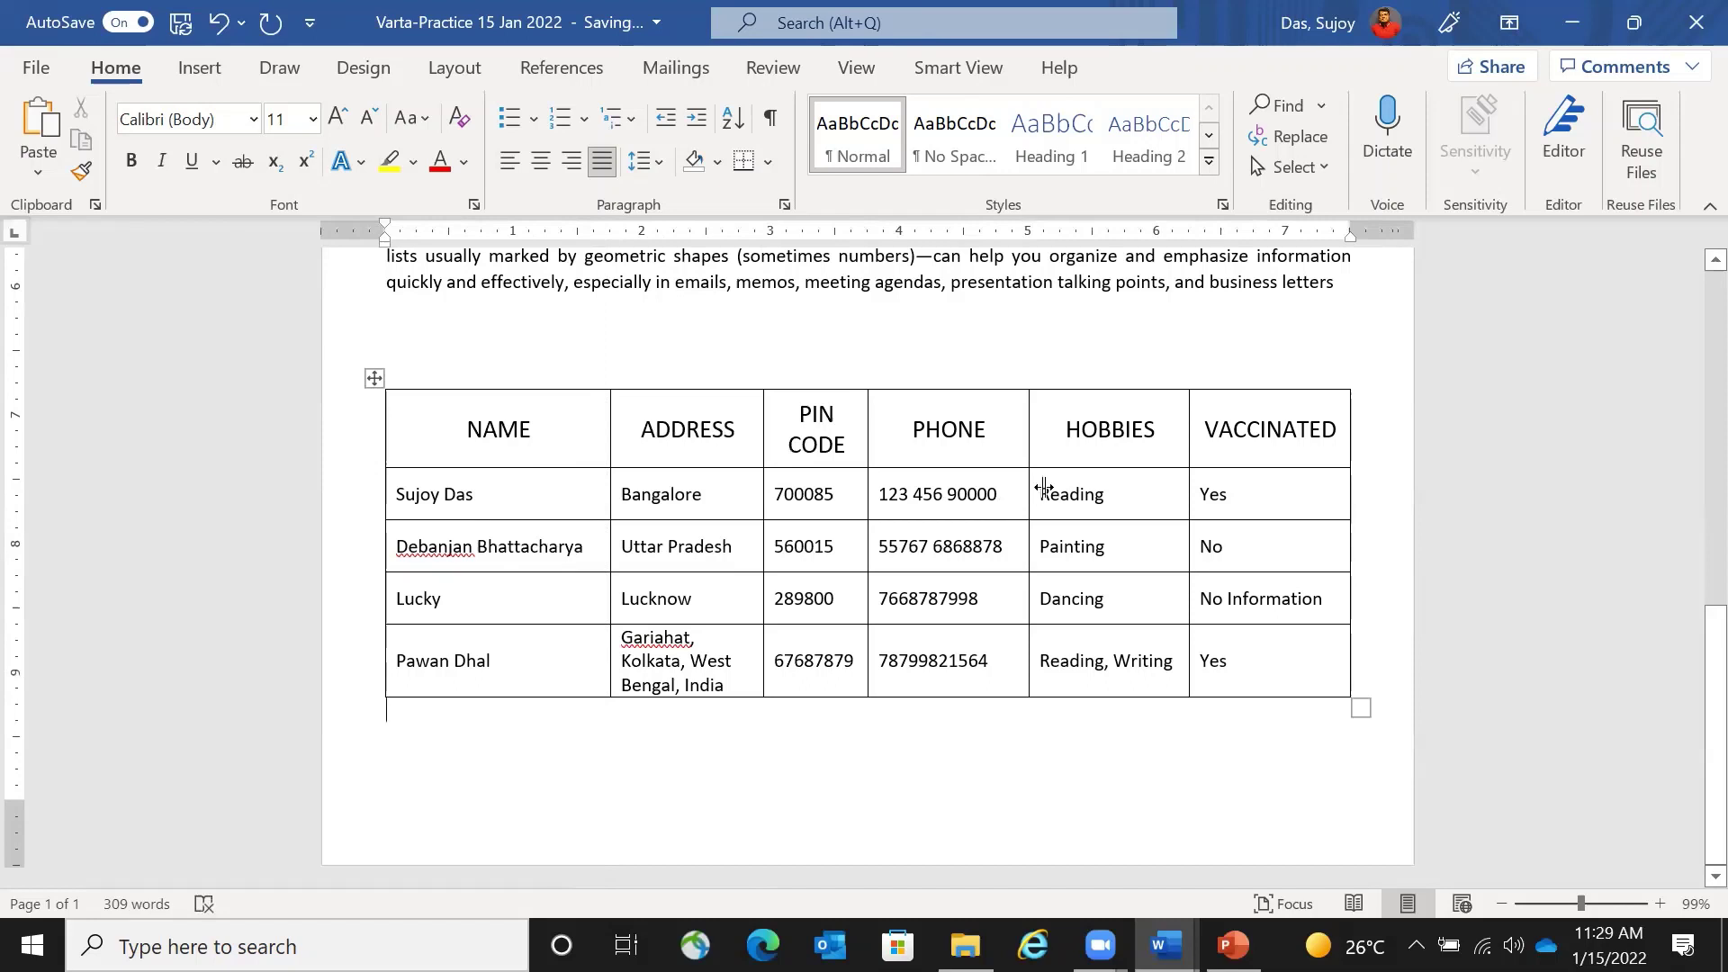
left_click_drag(1043, 487, 1065, 487)
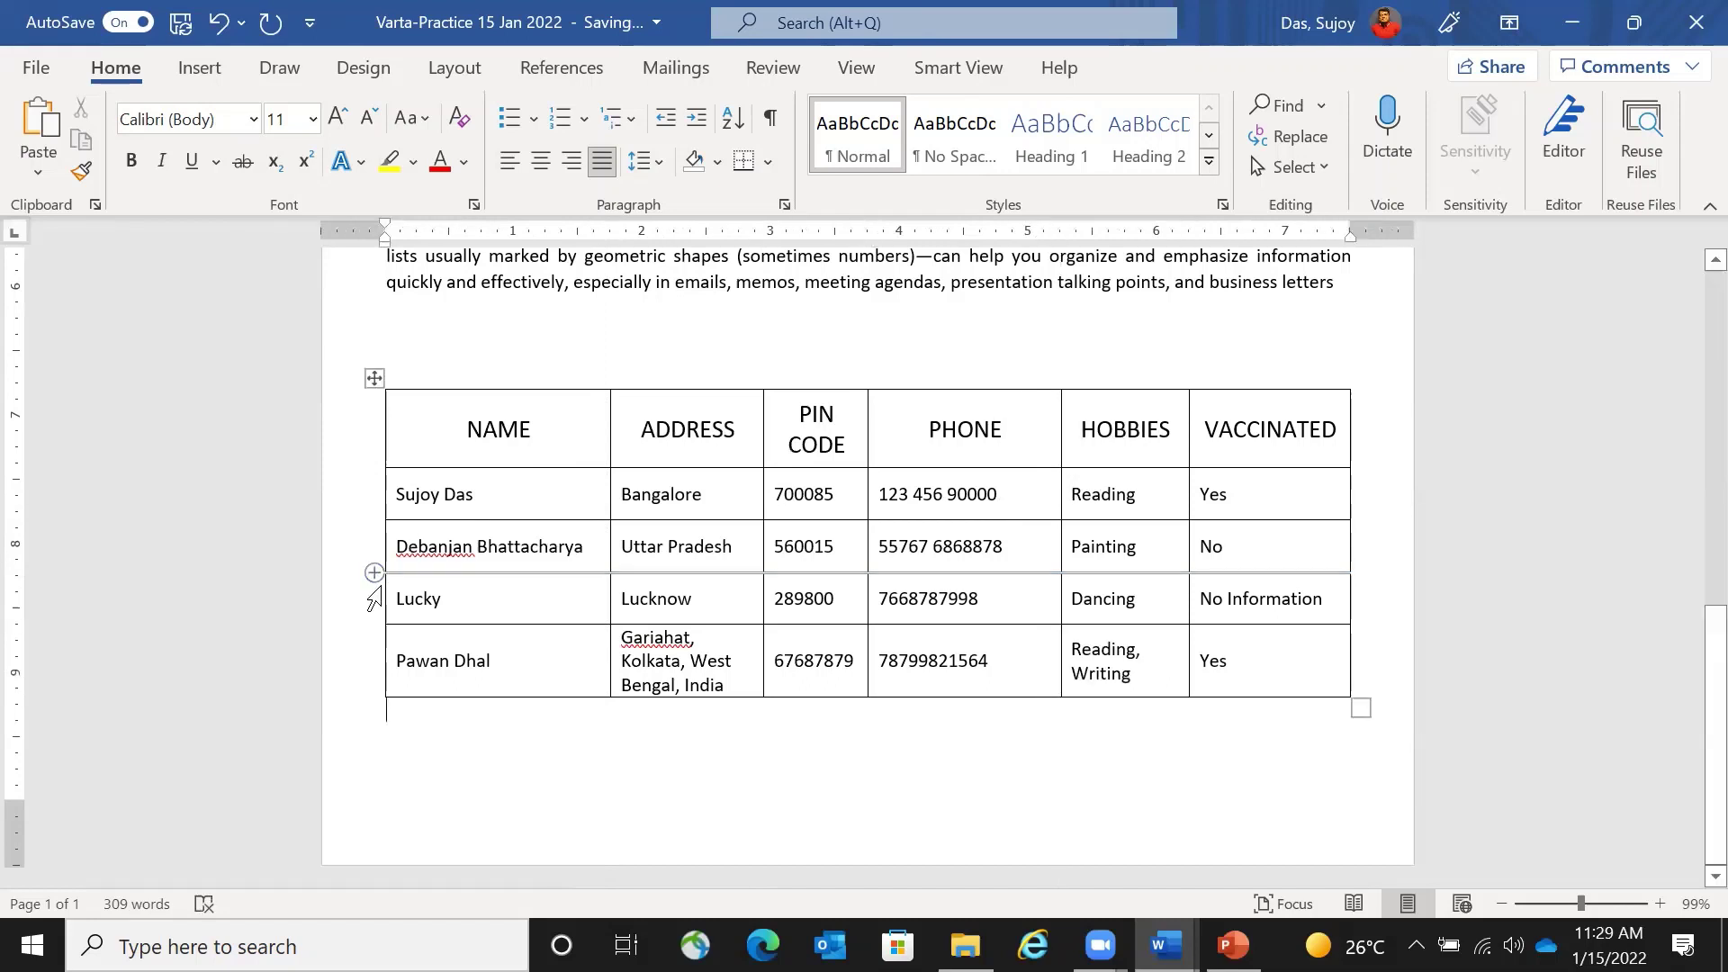
key("ctrl+z")
key("ctrl+z")
key("ctrl+z")
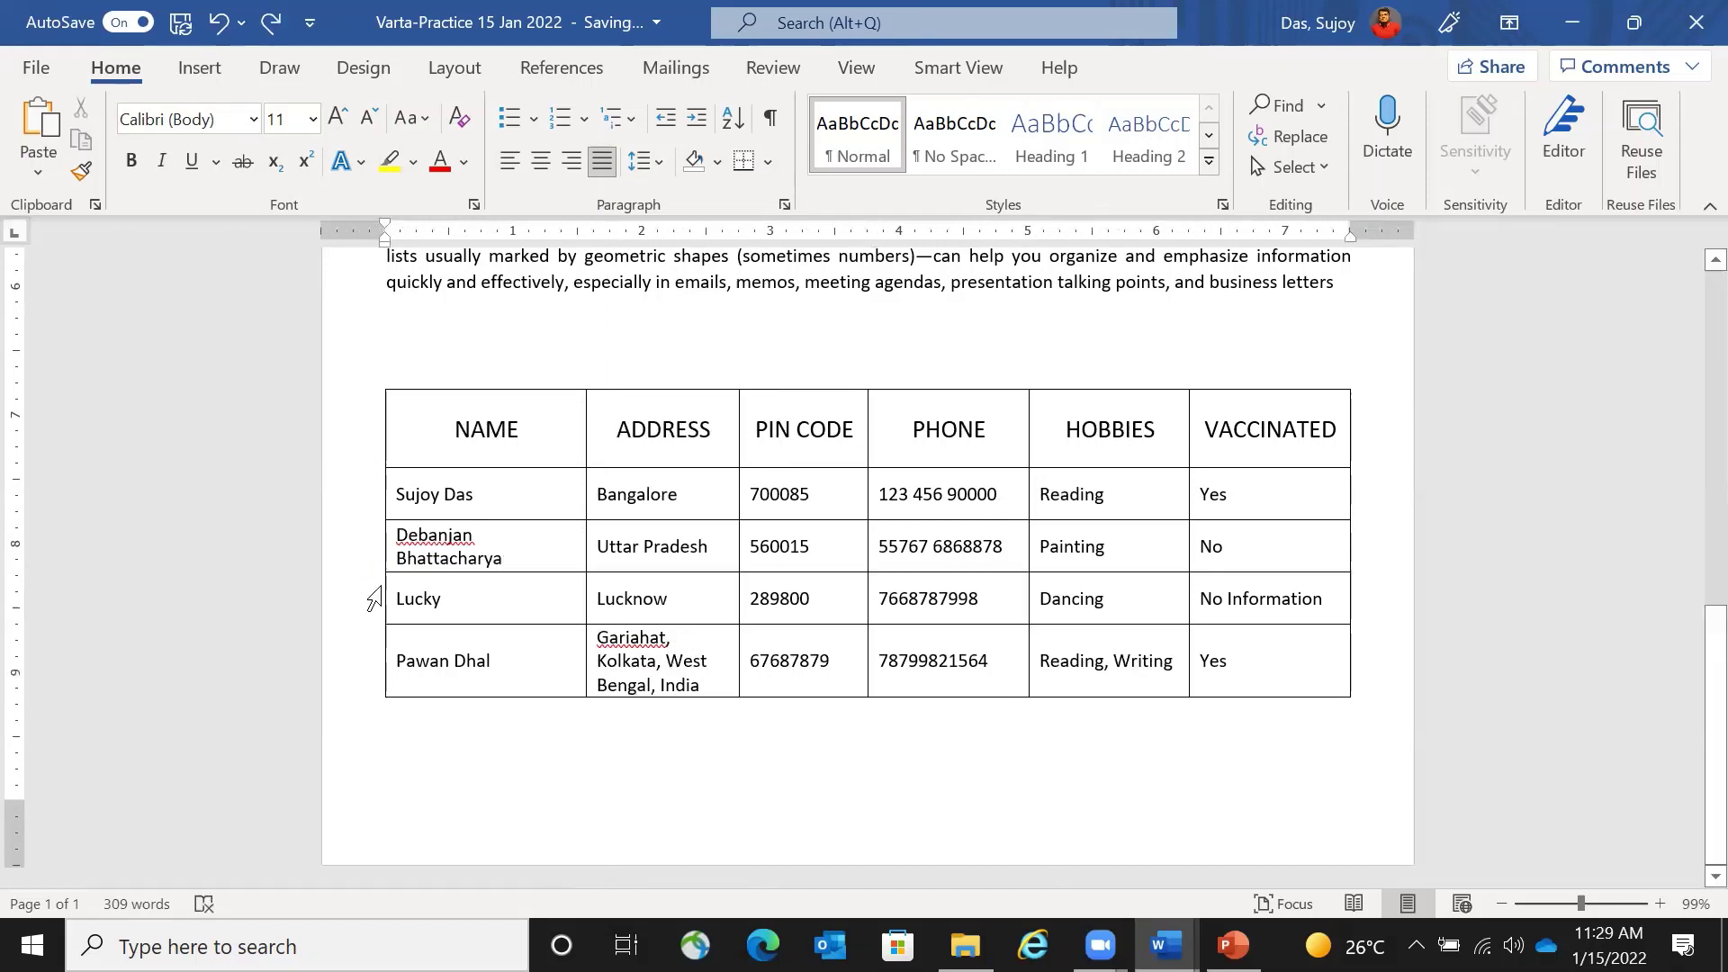
key("ctrl+z")
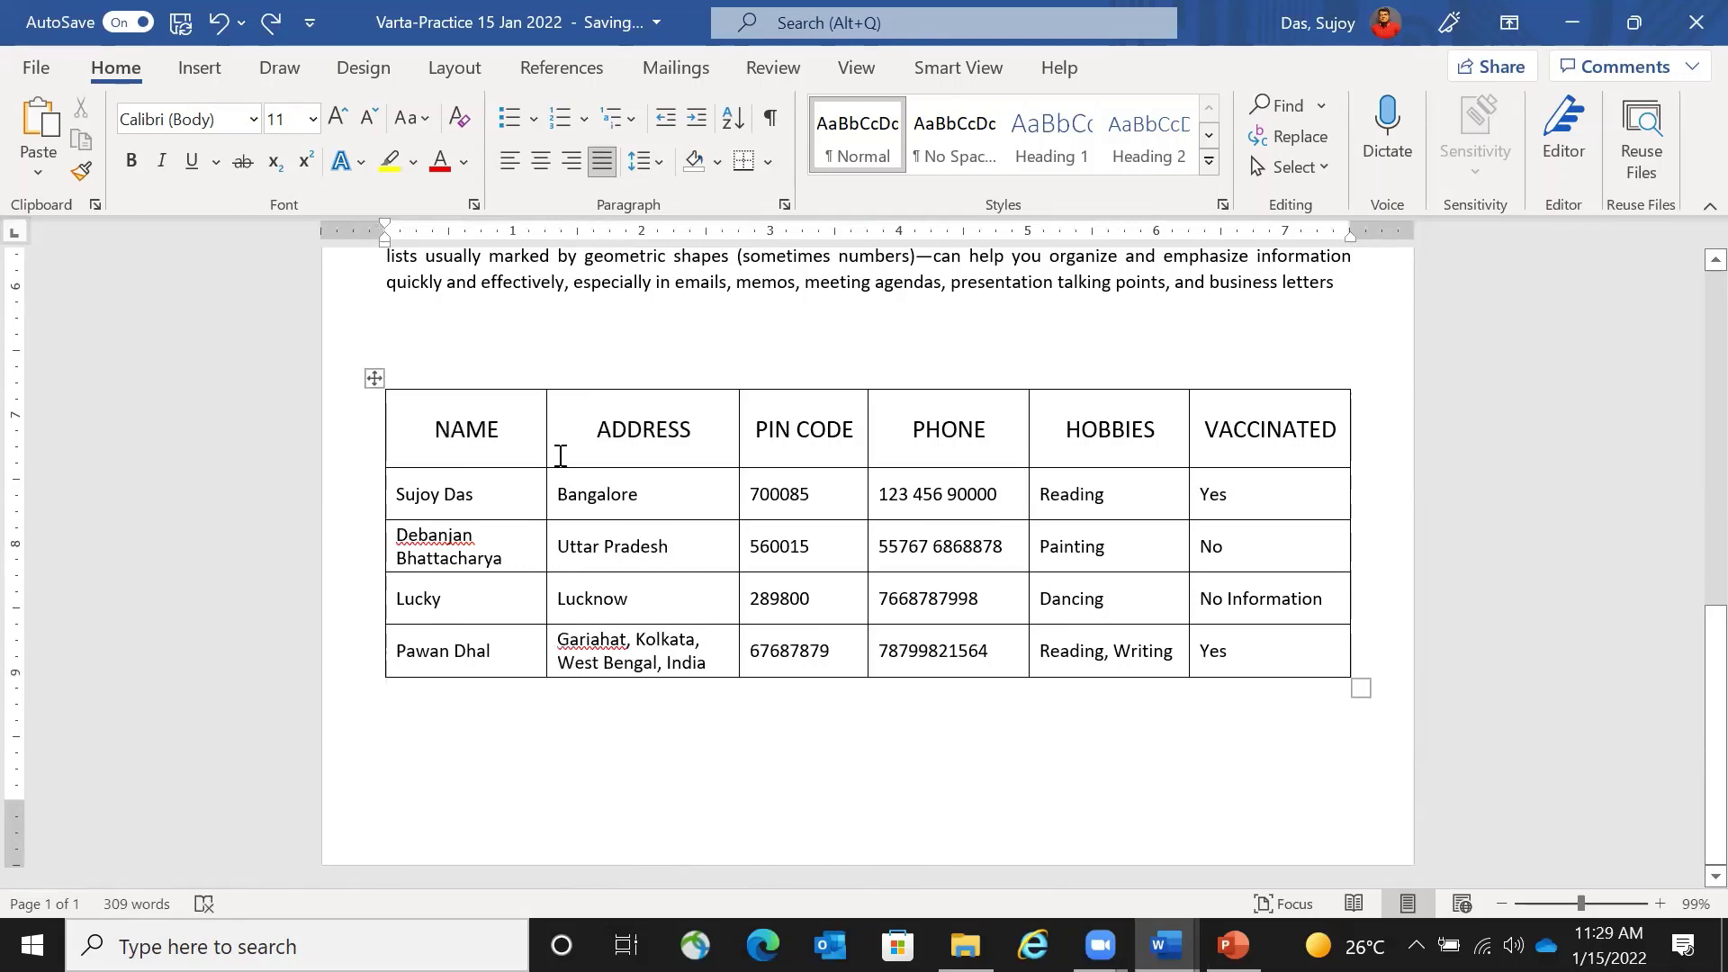
Step: Shrink the header row text from 14 pt and make it bold
left_click_drag(407, 426, 1361, 441)
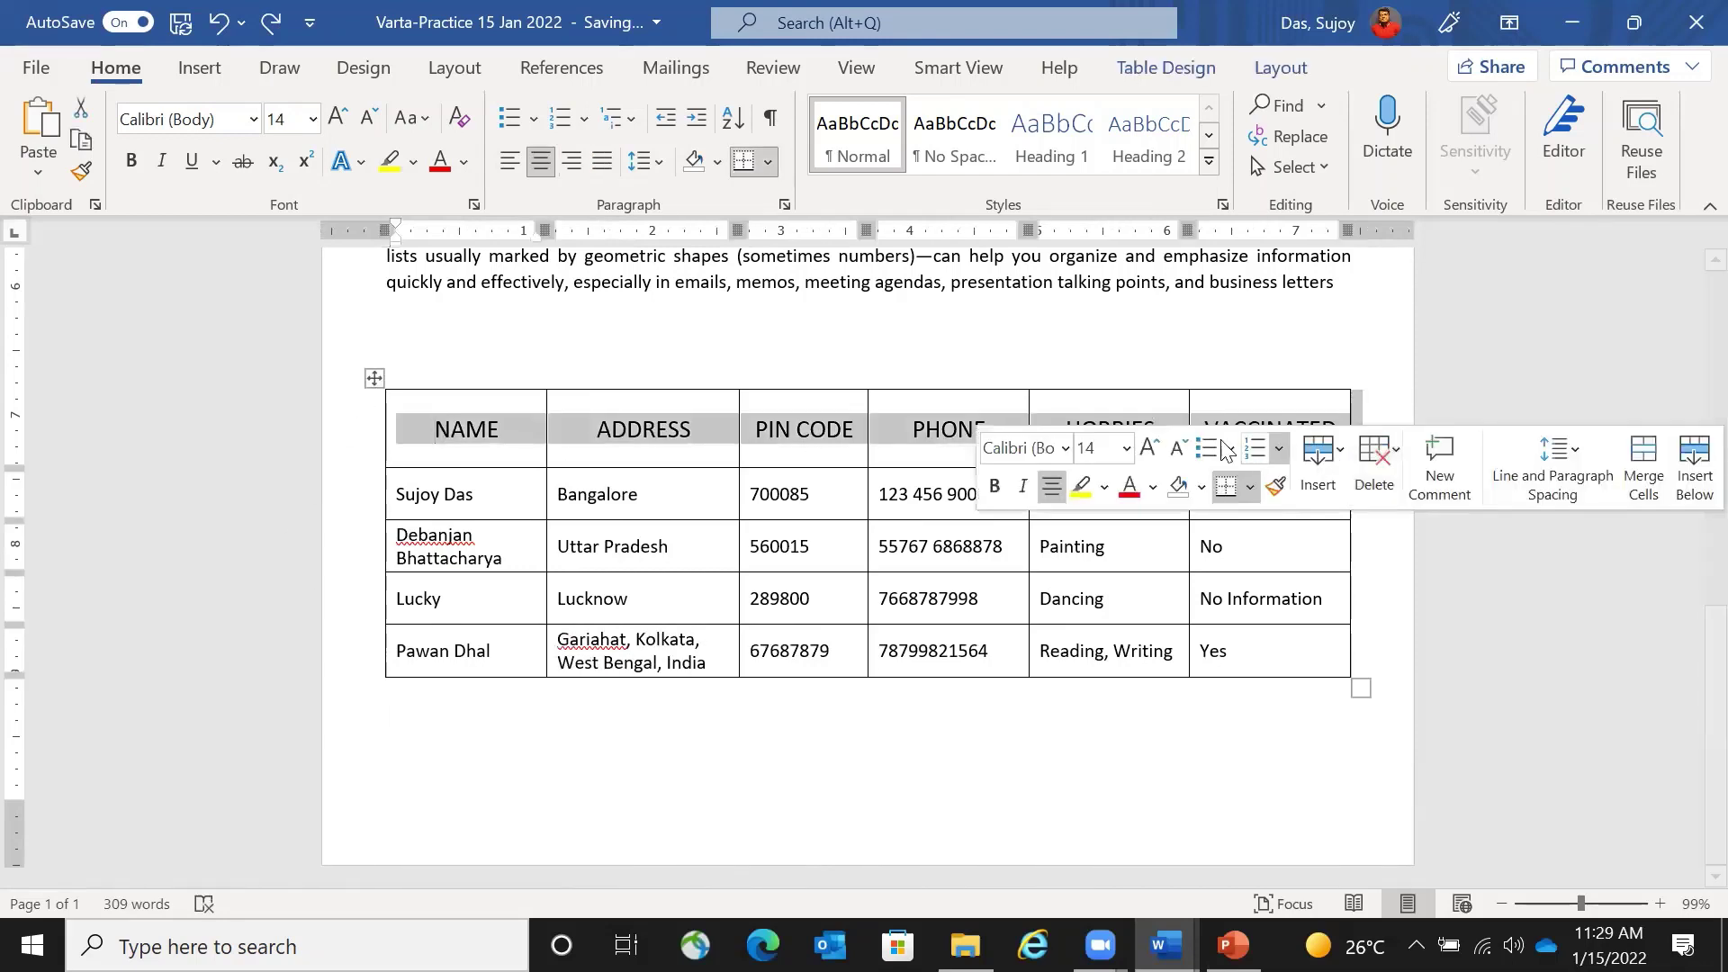
left_click(367, 126)
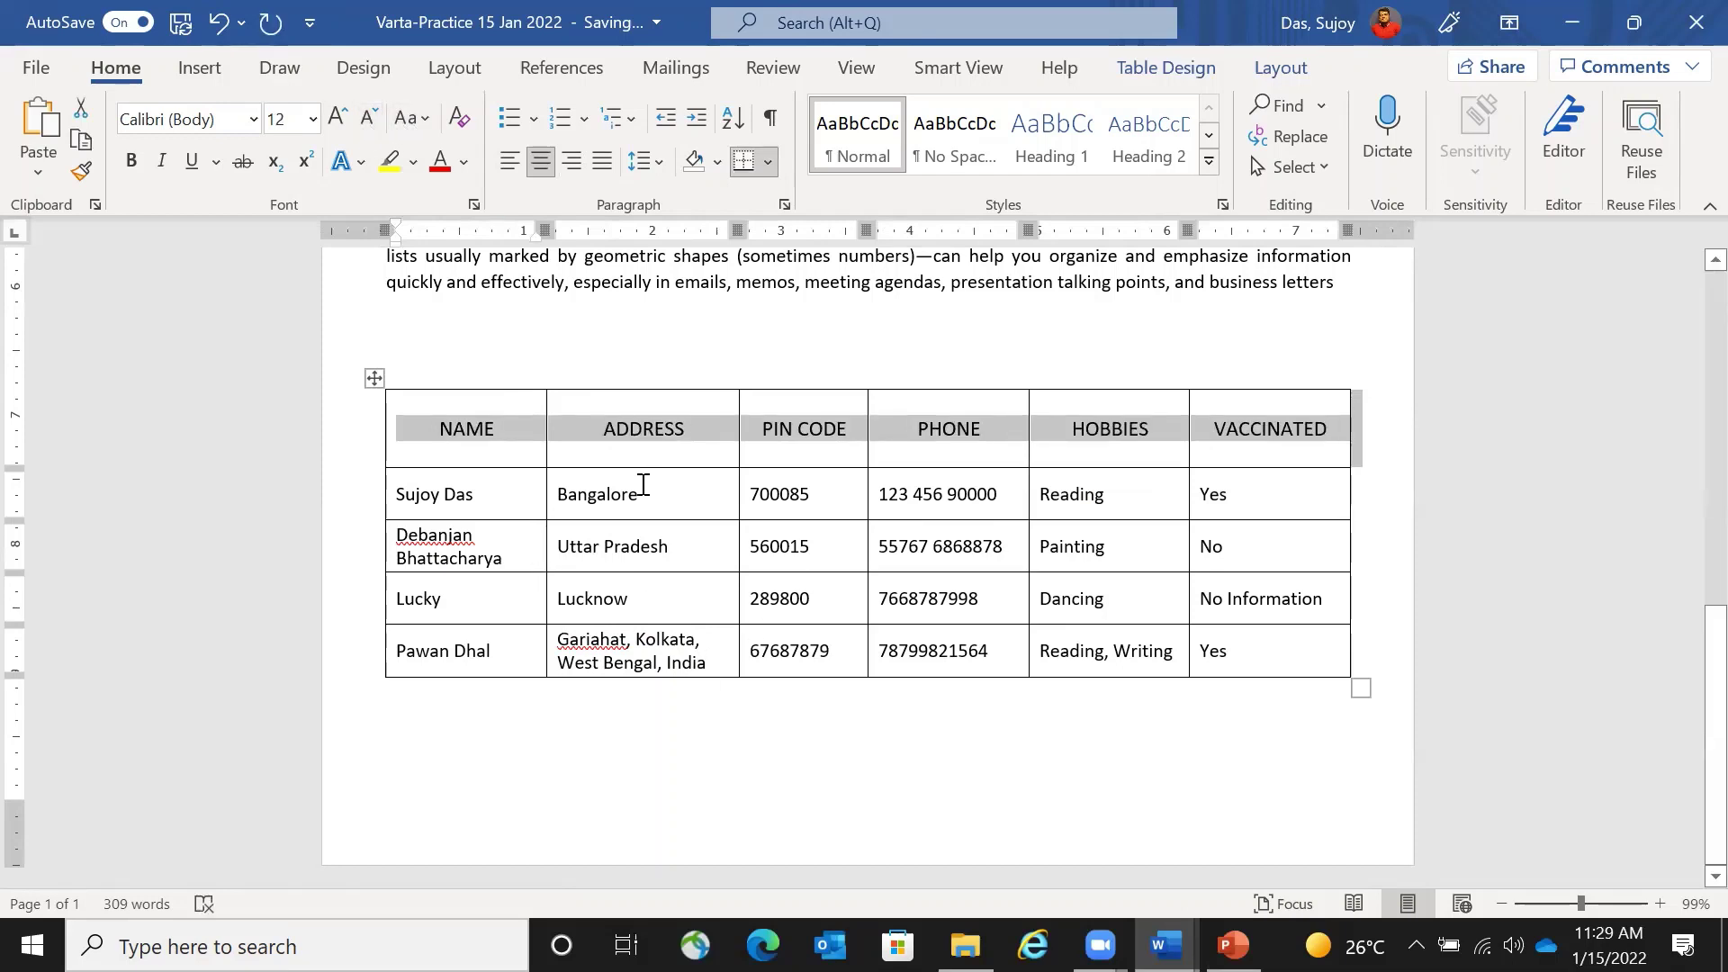
key("ctrl+b")
left_click(688, 608)
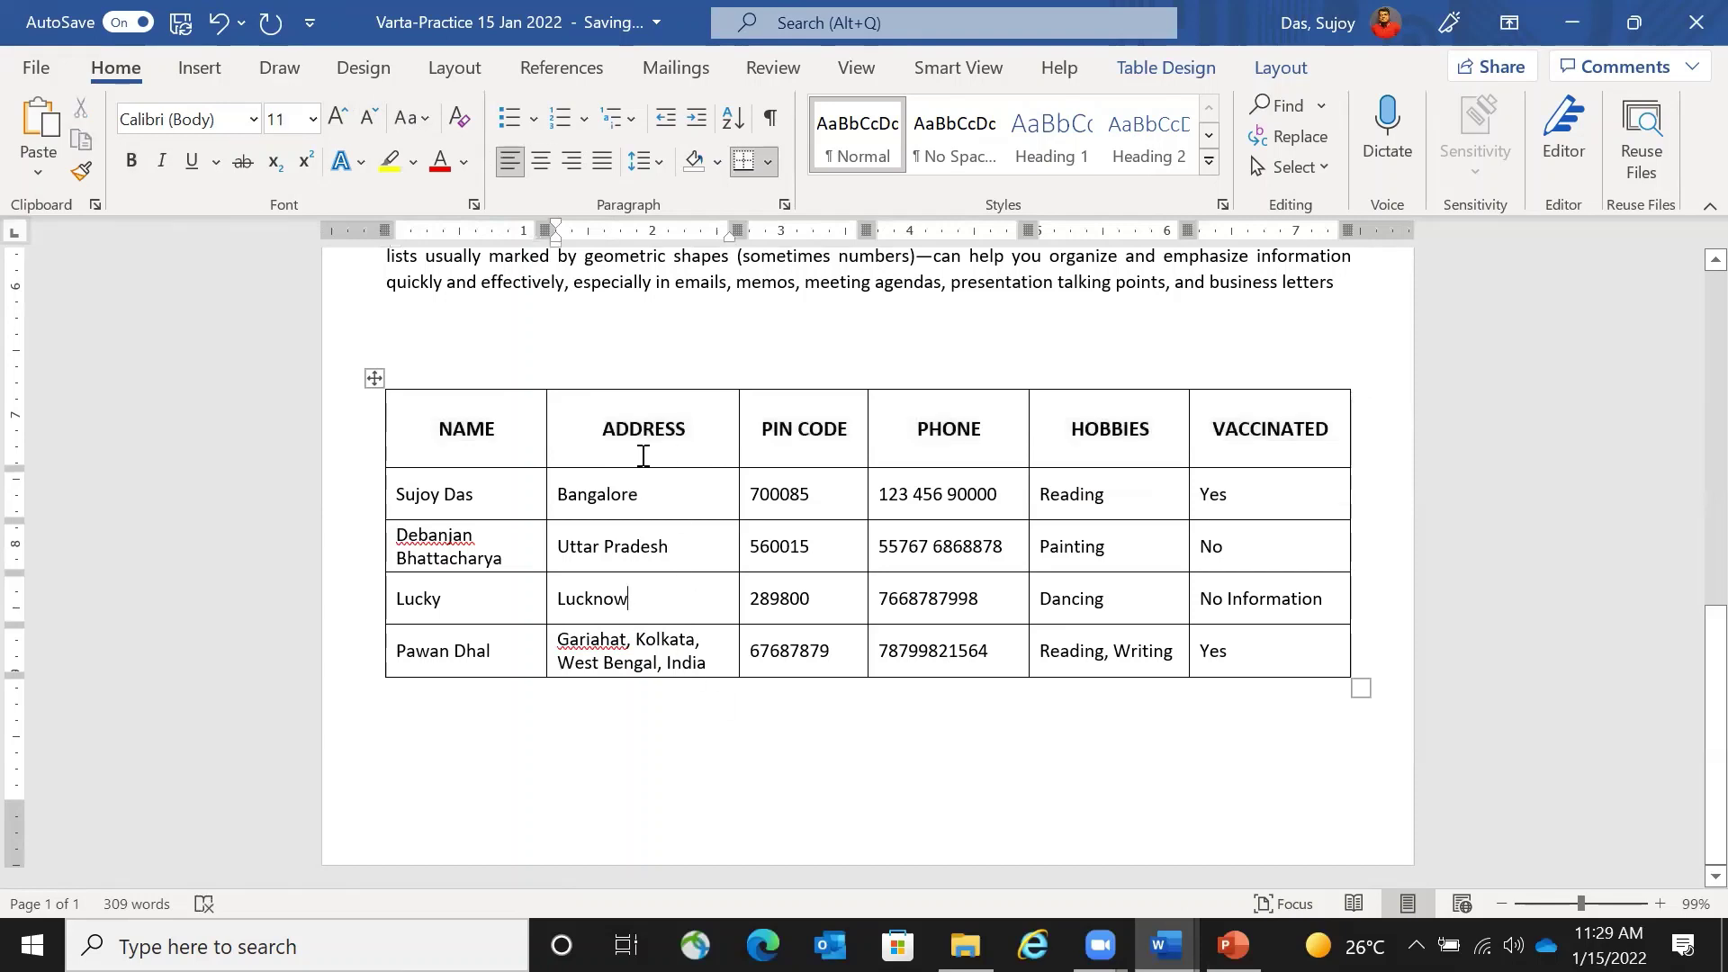
left_click_drag(479, 428, 1256, 436)
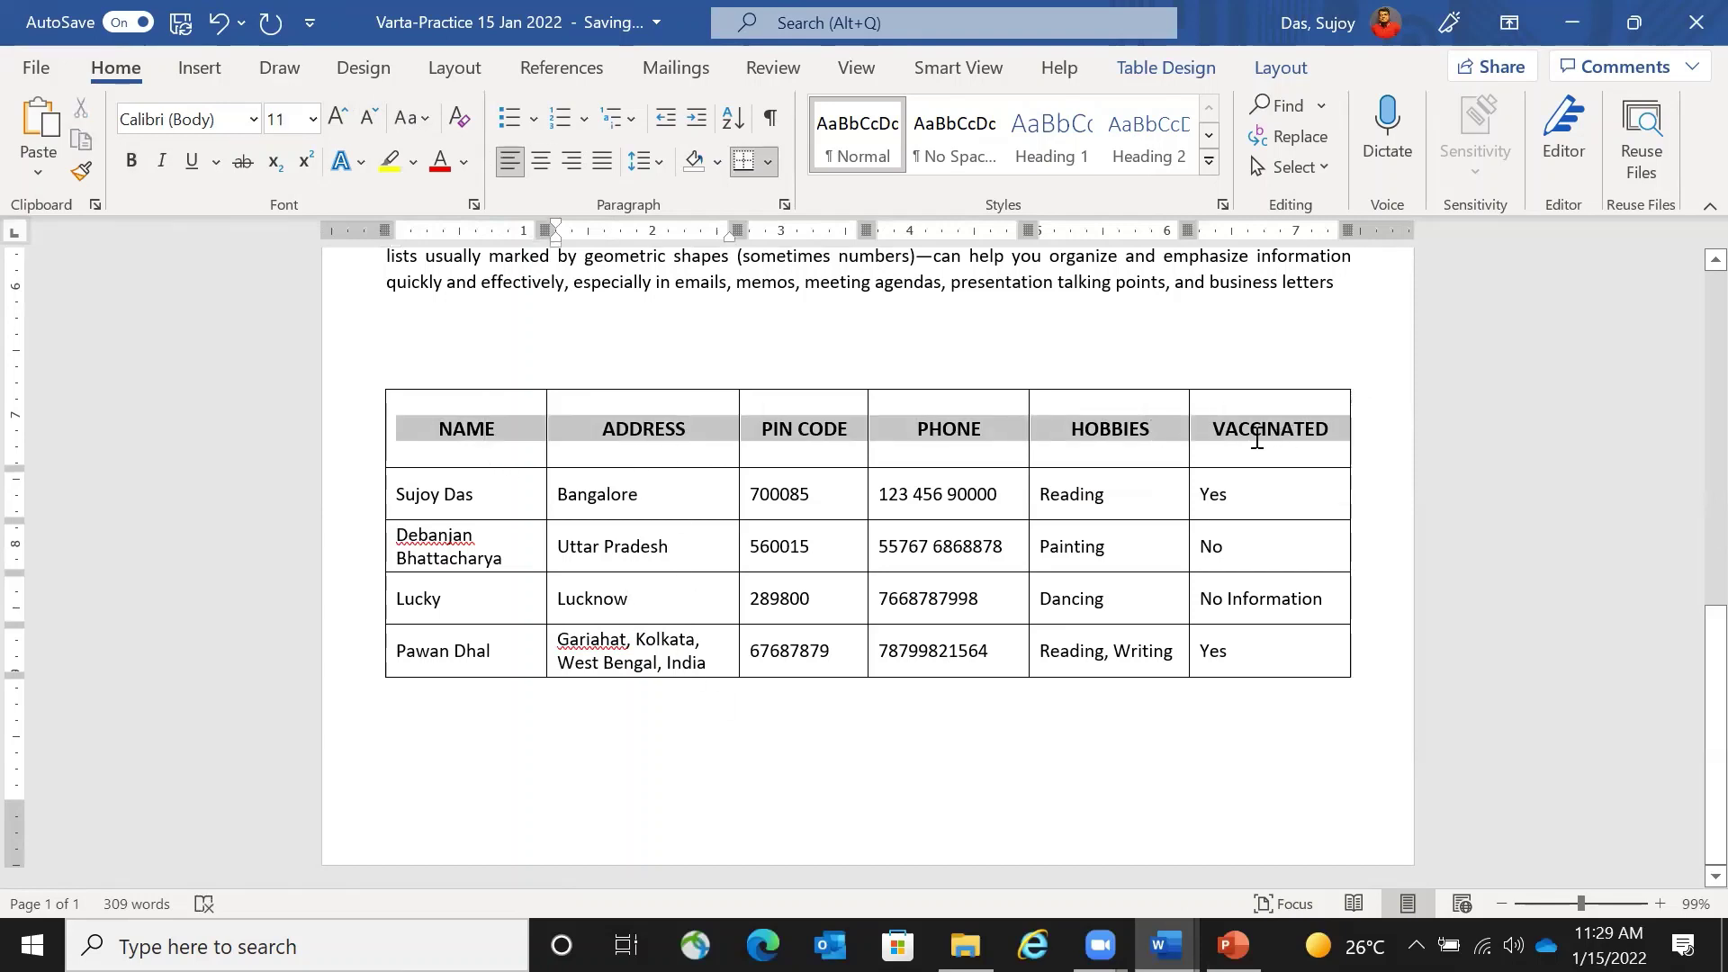
left_click(1276, 67)
Step: Reduce the selected table rows' height to 0.3"
left_click(945, 125)
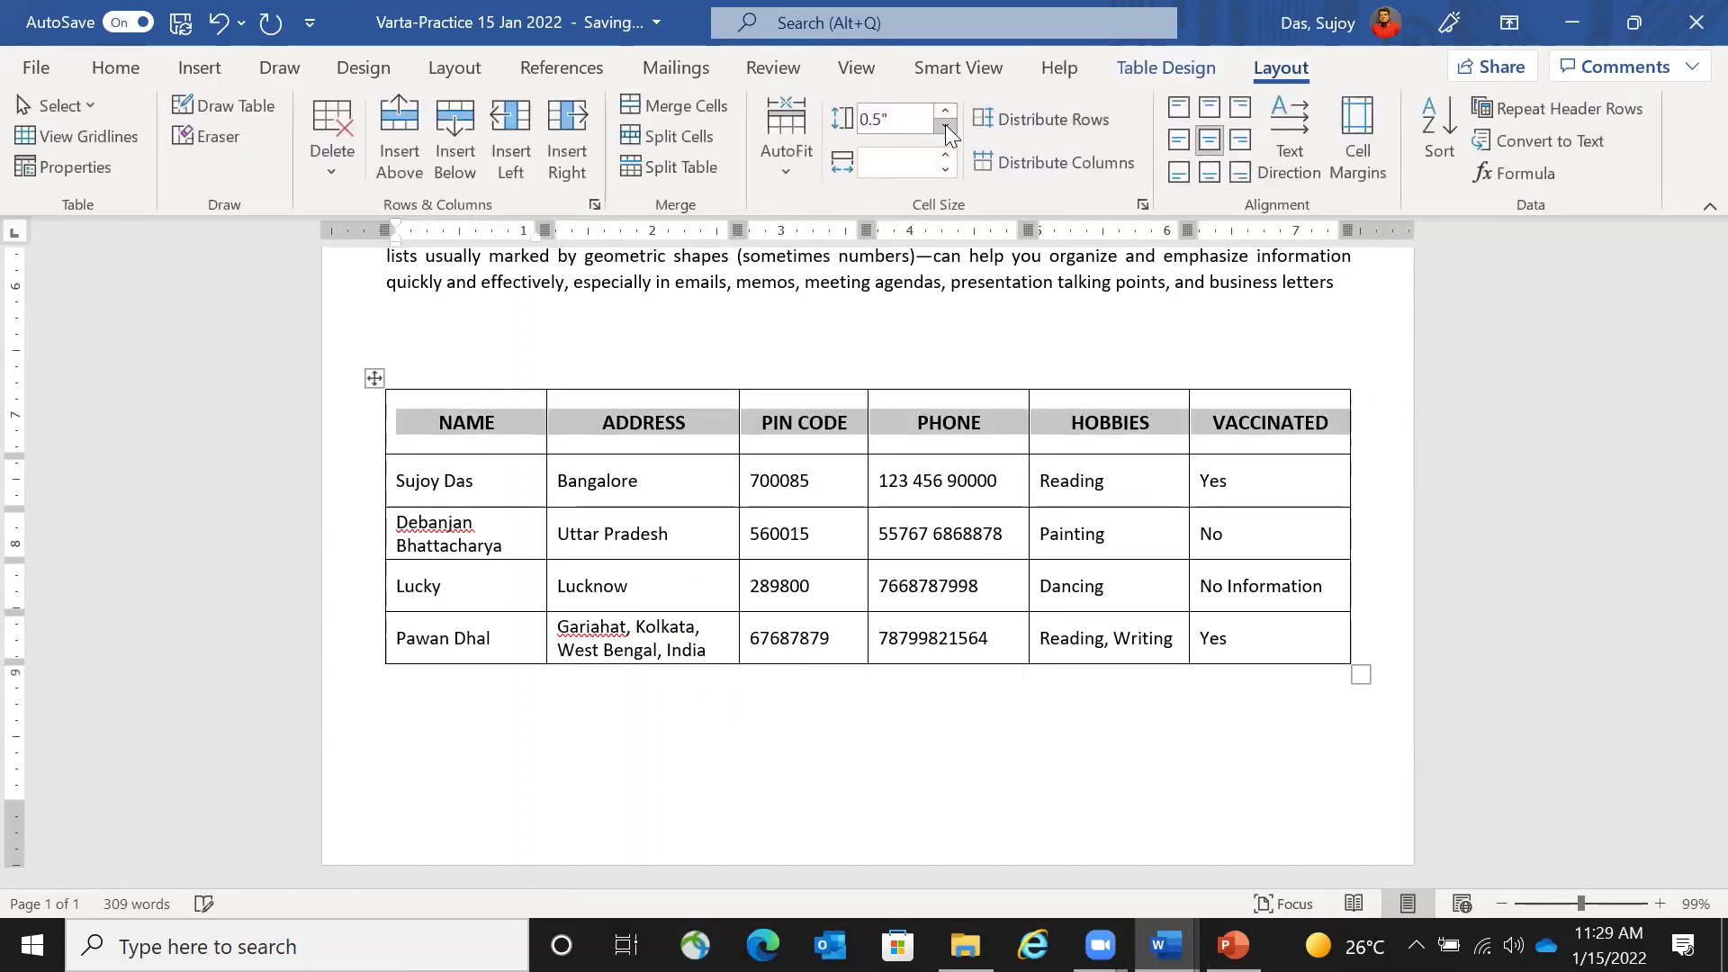
left_click(945, 126)
left_click(945, 125)
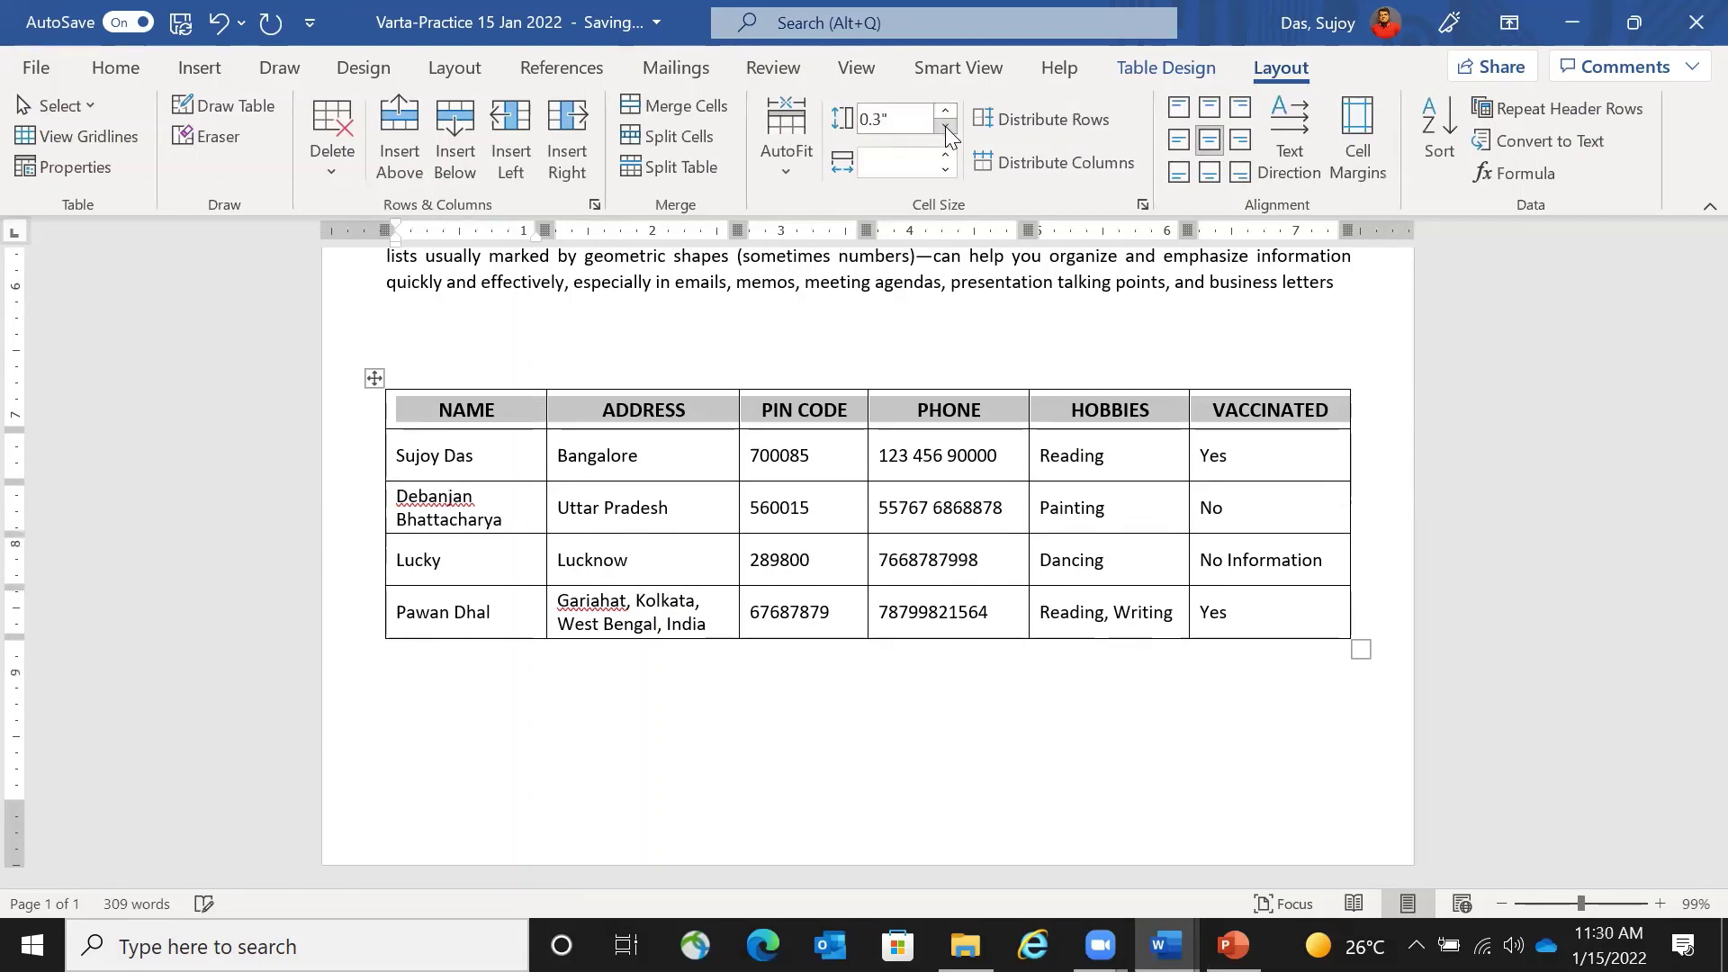
left_click(540, 717)
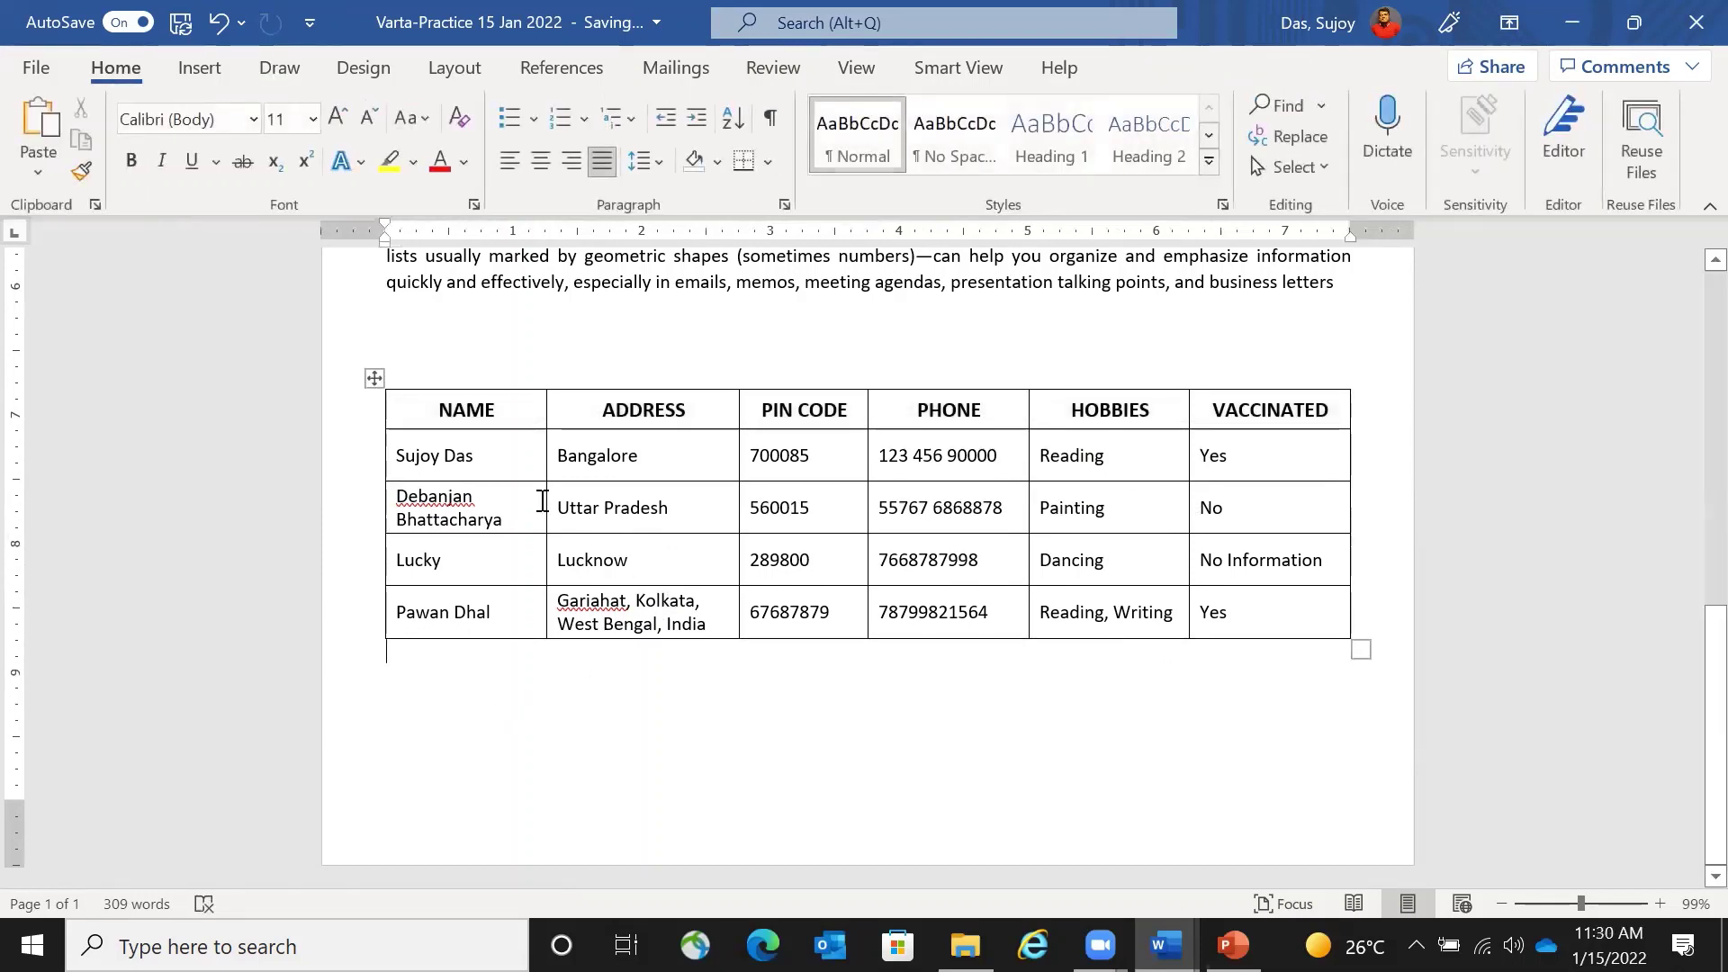
Step: Select all the data rows and set their font size to 10 pt
left_click_drag(427, 463, 1131, 637)
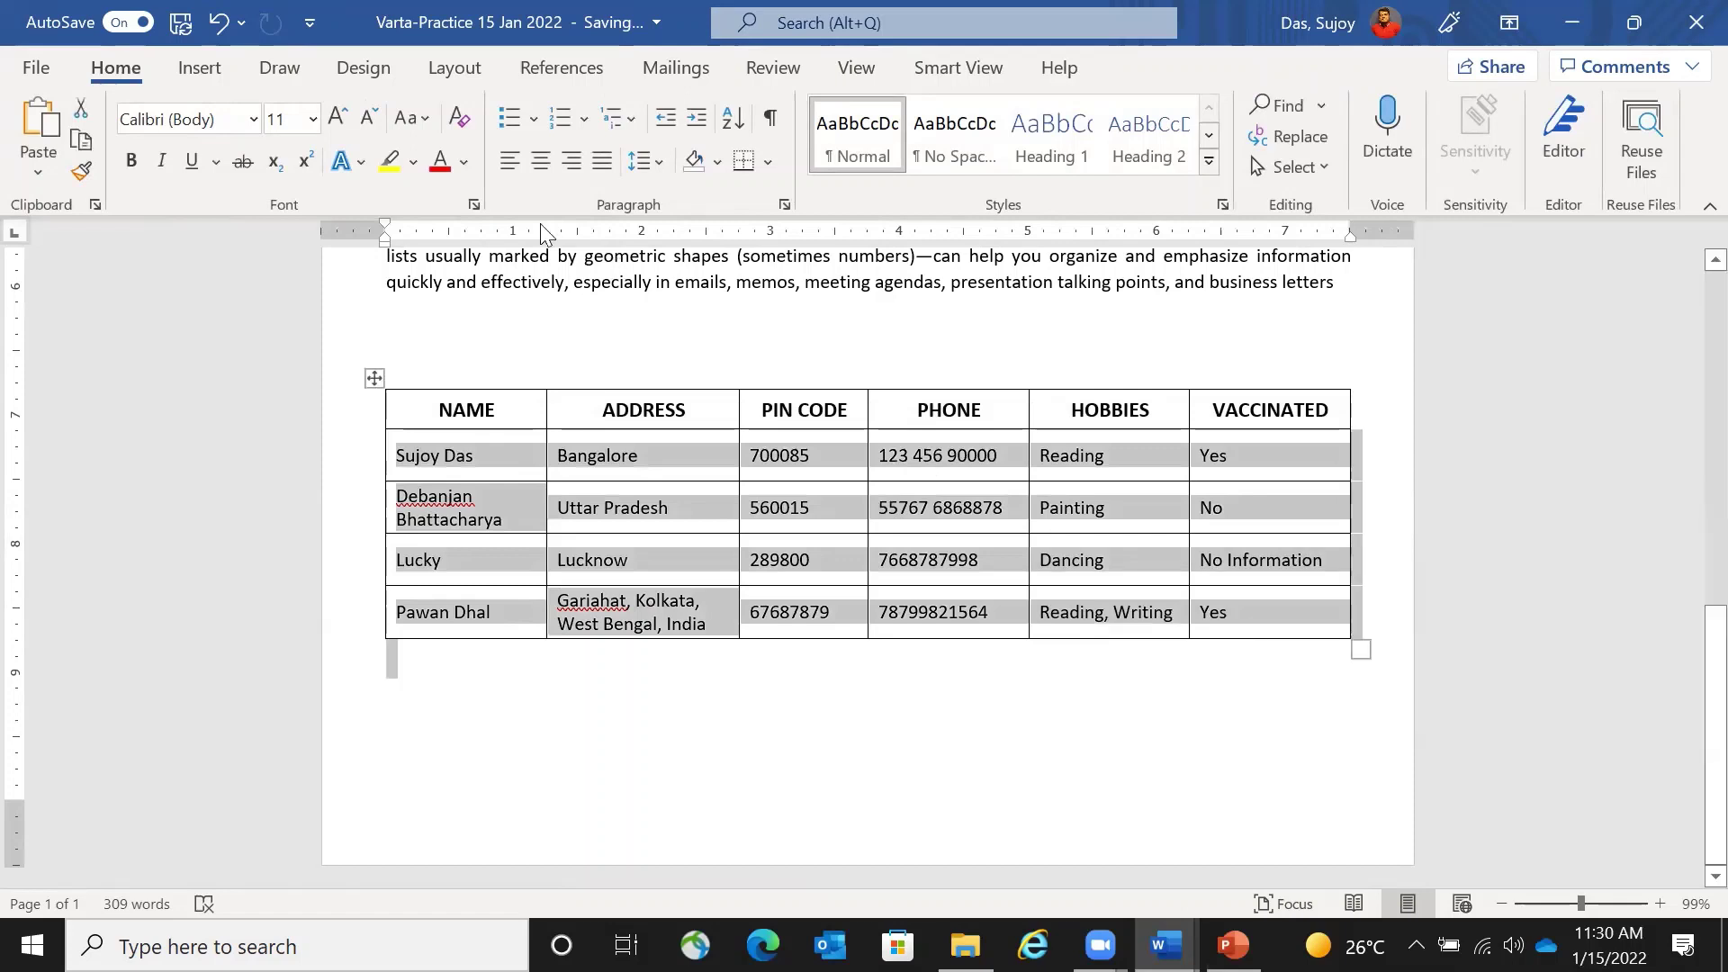
left_click_drag(1307, 606, 451, 462)
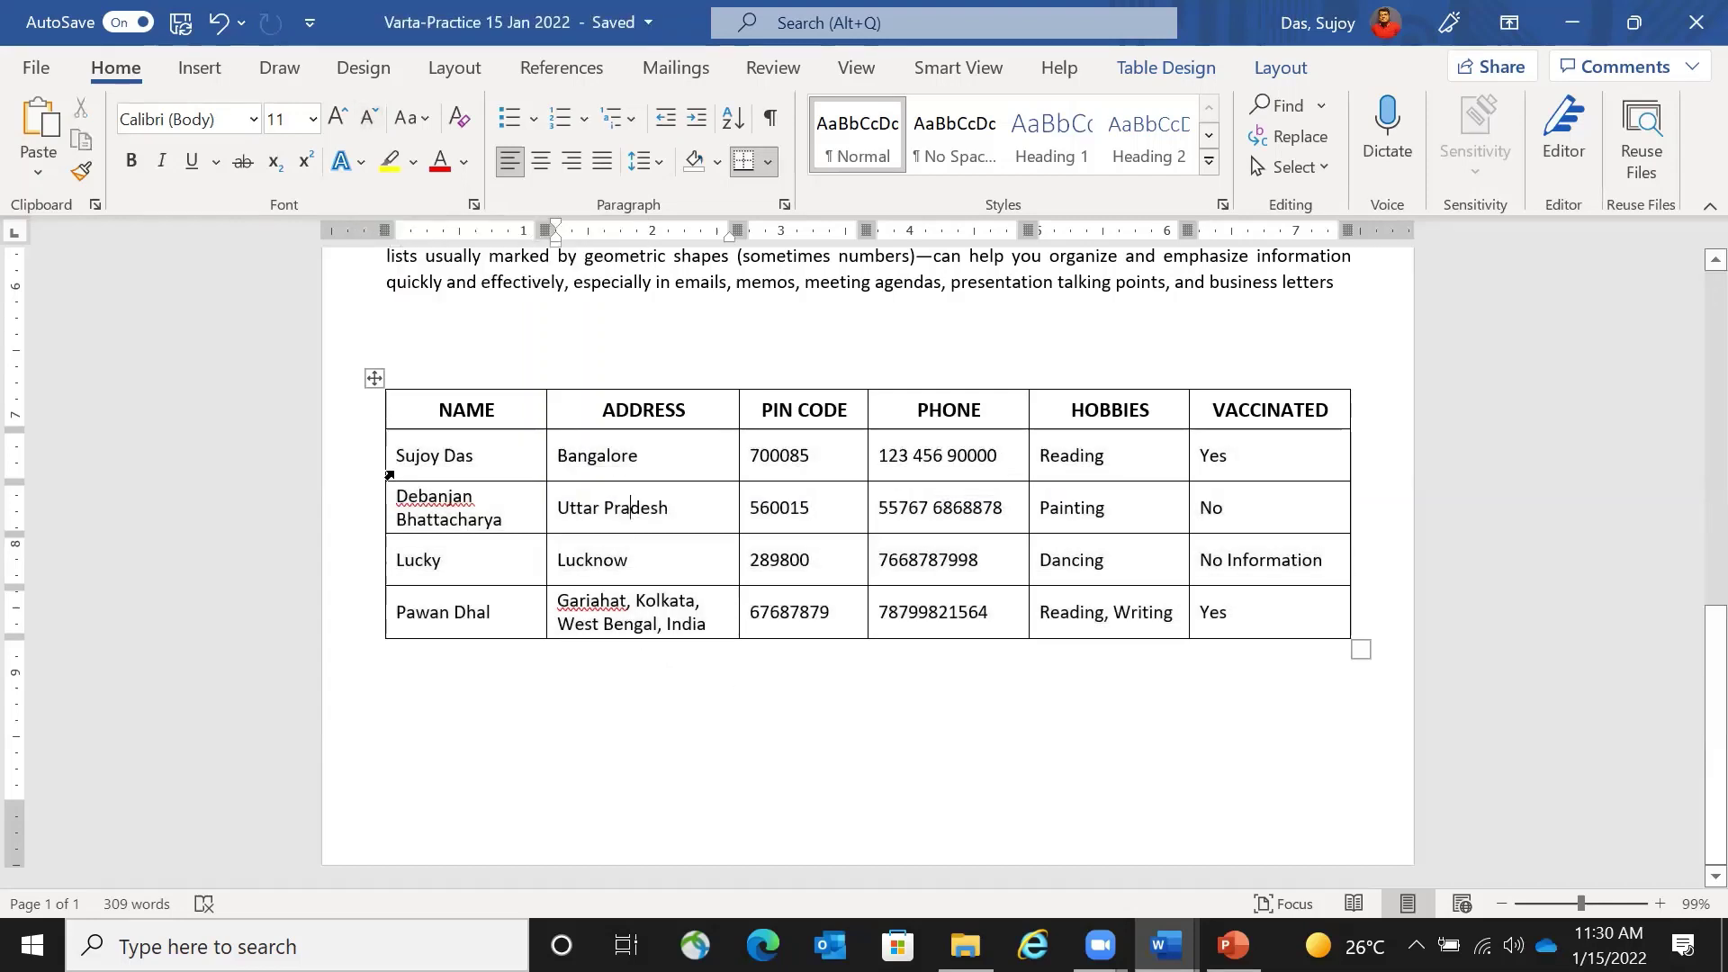
left_click(363, 129)
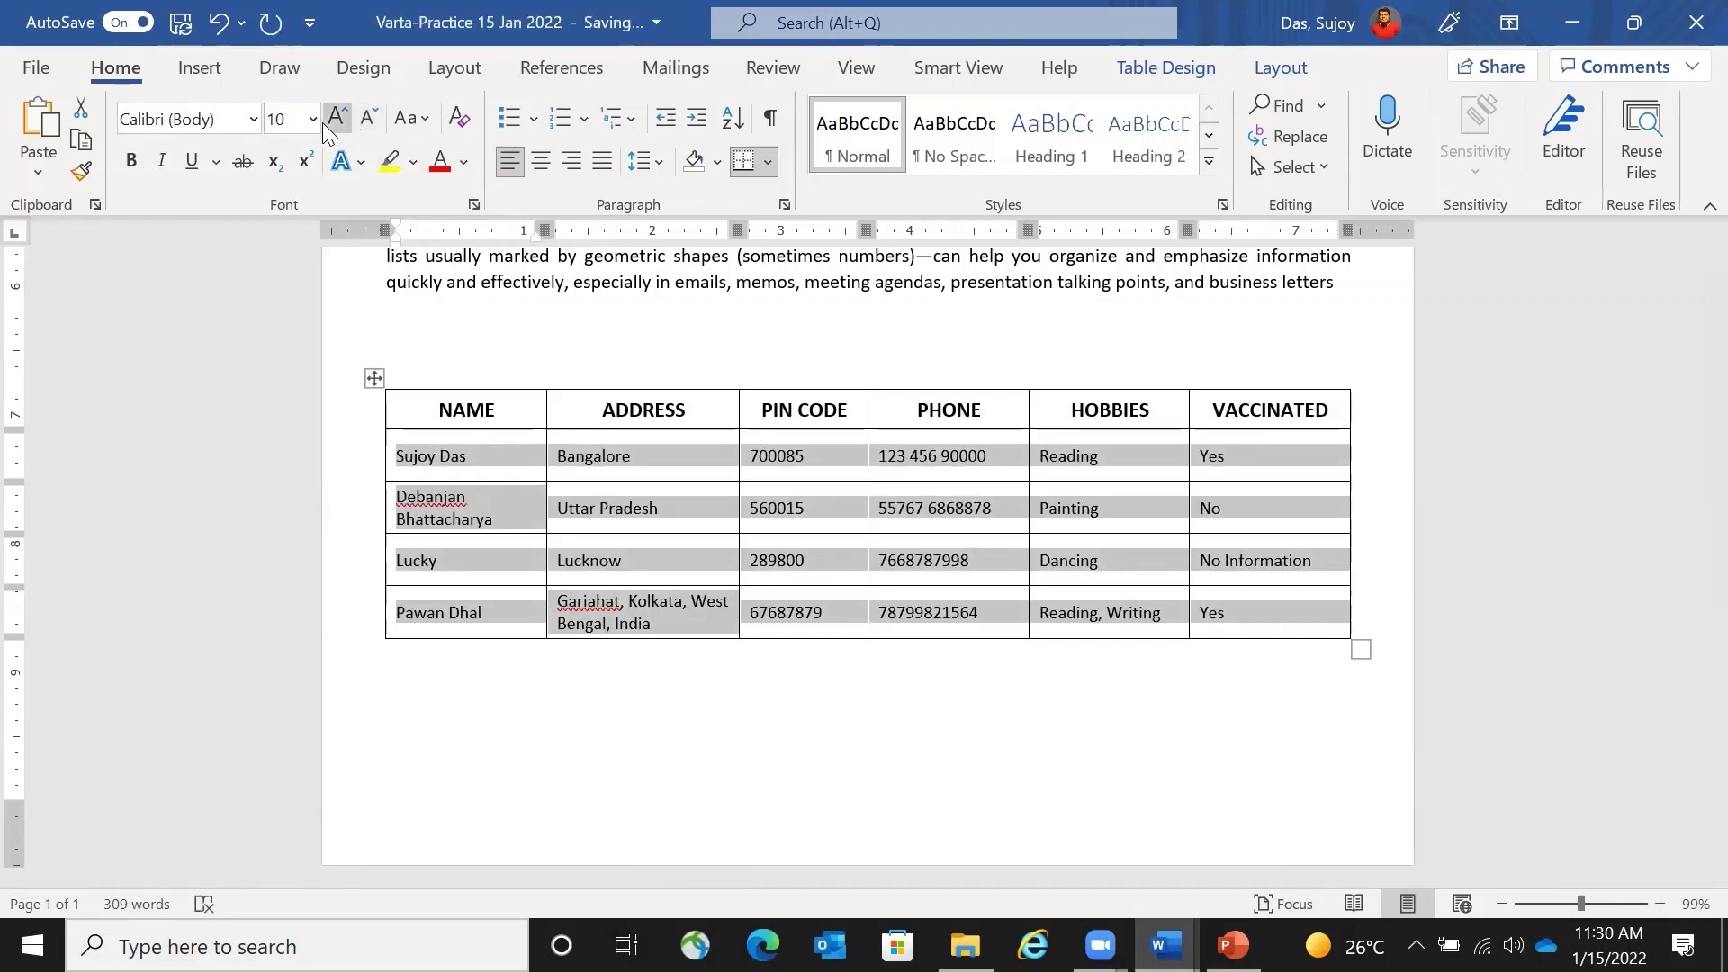
left_click(338, 119)
left_click(315, 129)
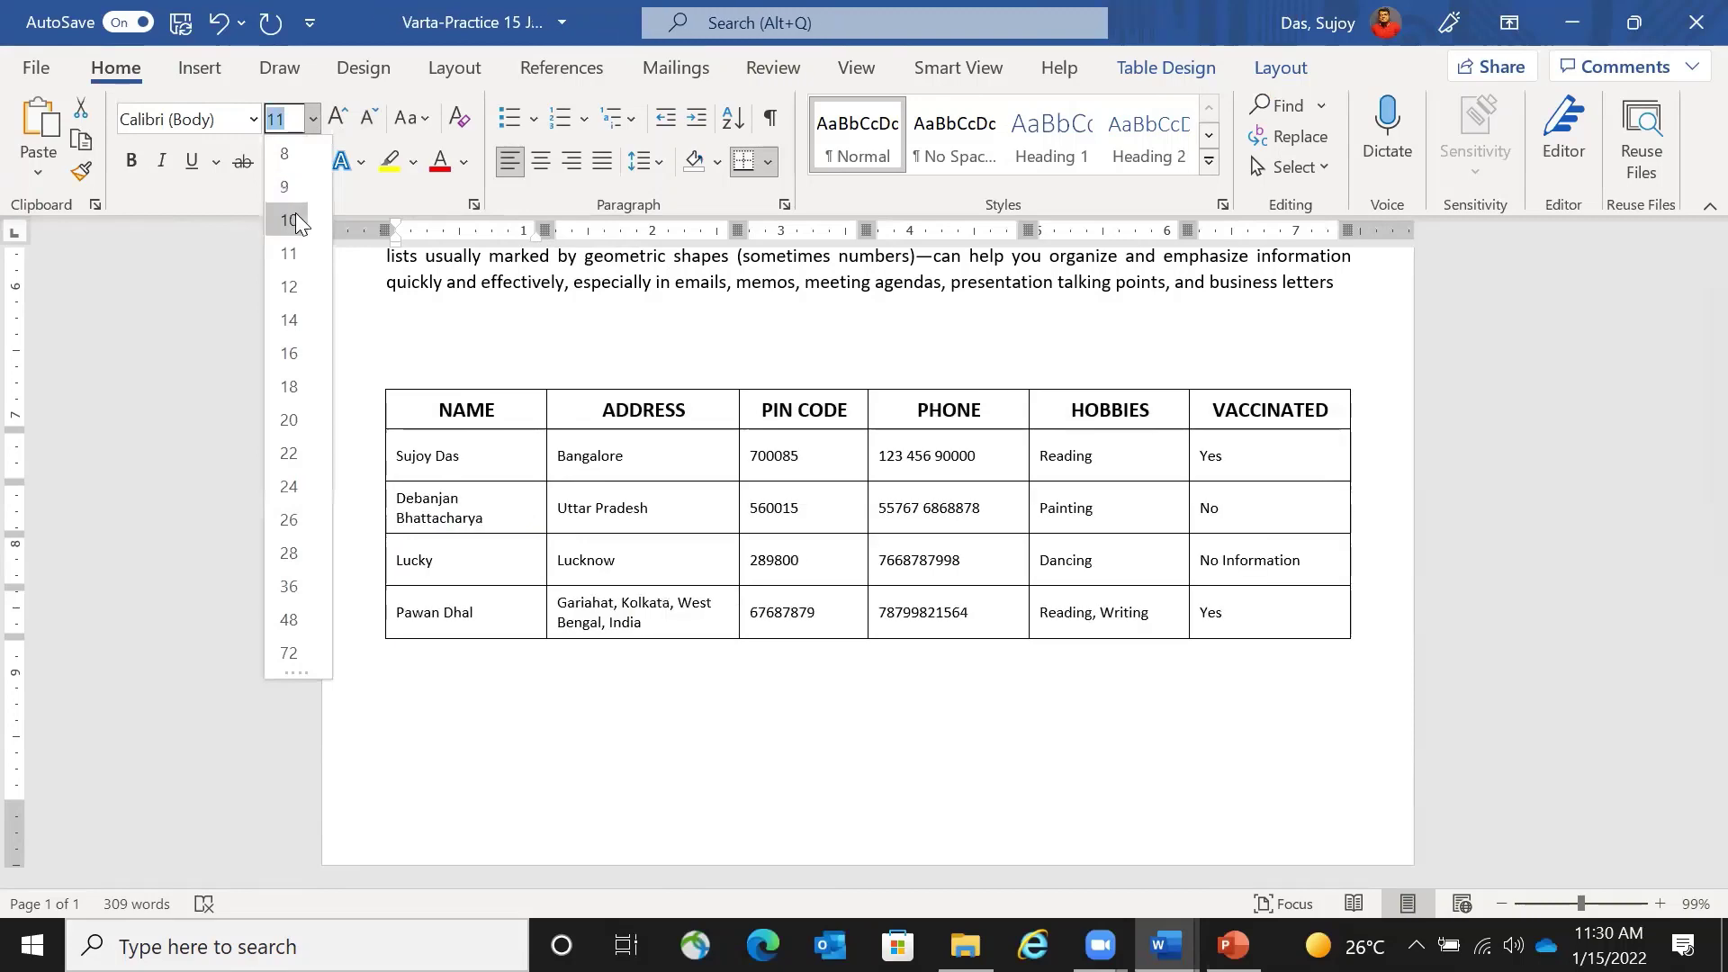
left_click(295, 214)
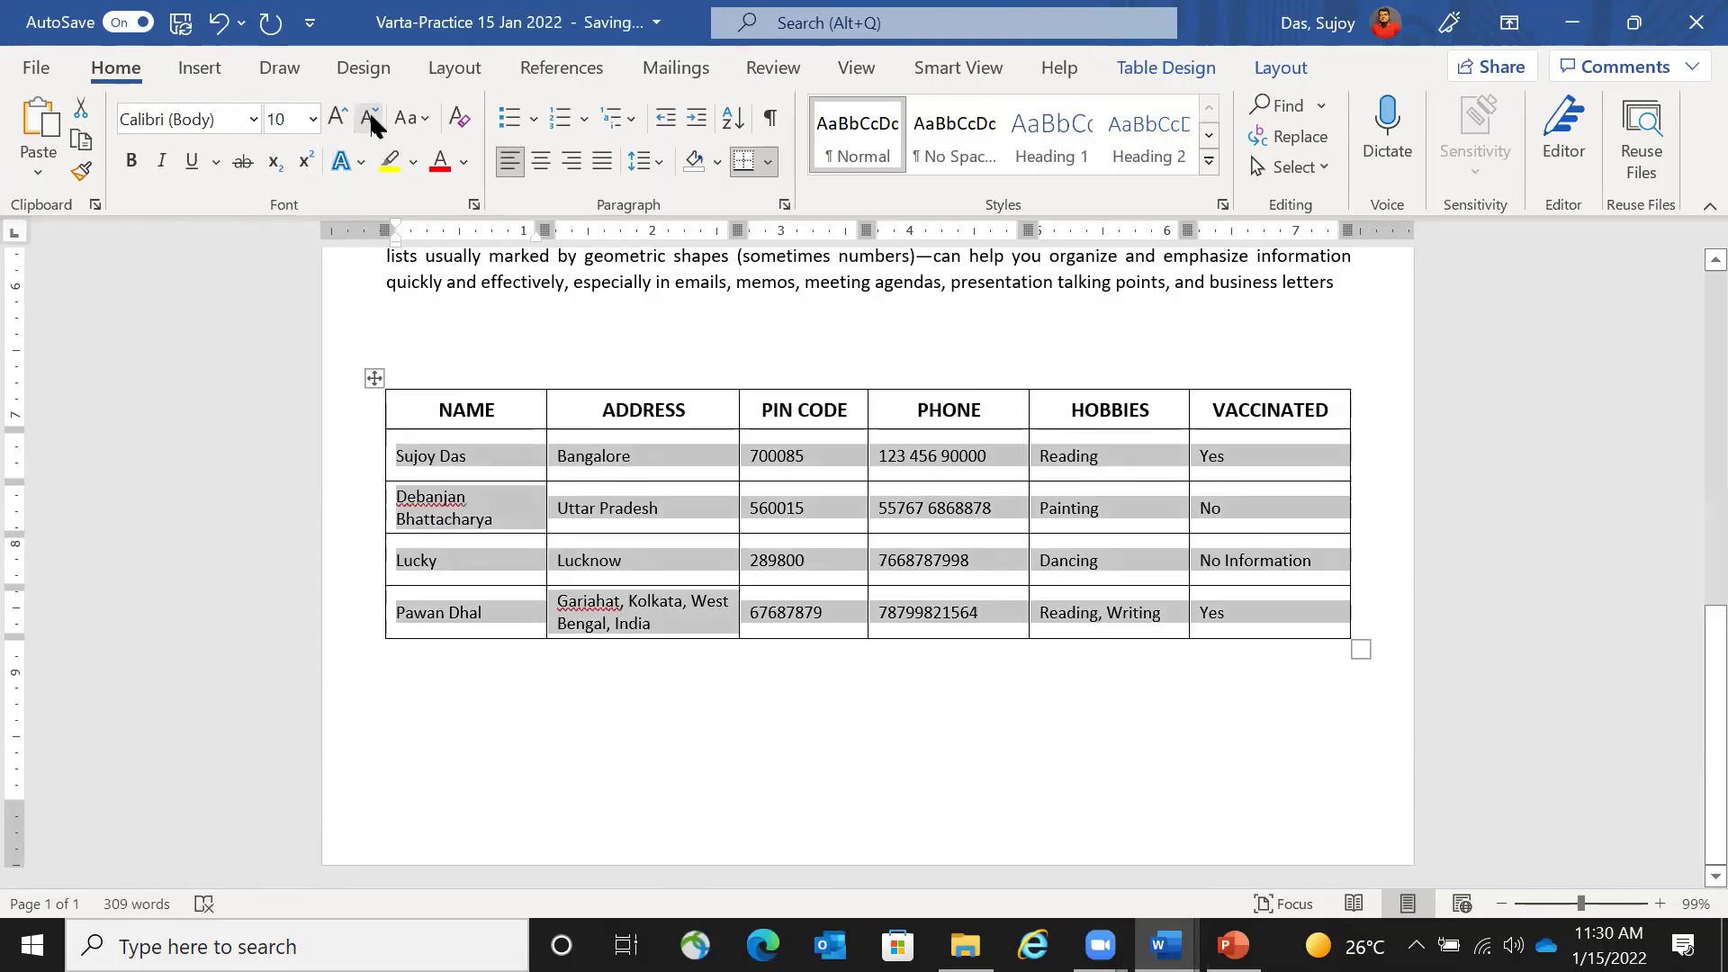
left_click(370, 120)
left_click(312, 126)
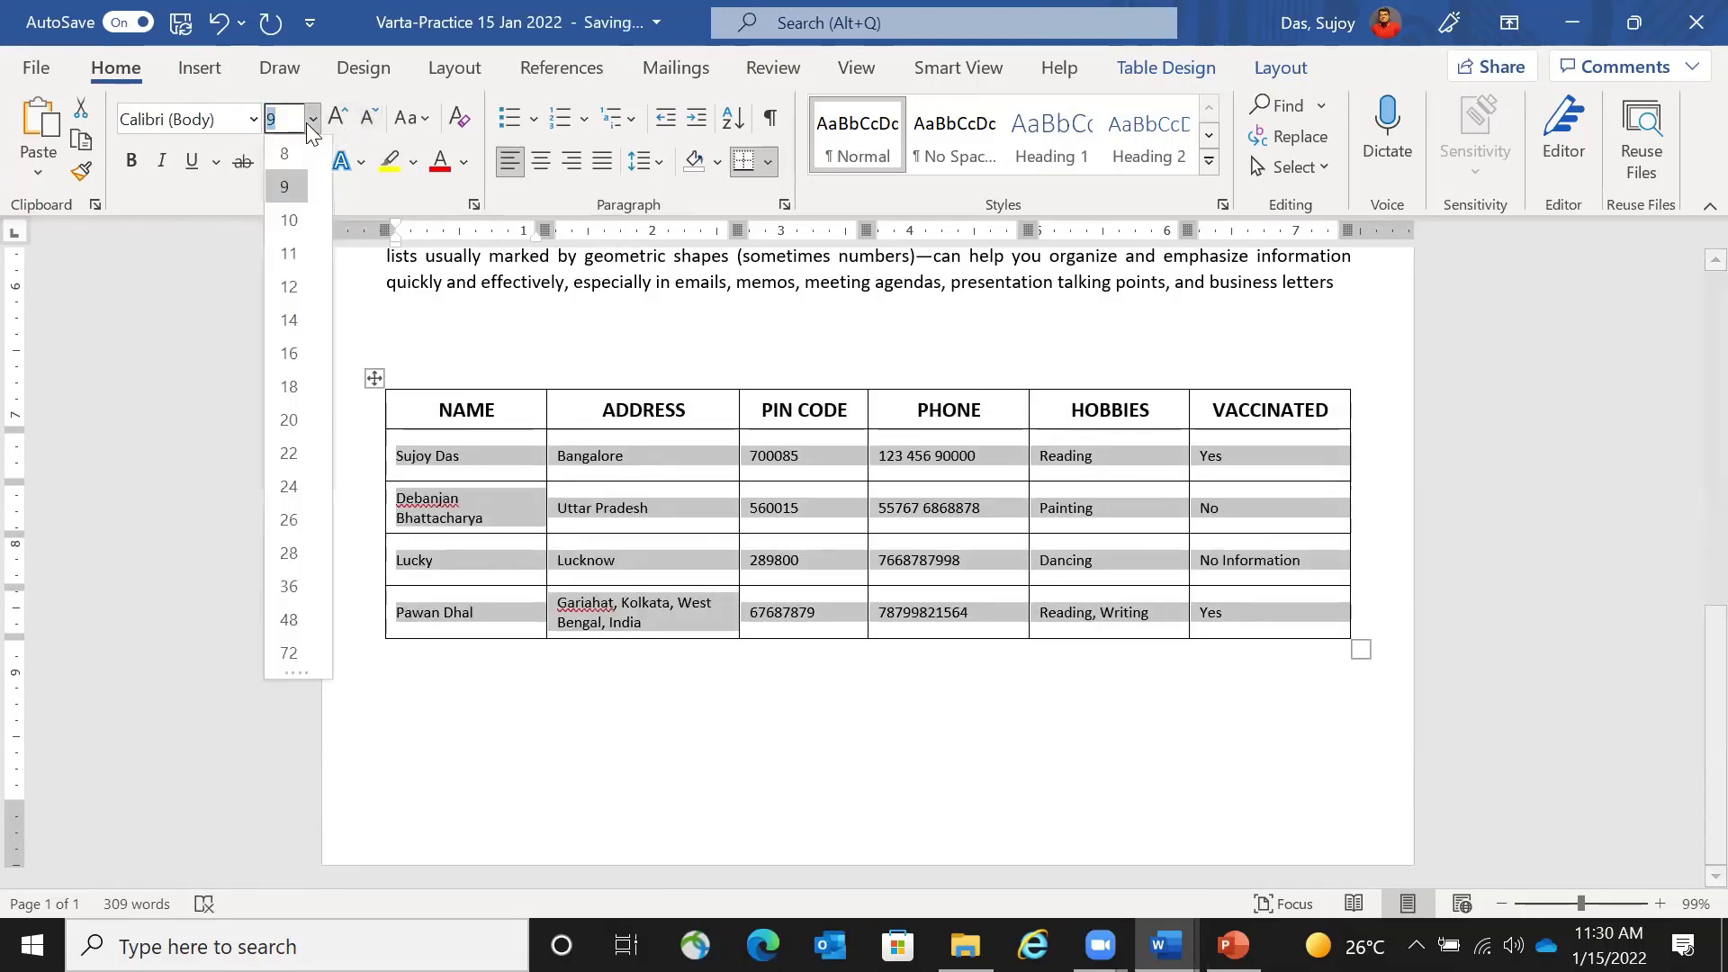
left_click(288, 220)
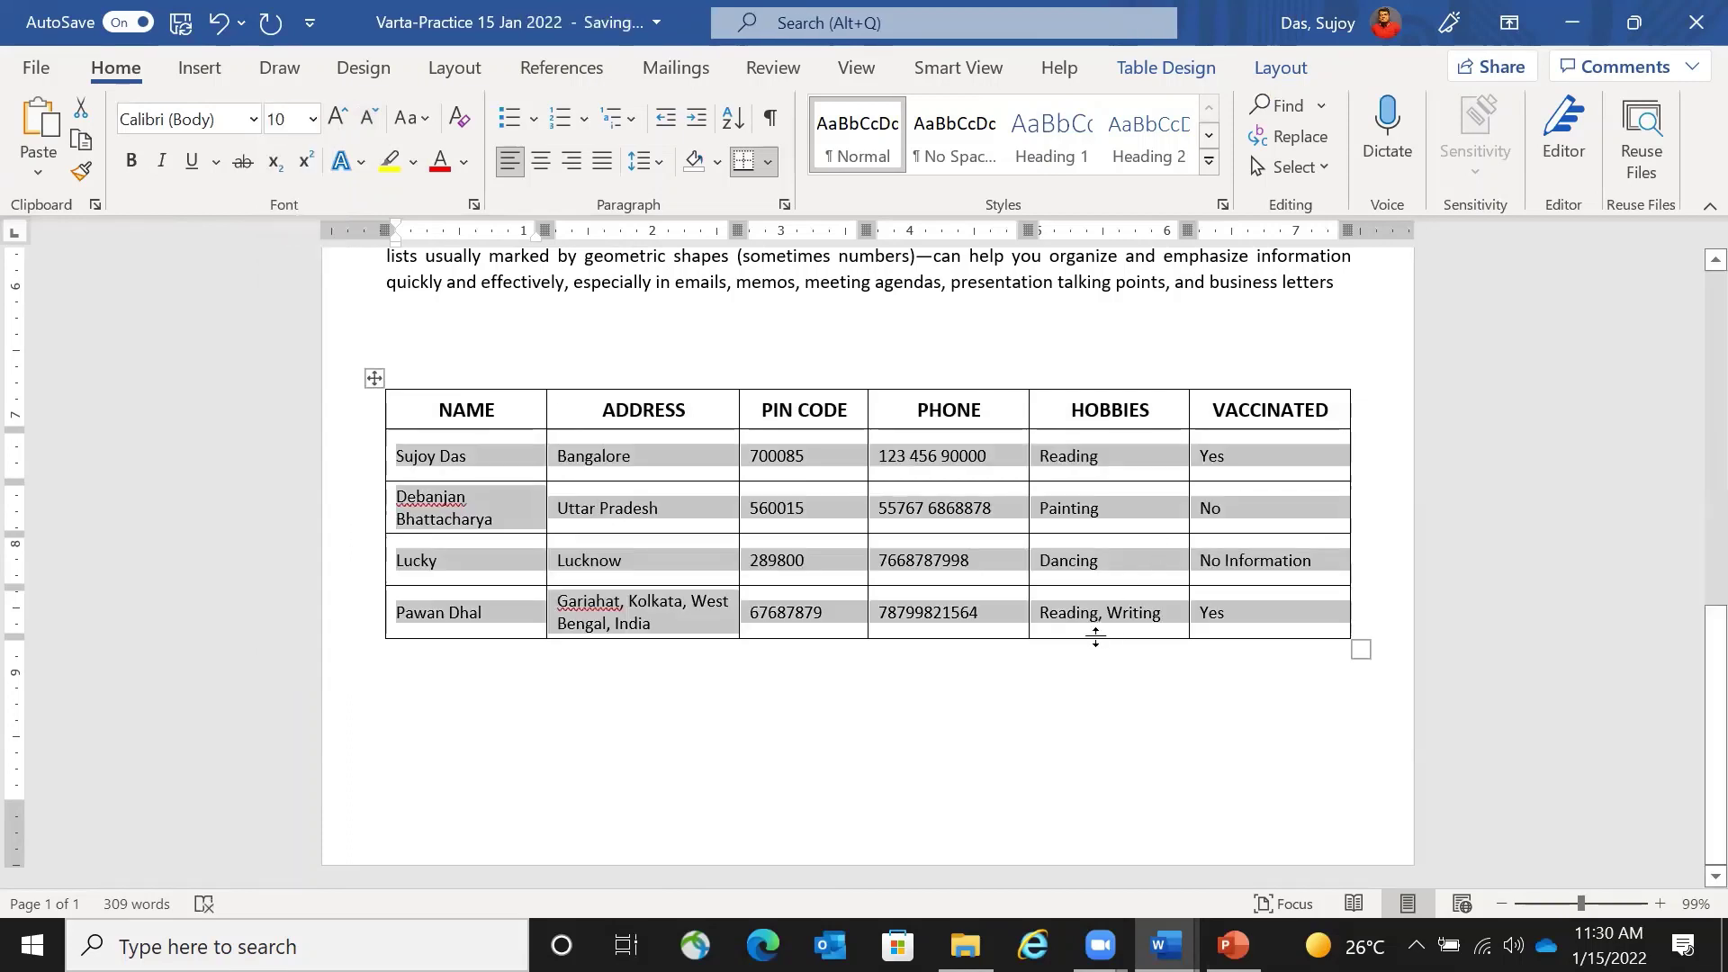
left_click(886, 614)
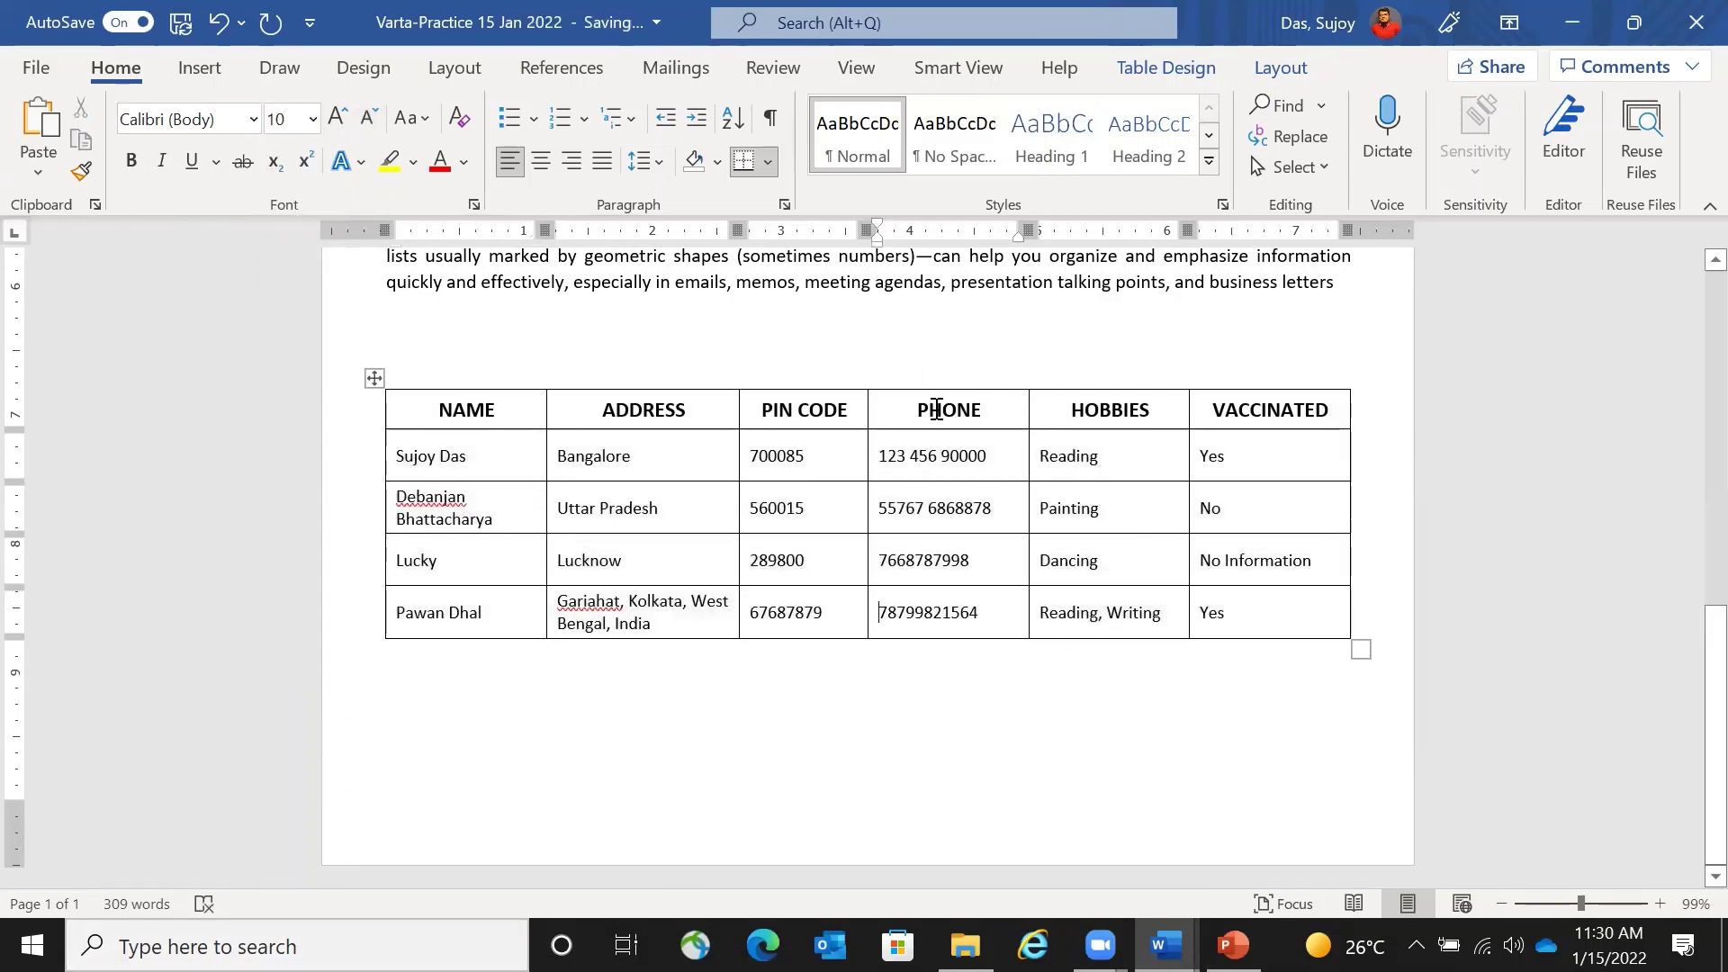
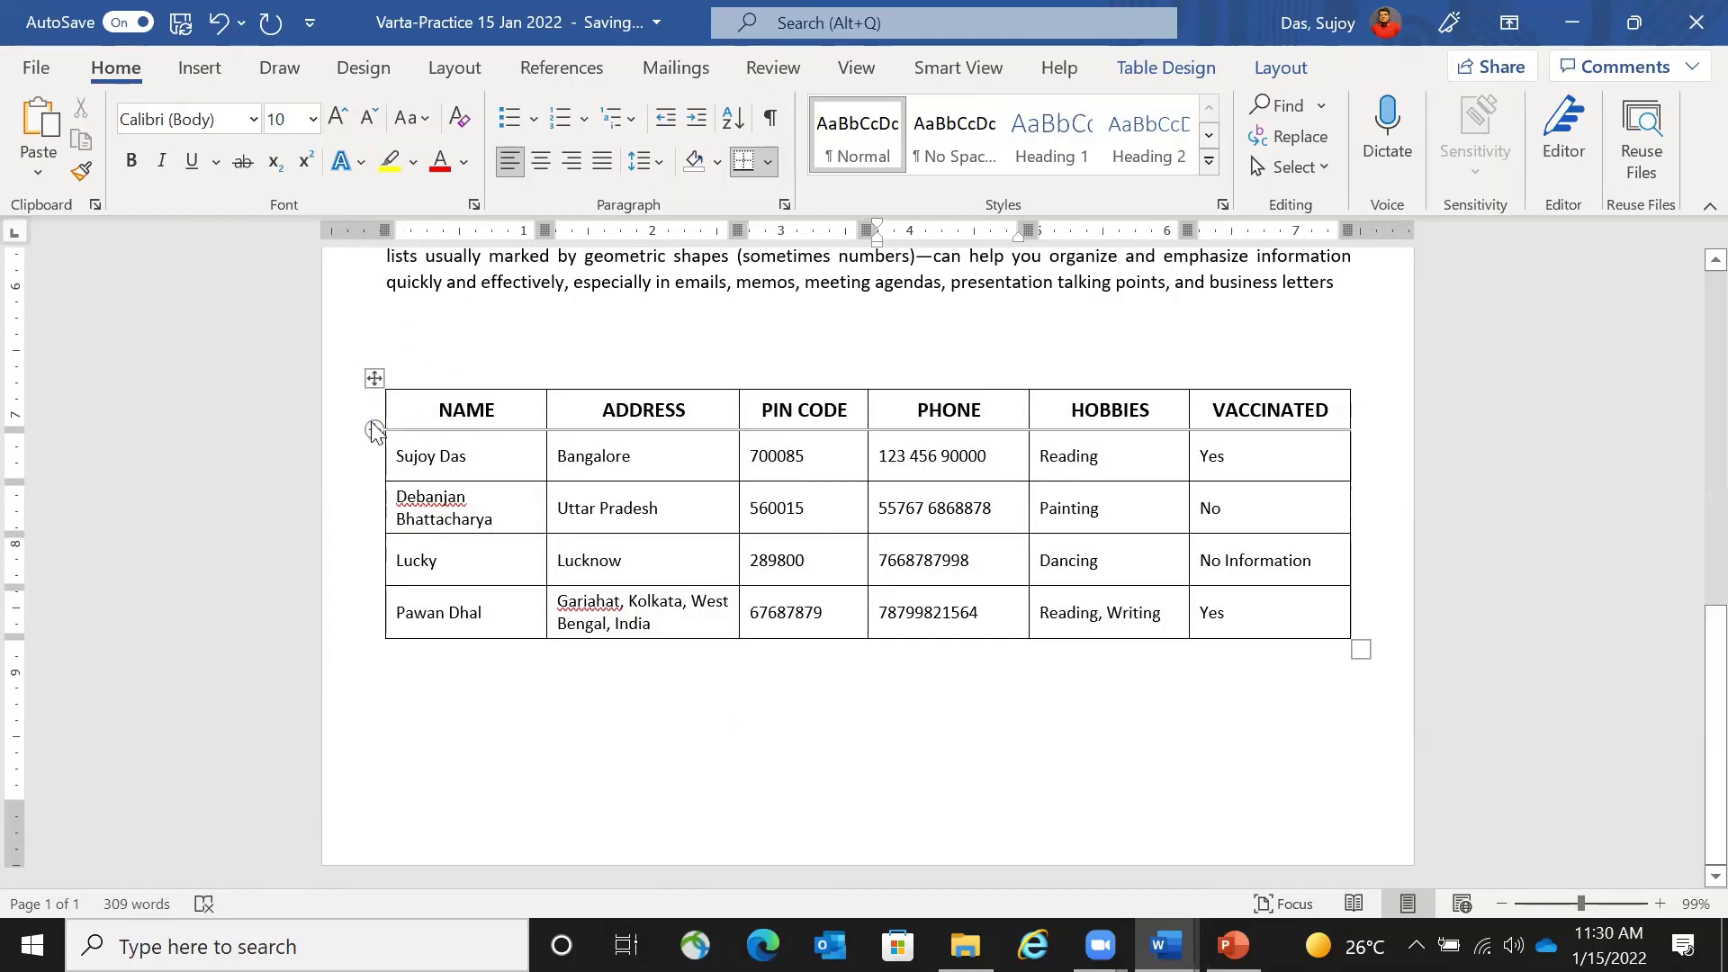
Step: Look over the Layout margin presets and close them without changing the margins
scroll(1330, 412, "up", 1)
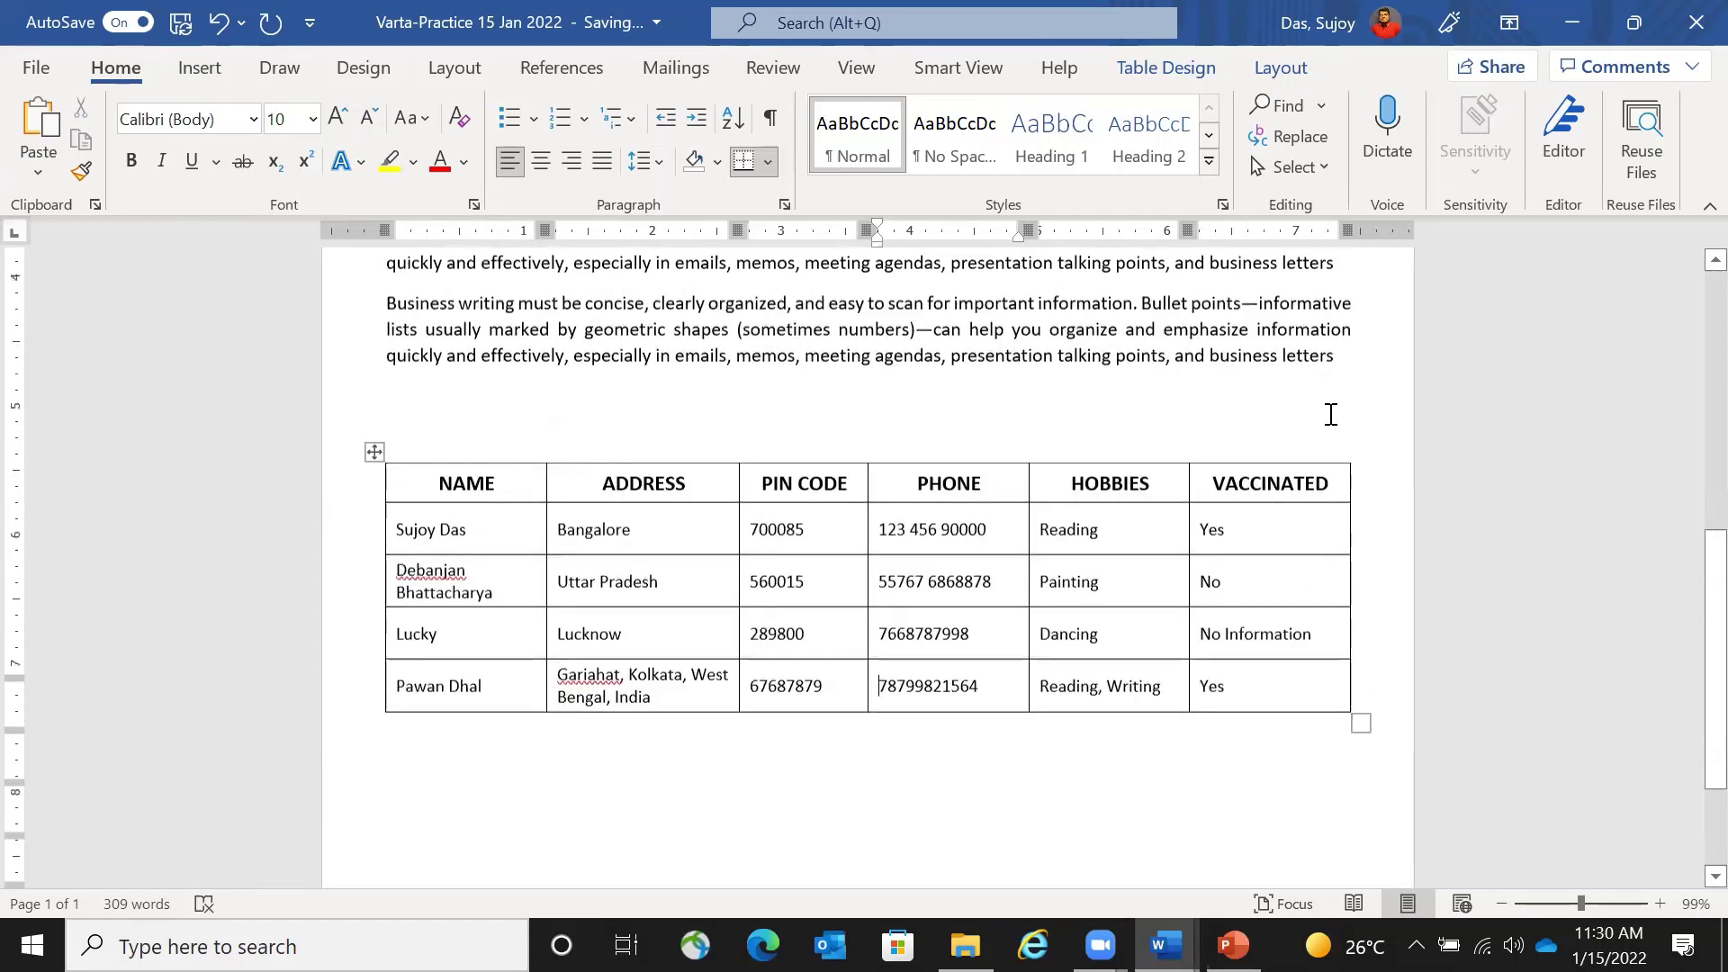
scroll(1395, 585, "up", 4)
scroll(1284, 412, "up", 2)
scroll(1170, 450, "down", 4)
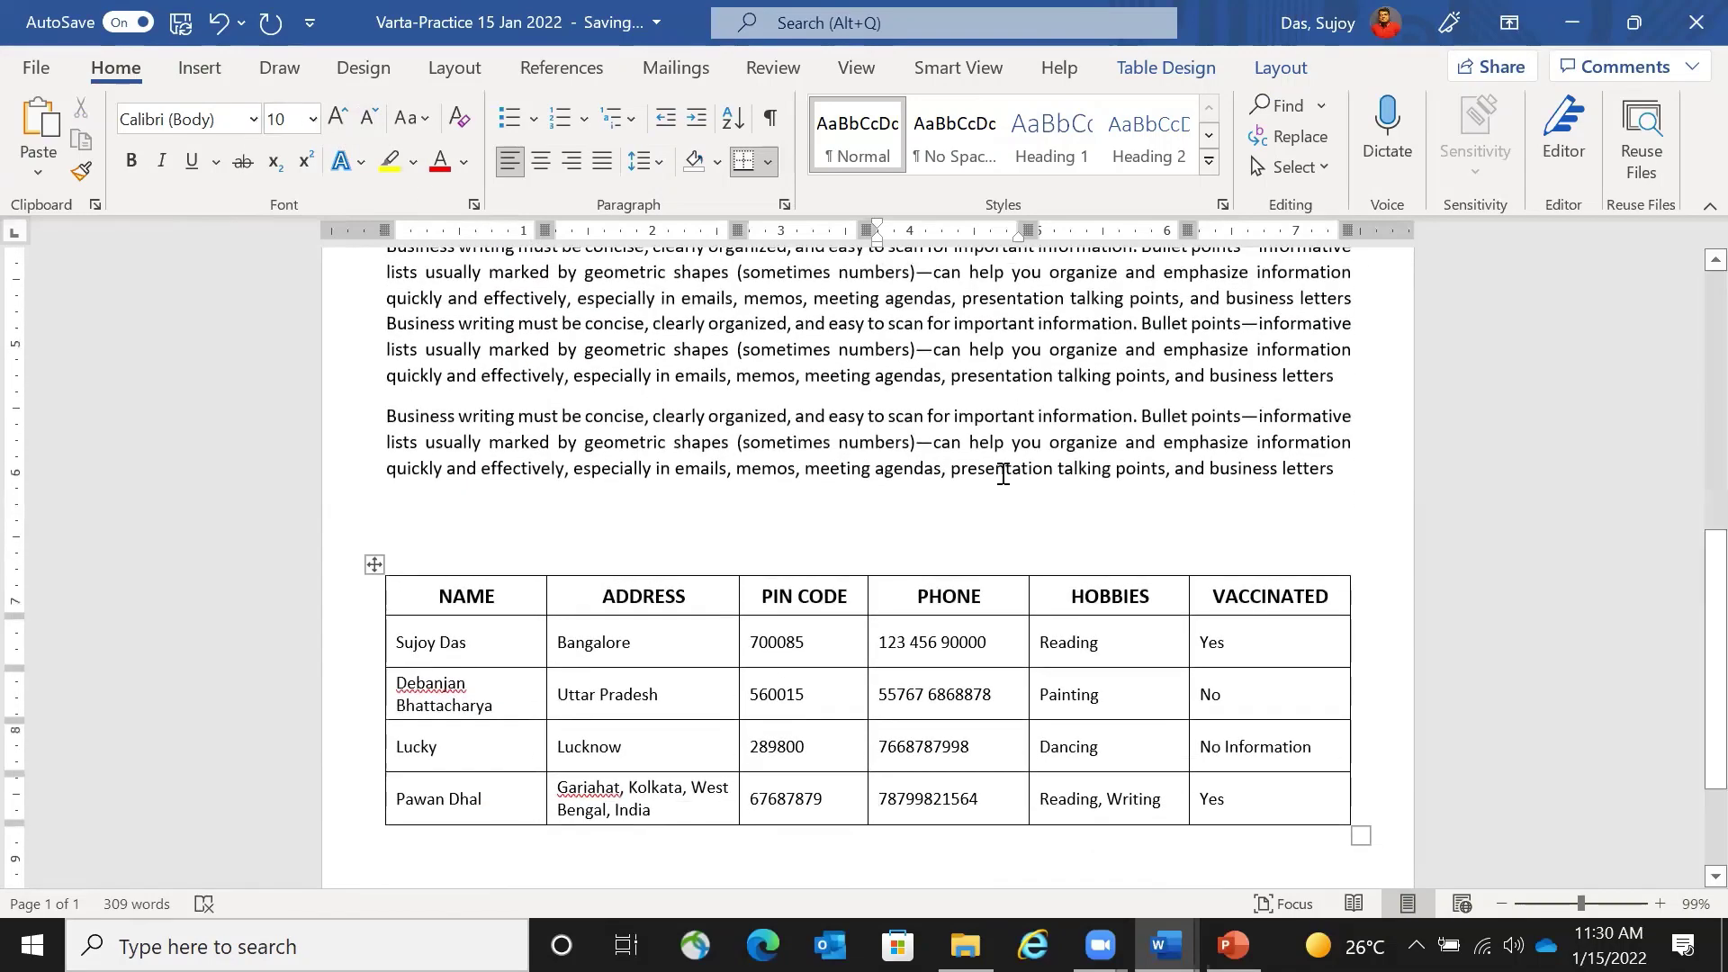
scroll(1098, 619, "down", 3)
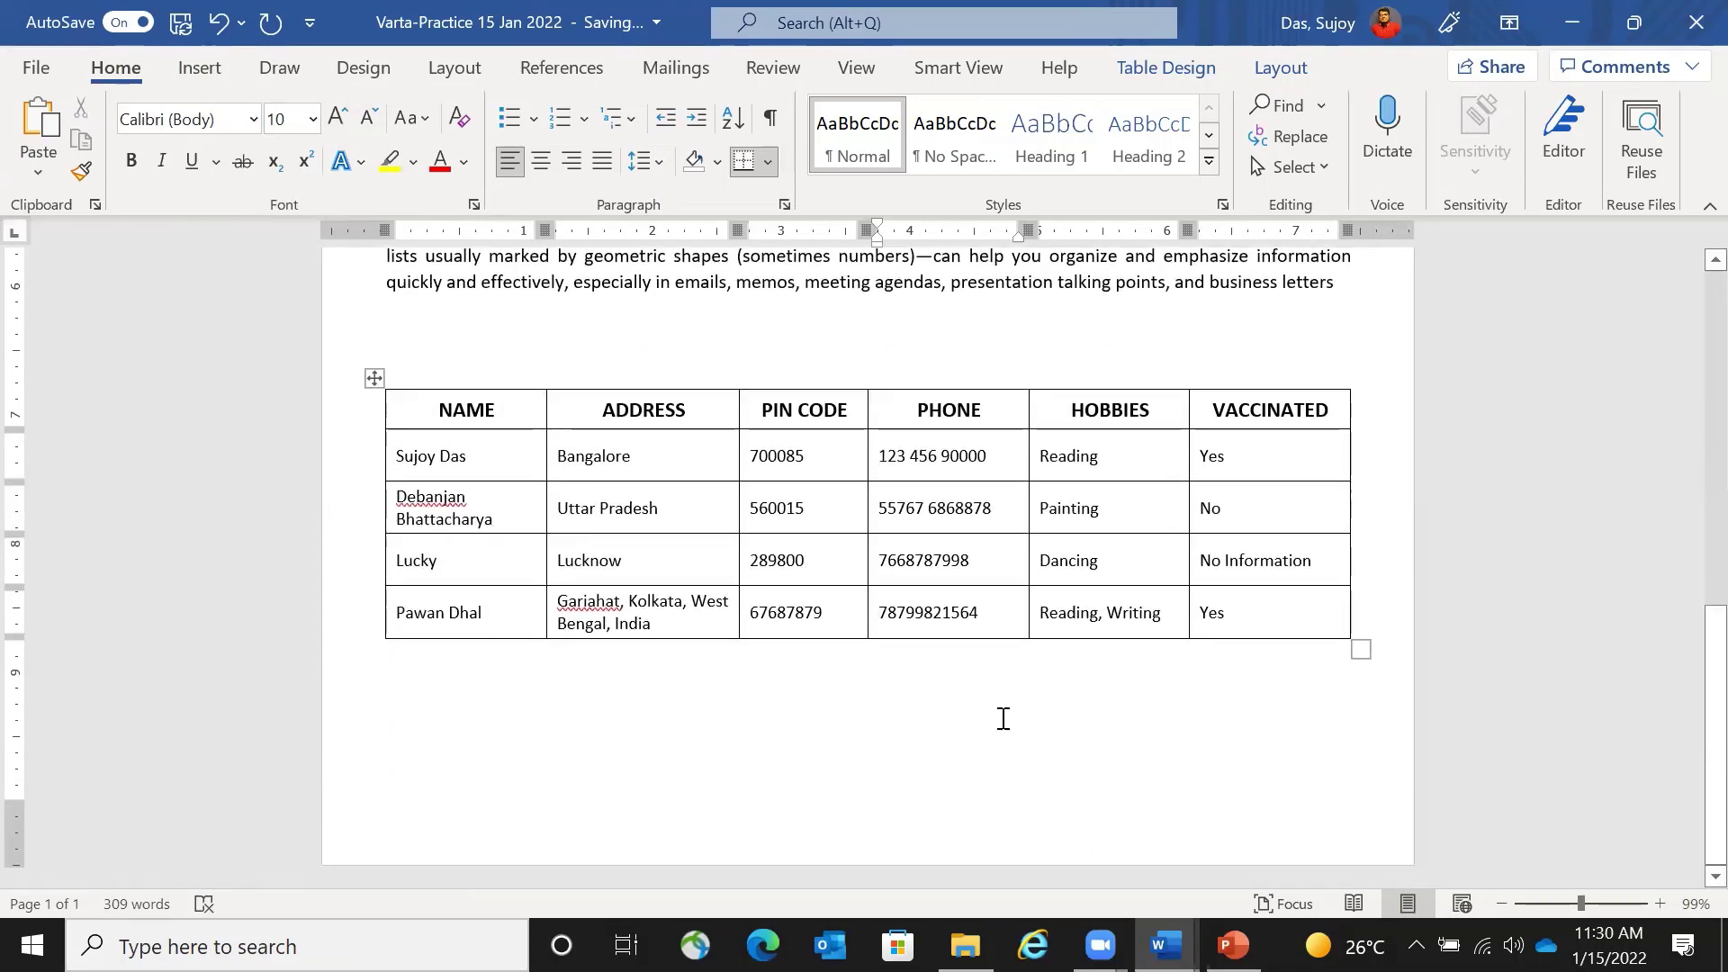
left_click(652, 355)
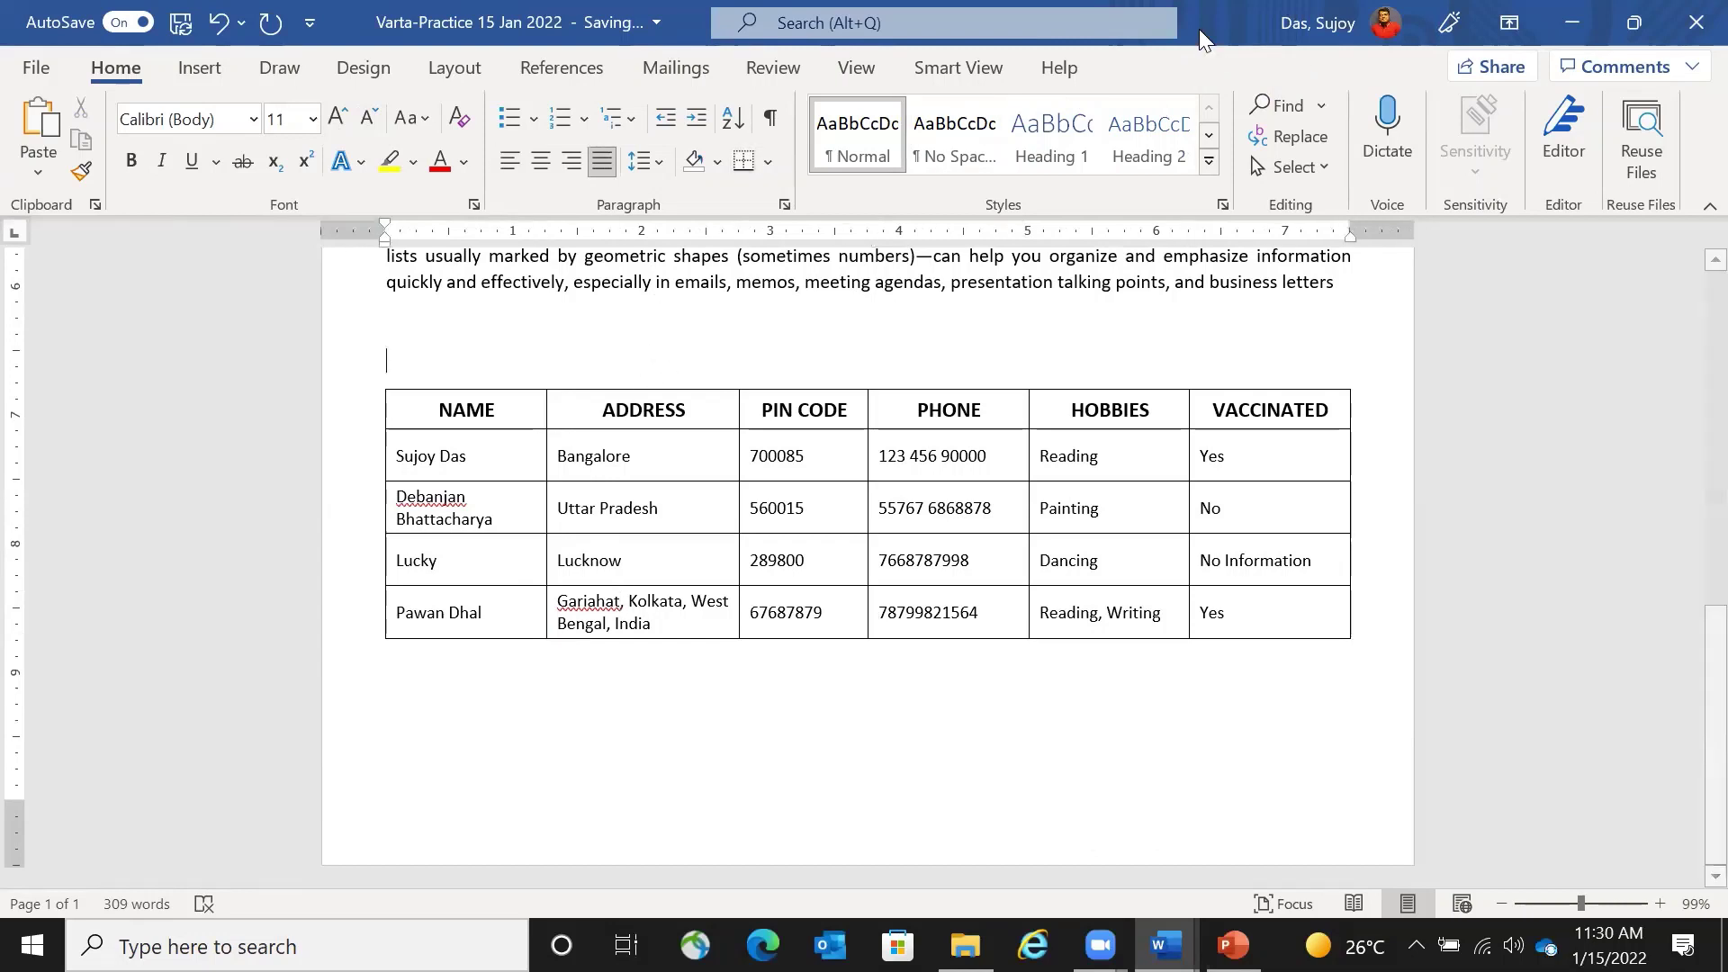
left_click(454, 67)
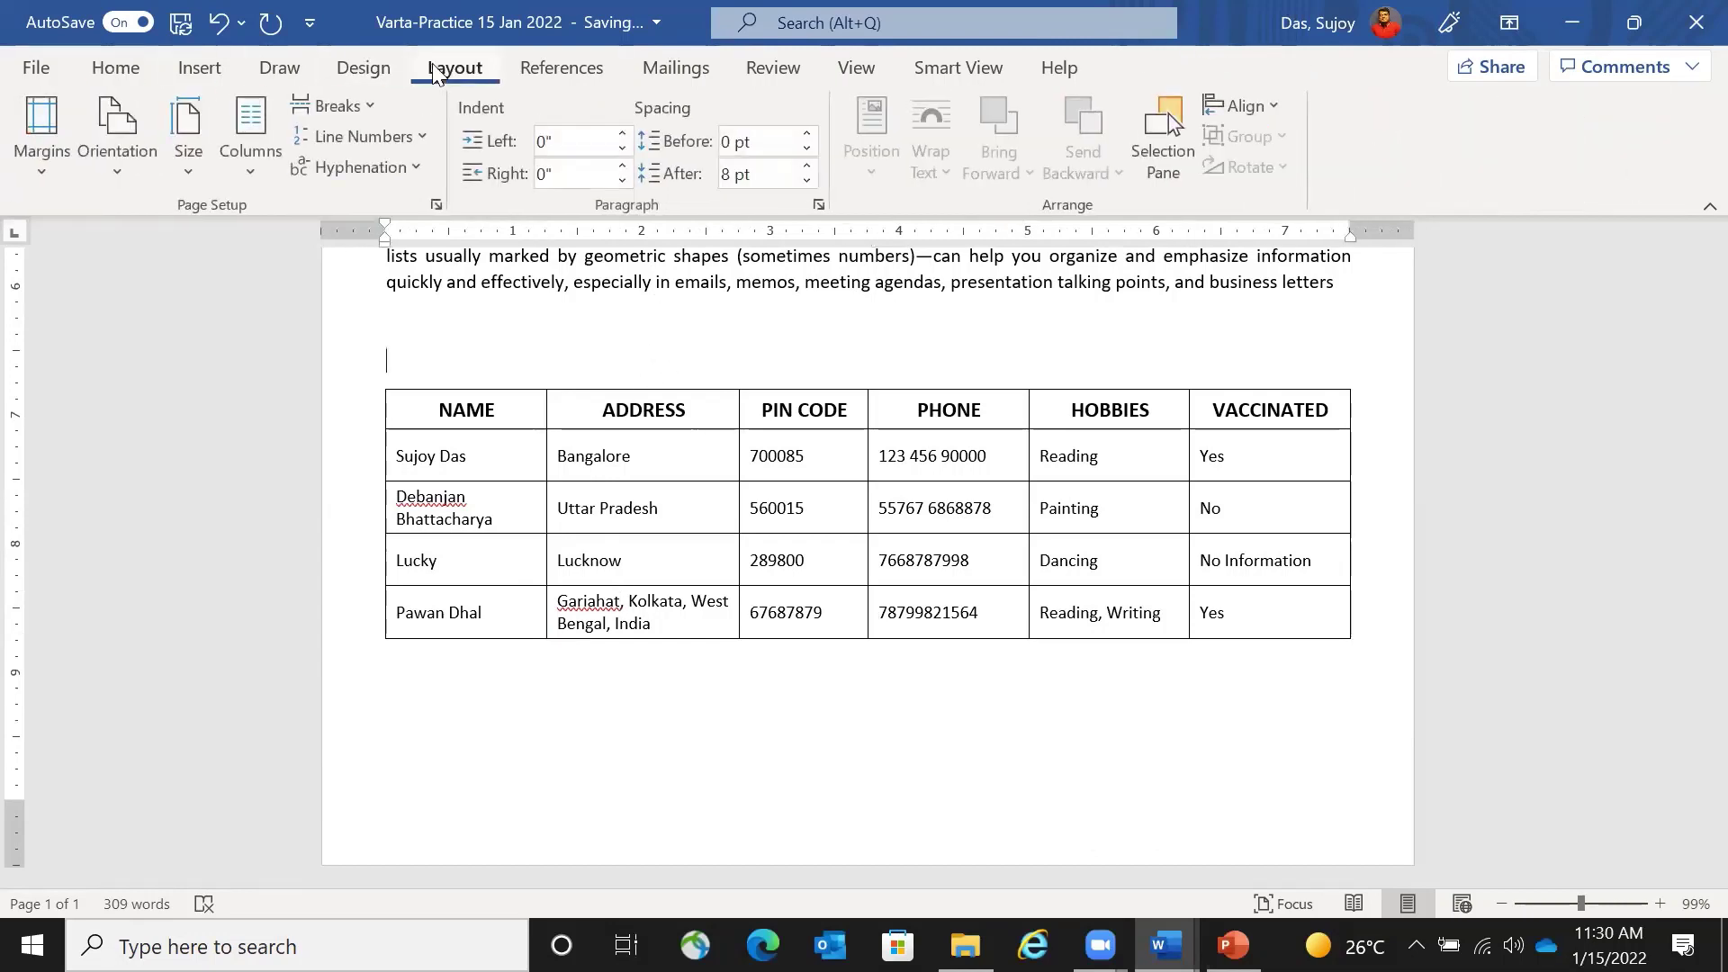
left_click(54, 174)
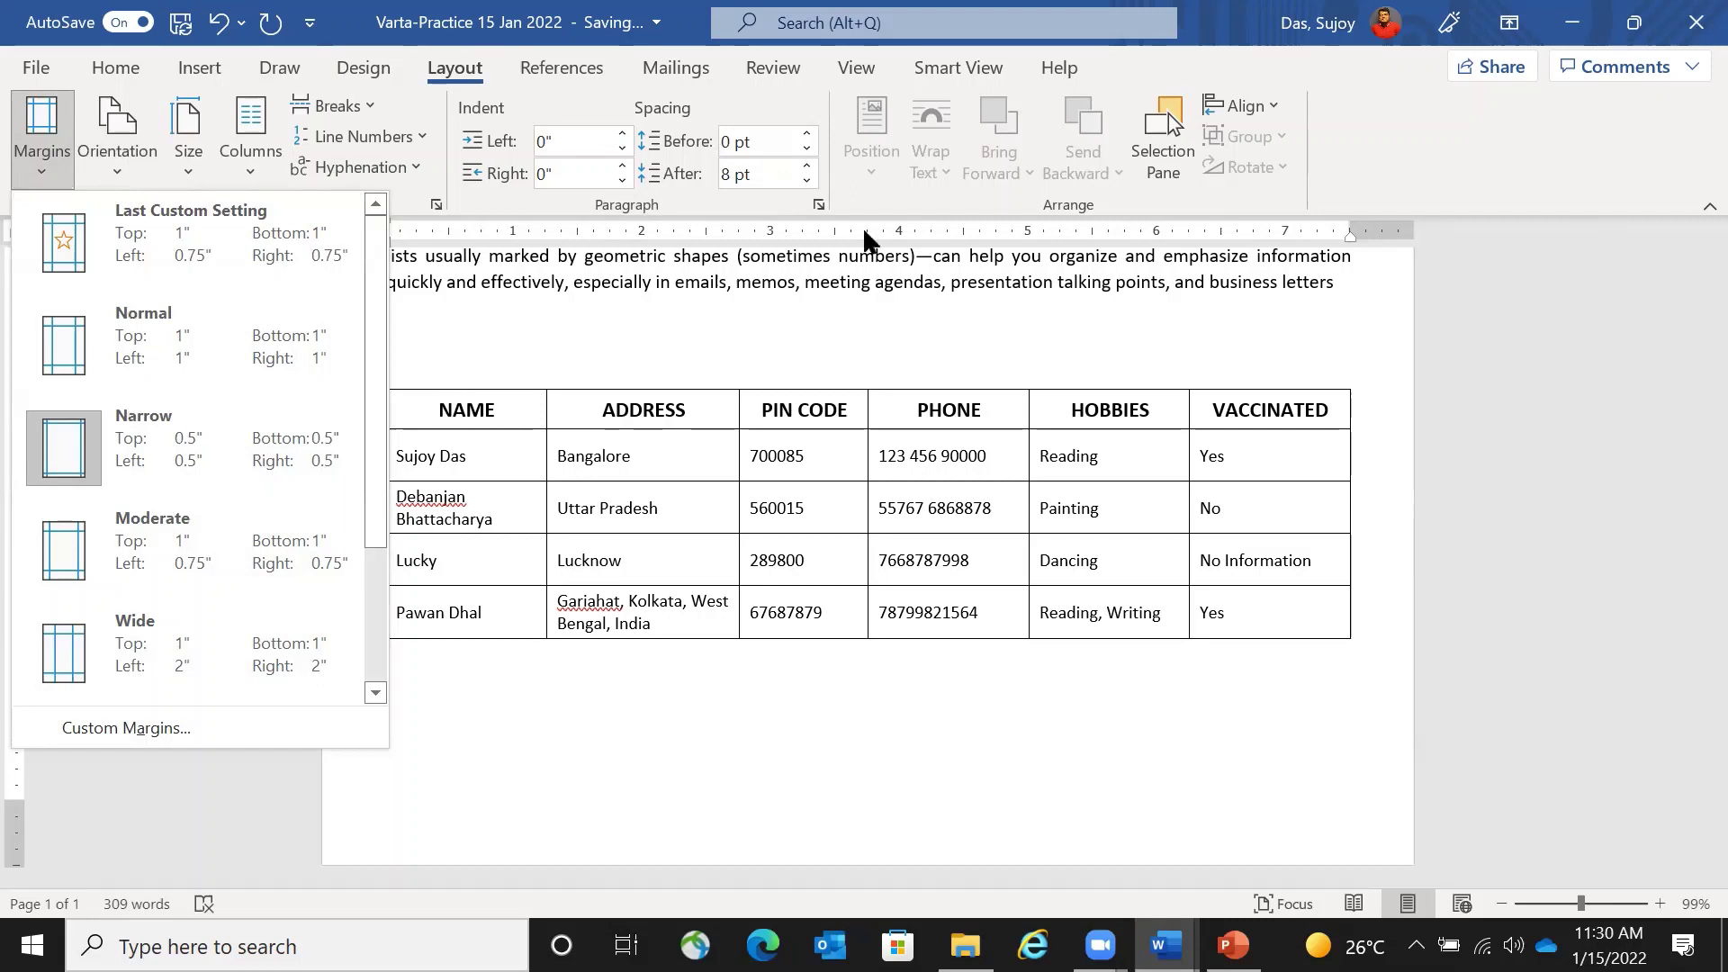
left_click(717, 336)
mouse_move(453, 423)
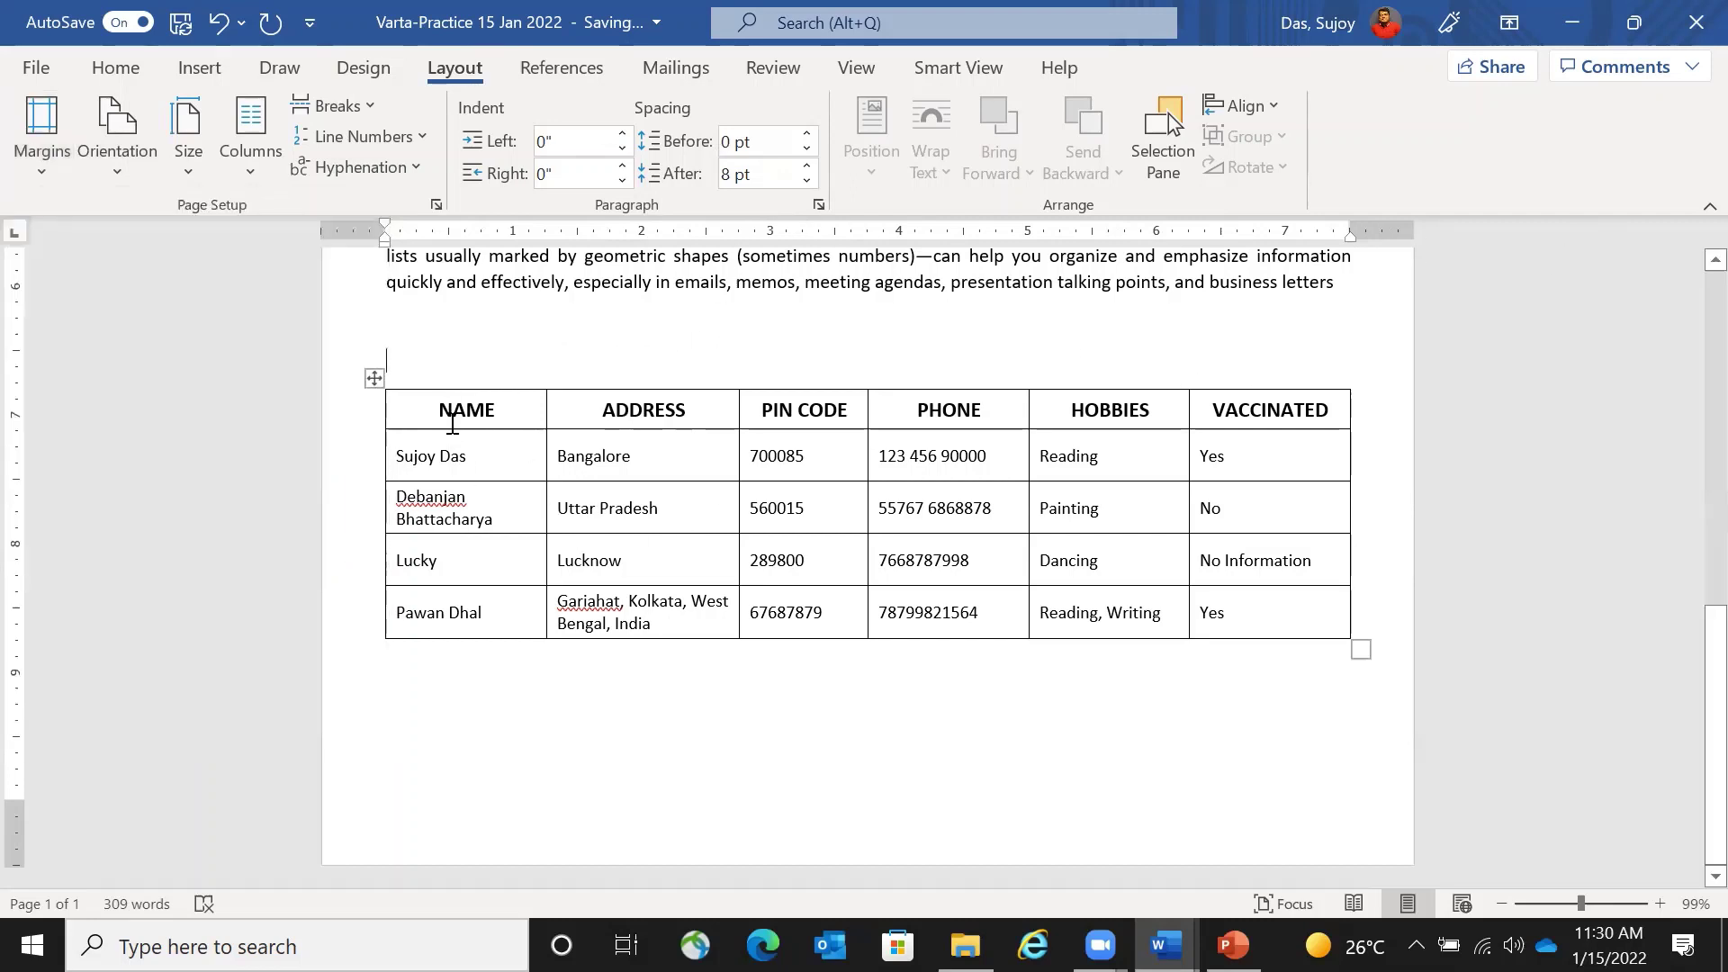
Step: Delete one extra blank line above the NAME/ADDRESS table
scroll(515, 459, "up", 1)
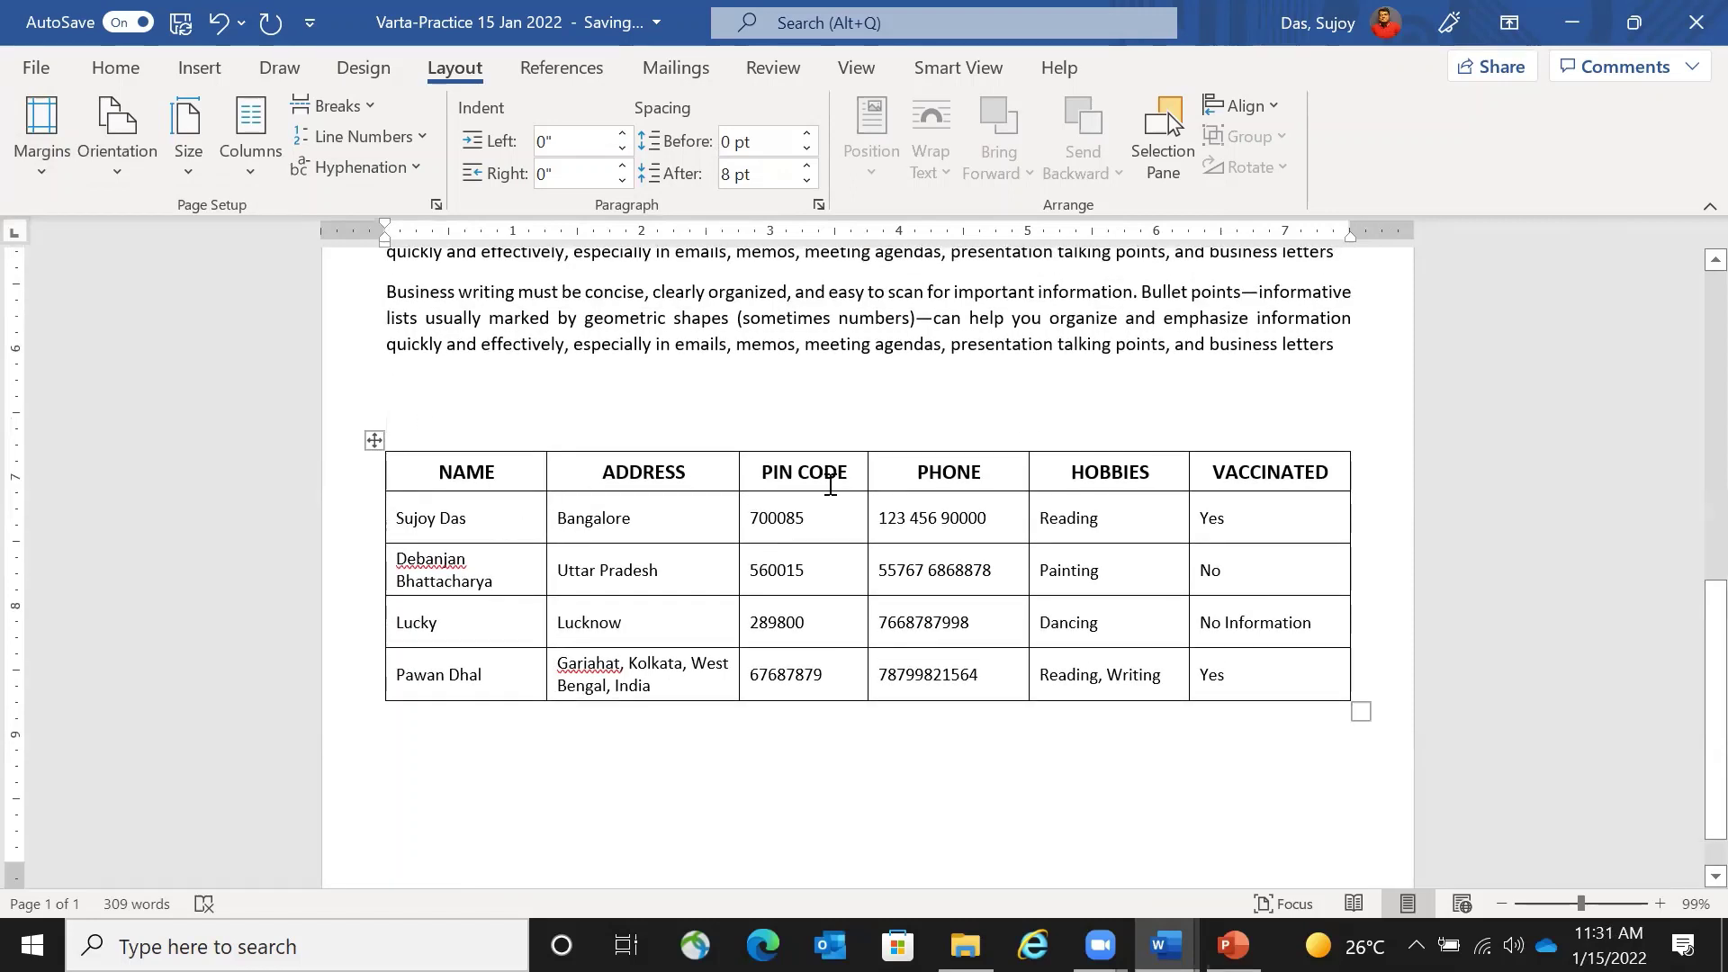
left_click(665, 380)
key("Delete")
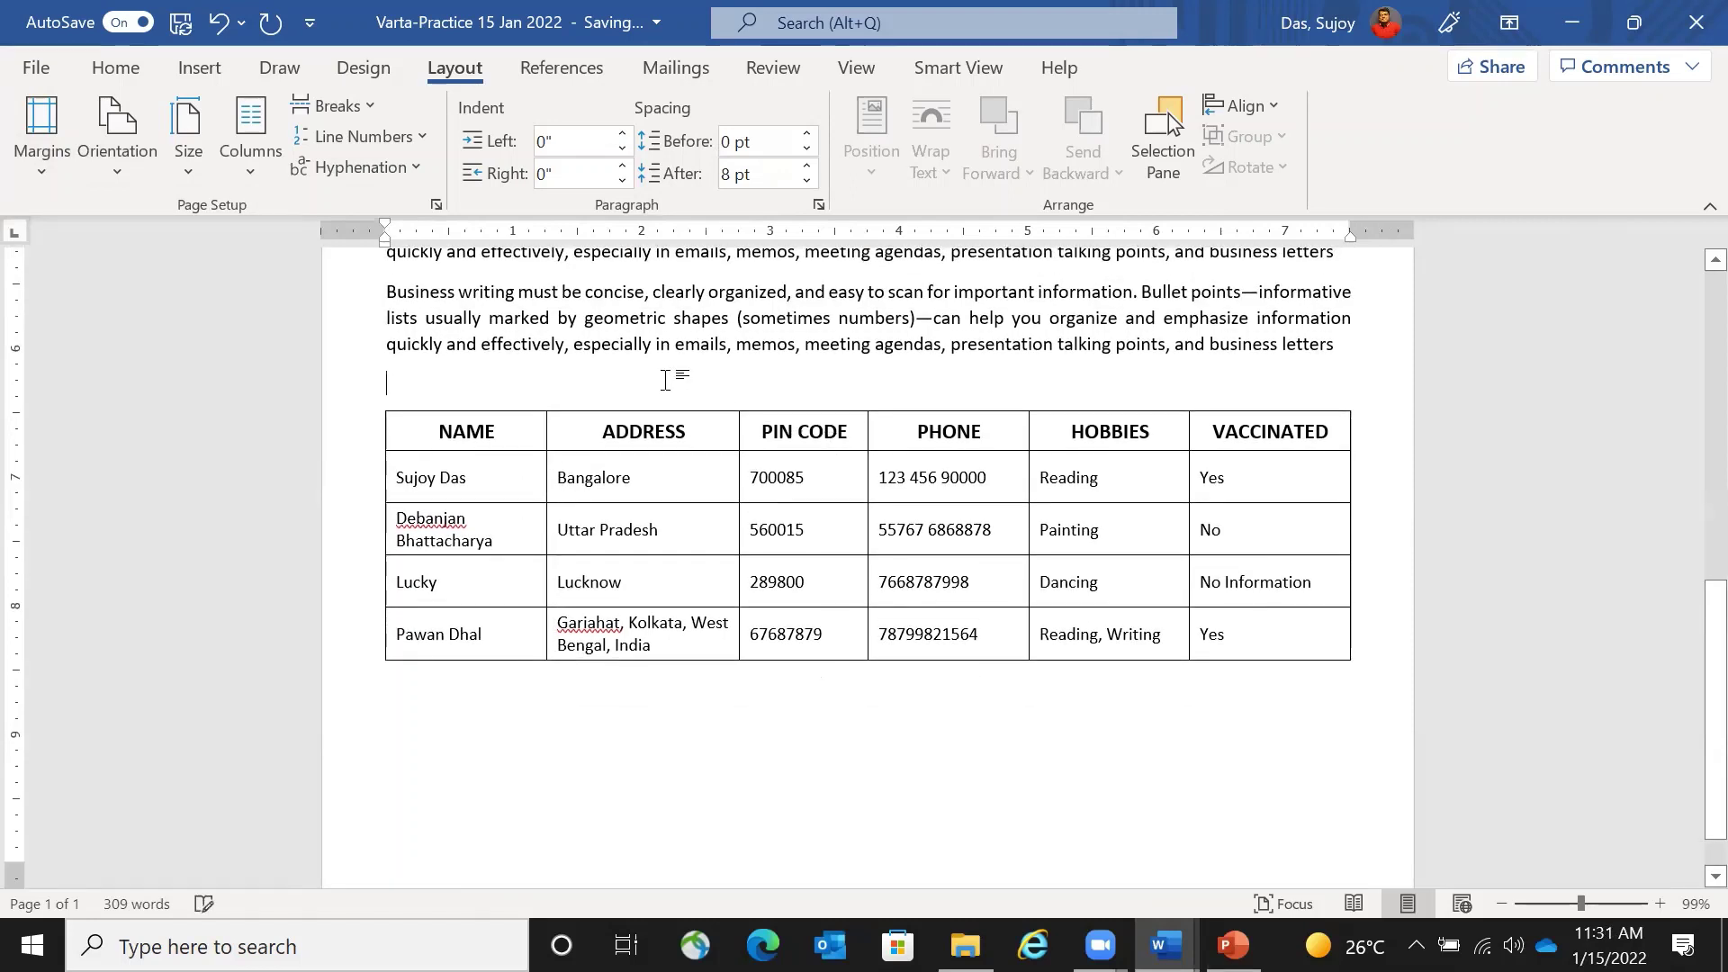
scroll(675, 706, "up", 1)
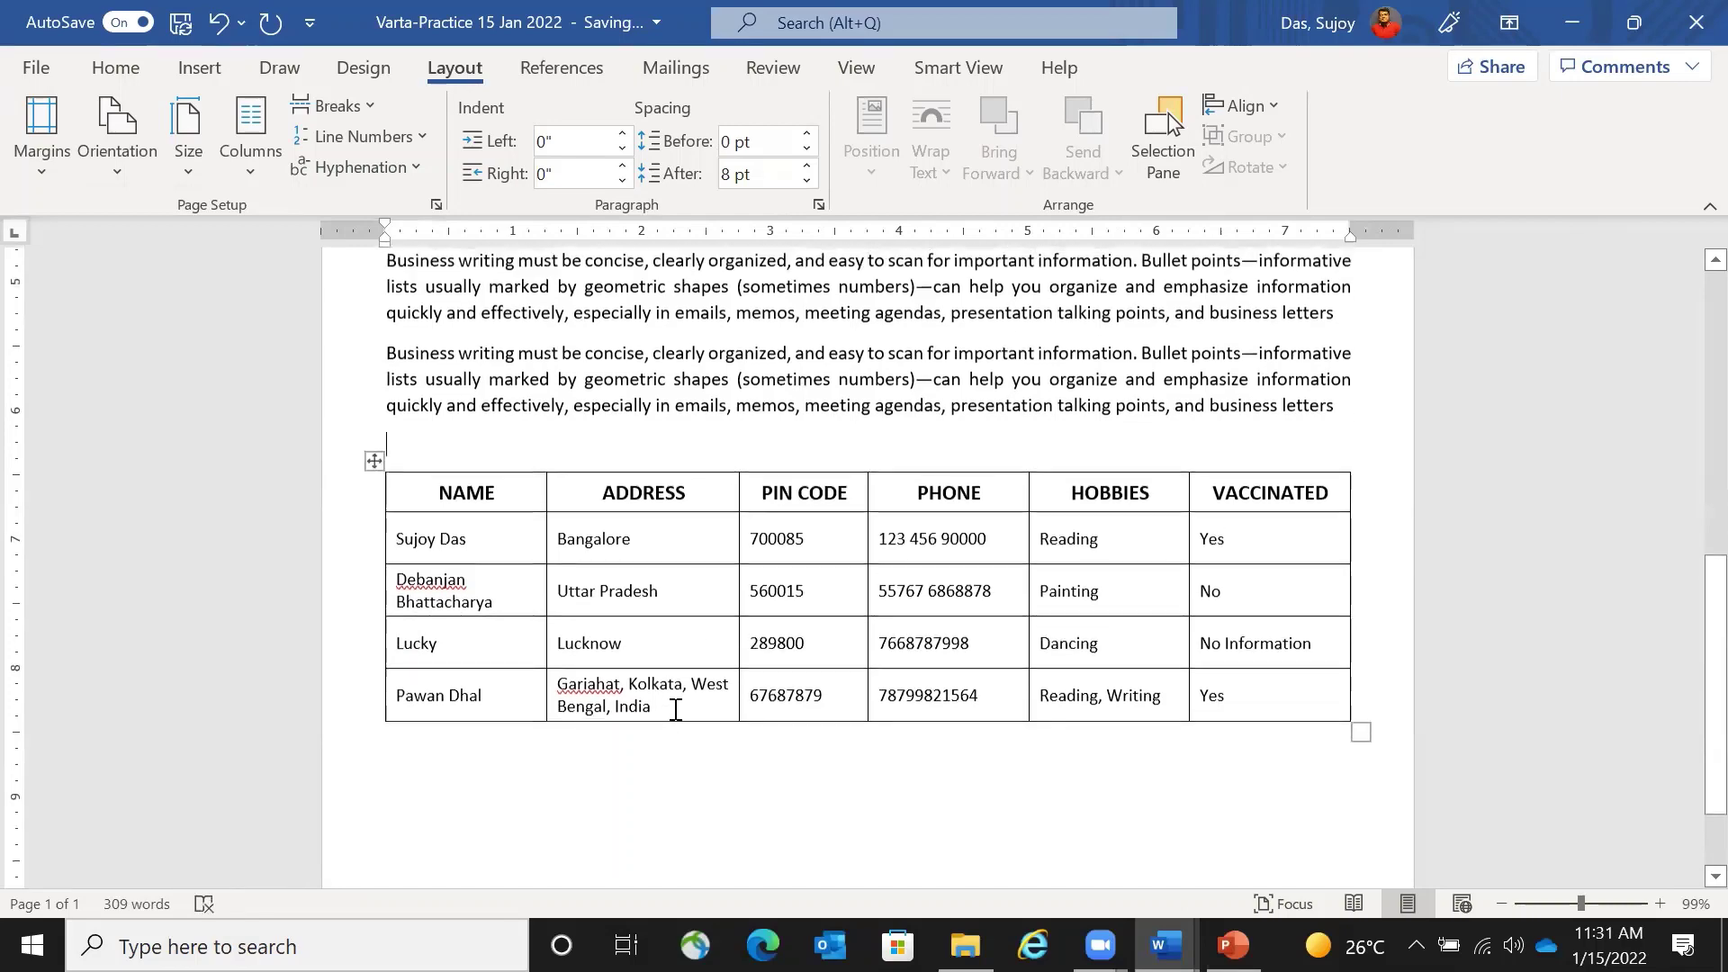
scroll(675, 710, "up", 2)
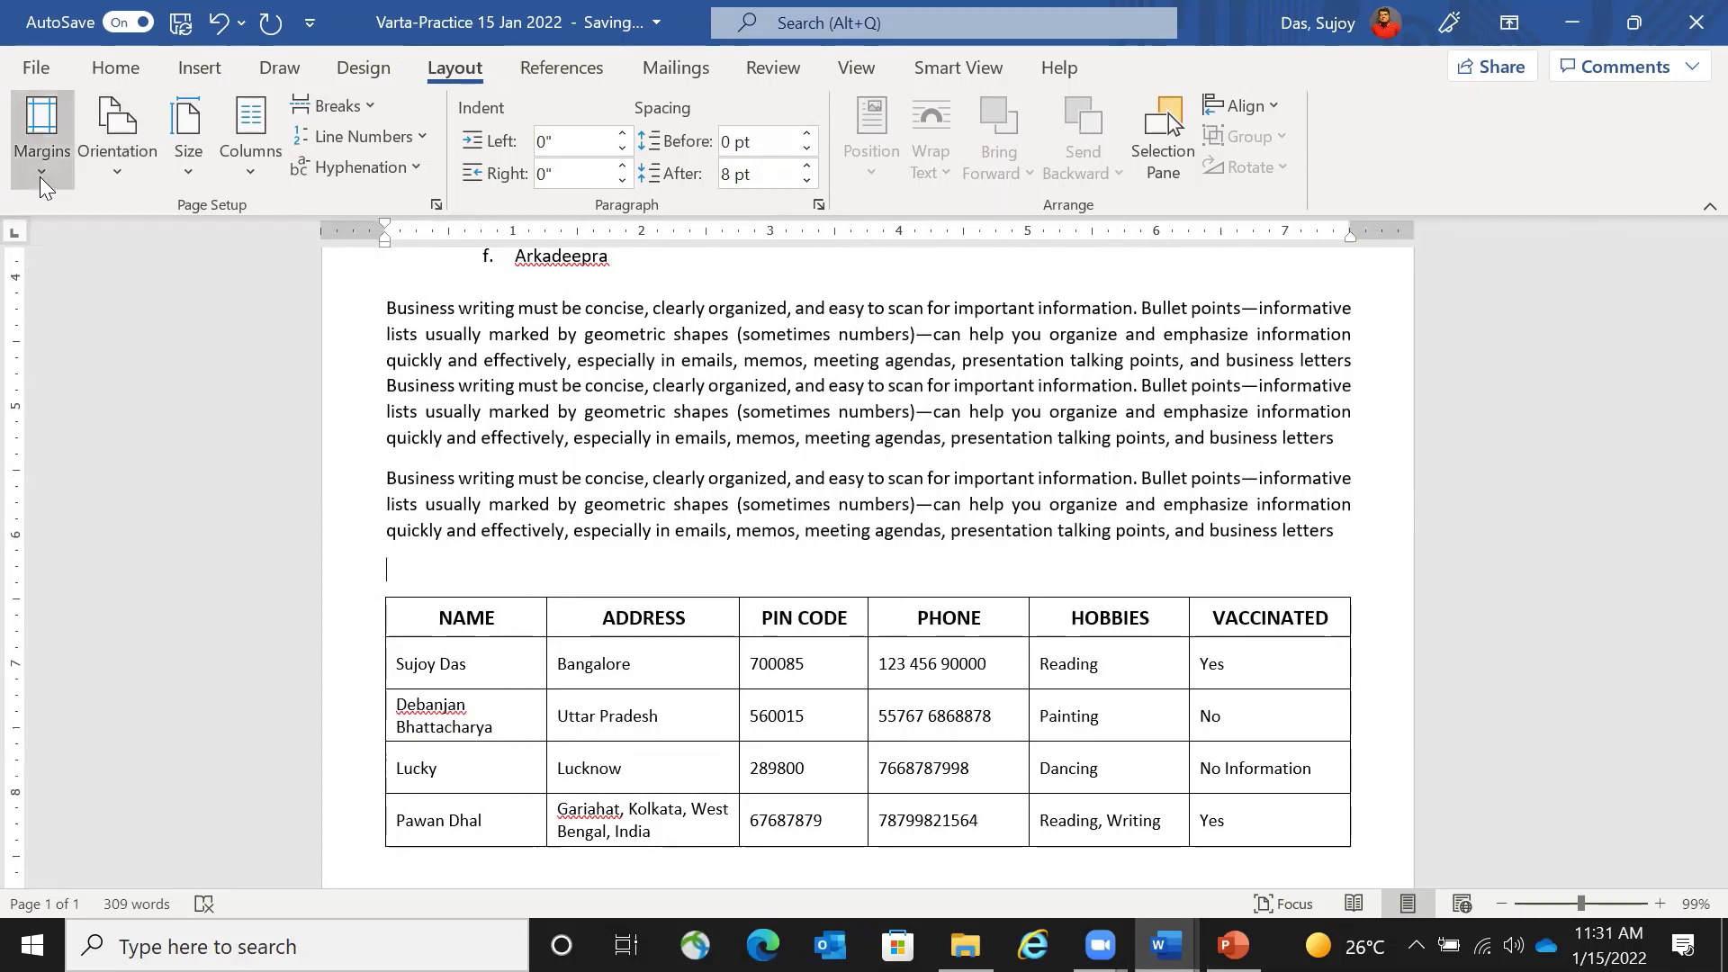
left_click(39, 177)
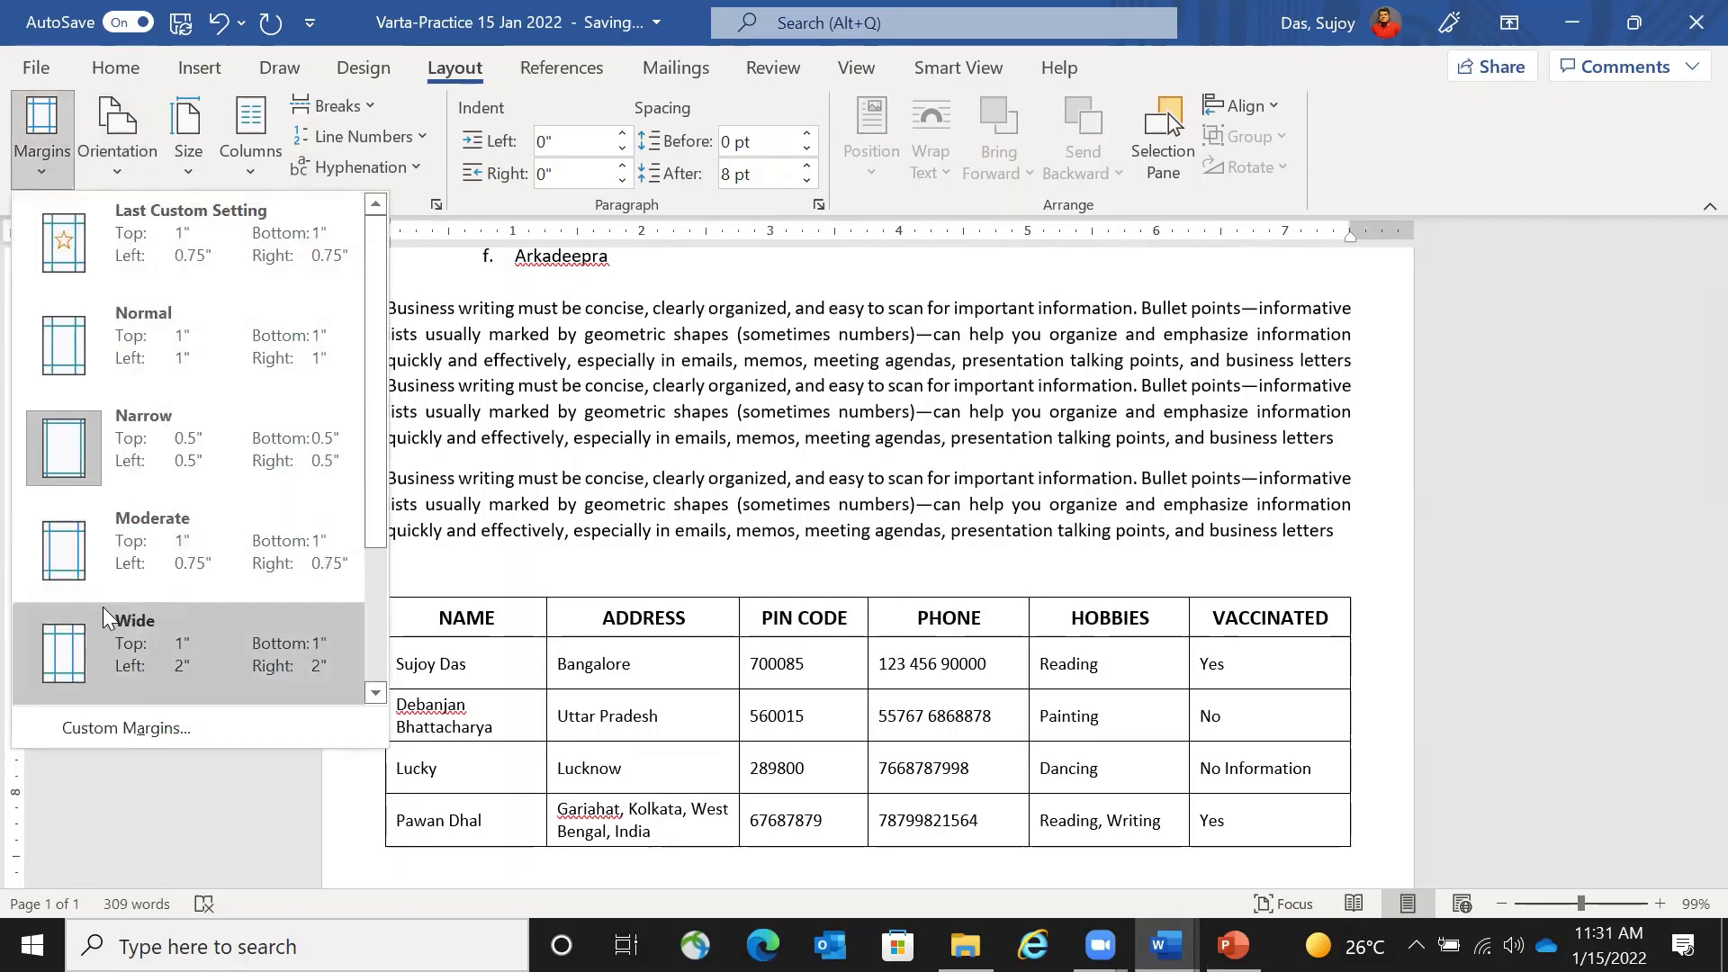
left_click(68, 571)
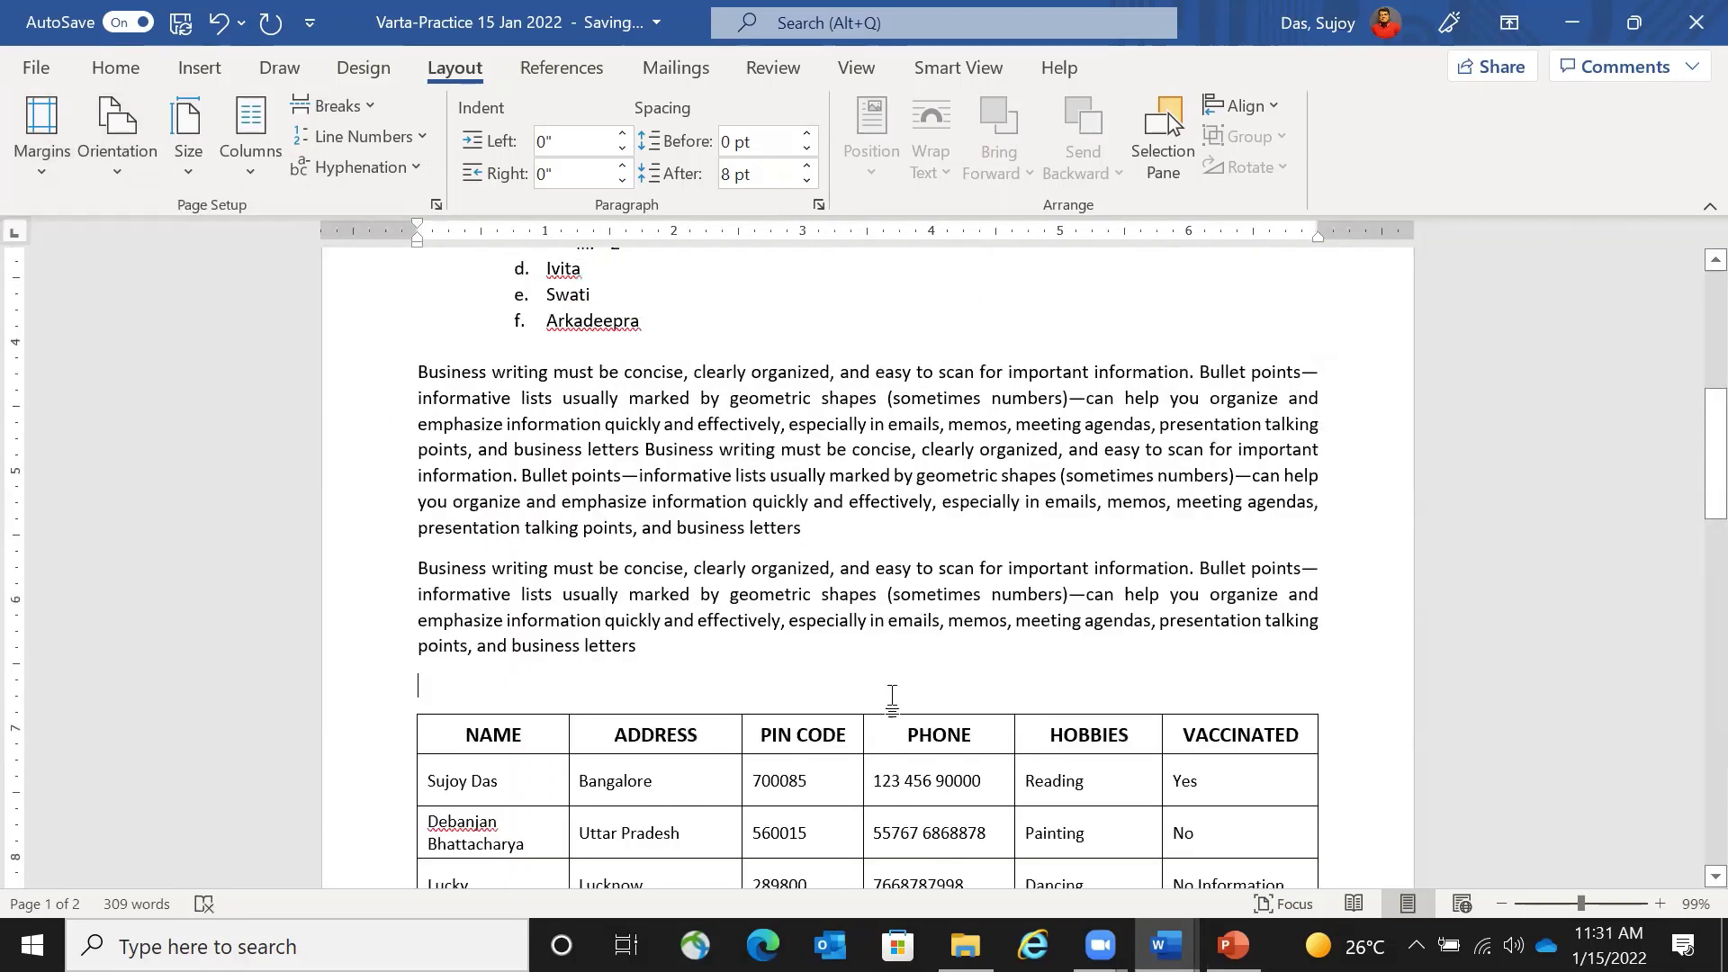
scroll(1188, 765, "down", 2)
scroll(1157, 756, "down", 1)
scroll(984, 710, "down", 1)
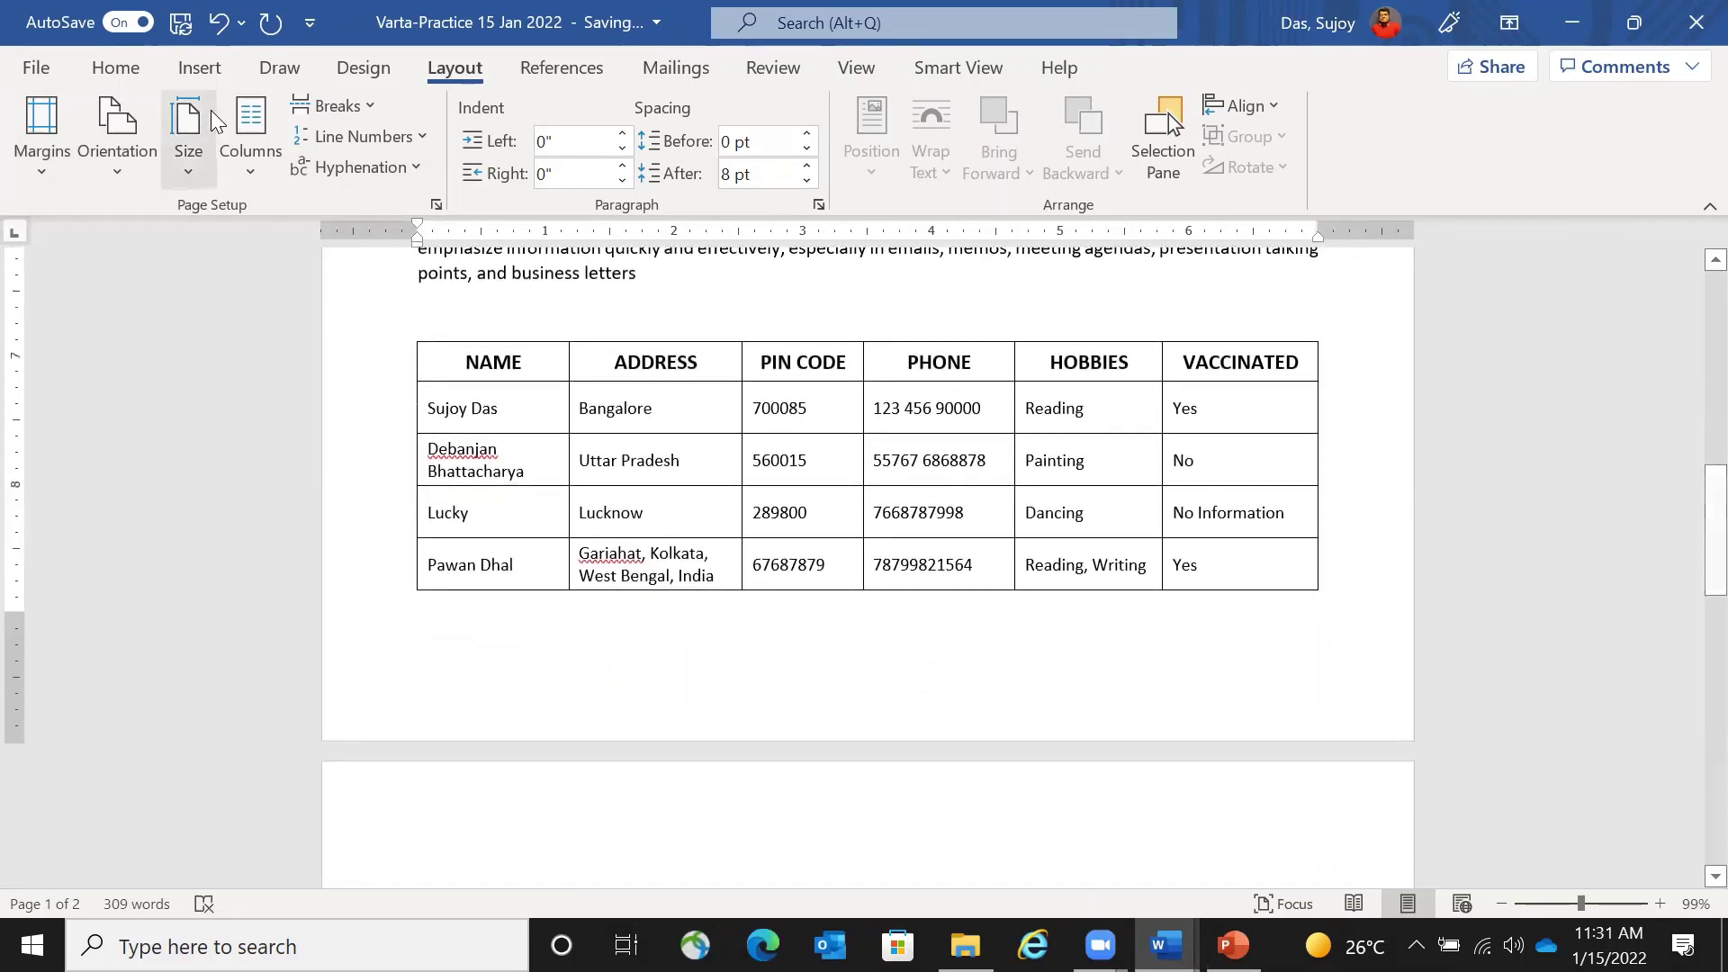
left_click(50, 161)
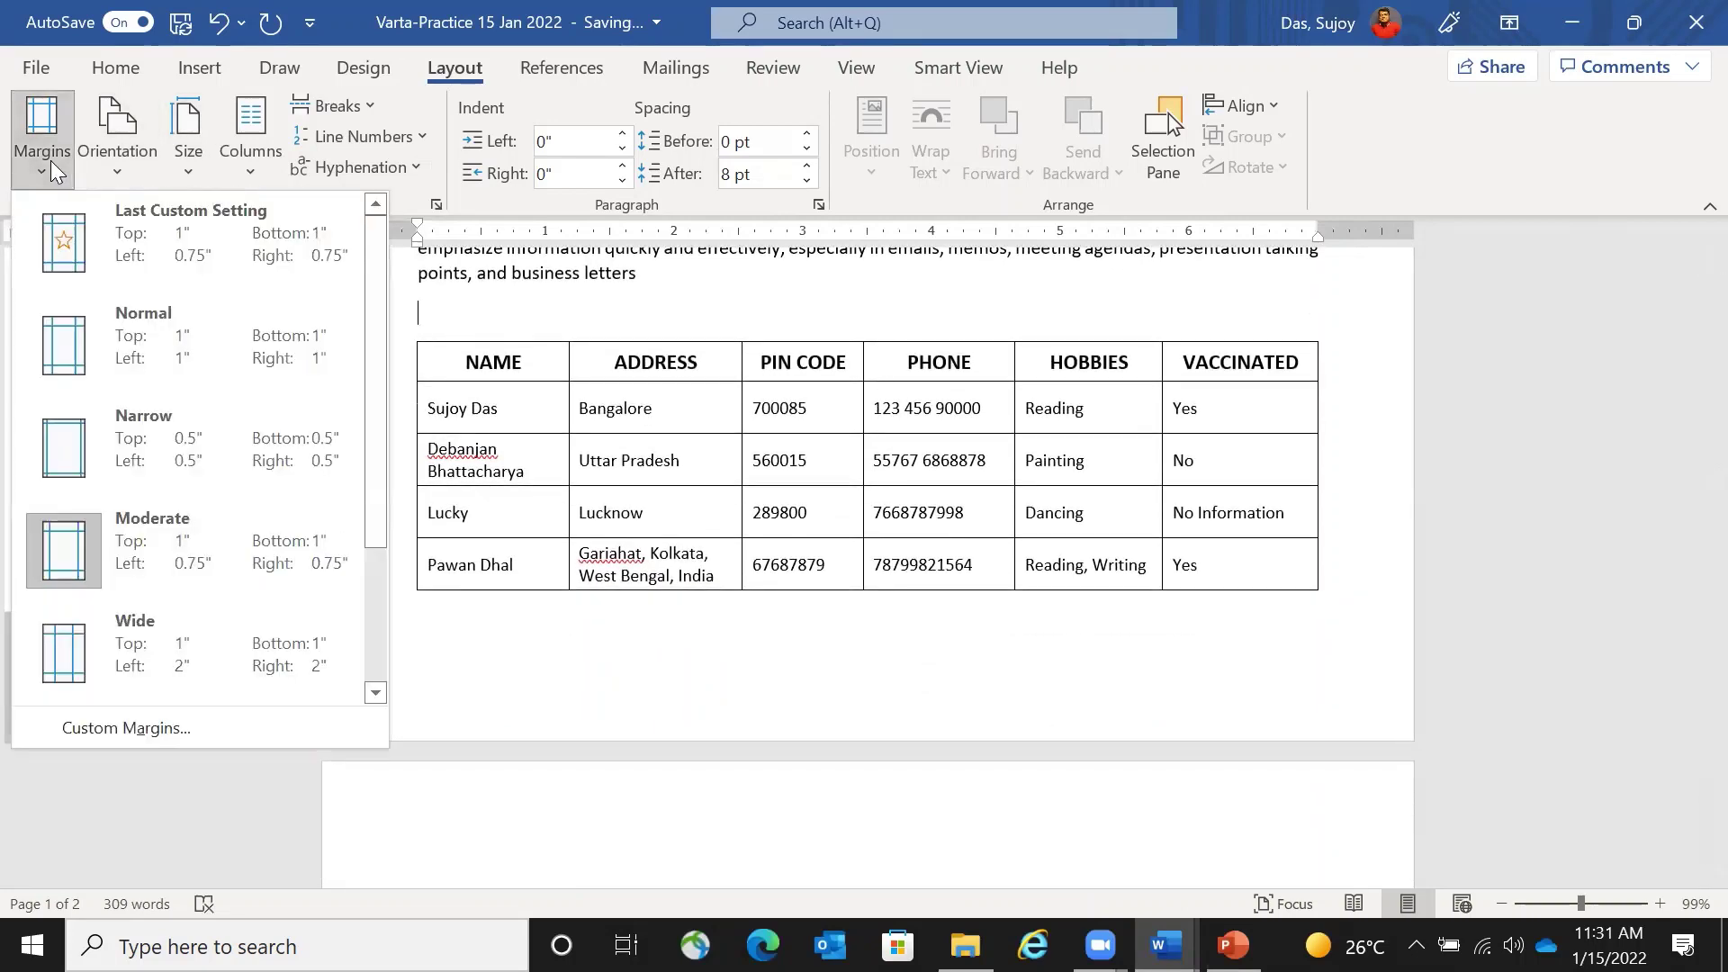
left_click(68, 639)
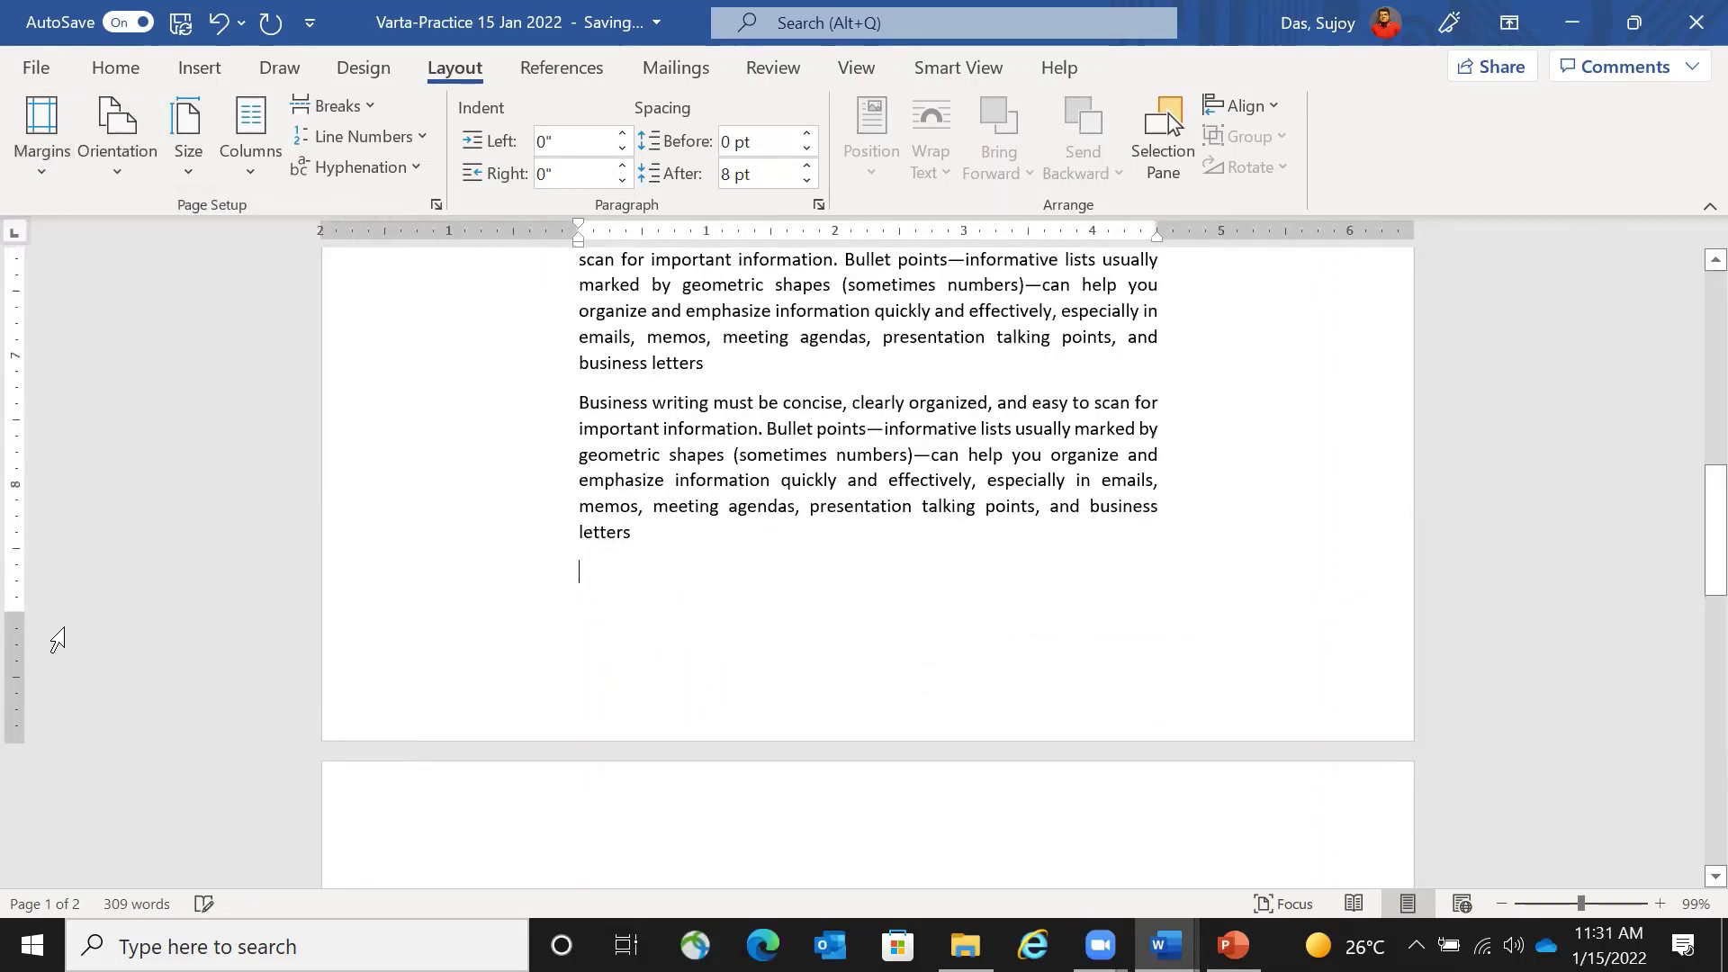
left_click(50, 182)
left_click(96, 441)
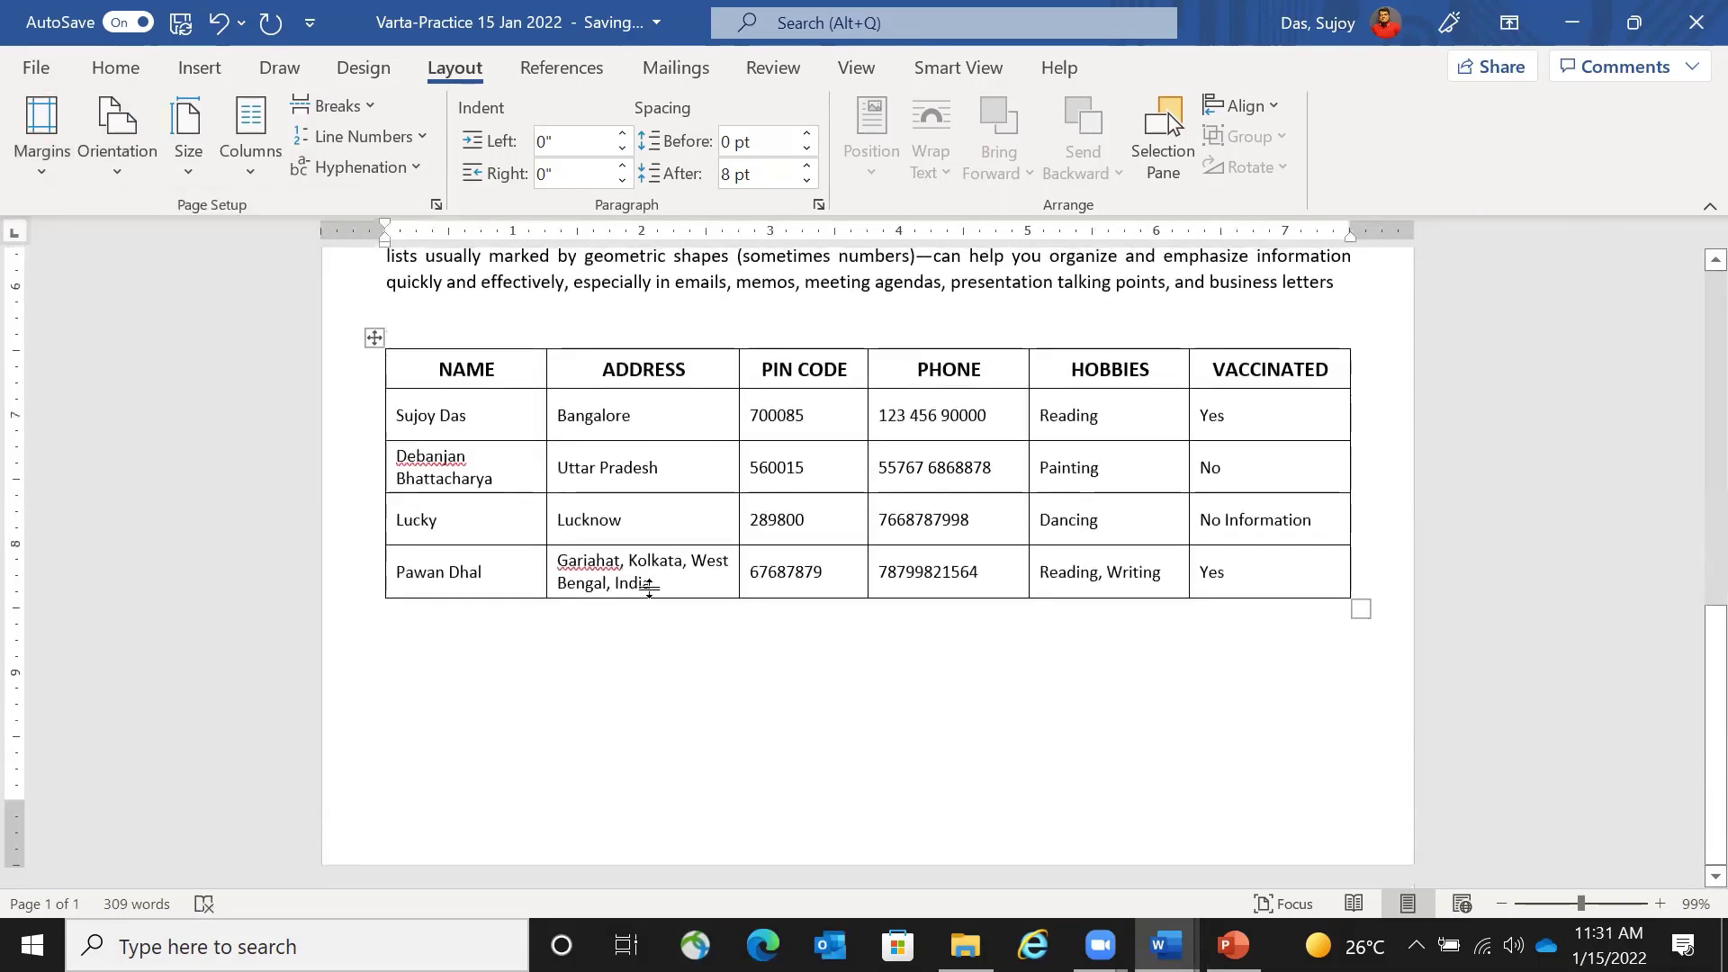
scroll(763, 670, "up", 2)
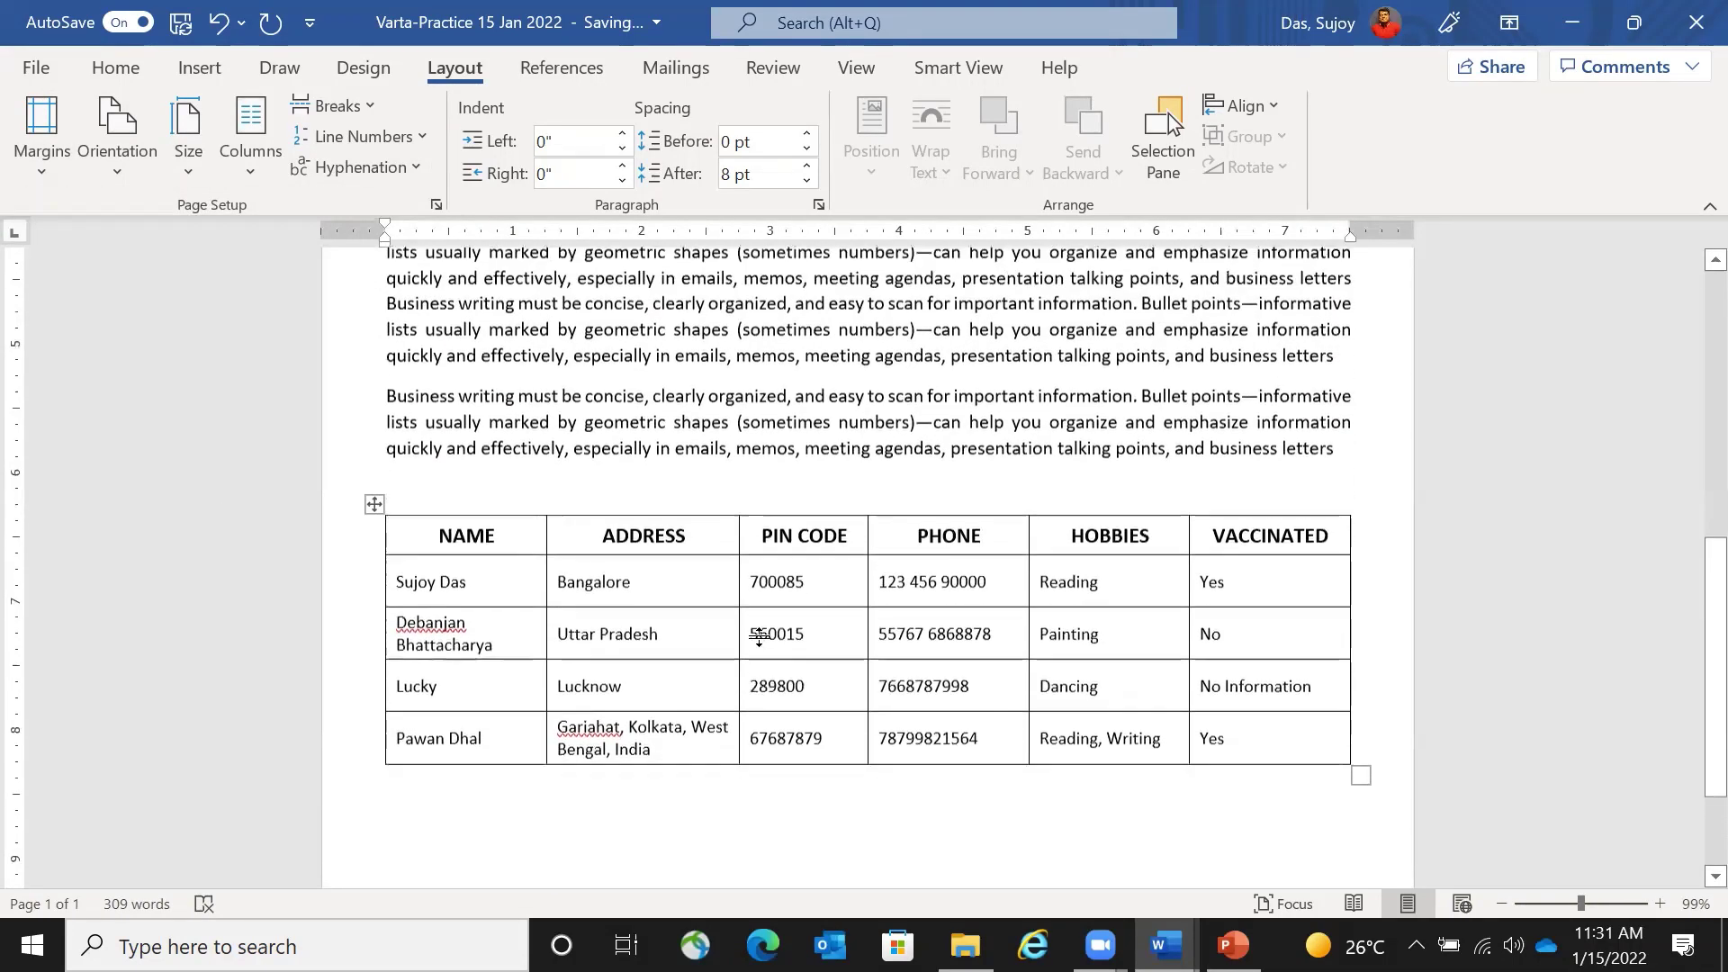
scroll(759, 636, "up", 1)
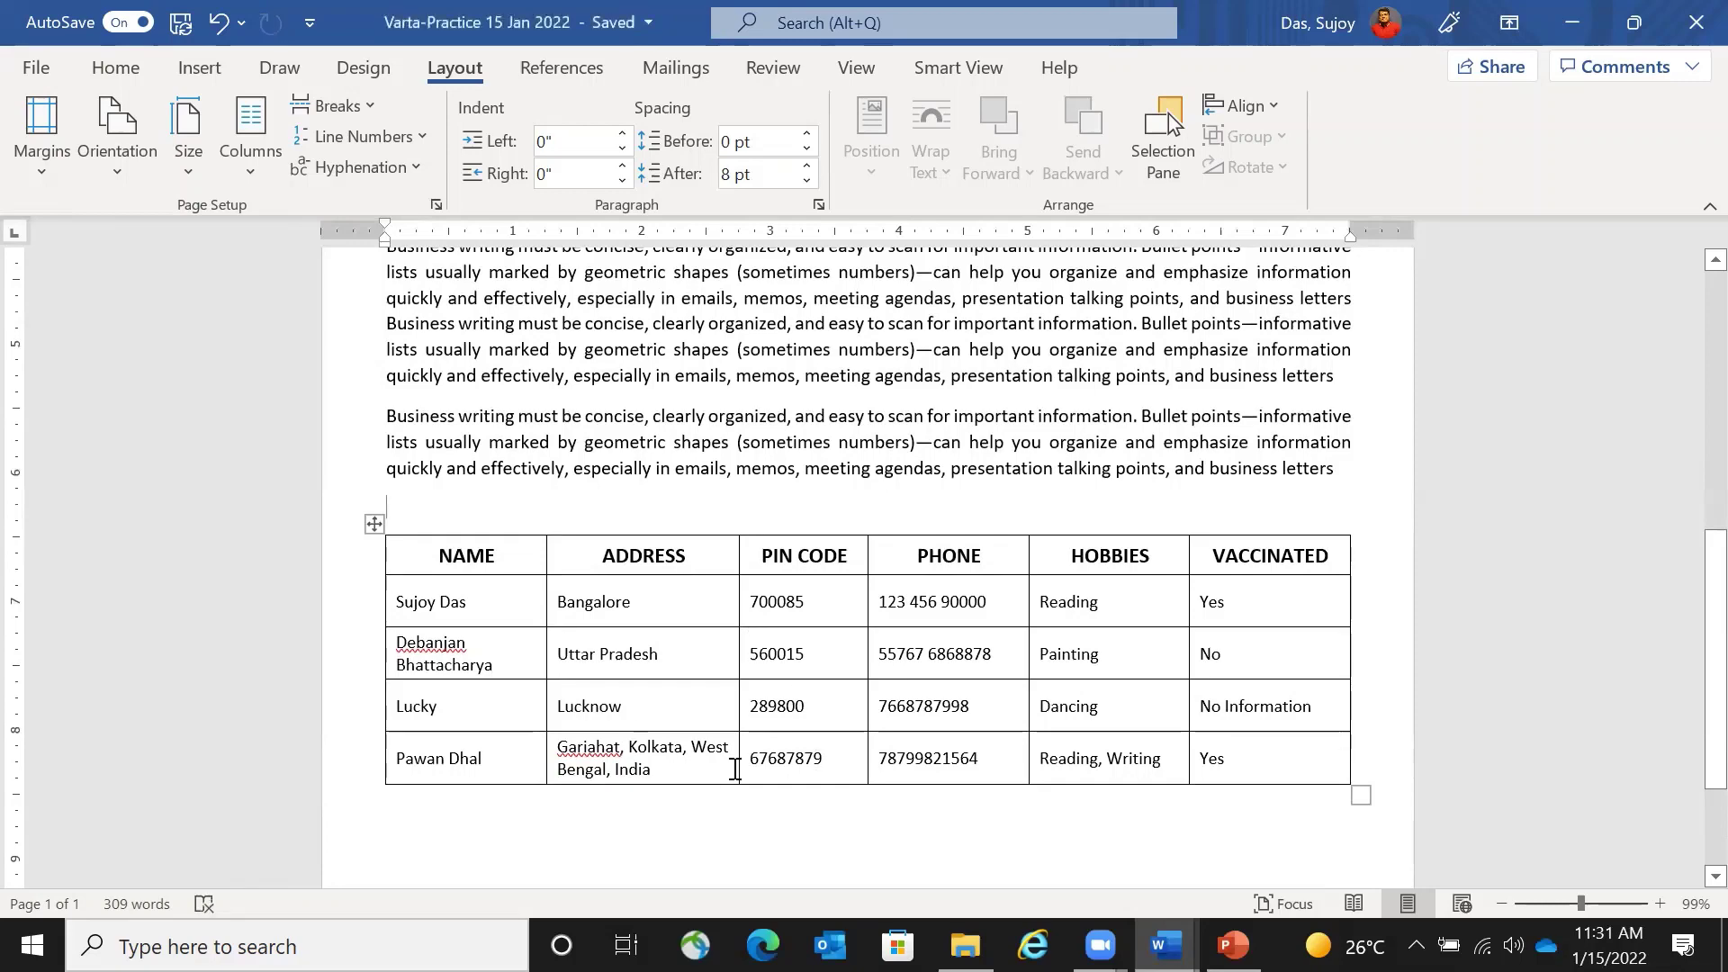
scroll(734, 630, "up", 5)
scroll(630, 544, "up", 1)
scroll(530, 549, "up", 4)
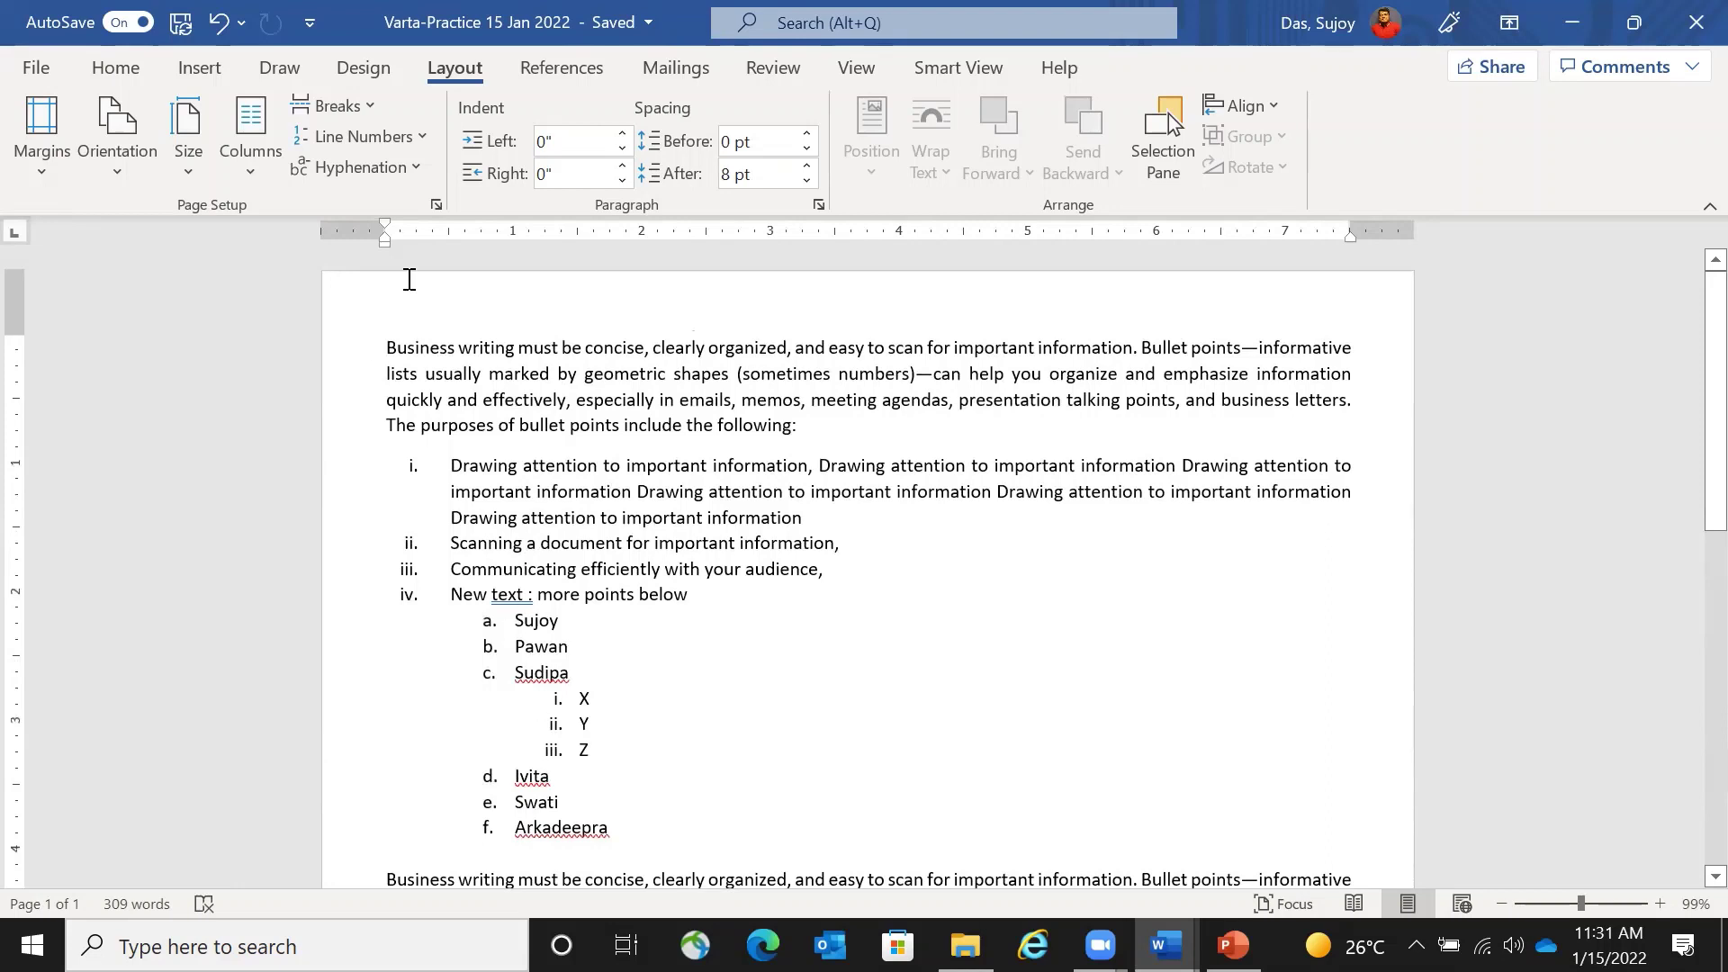
Step: Browse the Margins presets, leaving the practice document's margins unchanged
scroll(414, 306, "down", 1)
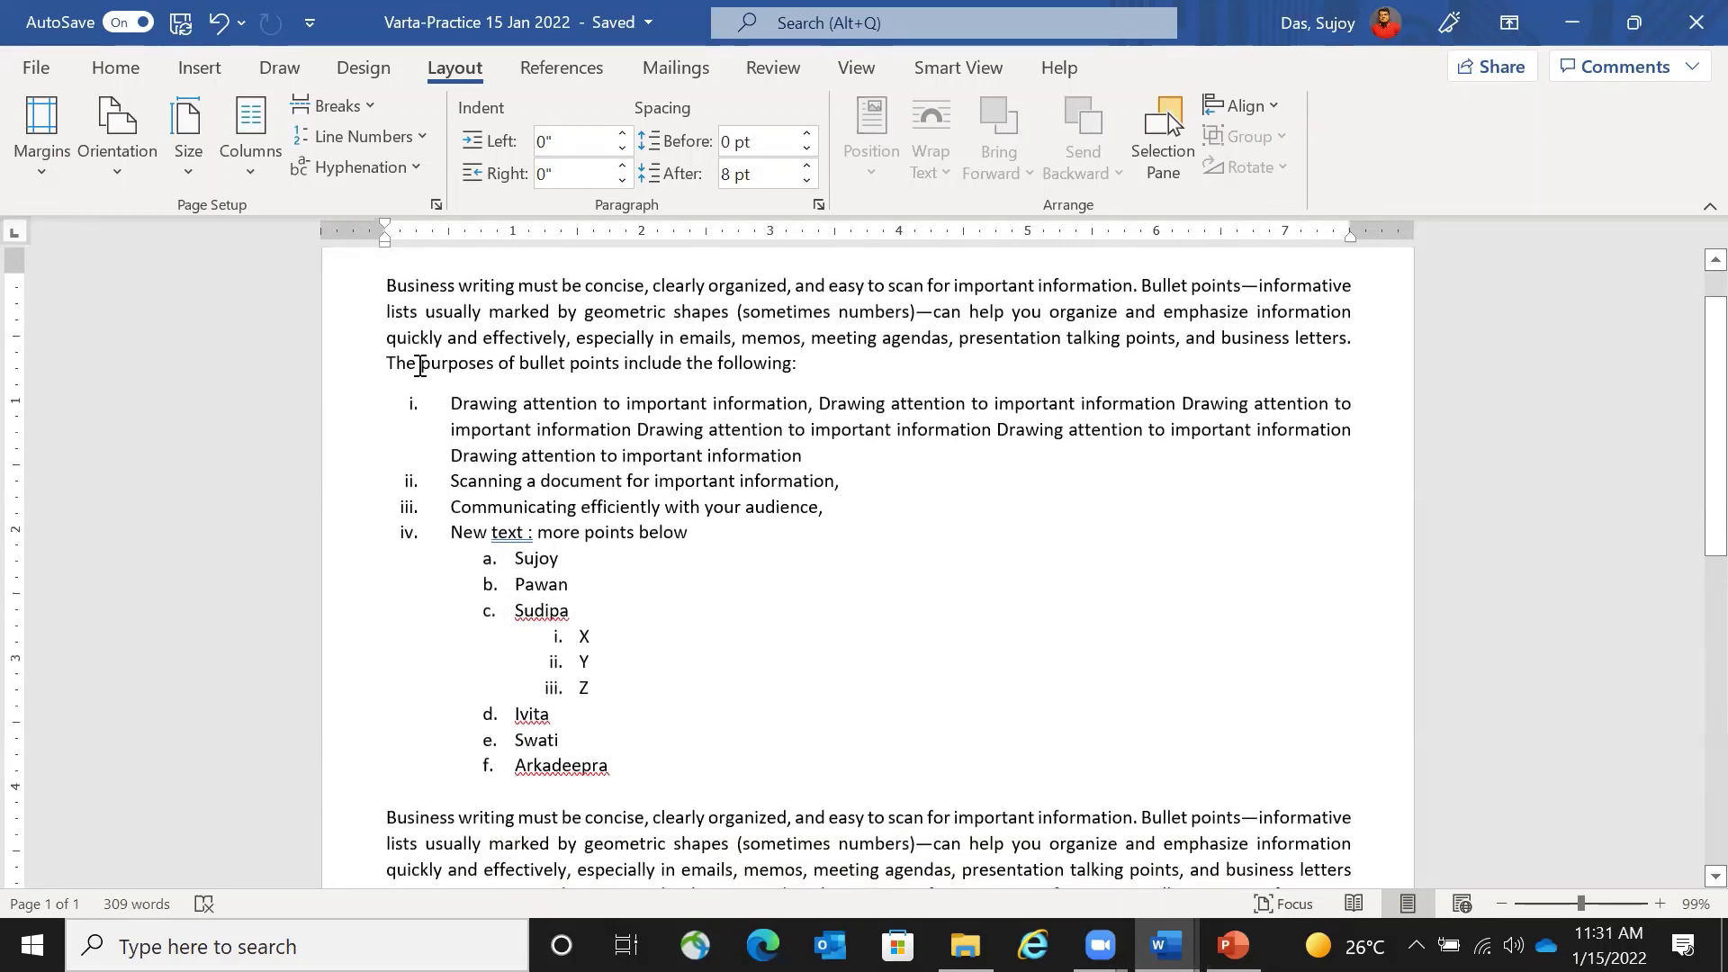
scroll(416, 362, "up", 1)
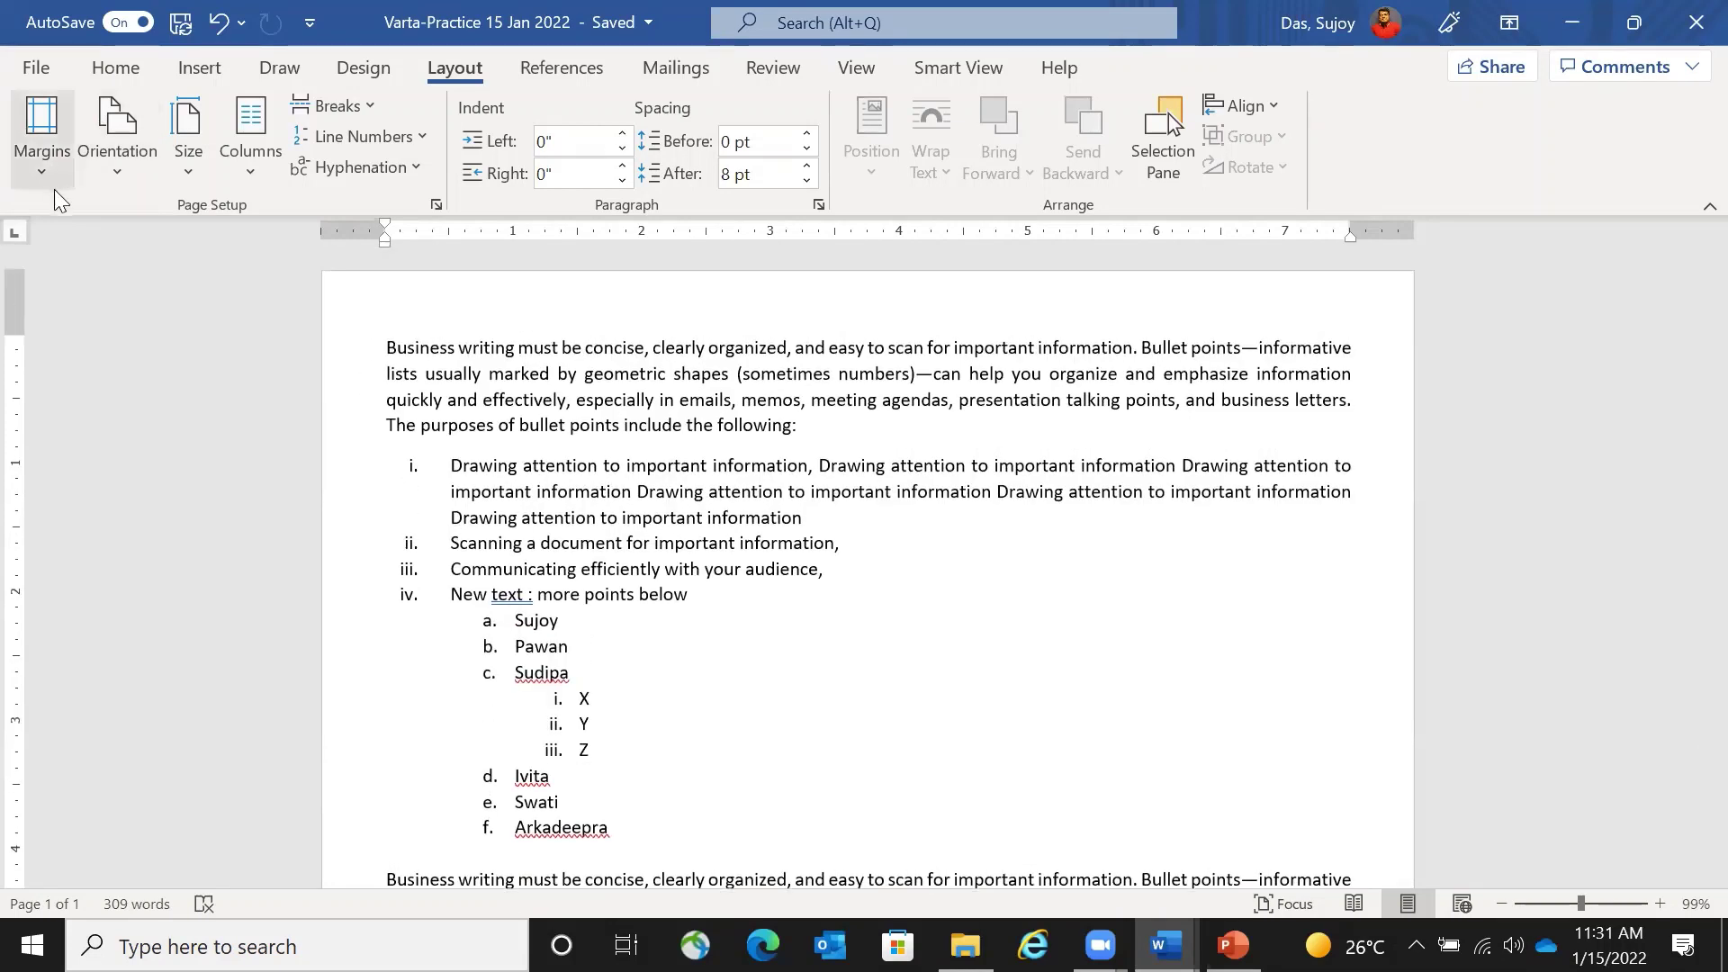
left_click(54, 166)
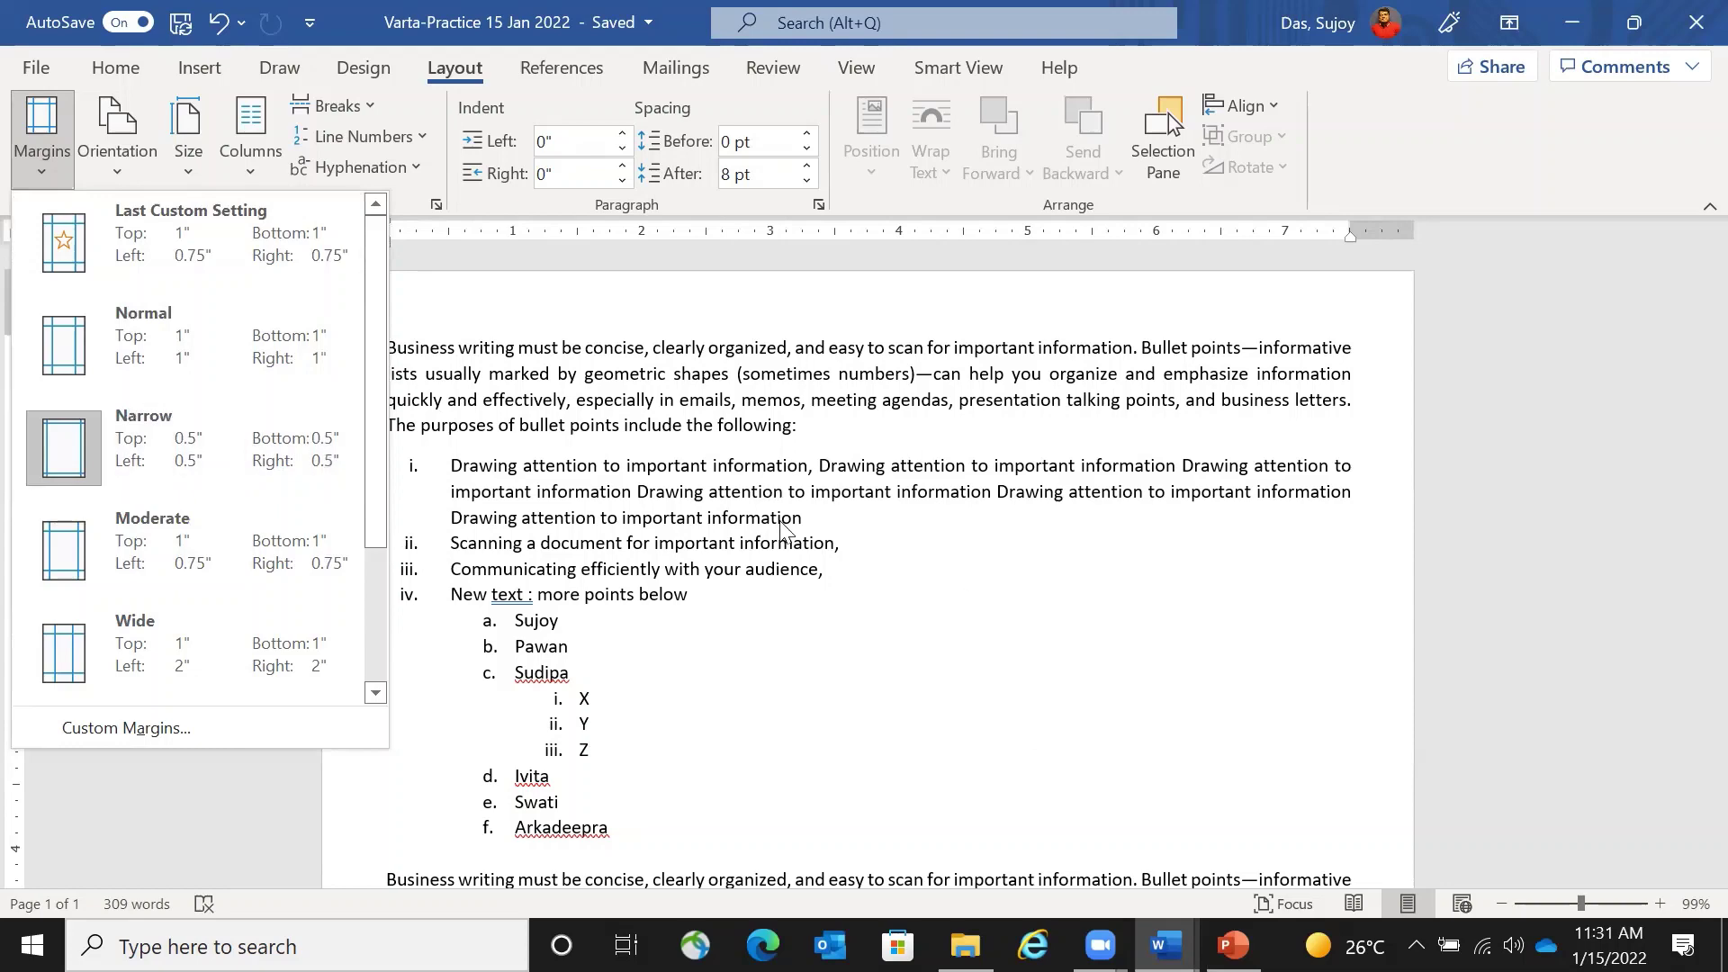
scroll(844, 670, "down", 2)
scroll(842, 673, "down", 1)
scroll(839, 676, "down", 2)
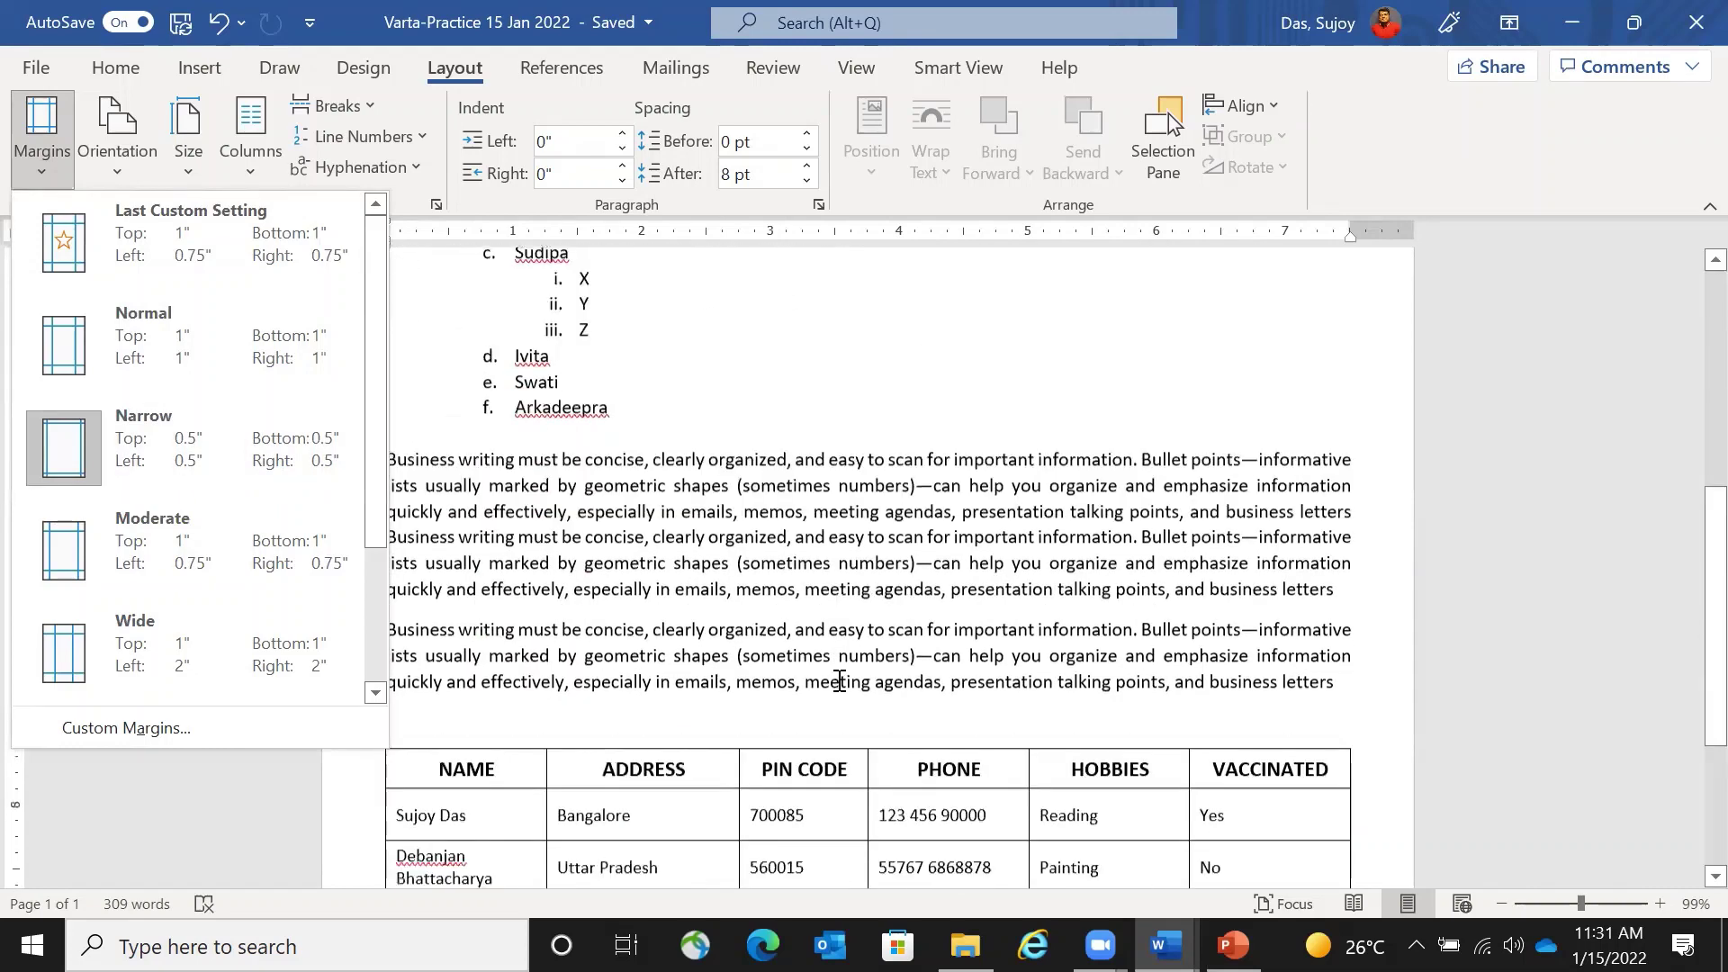
scroll(838, 680, "down", 1)
Step: Show thumbnail previews of both open Word documents from the taskbar
scroll(839, 681, "down", 1)
scroll(839, 680, "down", 1)
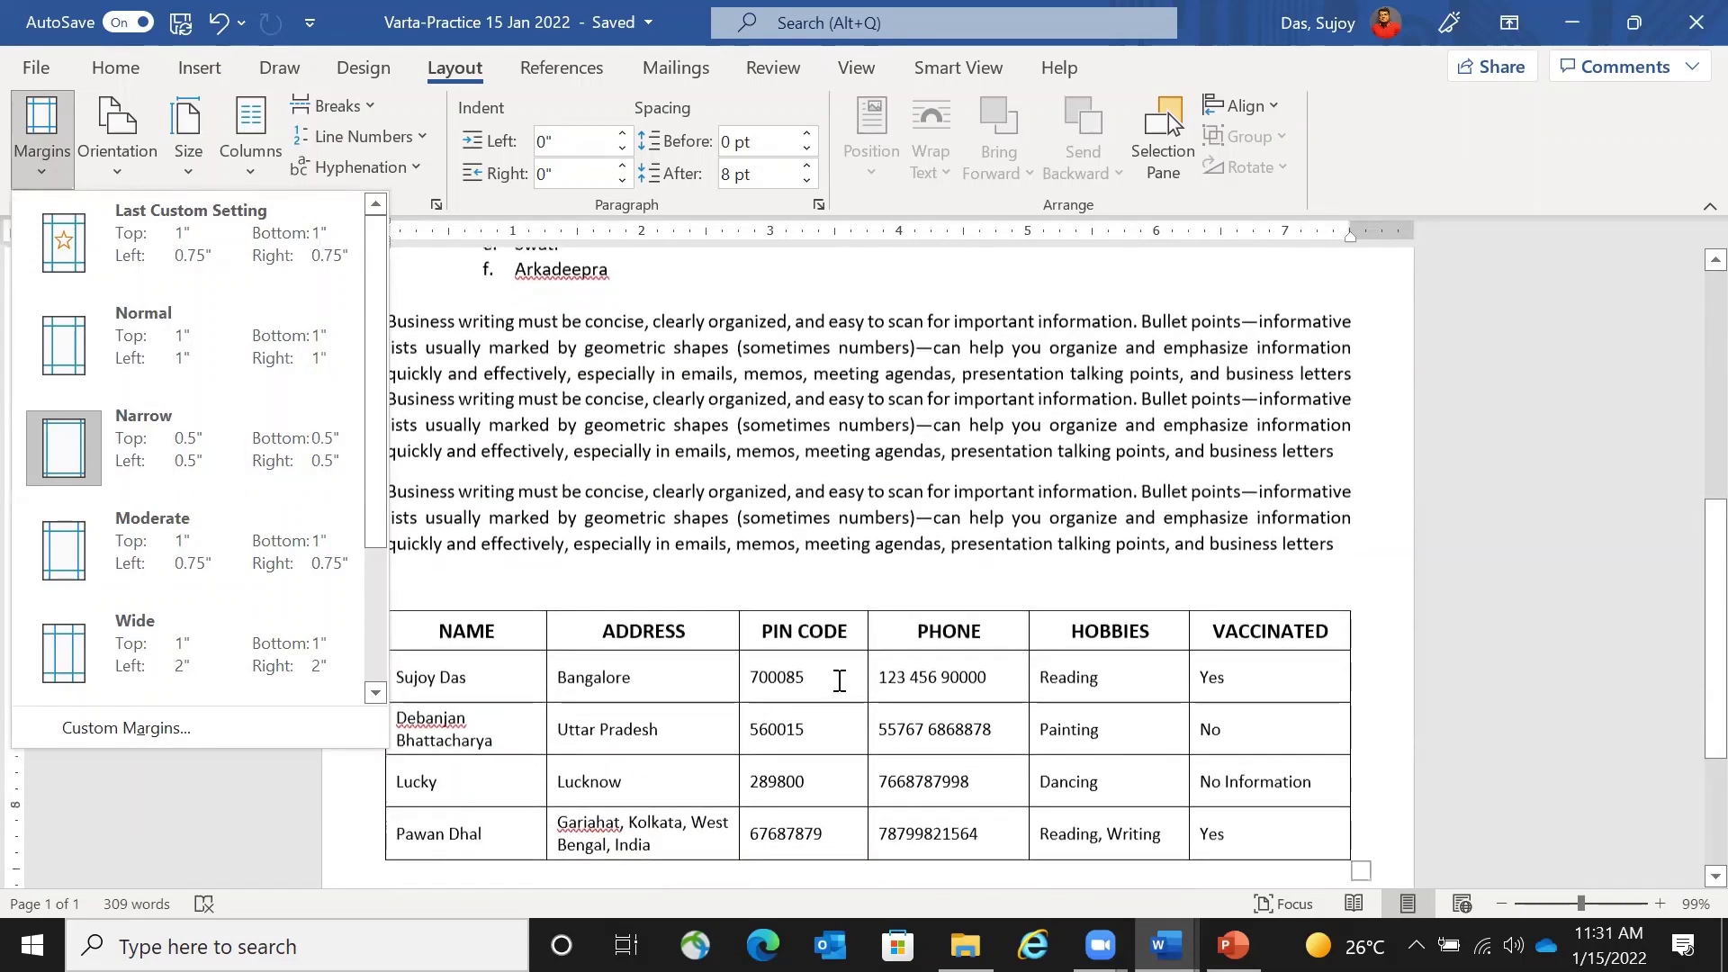
scroll(829, 798, "down", 1)
scroll(914, 745, "down", 2)
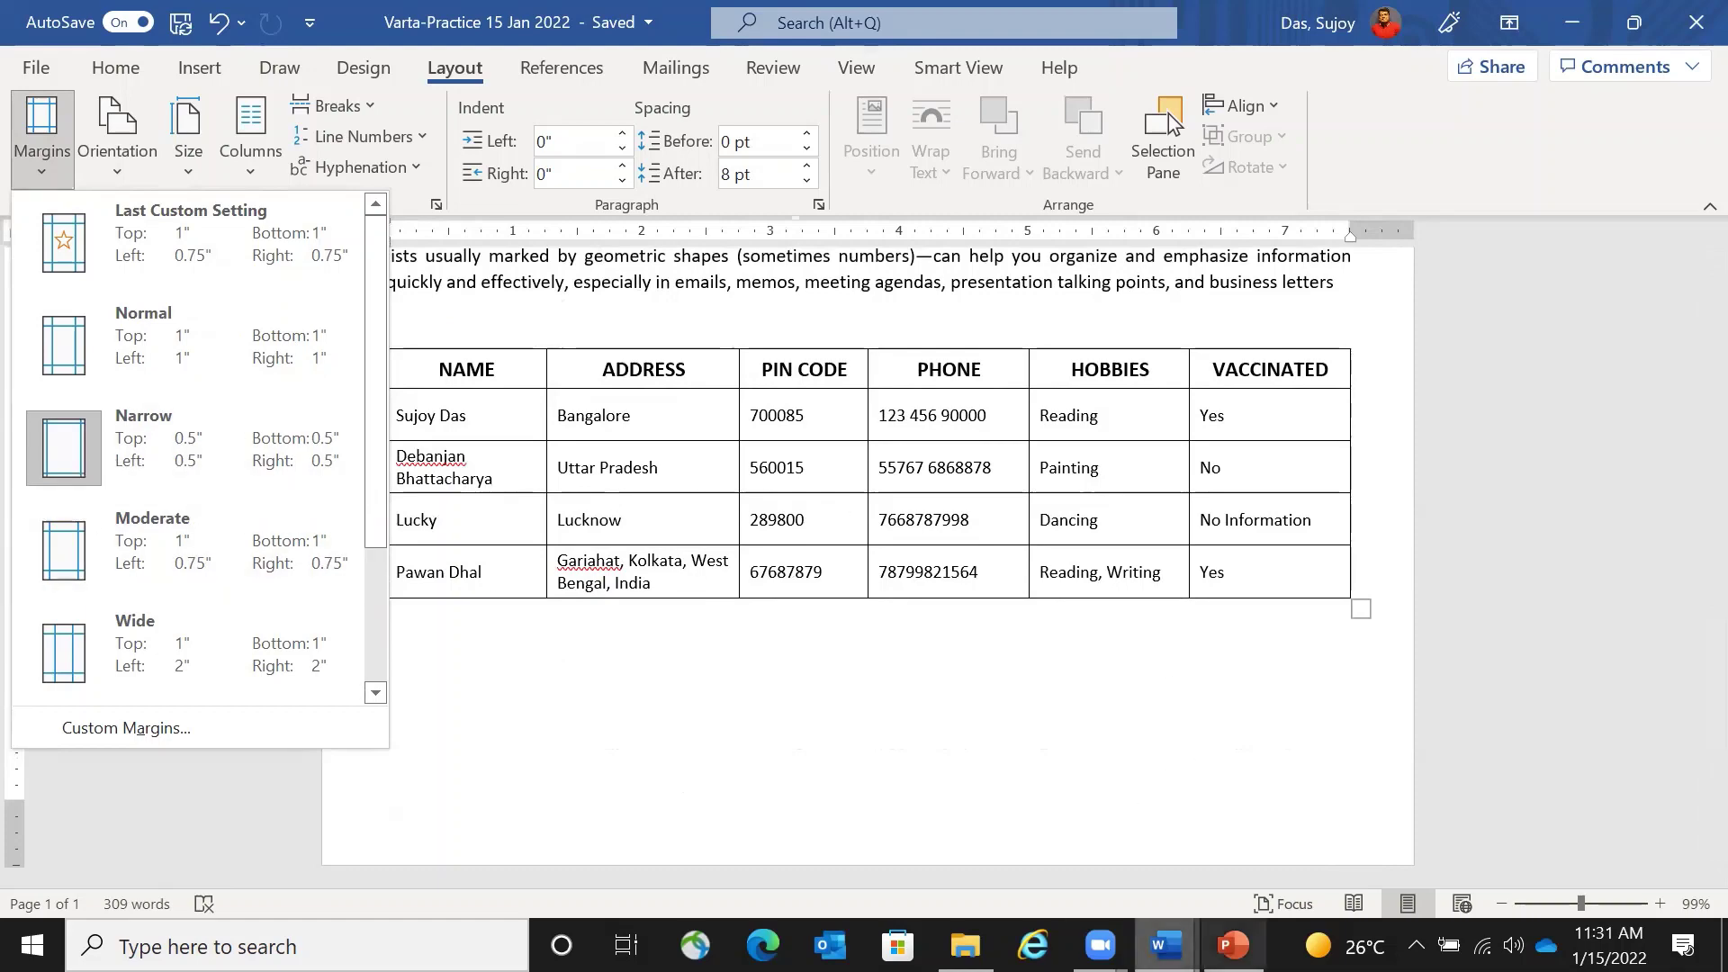
left_click(1166, 945)
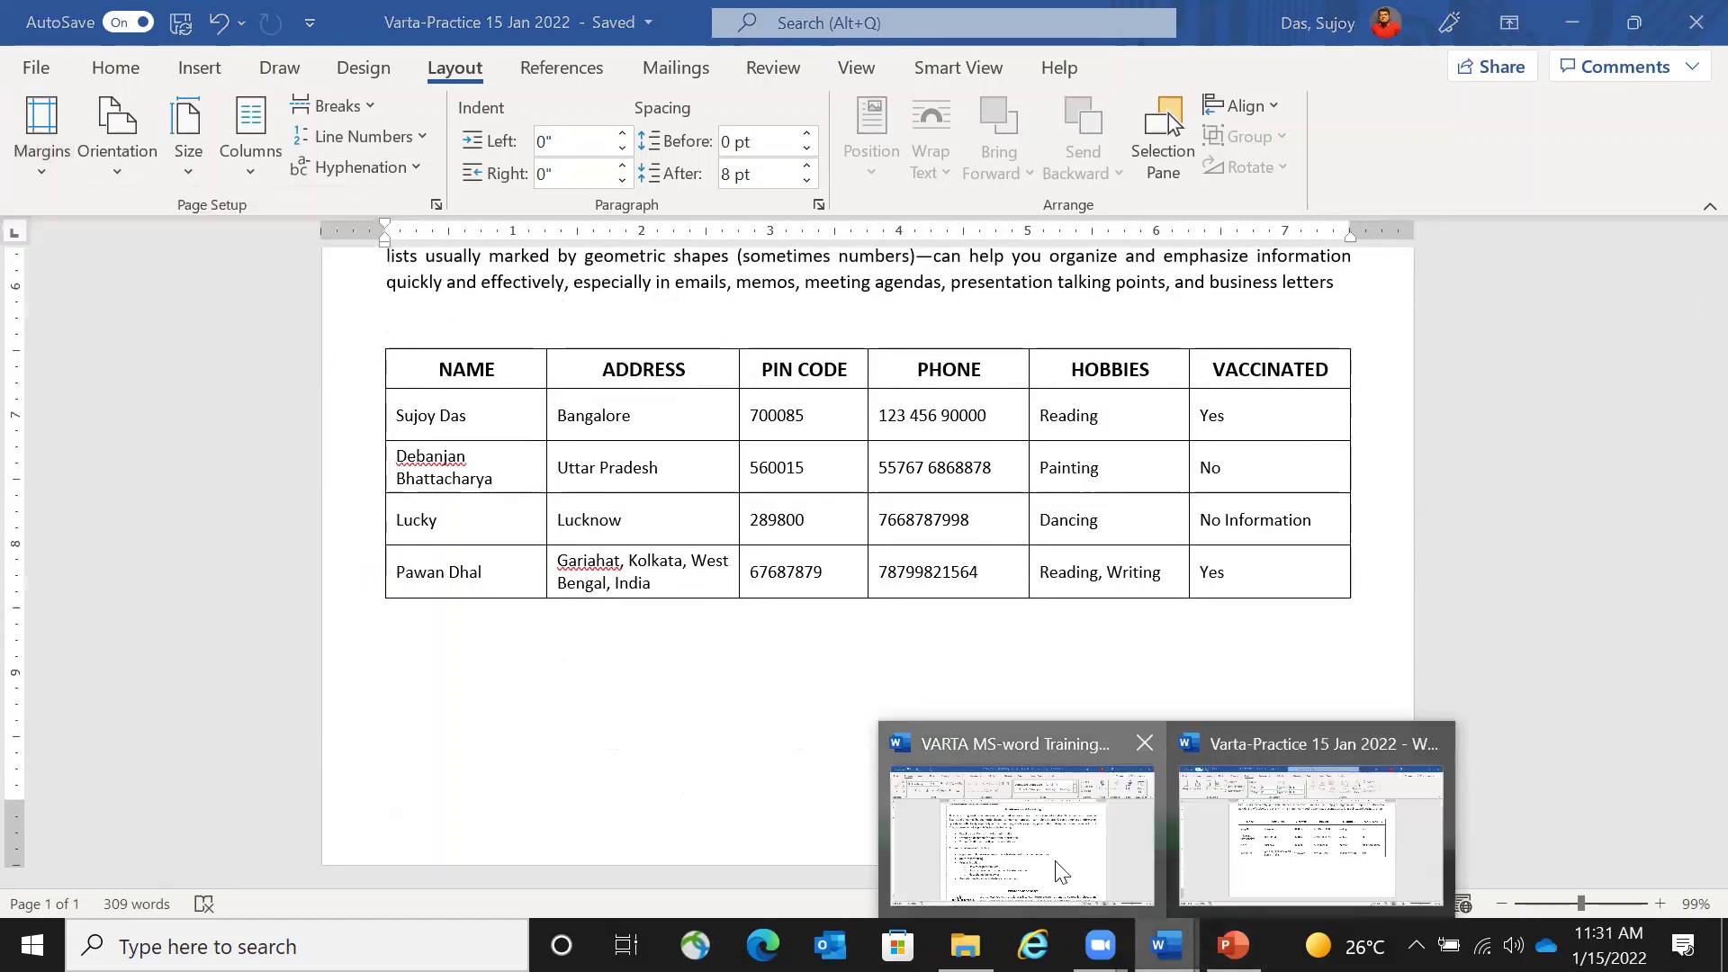
Step: Give the VARTA MS-word Training material document Moderate, then Wide page margins
left_click(1022, 828)
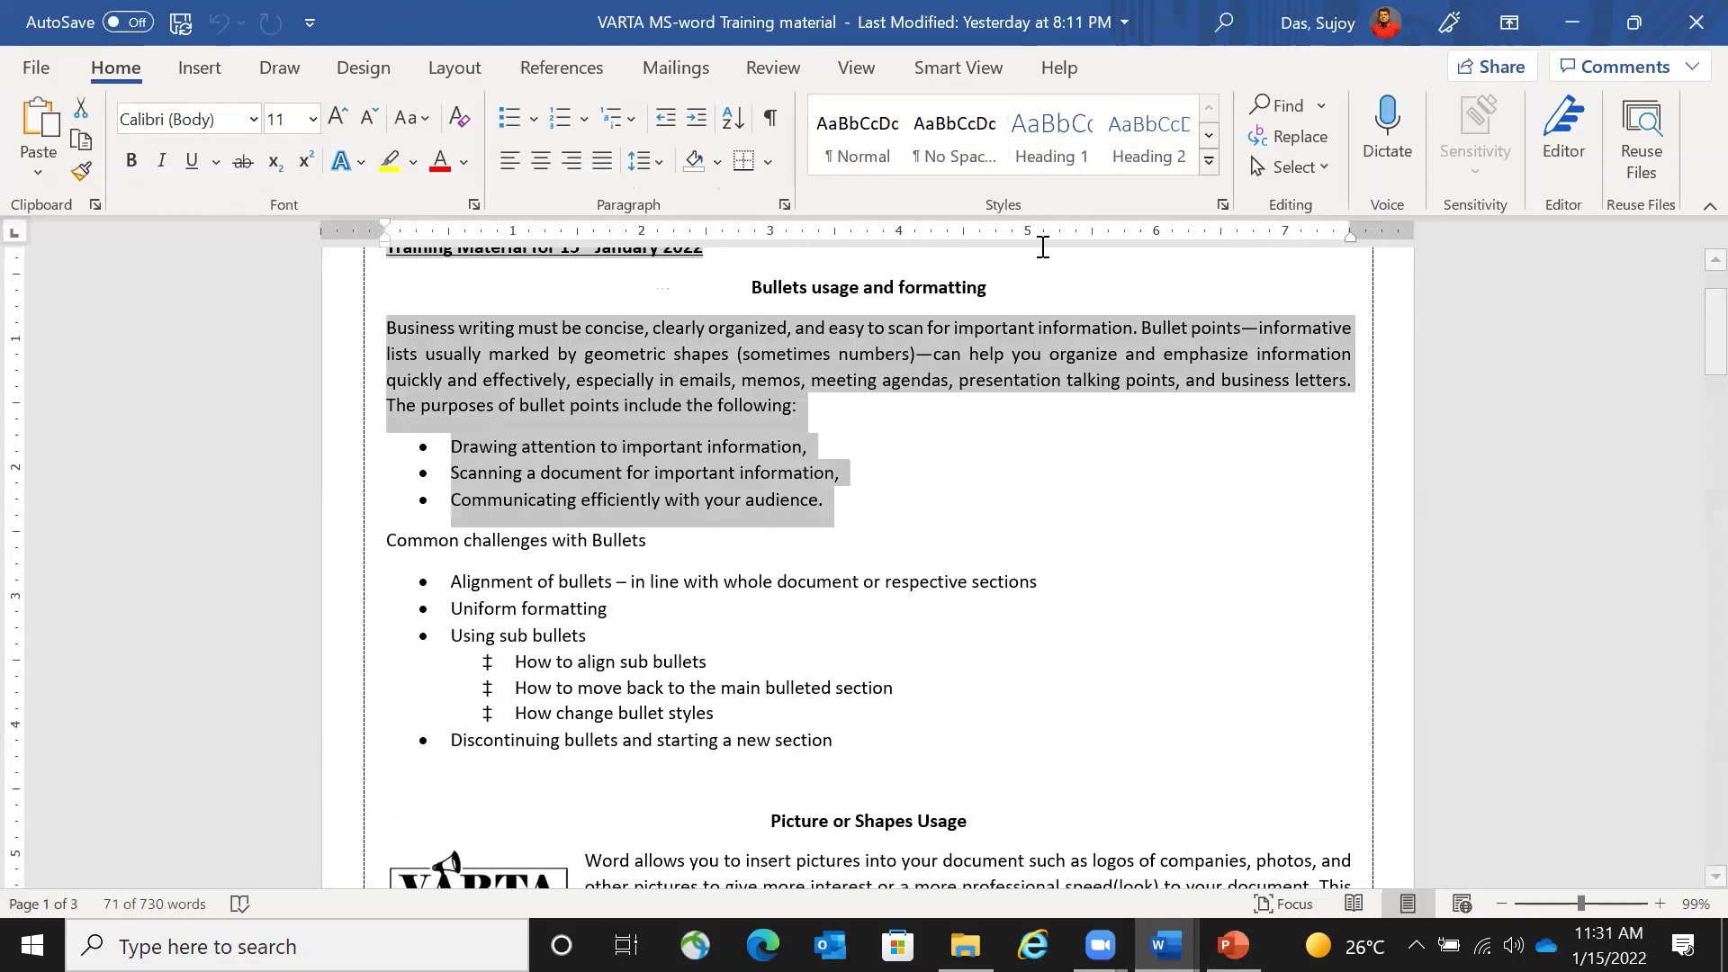
left_click(1042, 468)
left_click(435, 65)
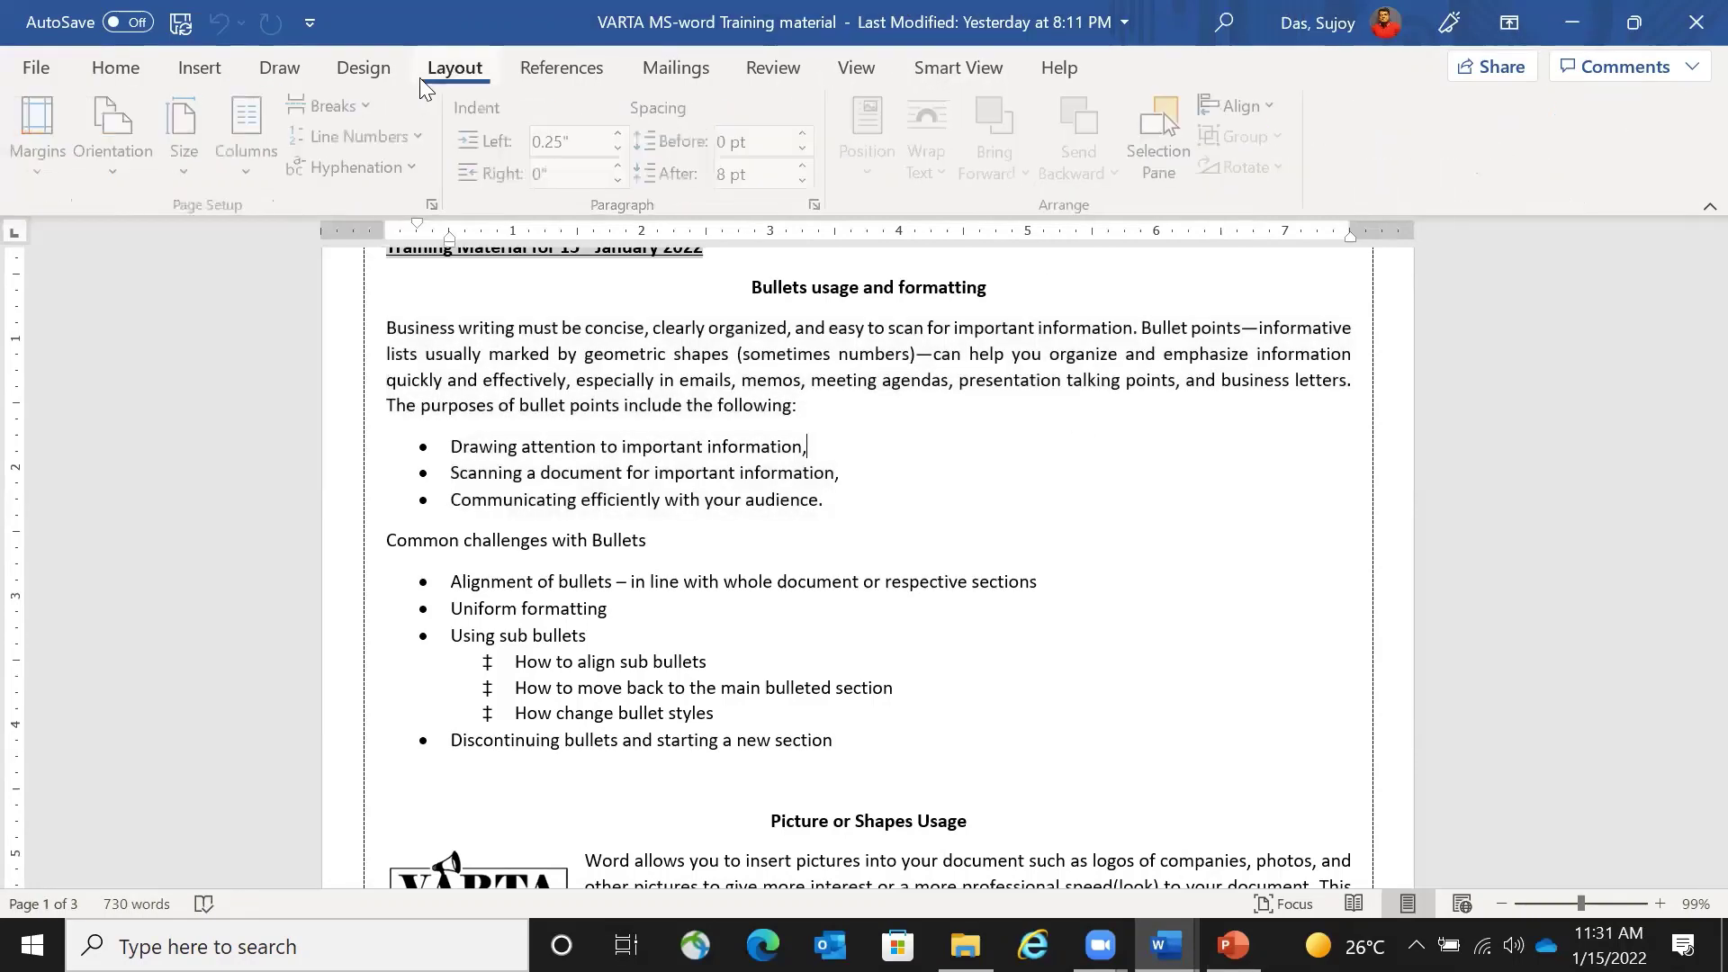
left_click(59, 168)
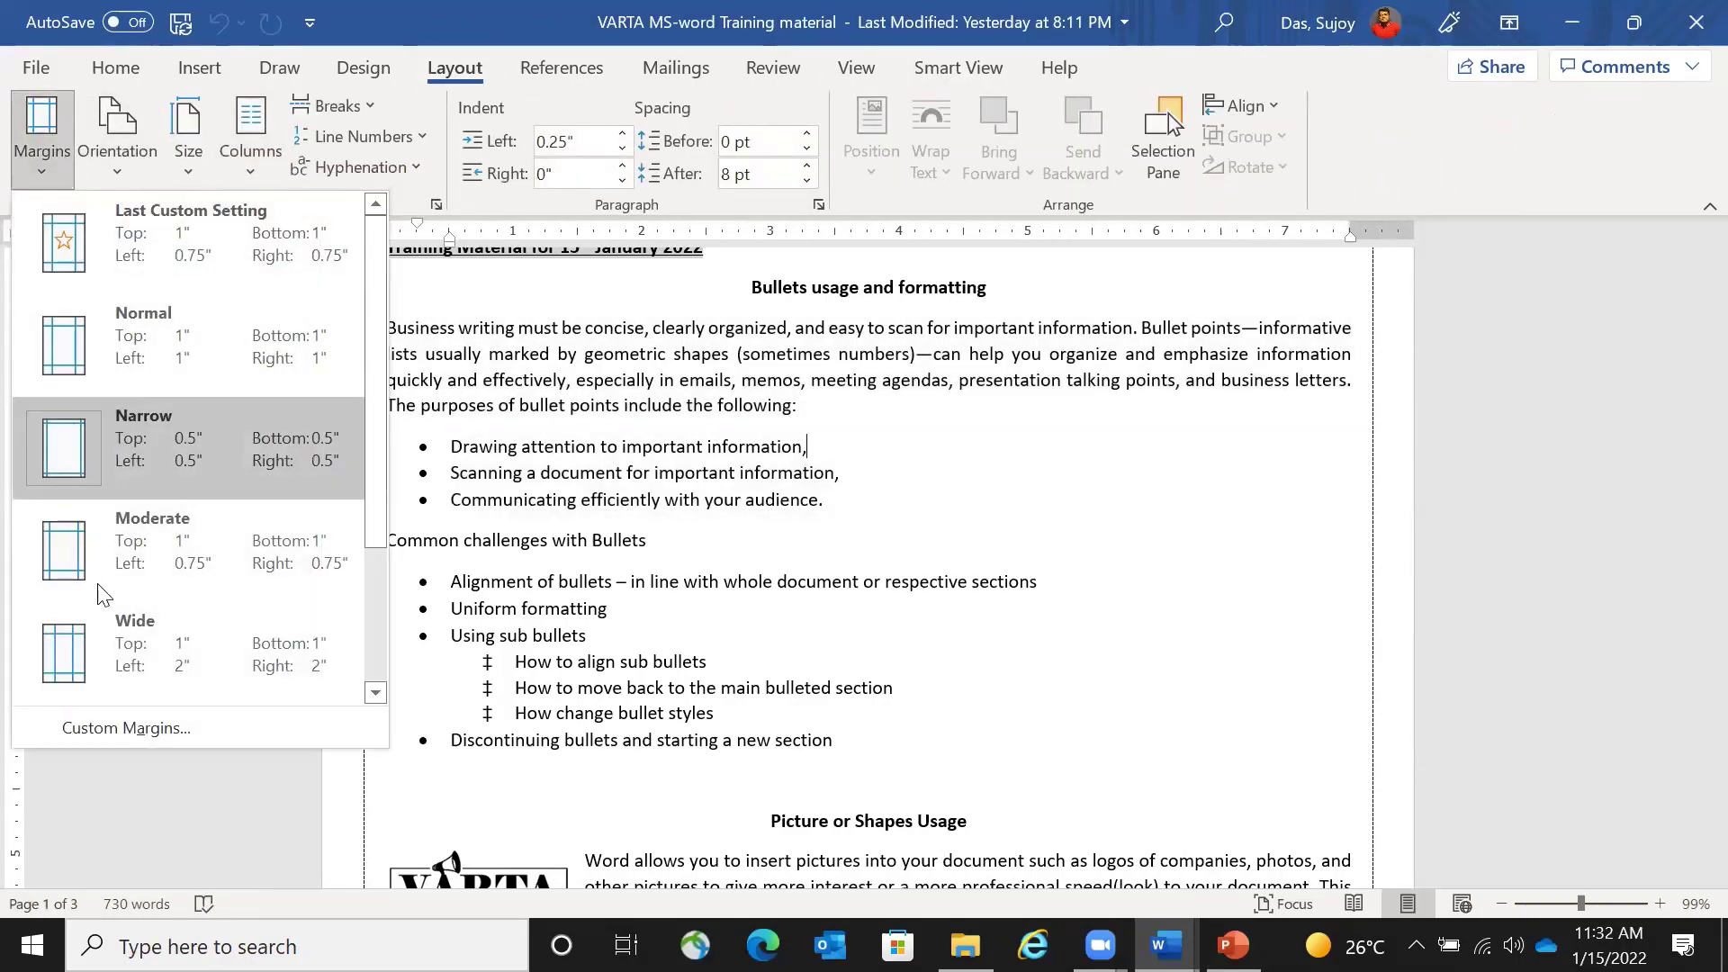
left_click(149, 565)
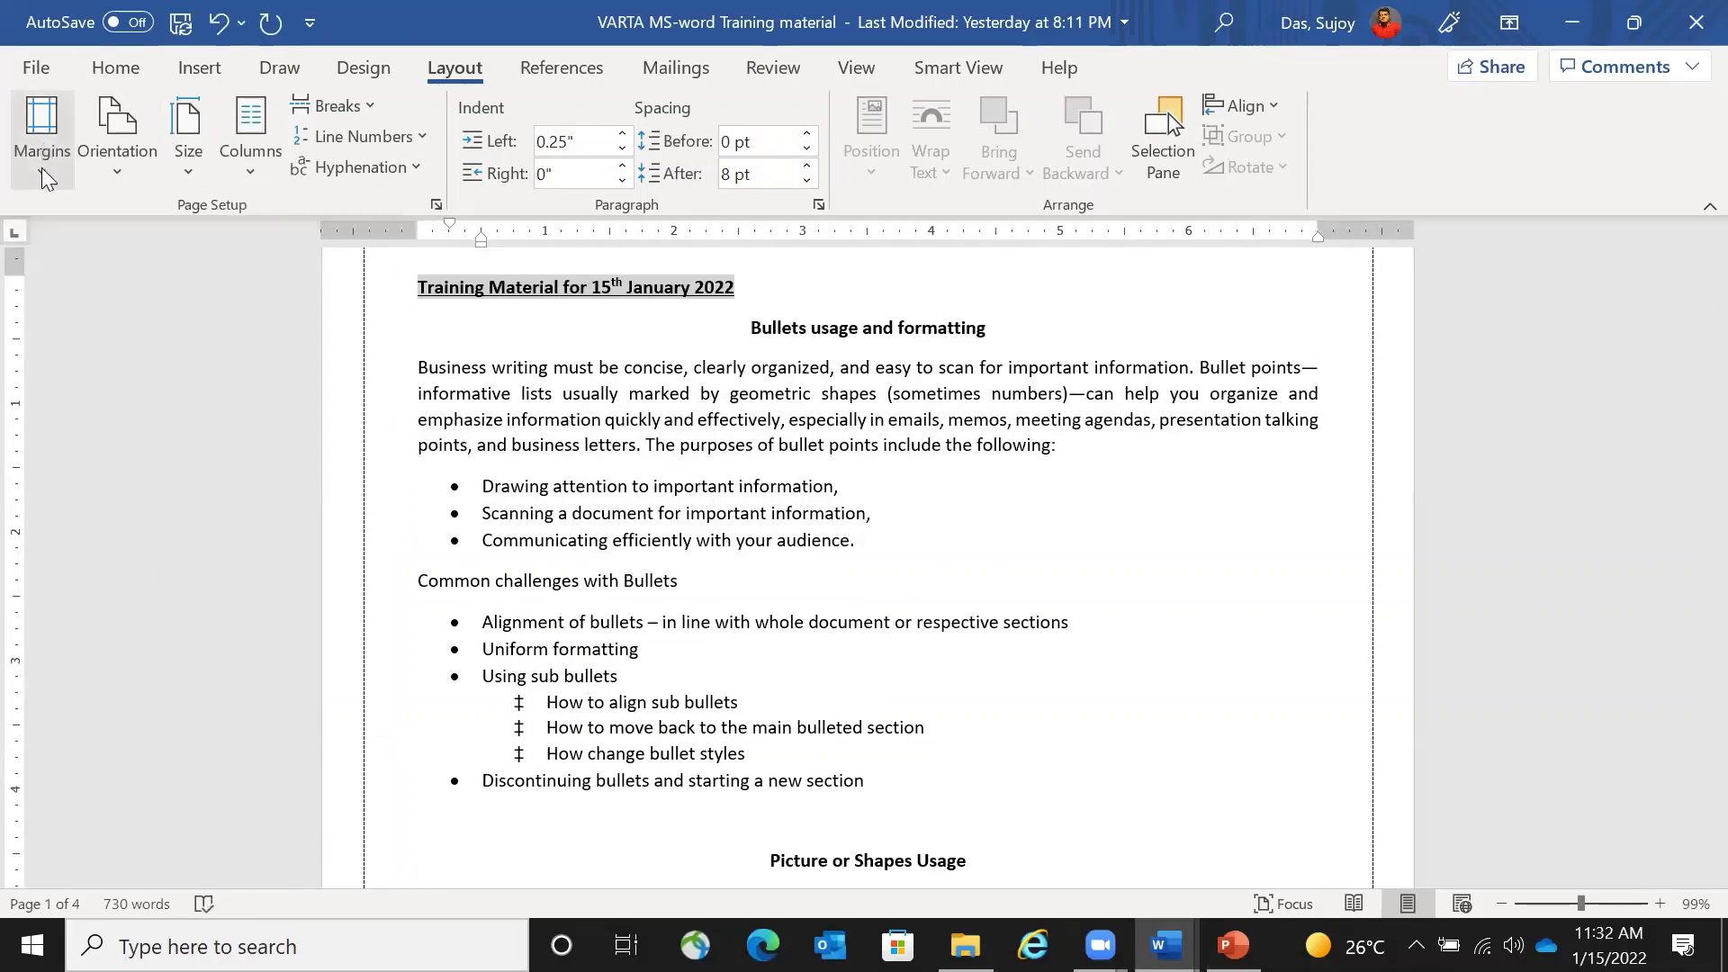
left_click(41, 162)
left_click(189, 680)
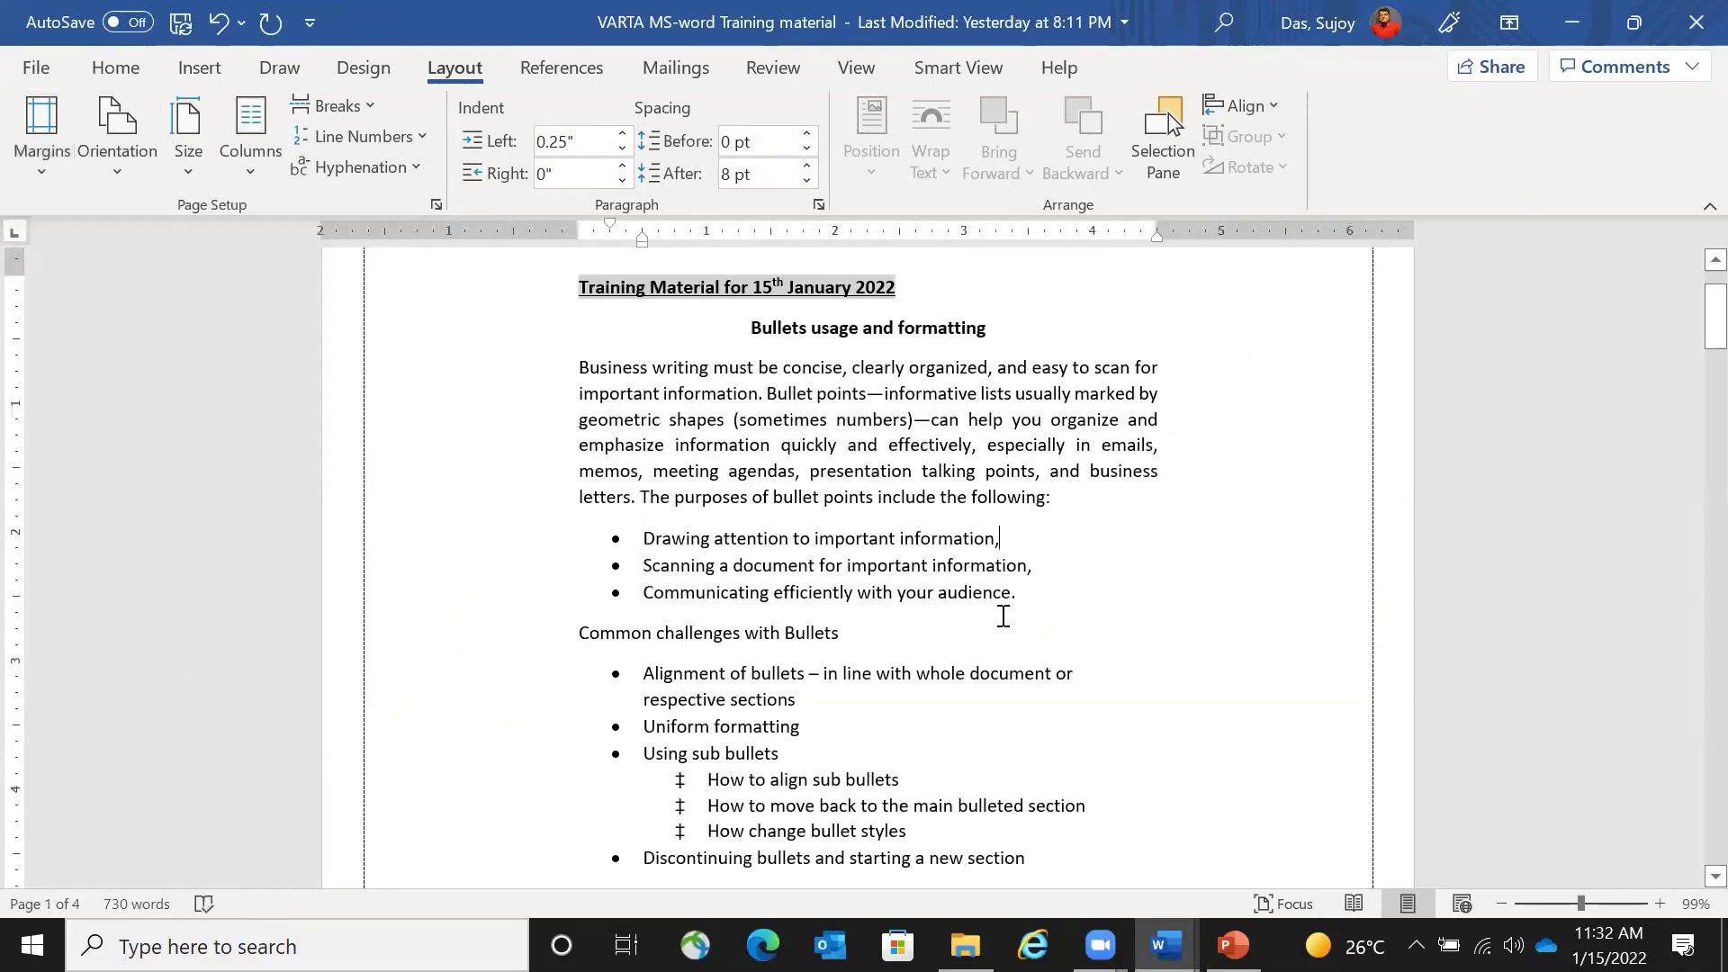
Step: Scroll down through the training document
scroll(1003, 616, "down", 3)
scroll(1068, 687, "down", 2)
scroll(1103, 552, "down", 3)
scroll(1092, 567, "down", 1)
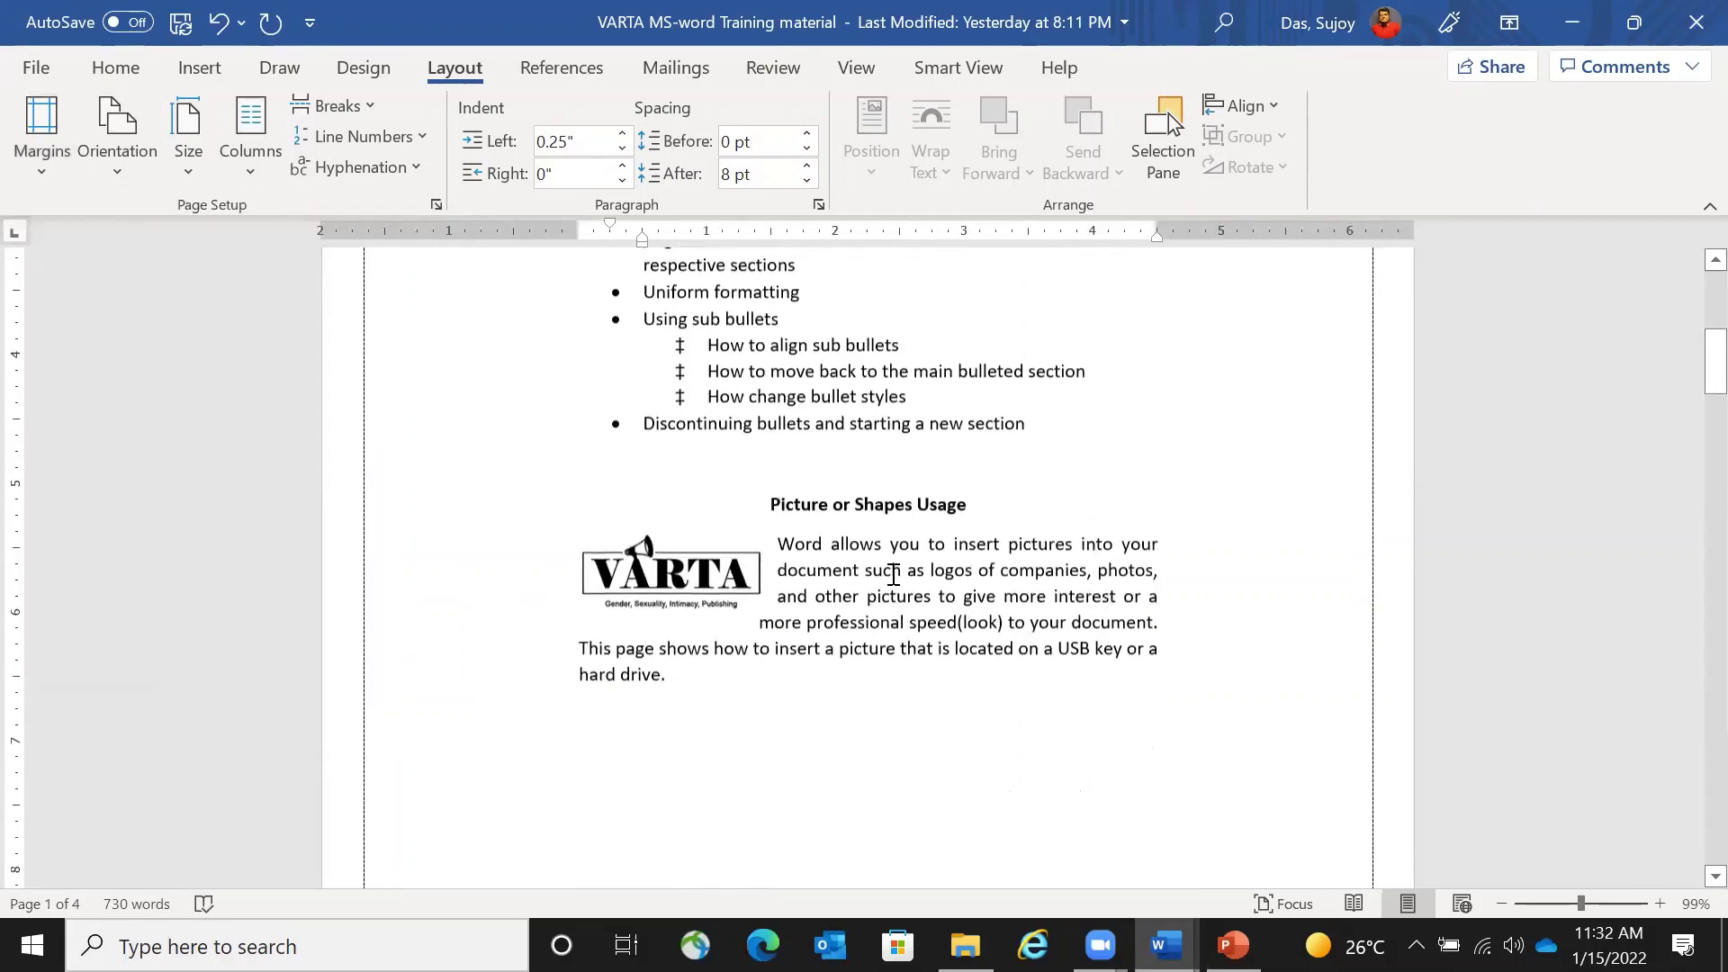
scroll(894, 573, "down", 3)
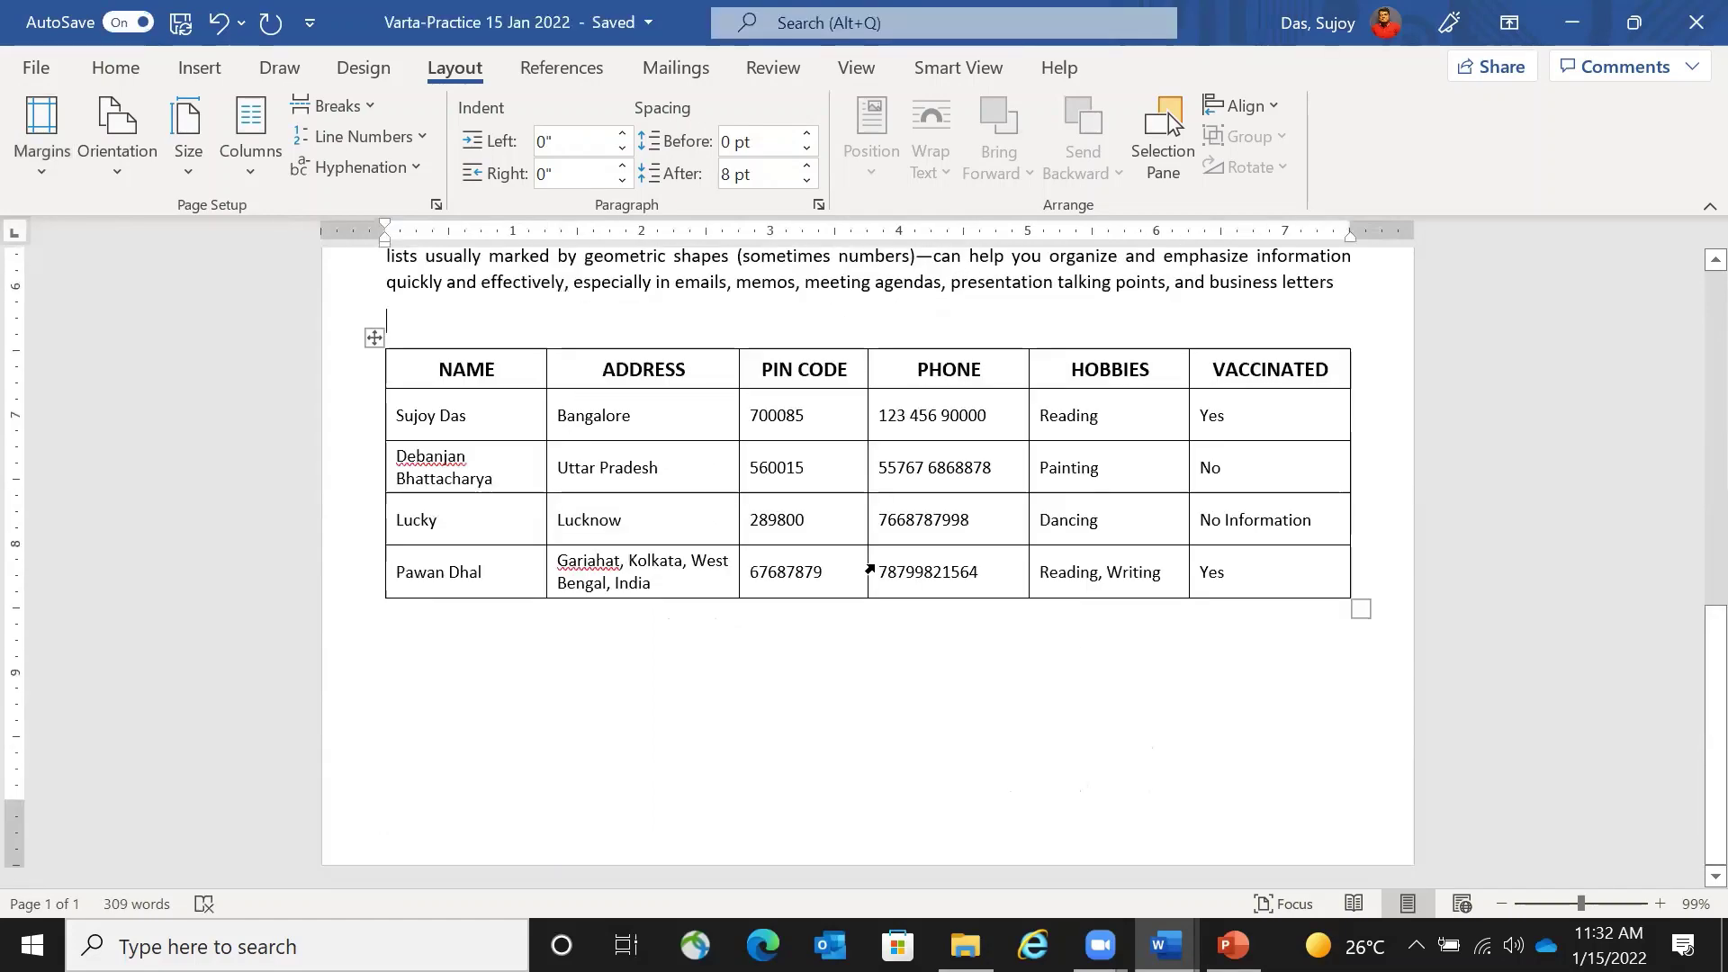
scroll(1096, 671, "up", 3)
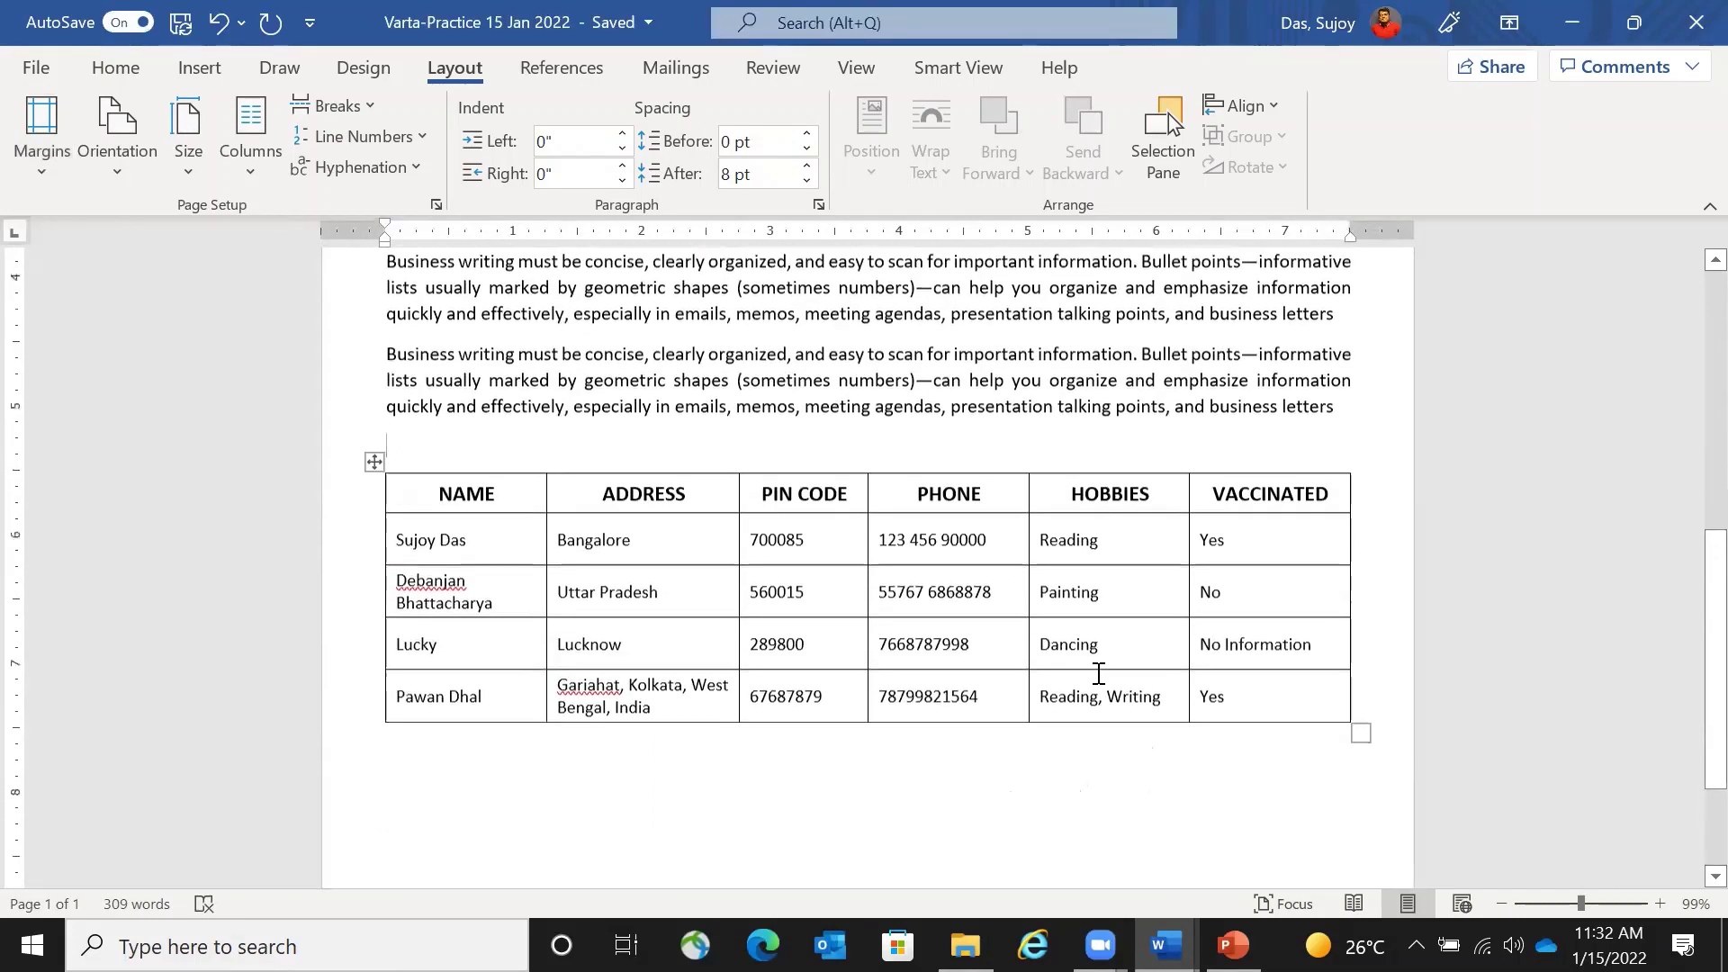
scroll(1098, 673, "up", 1)
scroll(1094, 671, "up", 2)
scroll(1089, 662, "up", 1)
scroll(1080, 654, "up", 1)
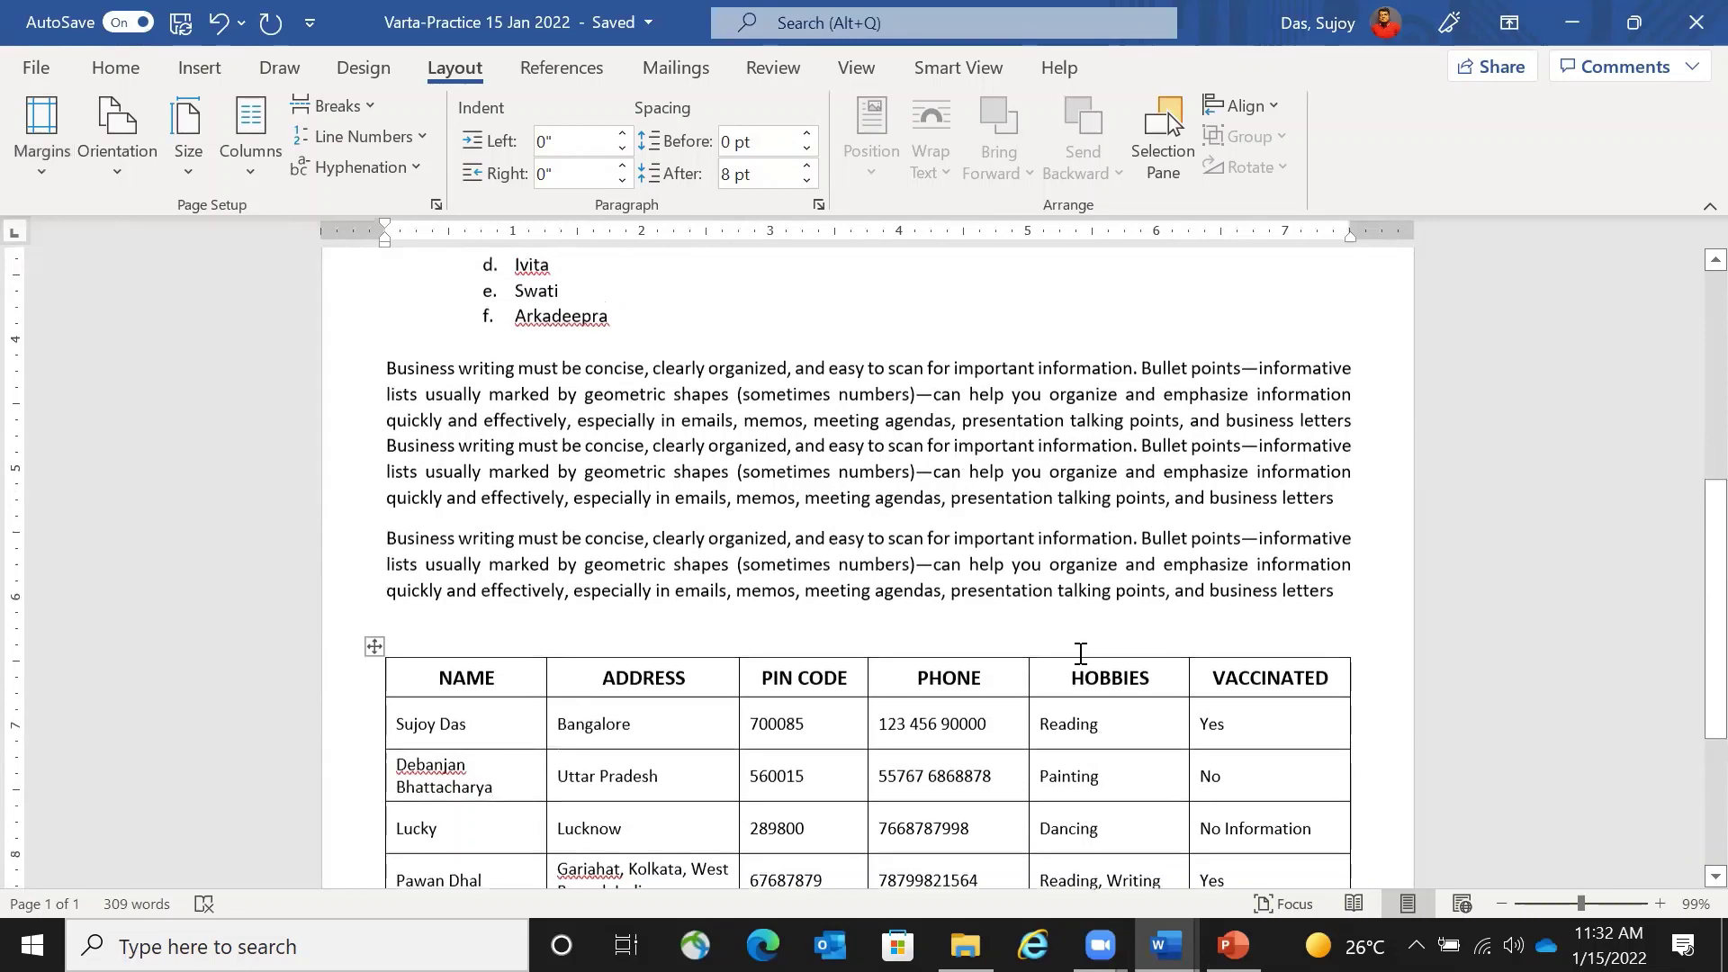
scroll(1080, 653, "up", 1)
scroll(688, 544, "up", 3)
scroll(693, 576, "up", 2)
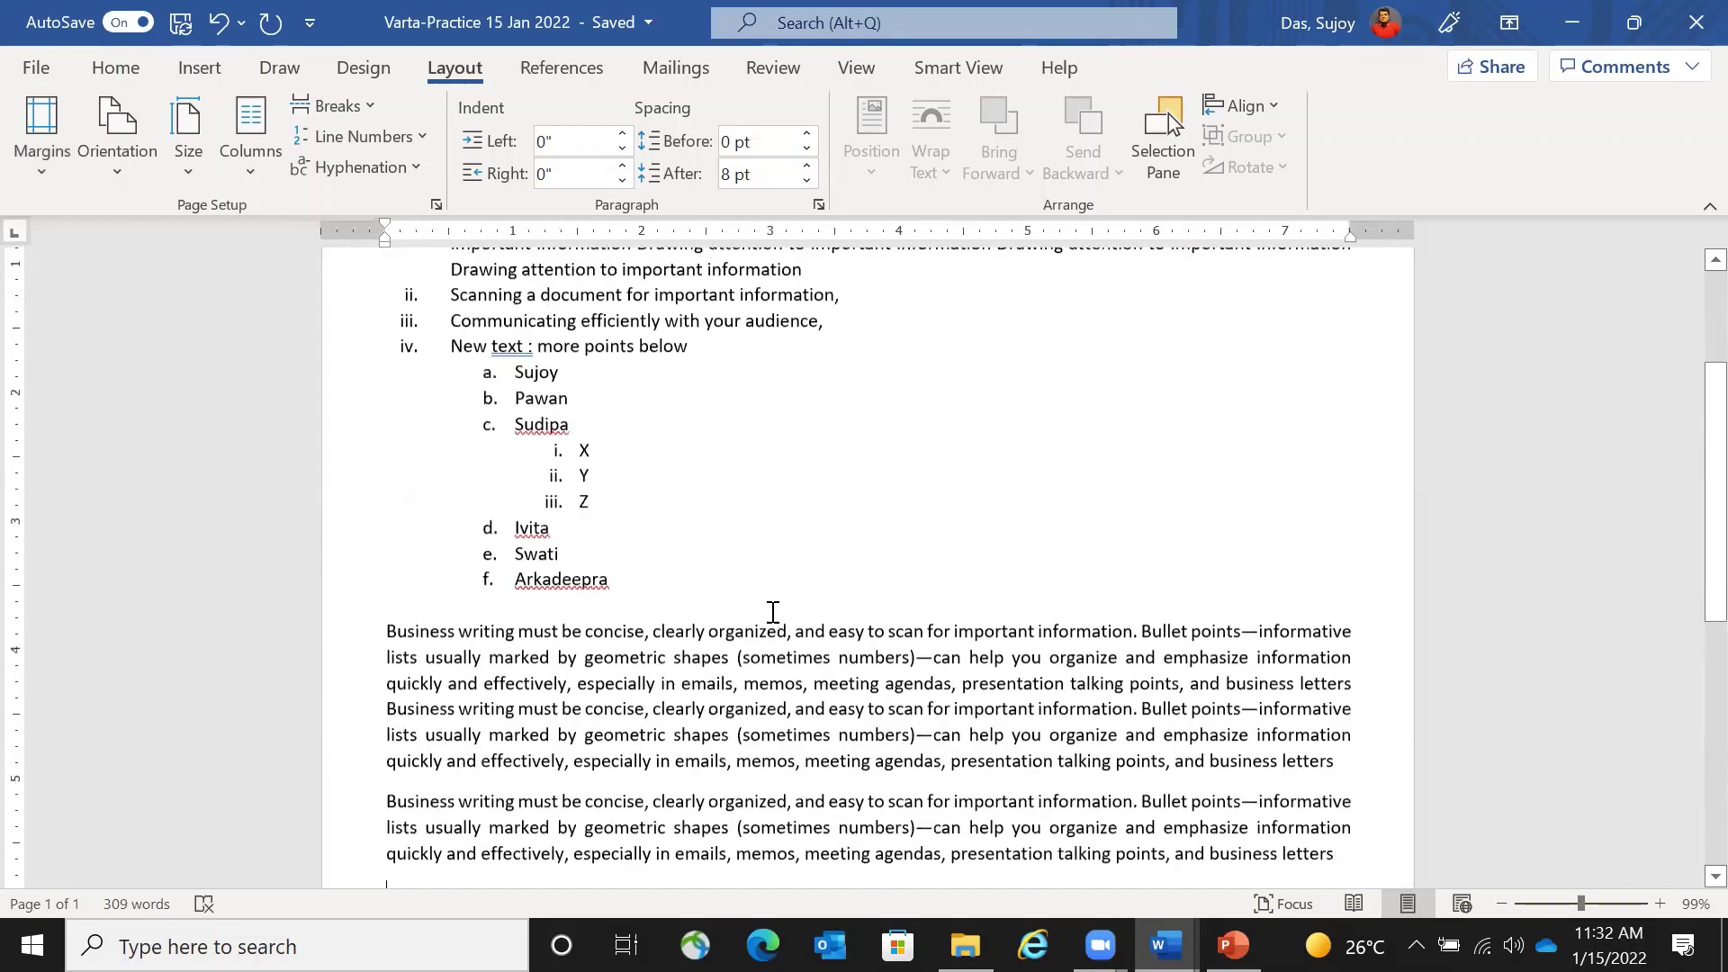
scroll(772, 615, "up", 1)
scroll(761, 558, "up", 1)
scroll(540, 432, "up", 3)
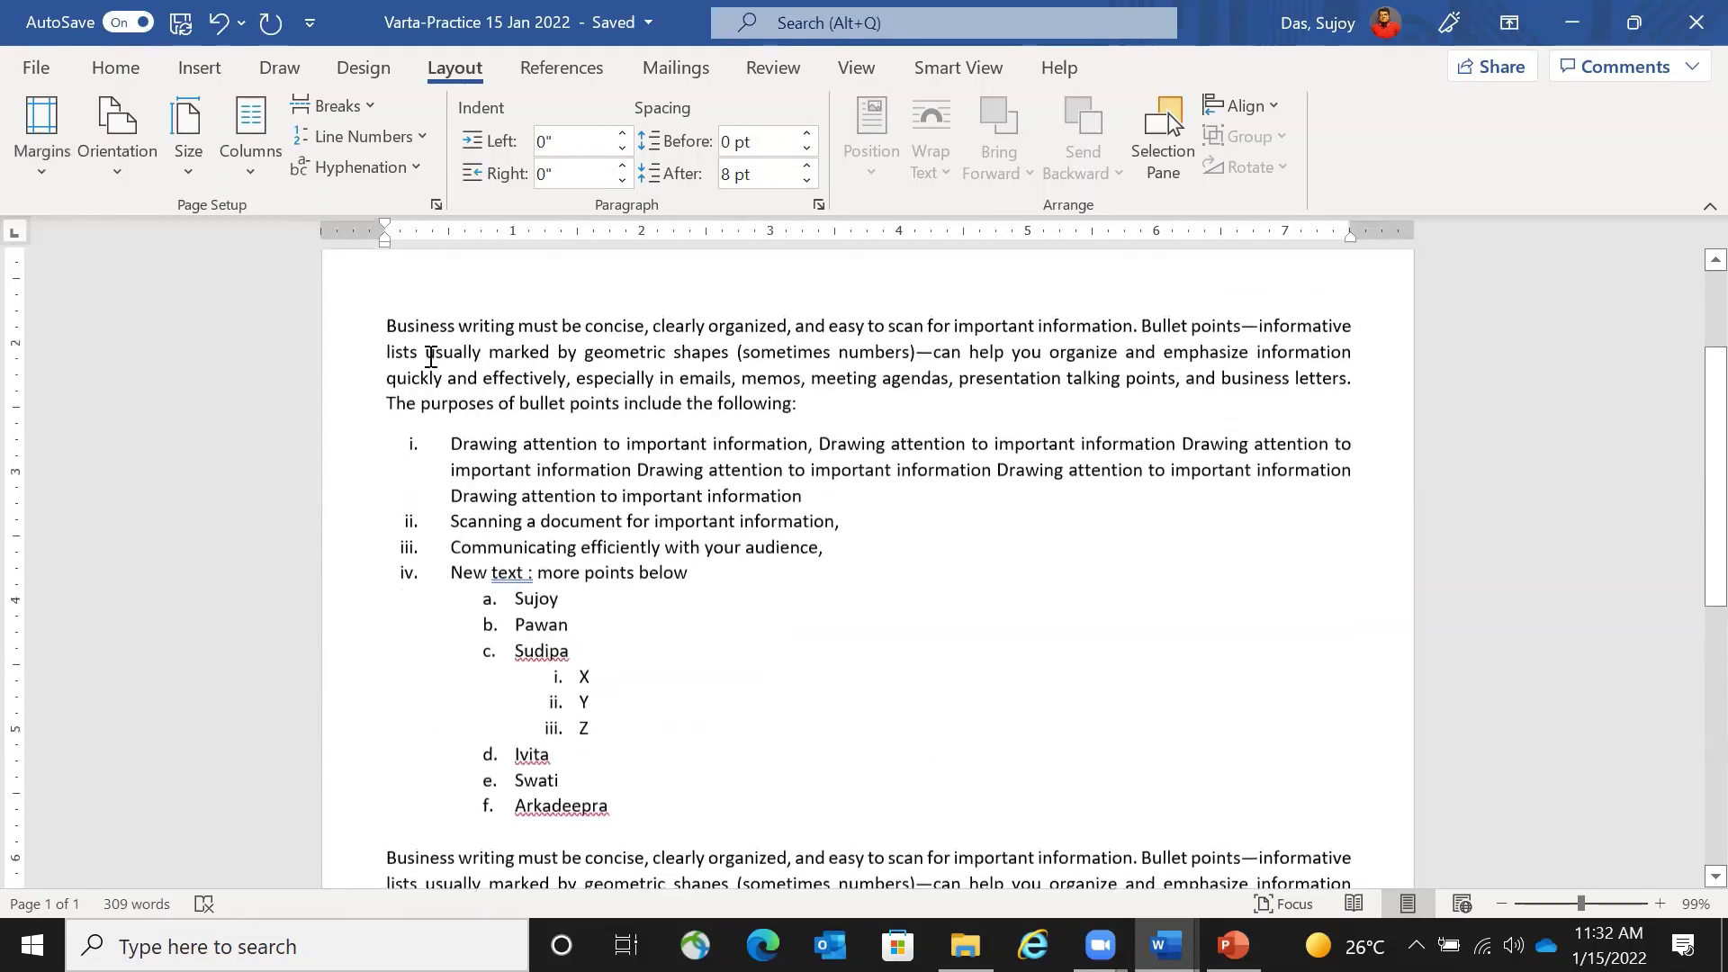
scroll(430, 356, "down", 8)
scroll(387, 346, "down", 3)
scroll(375, 364, "down", 2)
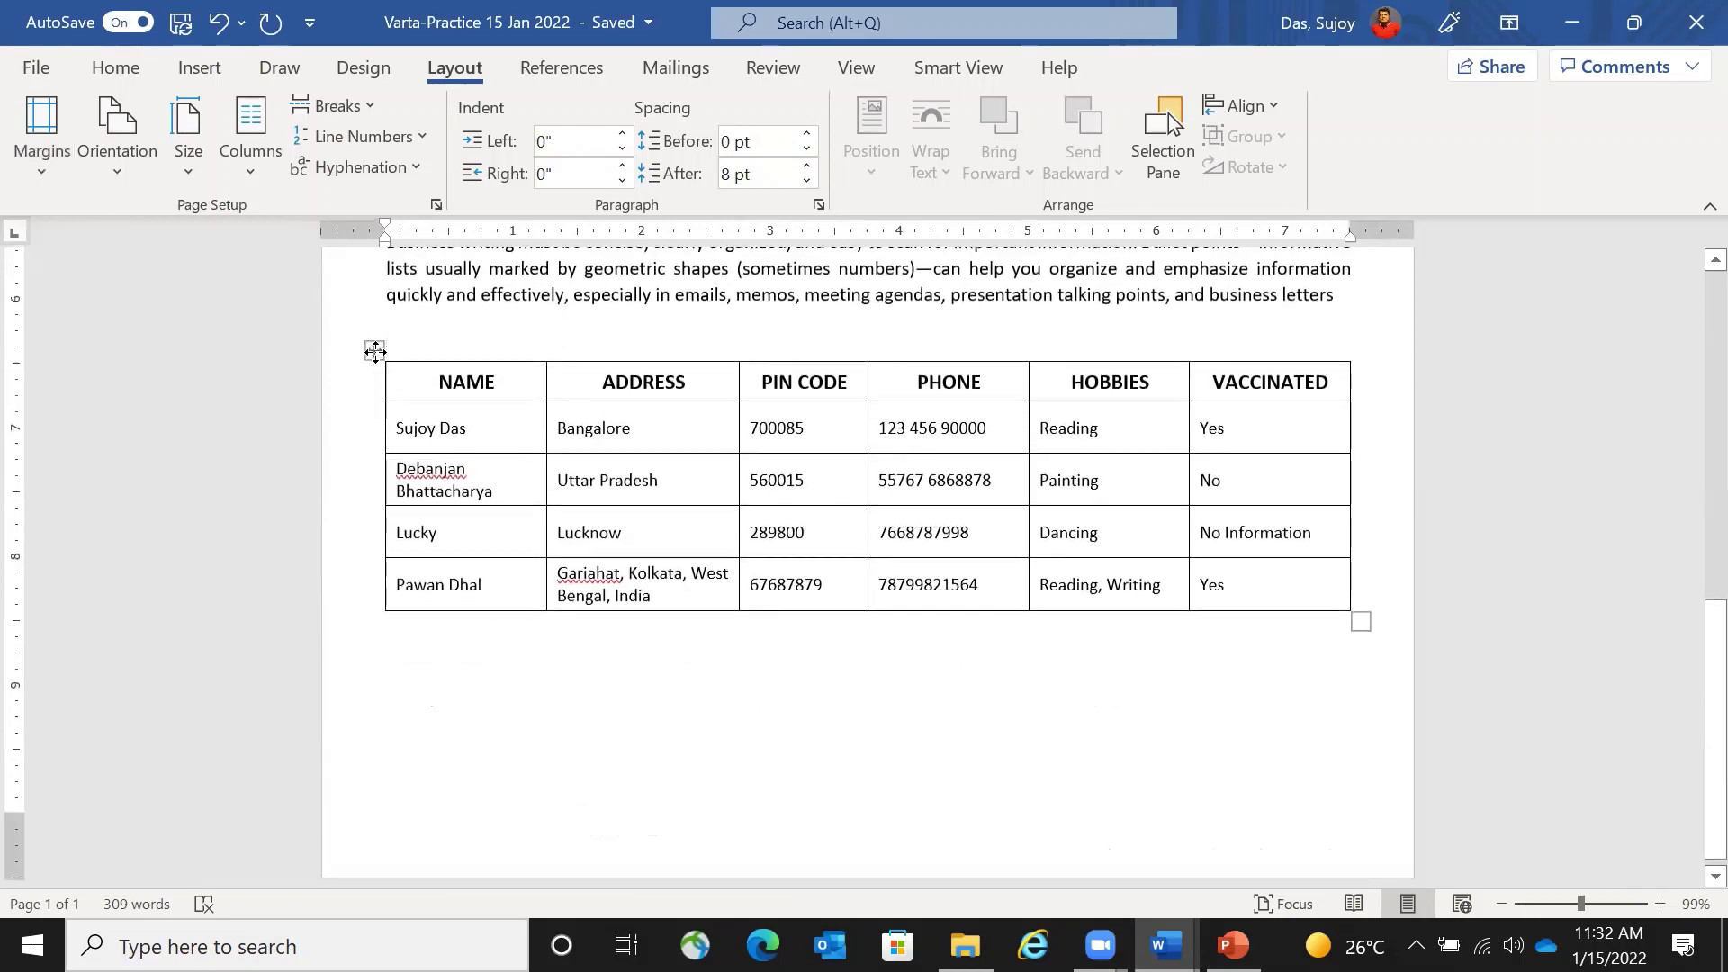
left_click(375, 351)
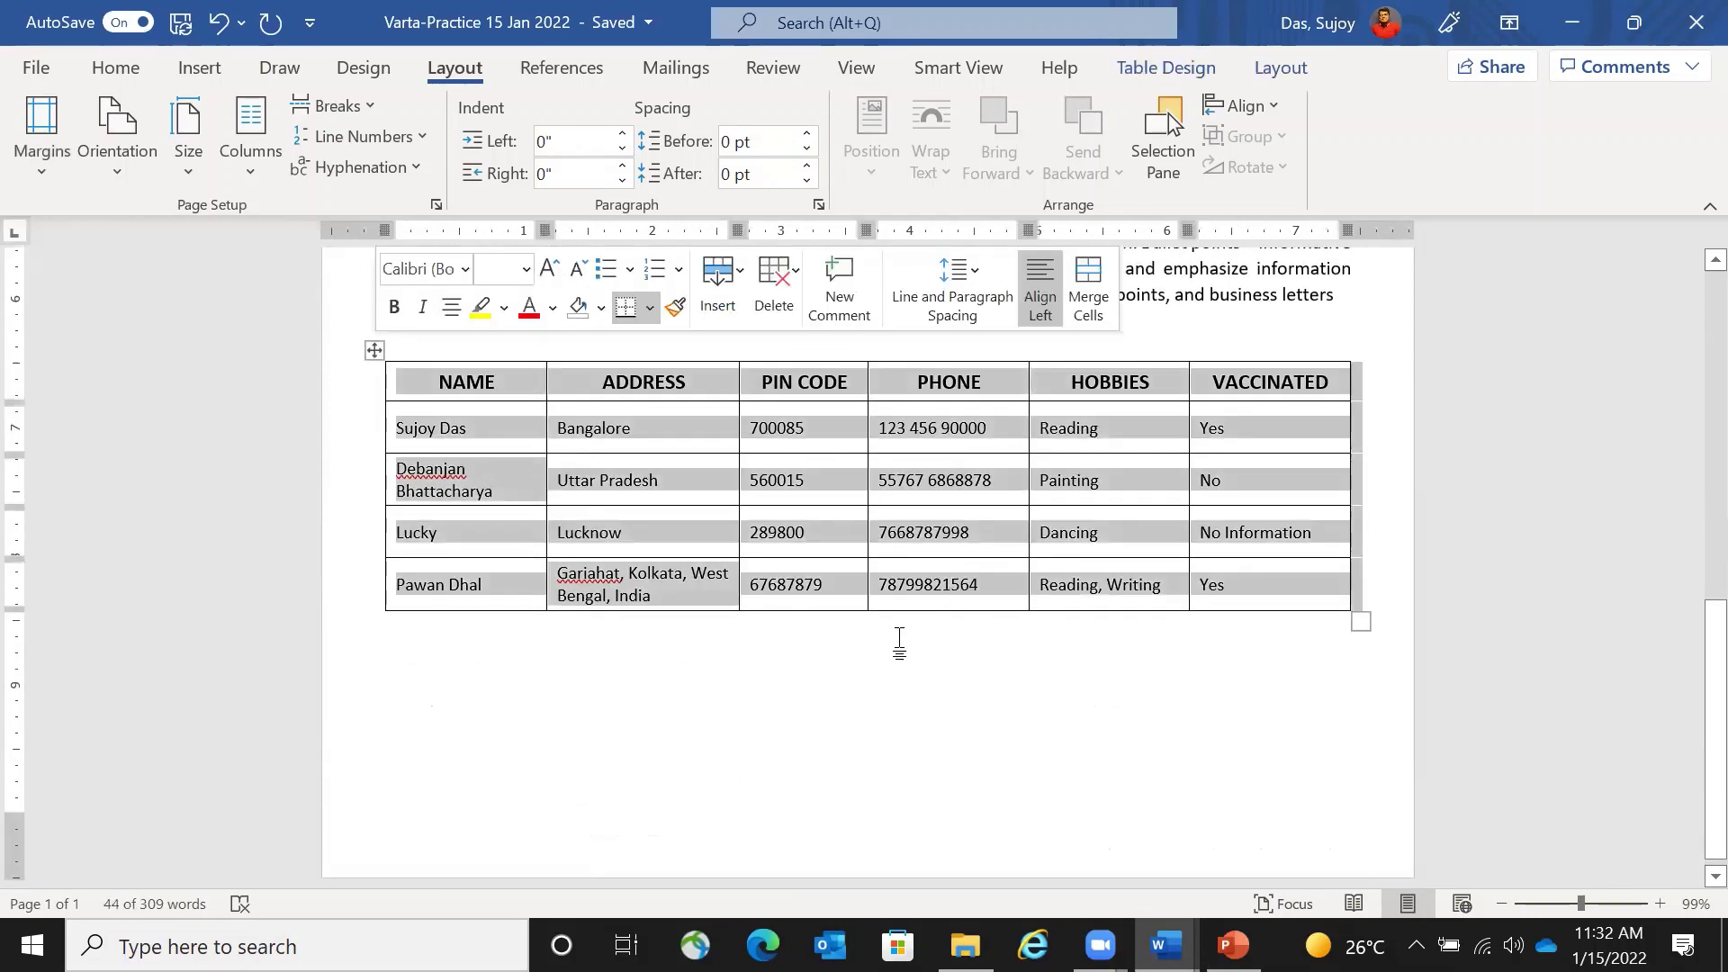
left_click(898, 645)
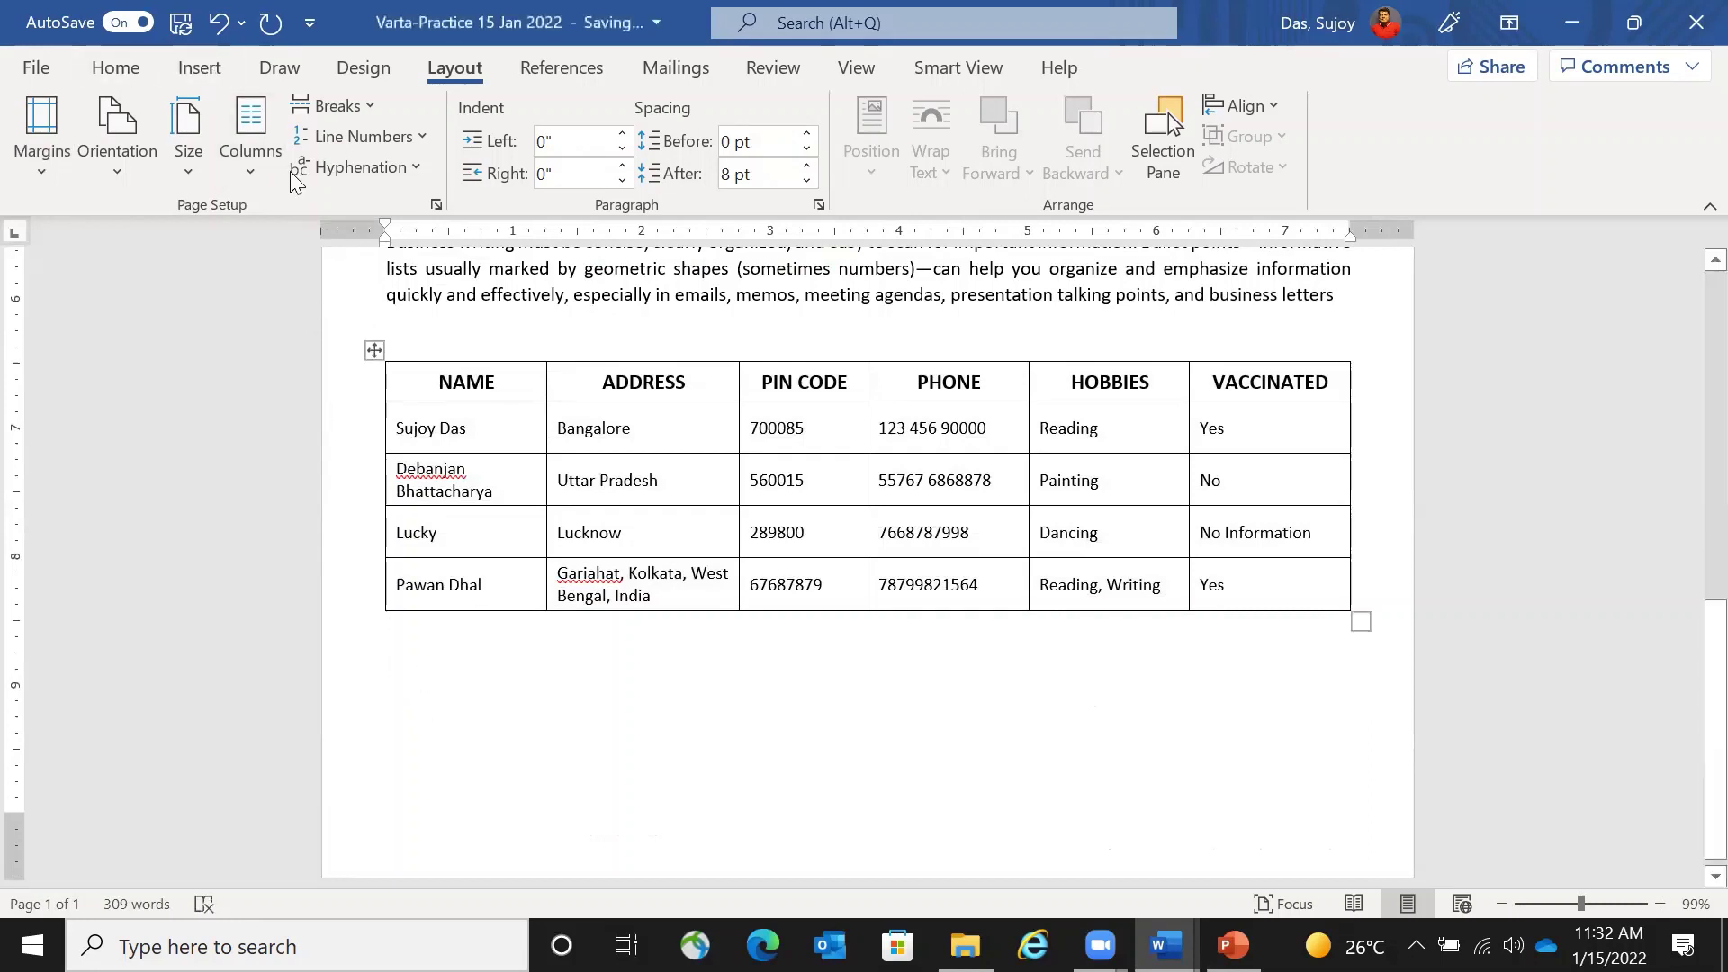
Step: Insert an empty 3-column by 4-row table below the contact table
left_click(196, 72)
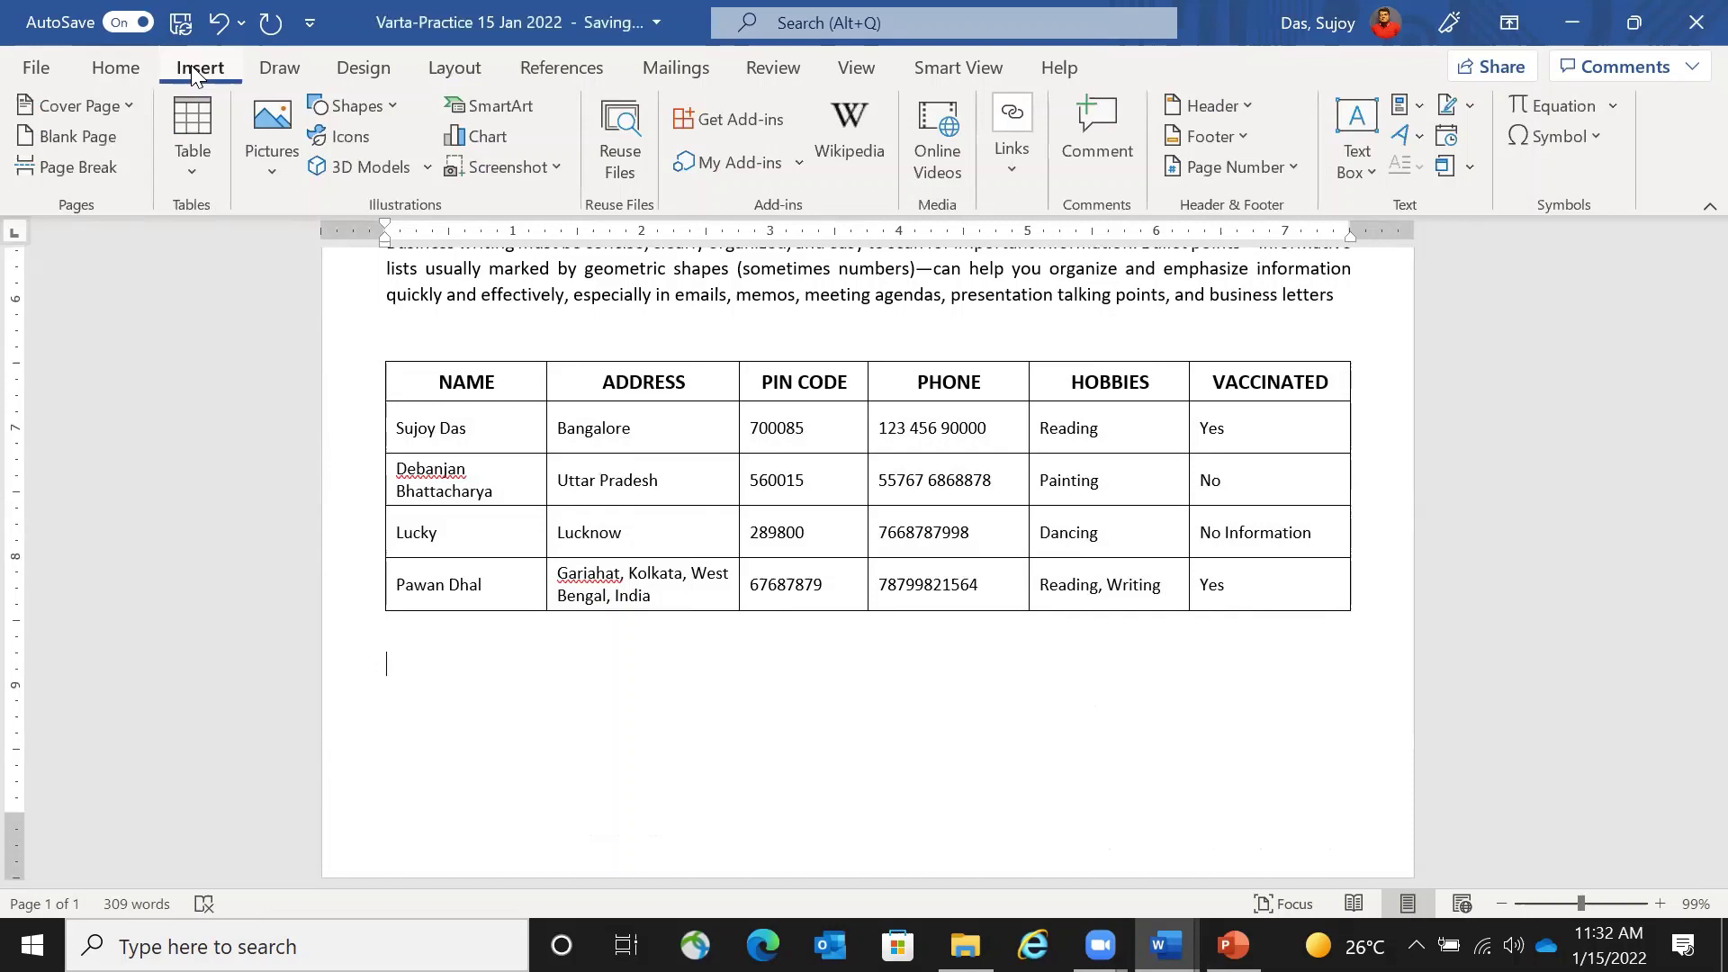
left_click(194, 171)
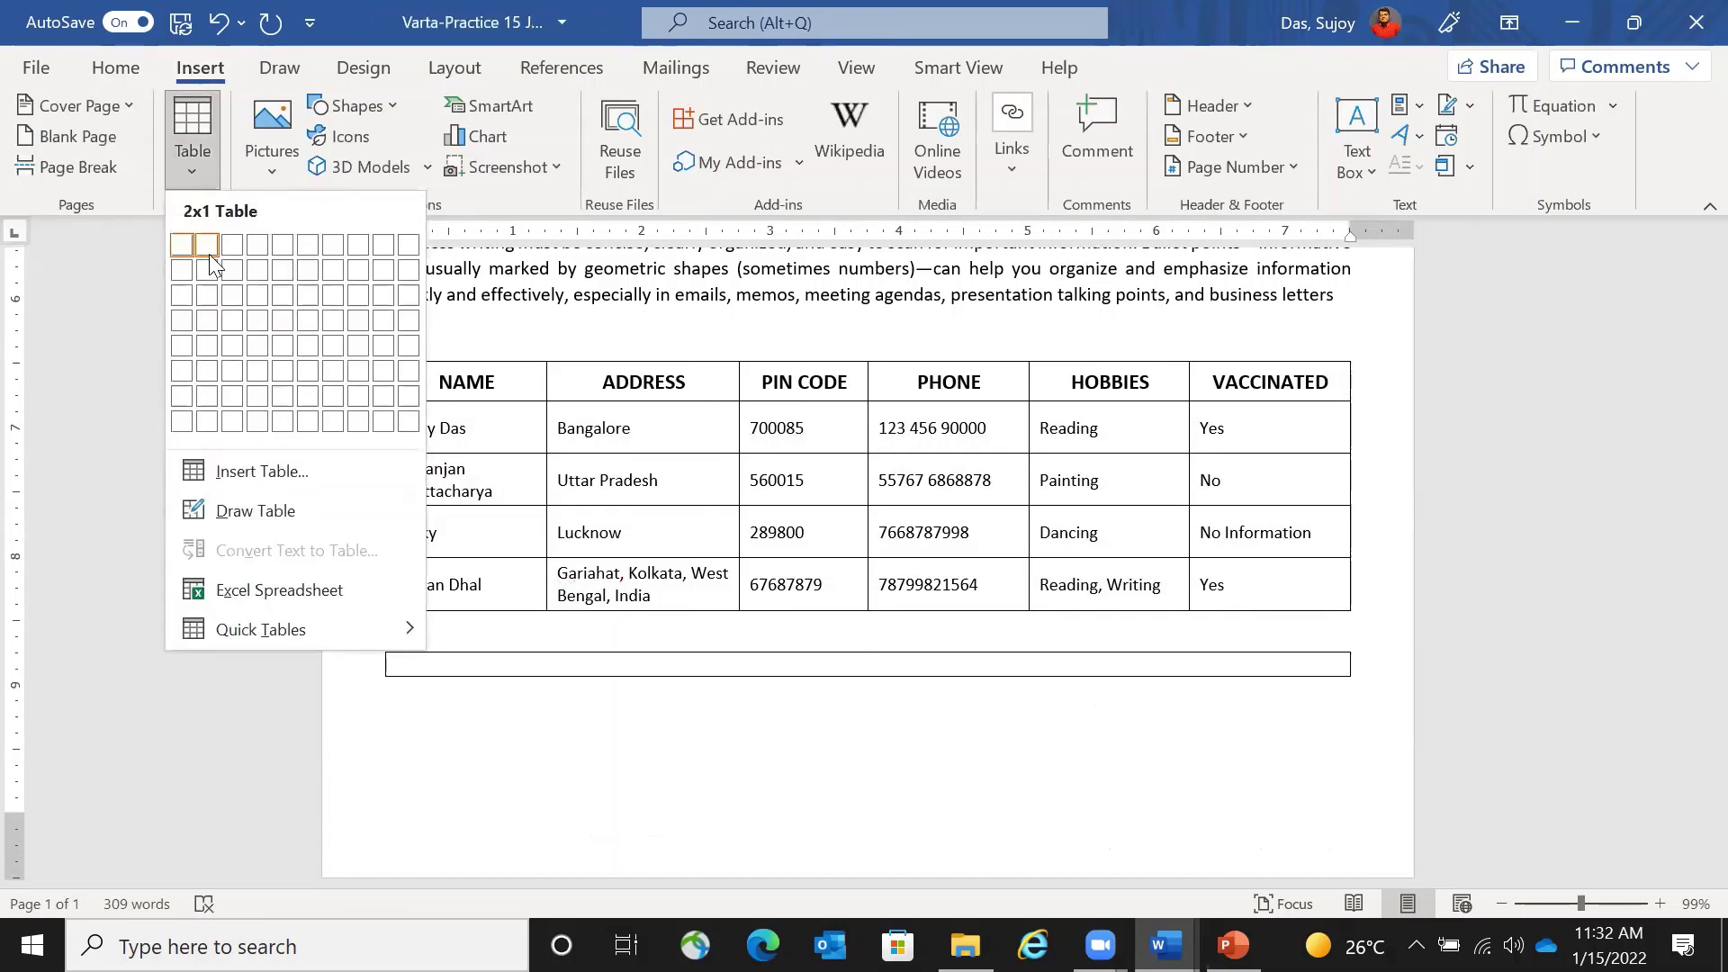
left_click(231, 317)
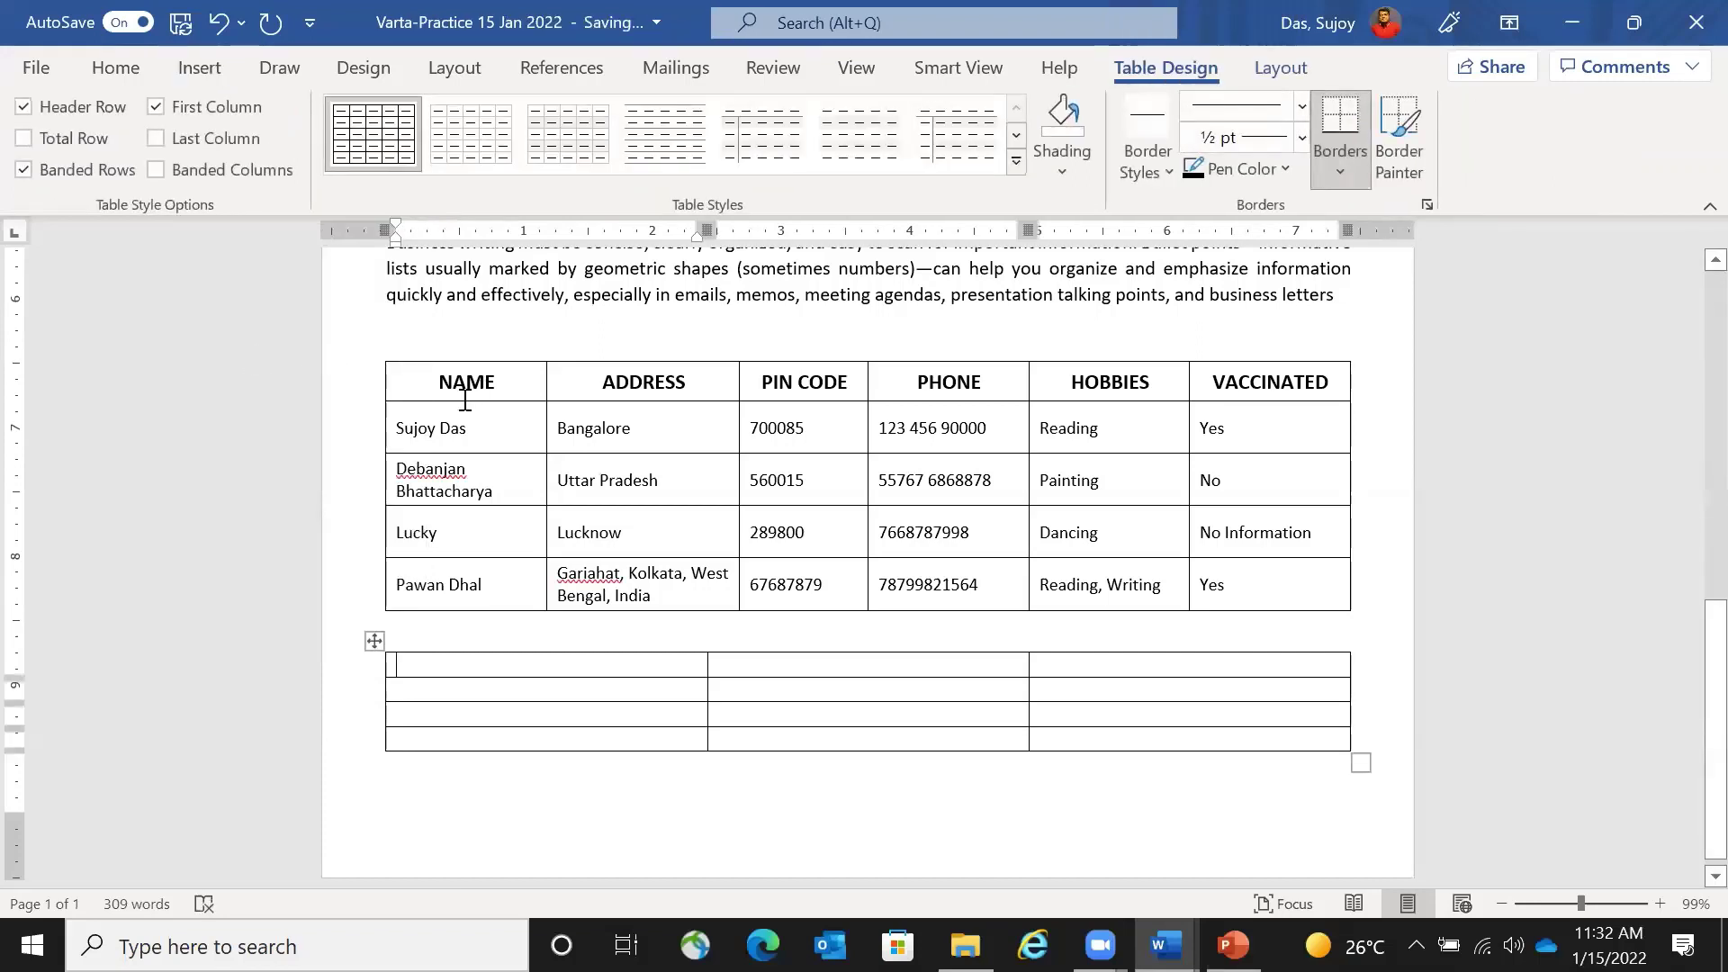
left_click_drag(465, 399, 1130, 385)
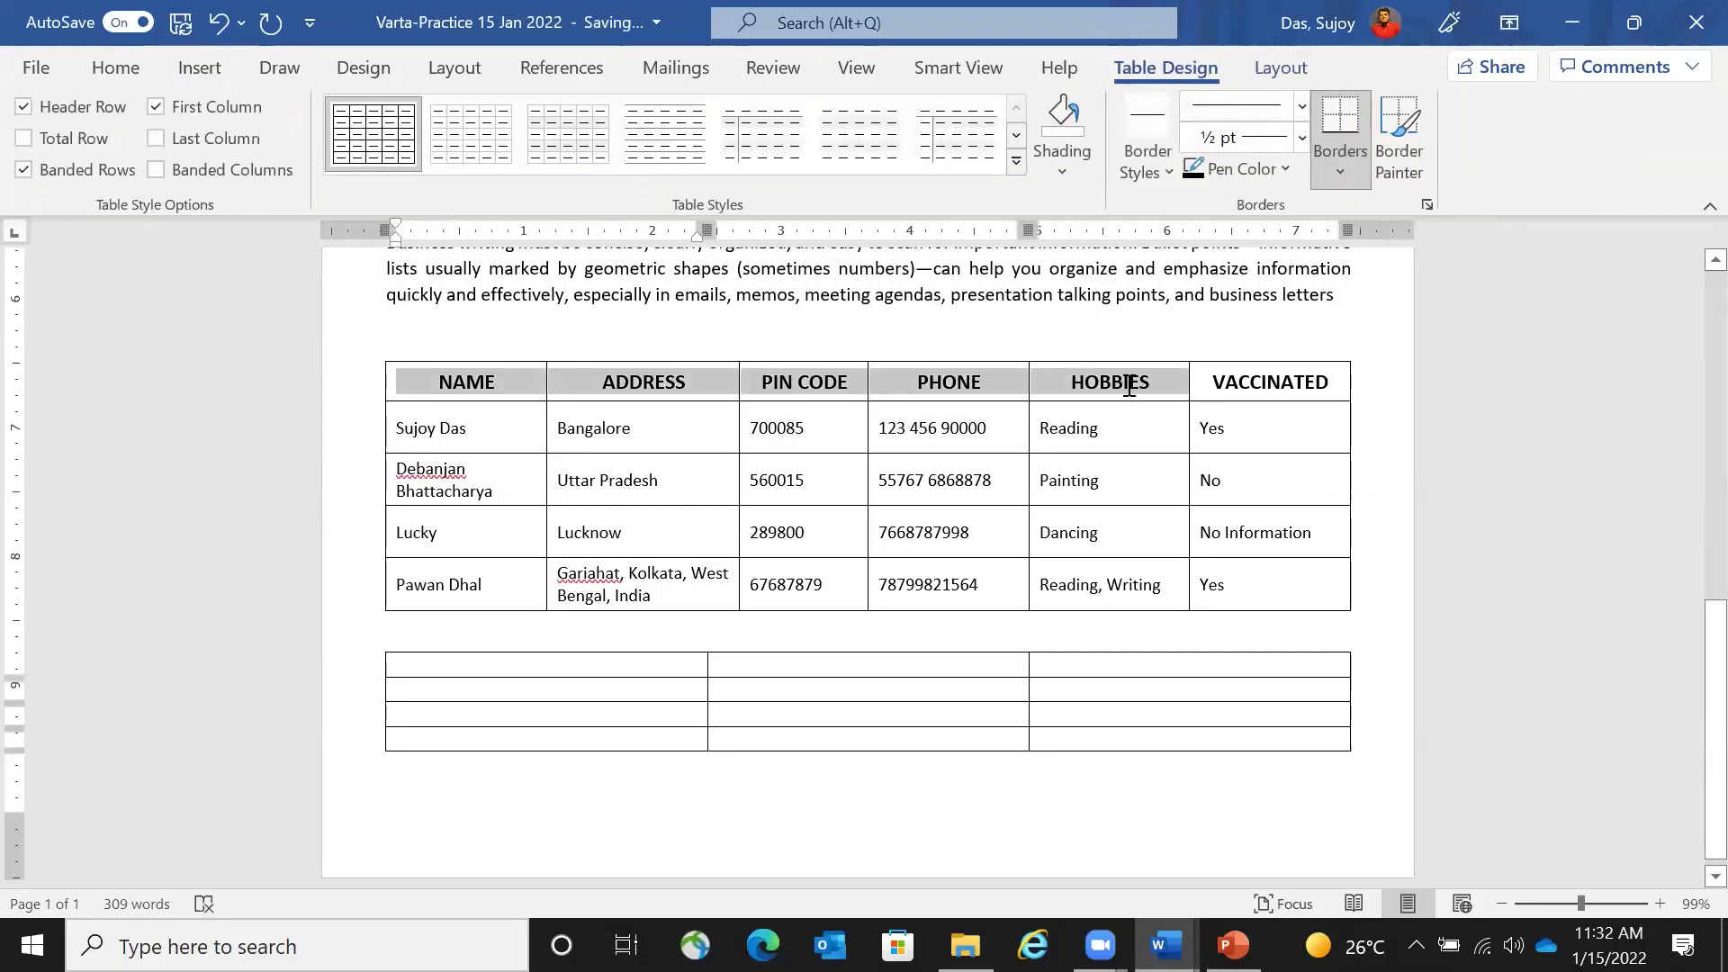
Step: Copy the NAME, ADDRESS and PIN CODE headers into the new table's first row
left_click_drag(978, 393, 851, 387)
key("ctrl+c")
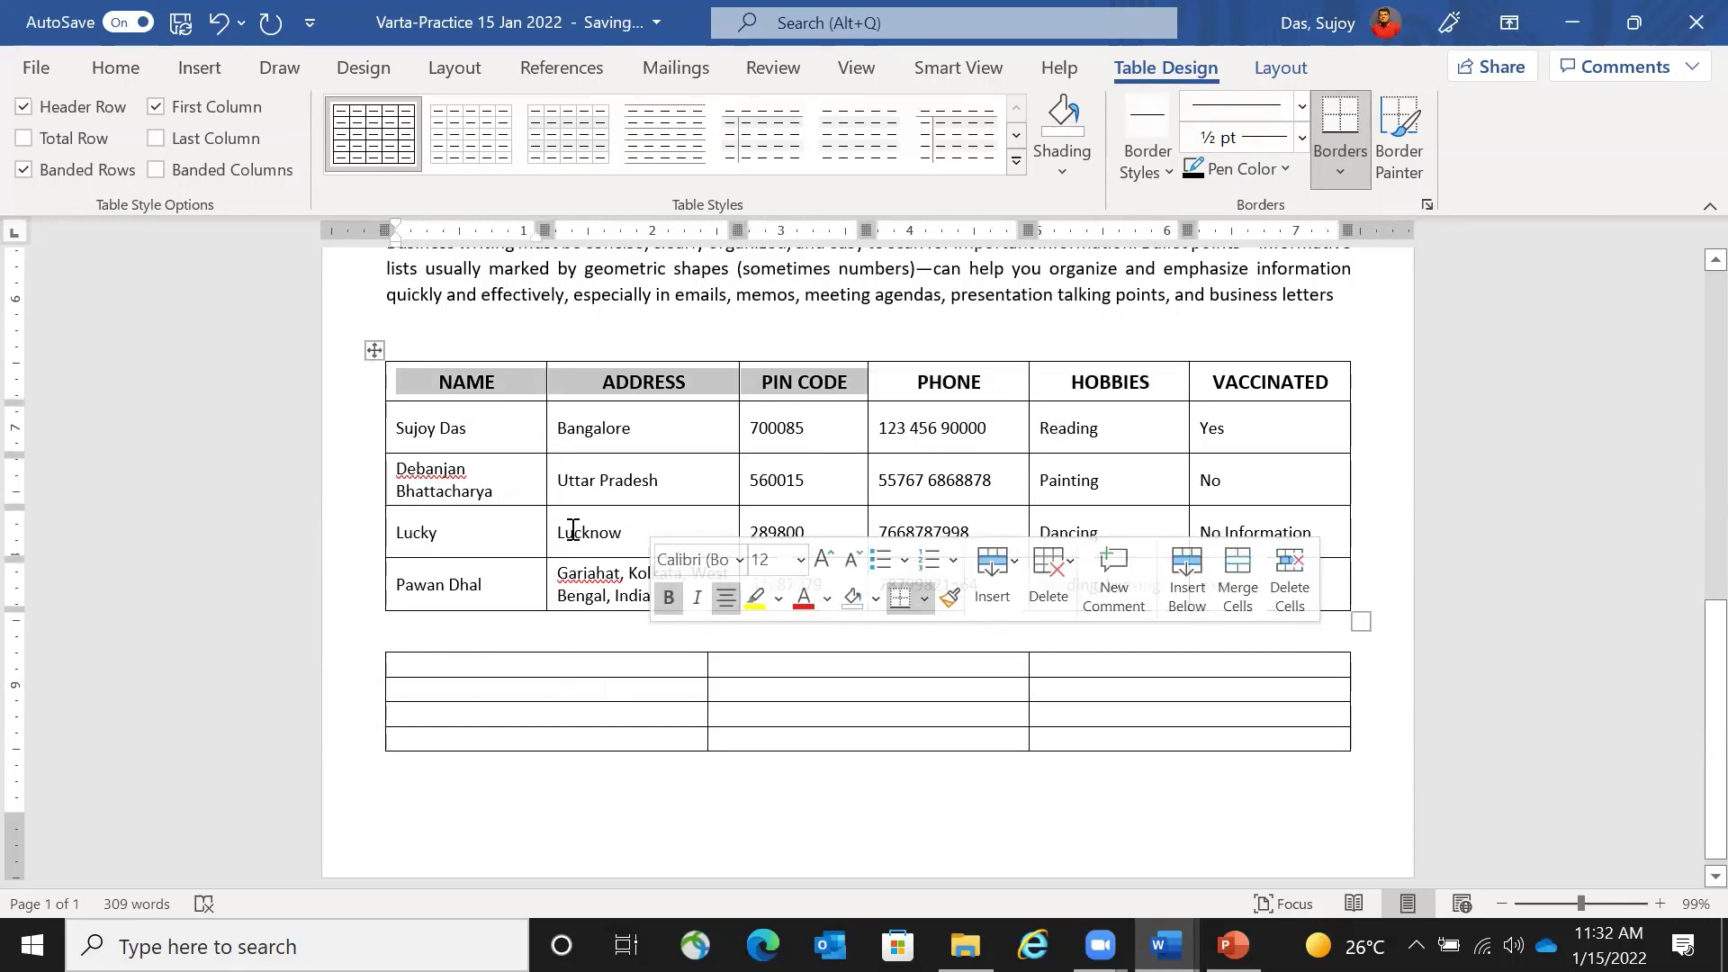
left_click(516, 673)
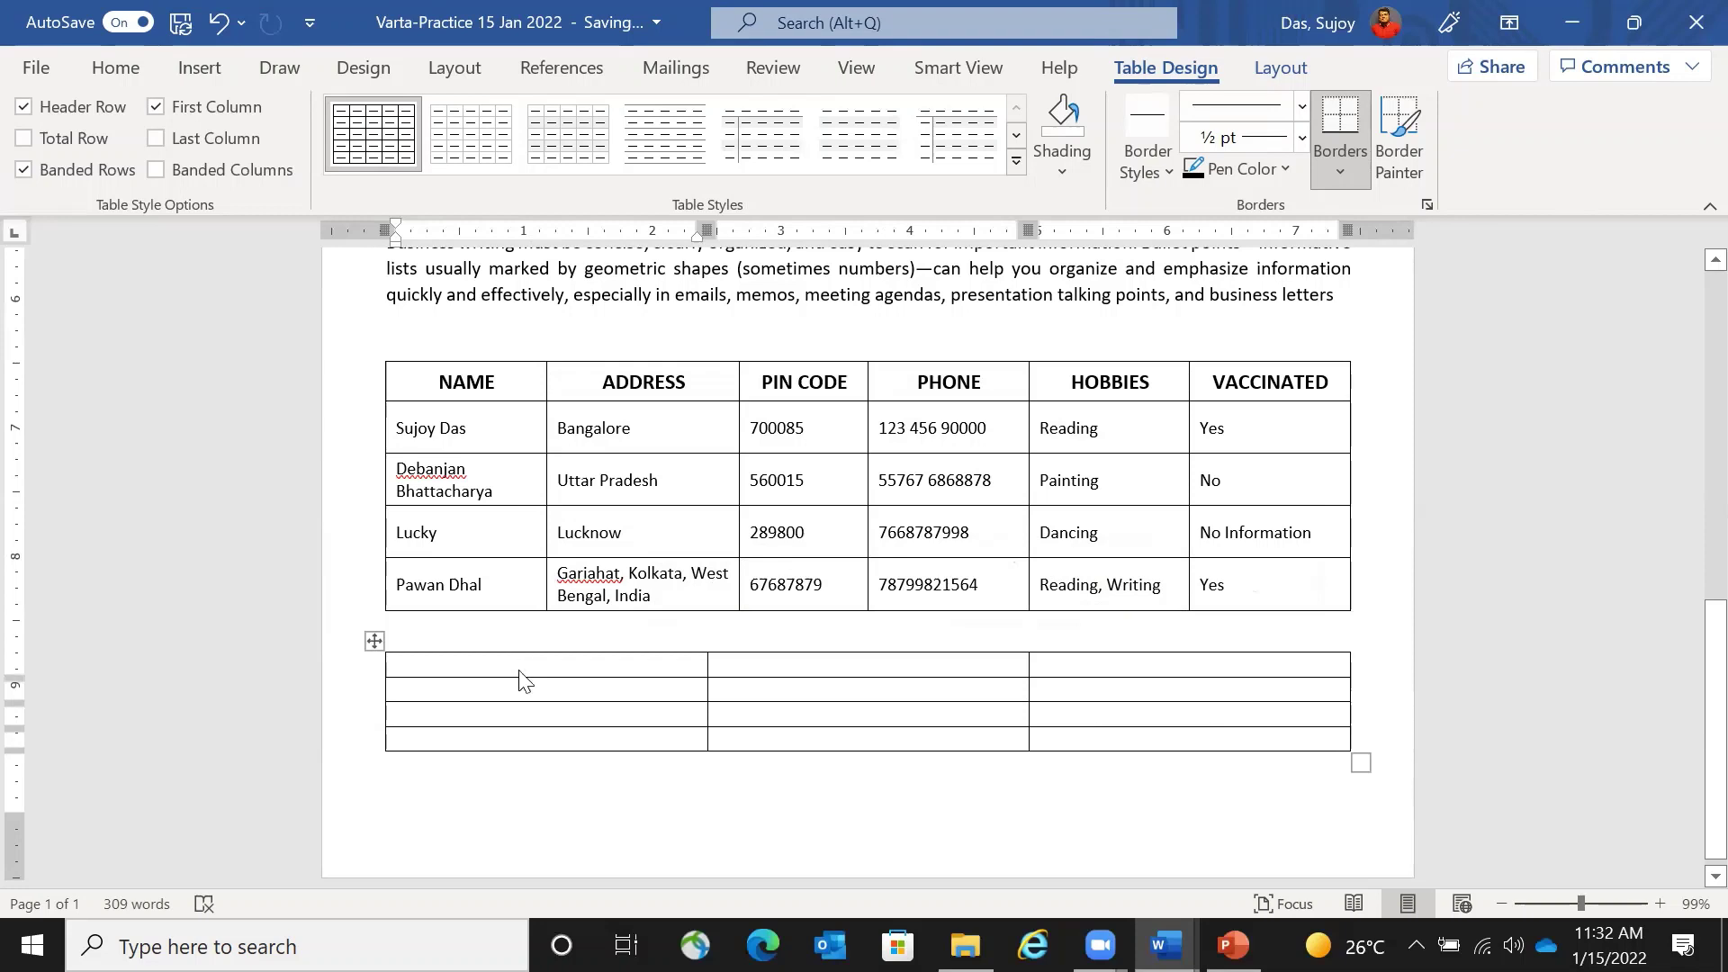
key("ctrl+v")
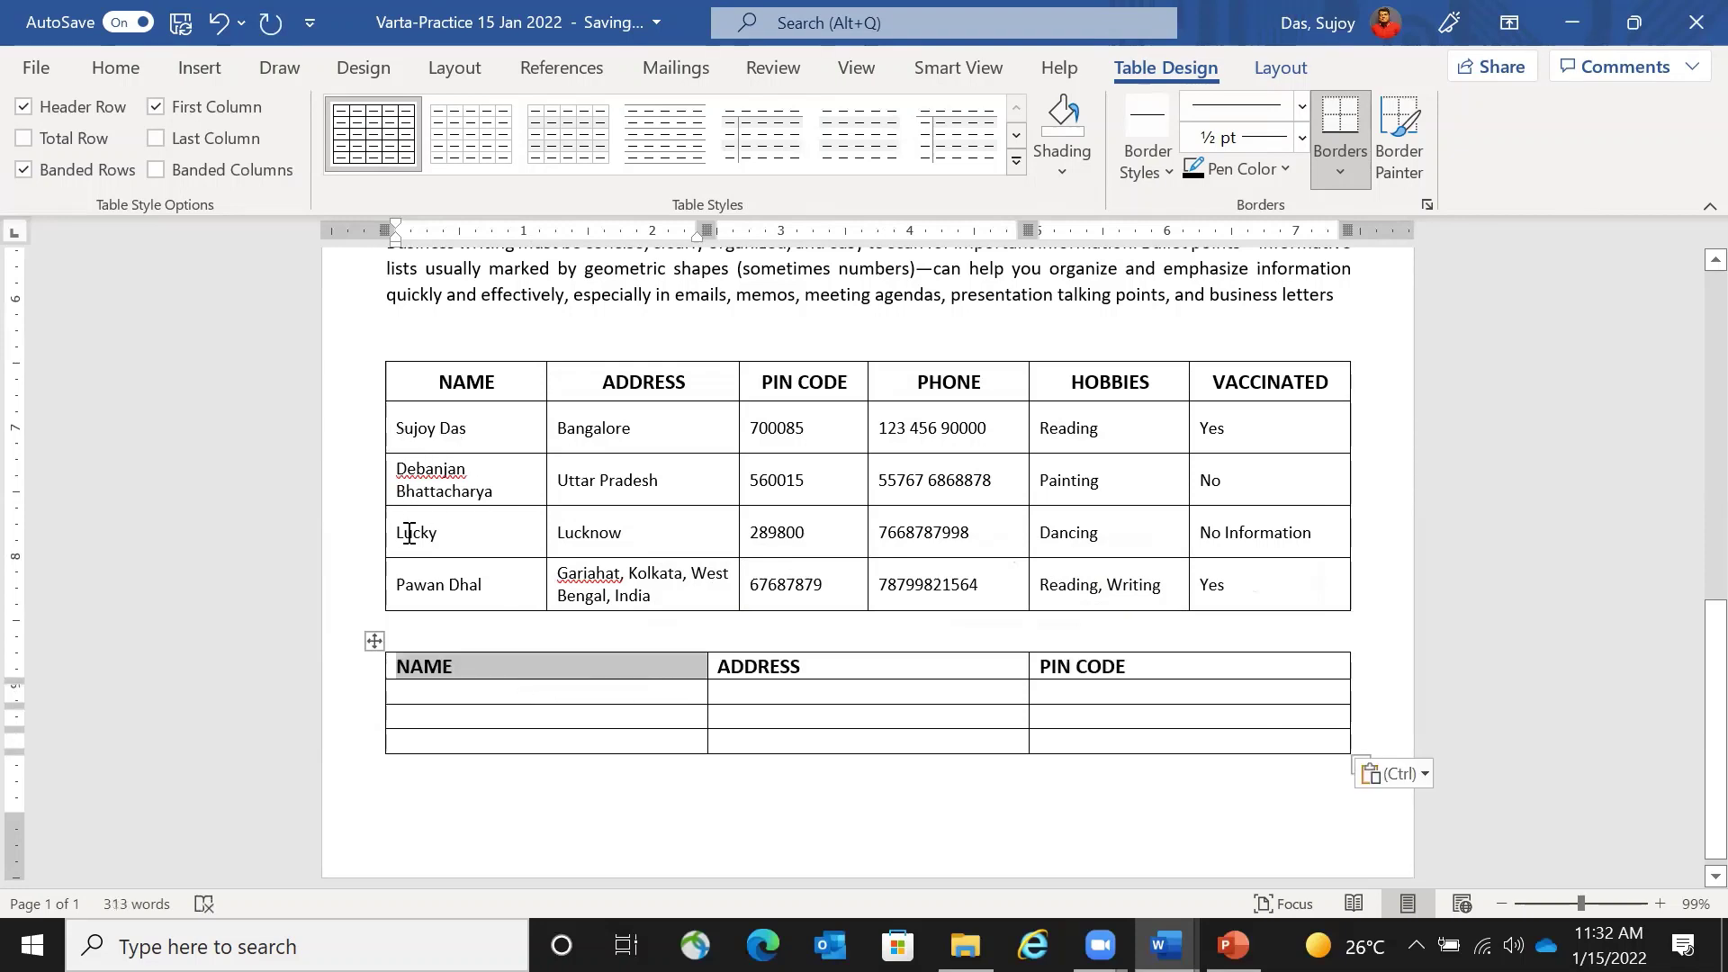
Step: Copy three contacts' name, address and PIN rows, including the Uttar Pradesh row, into the new table
left_click_drag(456, 534, 861, 583)
key("ctrl+c")
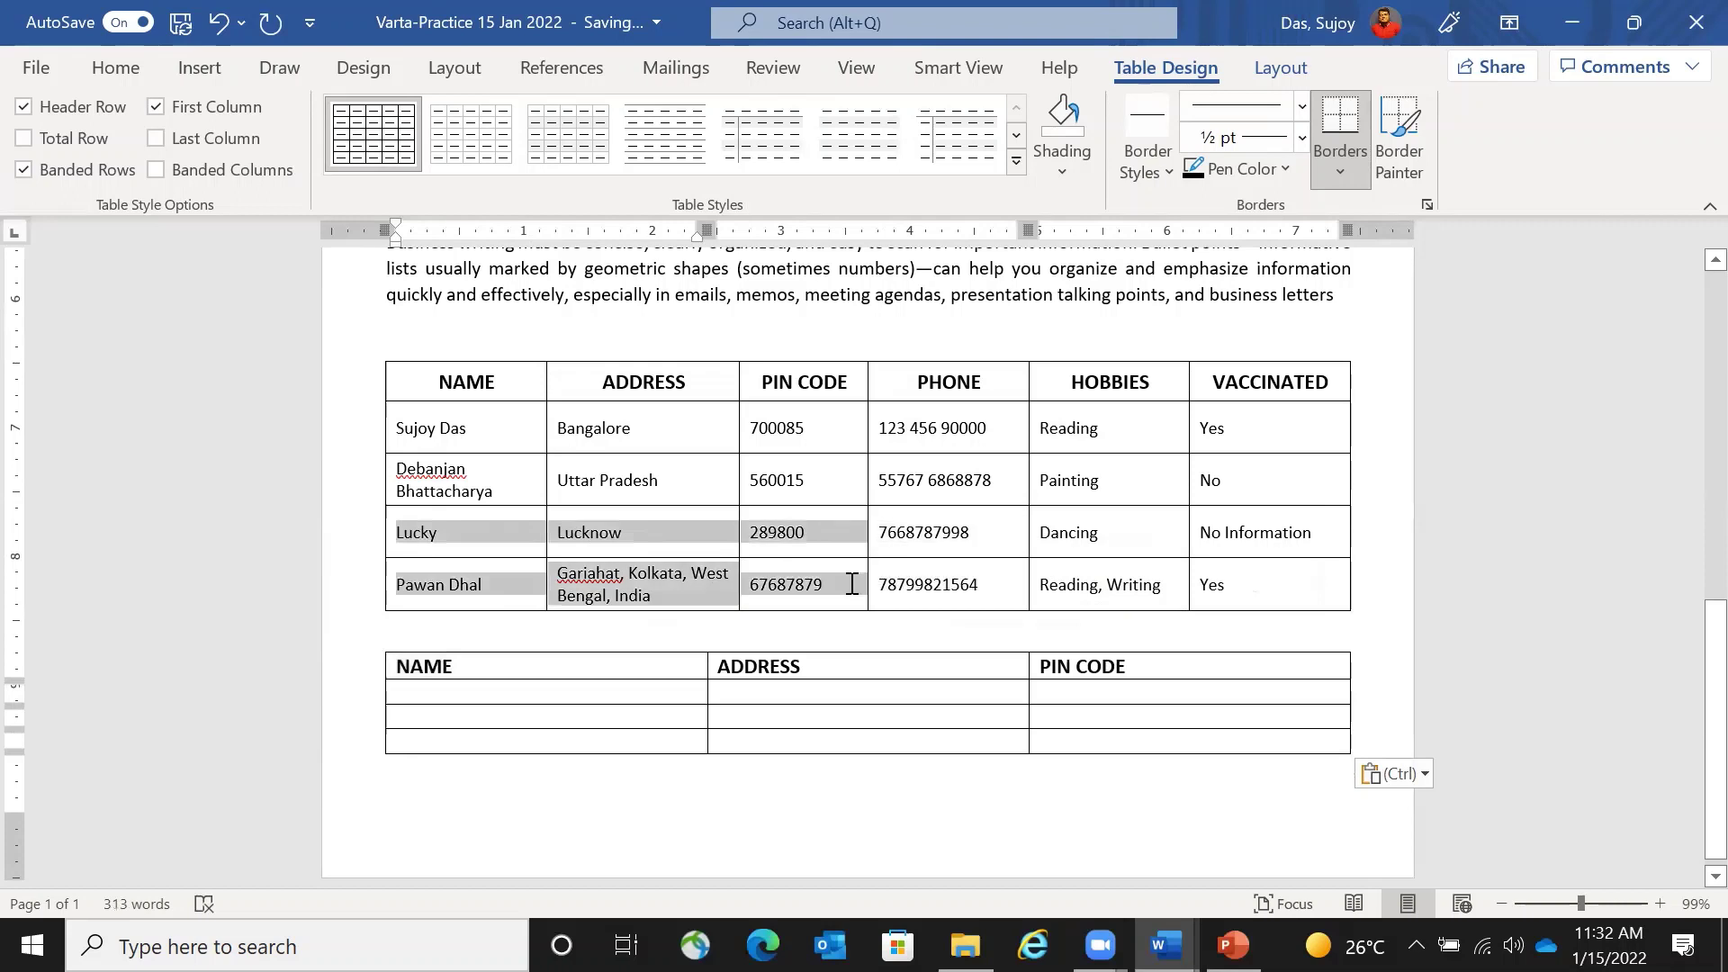
left_click(555, 695)
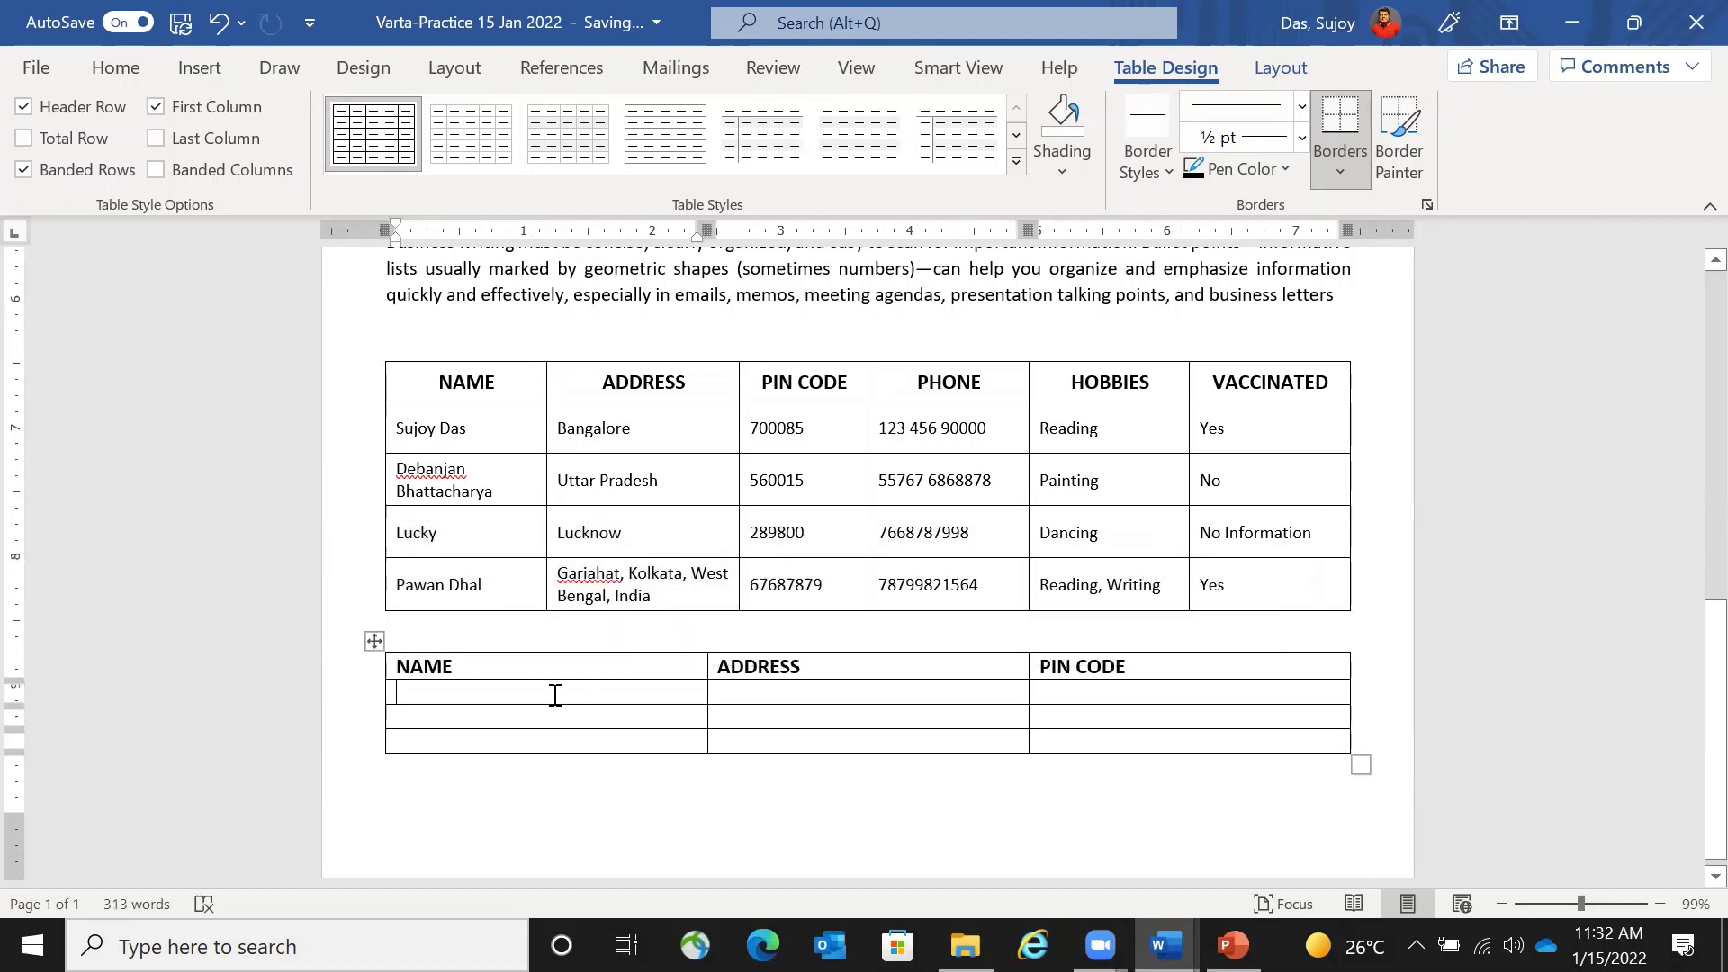
key("ctrl+v")
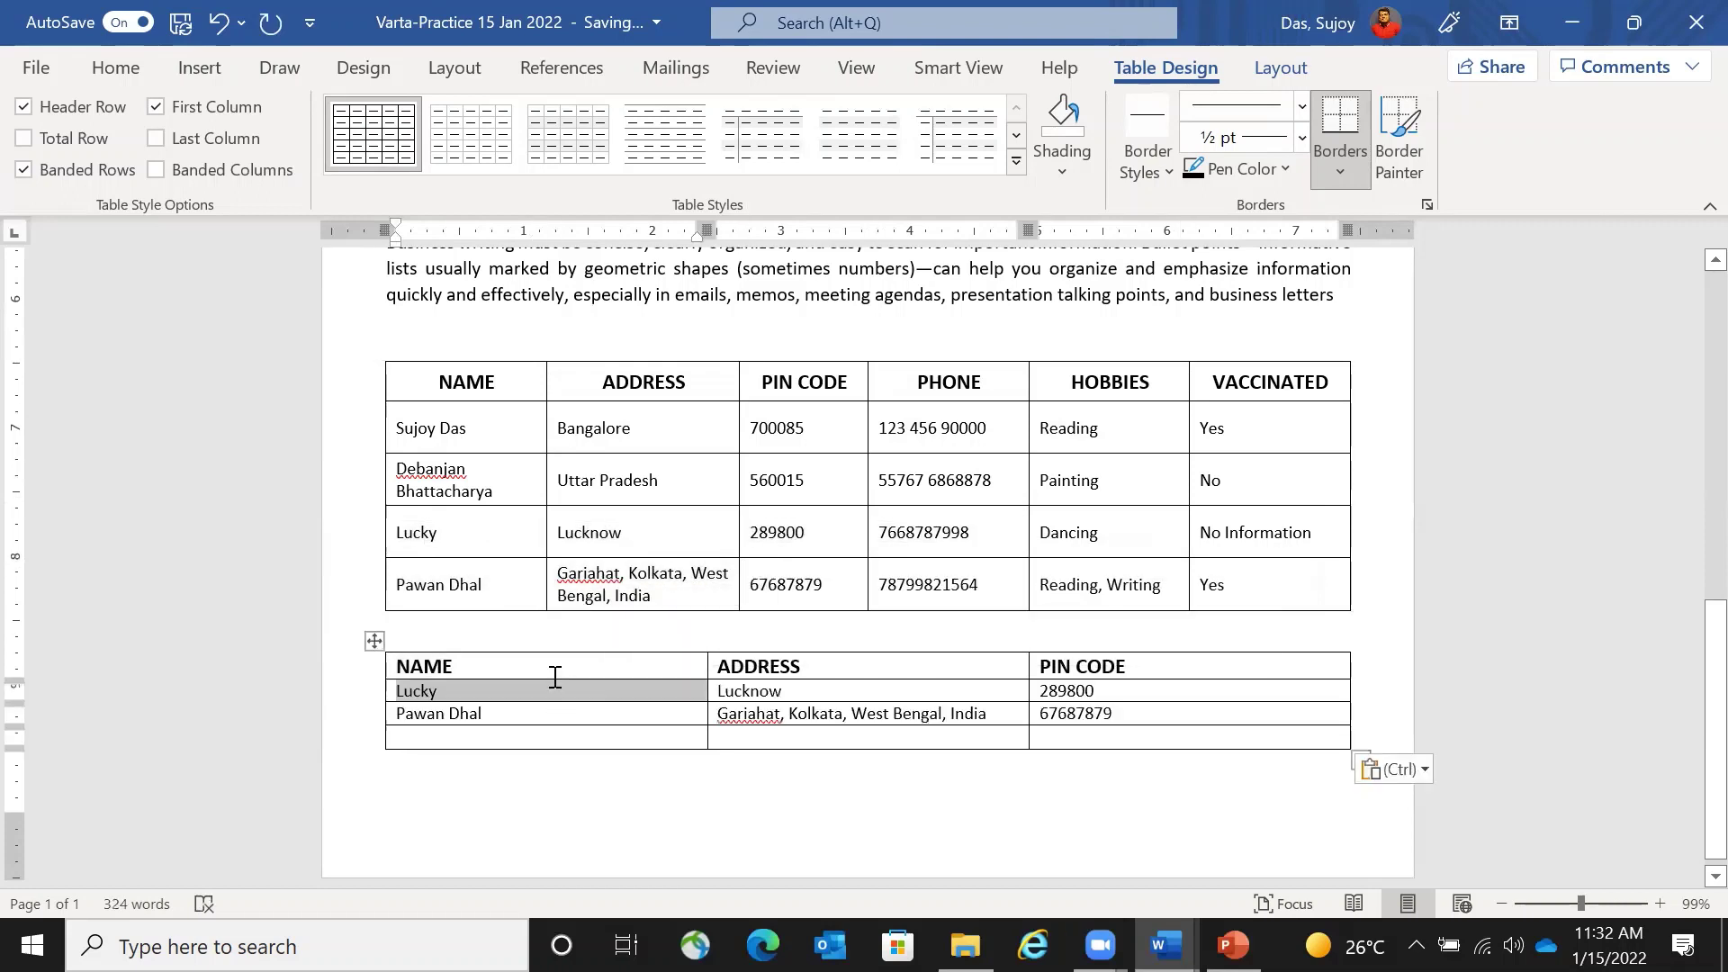
mouse_move(396, 477)
left_mouse_down()
mouse_move(951, 492)
mouse_move(803, 486)
left_mouse_up()
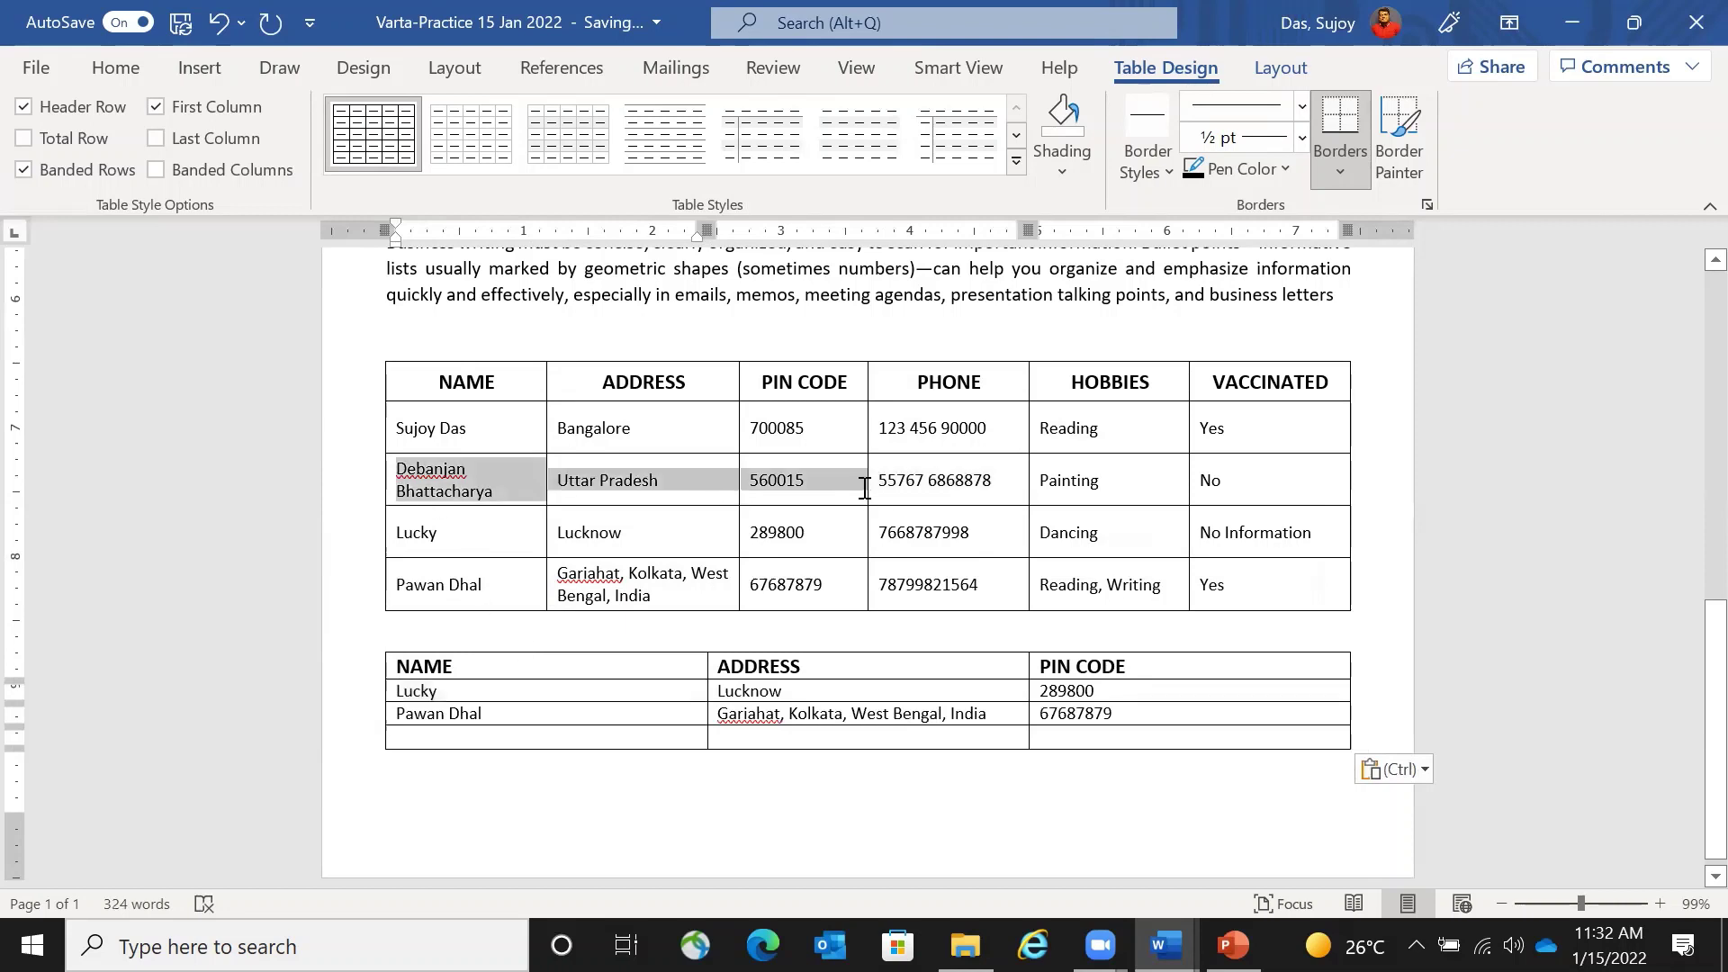
left_click(513, 738)
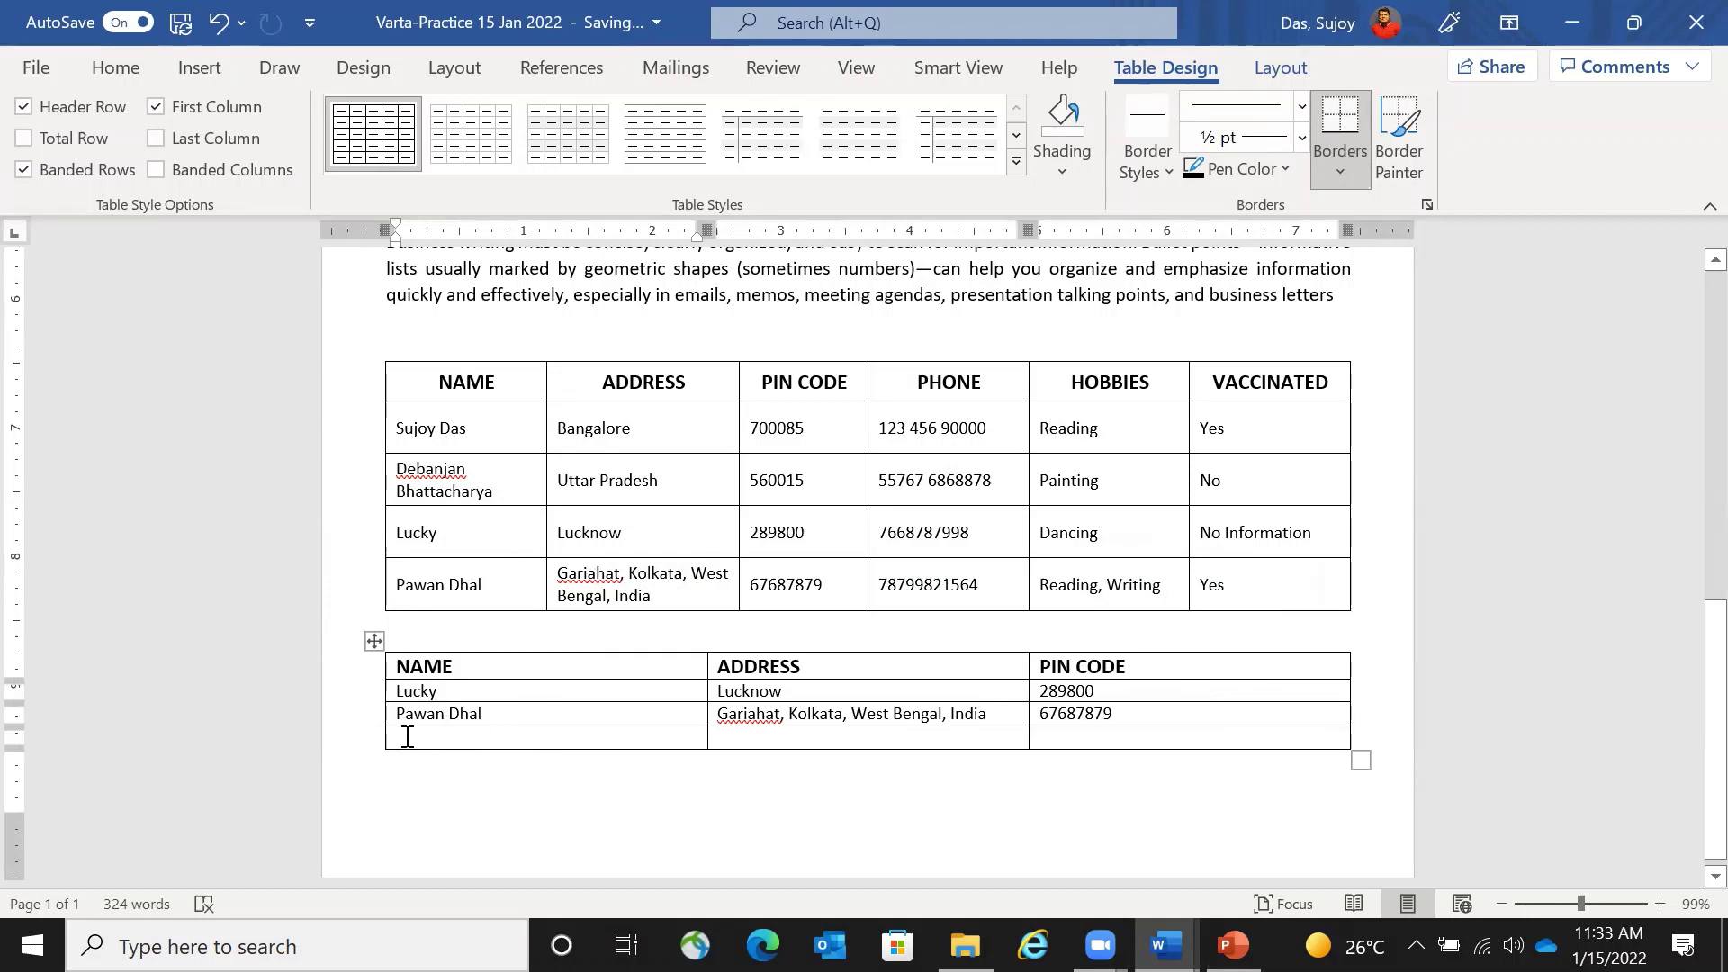
key("ctrl+v")
left_click(990, 713)
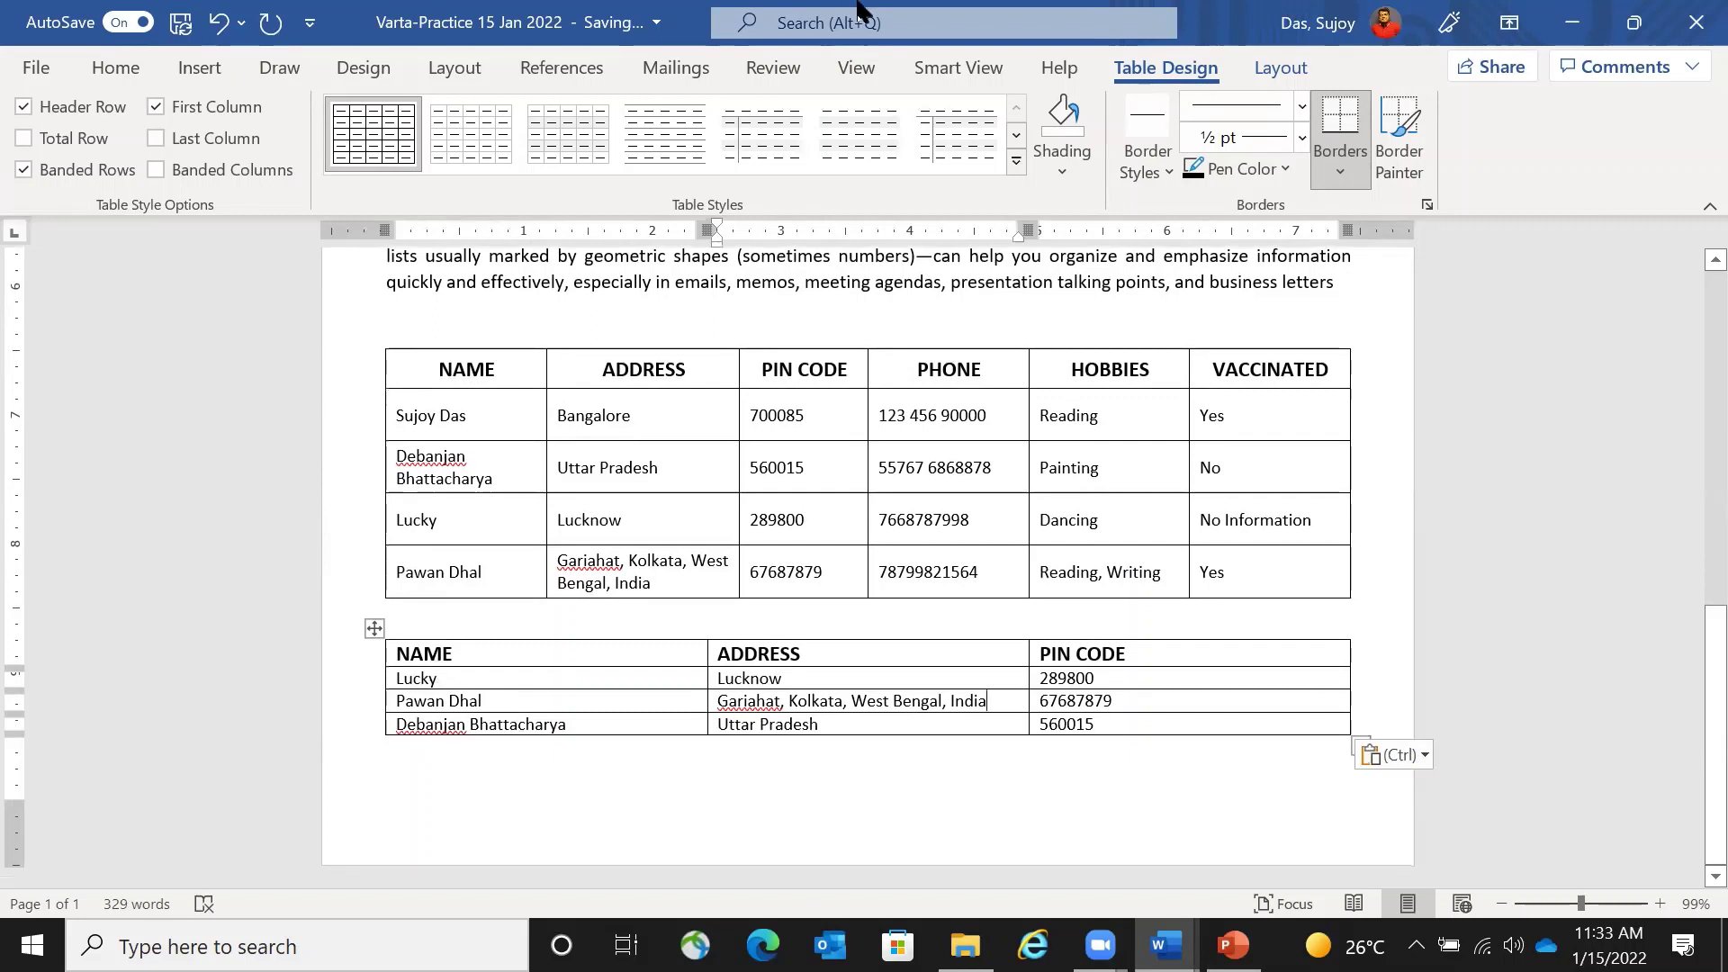
Step: Remove the empty line above the first table, keeping the gap between the two tables
left_click(458, 314)
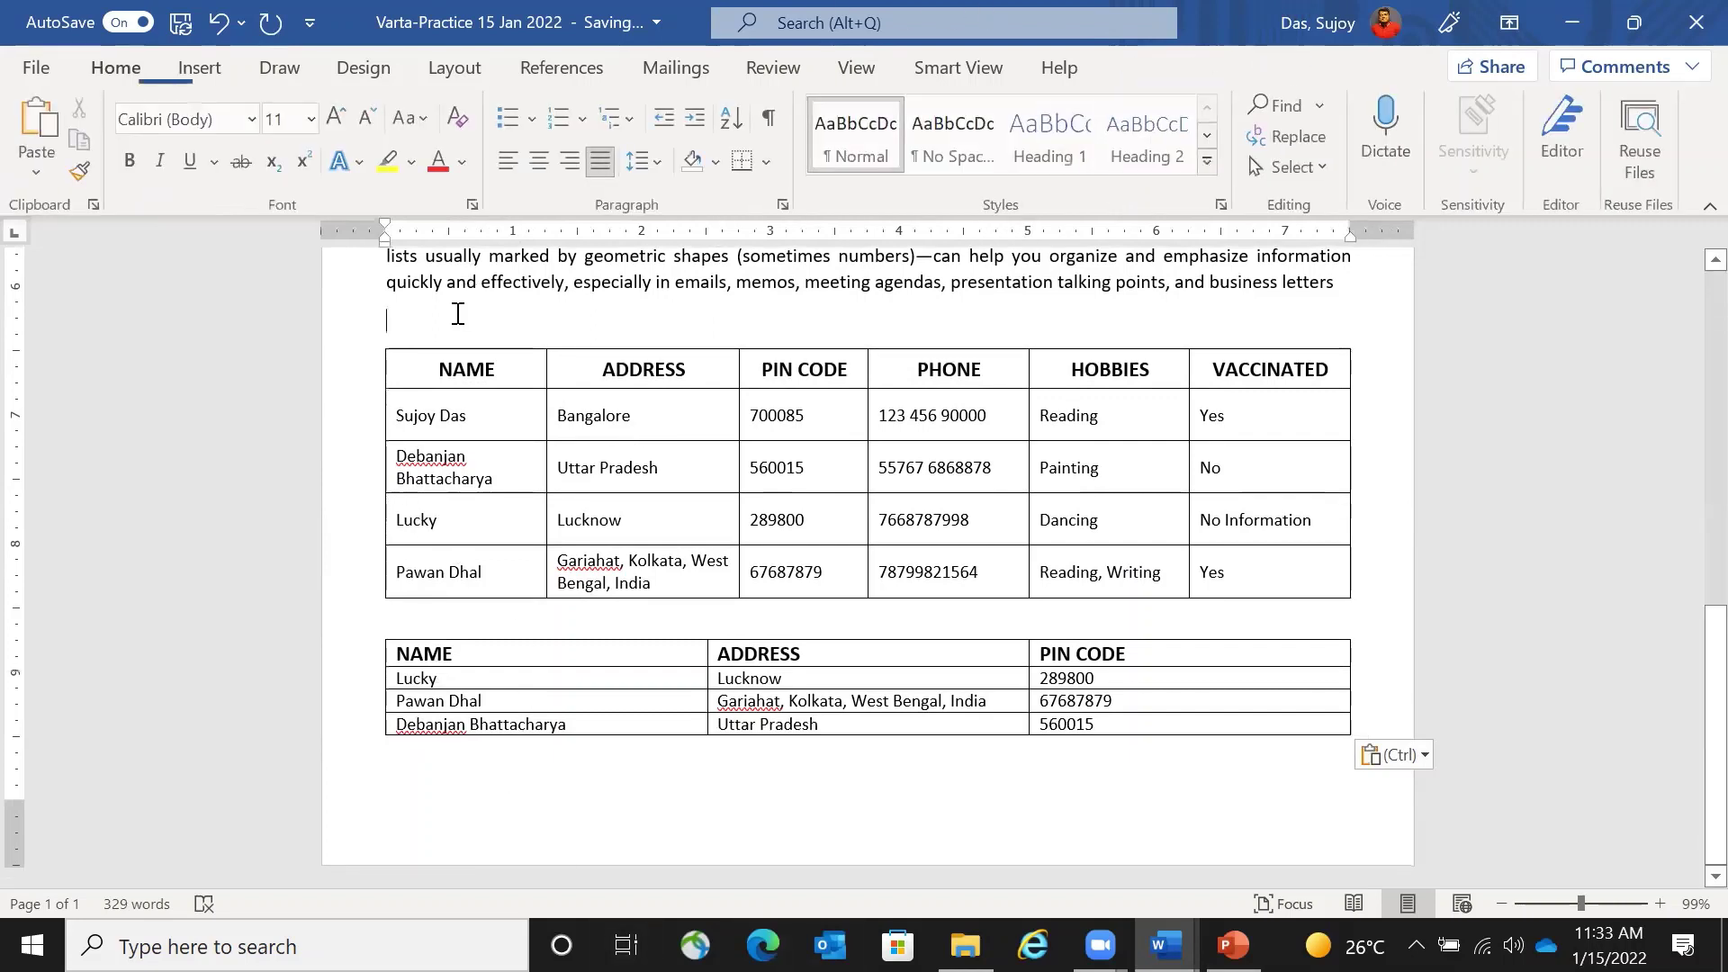
key("Delete")
left_click(645, 583)
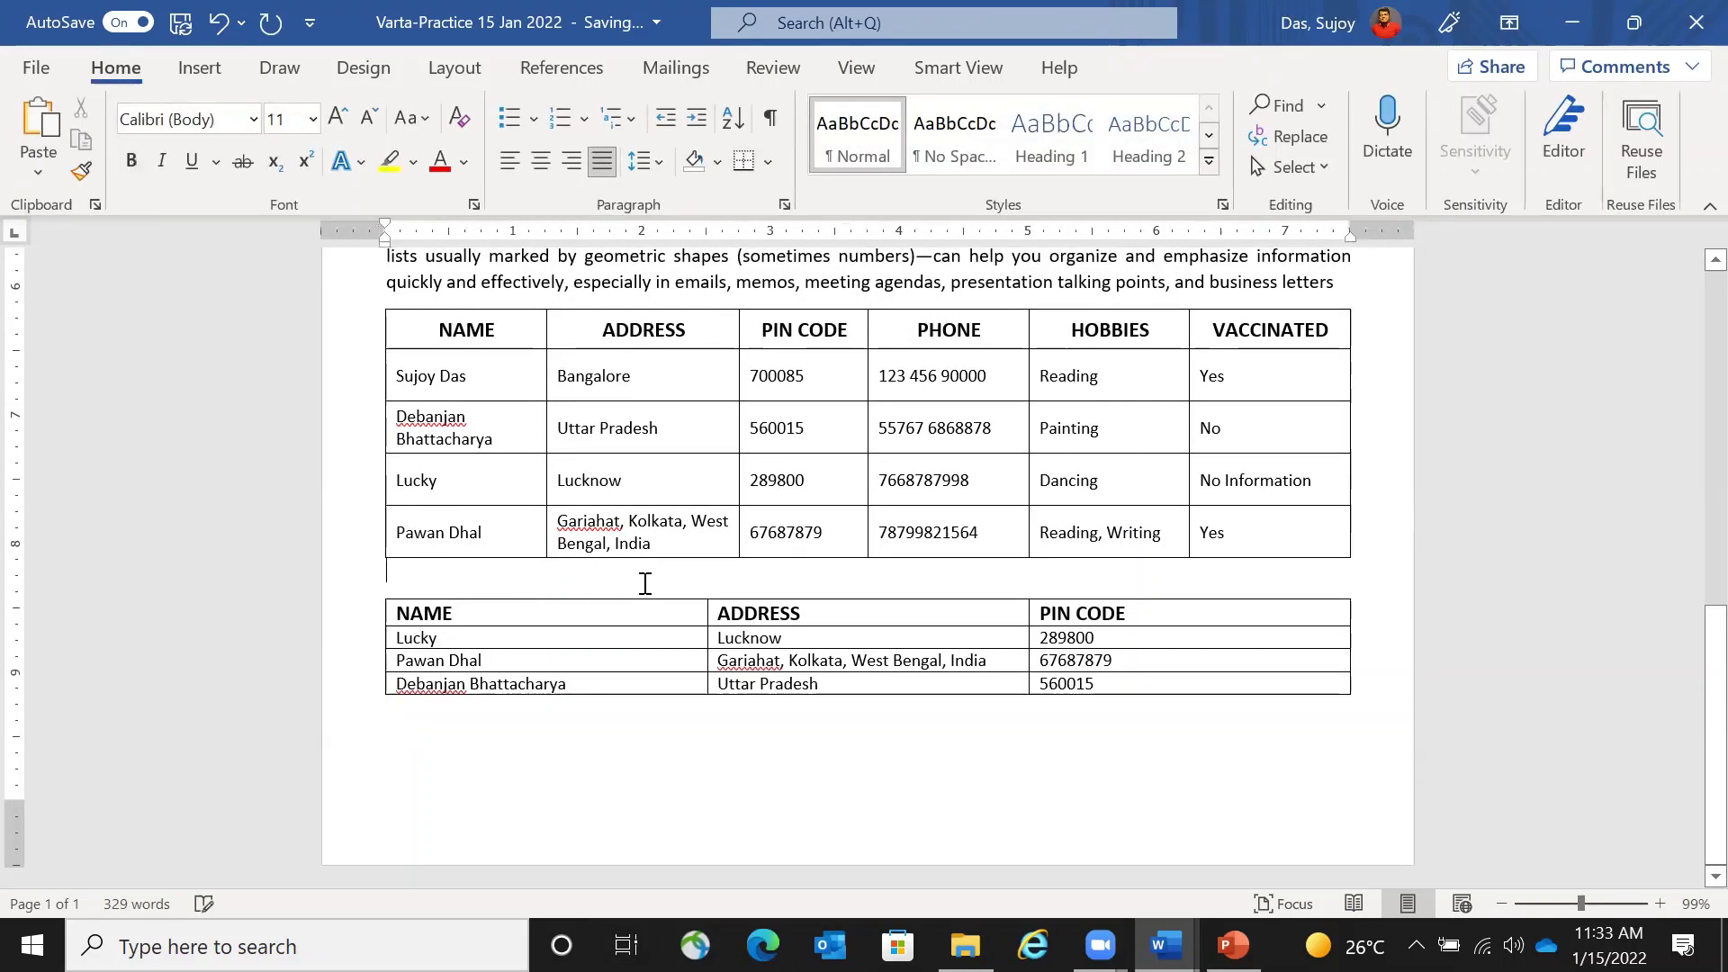
key("Delete")
key("Return")
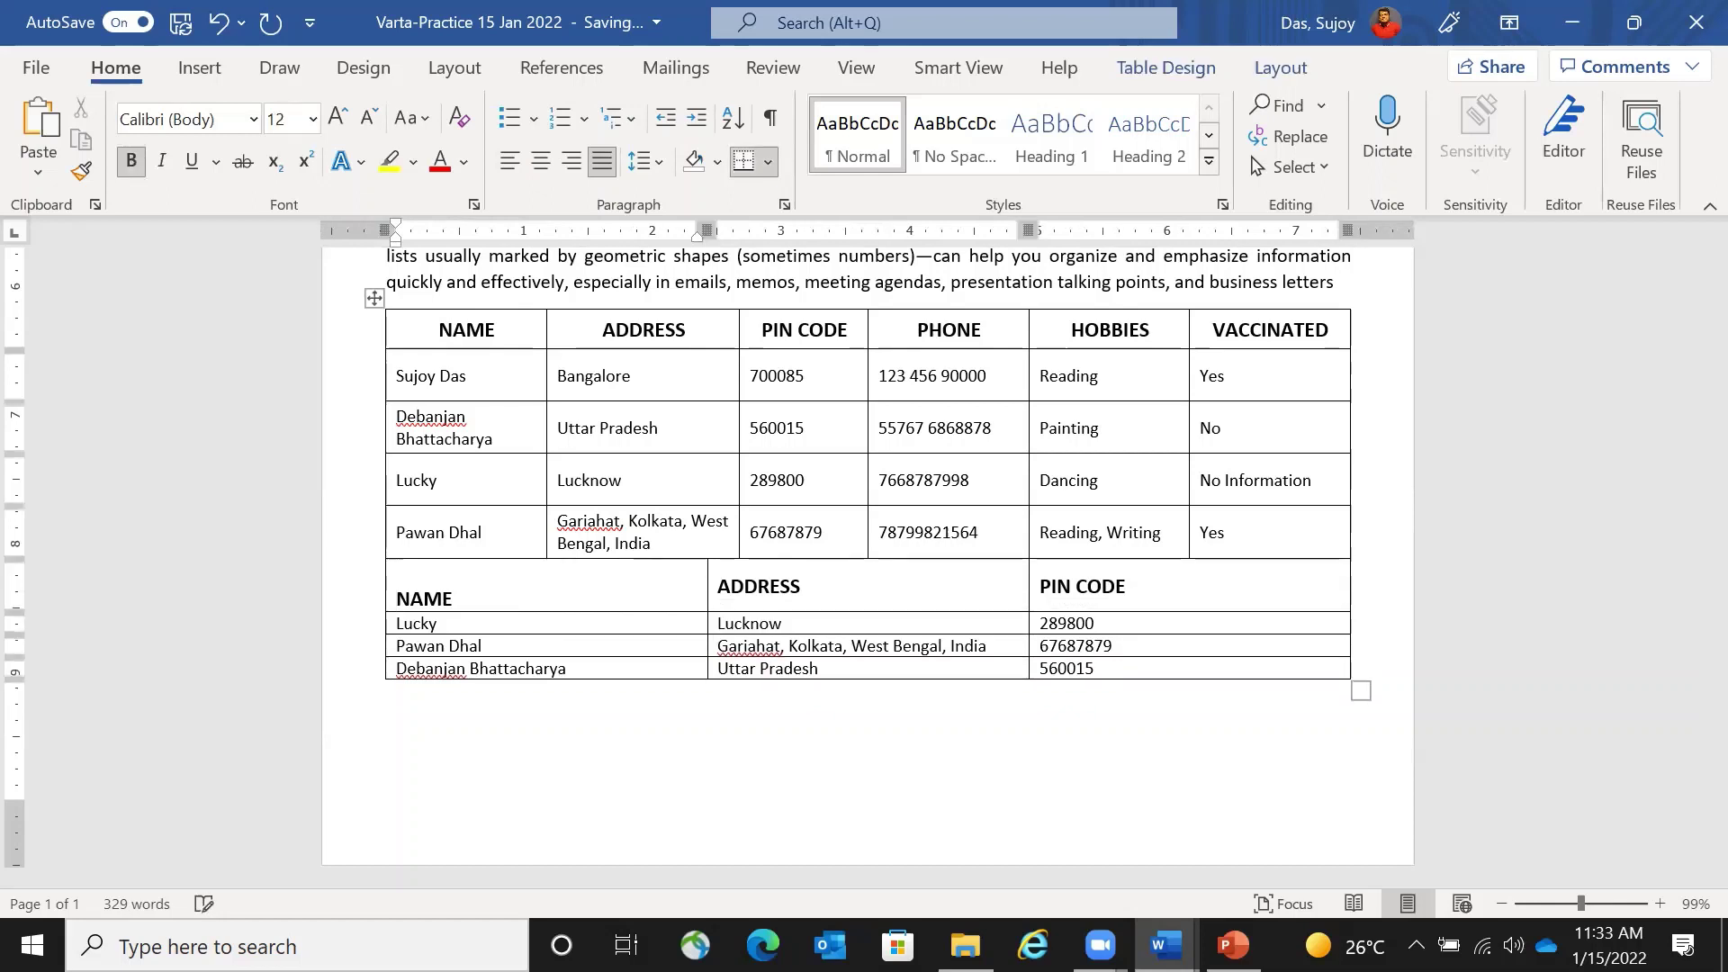
key("ctrl+z")
key("ctrl+z")
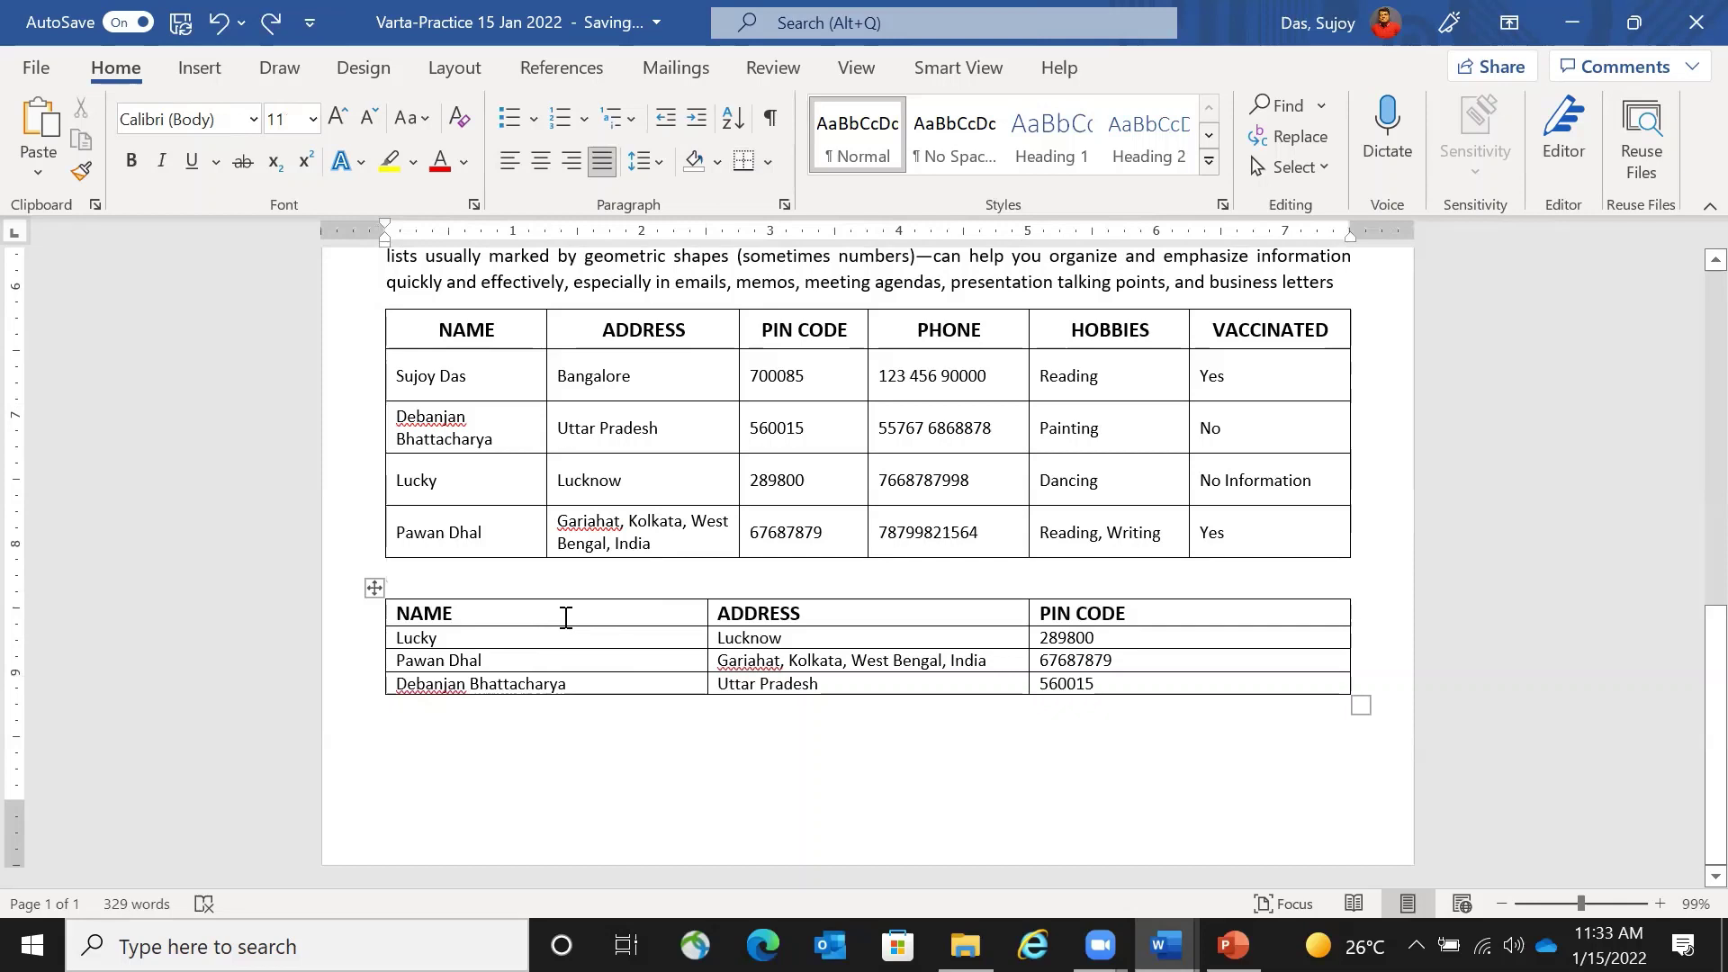
left_click_drag(405, 638, 1210, 693)
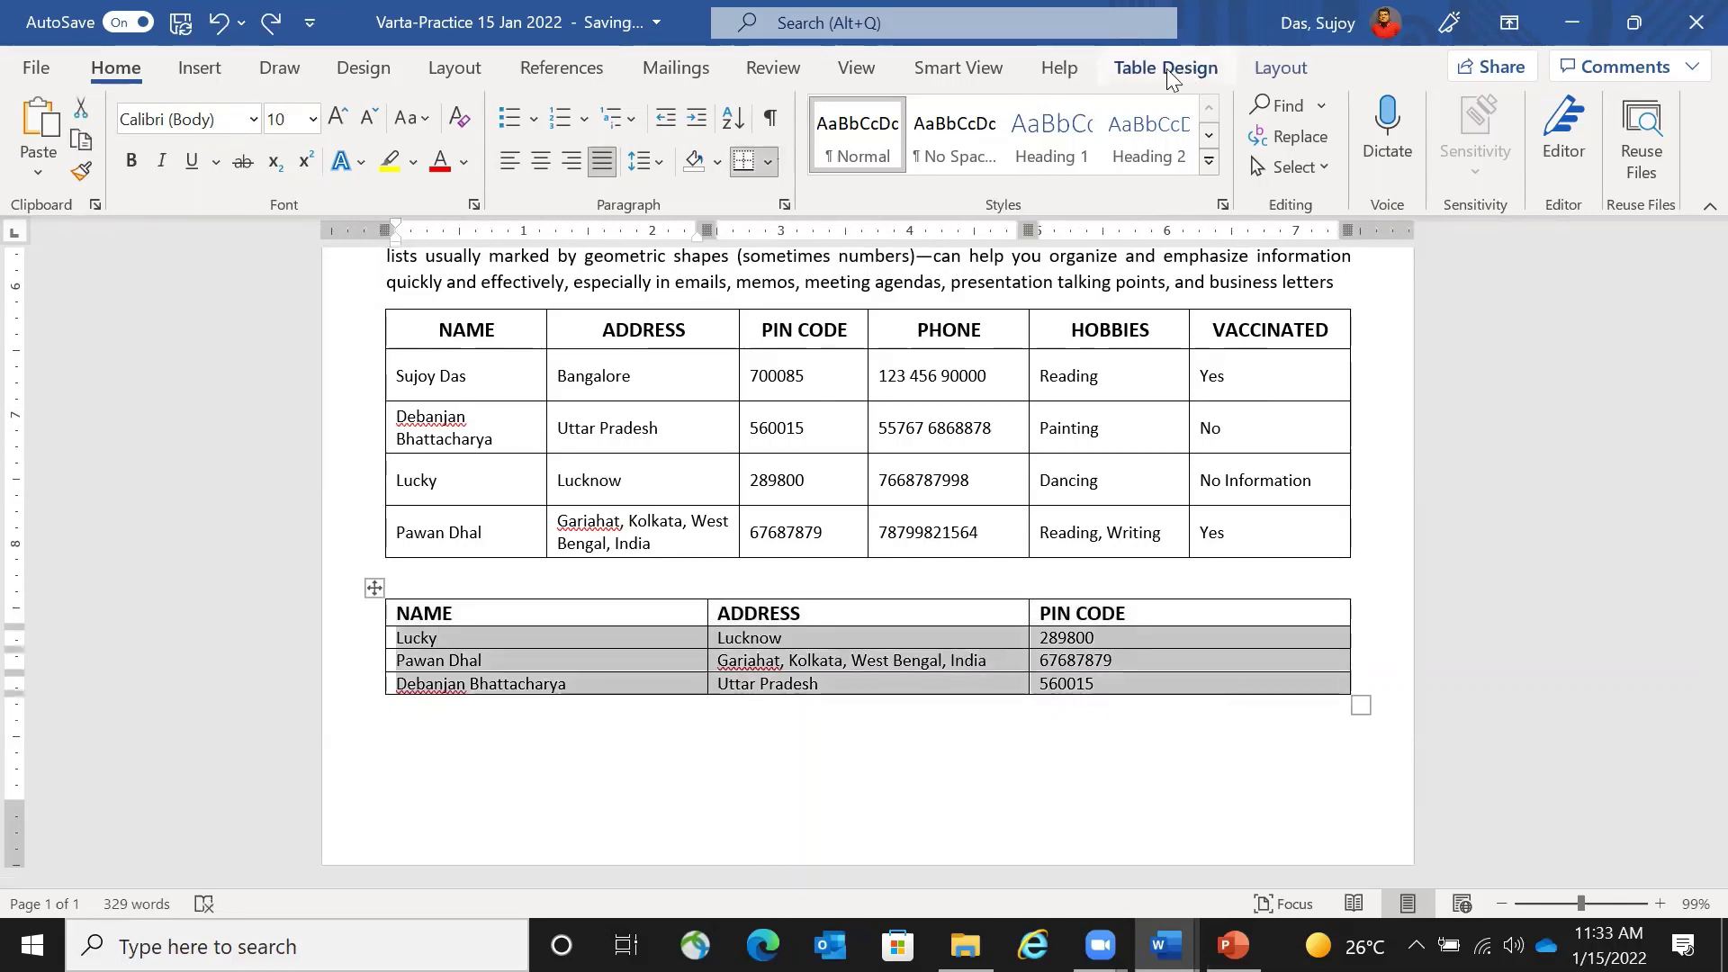
left_click(488, 640)
left_click_drag(1104, 632, 1269, 693)
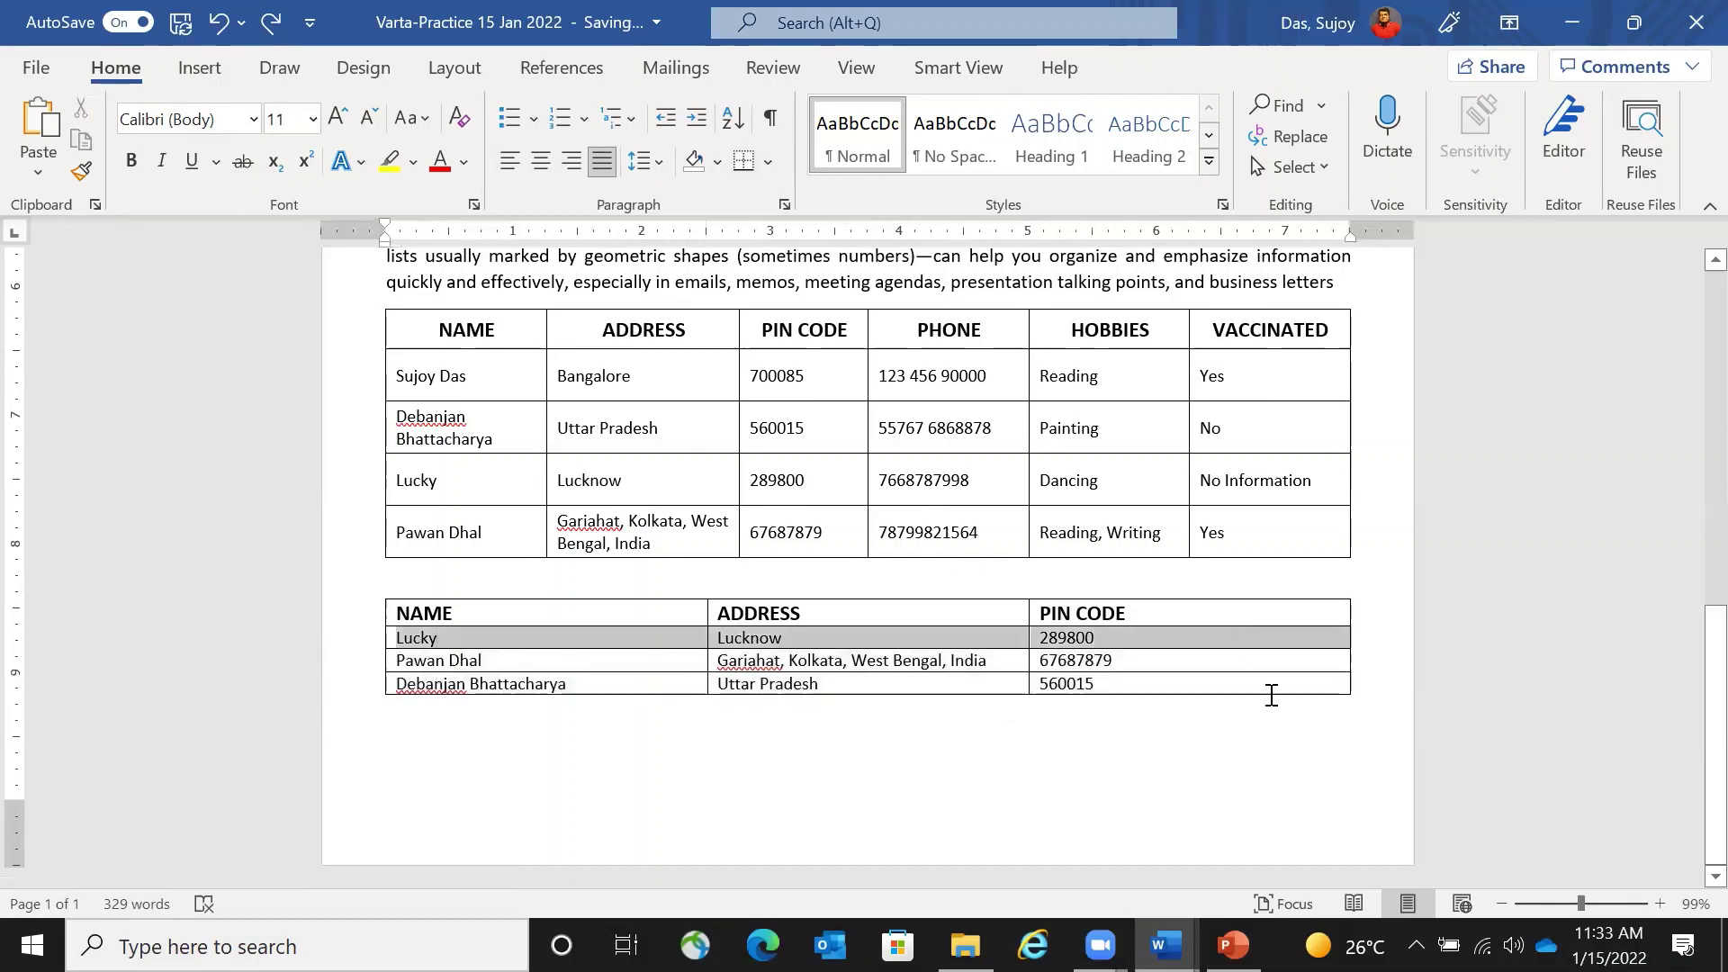
left_click(1282, 72)
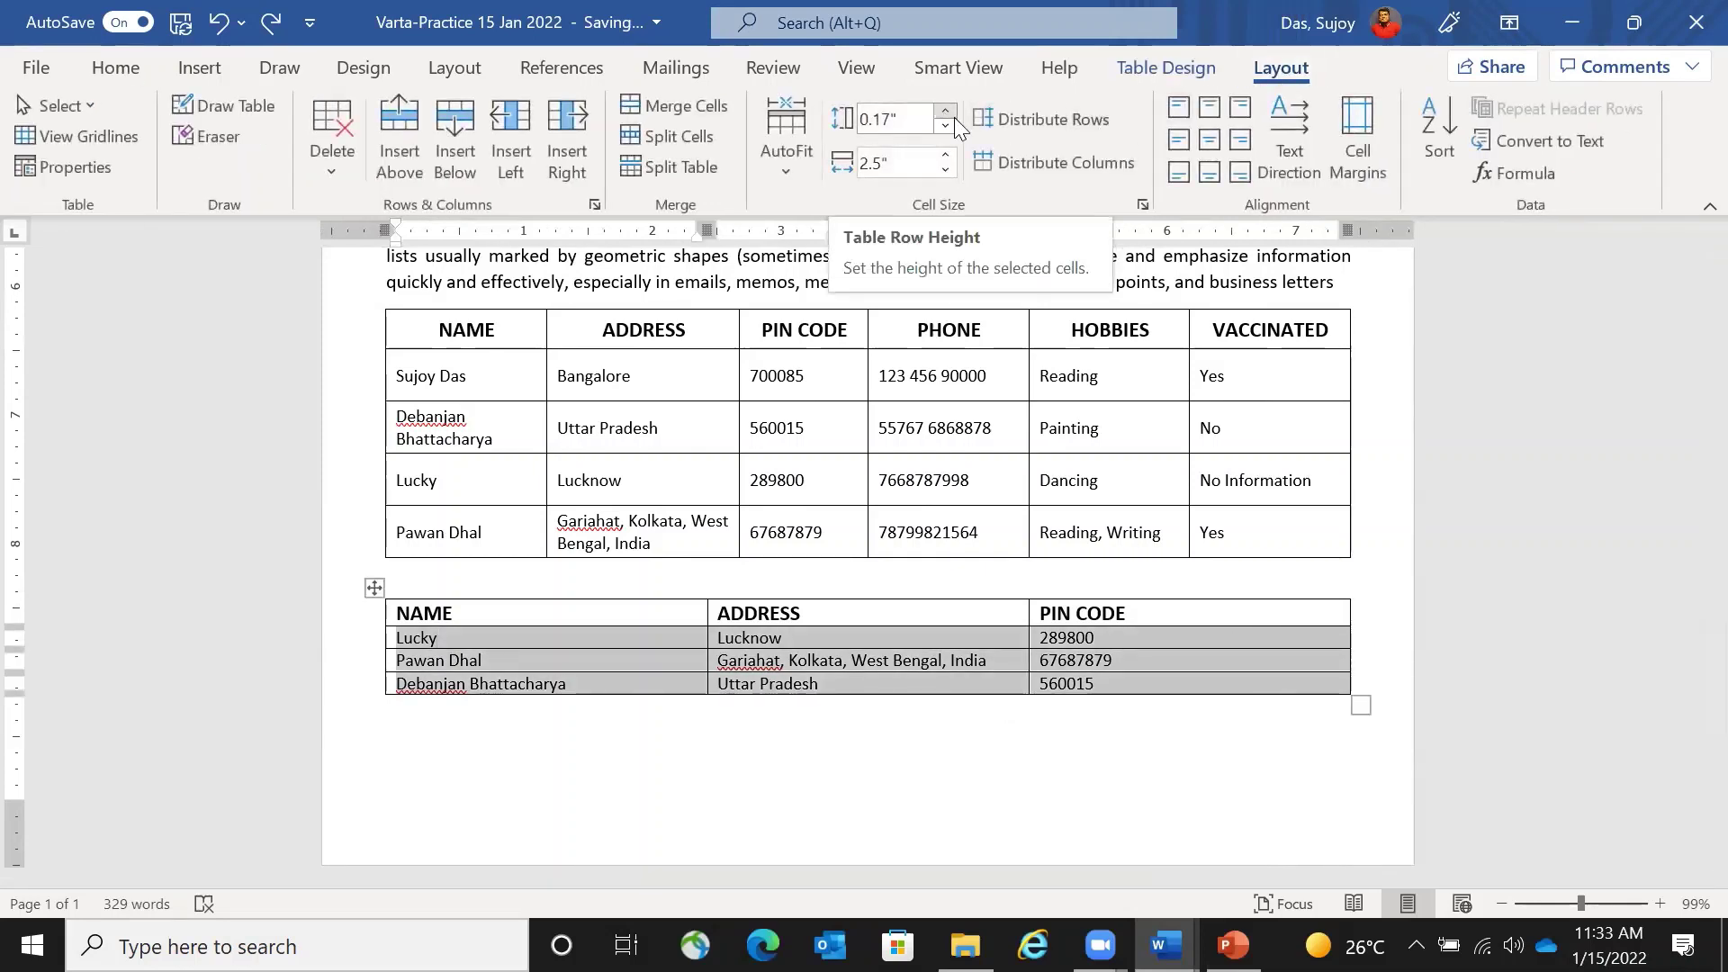
Step: Set the lower table's three data rows to 0.4" height, keeping them left-aligned
left_click(946, 111)
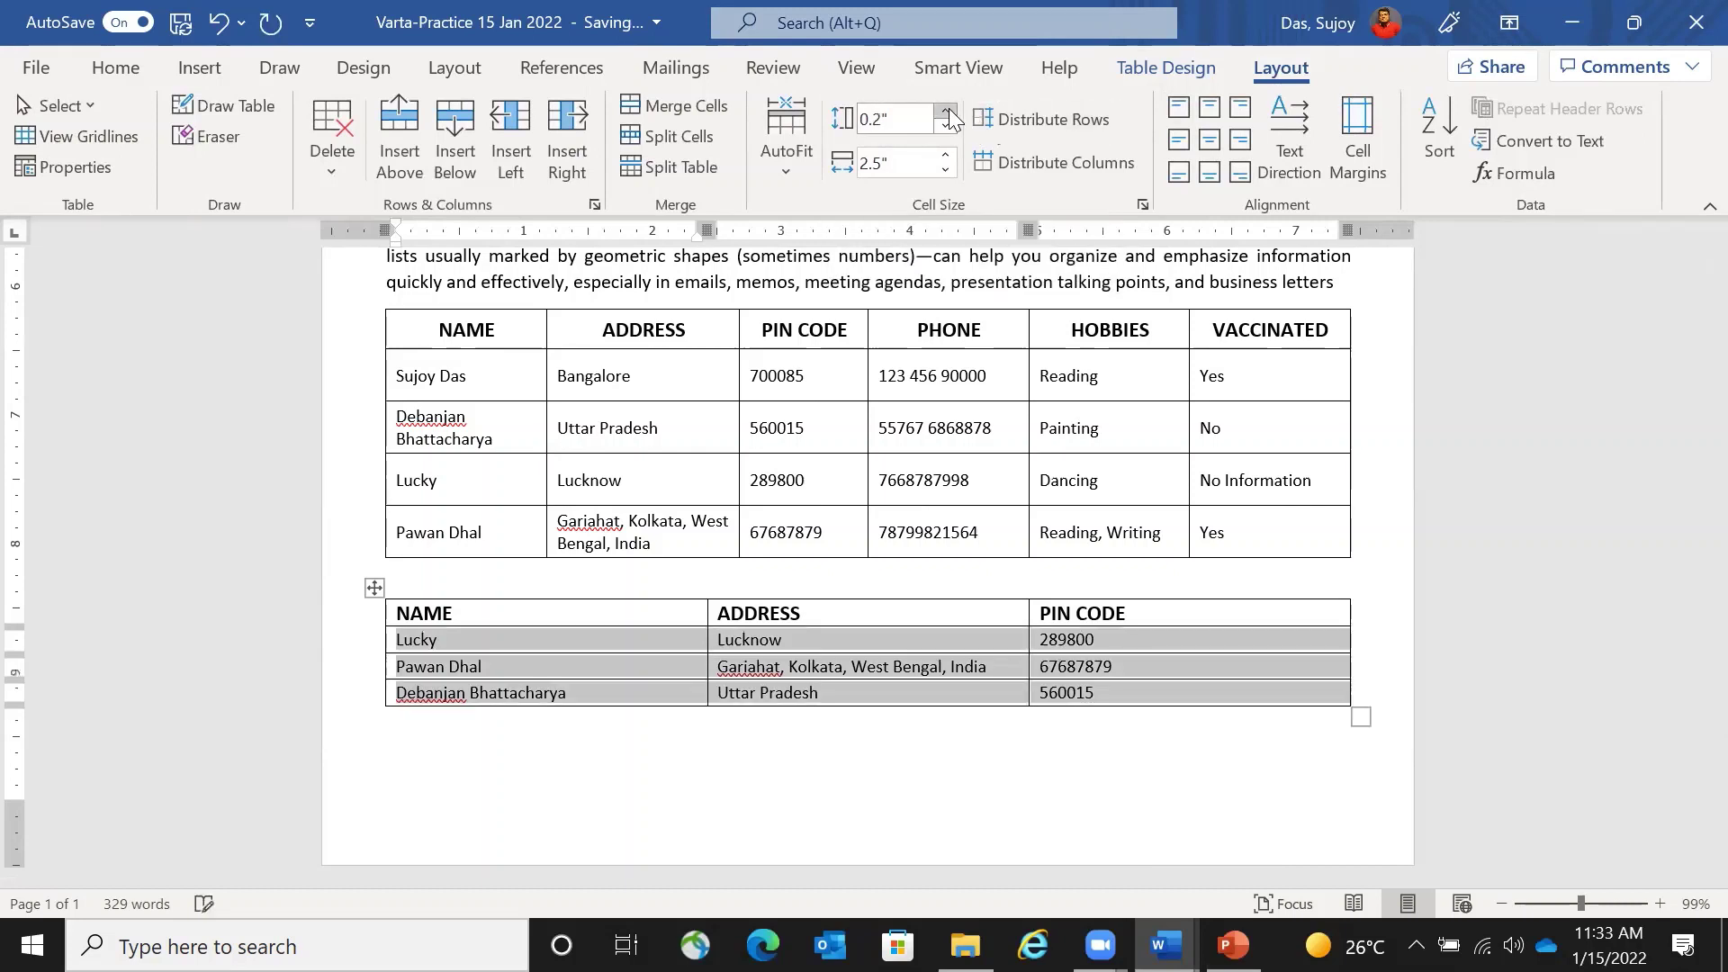
left_click(946, 111)
left_click(946, 111)
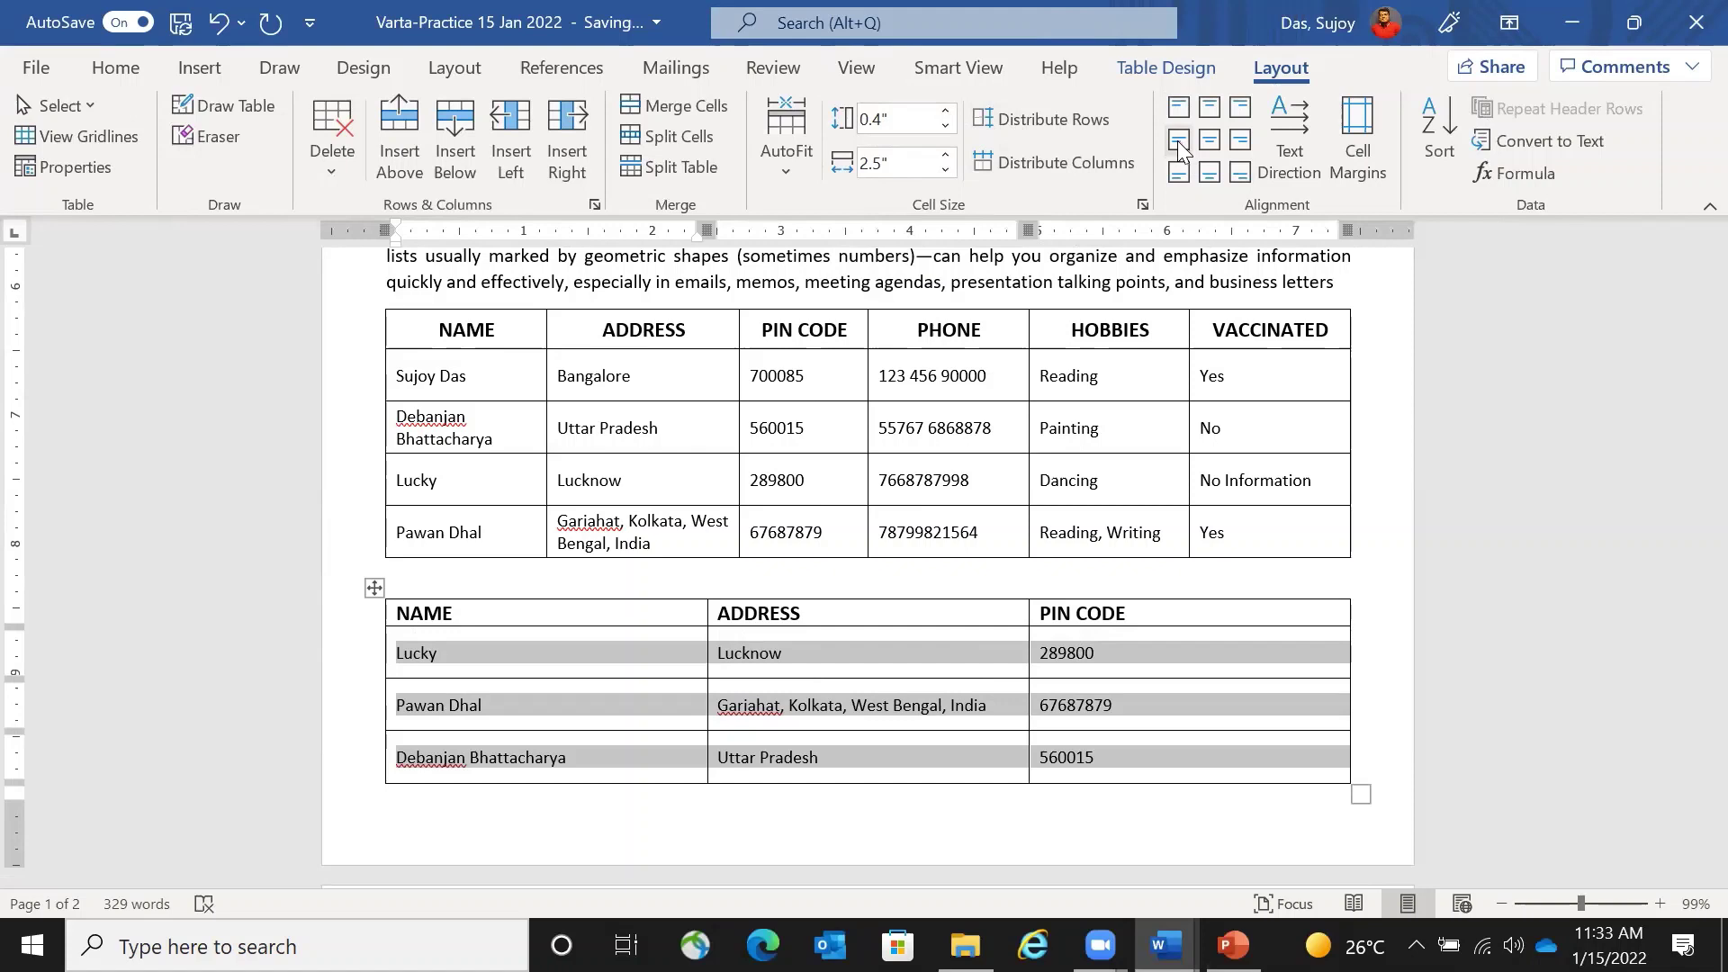
left_click(1214, 140)
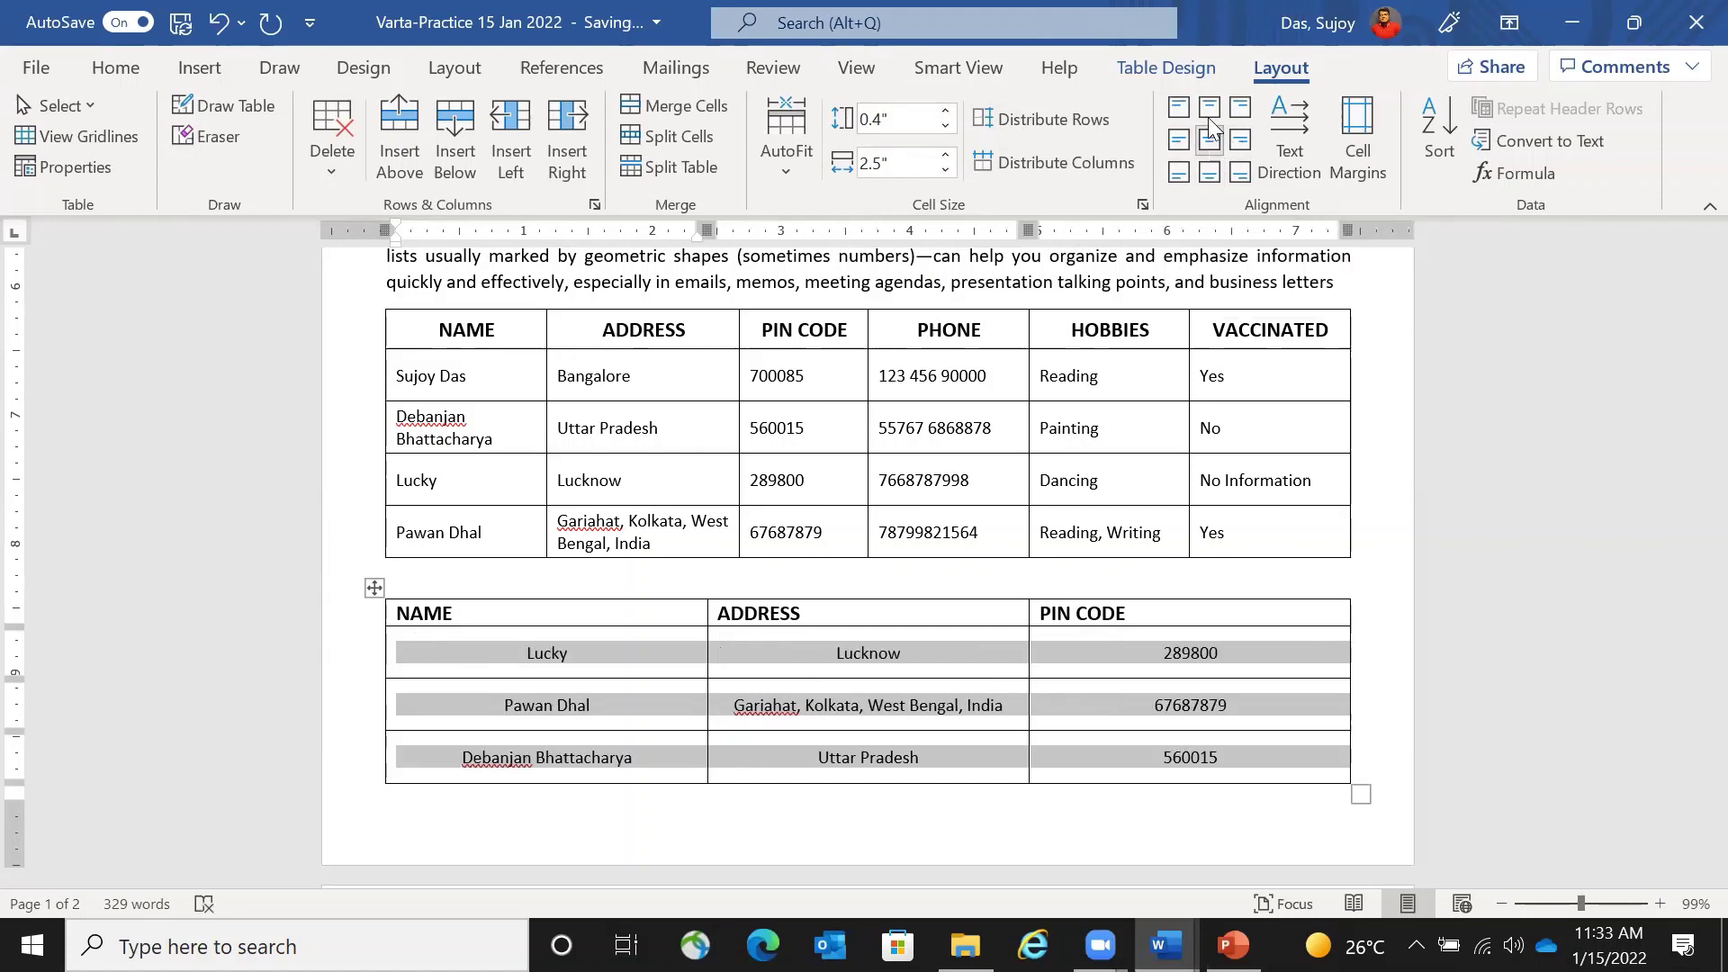
left_click(1180, 142)
left_click(808, 653)
Step: Centre the ADDRESS entries in the data rows
left_click_drag(463, 666, 540, 760)
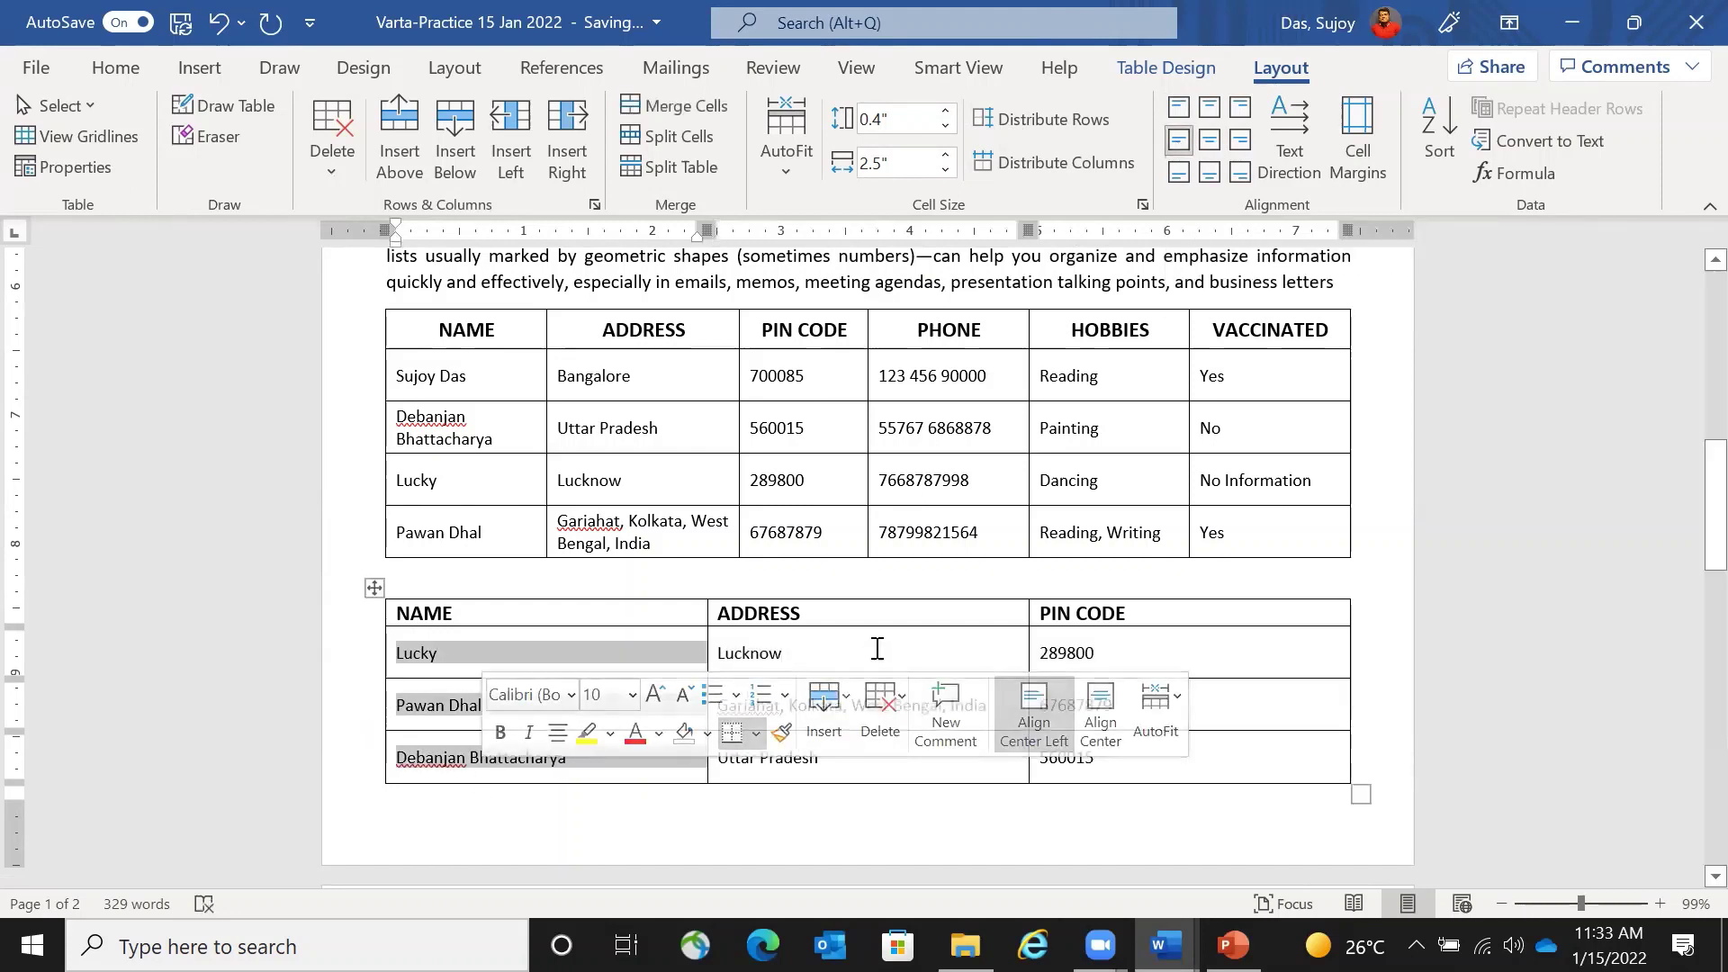
left_click_drag(877, 648, 879, 752)
left_click(1209, 141)
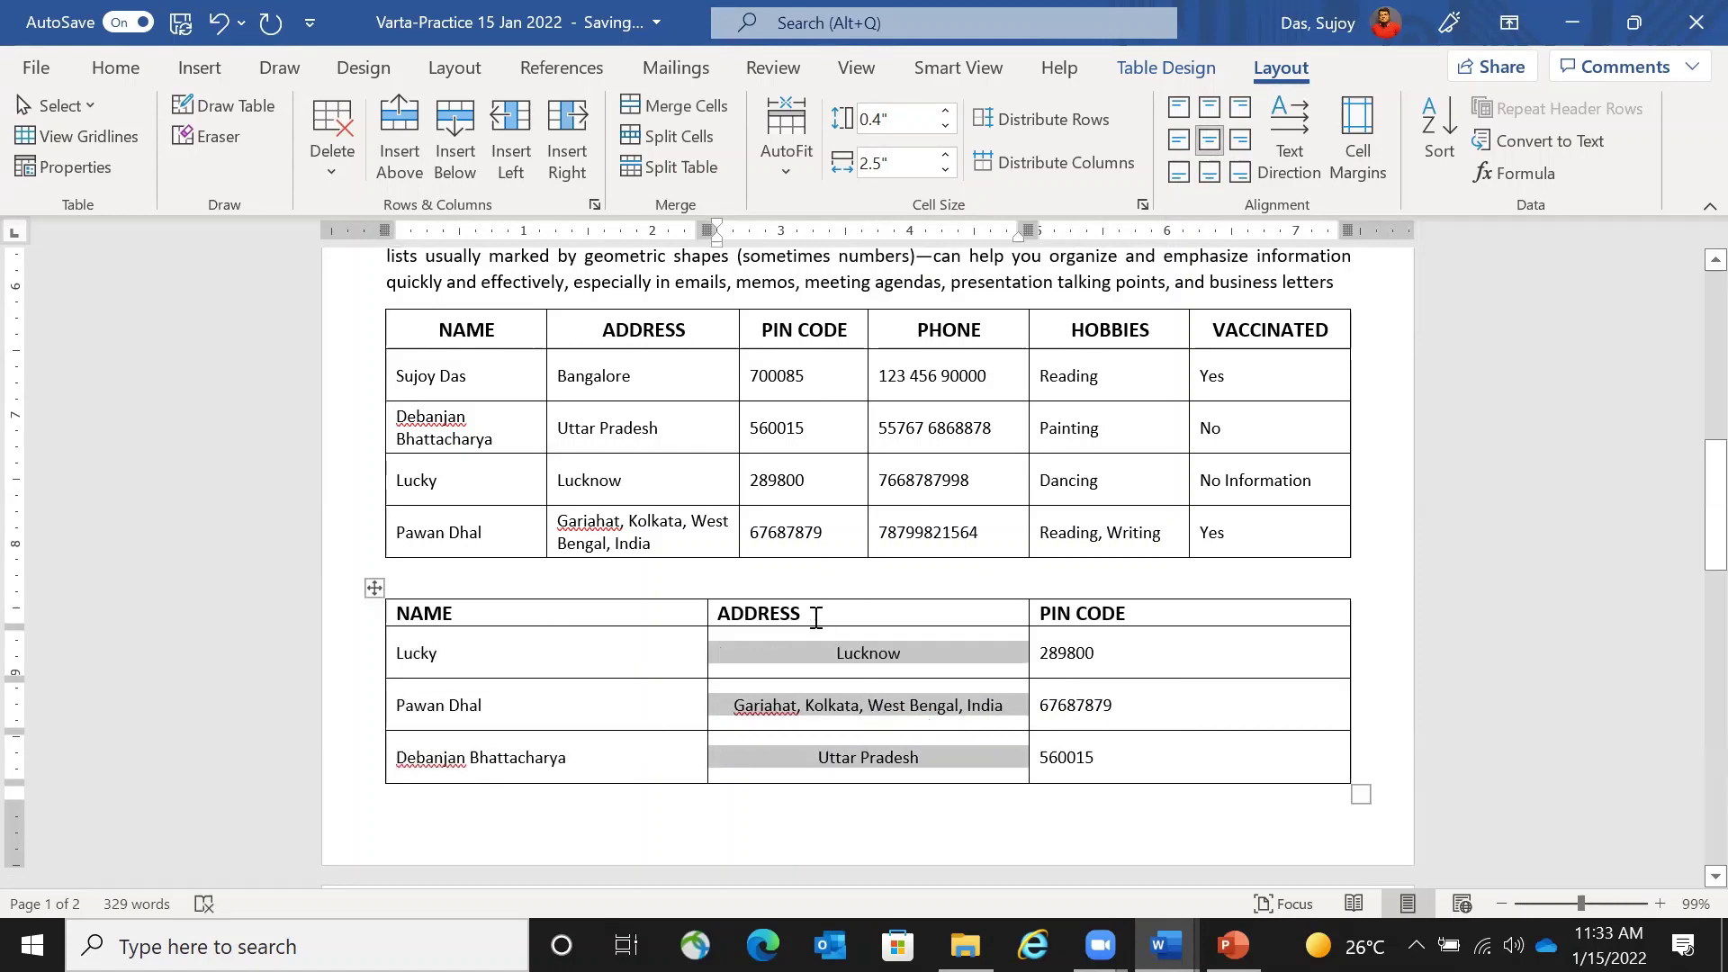
left_click_drag(661, 623, 1116, 612)
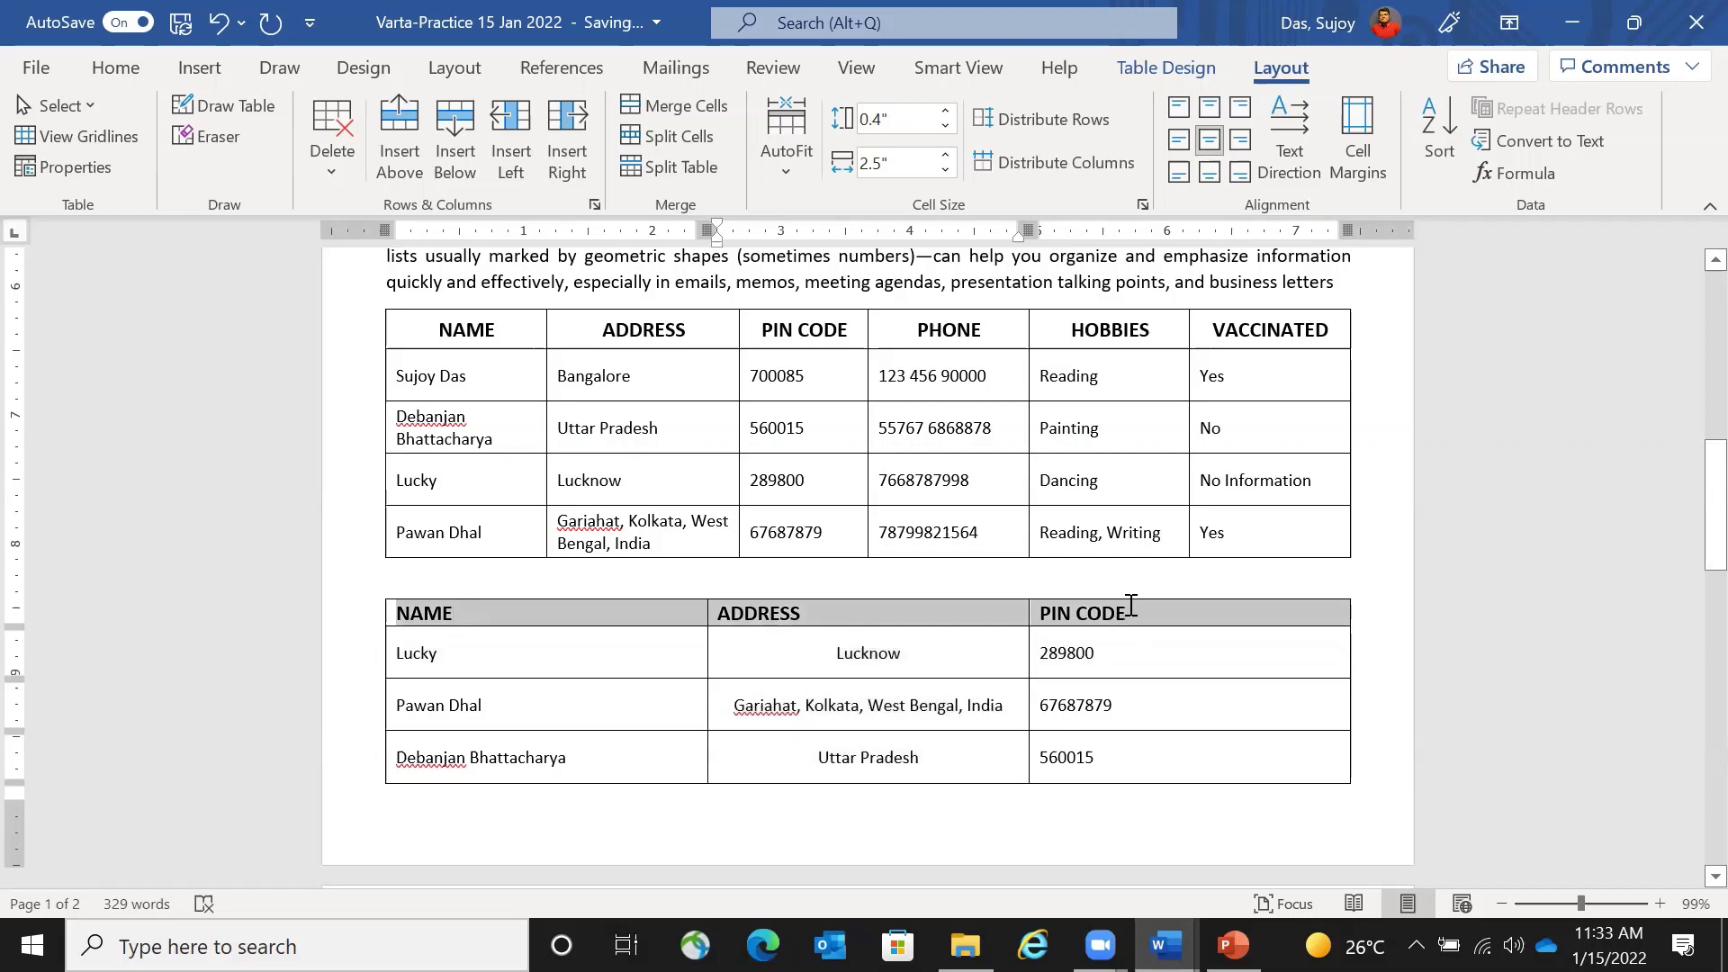
Step: Centre only the ADDRESS and PIN CODE headings in the lower table
left_click(1209, 142)
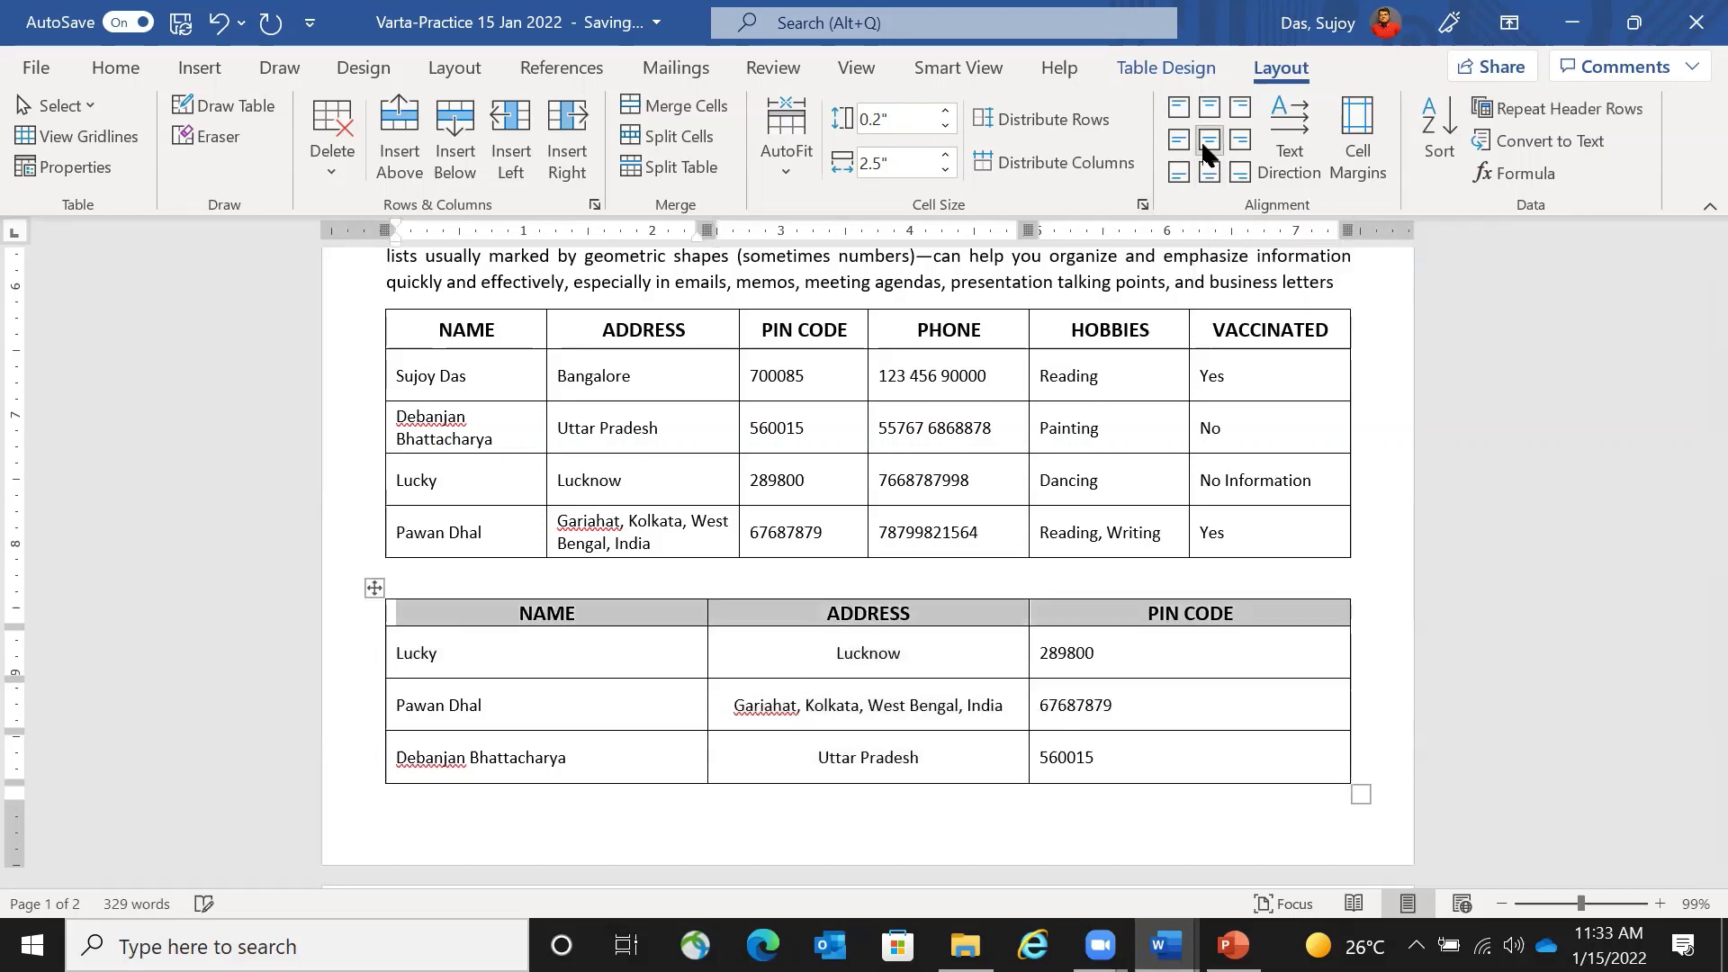
key("ctrl+z")
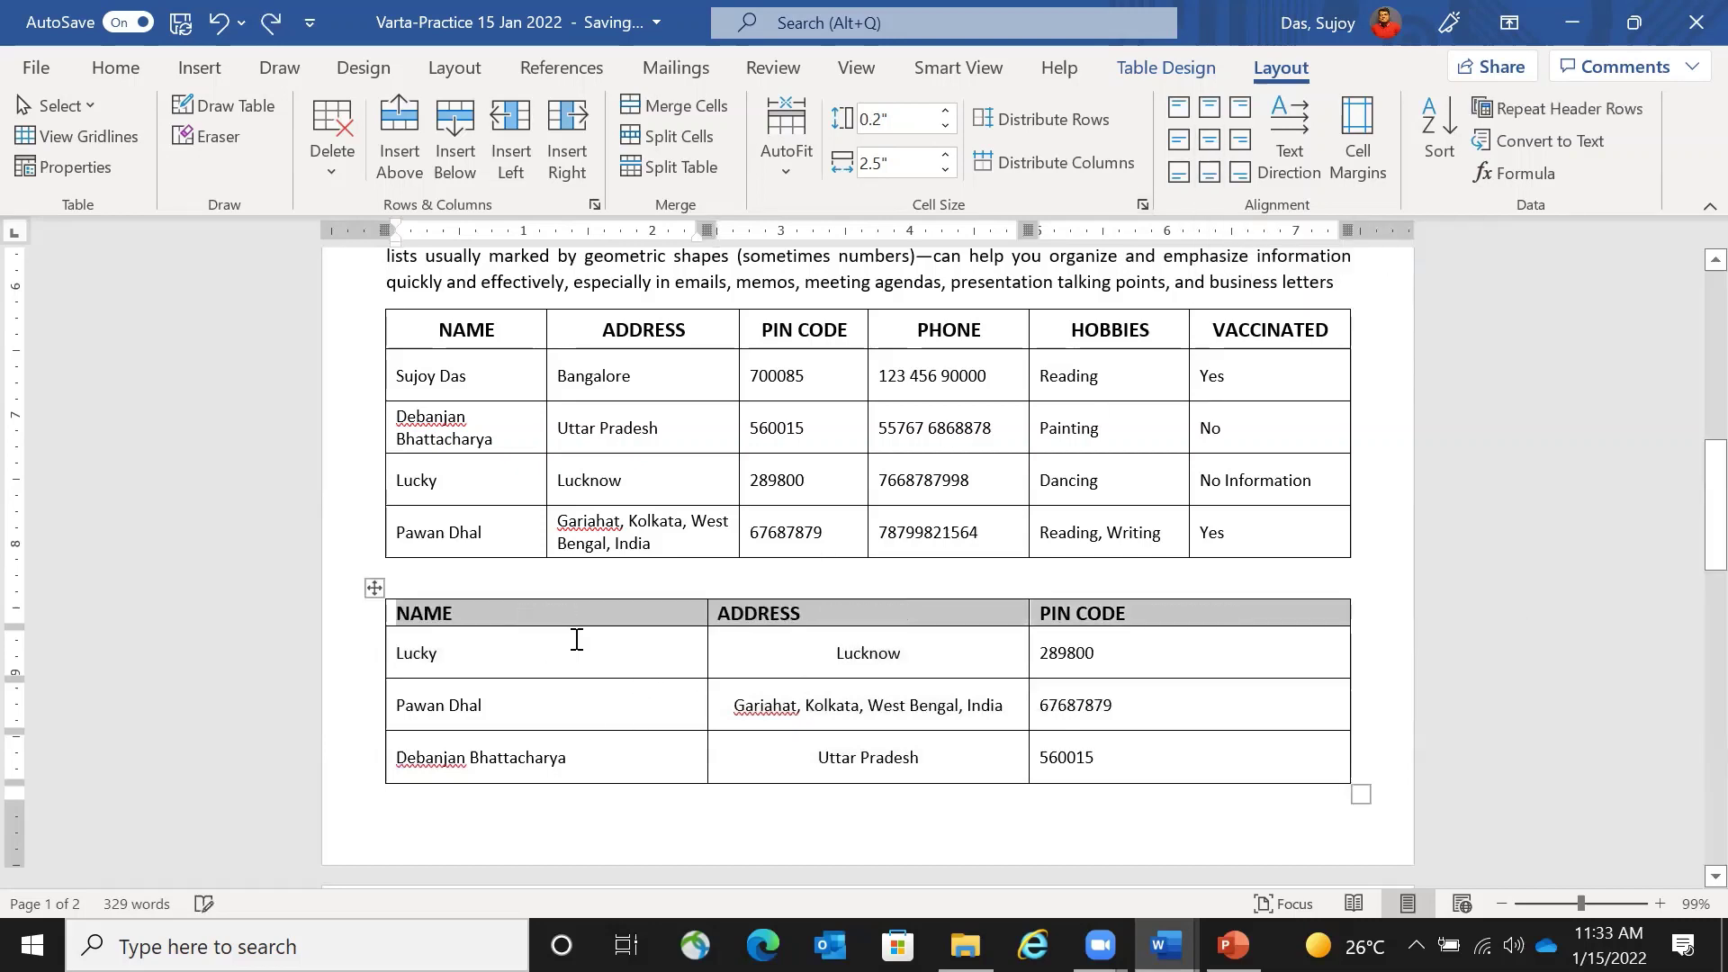
left_click(655, 632)
double_click(725, 606)
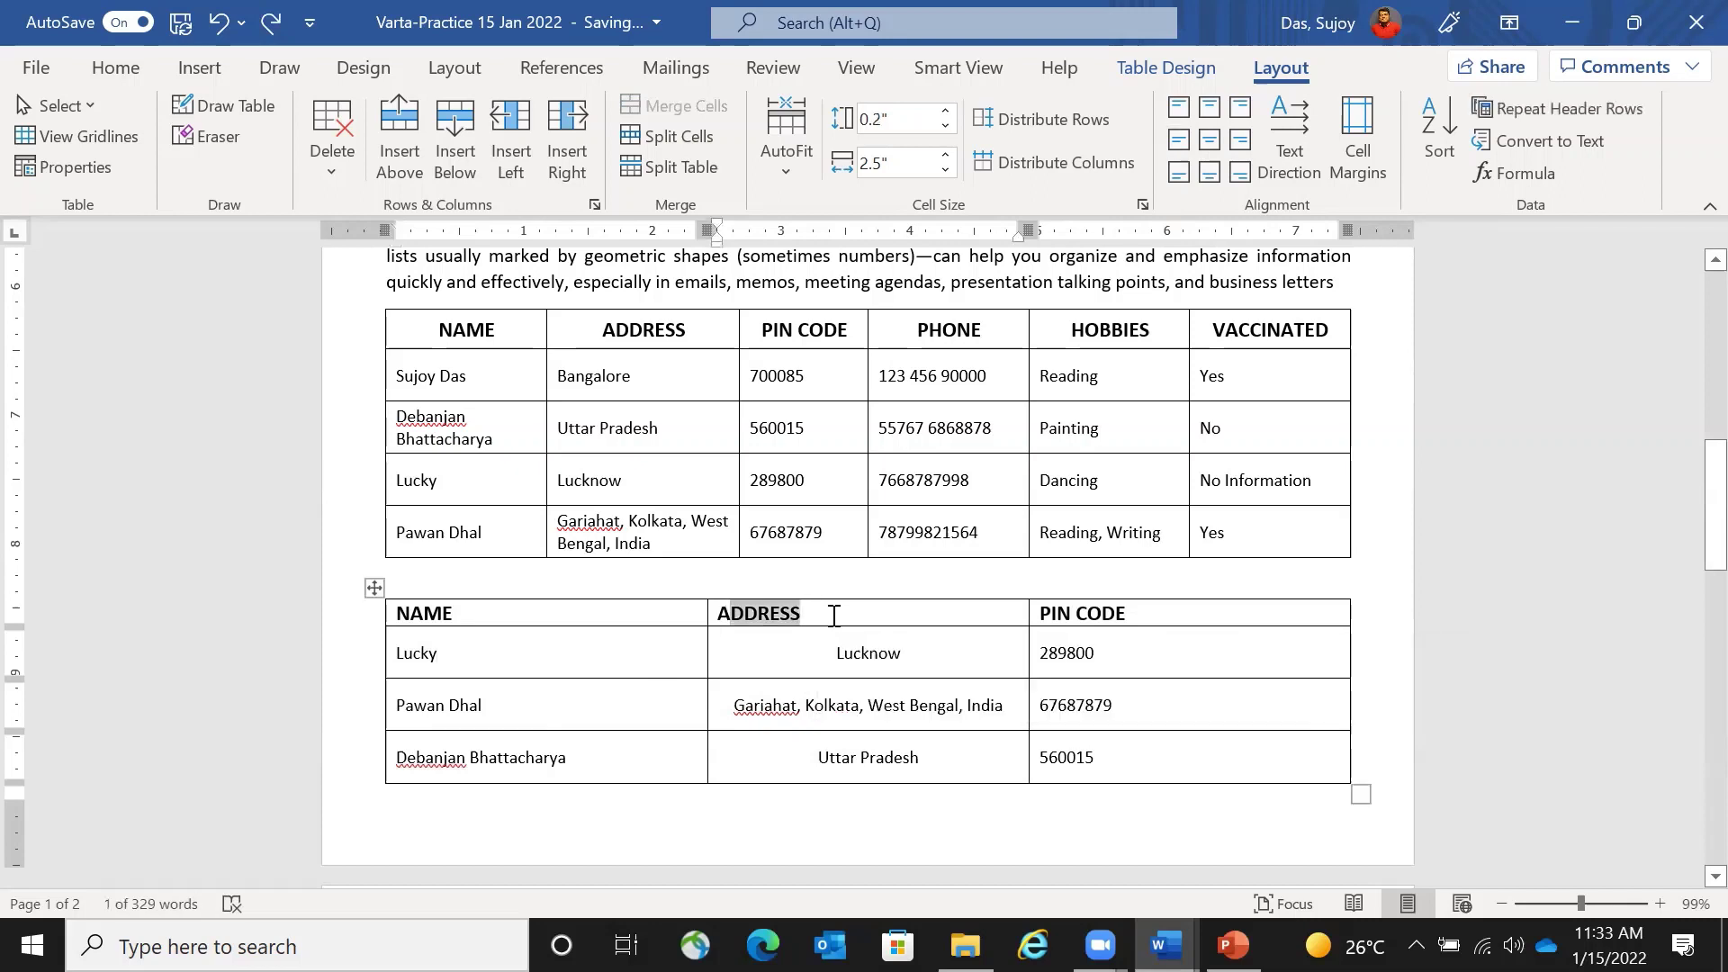
left_click(1208, 141)
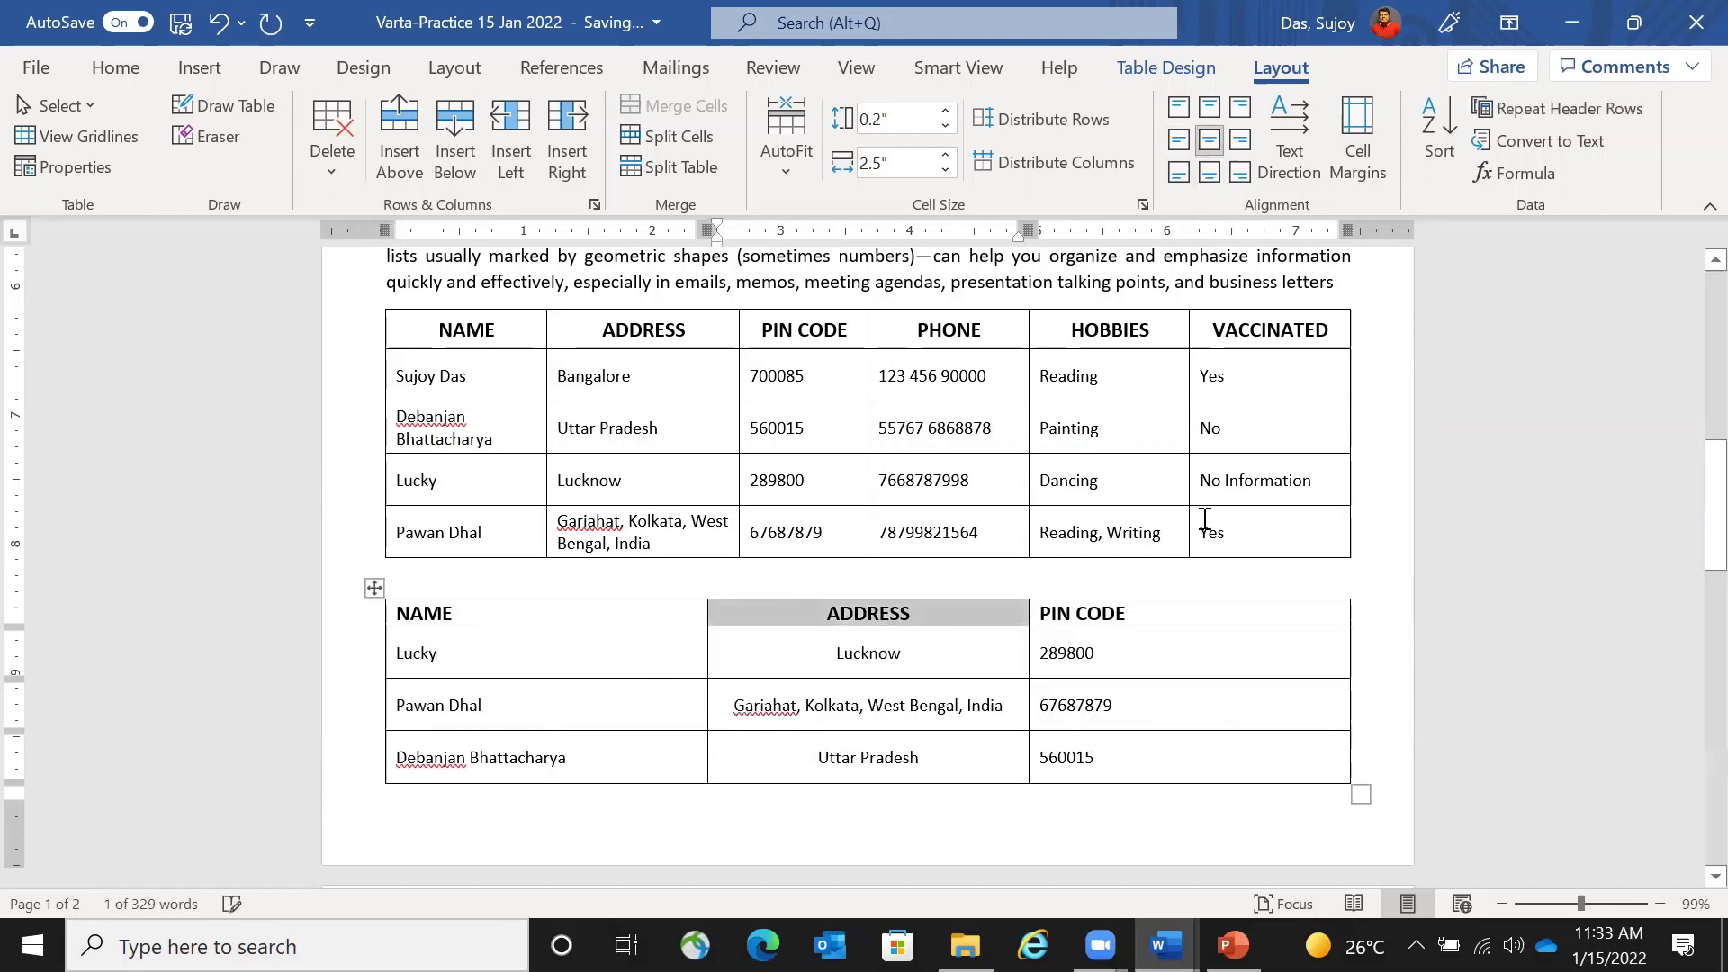
left_click_drag(1138, 613, 1050, 612)
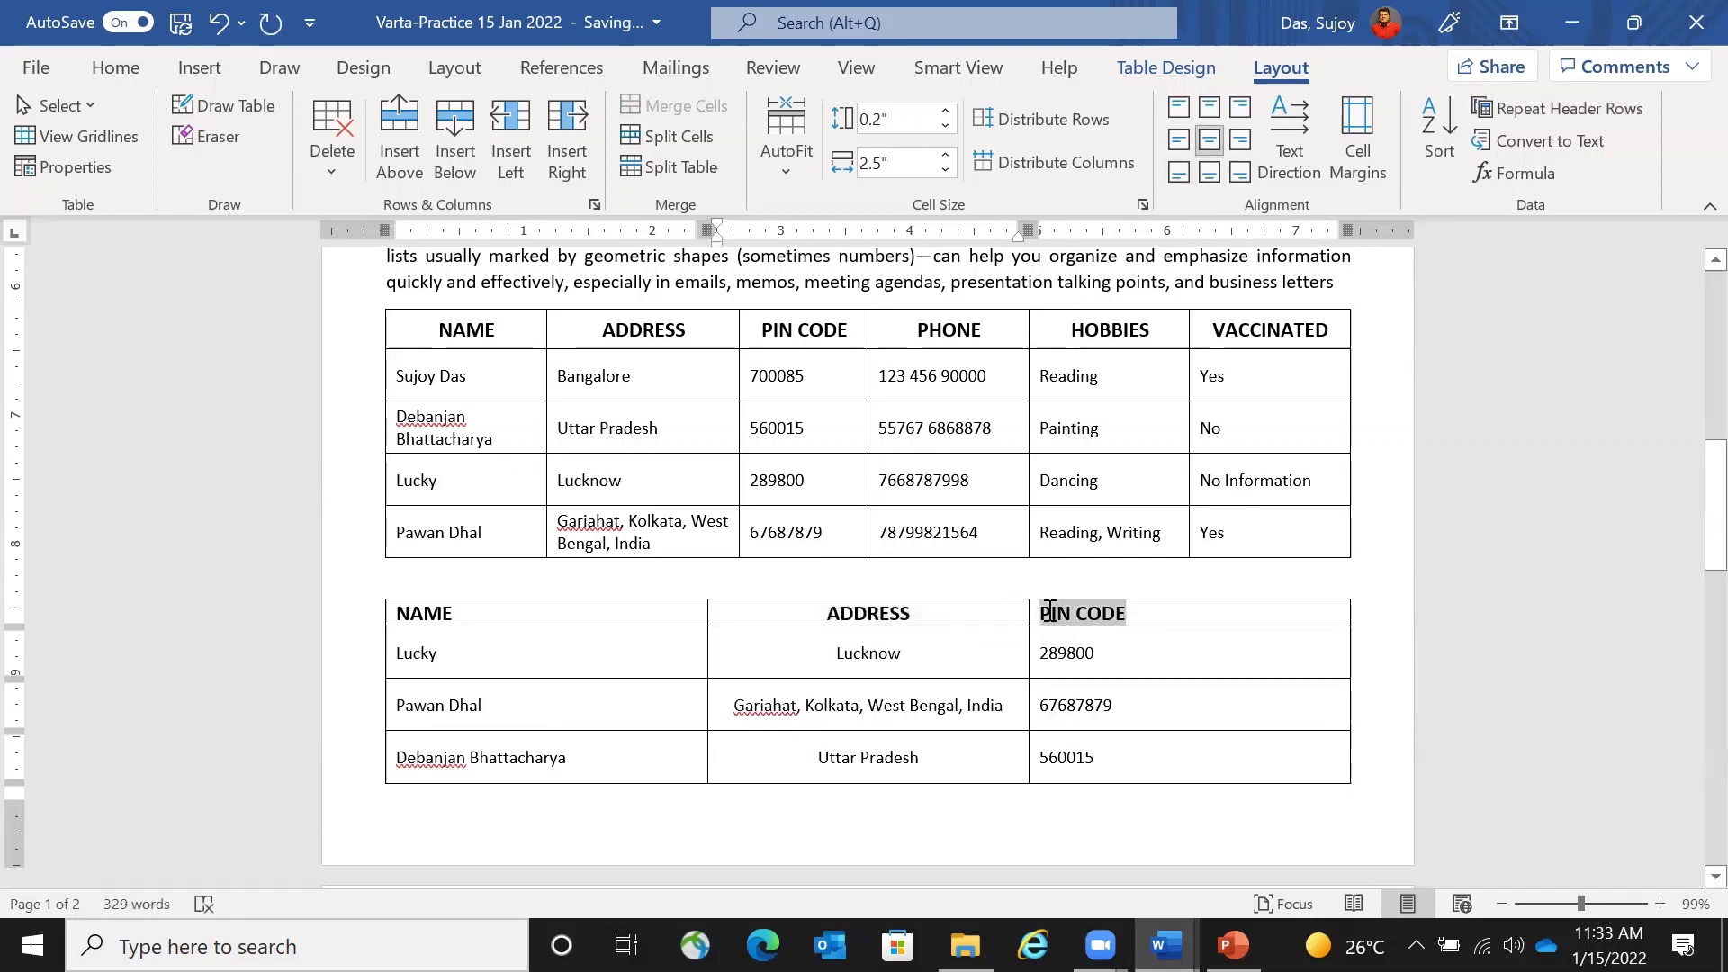
left_click(1208, 141)
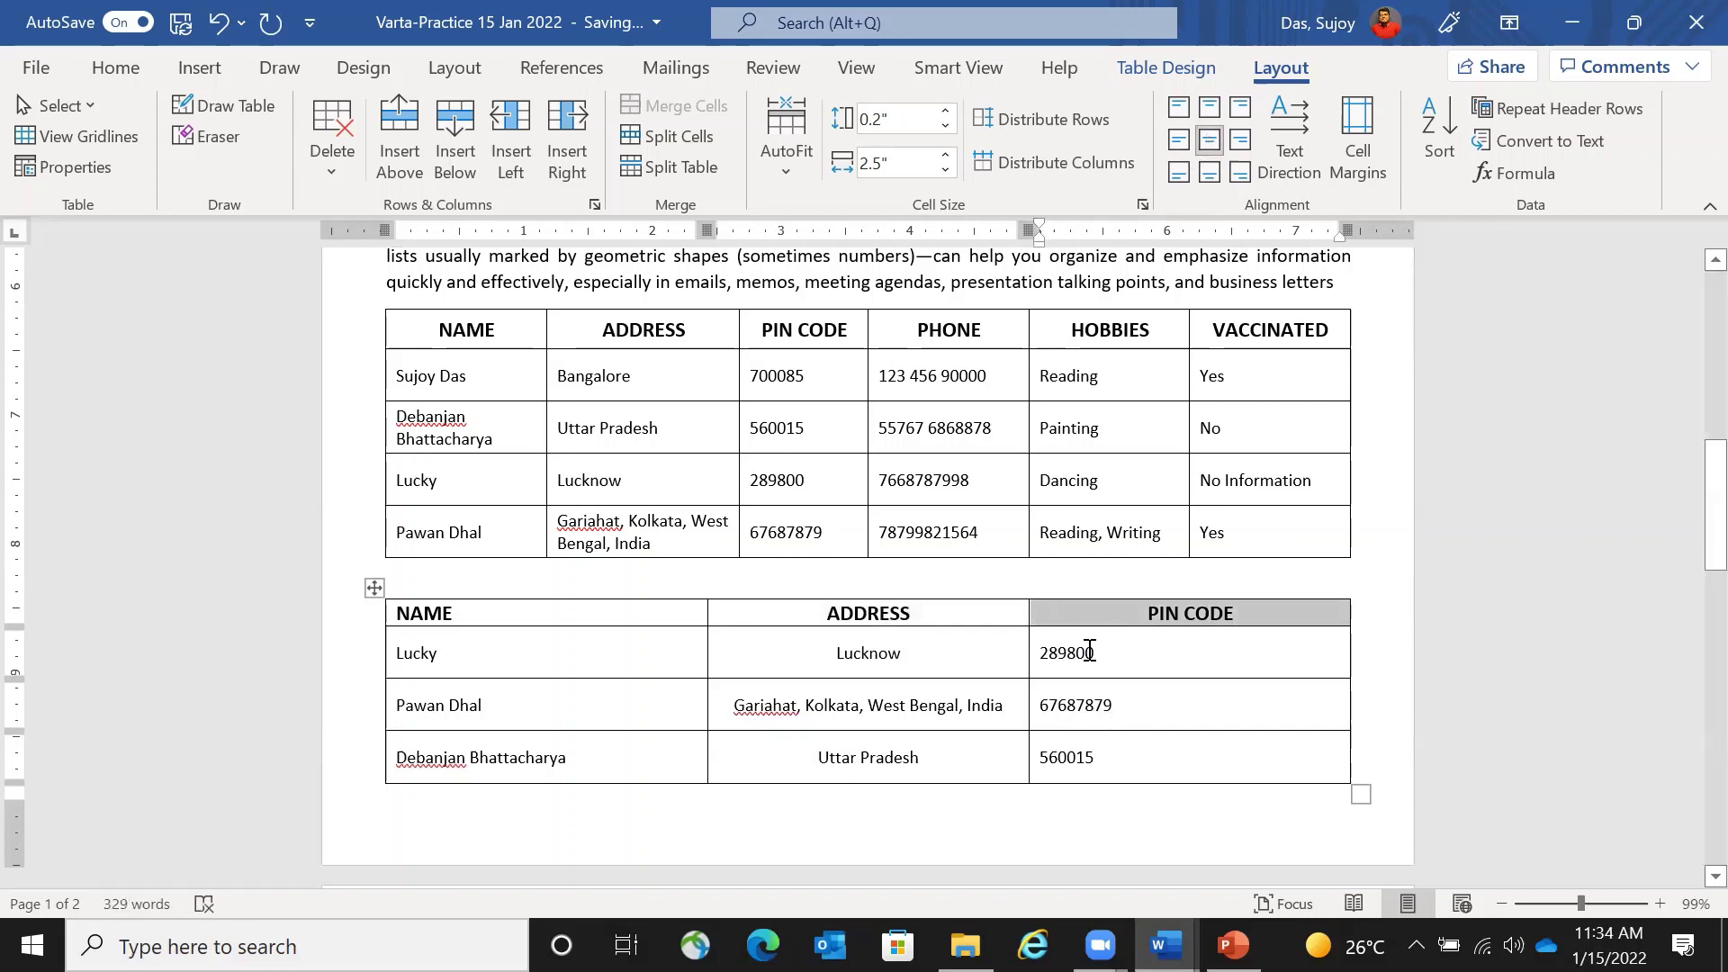
Step: Give the PIN CODE values middle-right alignment
left_click_drag(1089, 650, 1103, 753)
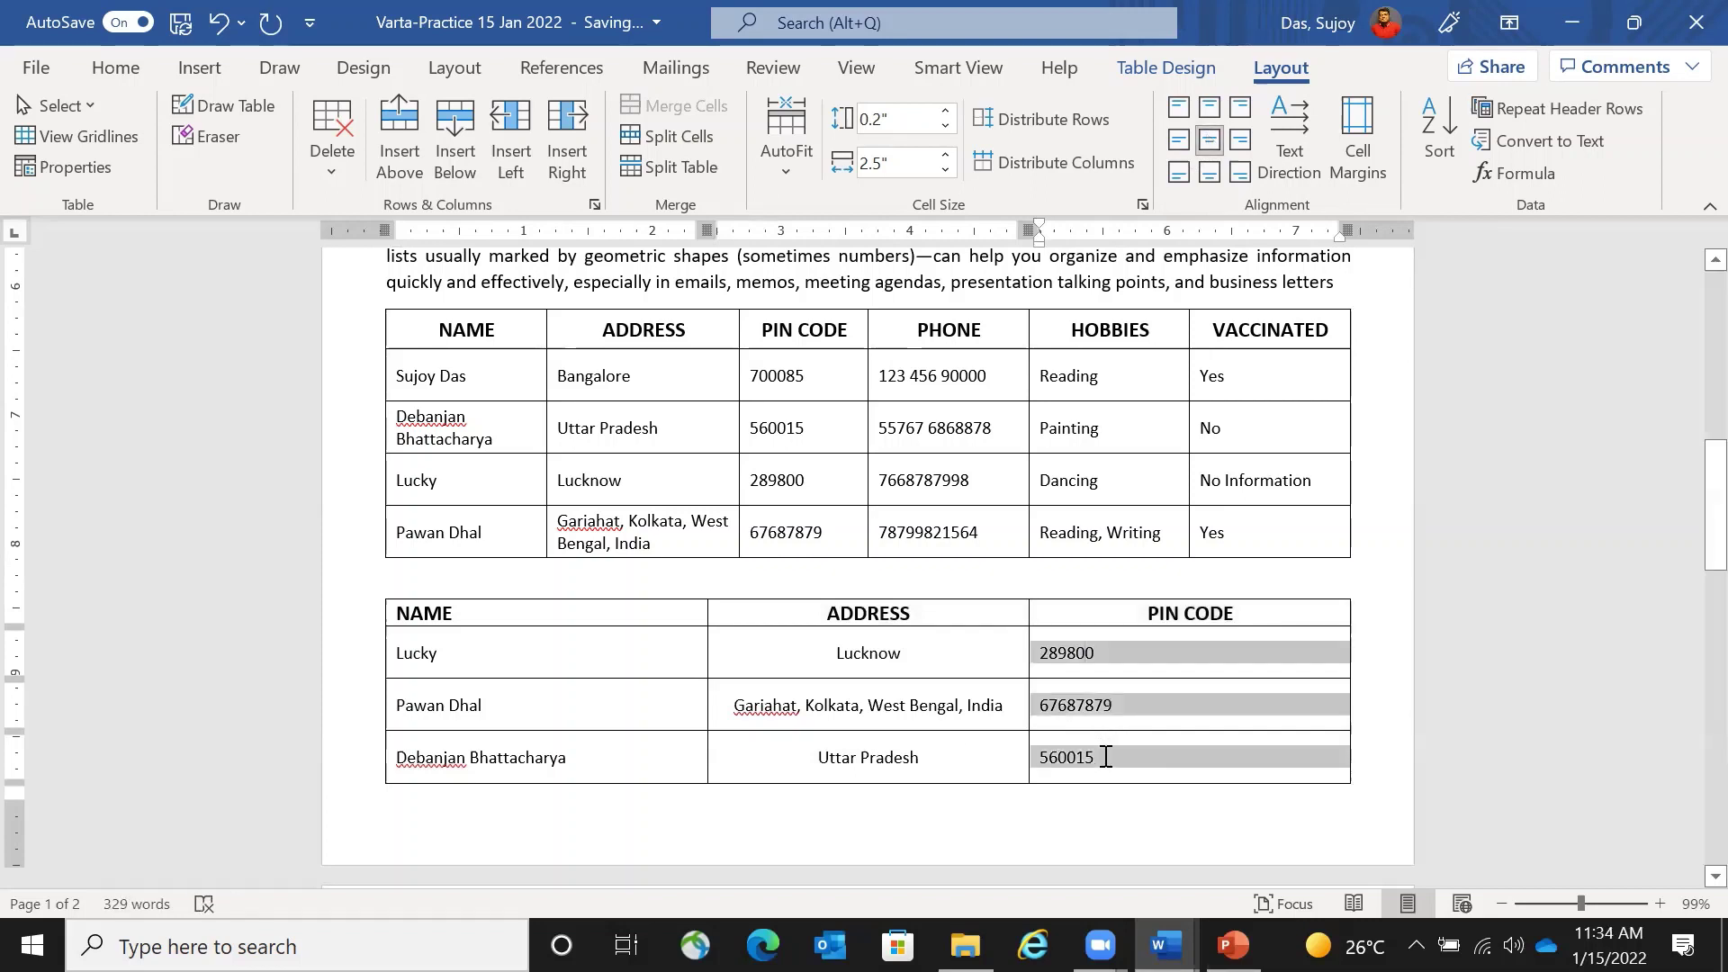
left_click(1241, 141)
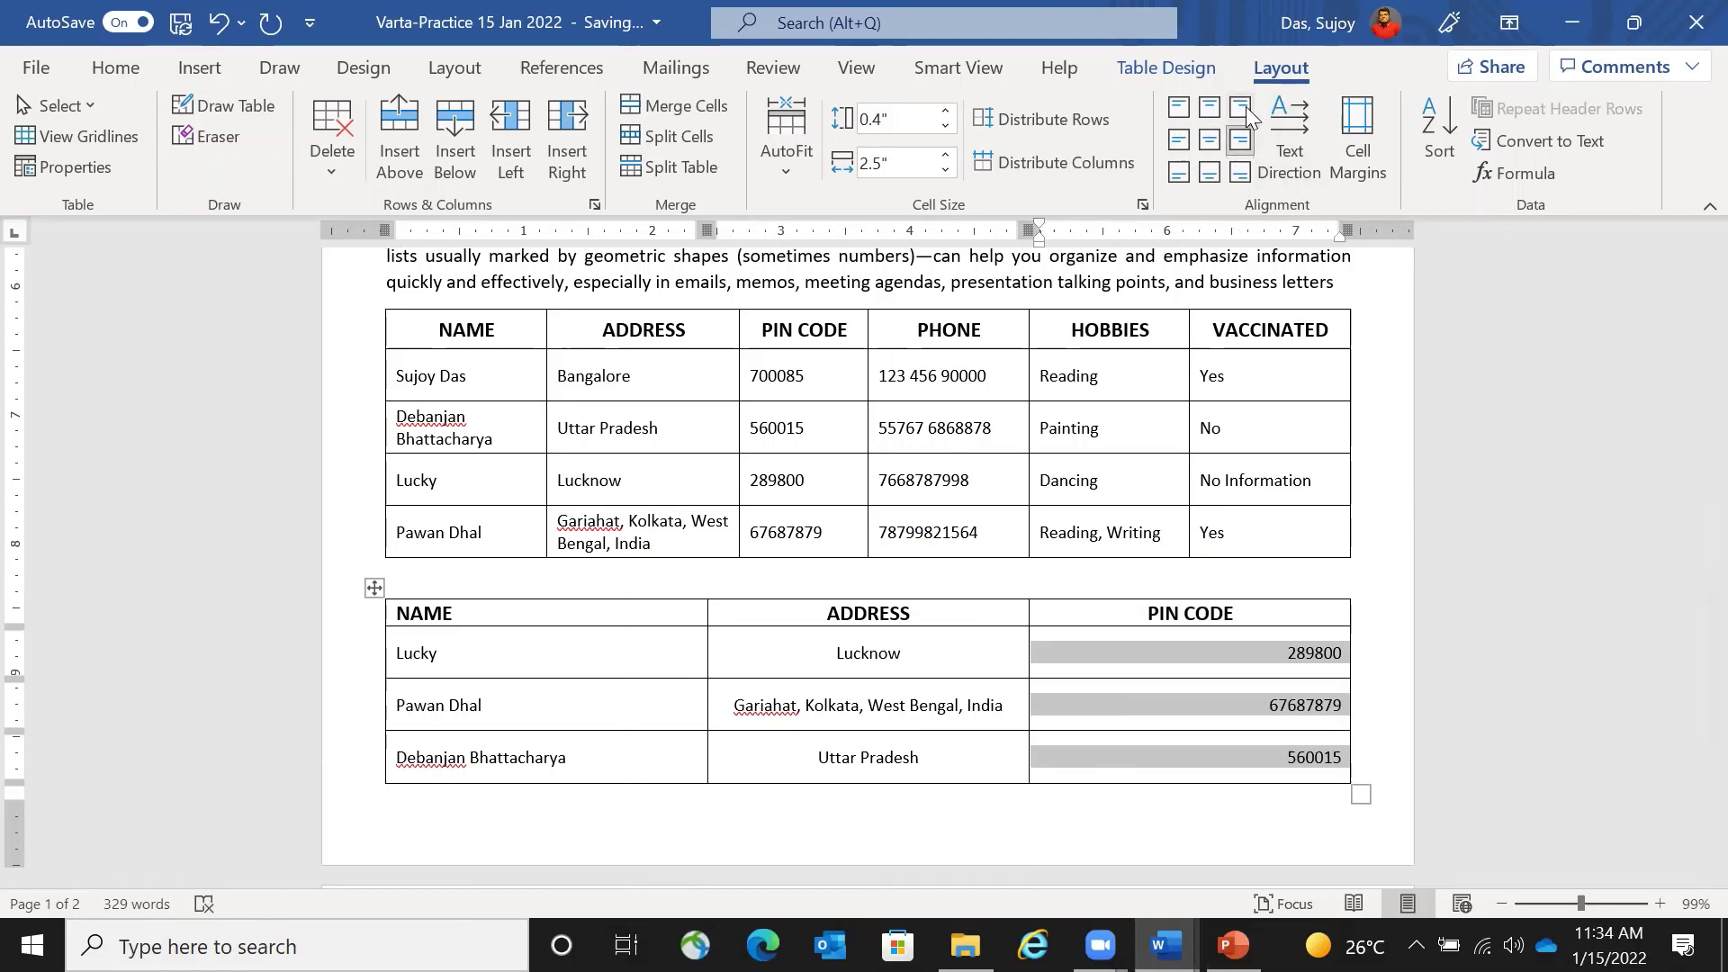
left_click(1181, 106)
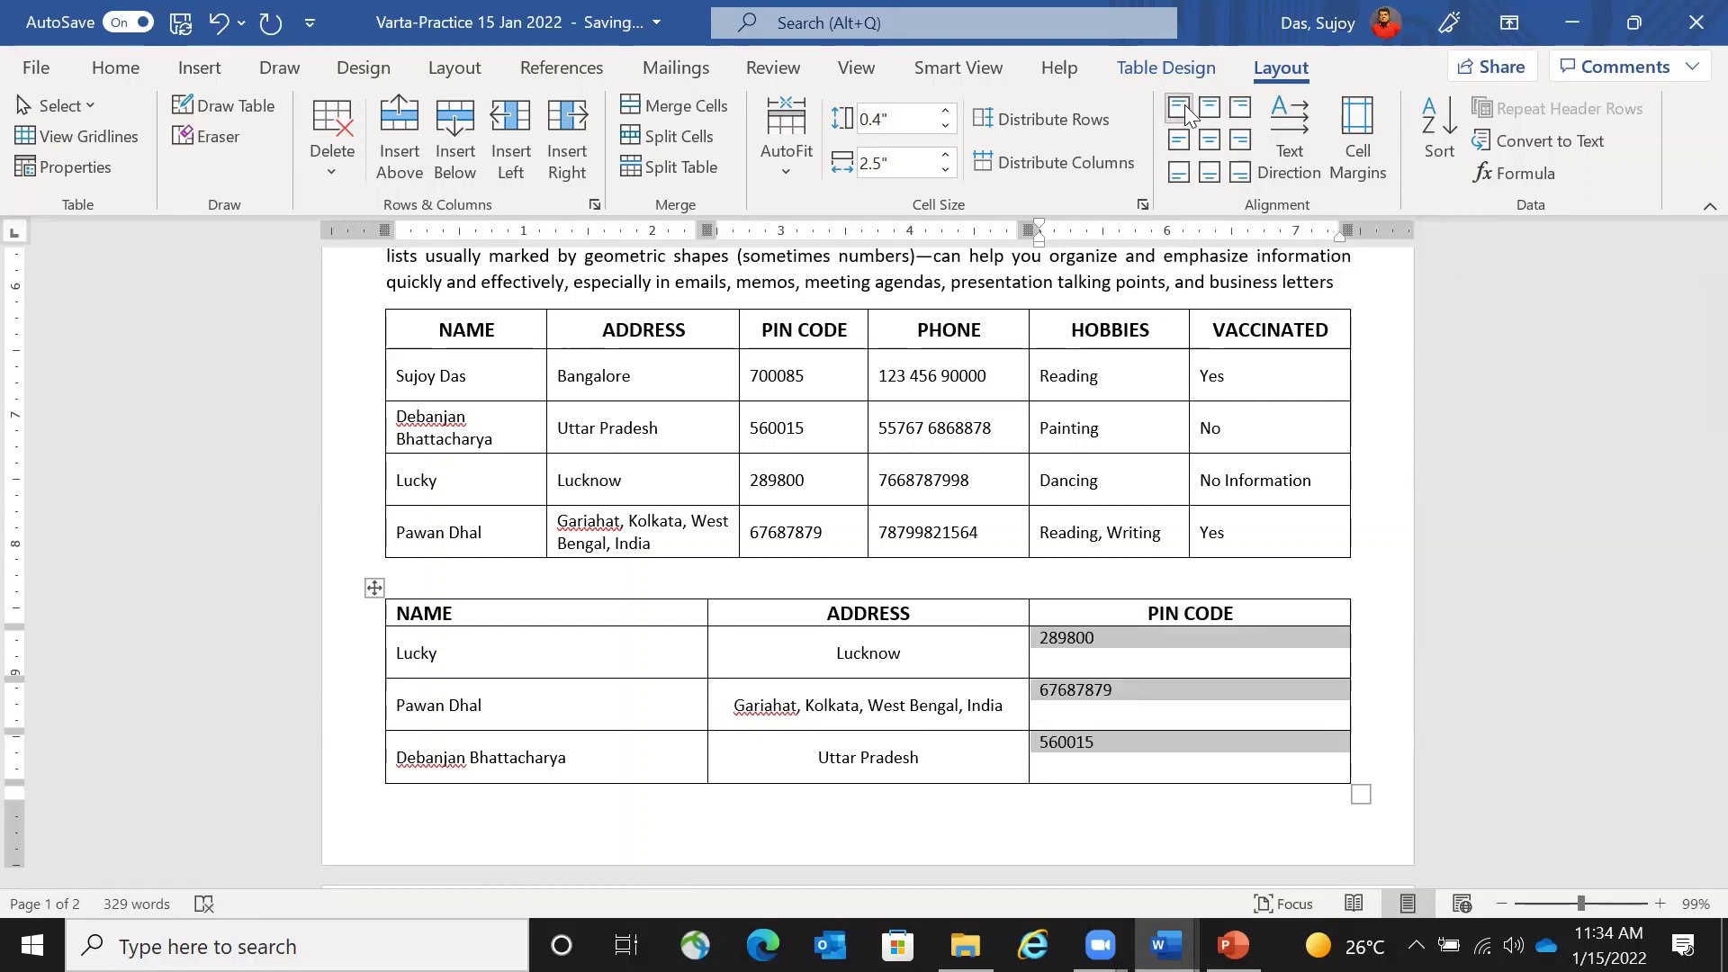
left_click(1177, 139)
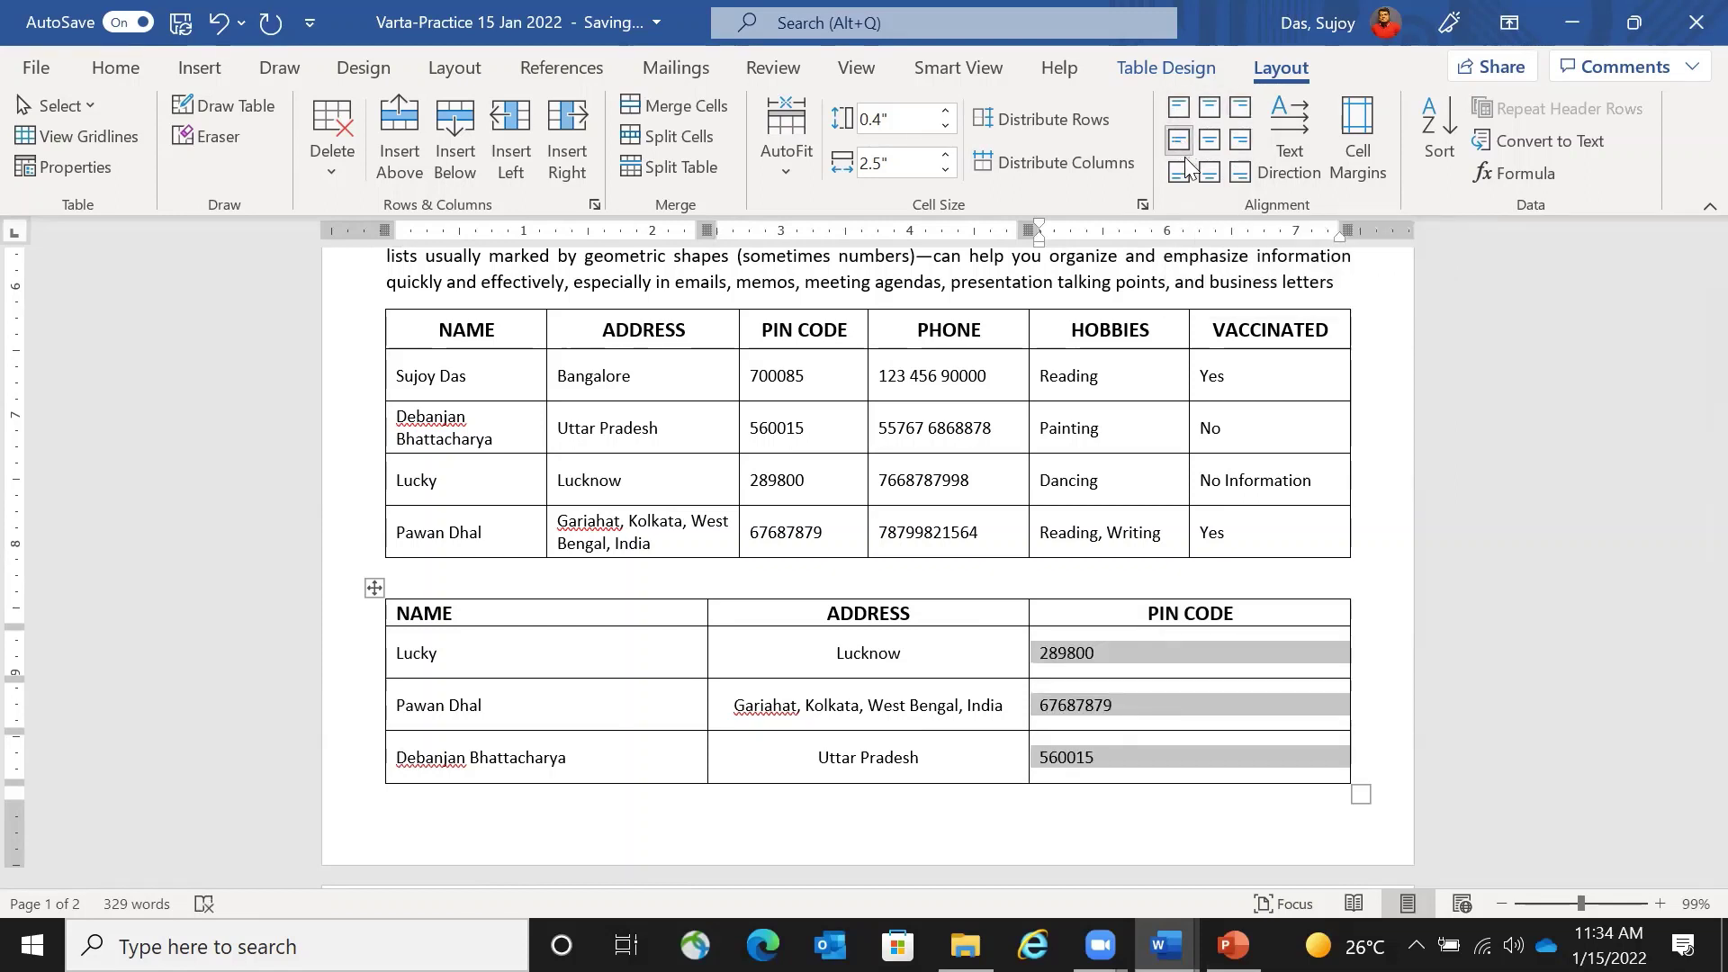
left_click(1179, 173)
left_click(1208, 139)
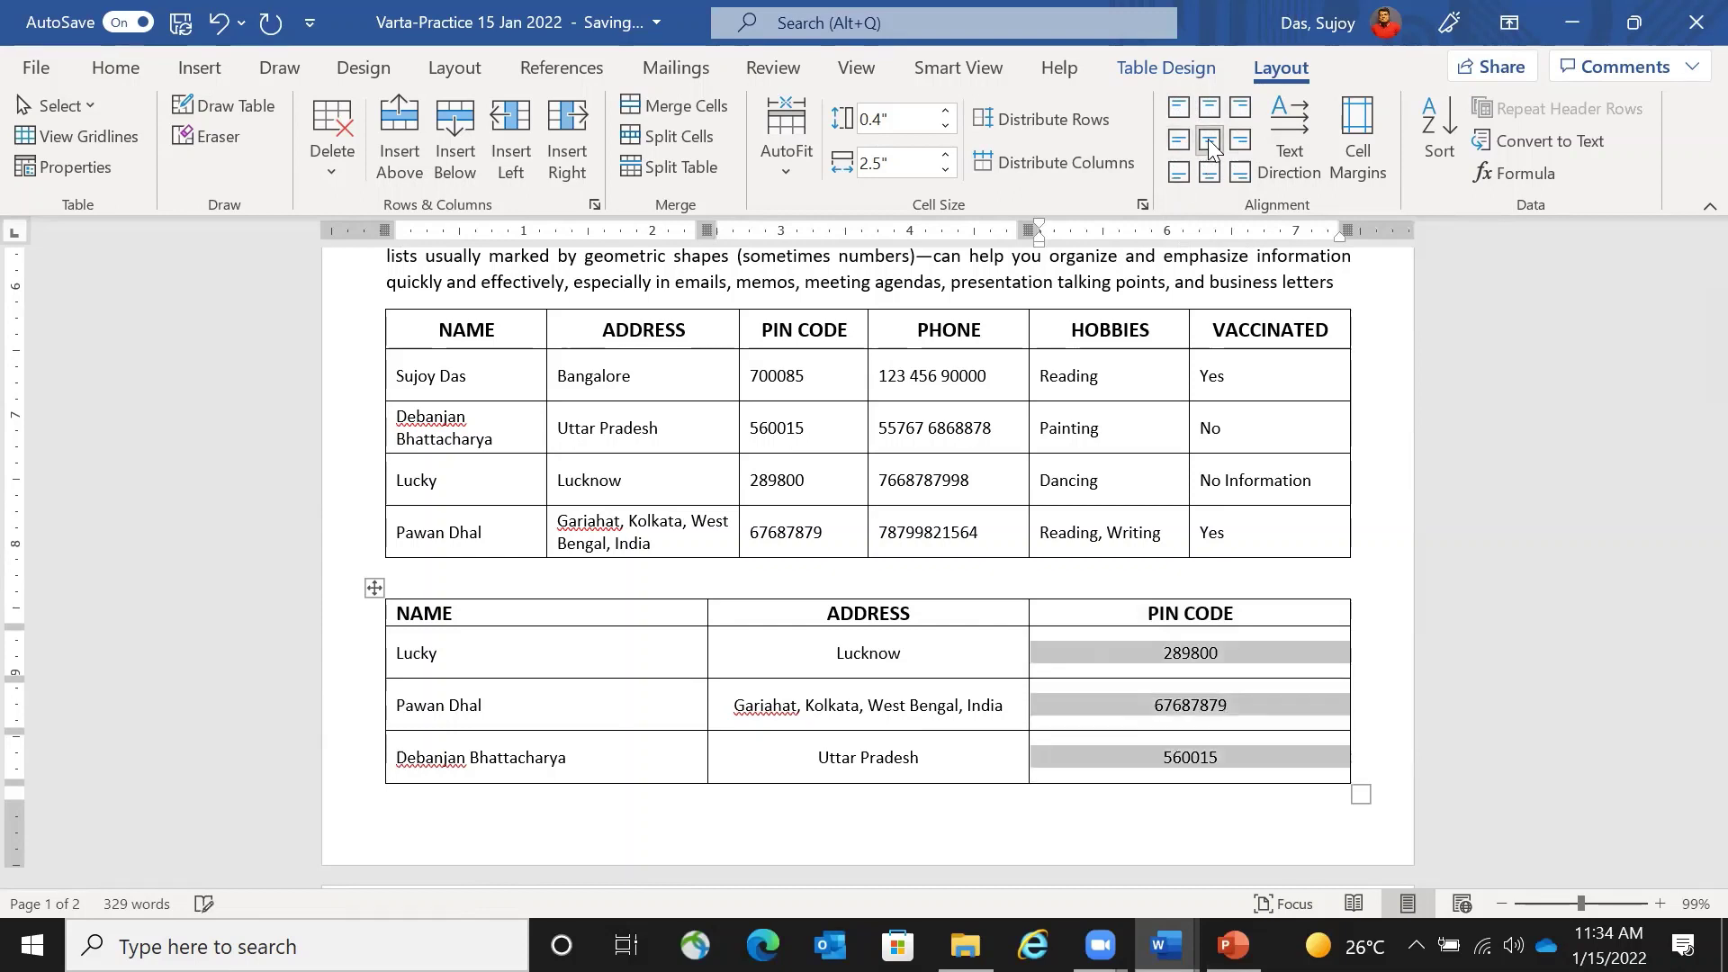
left_click(1238, 141)
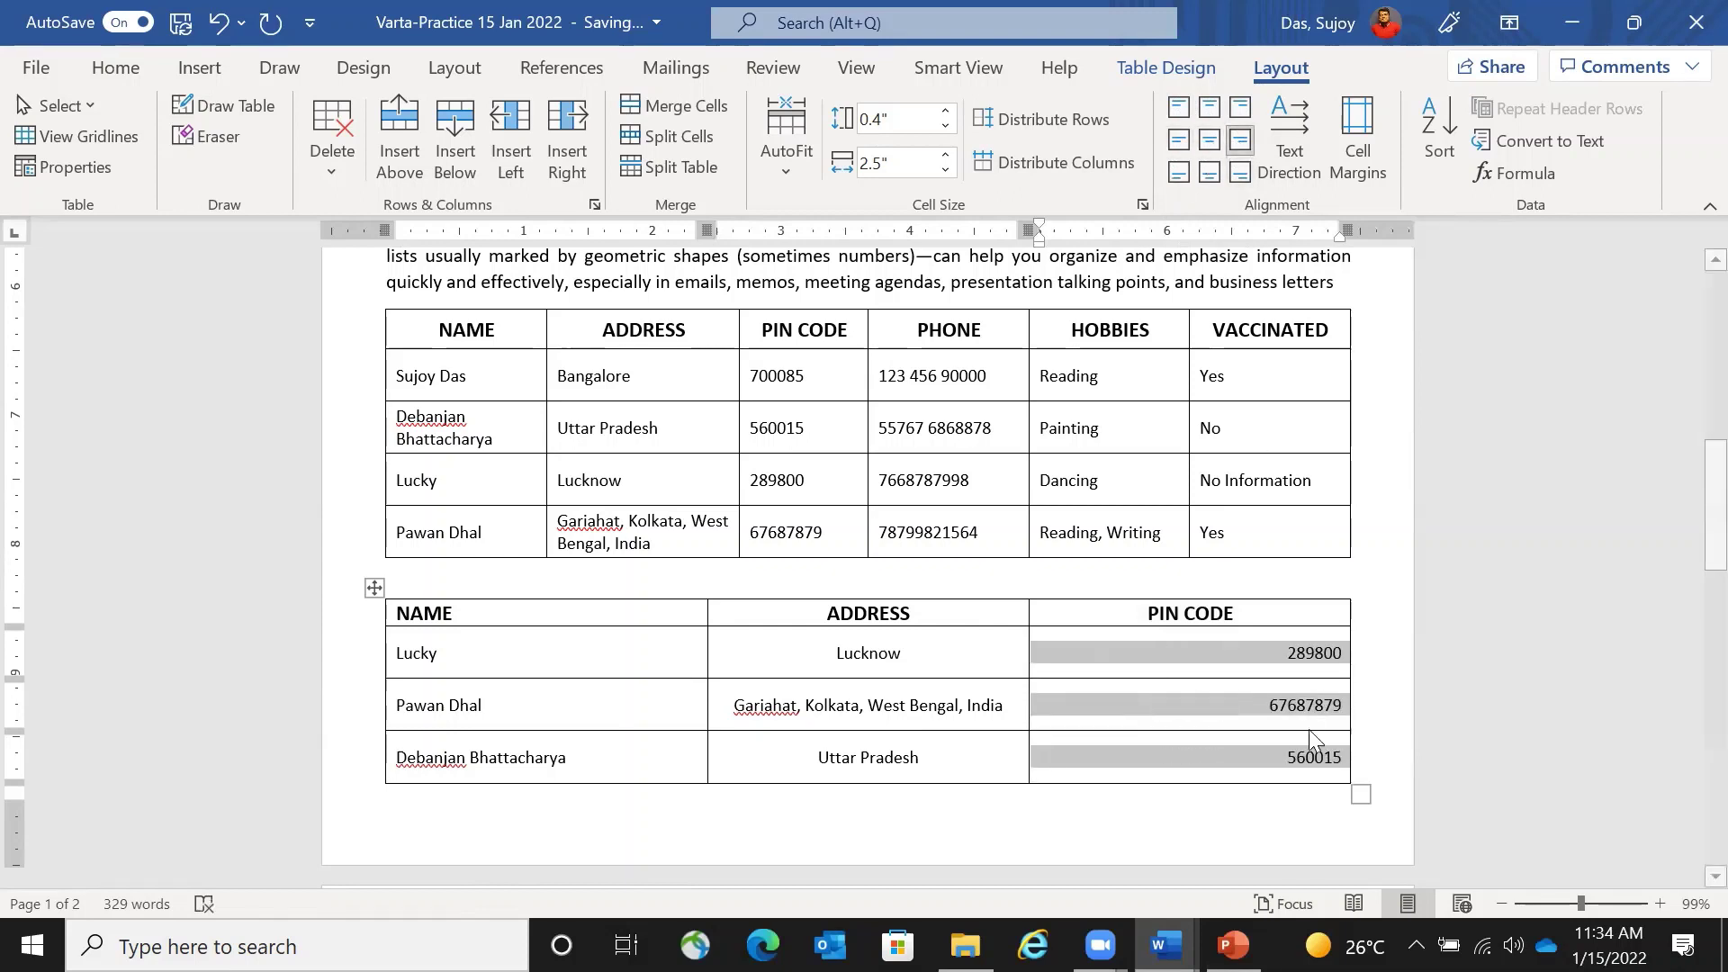
left_click(1435, 720)
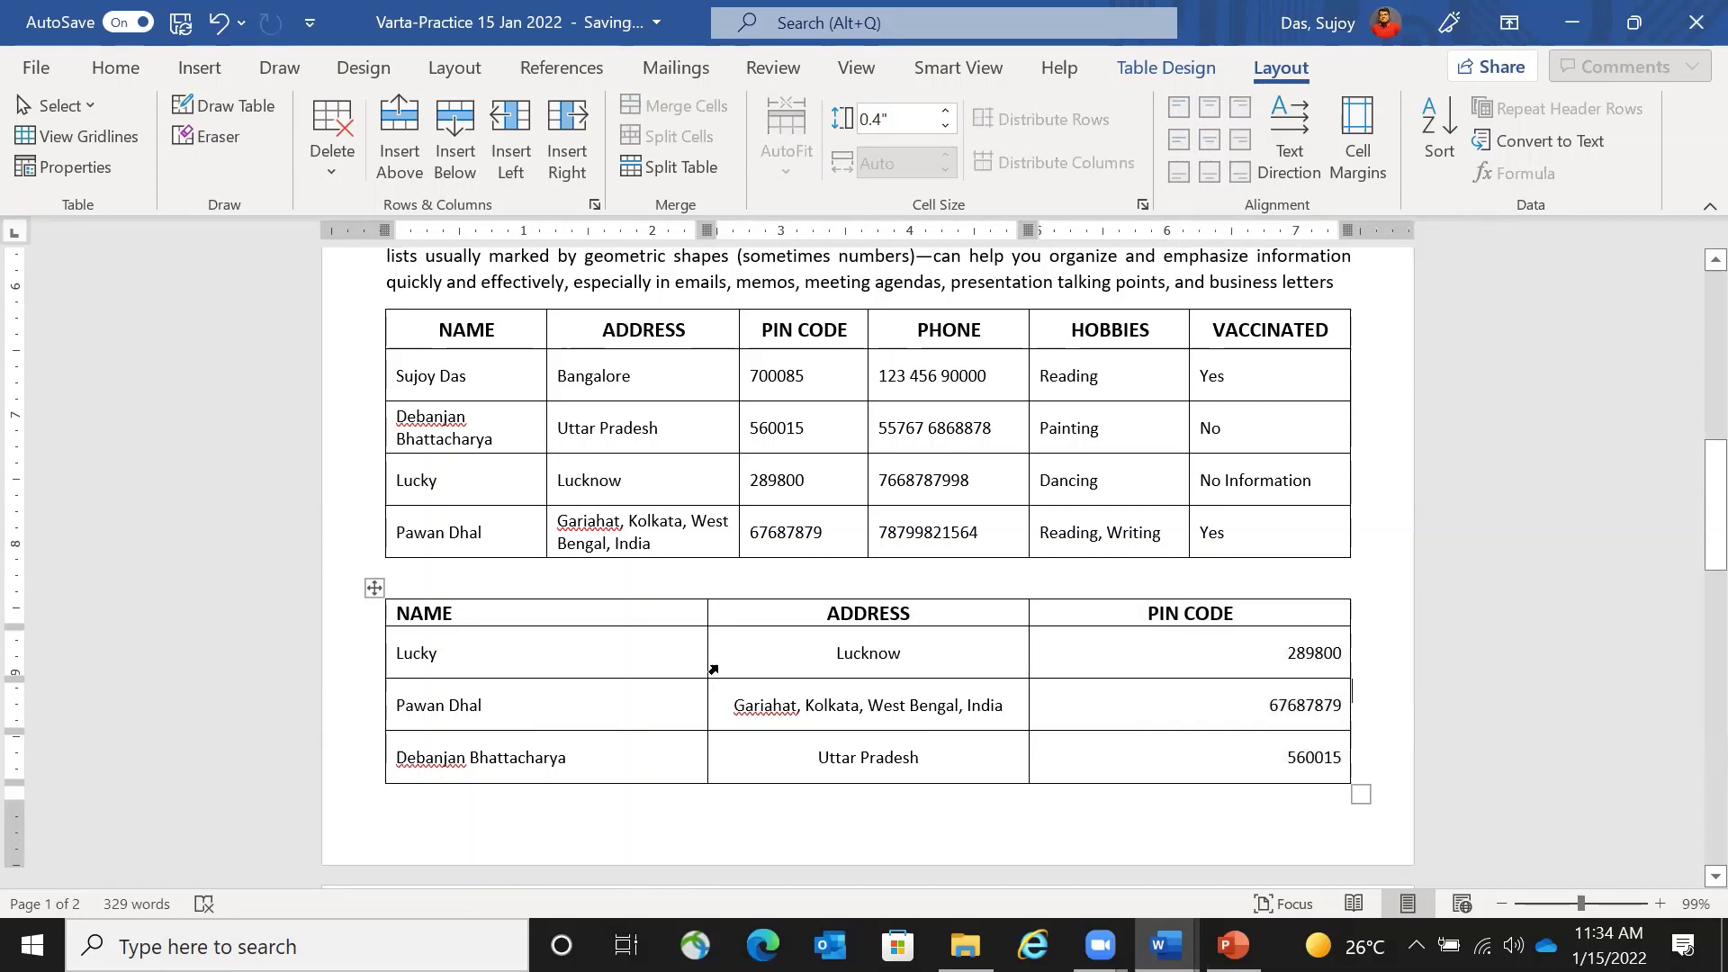
Step: Narrow the NAME column and distribute the ADDRESS and PIN CODE columns evenly
left_click_drag(705, 655, 578, 664)
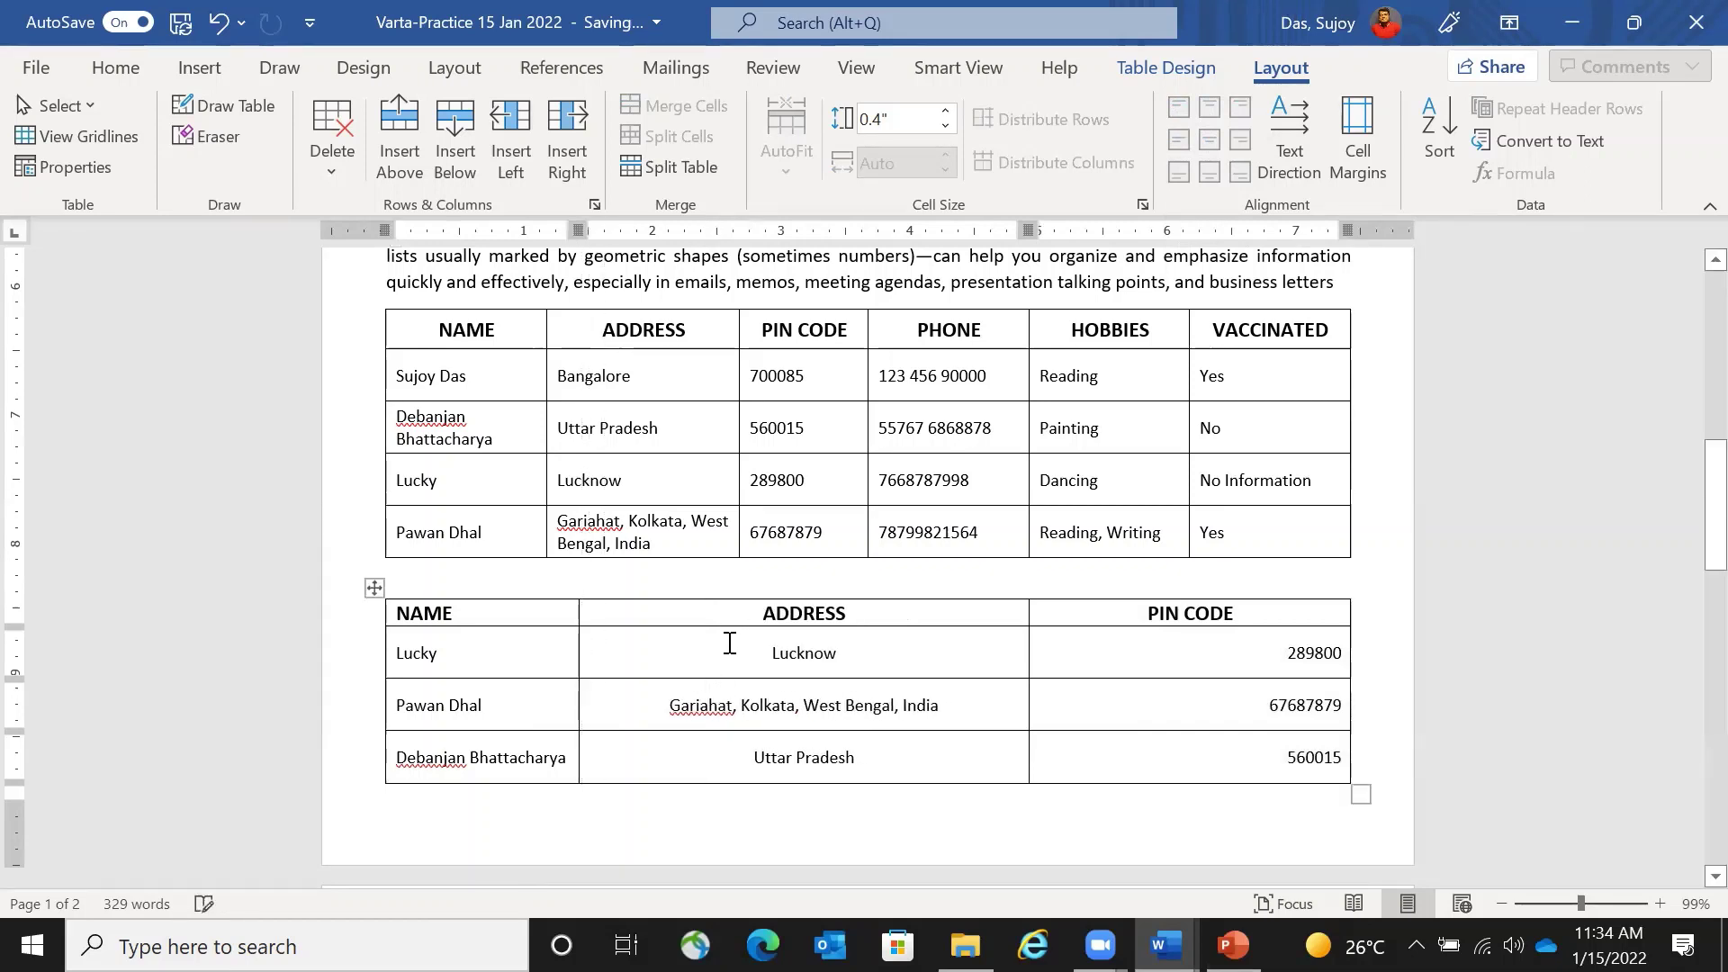
left_click_drag(729, 641, 1172, 790)
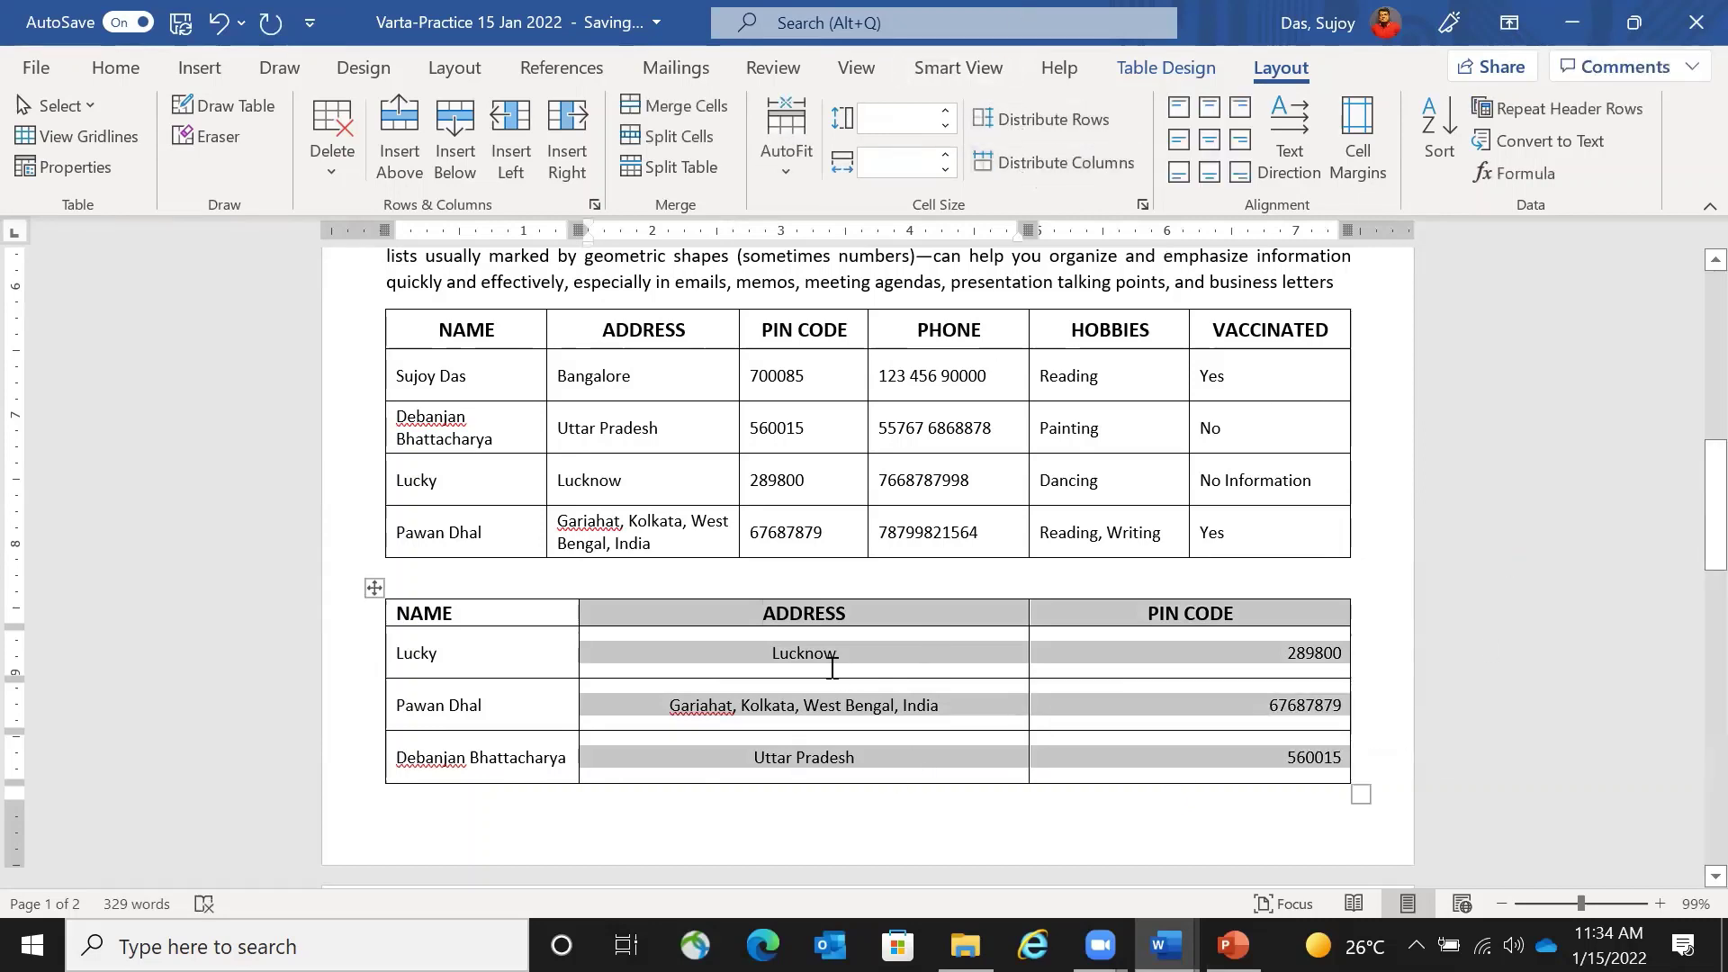
left_click(715, 613)
left_click_drag(727, 650, 1168, 780)
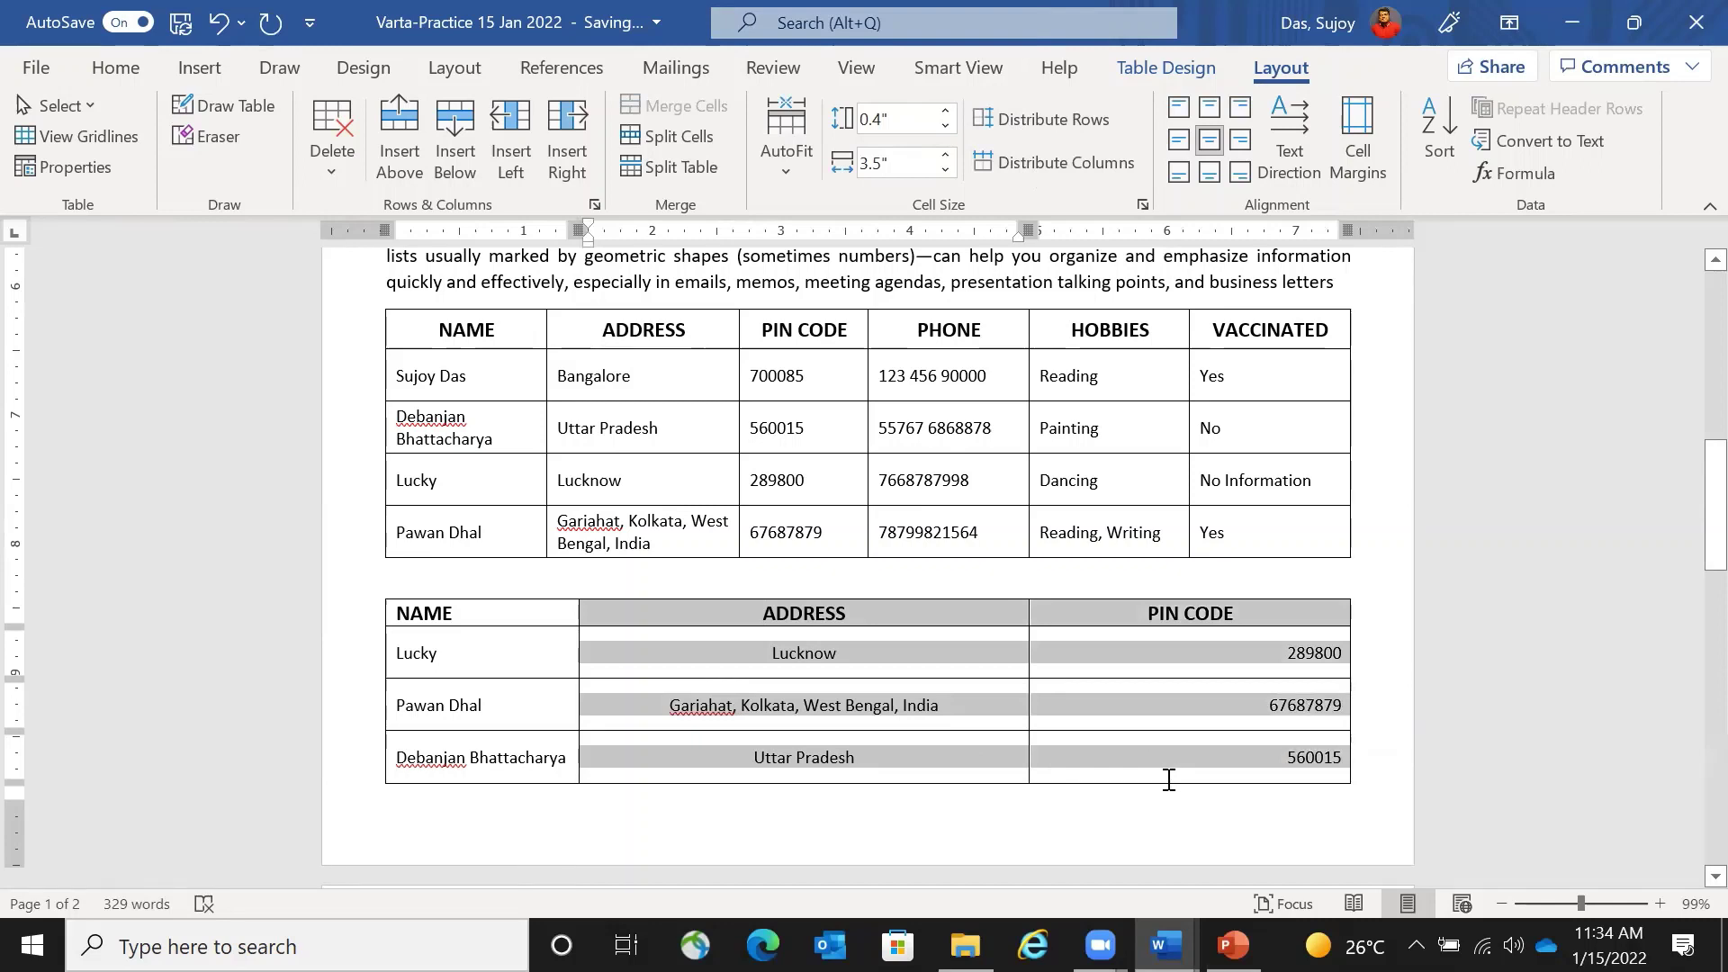
left_click(1029, 162)
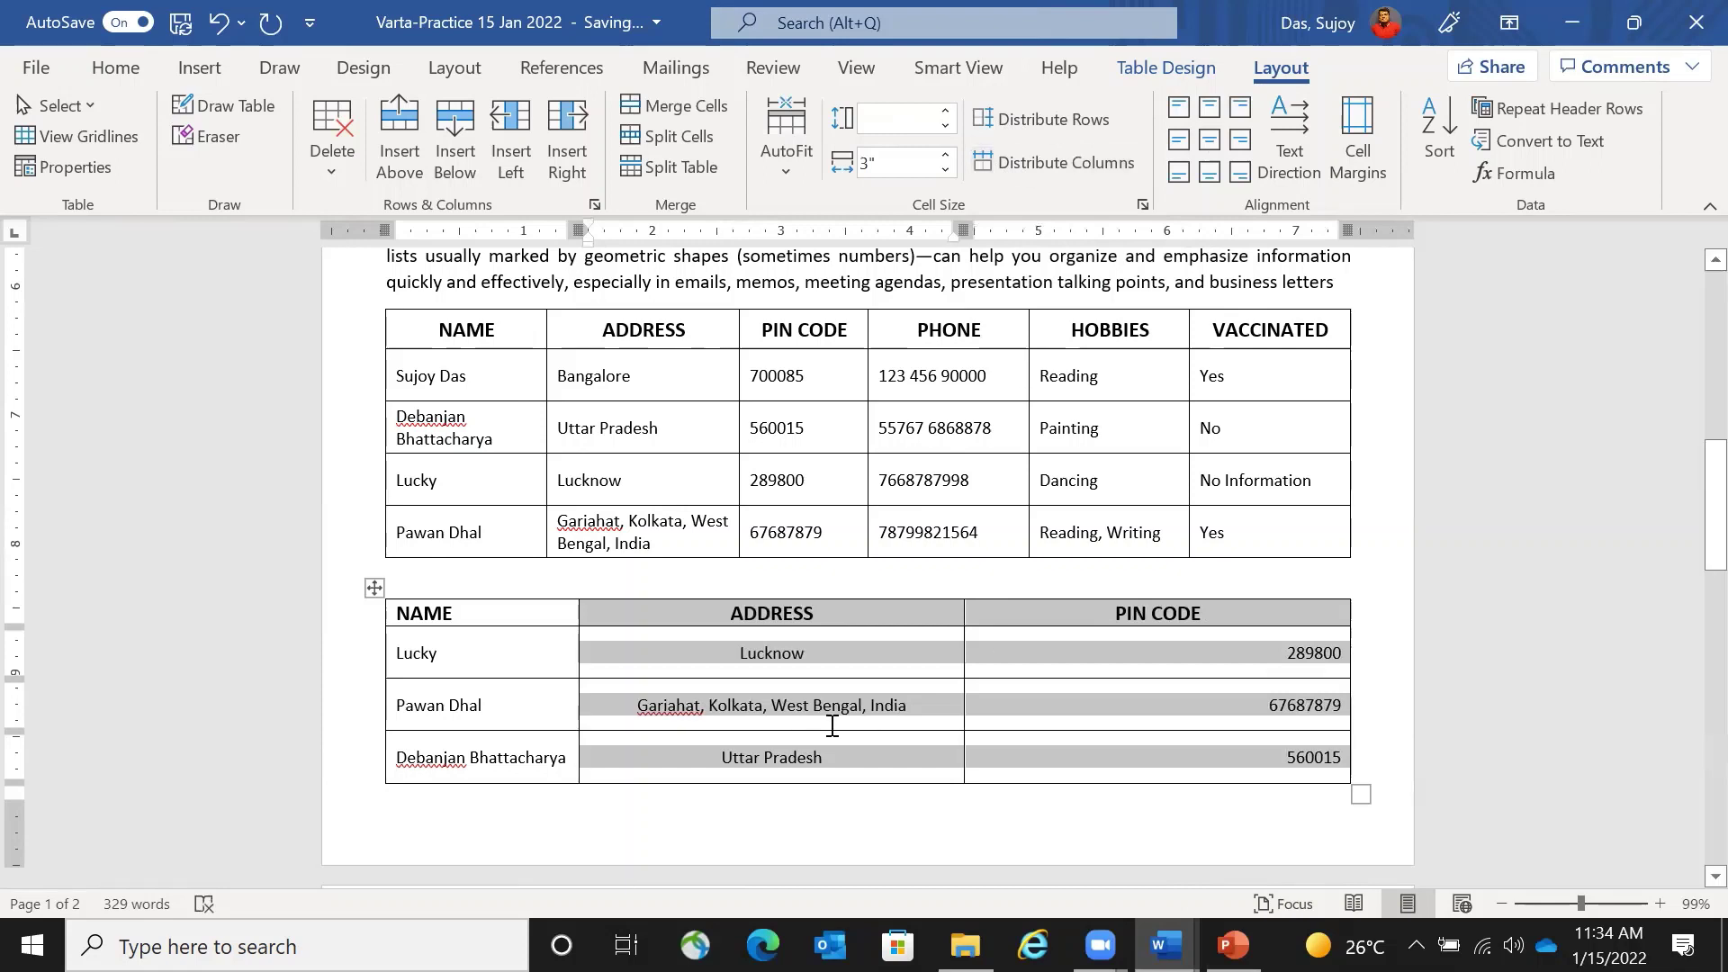
left_click(826, 758)
Step: Select the lower table's columns and header row, ending in the NAME header cell
scroll(938, 731, "down", 3)
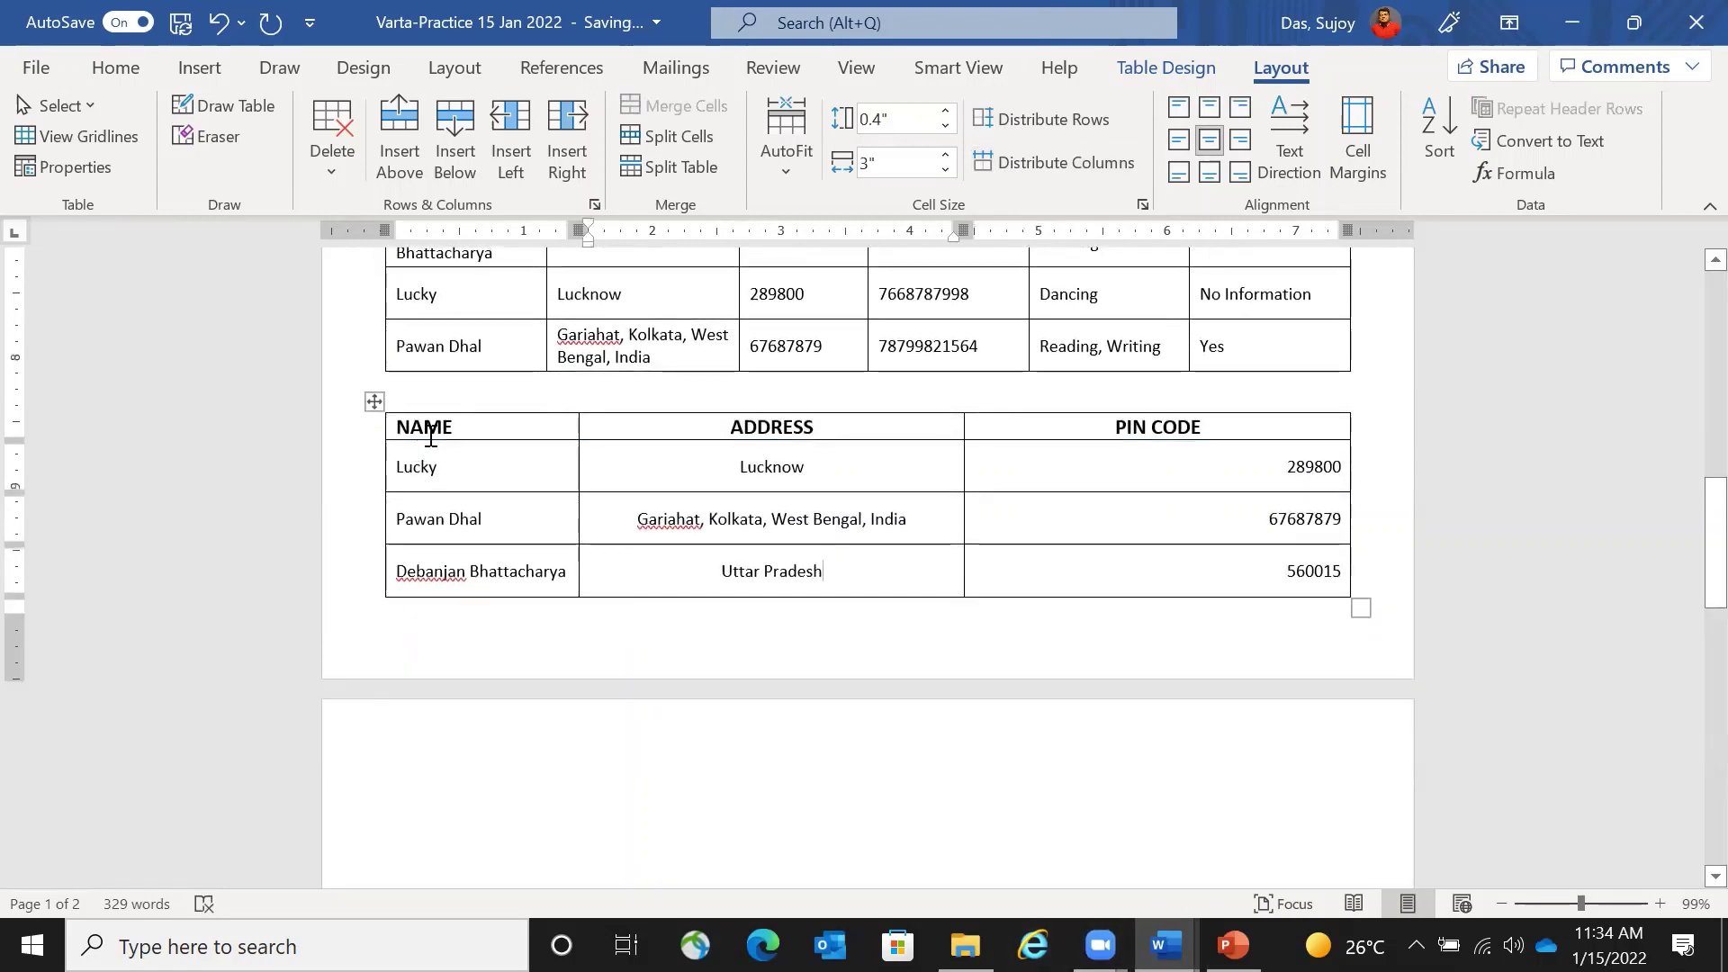
left_click_drag(434, 426, 424, 567)
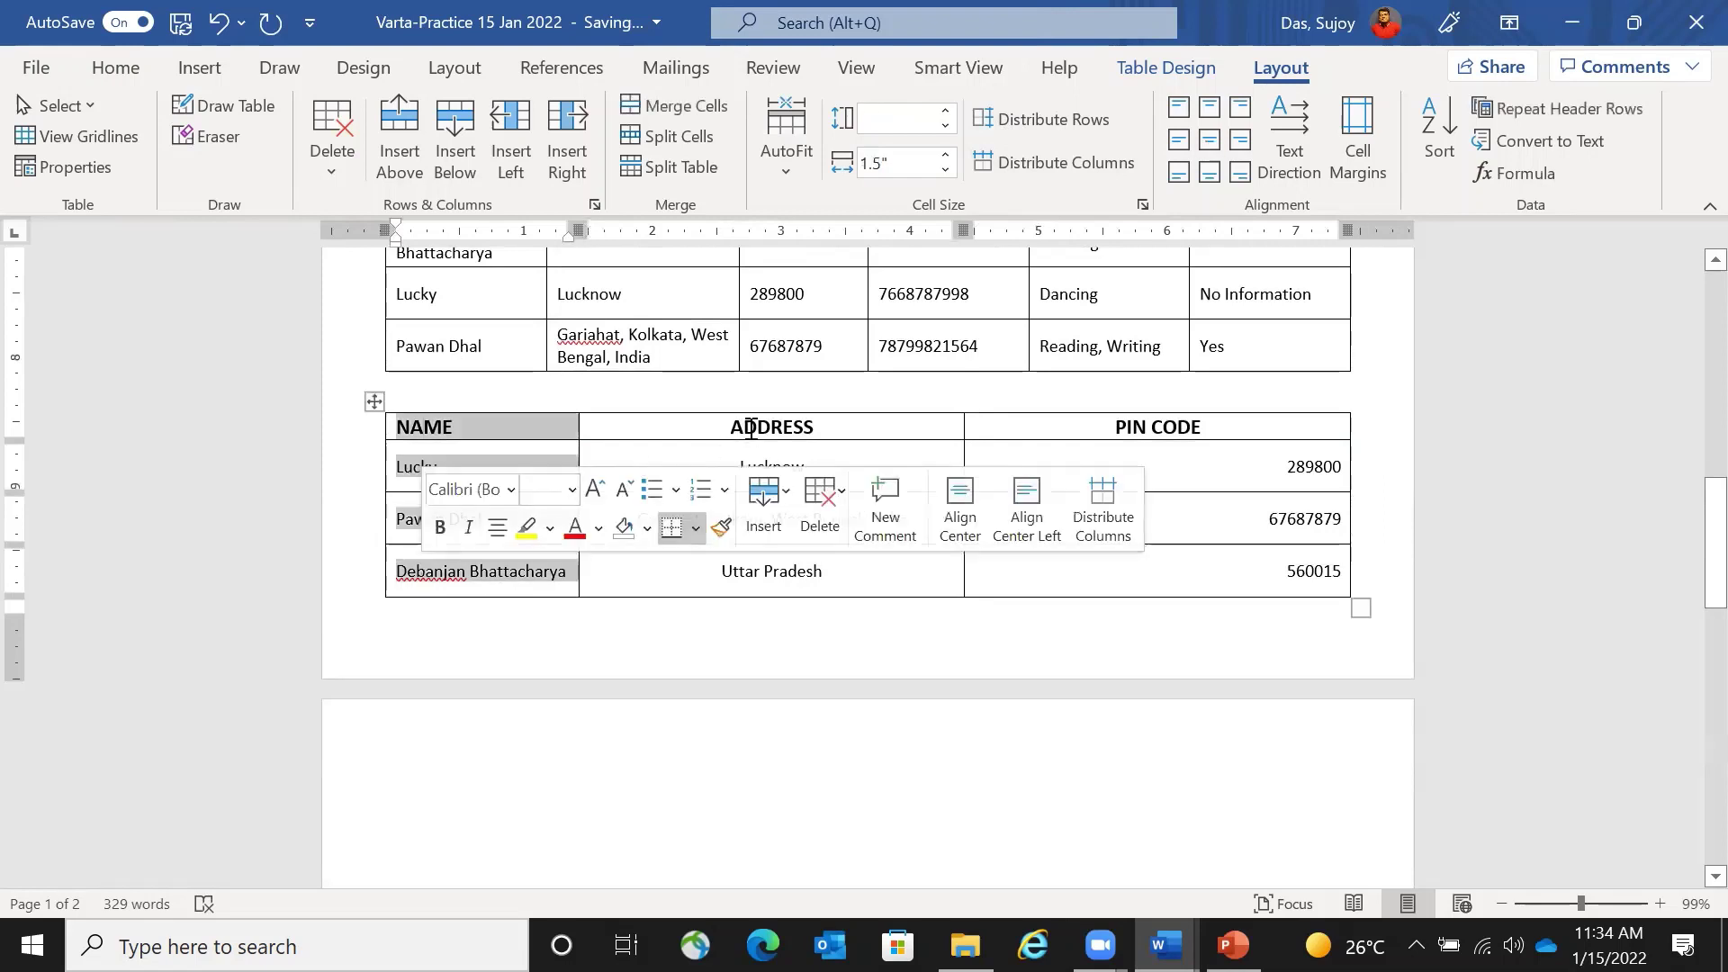
mouse_move(771, 427)
left_mouse_down()
mouse_move(775, 539)
mouse_move(1153, 567)
left_mouse_up()
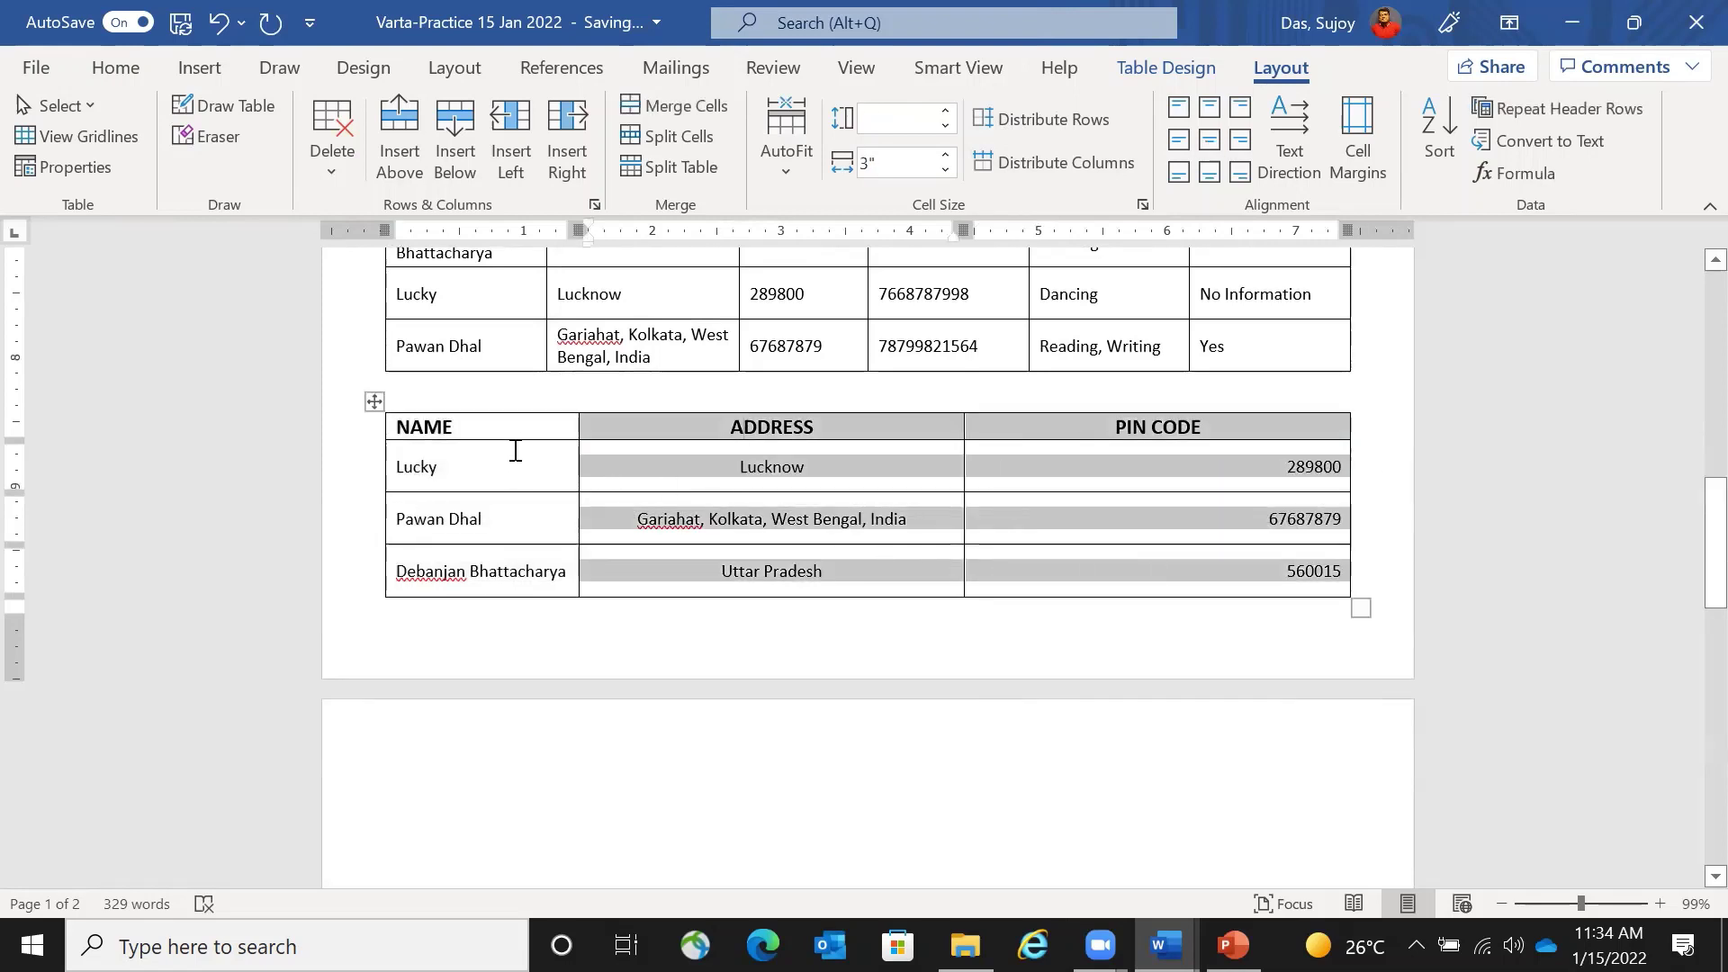
left_click_drag(455, 426, 1149, 436)
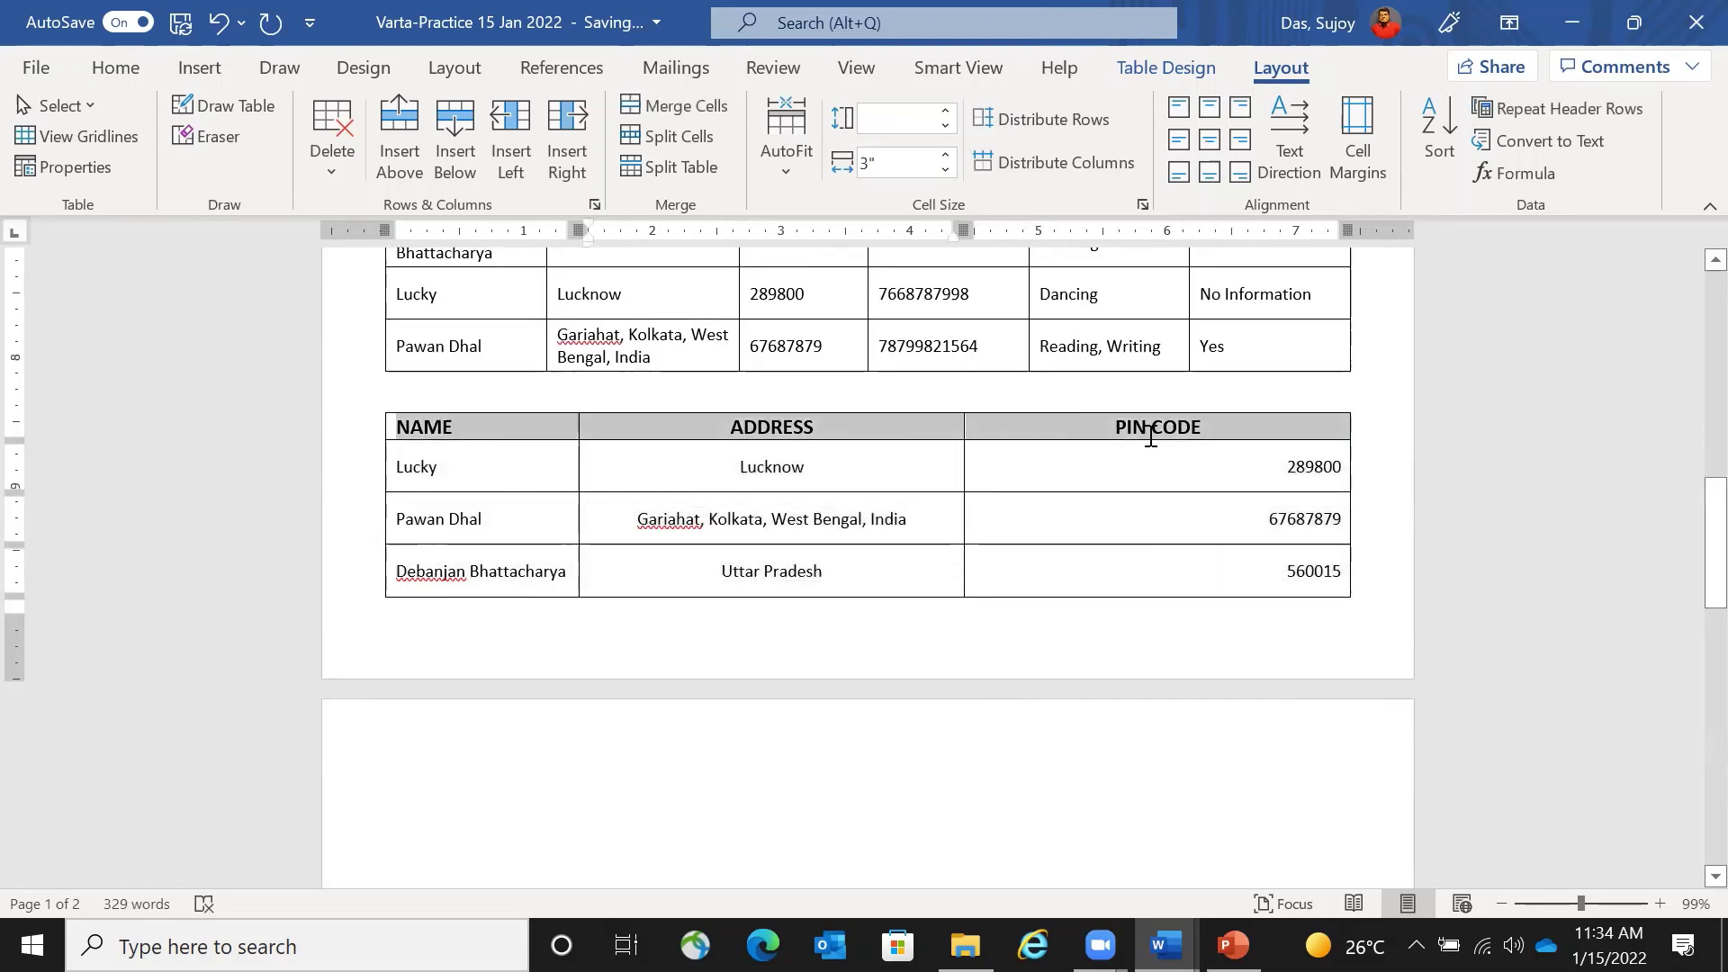
left_click(445, 430)
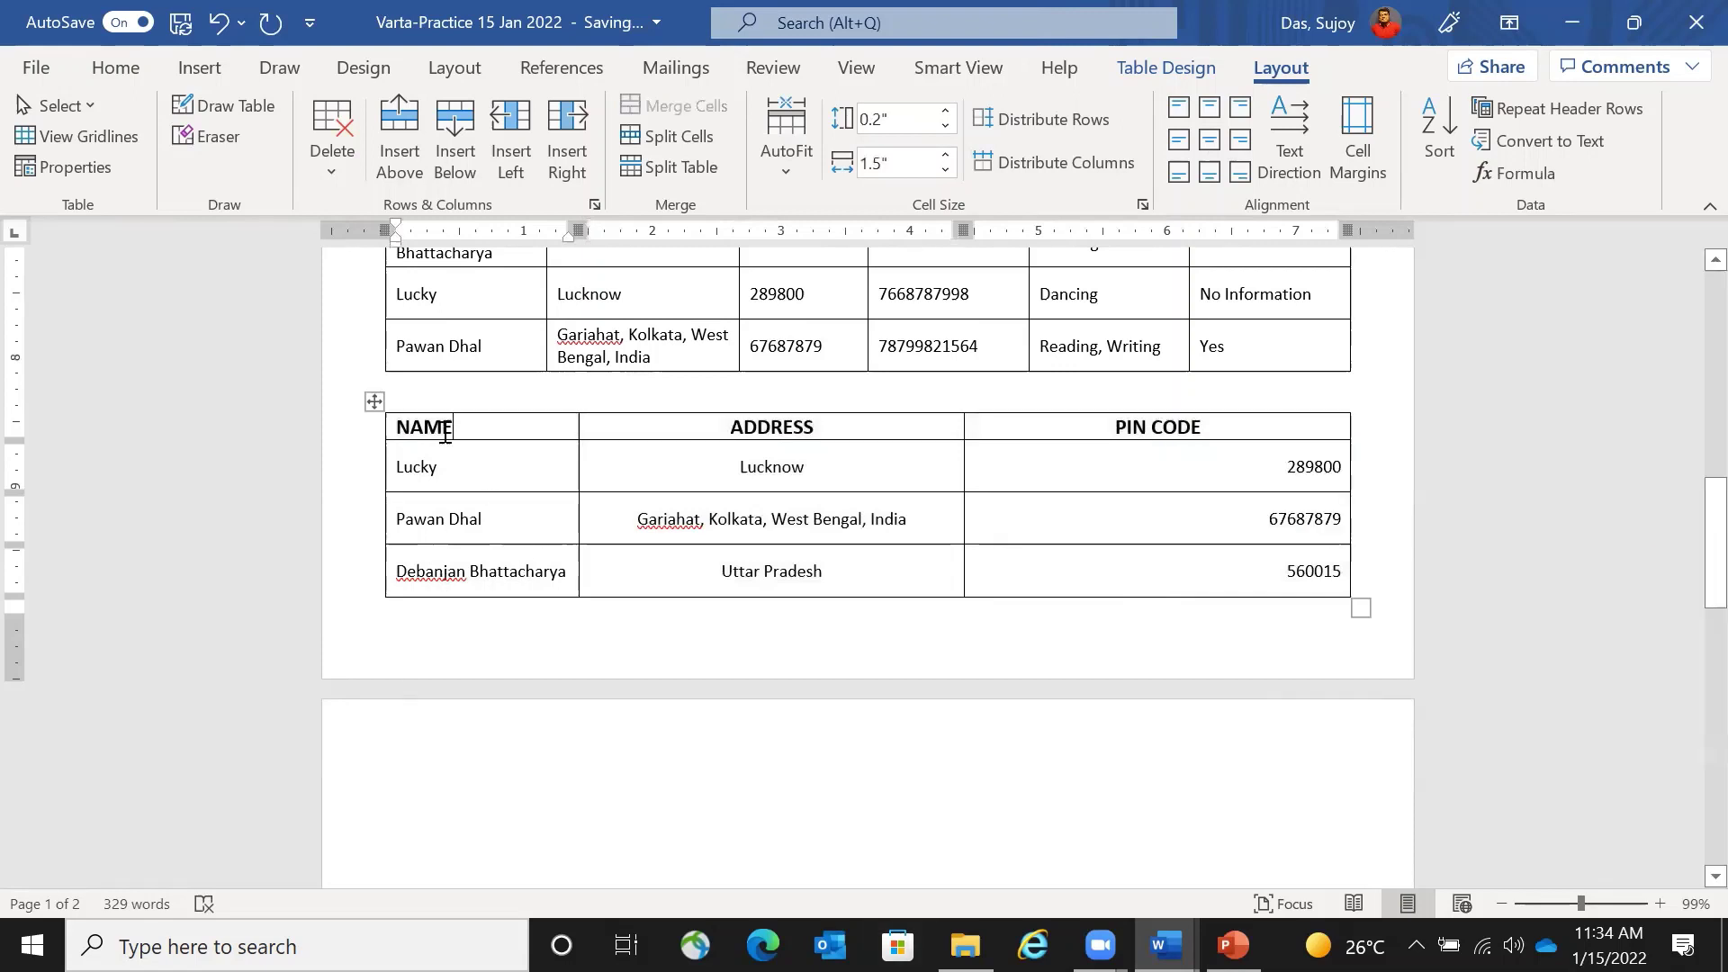
Step: Shade the lower table's NAME, ADDRESS and PIN CODE header row light blue
left_click(387, 431)
key("shift+Right")
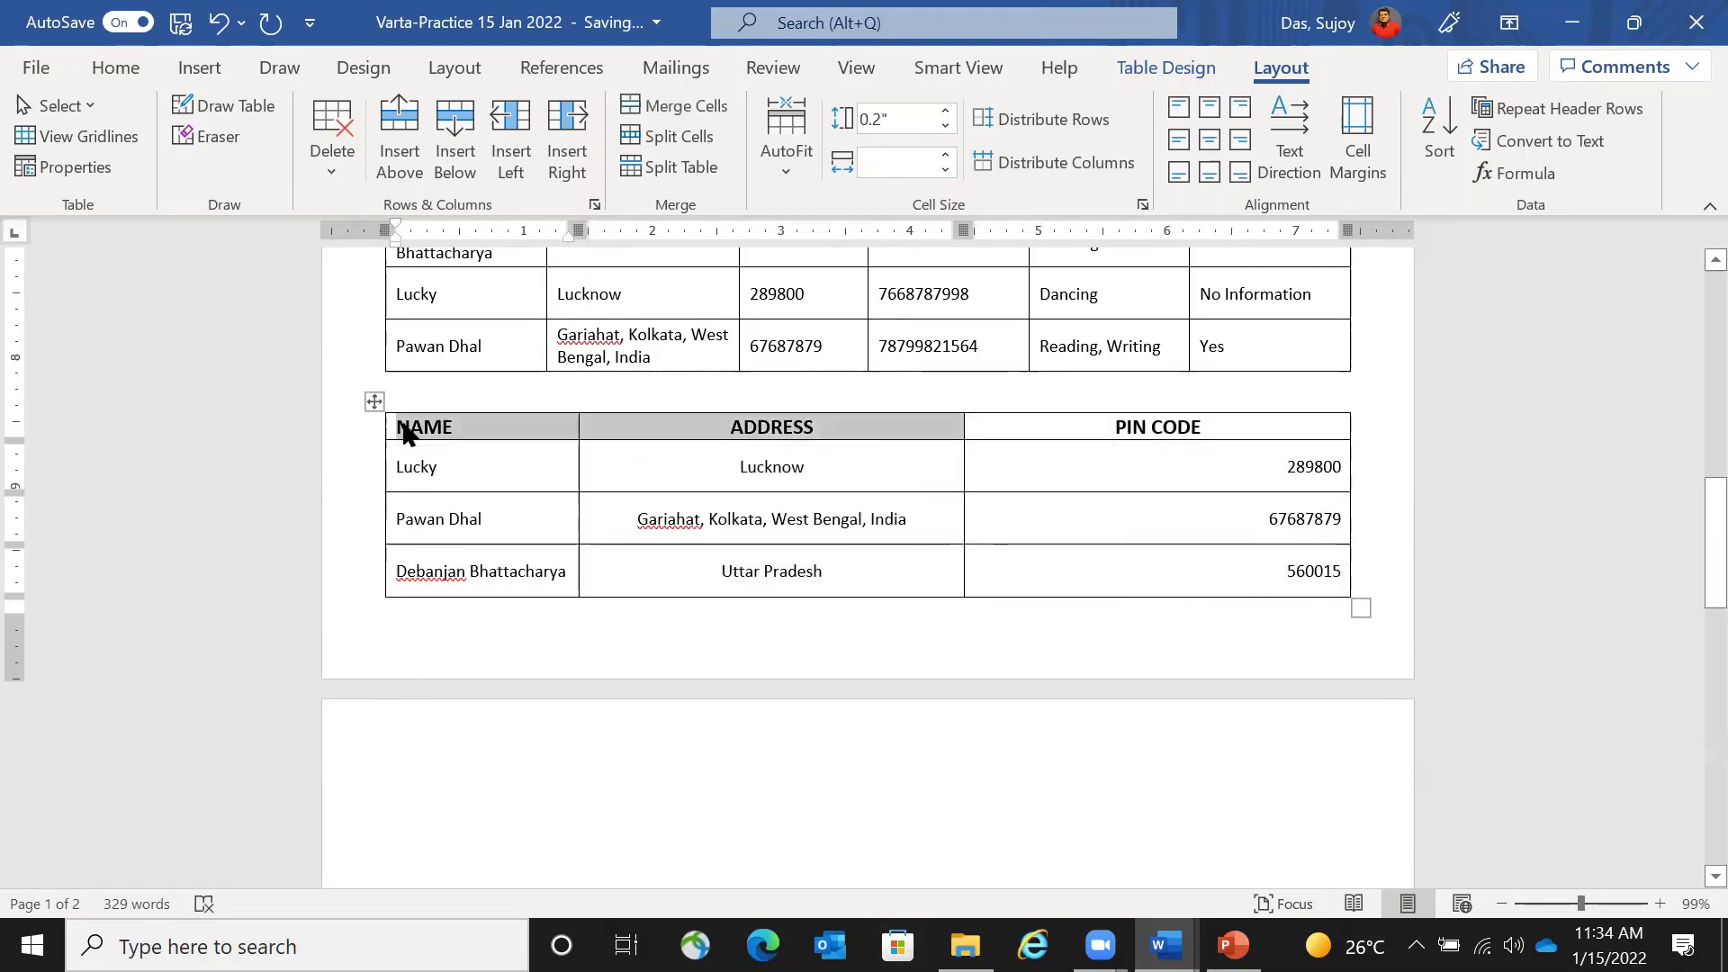
key("shift+Right")
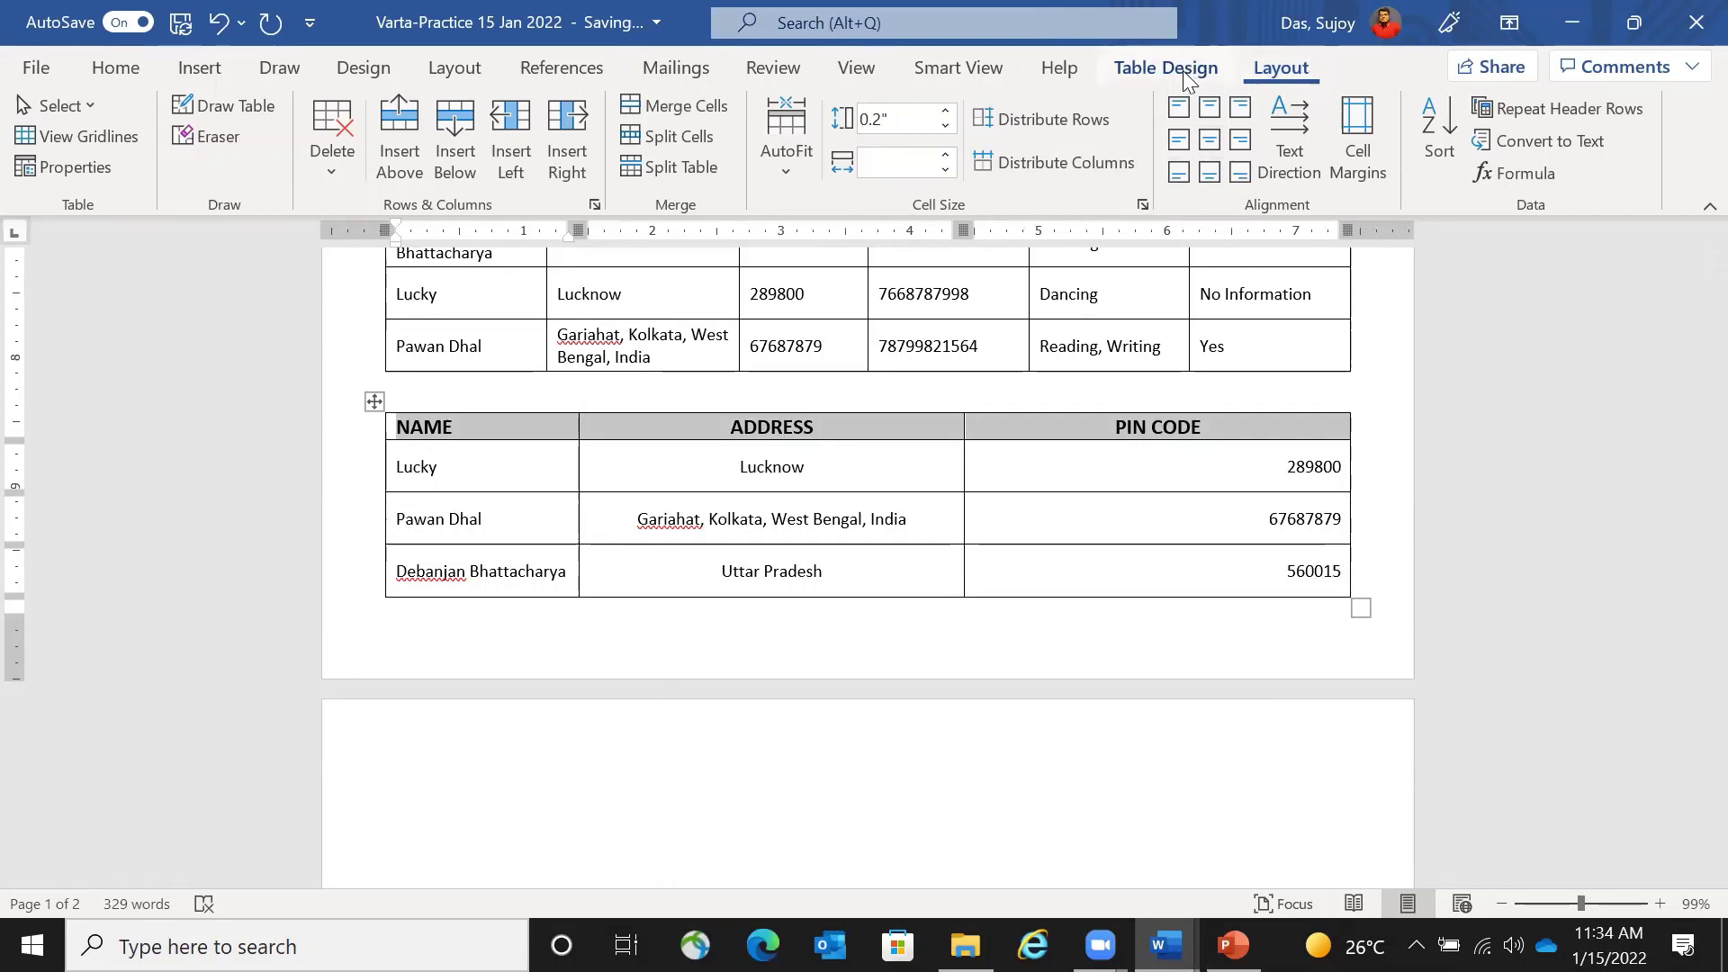
left_click(1181, 70)
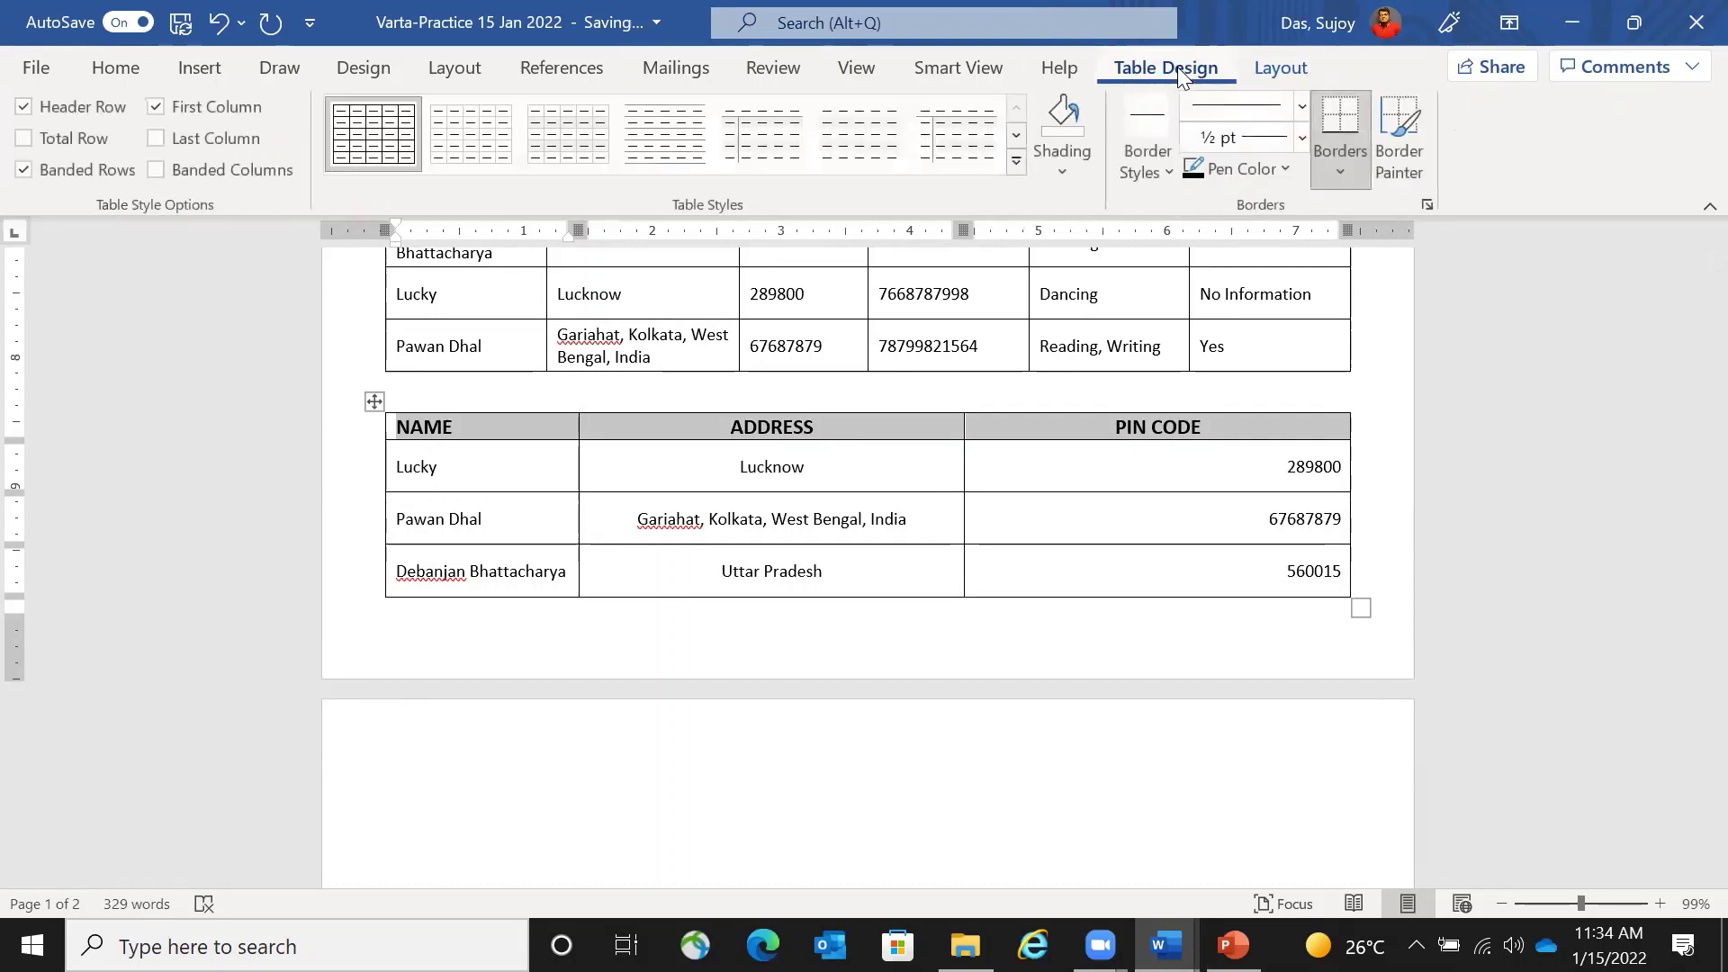
left_click(1062, 177)
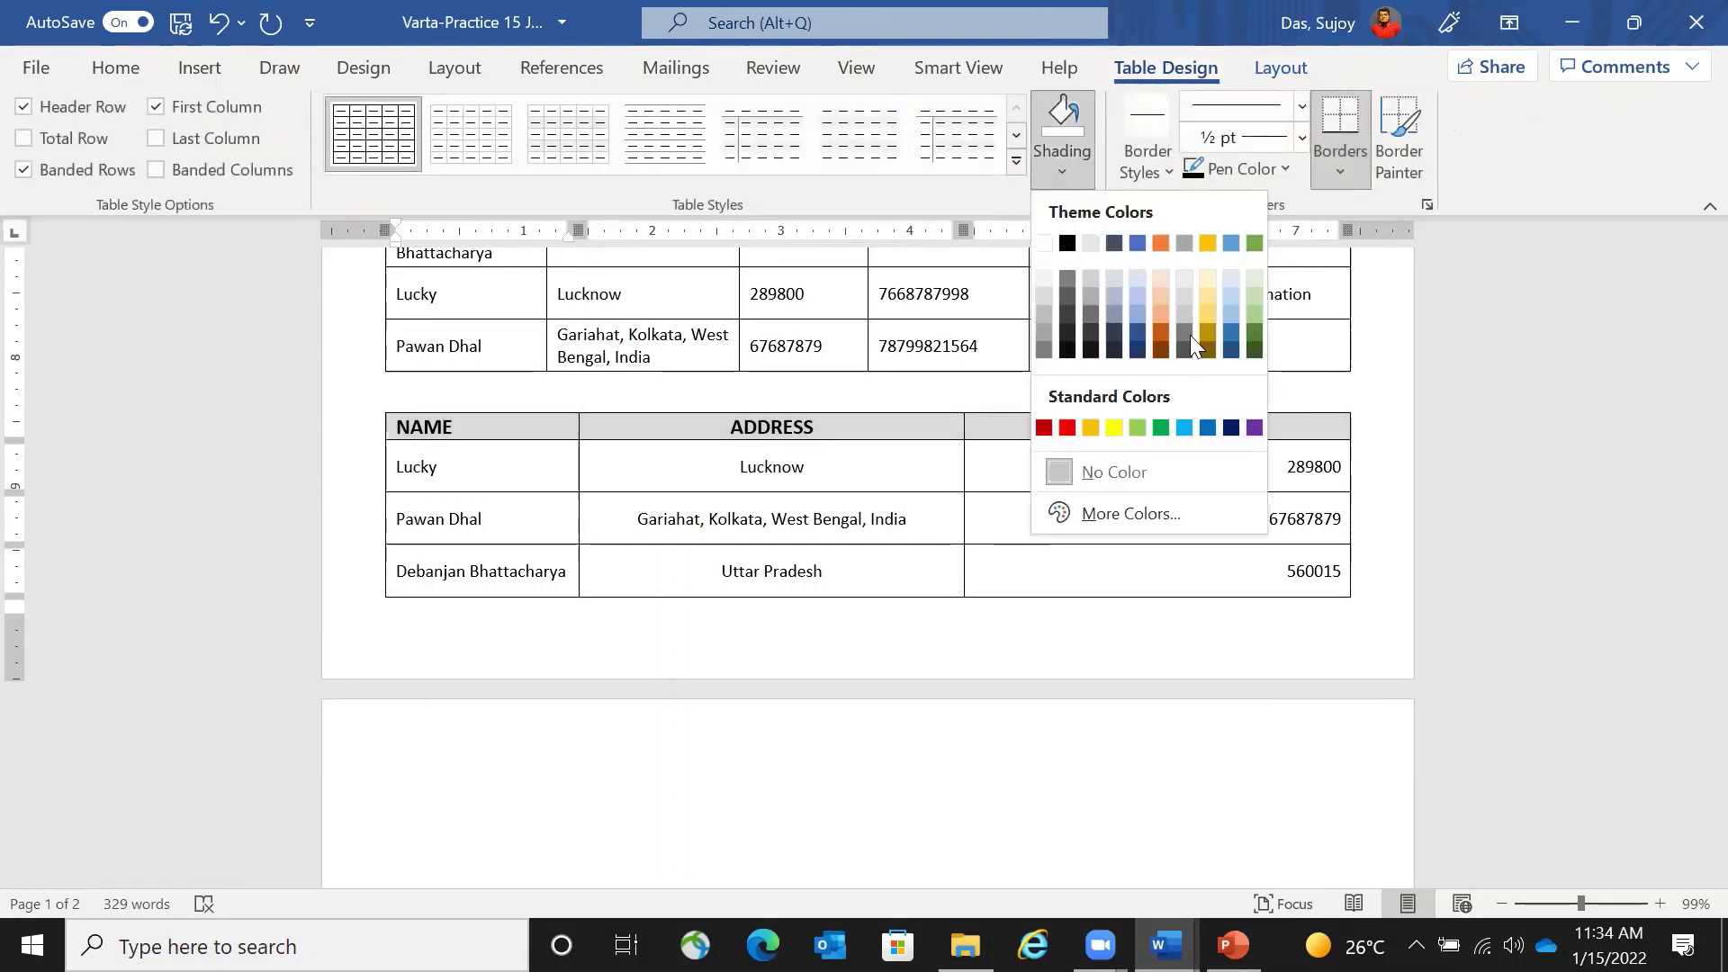
left_click(1229, 286)
Step: Try bold, italic and underline on two data rows, remove them, then select all three rows
left_click(1102, 517)
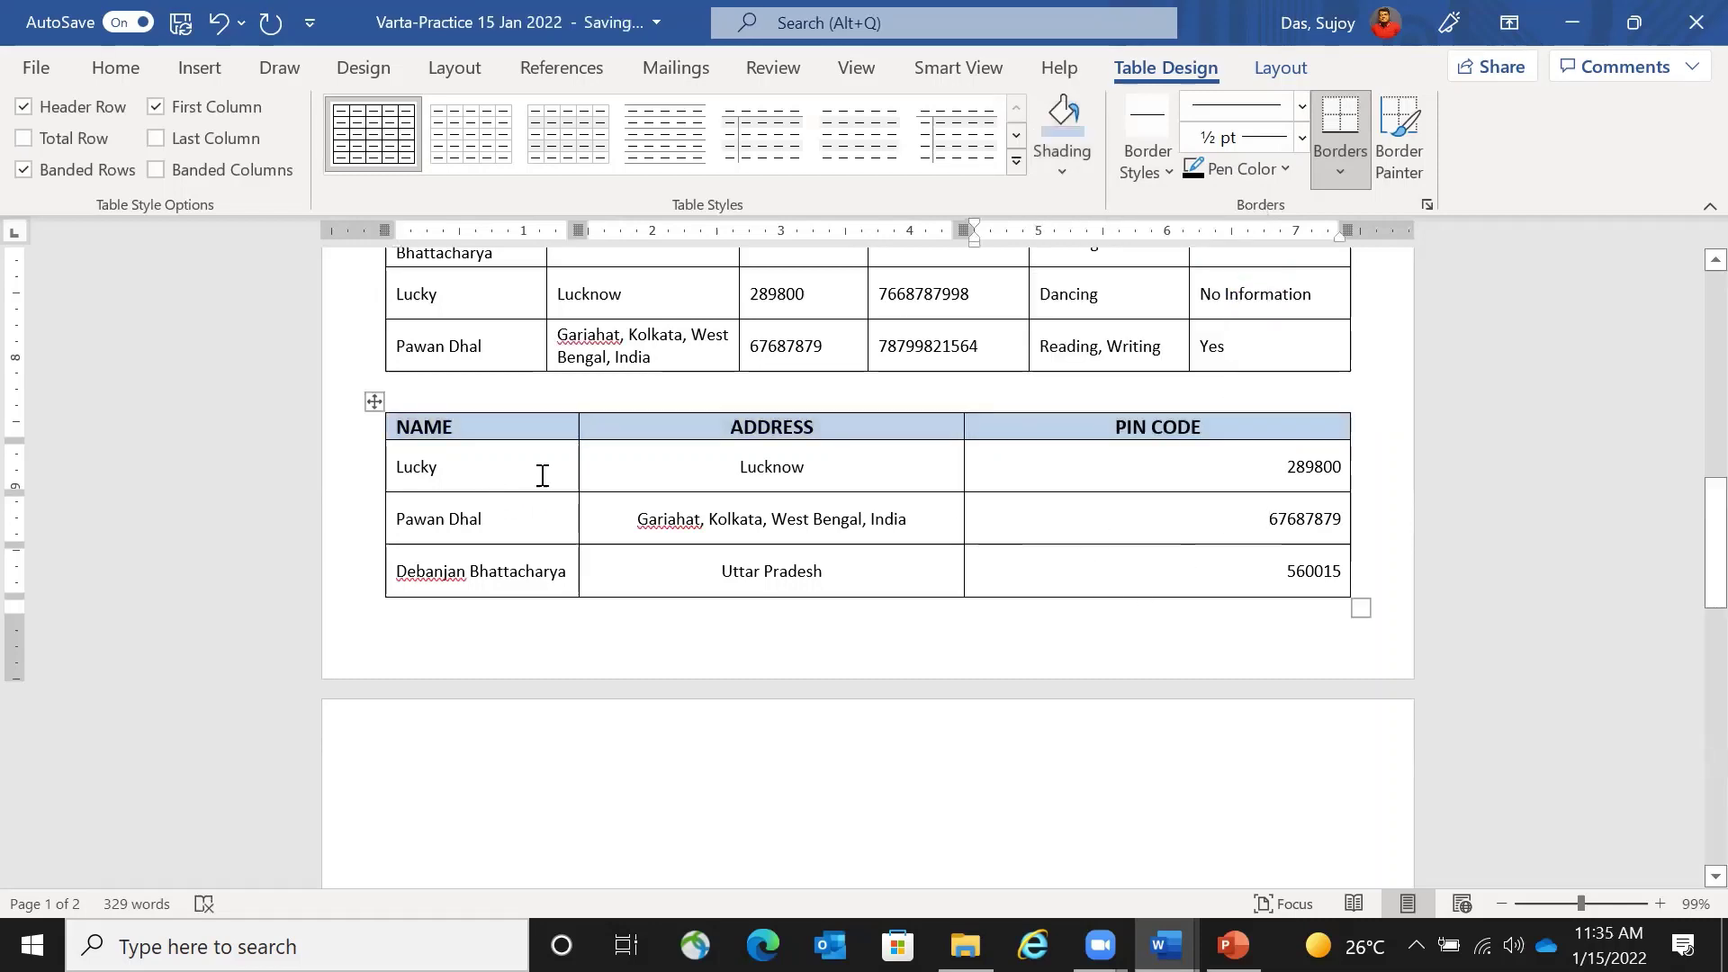
left_click_drag(540, 470, 1220, 520)
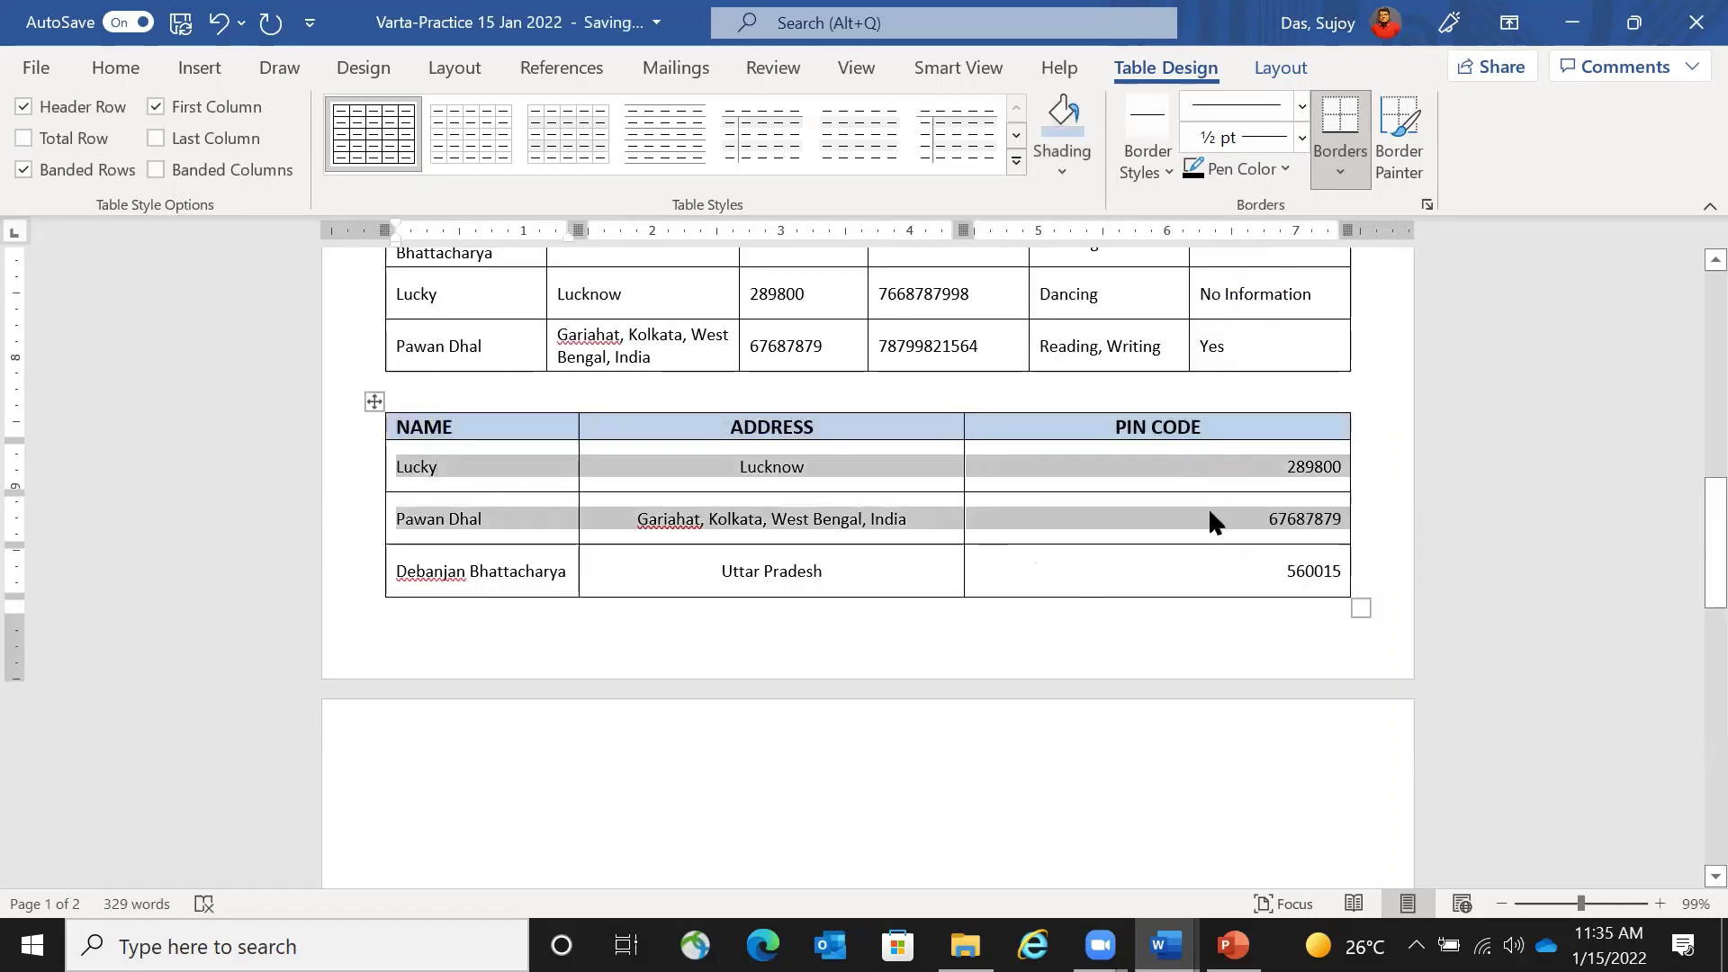
key("ctrl+b")
left_click(112, 70)
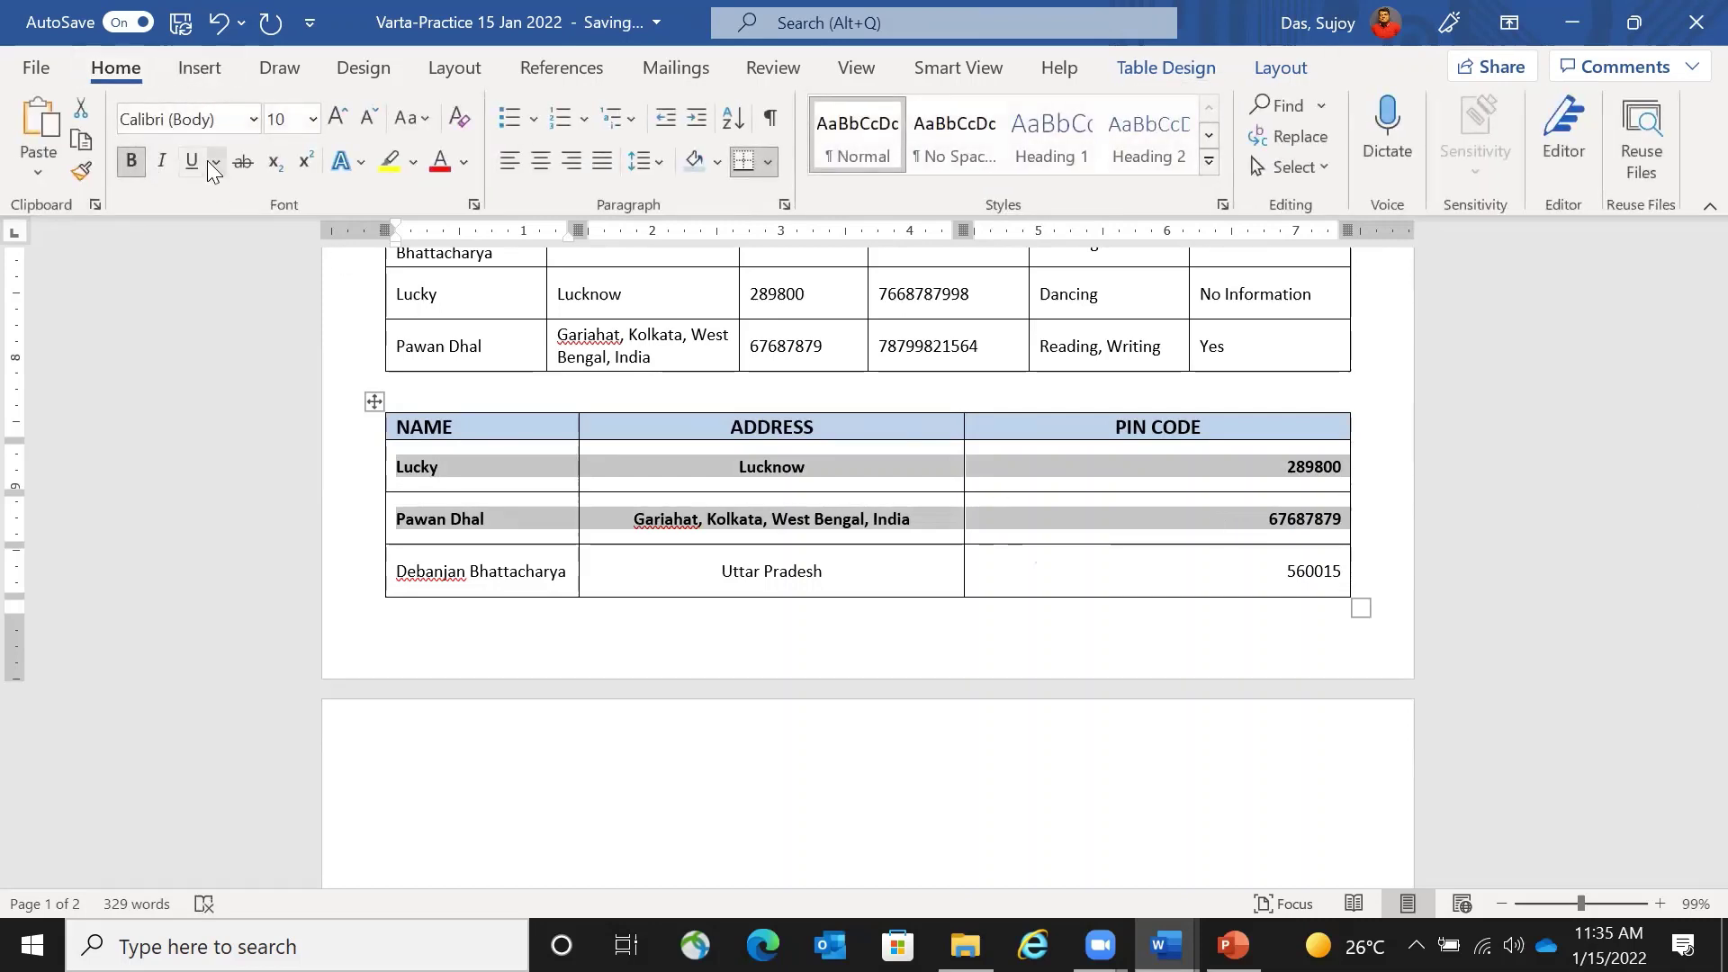
left_click(162, 162)
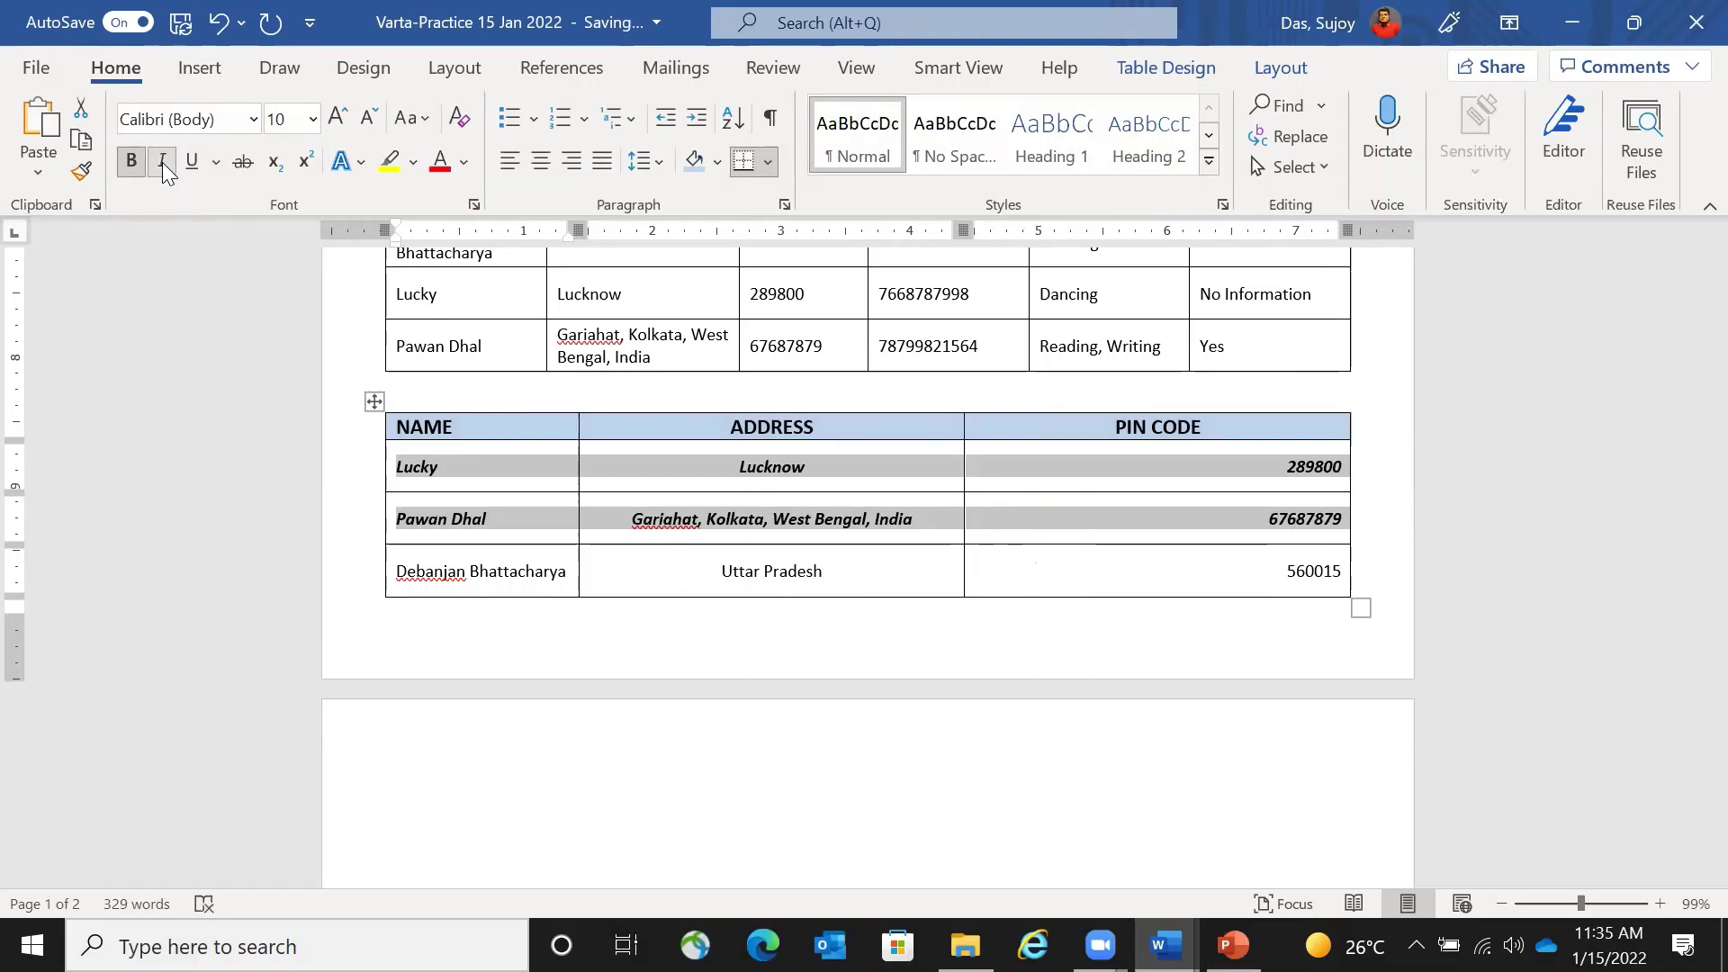
left_click(191, 164)
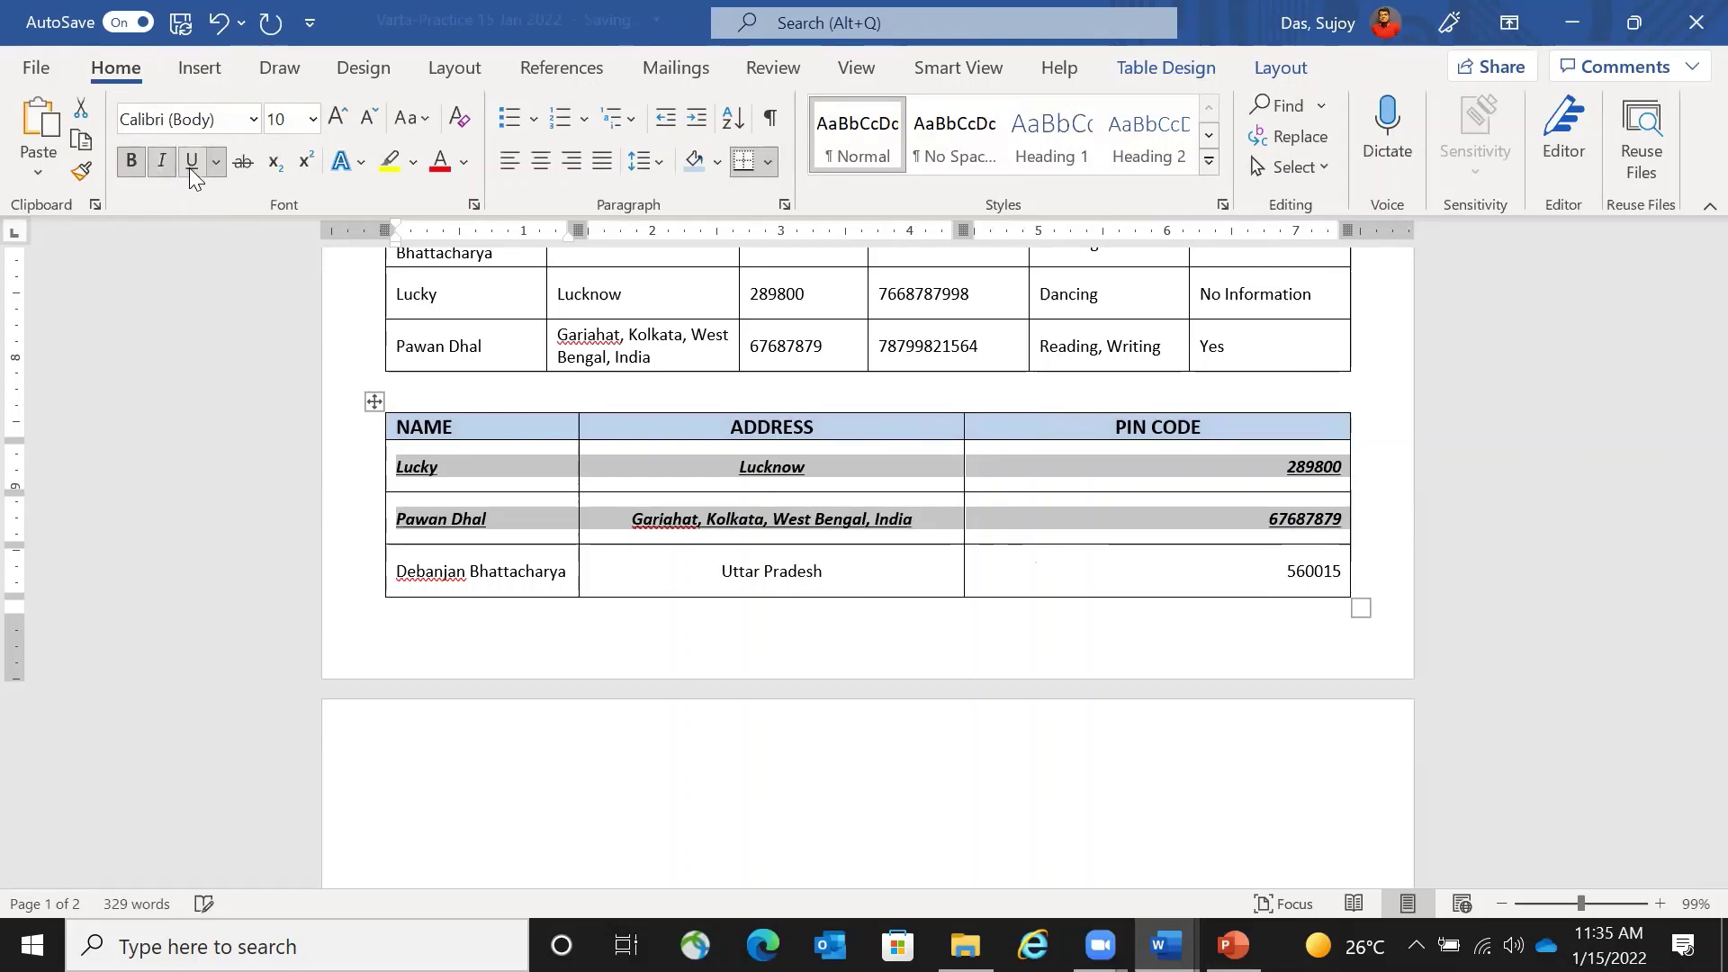
left_click(191, 164)
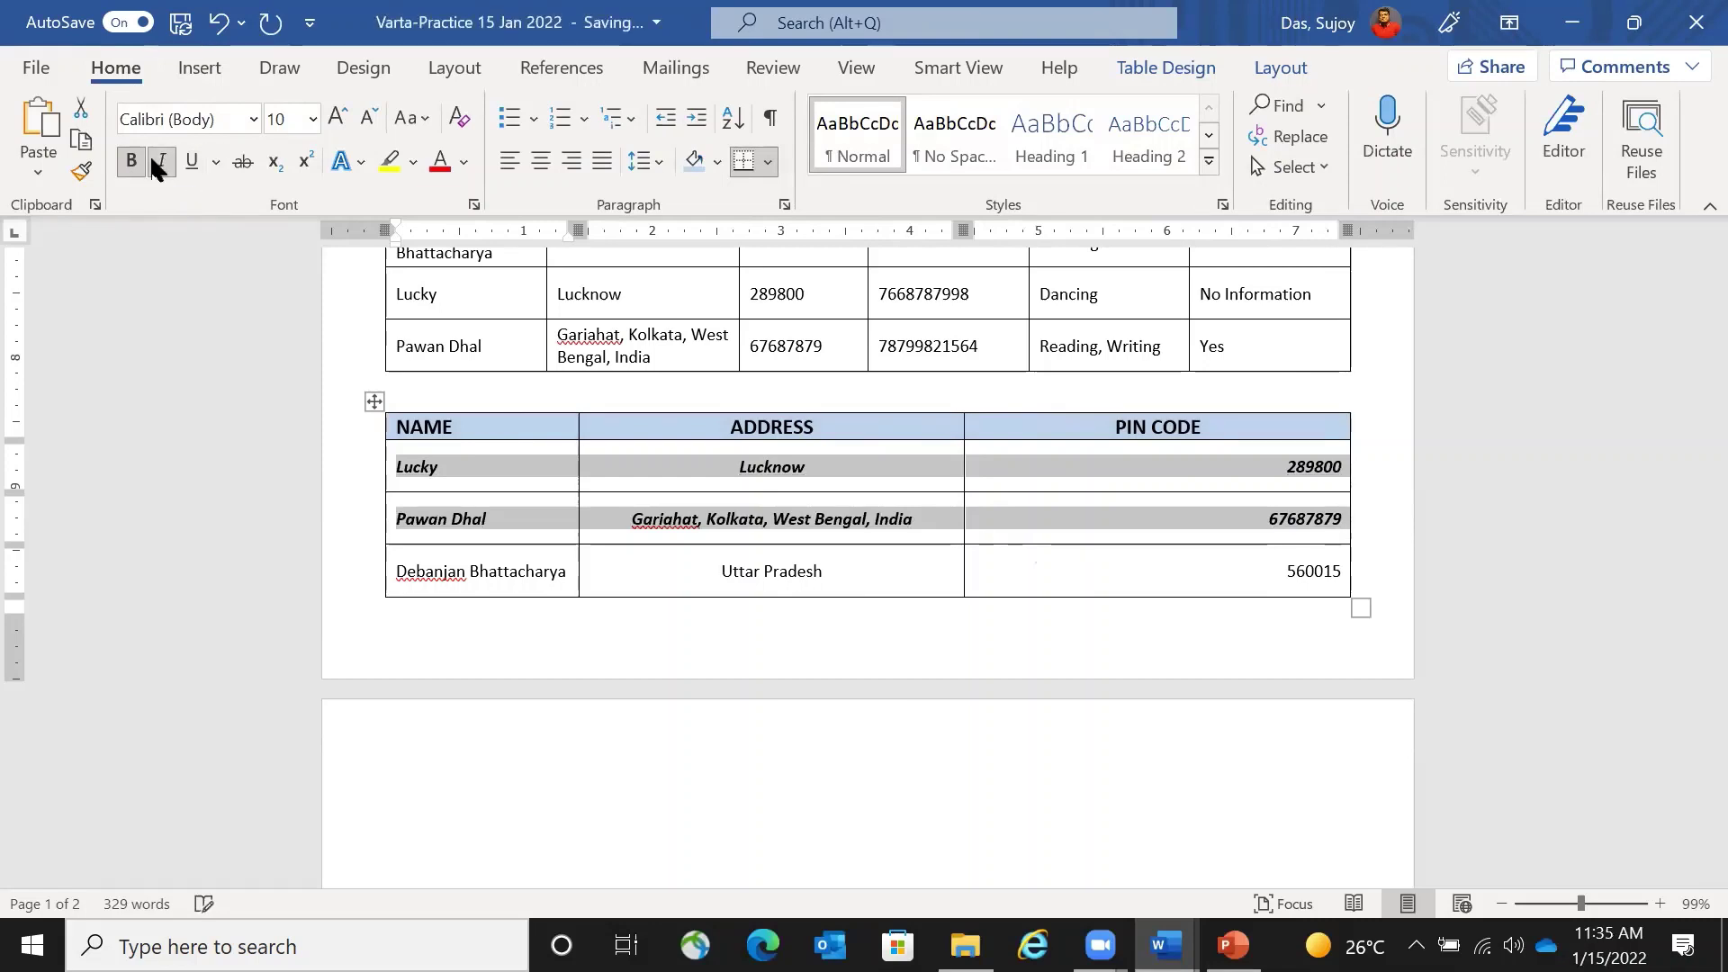
left_click(162, 162)
left_click(129, 165)
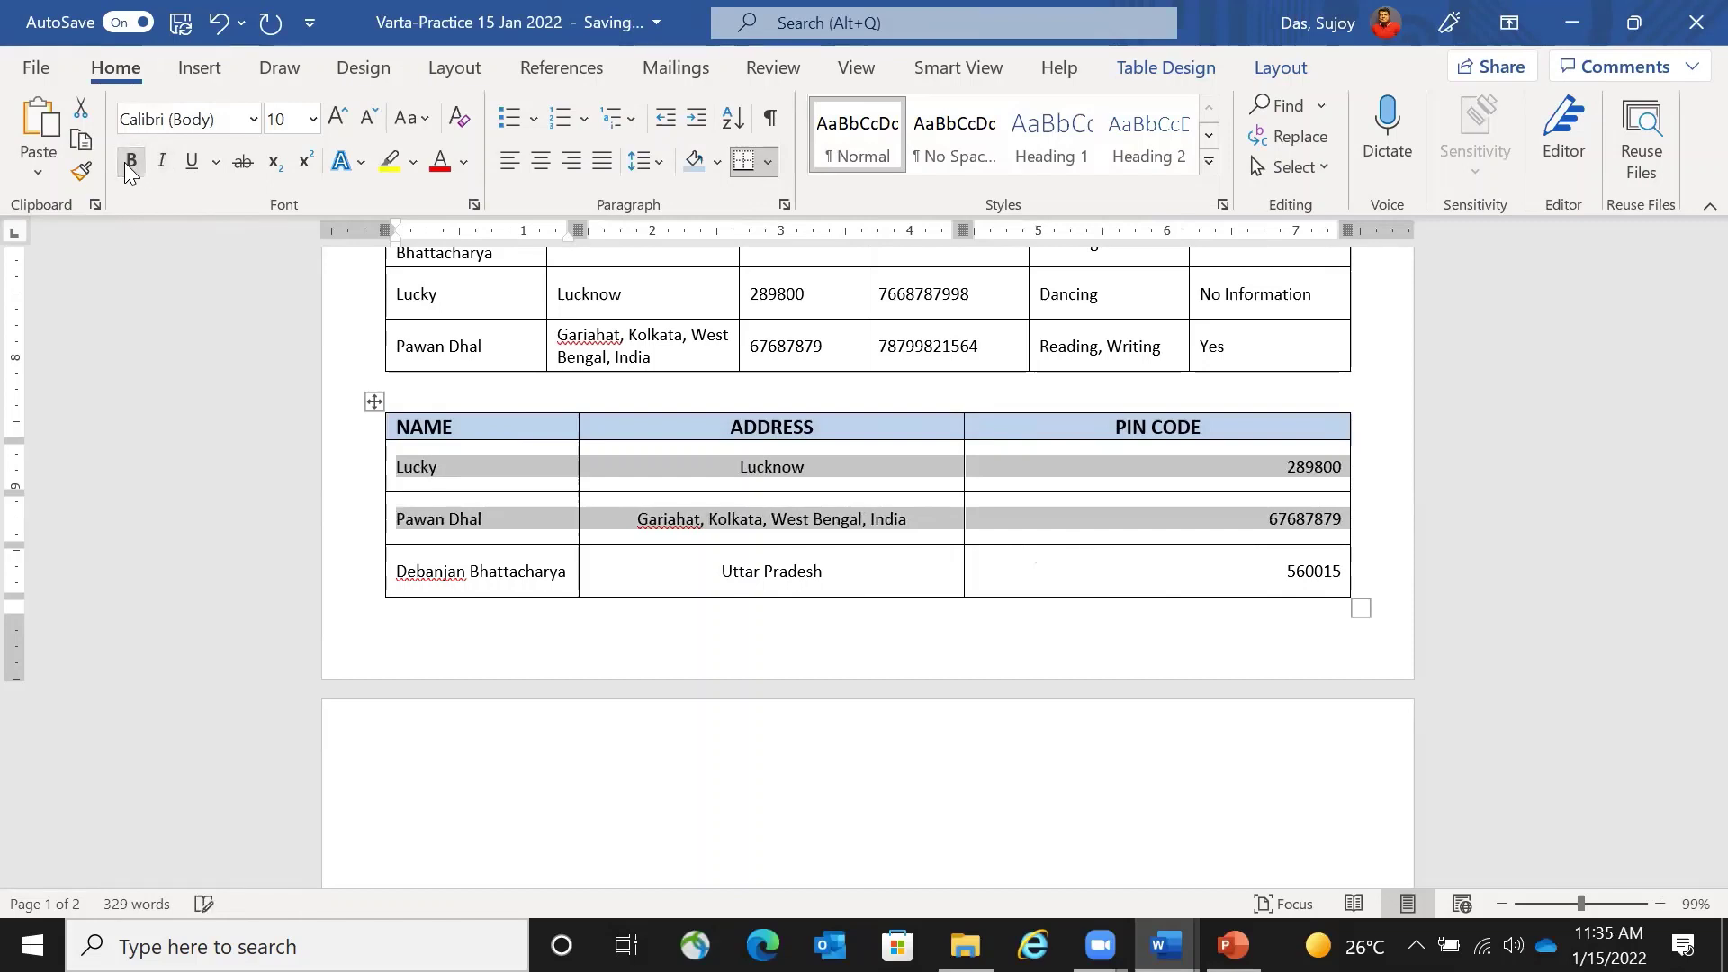
left_click(910, 580)
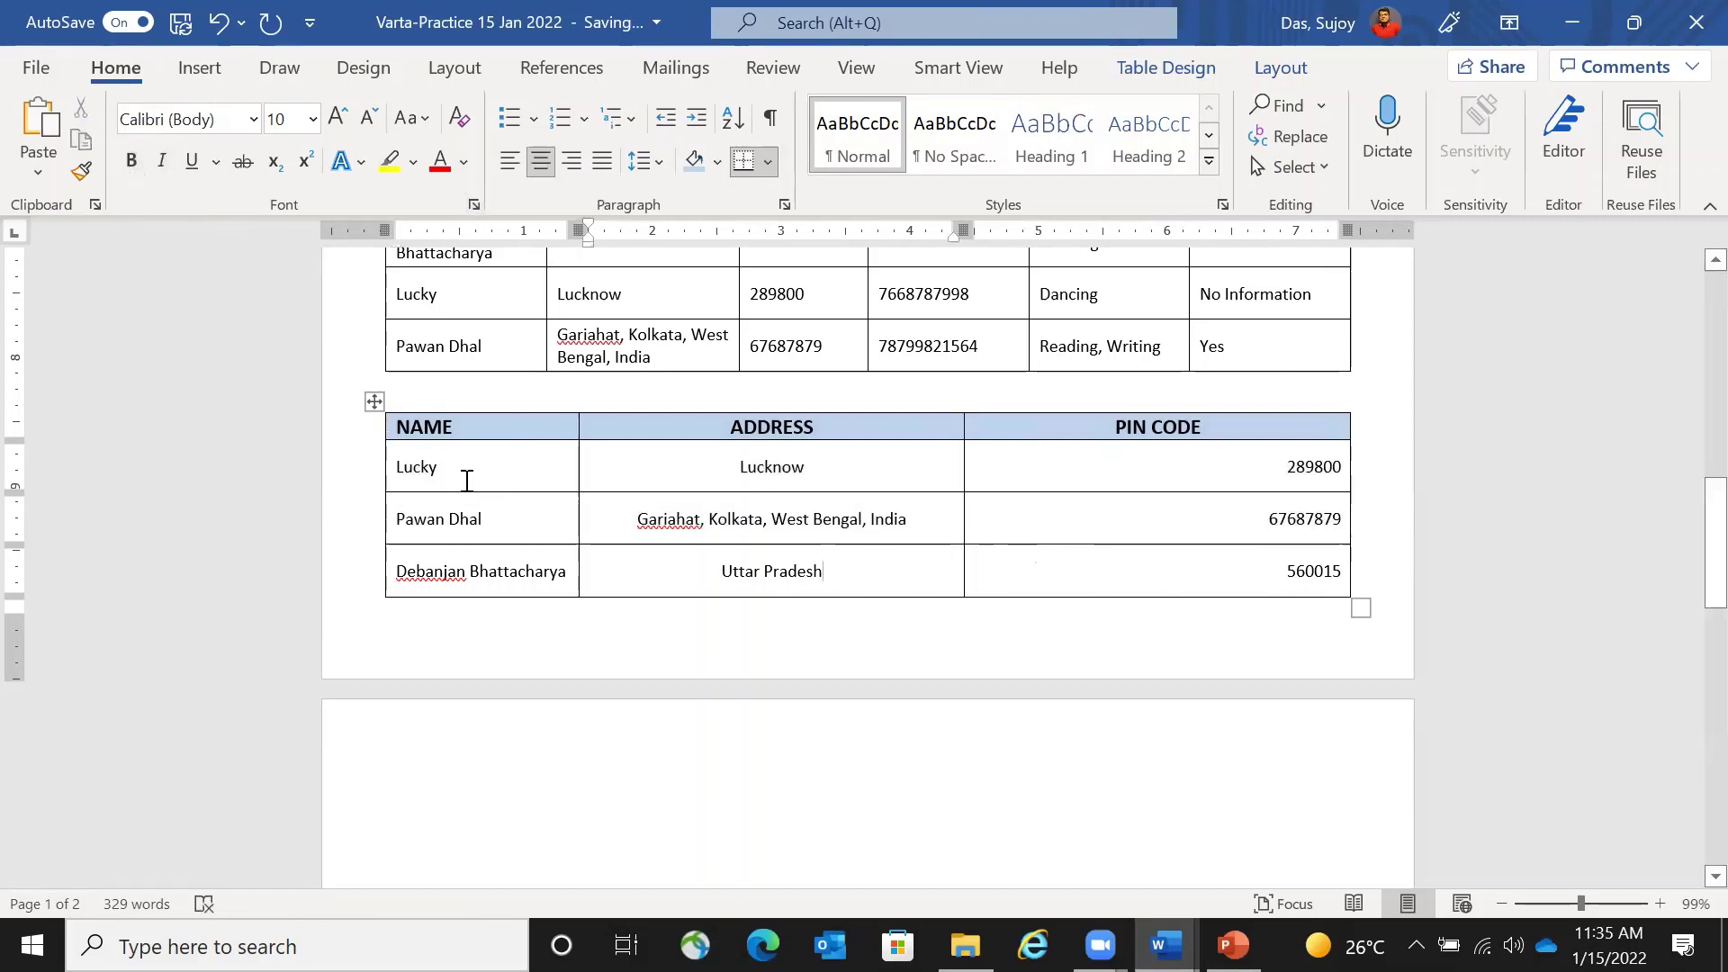
left_click_drag(466, 480, 1072, 597)
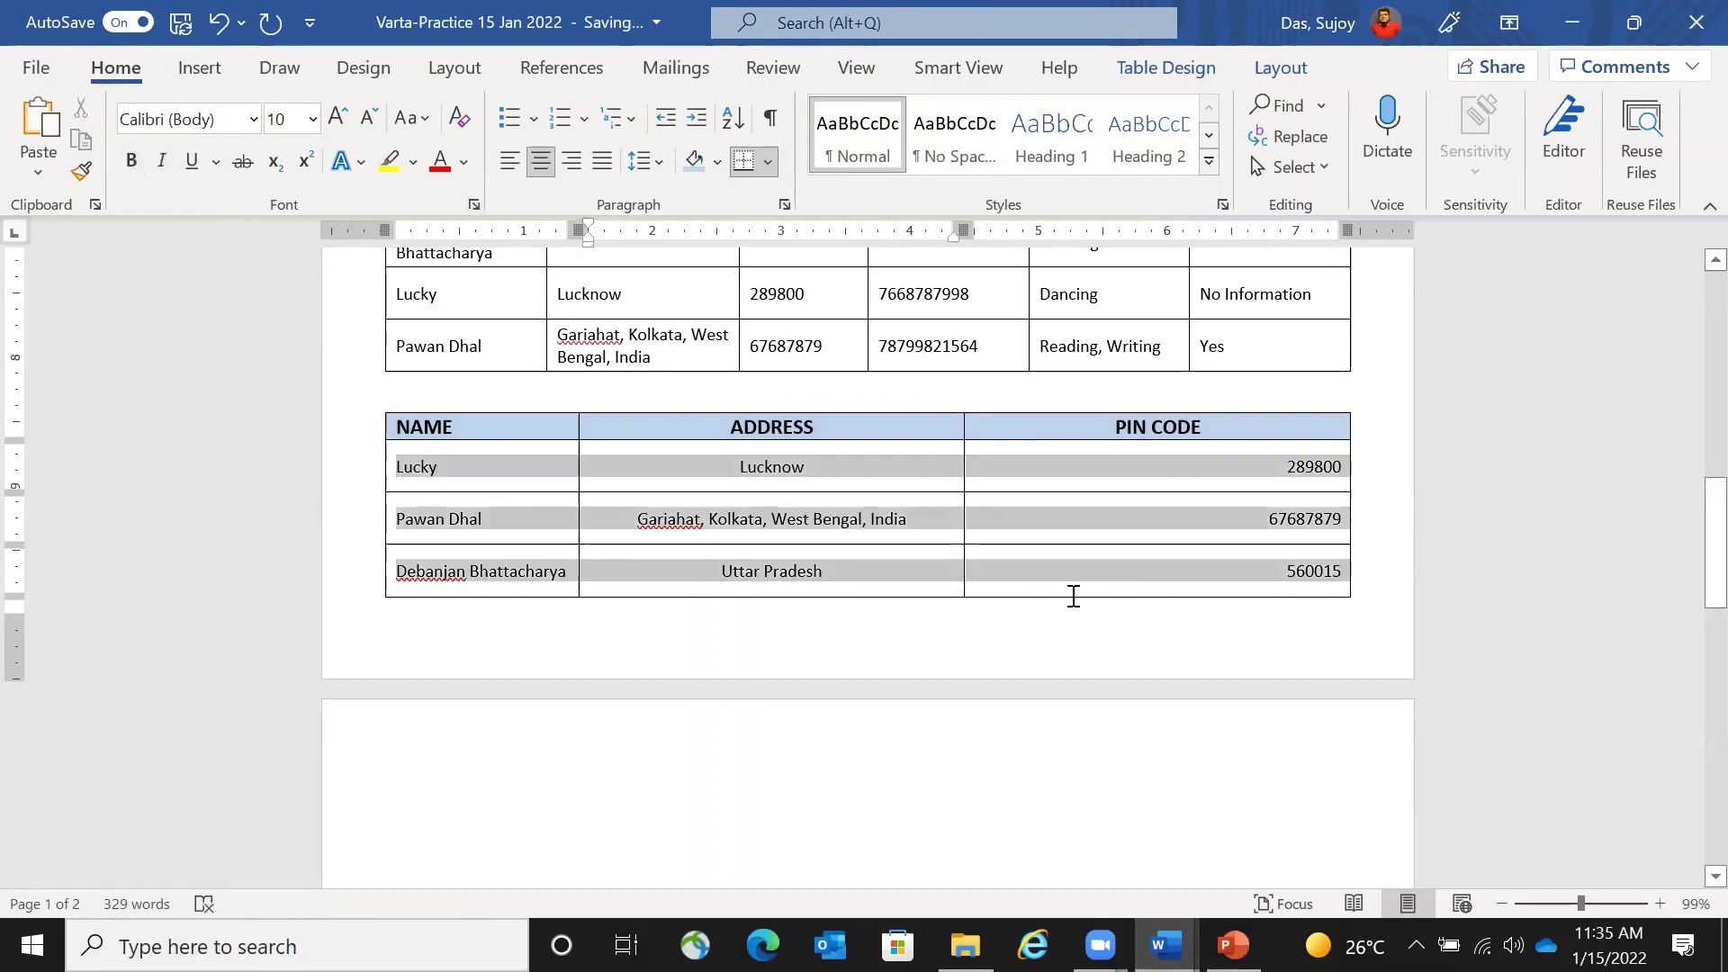
left_click(253, 119)
Step: Try breaking the Gariahat address onto two lines, then undo to rejoin it
left_click(785, 556)
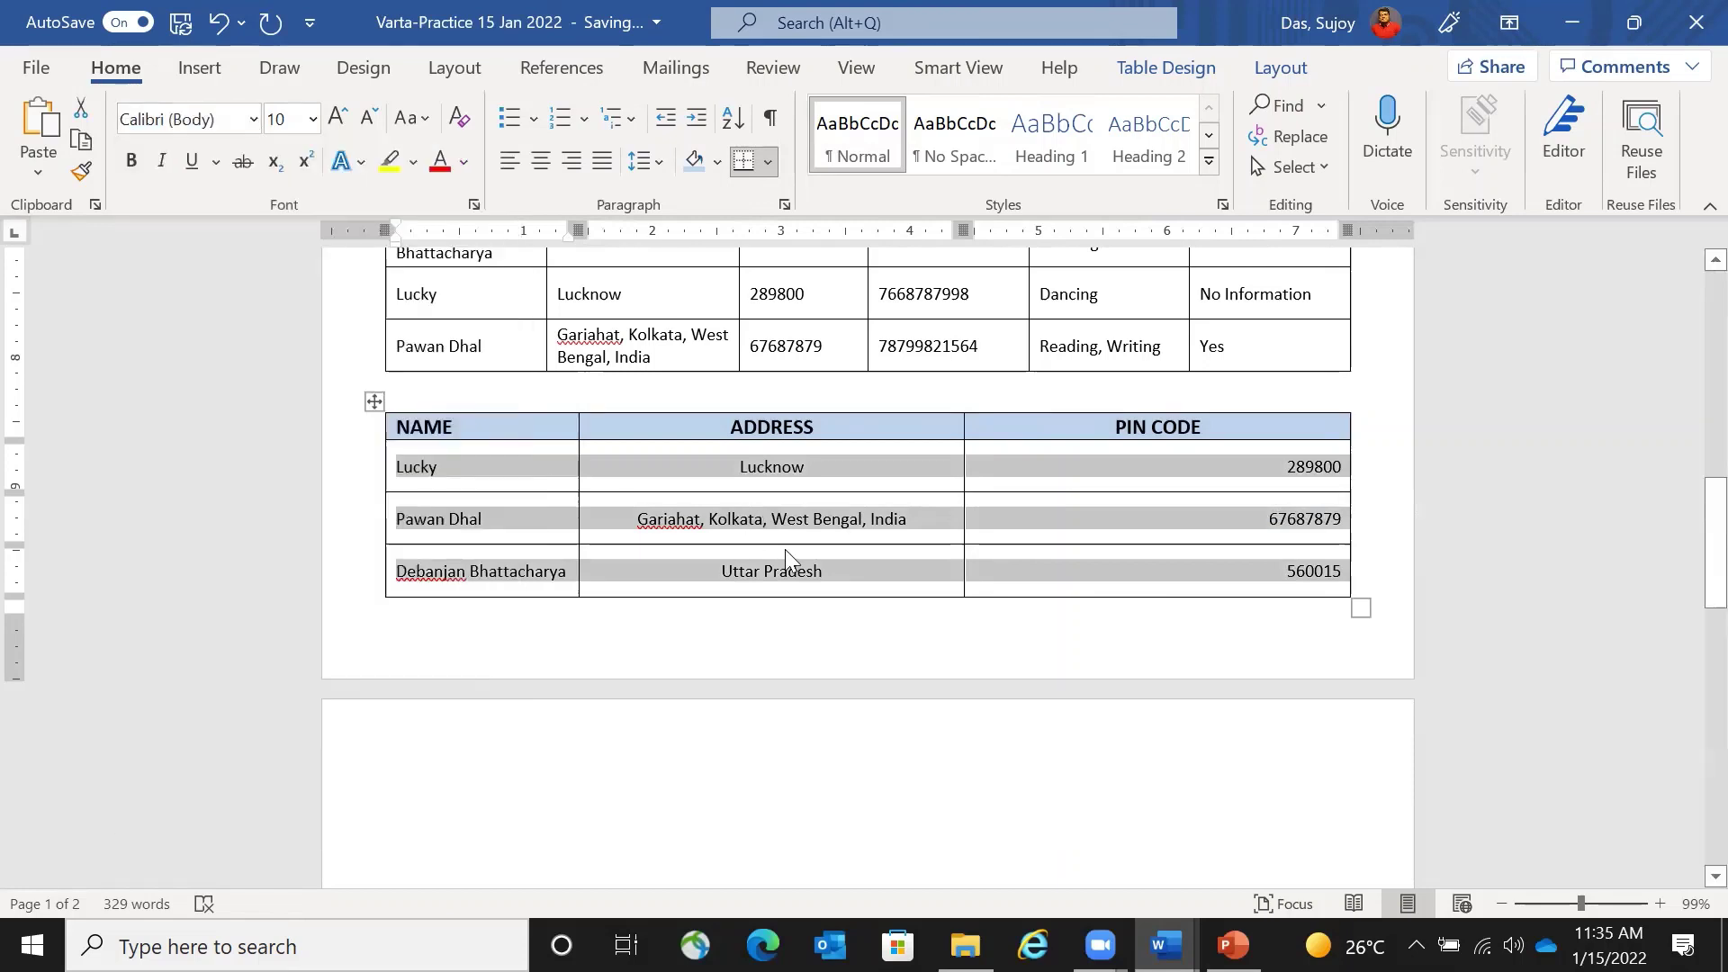
left_click(815, 468)
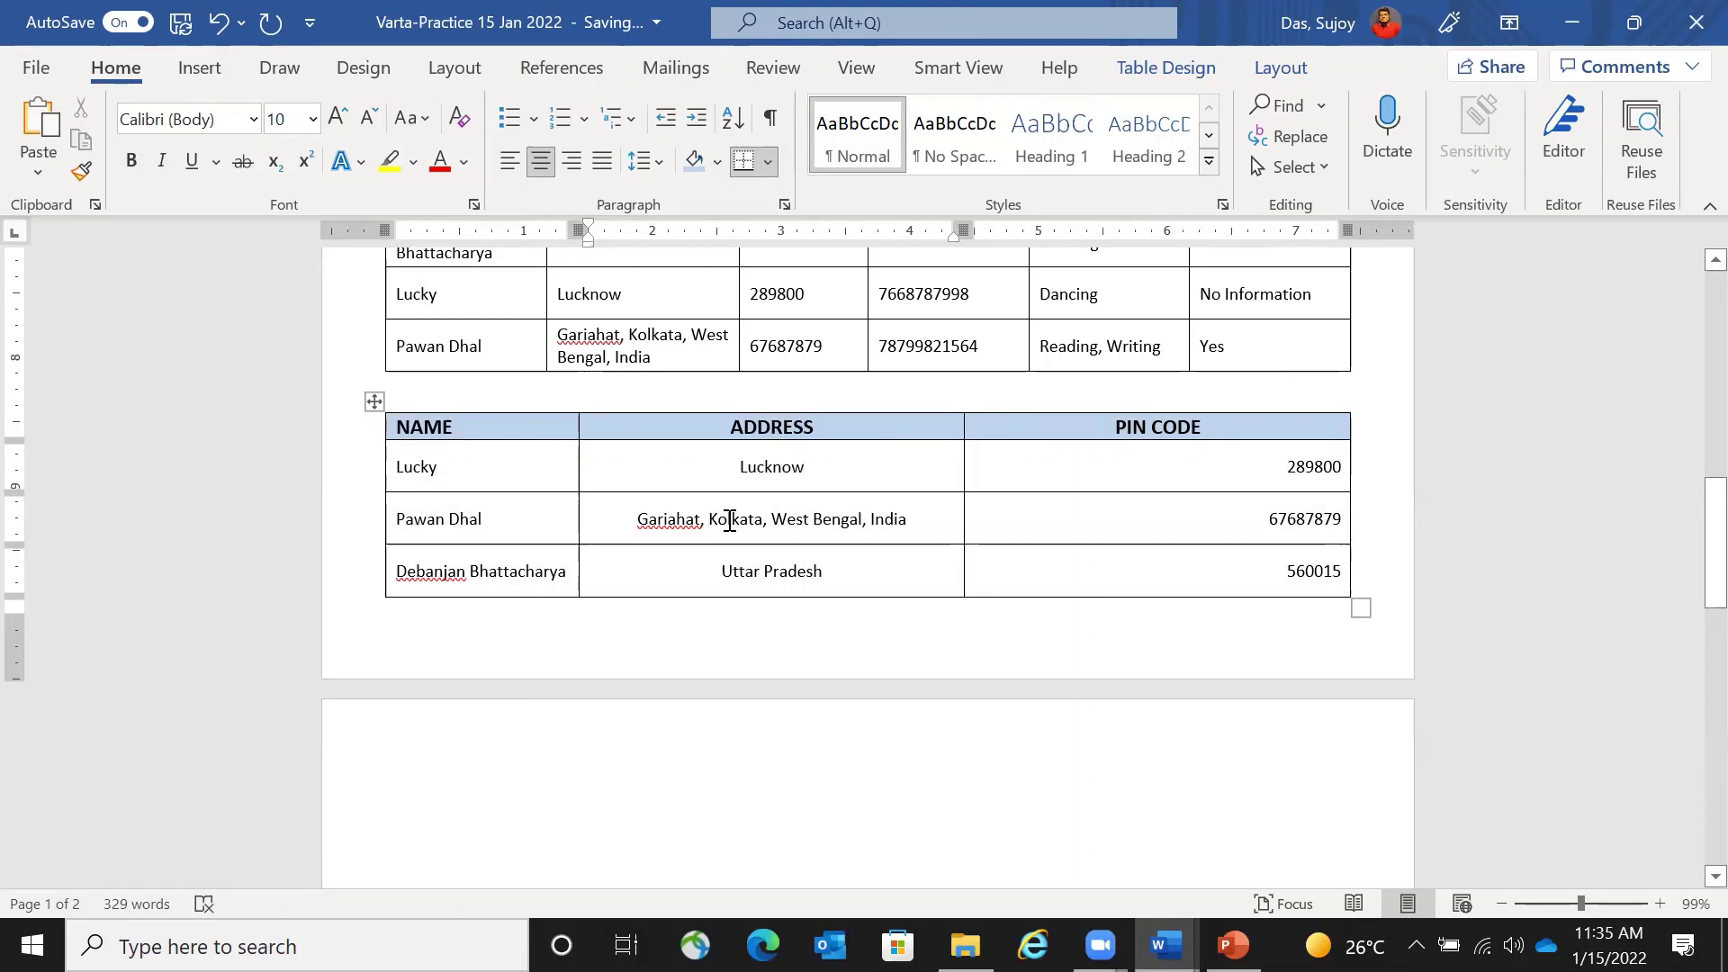
key("Return")
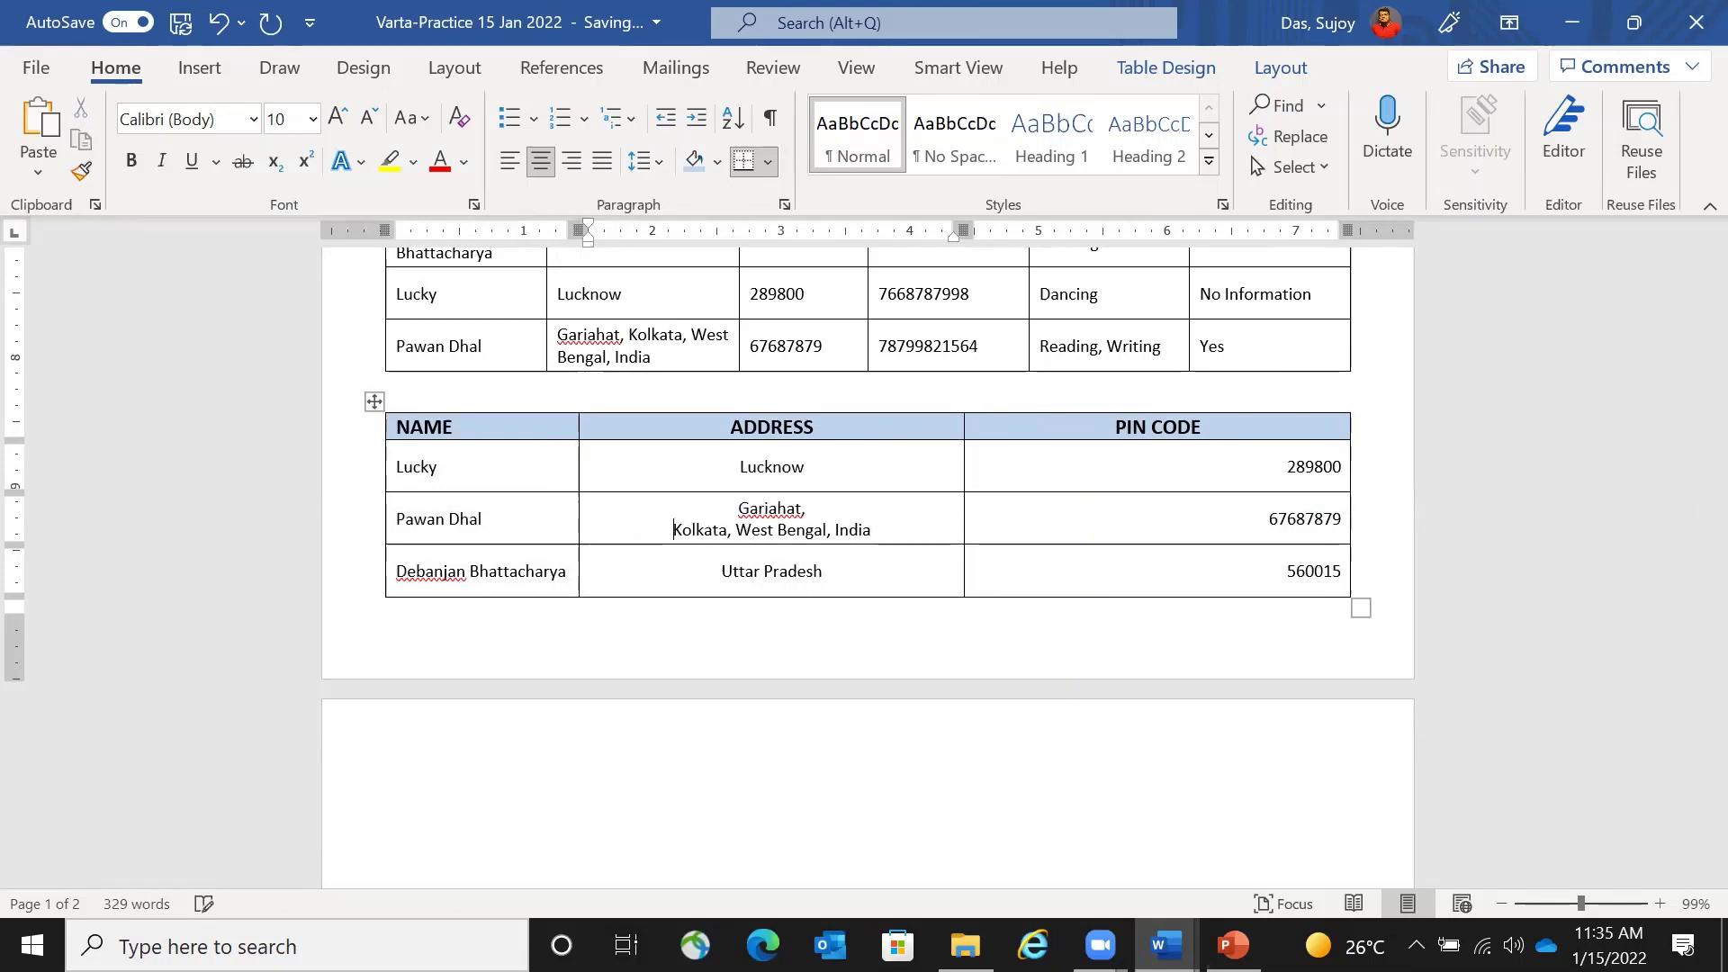
left_click_drag(729, 508, 873, 529)
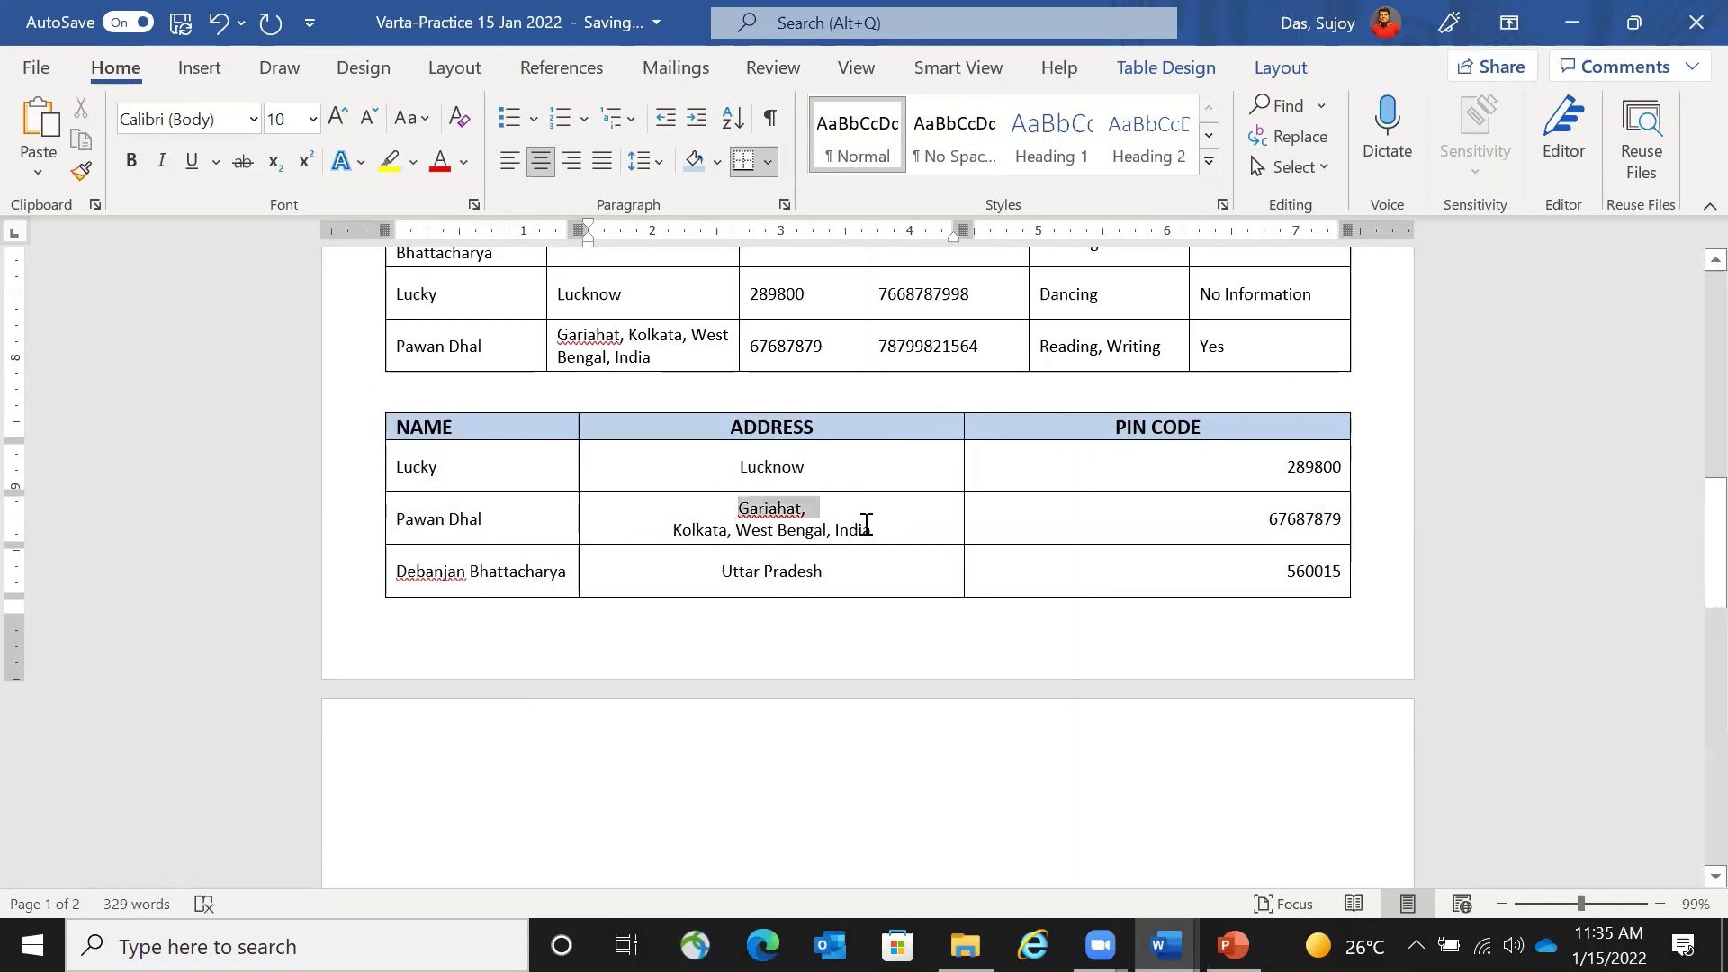
left_click(821, 529)
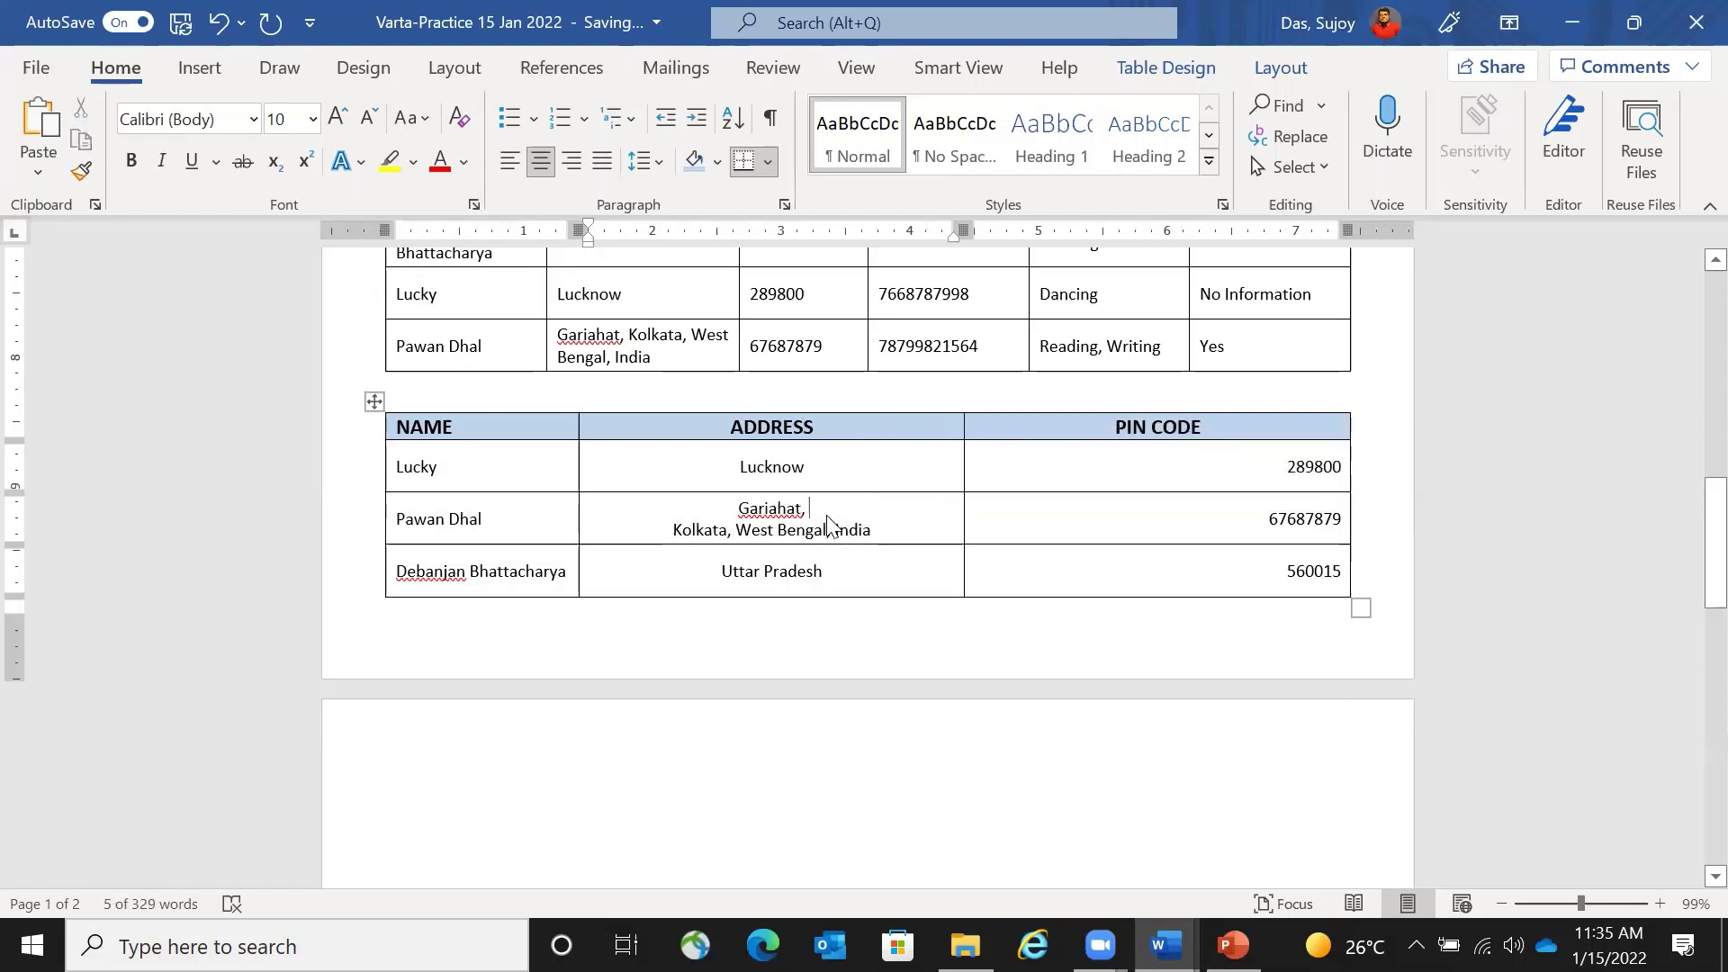
key("ctrl+z")
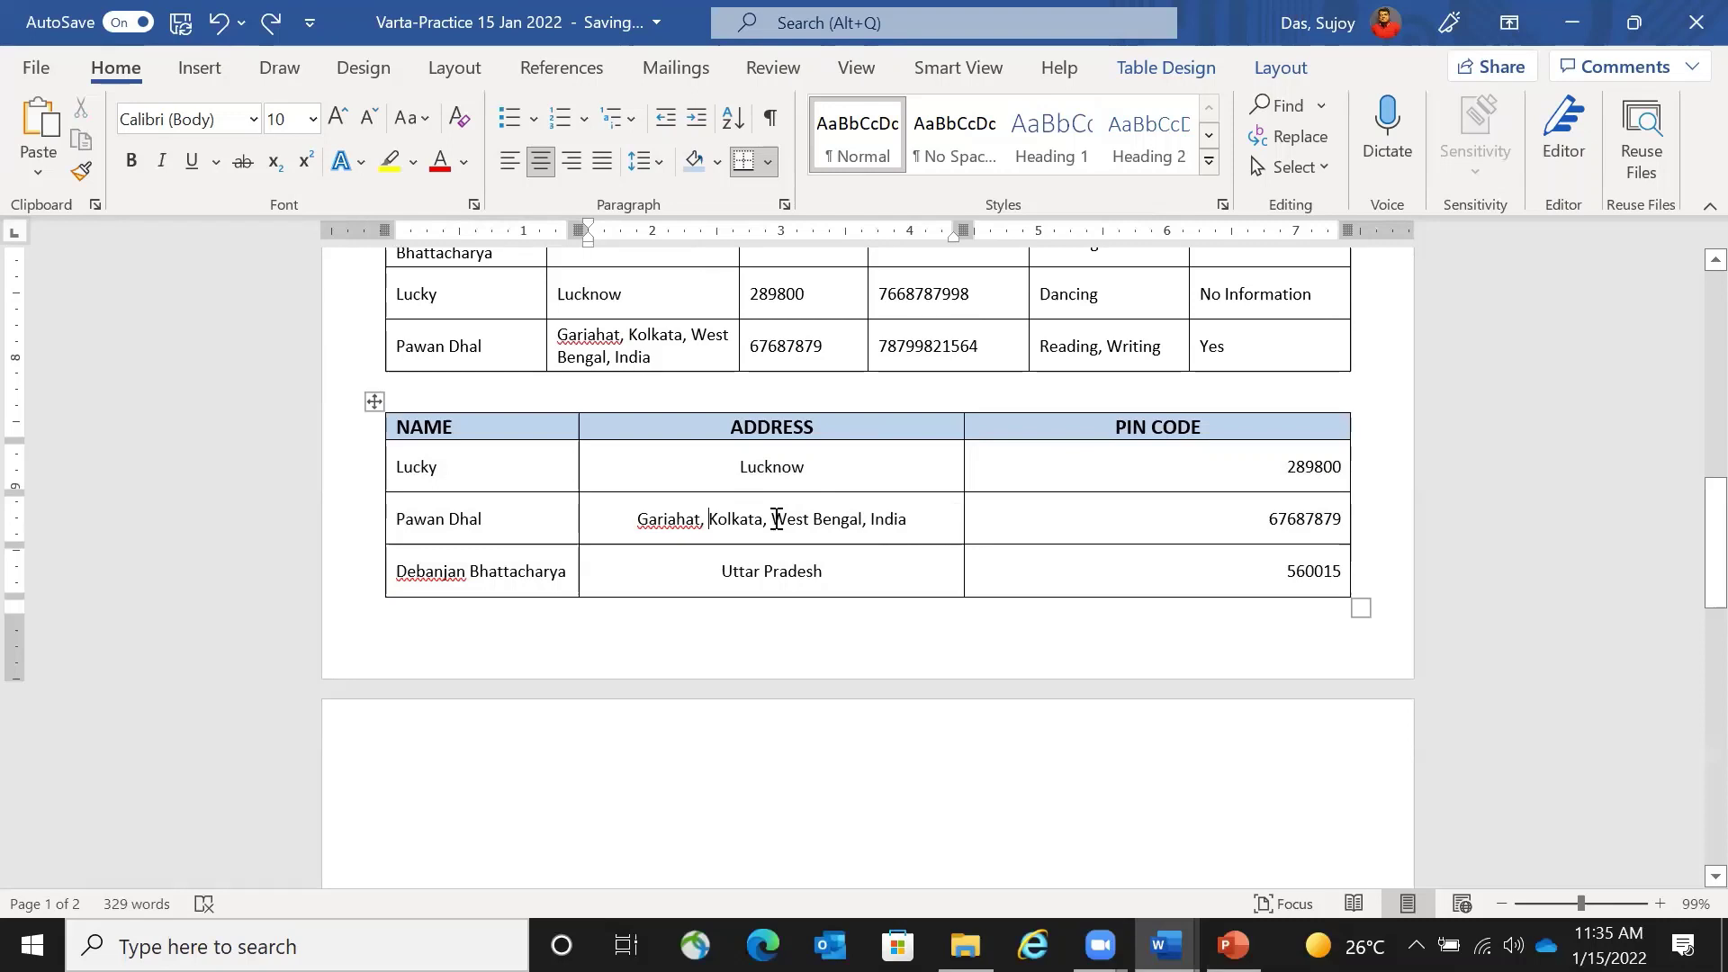
Step: Bullet the Gariahat address and split it before 'Kolkata' into two bullet points
left_click(903, 523)
left_click_drag(905, 520, 637, 522)
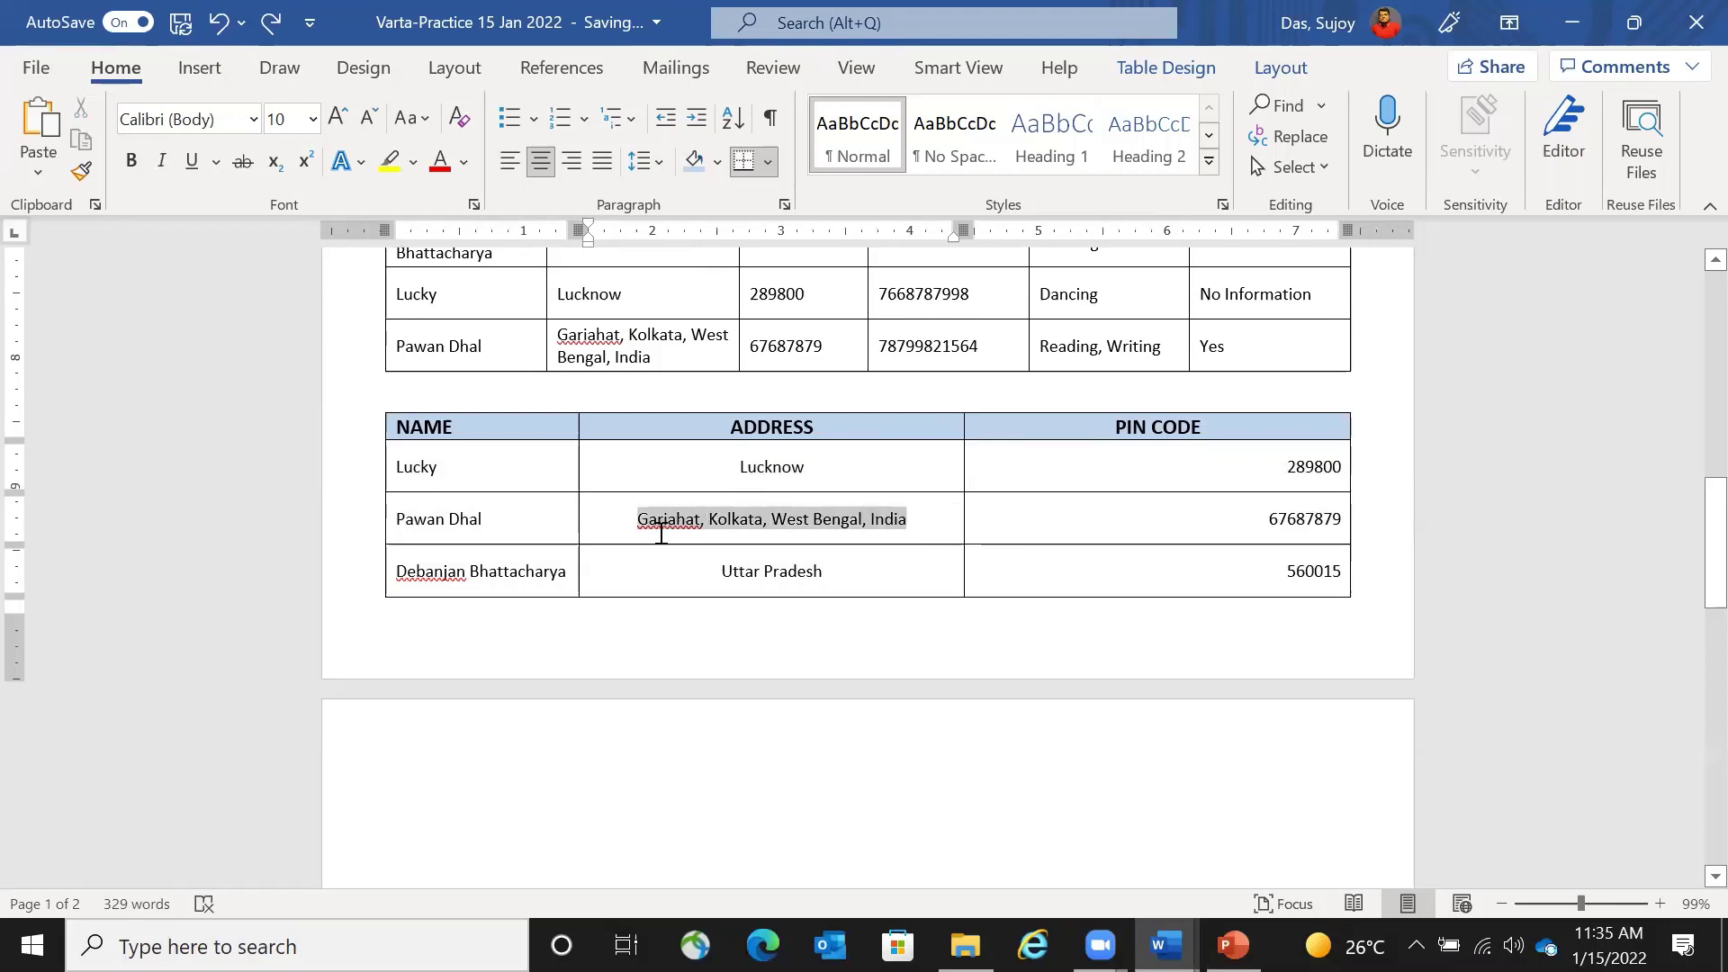
left_click(509, 121)
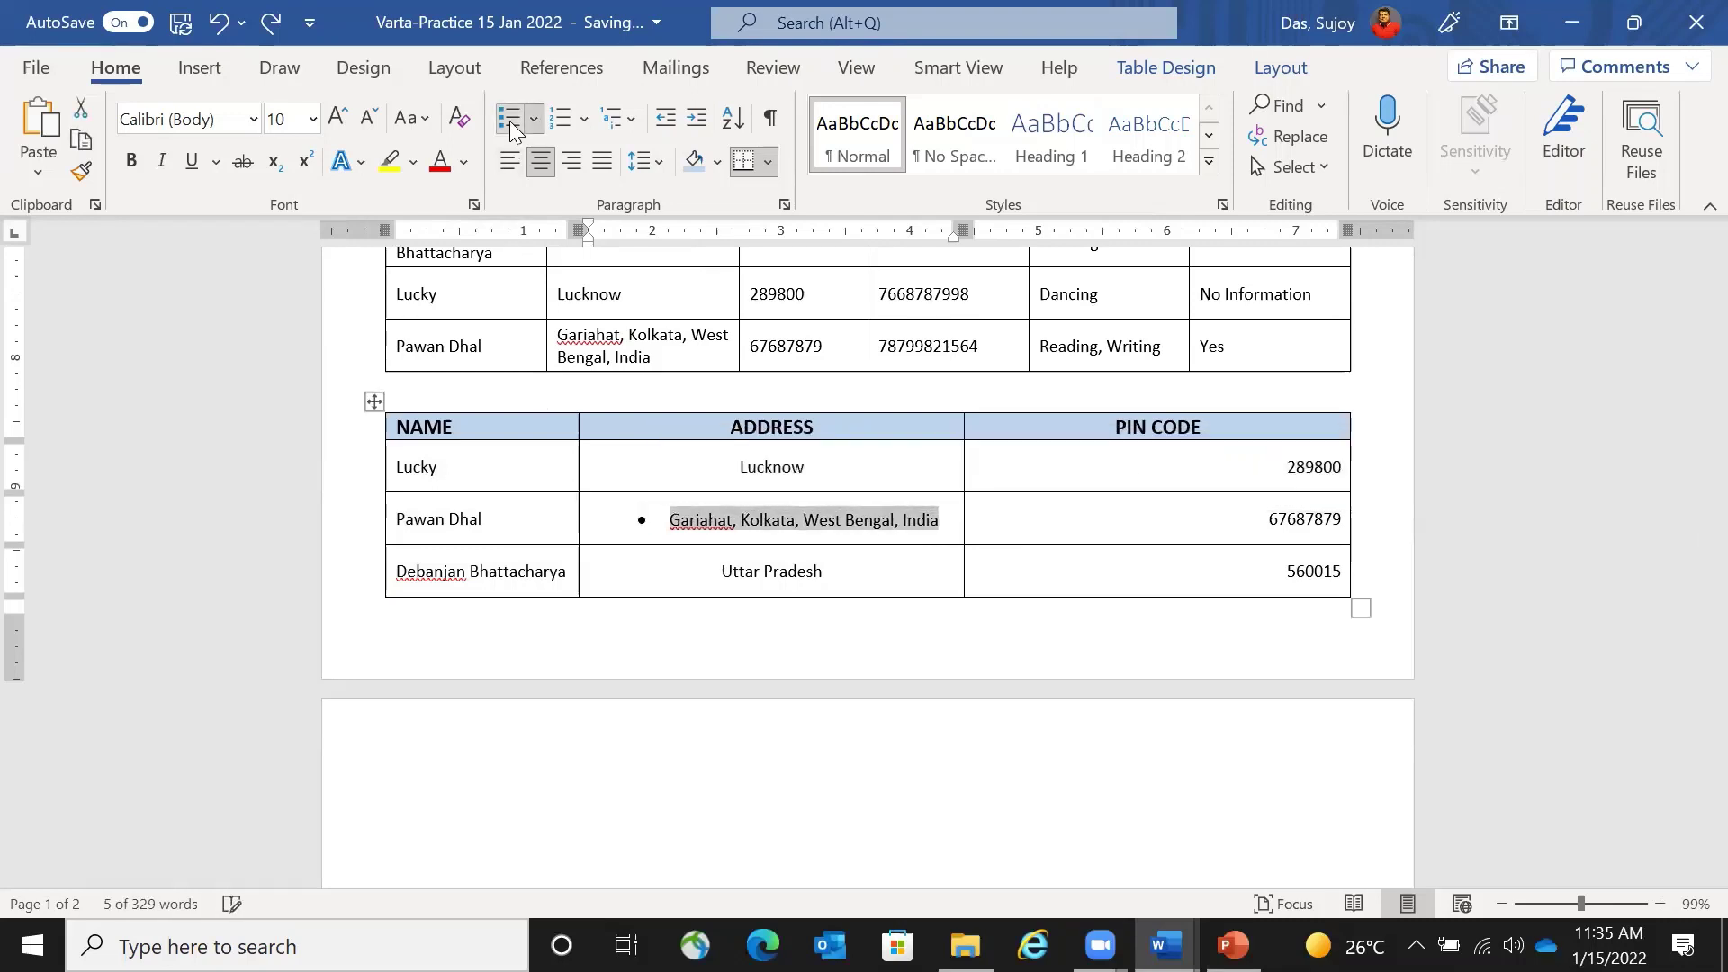
left_click(741, 520)
key("Return")
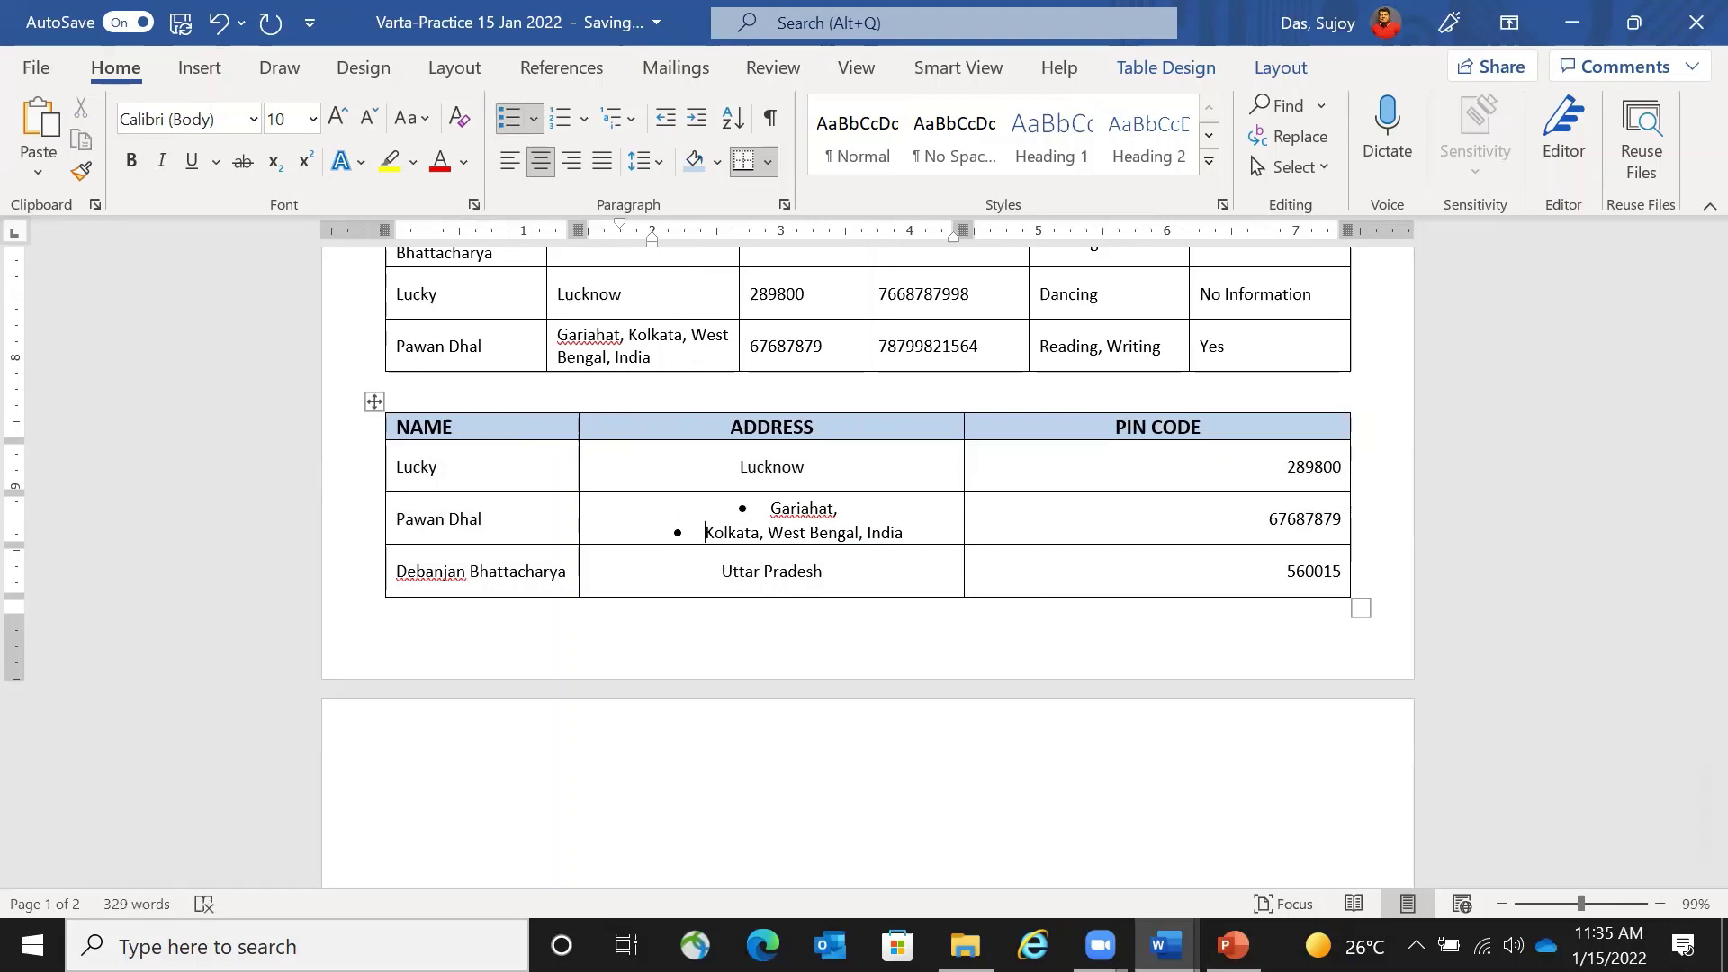
left_click_drag(902, 532, 724, 517)
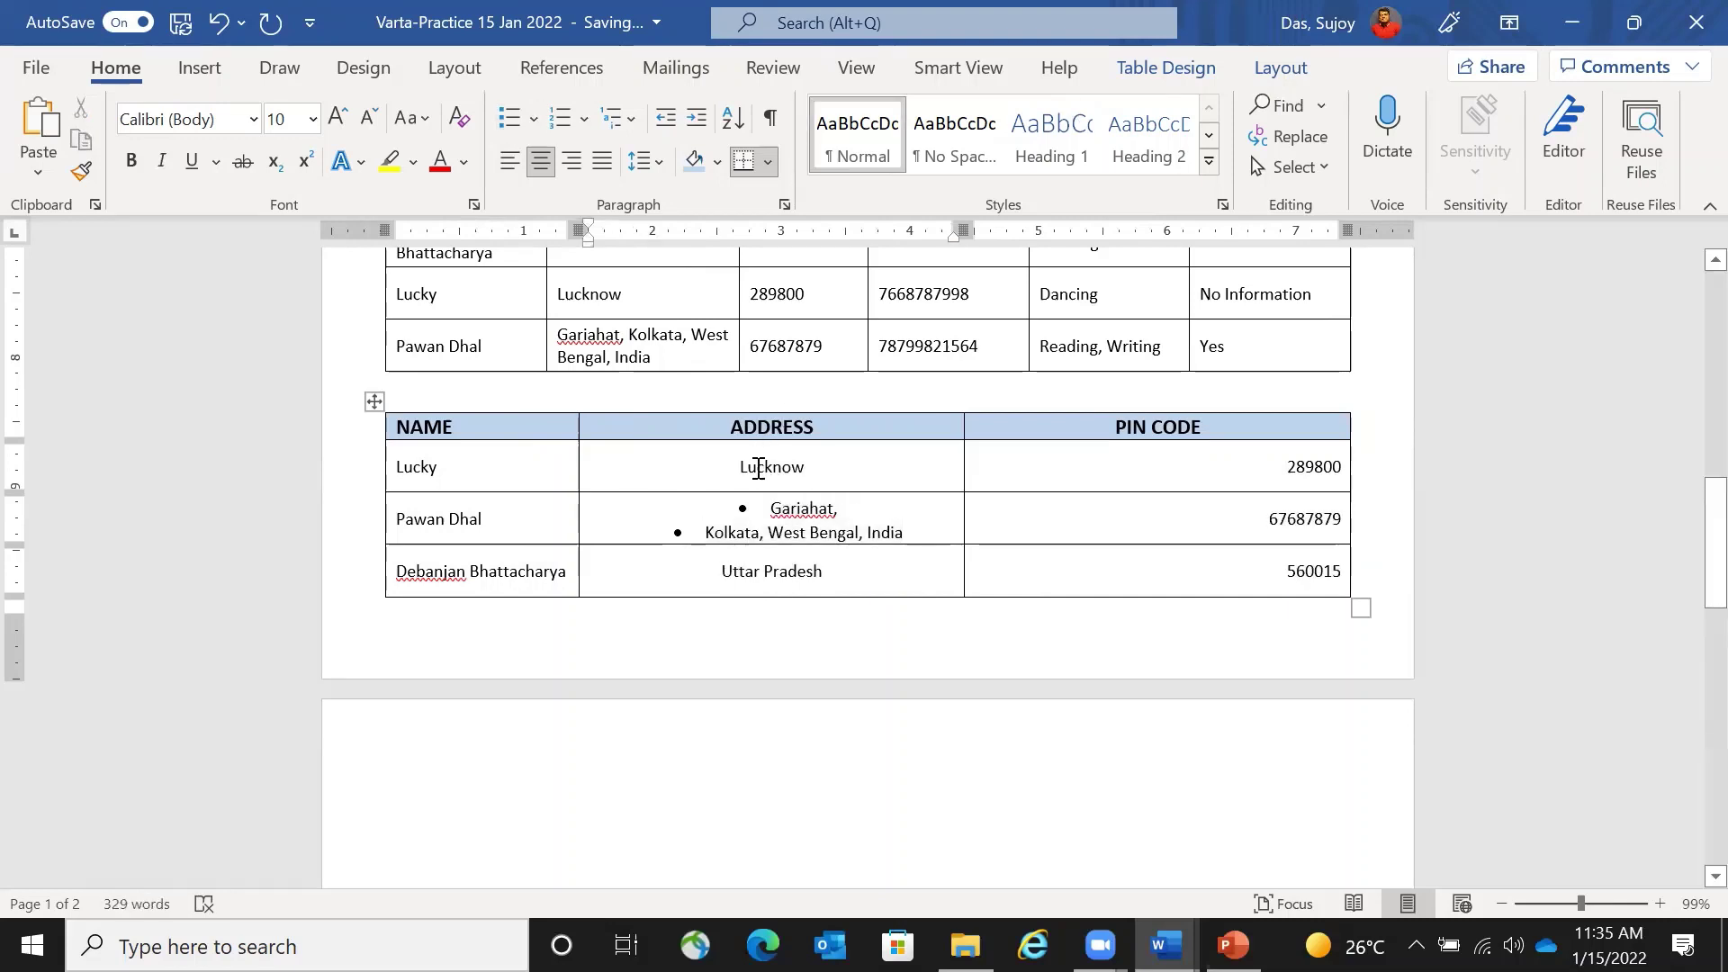
mouse_move(756, 466)
left_mouse_down()
mouse_move(828, 468)
mouse_move(731, 464)
left_mouse_up()
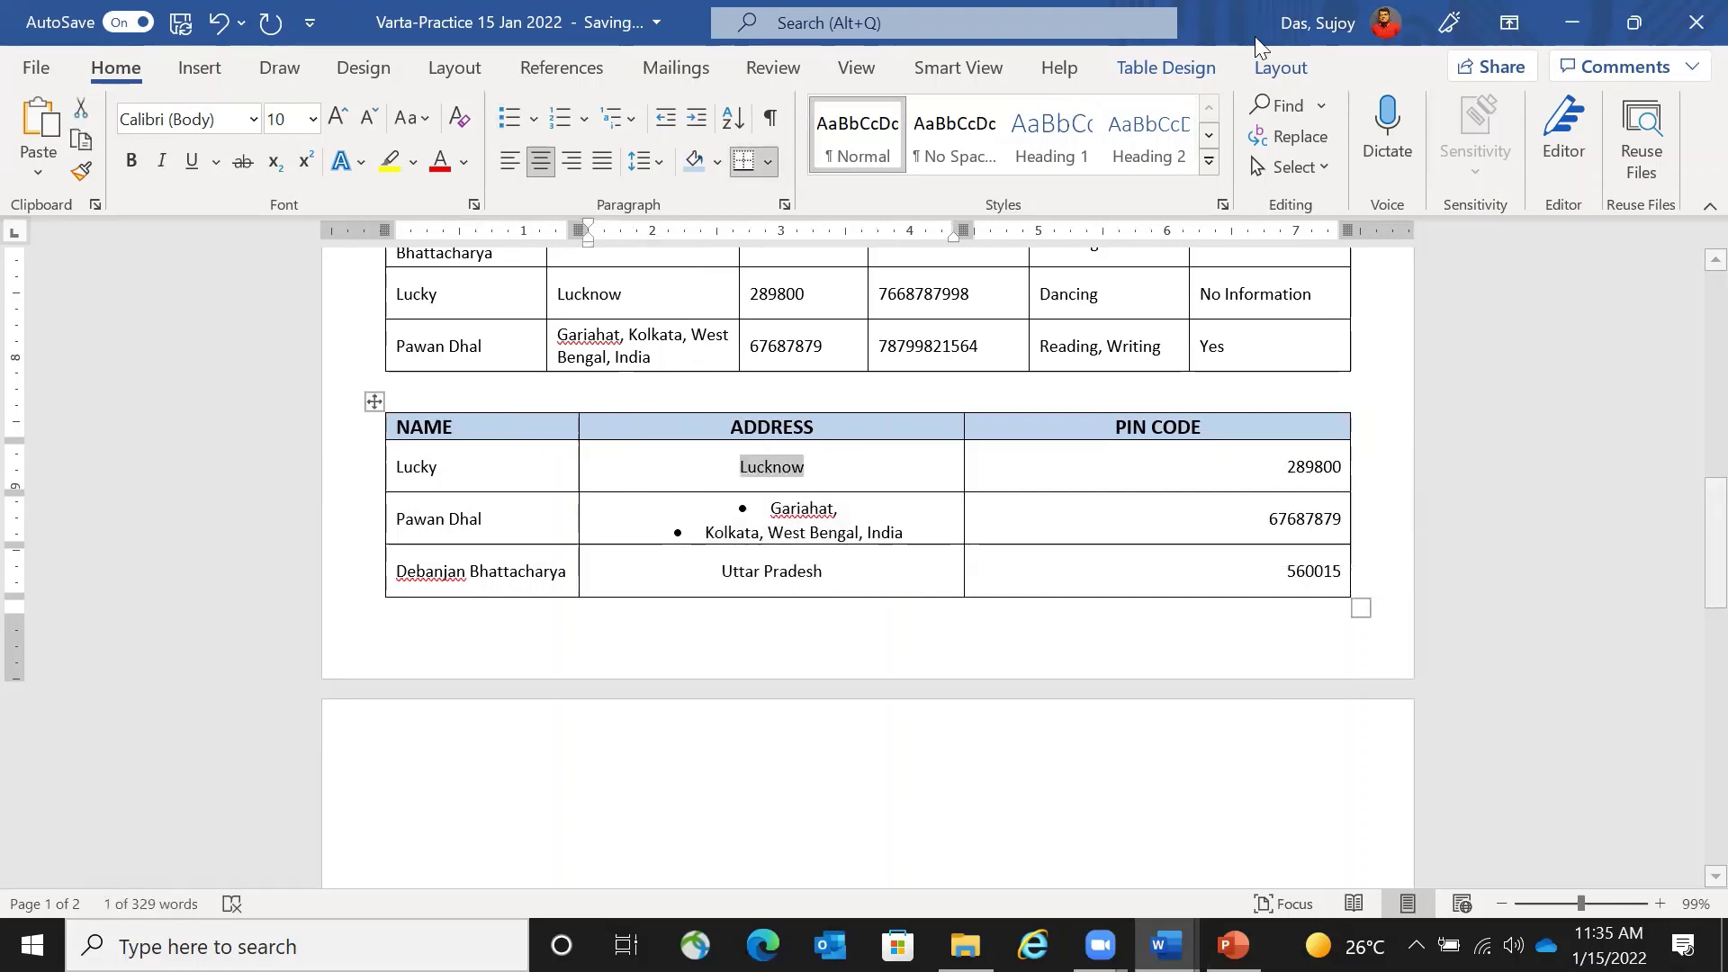
Step: Left-align the two bulleted address lines within their ADDRESS cell
left_click(1281, 69)
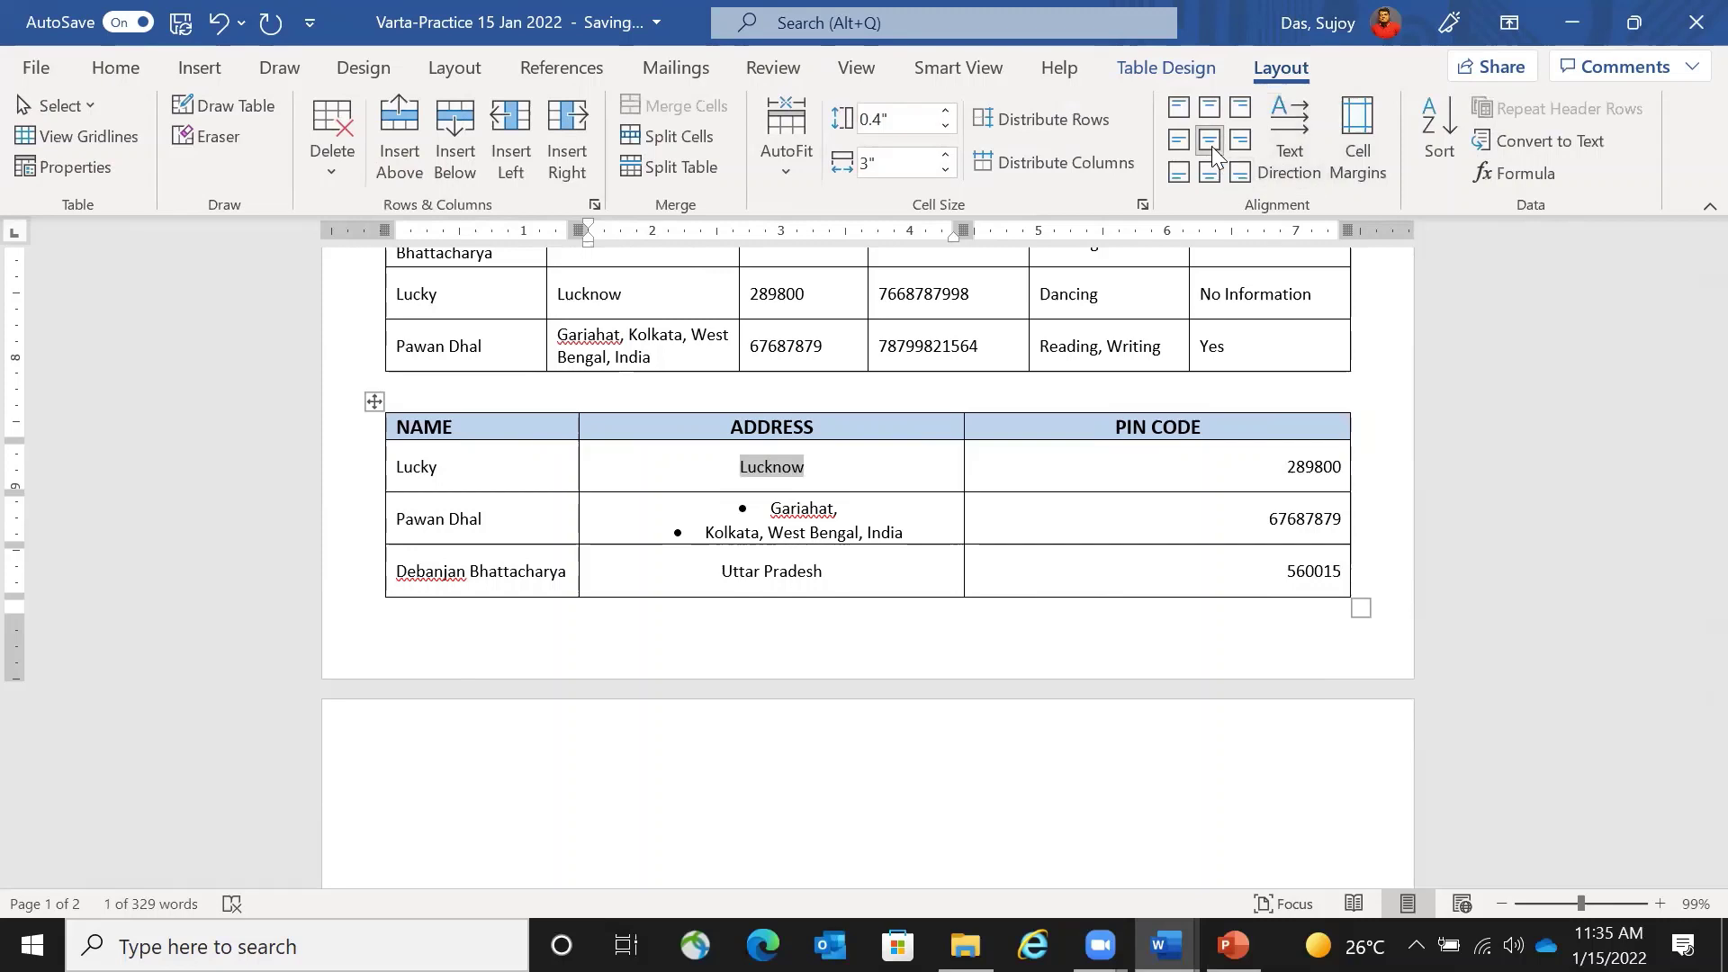
left_click_drag(869, 532, 765, 506)
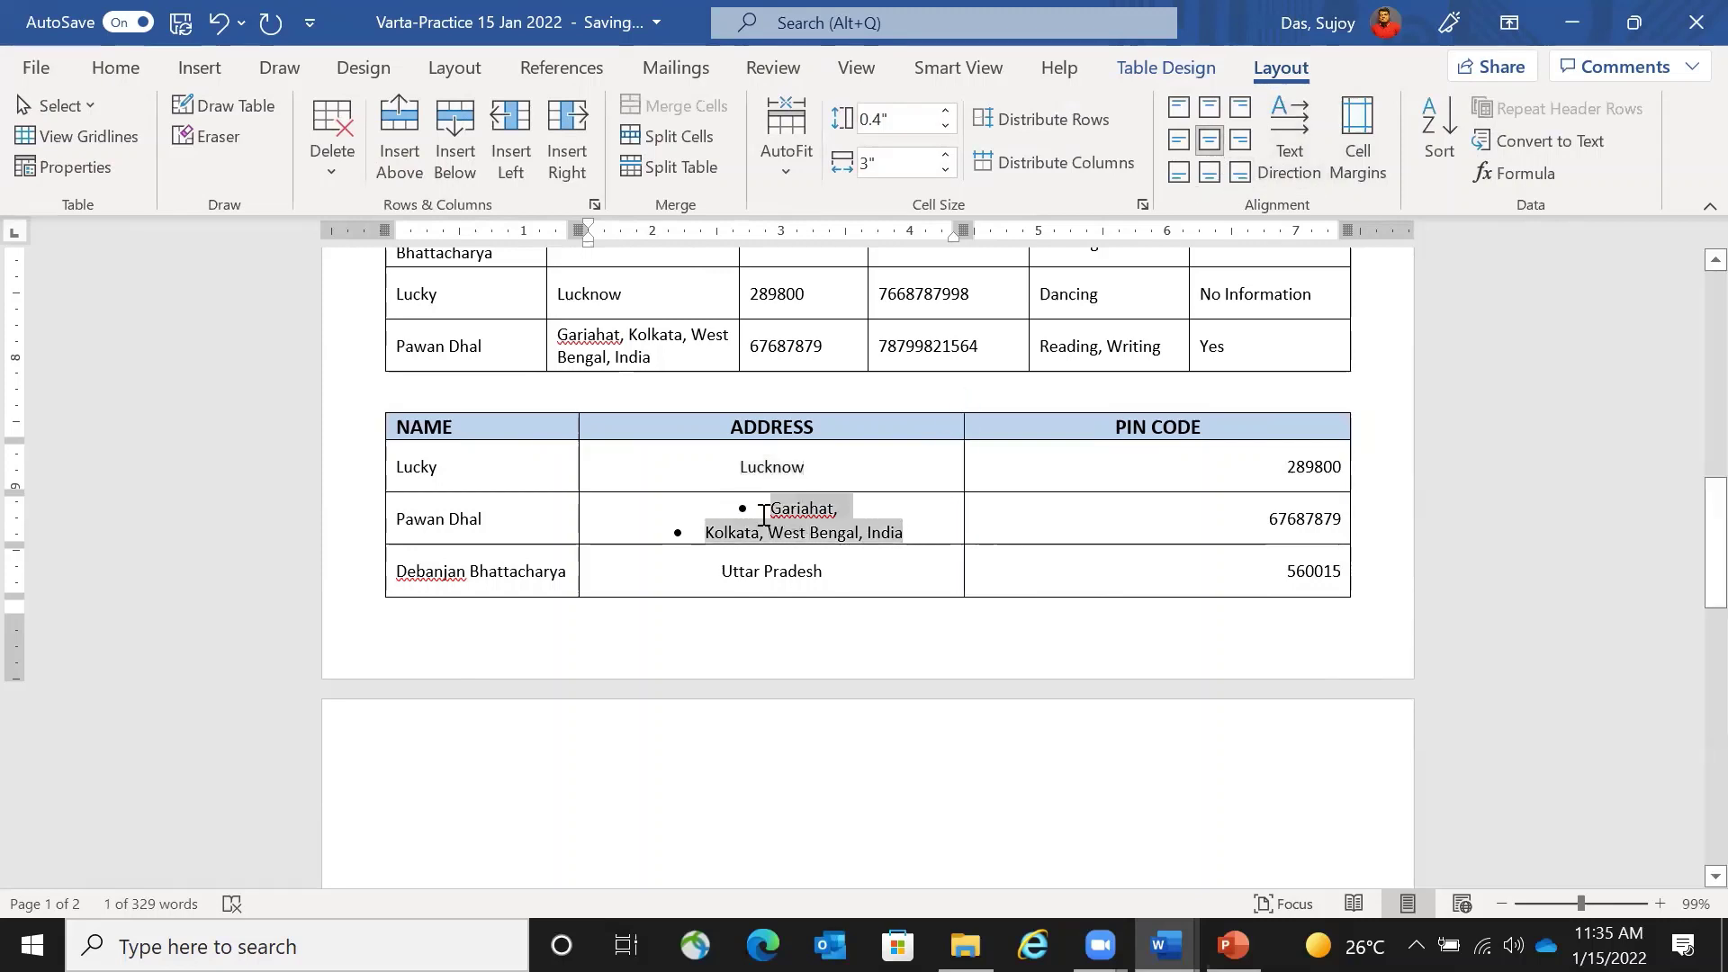
left_click(1179, 140)
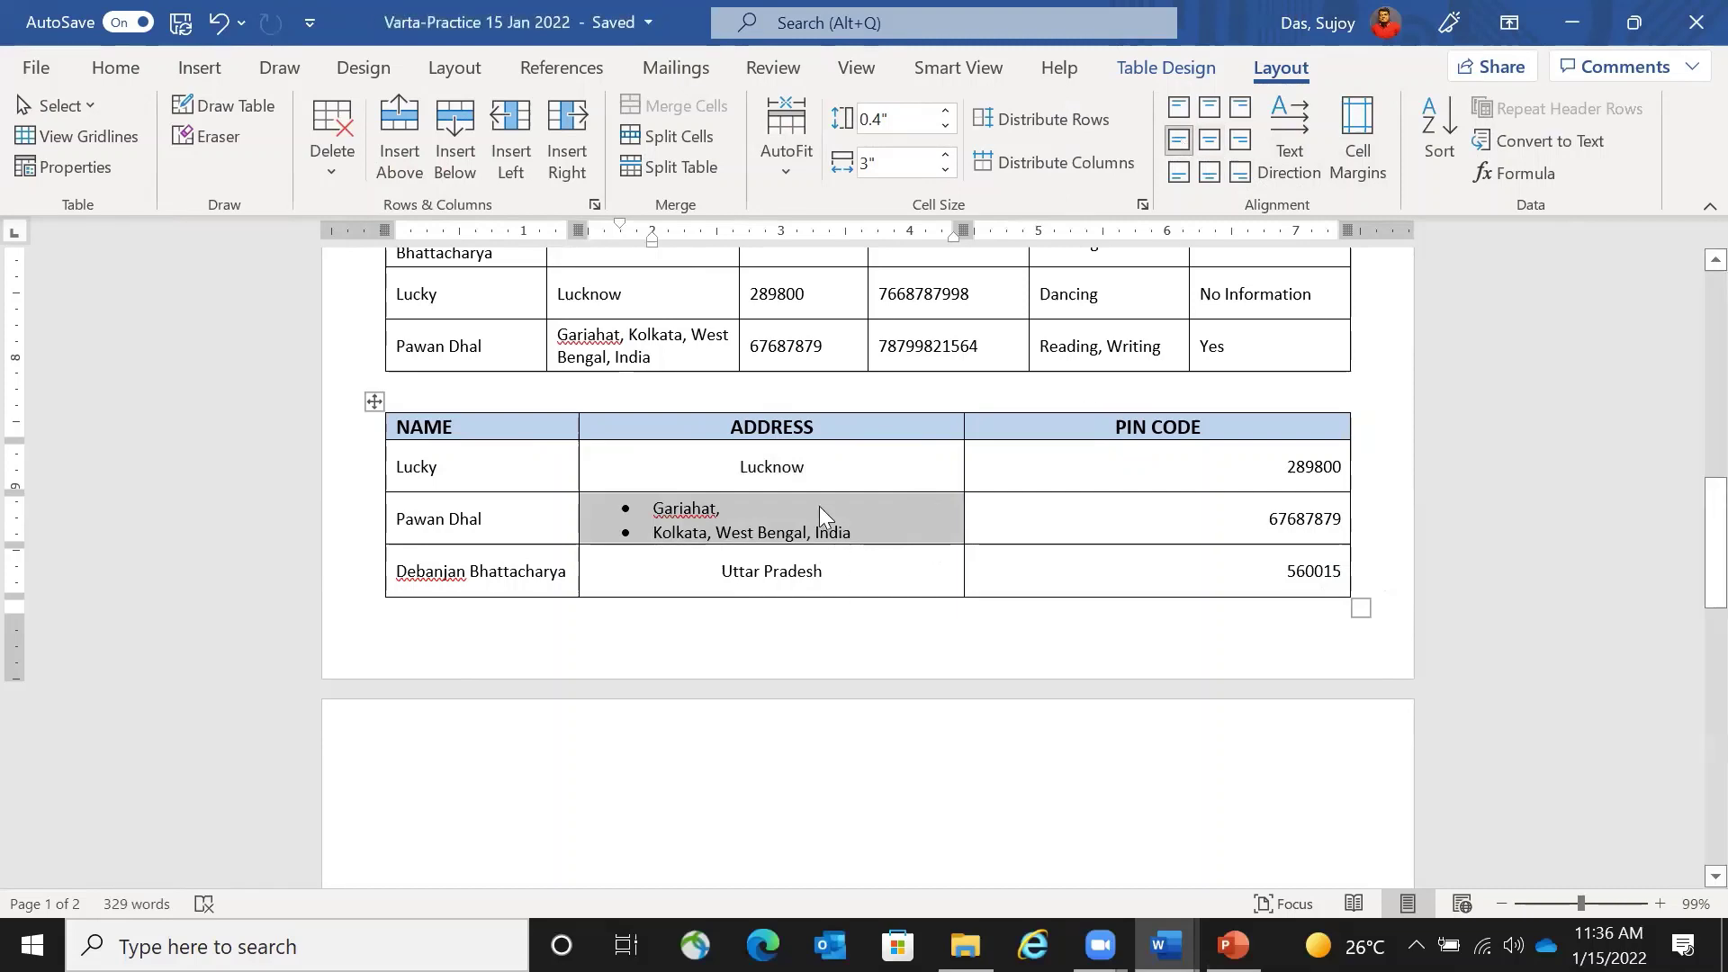
key("ctrl+z")
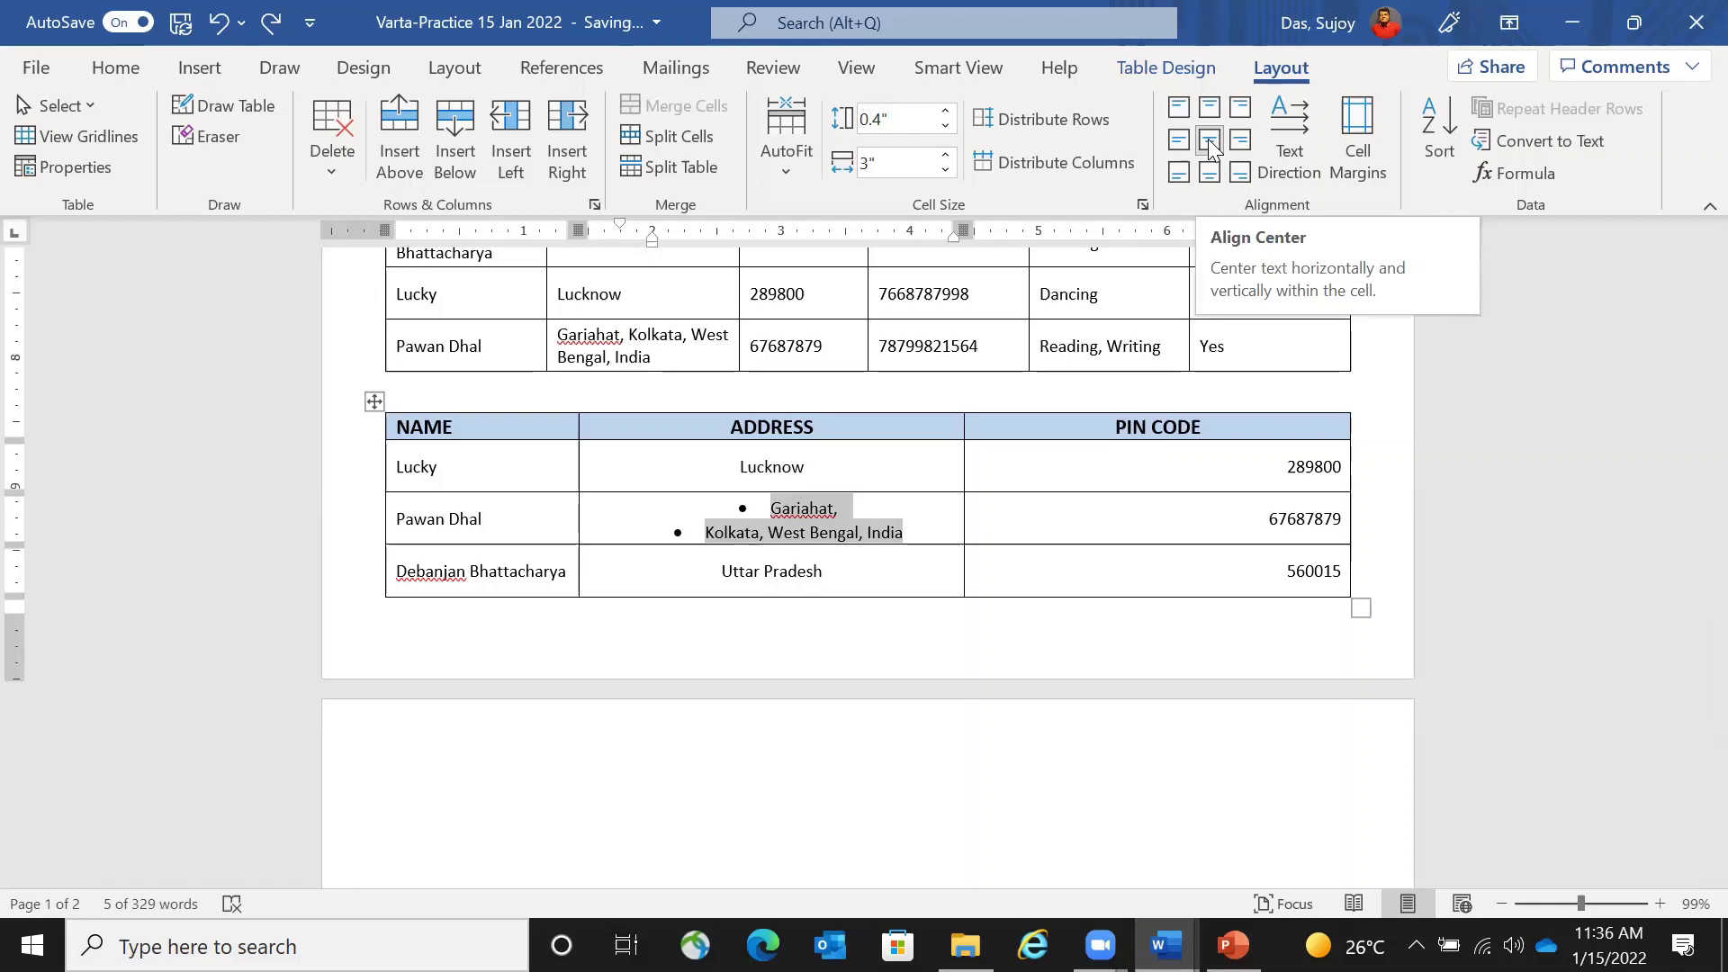
left_click(1183, 139)
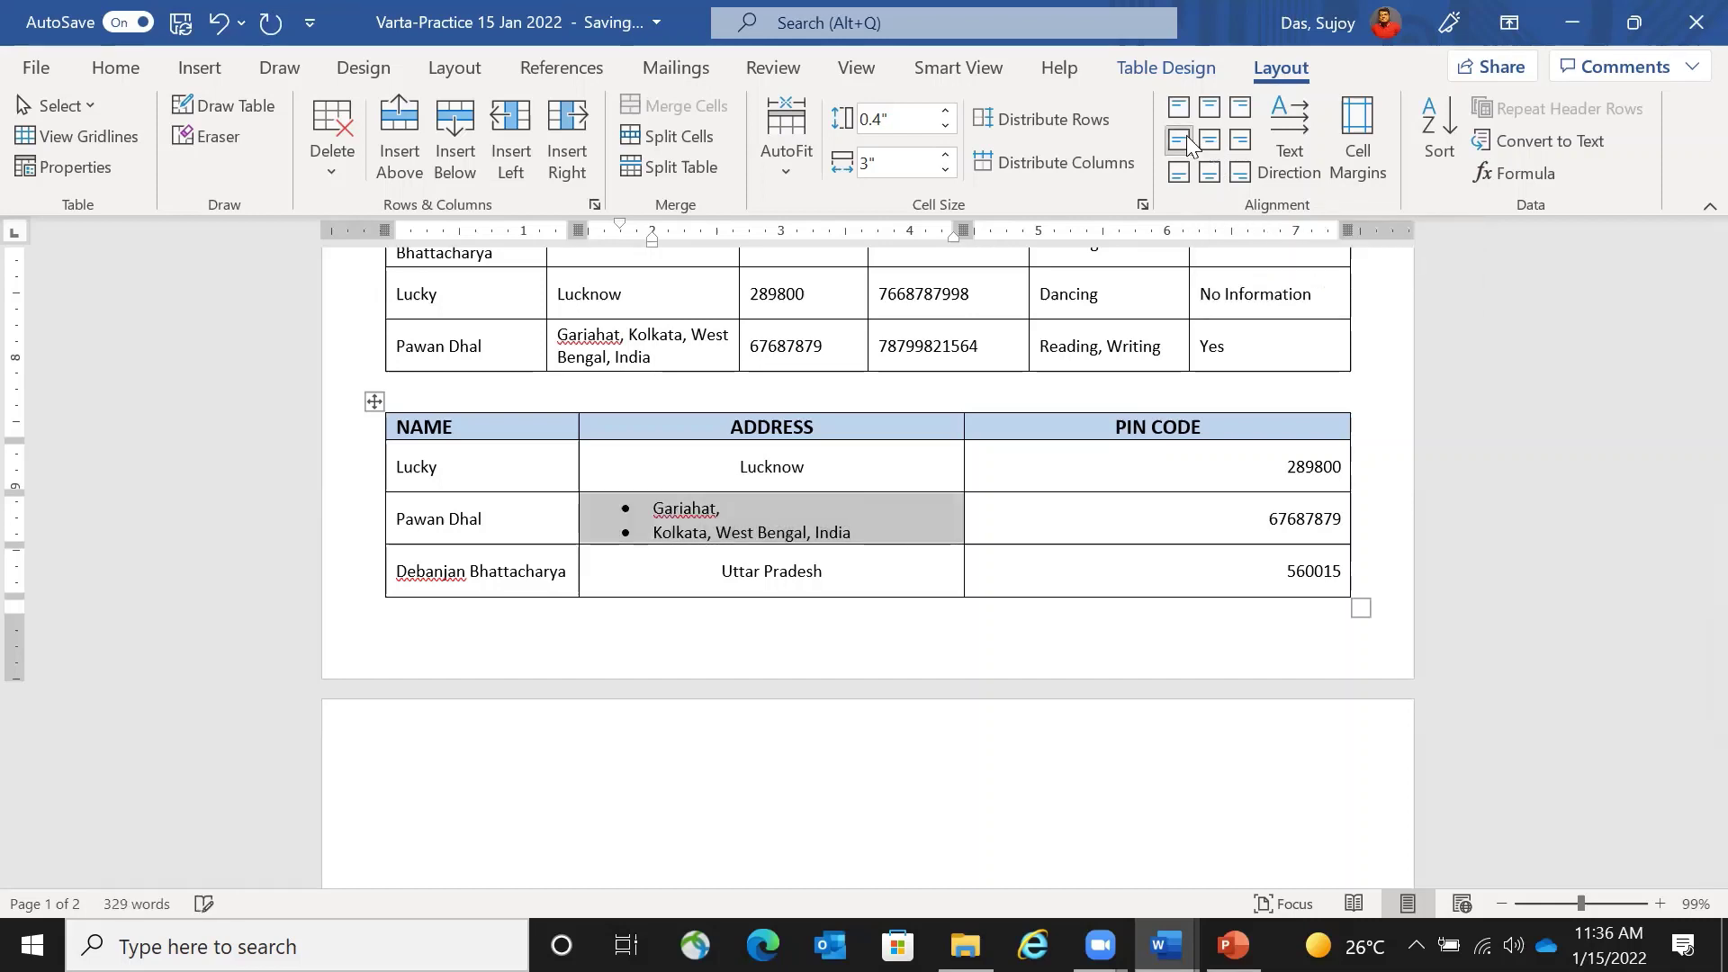
left_click(859, 540)
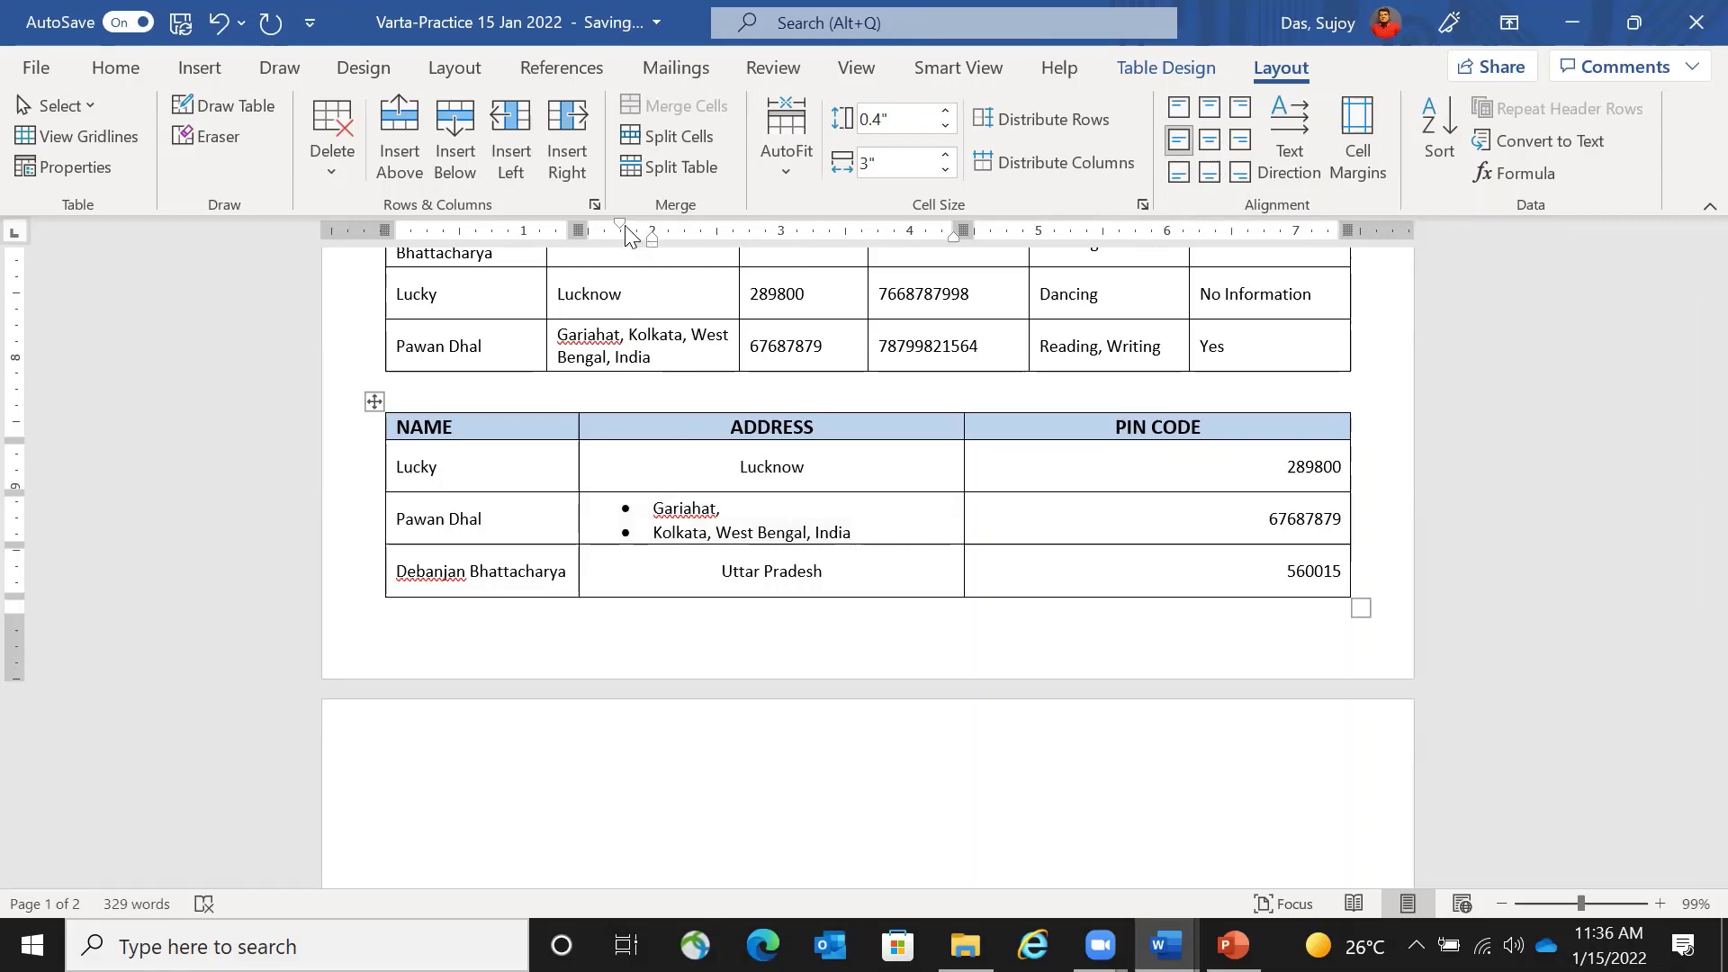
Step: Drag the ruler's first-line indent marker left to pull the address bullets leftward
left_click_drag(626, 230, 619, 229)
left_click_drag(890, 532, 665, 506)
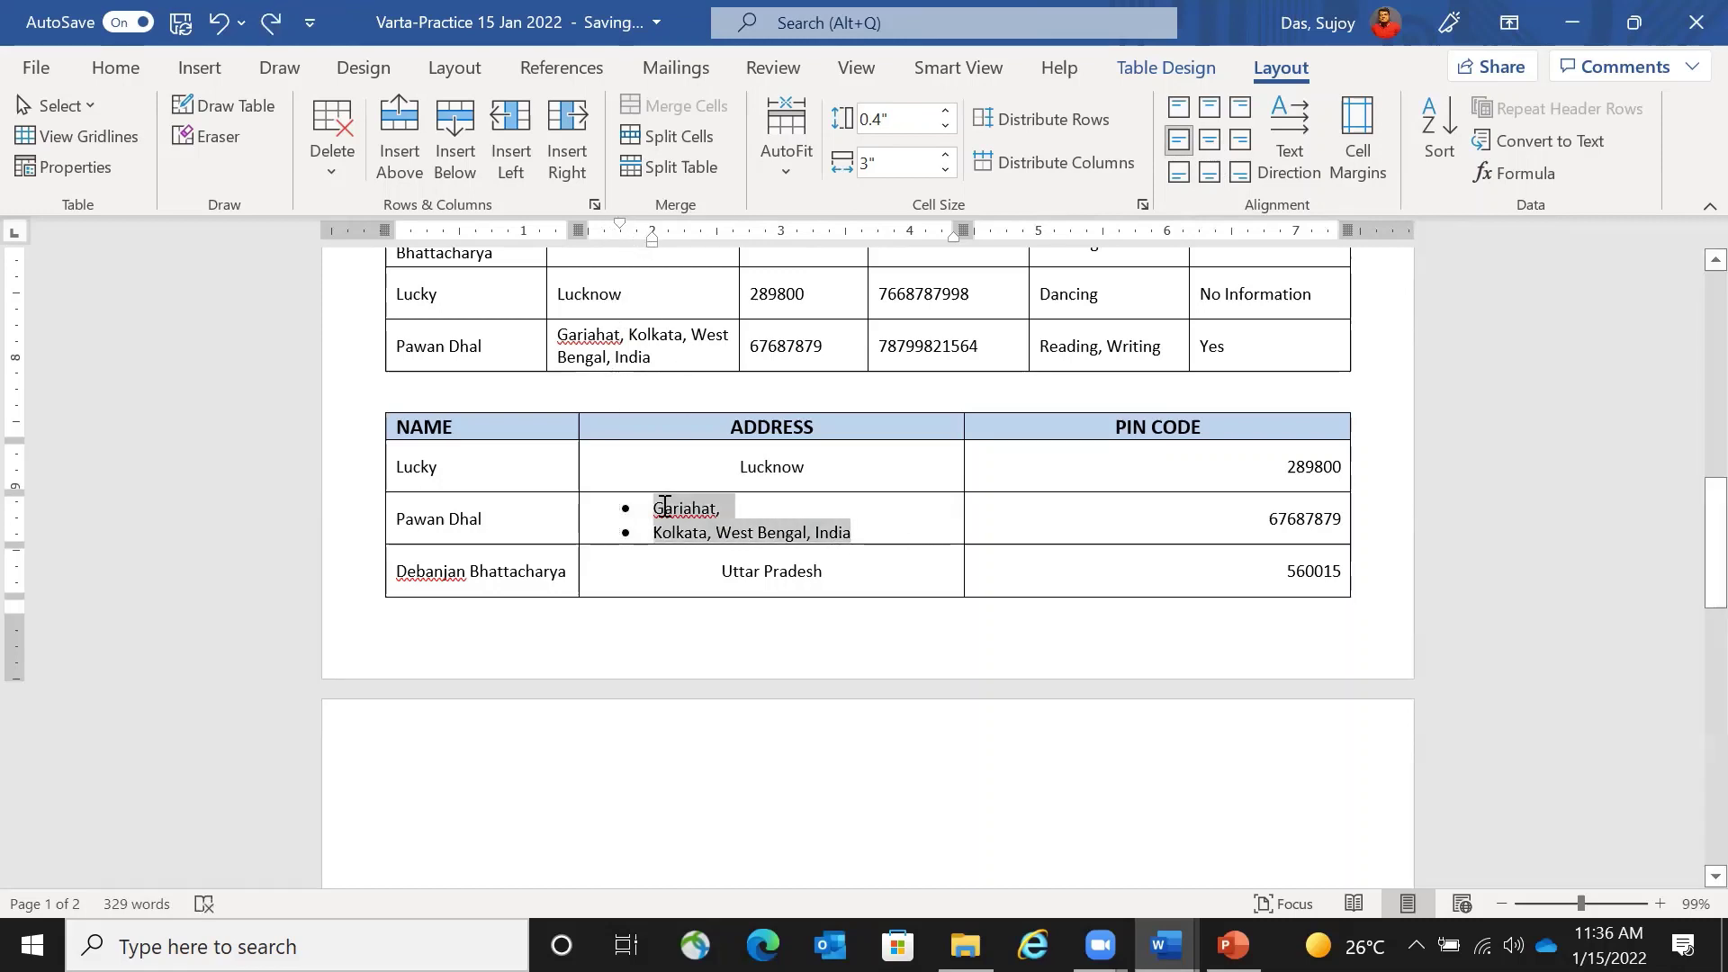
left_click(619, 223)
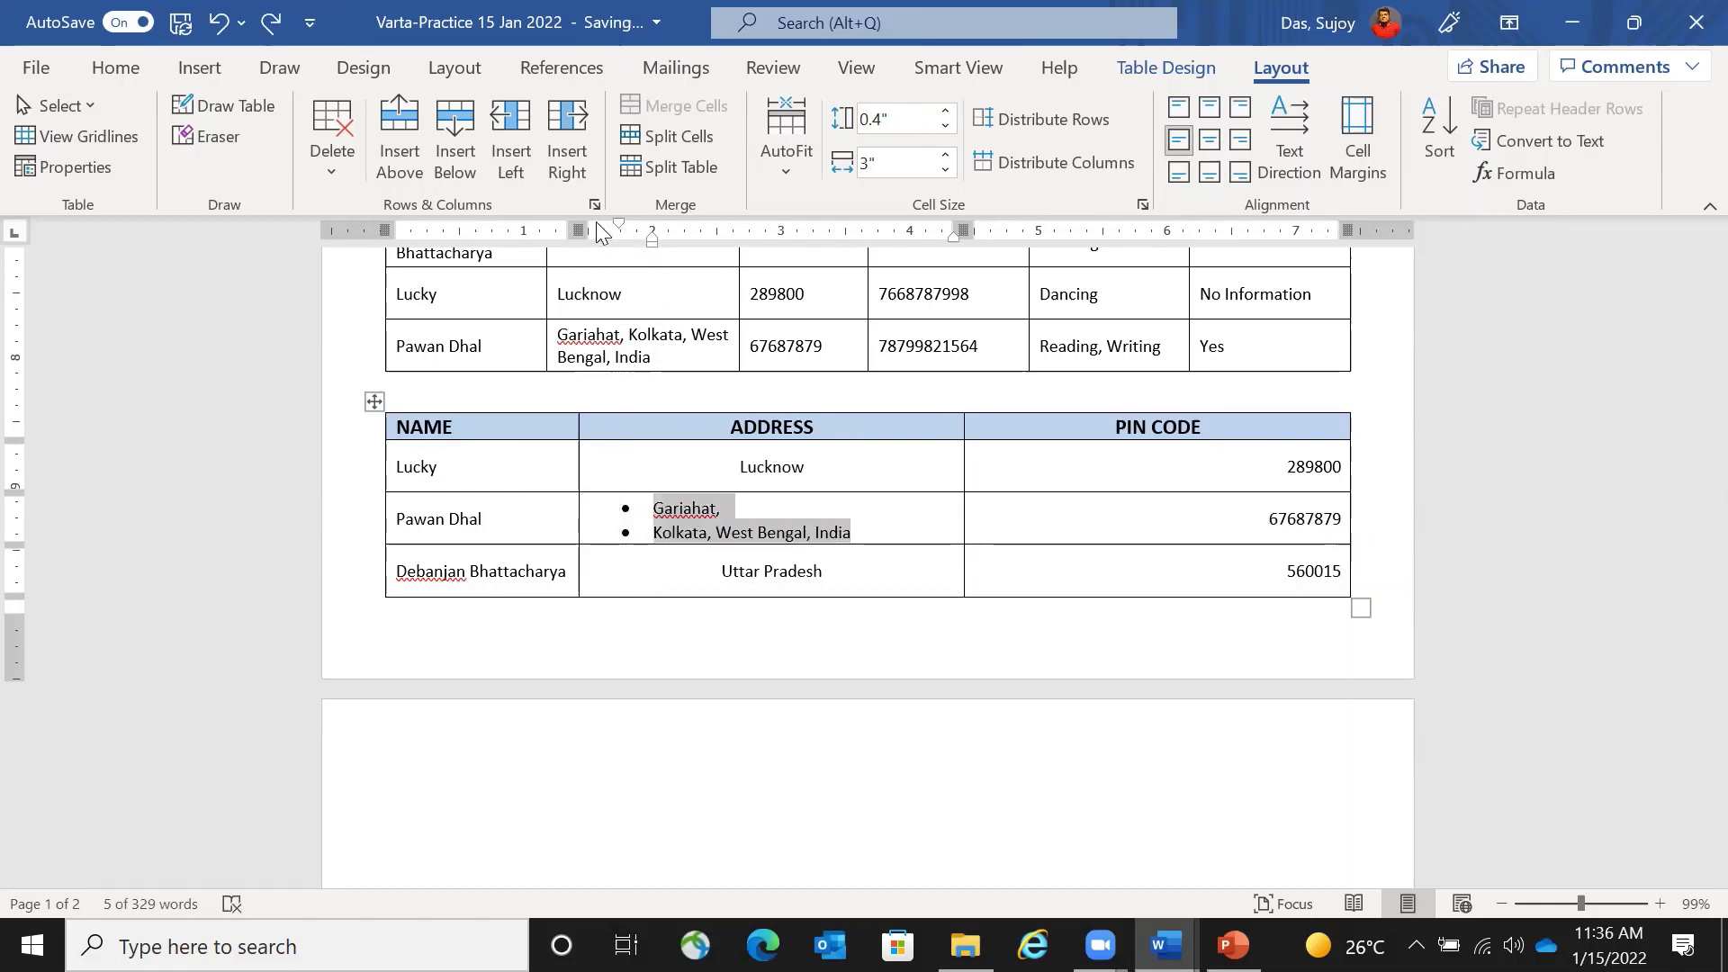
mouse_move(599, 227)
left_mouse_down()
mouse_move(617, 248)
mouse_move(608, 229)
left_mouse_up()
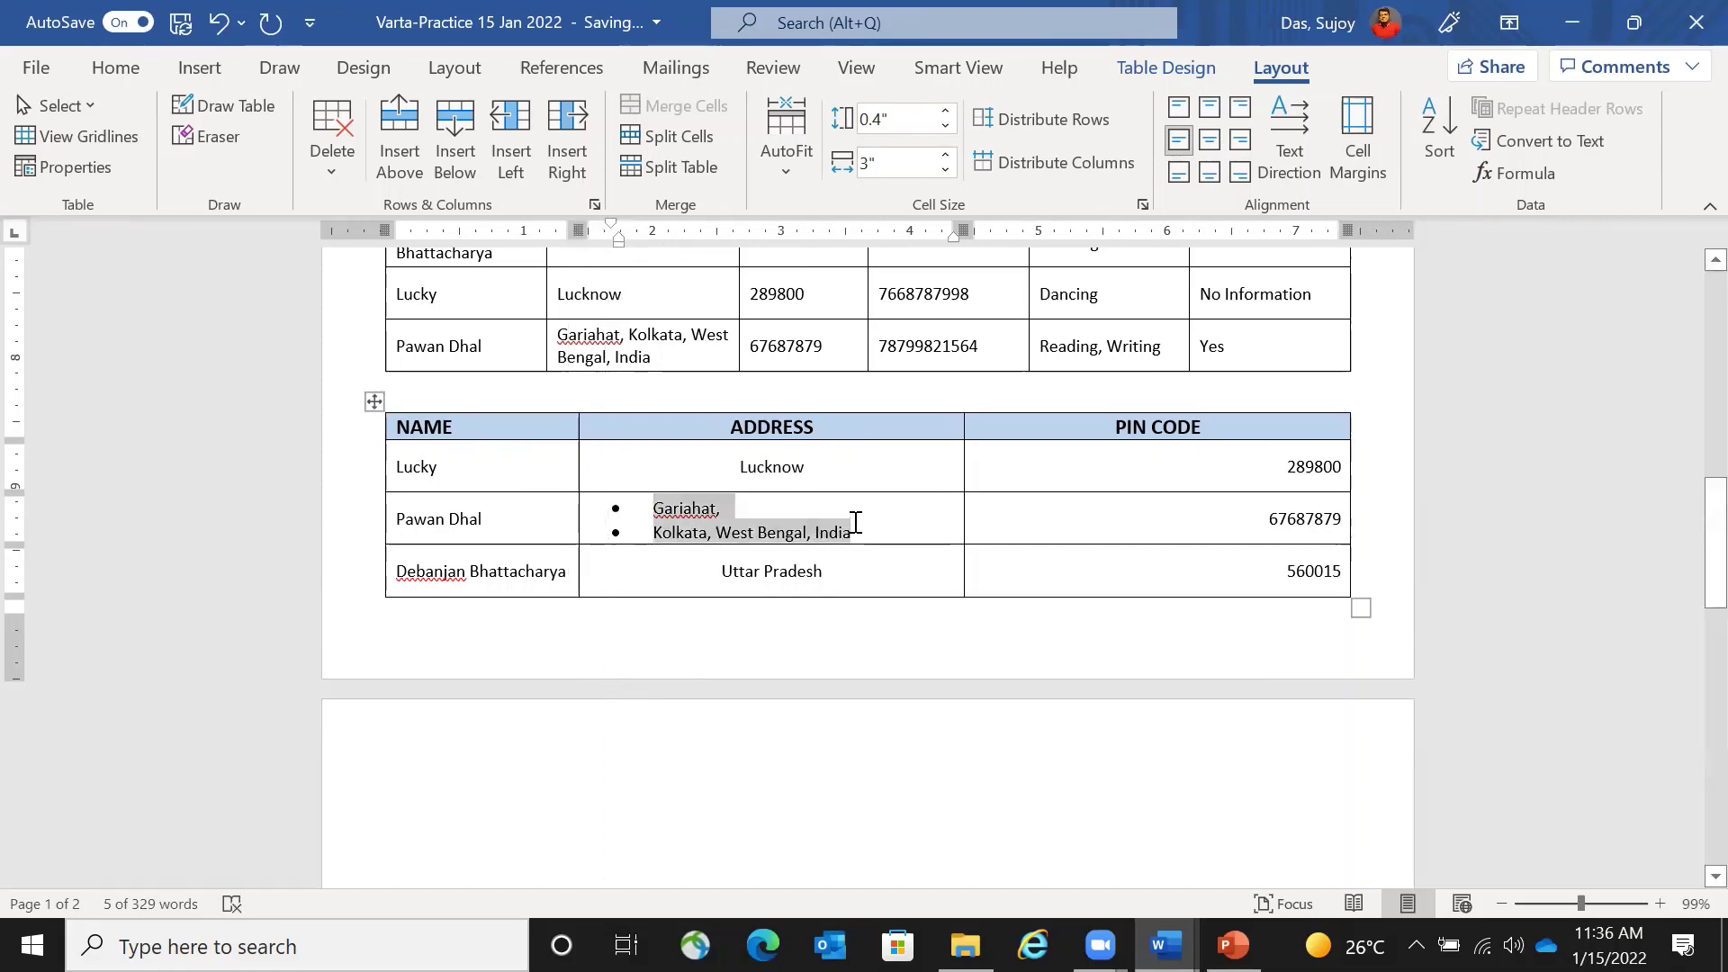
left_click(857, 532)
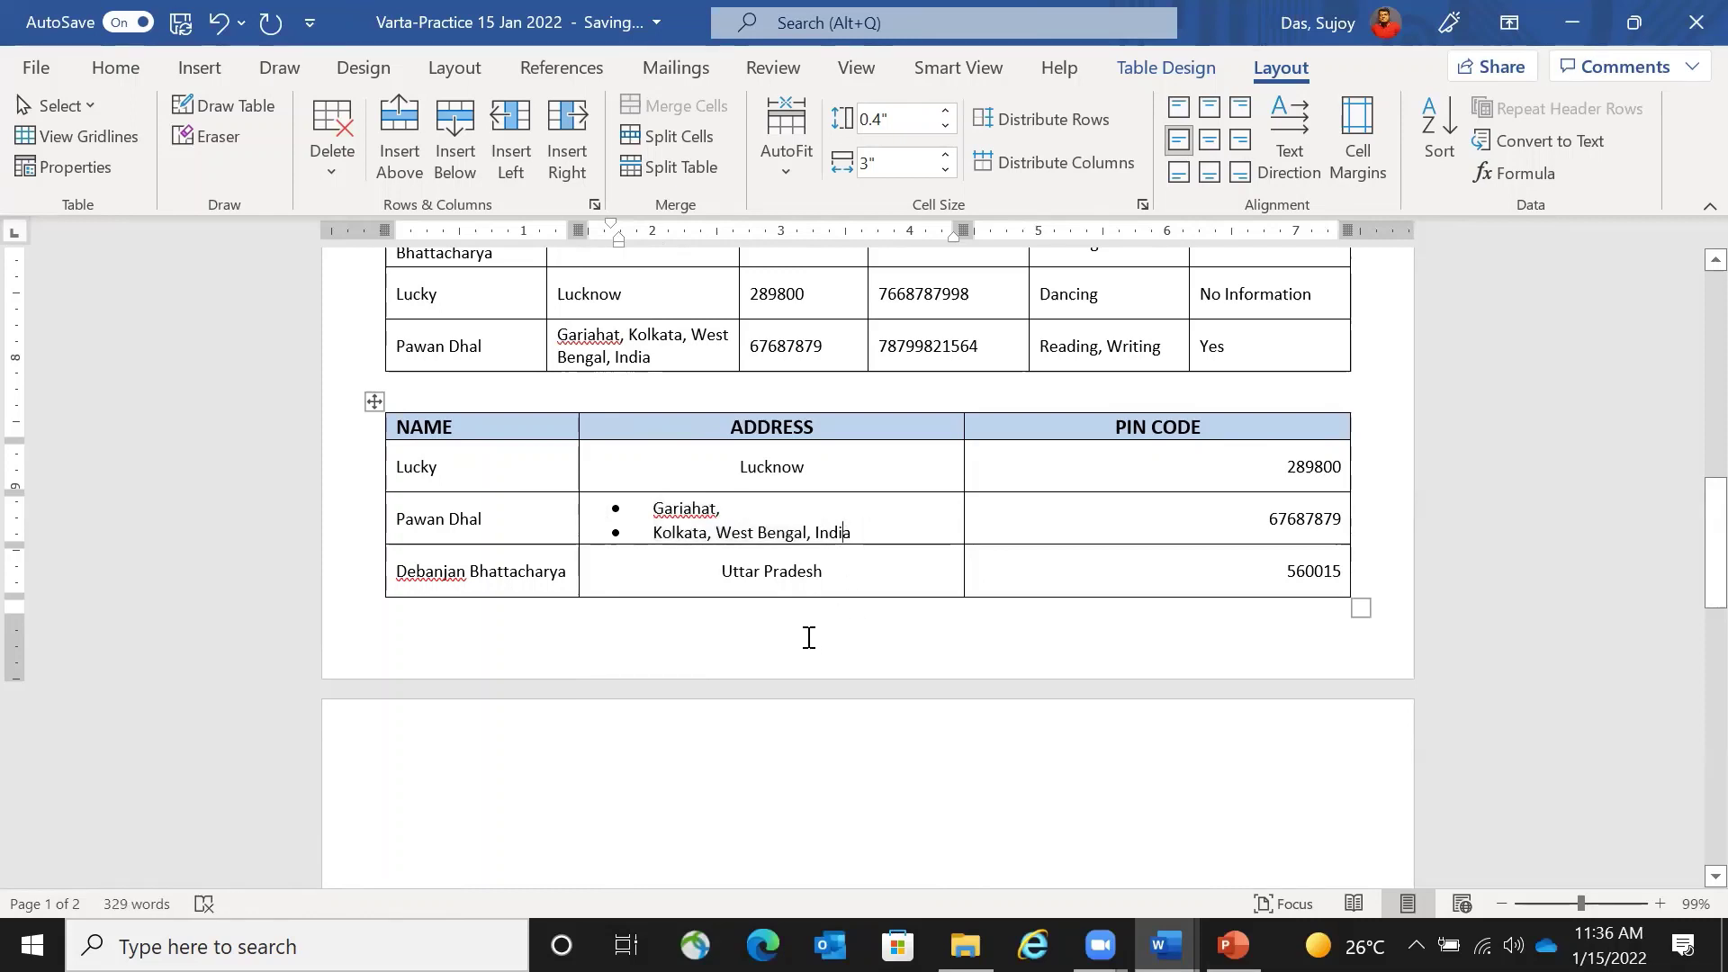
left_click_drag(862, 534, 670, 513)
scroll(744, 682, "up", 5)
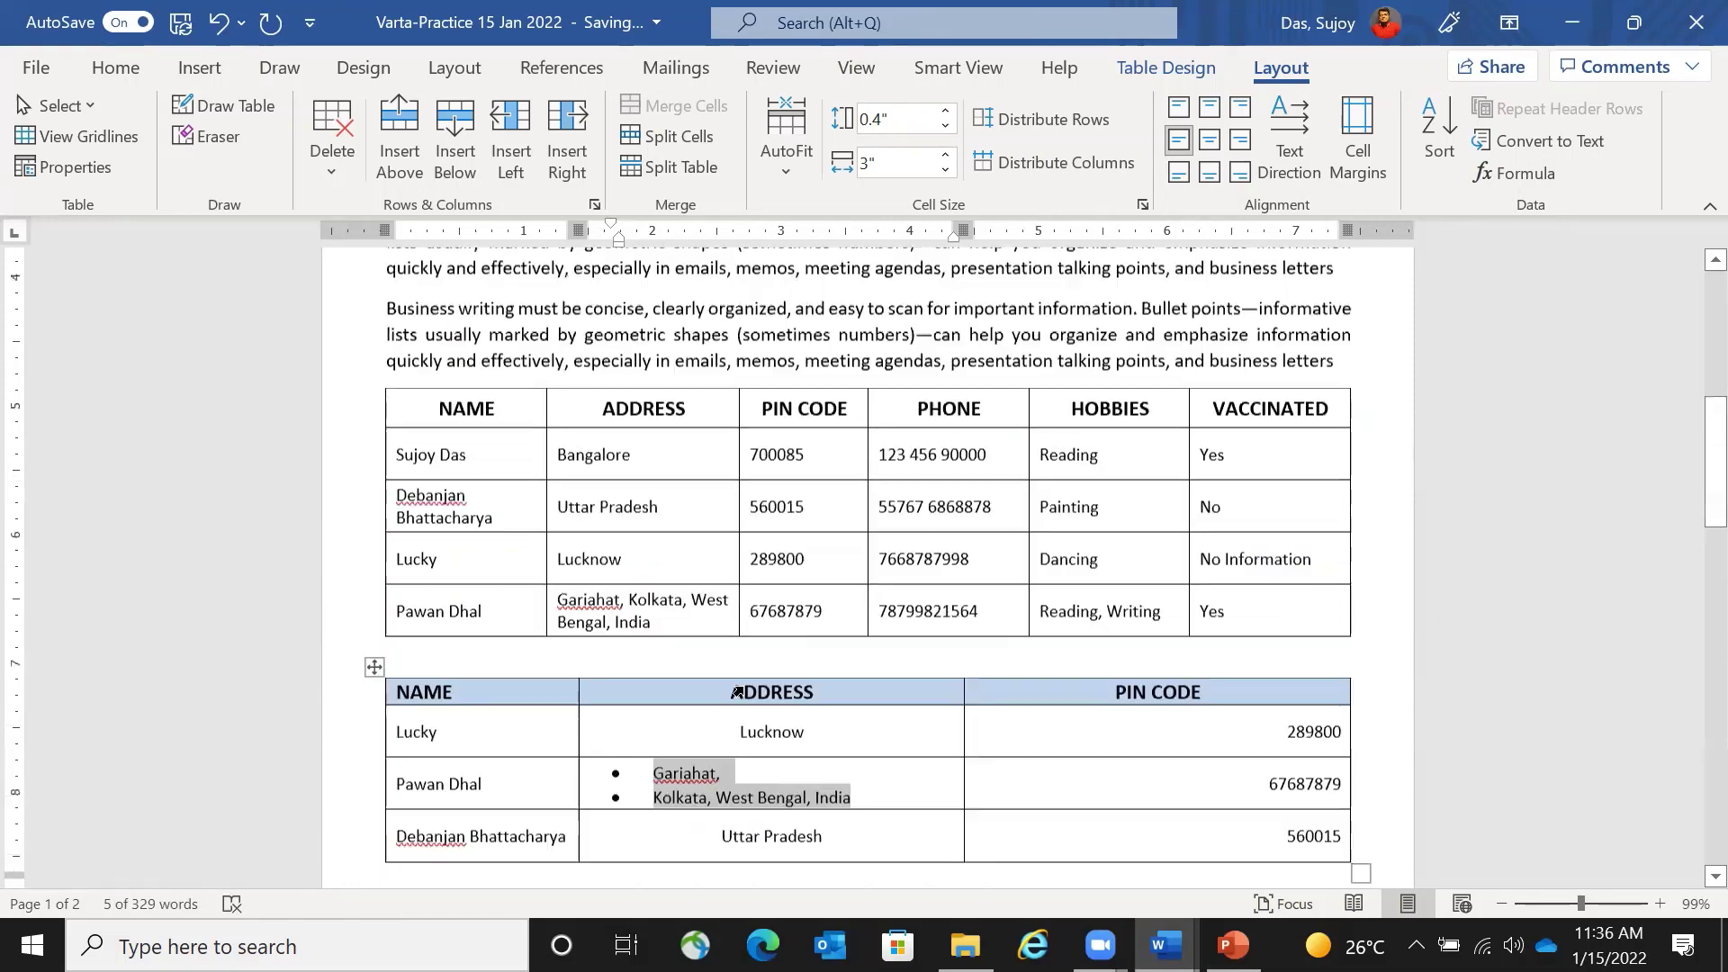
scroll(579, 540, "up", 2)
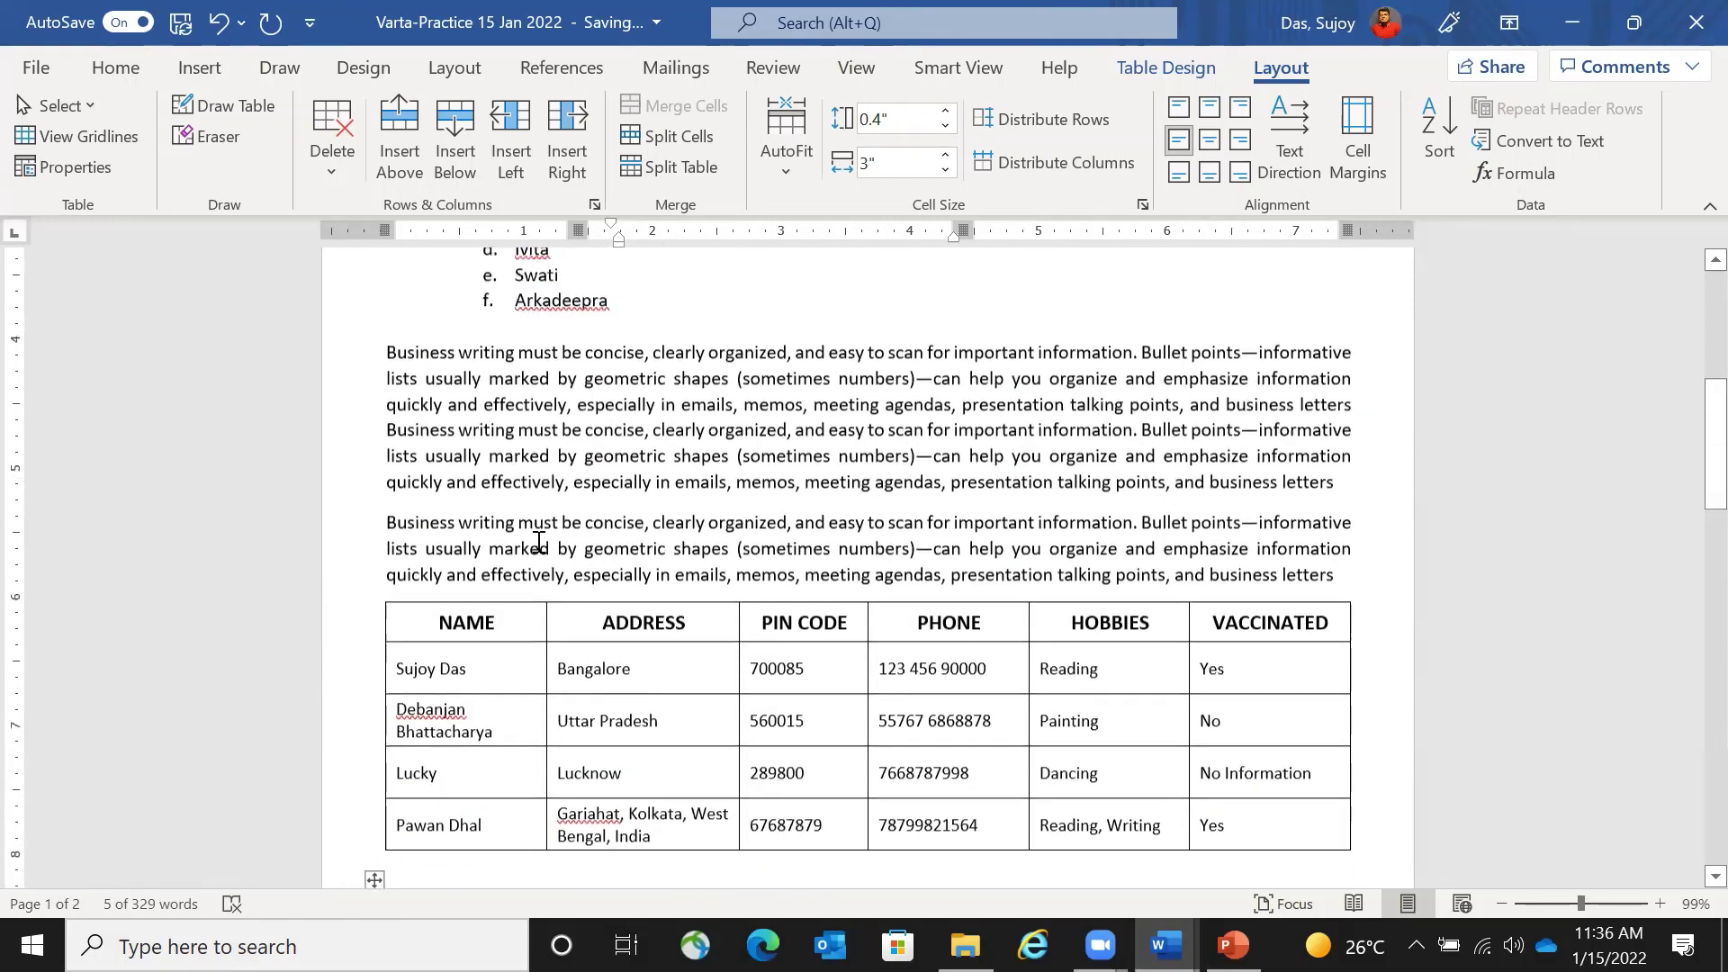
scroll(568, 534, "up", 1)
scroll(517, 462, "up", 1)
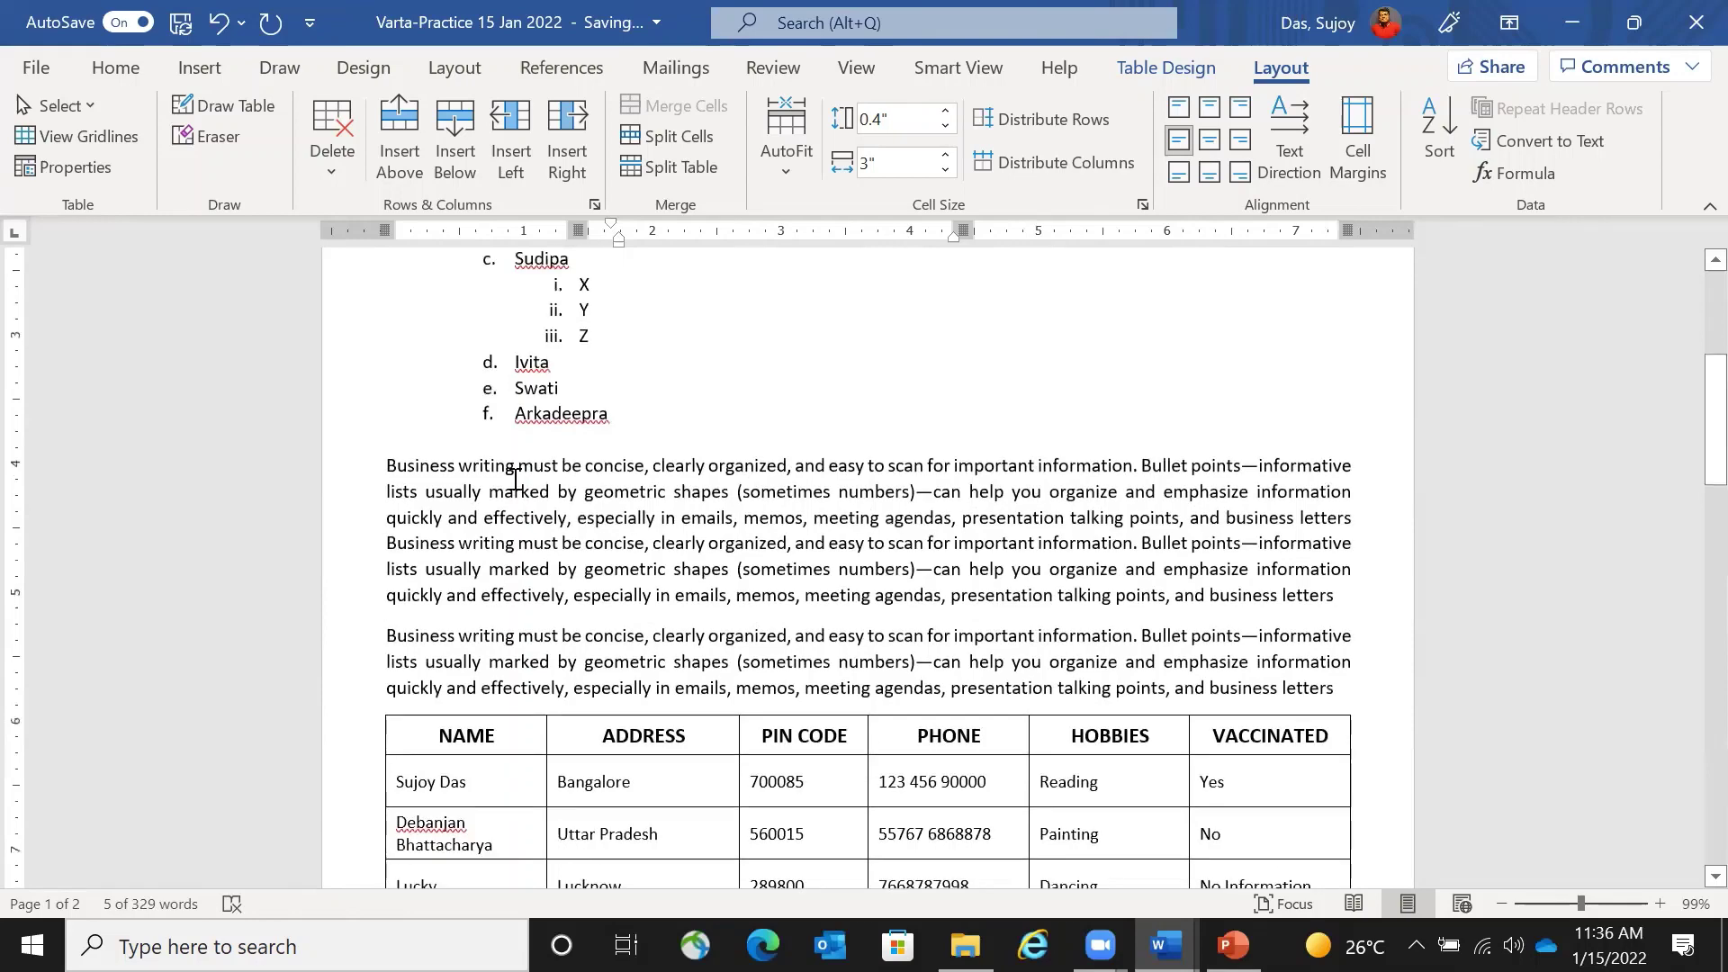
scroll(505, 474, "up", 2)
scroll(593, 499, "up", 1)
scroll(598, 517, "up", 1)
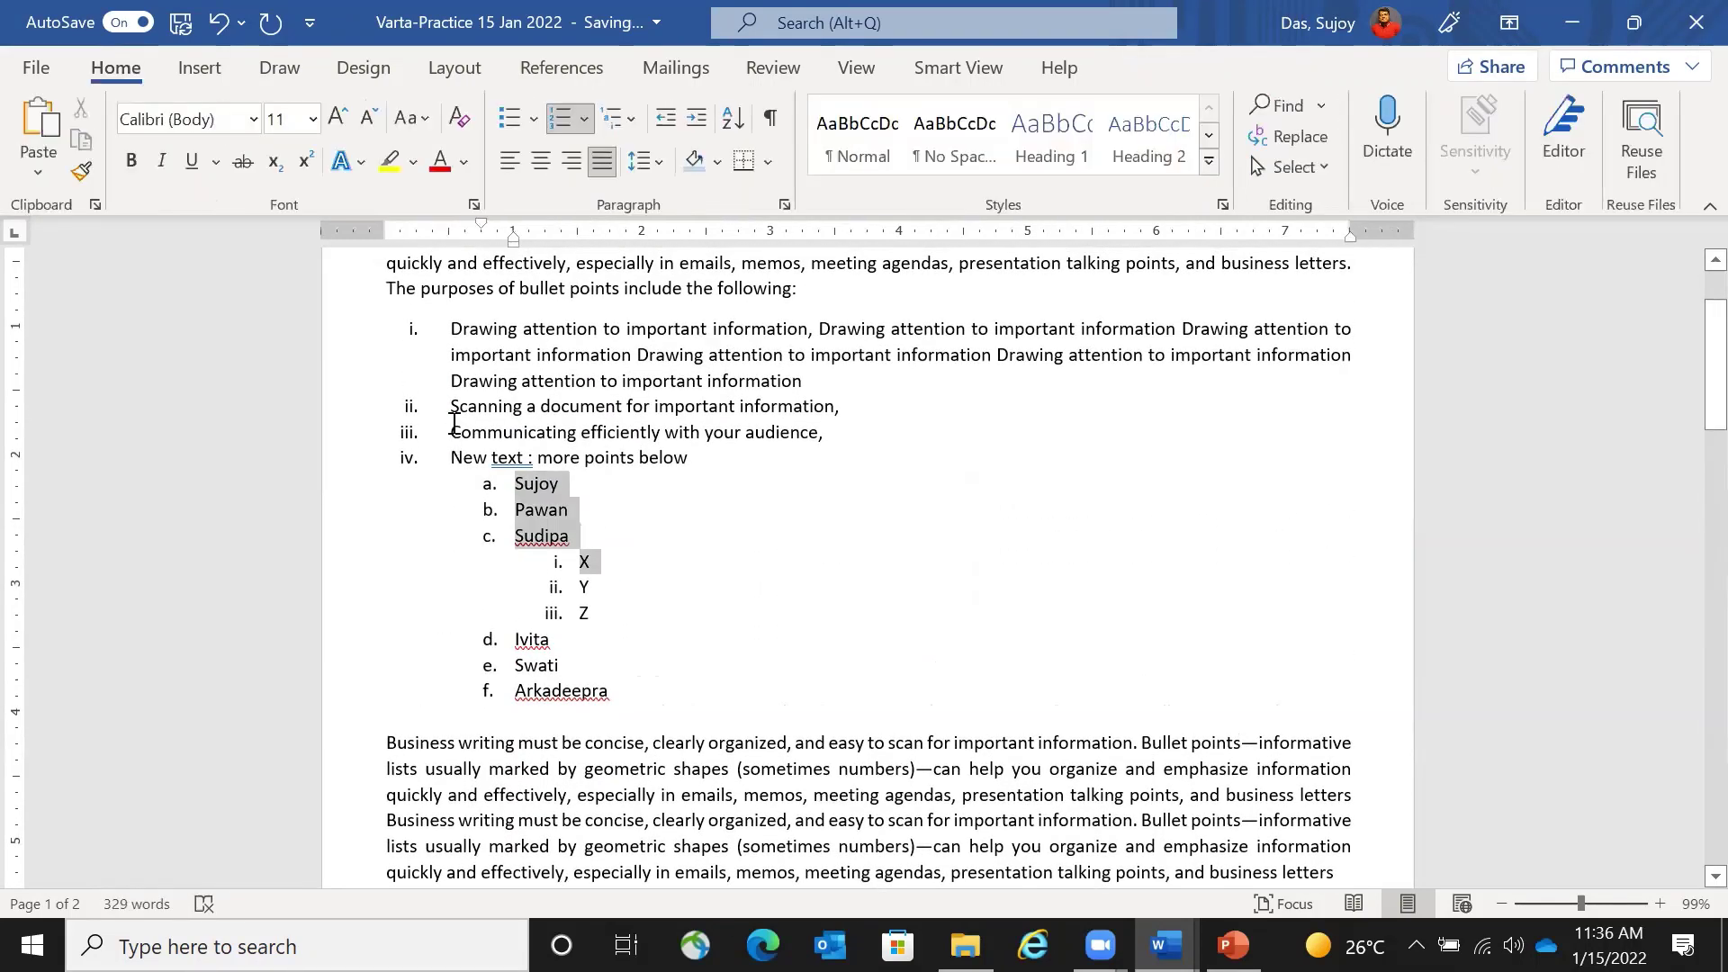
left_click_drag(451, 432, 926, 432)
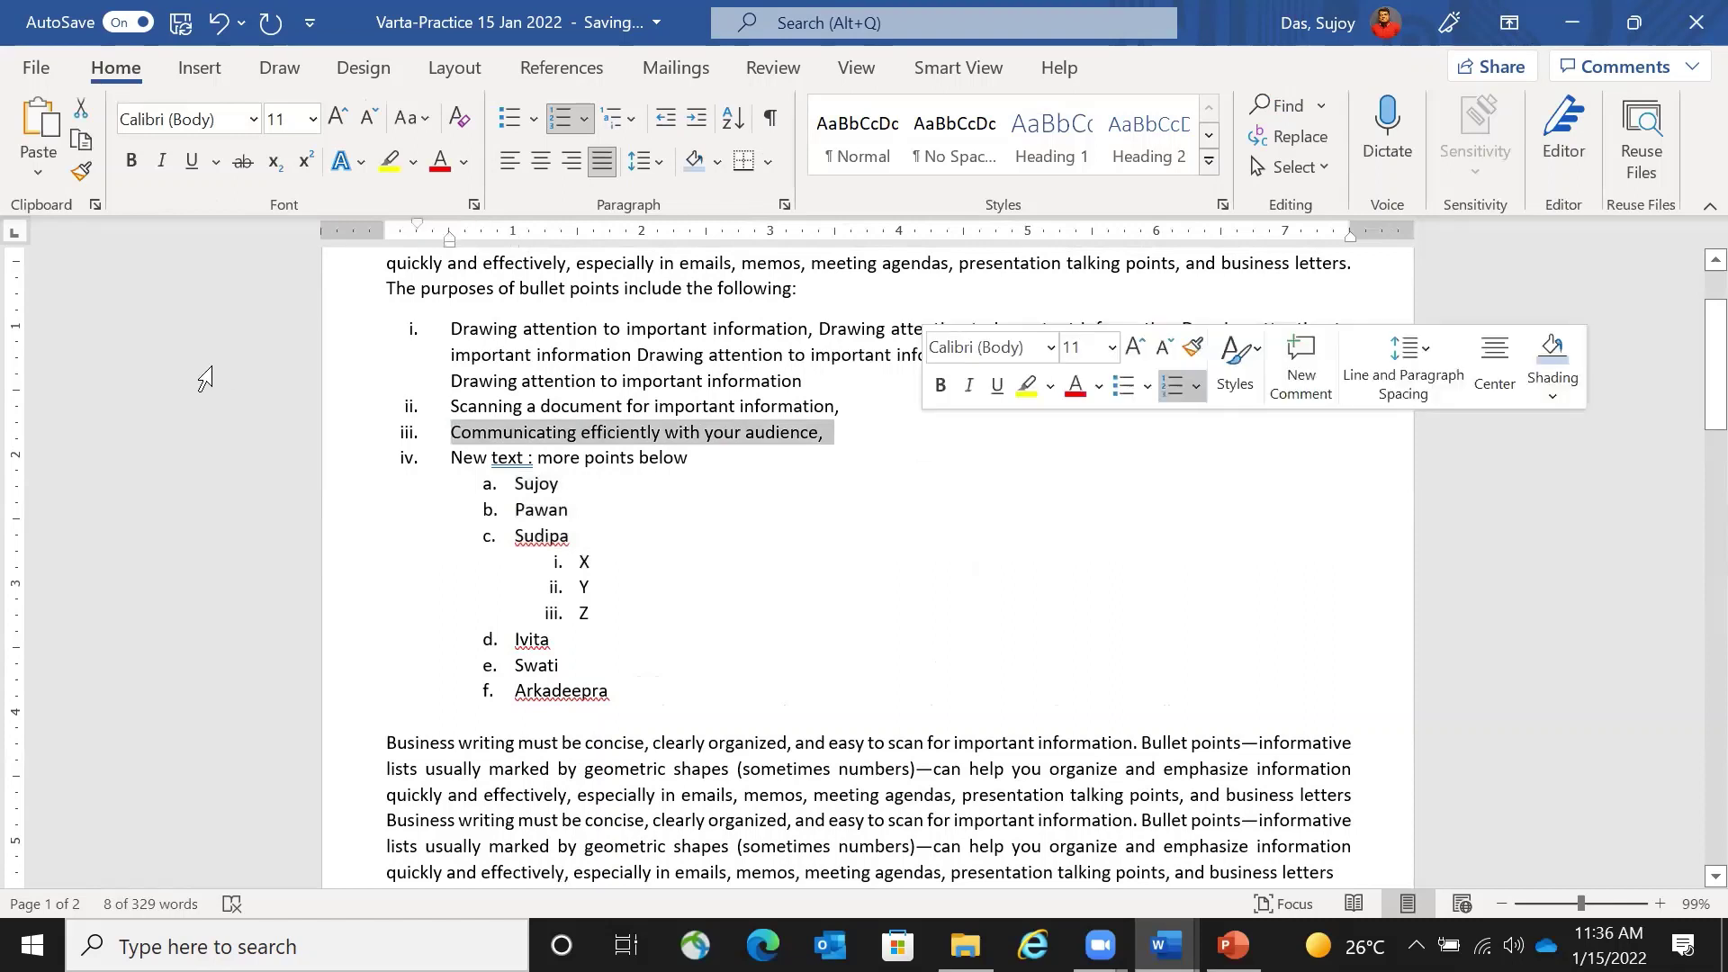
left_click_drag(693, 458, 462, 331)
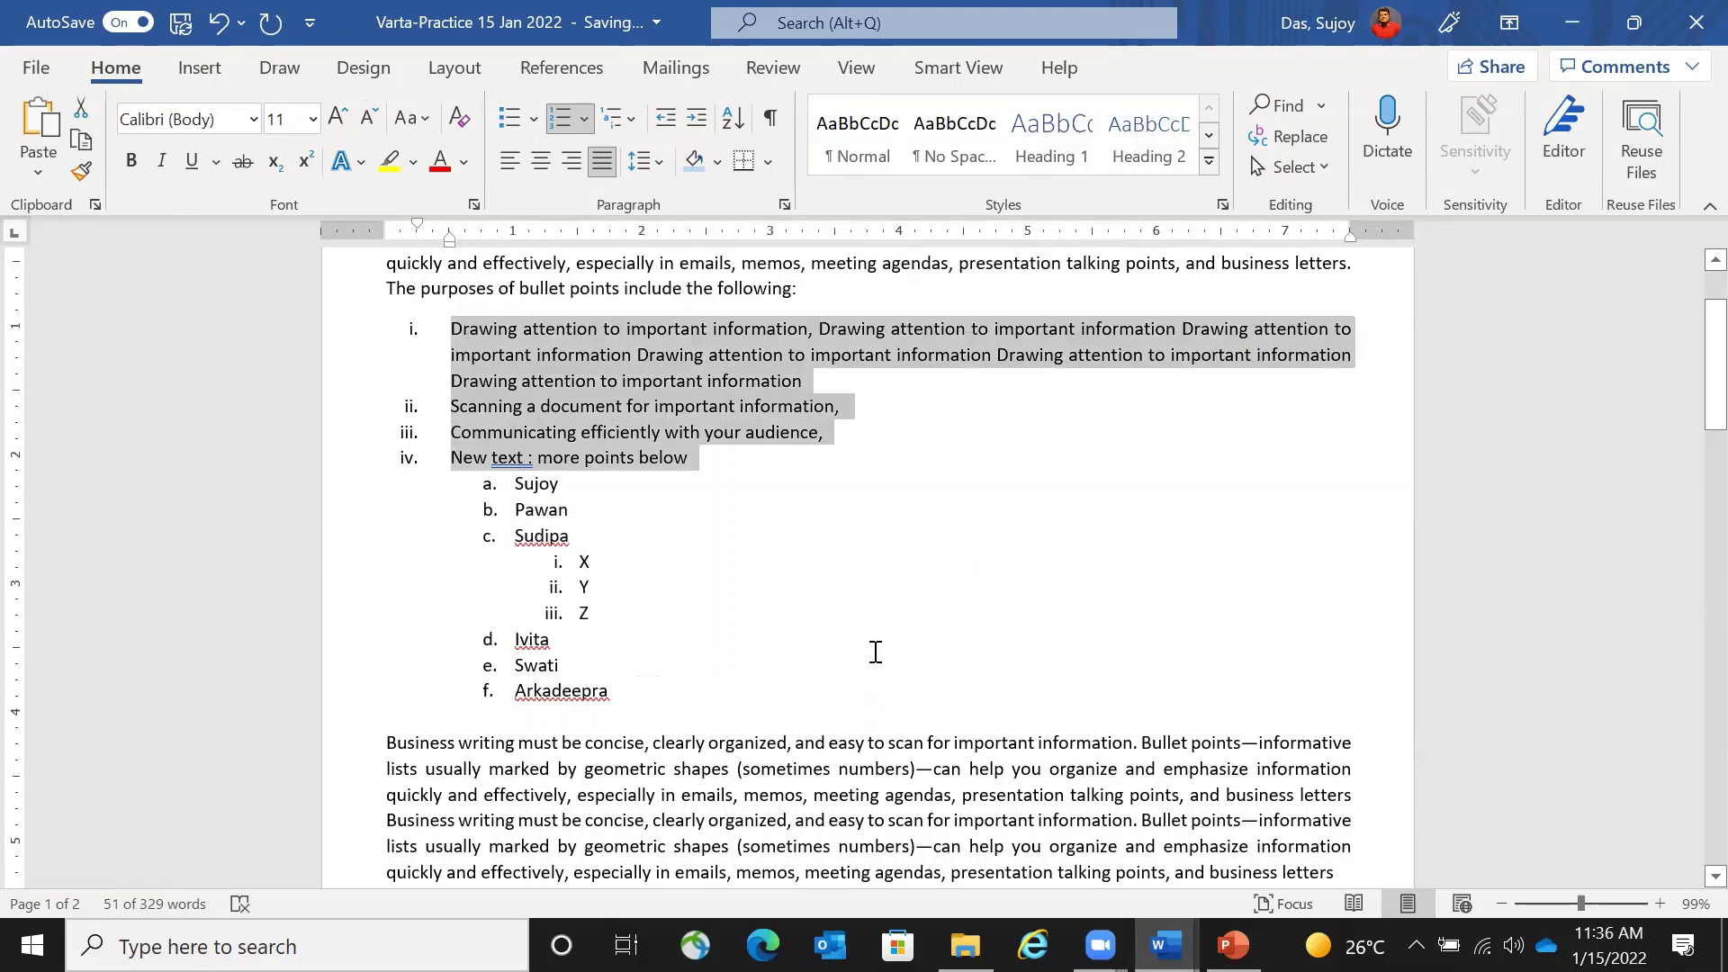
scroll(875, 651, "down", 5)
scroll(900, 756, "down", 4)
scroll(879, 733, "down", 5)
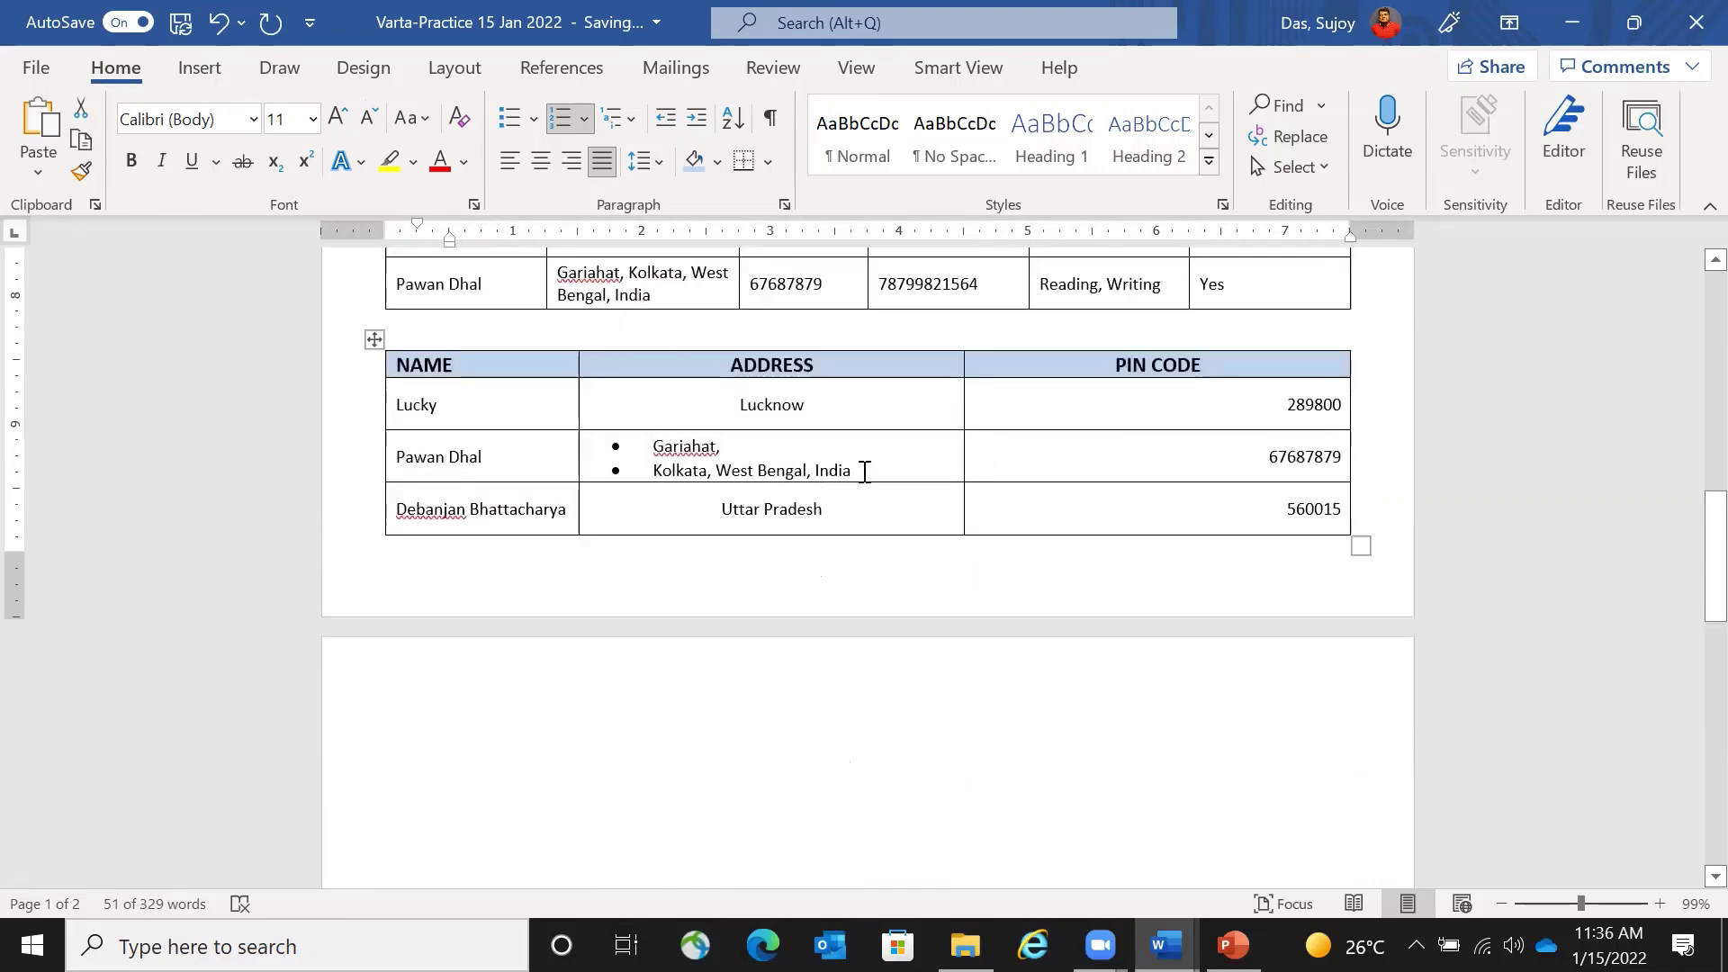
Step: Drag the hanging indent marker left so the address text sits beside its bullets
left_click_drag(864, 472, 648, 450)
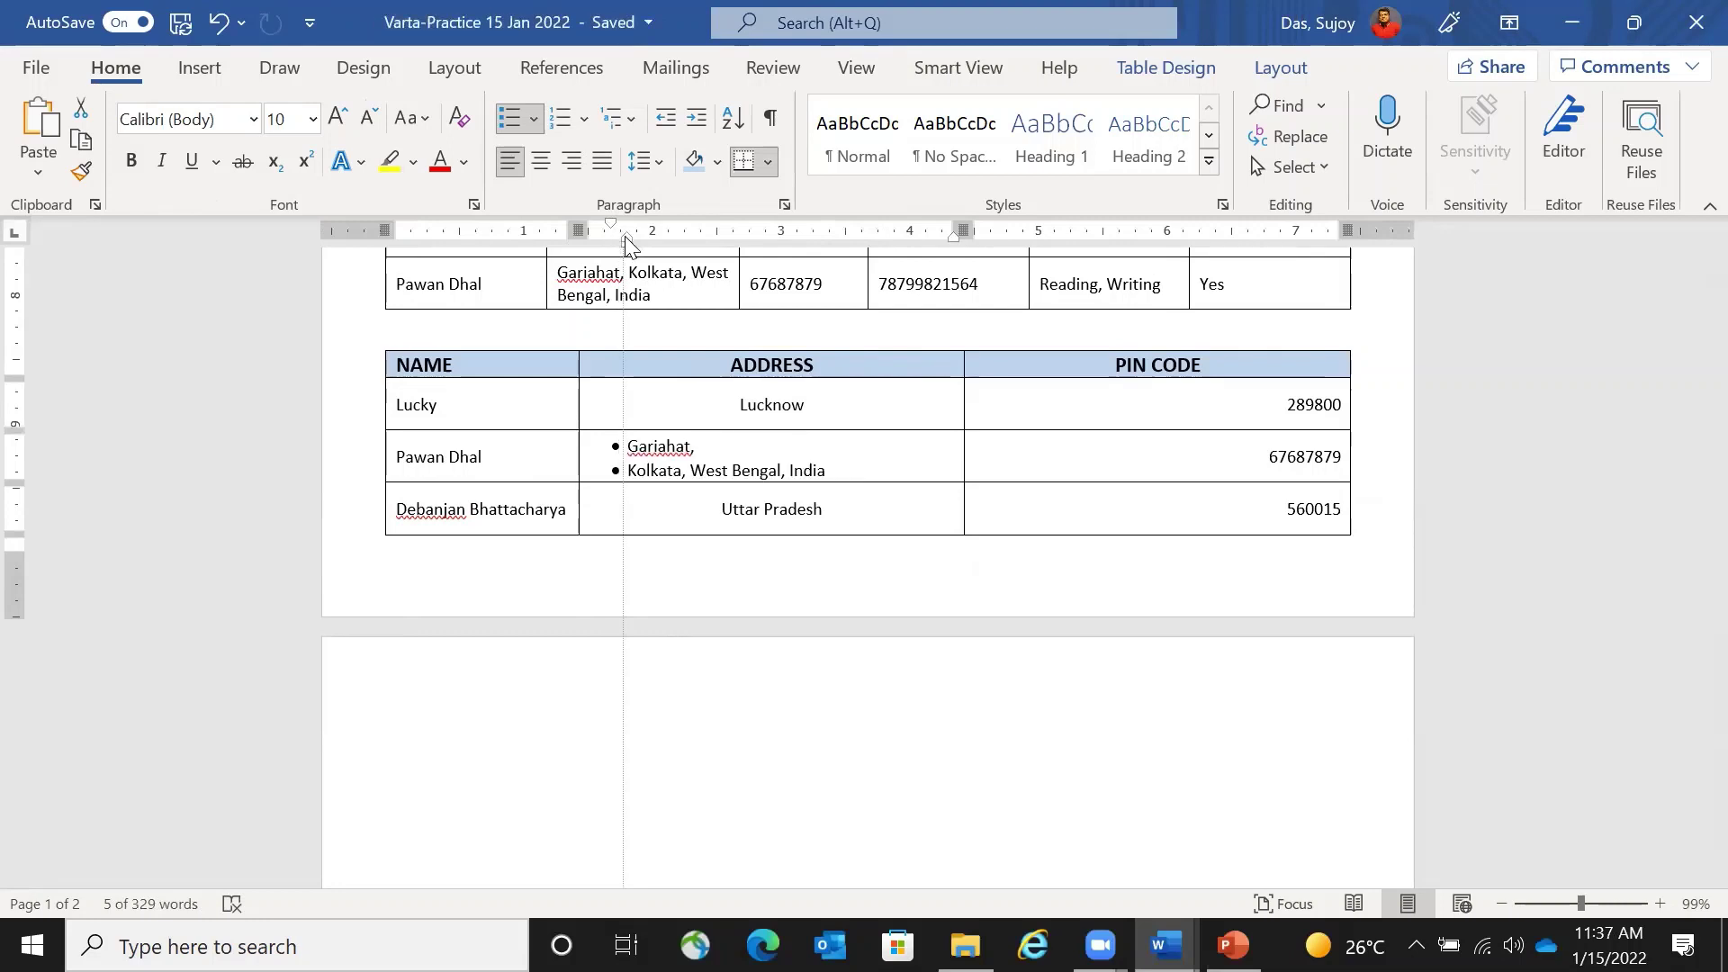
left_click_drag(628, 243, 628, 241)
left_click(909, 473)
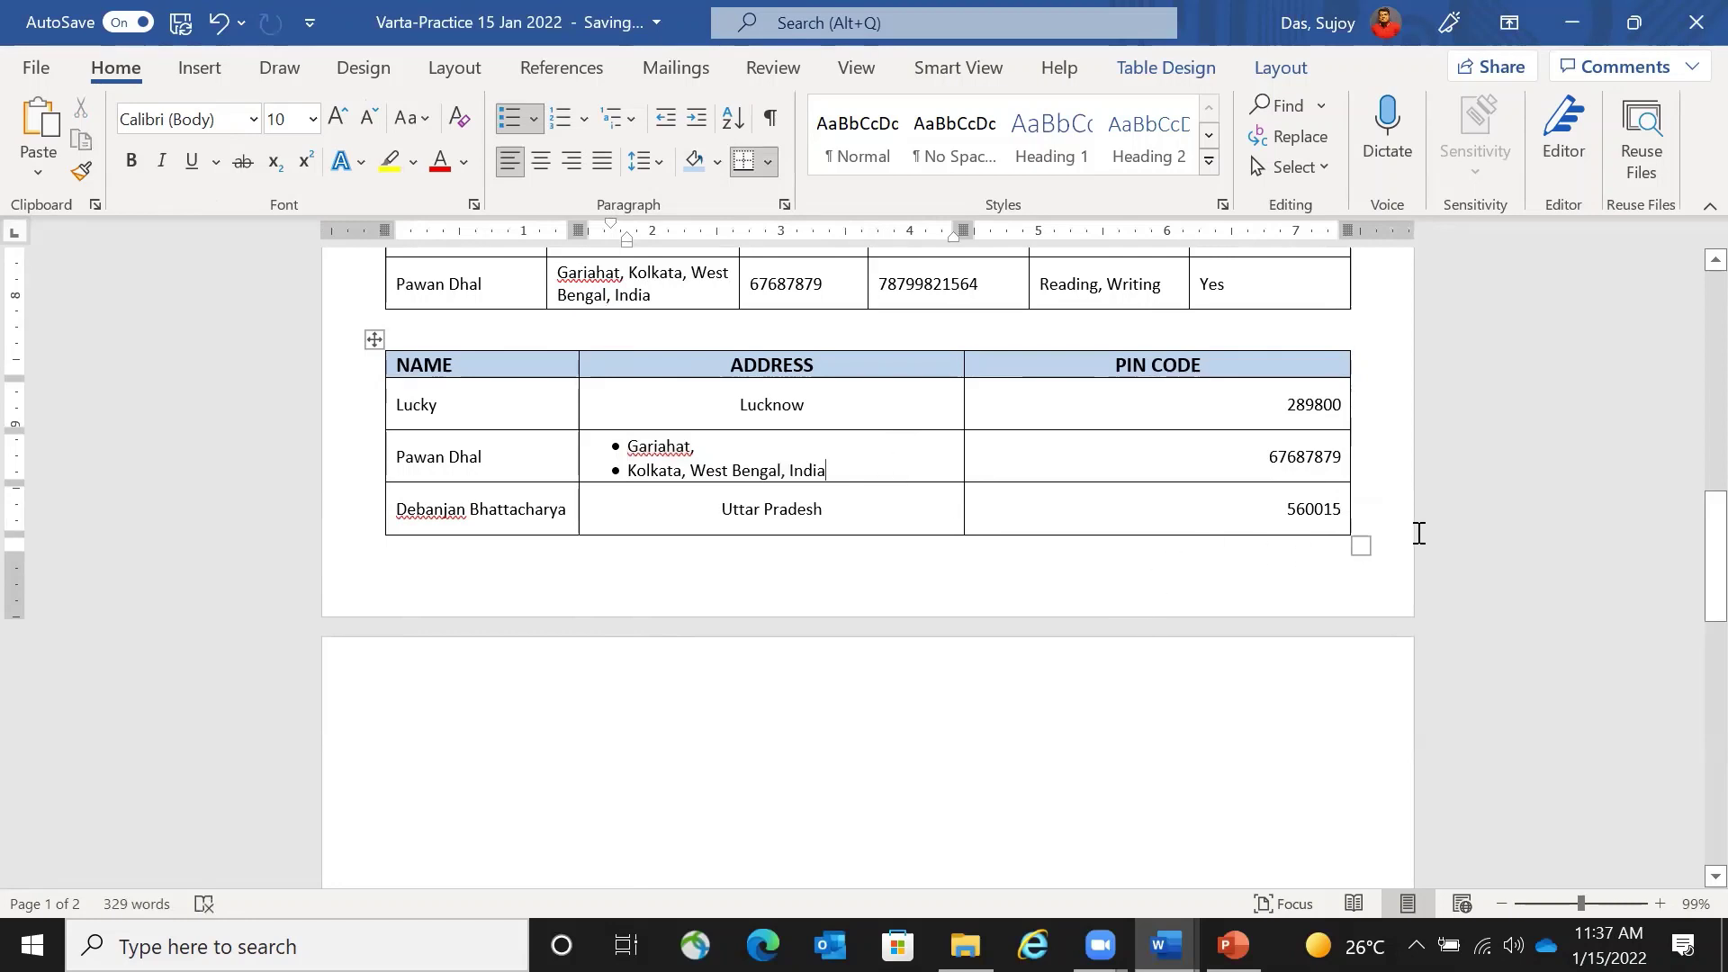
Step: Check the table's last row and a spelling suggestion, then put the caret on page 2
left_click(1393, 572)
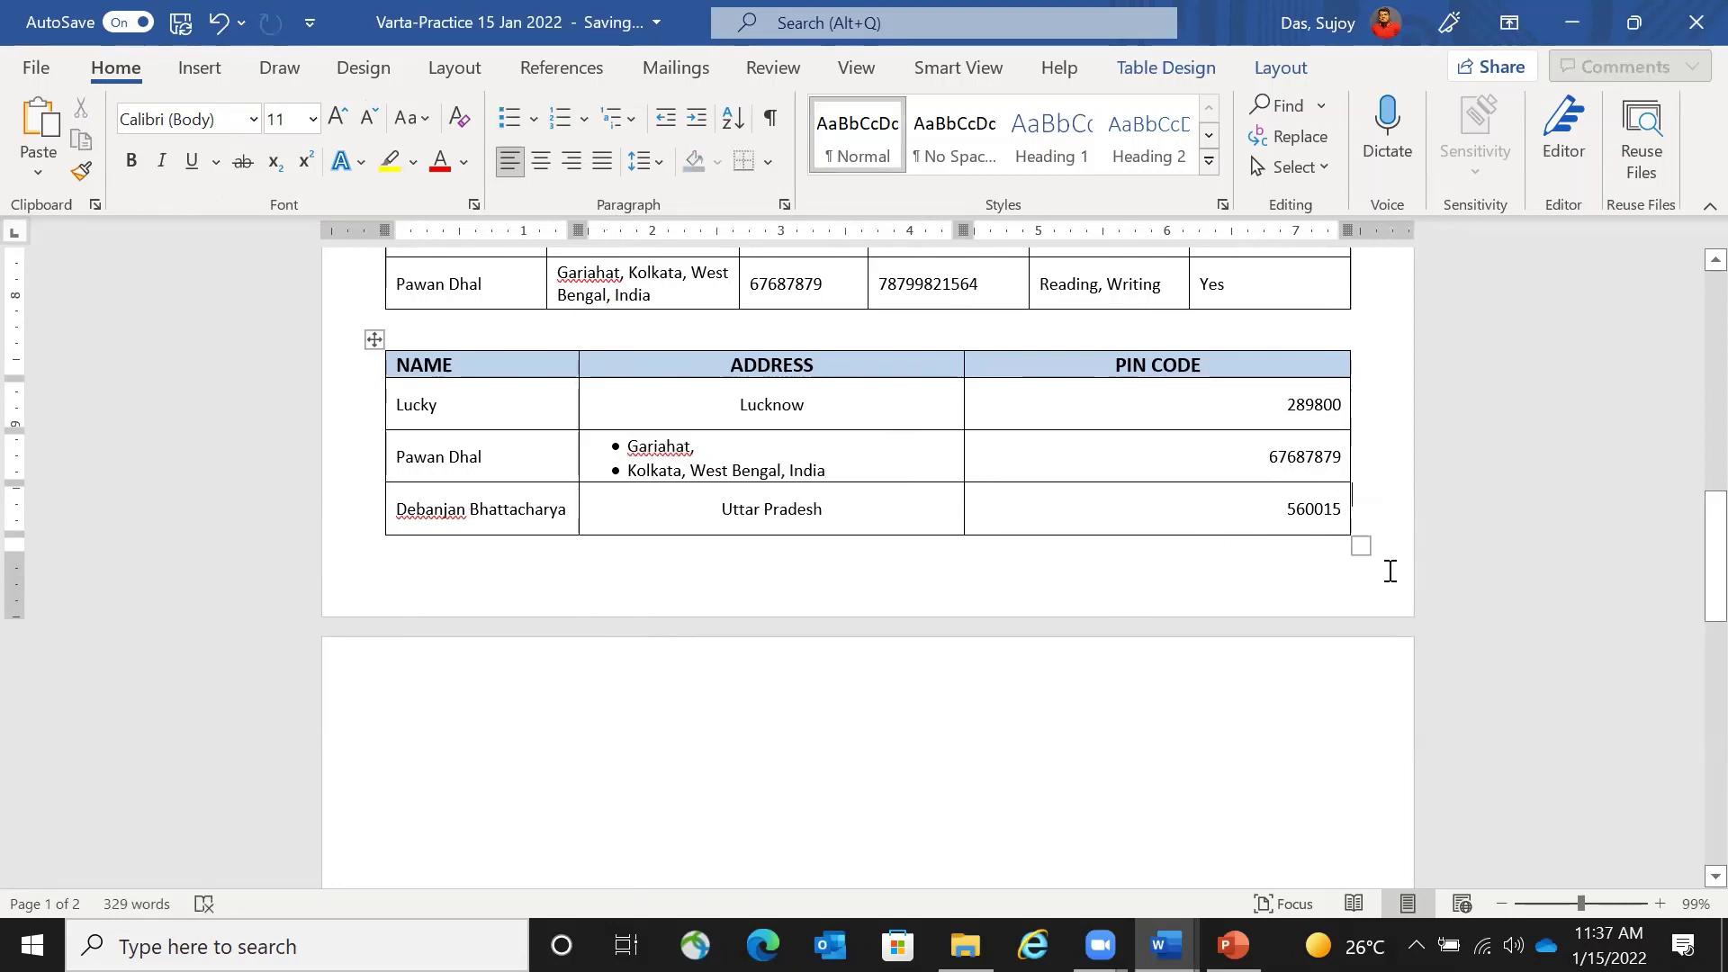
left_click(1158, 551)
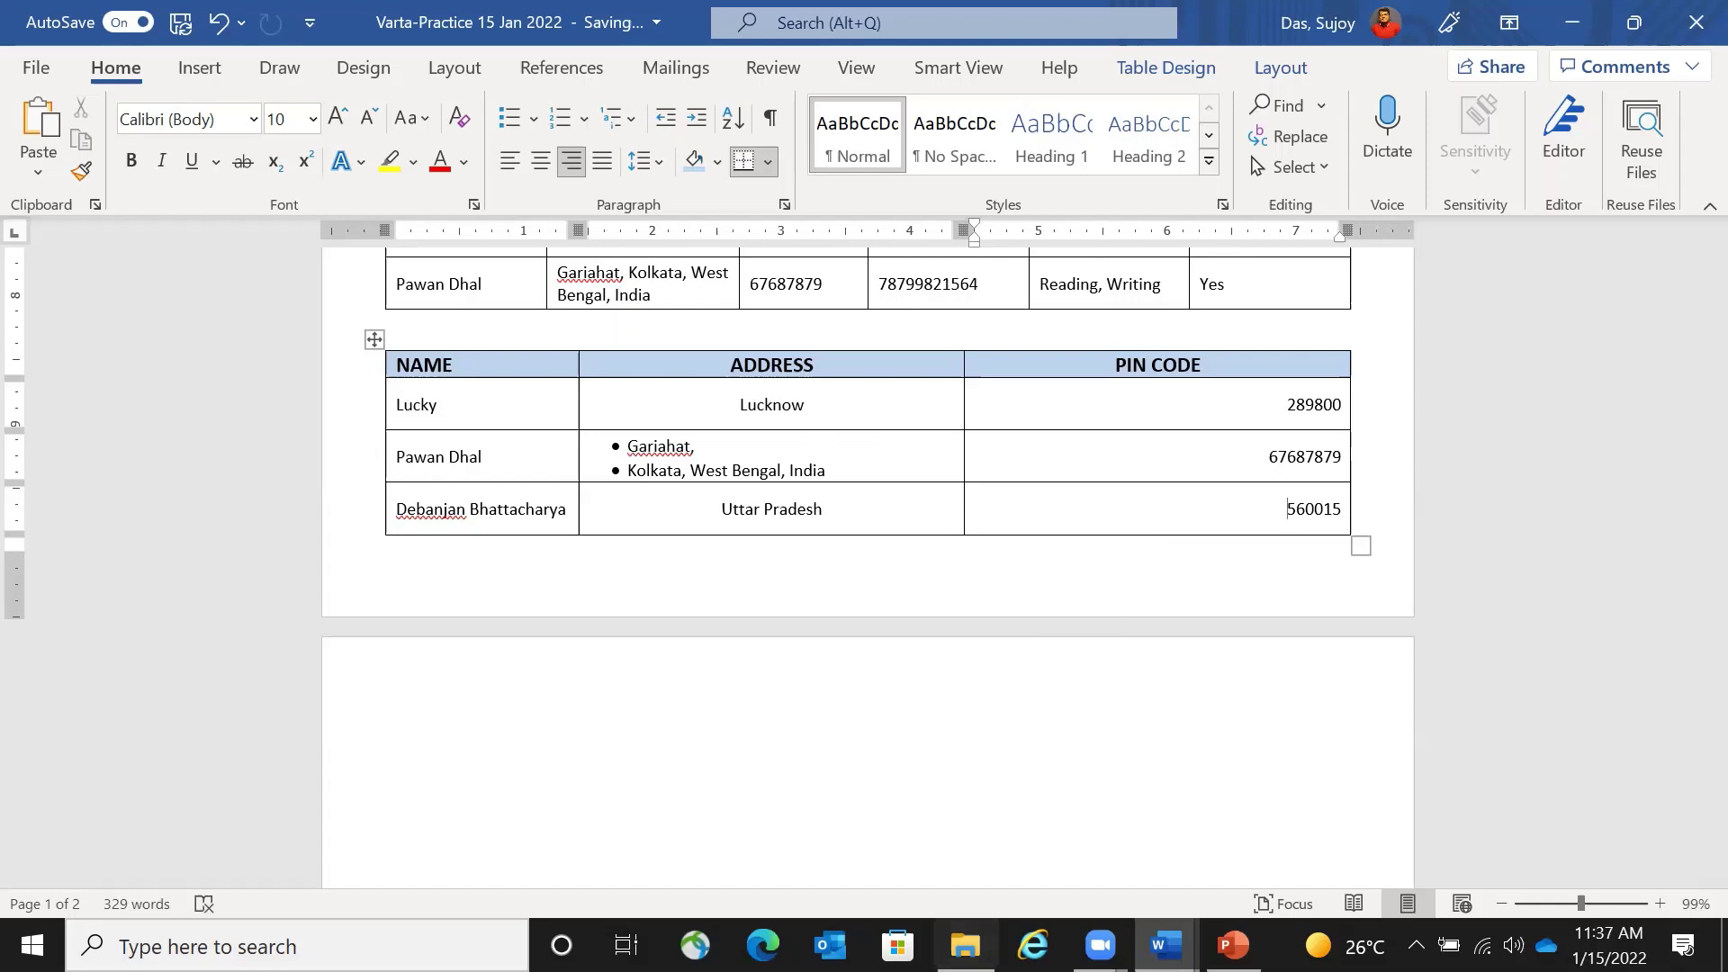
left_click(1100, 945)
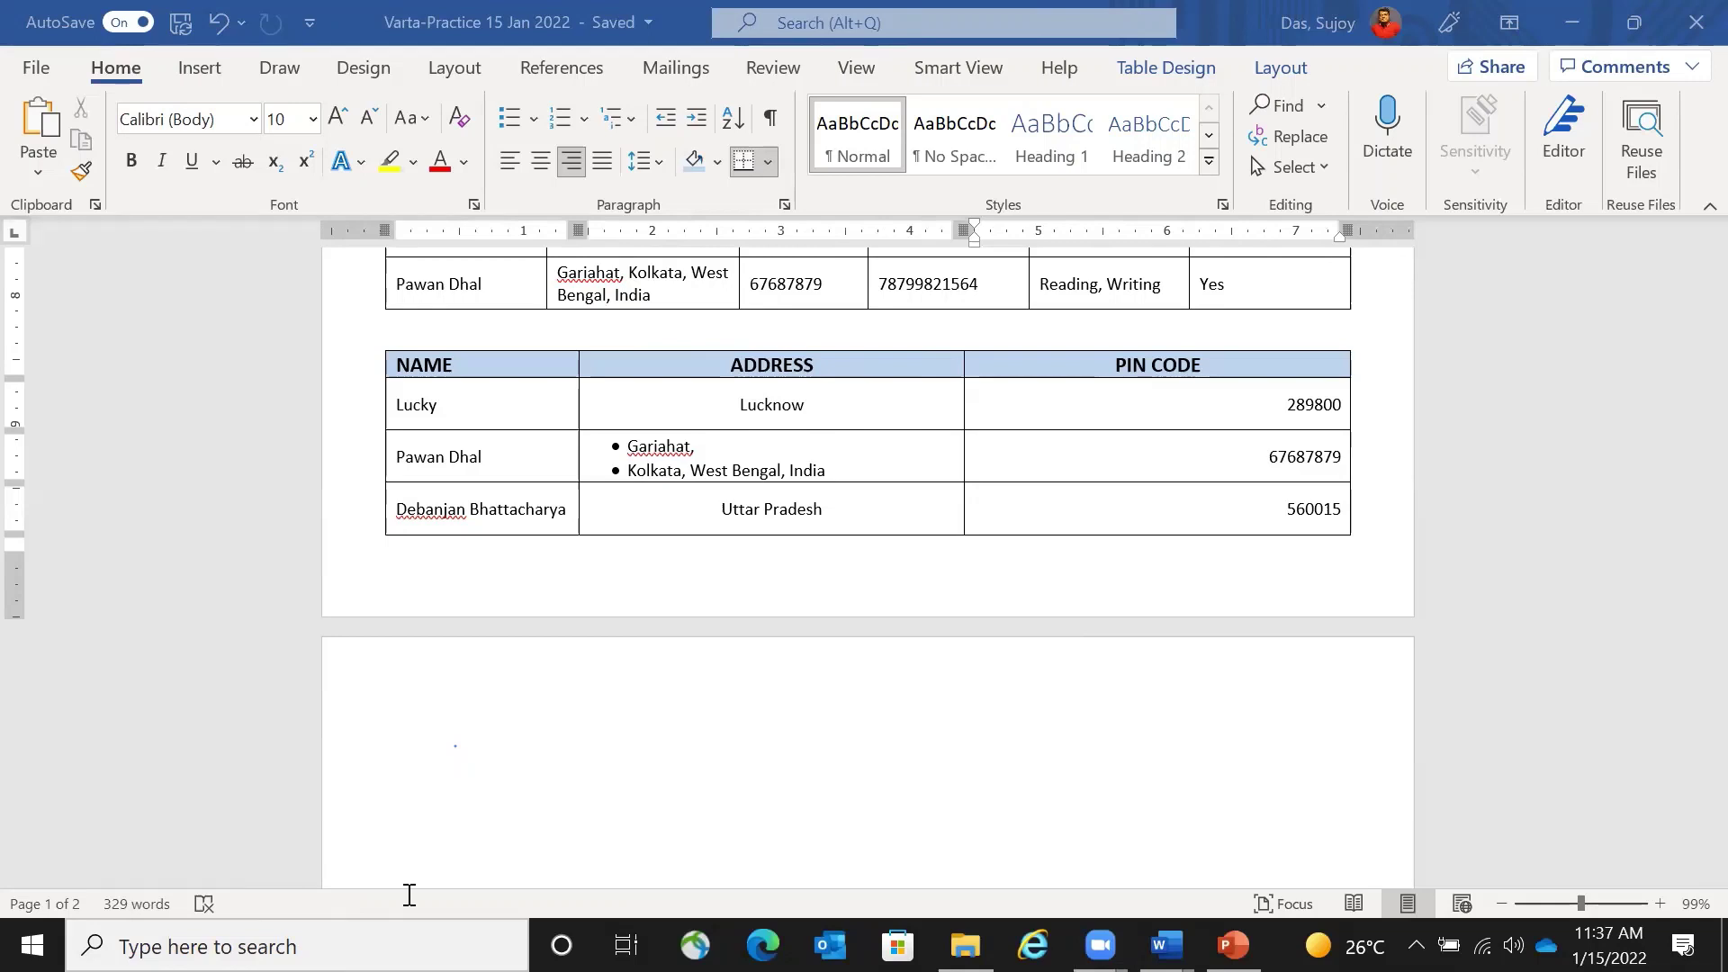
mouse_move(866, 445)
right_click(413, 558)
mouse_move(759, 413)
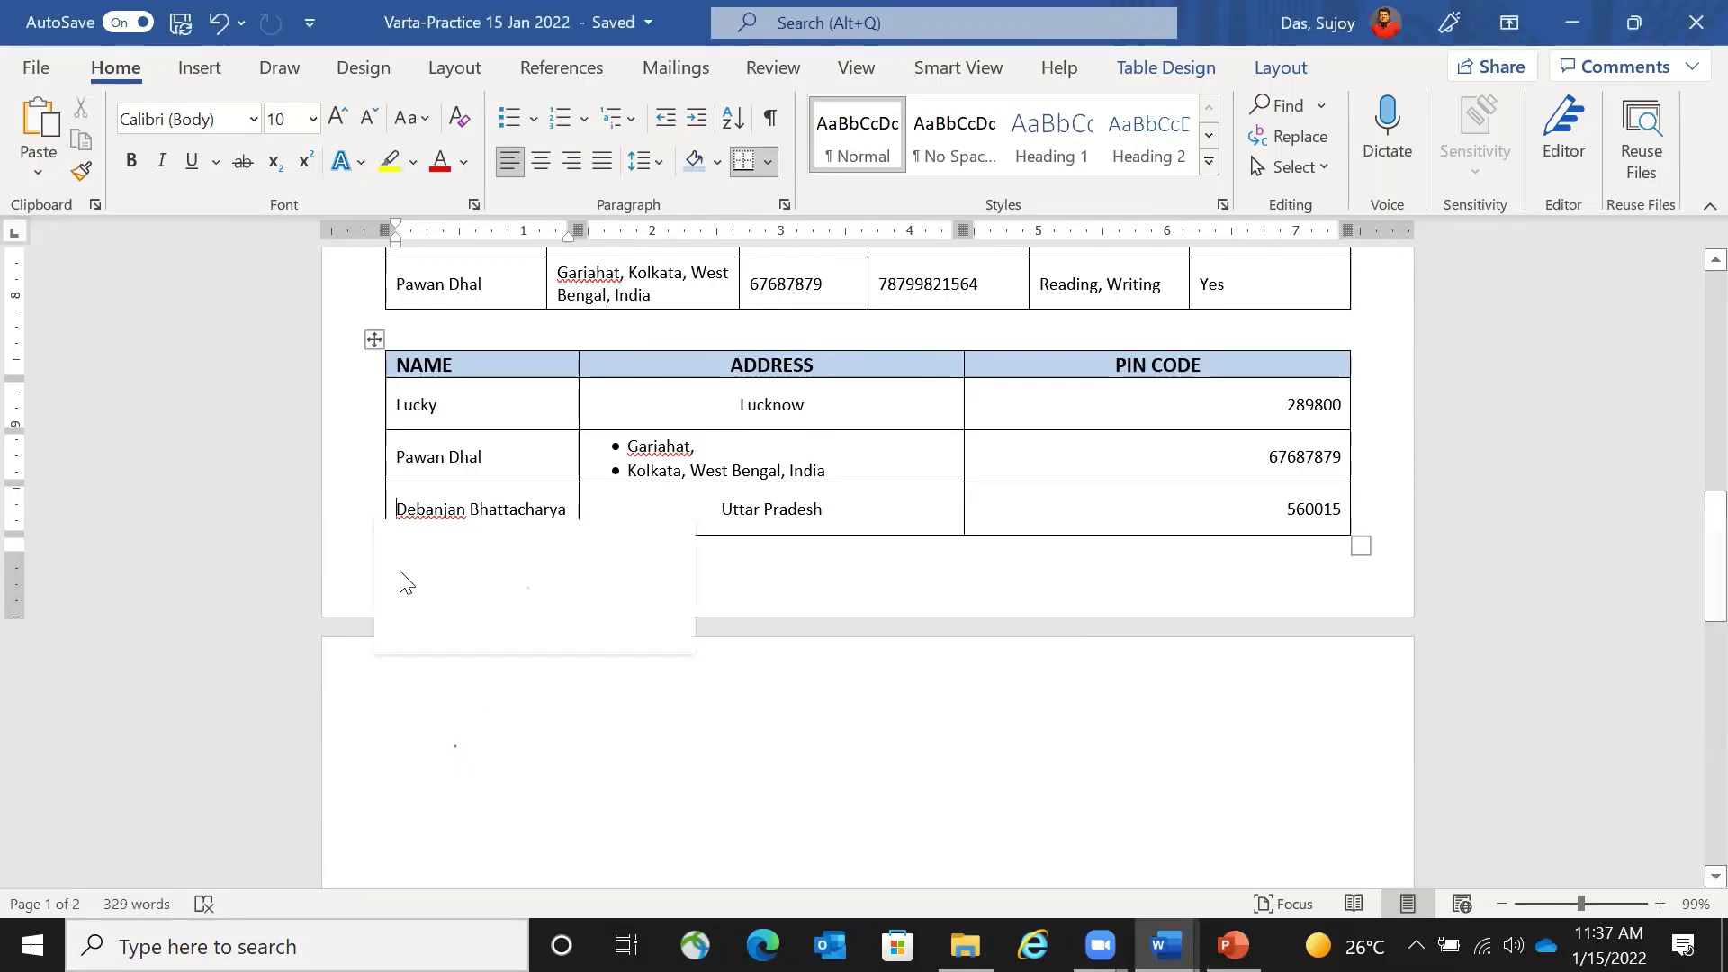
left_click(937, 740)
left_click(439, 656)
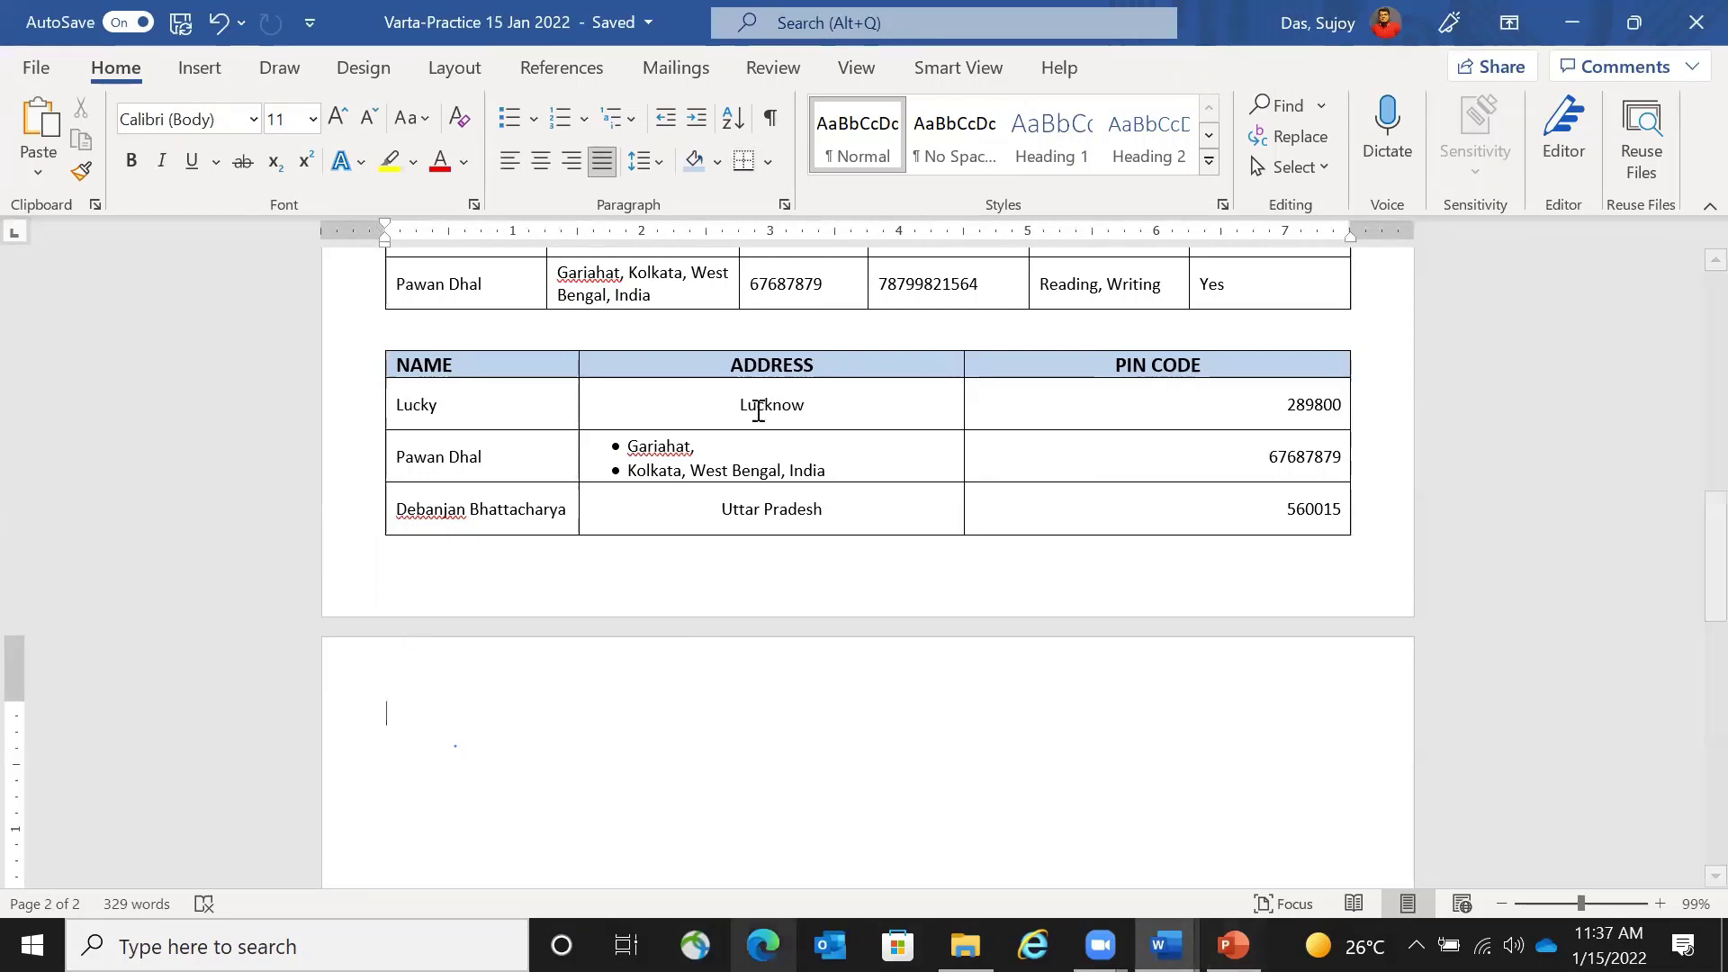
Step: Select the whole NAME / ADDRESS / PIN CODE table and bring its text to 10 pt
scroll(540, 378, "up", 3)
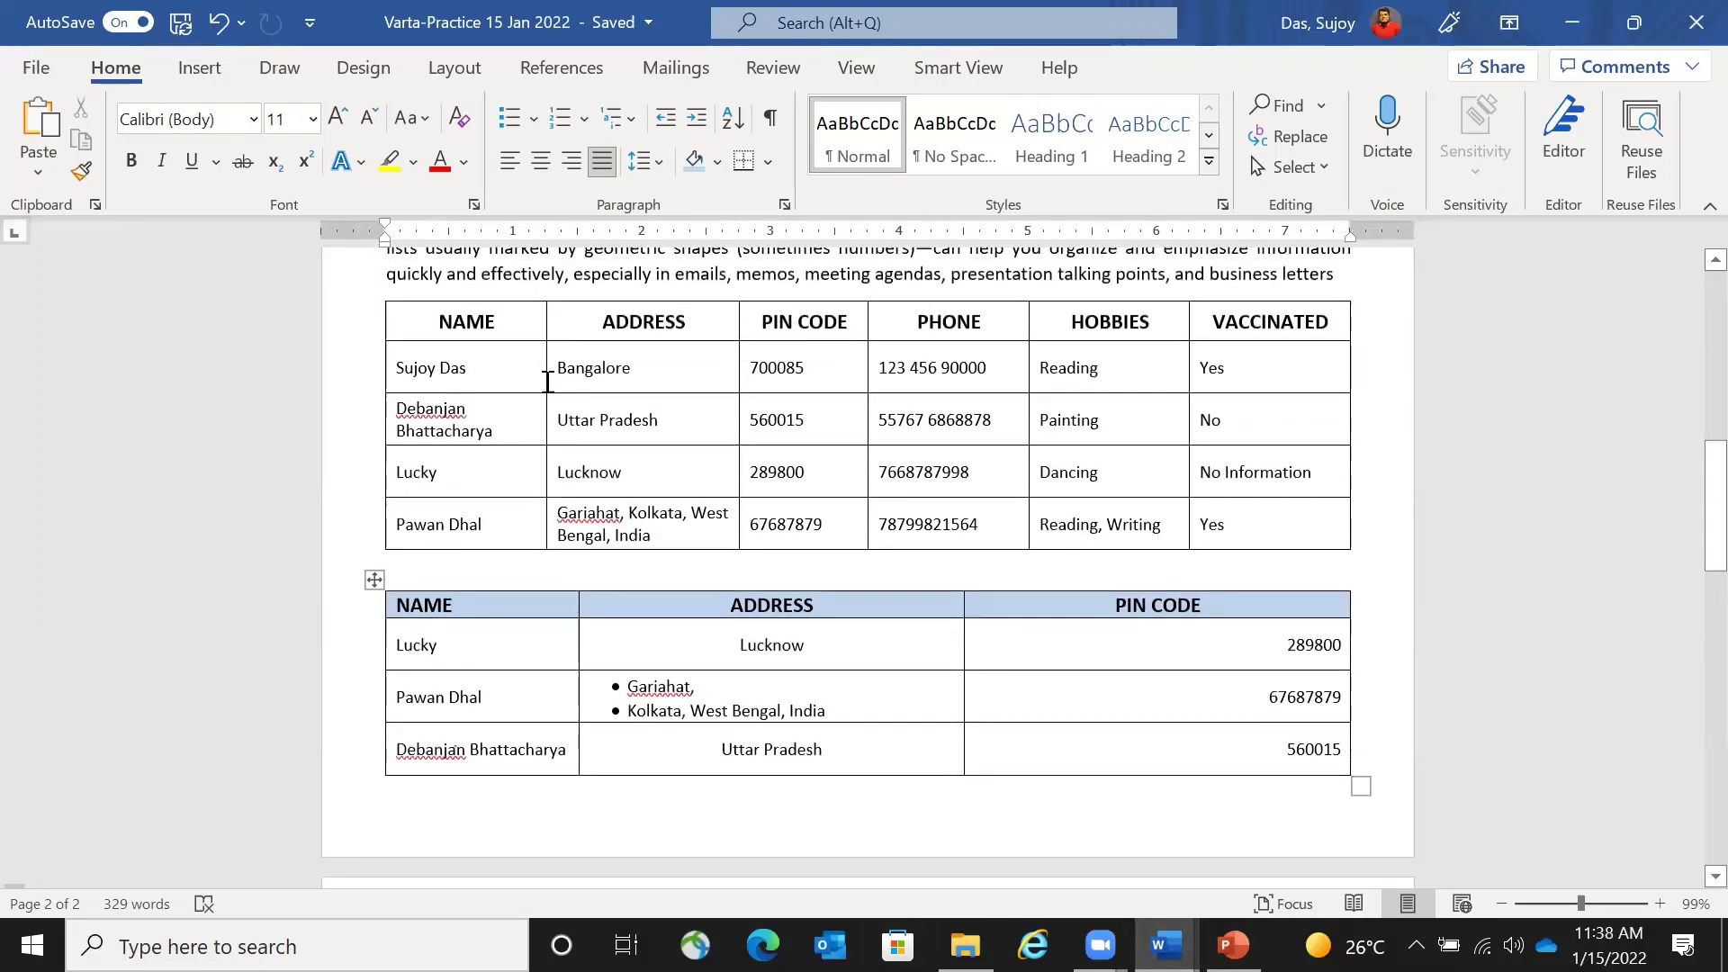
scroll(547, 382, "up", 2)
left_click_drag(519, 387, 837, 412)
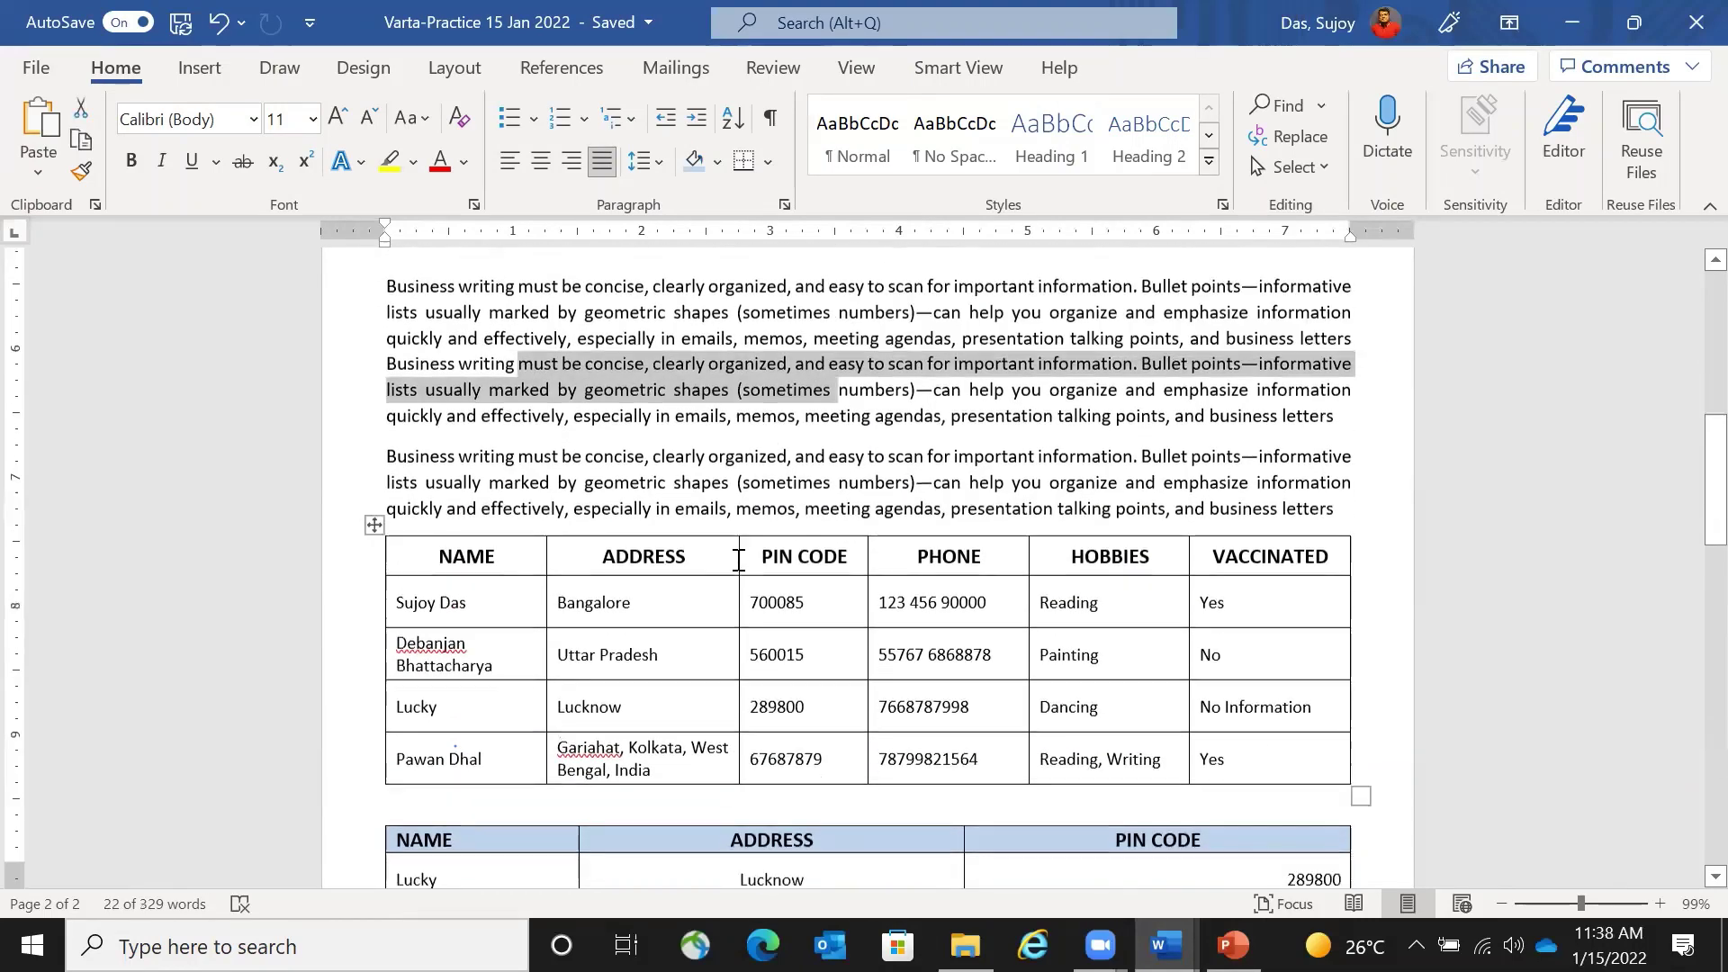
scroll(738, 560, "down", 5)
left_click_drag(424, 426, 1206, 560)
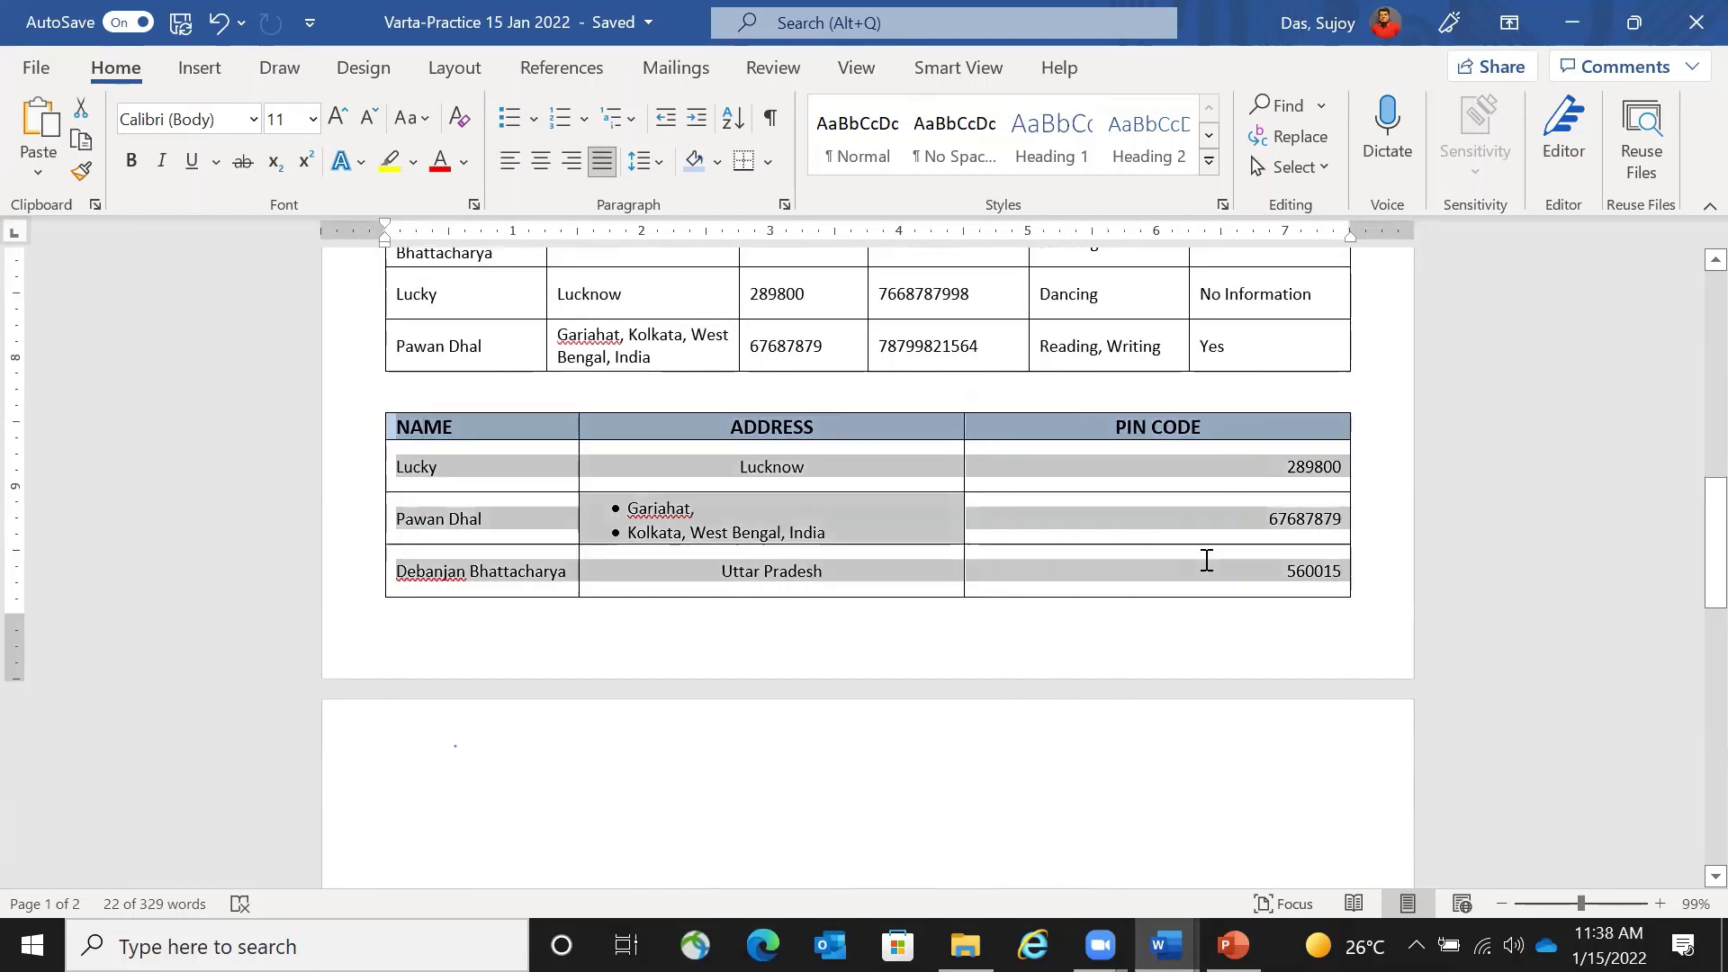
left_click(369, 121)
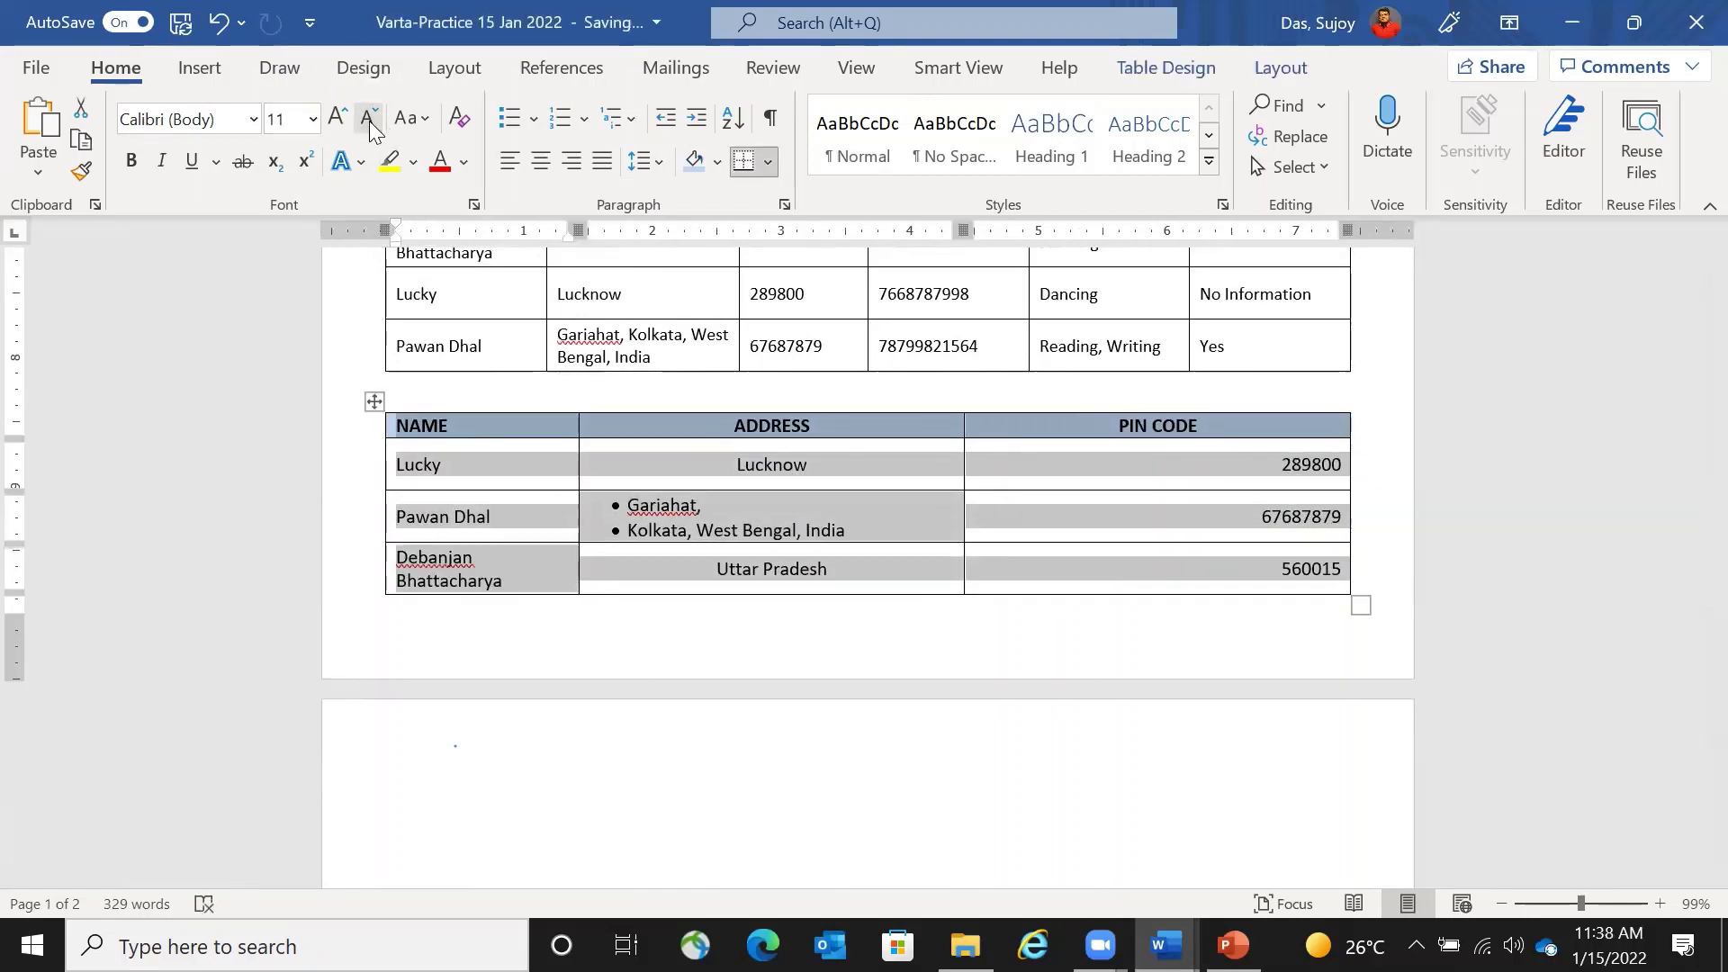
left_click(369, 121)
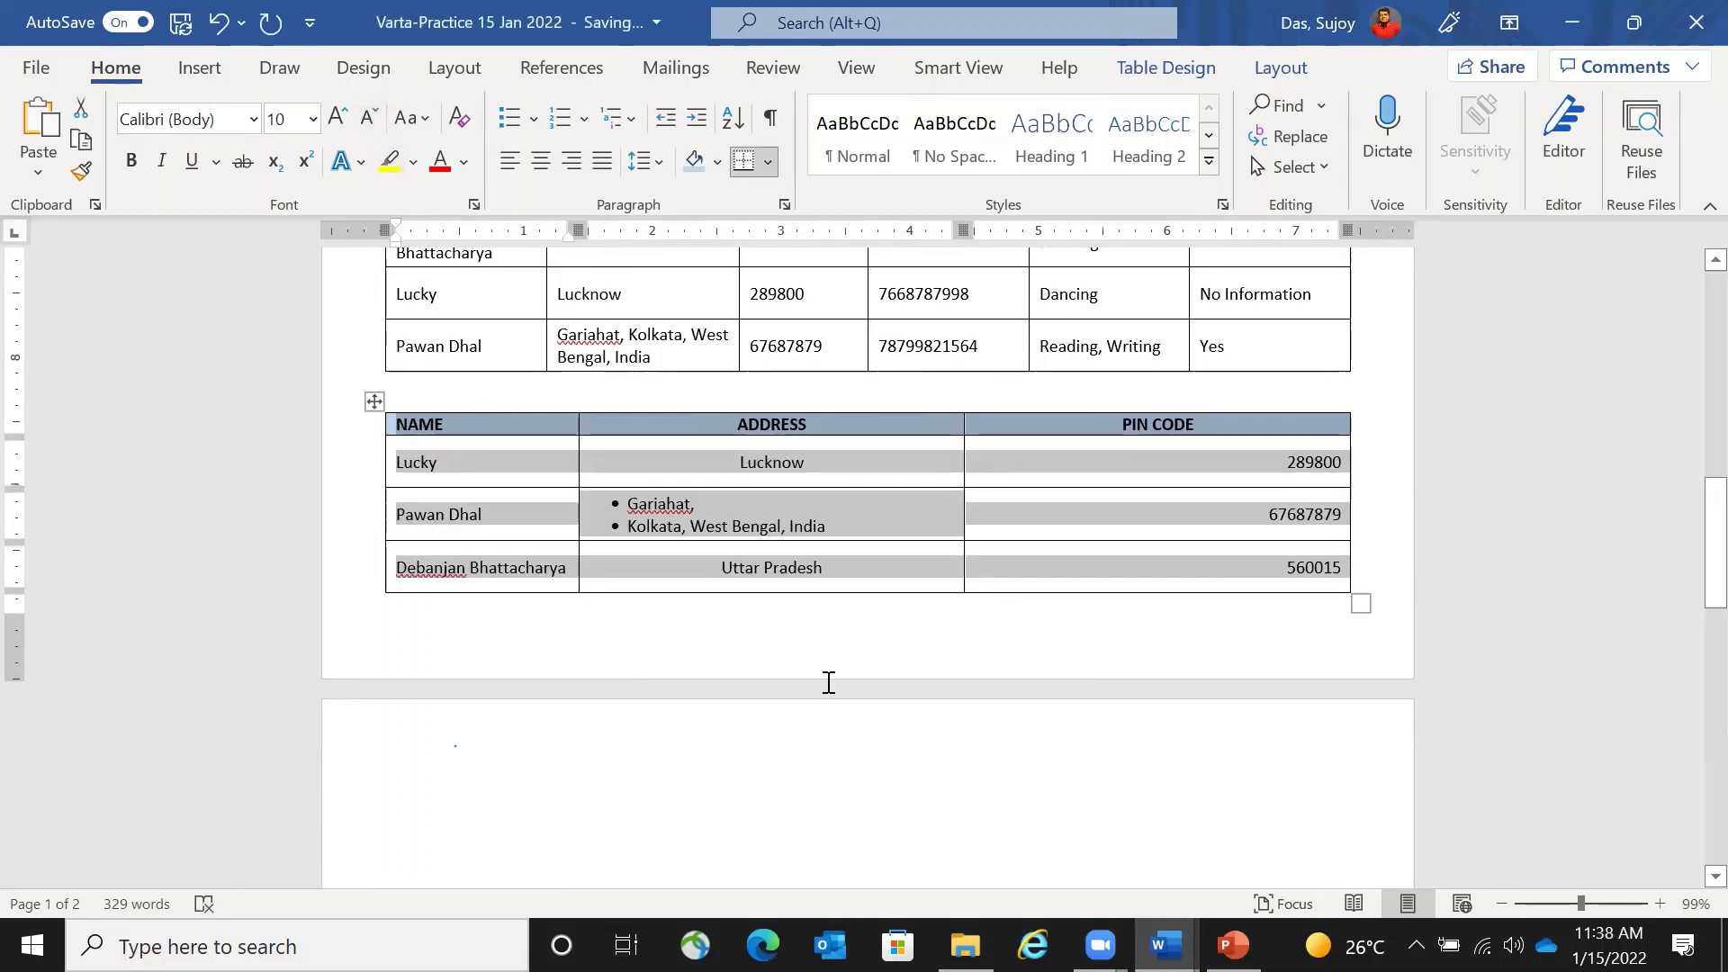
left_click(824, 636)
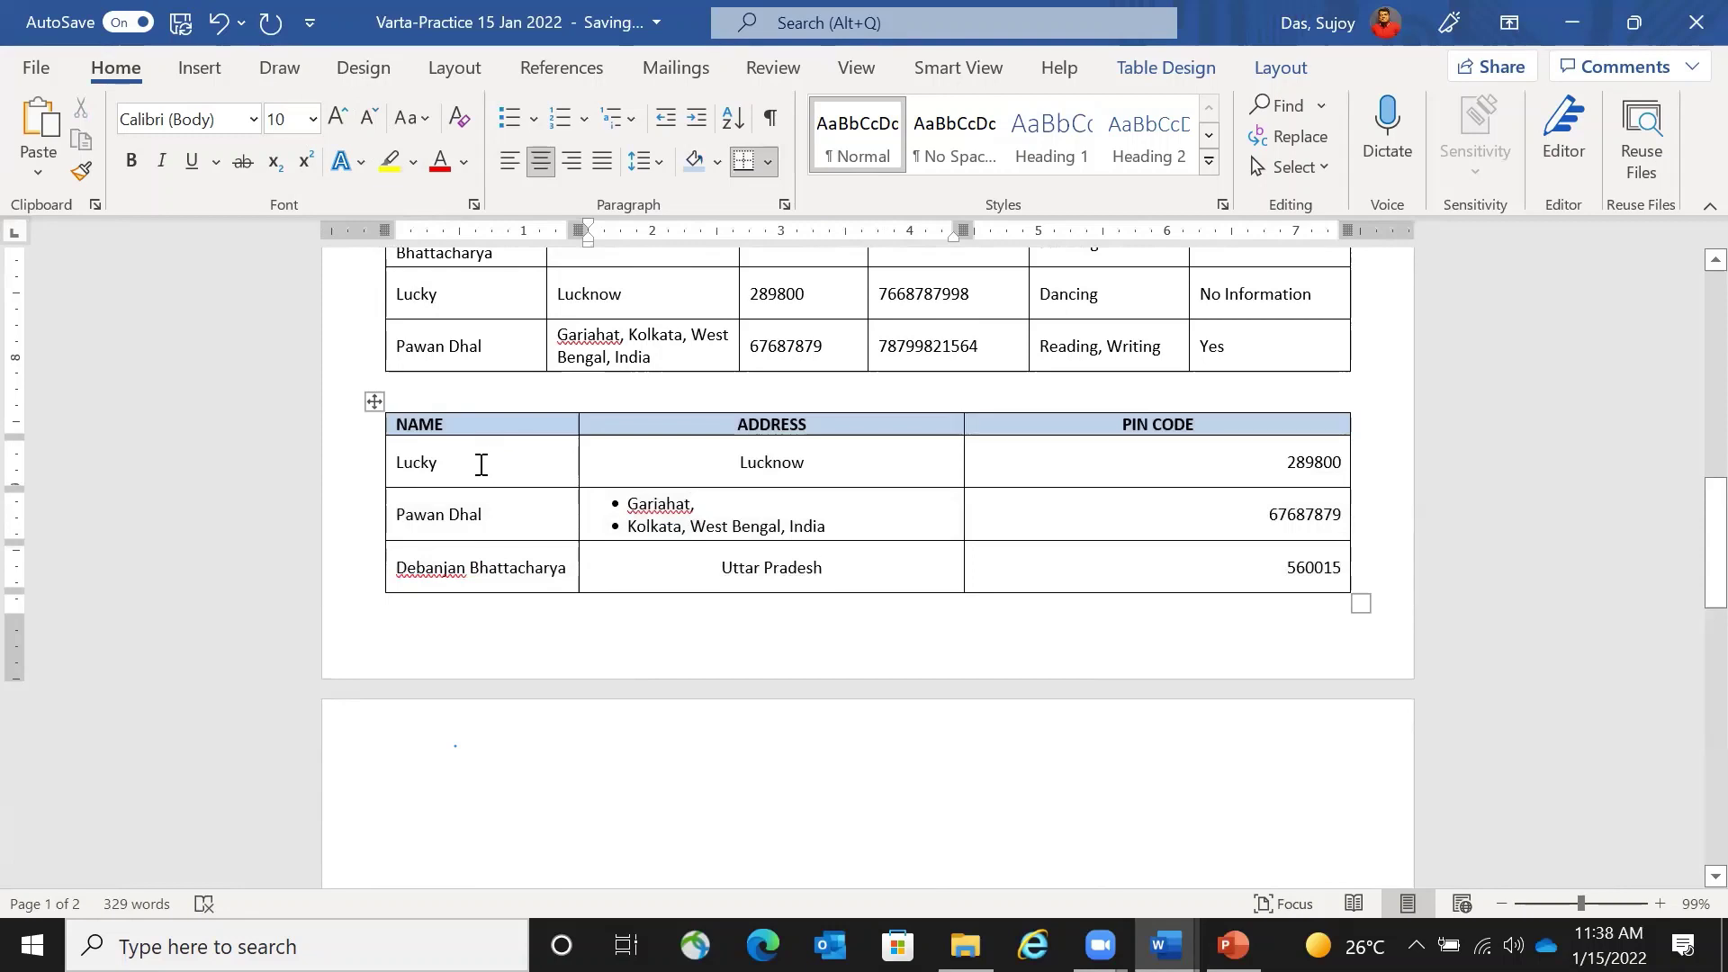
scroll(684, 590, "up", 1)
Step: Place the caret between the two tables and open the Insert > Table grid, then dismiss it
scroll(684, 603, "up", 2)
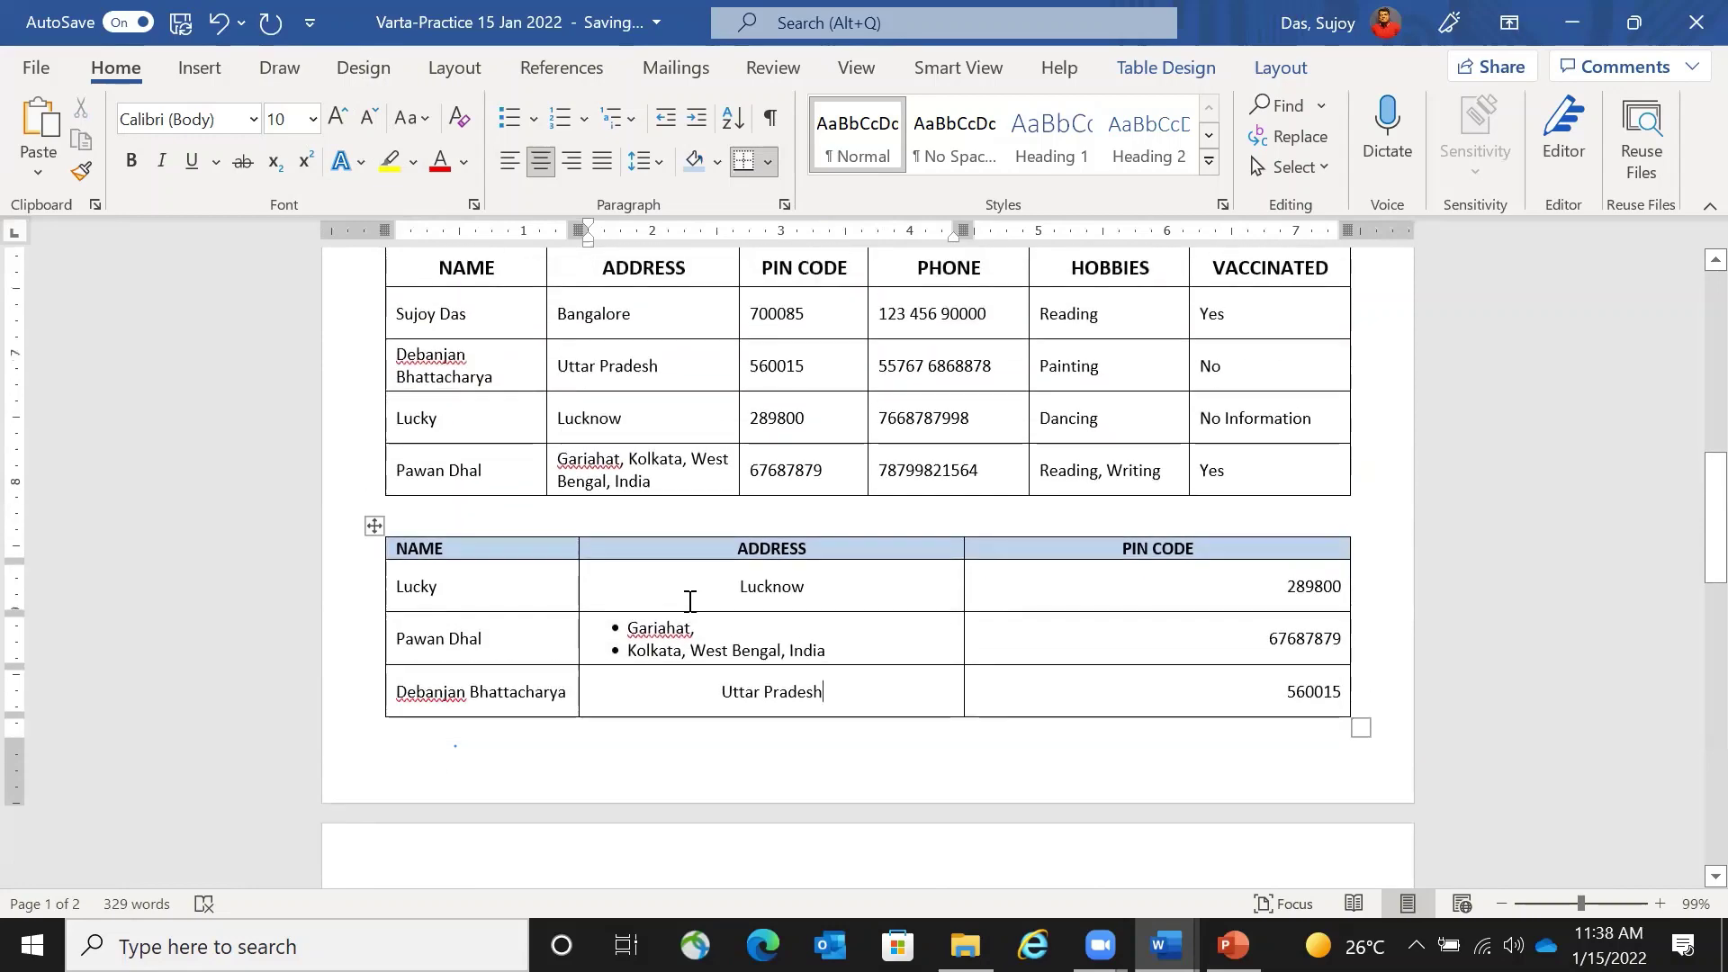
scroll(684, 616, "up", 2)
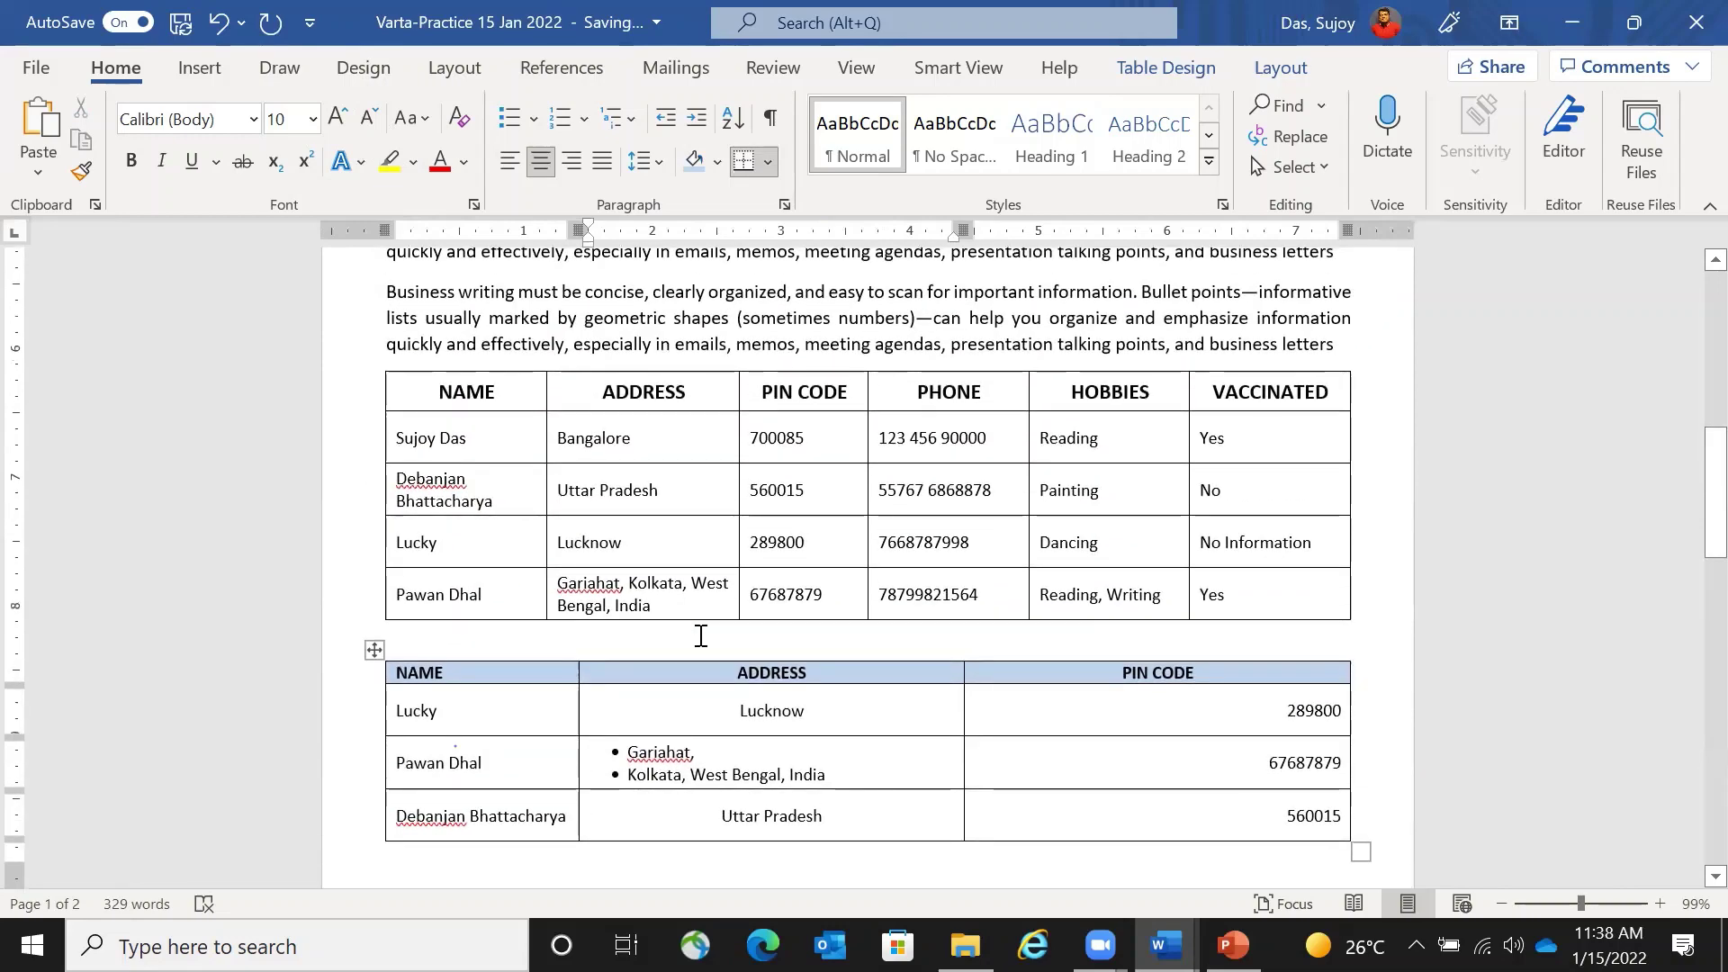
left_click(701, 635)
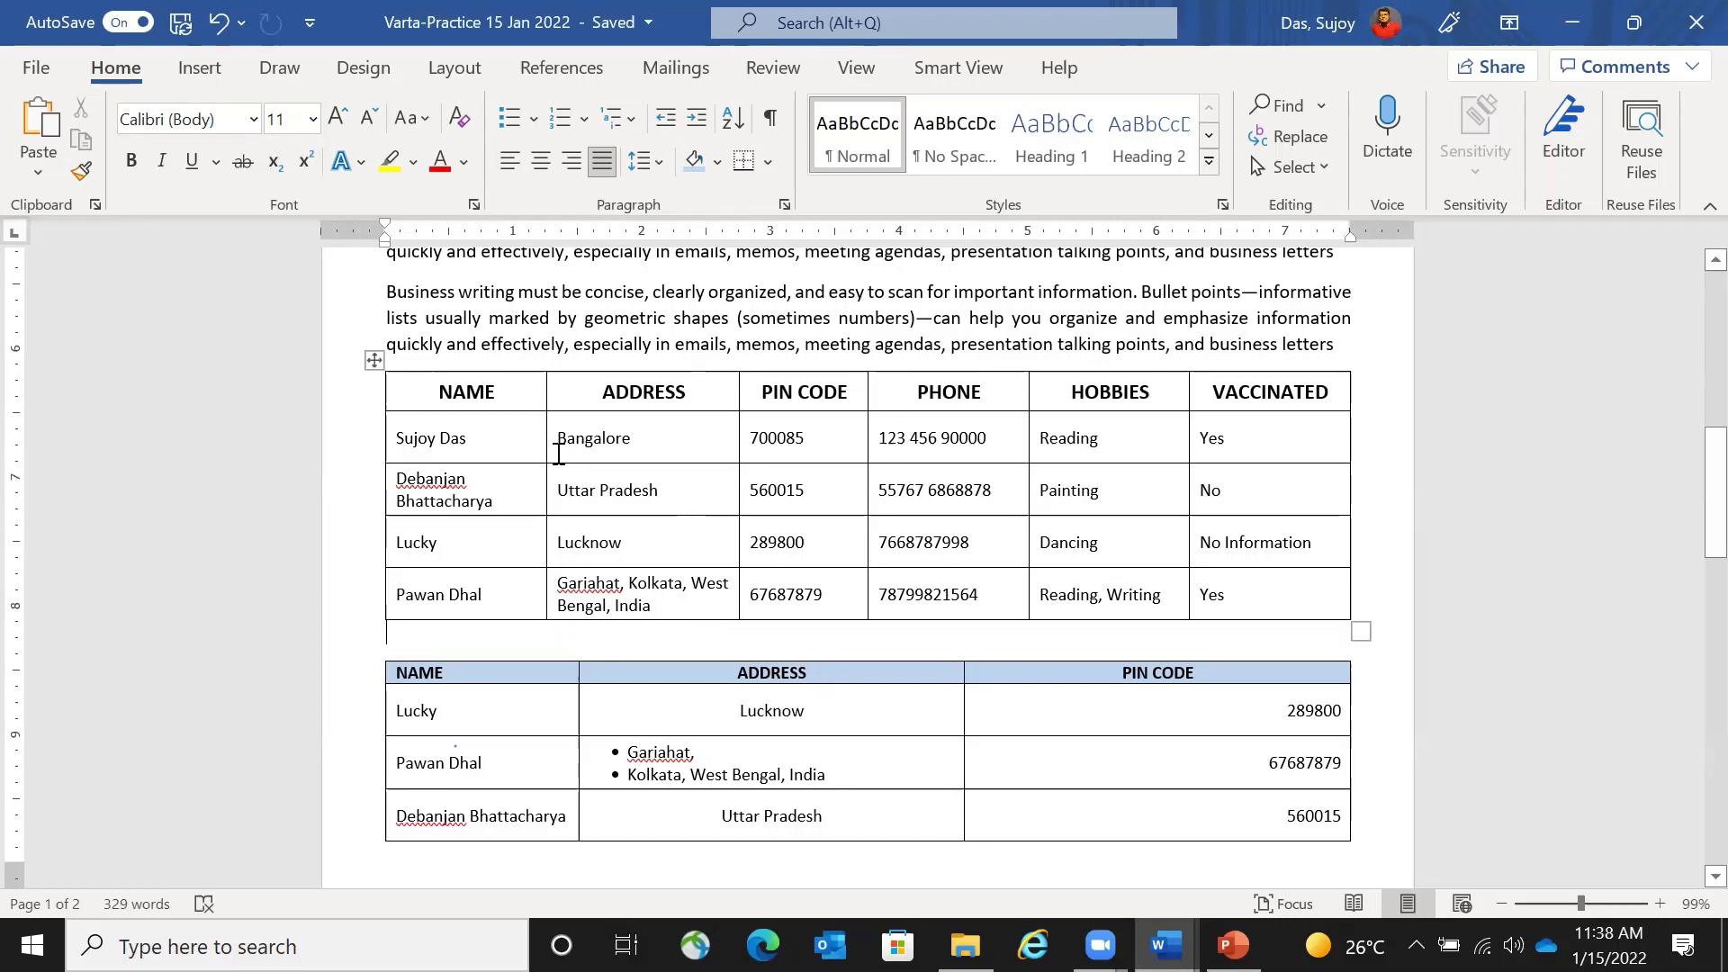
scroll(576, 682, "down", 2)
scroll(557, 715, "down", 2)
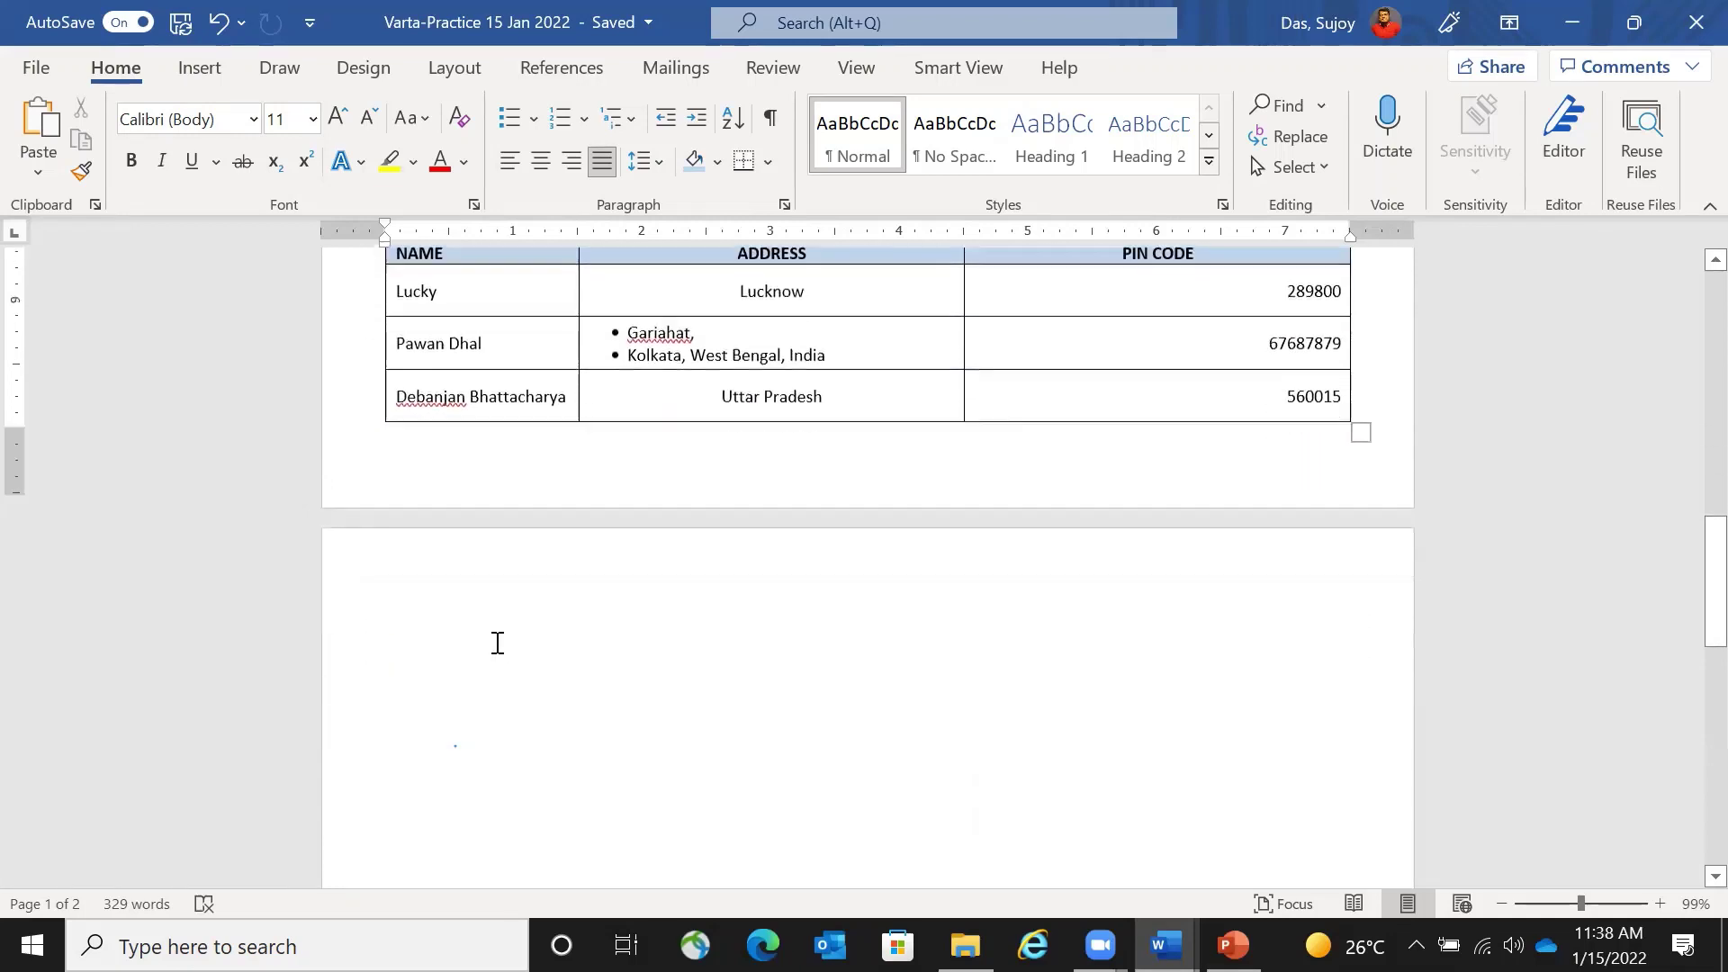
left_click(193, 75)
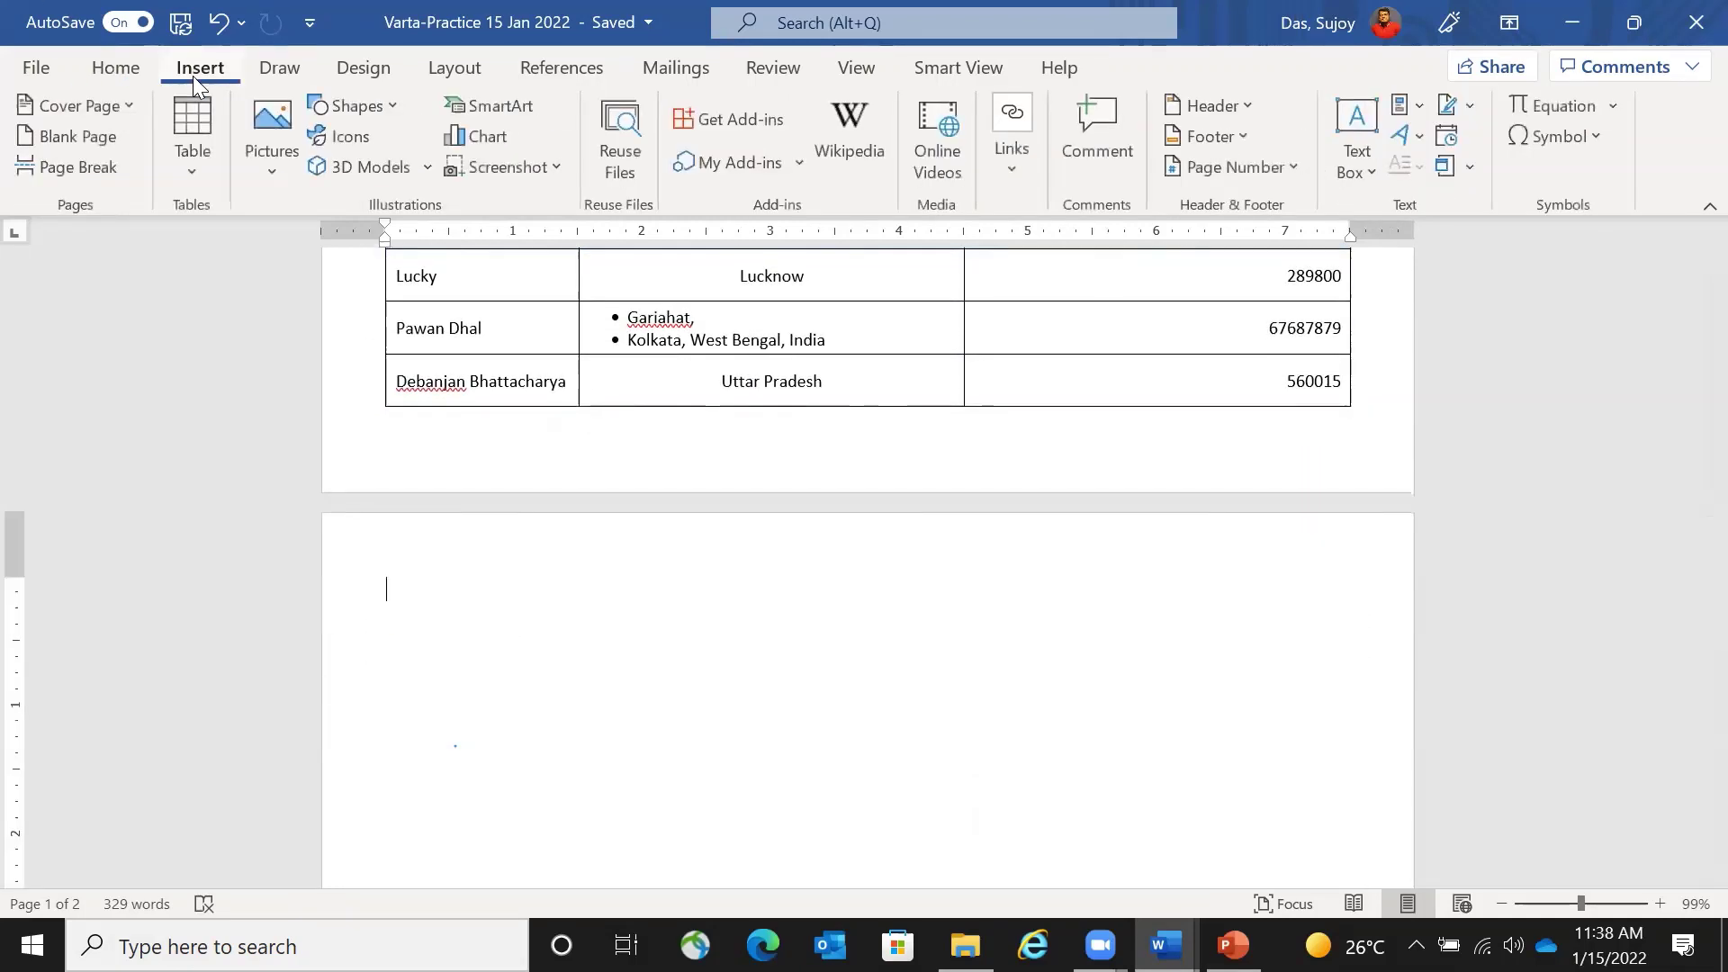
left_click(203, 176)
left_click(446, 482)
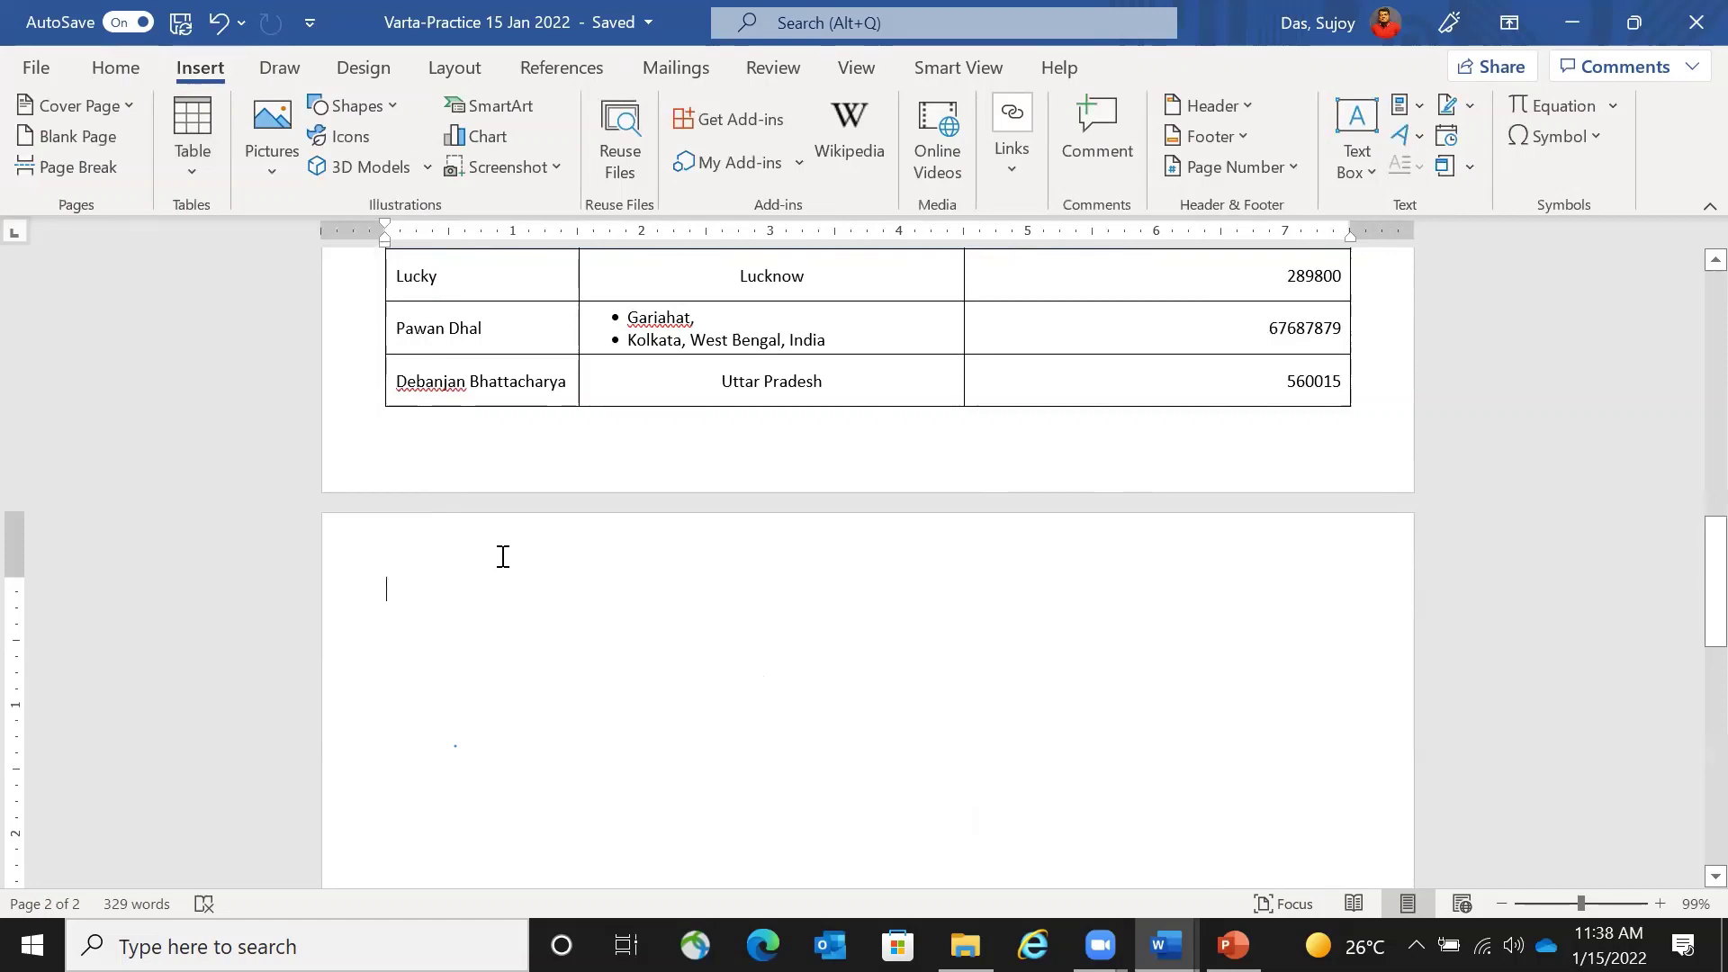
Step: Put the insertion point on empty page 2 and bring up the table grid again
left_click(446, 632)
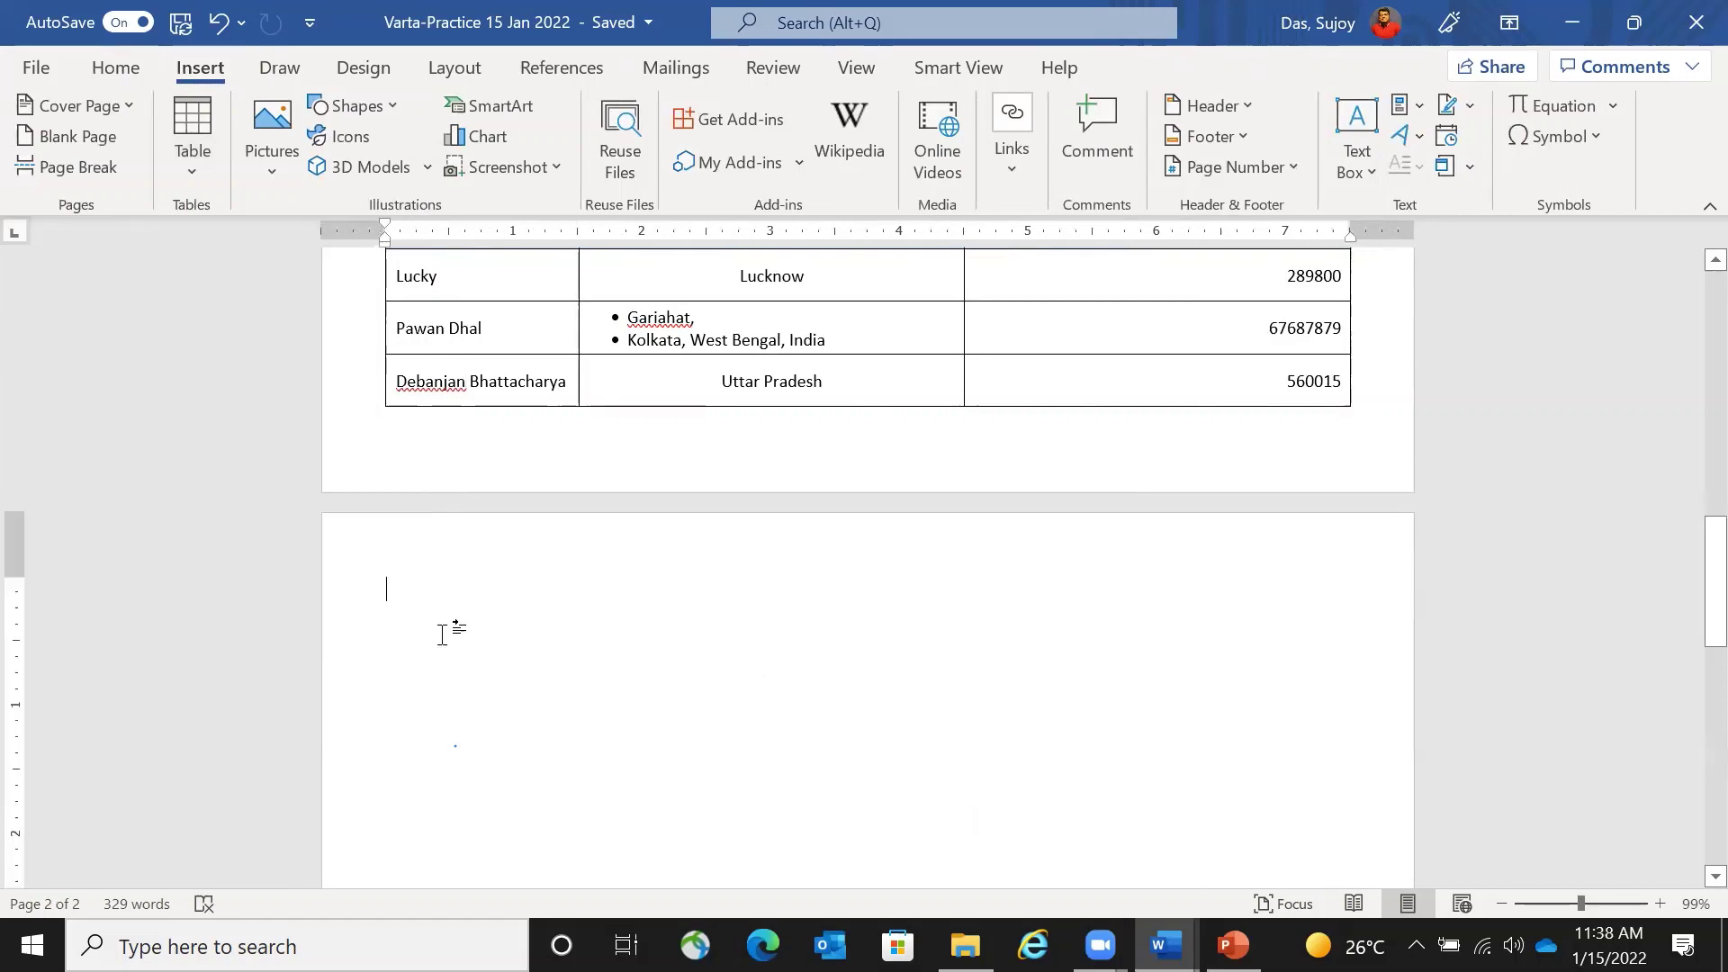
left_click(192, 158)
left_click(543, 635)
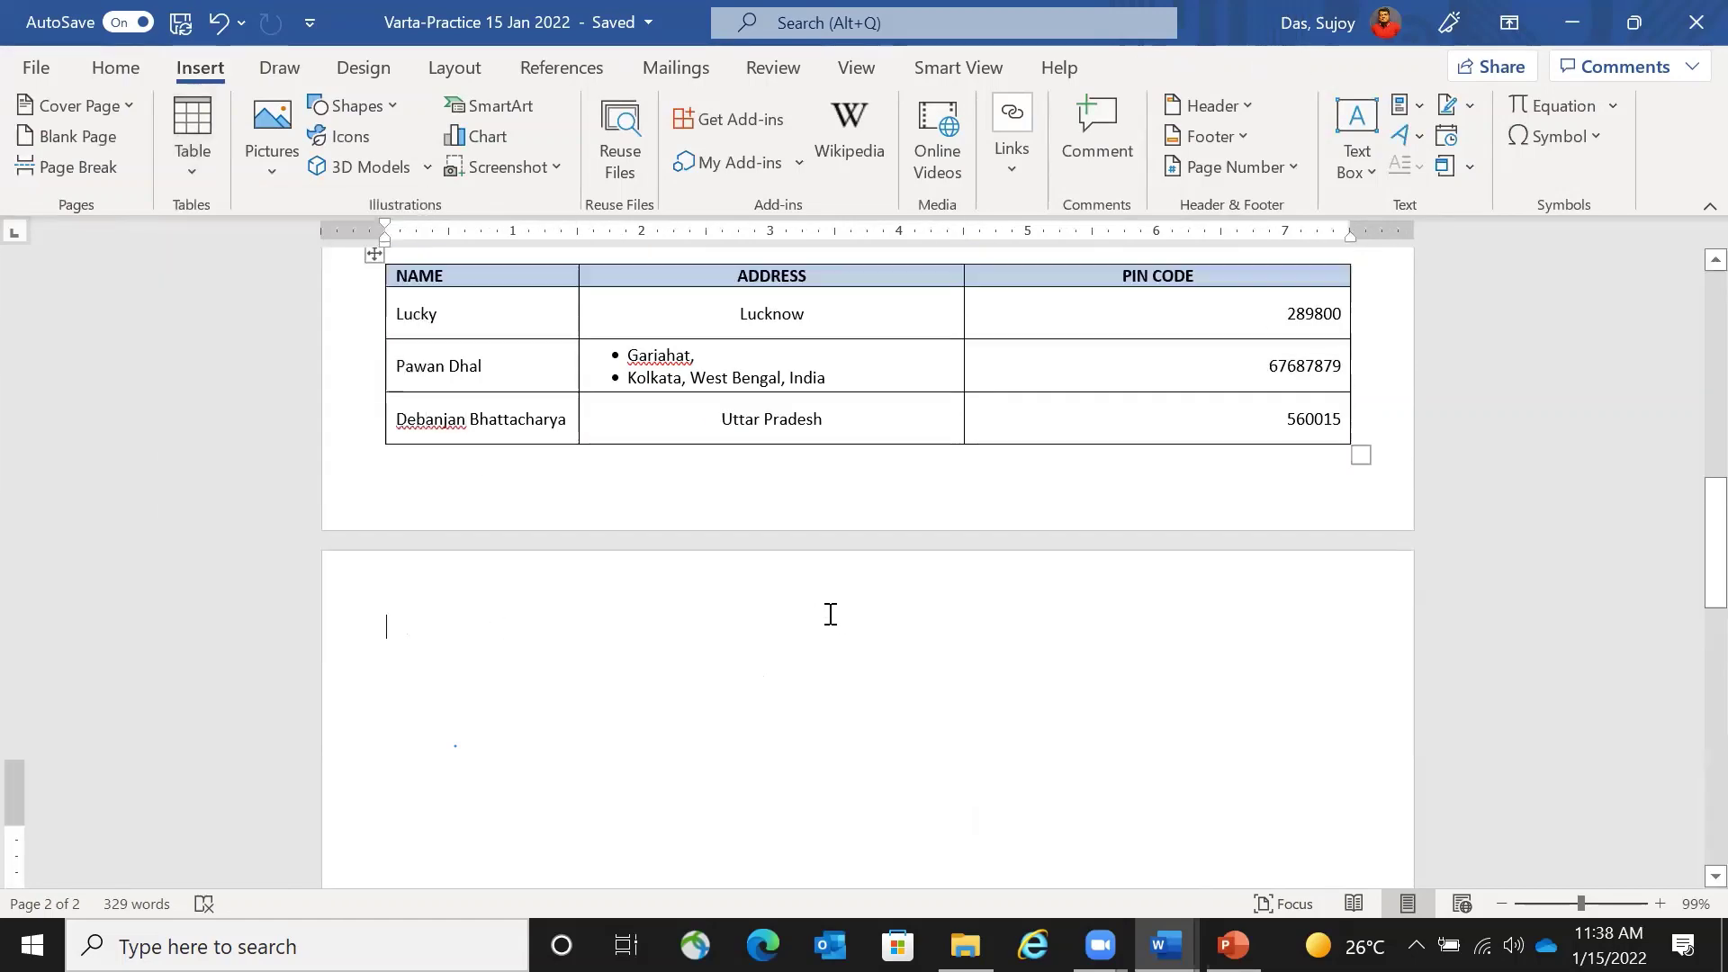
scroll(823, 607, "up", 5)
scroll(829, 614, "up", 4)
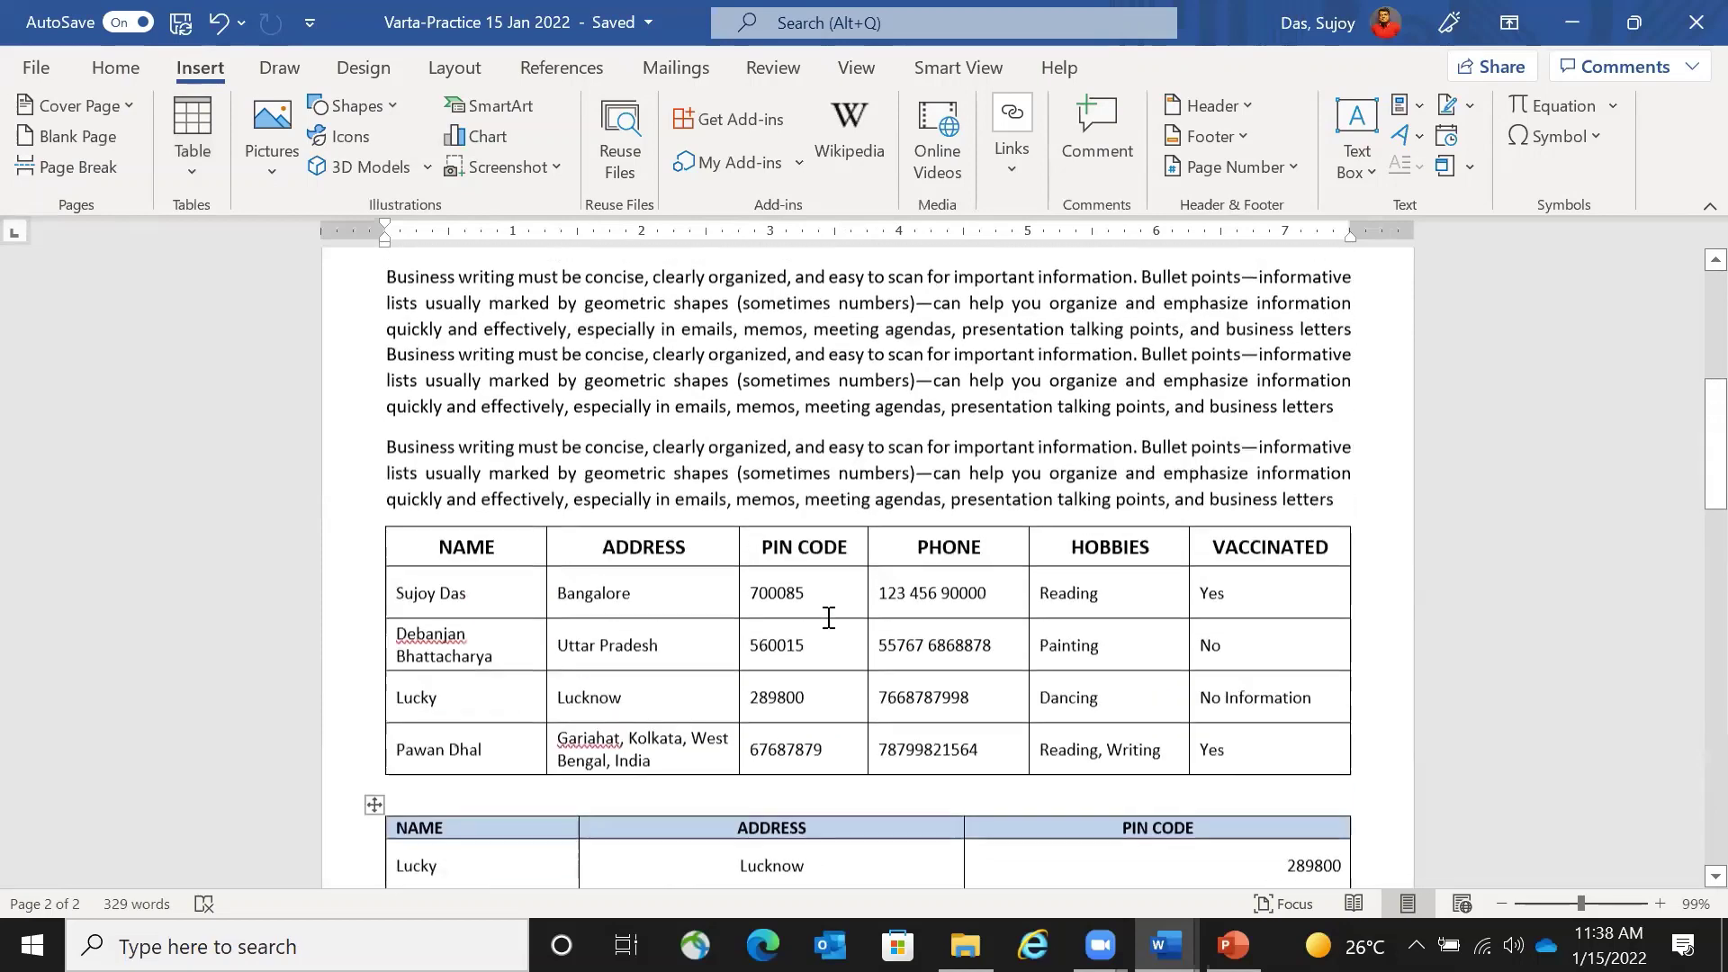
scroll(764, 504, "up", 2)
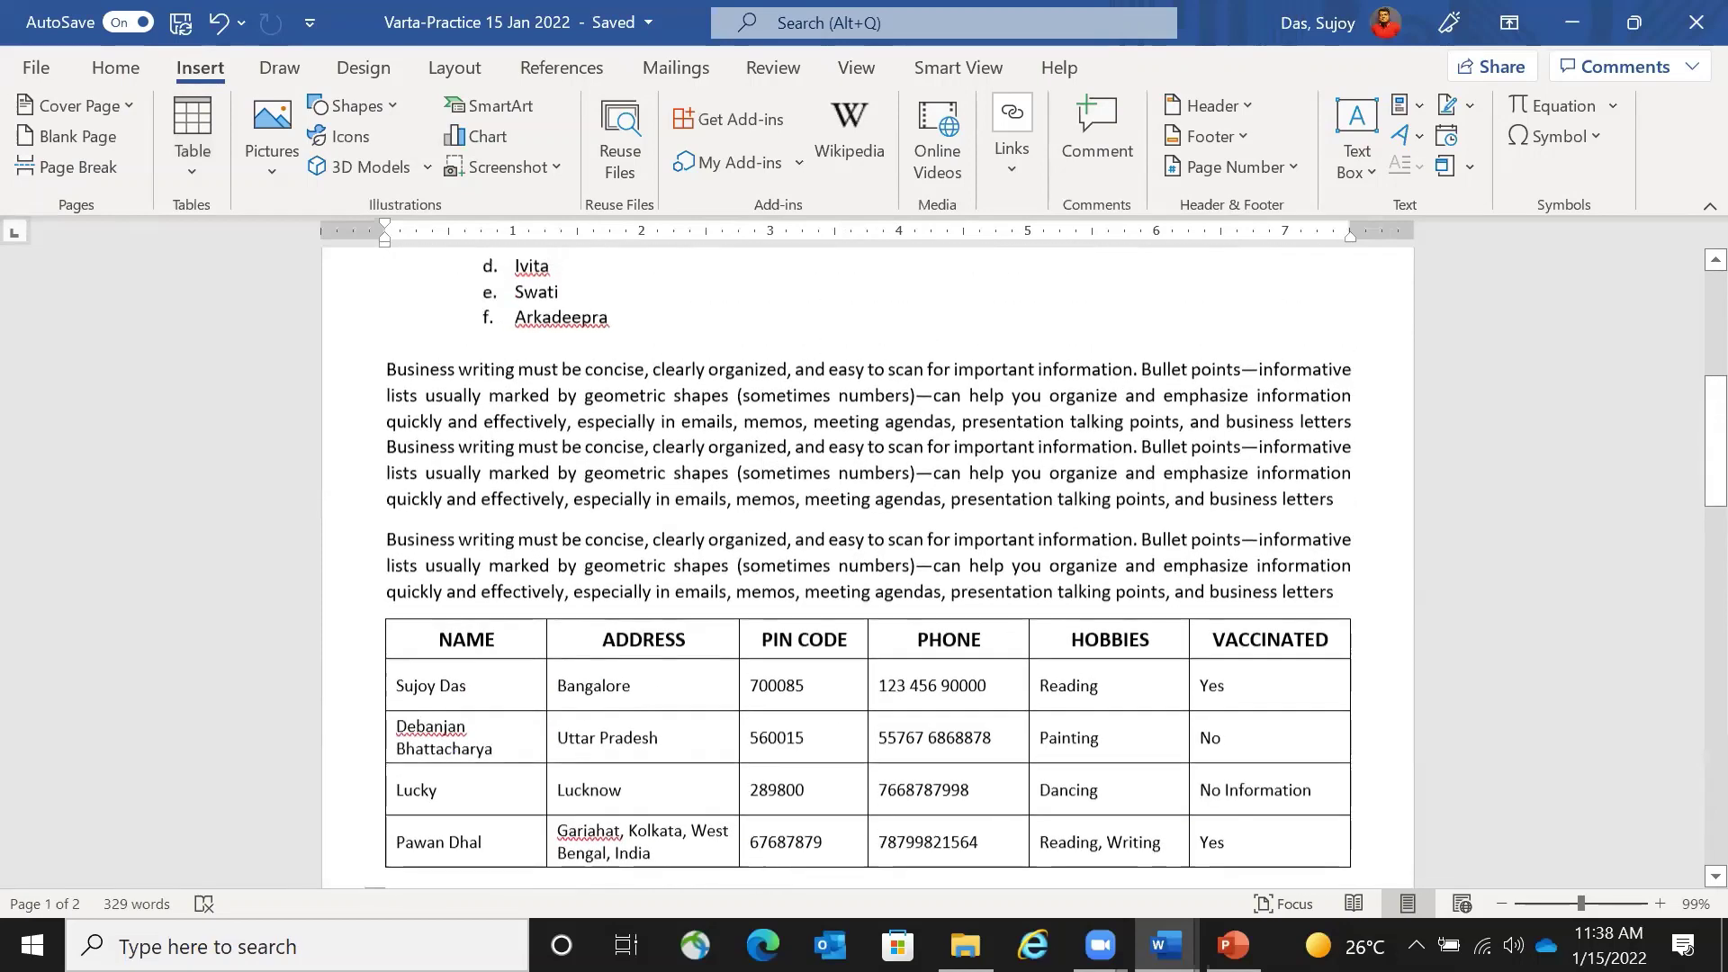
scroll(270, 135, "up", 1)
scroll(185, 162, "up", 2)
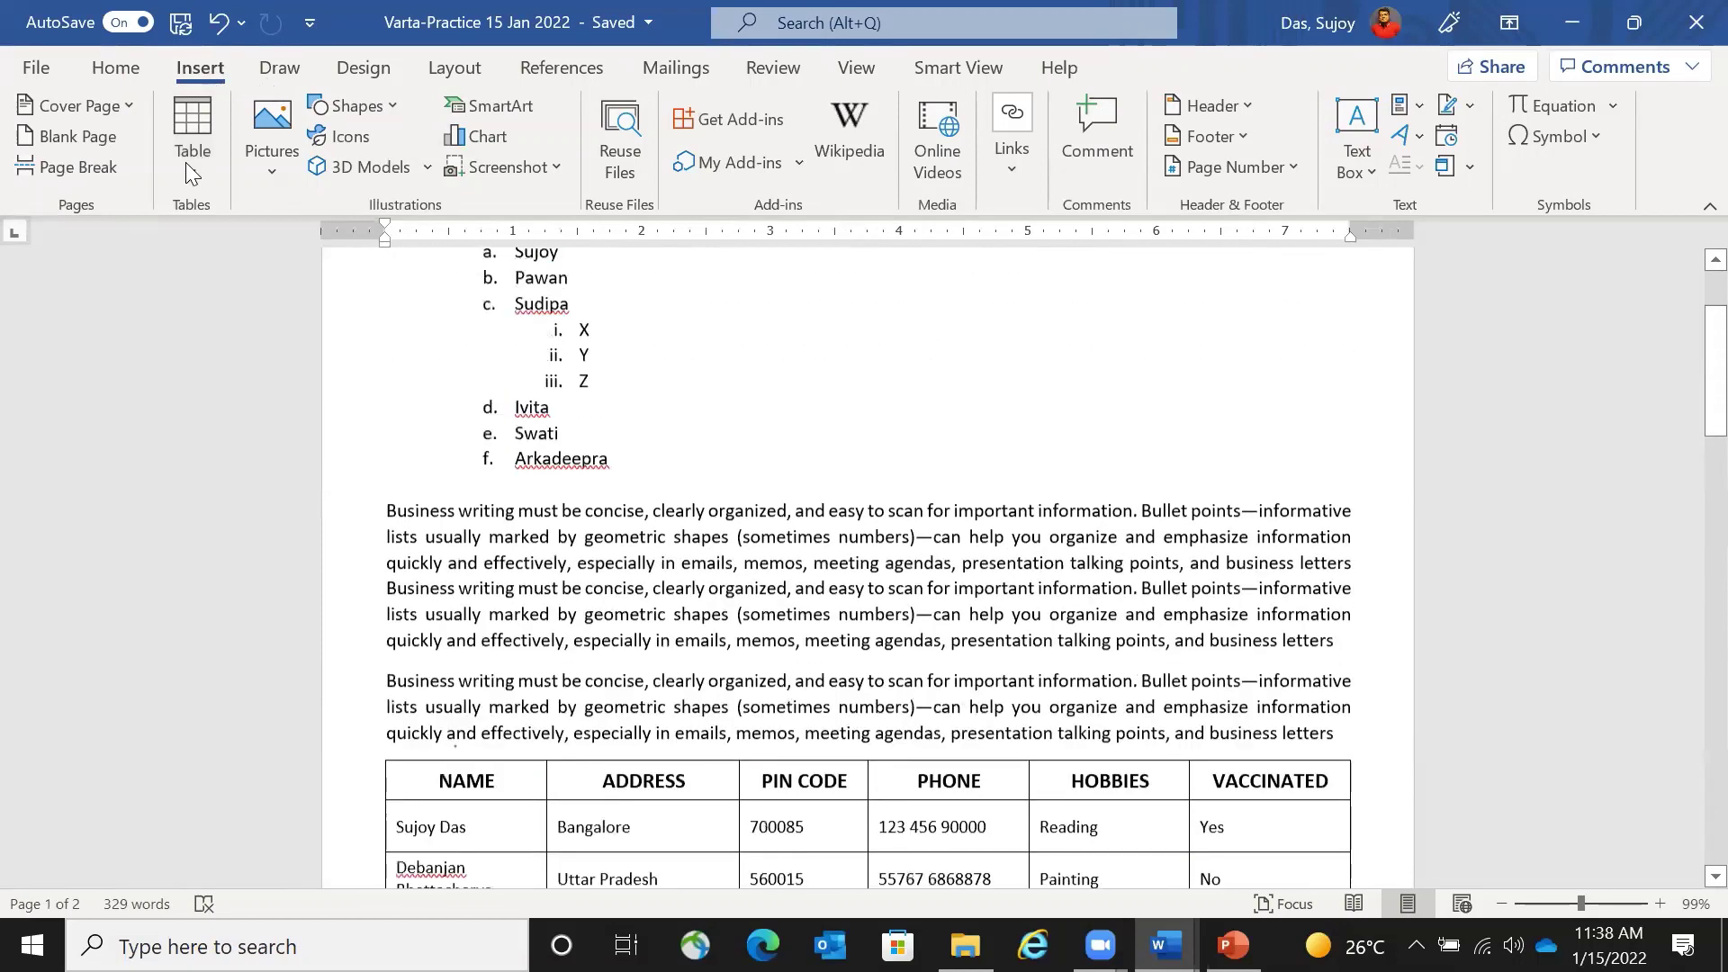
scroll(193, 180, "up", 4)
scroll(202, 243, "up", 1)
Step: Insert a 3-column, 6-row table on page 2 using Alt+N, T
key("alt+n")
key("t")
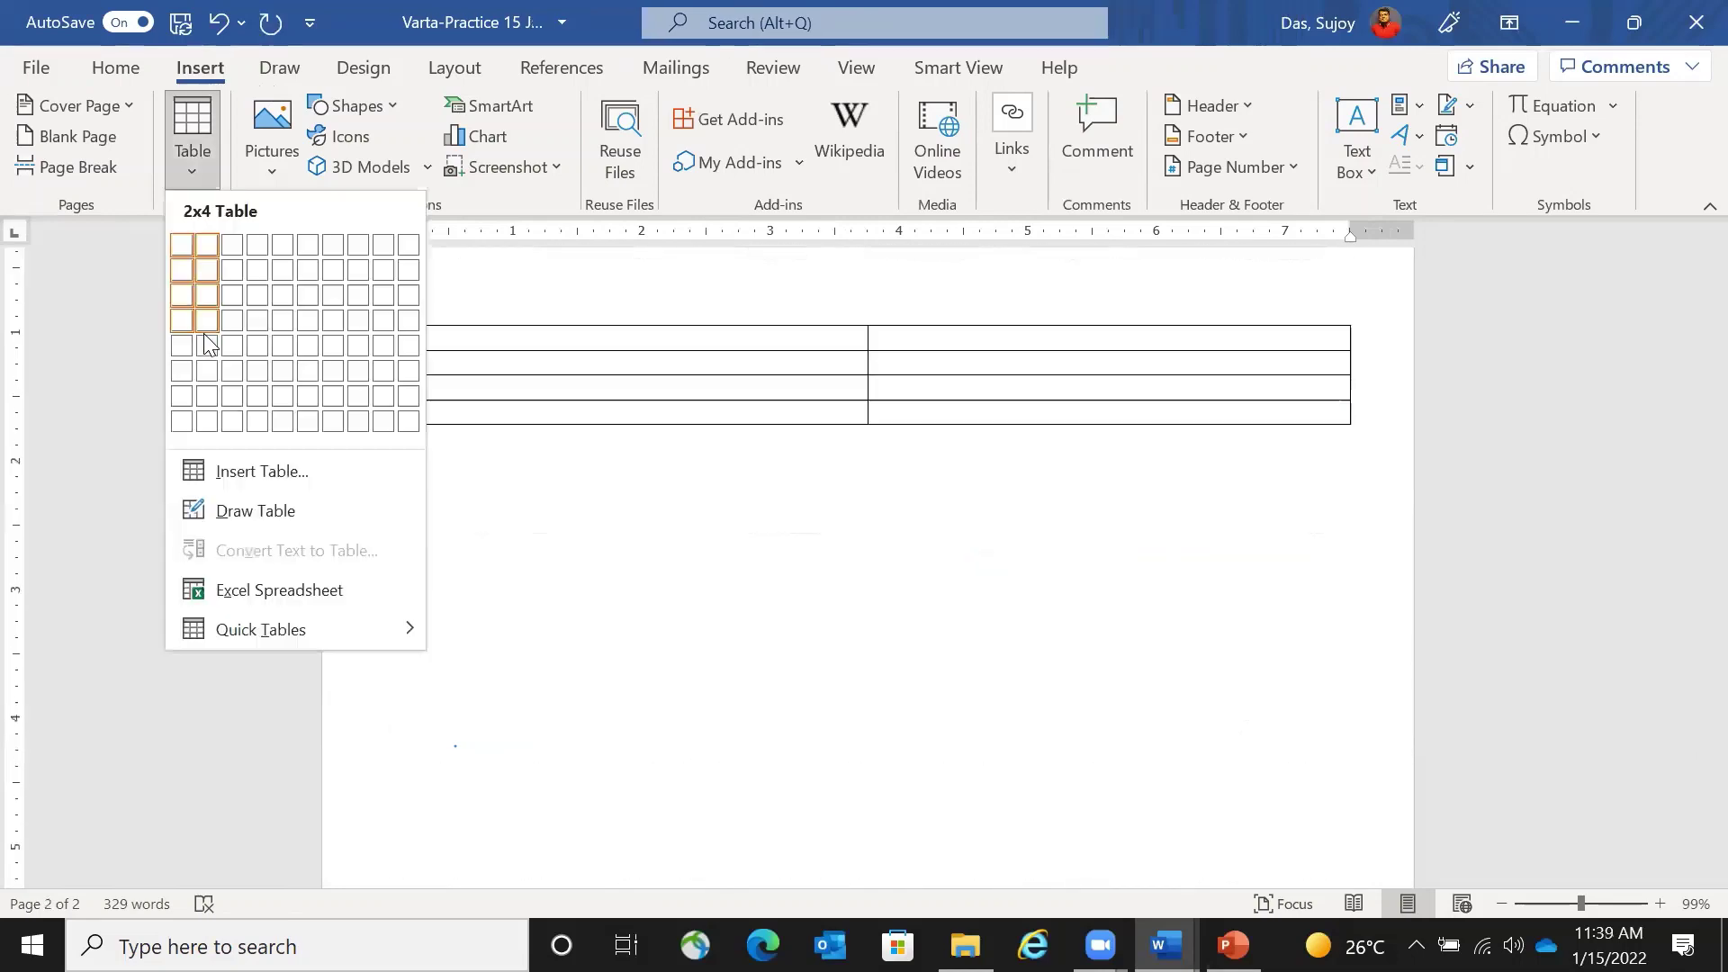
left_click(236, 376)
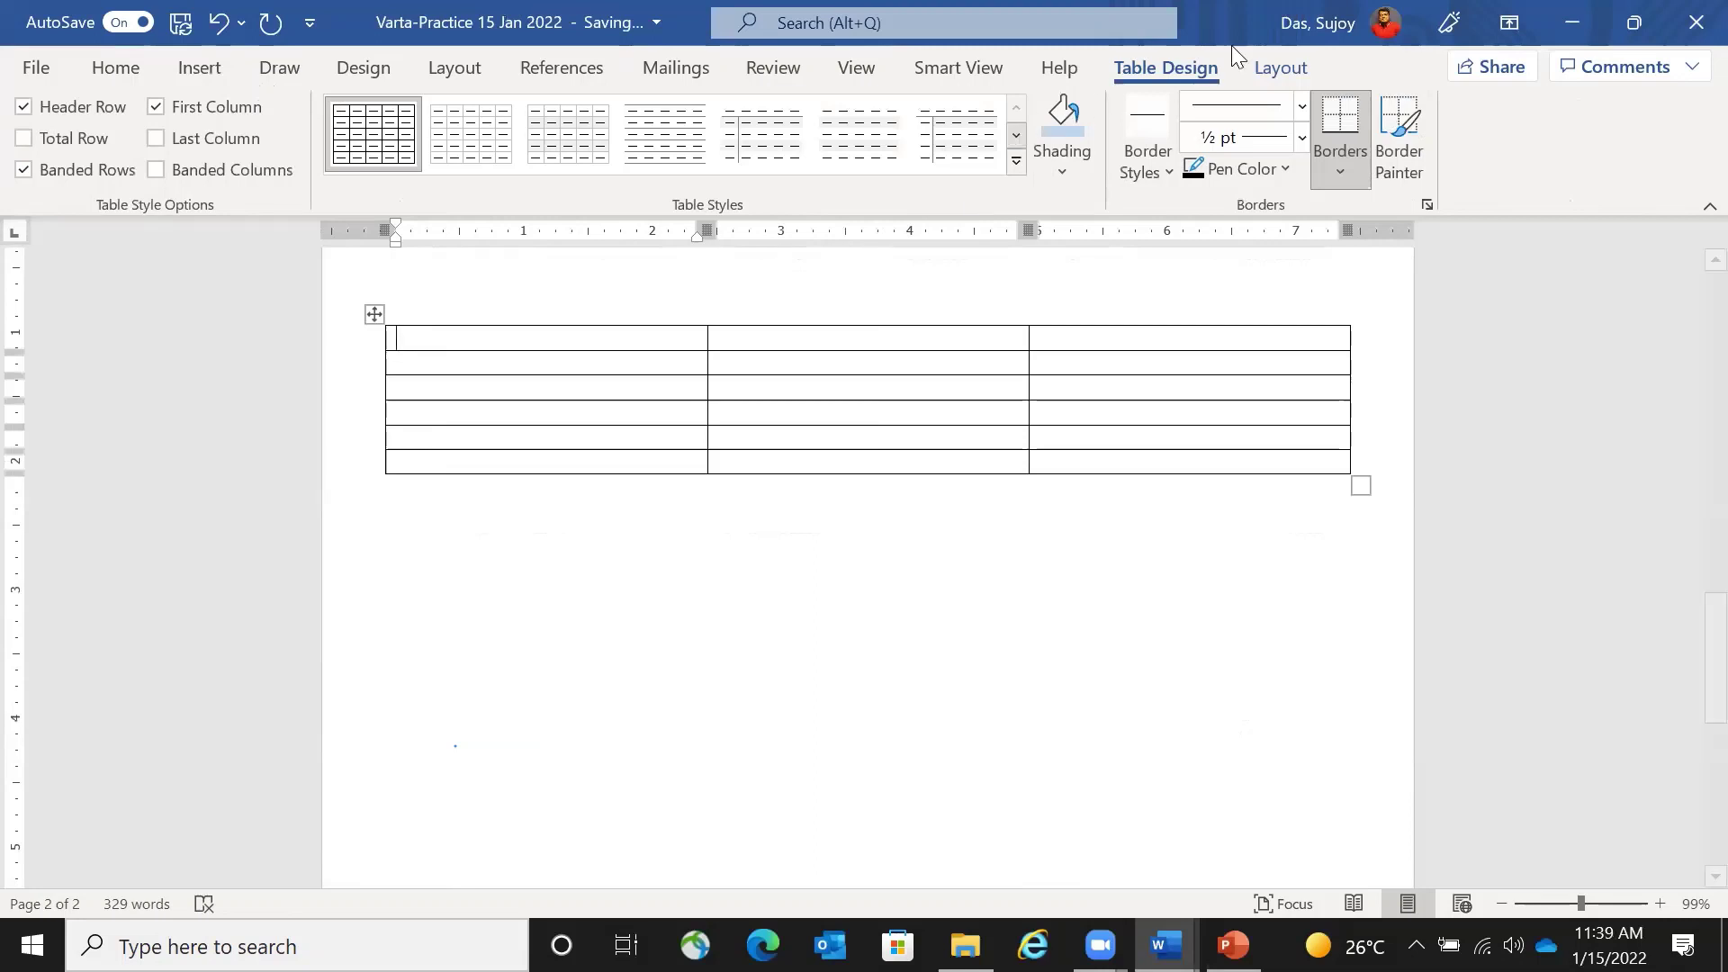
left_click(1293, 70)
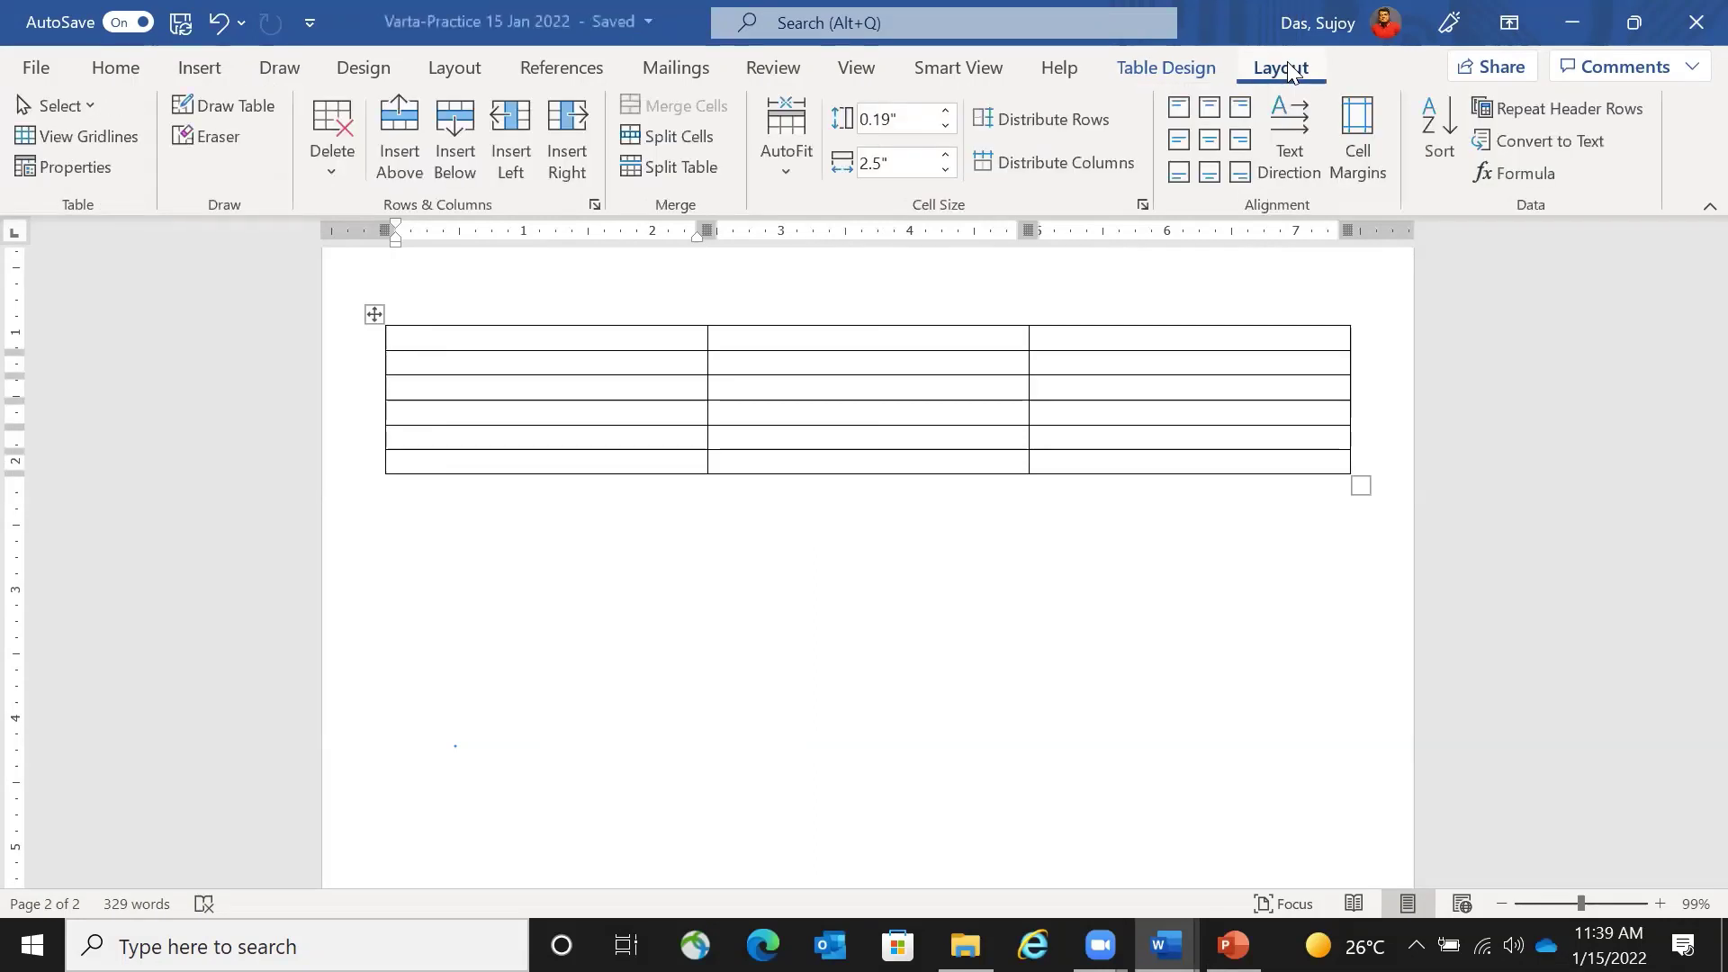
Step: Remove the empty line above the new table
scroll(540, 405, "up", 3)
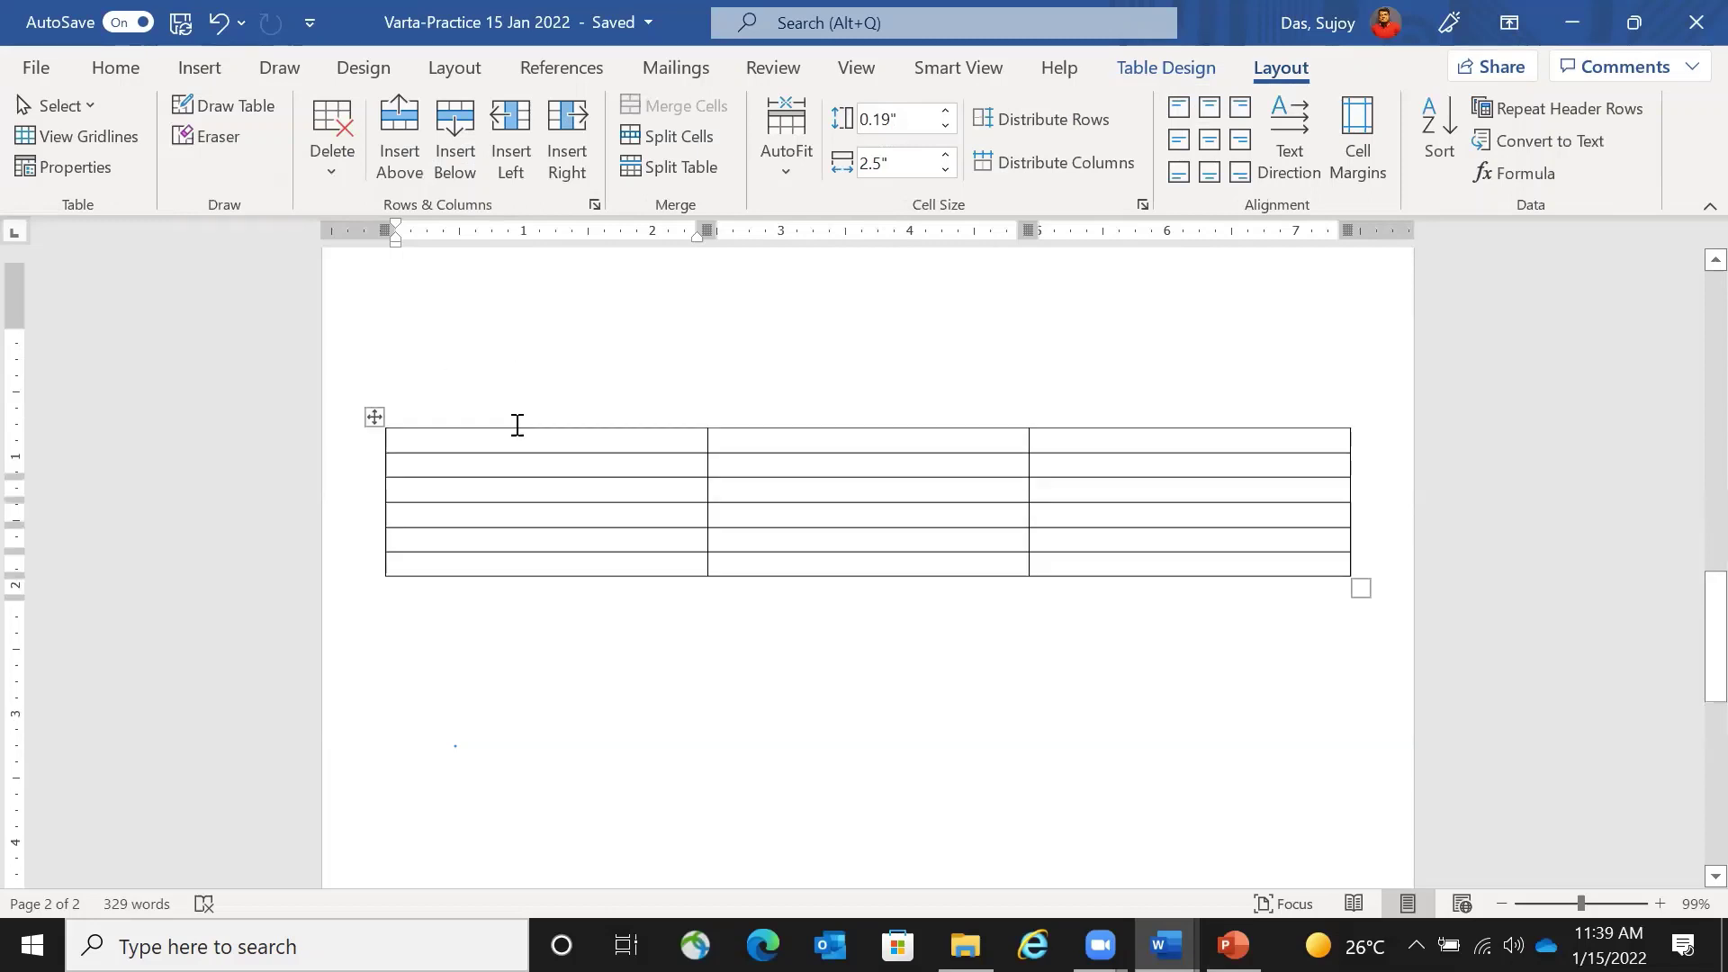
left_click(389, 379)
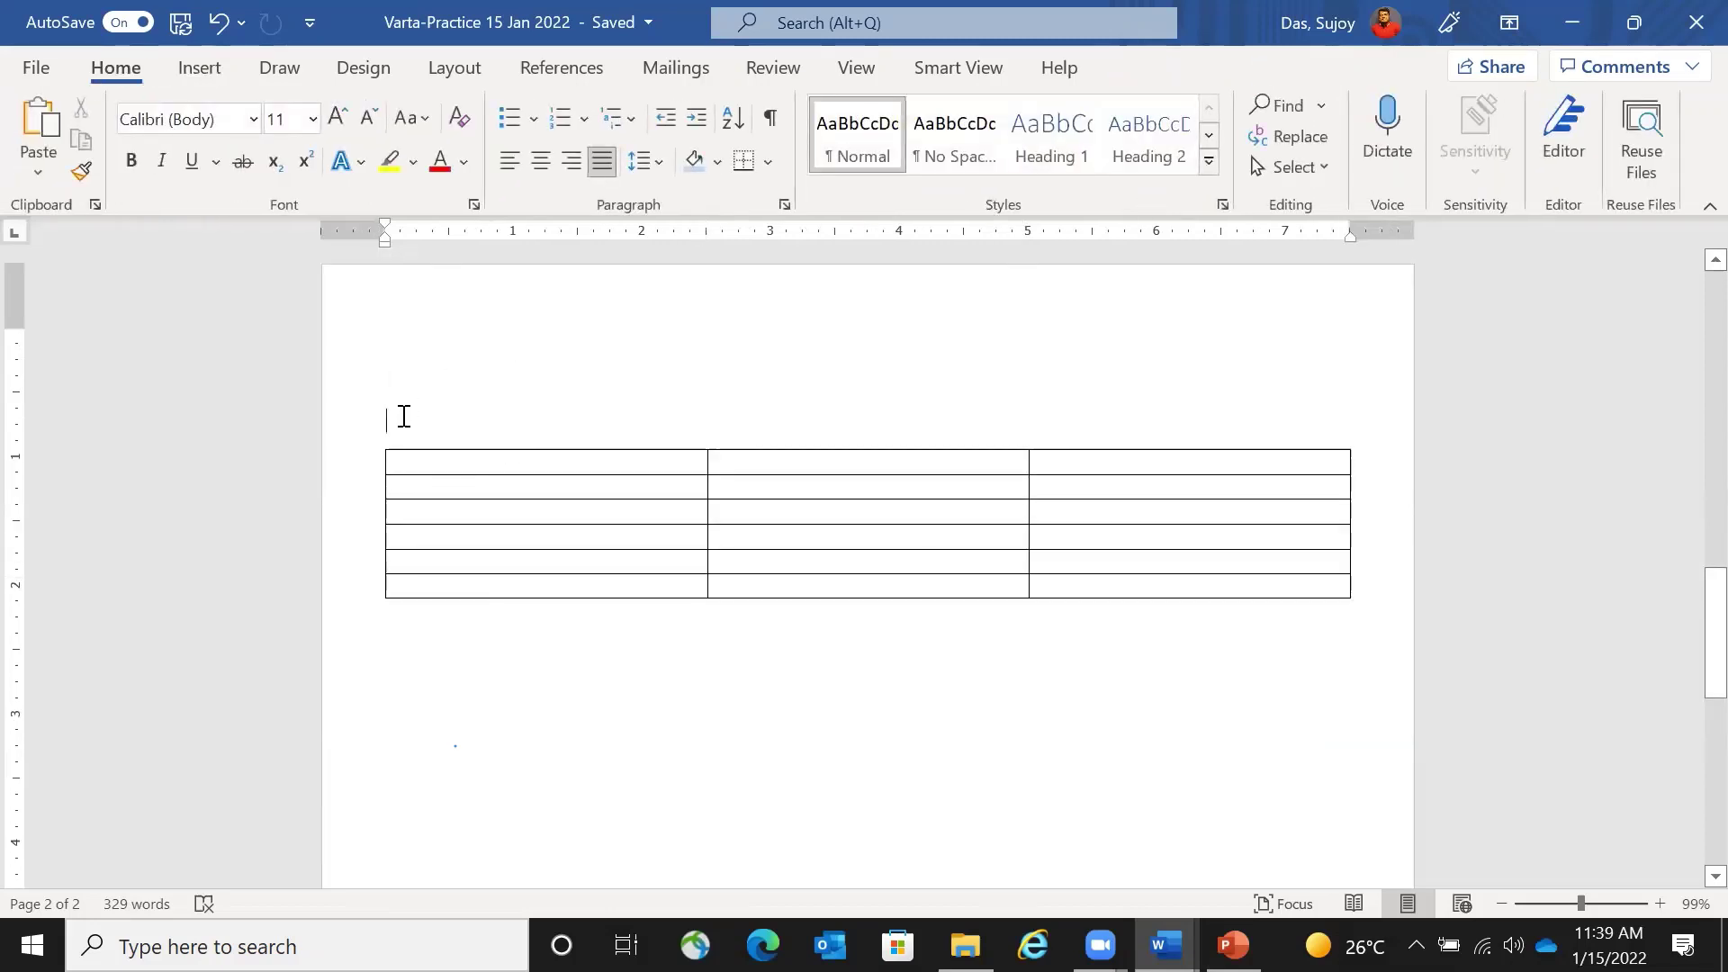
key("ctrl+z")
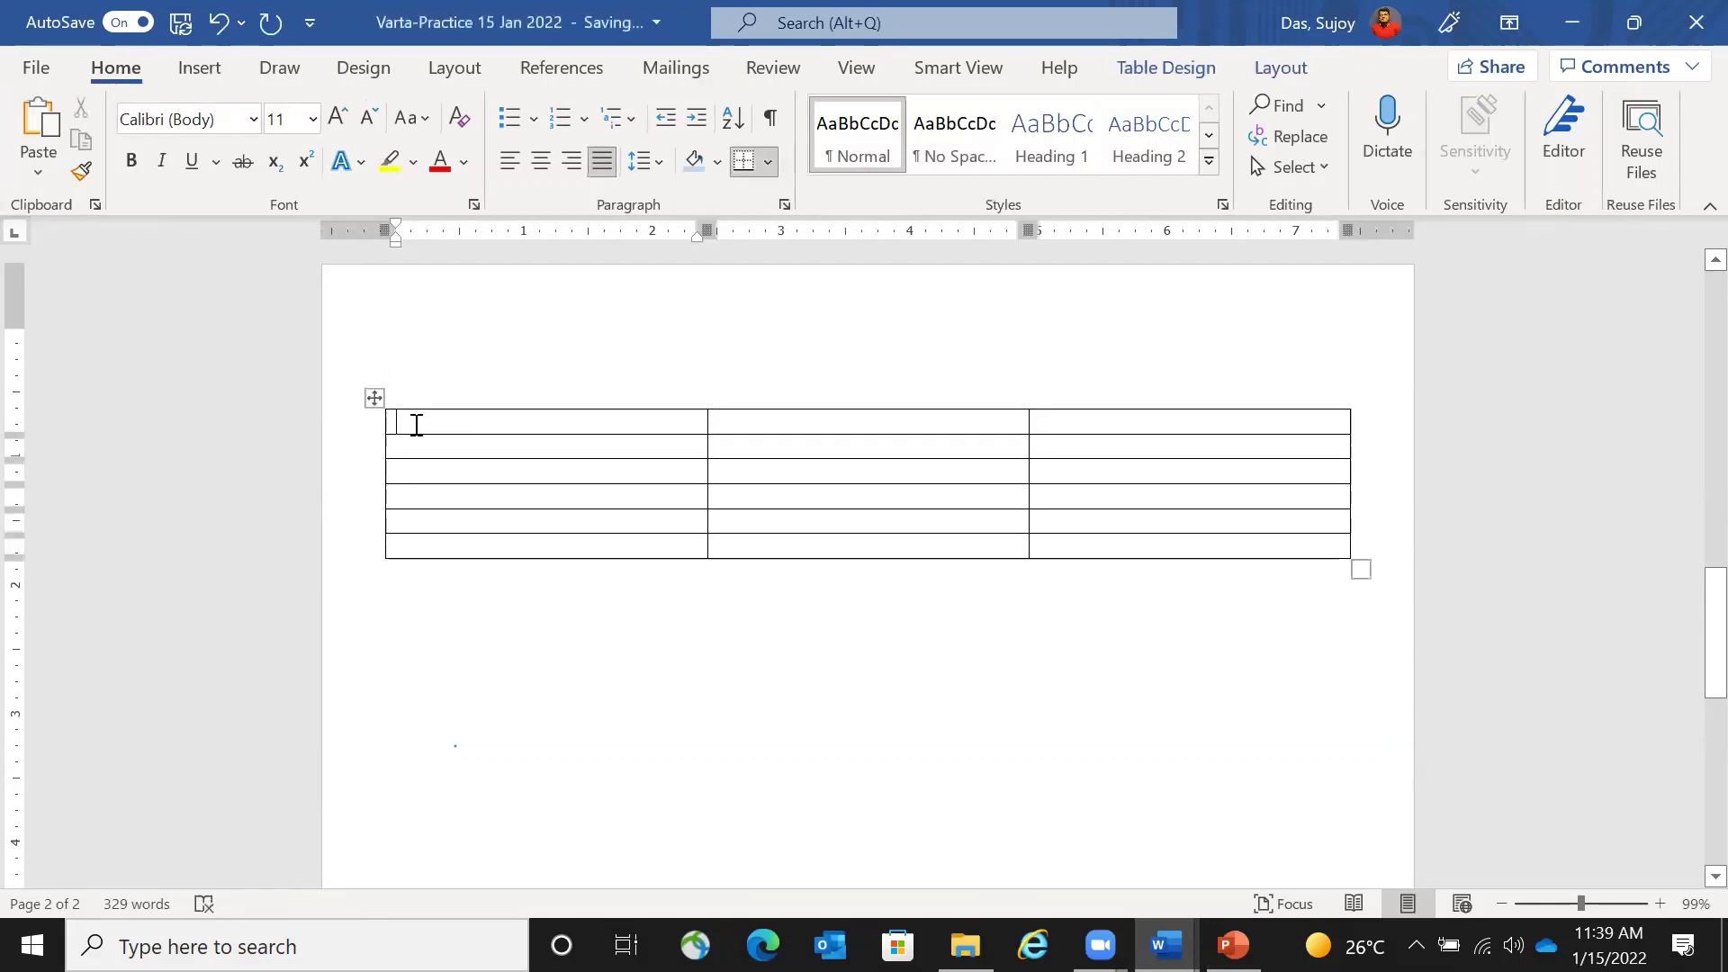
left_click(1184, 72)
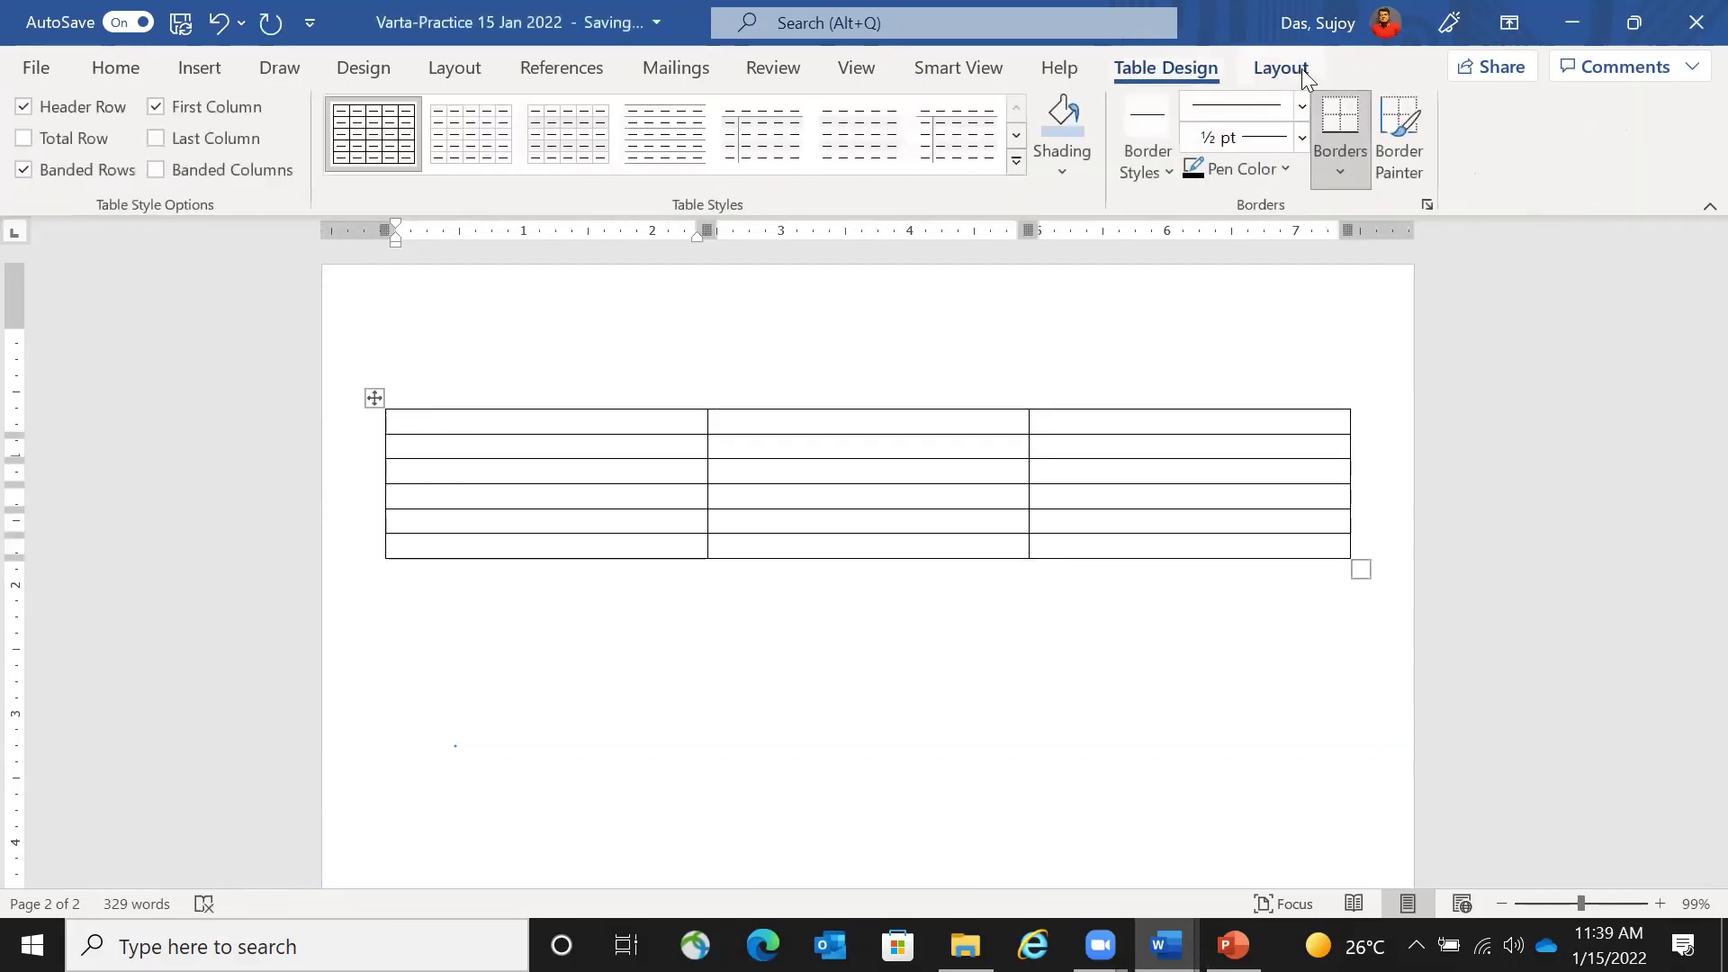
left_click(1305, 76)
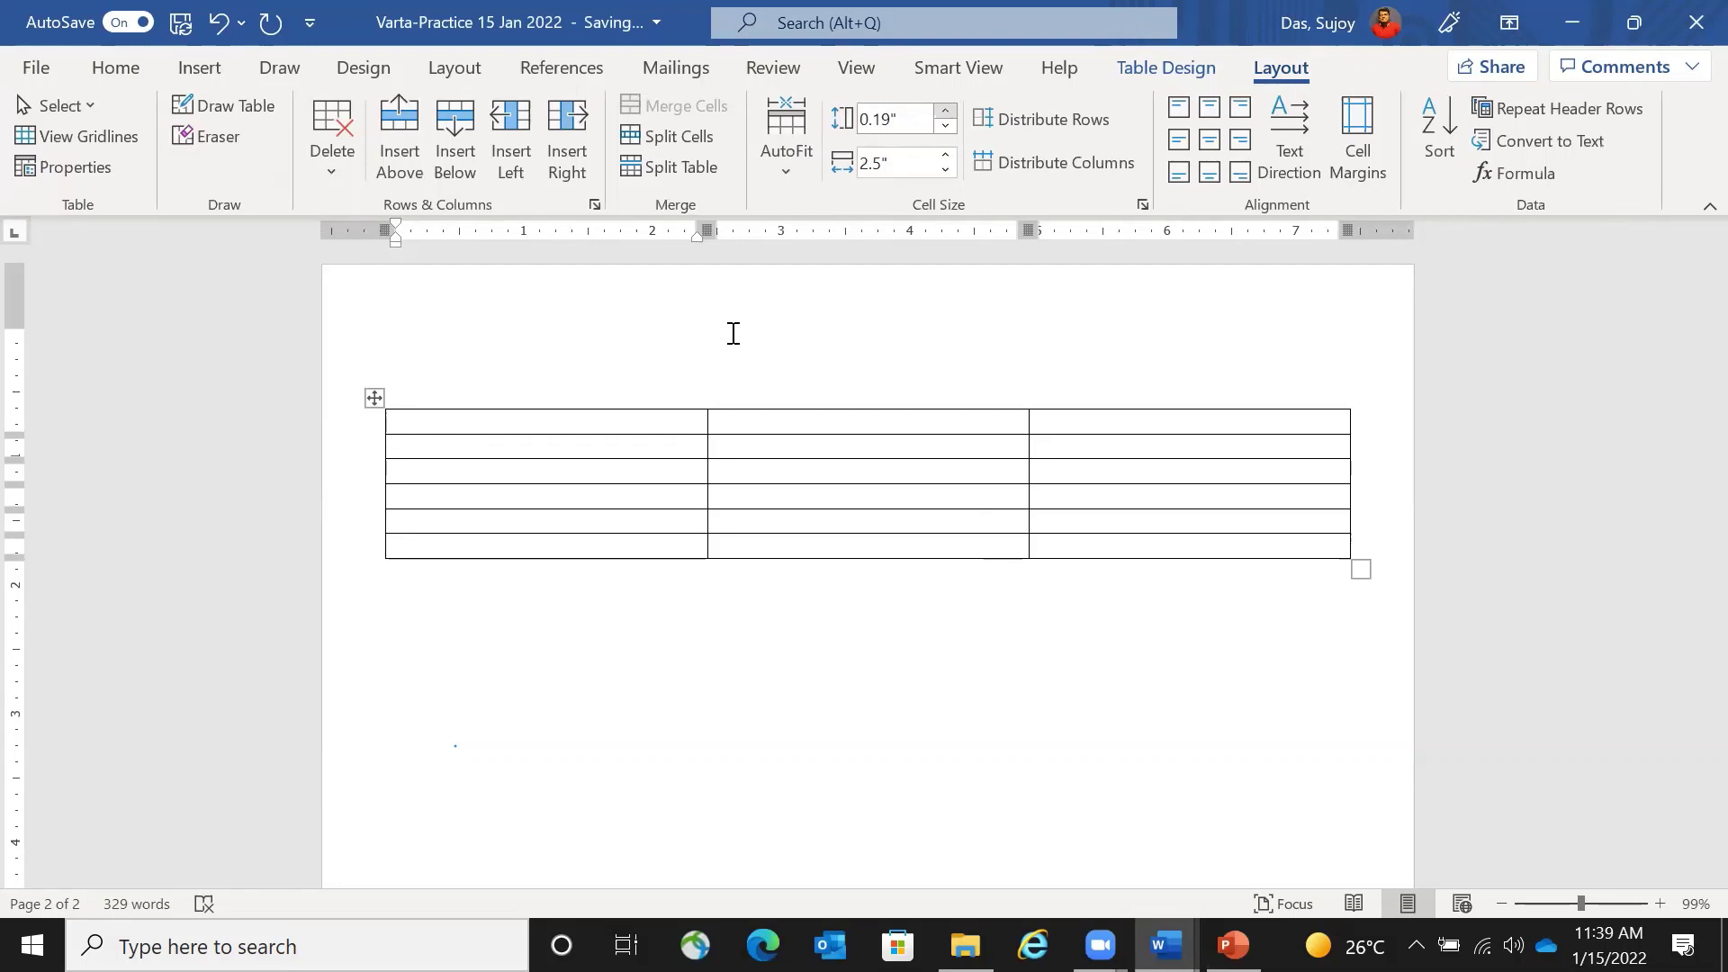
Step: Select every table cell, set all row heights to 0.4" and centre contents vertically
mouse_move(546, 424)
left_mouse_down()
mouse_move(698, 462)
mouse_move(750, 536)
mouse_move(1029, 582)
mouse_move(1129, 581)
mouse_move(1203, 547)
left_mouse_up()
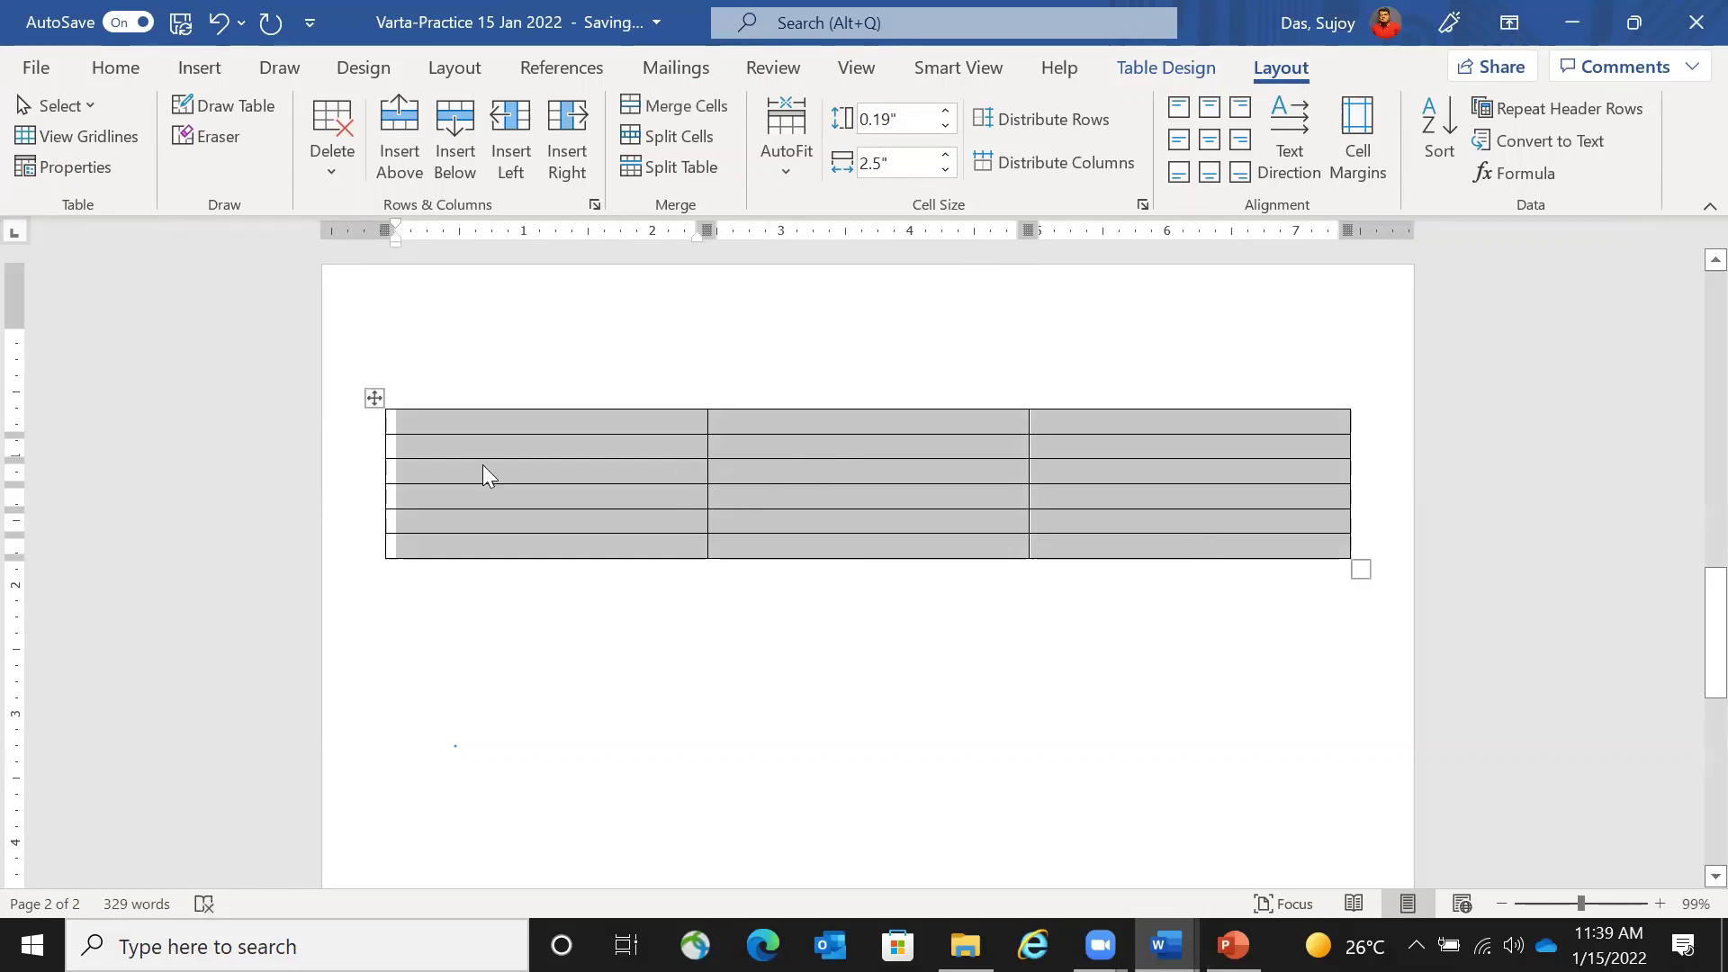
mouse_move(467, 416)
left_mouse_down()
mouse_move(428, 420)
mouse_move(1085, 562)
left_mouse_up()
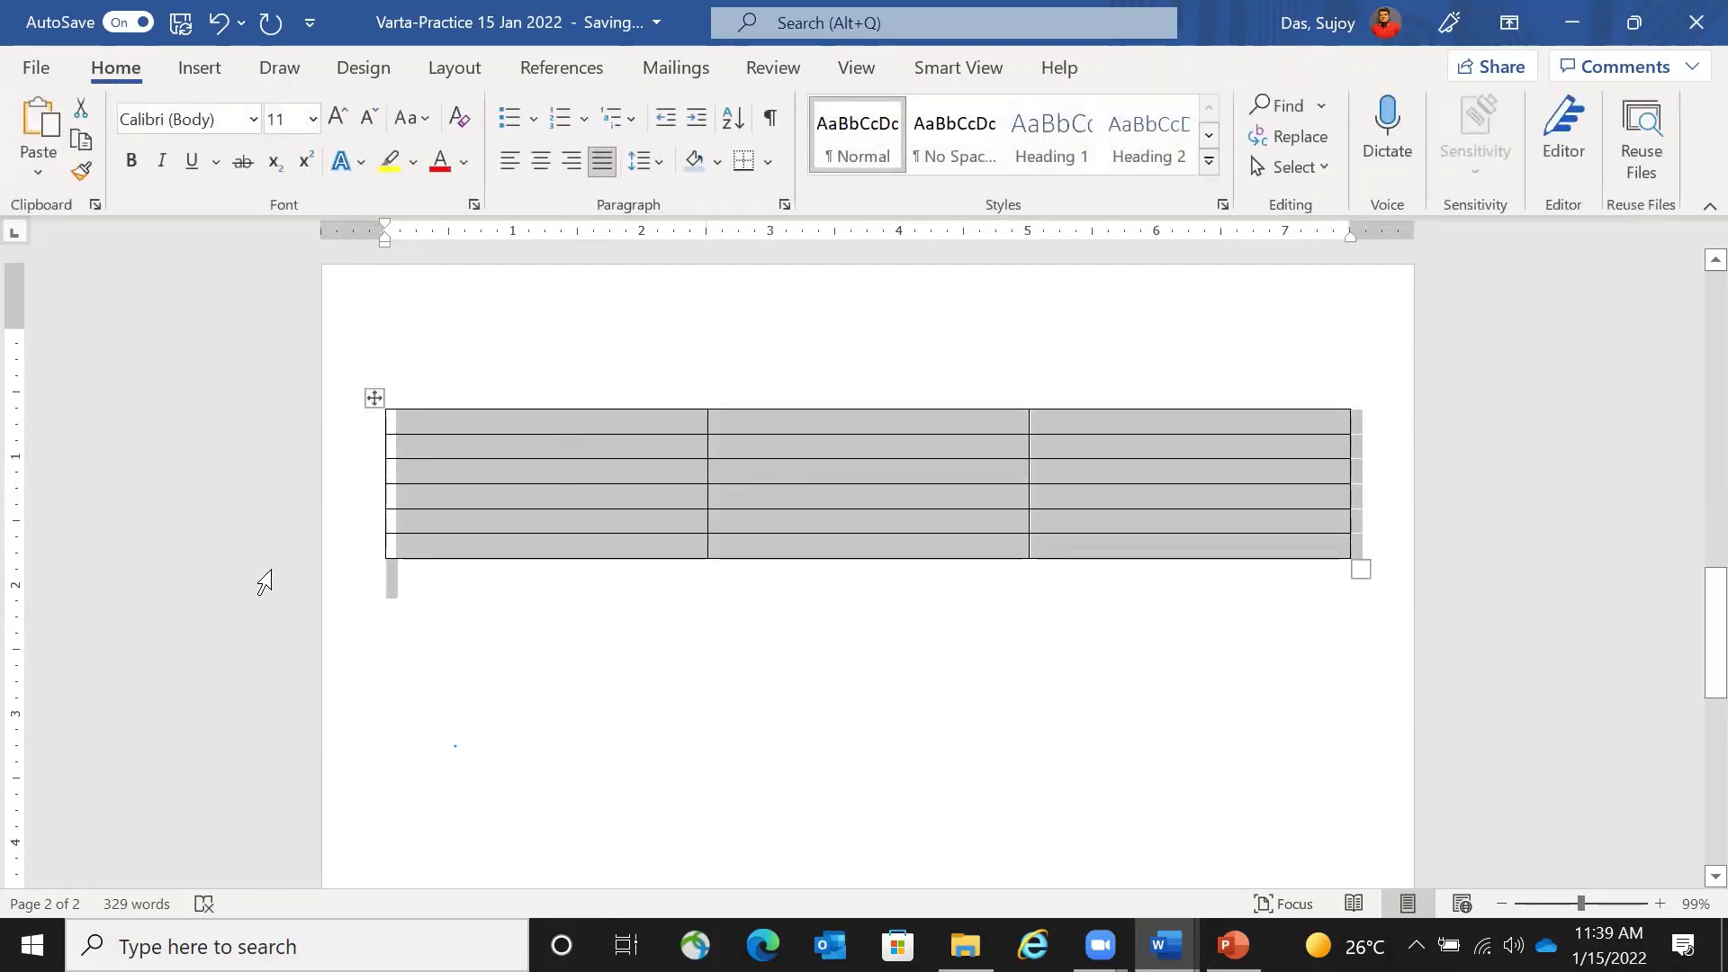
left_click(449, 429)
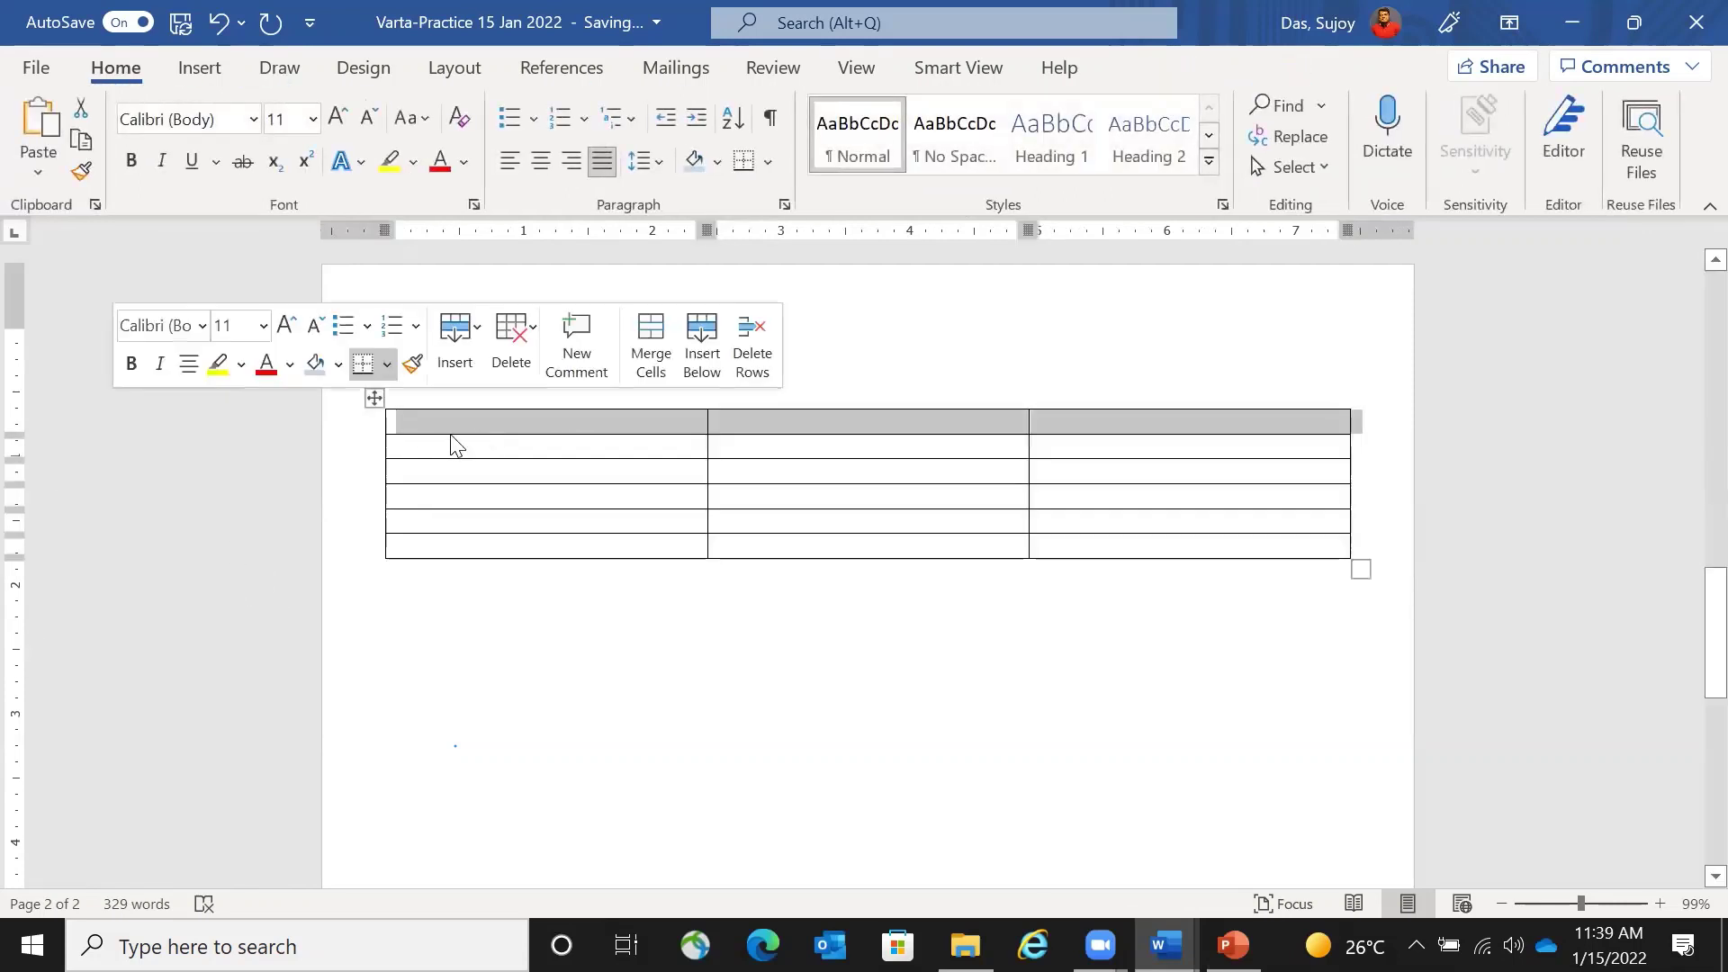
left_click(505, 575)
left_click_drag(440, 416, 1201, 540)
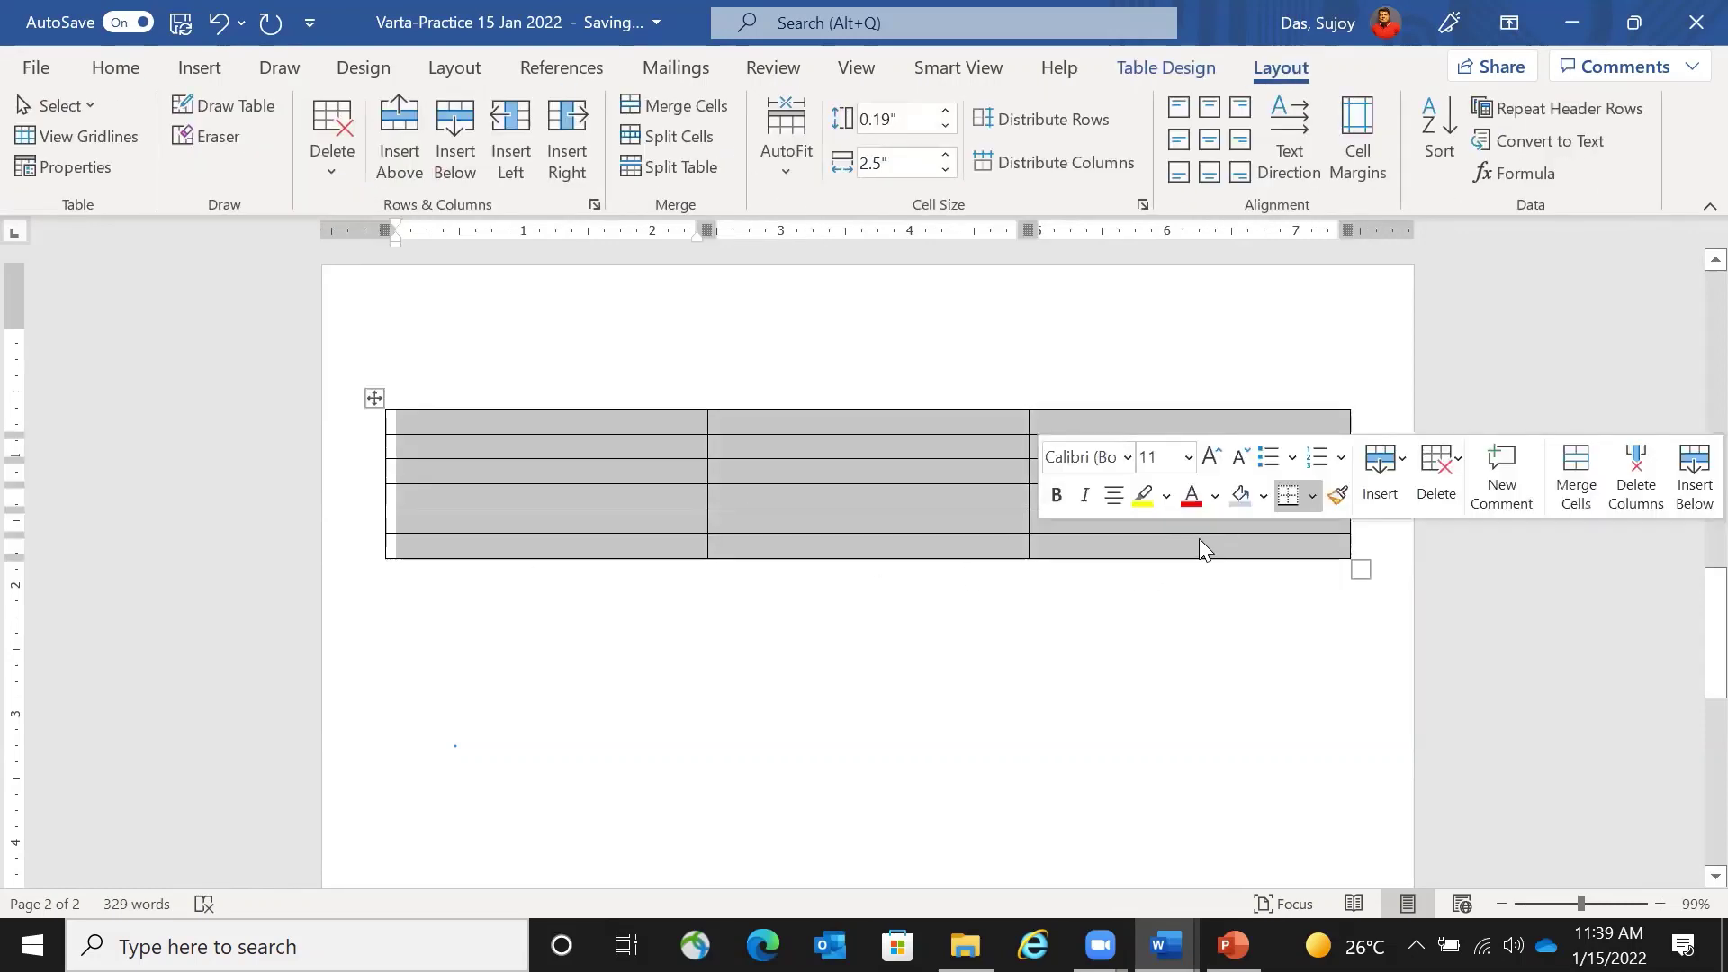
left_click(947, 111)
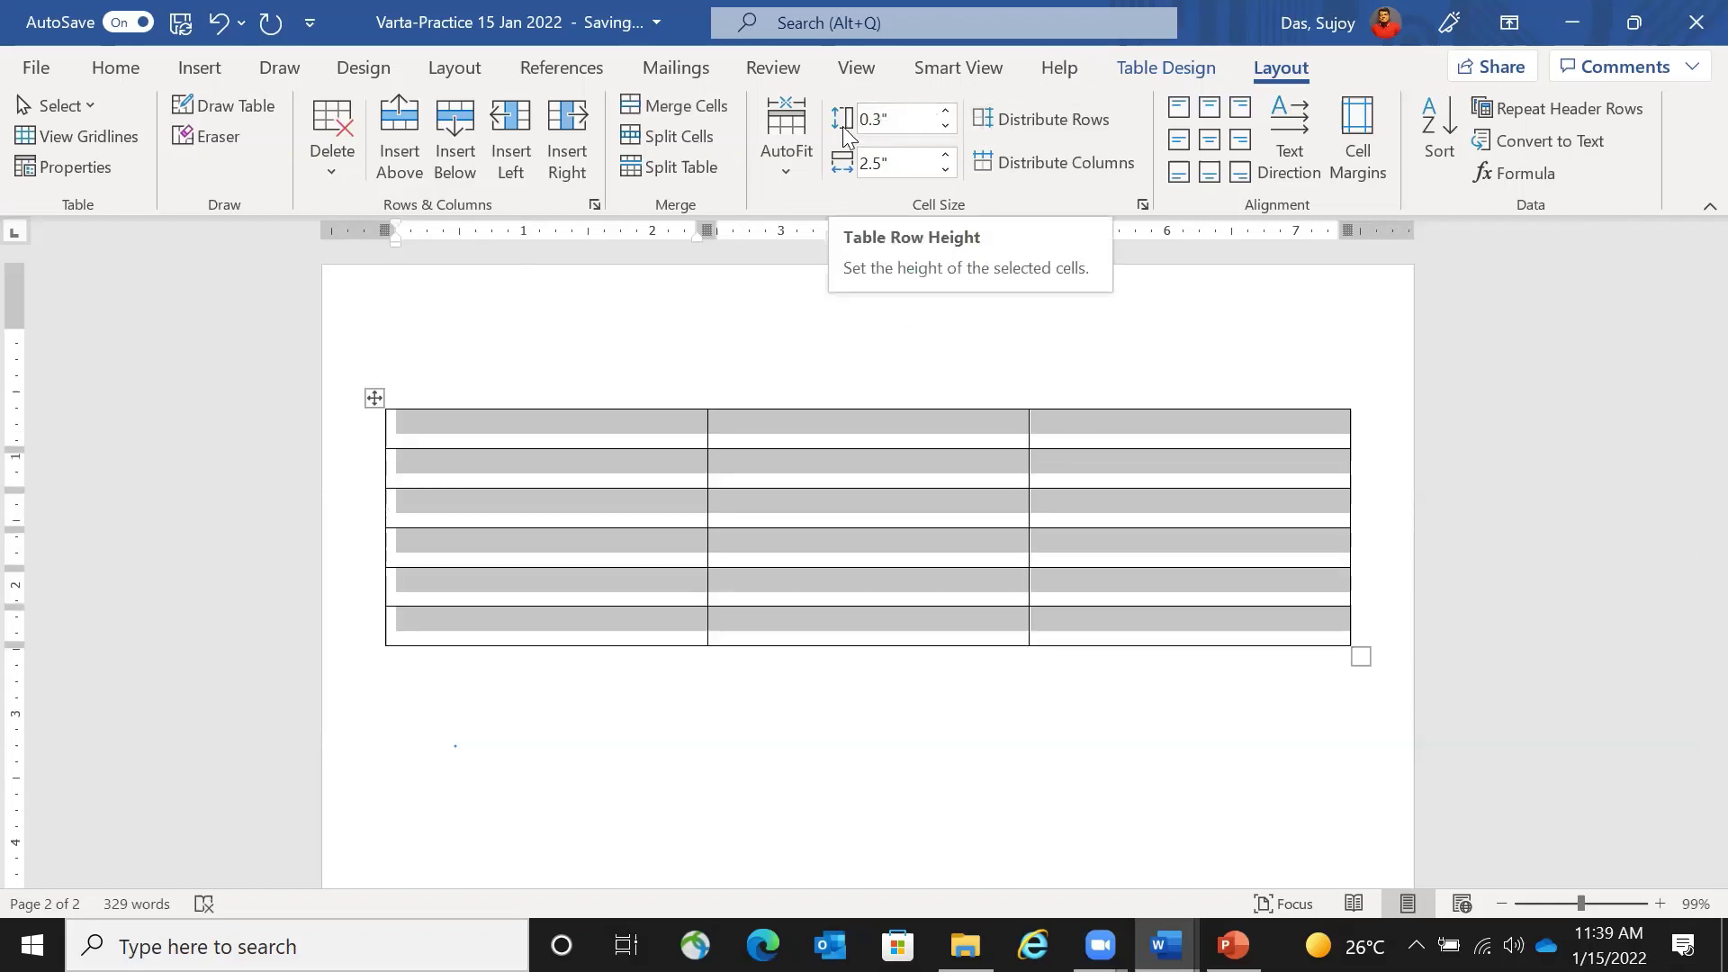
left_click(947, 111)
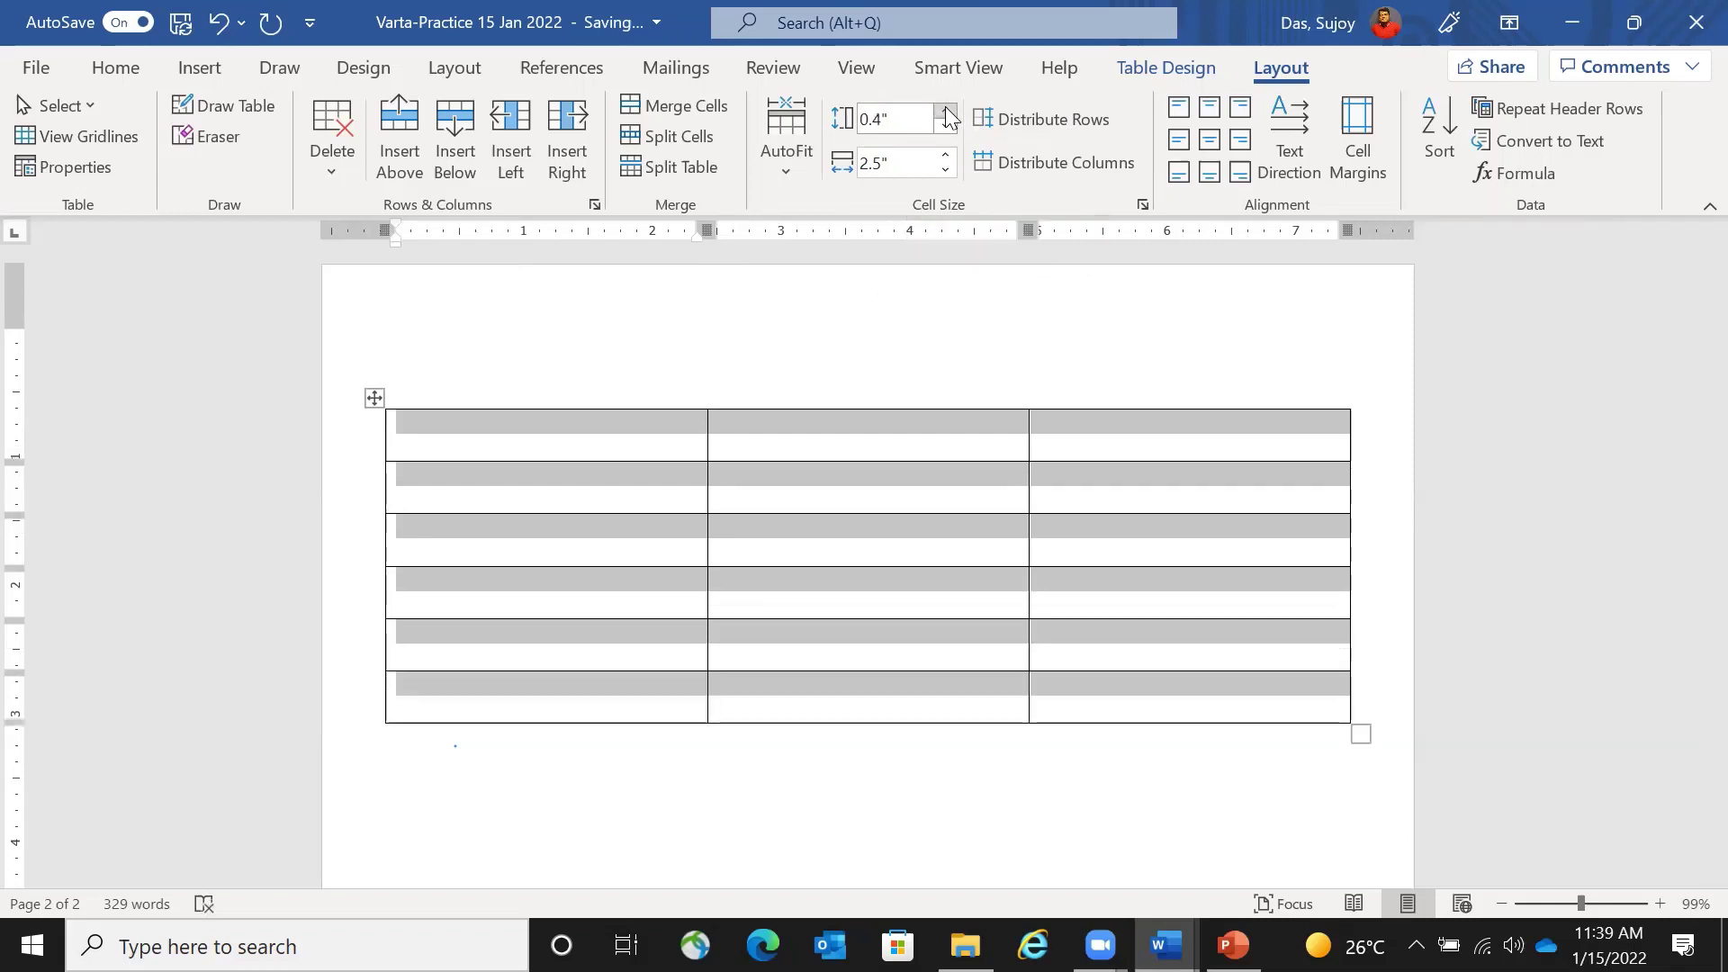
left_click(1006, 110)
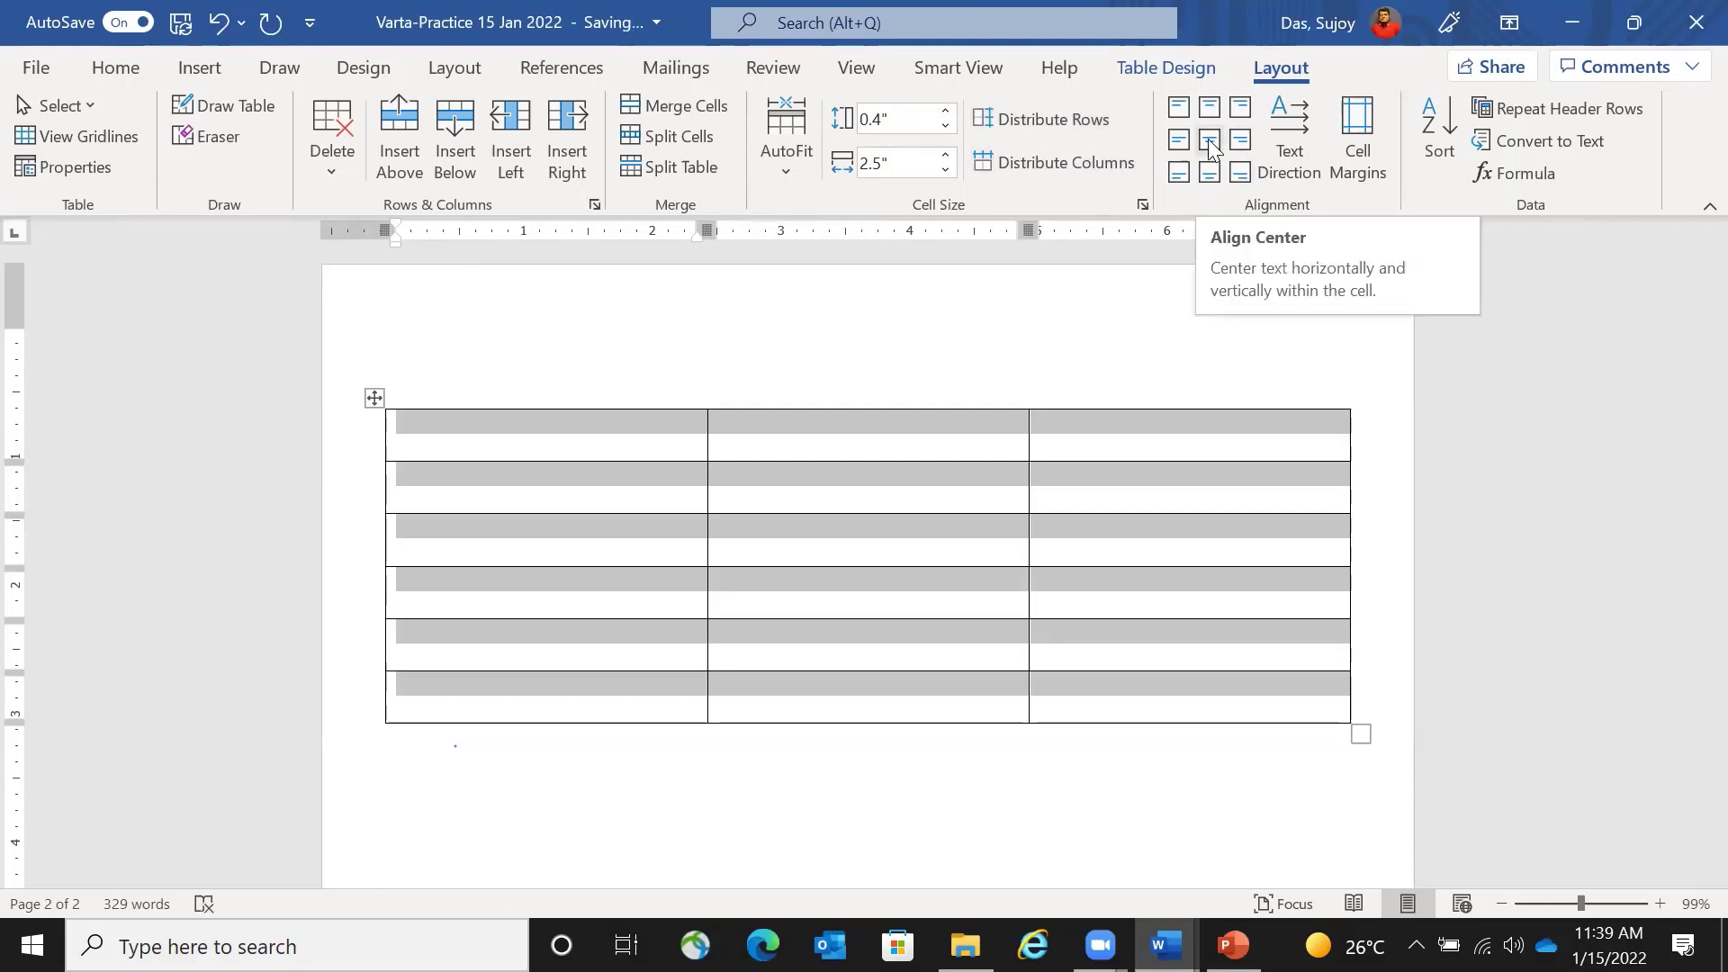
left_click(1177, 139)
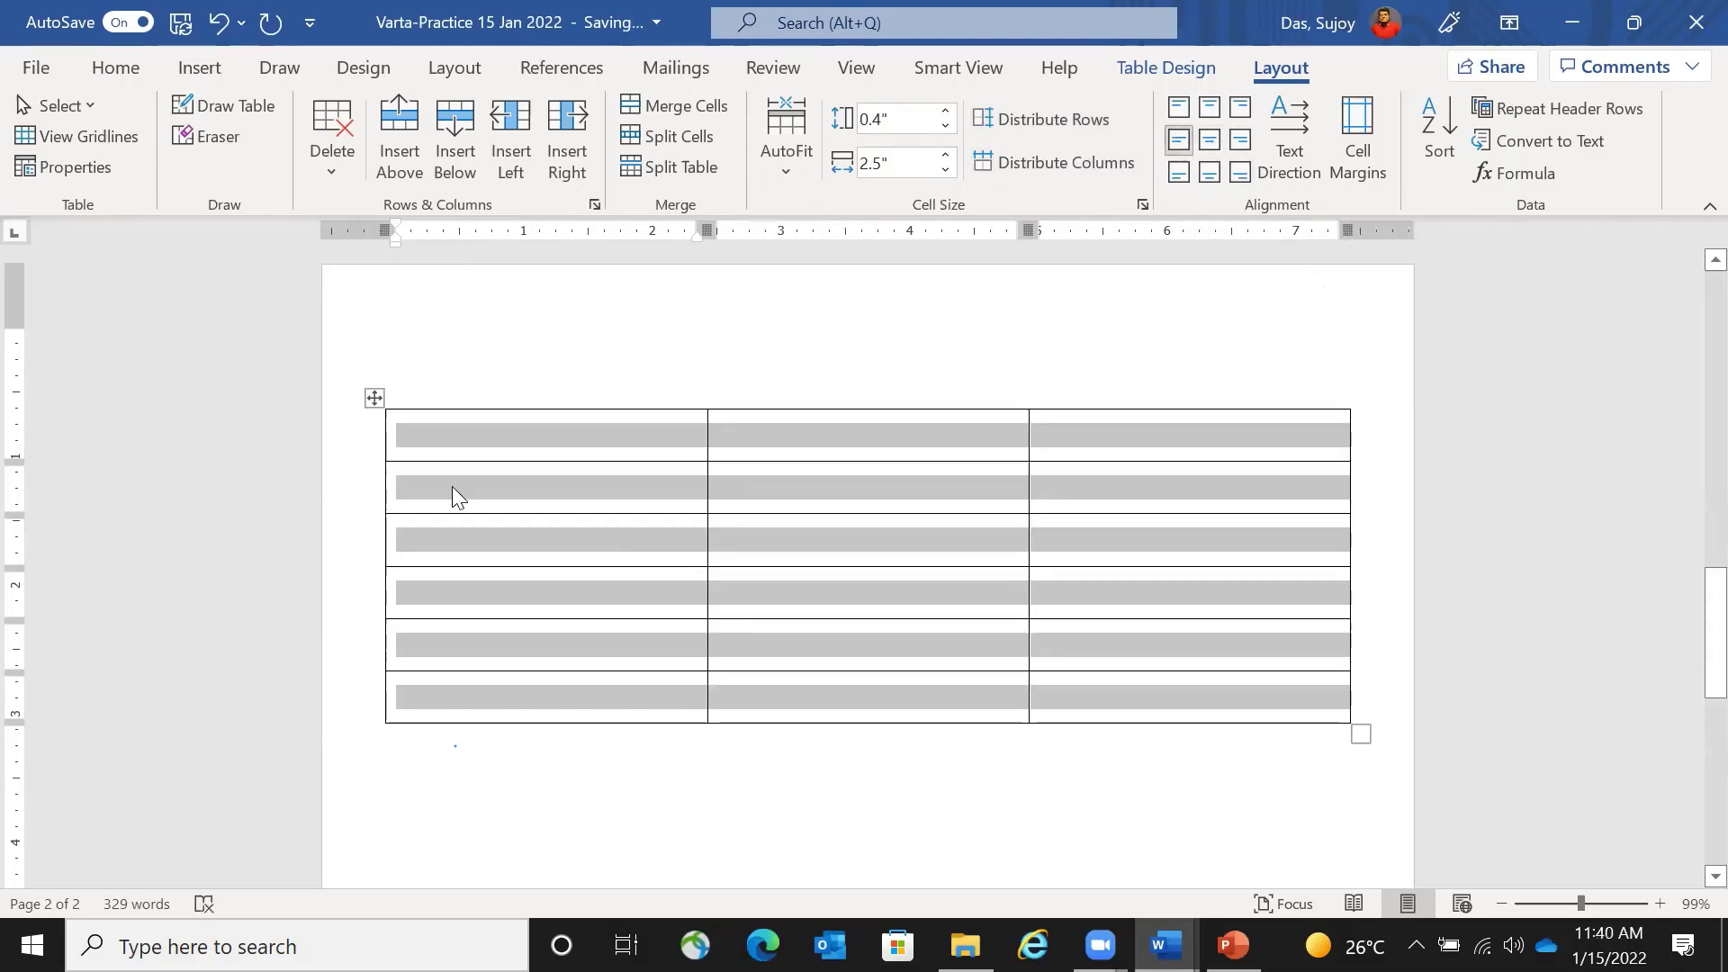
Step: Type the placeholder word into the first cell of row 1
type("Texy")
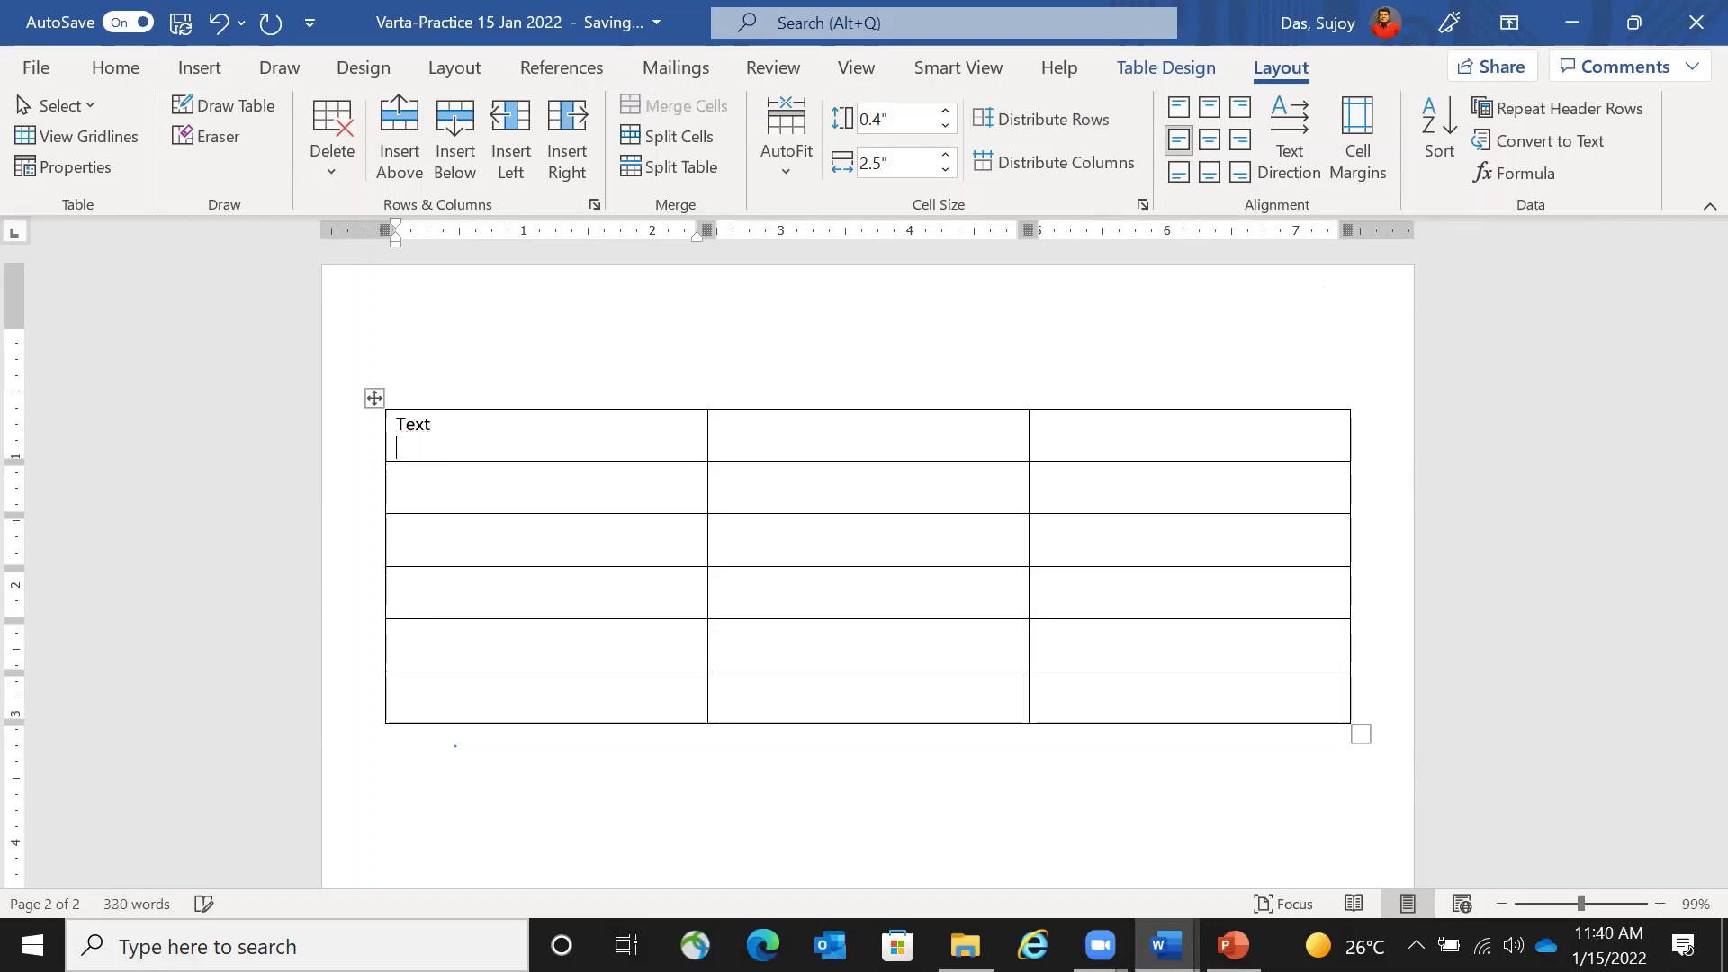
scroll(486, 517, "up", 2)
scroll(525, 641, "up", 4)
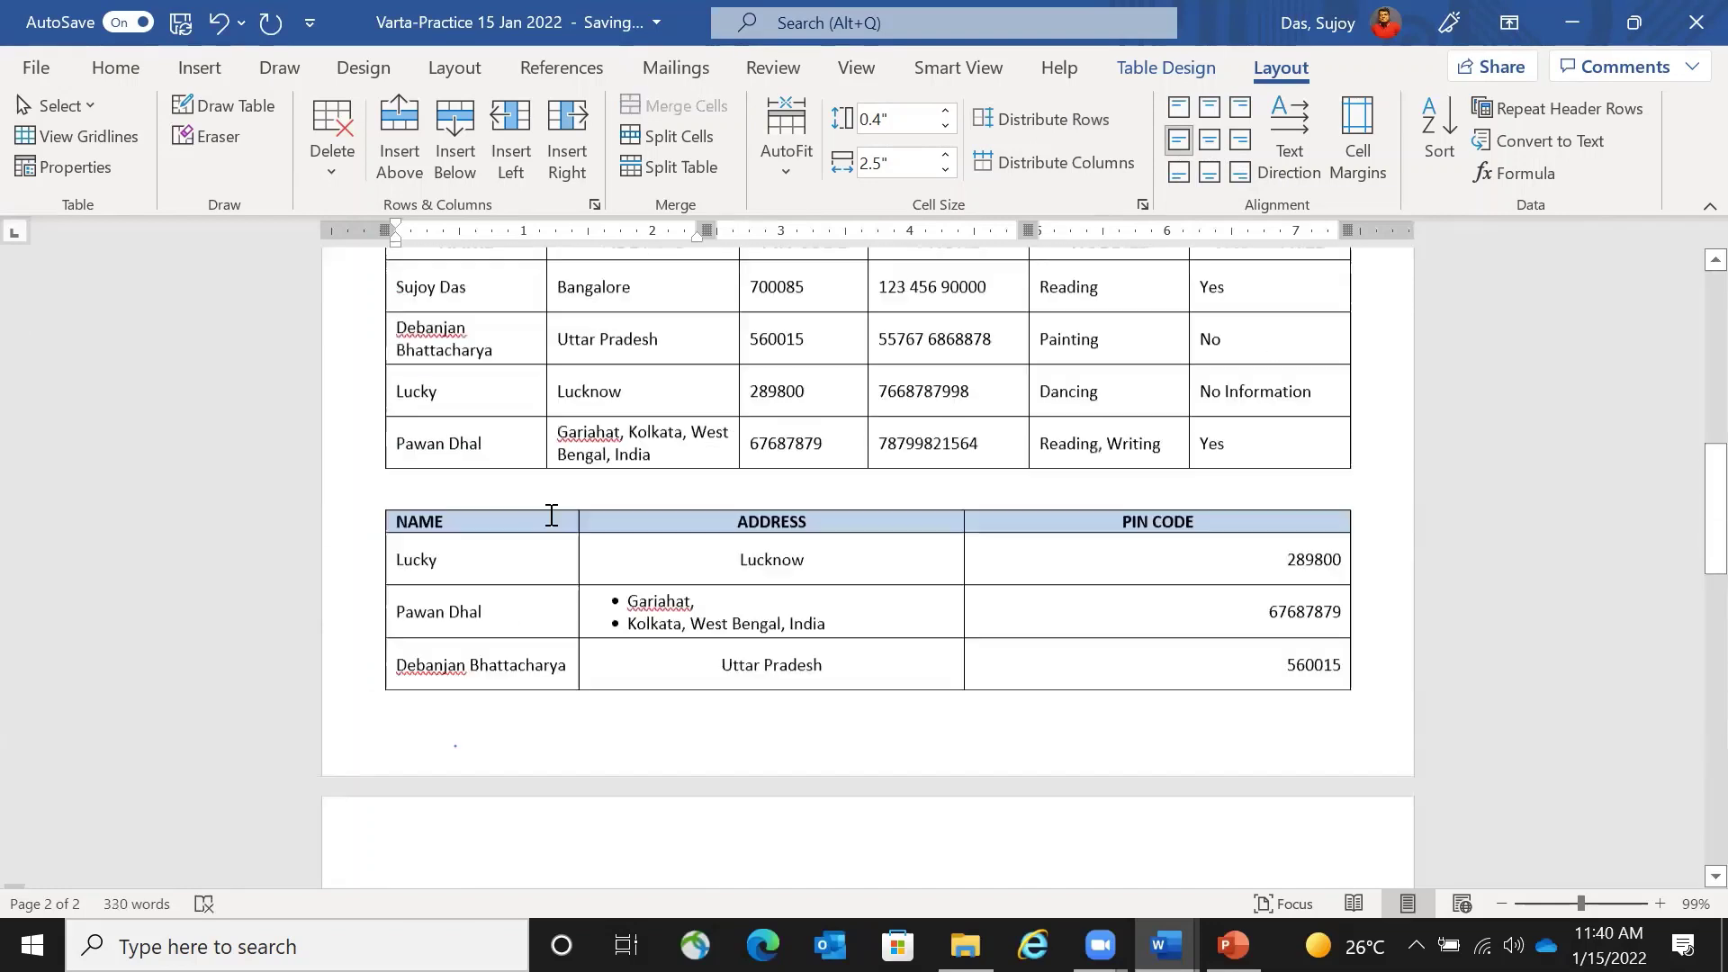
scroll(552, 513, "up", 2)
scroll(1009, 648, "up", 1)
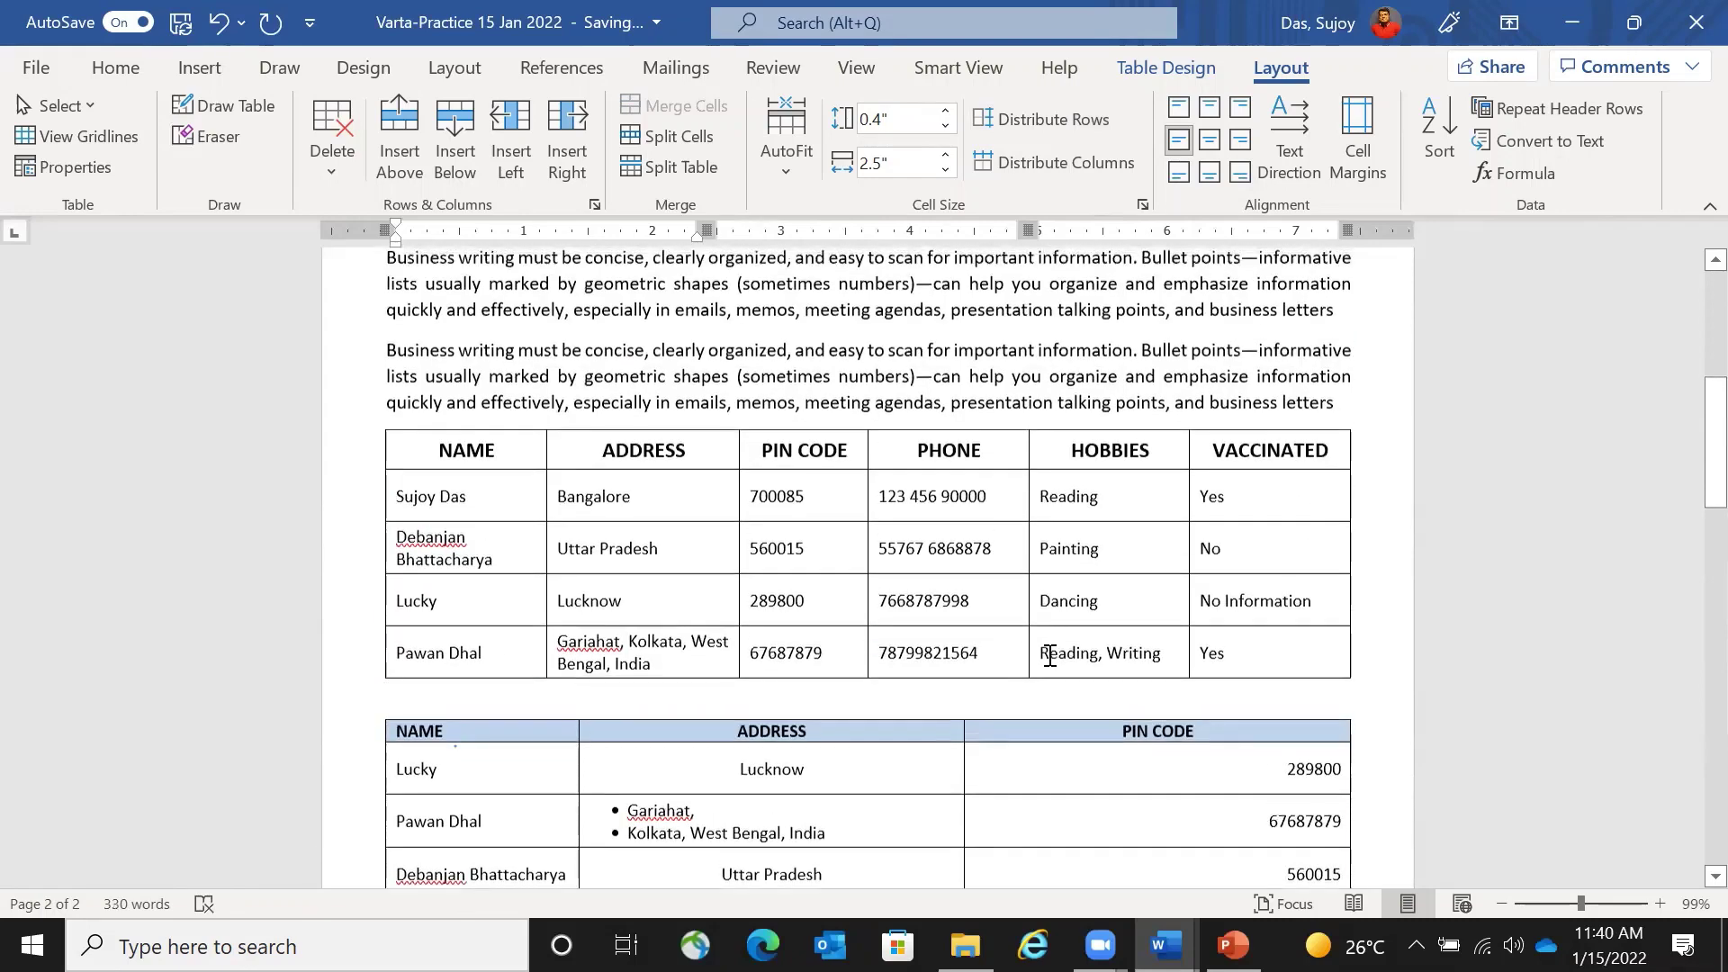
scroll(1050, 652, "up", 3)
scroll(452, 410, "up", 2)
scroll(452, 409, "up", 2)
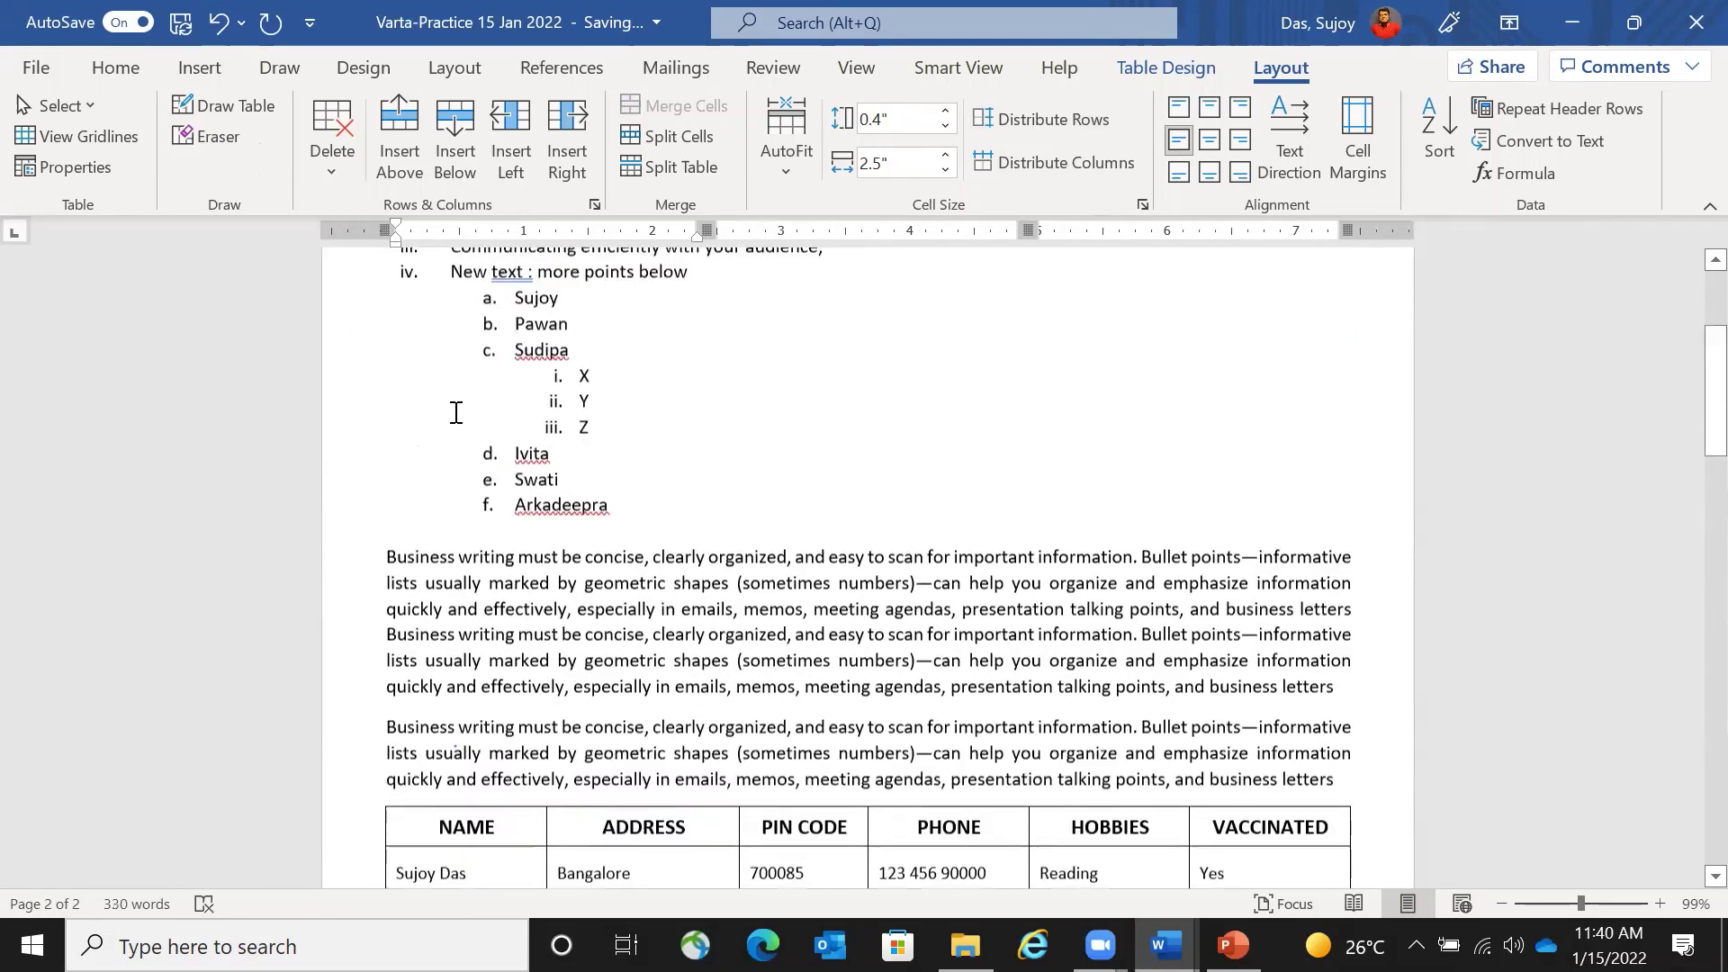
scroll(621, 504, "down", 4)
left_click_drag(386, 380, 1044, 406)
Step: Type 'Text' in the first cell of row 2, then move to row 3
scroll(621, 596, "down", 2)
scroll(621, 450, "down", 1)
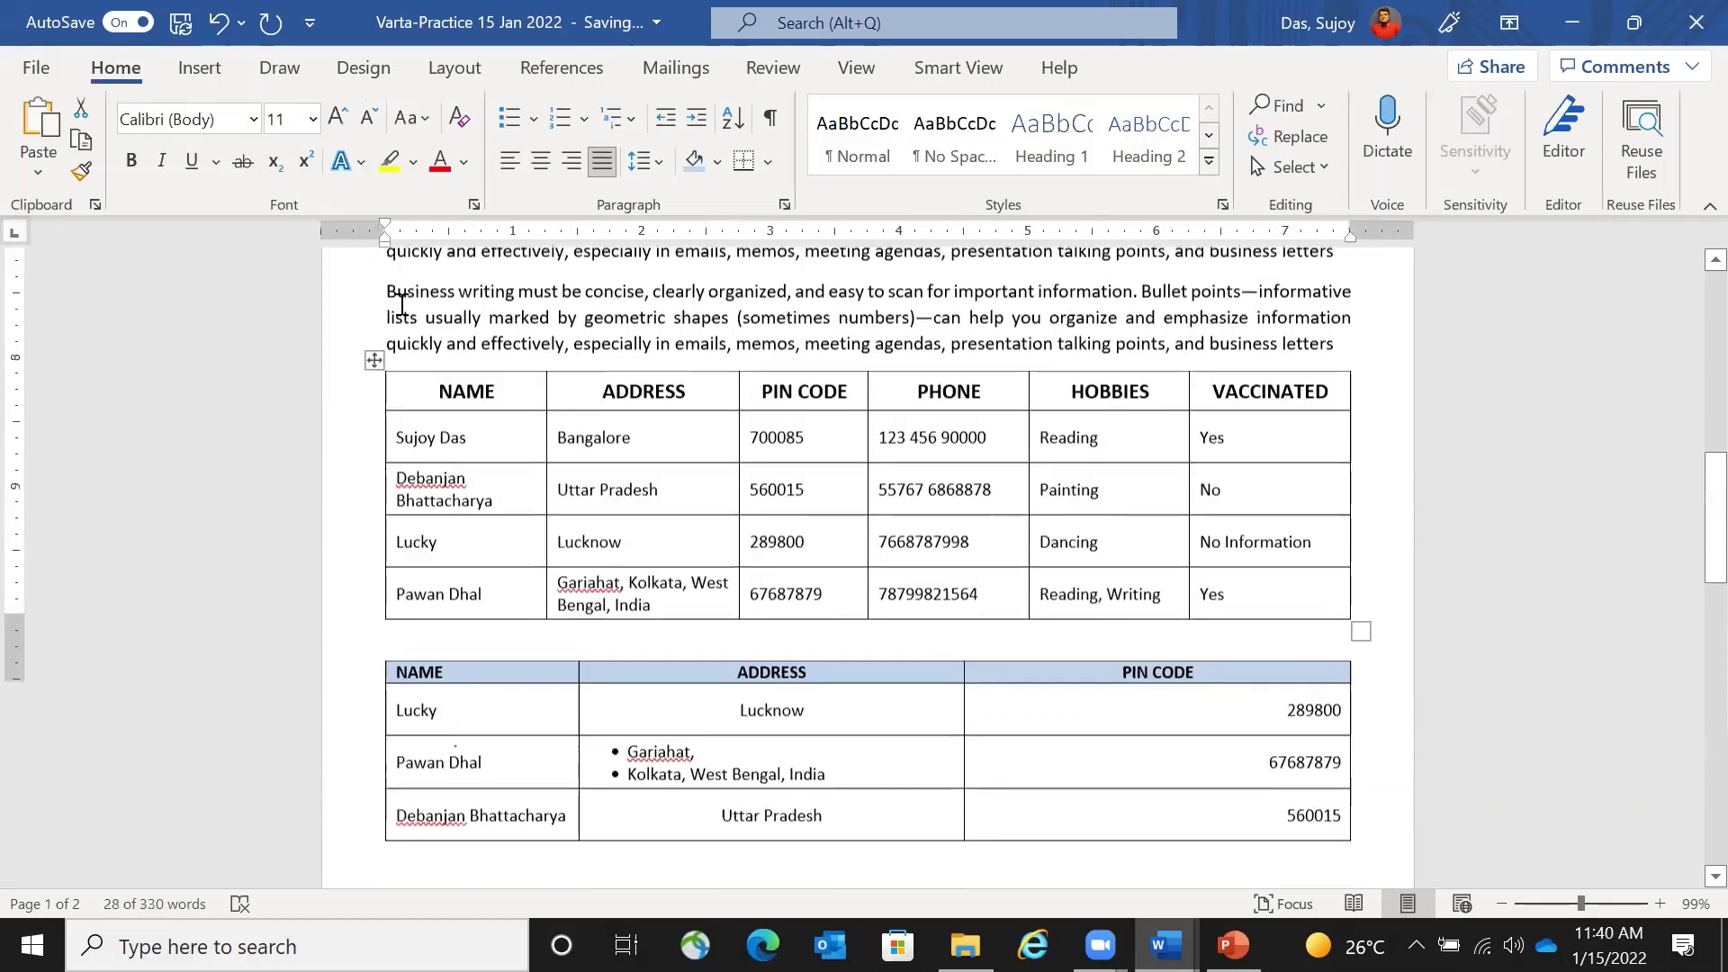
scroll(918, 363, "down", 4)
scroll(1122, 508, "down", 5)
left_click_drag(1123, 507, 1138, 320)
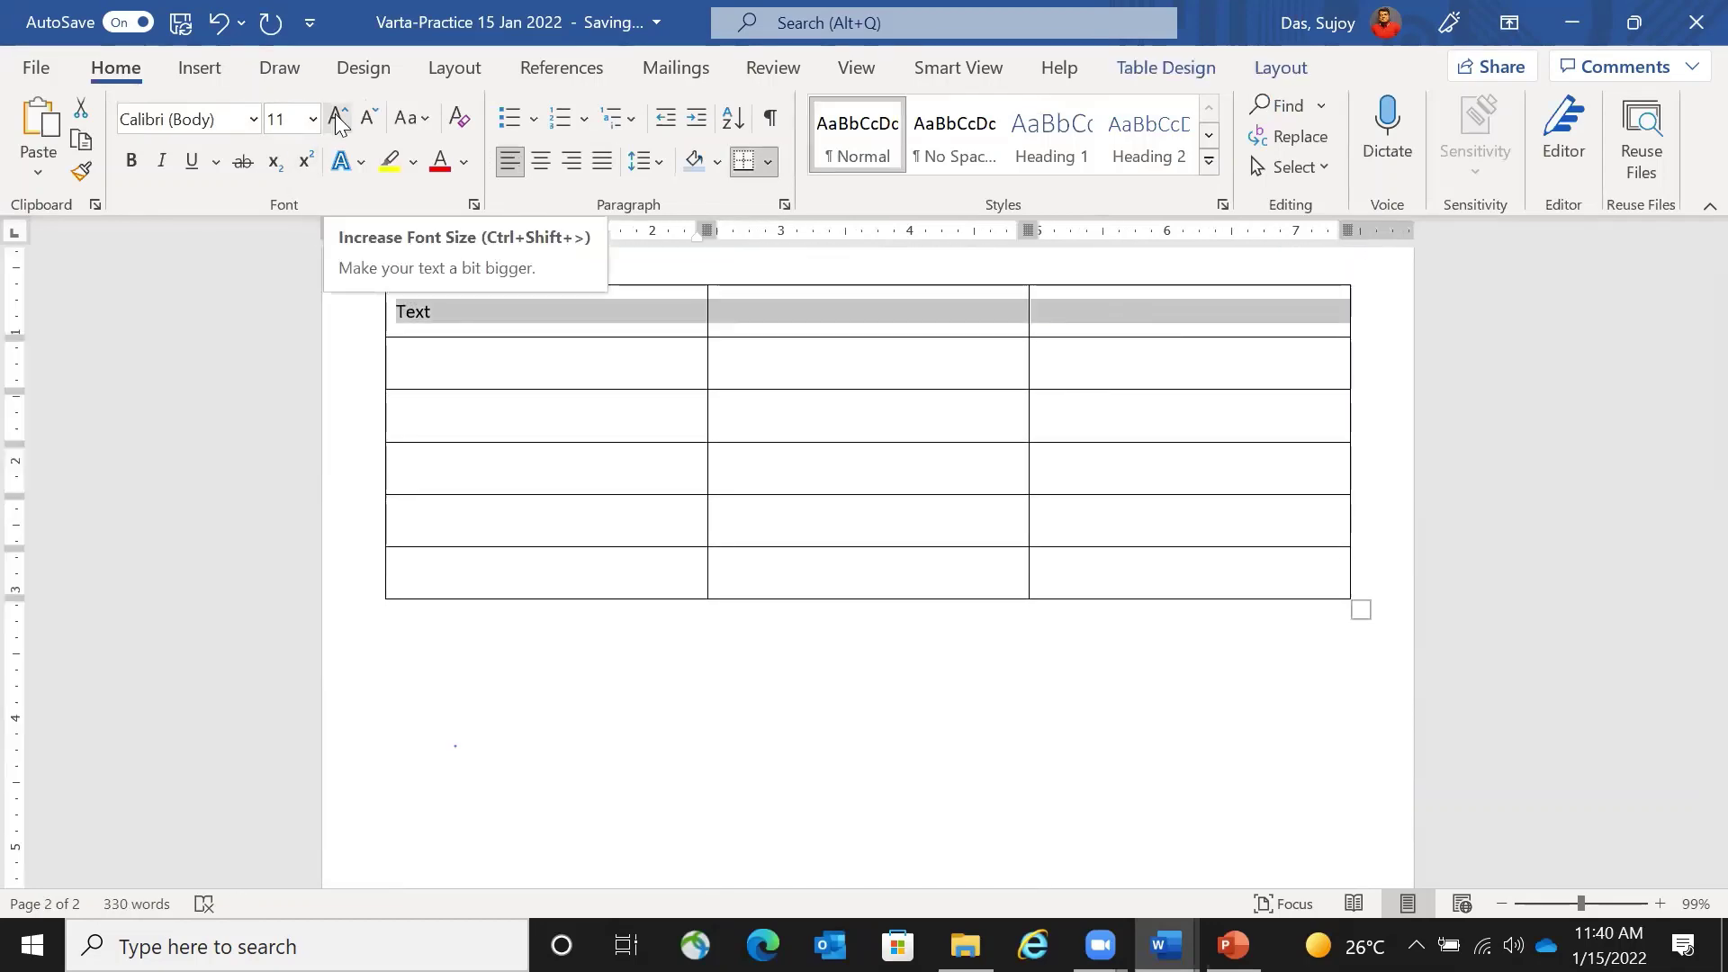
left_click(486, 368)
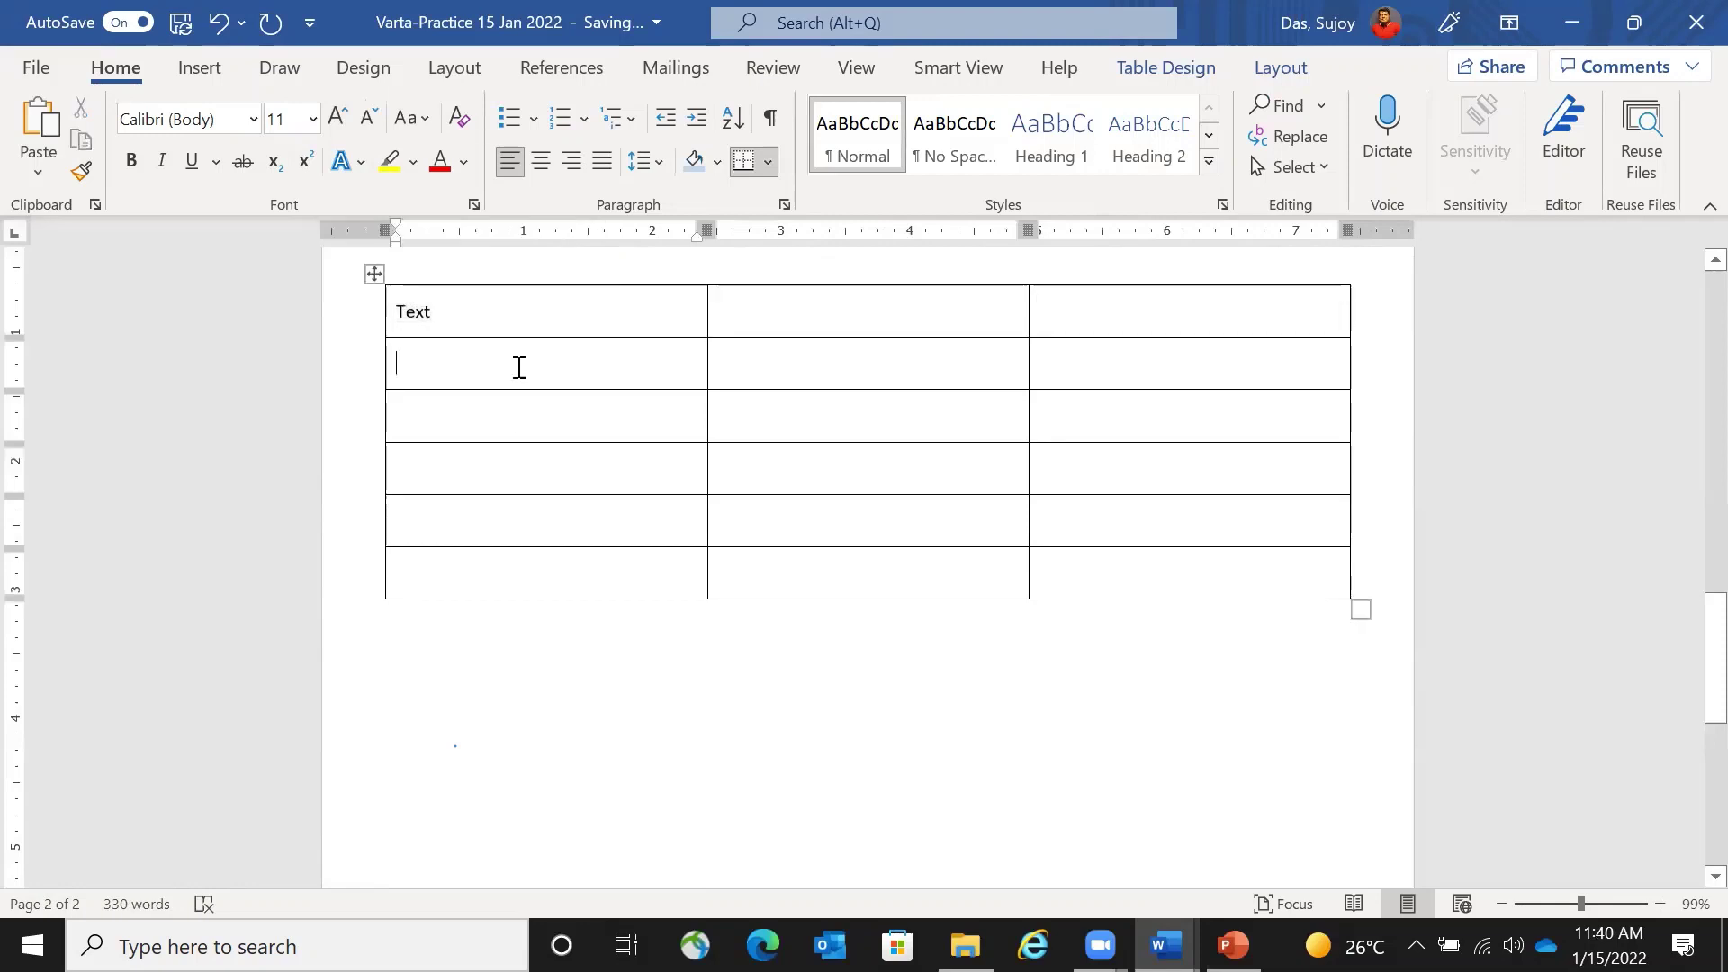
type("Text")
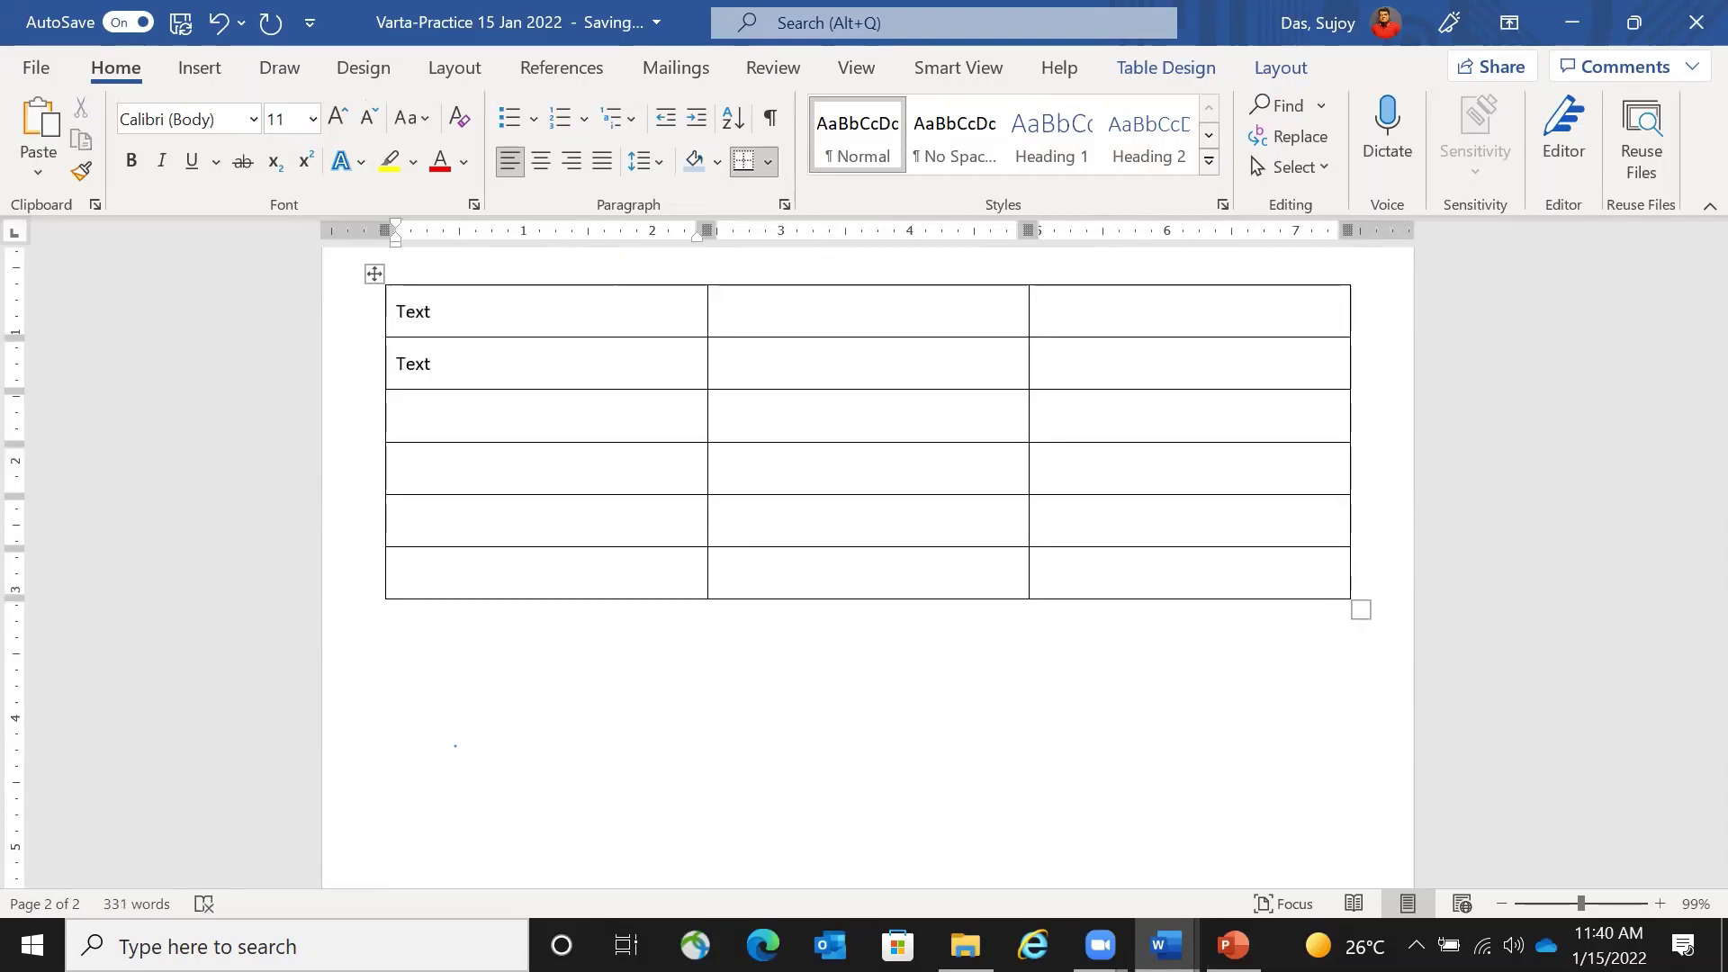
left_click(397, 415)
type("Text")
Step: Shrink the first-column labels in rows 2–6 two sizes down to 9
left_click_drag(416, 360, 482, 571)
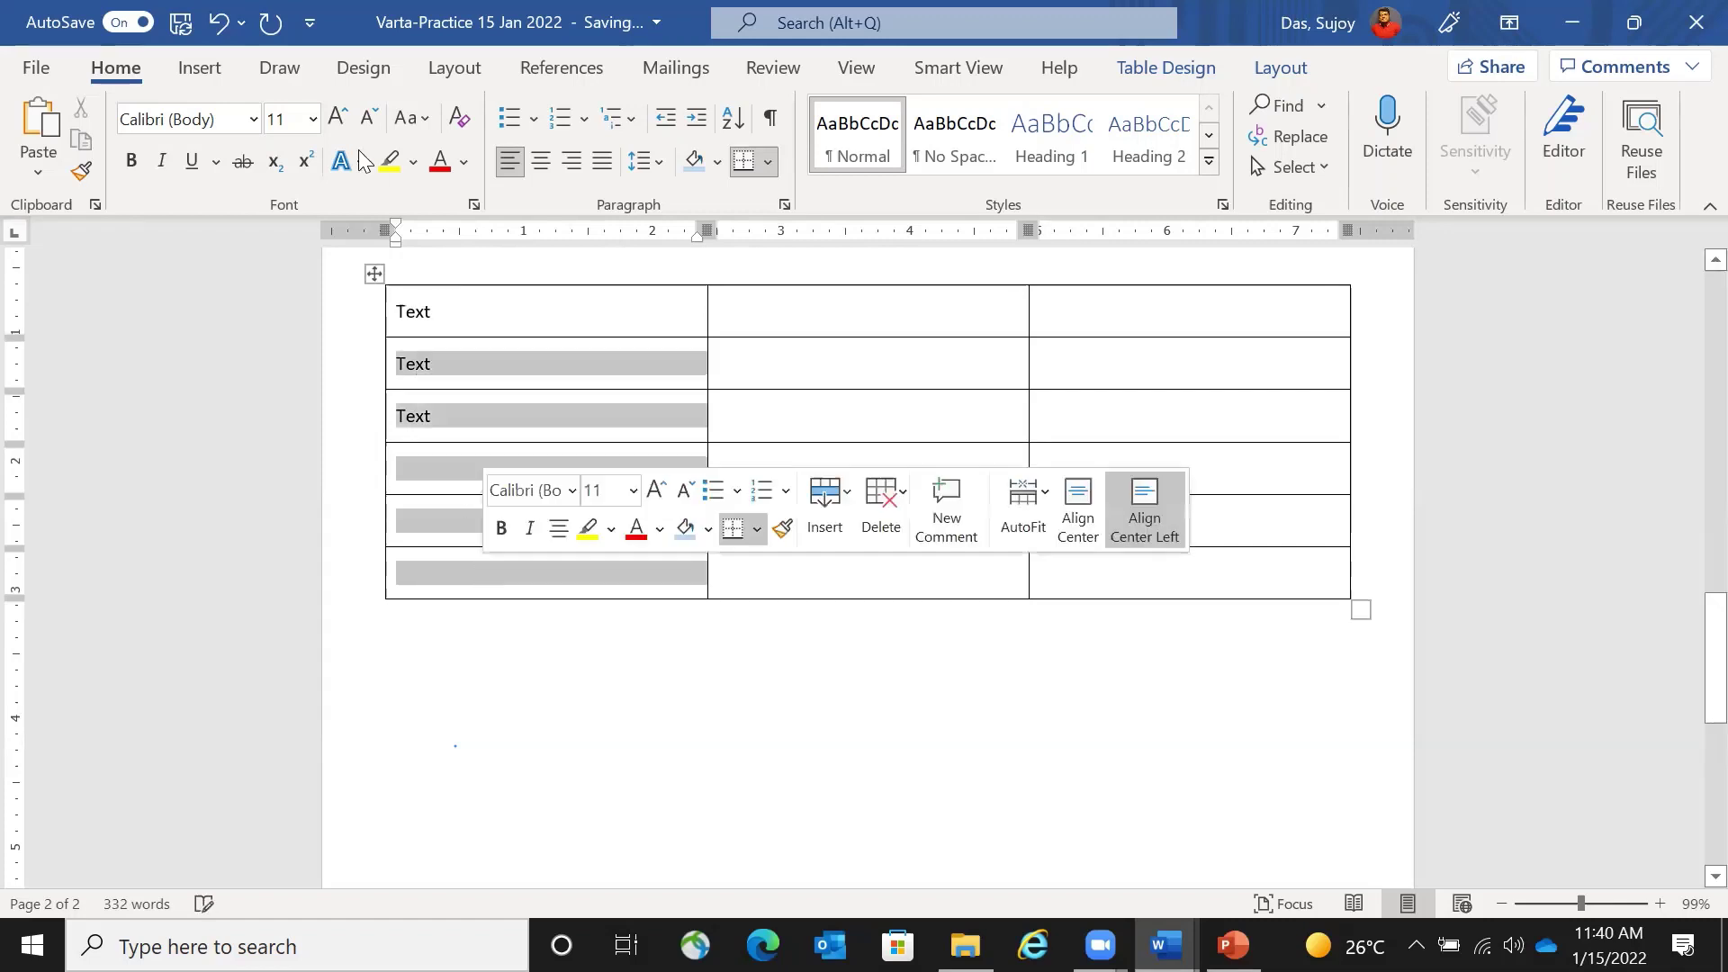
left_click(368, 123)
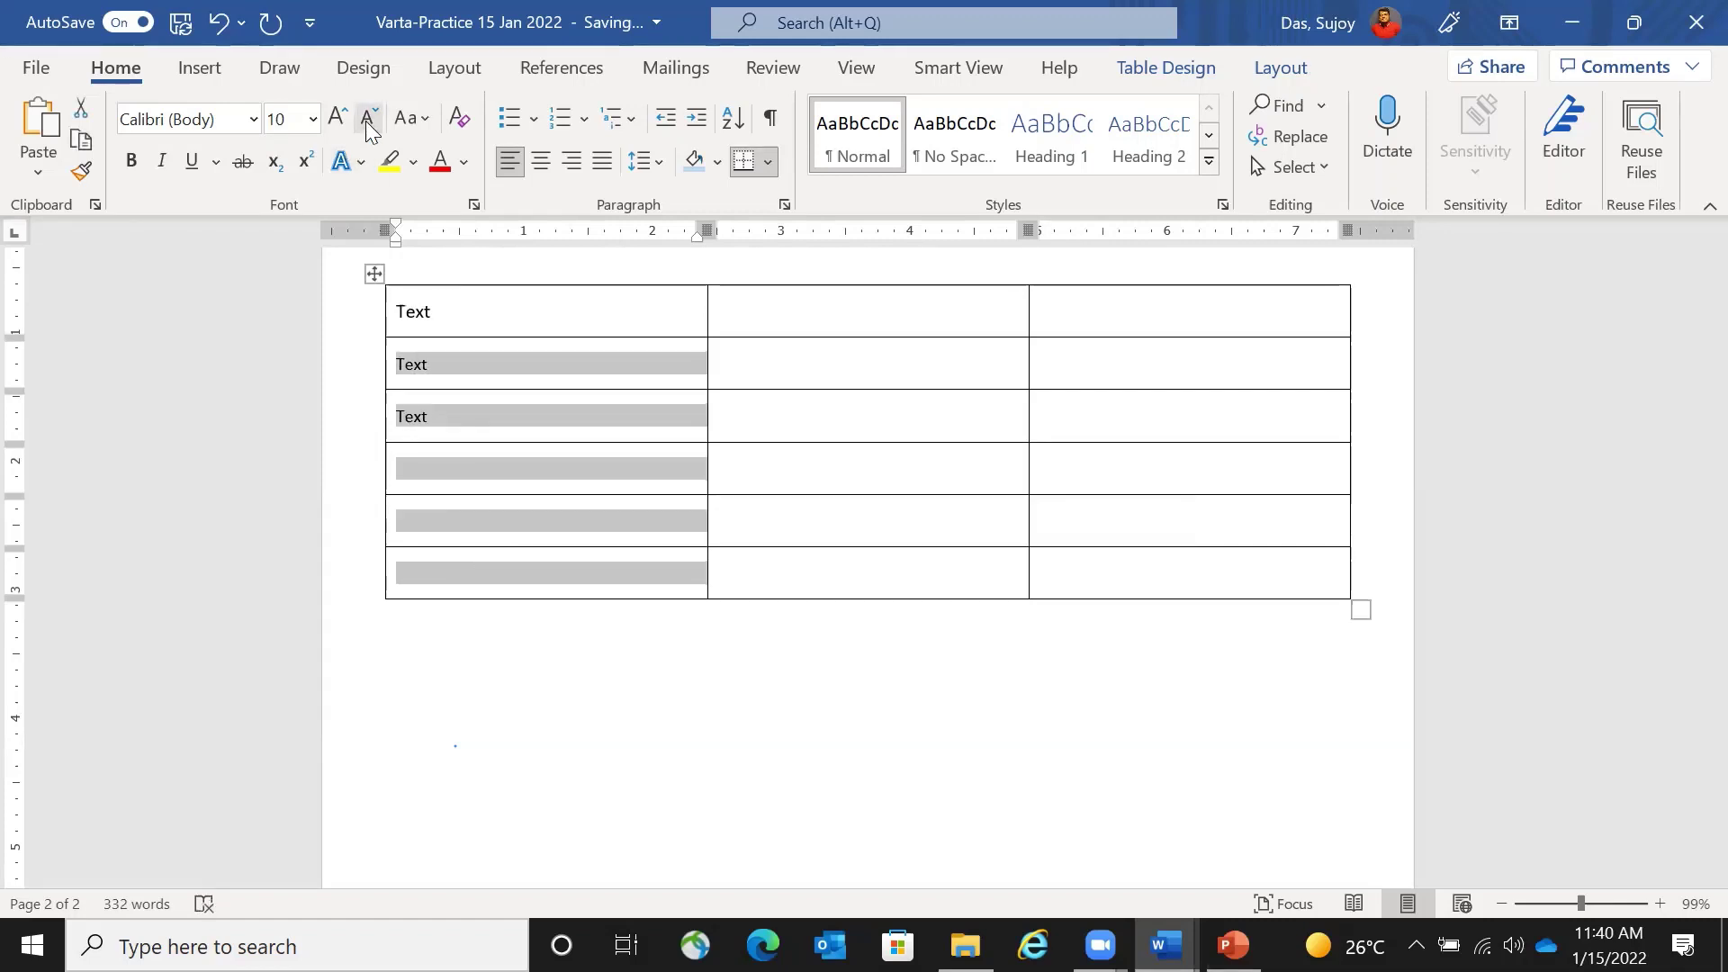
left_click(369, 123)
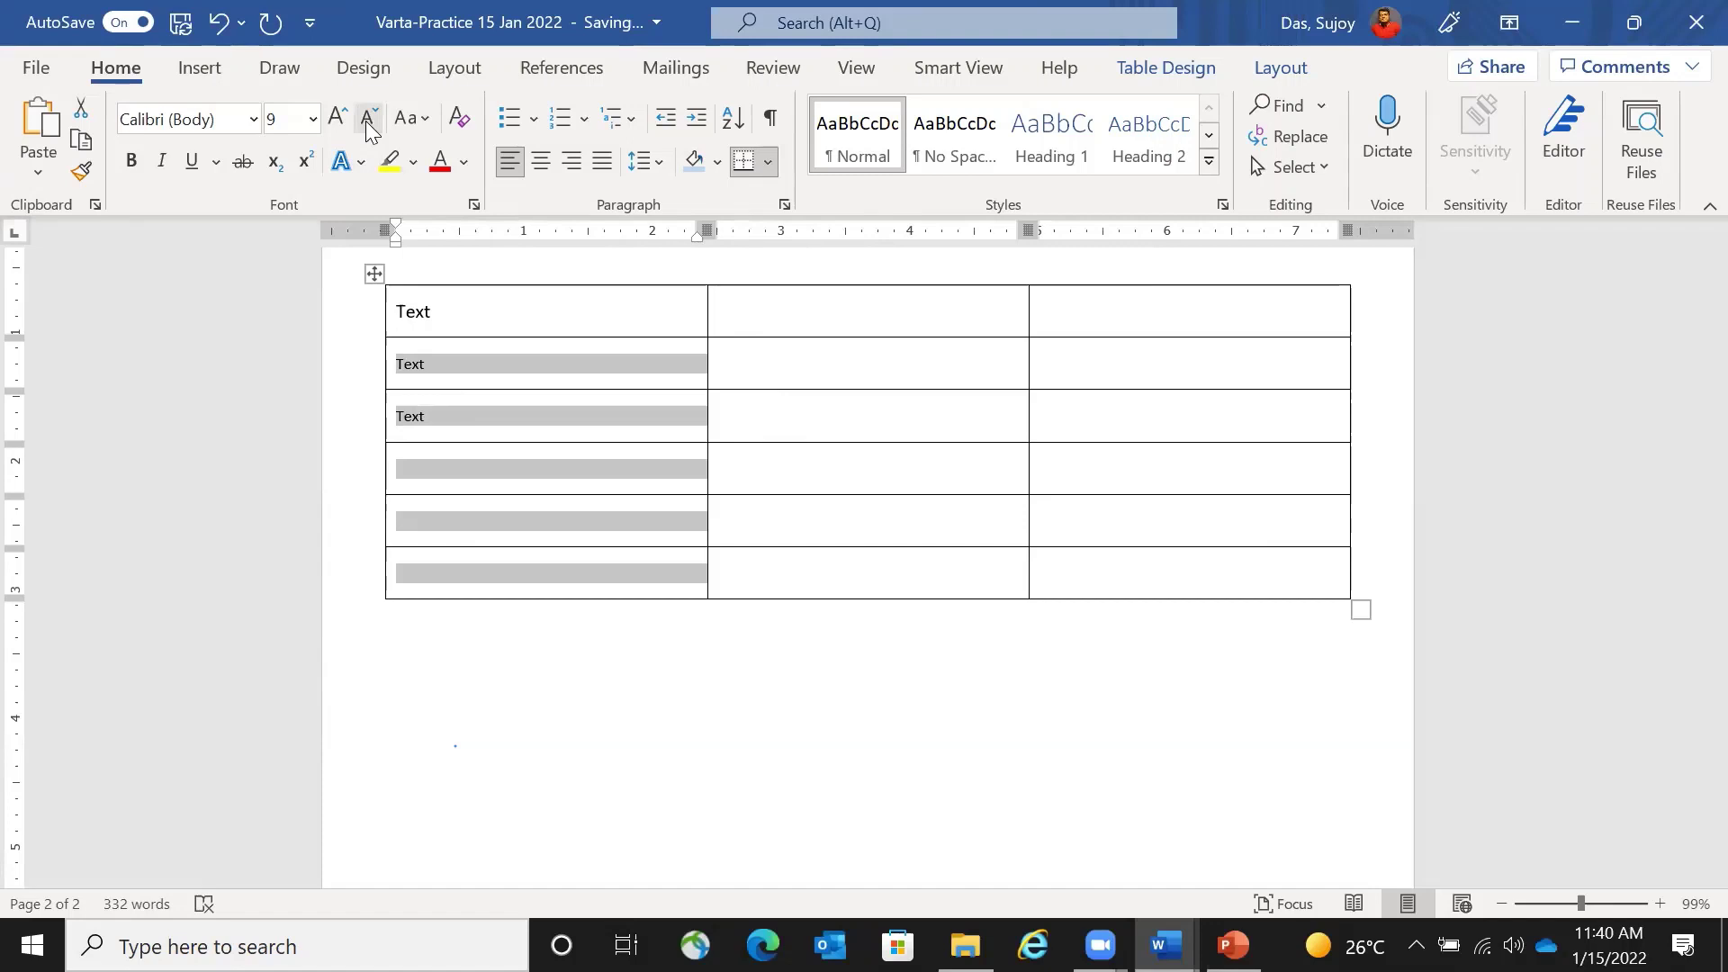
left_click(558, 321)
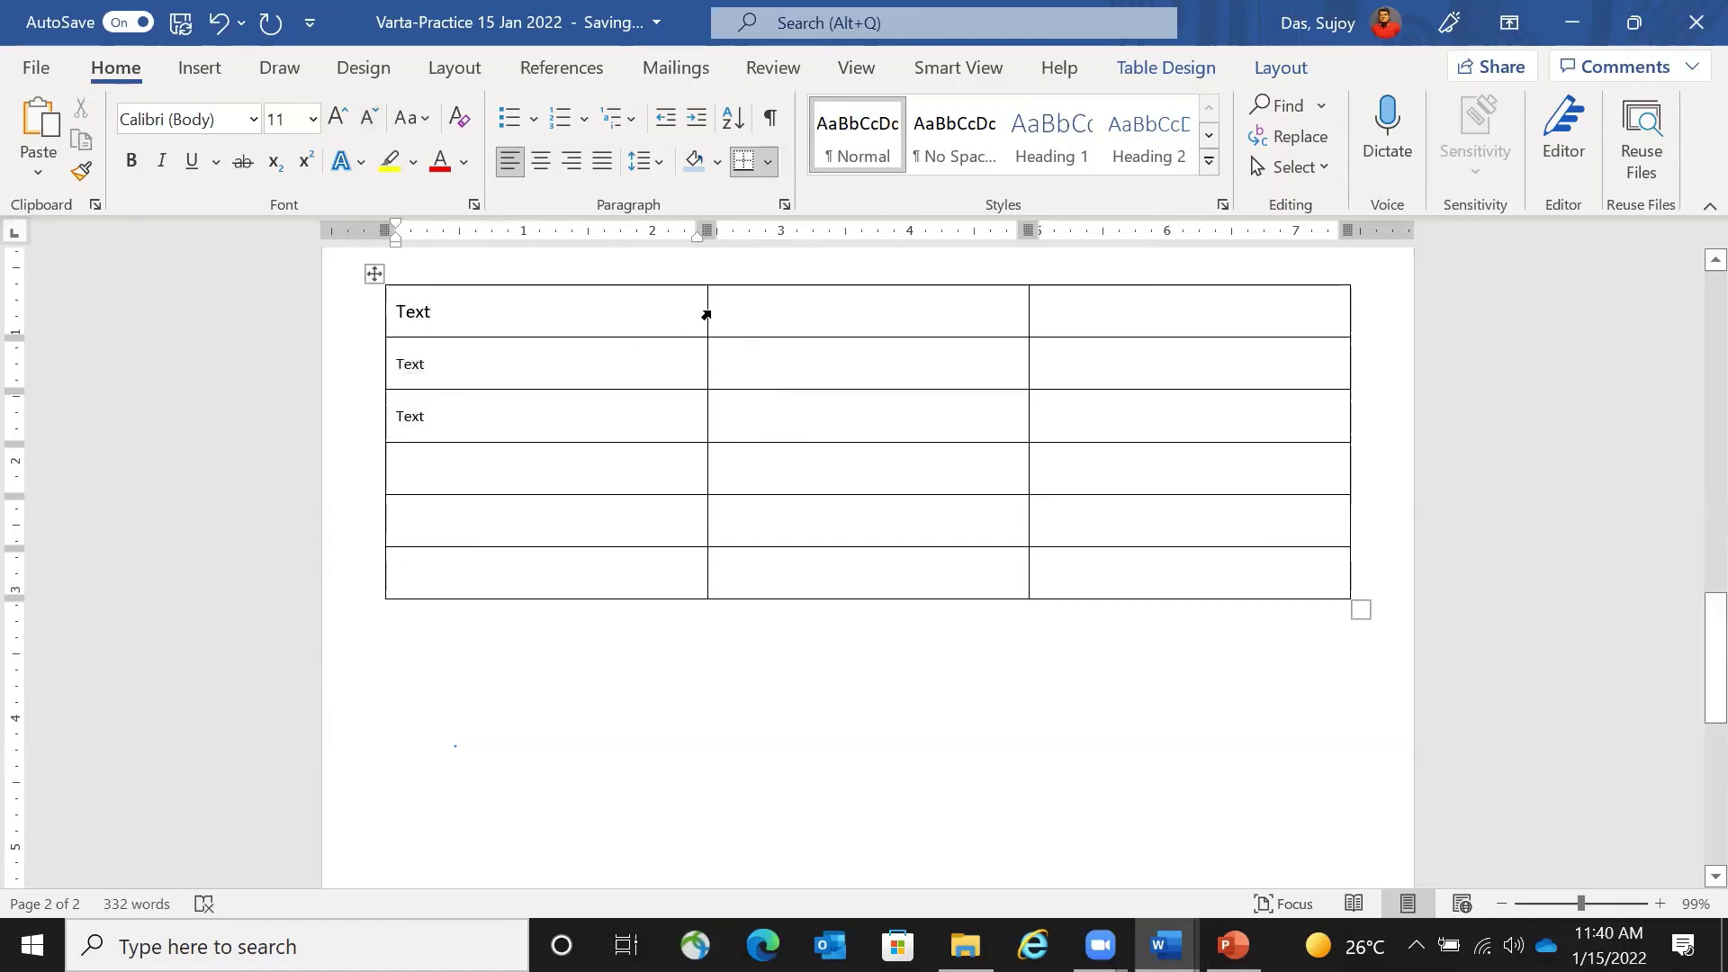
Step: Type 'Budget' in the table's top-right cell
scroll(683, 360, "up", 3)
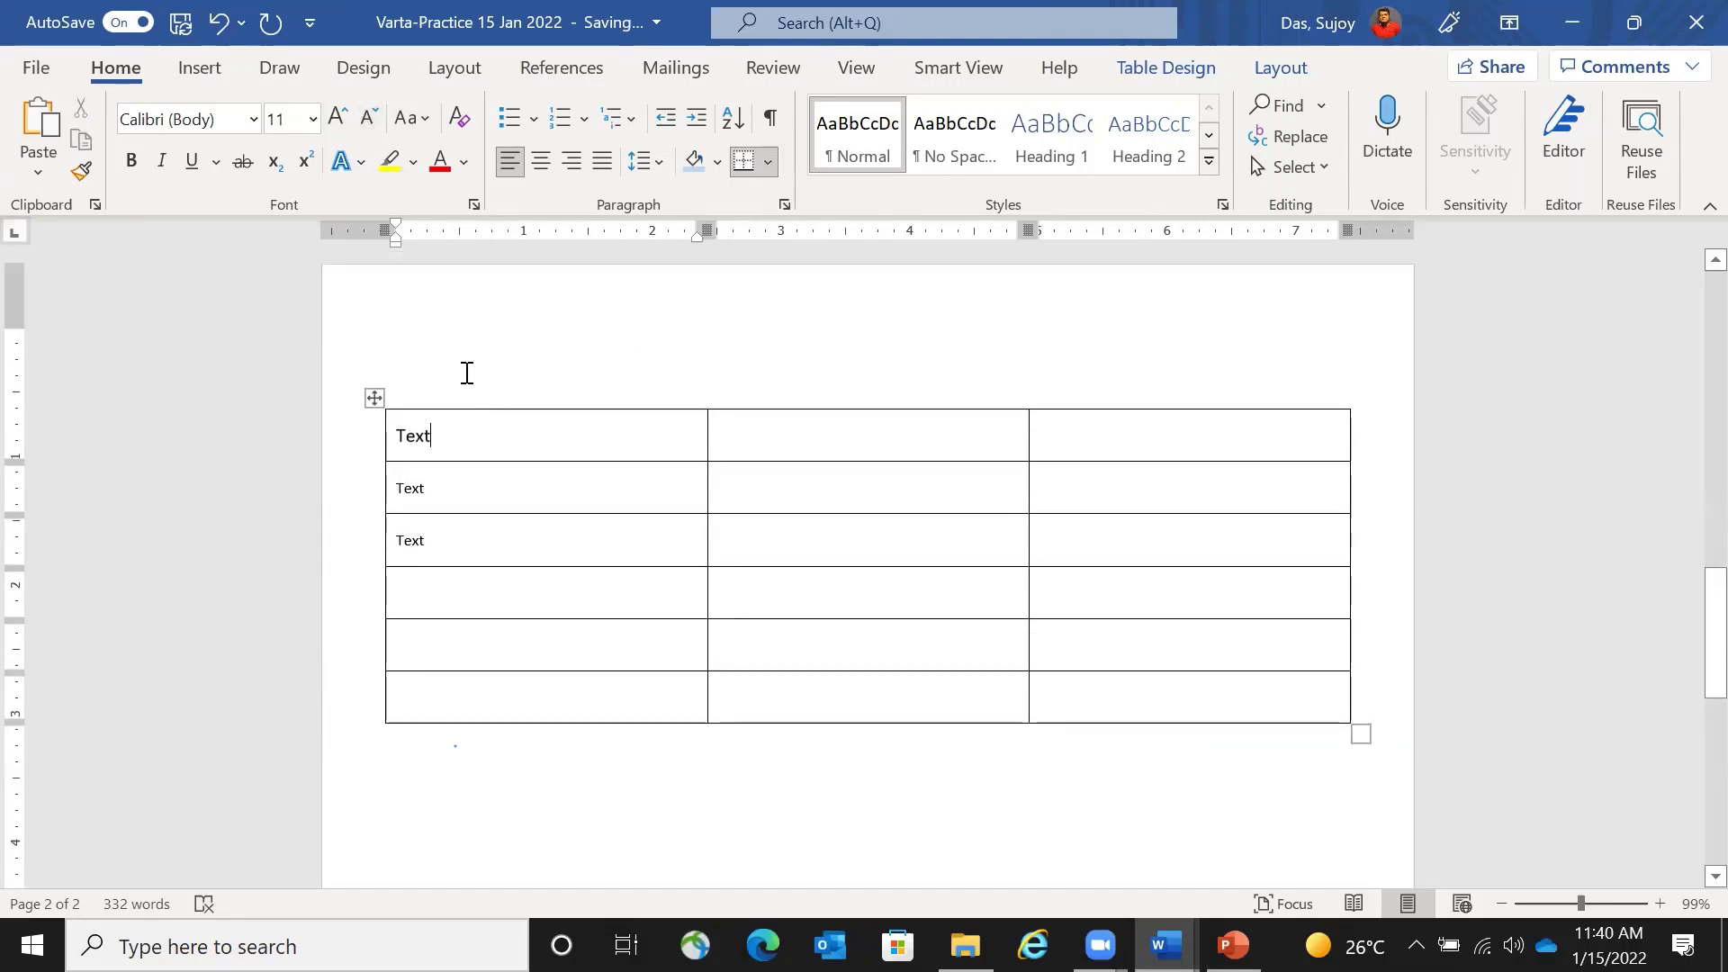
left_click_drag(467, 374, 543, 765)
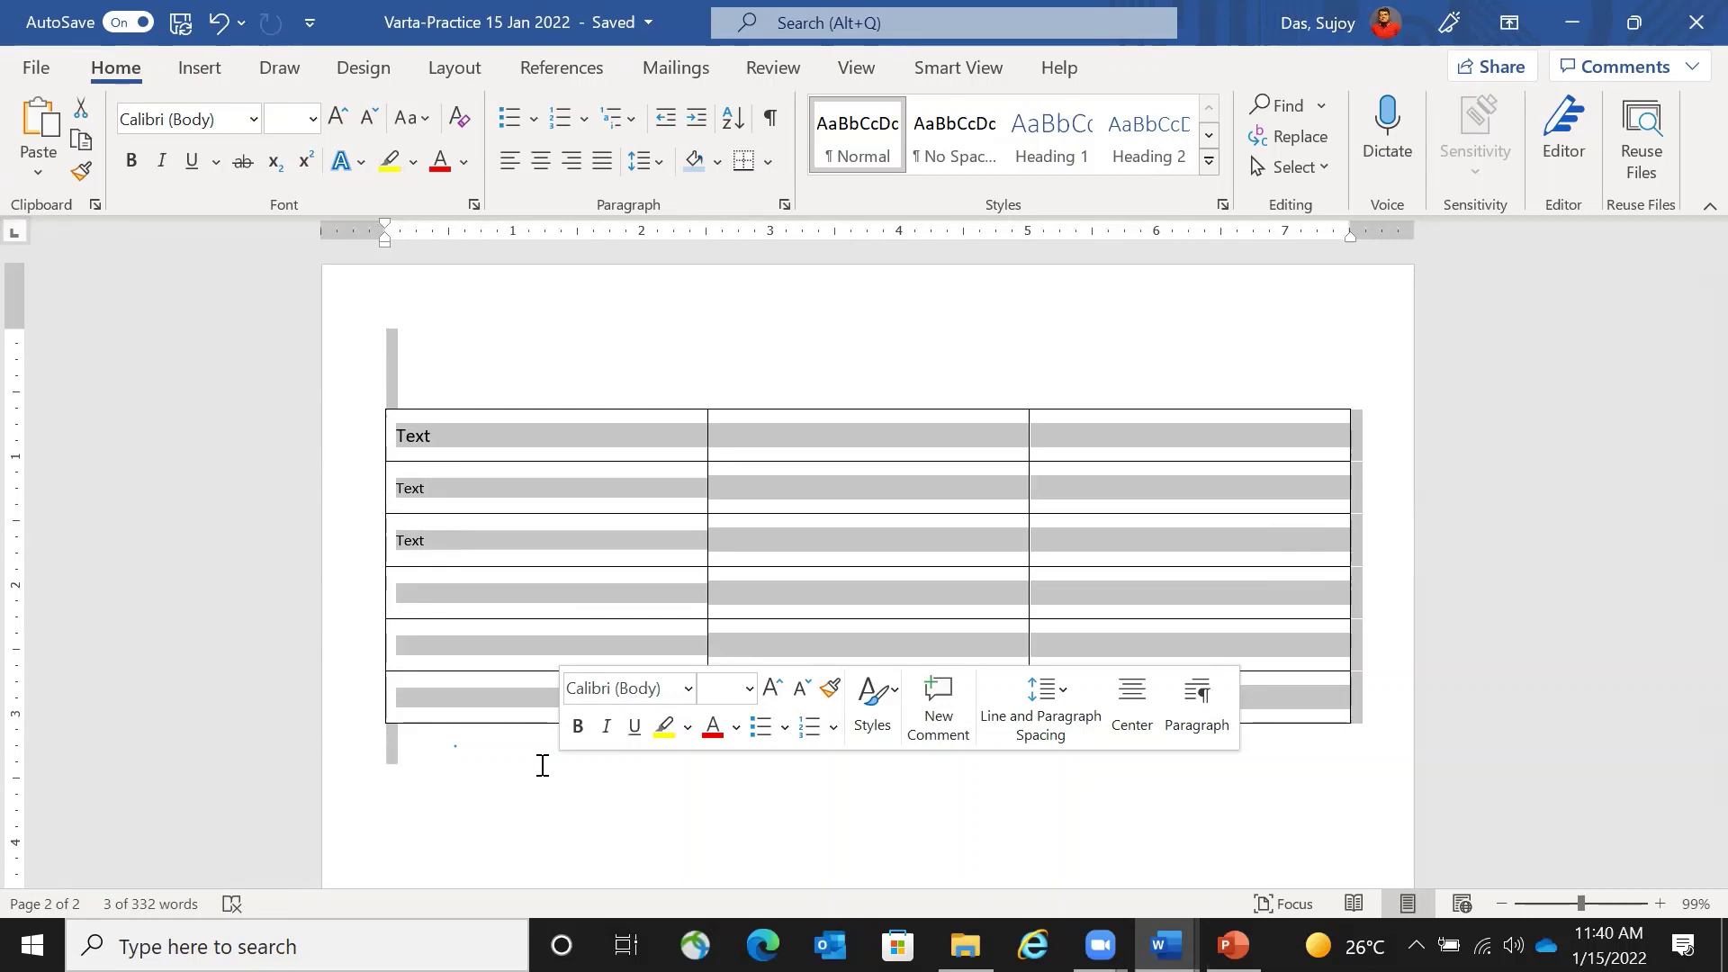
left_click(1241, 459)
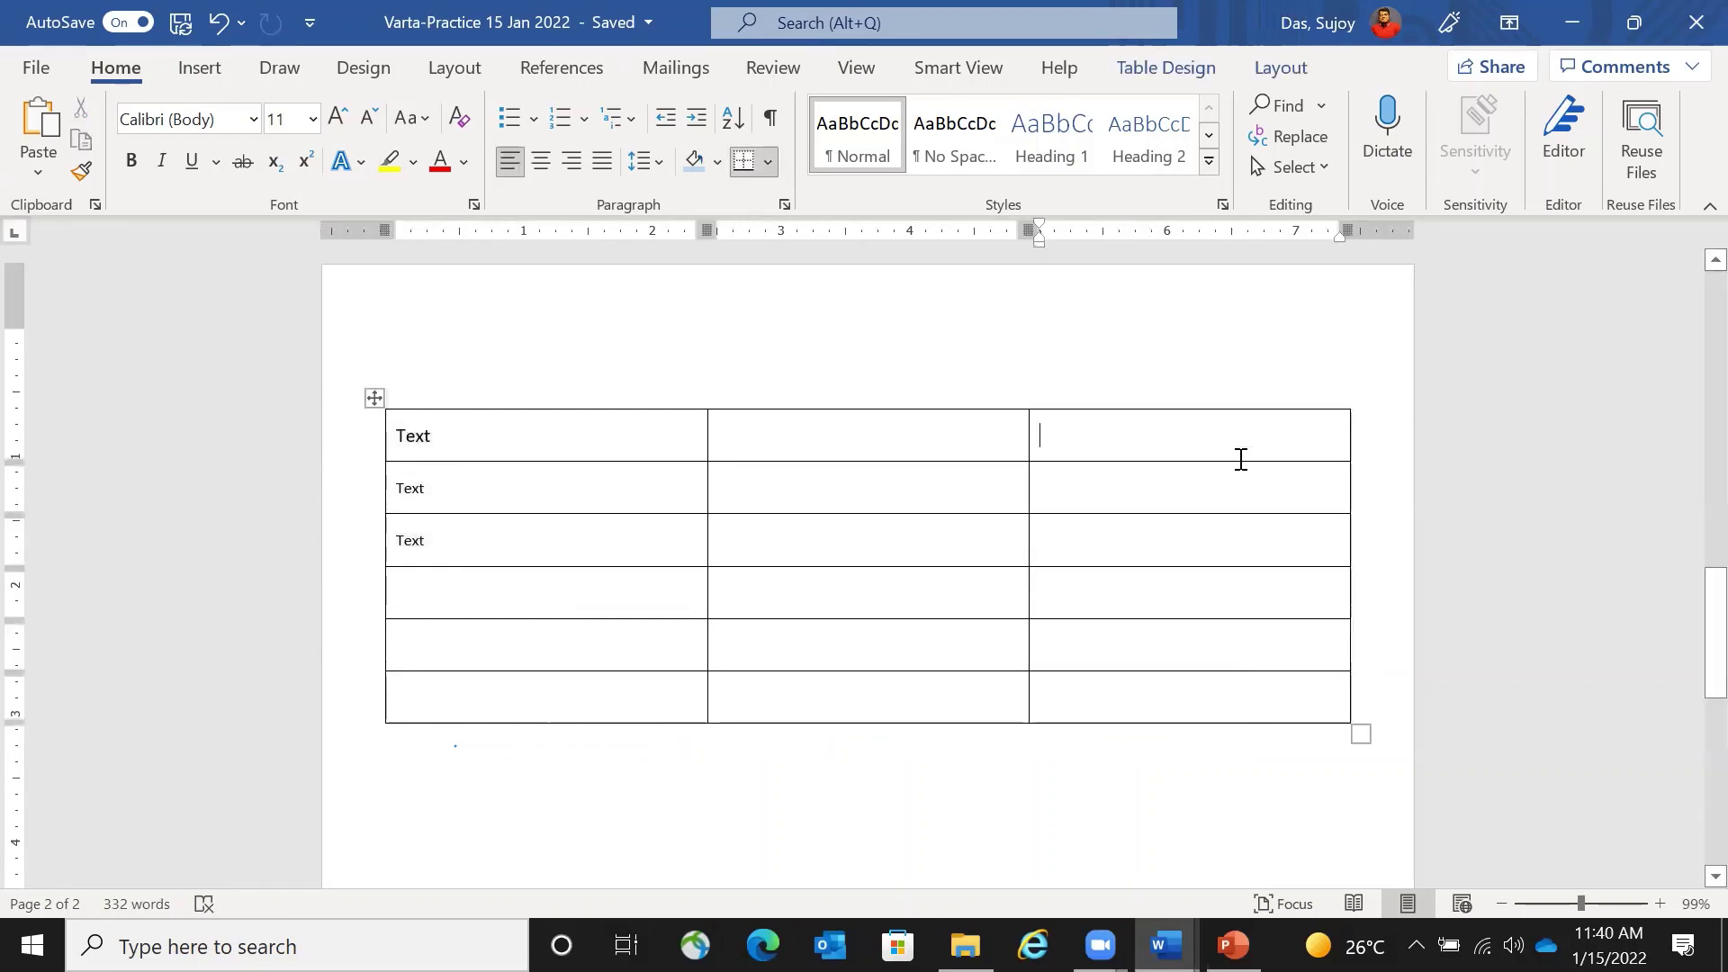
type("Budget")
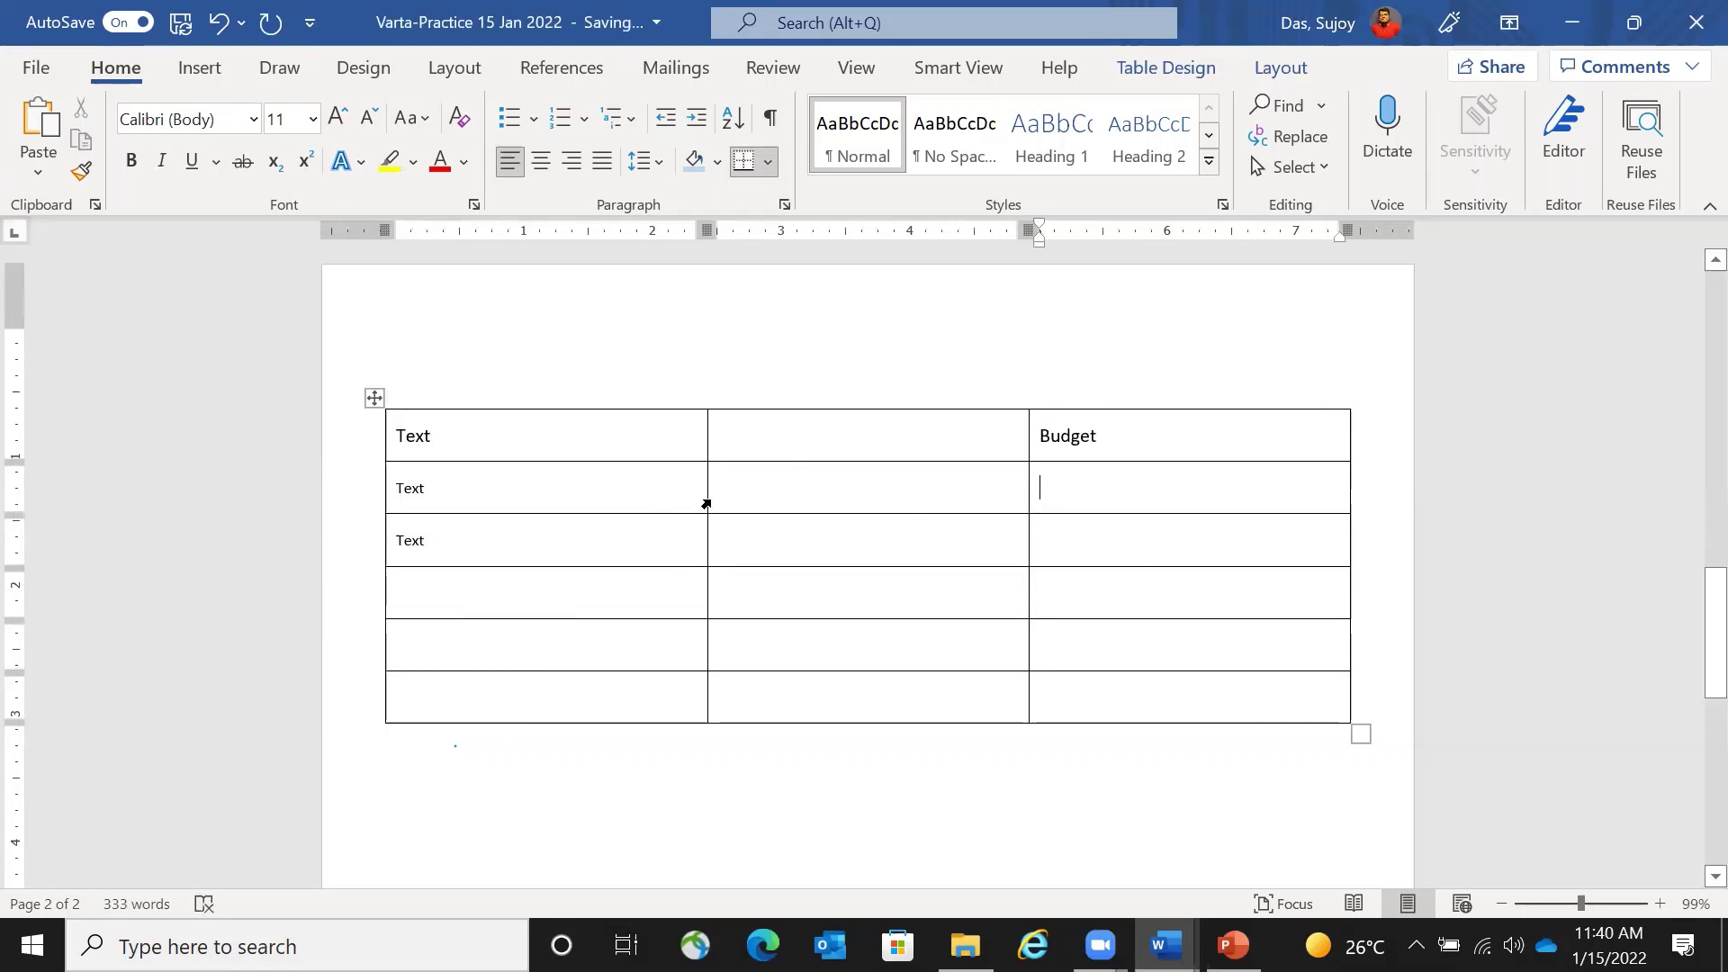
Step: Narrow the first column and widen the middle column, narrowing the Budget column
left_click_drag(709, 493, 531, 492)
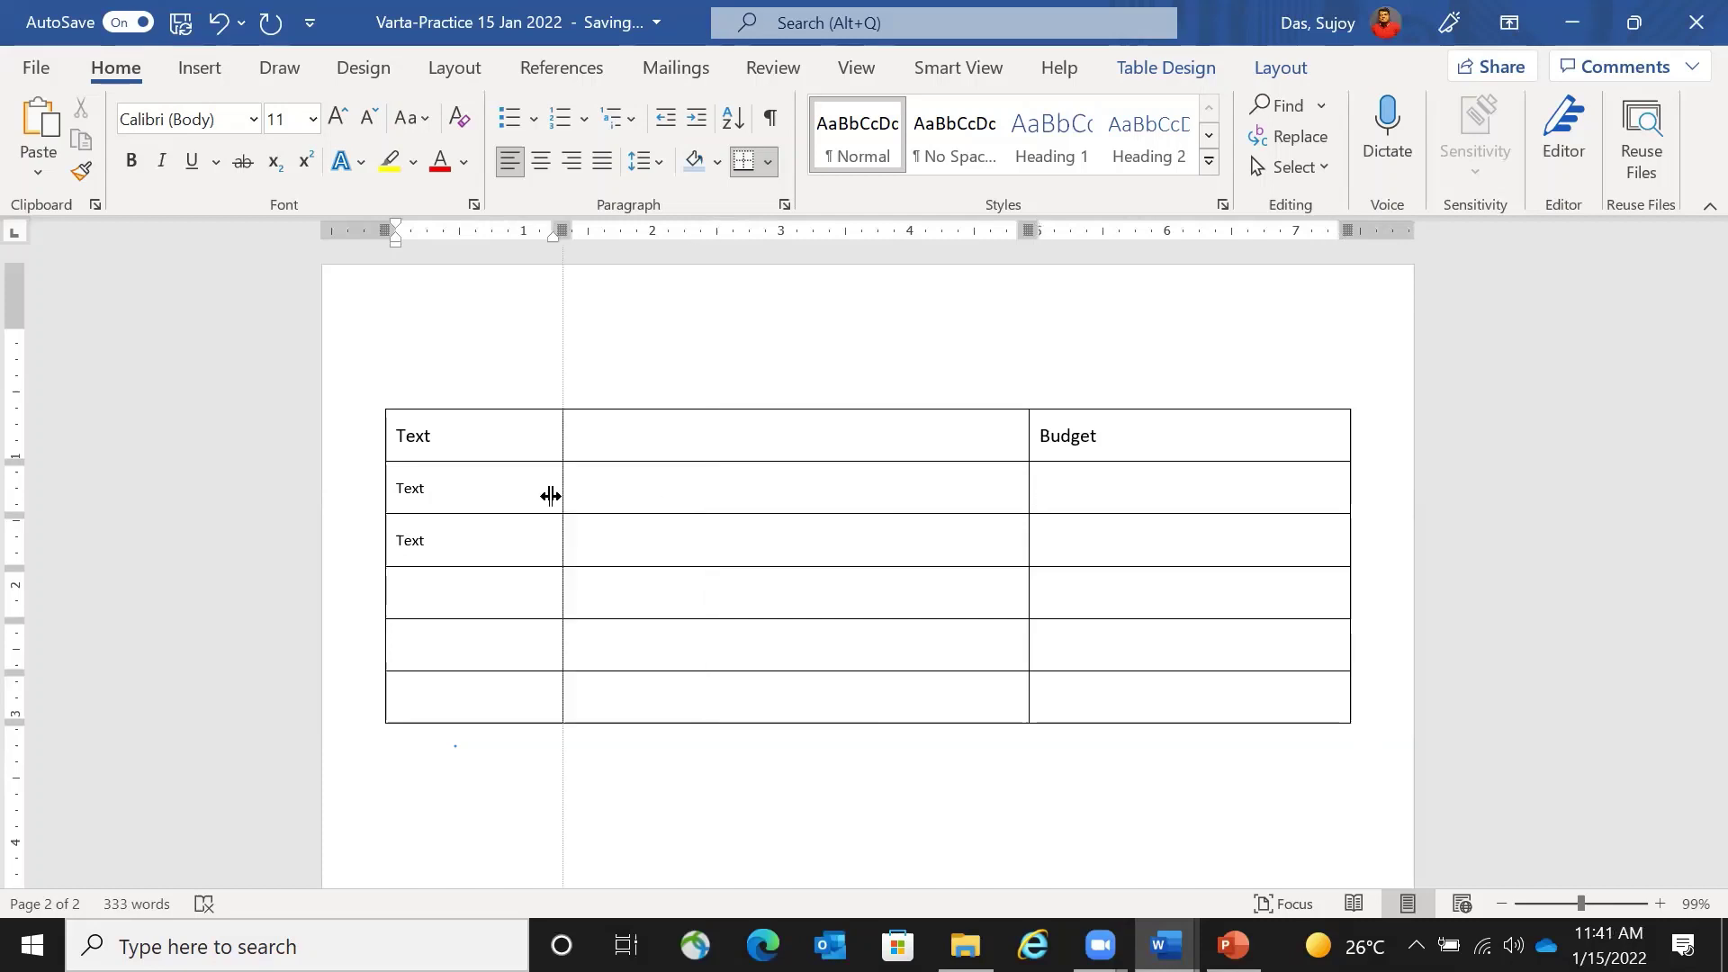
left_click_drag(1027, 493, 1080, 490)
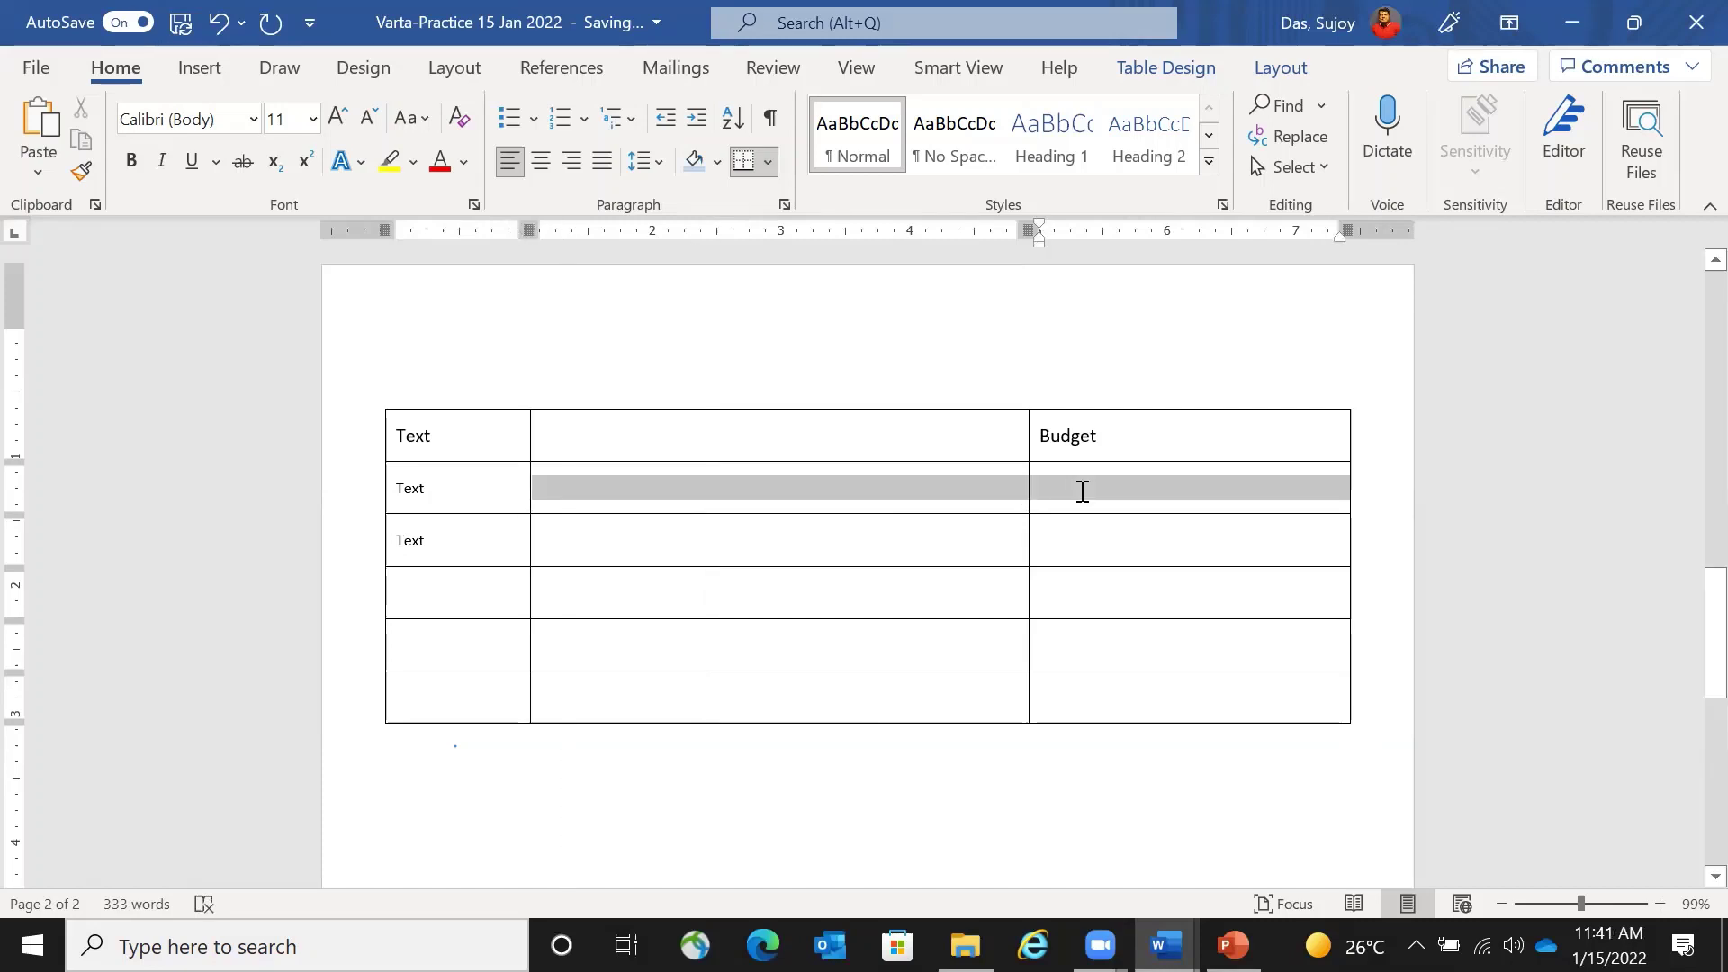
left_click_drag(1029, 432, 1215, 434)
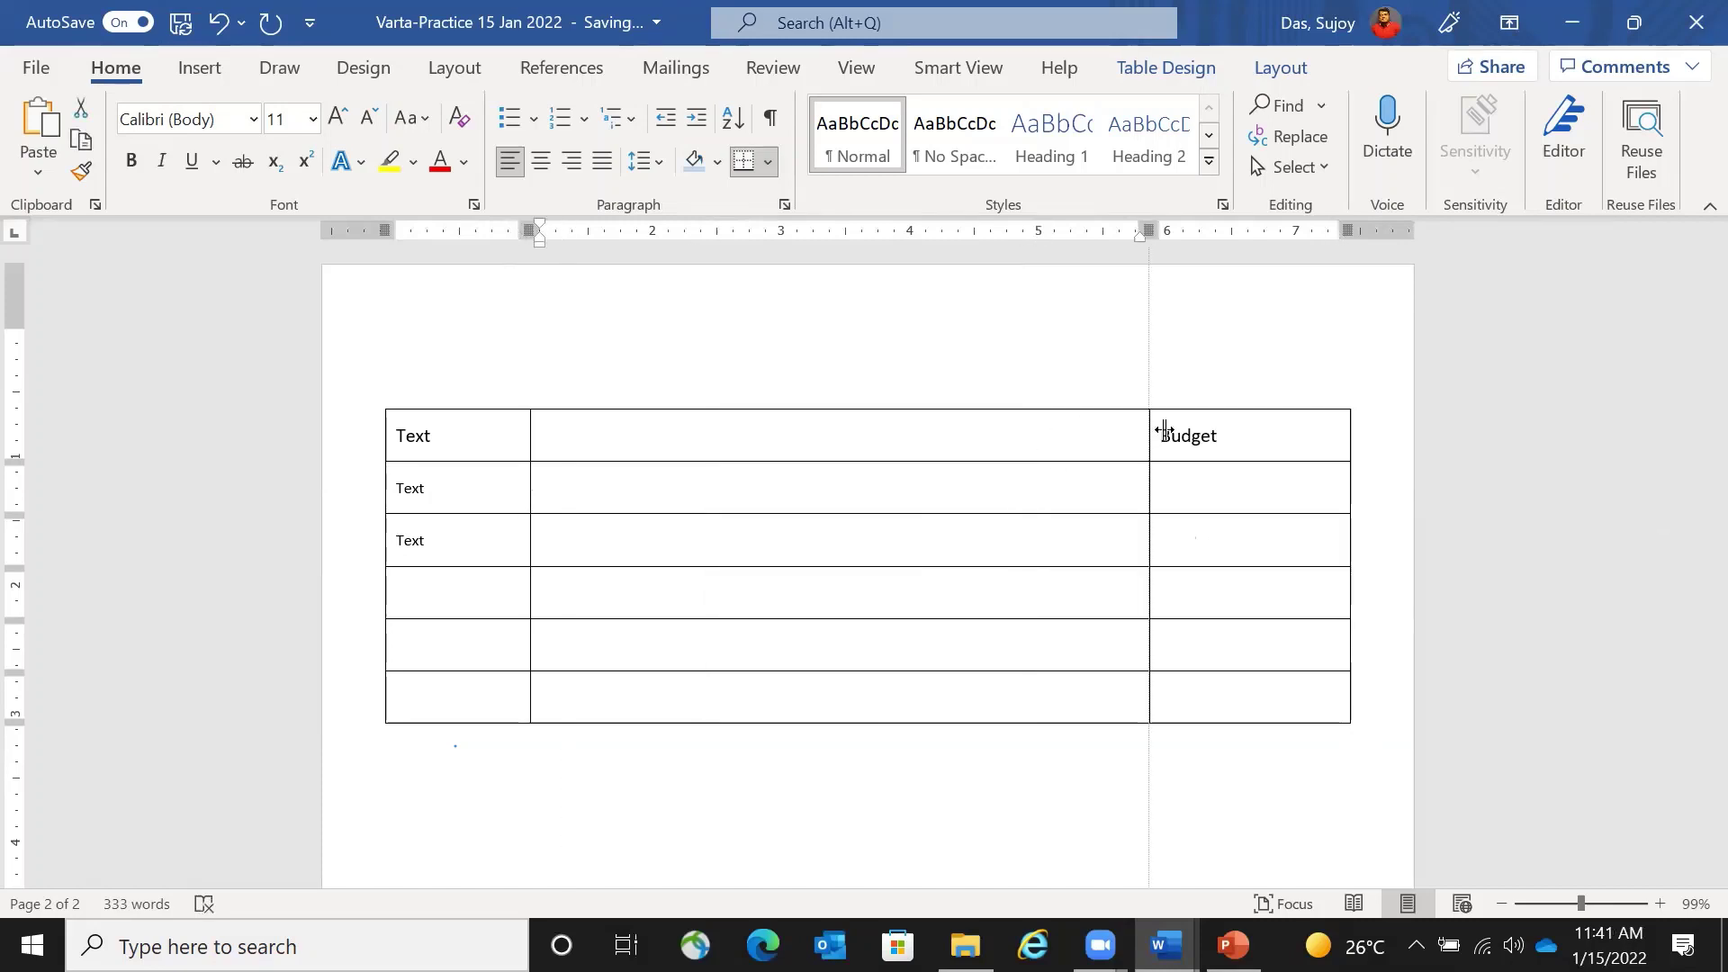
Step: Enter 300.00 in the first Budget cell and right-align the Budget value cells
left_click(1280, 513)
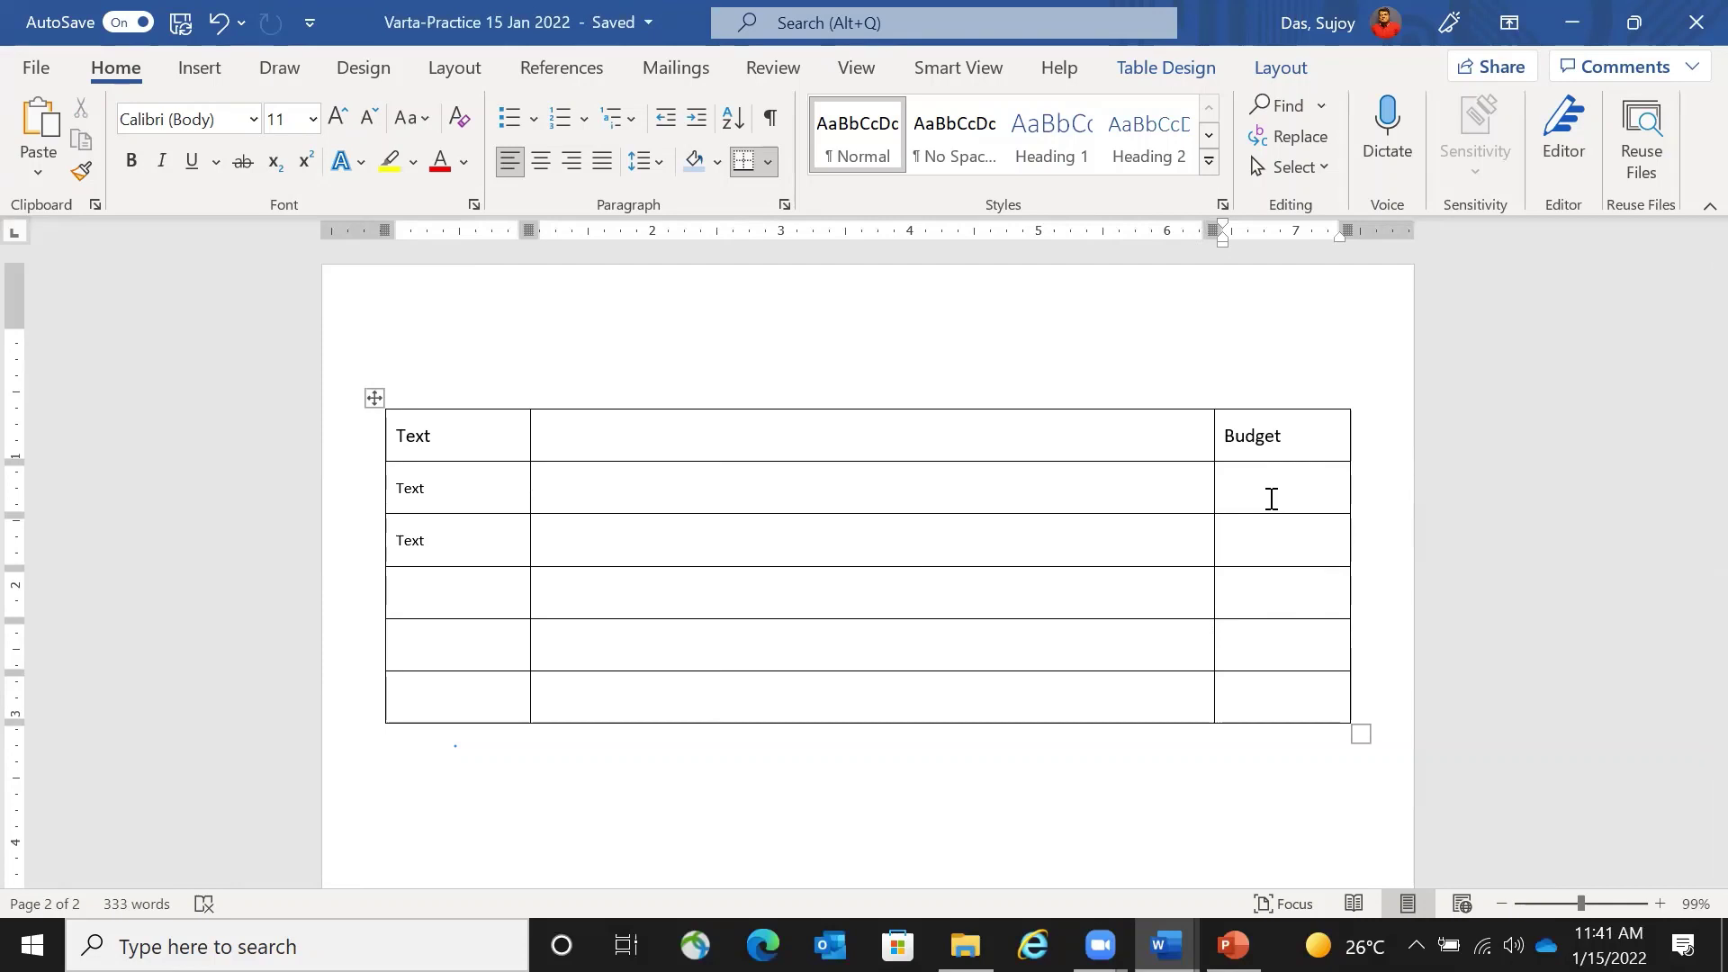
type("300")
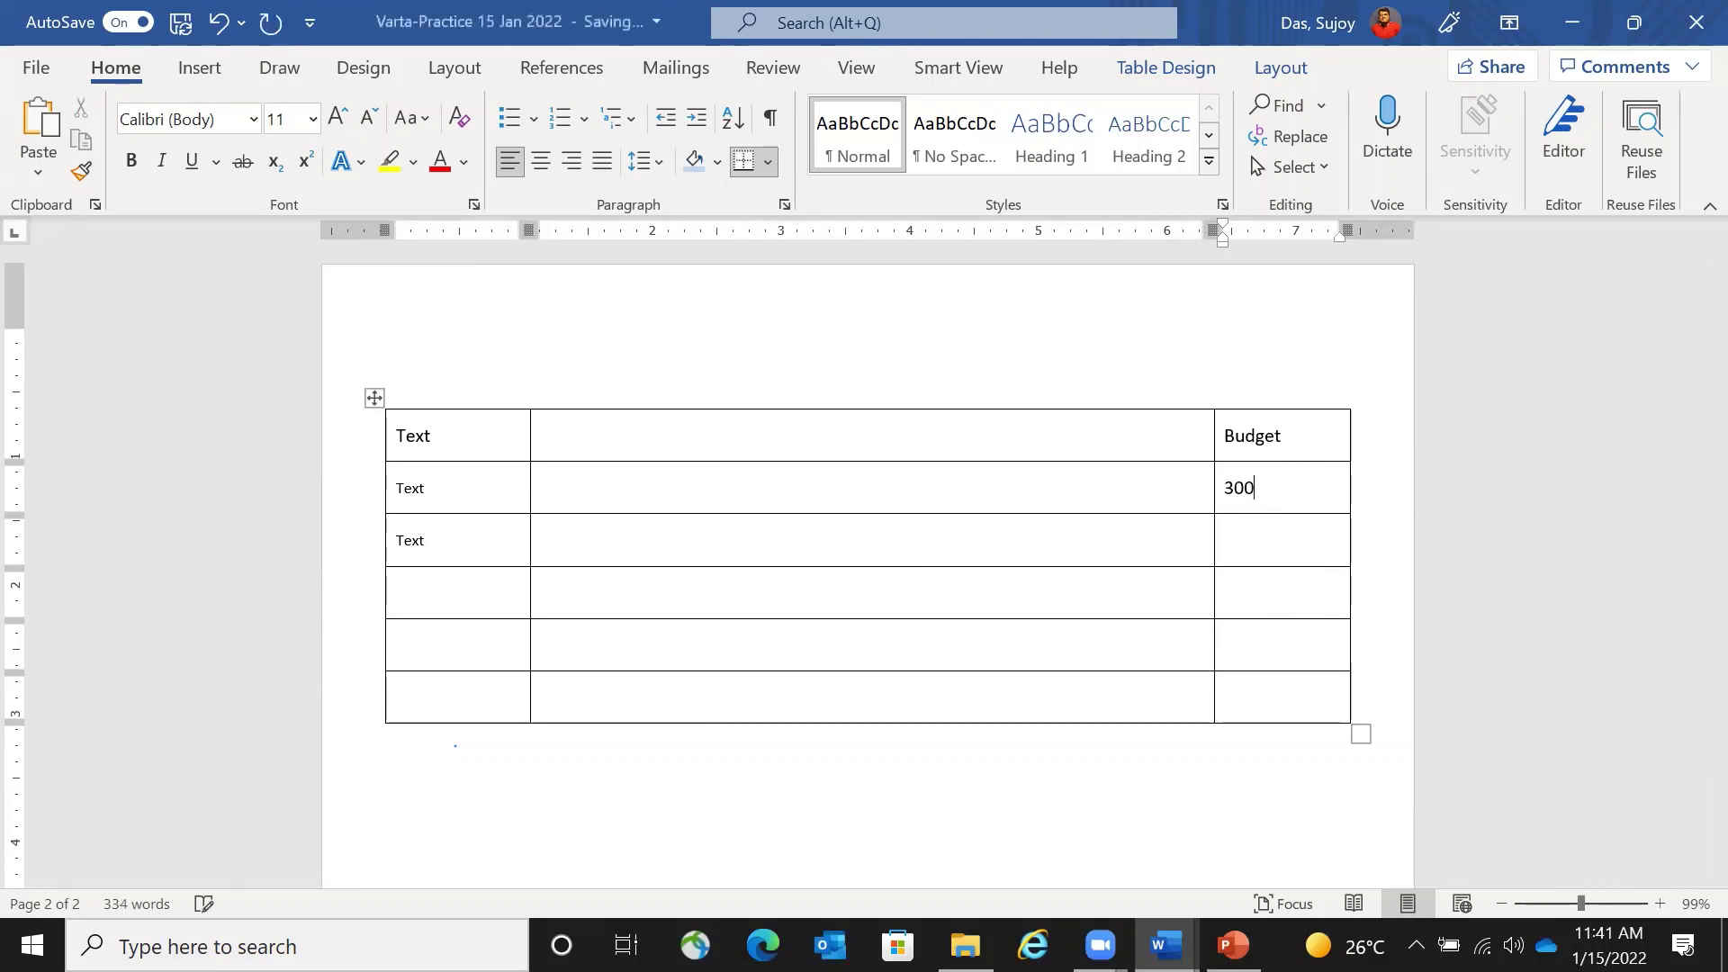
type(".")
key("Return")
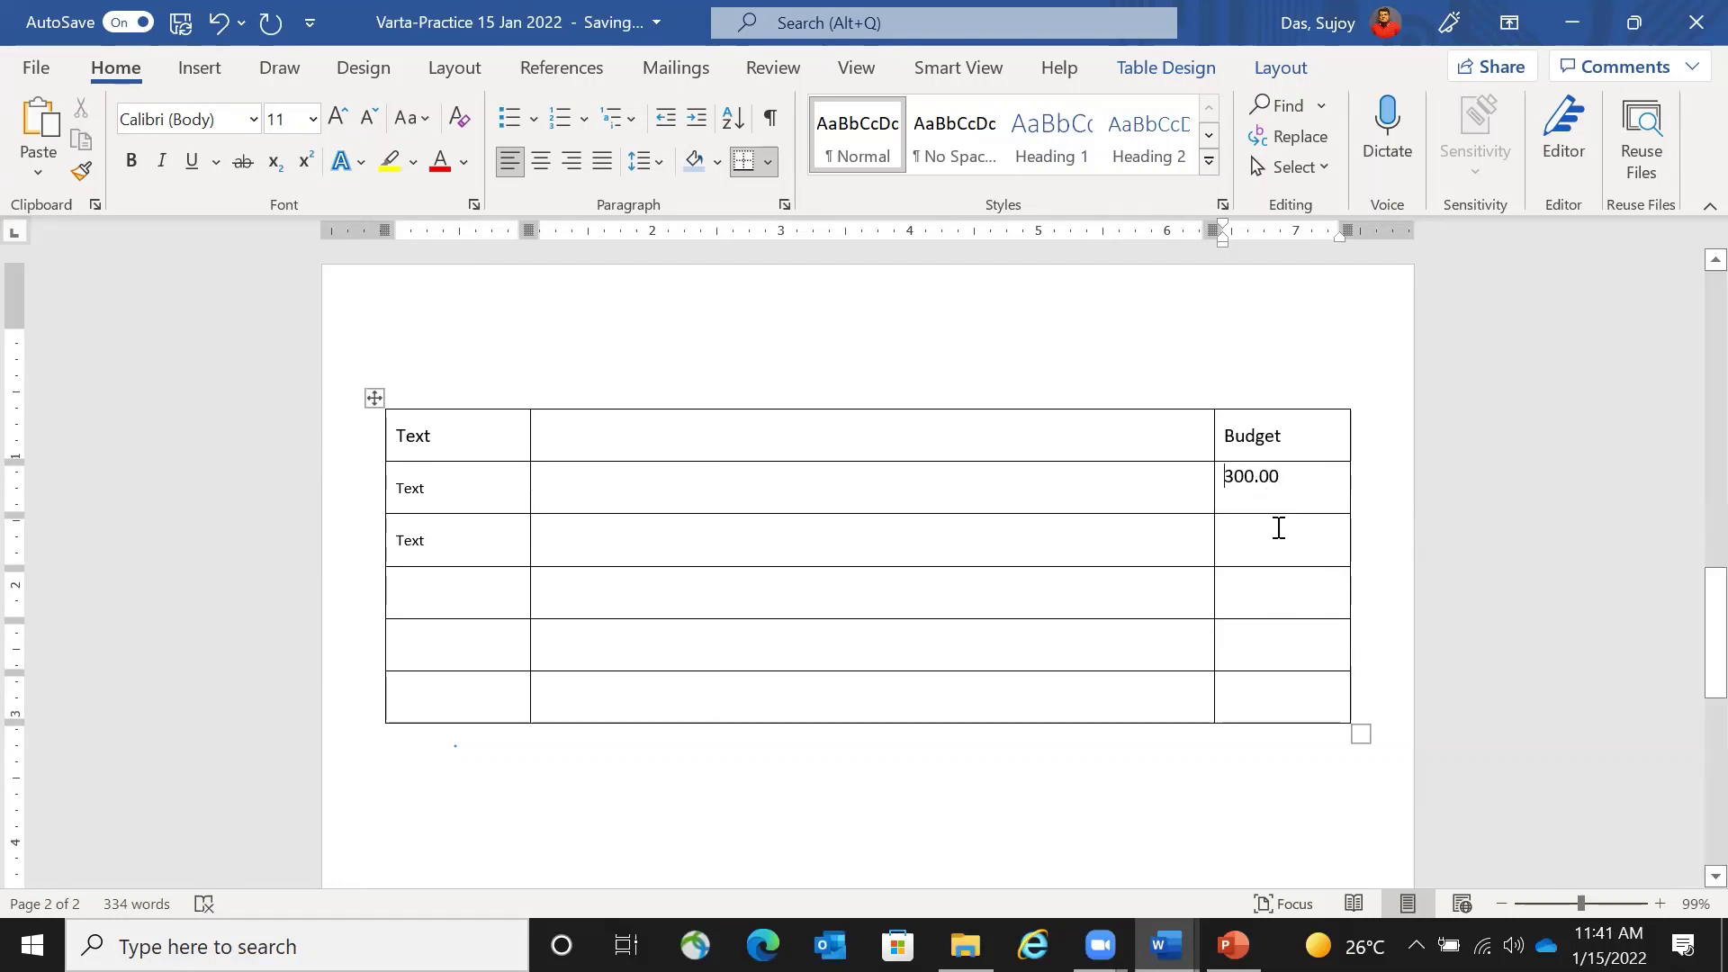
key("BackSpace")
left_click_drag(1314, 617, 1305, 697)
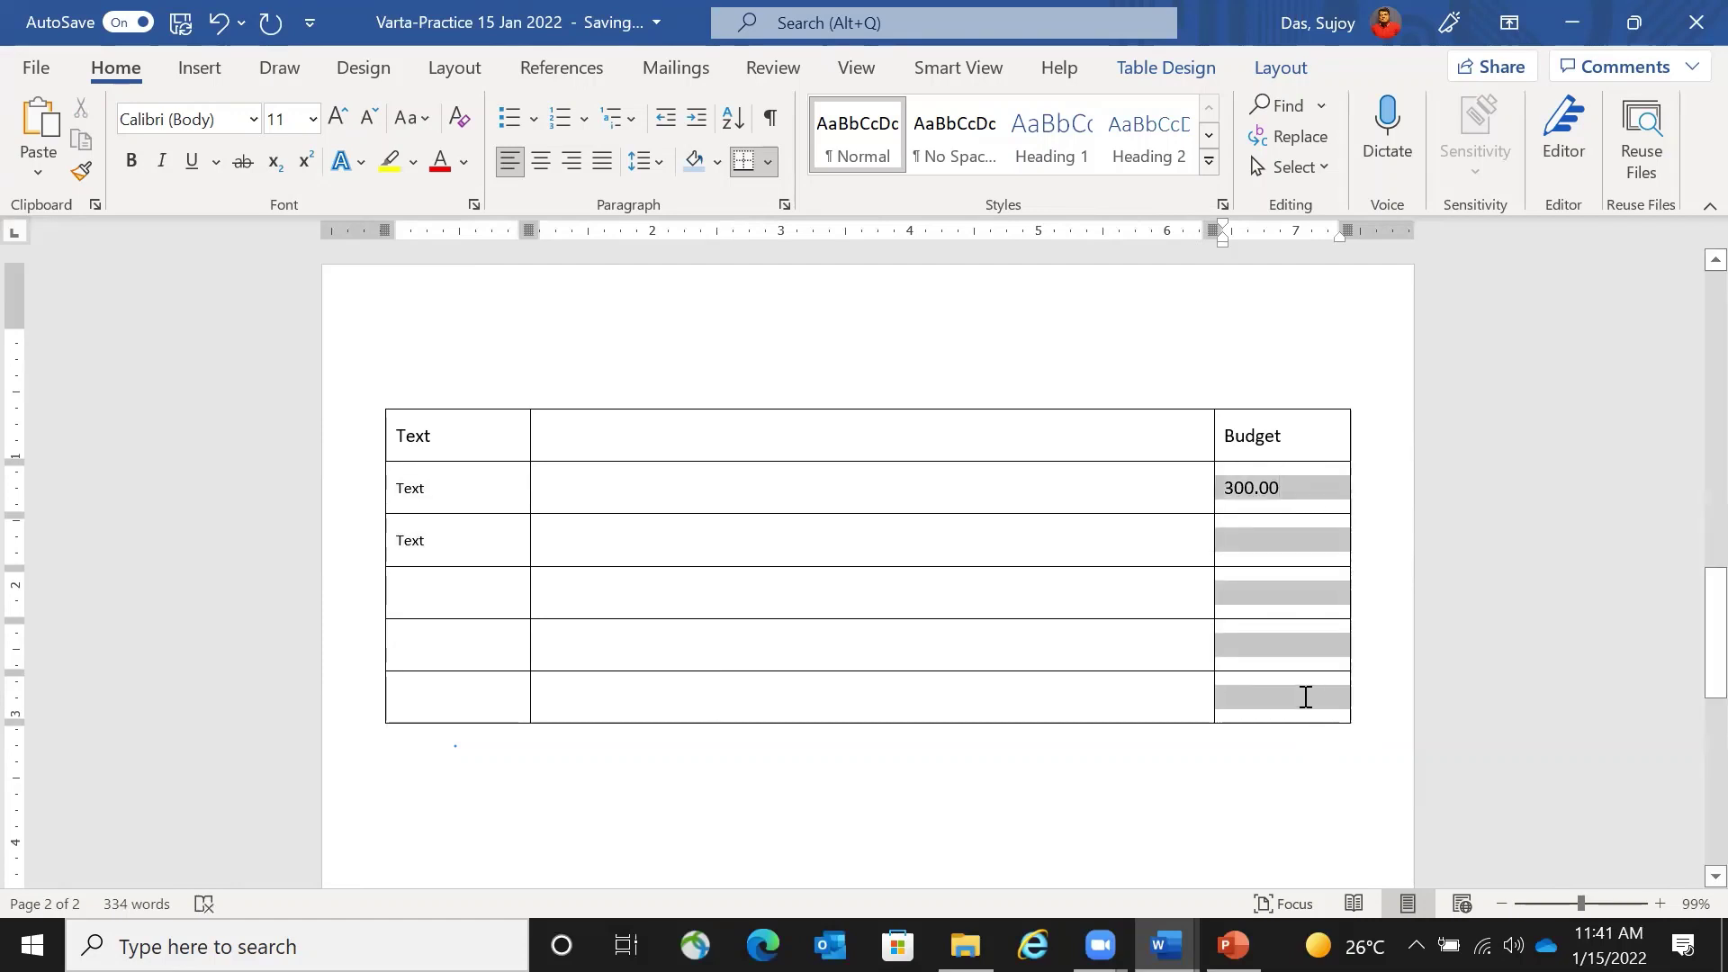
left_click(573, 162)
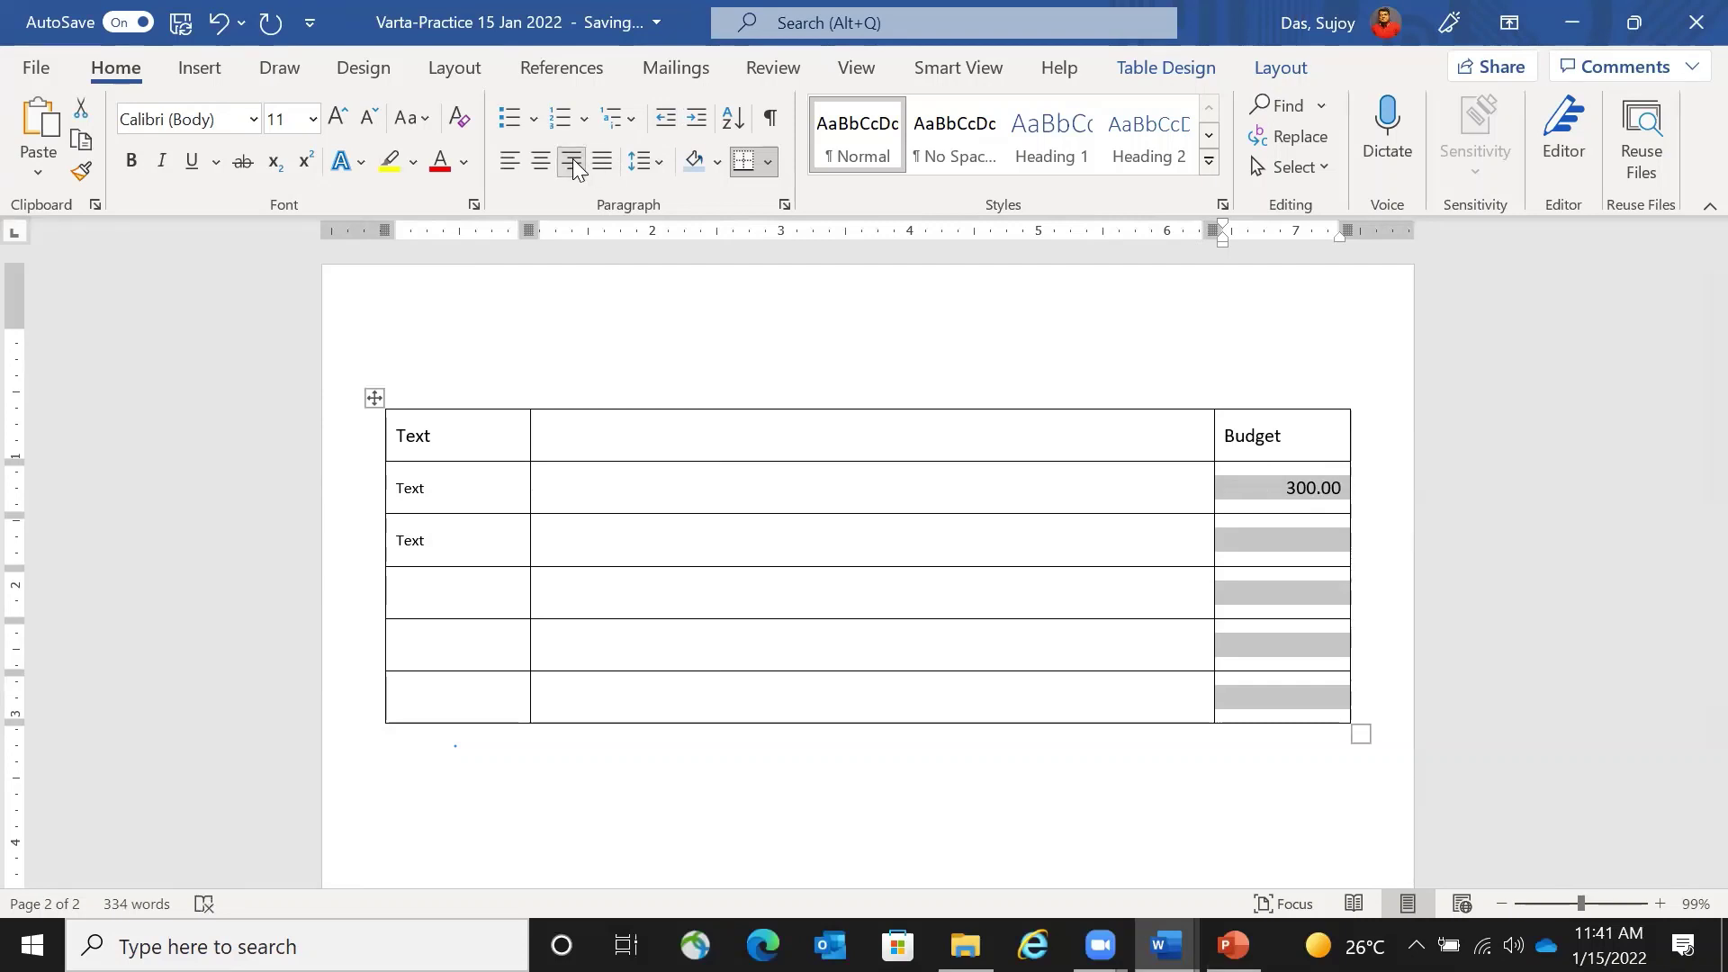
Step: Enter 400.00 and 699.00 in the next two Budget cells, removing the extra empty line
left_click(1316, 544)
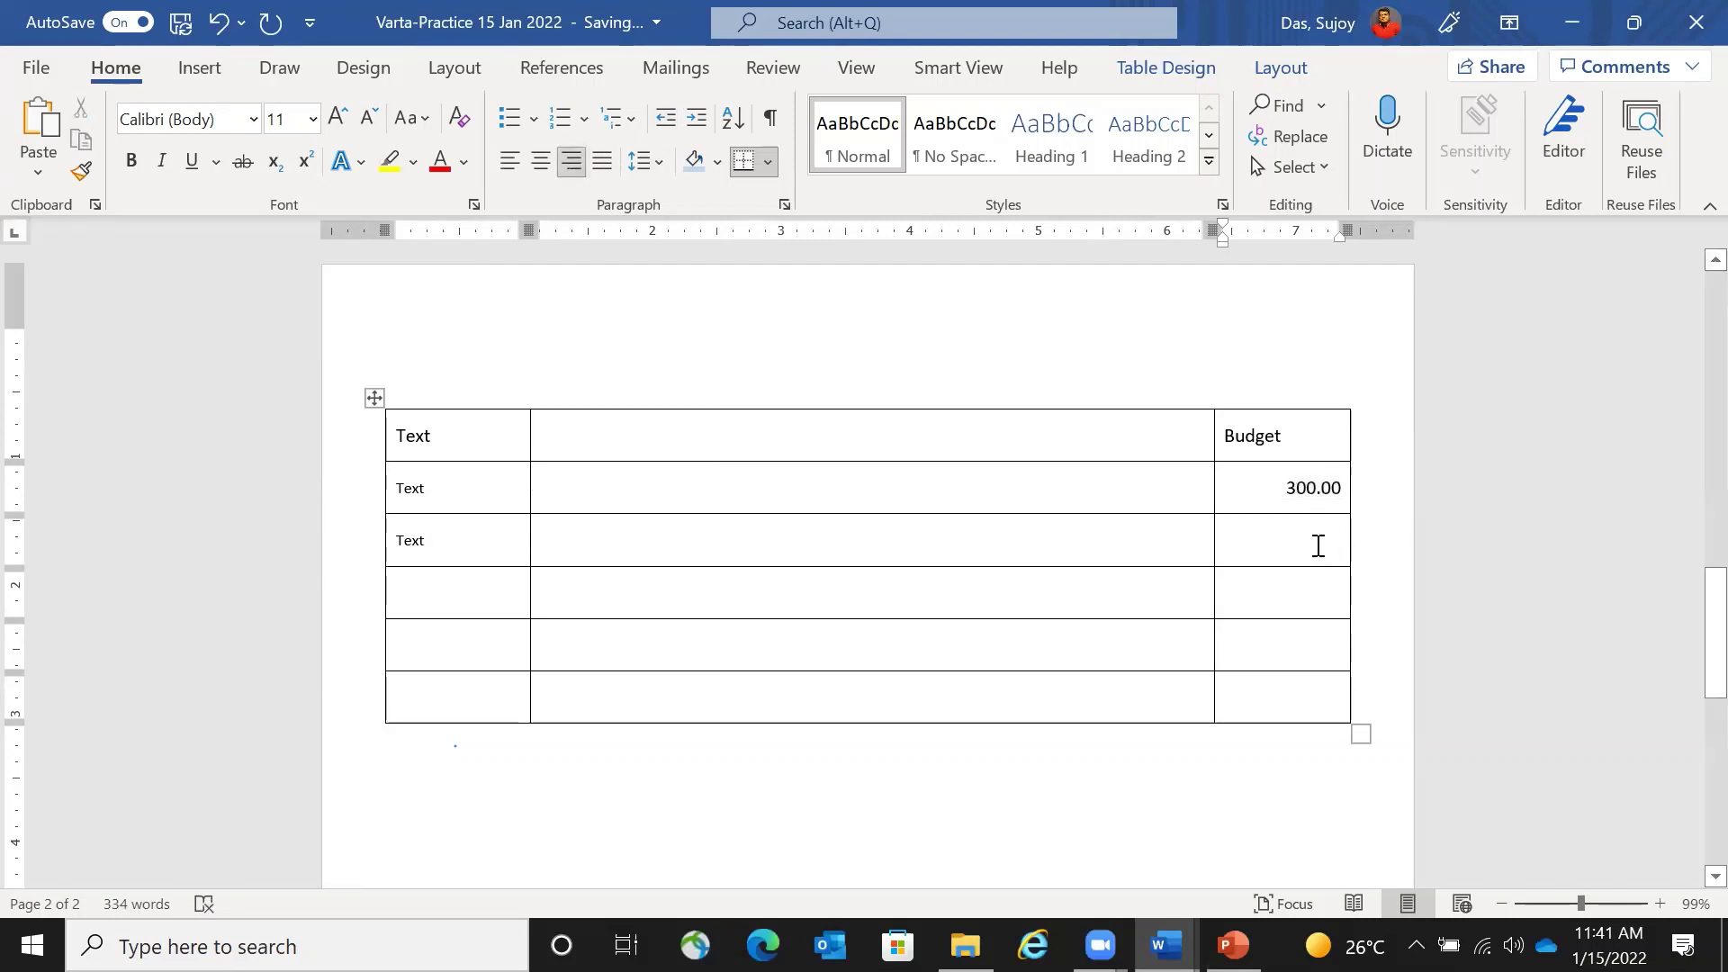
type("400")
key("BackSpace")
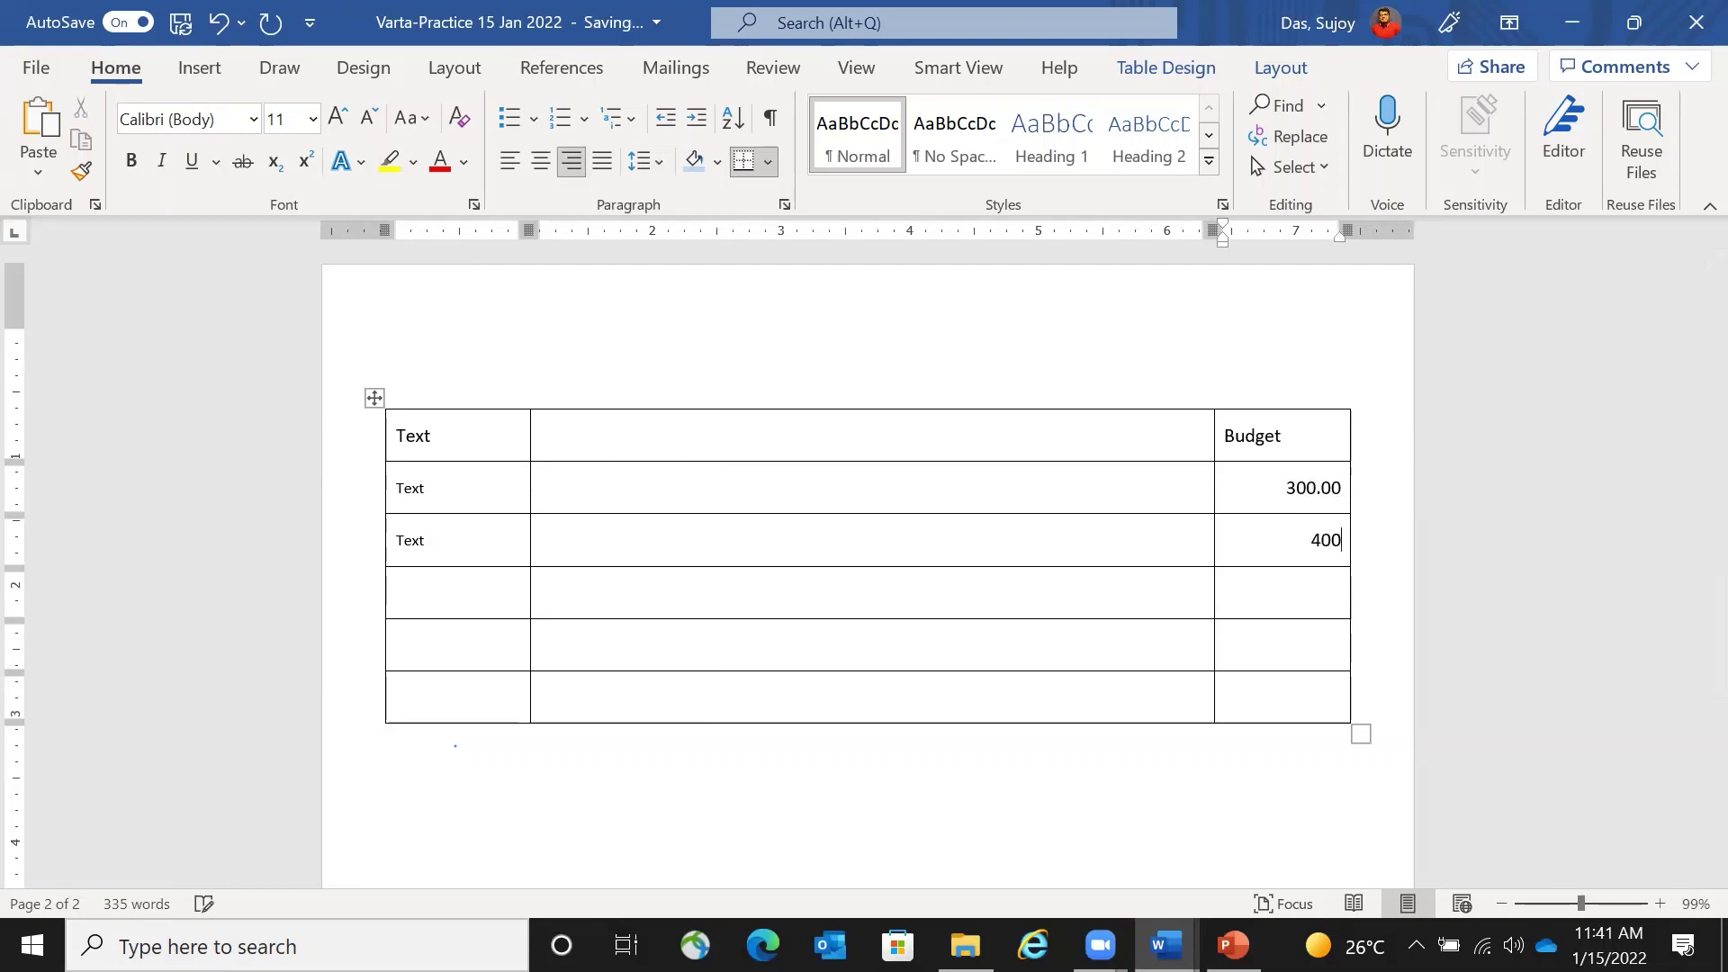
type(".00")
left_click(1352, 527)
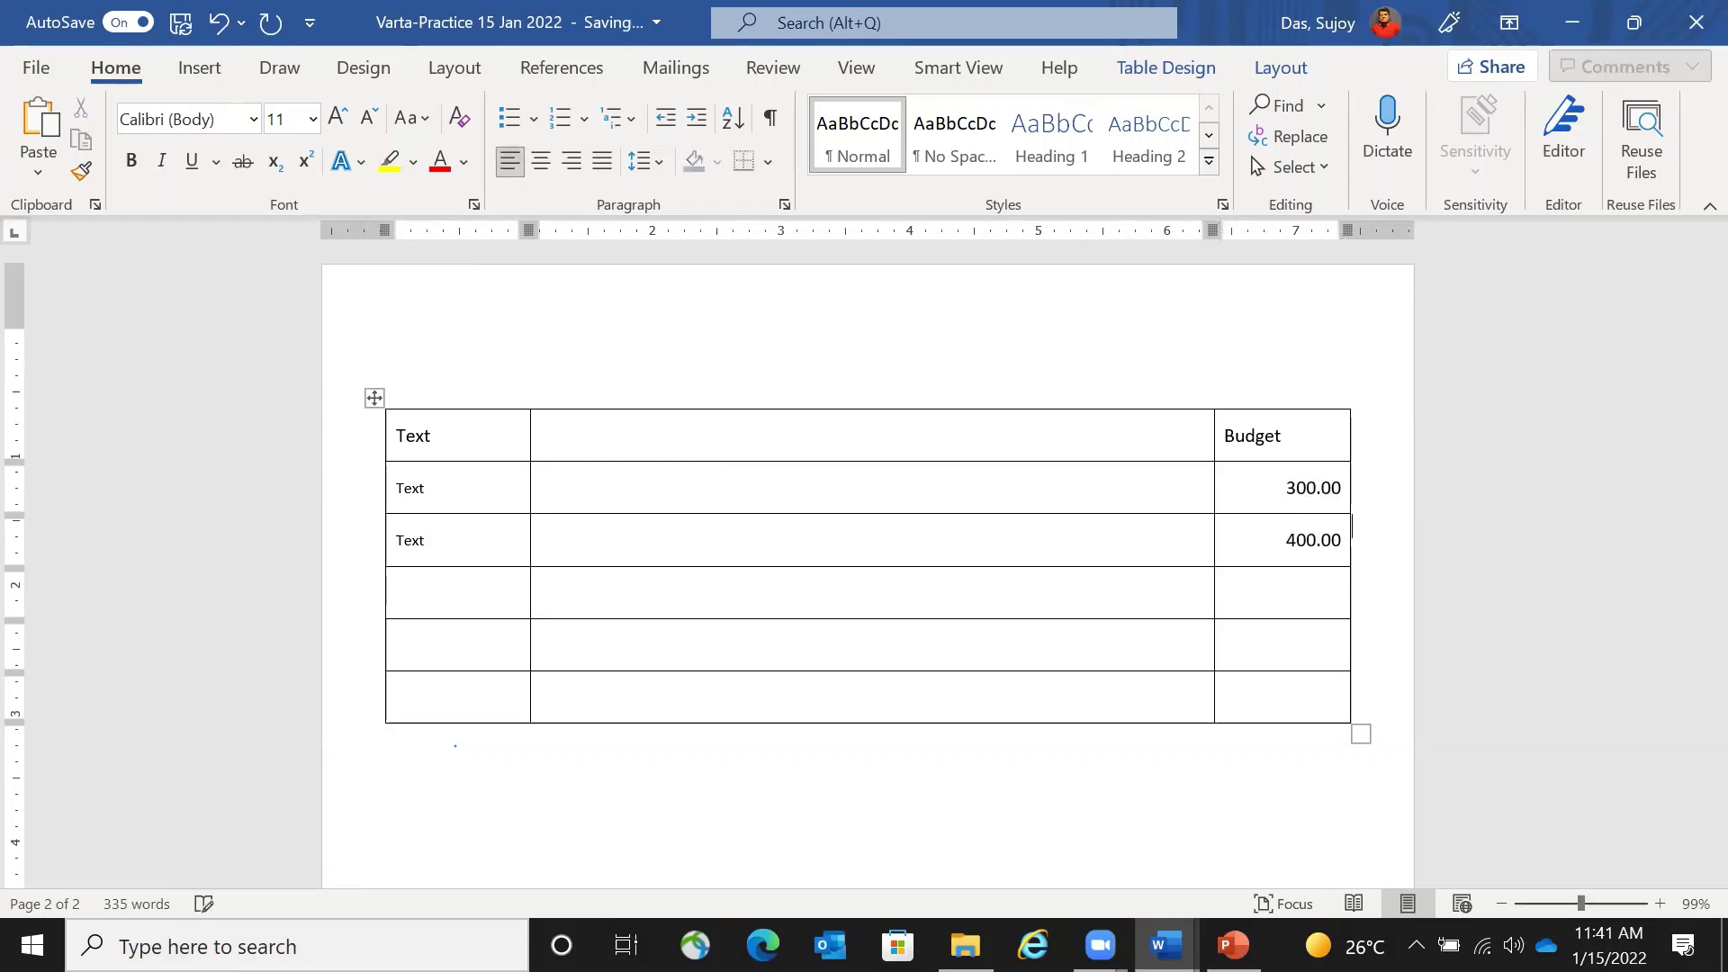
left_click(1341, 592)
type("6")
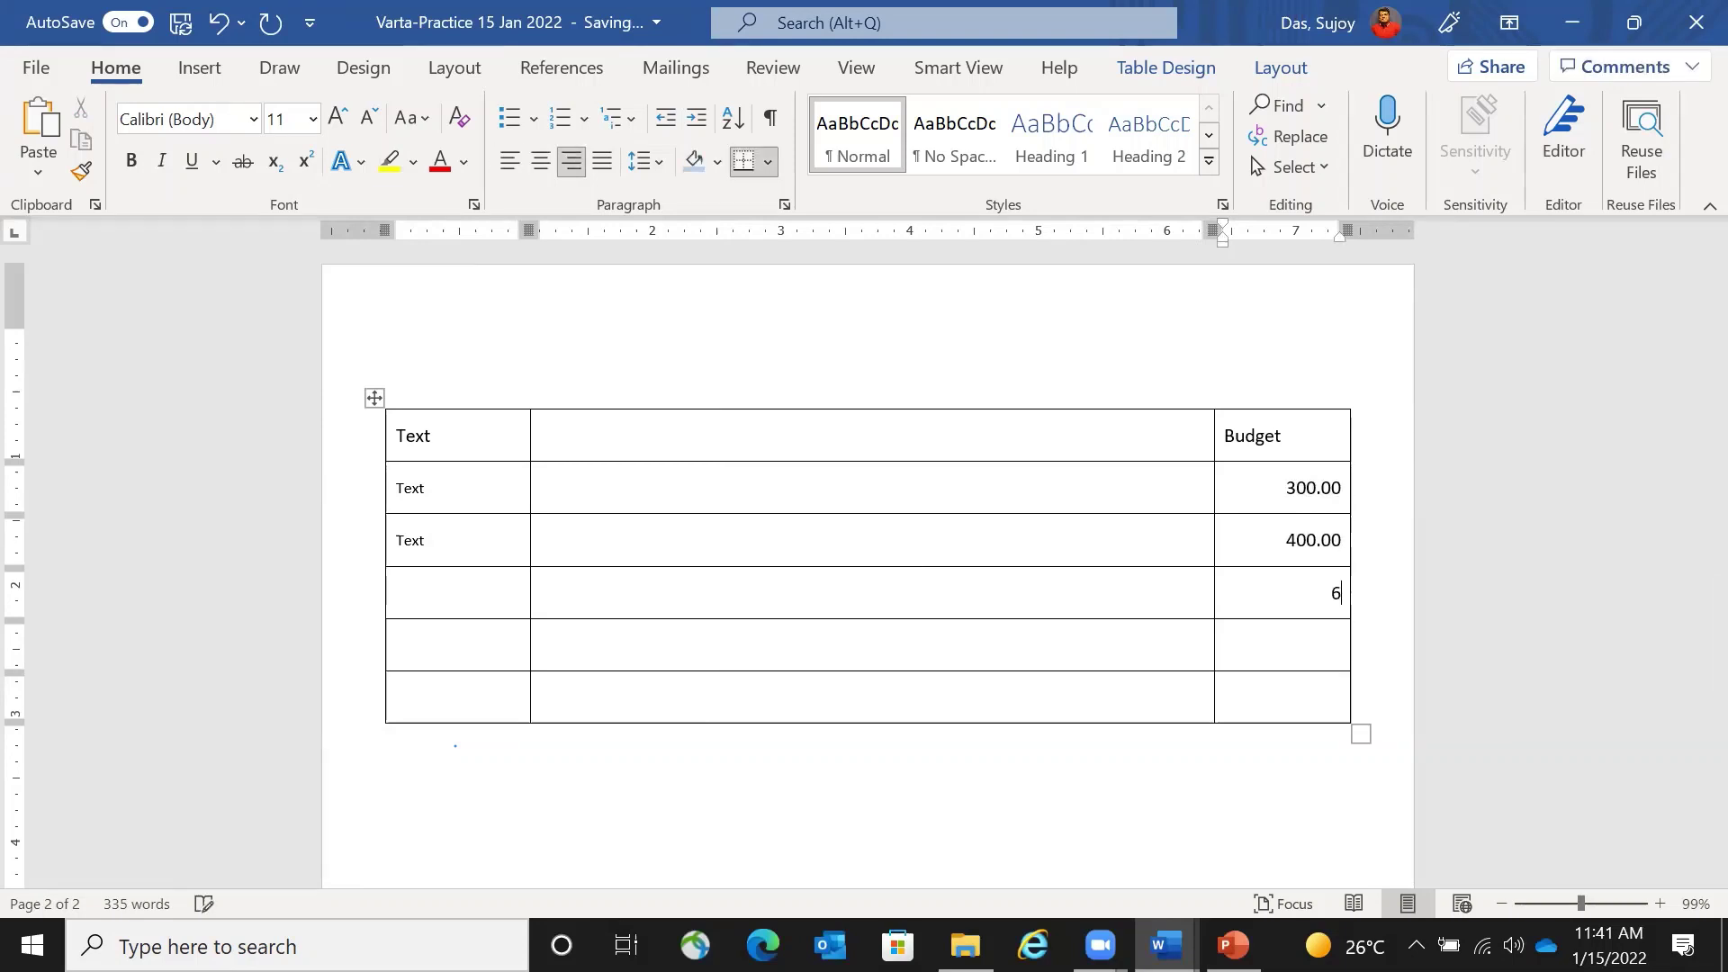
type("99.")
type("00")
key("Return")
key("ctrl+e")
key("BackSpace")
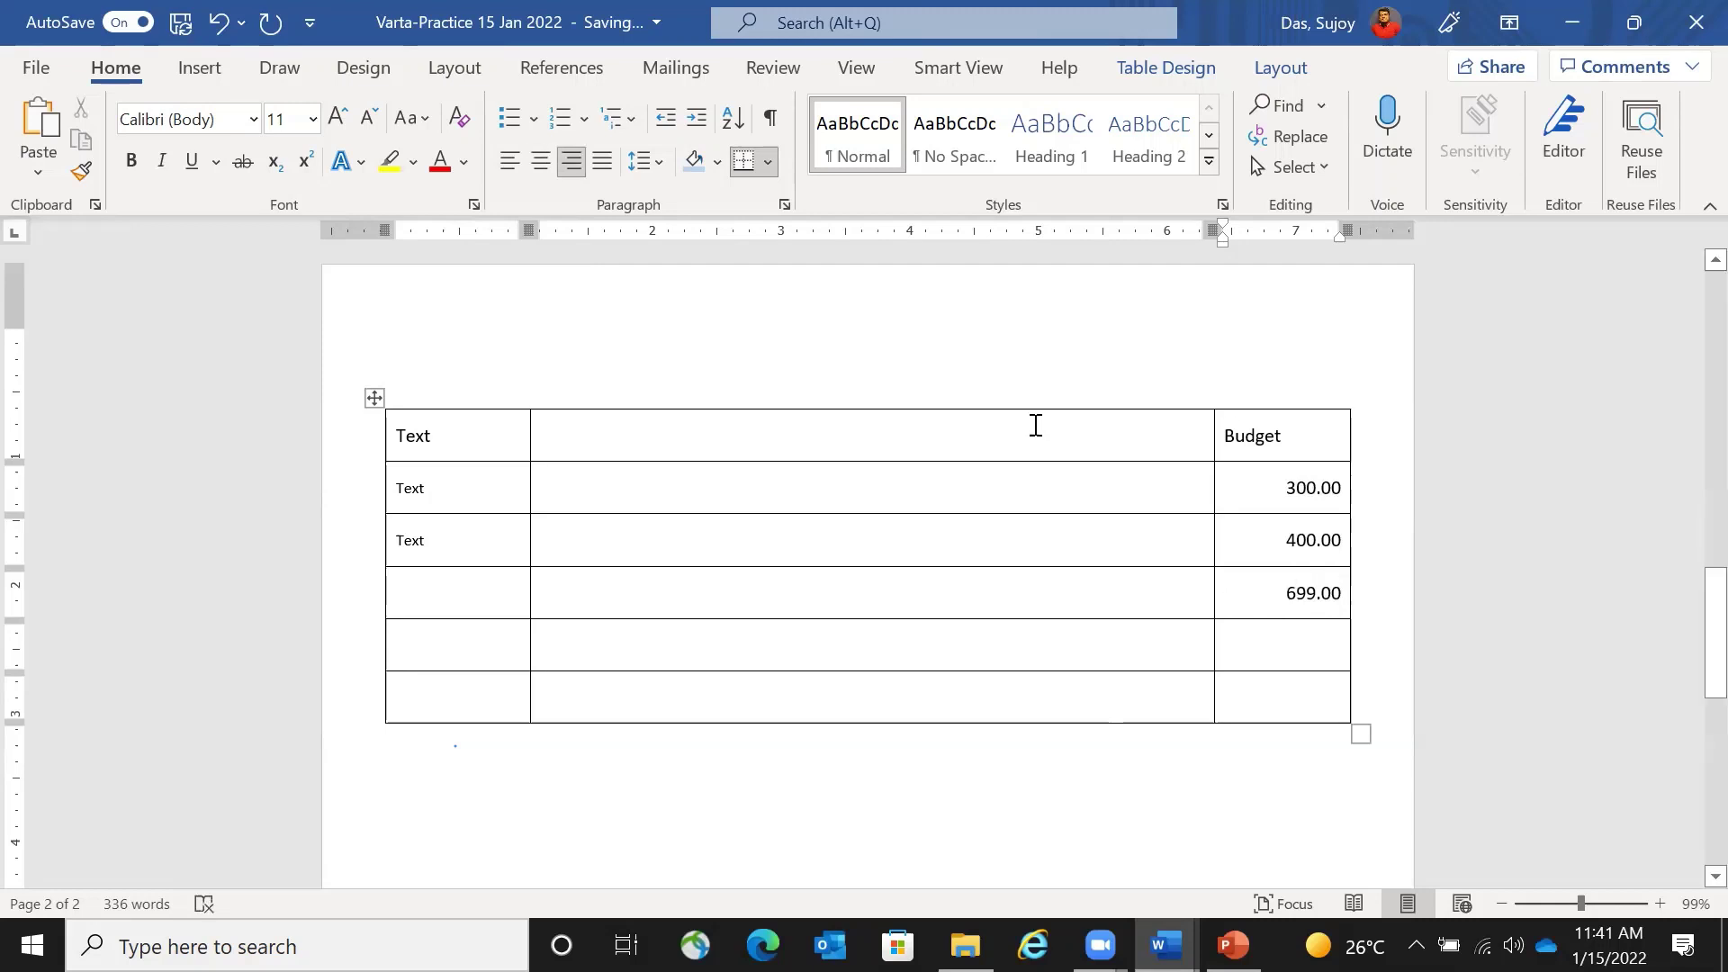
Step: Label the header cells 'Sl. #' and 'Details', and centre the header row
left_click(807, 433)
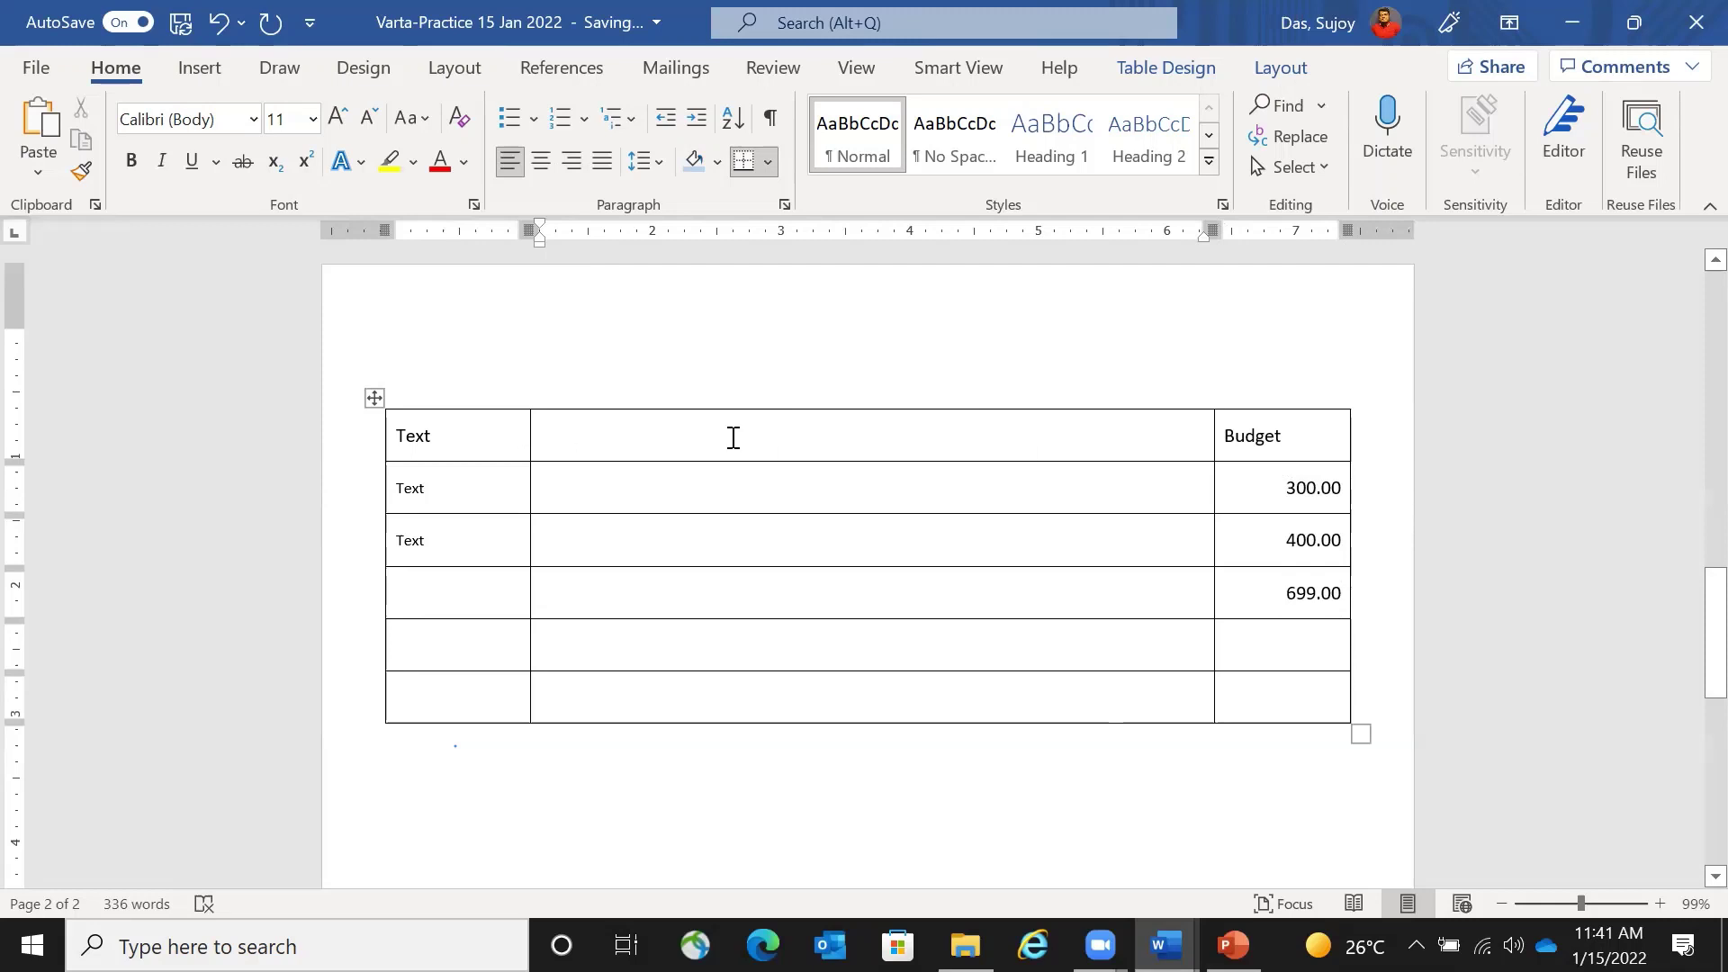
type("Details")
double_click(396, 435)
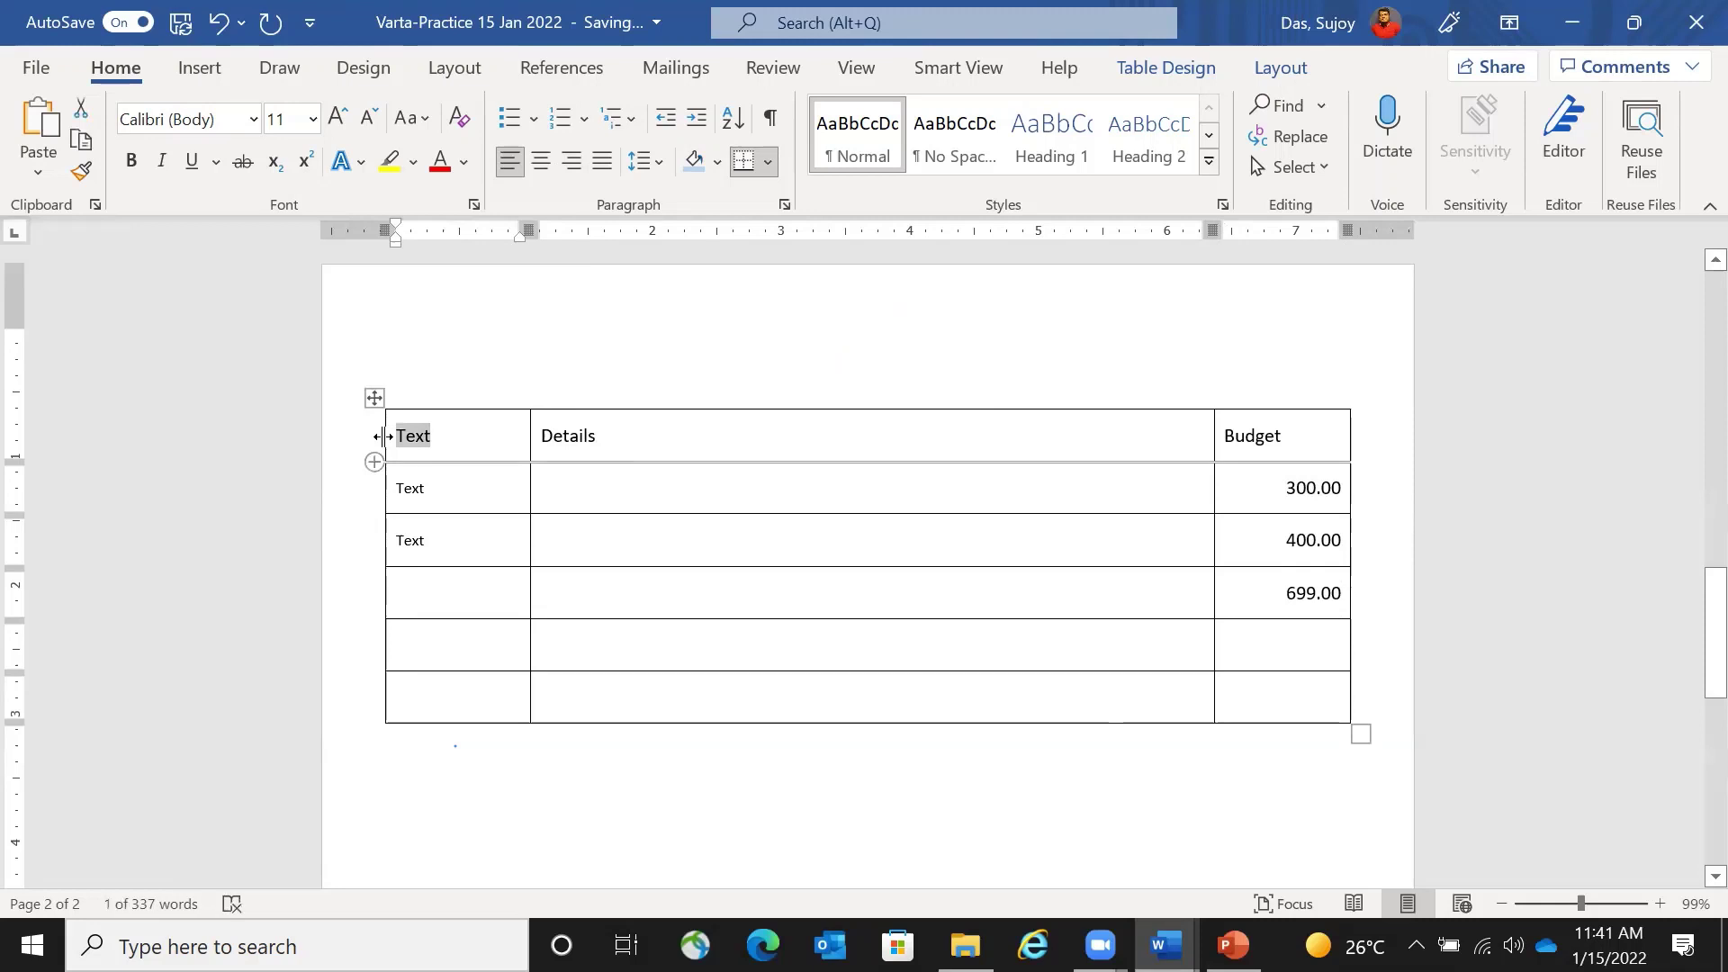
key("Delete")
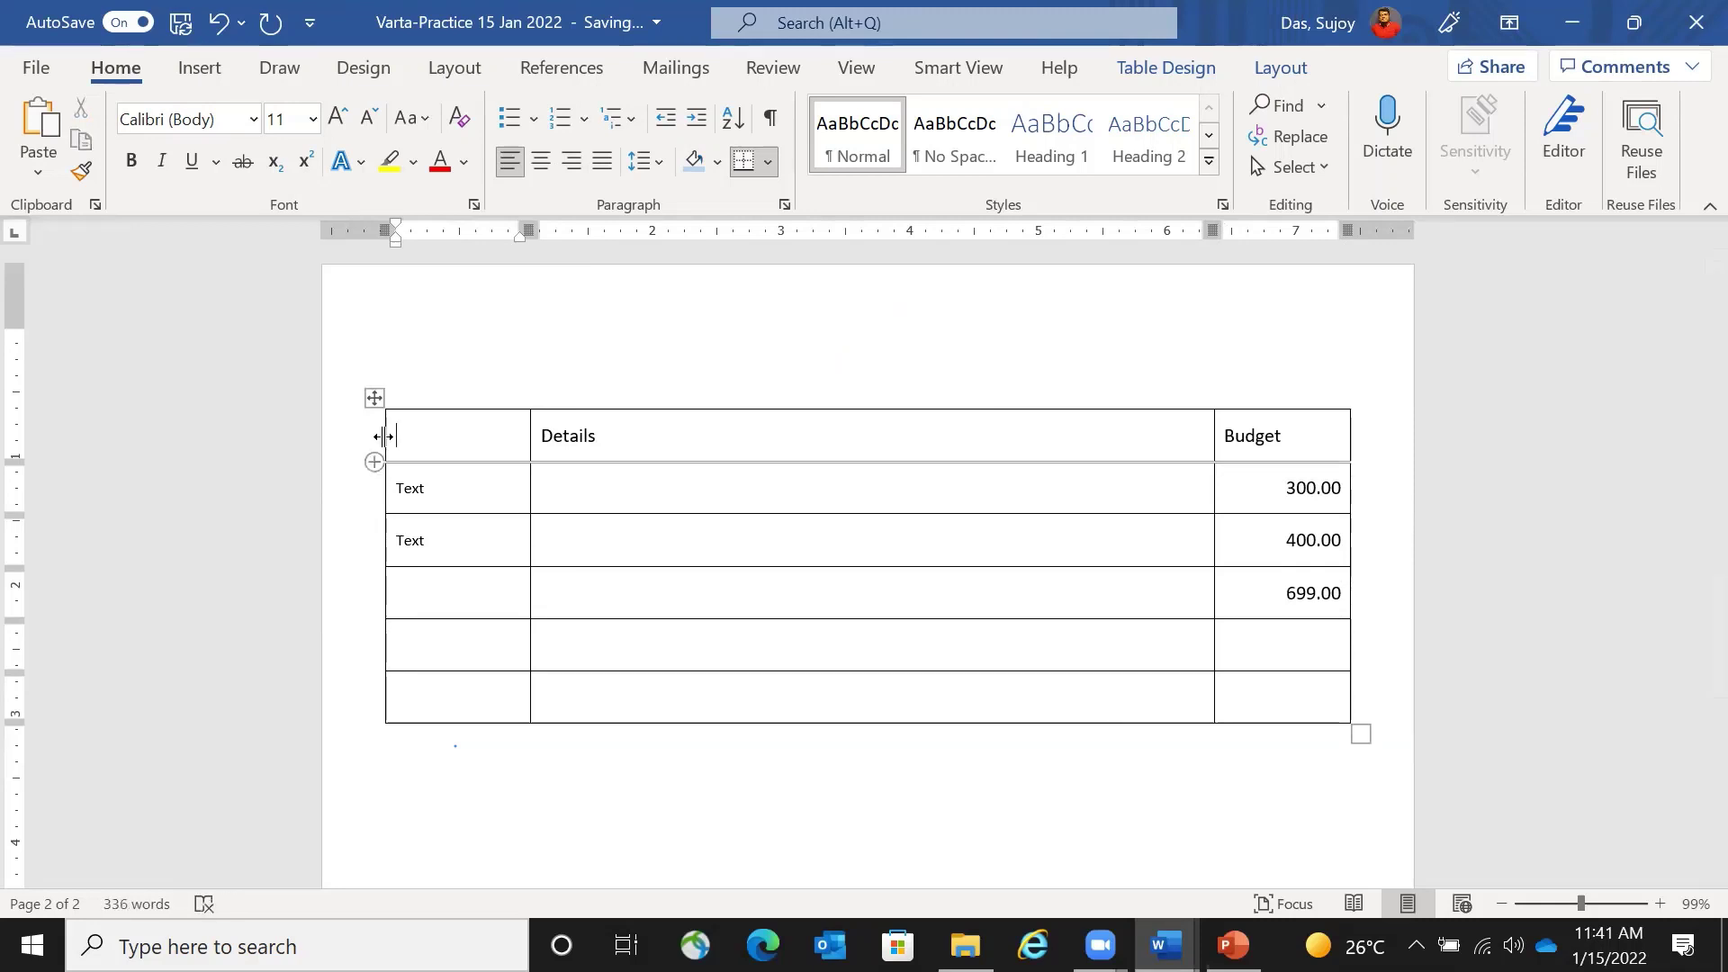
type("Sl #")
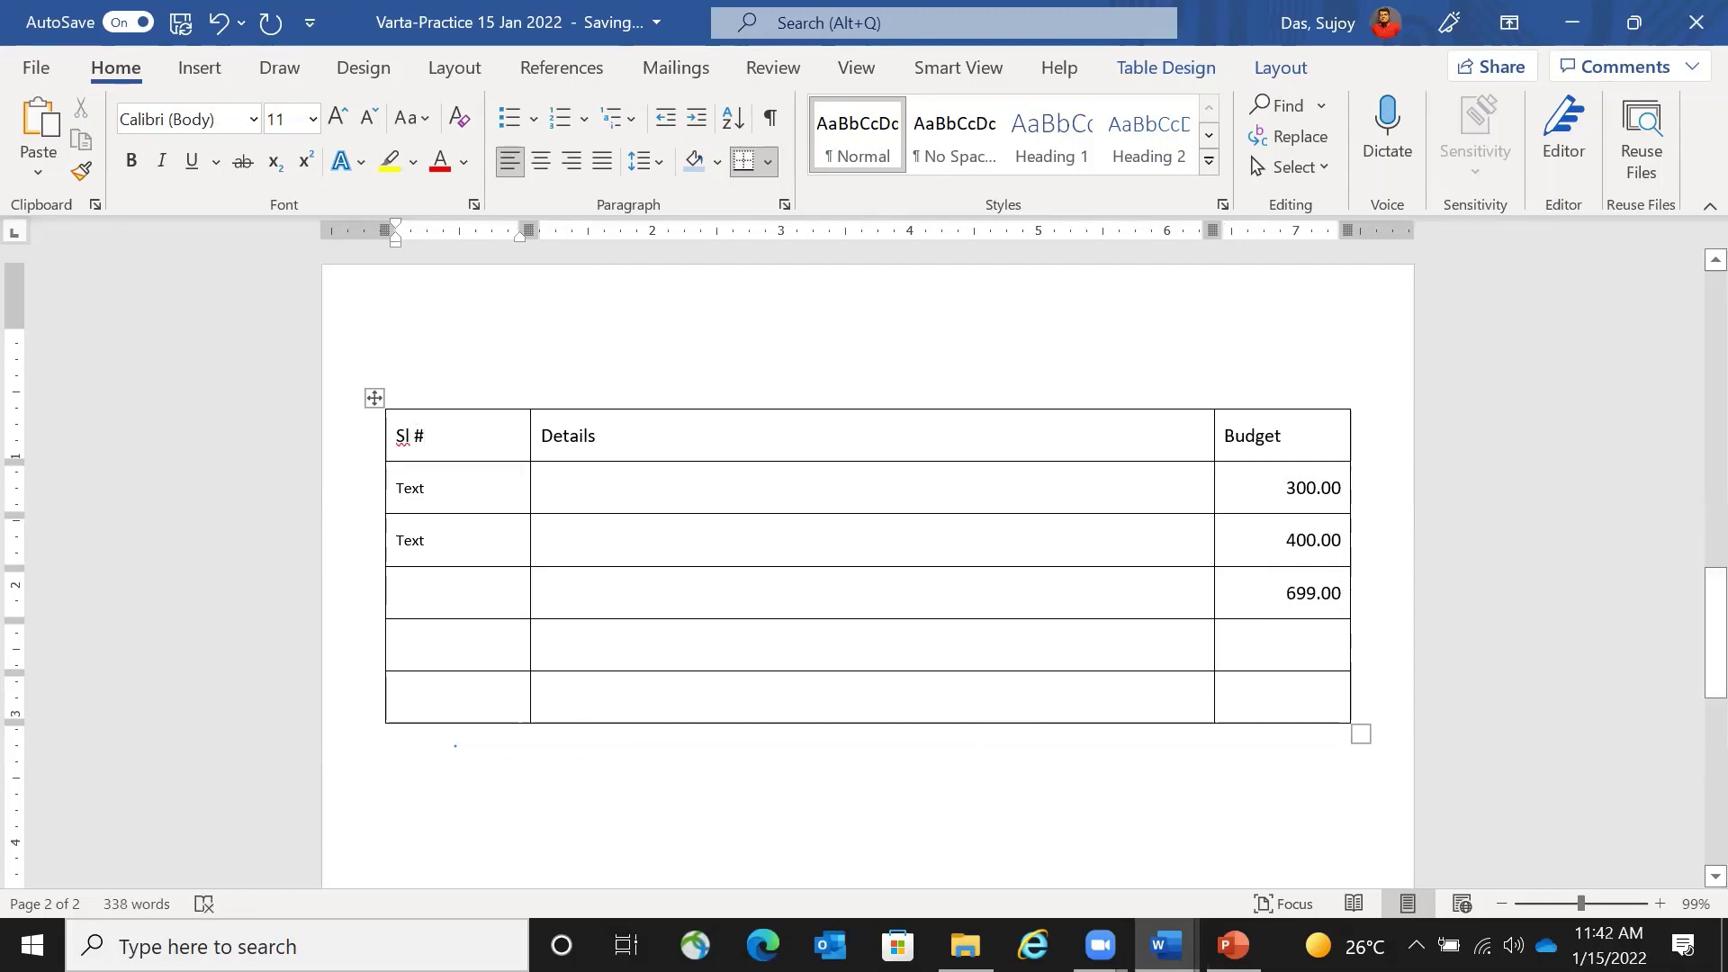
left_click(410, 436)
type(".")
left_click_drag(490, 442, 1261, 436)
left_click(540, 160)
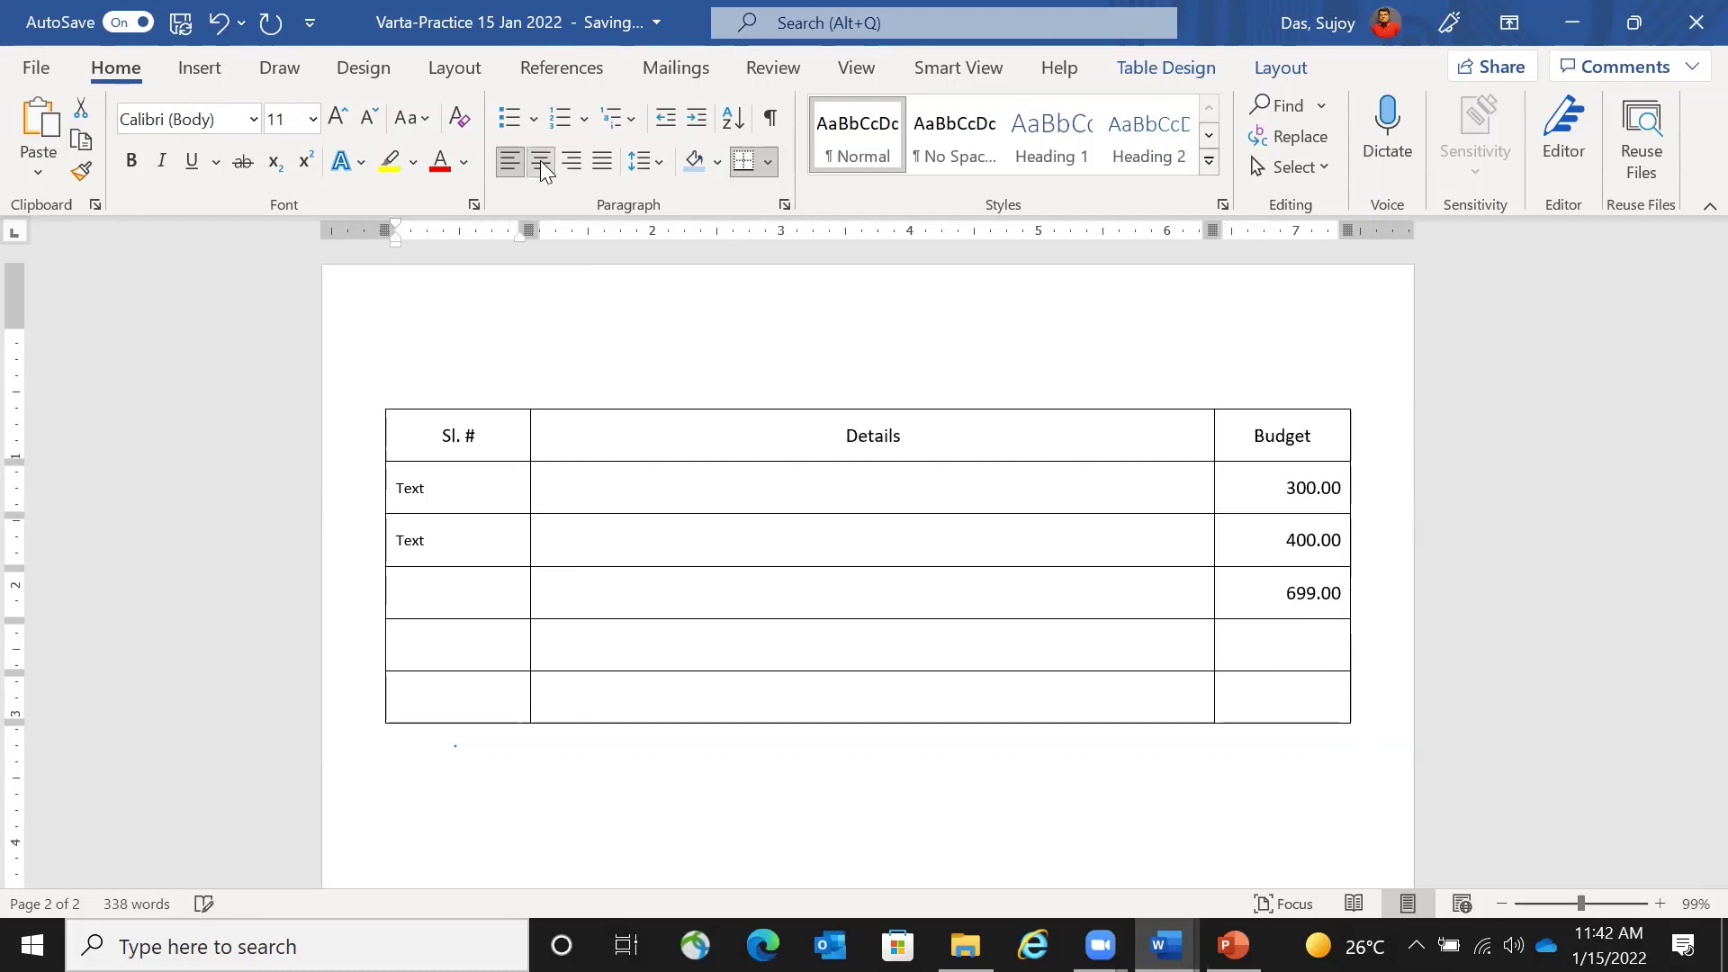
Step: Right-align the Budget amounts 300.00, 400.00 and 699.00 with Align Center Right
left_click(1281, 67)
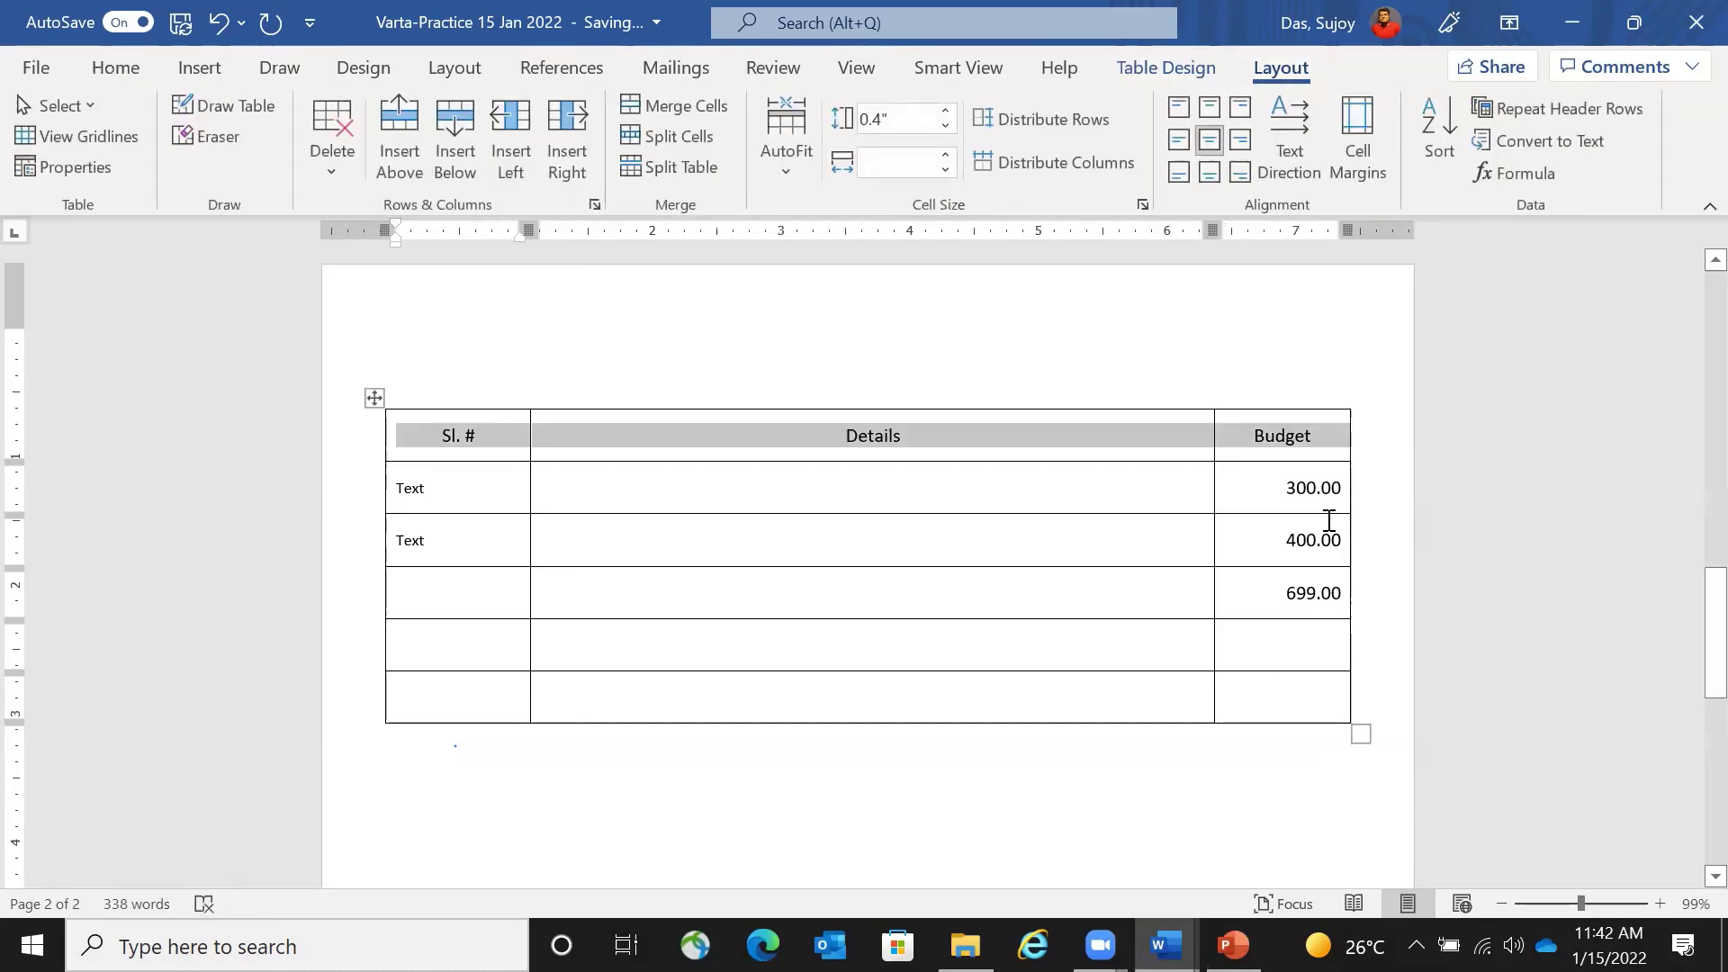
left_click(1267, 478)
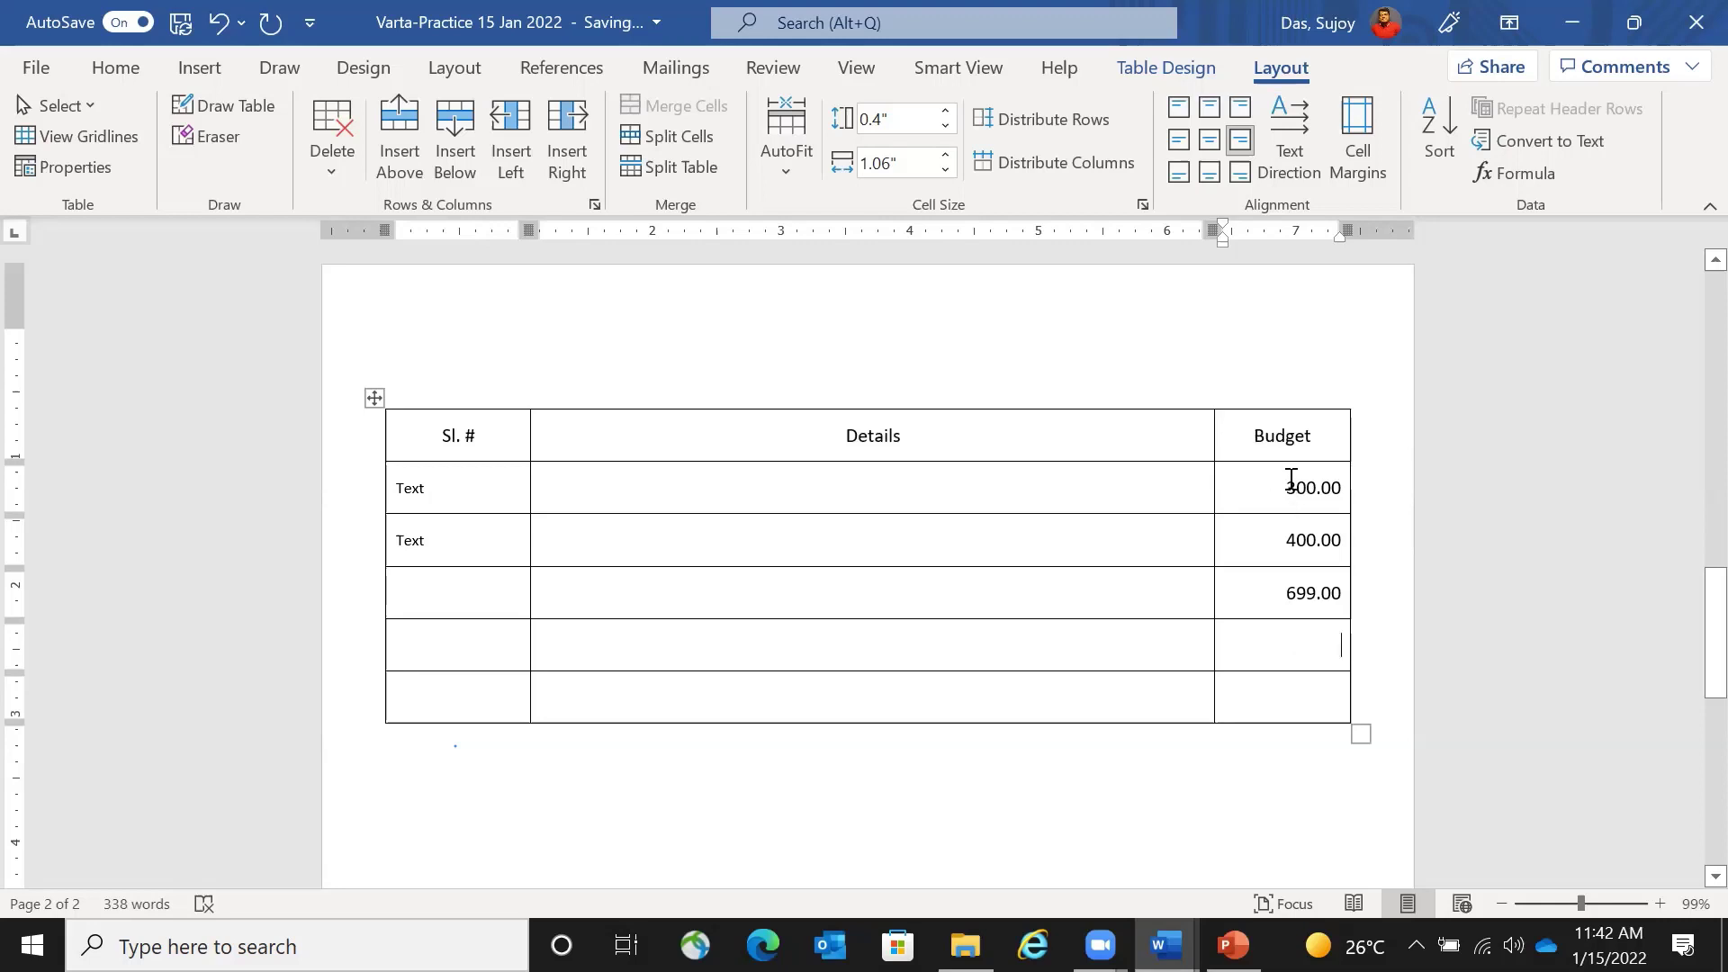
left_click_drag(1293, 478, 1303, 703)
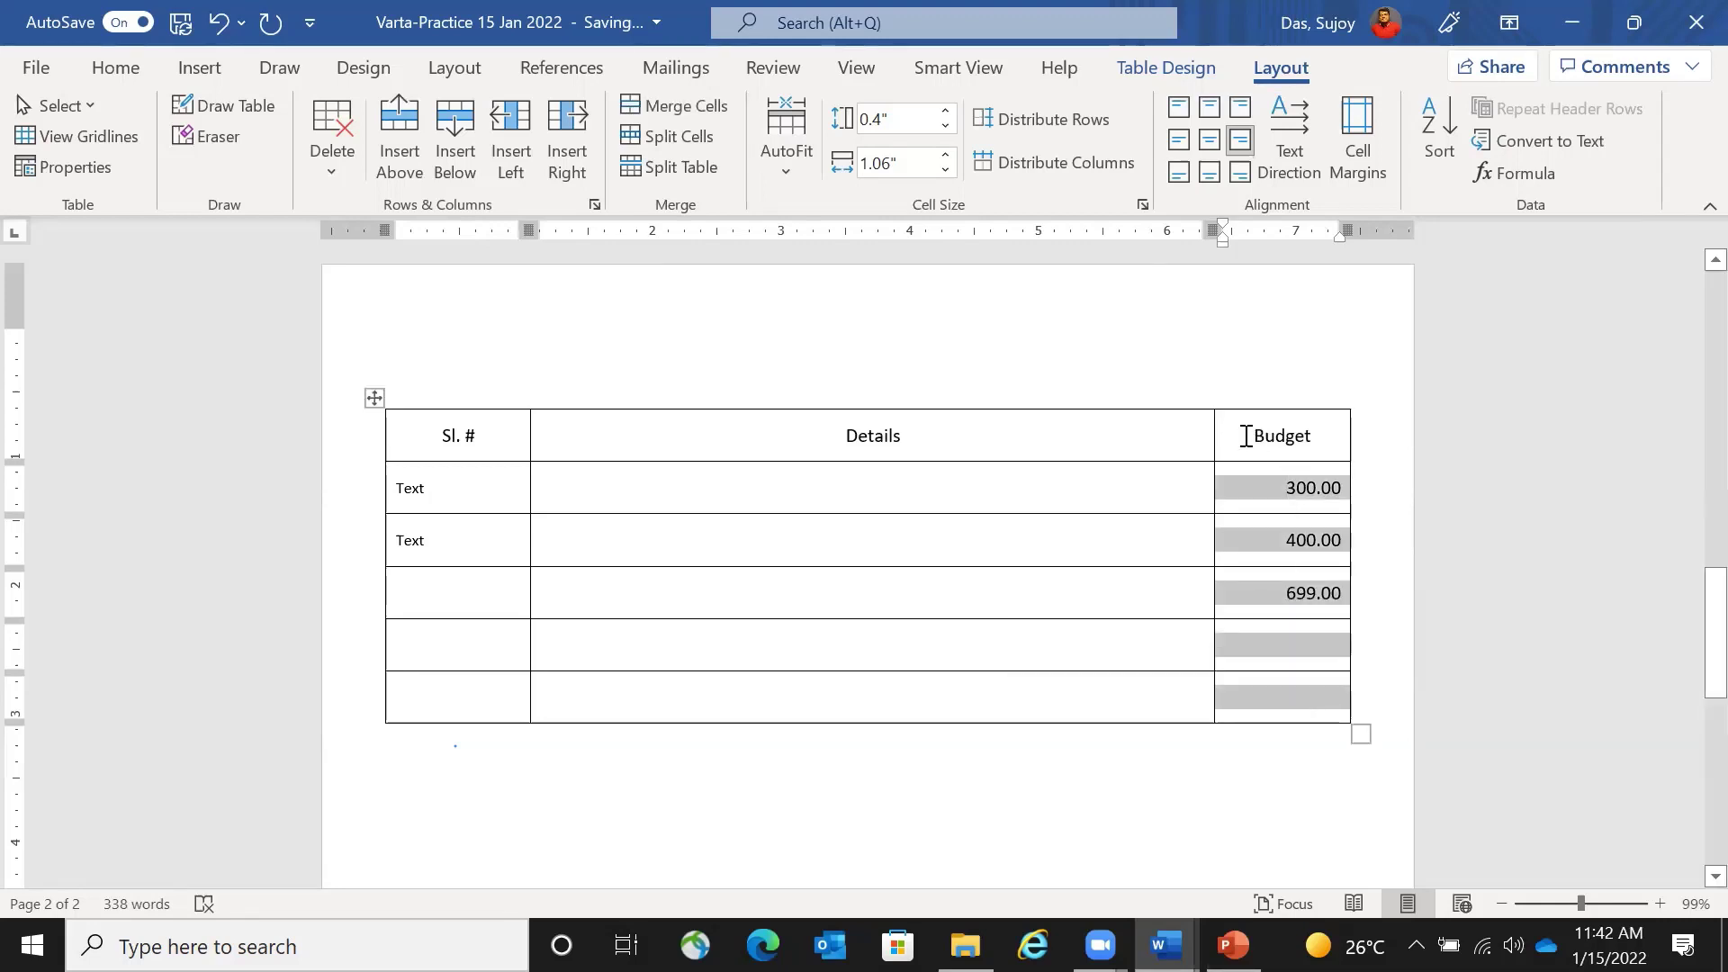
left_click(1244, 480)
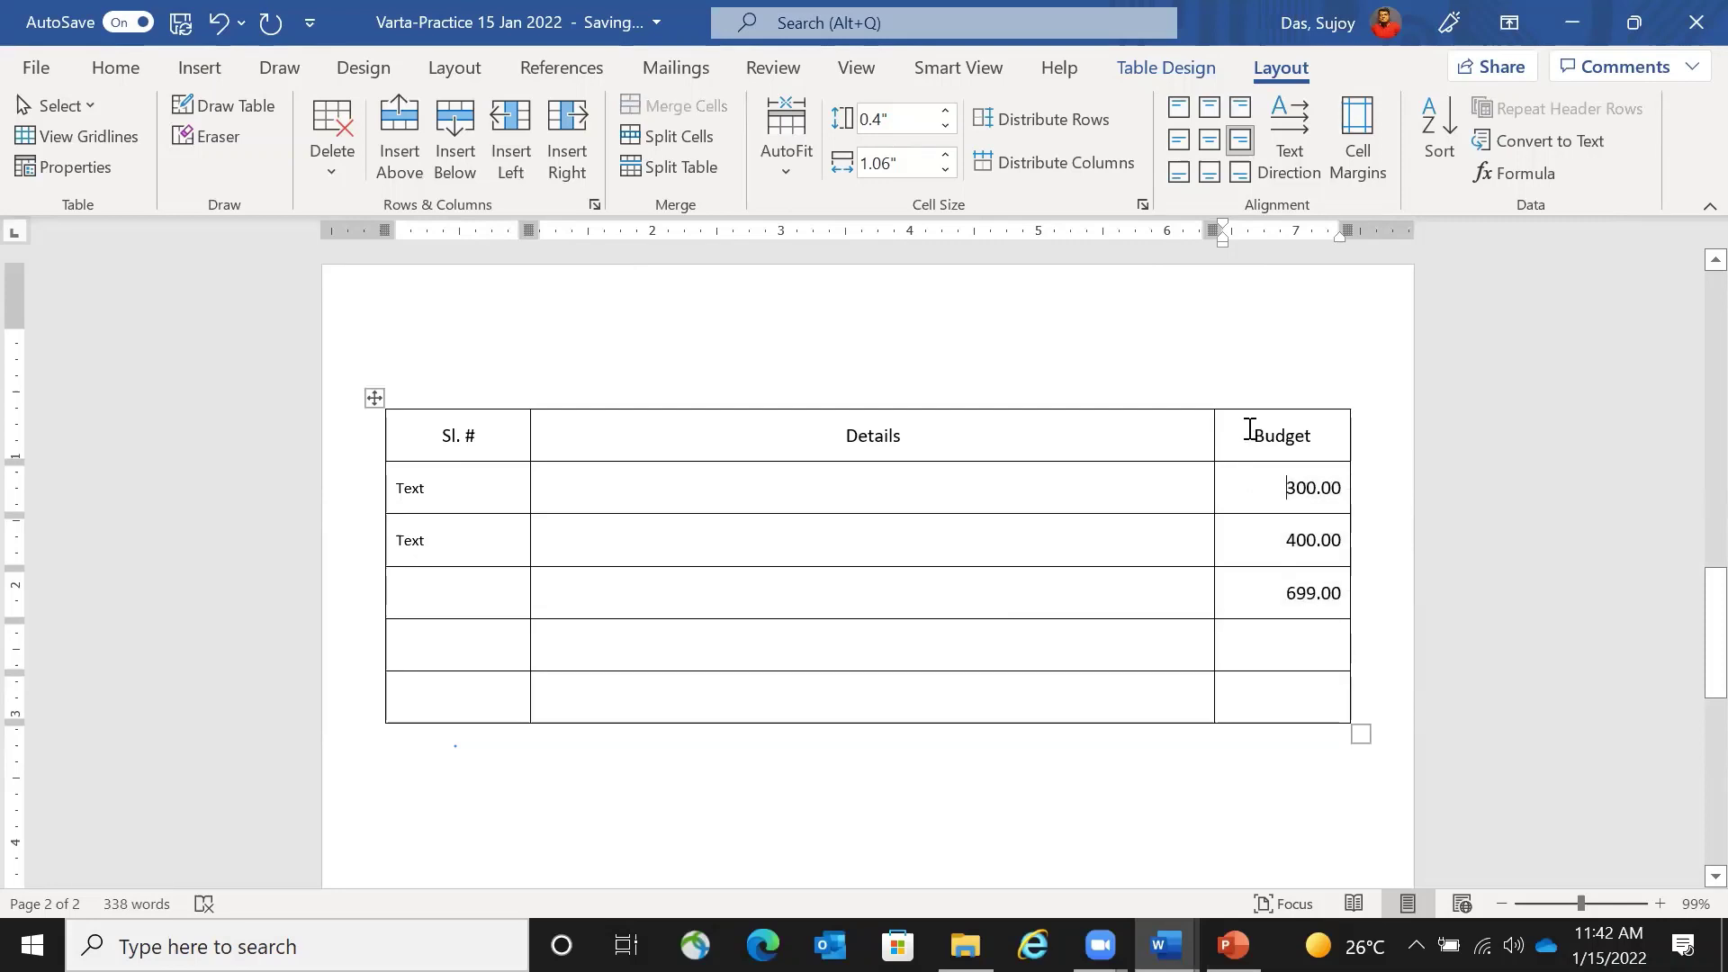
left_click_drag(1250, 429, 1276, 648)
left_click(1266, 486)
left_click_drag(1266, 487, 1265, 693)
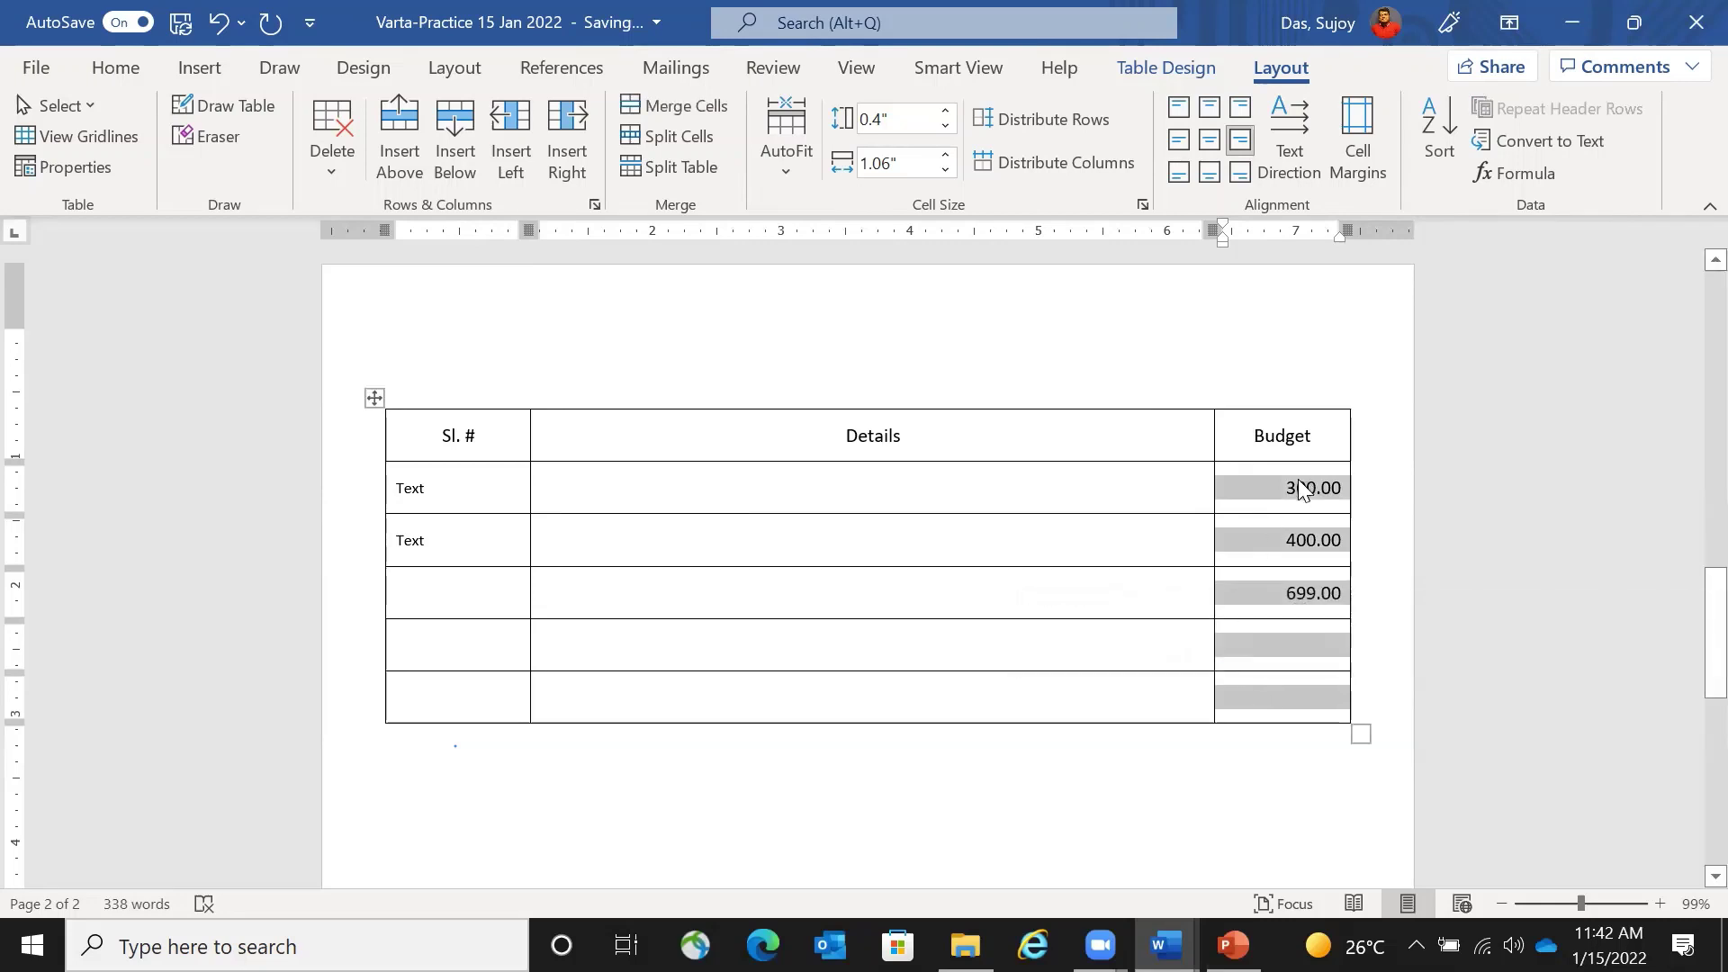
left_click(1242, 141)
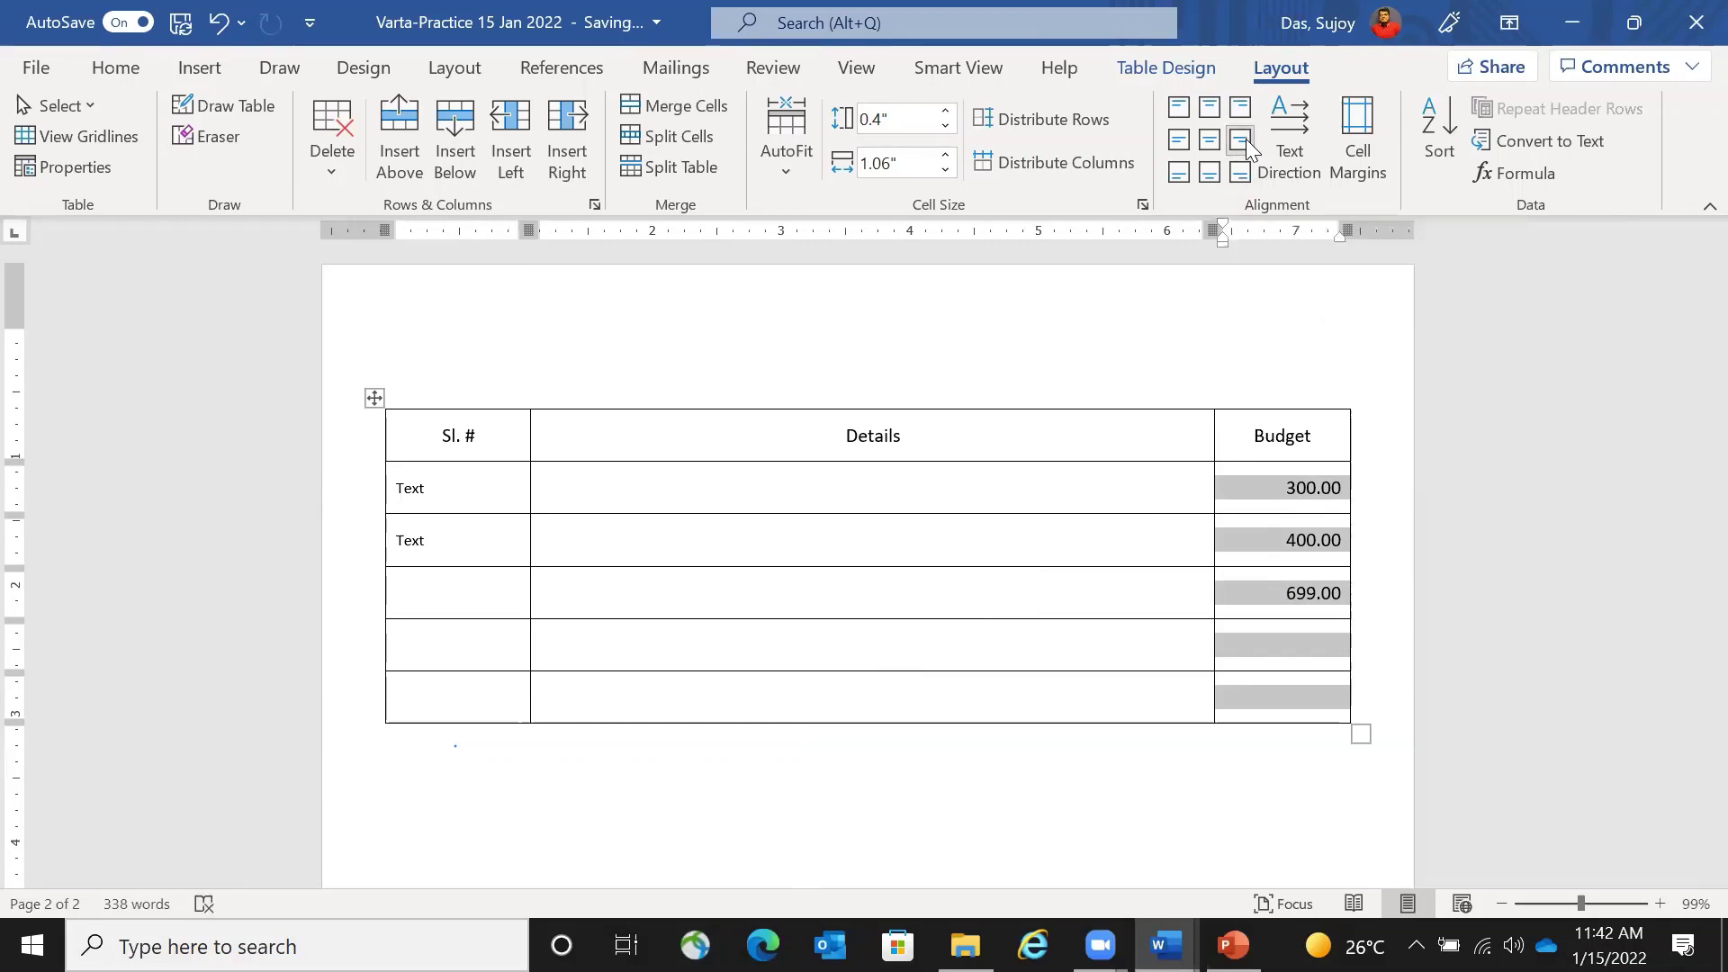
Step: Try left alignment on the Budget cells, then return them to right alignment
left_click(1279, 480)
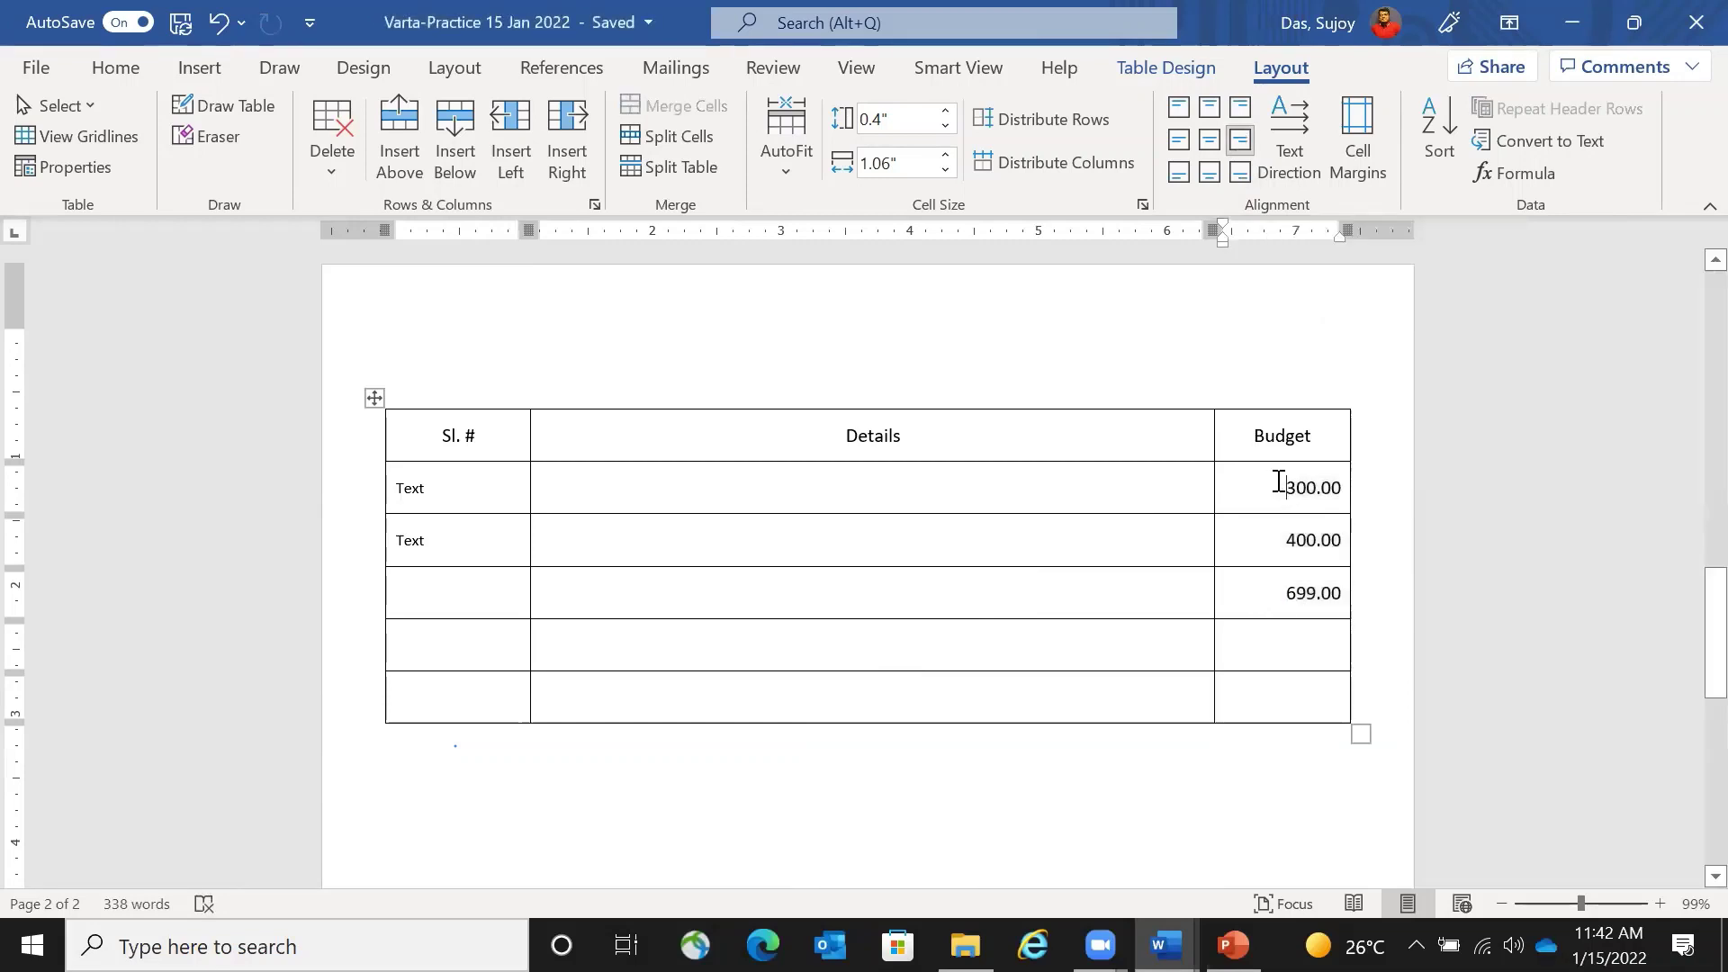
left_click_drag(1278, 481, 1303, 697)
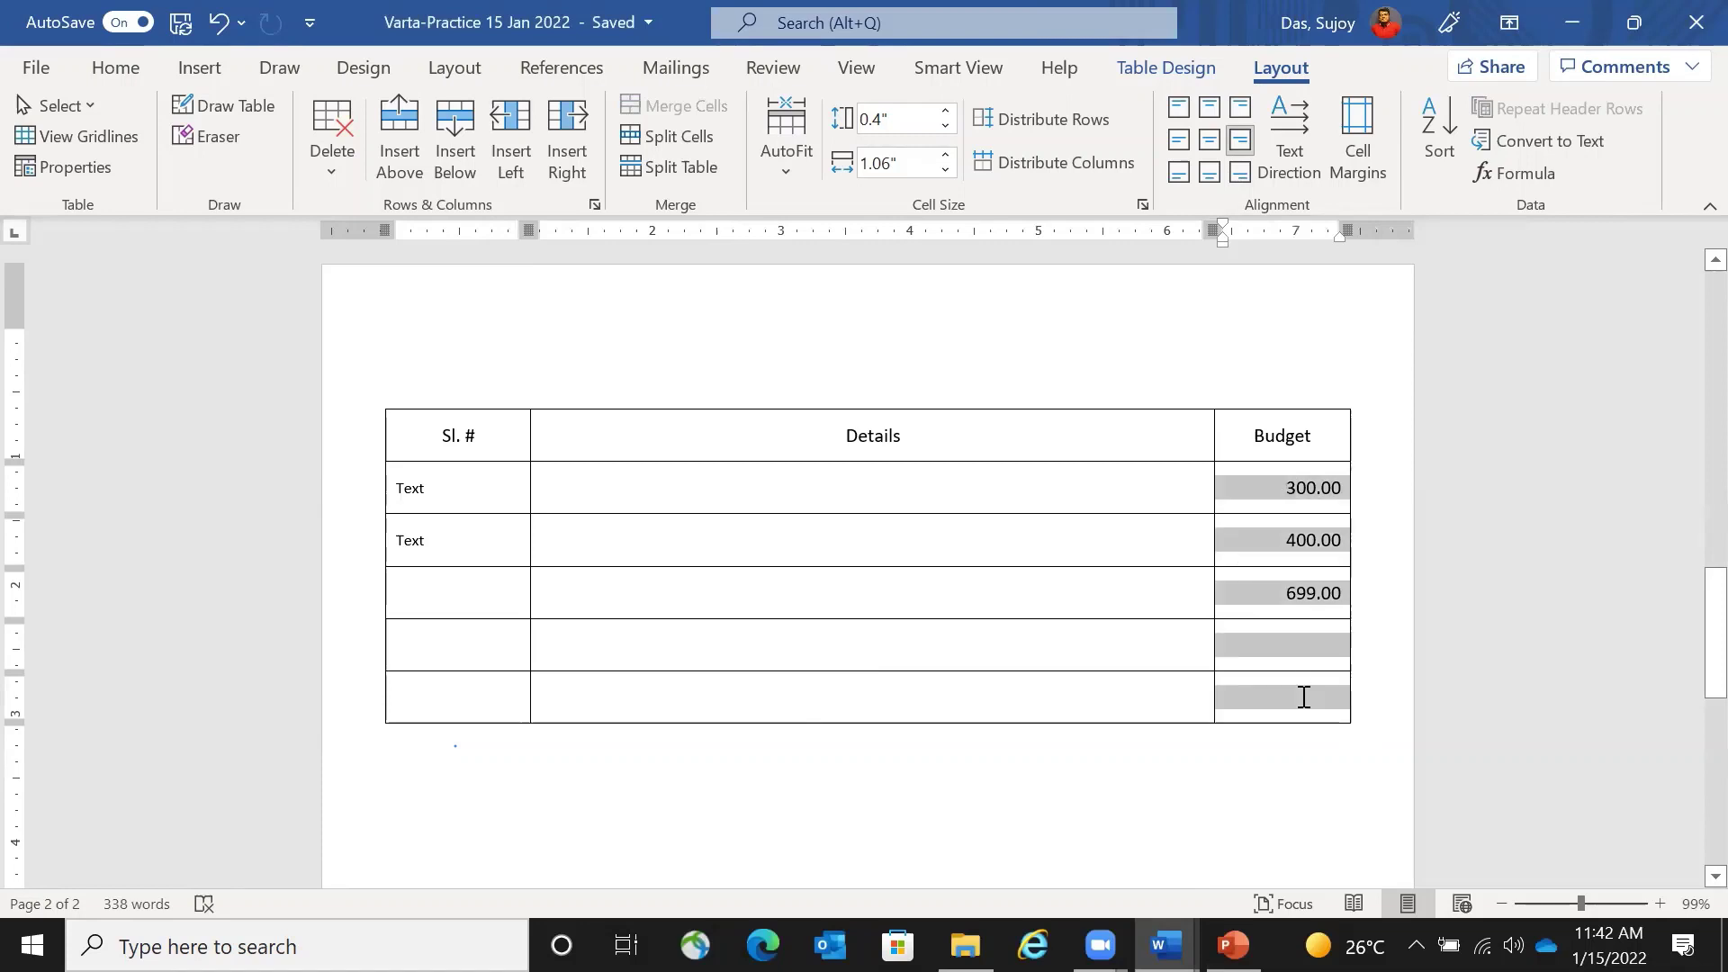
left_click(1179, 142)
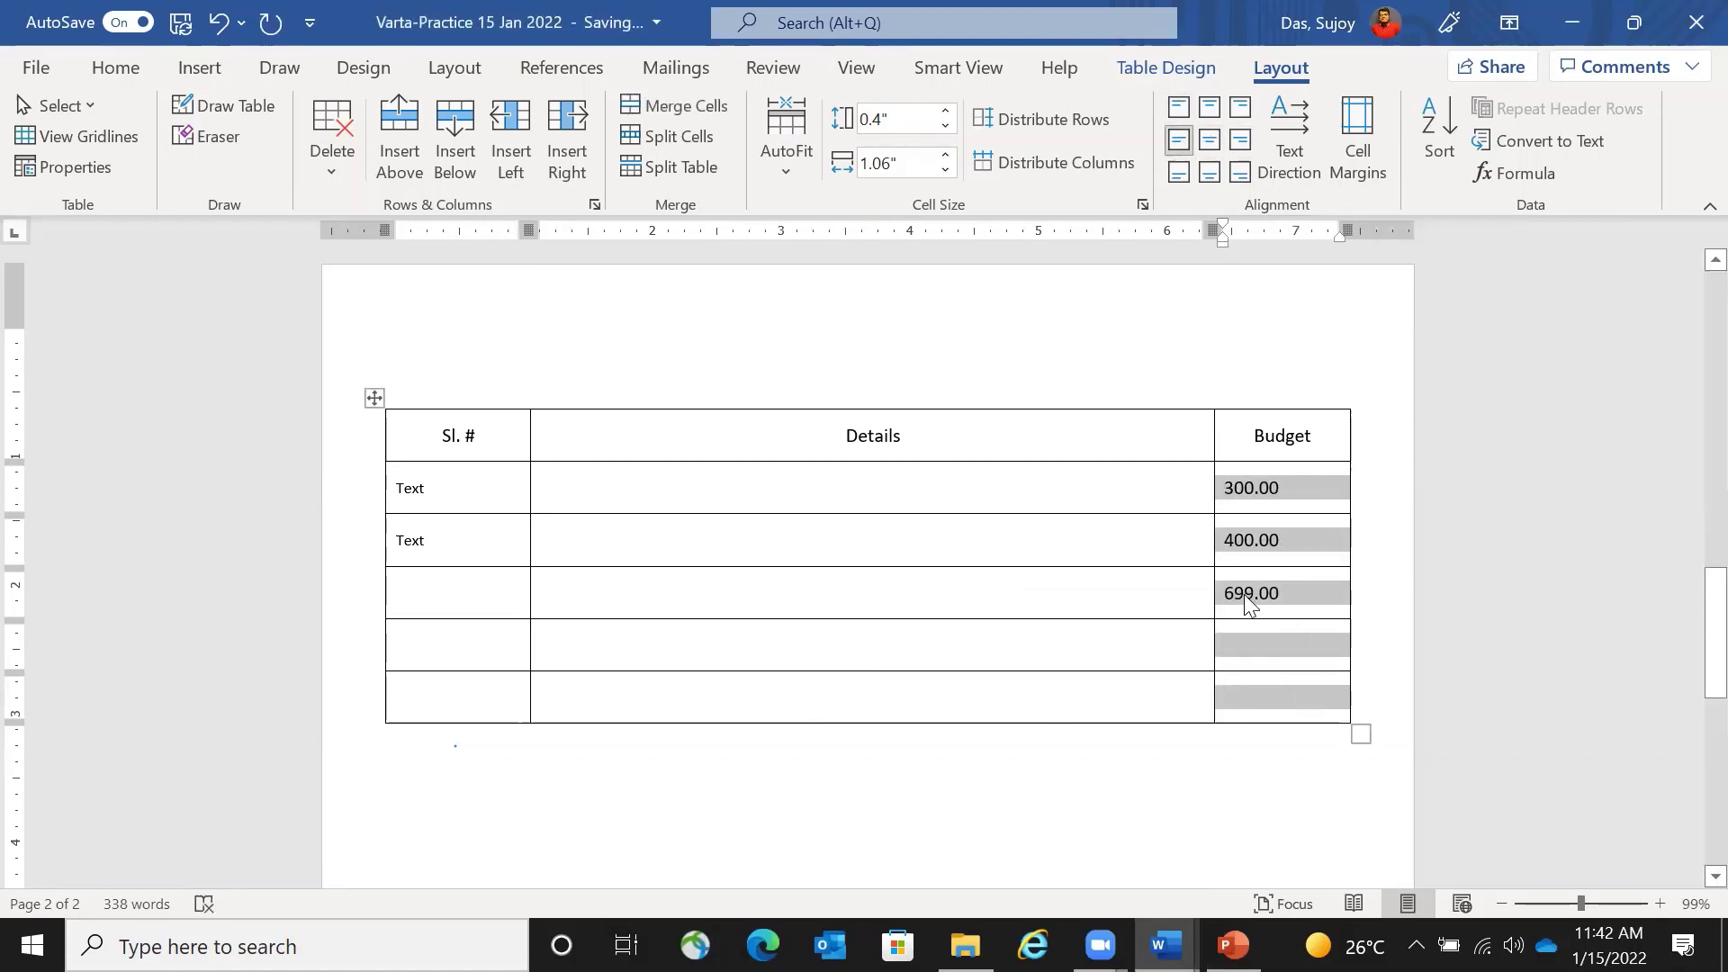
left_click(1299, 477)
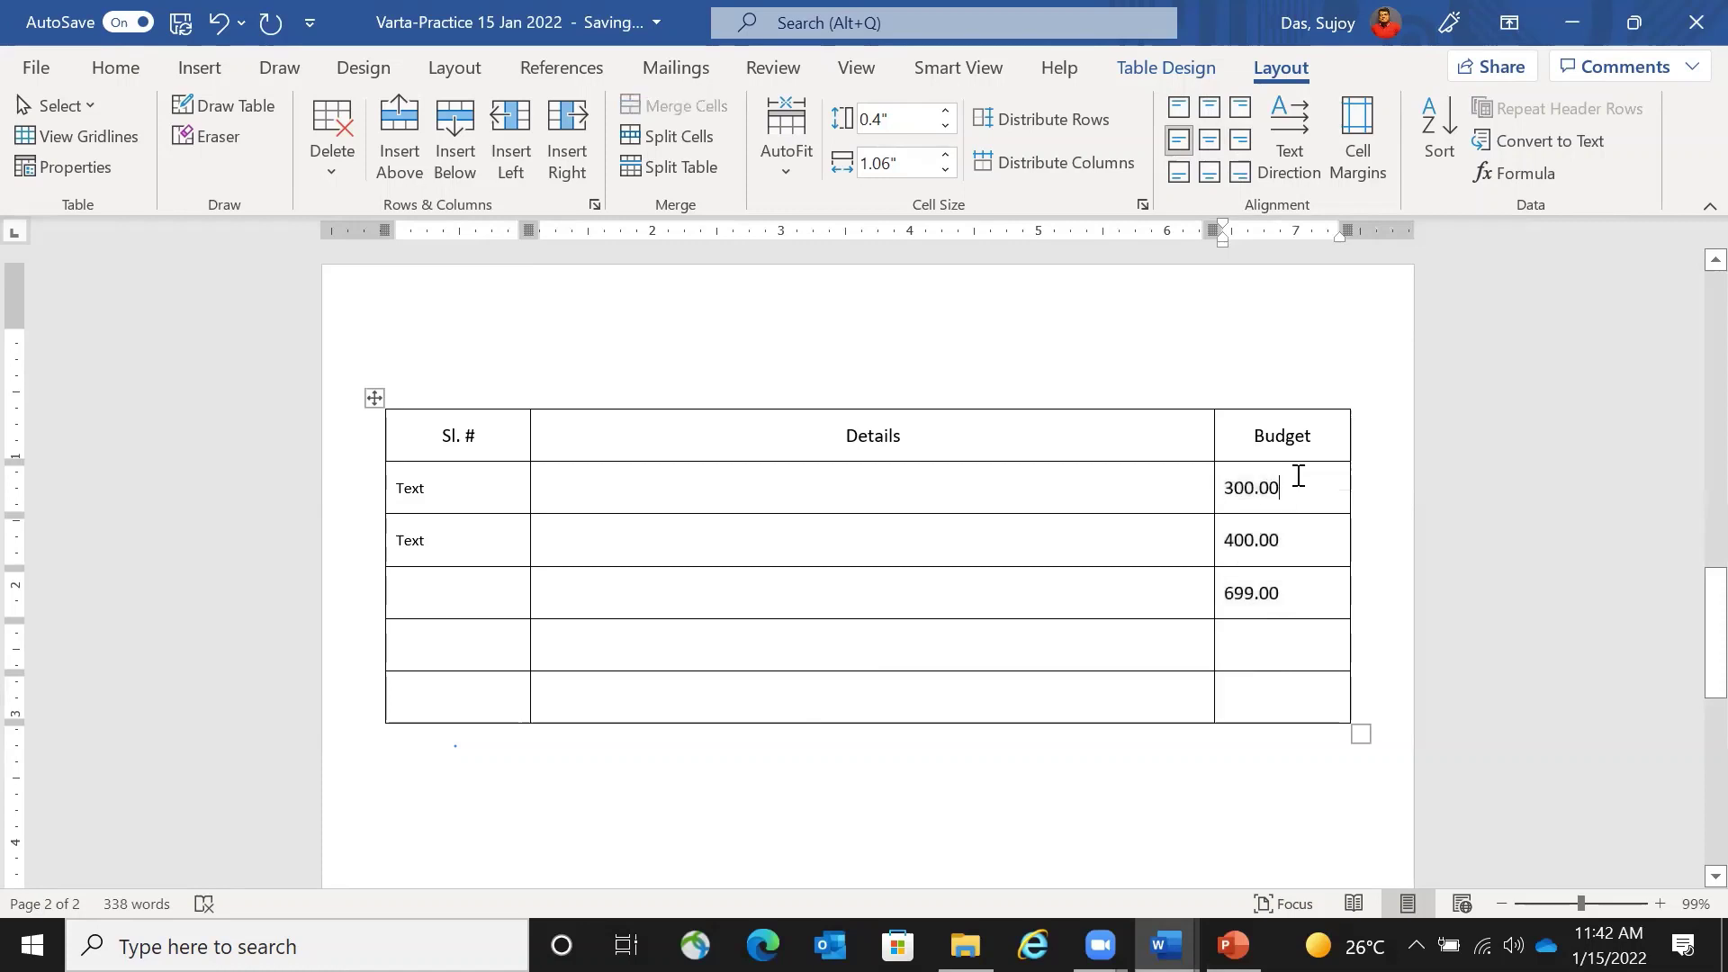
left_click_drag(1299, 477, 1307, 706)
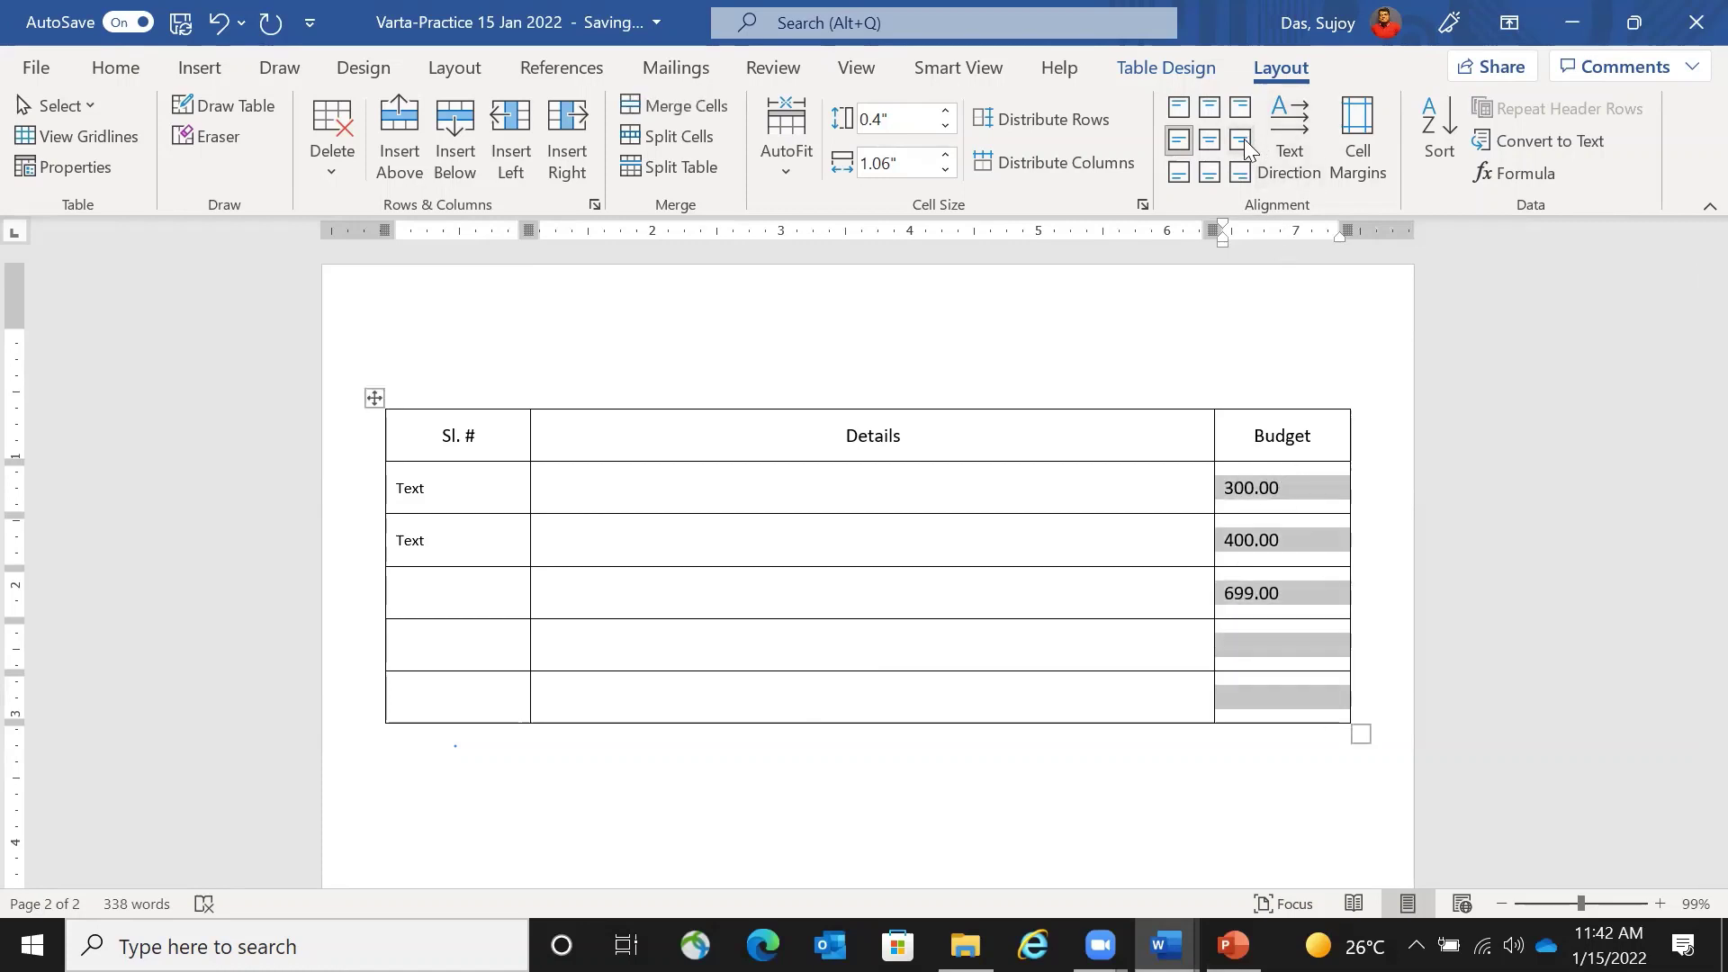
left_click(1244, 141)
Step: Type 'Total' in the last row's Details cell and right-align it
left_click(1312, 711)
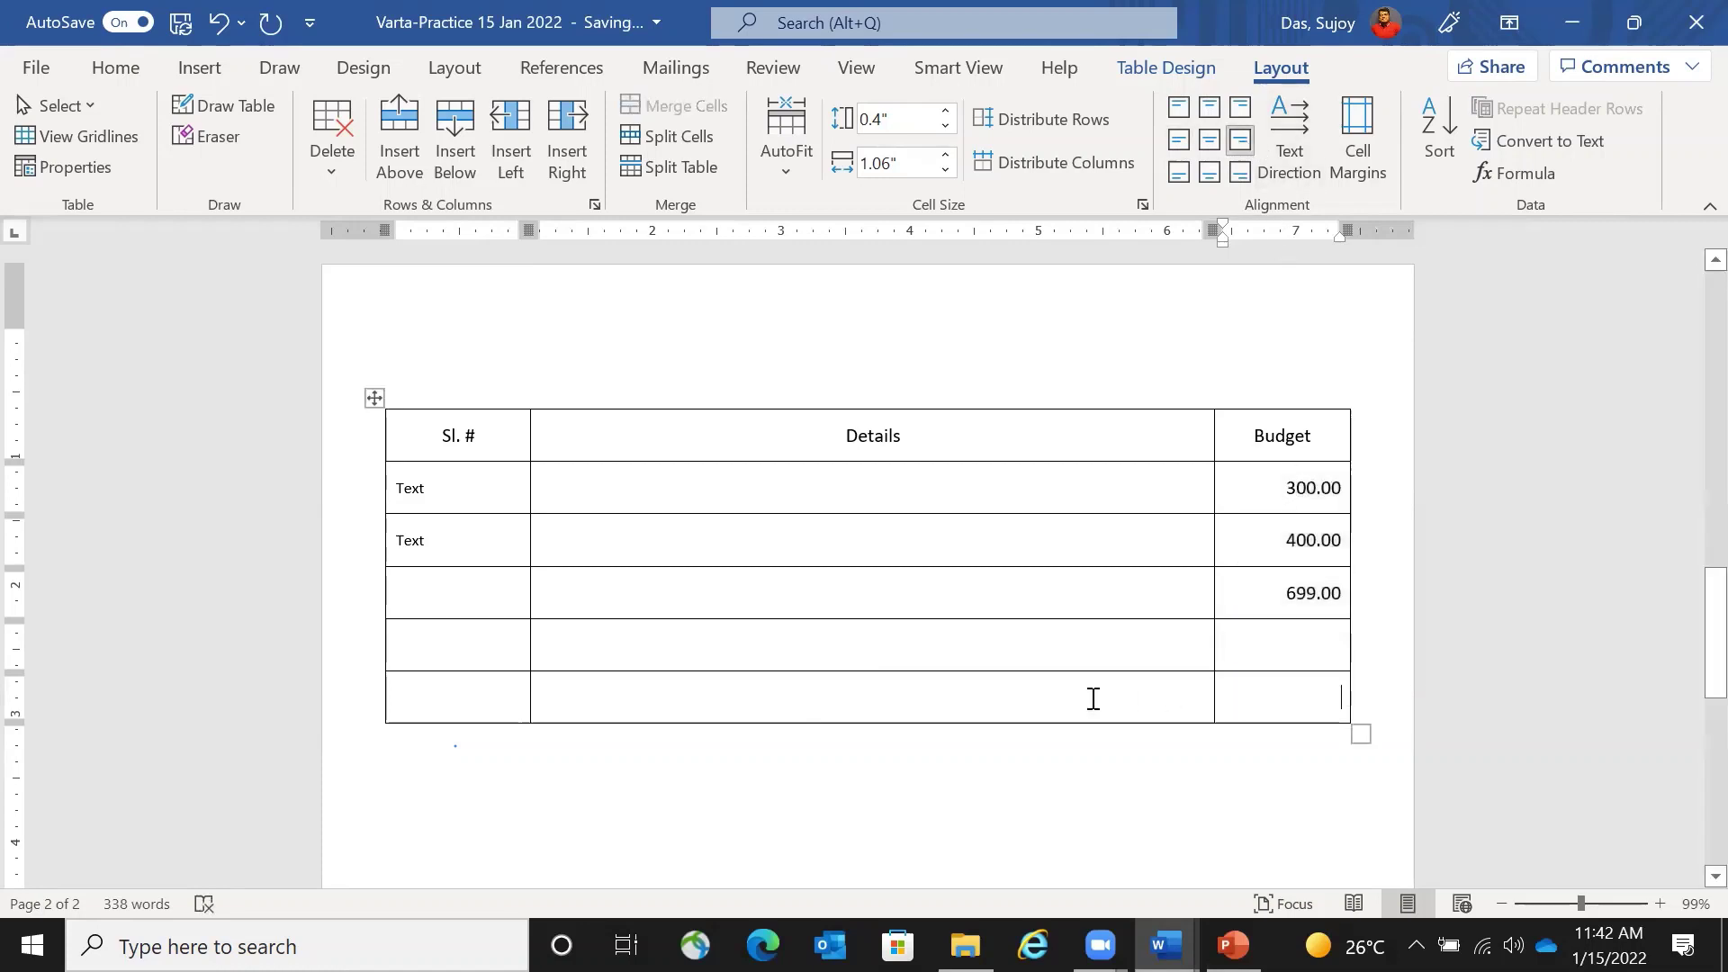
left_click(1093, 698)
type("T")
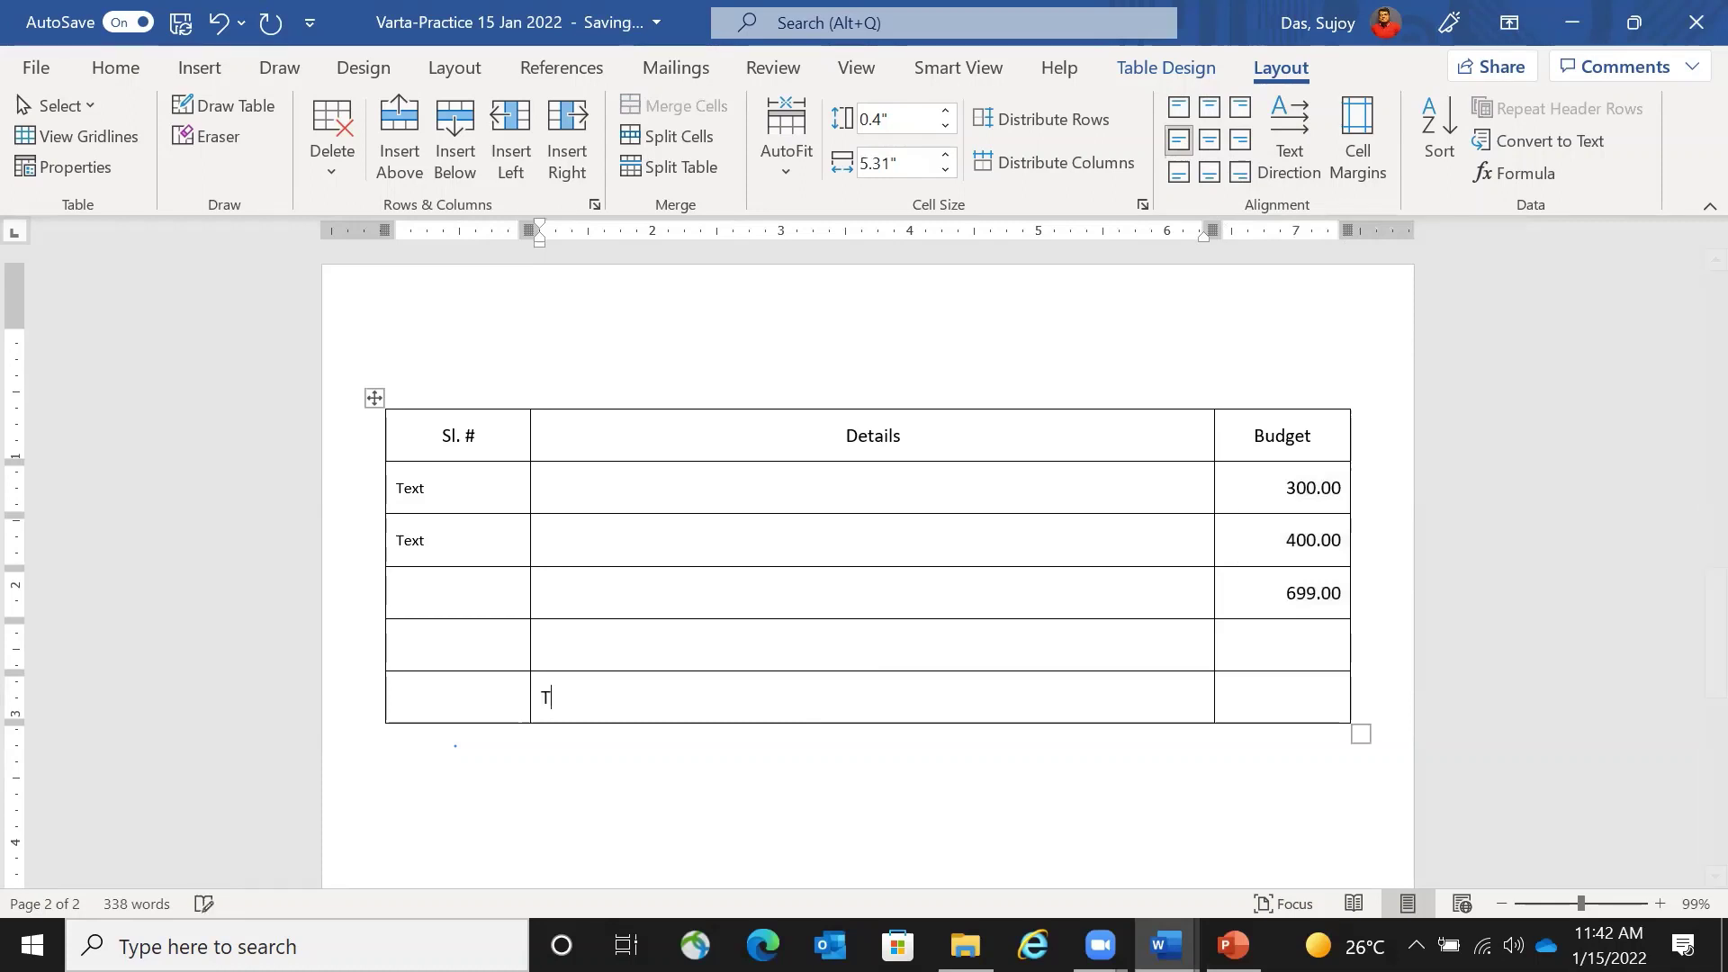
type("otal")
key("Return")
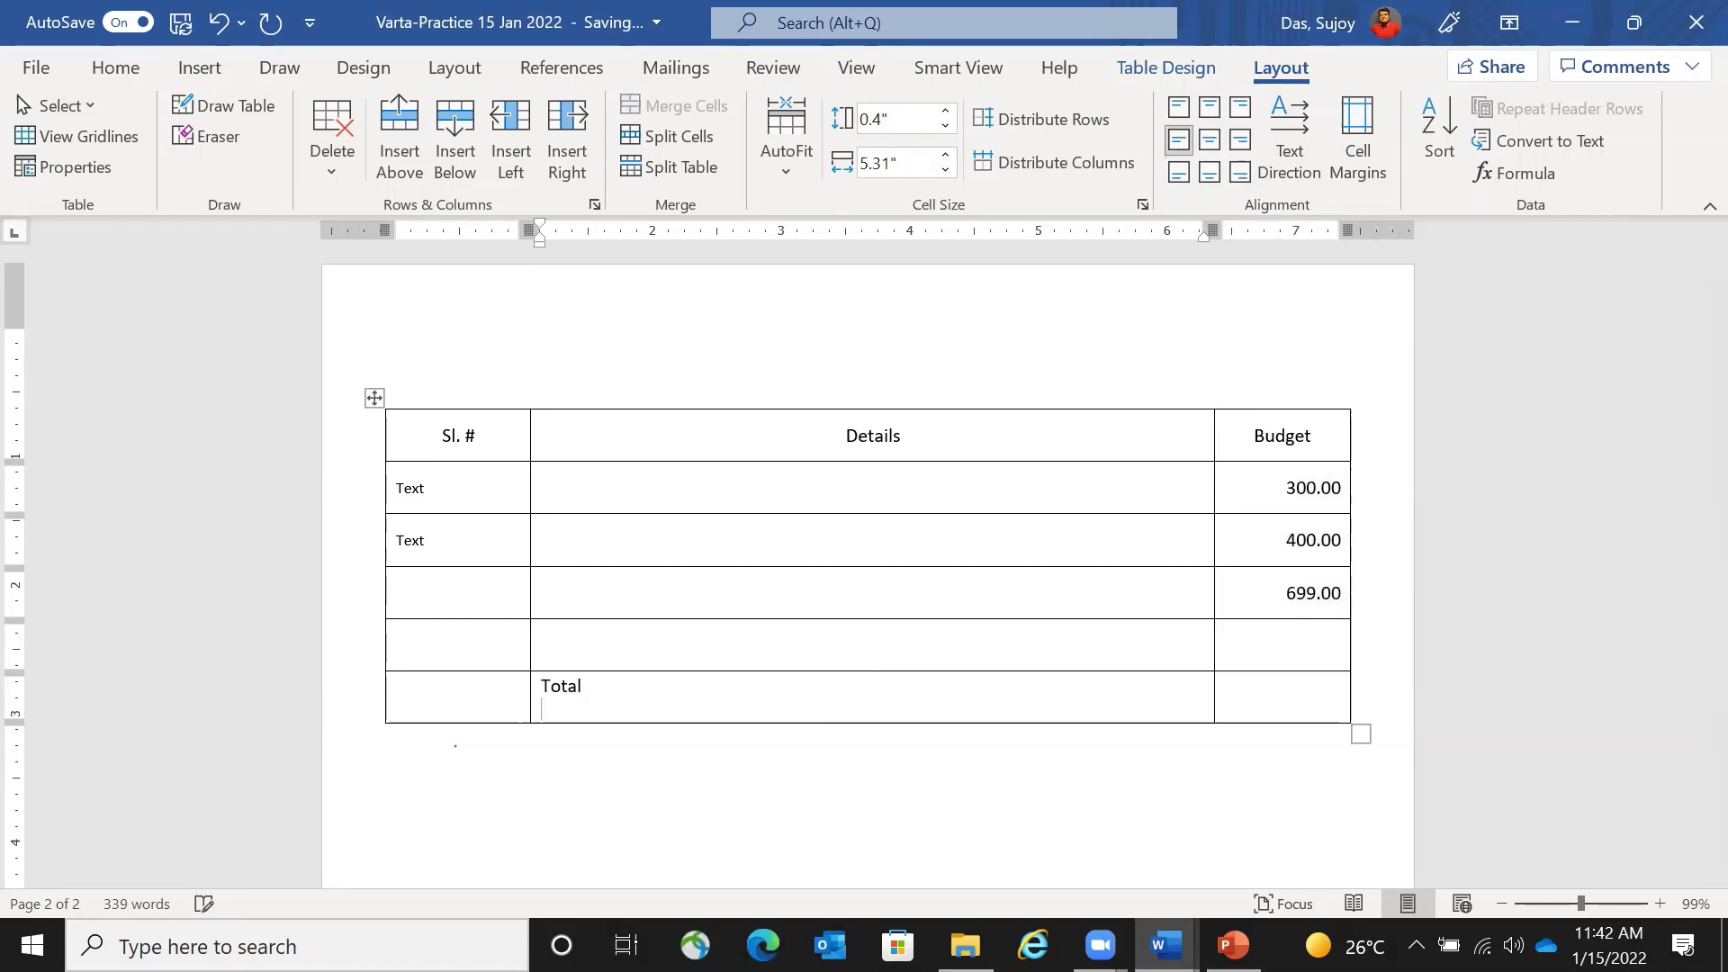
key("BackSpace")
left_click(1240, 141)
Step: Enter the placeholder amount Xxxxx.xx in the Total row's Budget cell
left_click(1303, 689)
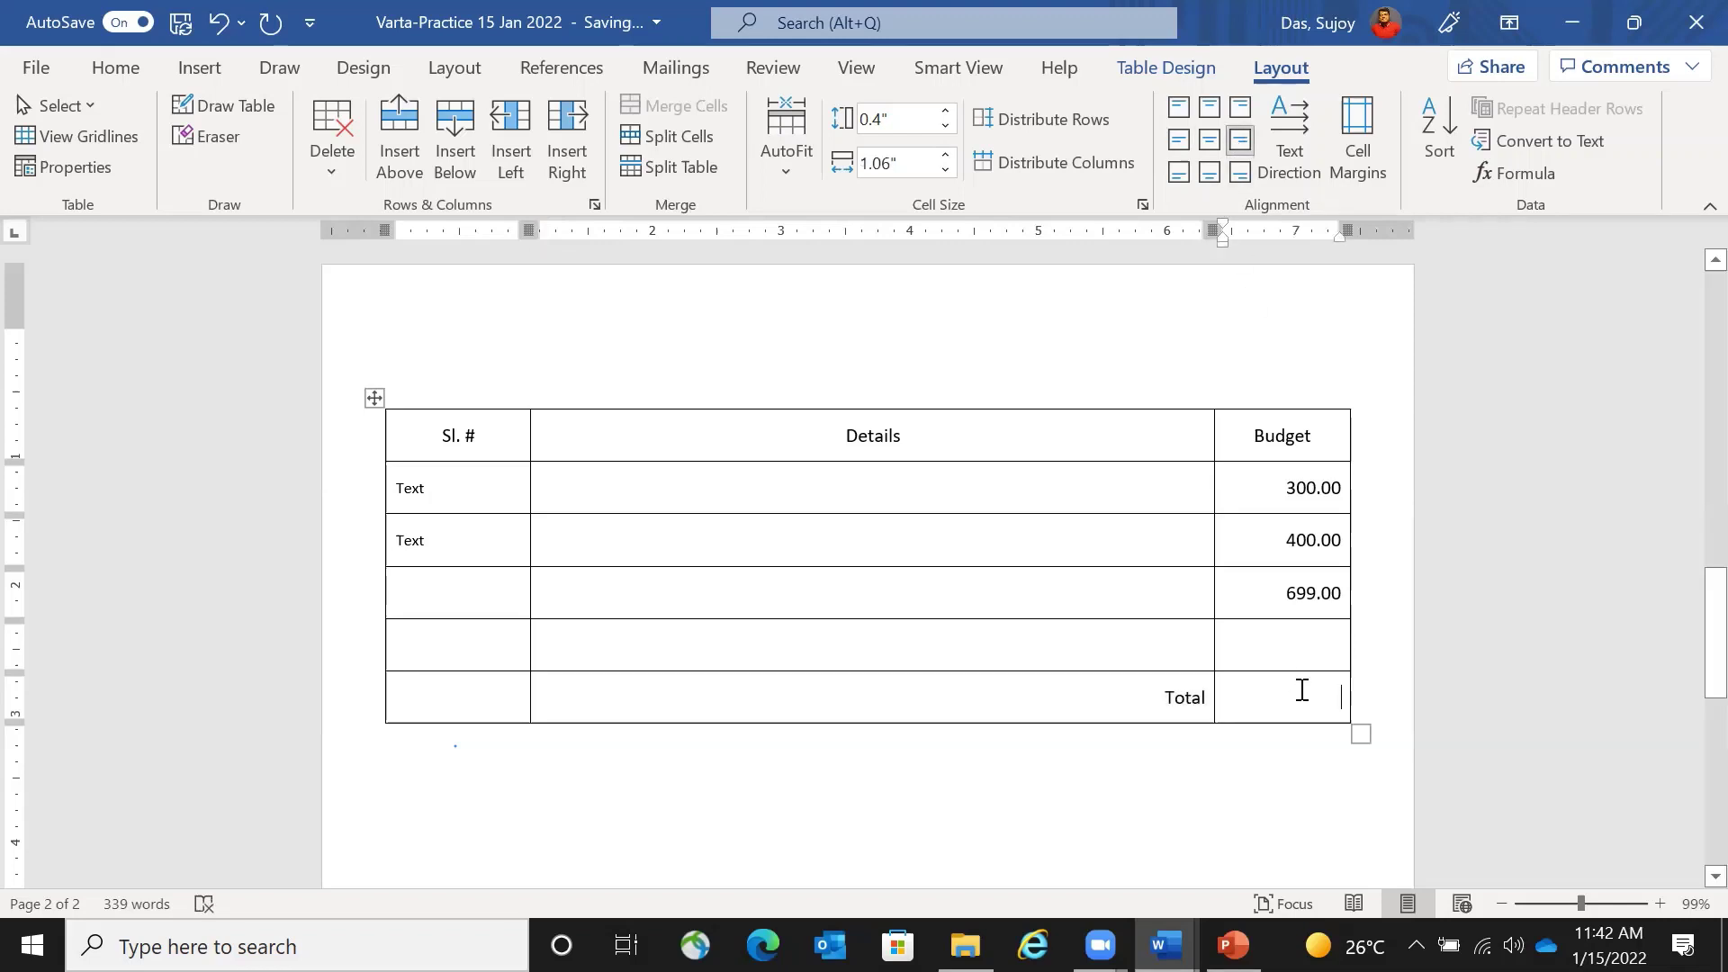
type("00")
key("ctrl+e")
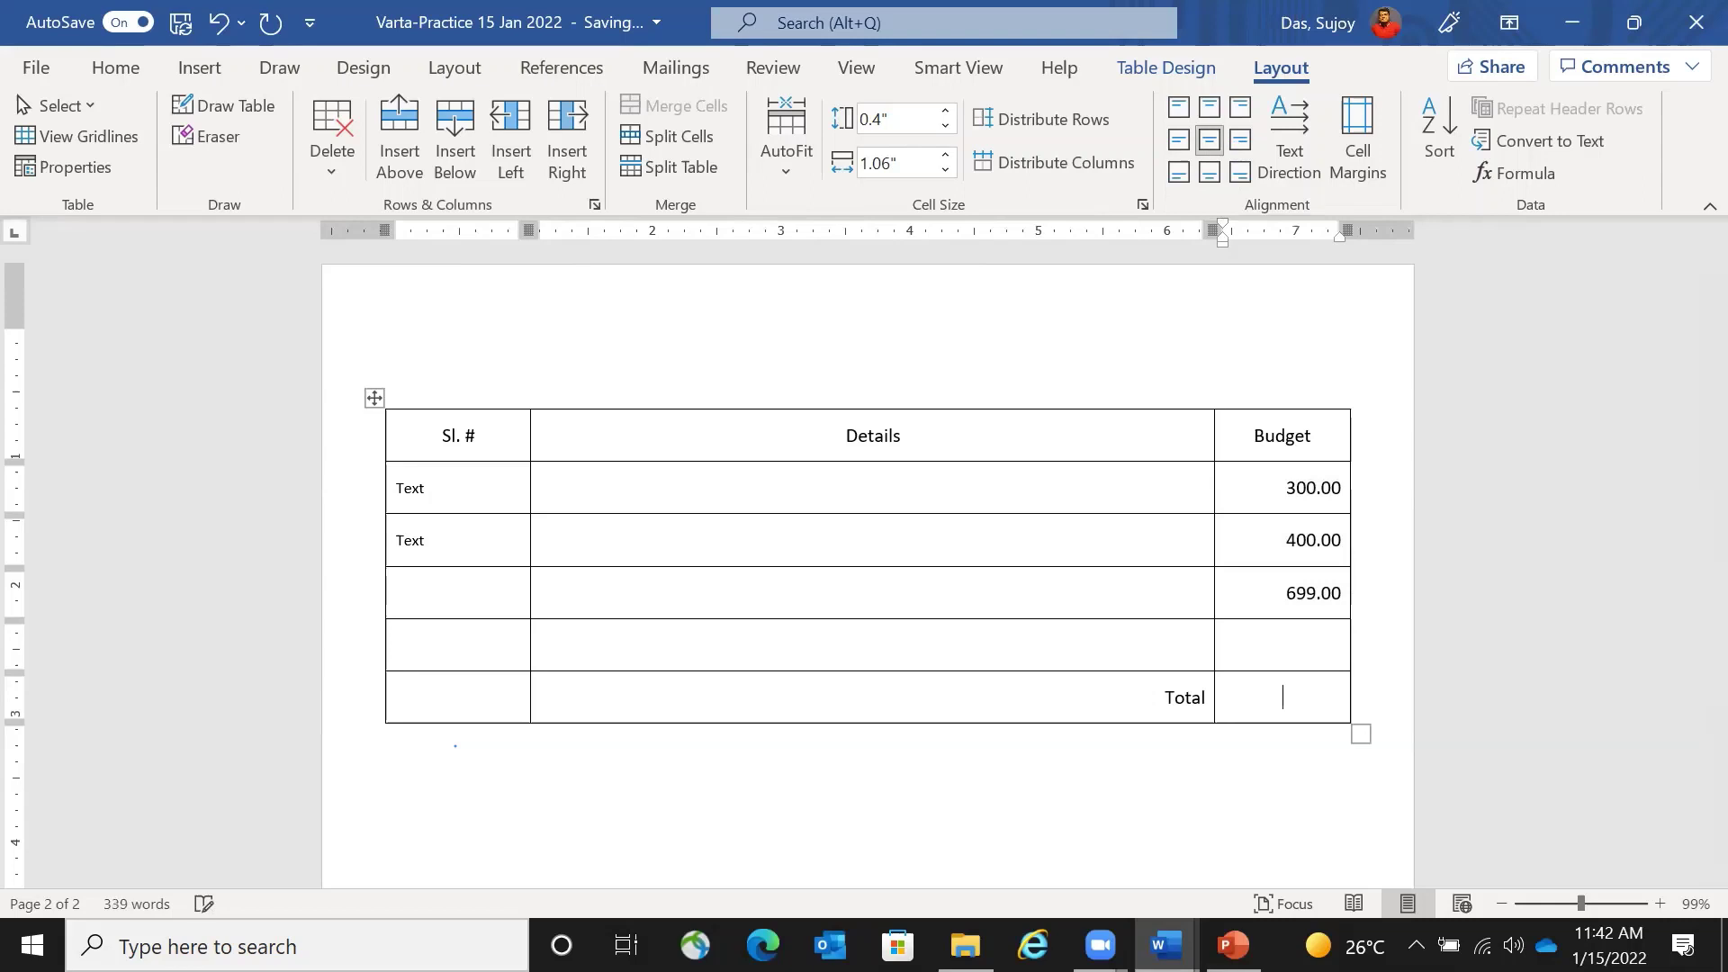
type("xxxxx.")
key("BackSpace")
type("000")
key("BackSpace")
key("BackSpace")
key("BackSpace")
type(".x")
type("x")
Step: Right-align the whole Budget column from 300.00 down to Xxxxx.xx
left_click_drag(1247, 698, 1330, 699)
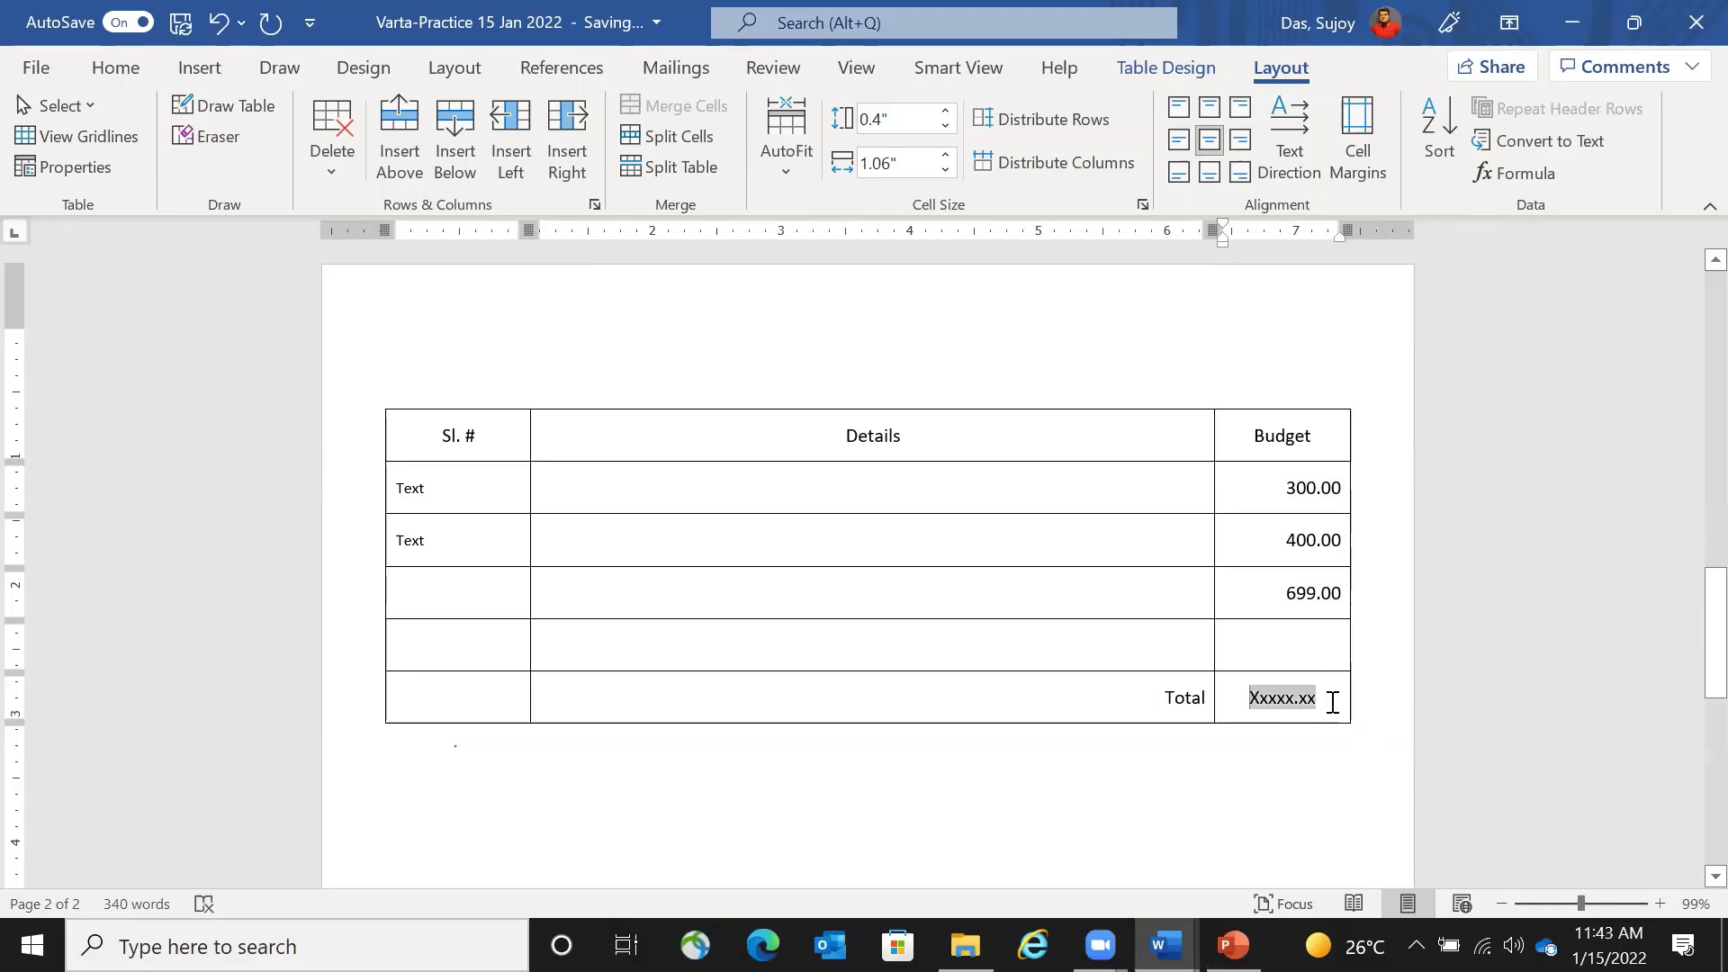
left_click_drag(1278, 499, 1278, 701)
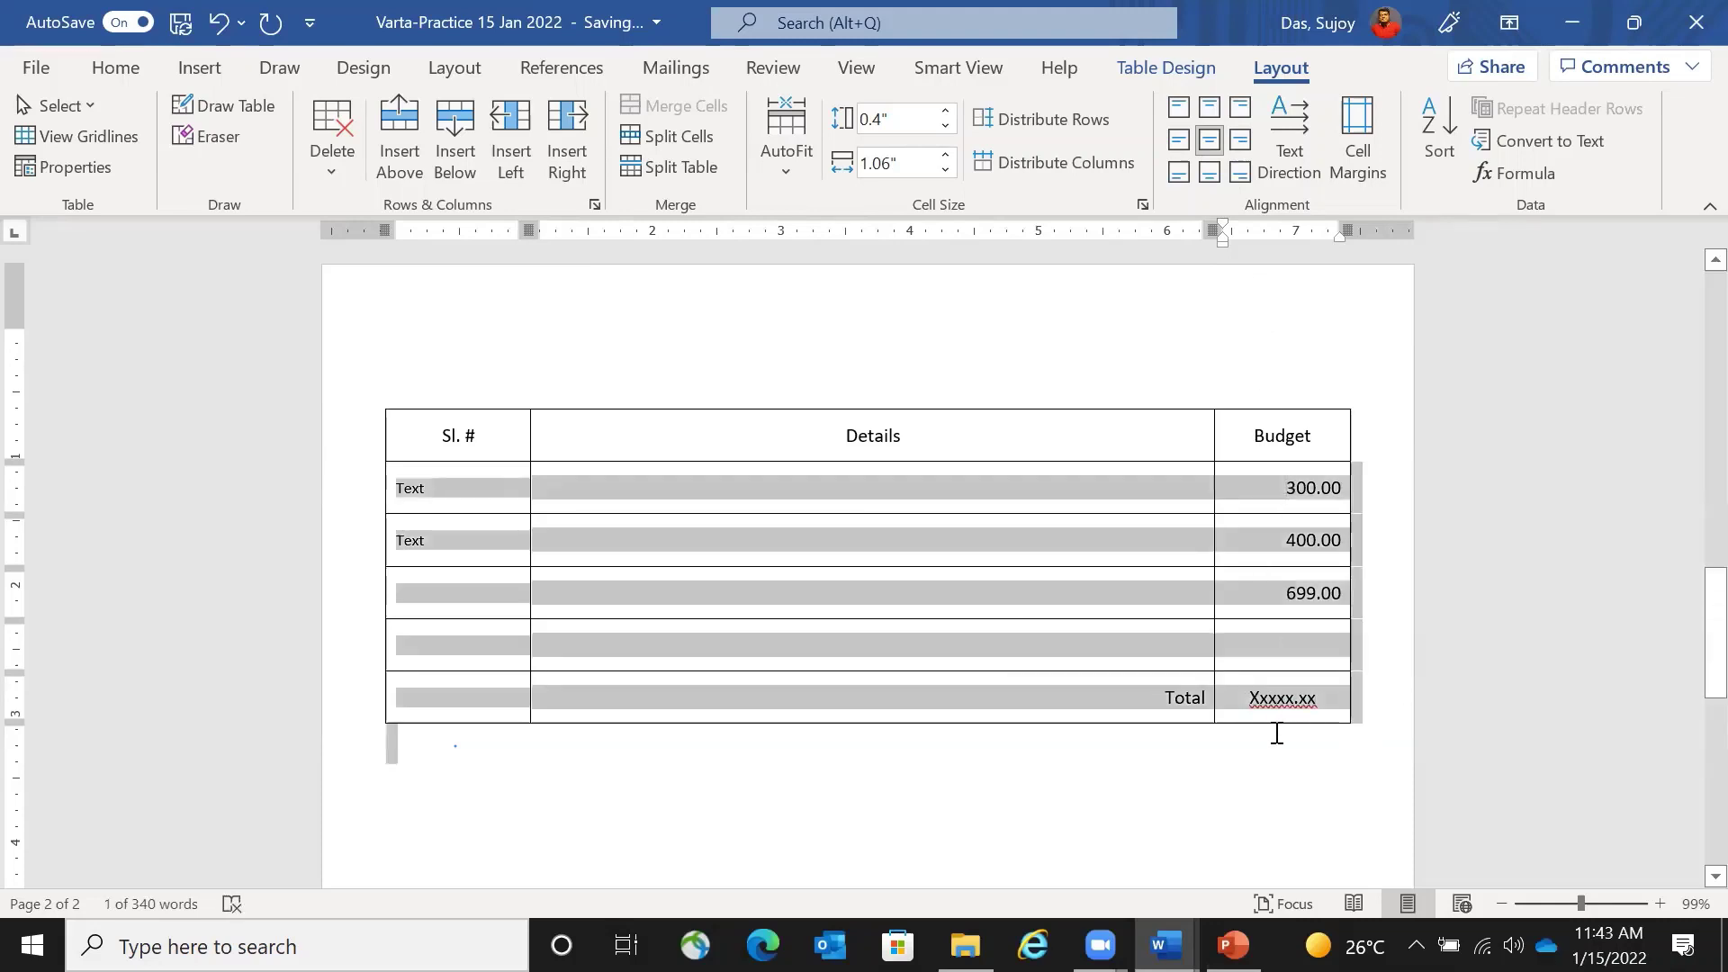
left_click(1241, 139)
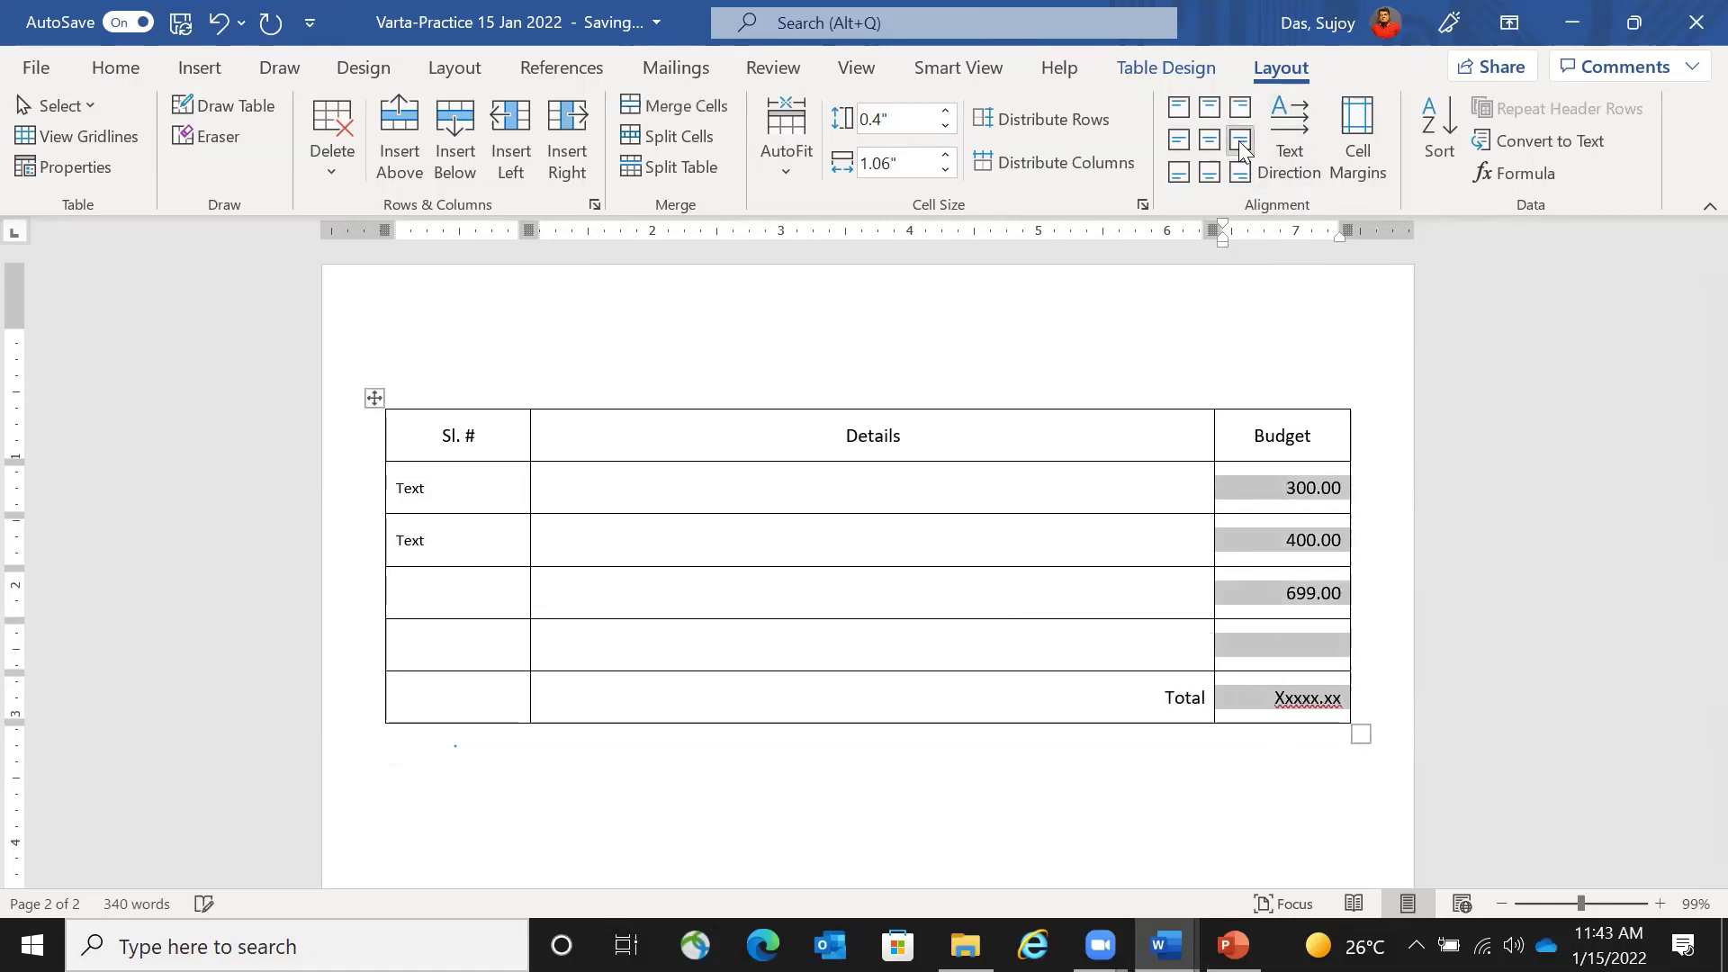
left_click(1380, 705)
Step: Bold the Total row and extend its label to 'Total ( Rs. Sssss only )'
left_click_drag(1341, 699, 981, 698)
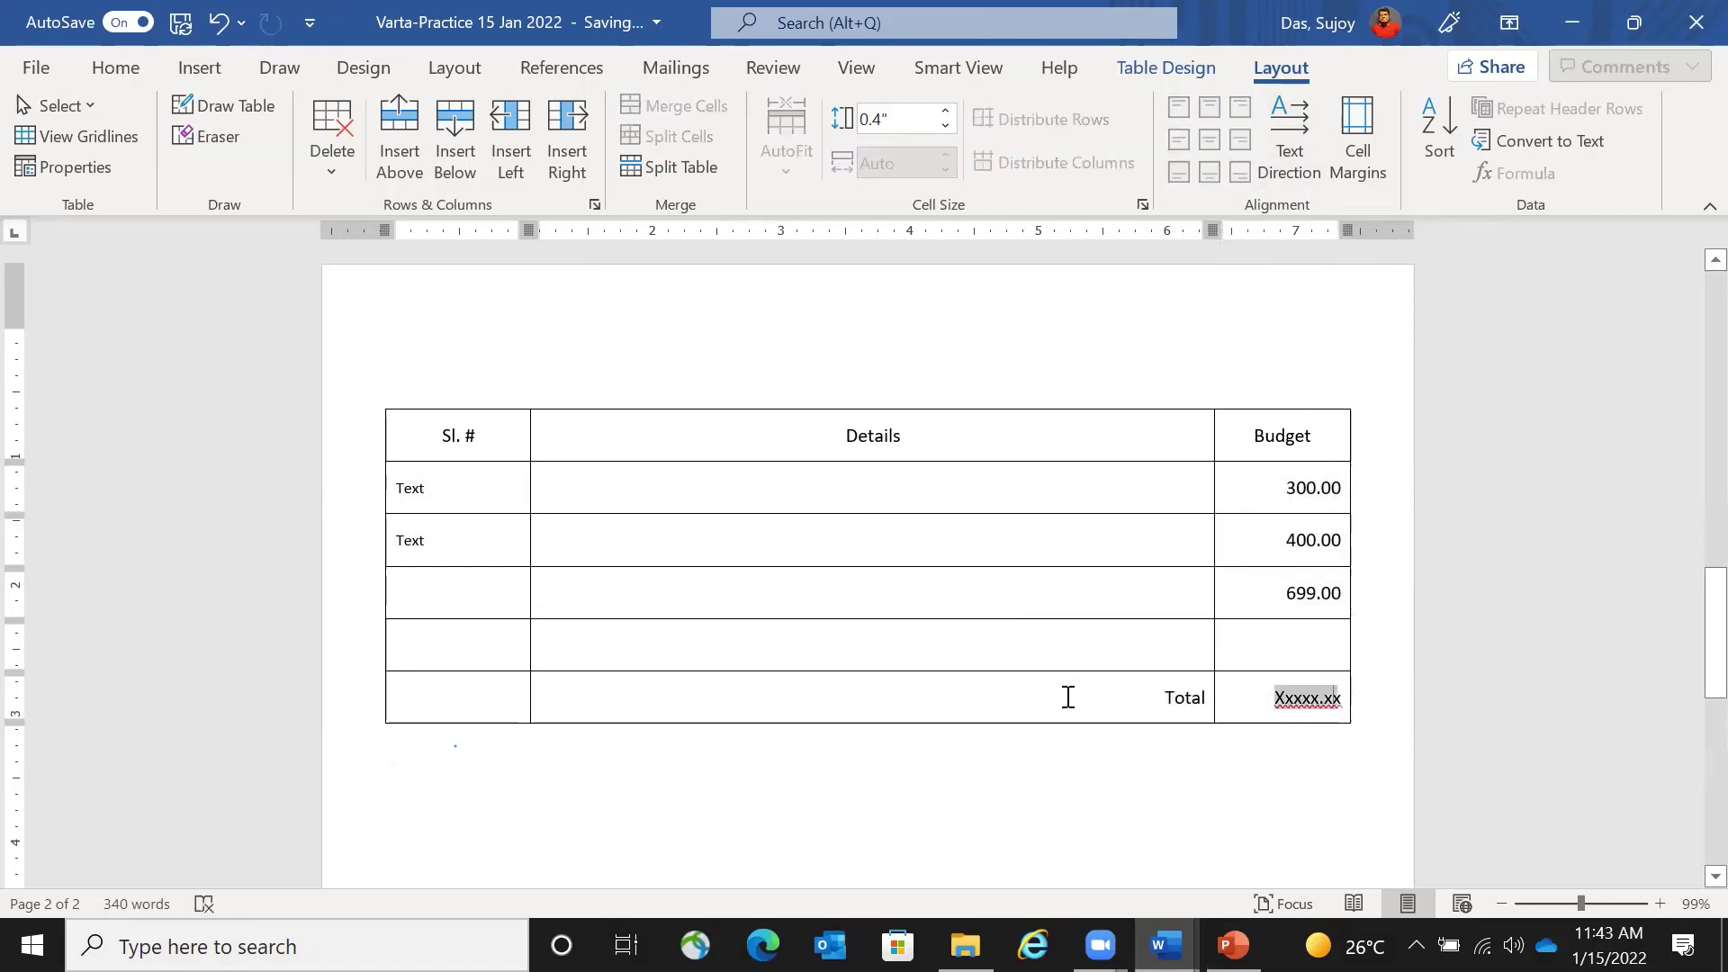
key("ctrl+b")
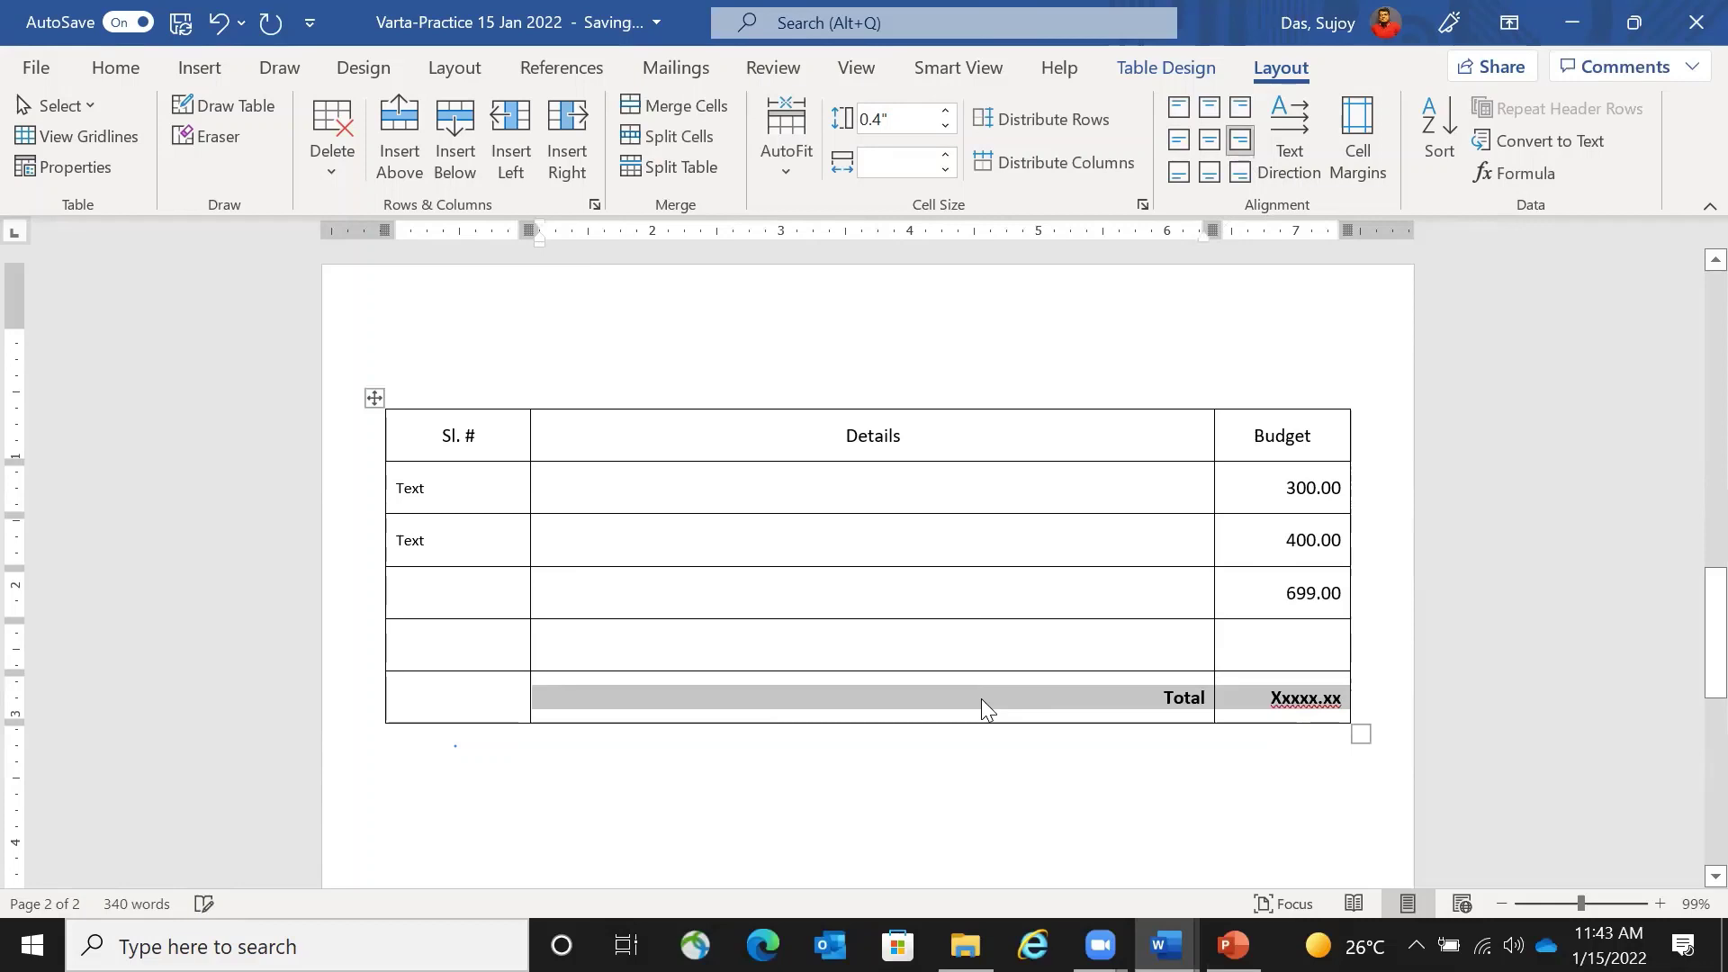
left_click(1143, 702)
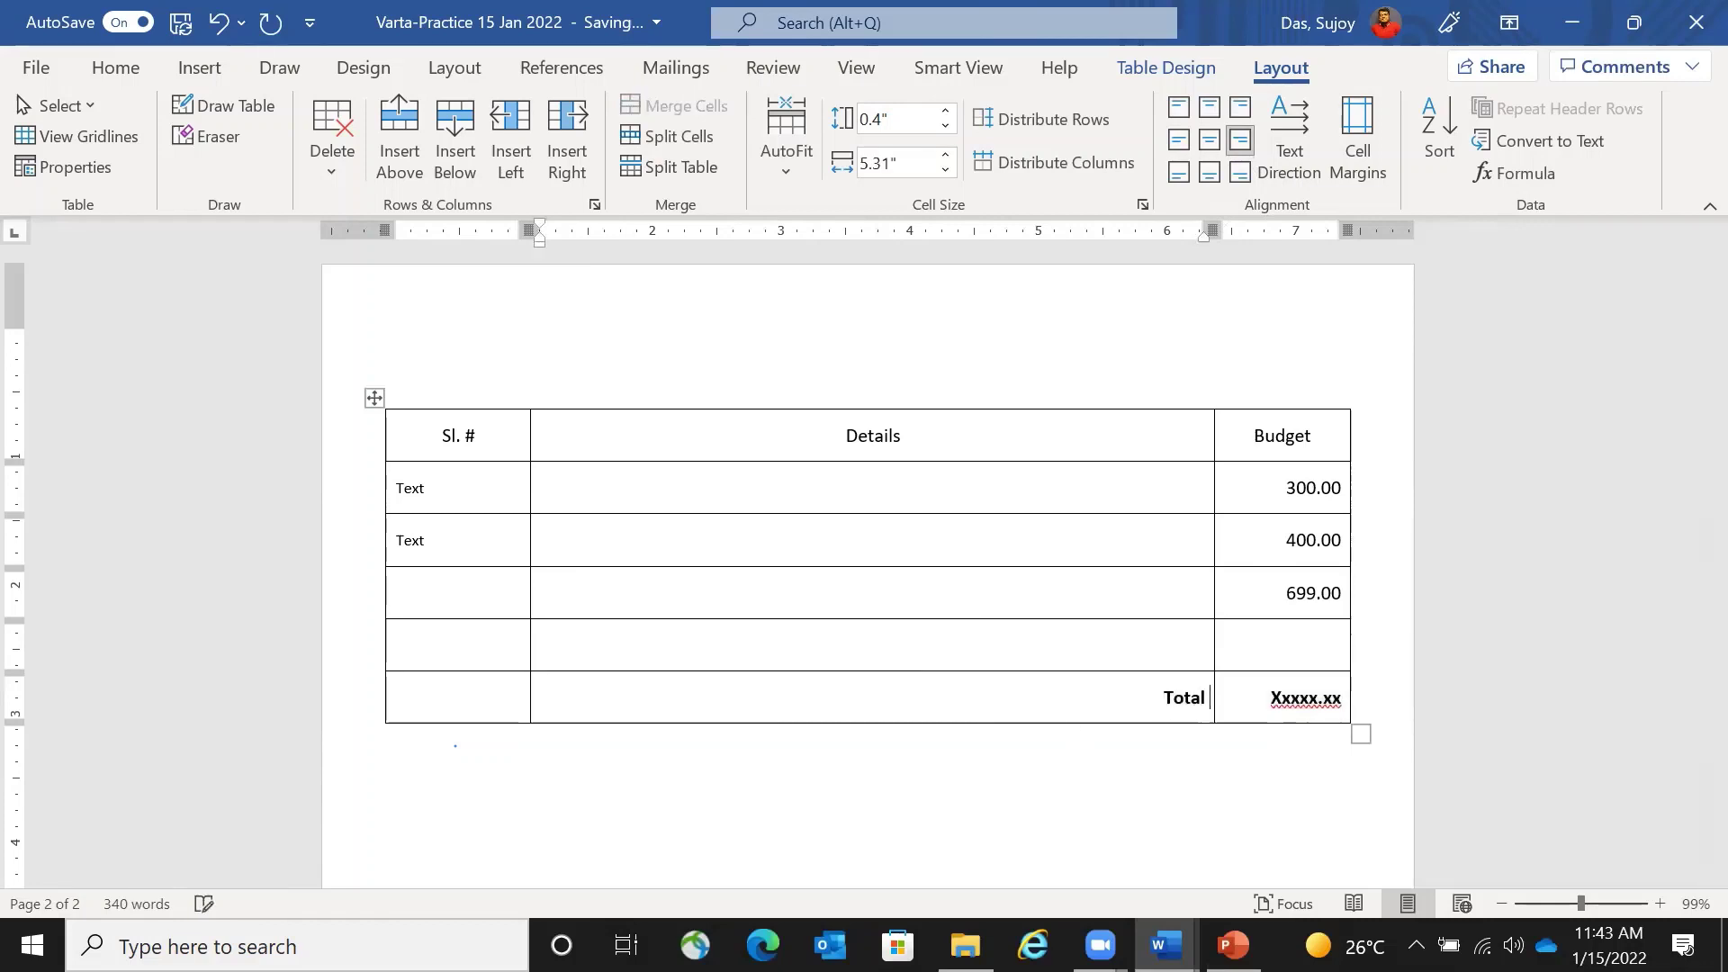
type("( Rs. ")
type("ssssssony")
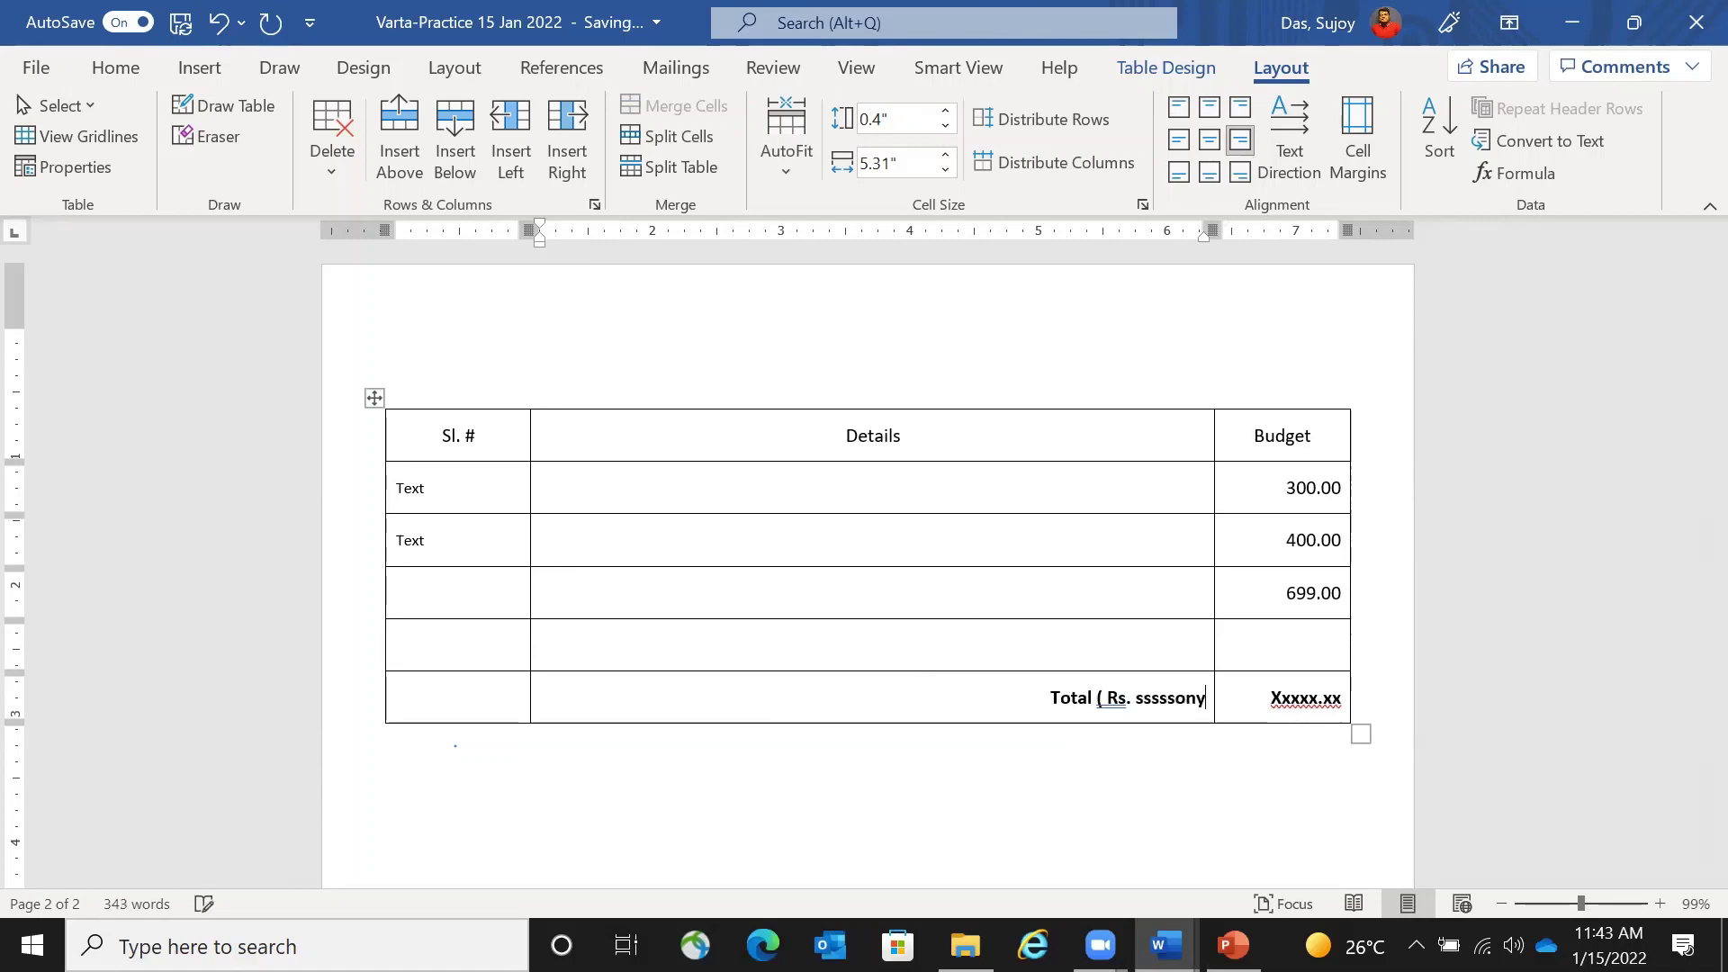
key("BackSpace")
key("BackSpace")
key("BackSpace")
key("BackSpace")
type("o")
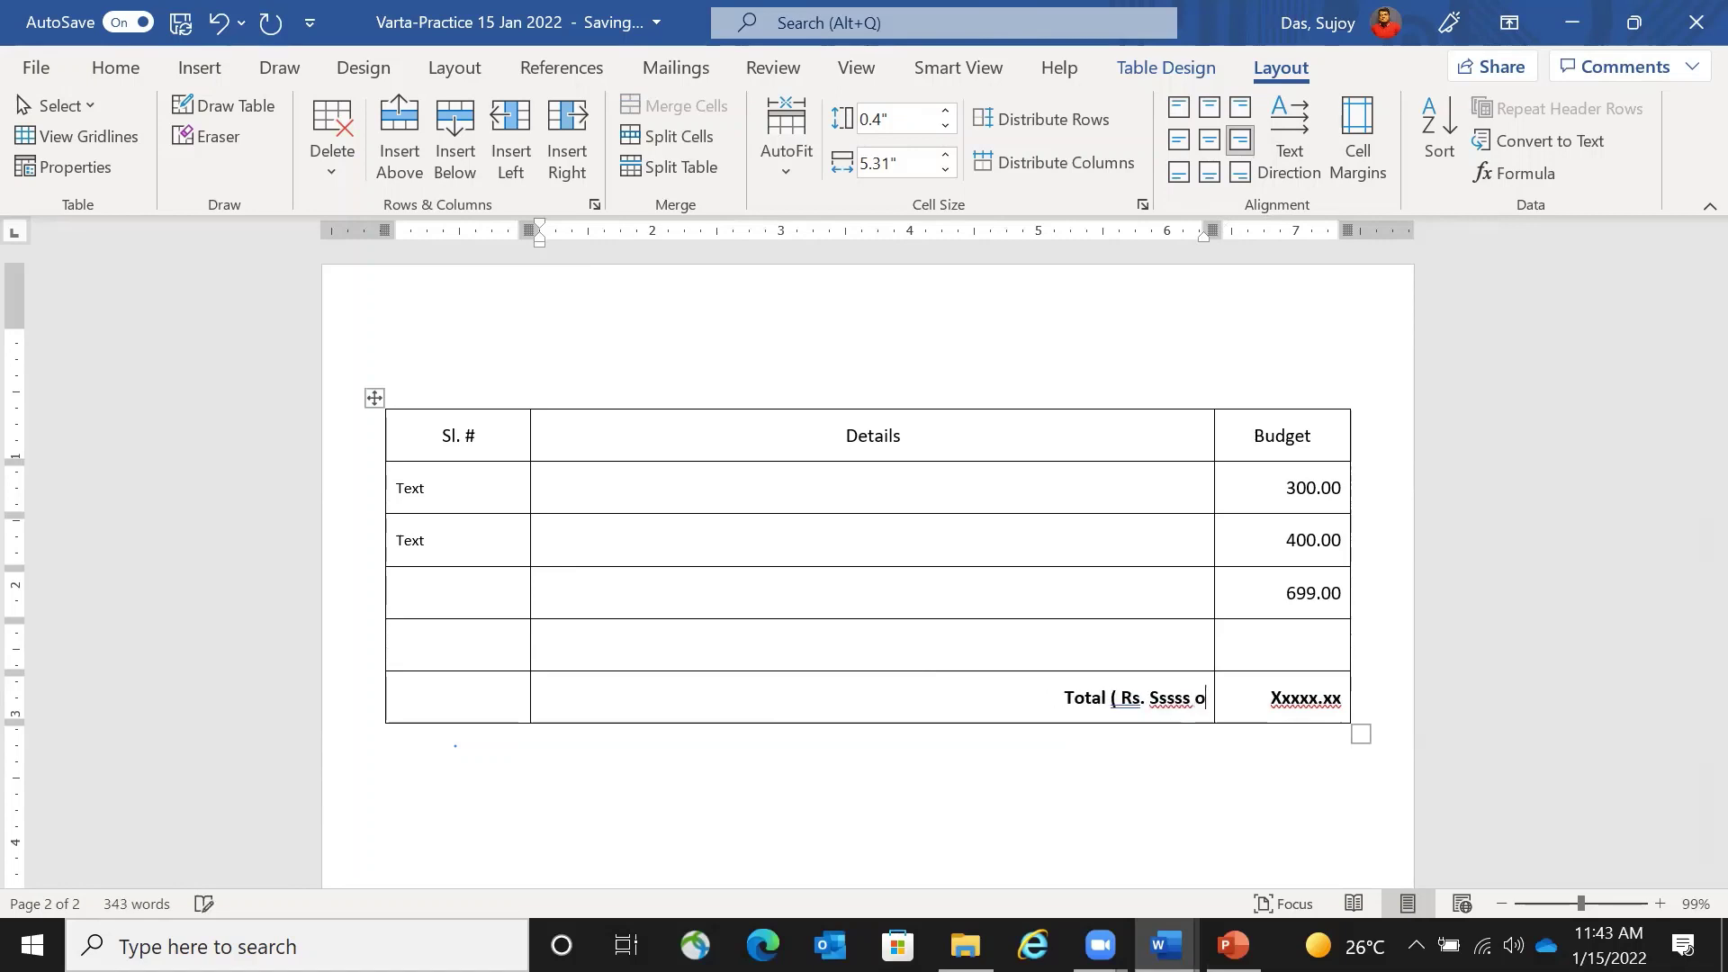
type("nly )")
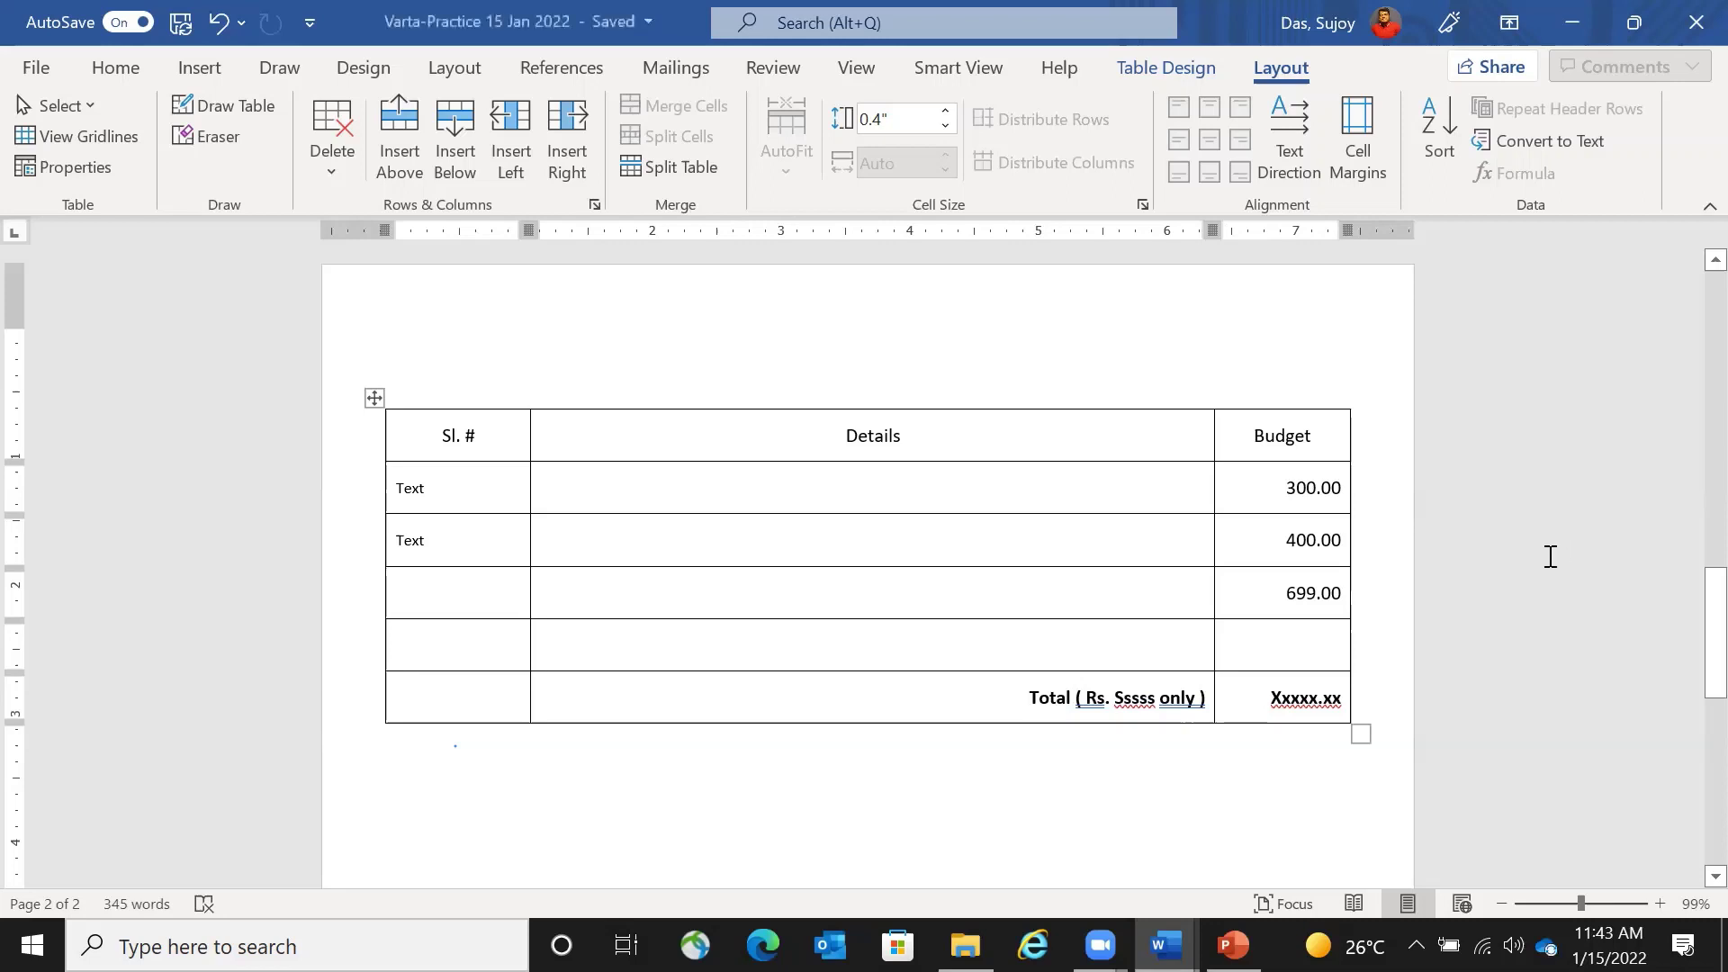
left_click(1329, 442)
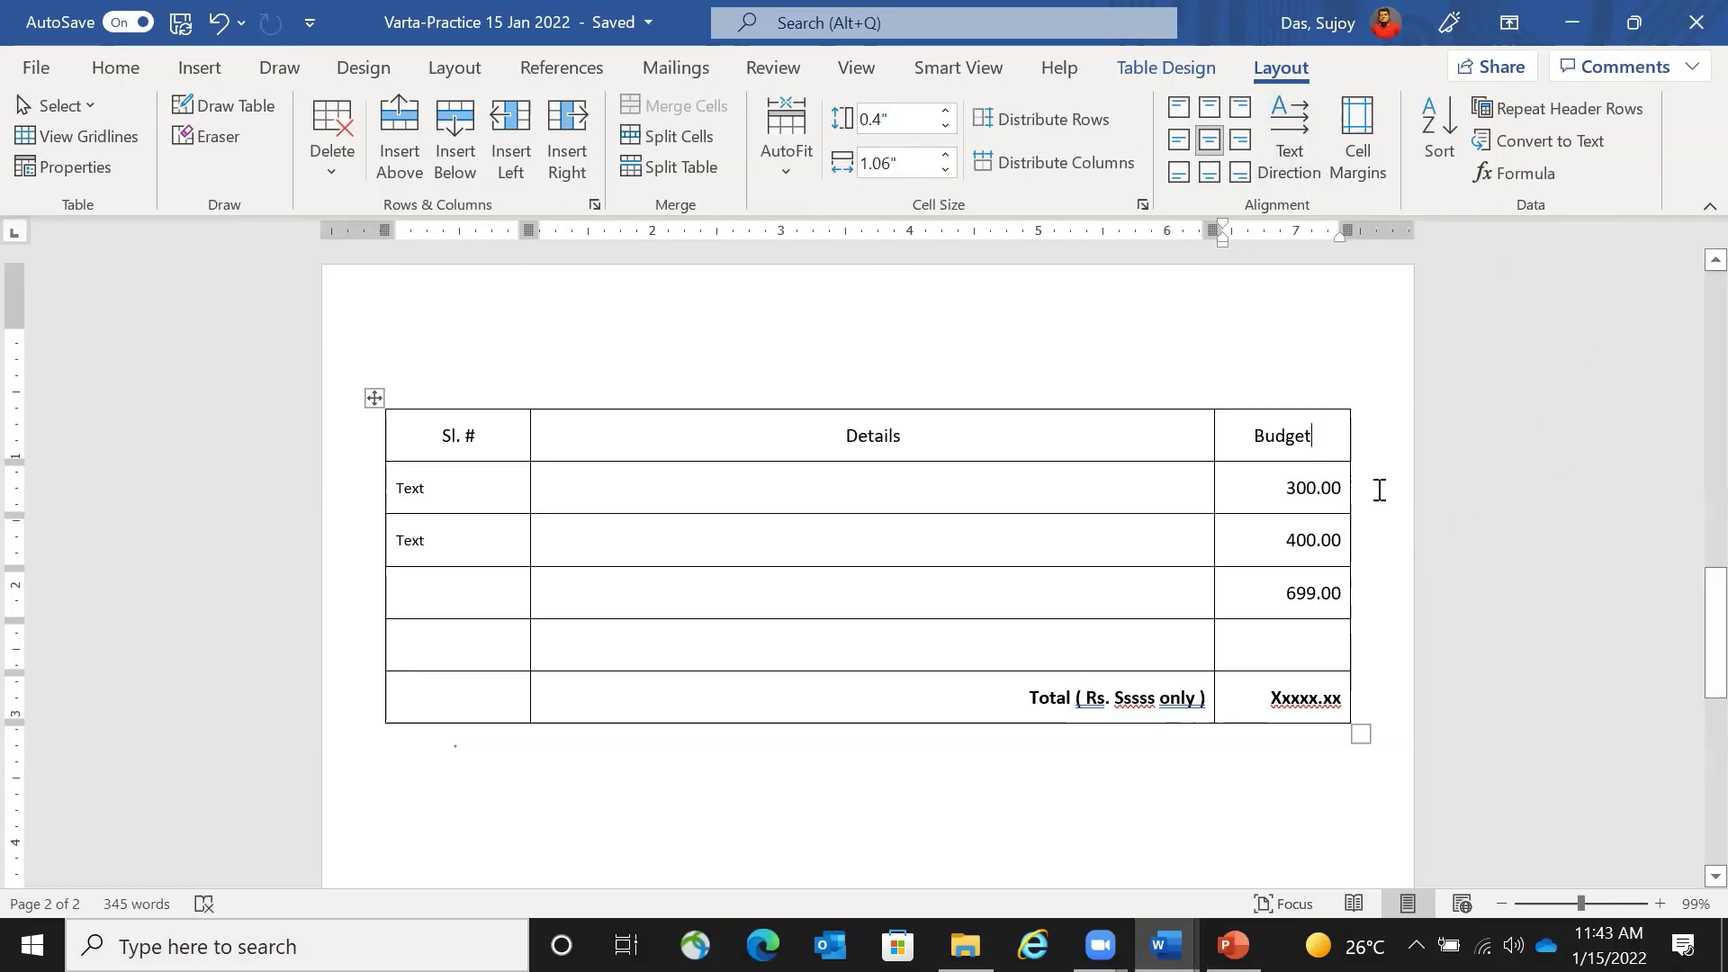
Step: Add '(in Rs.)' on a second line under the Budget header, removing the extra spaces
left_click_drag(1294, 488, 1290, 625)
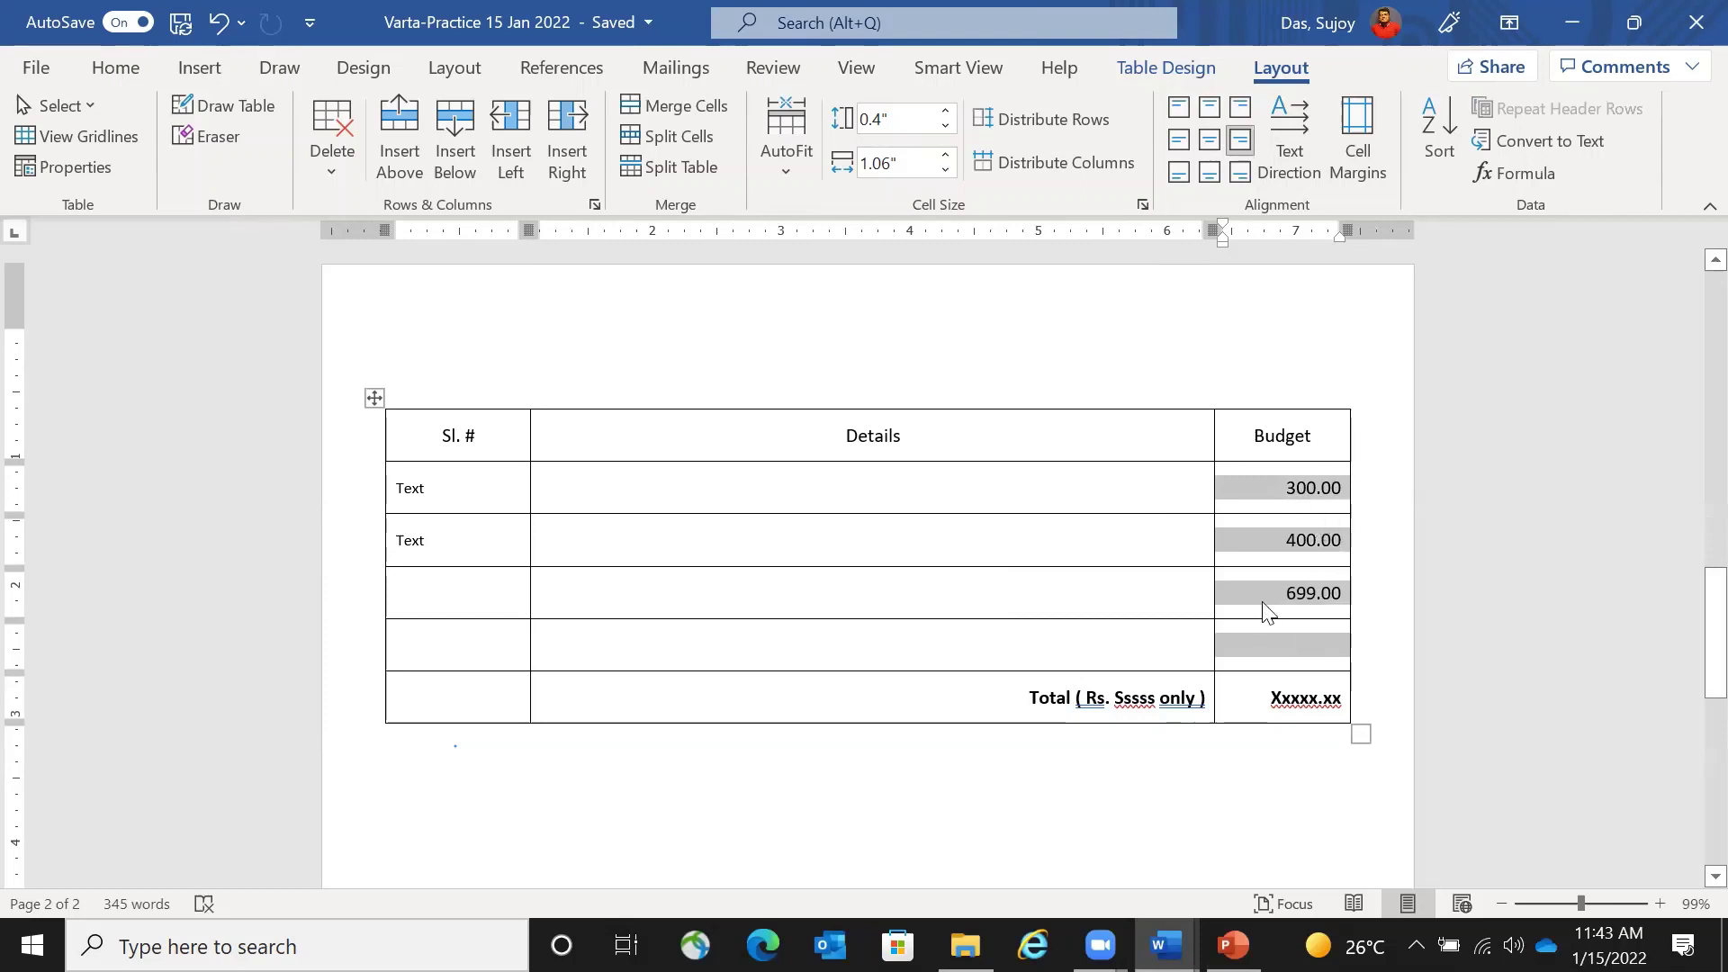
left_click(1320, 438)
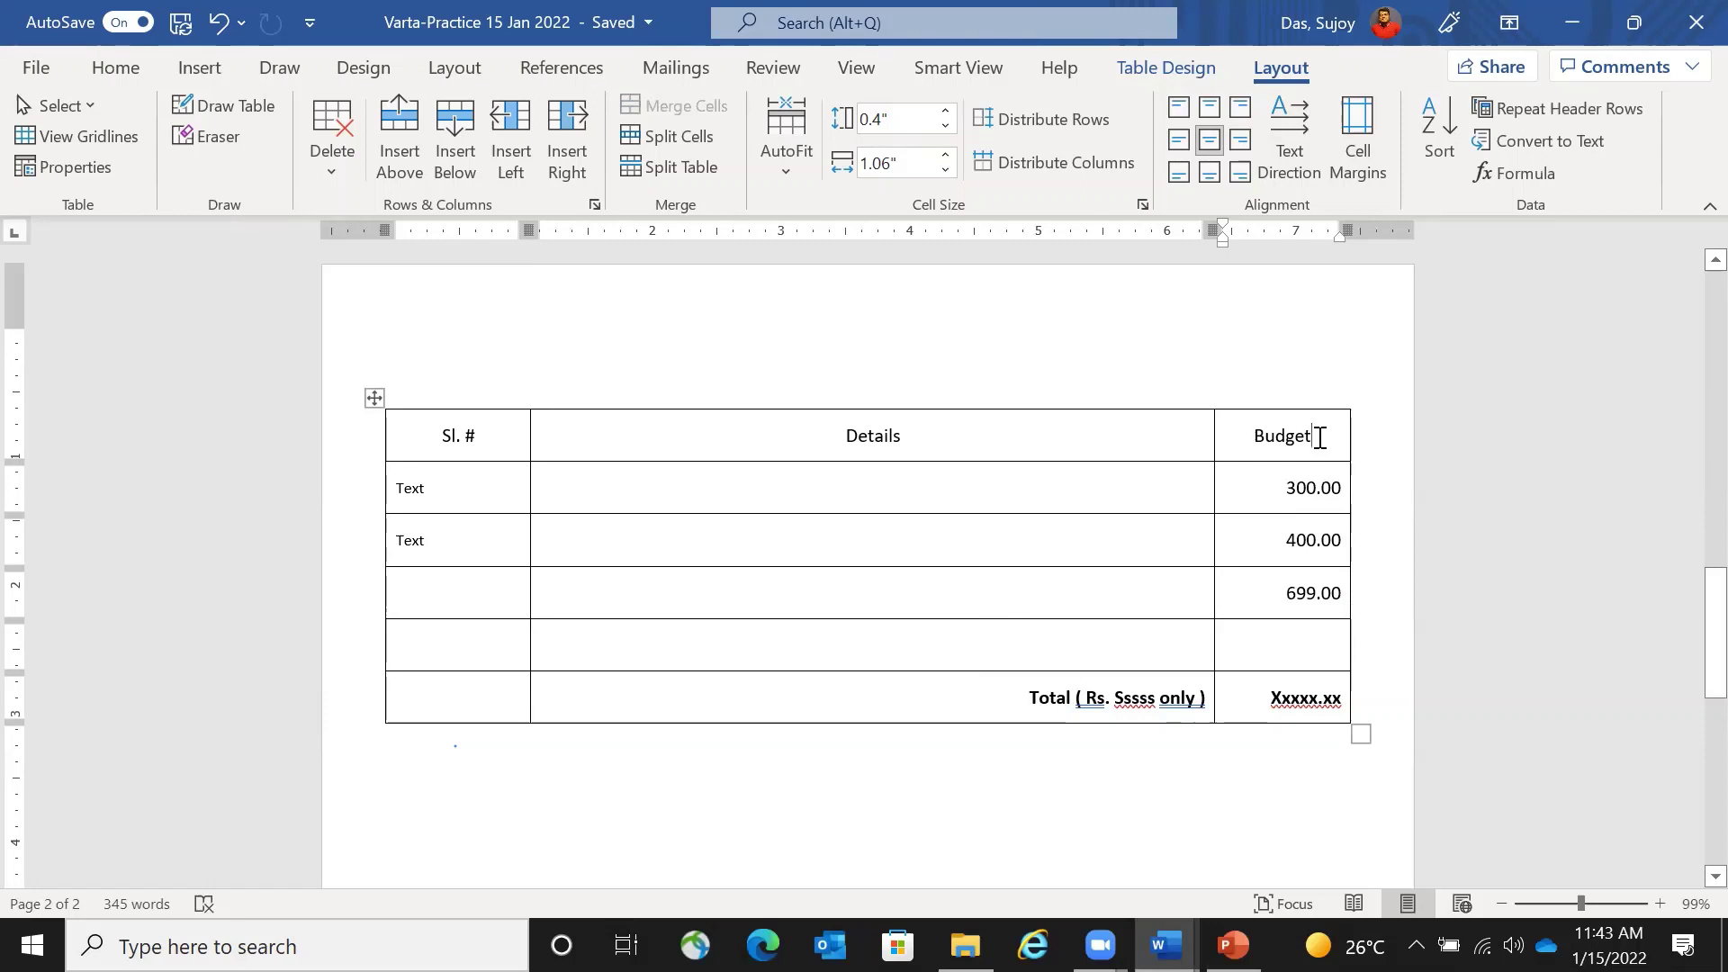
type("(")
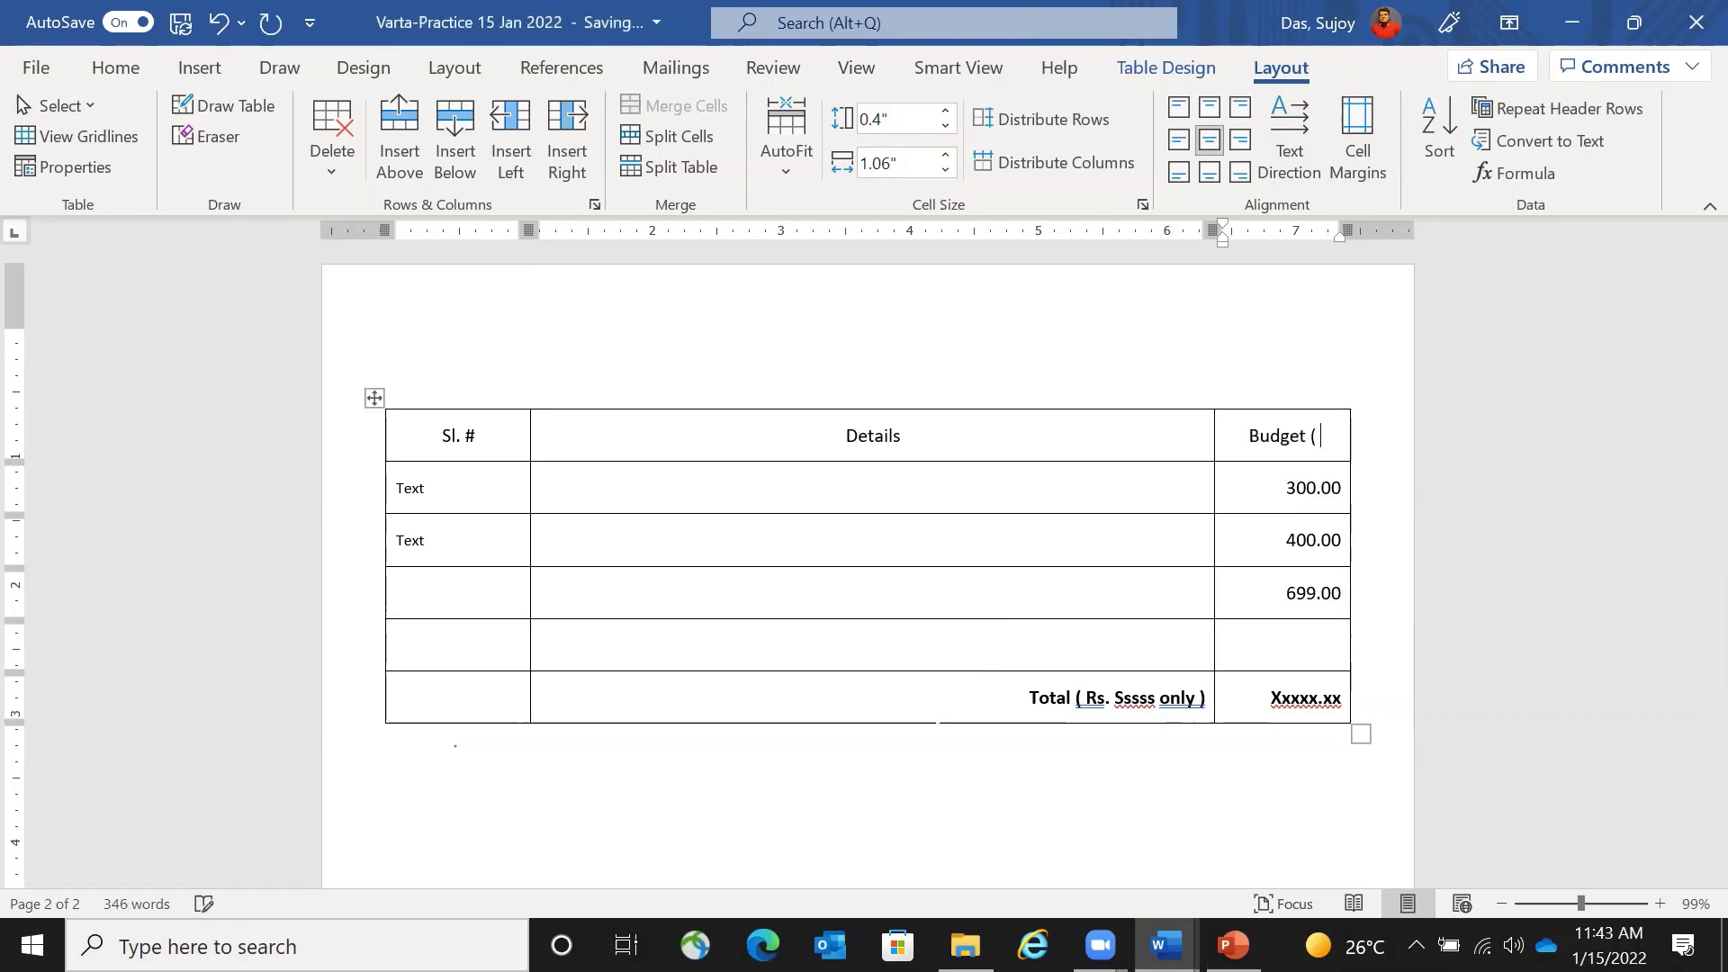
type(" Rs. ")
type(")")
key("Left")
key("Left")
key("Left")
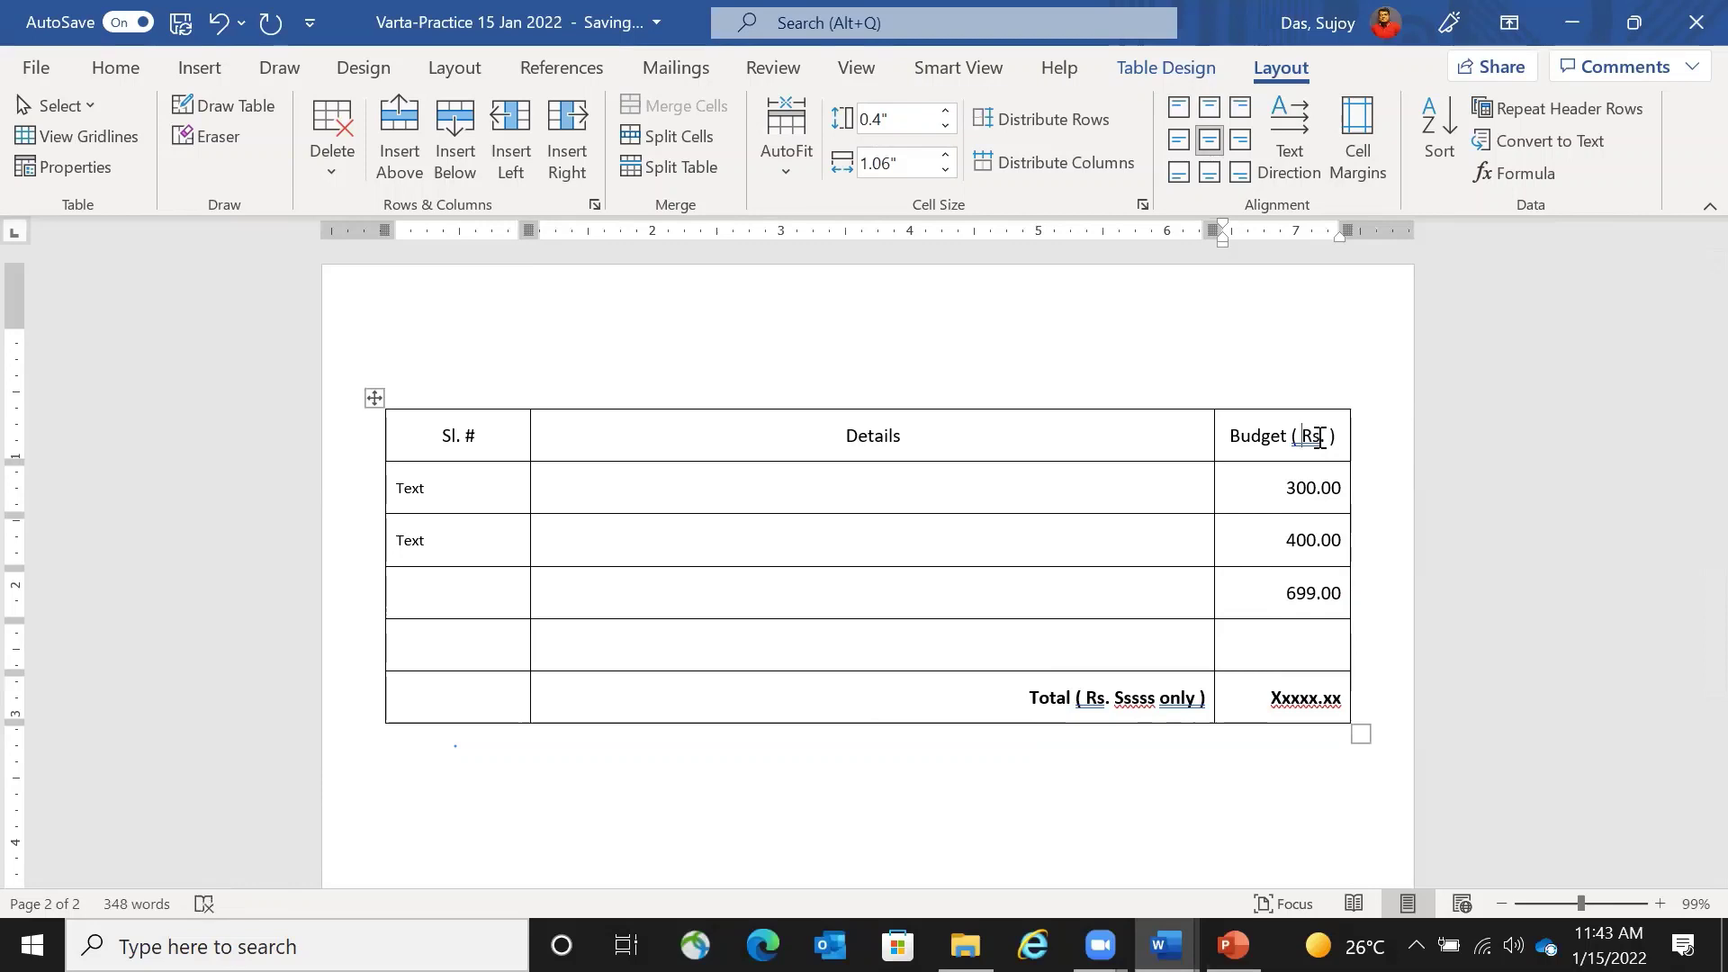
type("in")
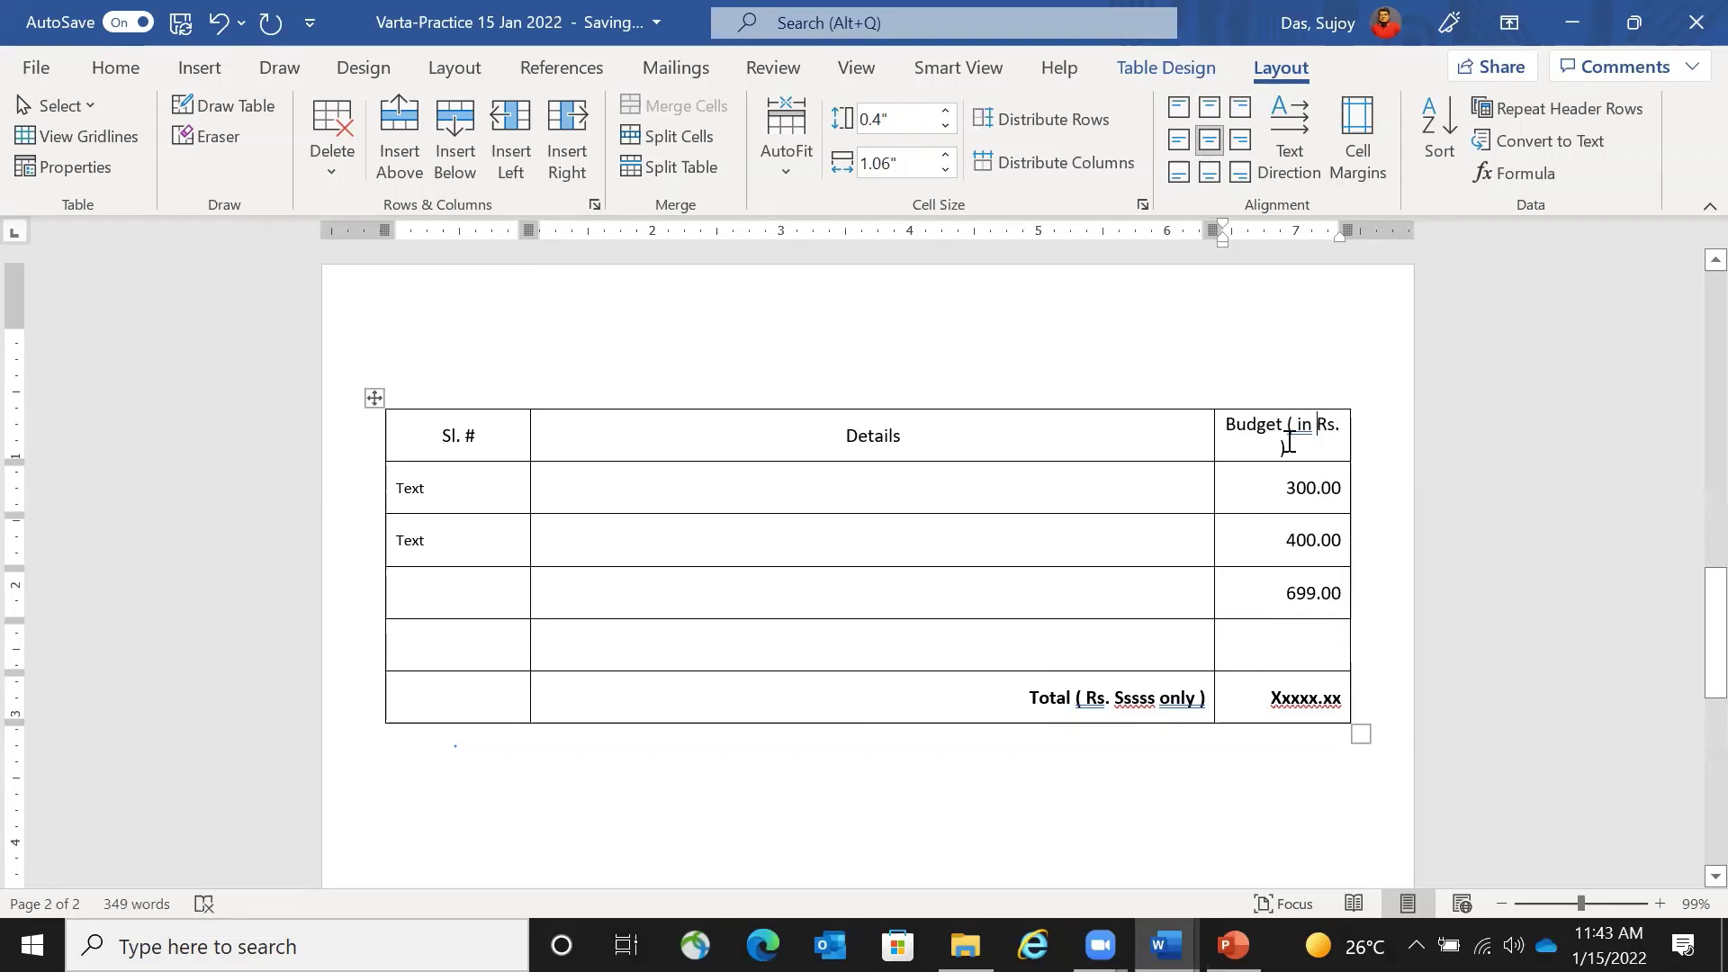
left_click(1289, 424)
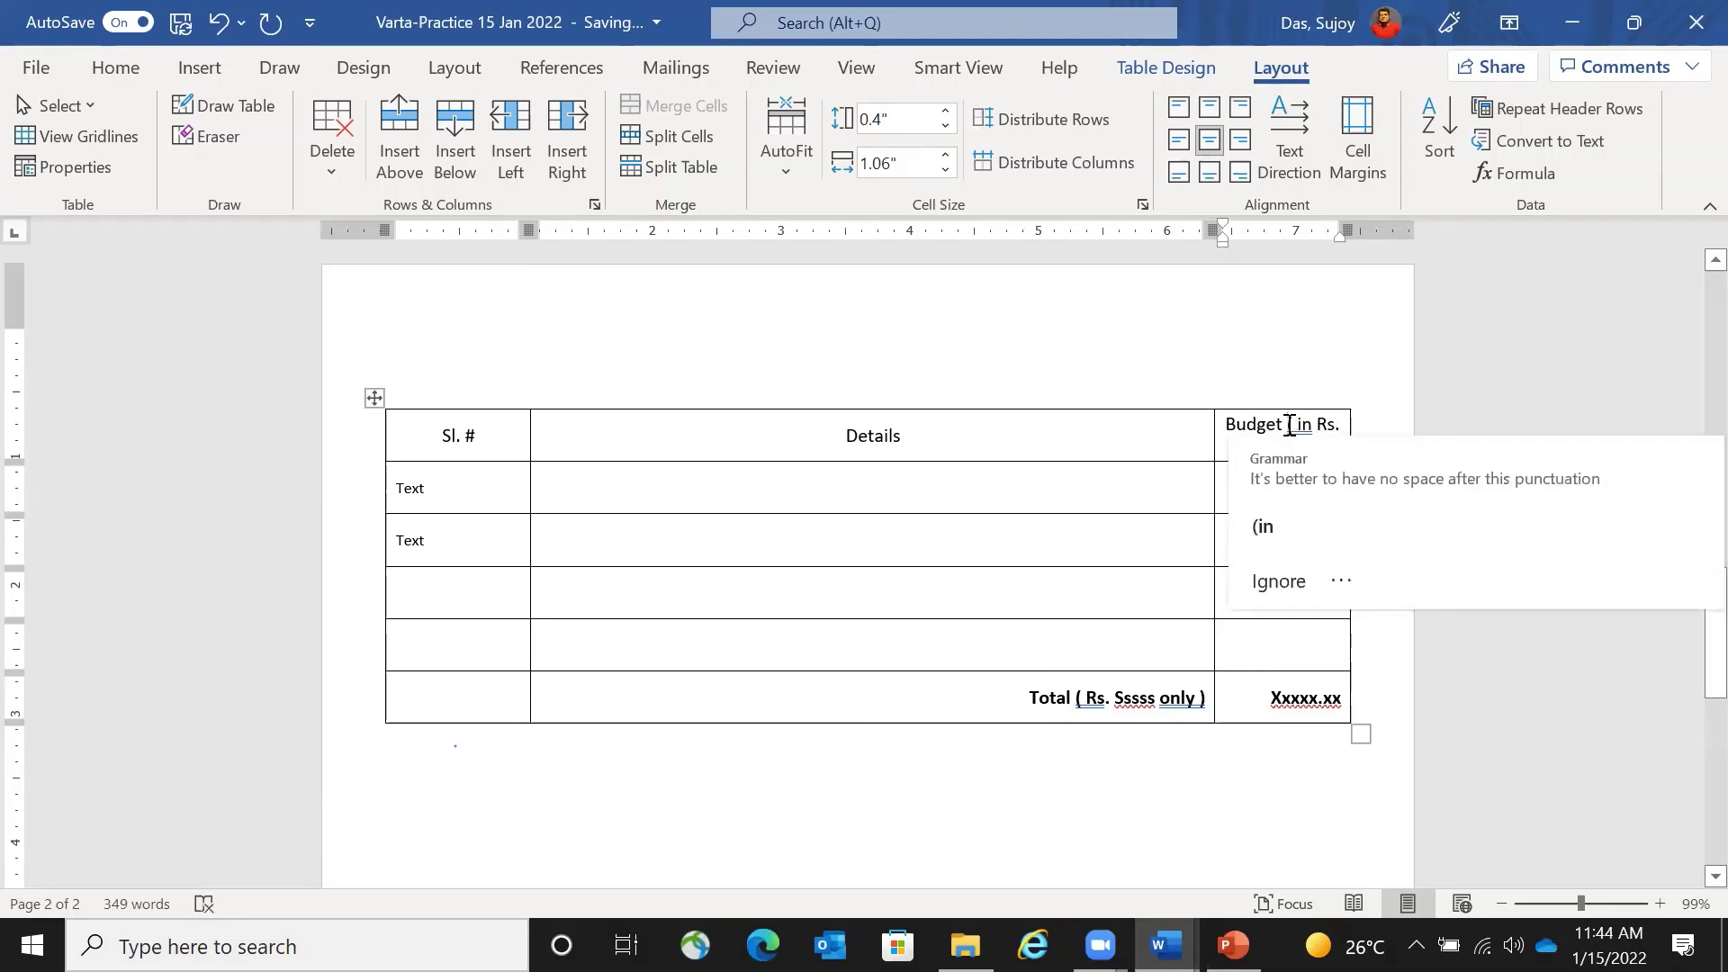
key("Return")
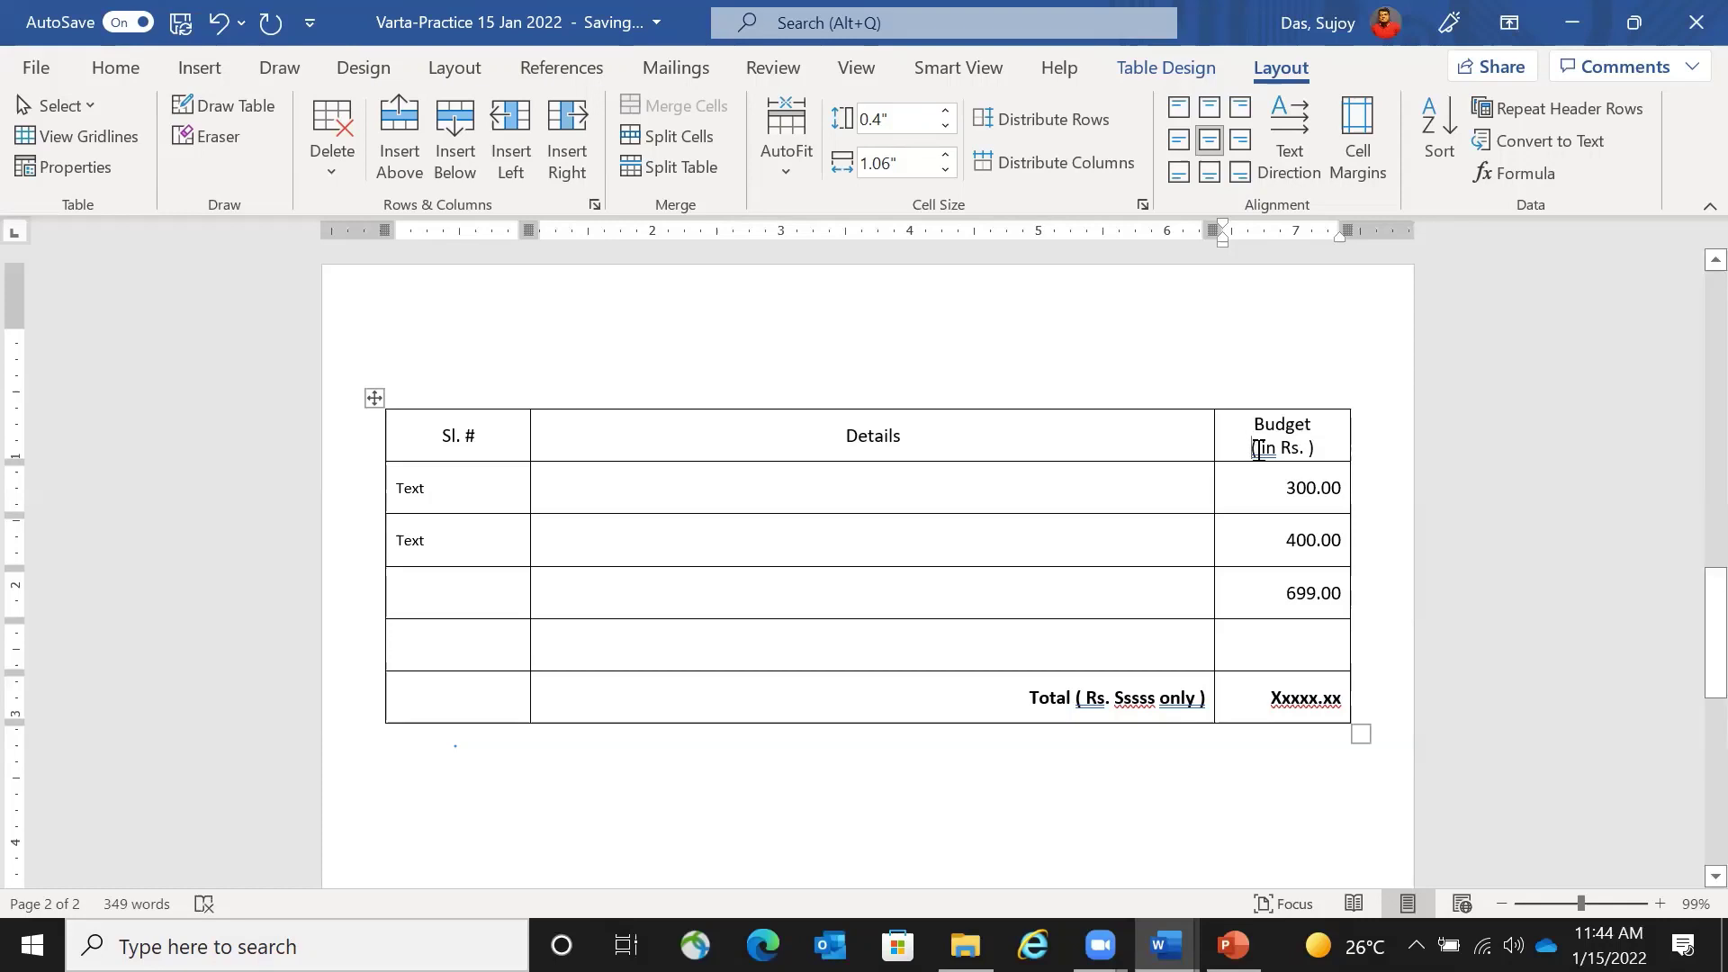
left_click(1262, 450)
key("BackSpace")
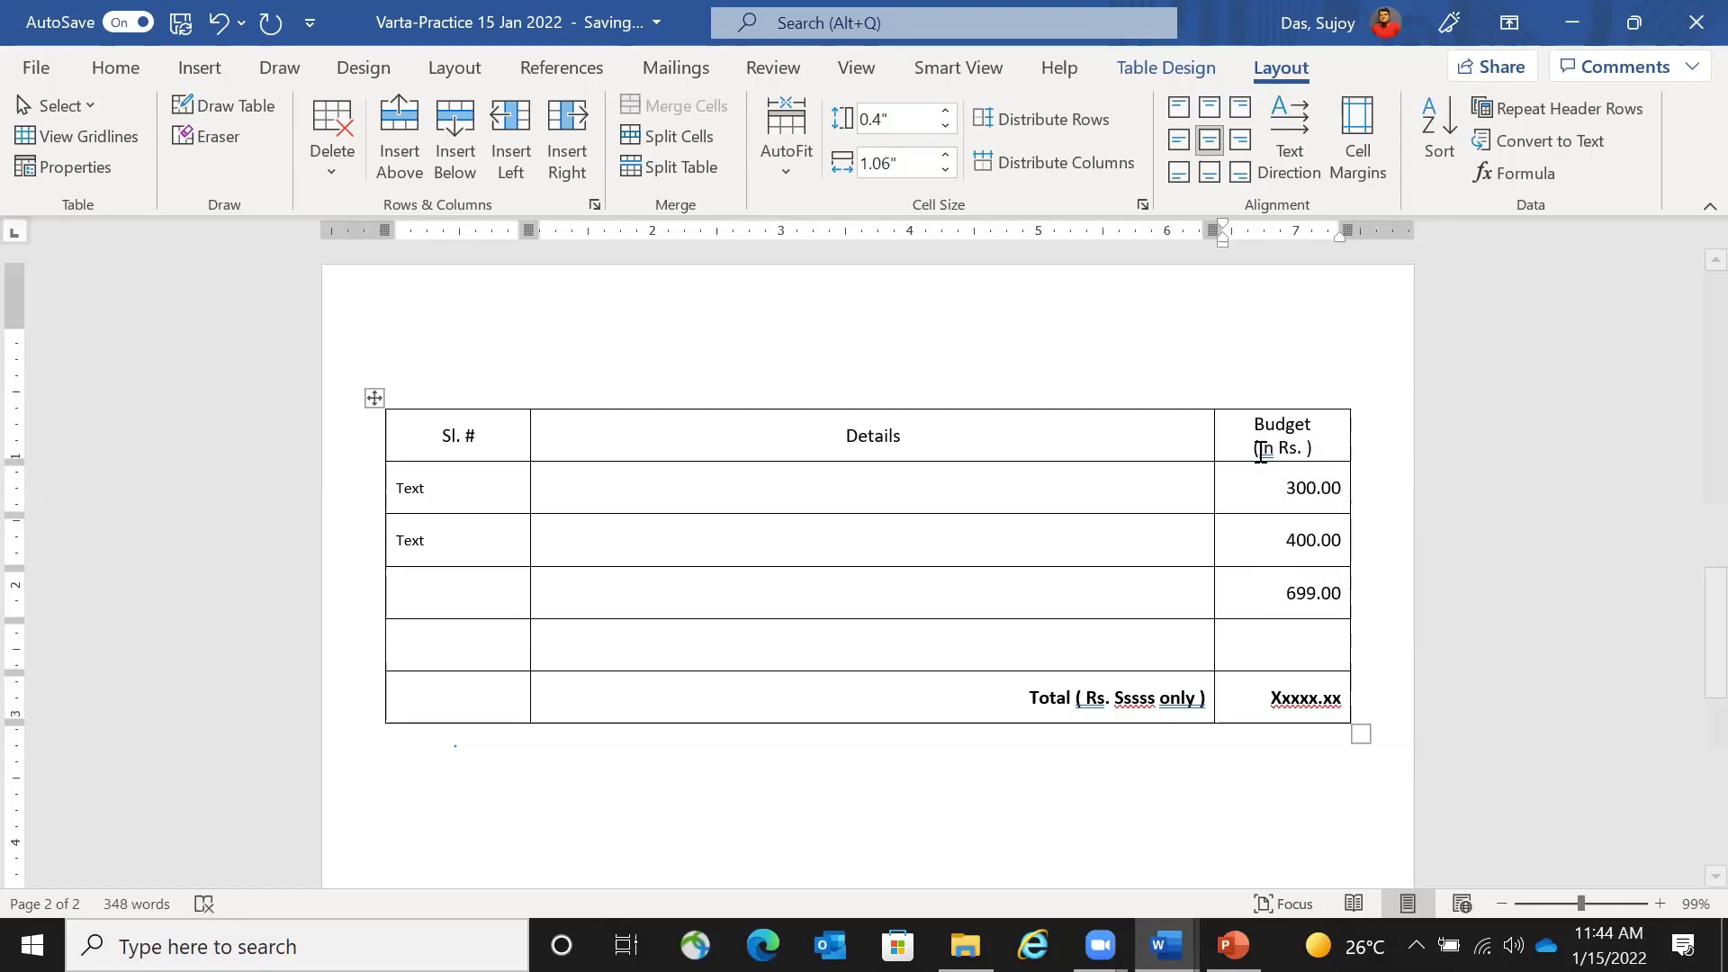
type("i")
left_click(1308, 447)
key("BackSpace")
left_click_drag(1310, 450, 1256, 447)
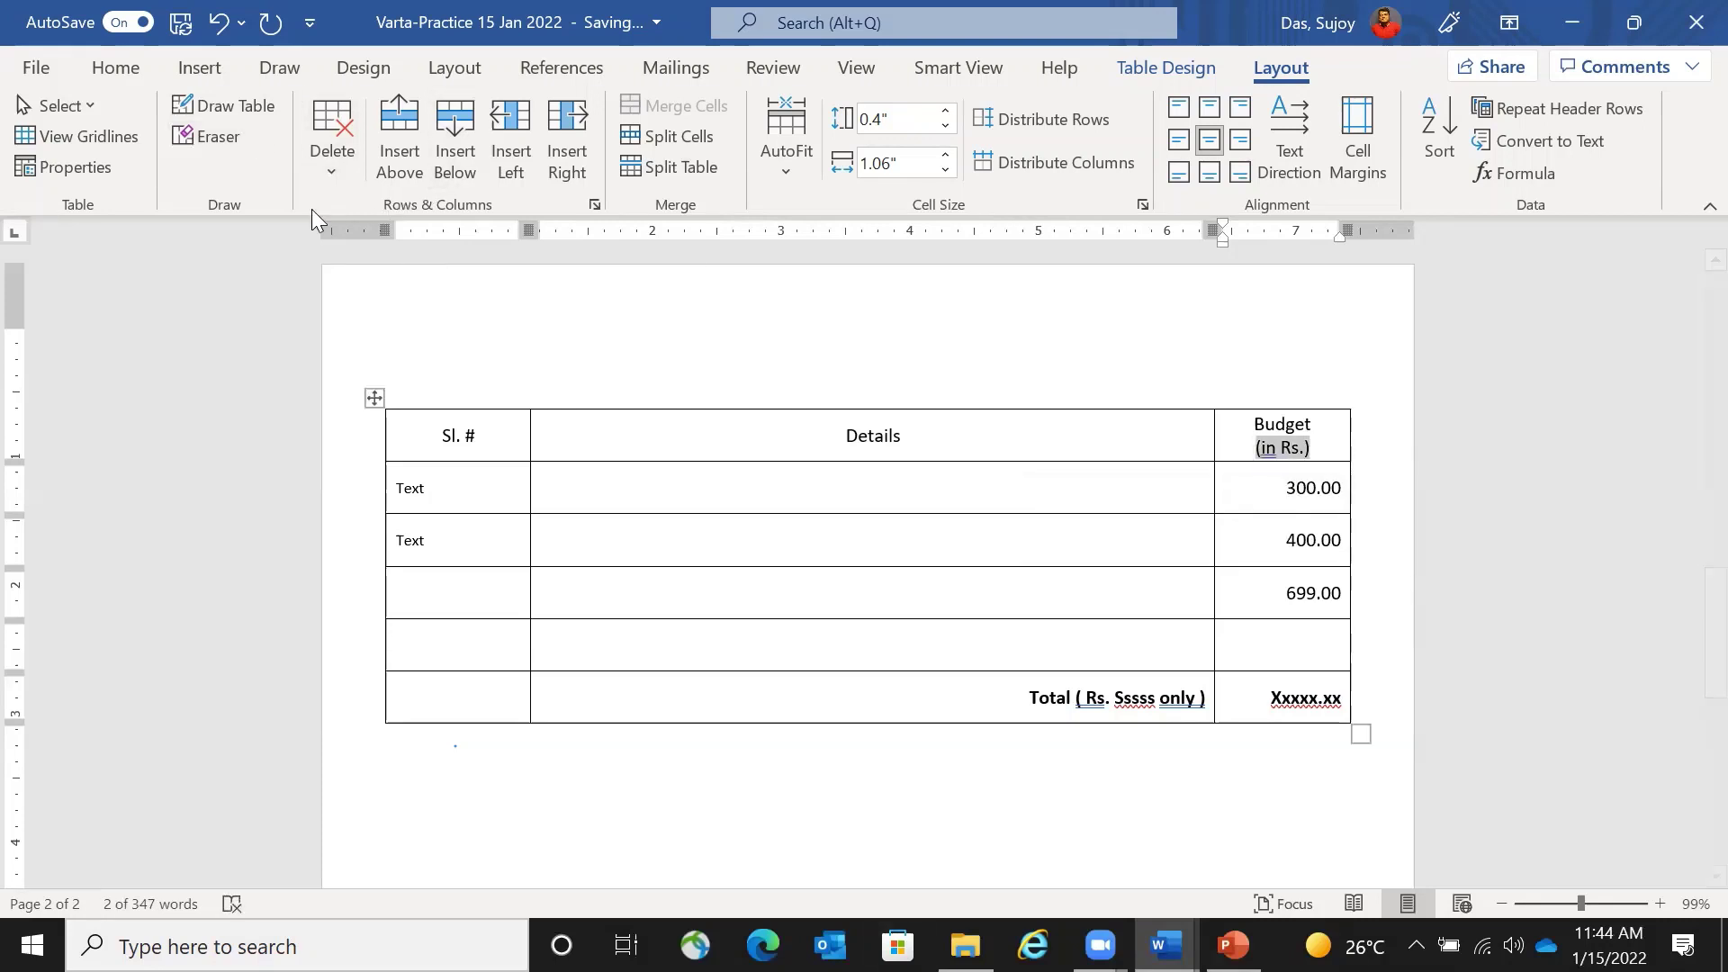
Step: Set the '(in Rs.)' header line to font size 10
left_click(108, 70)
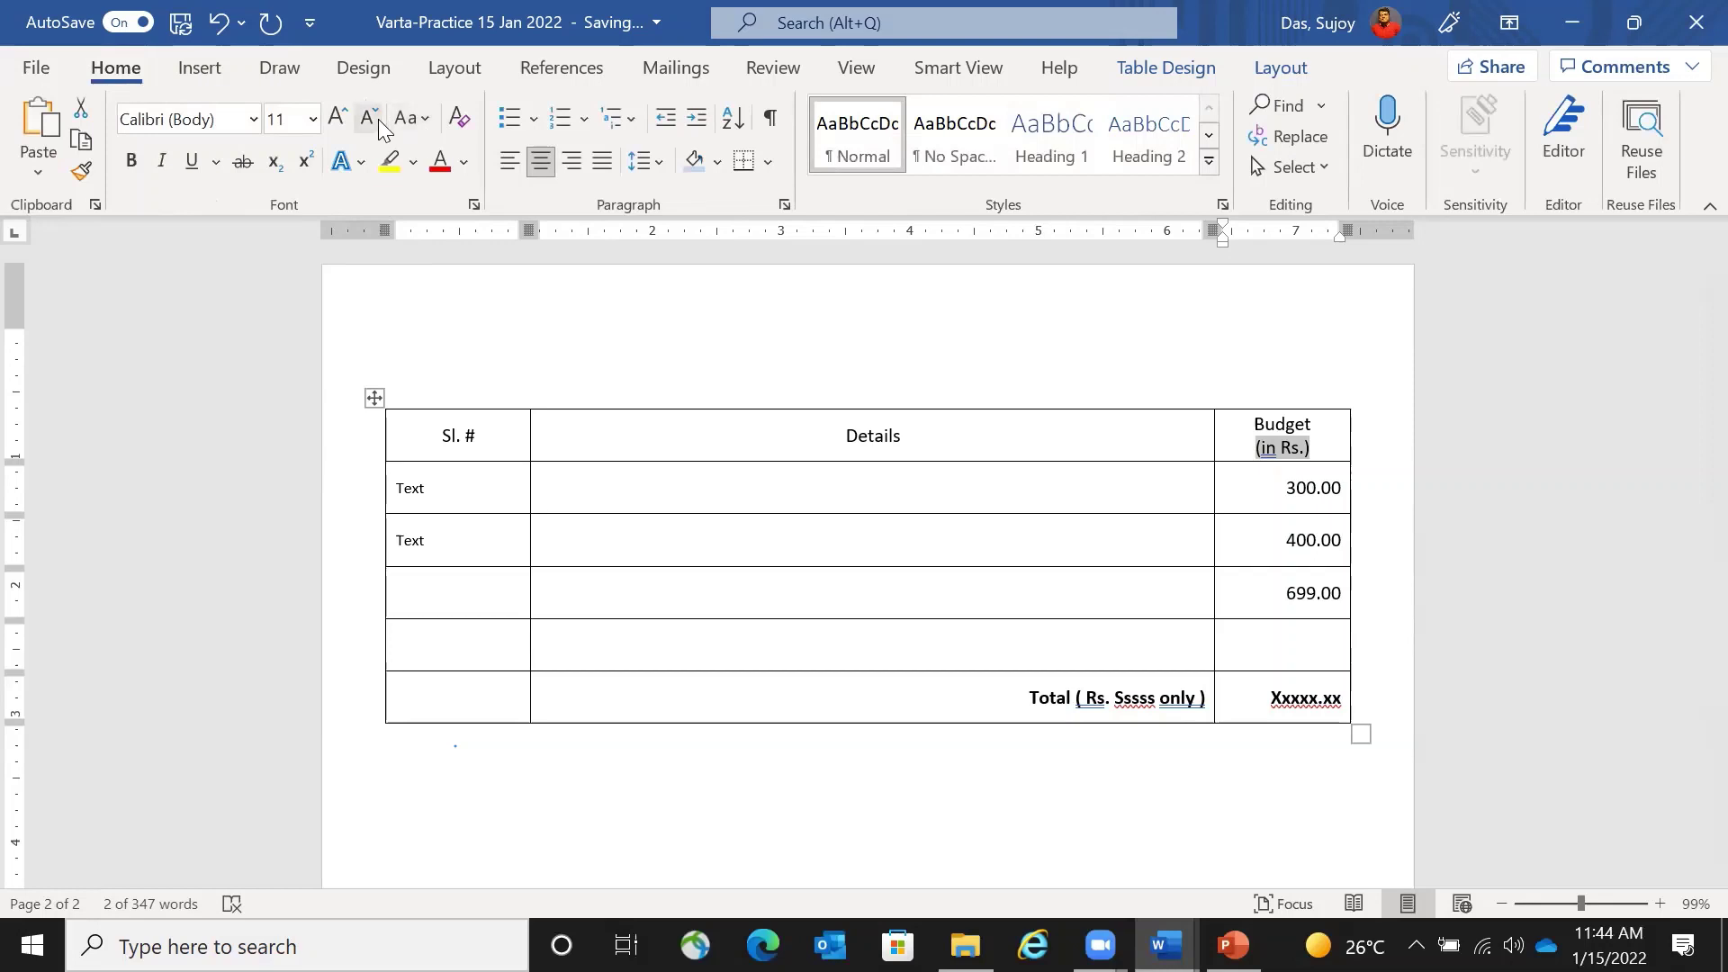
left_click(368, 118)
left_click(368, 118)
left_click(369, 118)
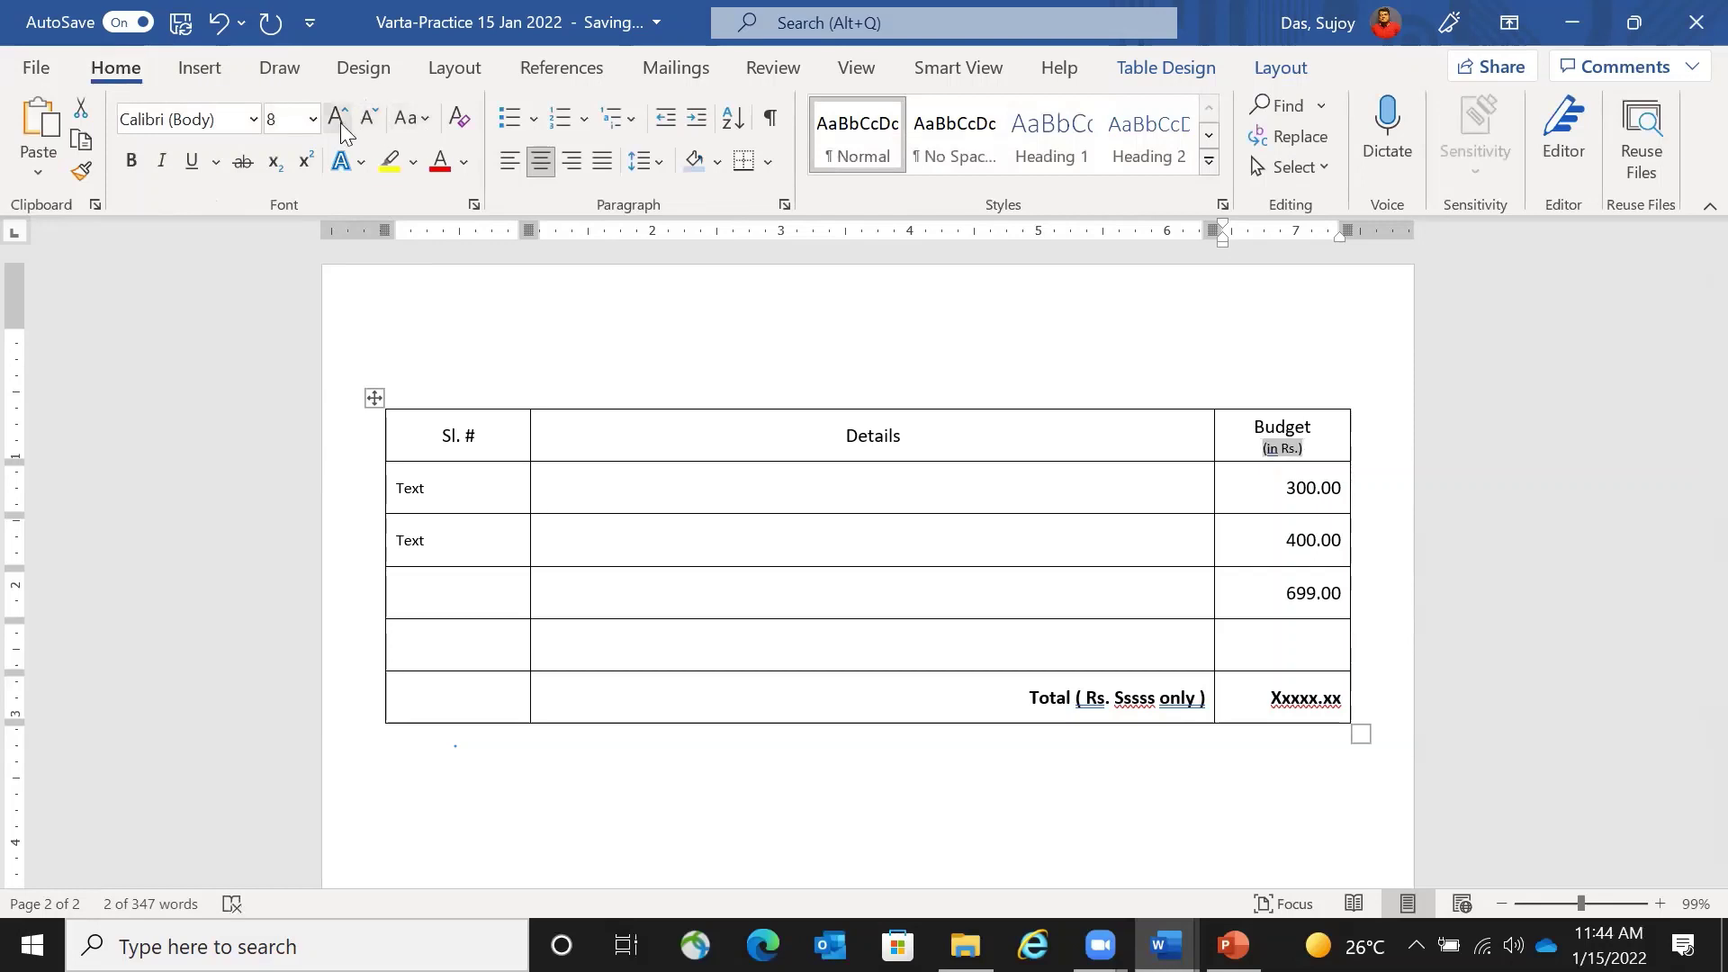
left_click(335, 124)
left_click(333, 124)
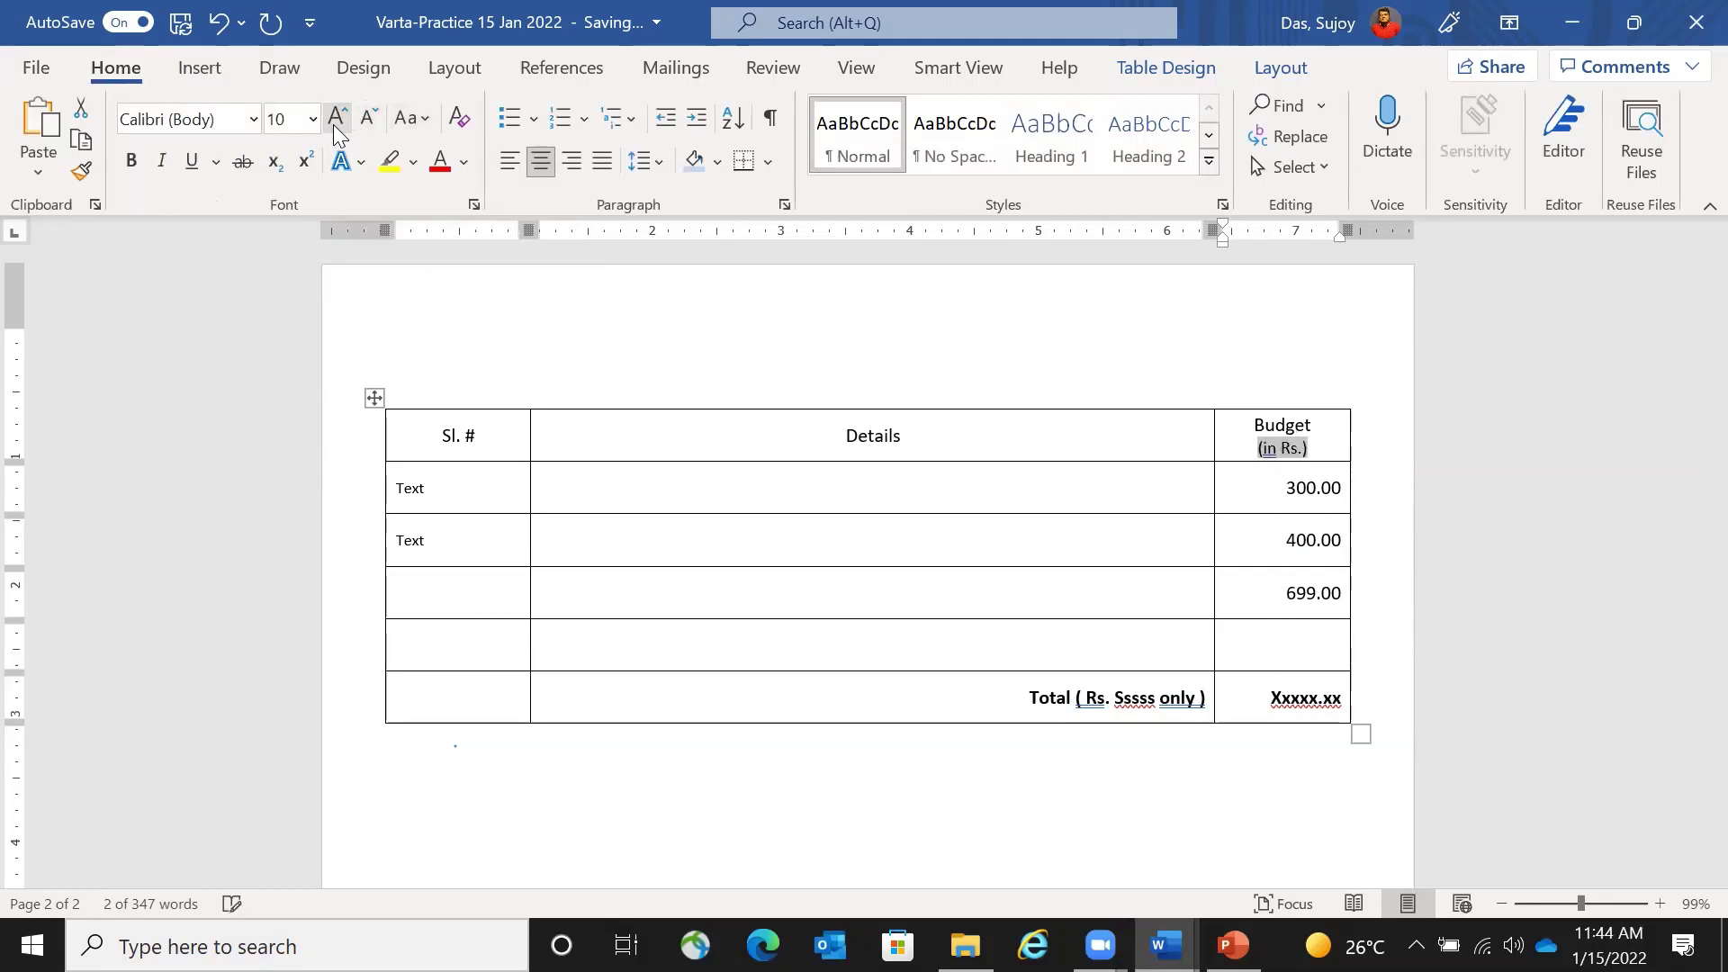
mouse_move(1283, 486)
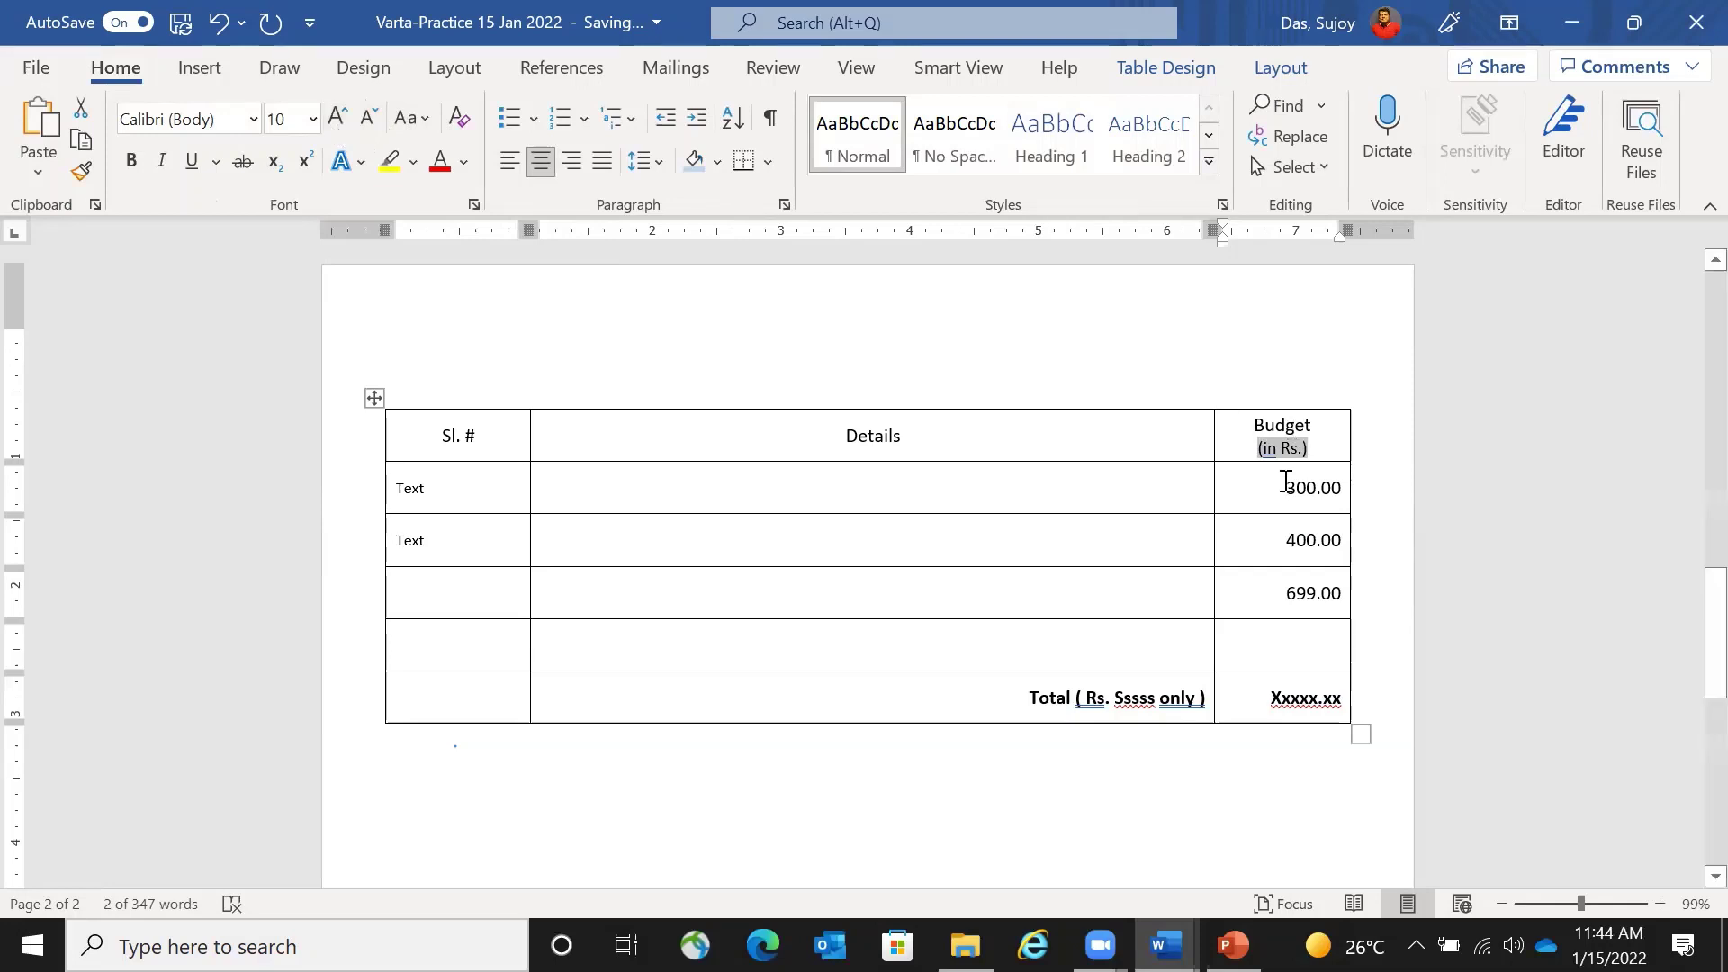
Step: Try a 'Rs.' prefix on the amounts, undo it, and reselect the '(in Rs.)' line
left_click_drag(1286, 483, 1252, 715)
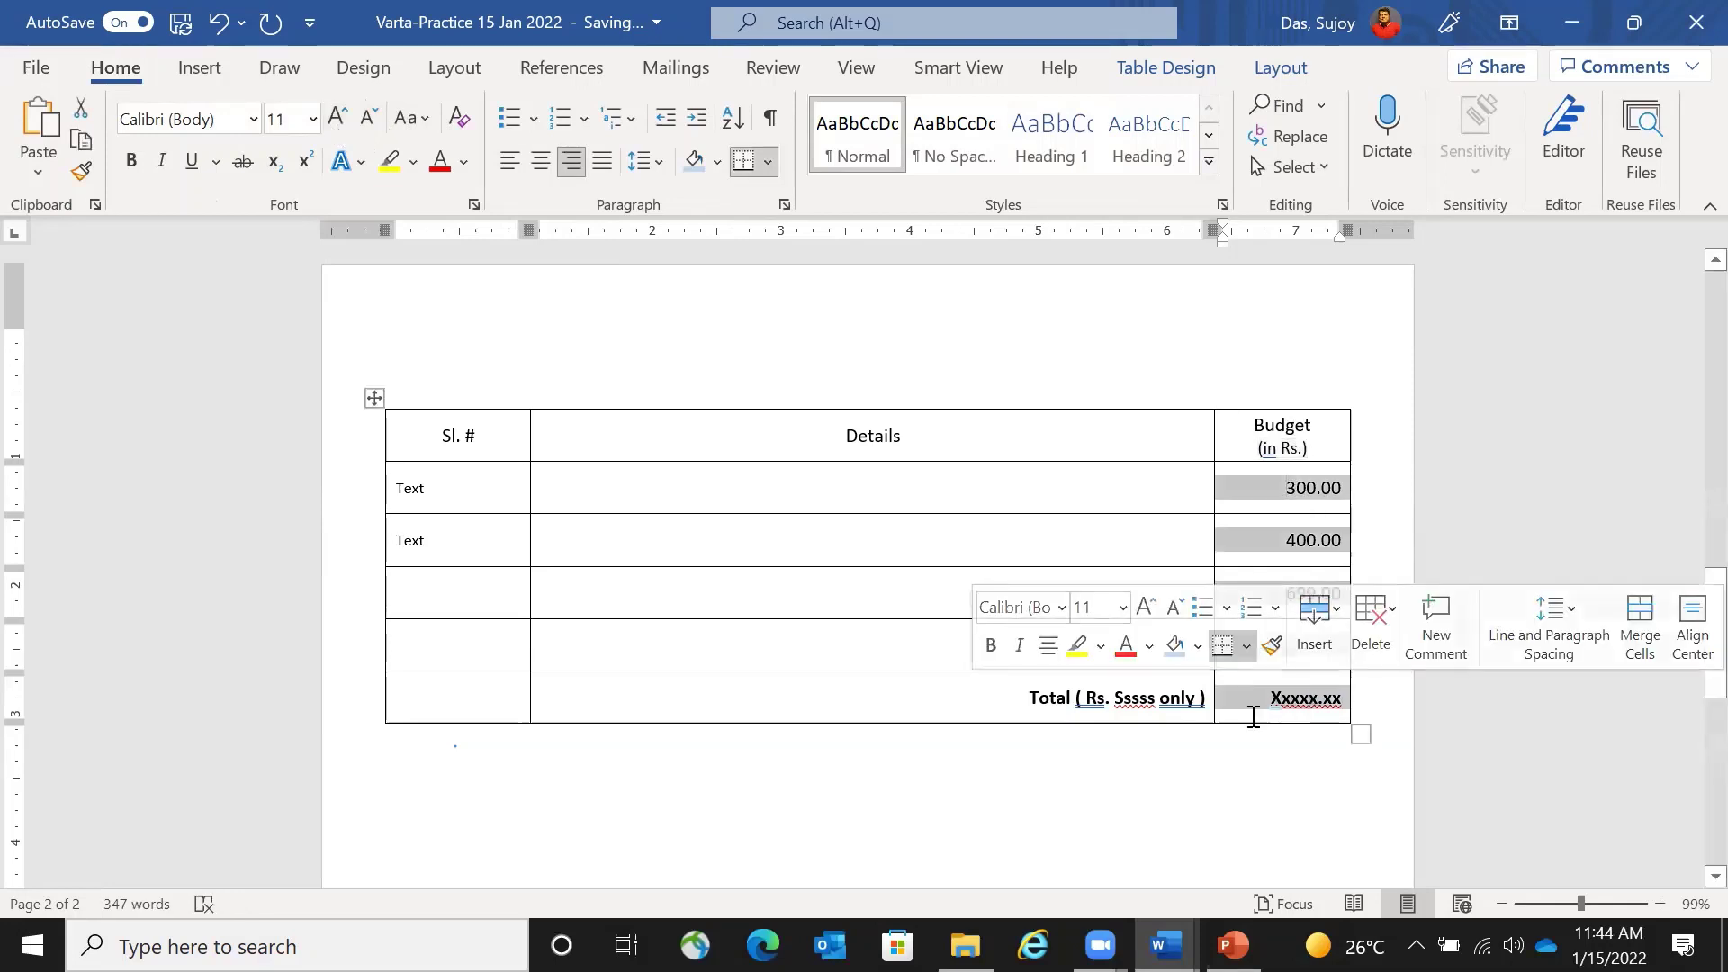
left_click(1291, 490)
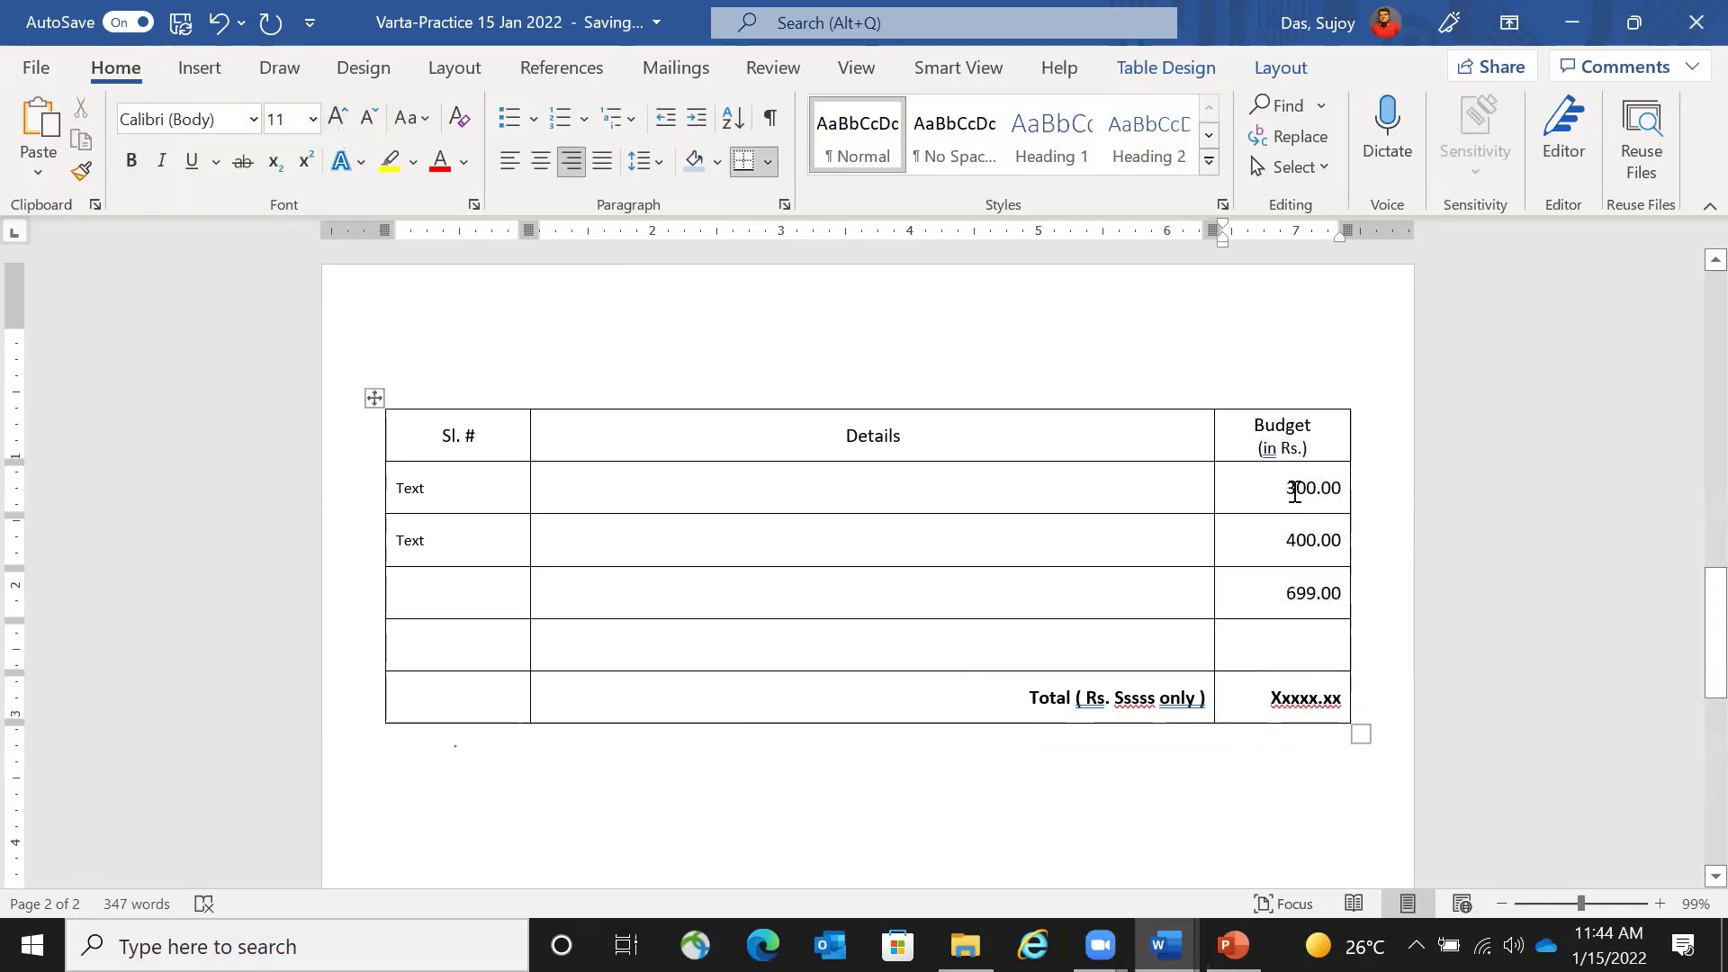
type("Rs. ")
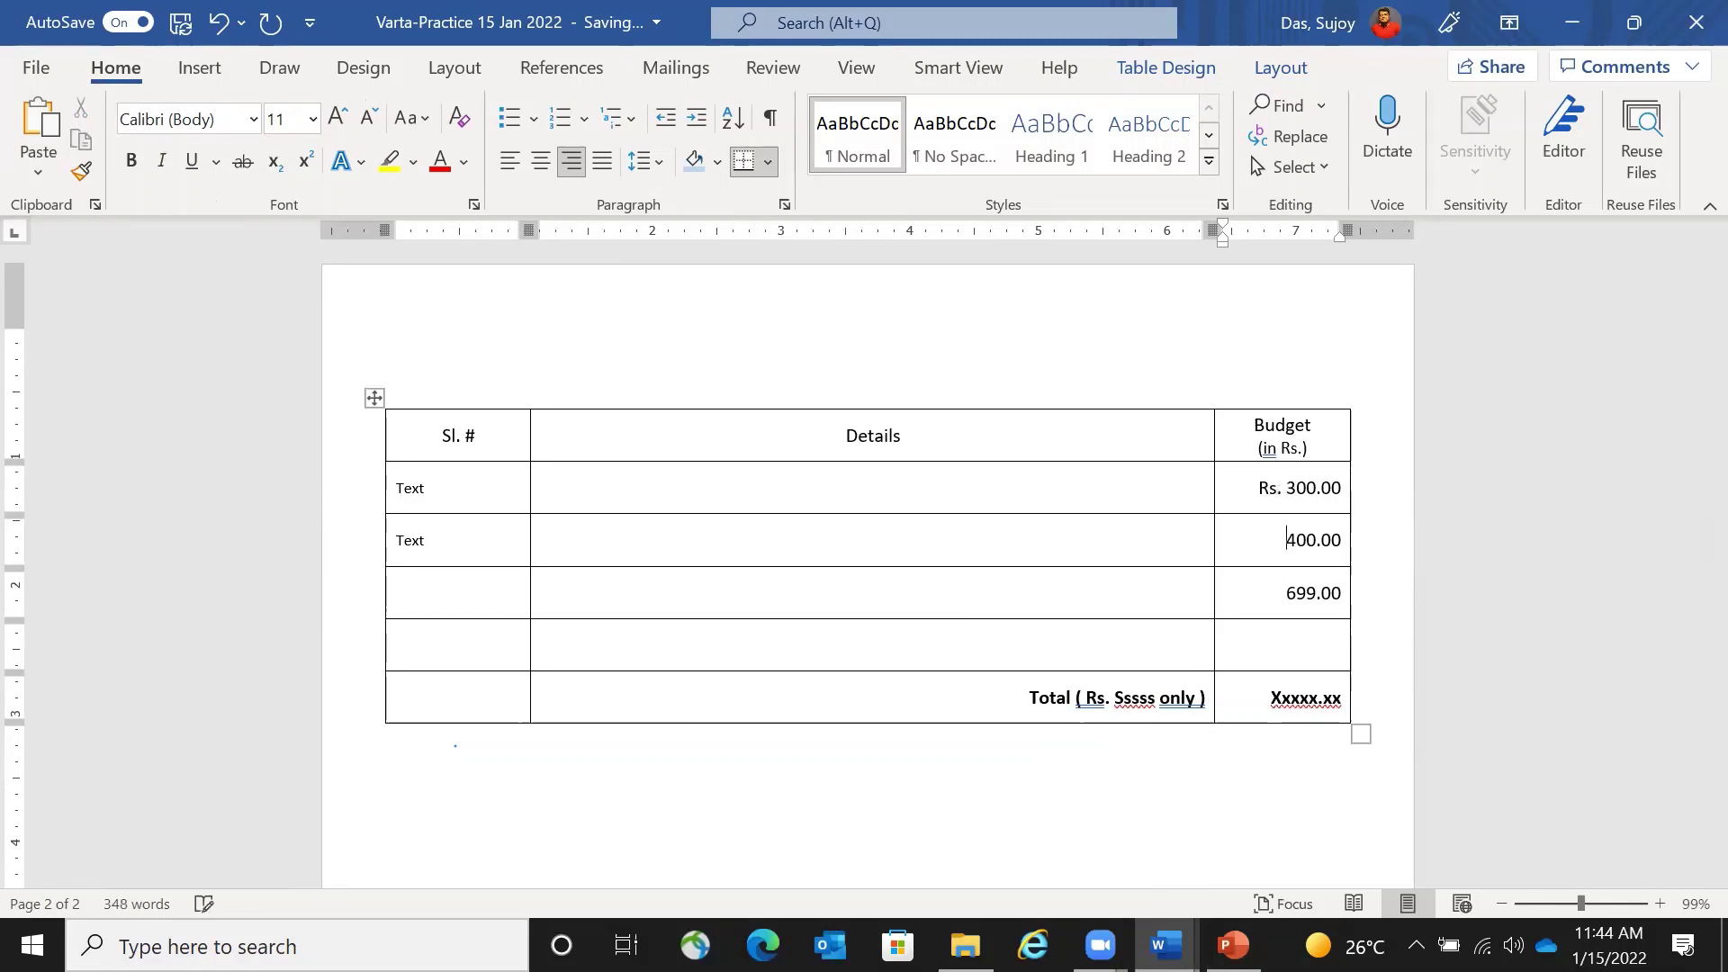
type("Rs")
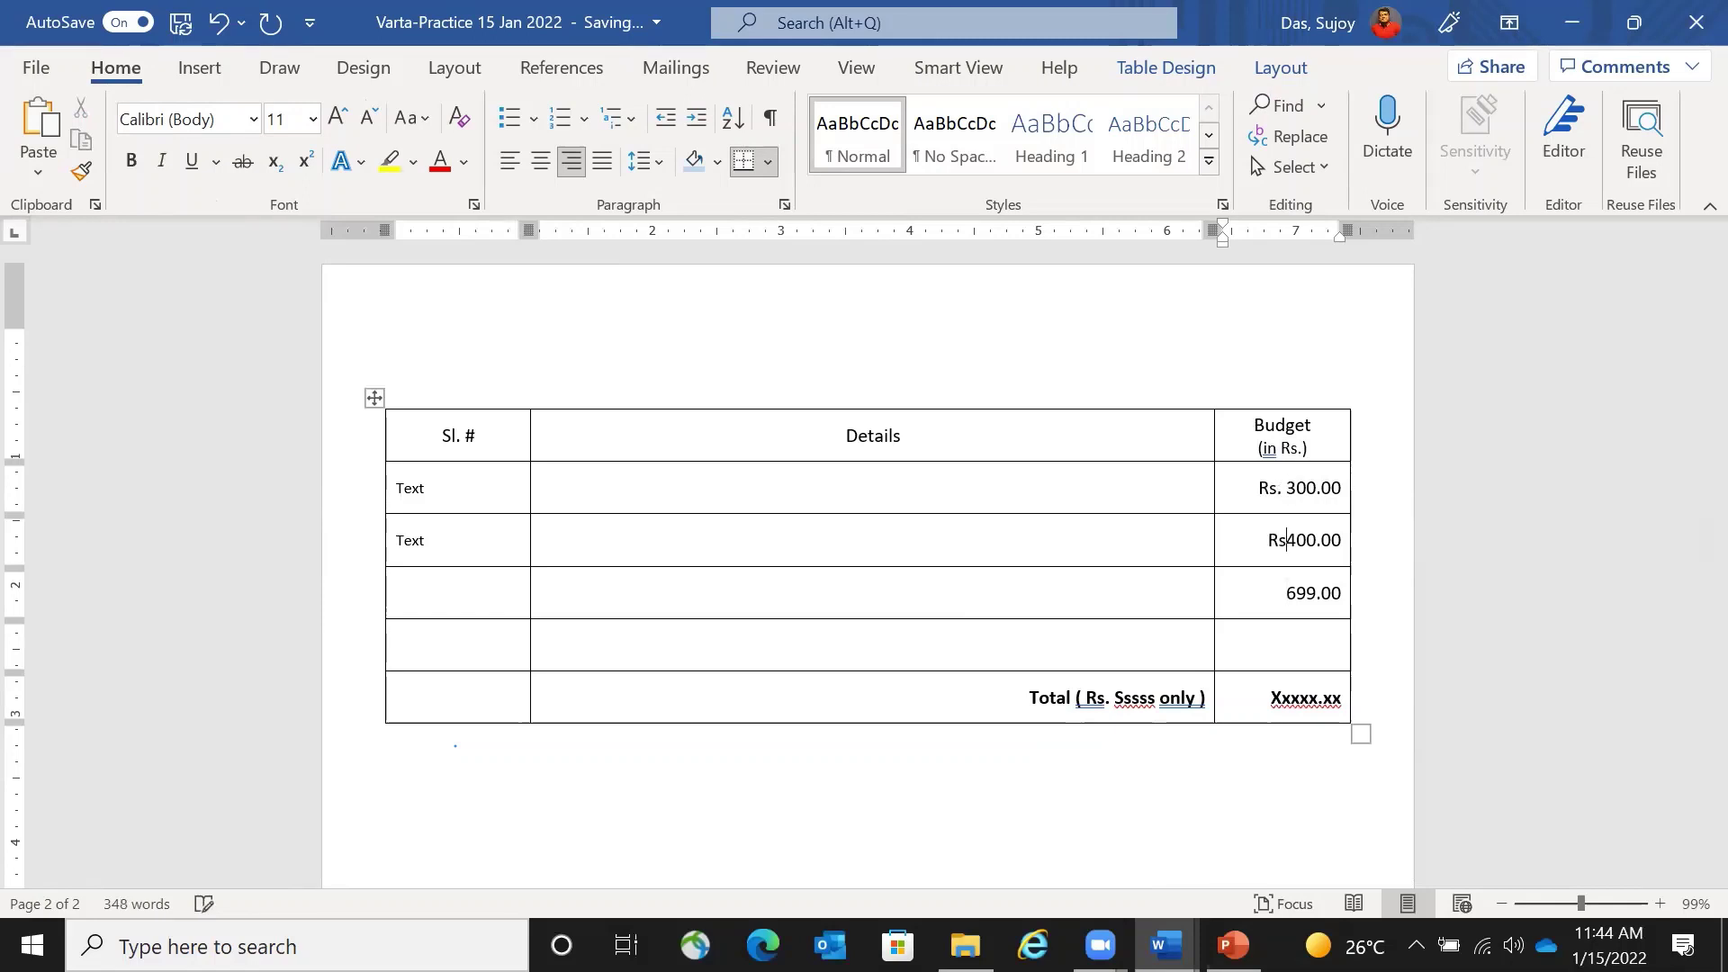
type(".")
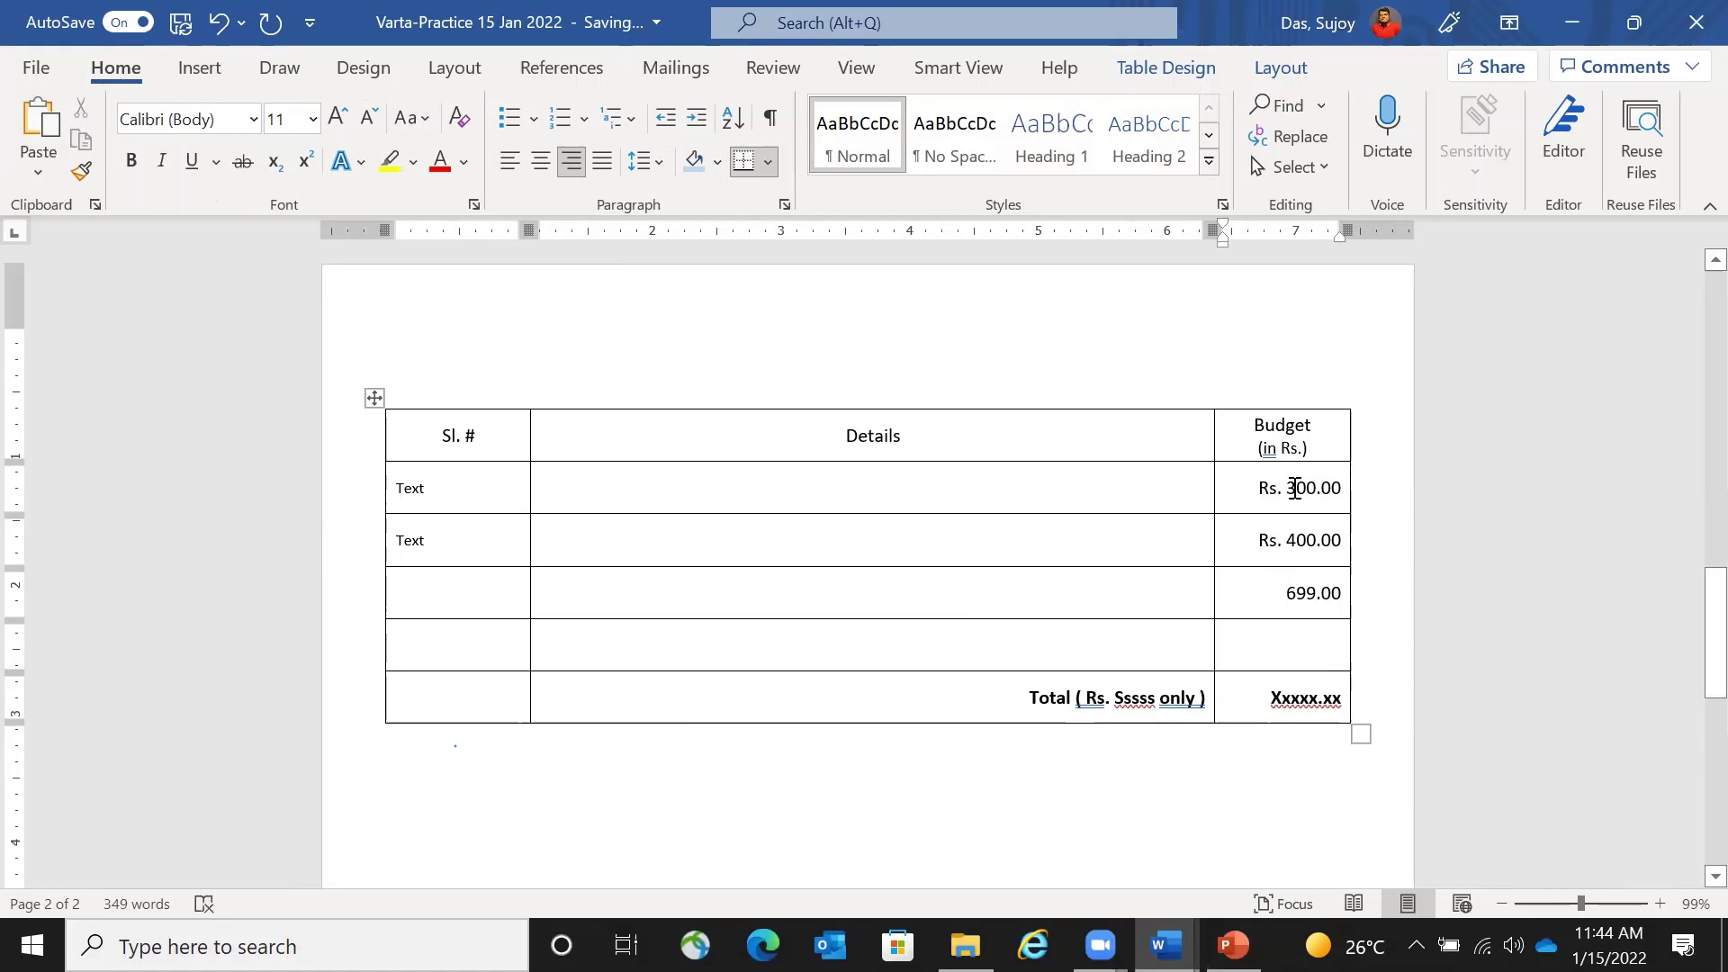
key("ctrl+z")
left_click_drag(1316, 445, 1219, 444)
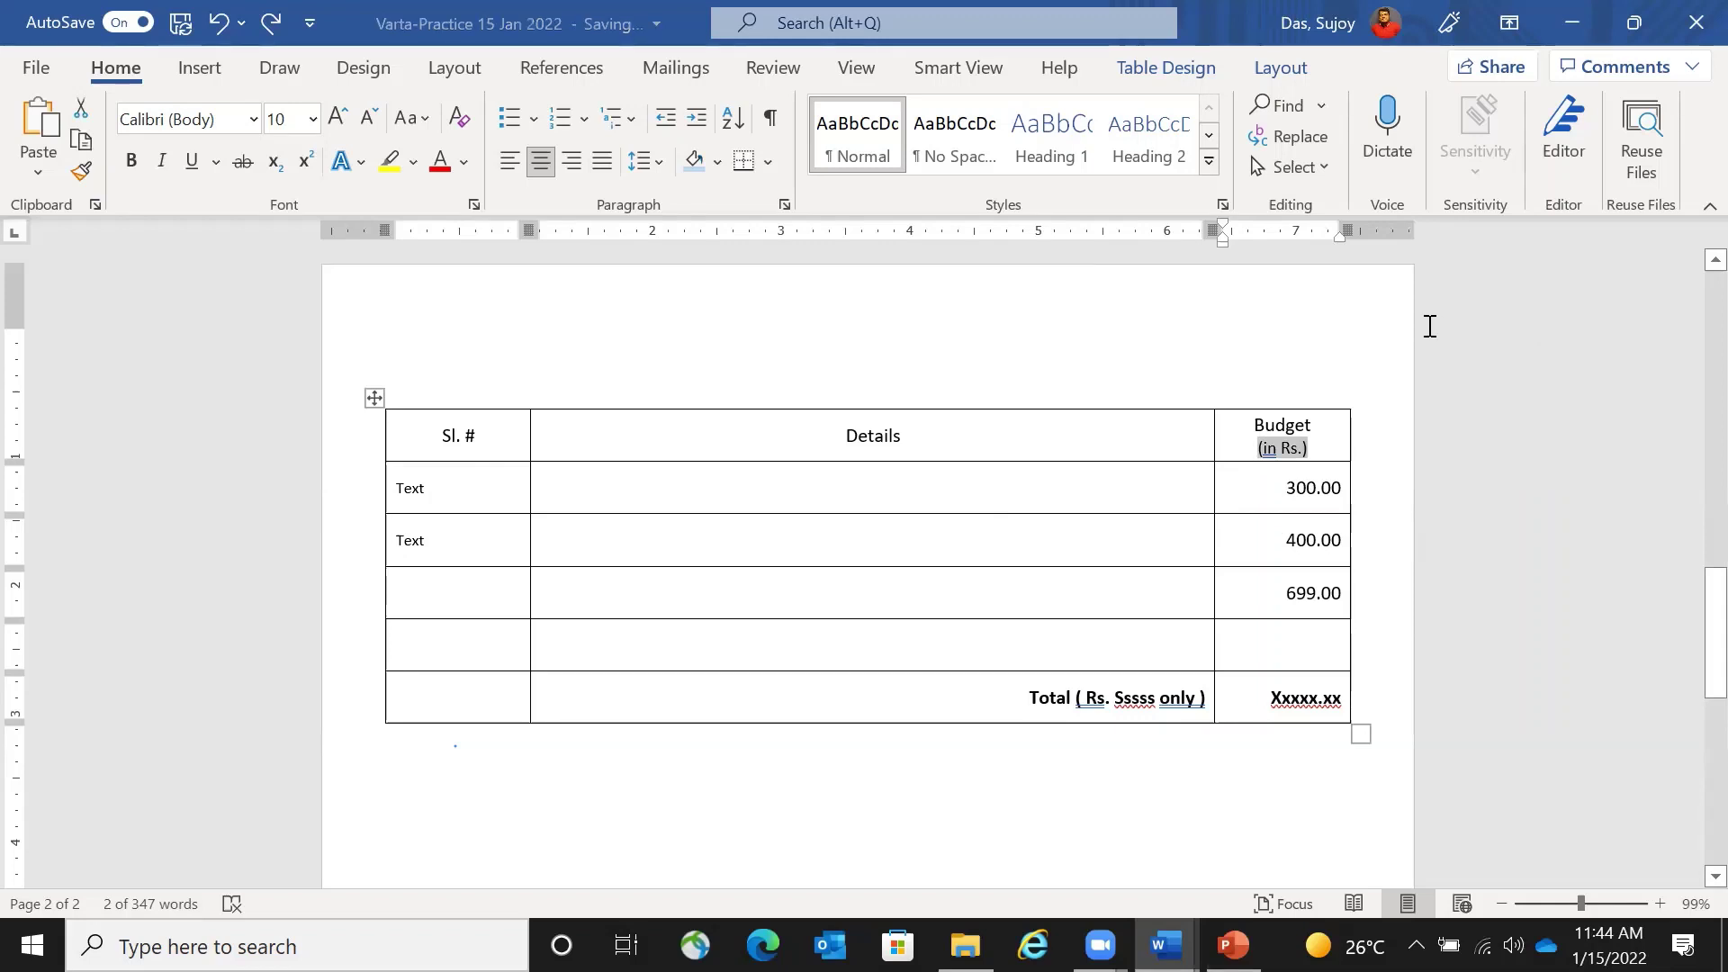
left_click(1323, 448)
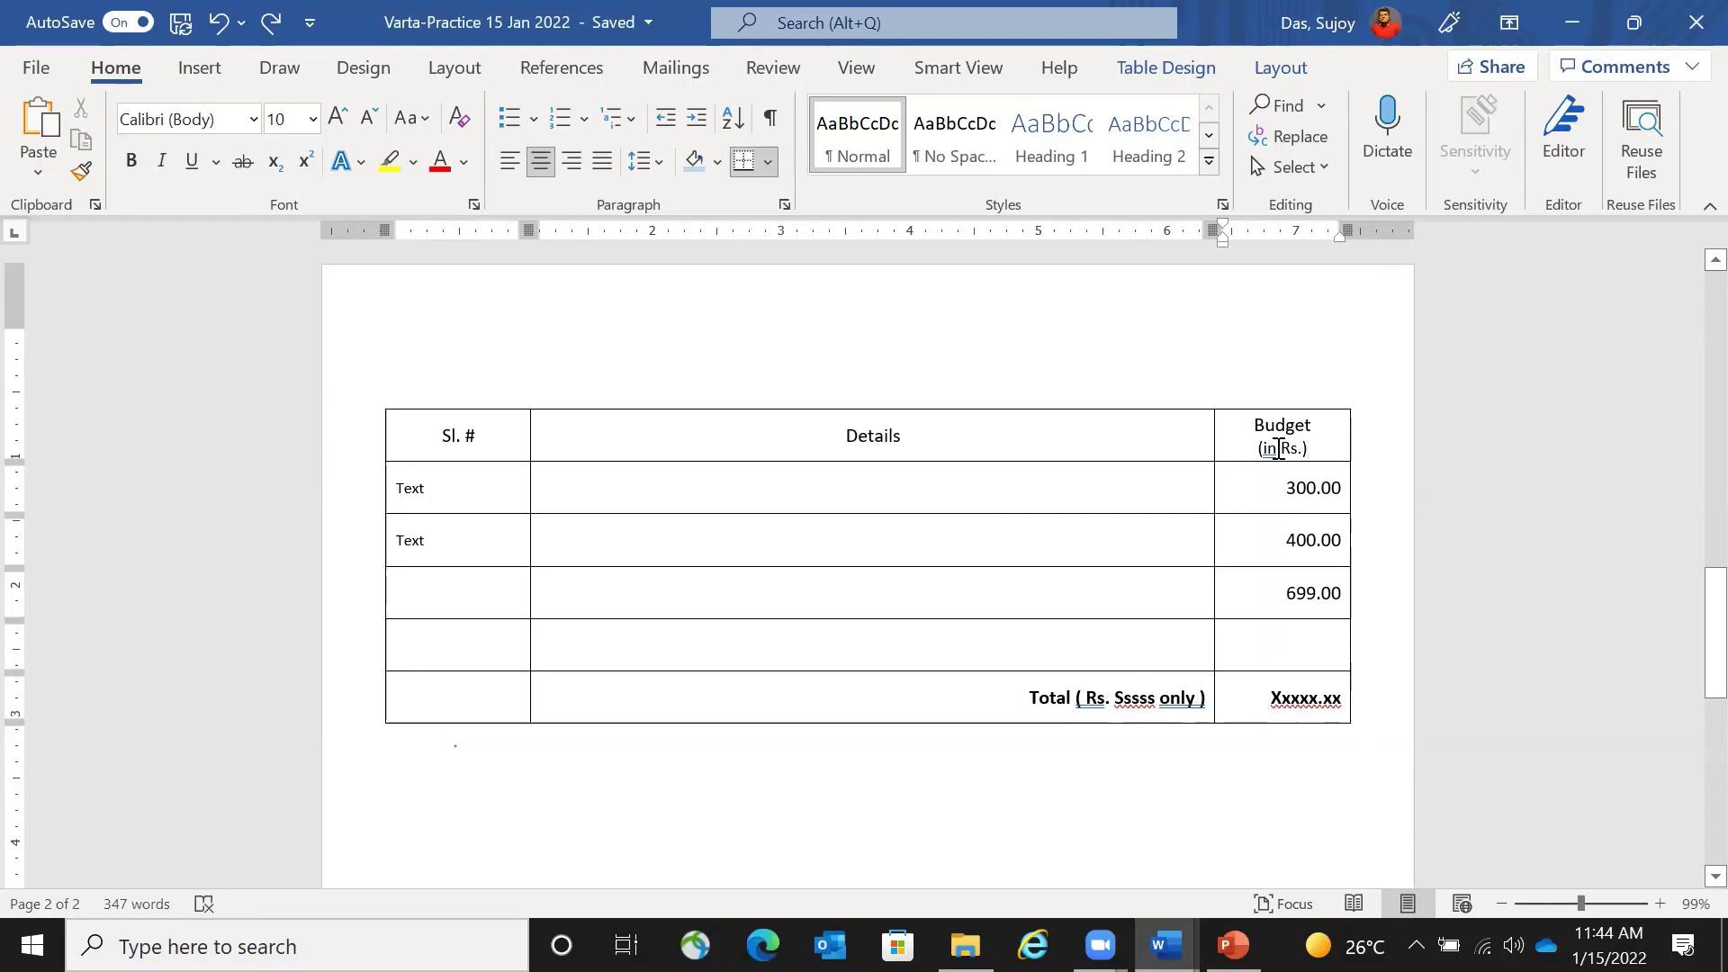
left_click_drag(1242, 455, 1325, 452)
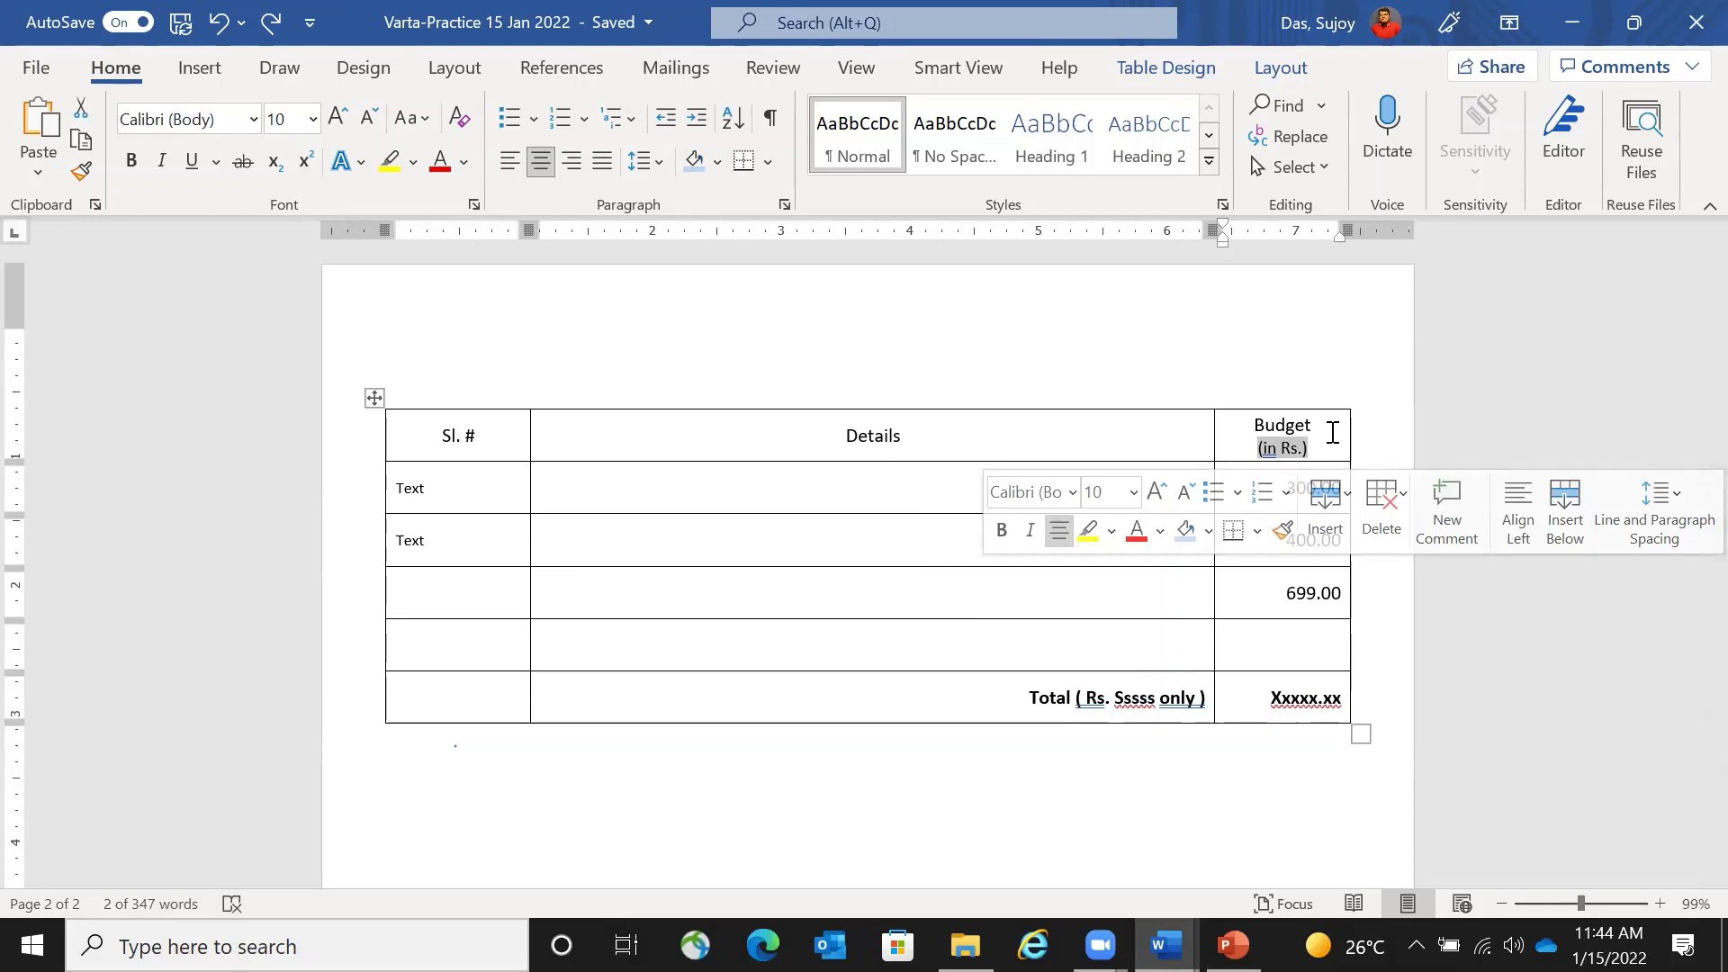
Step: Look over page 2, leave the table, and minimise everything with Win+D
scroll(1229, 450, "down", 5)
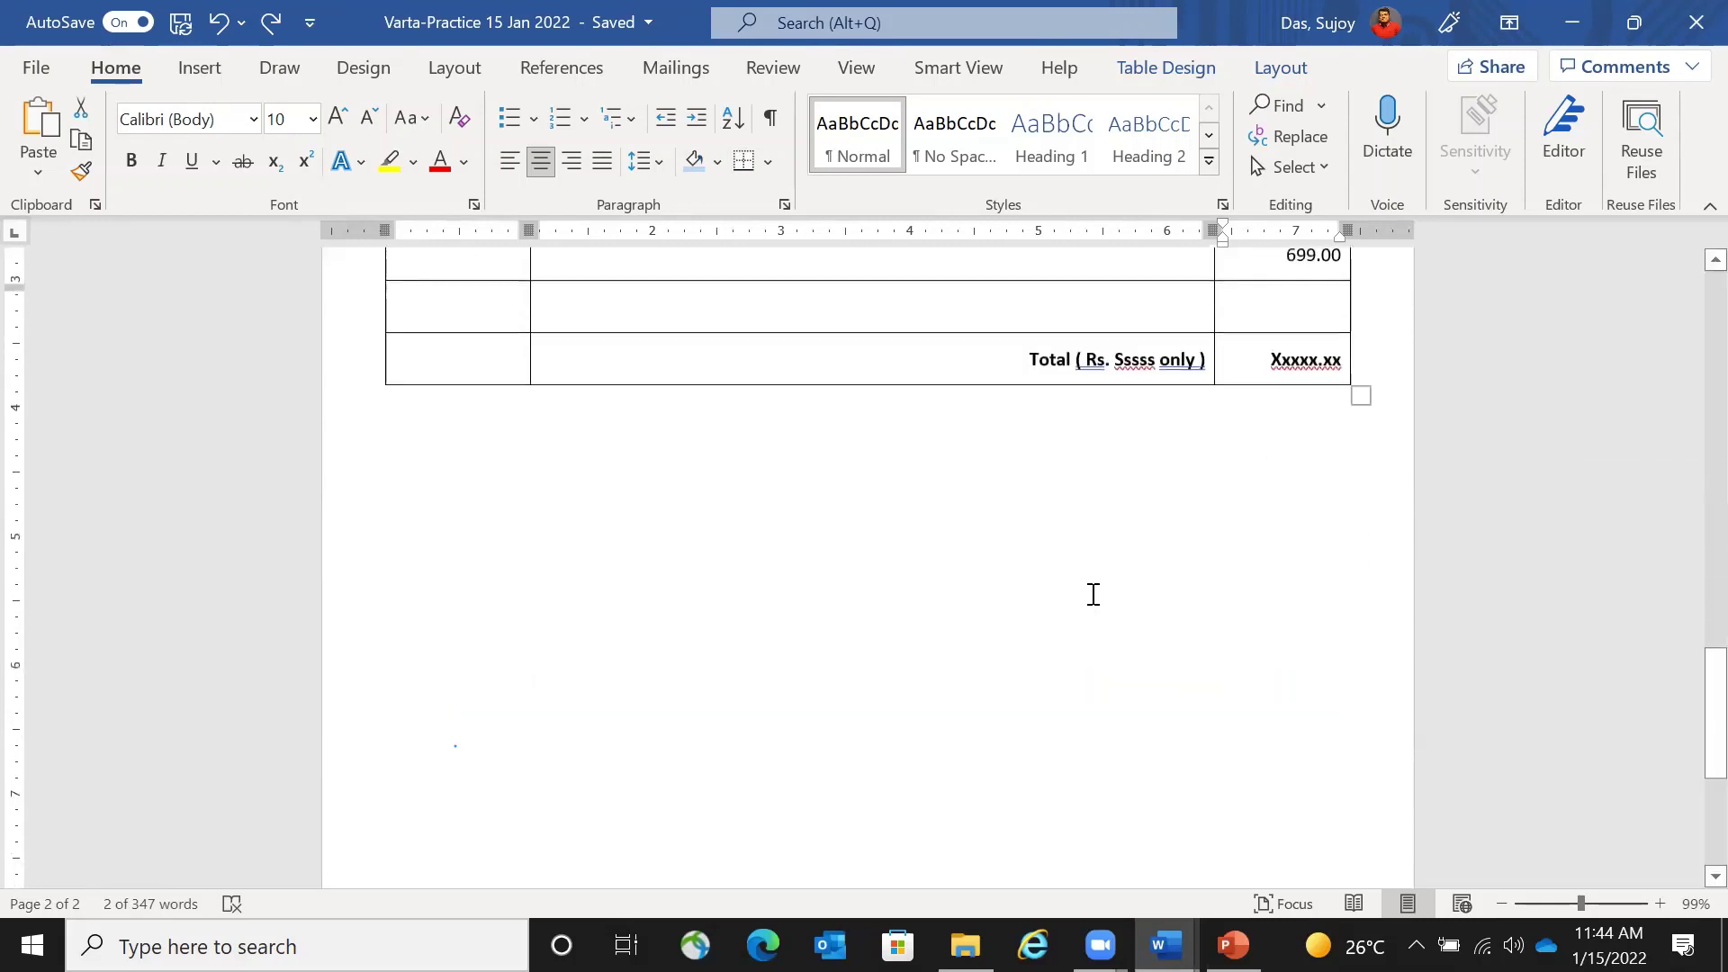
scroll(783, 477, "up", 1)
scroll(864, 516, "up", 3)
scroll(899, 540, "down", 4)
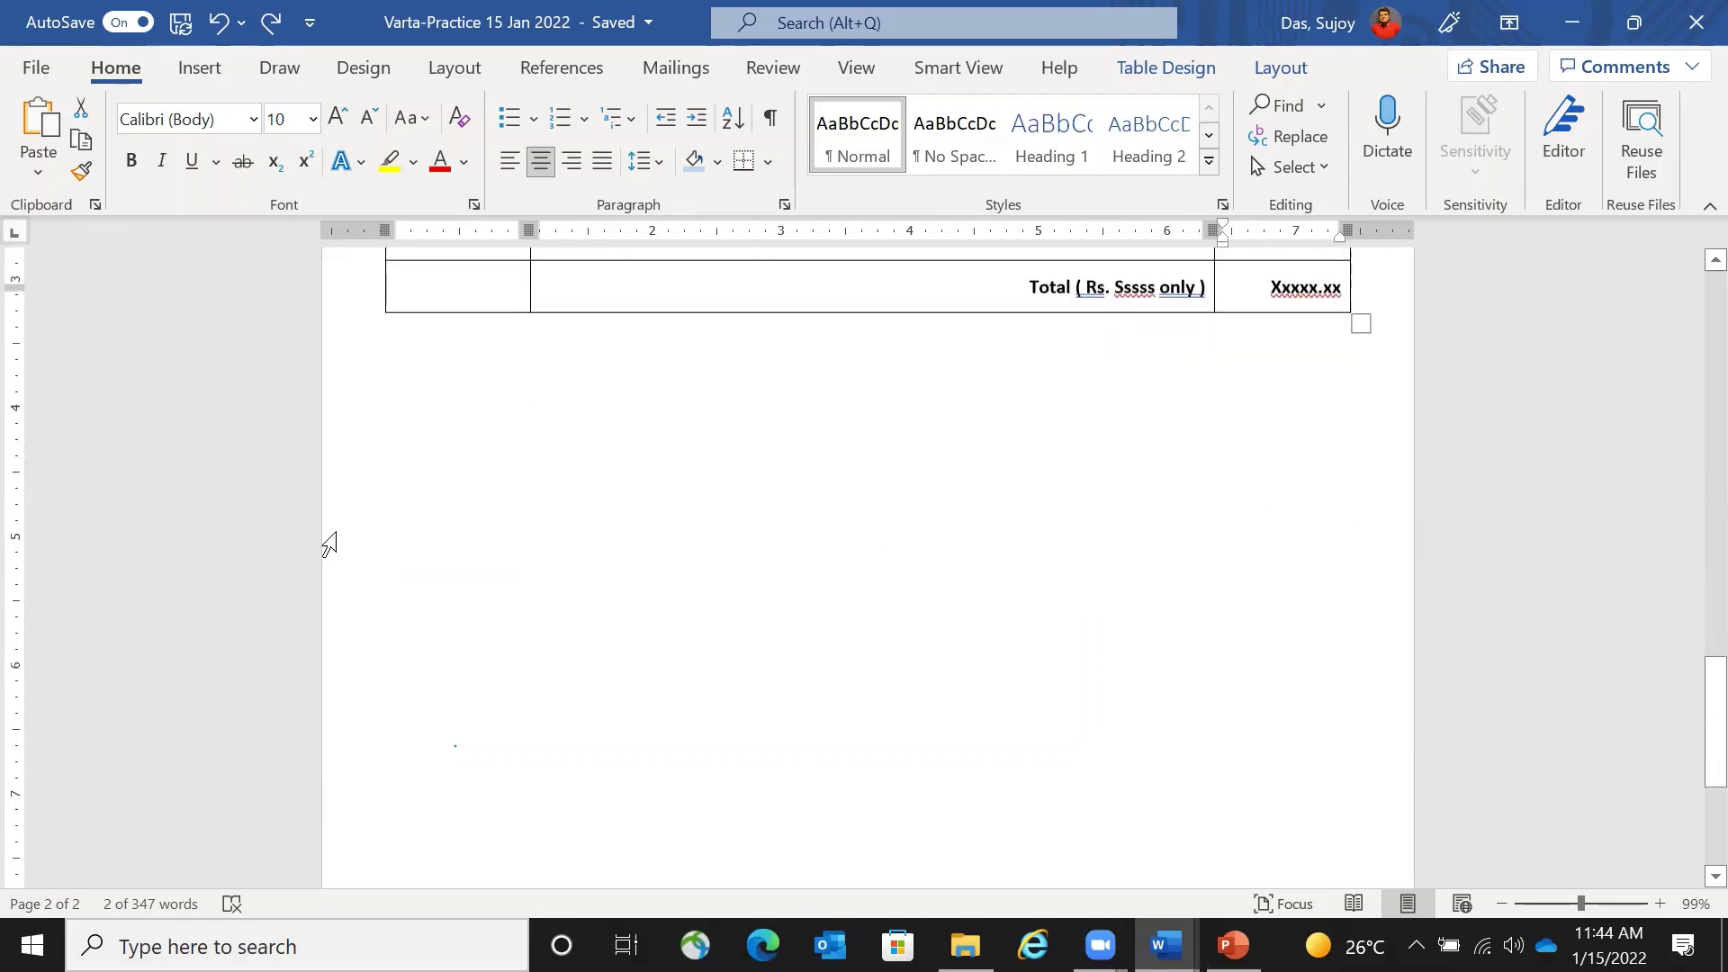
left_click(557, 504)
scroll(810, 630, "up", 4)
scroll(833, 637, "down", 3)
scroll(900, 641, "down", 3)
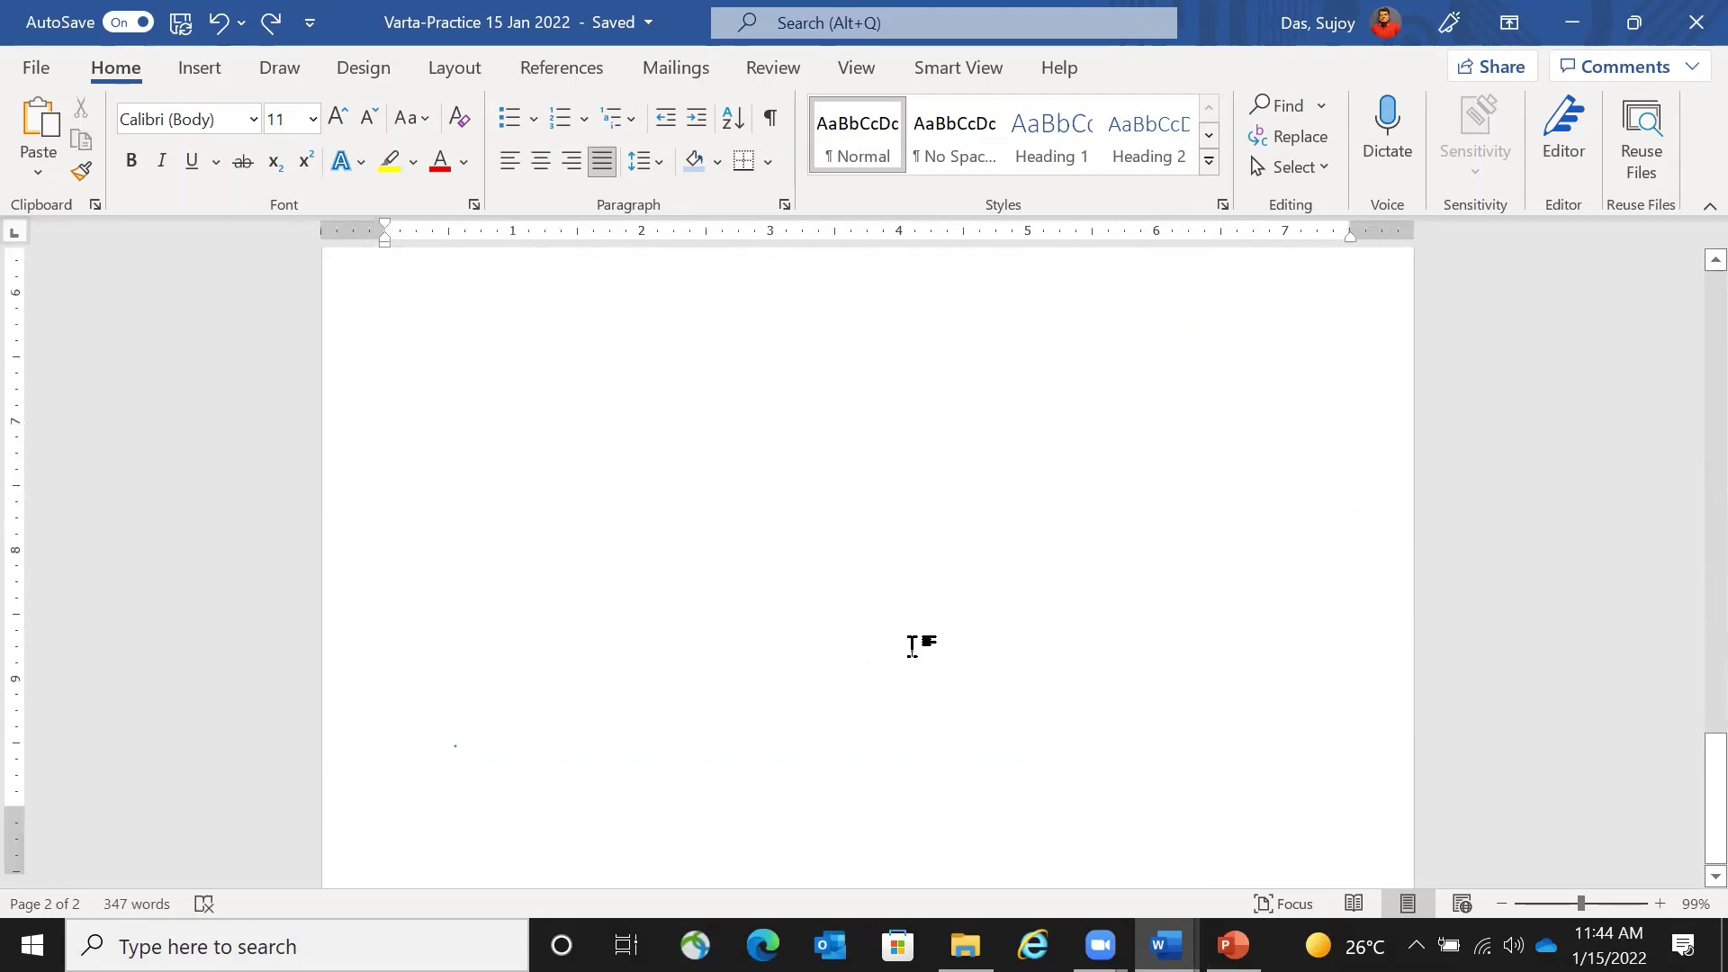
scroll(911, 655, "down", 2)
scroll(912, 661, "up", 4)
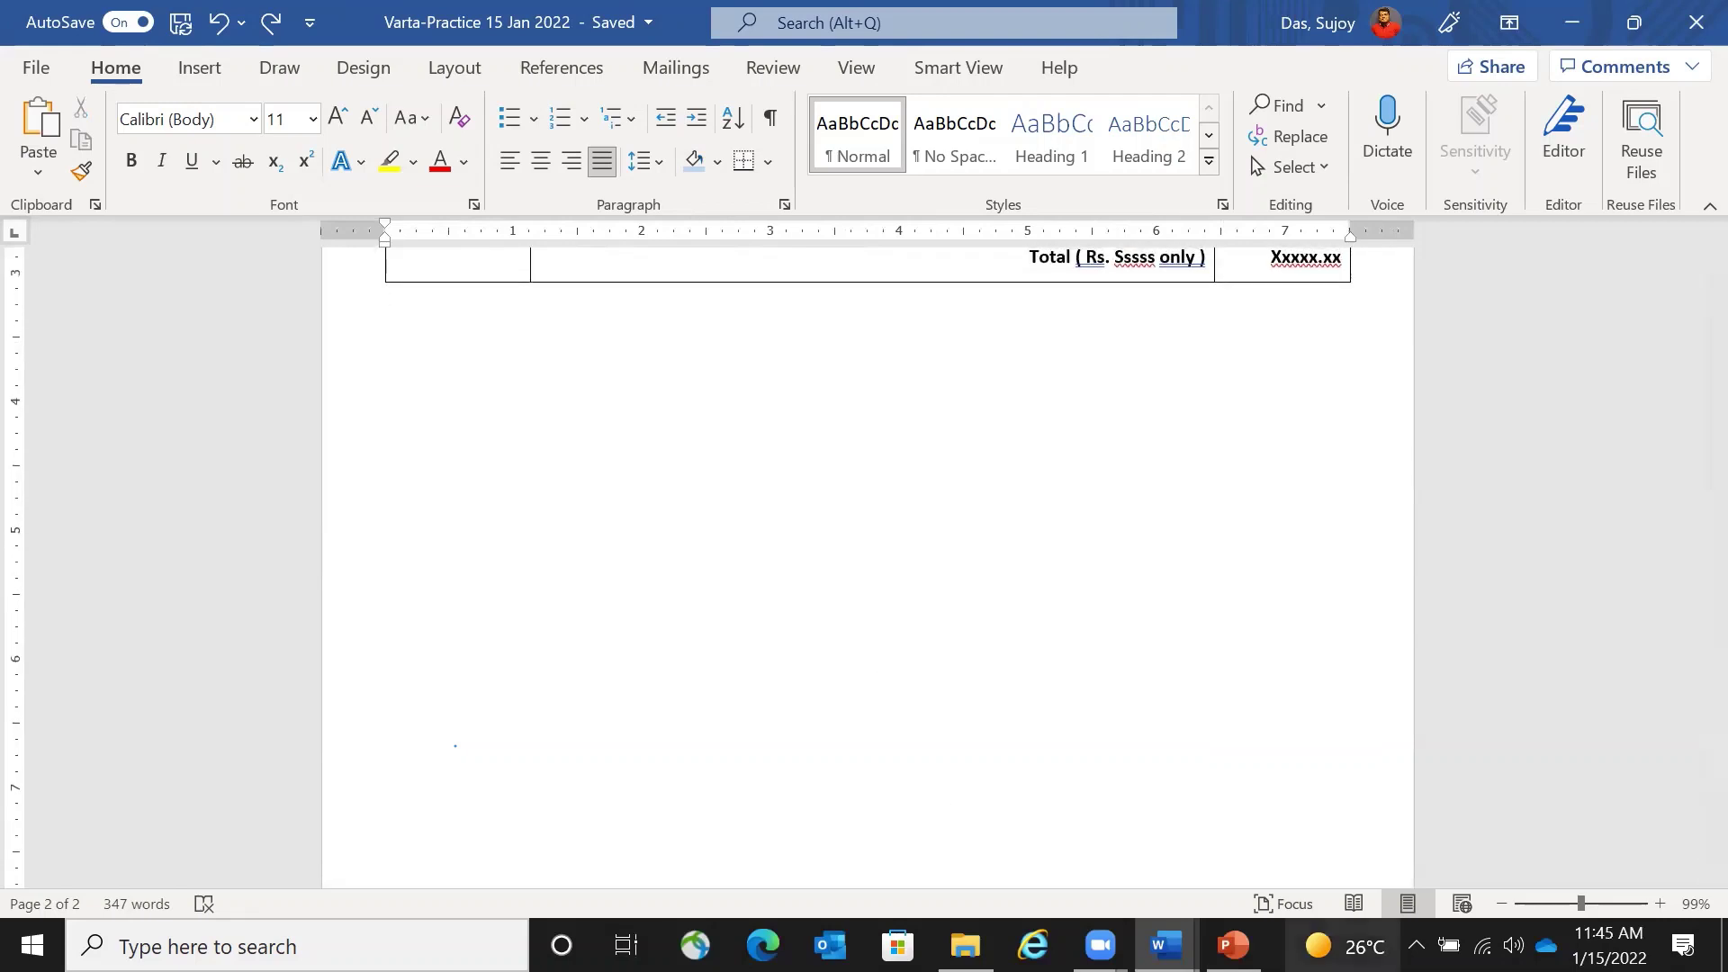
key("super+d")
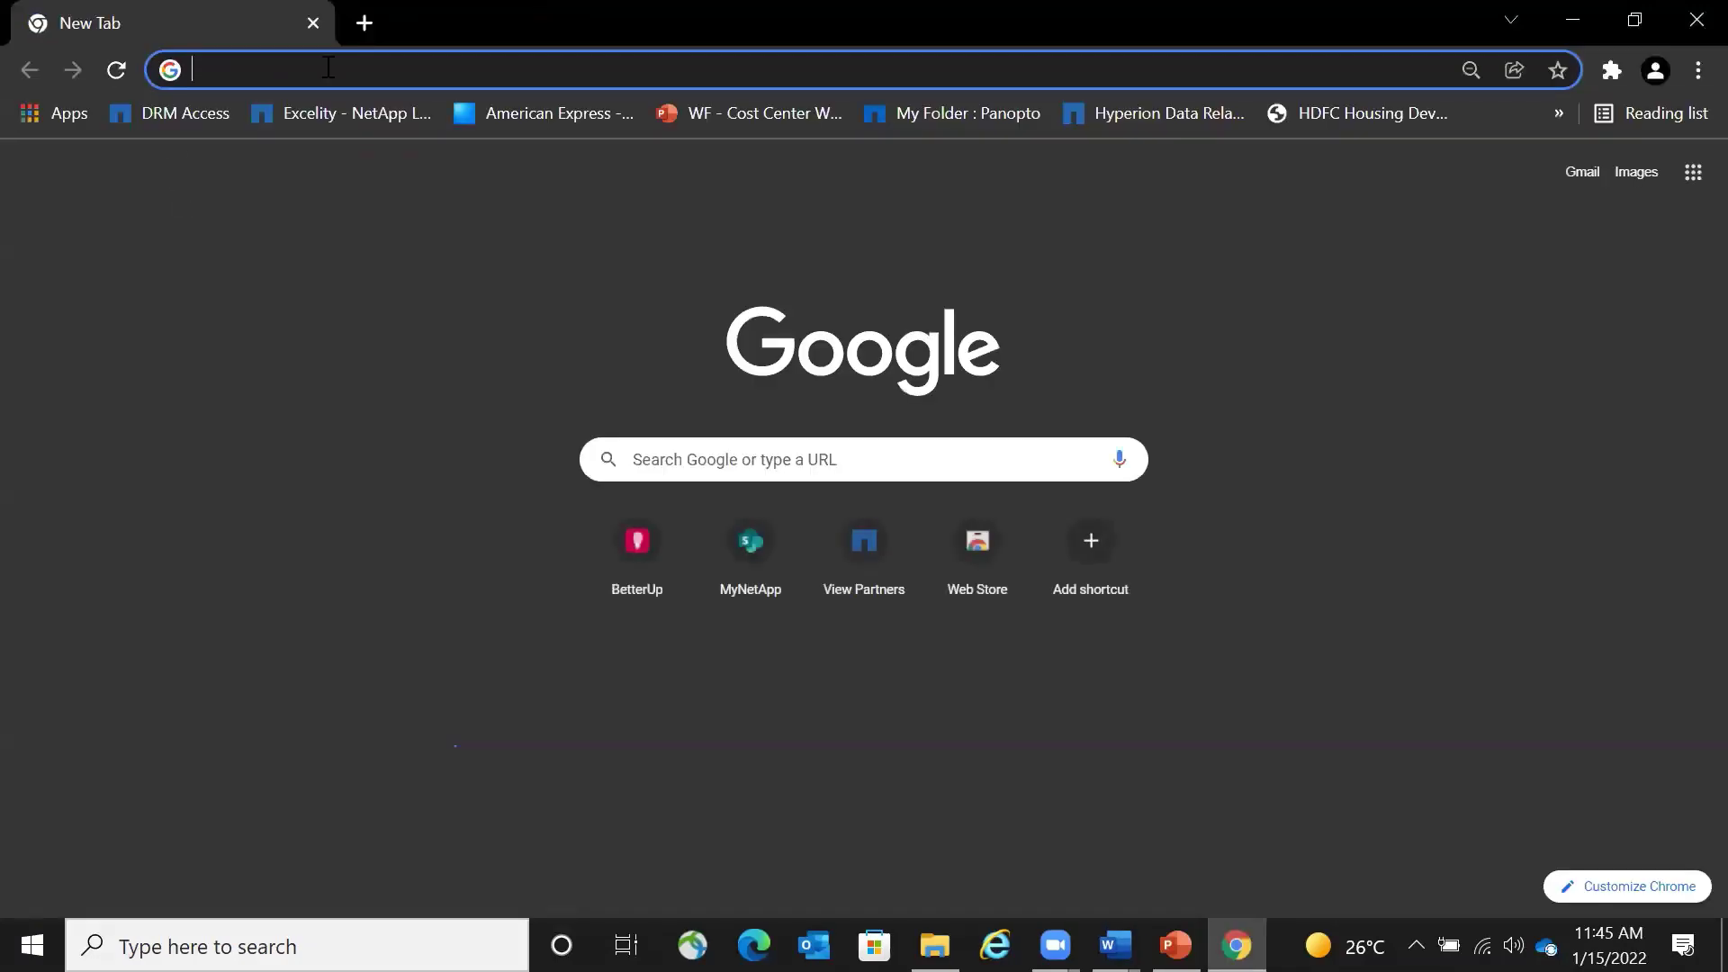
Step: Search Google for 'invoice format' and view the image results
type("invoice")
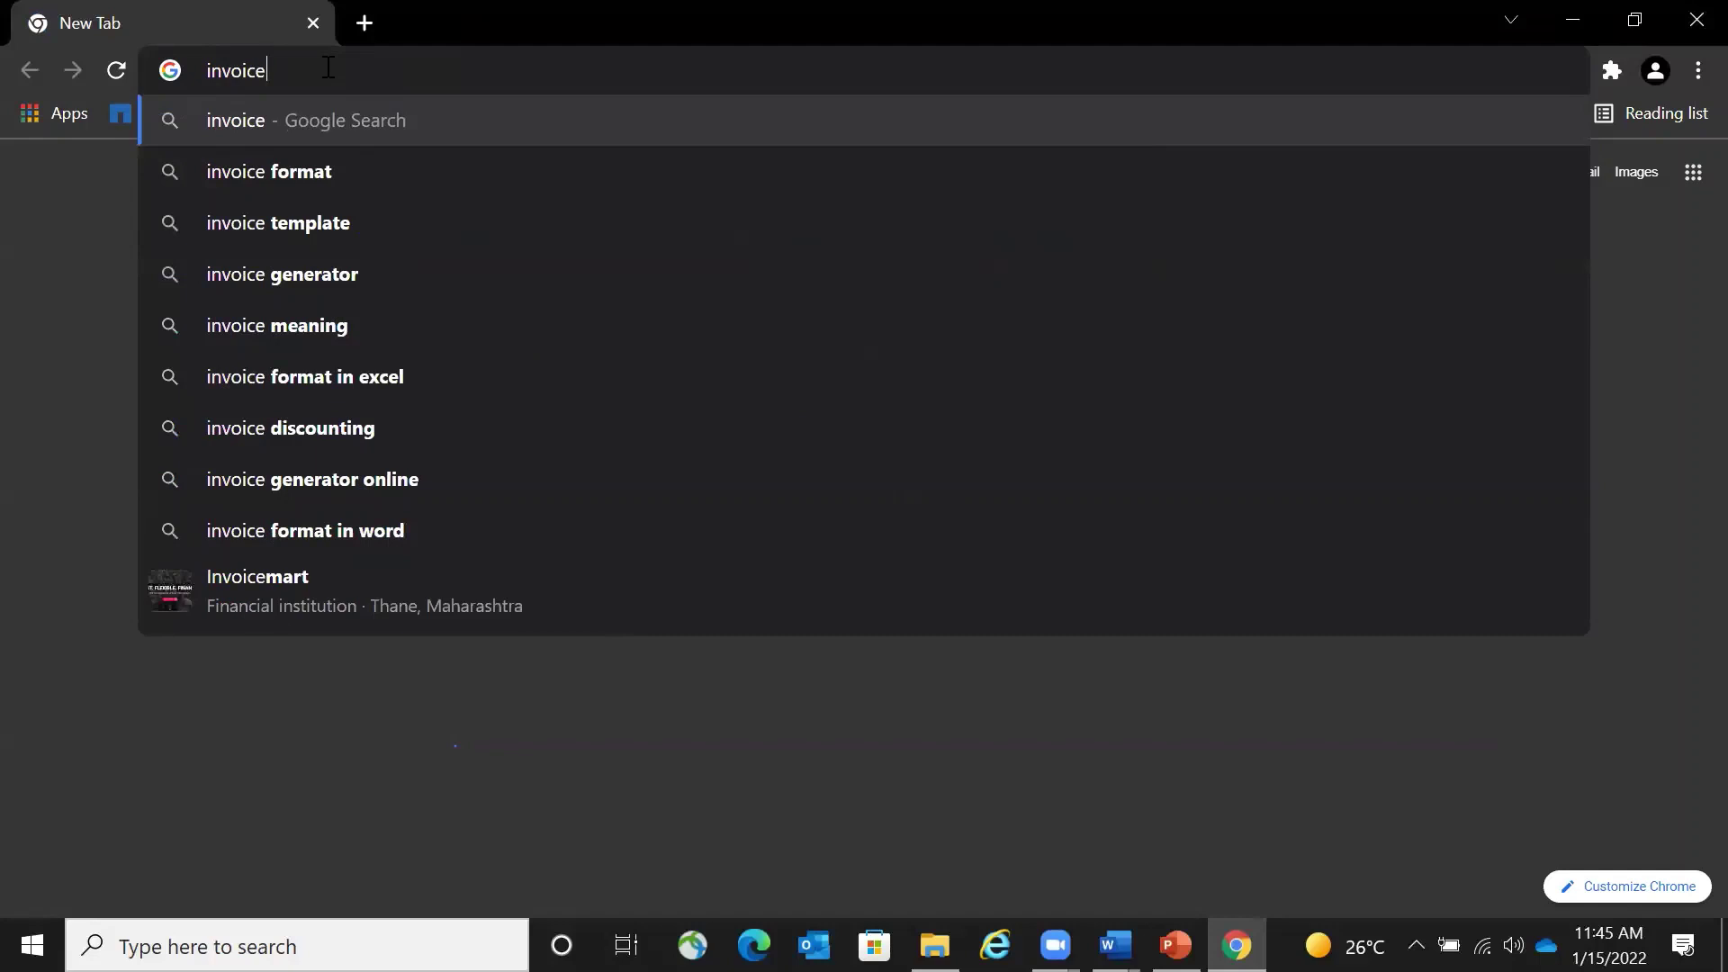
key("Down")
key("Return")
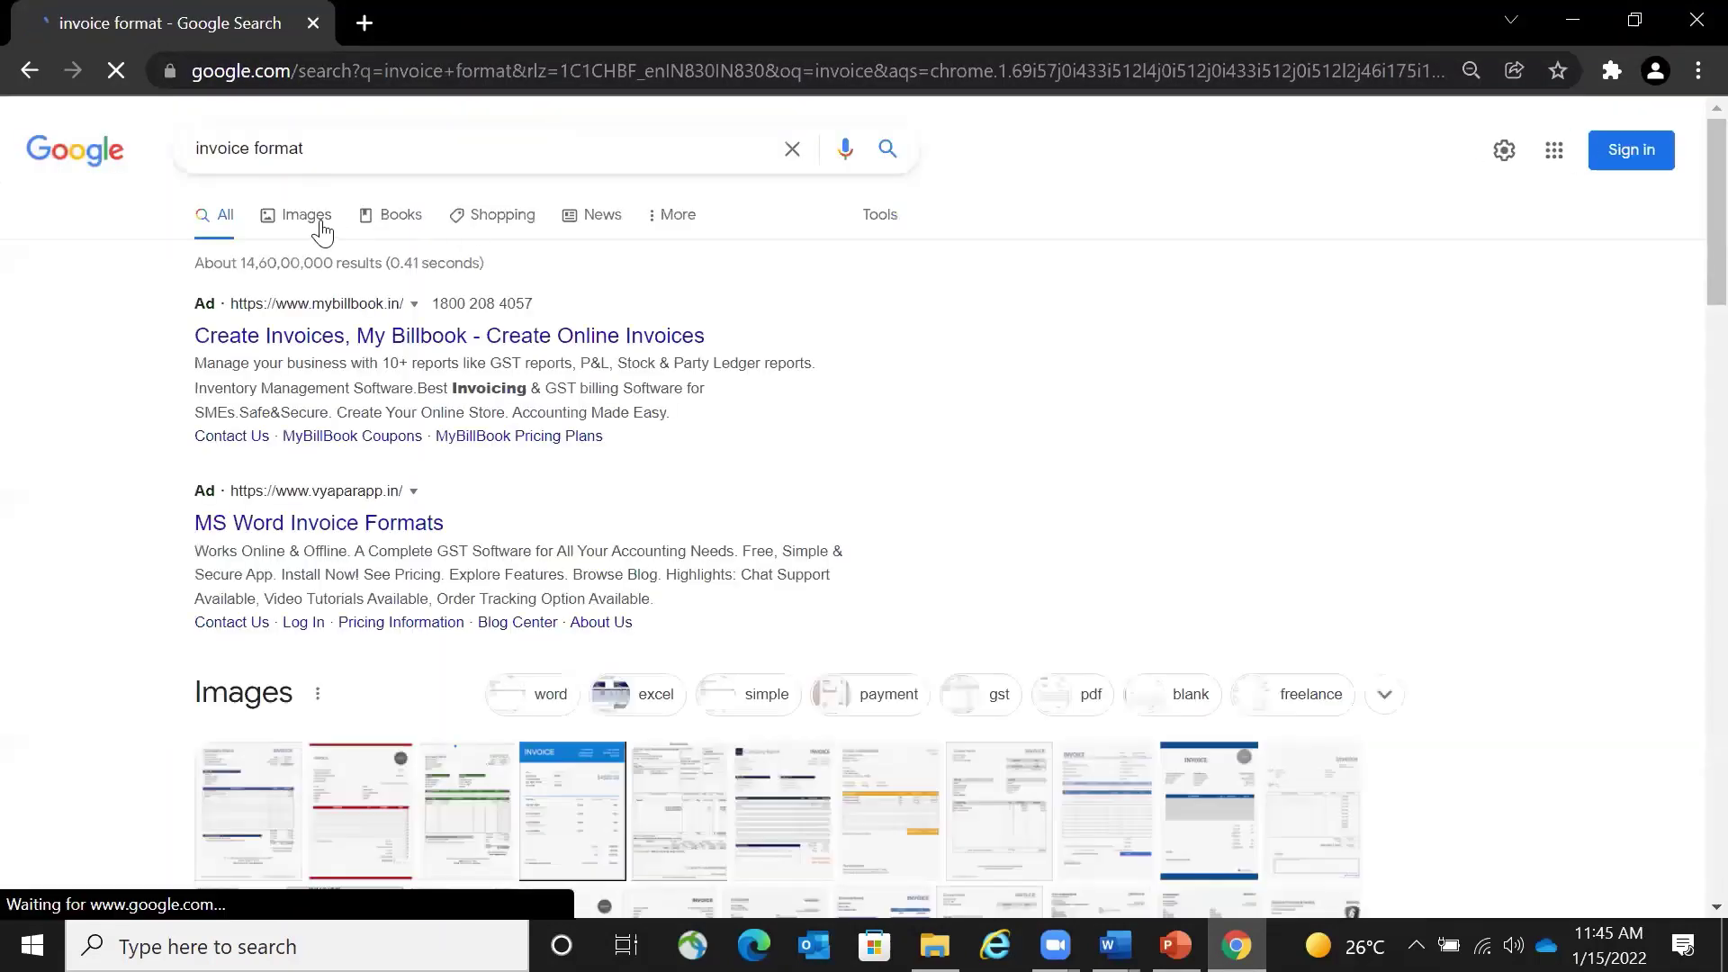
left_click(316, 223)
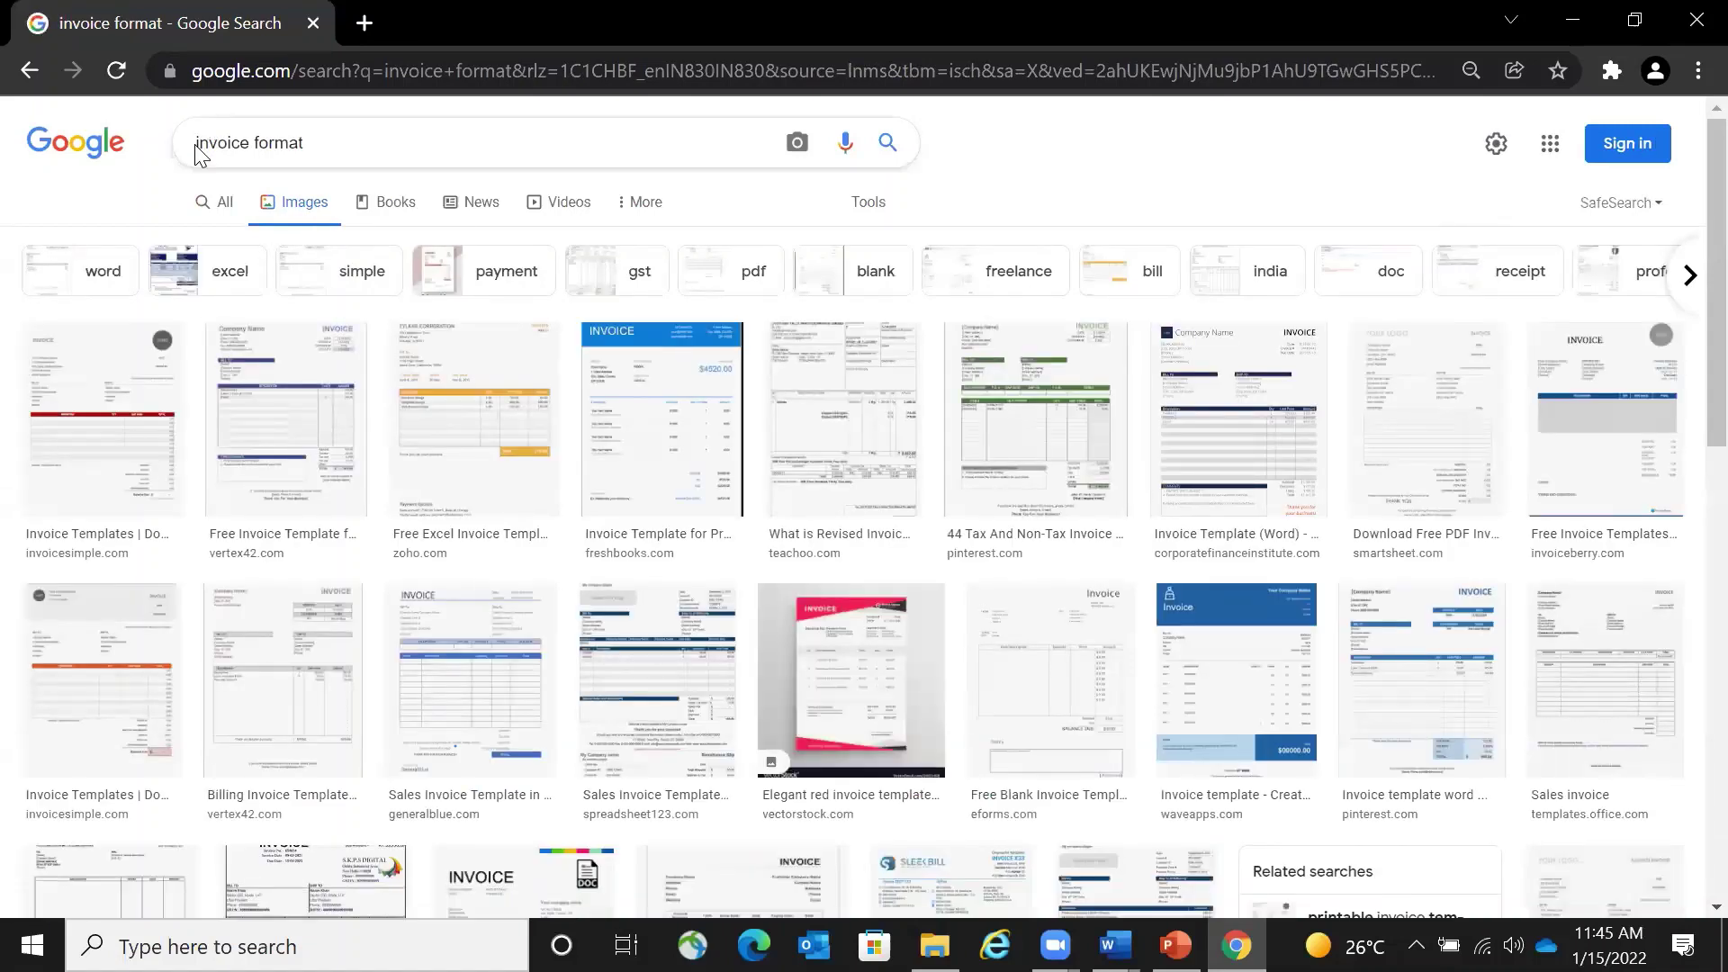
left_click(229, 144)
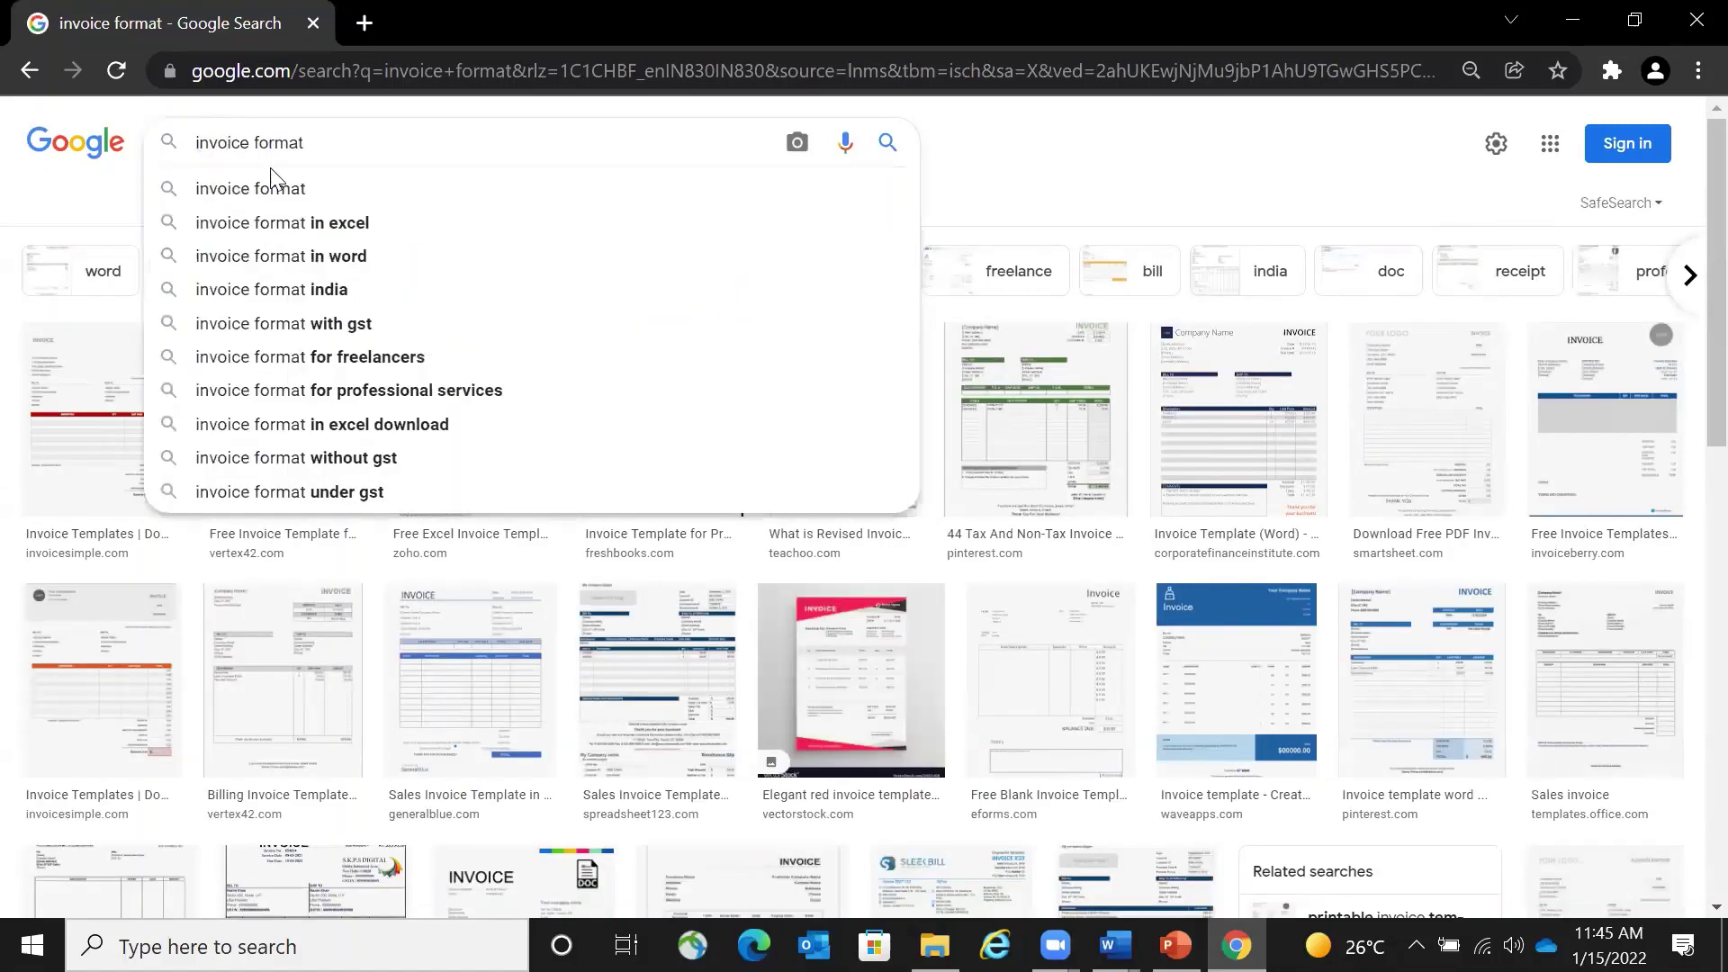
left_click(1096, 151)
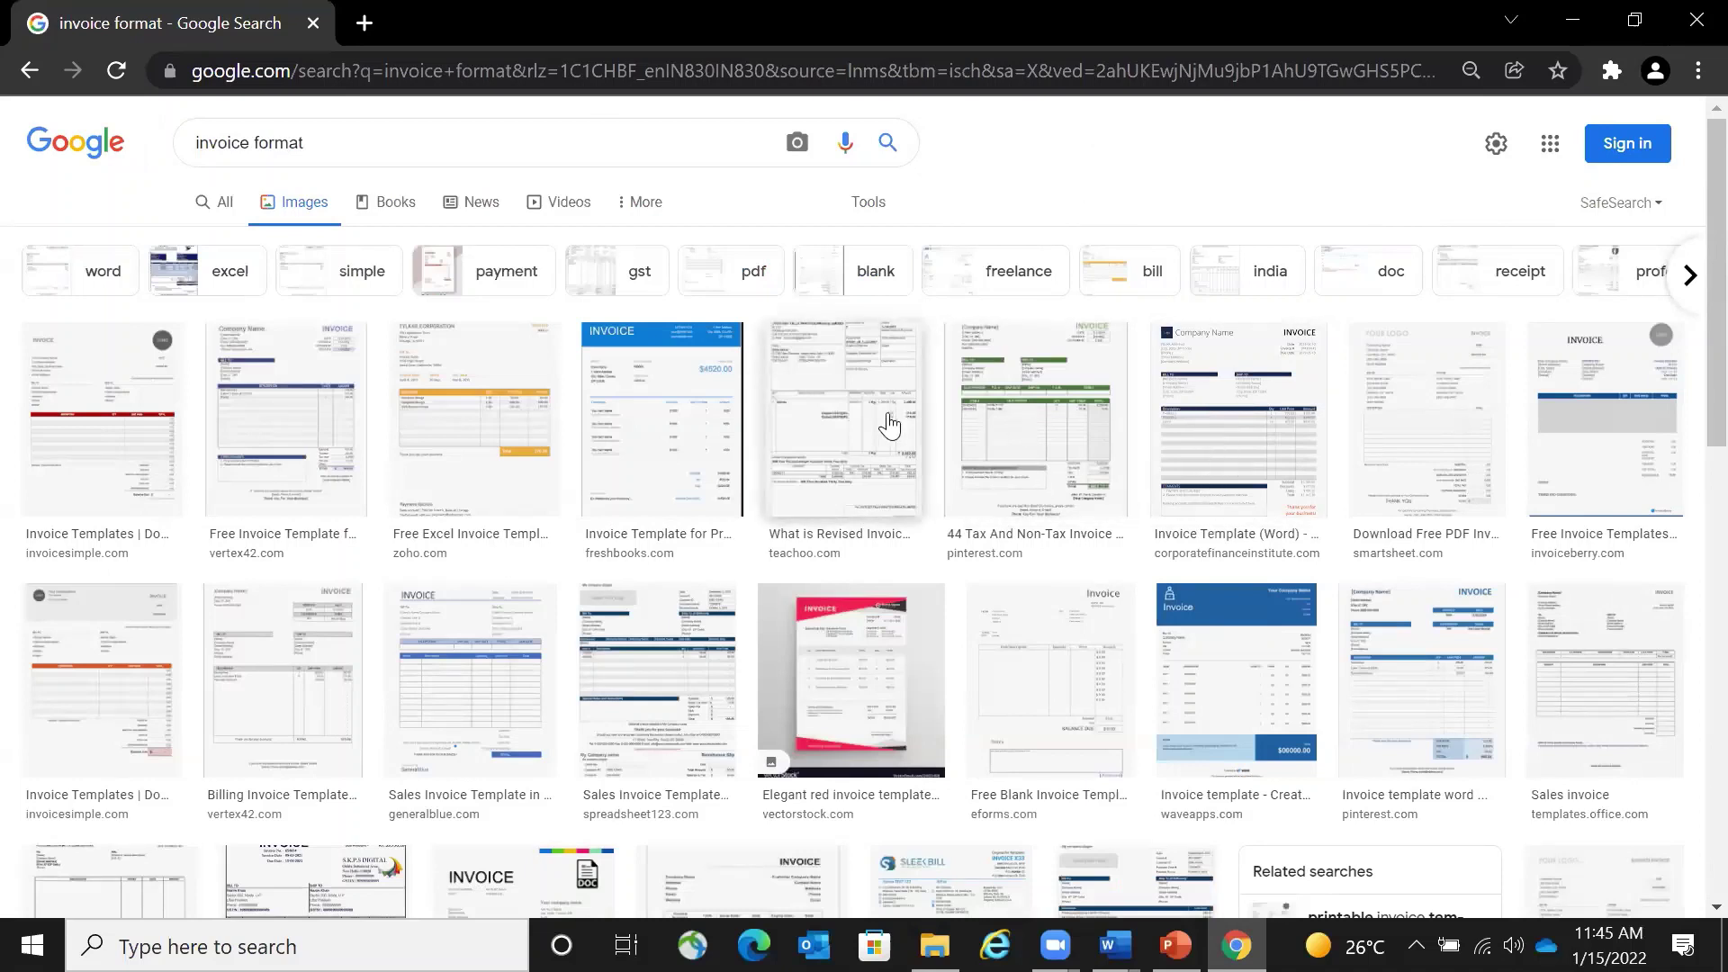
Step: Open vertex42's Billing Invoice Template for Excel page and scroll down through it
left_click(288, 684)
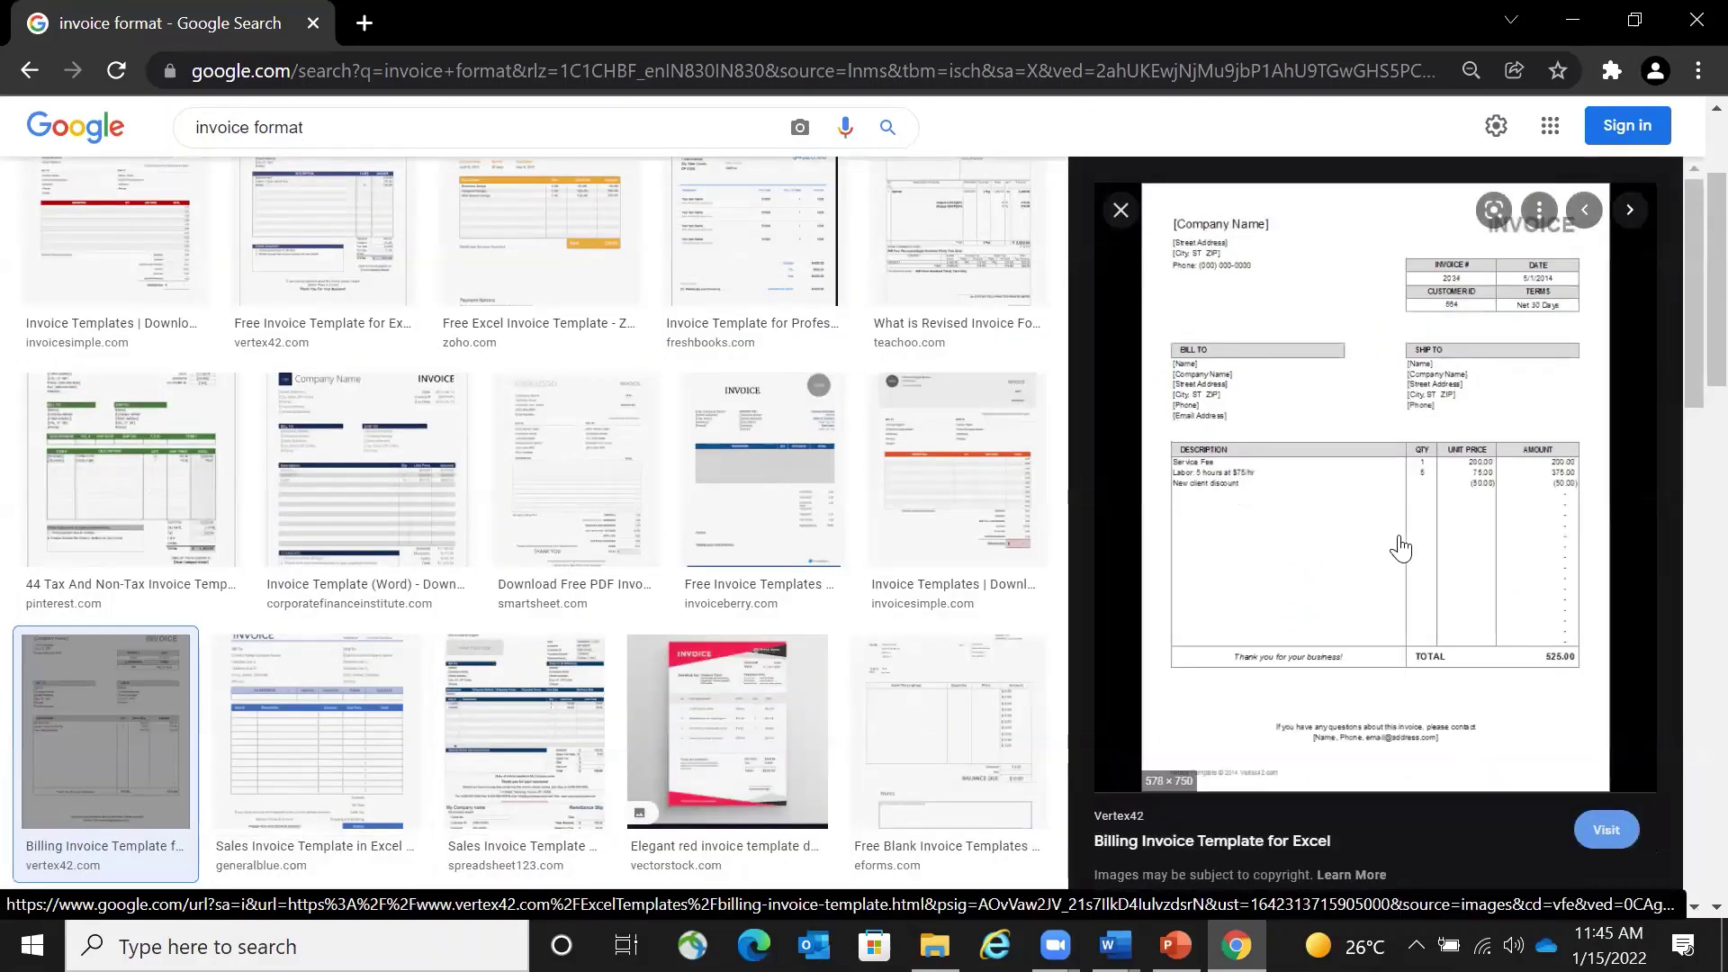
left_click(1377, 506)
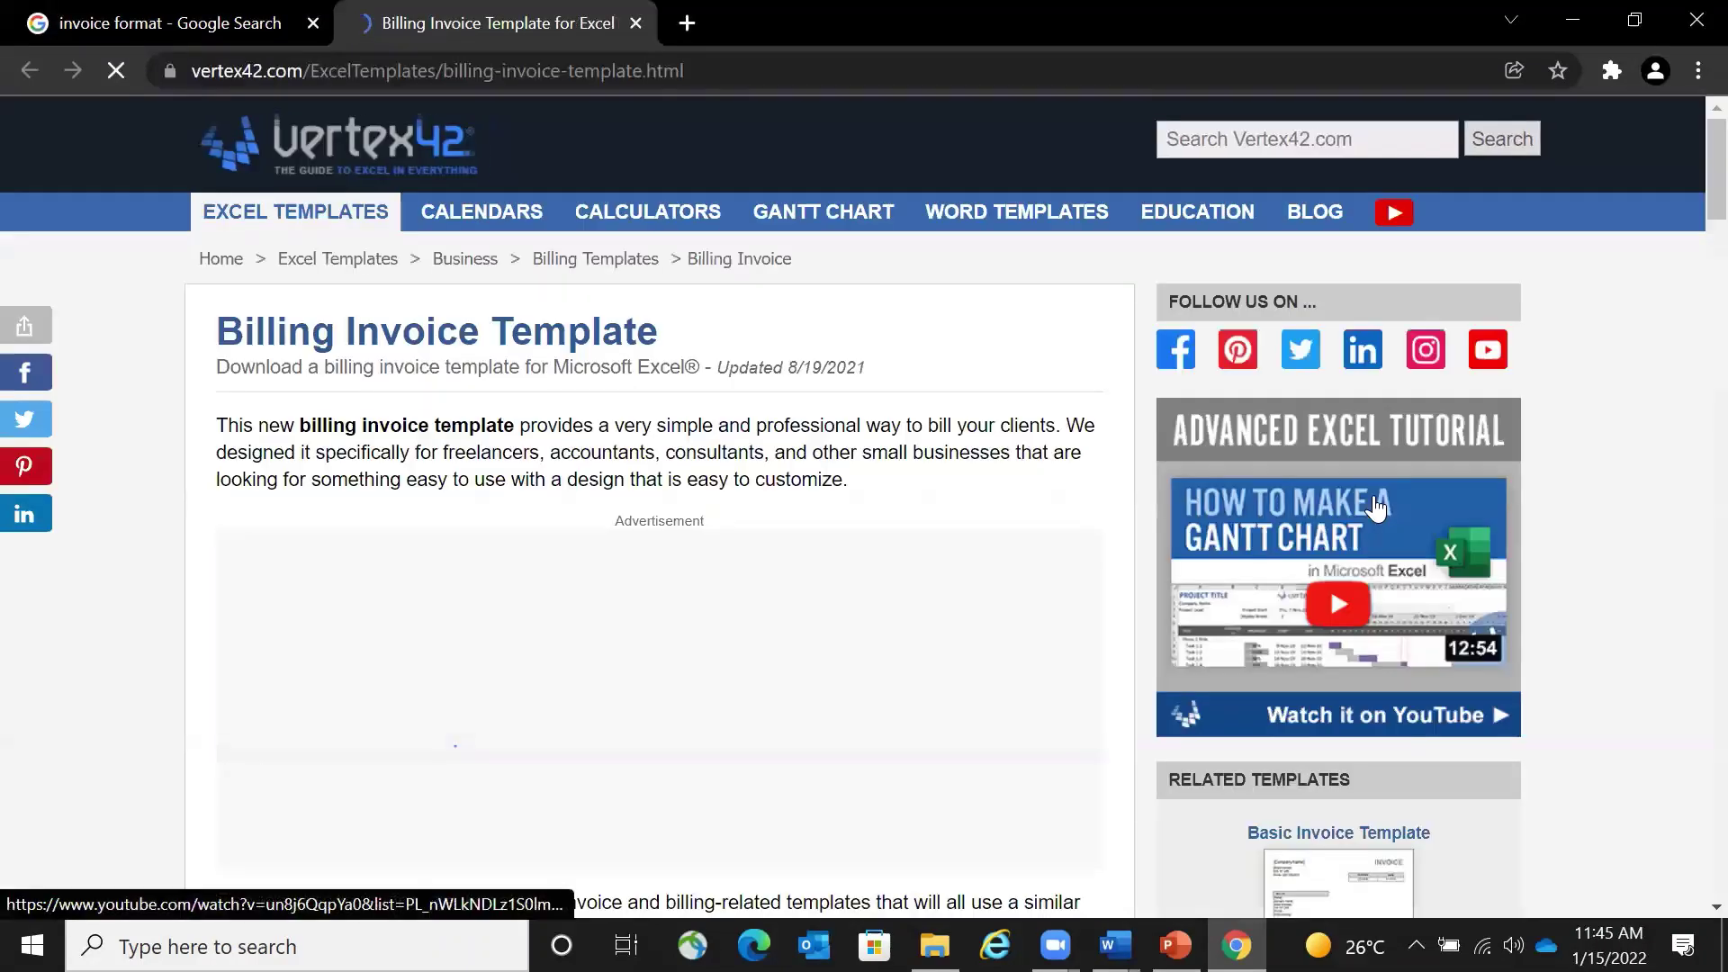
scroll(1179, 498, "down", 6)
scroll(1179, 495, "down", 2)
scroll(1179, 495, "down", 3)
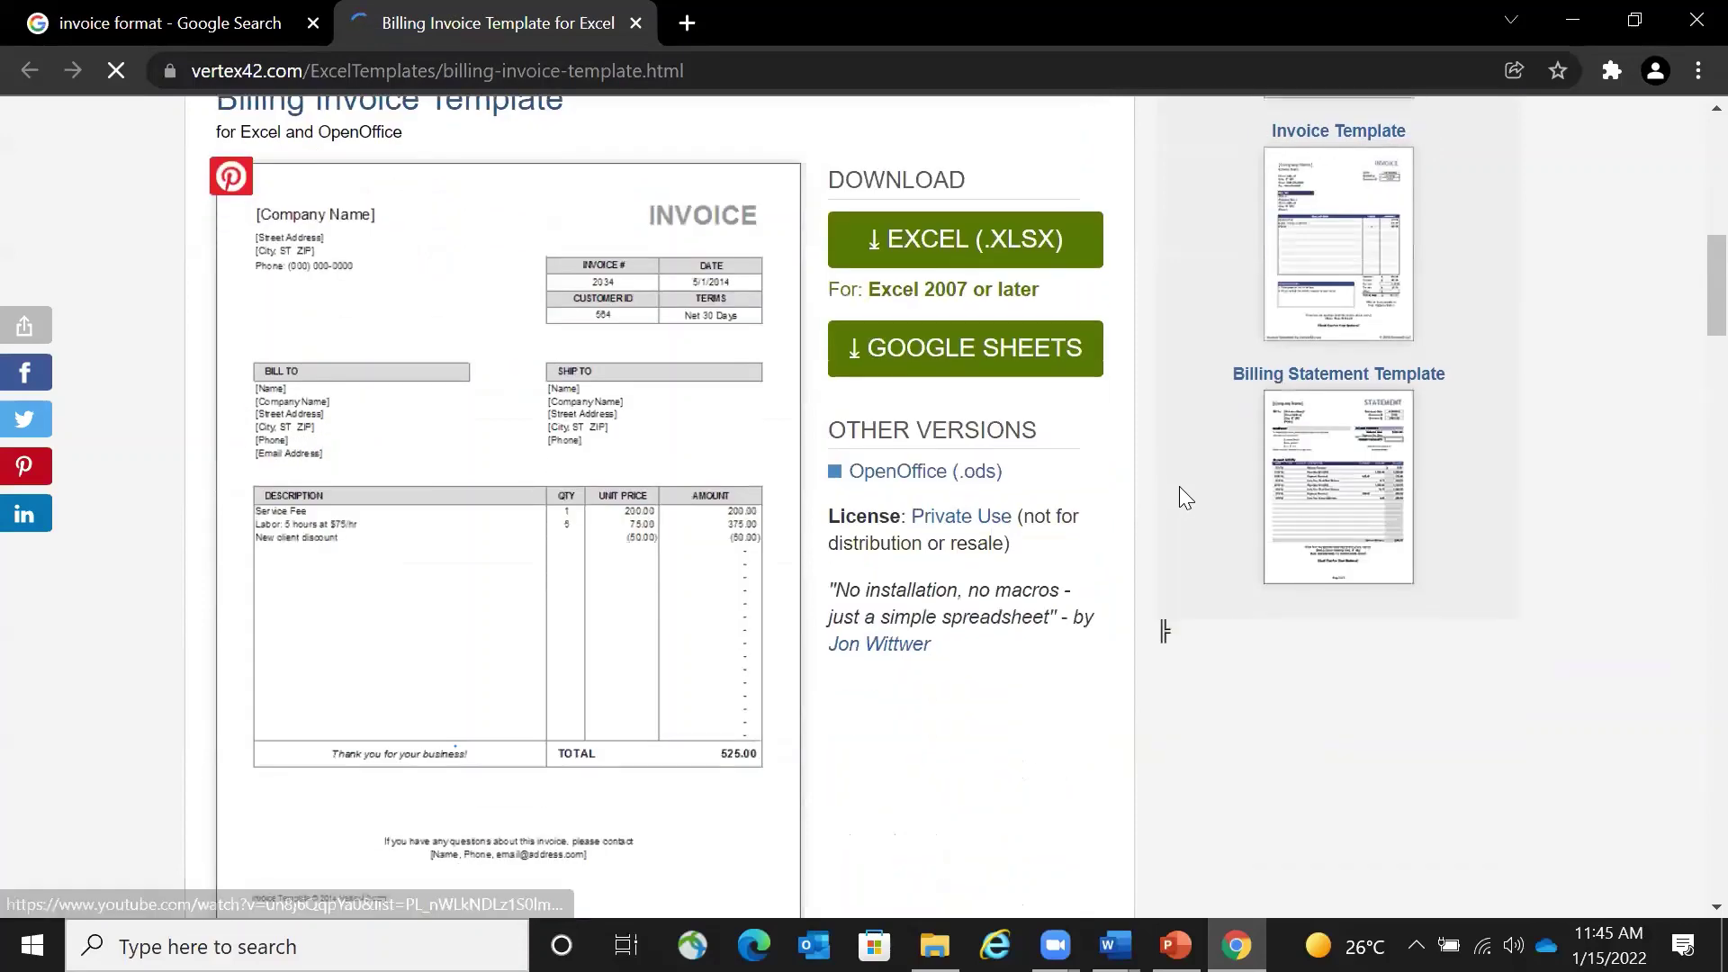
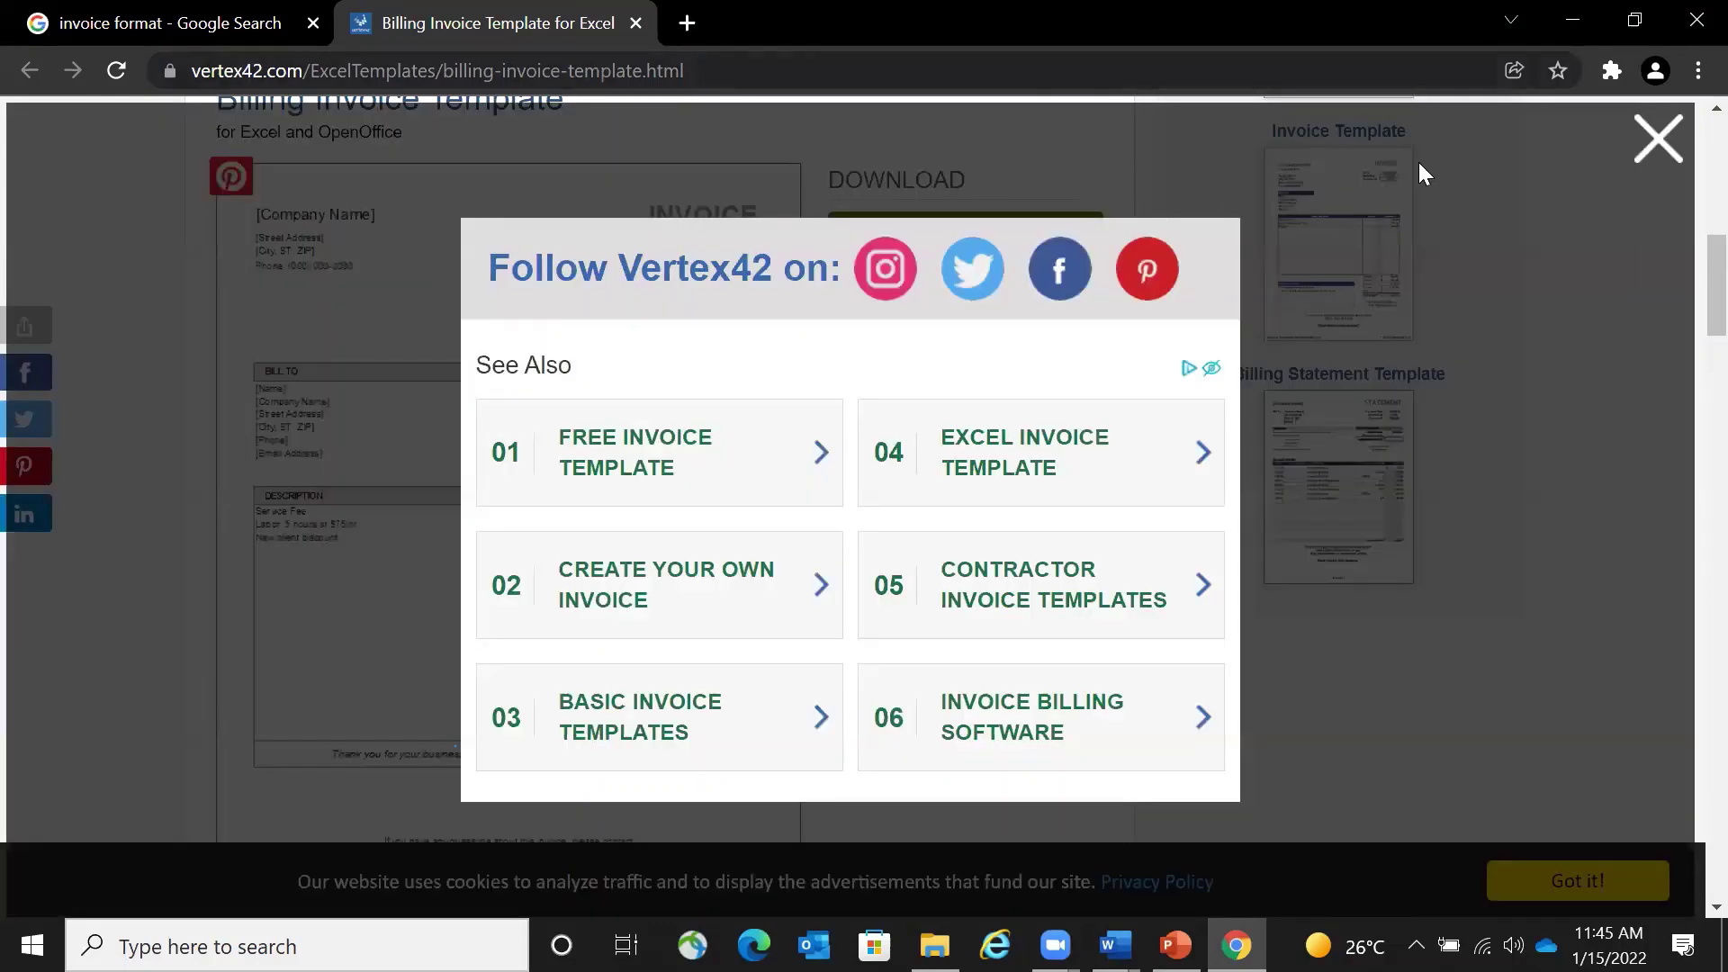
Step: Close the Vertex42 popup and open the CFI Word invoice template page, dismissing its cookie notice
left_click(1656, 142)
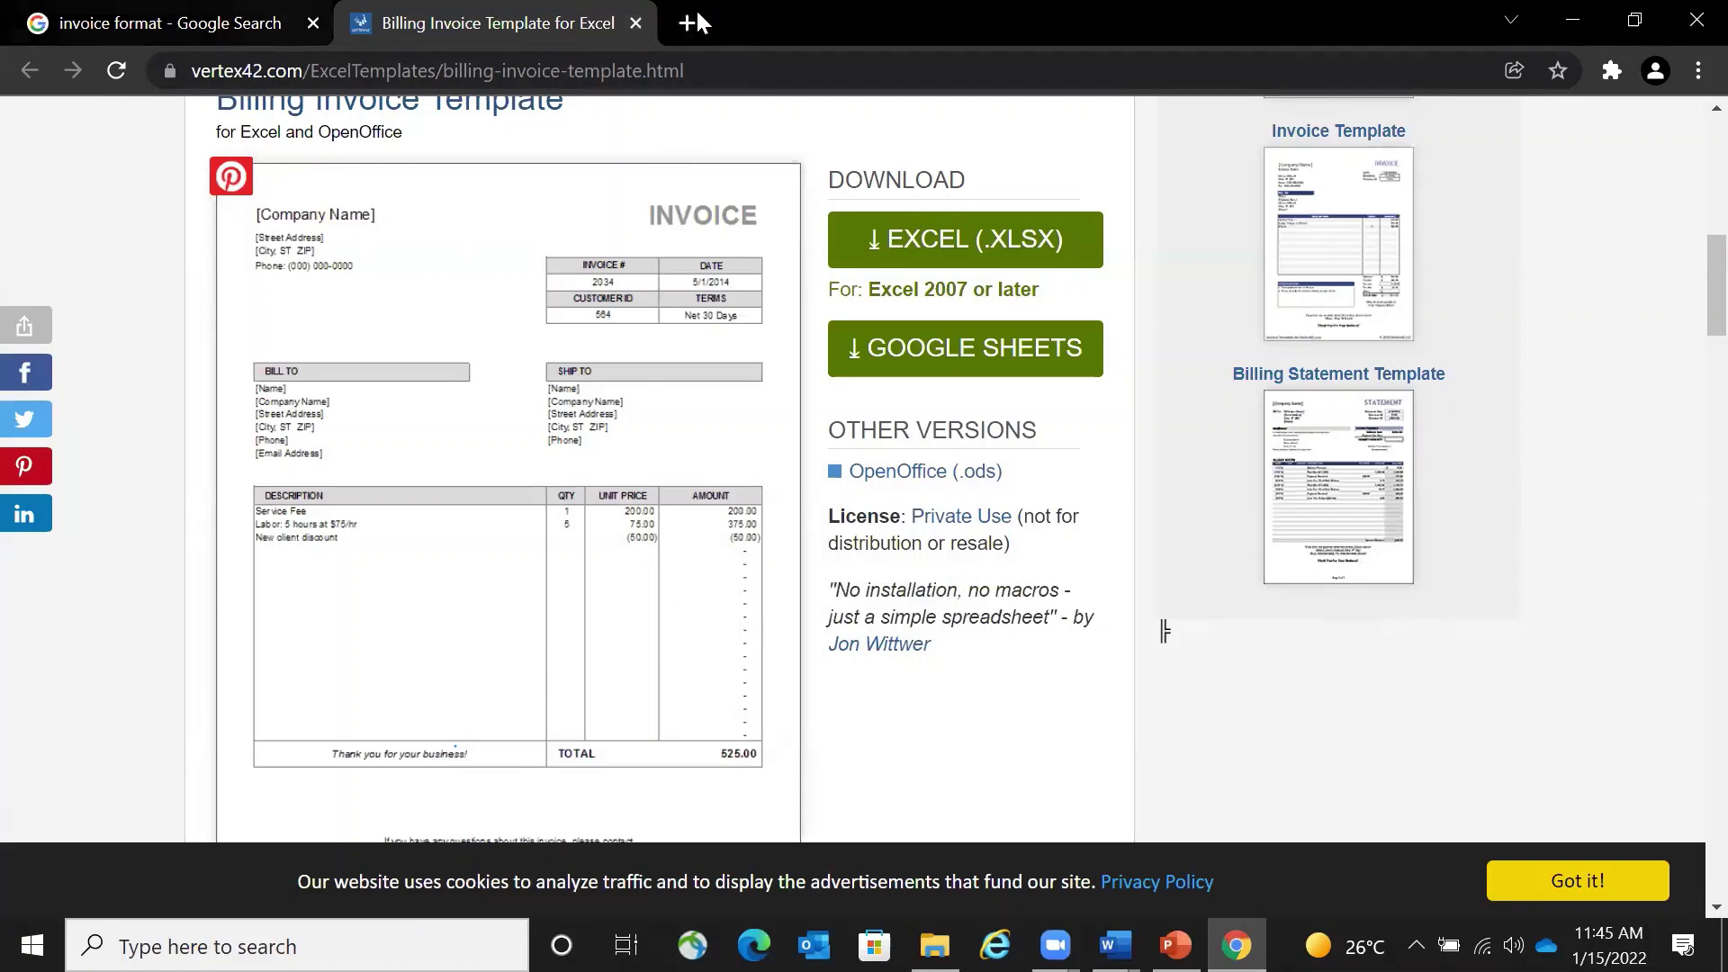
key("ctrl+shift+Tab")
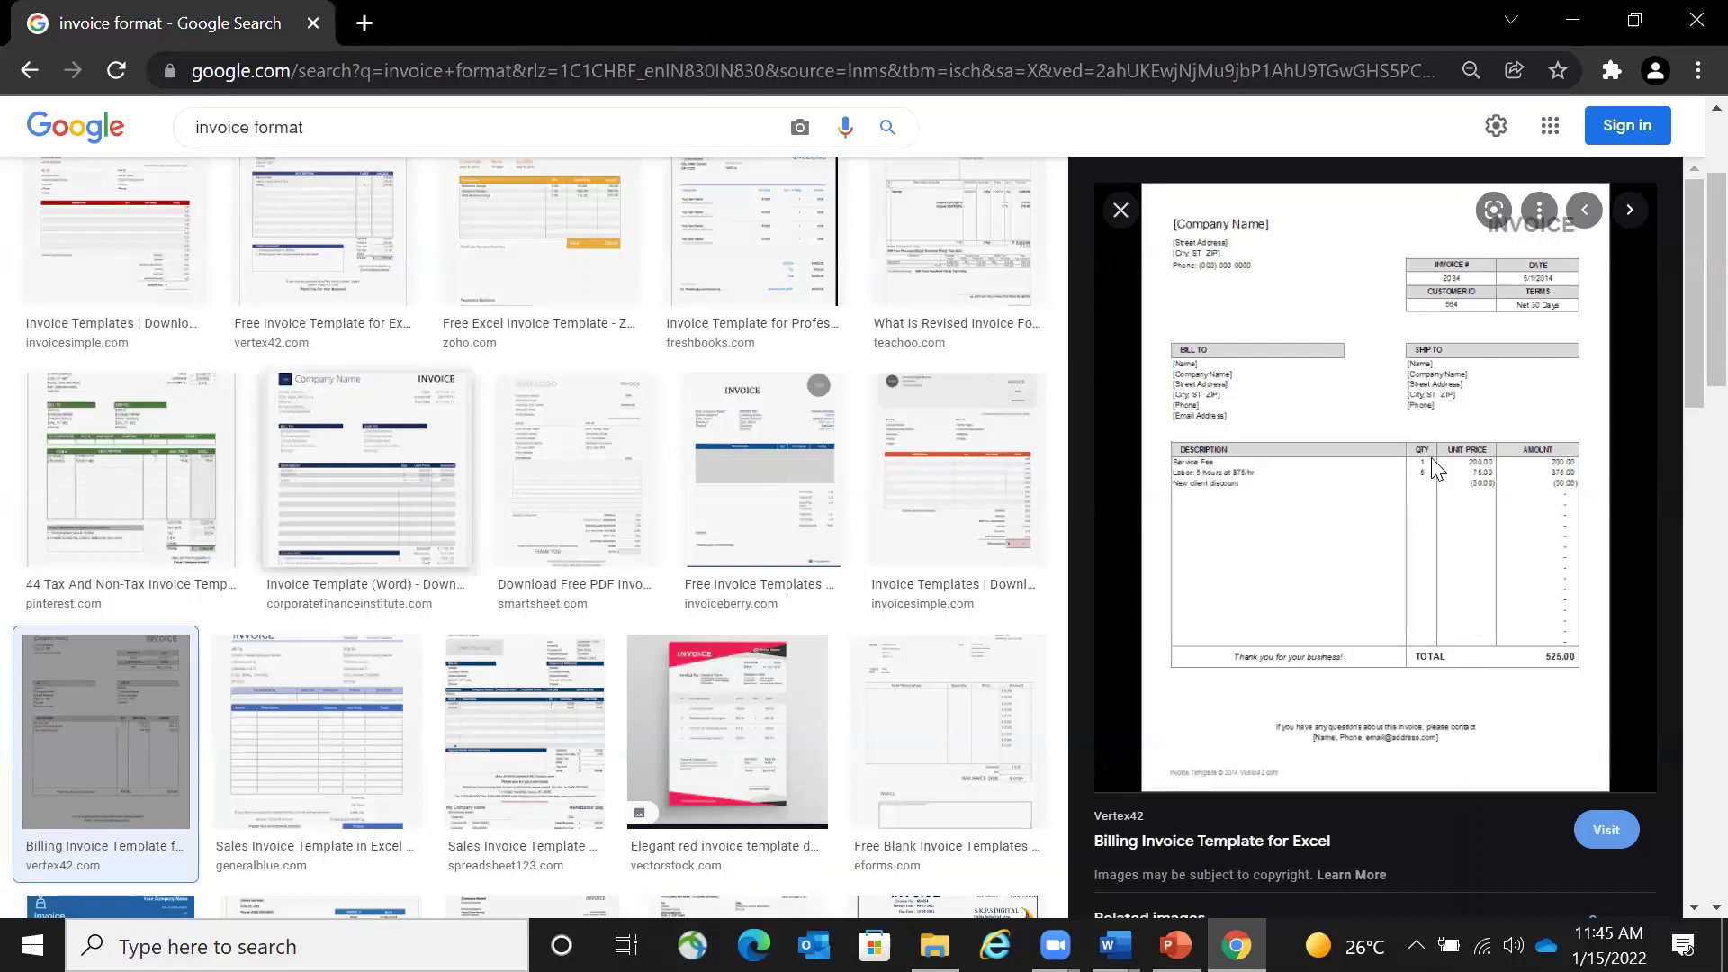
left_click(367, 468)
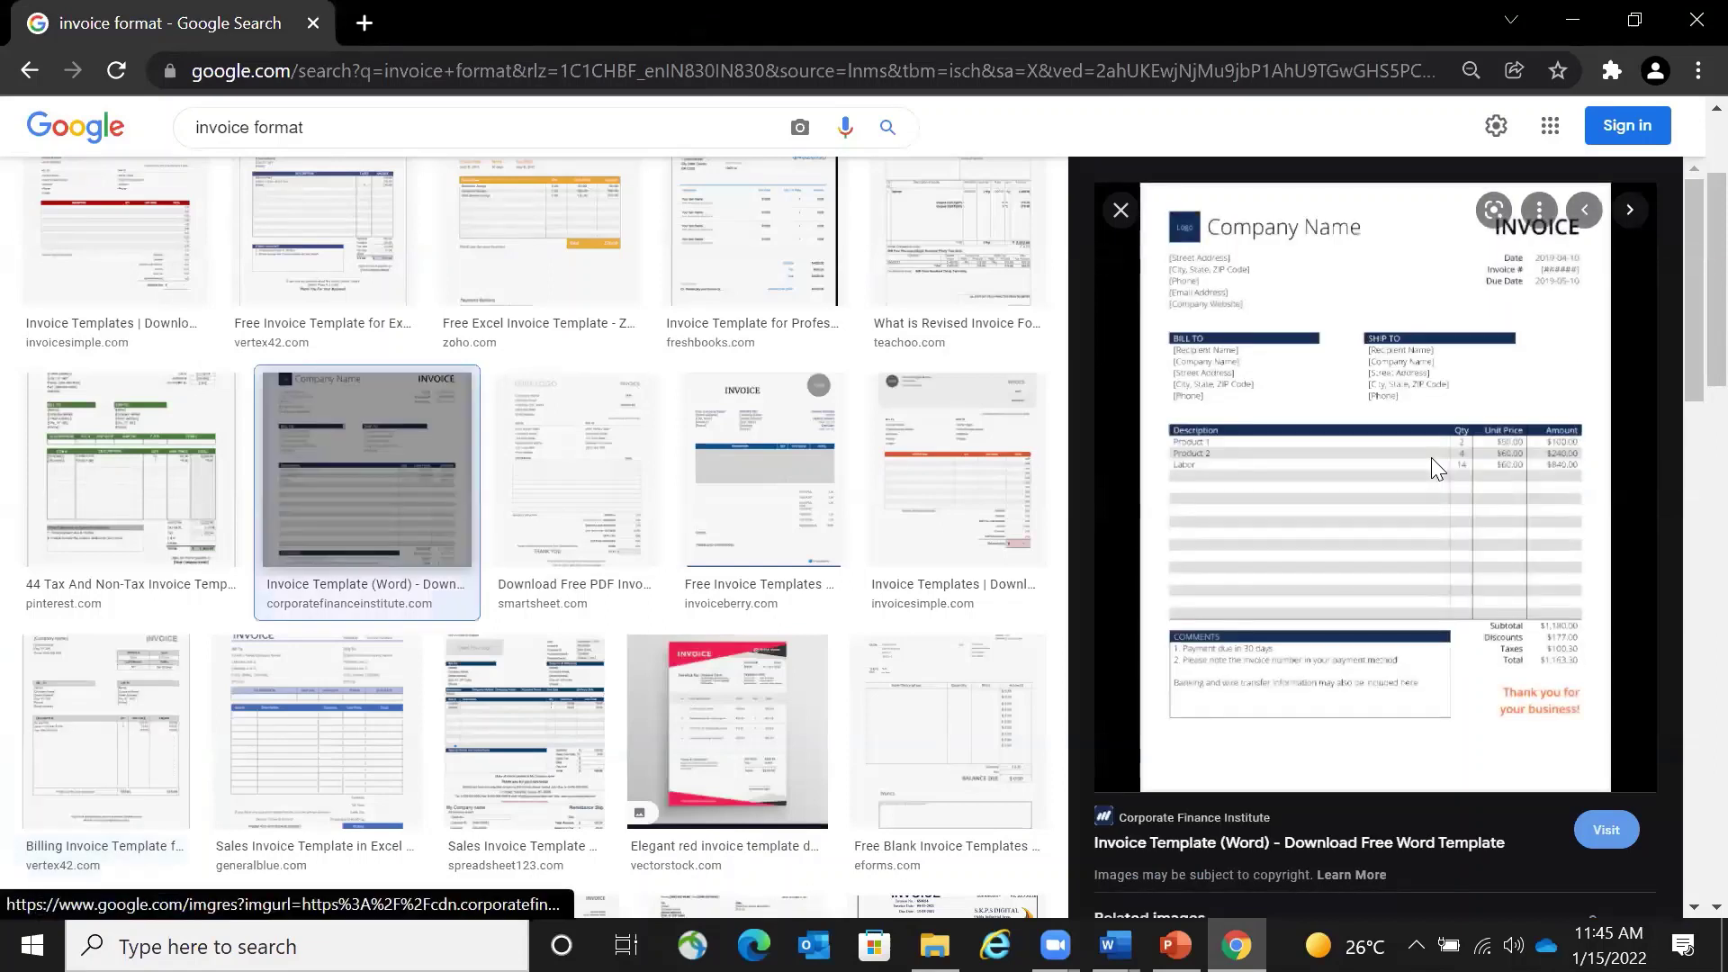
left_click(1431, 458)
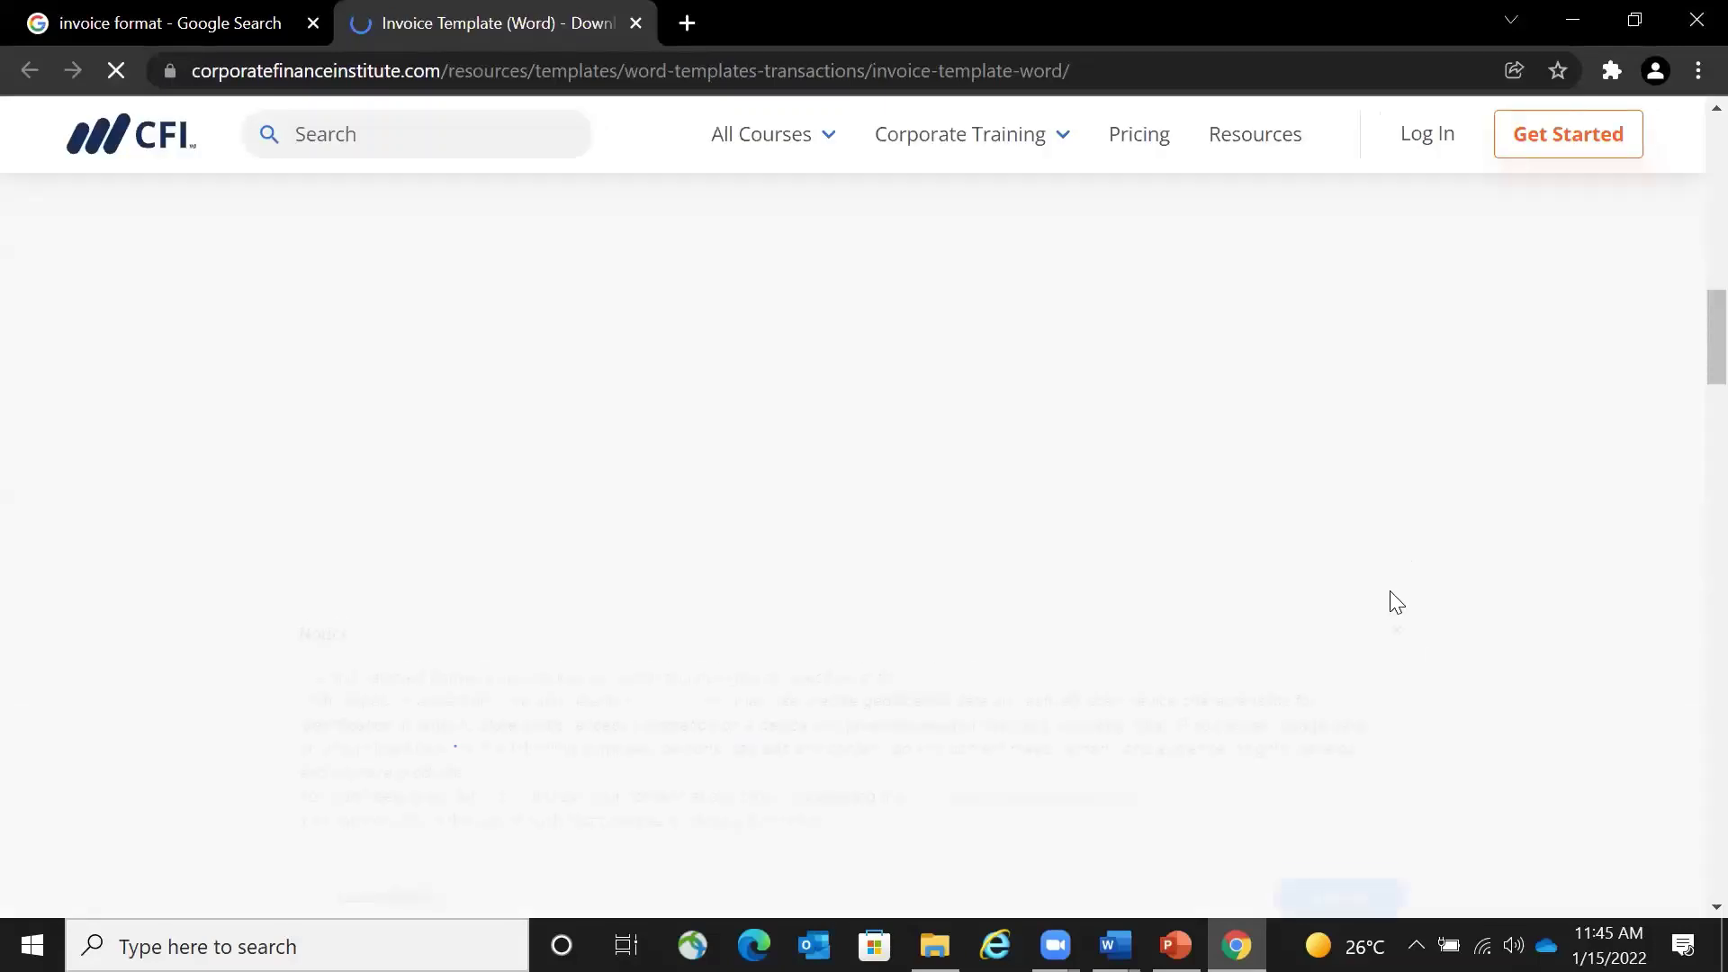
left_click(1397, 598)
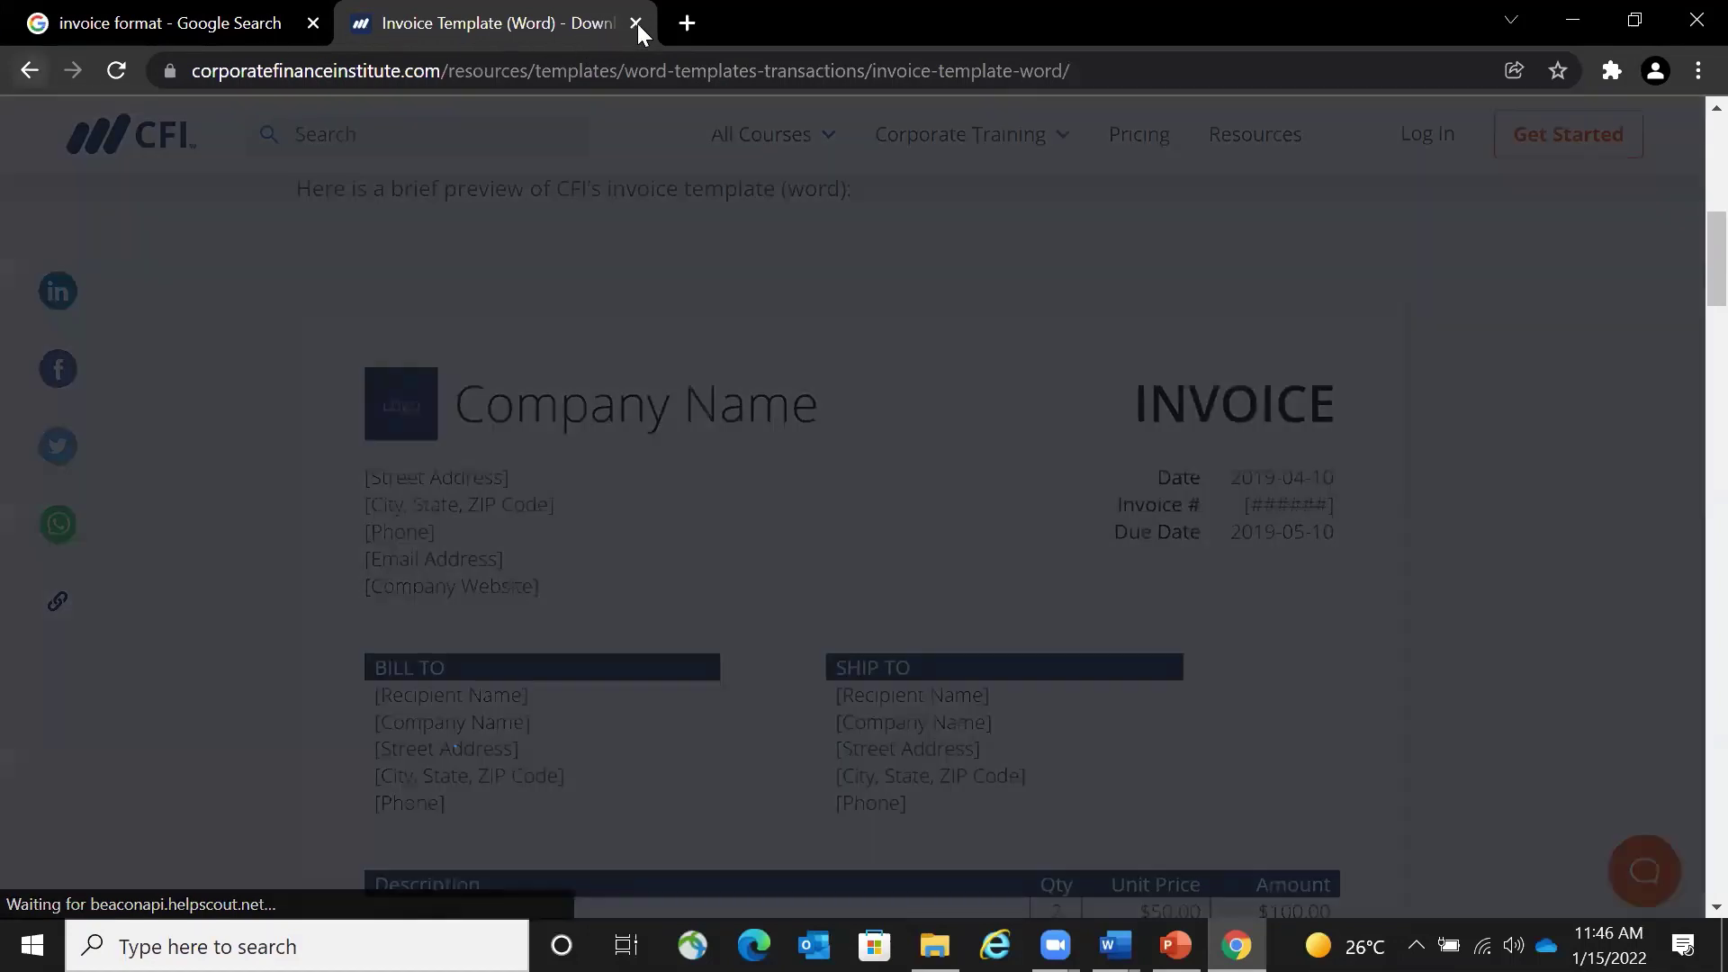
scroll(594, 387, "down", 5)
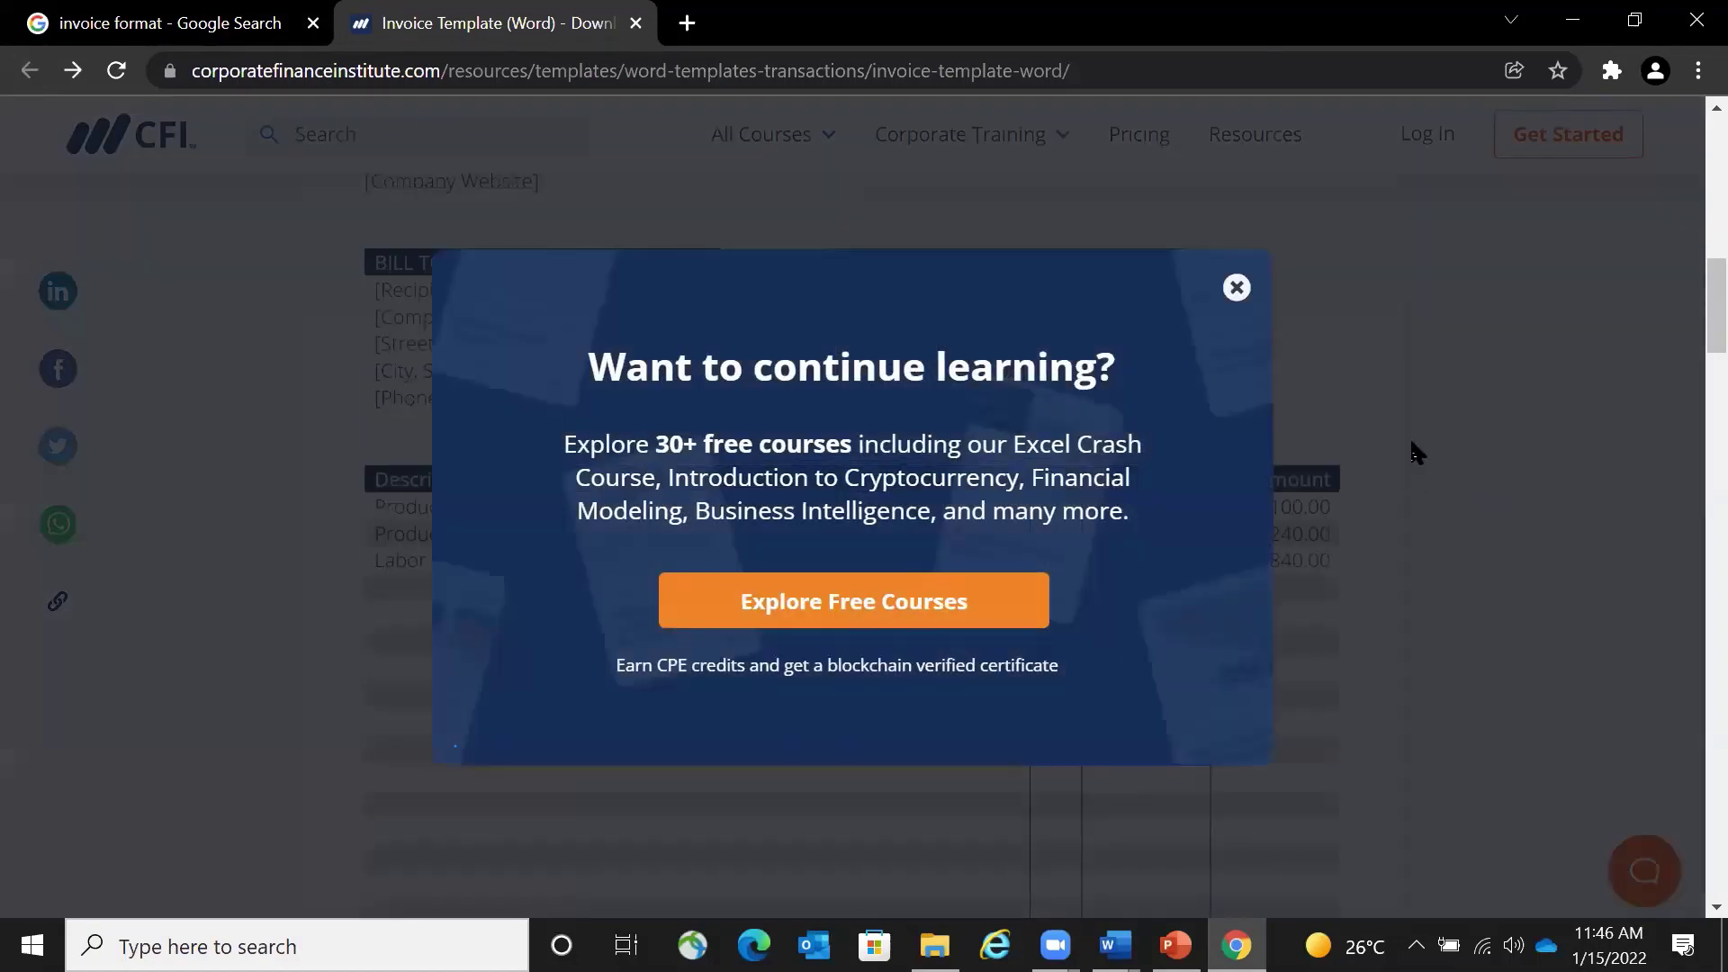
Step: Return to the invoice format image results and browse them for another template
key("ctrl+shift+Tab")
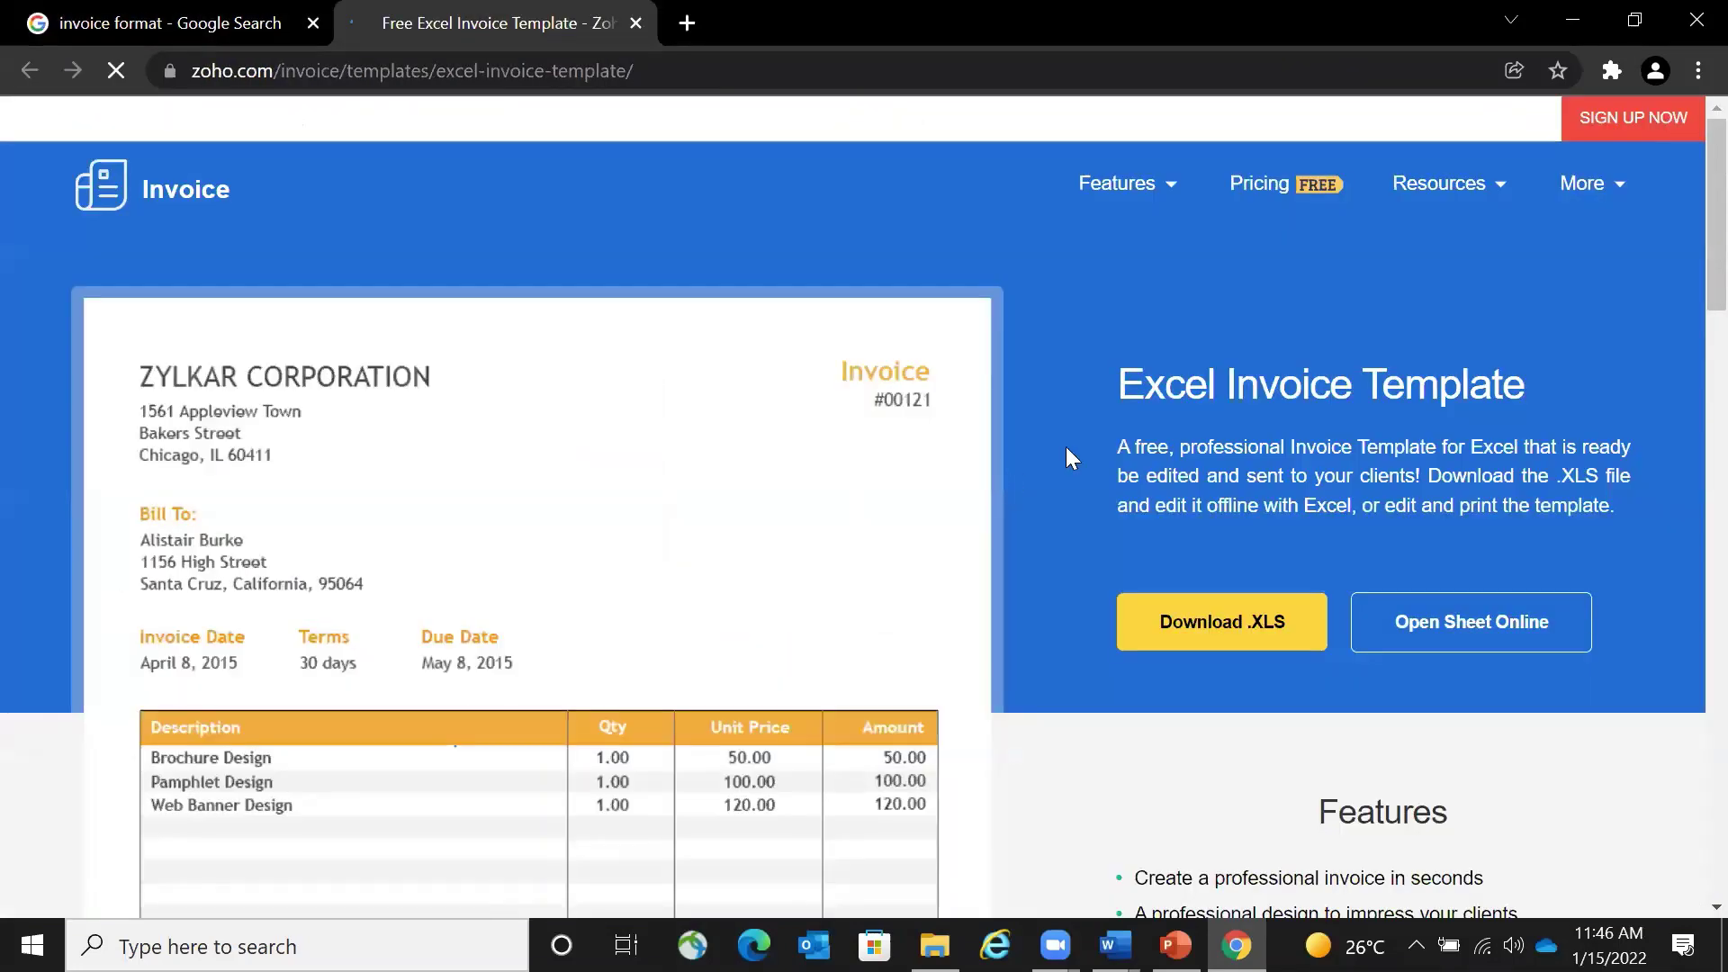
scroll(1065, 446, "down", 3)
scroll(1651, 441, "up", 3)
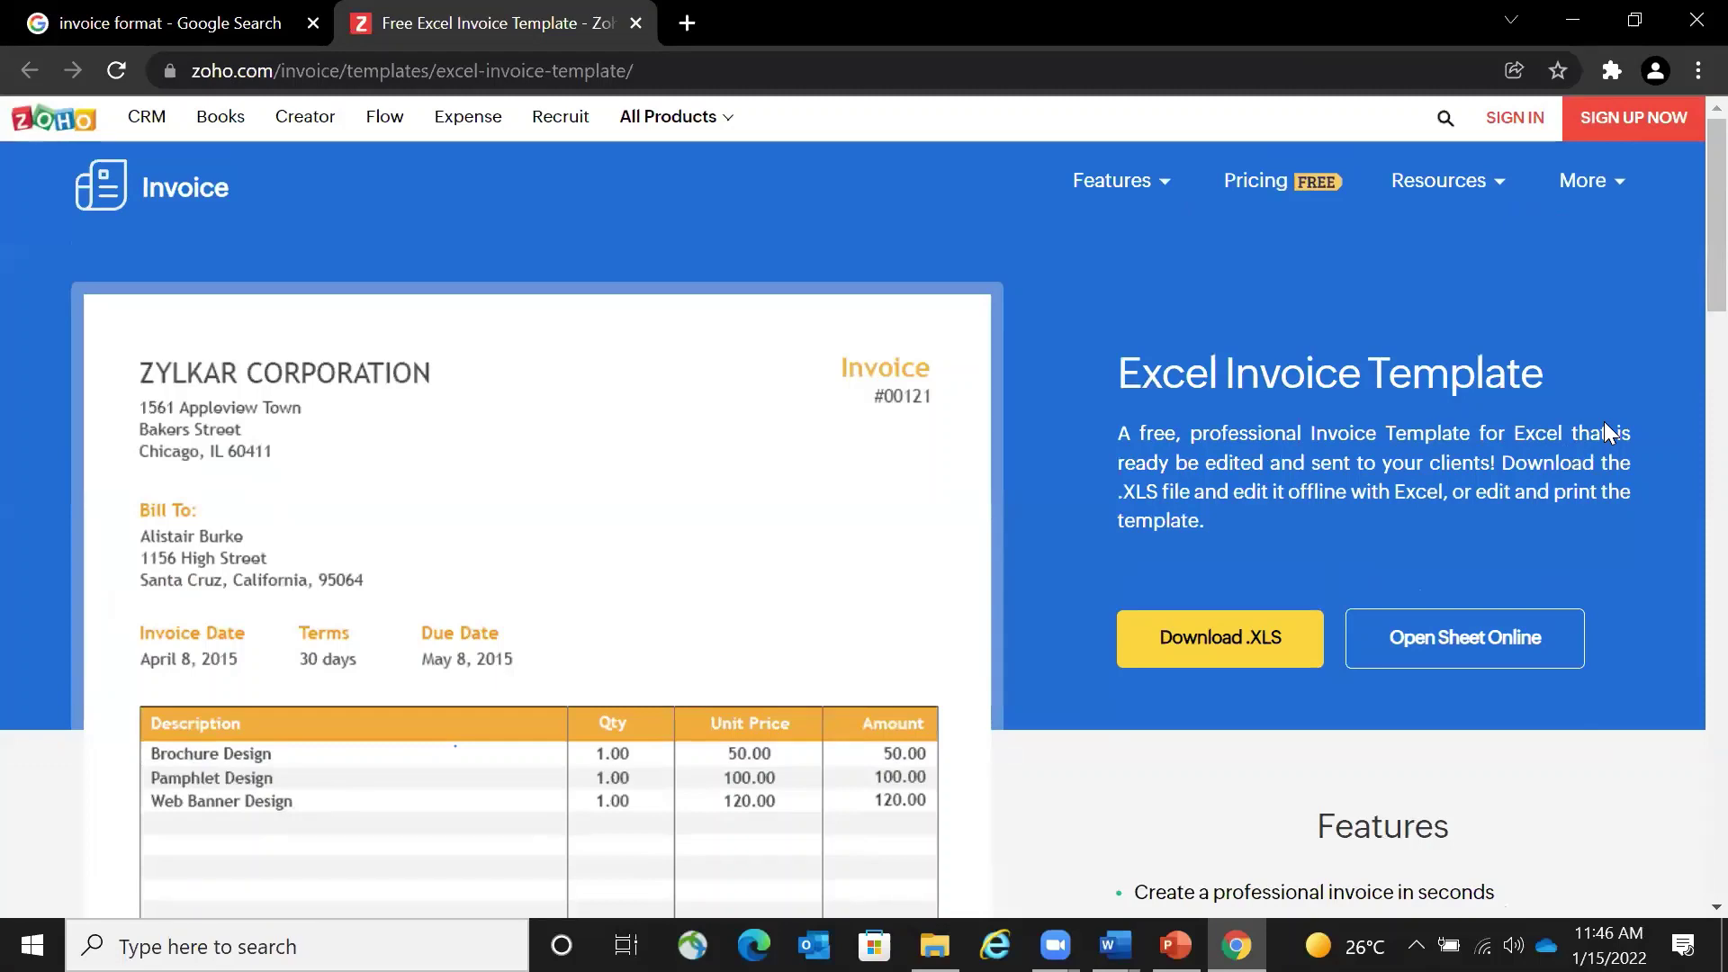
scroll(687, 596, "down", 5)
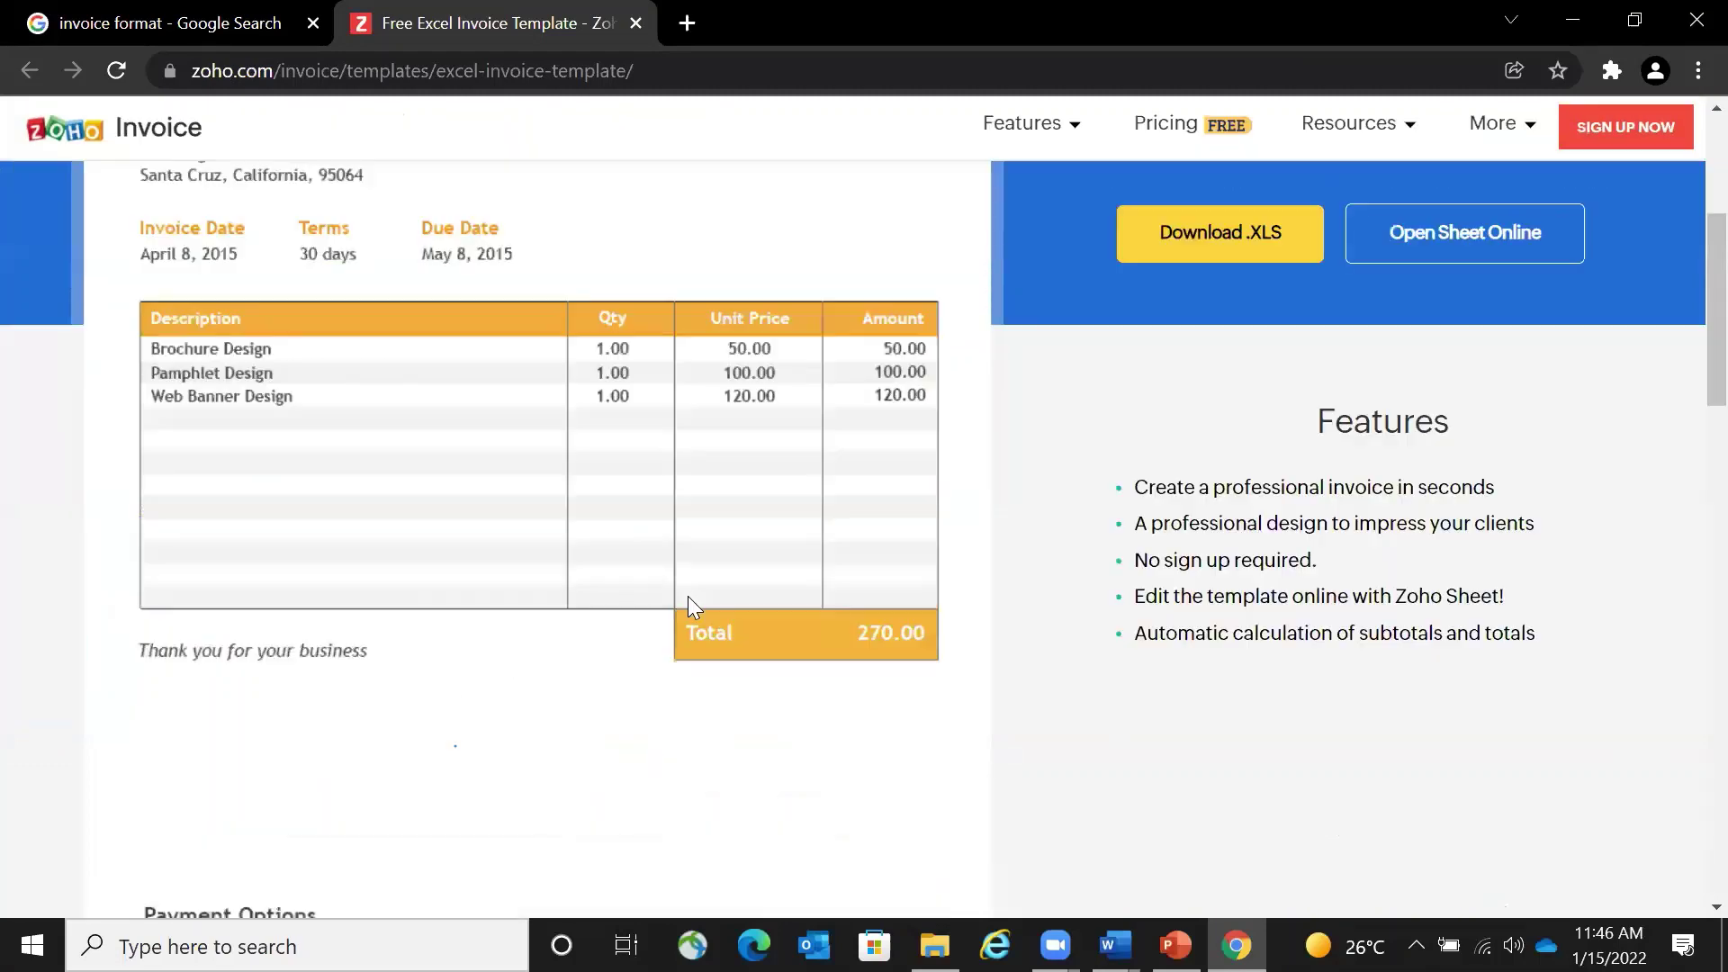
scroll(693, 580, "down", 4)
scroll(702, 590, "up", 3)
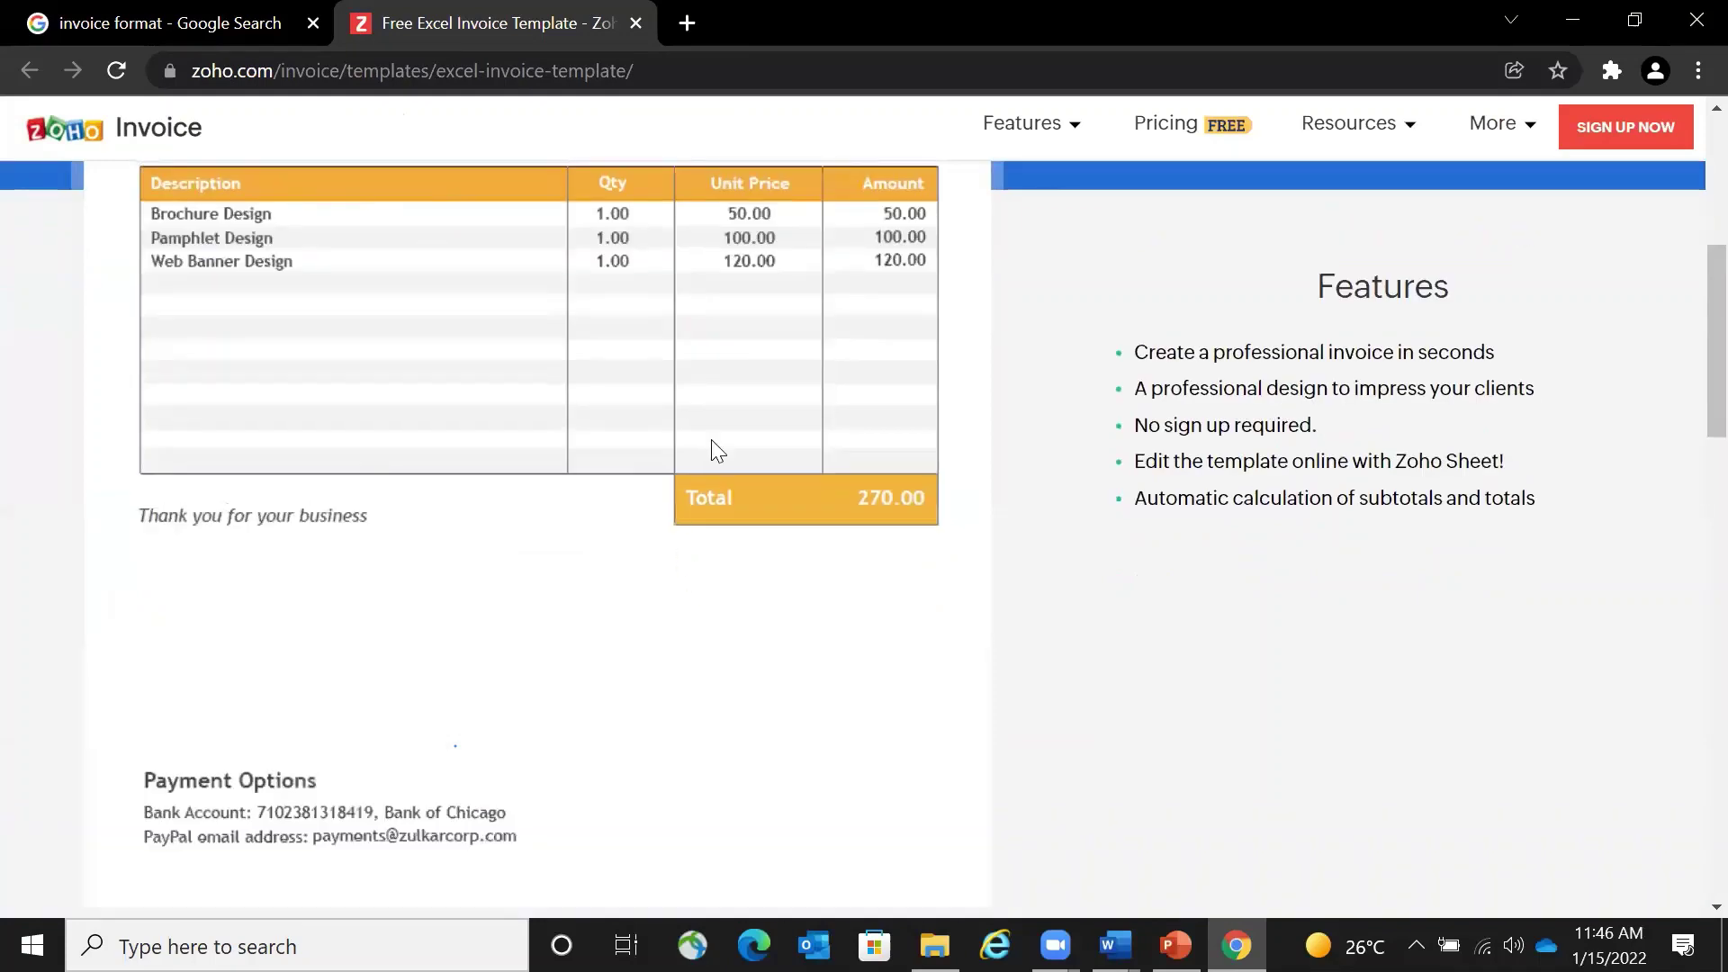
scroll(710, 450, "up", 3)
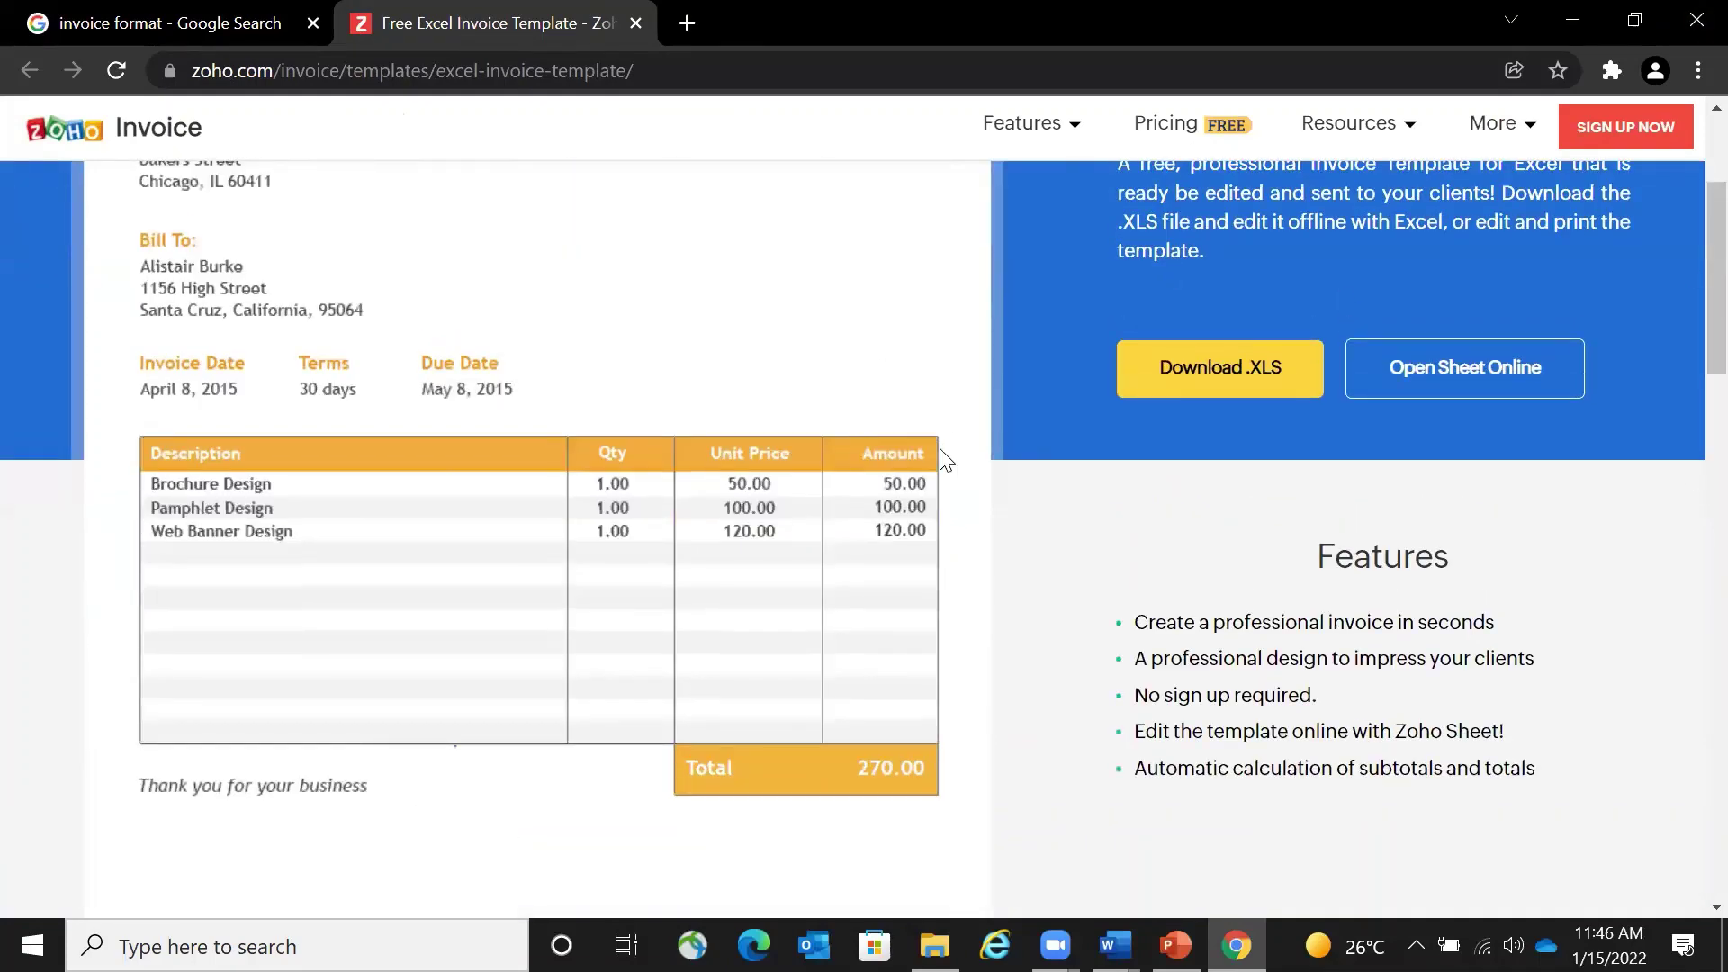
key("alt+Tab")
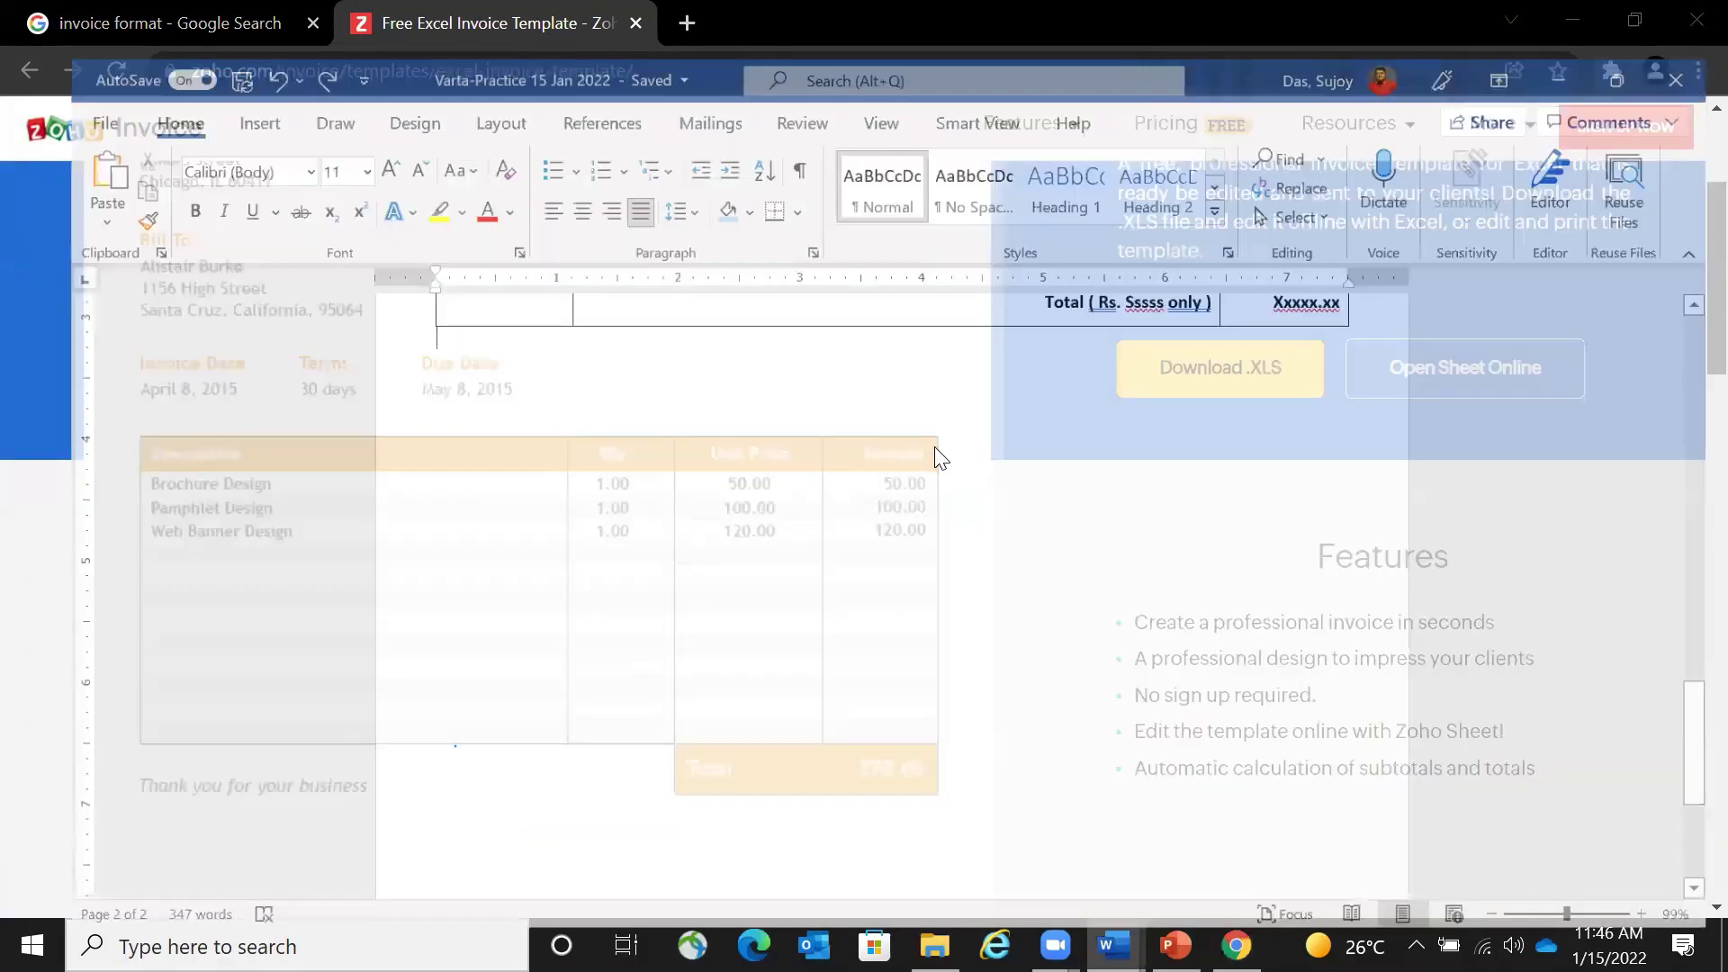
key("alt+Tab")
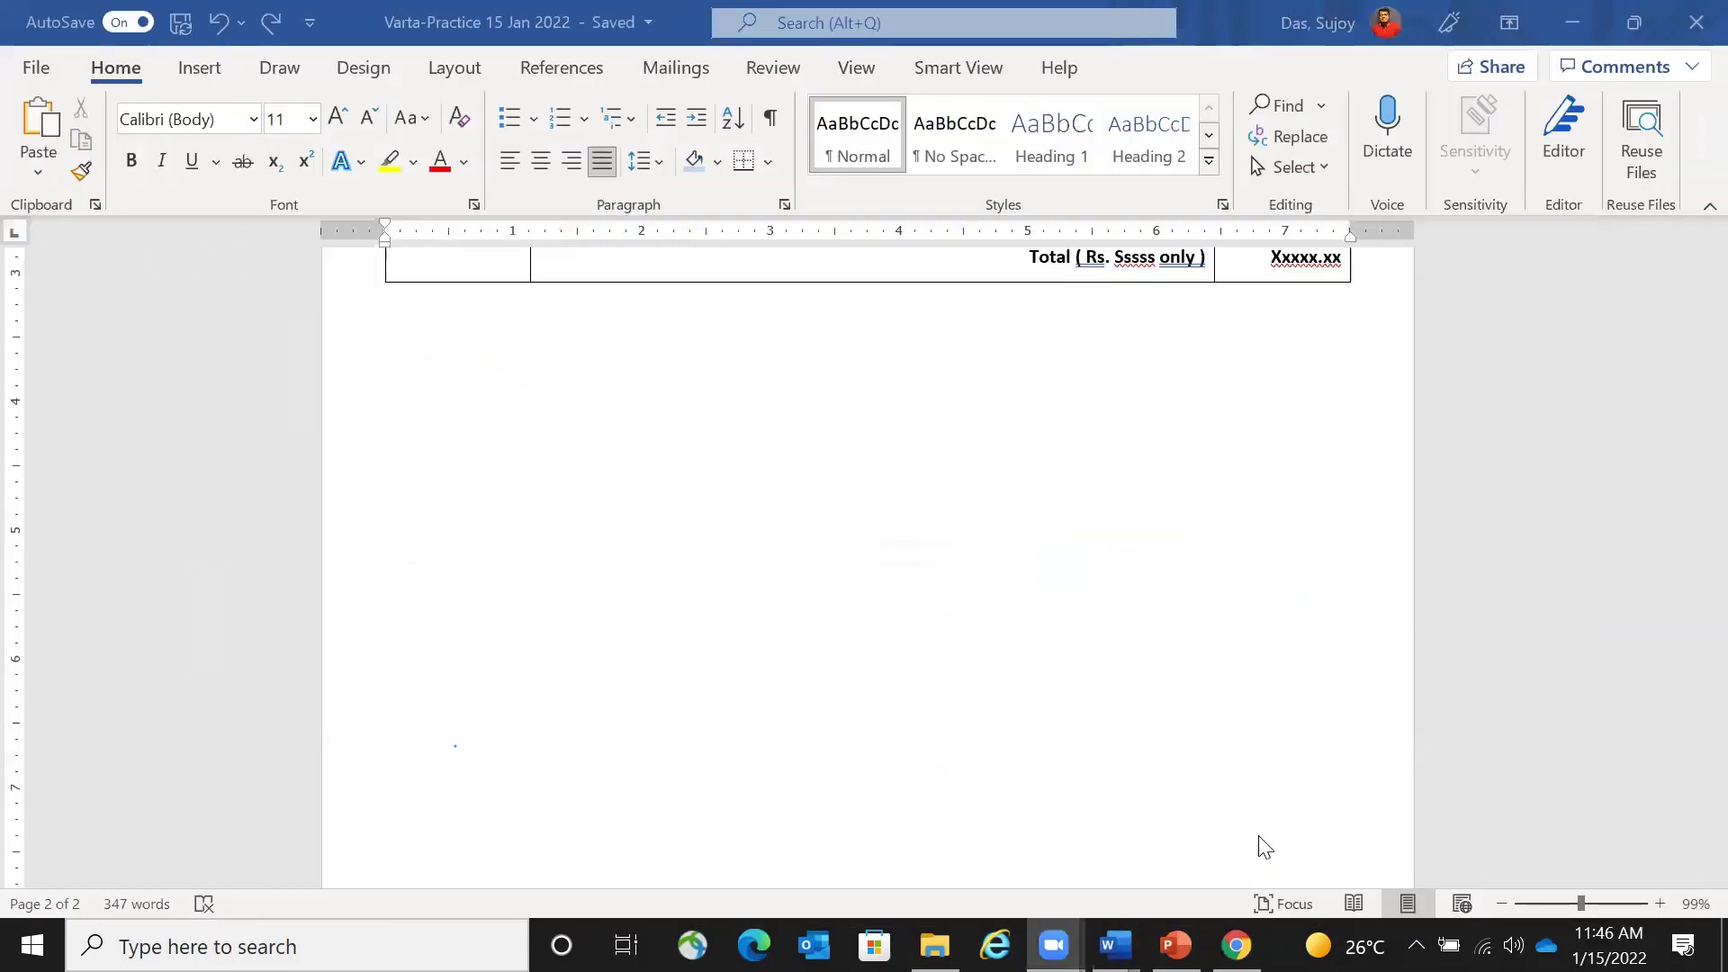
key("alt+Tab")
key("alt+Tab")
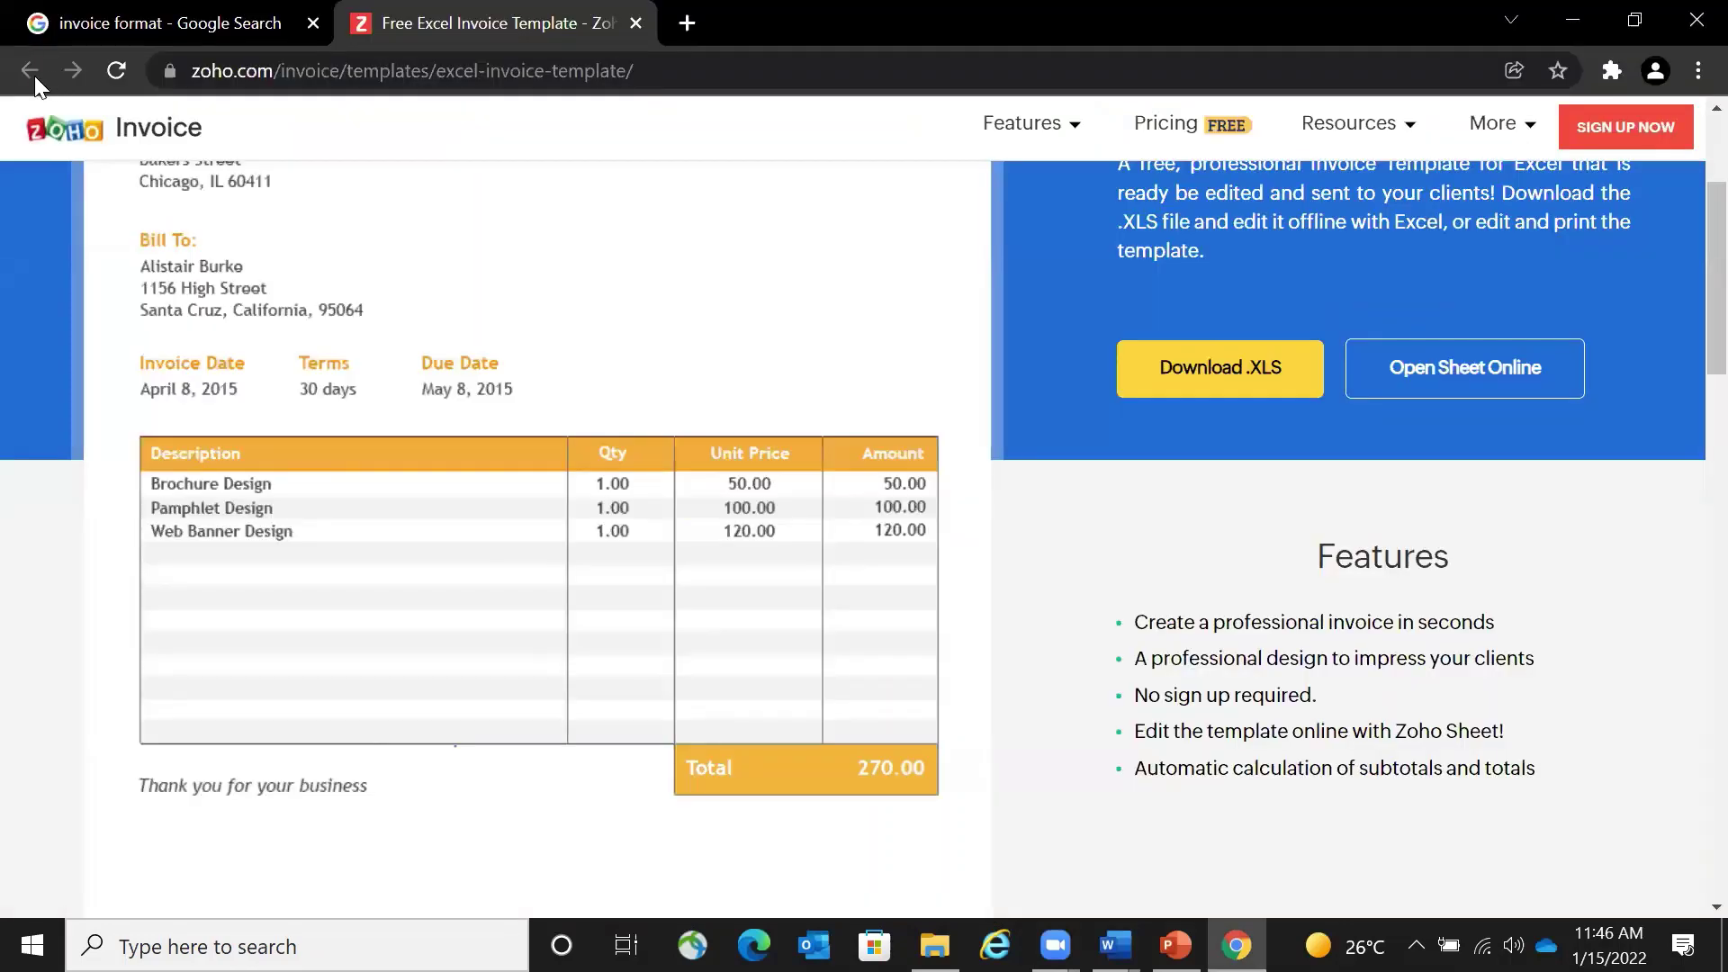
key("alt+Tab")
left_click(34, 76)
Step: Save the document as 'Invoice - voucher Creation' in the VARTA_MS Word Training 8th Jan 2022 folder, replacing the invalid slash with a hyphen
left_click(110, 392)
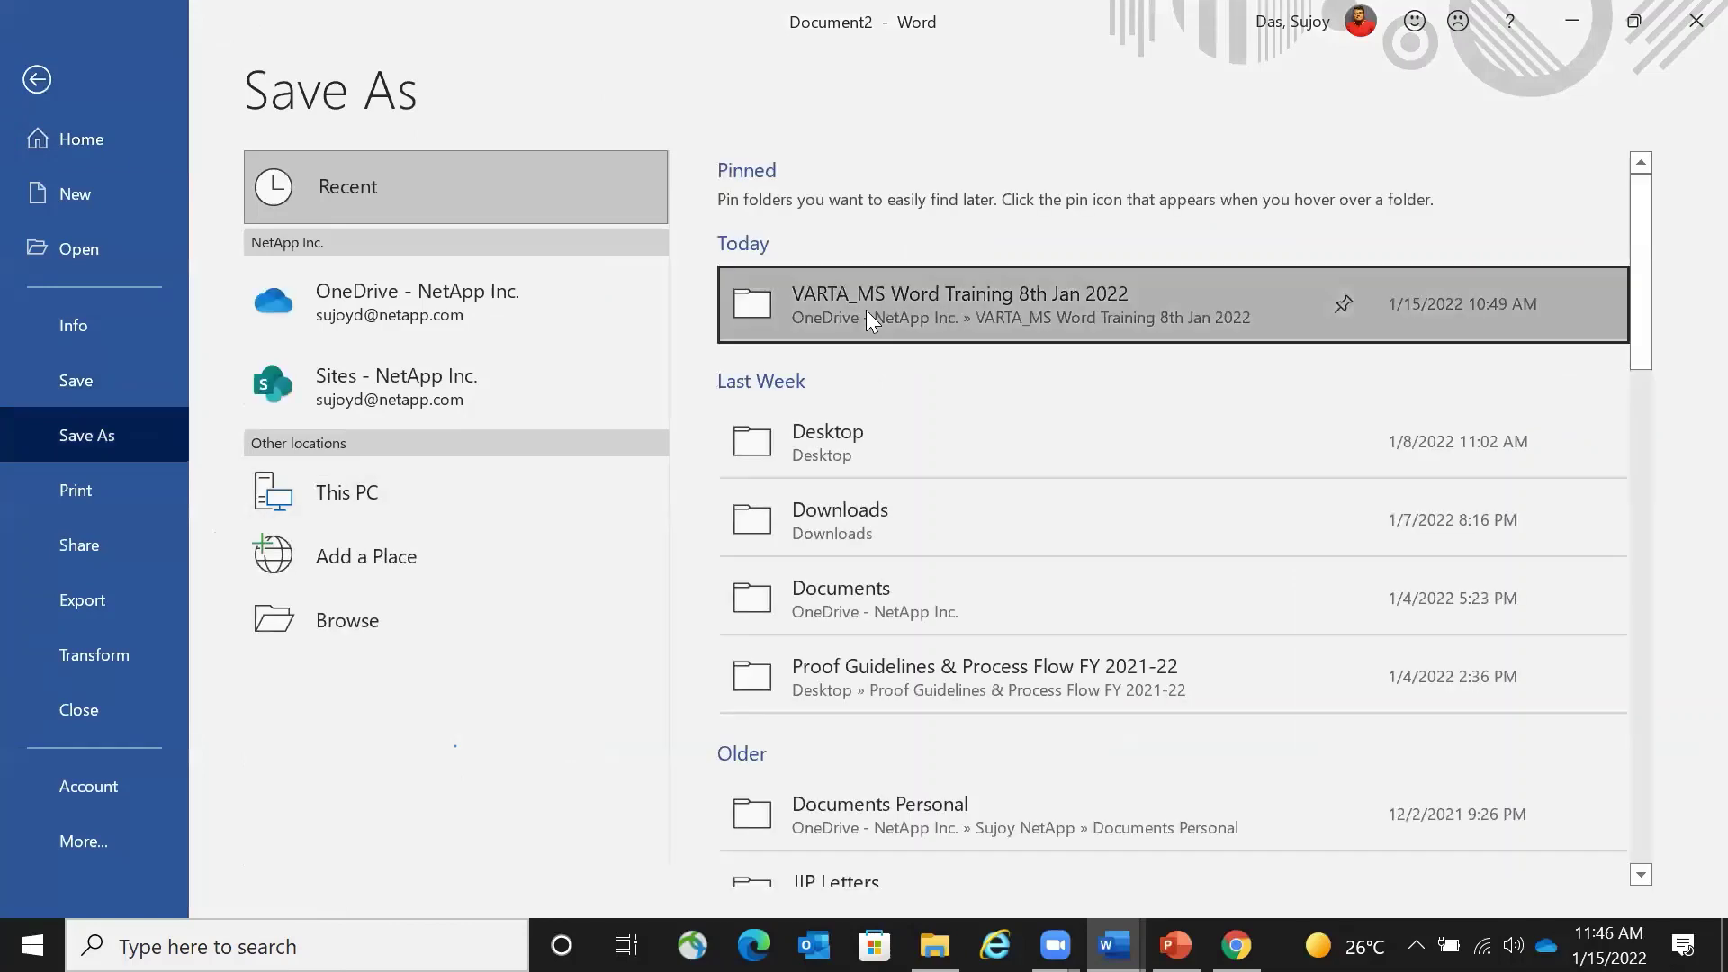
left_click(866, 311)
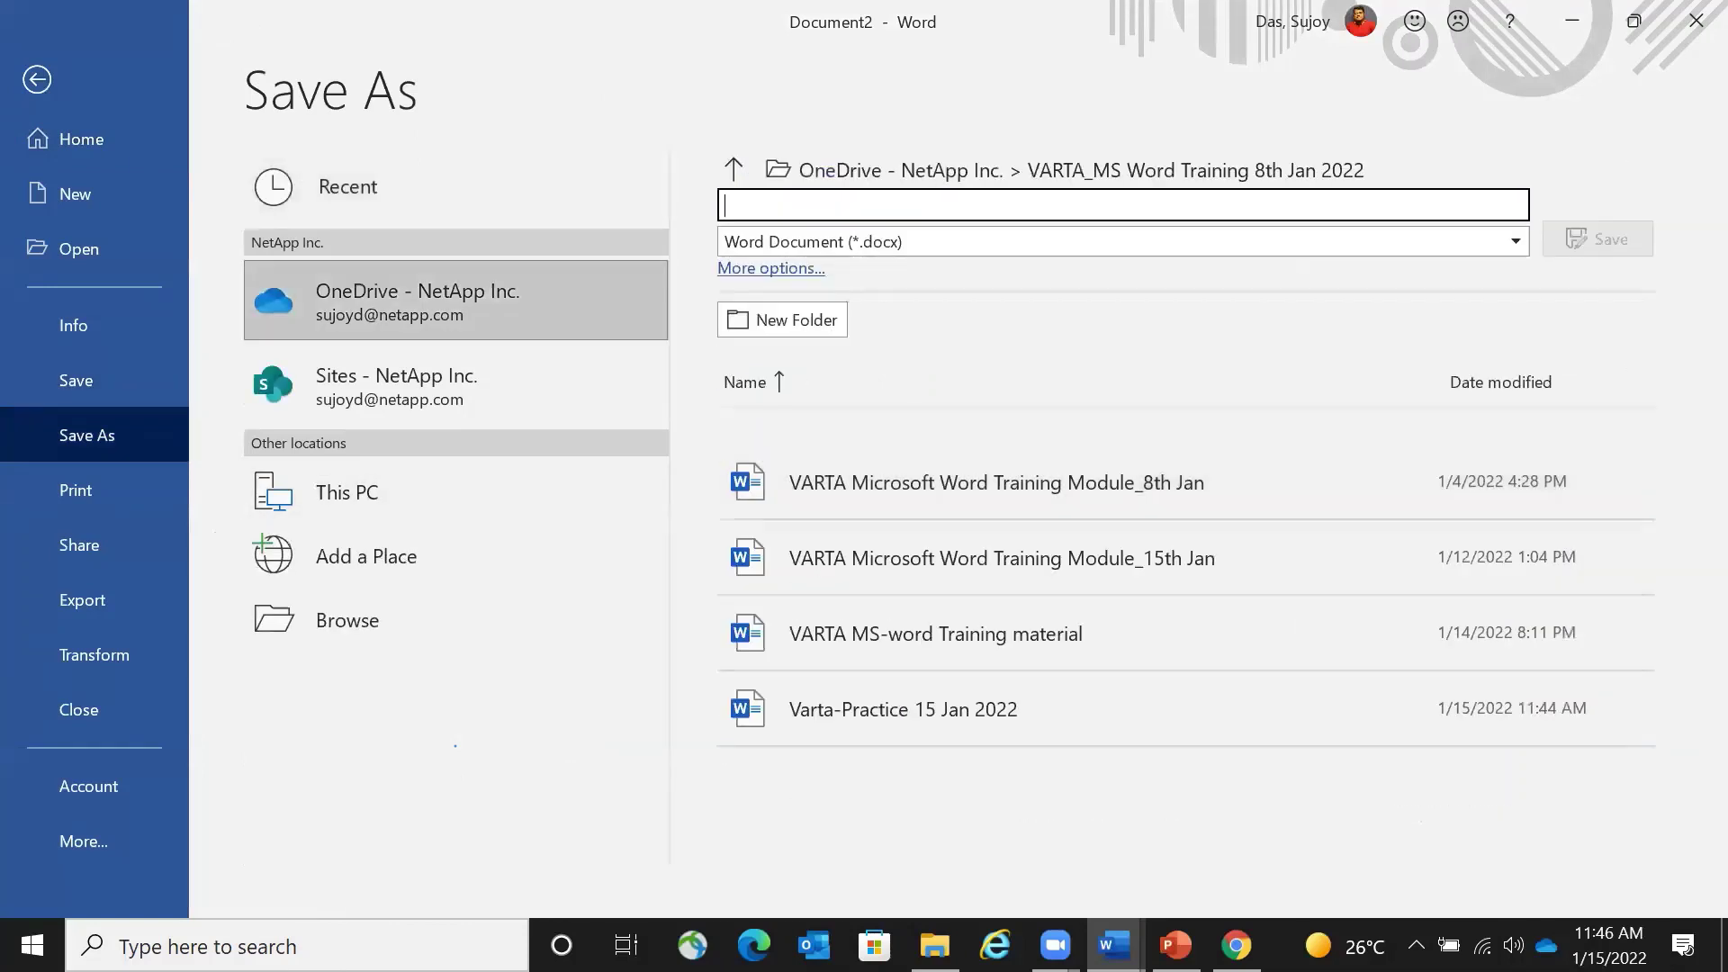
type("Invoice / voucher Creation")
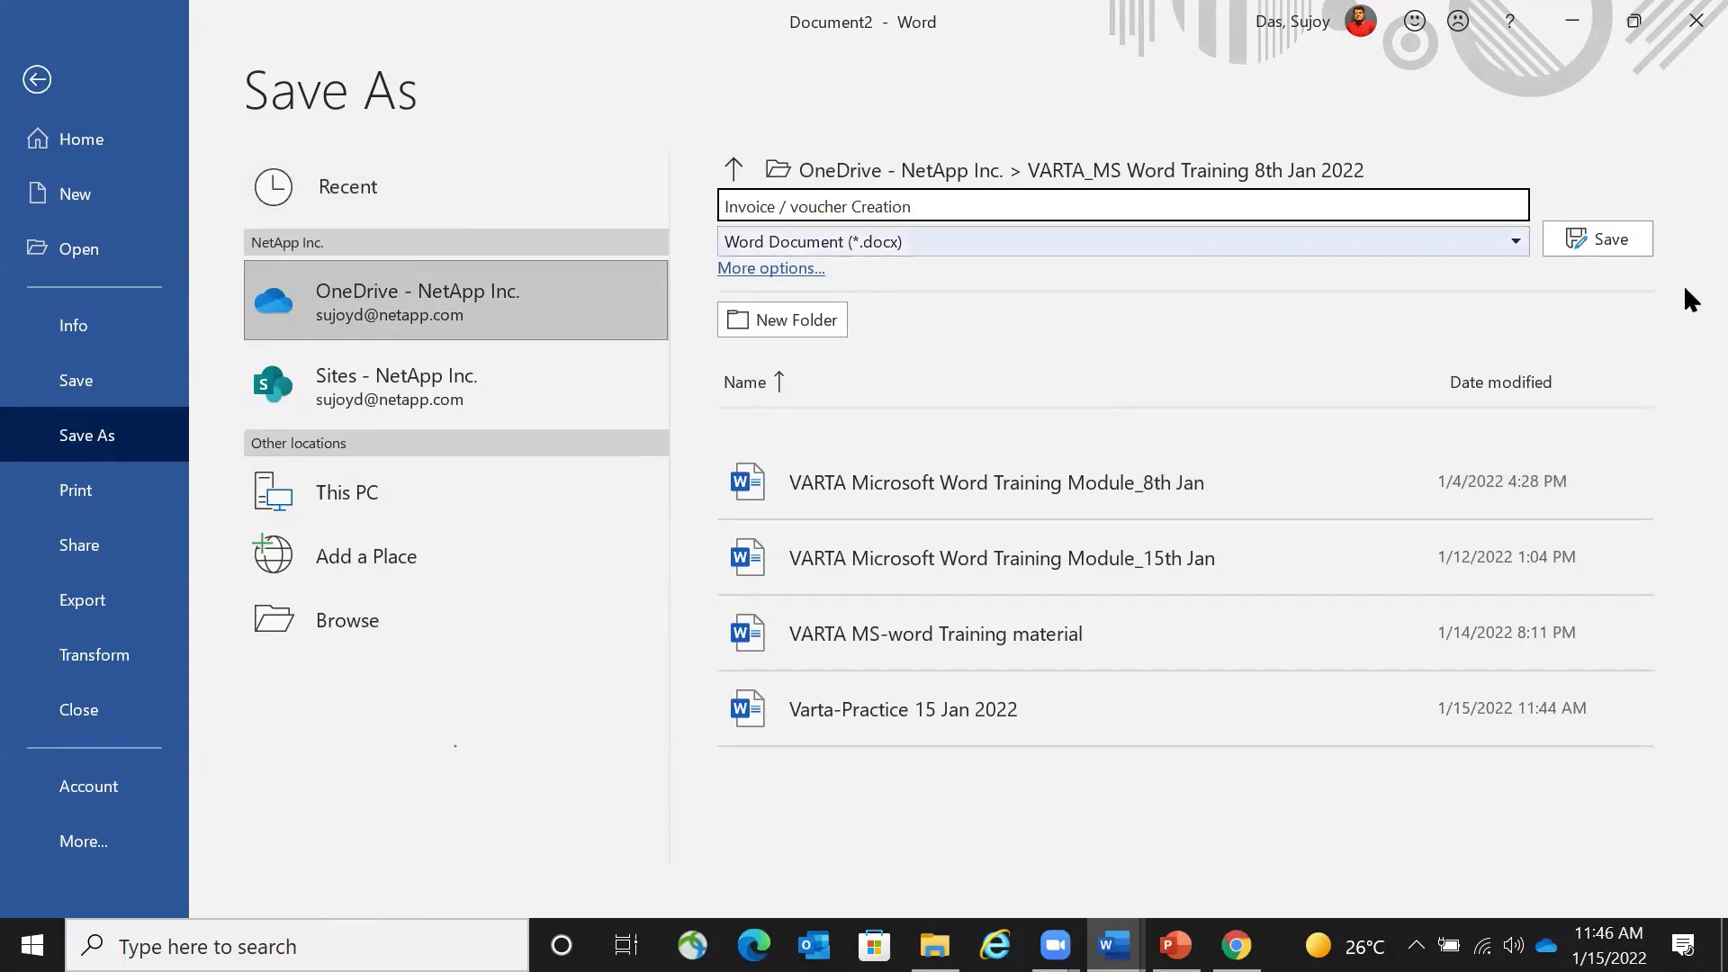
left_click(1618, 249)
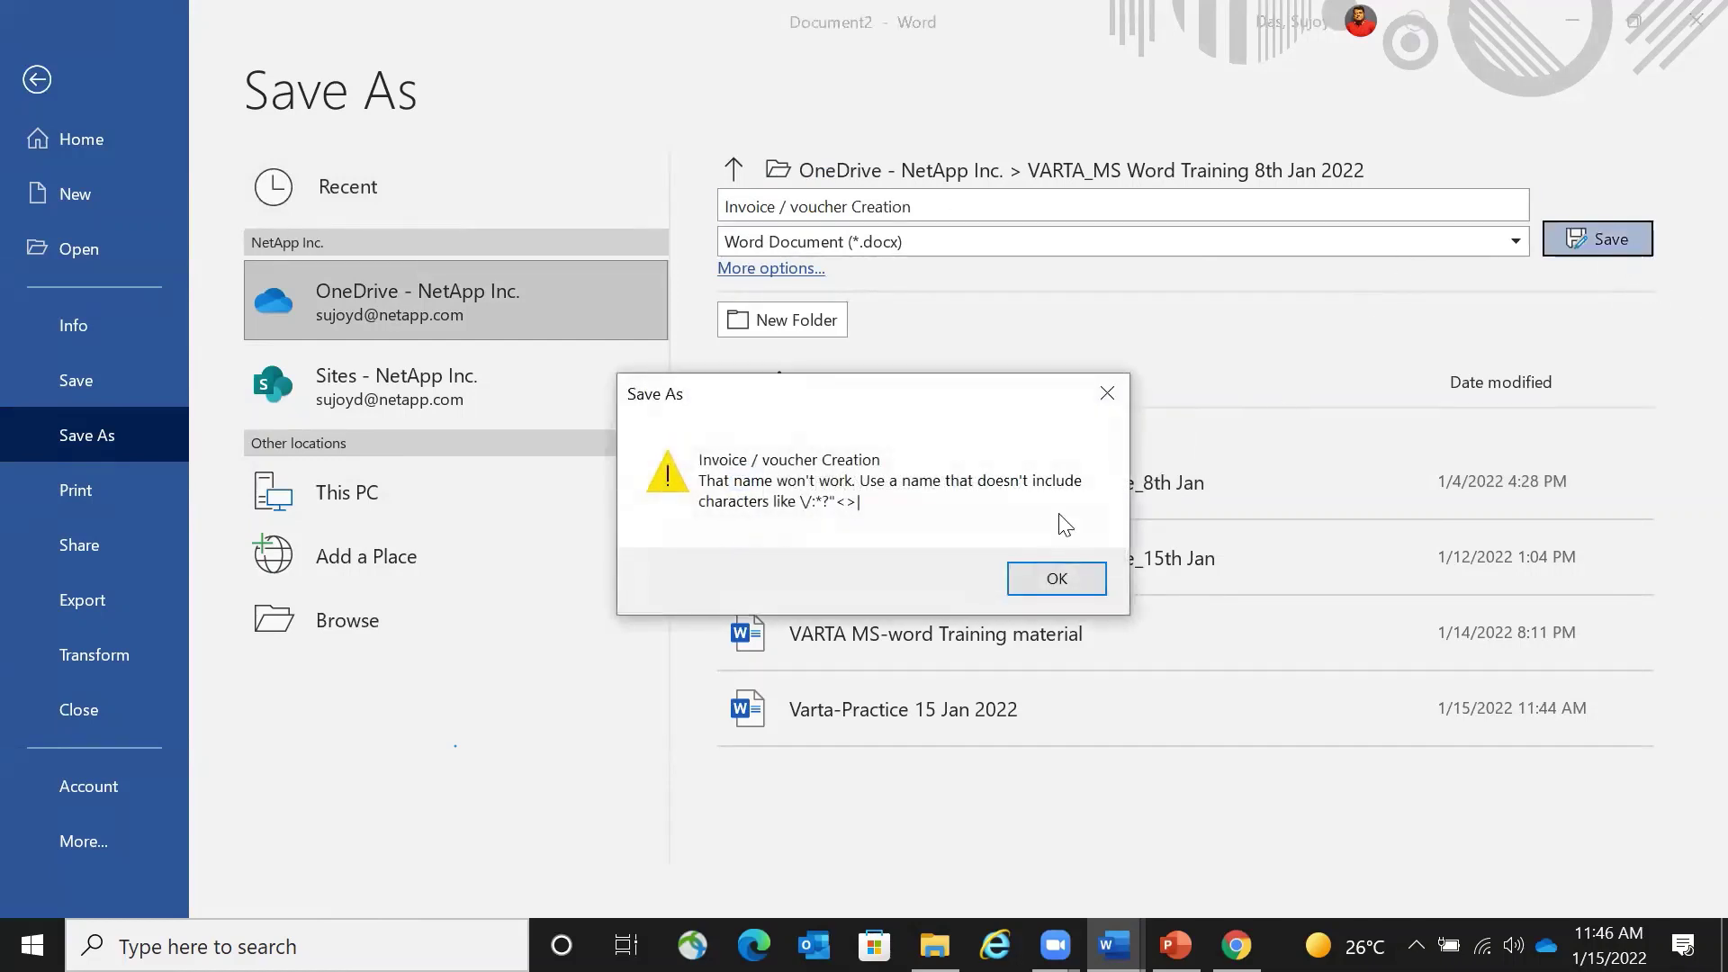
key("Return")
left_click(795, 209)
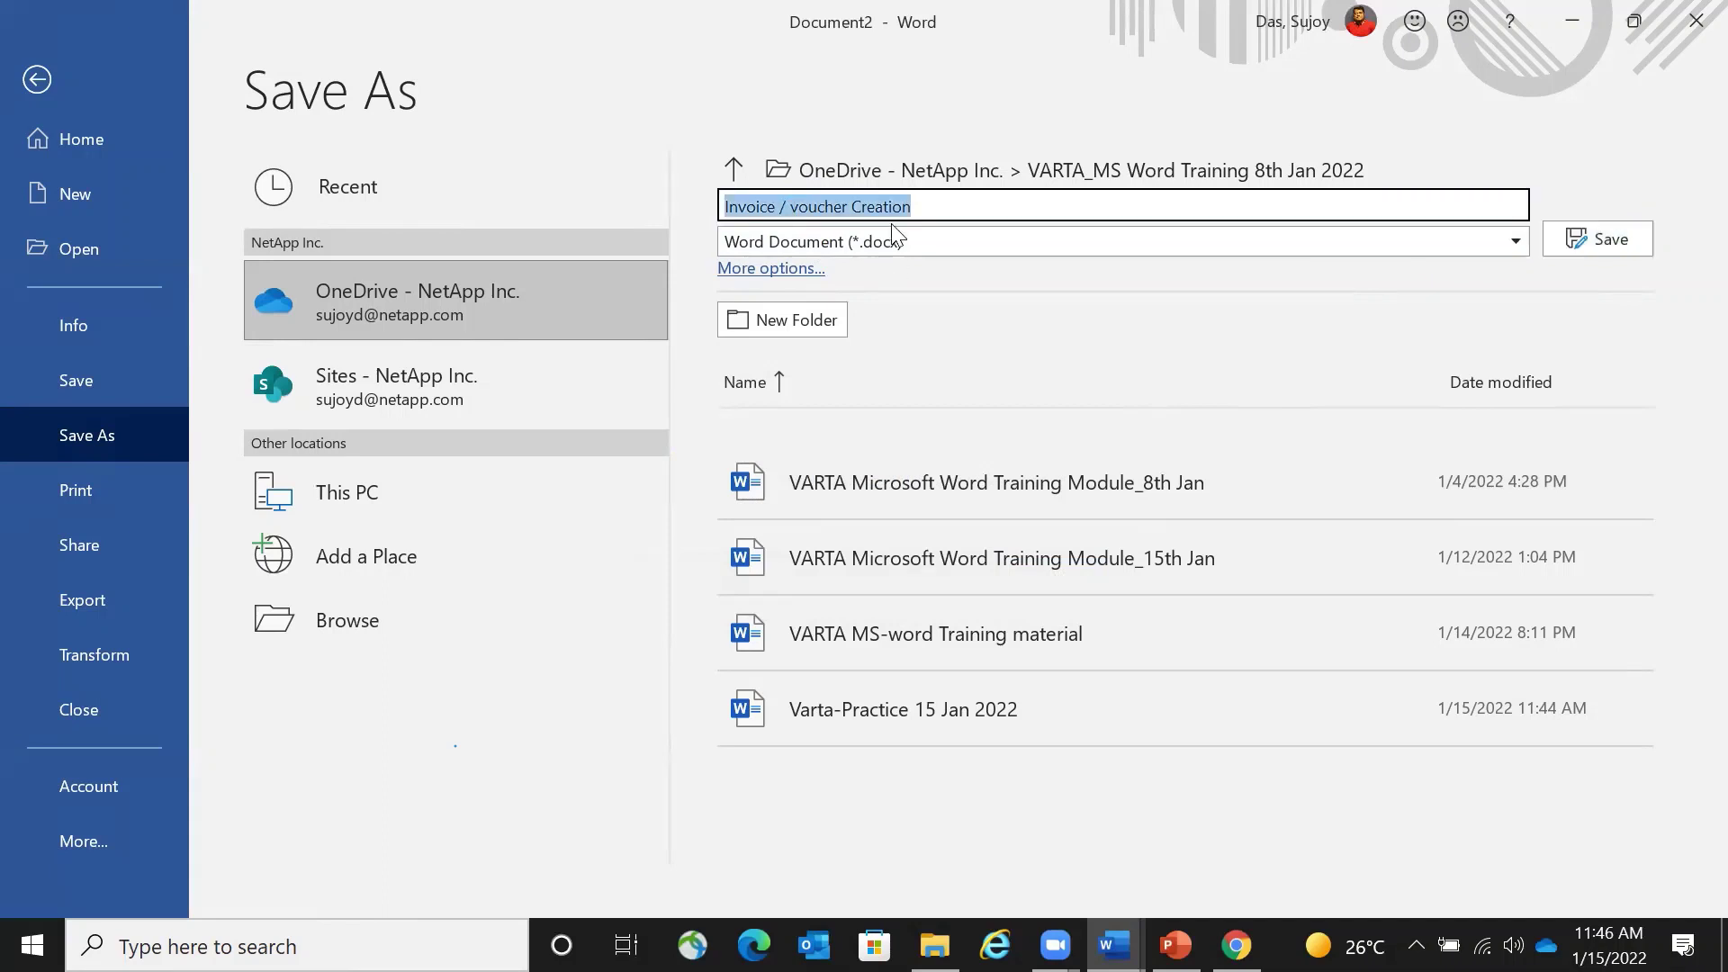
left_click(792, 209)
key("BackSpace")
key("BackSpace")
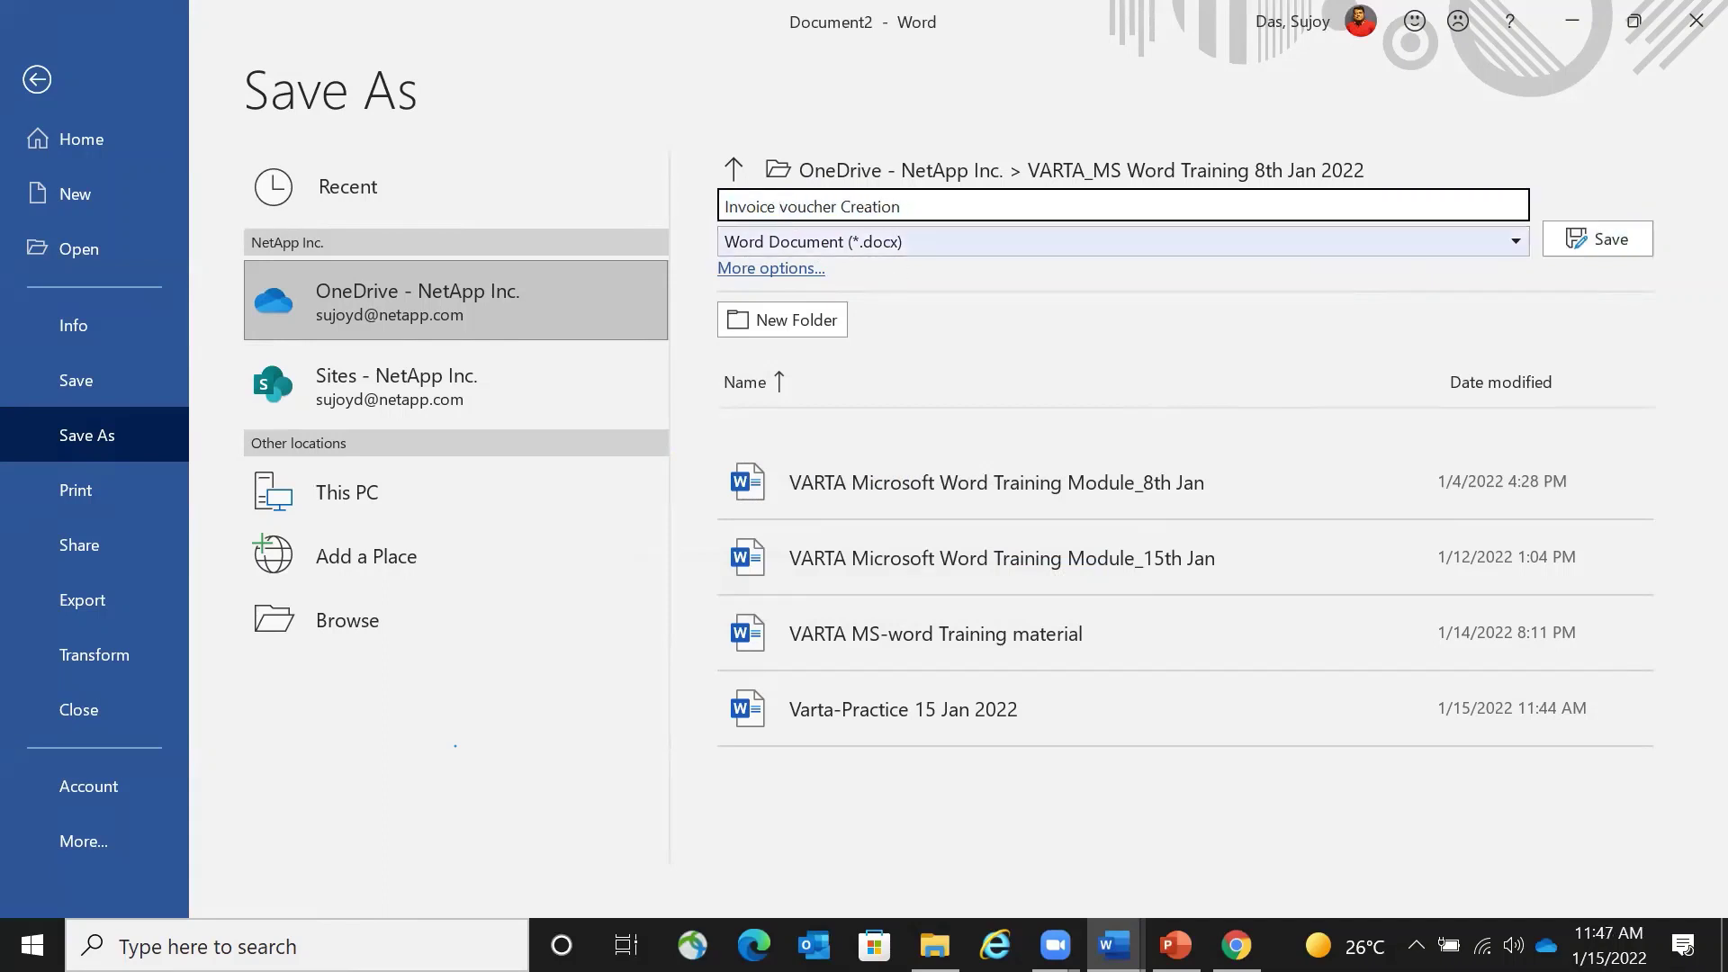
type("-")
left_click(1573, 239)
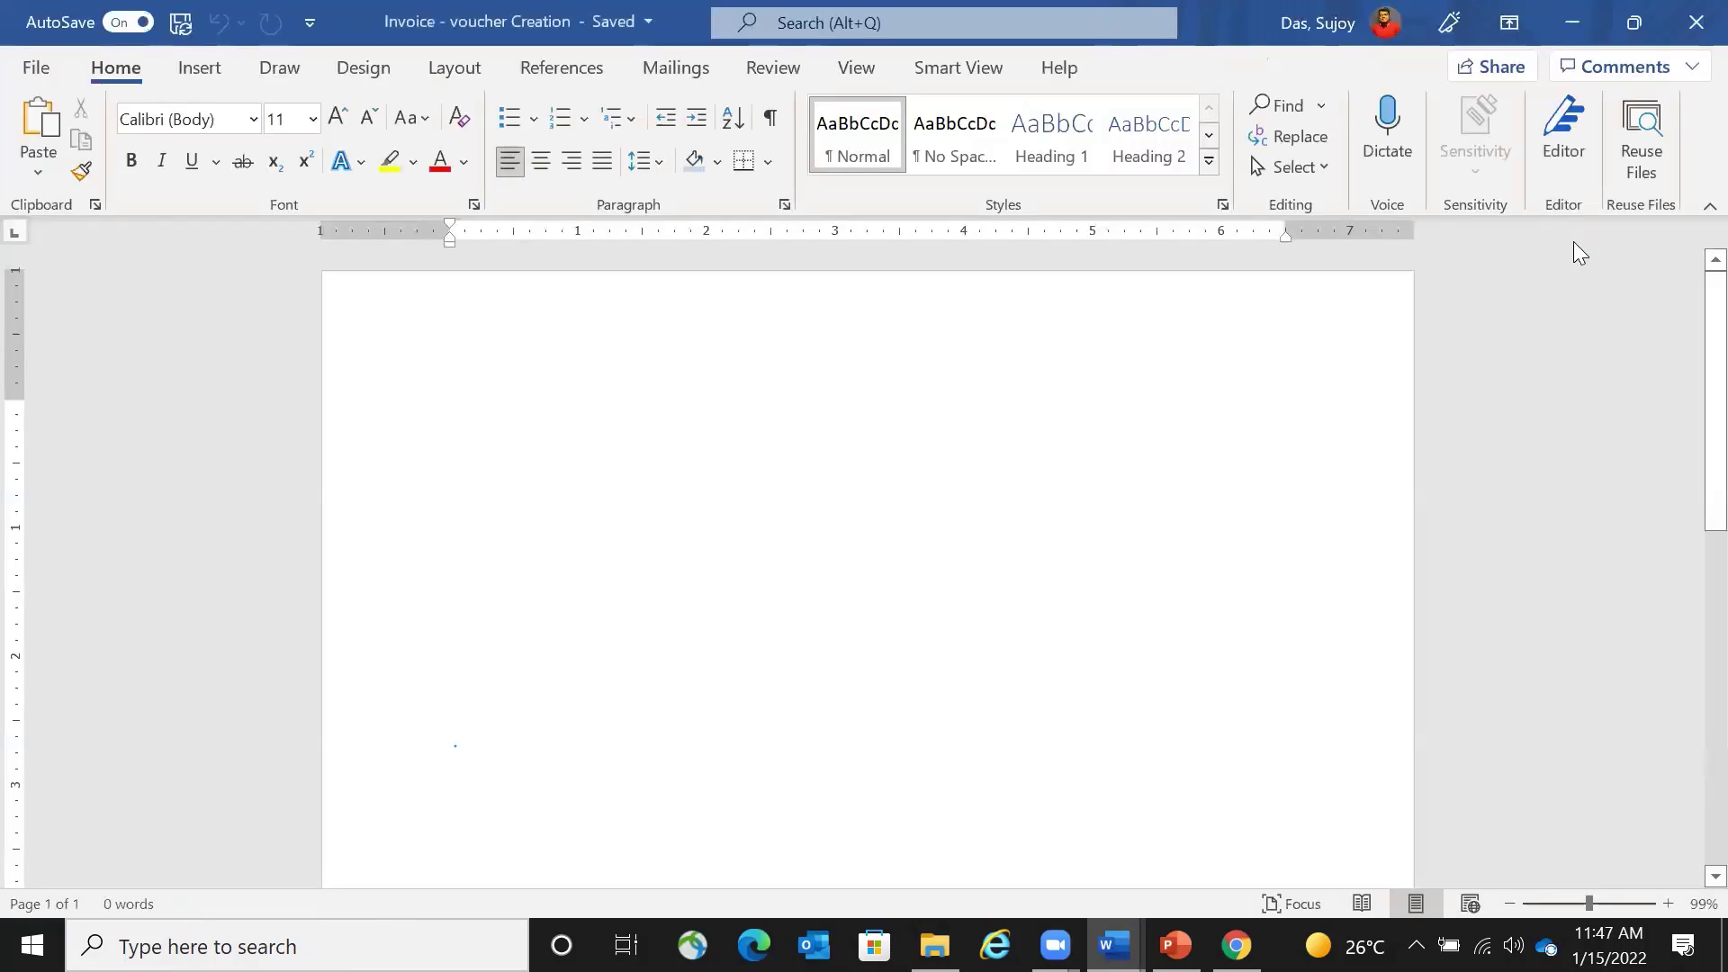
Step: Apply Narrow margins of 0.5 inch on every side
left_click(454, 67)
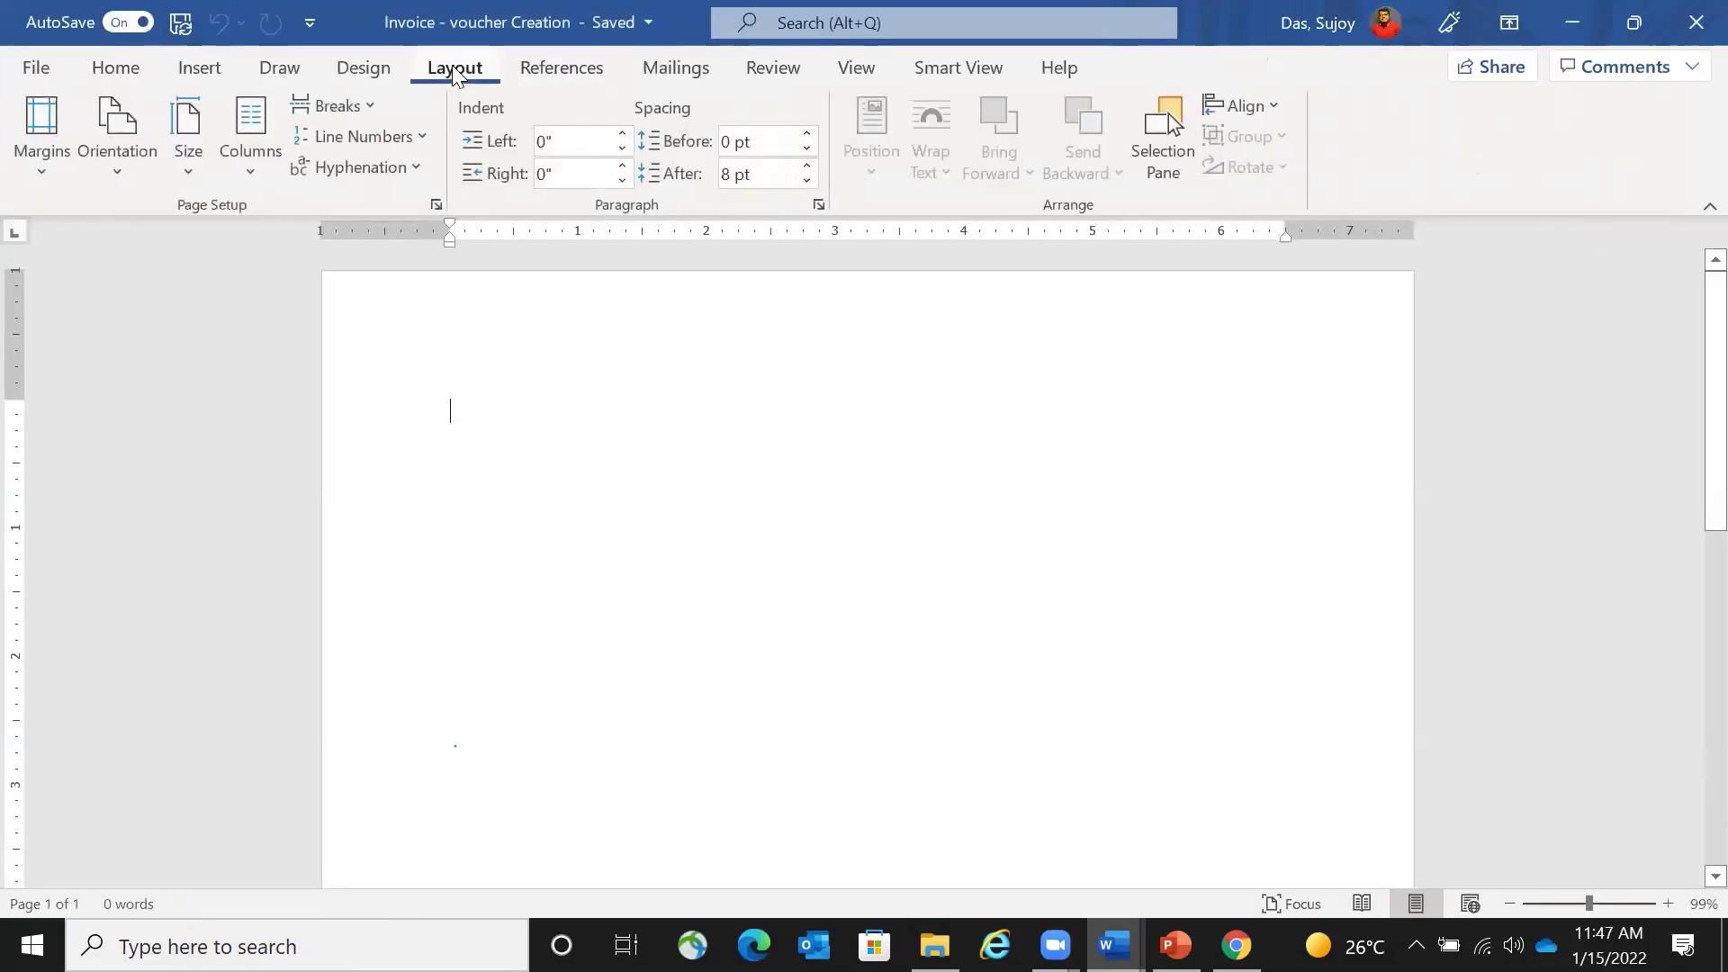
left_click(36, 180)
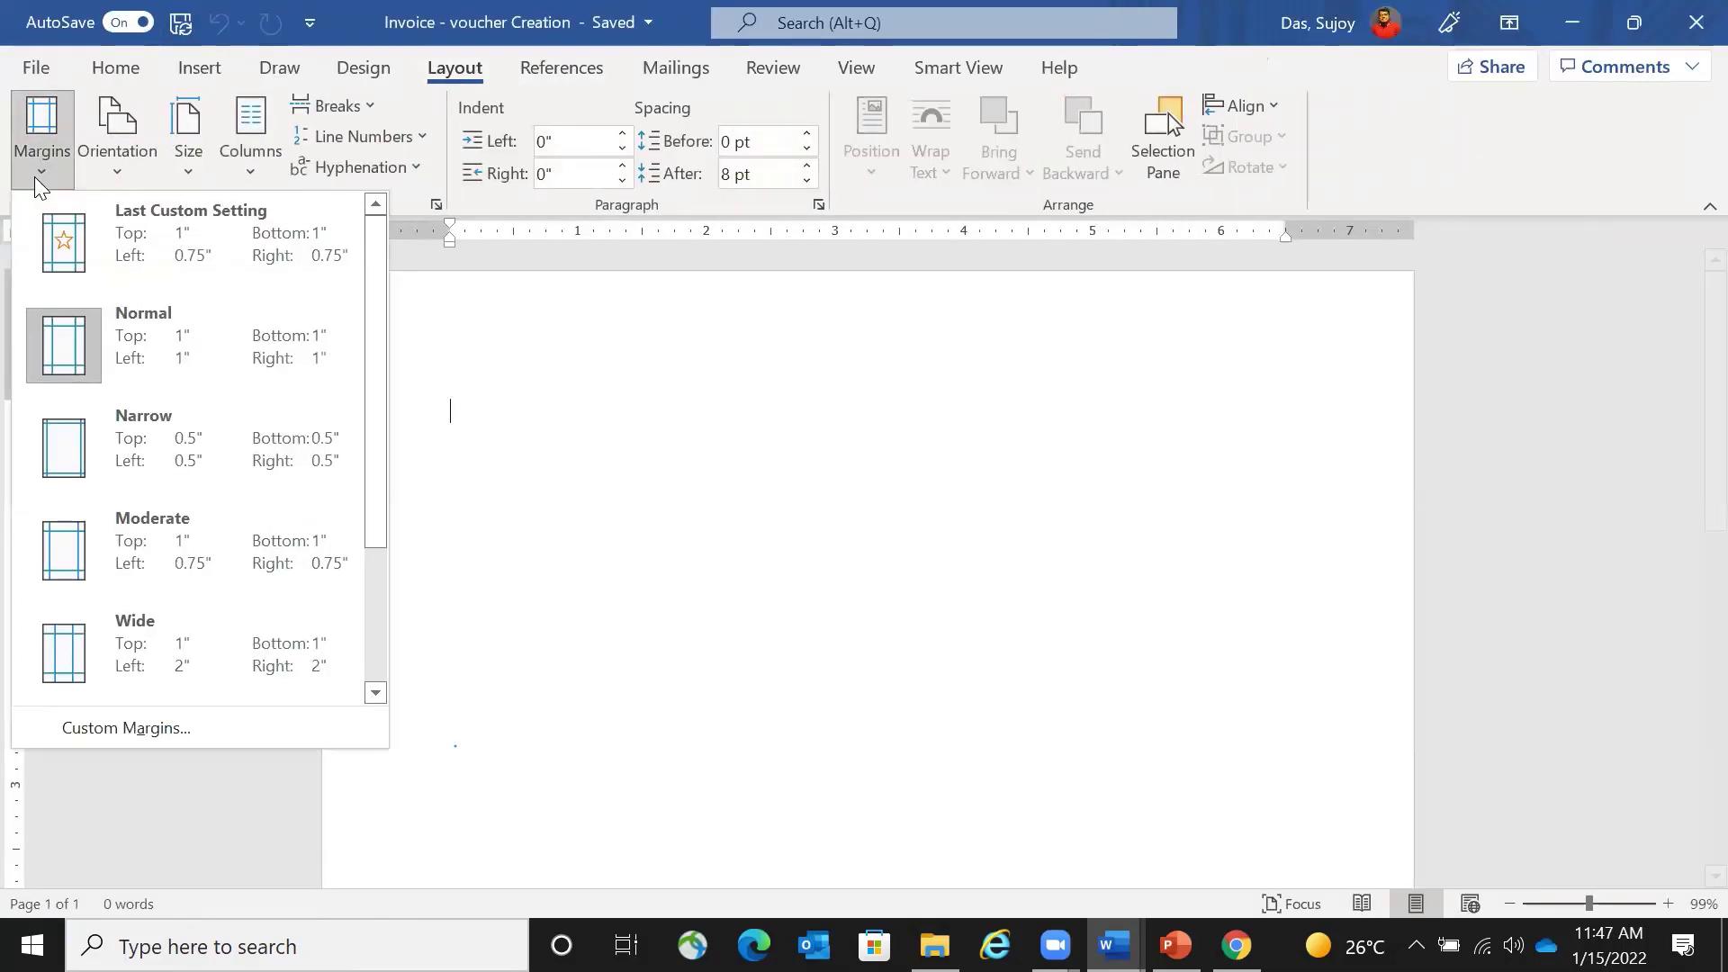
left_click(106, 423)
scroll(1182, 533, "down", 5)
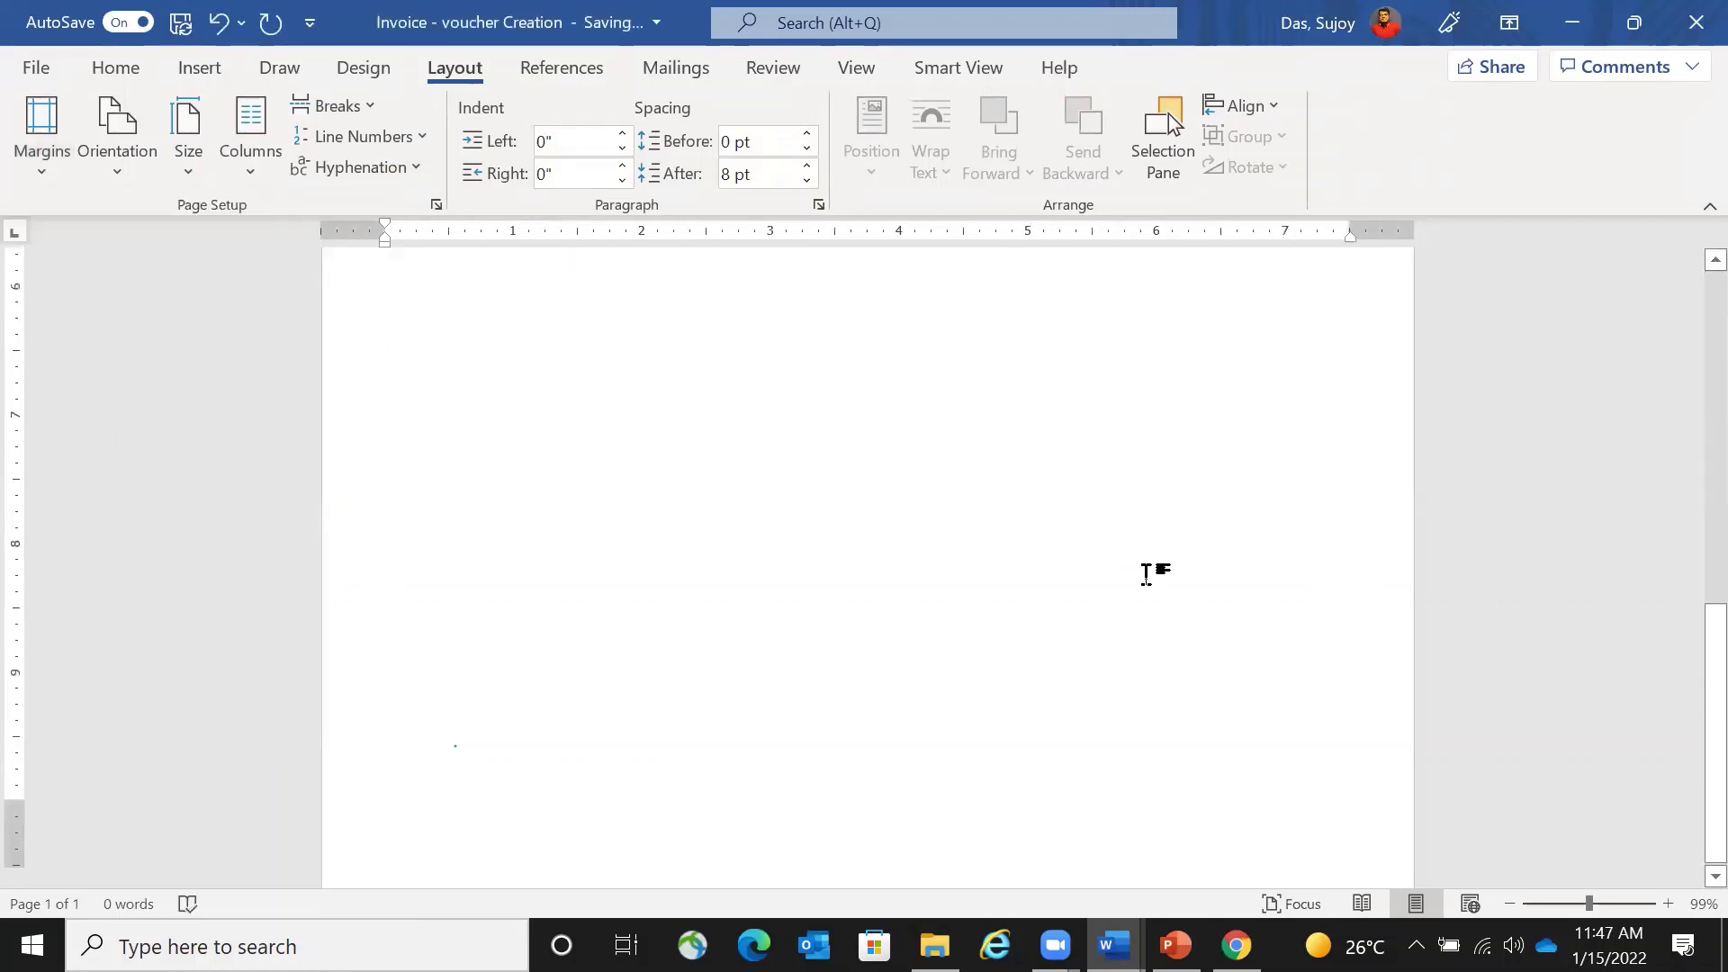
scroll(1161, 576, "up", 3)
scroll(1175, 601, "up", 2)
scroll(1118, 603, "up", 1)
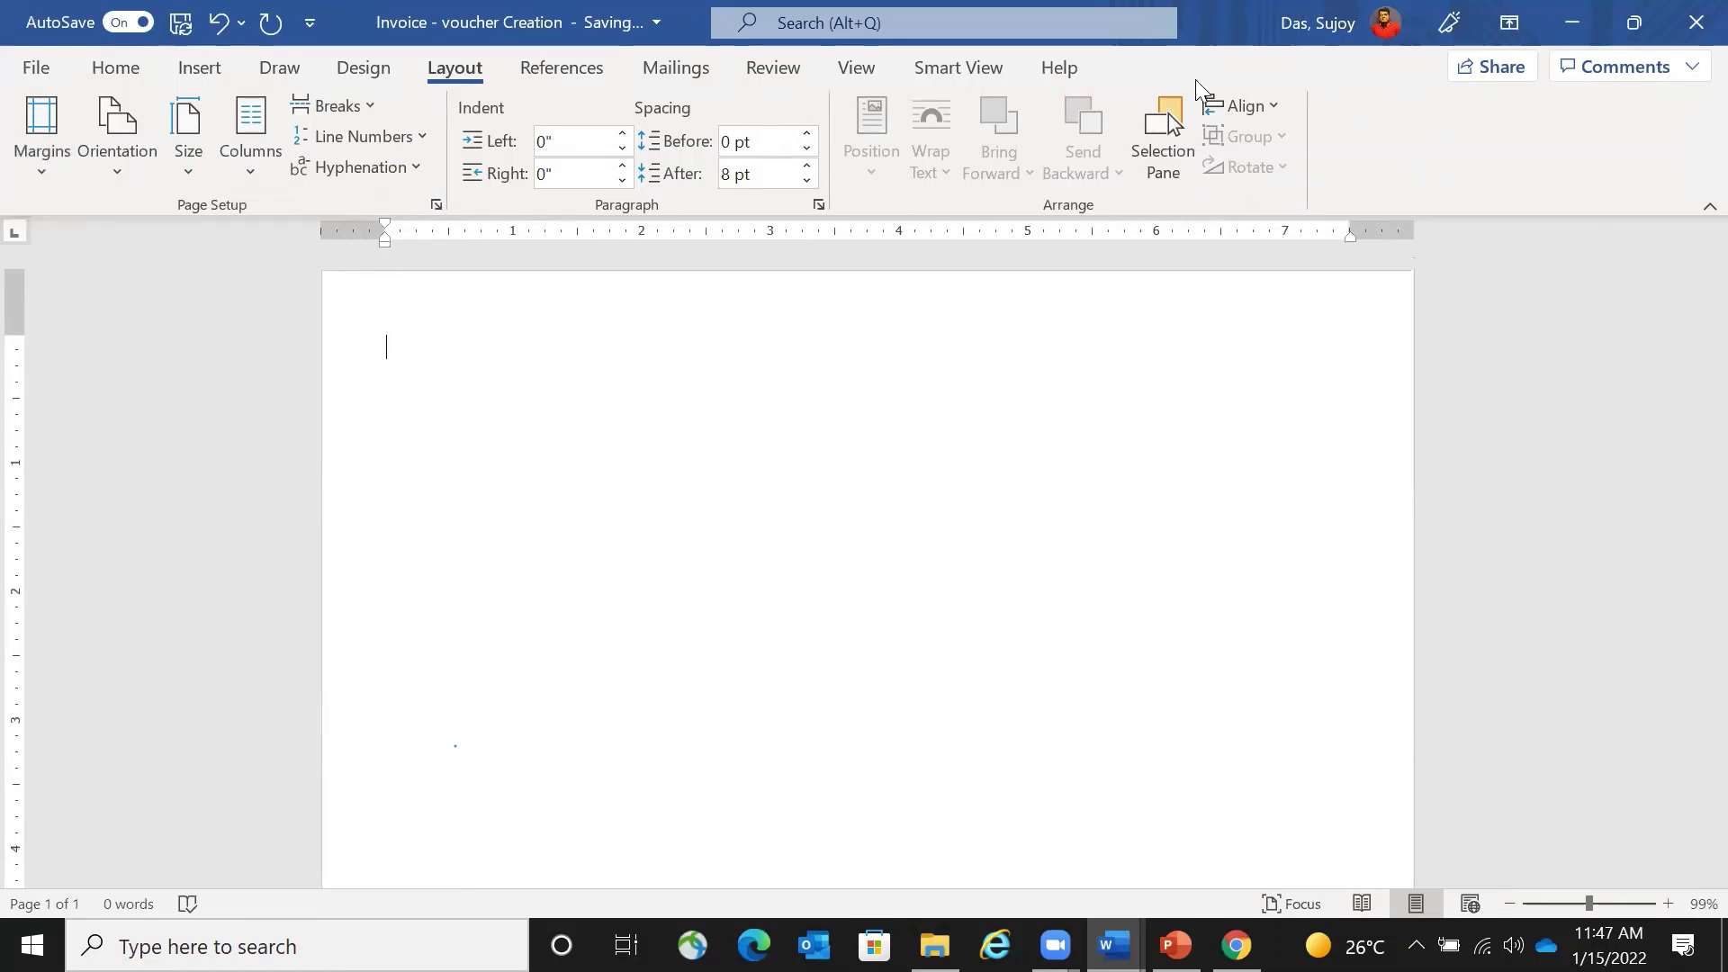
Step: Move through the ribbon to the Design options
left_click(99, 74)
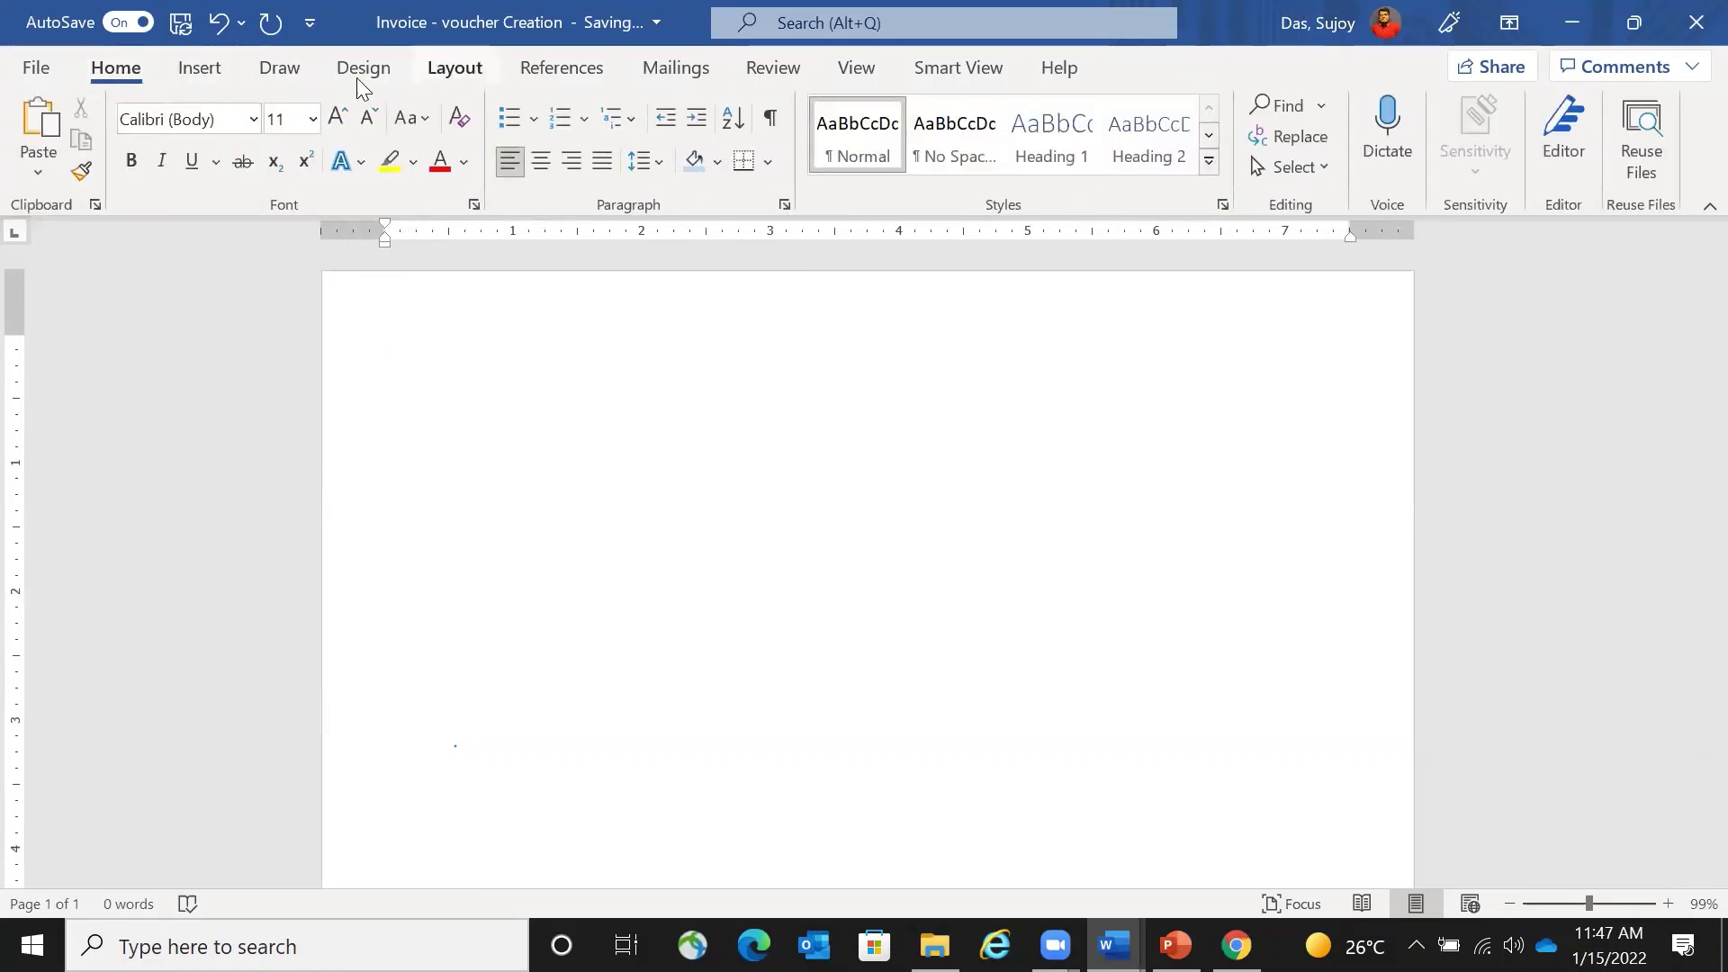
left_click(441, 71)
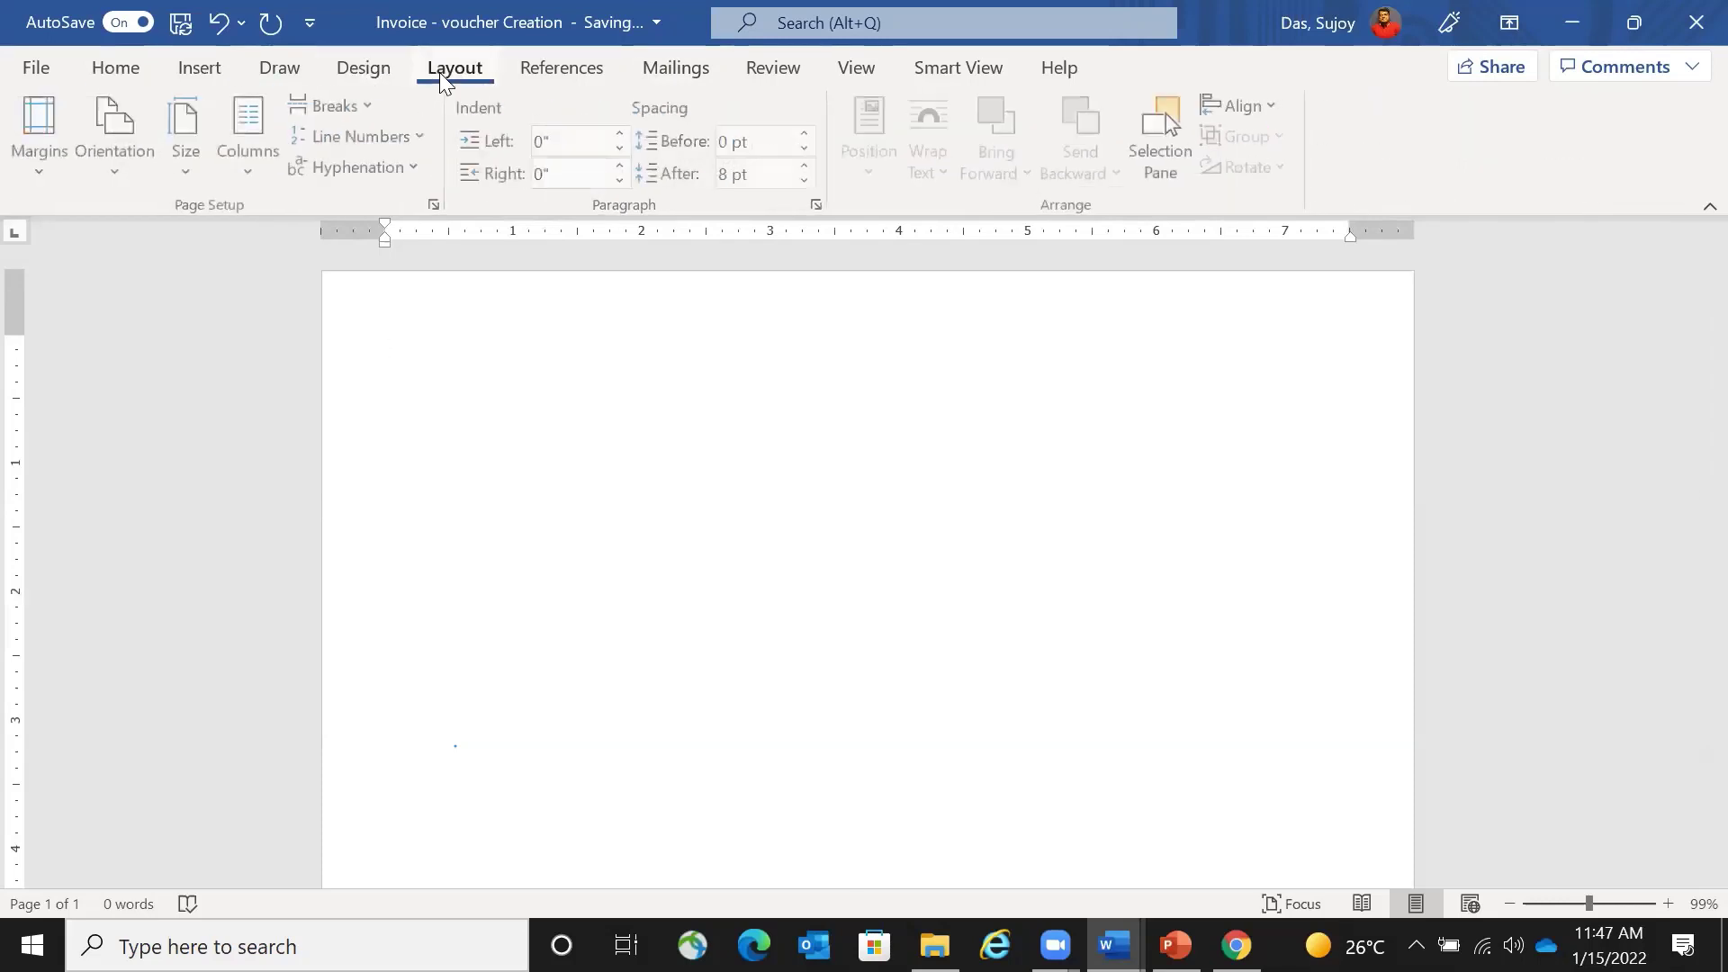
left_click(360, 70)
Step: Add a solid single-line Box page border applied to the first page only
left_click(1566, 158)
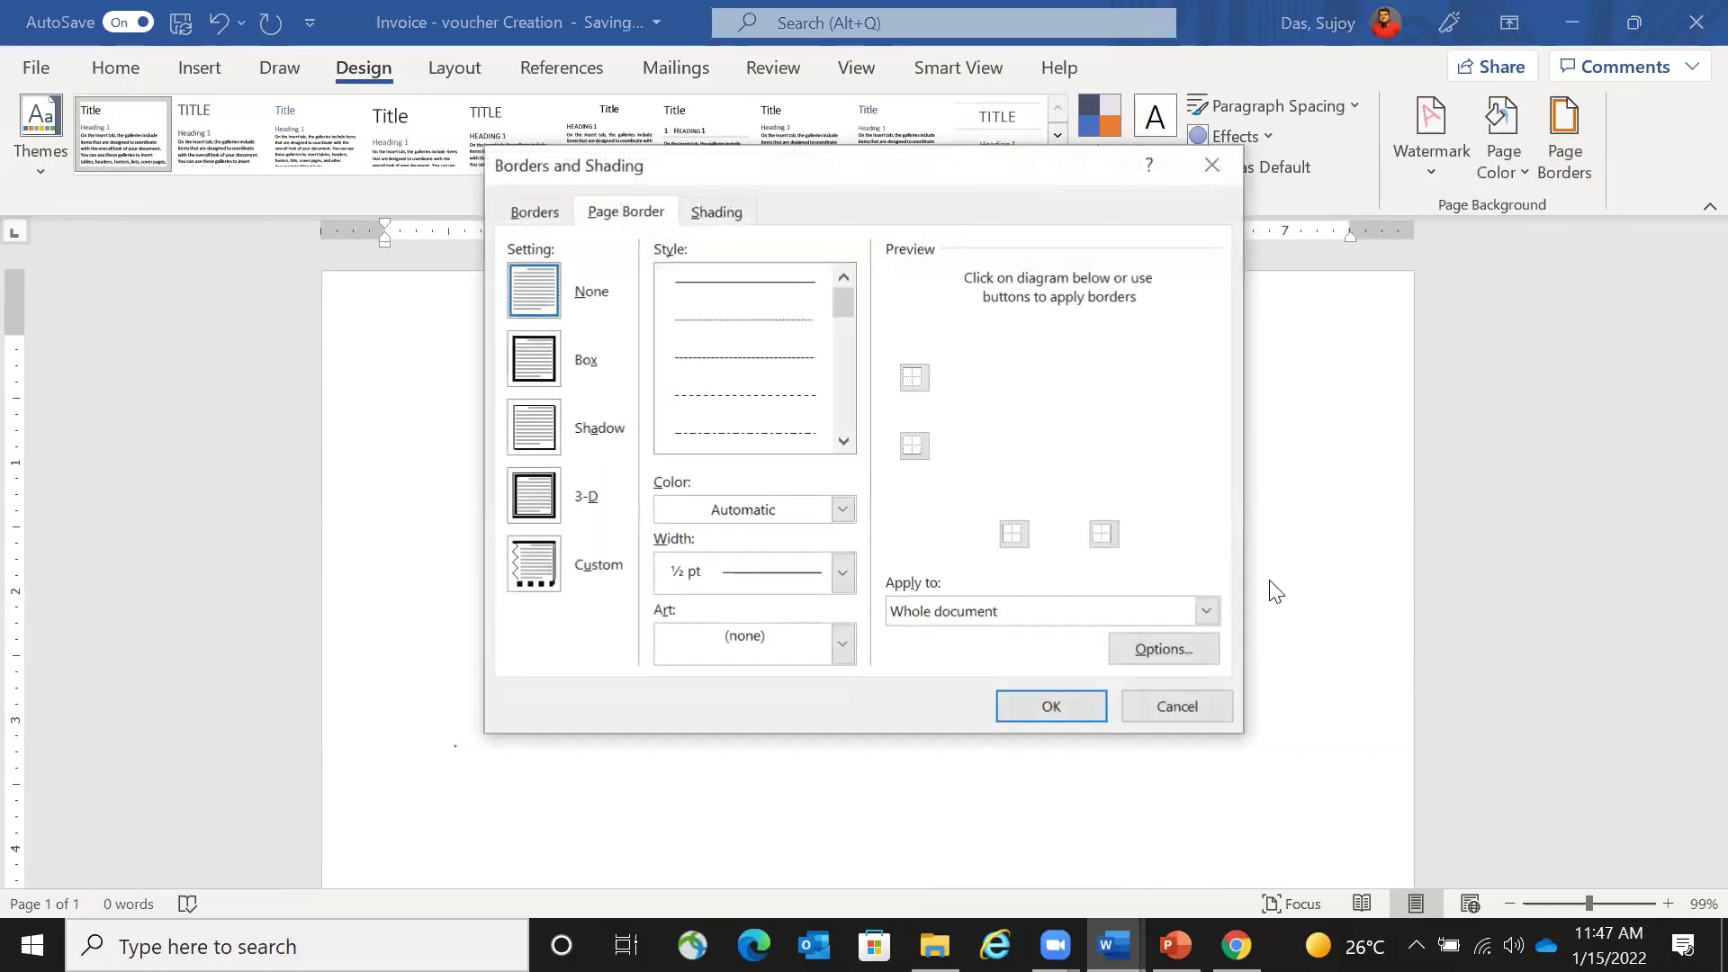
left_click(1199, 702)
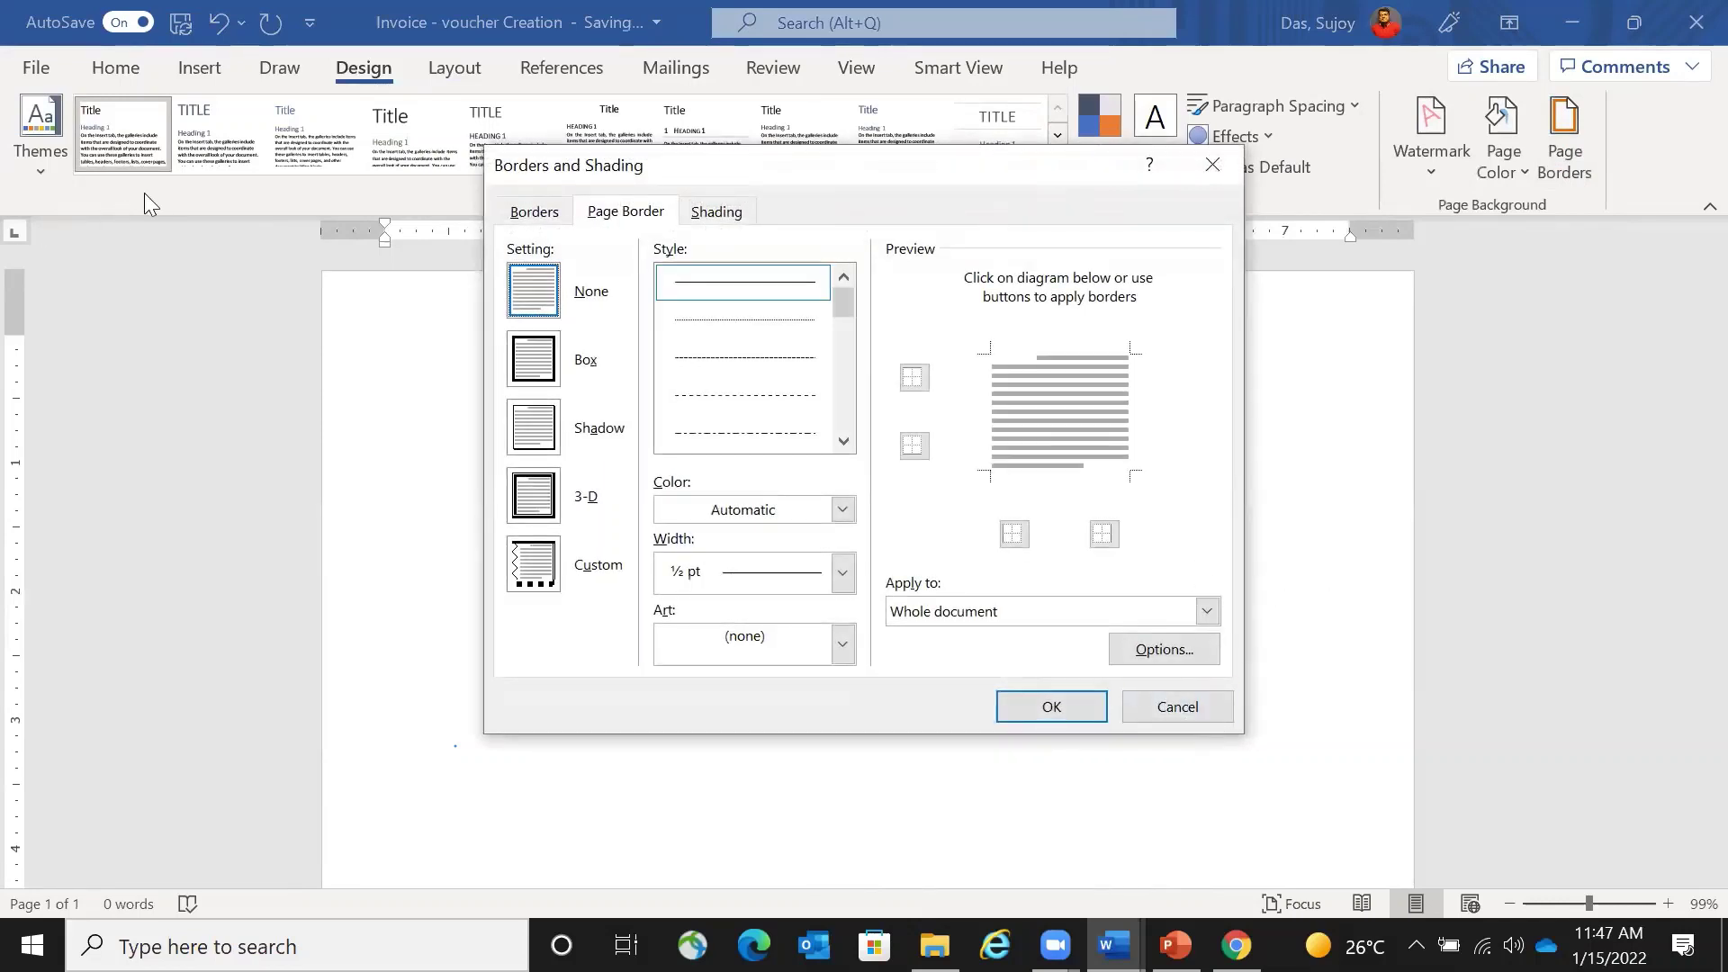
left_click(1566, 148)
left_click(759, 288)
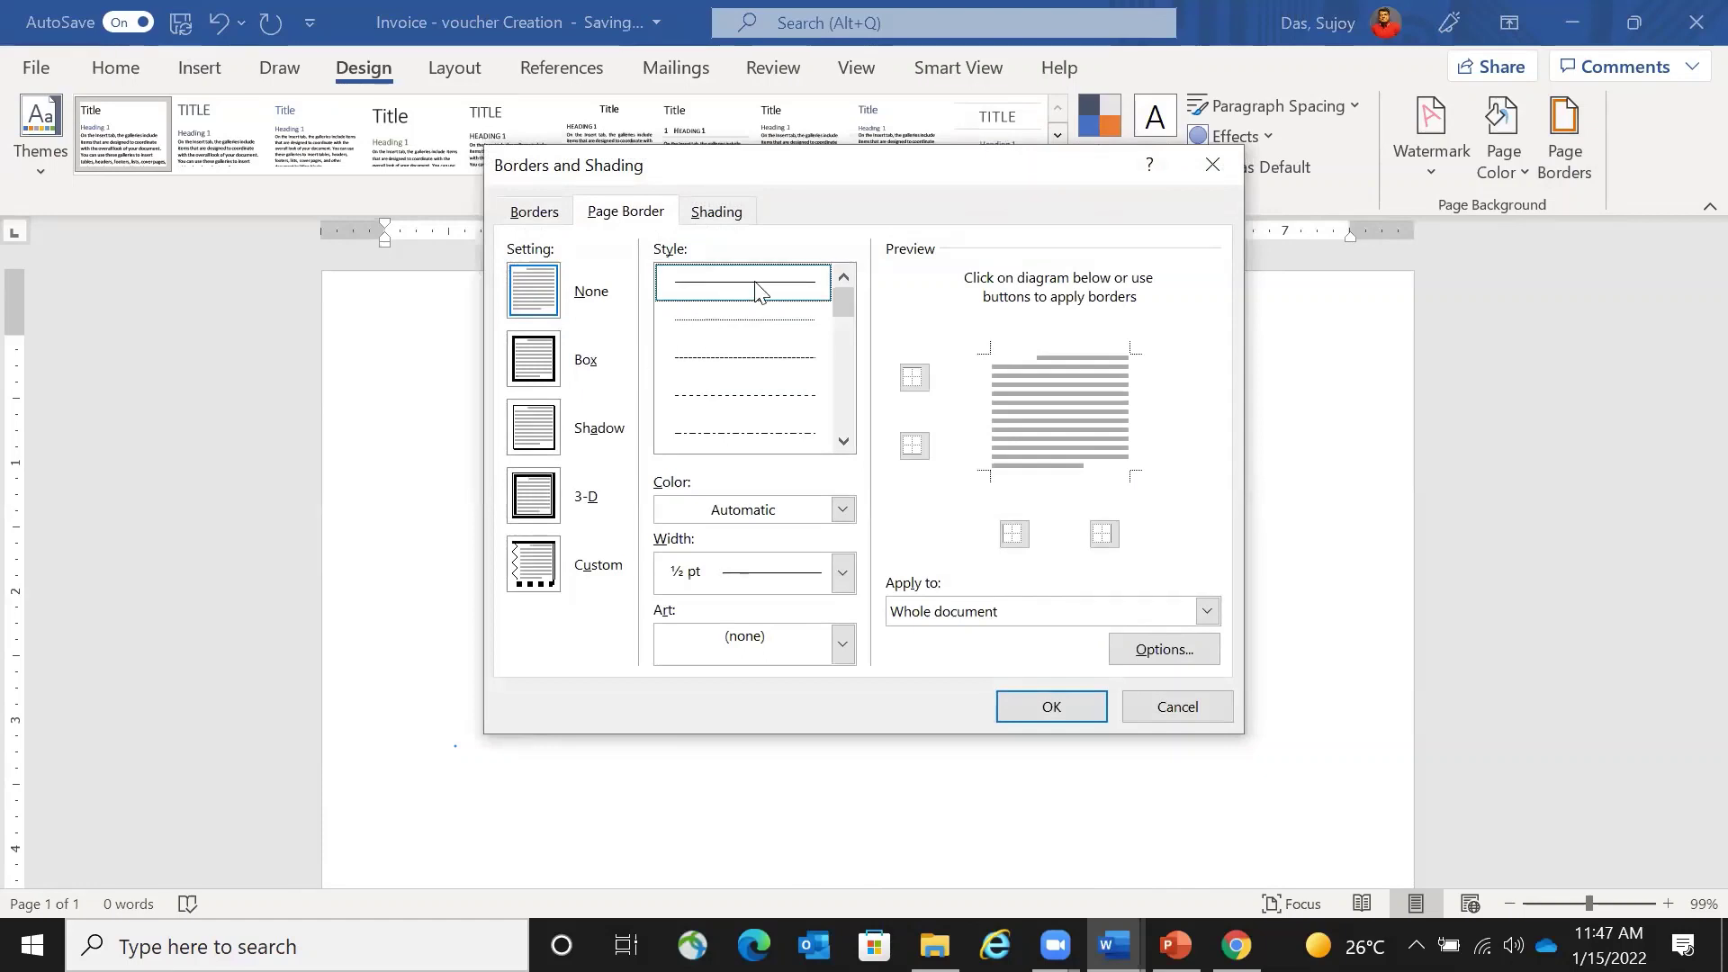
left_click(544, 374)
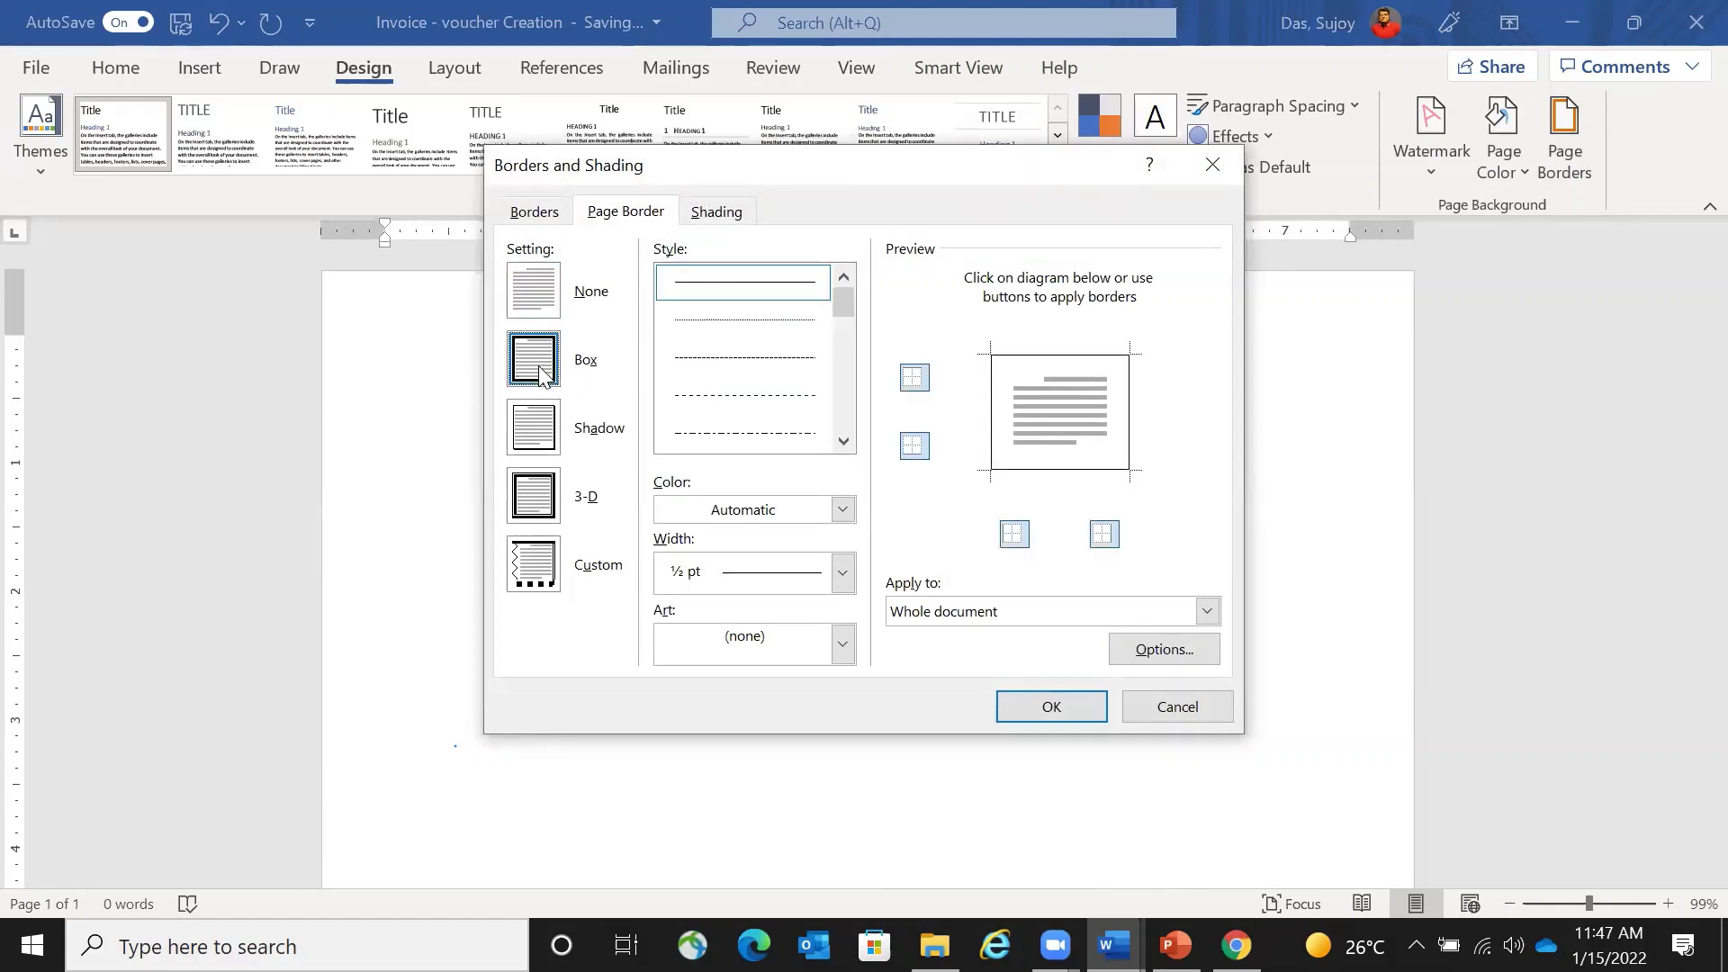
left_click(1208, 612)
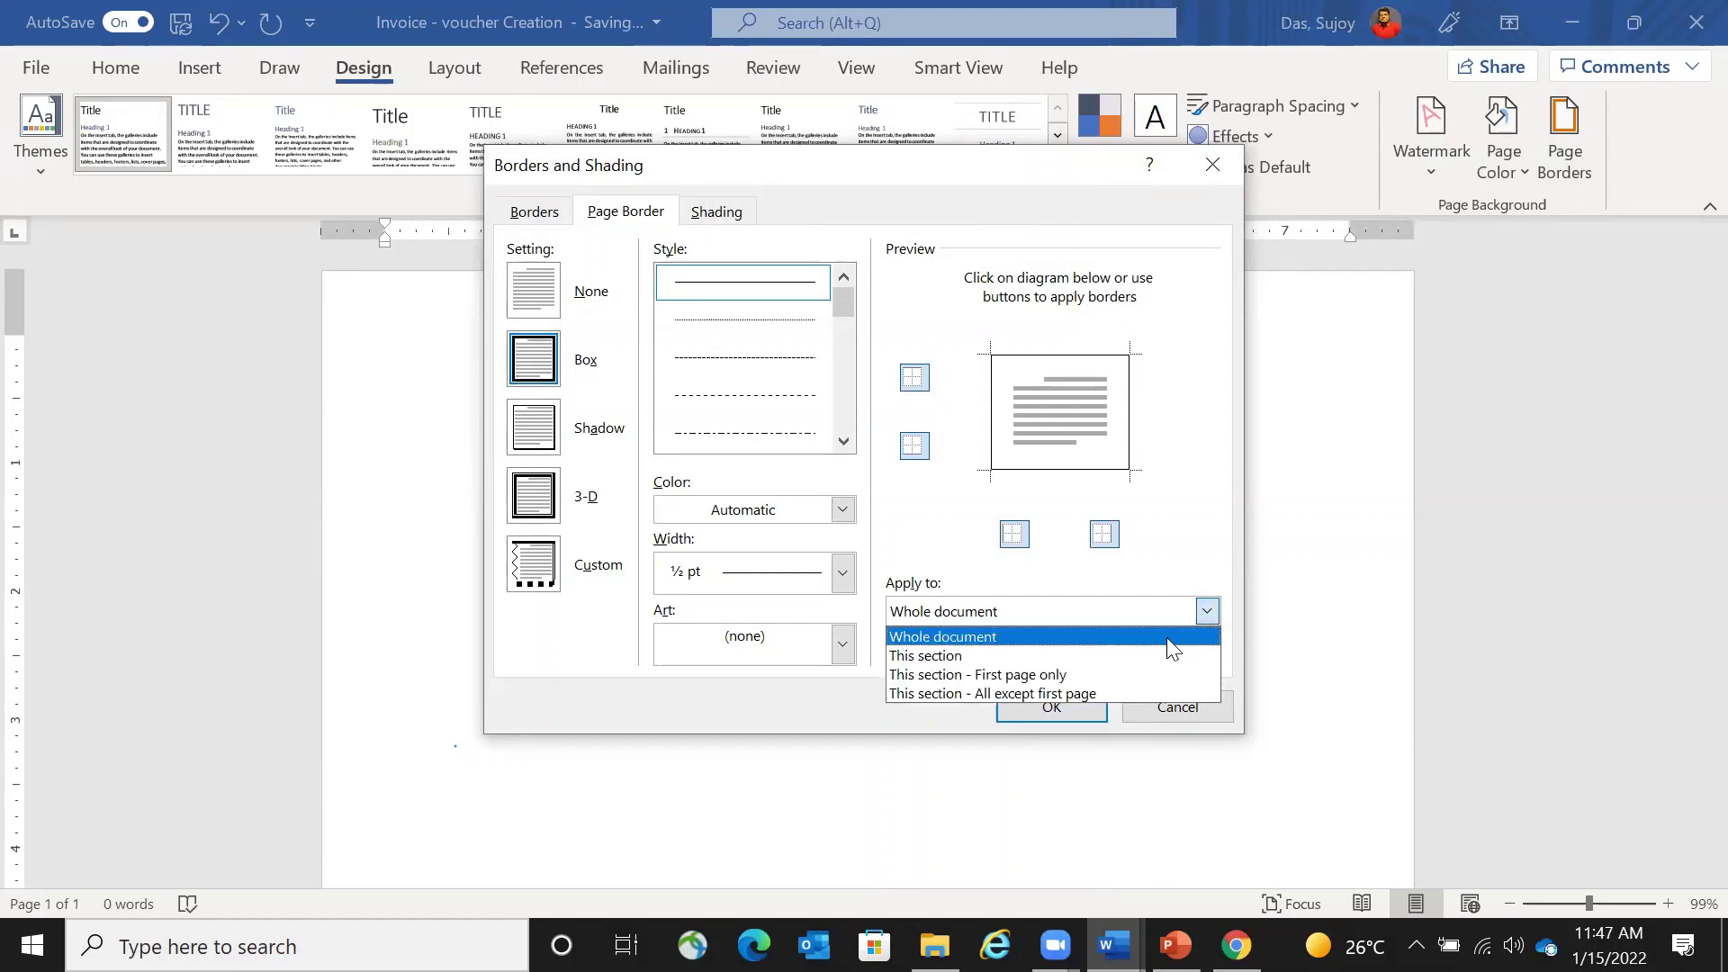
left_click(1137, 675)
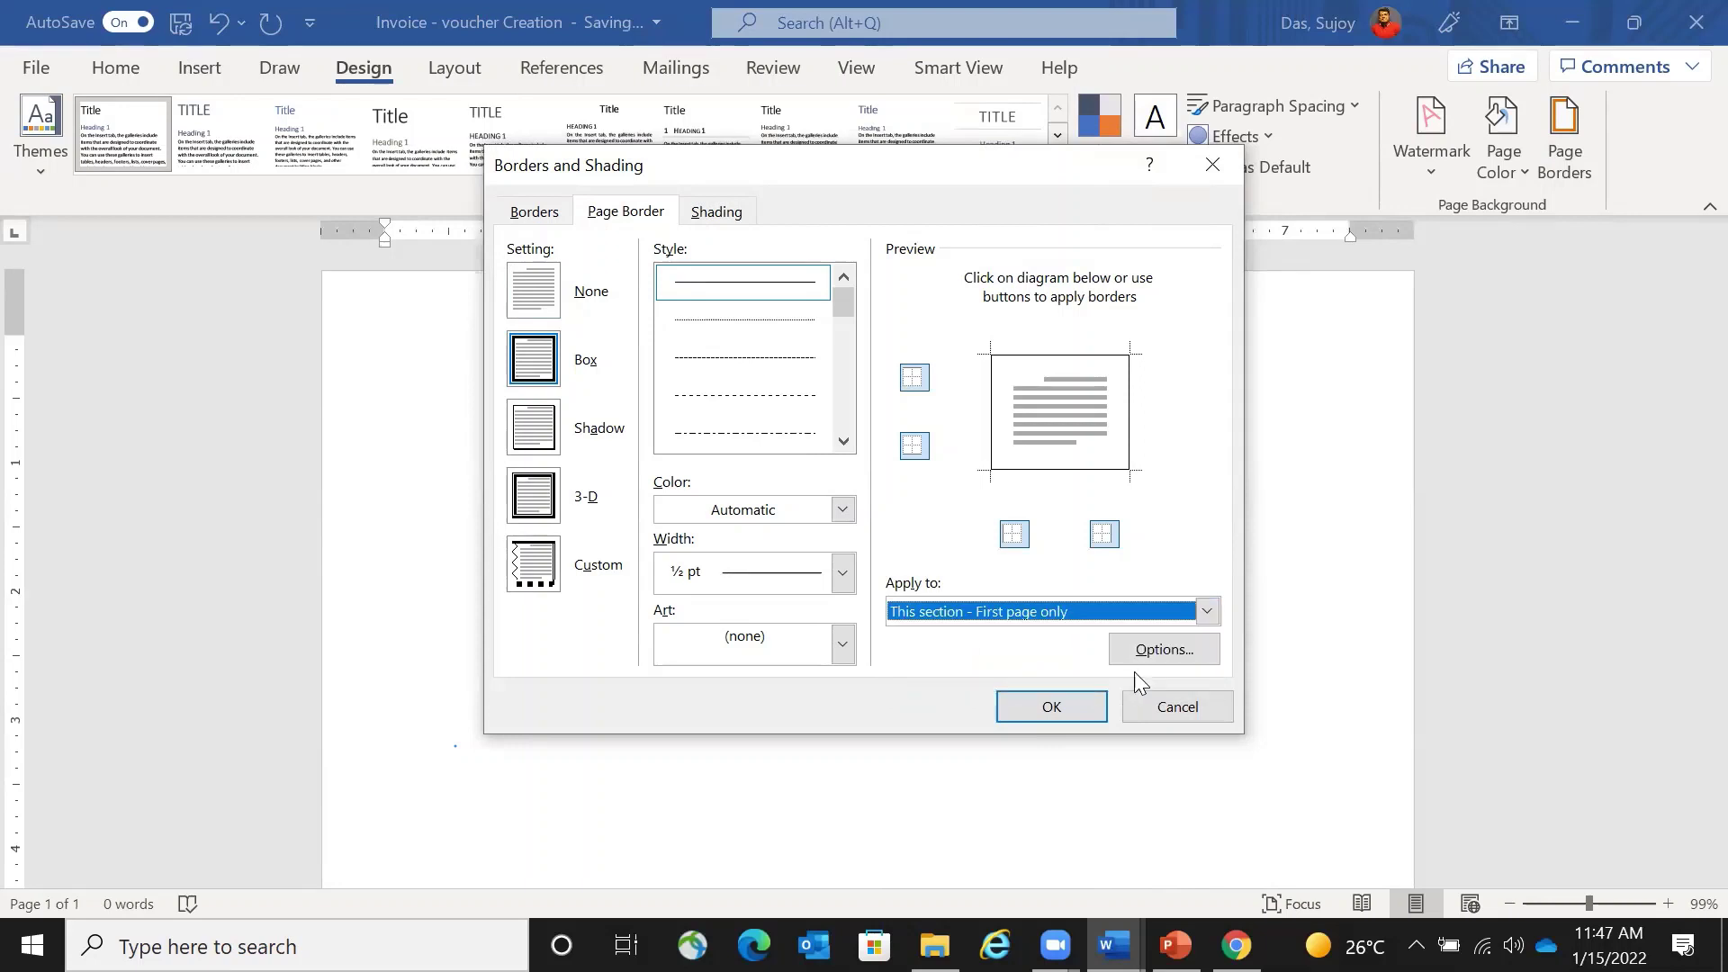
left_click(1055, 706)
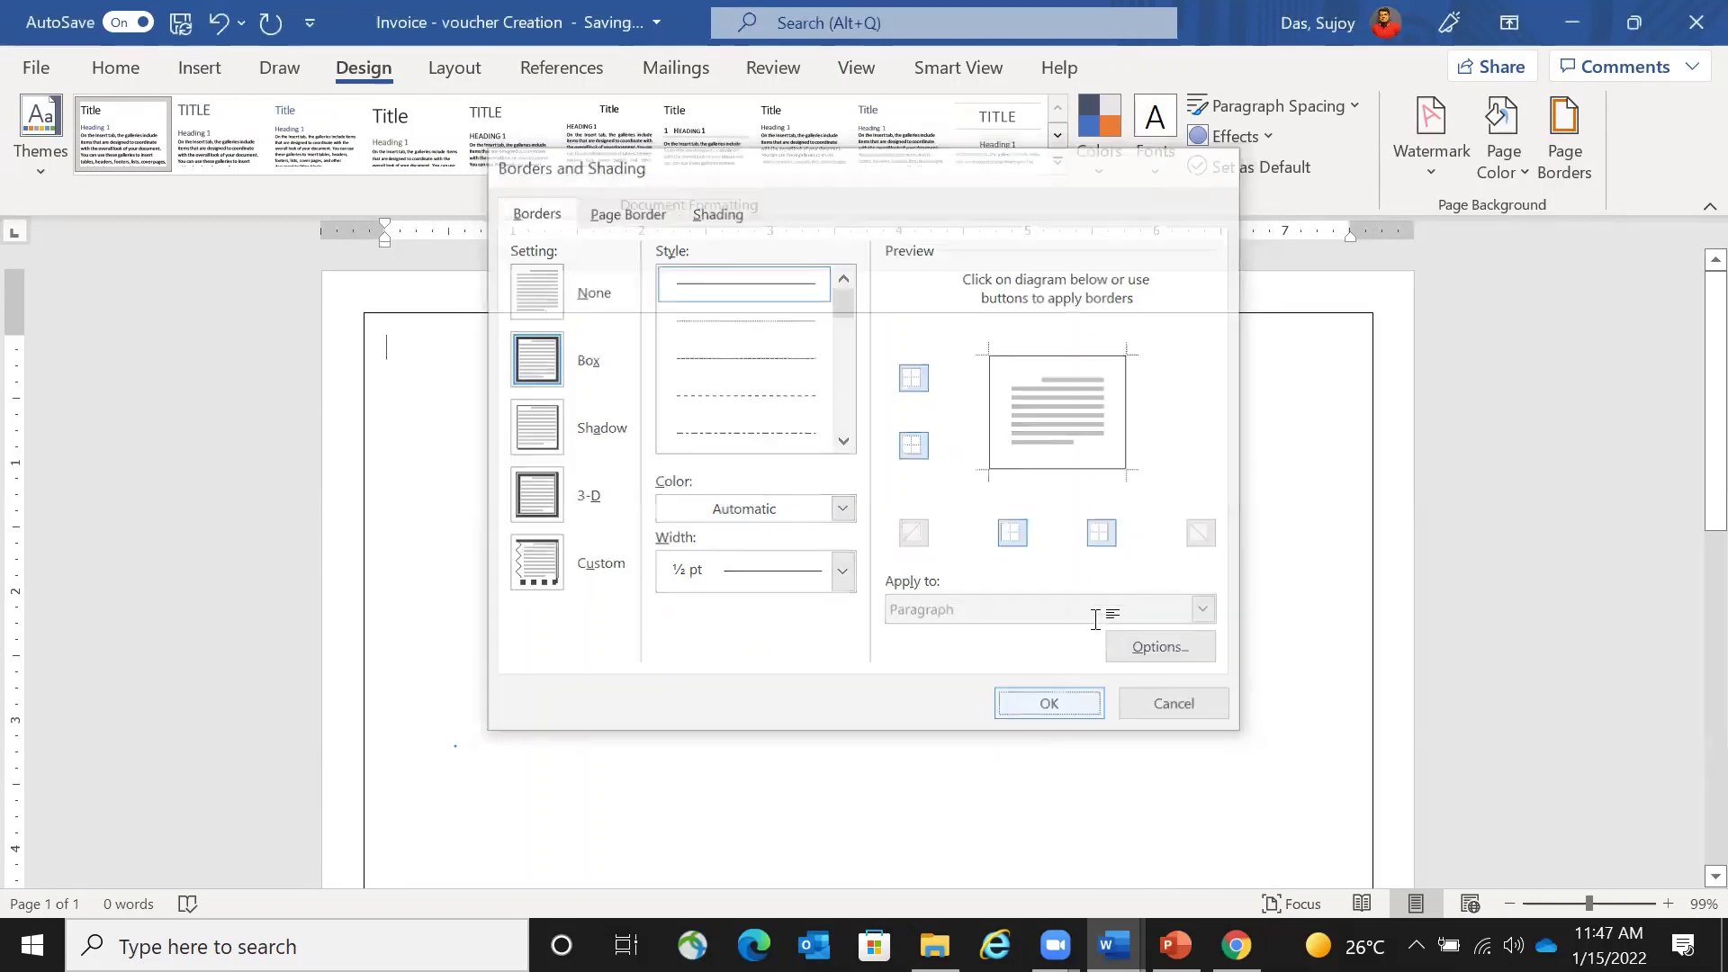
scroll(1092, 702, "down", 8)
scroll(1332, 770, "up", 10)
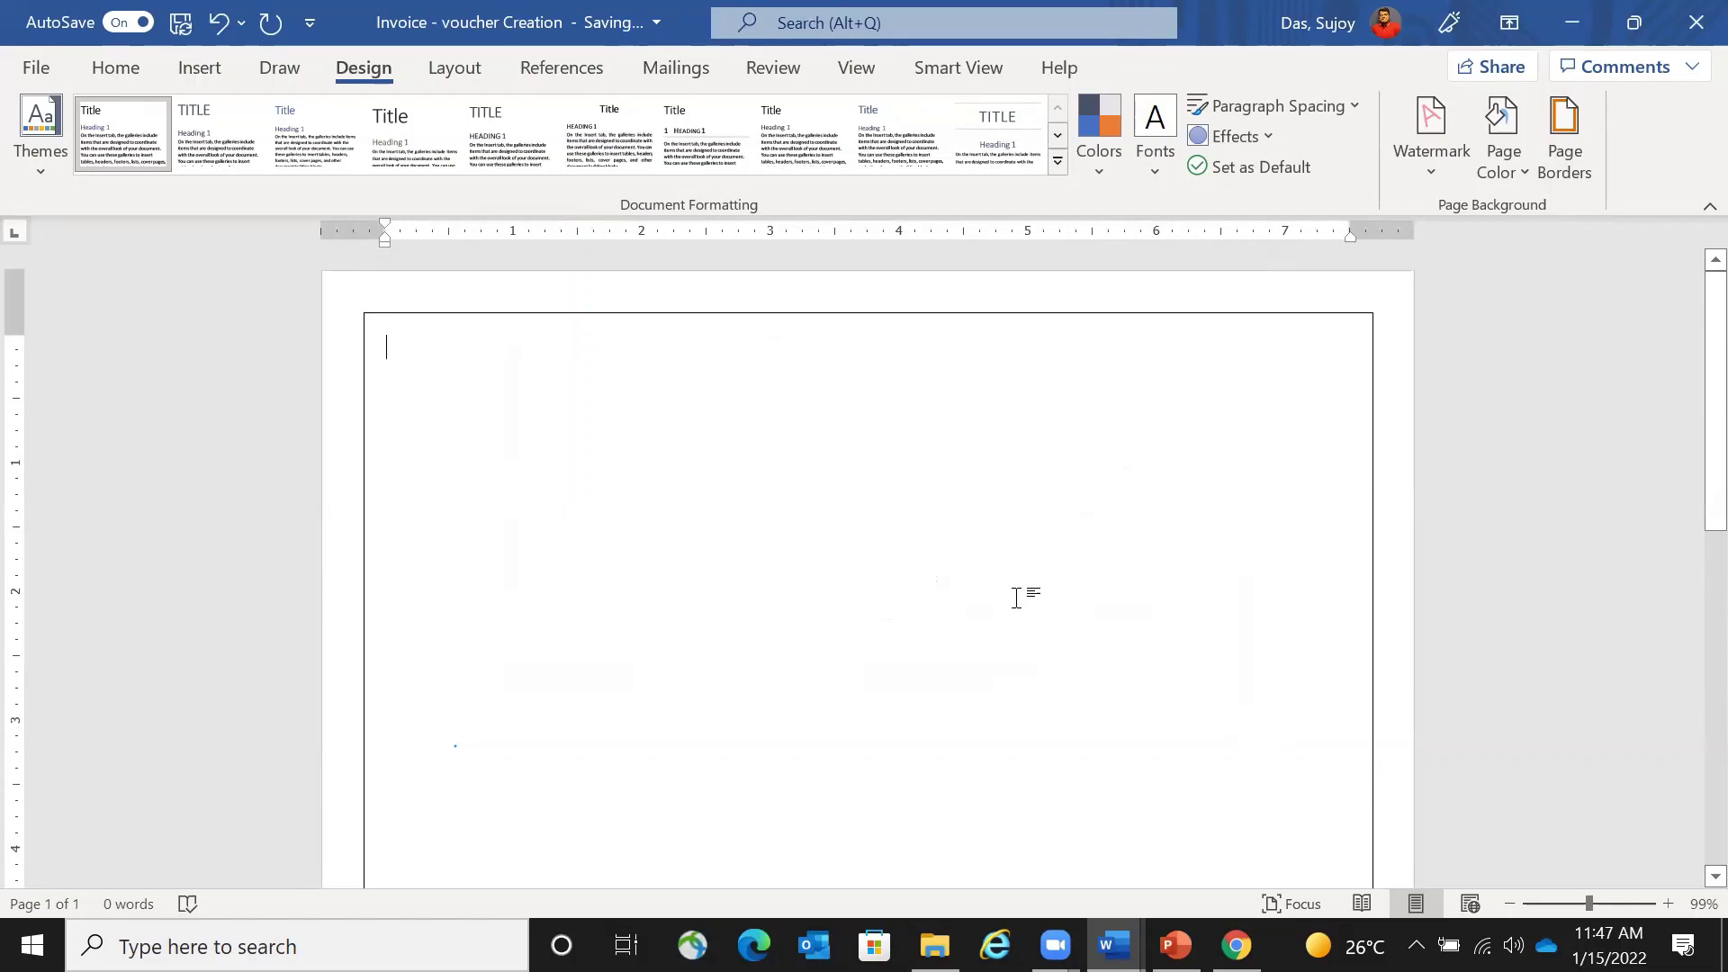
Step: Review the Zoho sample invoice in Chrome, then return to the Word invoice document
key("alt+Tab")
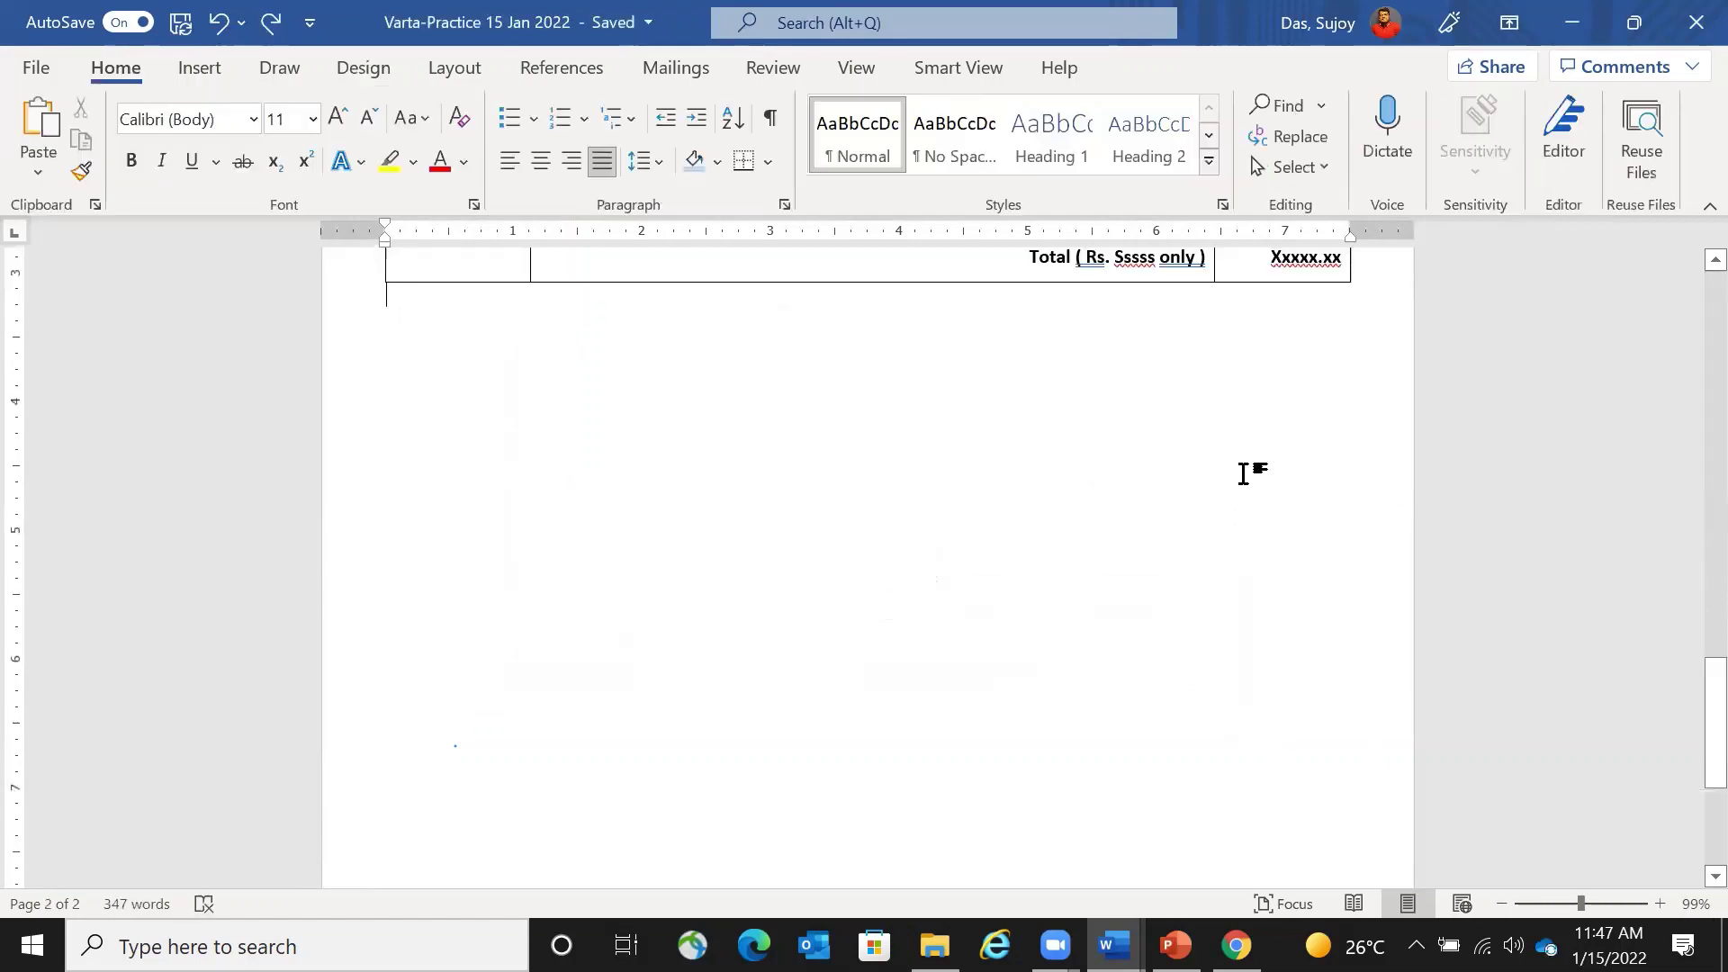
key("alt+Tab")
key("alt+Tab")
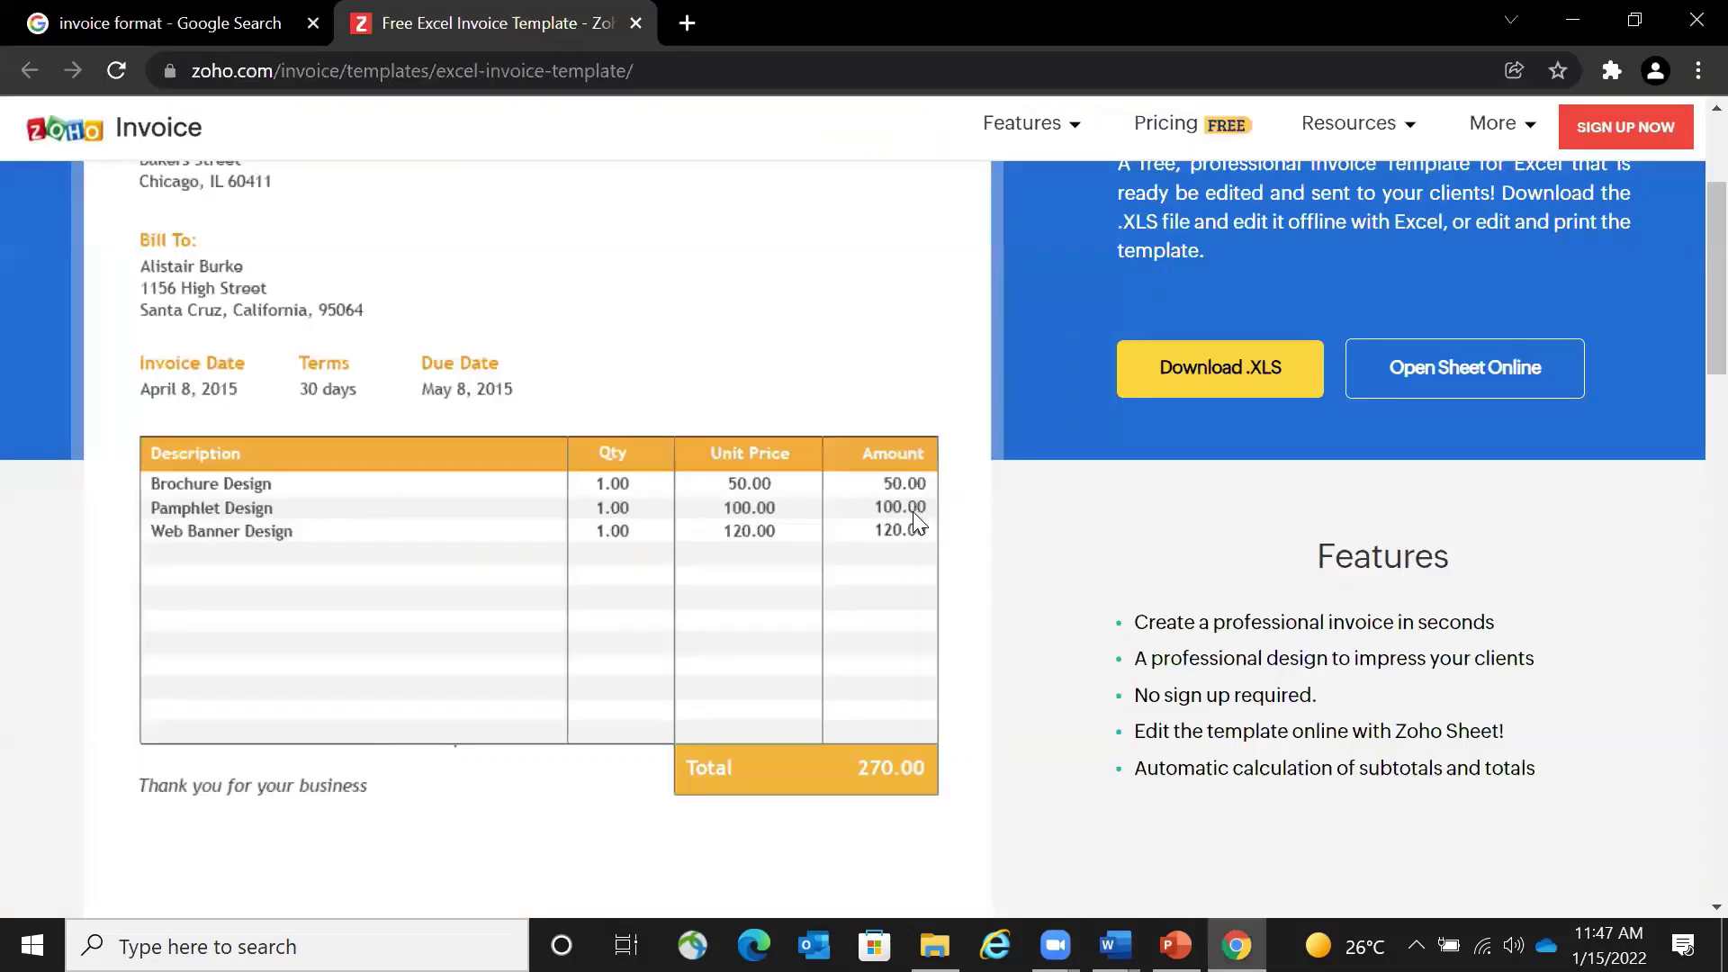
scroll(914, 521, "up", 5)
scroll(144, 242, "down", 2)
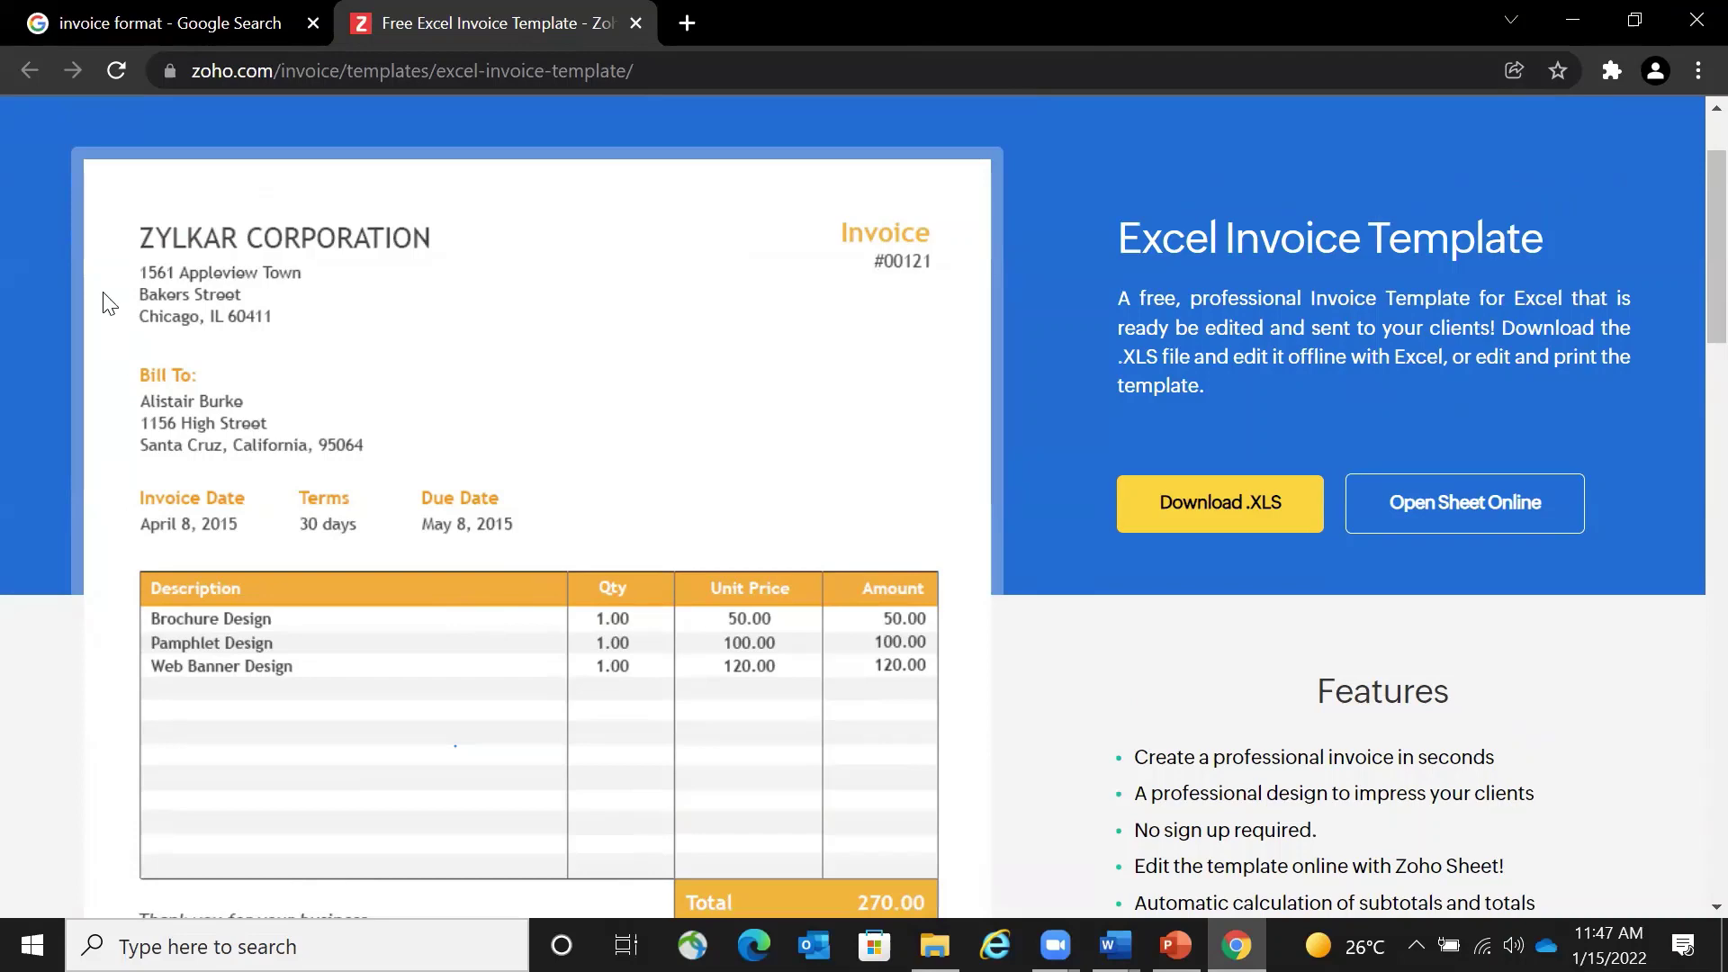
key("alt+Tab")
scroll(841, 468, "up", 2)
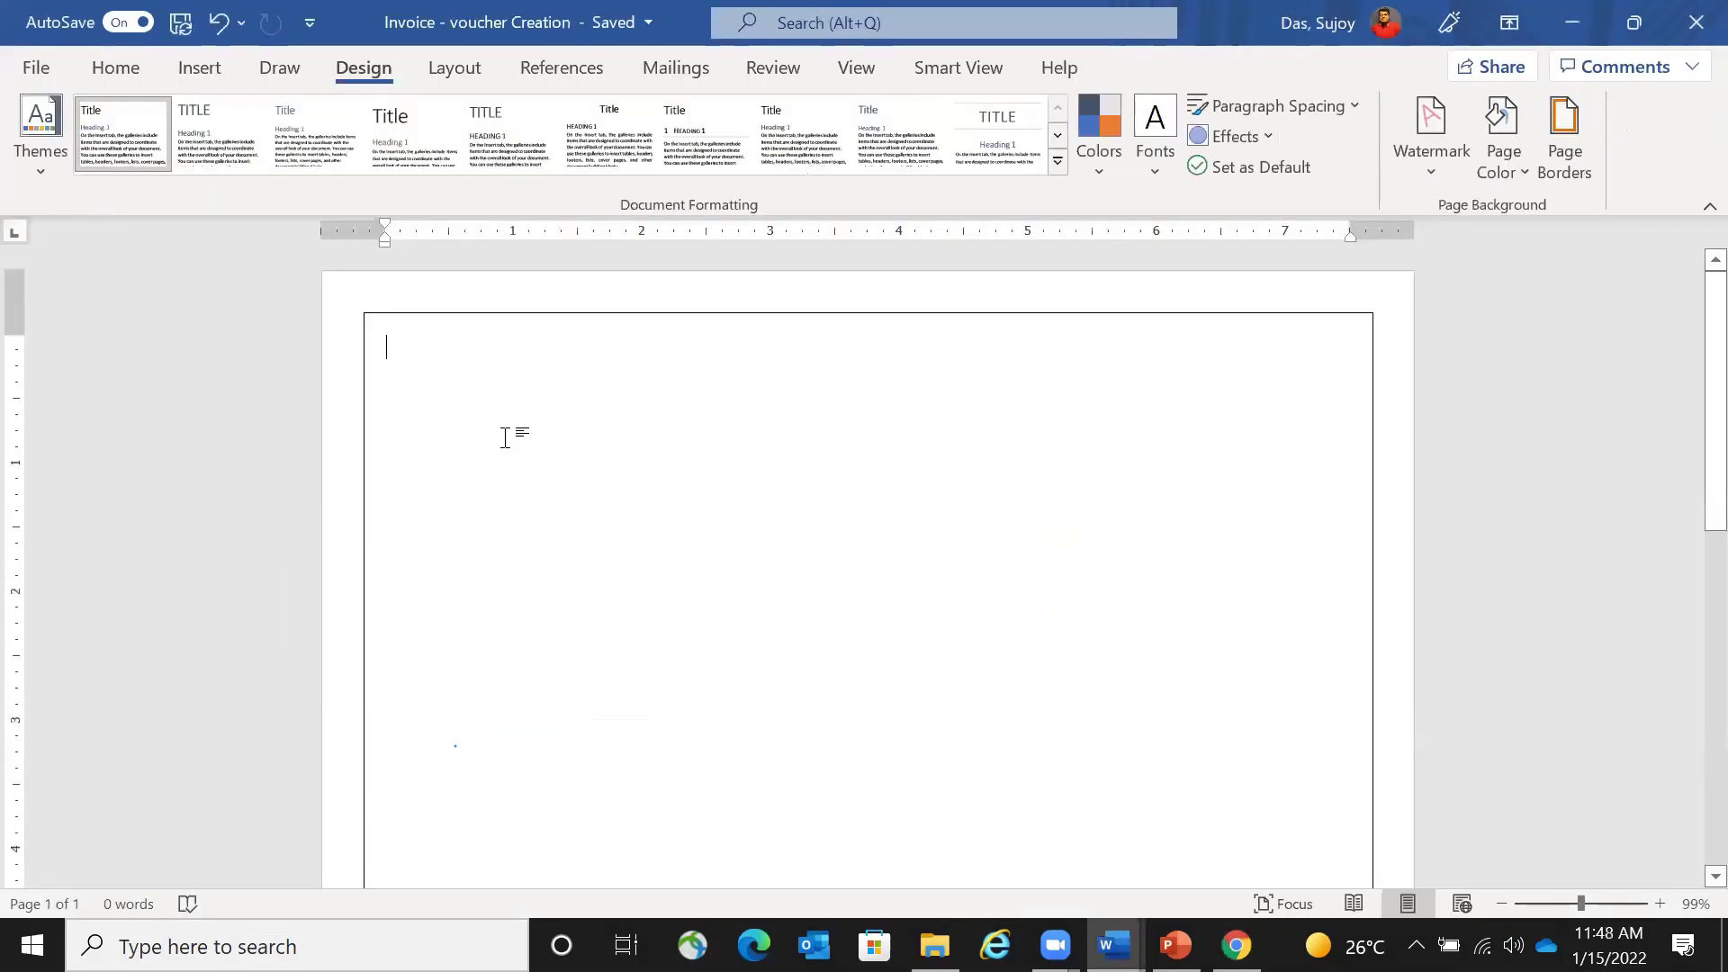
Step: Enter 'XYZ CO.' and format it bold at 26 pt
type("X")
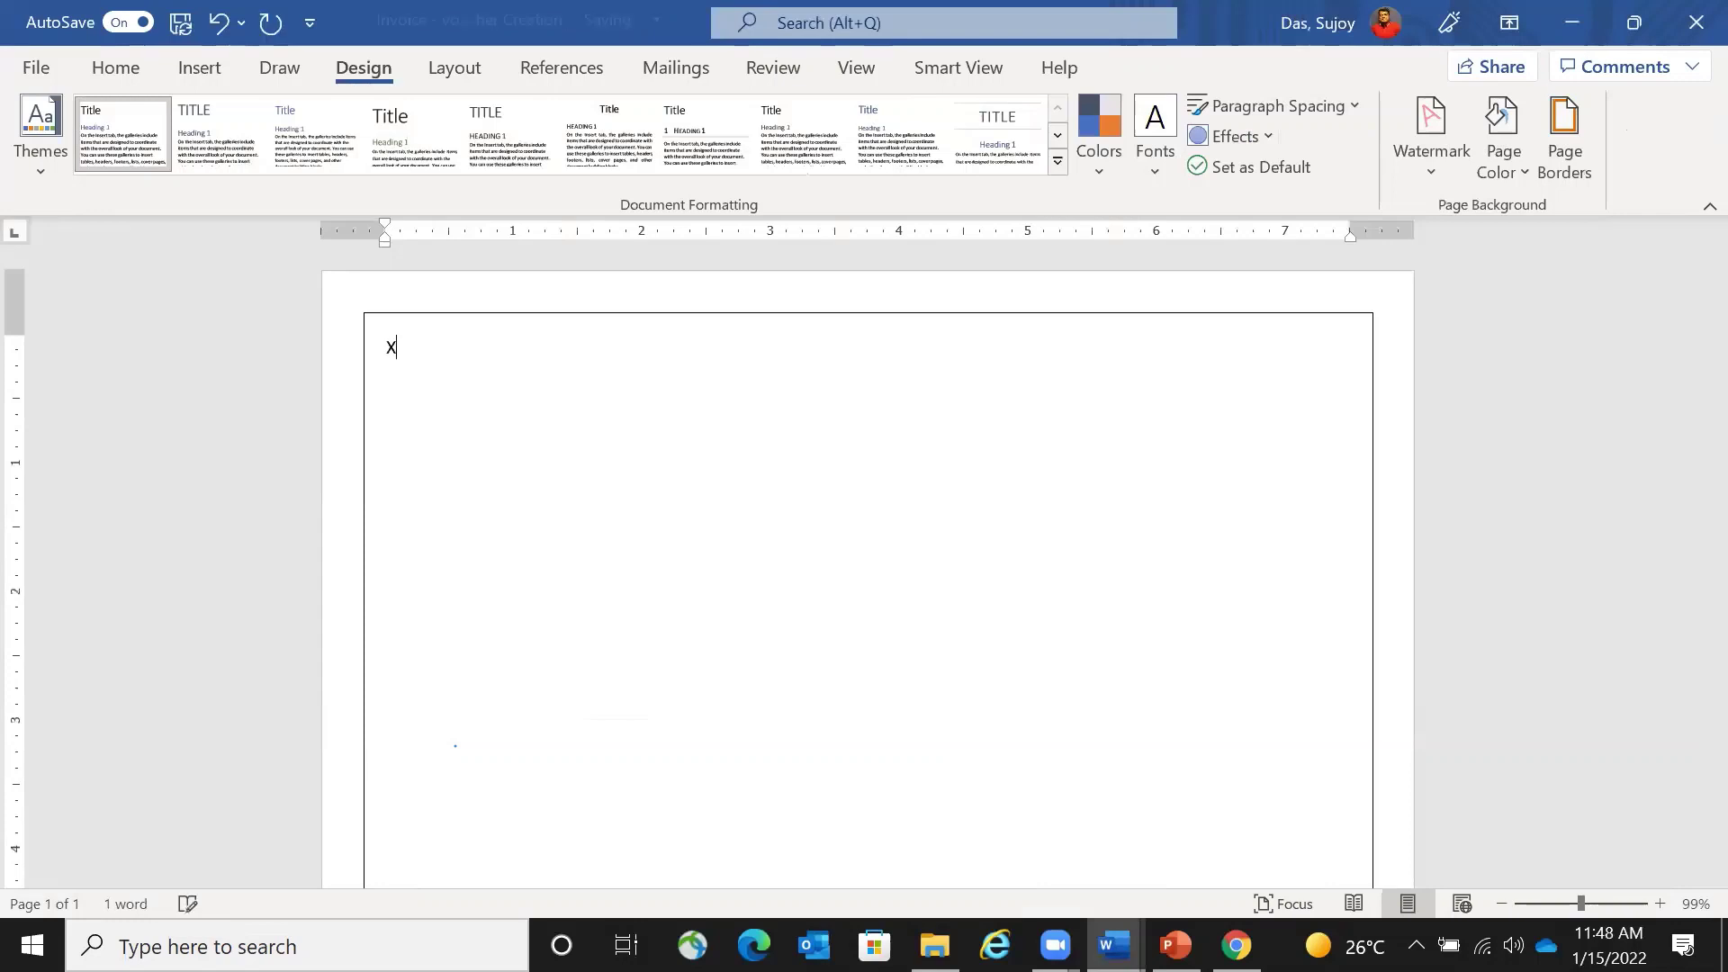
type("YZ")
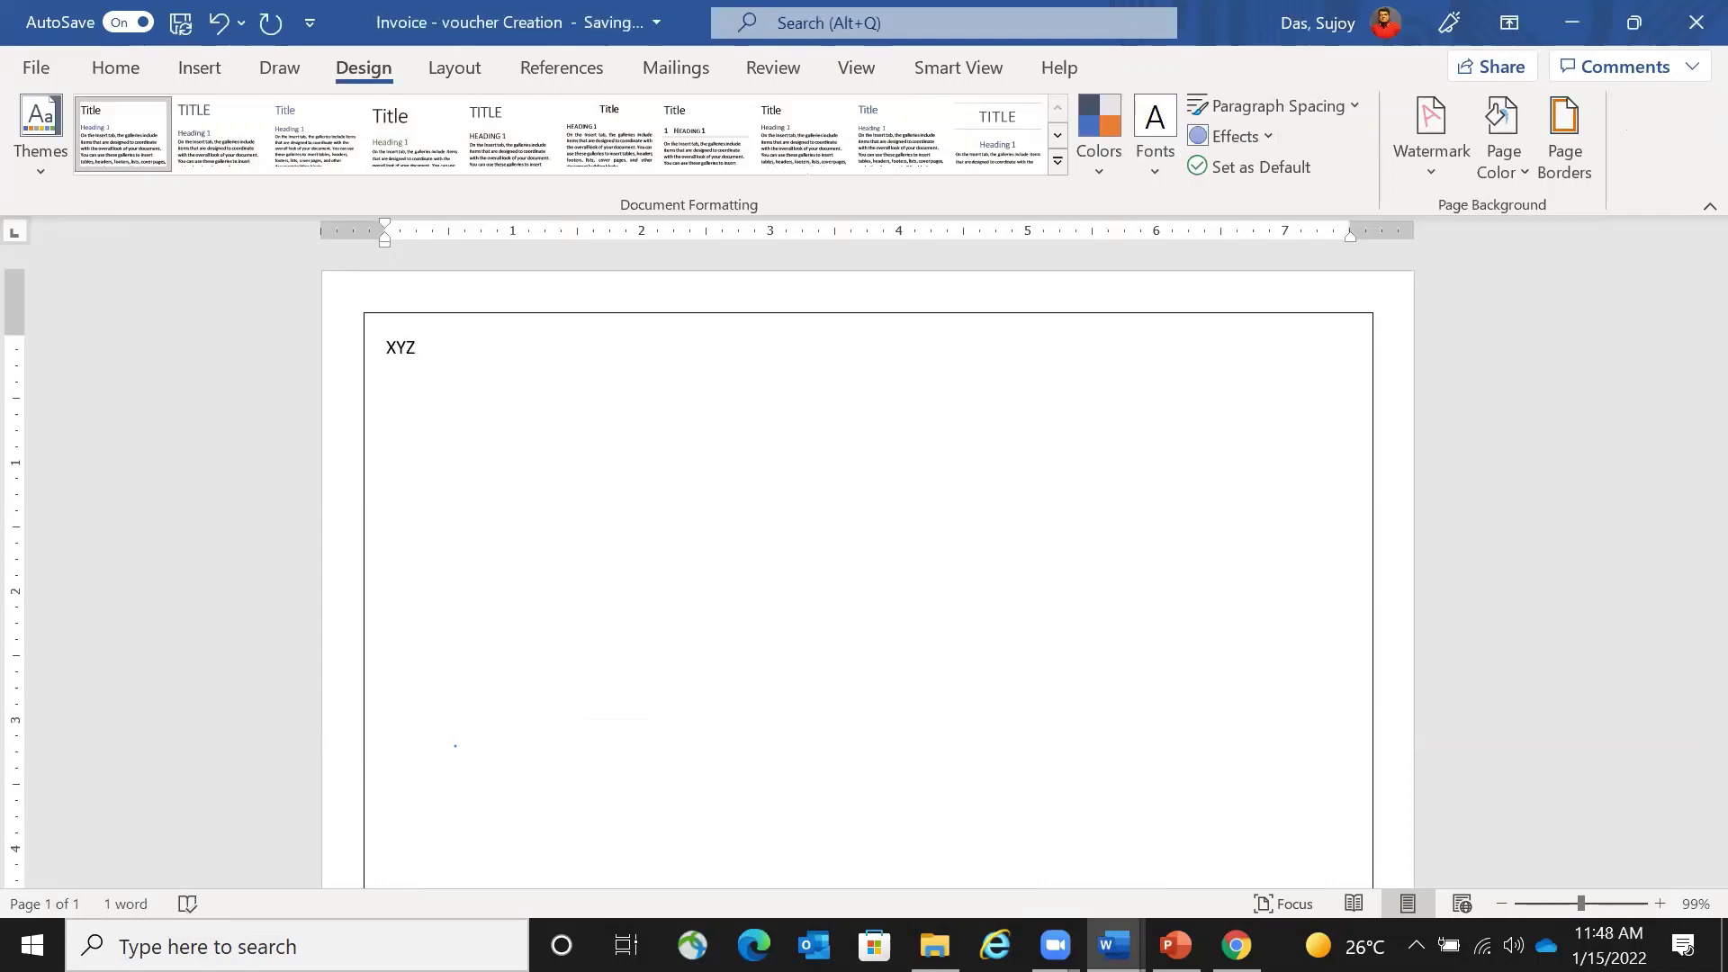
type(" CO.")
key("ctrl+a")
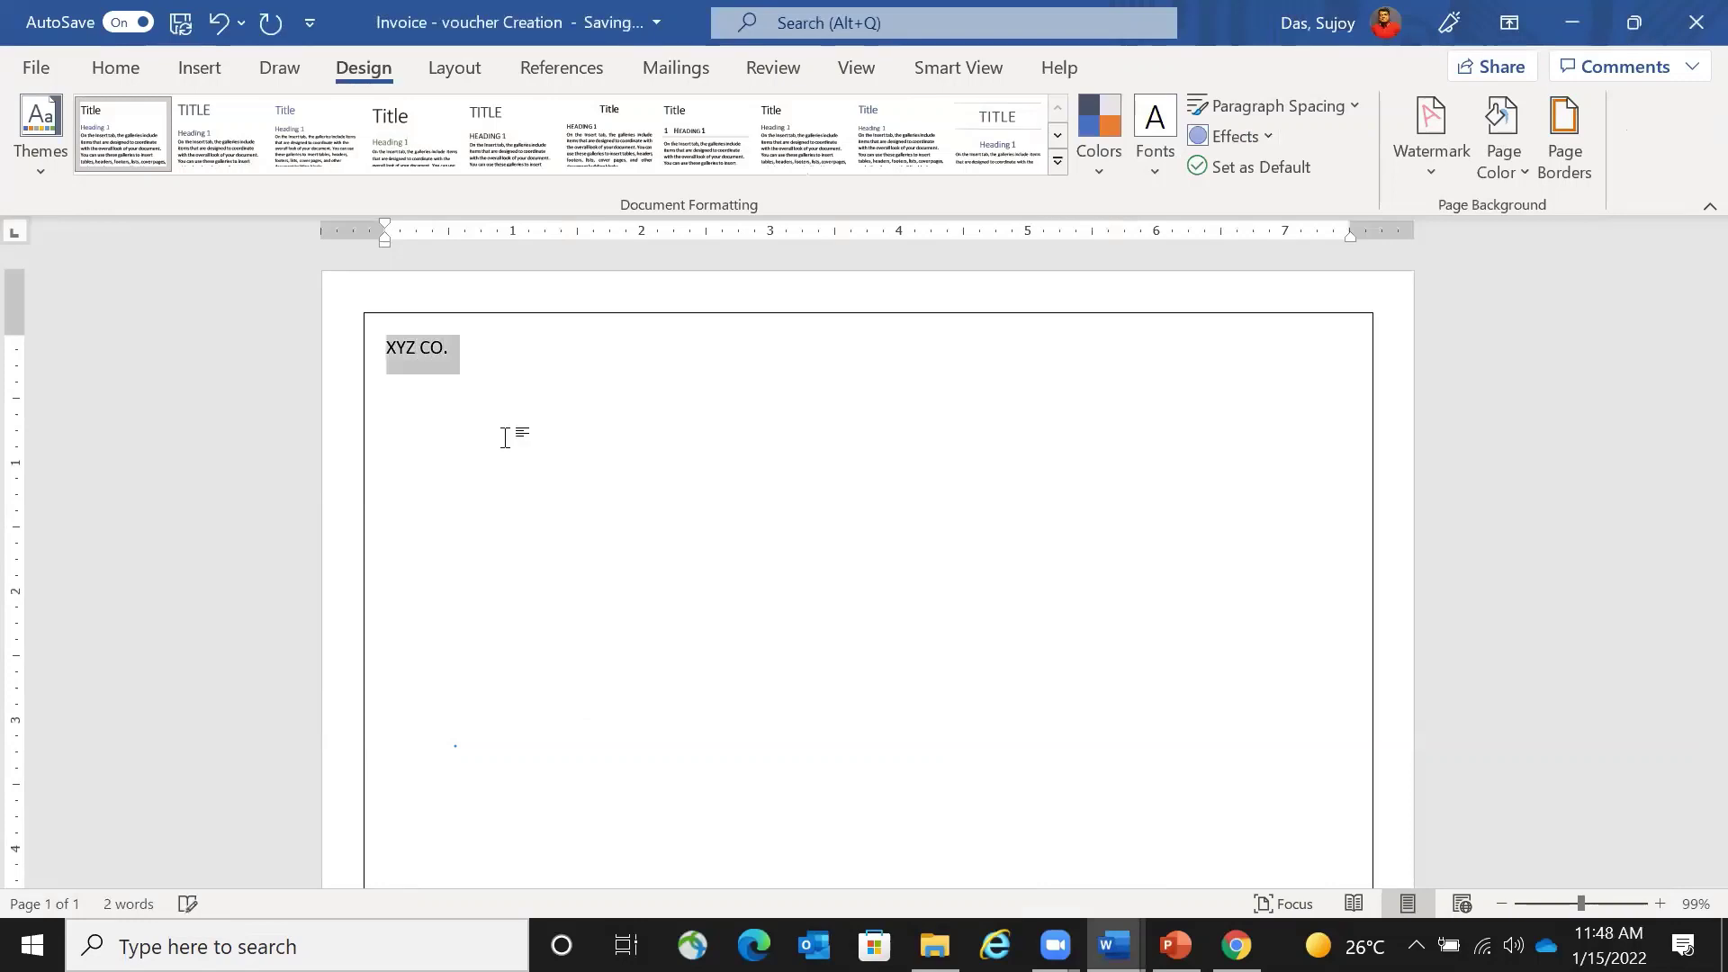
left_click(117, 70)
left_click(339, 118)
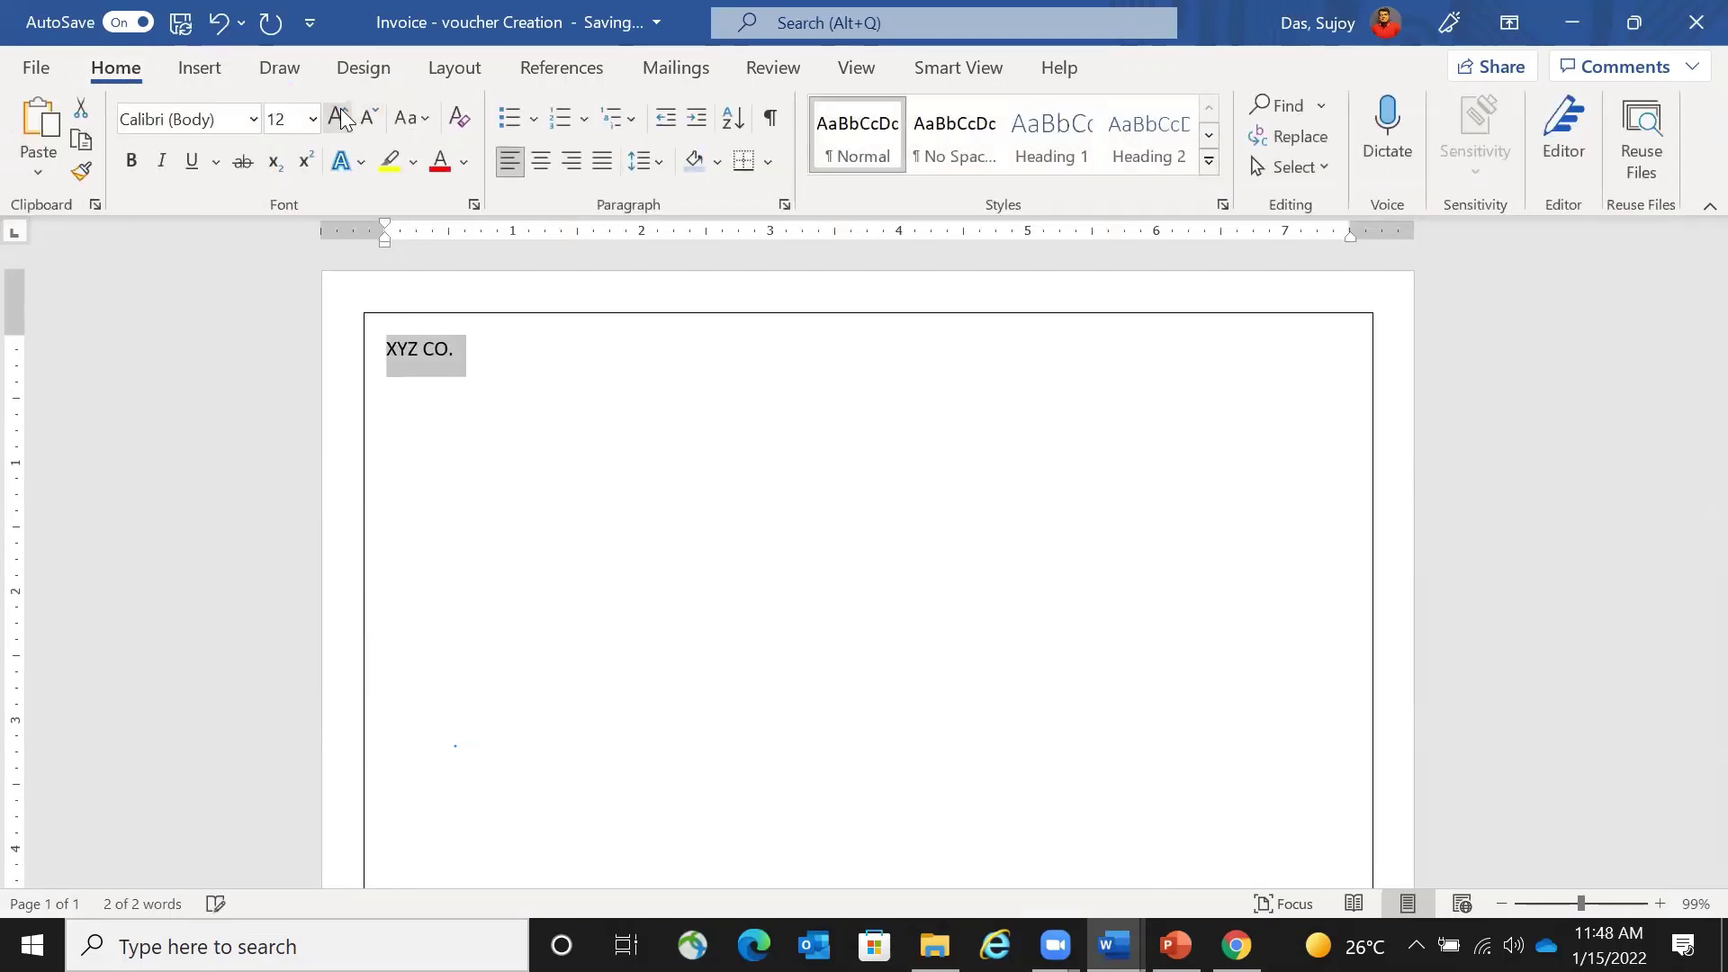
triple_click(340, 118)
triple_click(341, 118)
left_click(341, 118)
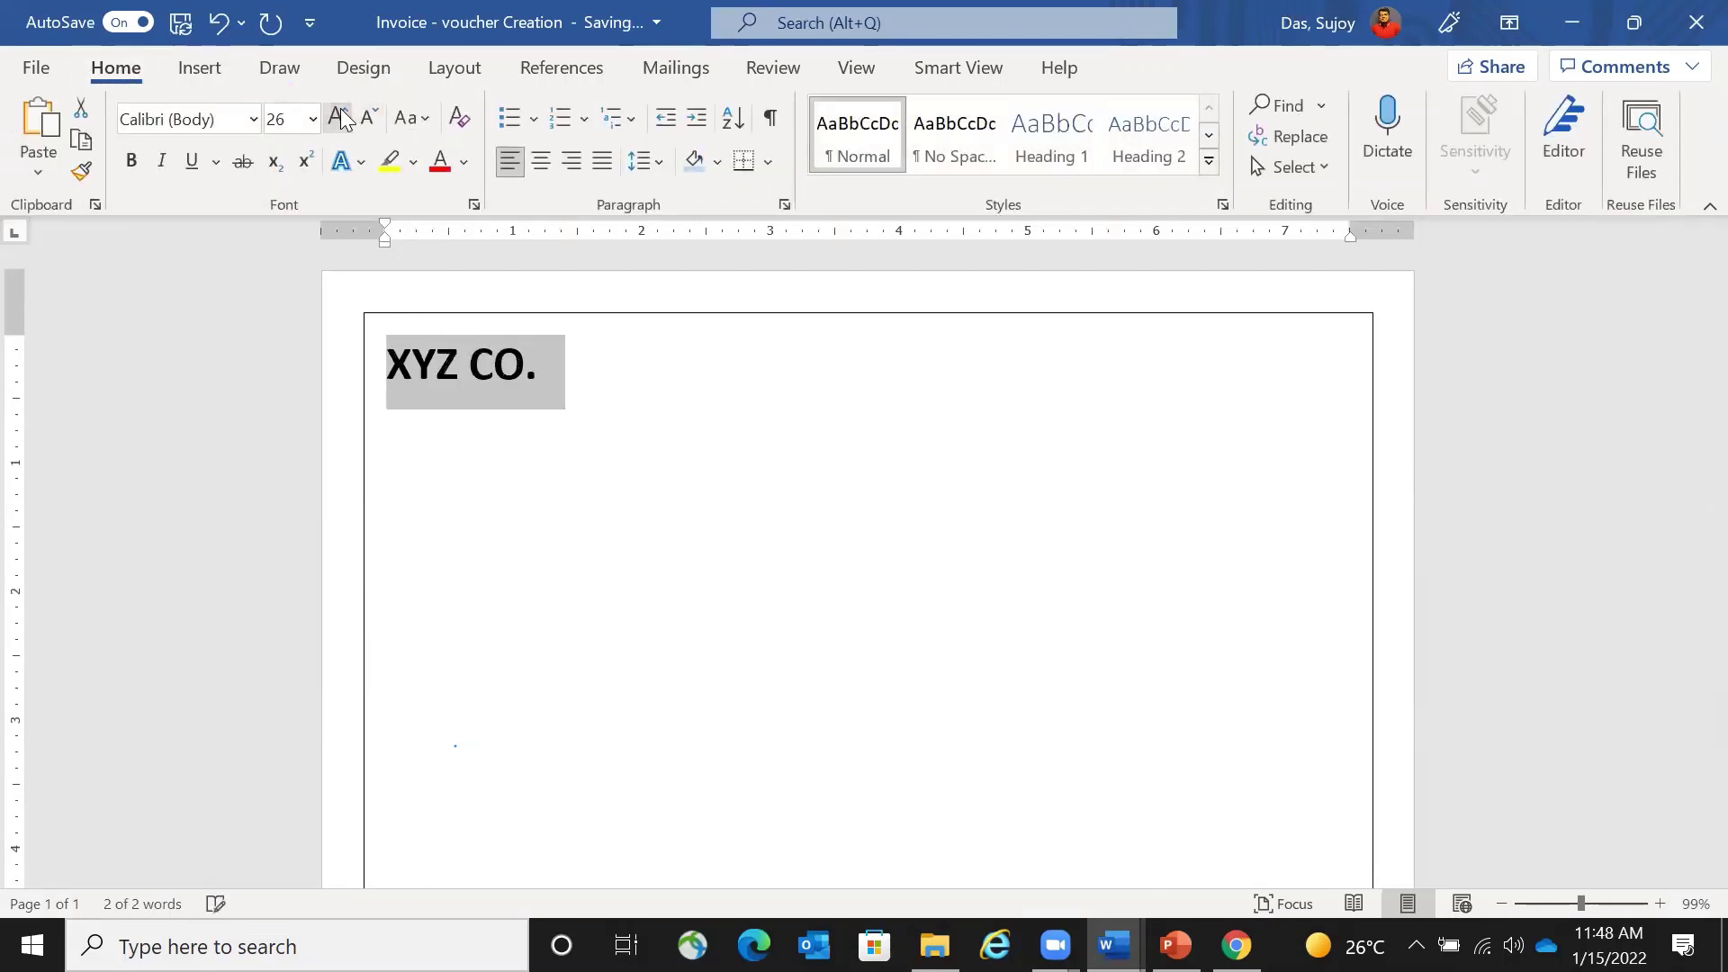
left_click(565, 401)
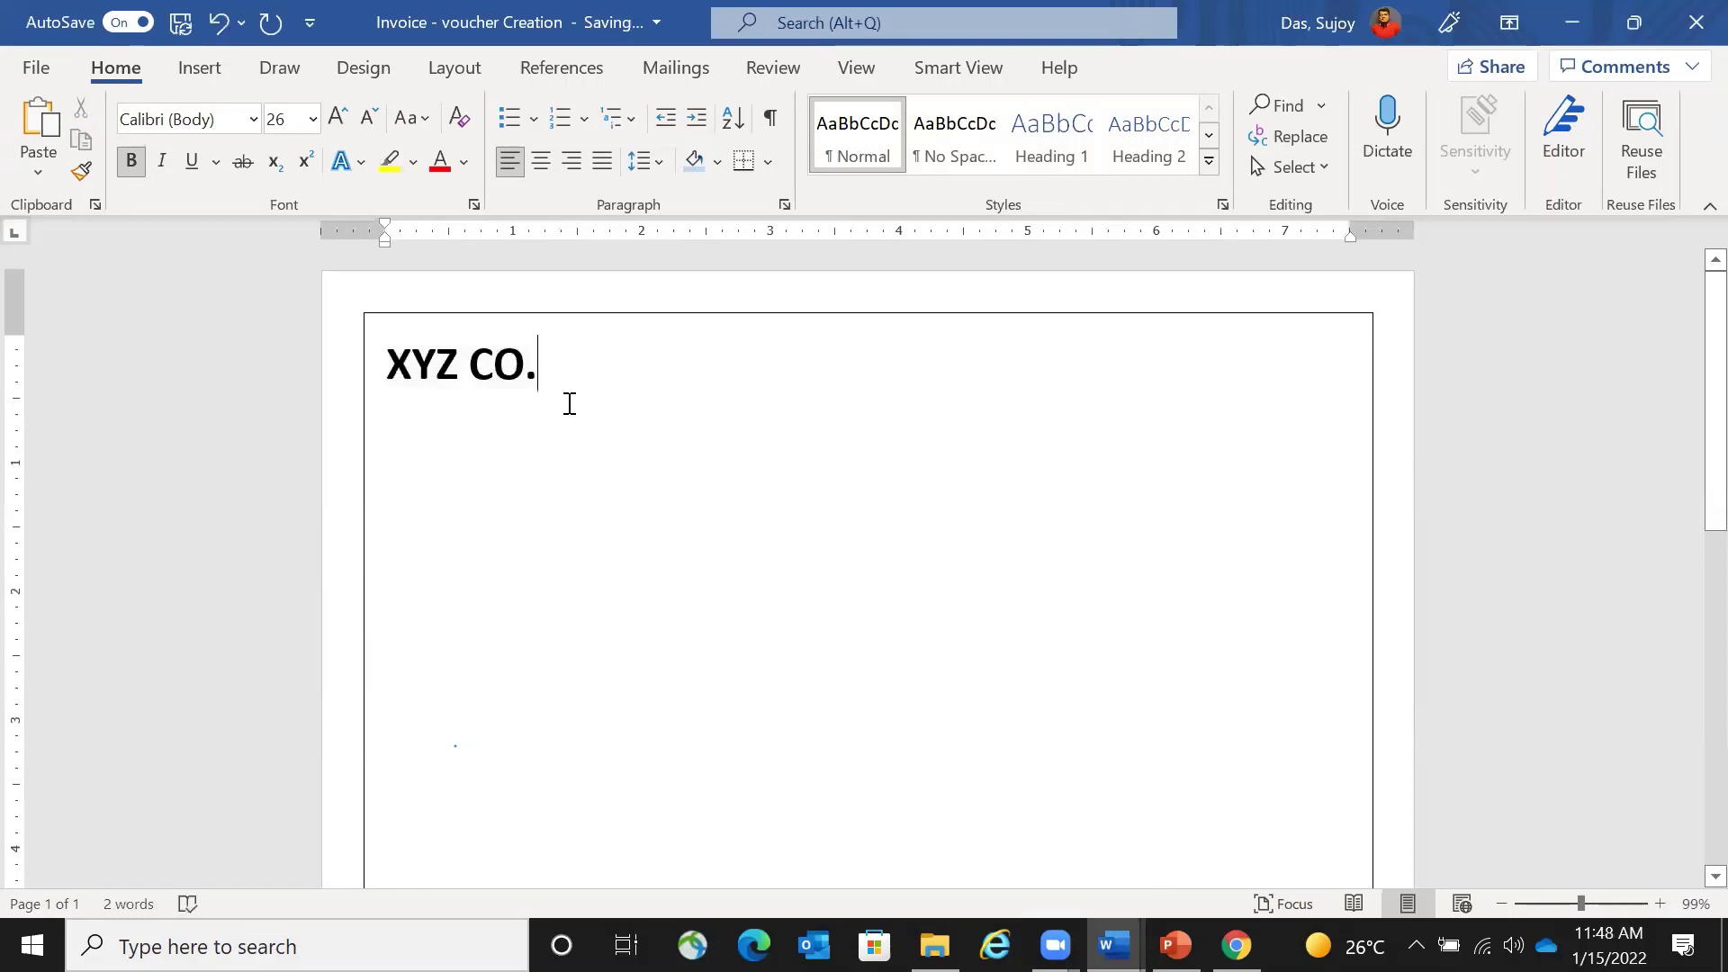
Step: Return 'XYZ CO.' to plain, non-bold 11 pt text
key("ctrl+a")
key("ctrl+b")
key("ctrl+shift+comma")
key("ctrl+shift+comma")
key("ctrl+shift+comma")
key("ctrl+shift+comma")
key("ctrl+shift+comma")
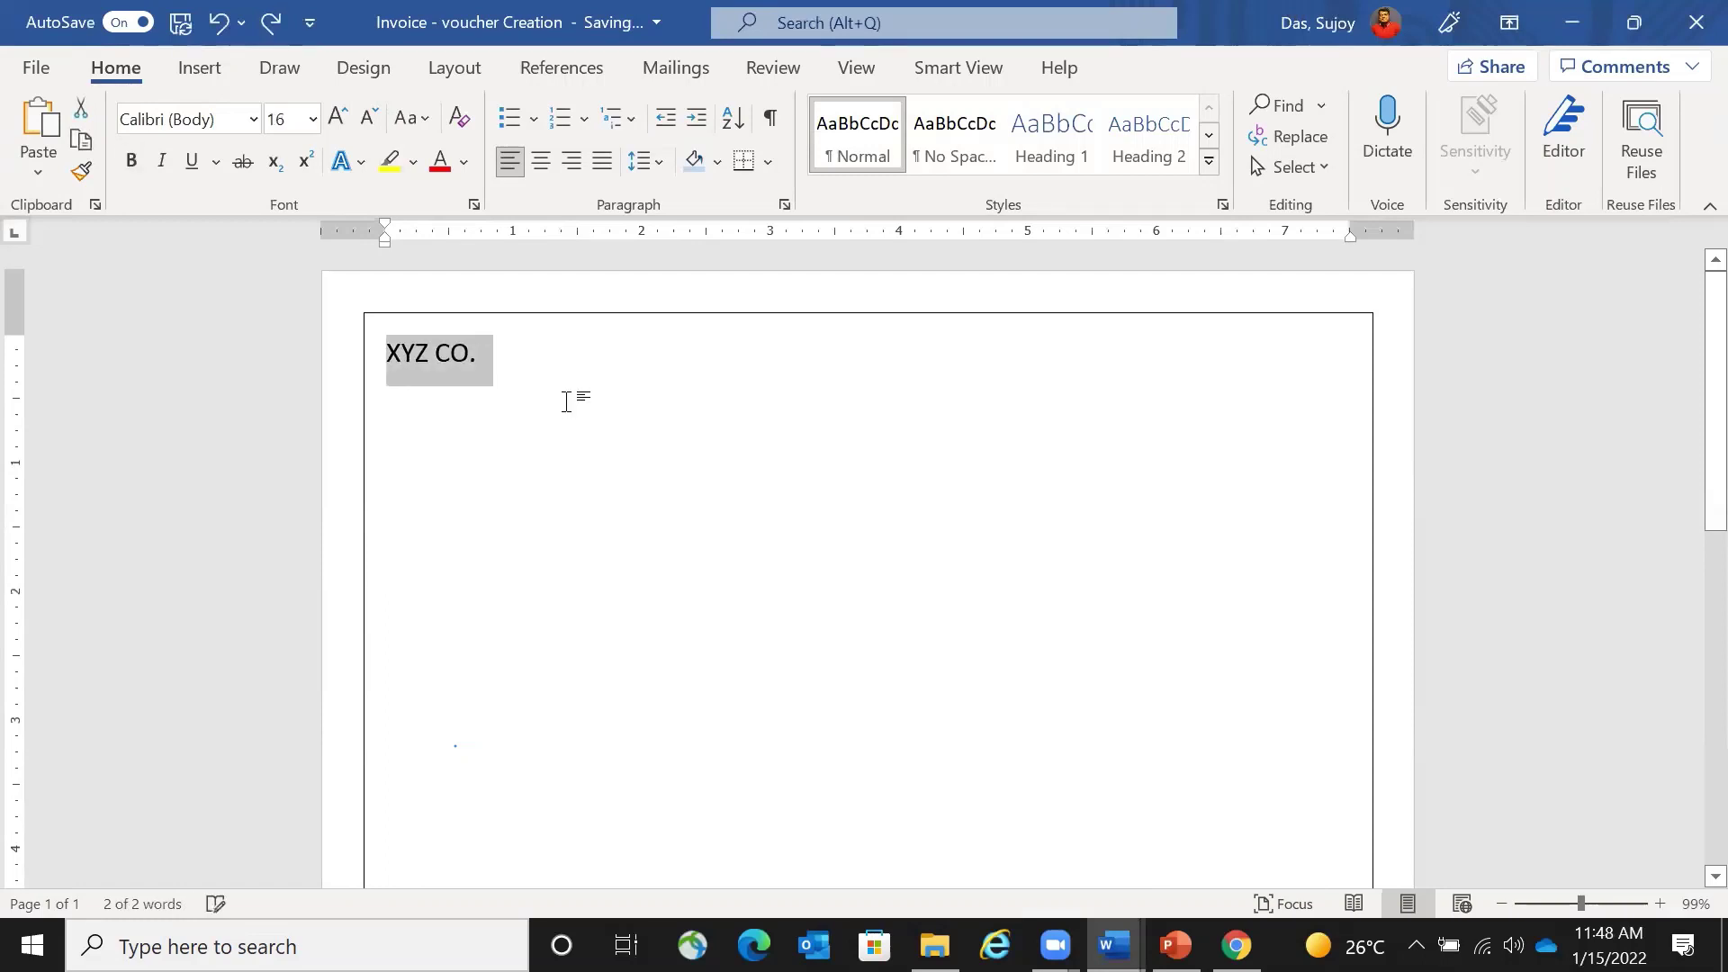
key("ctrl+shift+comma")
key("ctrl+shift+comma")
key("ctrl+shift+comma")
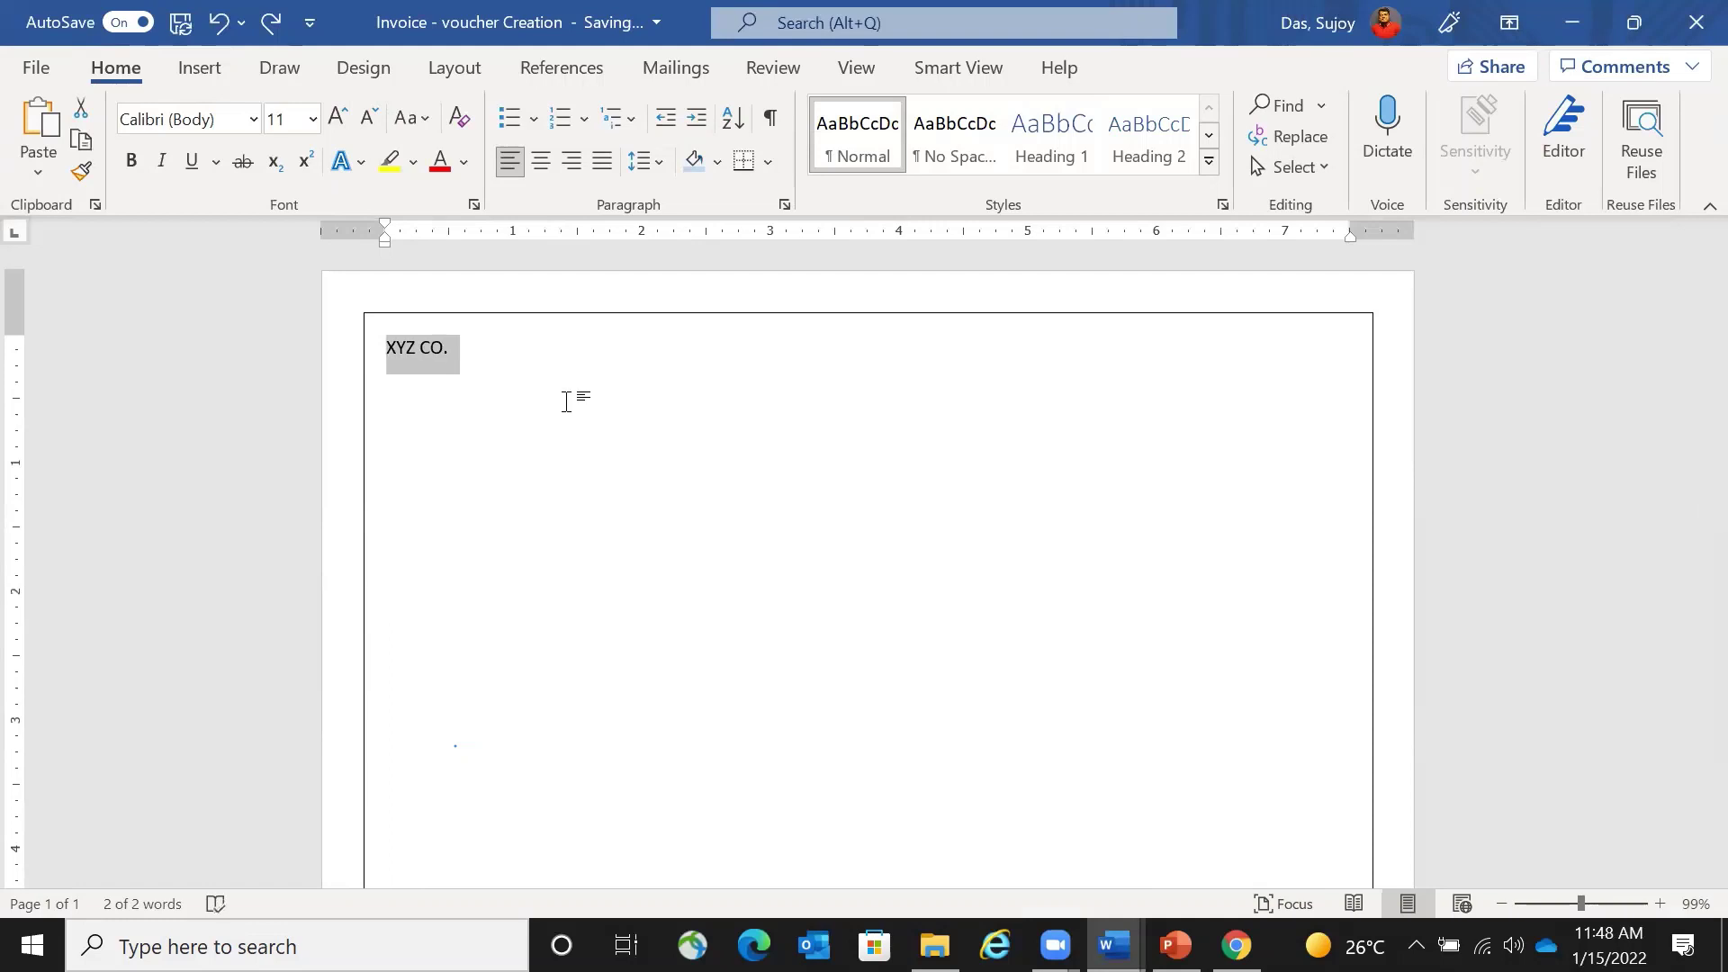
key("Right")
Step: Add 'Address : Kolkata' and 'TAX No# 151676' lines below the company name
key("Return")
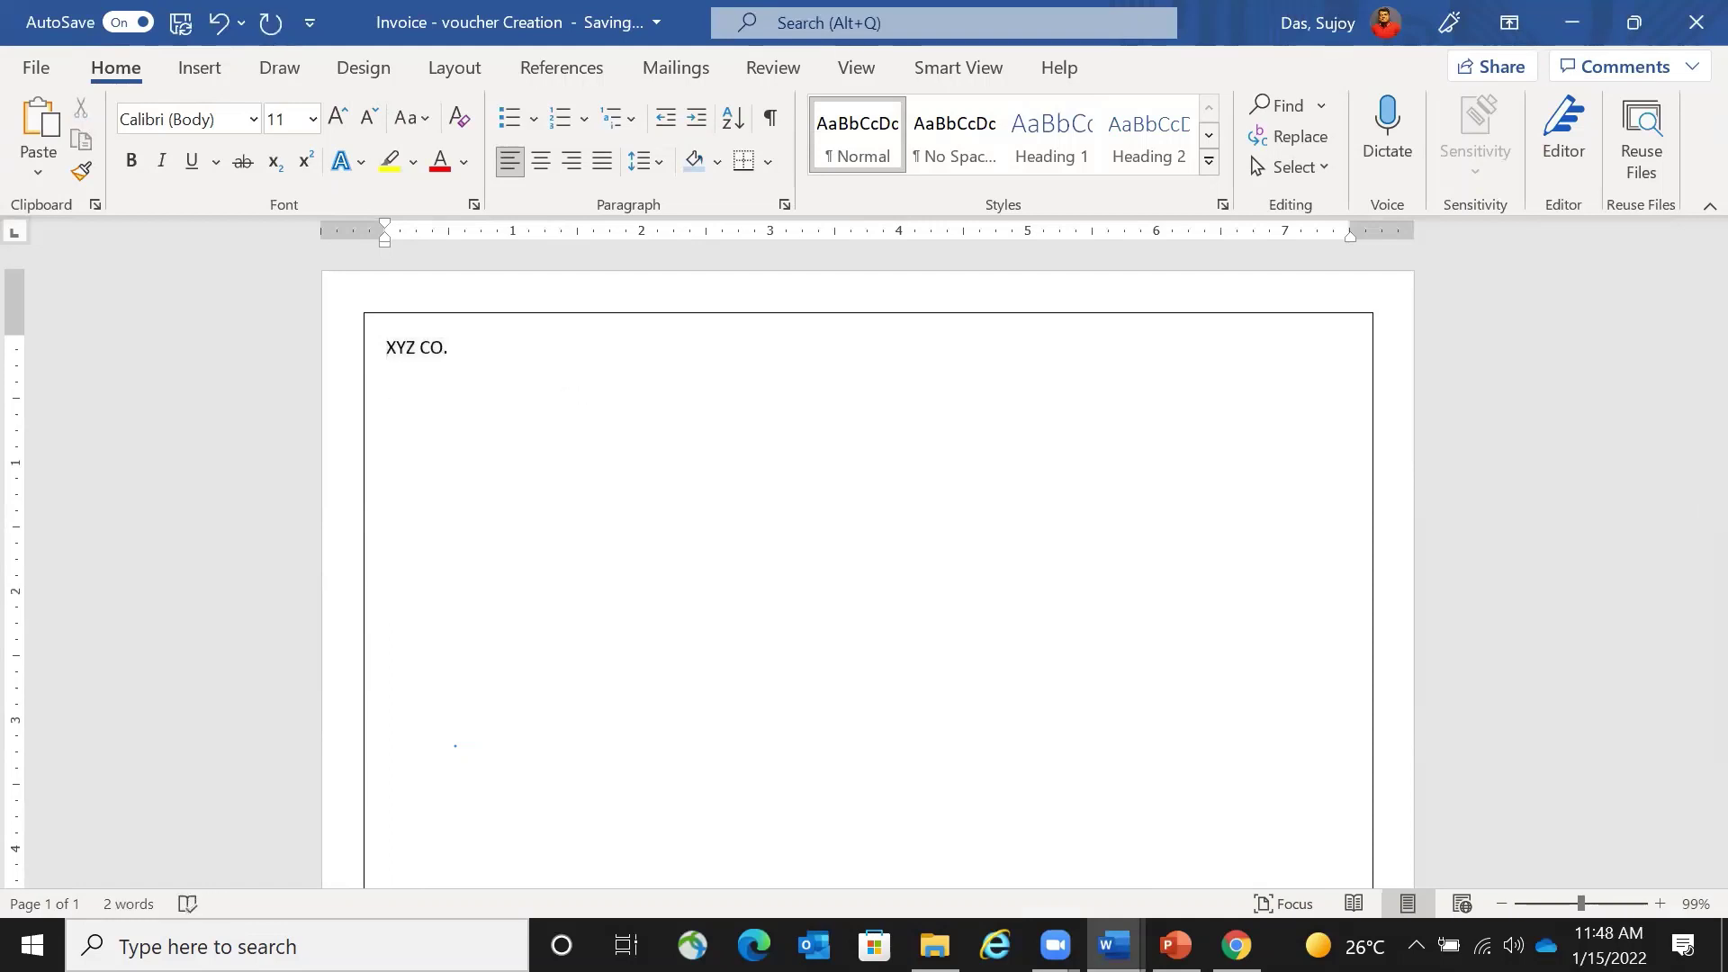
type("Address ")
type(" ko")
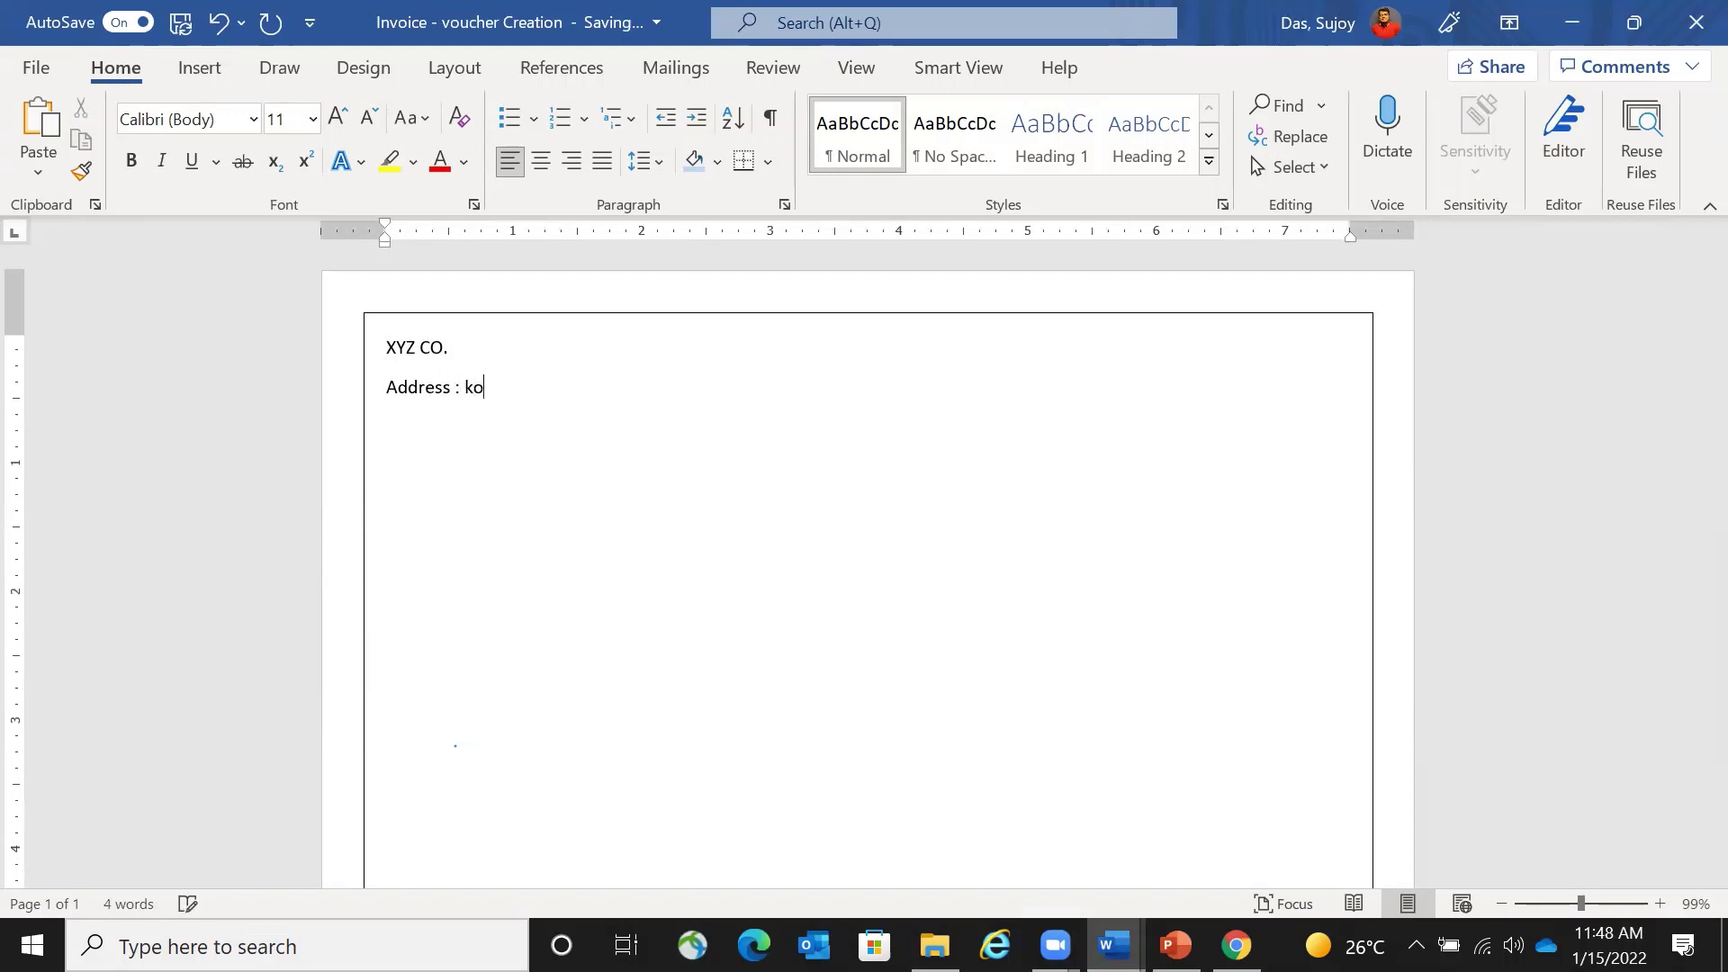
type("lk")
key("BackSpace")
key("BackSpace")
key("BackSpace")
key("BackSpace")
type("Ko")
type("lkata")
key("Return")
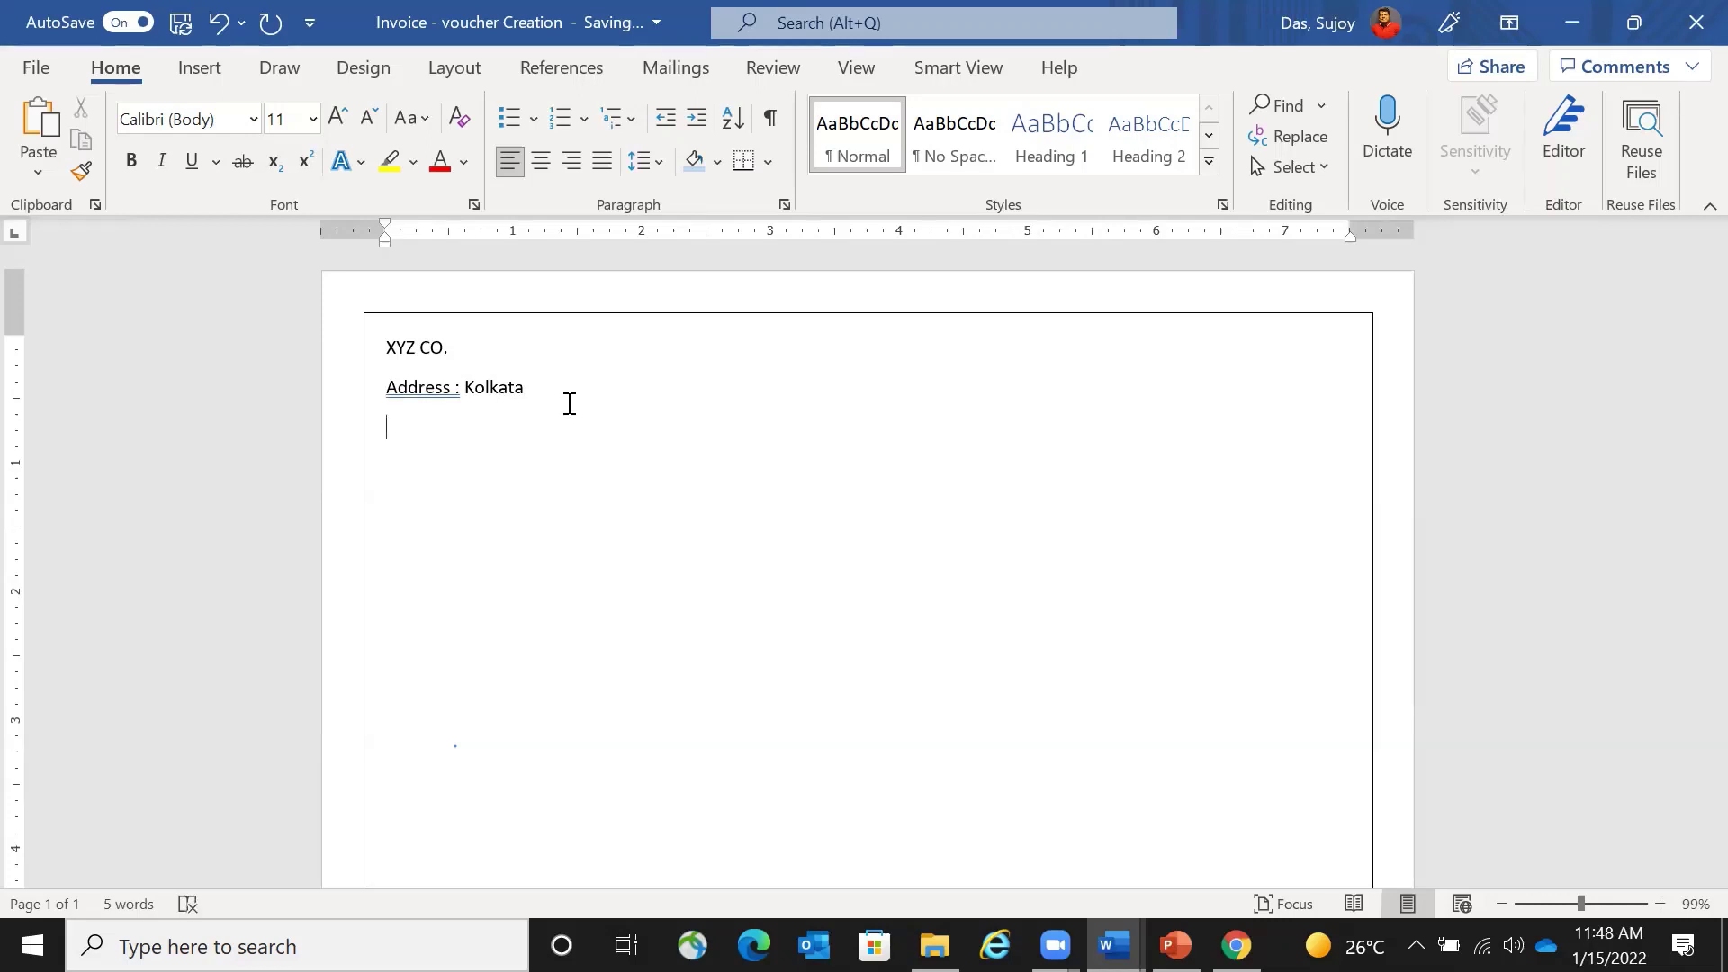
type("TAX ")
type("No.")
key("BackSpace")
key("BackSpace")
type("o")
type("#")
type(" 151676")
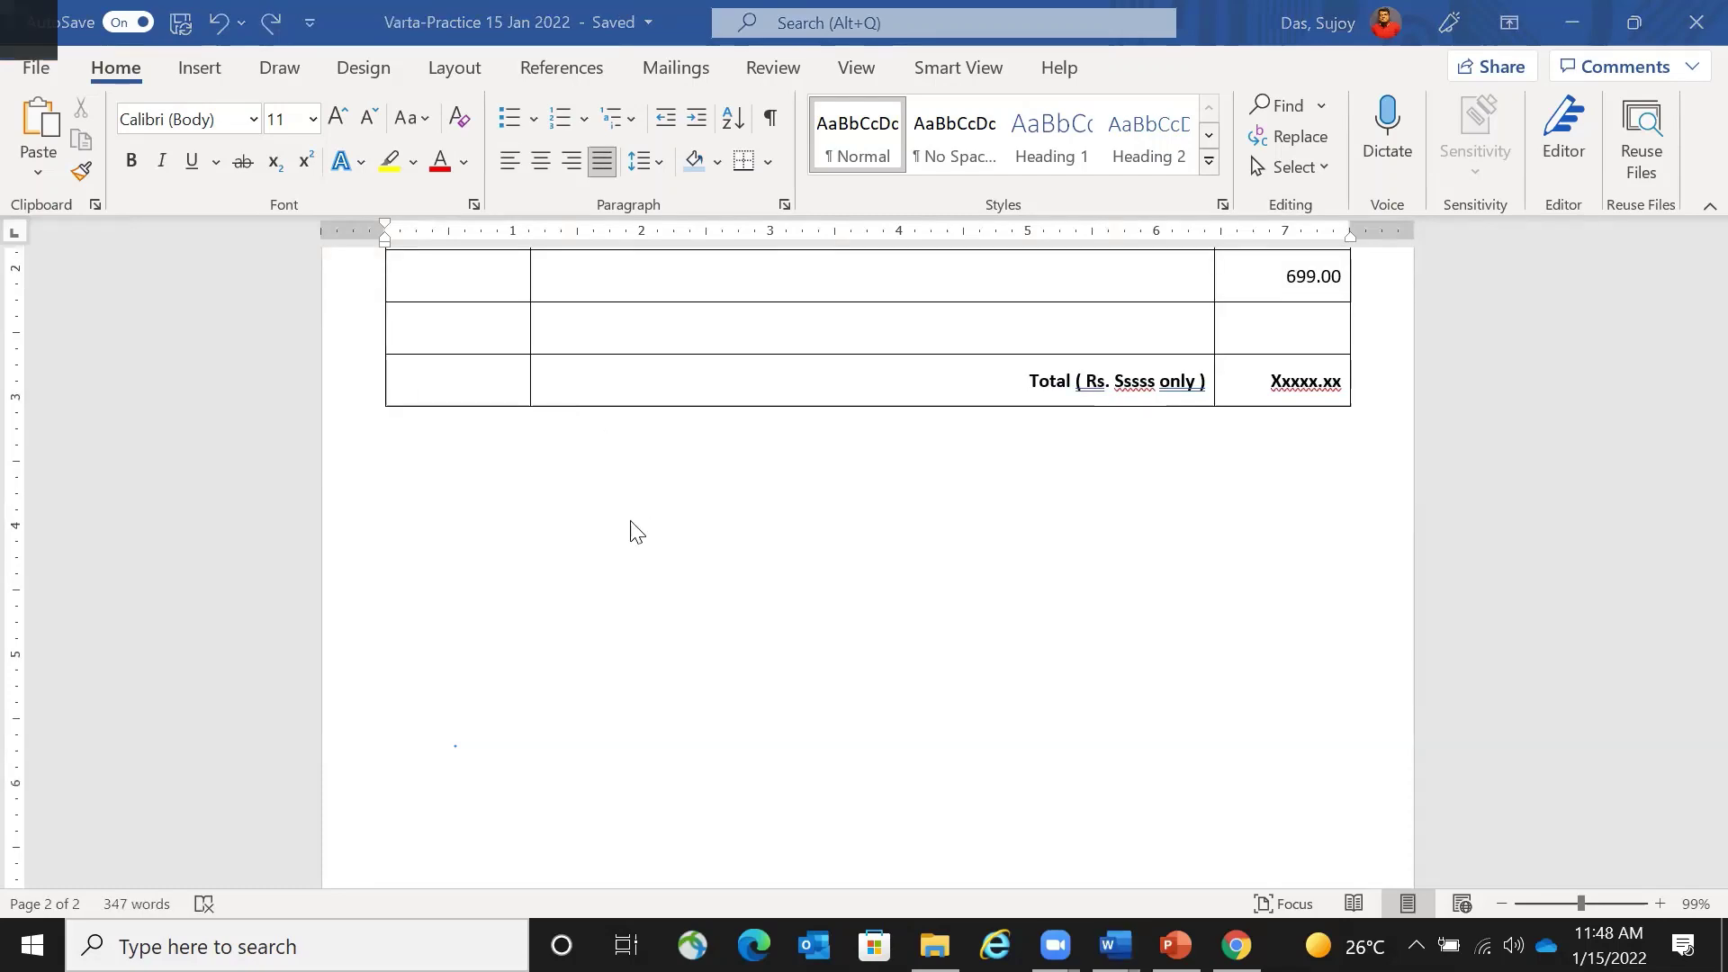
key("alt+Tab")
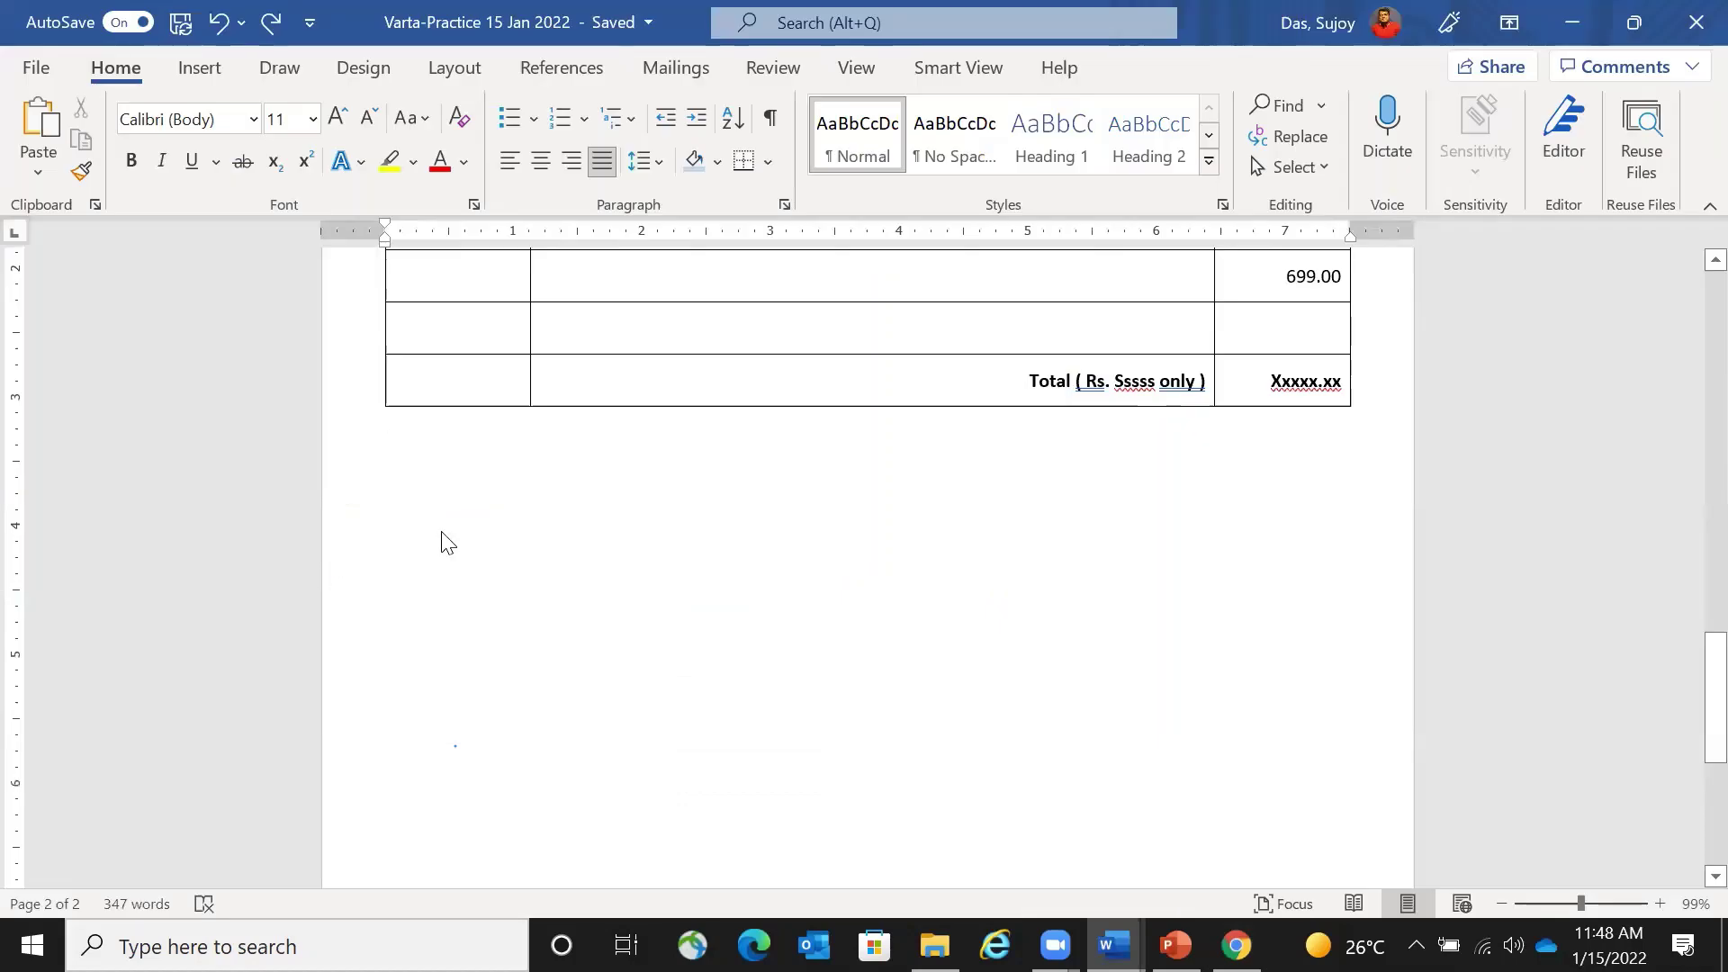
key("alt+Tab")
key("Tab")
Step: Start the 'Bill To:' block with an 'M/s ____' underscore line
key("Return")
key("Return")
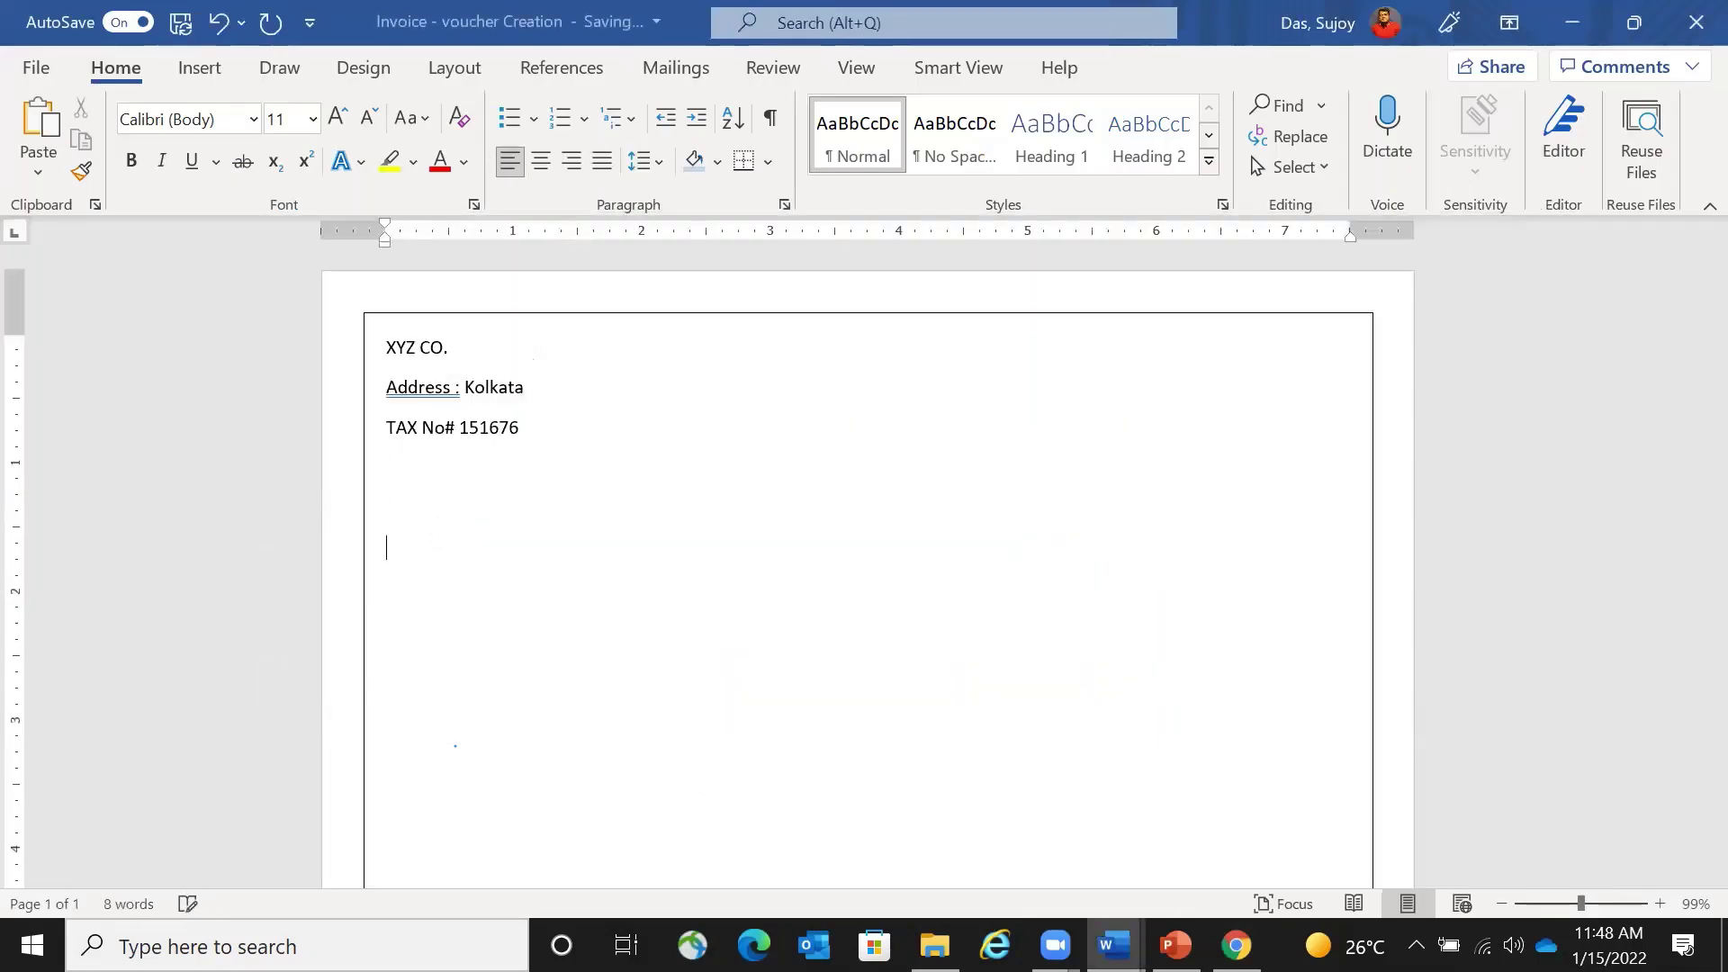
type("Bill ")
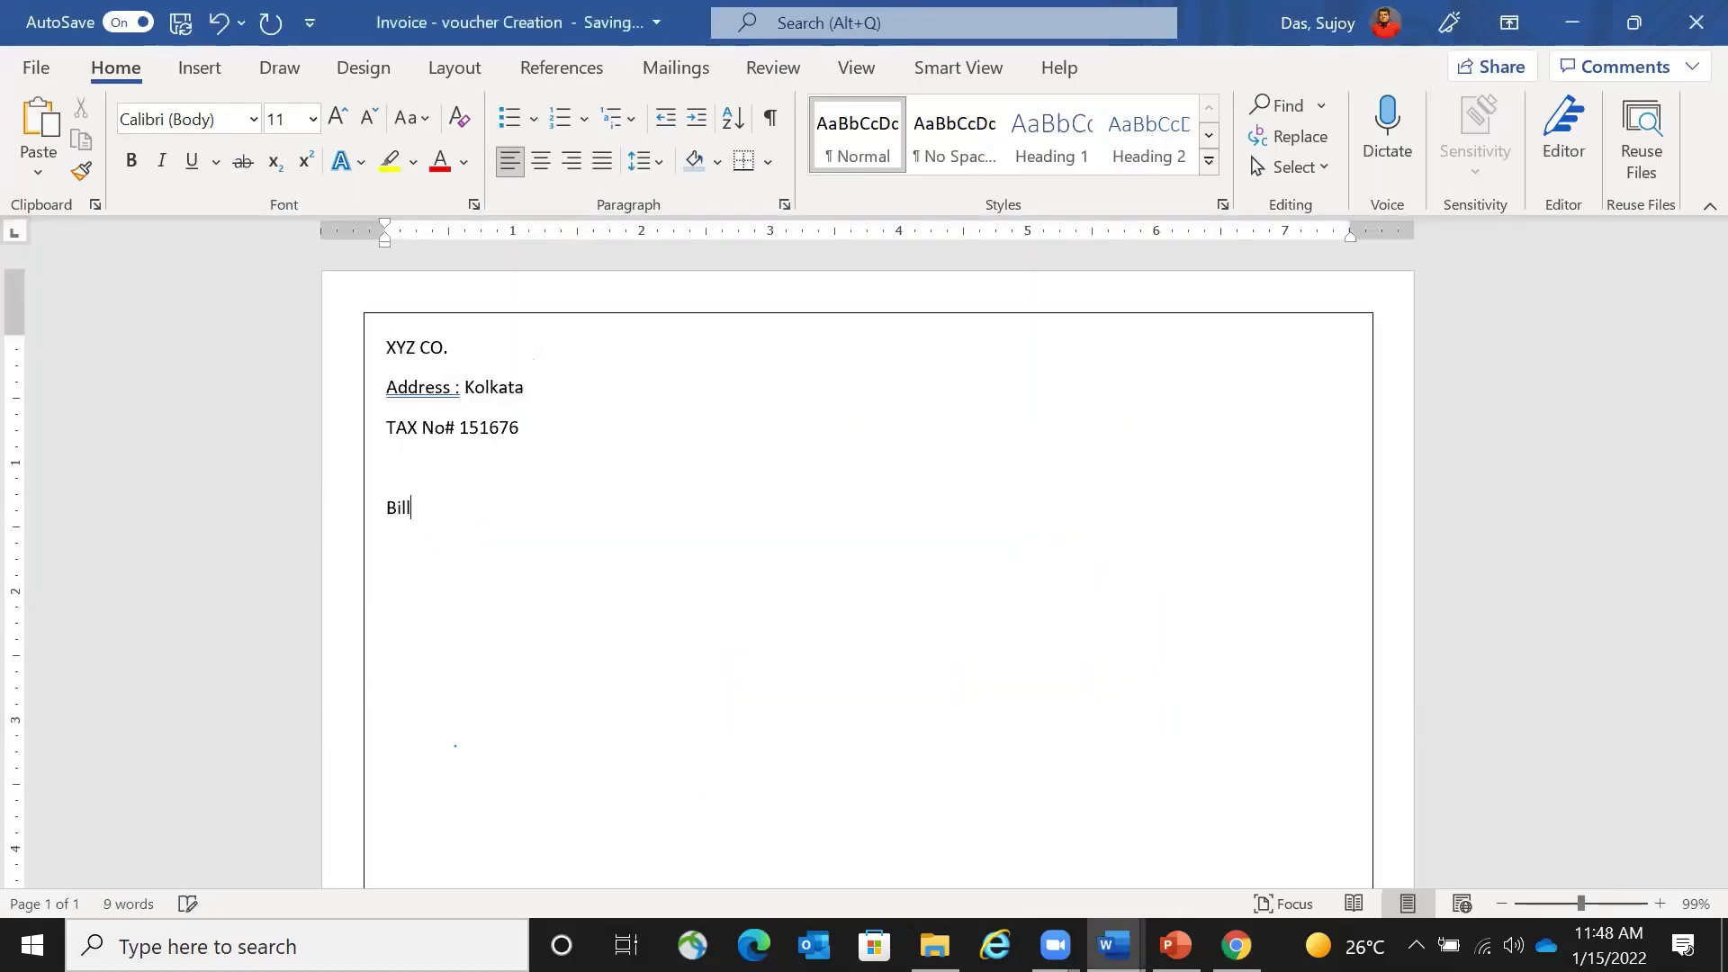
type("To:")
key("Return")
type("M")
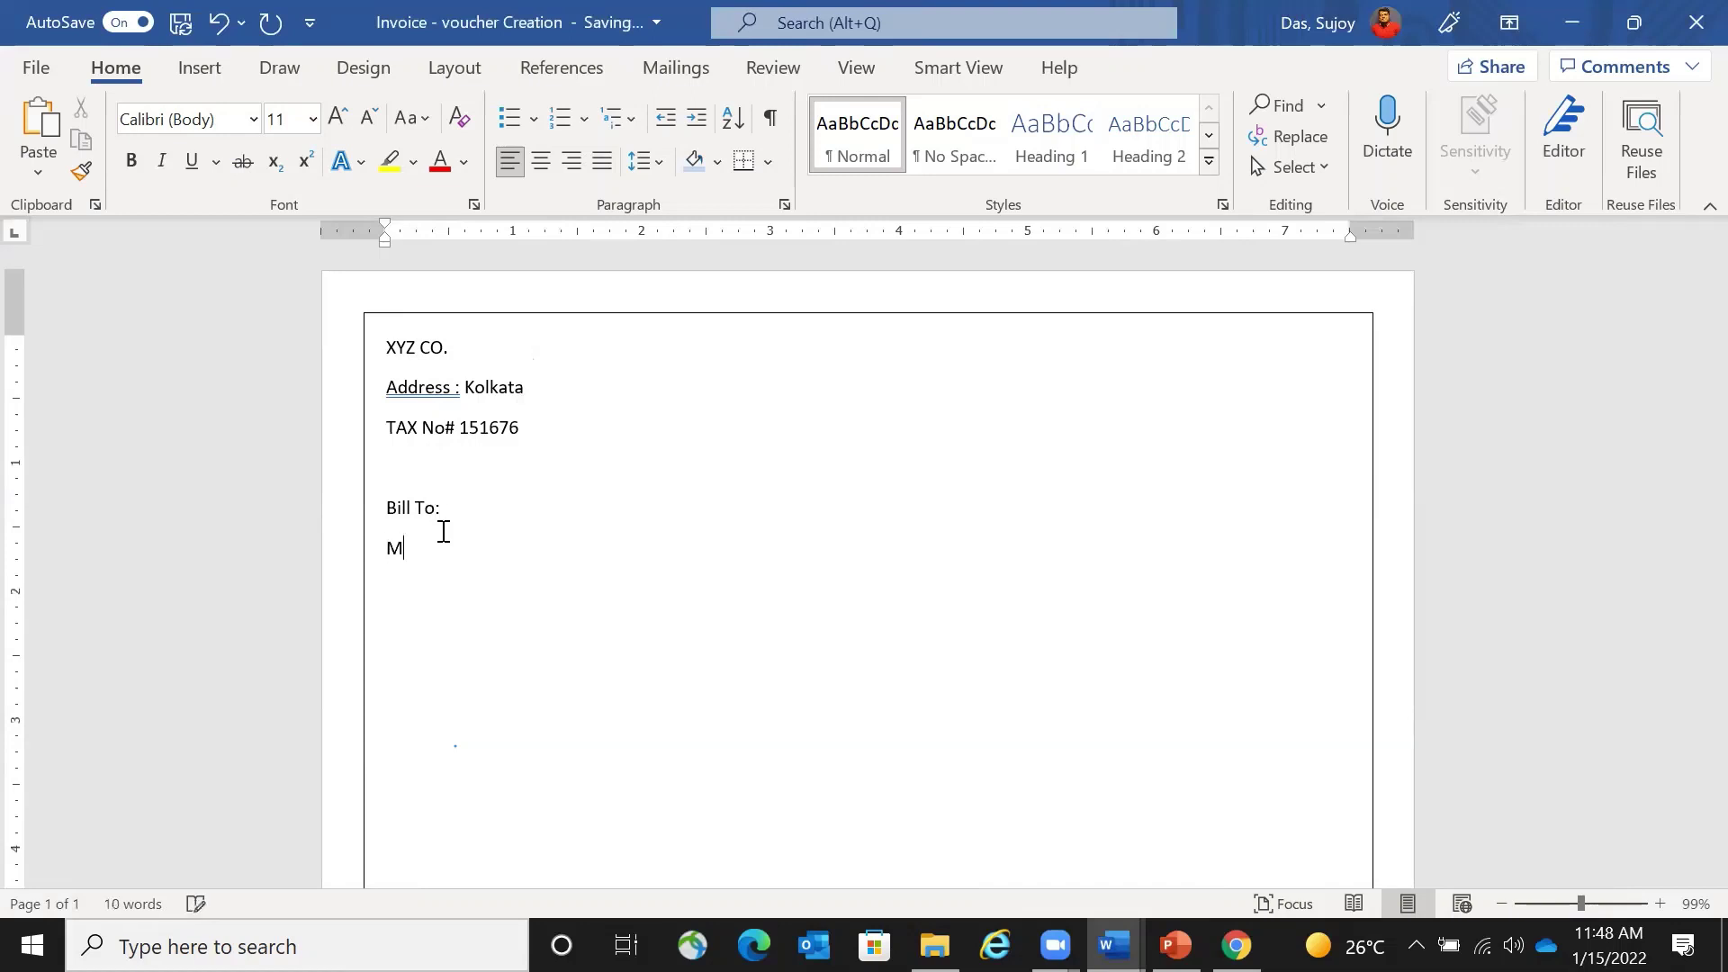
type("/s ")
type("_____________________")
type("__________")
Step: Add two more blank underscore lines beneath it, keeping them as underscores rather than a border
key("Return")
type("_")
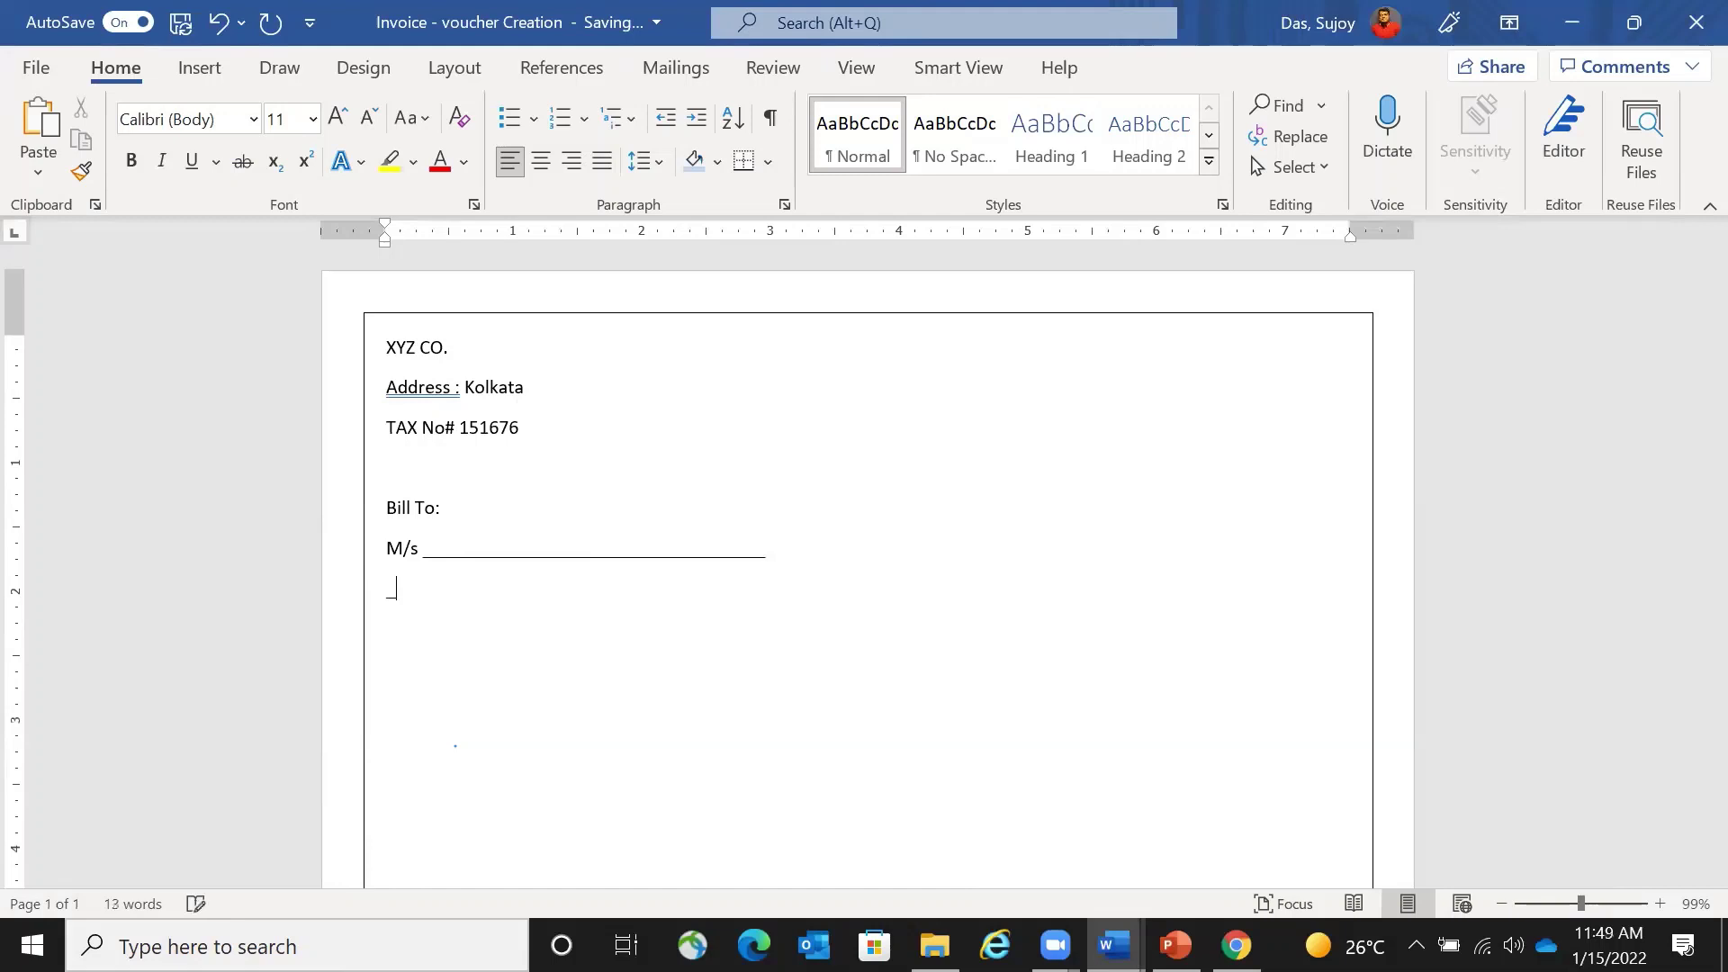
type("_____________________________________")
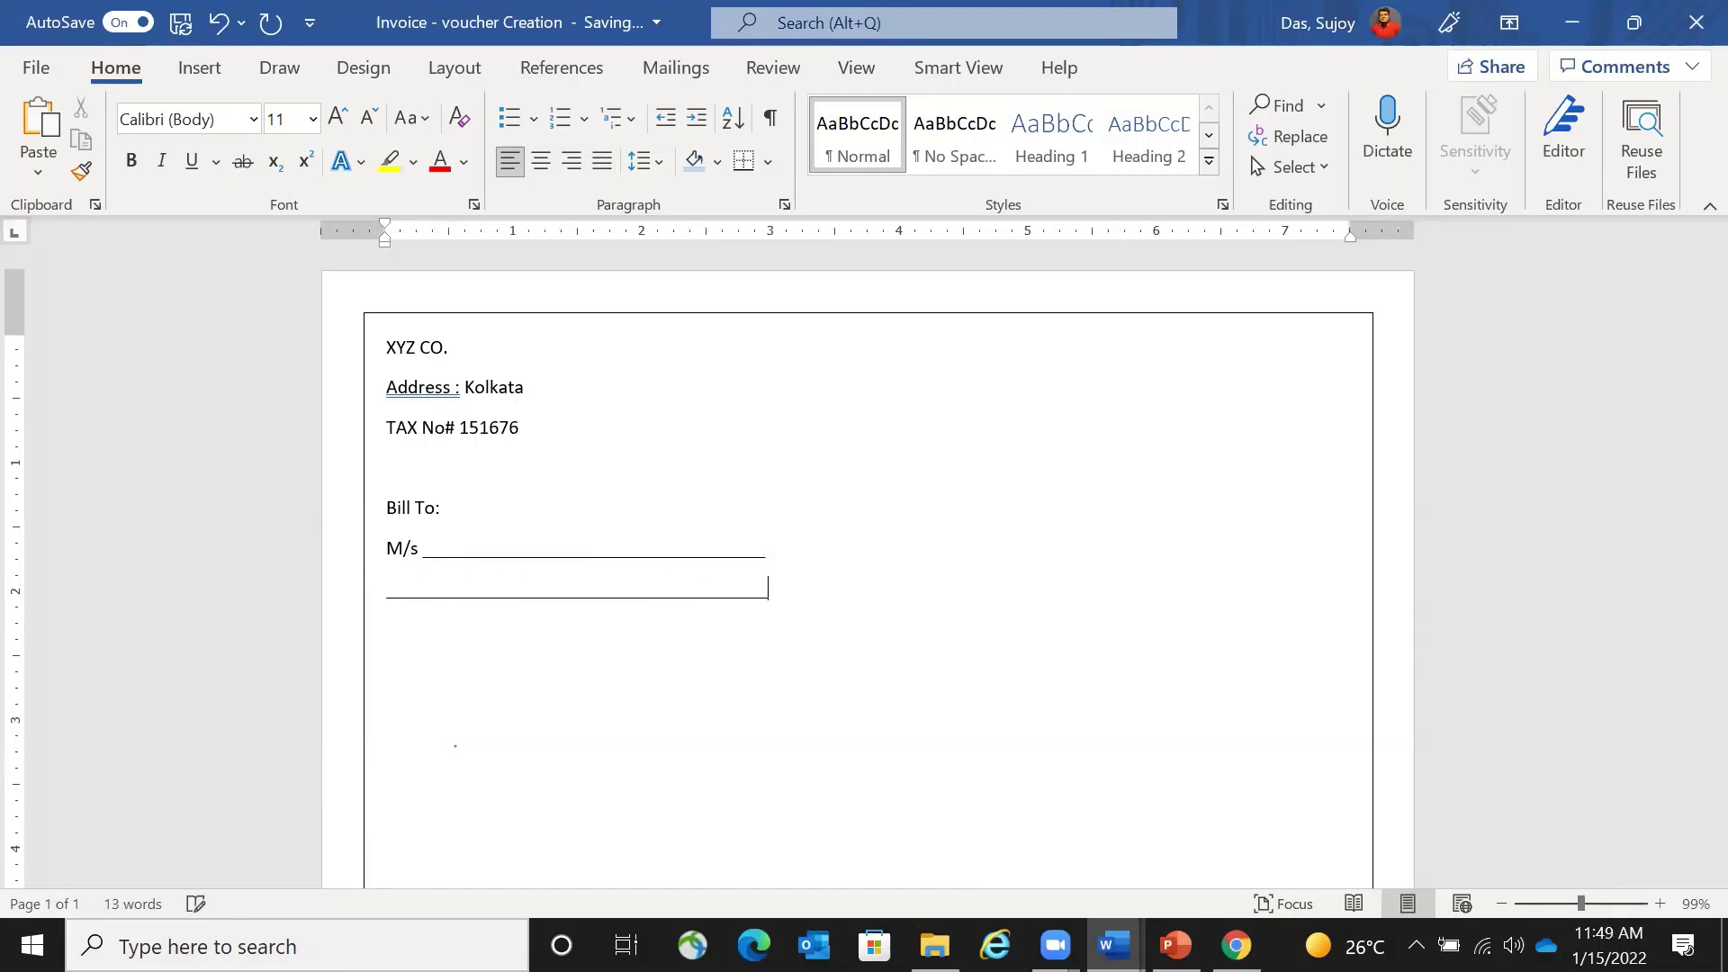
key("Return")
key("ctrl+z")
type("_____")
type("__________________________________")
left_click_drag(789, 626, 366, 633)
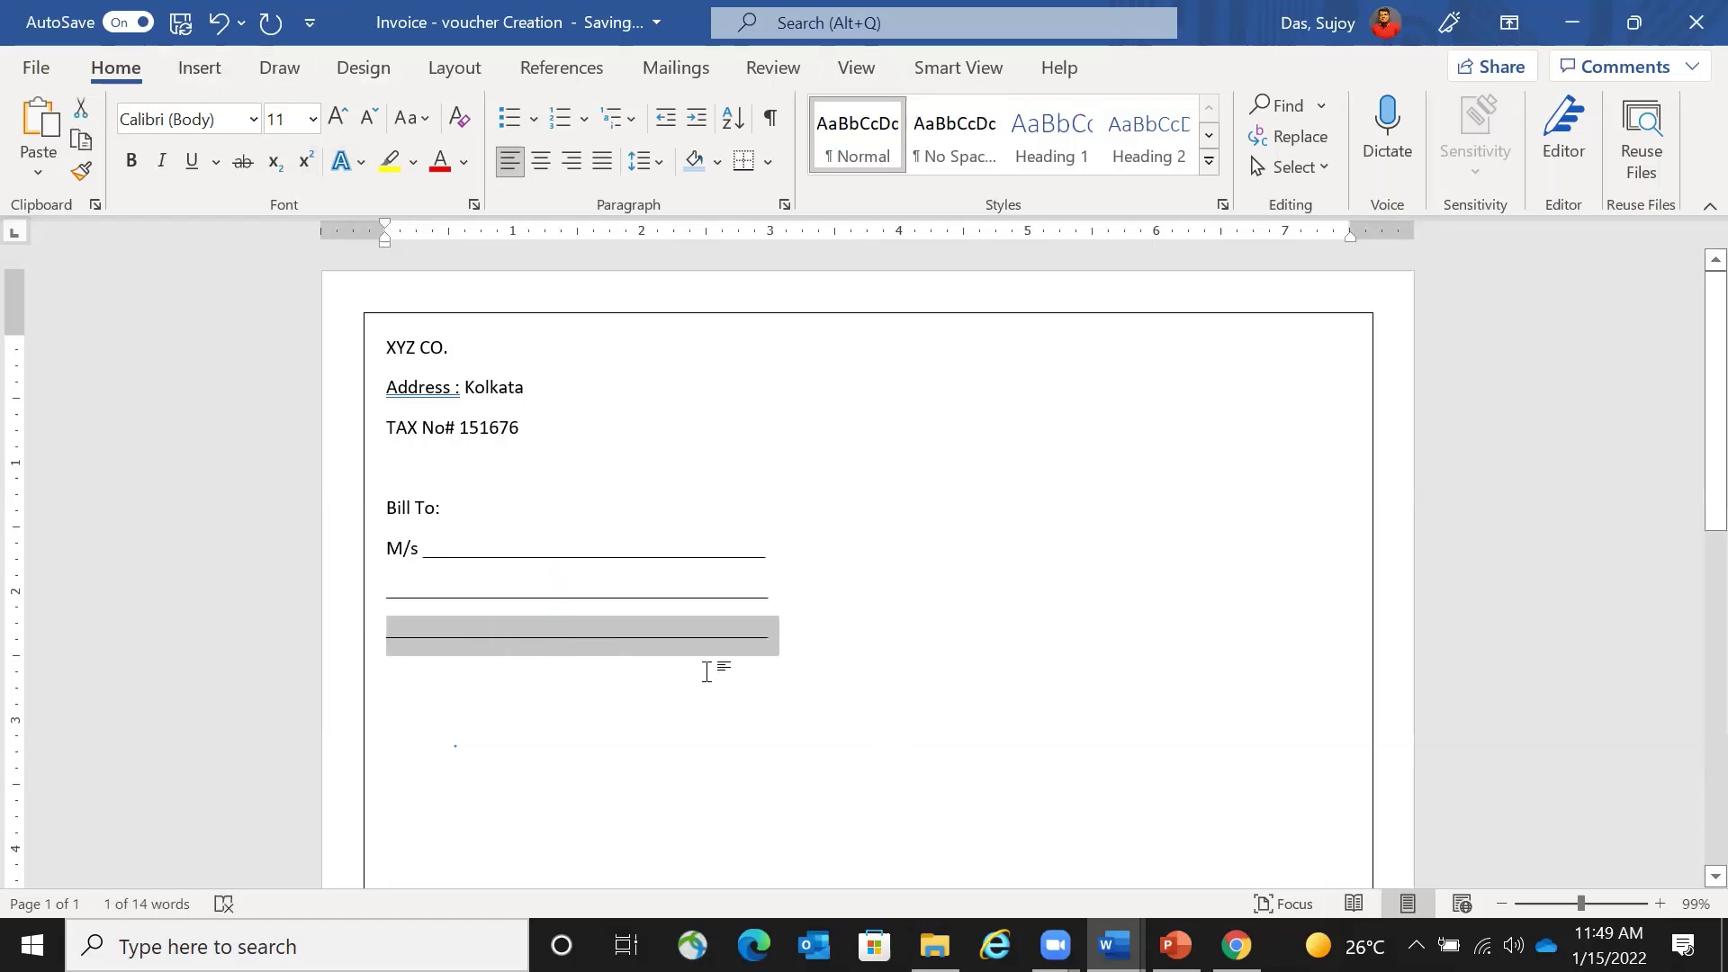
key("alt+Tab")
key("alt+Tab")
key("alt+Tab")
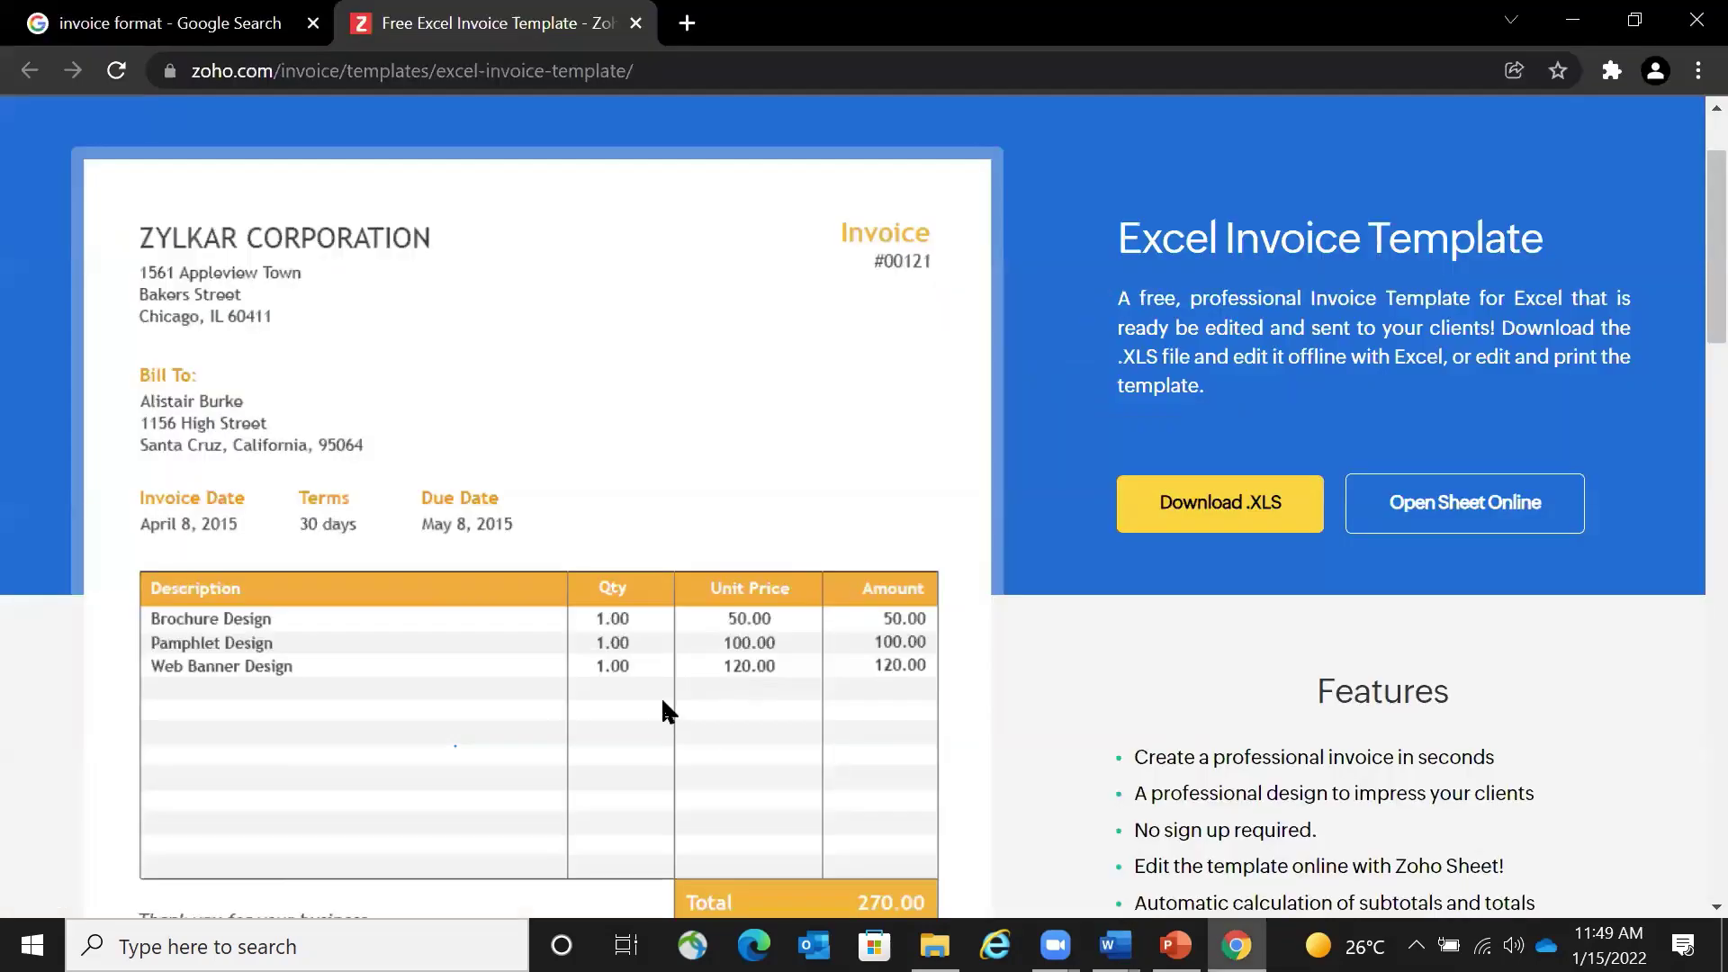
key("alt+Tab")
key("alt+Tab")
key("alt+Tab")
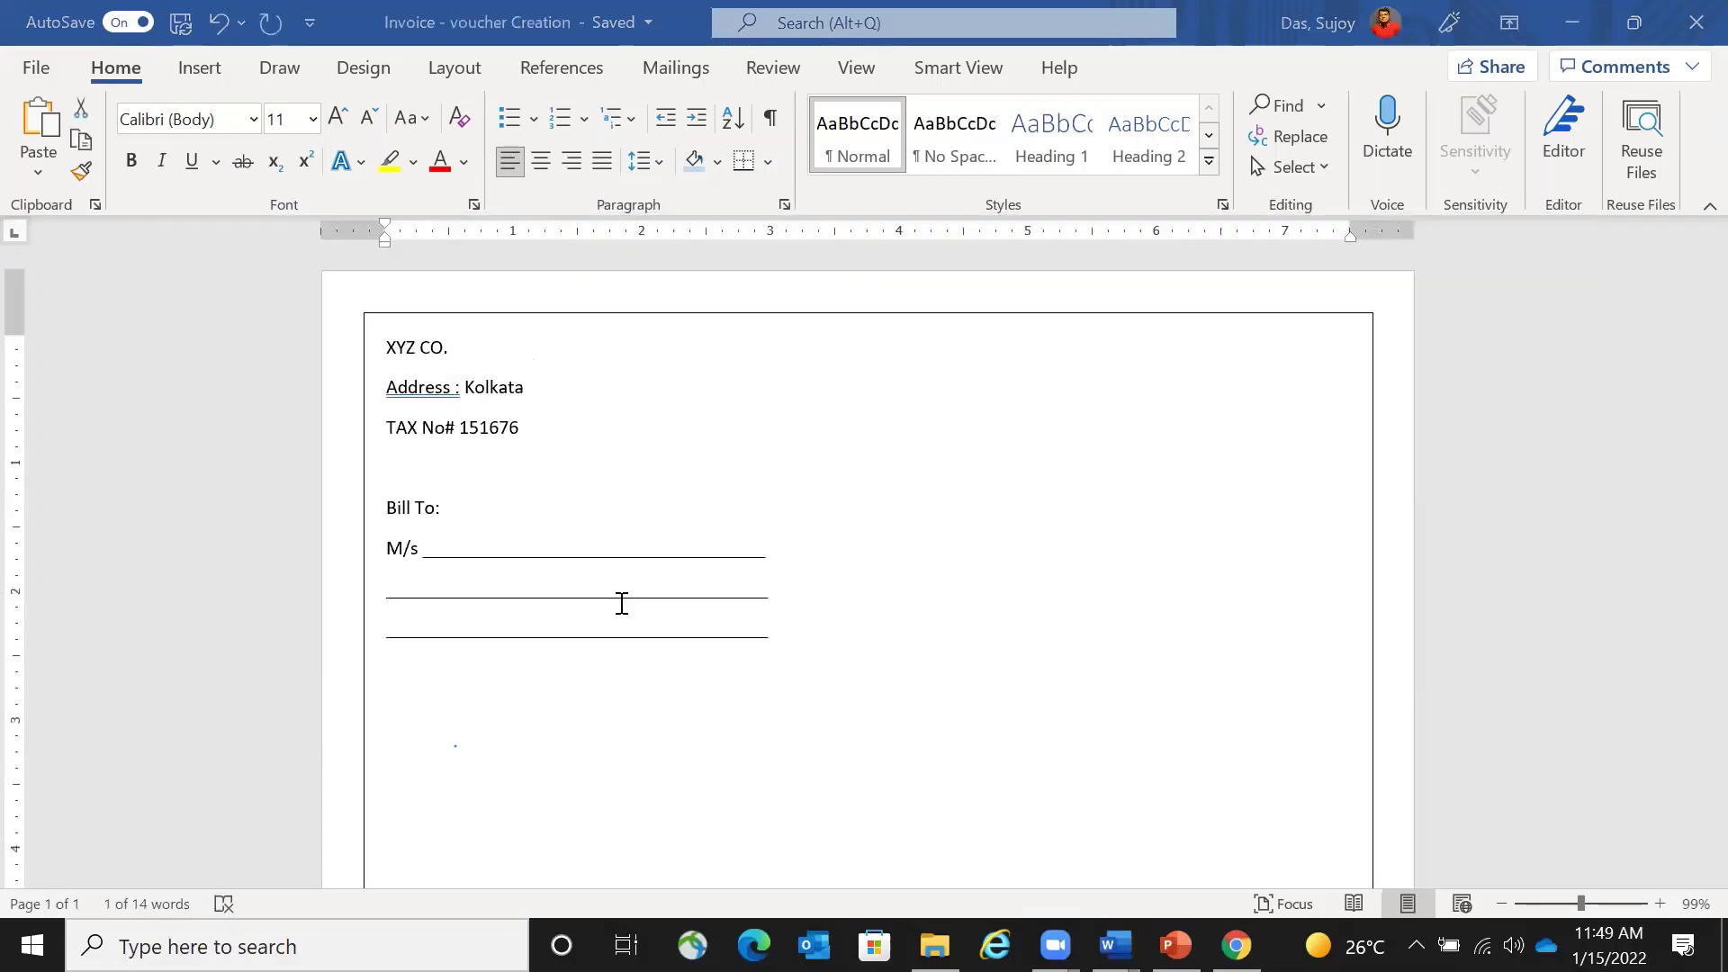
Step: Below the address lines, add an 'Invoice date' label, undoing the automatic border
scroll(490, 711, "down", 3)
left_click(445, 441)
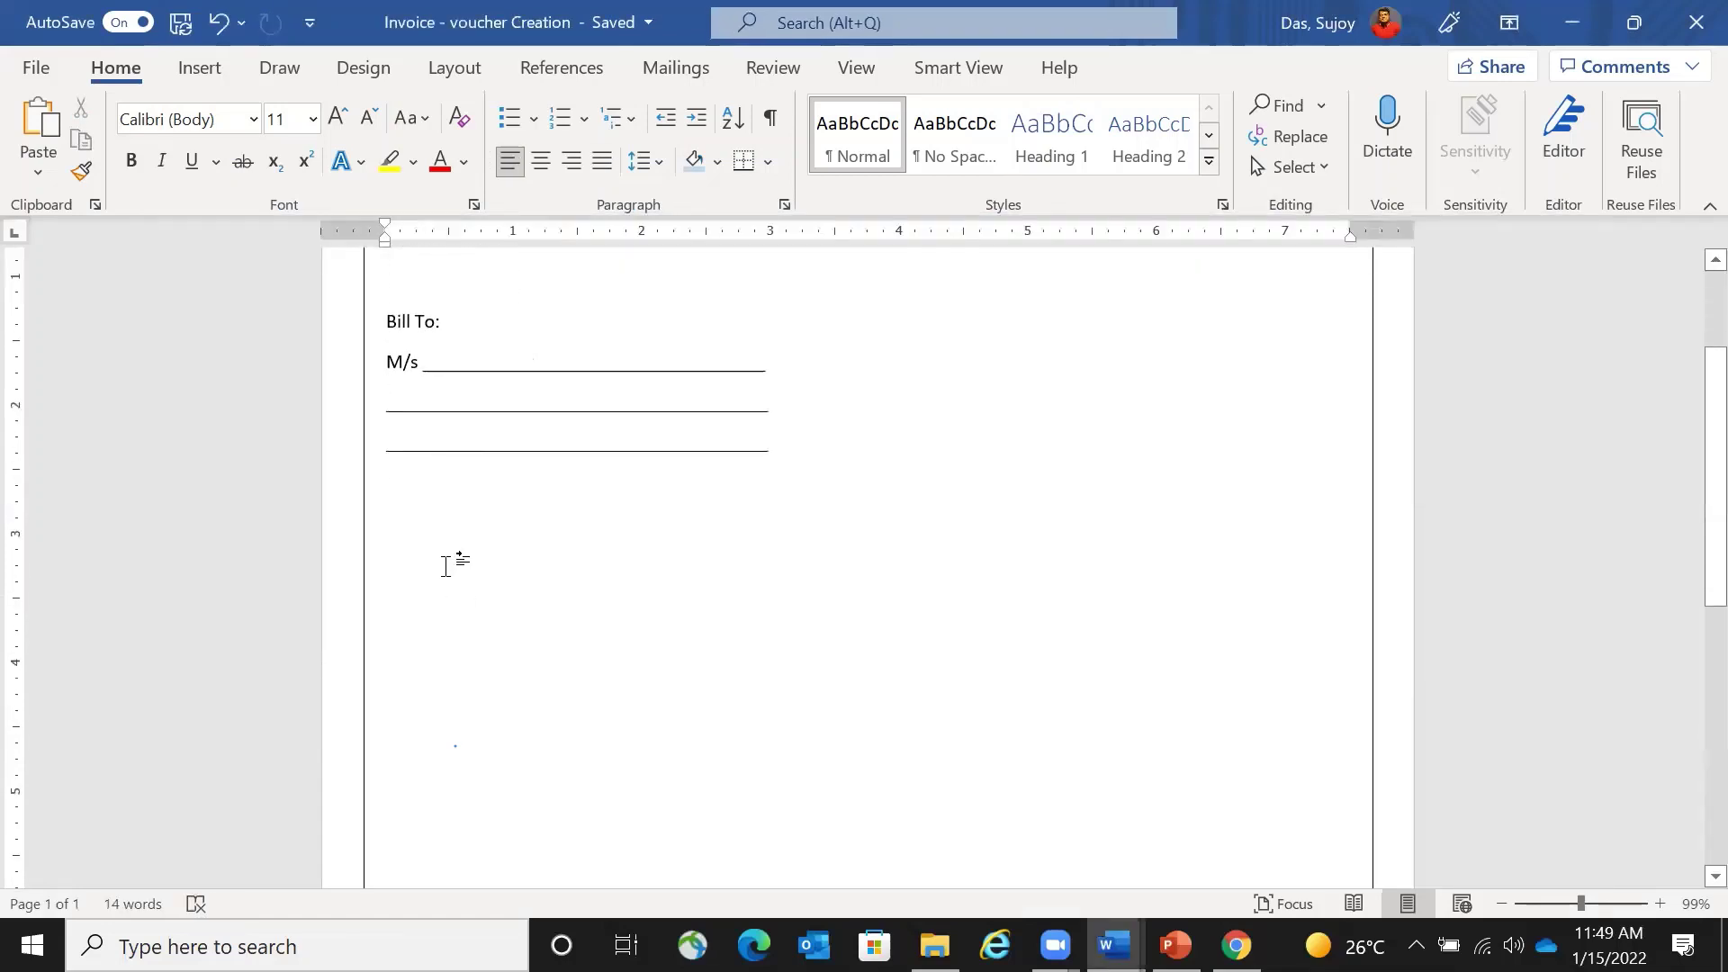
key("End")
key("Return")
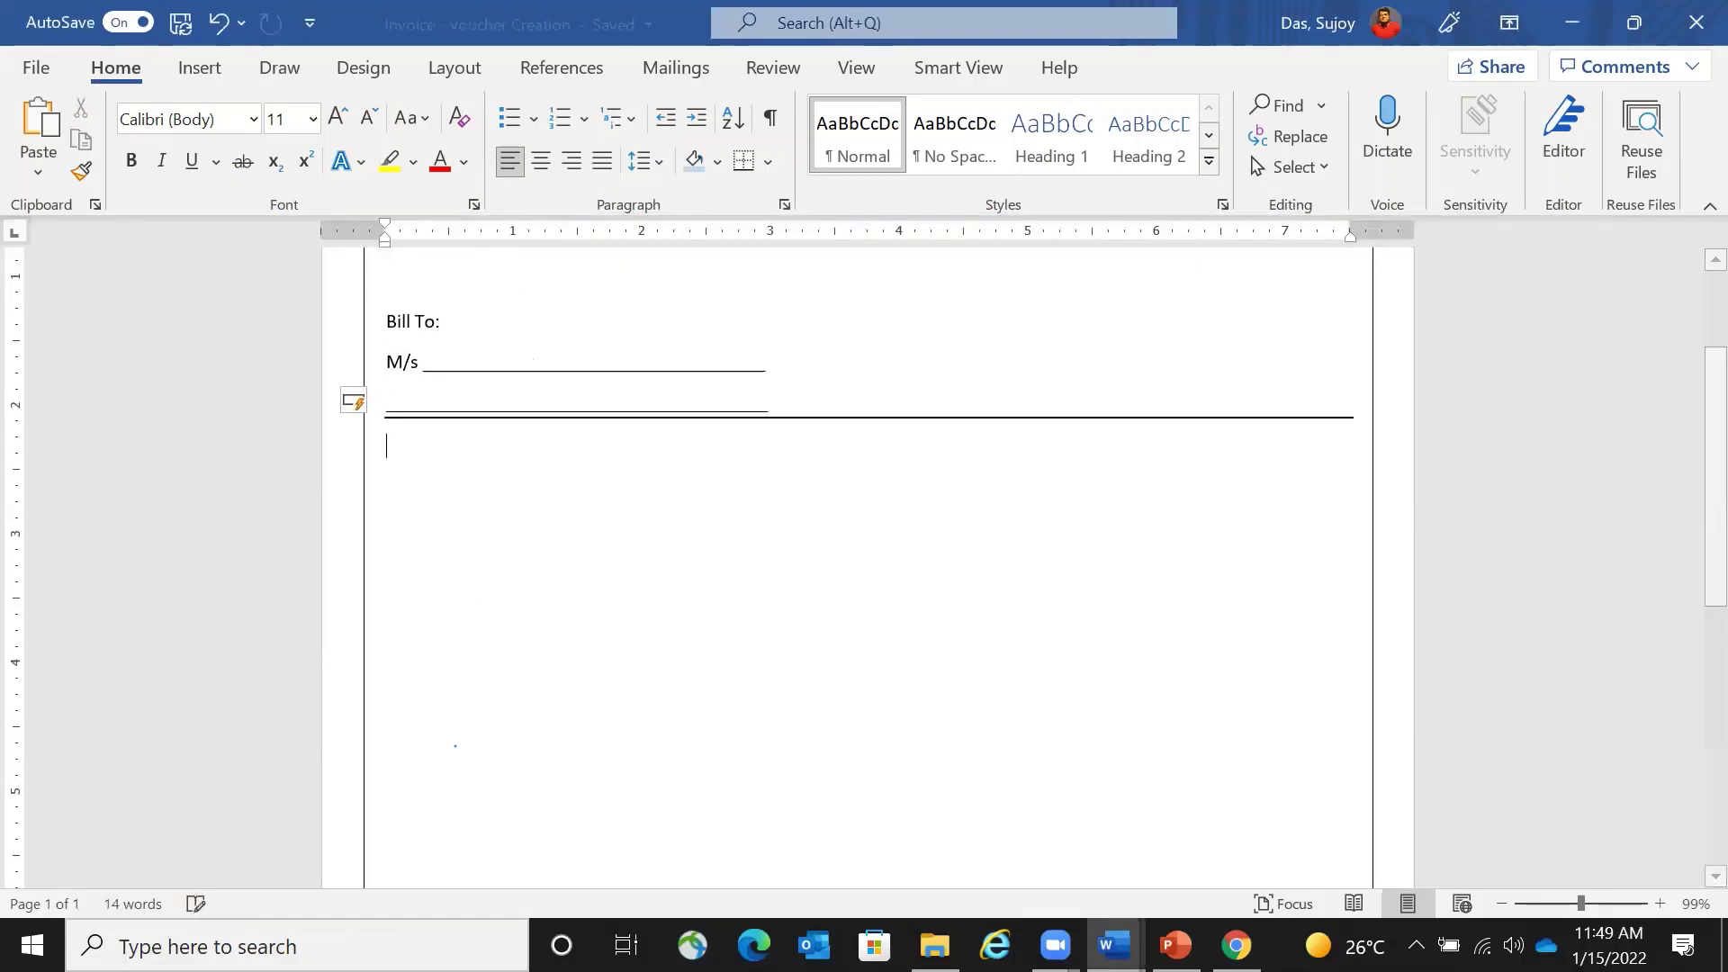
key("Return")
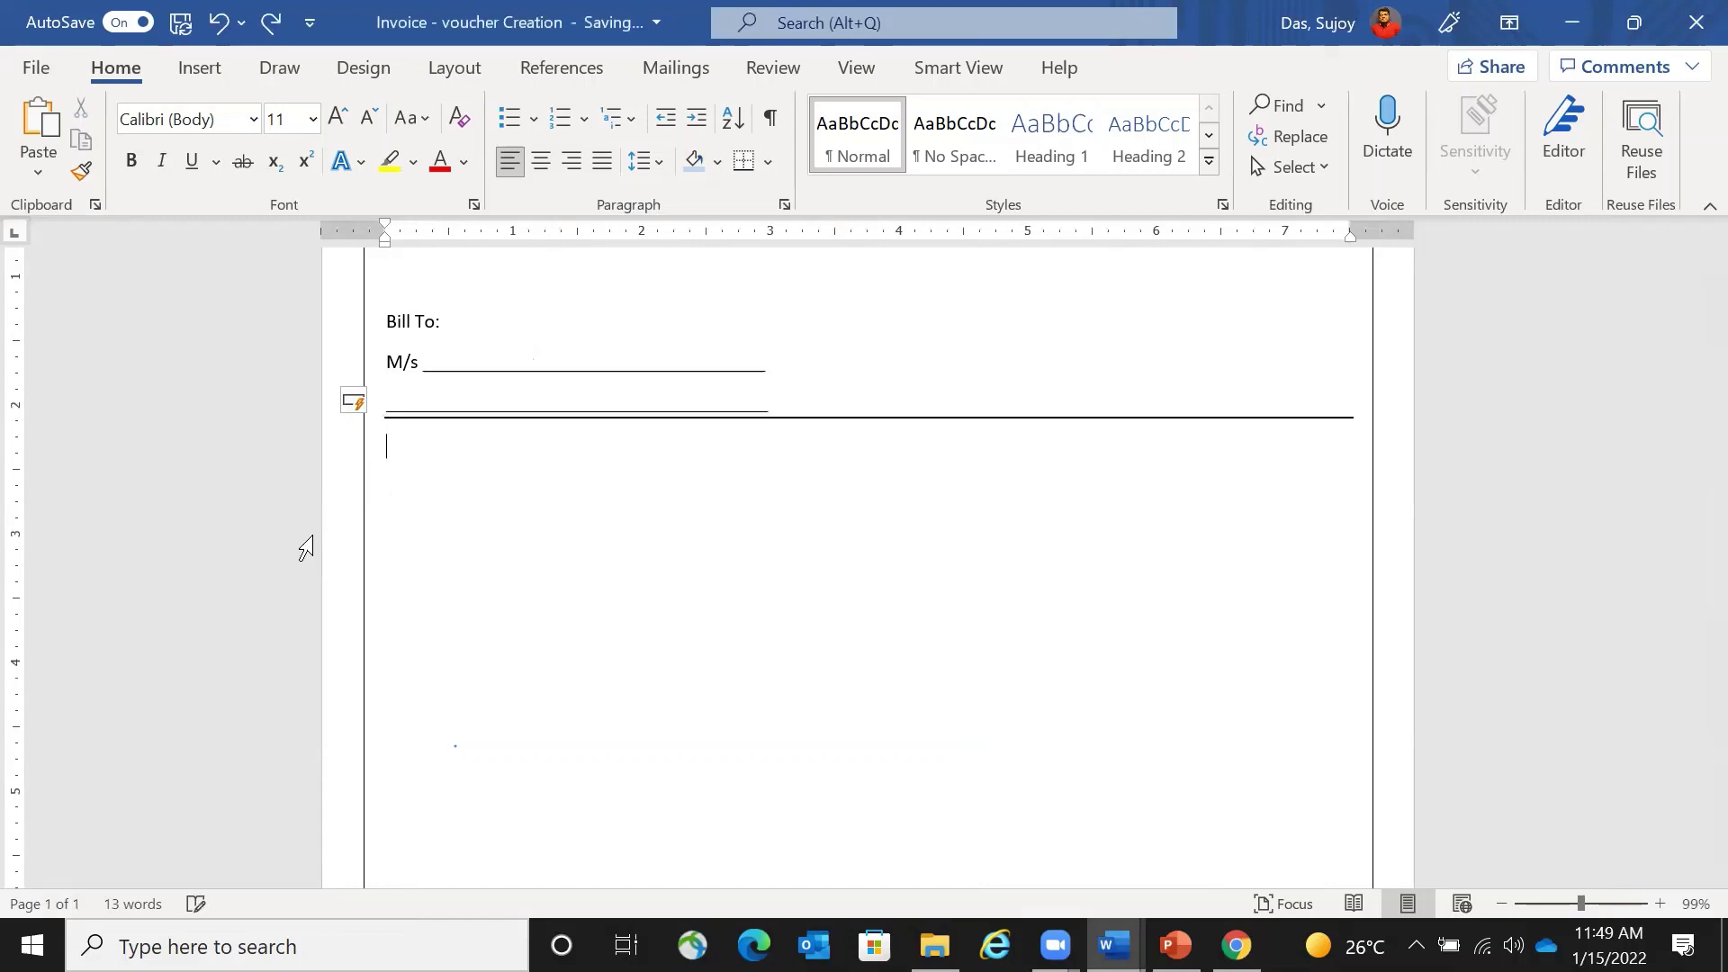
key("ctrl+z")
type("I")
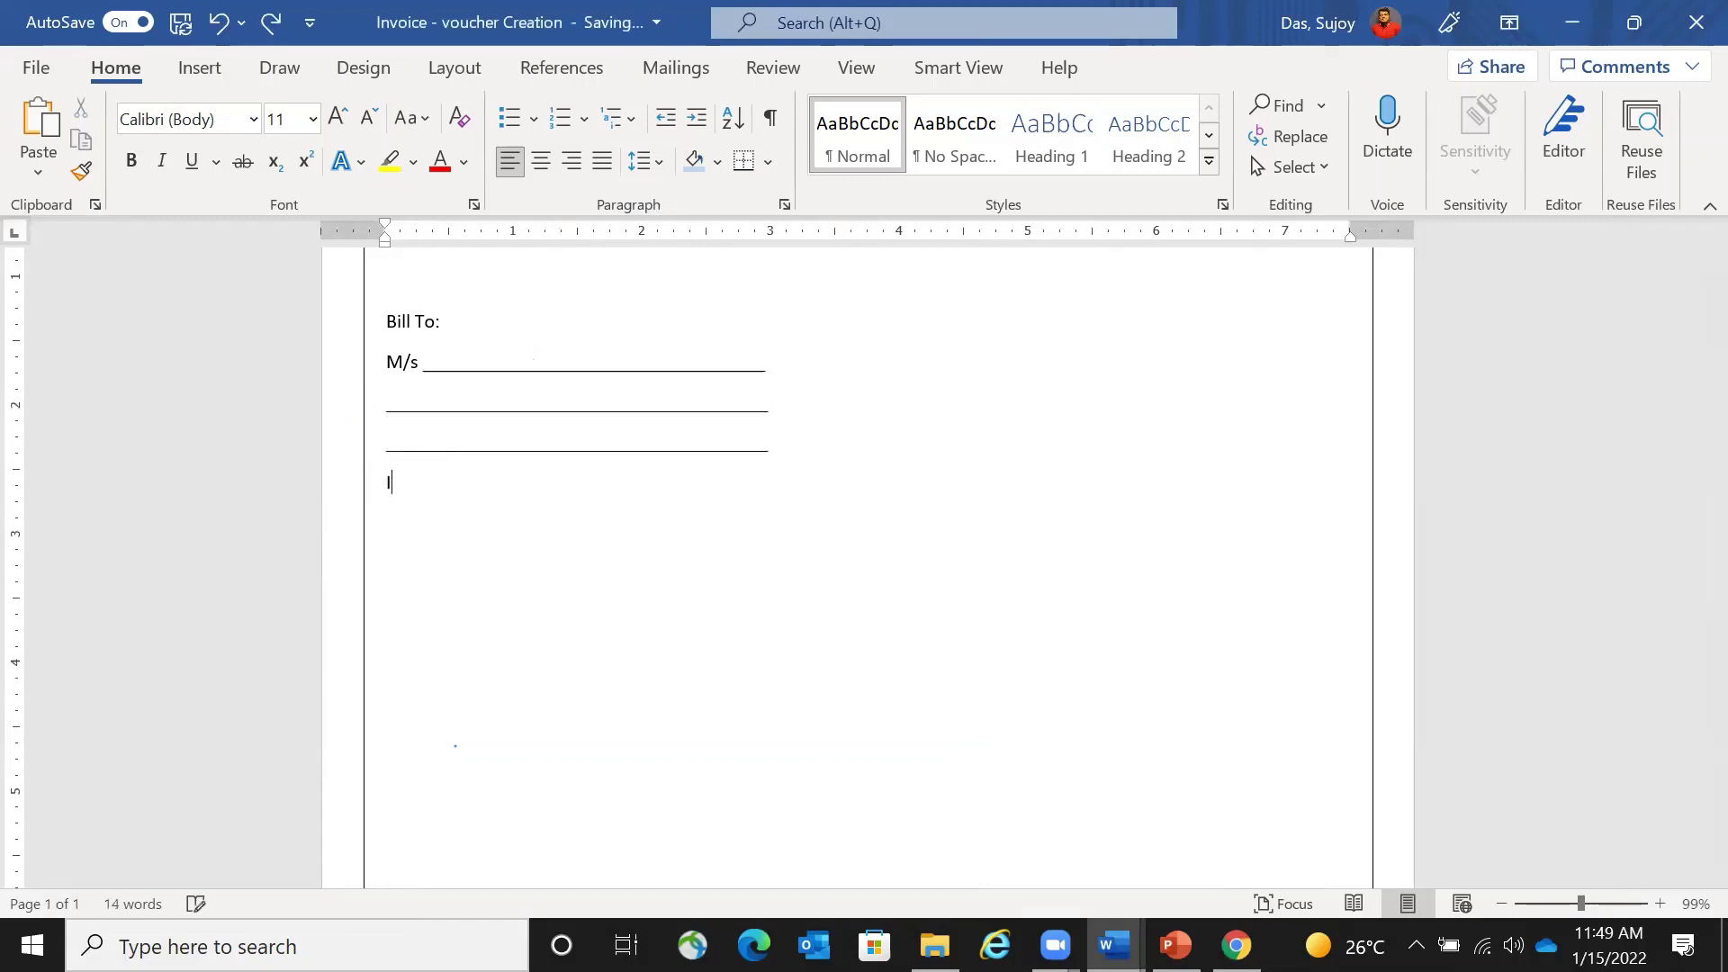
type("nvoice")
type(" date")
Step: Insert a line above 'Invoice date' and type another underscore address line there
left_click(420, 482)
key("Return")
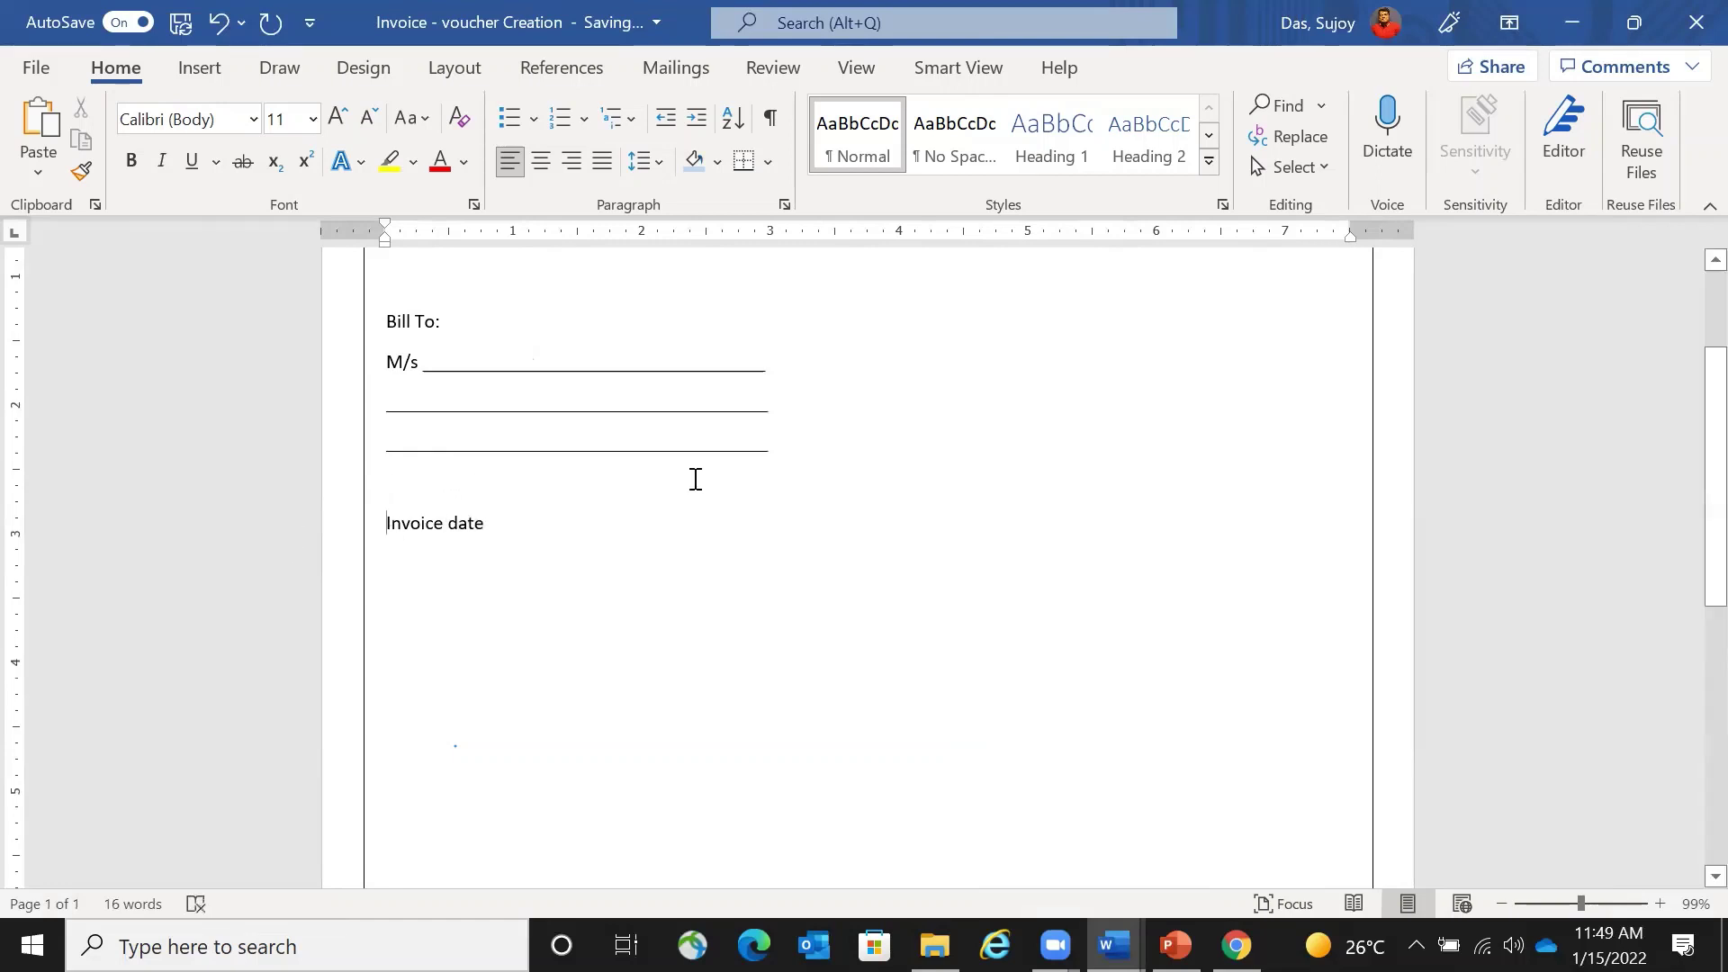
key("Return")
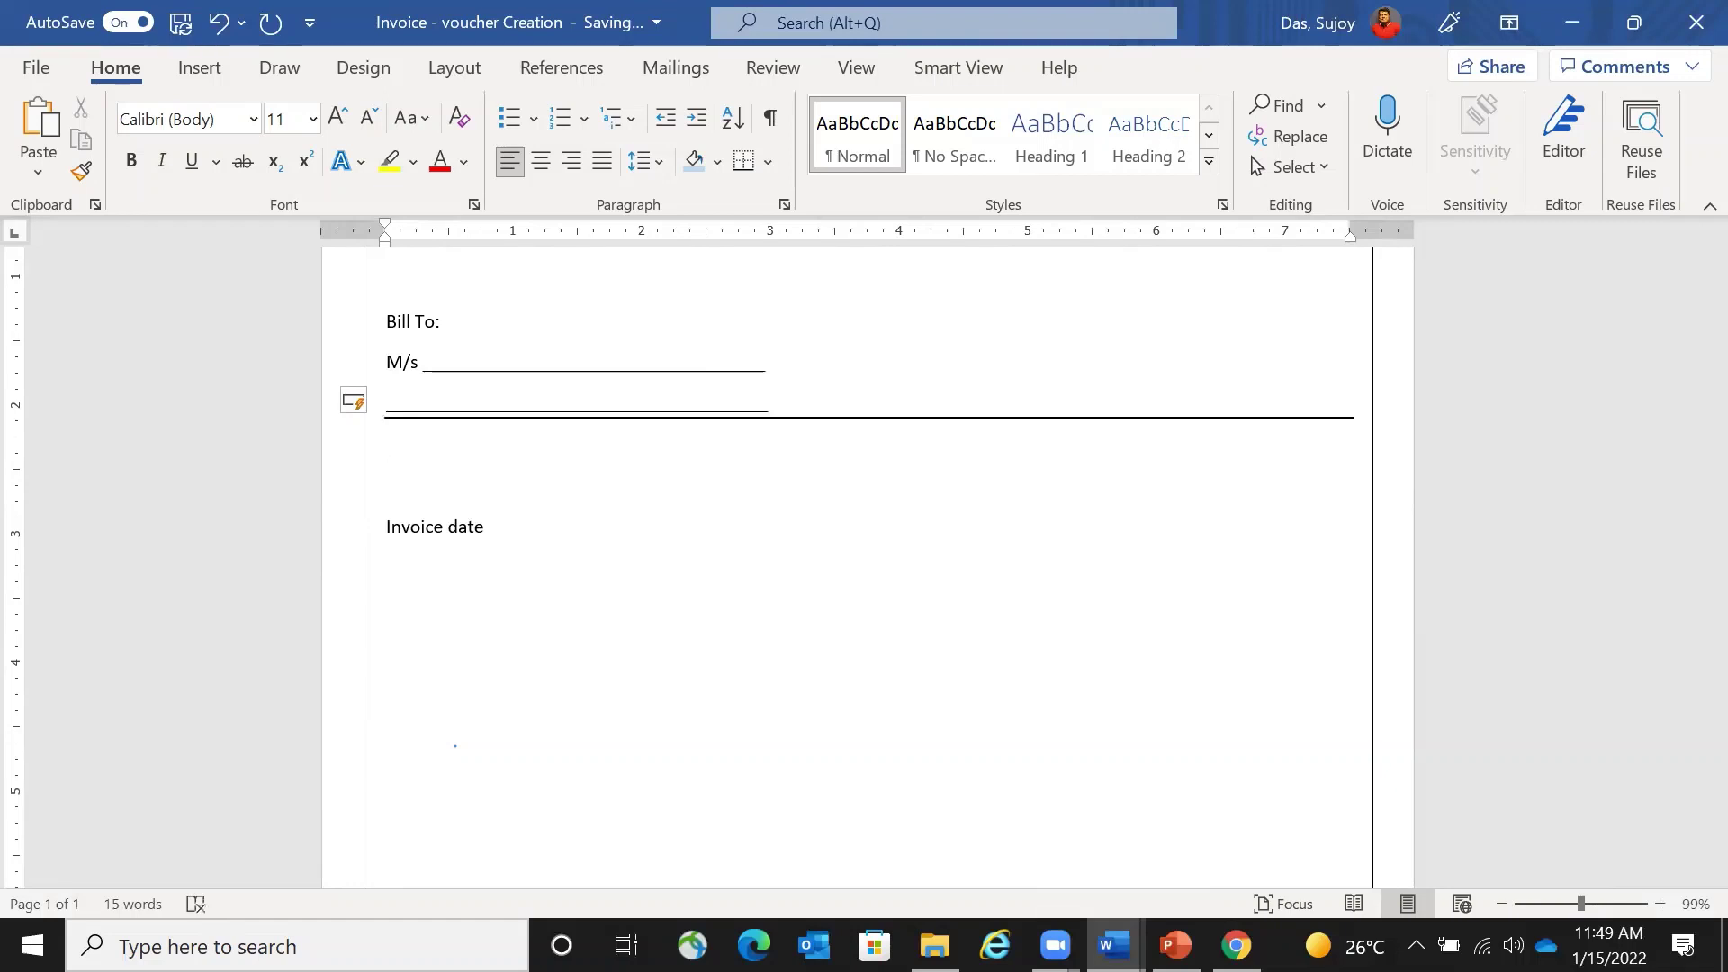
key("ctrl+z")
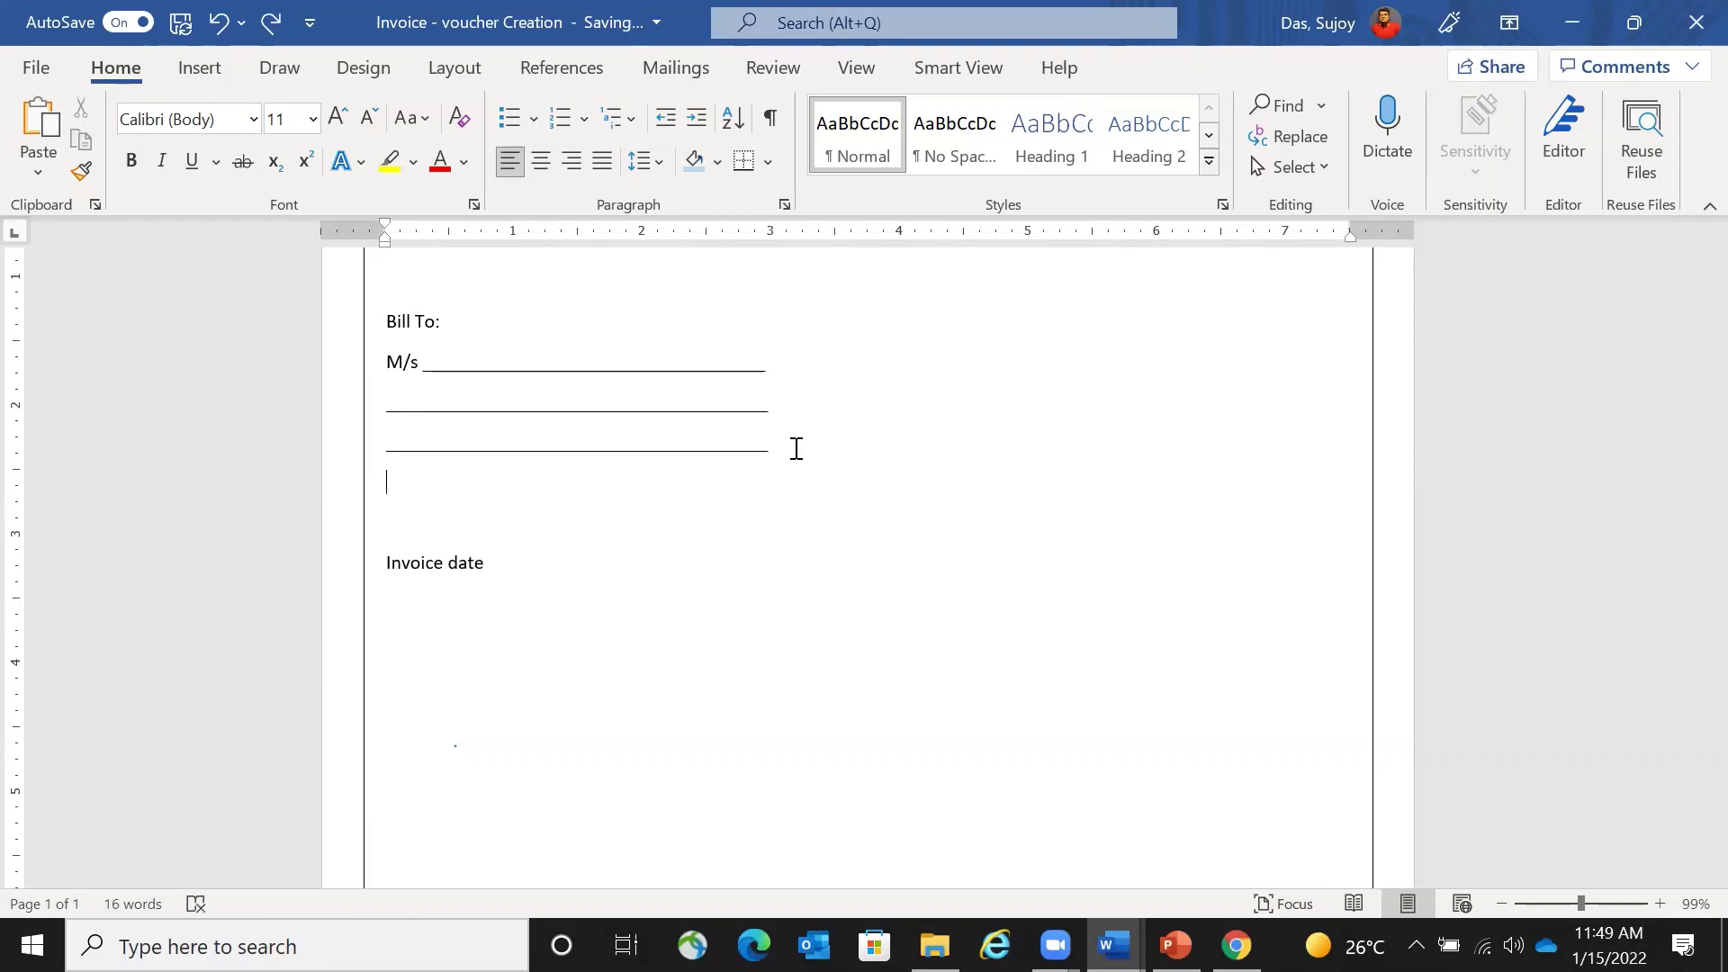
key("Return")
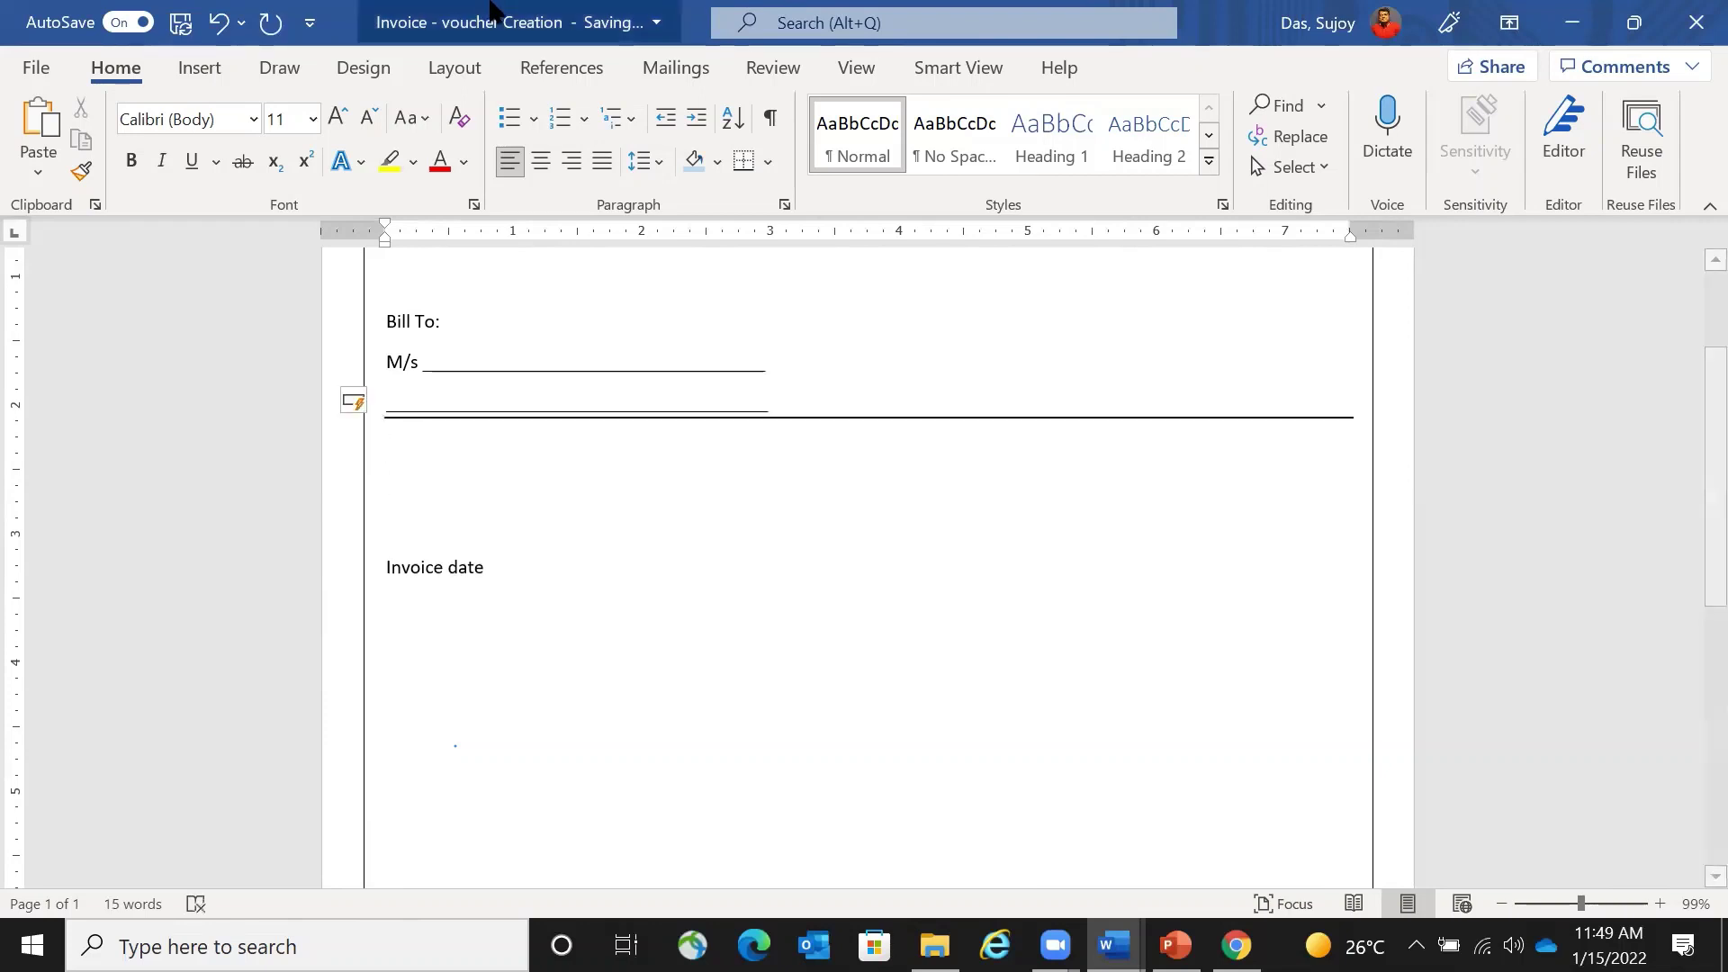
left_click(219, 24)
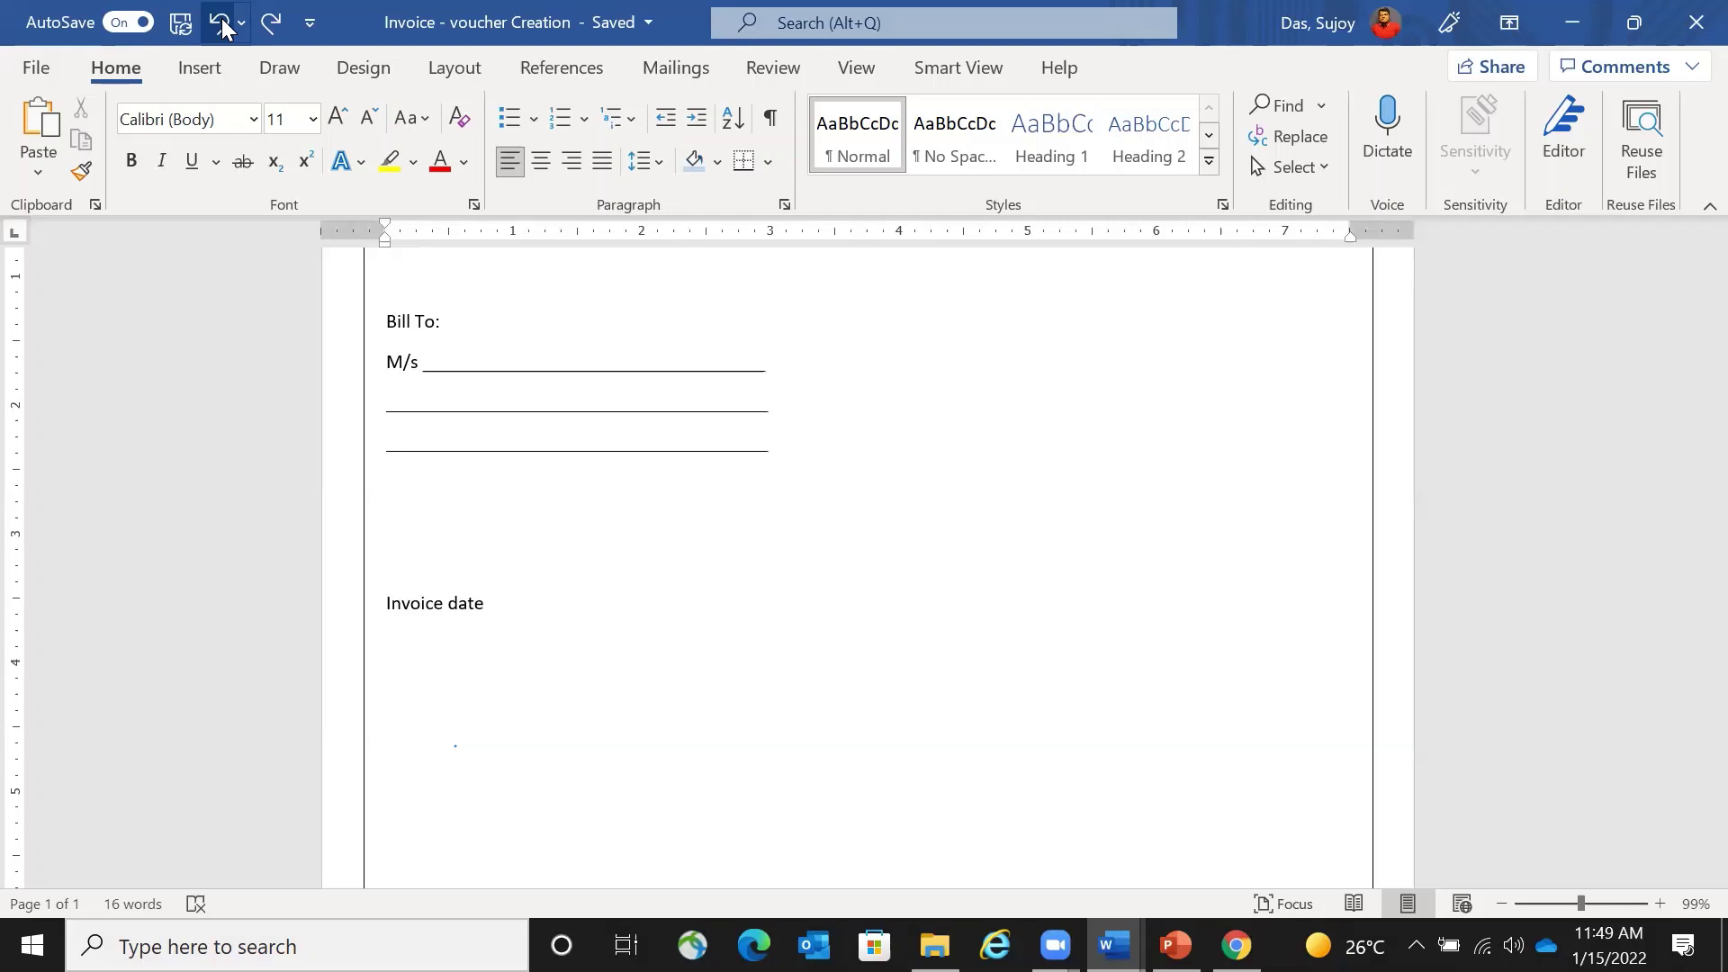
type("______")
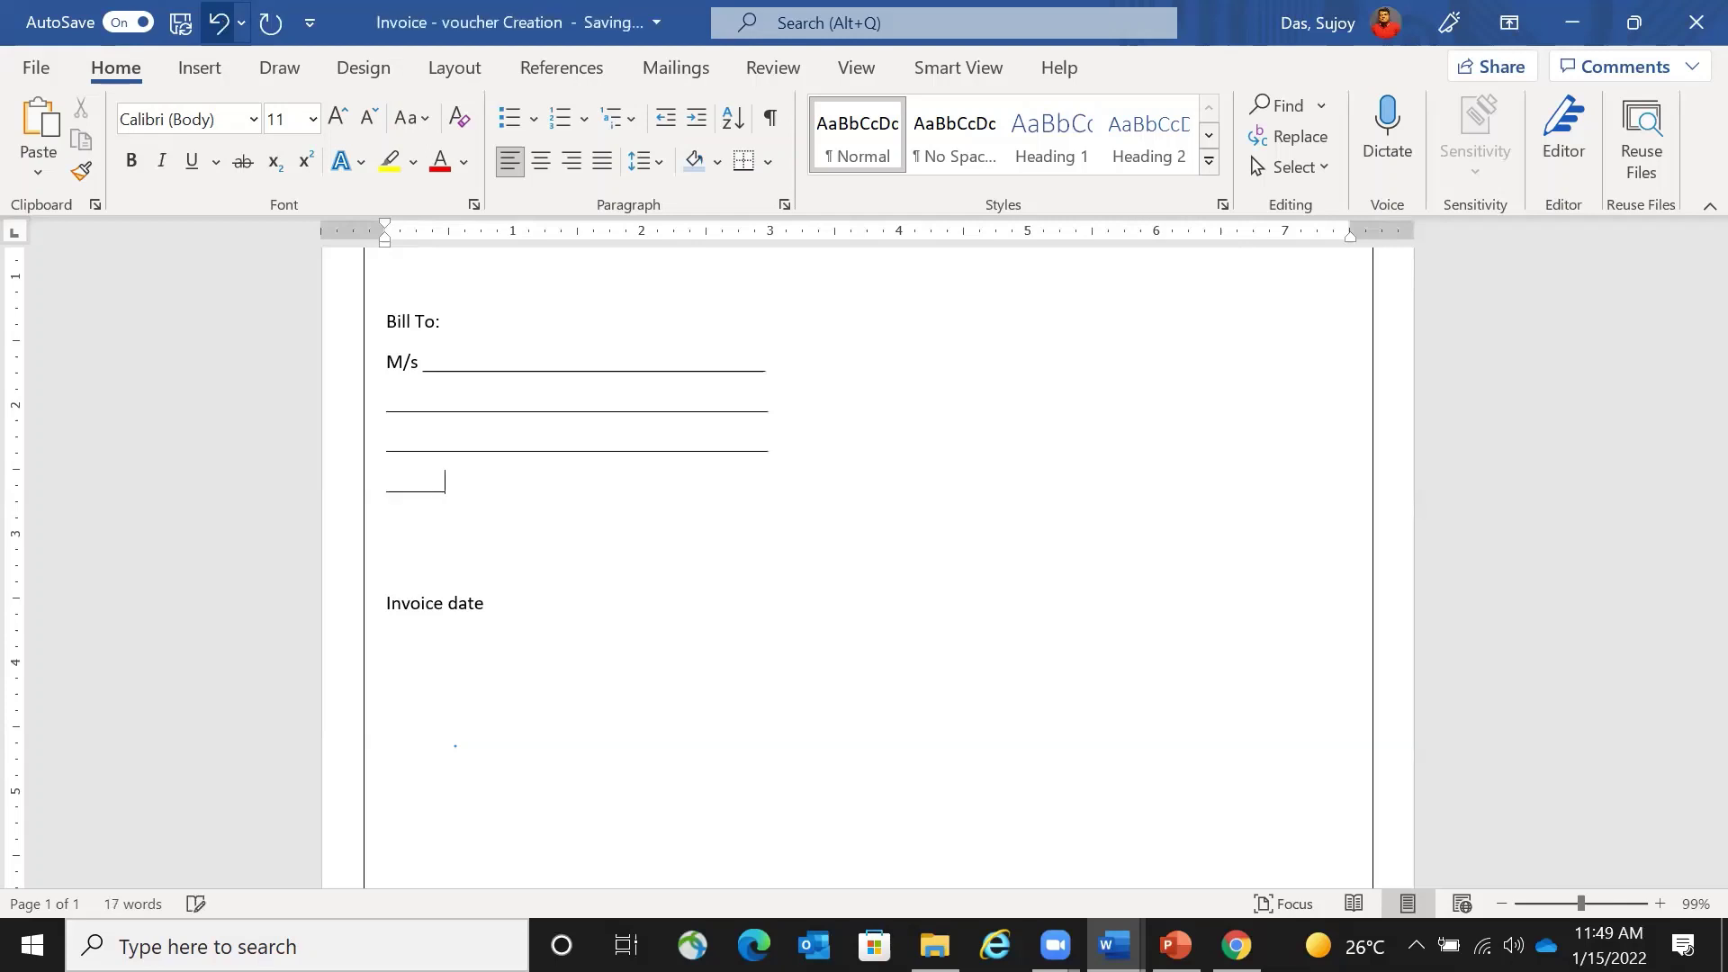
type("_________________")
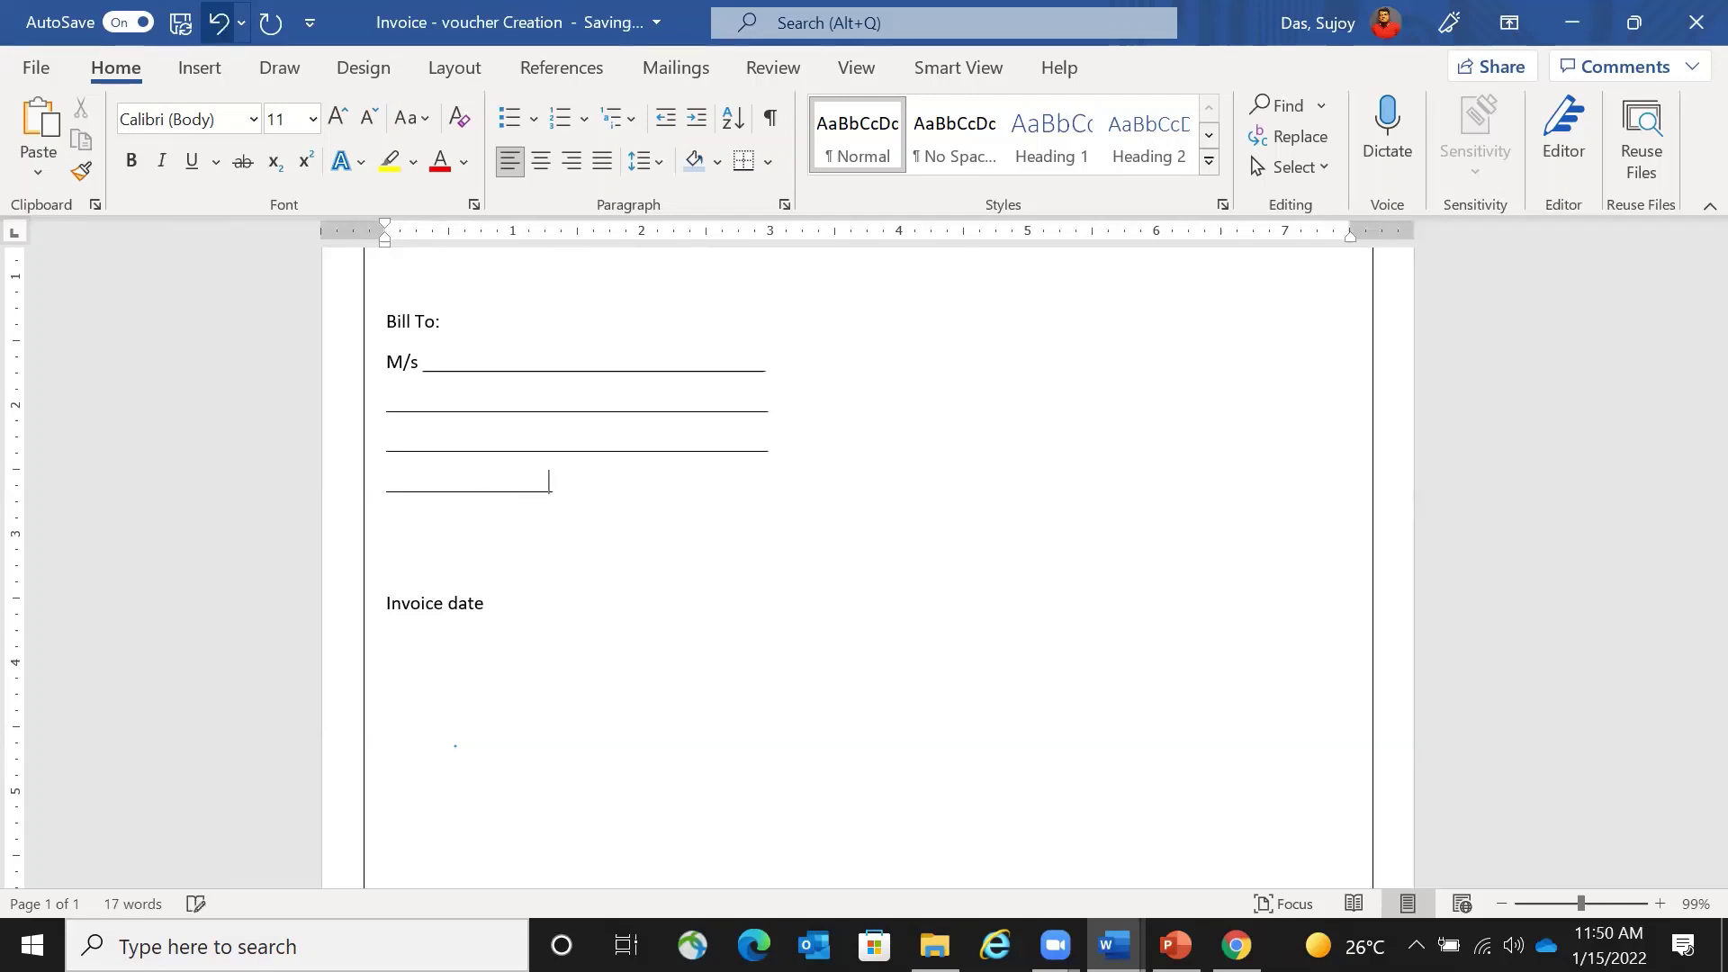
type("_________________")
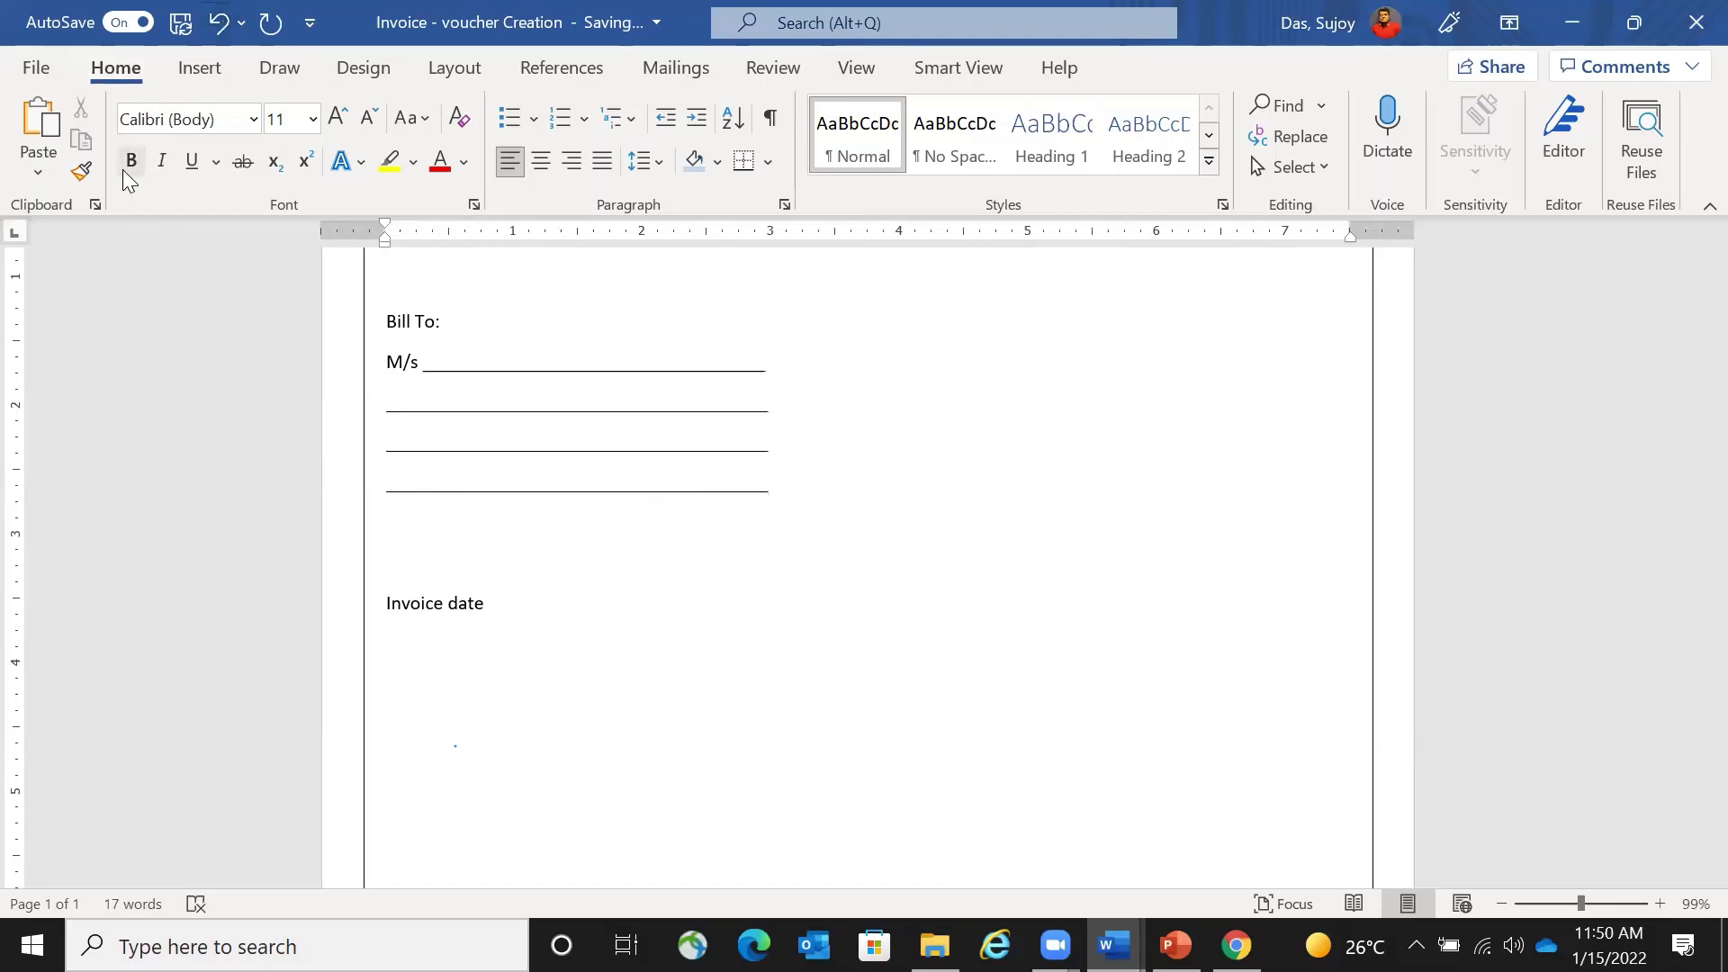
Step: Remove the empty line and add ': ____//' date blanks after 'Invoice date'
key("Delete")
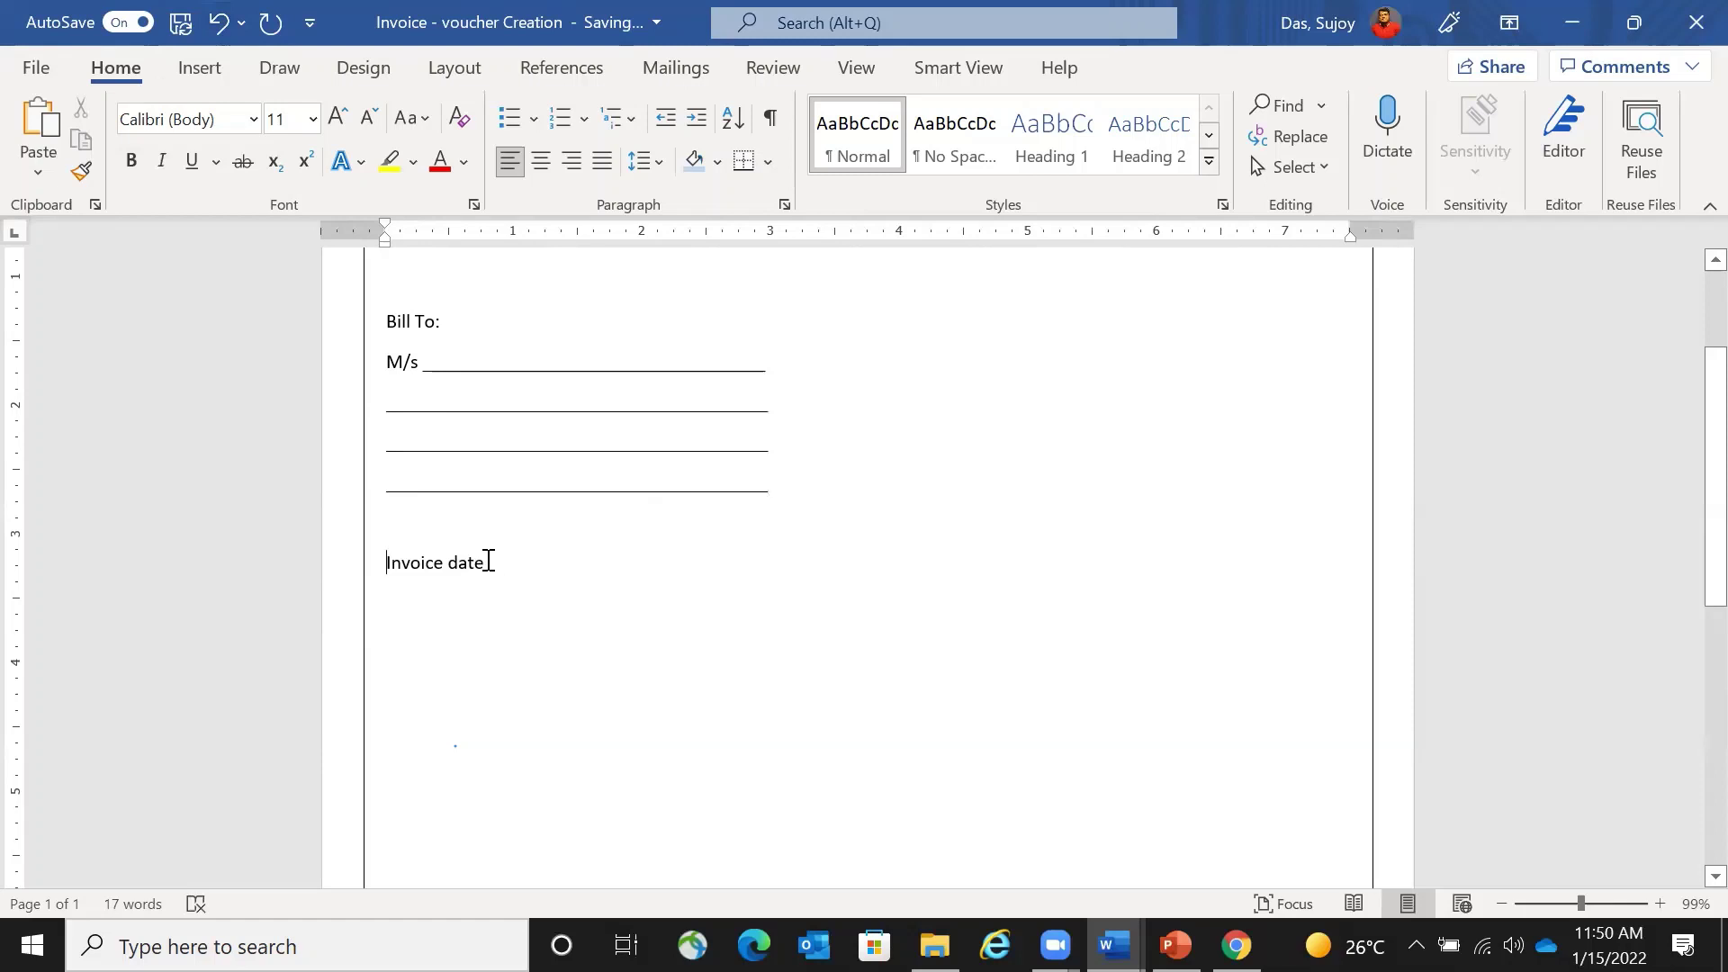
left_click(488, 562)
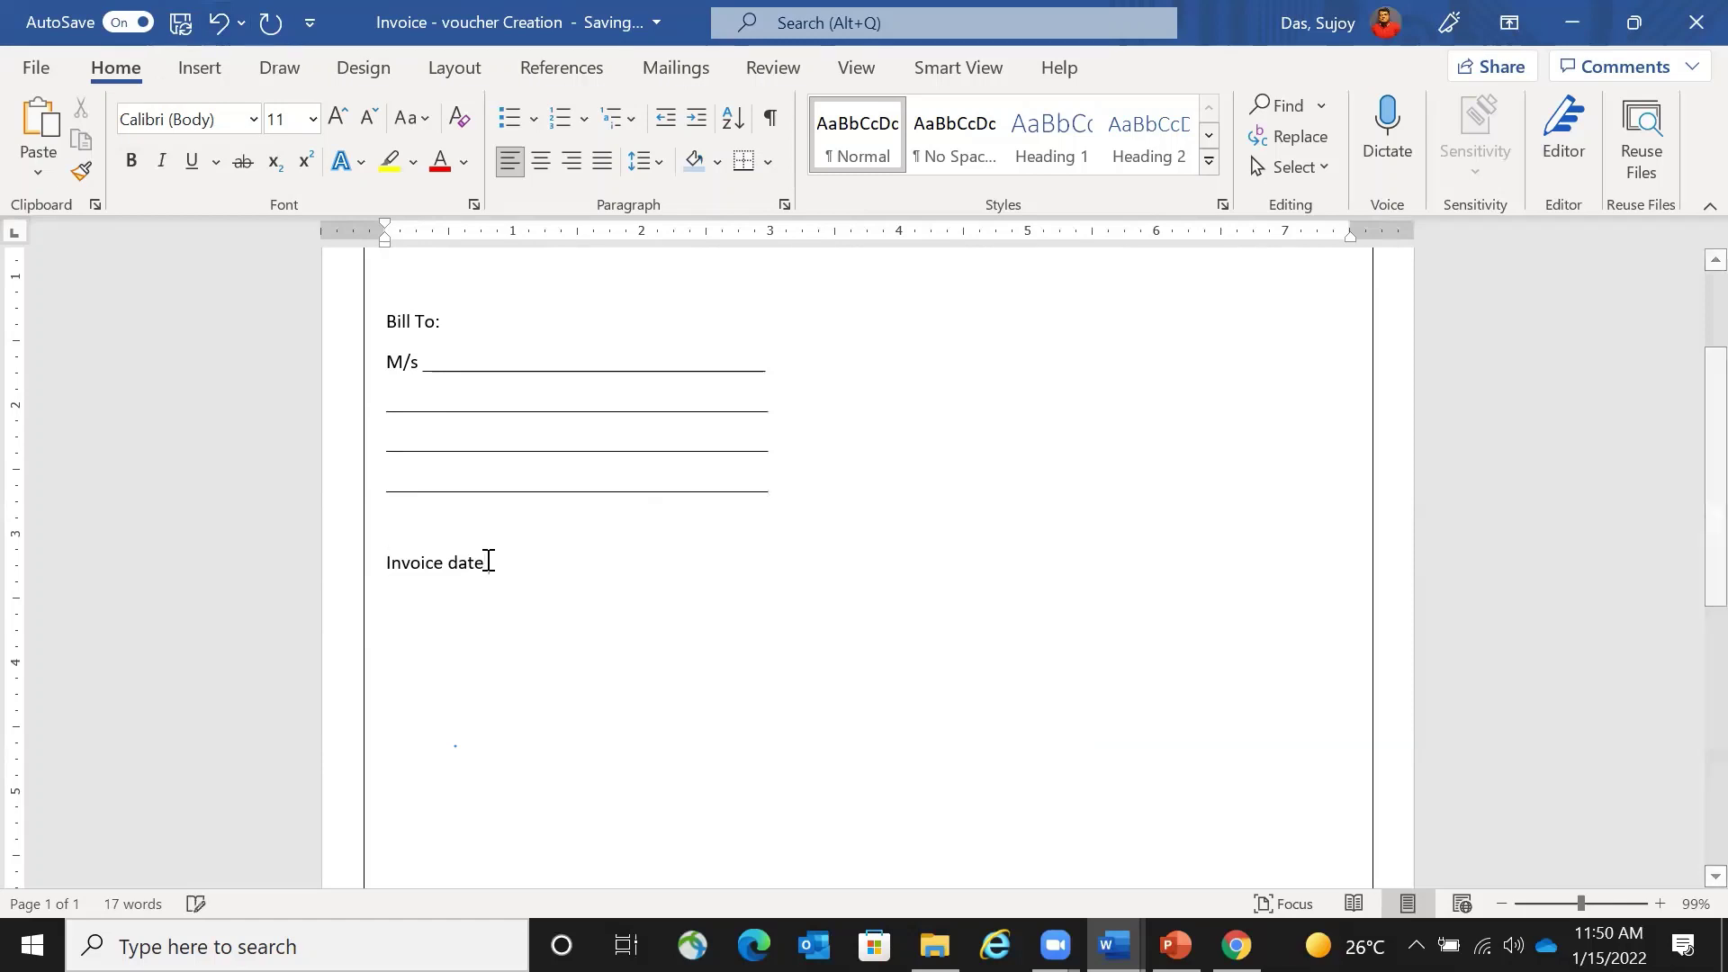
type(": ")
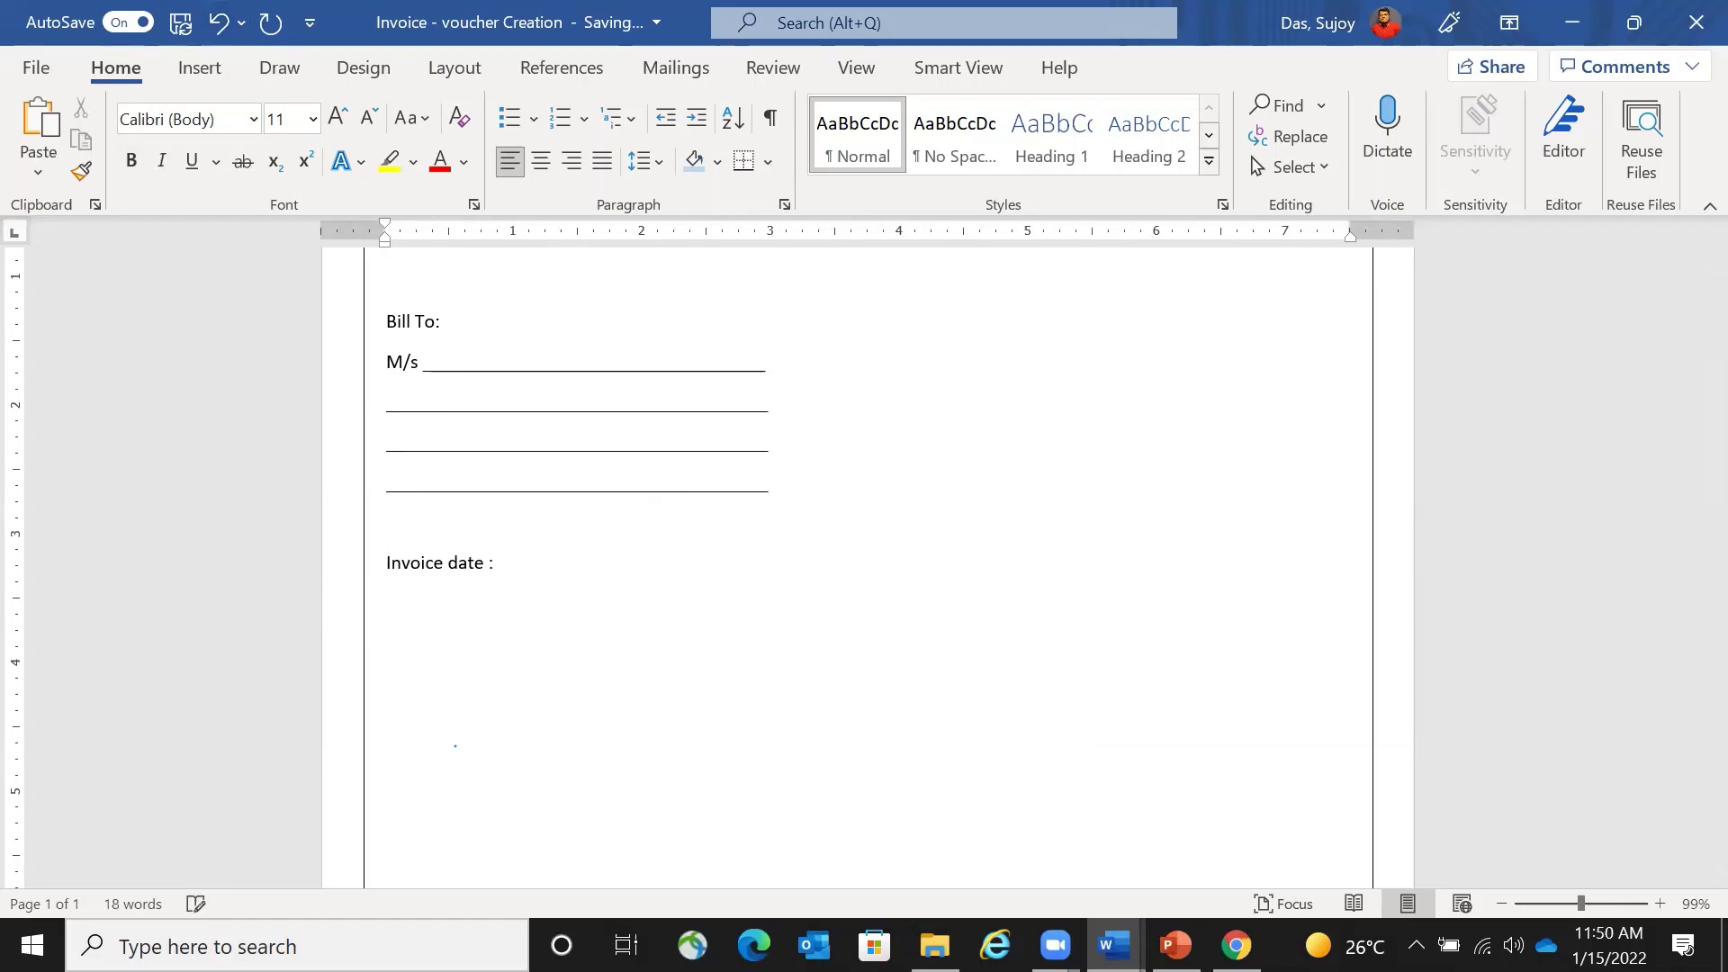
type("________________________")
type("/")
type("/________")
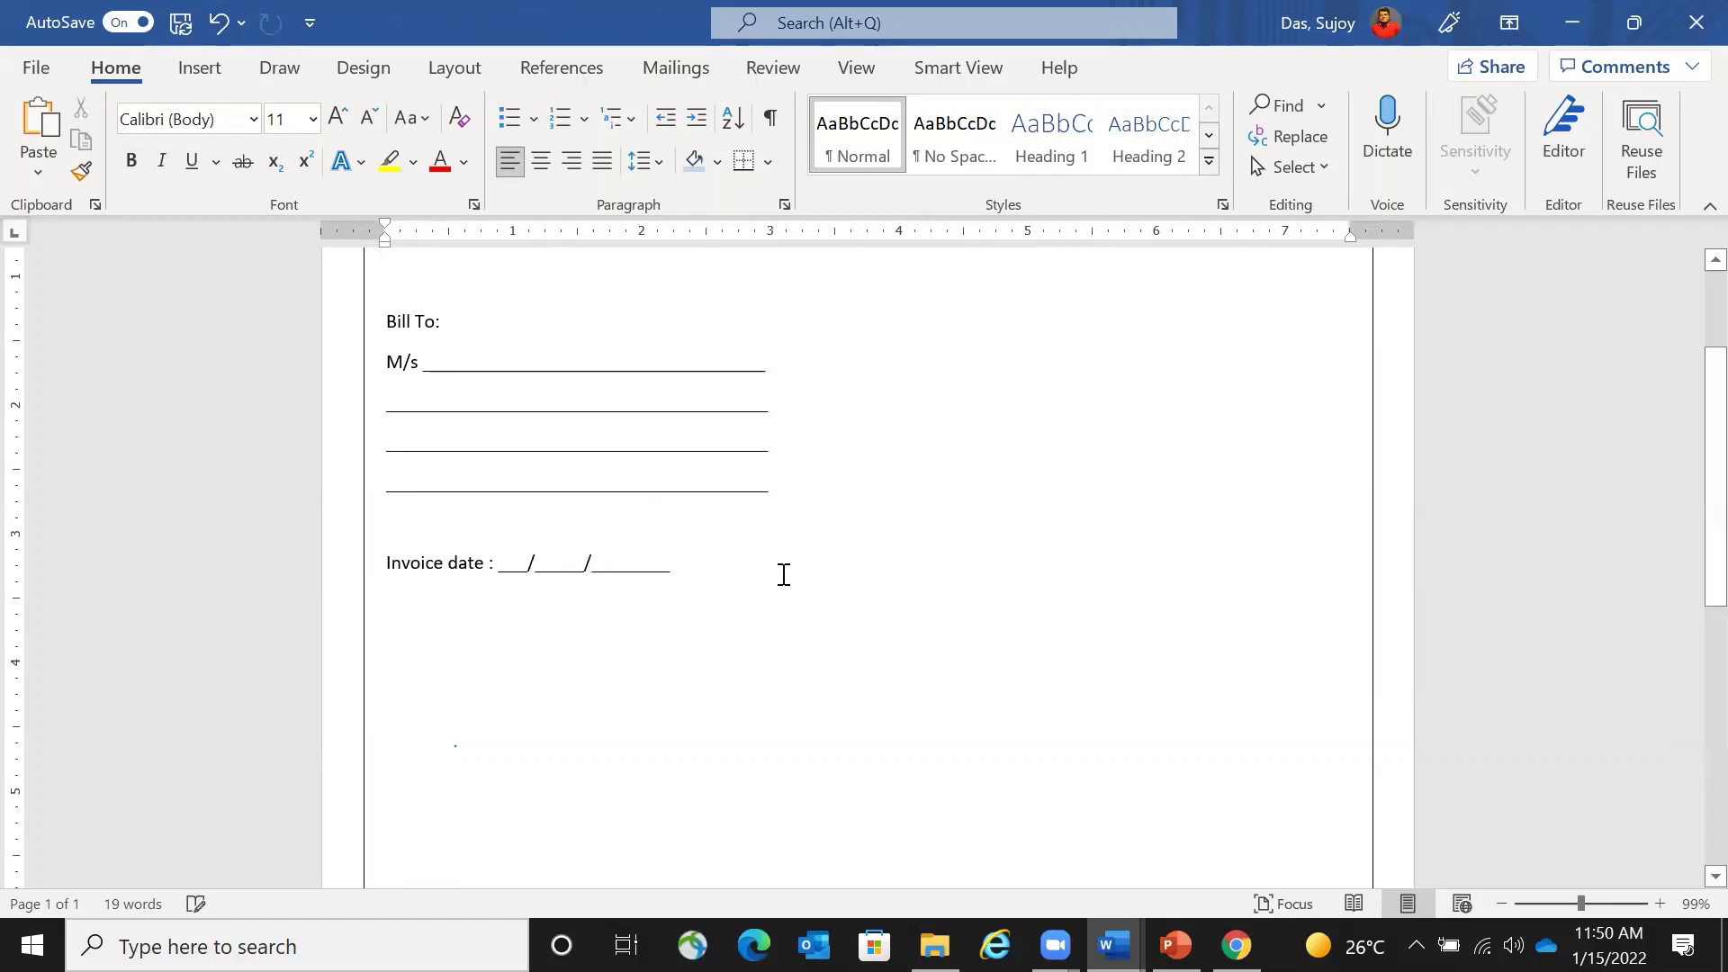
left_click(743, 575)
key("alt+Tab")
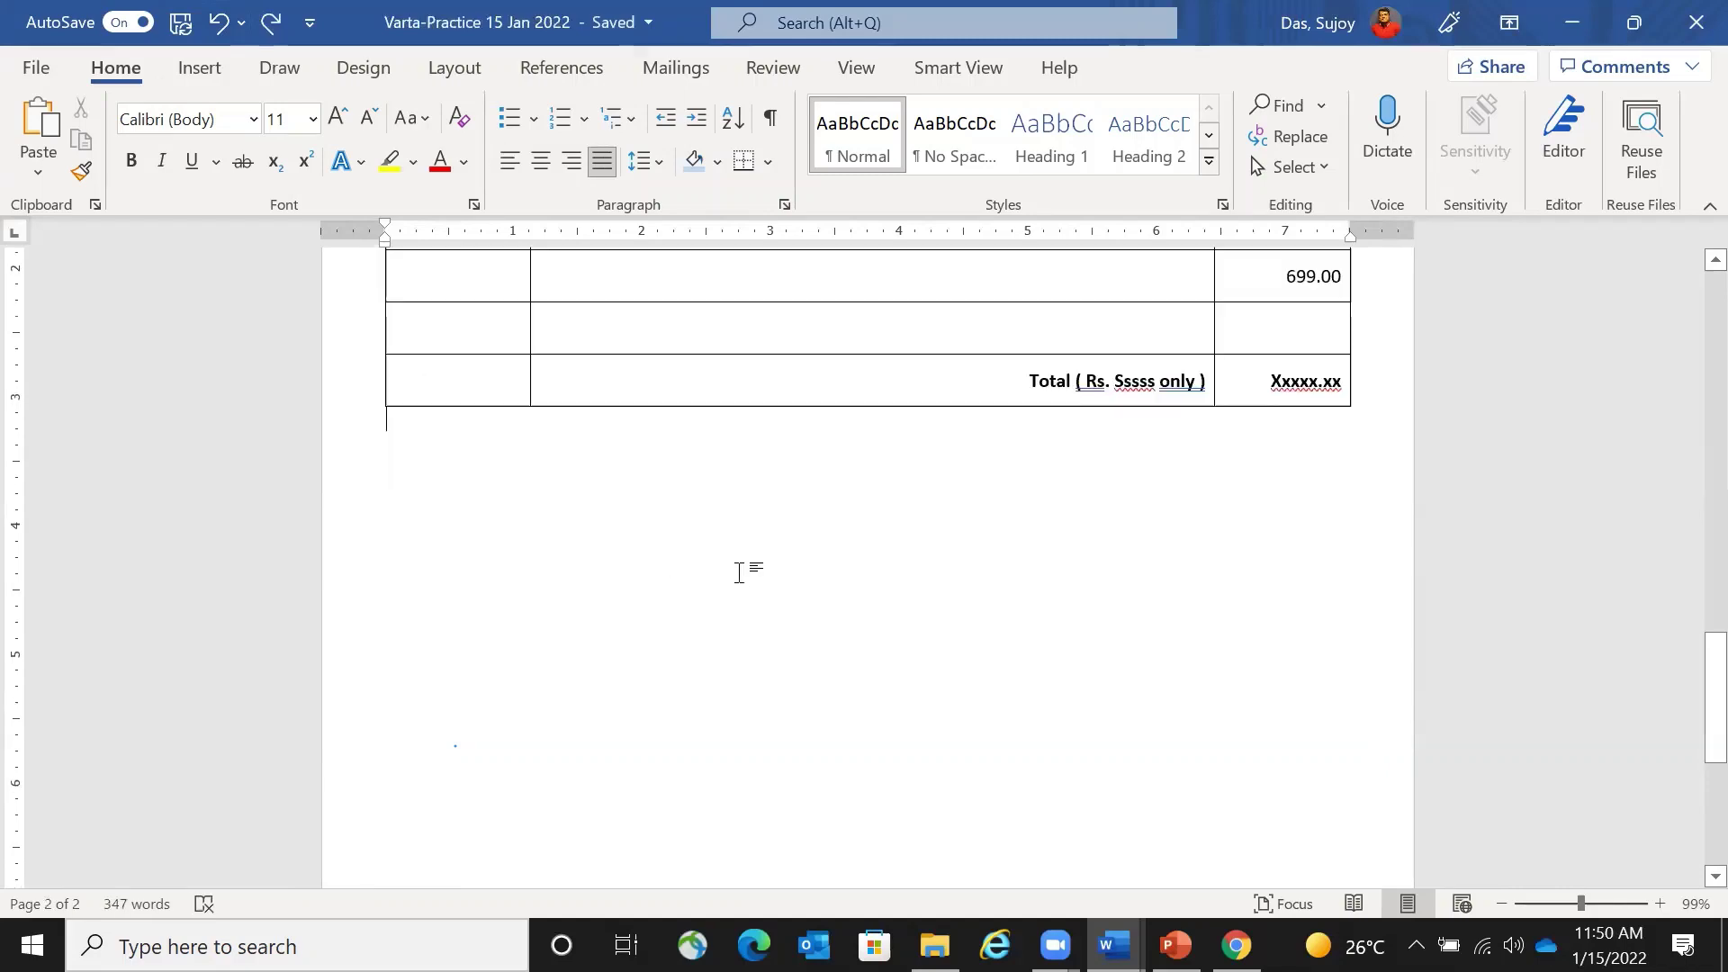
key("alt+Tab")
key("Tab")
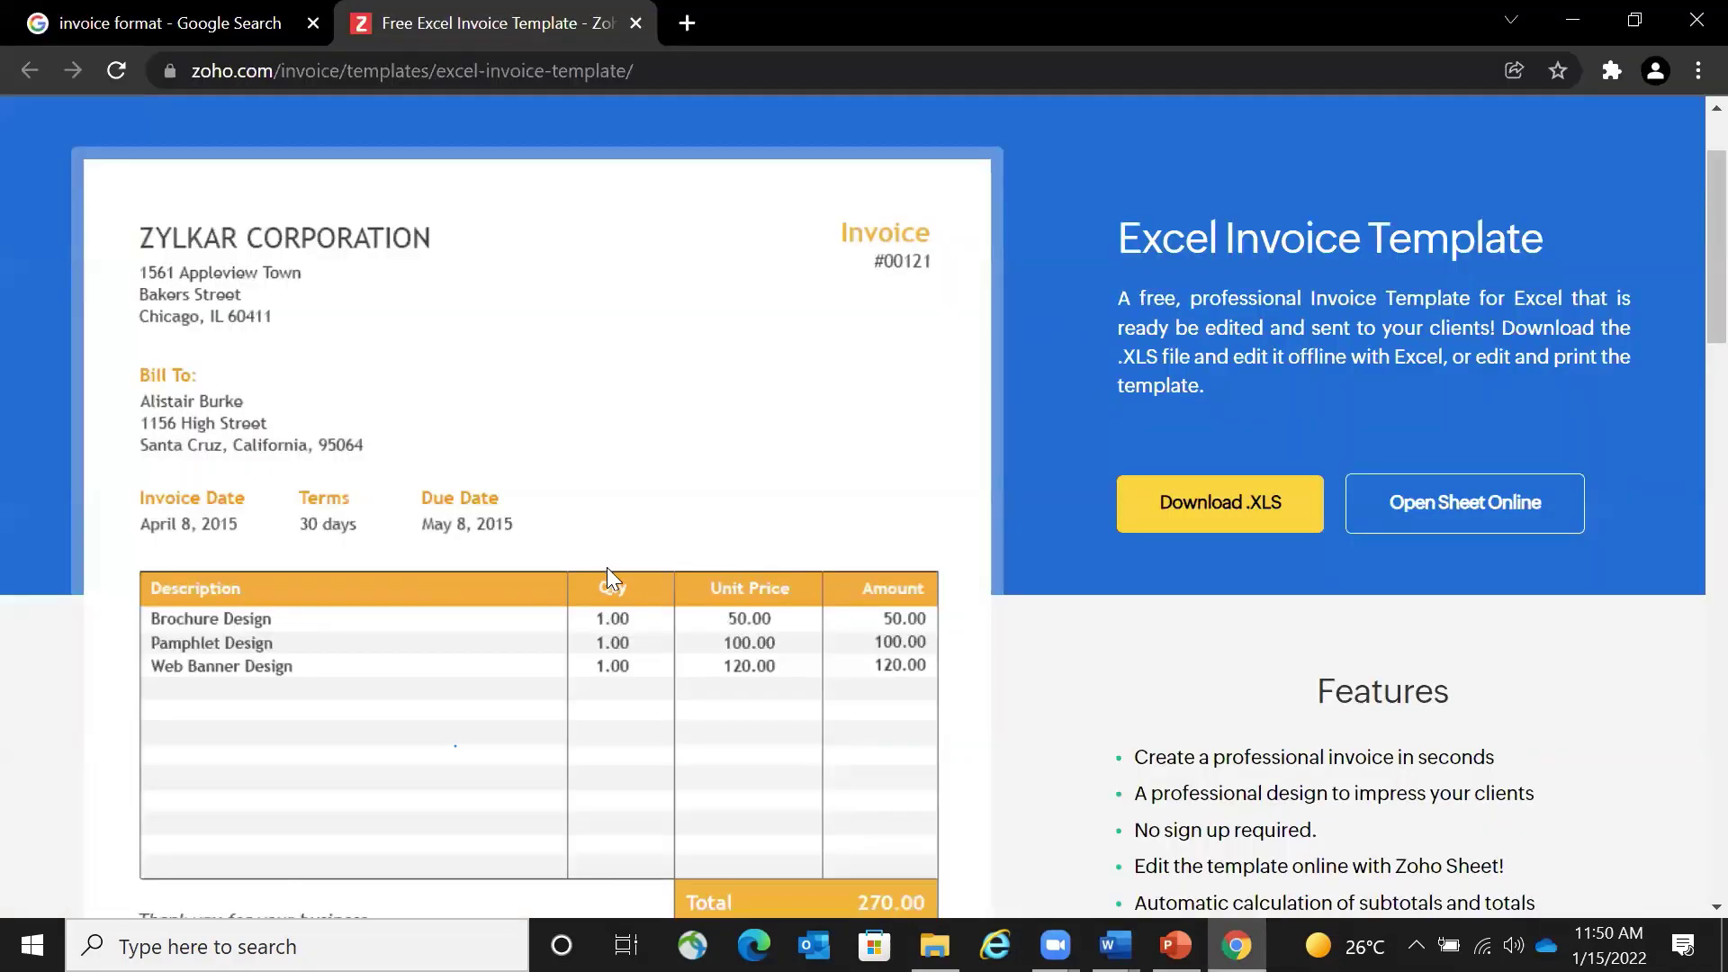
key("alt+Tab")
key("alt+Tab")
key("Tab")
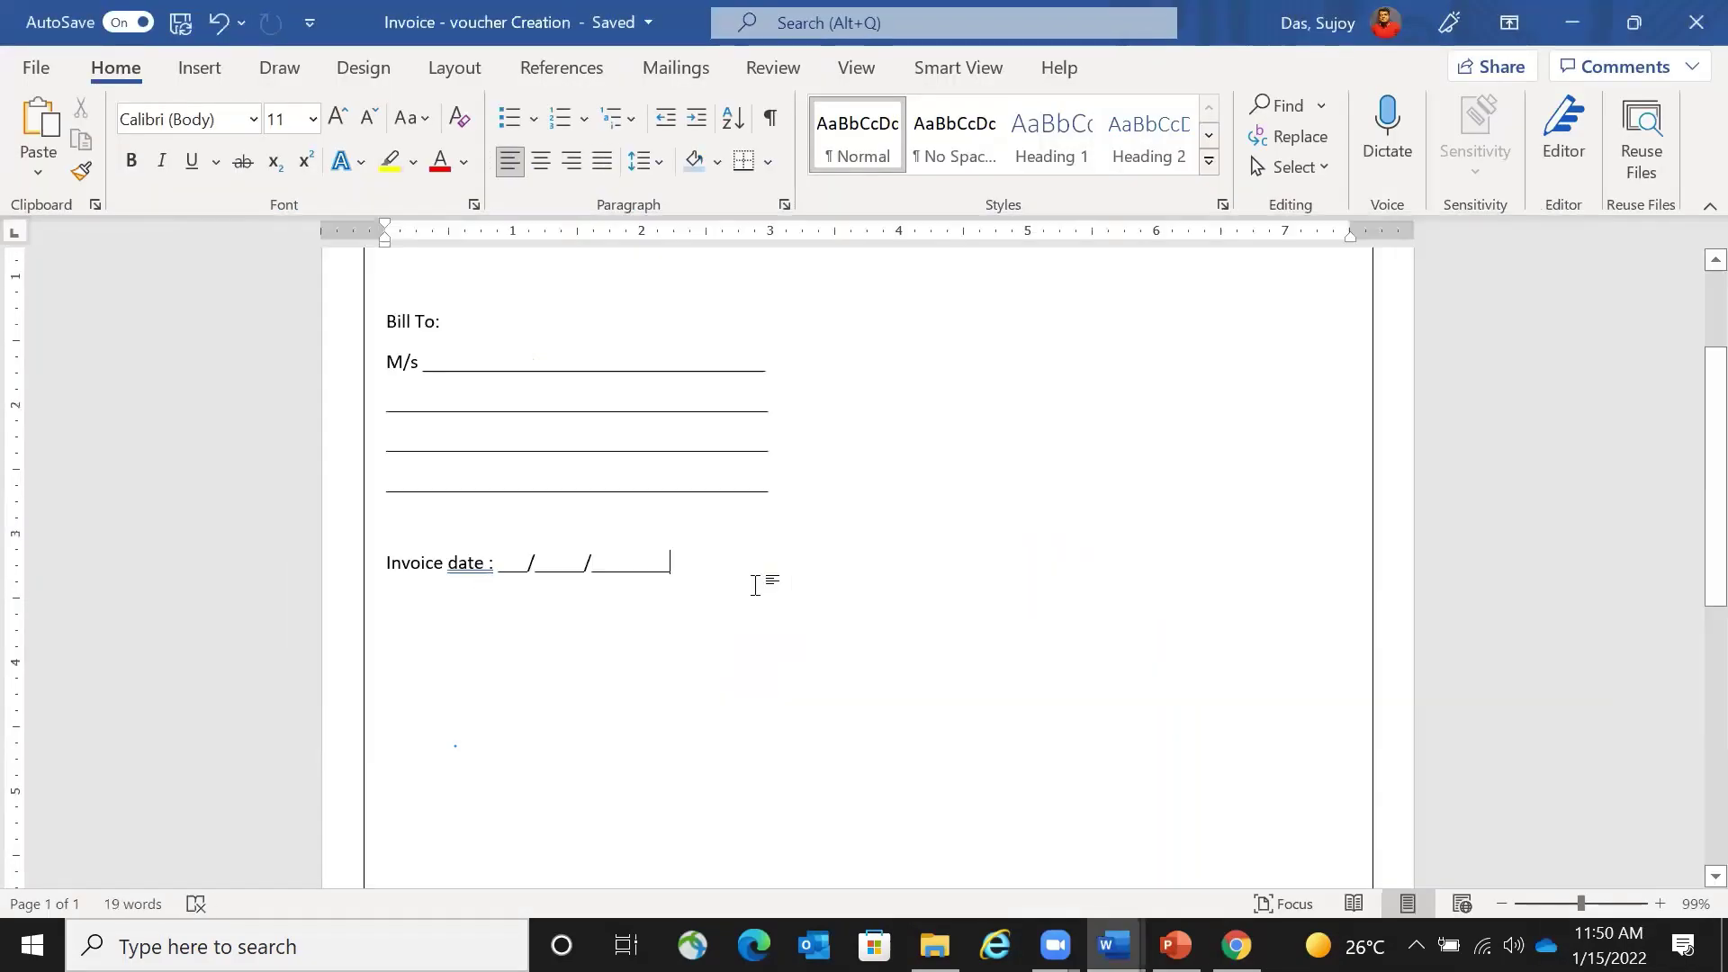
Step: Capitalize 'Date' and add 'Terms : 60 Days' at the right tab stop
left_click(459, 565)
key("BackSpace")
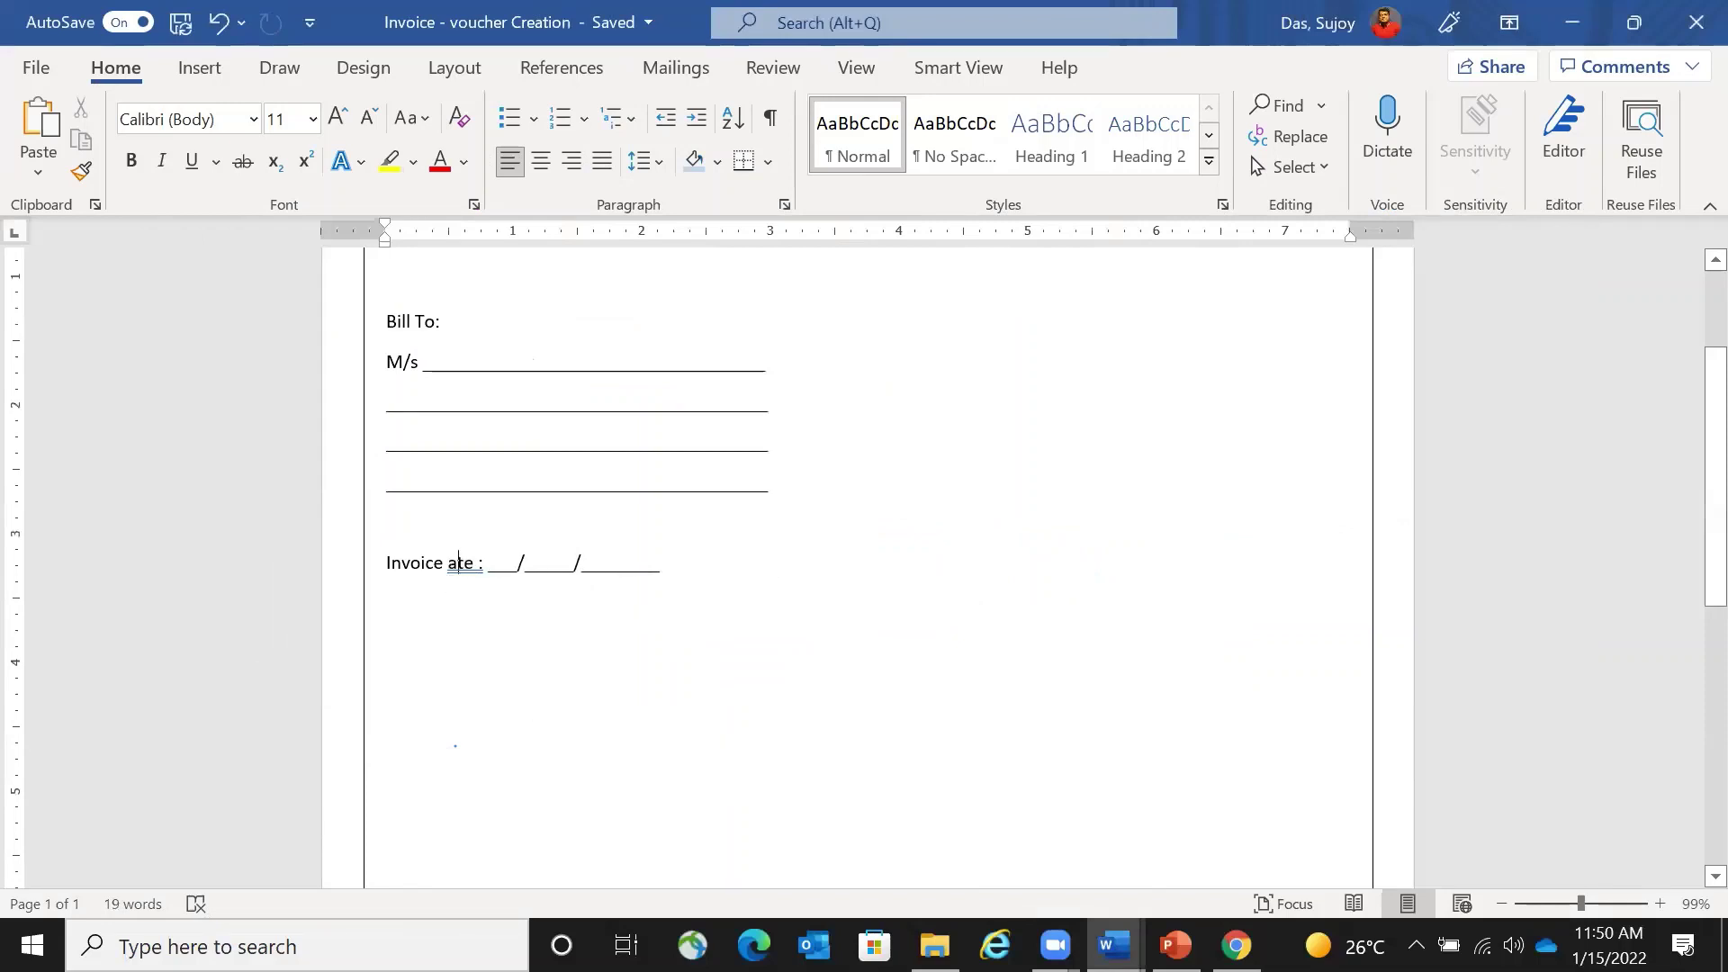
type("D")
left_click(729, 572)
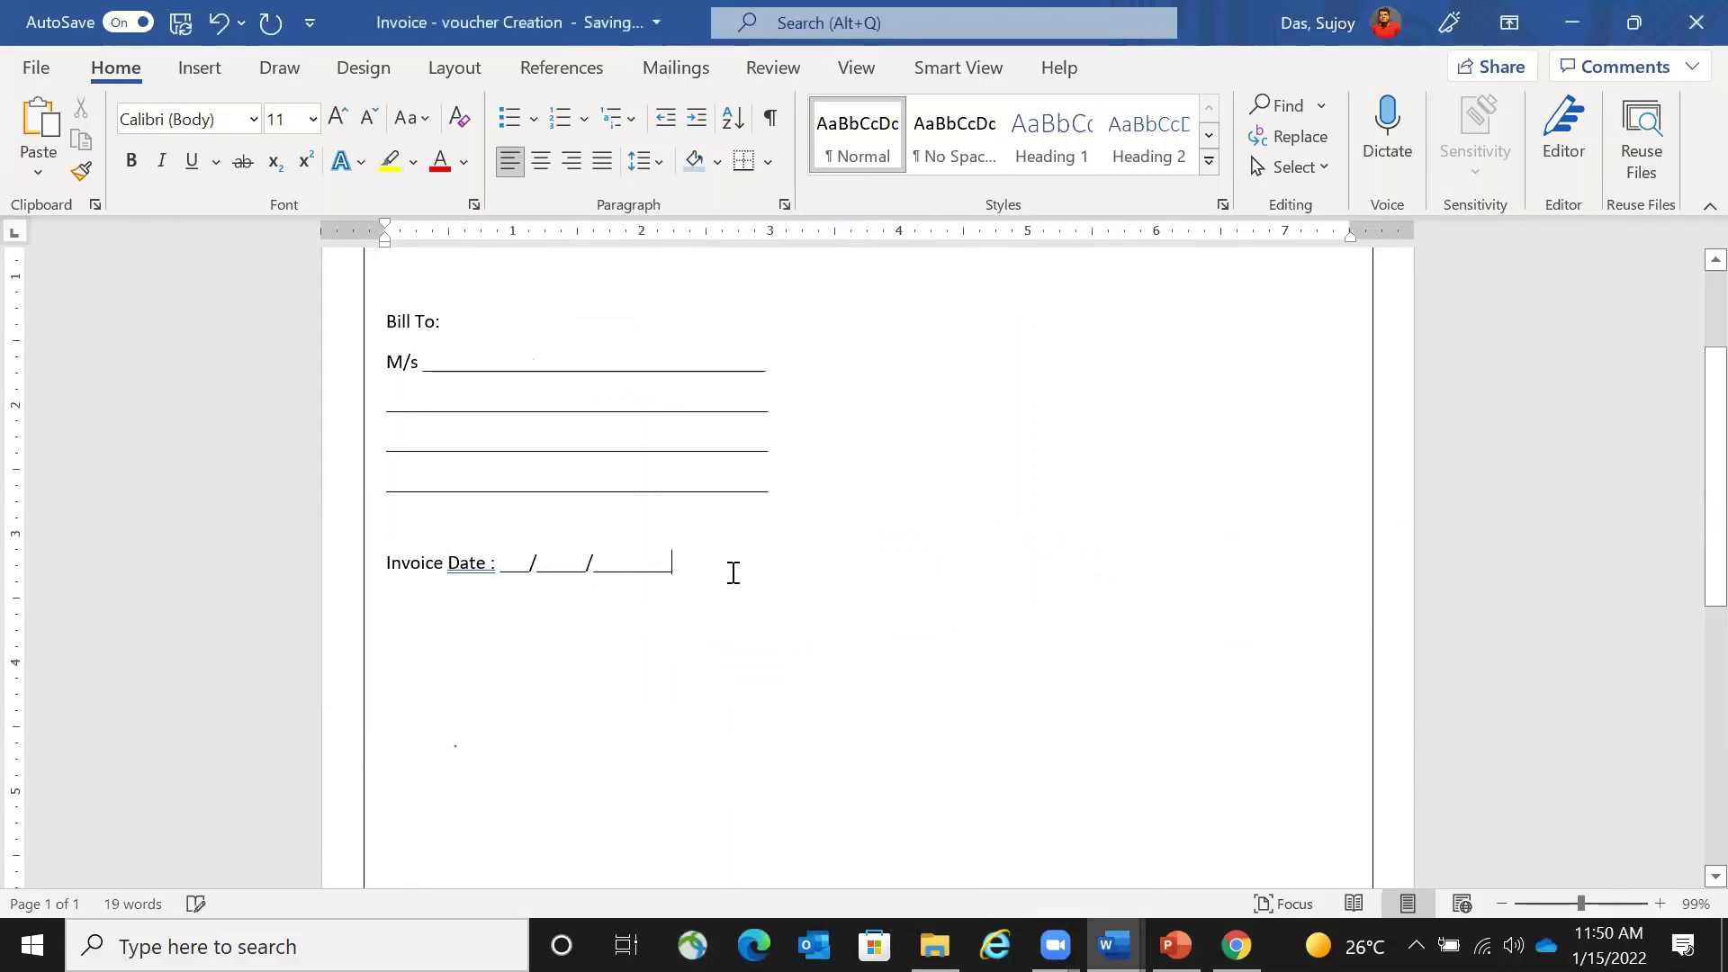
key("Tab")
key("Tab")
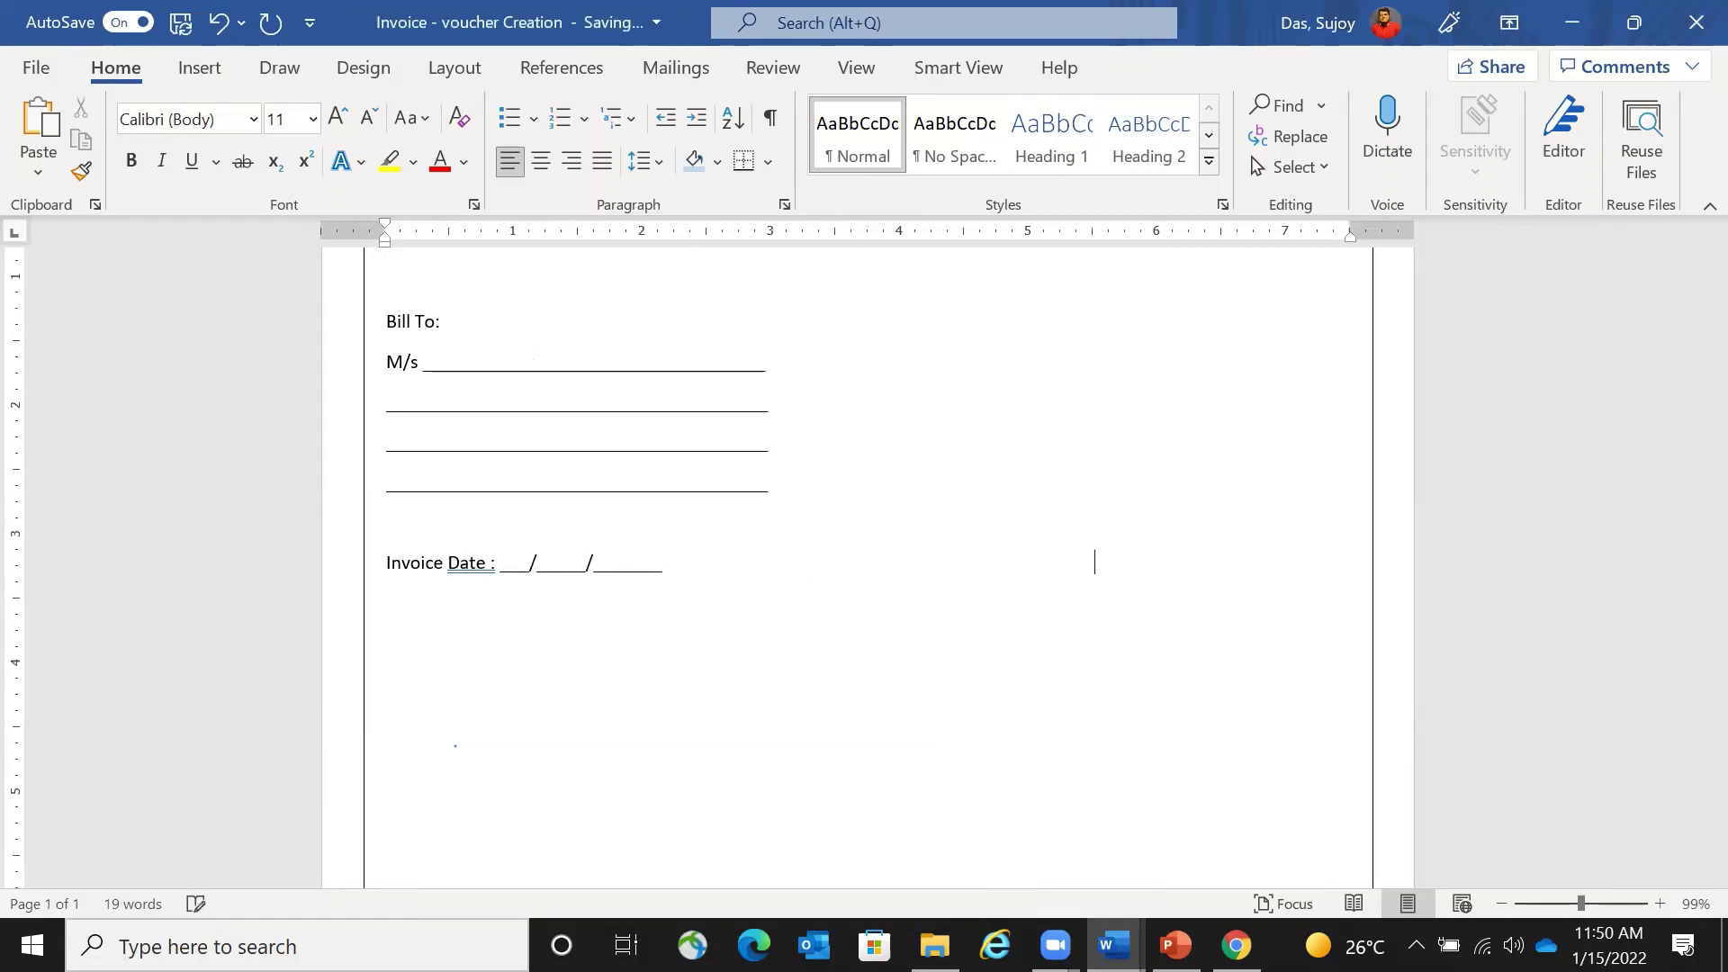
type("Ter")
type("ms : ")
type("60 Days")
Step: Scroll through the Zoho sample invoice to review its item table
scroll(876, 586, "down", 2)
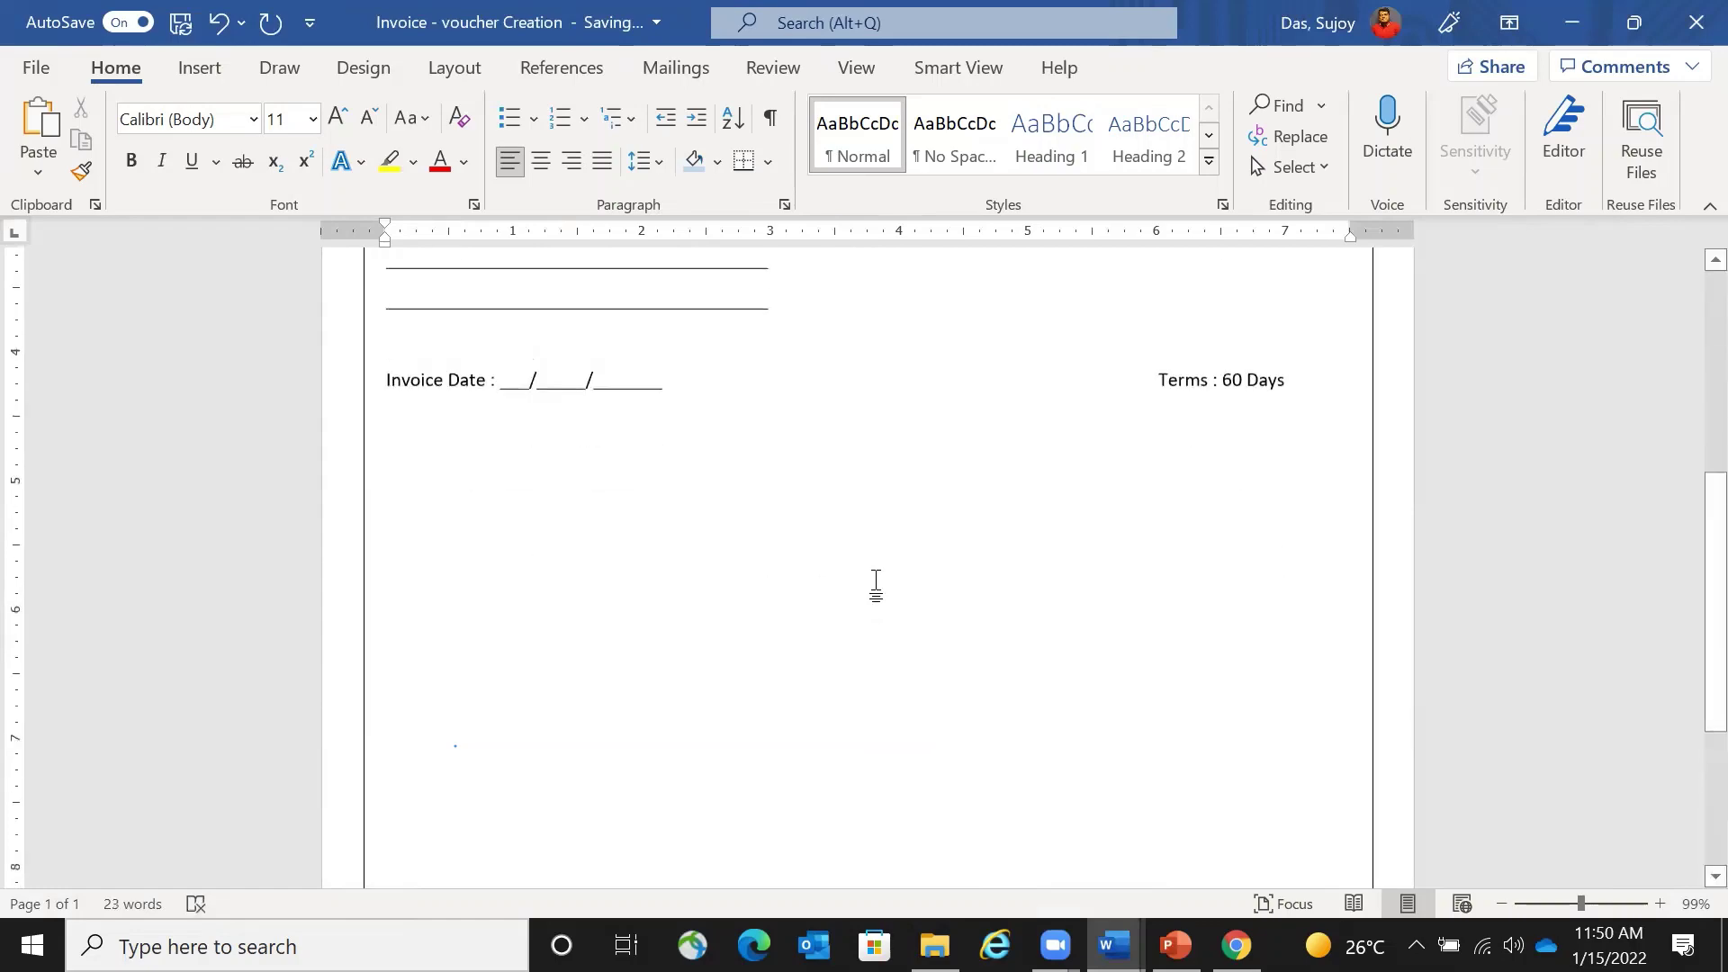
scroll(910, 786, "down", 4)
scroll(917, 765, "down", 1)
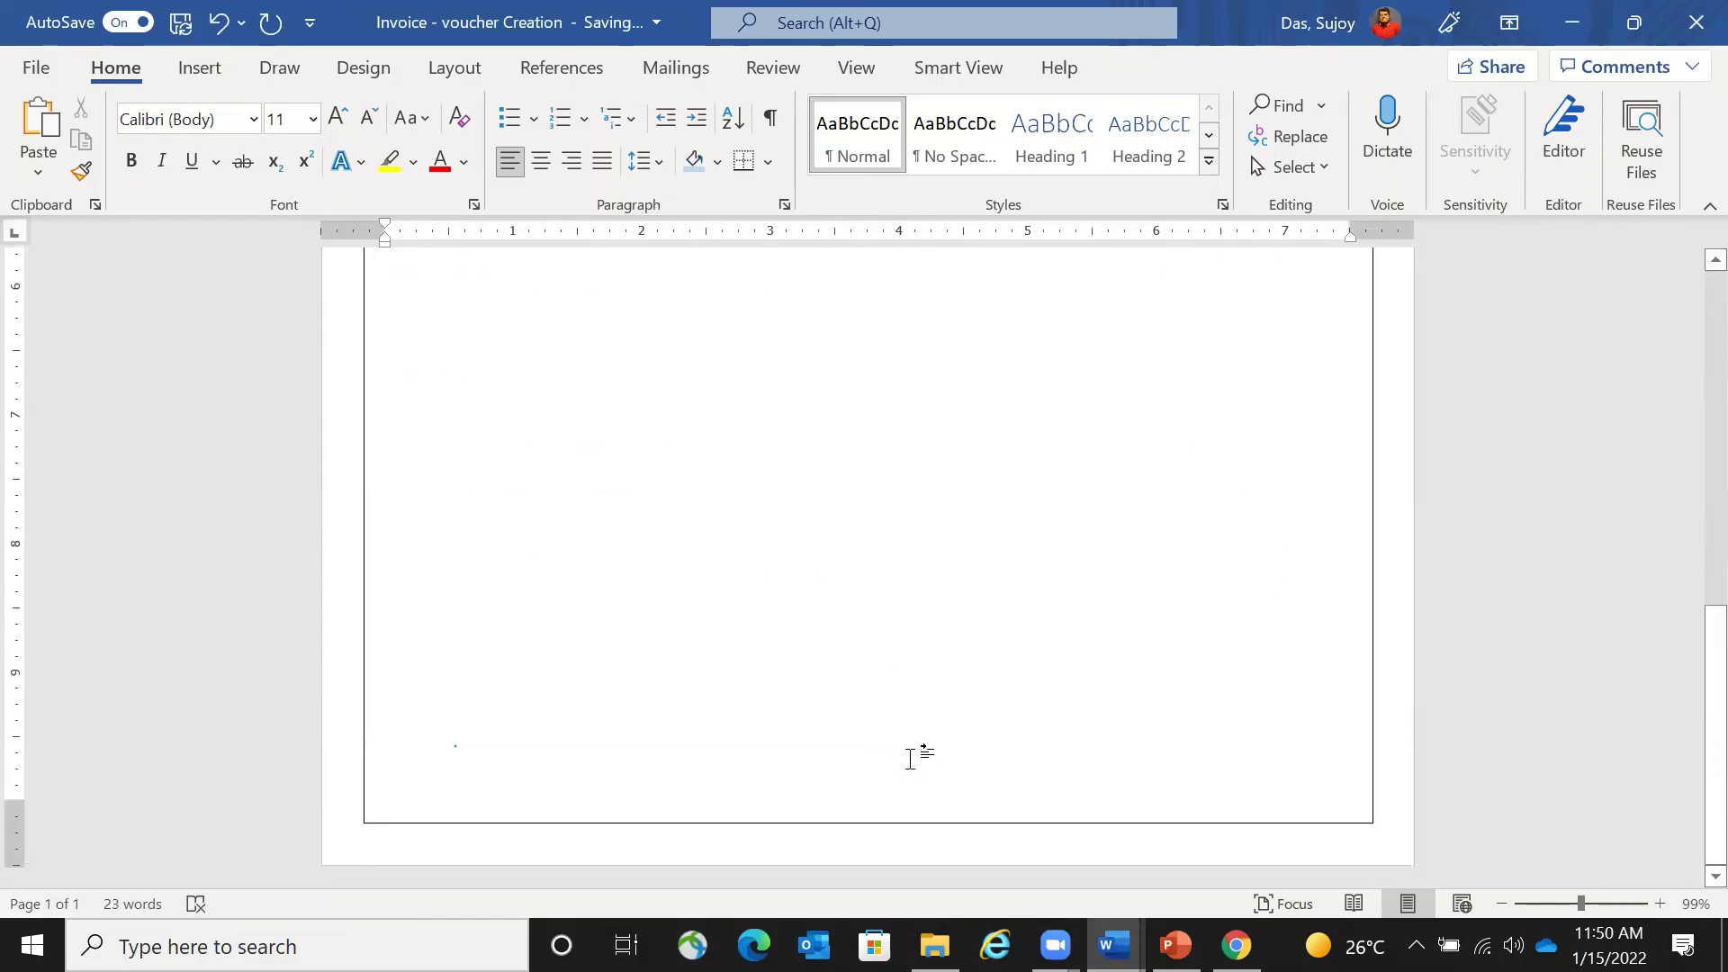
key("alt+Tab")
key("alt+Tab")
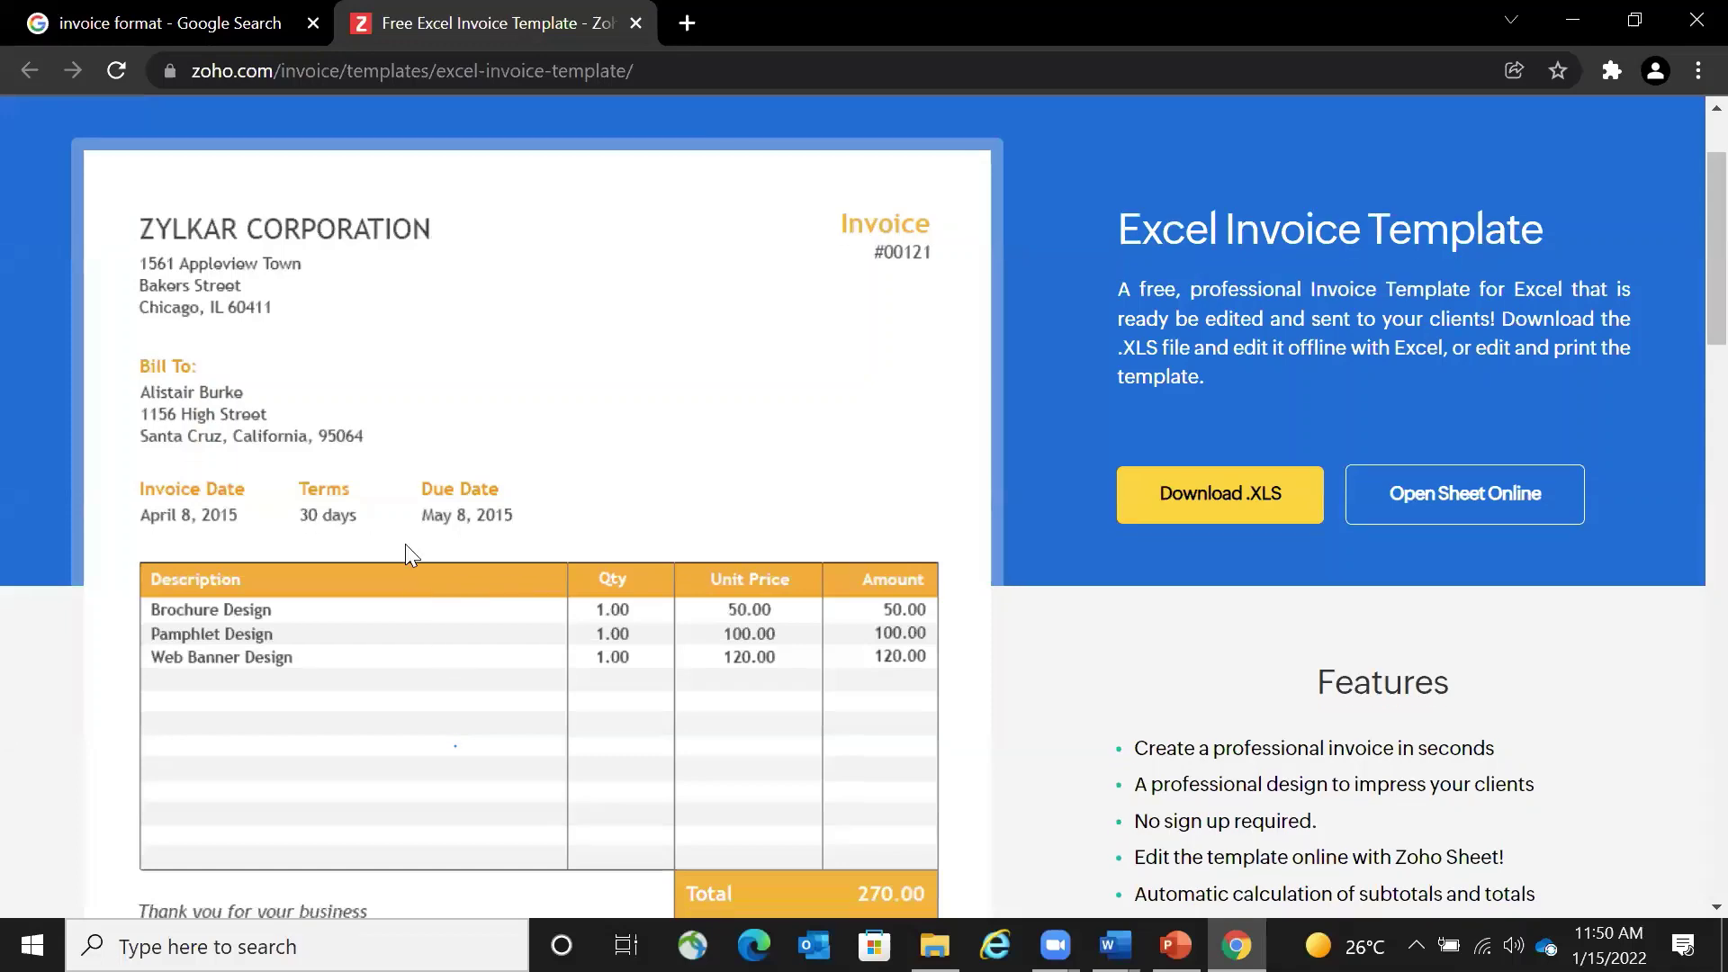
scroll(405, 544, "down", 5)
scroll(371, 367, "up", 2)
scroll(421, 405, "up", 2)
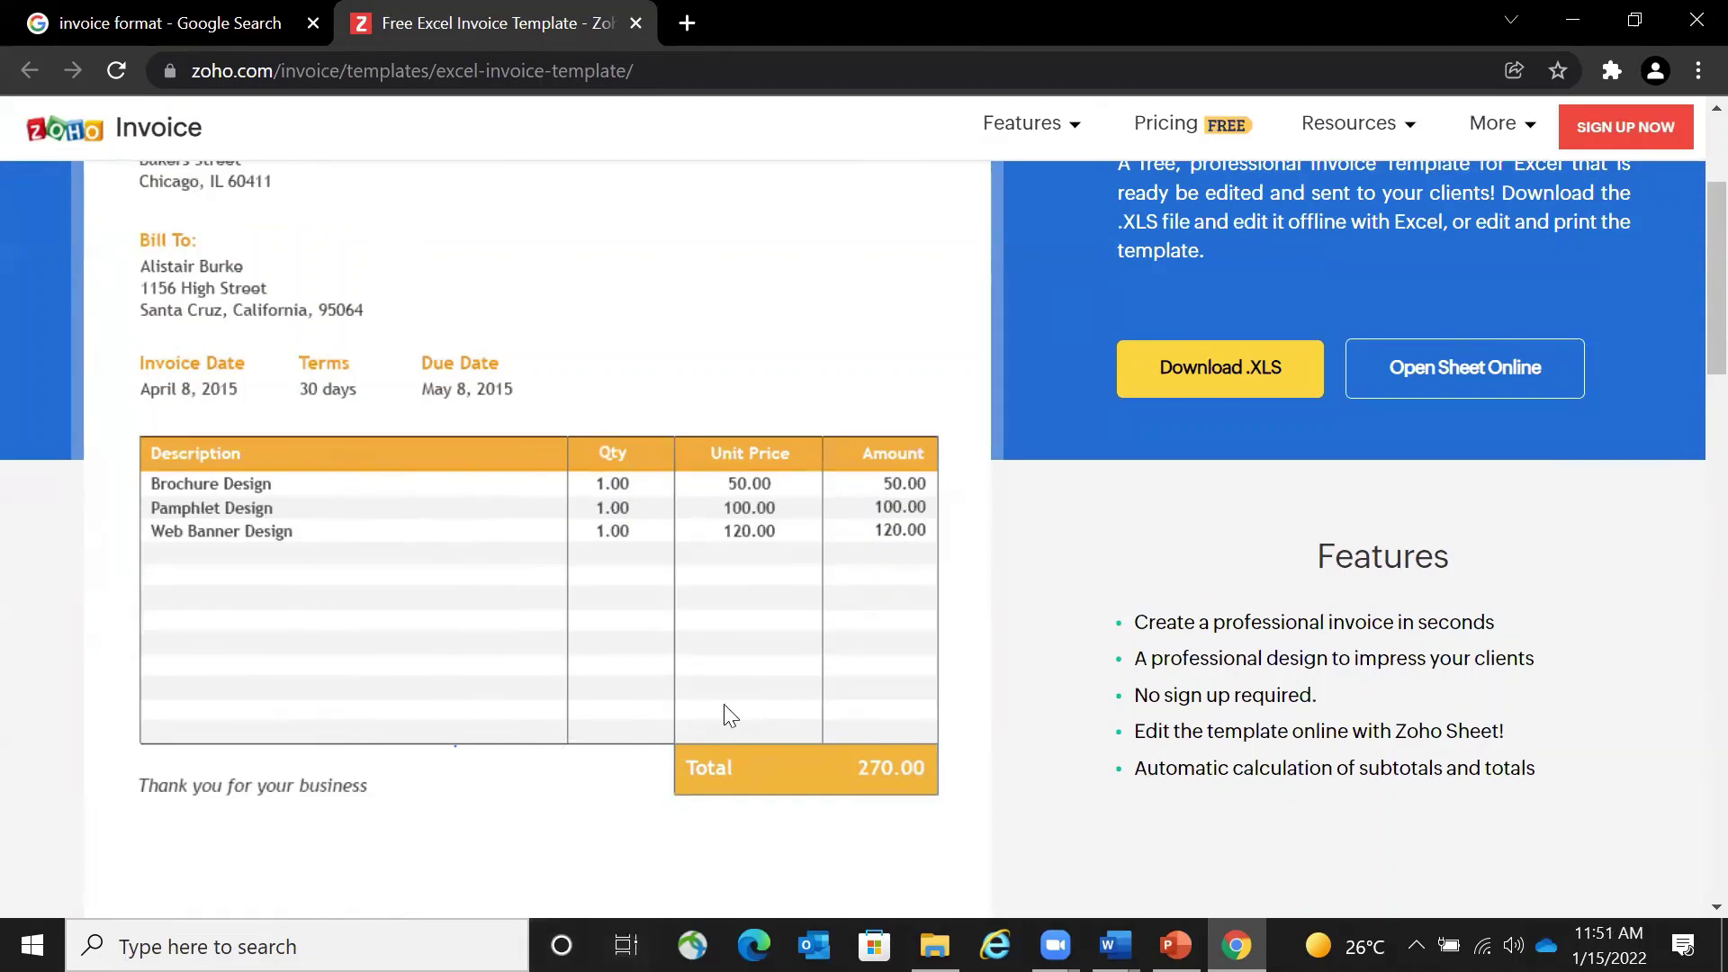
Step: Add an empty line below the Invoice Date and Terms line in the Word invoice
key("alt+Tab")
key("alt+Tab")
key("Tab")
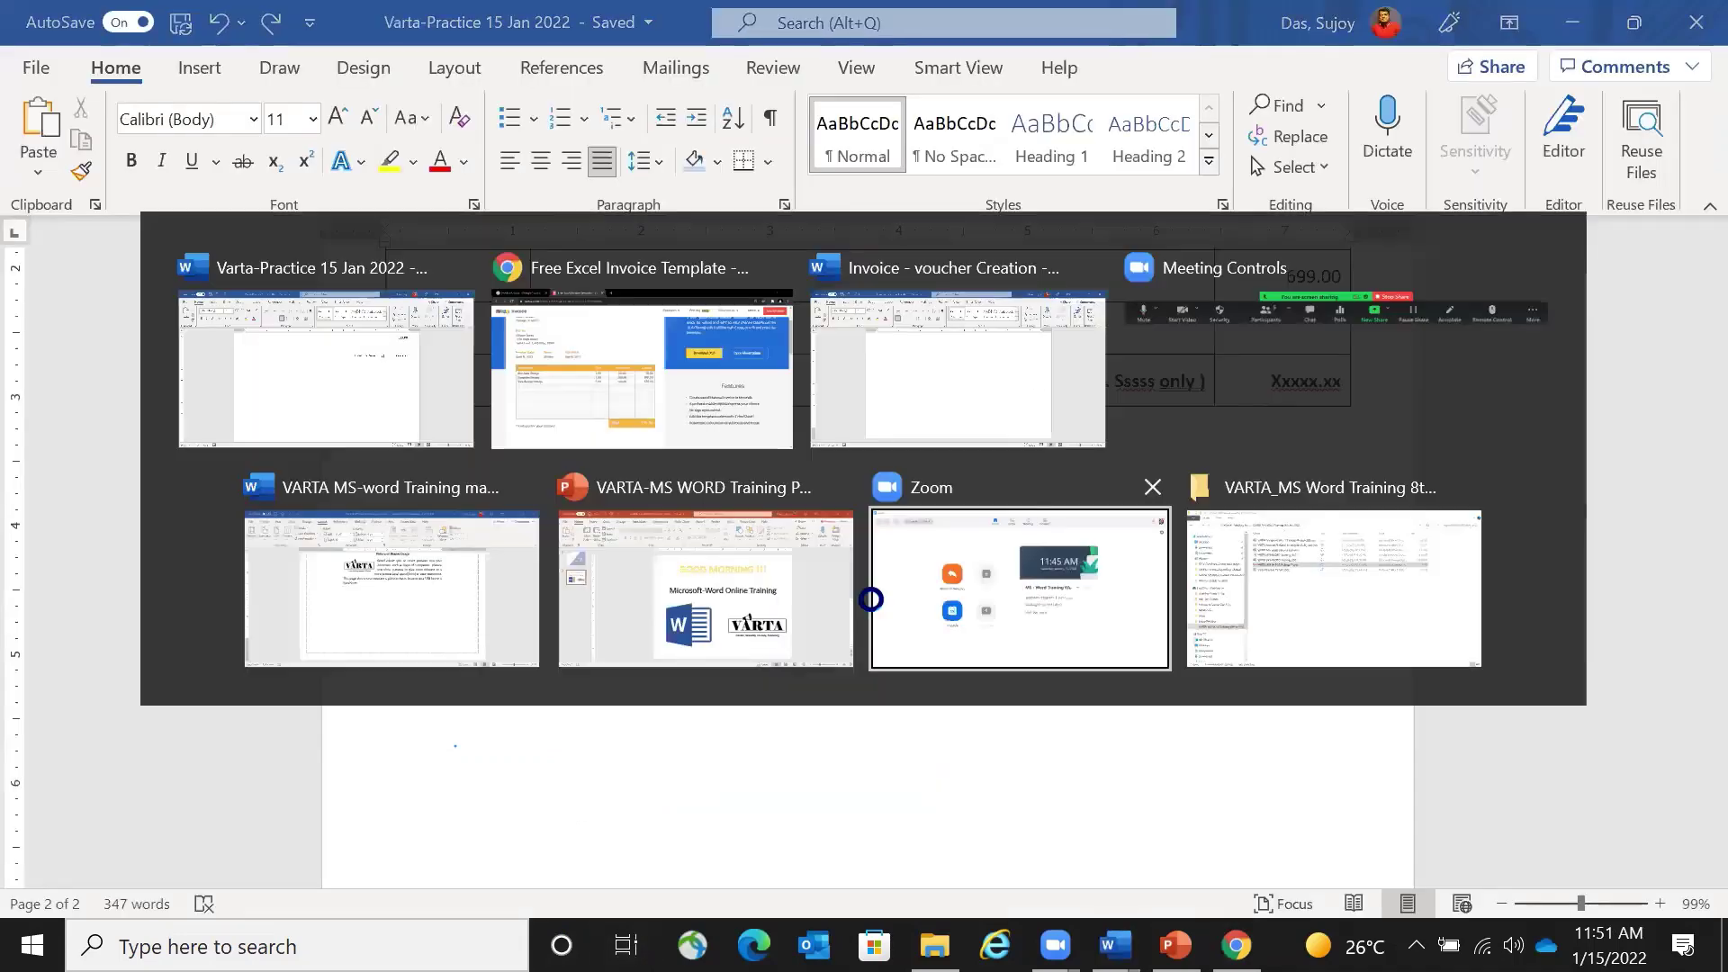
scroll(730, 536, "up", 5)
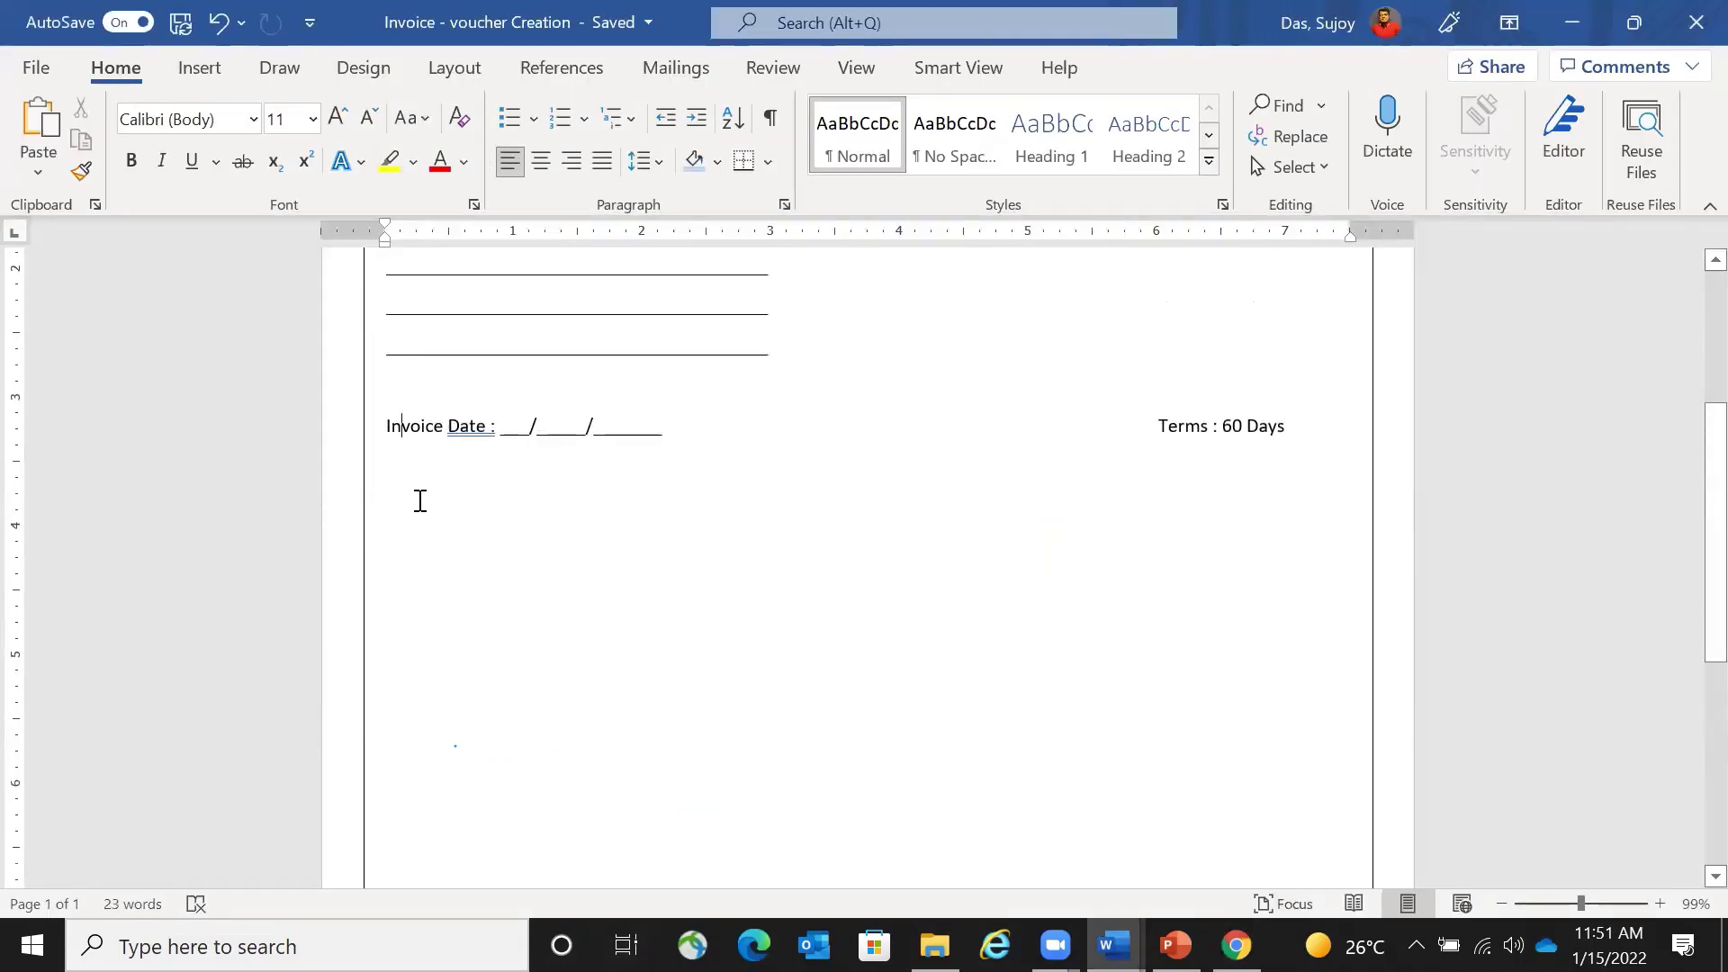
left_click(1286, 429)
key("Return")
key("Return")
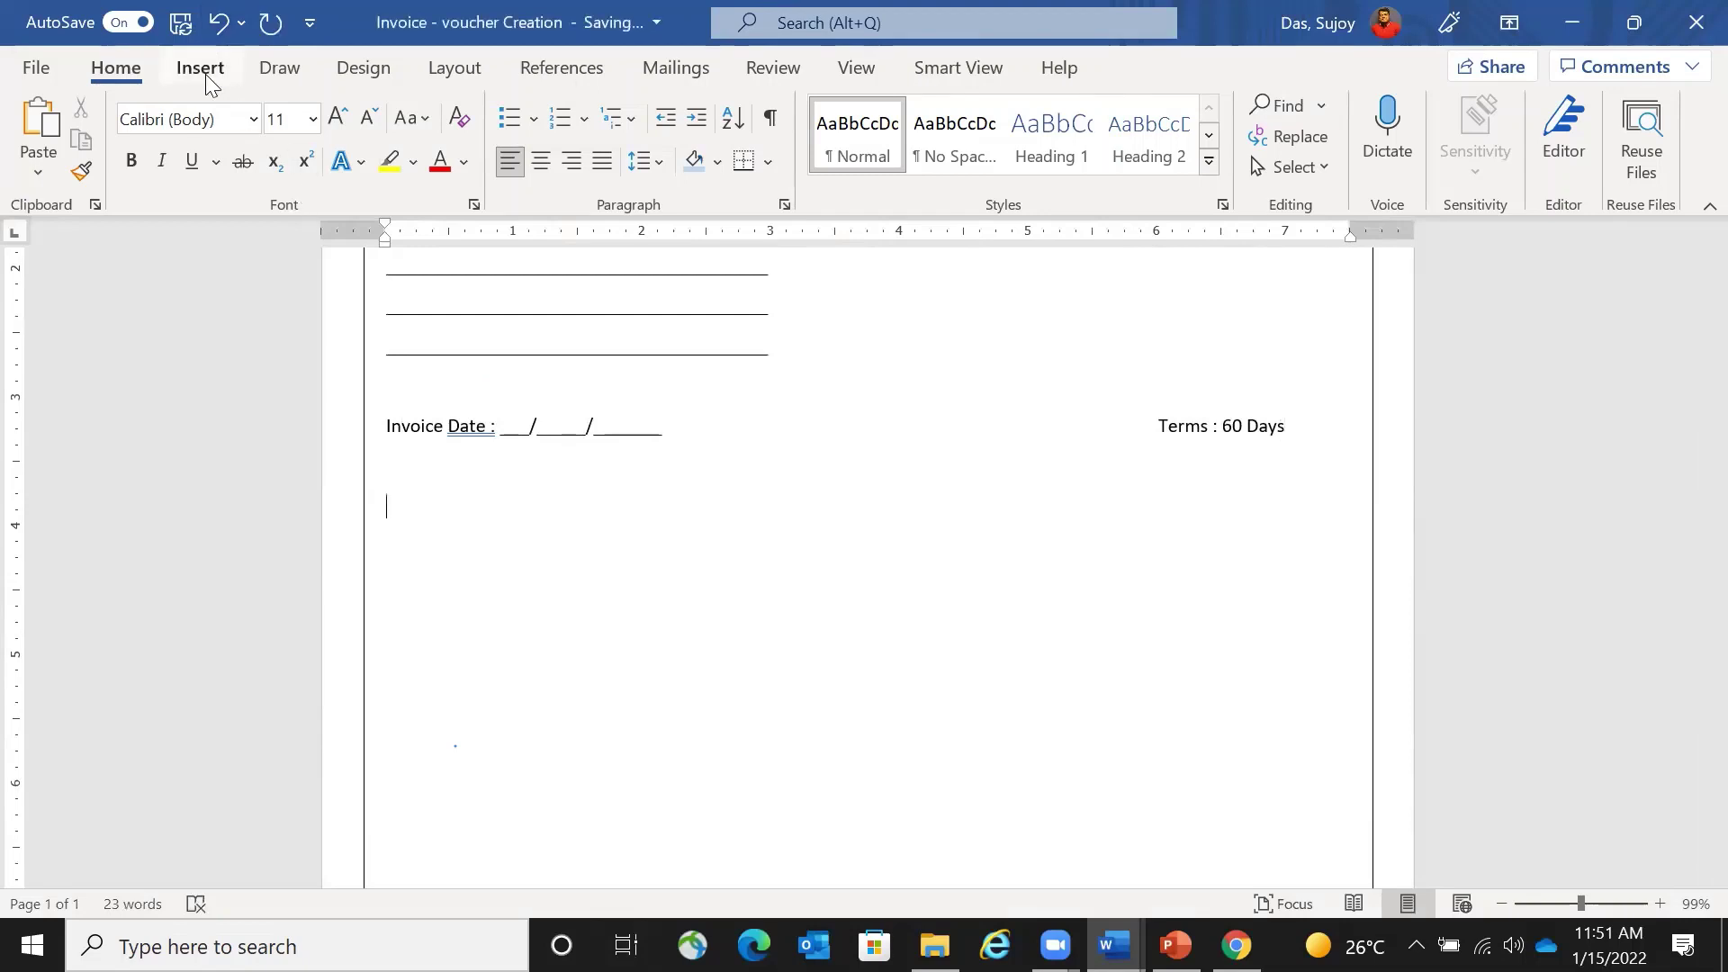
Step: Recheck the Zoho template's item table before building the Word table
left_click(204, 72)
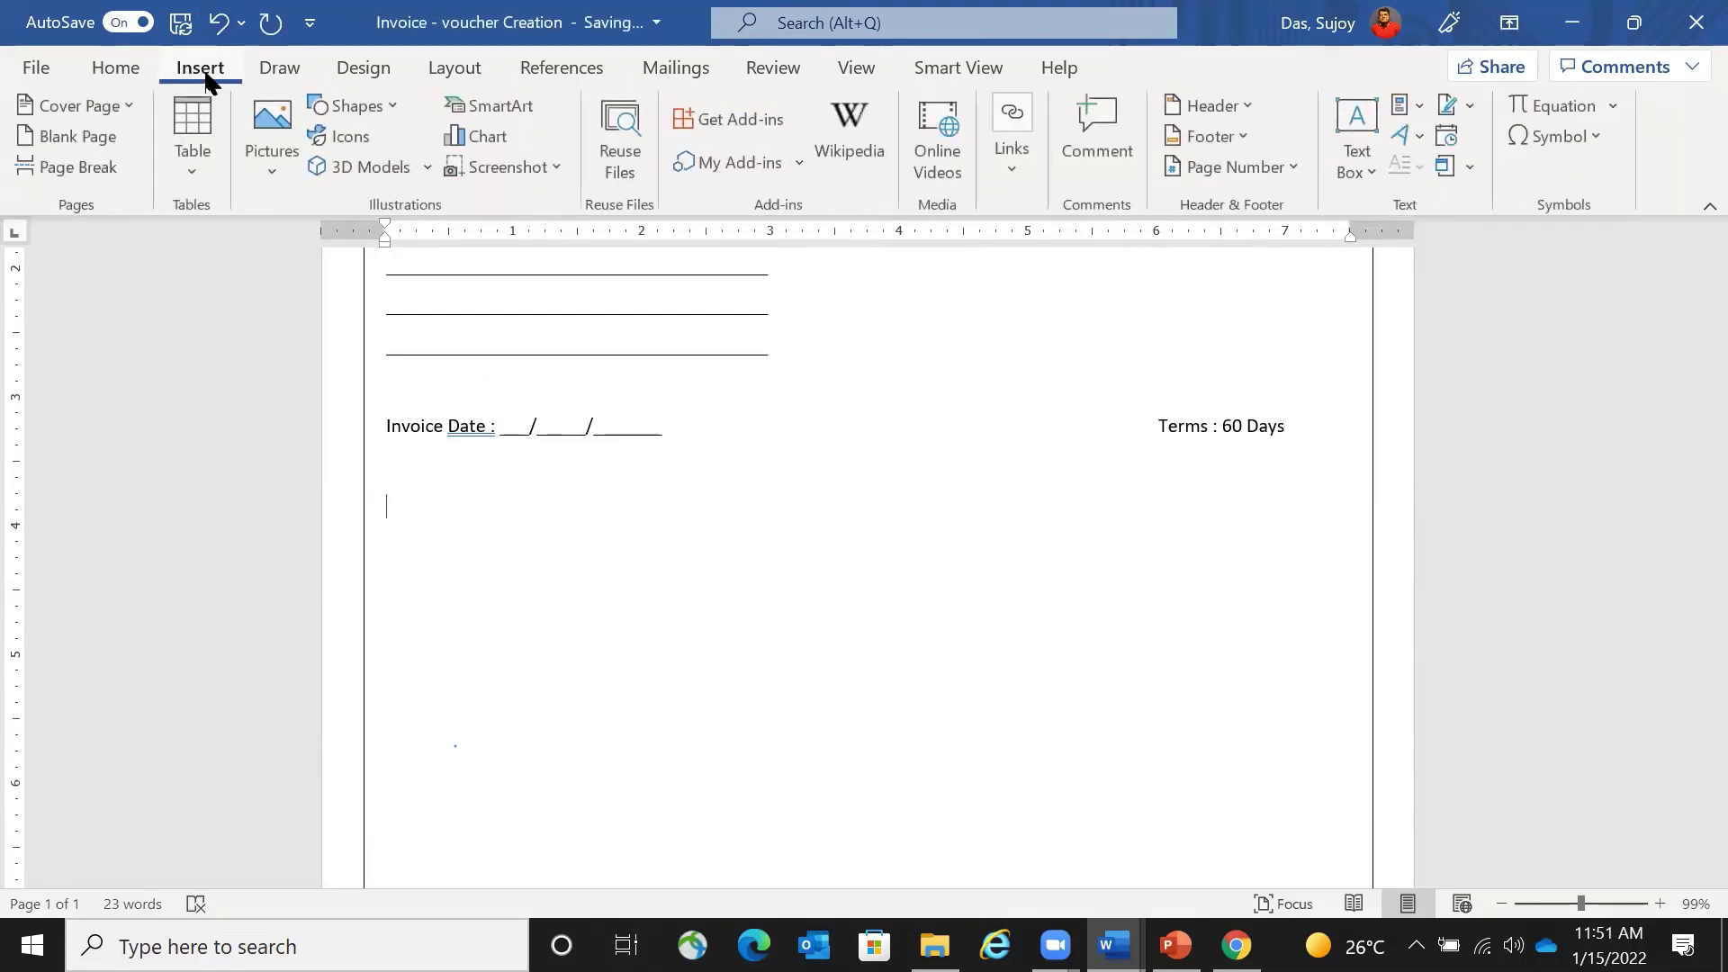
key("alt+Tab")
key("Tab")
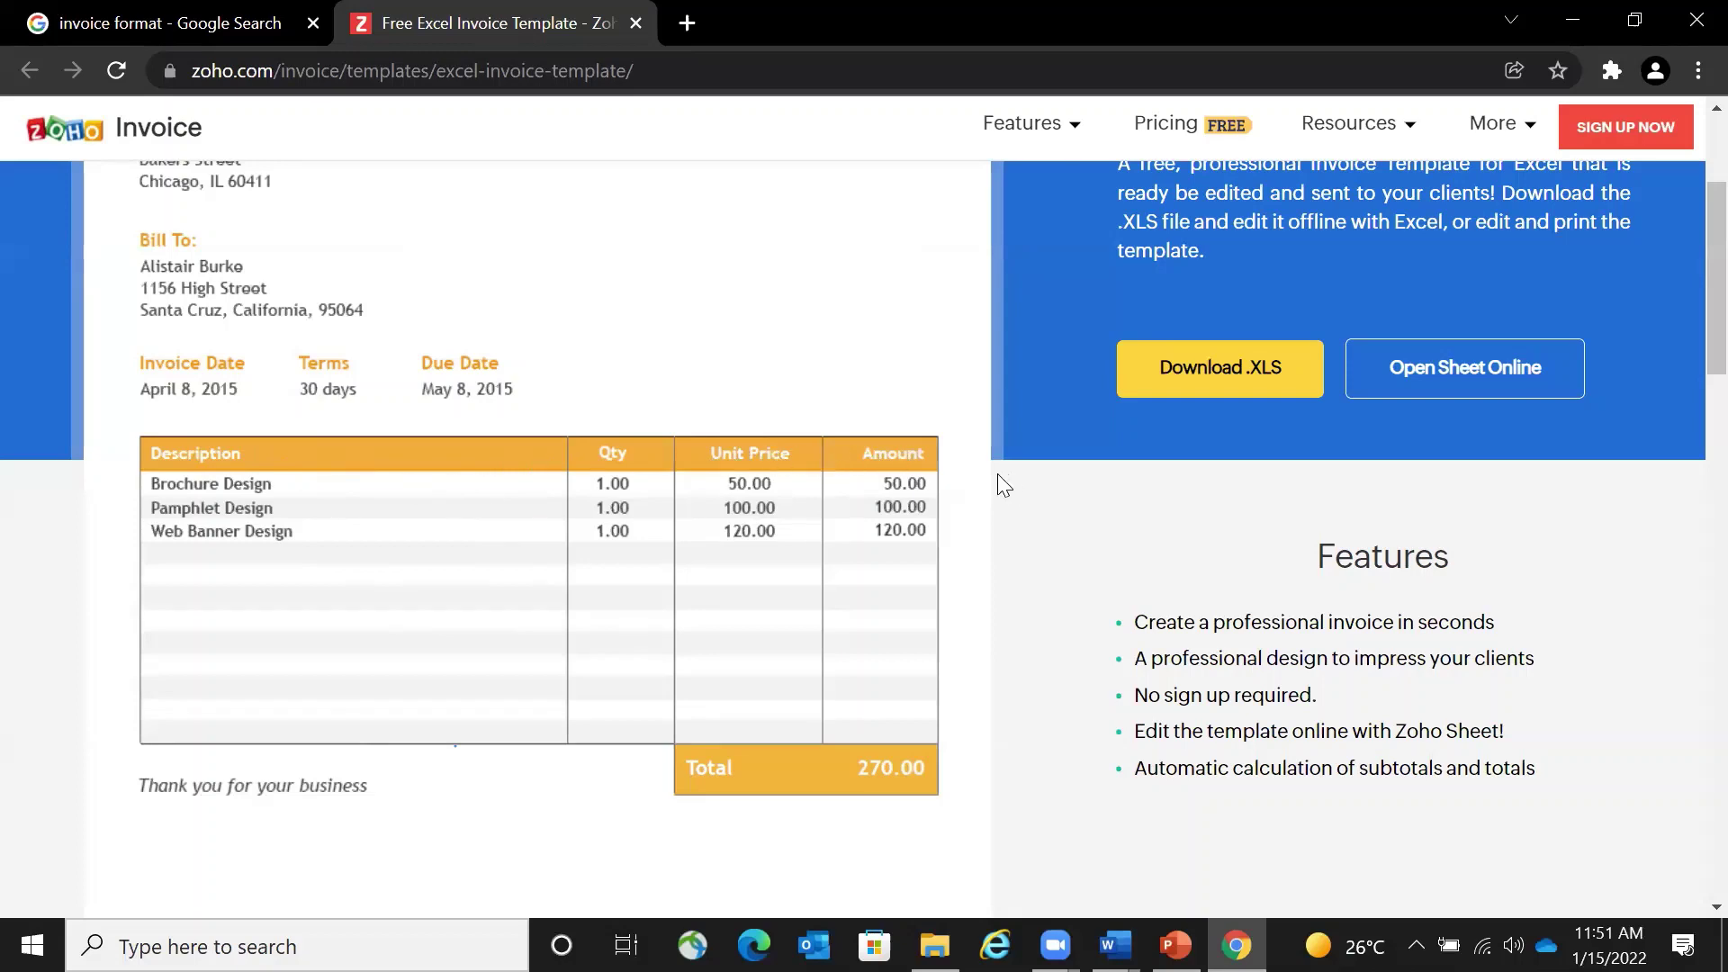
key("alt+Tab")
key("alt+Tab")
key("alt+Tab")
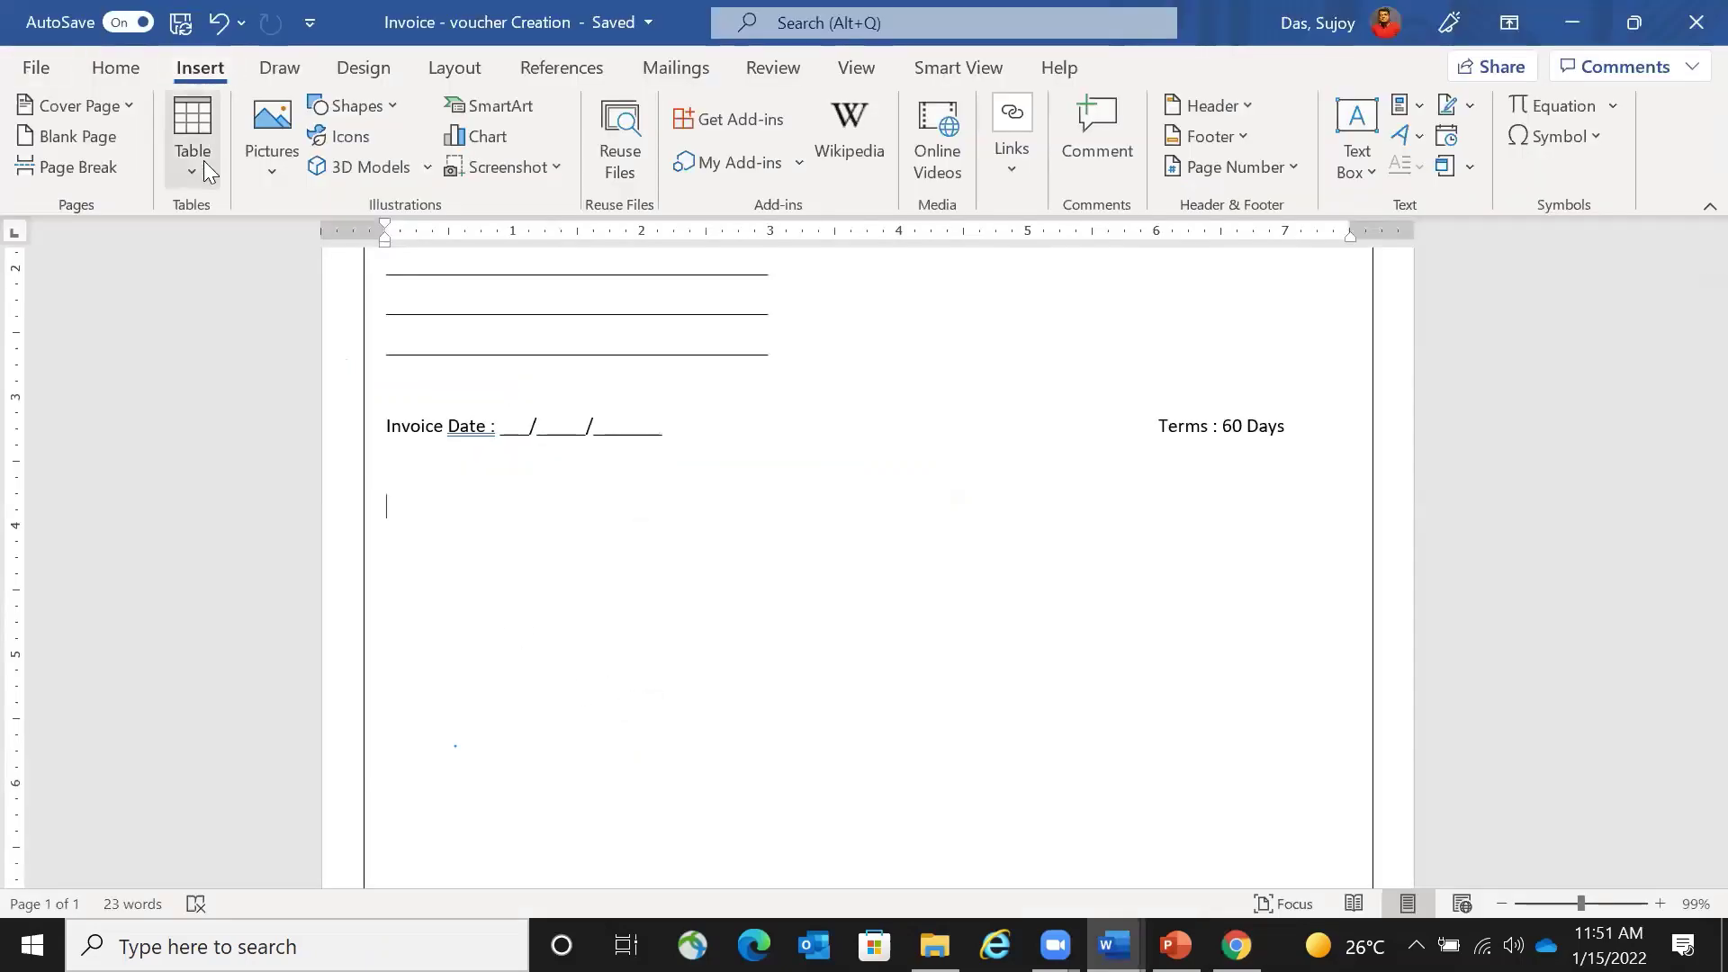
Step: Insert a 4-column by 8-row table under the Terms line and select the whole table
left_click(206, 166)
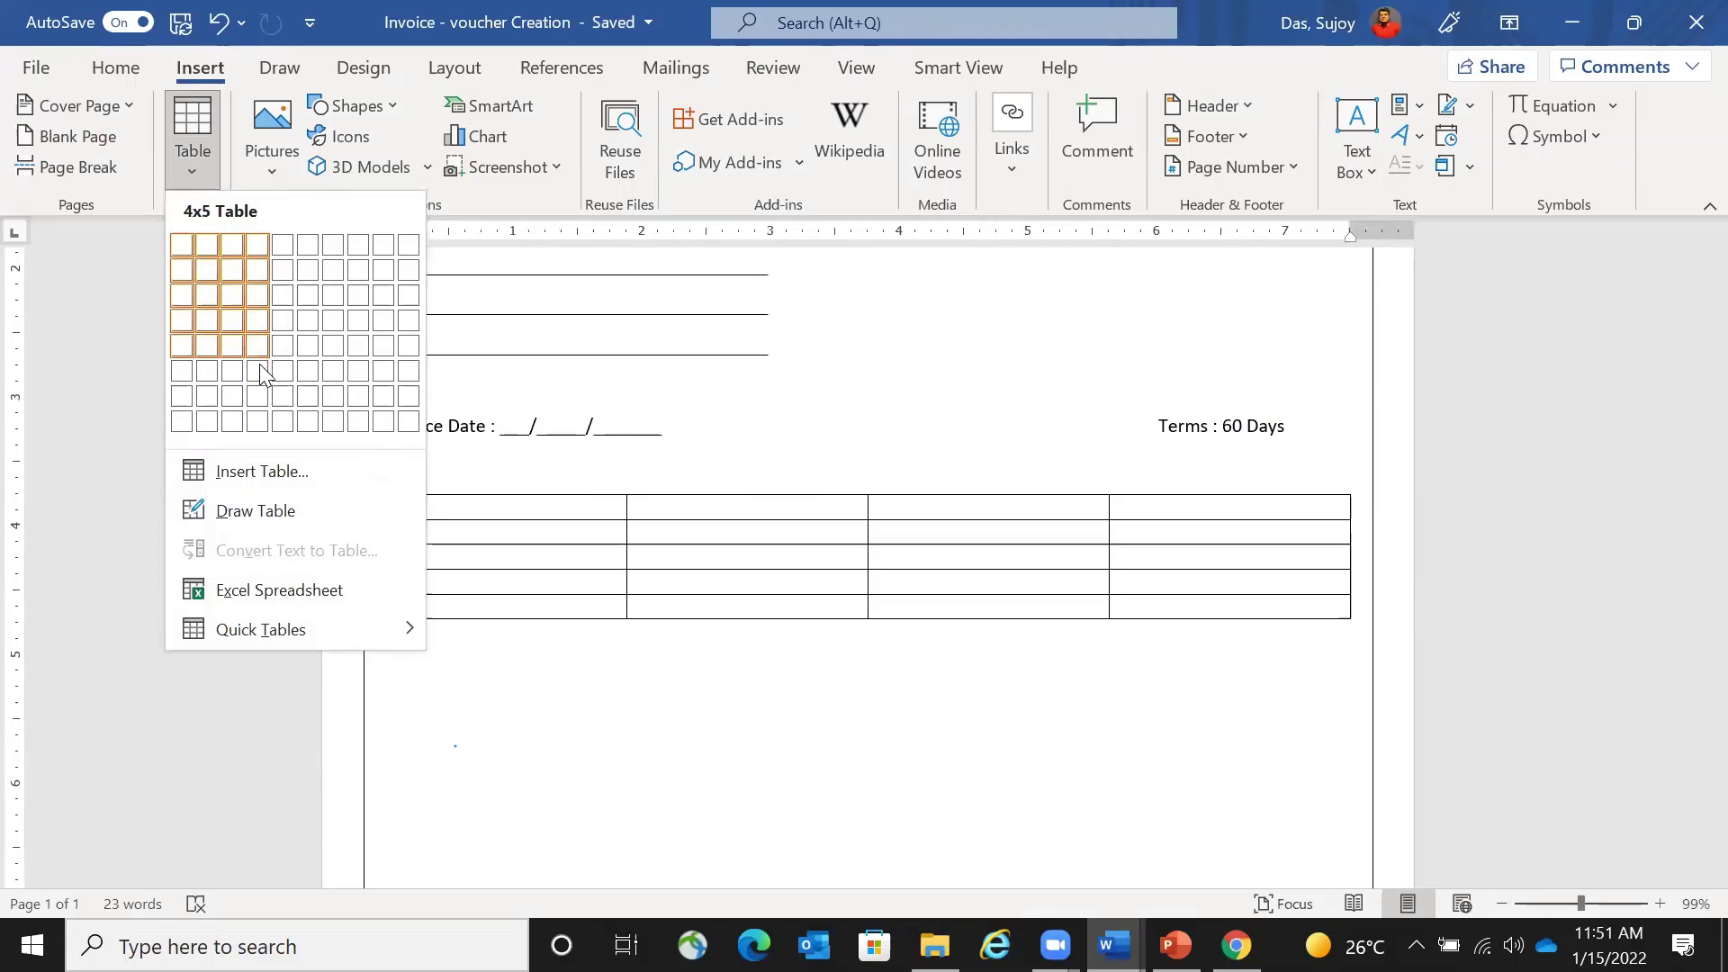
left_click(257, 426)
scroll(733, 684, "down", 3)
scroll(485, 528, "up", 2)
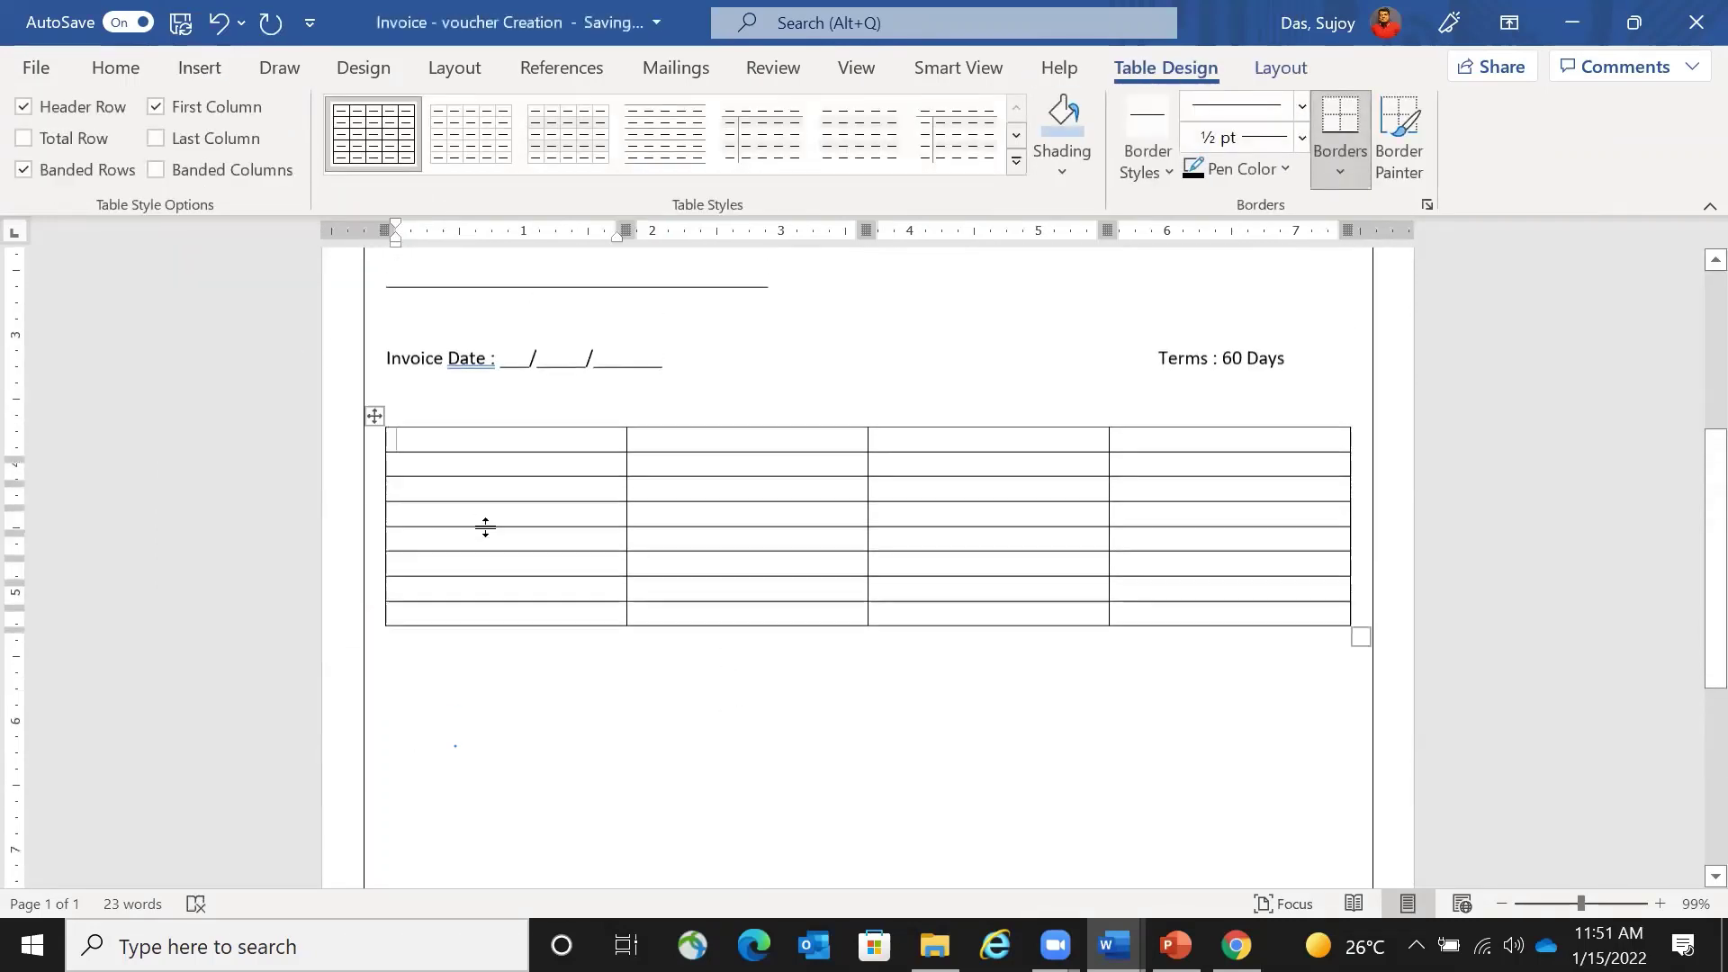
left_click(374, 416)
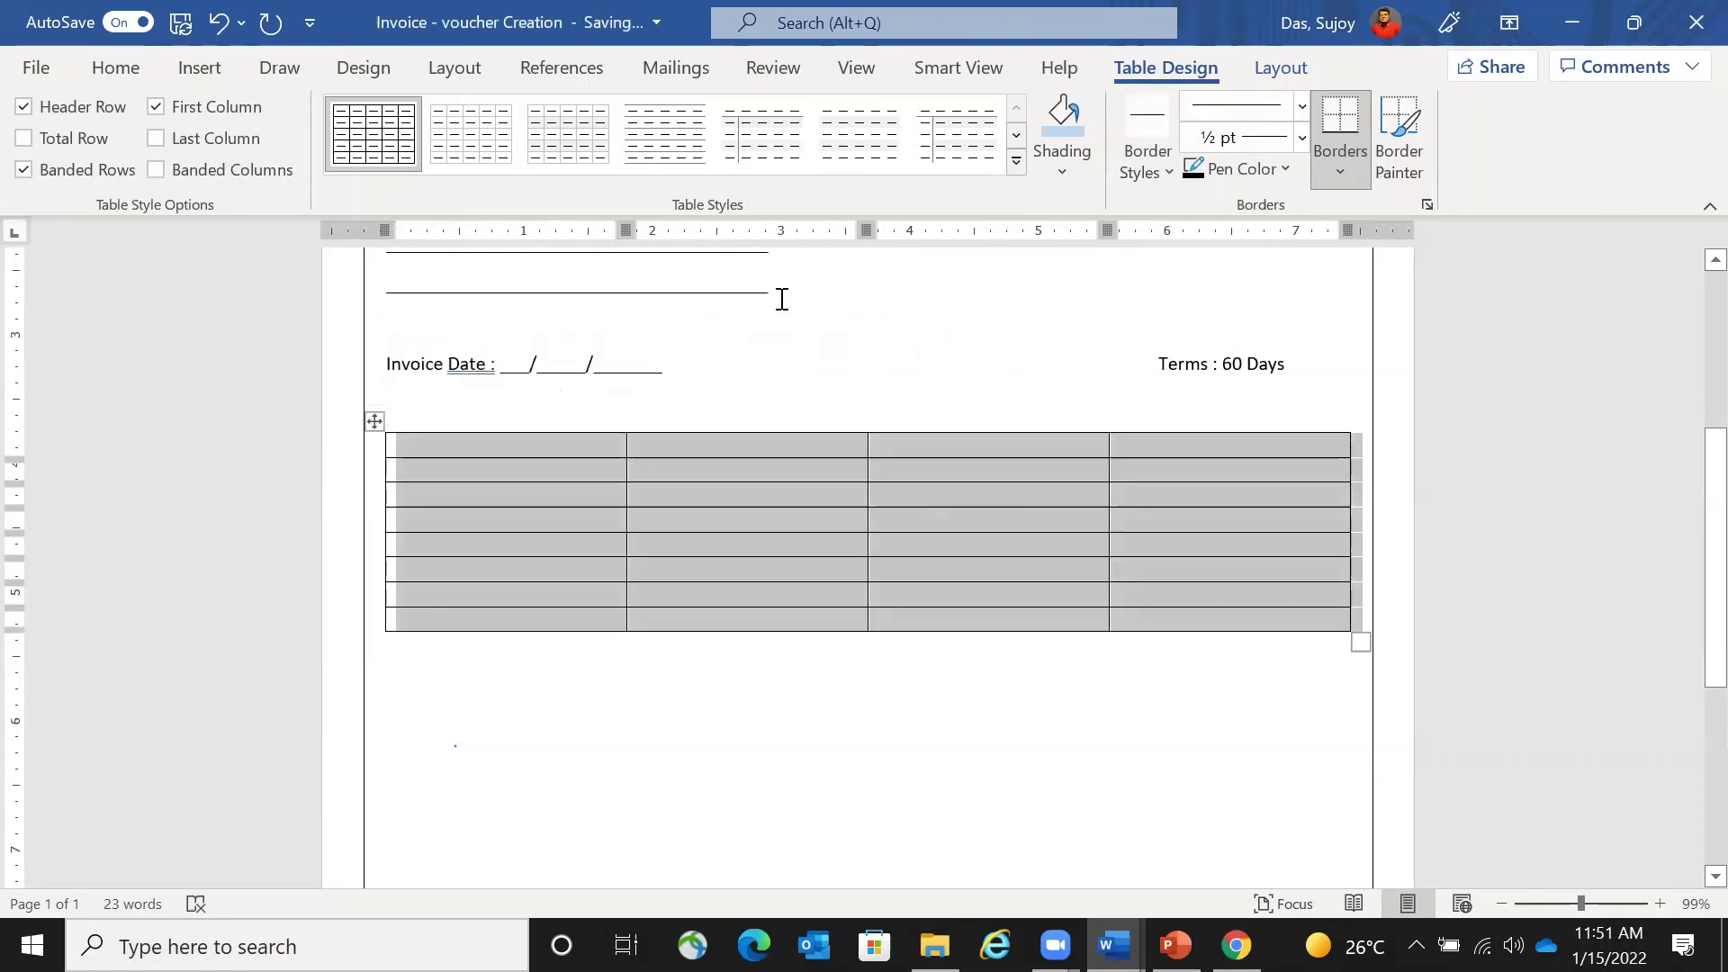
left_click(1281, 68)
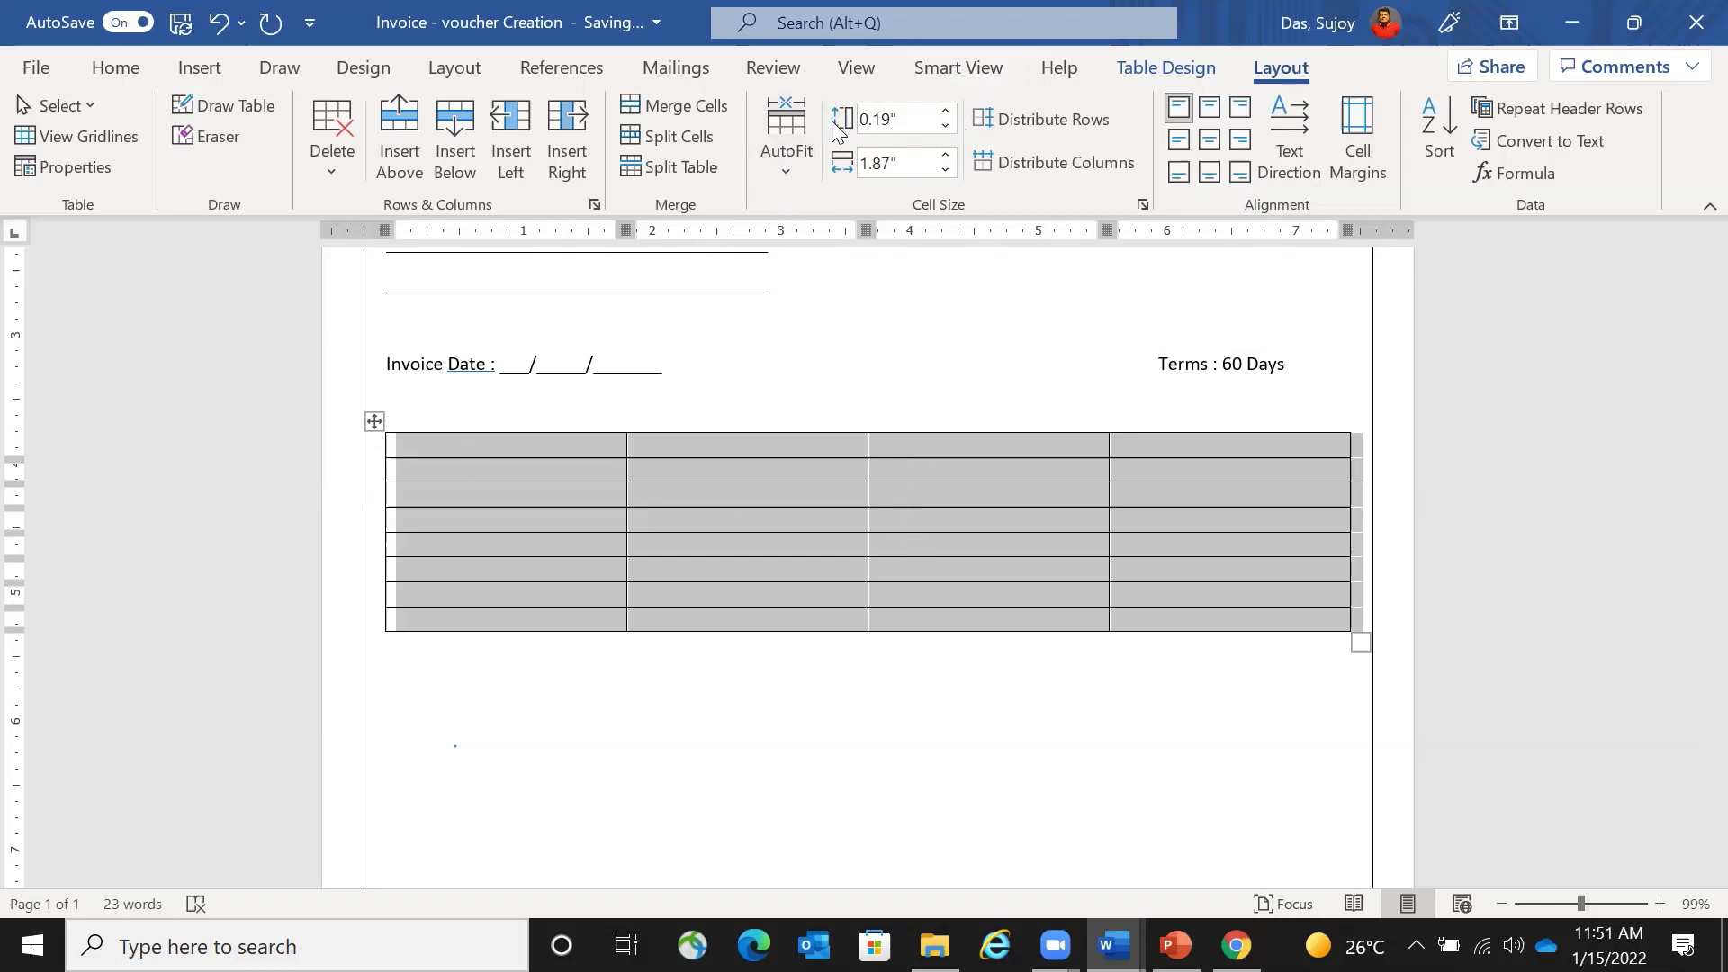
Step: Raise the table's row height step by step to 0.6 inches
left_click(946, 112)
left_click(946, 112)
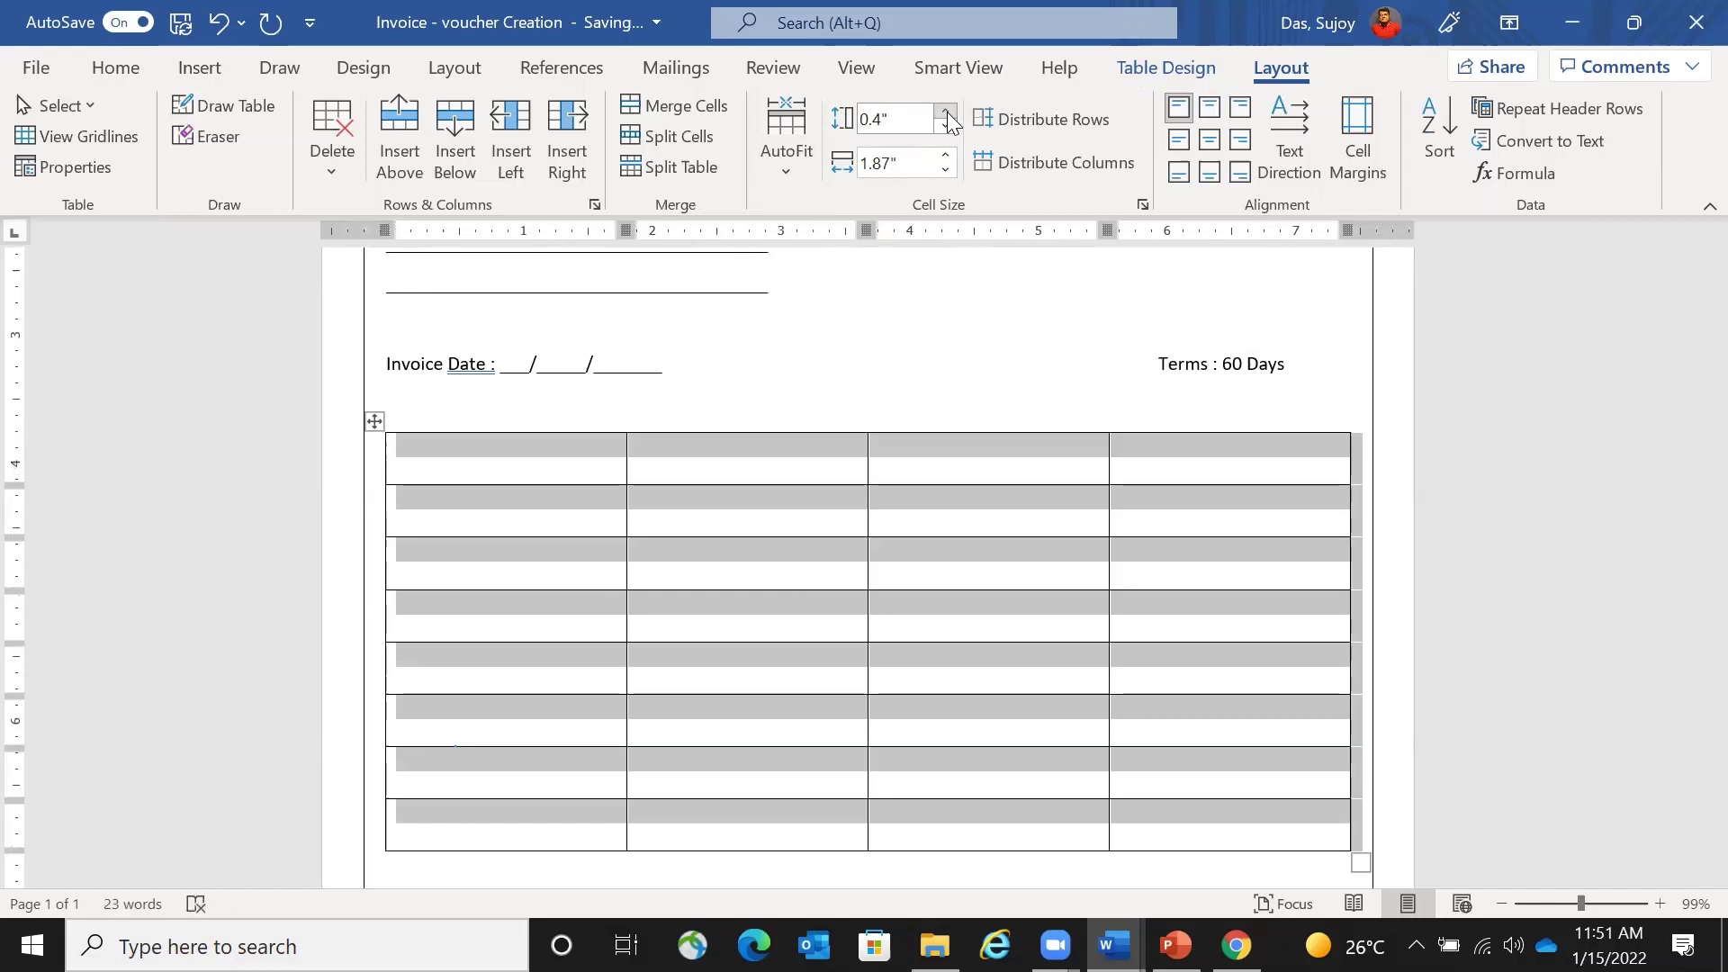
scroll(1017, 265, "down", 4)
left_click(947, 109)
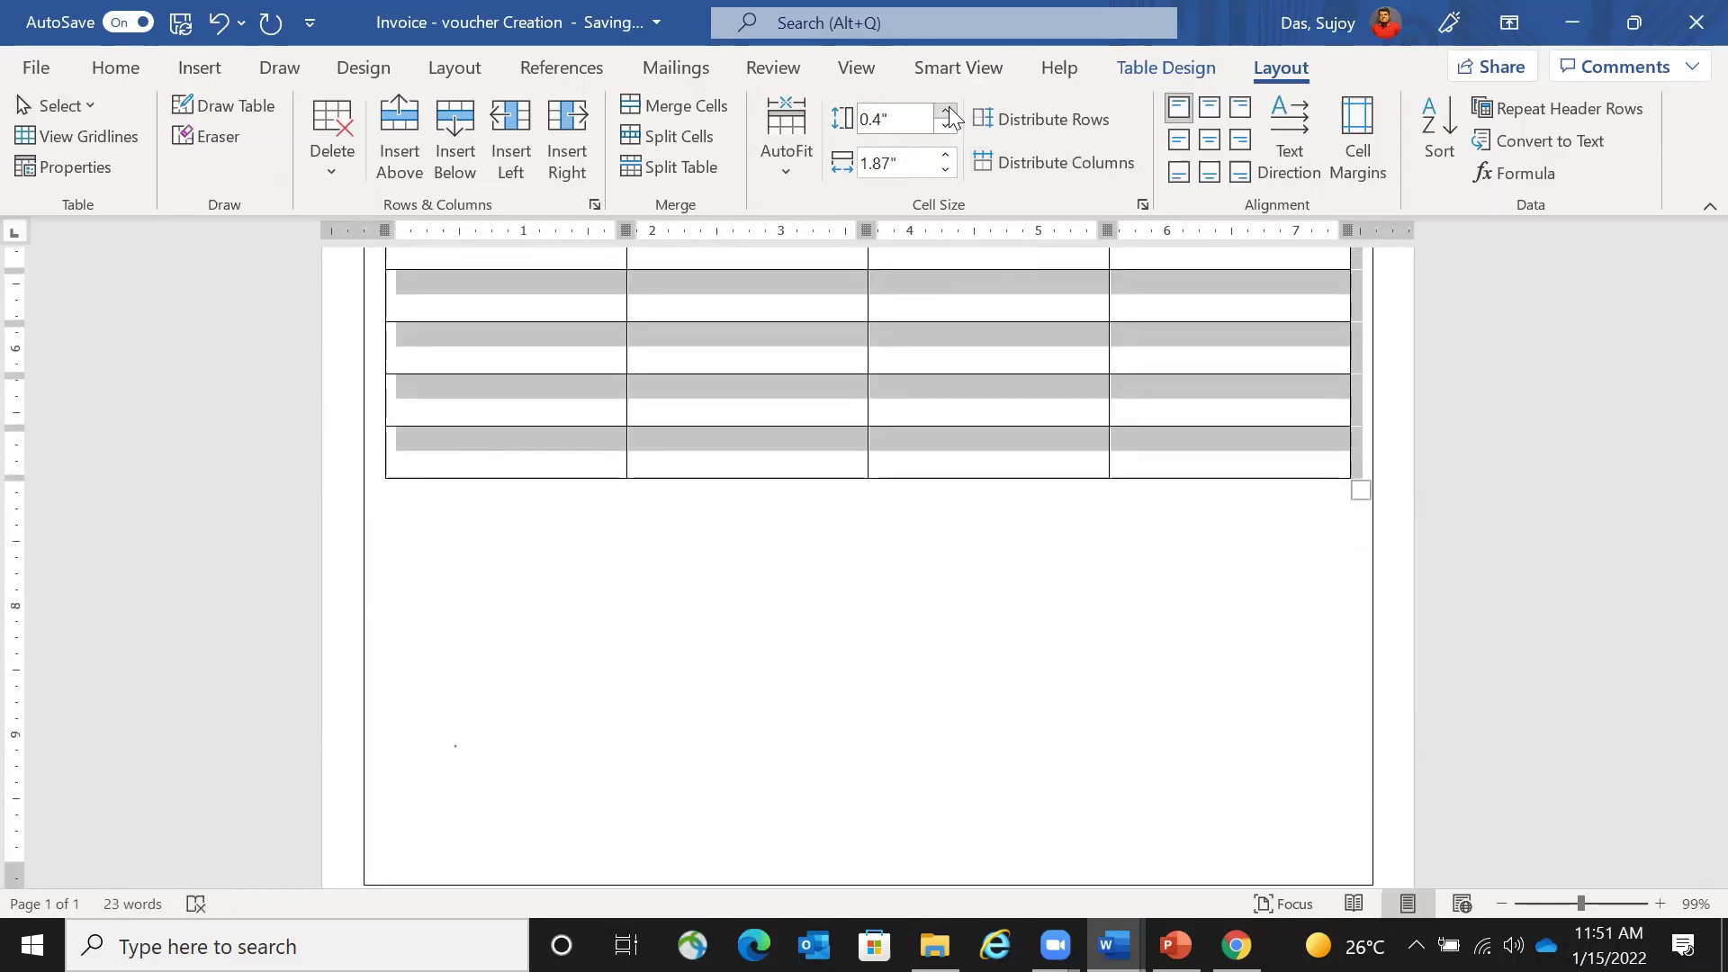
left_click(947, 110)
scroll(965, 327, "up", 1)
scroll(951, 324, "up", 3)
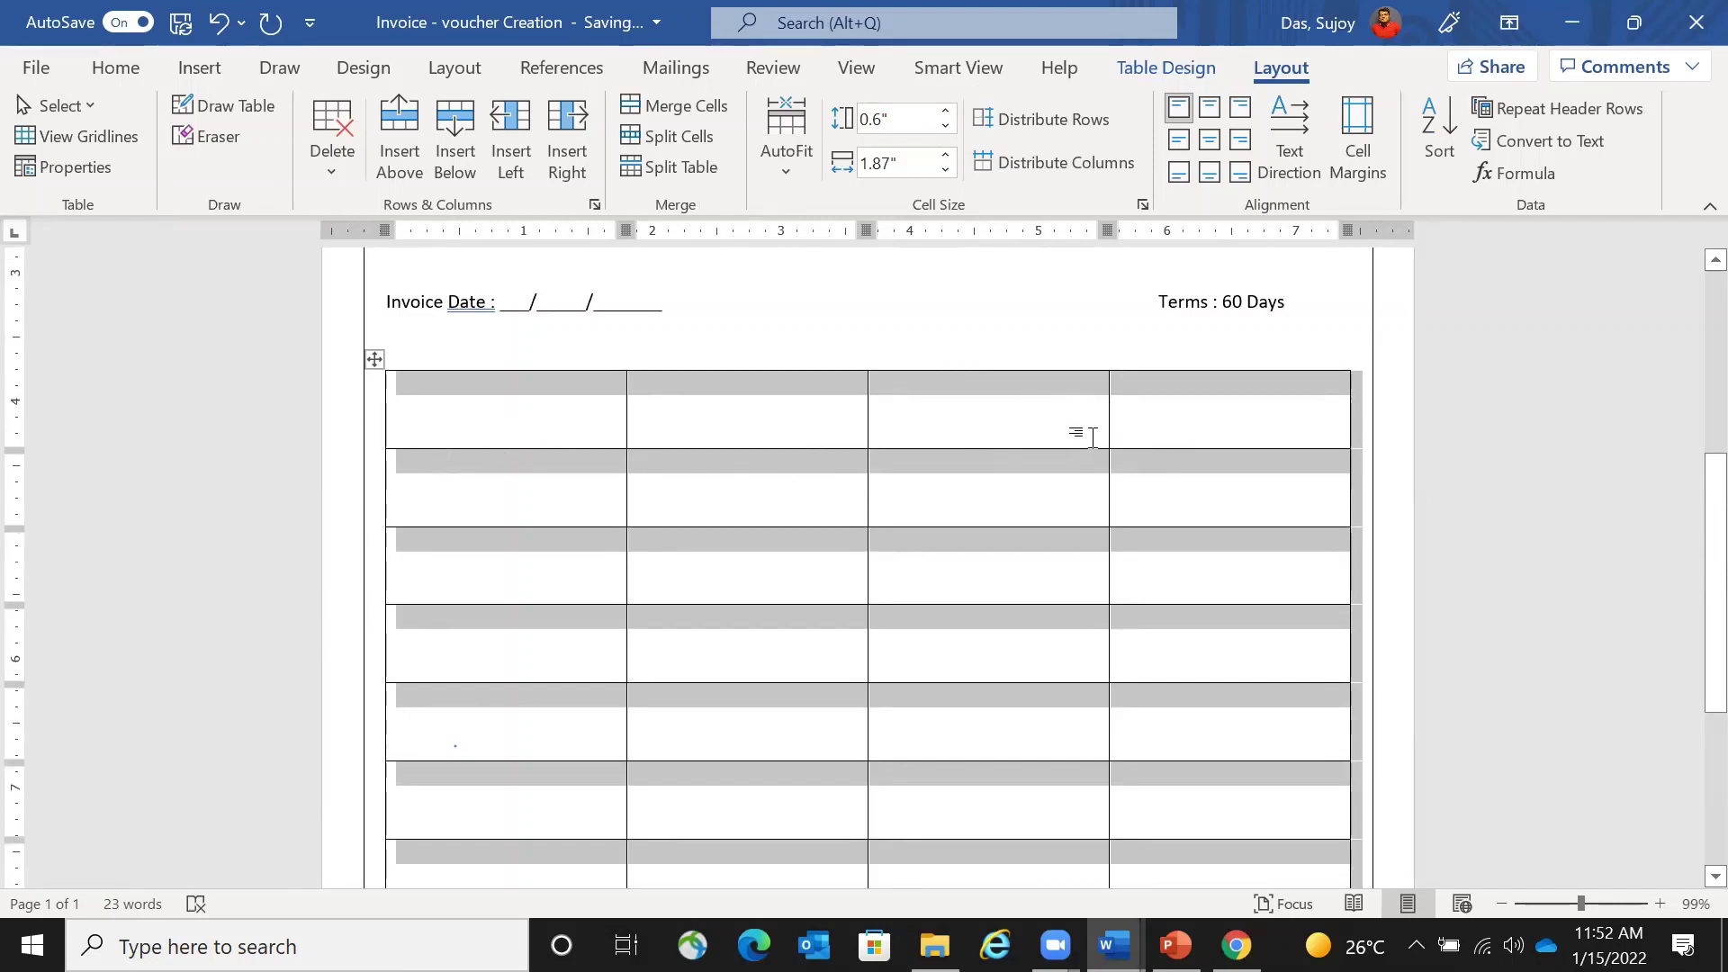
Step: Select the table cells across all four columns and apply Align Center Left
left_click(1114, 416)
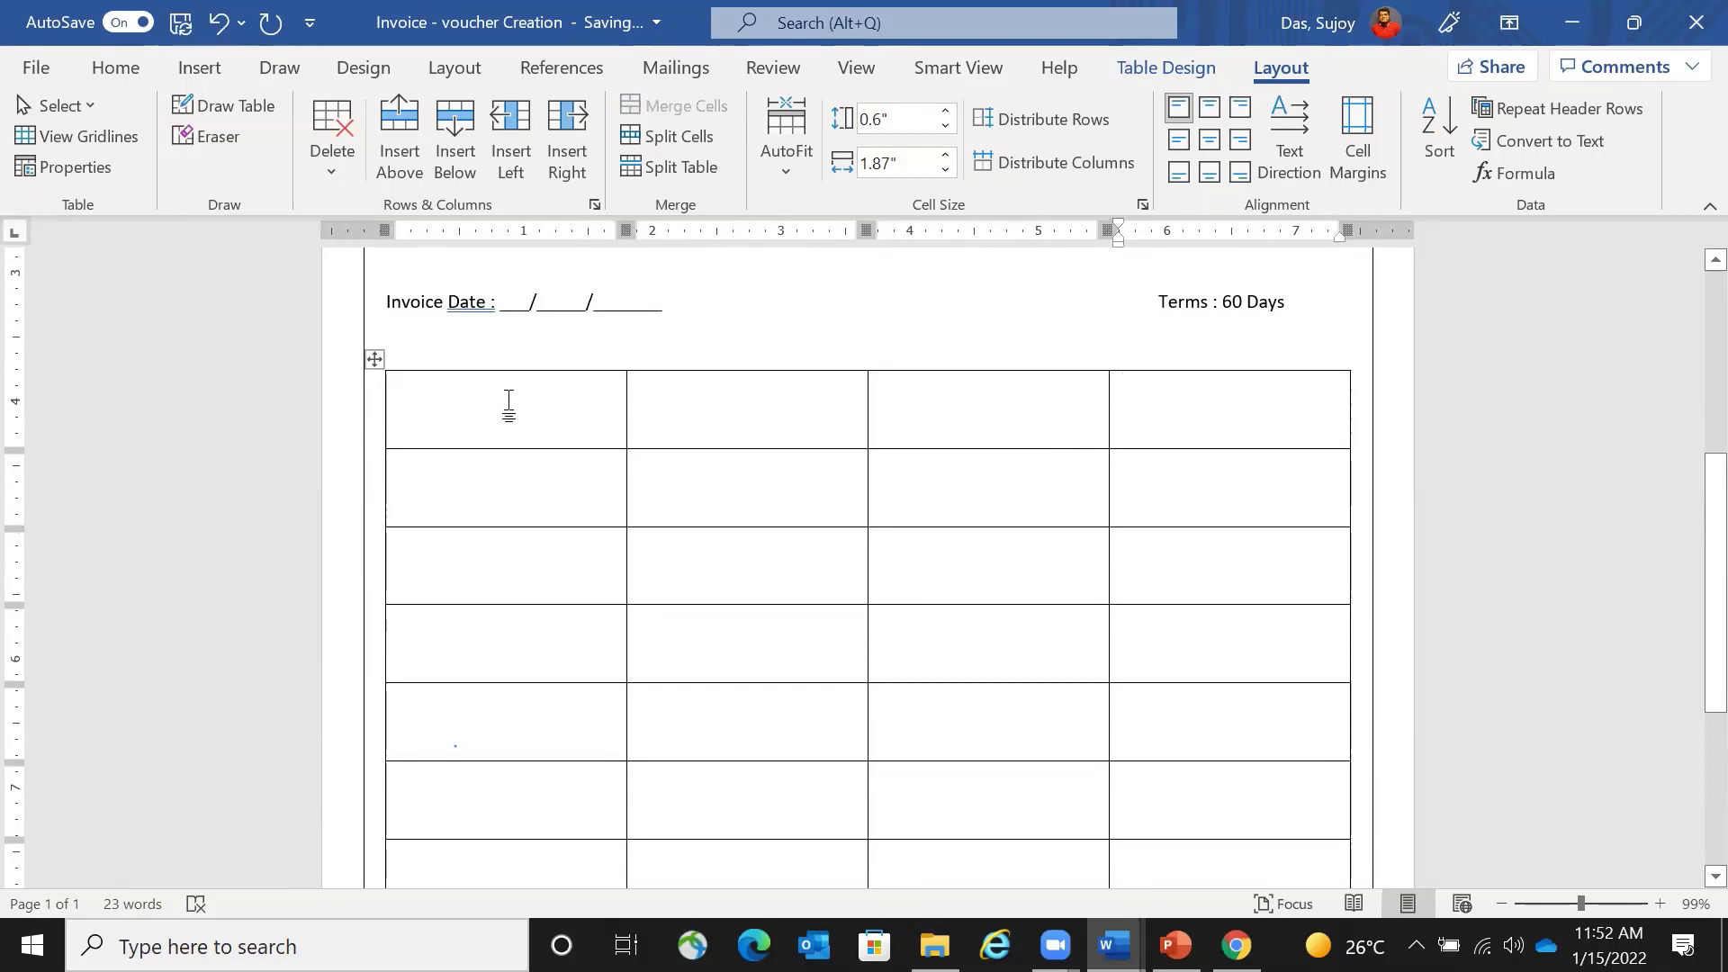
left_click_drag(505, 407, 1016, 797)
scroll(1050, 729, "down", 1)
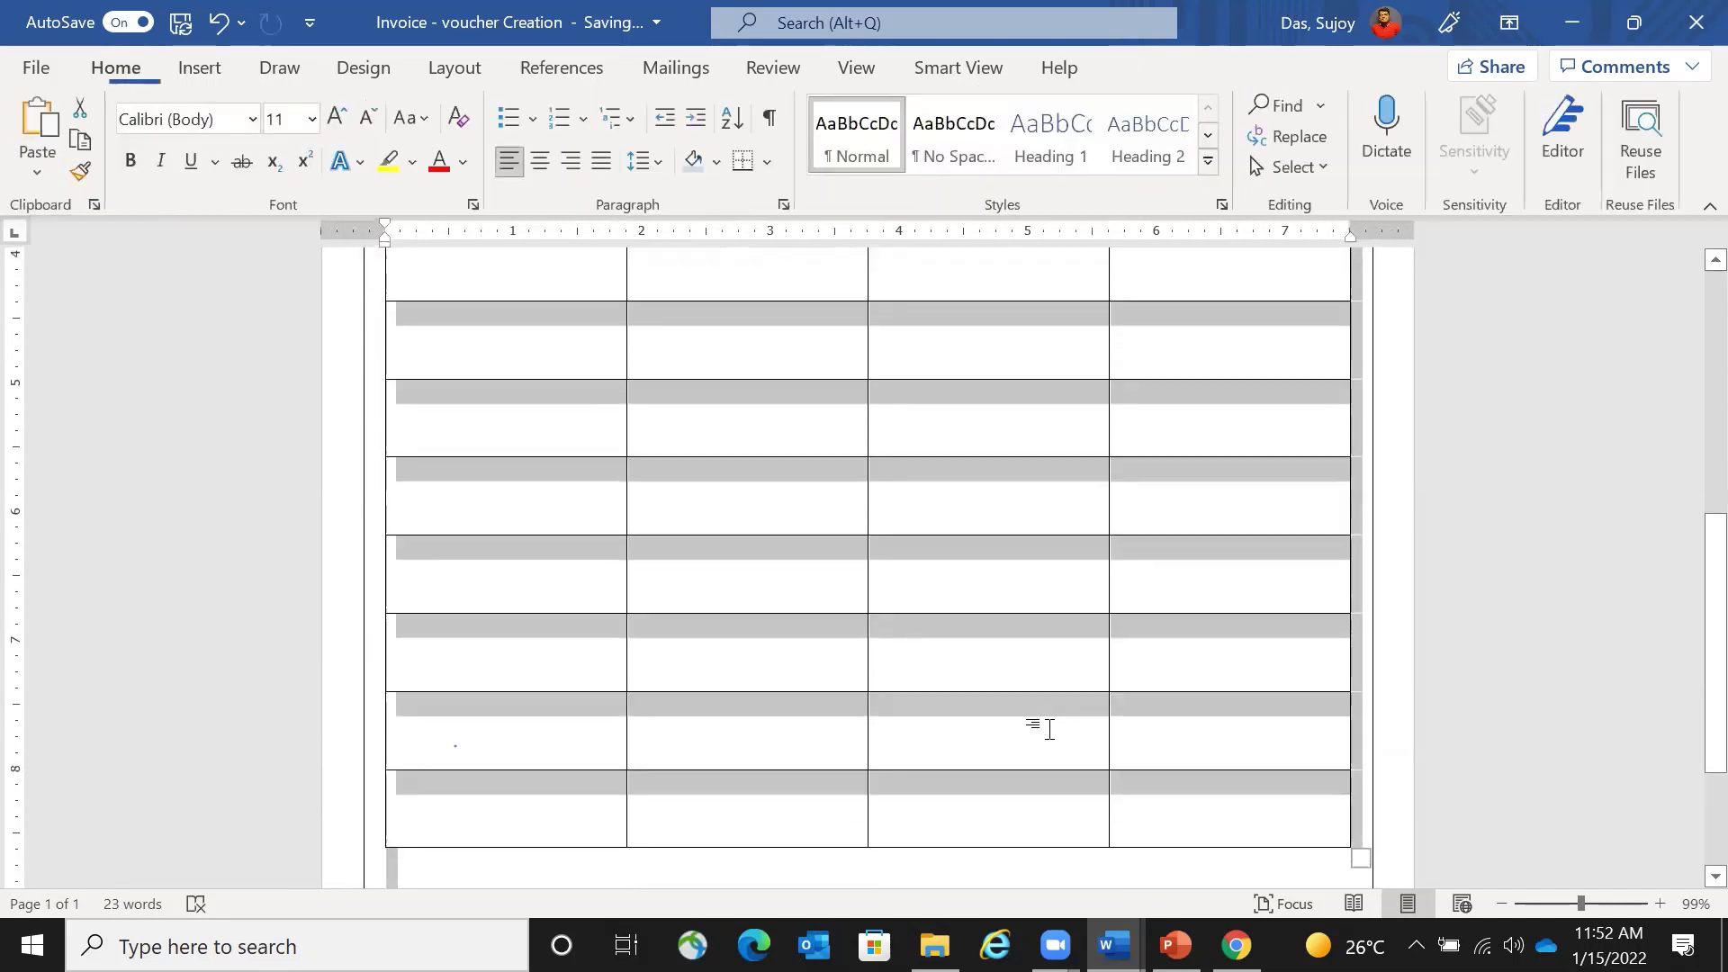
key("shift+Right")
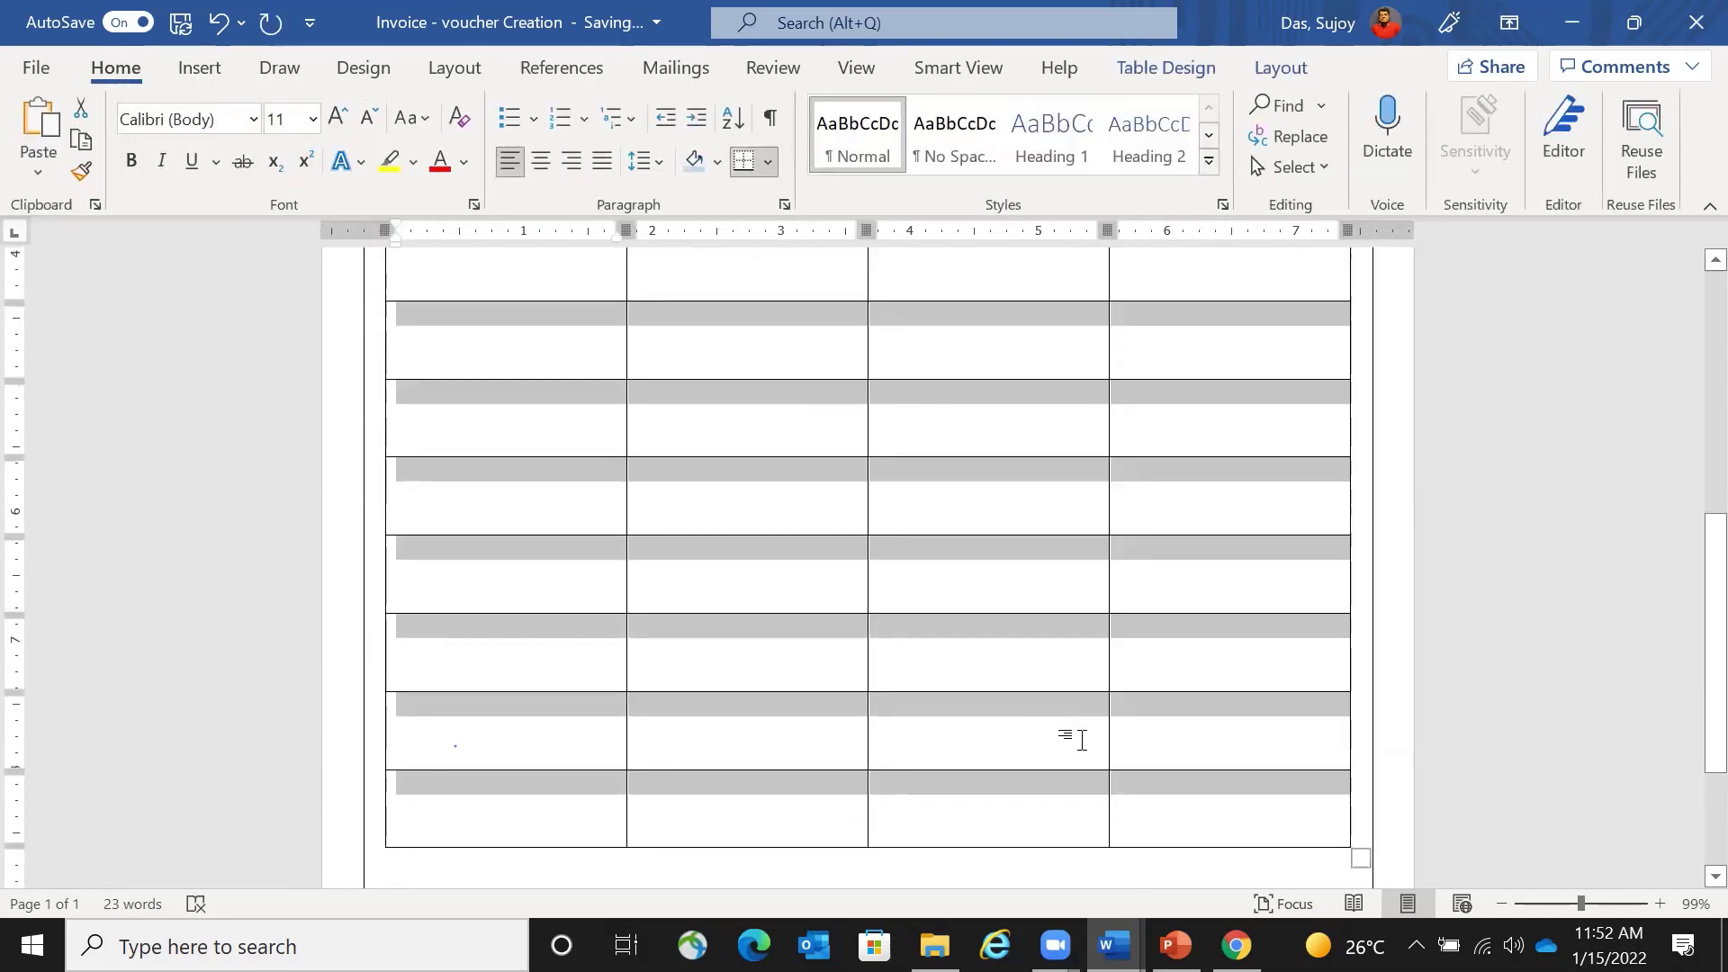
left_click(1278, 69)
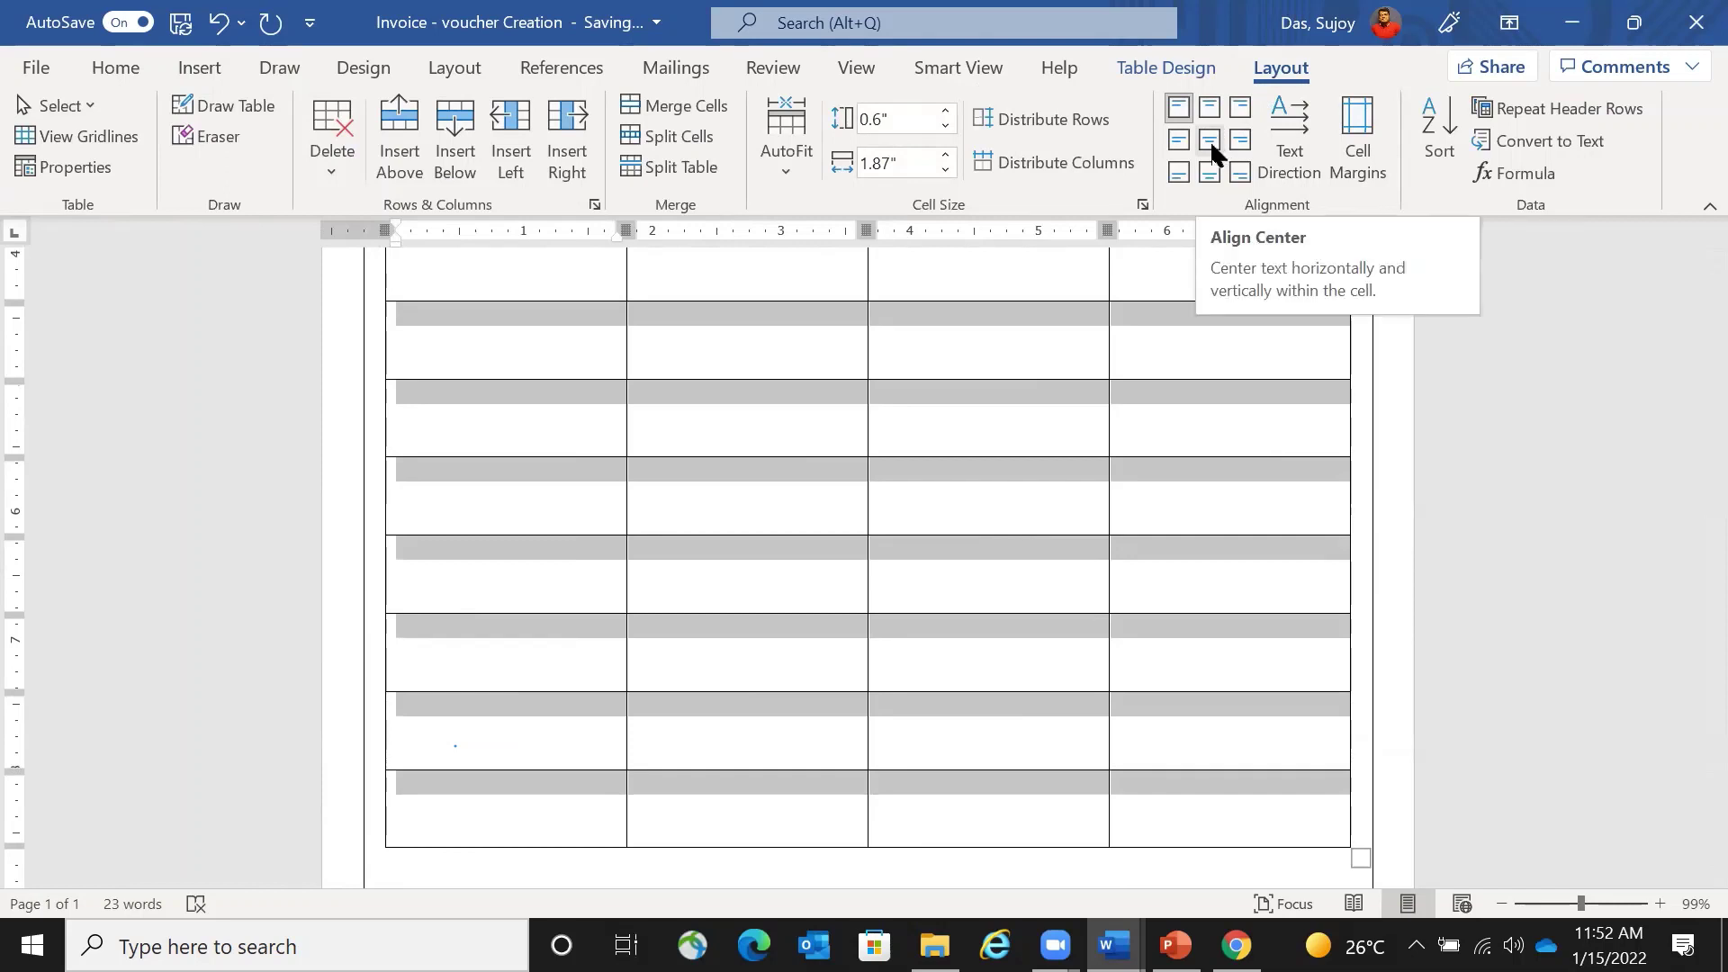
left_click(1179, 138)
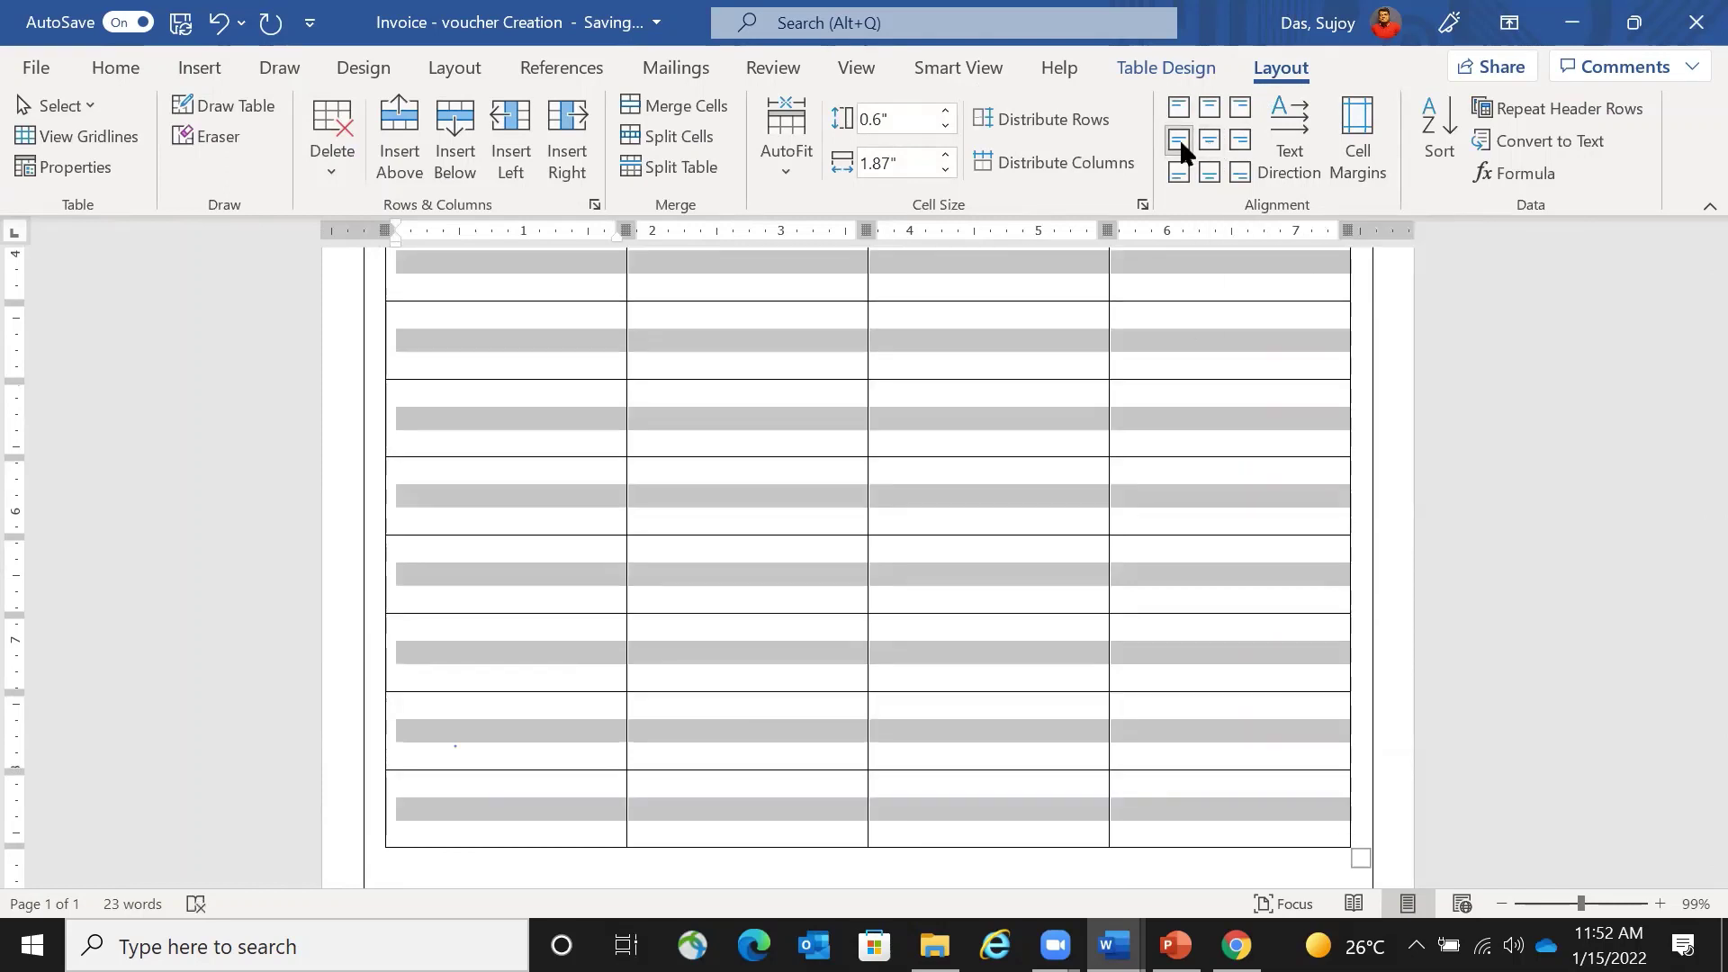
scroll(1234, 374, "up", 2)
scroll(687, 466, "up", 1)
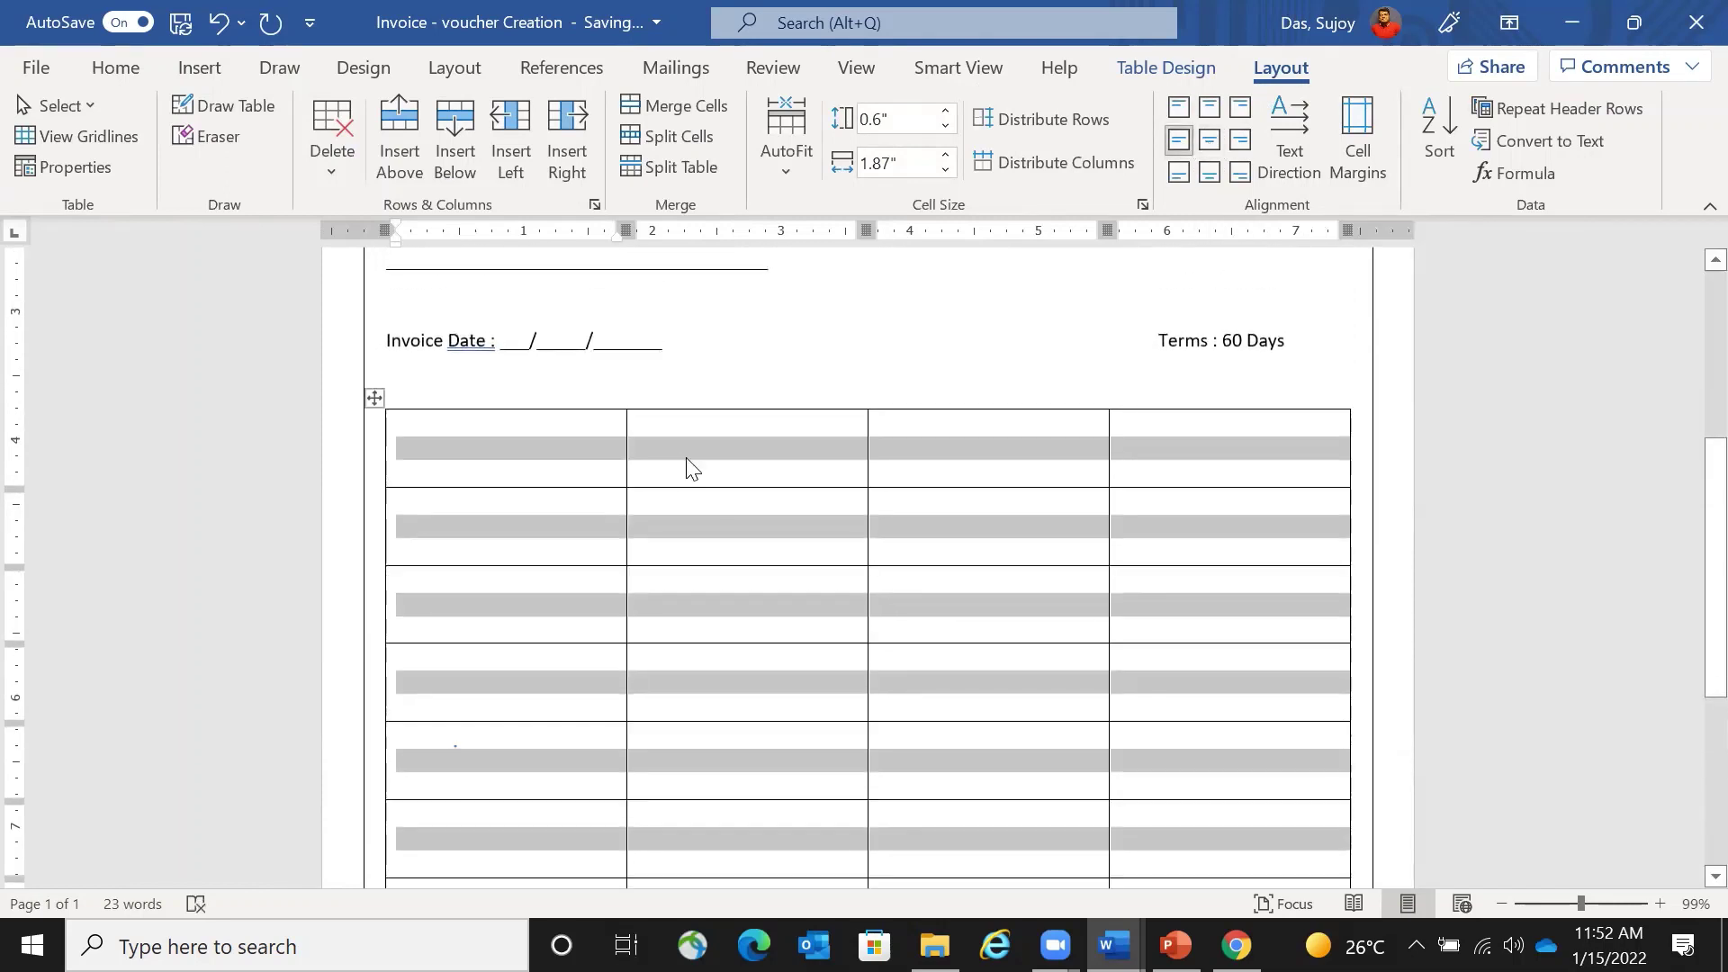
left_click(755, 465)
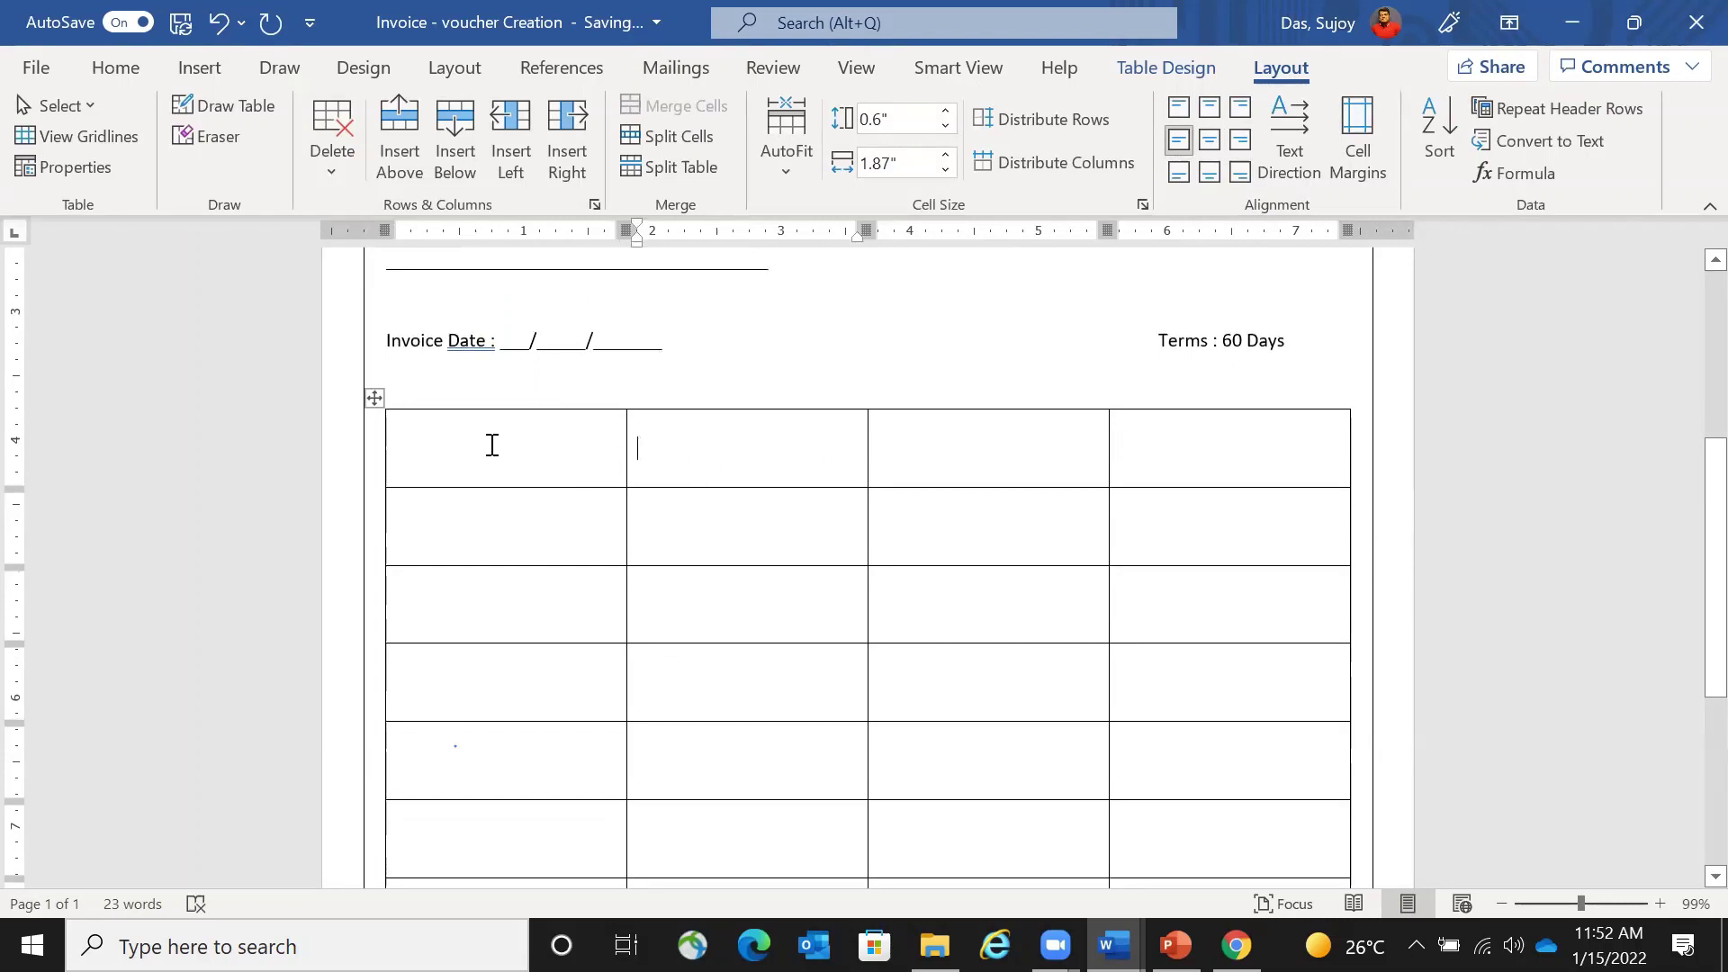
Step: Compare with the sample's column layout, then widen the top rows' first, second and third columns
left_click_drag(493, 439, 522, 775)
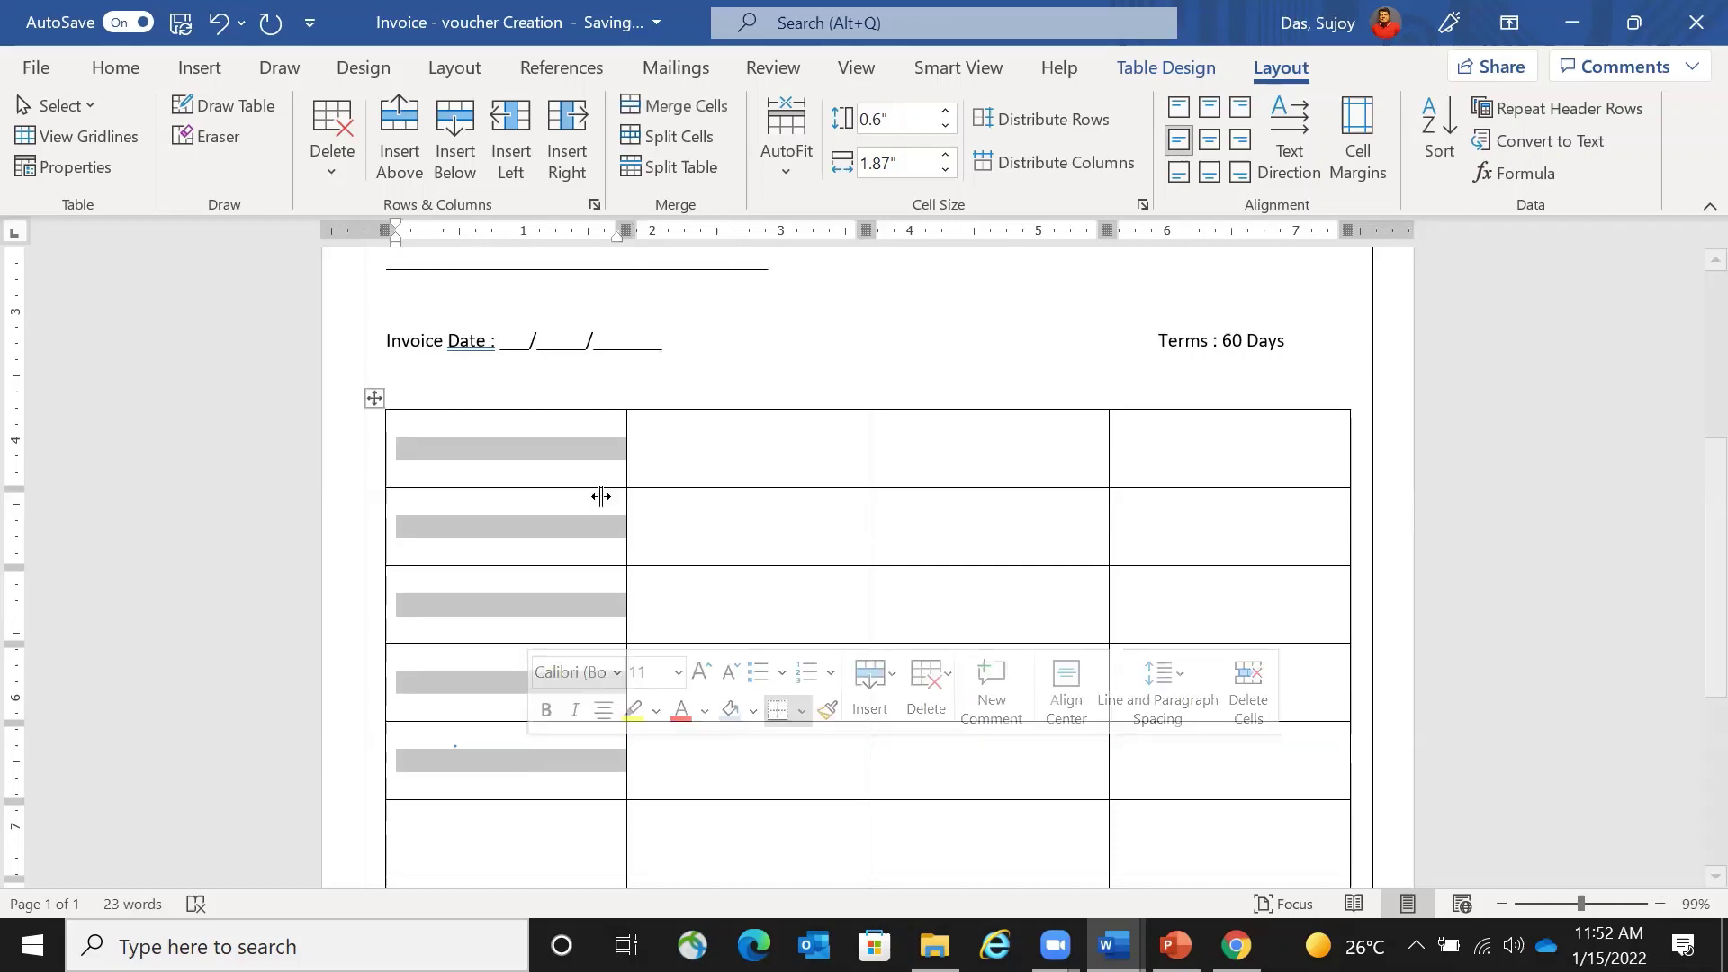
key("alt+Tab")
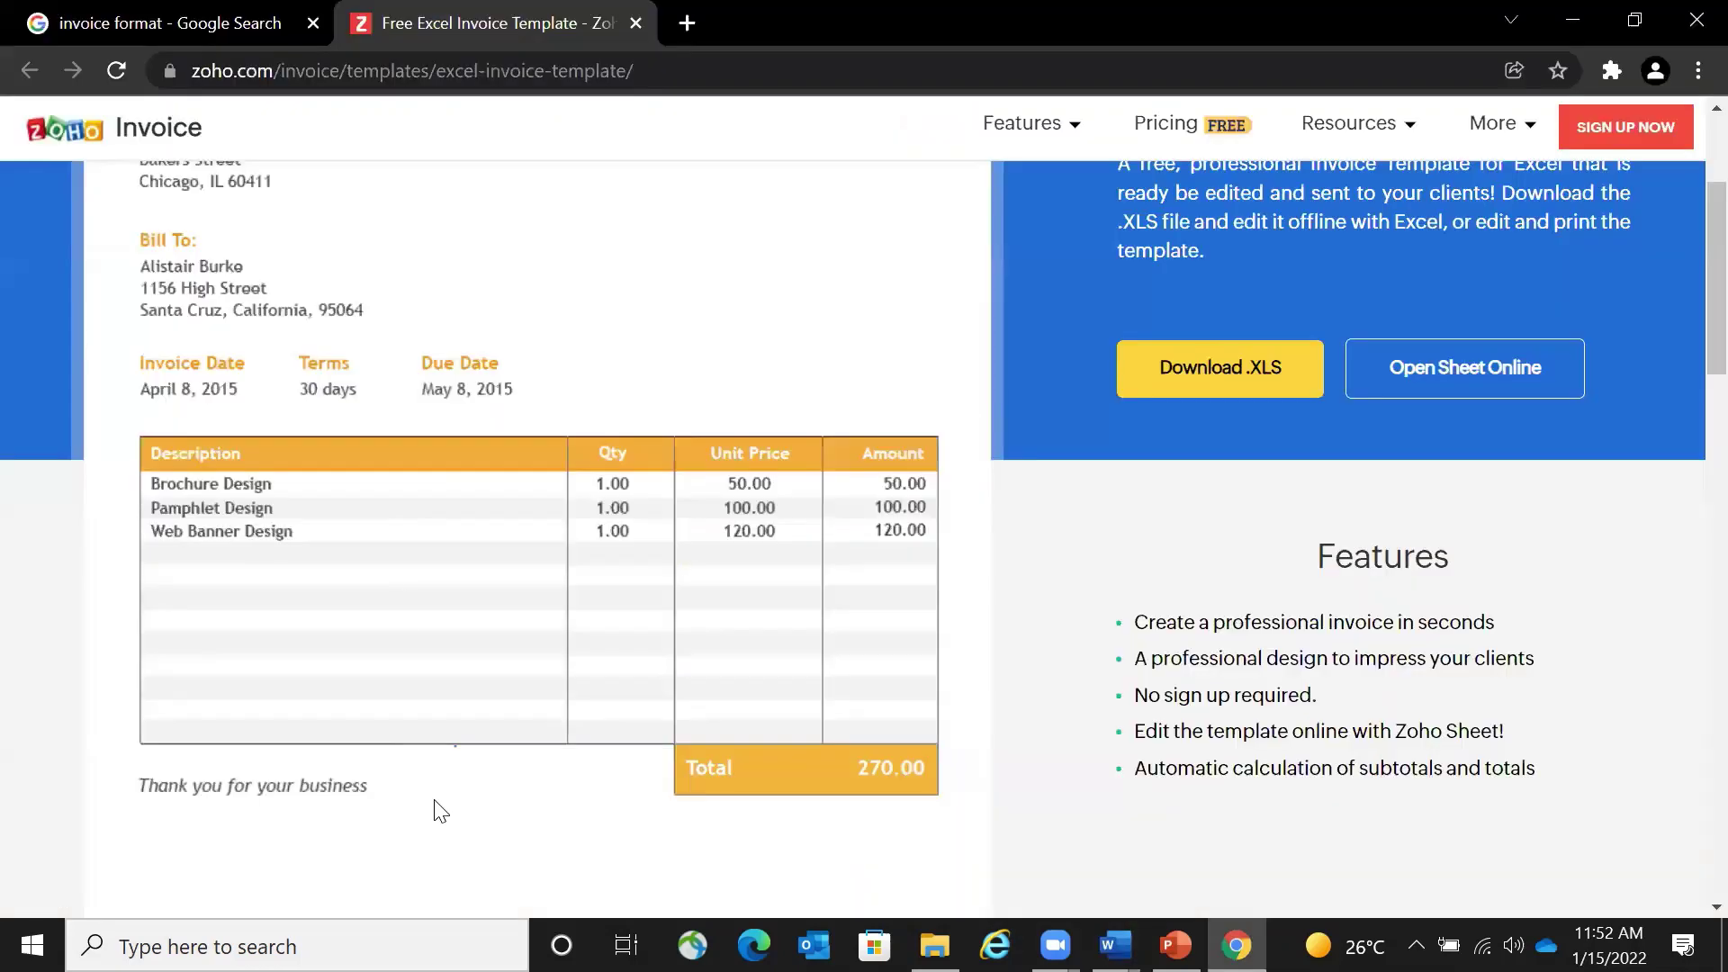
key("alt+Tab")
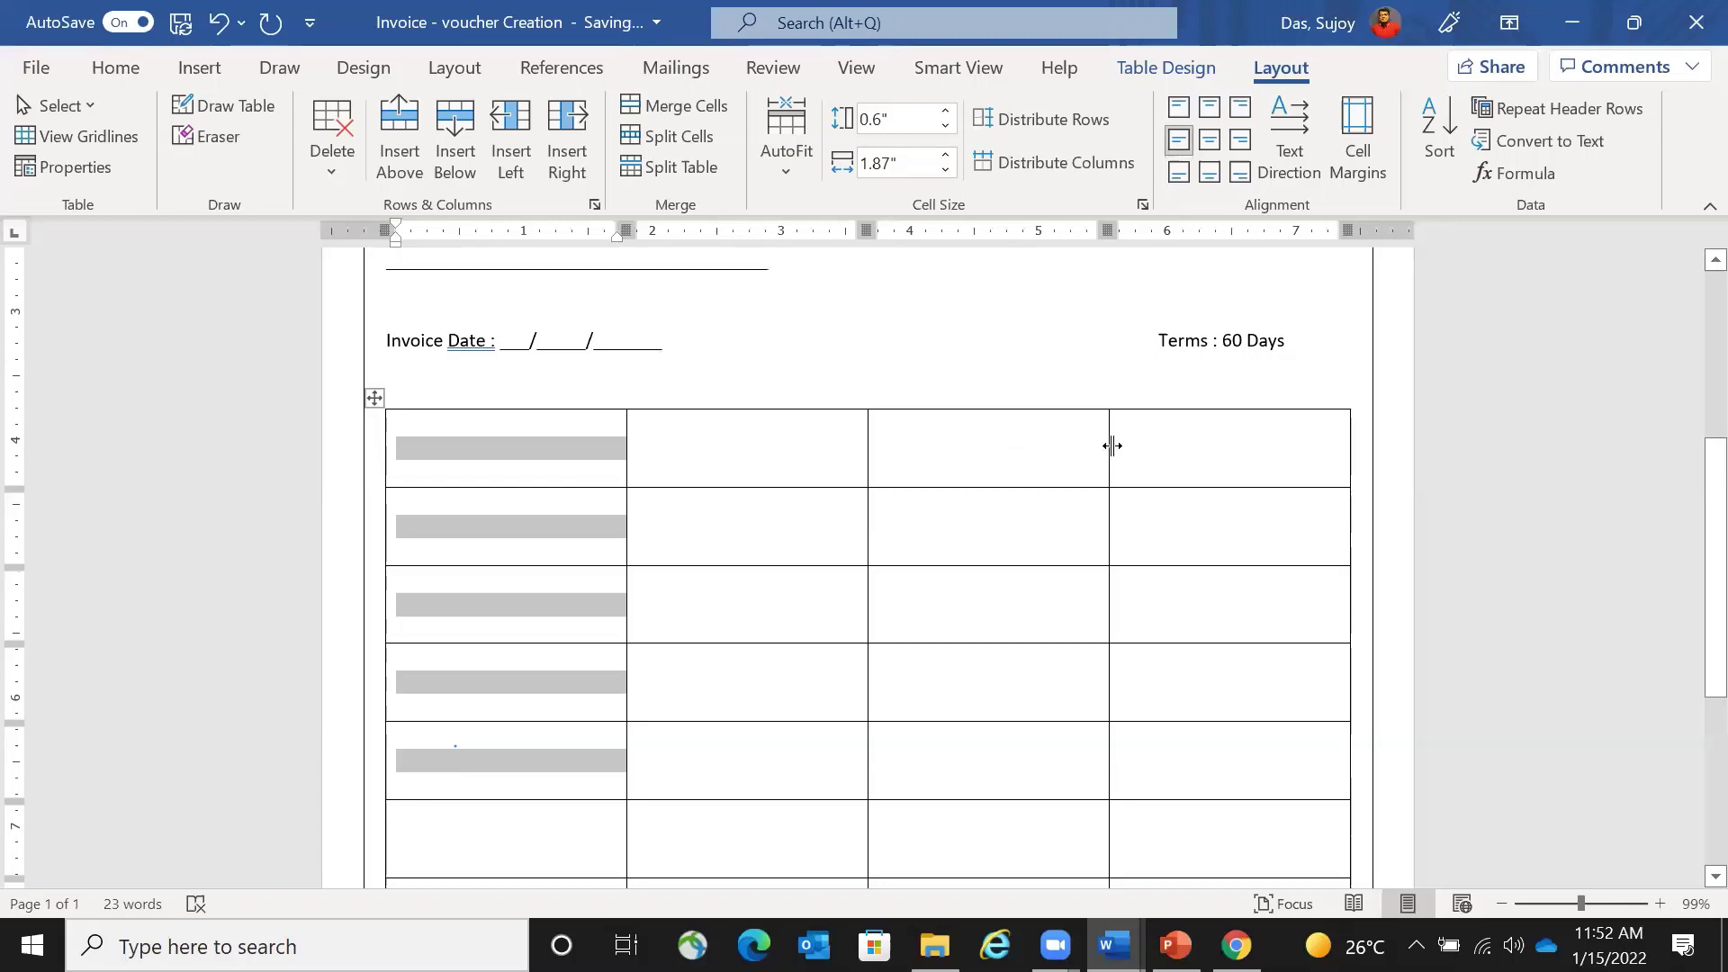
left_click_drag(1108, 445, 1198, 447)
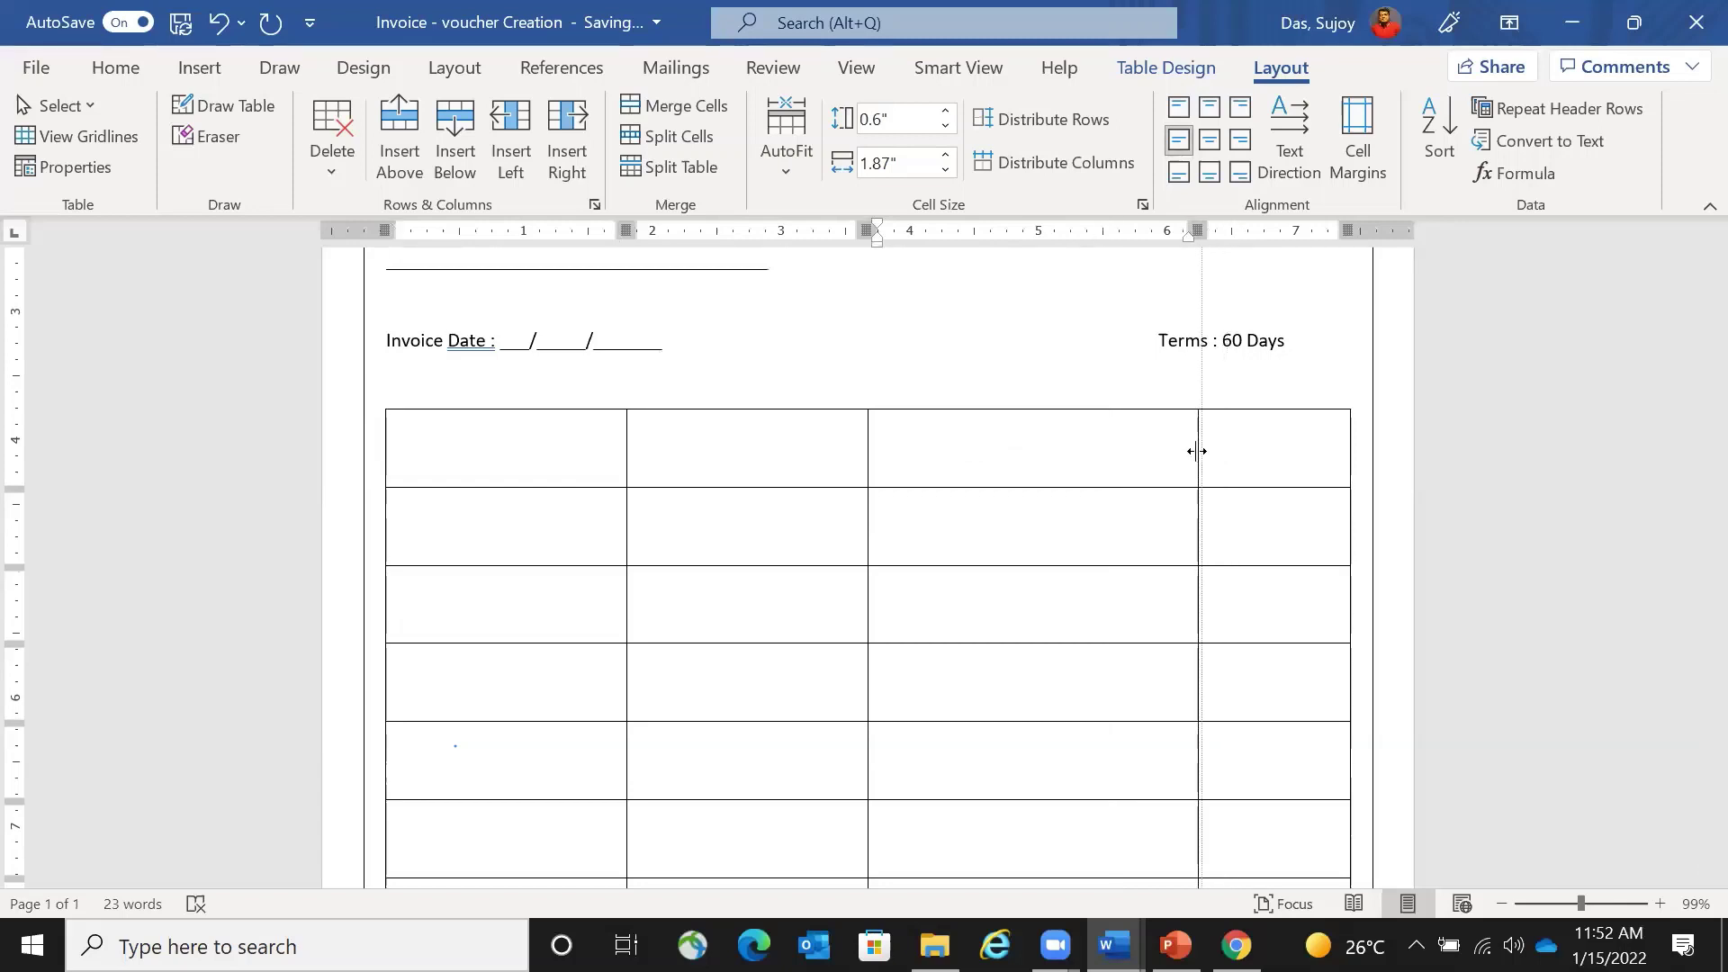
left_click_drag(627, 443, 843, 444)
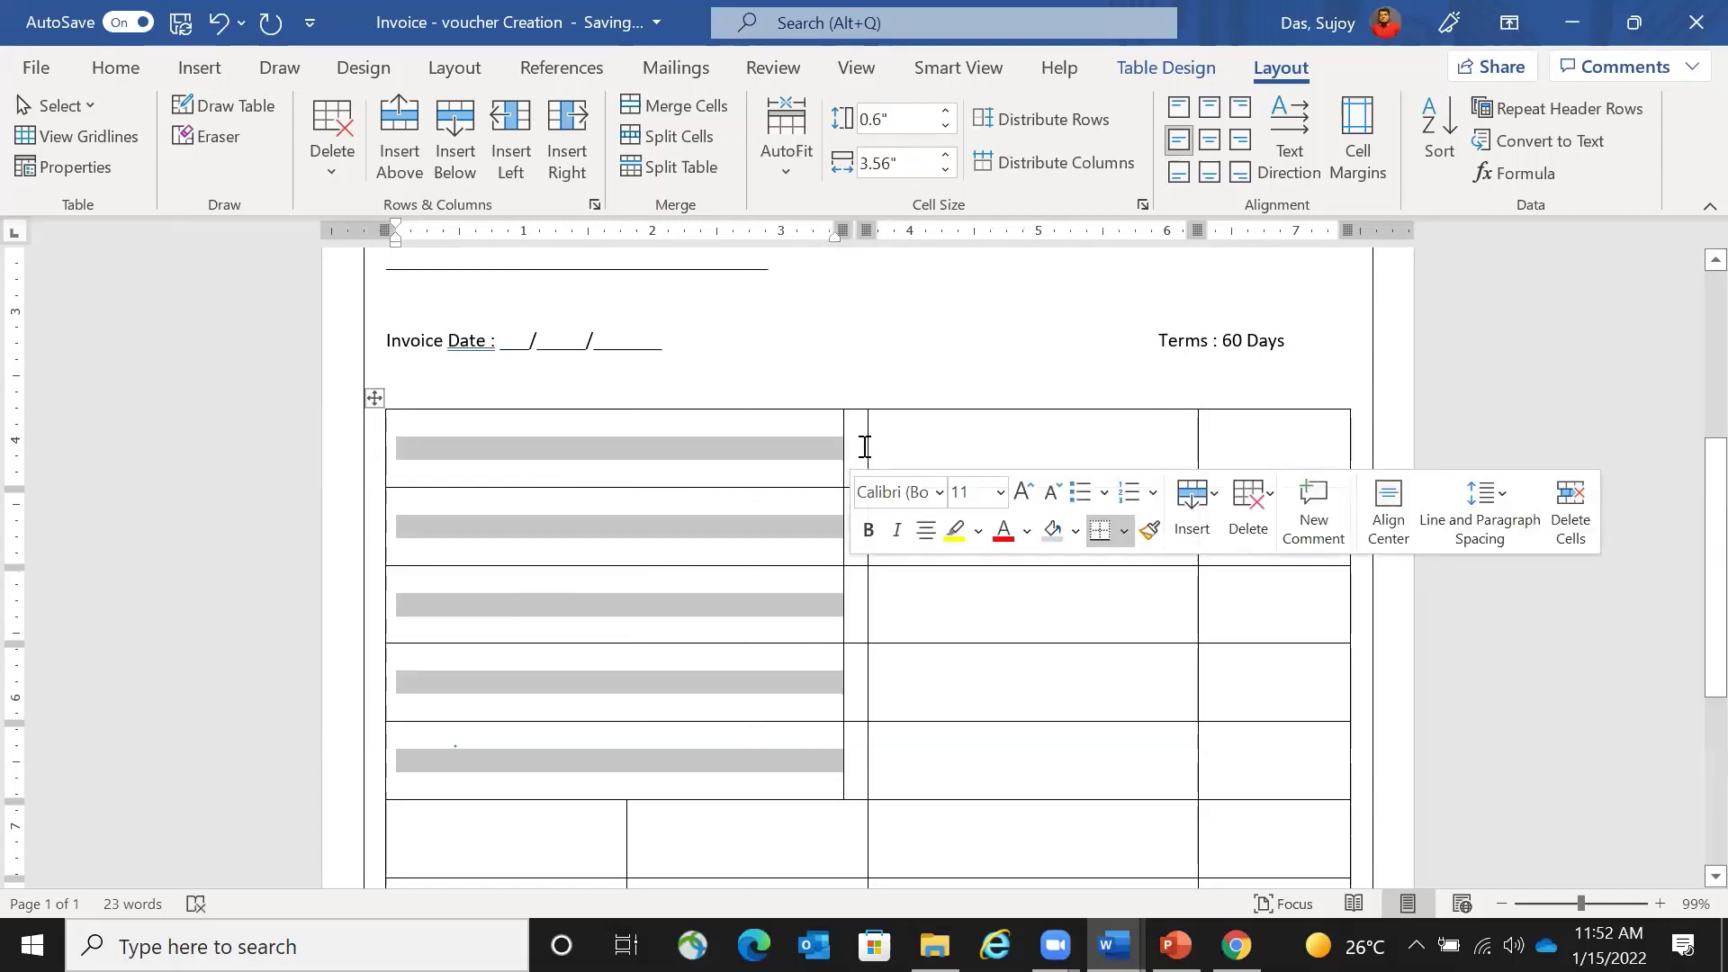
left_click_drag(863, 449, 866, 451)
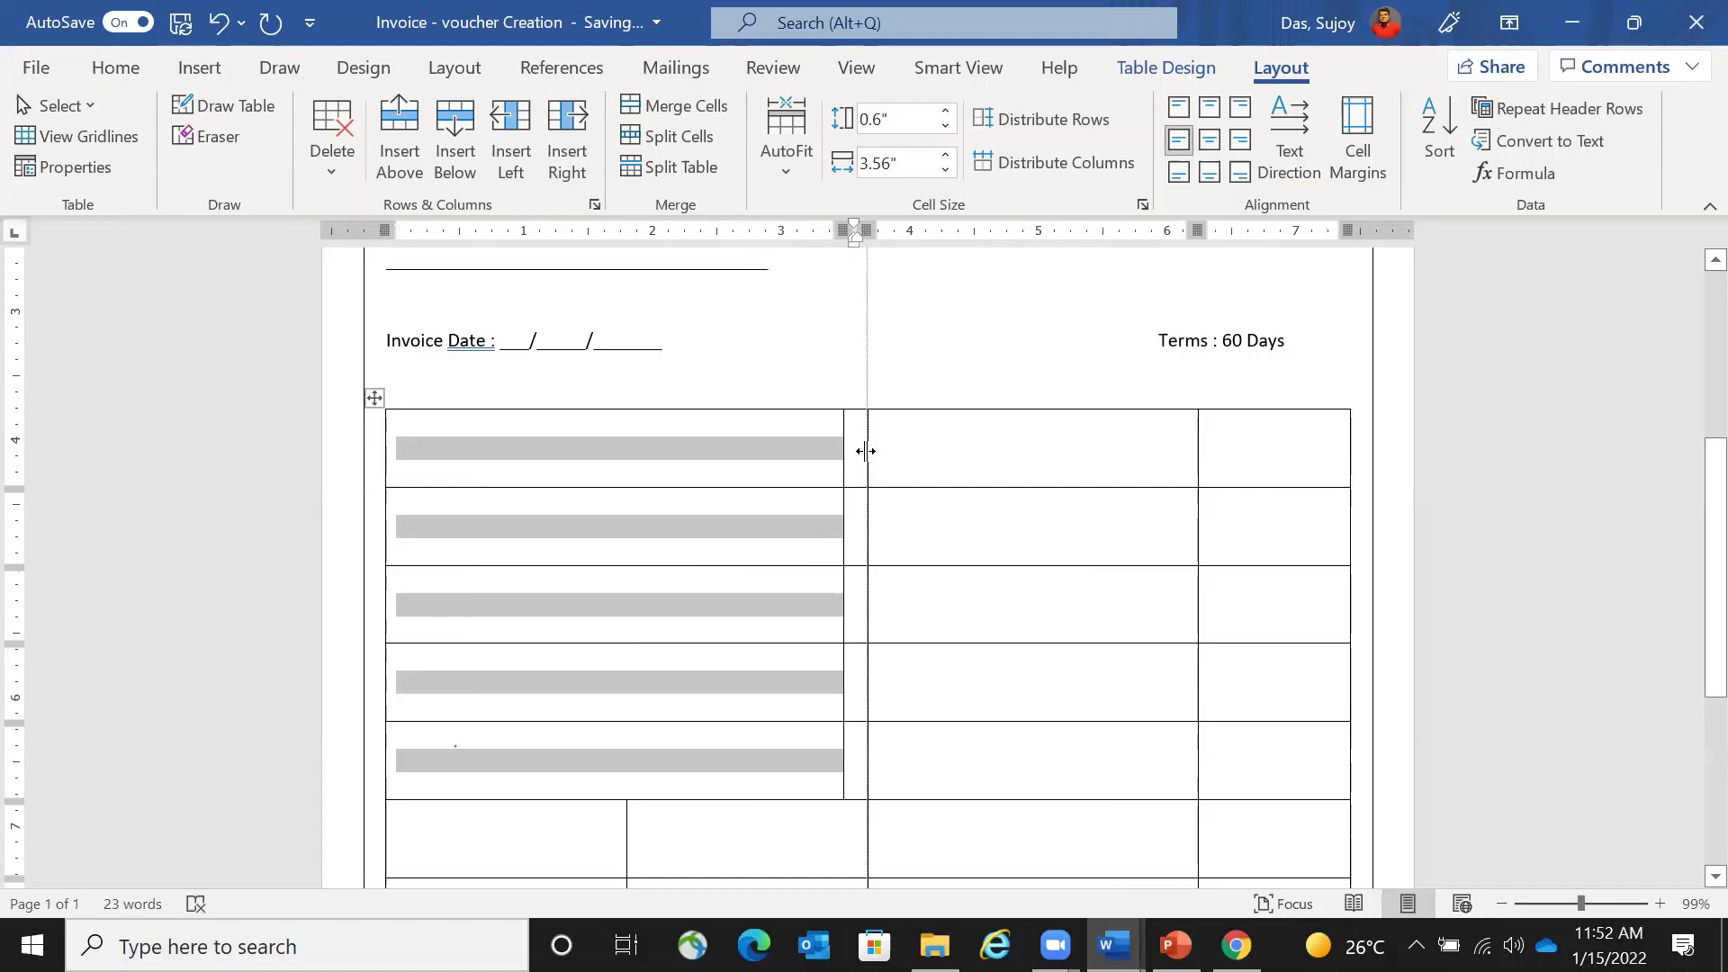
mouse_move(866, 451)
left_mouse_down()
mouse_move(1077, 446)
mouse_move(1026, 447)
left_mouse_up()
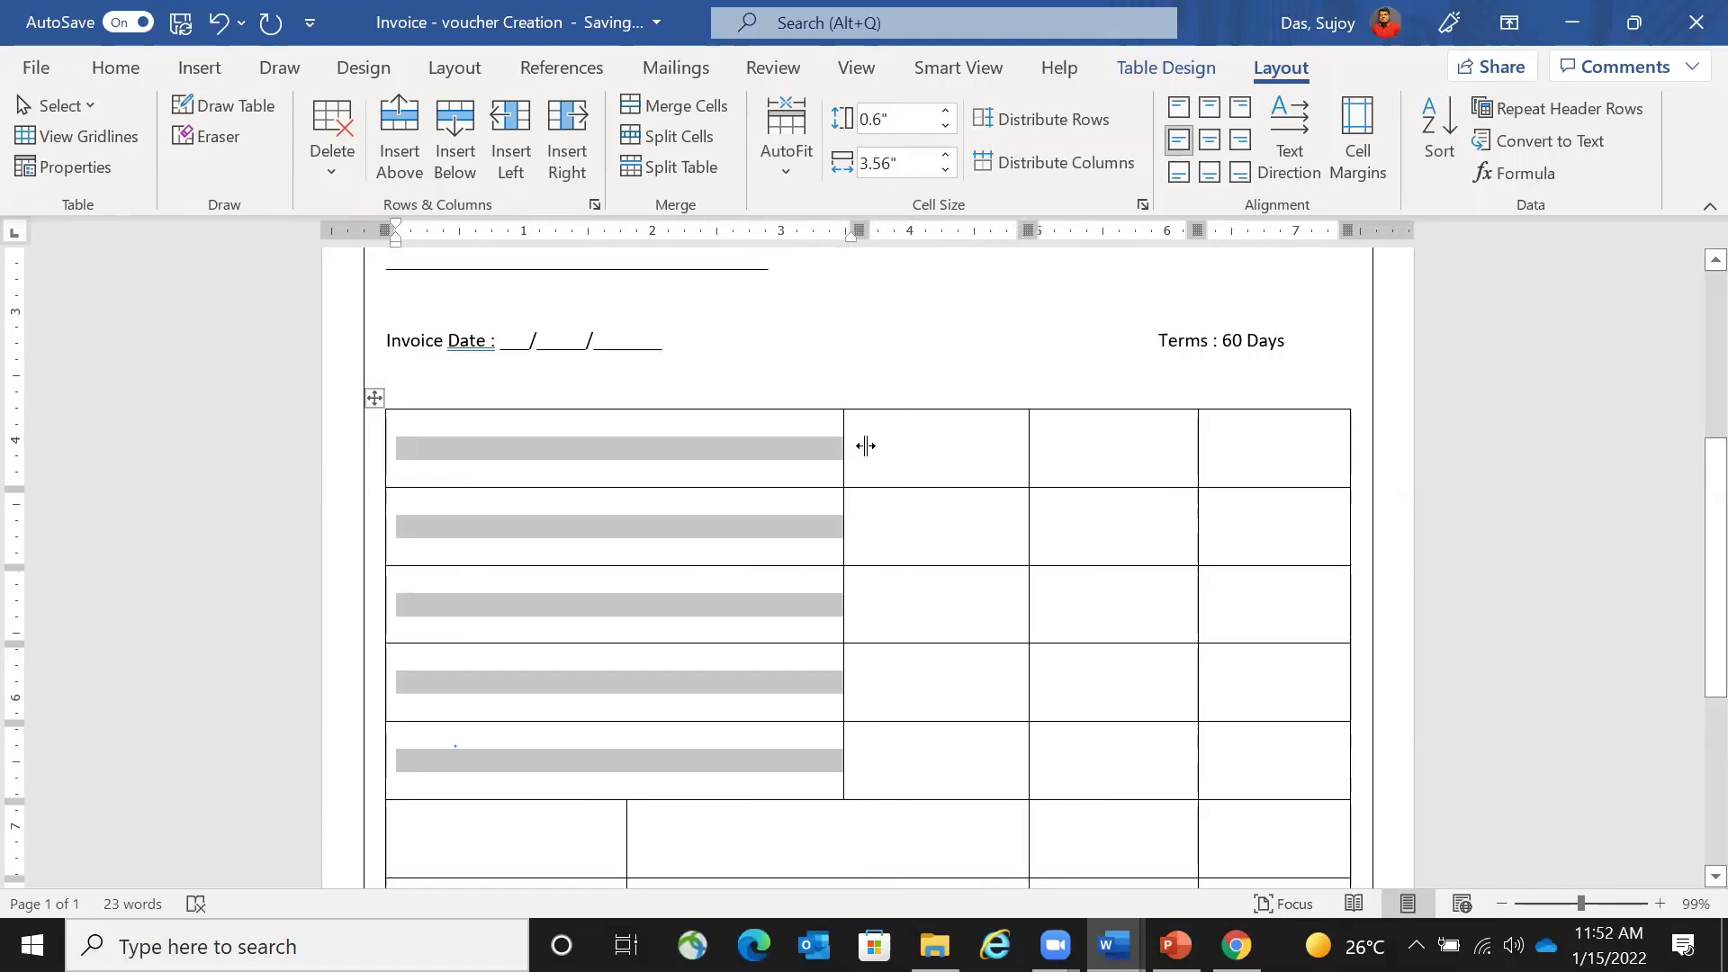
Step: Widen the top five rows' first column to 4.18 inches and check the table
left_click_drag(865, 446, 924, 445)
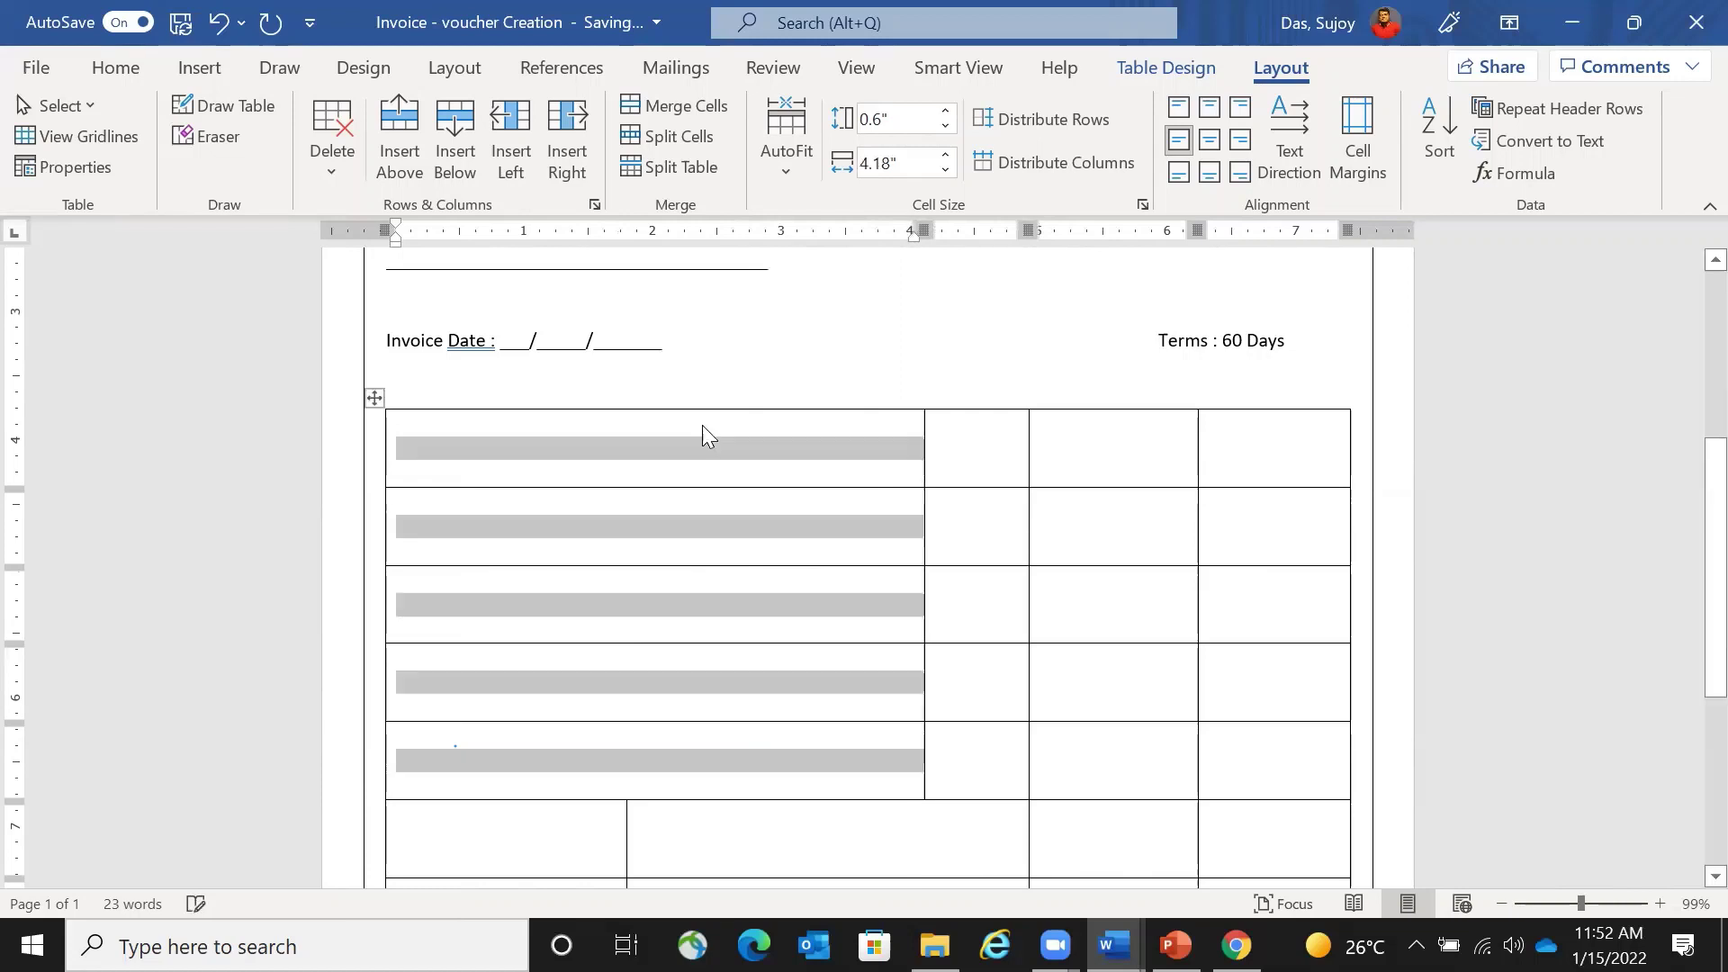
scroll(977, 592, "down", 1)
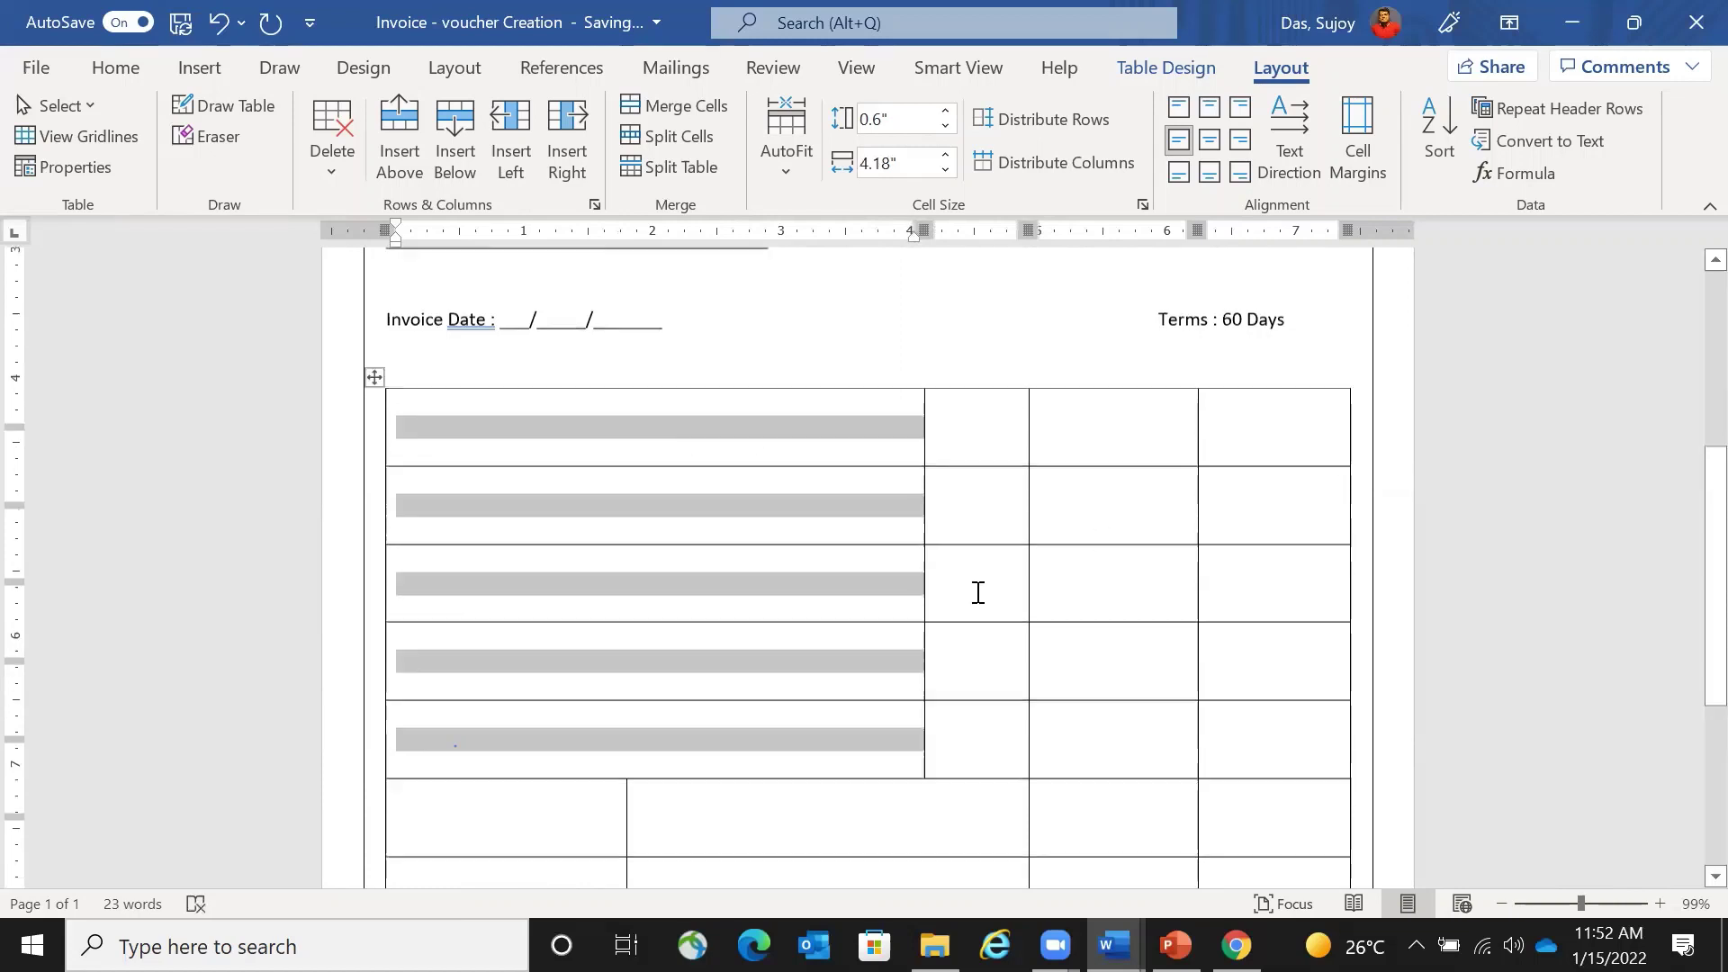
scroll(978, 590, "down", 2)
scroll(749, 540, "down", 5)
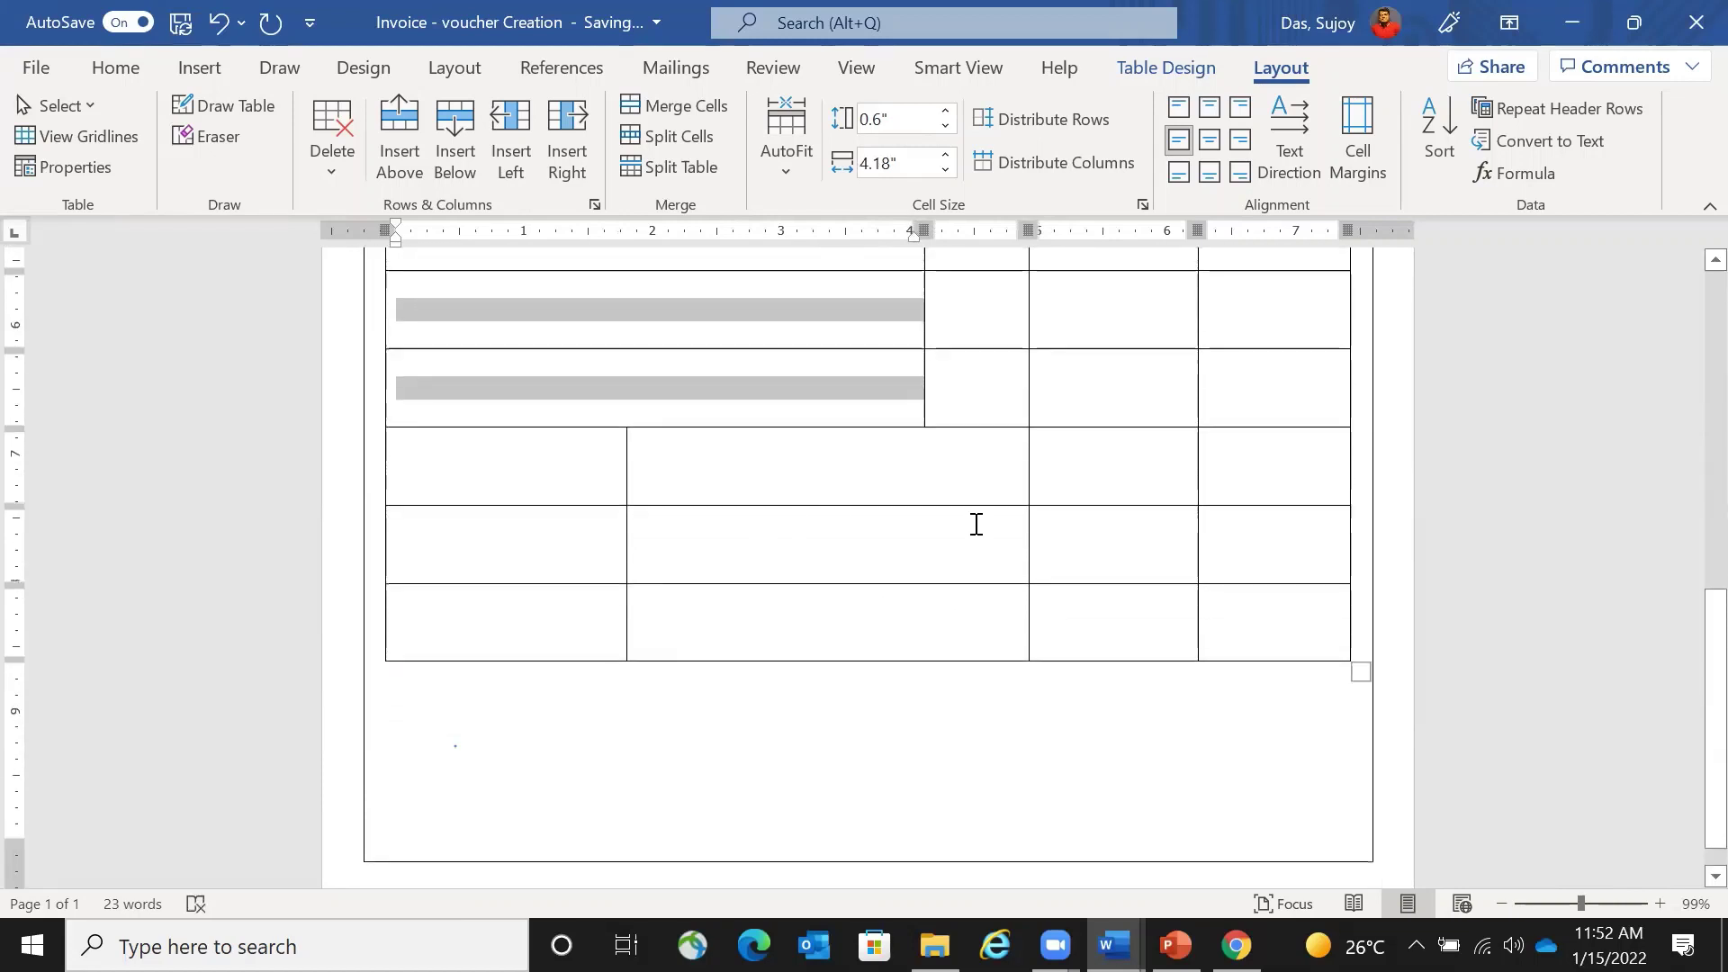
scroll(976, 524, "up", 3)
scroll(756, 401, "up", 4)
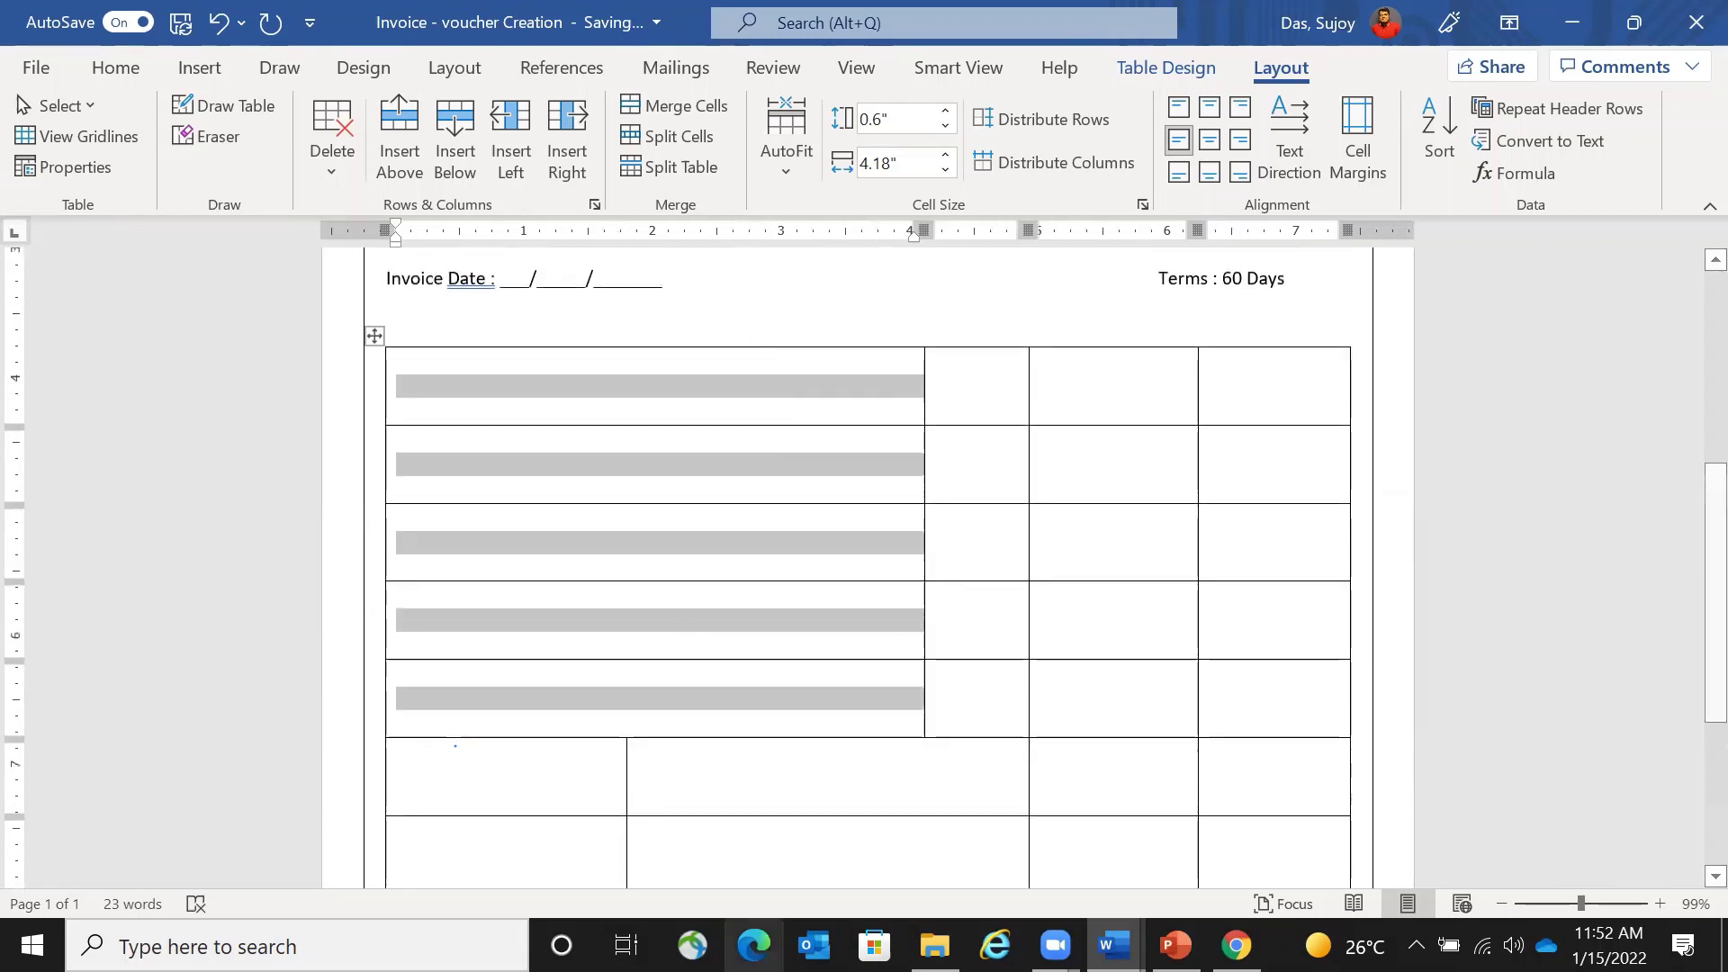
scroll(1140, 483, "down", 4)
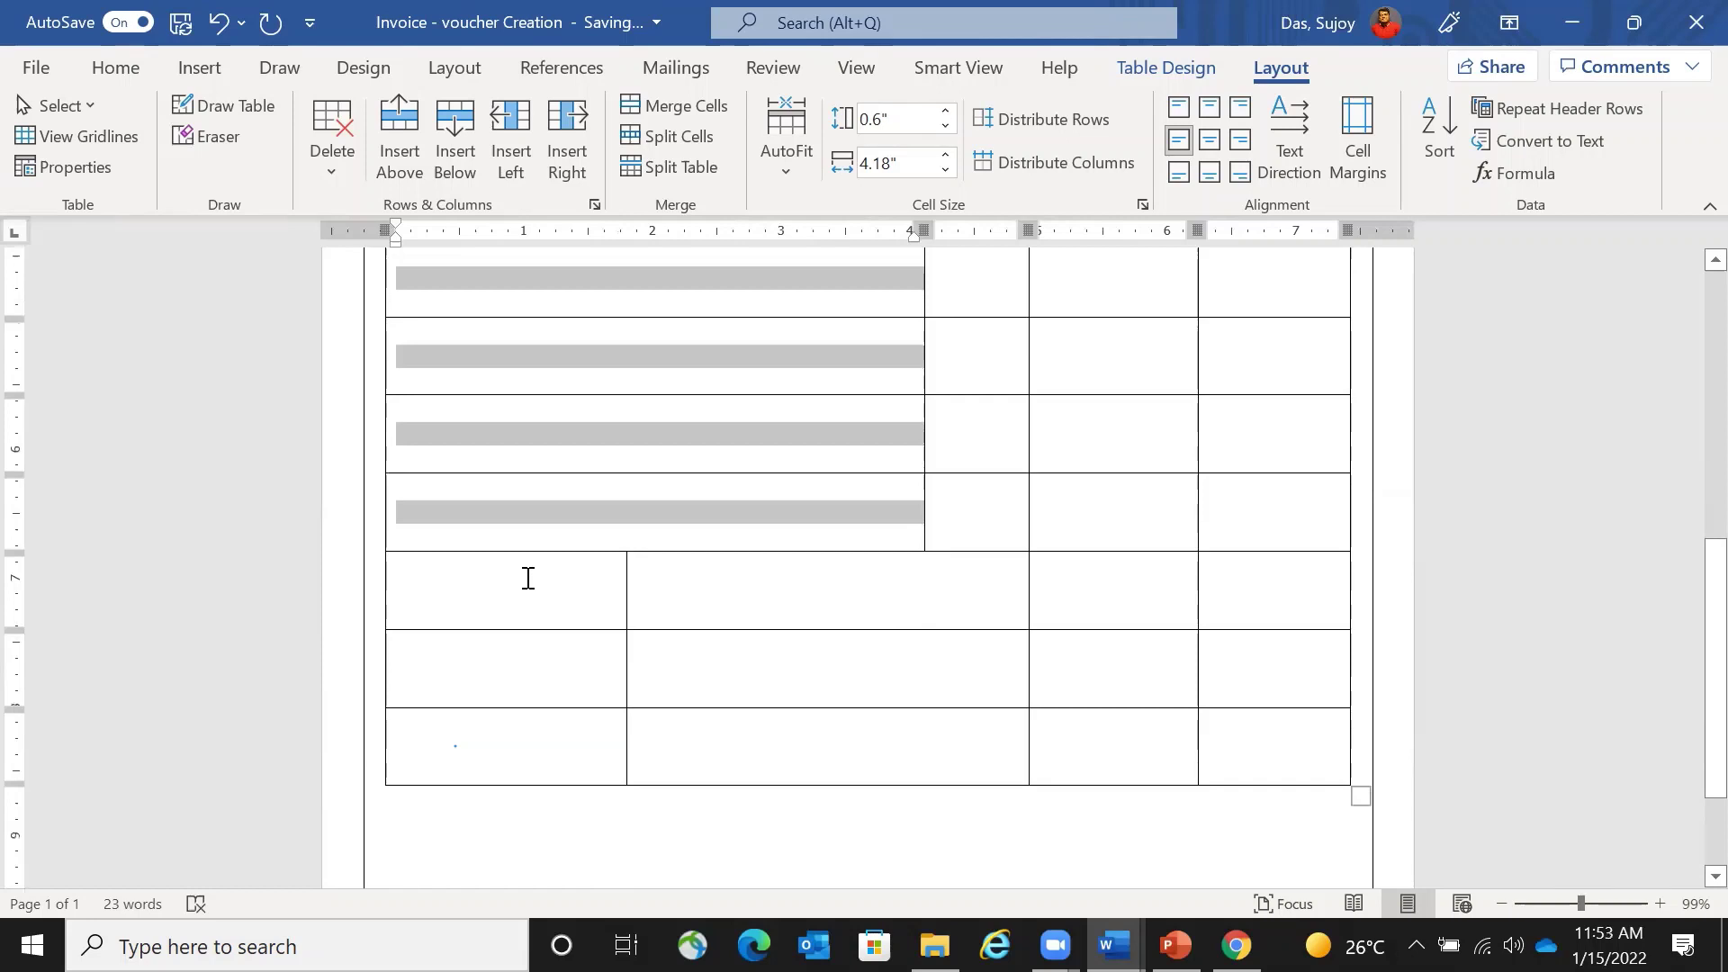
Step: Try widening the bottom rows' first column, undoing a misplaced border move
left_click_drag(528, 578, 1211, 791)
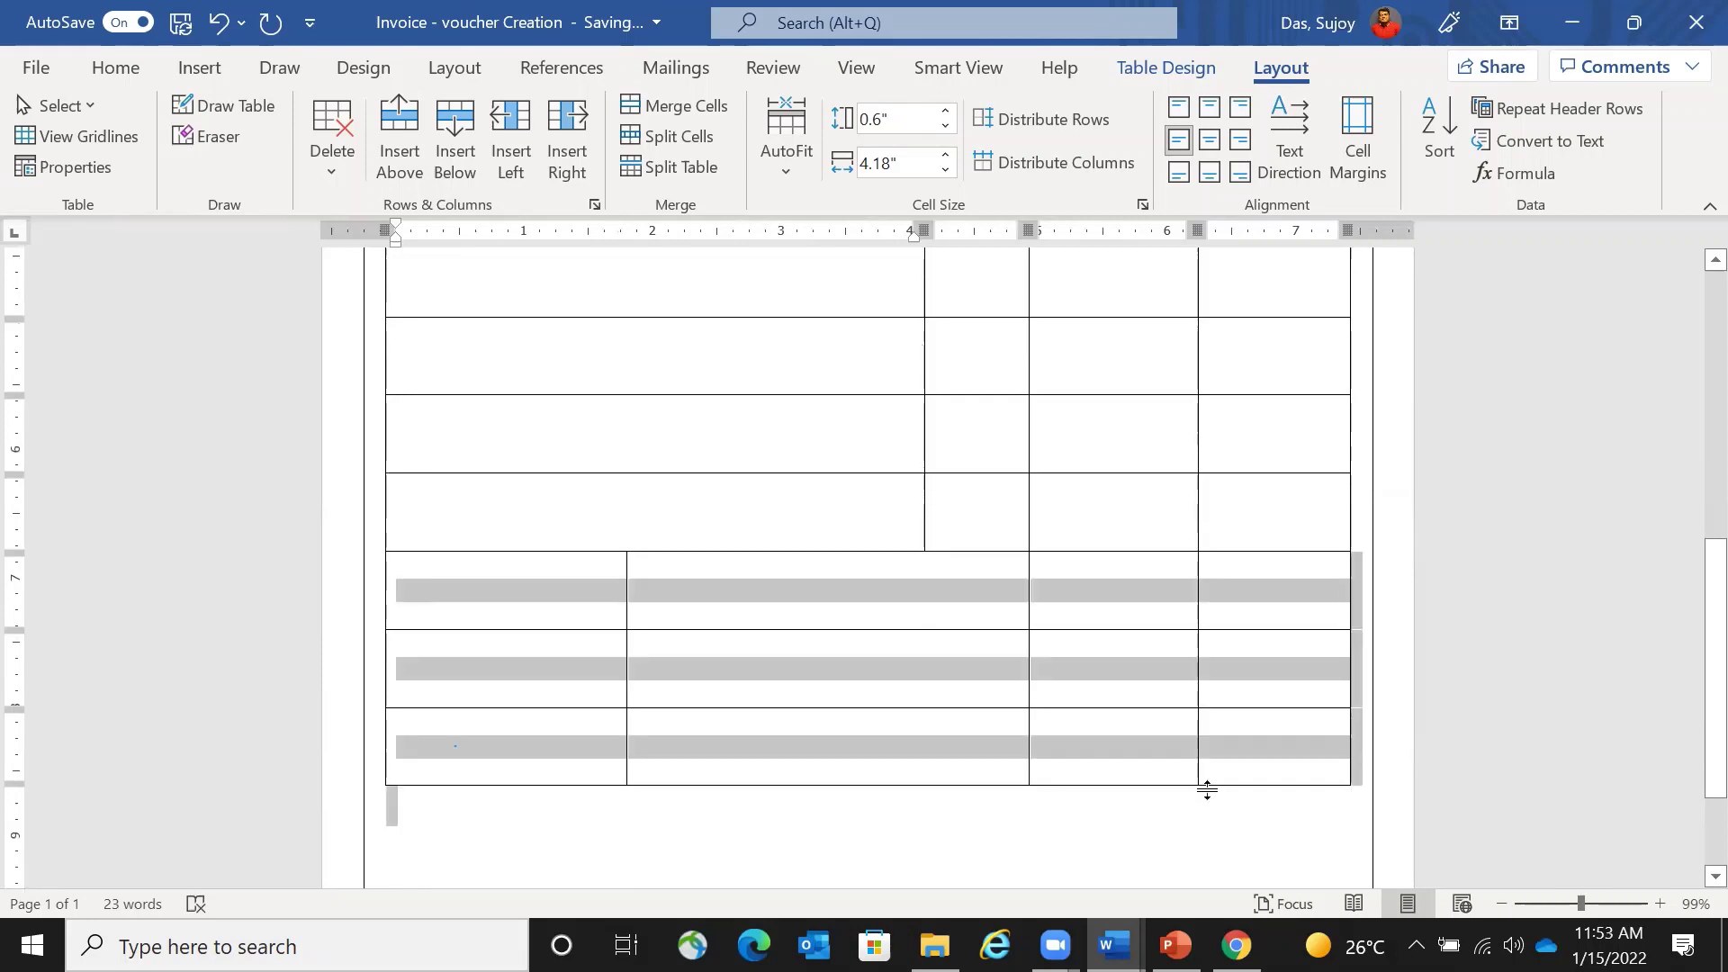
scroll(601, 483, "up", 3)
left_click_drag(596, 322, 588, 633)
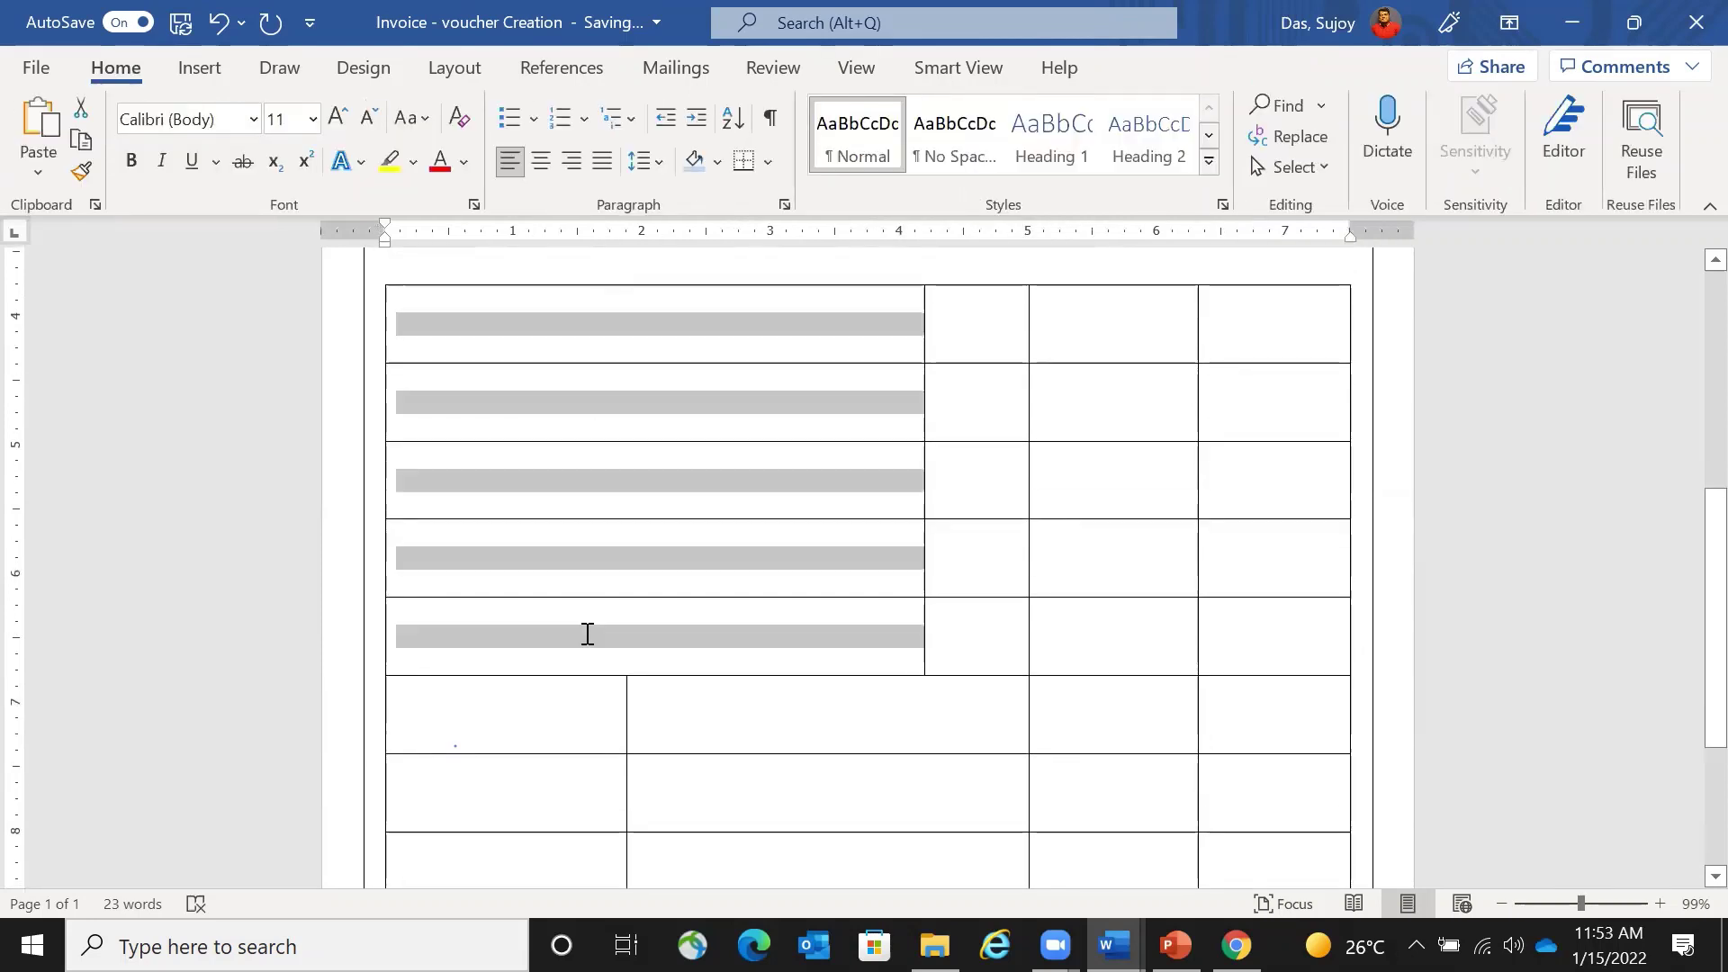
left_click_drag(513, 717, 520, 761)
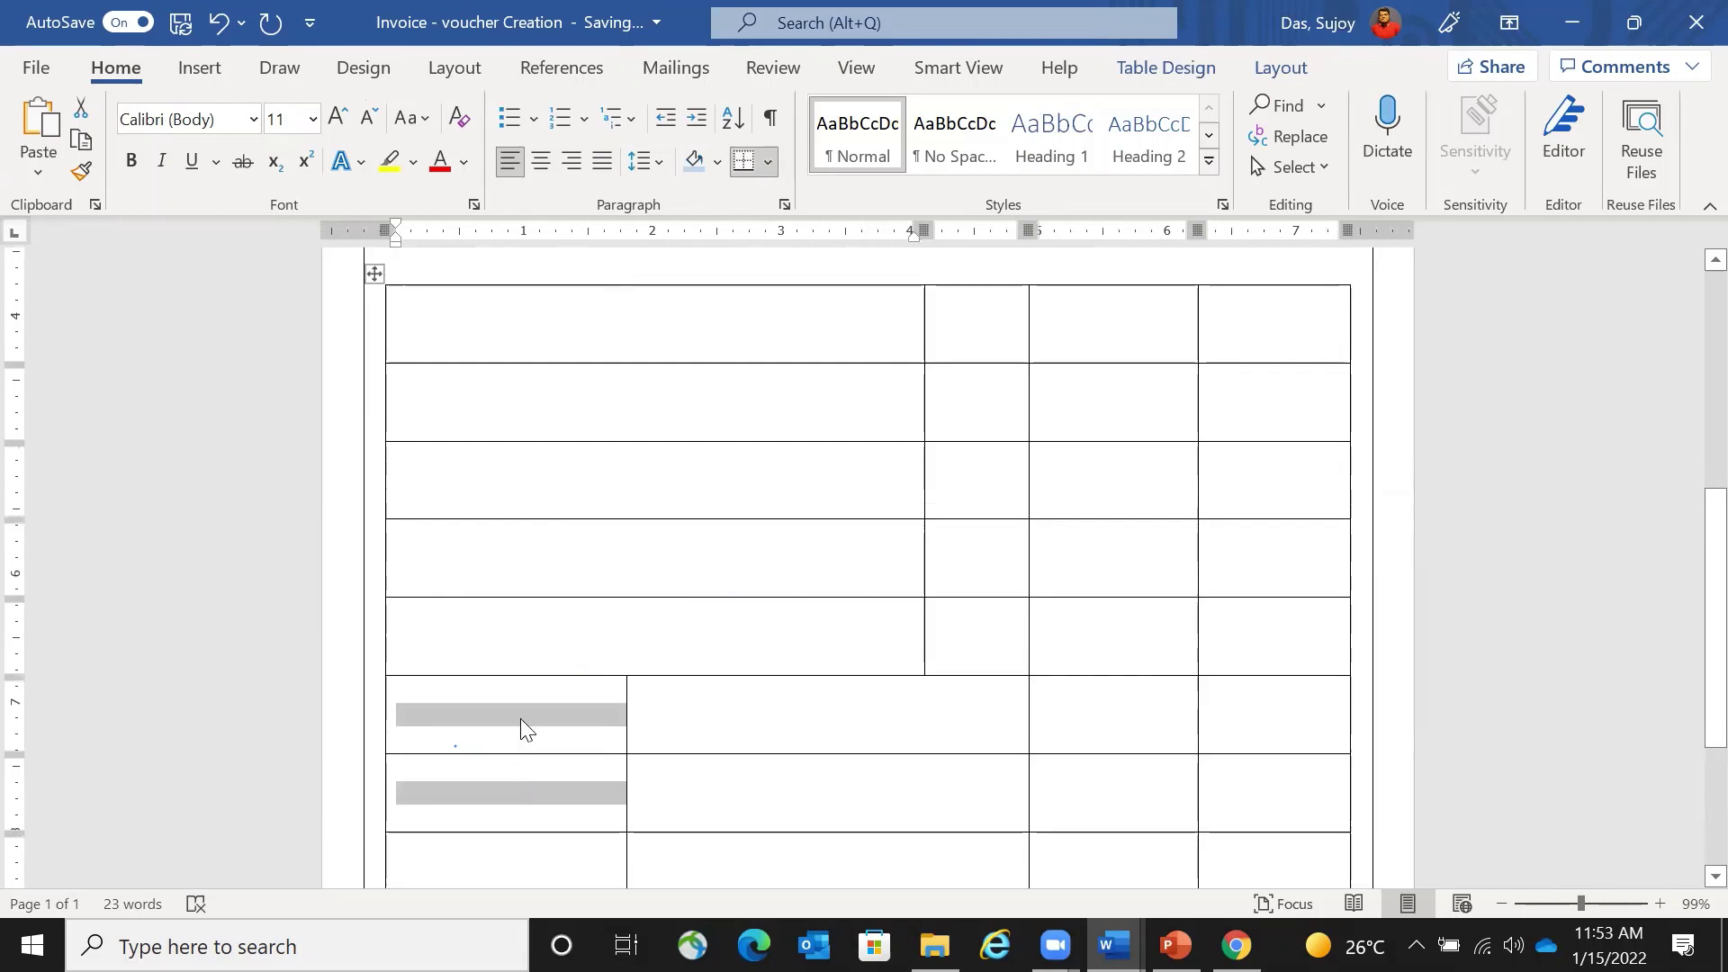
scroll(612, 428, "down", 2)
scroll(612, 428, "down", 1)
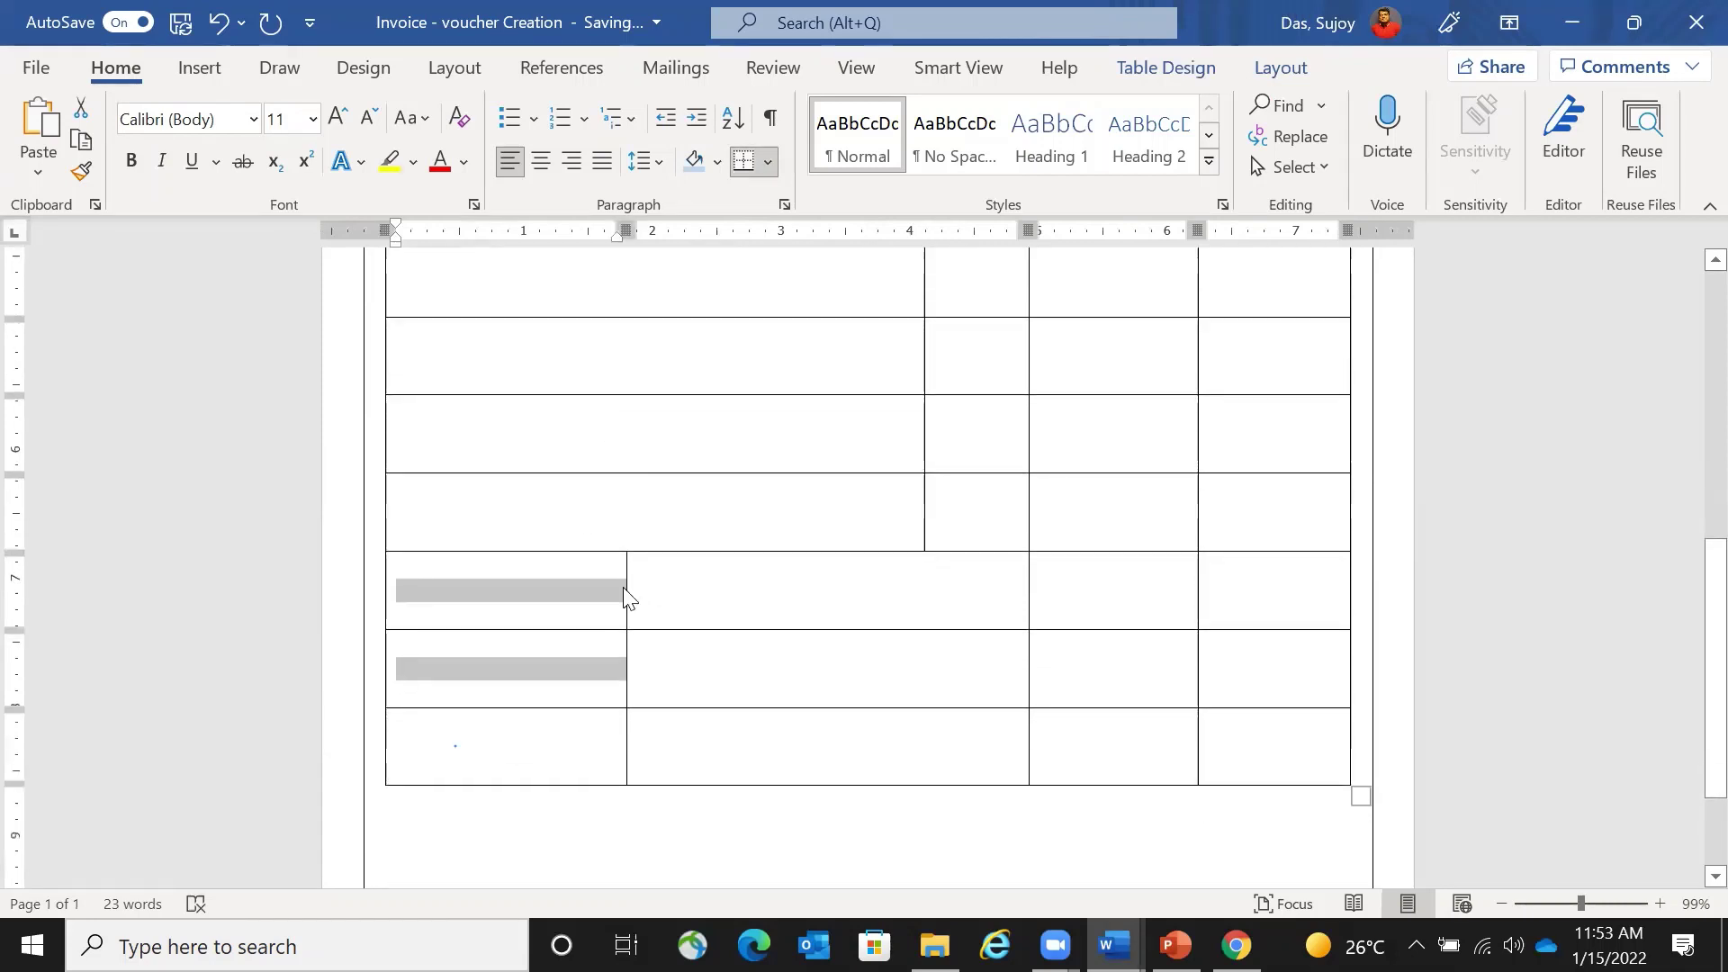
left_click_drag(628, 589, 718, 594)
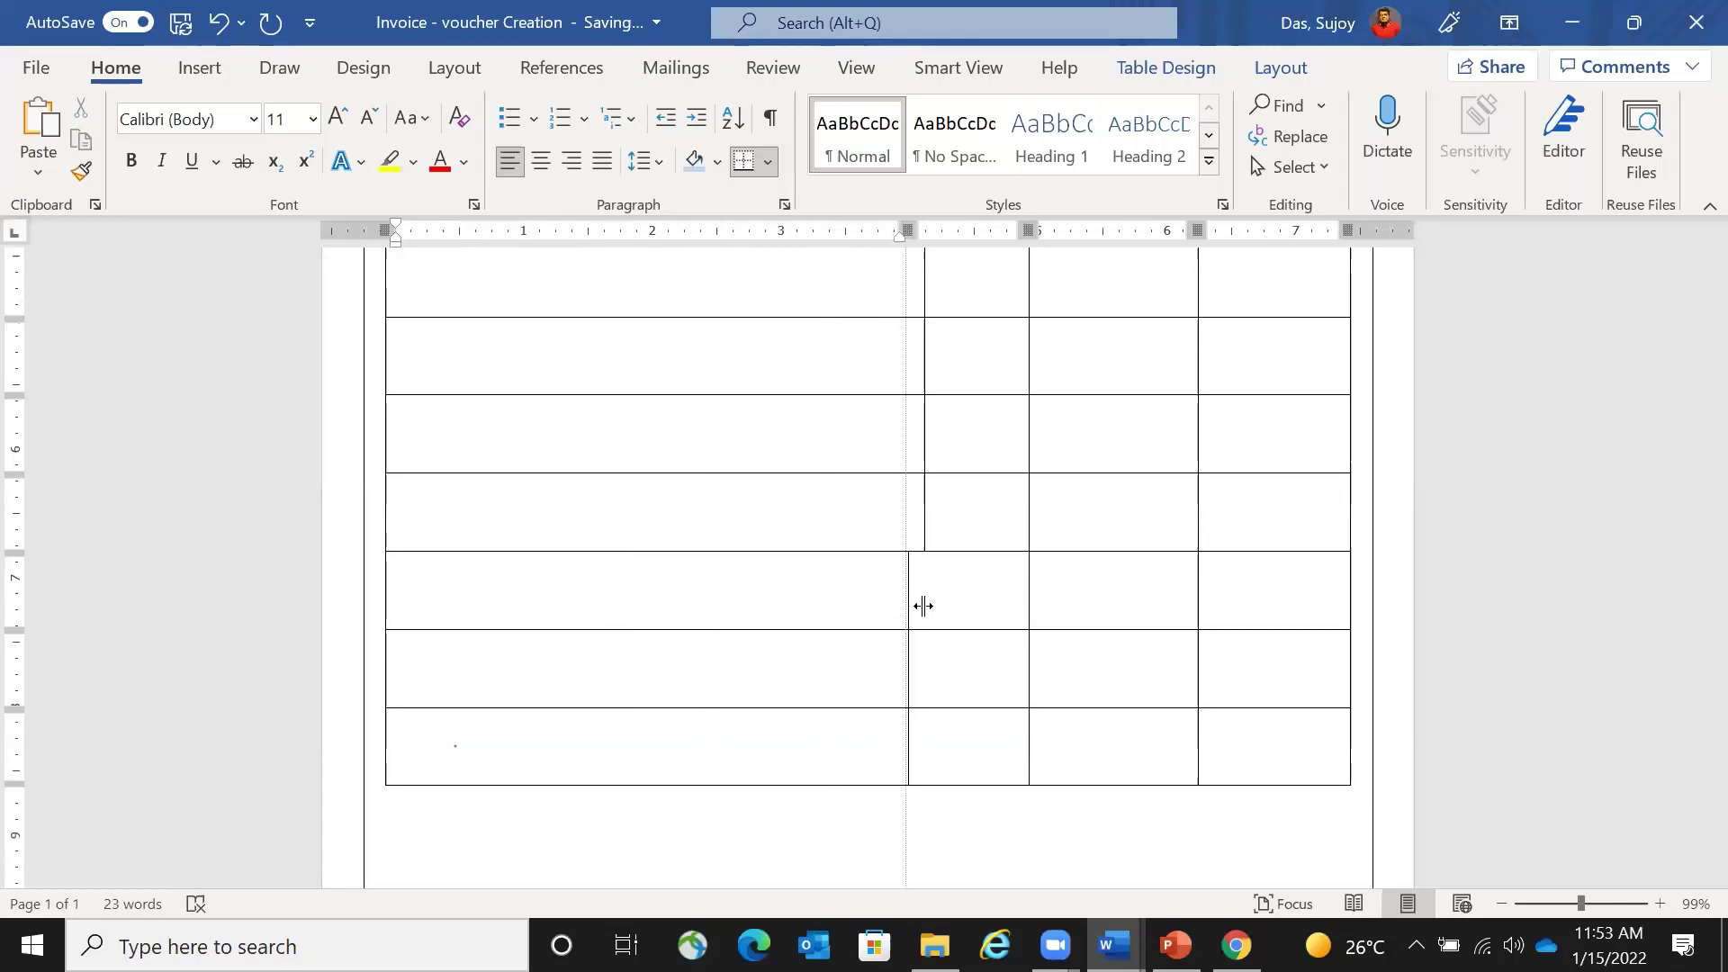
left_click_drag(833, 606, 923, 611)
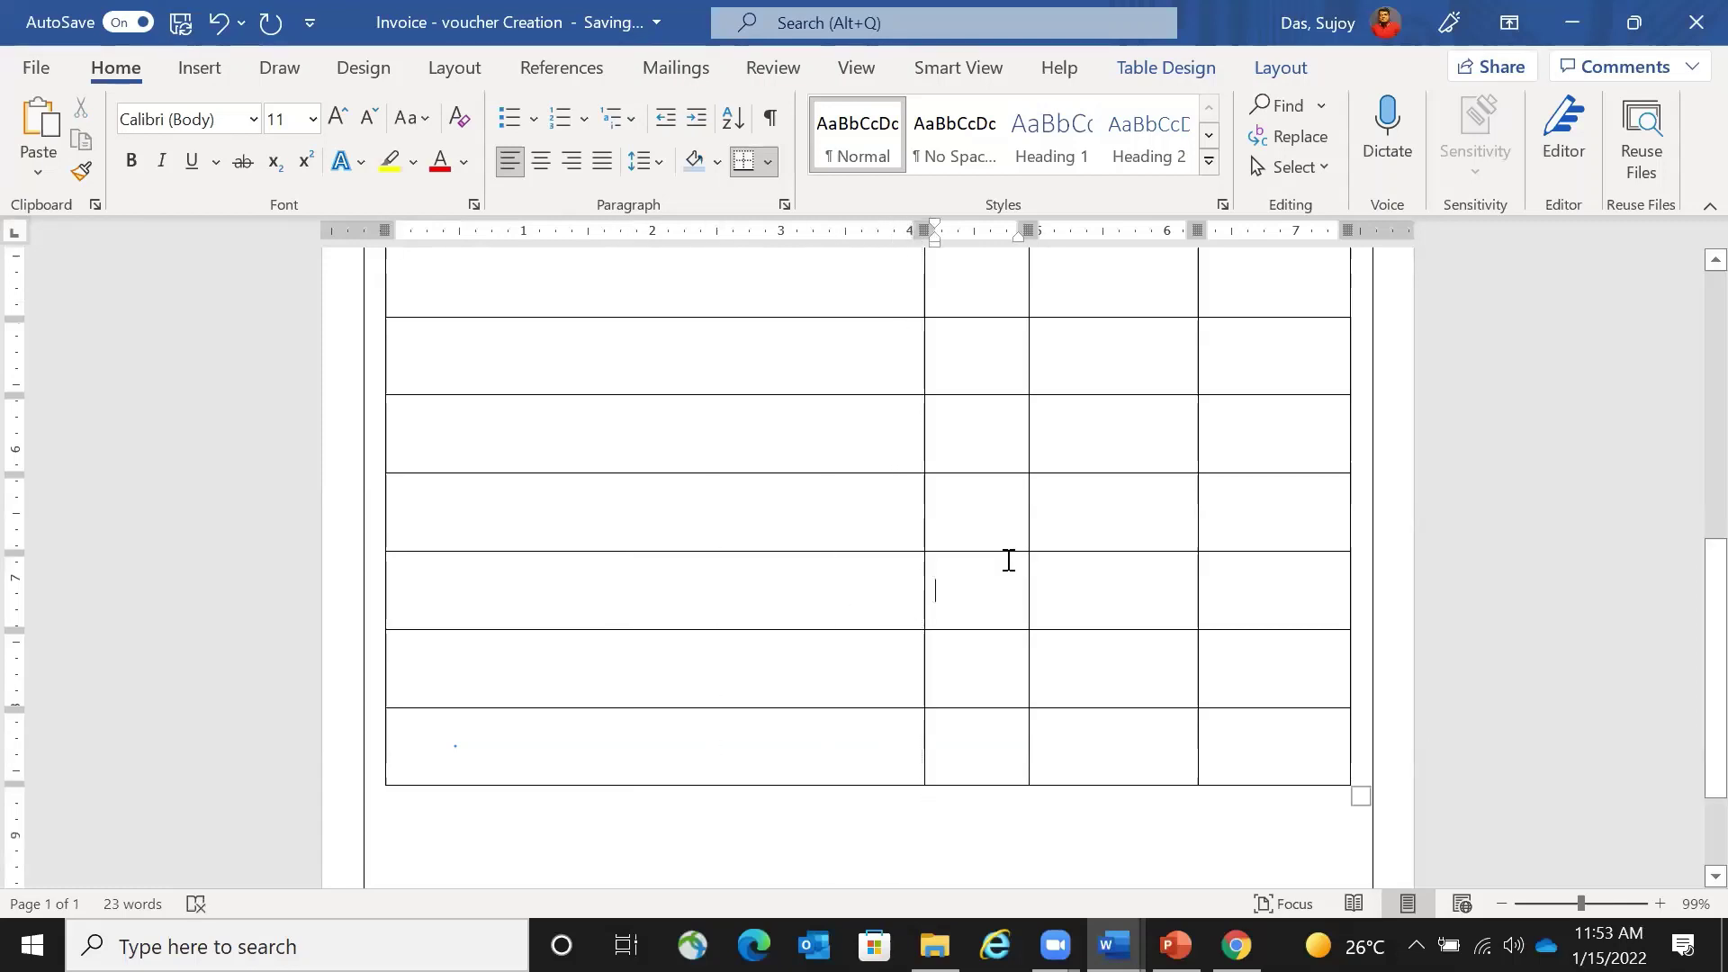
key("ctrl+z")
Step: Narrow the top rows' first column and align the lower rows' border with it
scroll(598, 563, "up", 3)
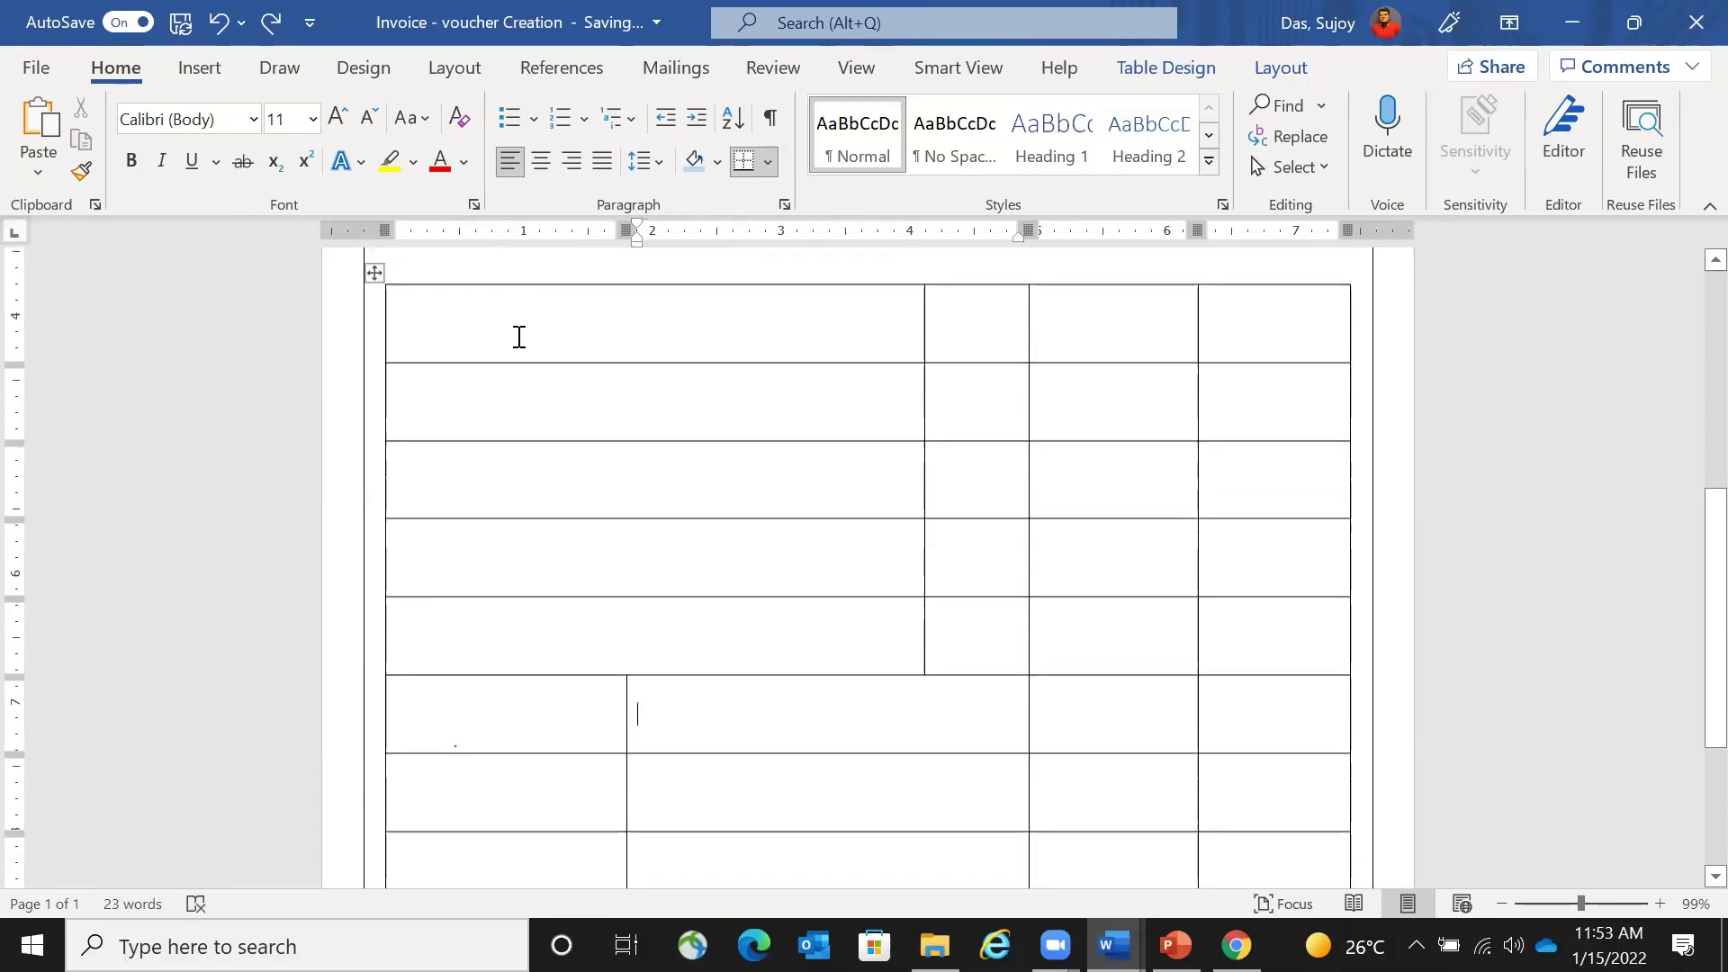
left_click_drag(535, 352, 583, 619)
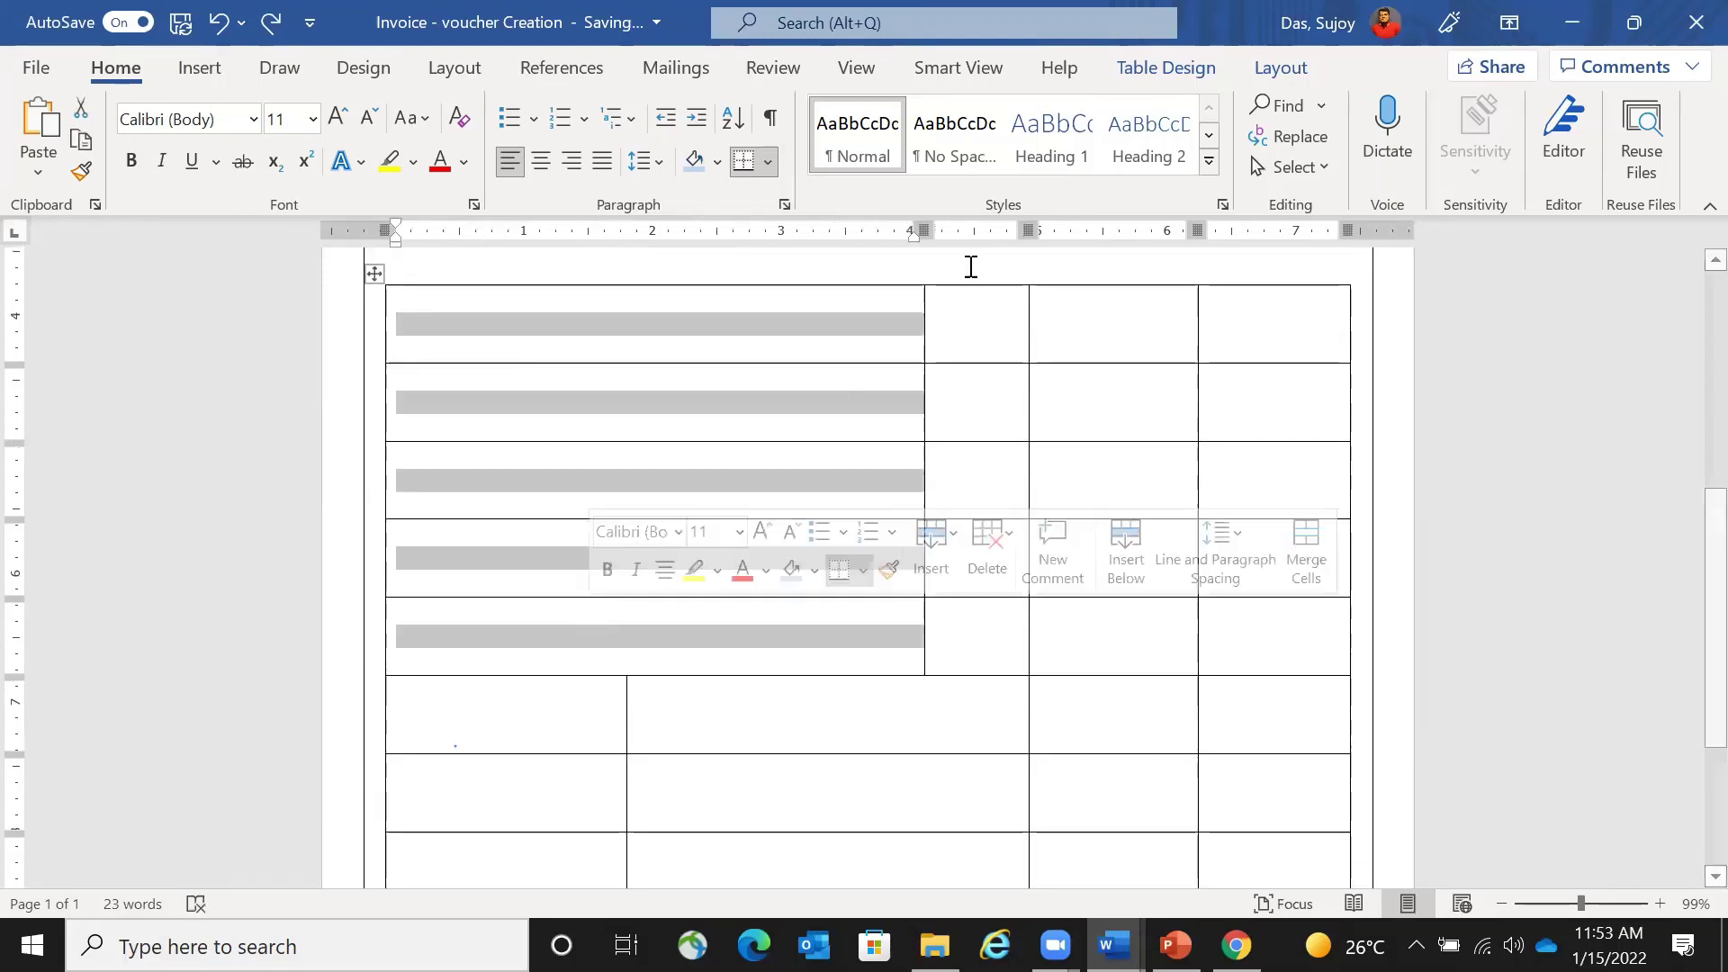
left_click_drag(922, 309, 778, 328)
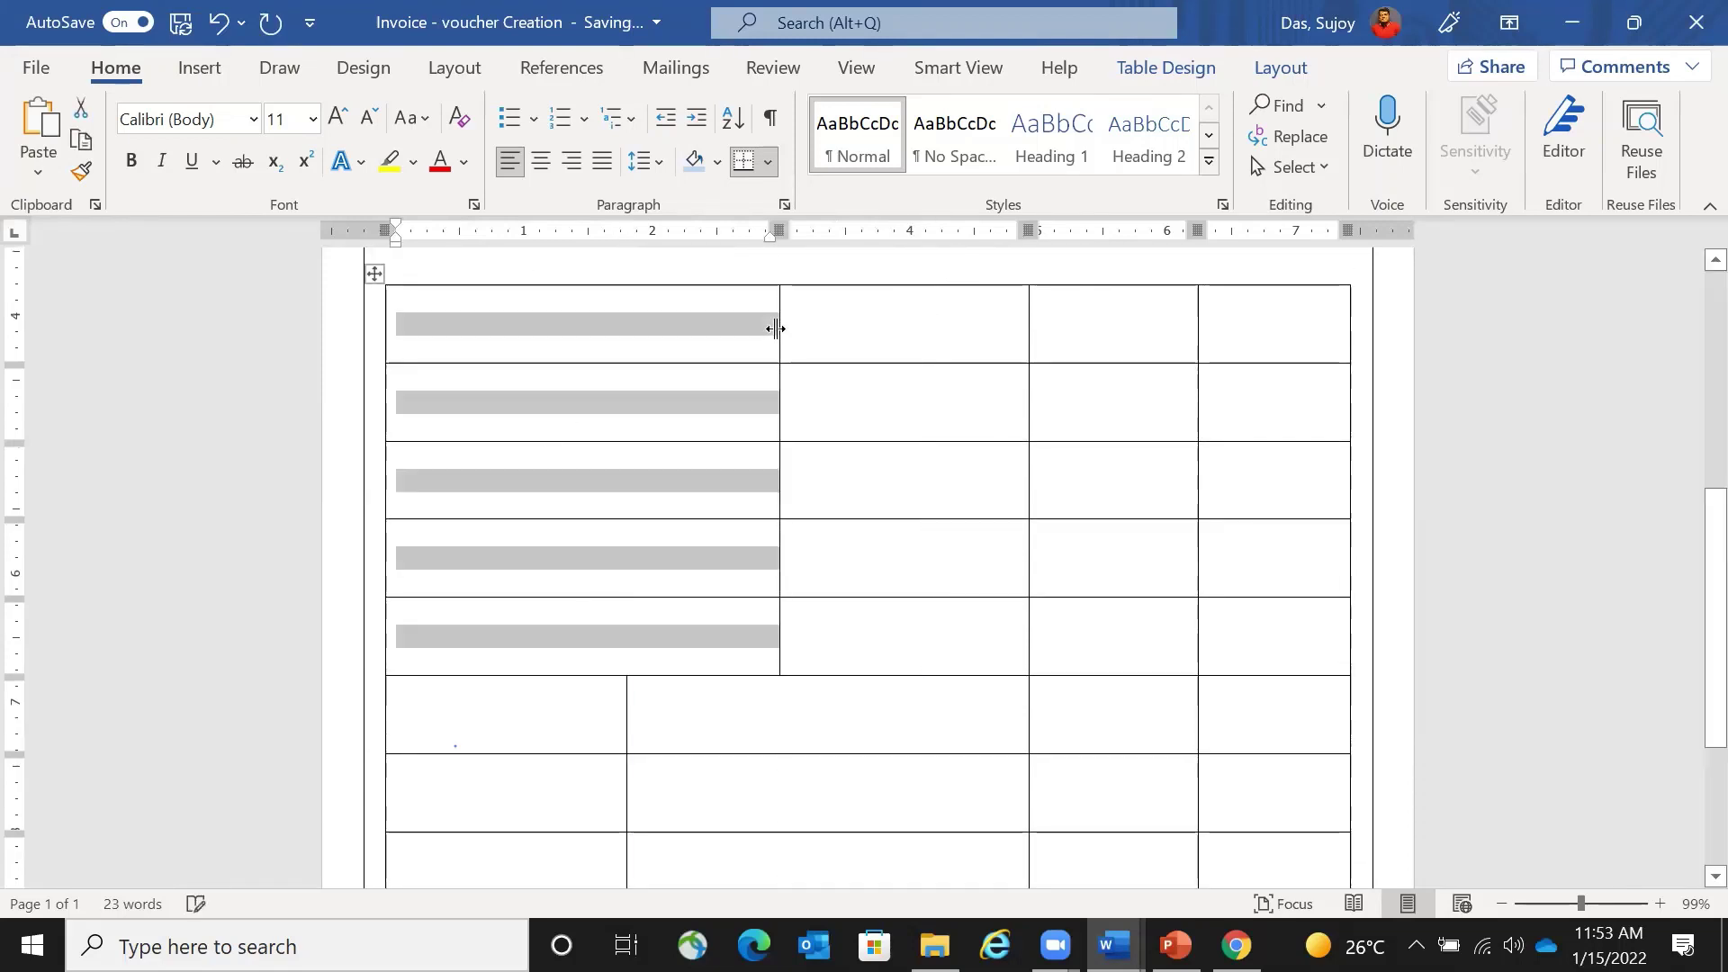
scroll(535, 725, "down", 3)
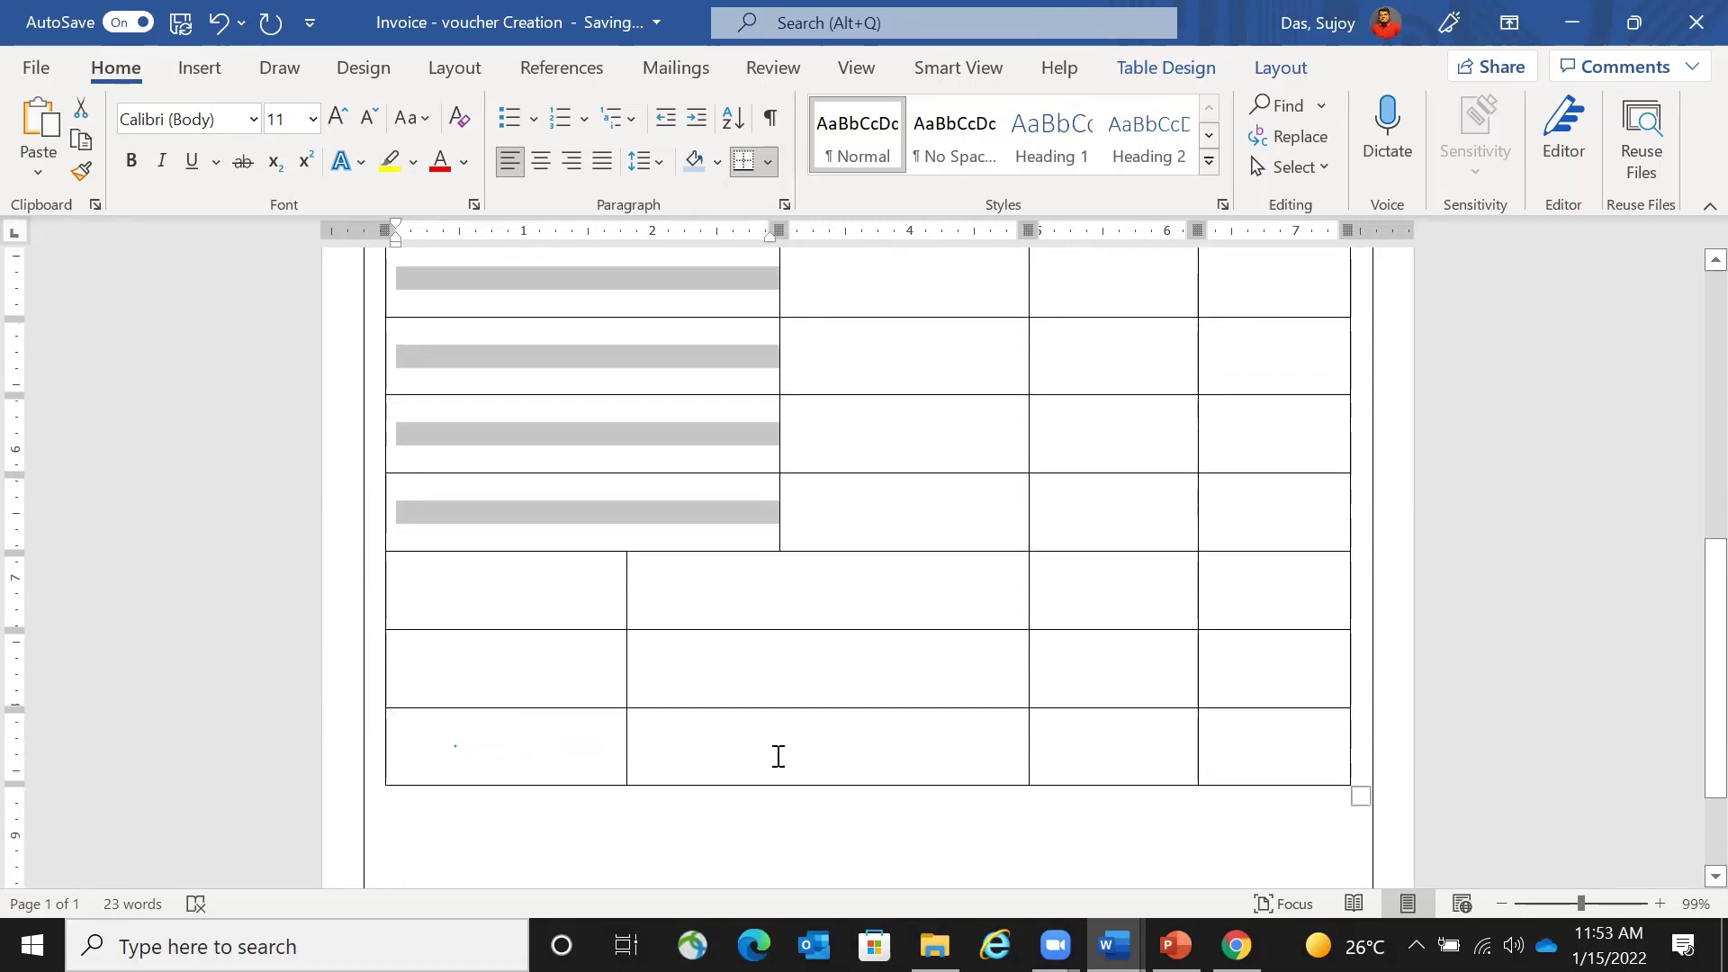
scroll(691, 646, "up", 3)
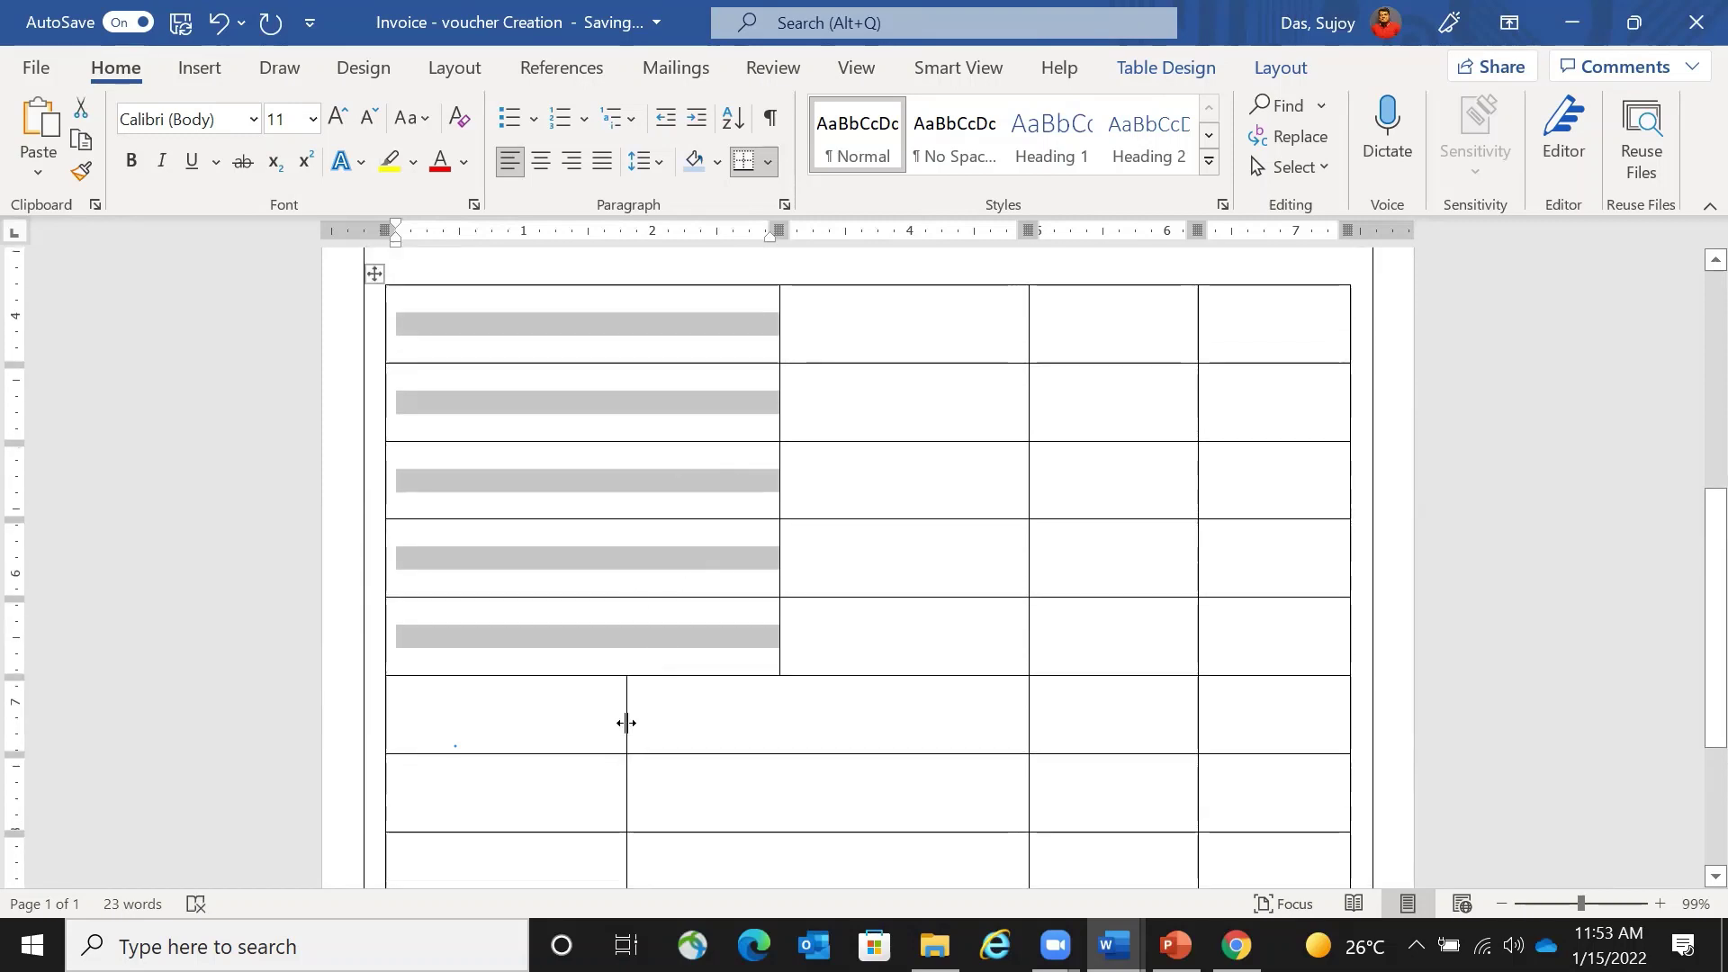
left_click_drag(627, 721, 777, 715)
left_click_drag(777, 328, 780, 346)
left_click(570, 315)
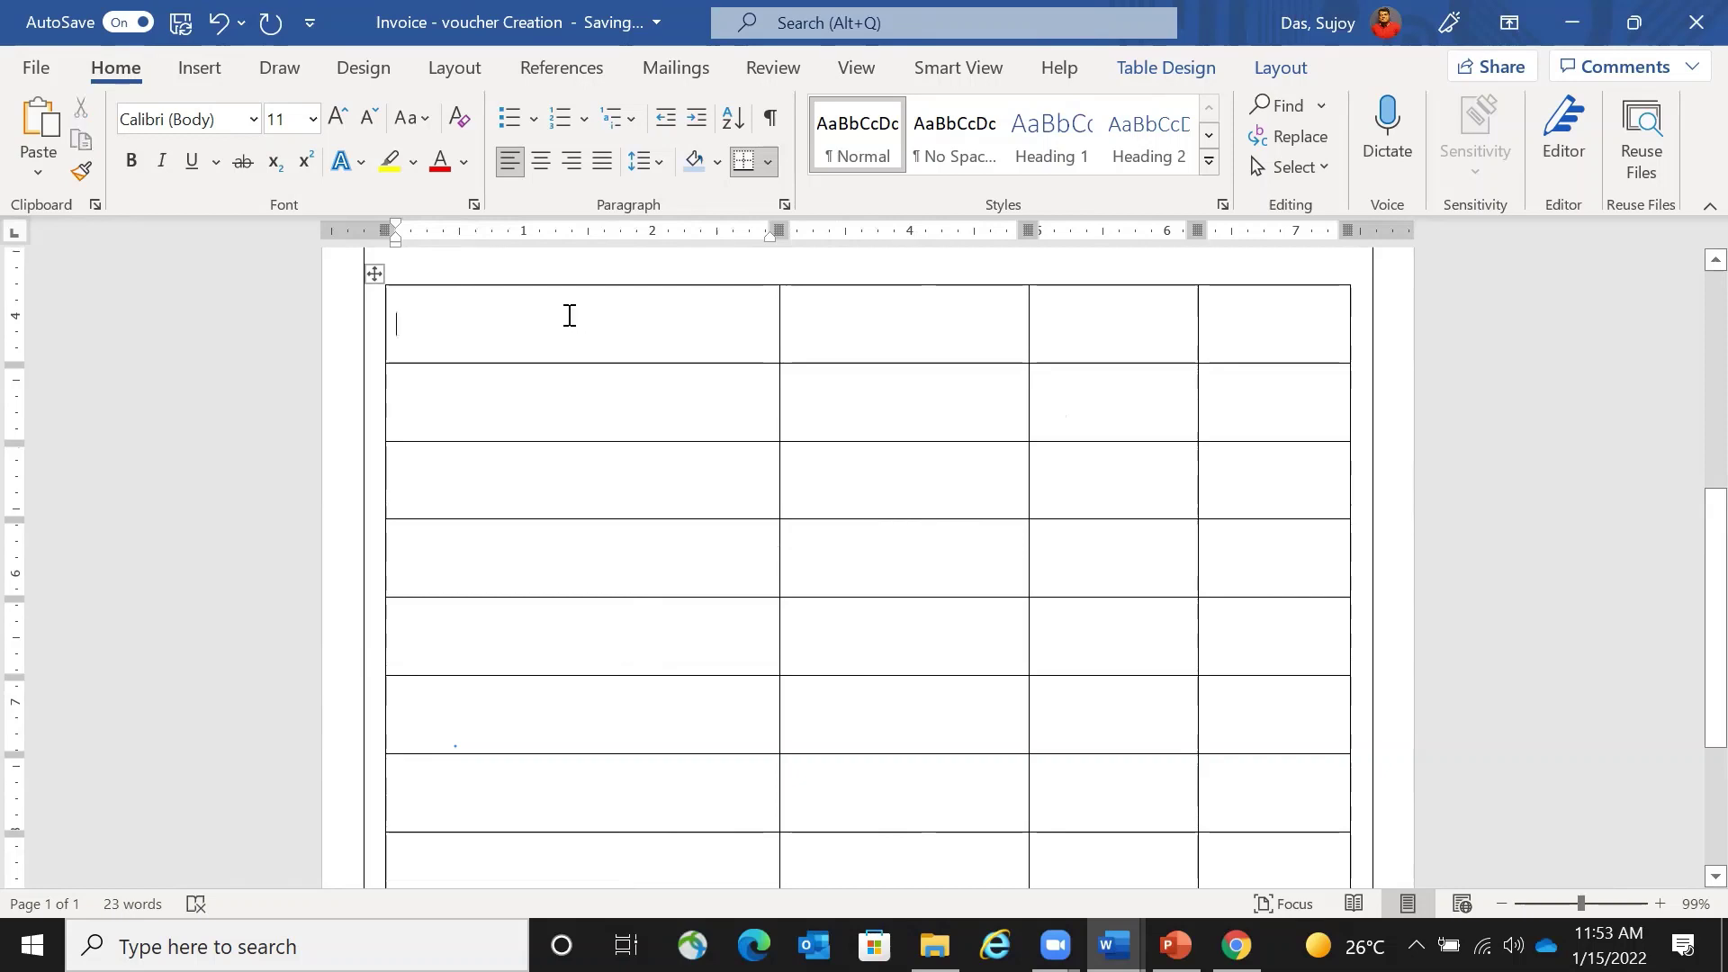
Step: Widen the first column across all eight table rows
left_click_drag(570, 315, 555, 799)
scroll(555, 799, "down", 2)
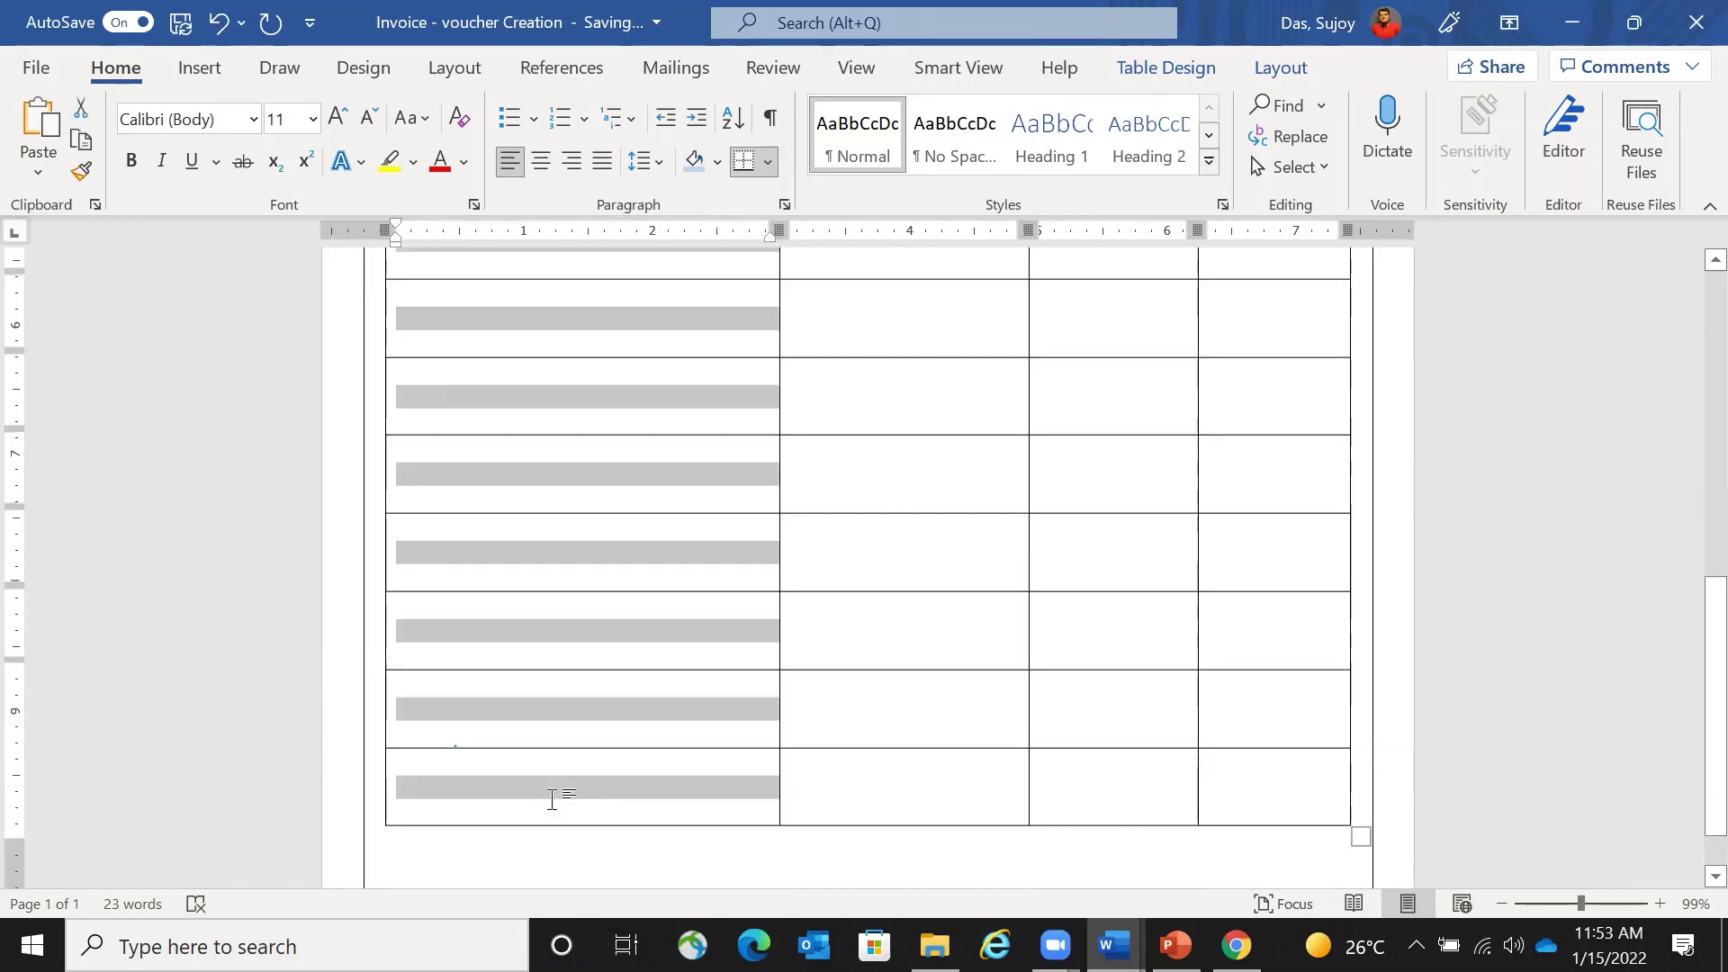
scroll(818, 432, "down", 3)
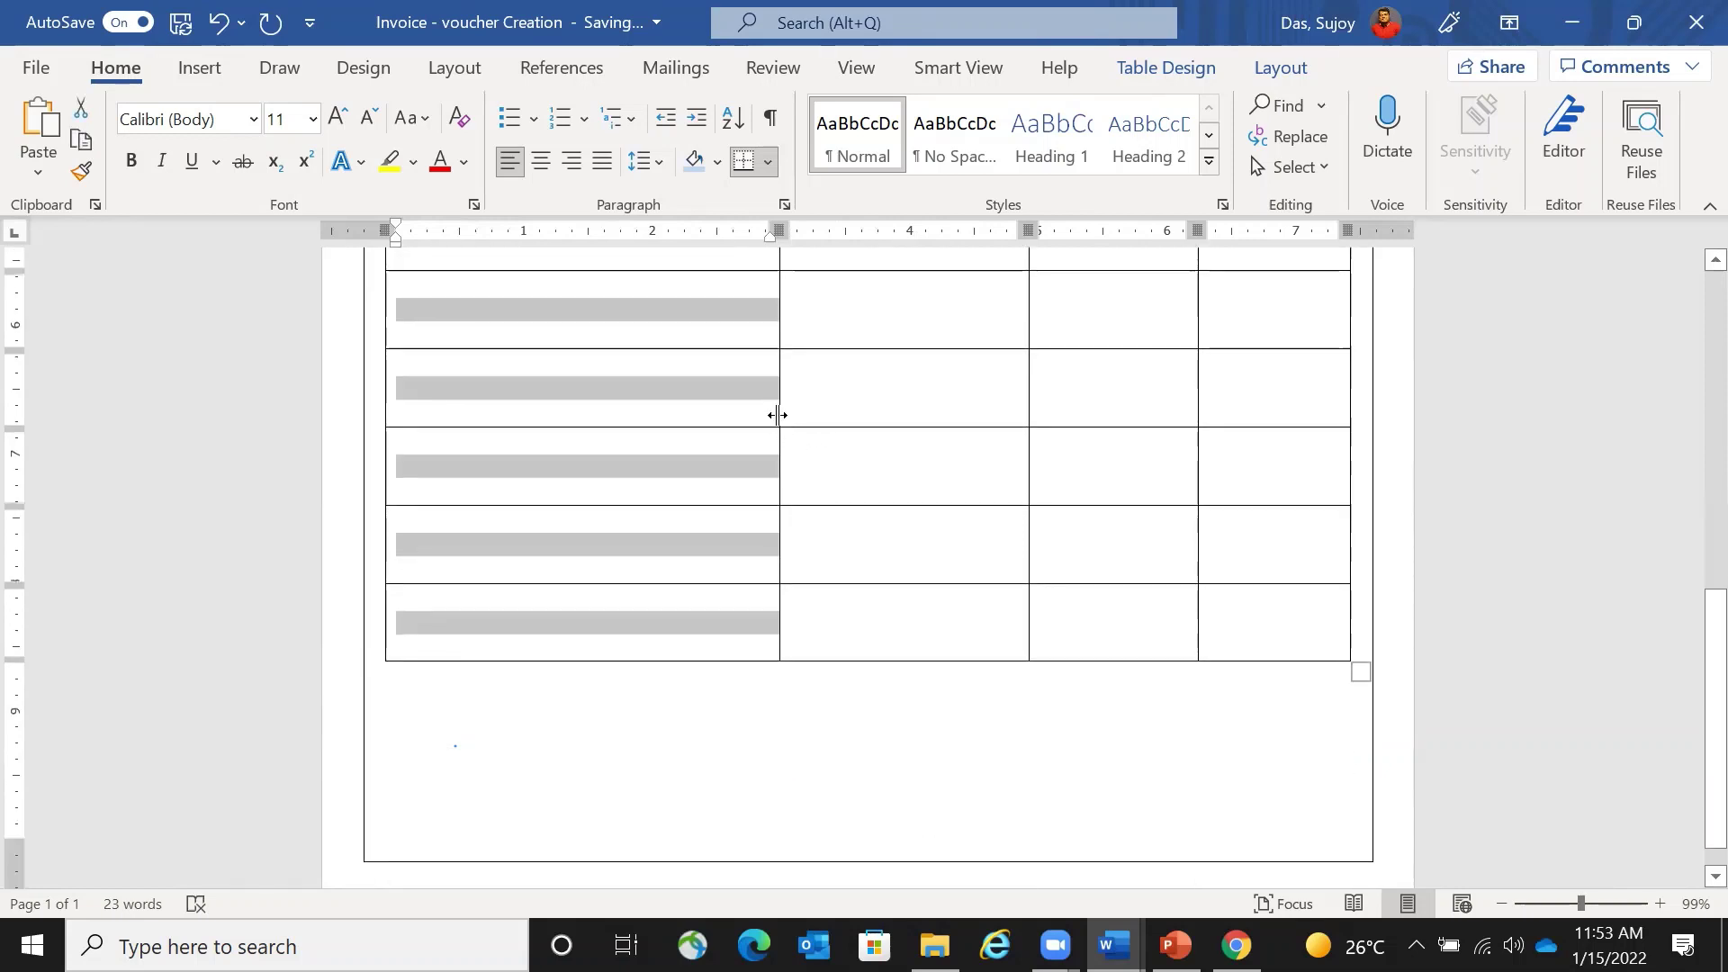
left_click_drag(778, 415, 919, 418)
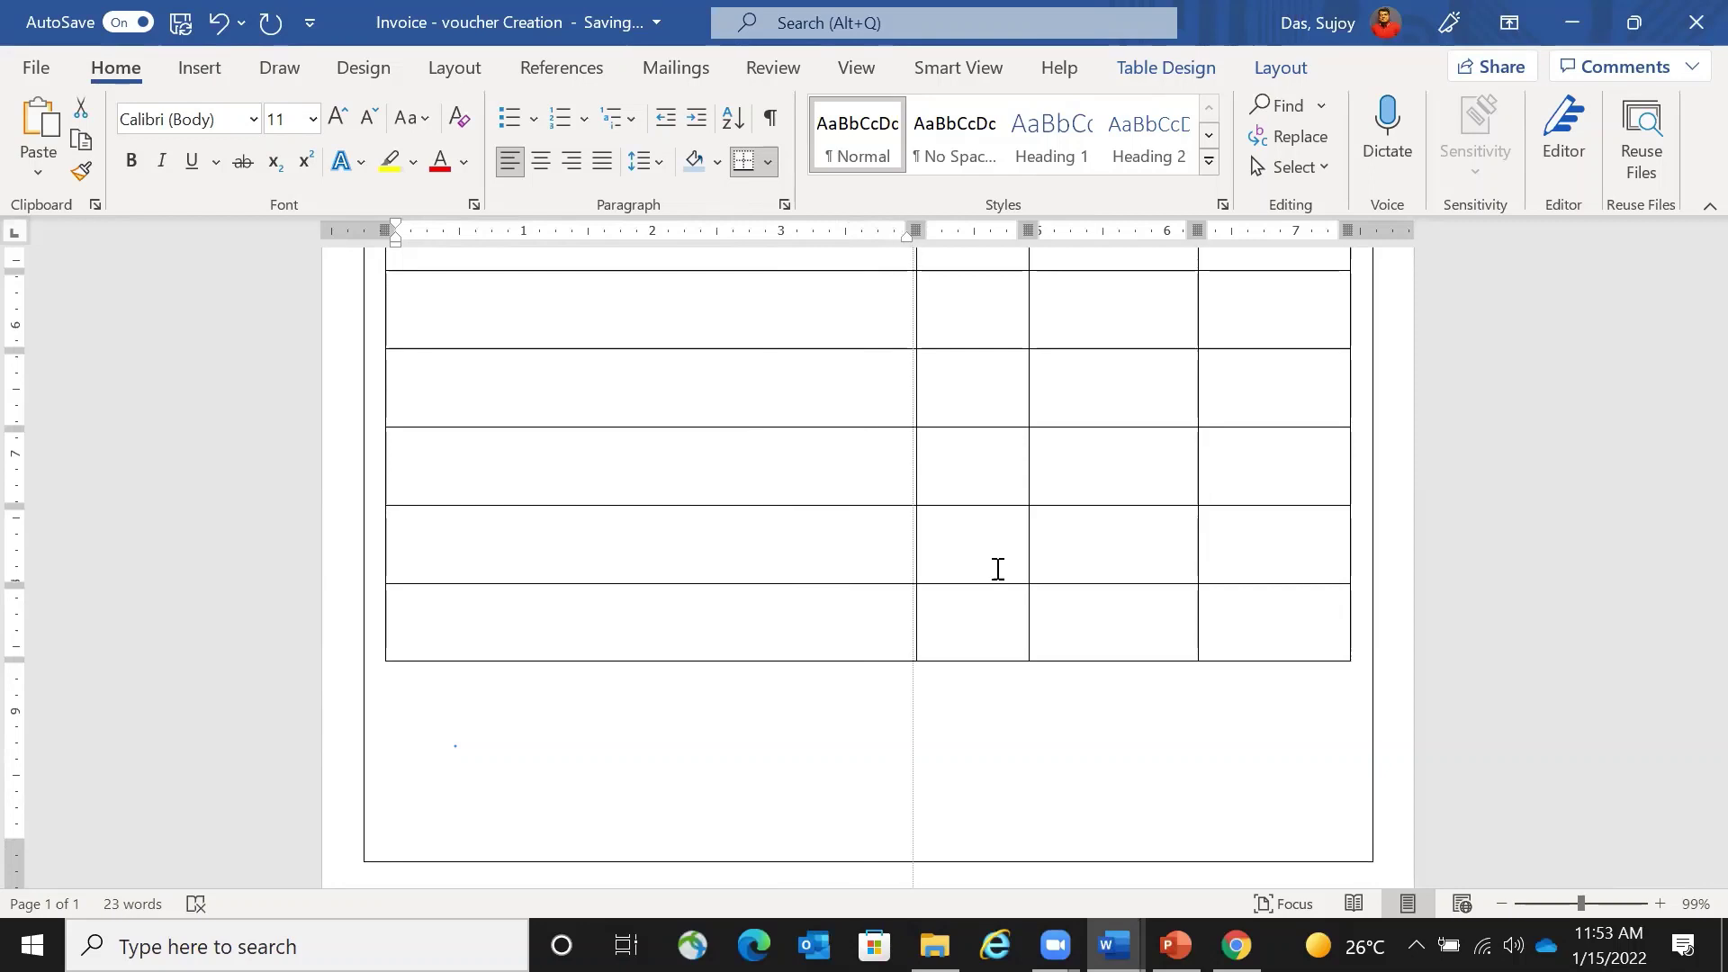
scroll(1035, 531, "up", 5)
scroll(1197, 675, "up", 2)
scroll(1177, 432, "down", 4)
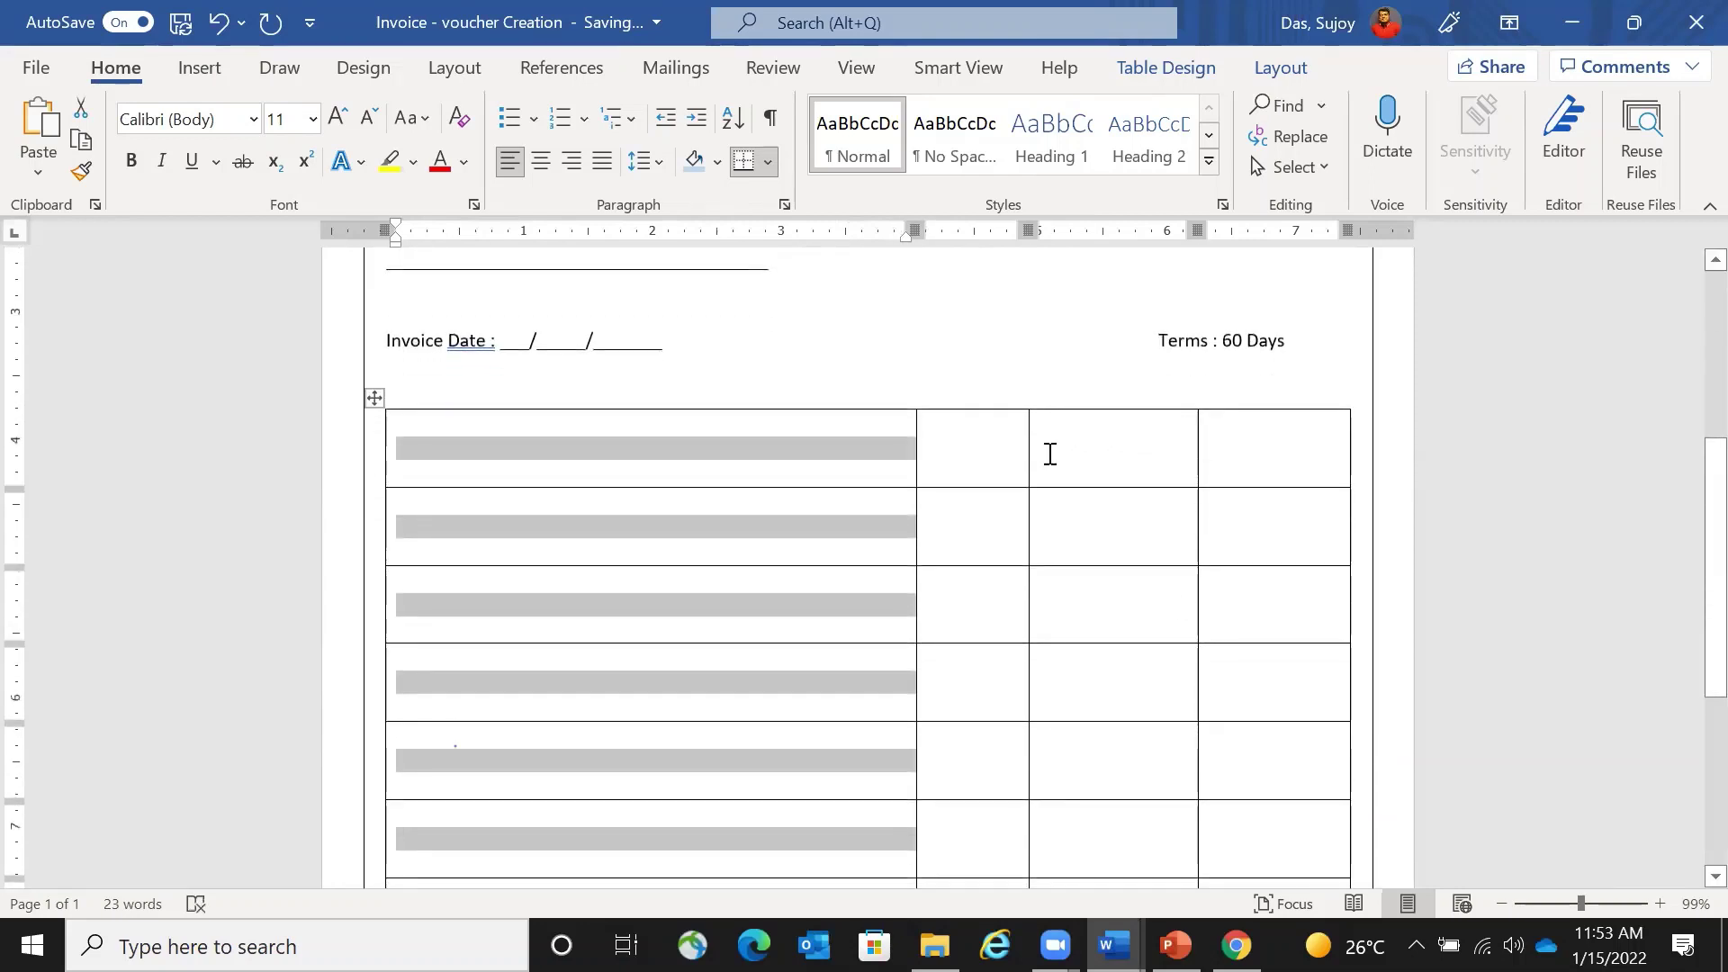
Step: Select the third and fourth columns' cells, then the lower table rows
left_click_drag(1078, 448, 1102, 801)
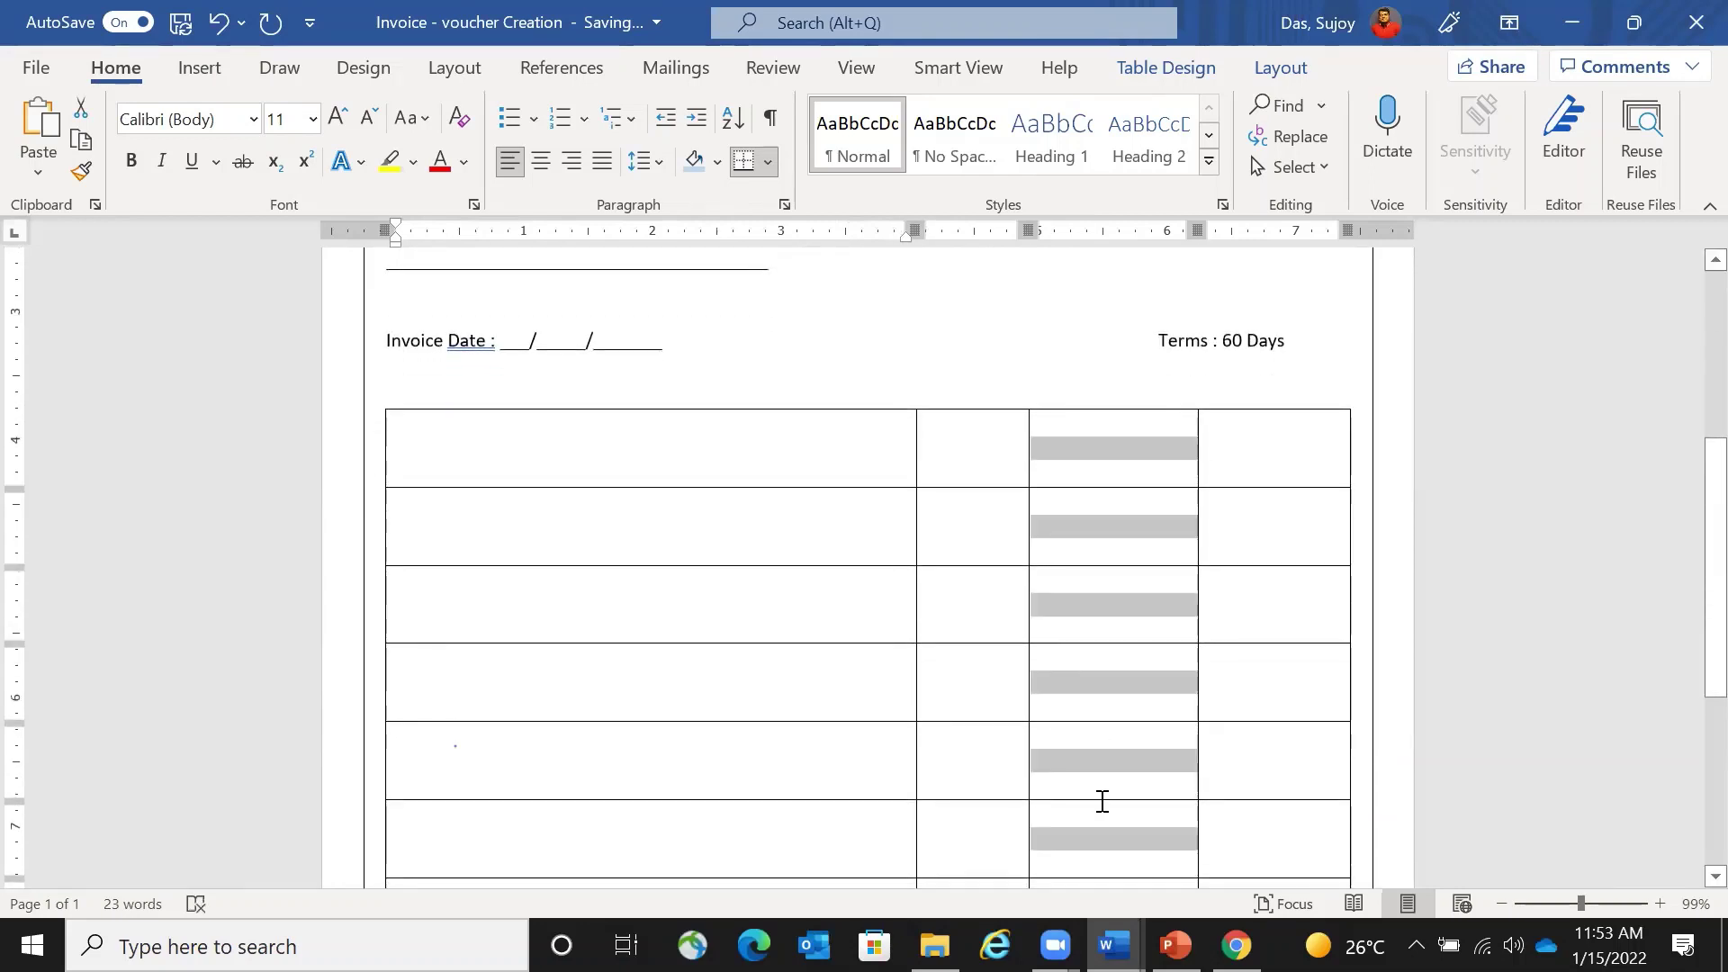
key("shift+Right")
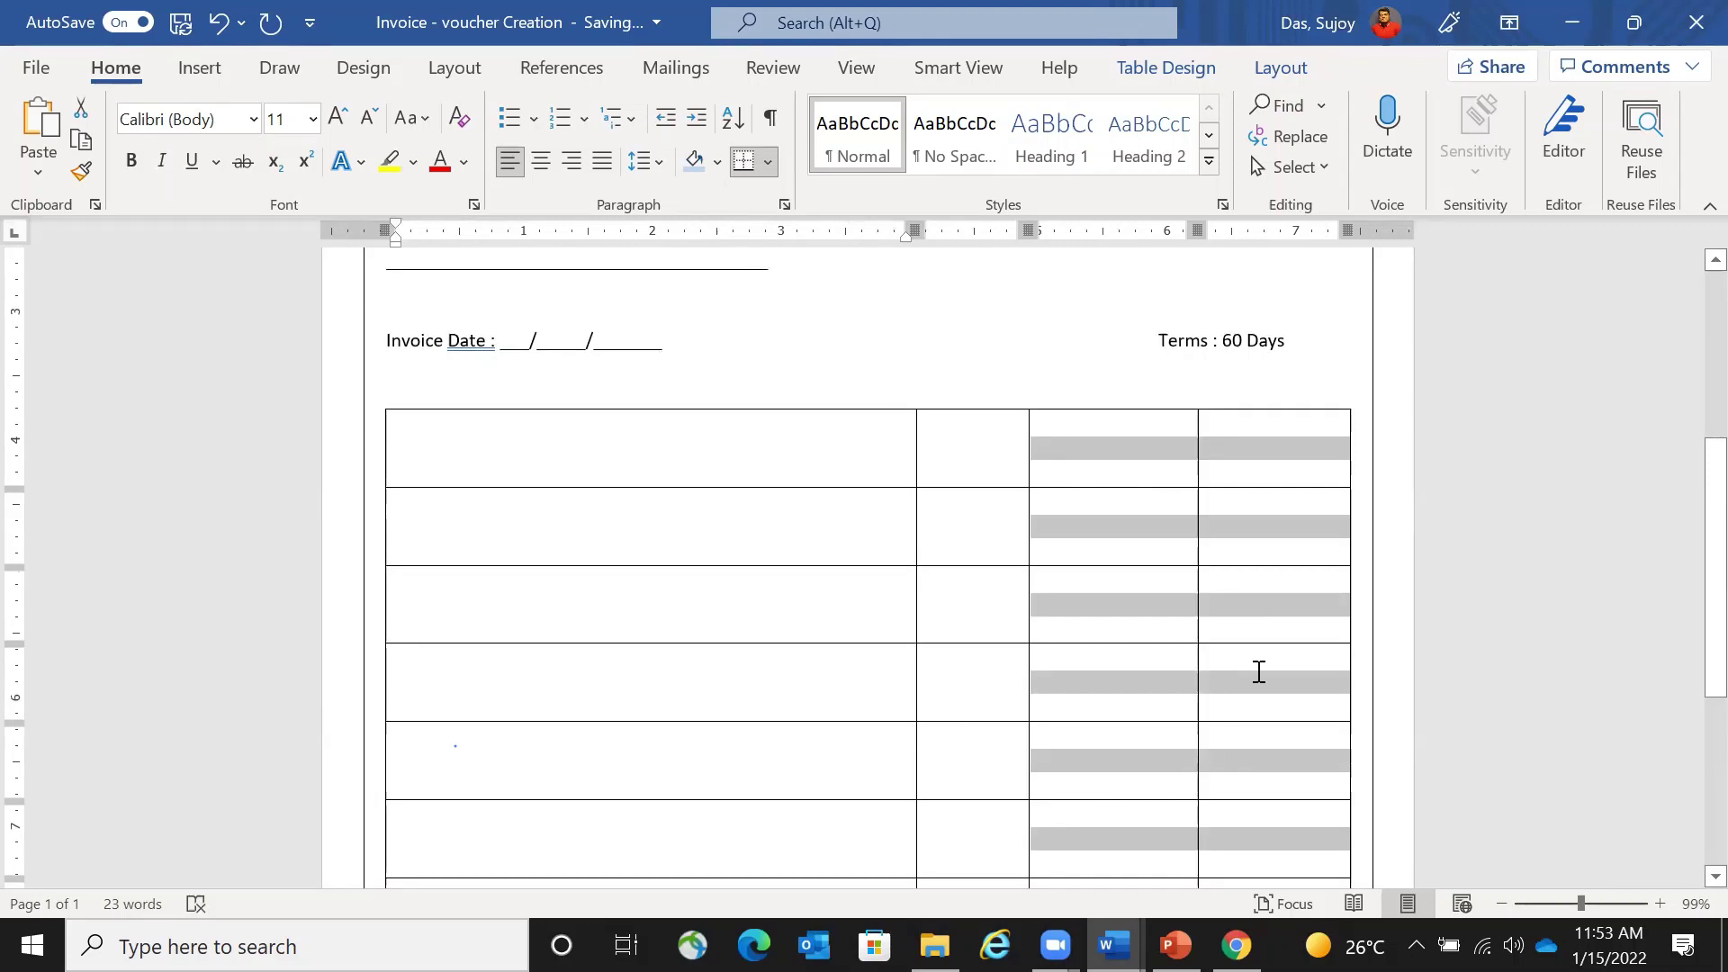
scroll(1258, 672, "down", 6)
left_click_drag(1258, 671, 1138, 254)
scroll(1136, 353, "up", 3)
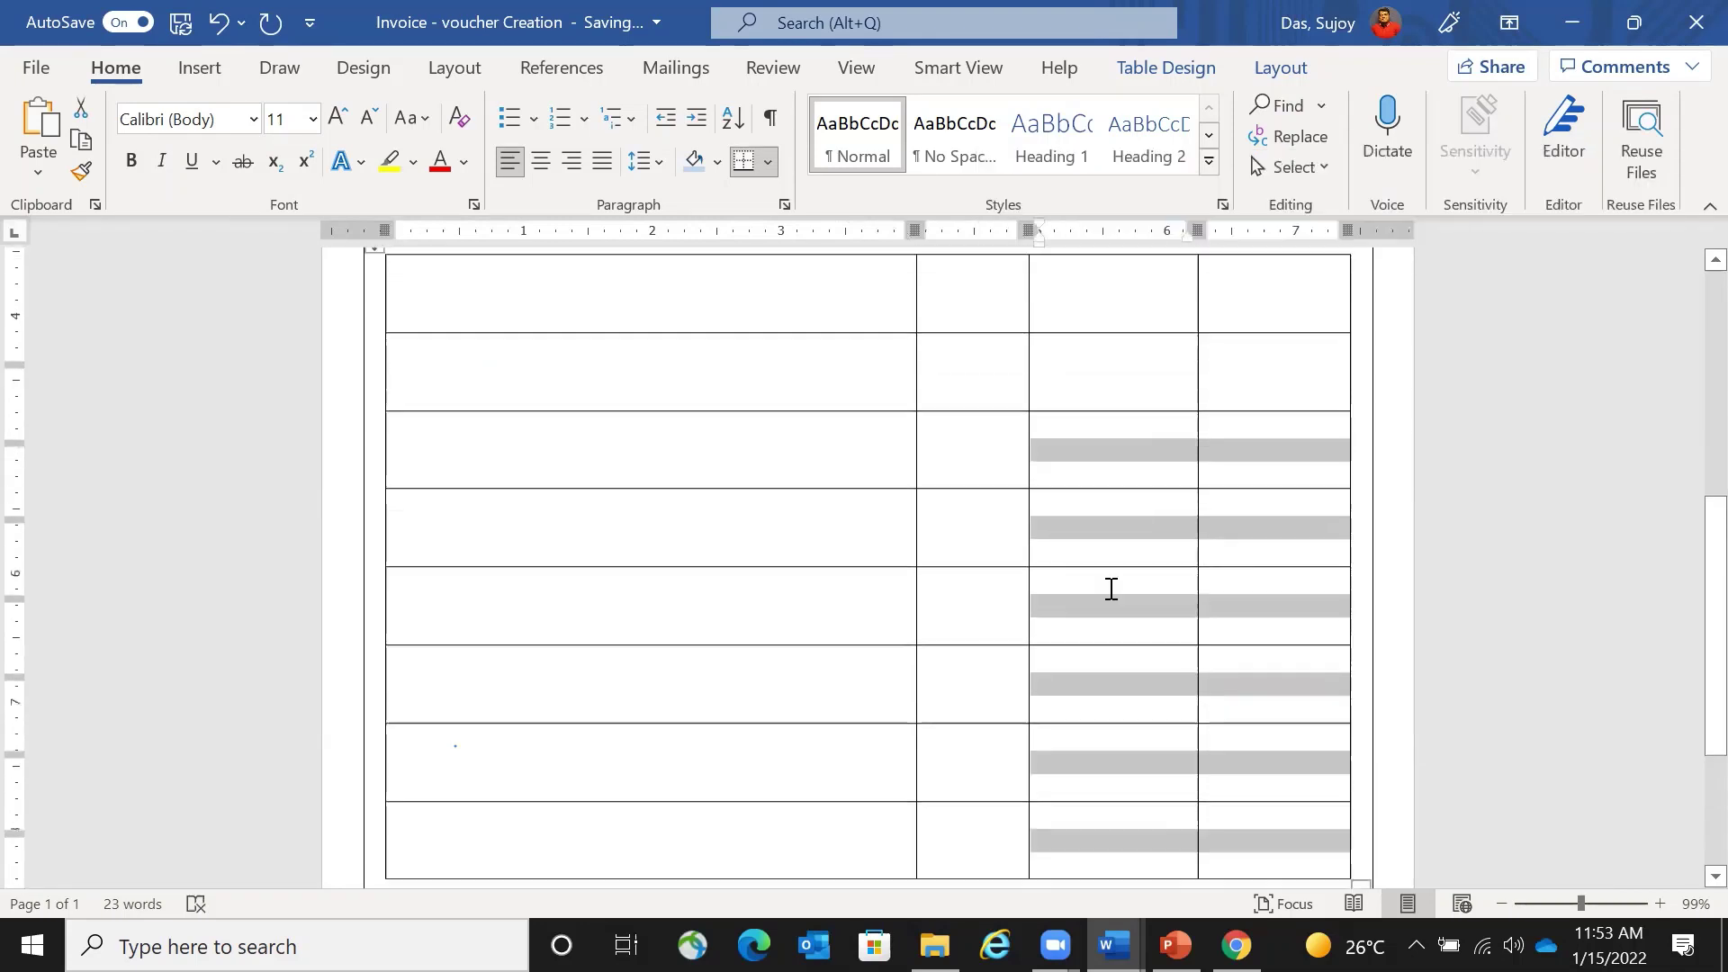
scroll(1112, 588, "down", 3)
left_click_drag(552, 451, 1377, 629)
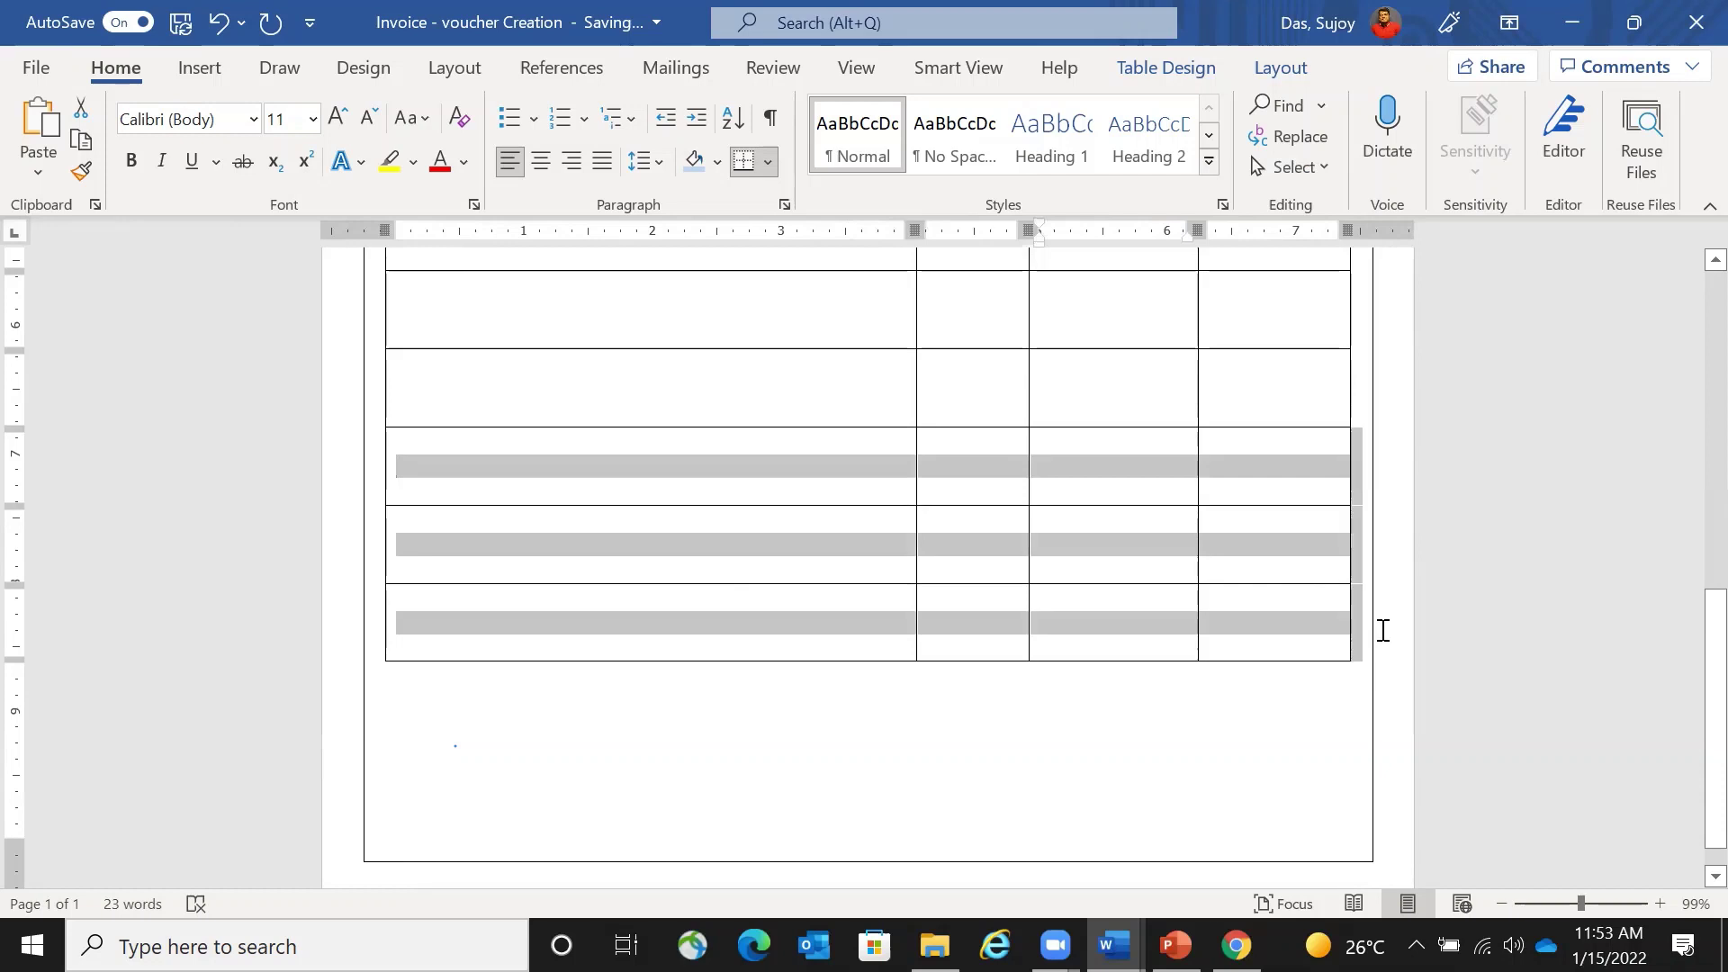
Step: Select the last two rows of the item table
right_click(1106, 463)
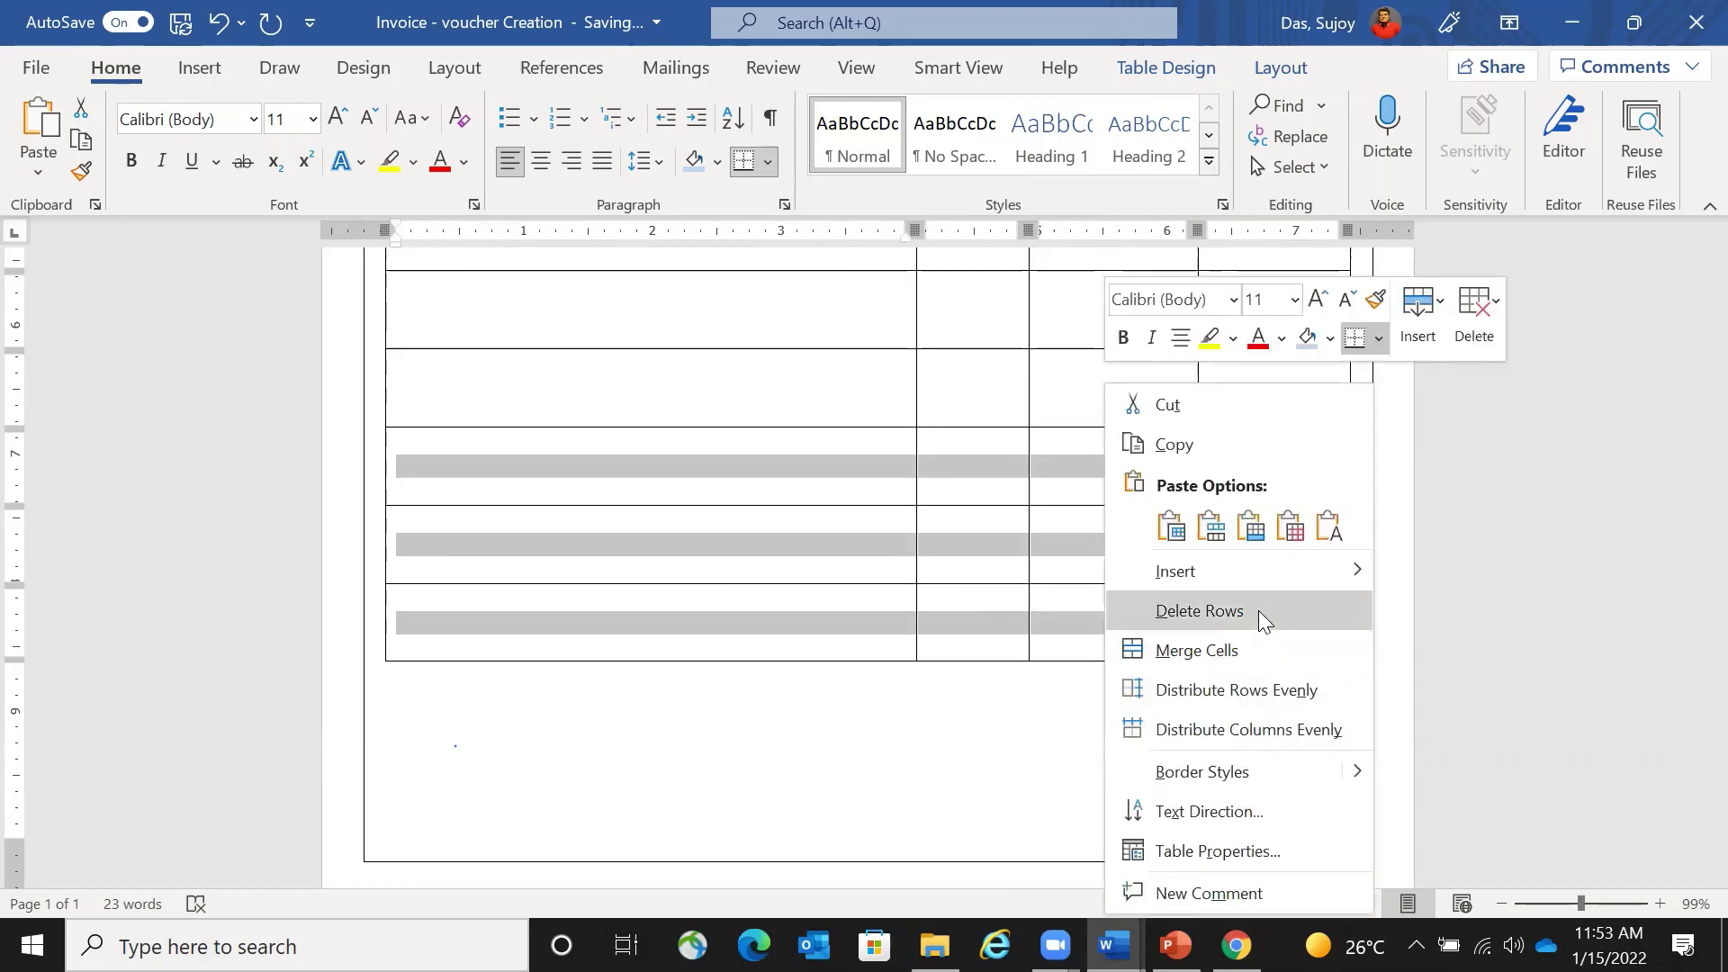
left_click(729, 625)
left_click(496, 548)
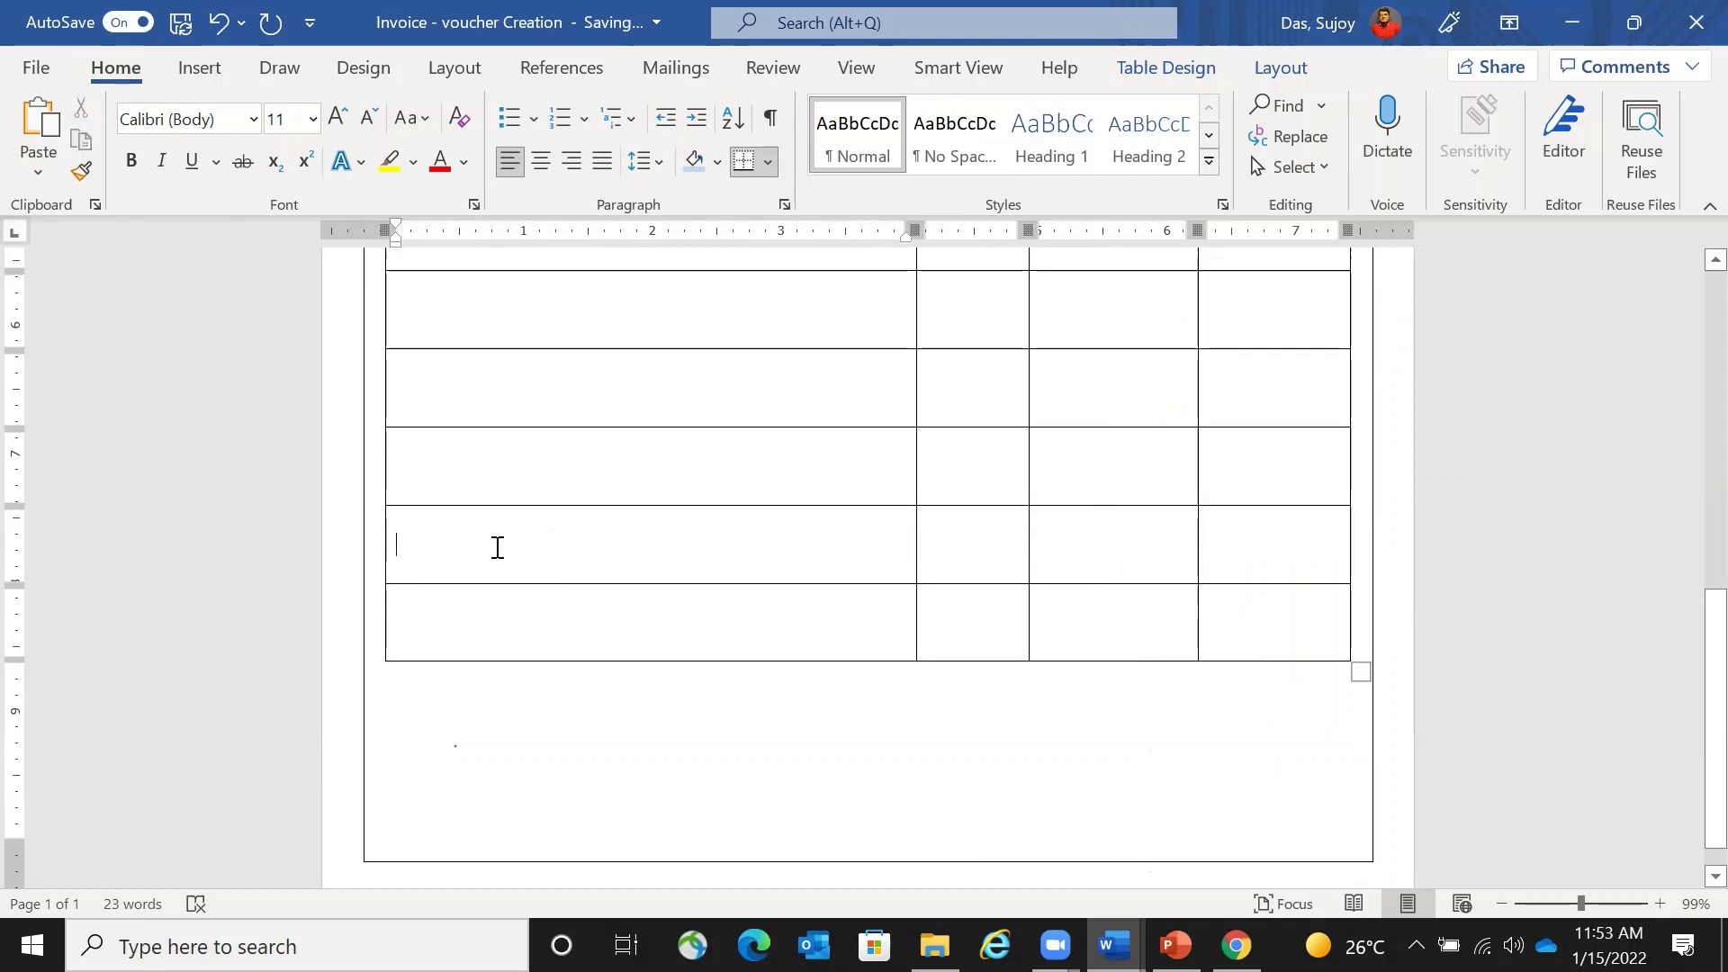
left_click_drag(497, 547, 1292, 648)
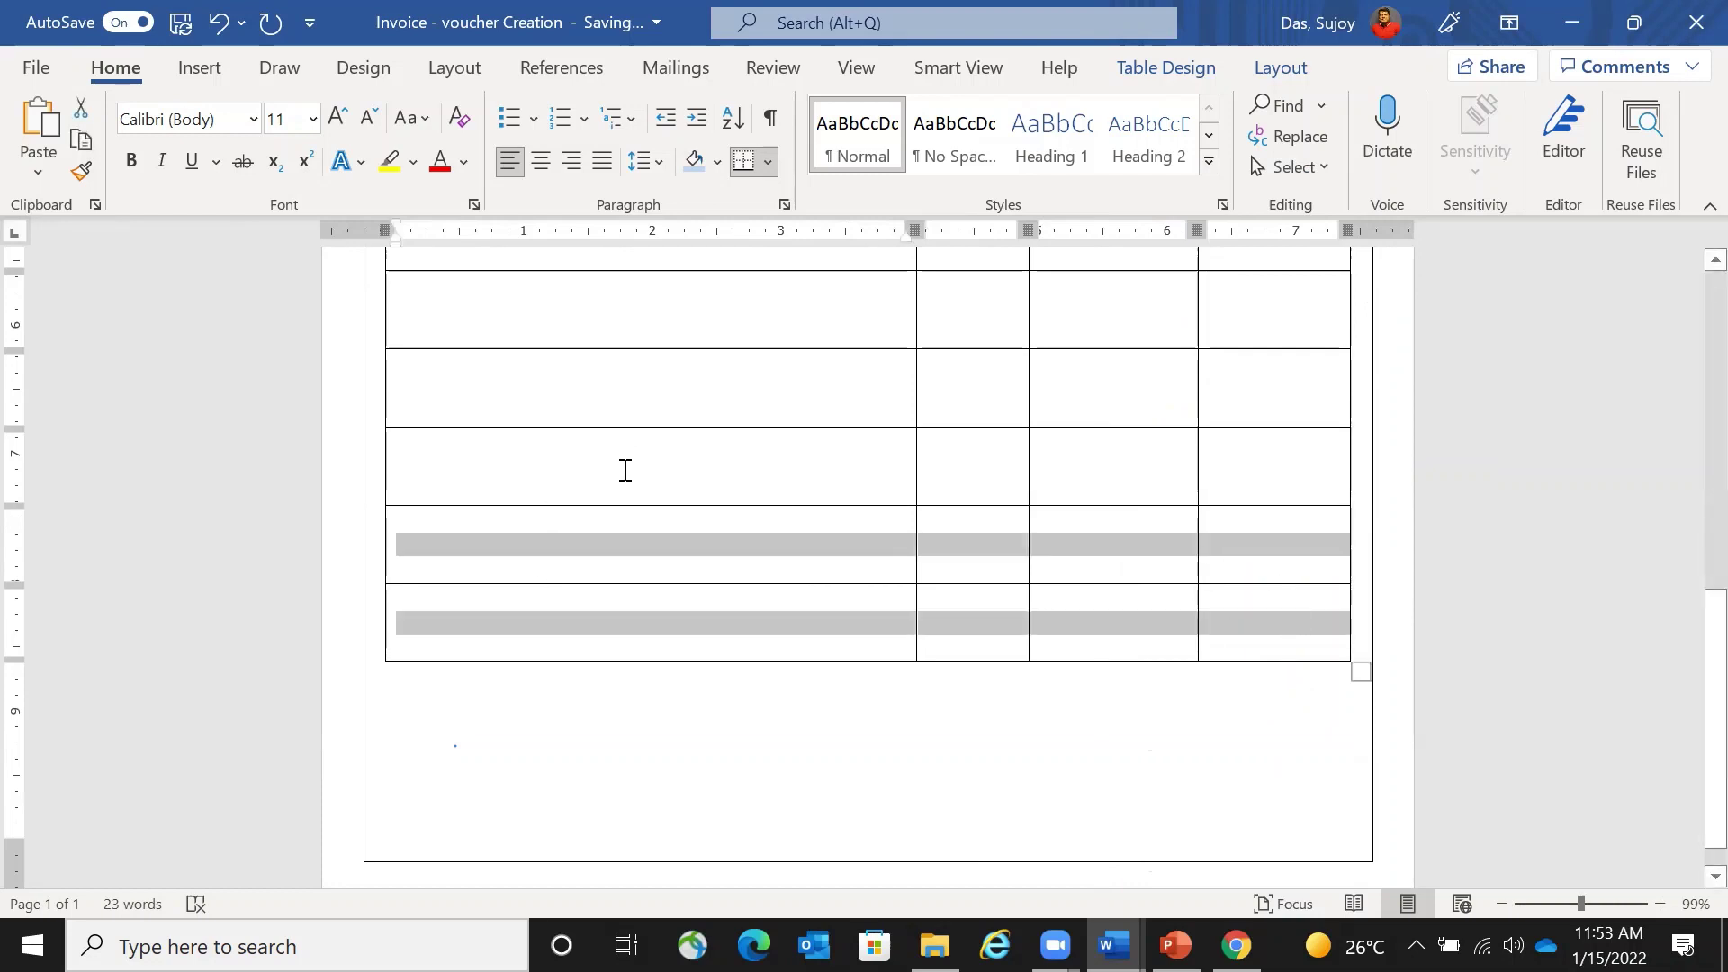
left_click_drag(626, 469, 1292, 659)
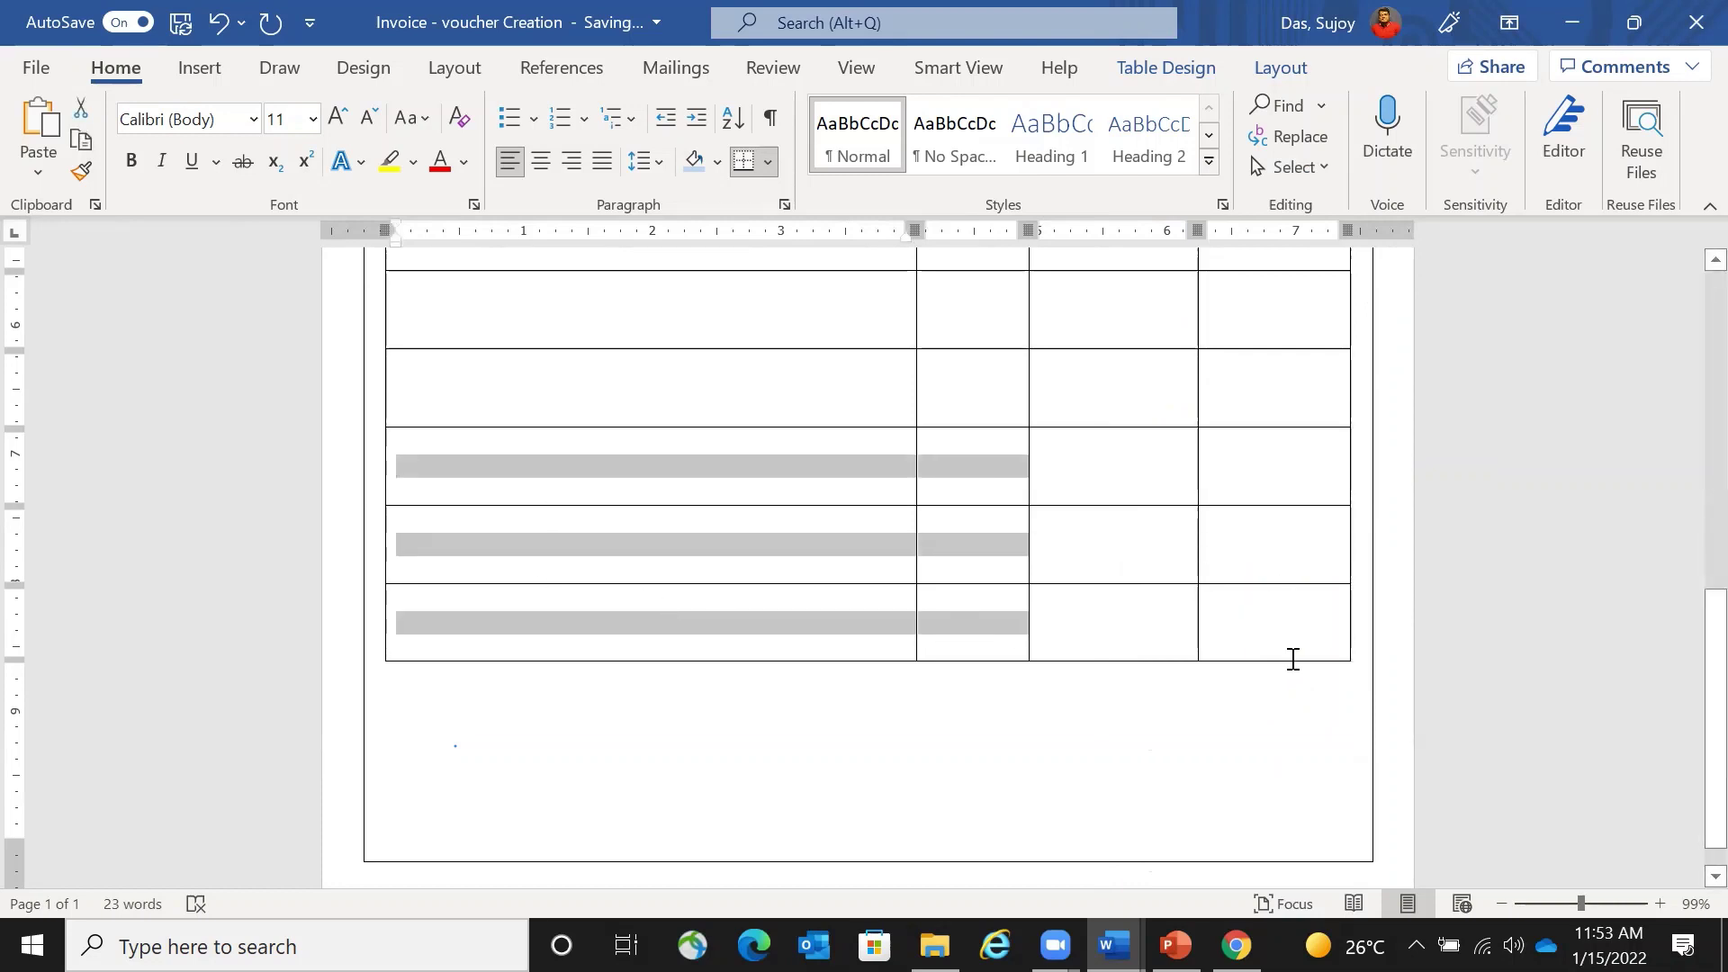
left_click(683, 481)
left_click_drag(698, 532, 1245, 625)
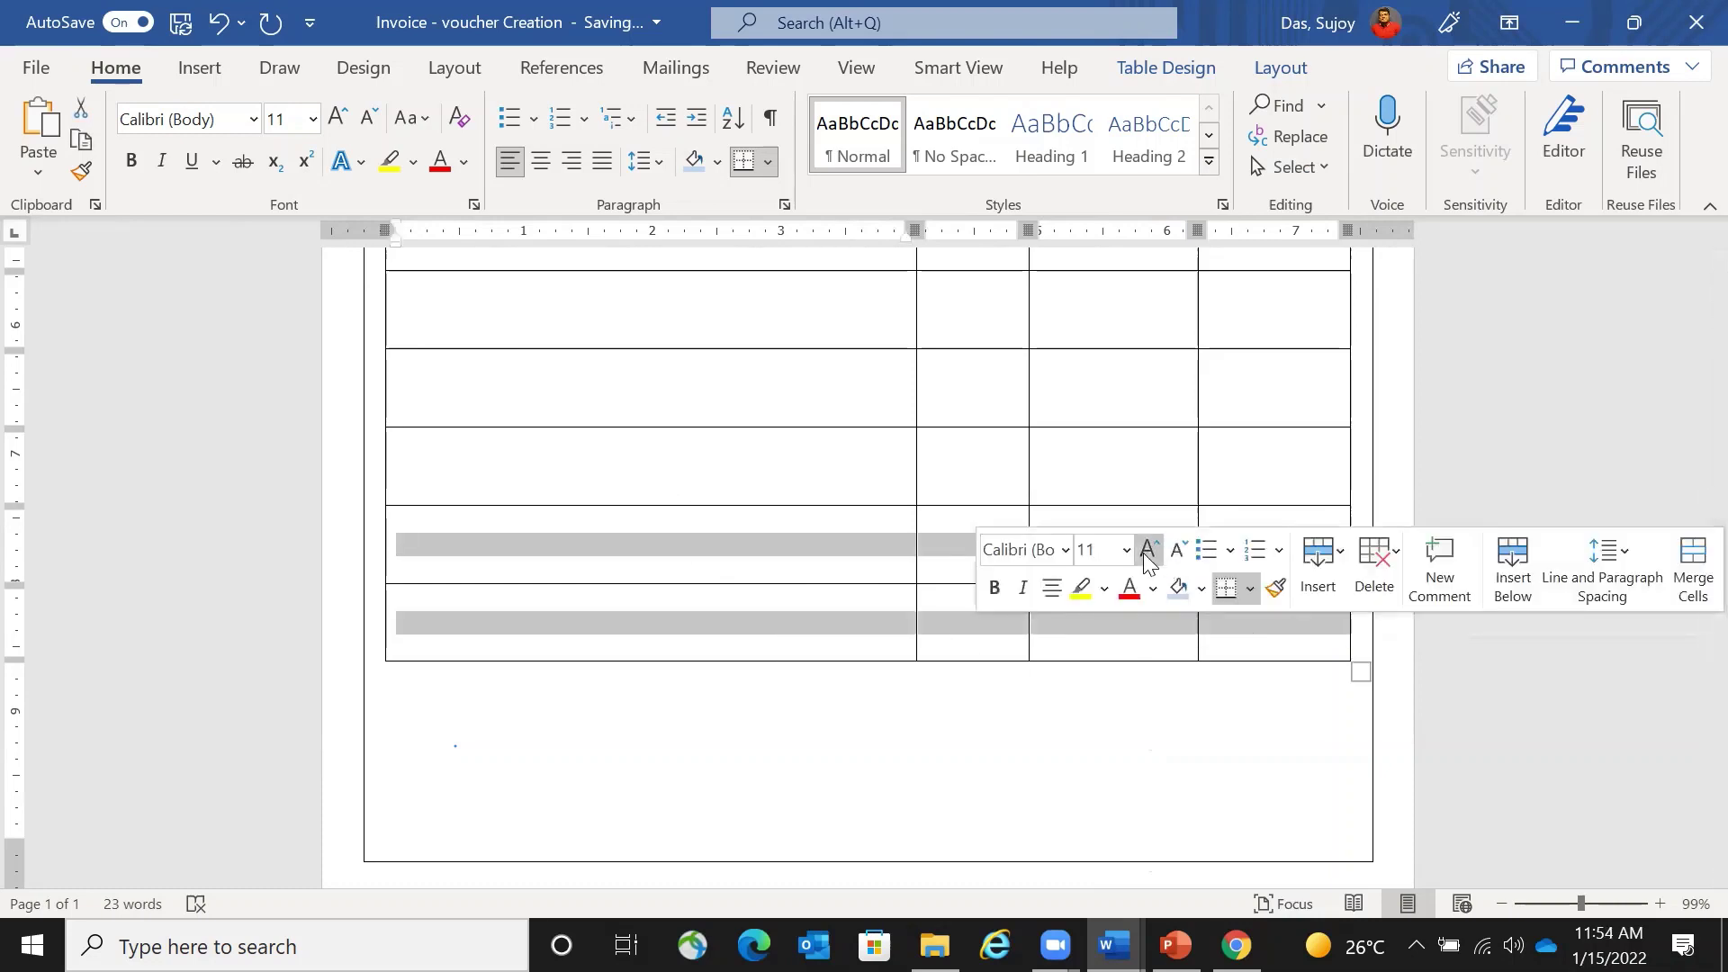
Step: Delete the selected rows with Delete Cells > Delete entire row, leaving six rows
right_click(830, 533)
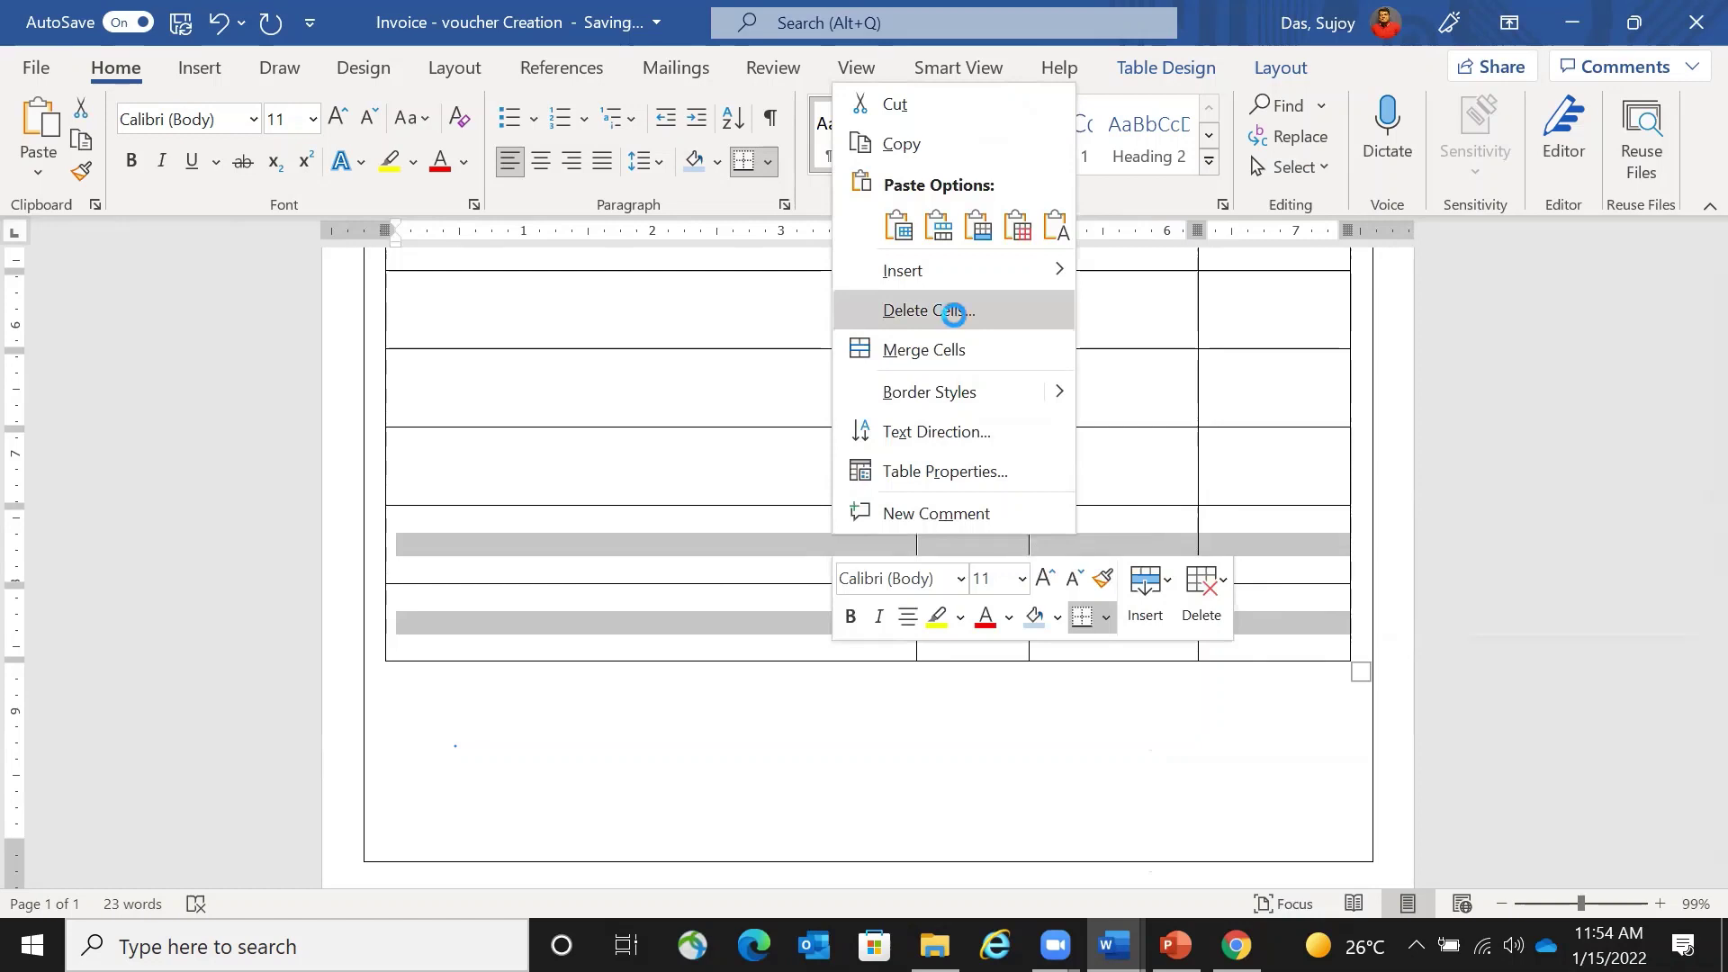
left_click(928, 310)
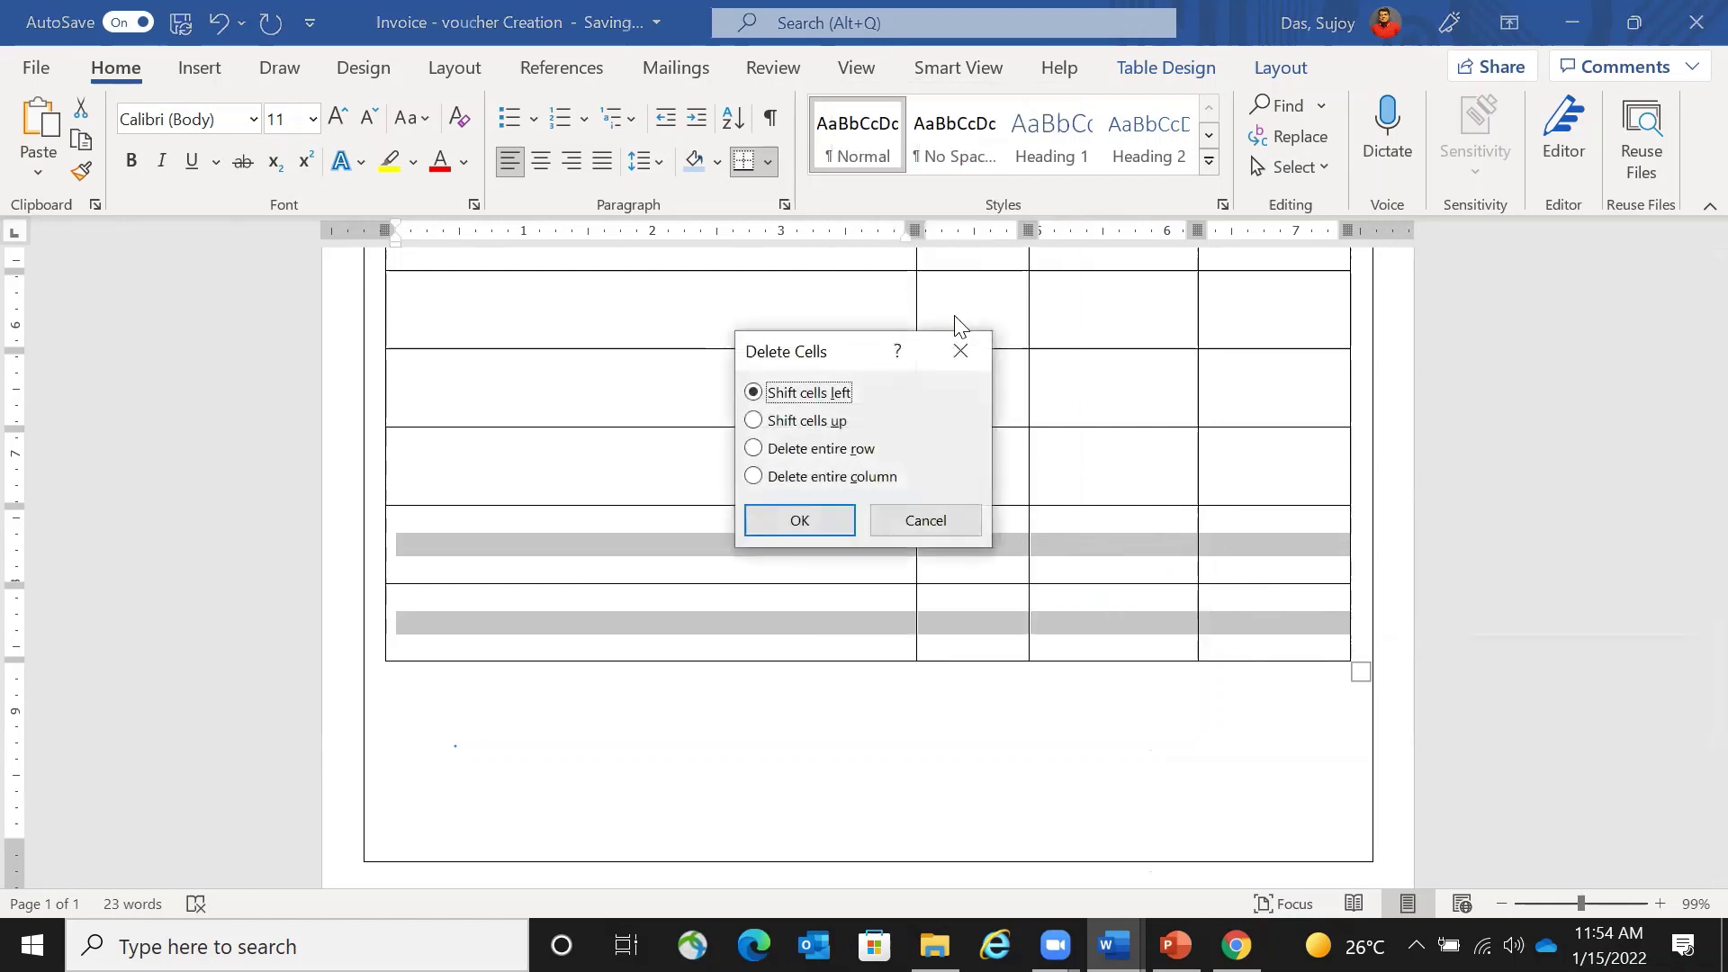
left_click(821, 450)
left_click(823, 522)
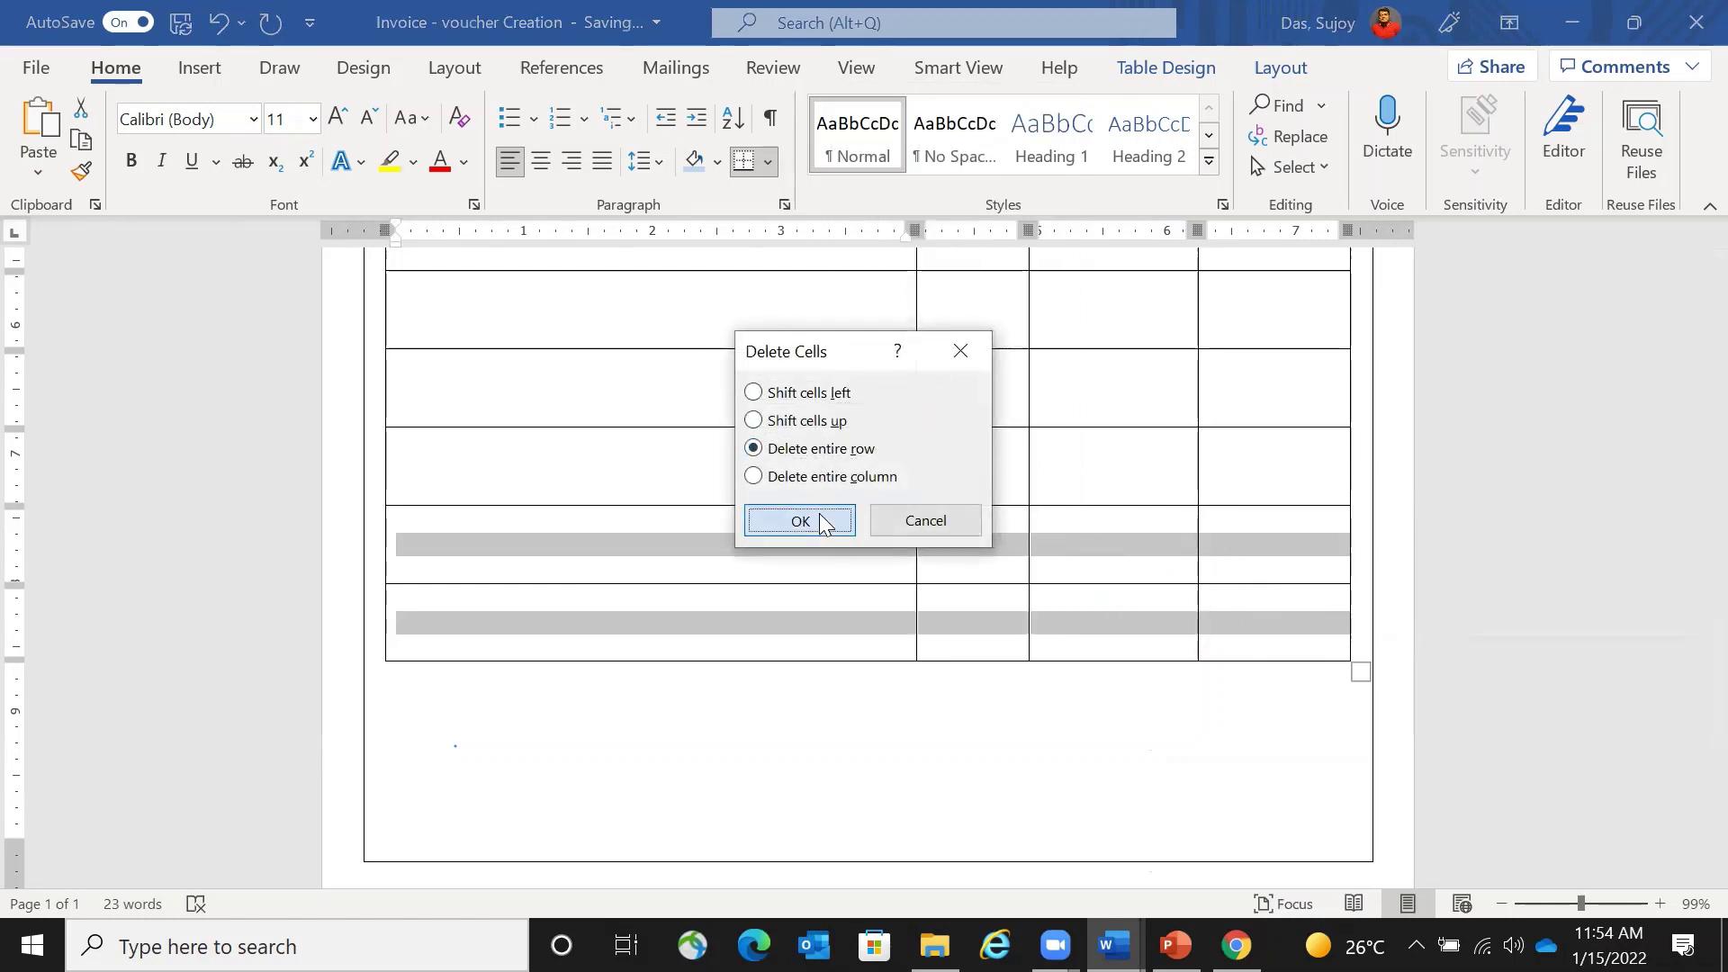
scroll(819, 504, "up", 5)
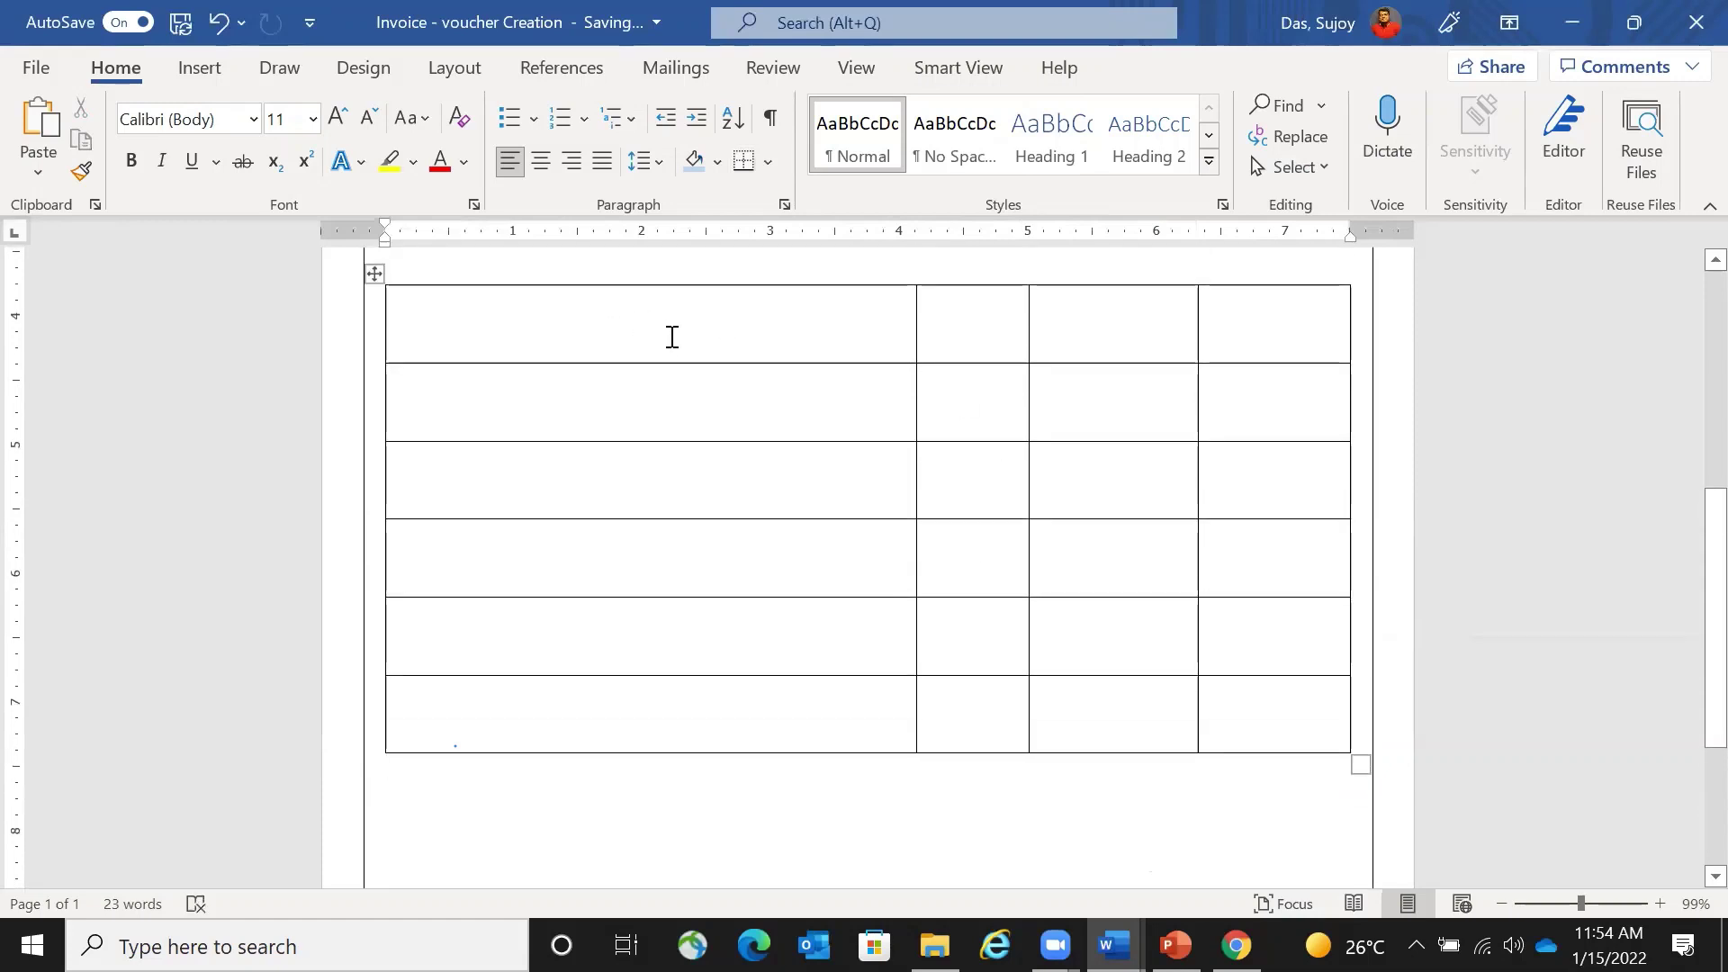
Step: Delete the table's wide first column with Delete entire column
right_click(671, 336)
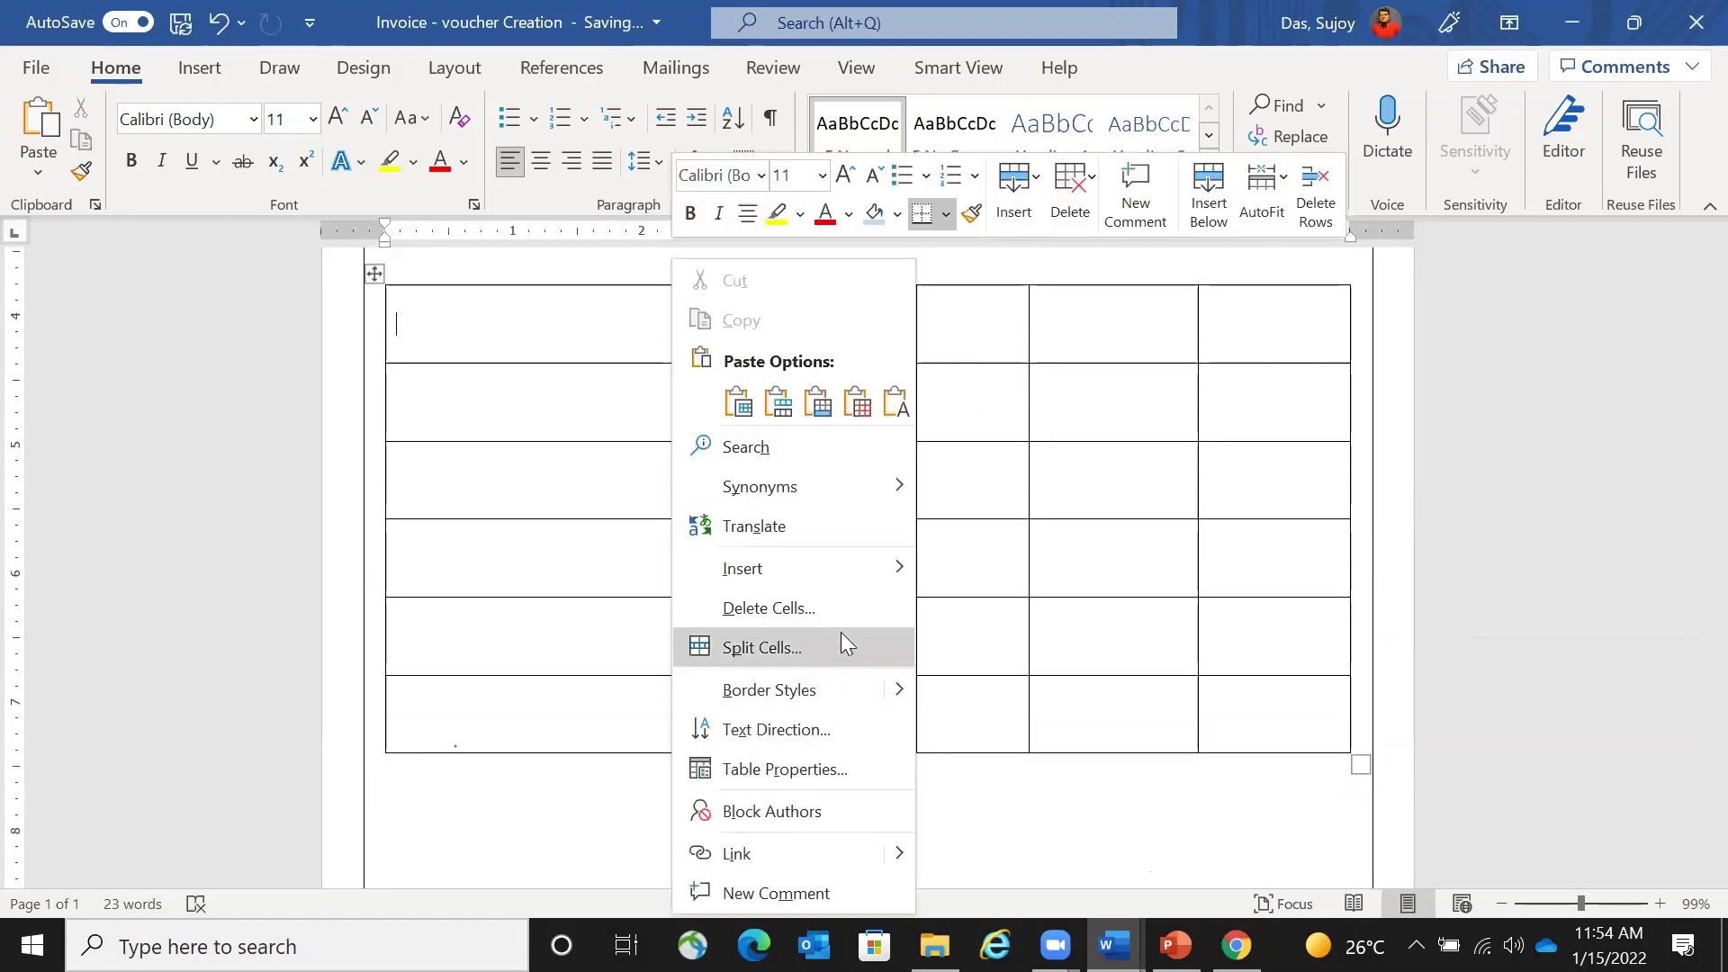
left_click(833, 608)
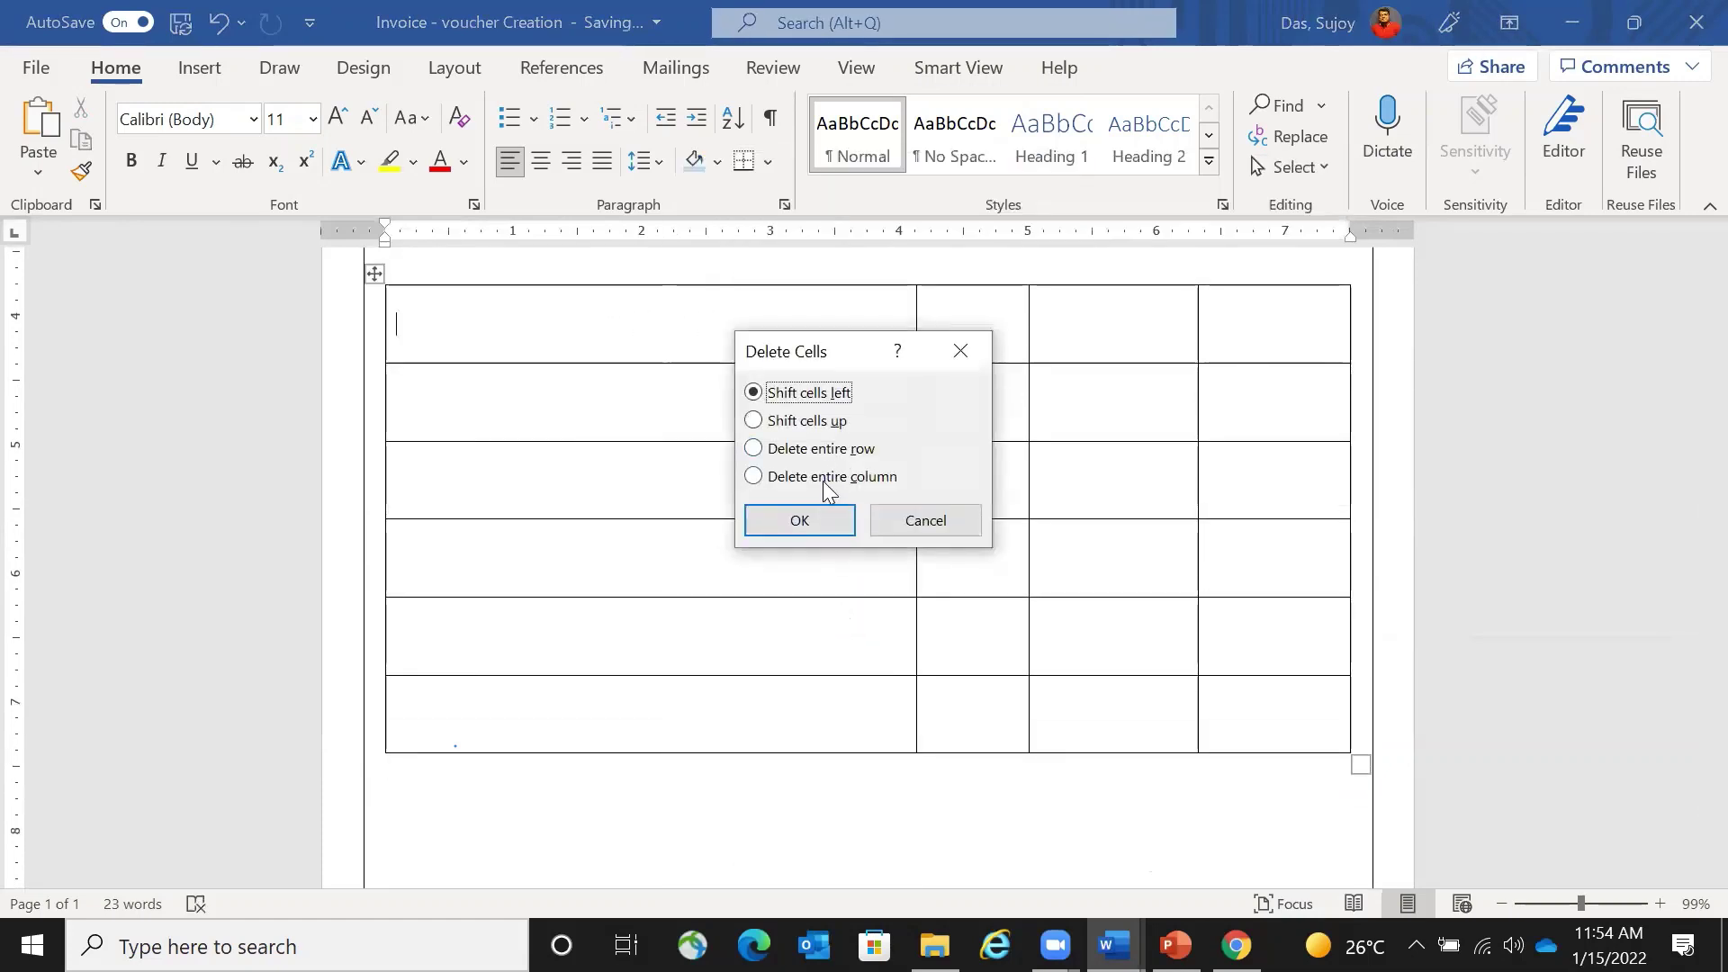
left_click(828, 476)
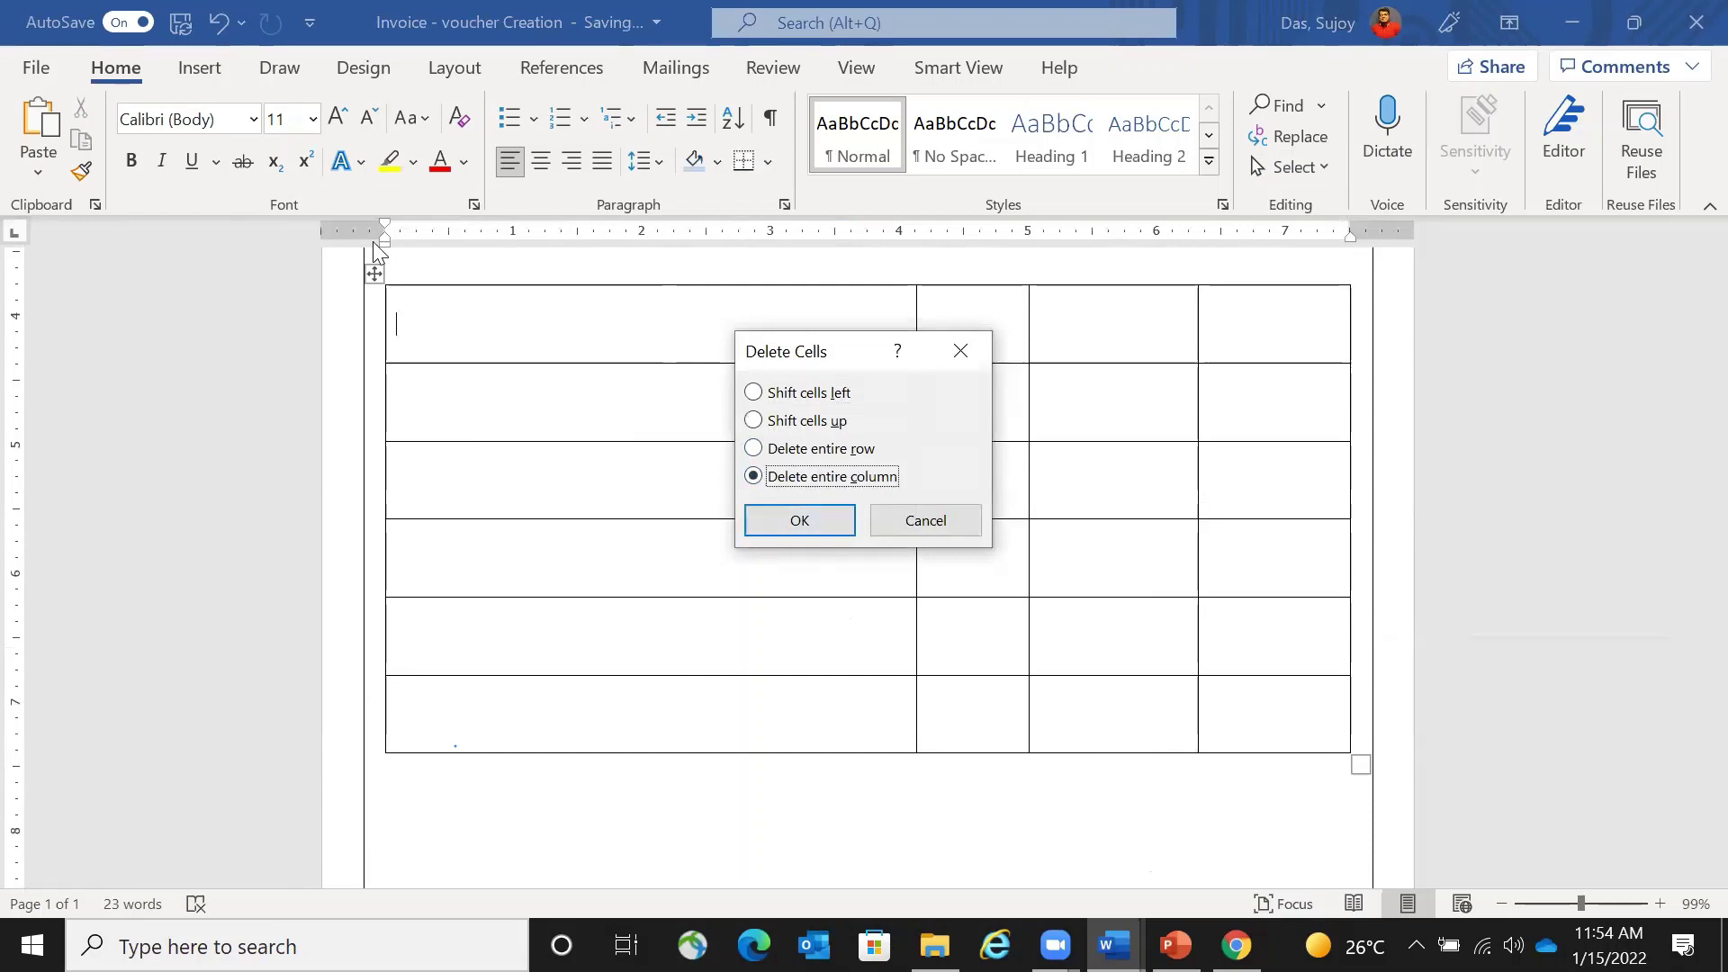
left_click(809, 529)
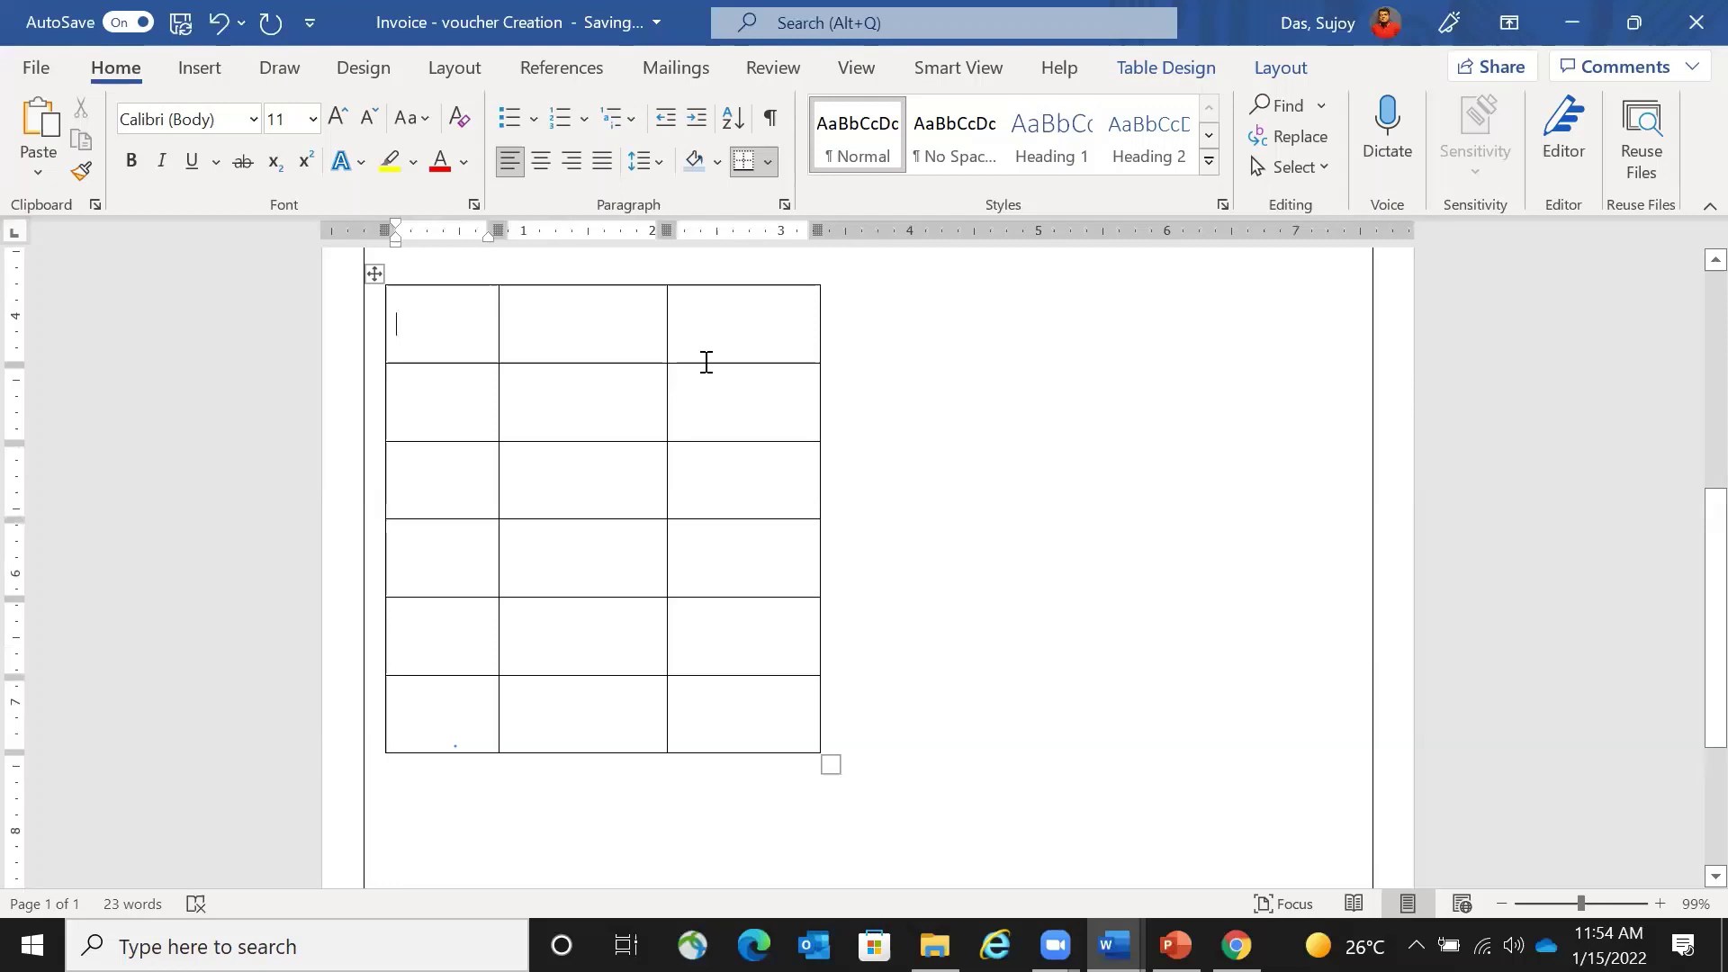
Step: Insert a column to the left and another to the right, giving five columns
right_click(451, 324)
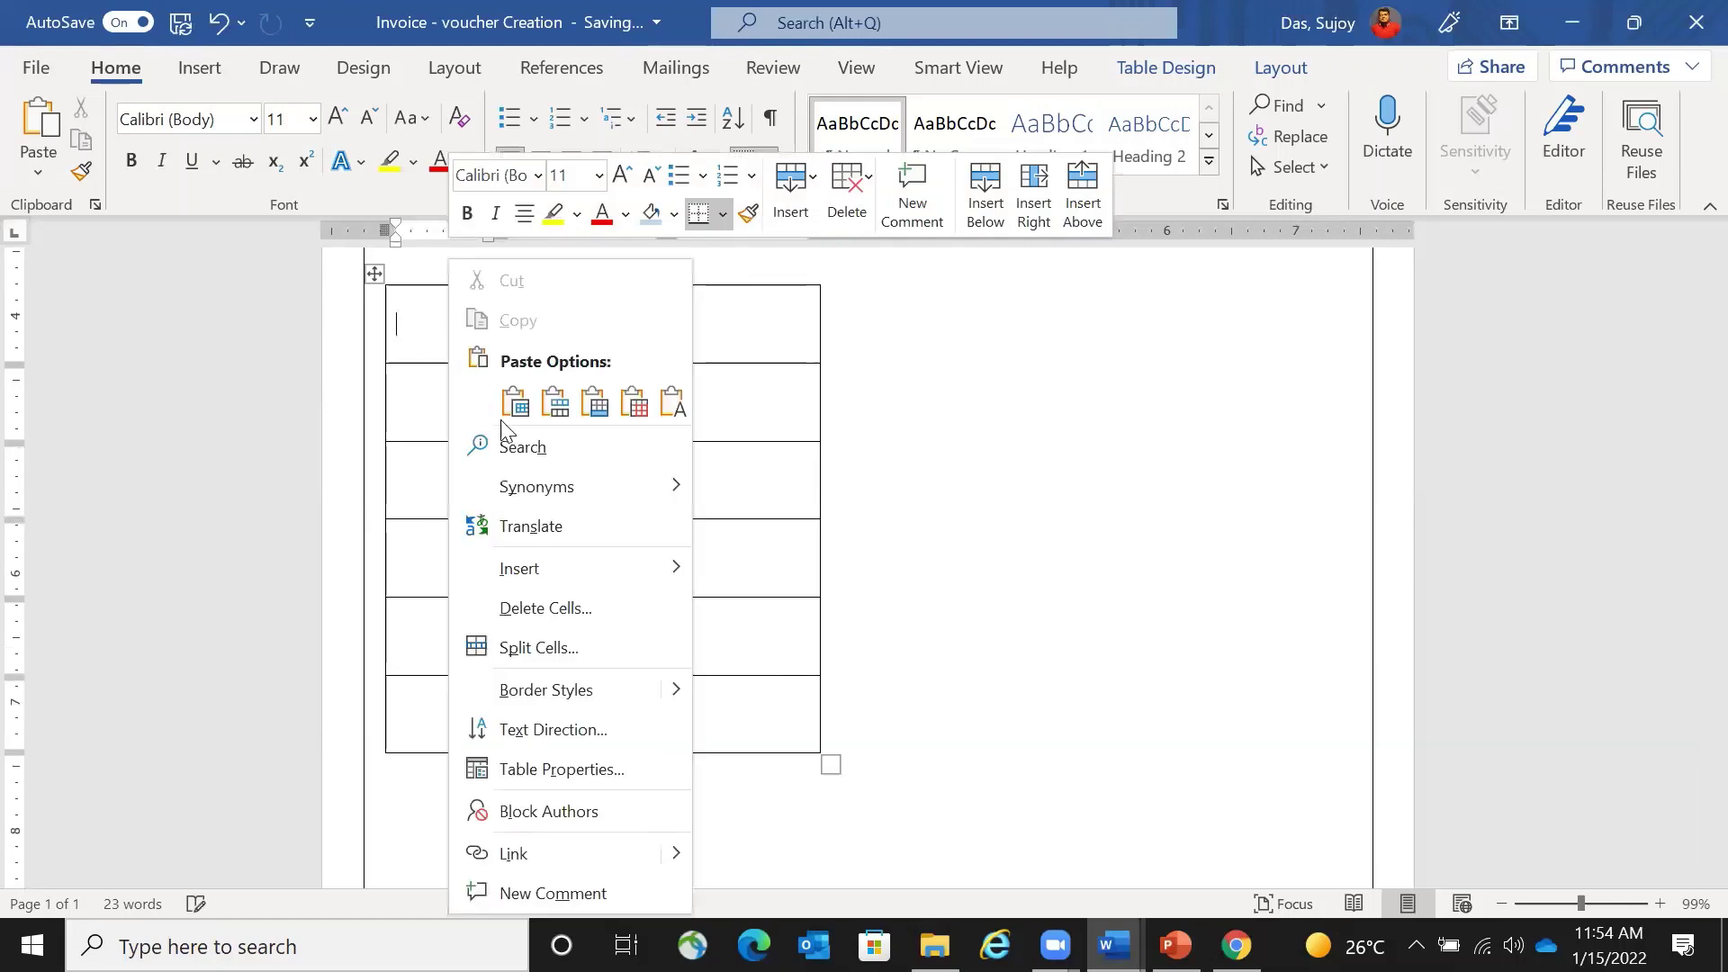
left_click(891, 413)
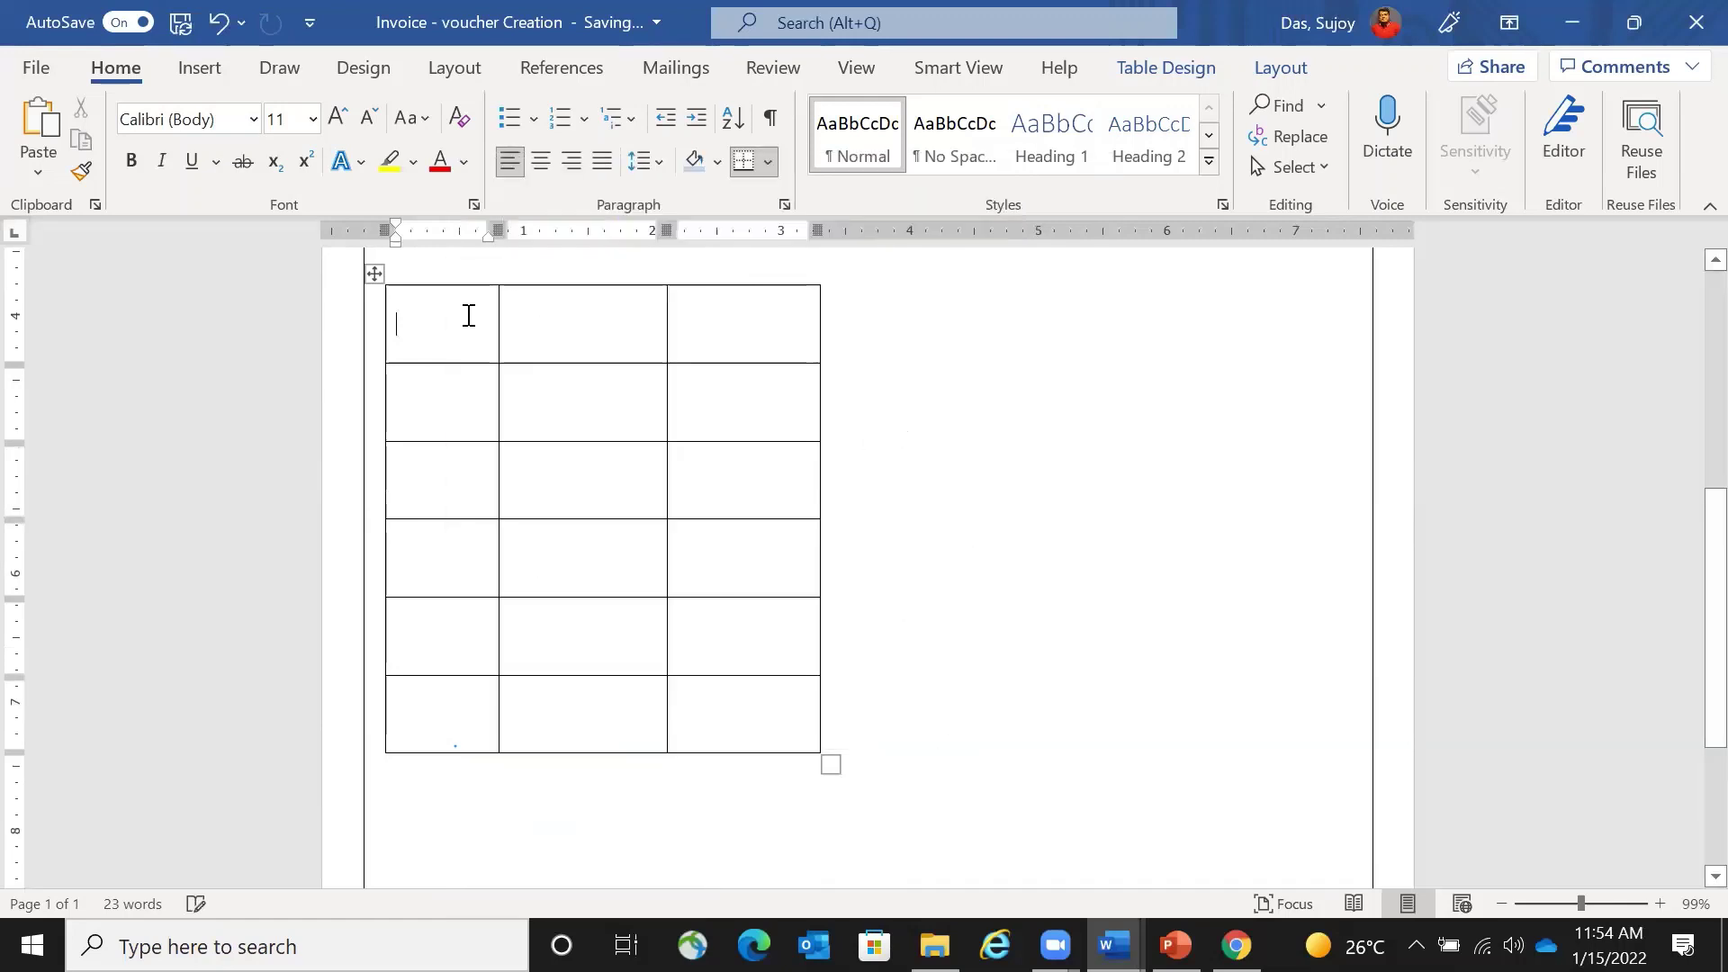
right_click(469, 325)
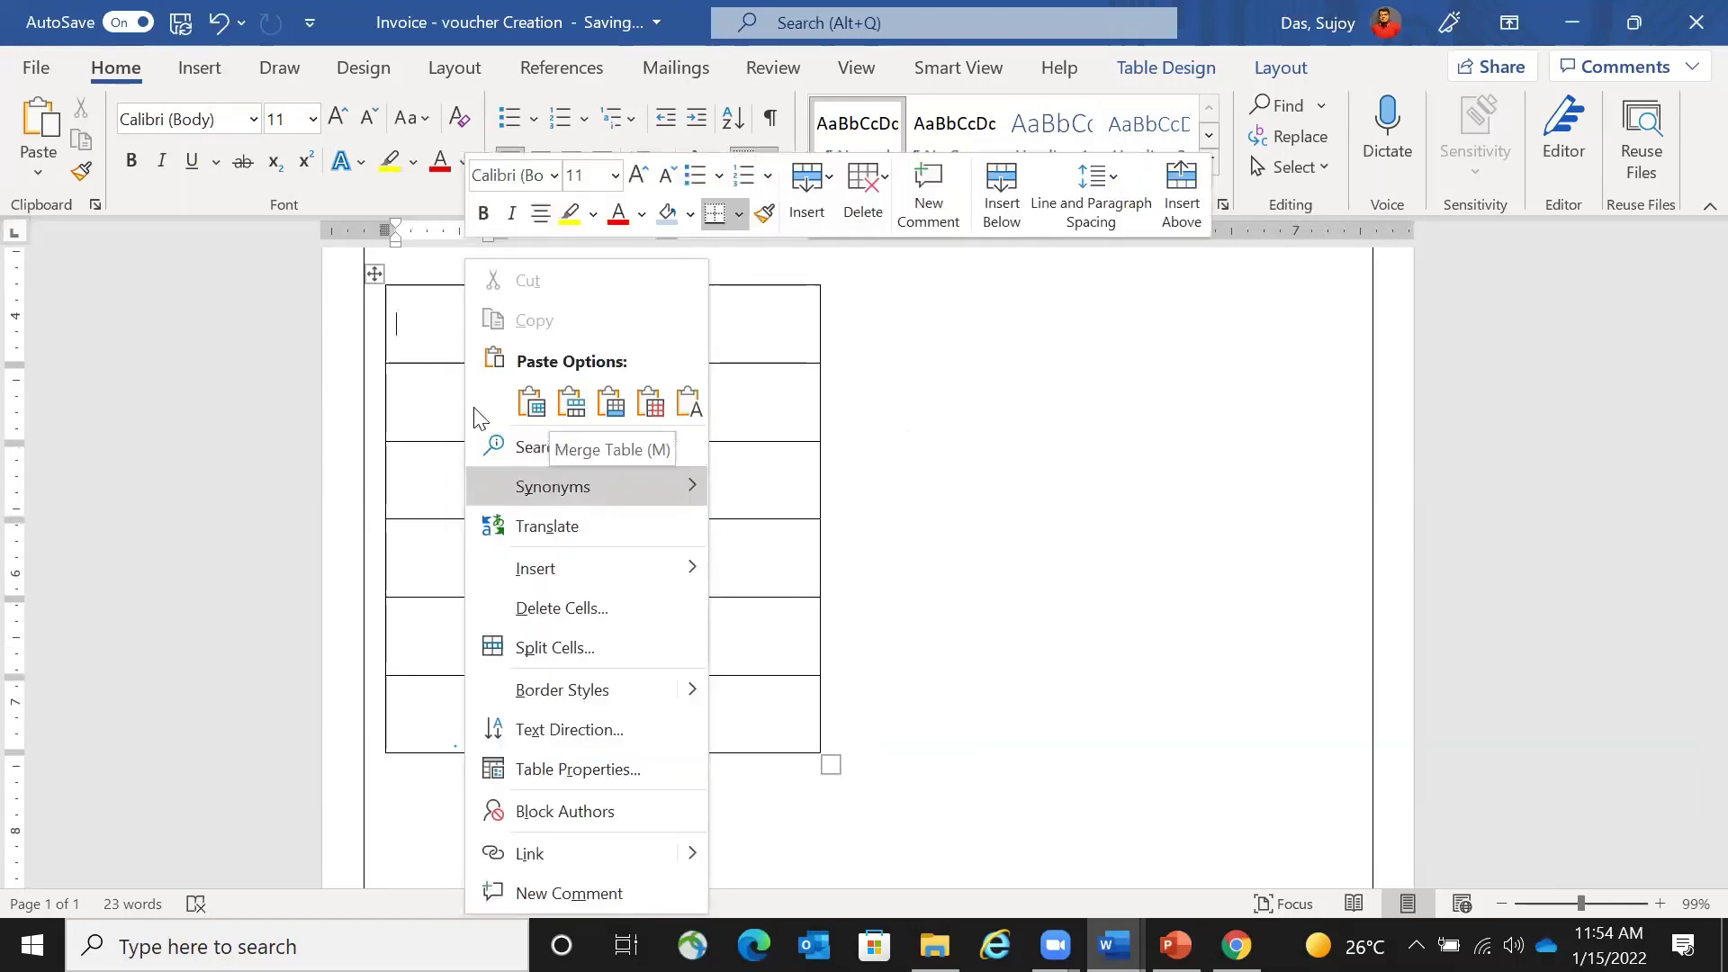
left_click(416, 328)
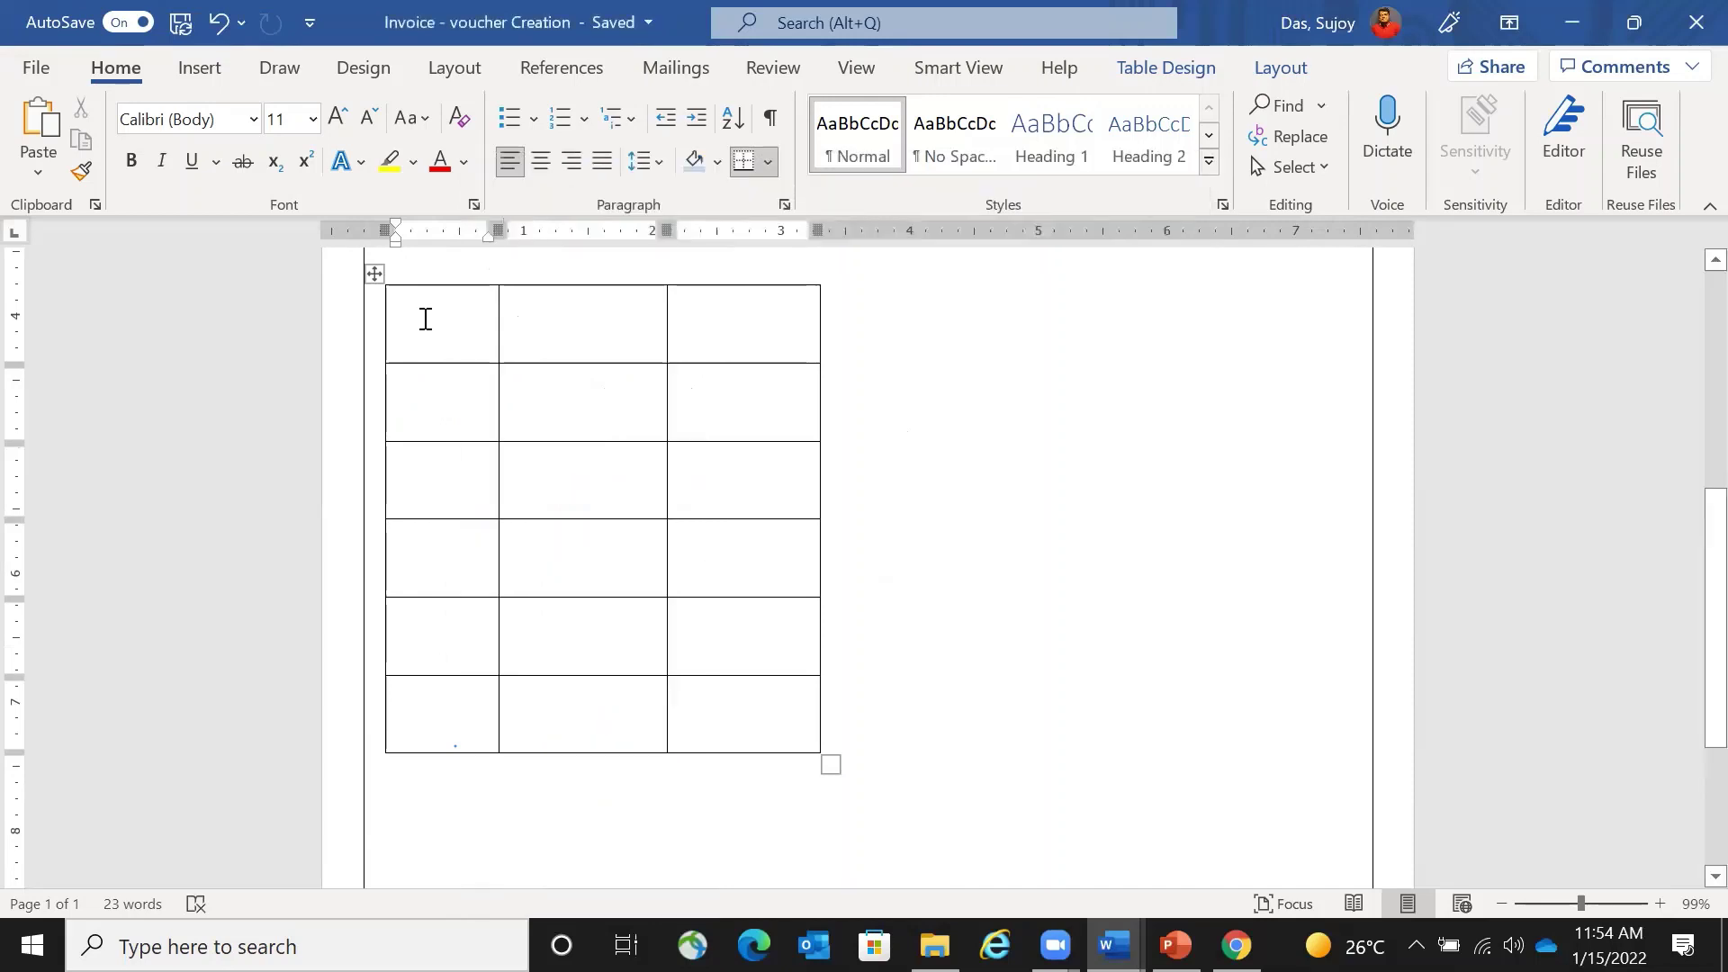
right_click(424, 322)
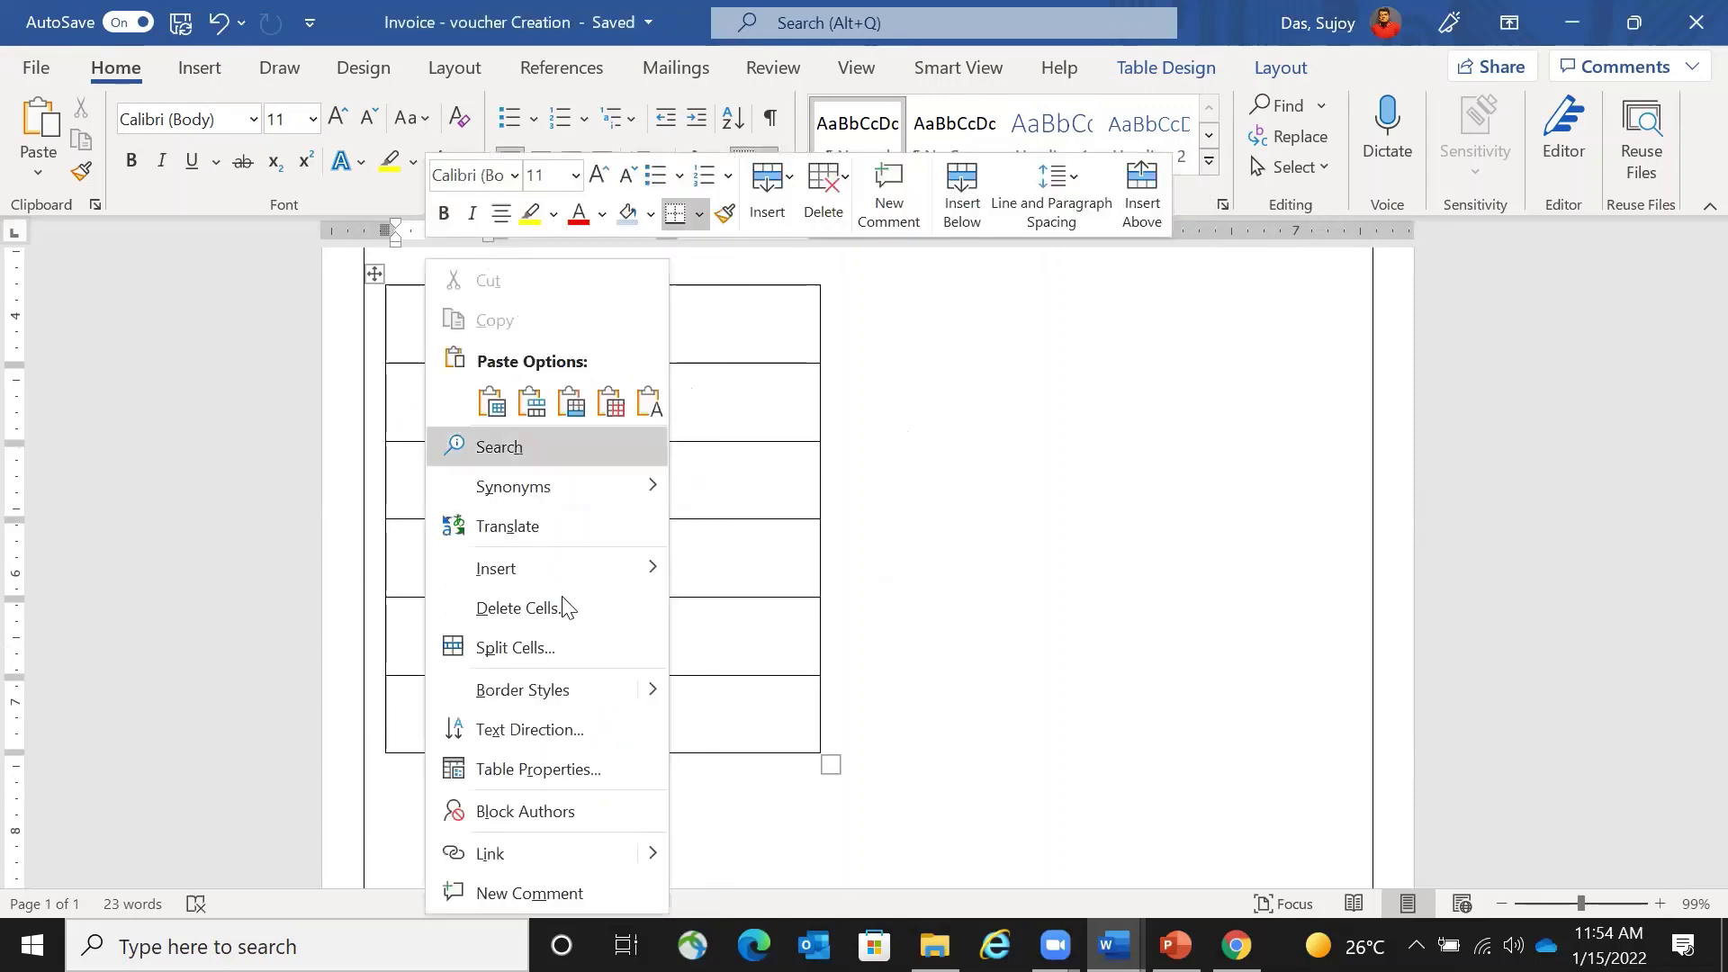
mouse_move(495, 569)
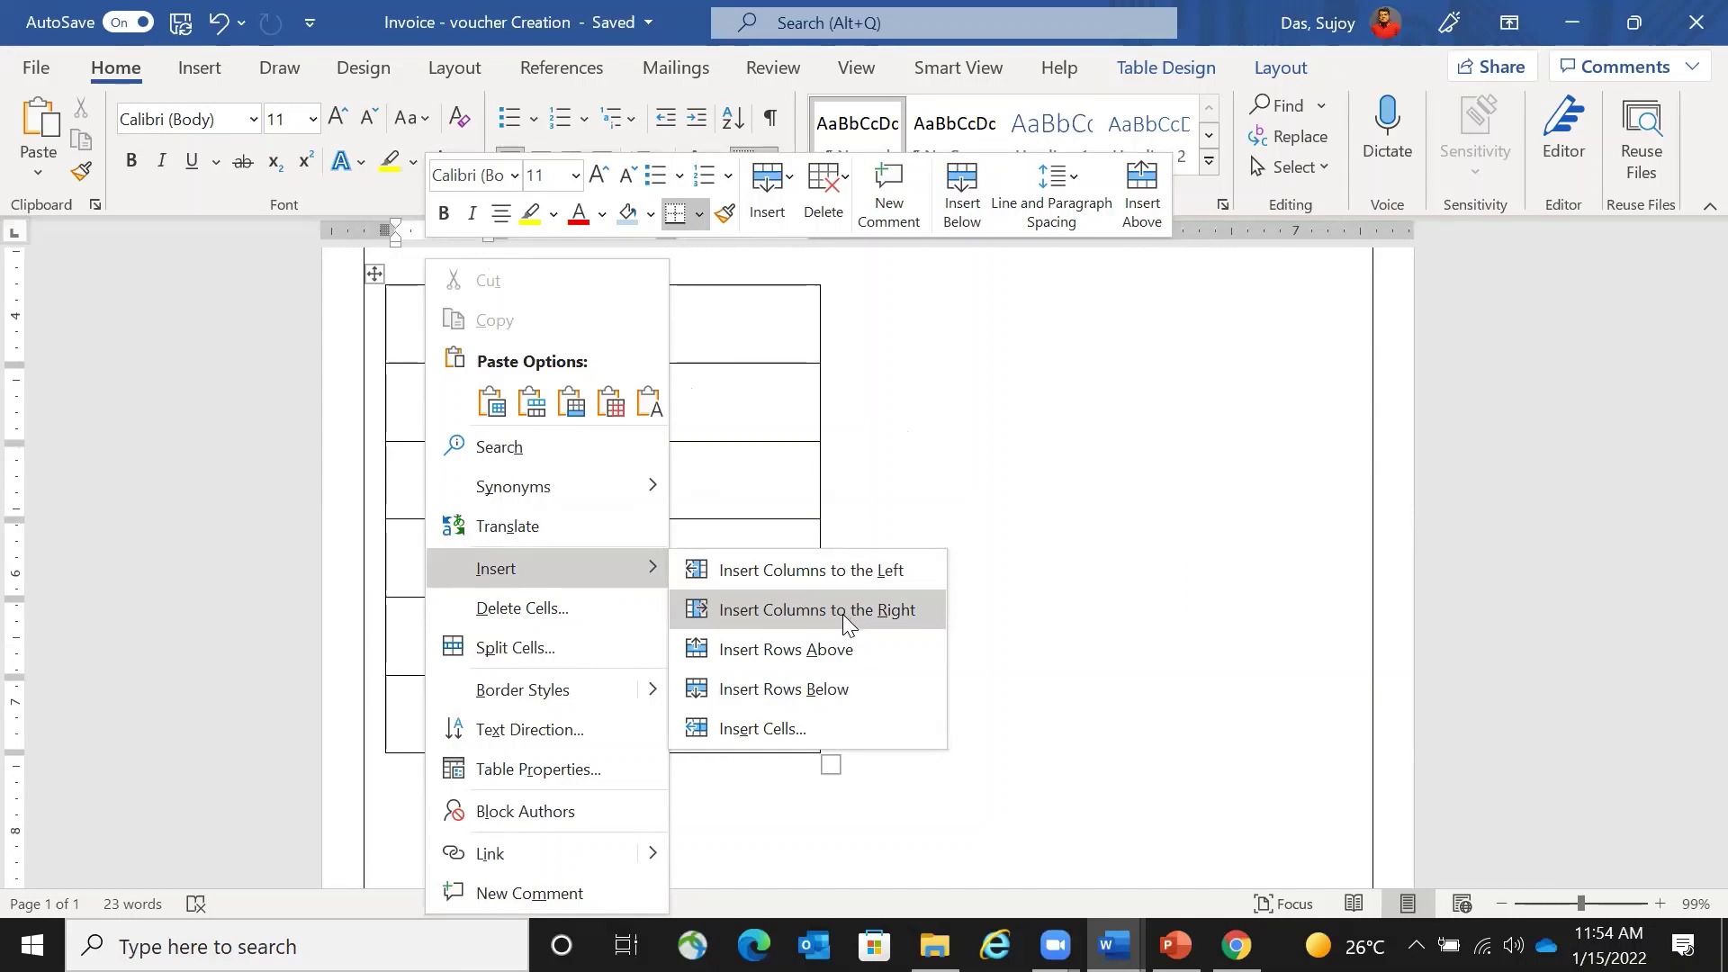
left_click(794, 576)
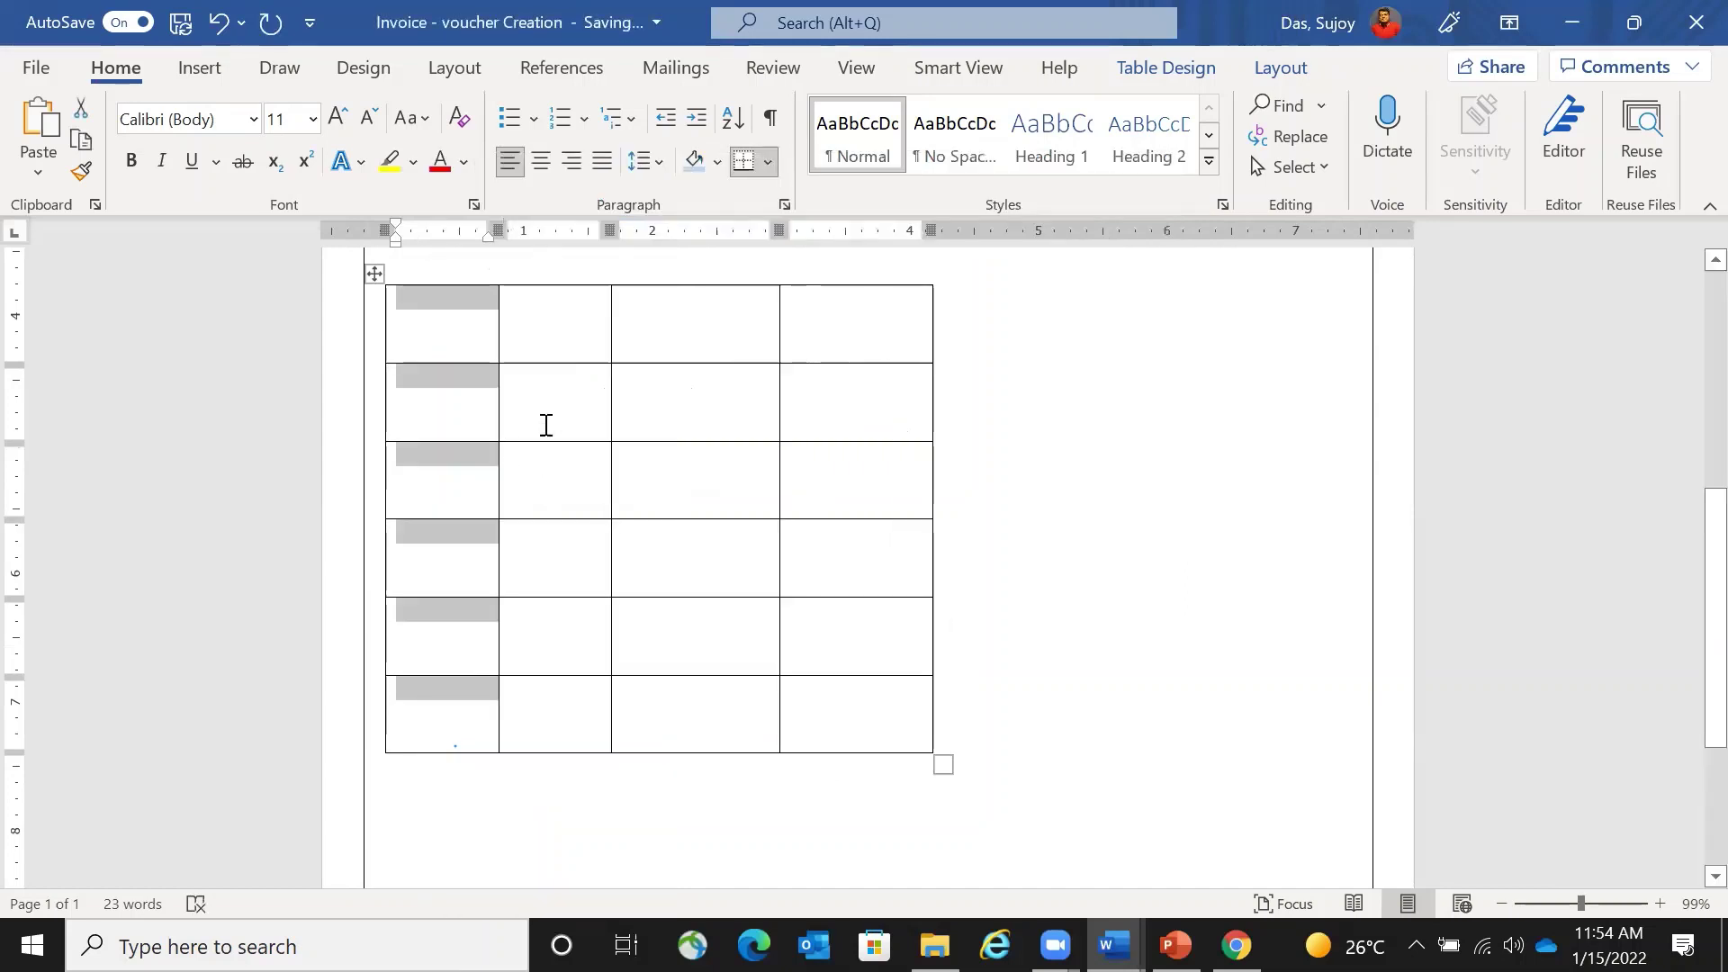
left_click(564, 353)
right_click(564, 356)
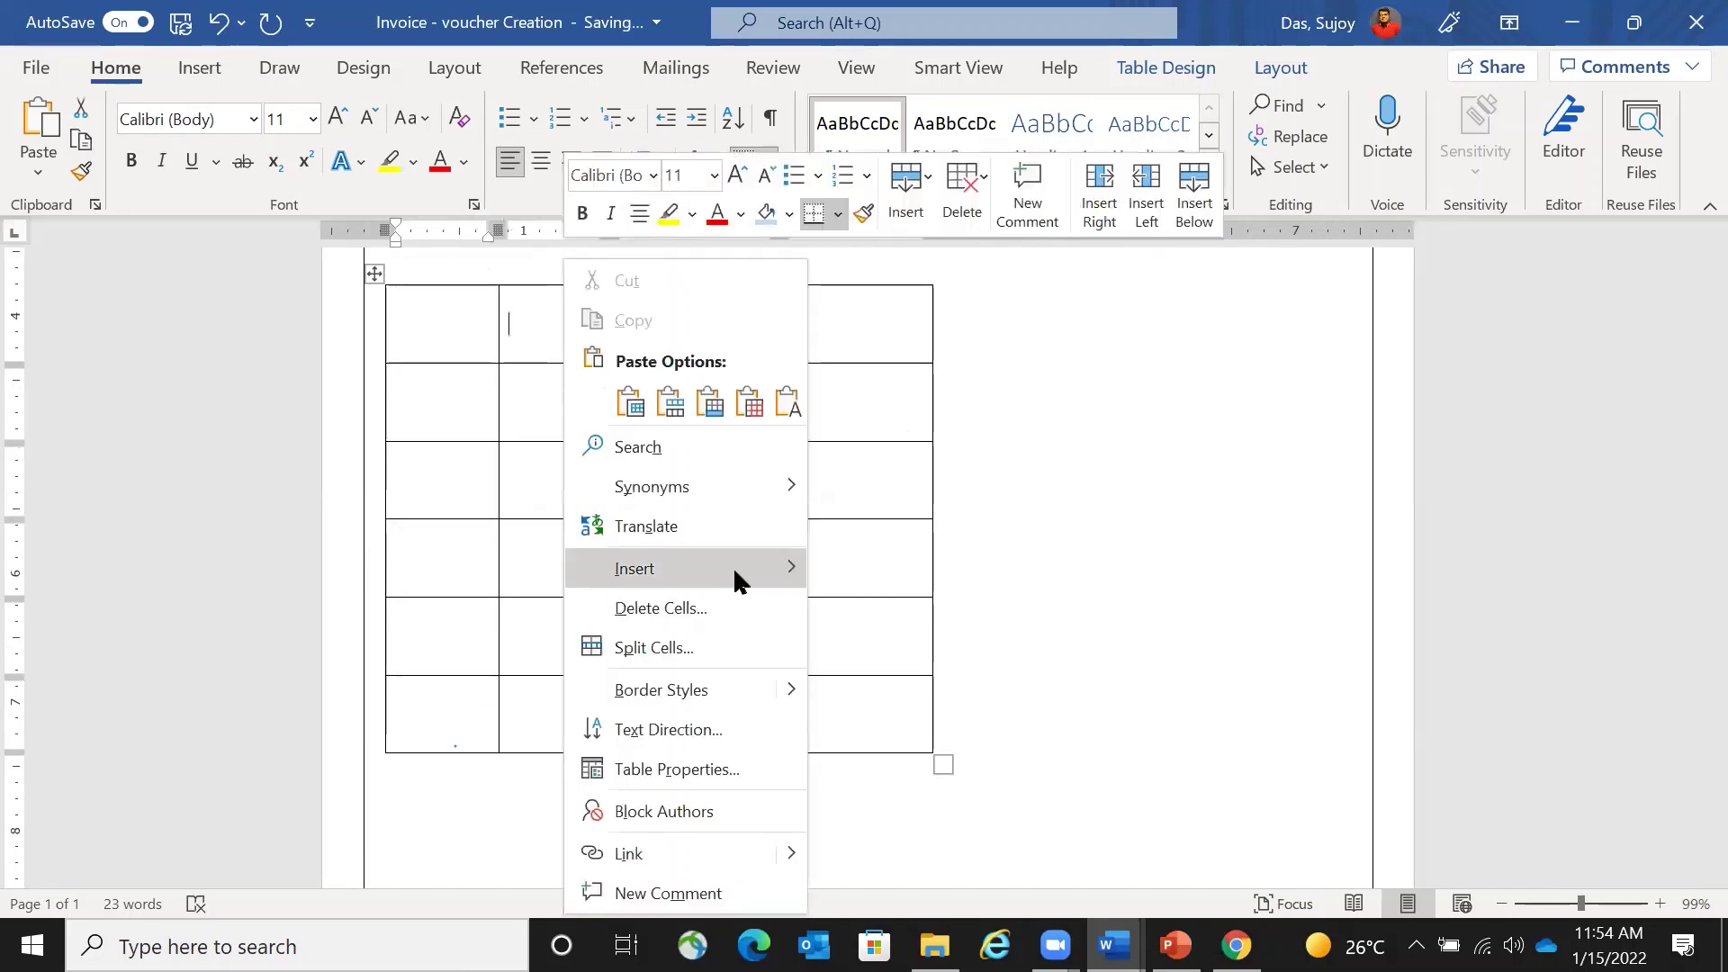
left_click(945, 615)
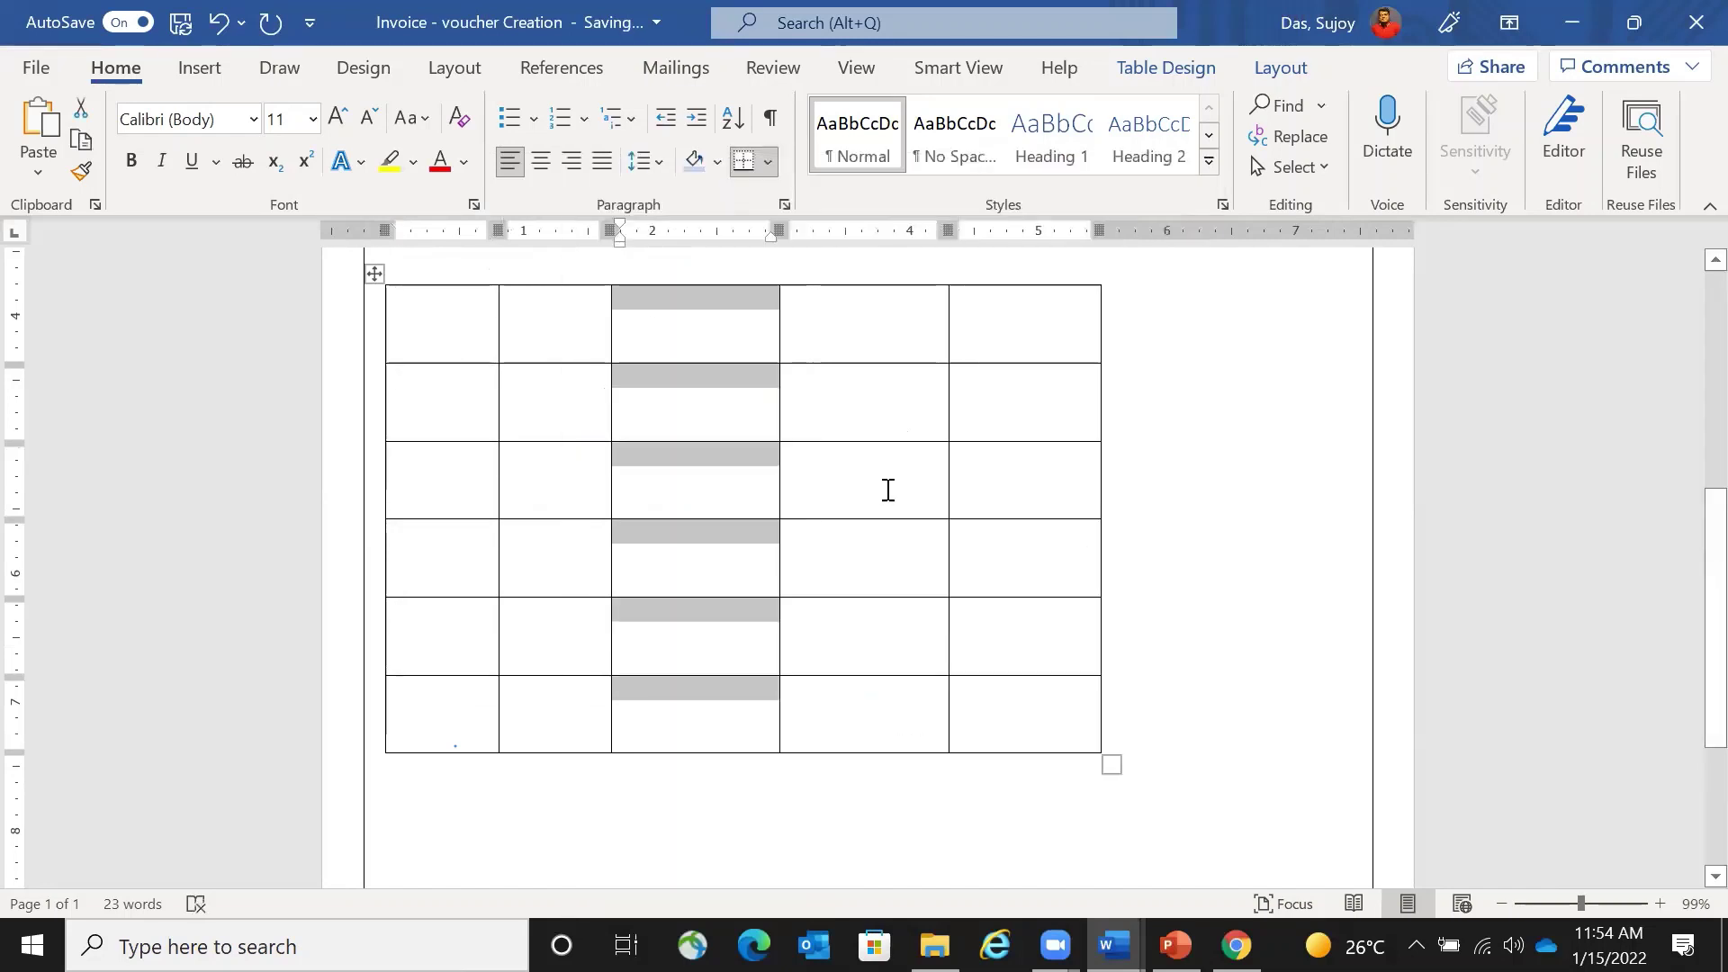
Step: Delete the second column and stretch the table nearly to the page's right margin
scroll(1098, 522, "up", 3)
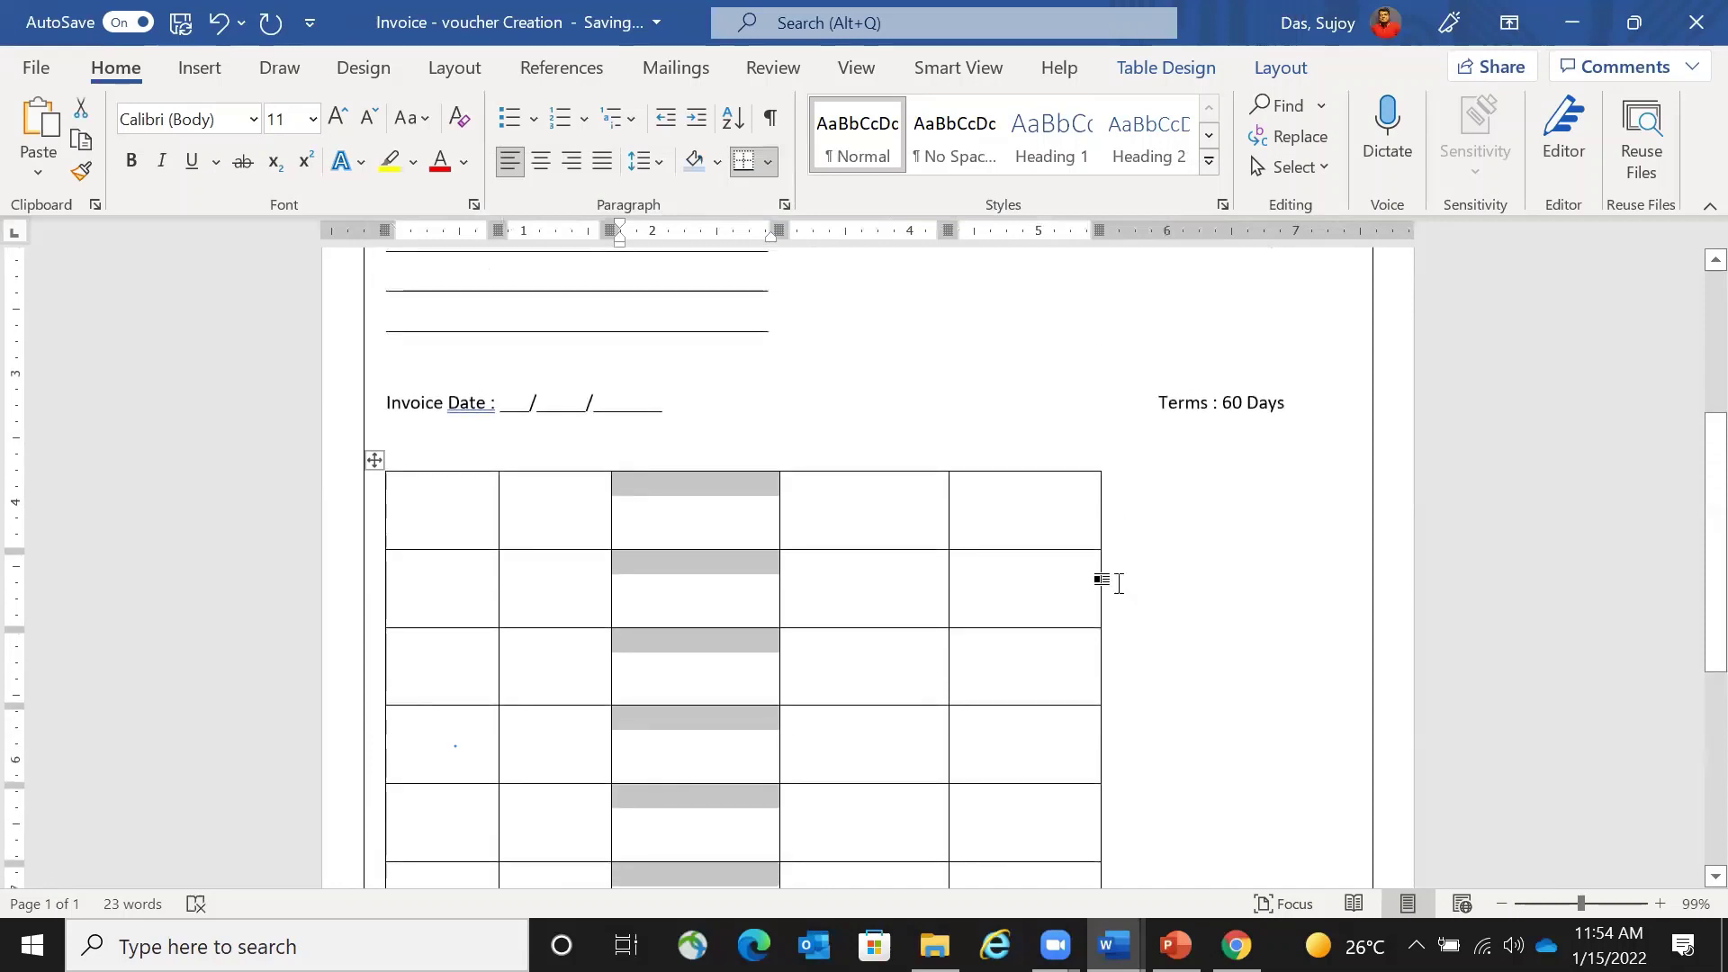
scroll(1100, 576, "down", 3)
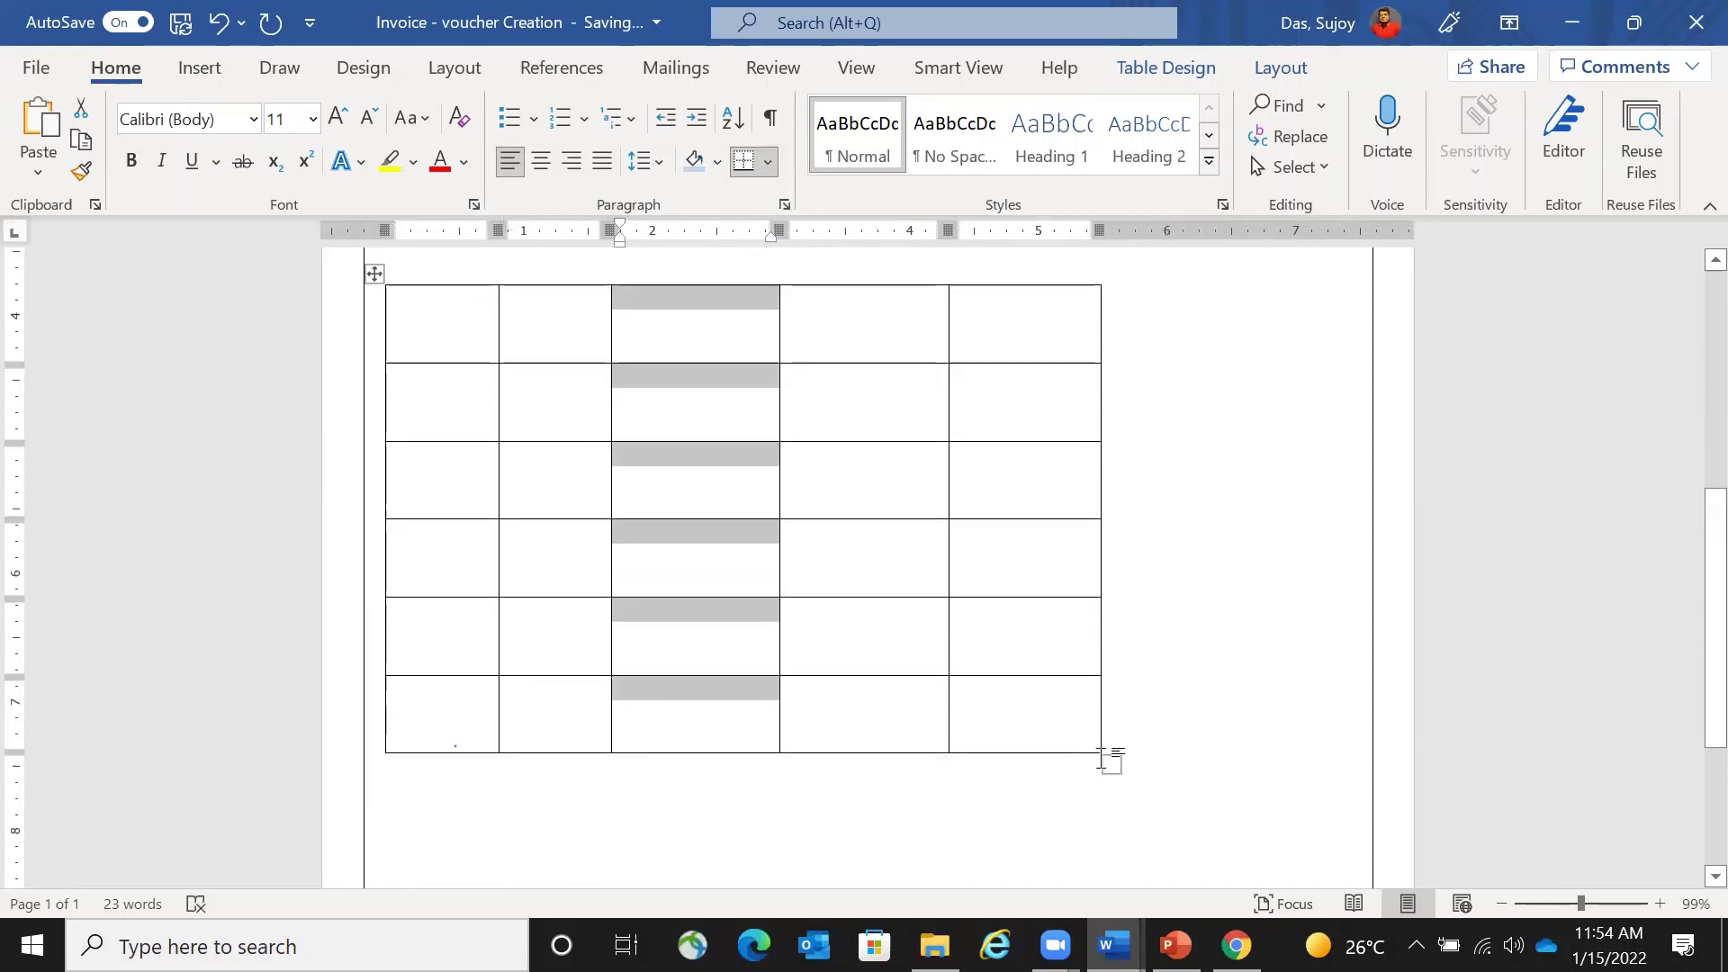
mouse_move(1096, 753)
left_mouse_down()
mouse_move(1332, 736)
mouse_move(1322, 709)
left_mouse_up()
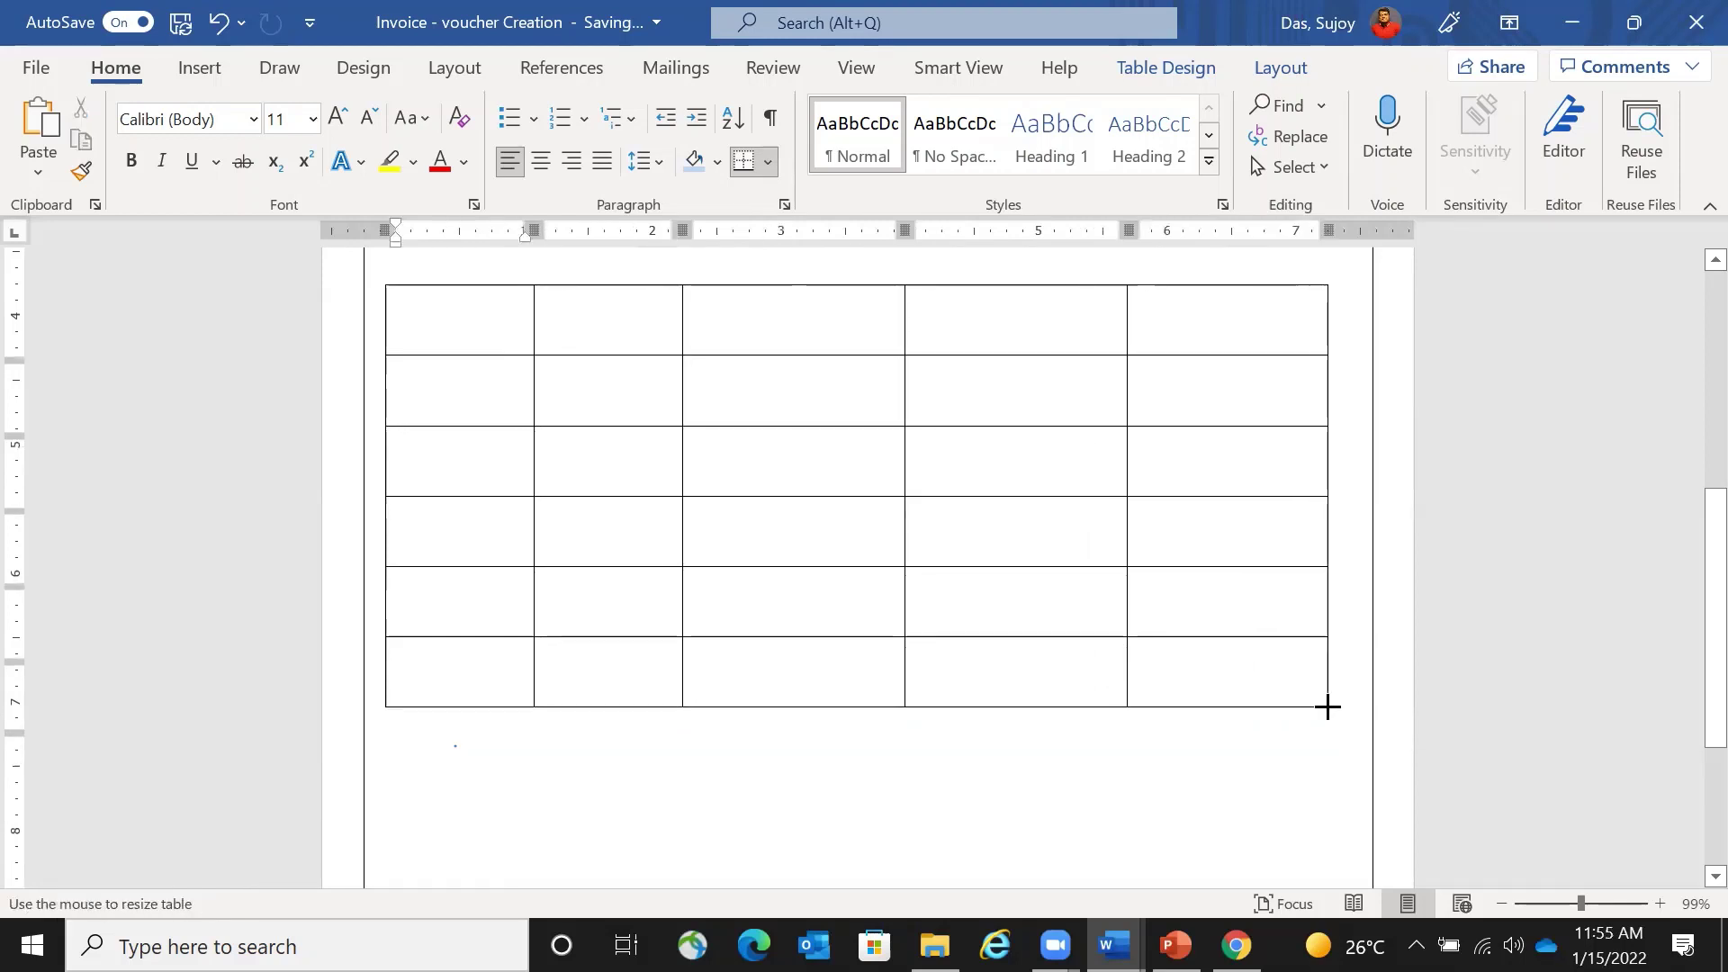
left_click_drag(1324, 709, 1328, 706)
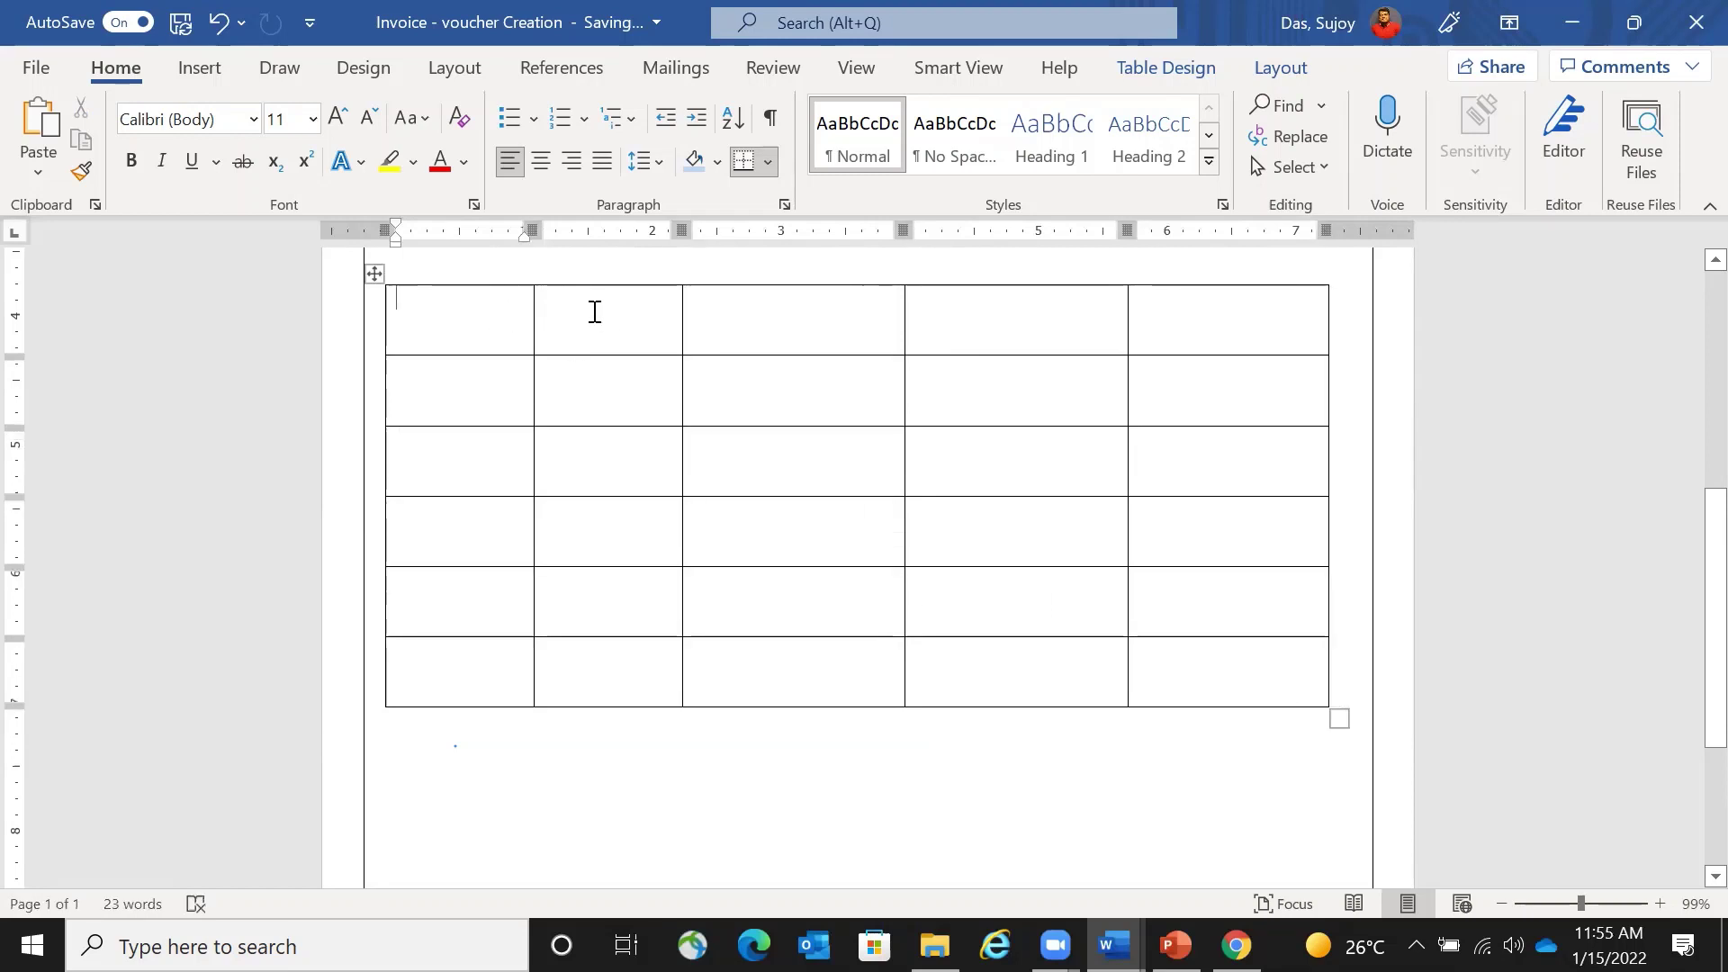
left_click_drag(594, 312, 589, 675)
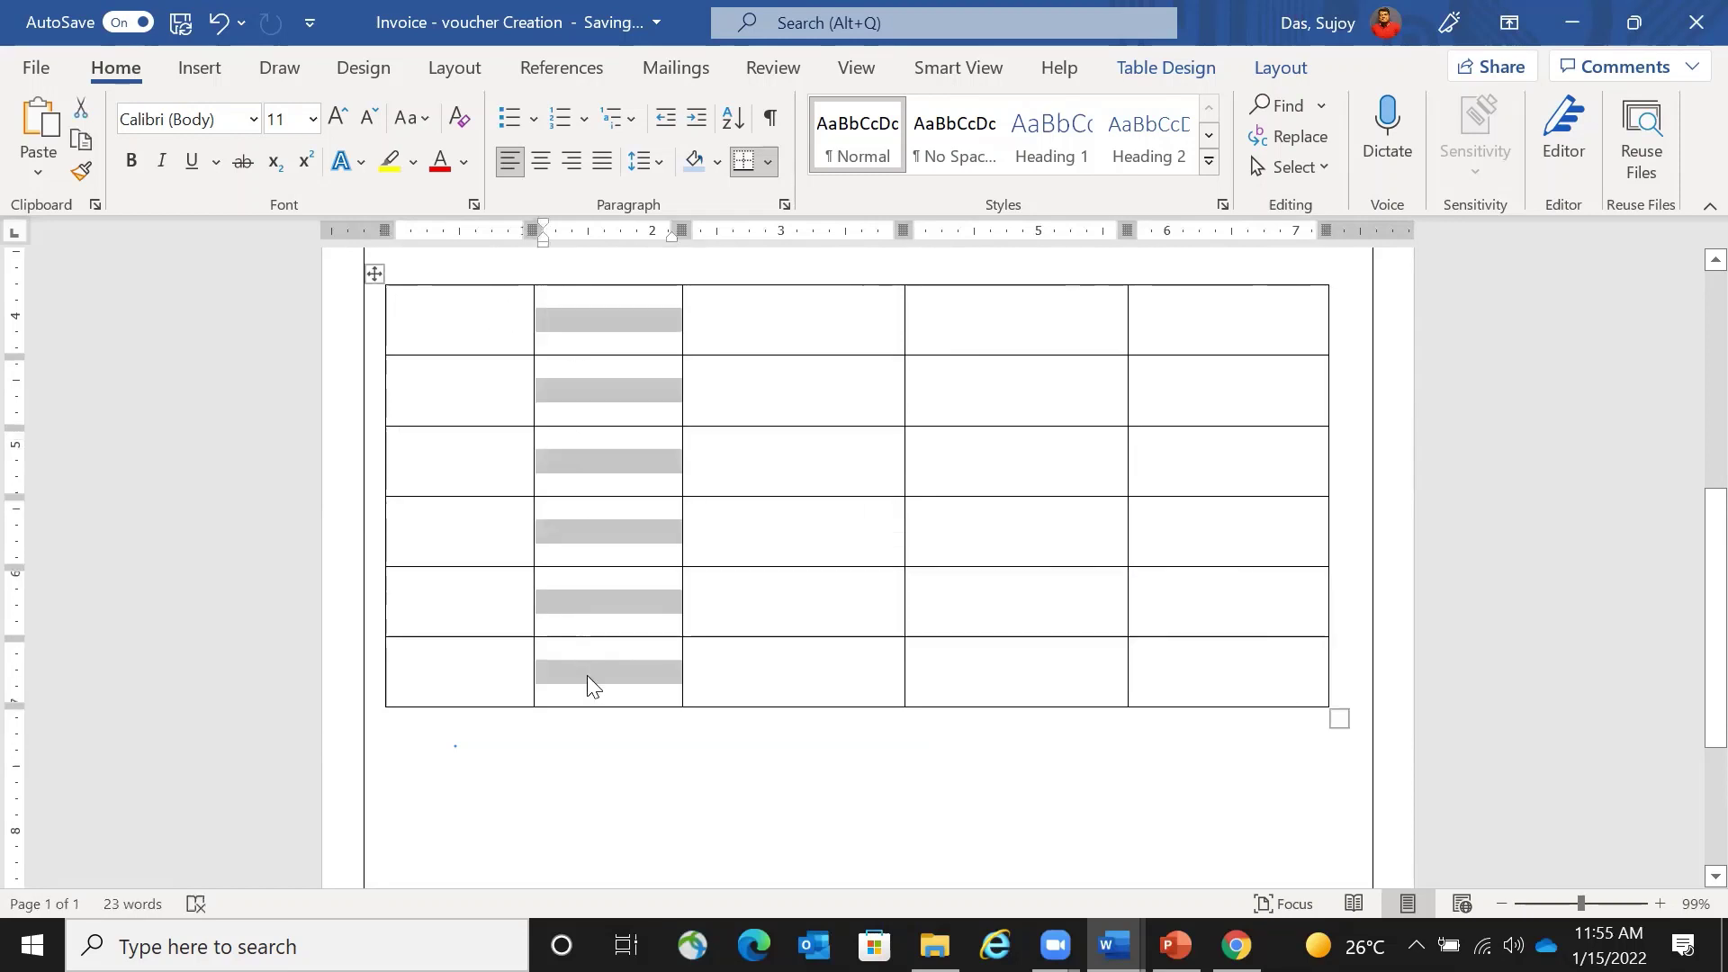
right_click(590, 675)
left_click(697, 376)
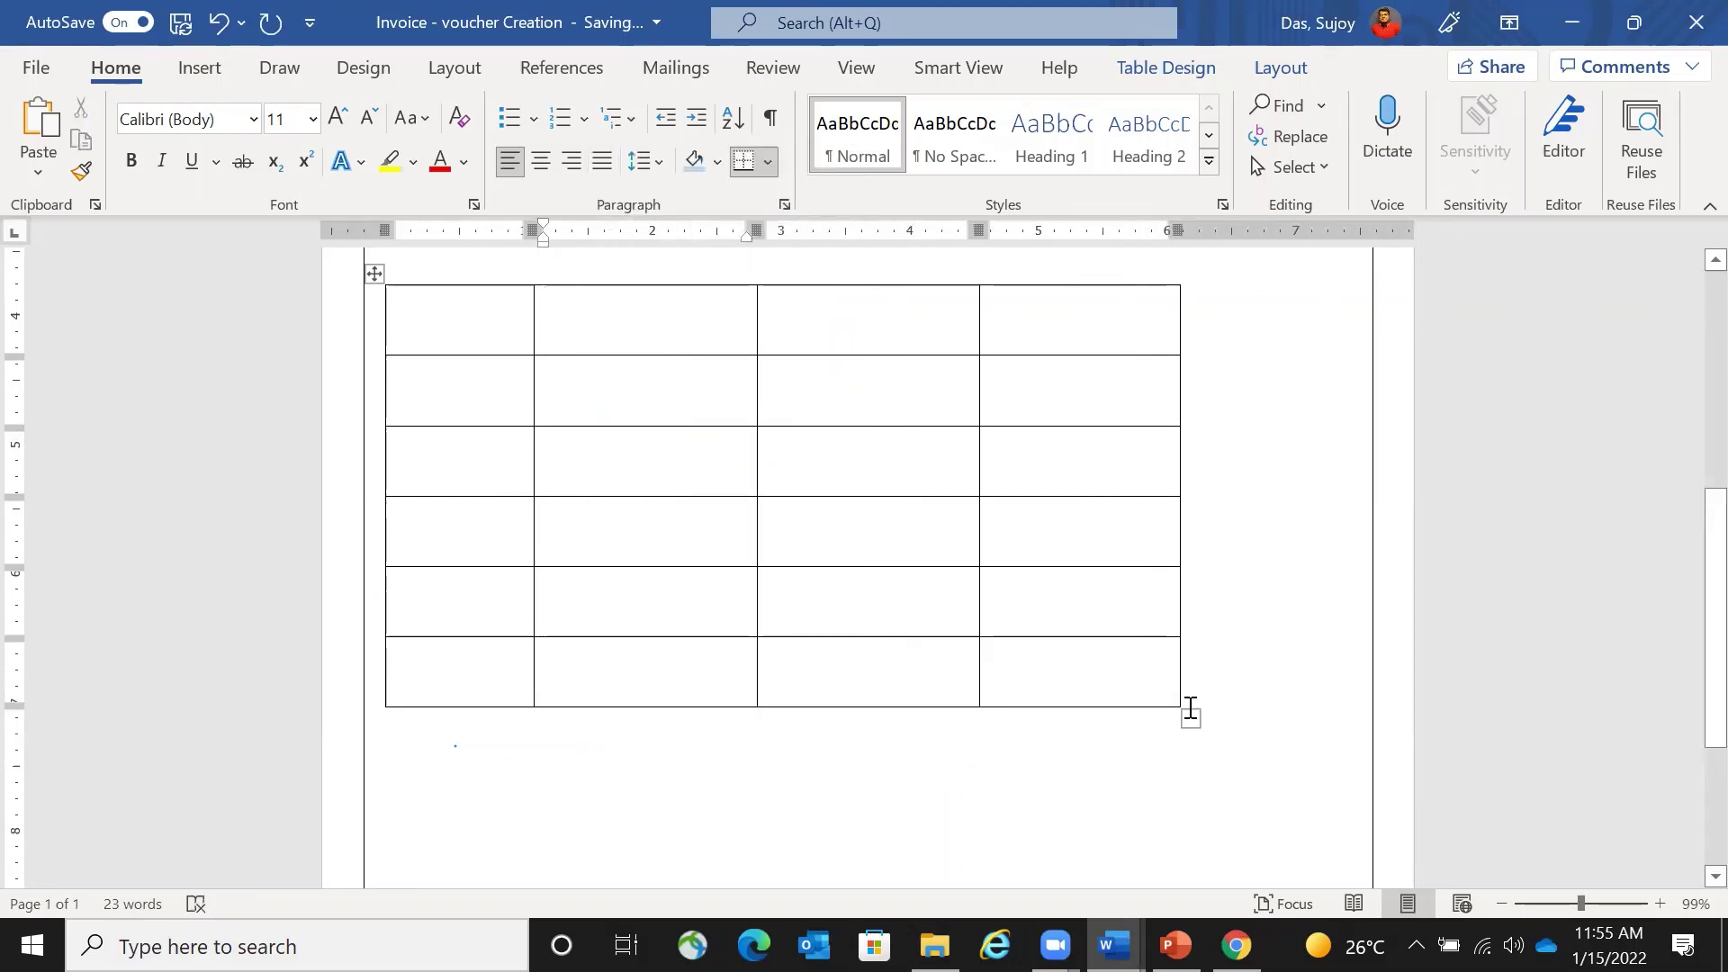
left_click_drag(1189, 717, 1351, 694)
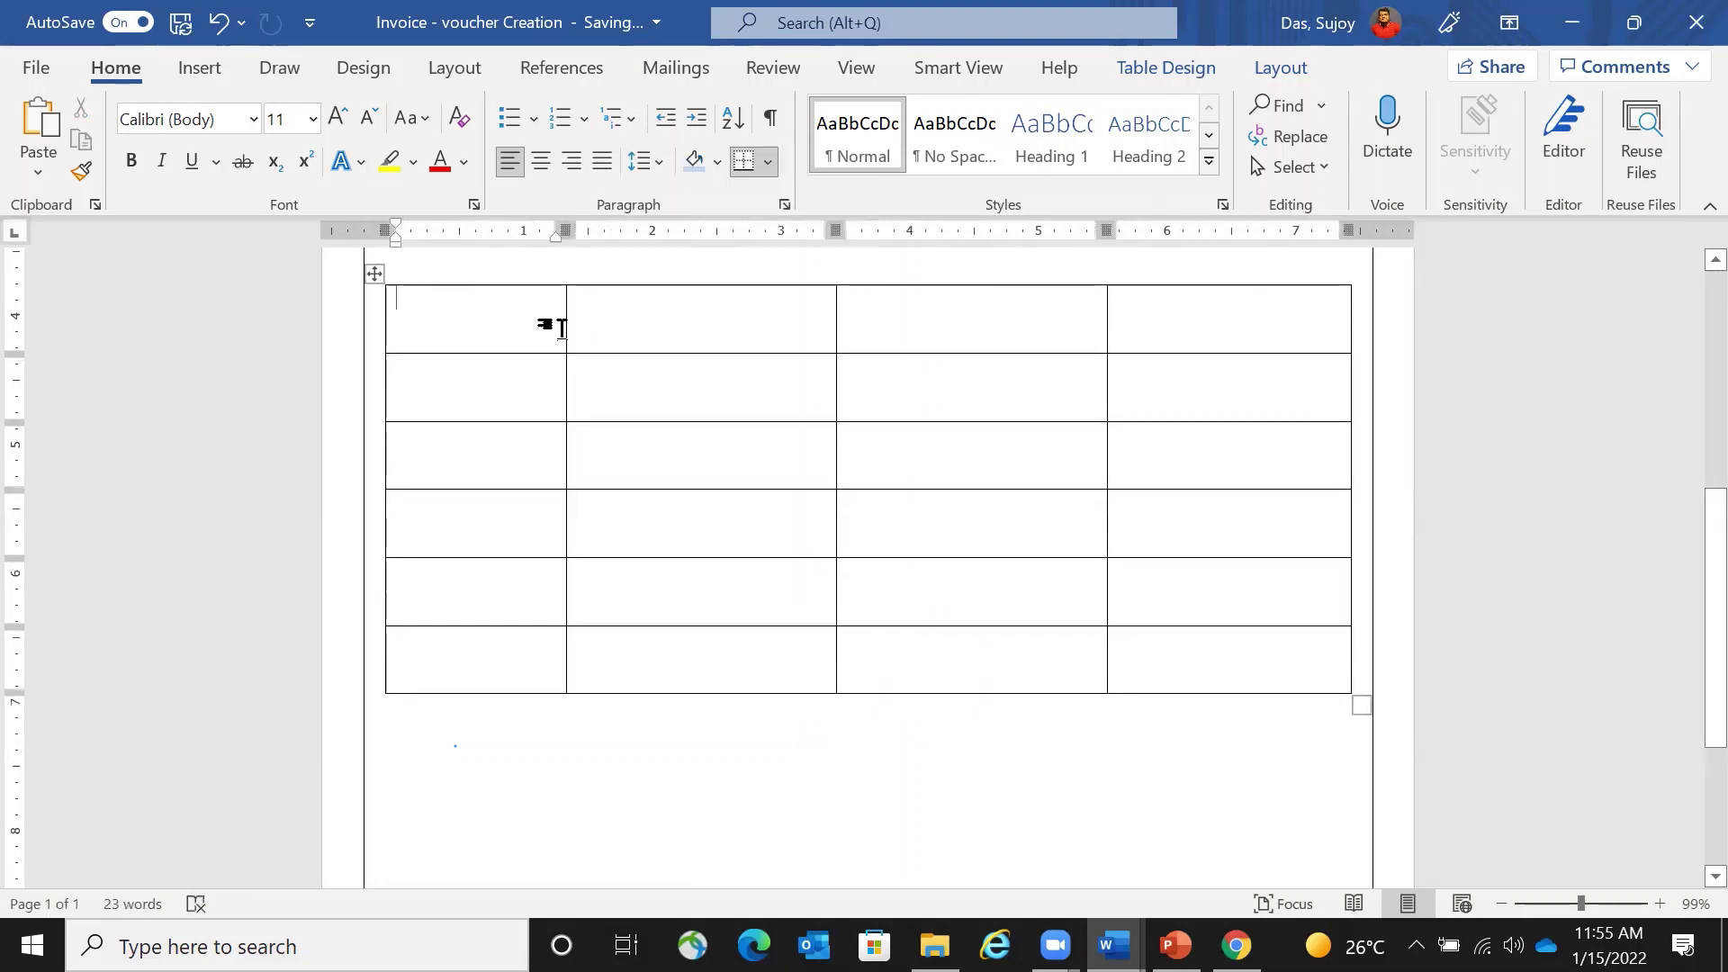
Step: Resize the table's columns so the first column is the widest
left_click_drag(552, 320, 541, 639)
left_click_drag(961, 317, 1032, 675)
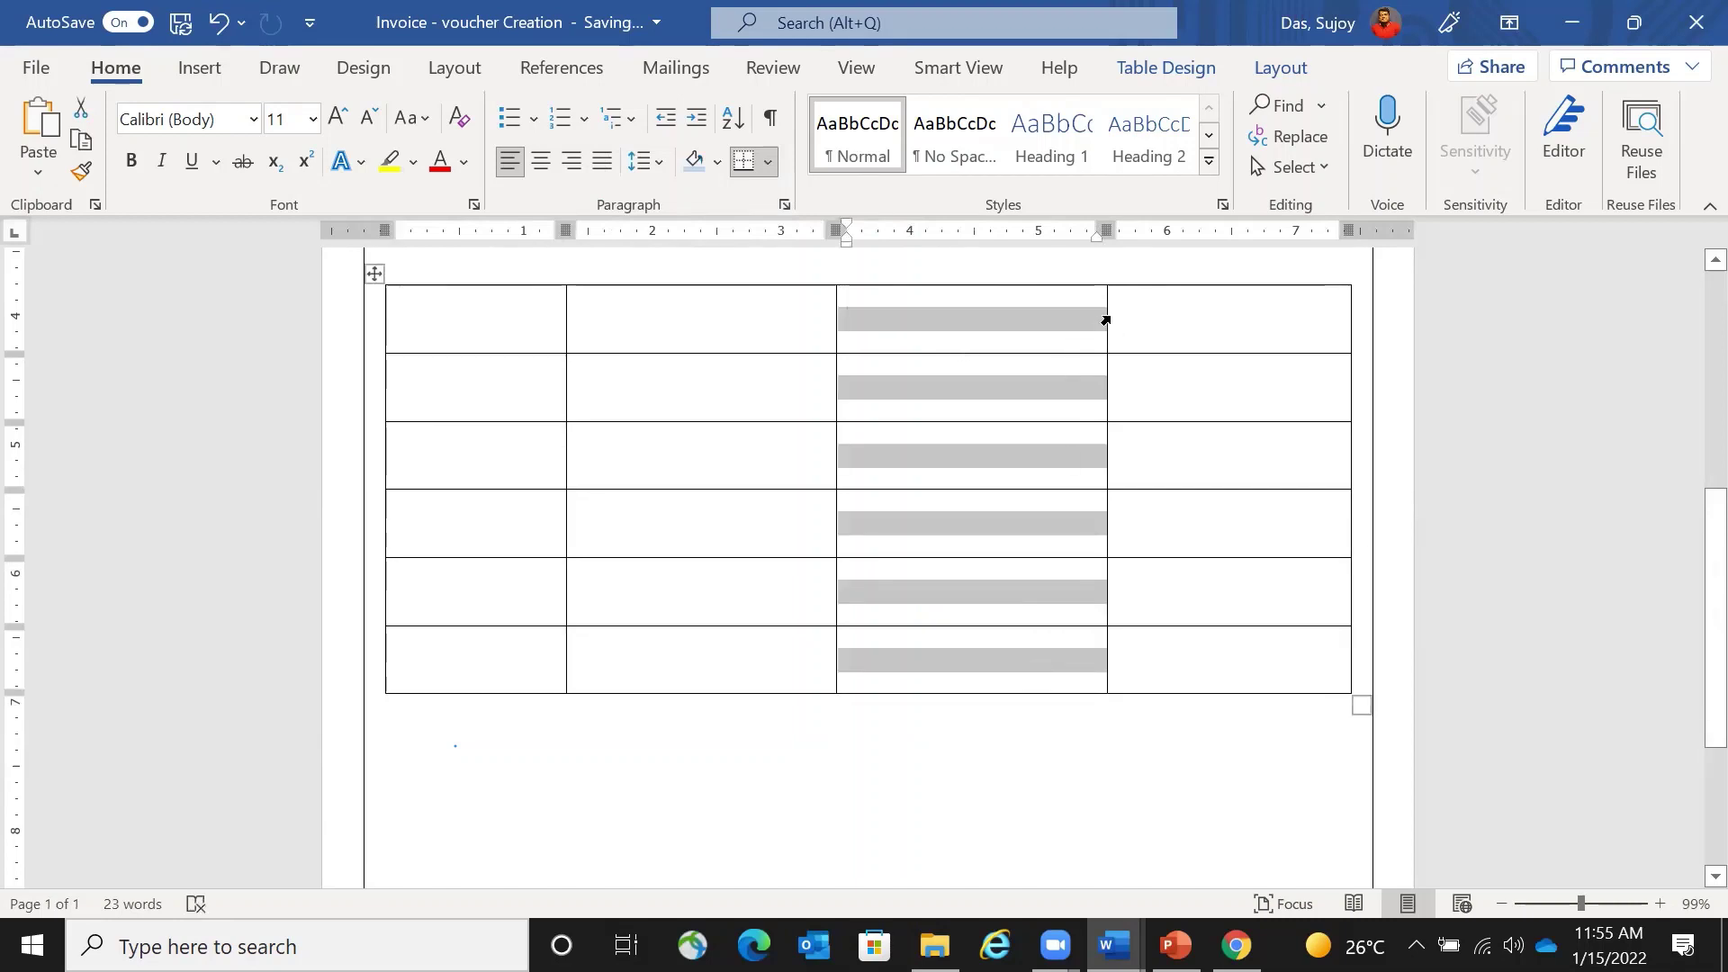
mouse_move(1107, 314)
left_mouse_down()
mouse_move(1238, 315)
mouse_move(1214, 309)
left_mouse_up()
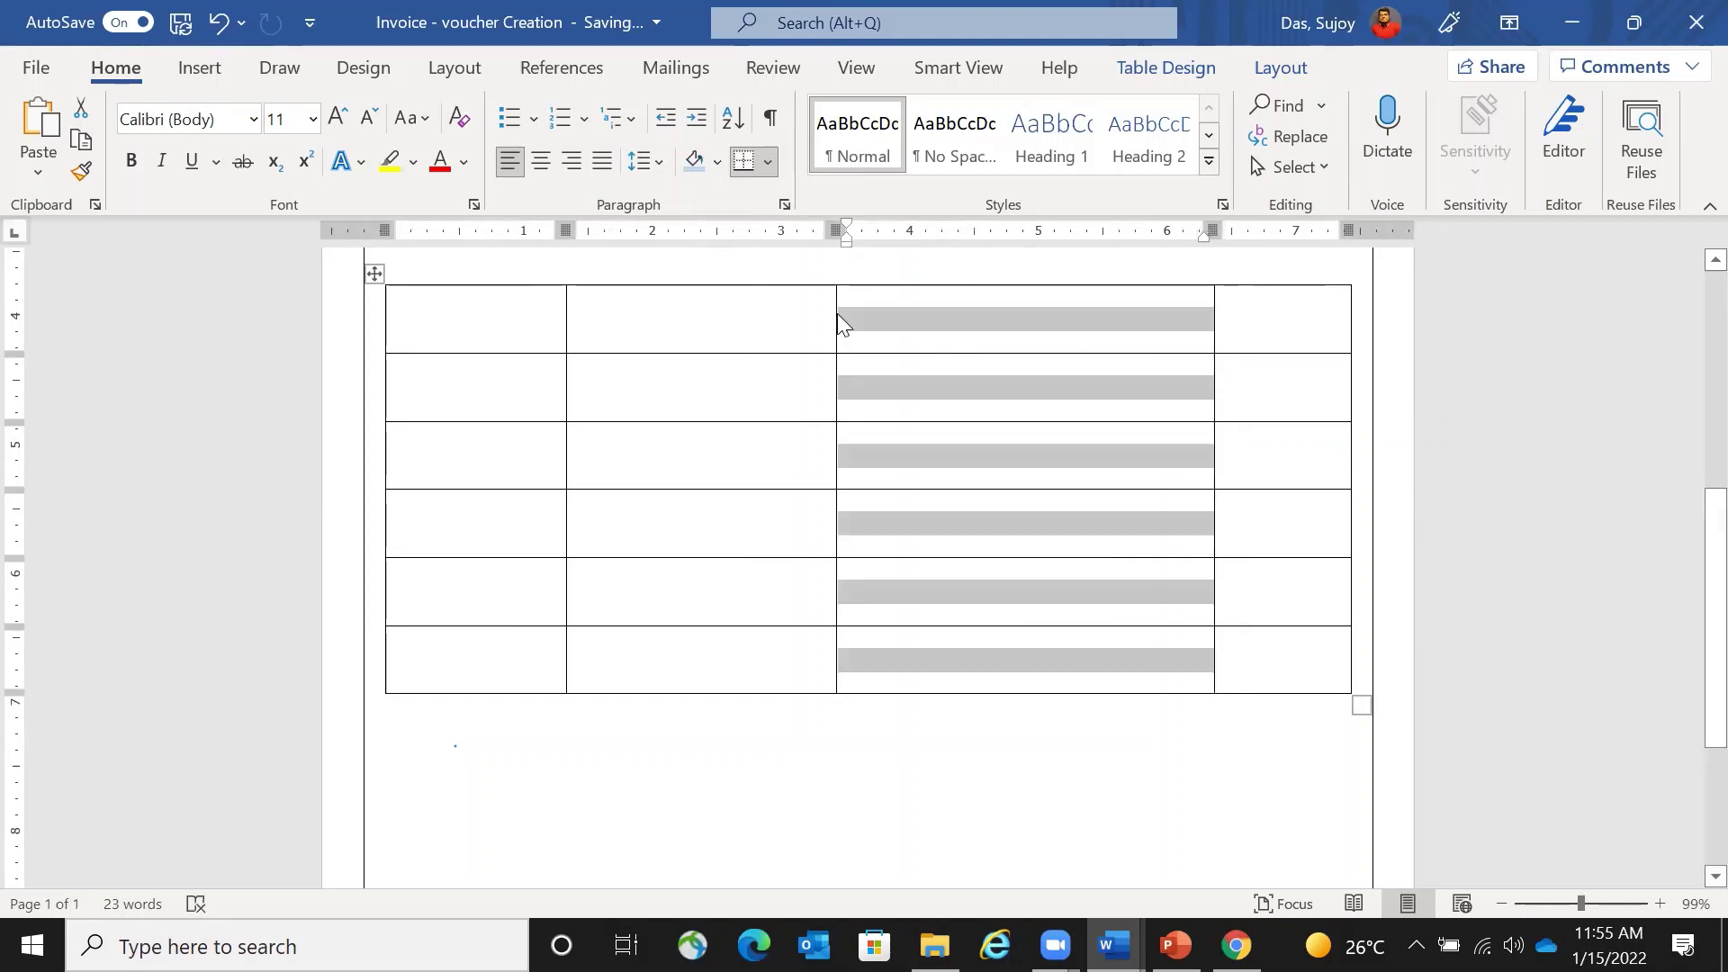
left_click_drag(838, 322, 1070, 313)
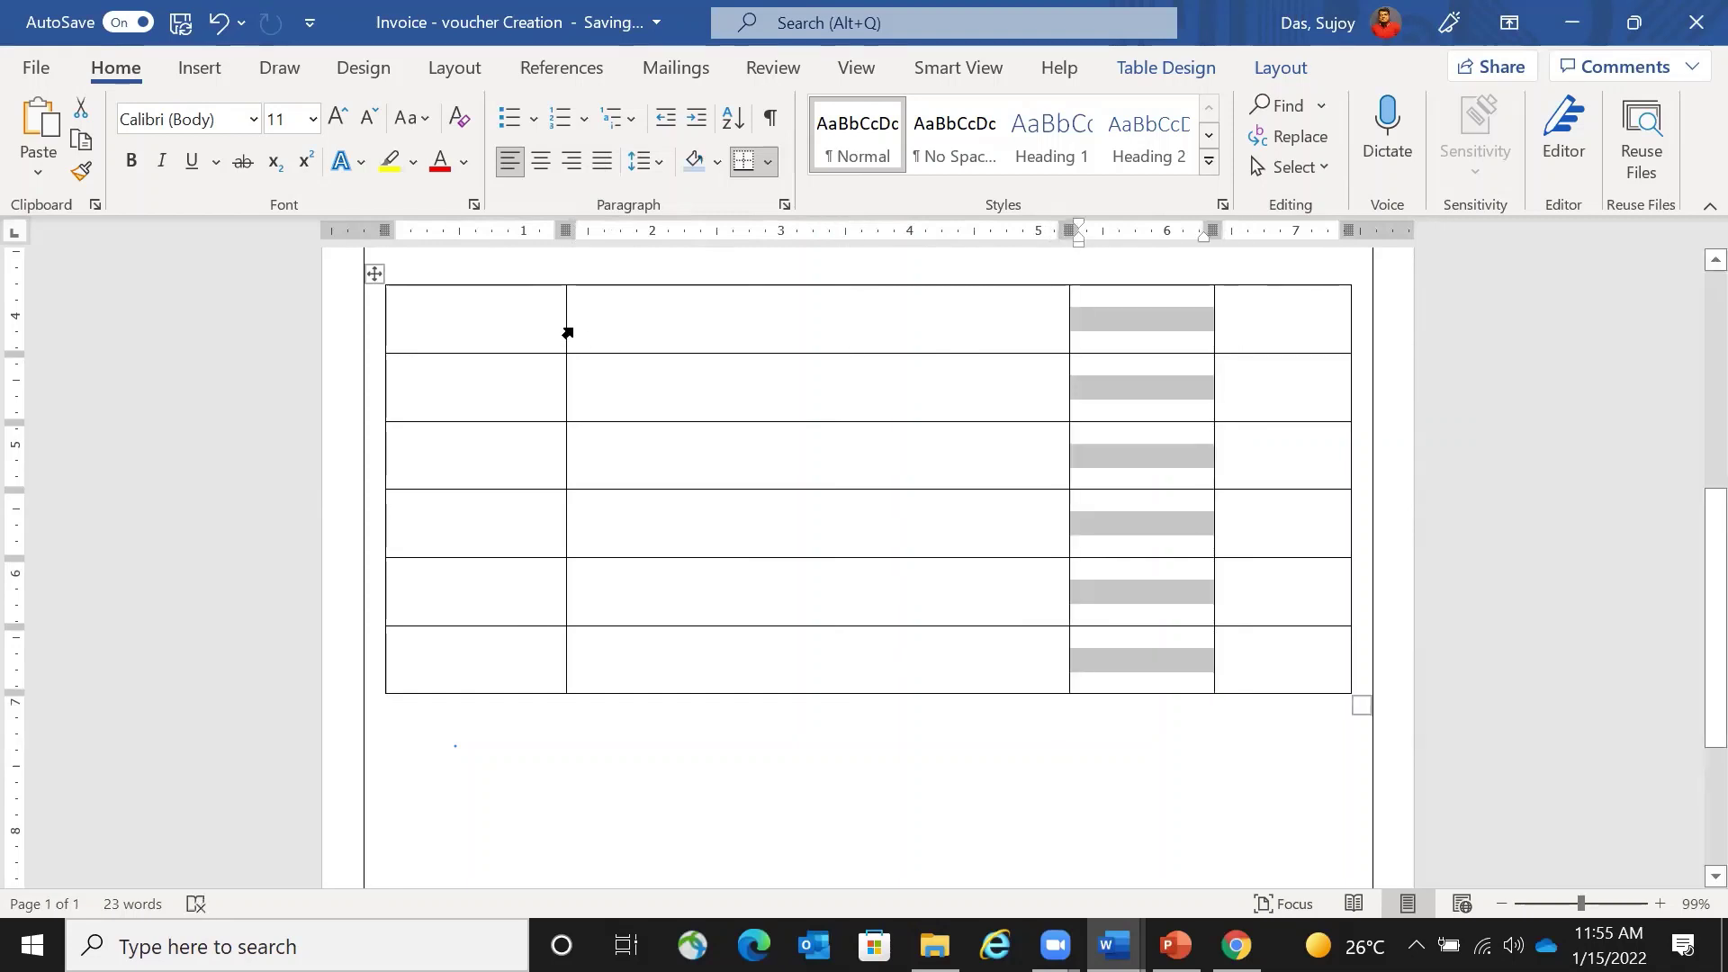
left_click_drag(567, 321, 970, 331)
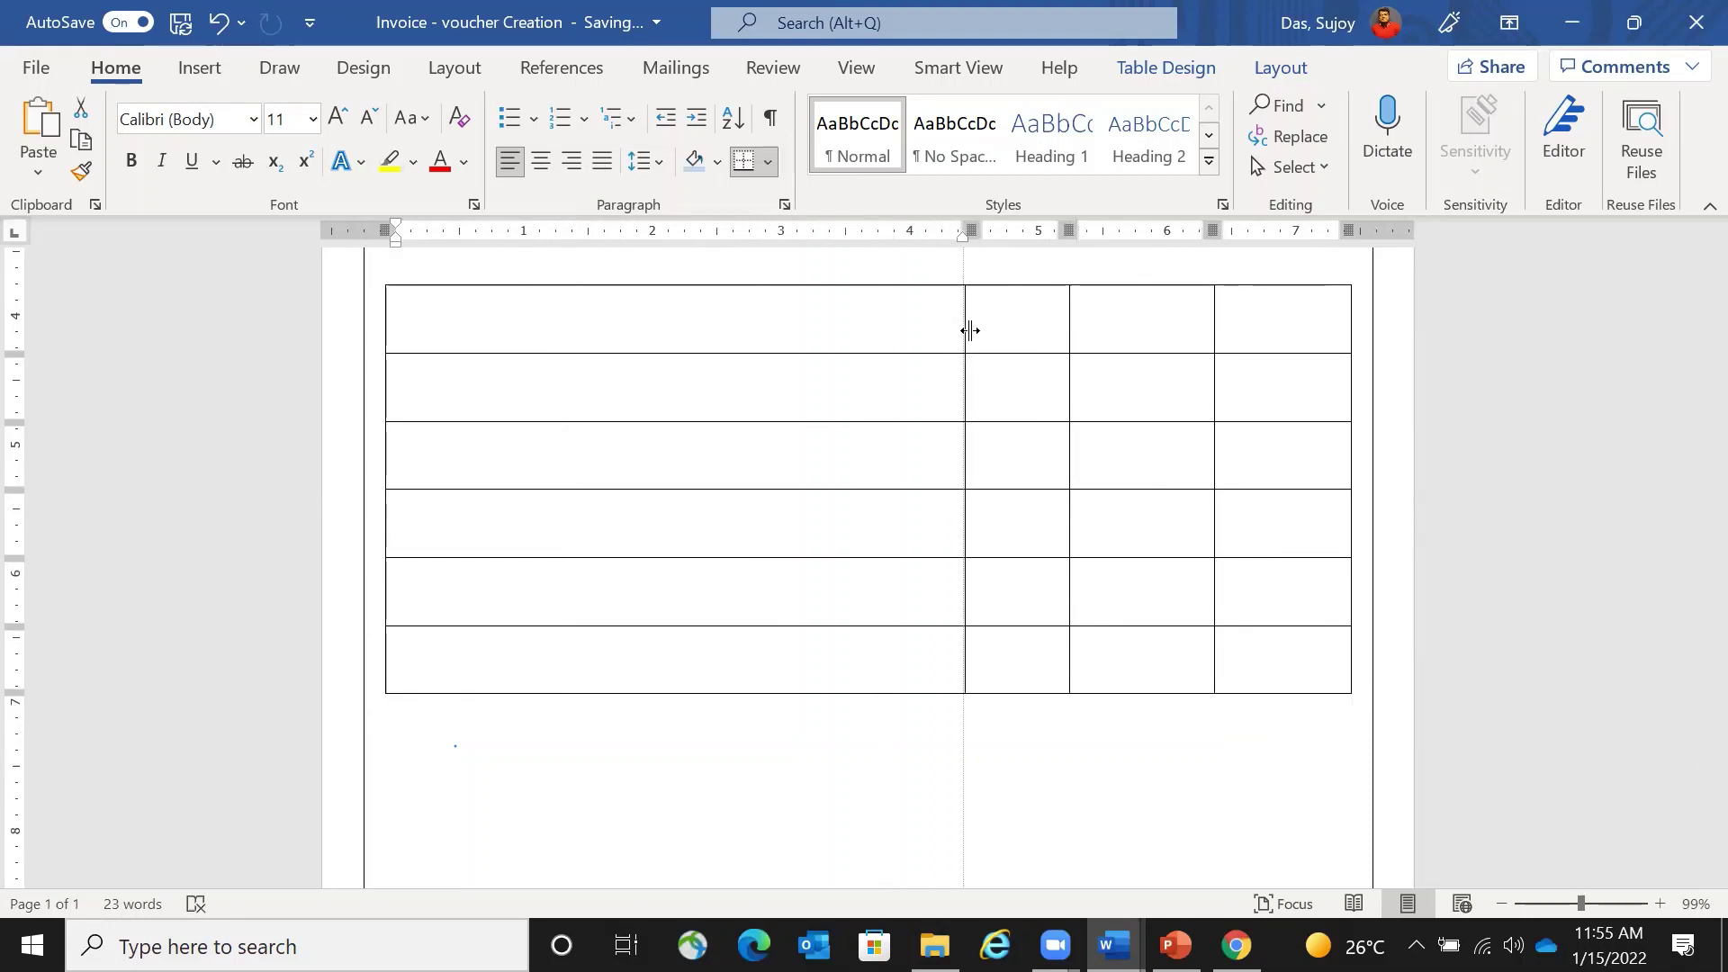
left_click_drag(1145, 303, 1260, 701)
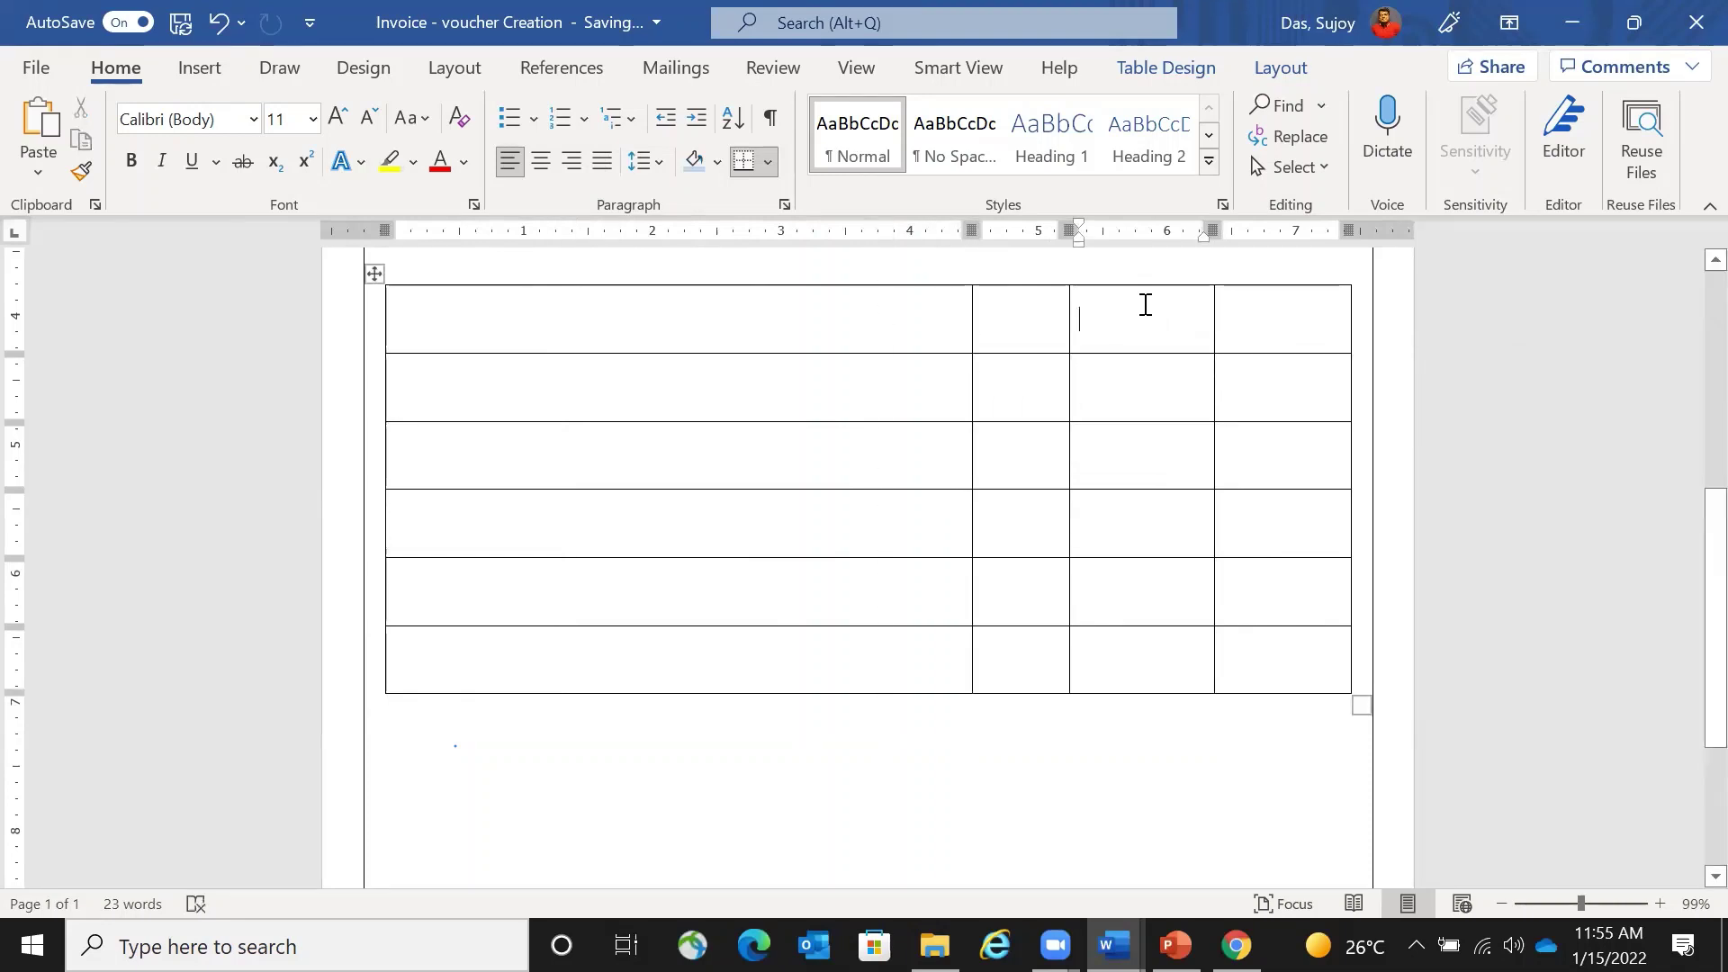
Step: Distribute the last two columns evenly at 1.09 inches each
left_click(1258, 671)
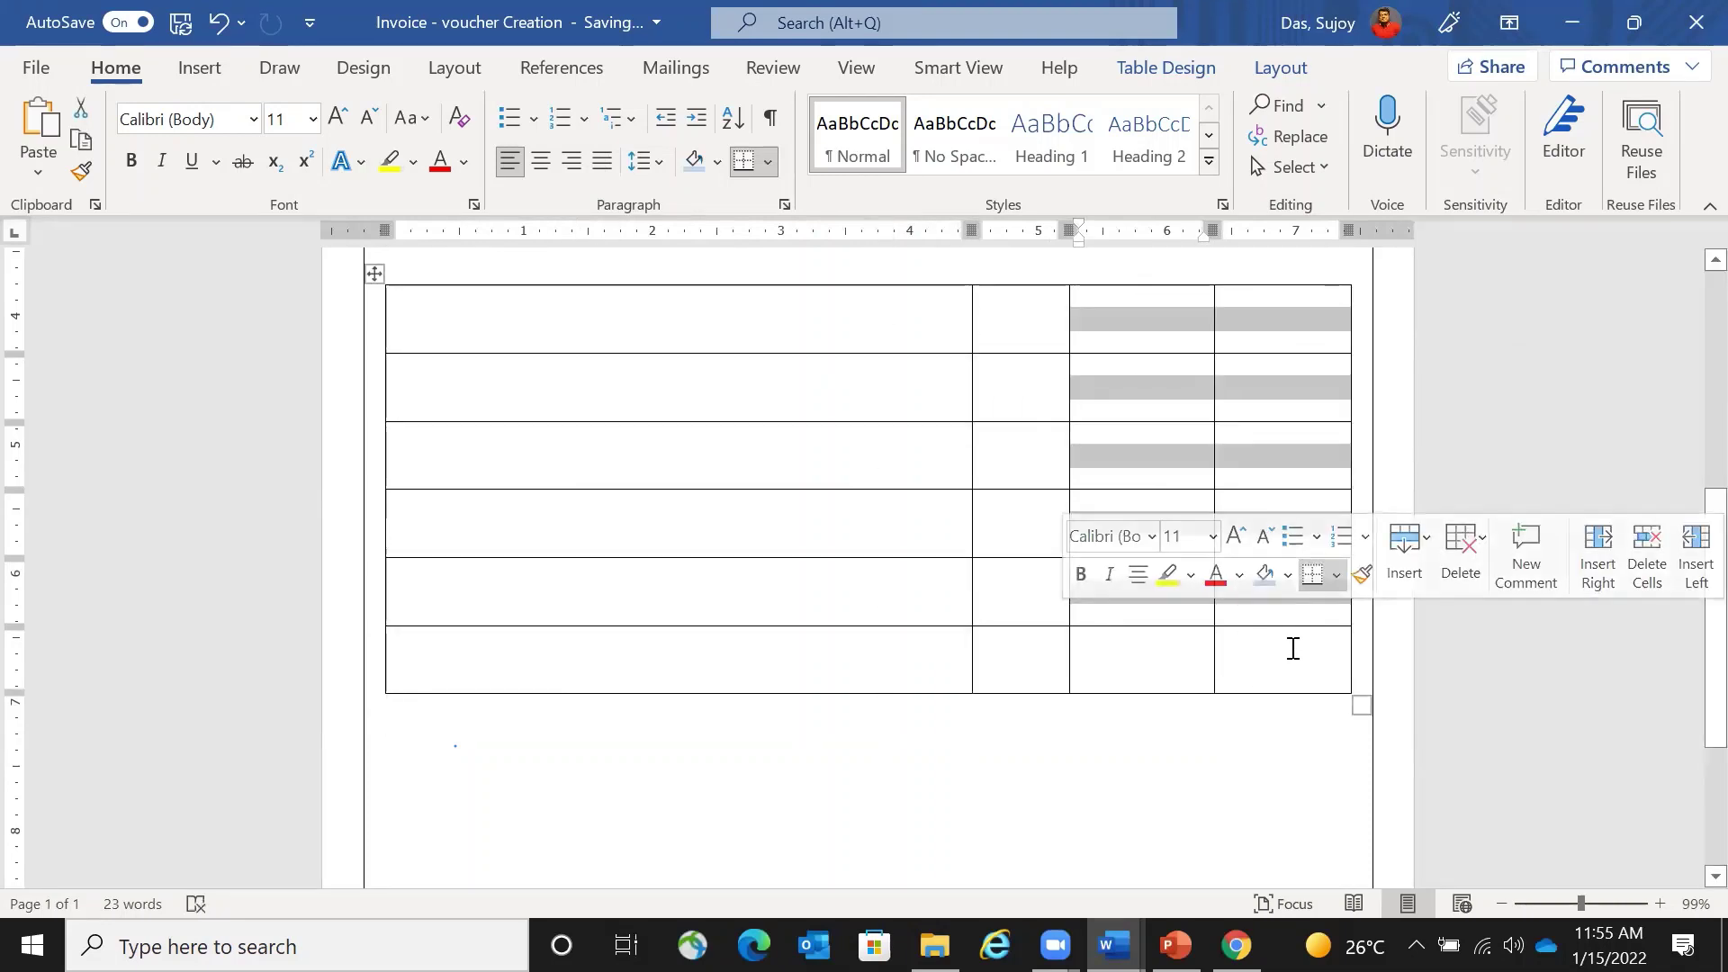
left_click_drag(1259, 644, 1126, 321)
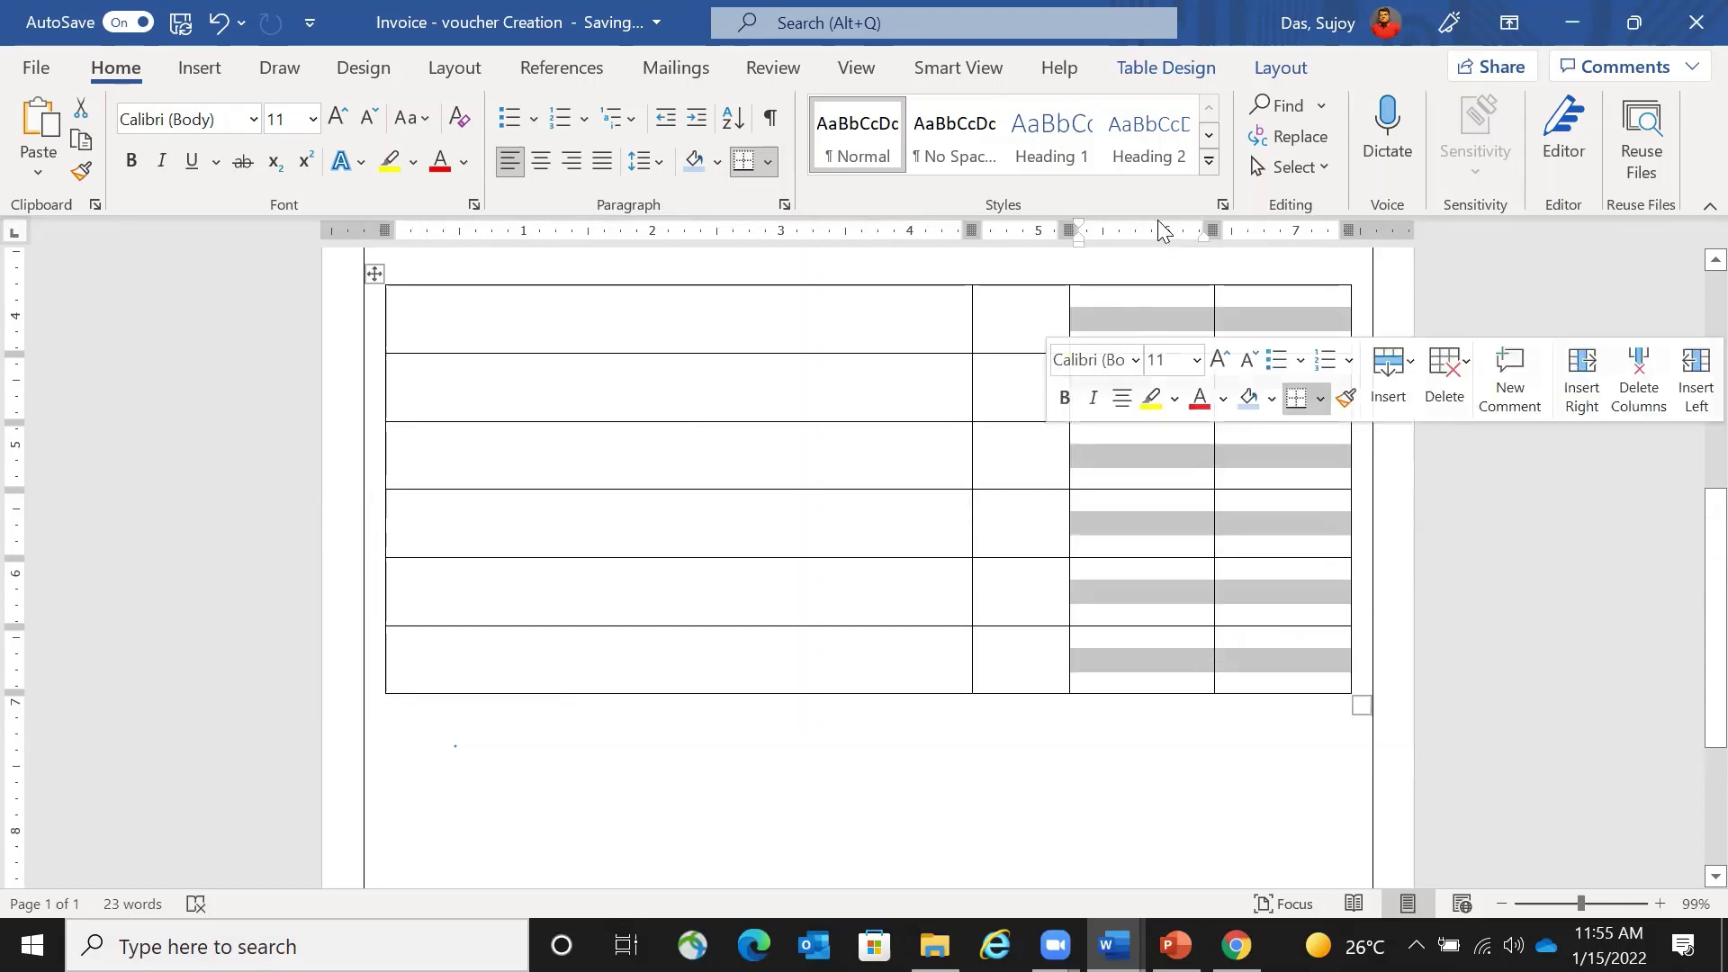
left_click(1278, 70)
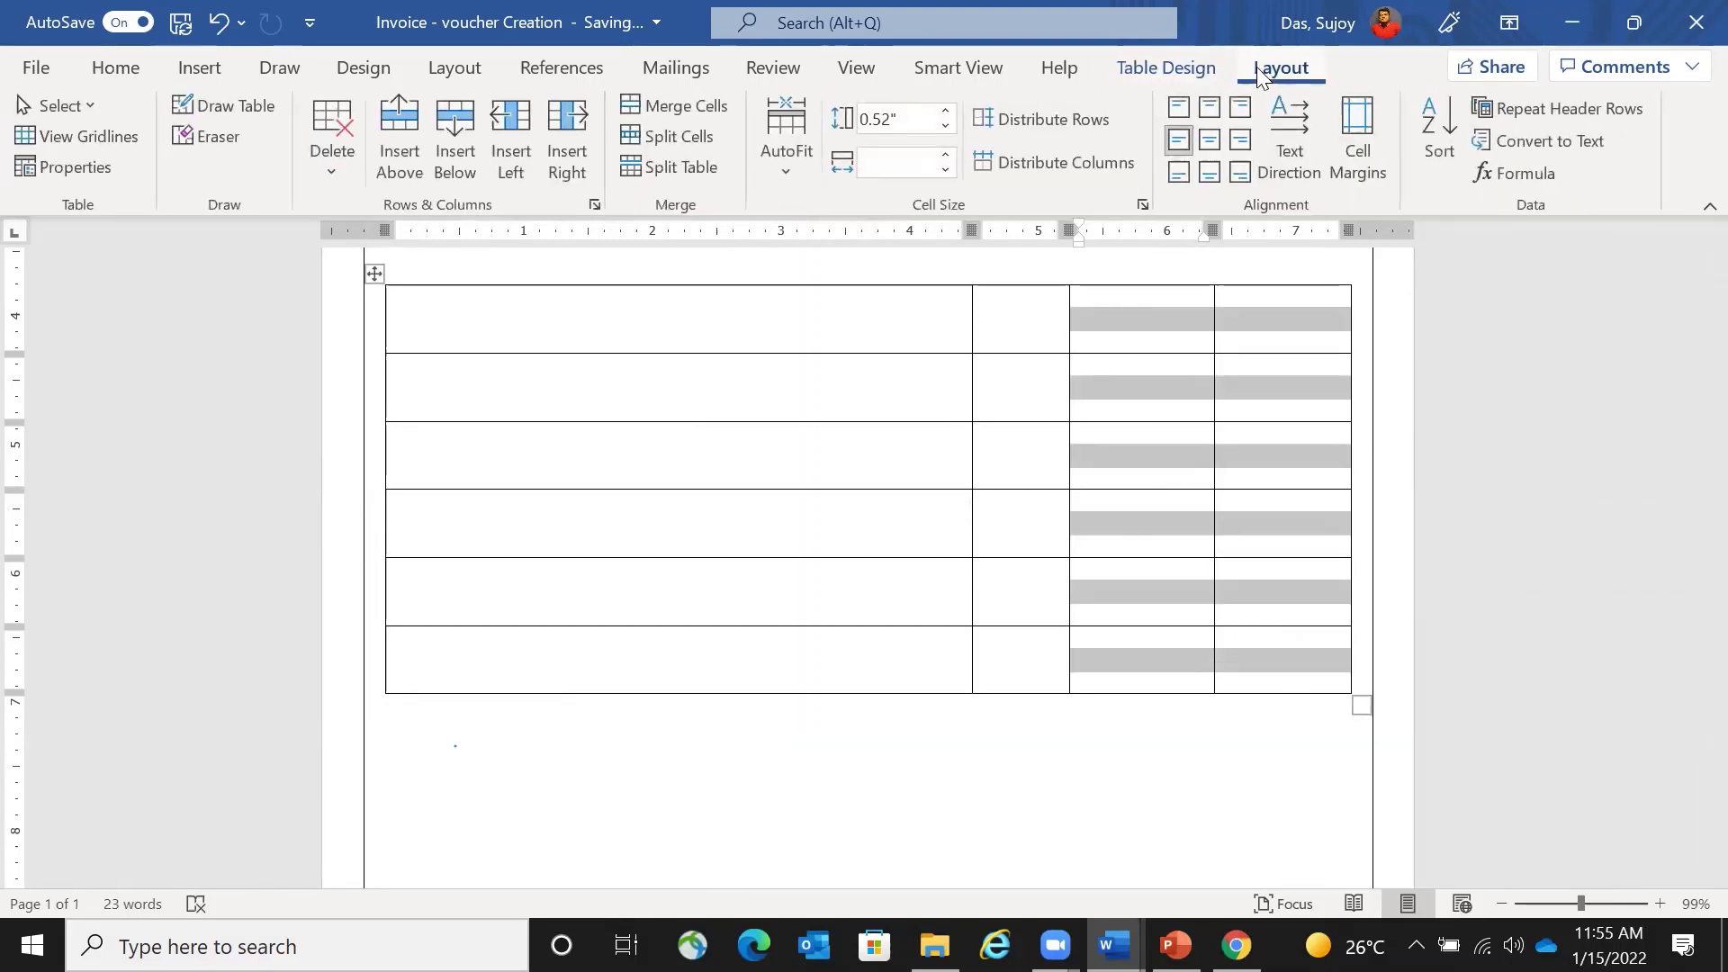
left_click(1087, 162)
left_click(590, 351)
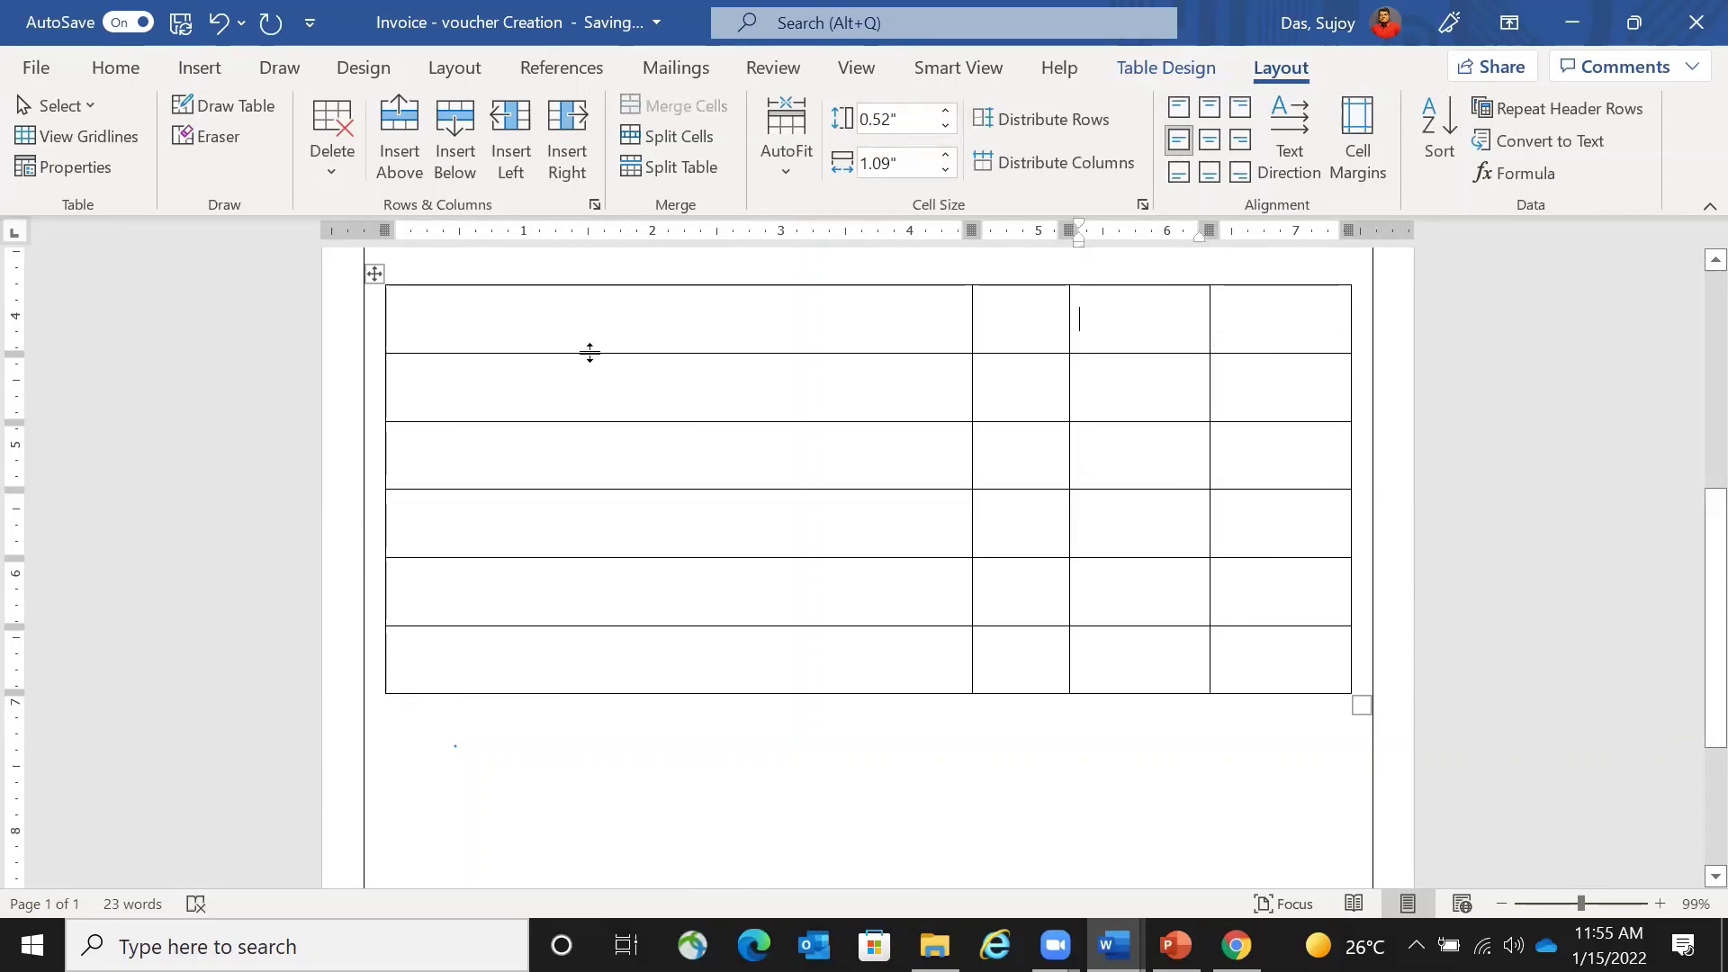
scroll(602, 343, "up", 3)
scroll(660, 455, "up", 1)
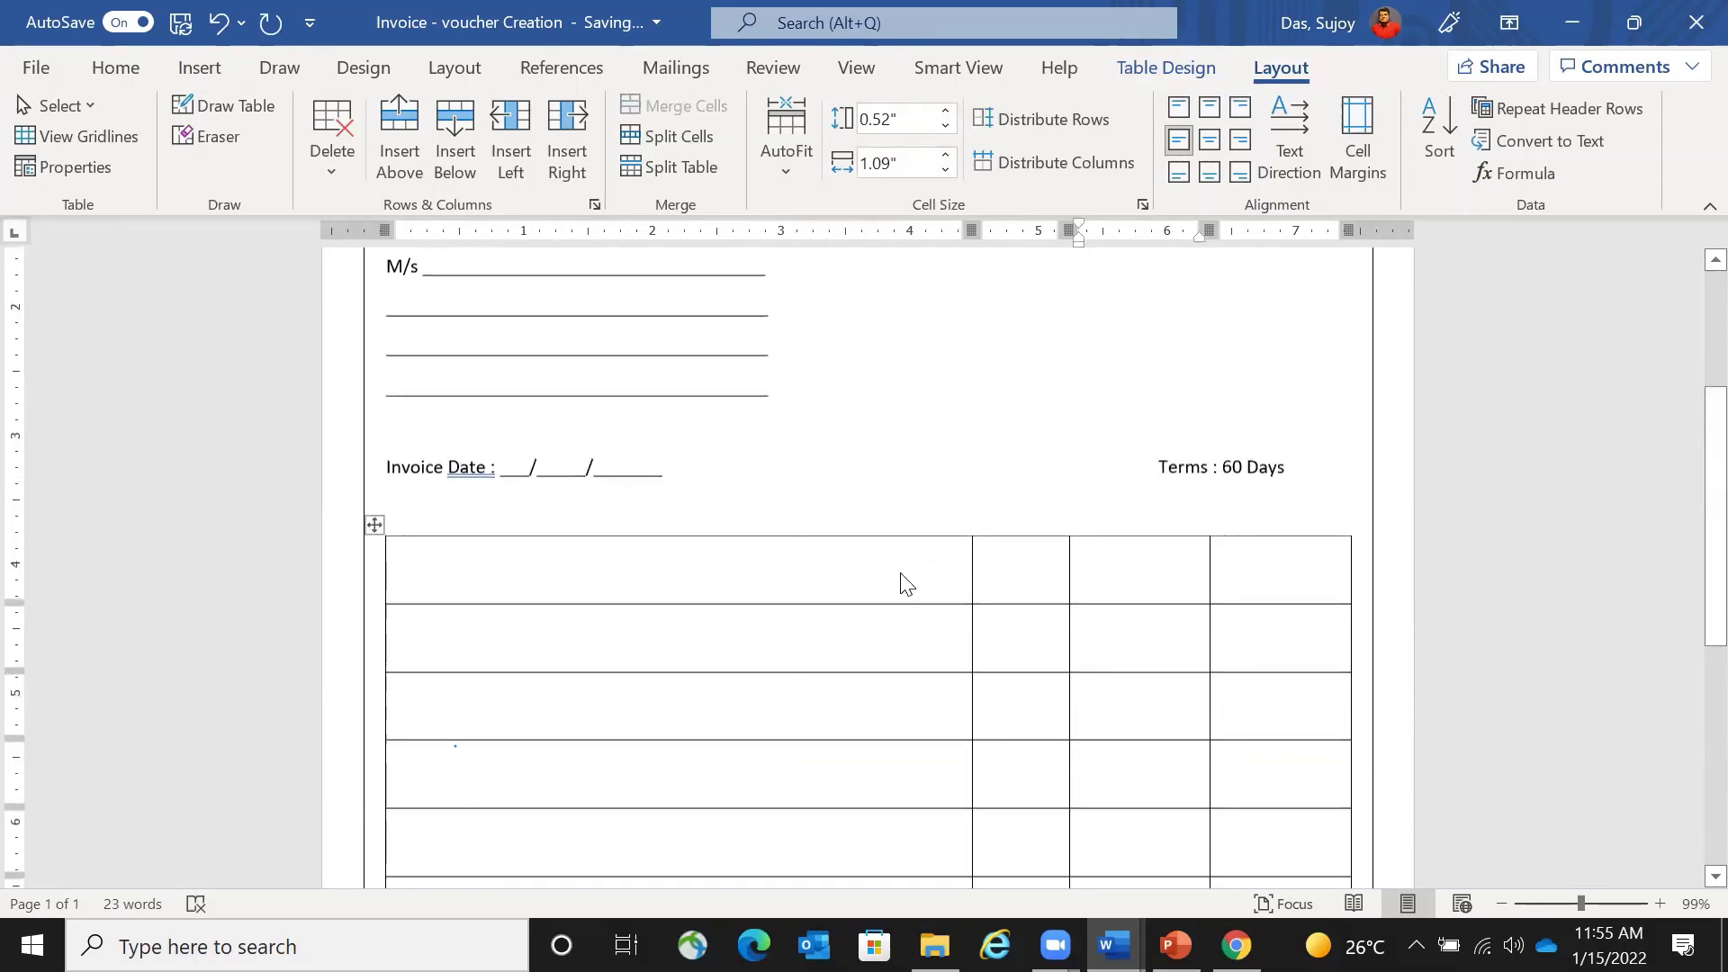
Step: Enter Description in the first header cell and centre all table cell text vertically
key("alt+Tab")
key("alt+Tab")
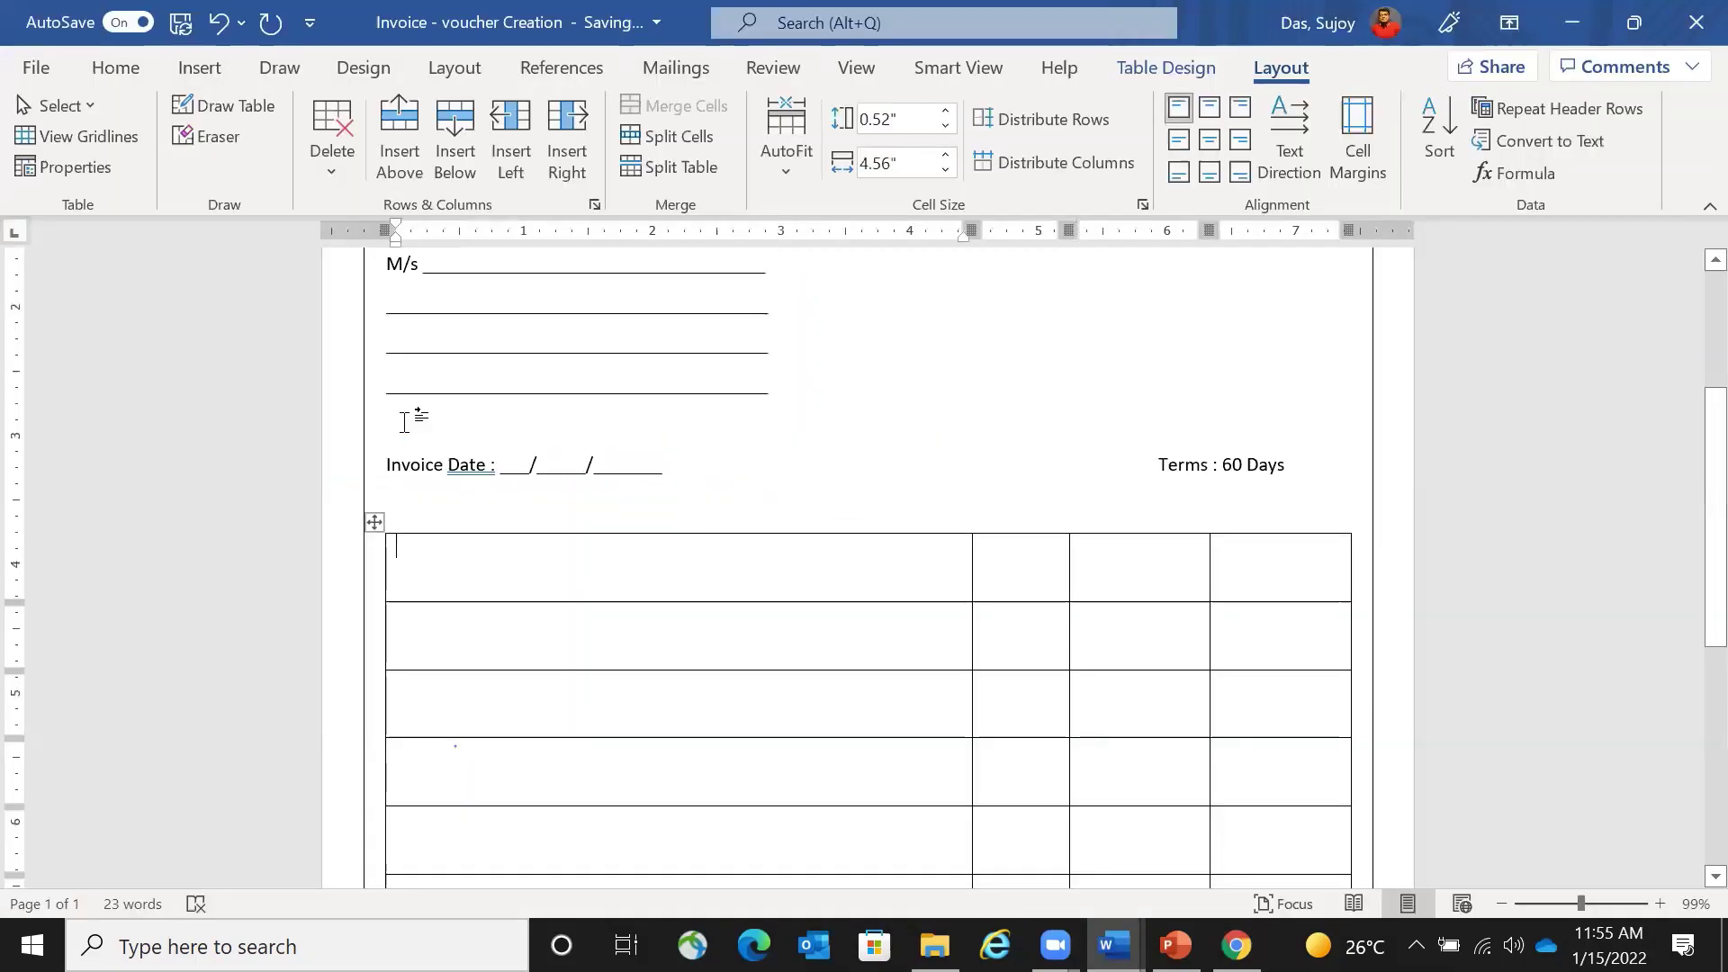
type("Descriptip")
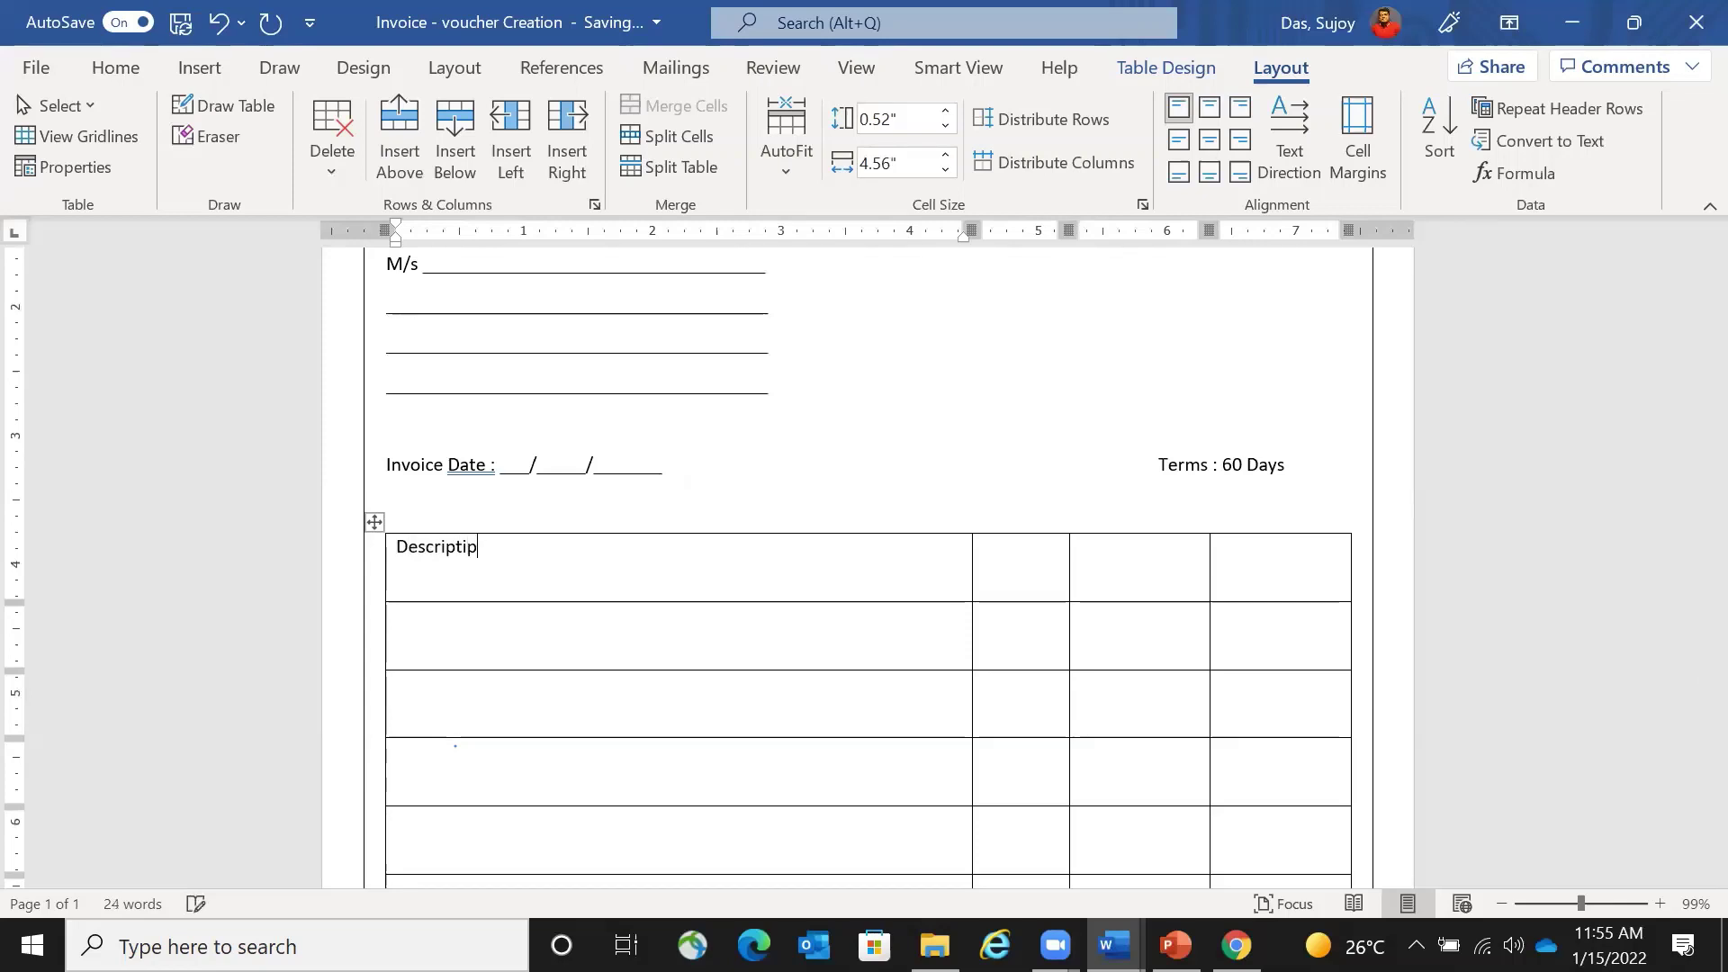
type("on")
left_click_drag(440, 564, 1221, 815)
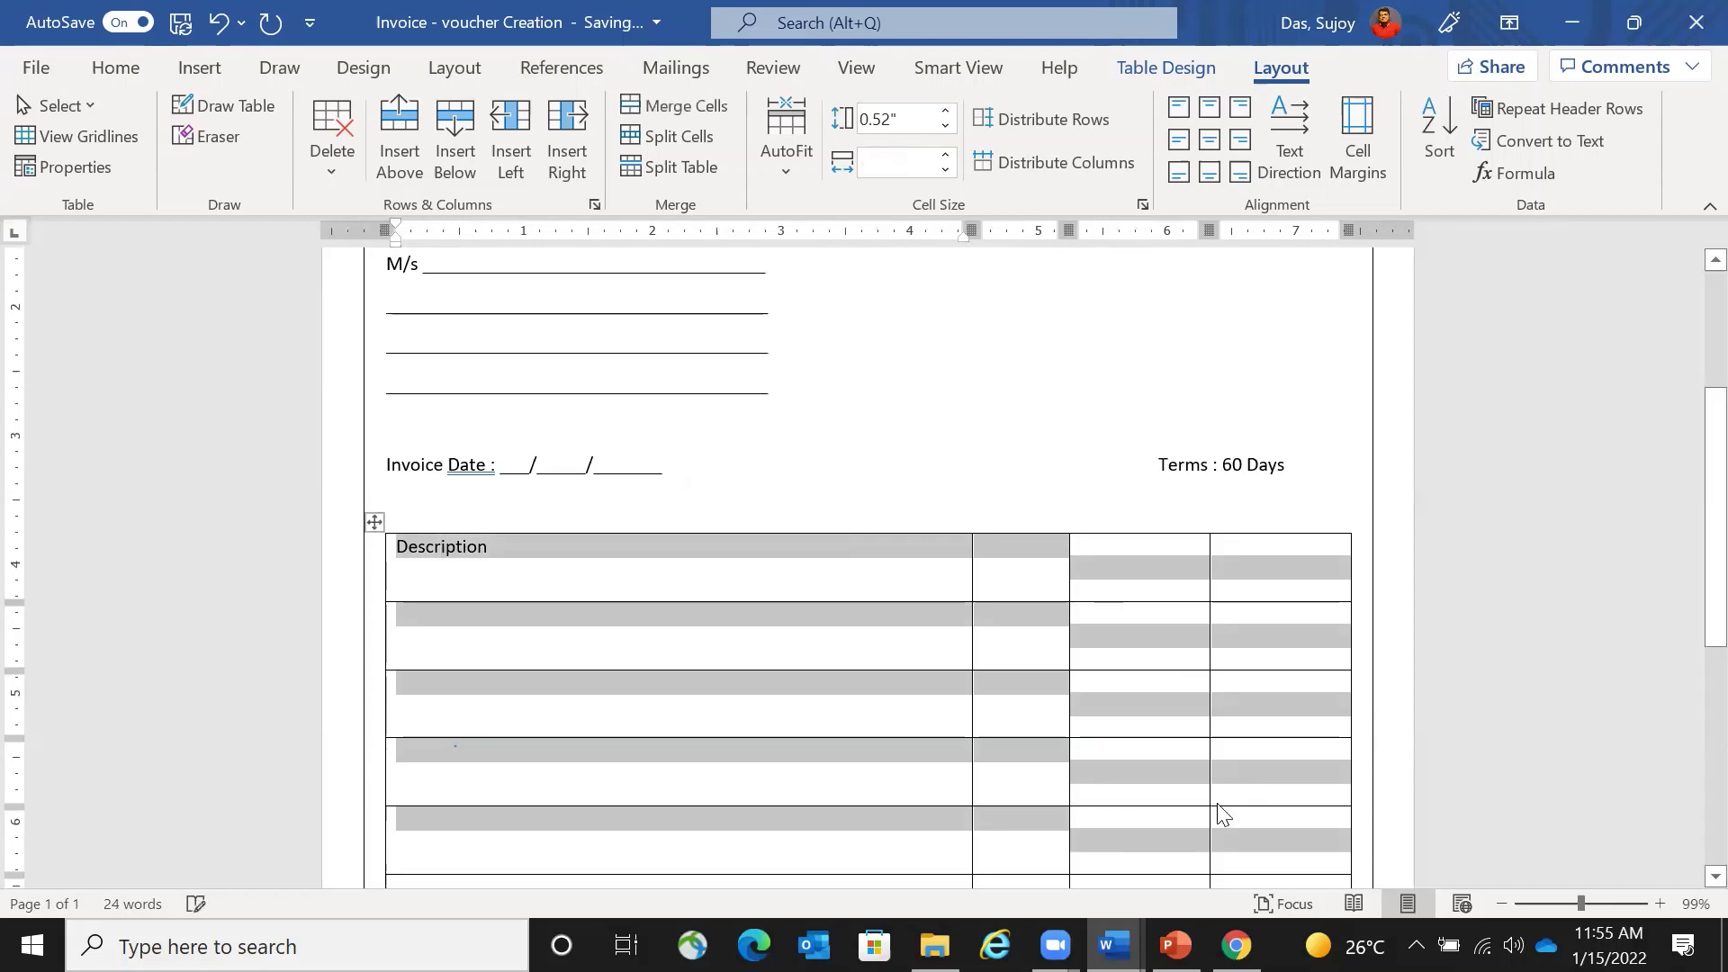
scroll(1262, 679, "down", 5)
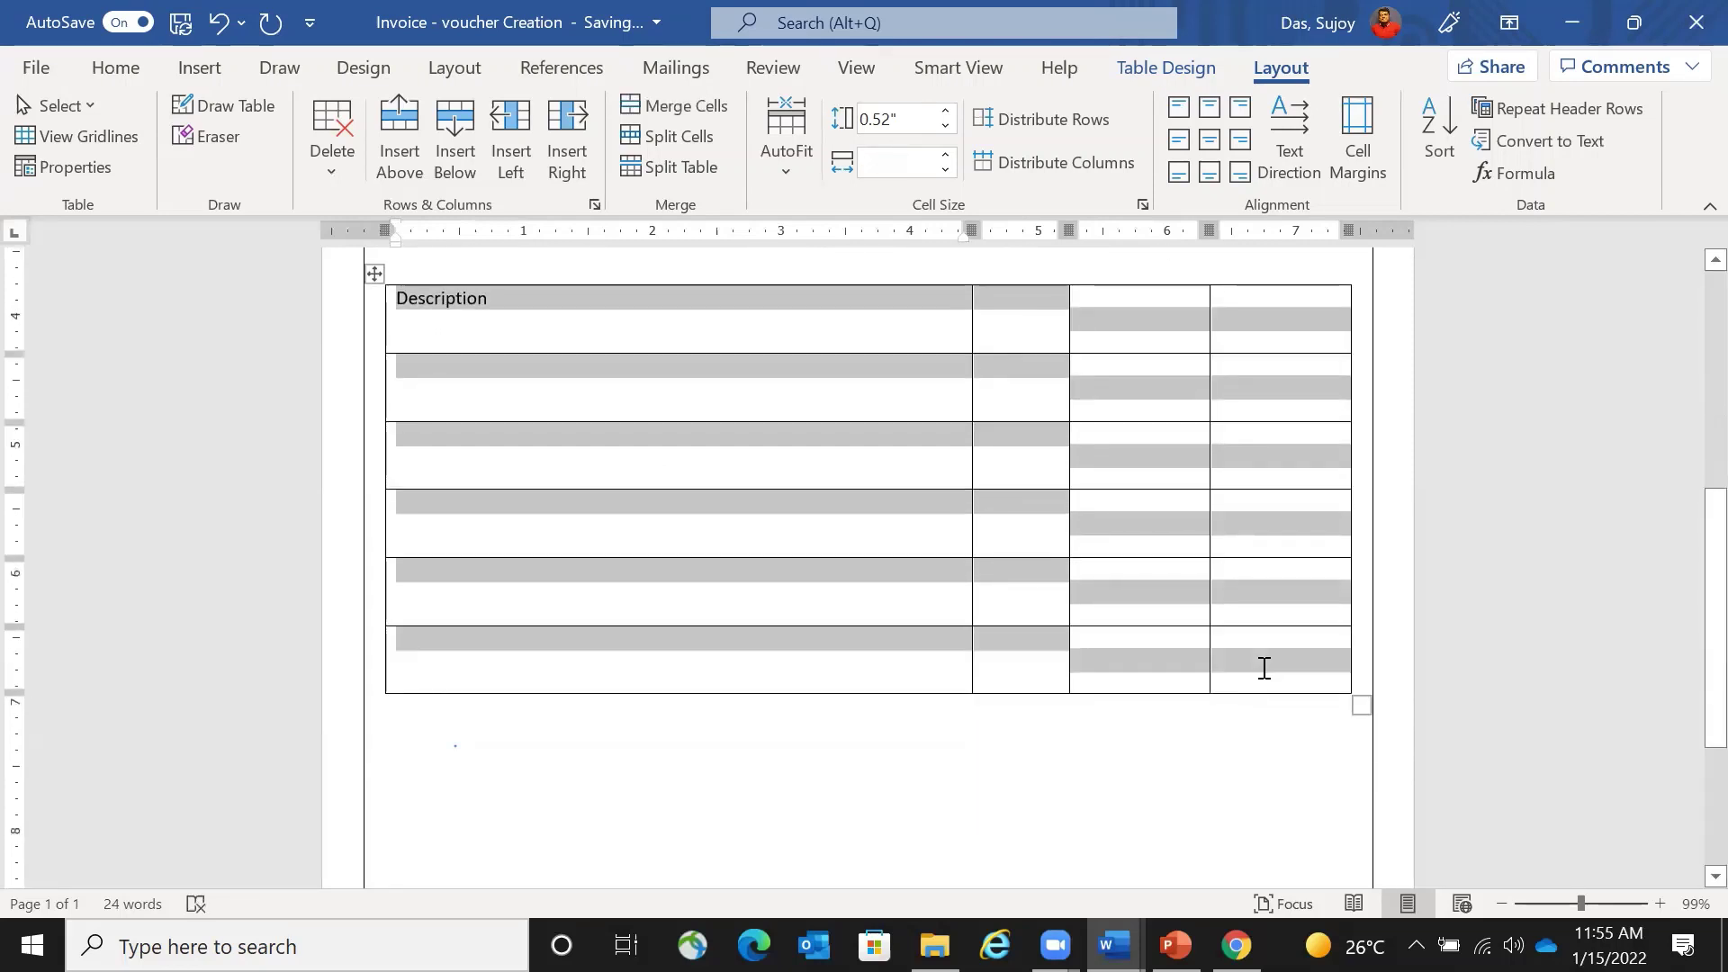
left_click(1179, 141)
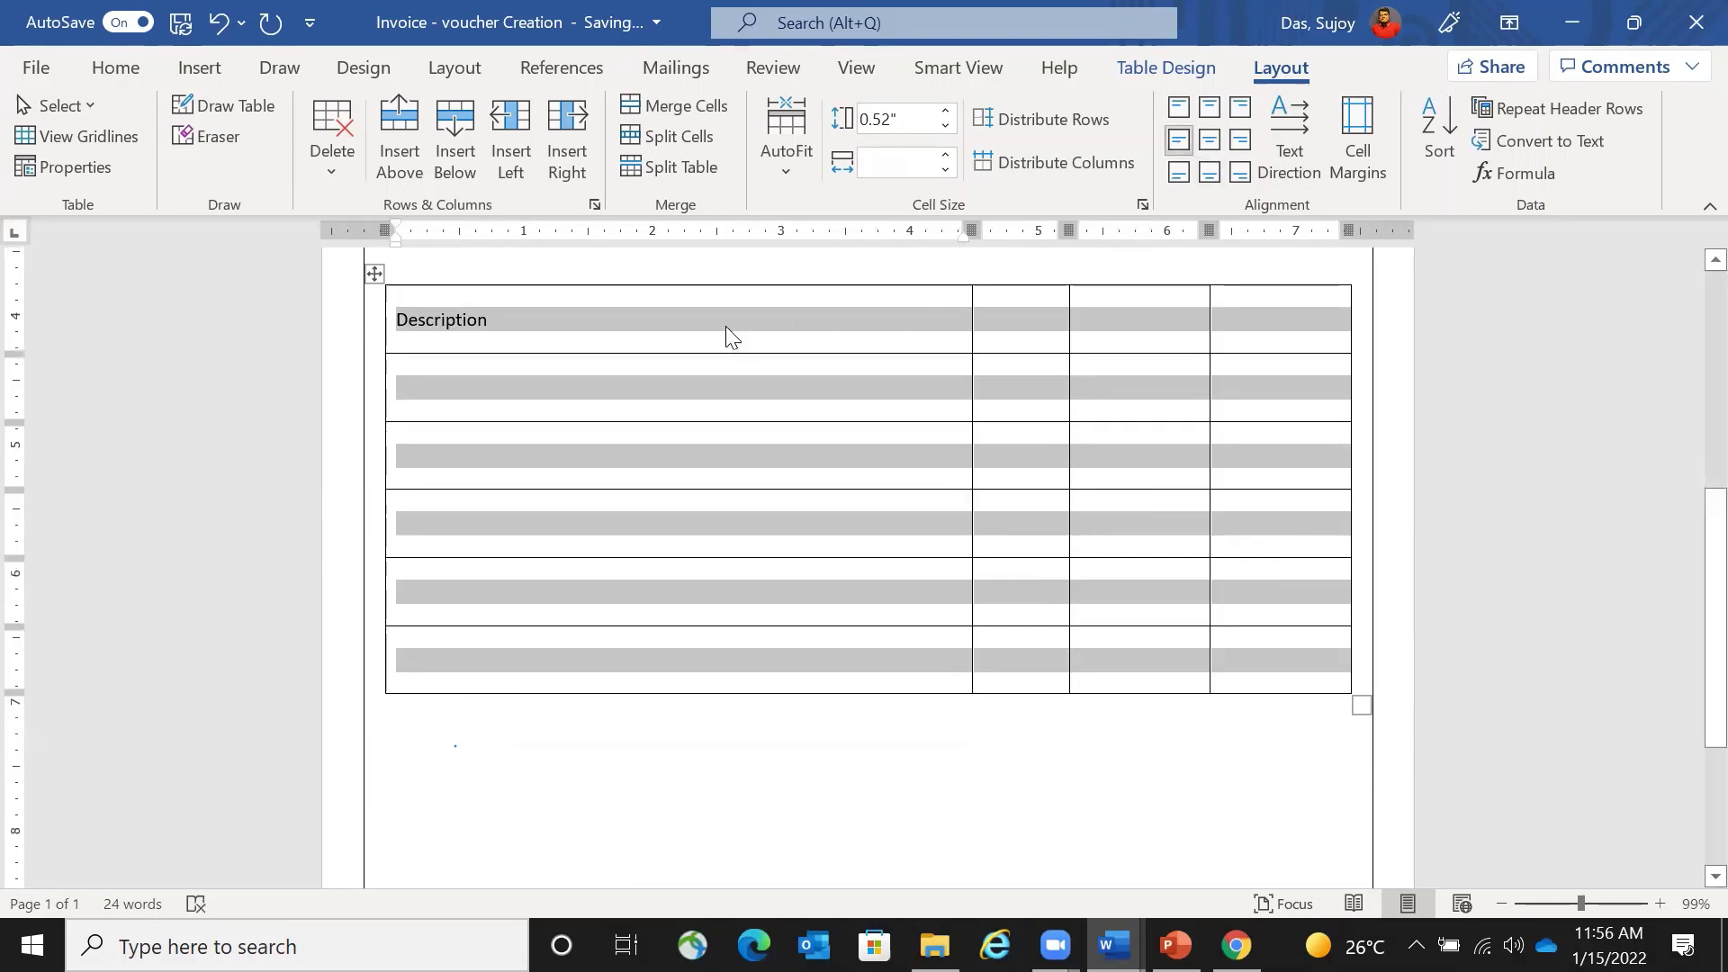
Step: Type Qty in the second header cell
left_click(701, 339)
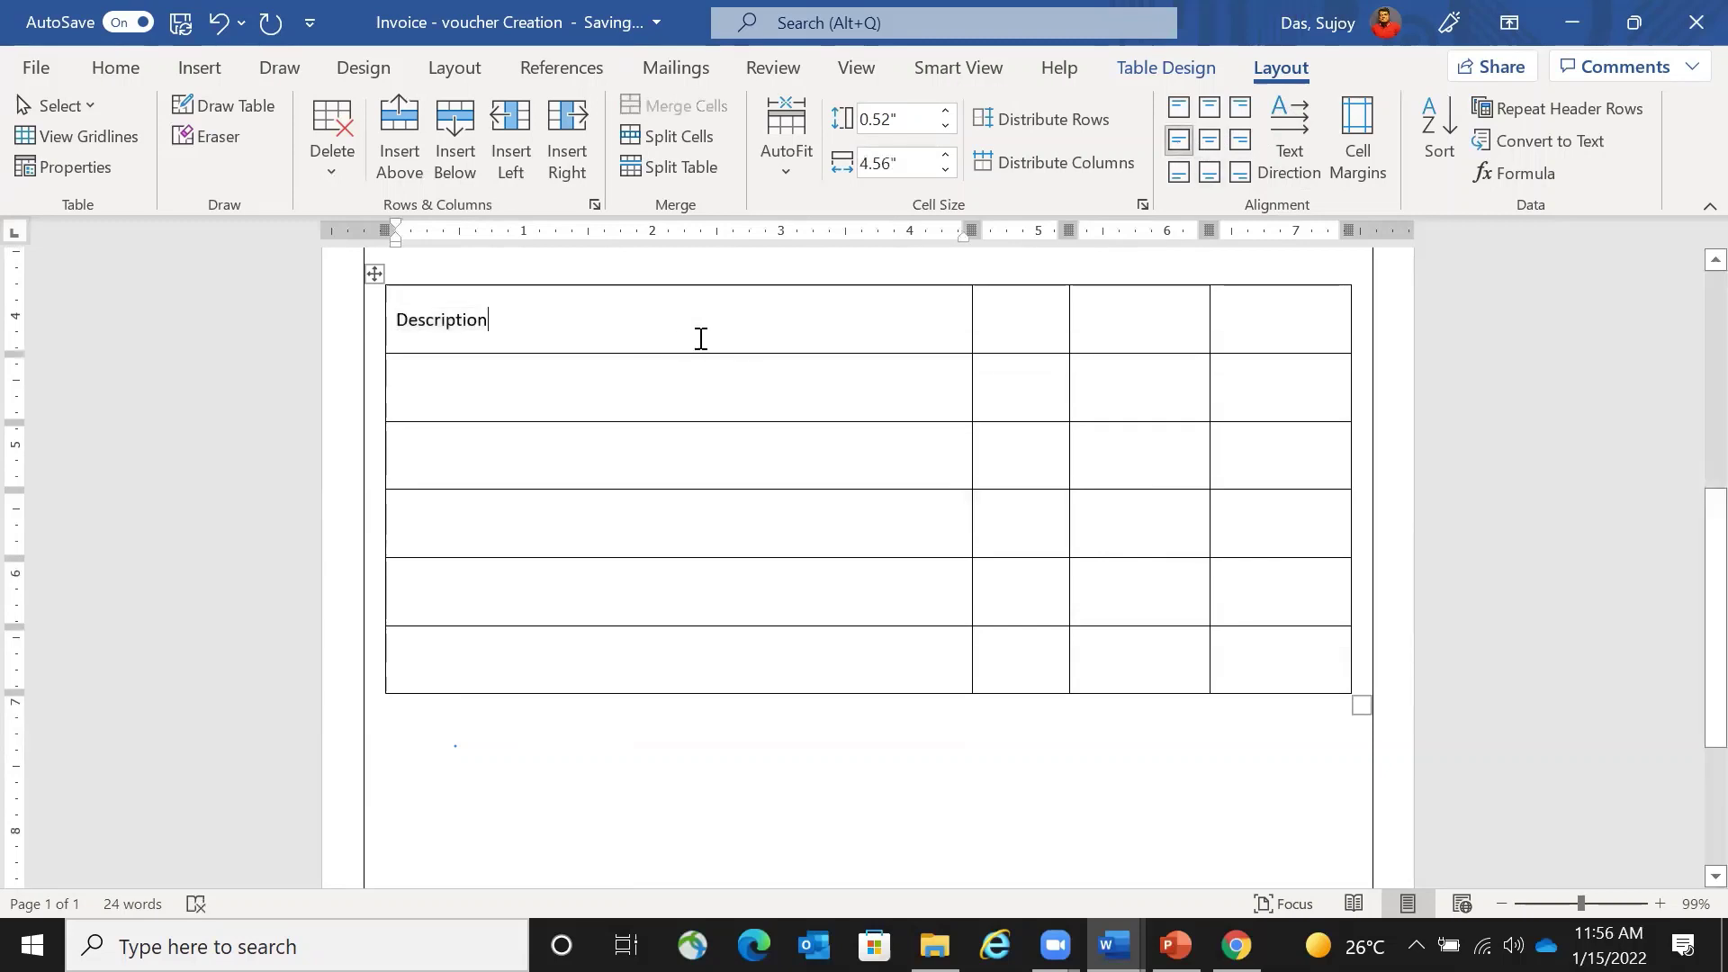
left_click(1012, 328)
type("Q")
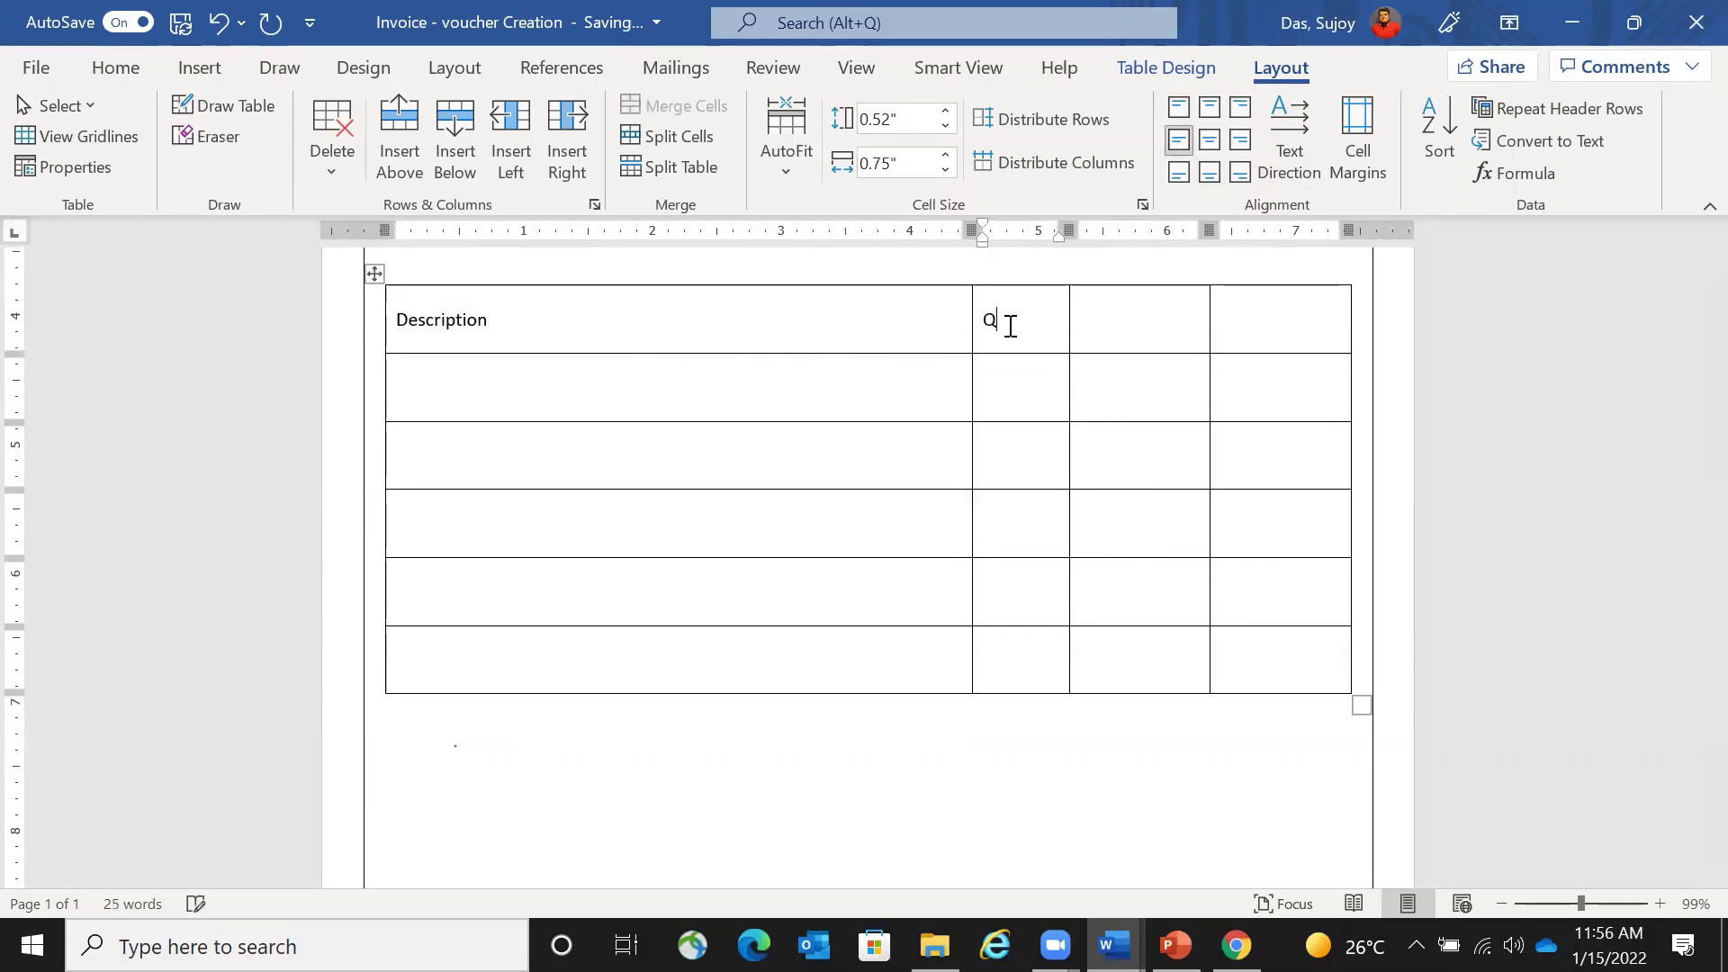
type("ty")
key("Return")
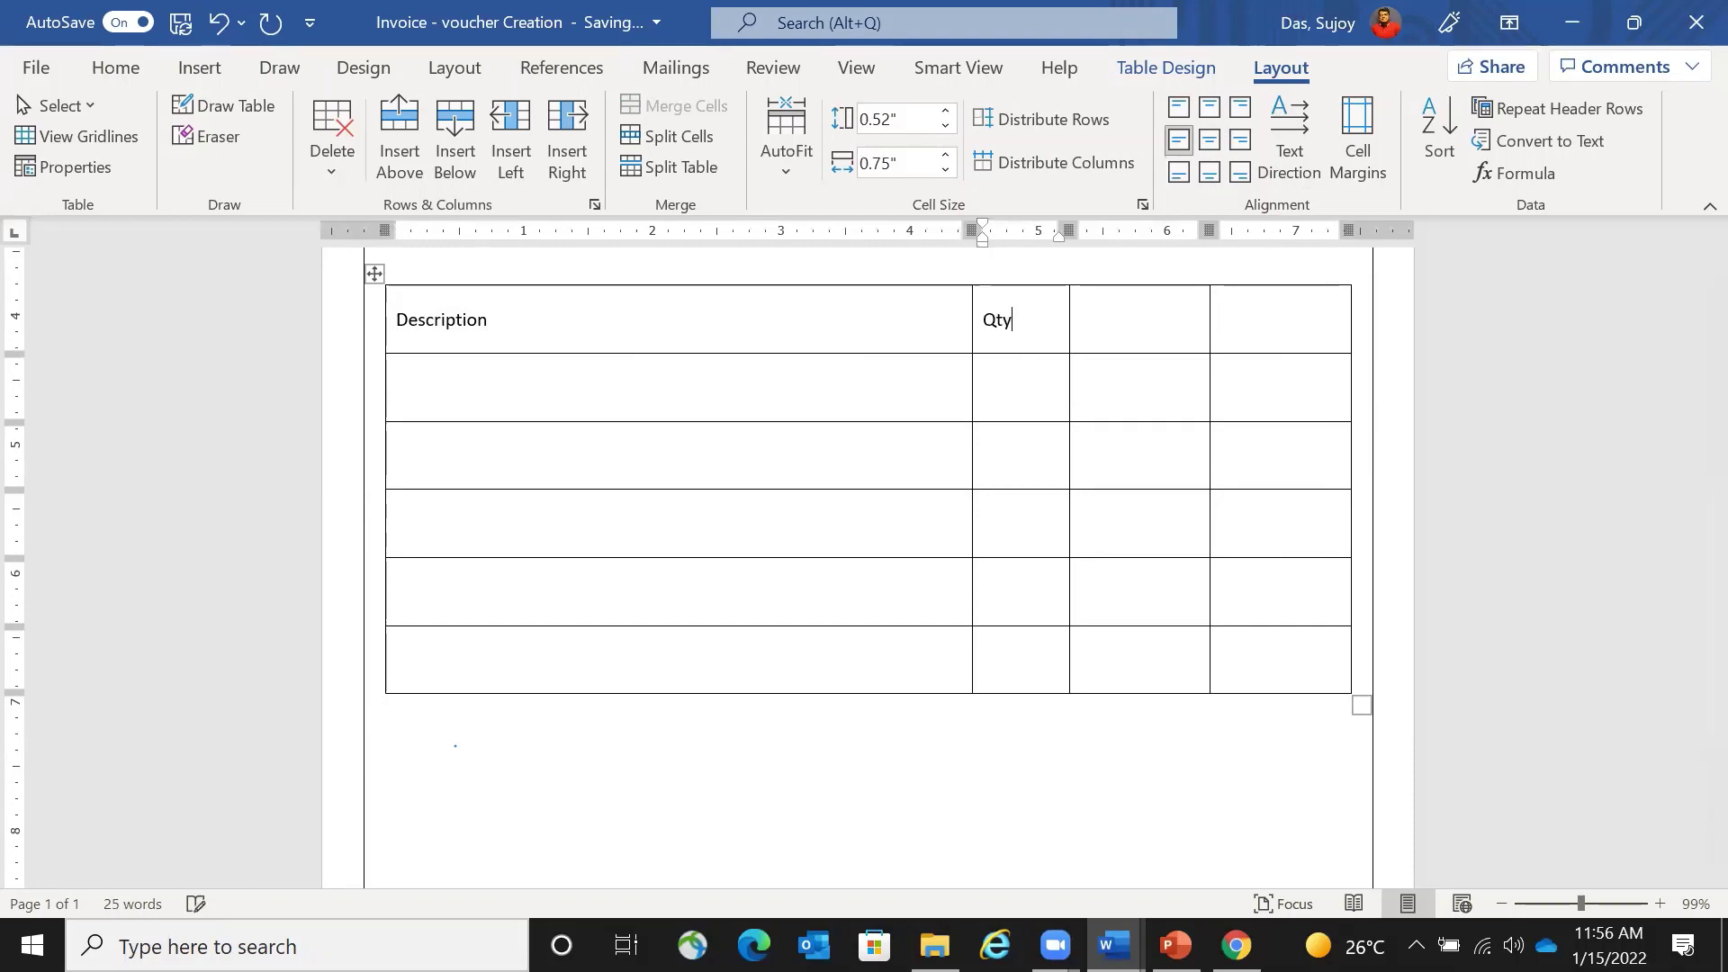
left_click(1148, 315)
Step: Enter Unit Price in the third header cell and Amount in the fourth
key("alt+Tab")
key("alt+Tab")
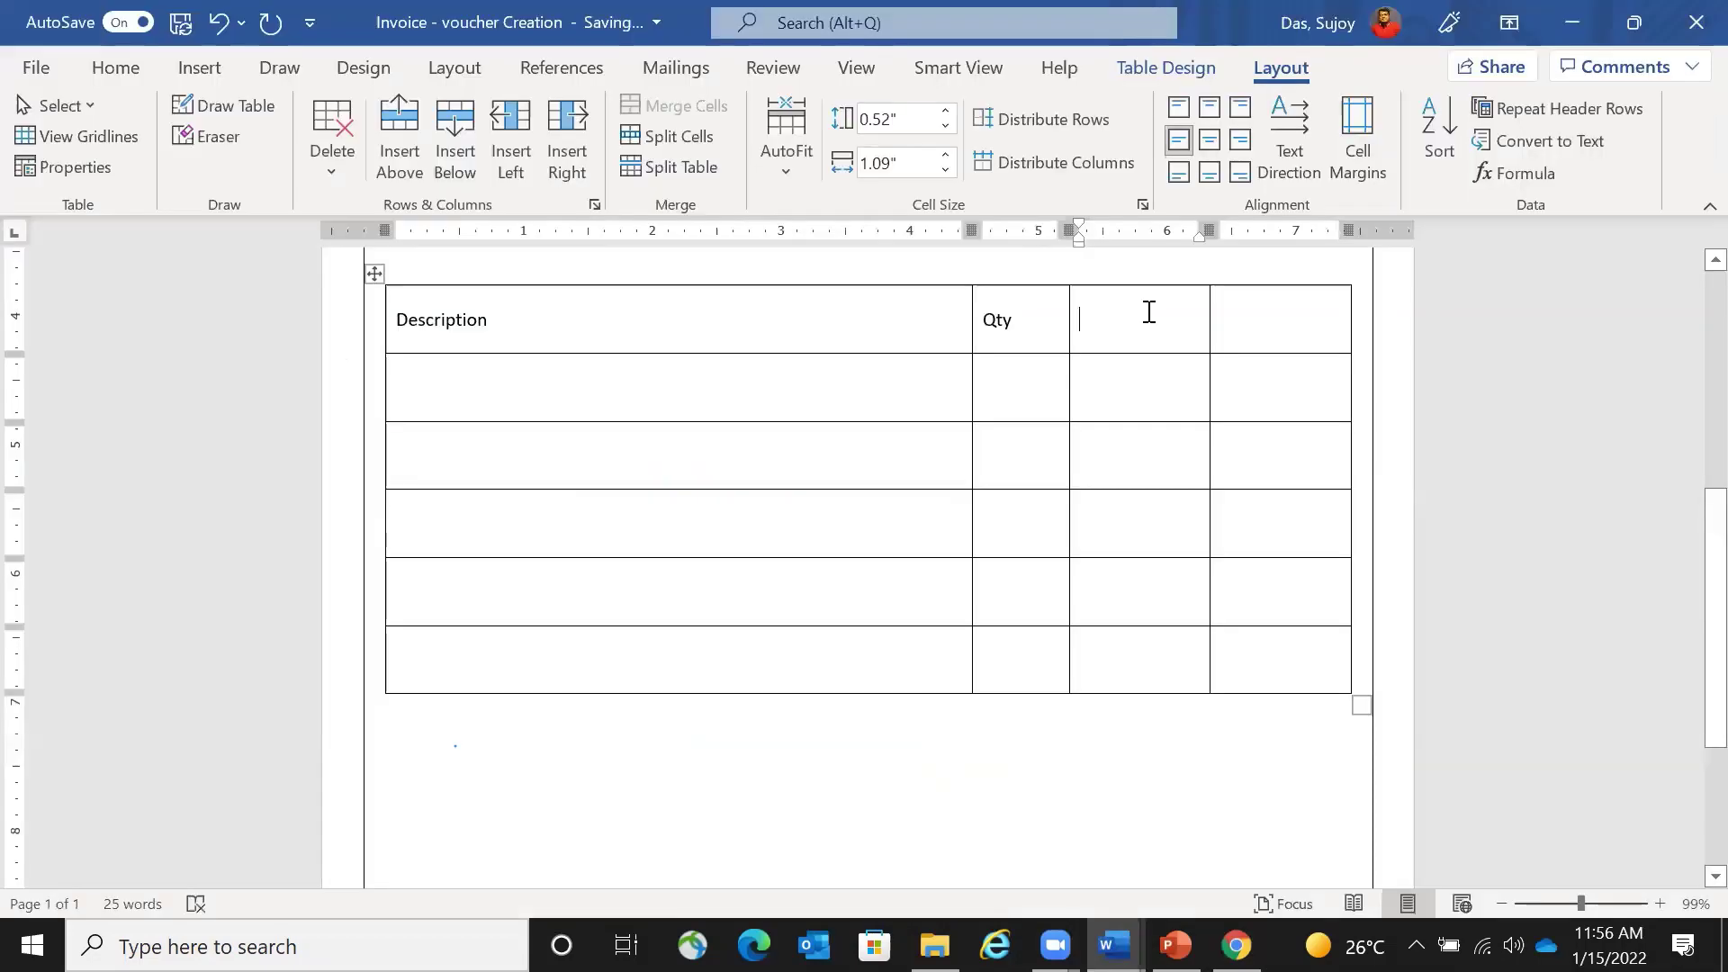
type("Unit P")
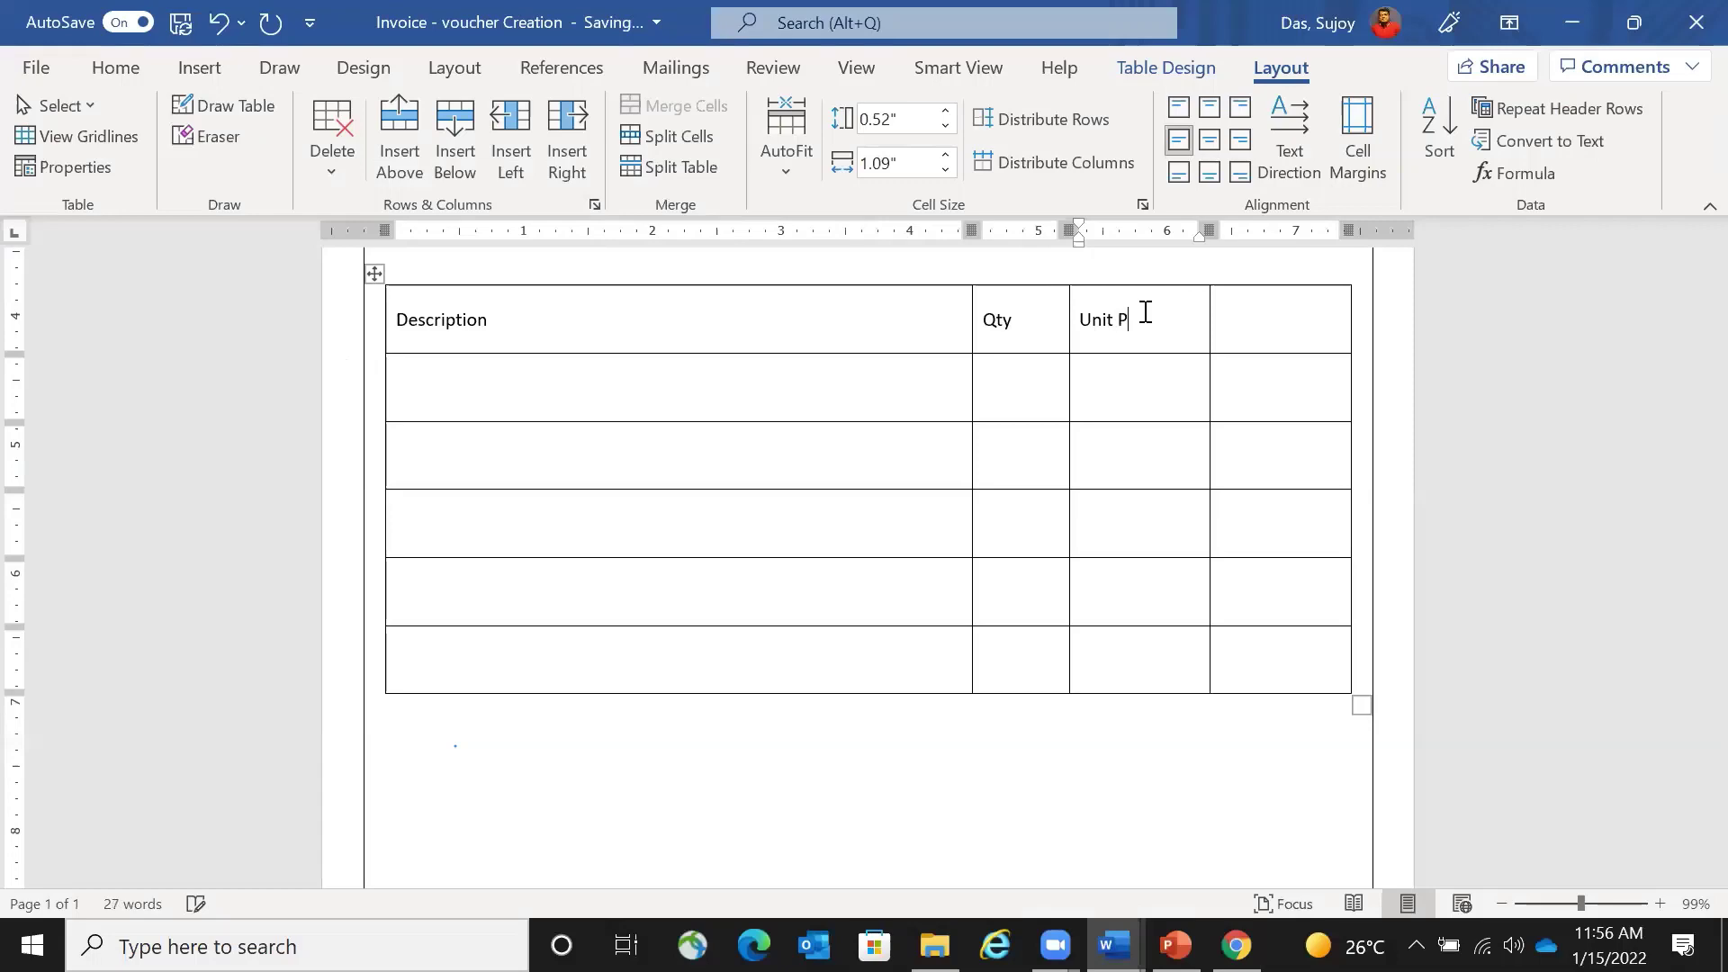
type("ce")
key("Tab")
type("Total")
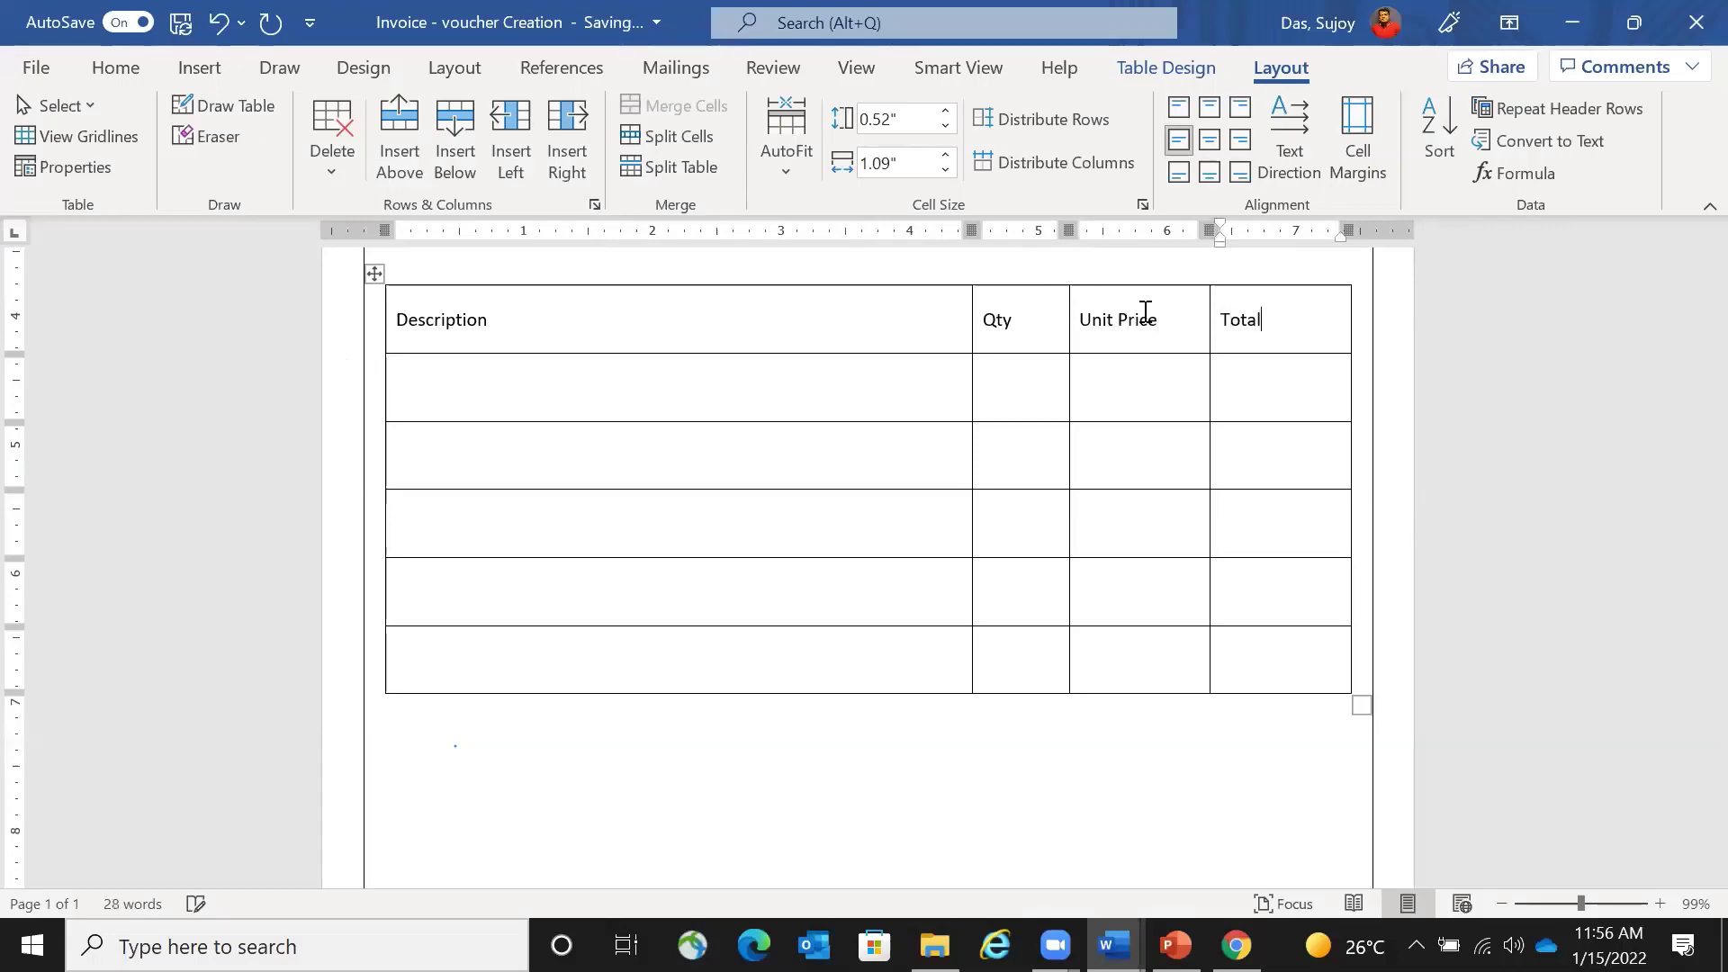
key("alt+Tab")
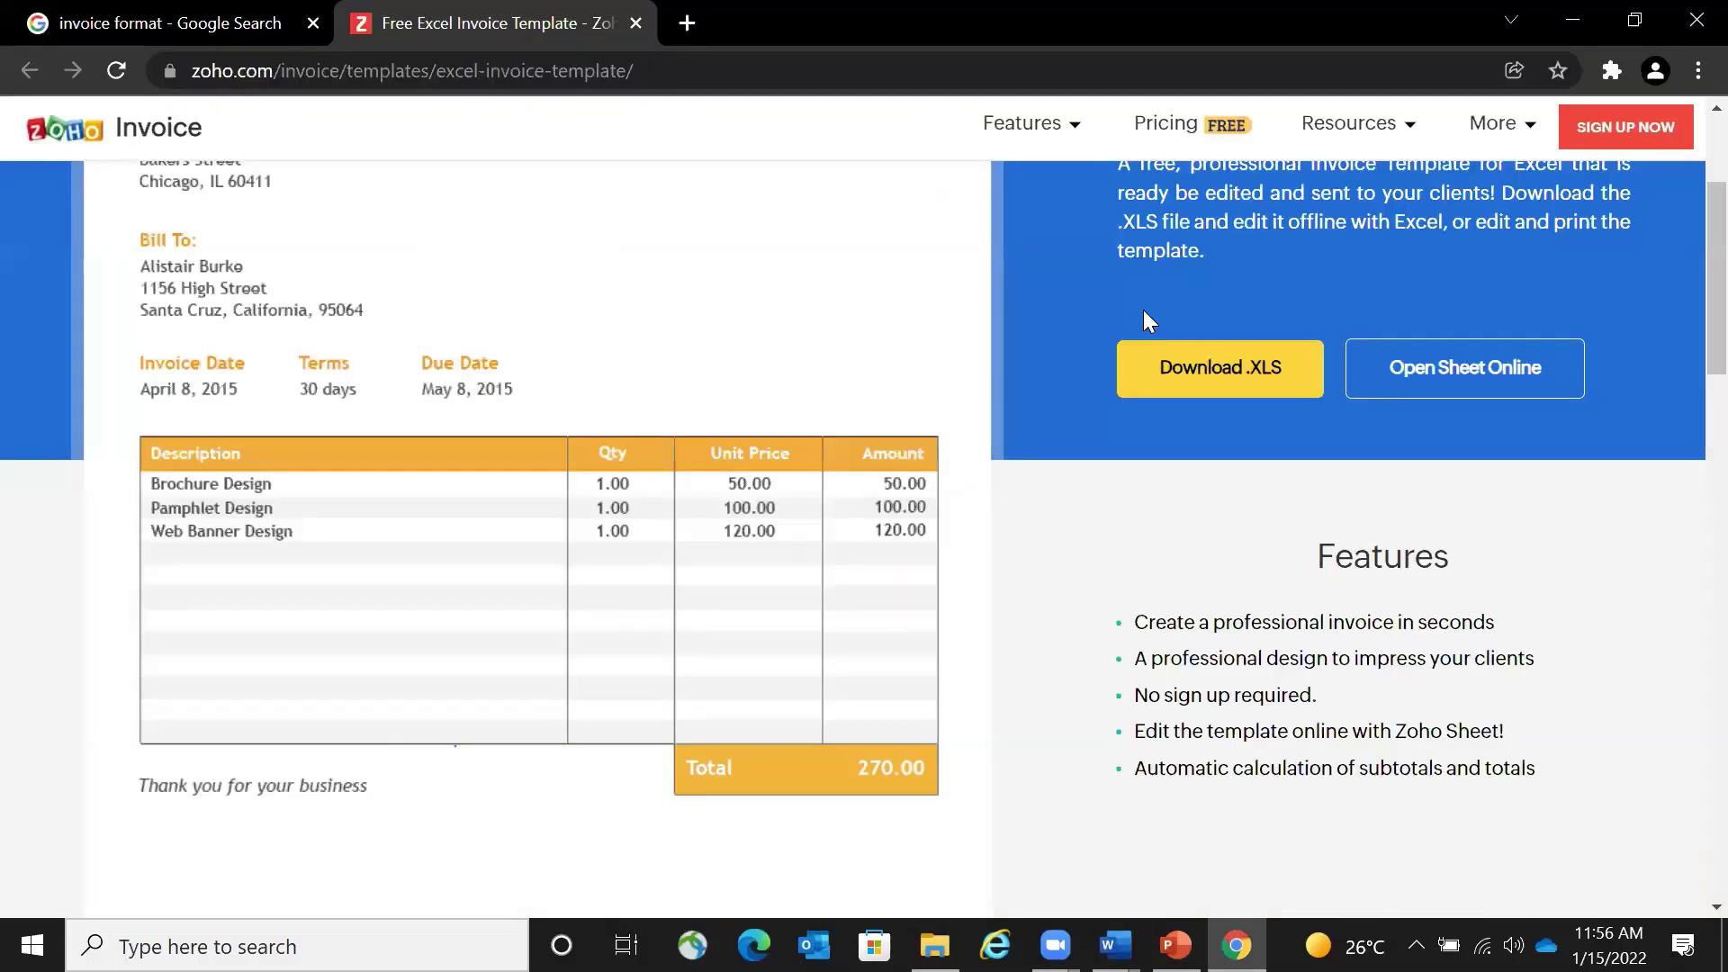
key("alt+Tab")
key("ctrl+z")
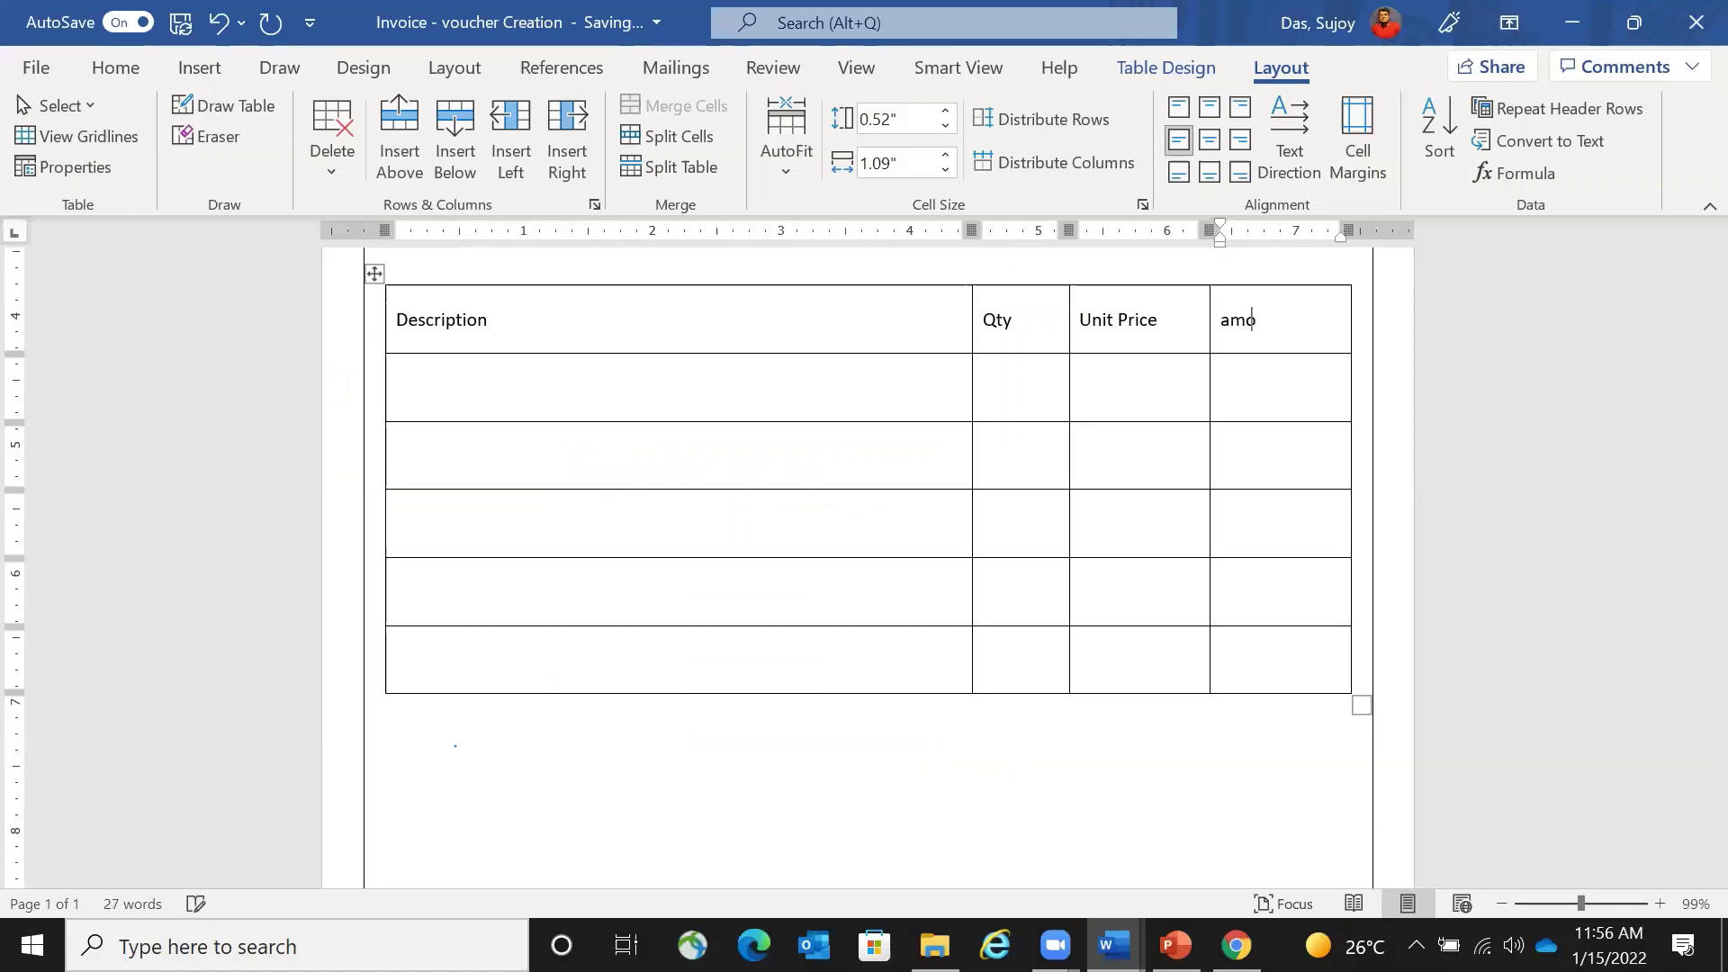
key("BackSpace")
key("BackSpace")
type("Amount")
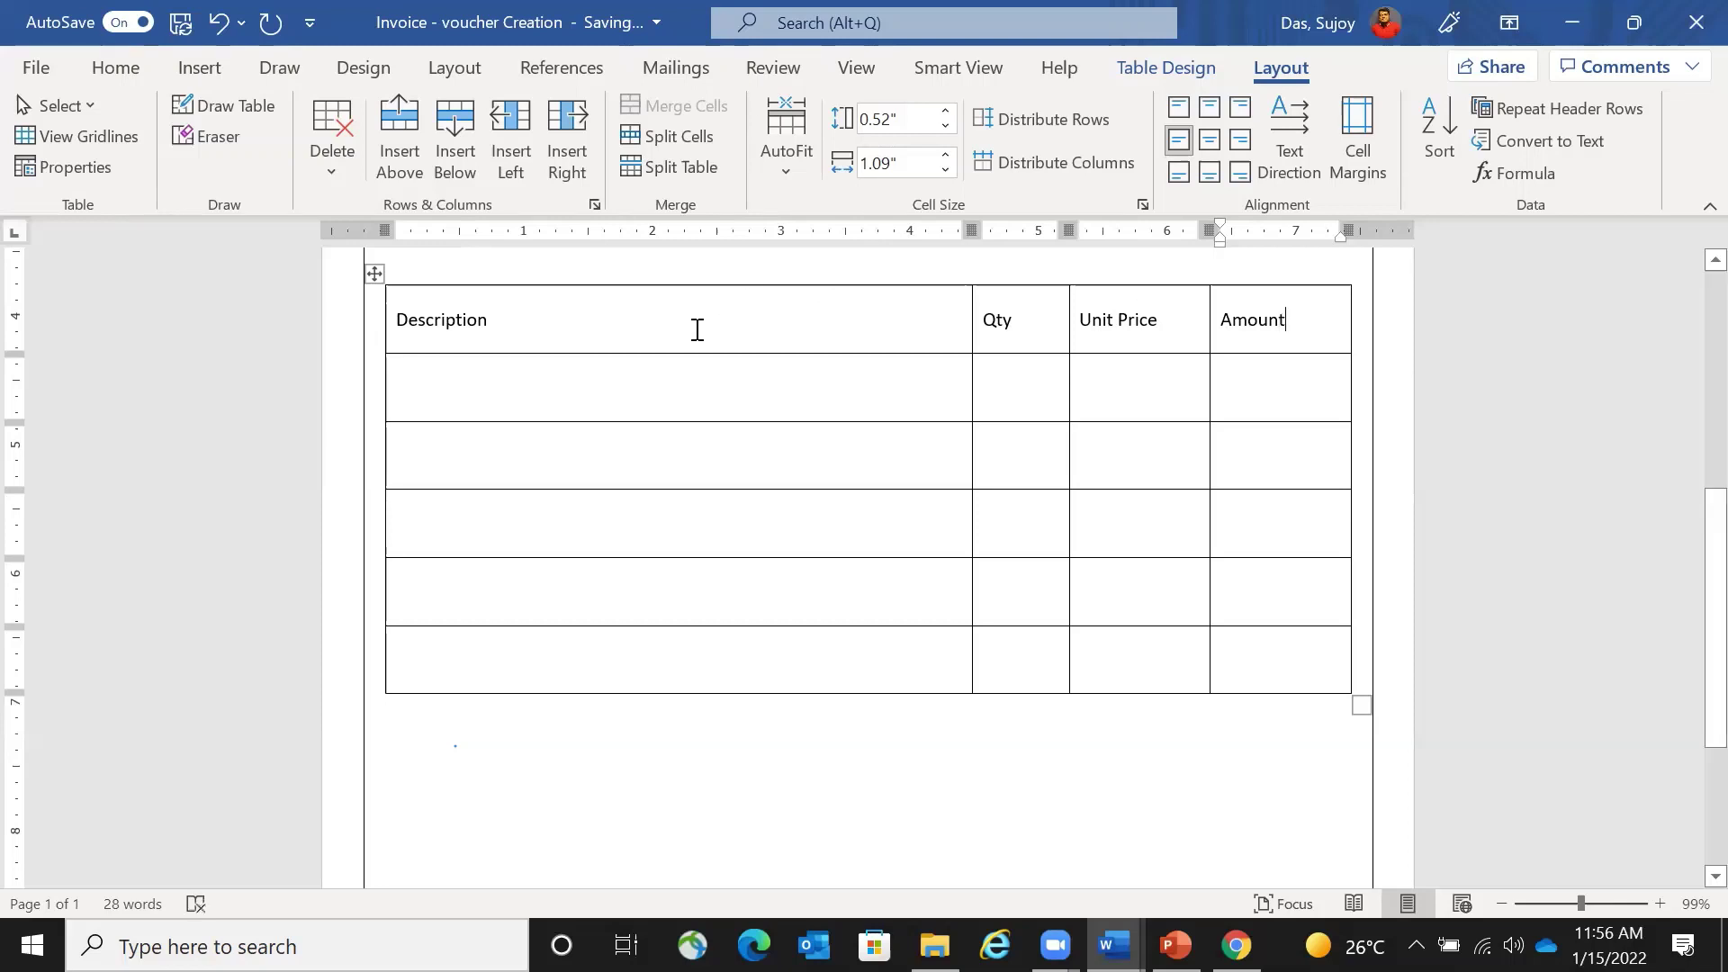
Step: Centre the text in the Qty, Unit Price and Amount columns
mouse_move(1027, 324)
left_mouse_down()
mouse_move(1252, 605)
mouse_move(1252, 663)
left_mouse_up()
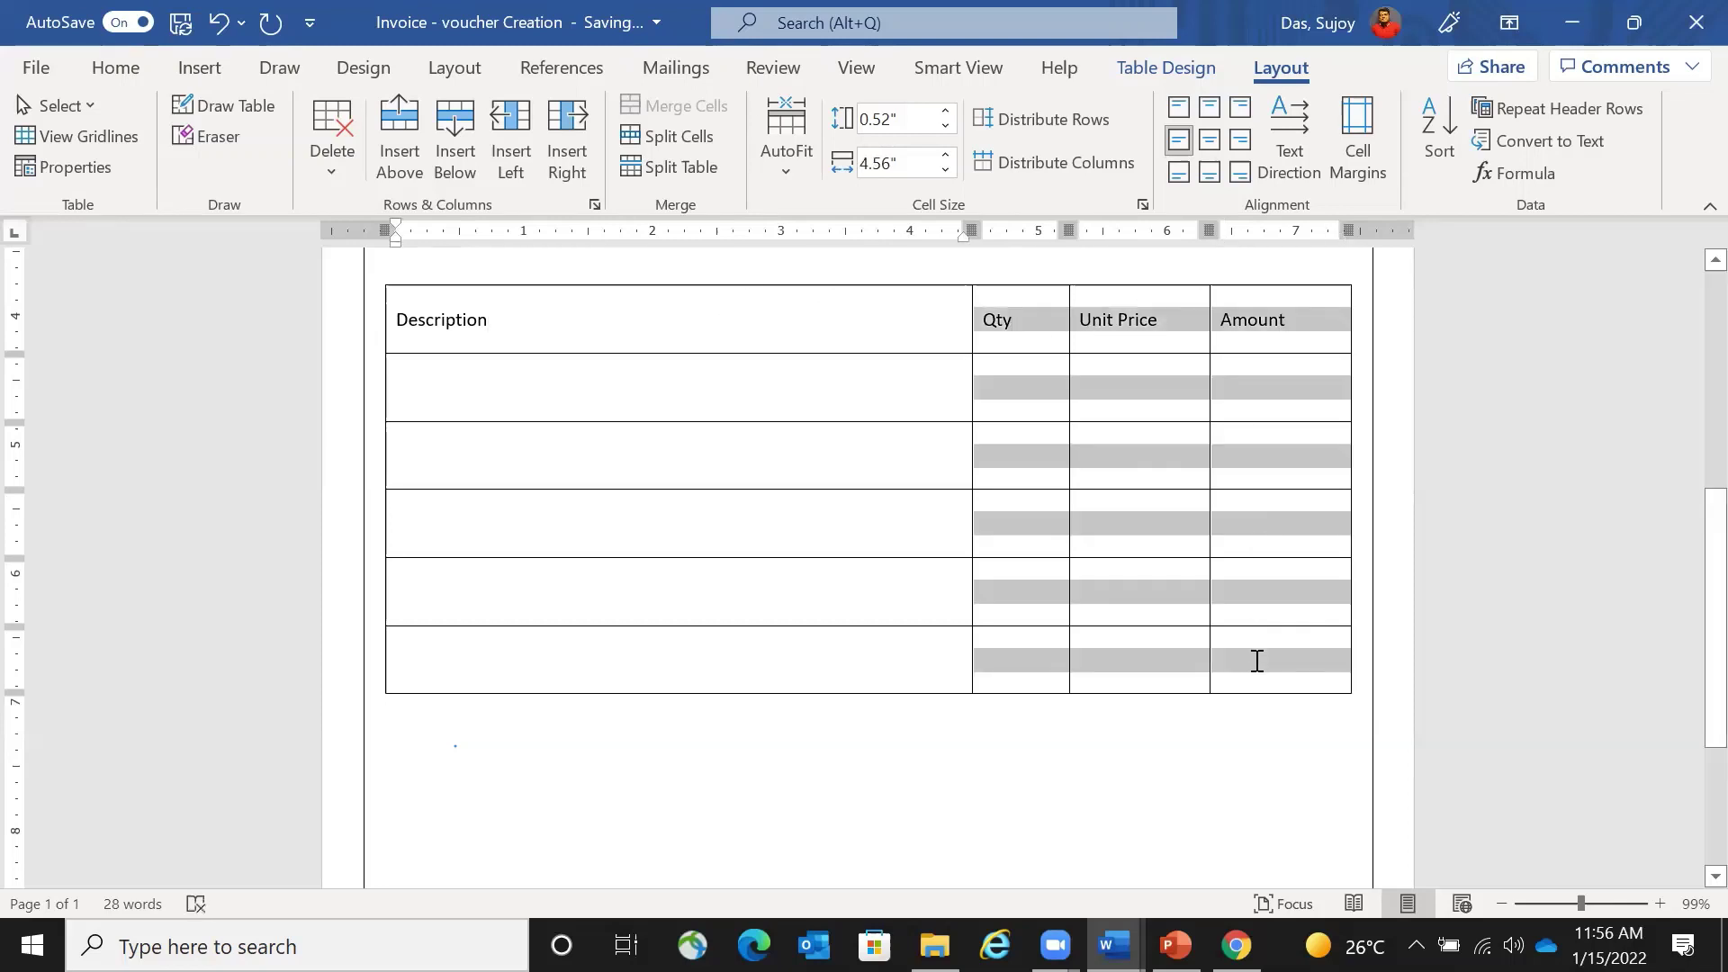
left_click(1210, 140)
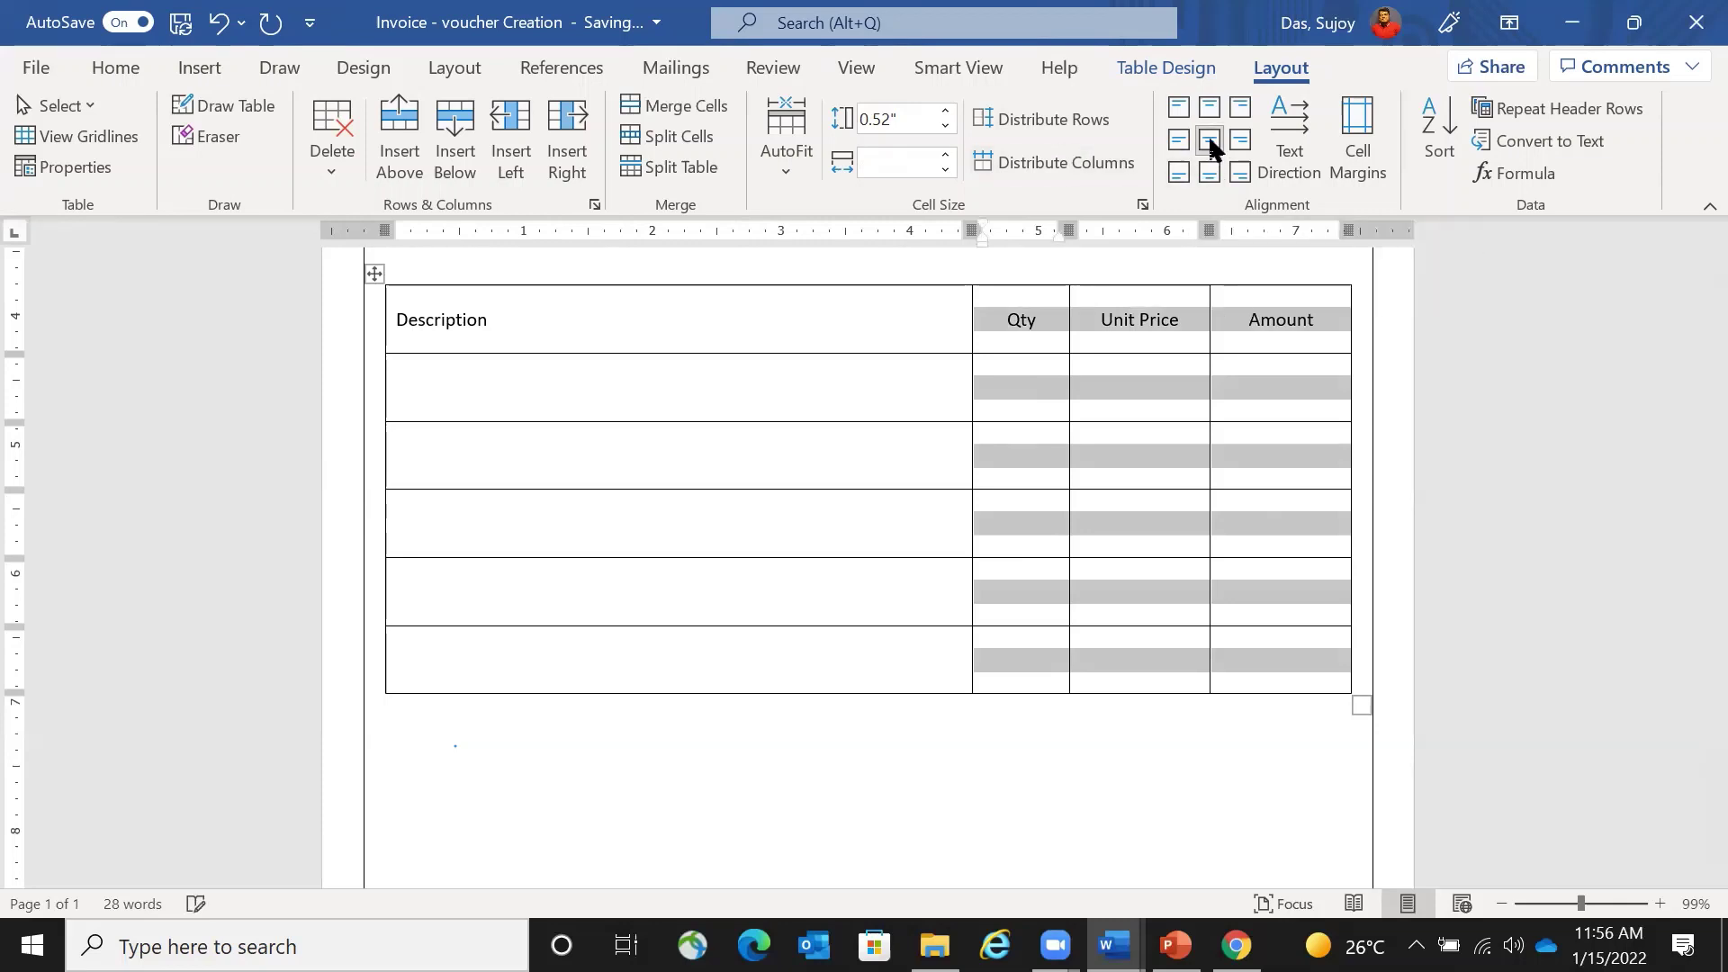
key("ctrl+z")
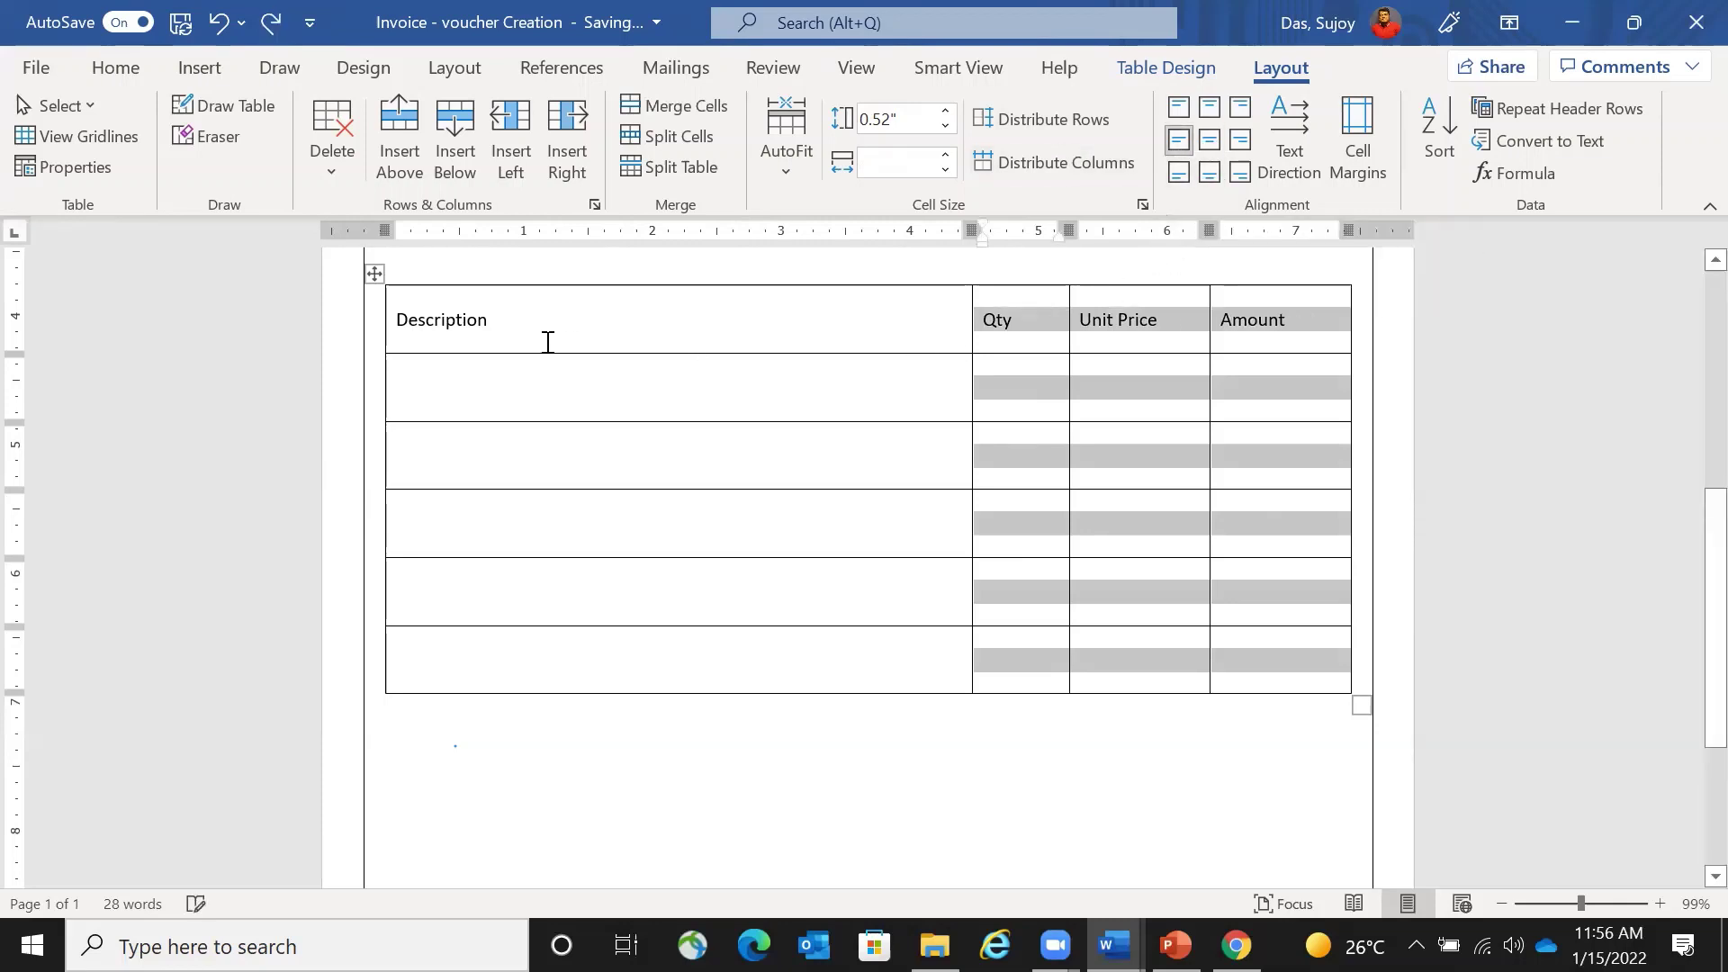
left_click(1210, 144)
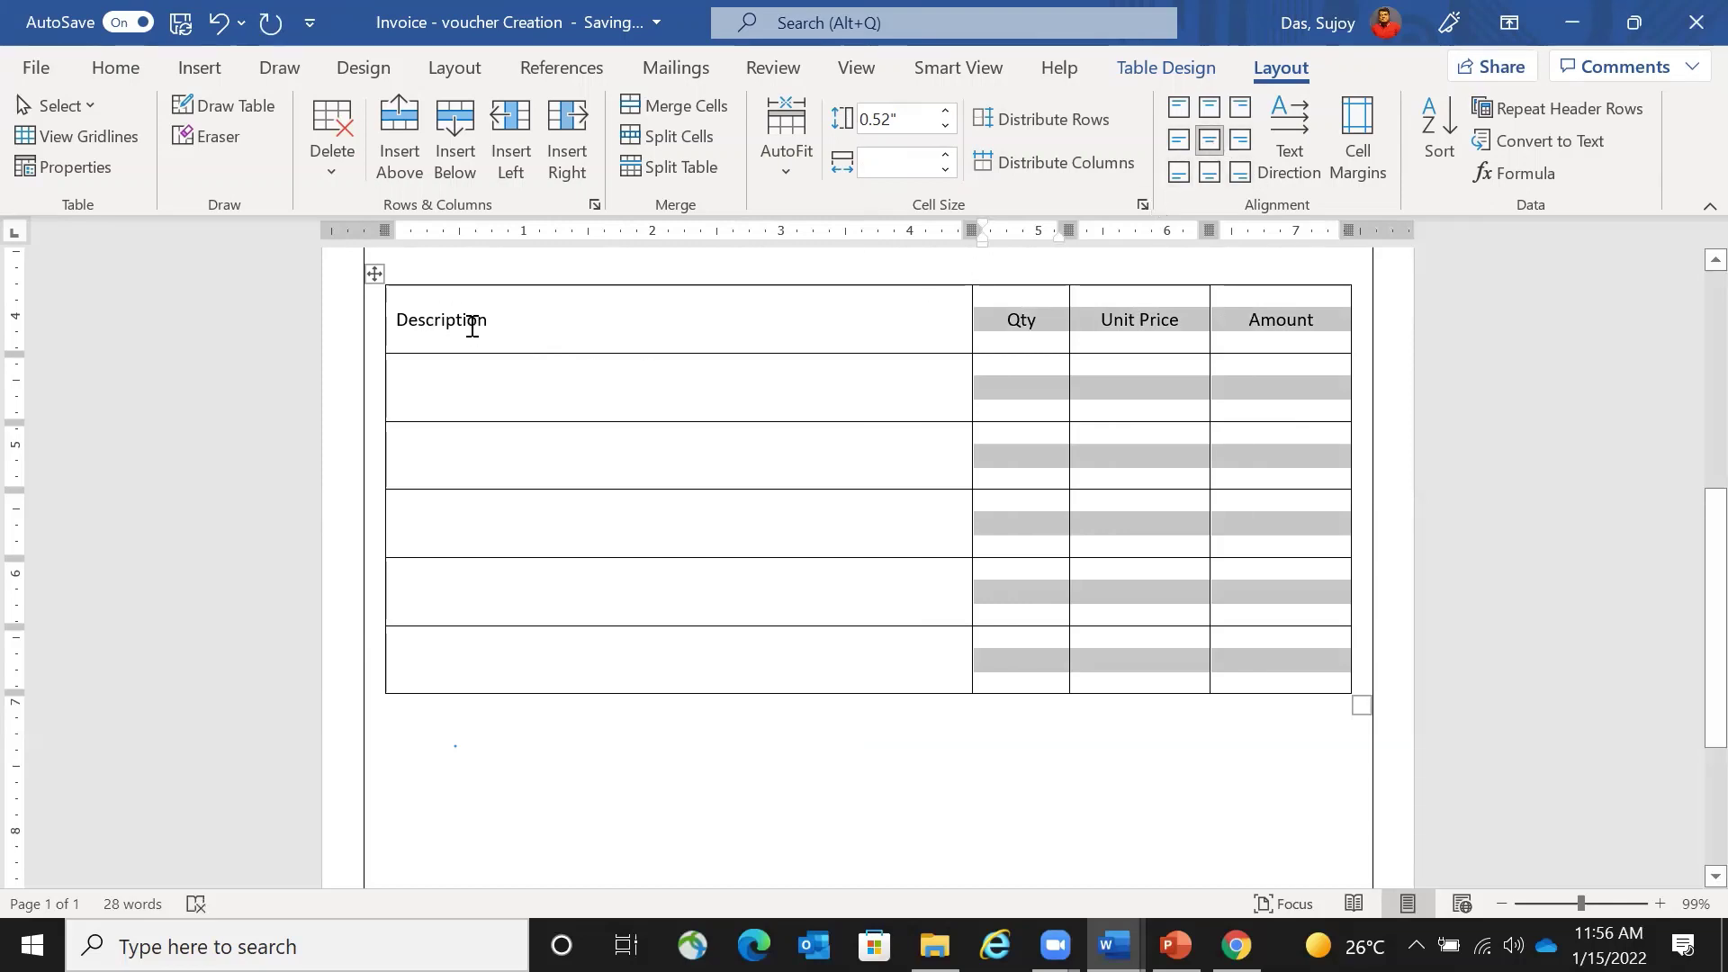
Step: Adjust column alignment, re-centring the Amount header and the Qty and Unit Price columns
left_click_drag(476, 344, 520, 643)
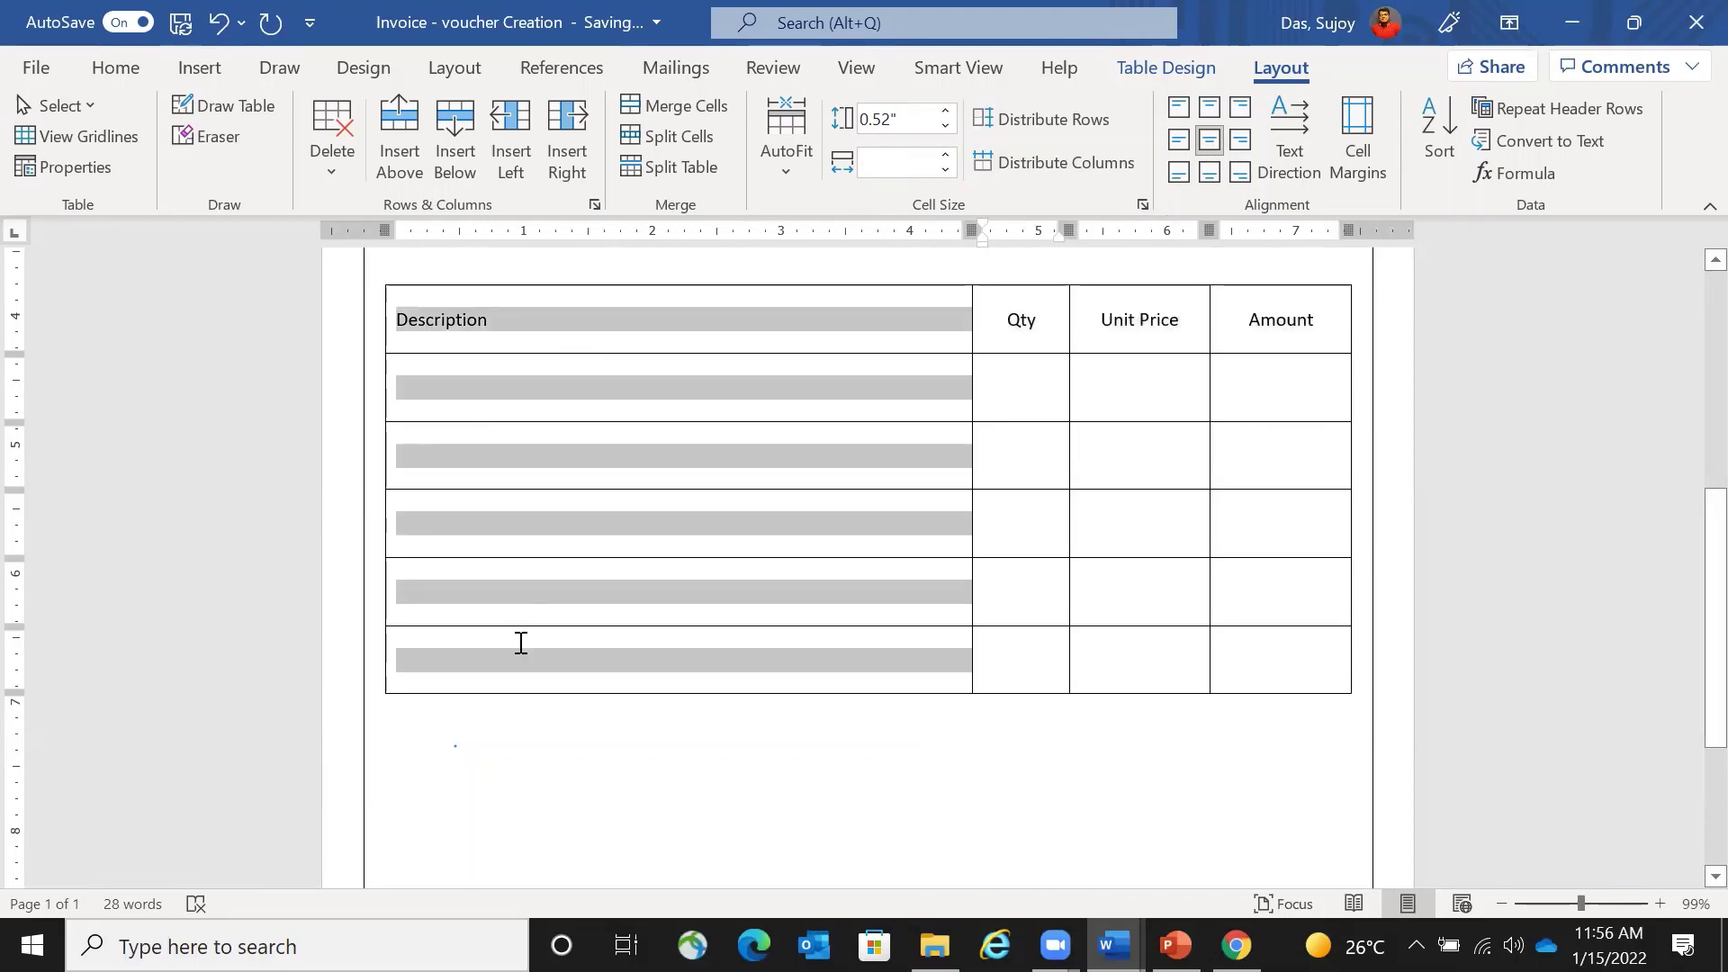
left_click_drag(1026, 347, 1047, 615)
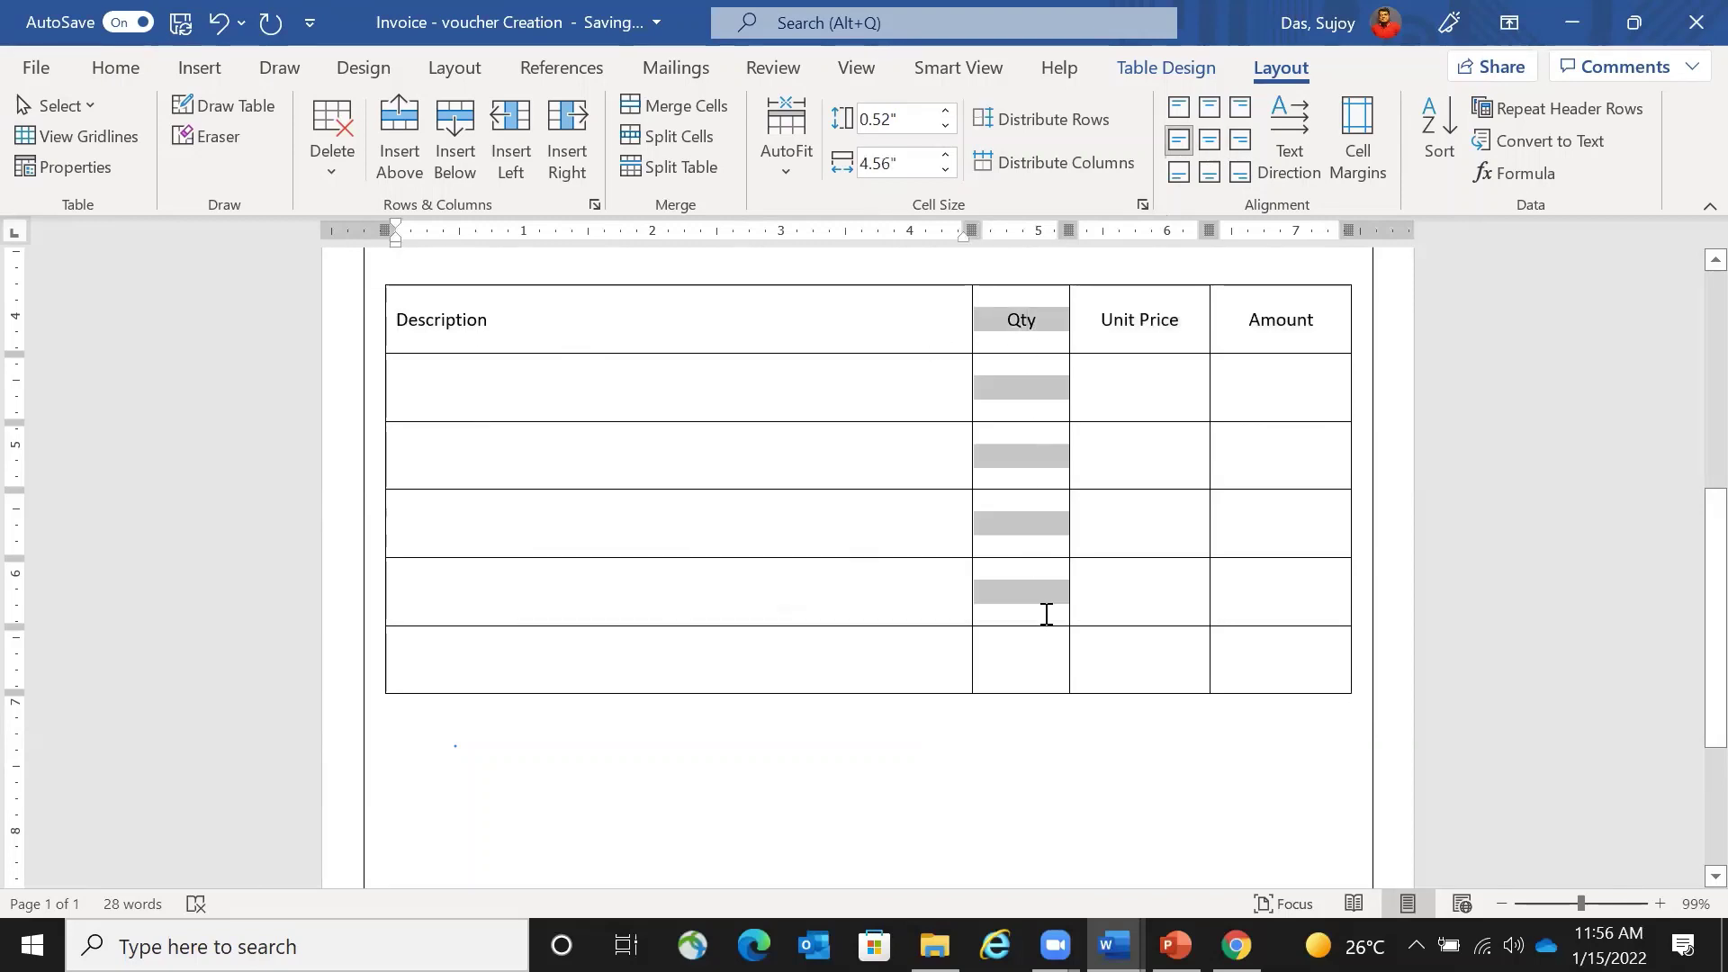
left_click_drag(1285, 324, 1299, 674)
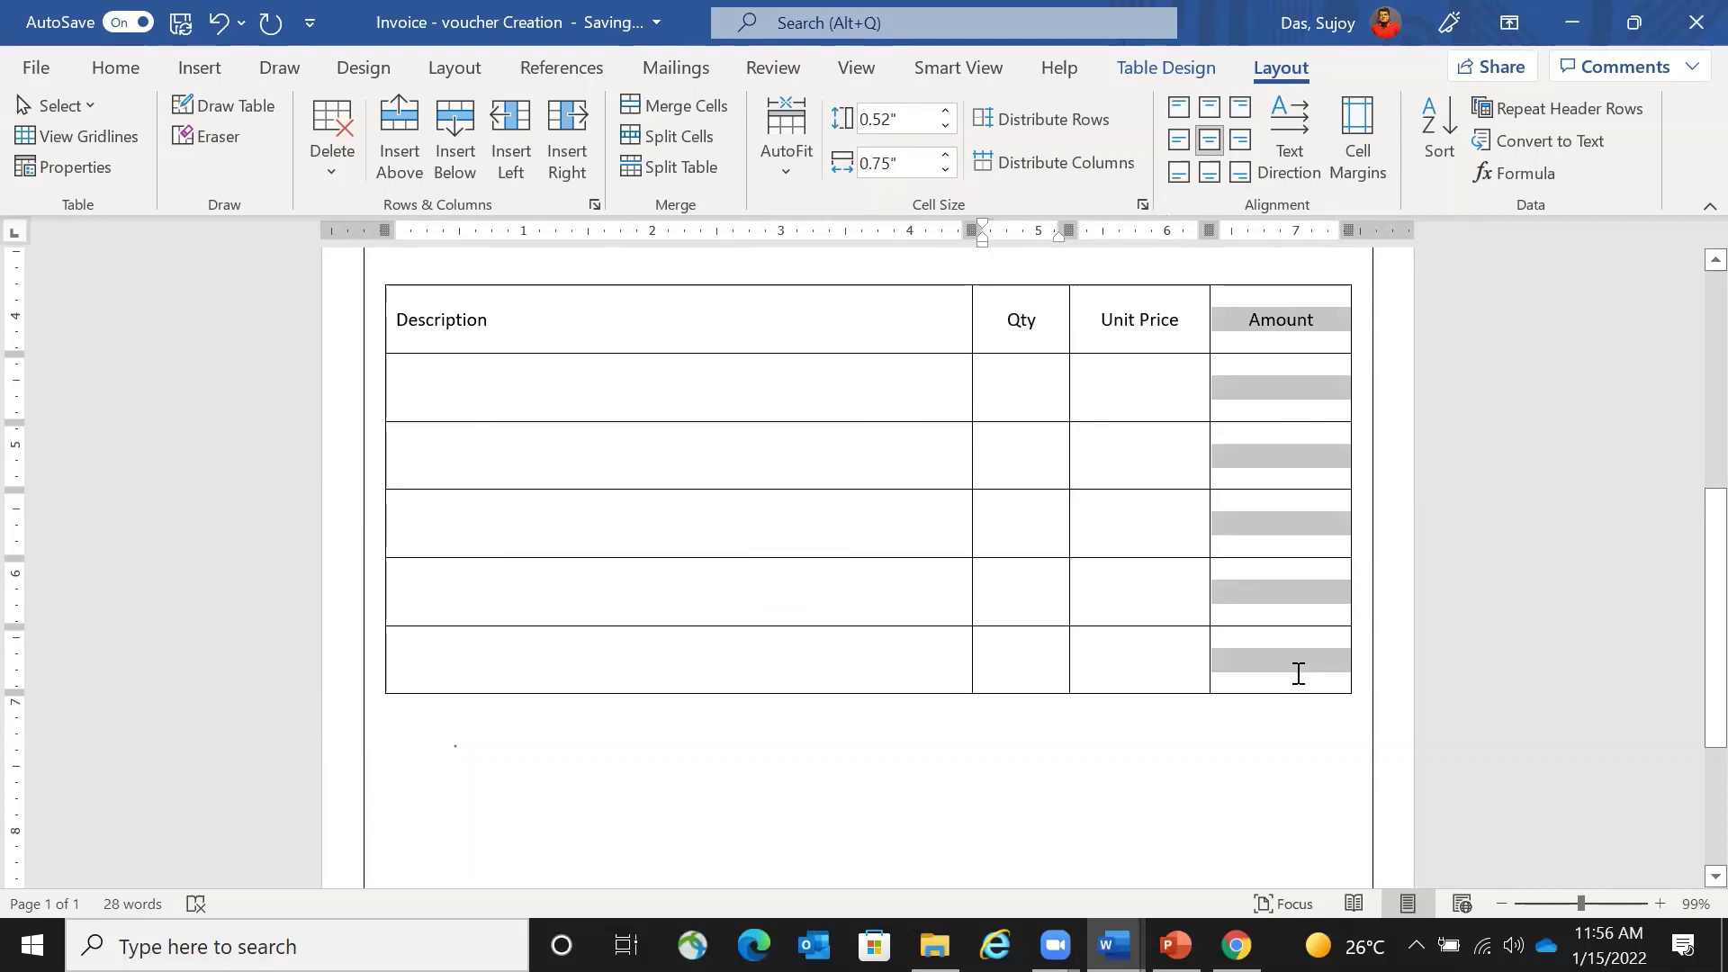
left_click(1240, 139)
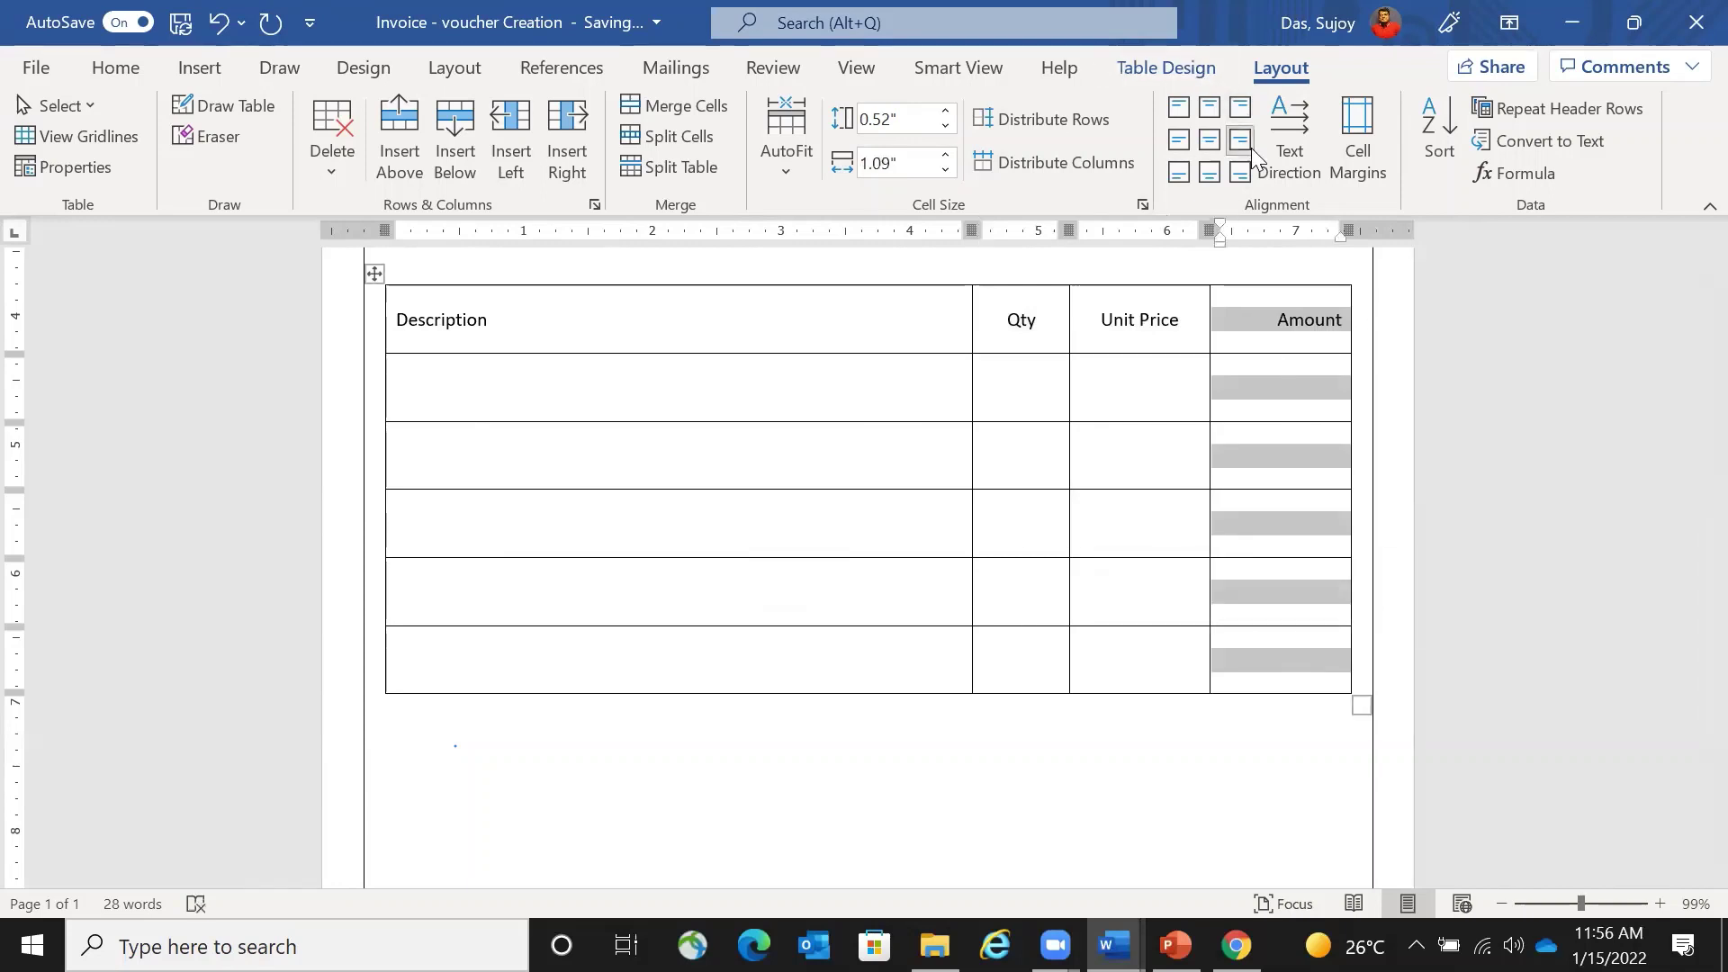
left_click_drag(1272, 322, 1345, 320)
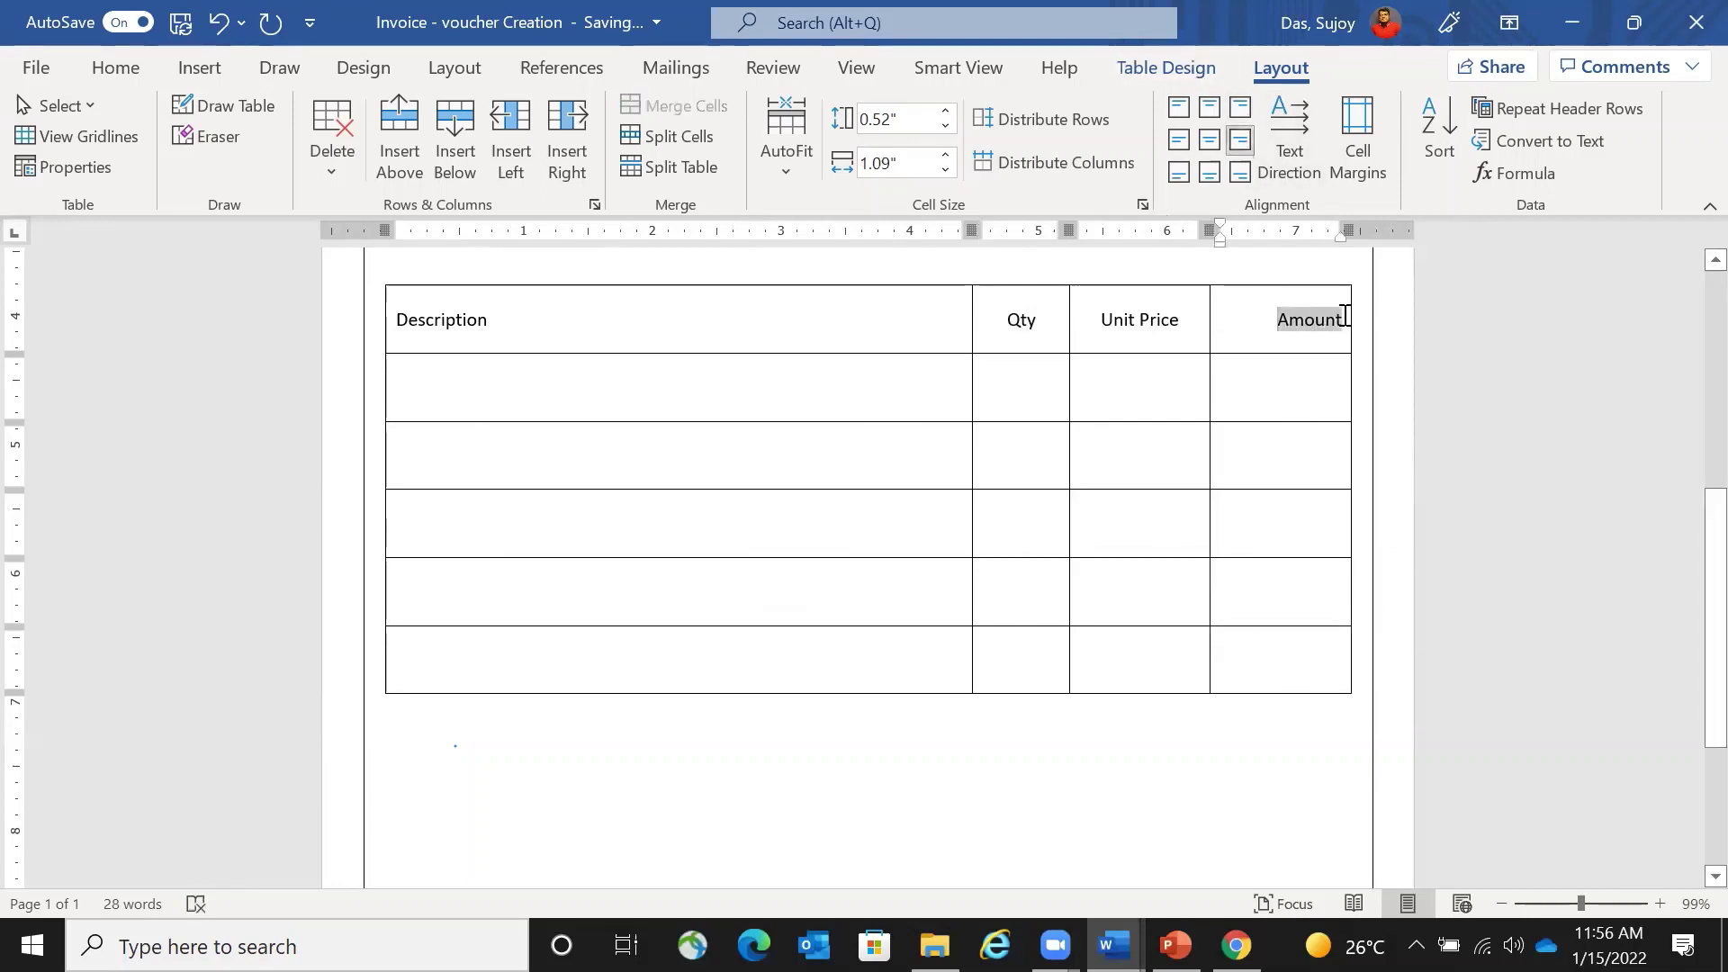
key("ctrl+e")
left_click_drag(1303, 387, 1315, 656)
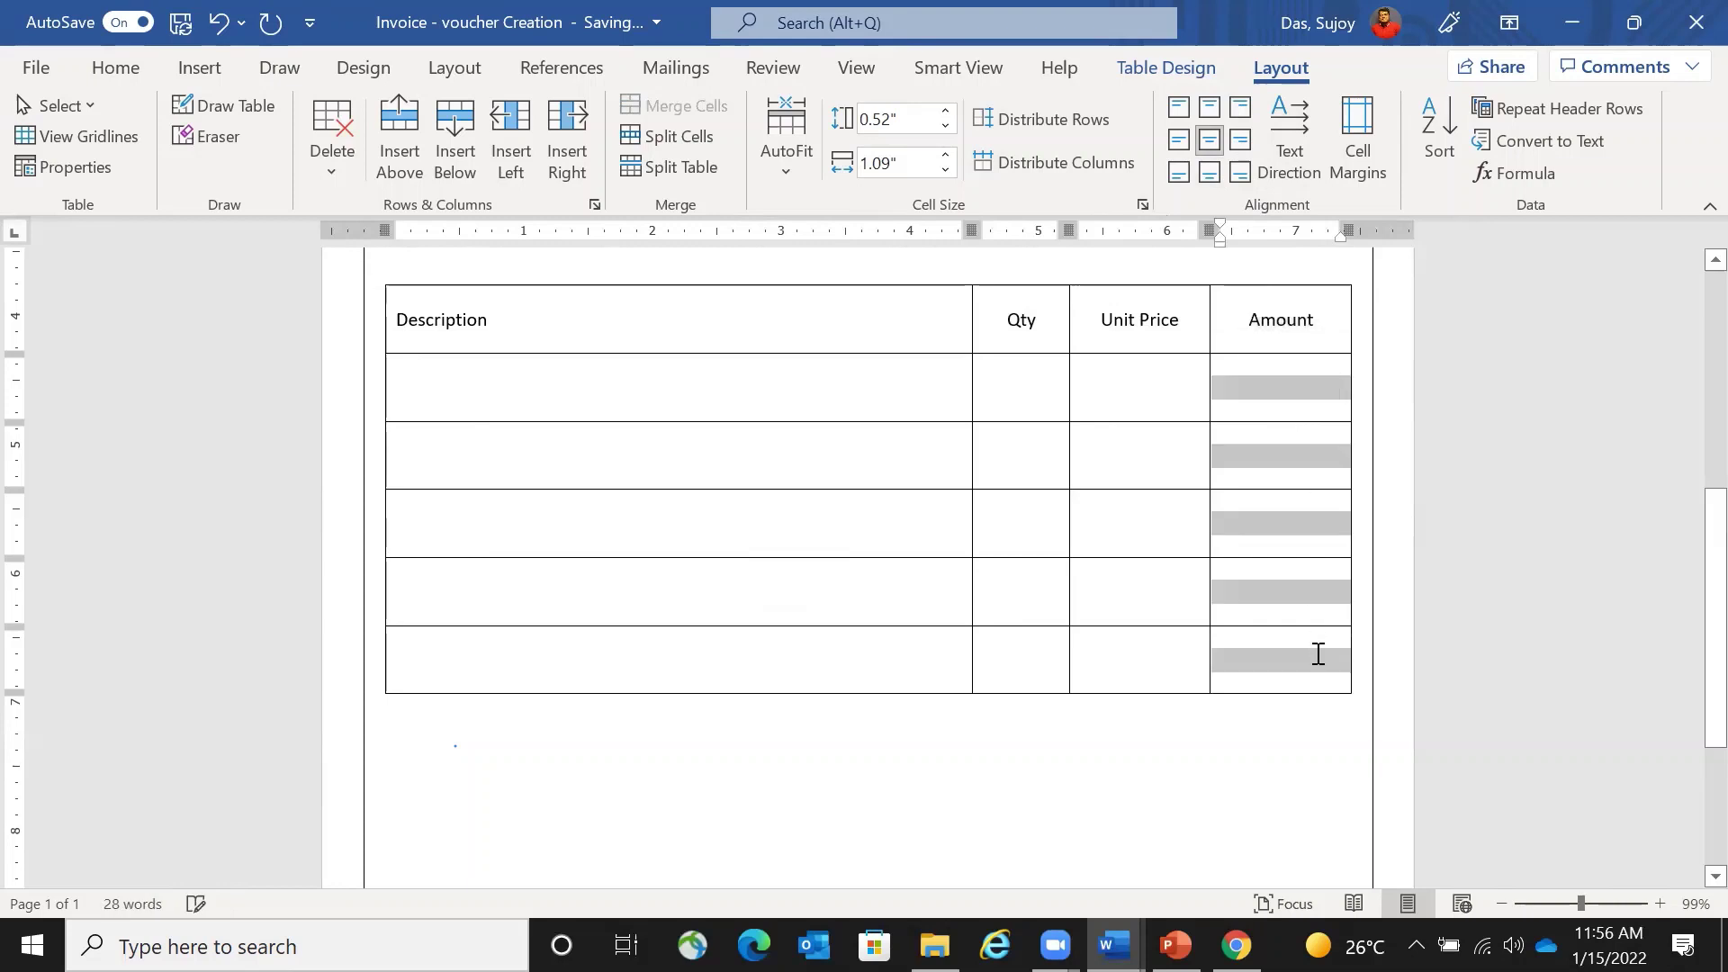
mouse_move(1026, 335)
left_mouse_down()
mouse_move(1126, 508)
mouse_move(1126, 660)
left_mouse_up()
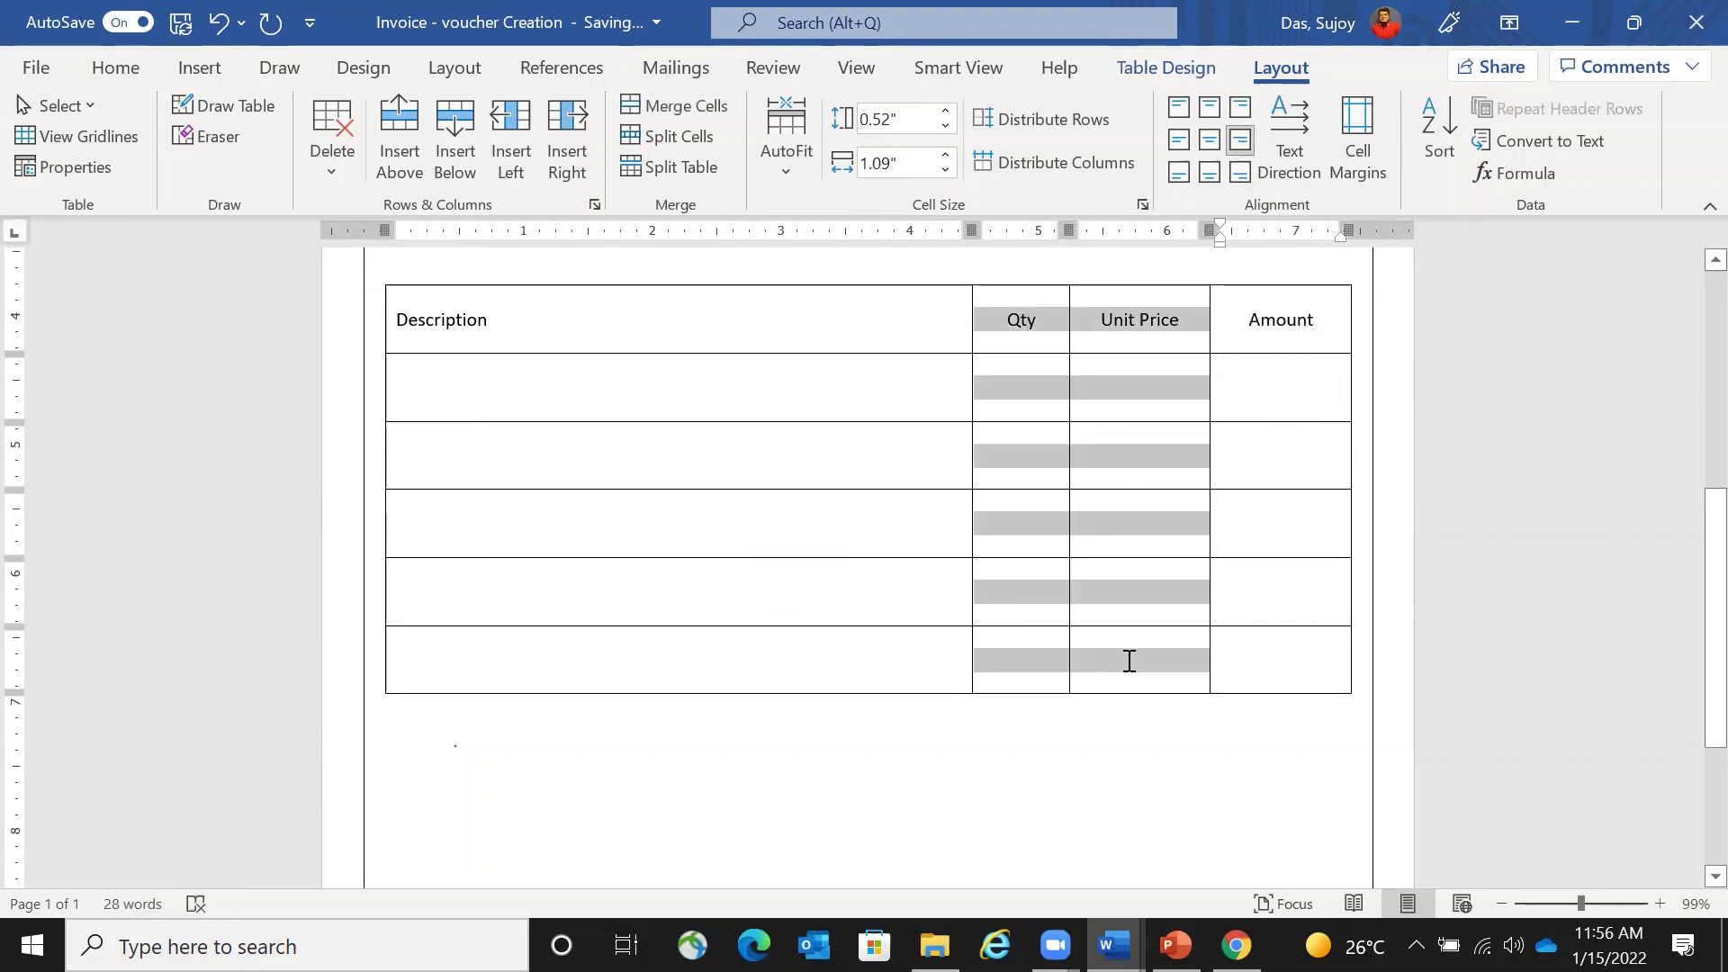
left_click(1214, 140)
left_click(1020, 391)
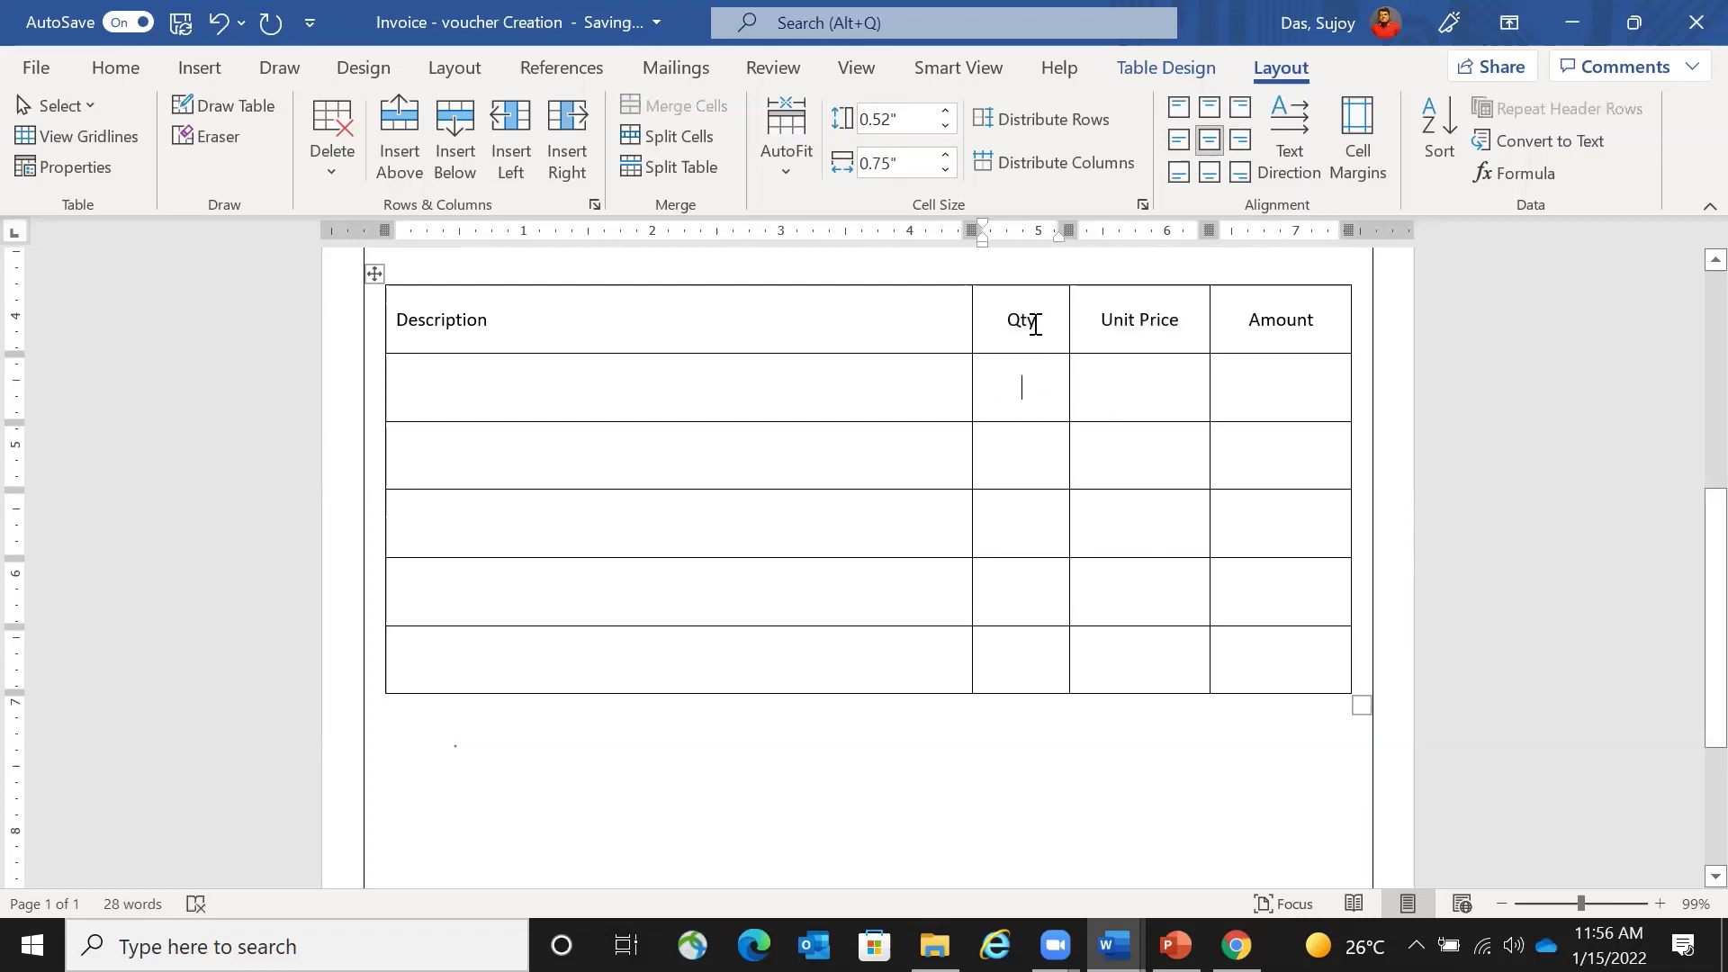
Step: Fill the first item row: ZZZZZ – dghhjhkjlkl, Qty 1.00, Unit Price 50.00, Amount 50.00
left_click(718, 396)
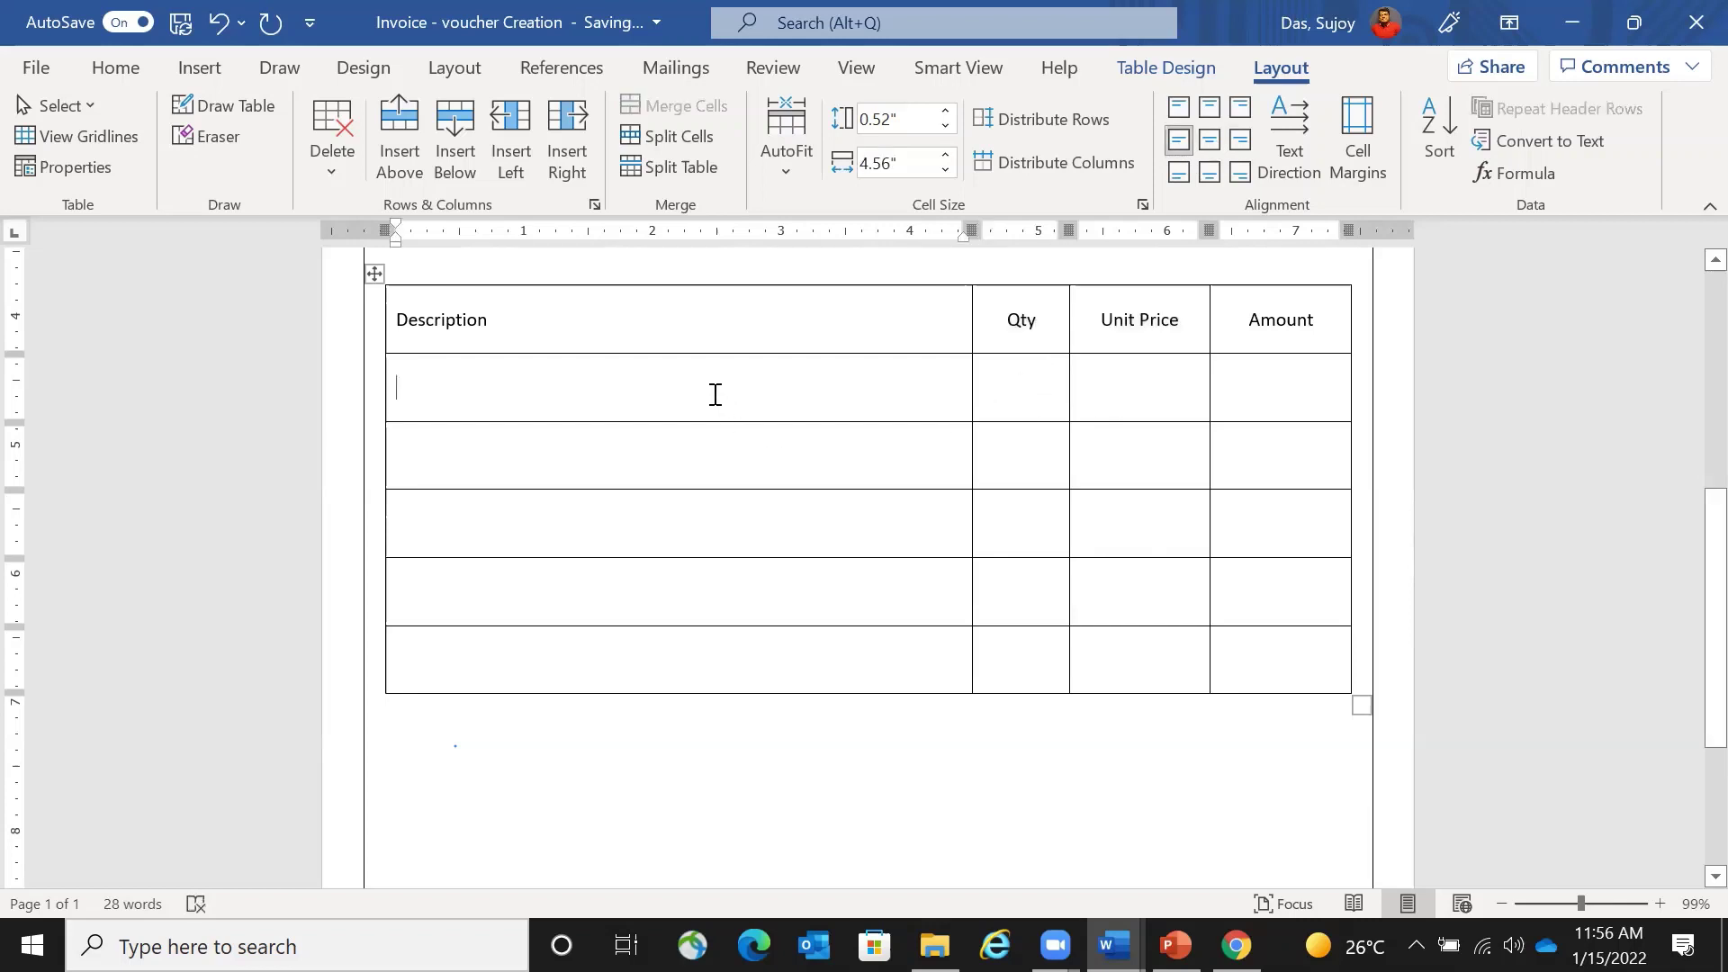
type("zzzzz")
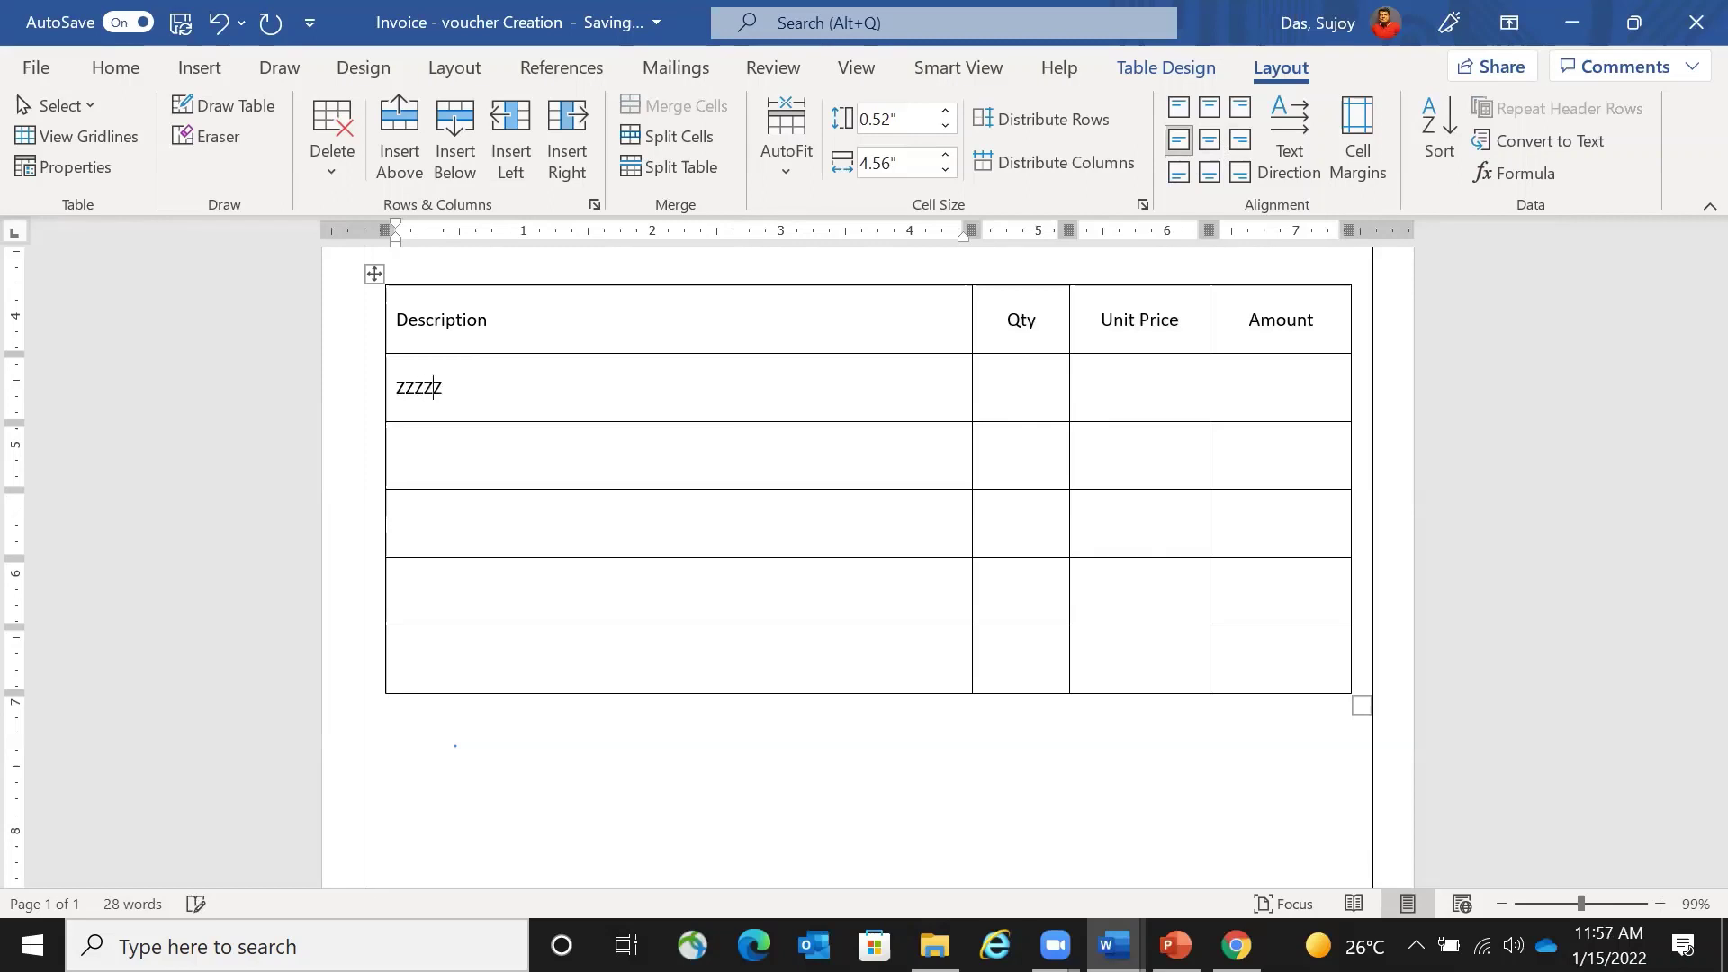
type(" - ")
type("dghhjhkjlkl")
key("Tab")
type("1")
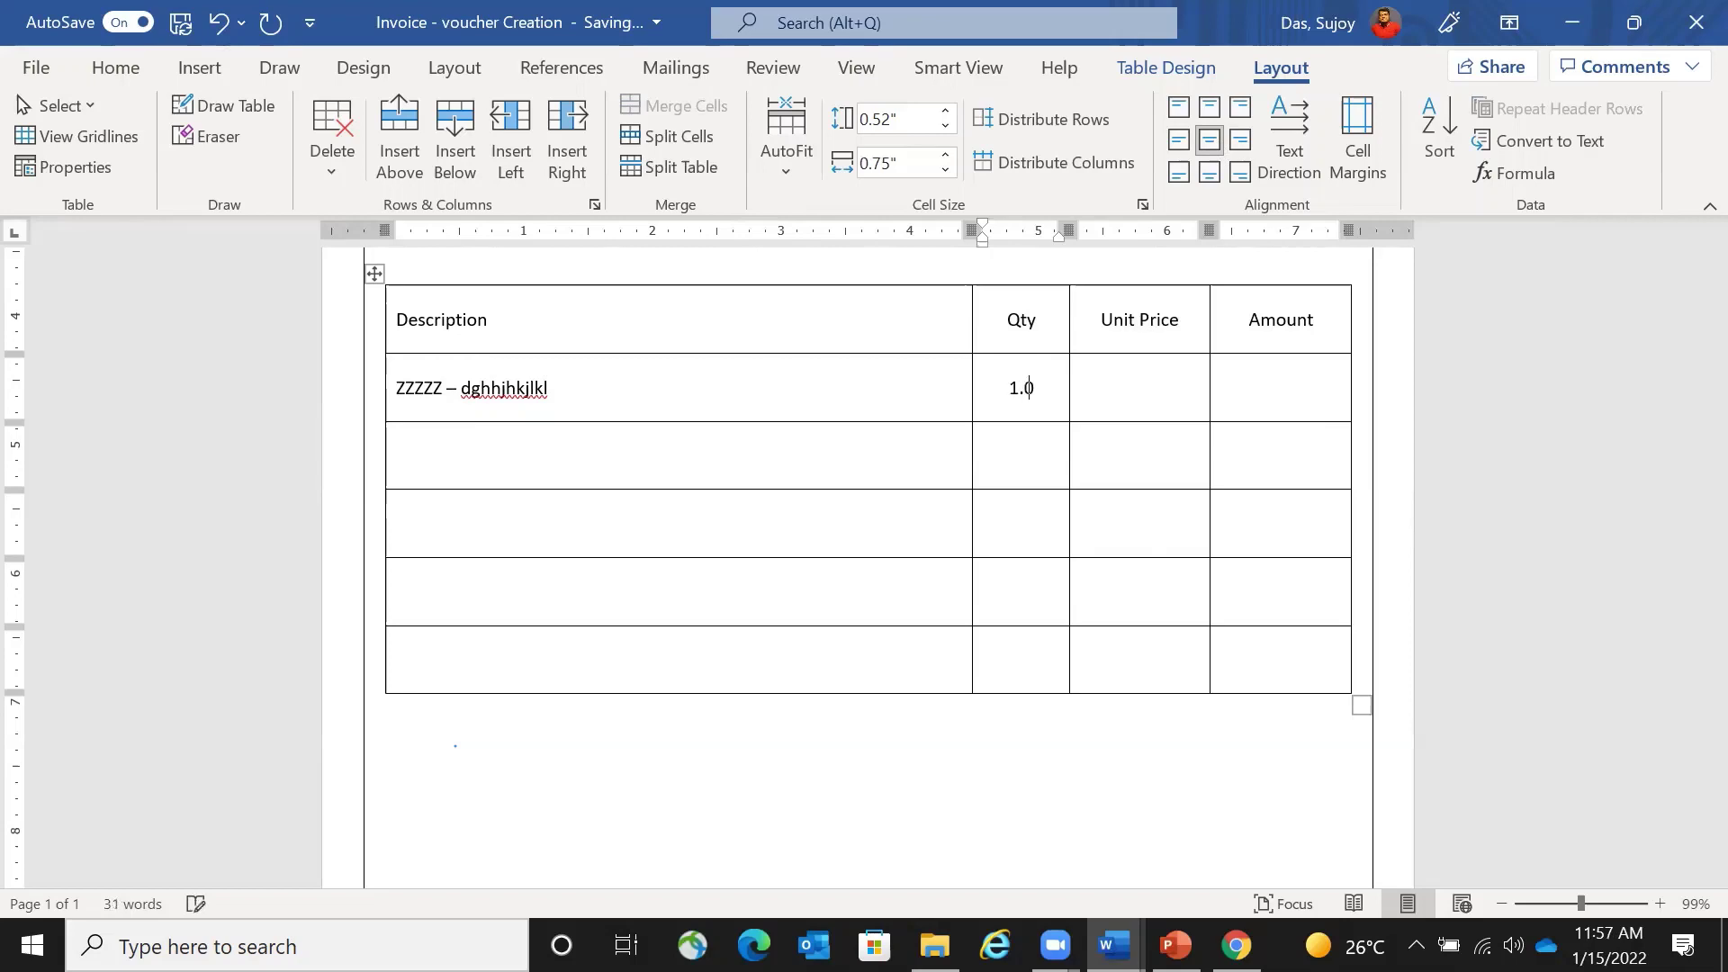
type("0")
key("Tab")
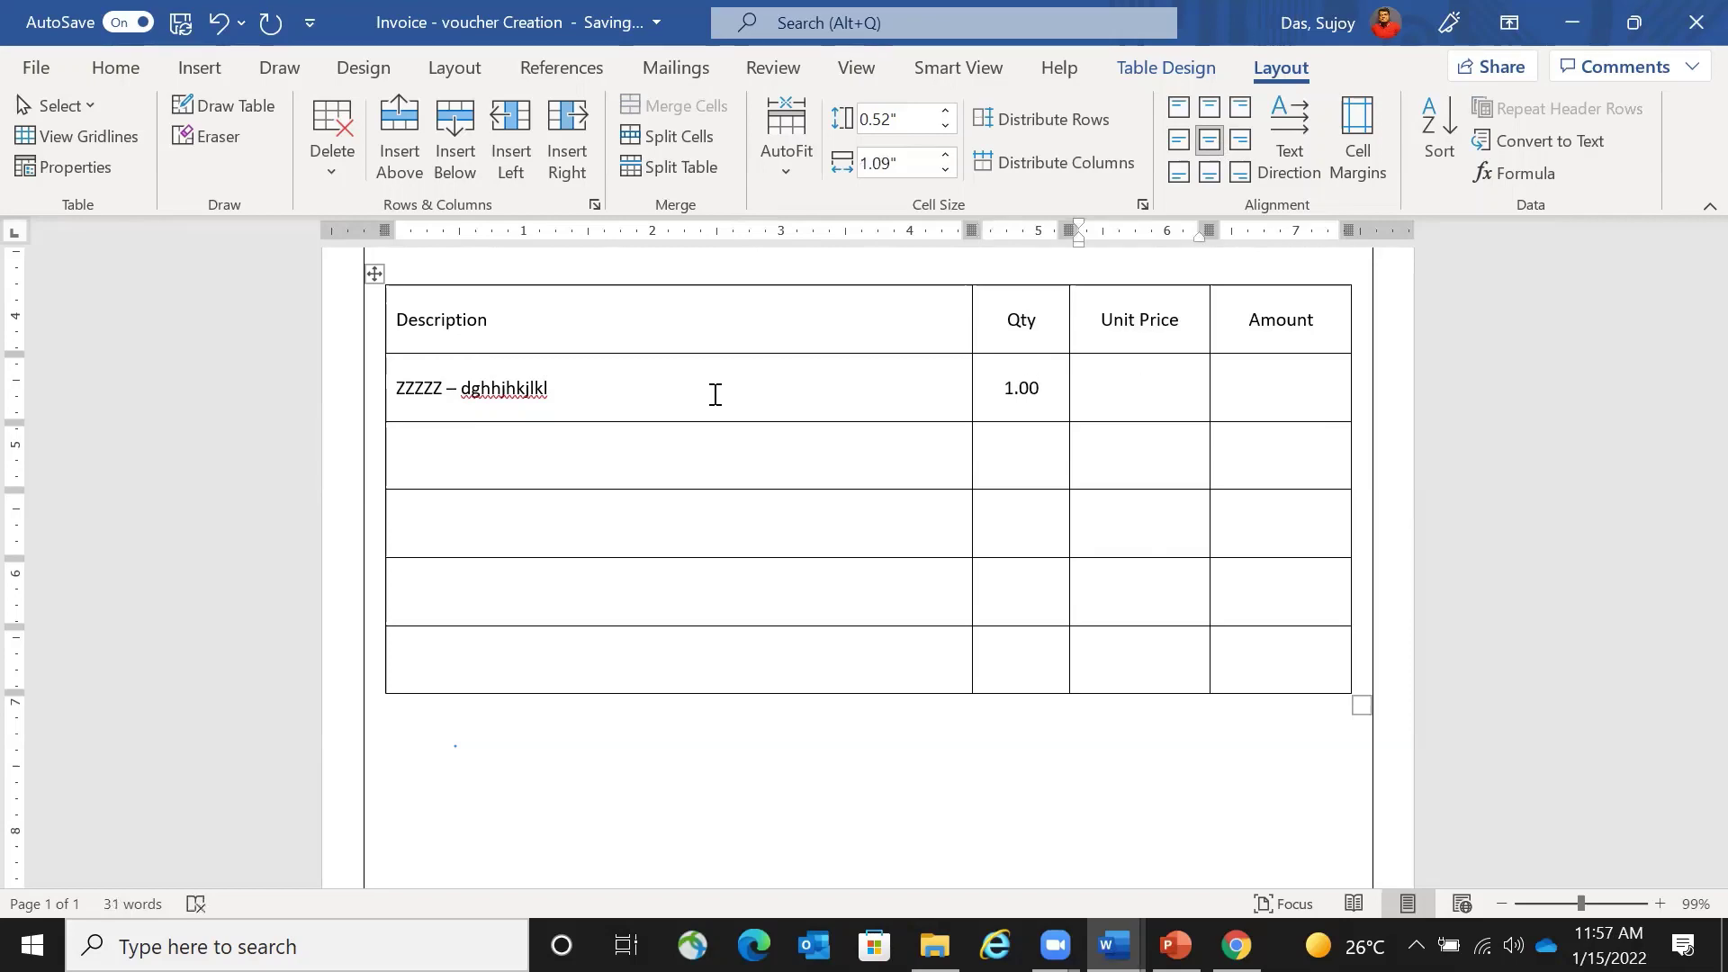
key("alt+Tab")
key("alt+Tab")
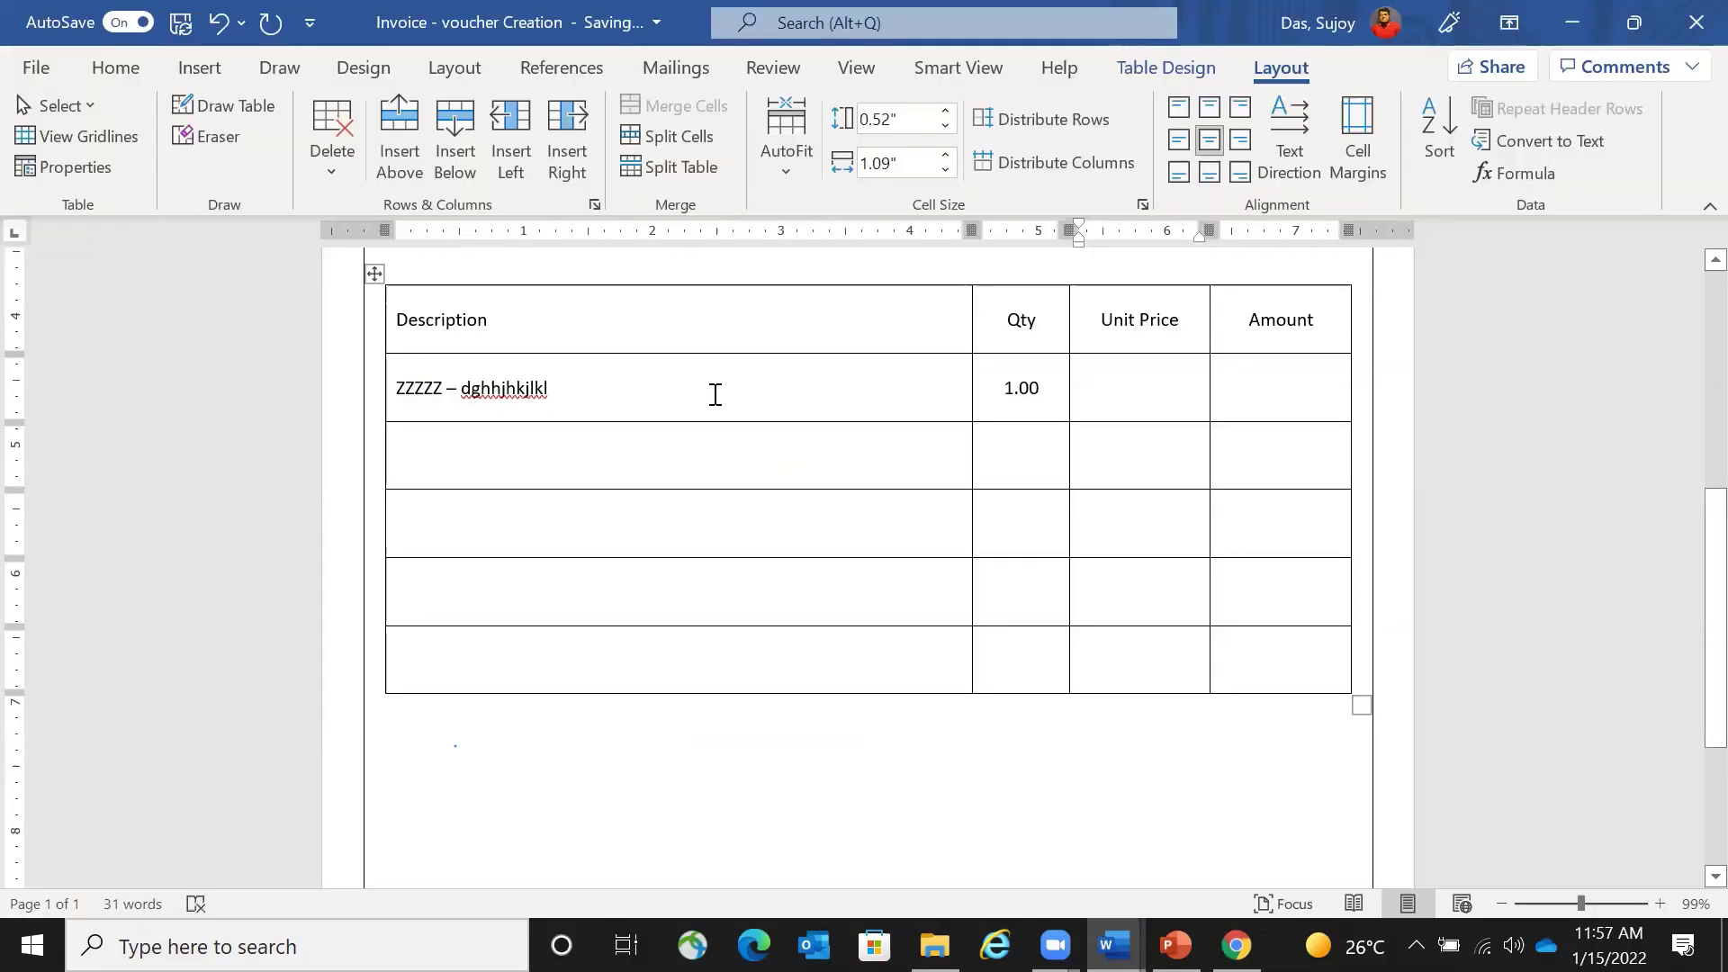
type("50.00")
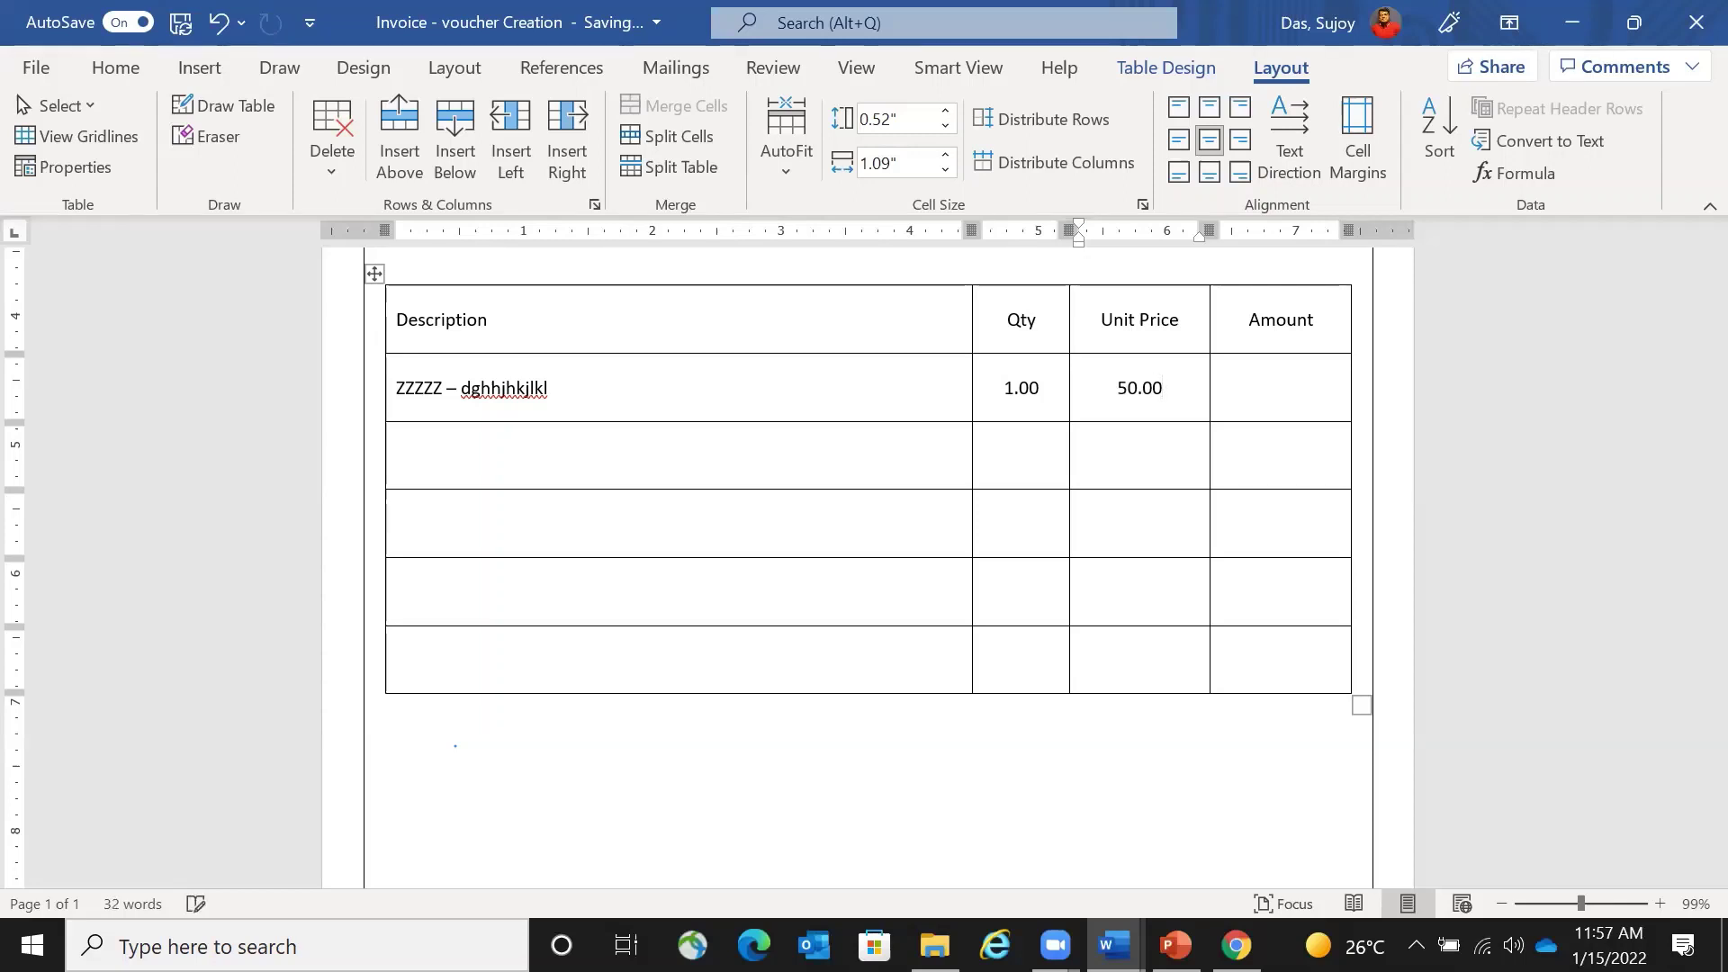
left_click(1341, 388)
type("5")
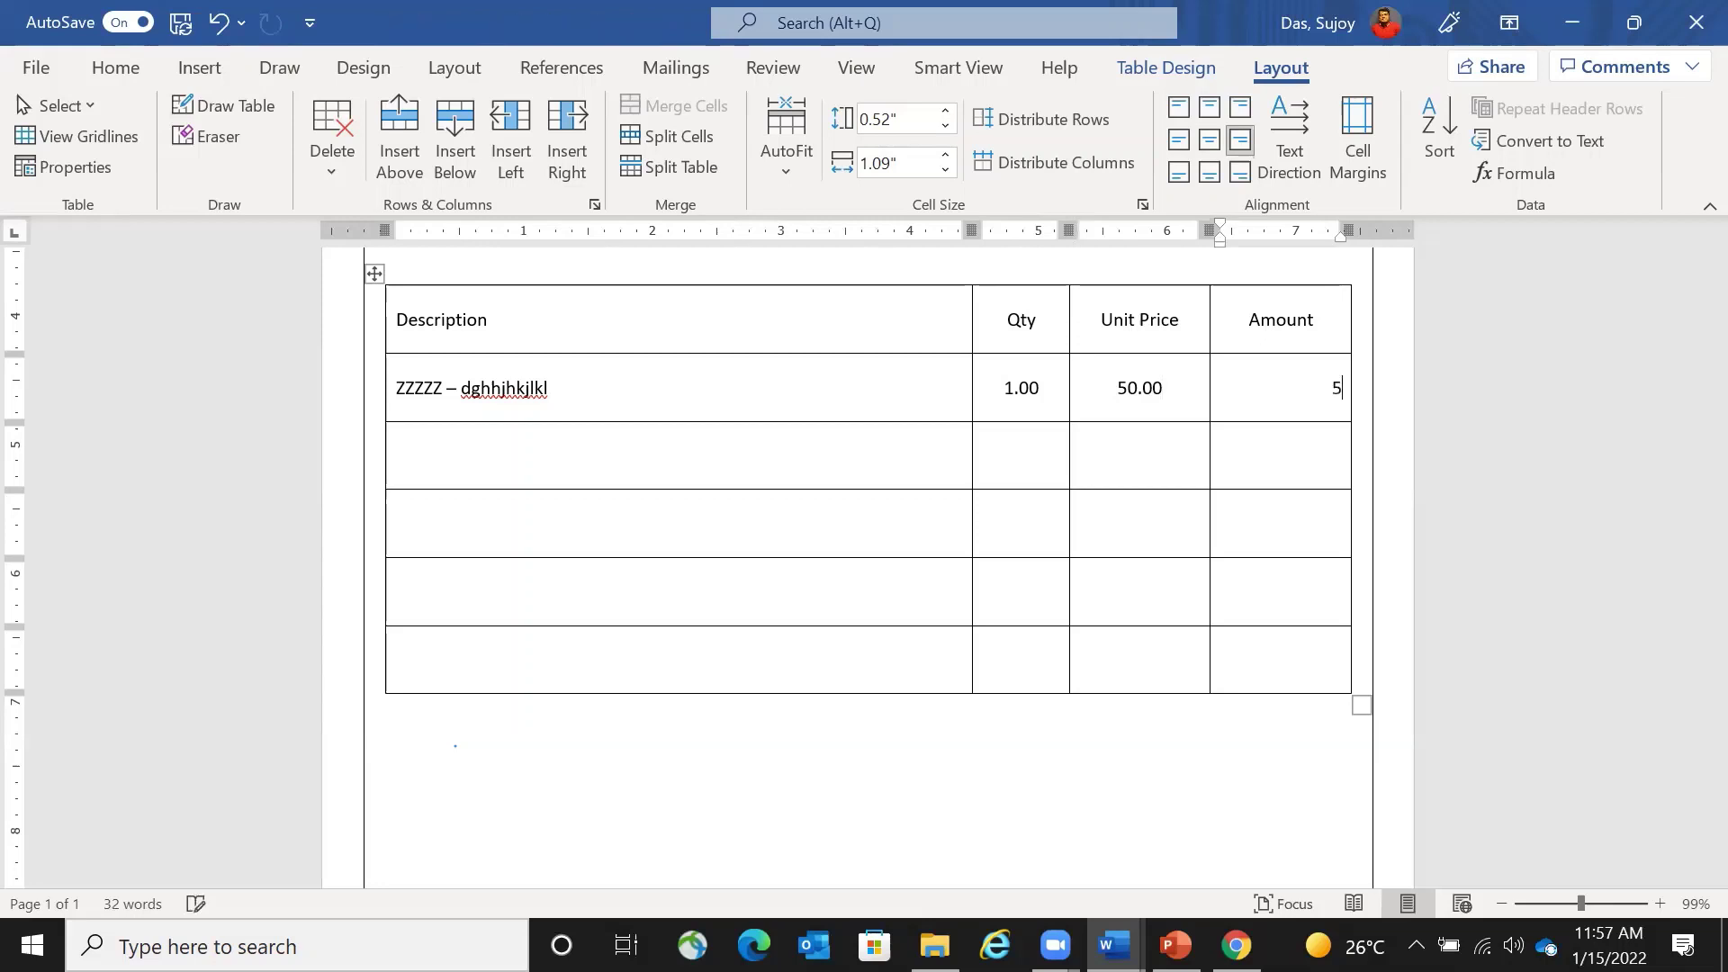
type("0.00")
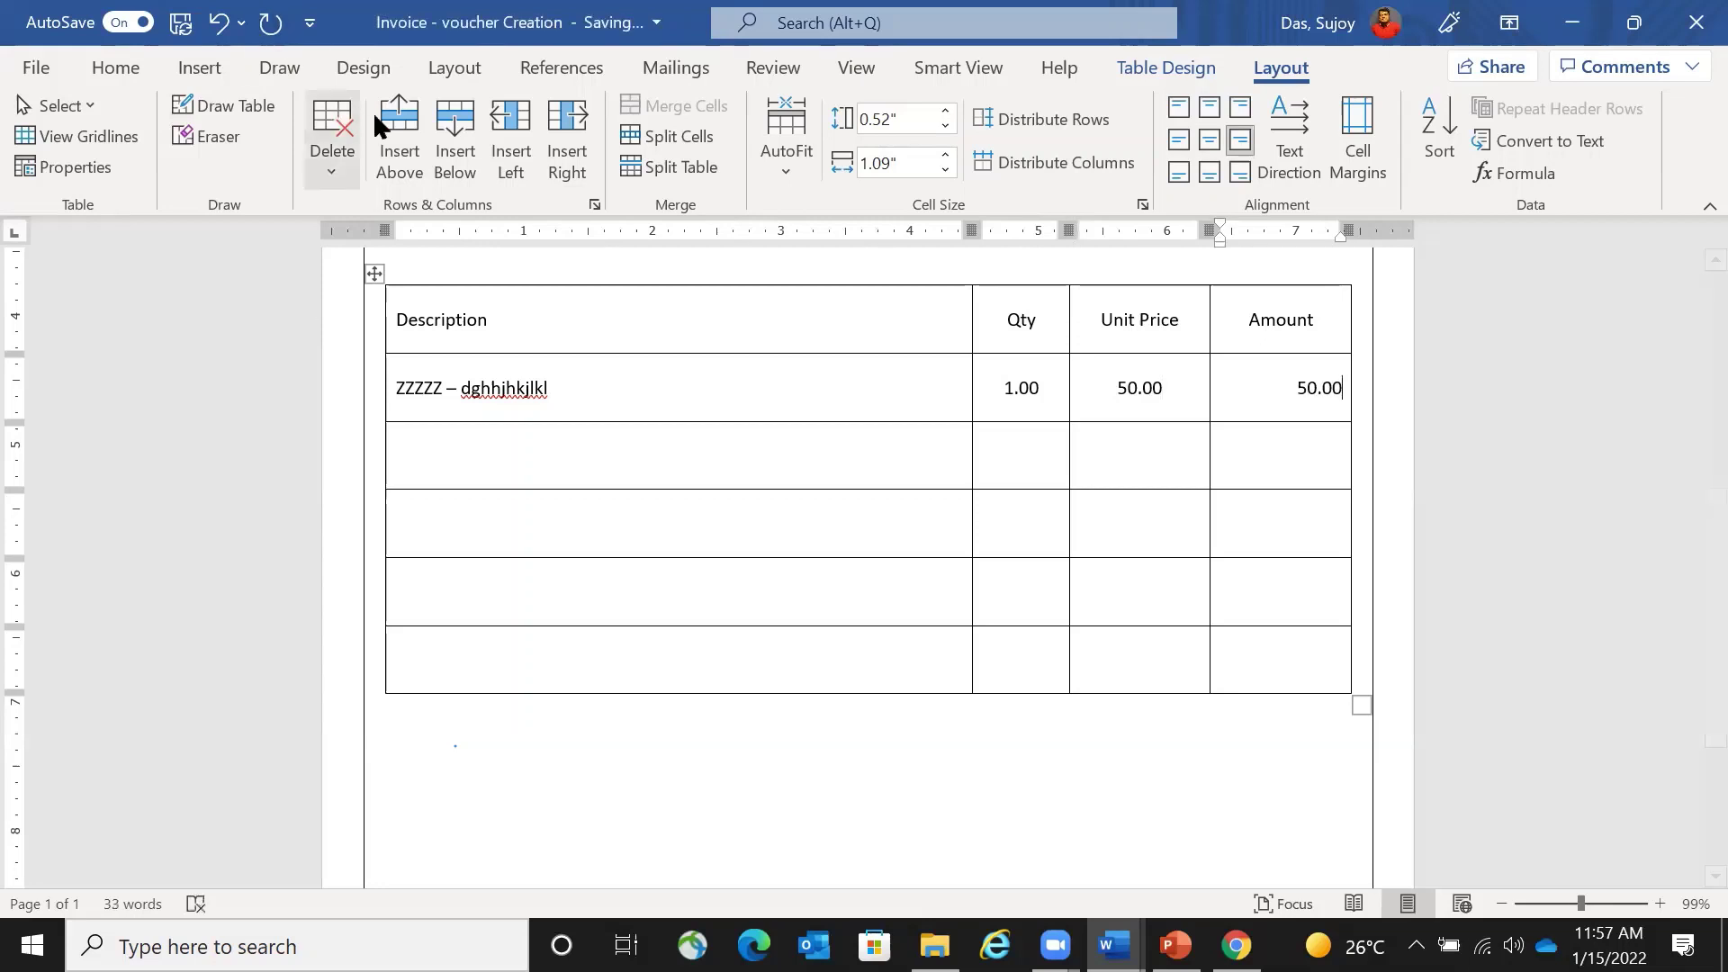
Step: Copy the first item row and paste it into rows two, three and four
left_click_drag(423, 393, 1217, 416)
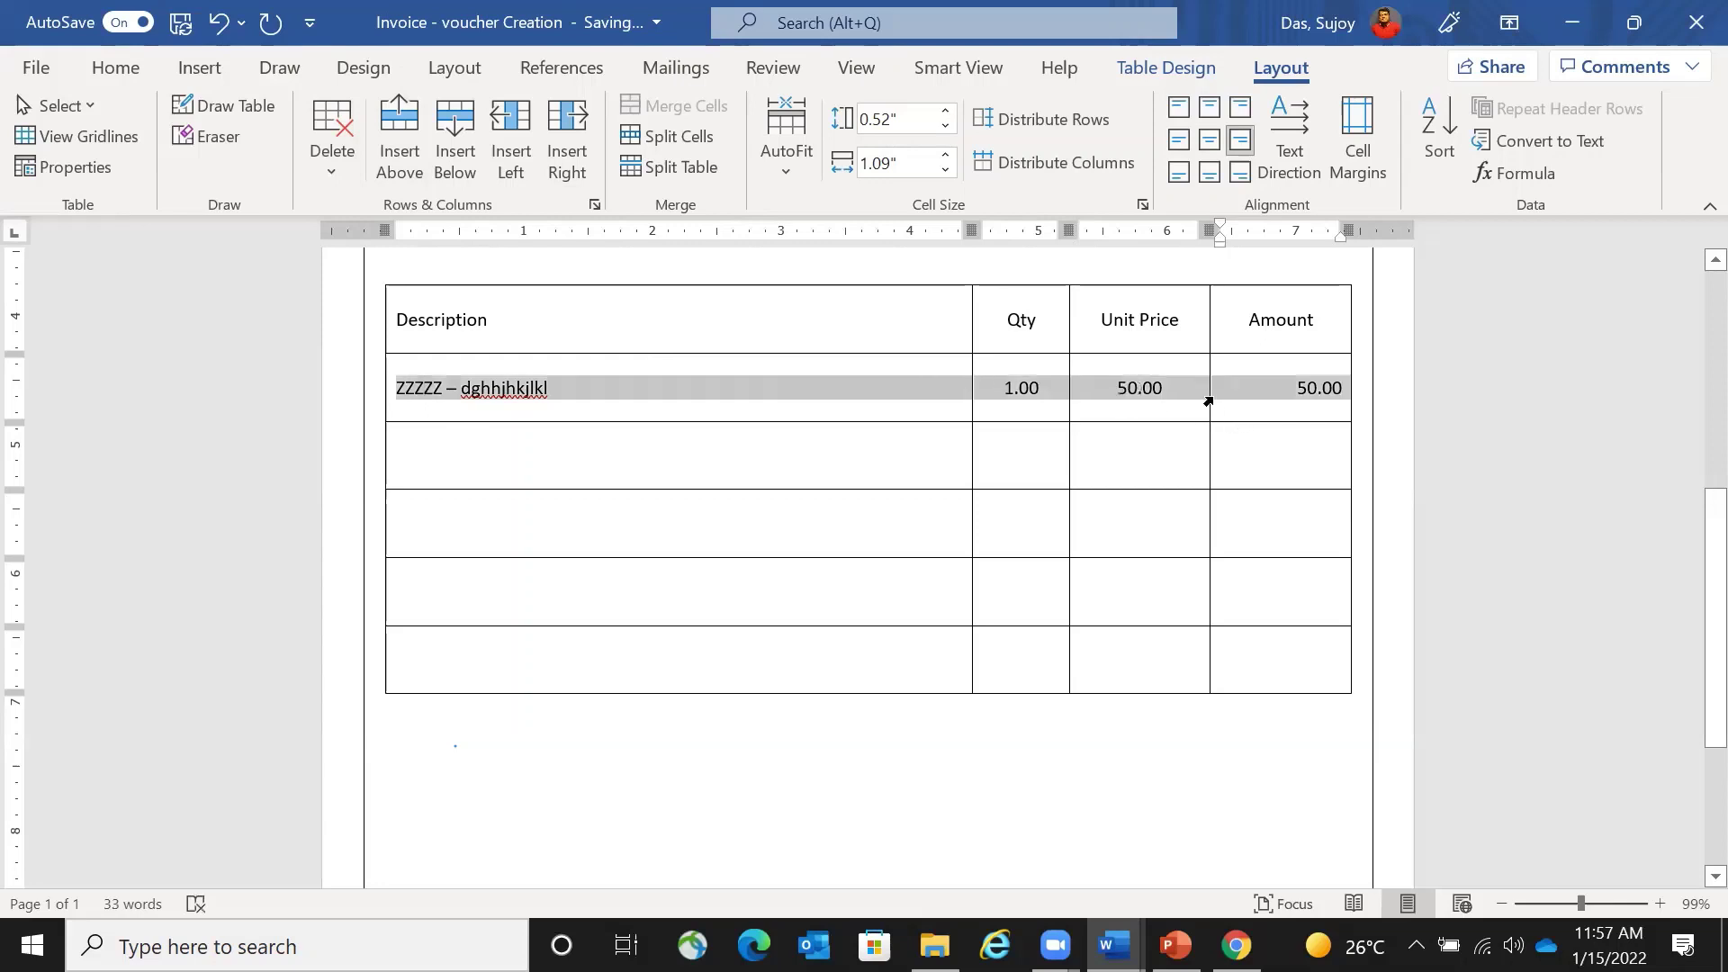
key("Down")
type("ZZZZZ – dghhjhkjlkl\t1.00\t50.00\t50.00")
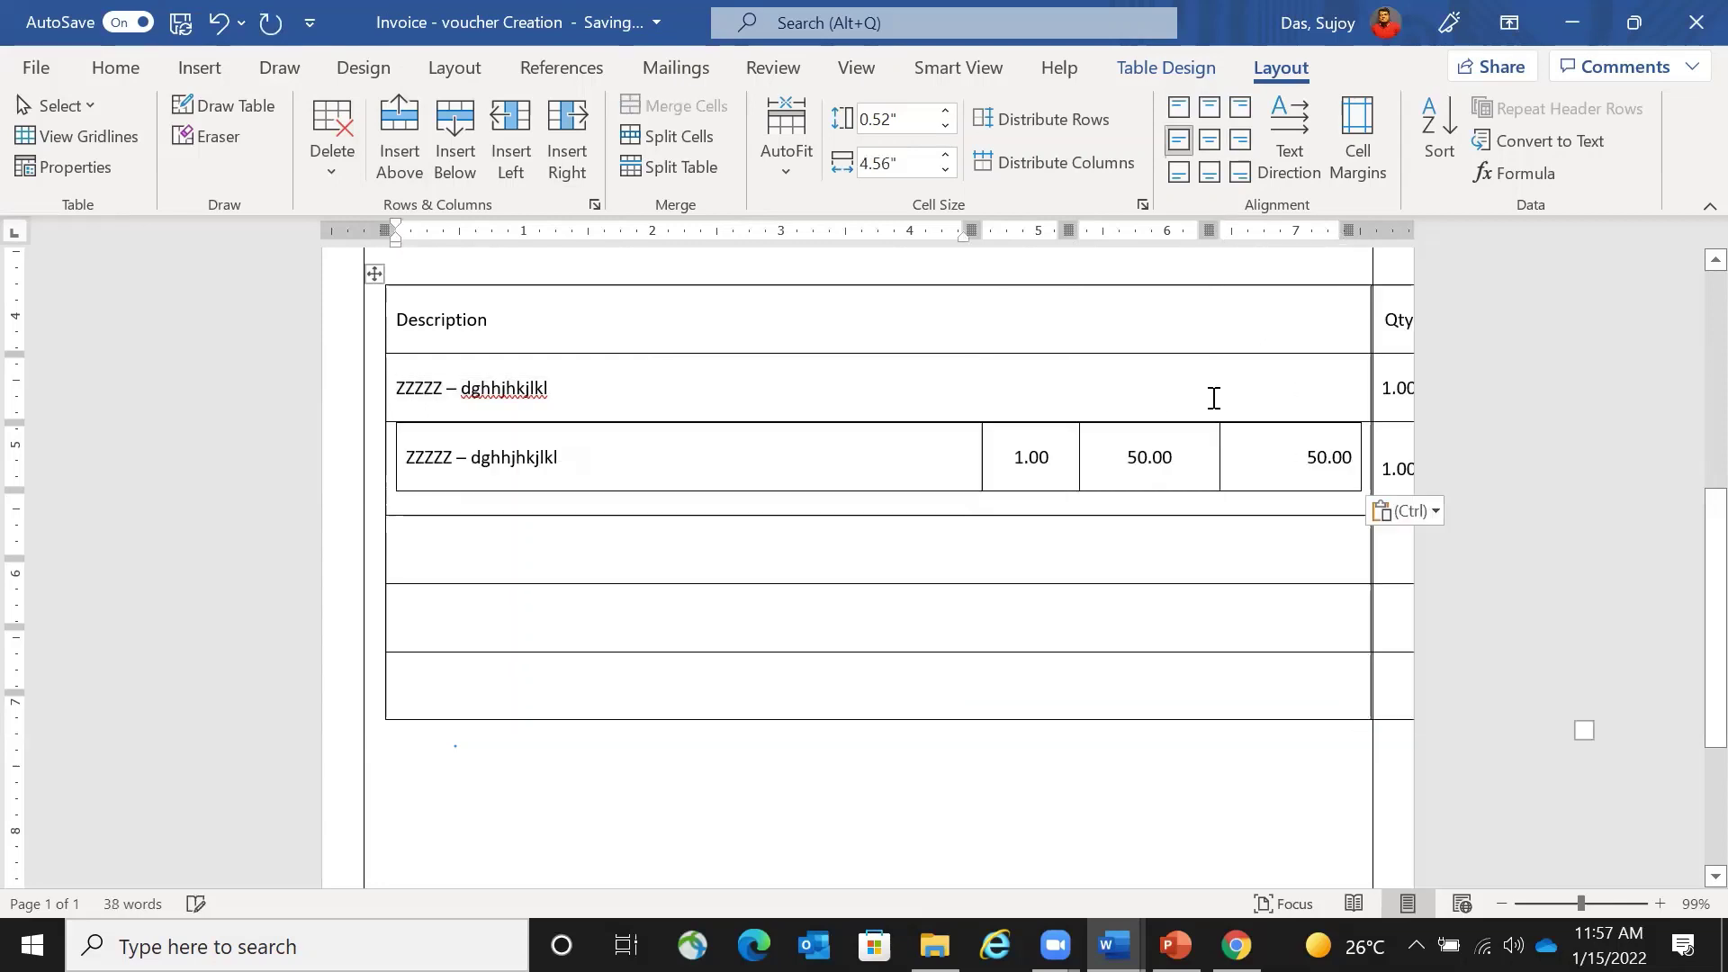
key("ctrl+o")
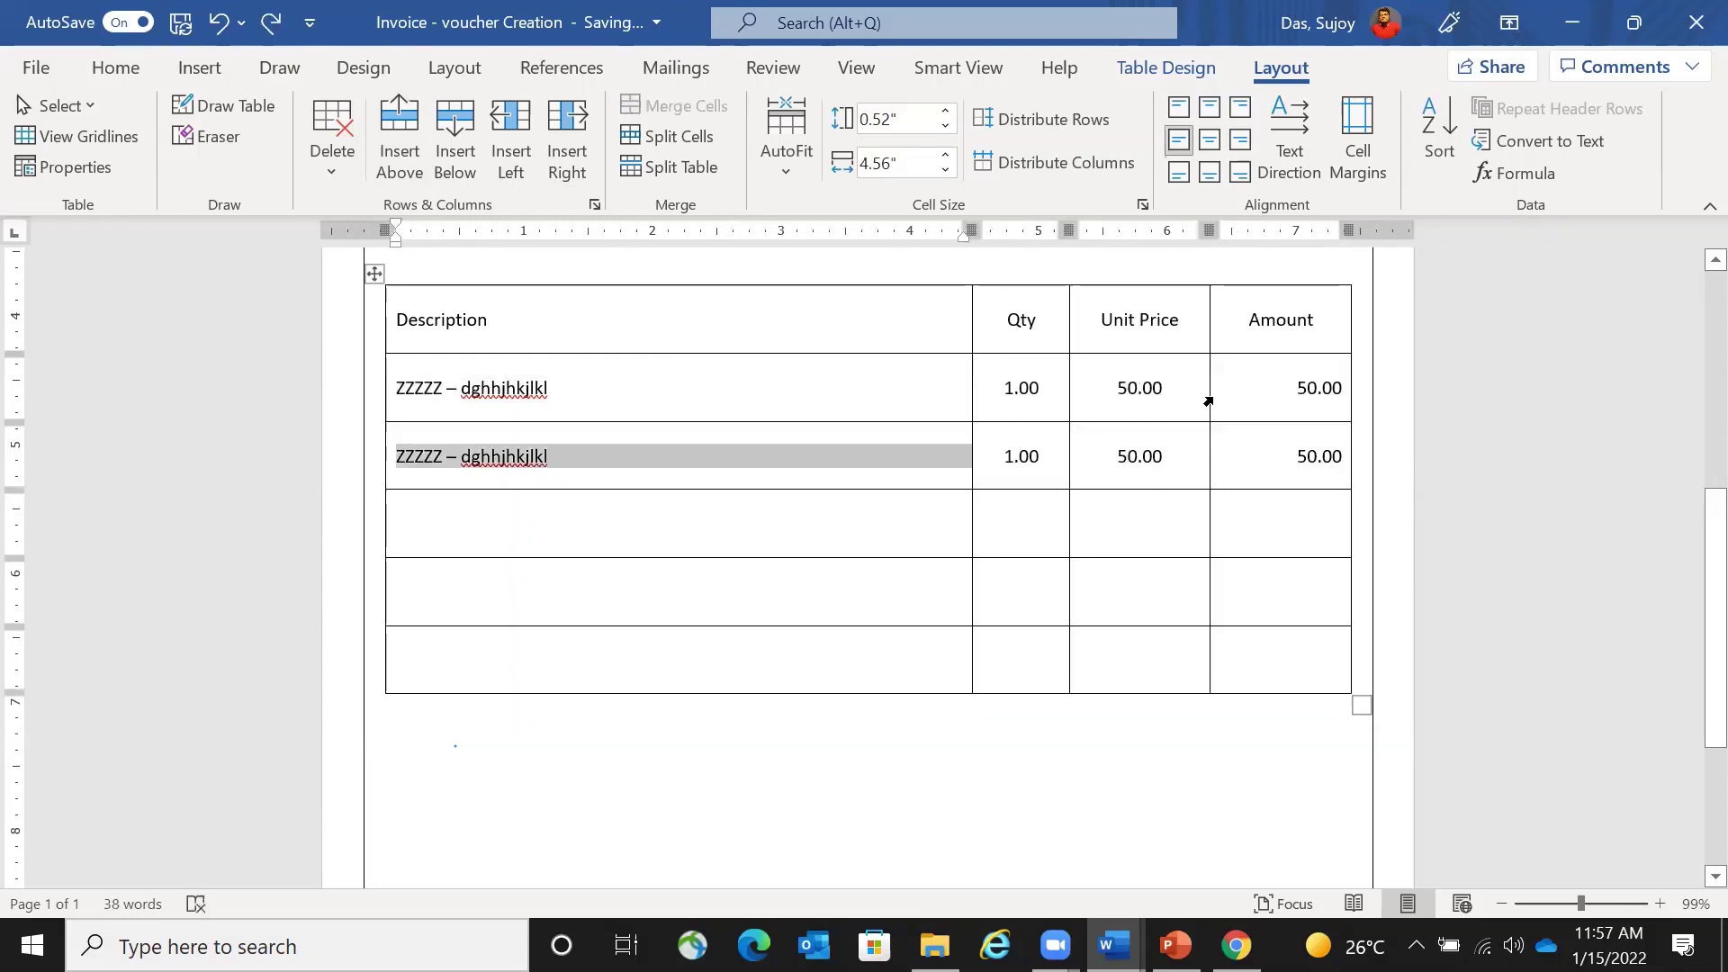
left_click(676, 482)
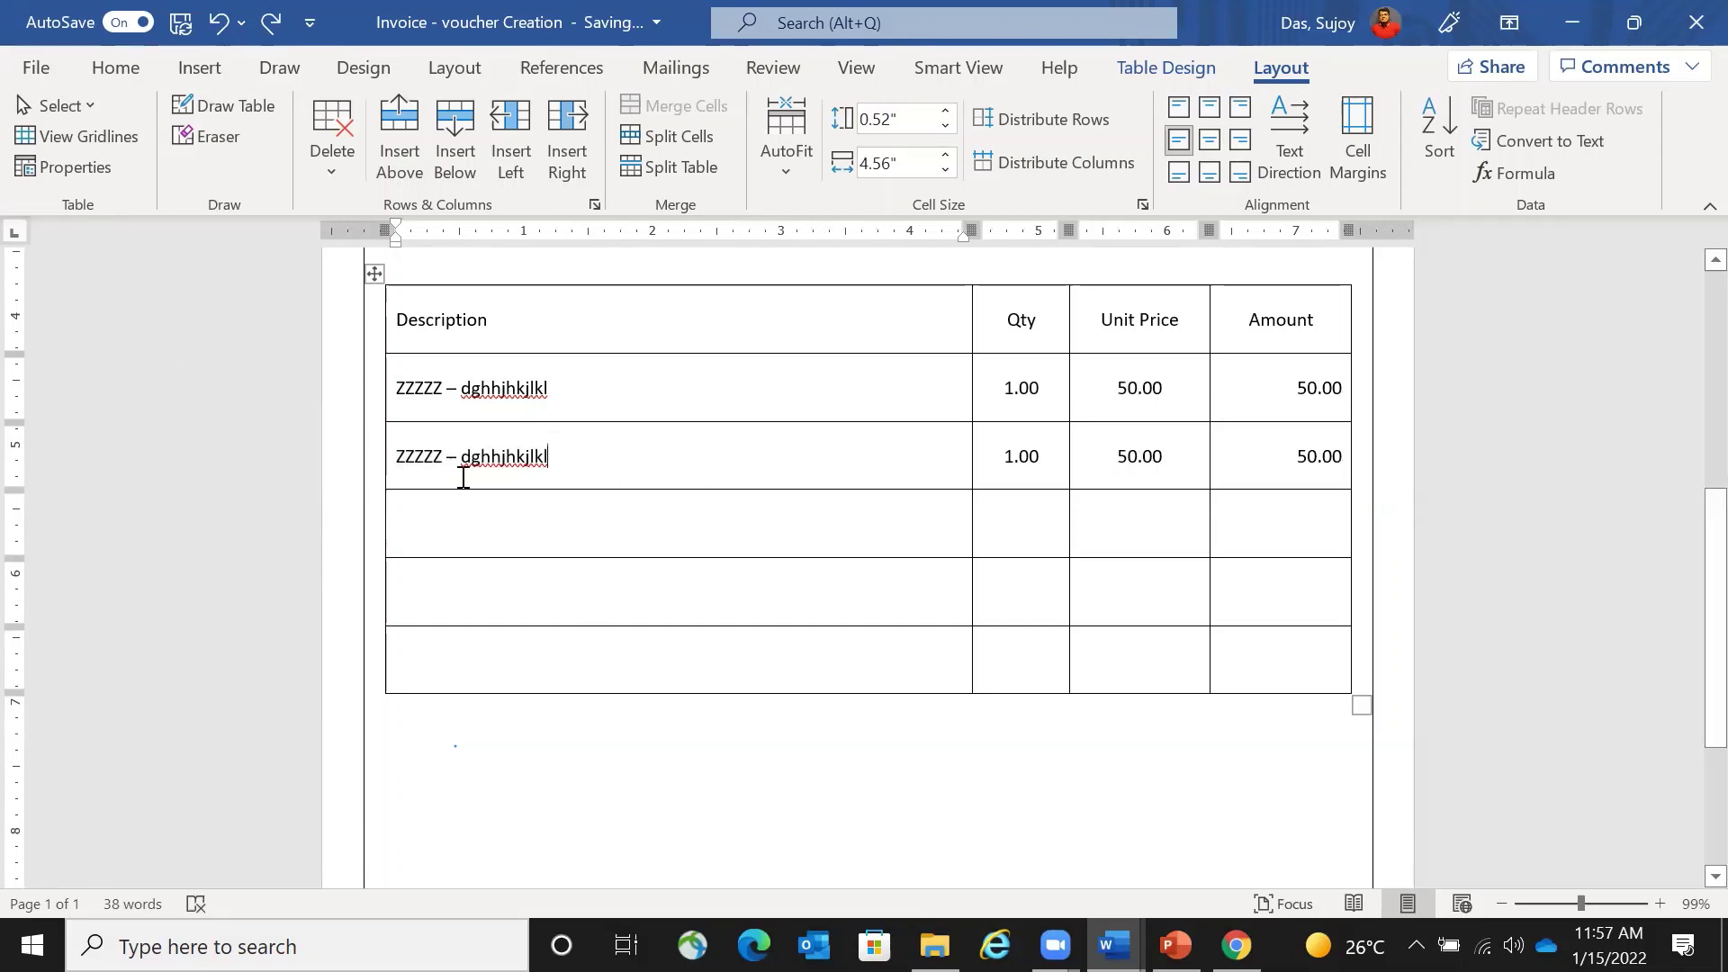
left_click_drag(397, 456, 1294, 467)
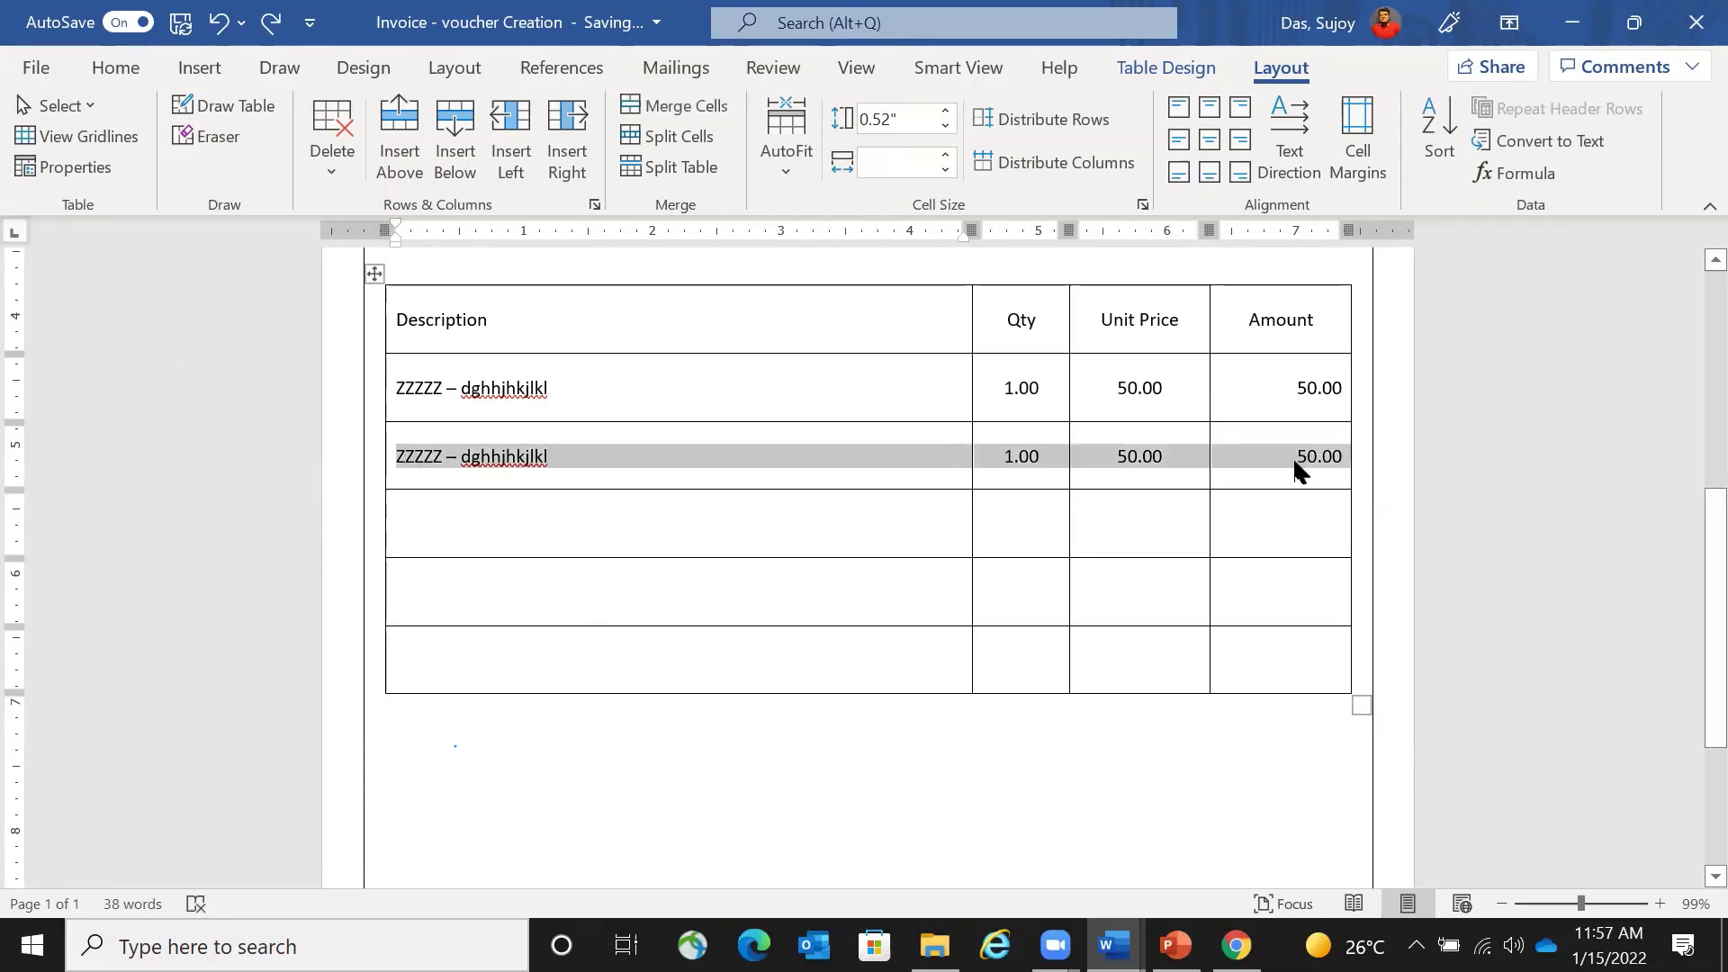
type("ZZZZZ – dghhjhkjlkl\t1.00\t50.00\t50.00")
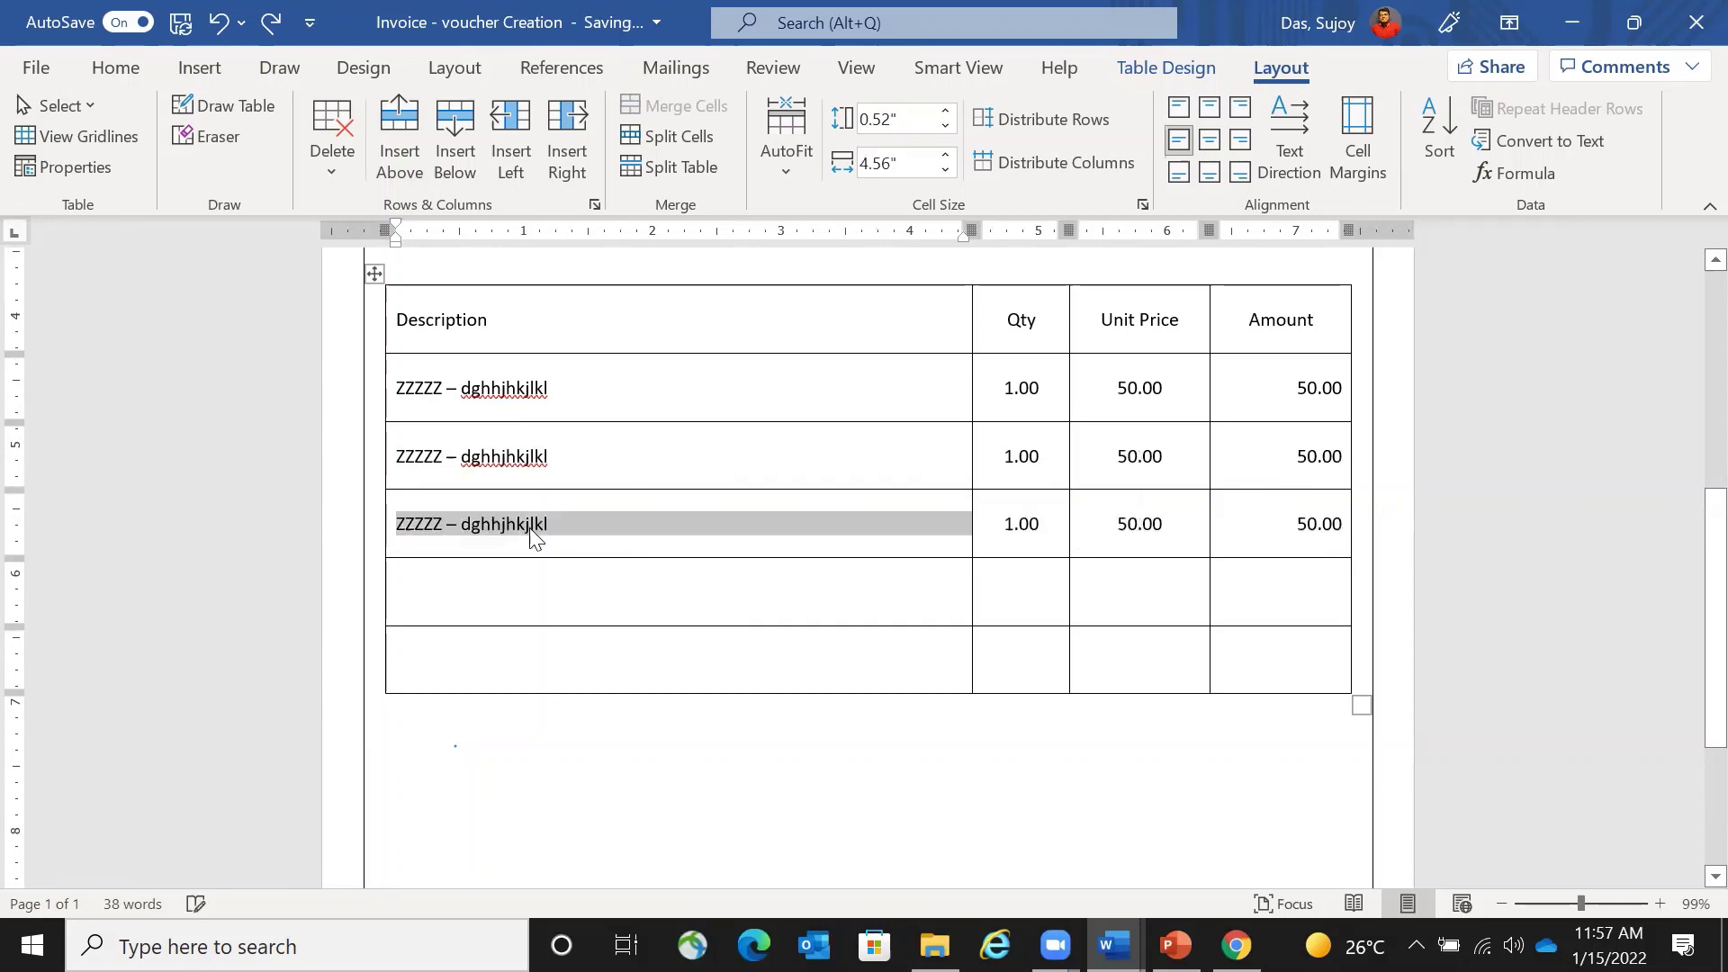
left_click(502, 587)
type("ZZZZZ – dghhjhkjlkl\t1.00\t50.00\t50.00")
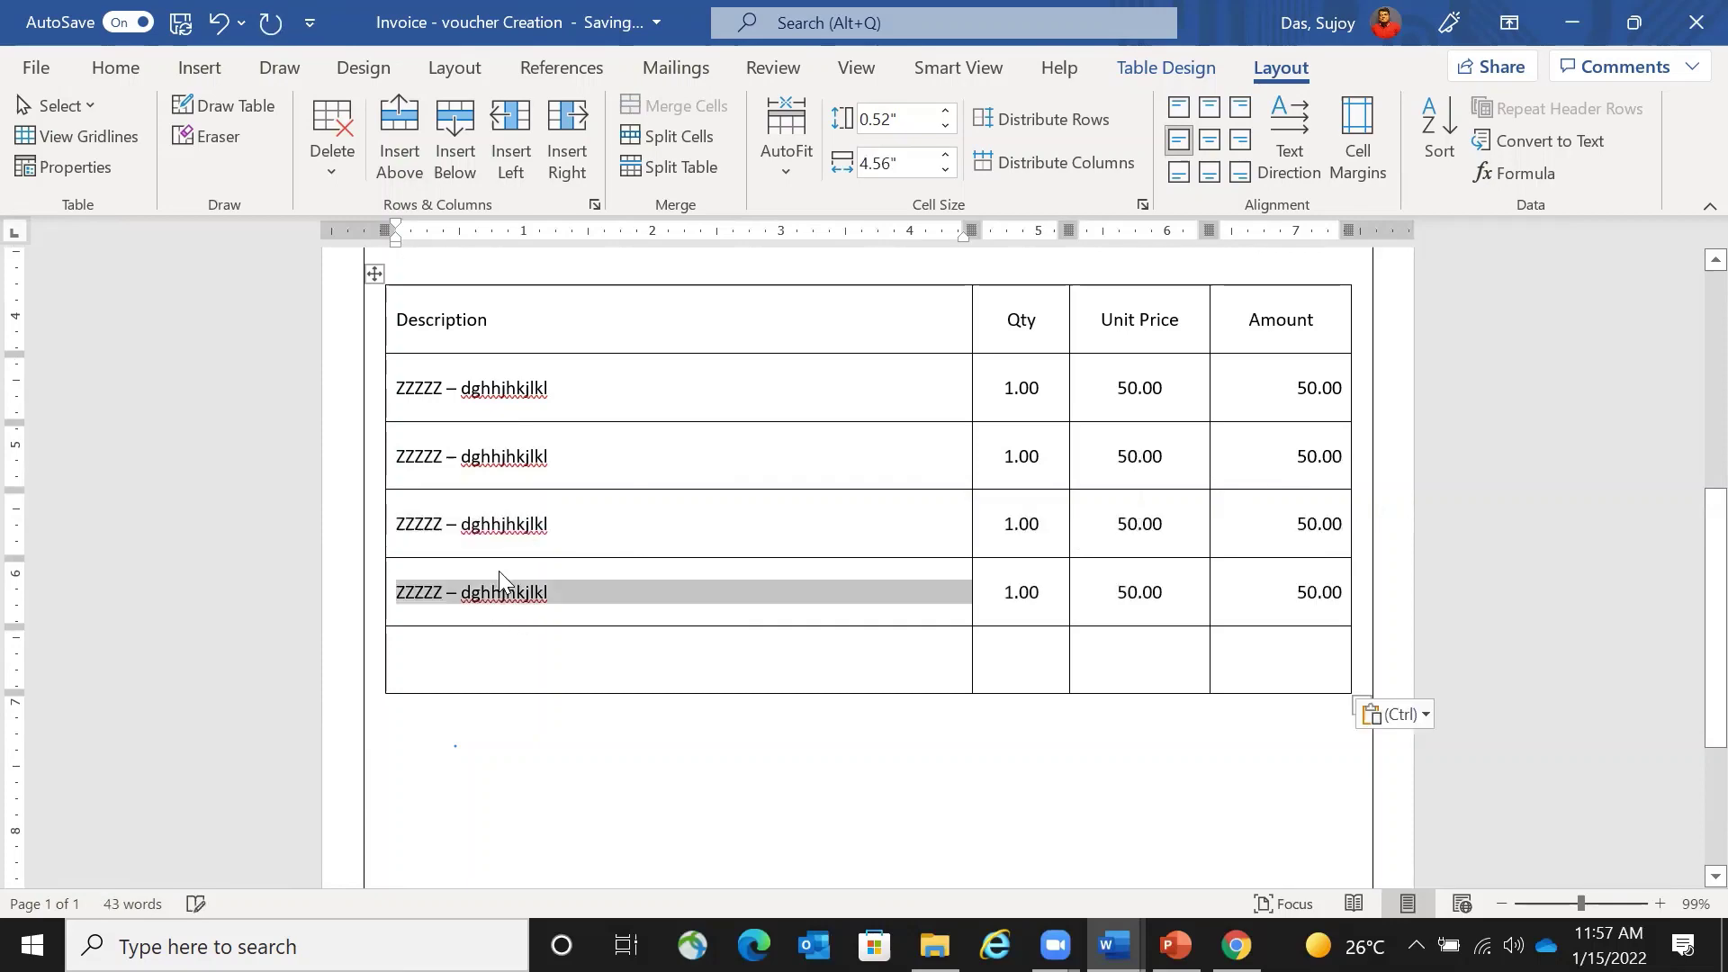
Step: Type Total in the last row's Unit Price cell, then select its Description and Qty cells
key("alt+Tab")
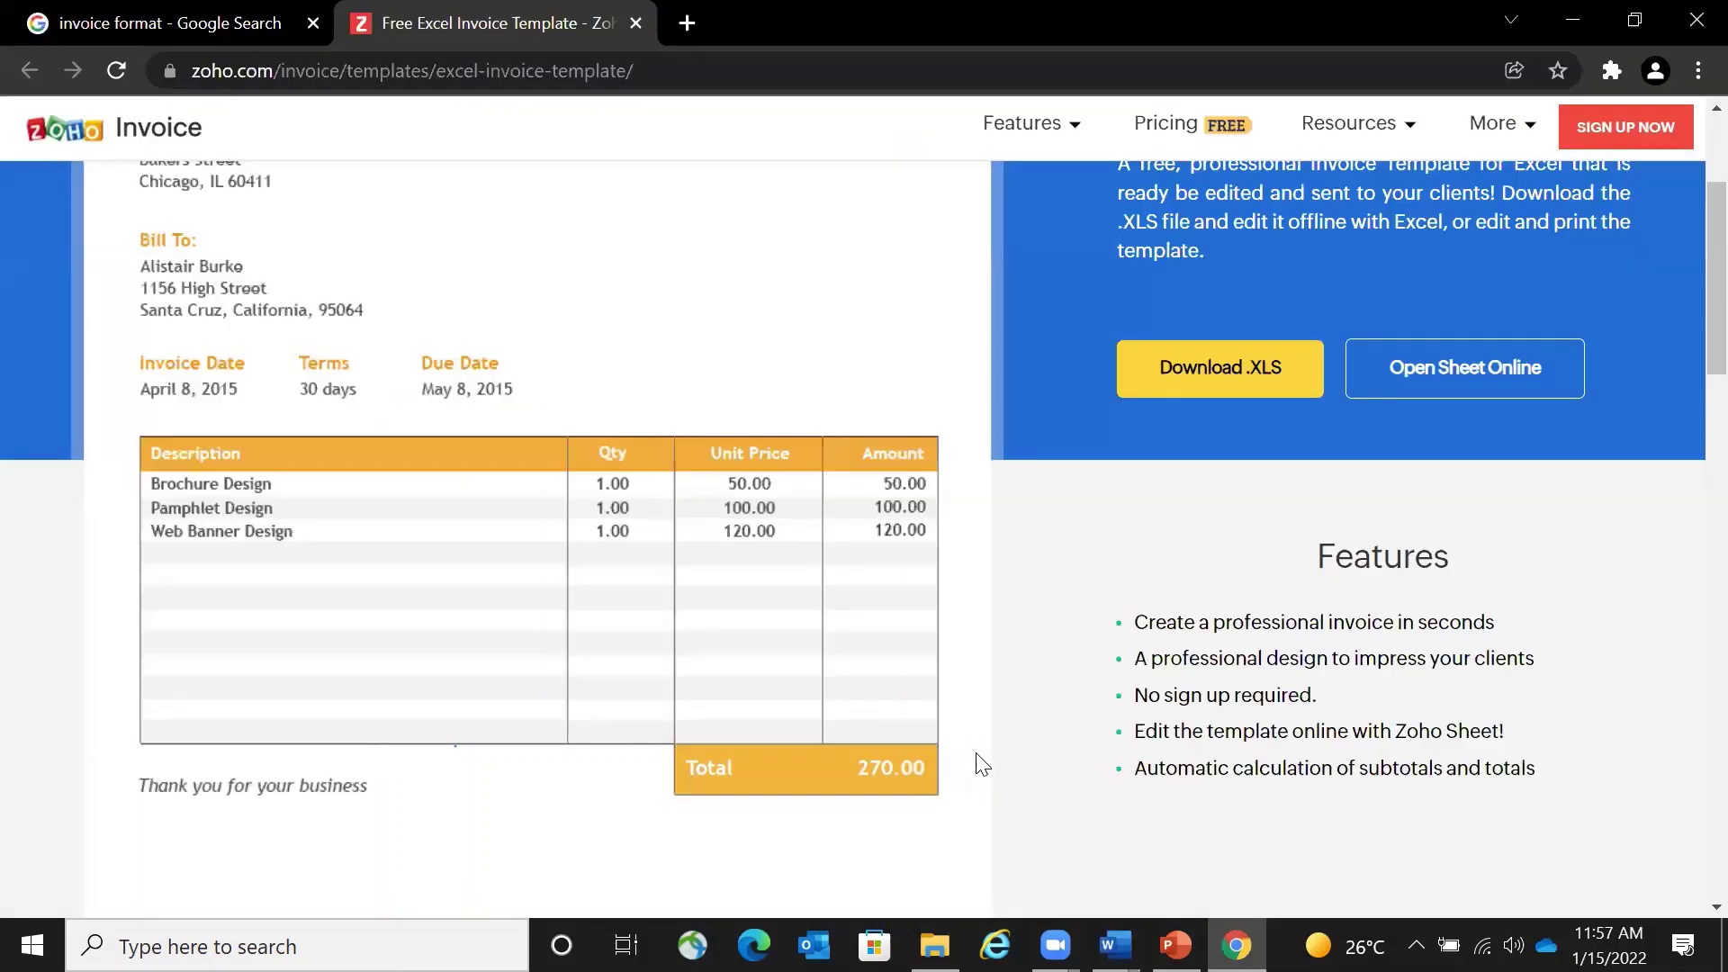
key("alt+Tab")
key("alt+Tab")
key("alt+Tab")
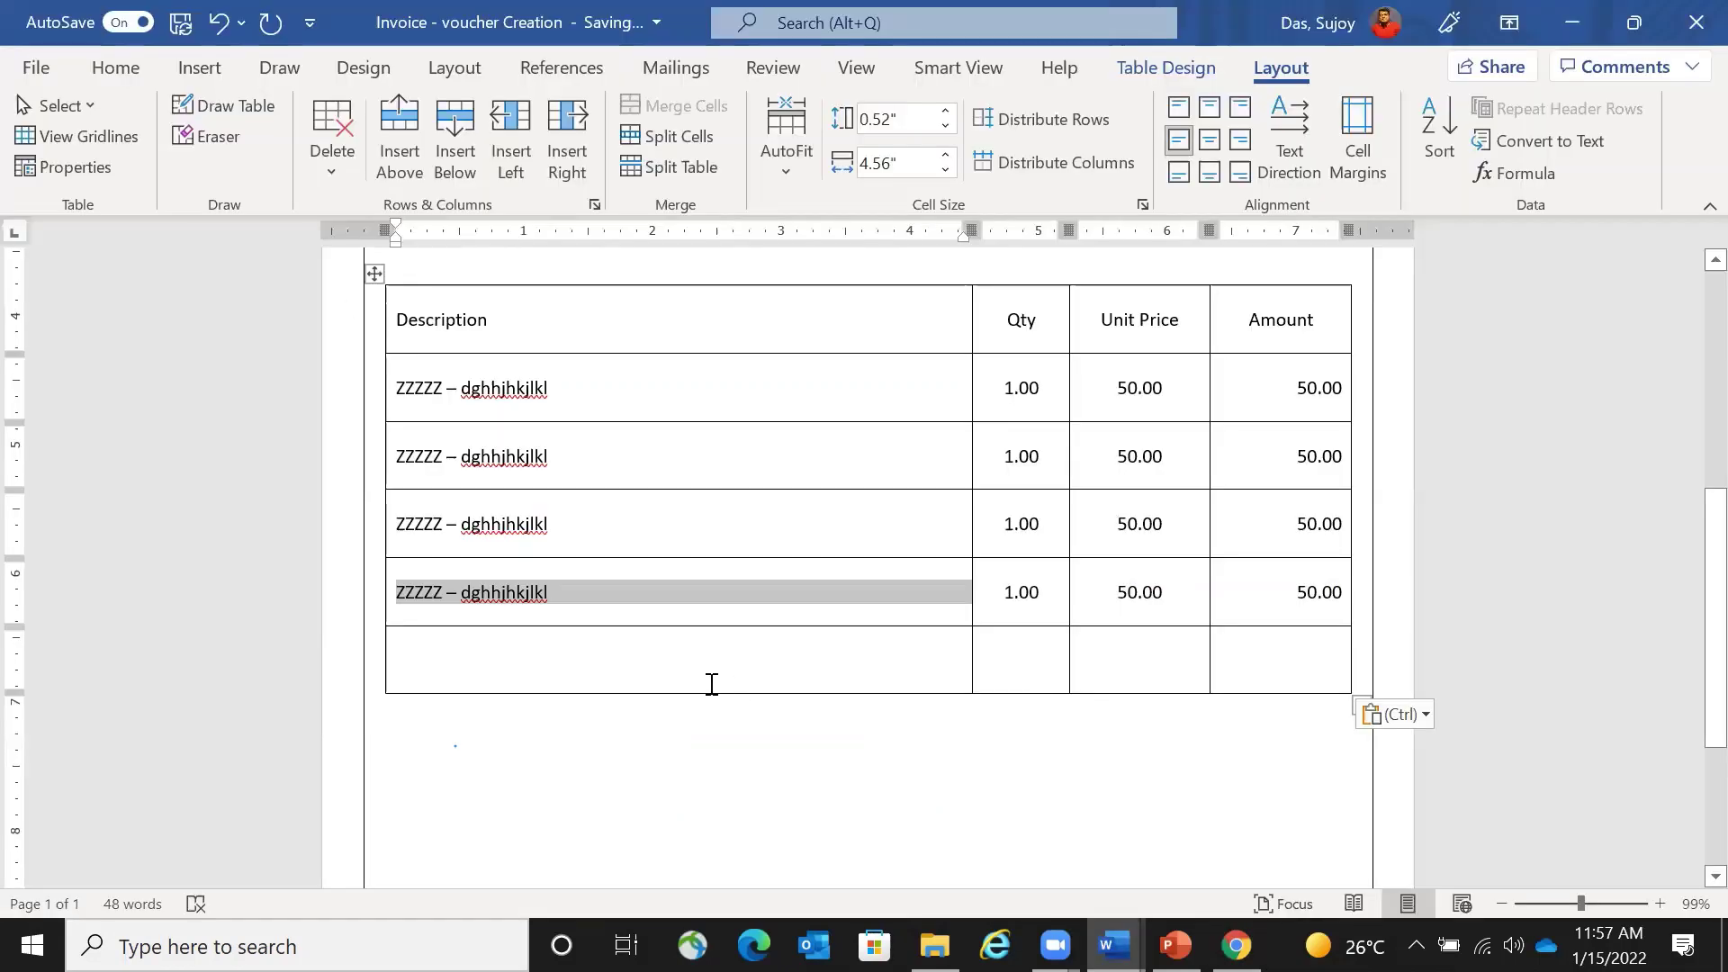
key("alt+Tab")
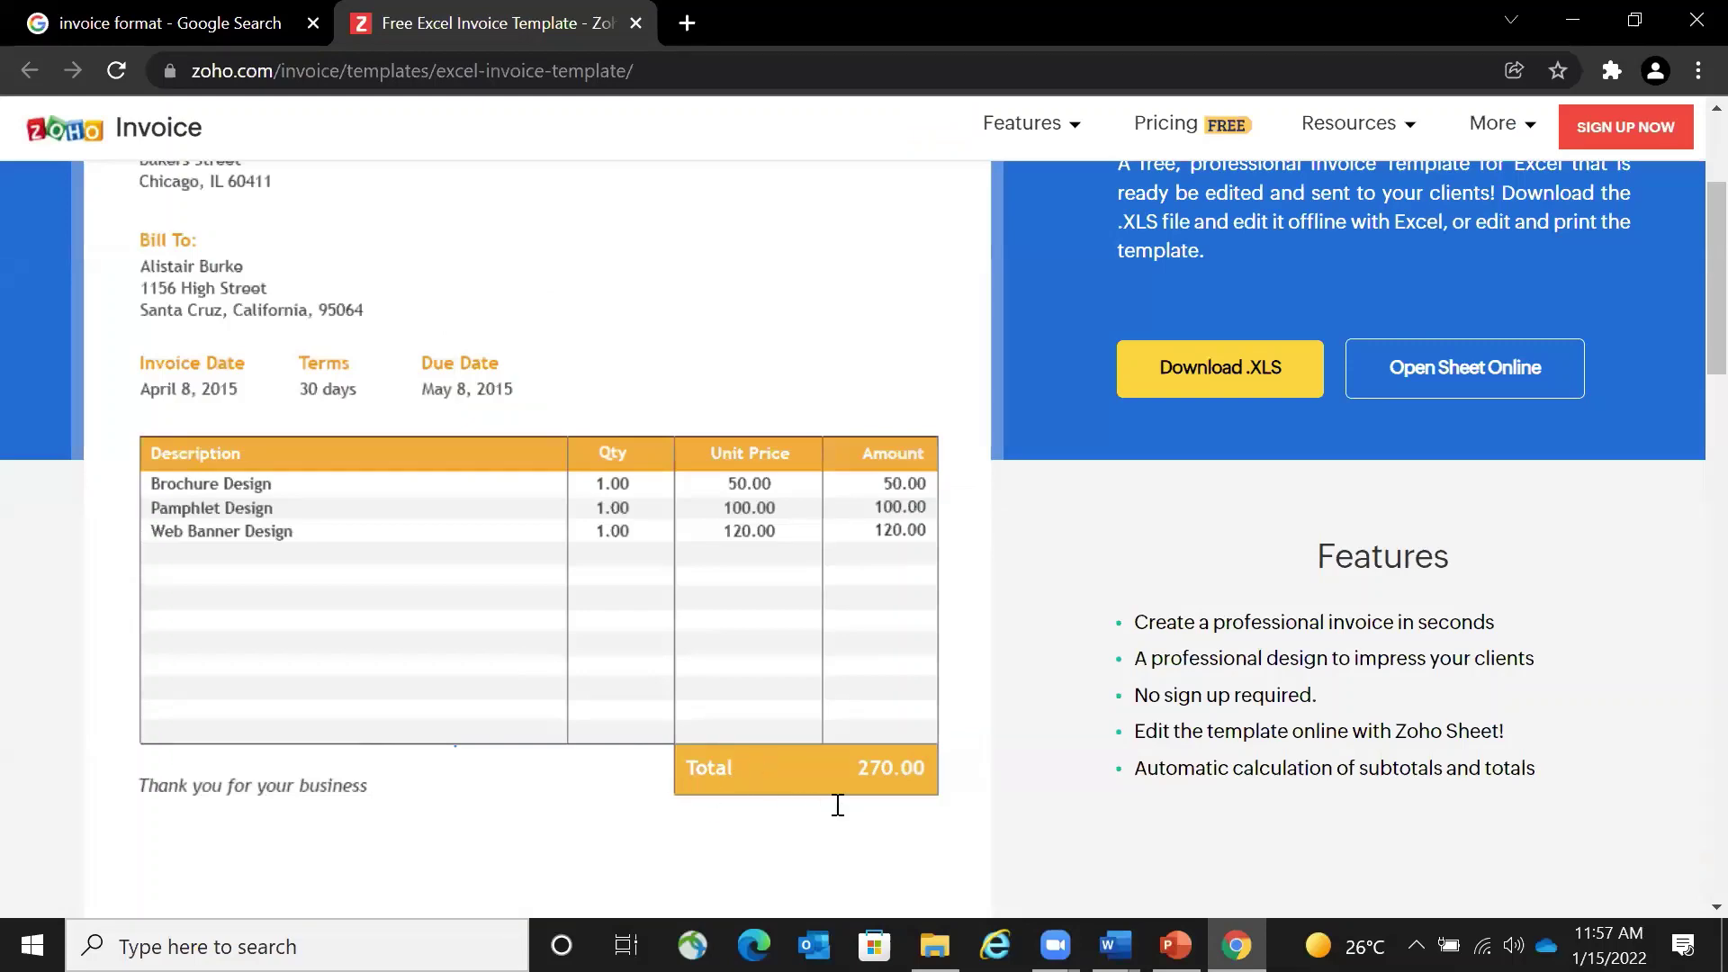
key("alt+Tab")
left_click(761, 671)
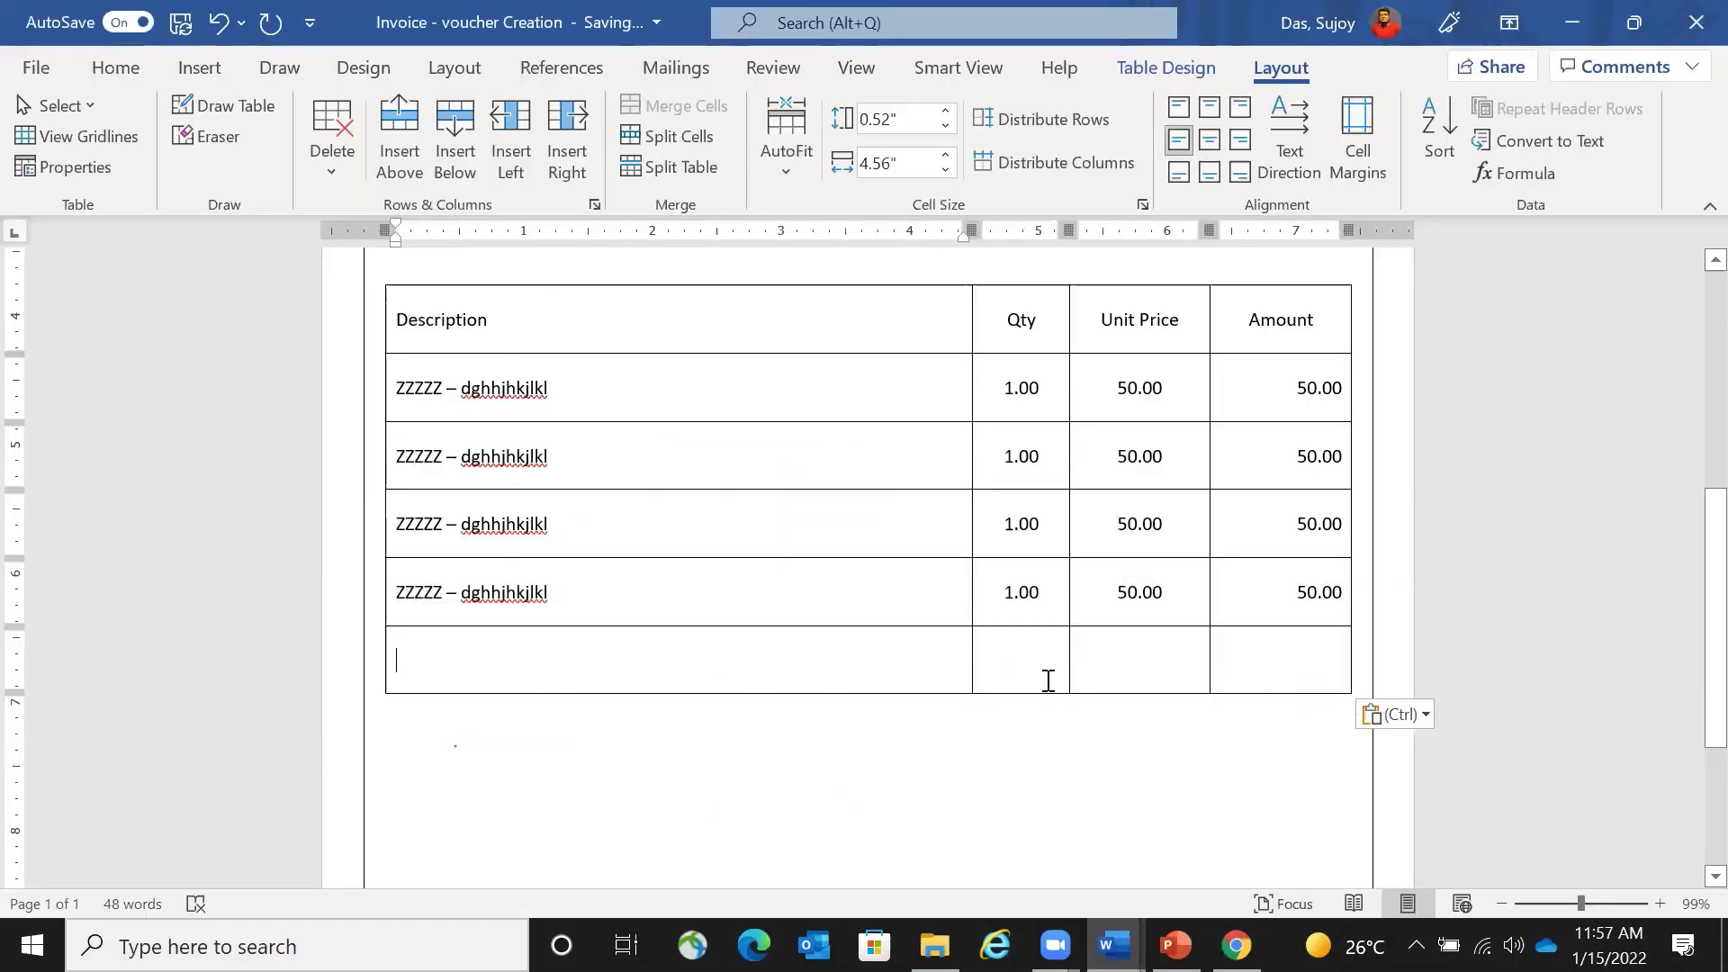
right_click(1129, 664)
left_click(1130, 663)
type("To")
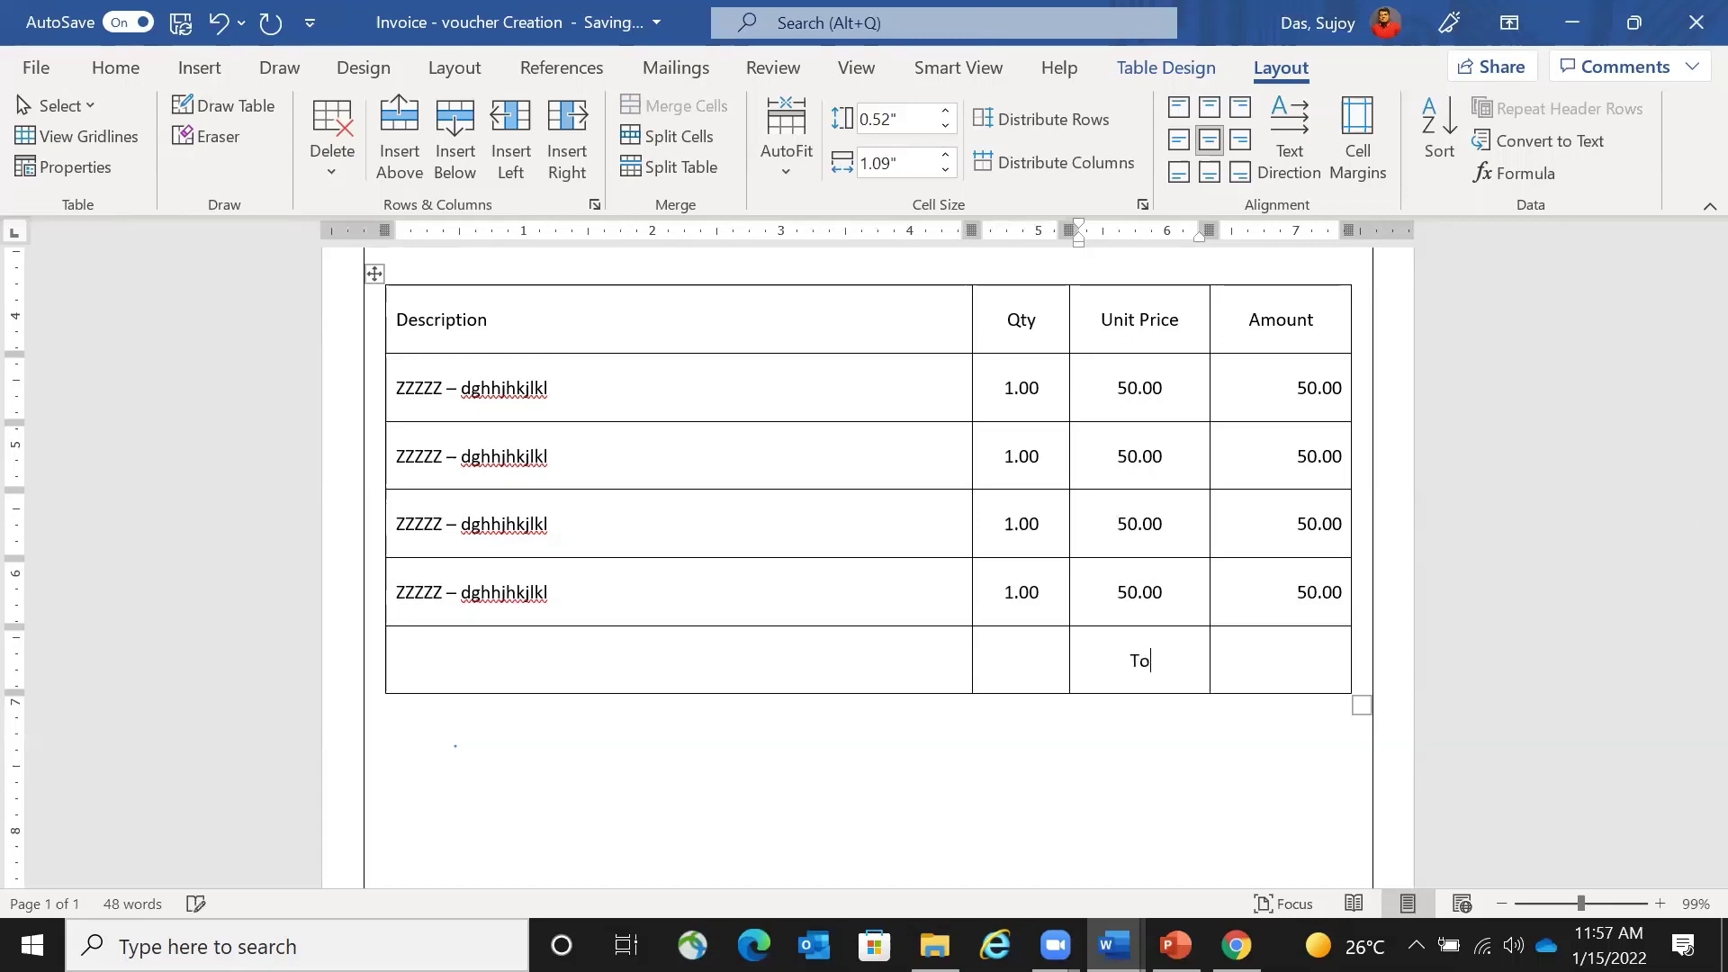
type("tal")
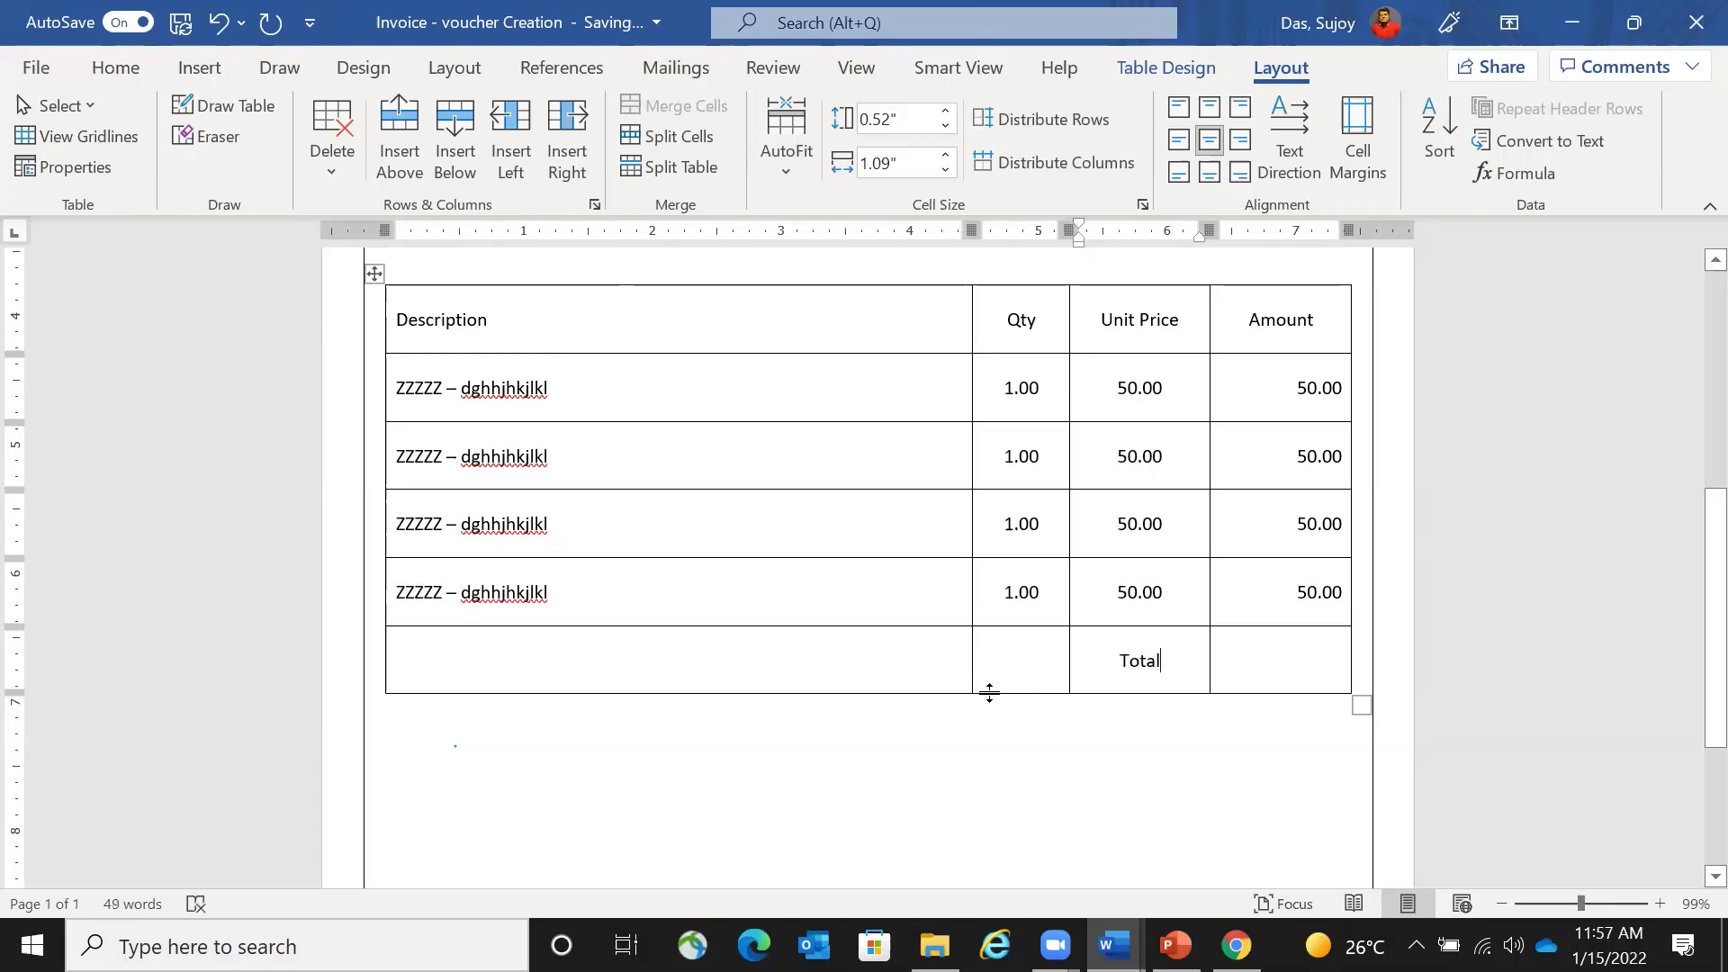
left_click_drag(1034, 664, 552, 662)
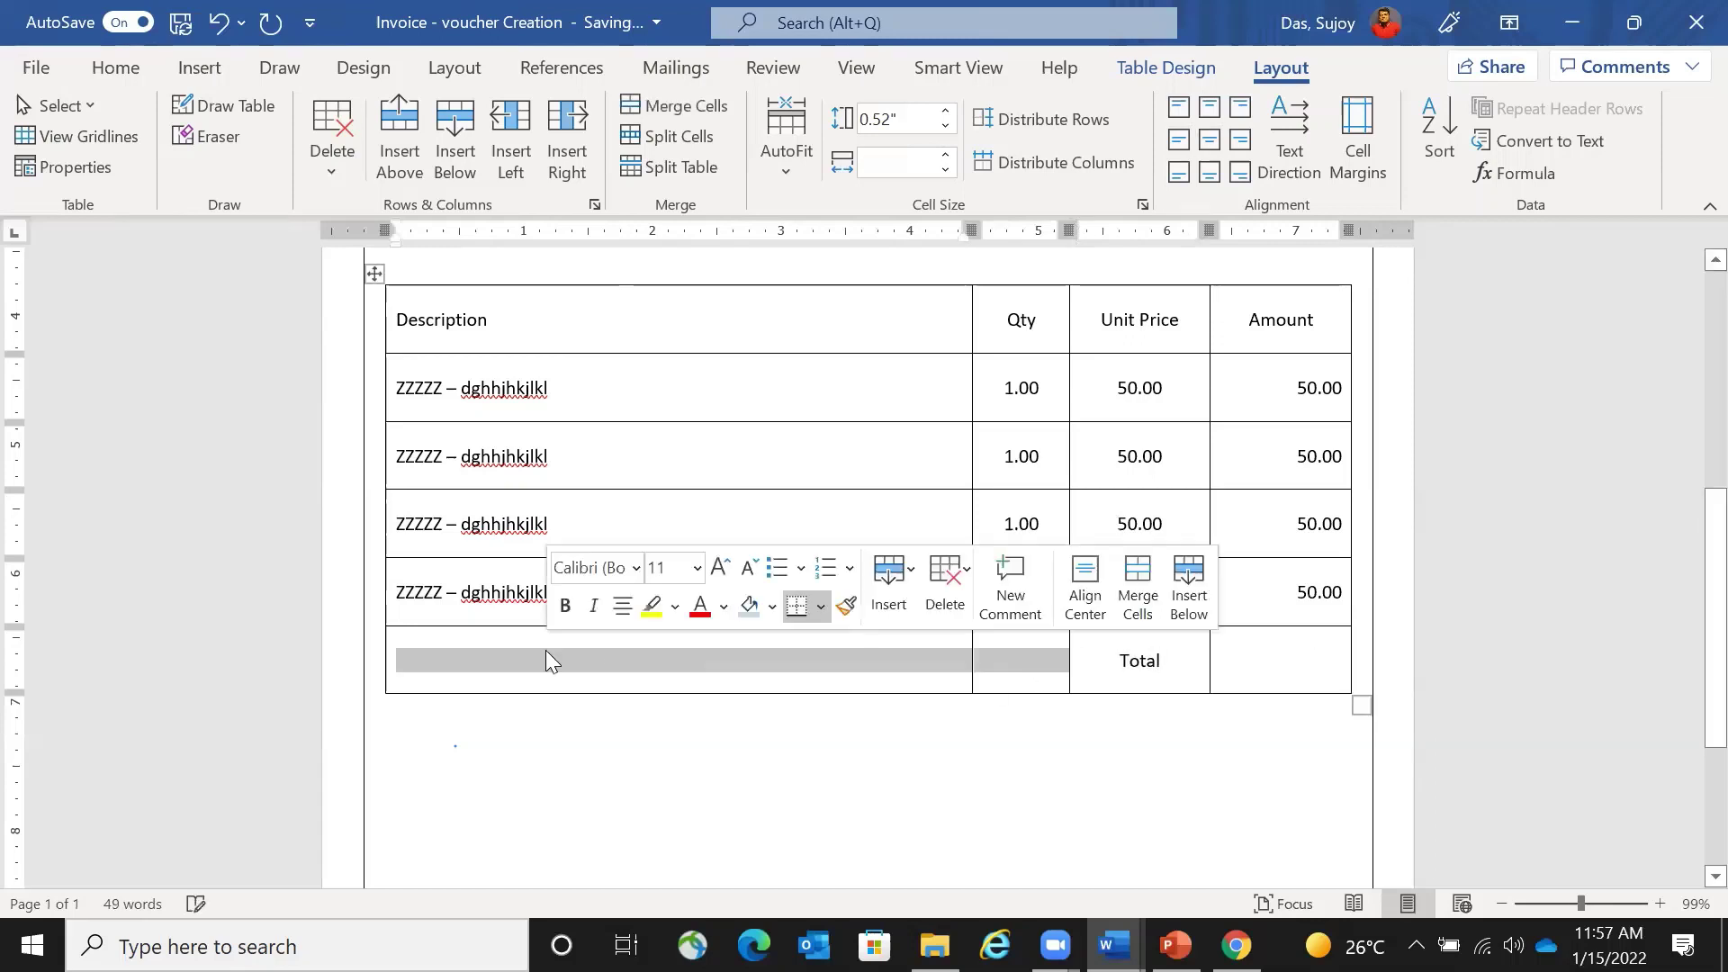
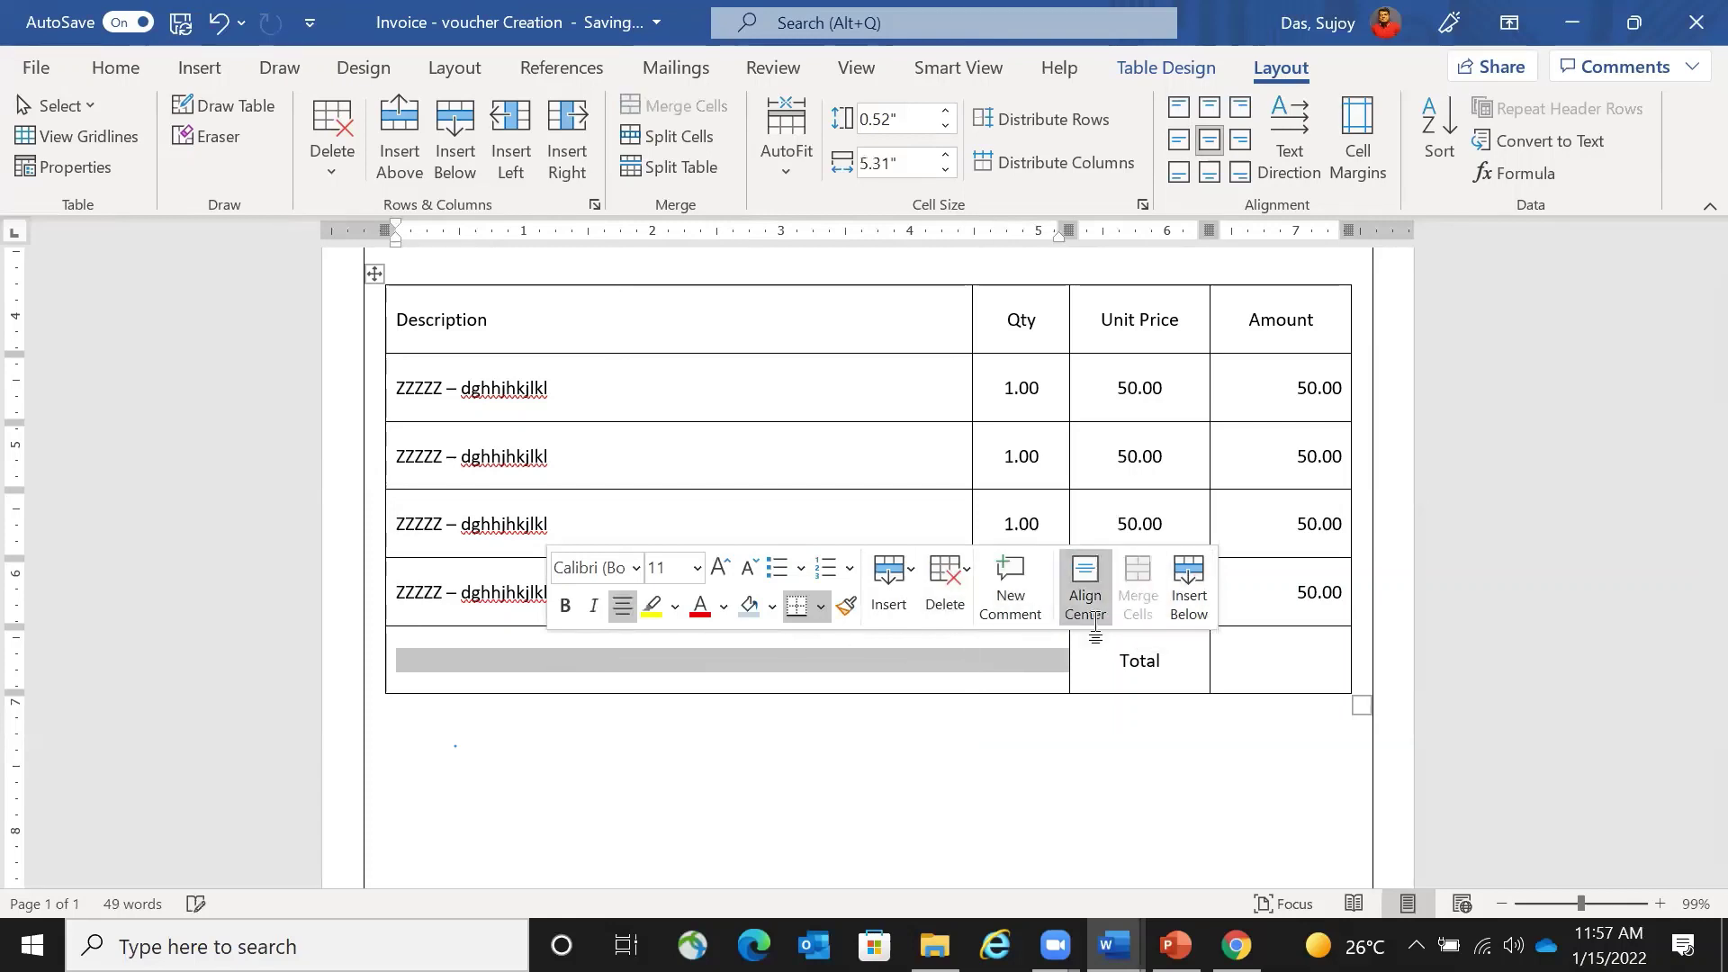
Step: Merge the bottom row's Description and Qty cells into one wide cell beside Total
left_click(1138, 598)
left_click(705, 671)
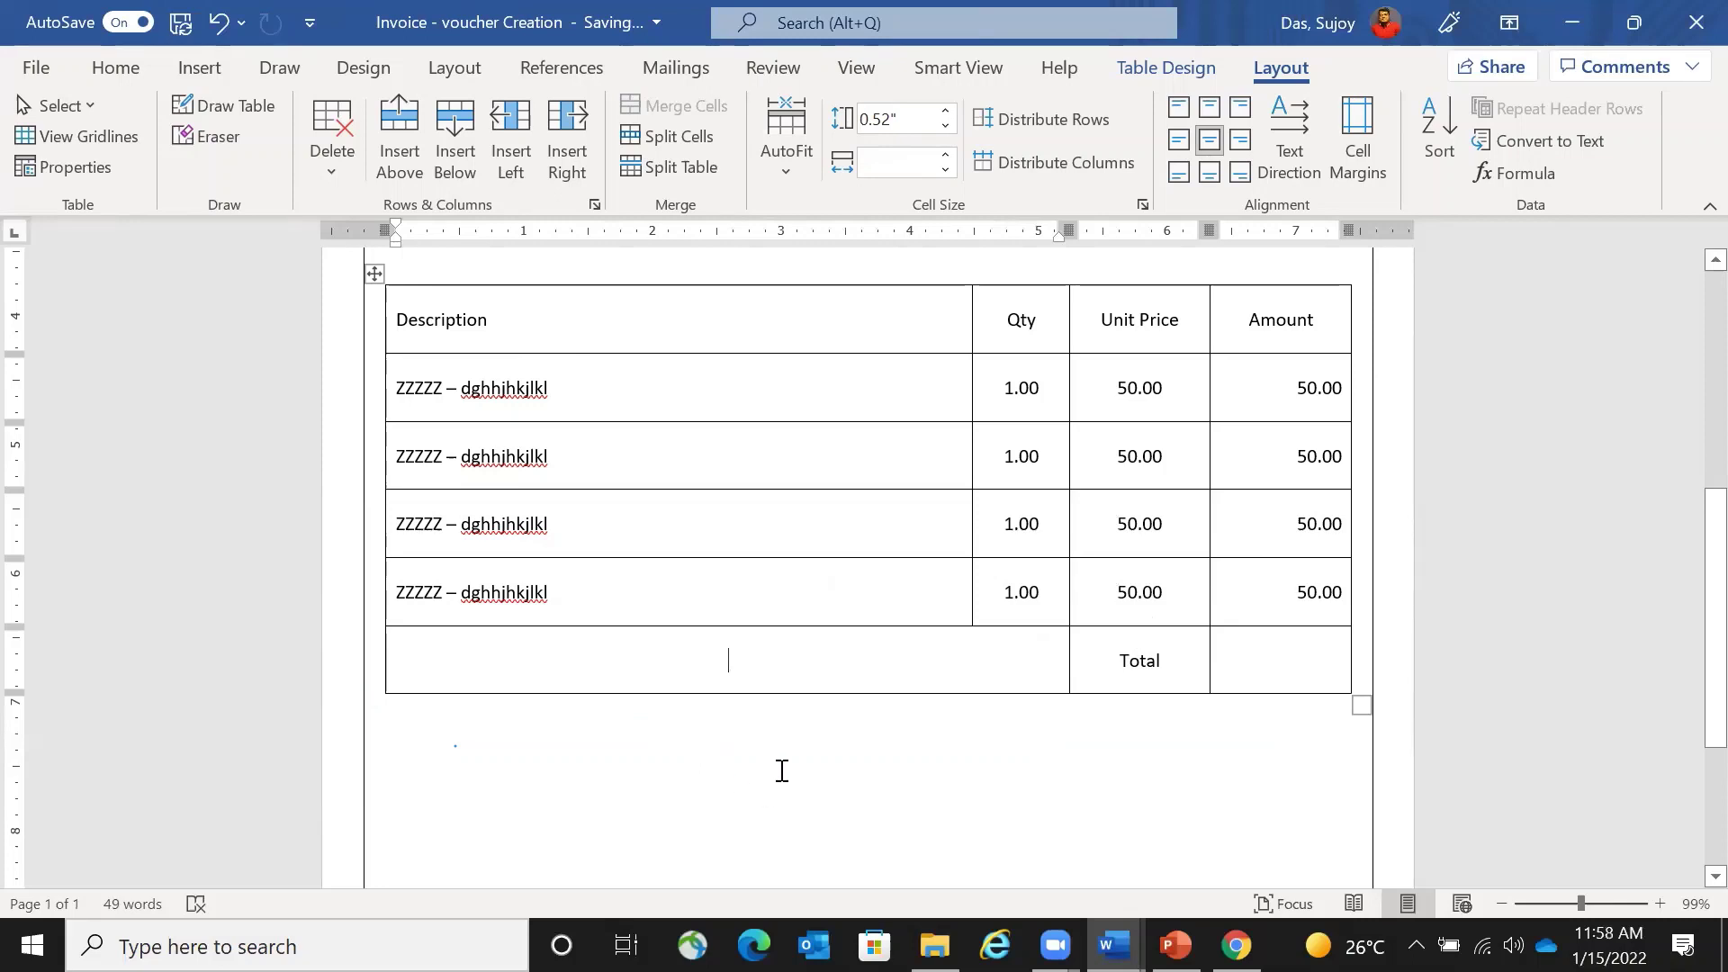
key("ctrl+z")
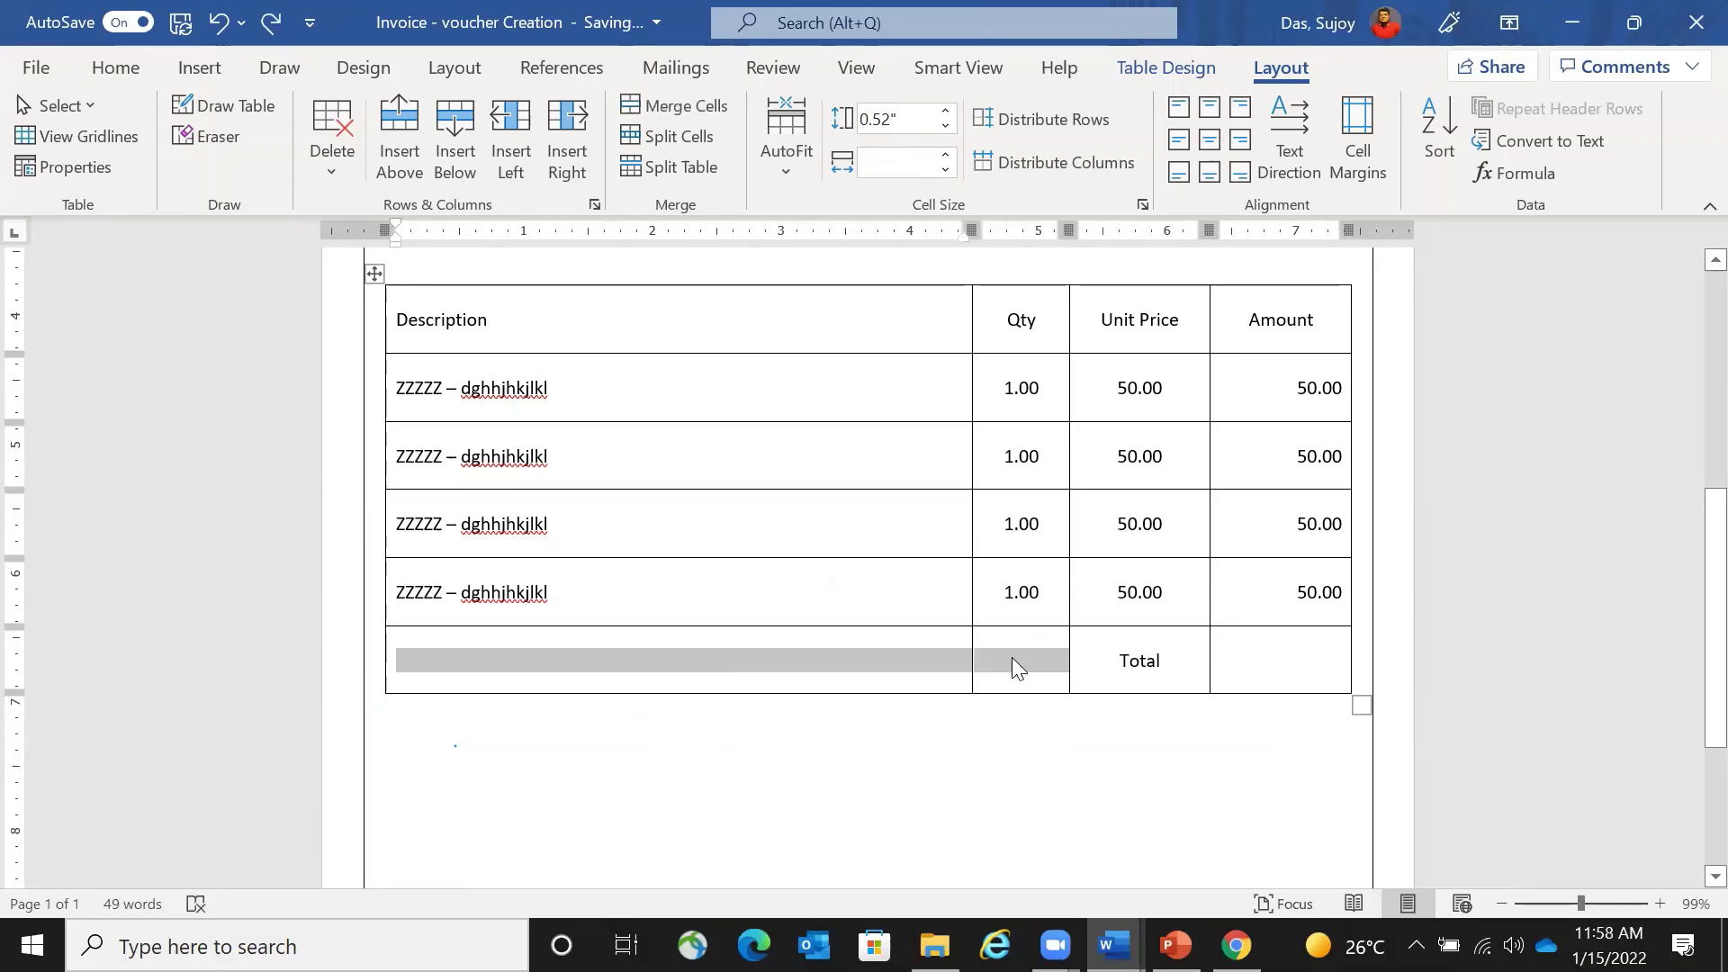
left_click_drag(1012, 661, 553, 659)
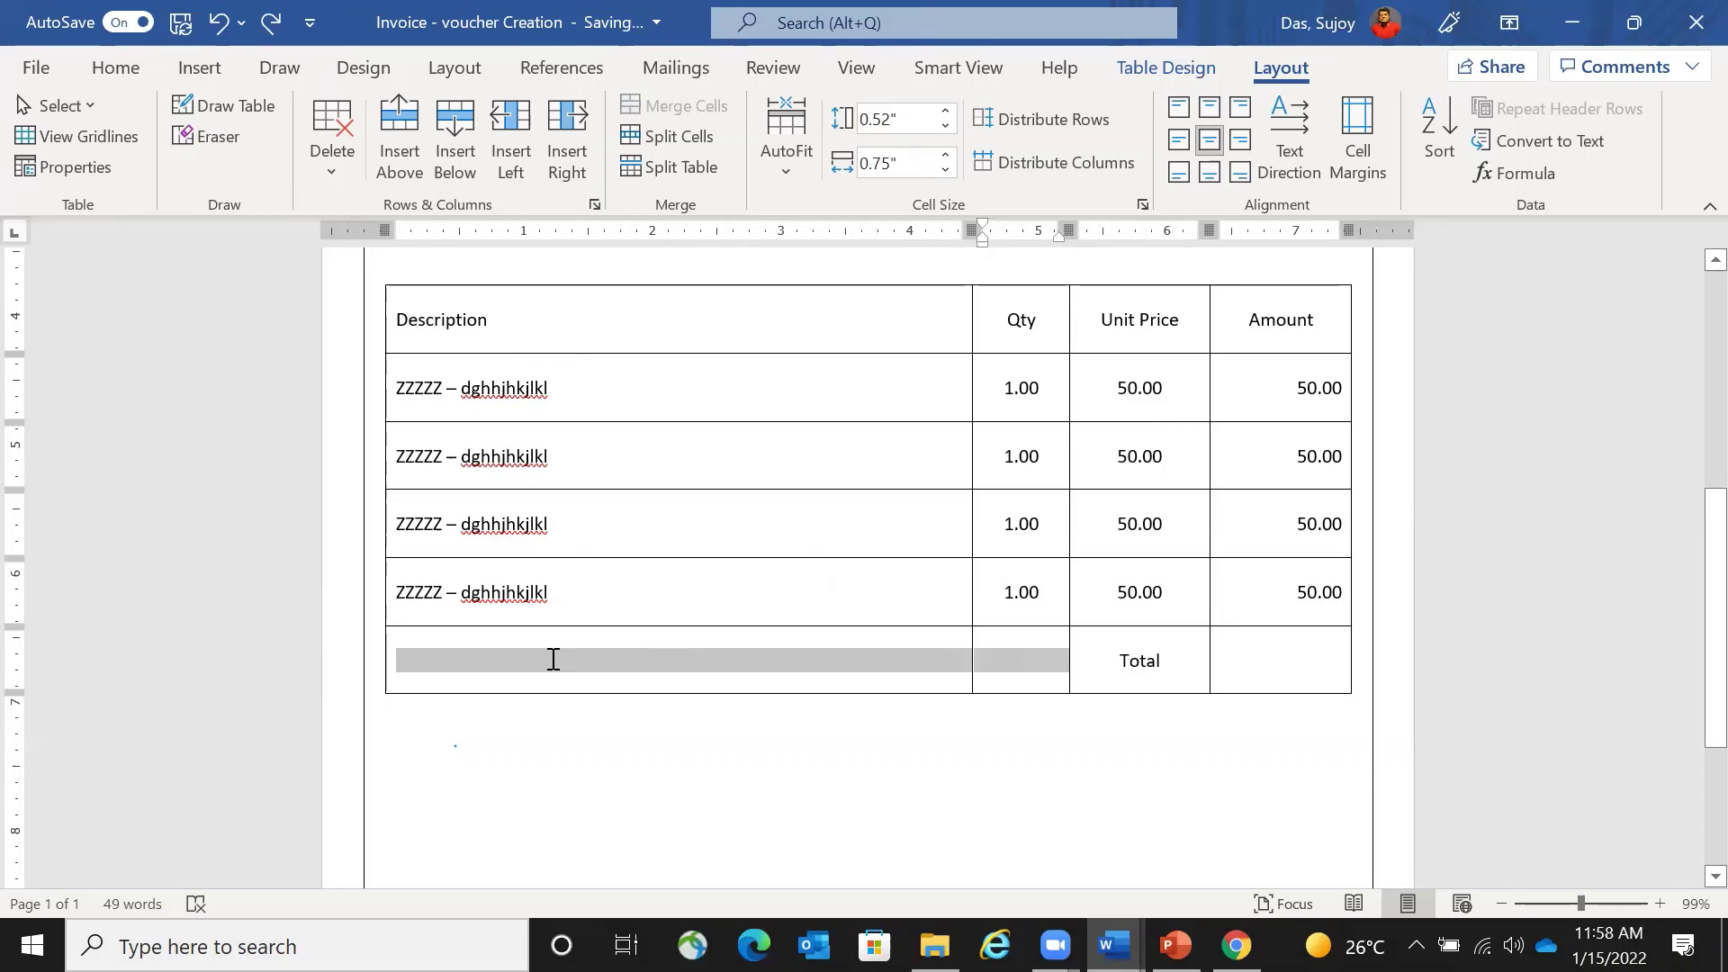
right_click(747, 659)
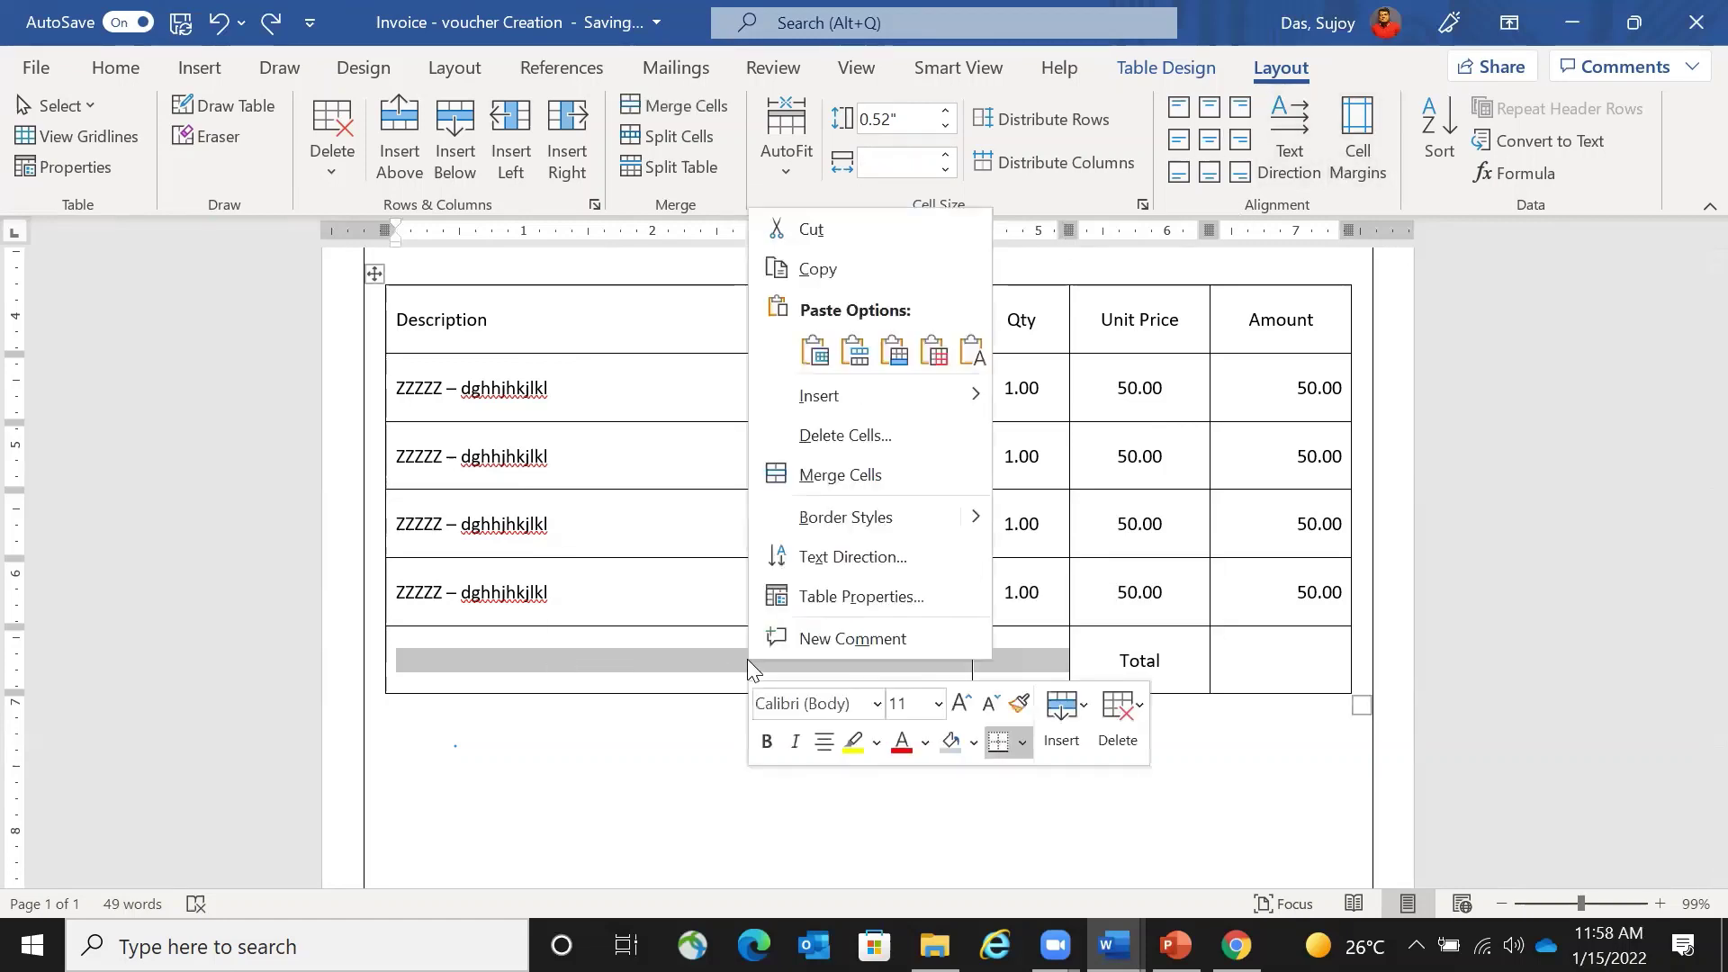
left_click(881, 474)
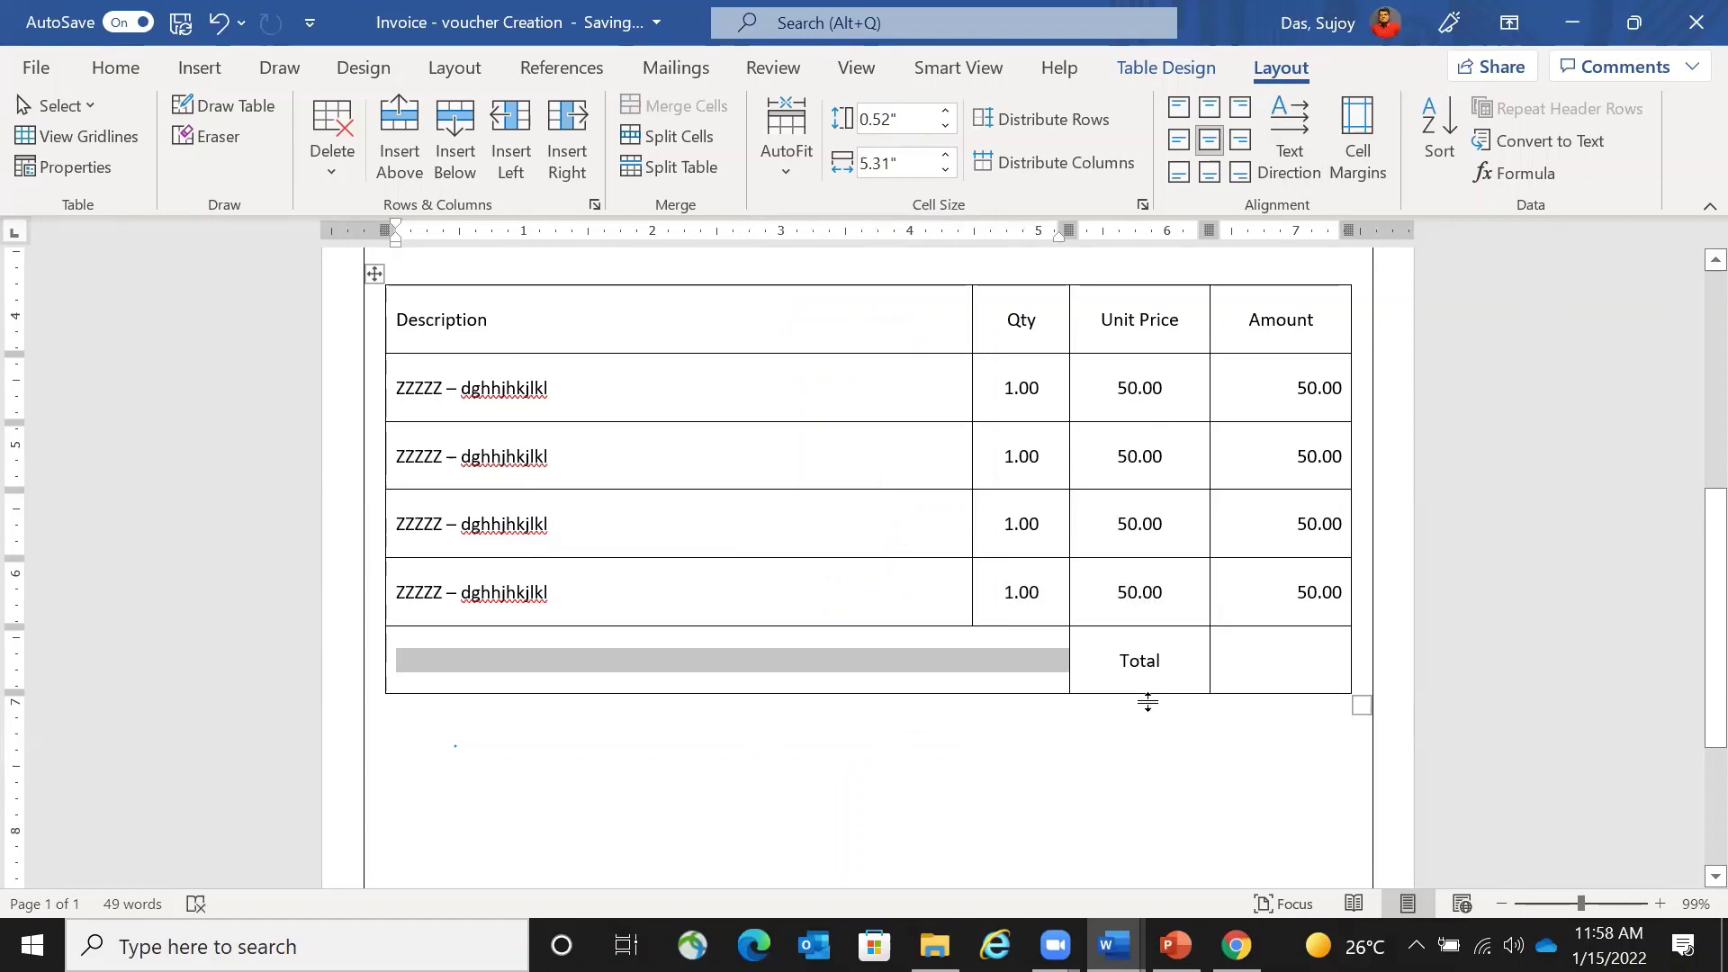
left_click(1270, 661)
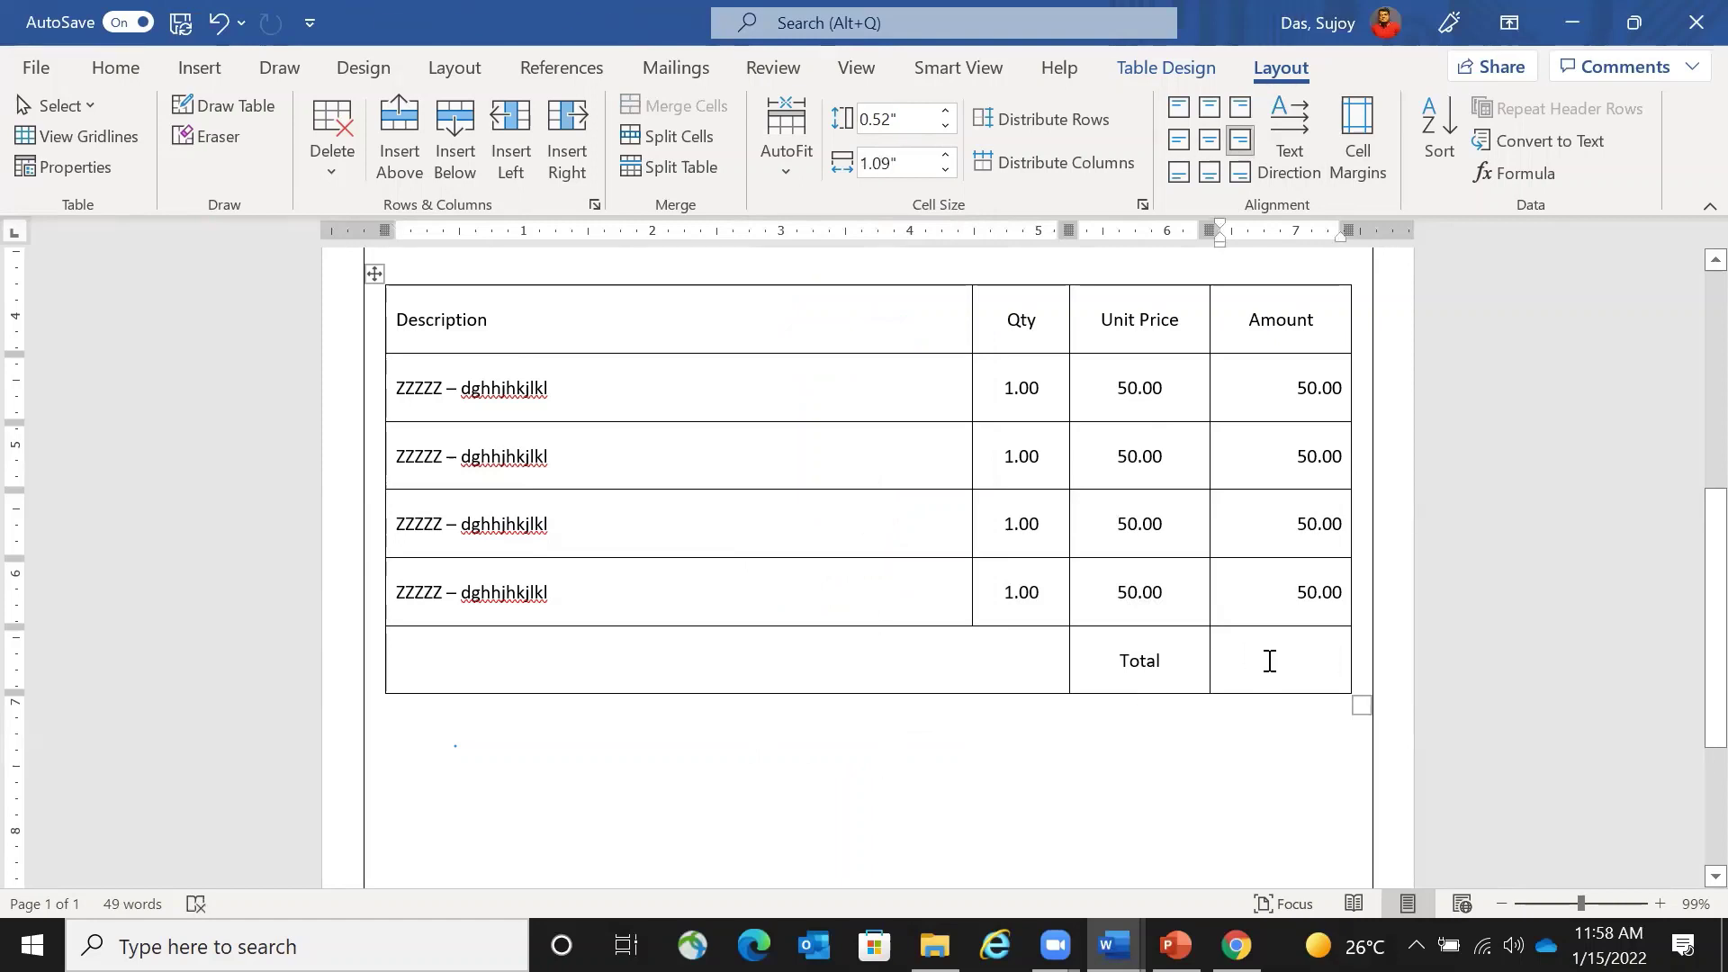
Step: Enter 200.00 as the total and add a smaller '(in Rs.)' line under the Amount heading
type("200.00")
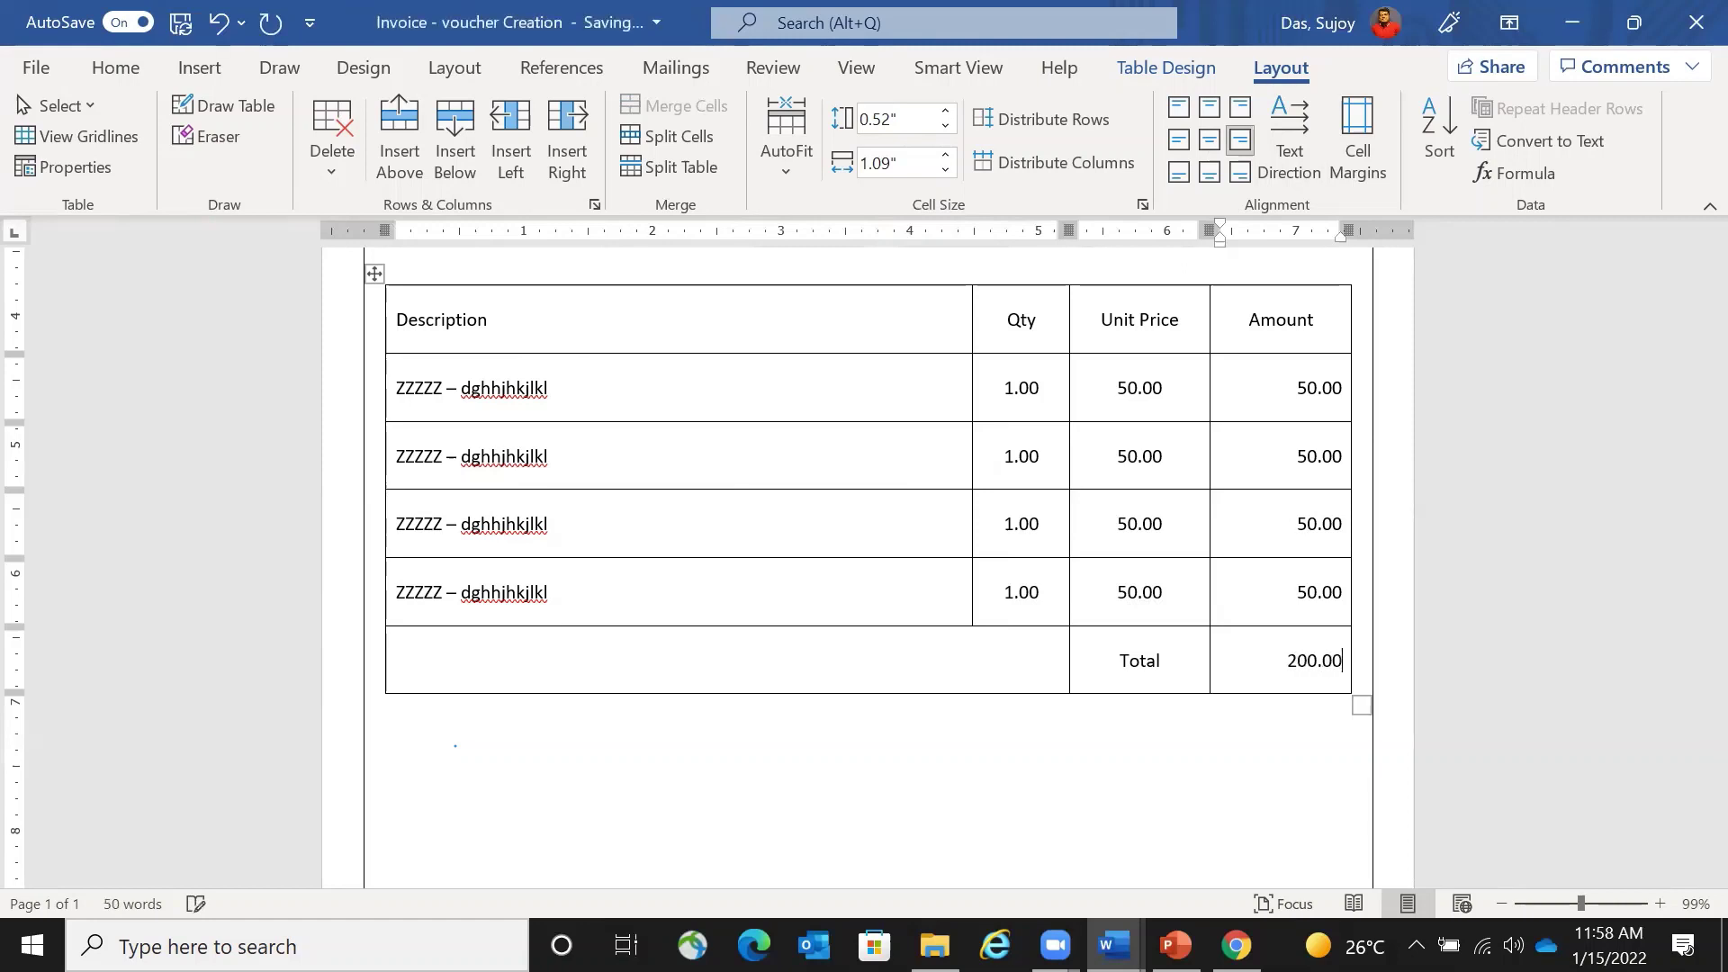
left_click(1330, 326)
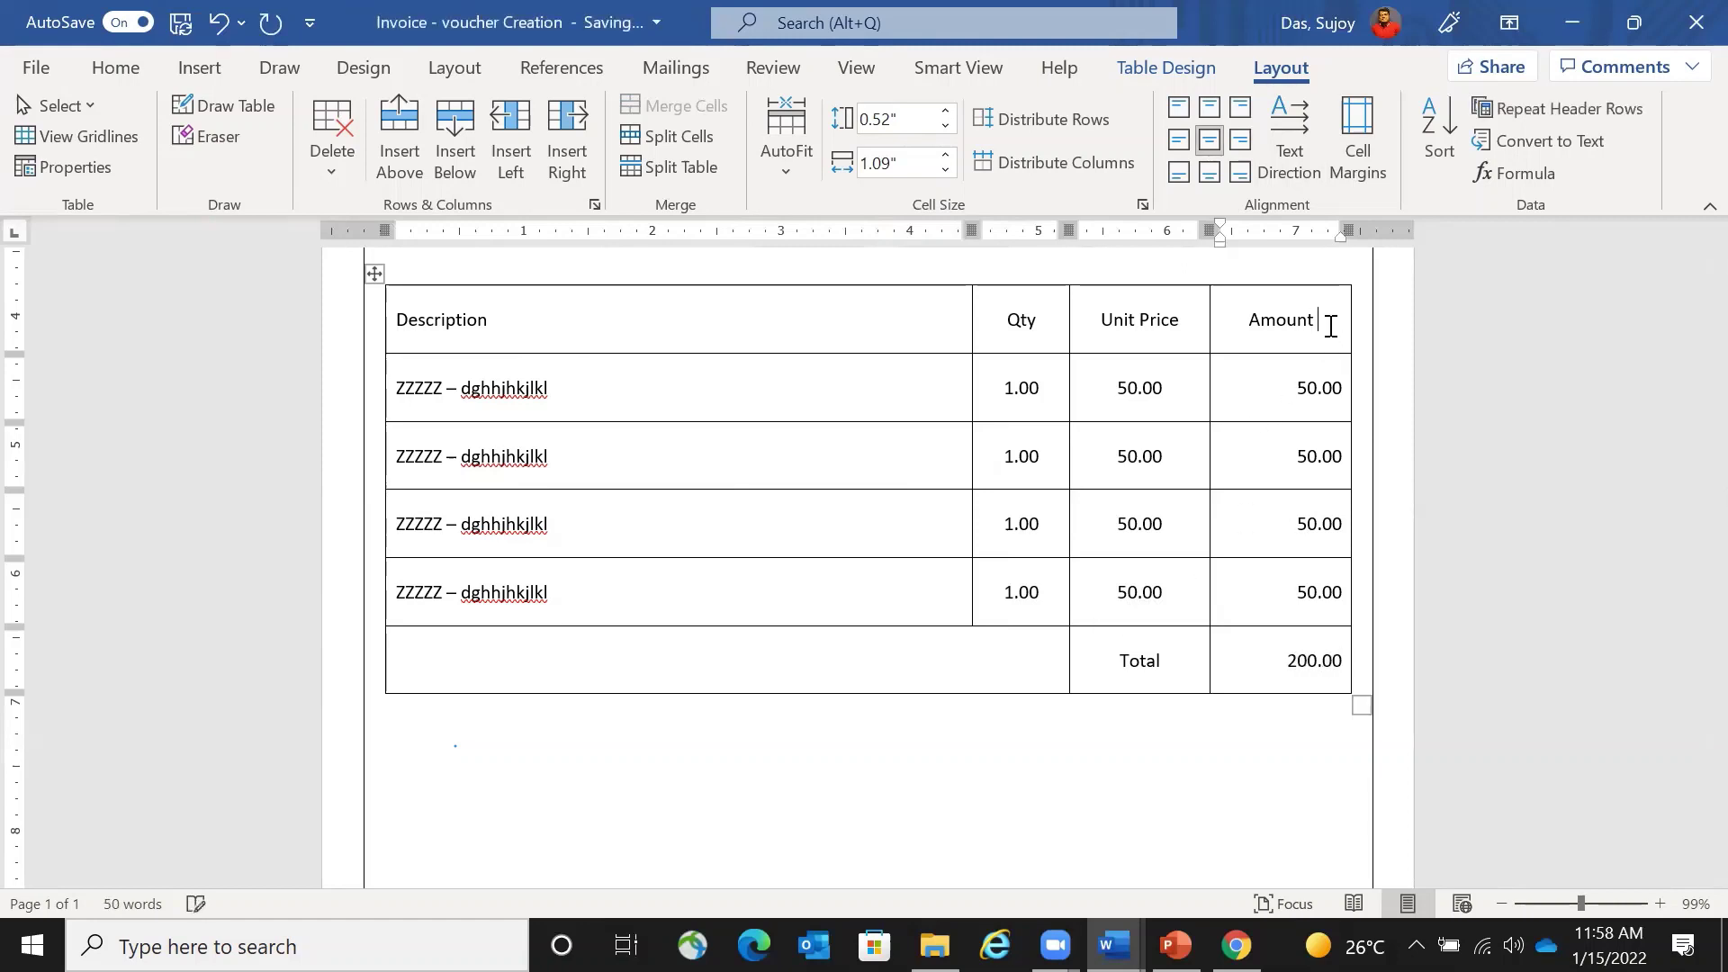
type("( in Rs")
type(".")
type(")")
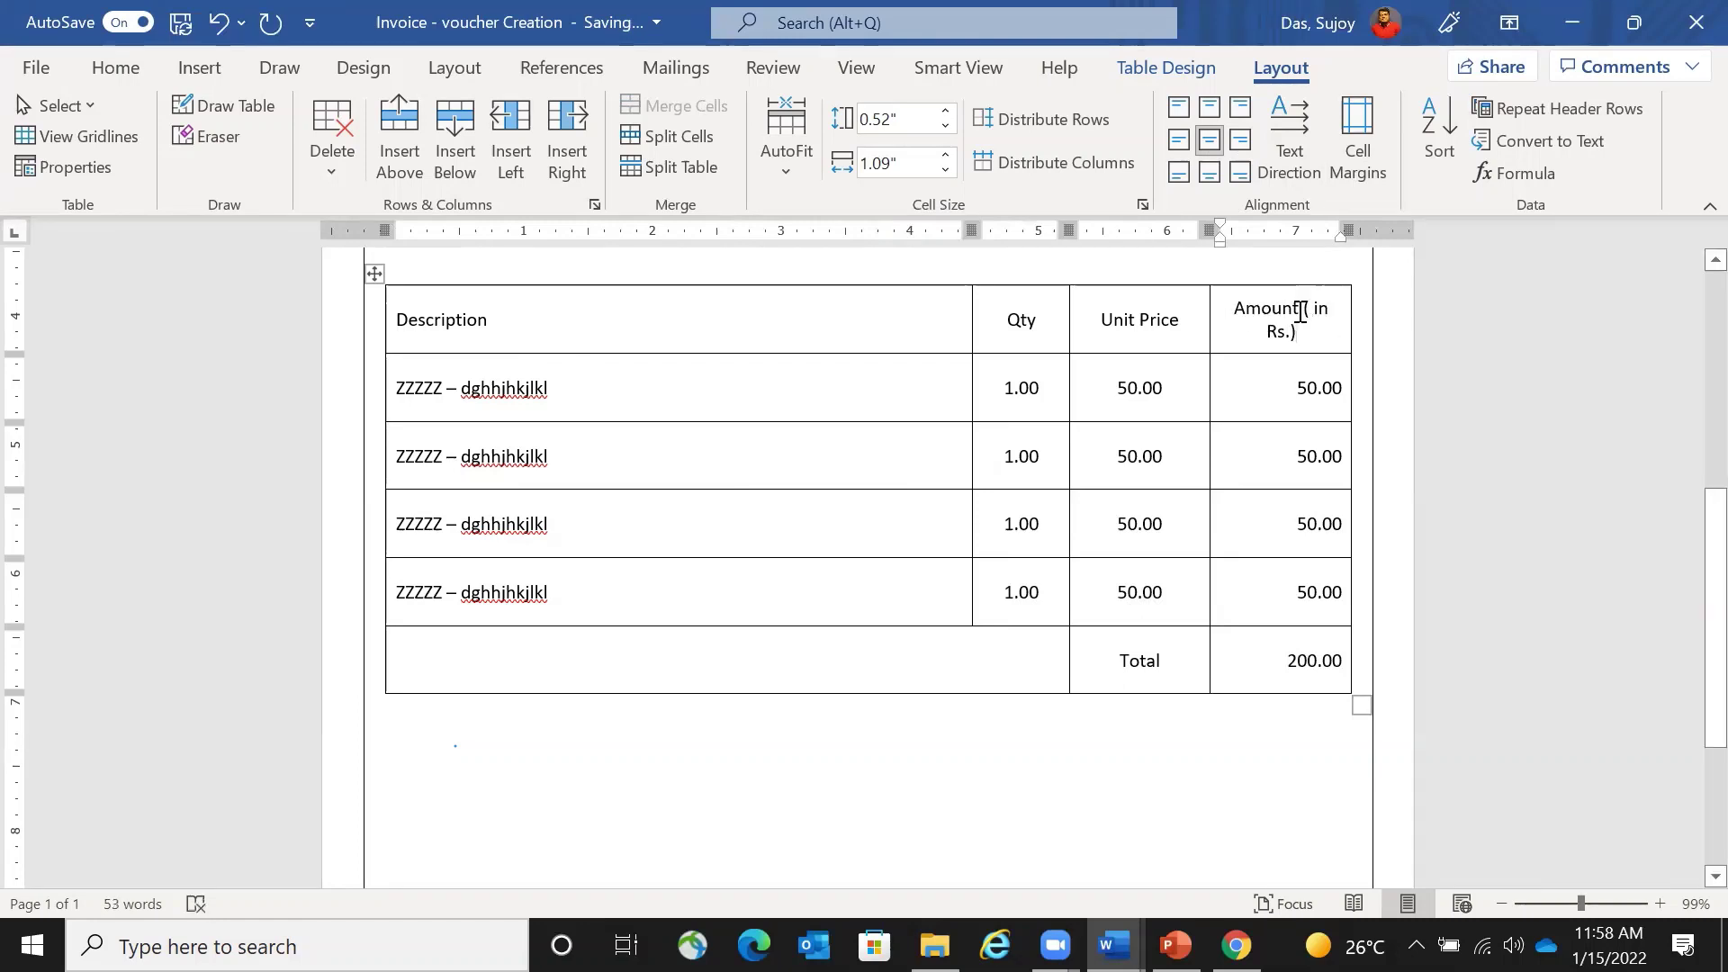
left_click(1304, 312)
key("Return")
key("shift+Right")
key("shift+Right")
key("shift+Right")
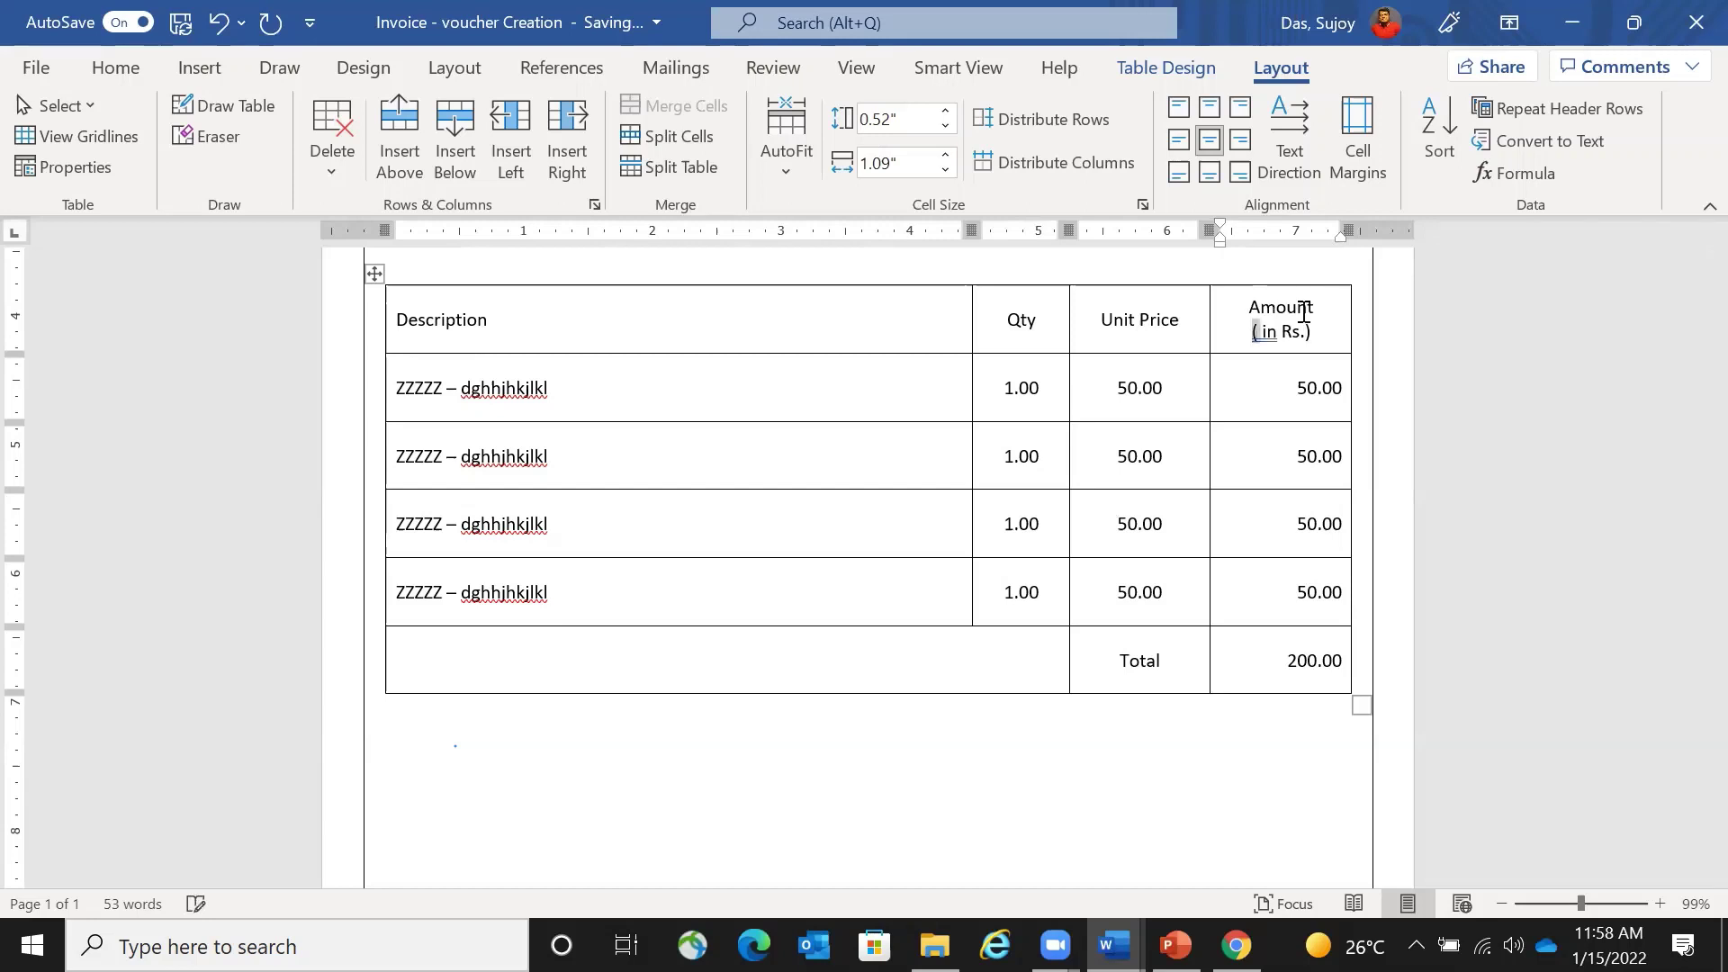
key("shift+Right")
key("shift+Right")
key("shift+Right")
key("shift+Right")
key("shift+Right")
key("shift+Right")
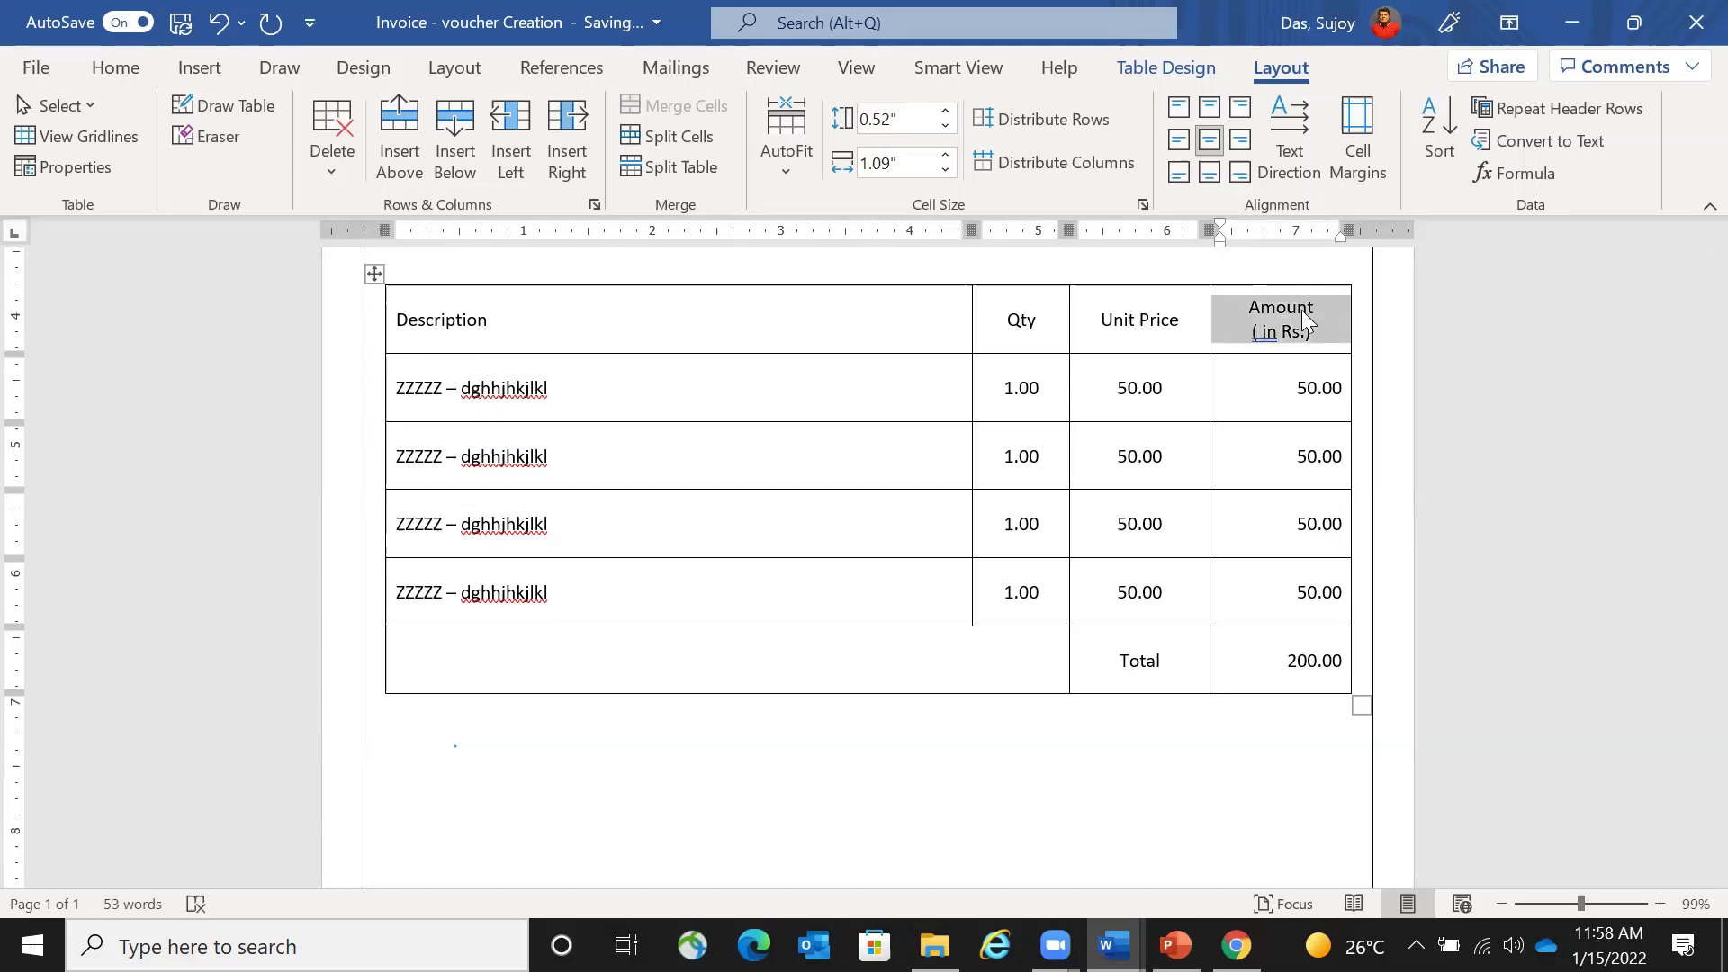
key("shift+Left")
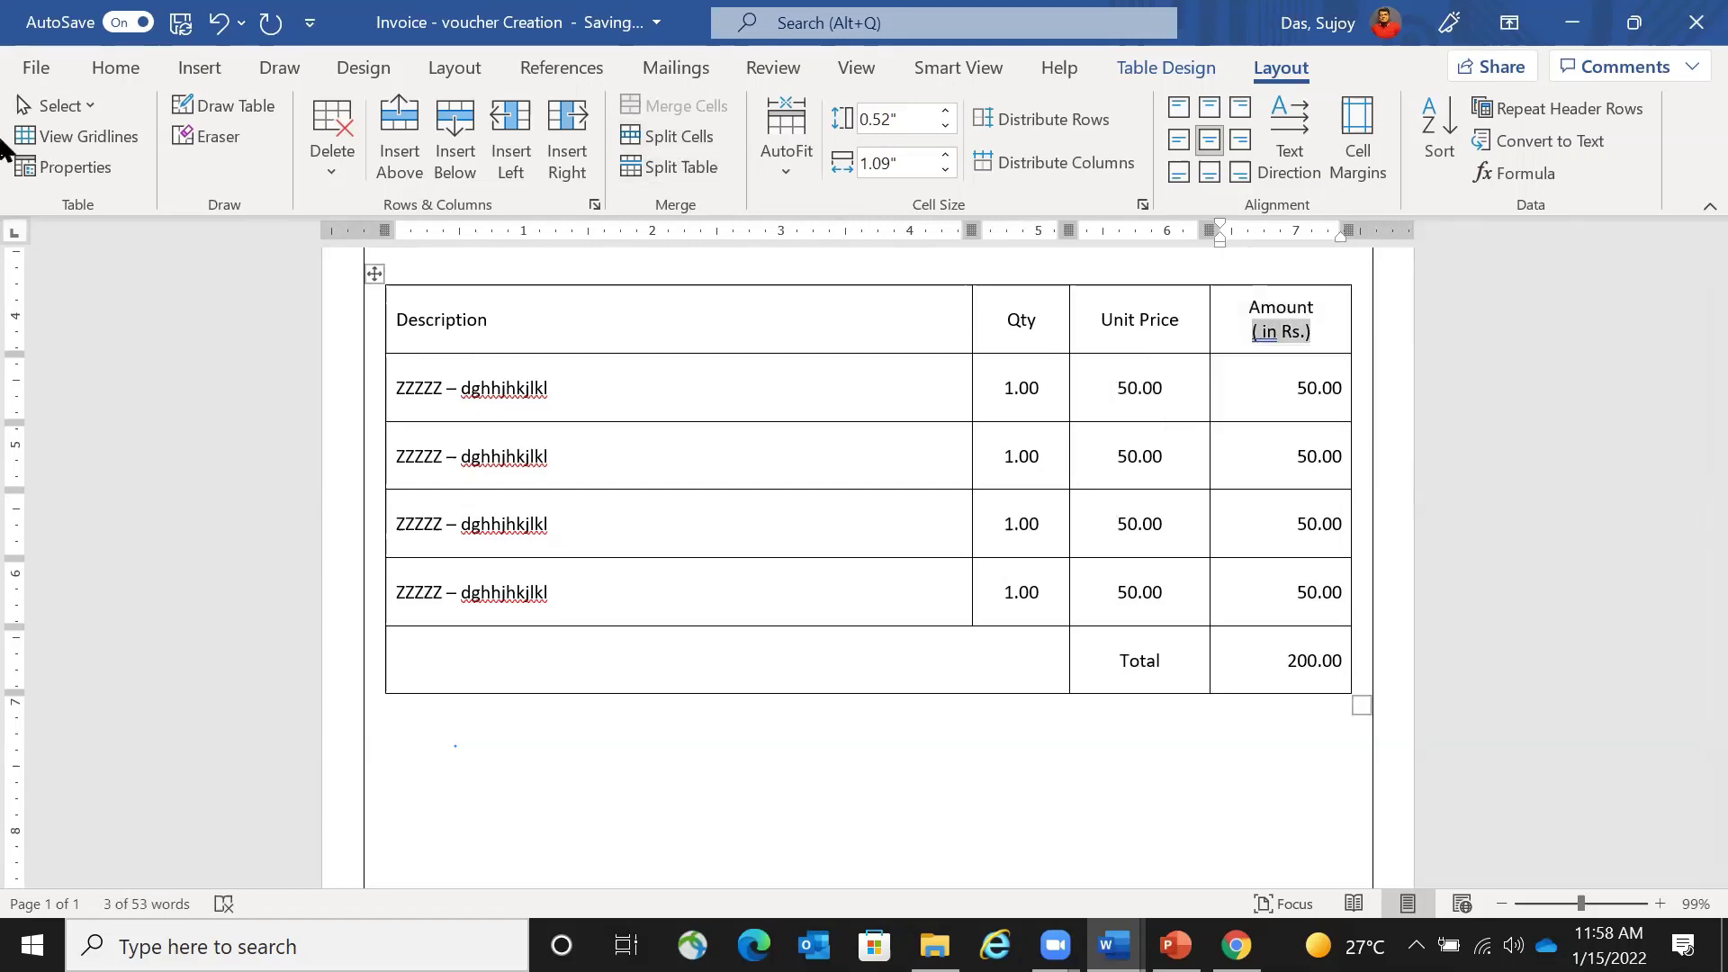
left_click(116, 68)
left_click(366, 118)
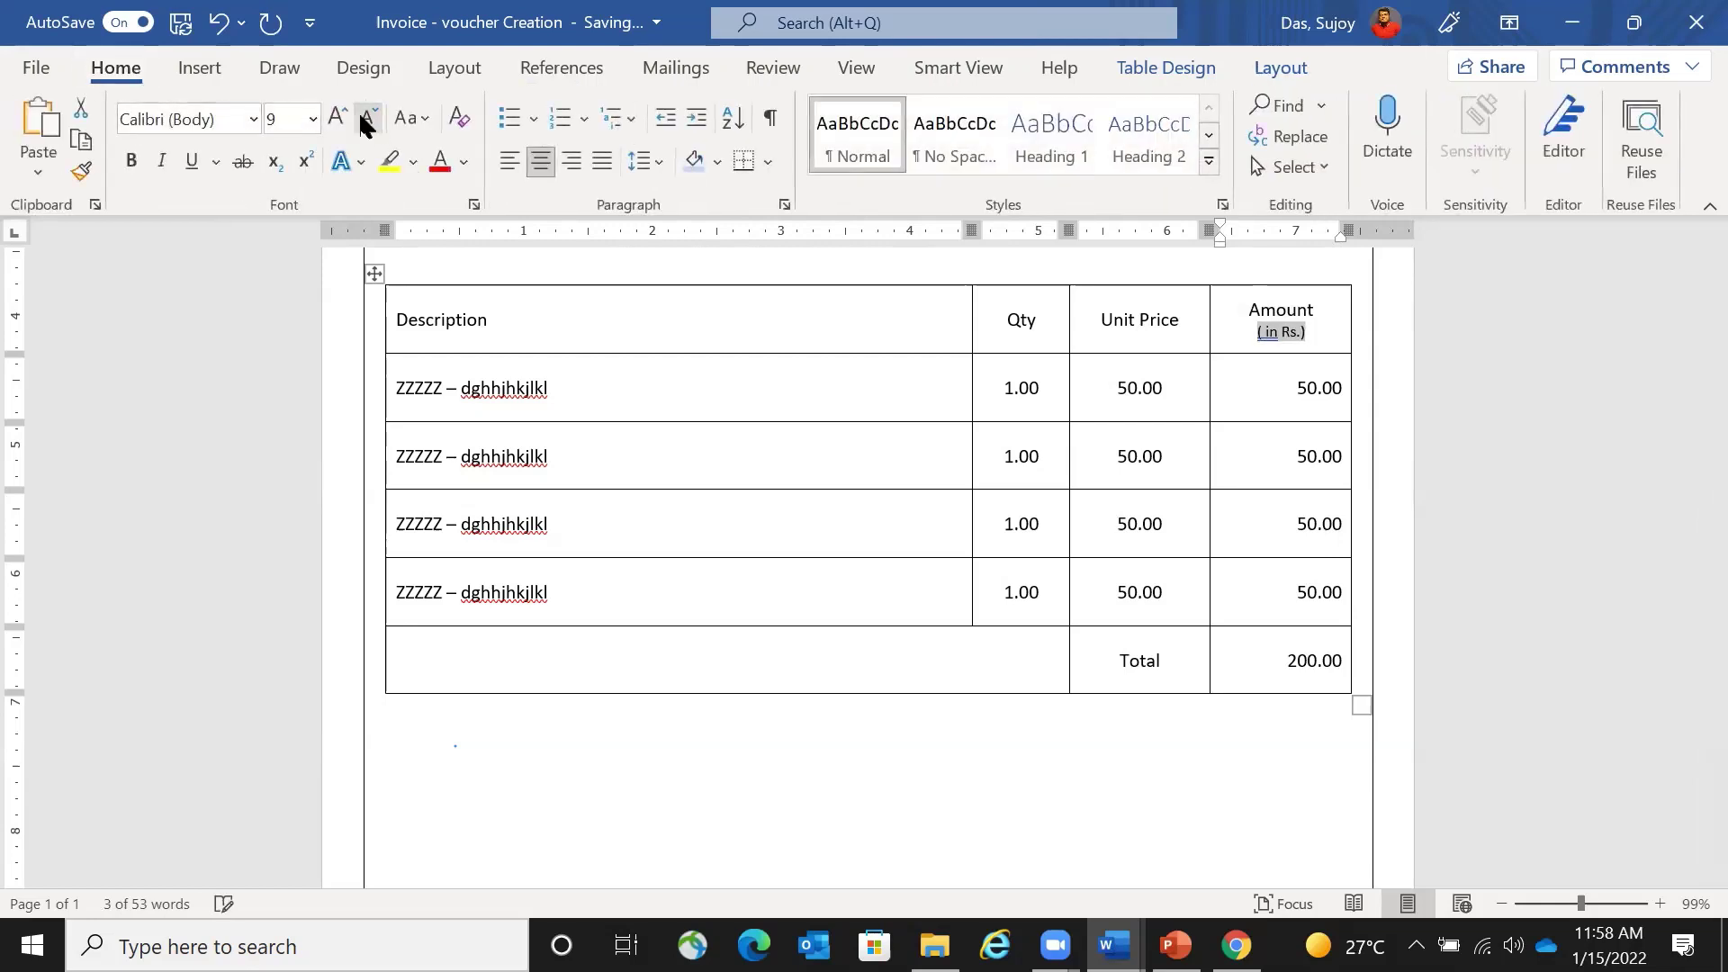
left_click(1273, 334)
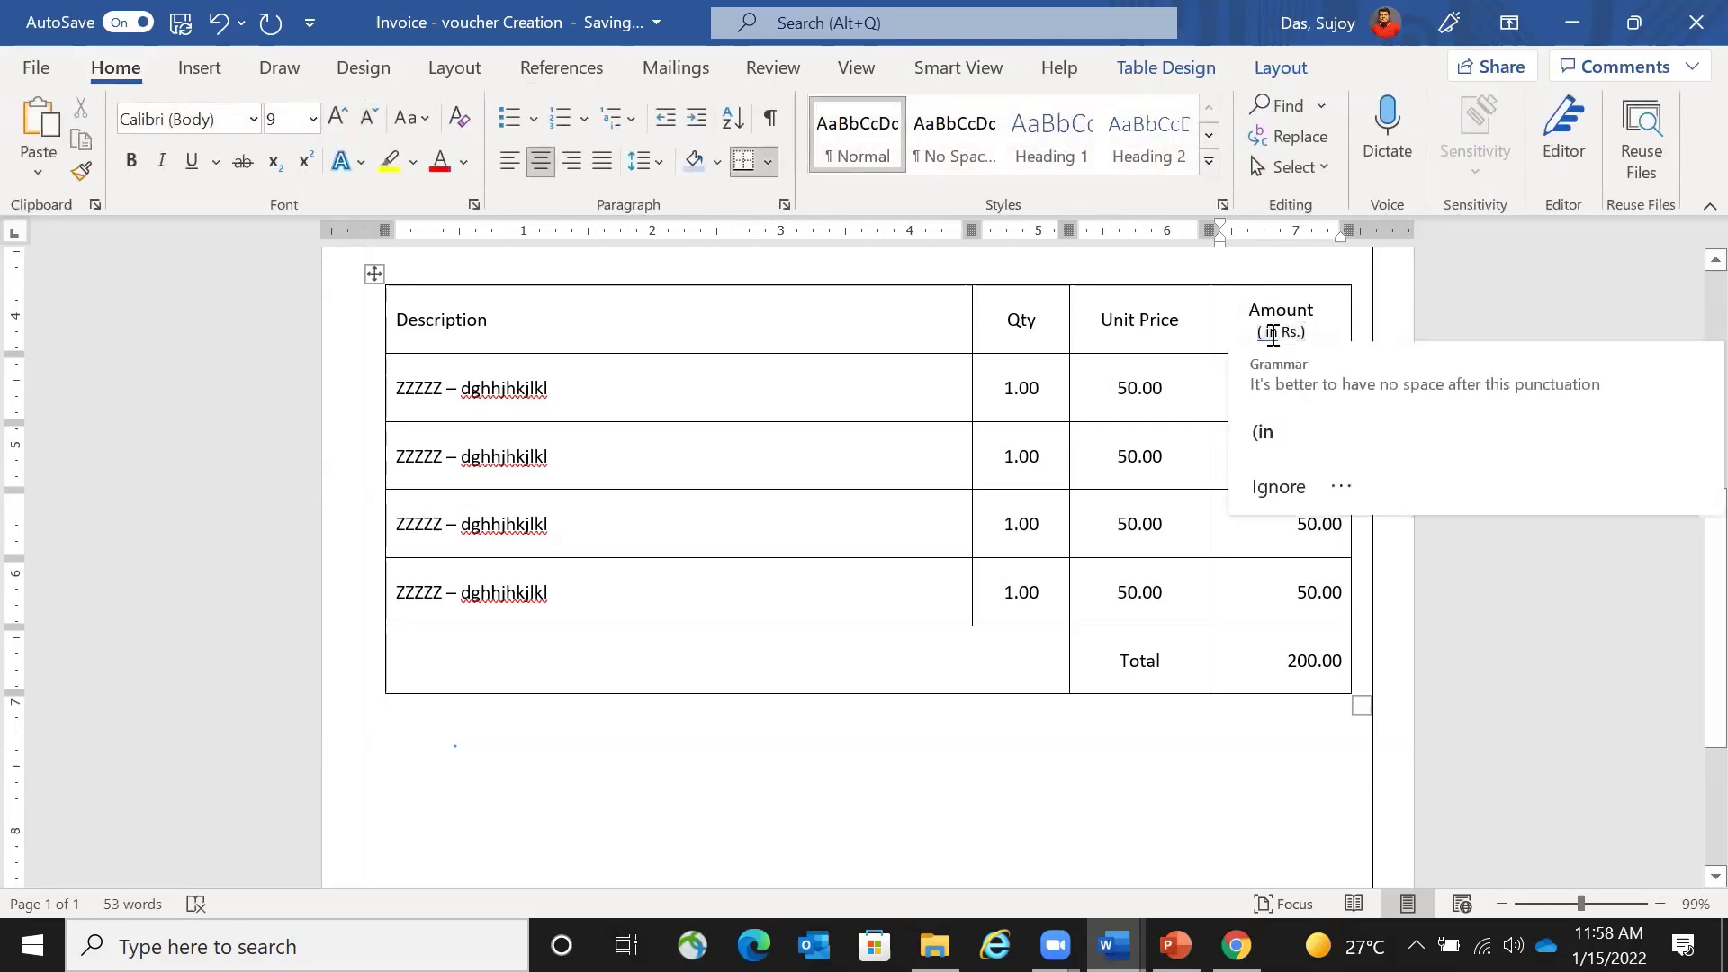
left_click(1263, 432)
Step: Copy the '(in Rs.)' line and paste it on a new line under Unit Price
left_click(1141, 345)
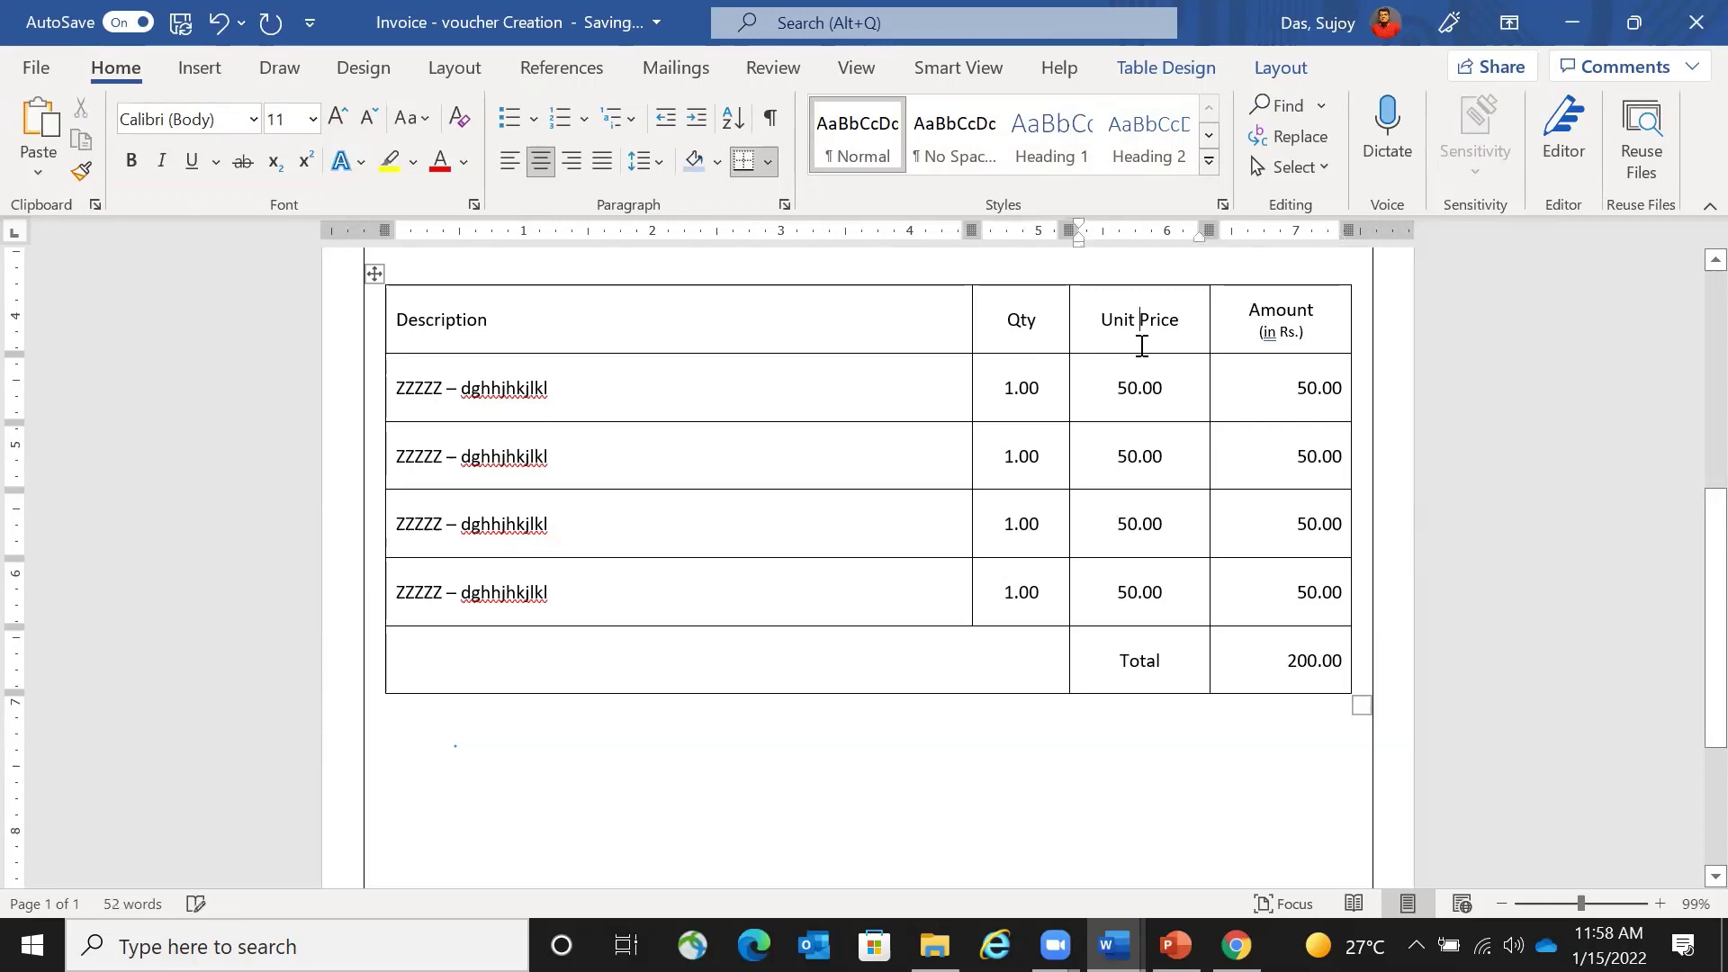
triple_click(1258, 332)
key("ctrl+c")
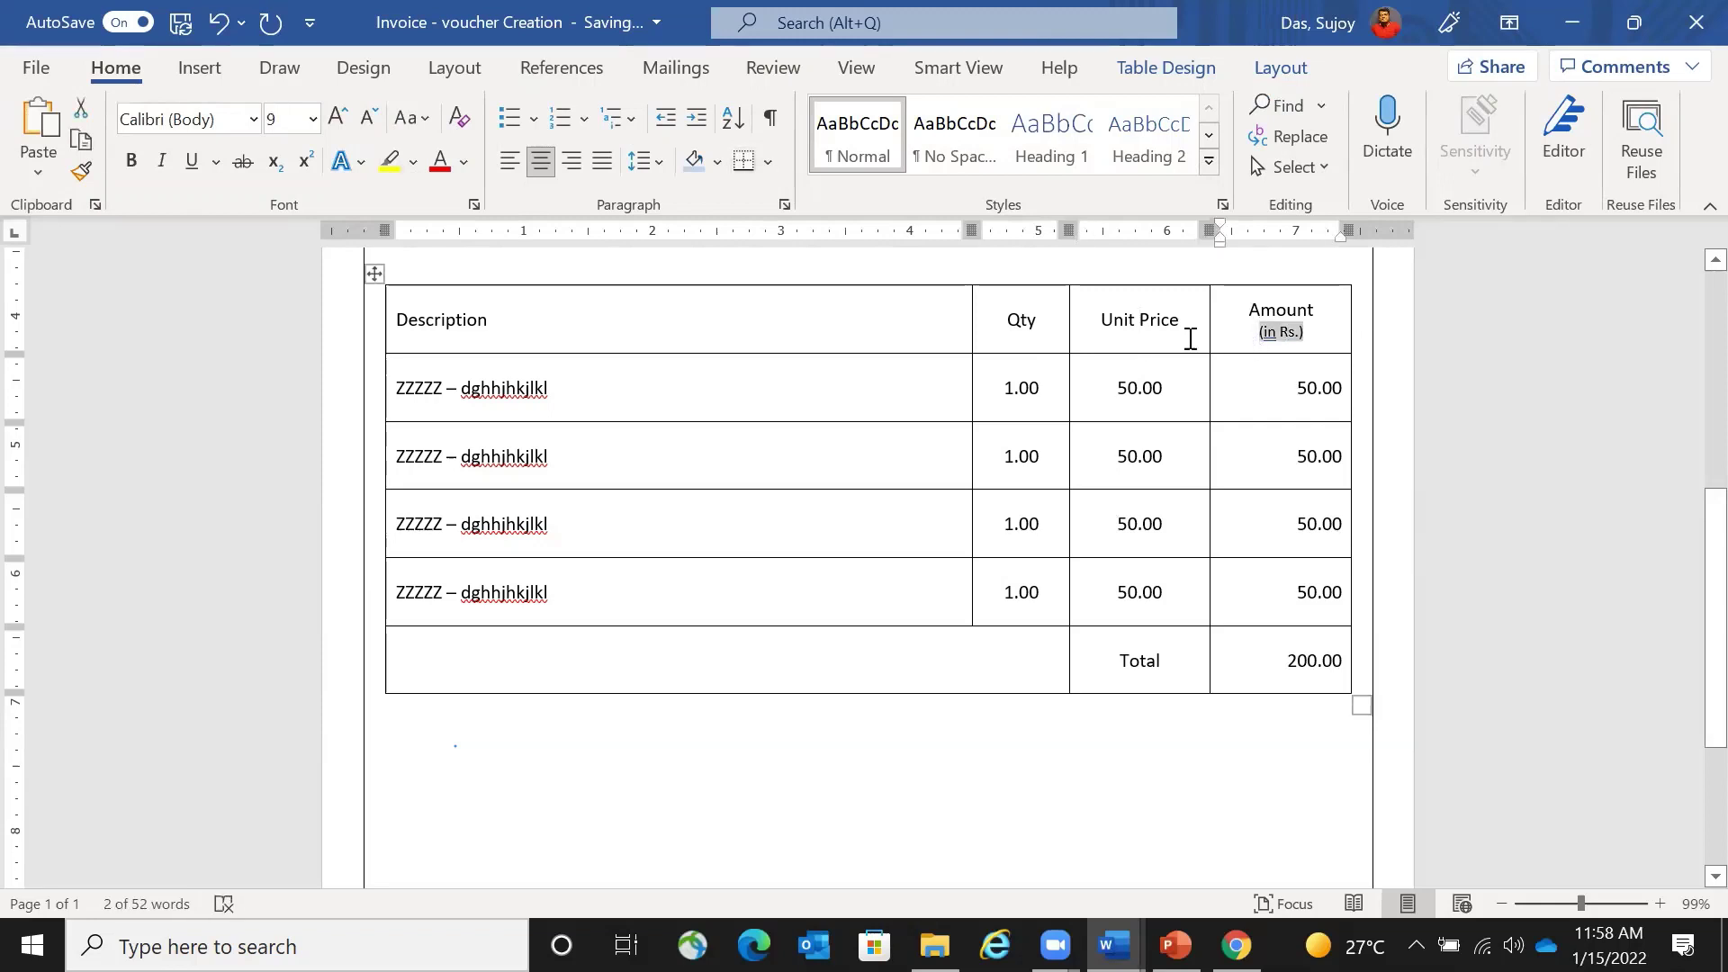
left_click(1165, 335)
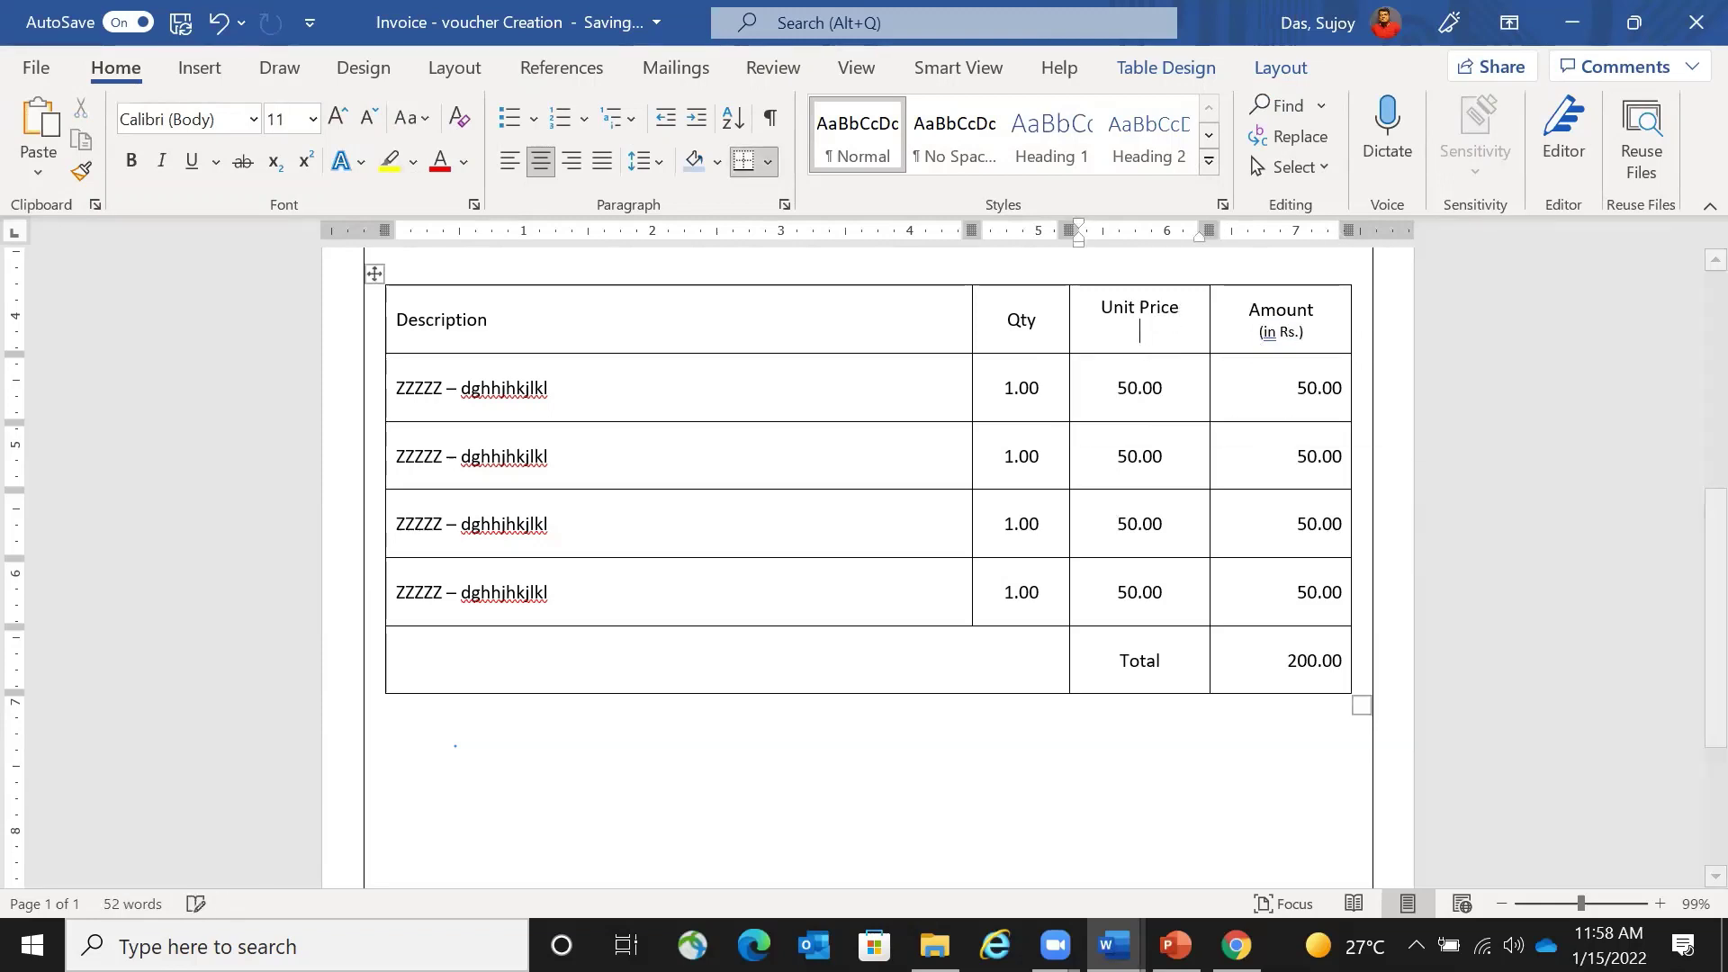
key("Return")
key("ctrl+v")
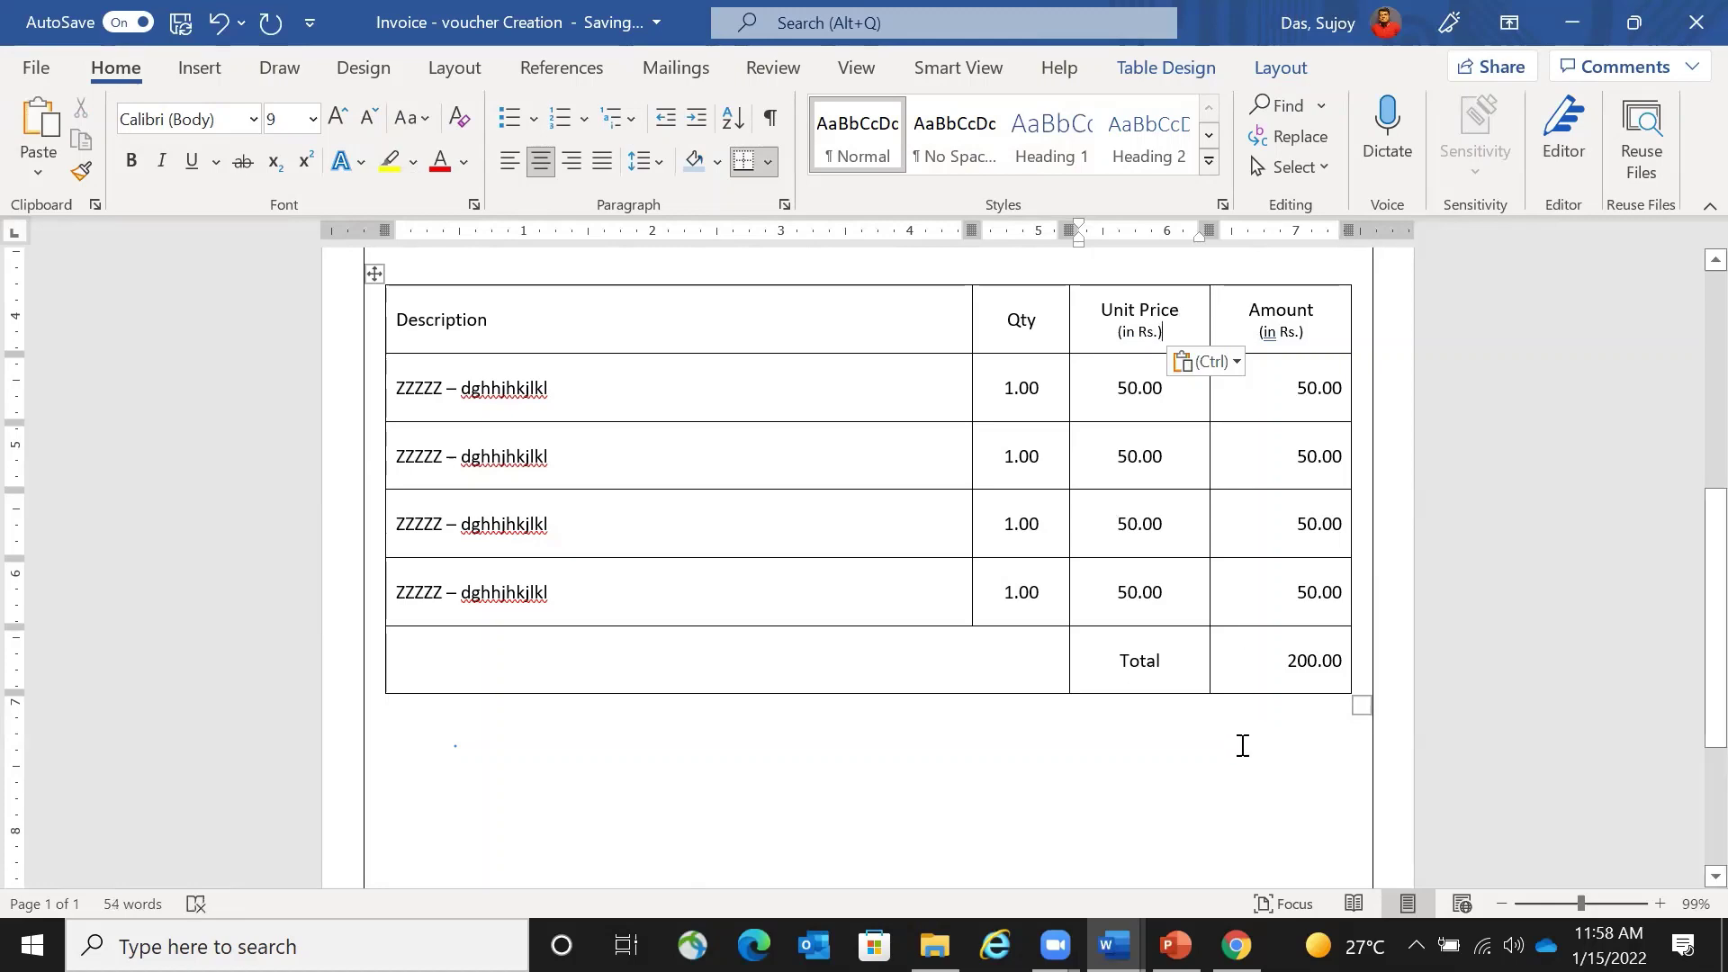
left_click(1244, 744)
scroll(1268, 633, "down", 3)
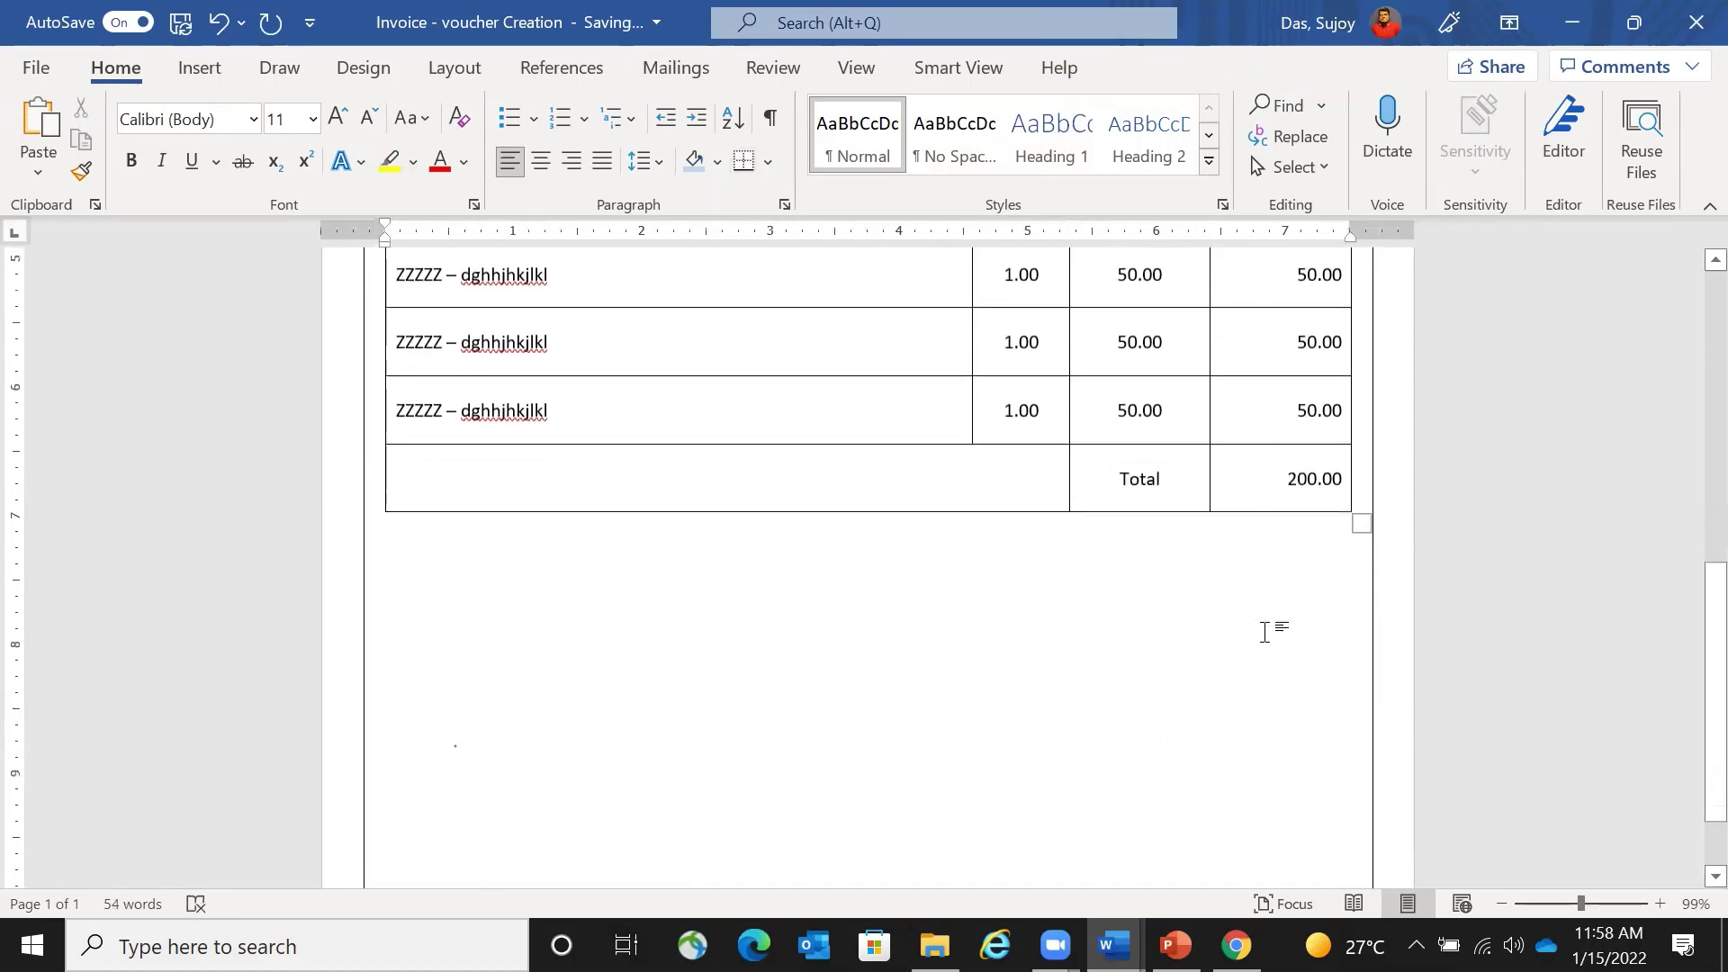
key("alt+Tab")
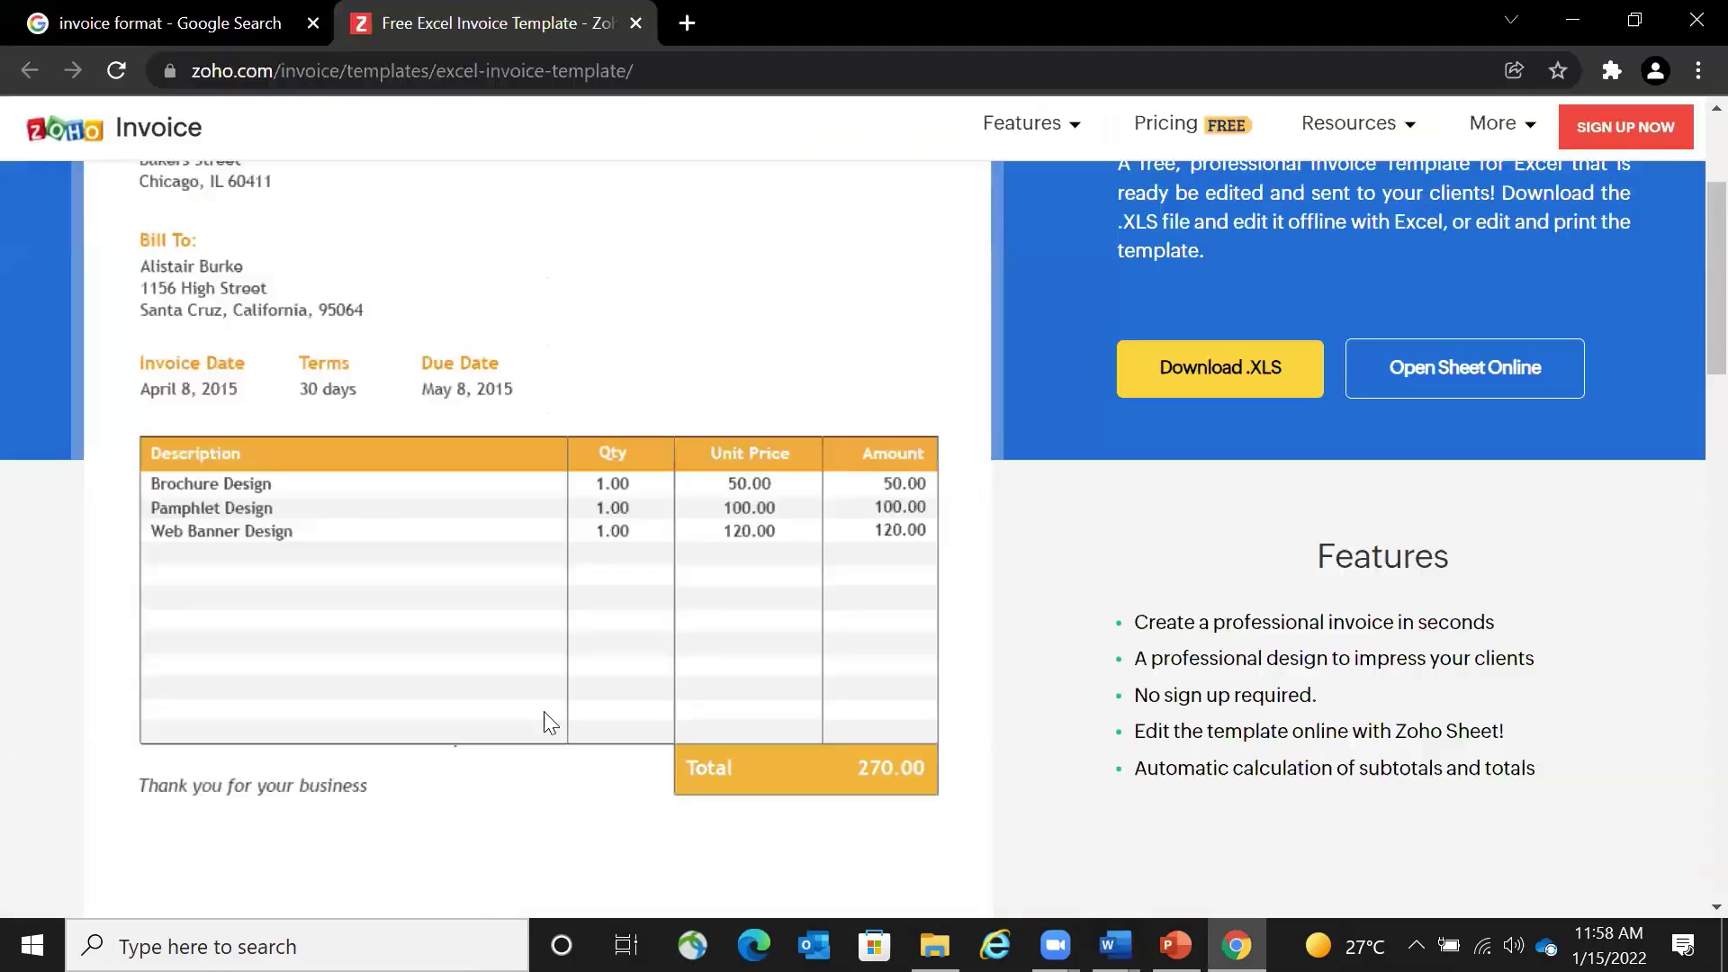
scroll(551, 752, "down", 10)
scroll(546, 752, "up", 5)
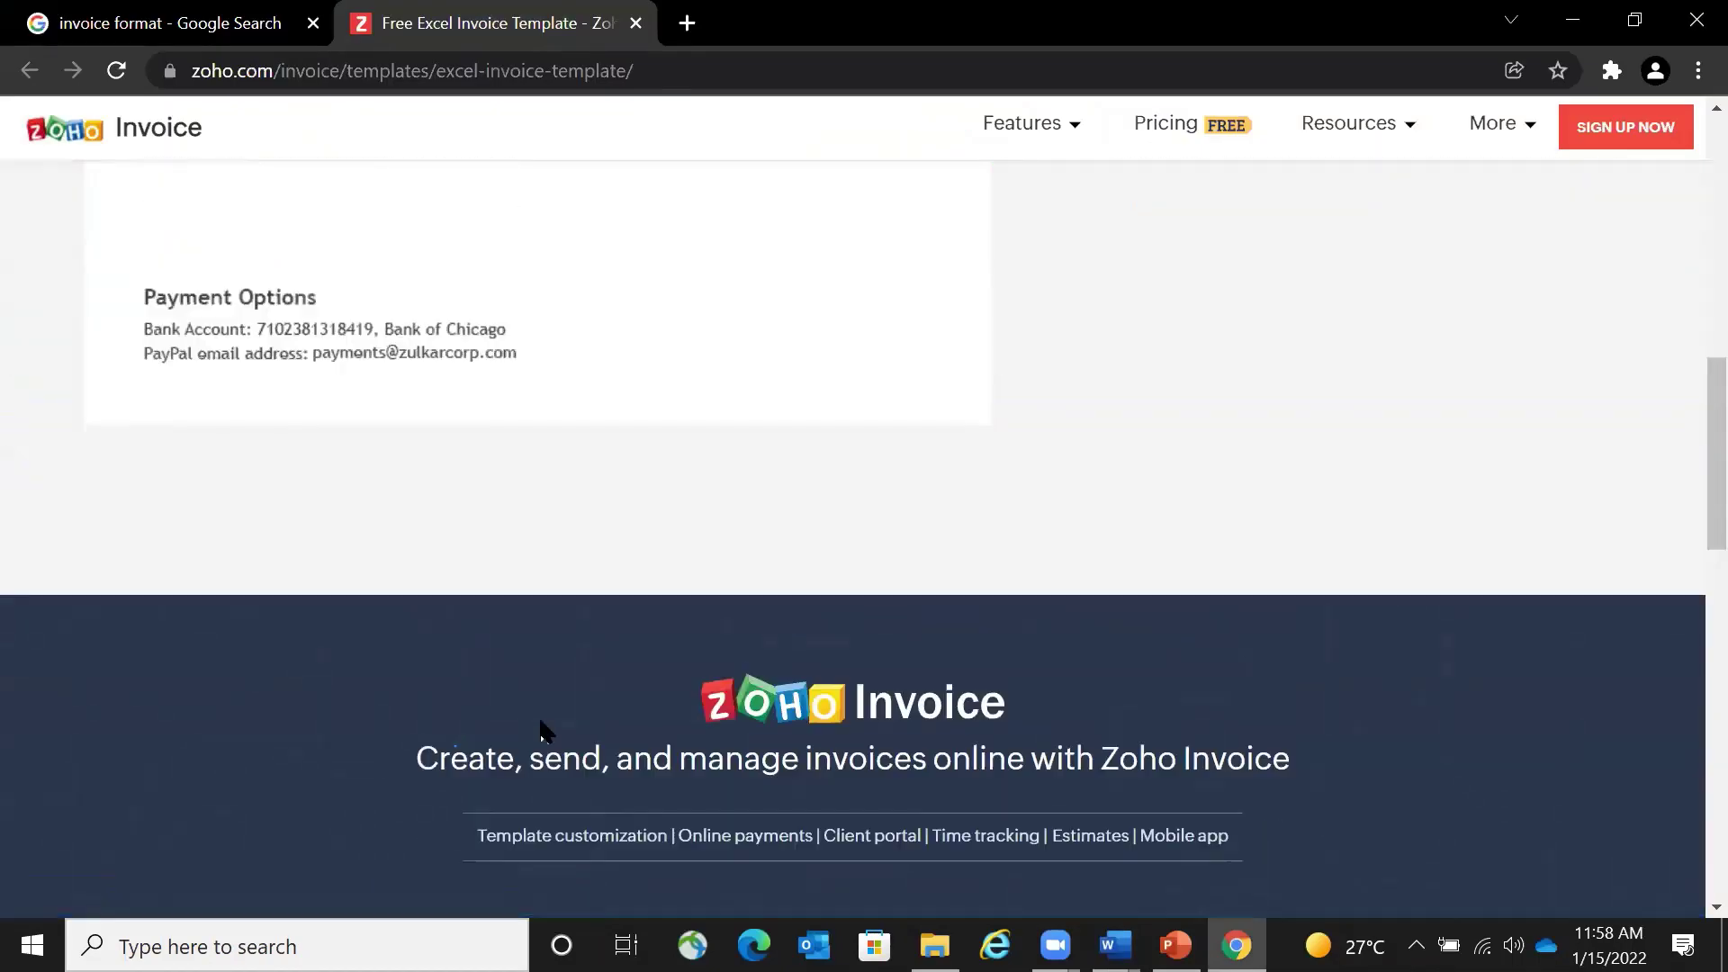
Step: Below the table, type 'Thank you for doing business', 'Payment mode: Cash / Cheque / Bank' and 'Cheque No#'
key("alt+Tab")
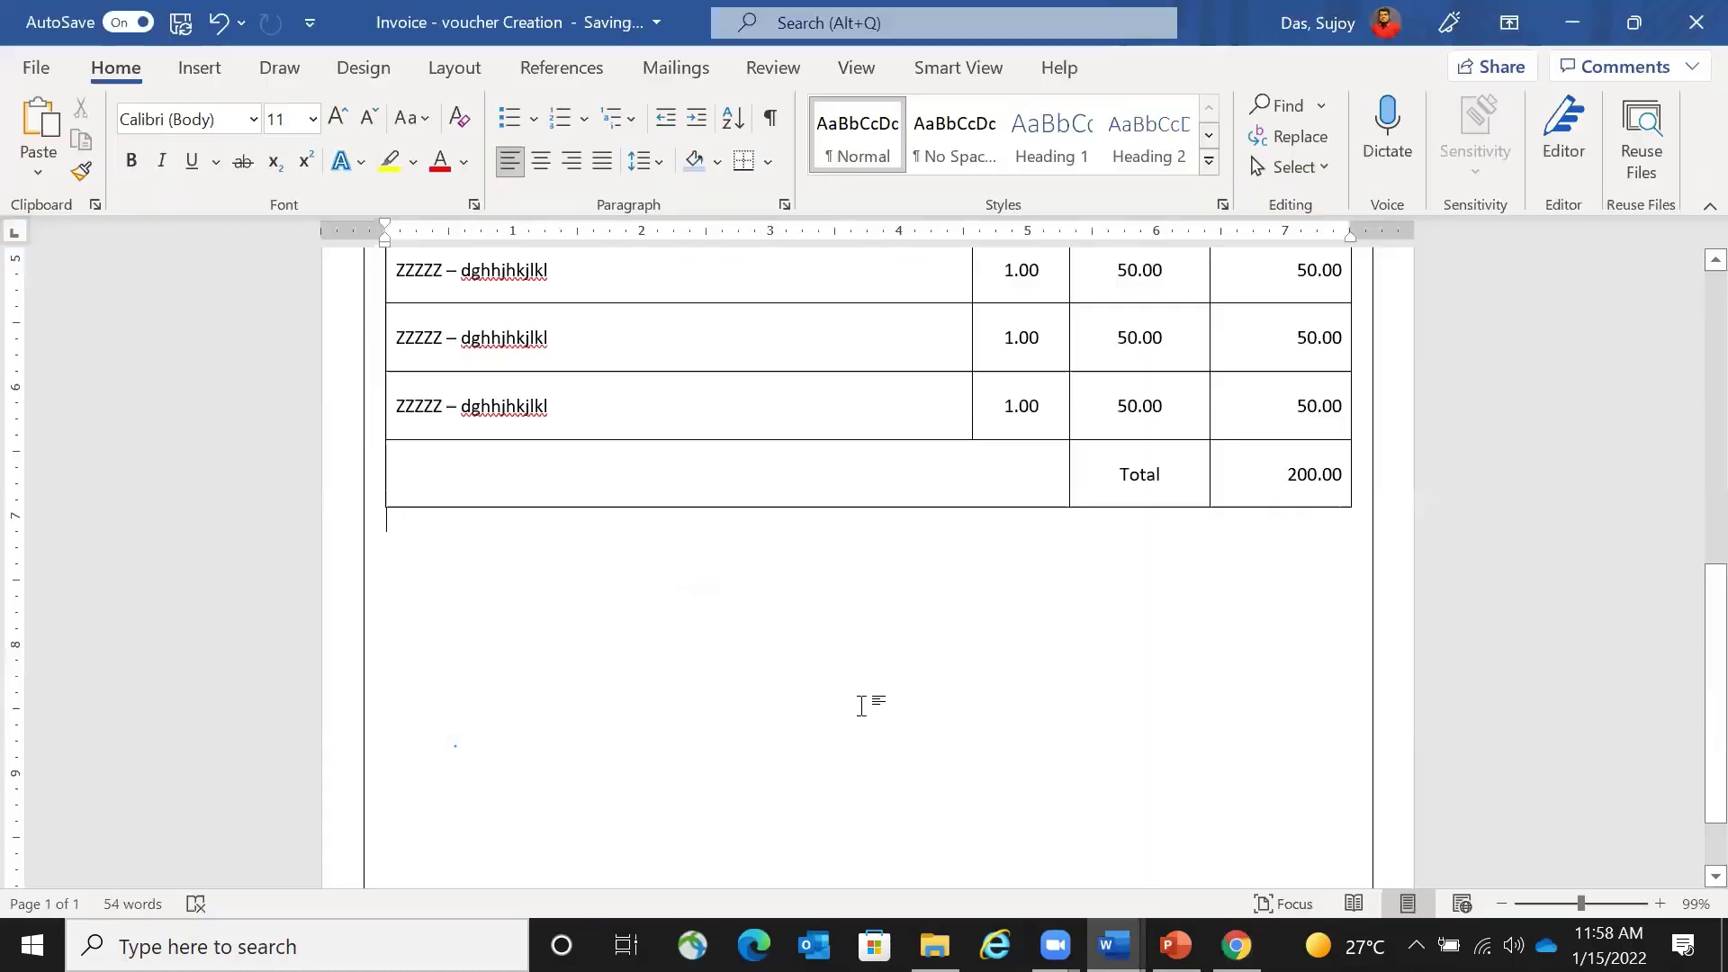
scroll(862, 707, "down", 2)
key("Return")
key("Return")
key("Return")
type("Th")
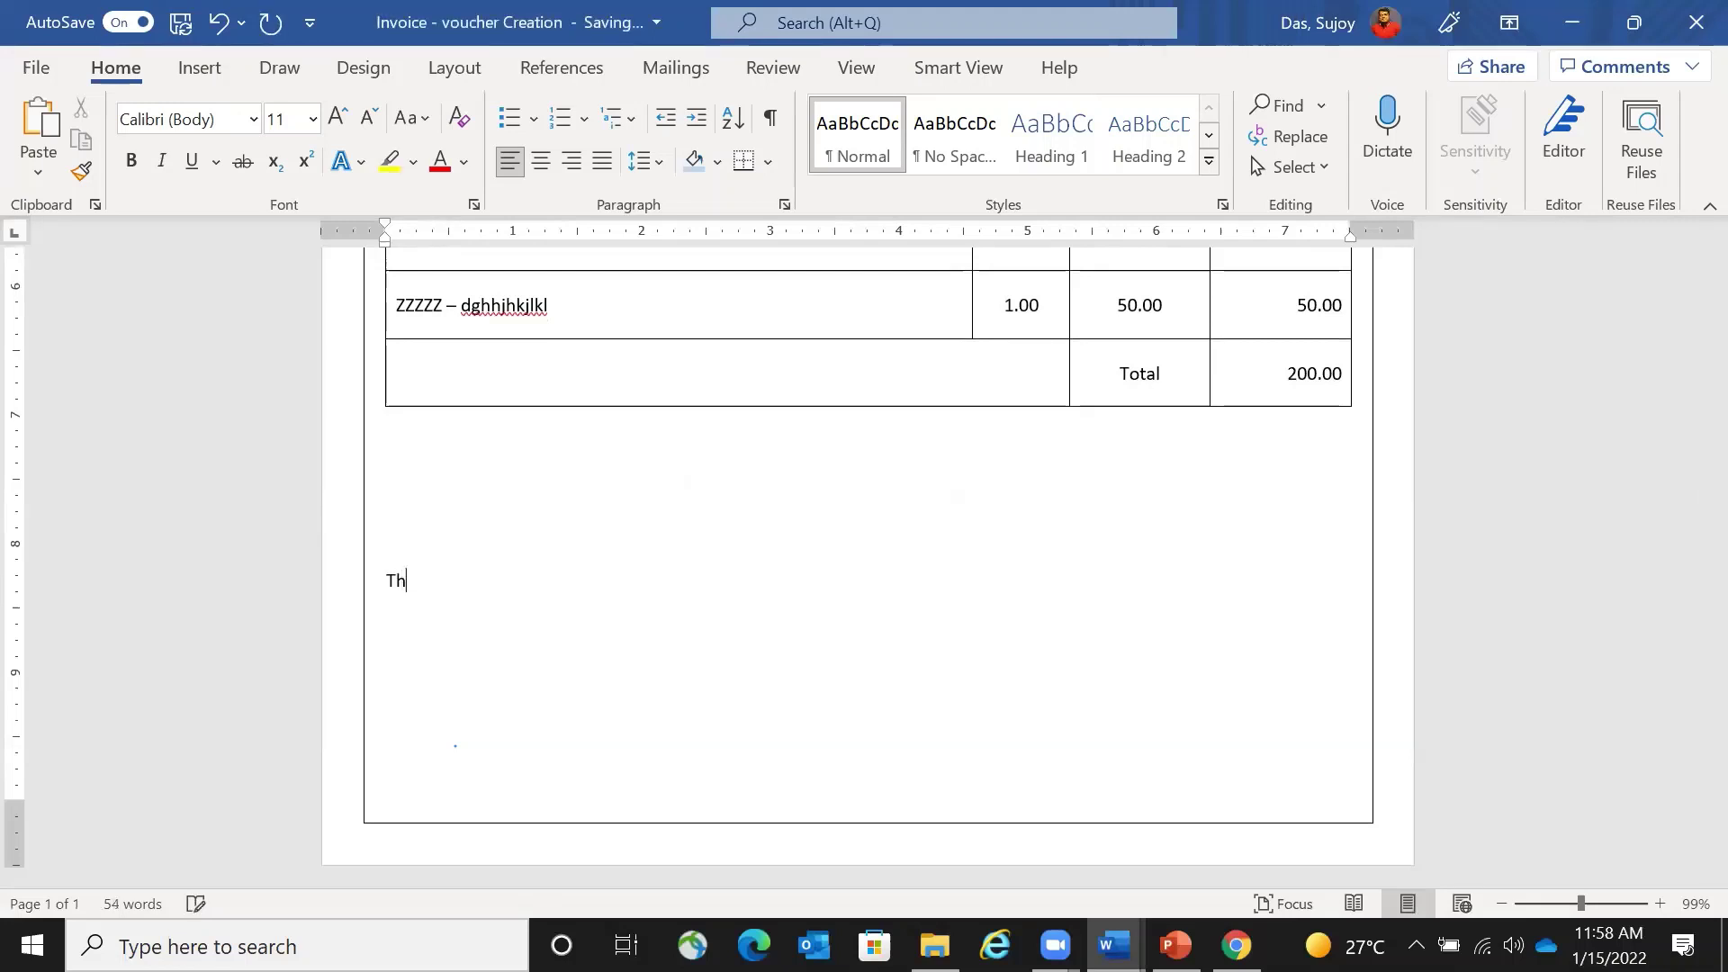
type("ank")
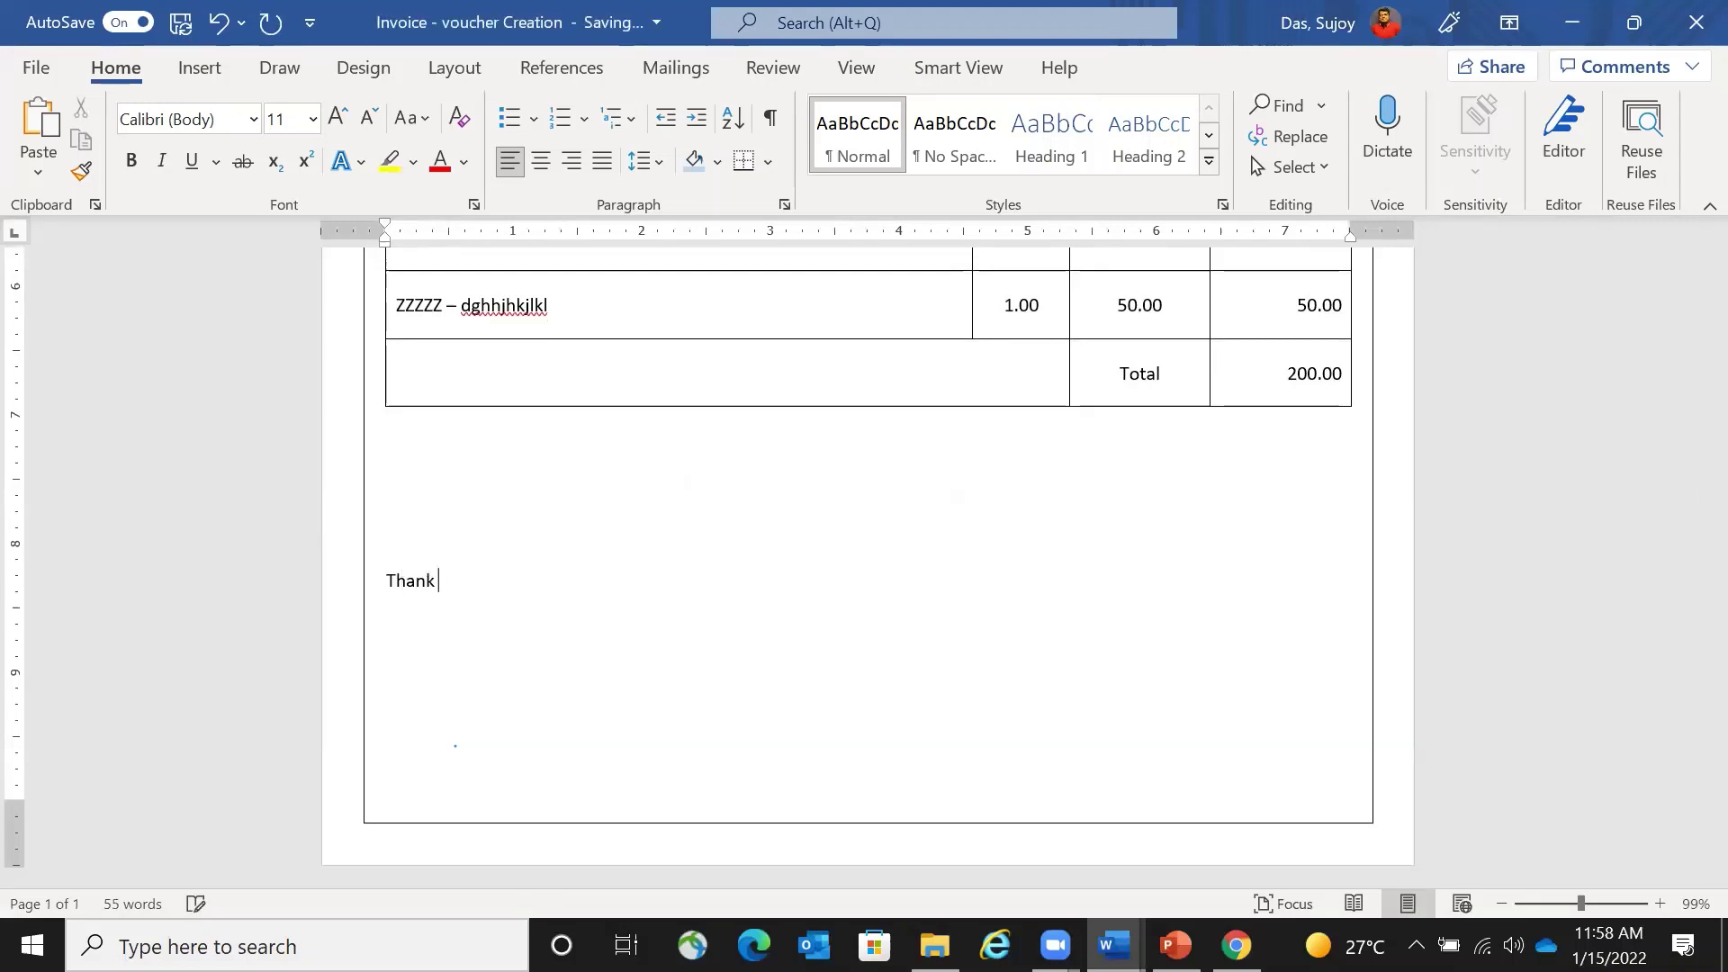
type("syou for ")
type("do")
type(" business")
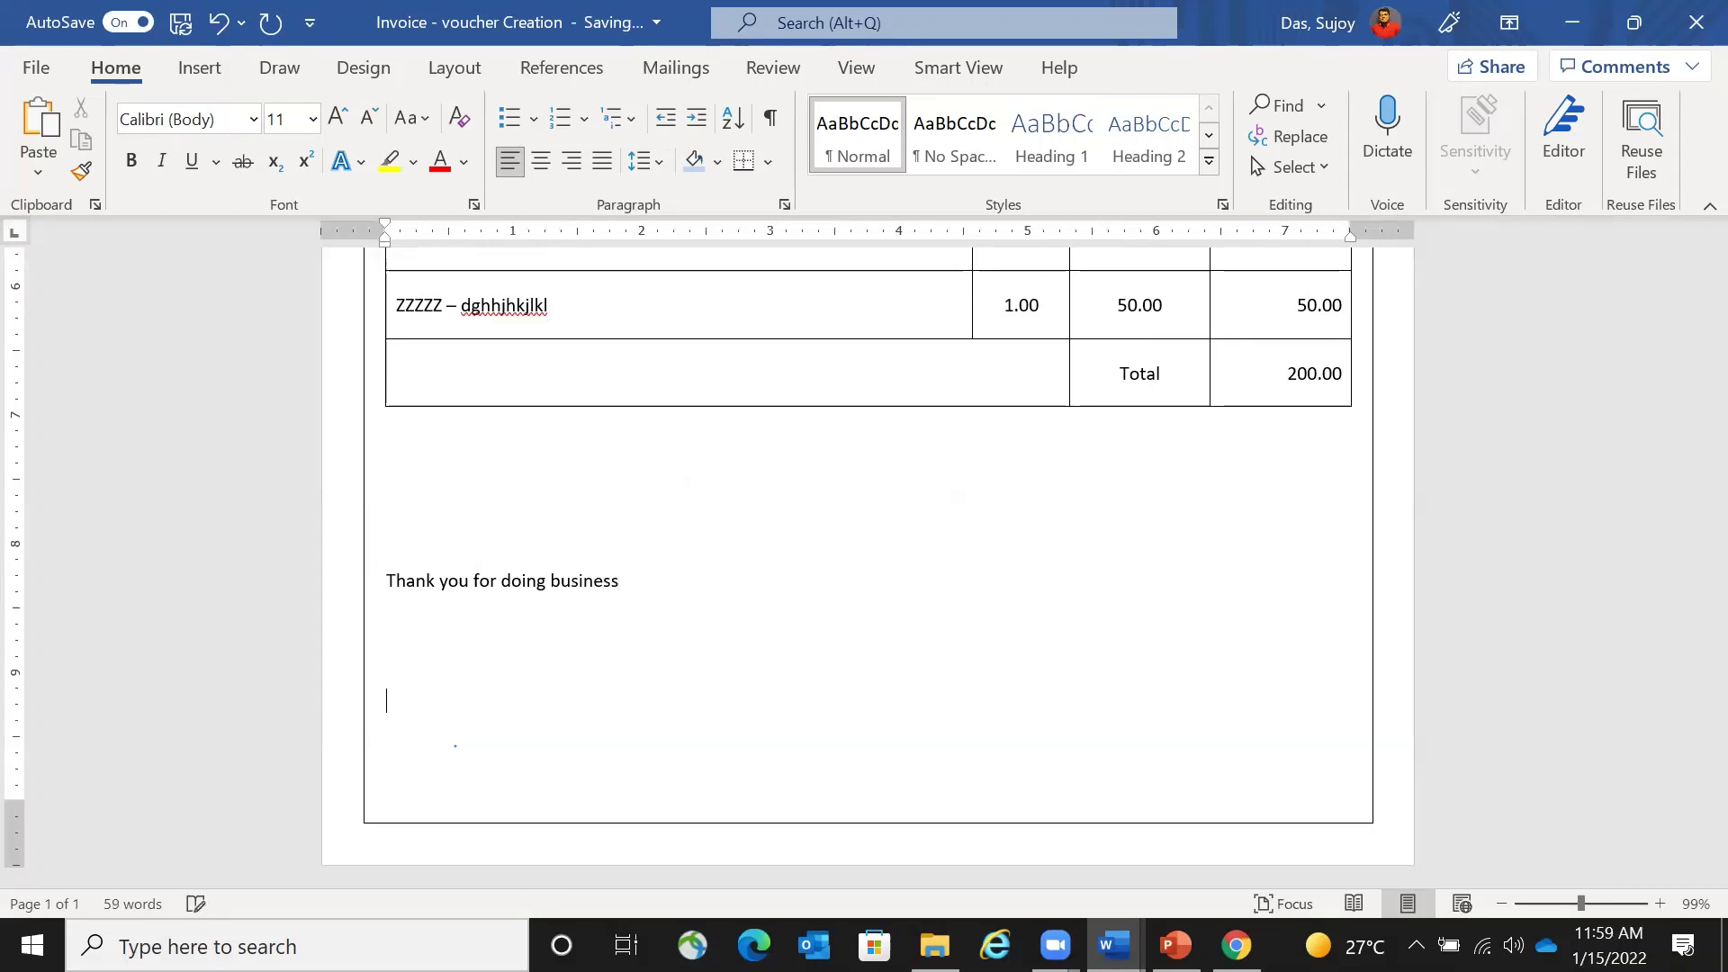
type("Pa")
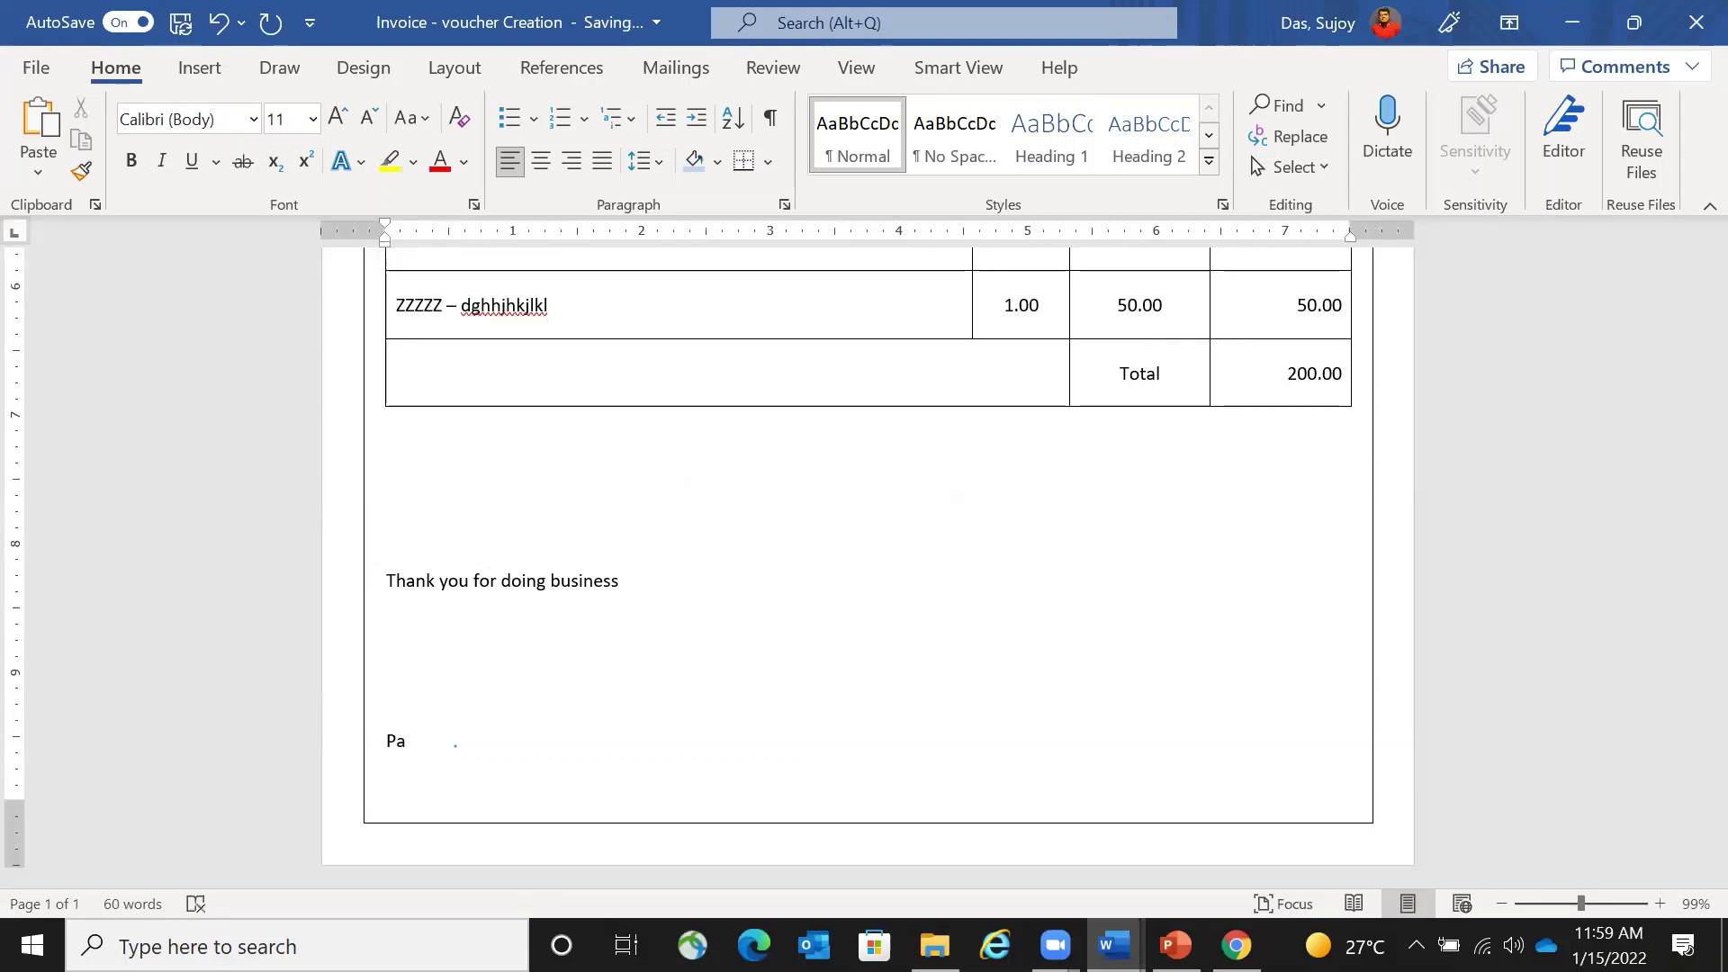
type("t")
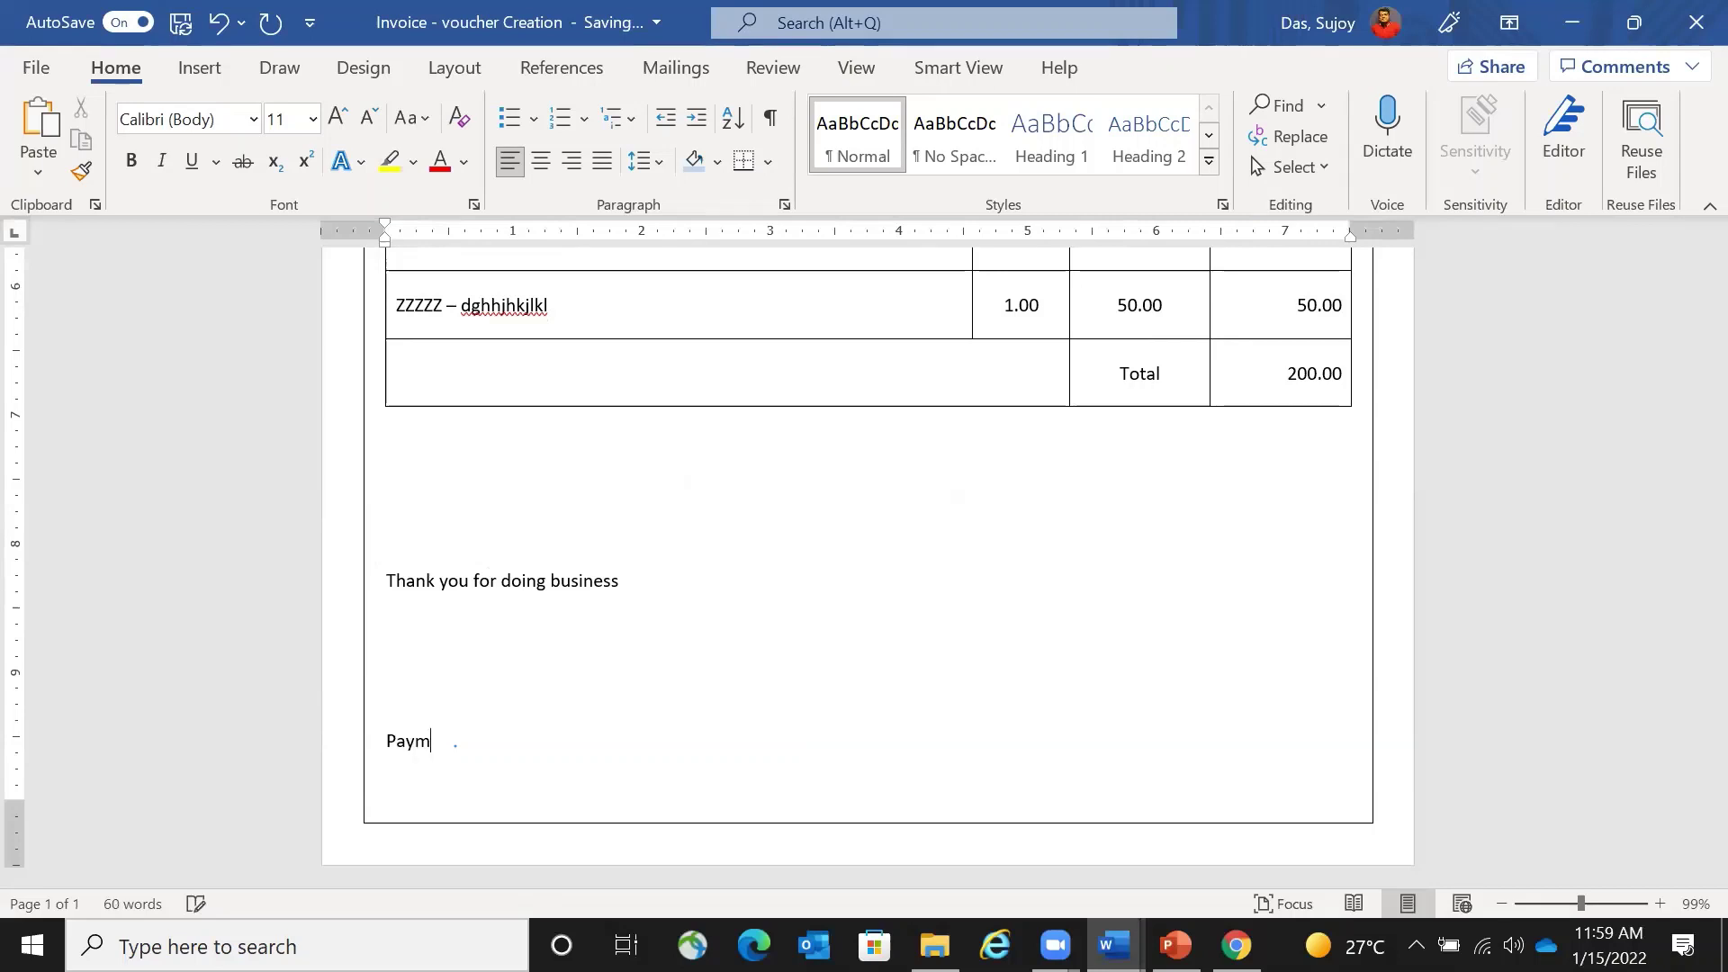
type("ent ")
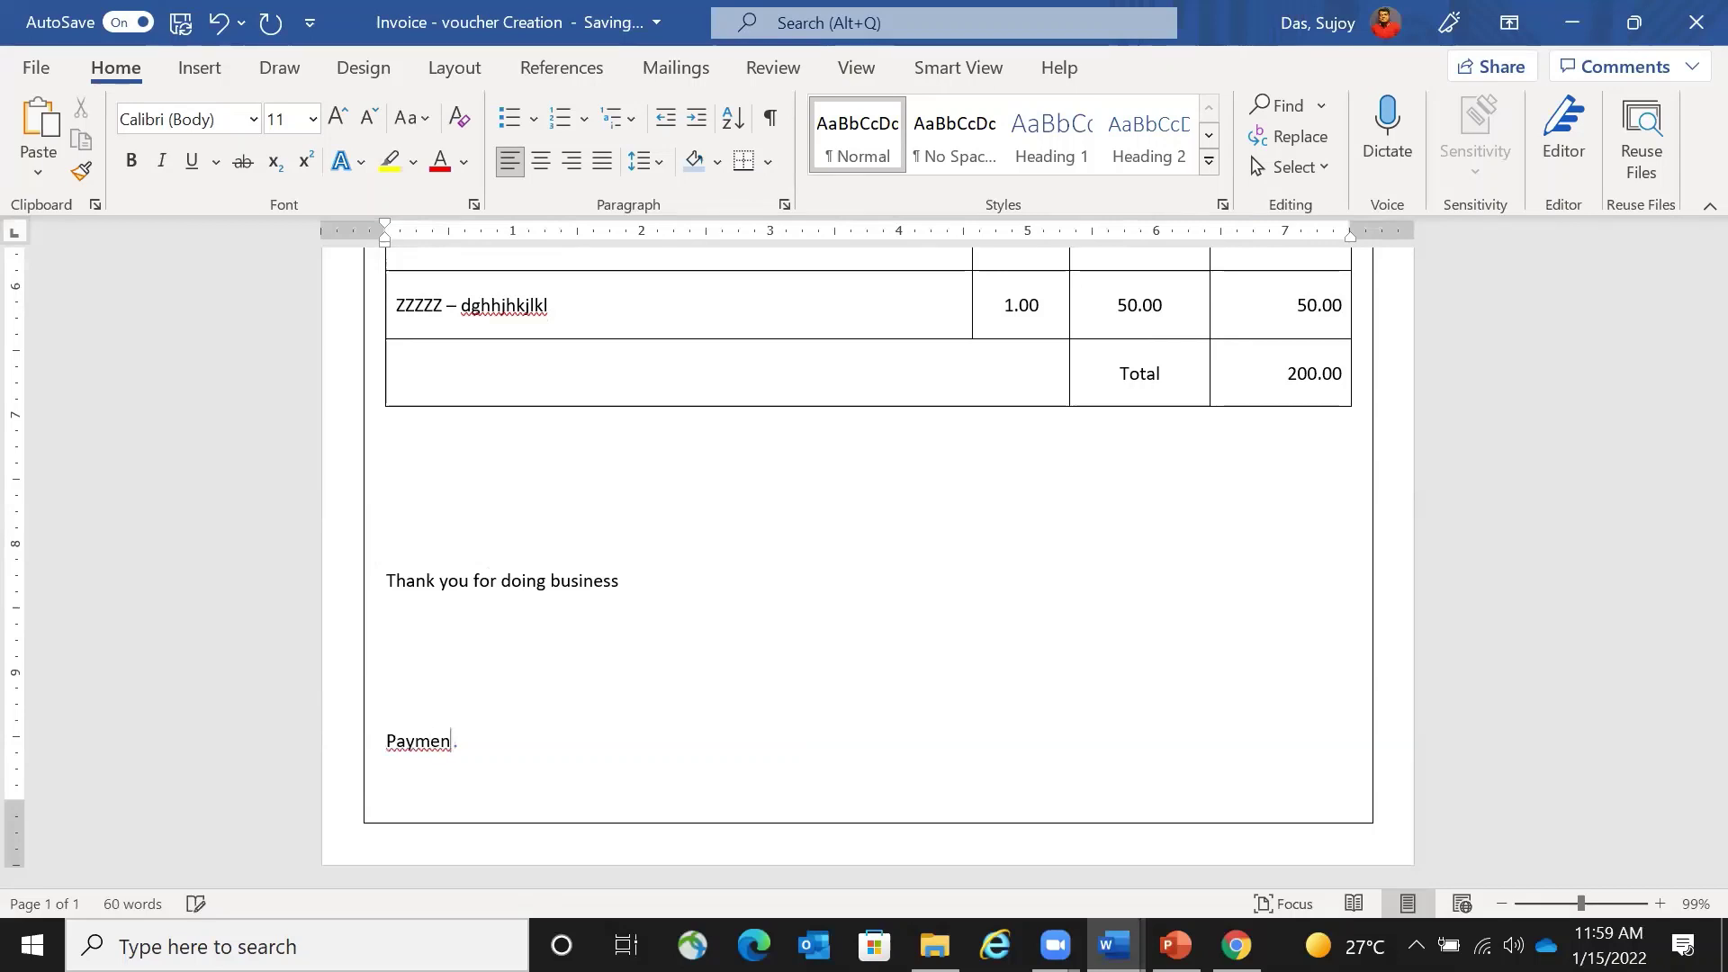
type("mode:")
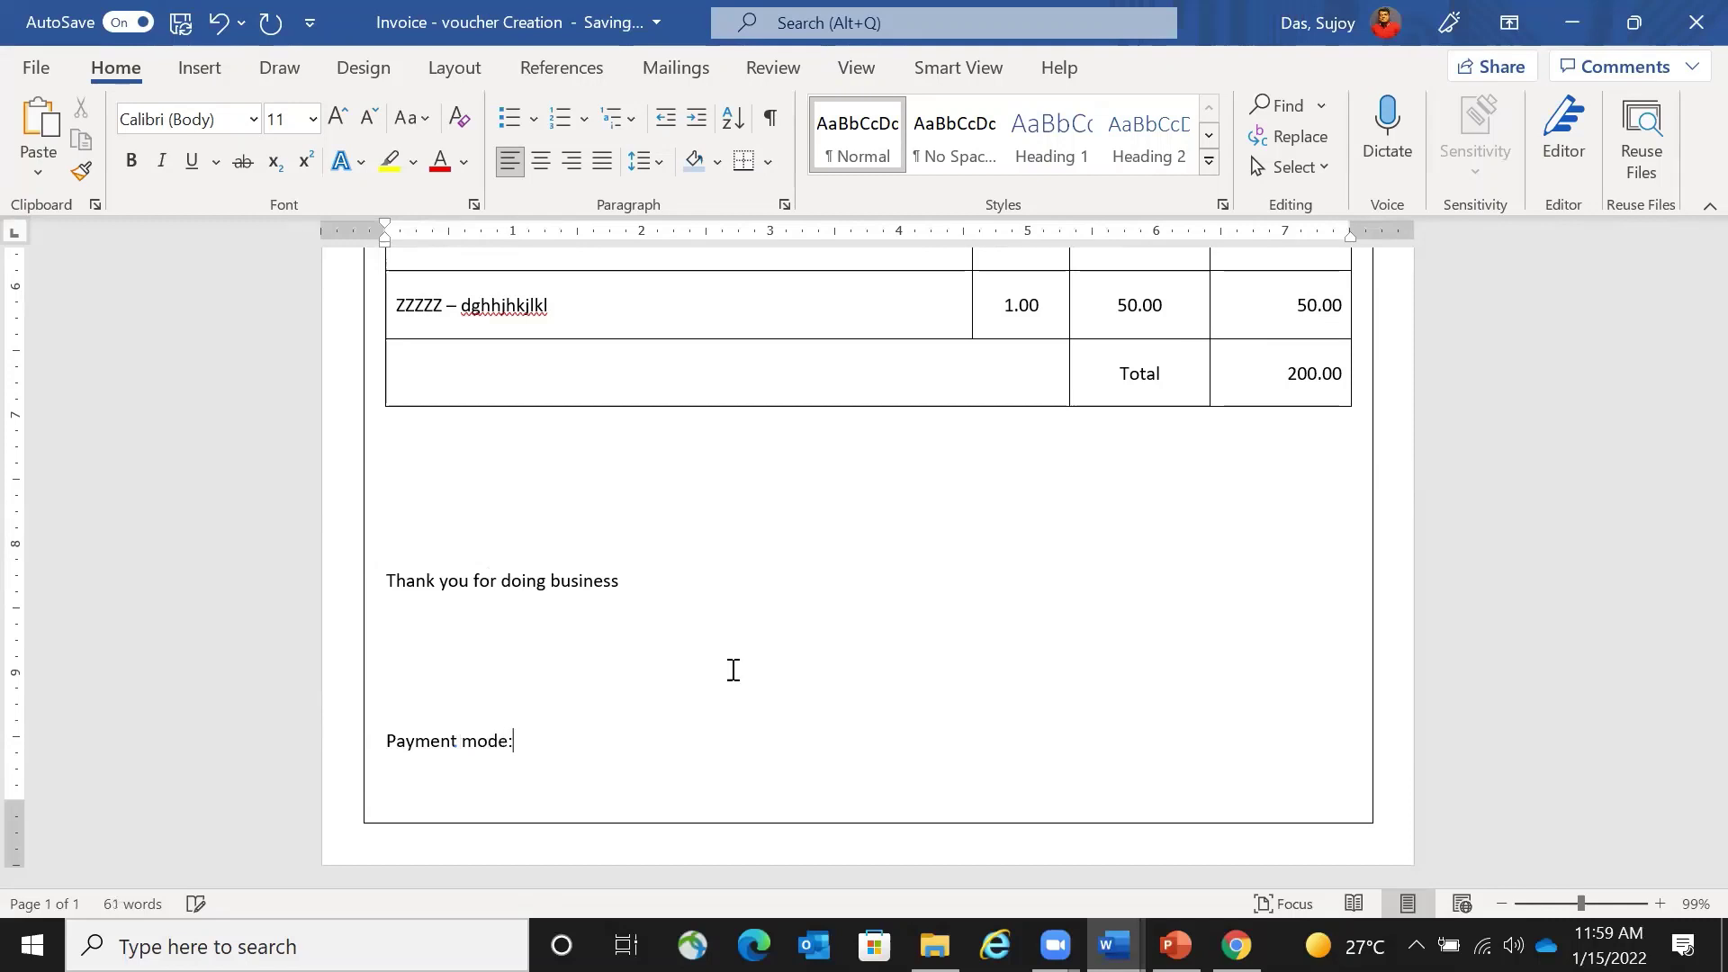
type("aash / ")
type("Cheque")
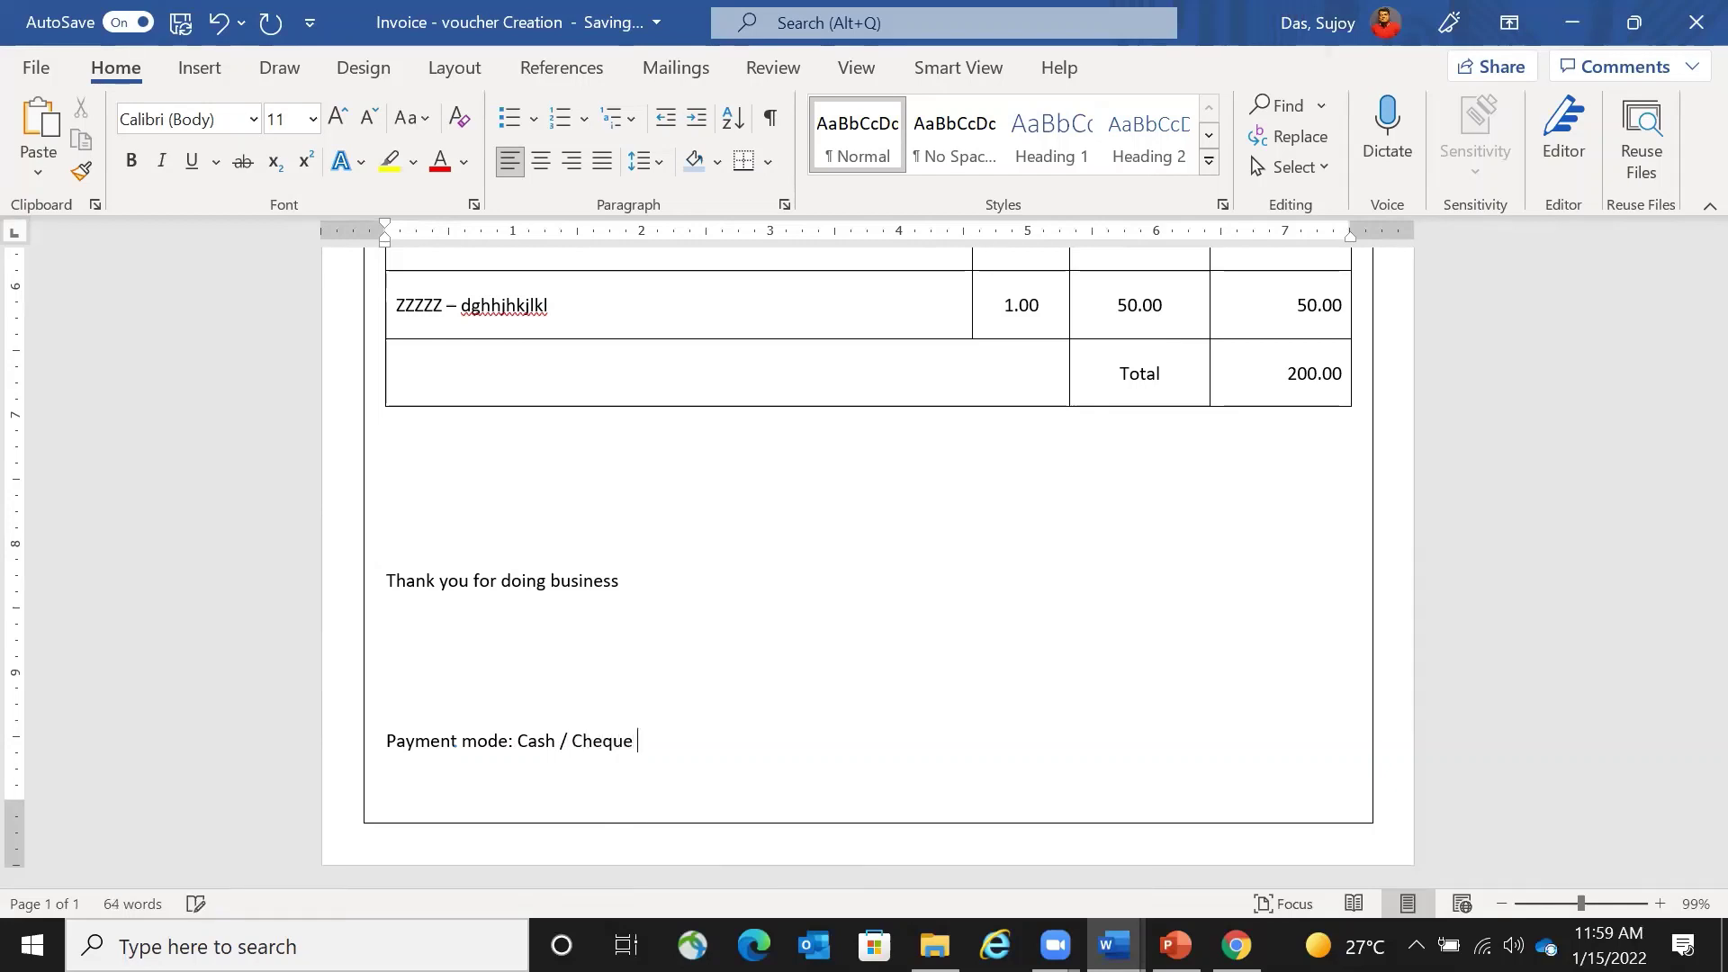
type("/Na")
key("Return")
type("Chec")
type("No")
type("#")
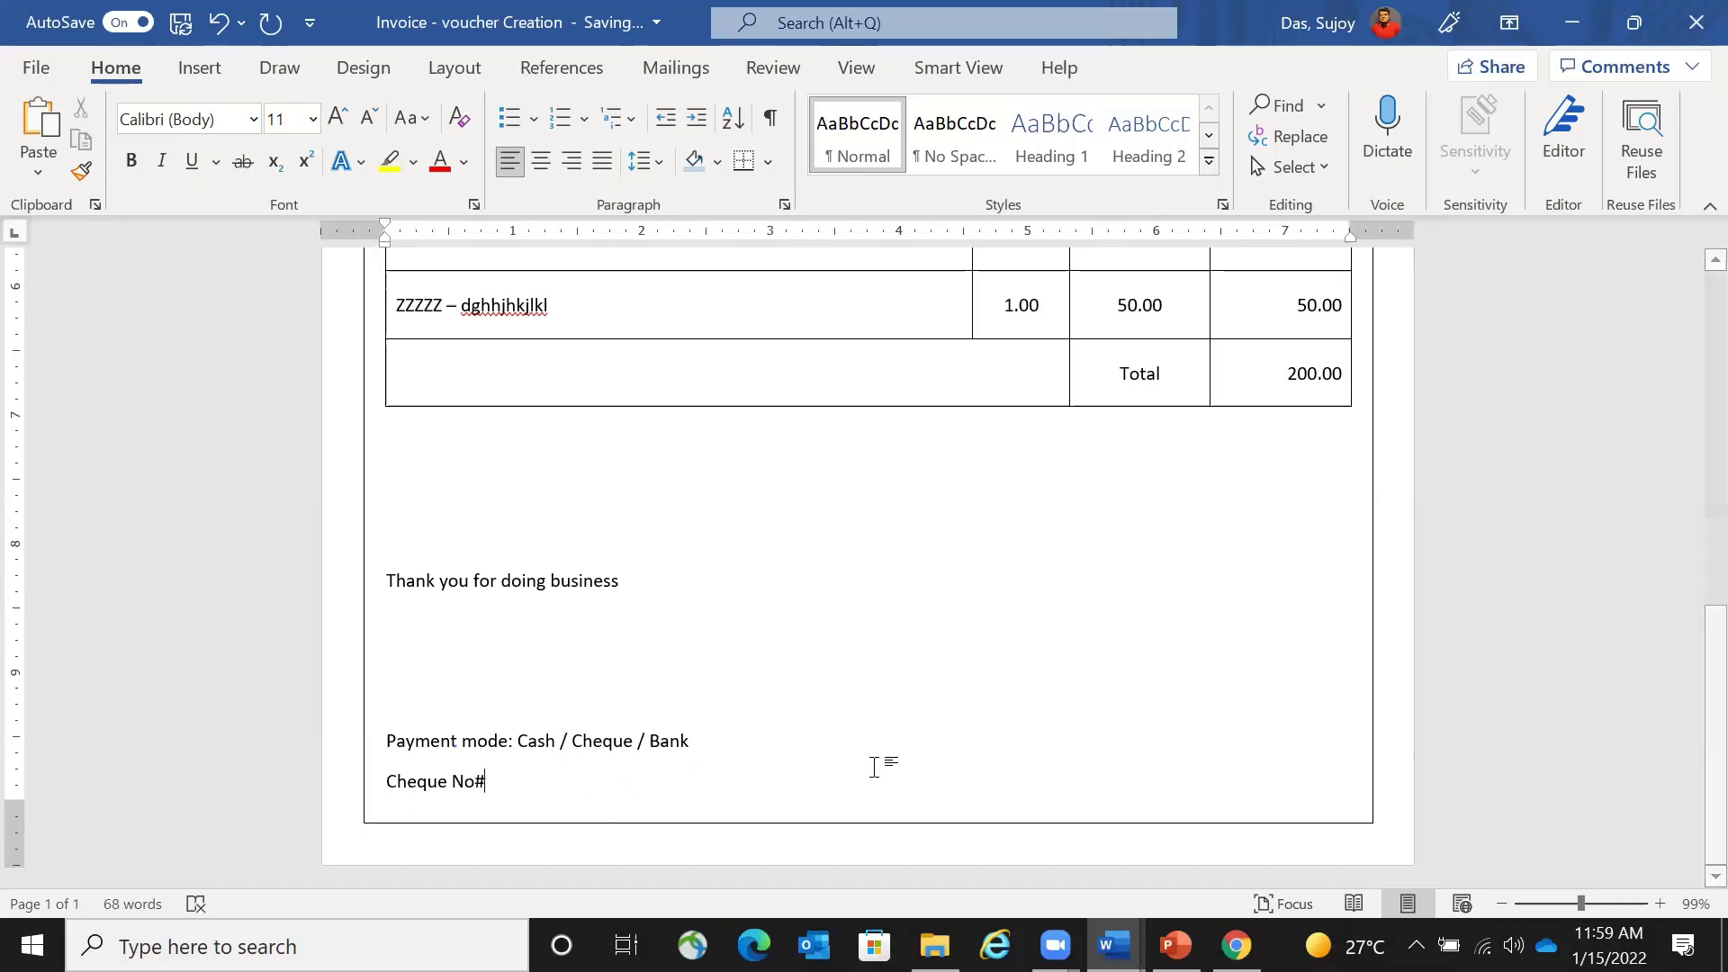
scroll(873, 767, "up", 5)
scroll(875, 763, "up", 5)
scroll(877, 761, "up", 3)
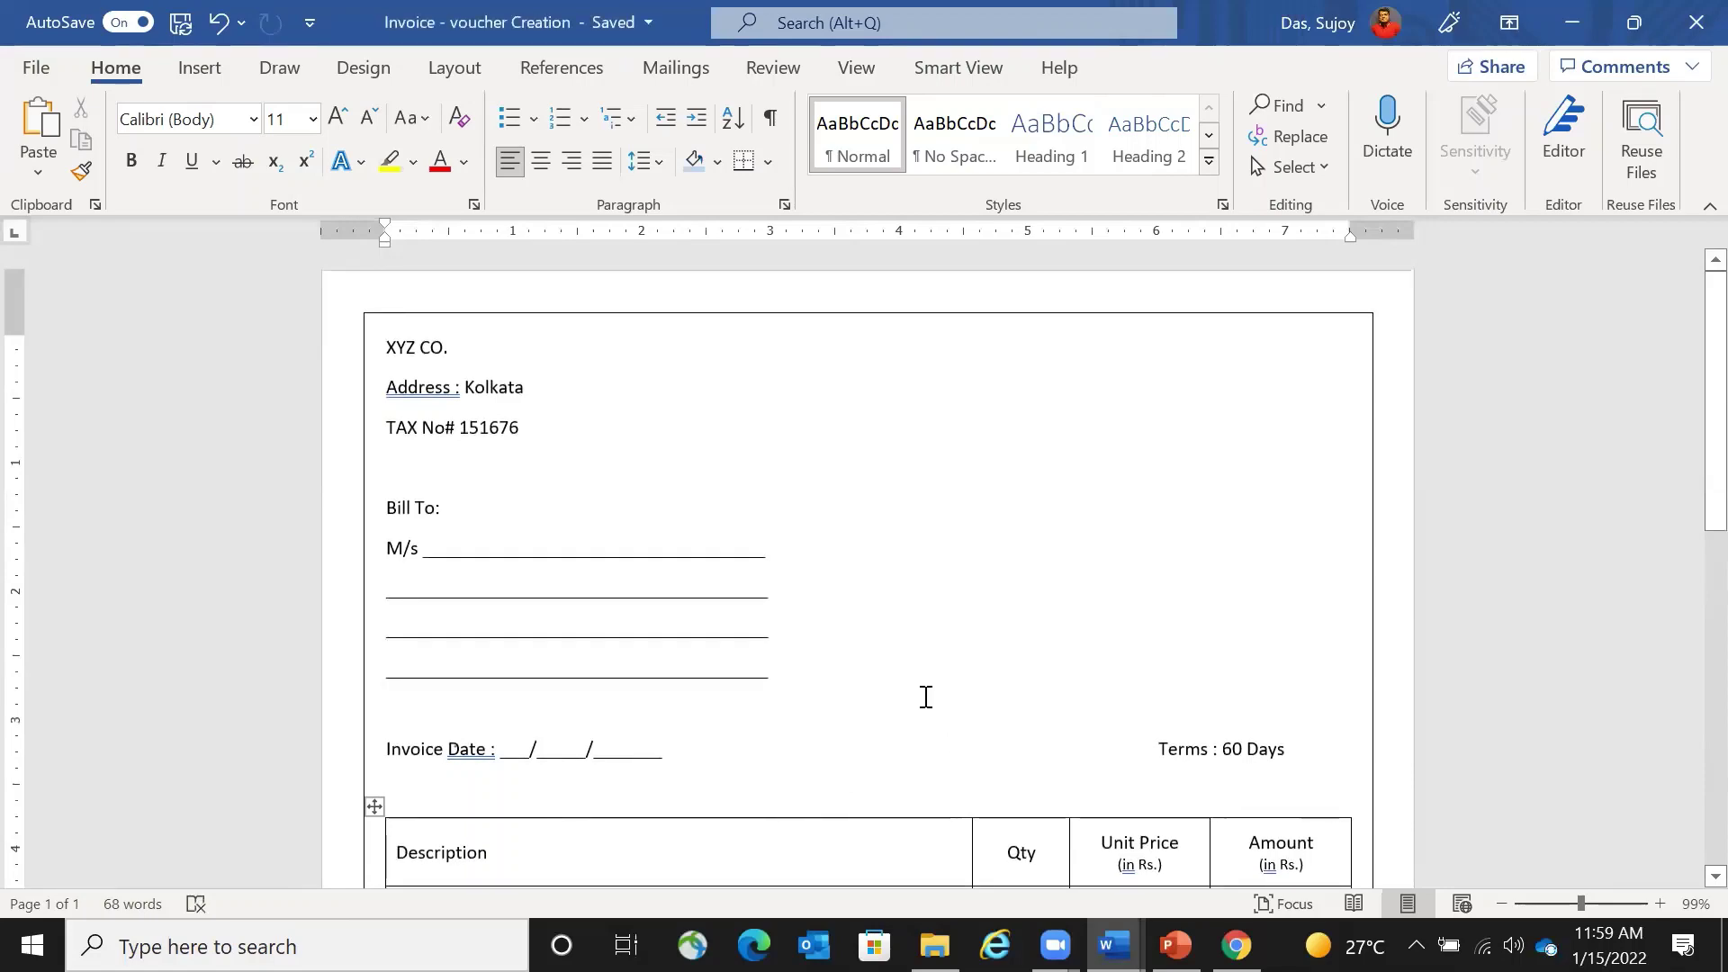
Step: Enlarge only the company name XYZ CO. to 18 pt with Grow Font
key("alt+Tab")
scroll(1060, 586, "up", 10)
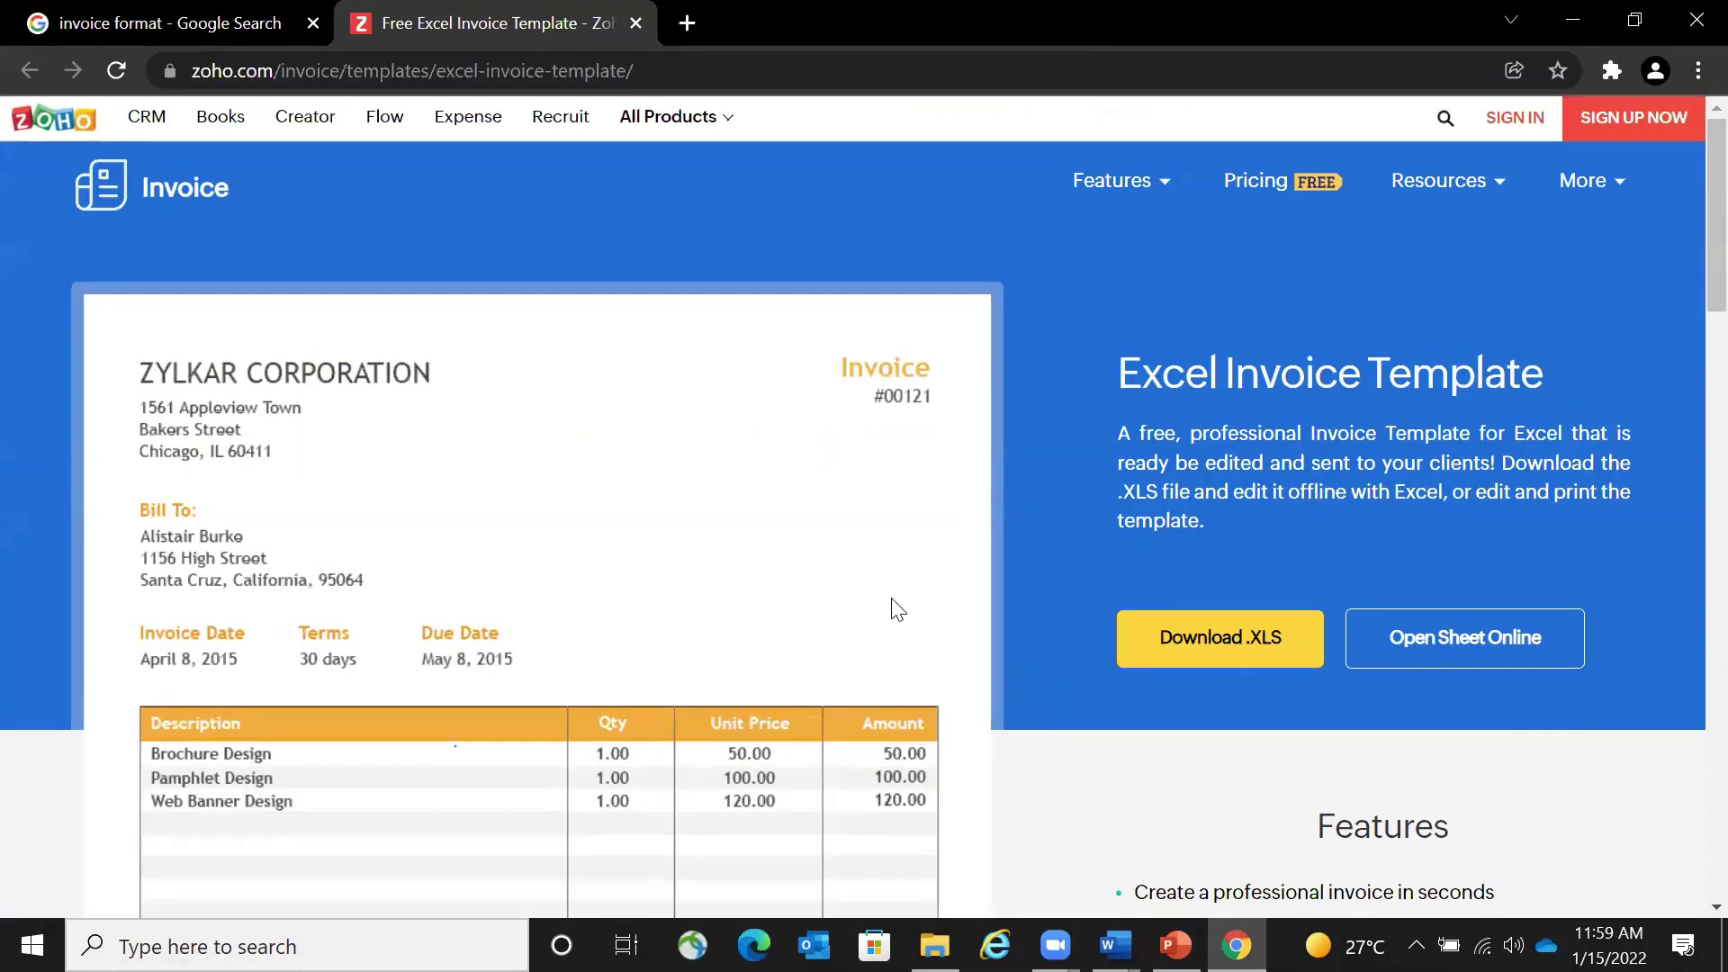
key("alt+Tab")
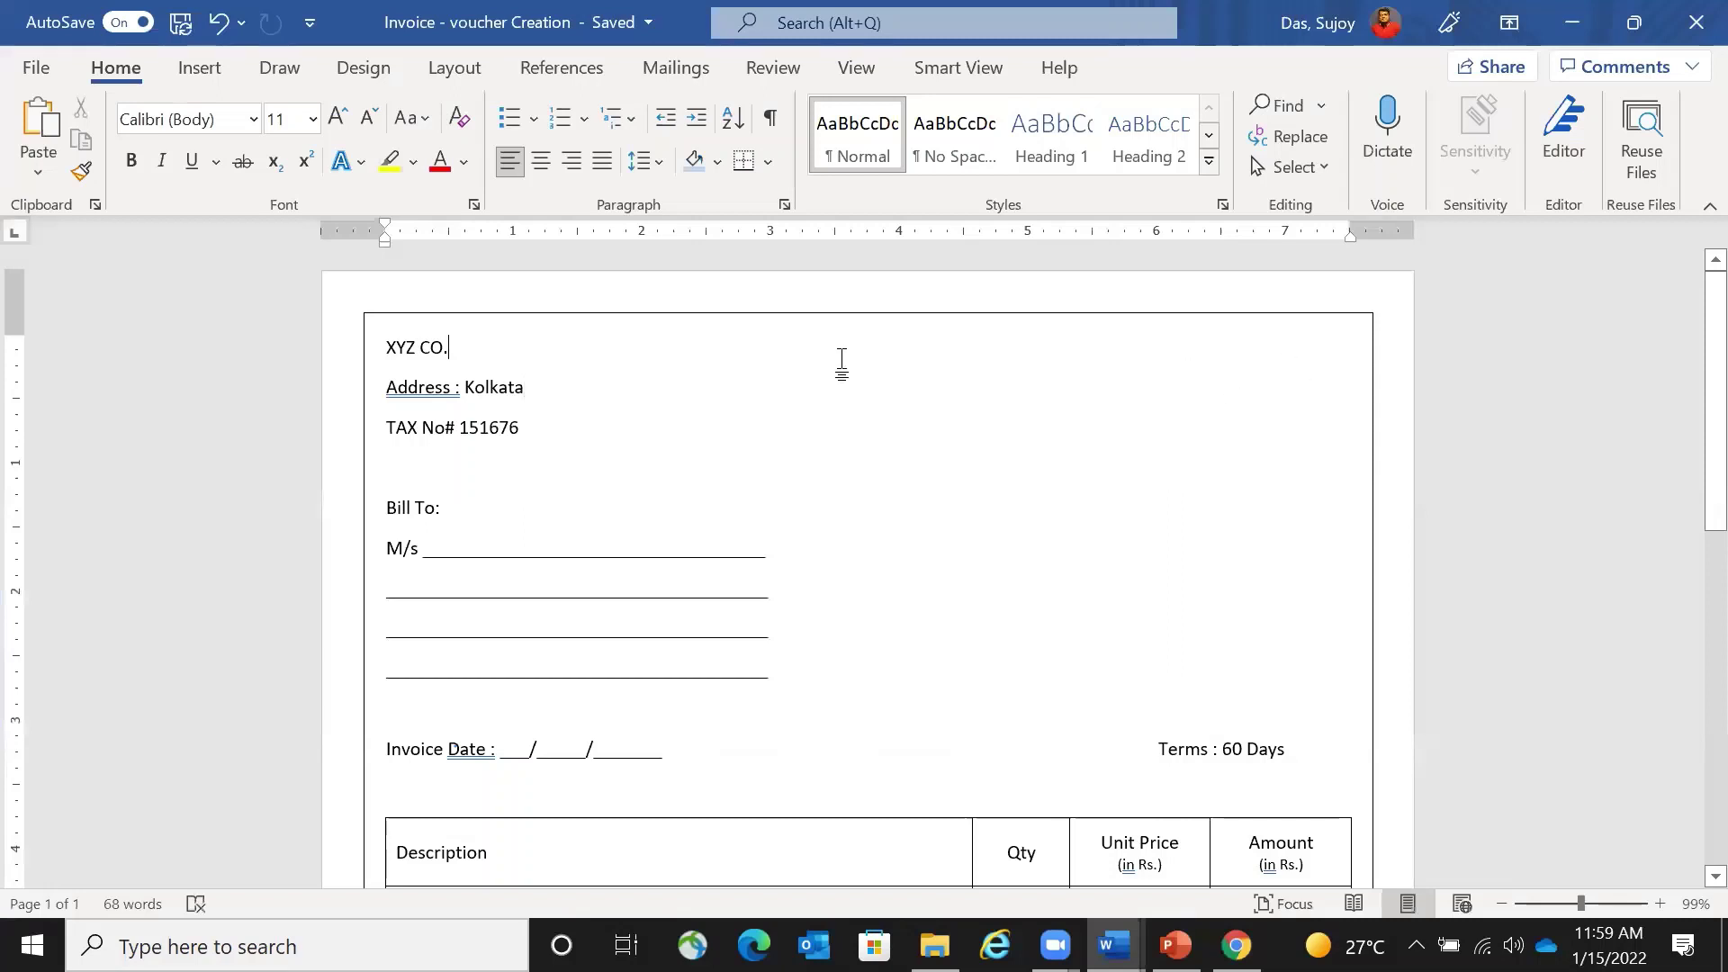
left_click_drag(544, 440, 391, 349)
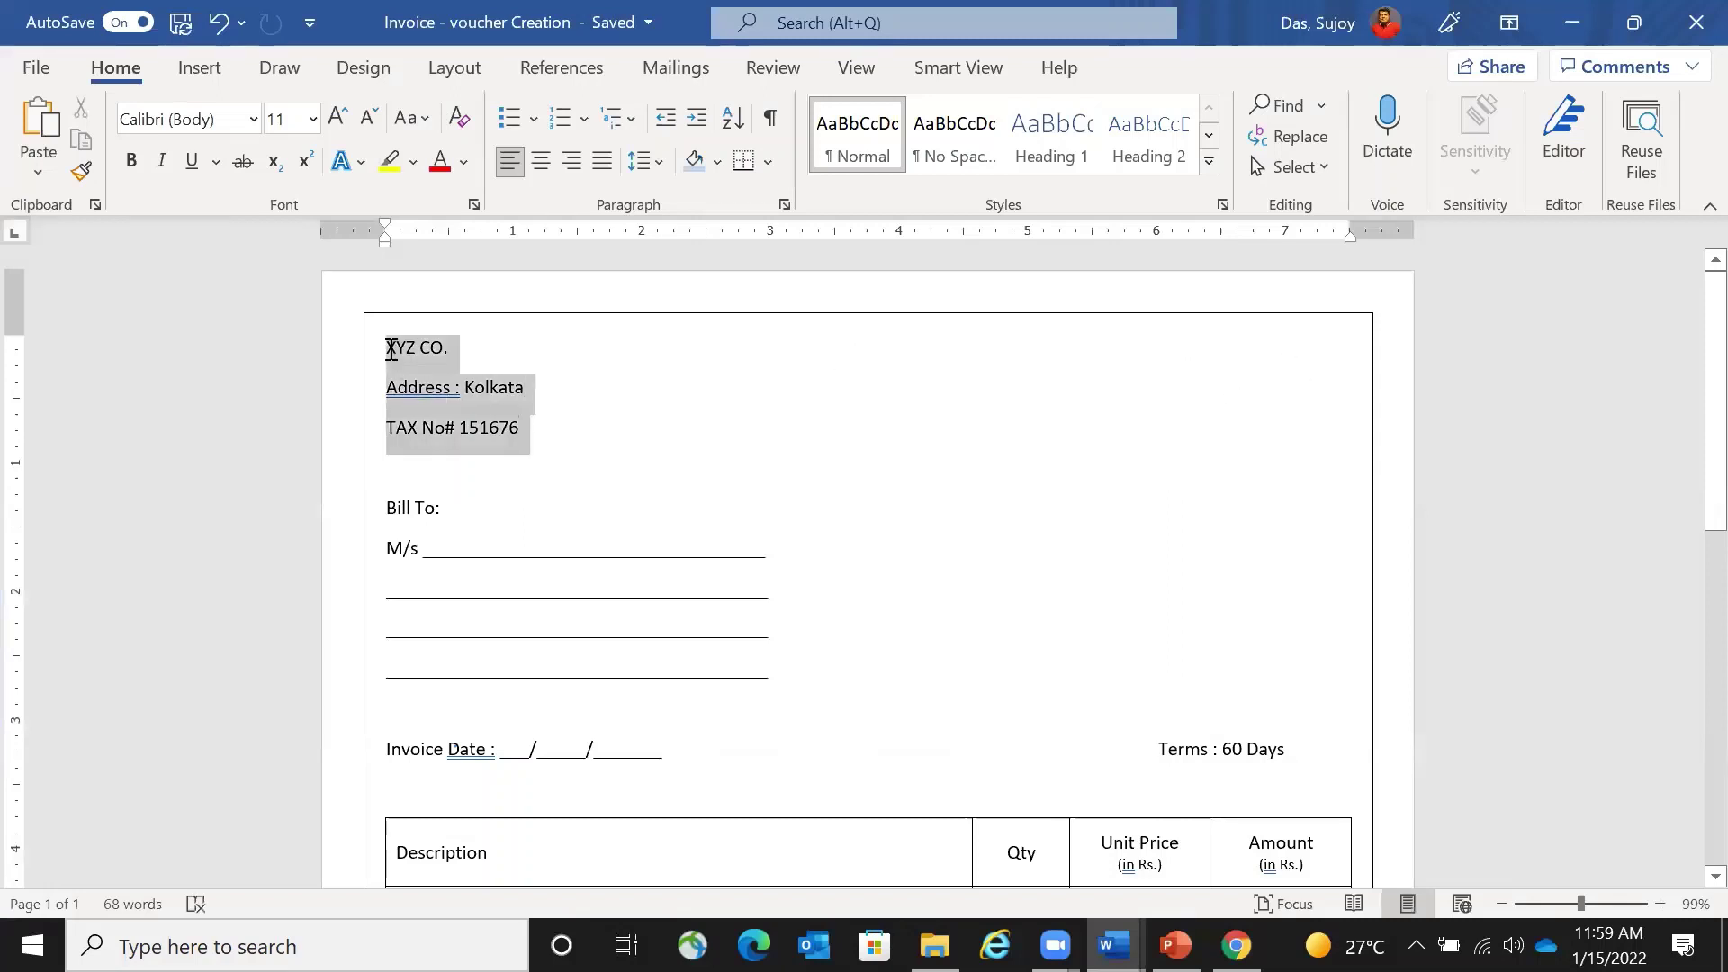
left_click(329, 118)
left_click(329, 117)
left_click(330, 118)
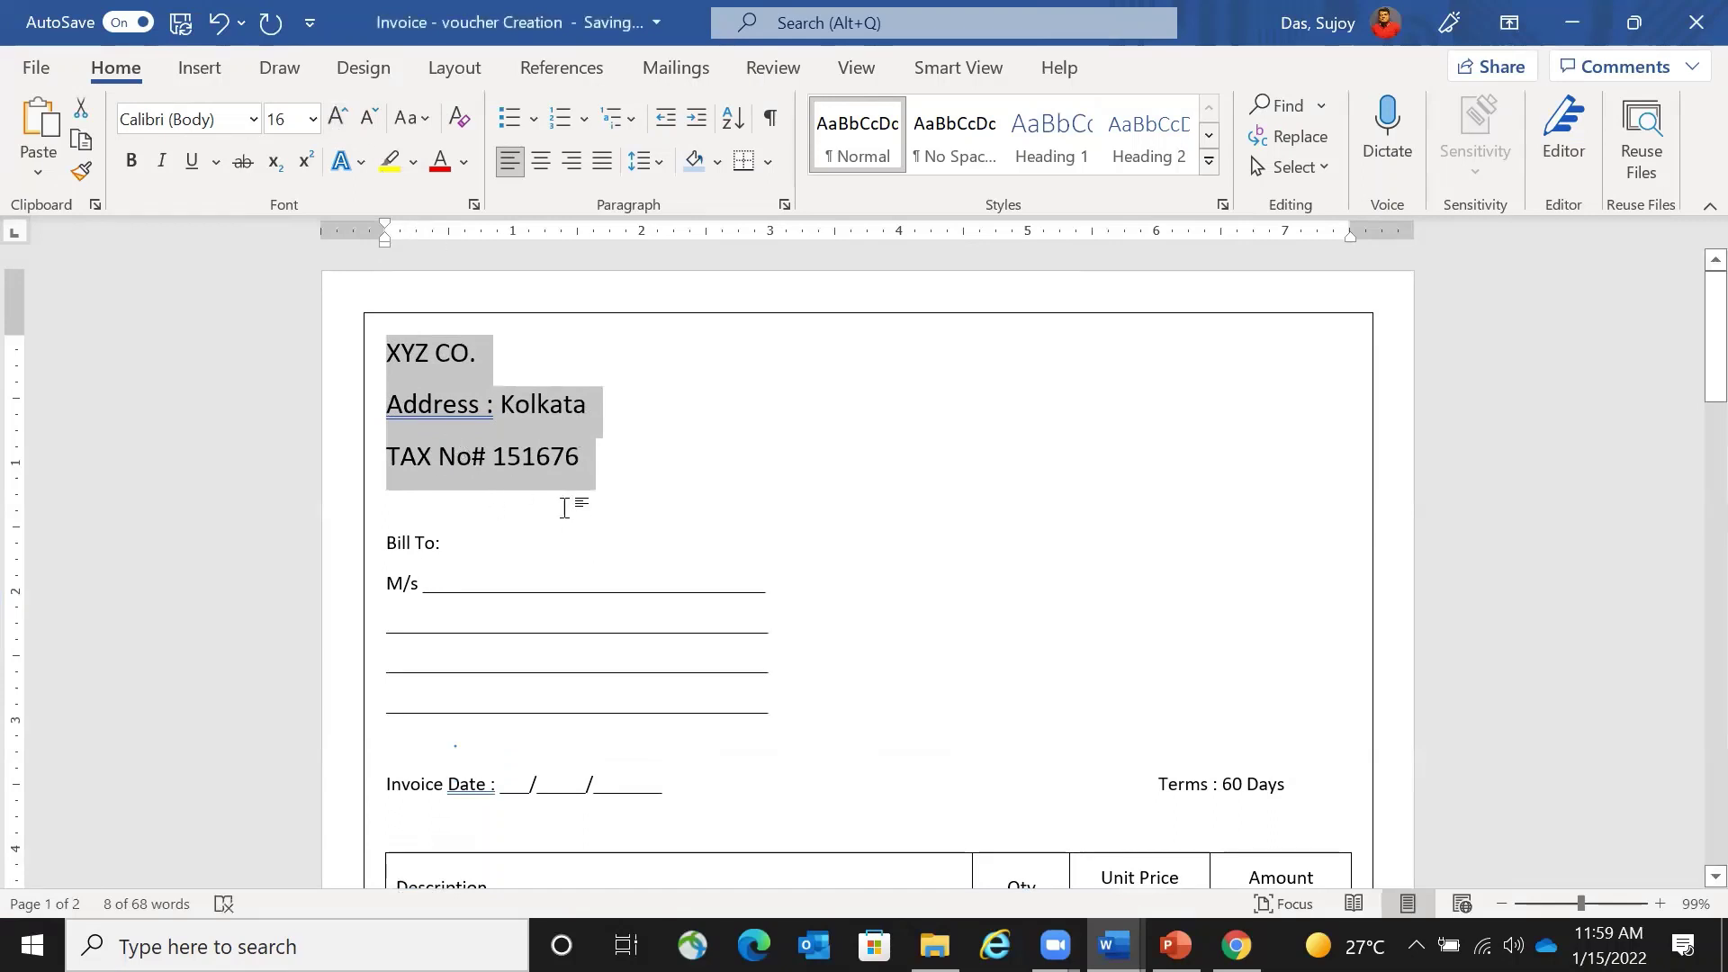
key("ctrl+z")
key("ctrl+z")
key("ctrl+z")
left_click_drag(475, 345, 367, 345)
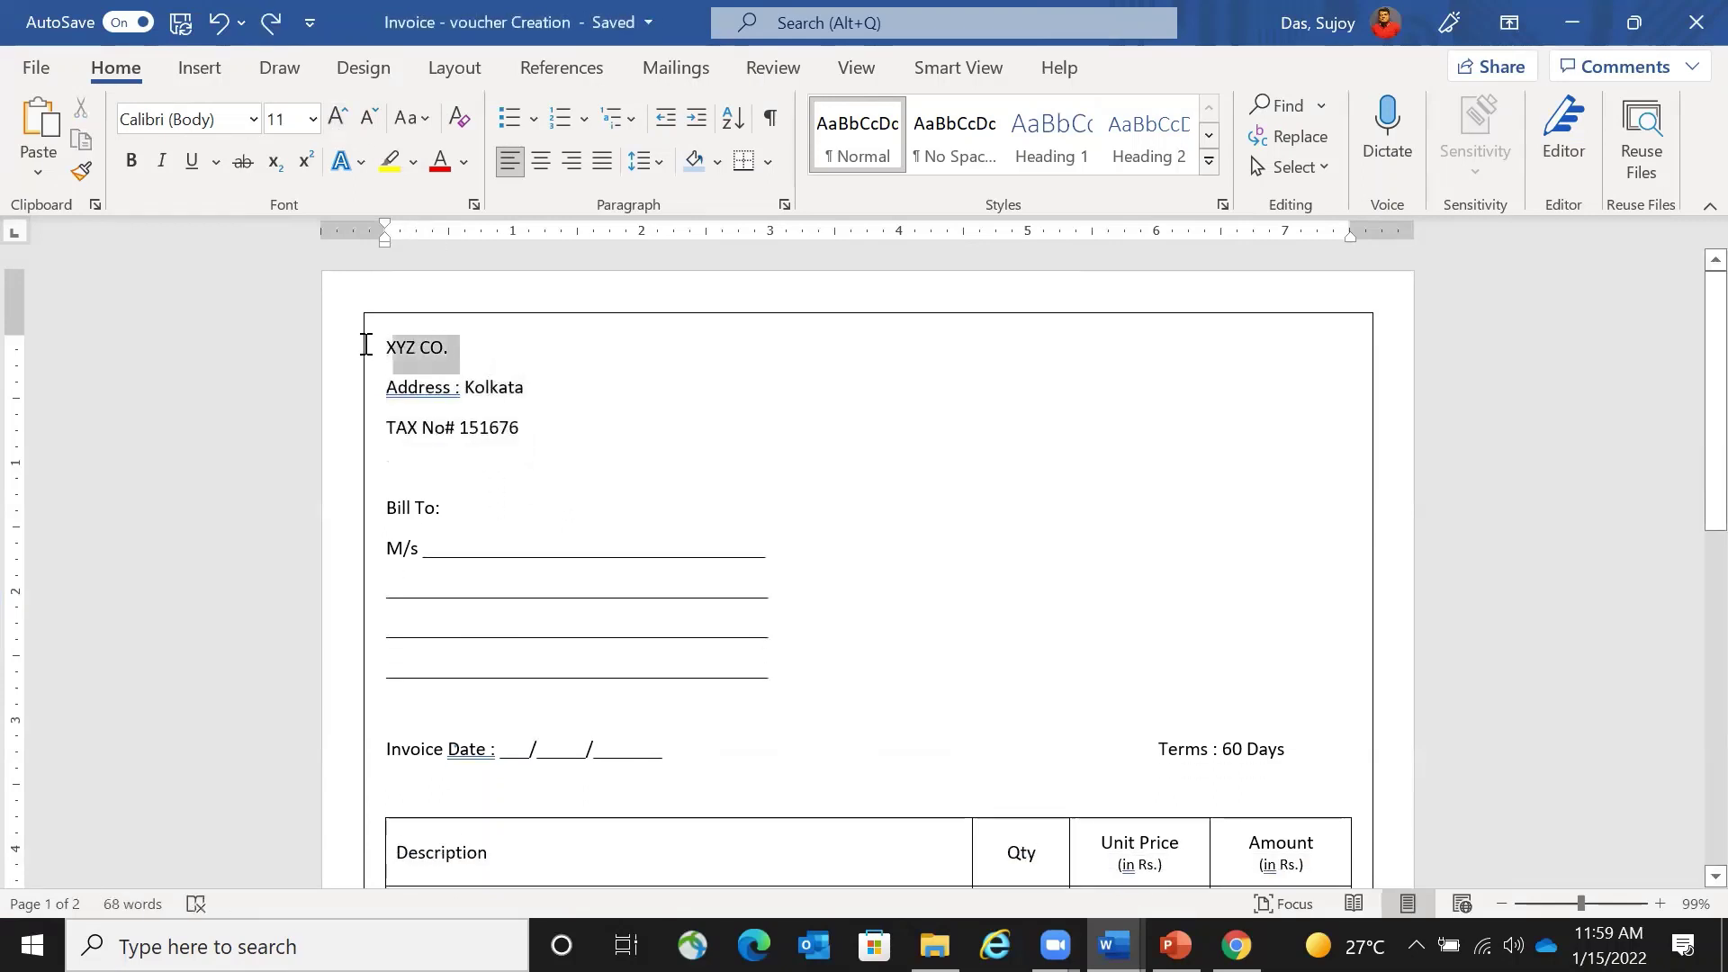
left_click(338, 117)
left_click(337, 118)
left_click(338, 118)
left_click(338, 118)
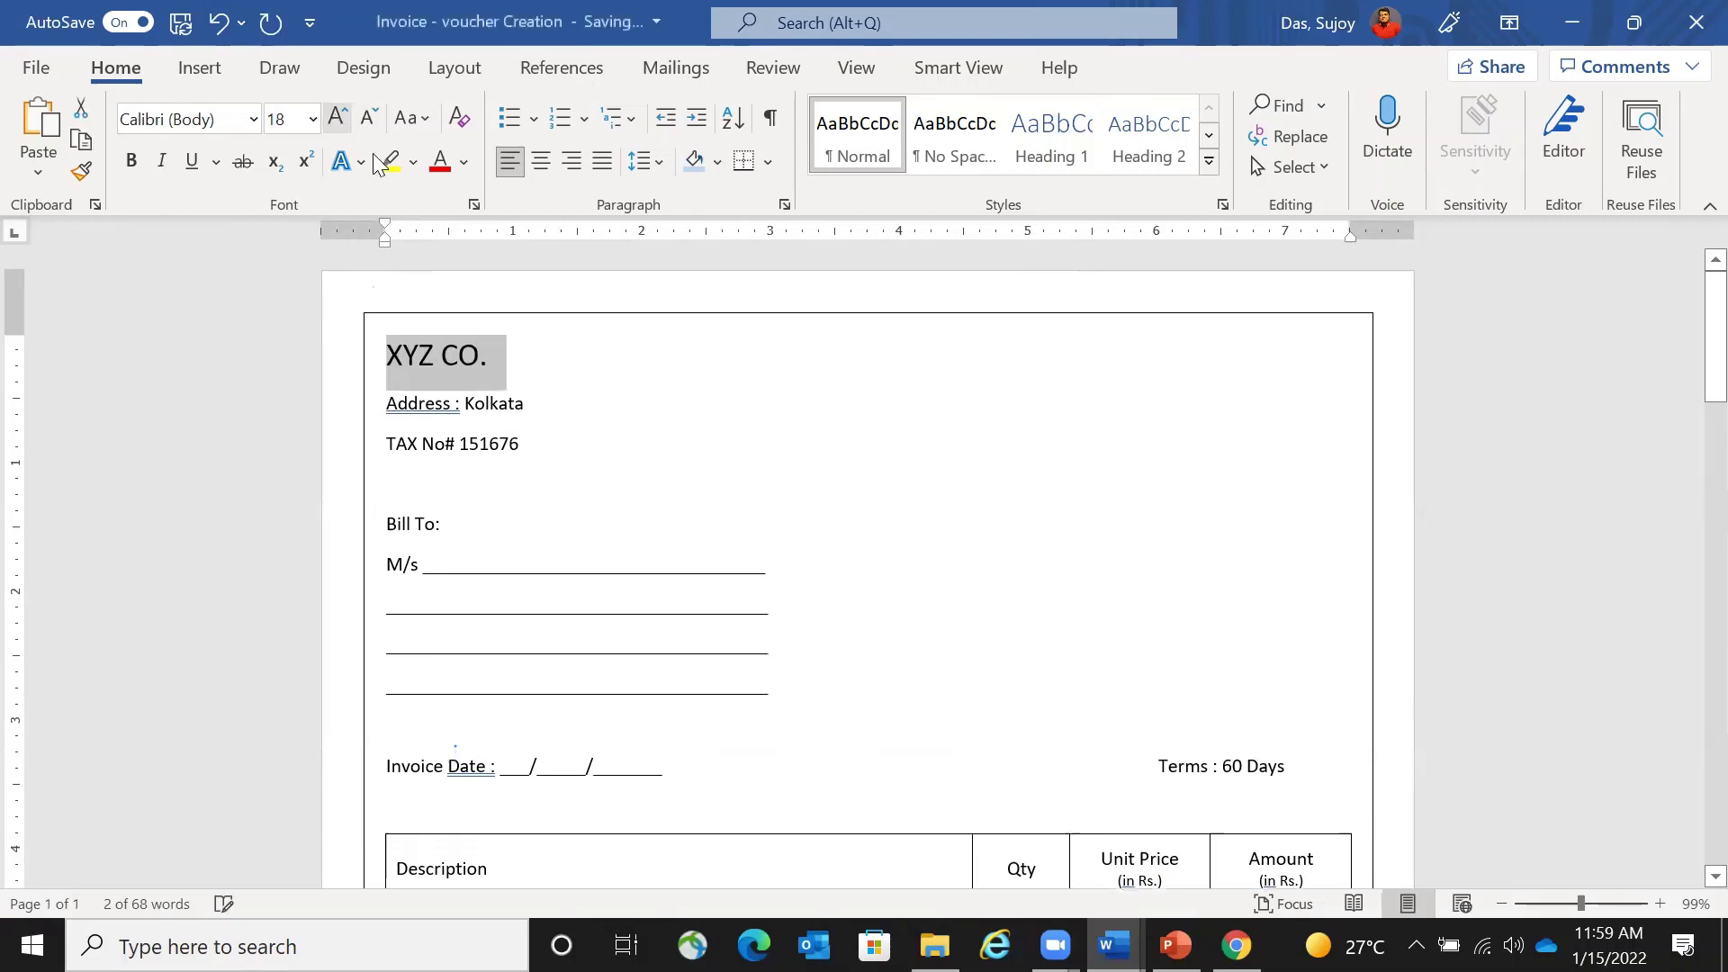
Step: Delete the blank lines below the tax number and near Thank you so Cheque No# fits on page 1
left_click(474, 481)
key("Delete")
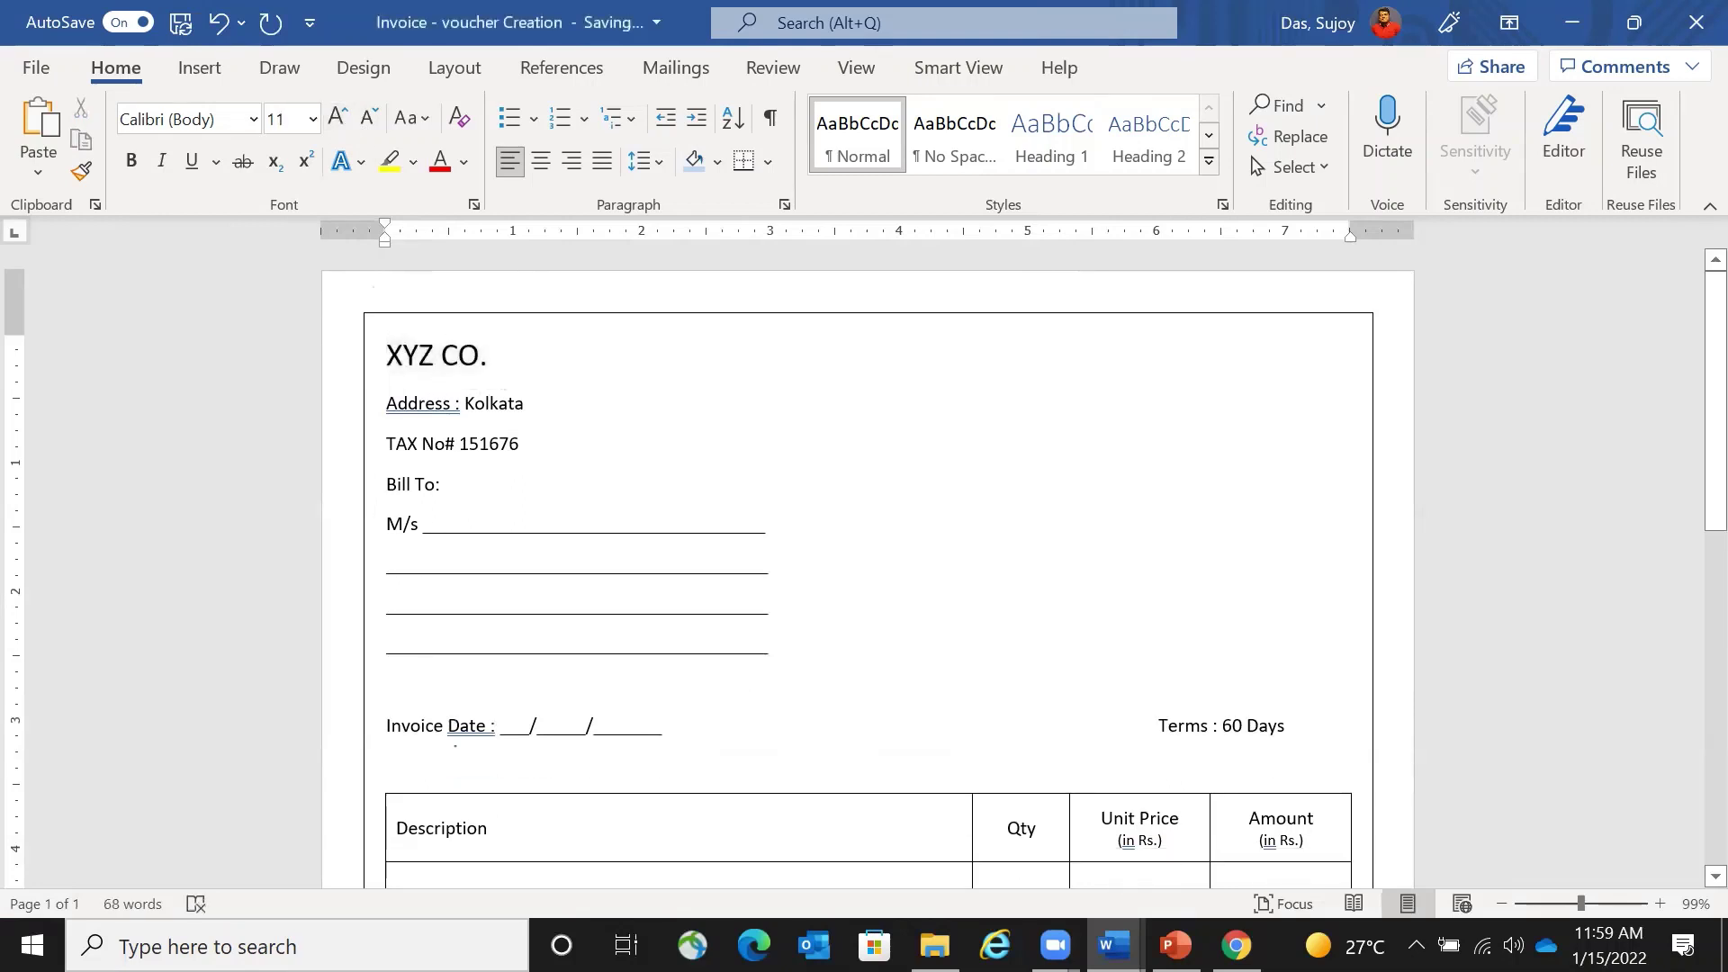
scroll(771, 548, "down", 3)
scroll(675, 597, "down", 4)
scroll(535, 582, "down", 8)
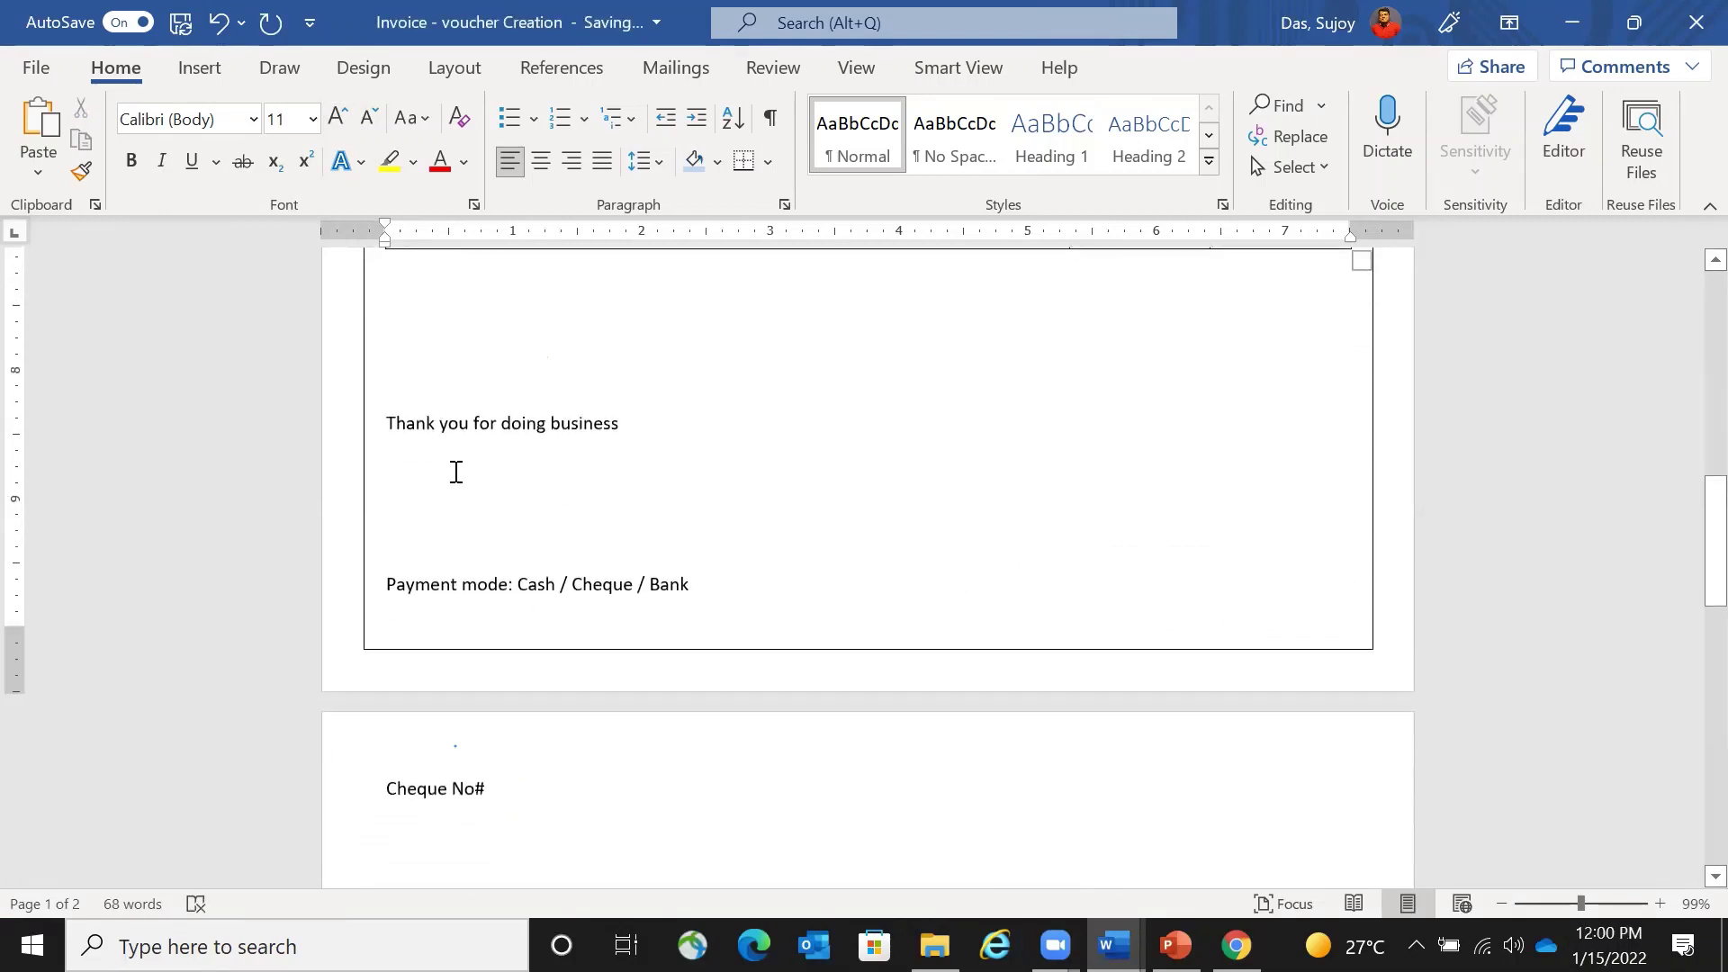
left_click(433, 349)
key("Delete")
key("Delete")
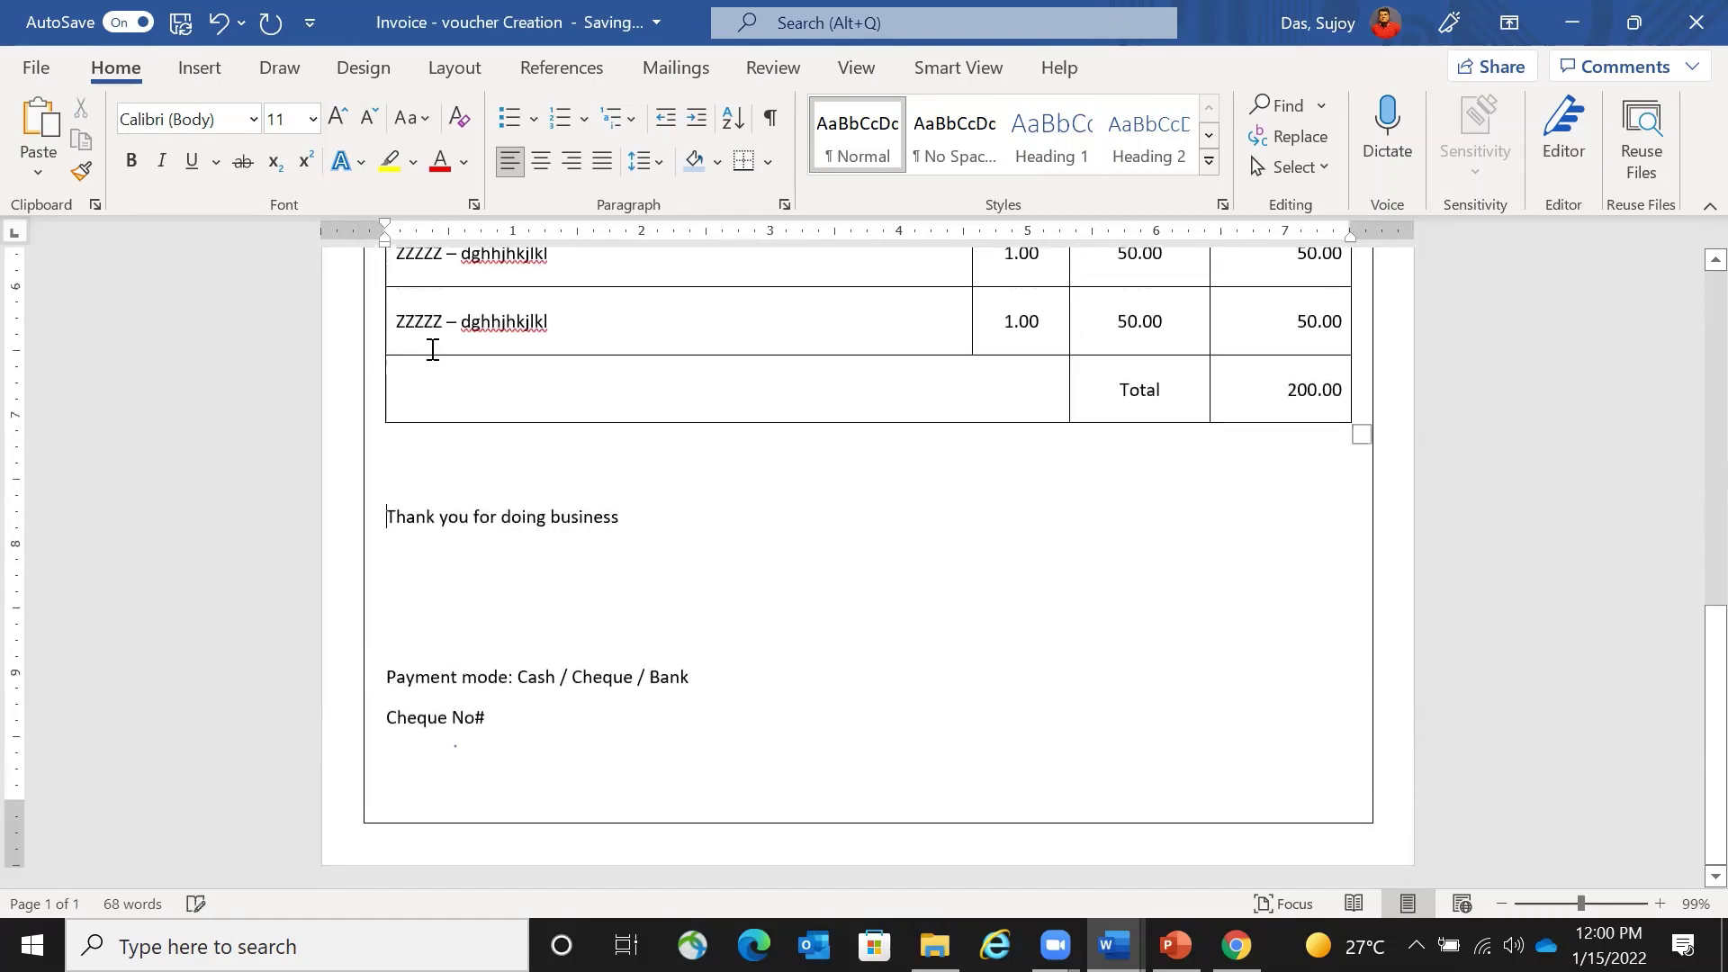
key("Delete")
Step: Shade the invoice table's header row light orange from Table Design > Shading
scroll(486, 348, "up", 3)
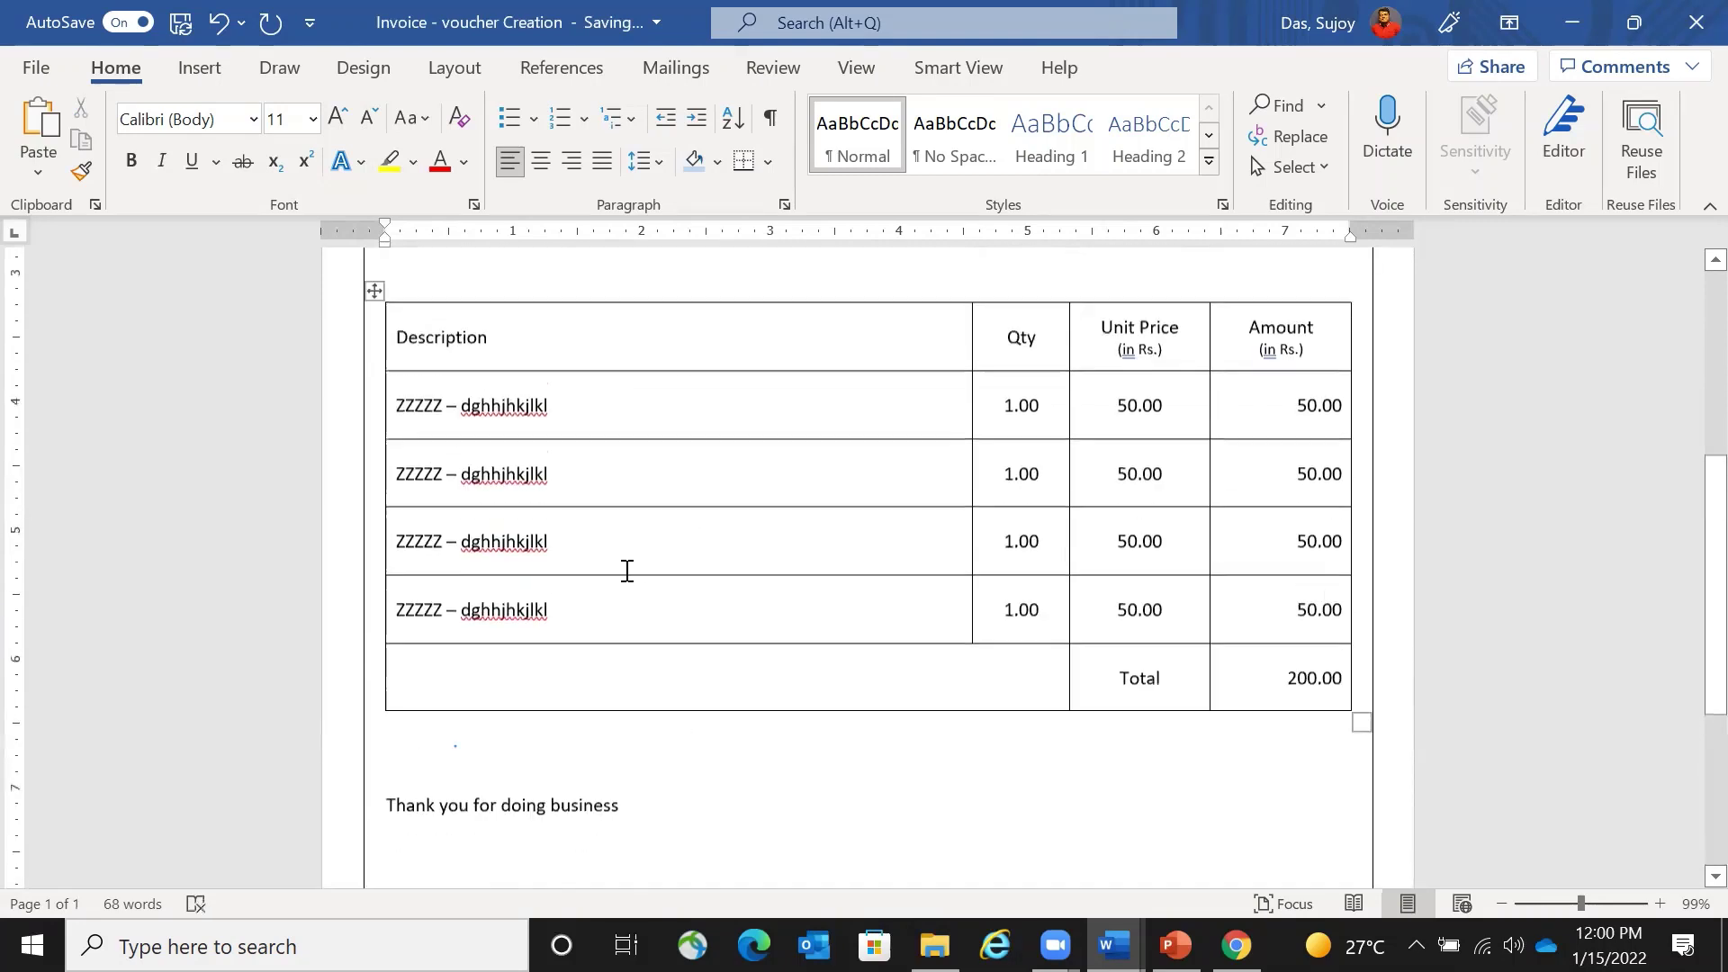
scroll(625, 570, "up", 3)
scroll(455, 637, "up", 1)
left_click_drag(432, 669, 1253, 671)
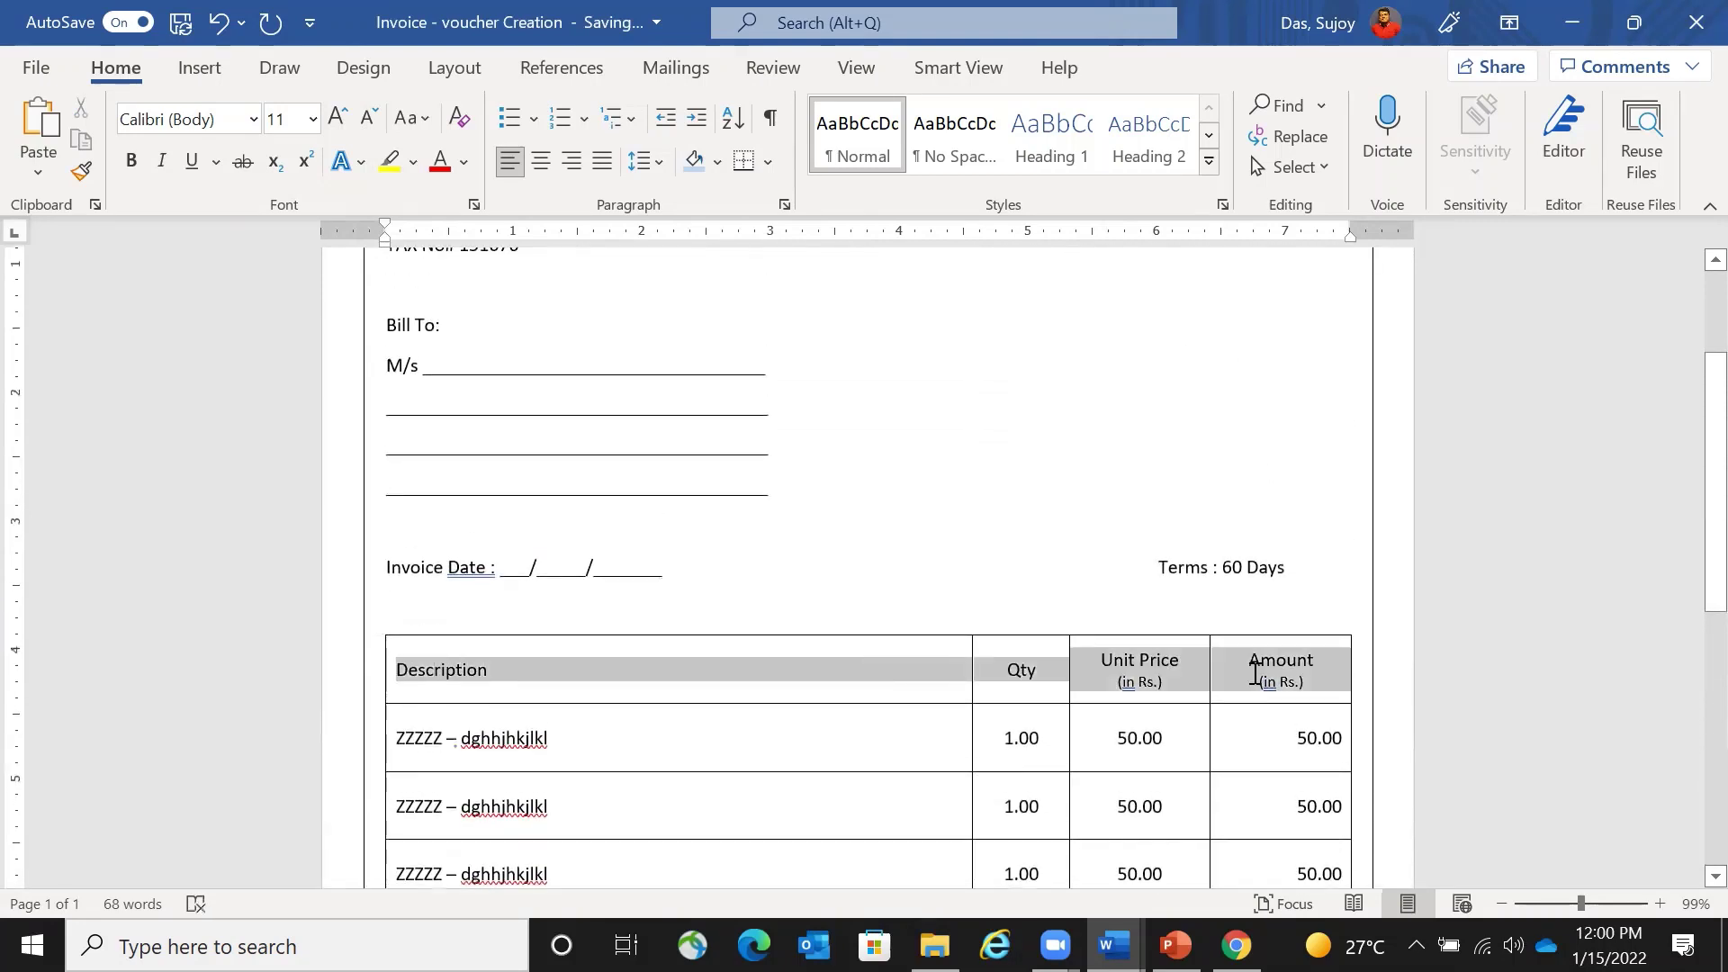
left_click(1170, 68)
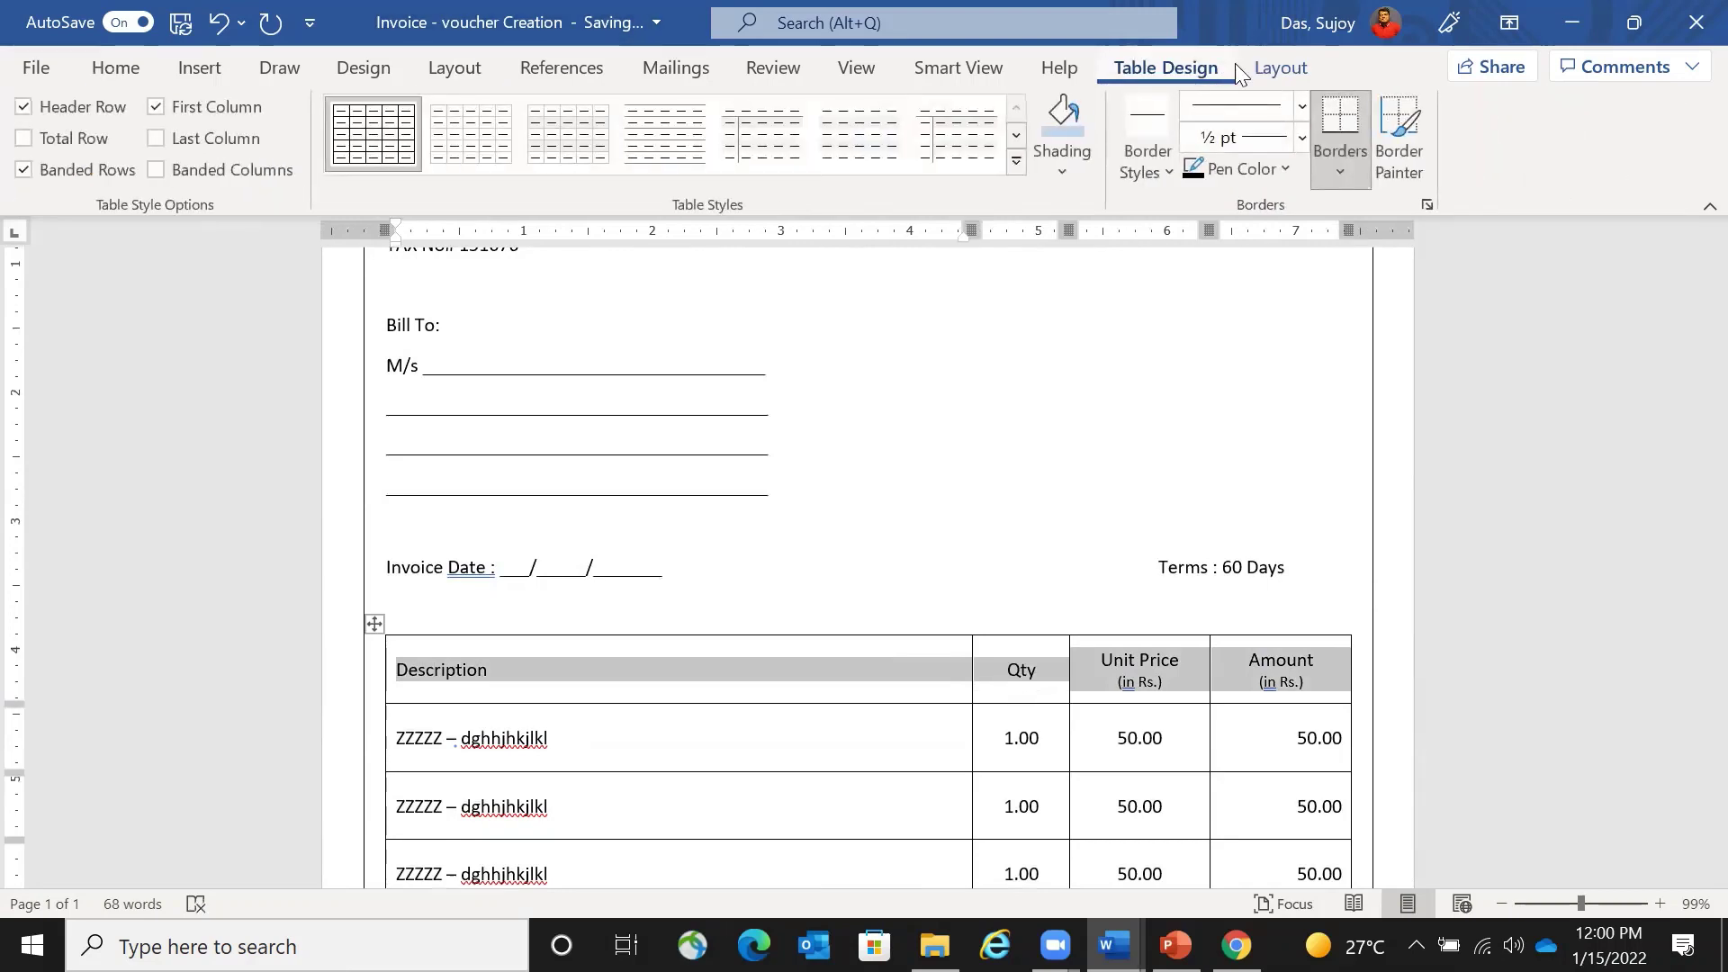
left_click(1062, 171)
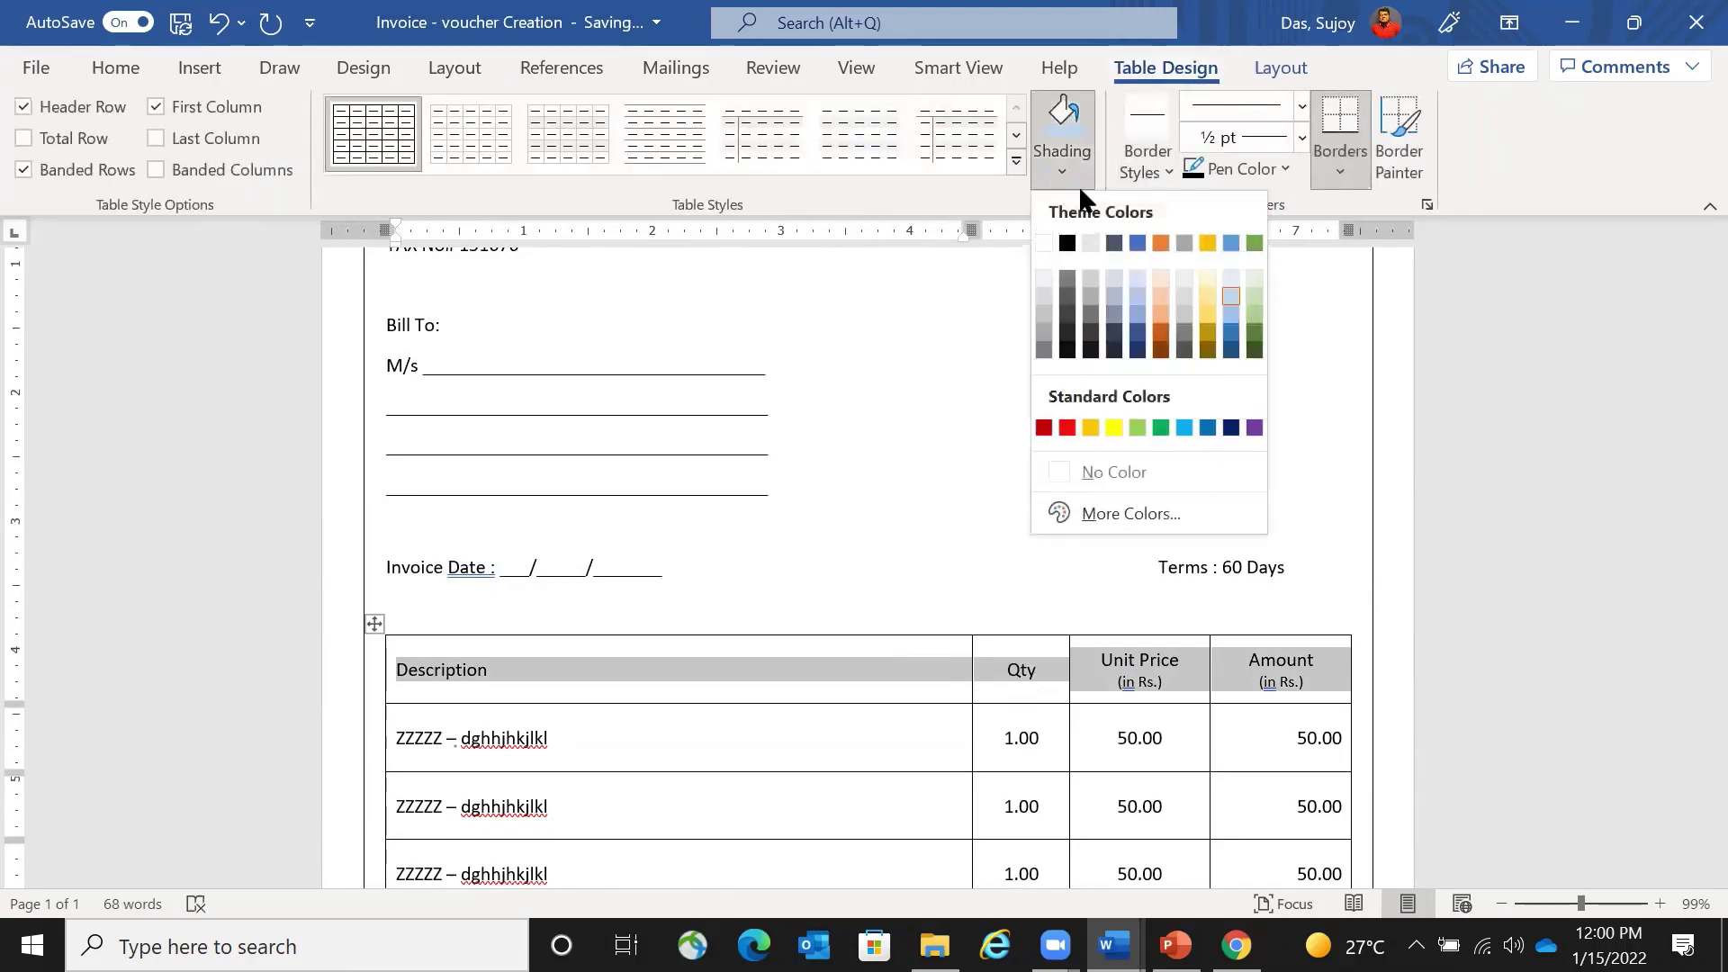
left_click(1157, 301)
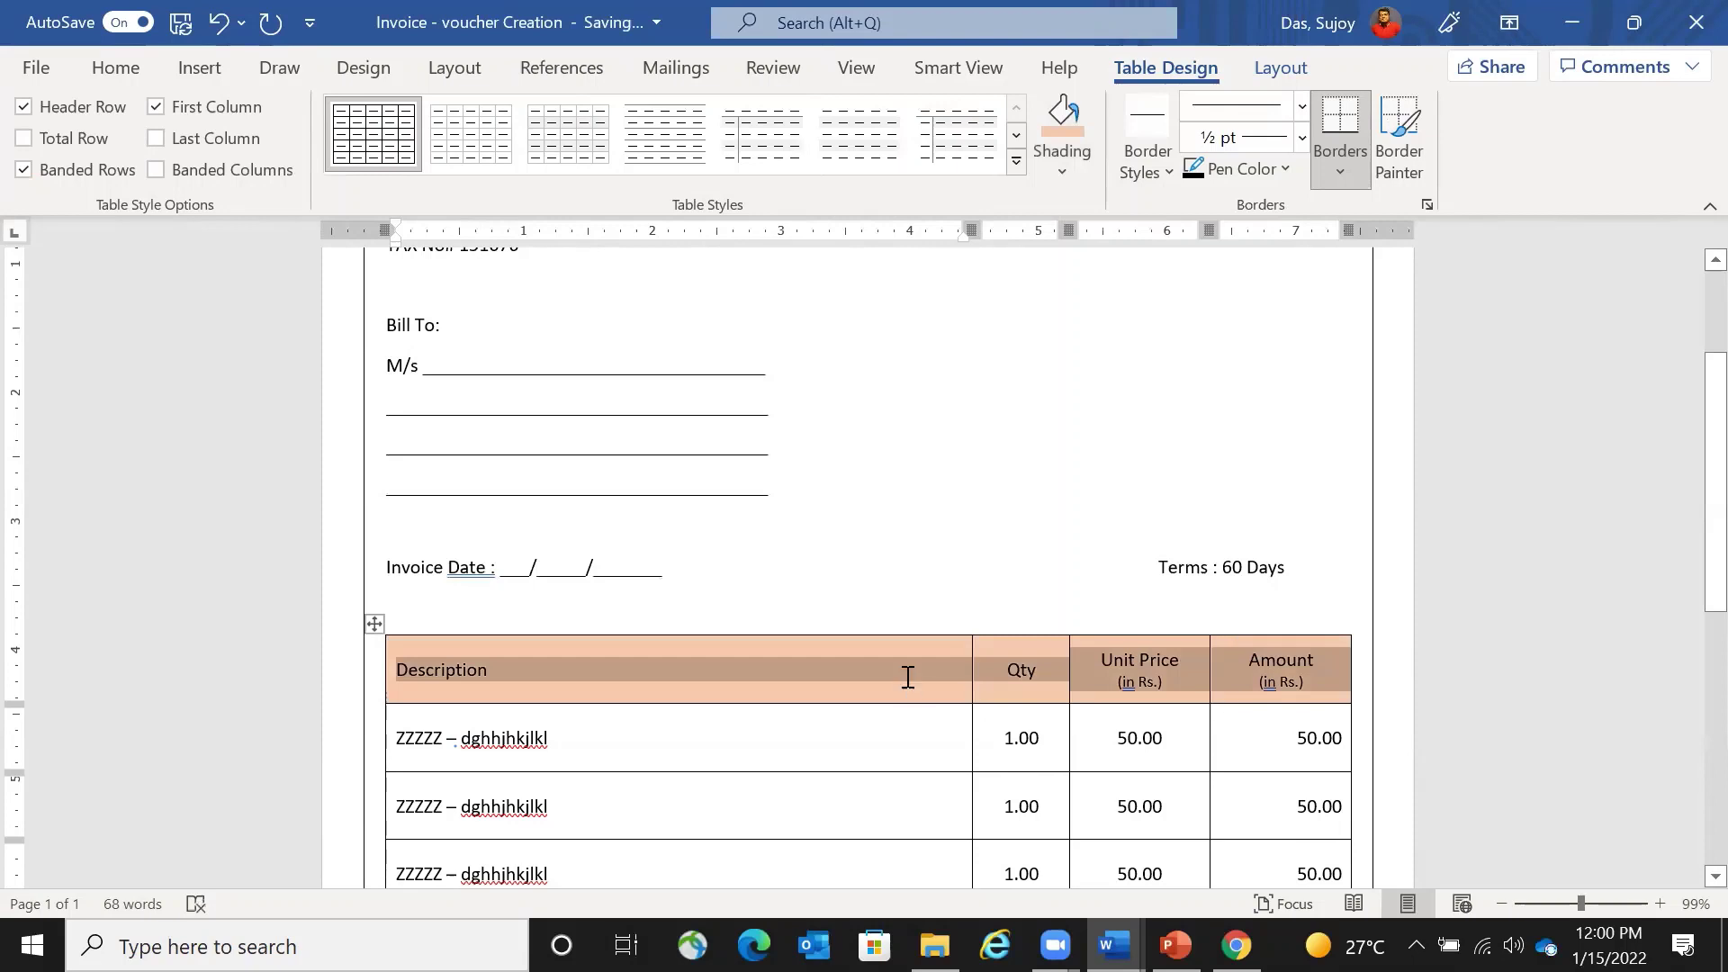
scroll(909, 675, "up", 2)
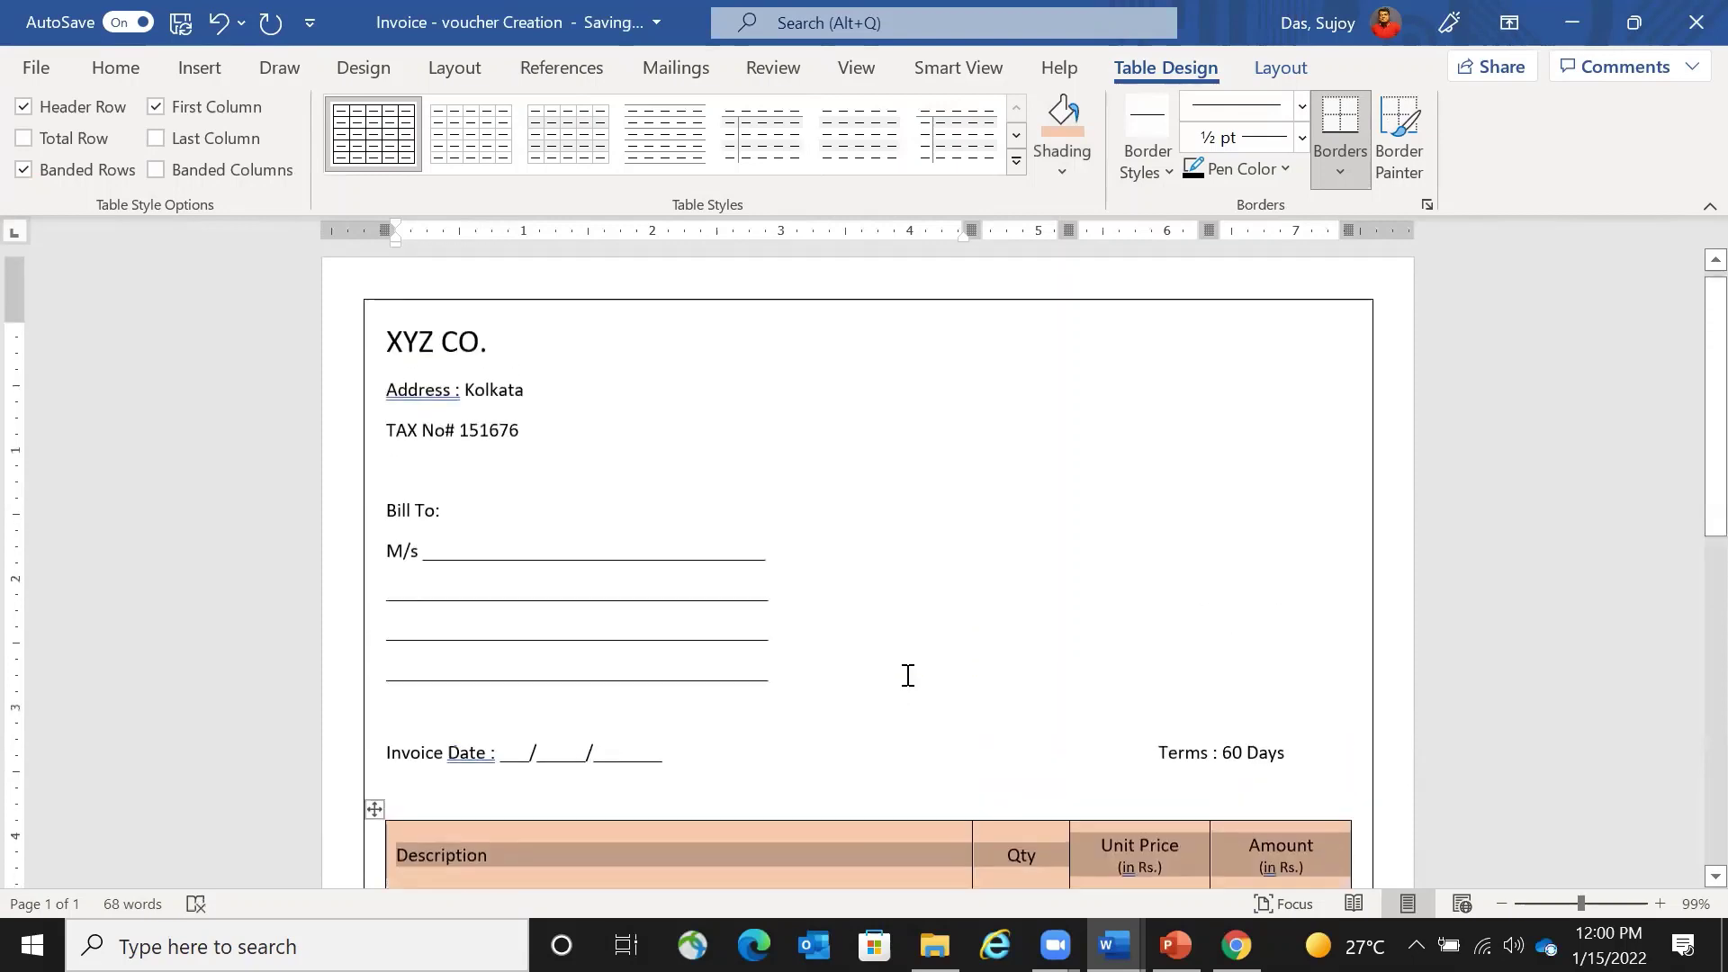
left_click(1179, 403)
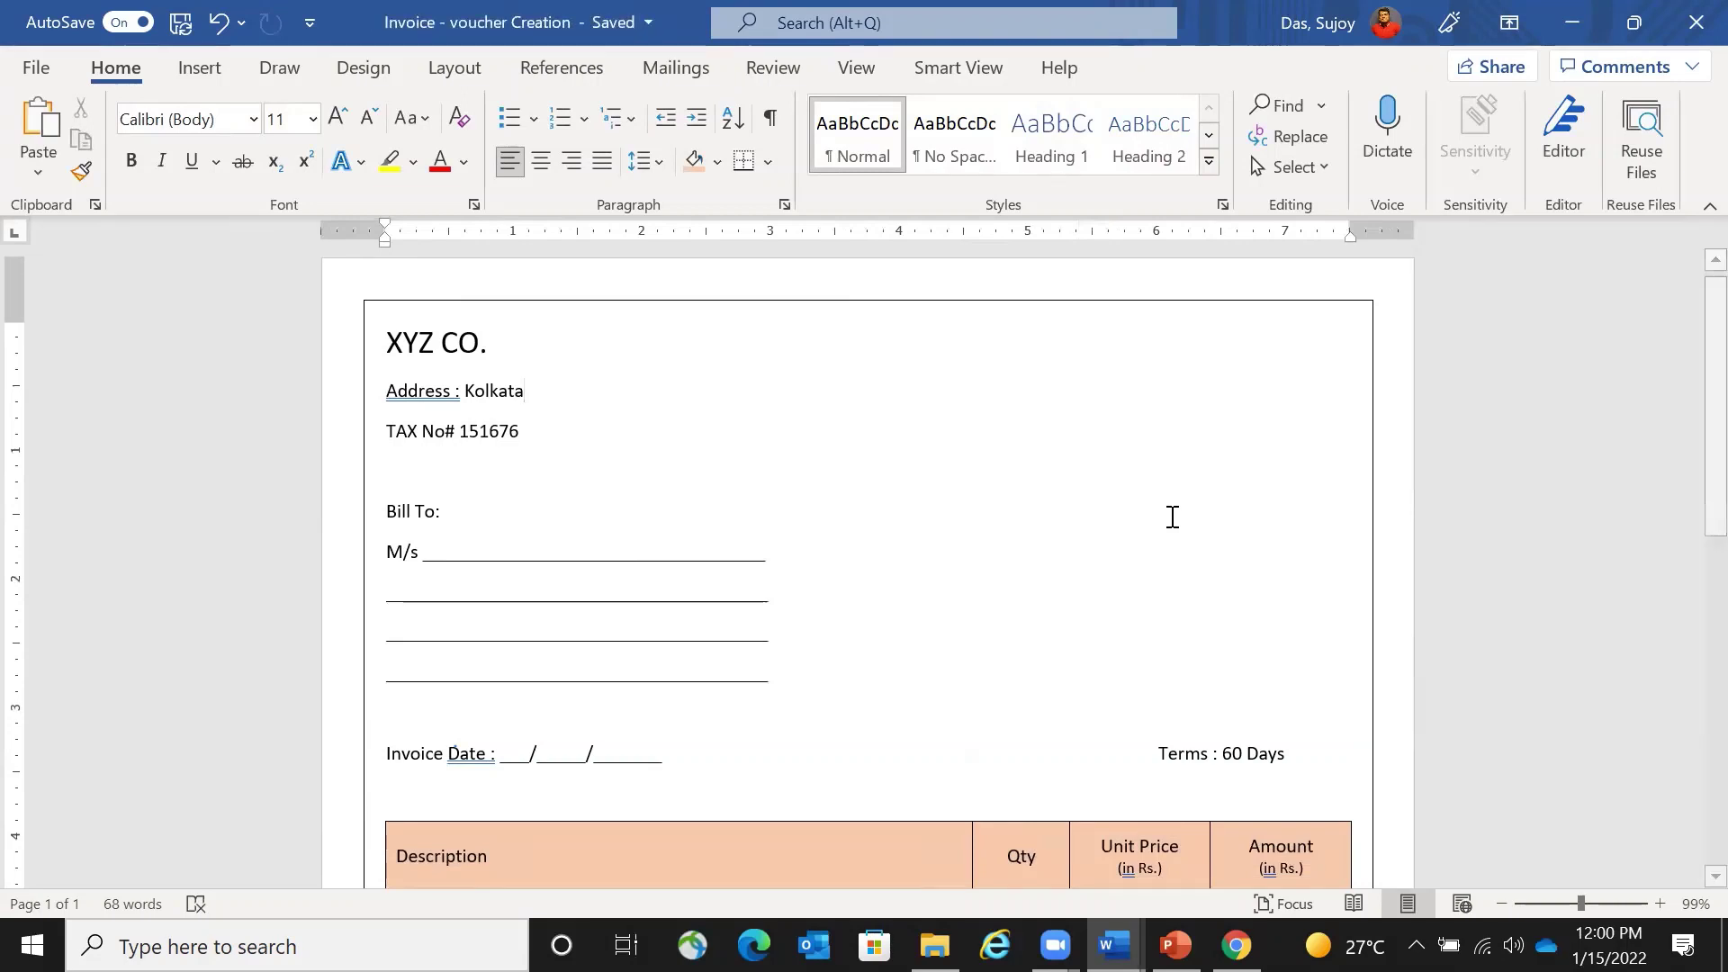
Step: Scroll through the invoice to confirm it fits on one page
scroll(1071, 606, "down", 6)
scroll(1062, 675, "down", 4)
scroll(1043, 753, "down", 3)
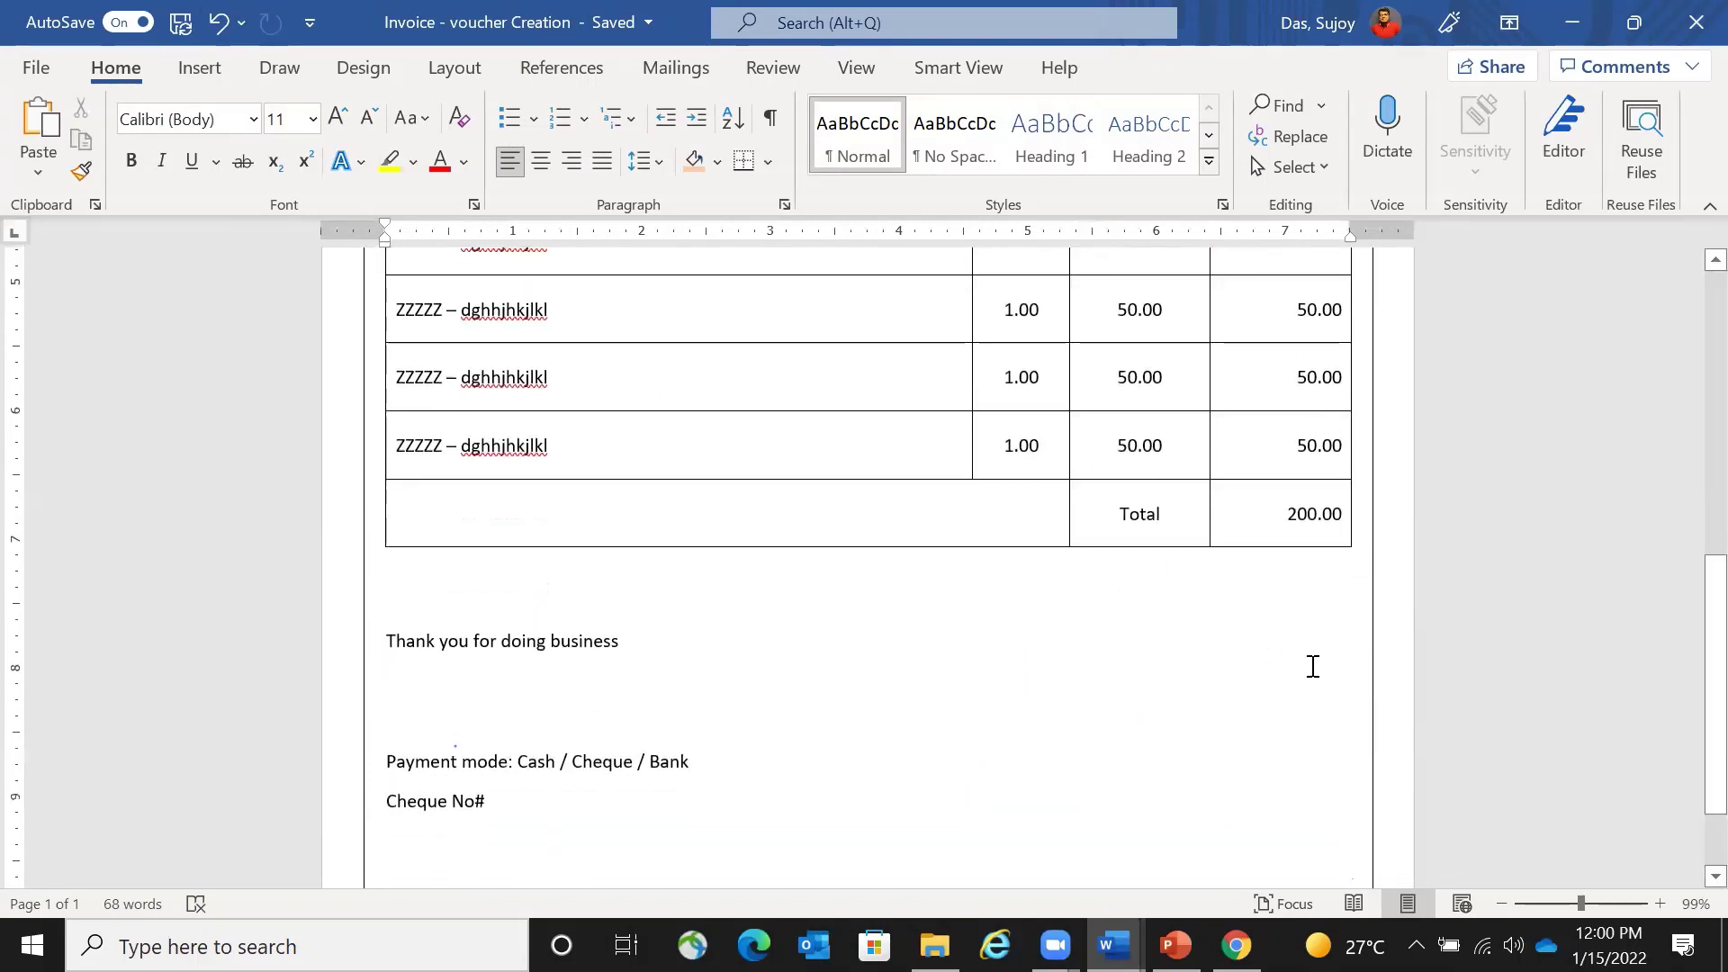
scroll(1260, 740, "up", 2)
scroll(1215, 737, "up", 4)
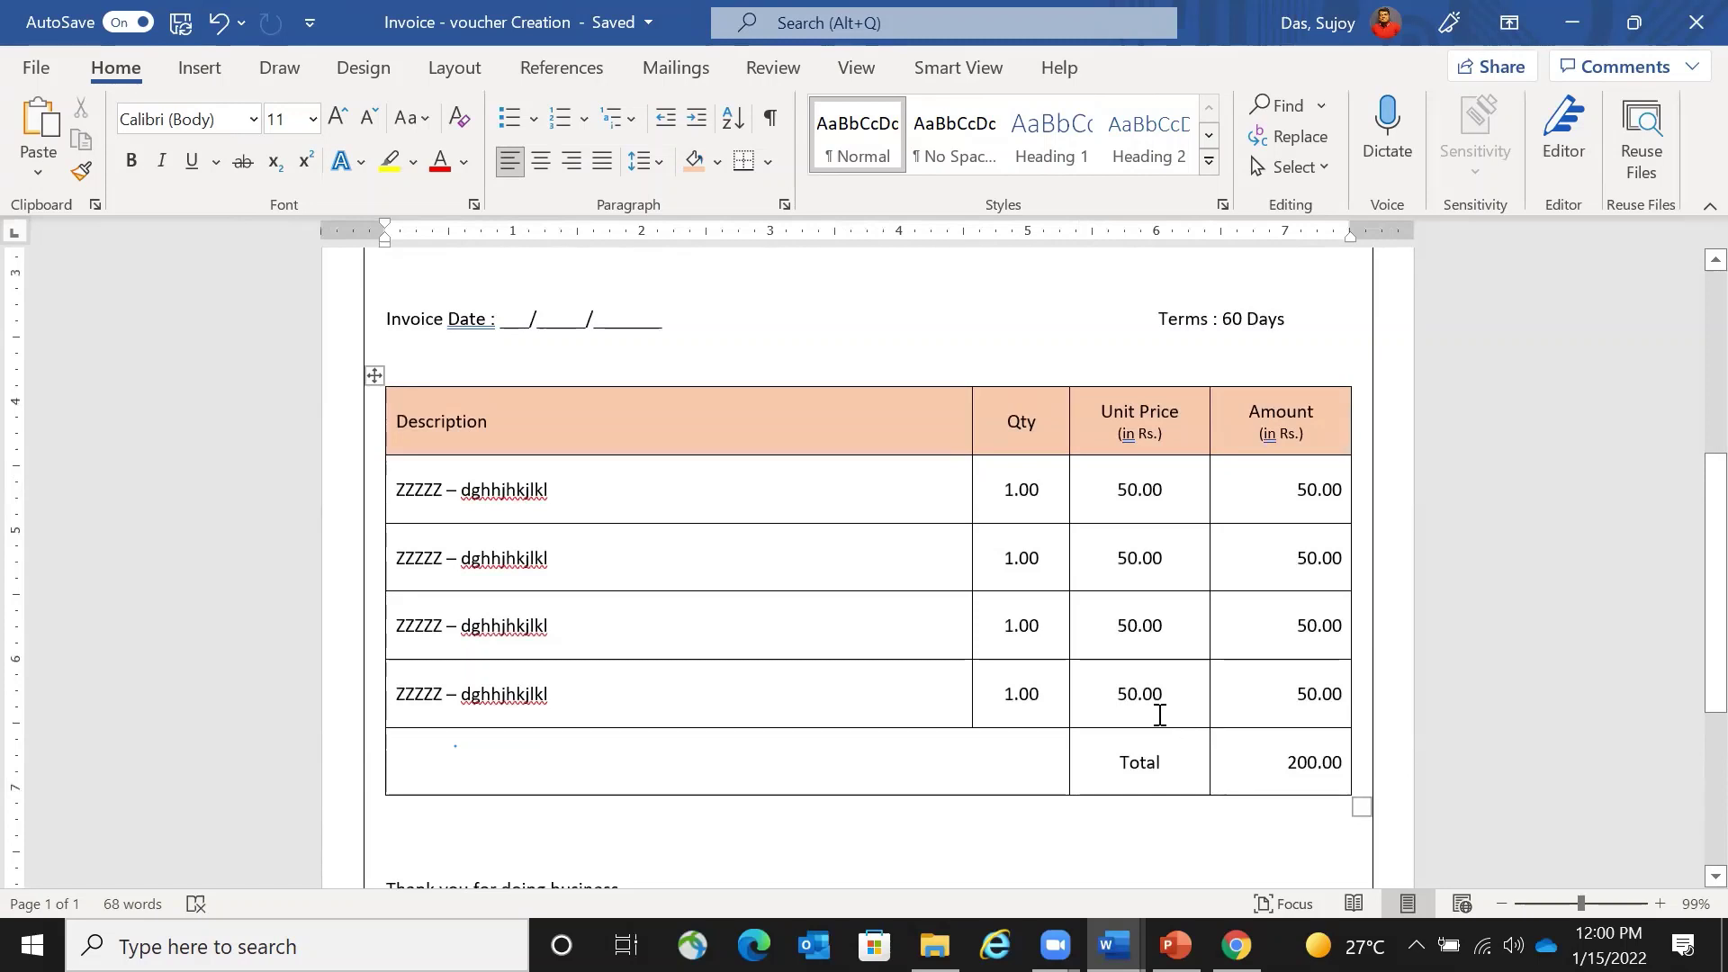
scroll(918, 630, "up", 1)
scroll(949, 597, "up", 3)
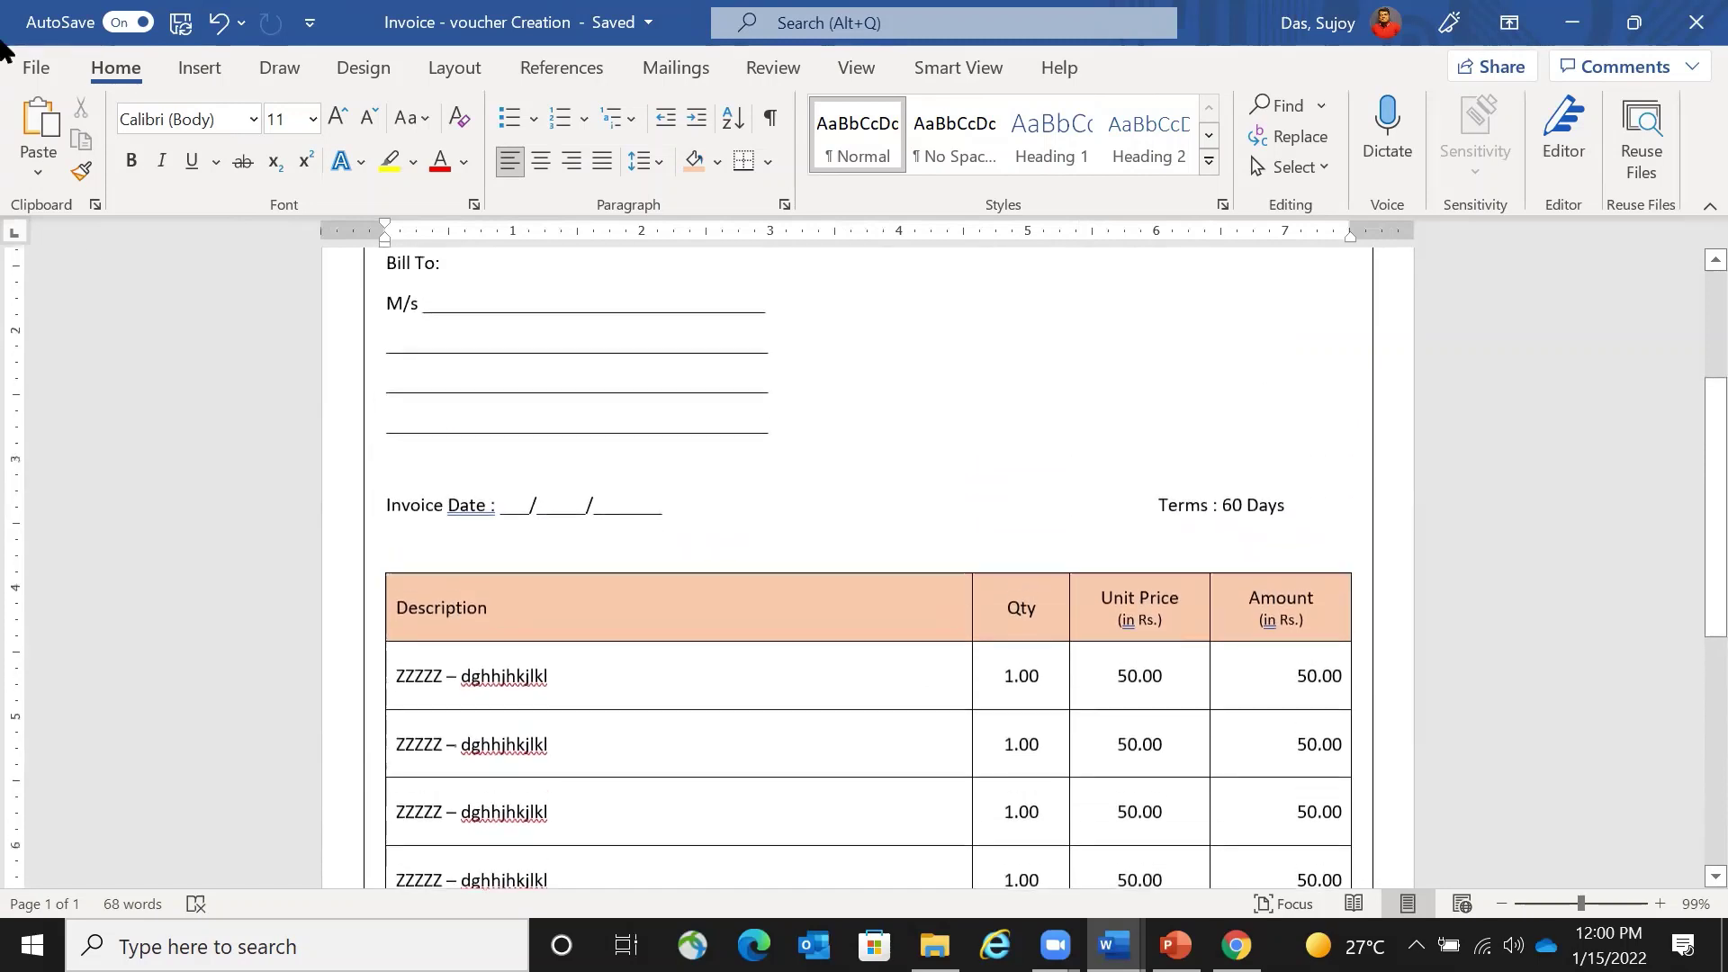
Step: Check the invoice's one-page print preview twice, then close the invoice window
left_click(54, 70)
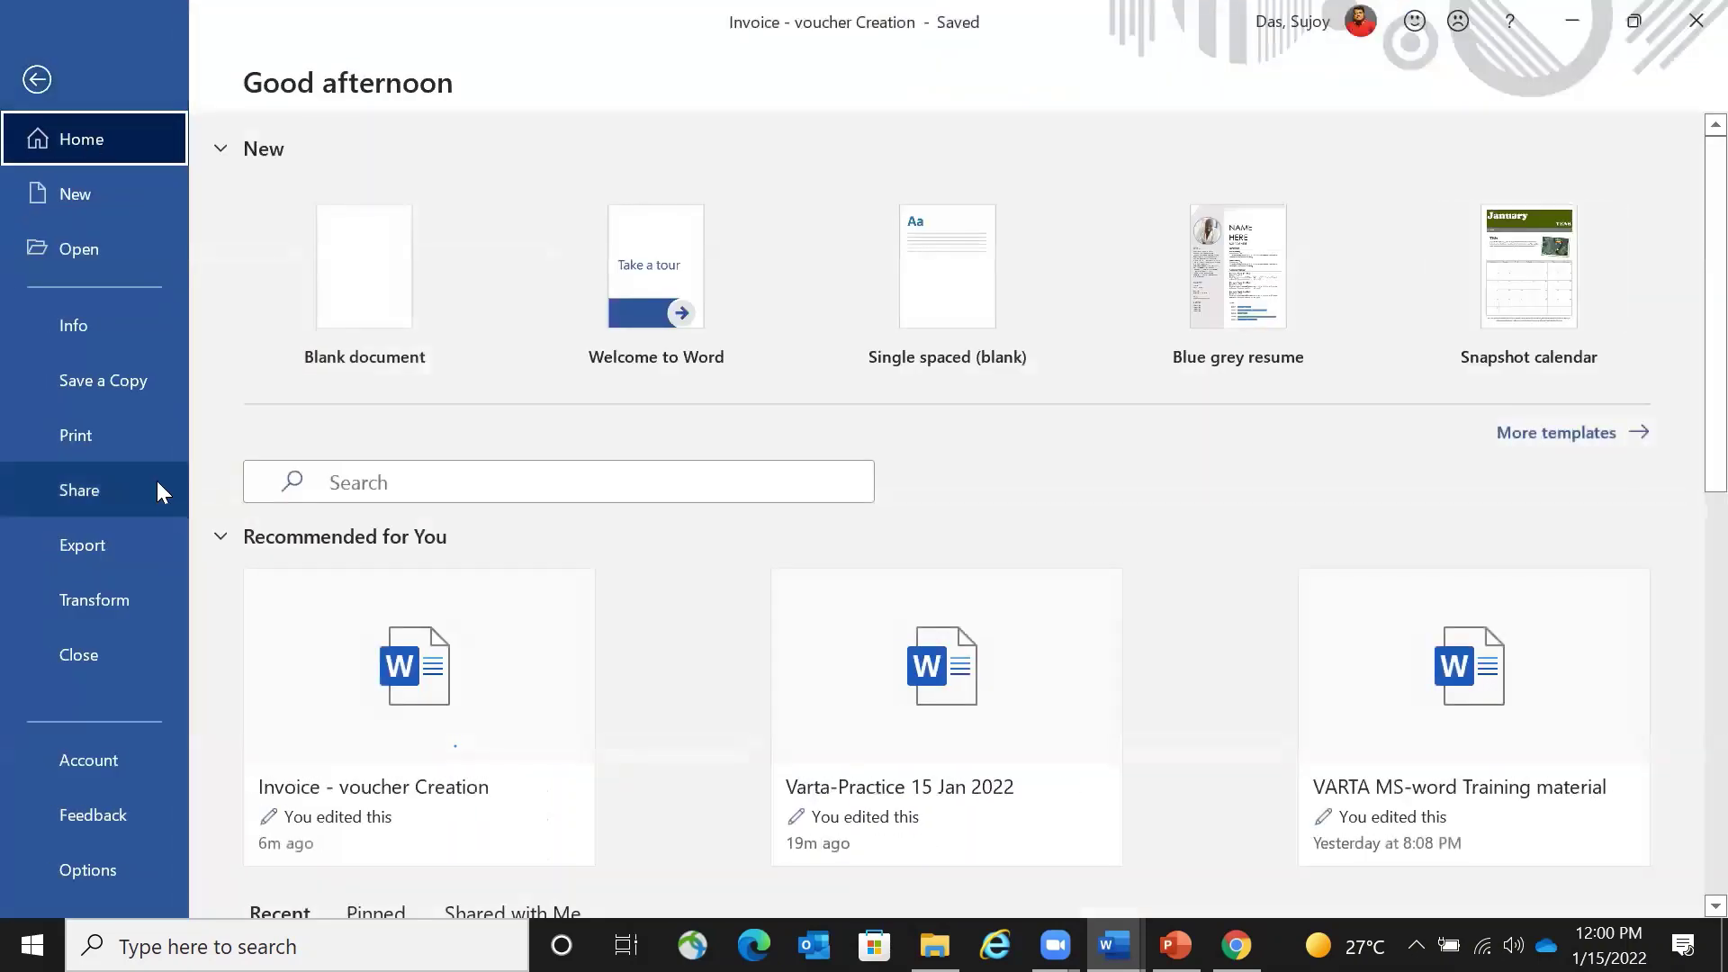
left_click(135, 441)
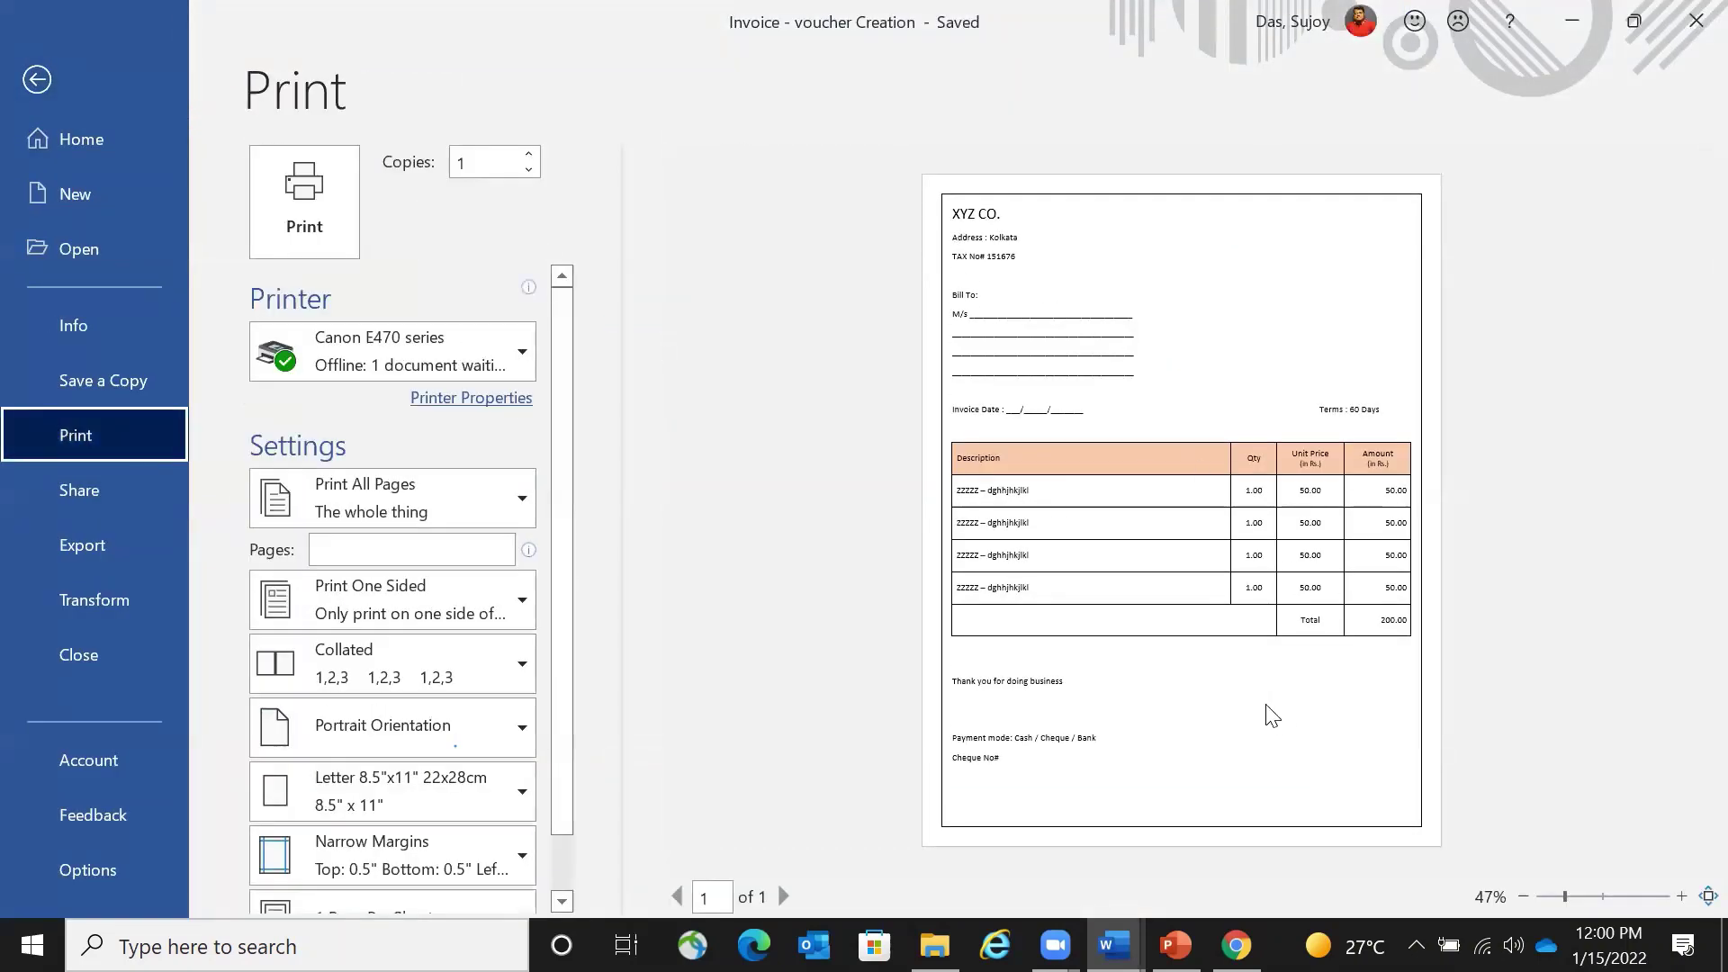
left_click(37, 79)
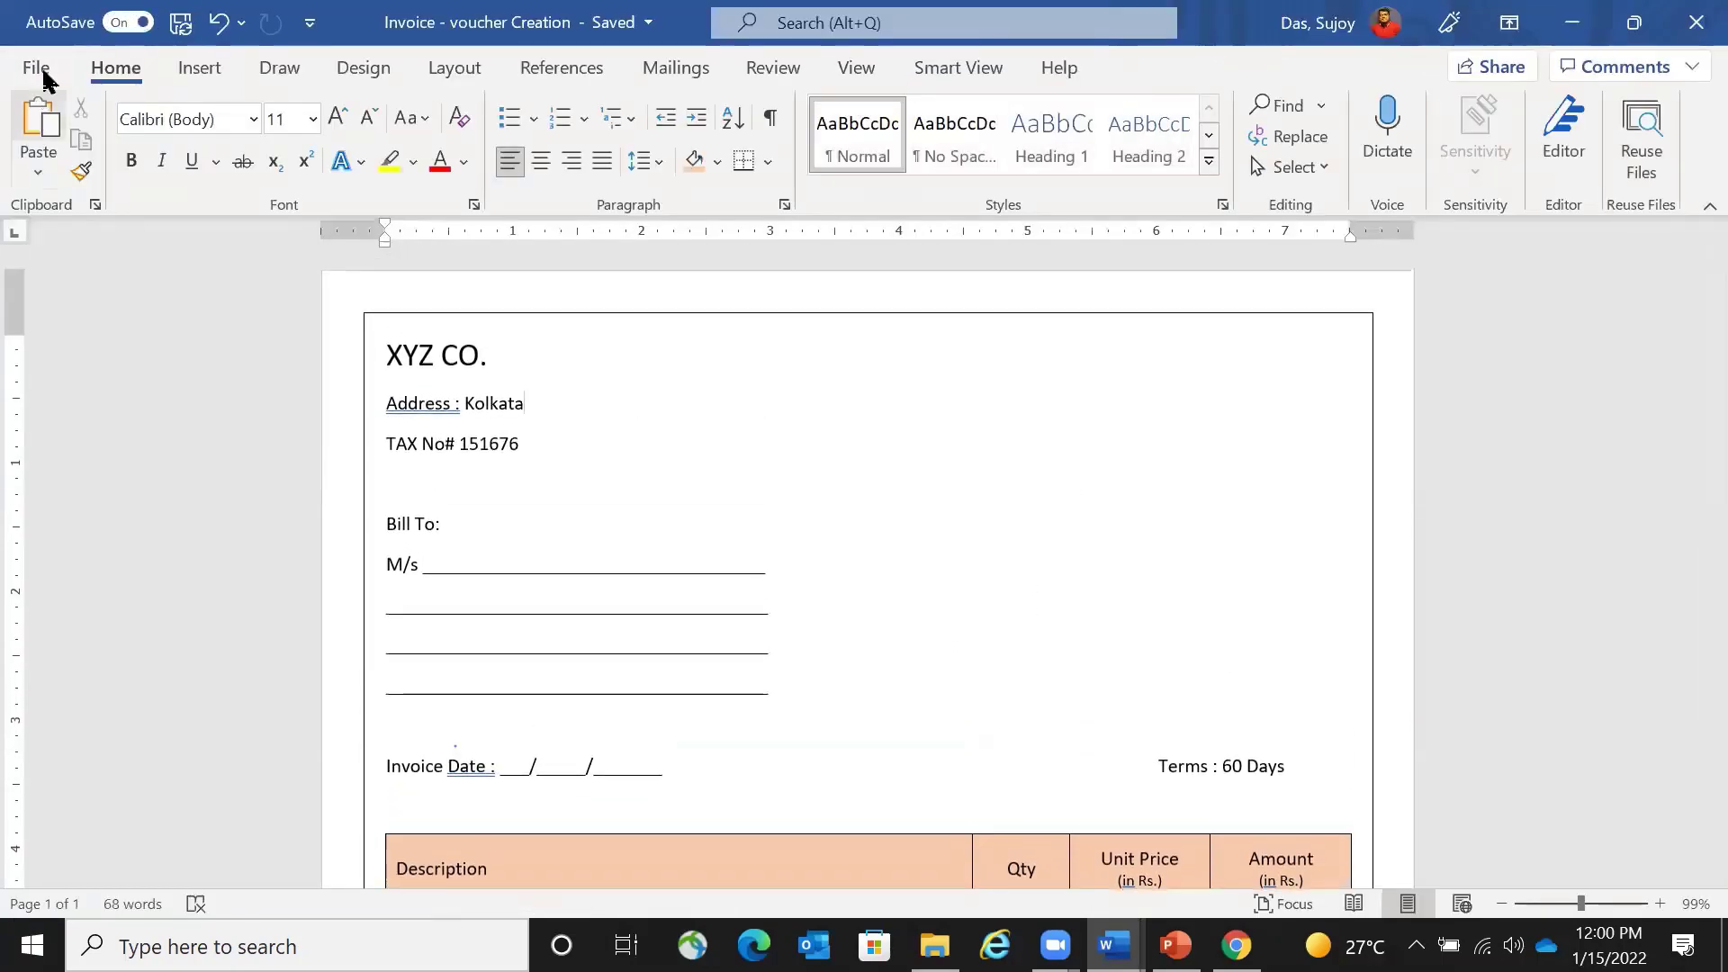
left_click(36, 67)
left_click(114, 441)
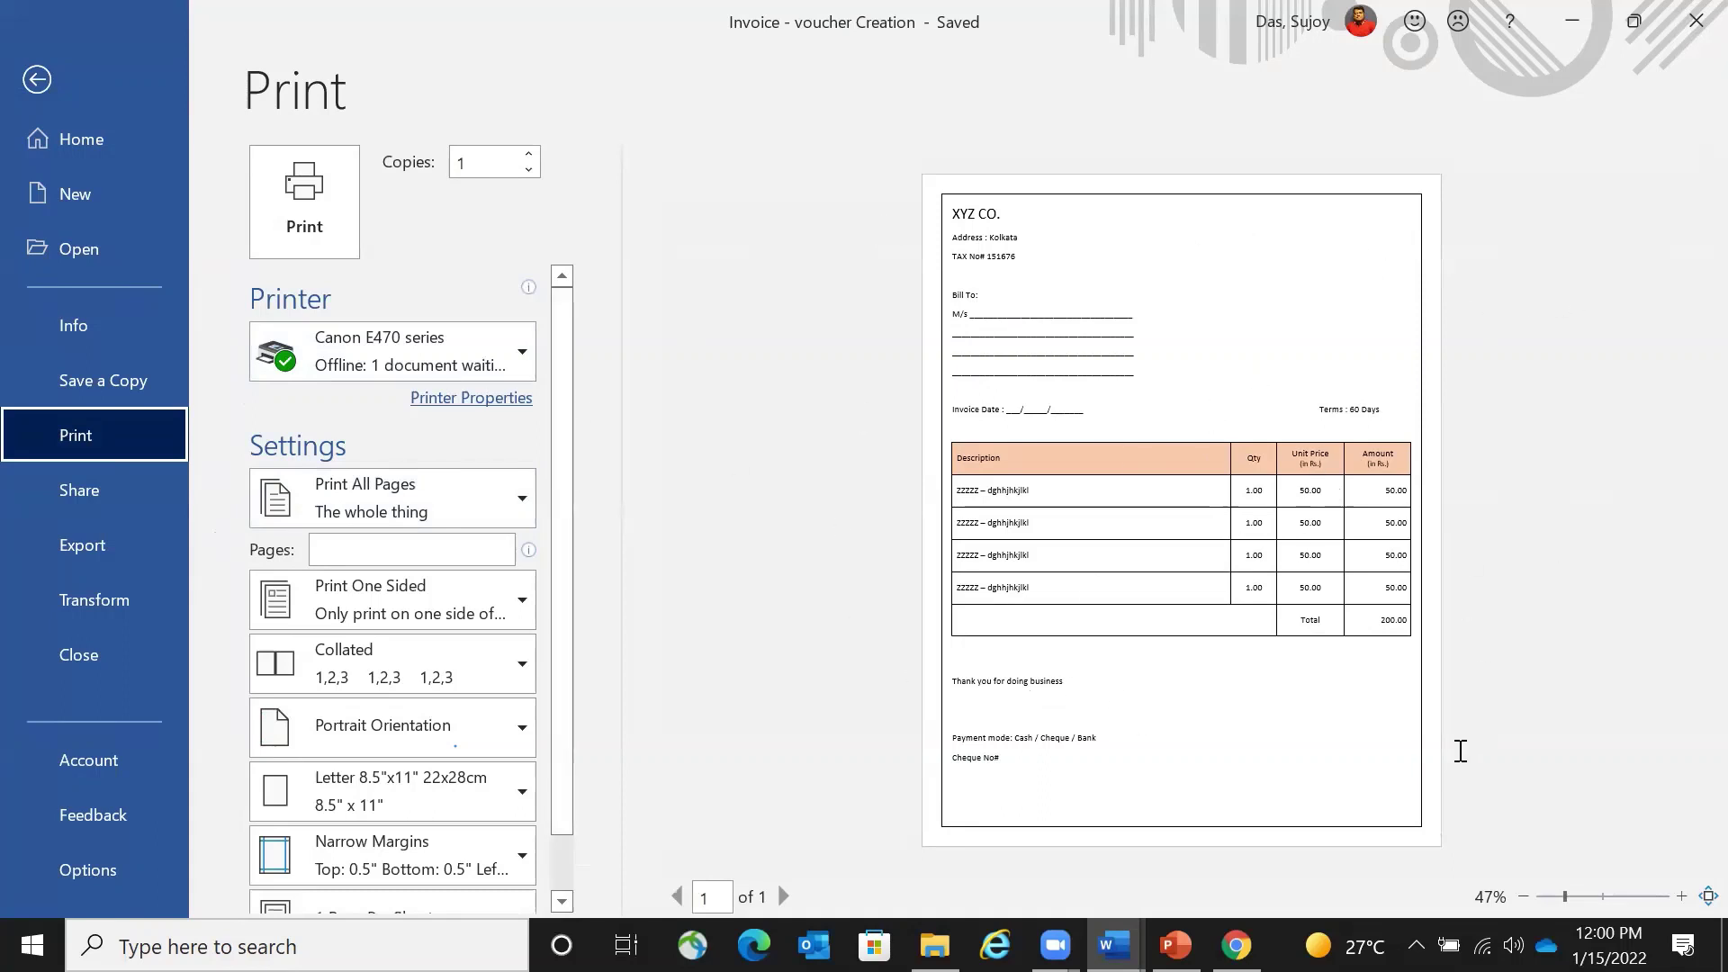
left_click(45, 77)
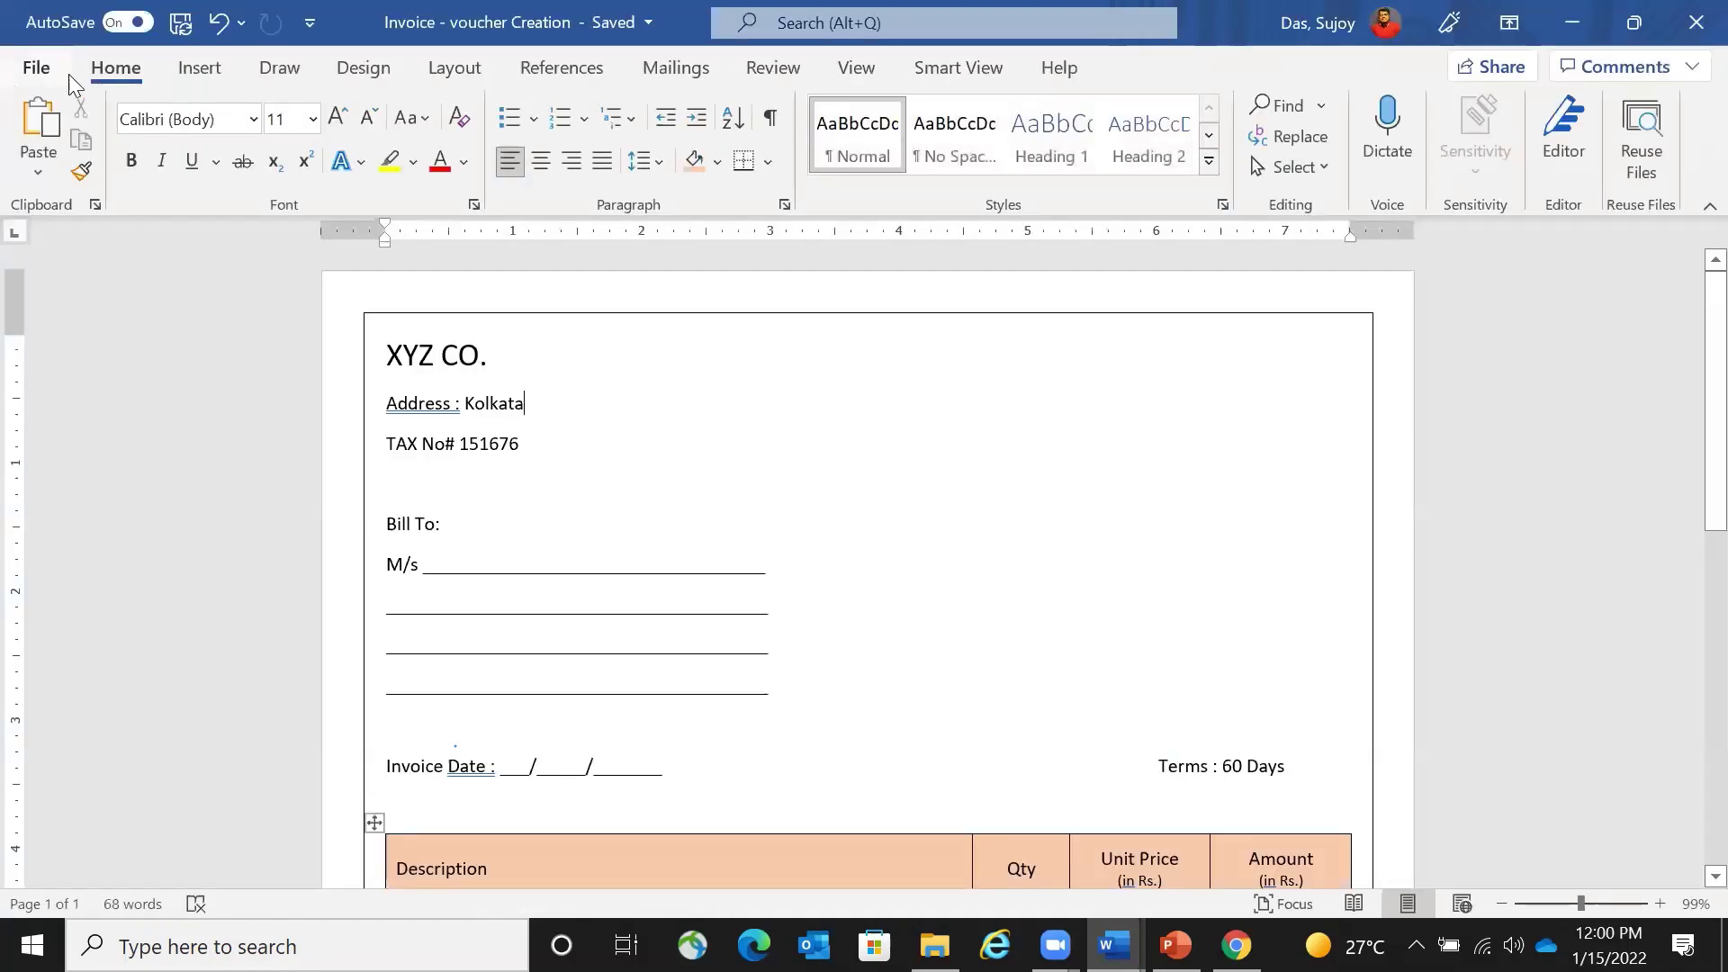
left_click(1689, 32)
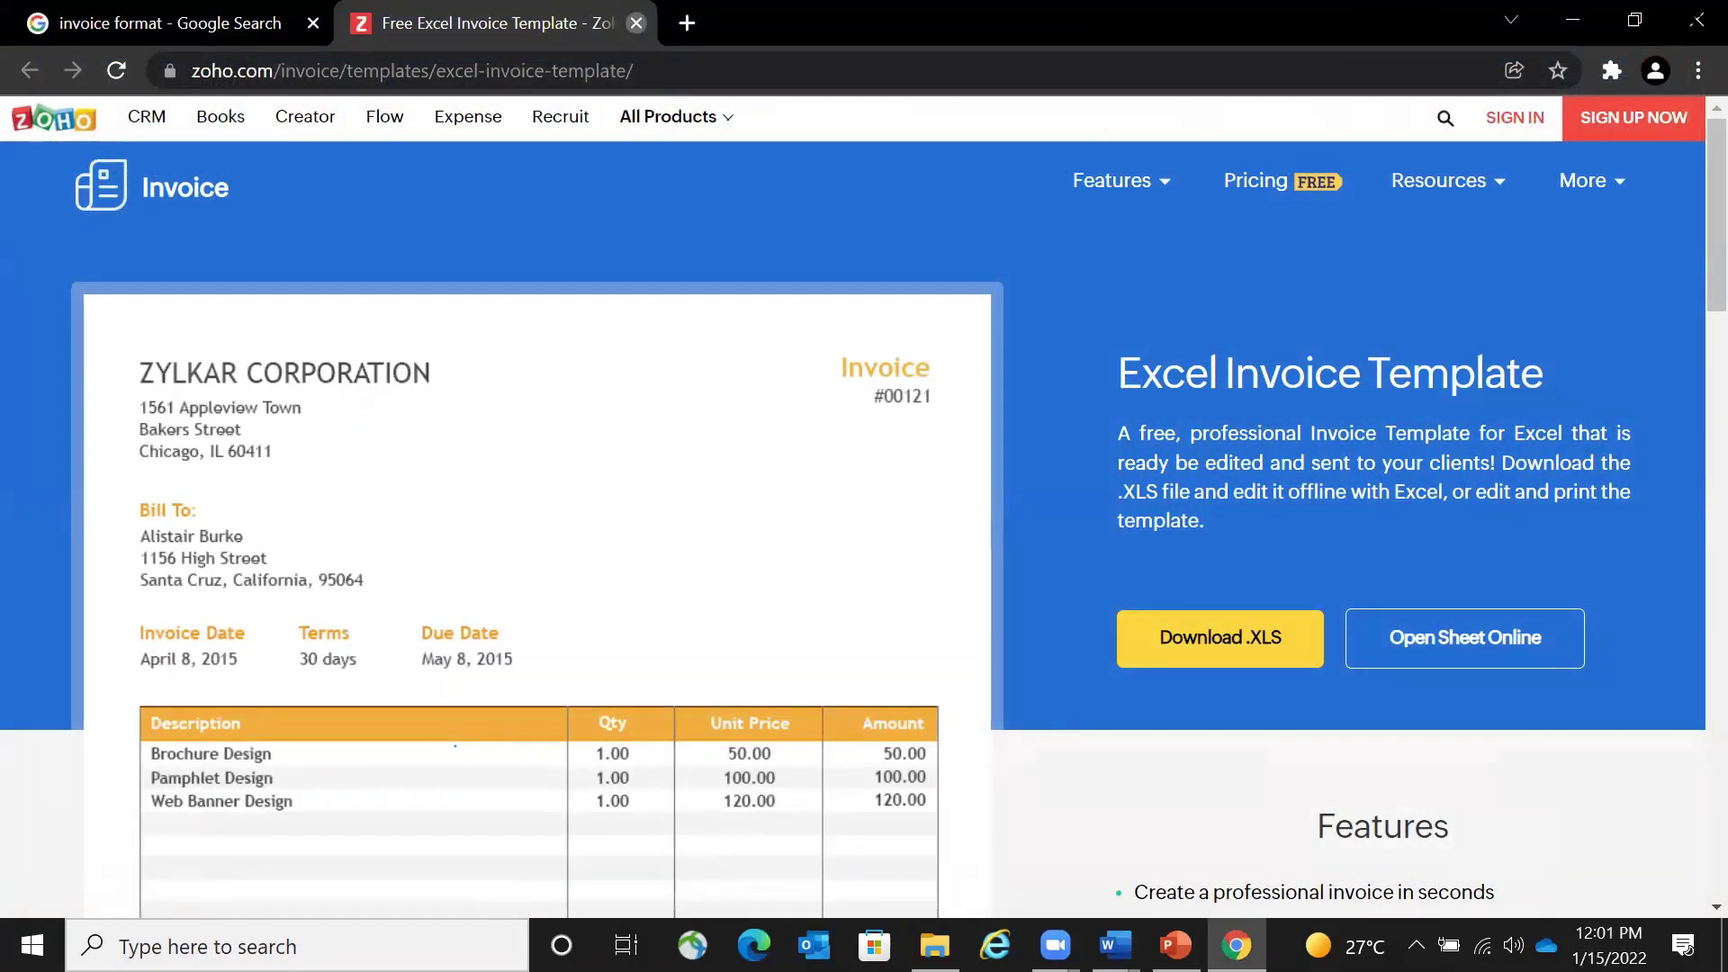
Step: Close the Zoho invoice template tab and then the Chrome window
left_click(636, 22)
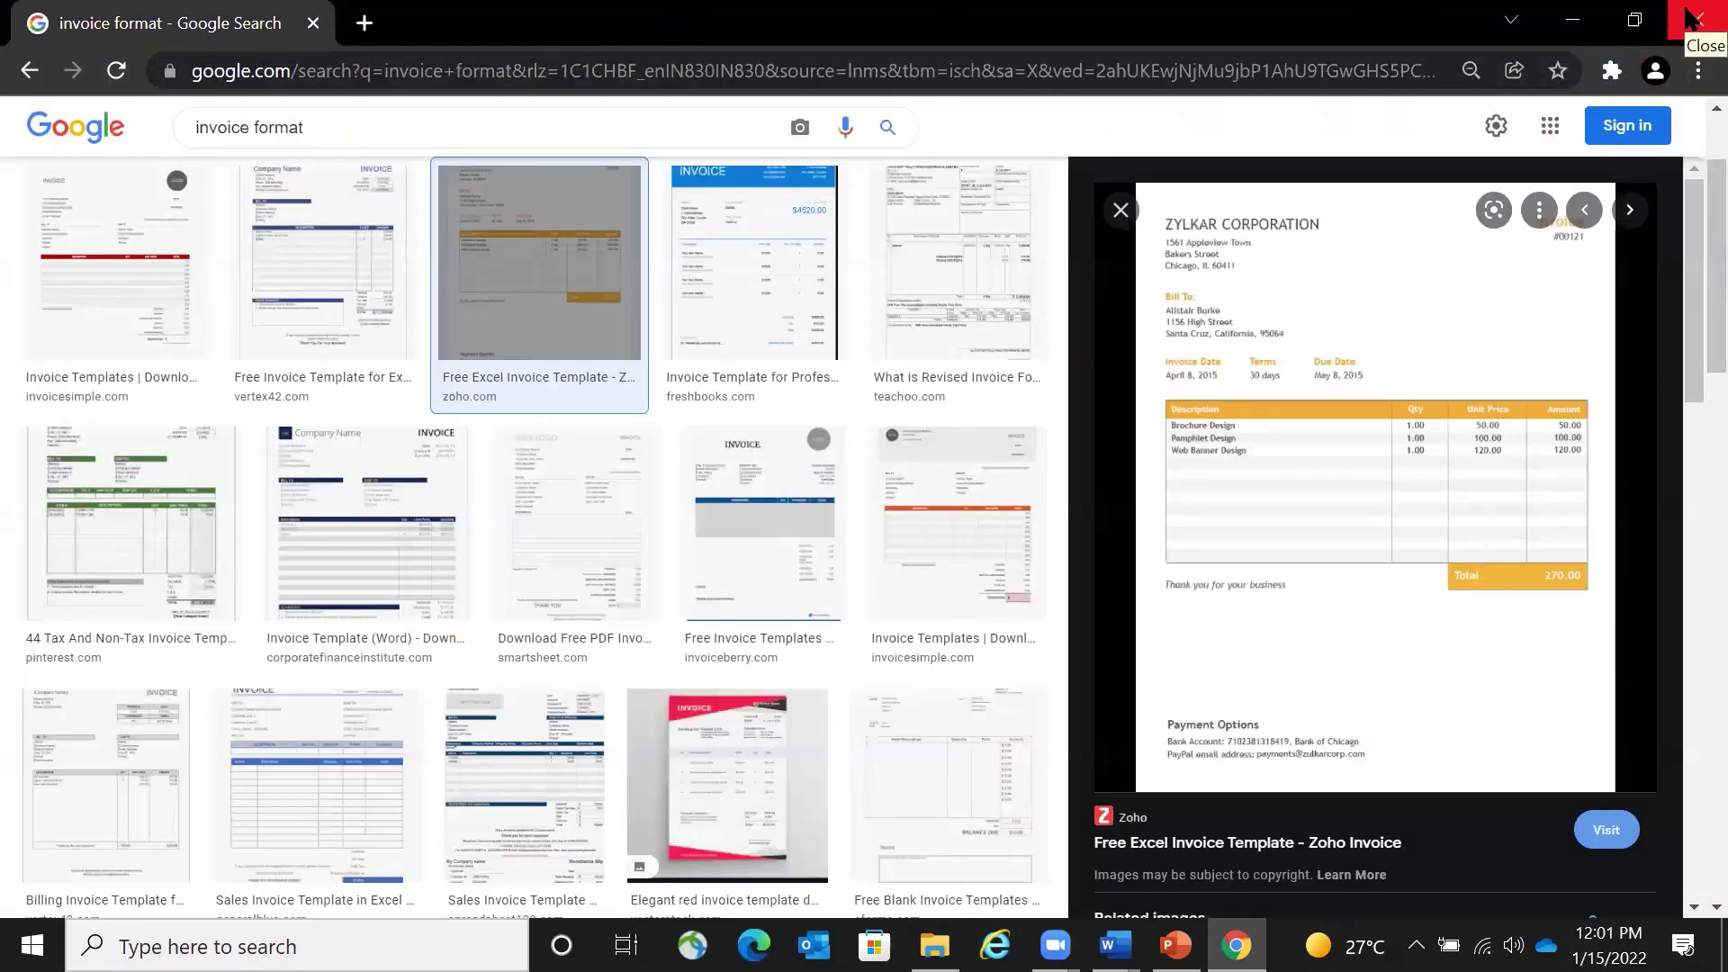
left_click(1690, 18)
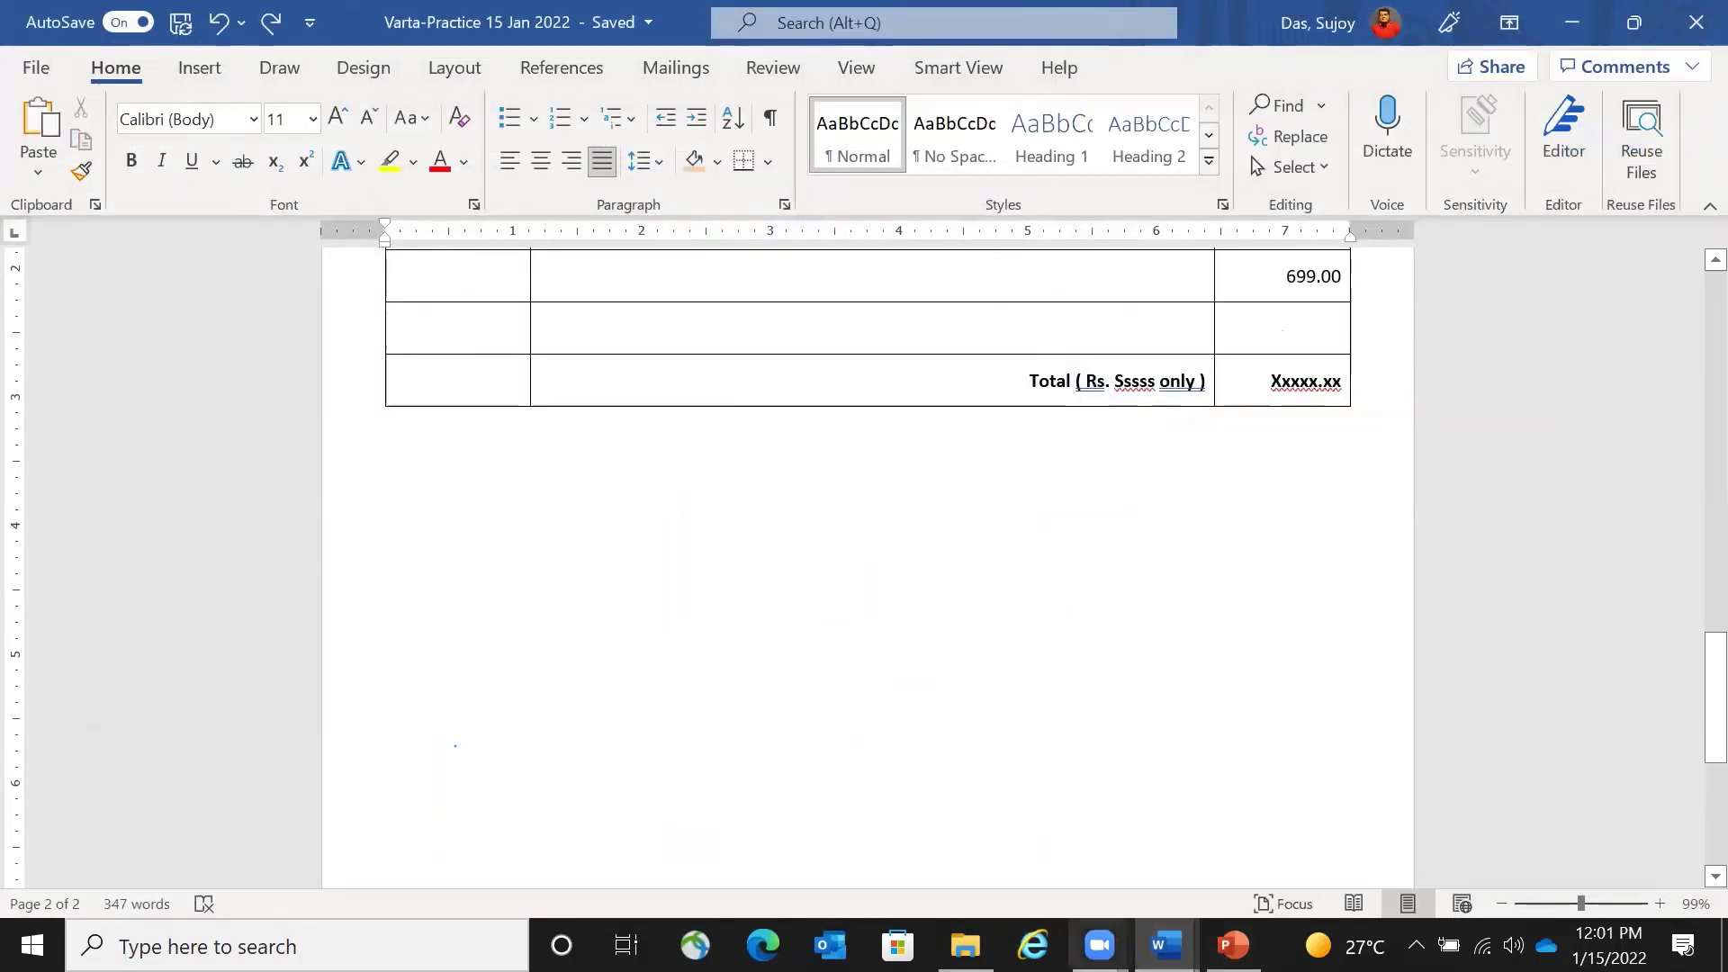
Step: In the VARTA MS-word Training material, reapply narrow margins so it reflows to three pages
mouse_move(1158, 947)
left_click(1020, 818)
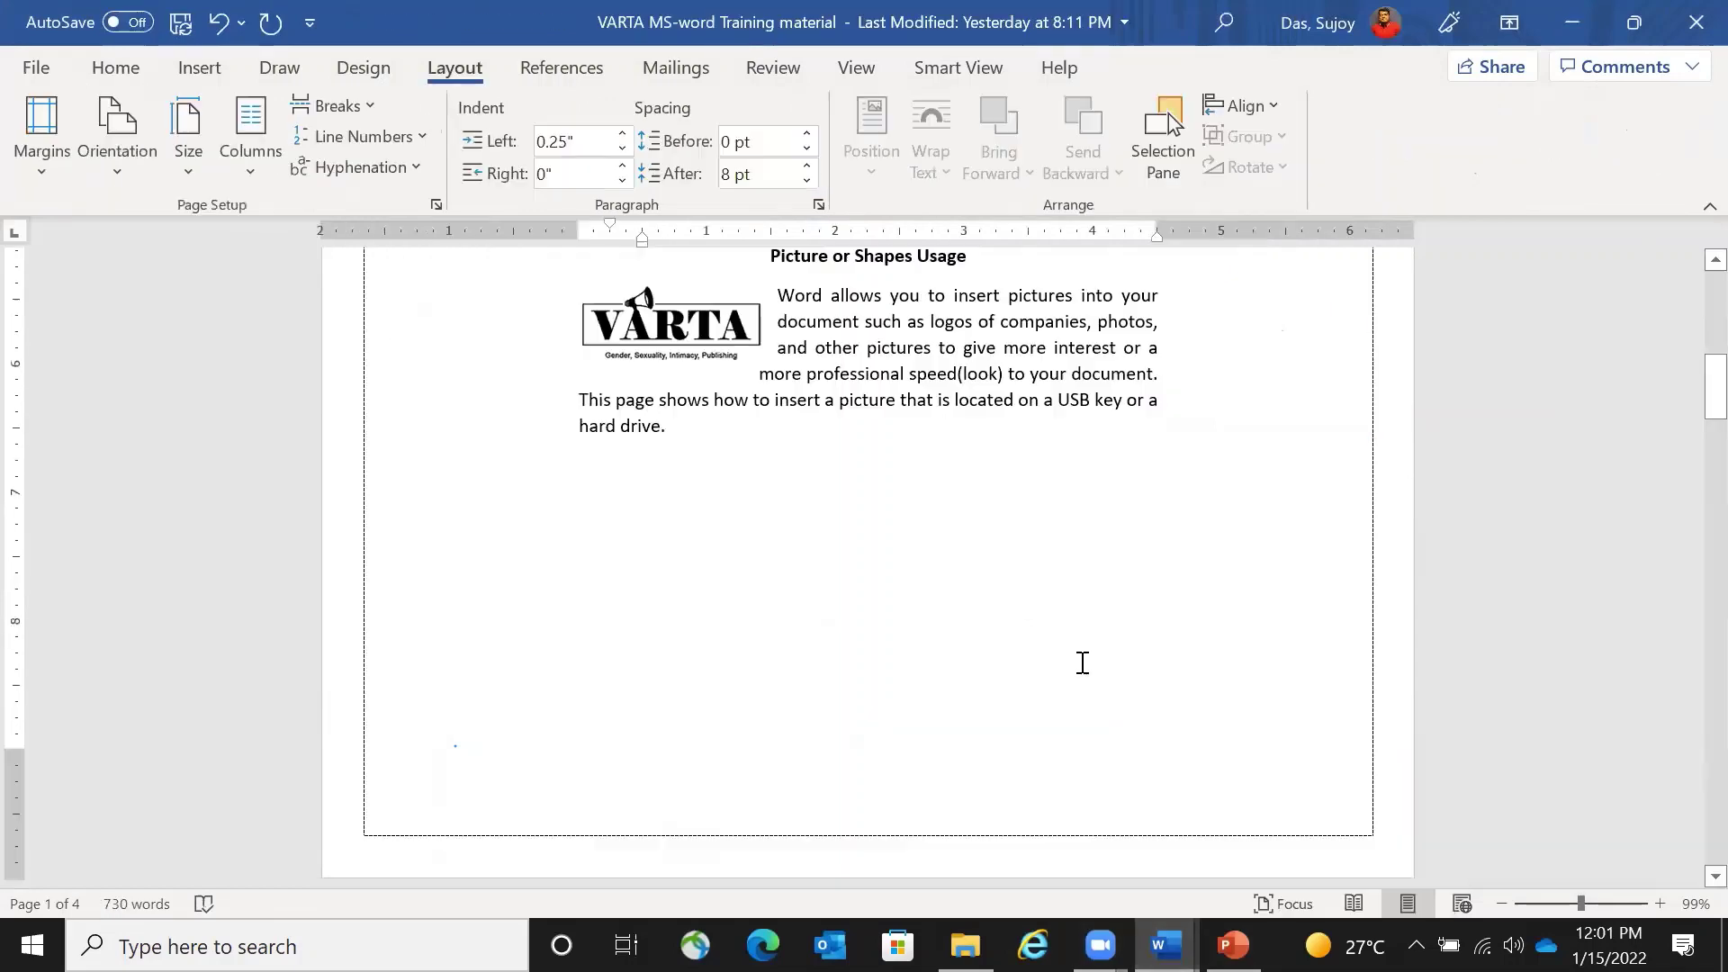
scroll(1261, 511, "up", 2)
scroll(1254, 529, "up", 4)
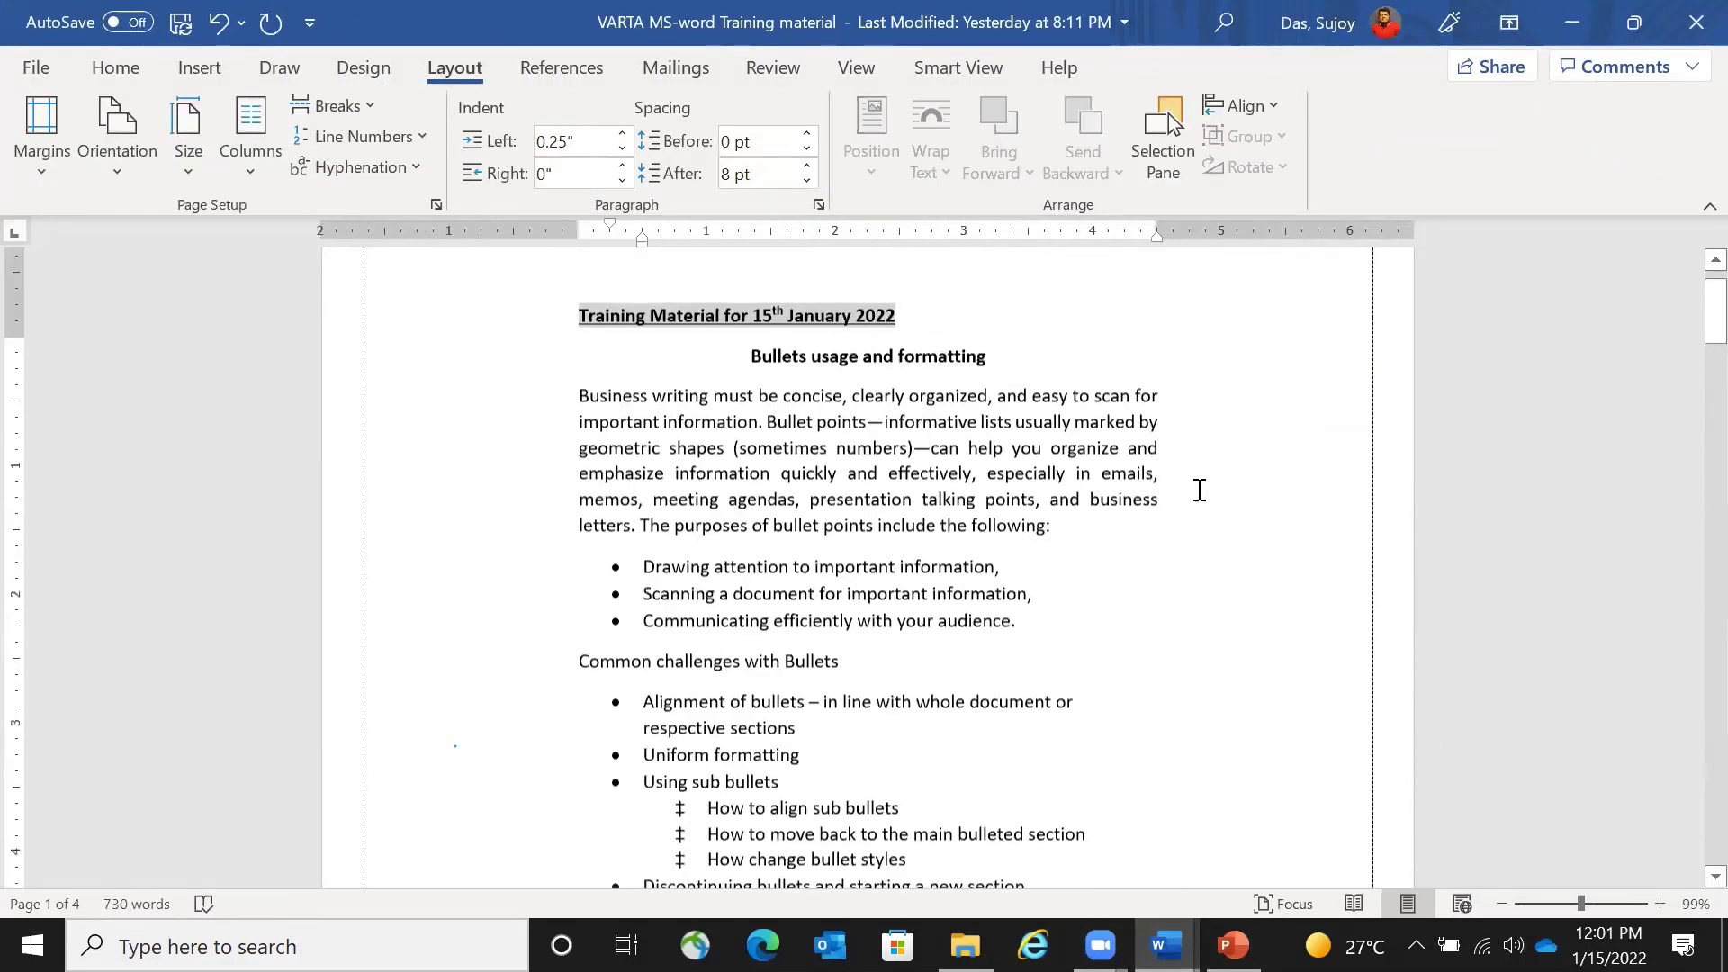
scroll(1199, 490, "up", 2)
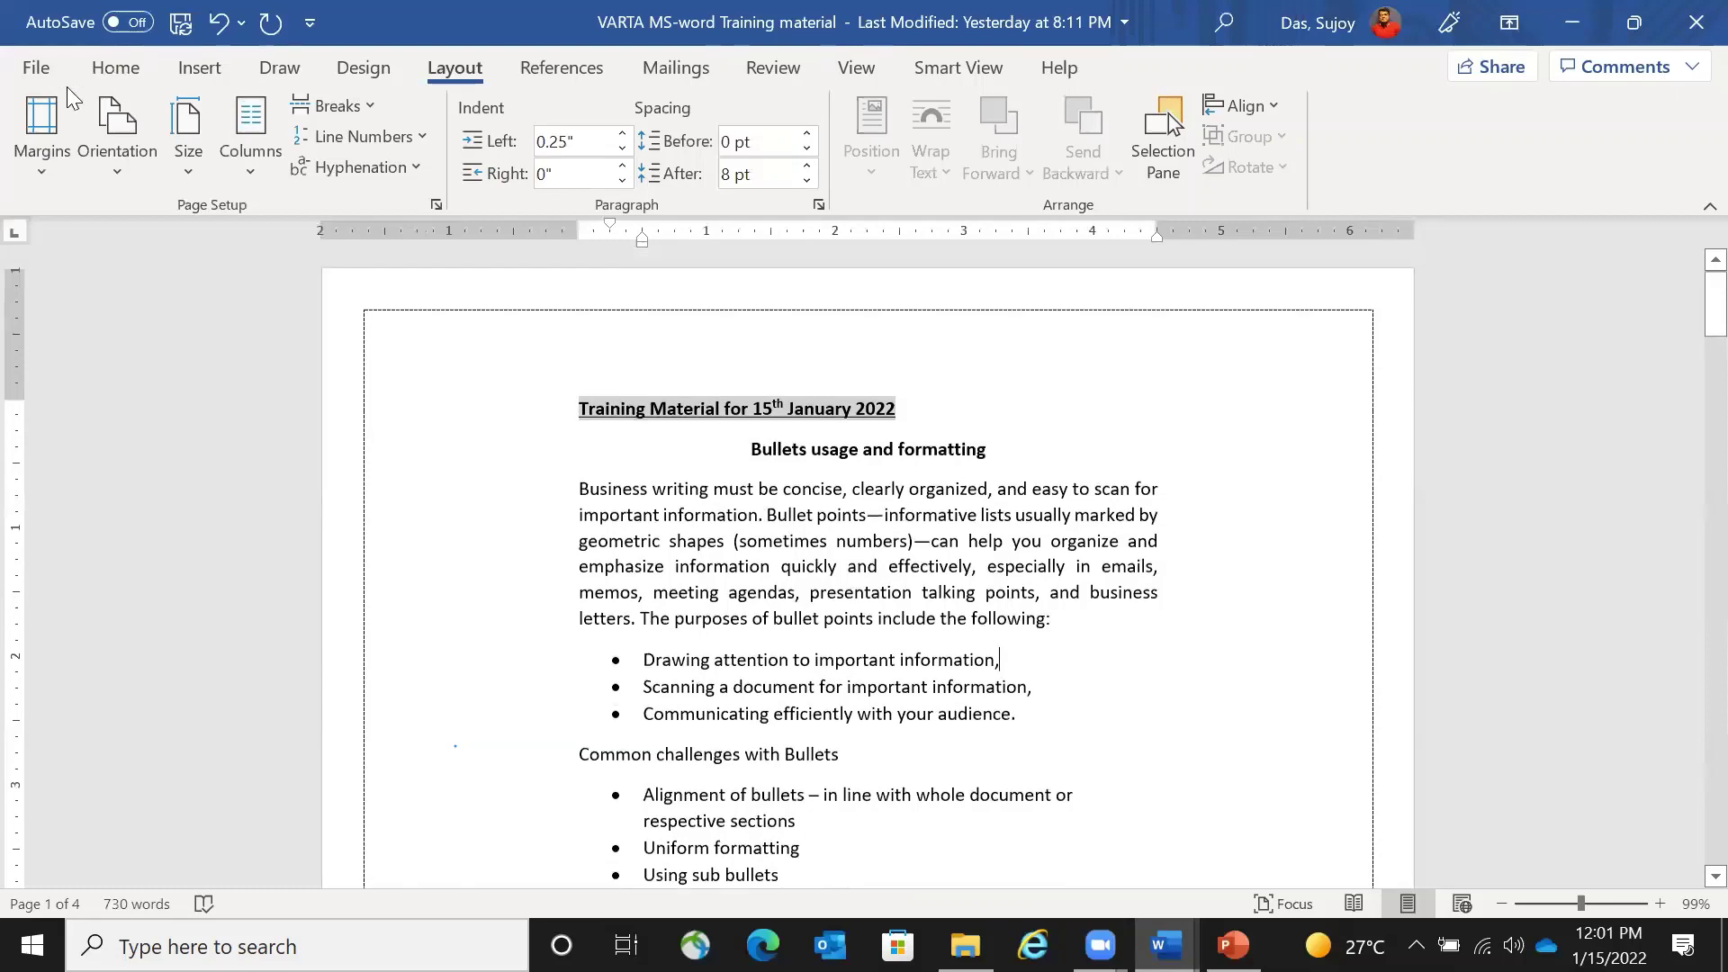
scroll(111, 441, "down", 2)
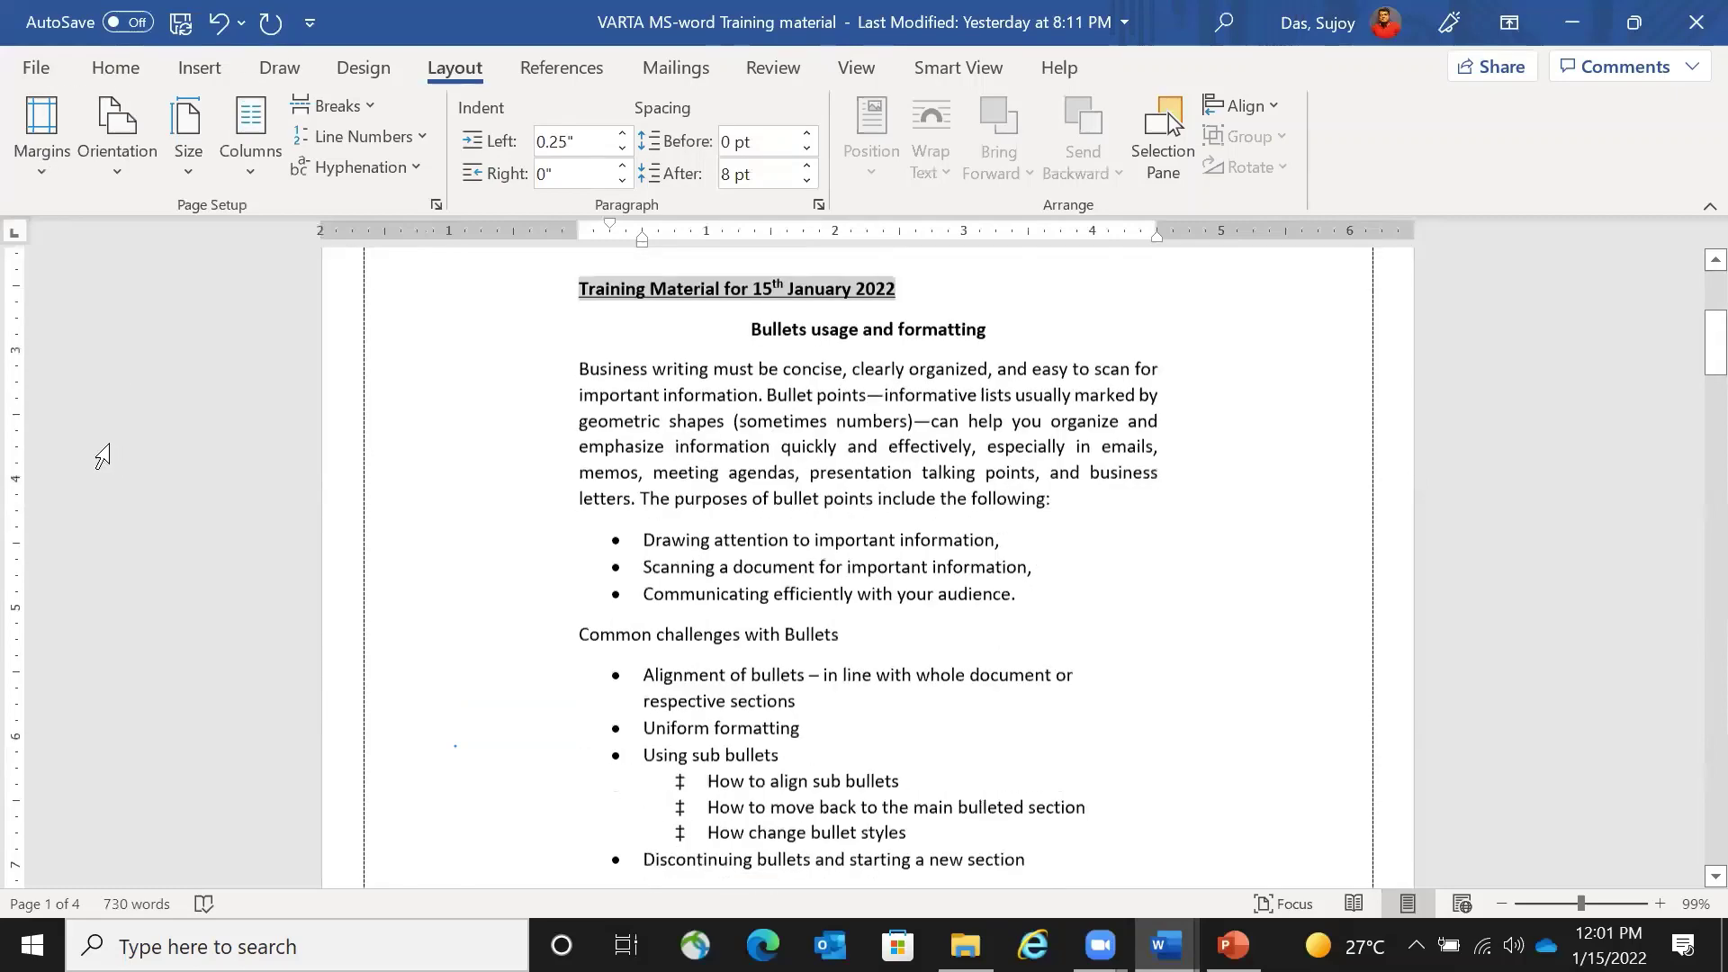
scroll(1142, 555, "down", 3)
scroll(1142, 555, "down", 3)
scroll(1142, 563, "down", 5)
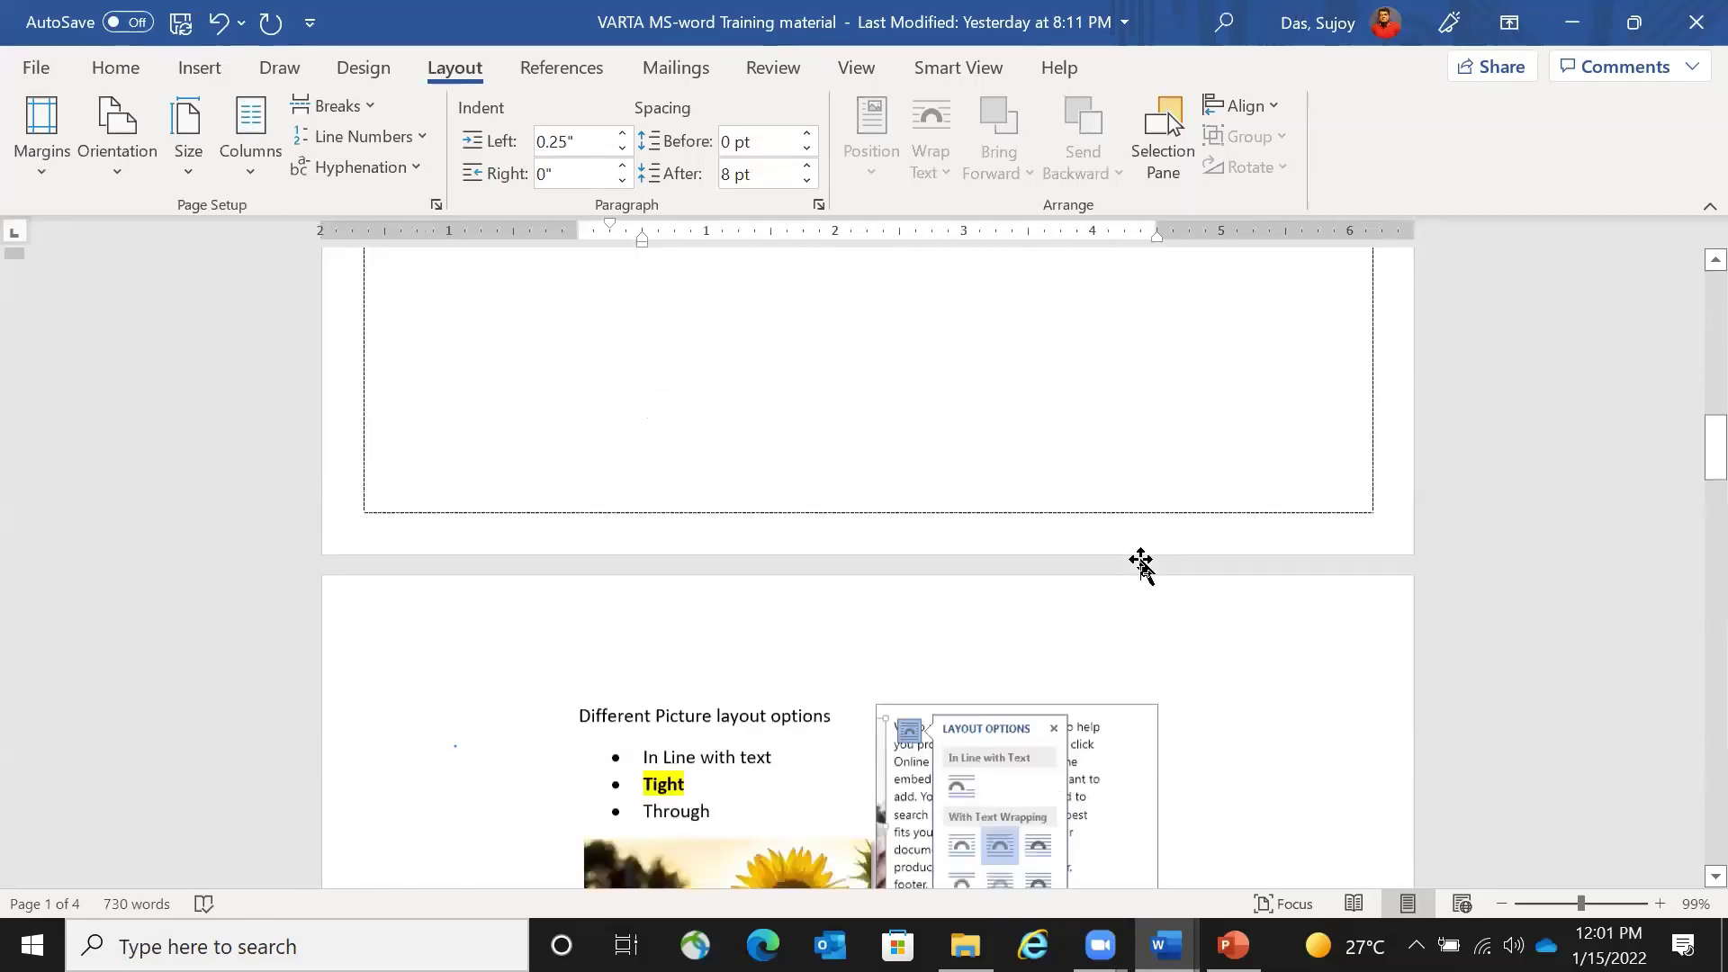
key("ctrl+z")
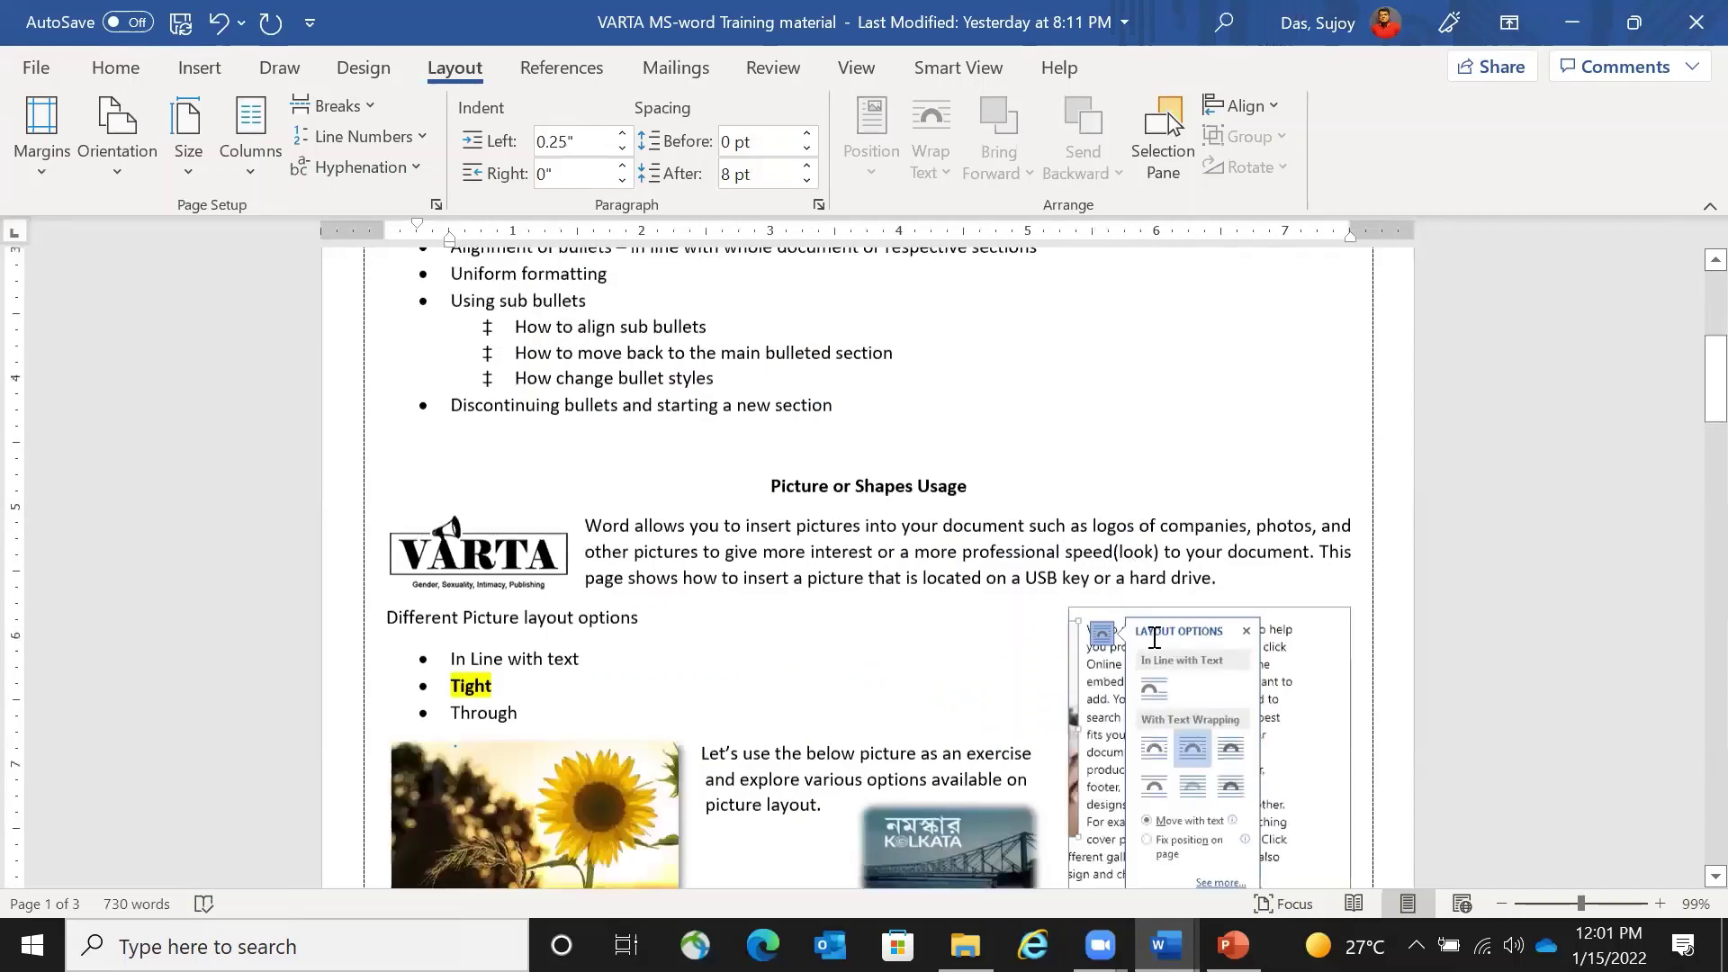
scroll(1154, 637, "down", 5)
scroll(714, 375, "down", 4)
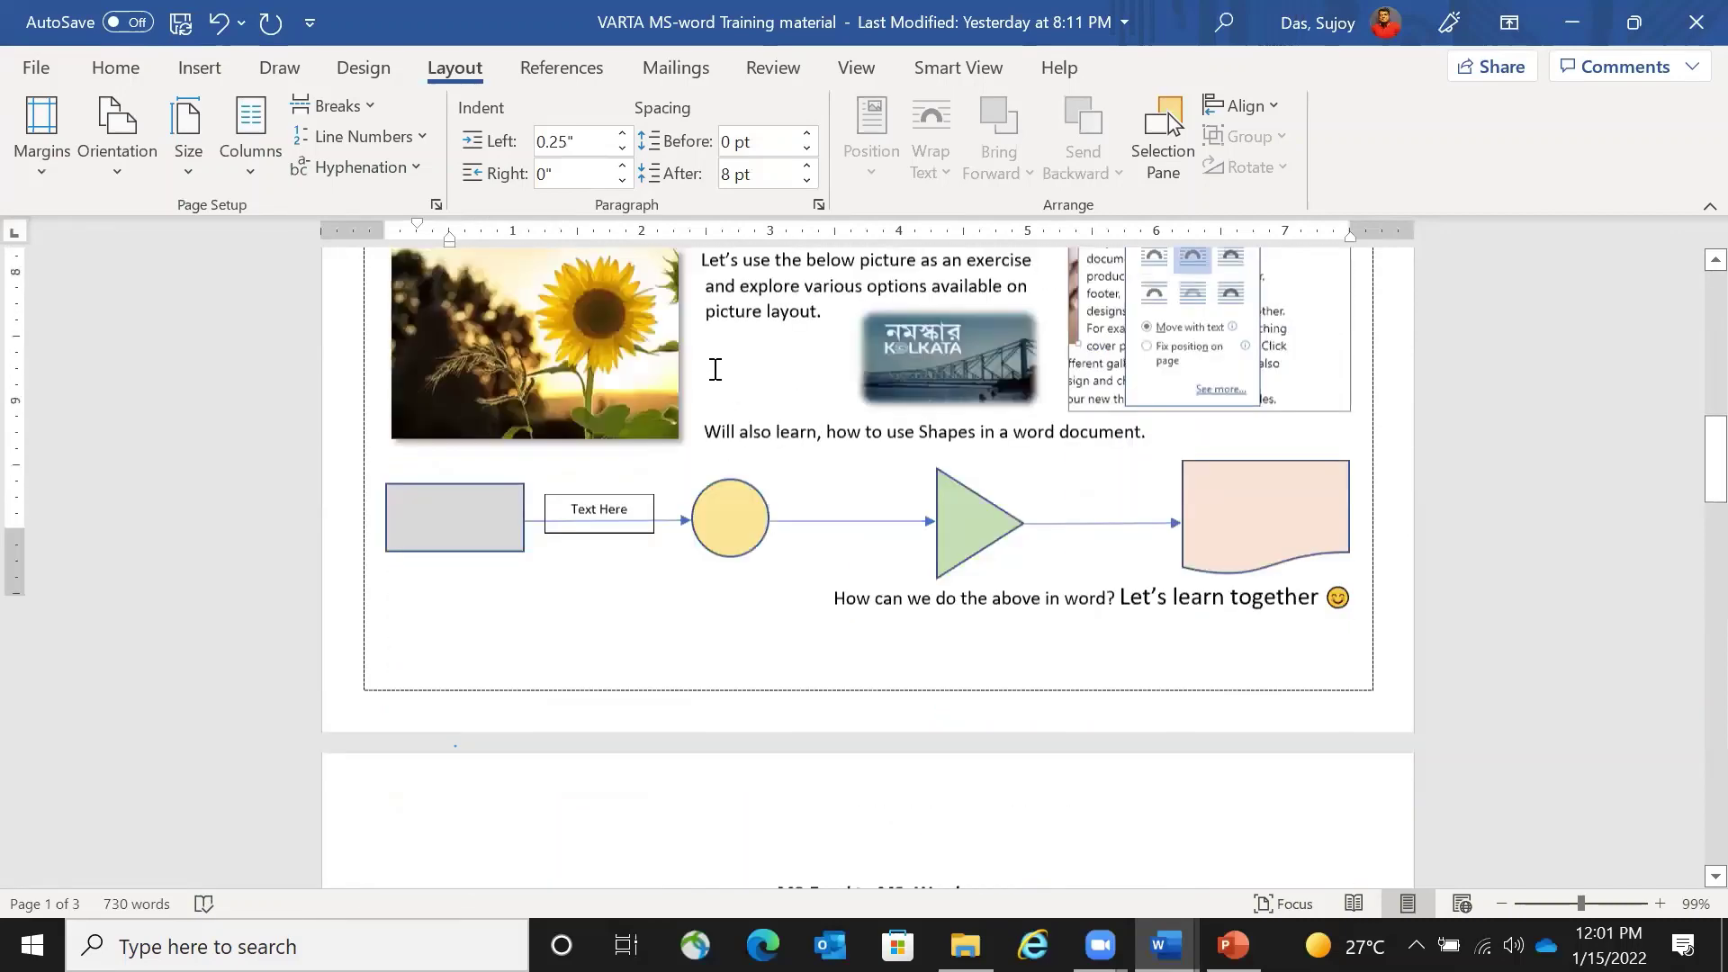
scroll(764, 293, "down", 4)
scroll(825, 435, "up", 5)
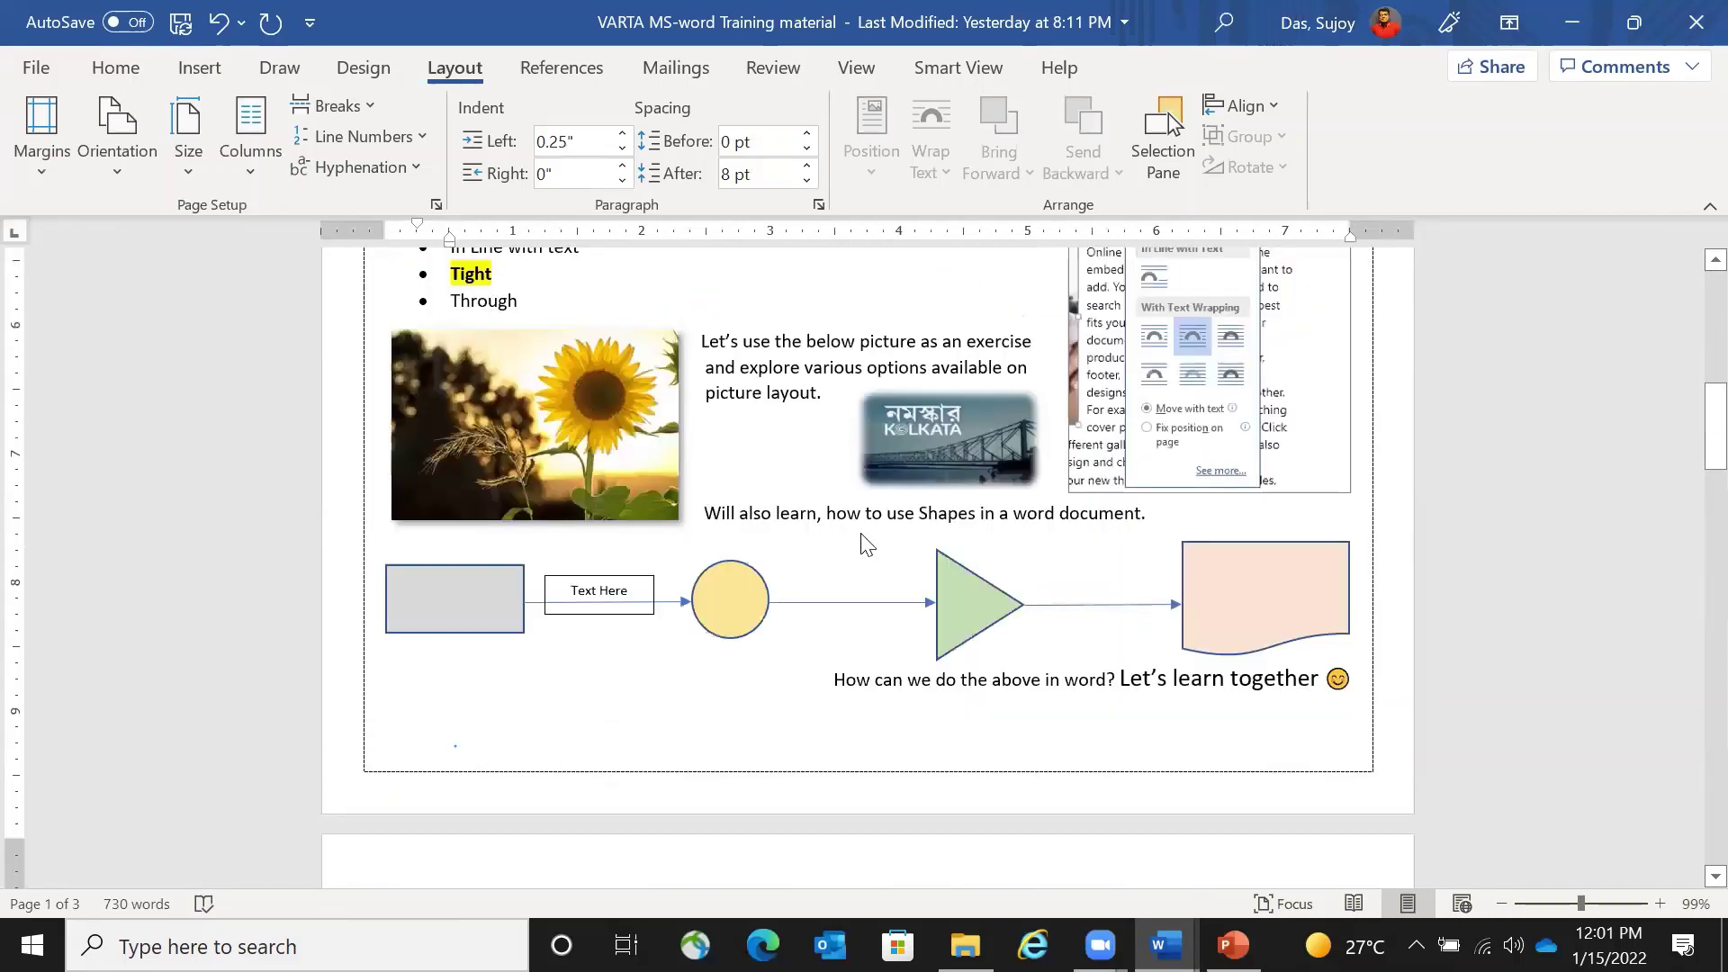
scroll(859, 549, "up", 4)
Step: Select the sunflower picture, then bring up the Varta-Practice 15 Jan 2022 document
key("ctrl+a")
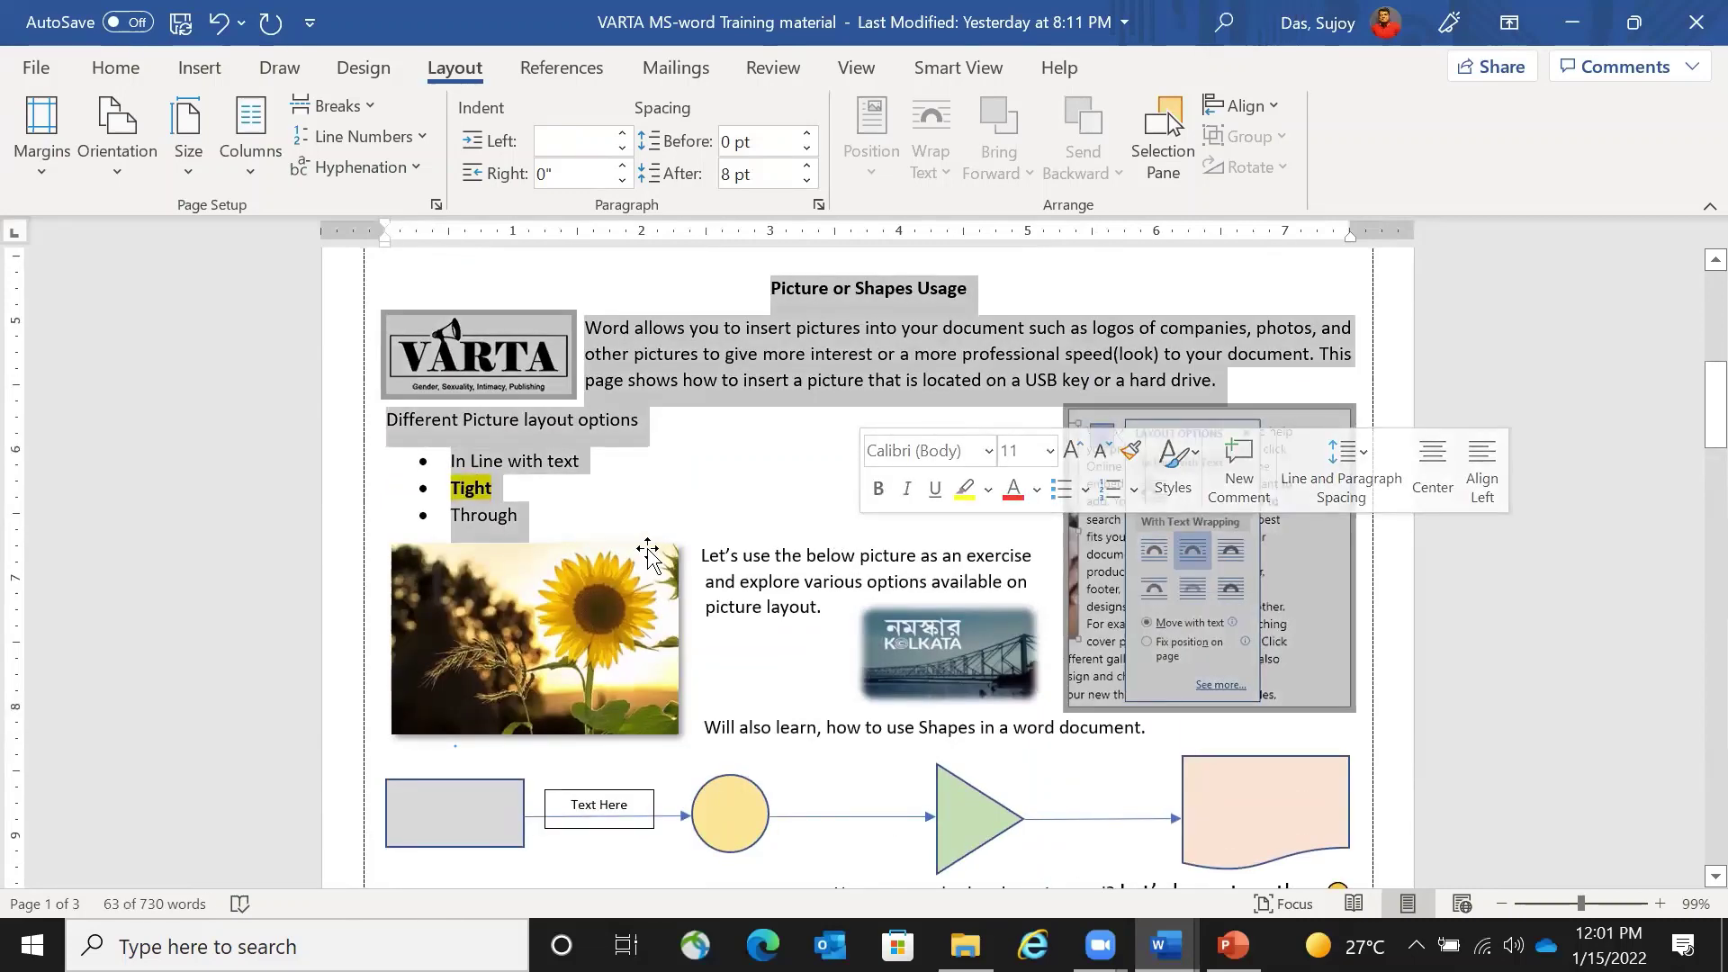
scroll(648, 549, "down", 1)
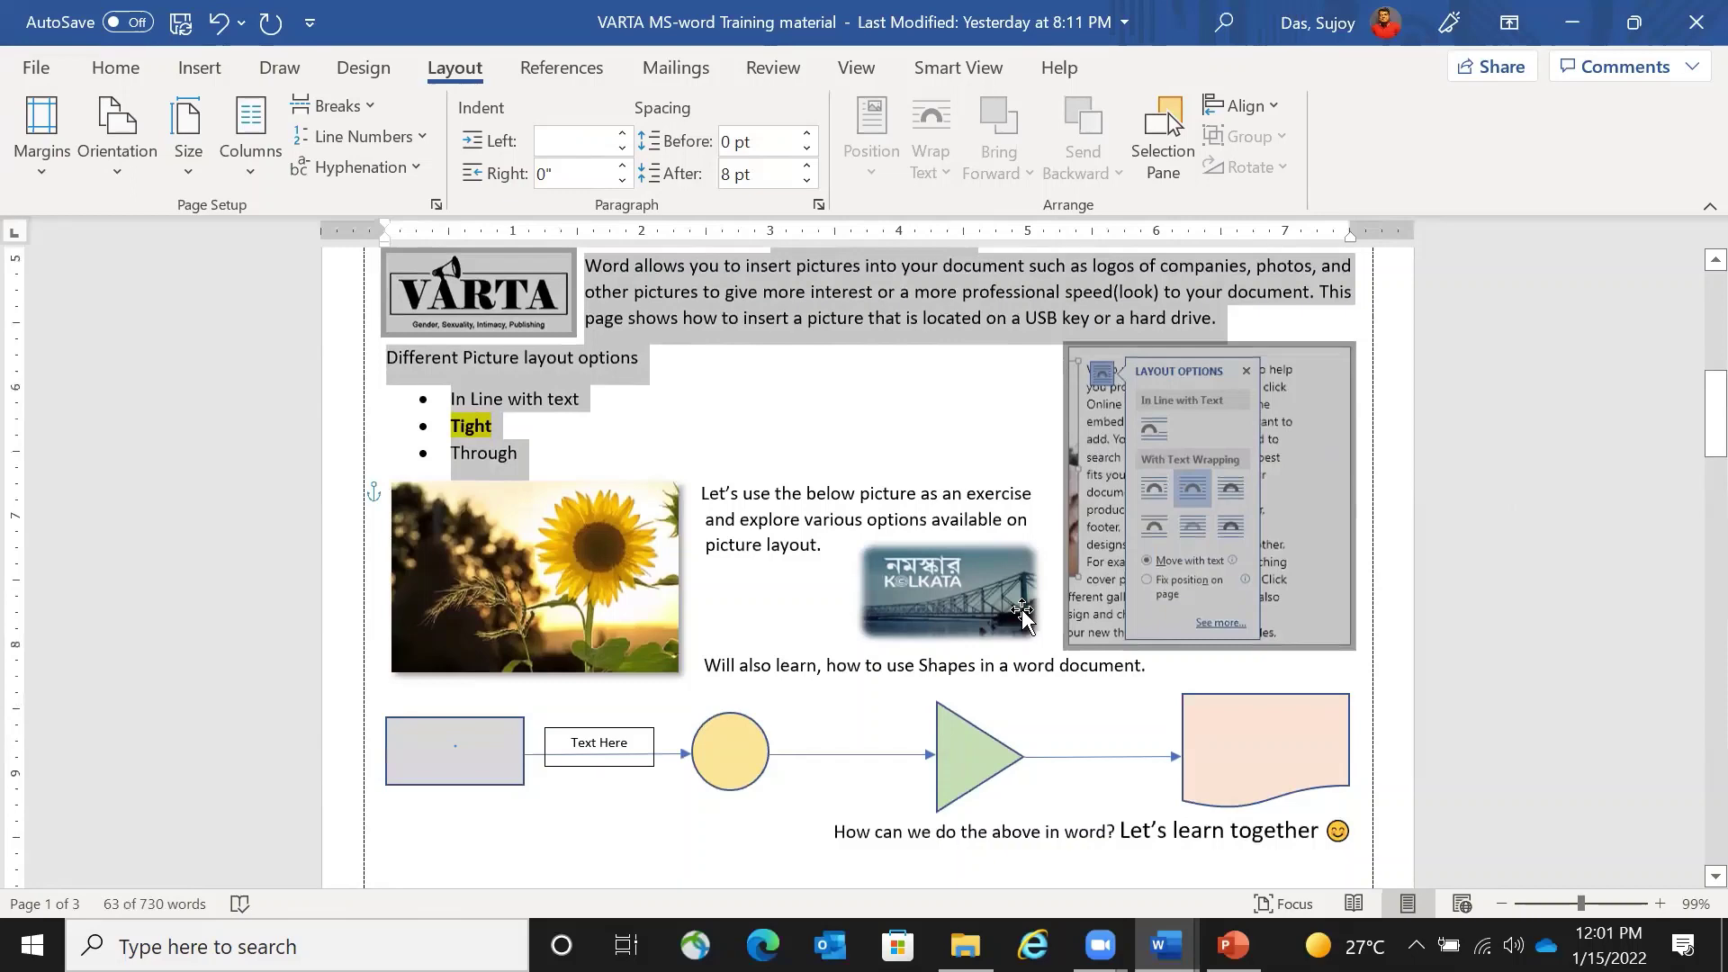
left_click(1021, 612)
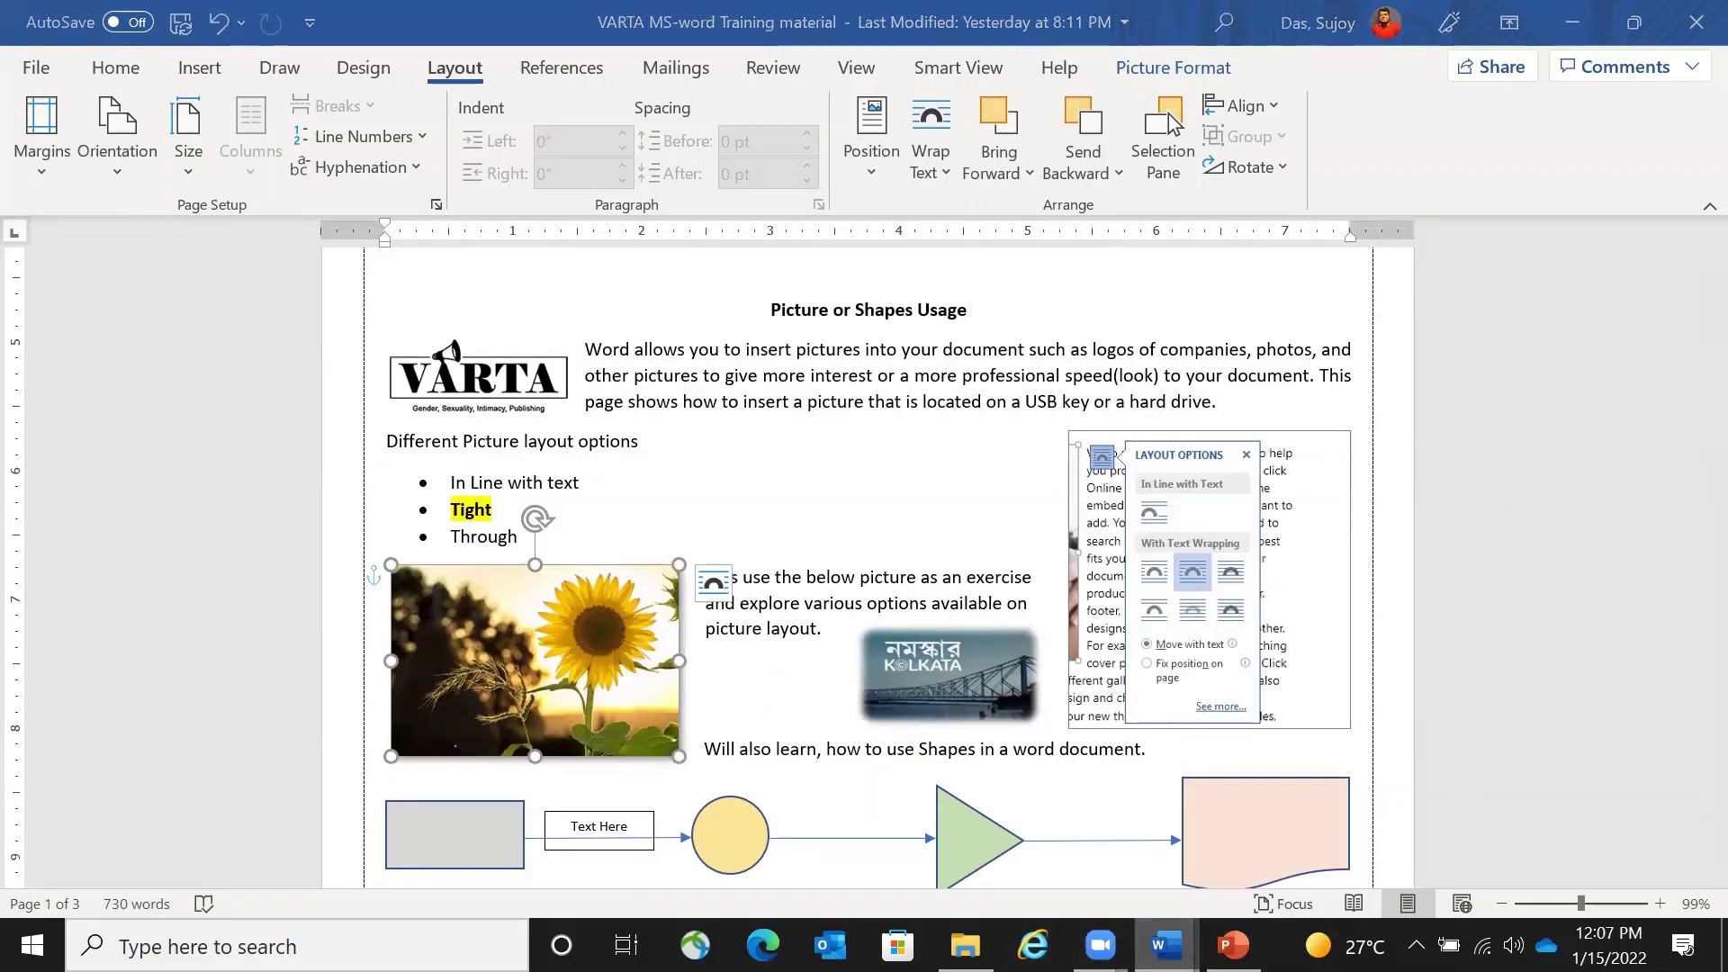
left_click(1319, 837)
scroll(1332, 841, "up", 3)
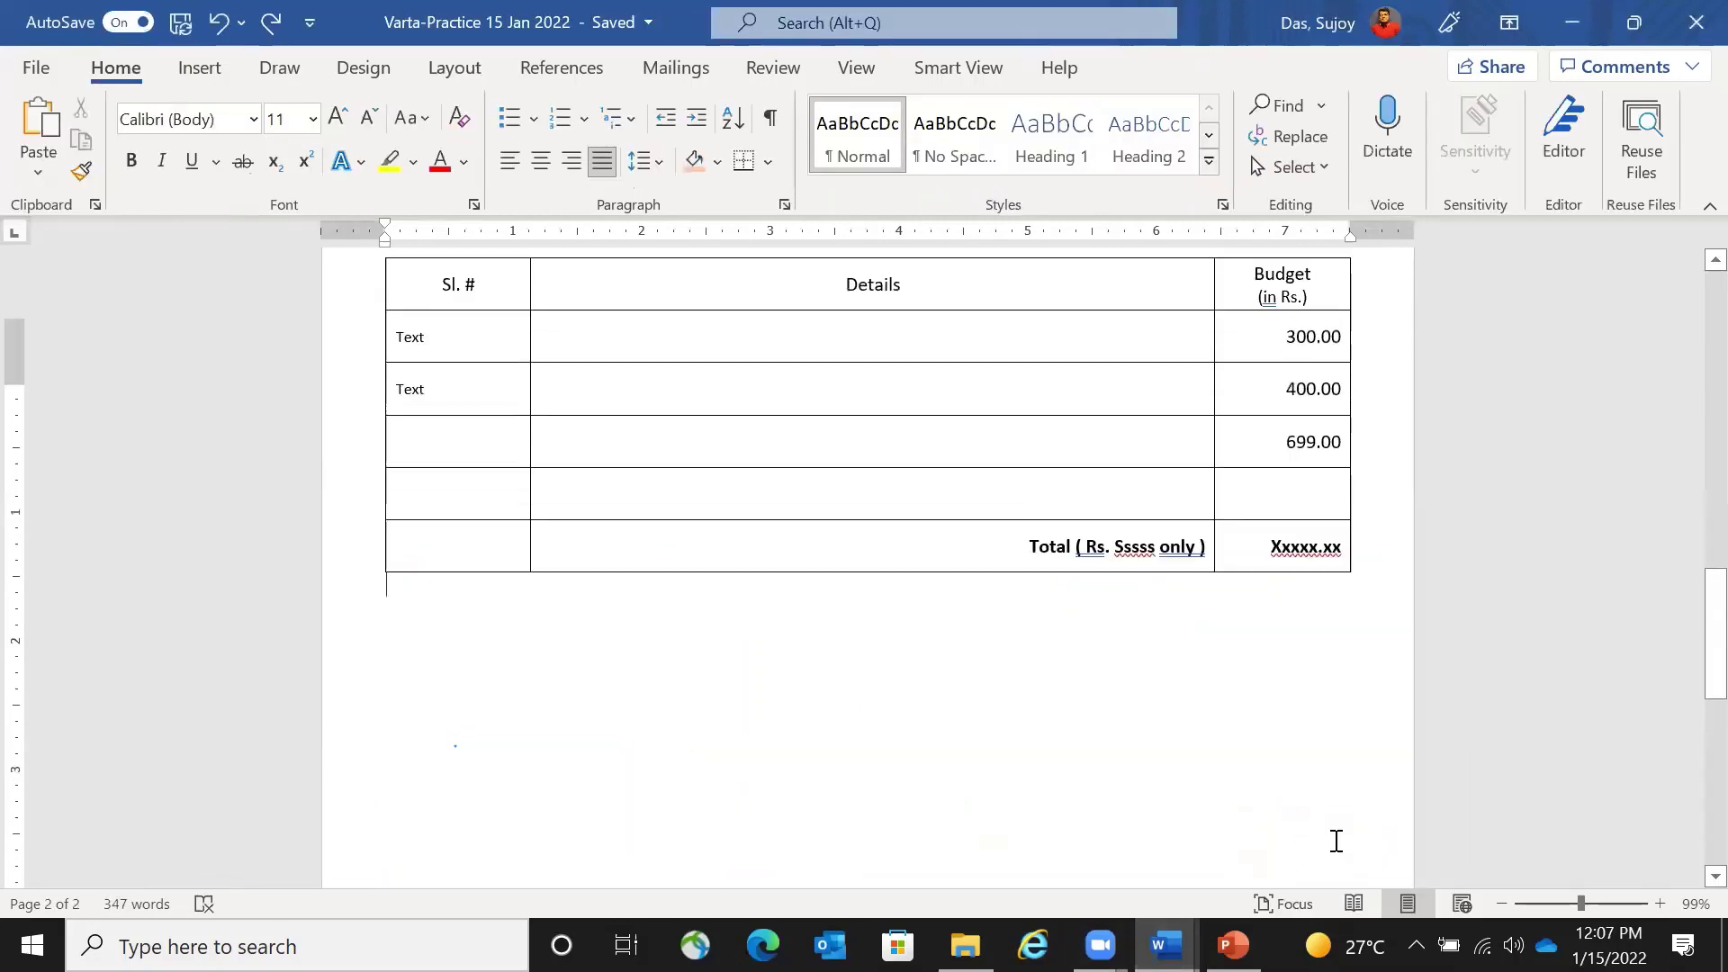
scroll(1335, 841, "up", 6)
scroll(1335, 840, "down", 10)
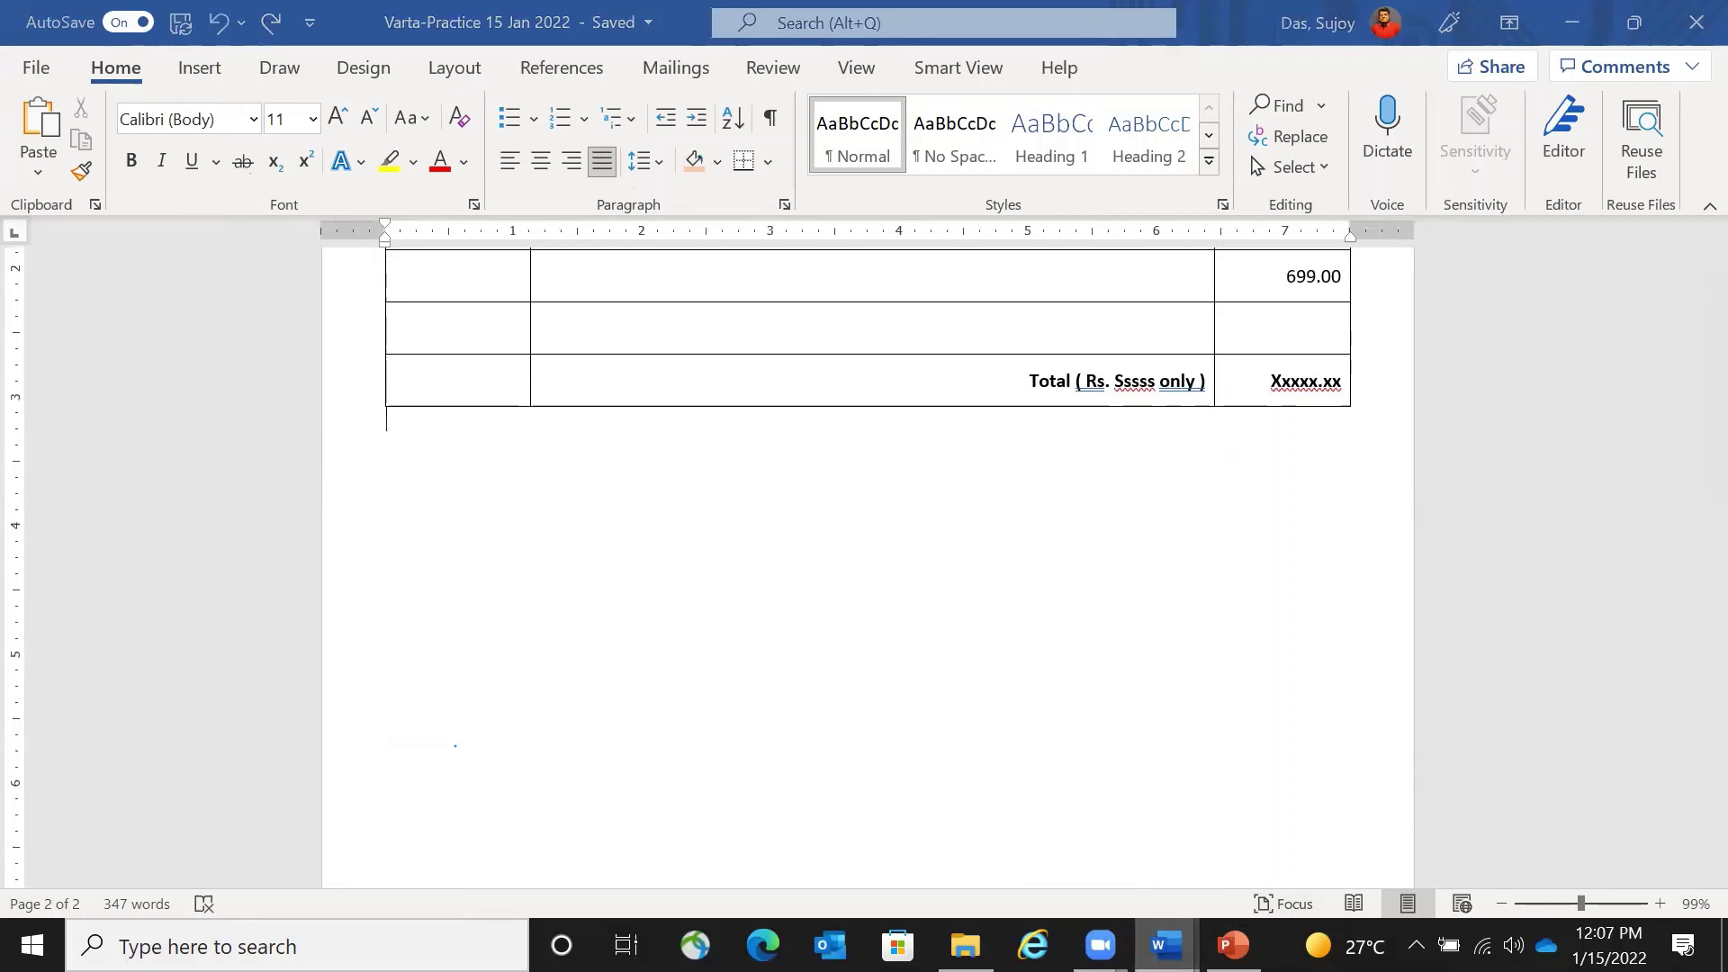
mouse_move(1163, 947)
left_click(1040, 859)
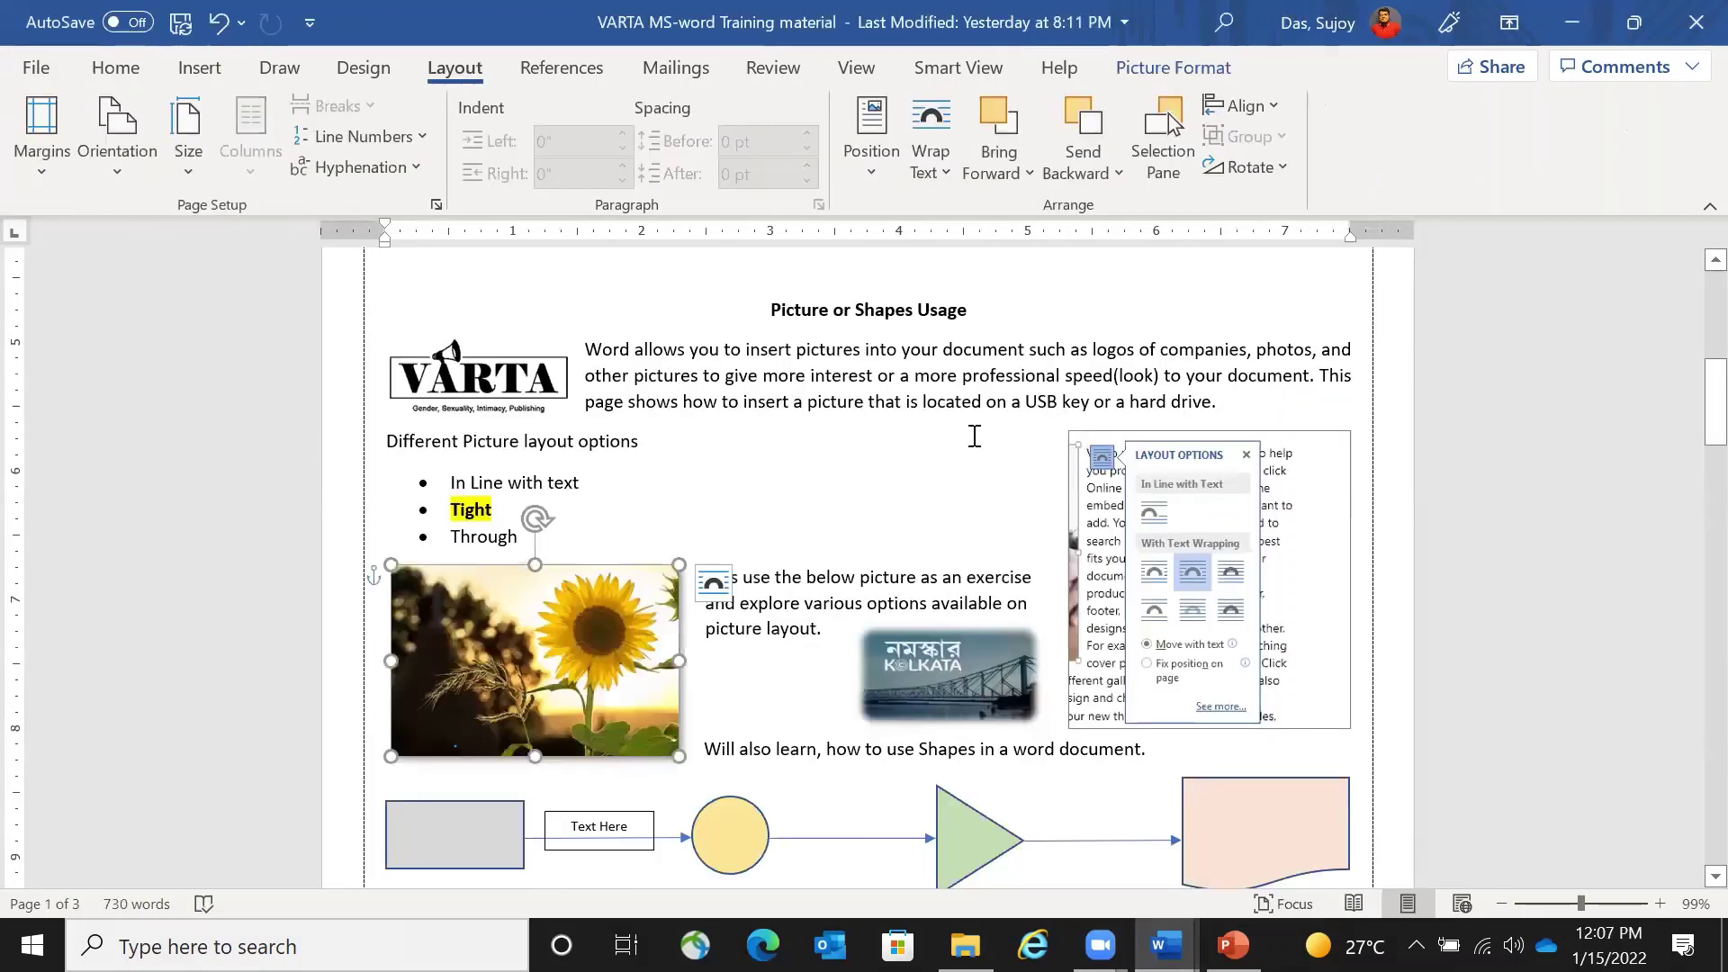
scroll(977, 435, "up", 3)
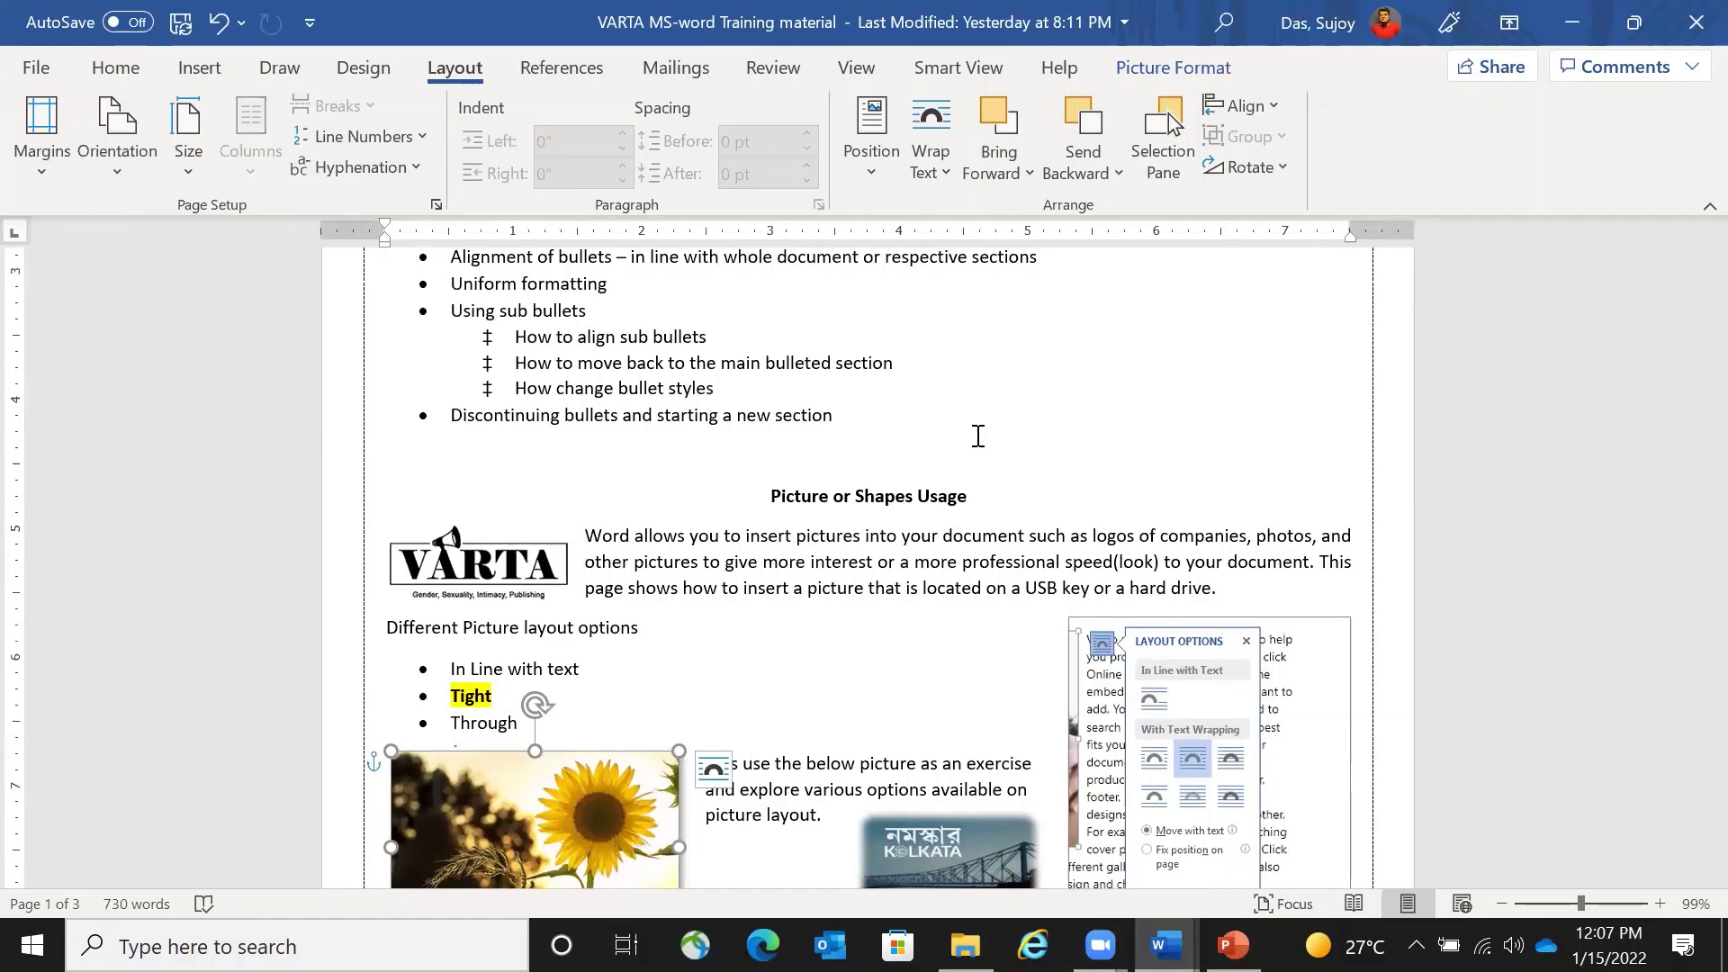
scroll(927, 531, "down", 3)
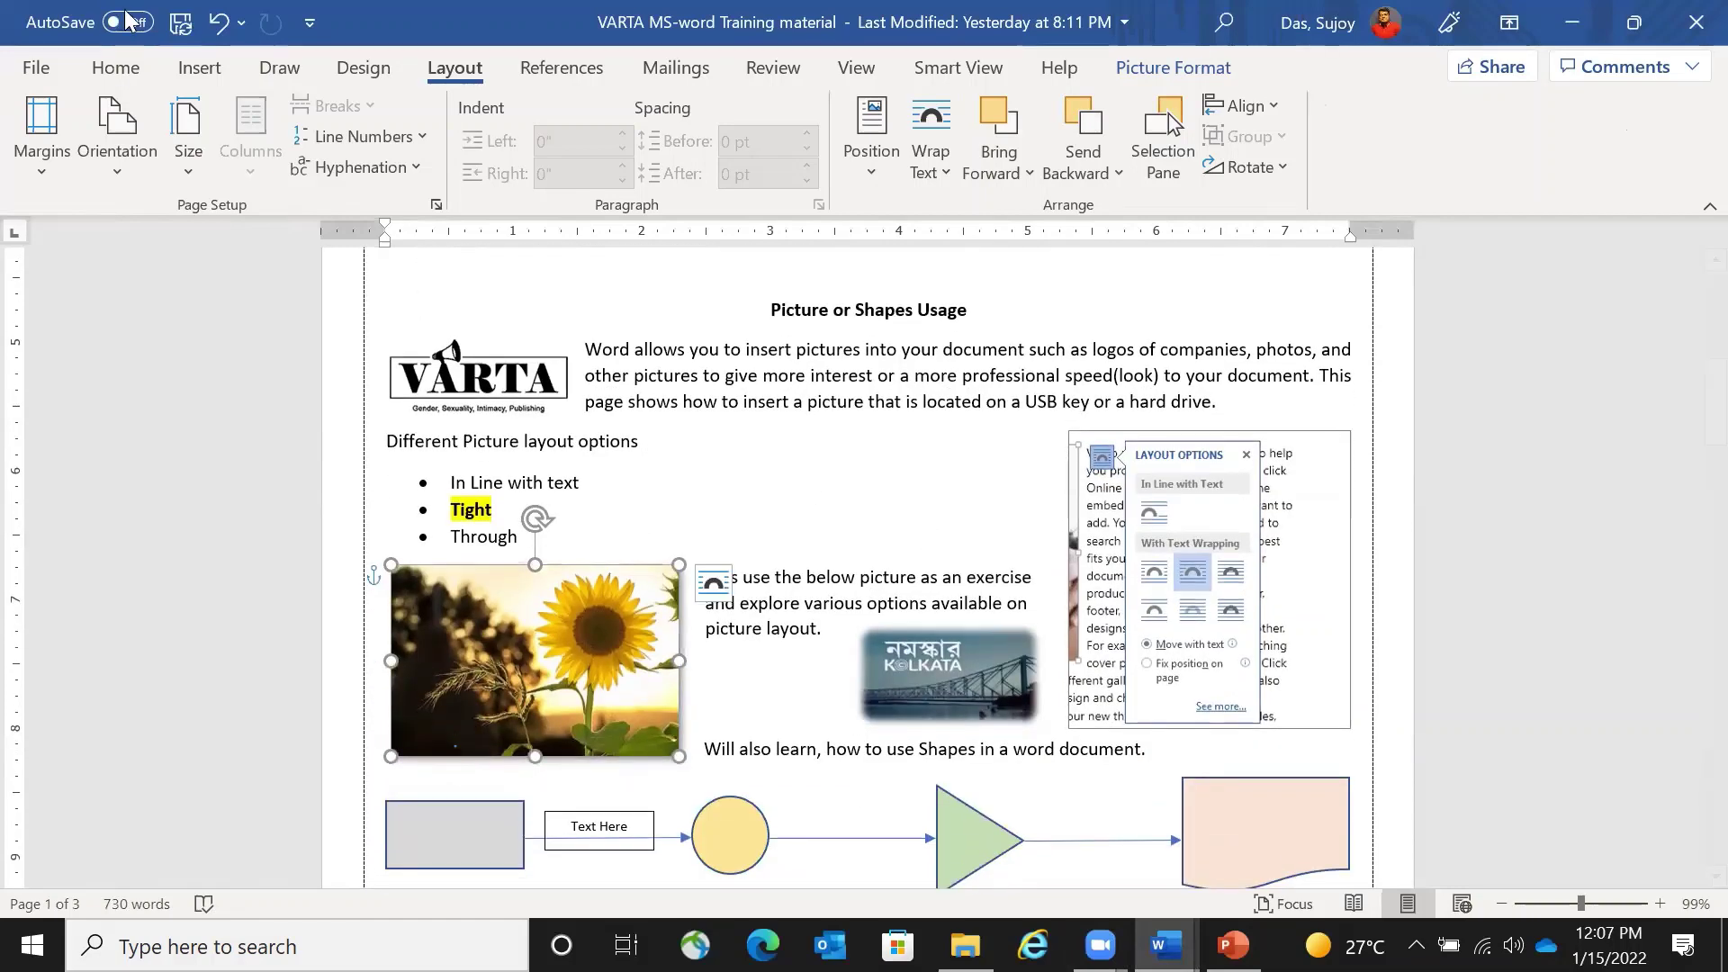
left_click(1547, 568)
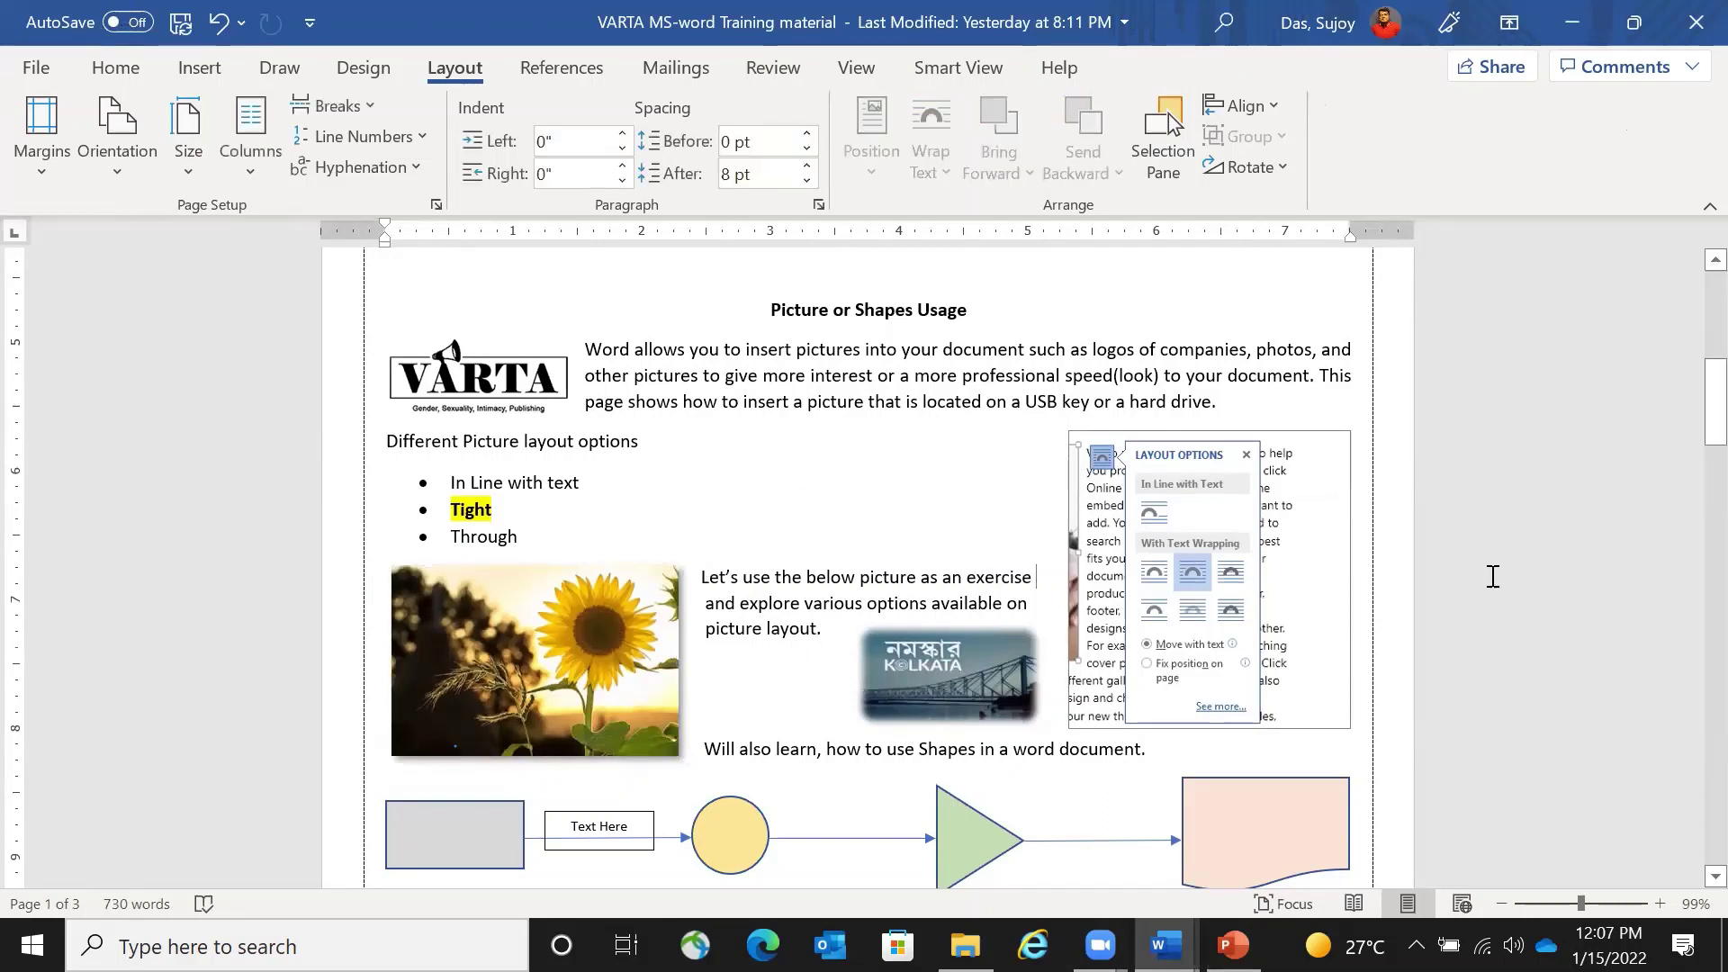
scroll(1449, 653, "down", 1)
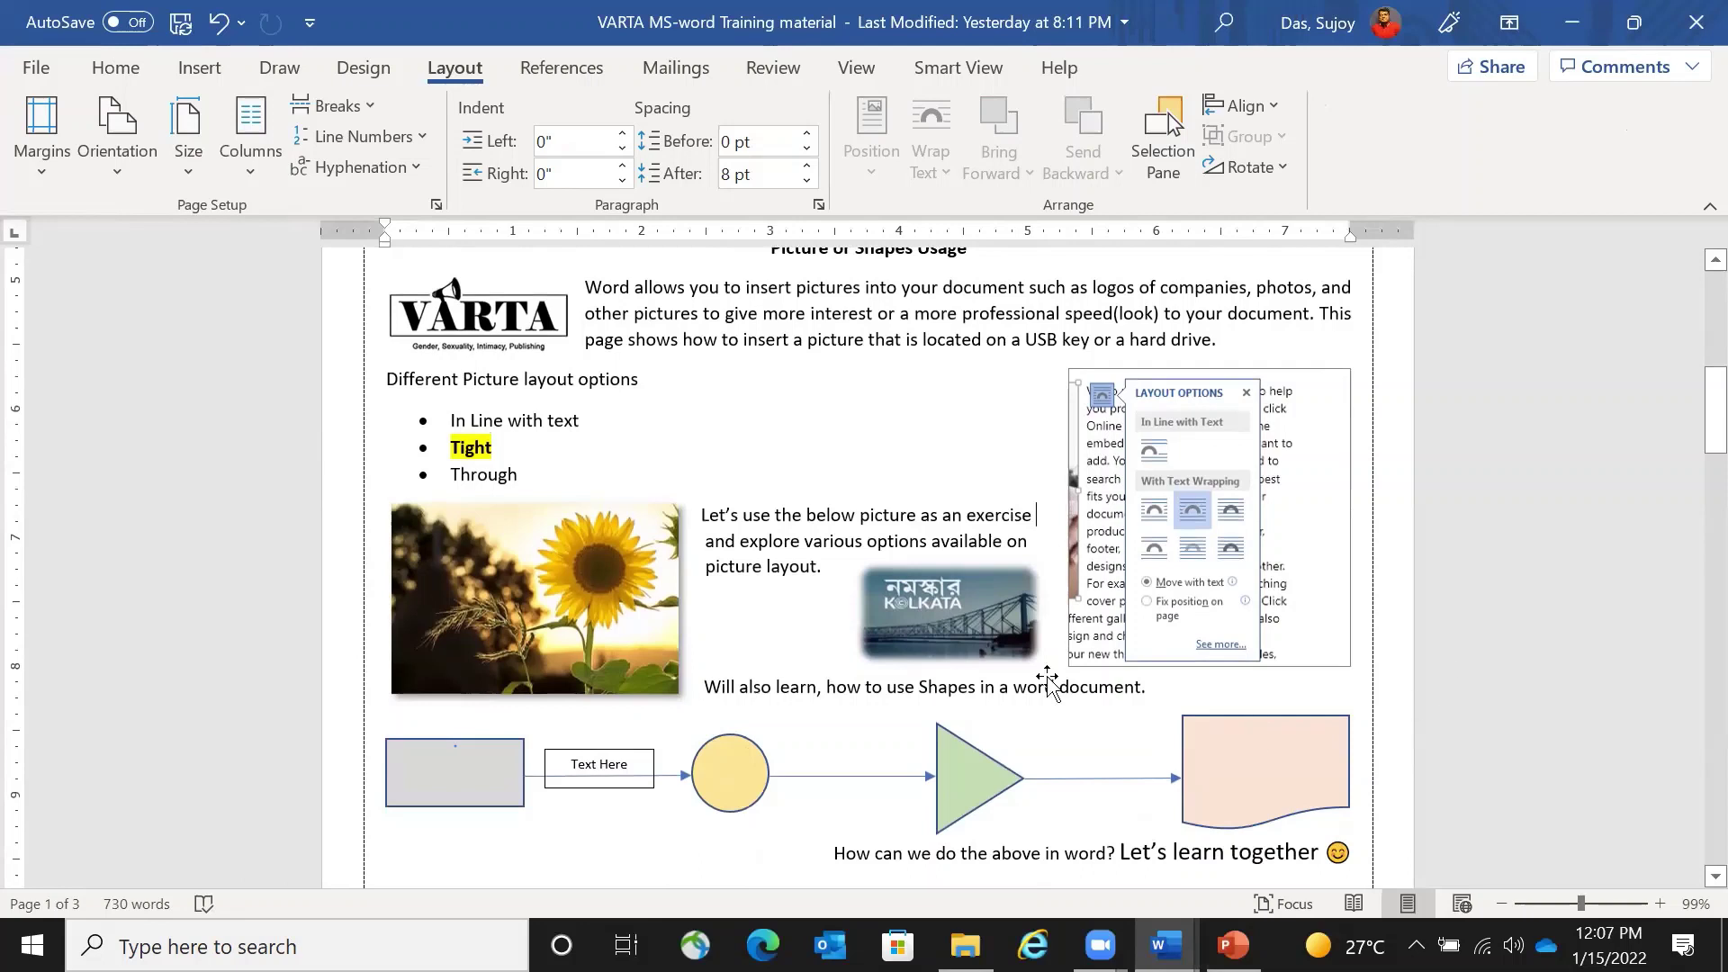
scroll(897, 684, "up", 1)
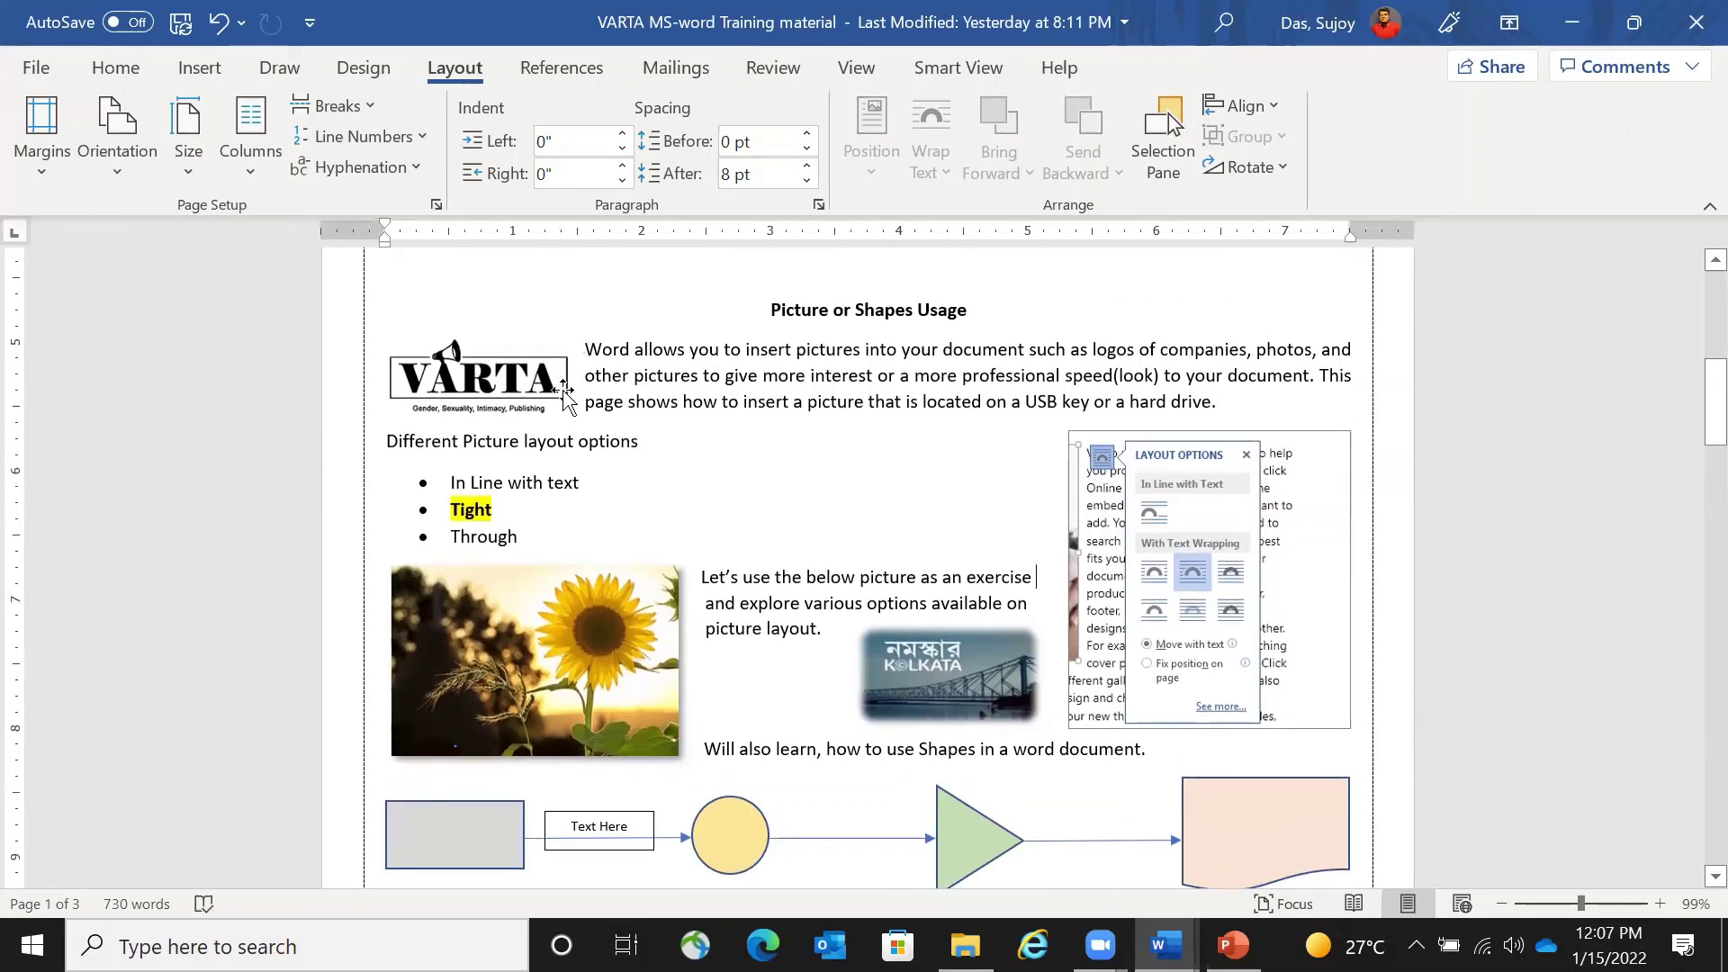
left_click(504, 387)
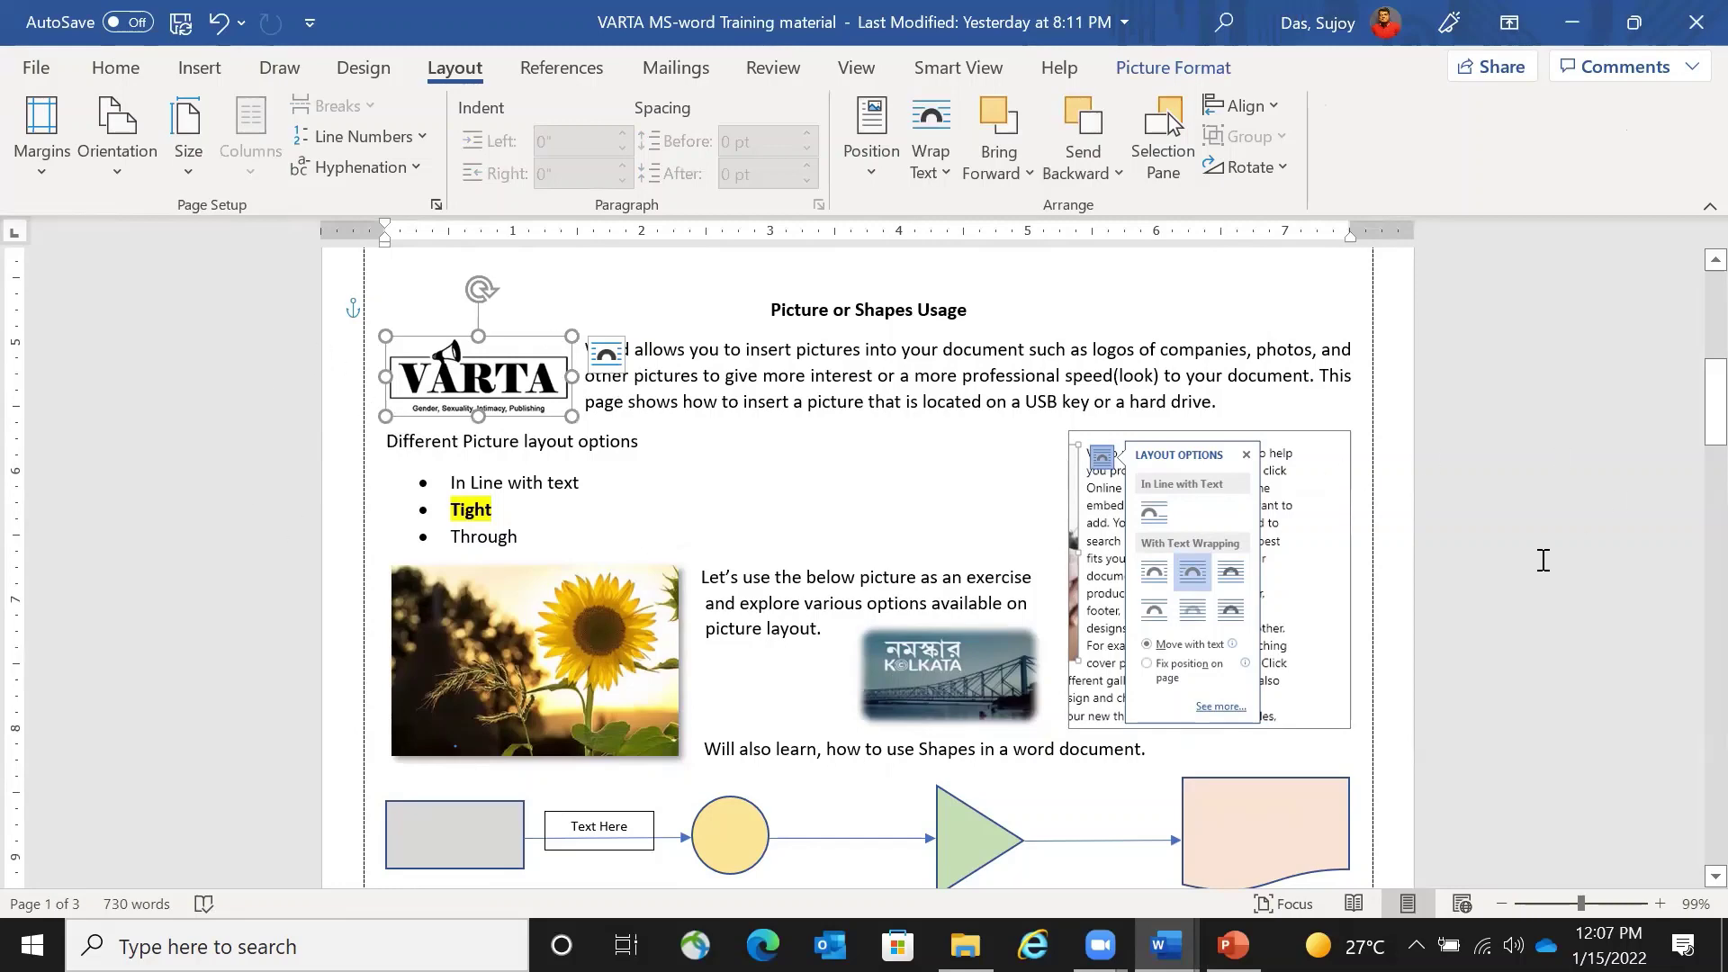
key("Escape")
scroll(751, 542, "down", 2)
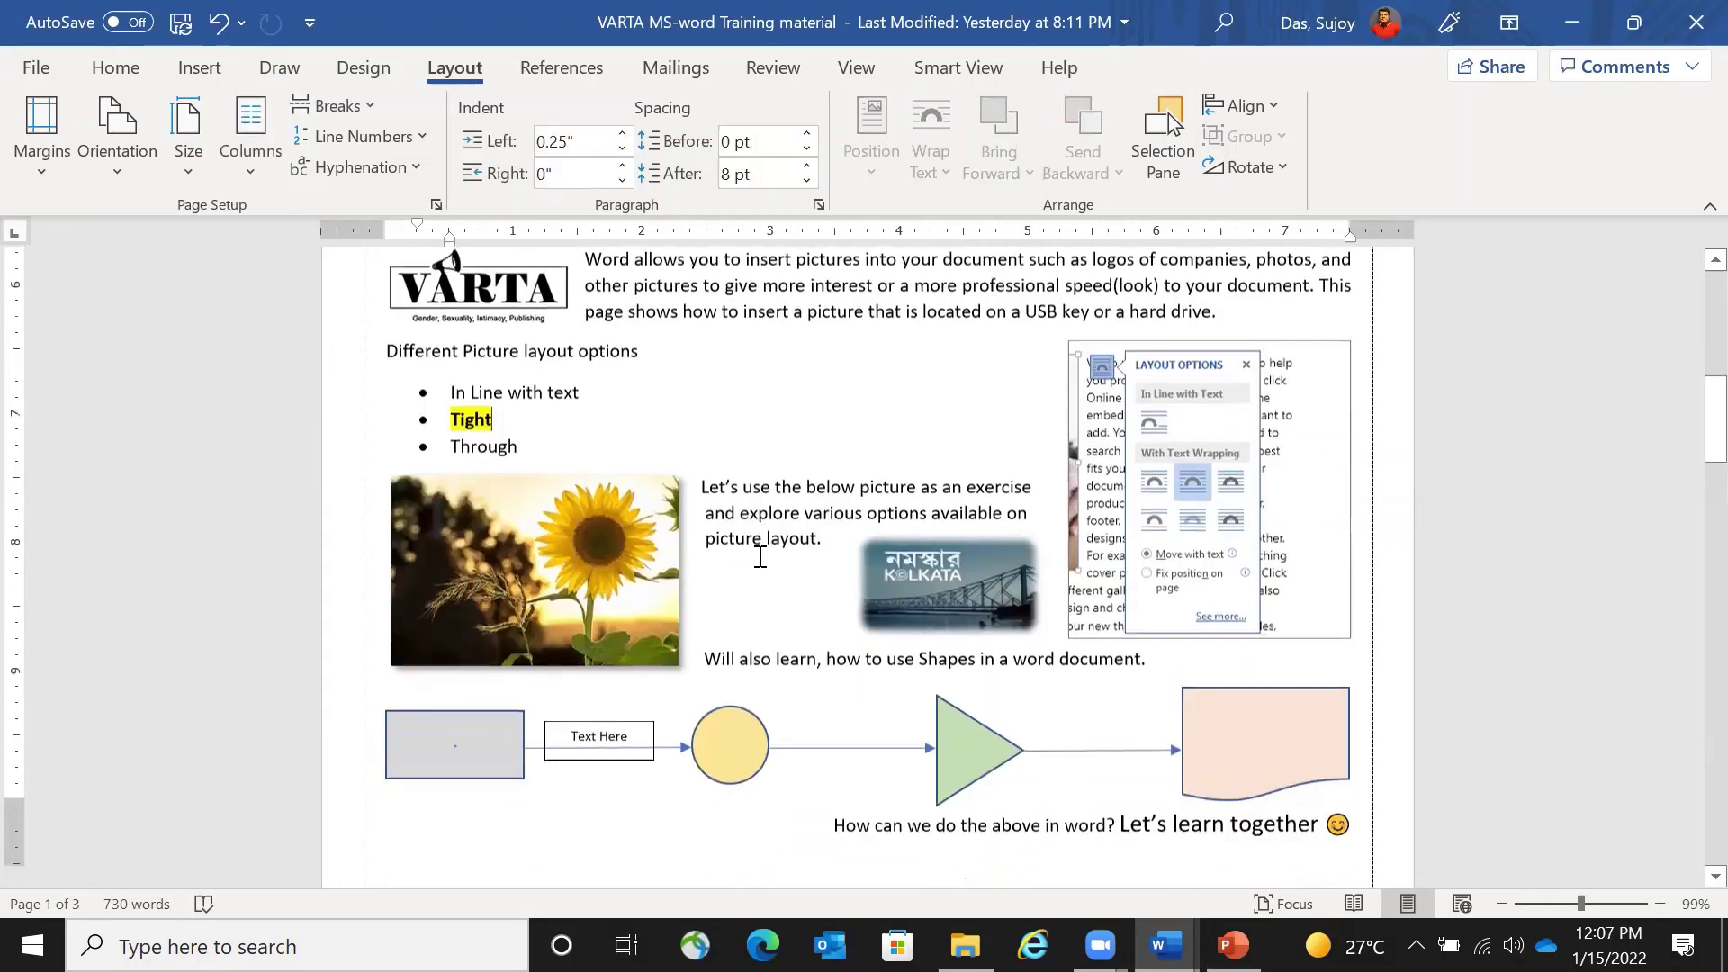
scroll(930, 378, "up", 1)
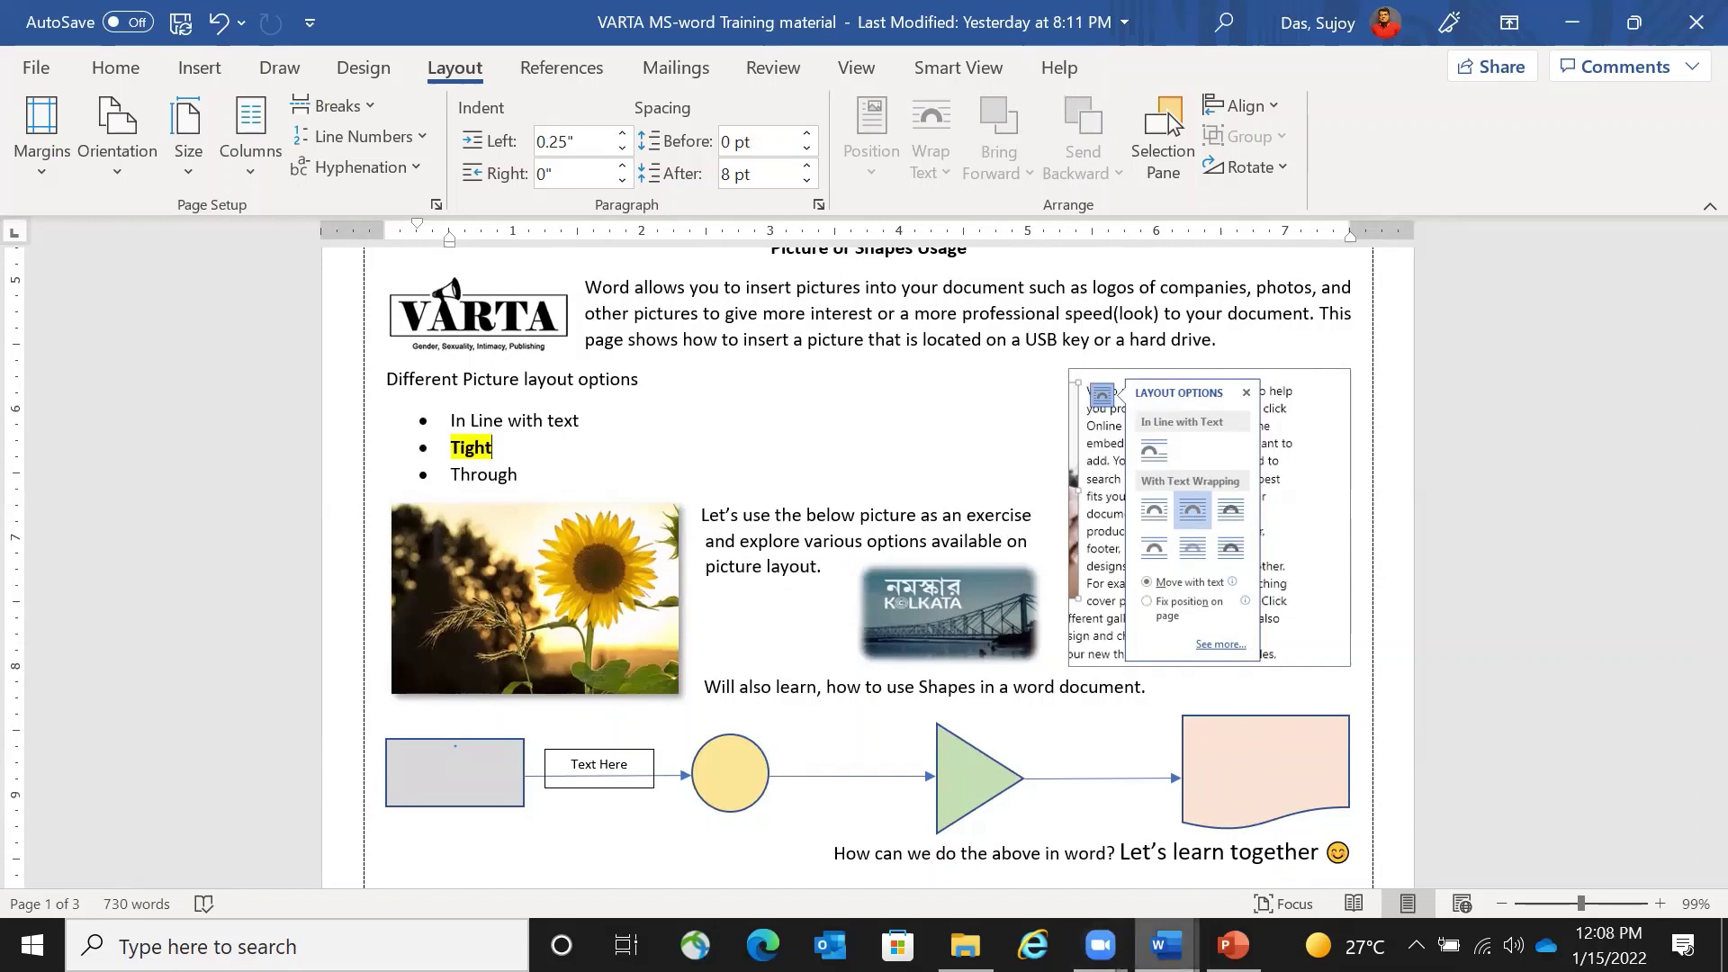
left_click(1165, 945)
left_click(1367, 838)
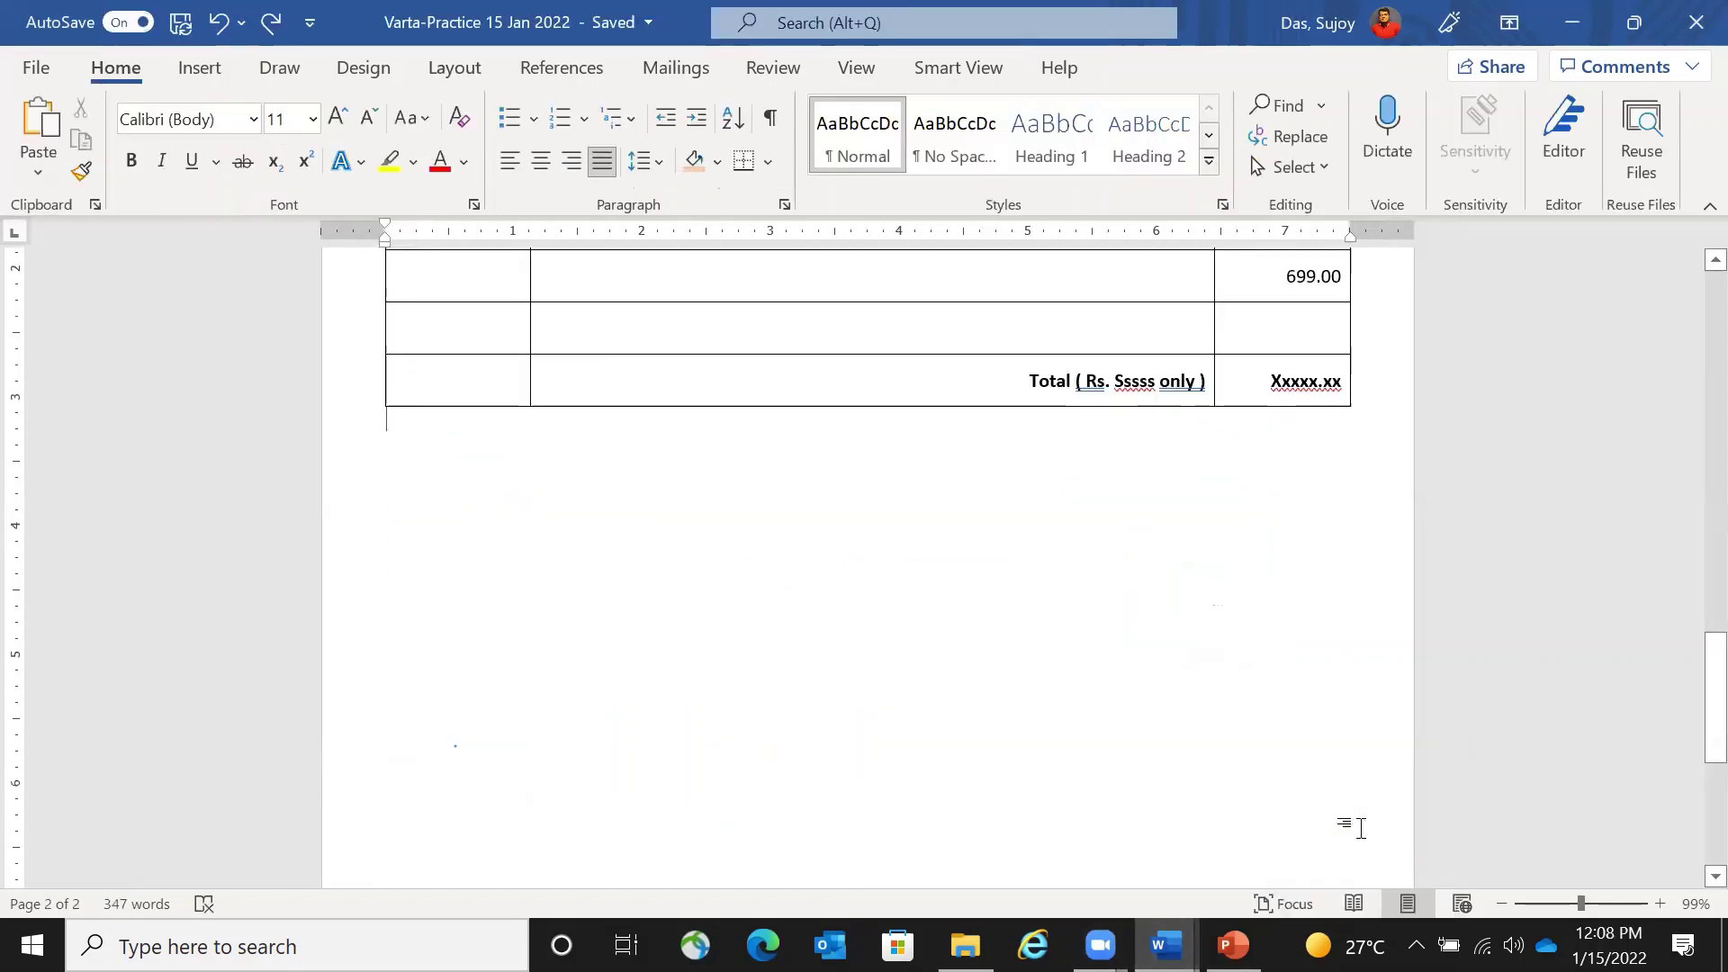
Step: Create the blank Document3 with Ctrl+N and show its Layout ribbon
key("ctrl+n")
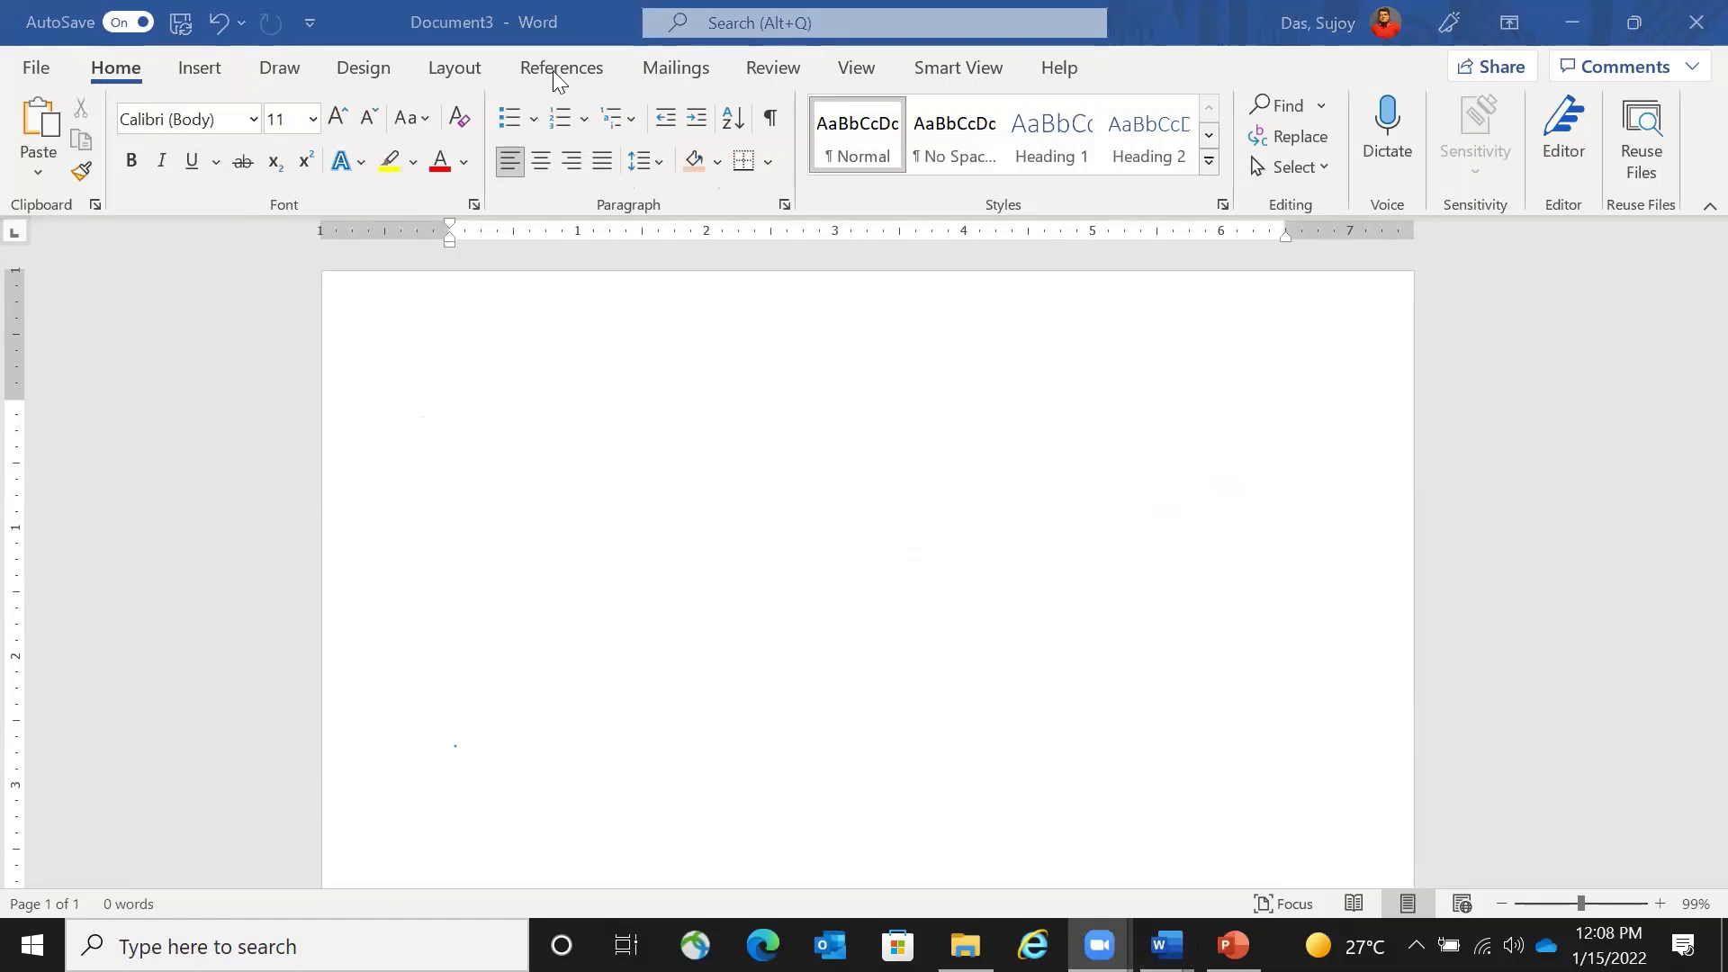
left_click(472, 70)
Step: Apply Narrow 0.5-inch margins and save as 'Picture usage' in VARTA_MS Word Training 8th Jan 2022
left_click(49, 164)
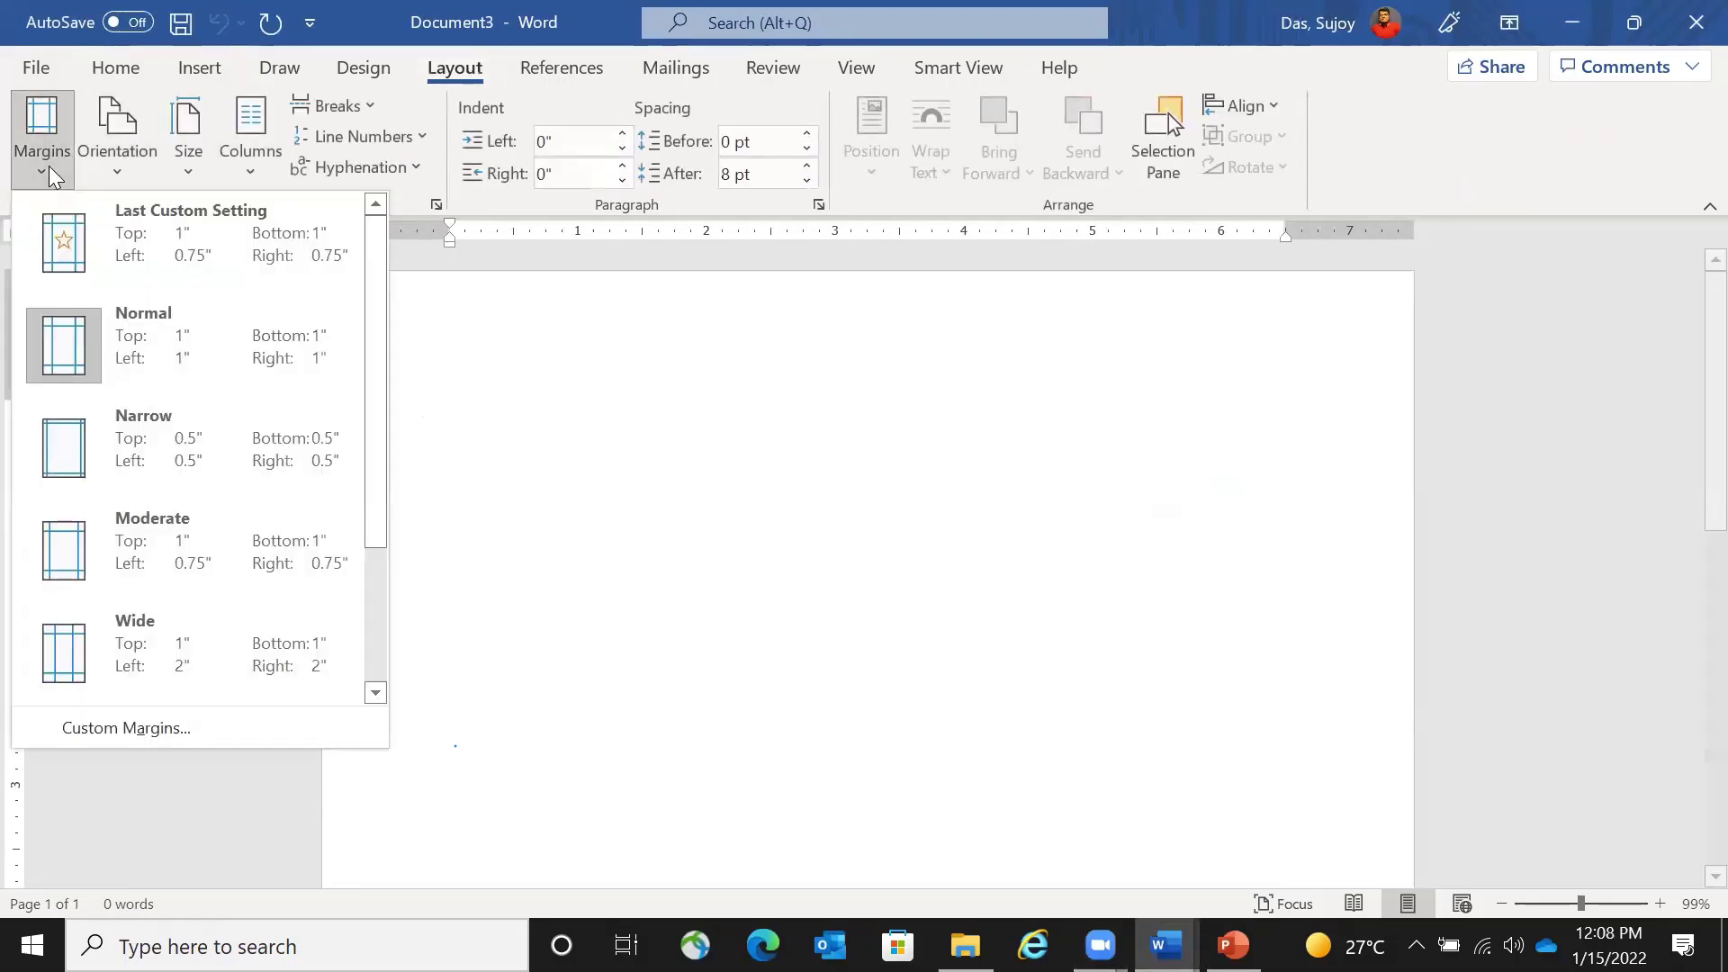
left_click(103, 454)
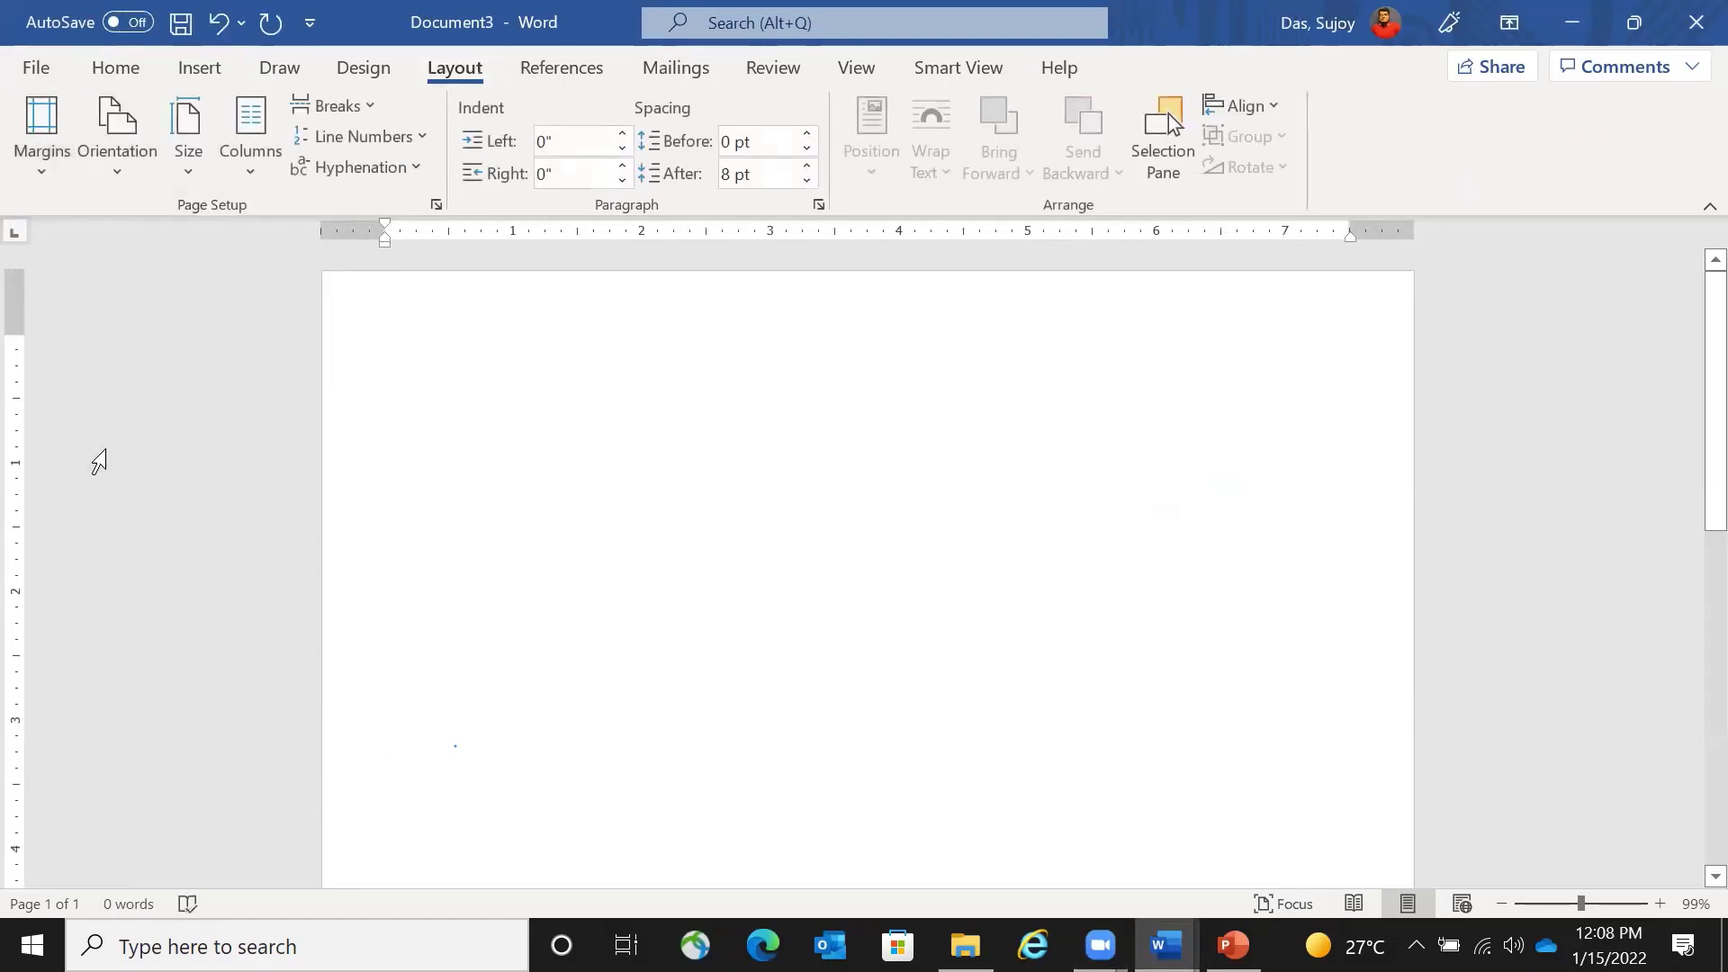
left_click(54, 65)
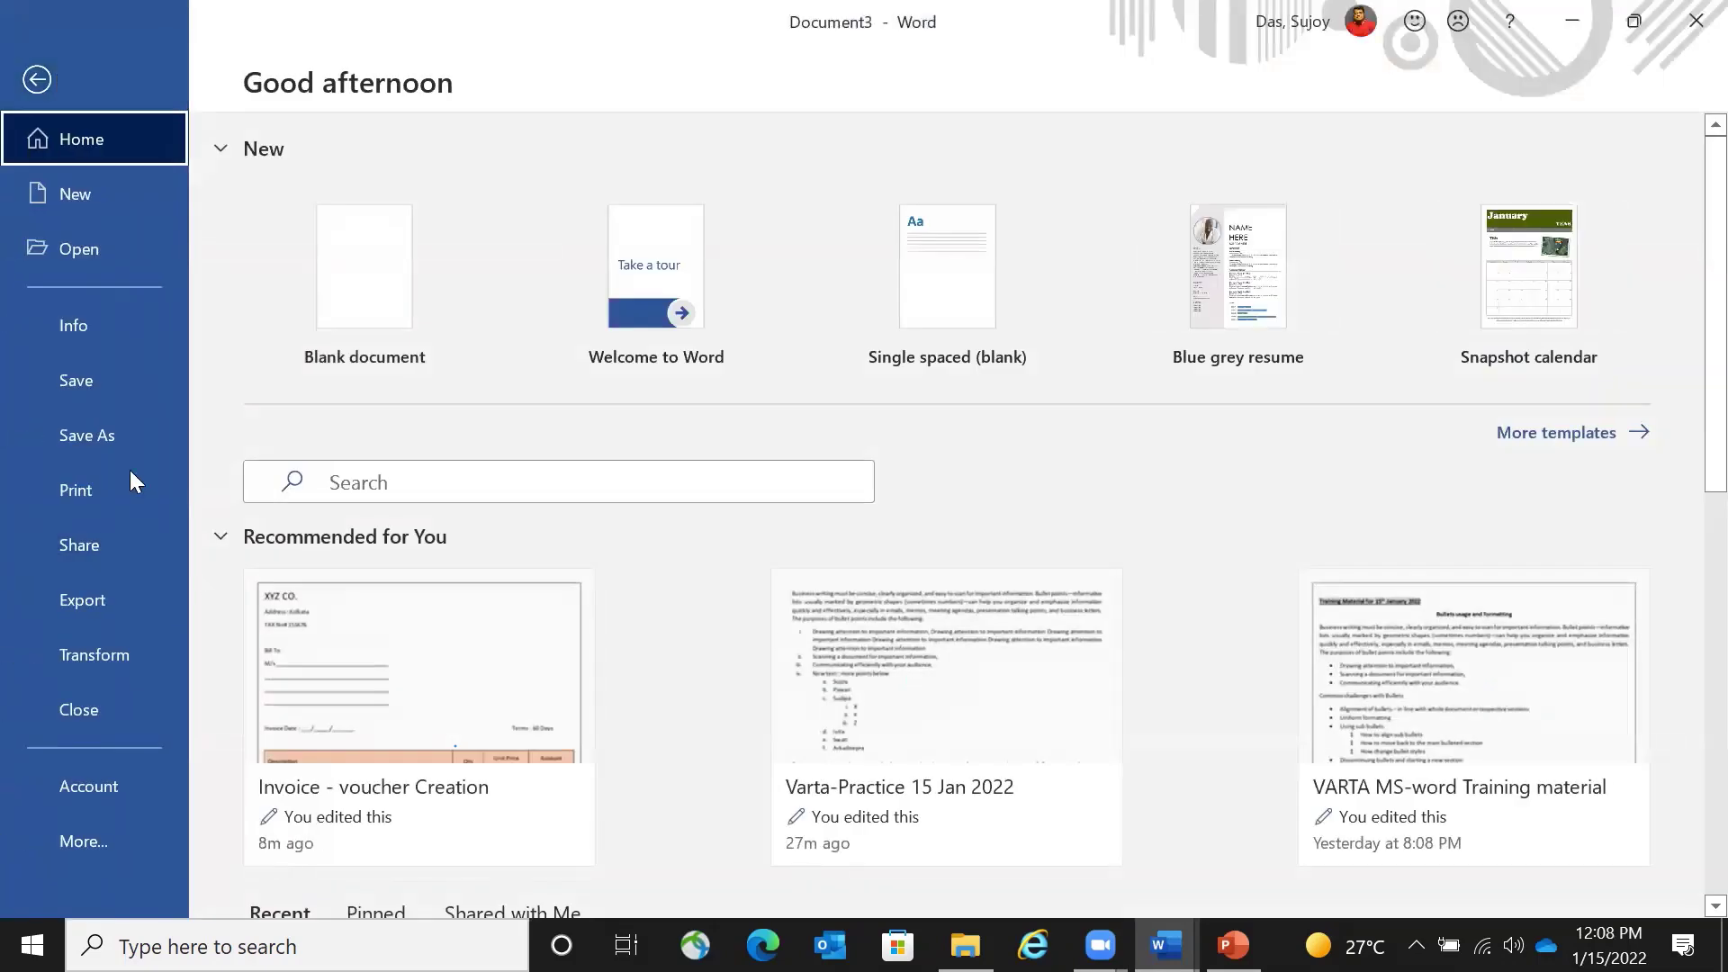
left_click(124, 394)
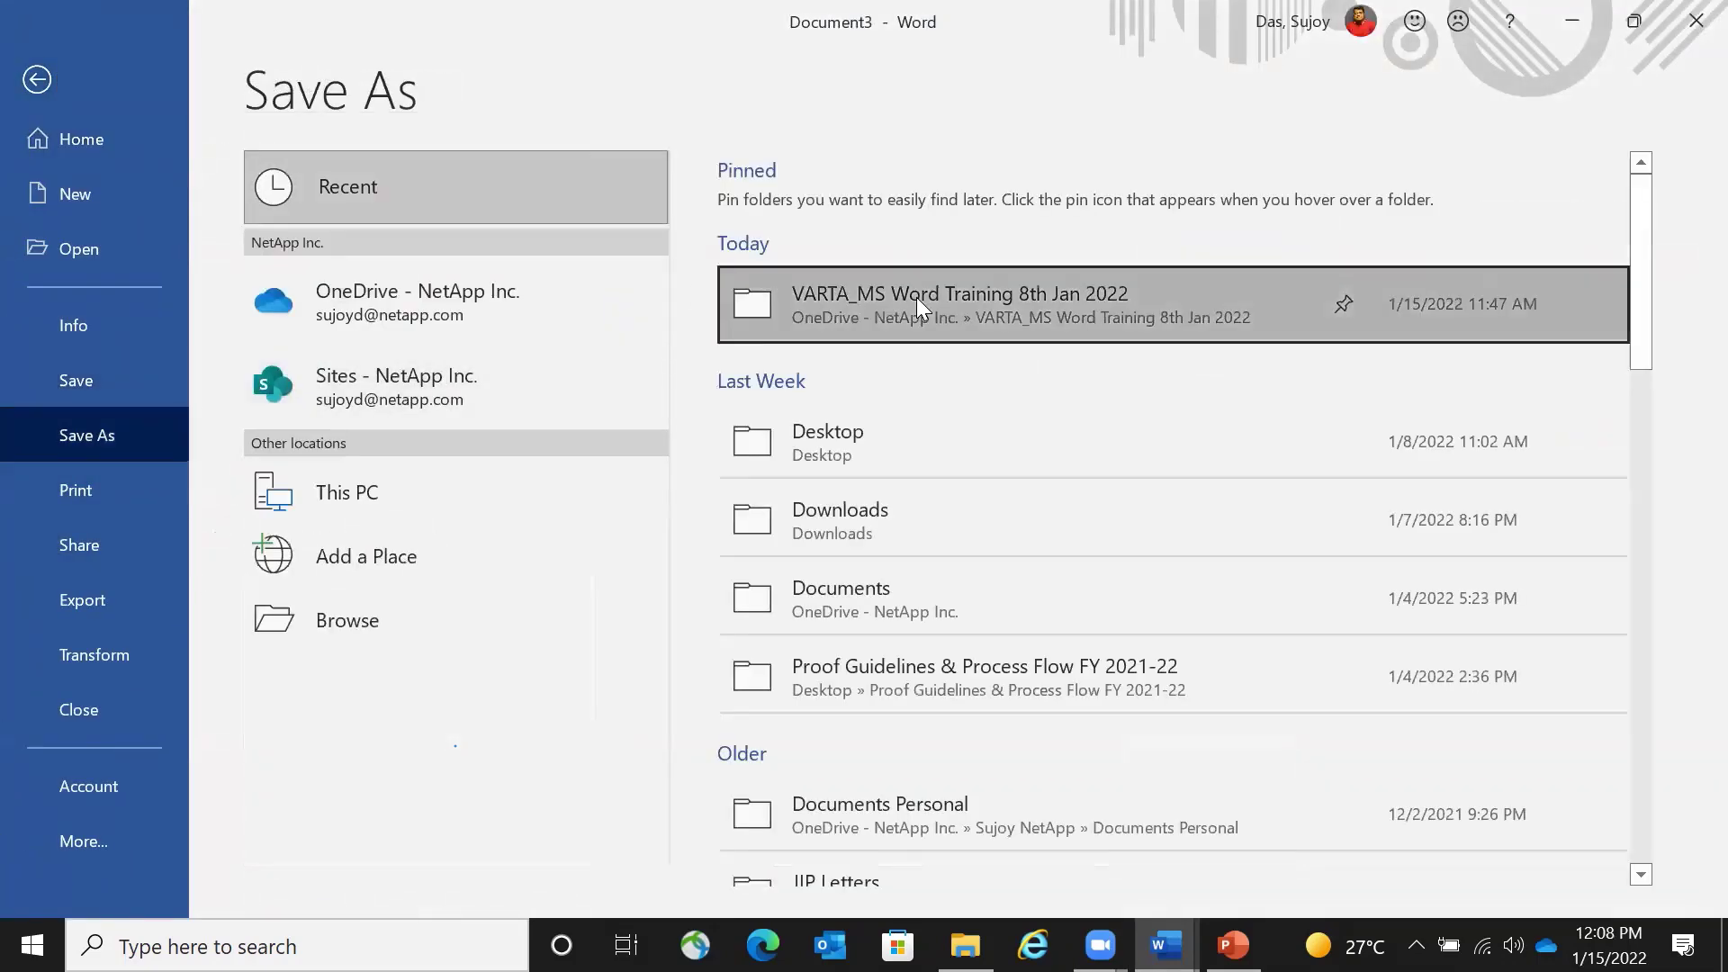
left_click(916, 297)
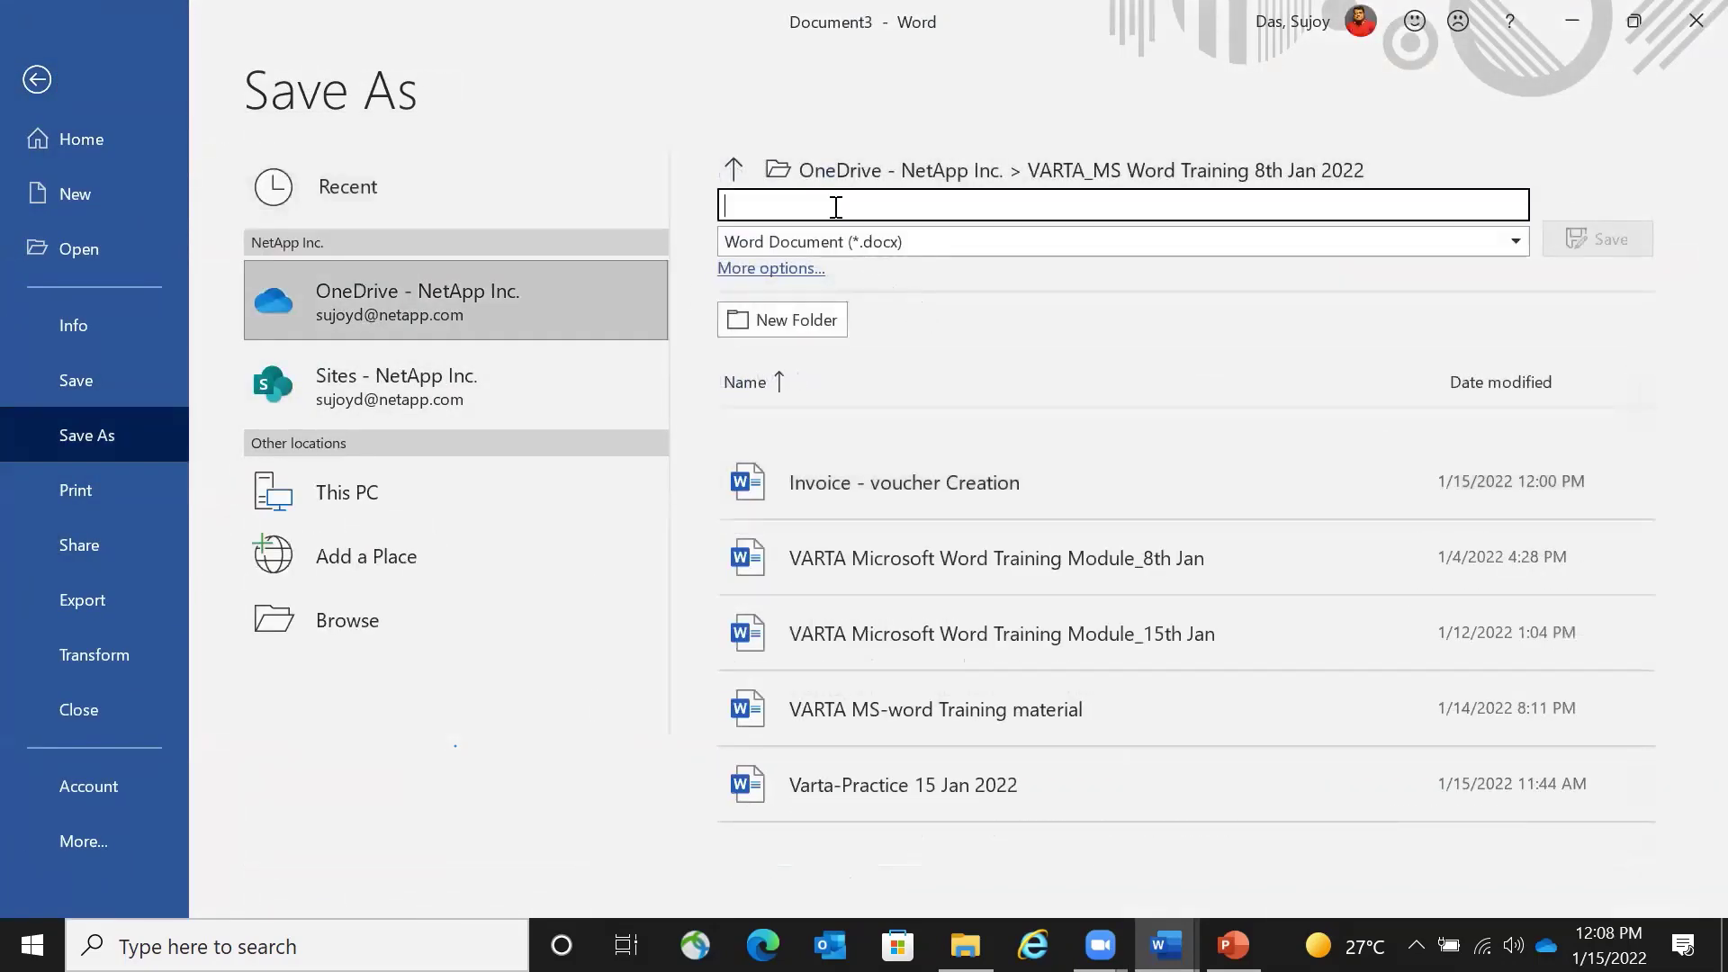
type("Picture usage")
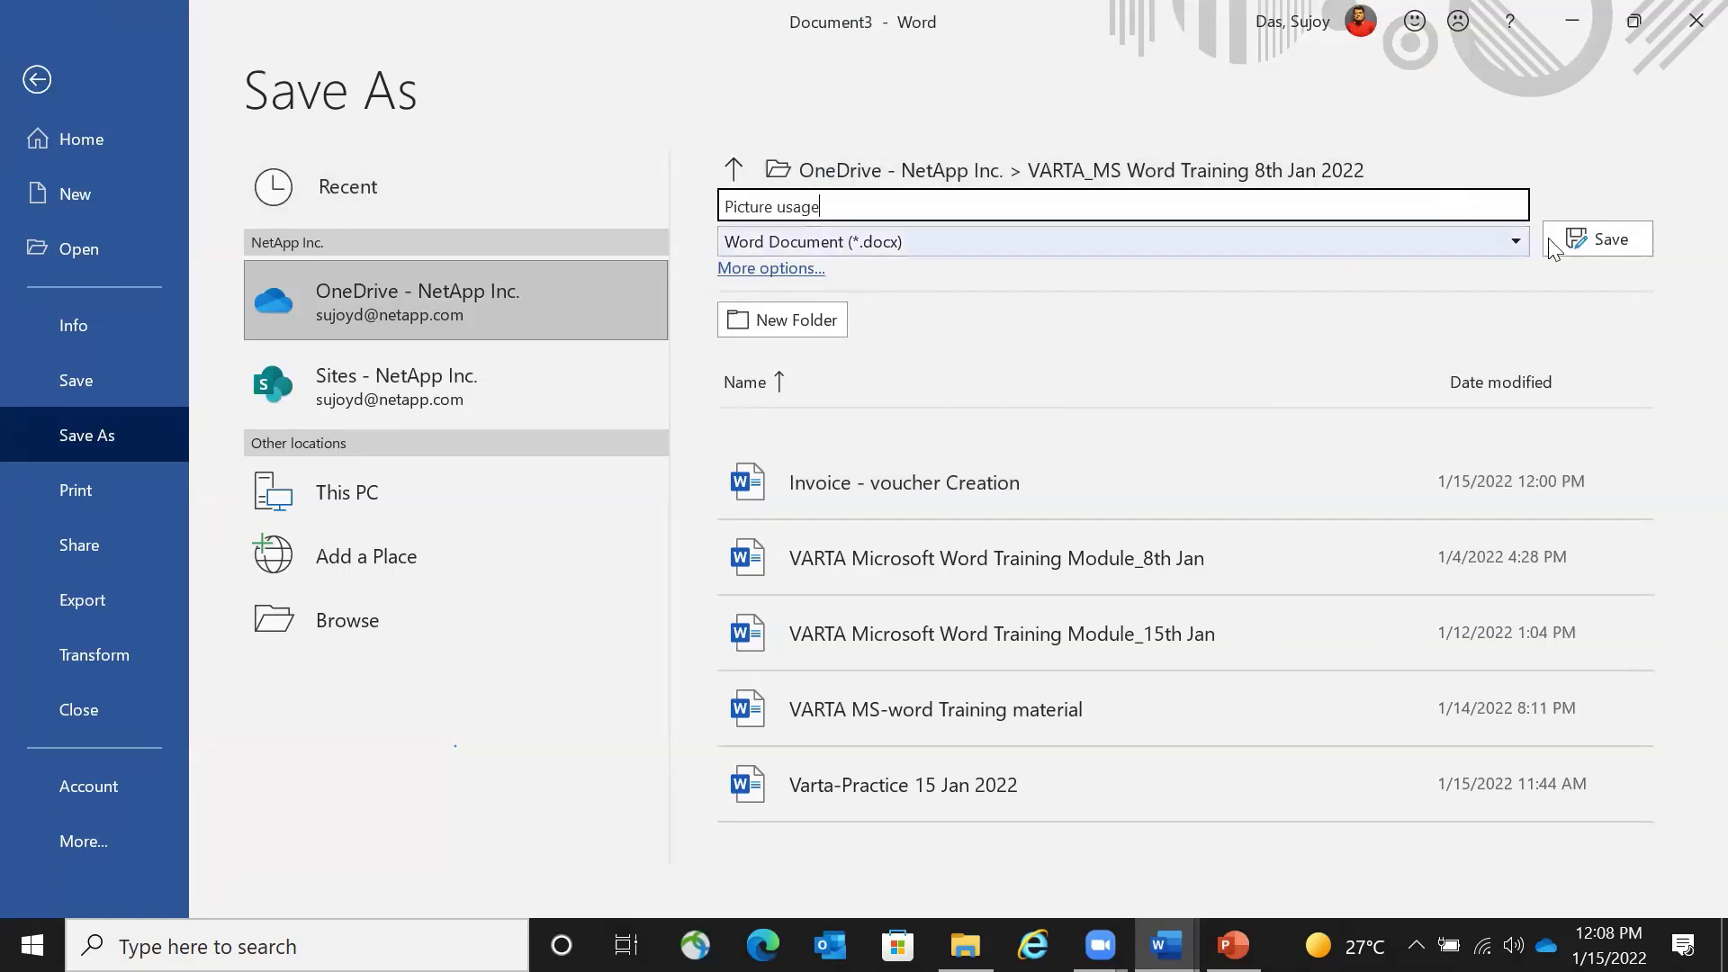
left_click(1586, 242)
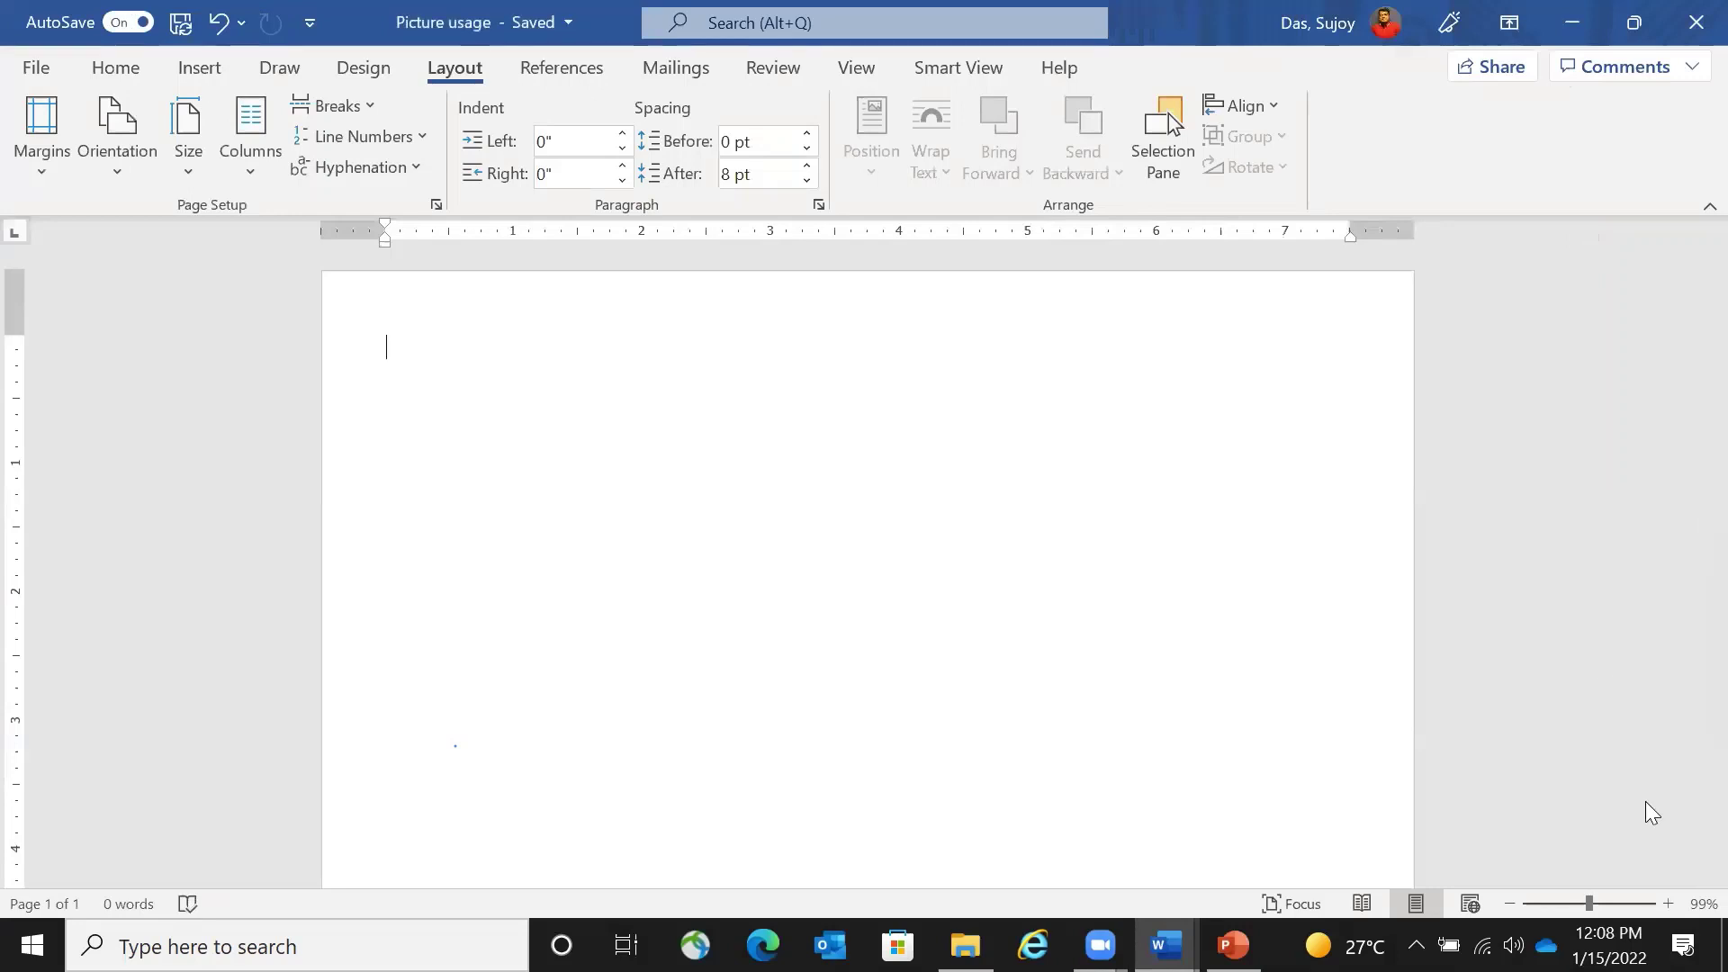
Step: Select the 'Word allows you…' paragraph in the training material and paste it twice into the new document
key("alt+Tab")
key("alt+Tab")
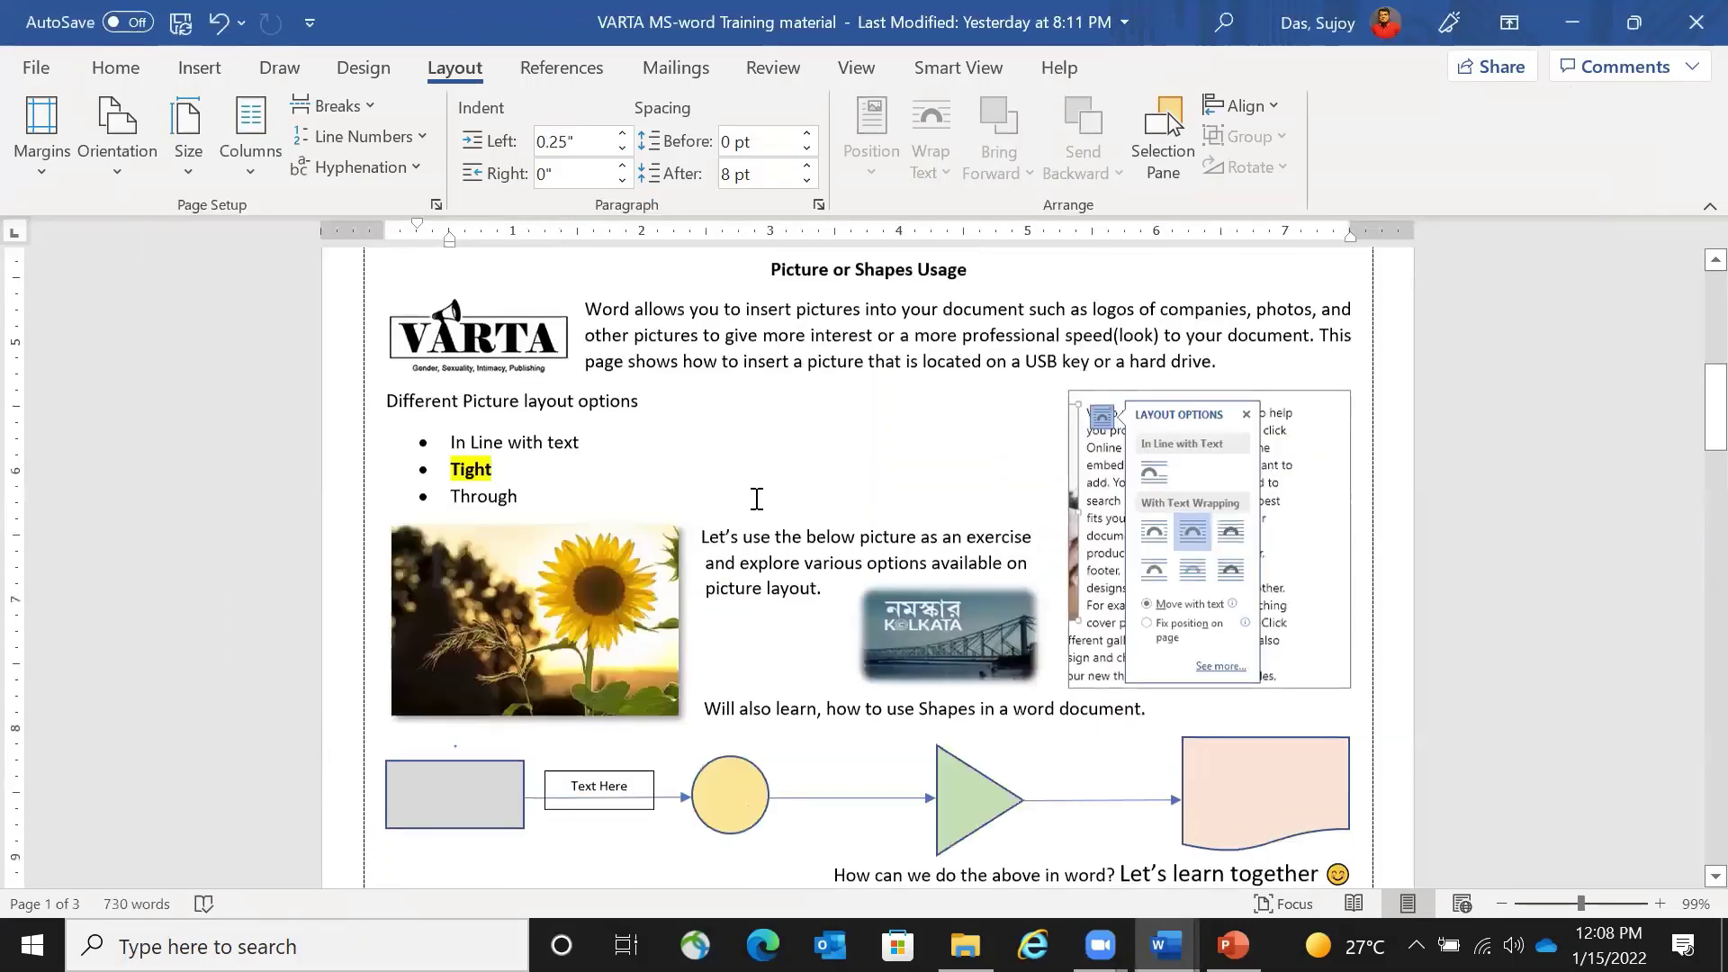
scroll(605, 529, "up", 1)
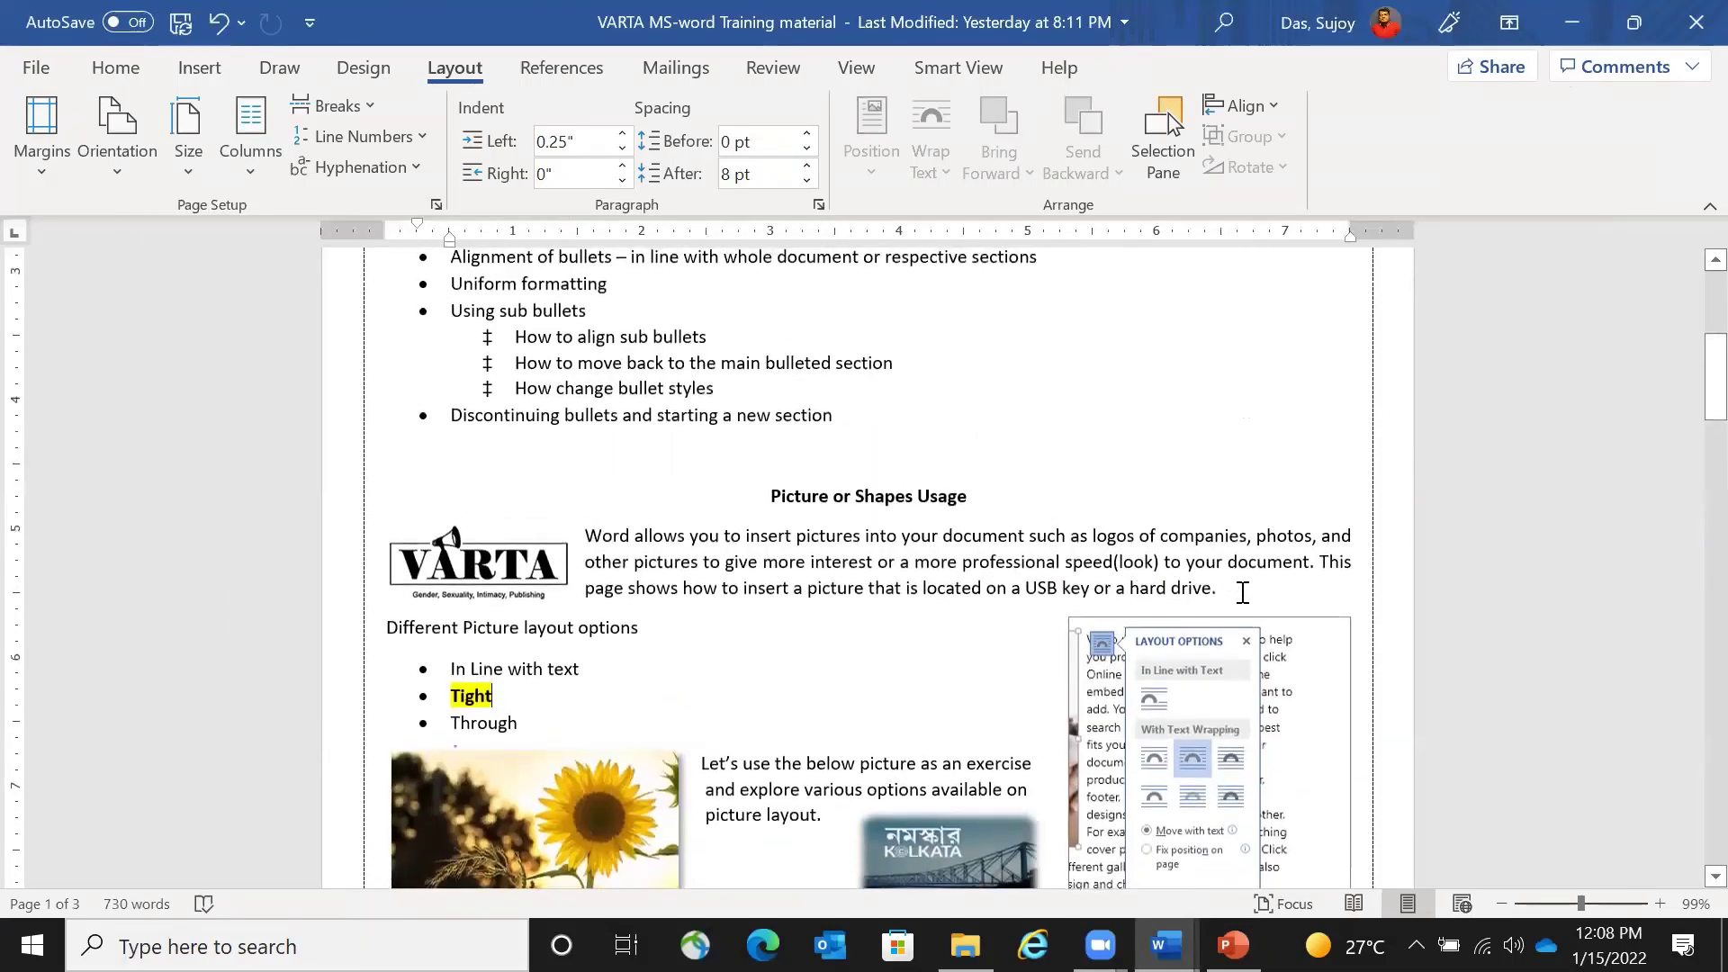
triple_click(1242, 592)
left_click(628, 635, "shift")
left_click(1224, 589)
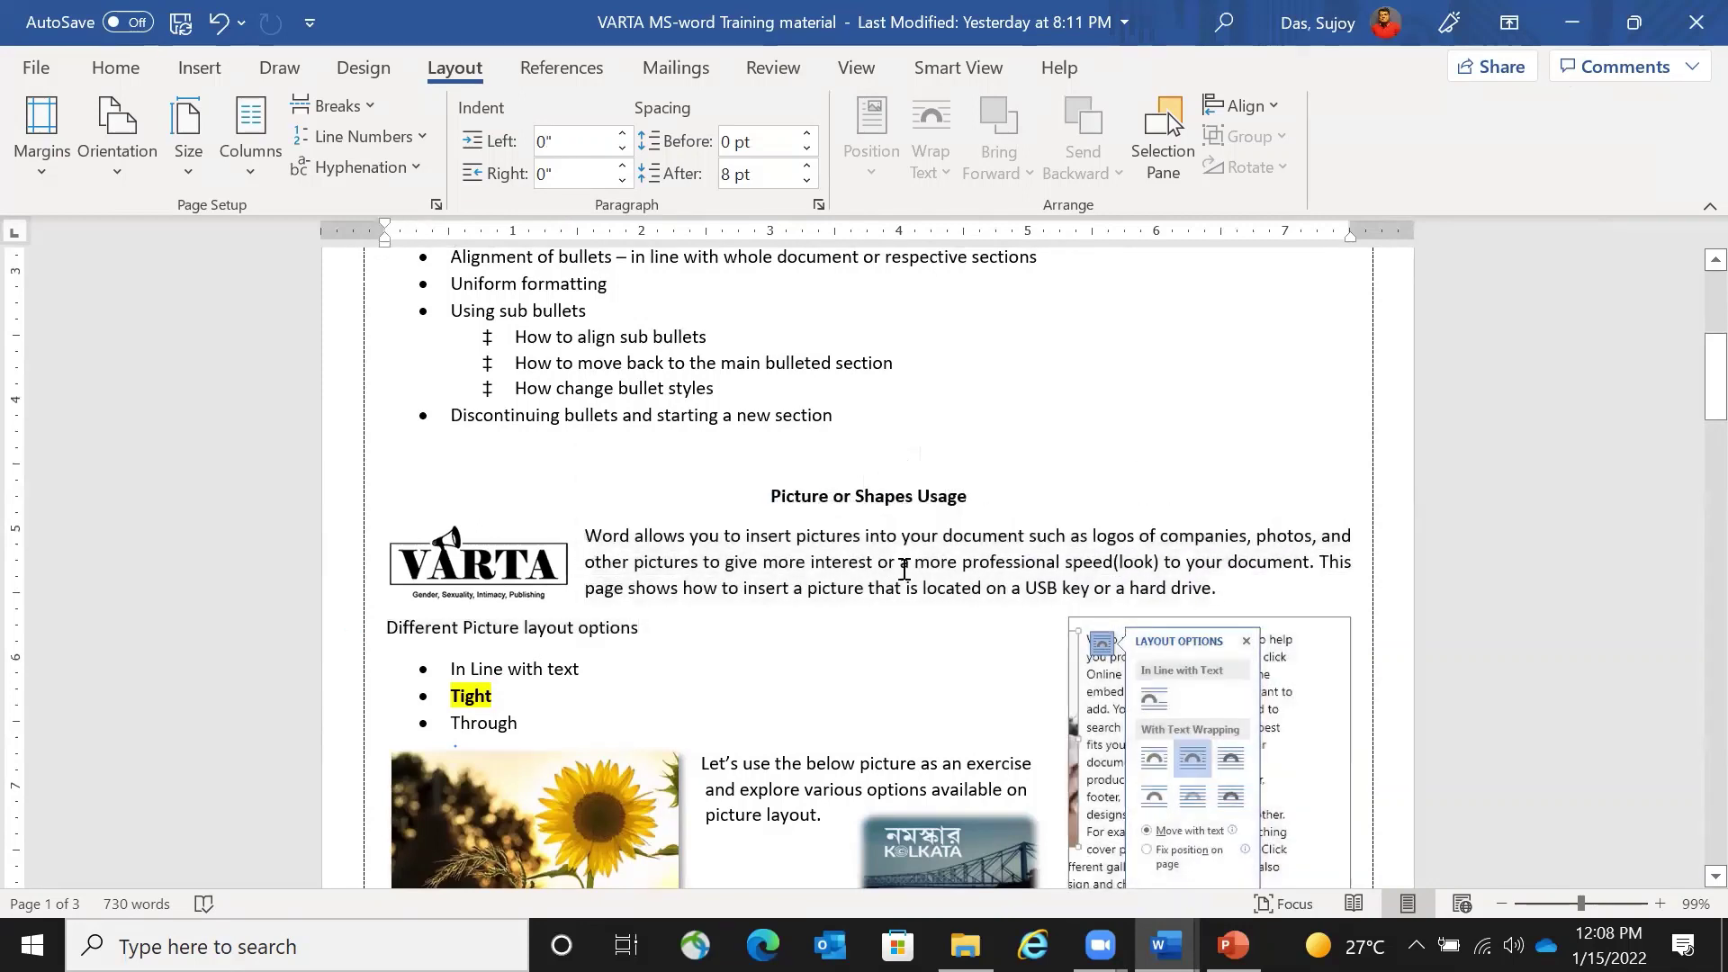
left_click(598, 549, "shift")
triple_click(599, 546)
key("ctrl+c")
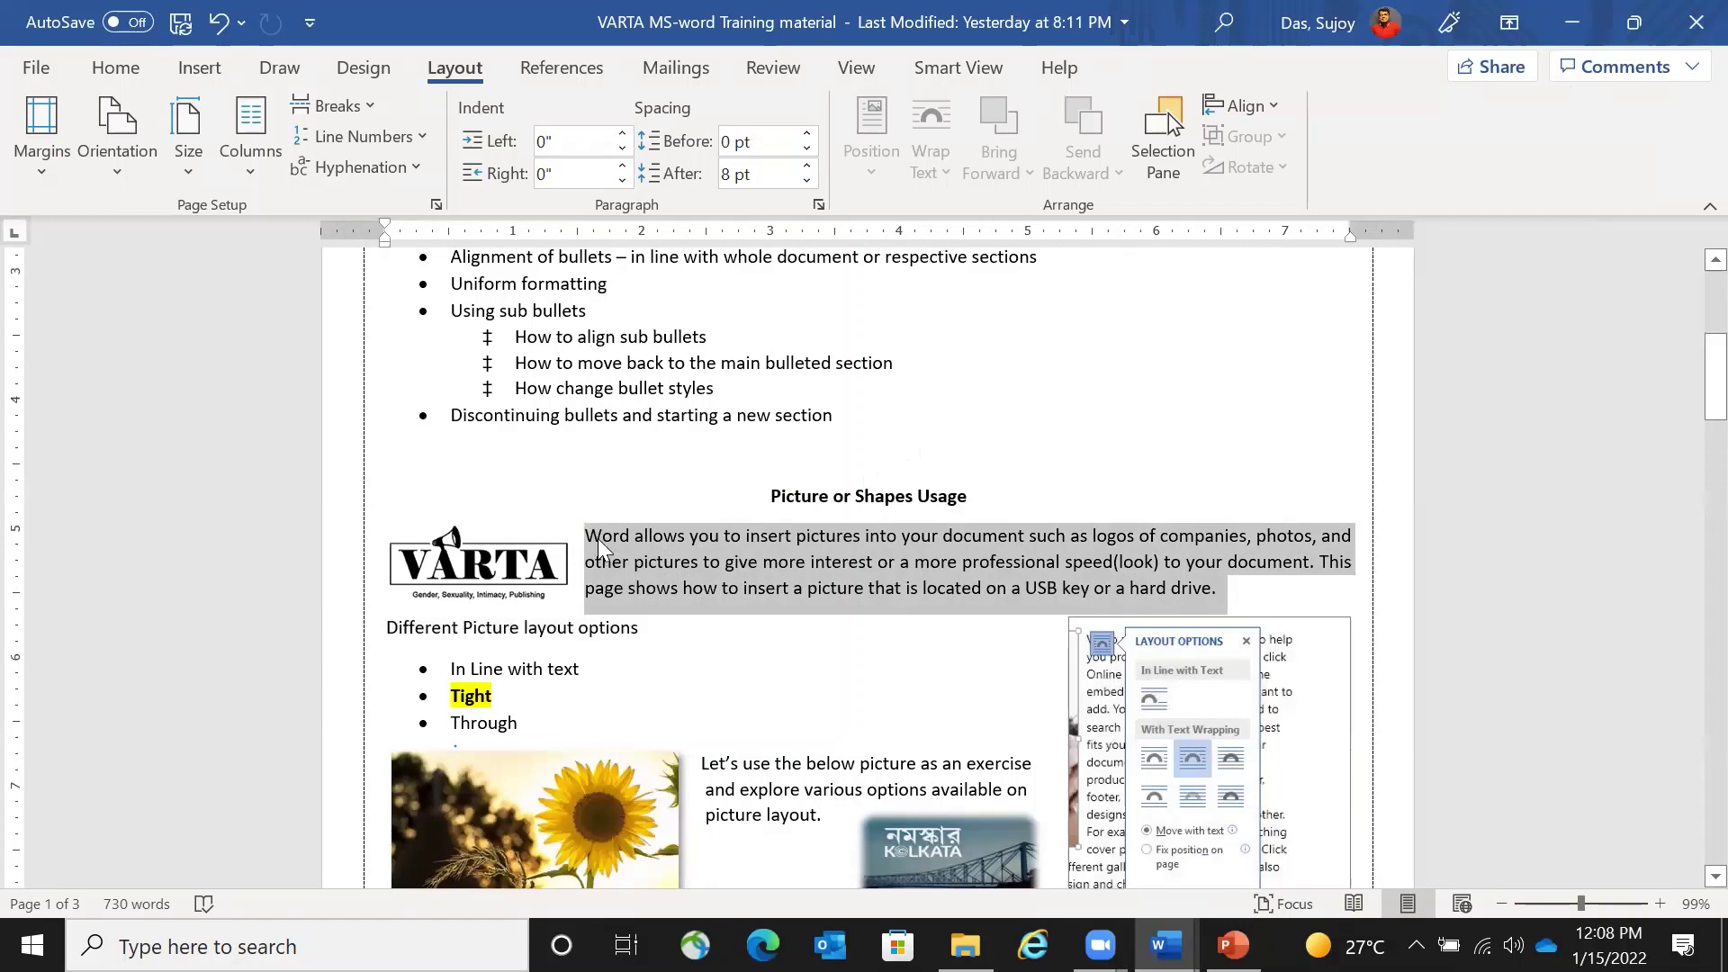
left_click(513, 459)
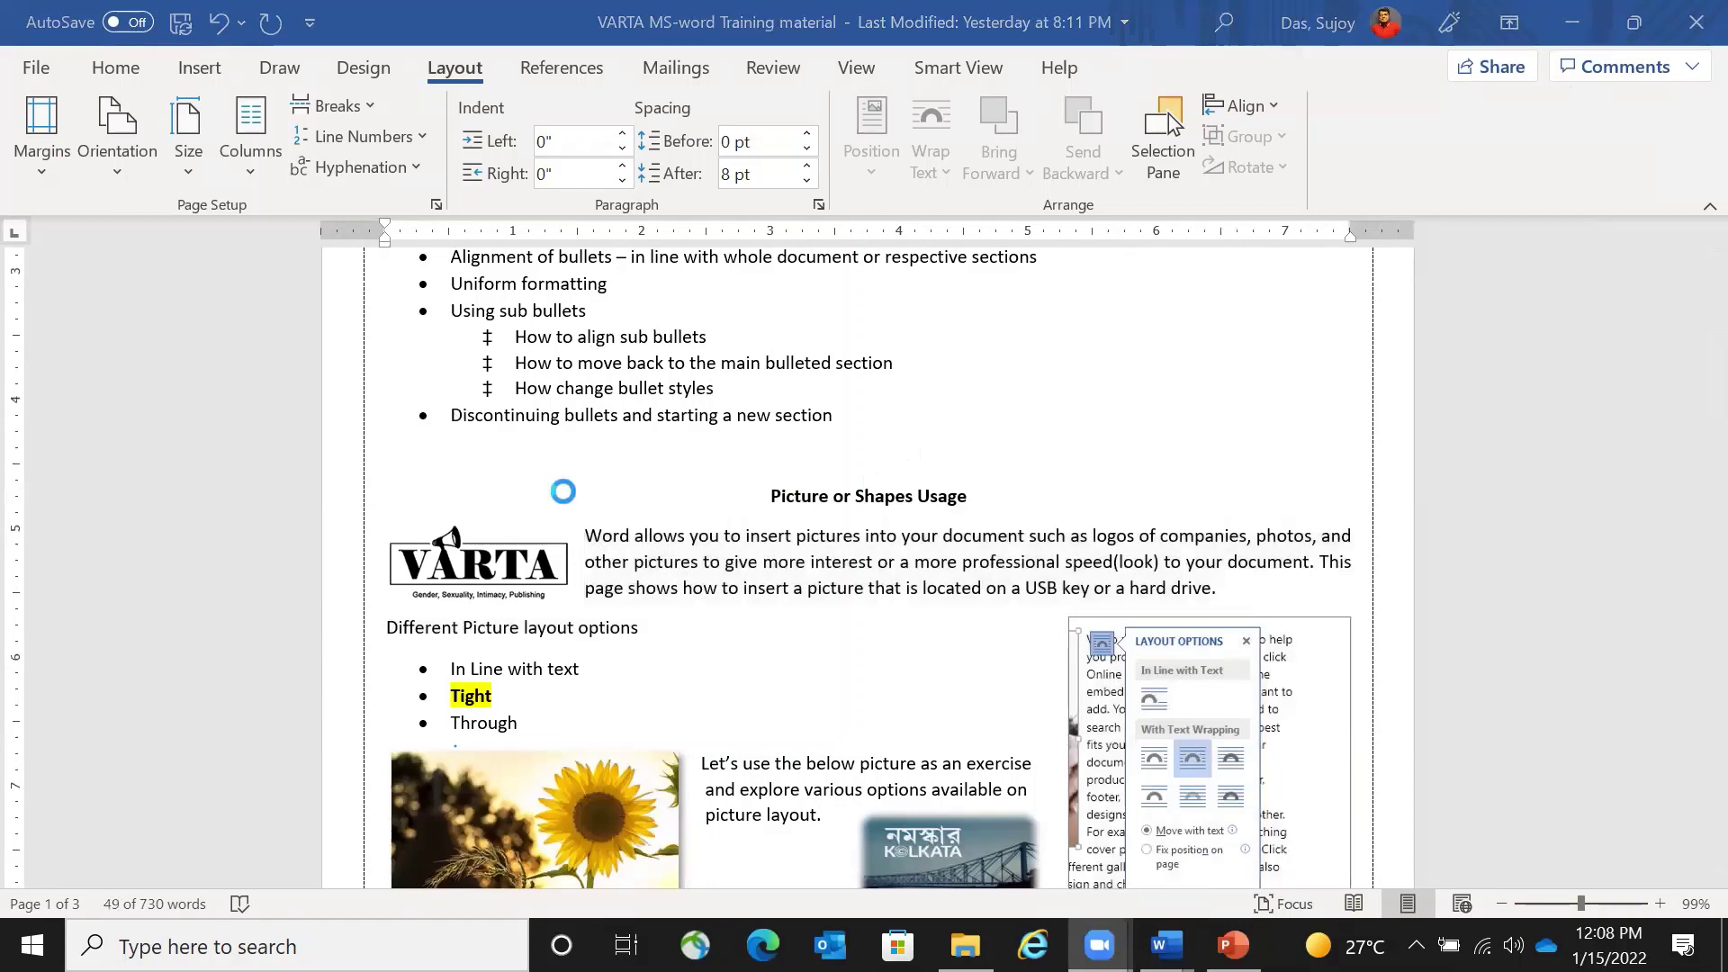
key("ctrl+v")
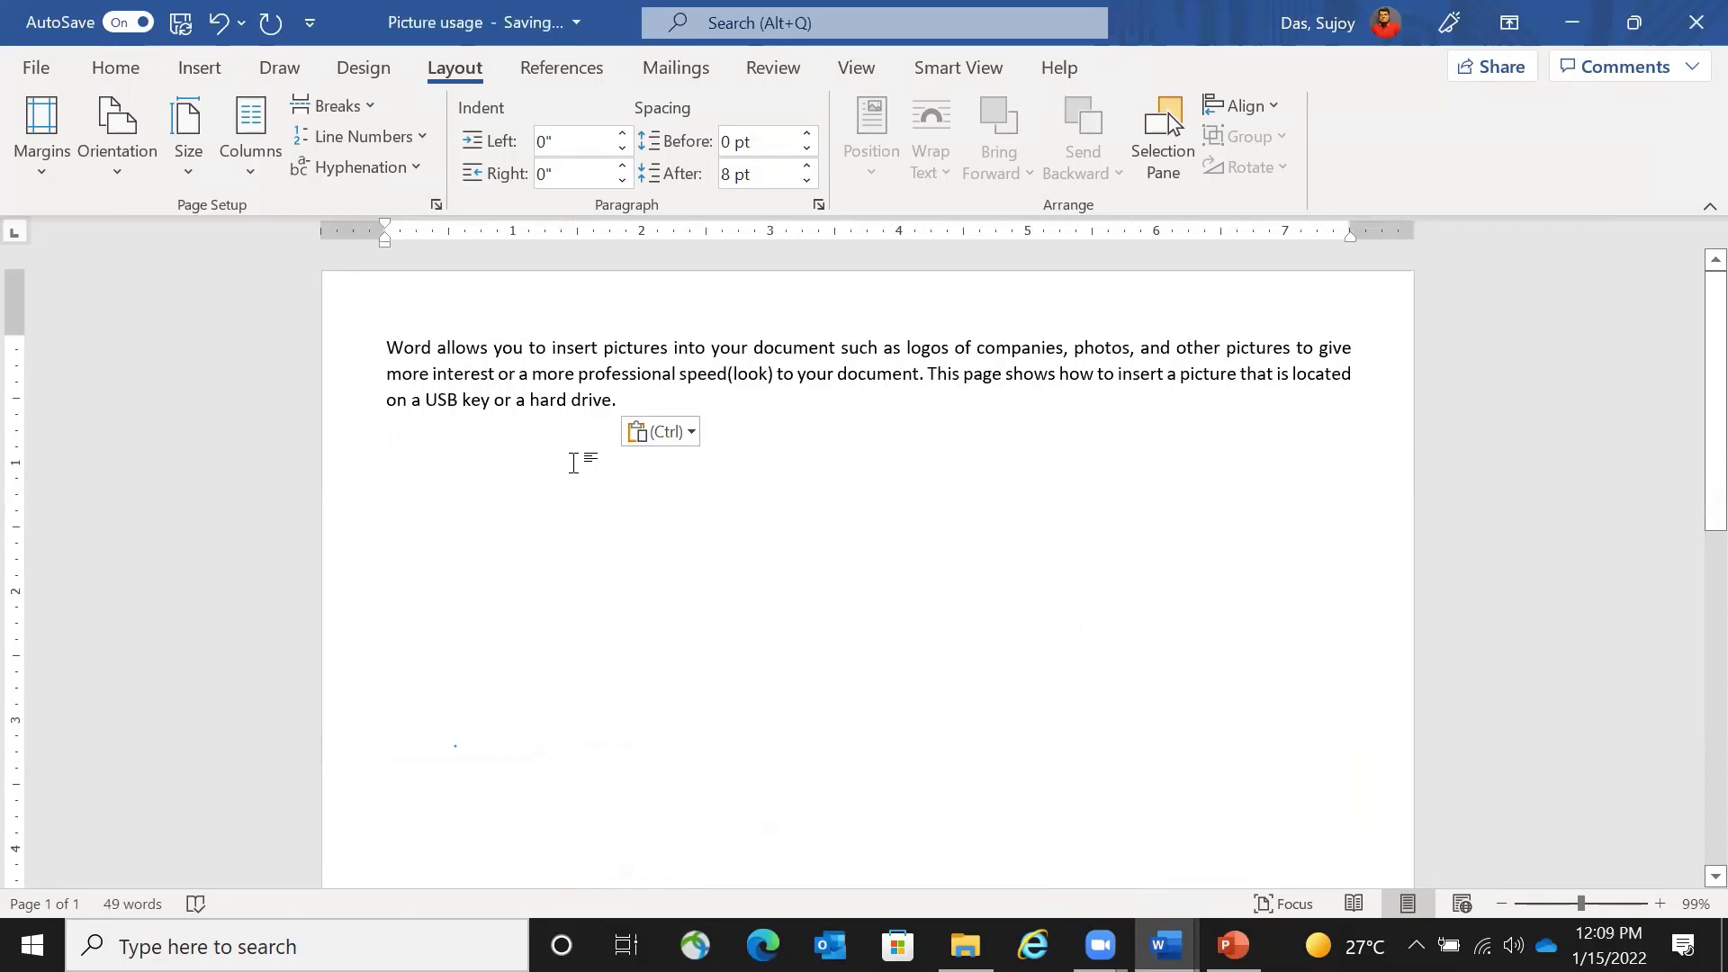
key("ctrl+v")
key("ctrl+v")
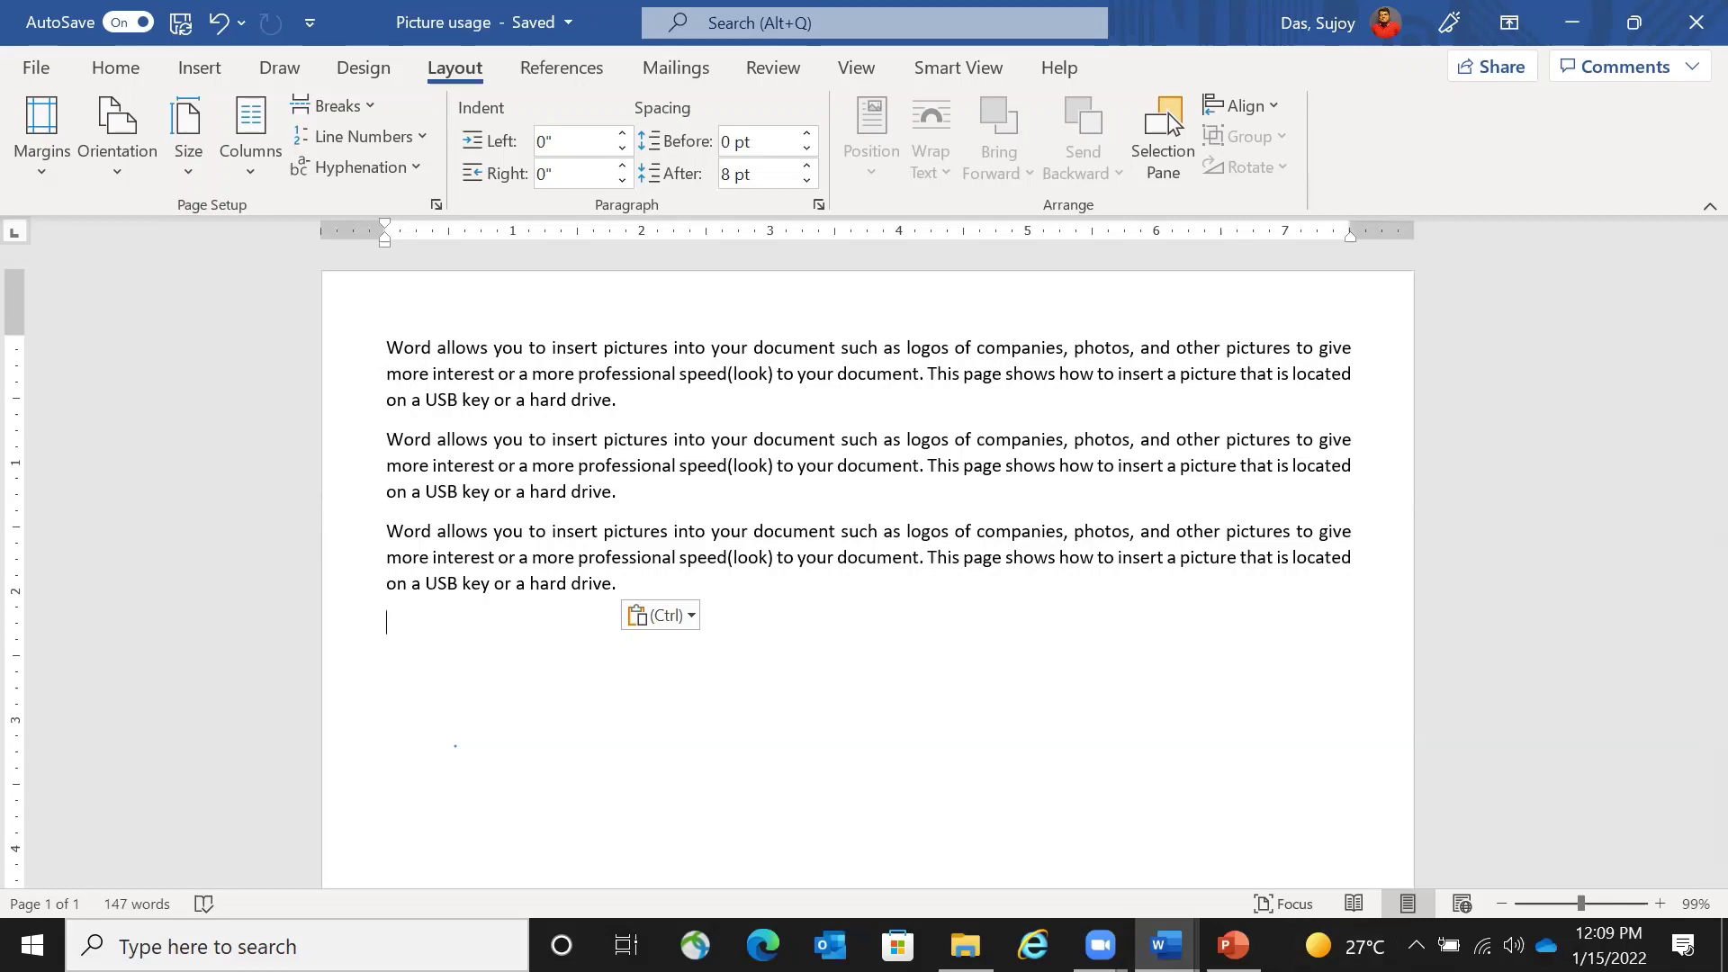
Step: Copy the VARTA logo from the PowerPoint poster and paste it on a new line after paragraph one
key("alt+Tab")
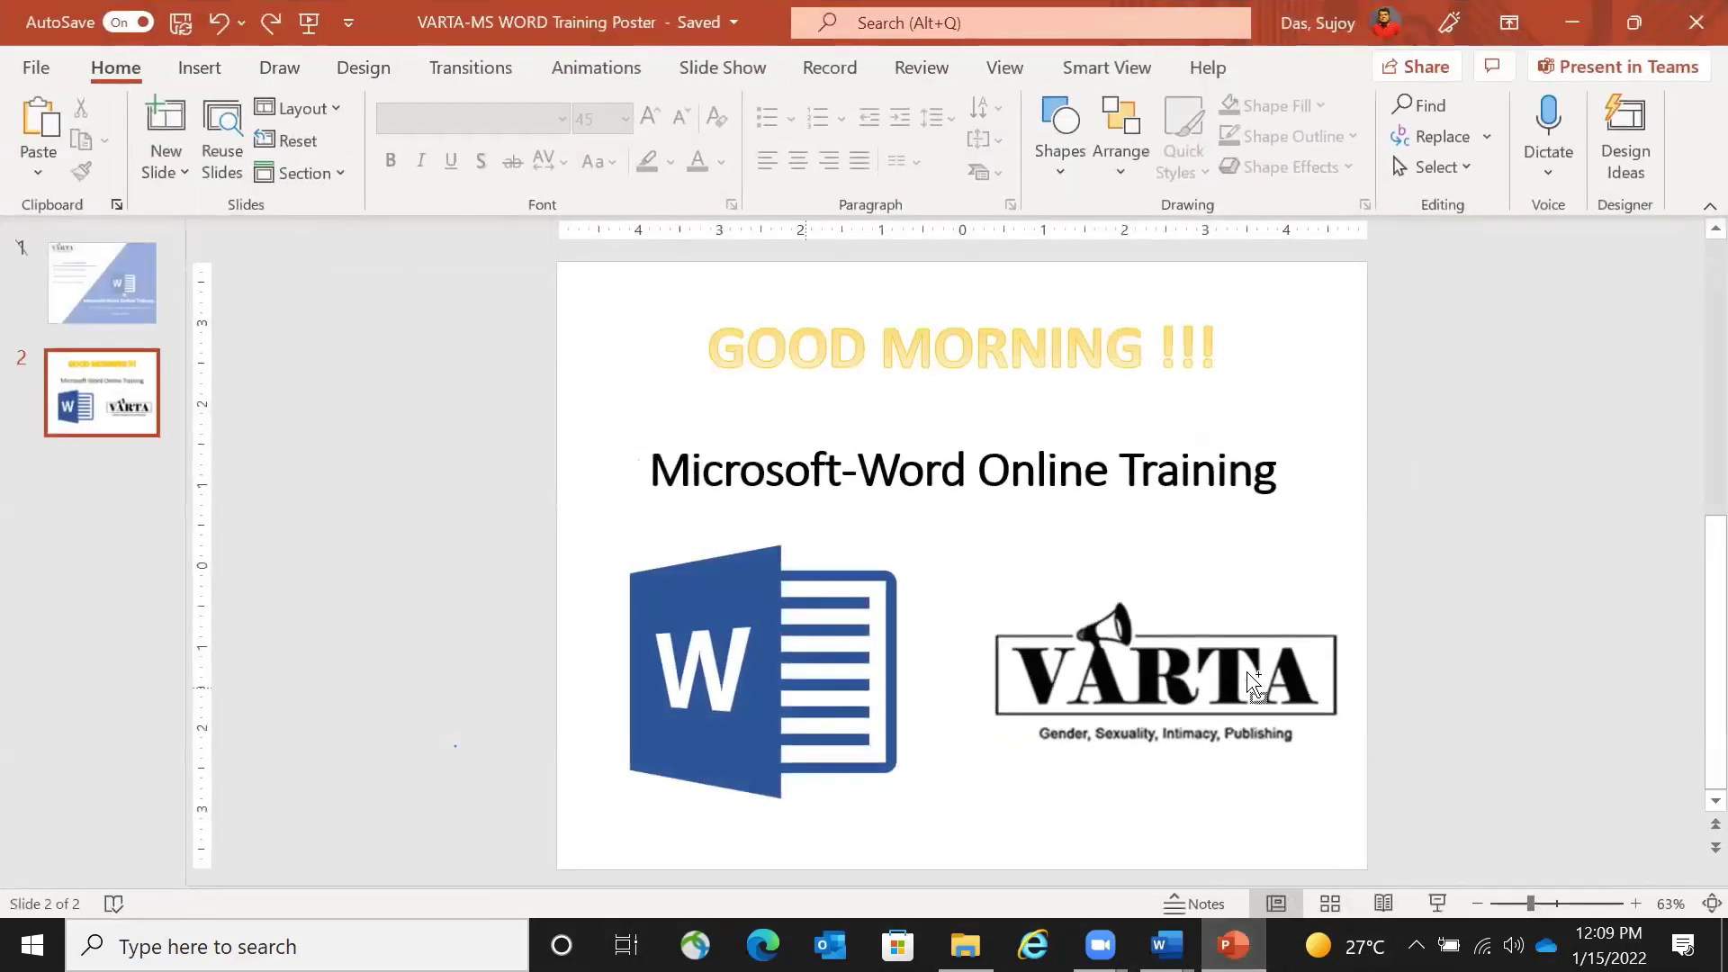
left_click(1247, 676)
key("alt+Tab")
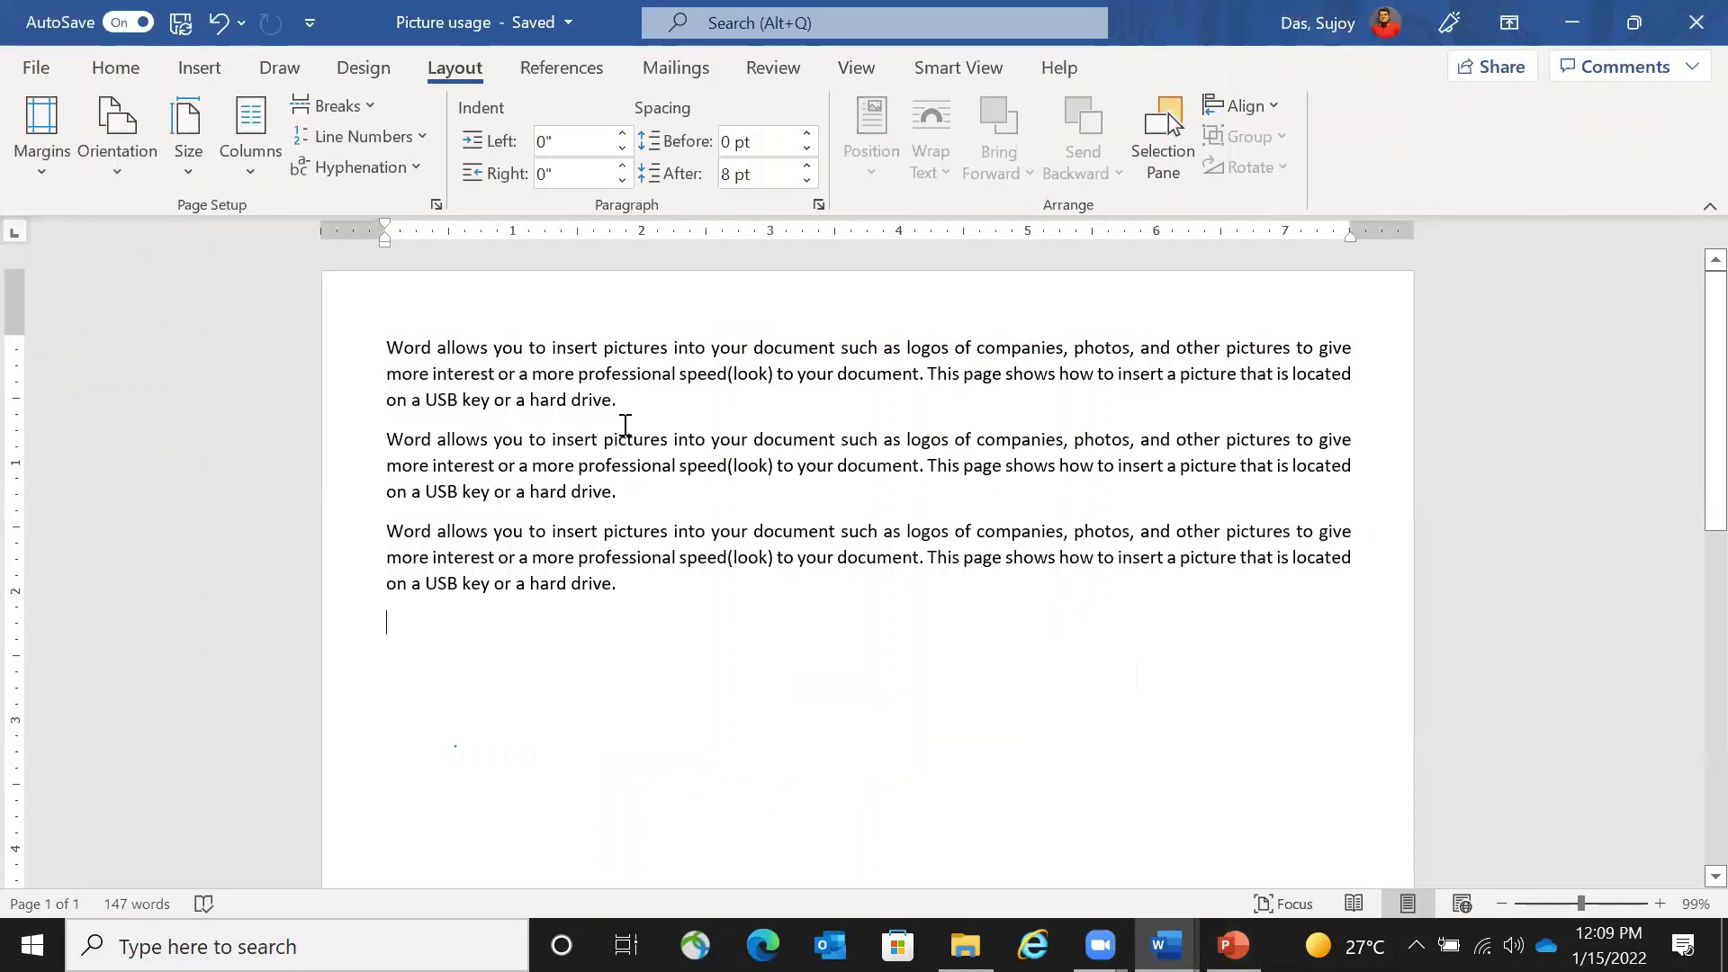
key("Return")
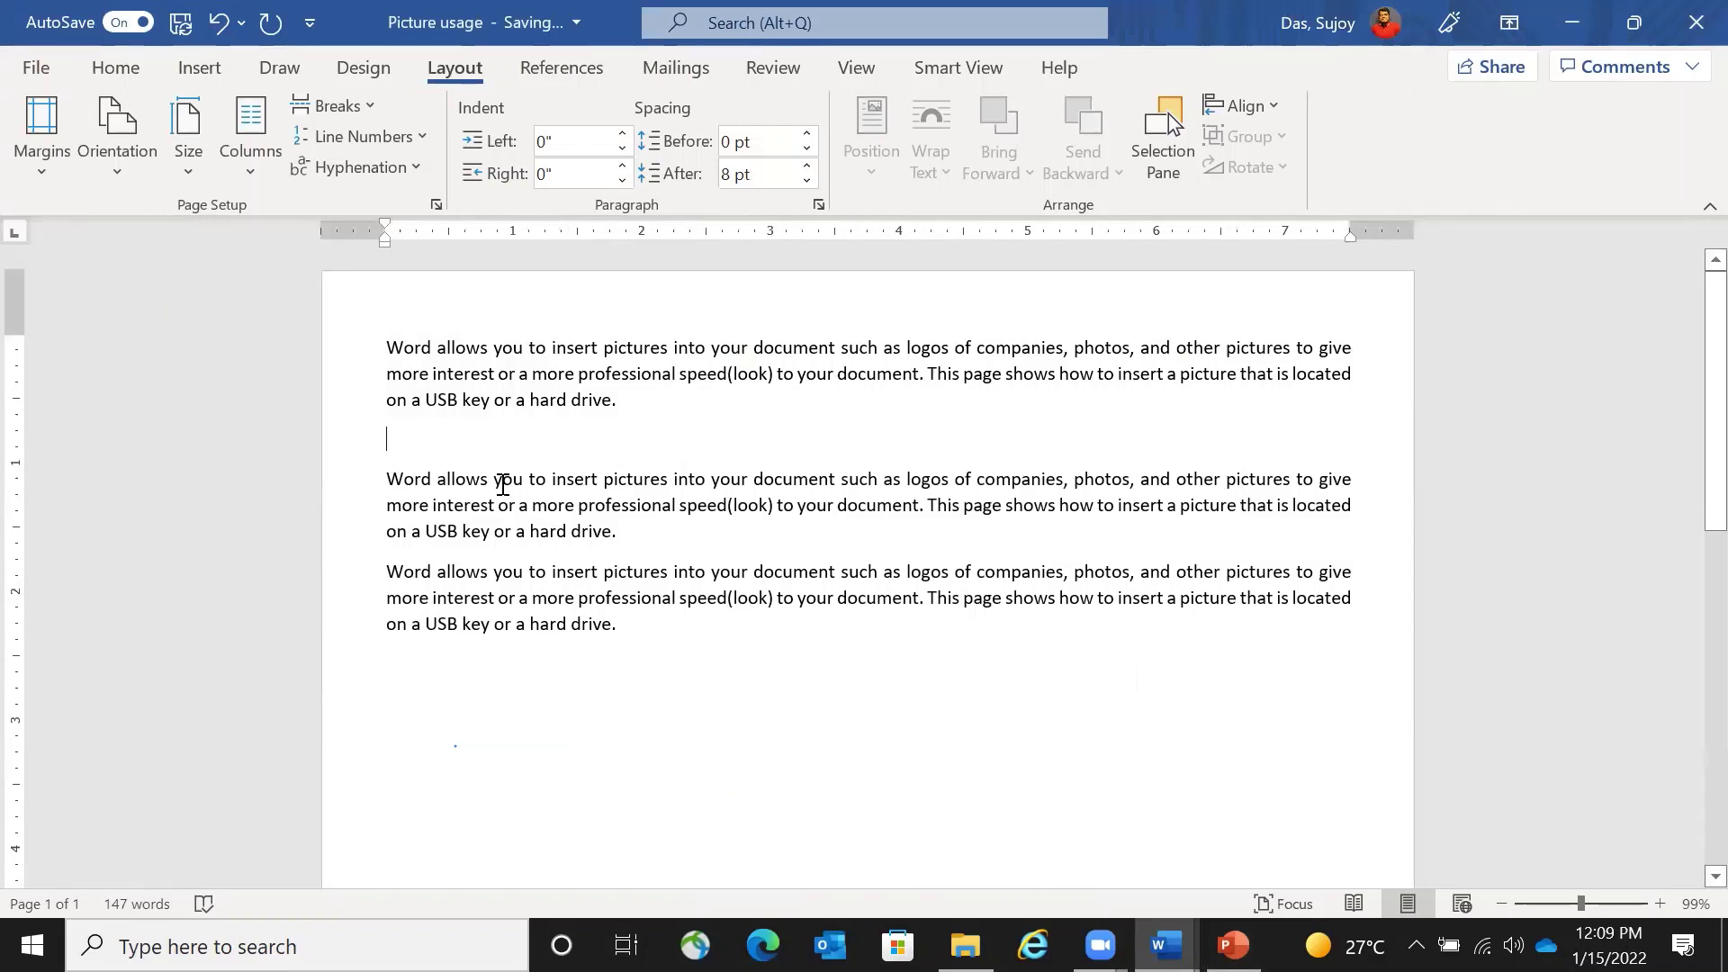
key("ctrl+v")
Step: Set the pasted VARTA logo's text wrapping to In Line with Text
left_click(501, 486)
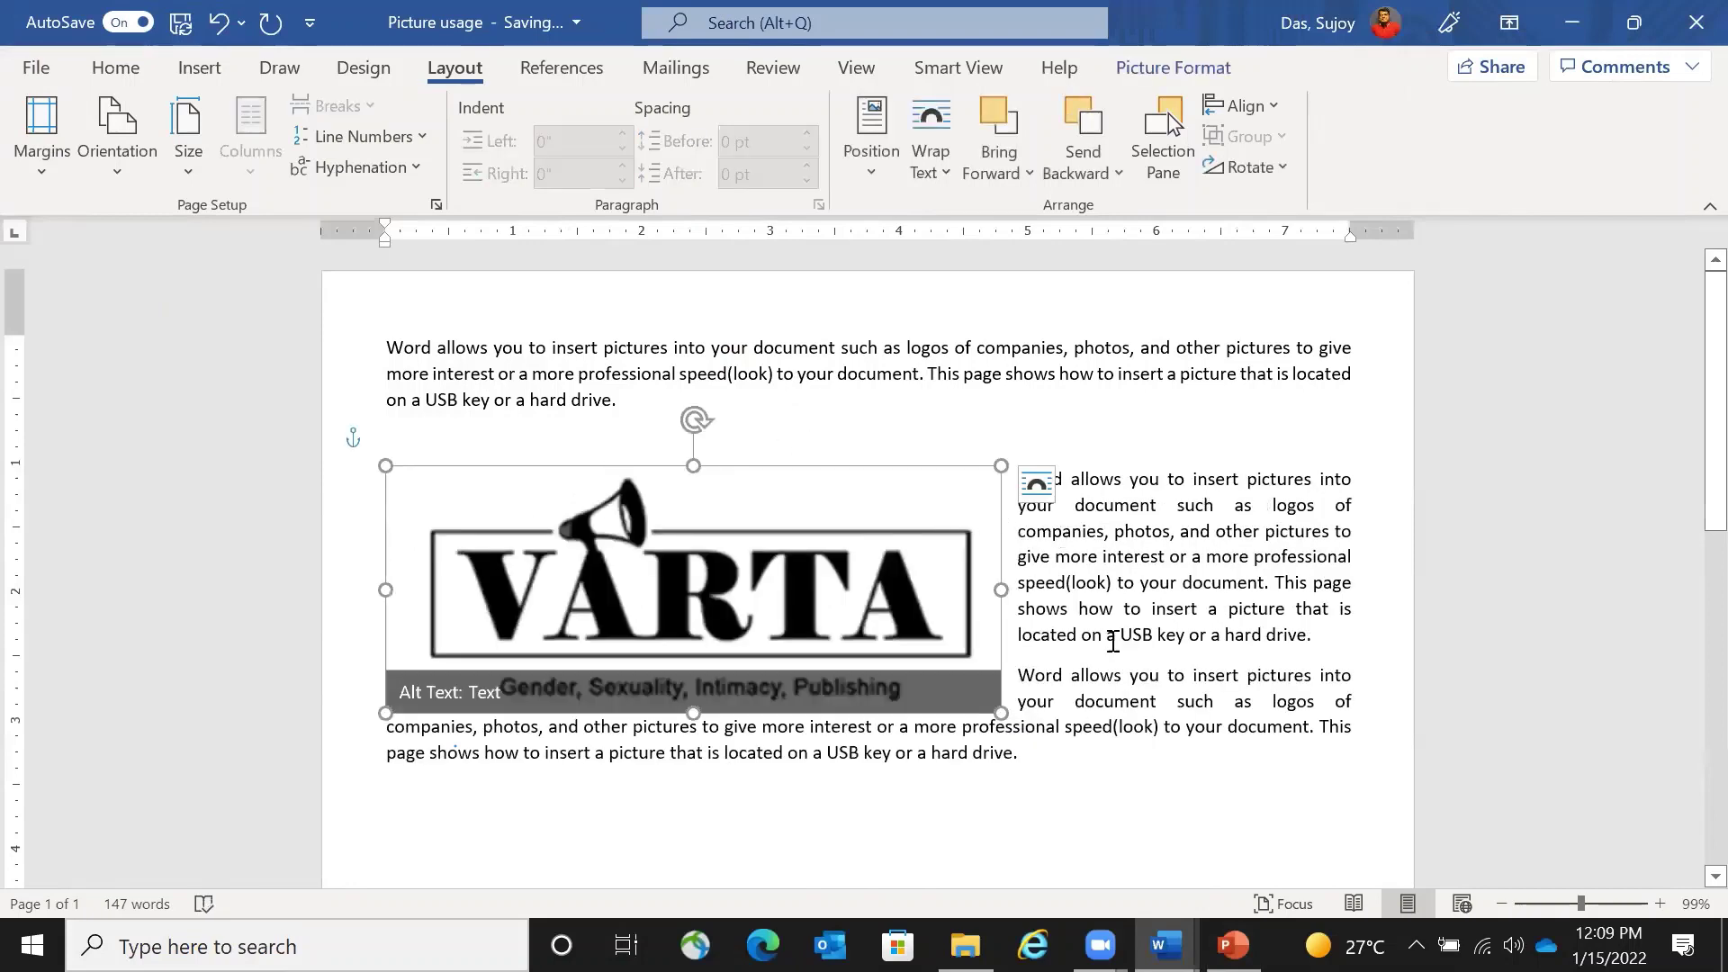
left_click(490, 429)
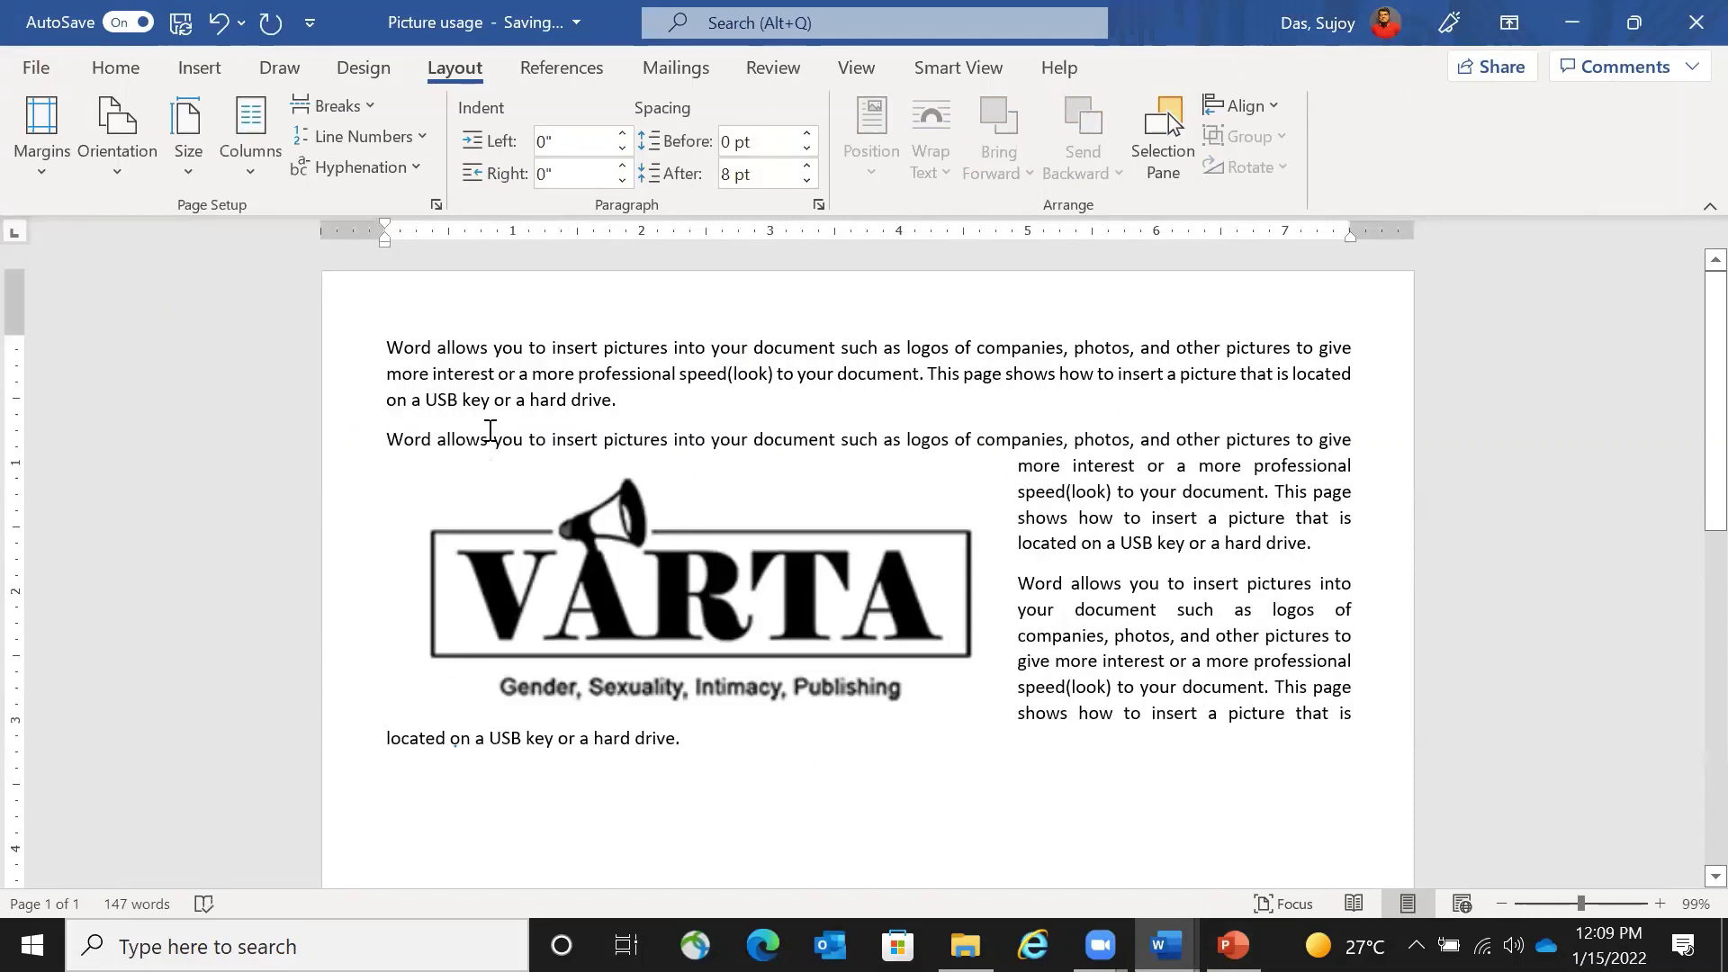
left_click(747, 545)
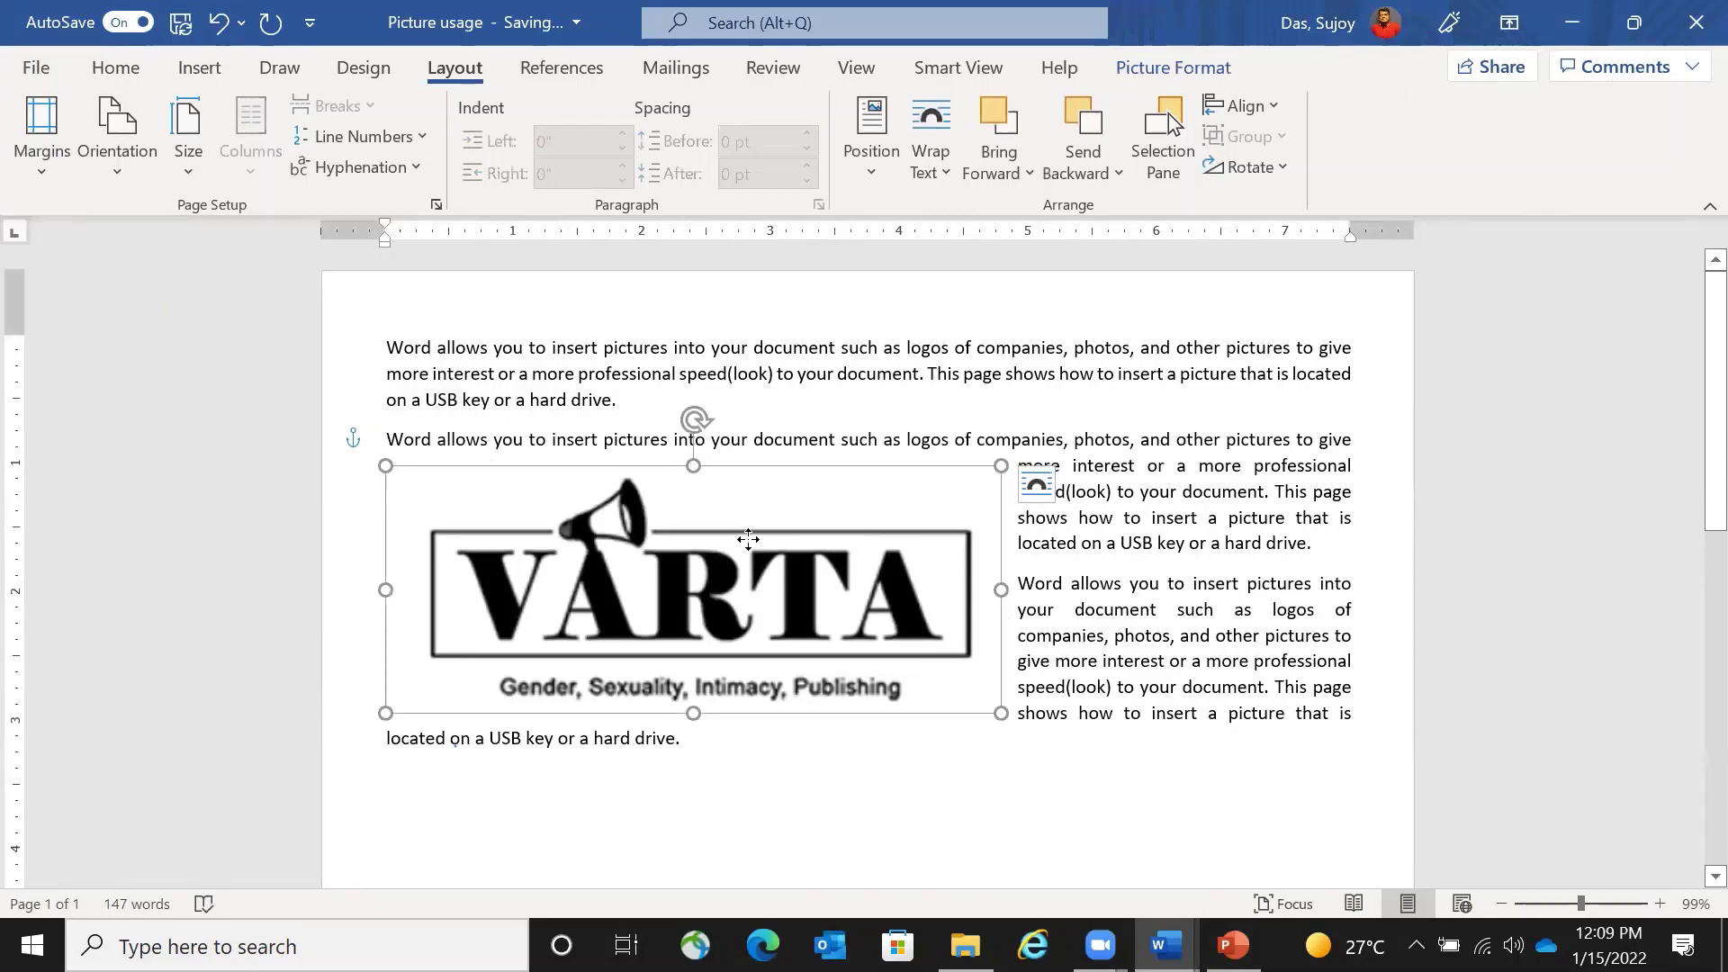
right_click(749, 549)
mouse_move(848, 770)
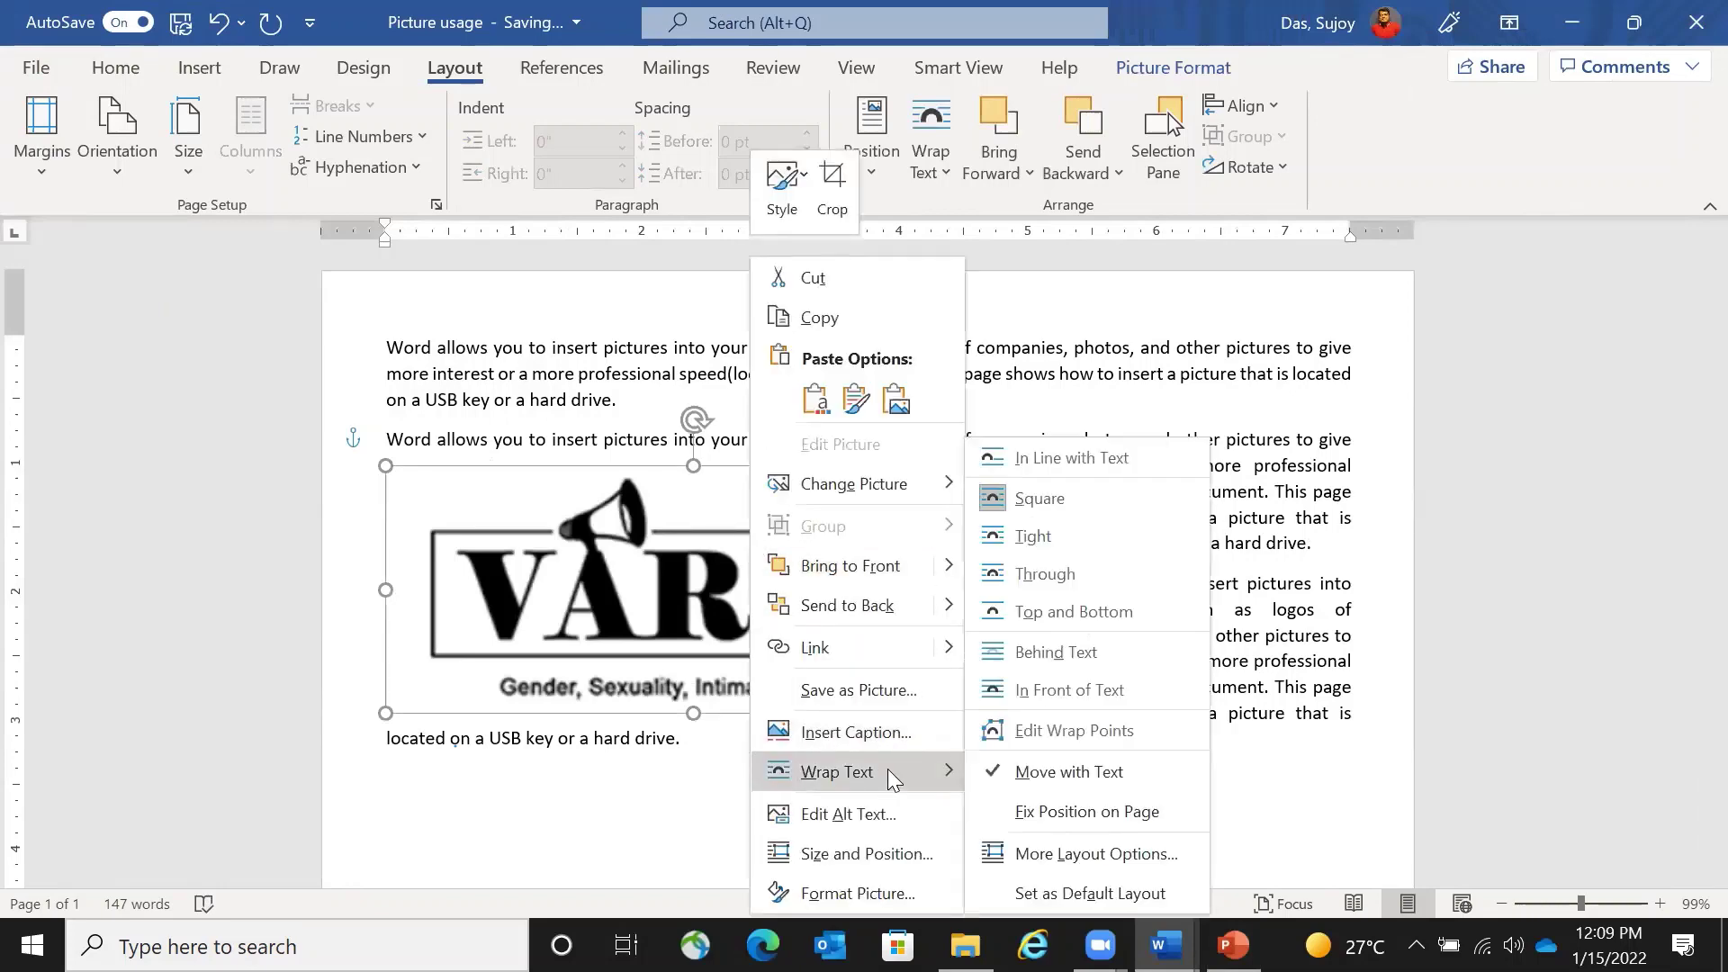
left_click(1067, 497)
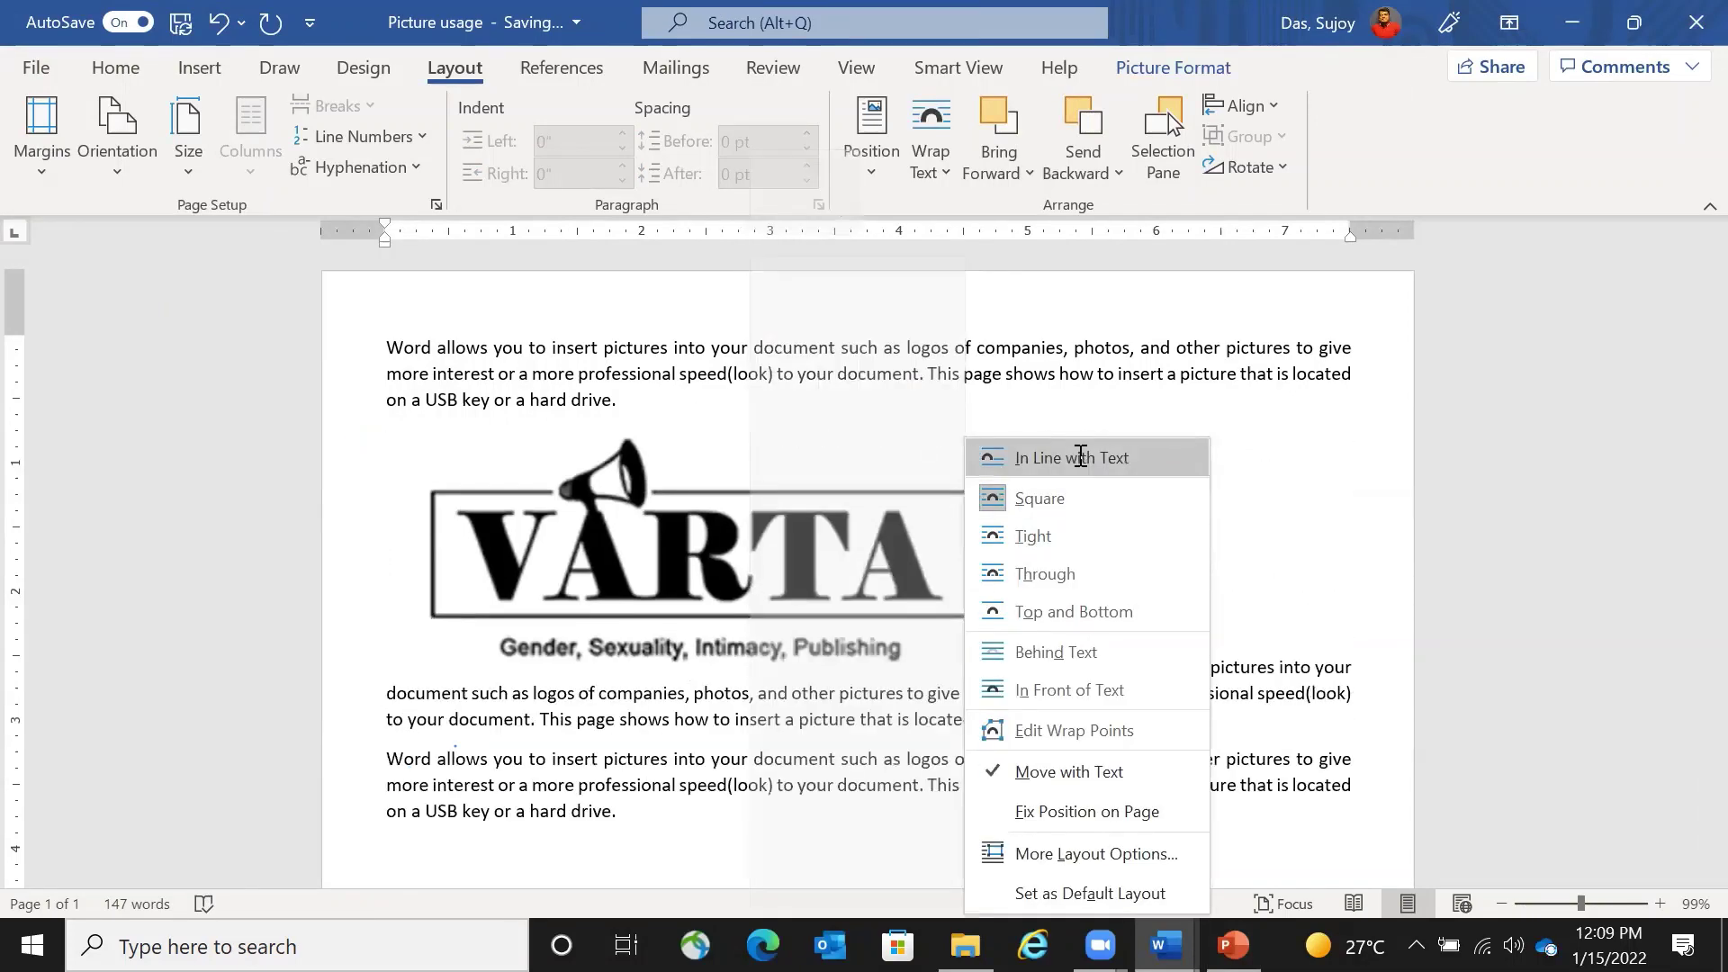
Step: Shrink the VARTA logo to a small size by dragging its corner handle inward
scroll(1101, 706, "down", 3)
scroll(1101, 706, "up", 1)
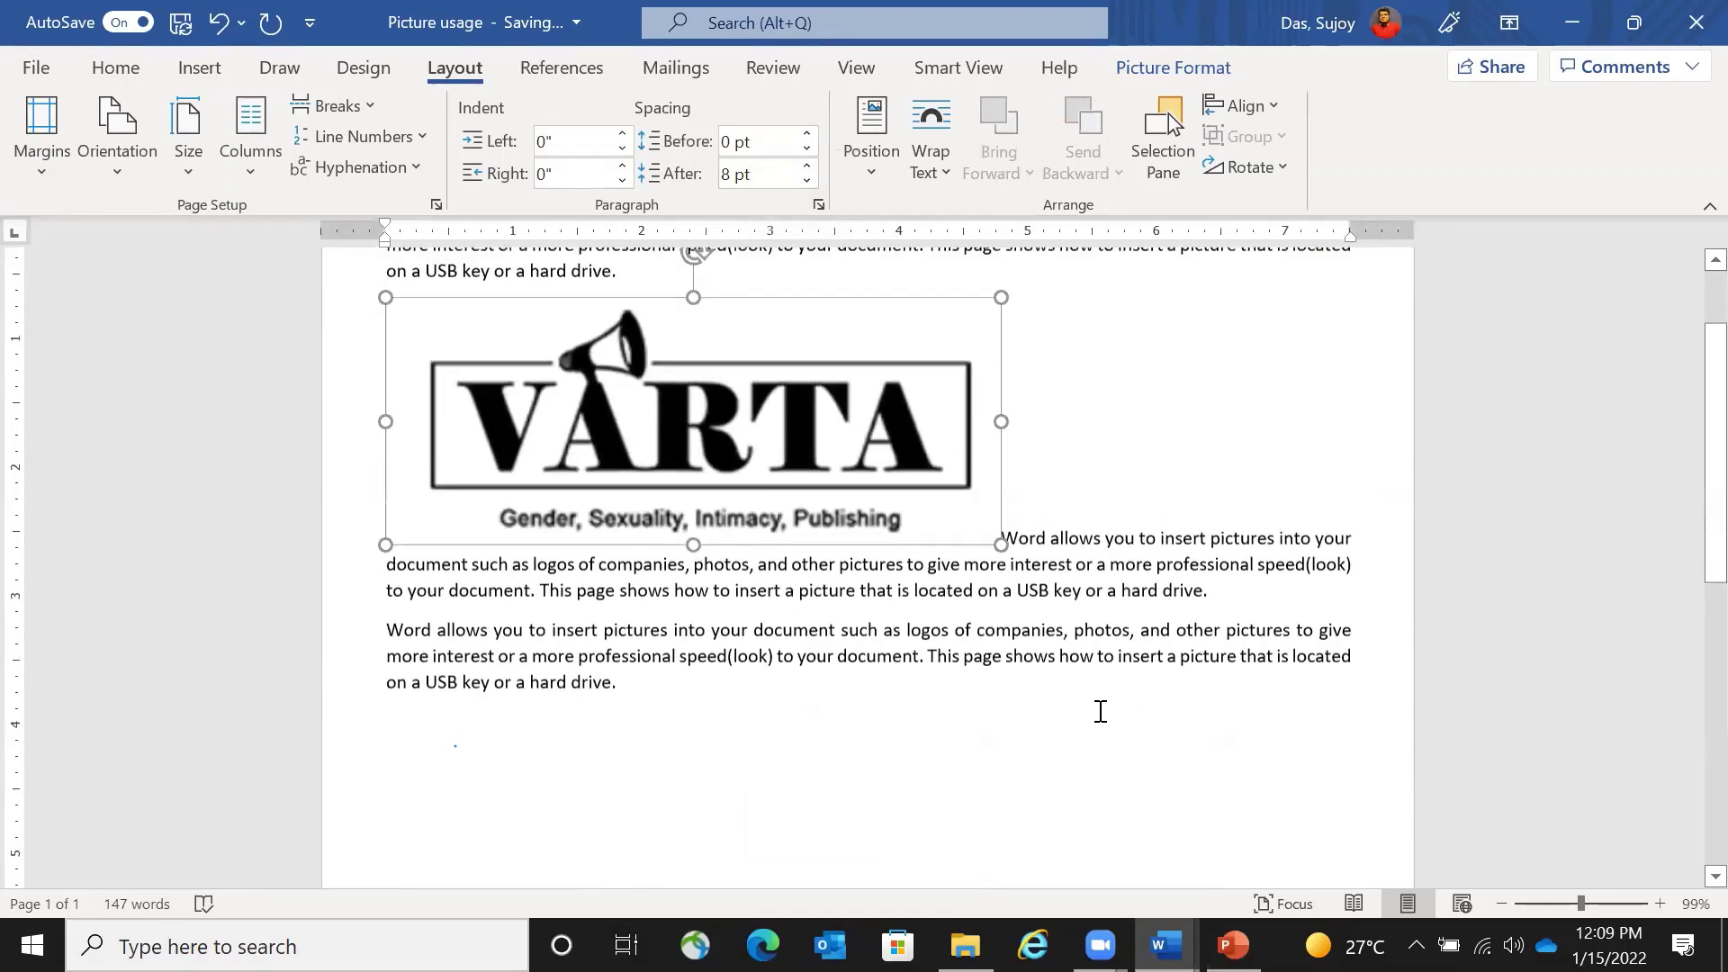
left_click_drag(1001, 548, 540, 344)
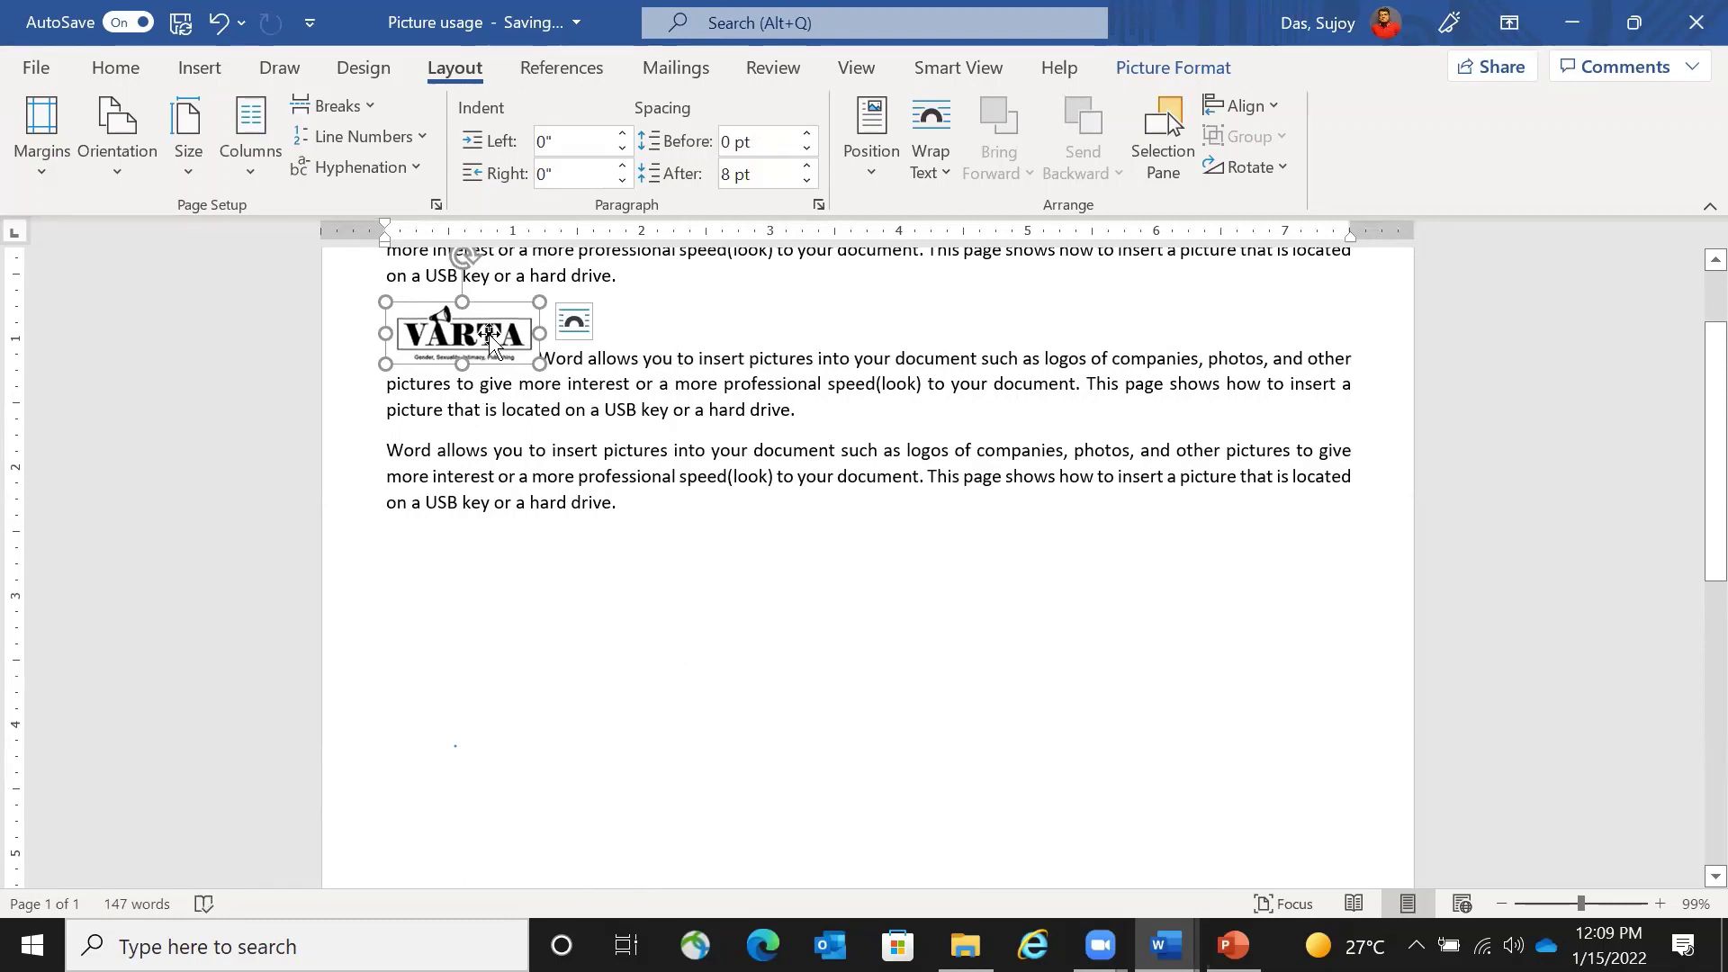
right_click(491, 342)
left_click(585, 317)
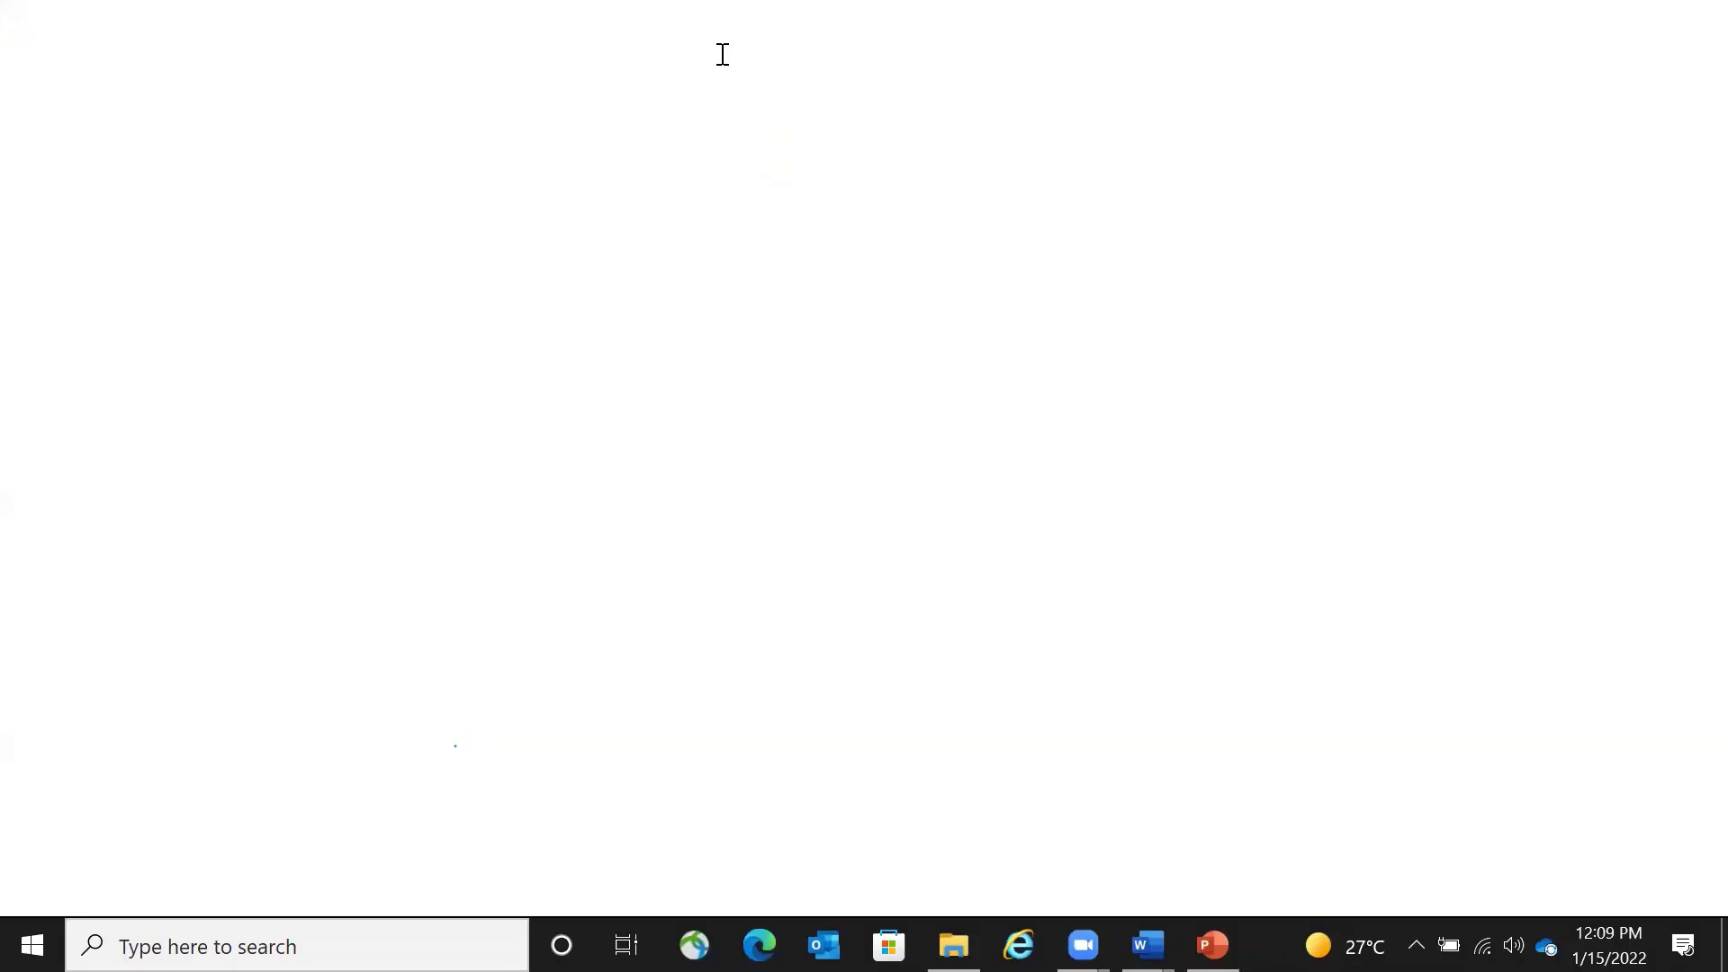
Step: Search Google Images for 'sunflower' and copy the Growing Sunflowers photo from its preview
type("s")
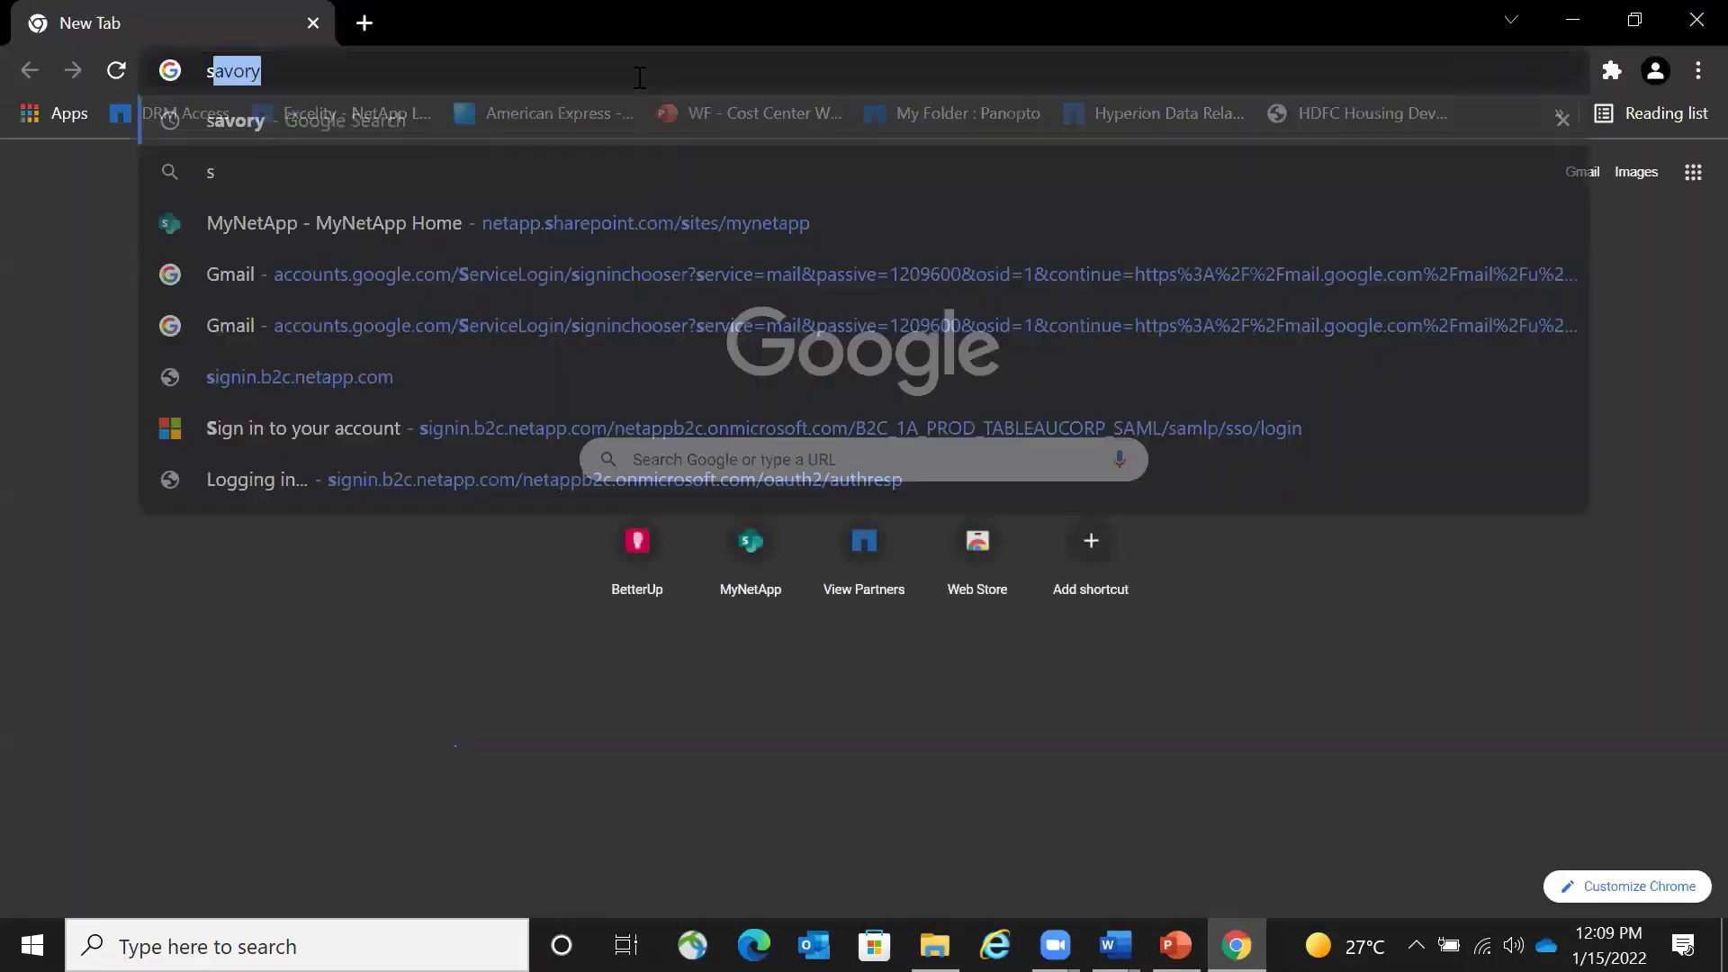
type("unflower")
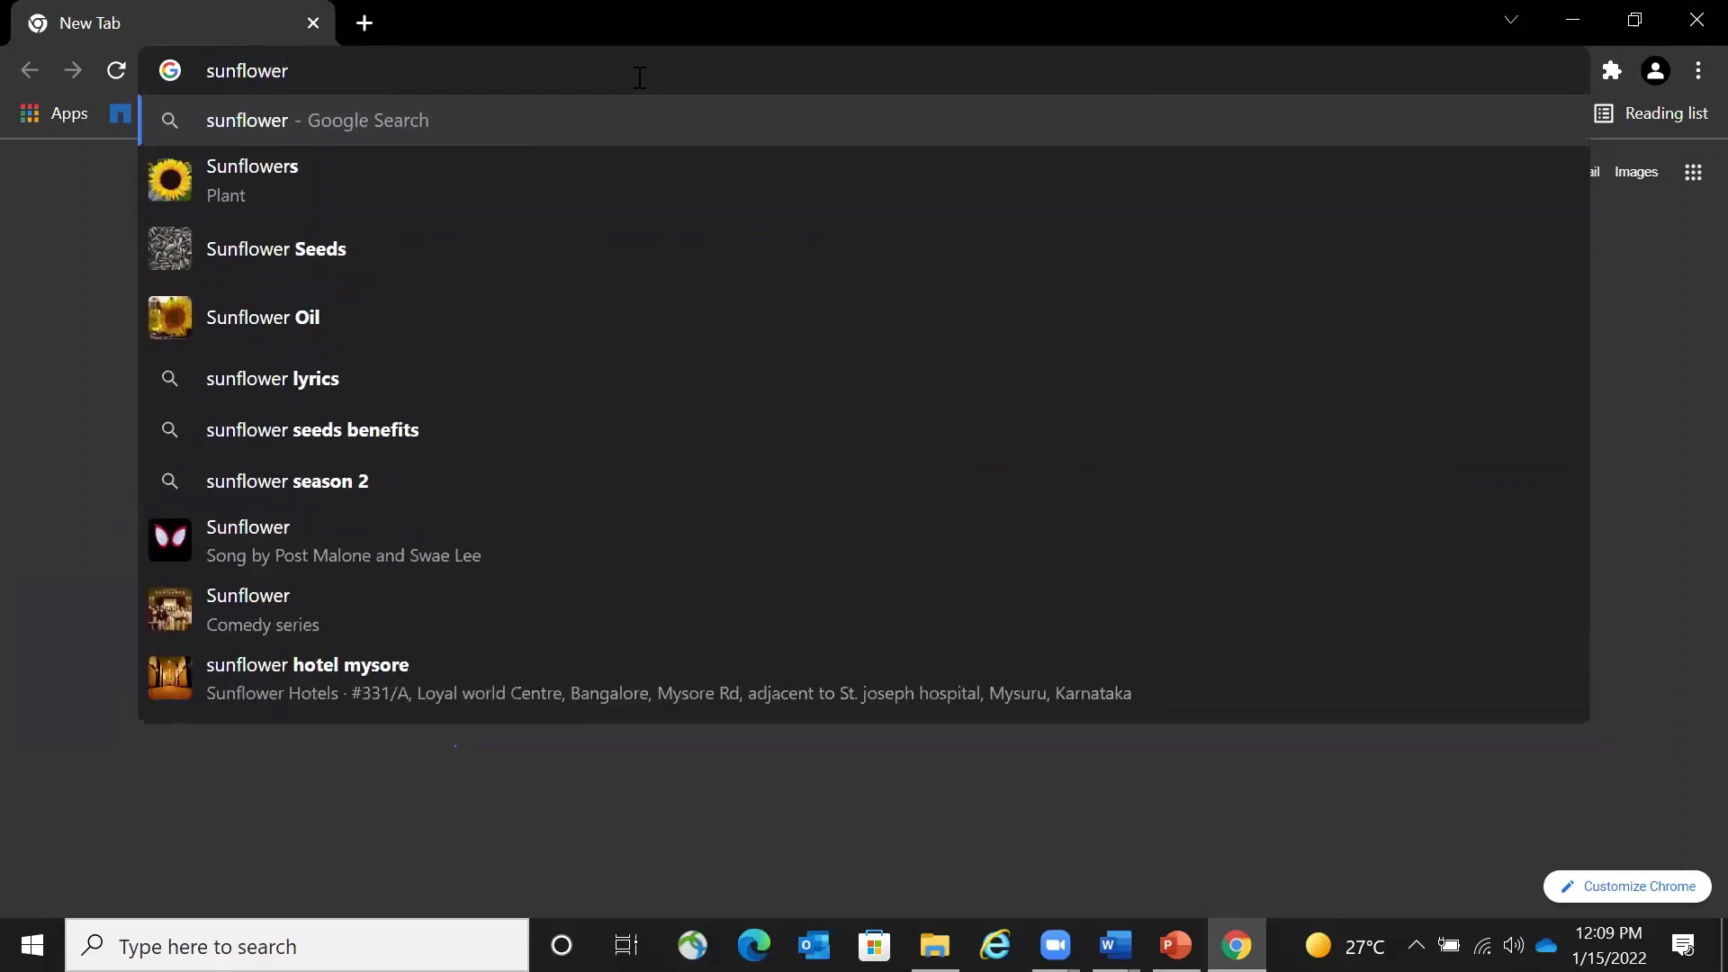
key("Return")
left_click(300, 224)
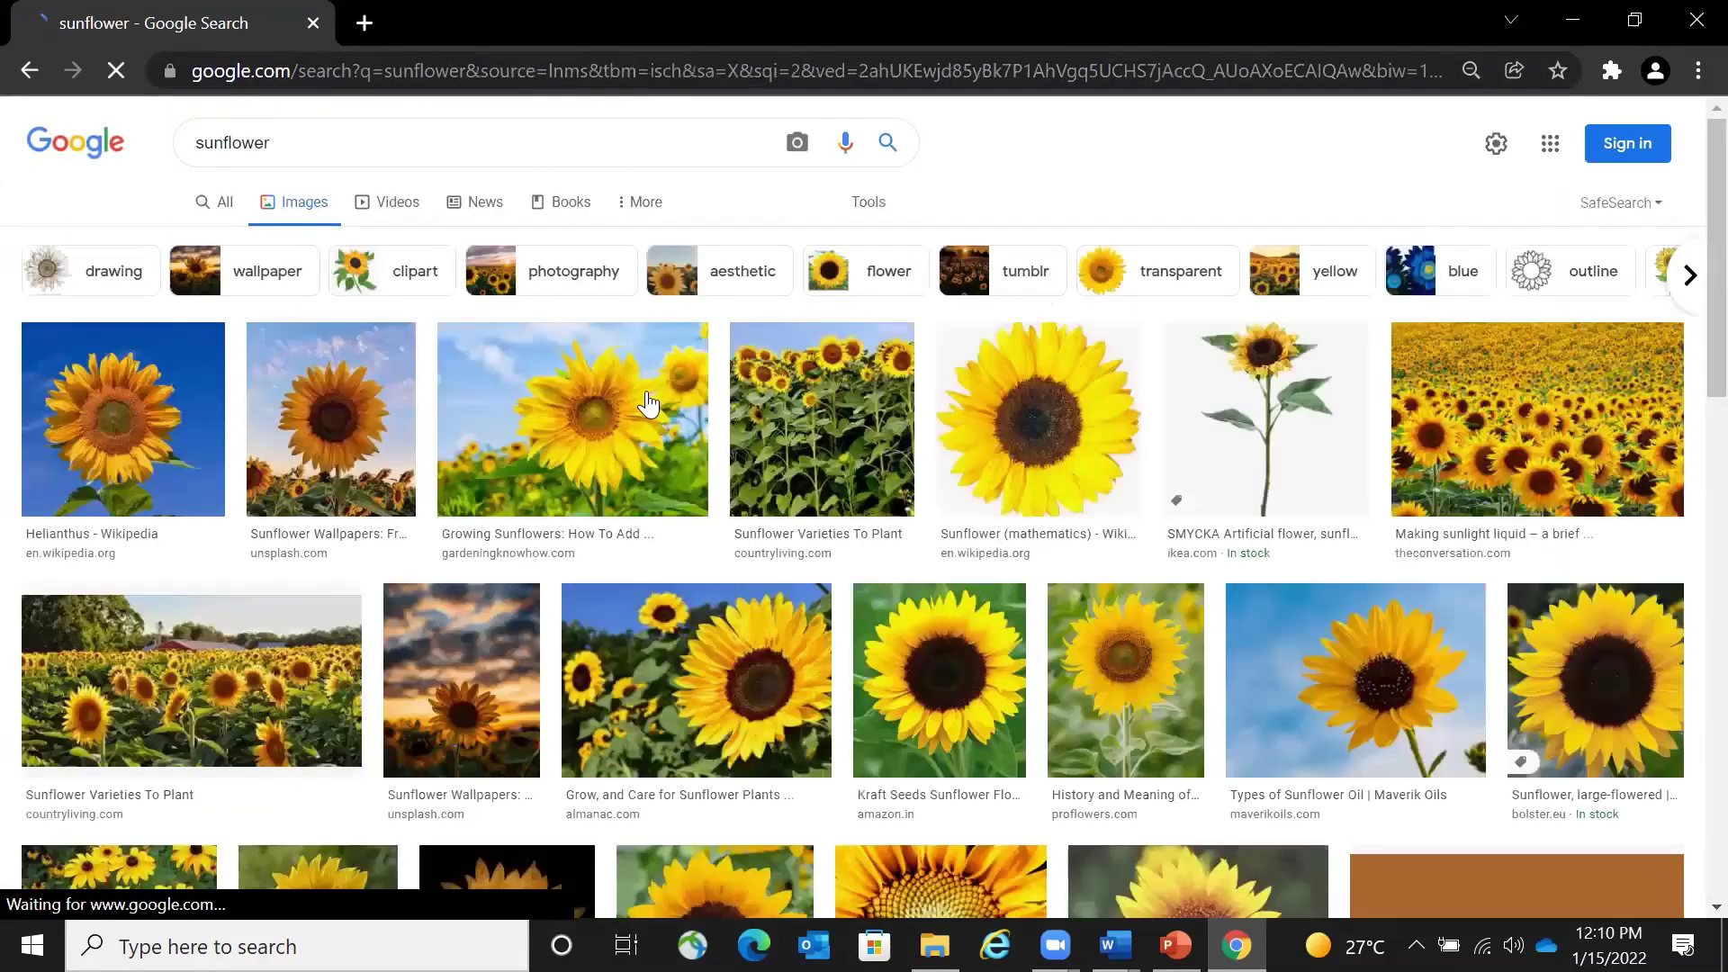
left_click(648, 389)
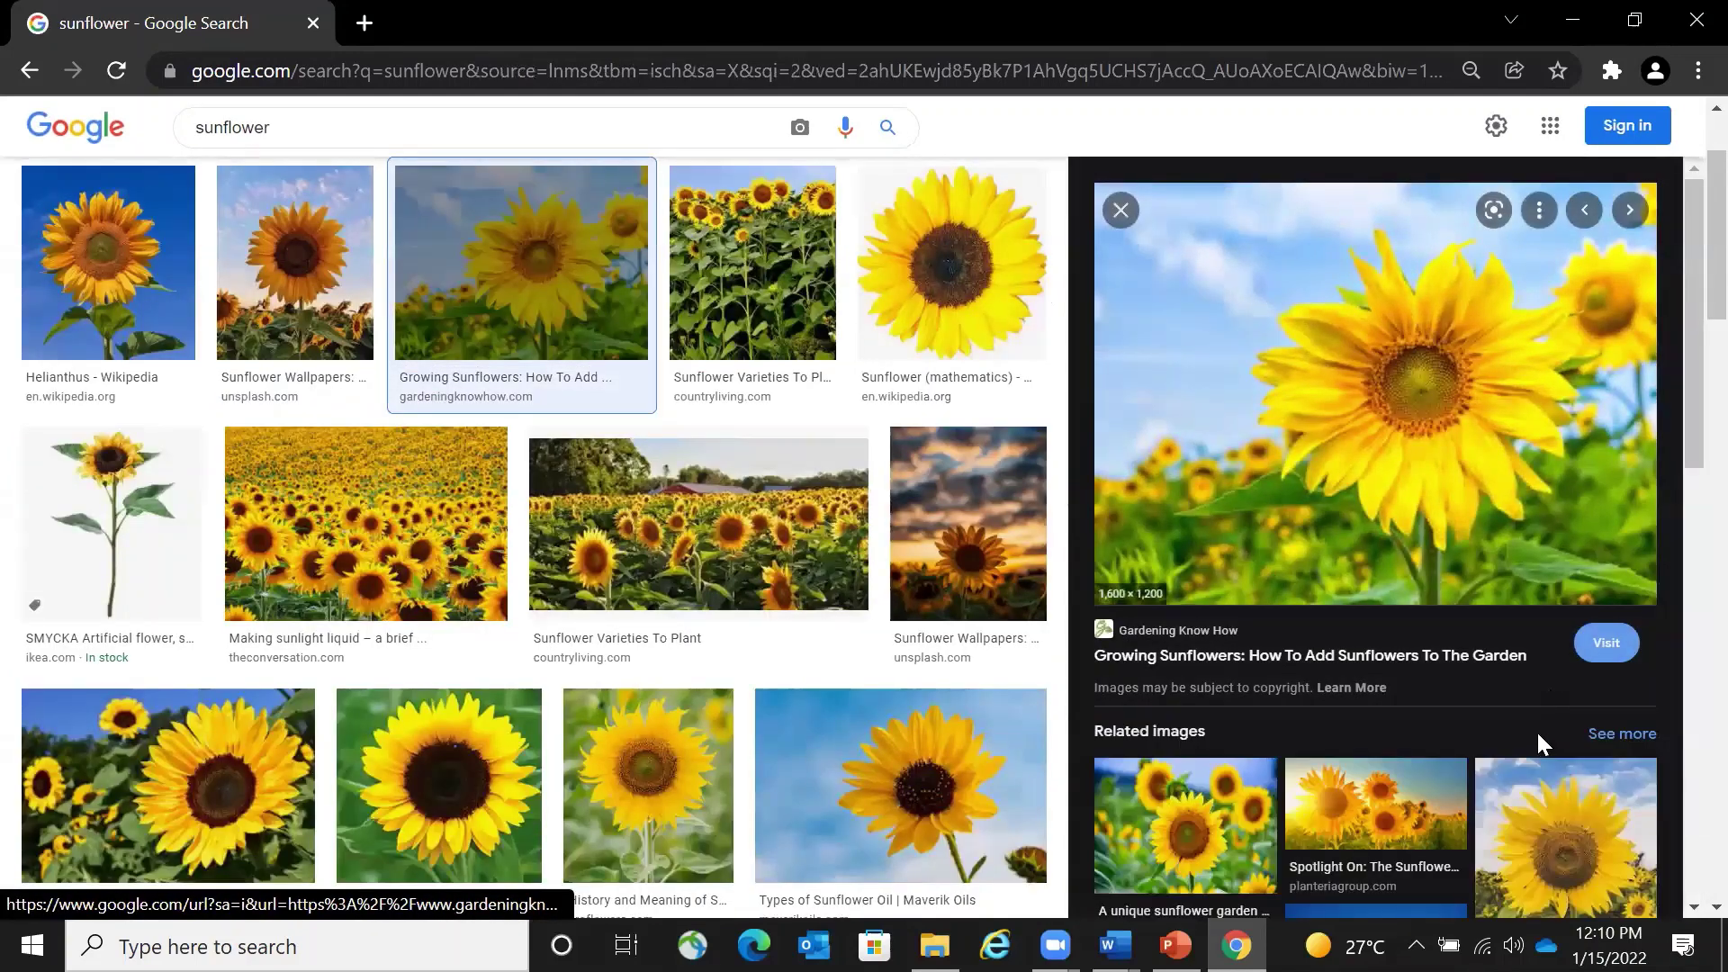
right_click(1409, 410)
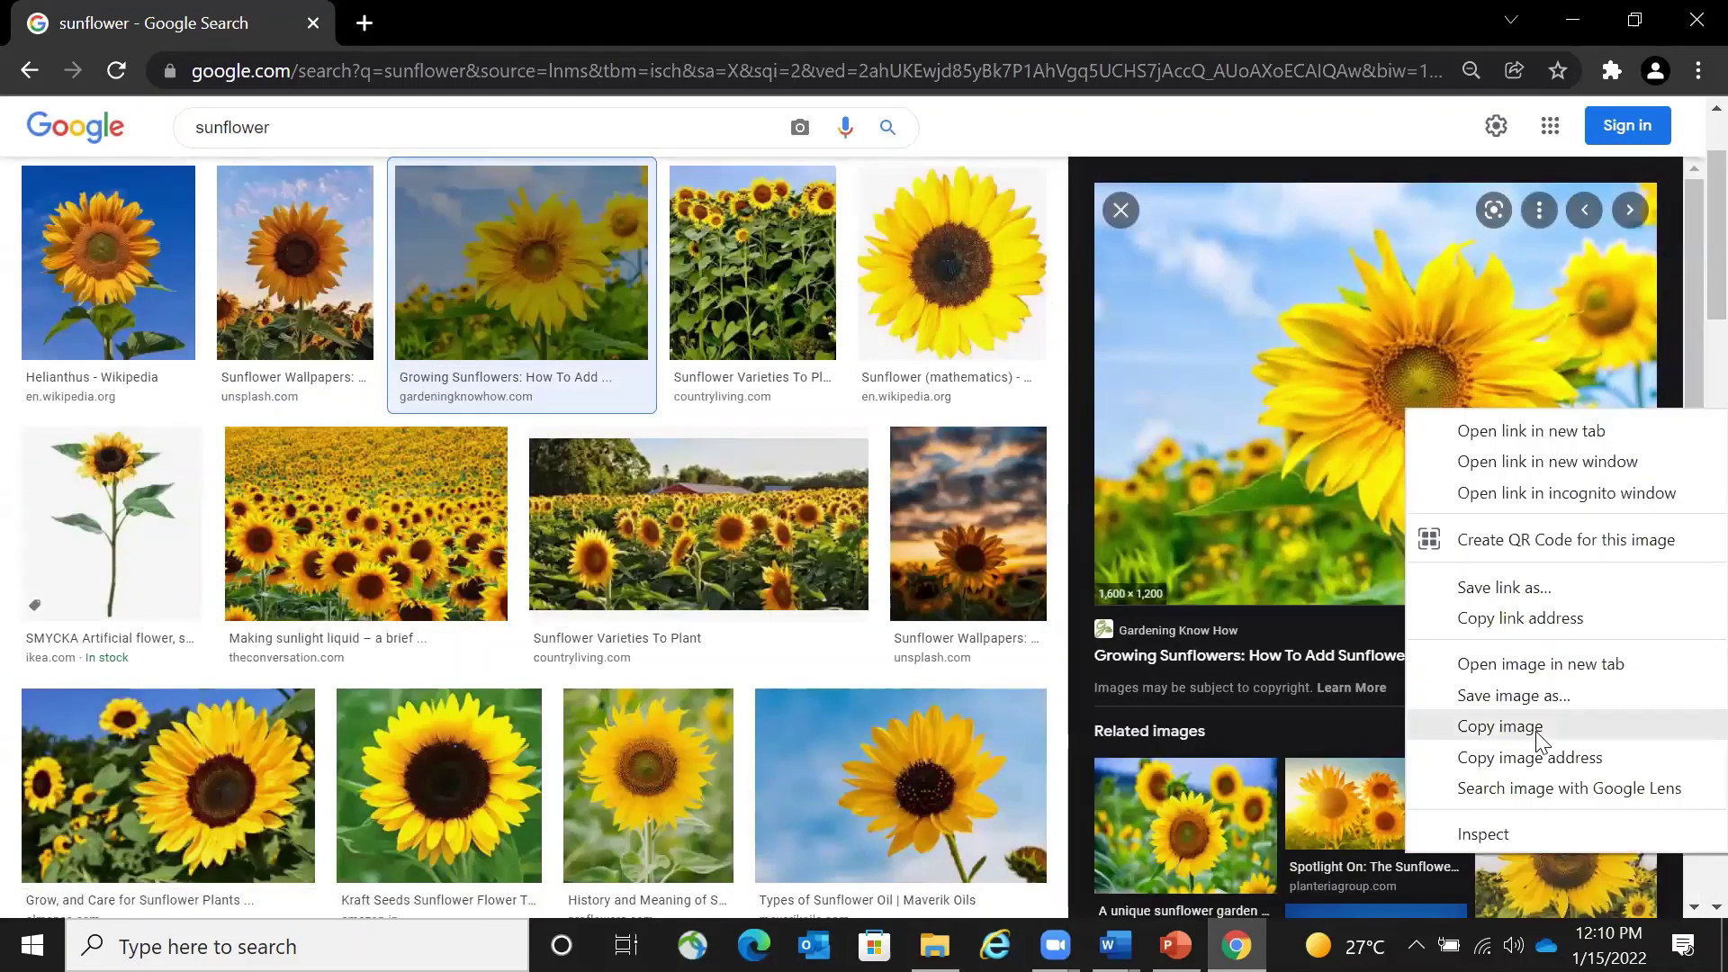
left_click(1537, 731)
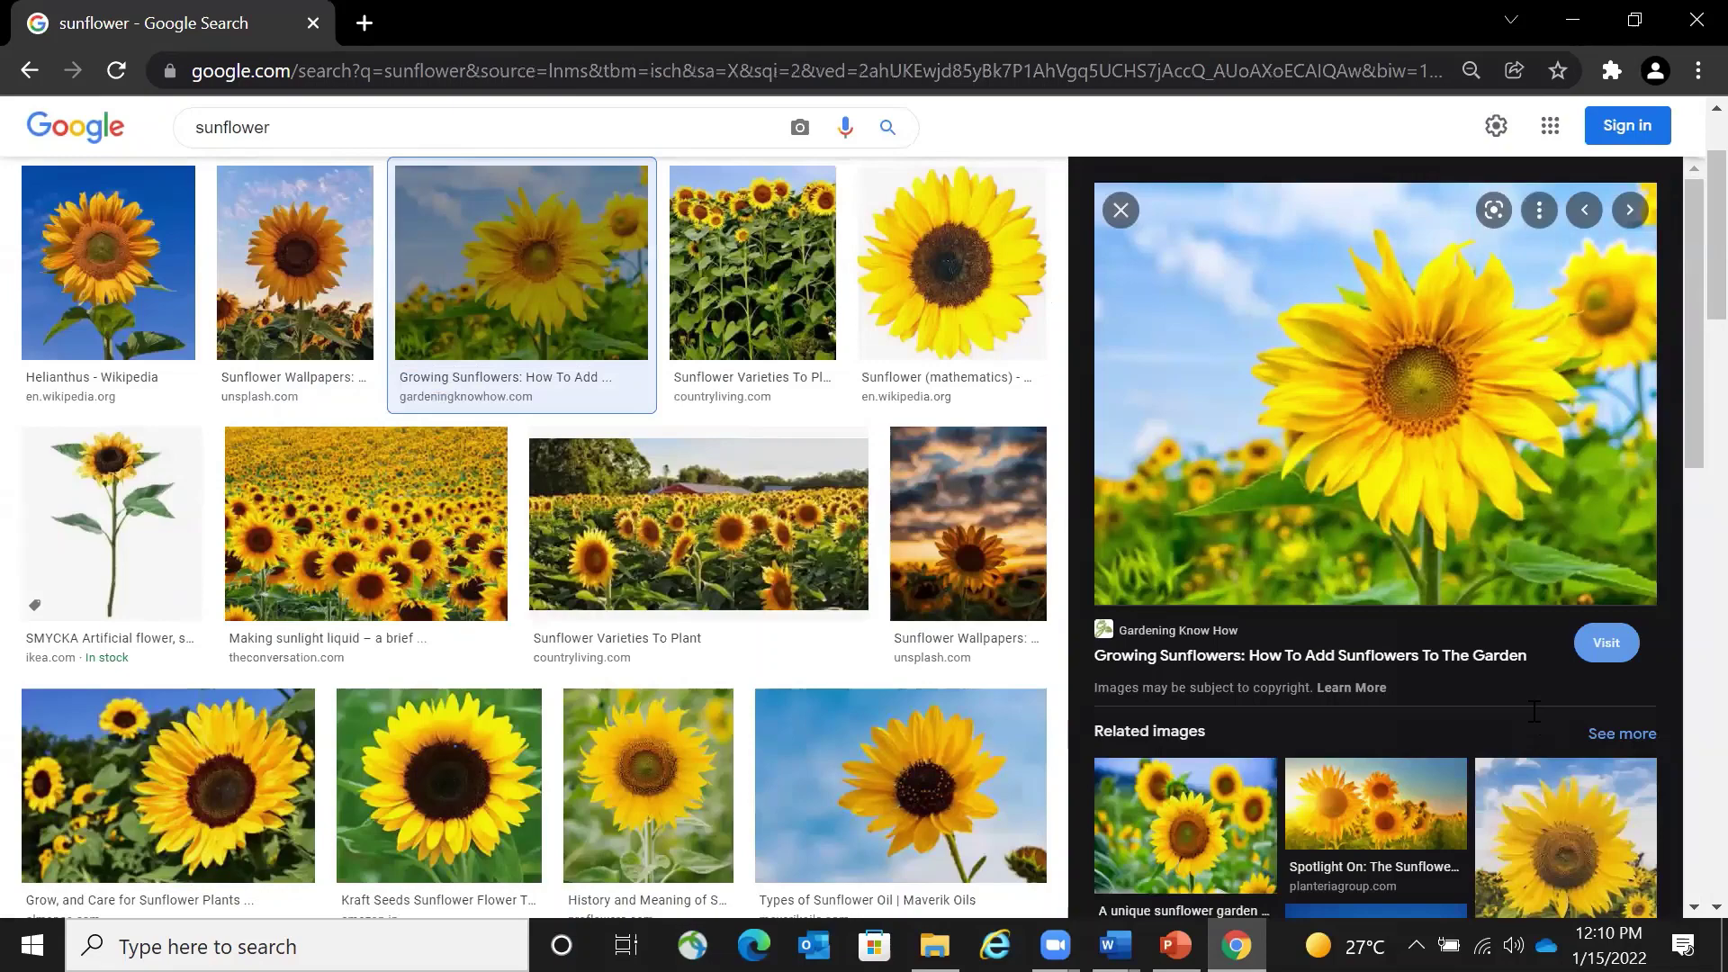
Step: Replace the VARTA logo with the sunflower photo before the second paragraph, trying and undoing resizes
key("Delete")
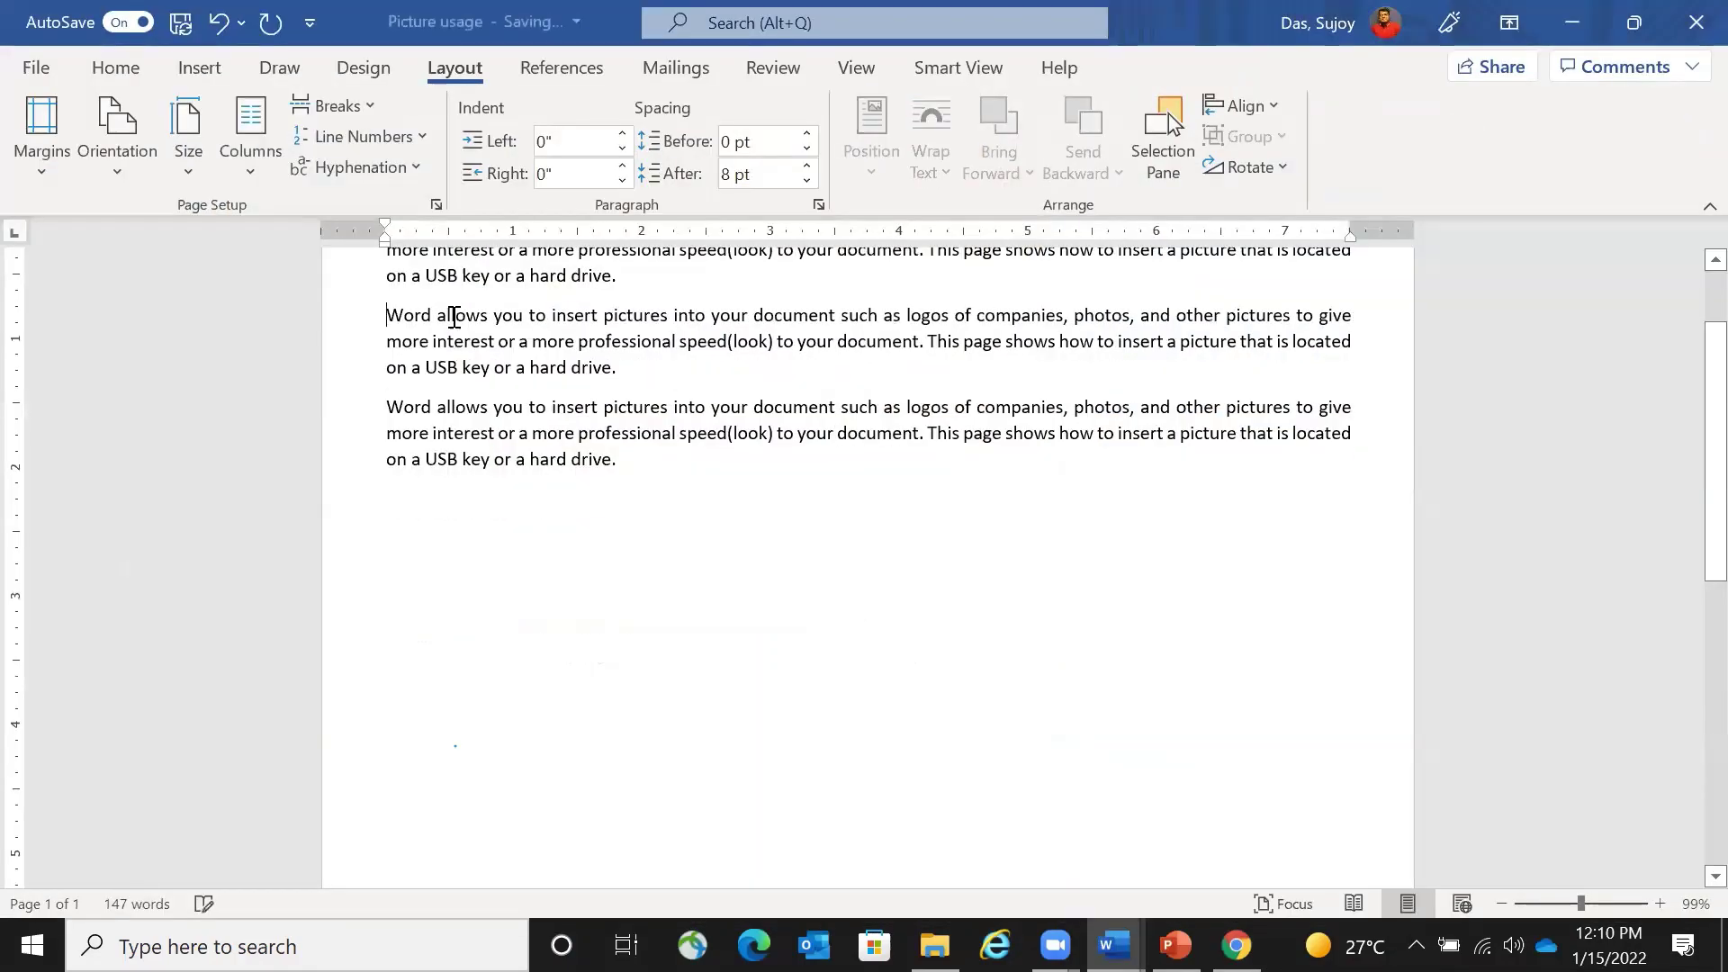
key("ctrl+v")
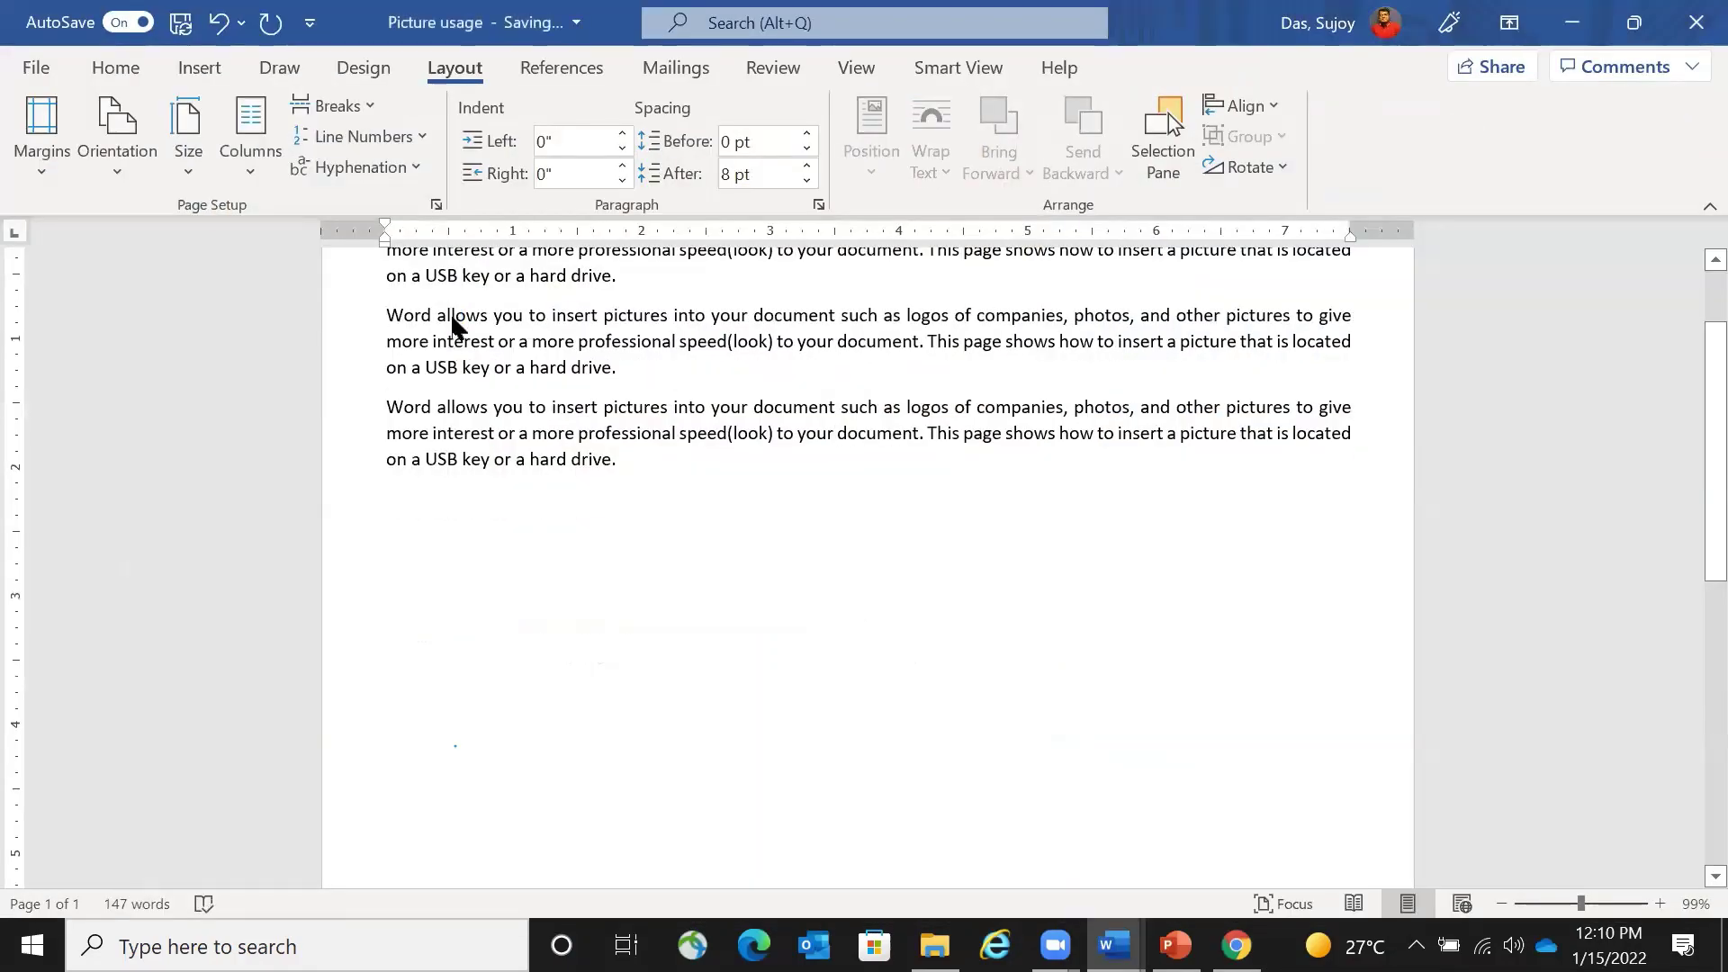
scroll(1027, 660, "down", 2)
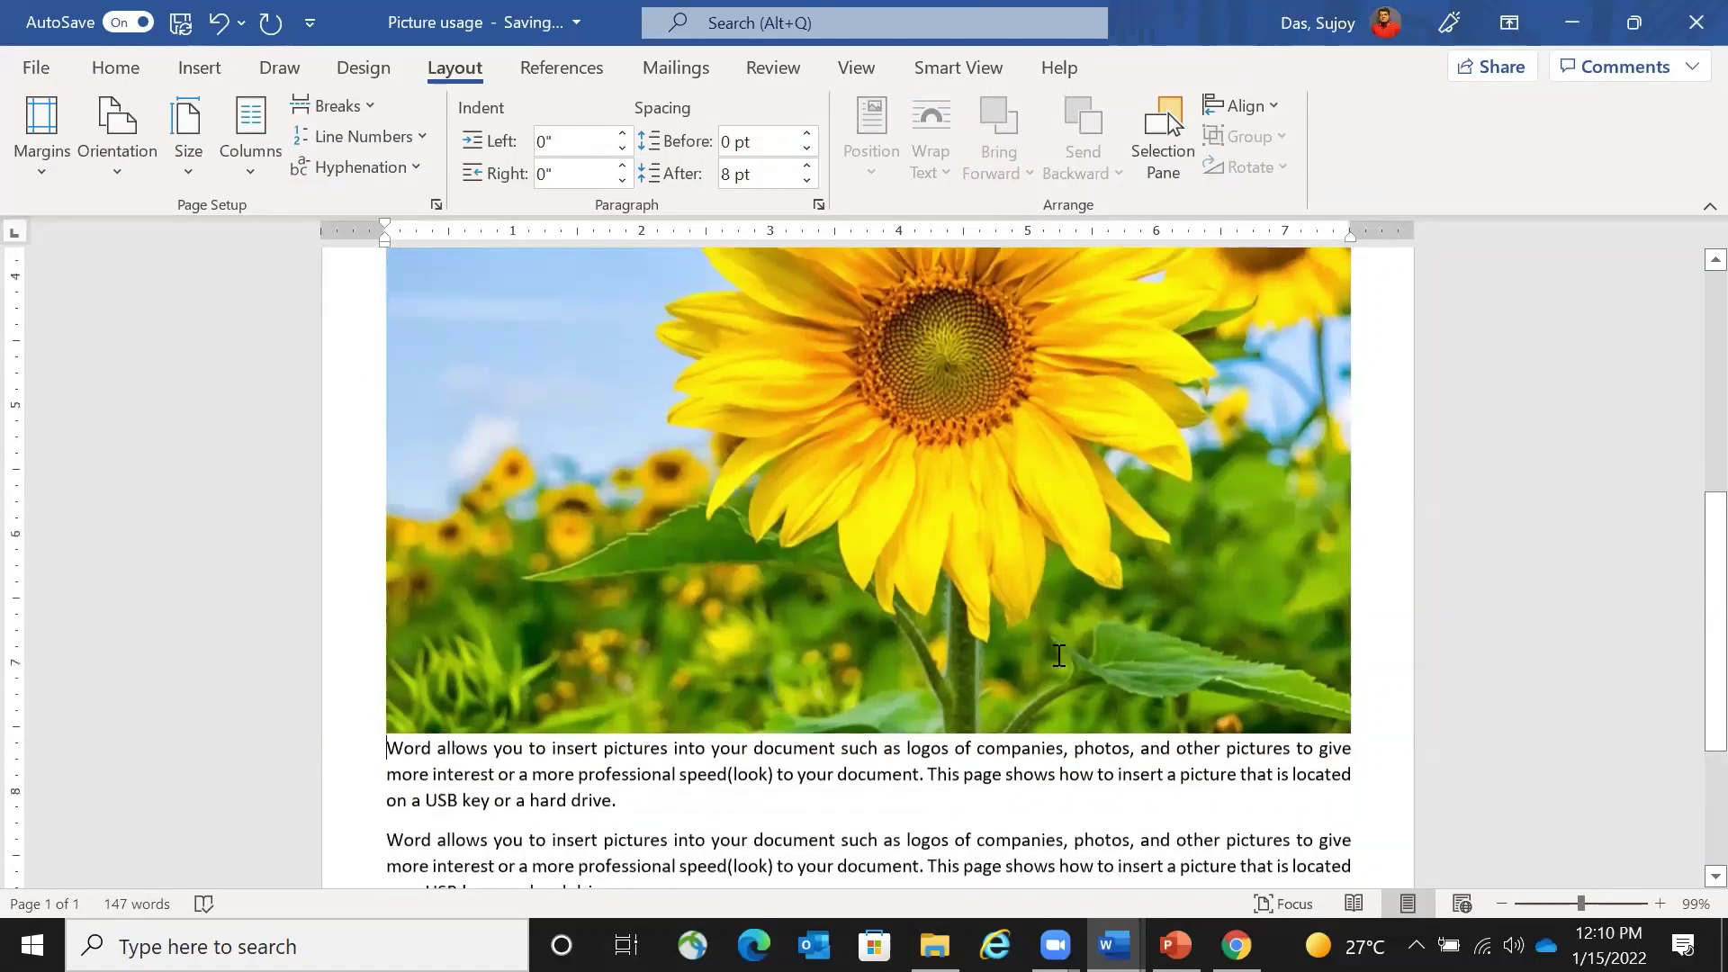
scroll(1347, 605, "down", 1)
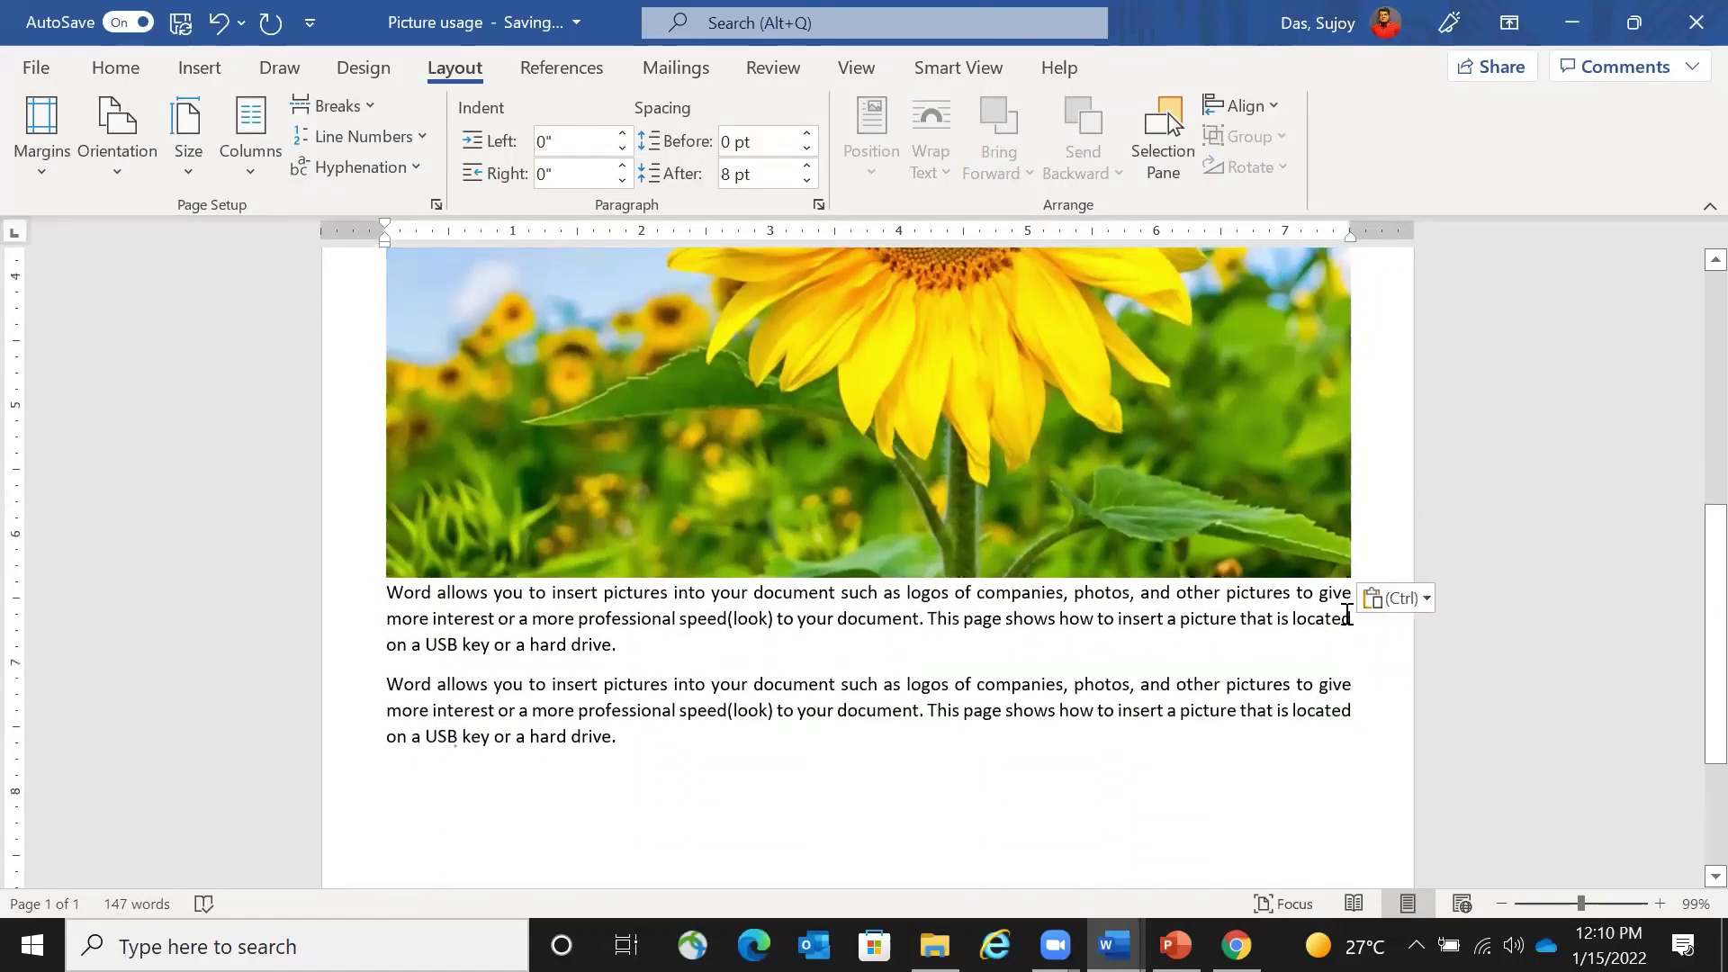
left_click(1347, 573)
left_click_drag(1348, 577, 1317, 532)
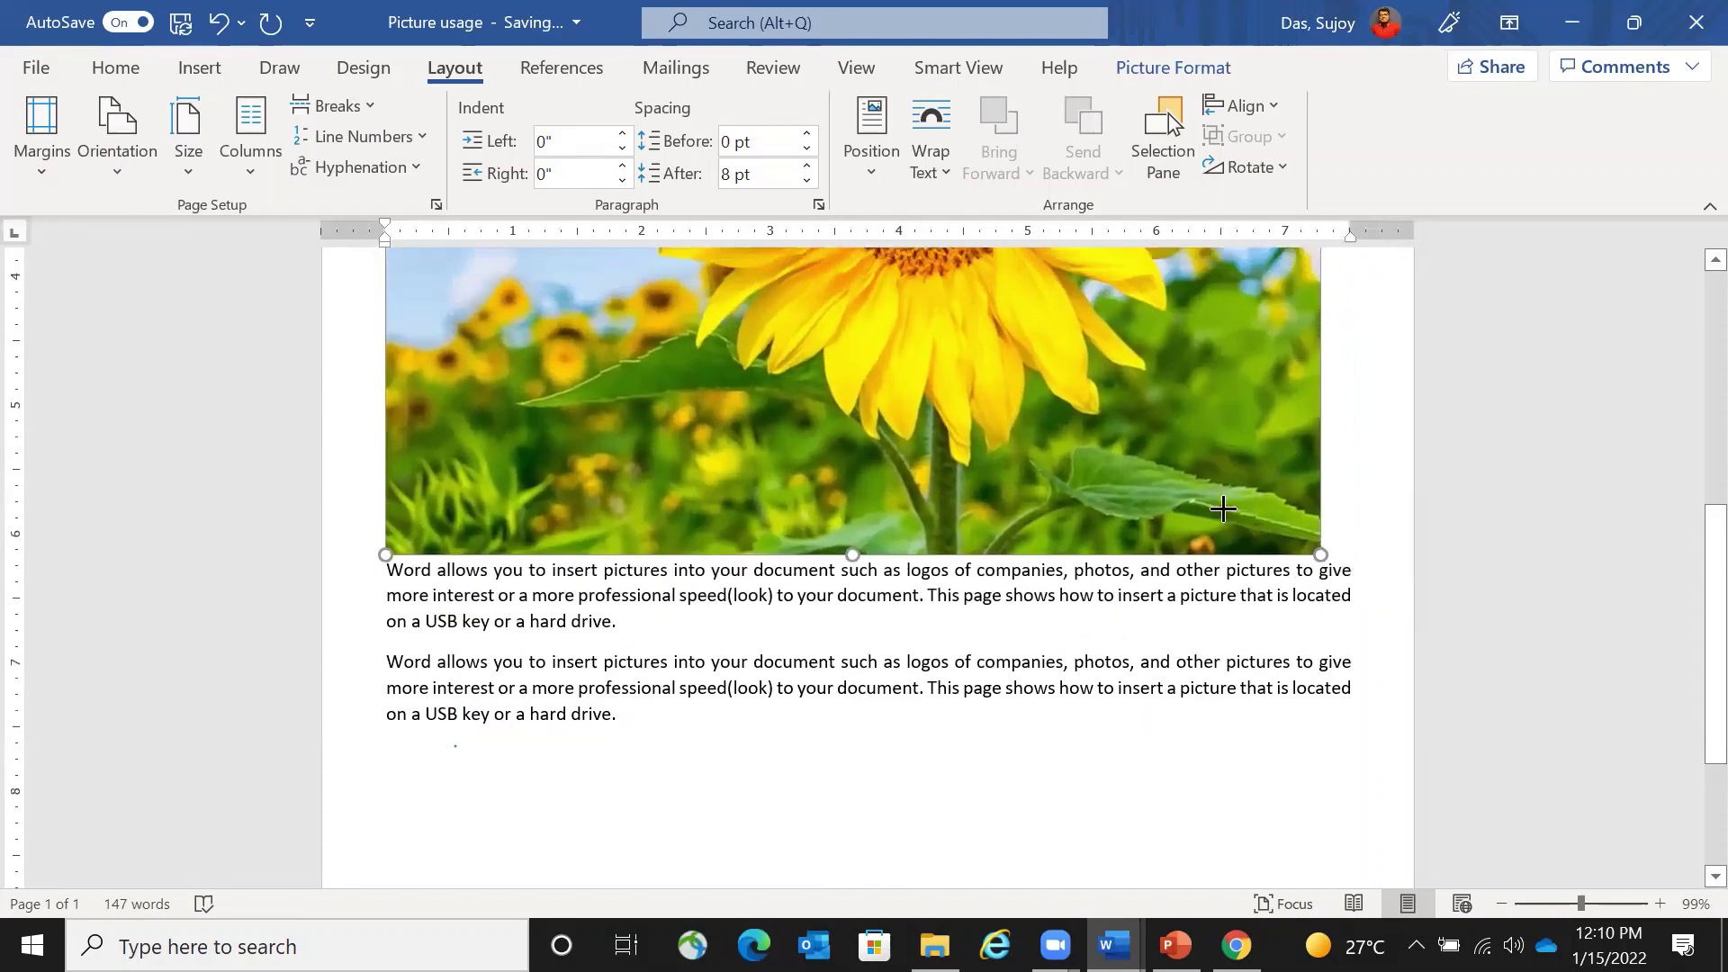
left_click_drag(1317, 532, 1178, 447)
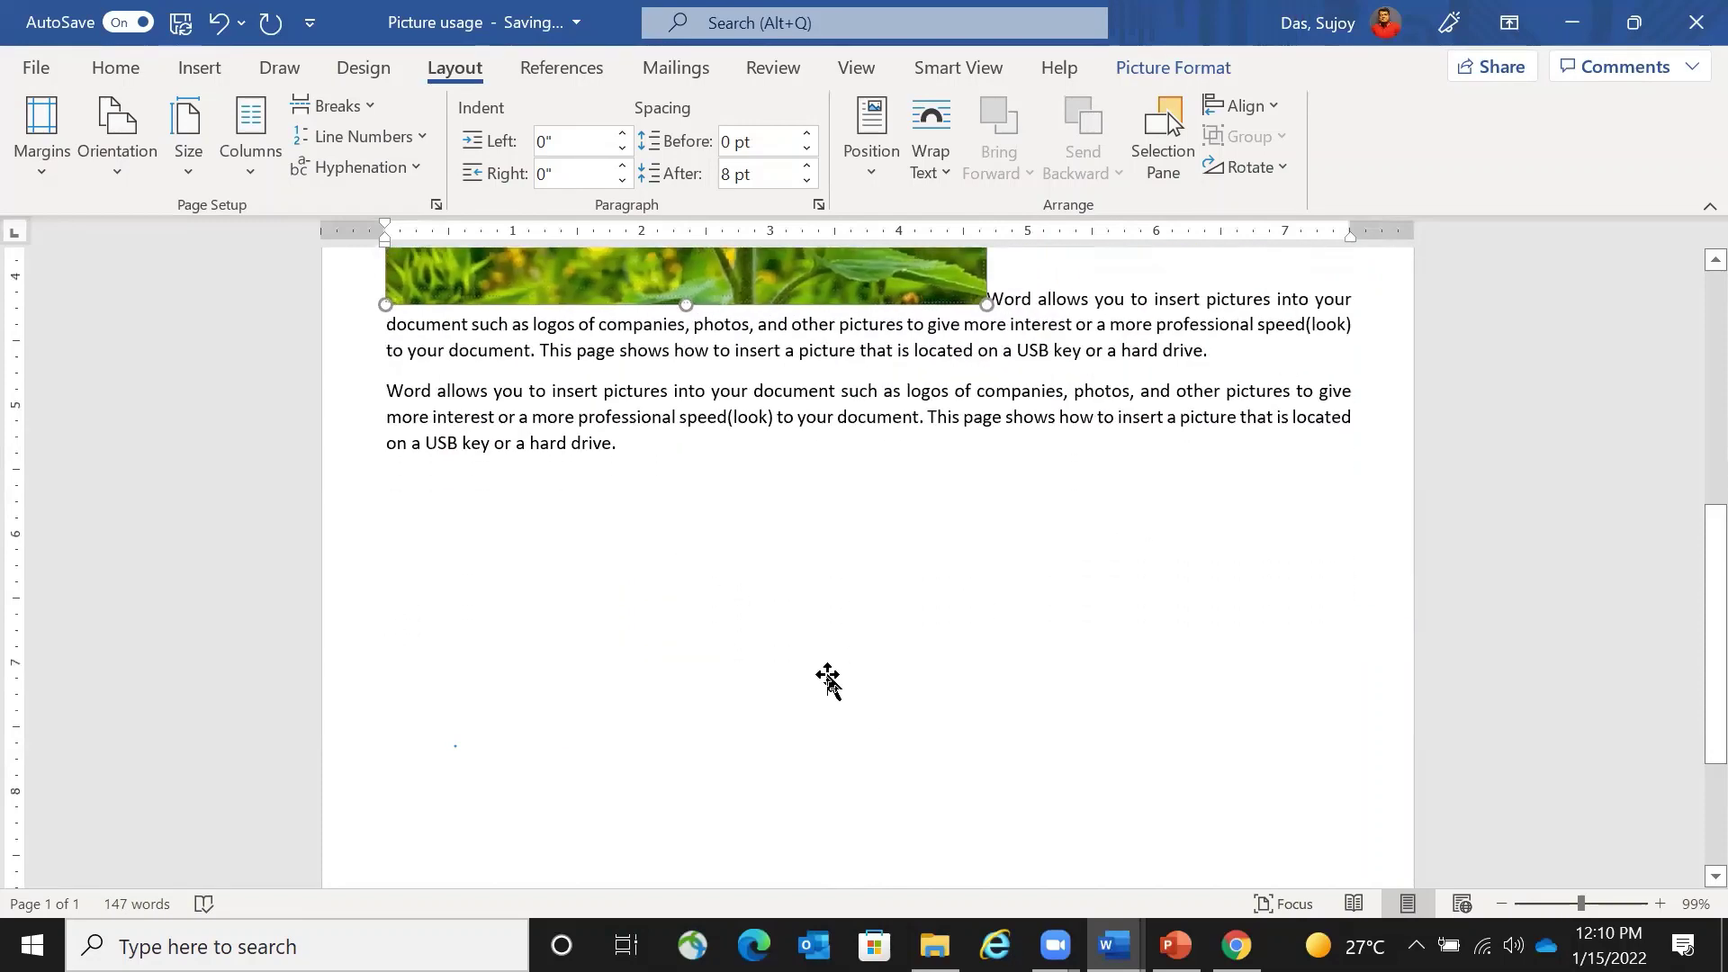
left_click_drag(604, 309, 967, 711)
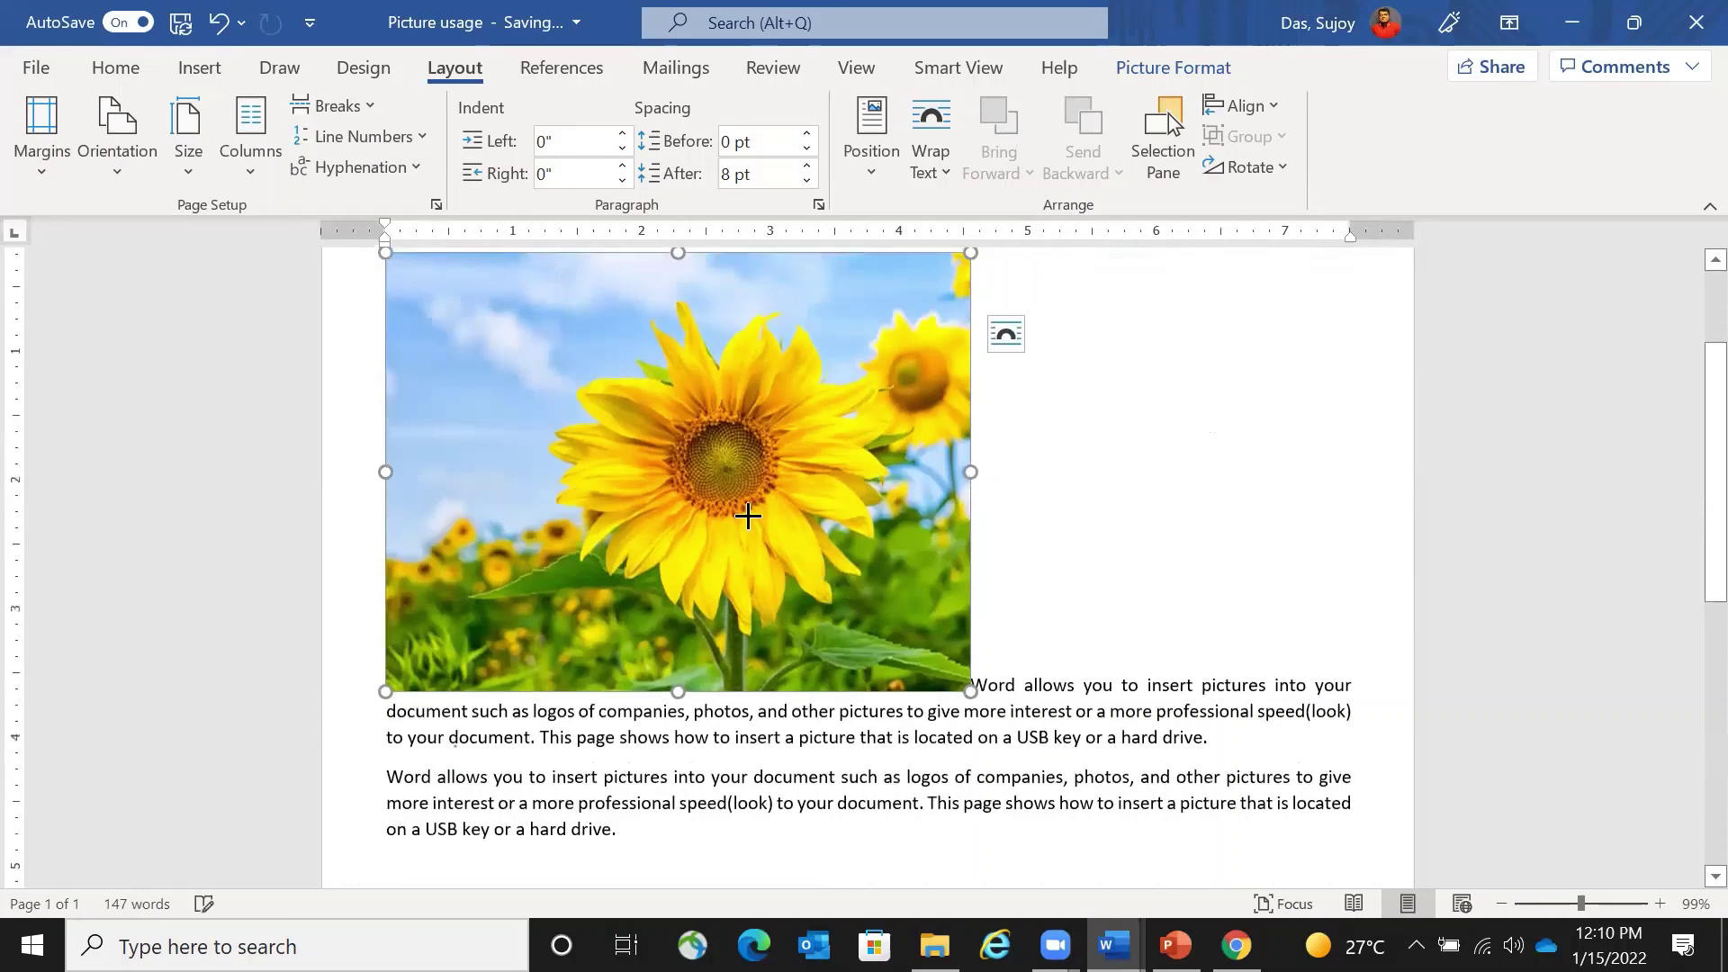
scroll(504, 390, "up", 3)
key("ctrl+z")
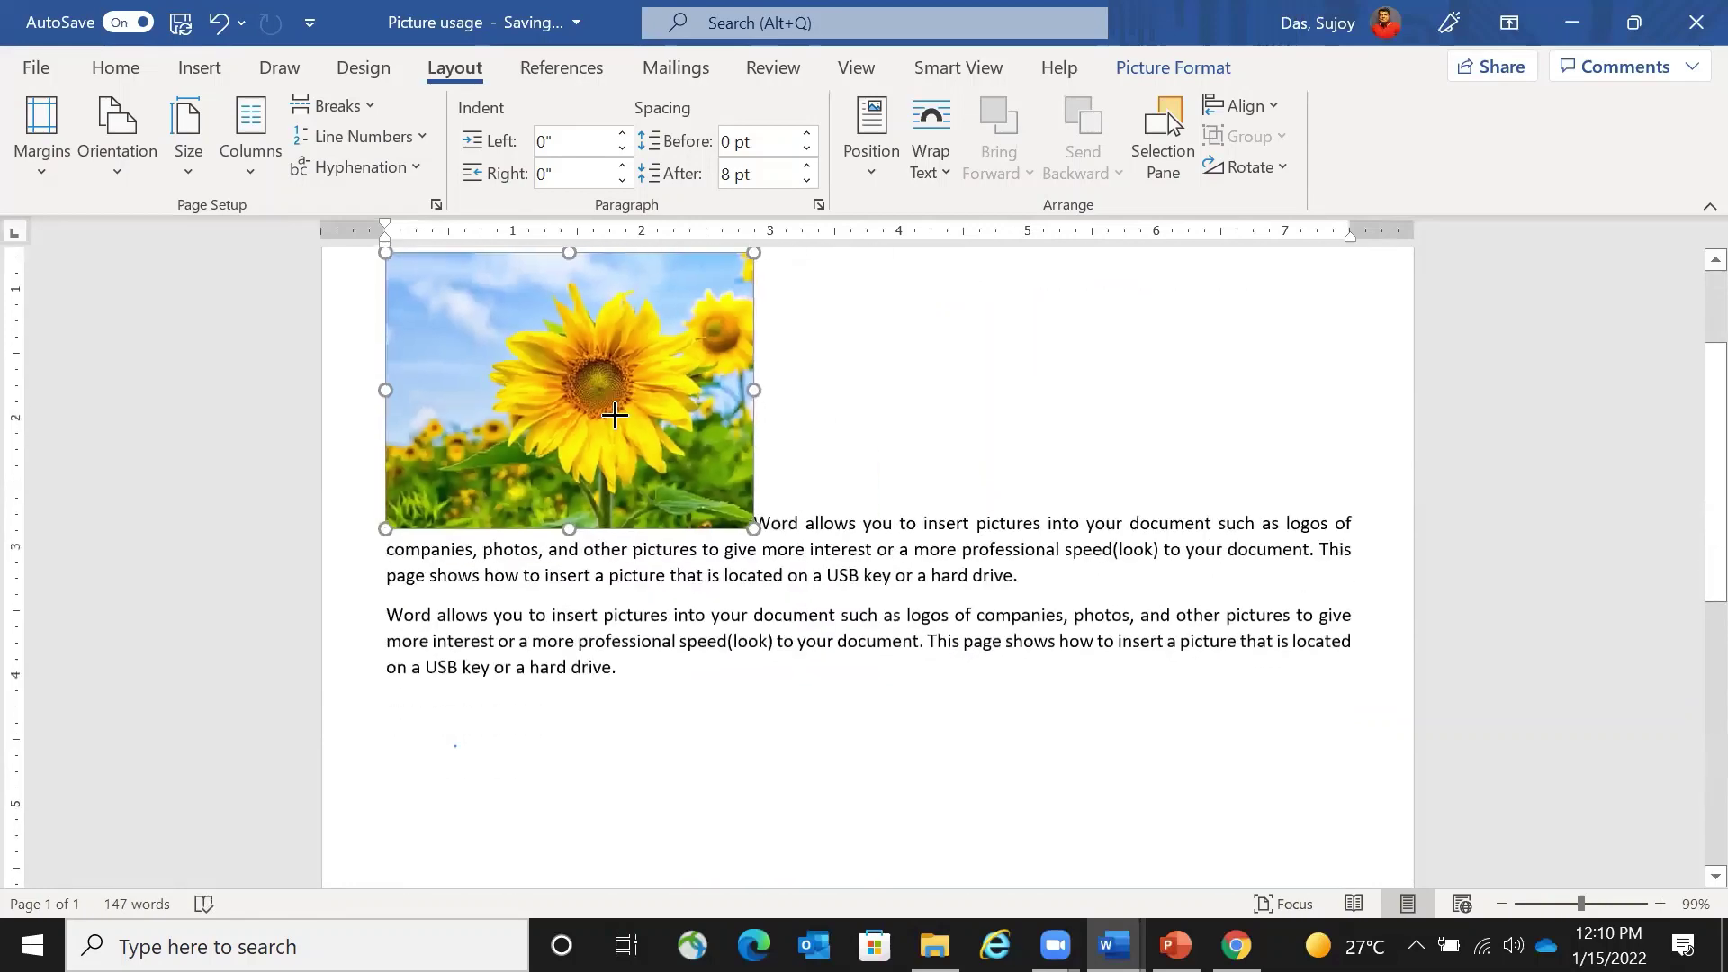
key("ctrl+z")
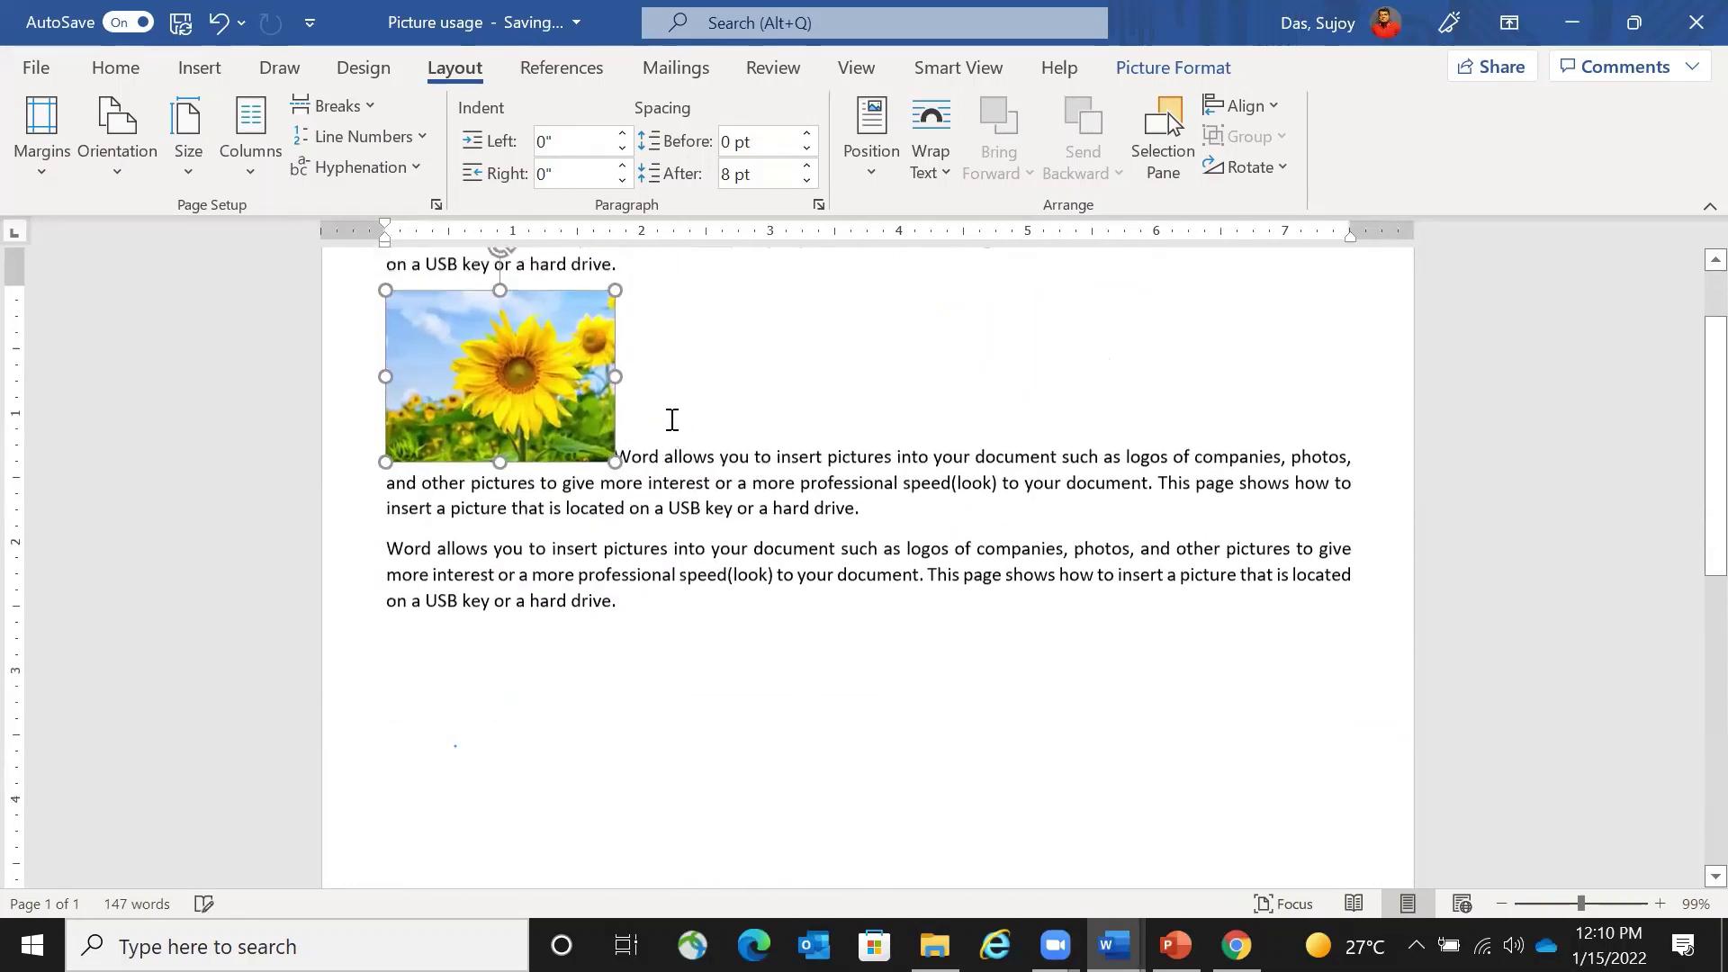
Step: Select the text beside the sunflower picture, then open the picture's context menu
left_click(617, 543)
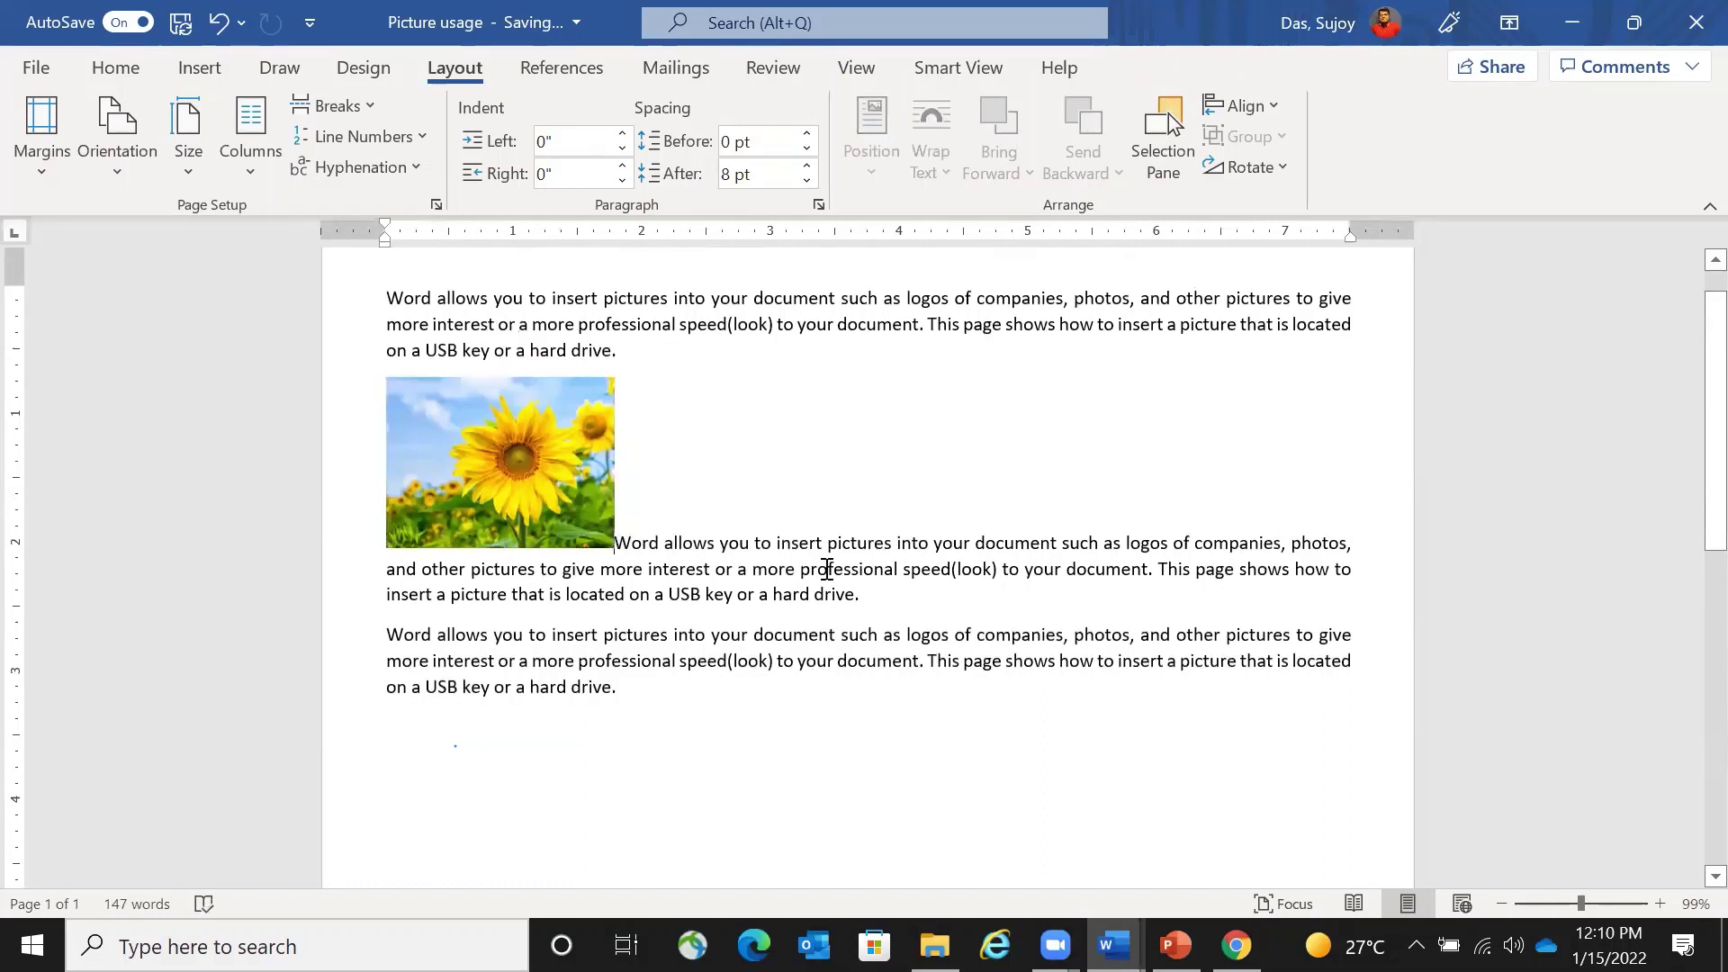
left_click_drag(822, 571, 1207, 640)
left_click(635, 387)
left_click_drag(655, 547, 1350, 670)
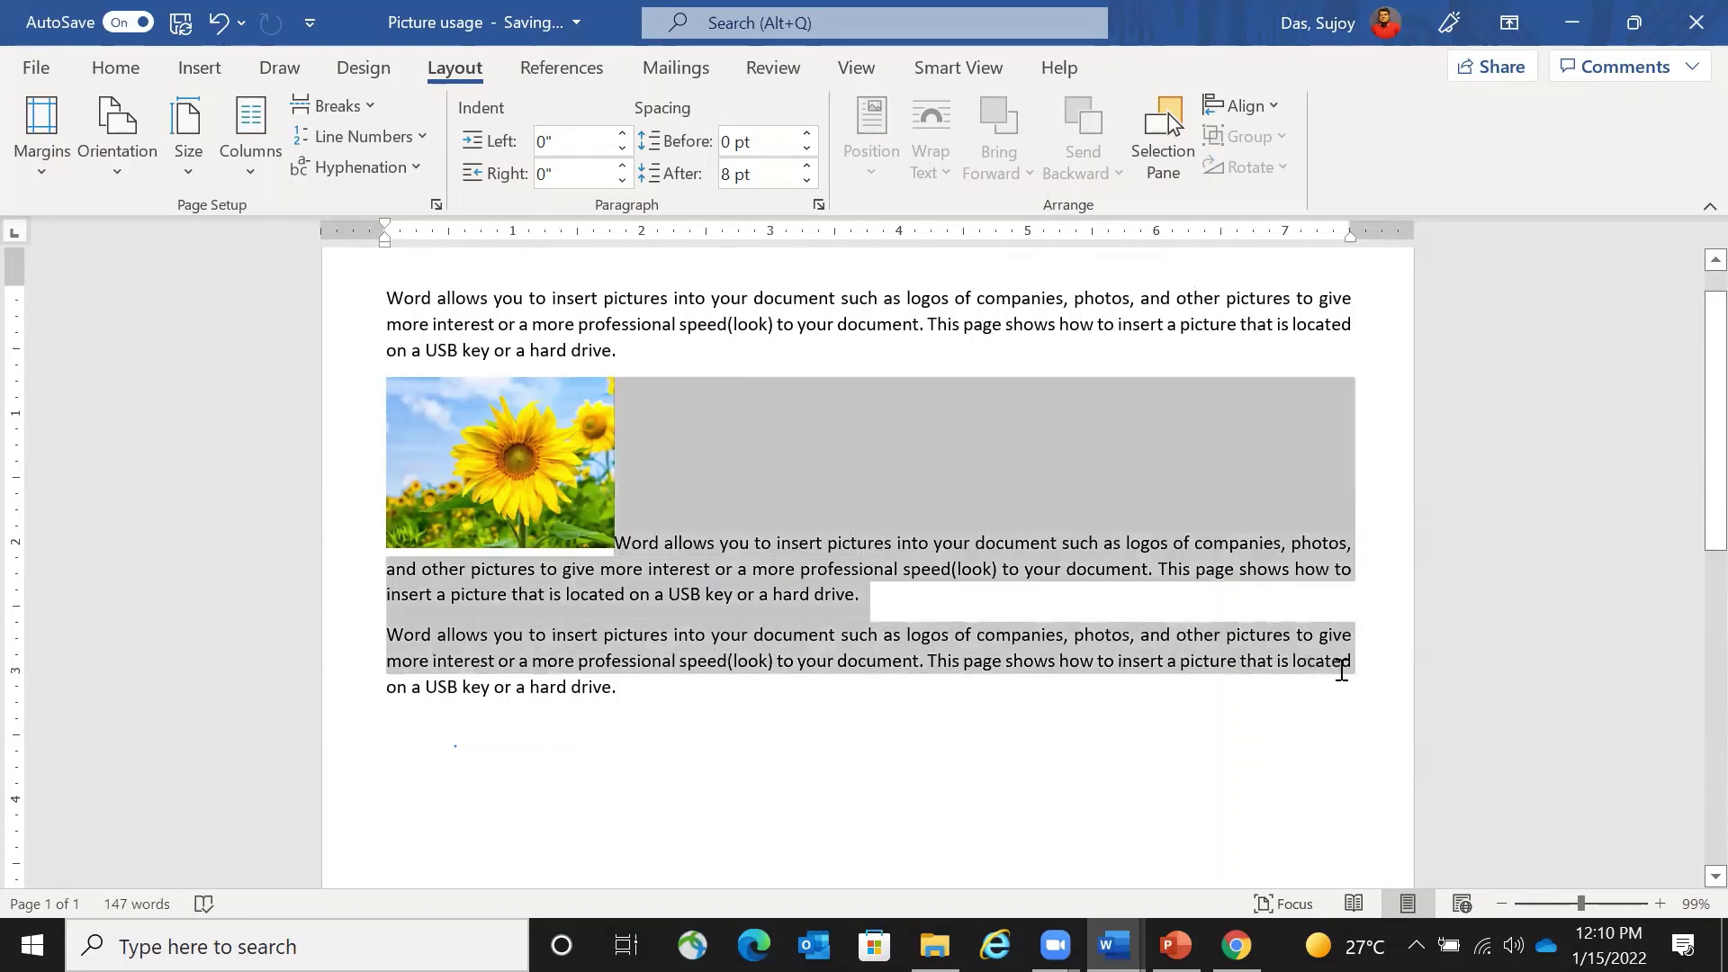
left_click(443, 468)
right_click(544, 417)
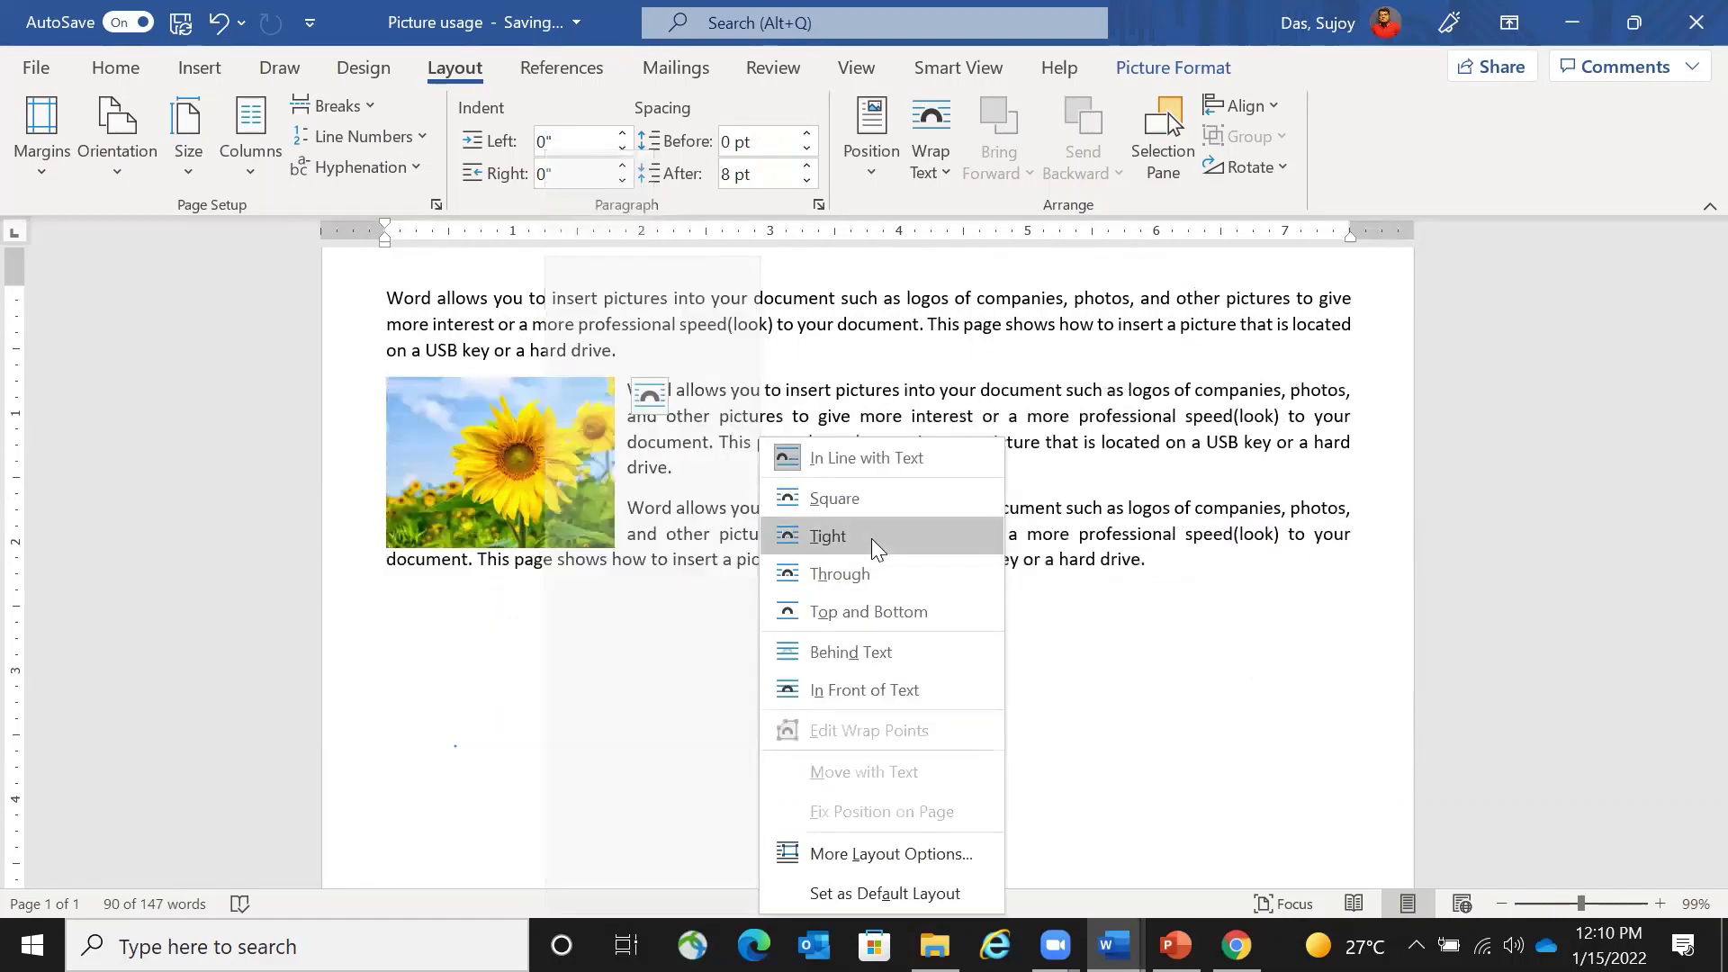
mouse_move(632, 771)
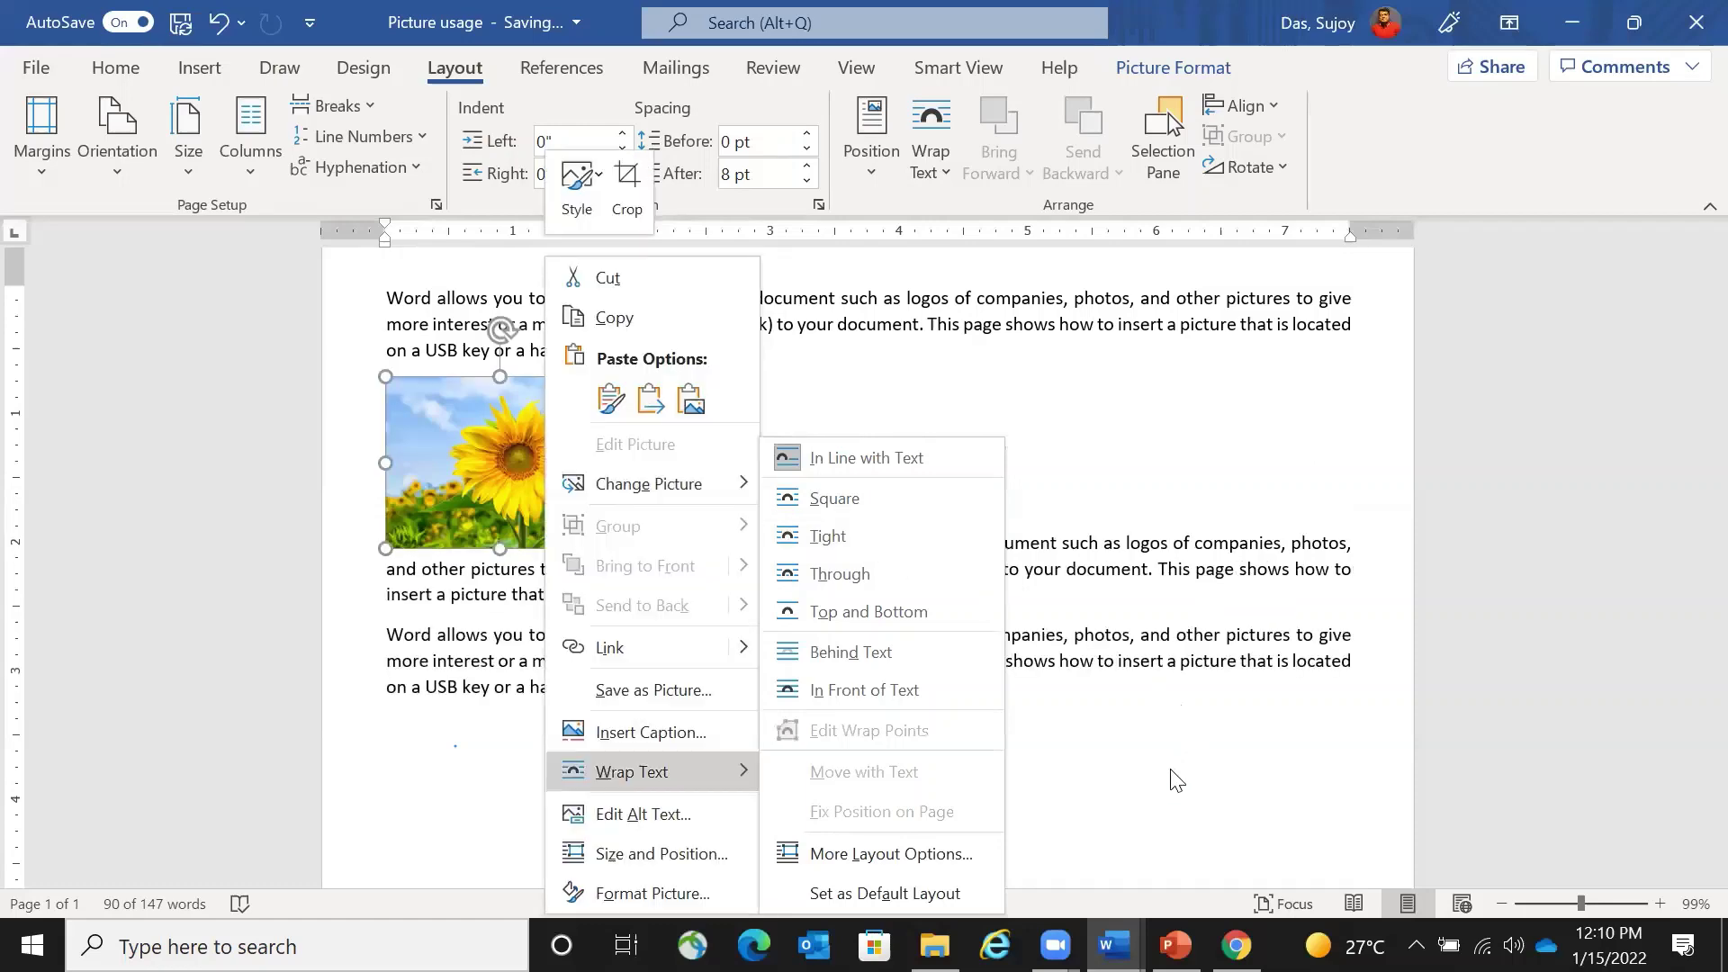
Step: Change the sunflower picture's text wrapping to Tight so the paragraph flows beside it
left_click(887, 459)
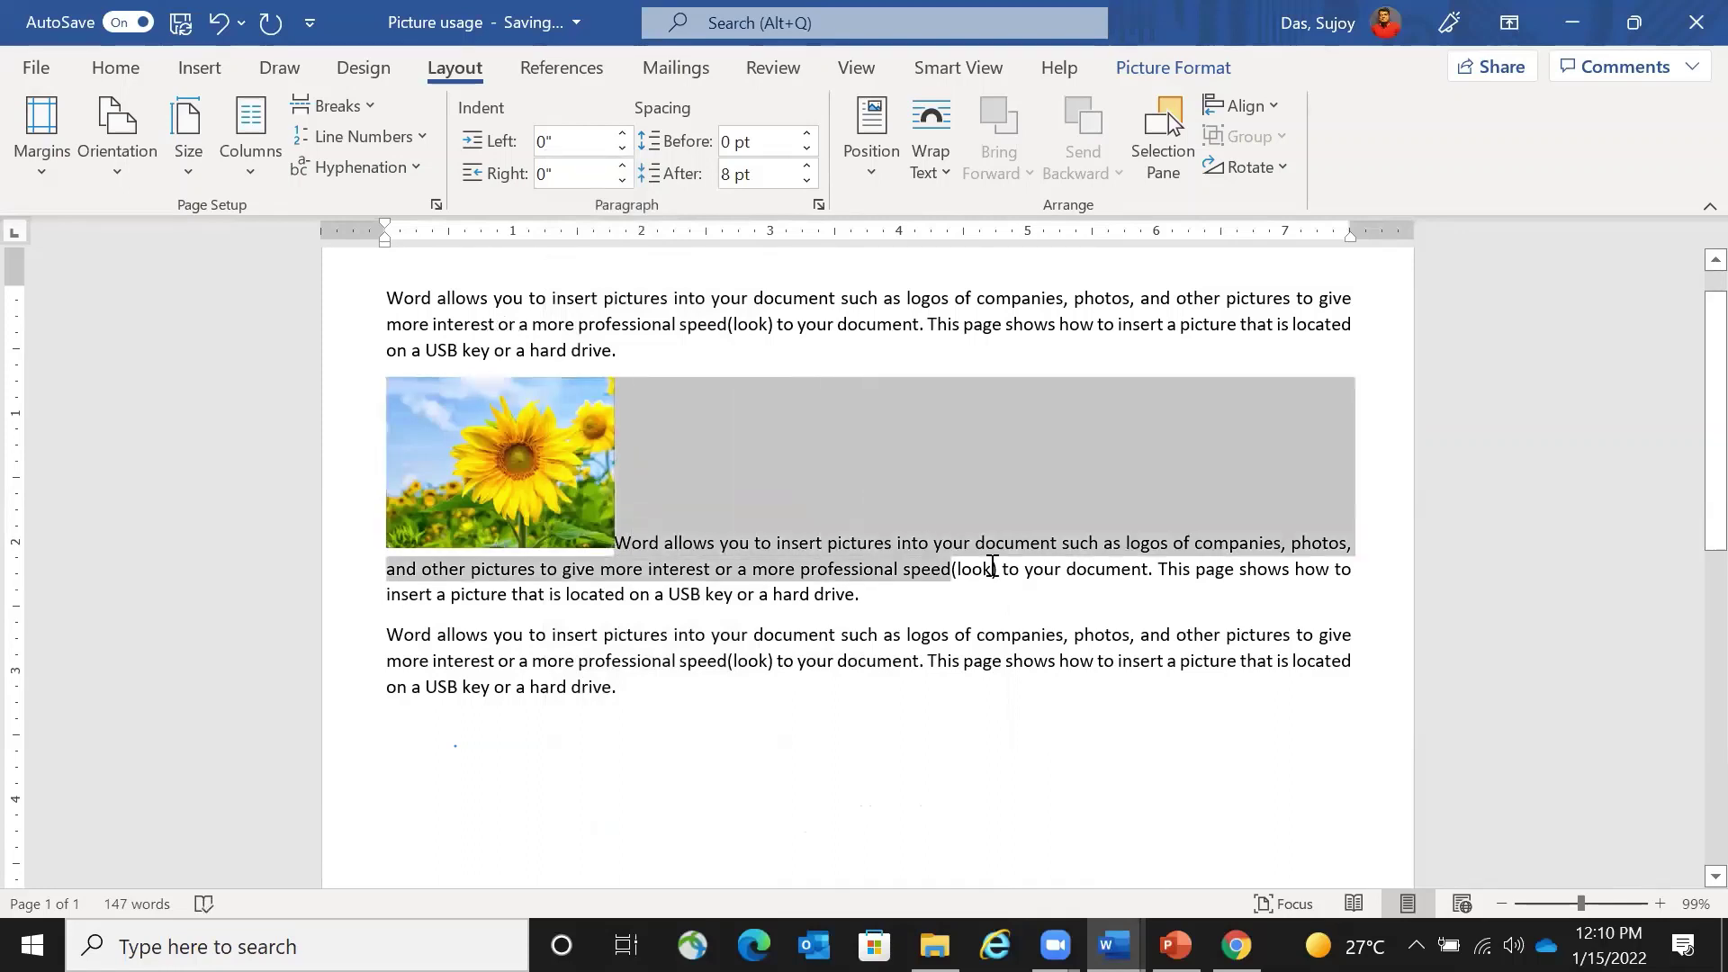
left_click_drag(628, 538, 1237, 569)
left_click(556, 450)
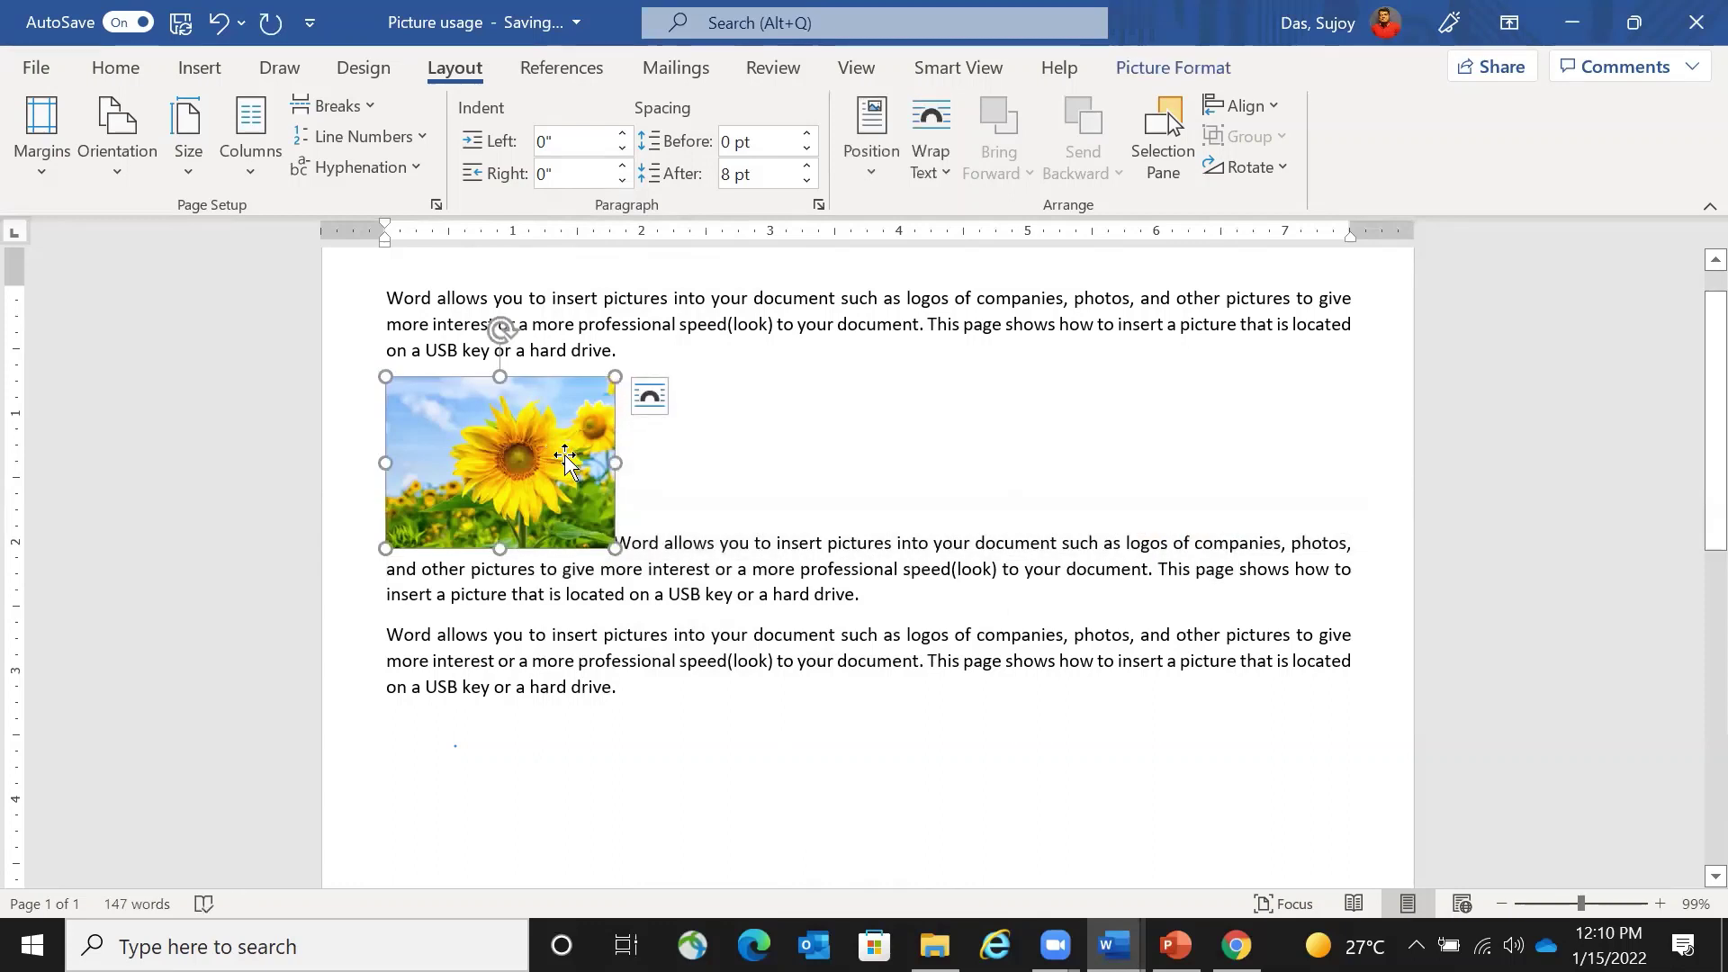
right_click(565, 459)
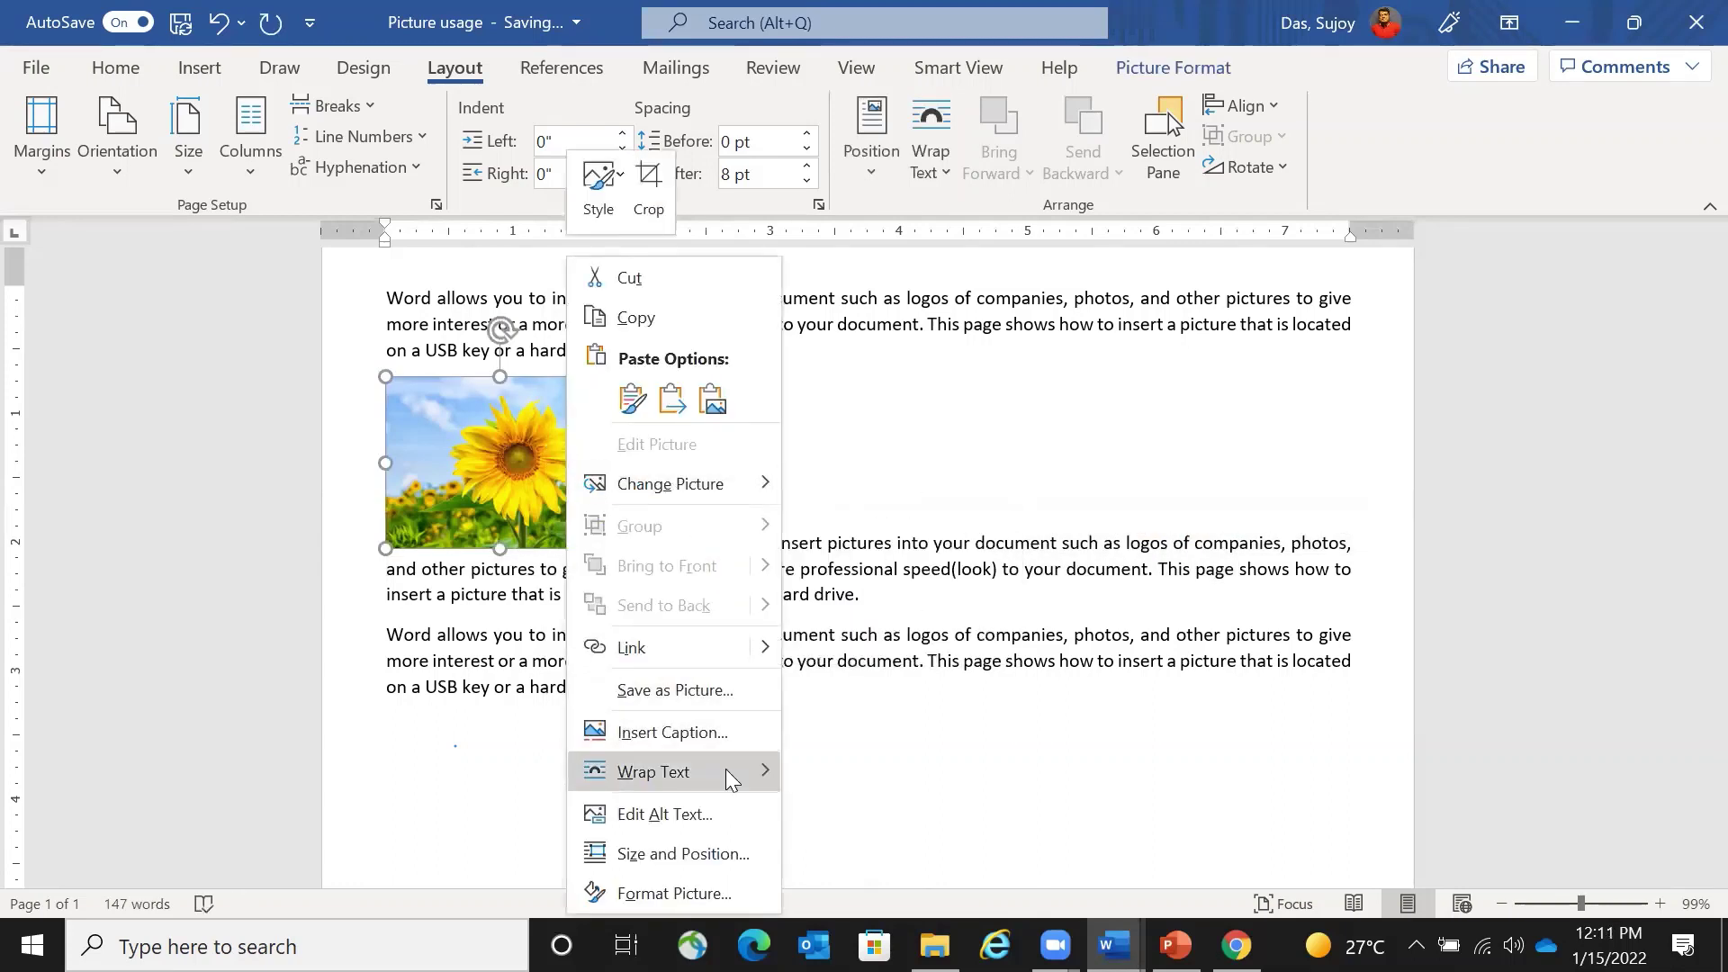
mouse_move(654, 770)
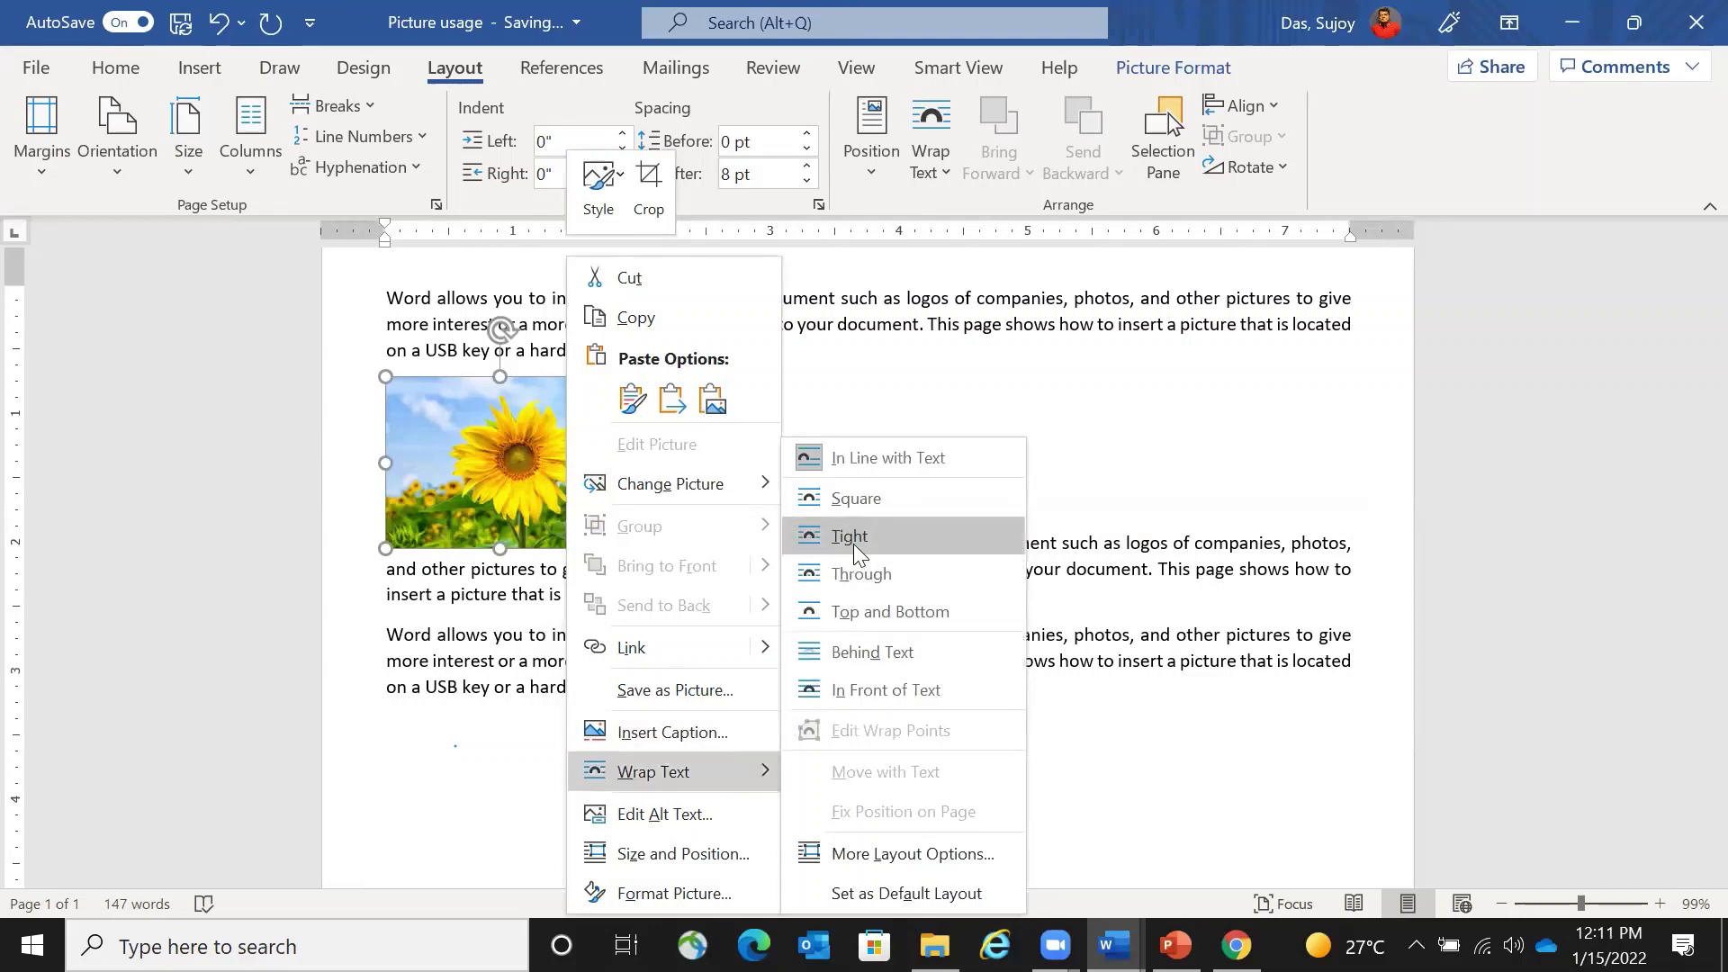
left_click(854, 544)
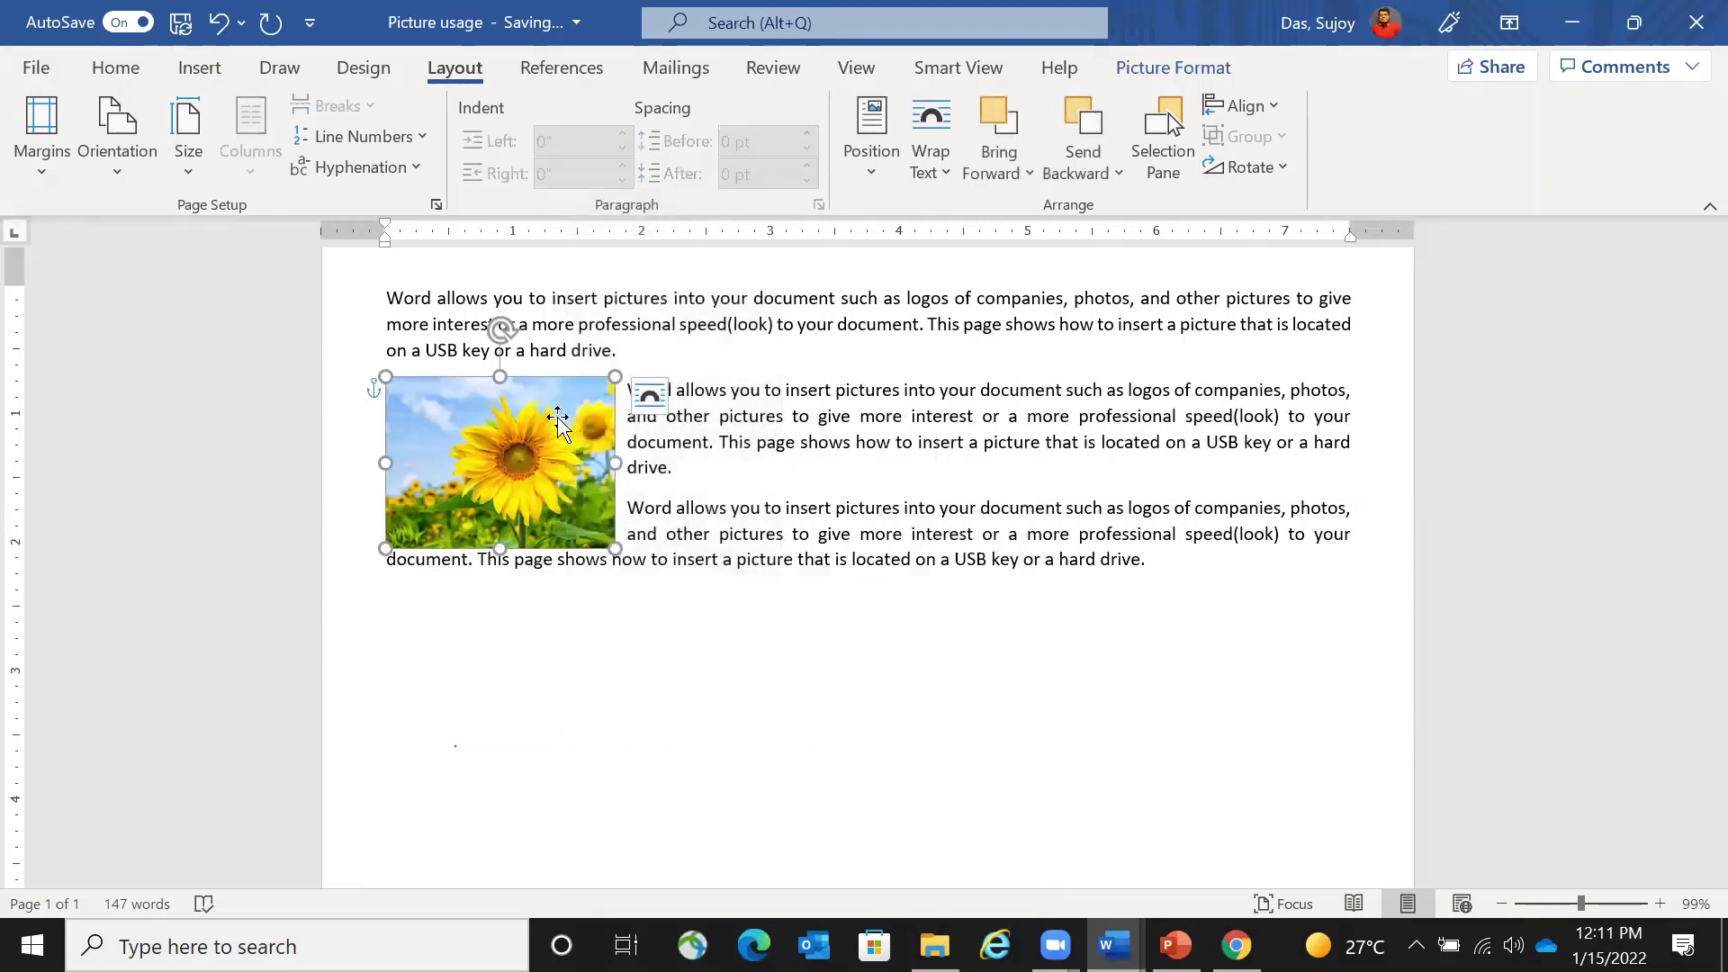
Step: Start a new paragraph below the last one and begin typing 'More text more text'
left_click_drag(693, 393, 1354, 478)
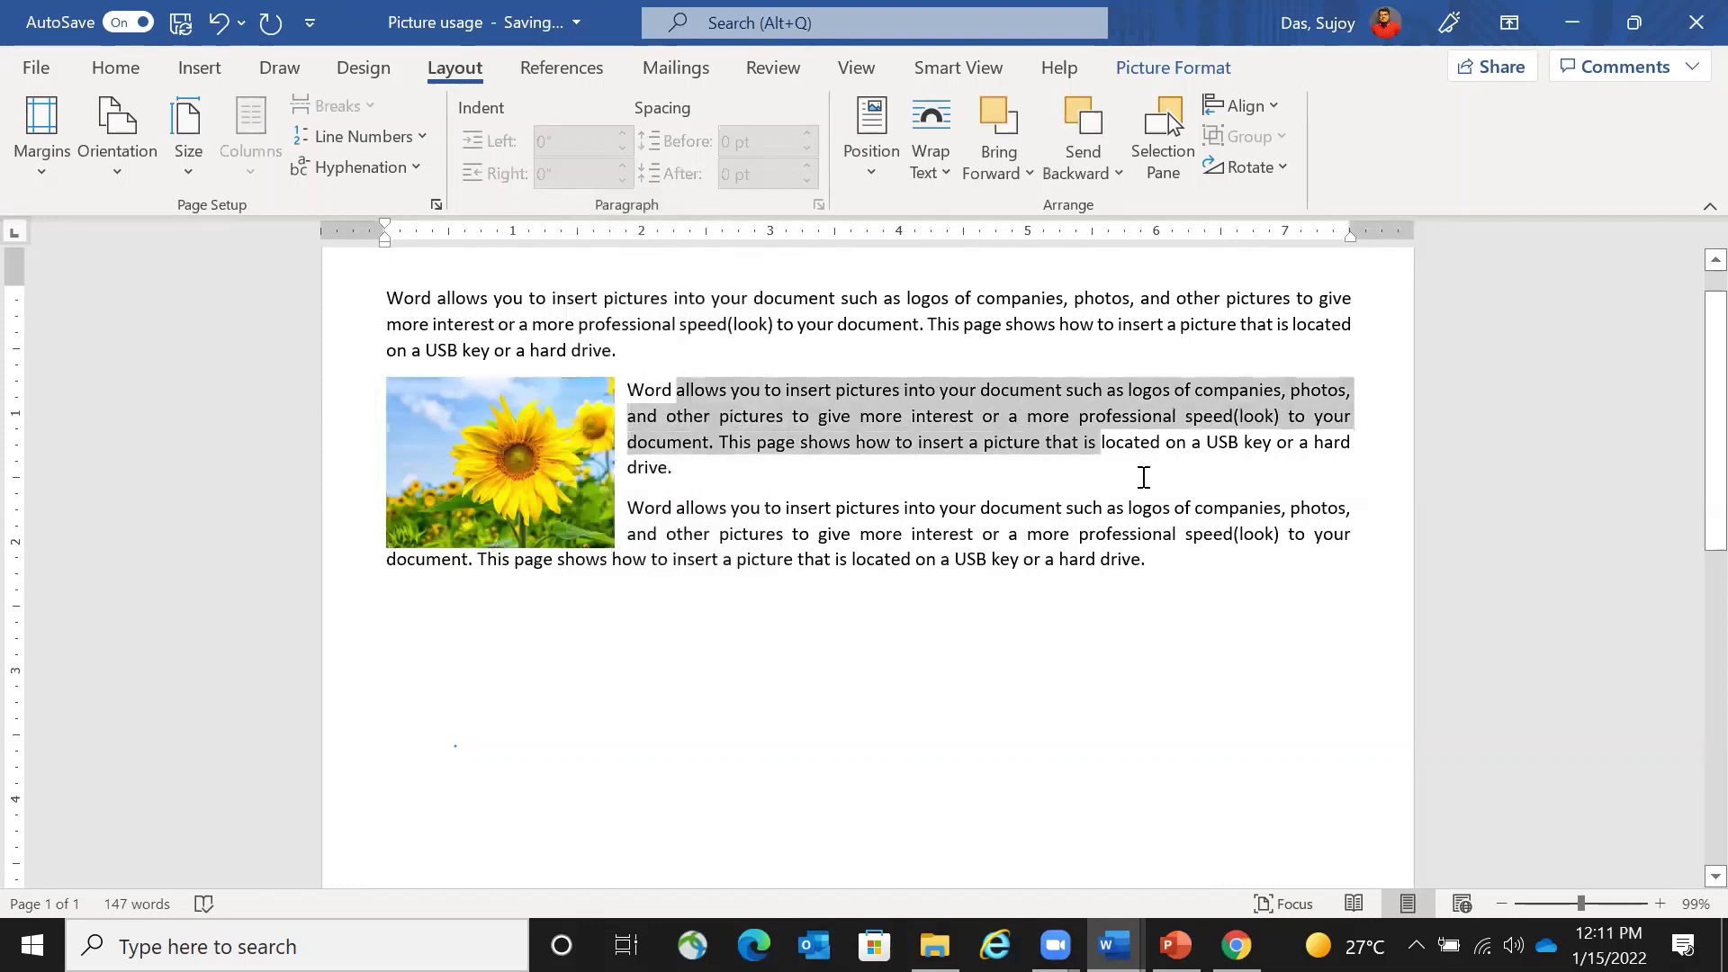
mouse_move(628, 387)
left_mouse_down()
mouse_move(741, 423)
mouse_move(771, 456)
left_mouse_up()
left_click(798, 587)
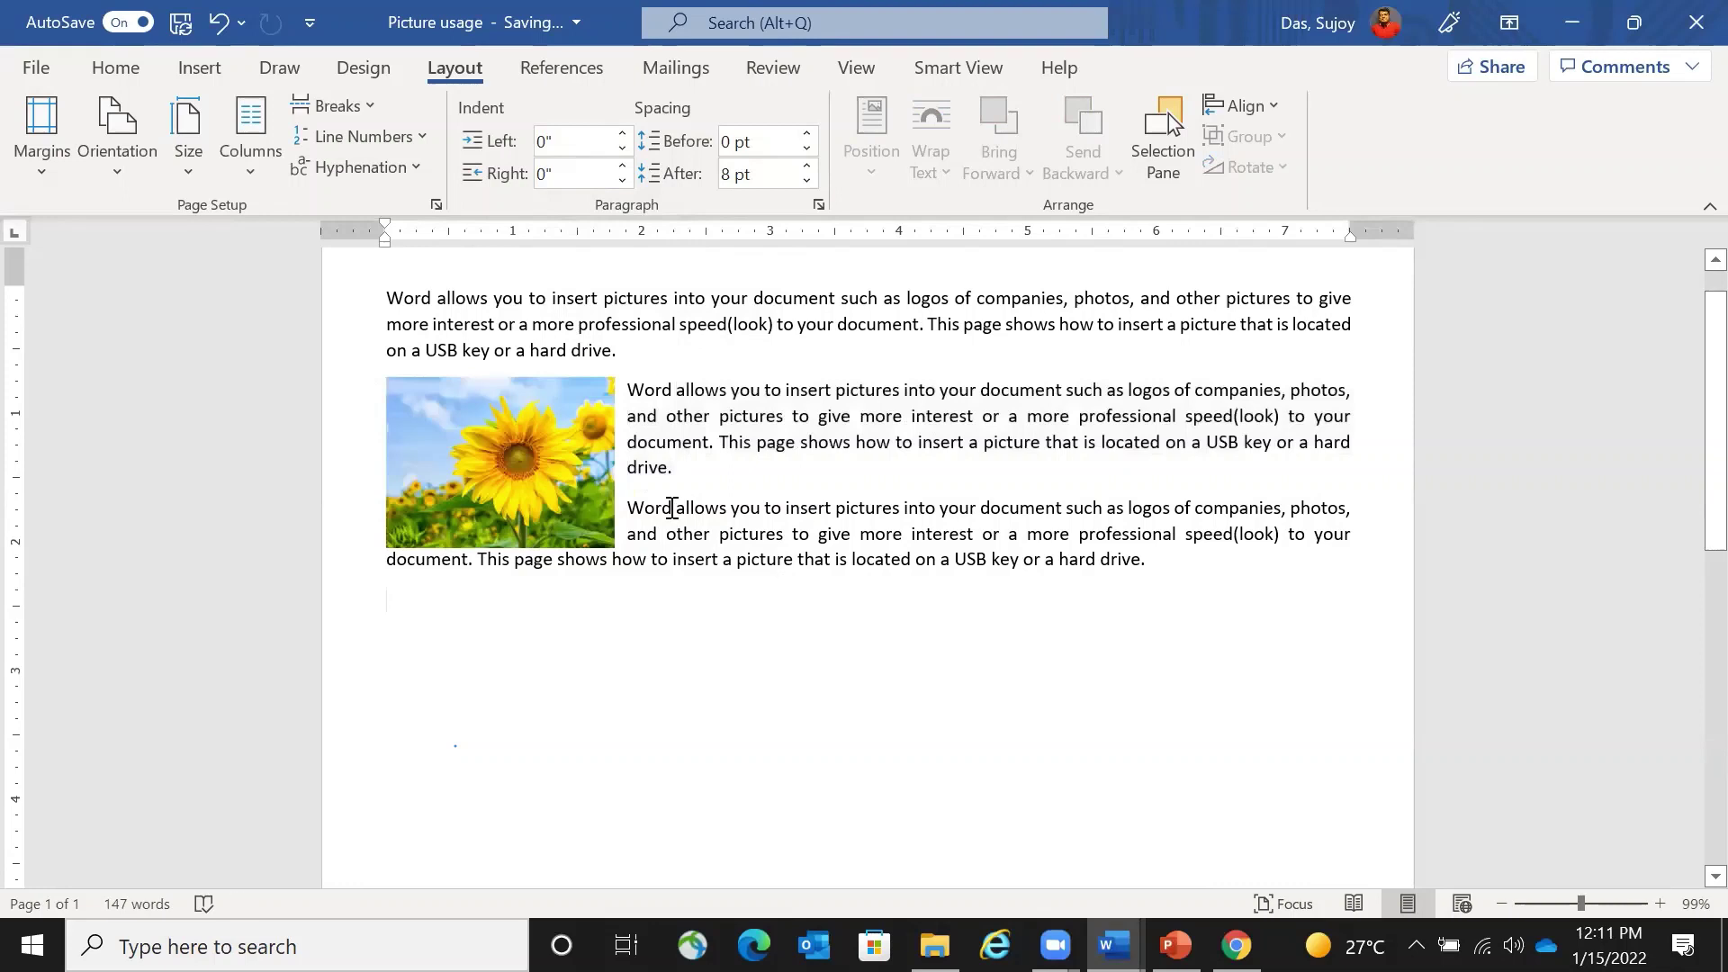
key("ctrl+z")
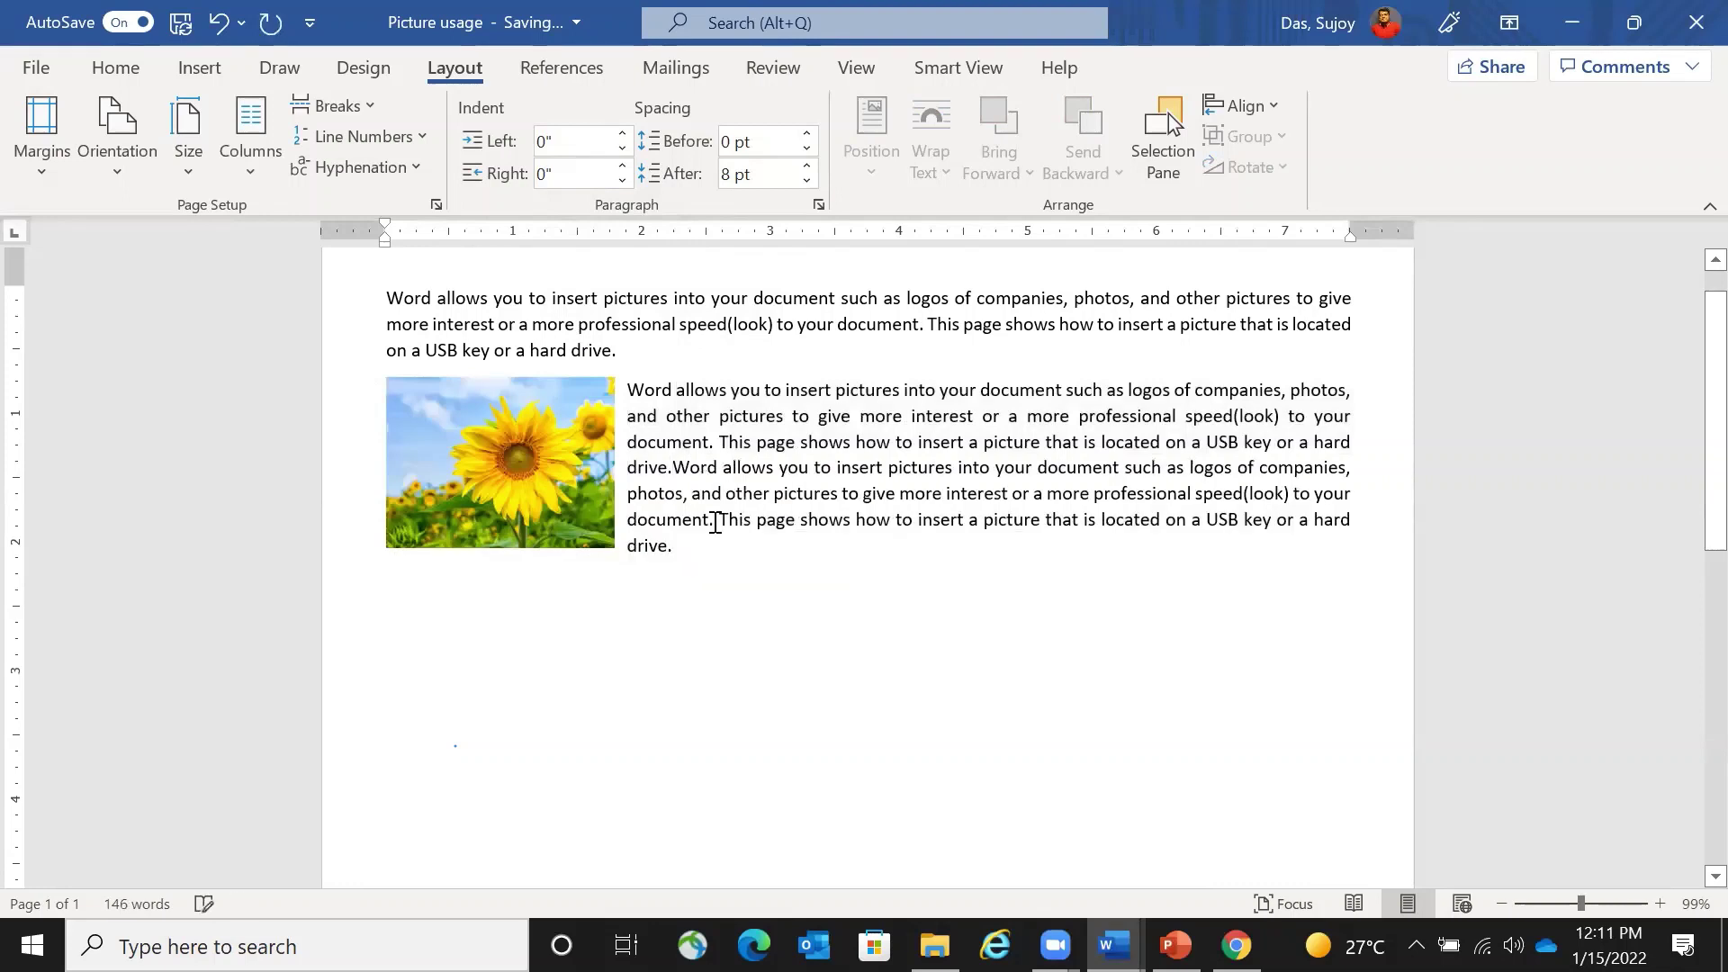
key("ctrl+z")
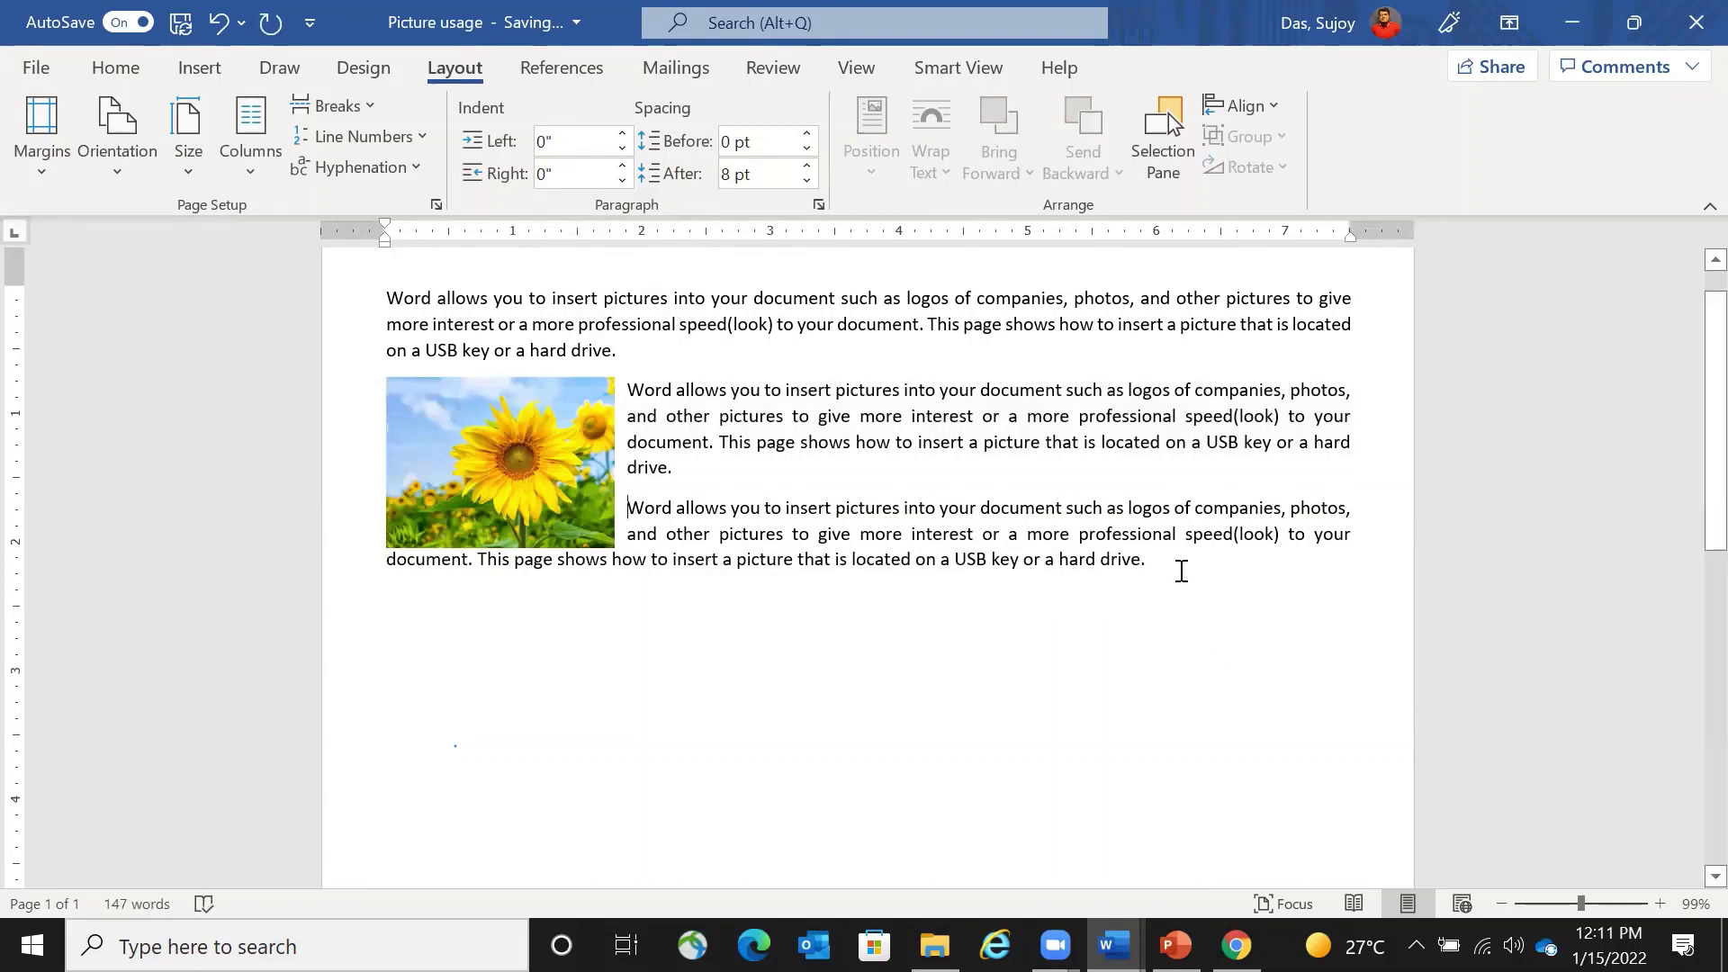
key("Return")
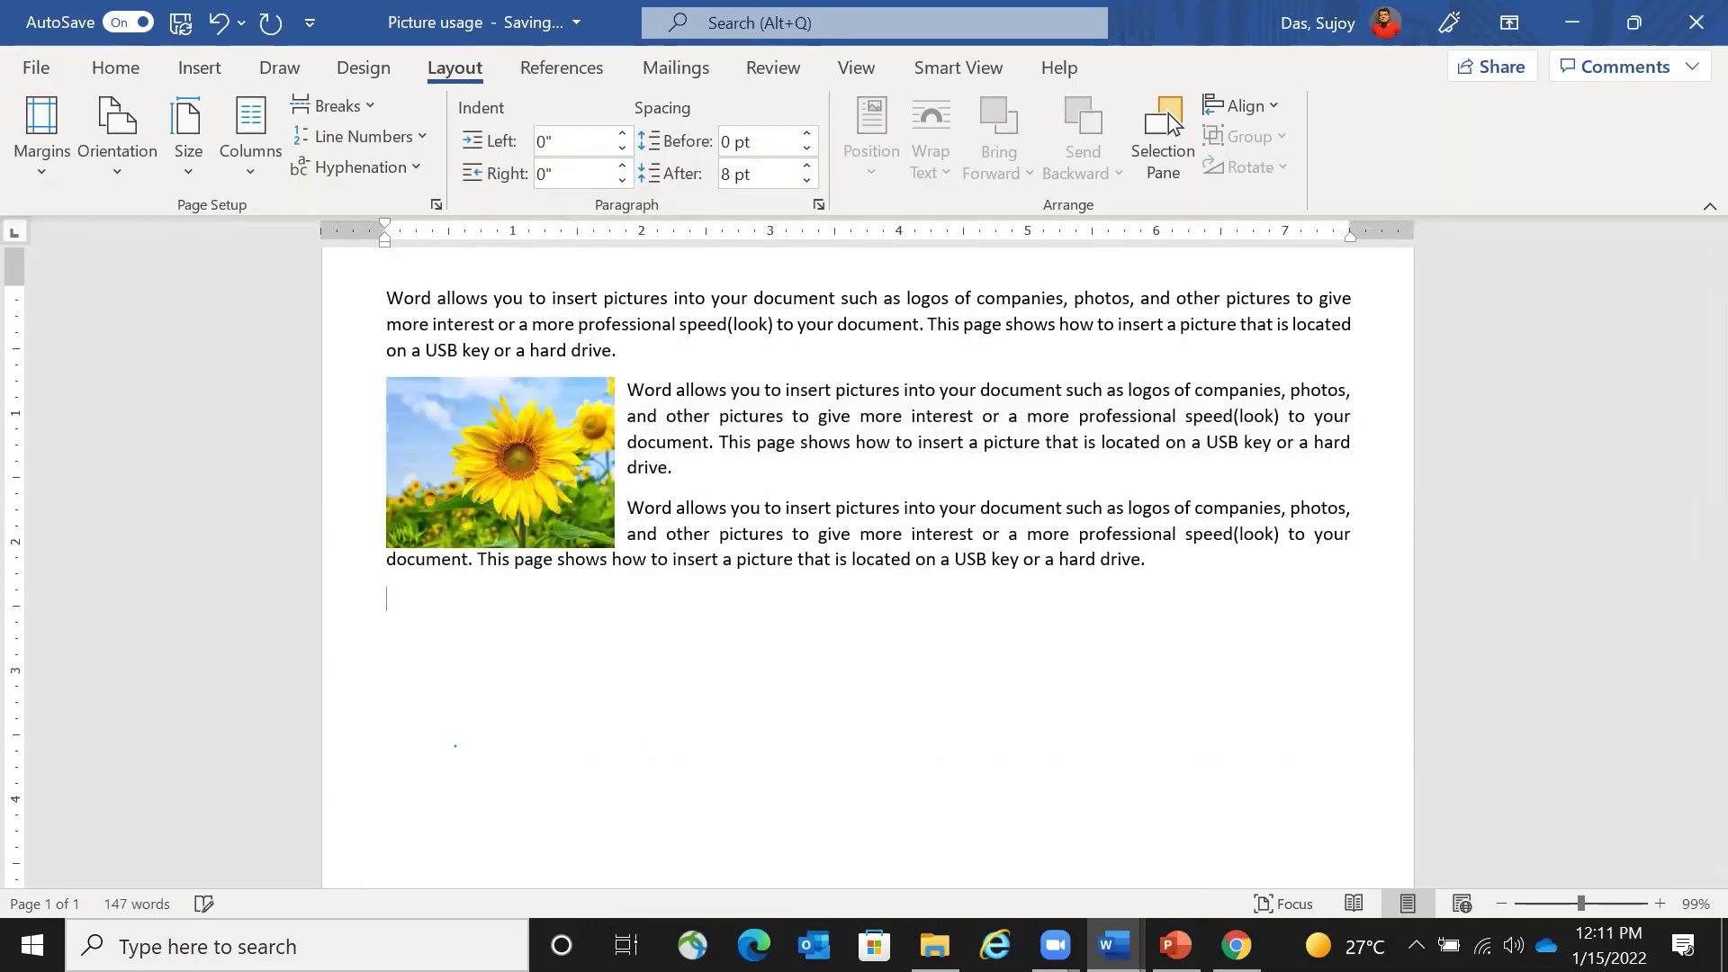
type("more text")
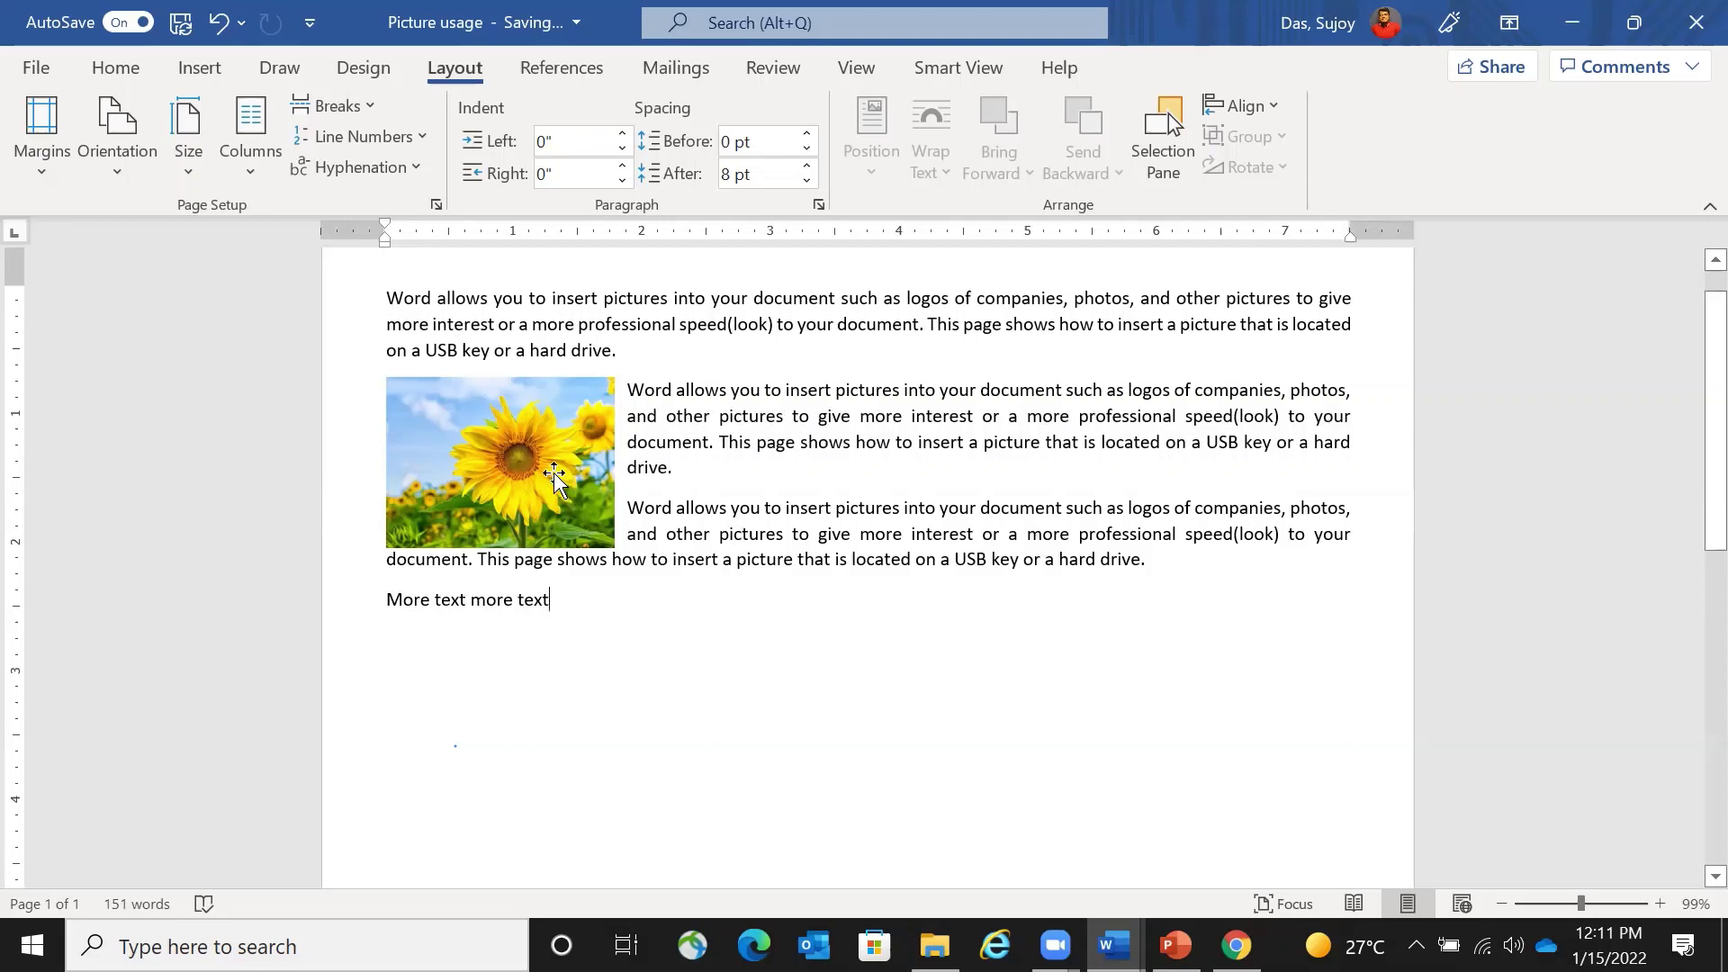
Step: Try Square wrapping on the sunflower picture and enlarge it slightly from its corner
left_click(592, 460)
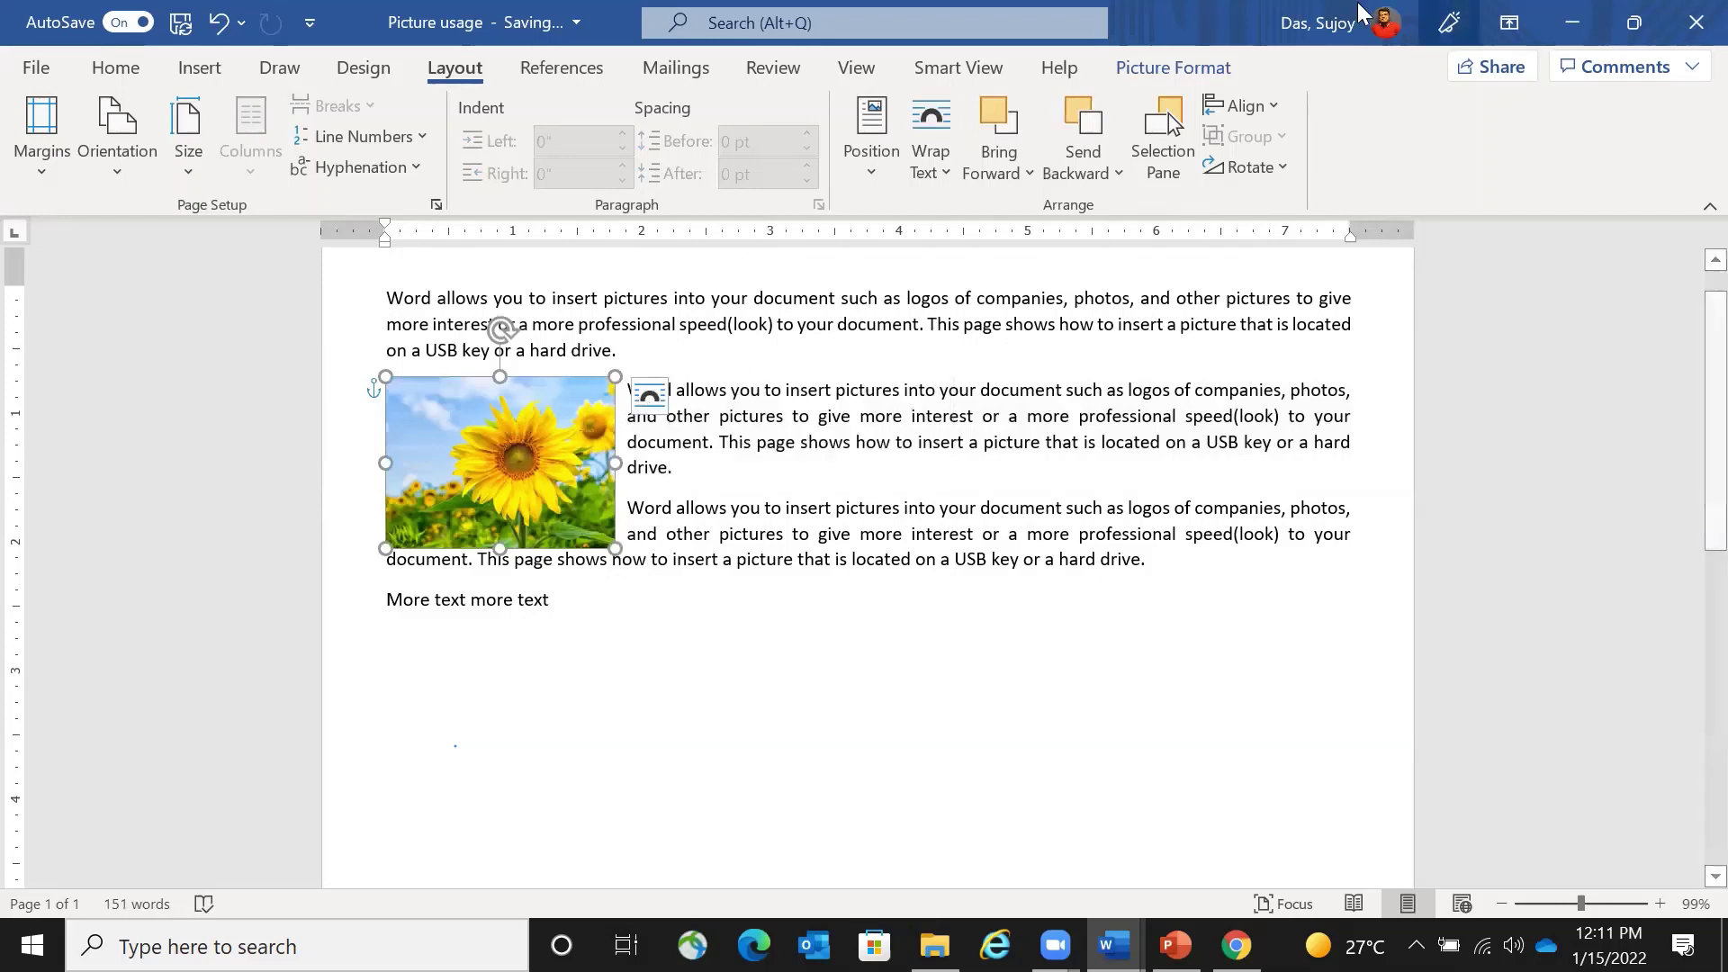
left_click(1174, 68)
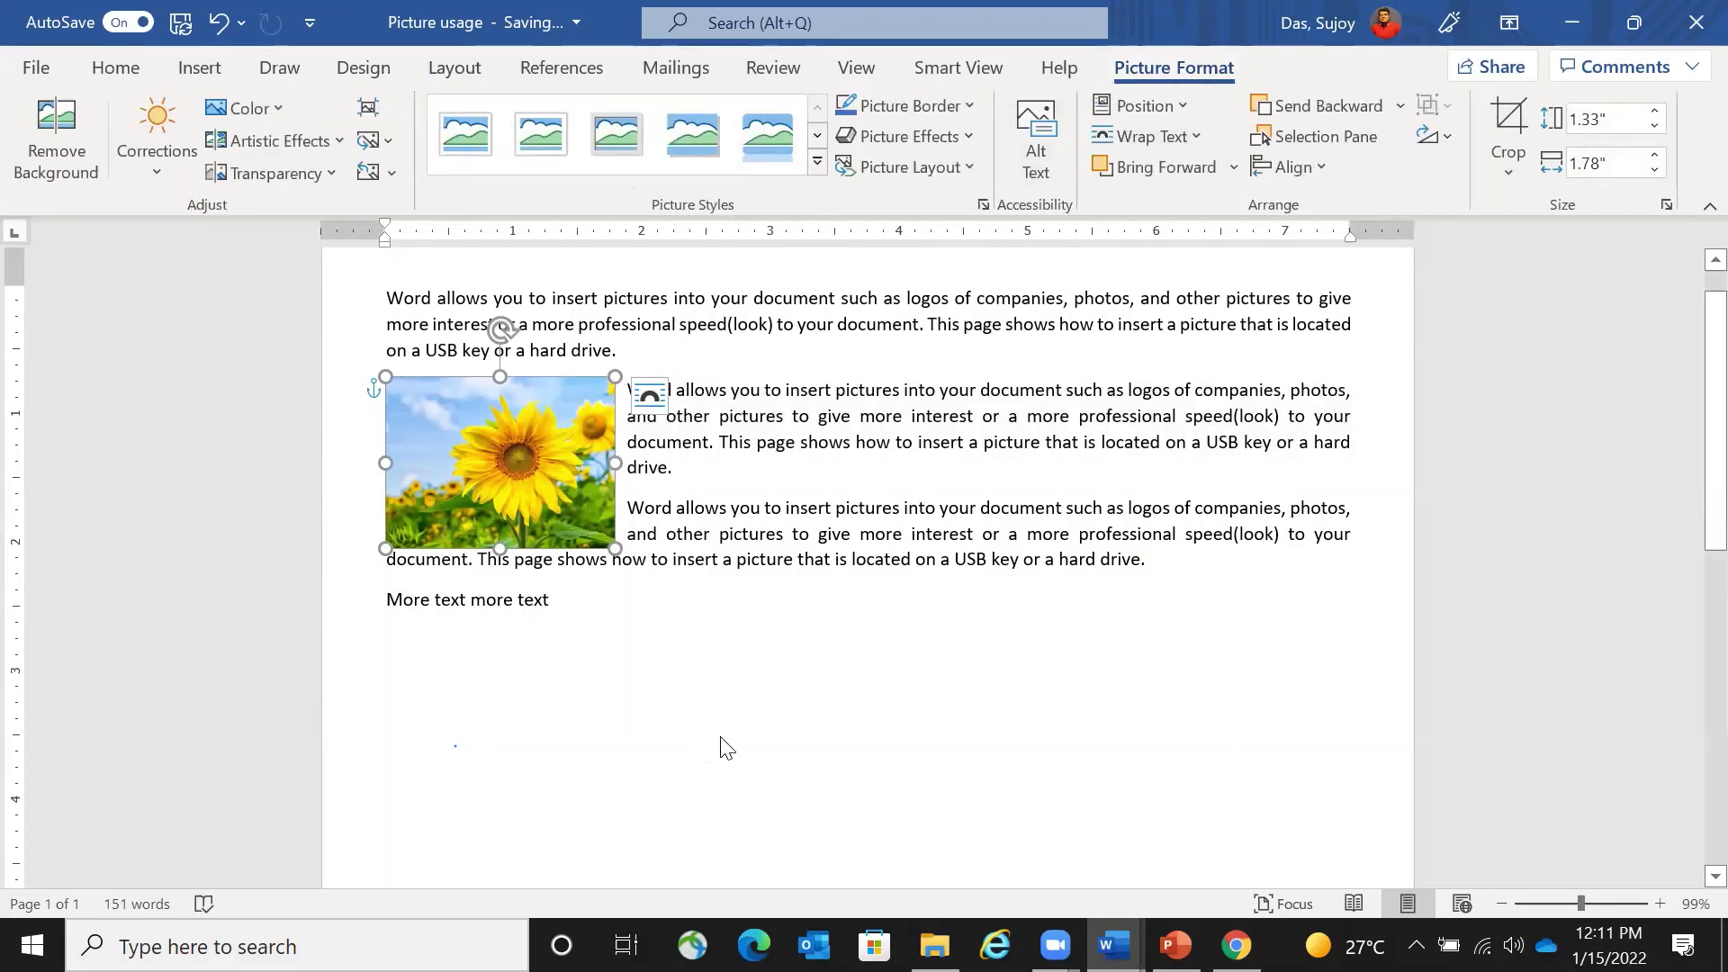
right_click(554, 459)
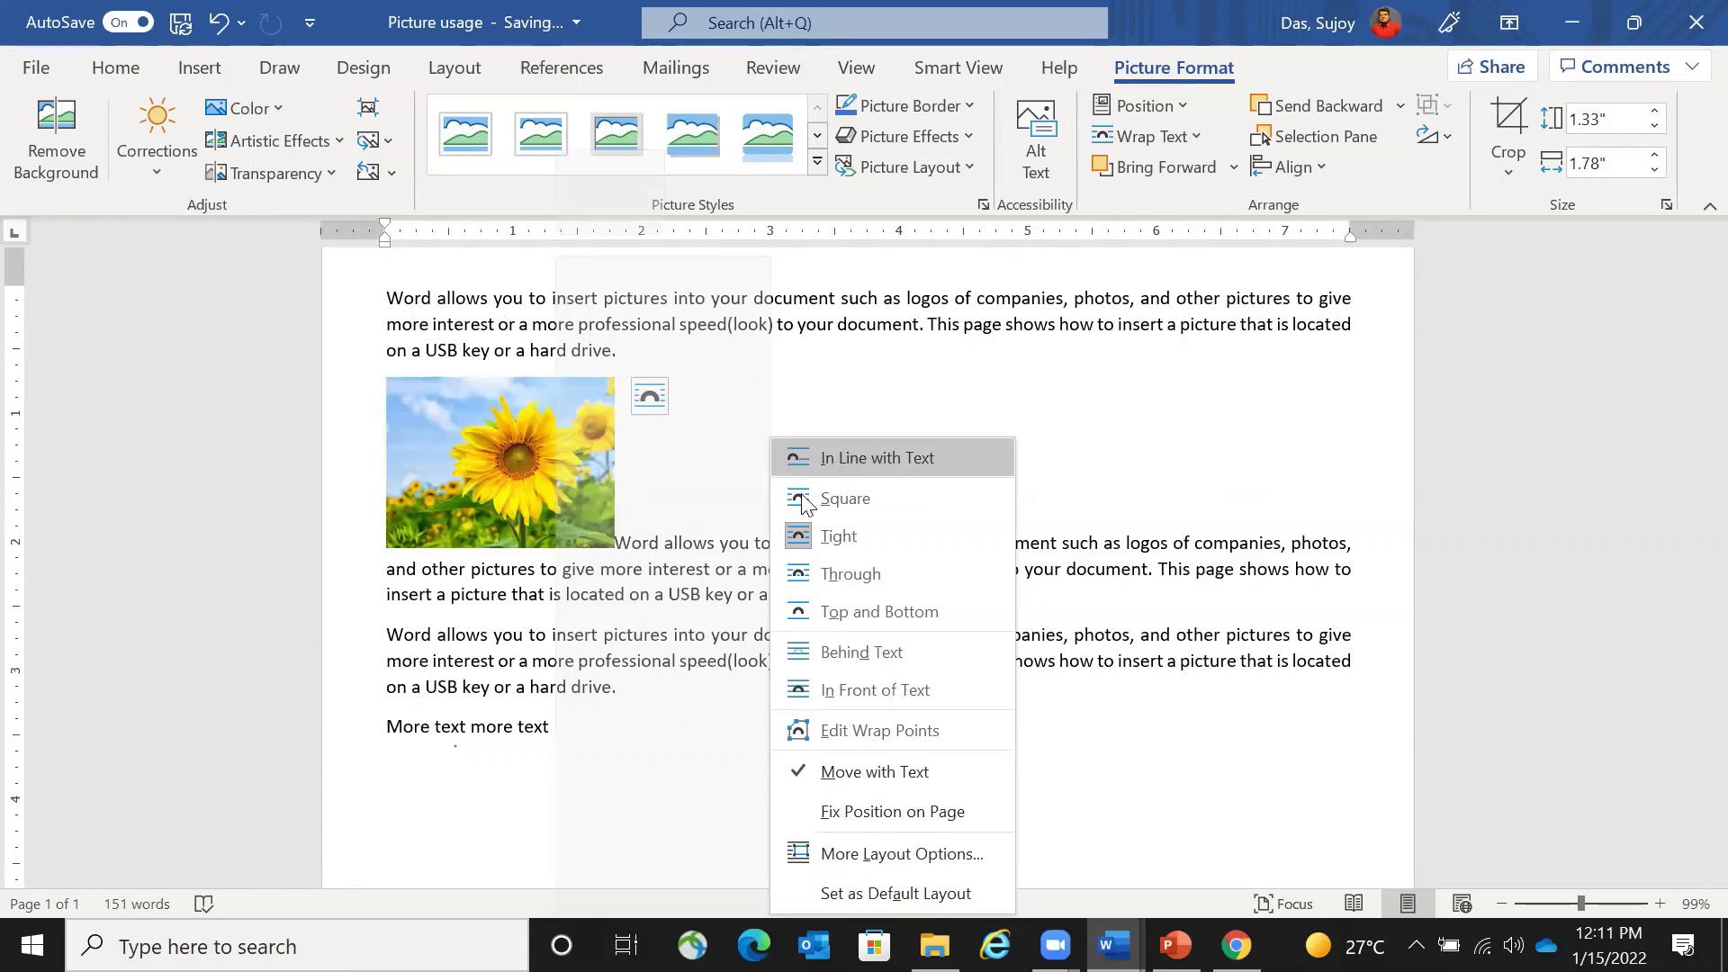
left_click(796, 498)
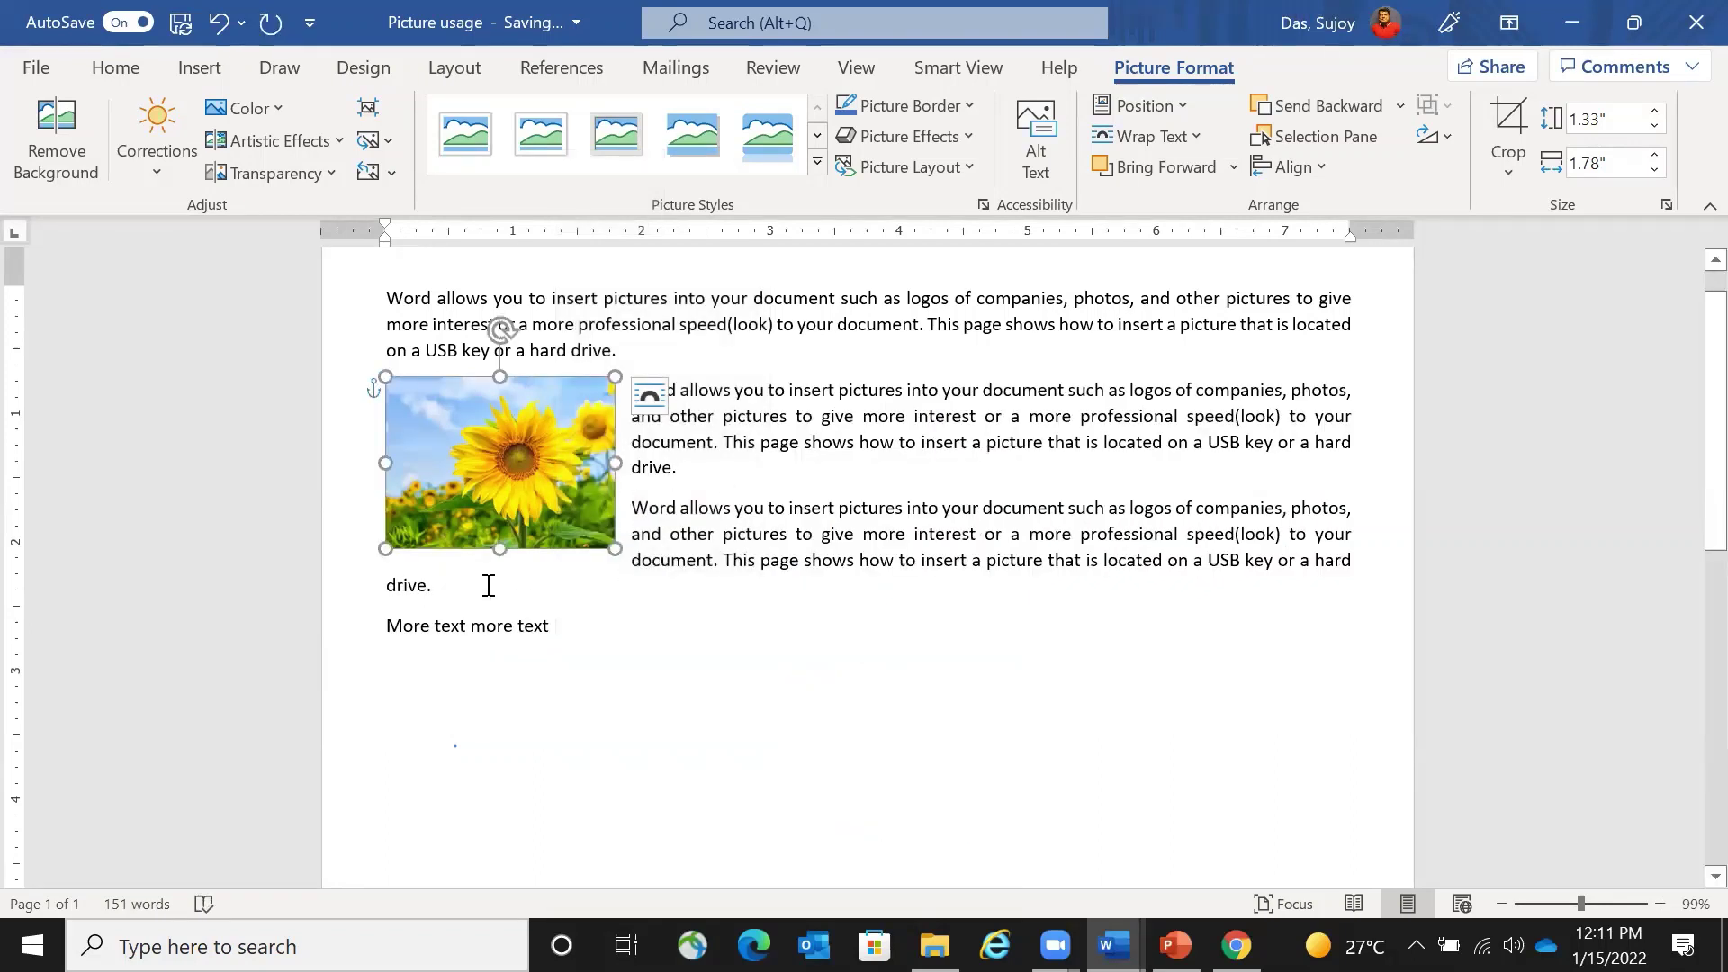
left_click(456, 601)
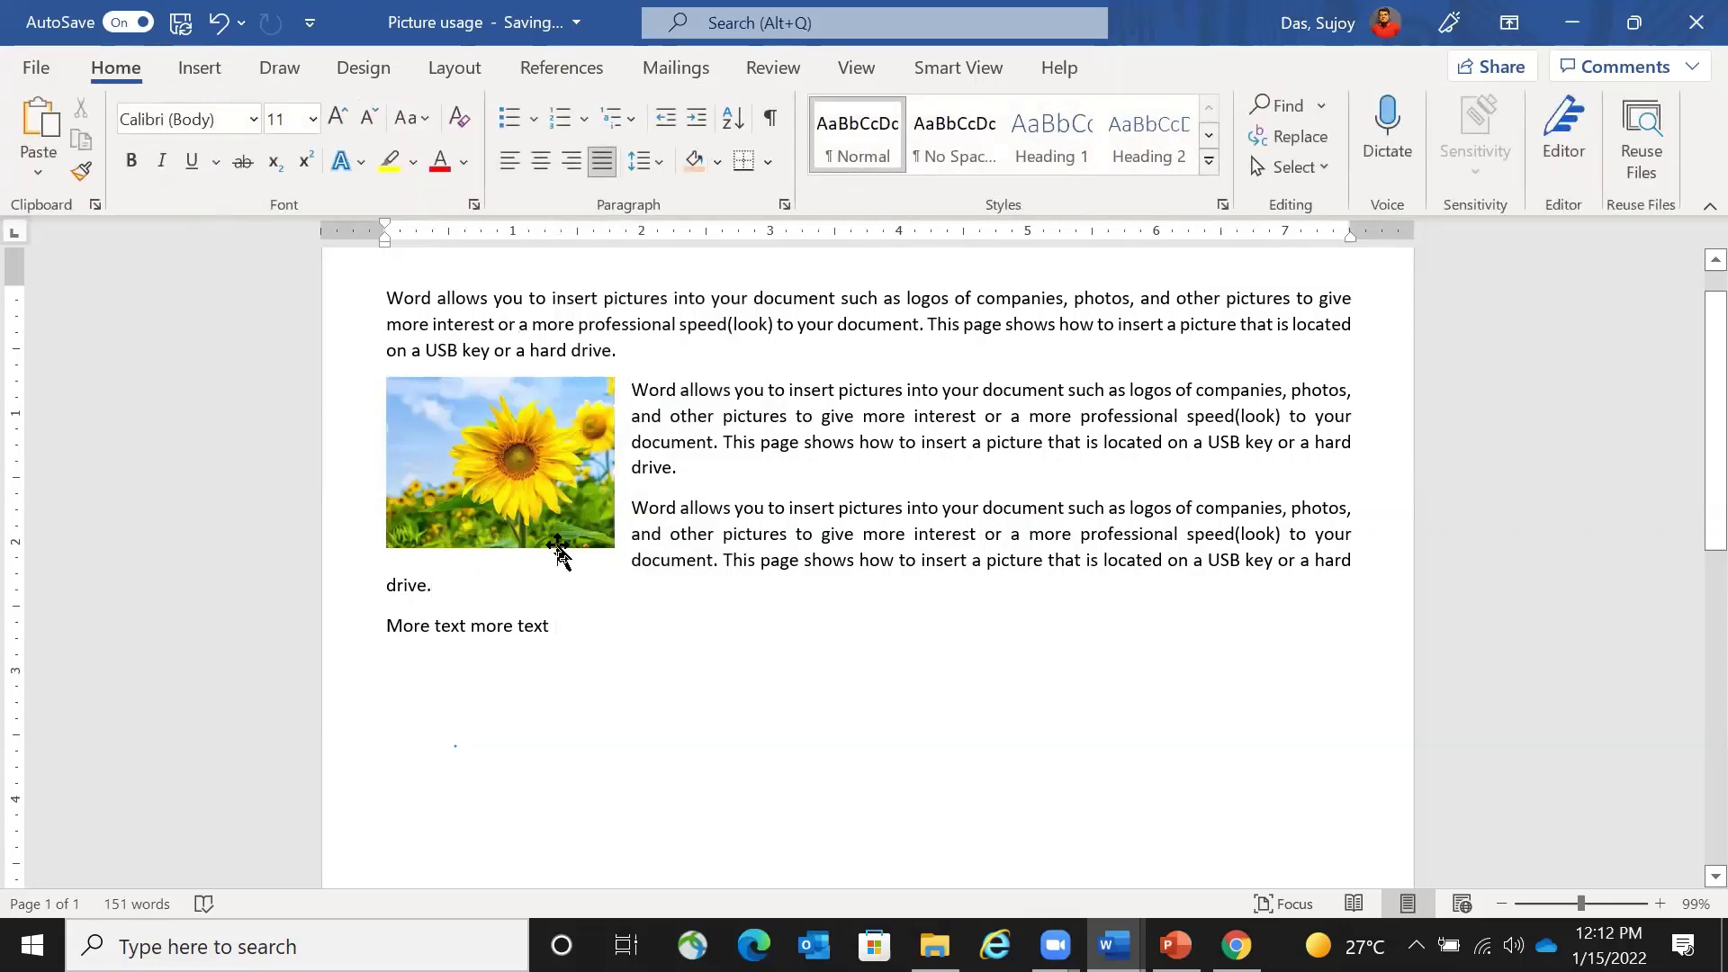
left_click(594, 535)
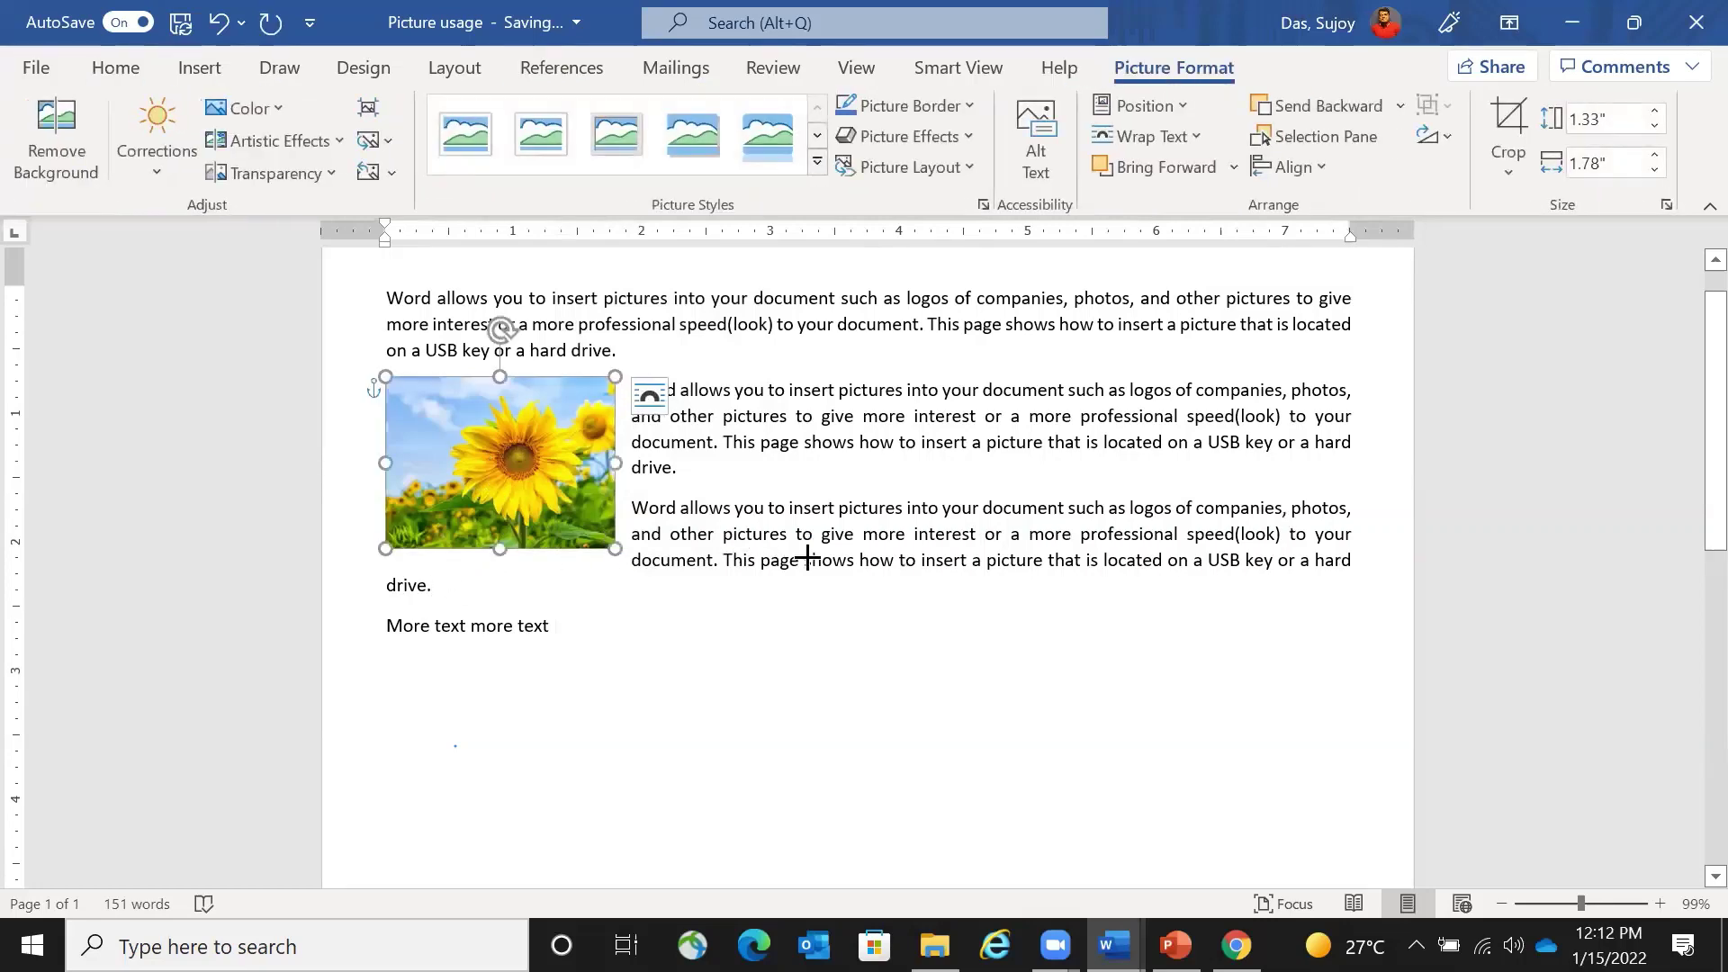
mouse_move(807, 558)
left_mouse_down()
mouse_move(670, 508)
mouse_move(849, 586)
left_mouse_up()
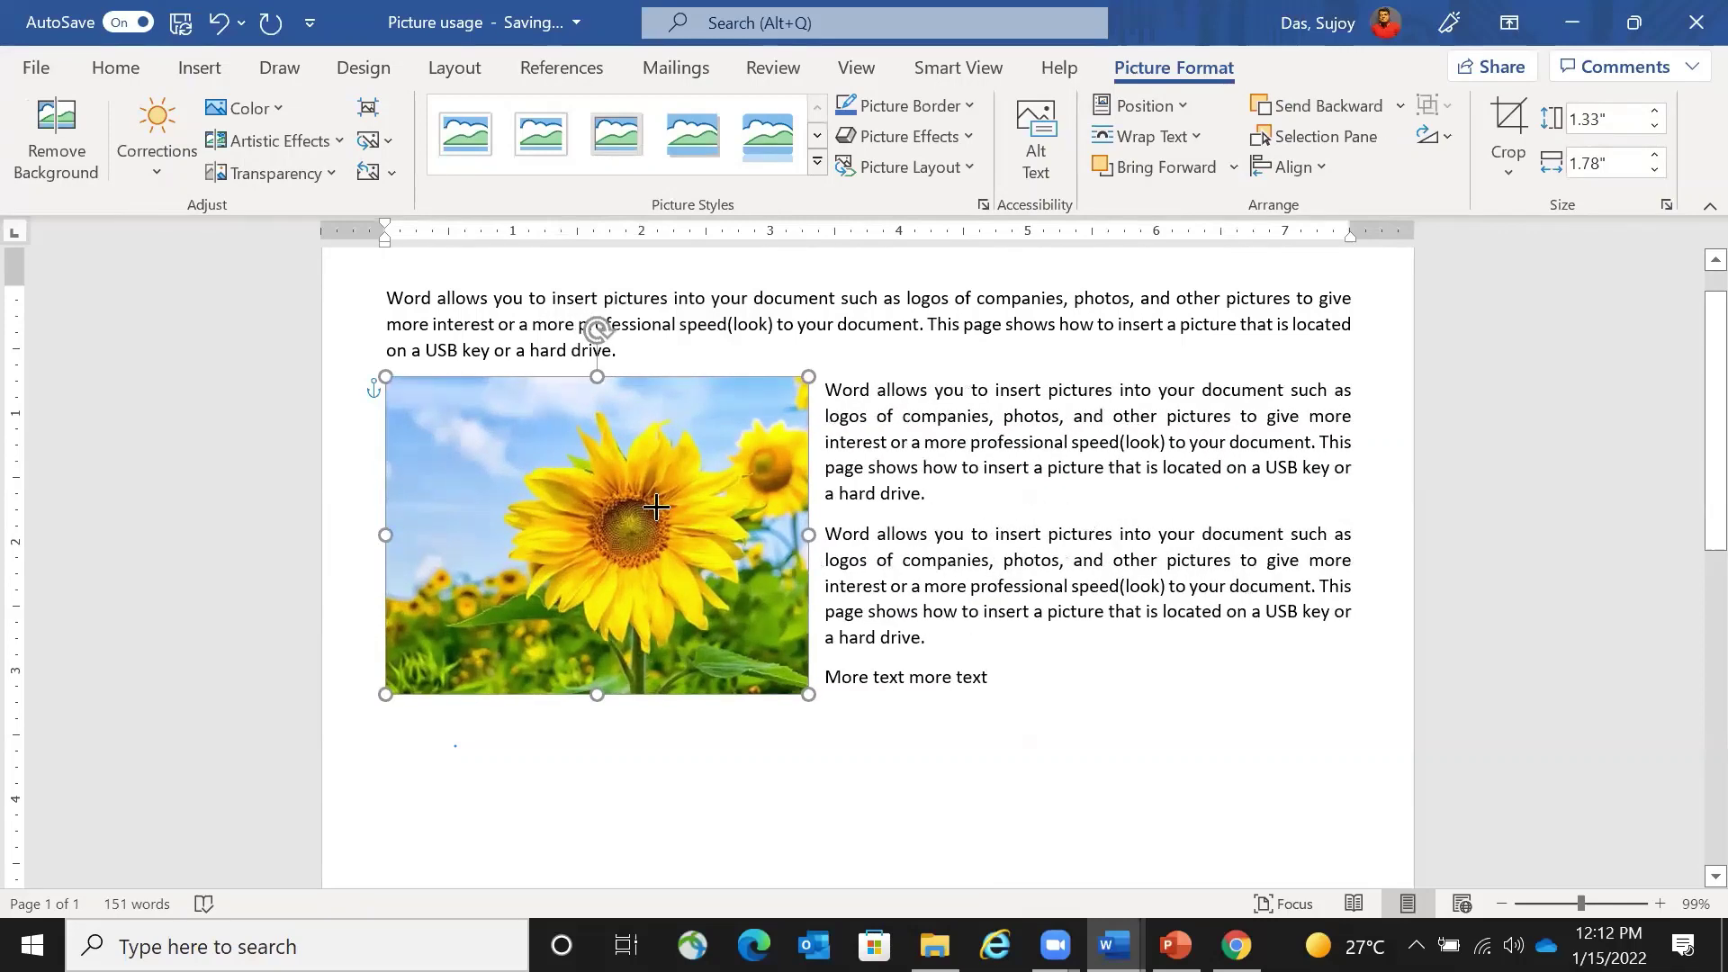
left_click_drag(656, 508, 676, 512)
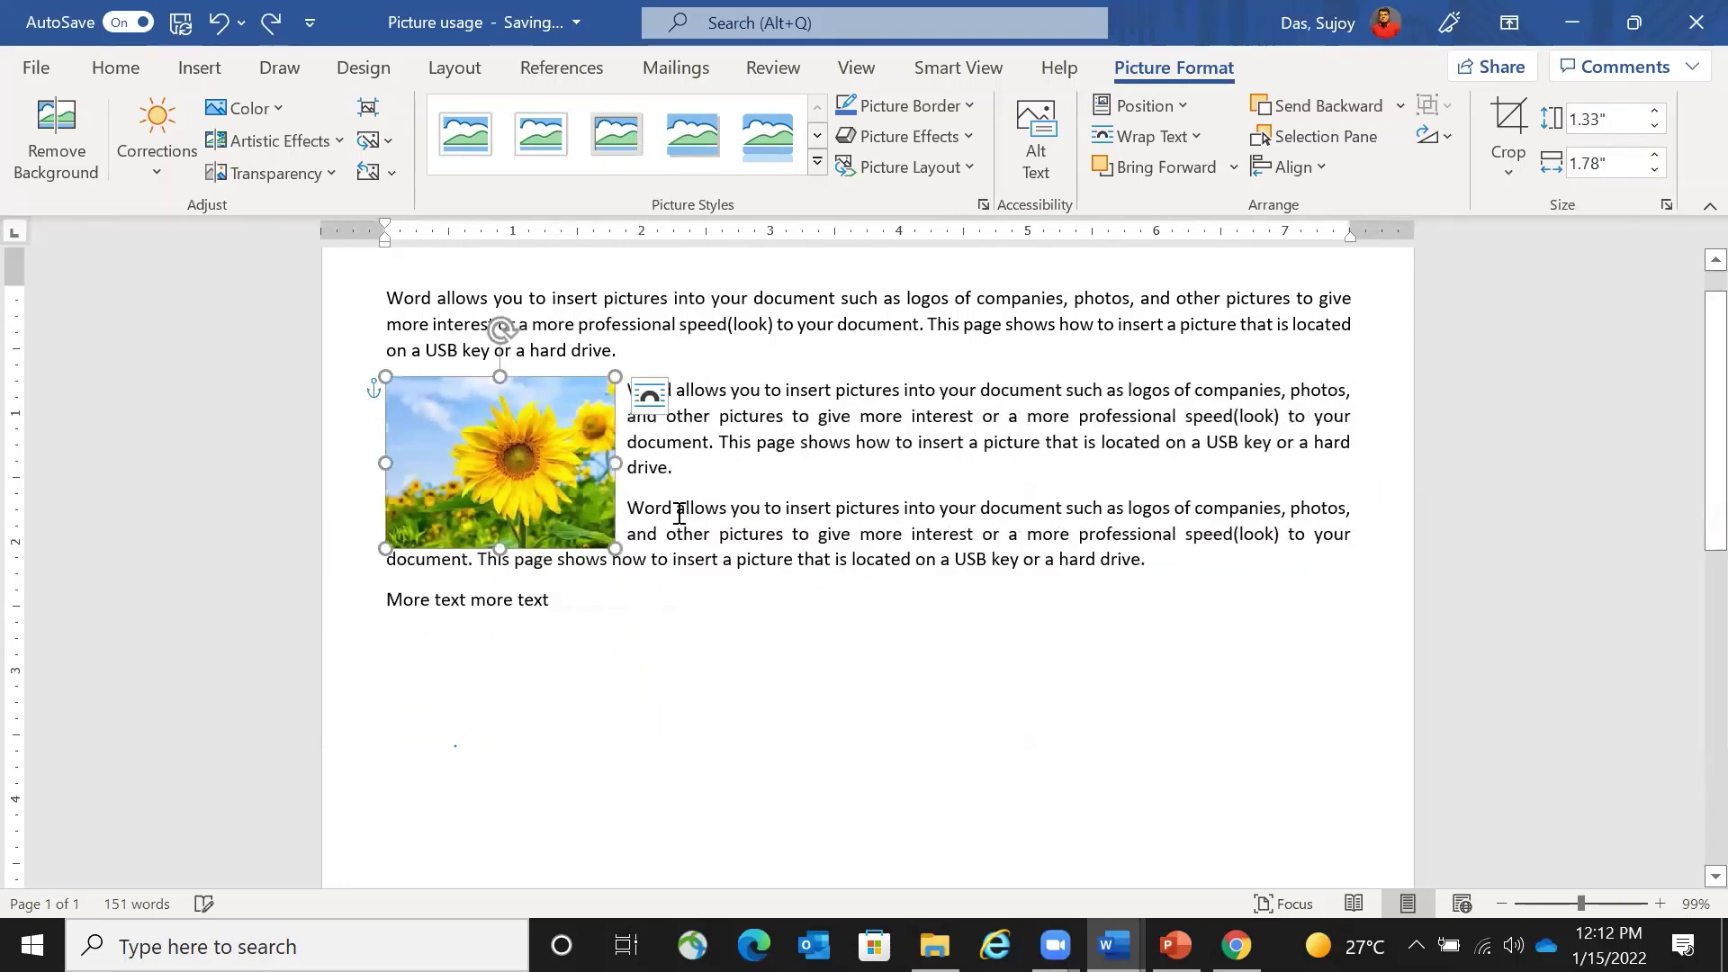
left_click(650, 407)
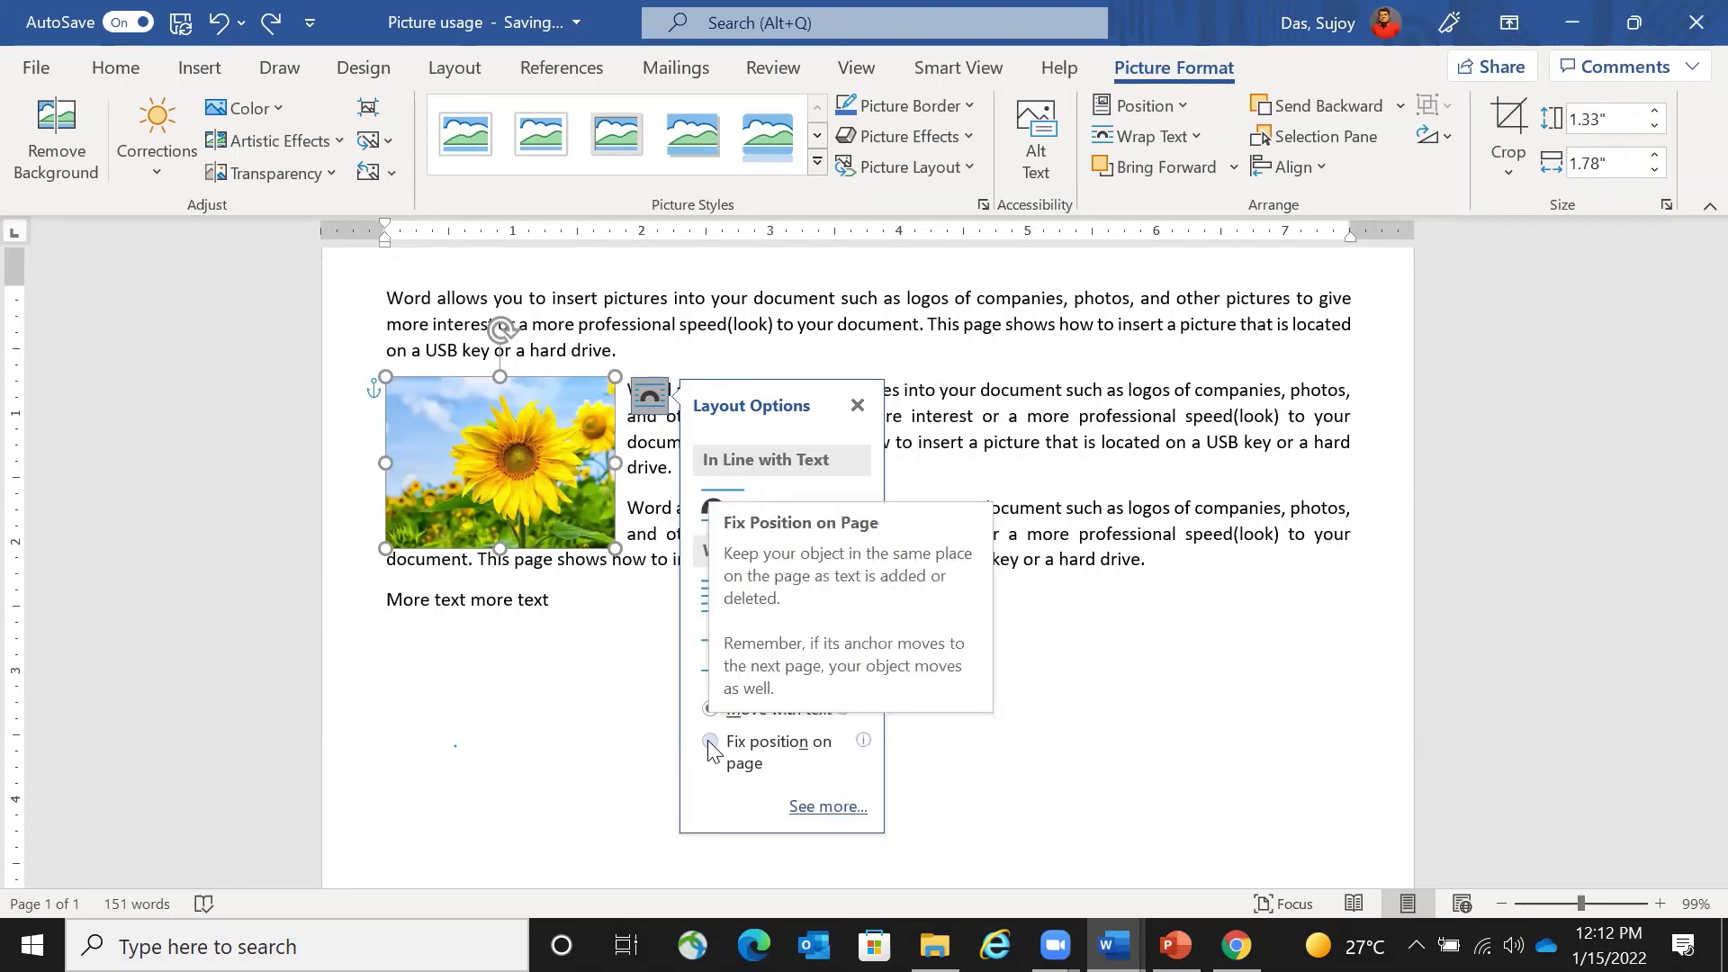
Step: Return the sunflower picture to the left margin and set it to move with text
left_click(710, 742)
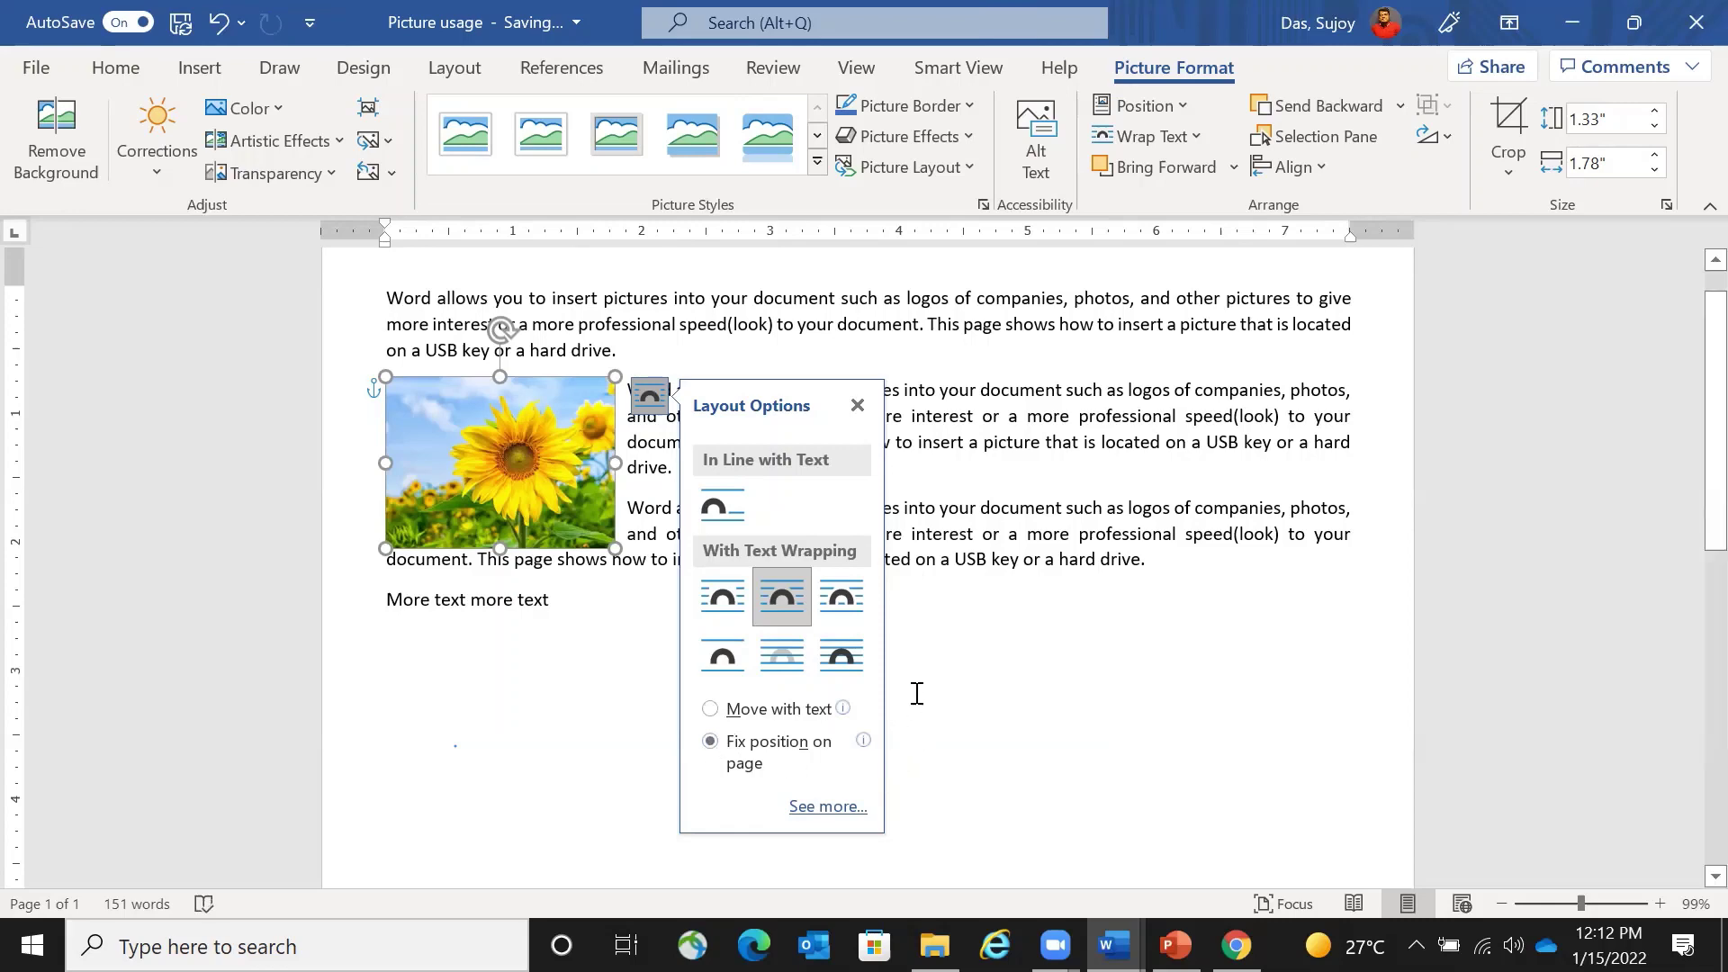
left_click(898, 673)
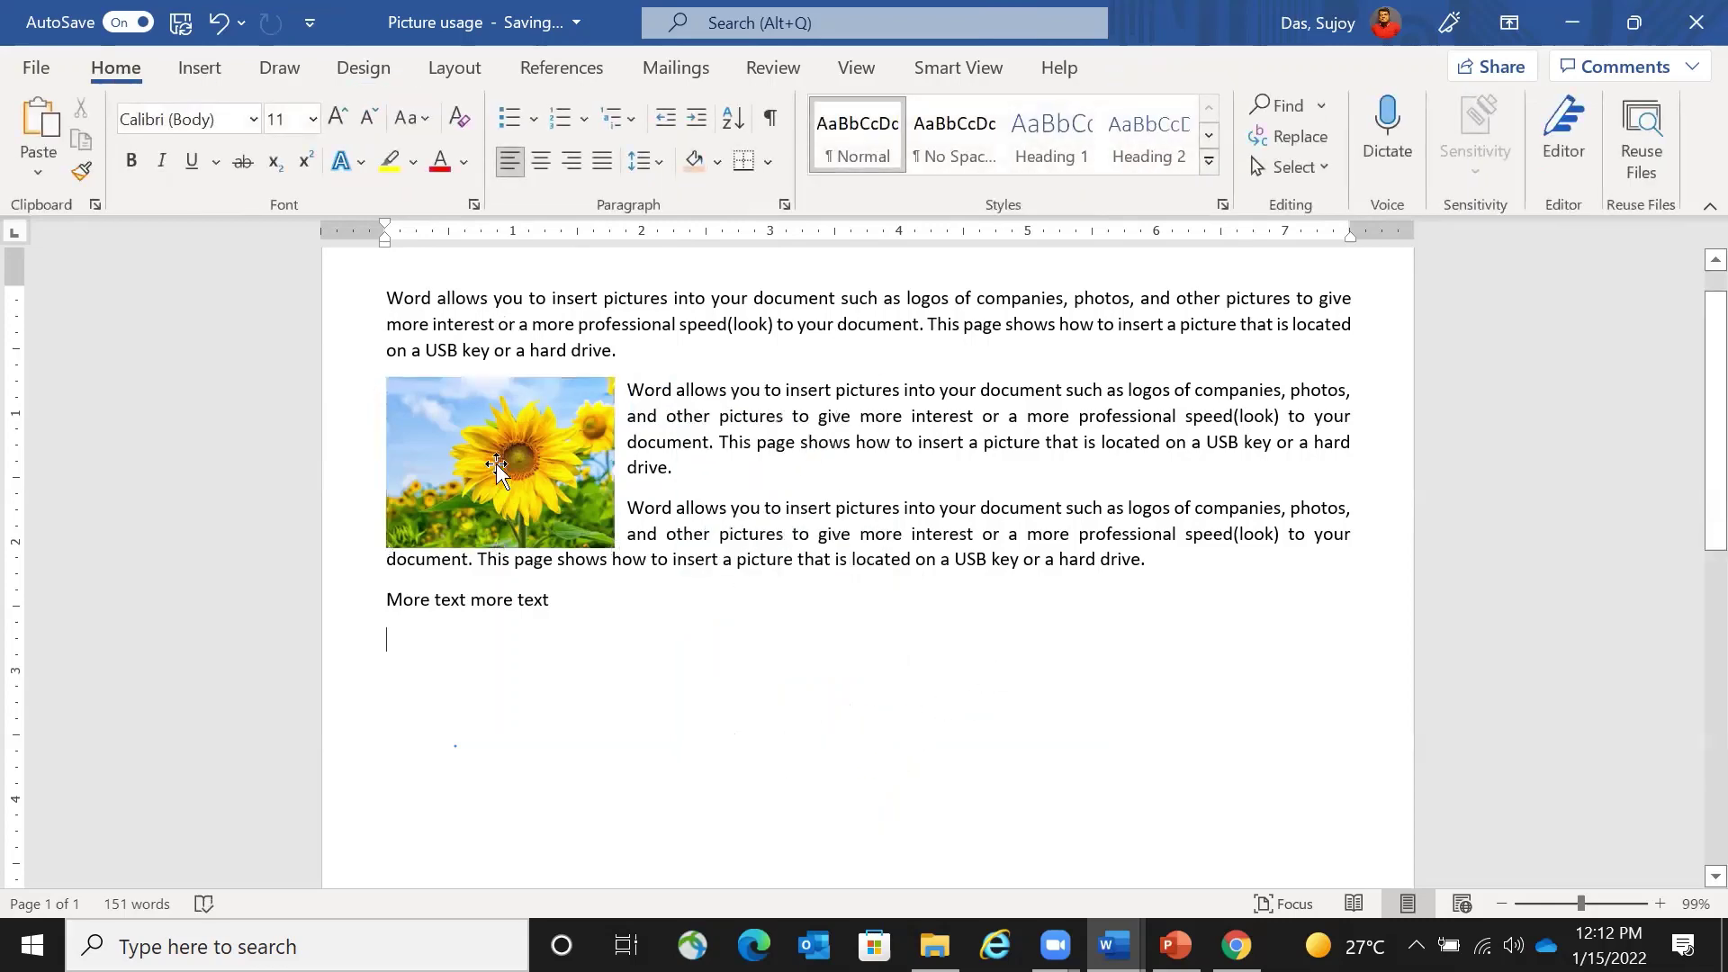
mouse_move(499, 463)
left_mouse_down()
mouse_move(1202, 474)
mouse_move(488, 467)
left_mouse_up()
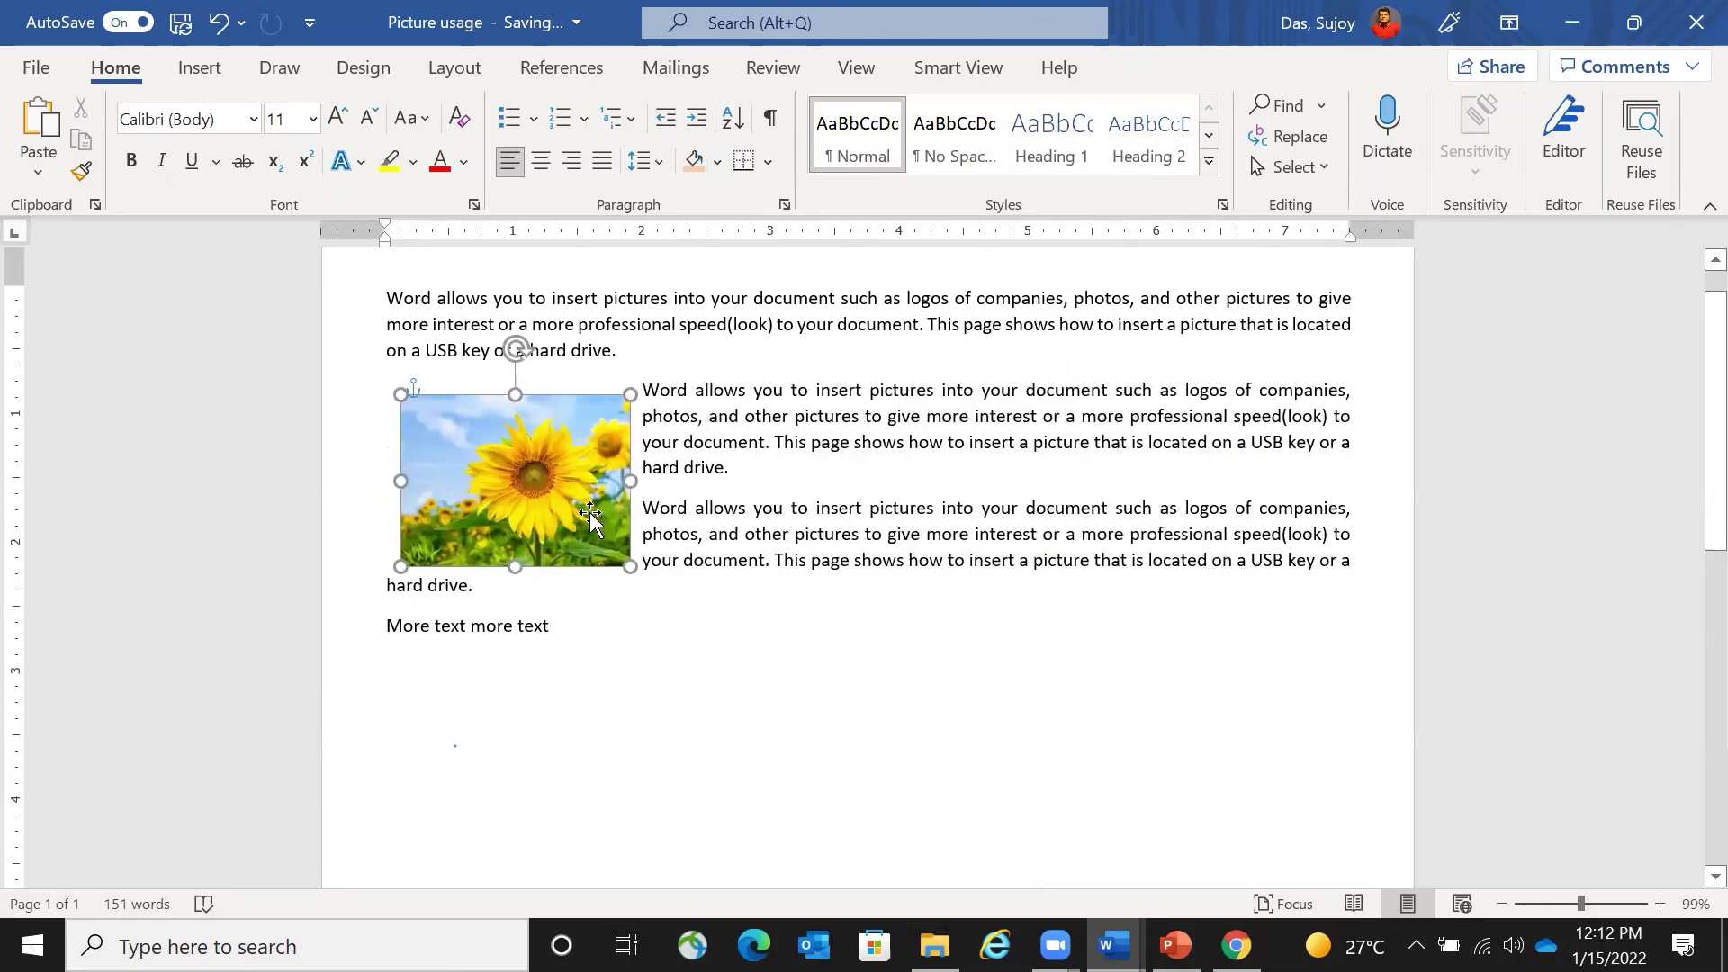
left_click_drag(489, 467, 540, 441)
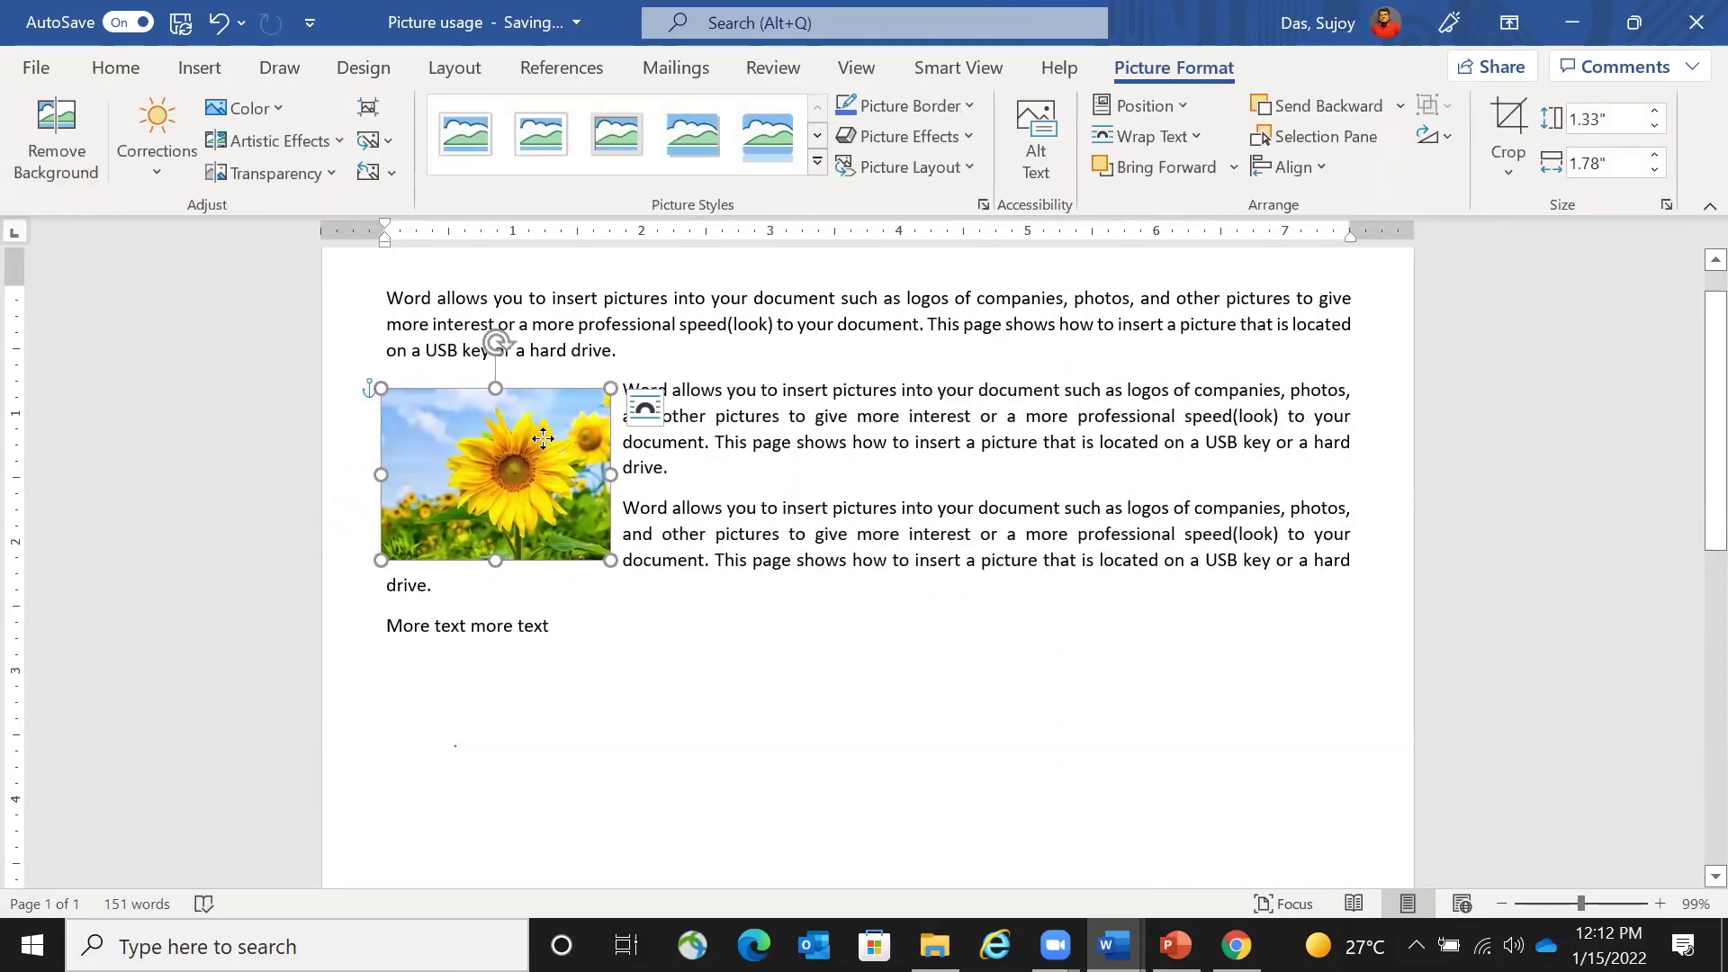
right_click(540, 441)
mouse_move(648, 771)
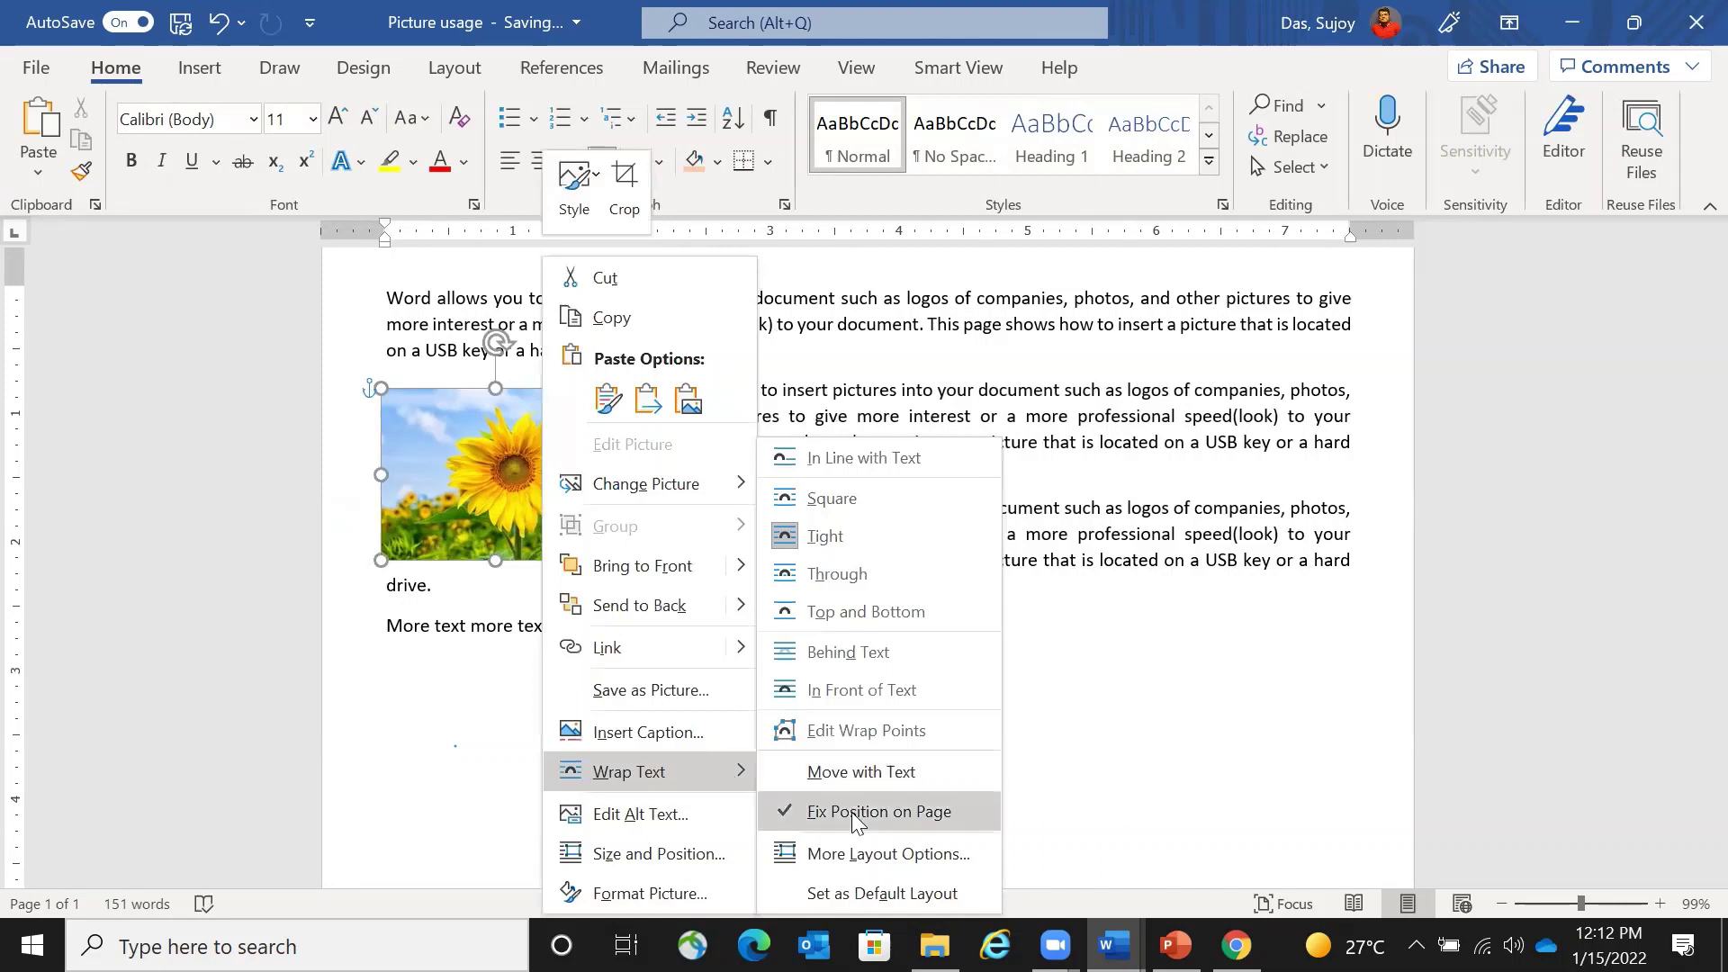
left_click(860, 774)
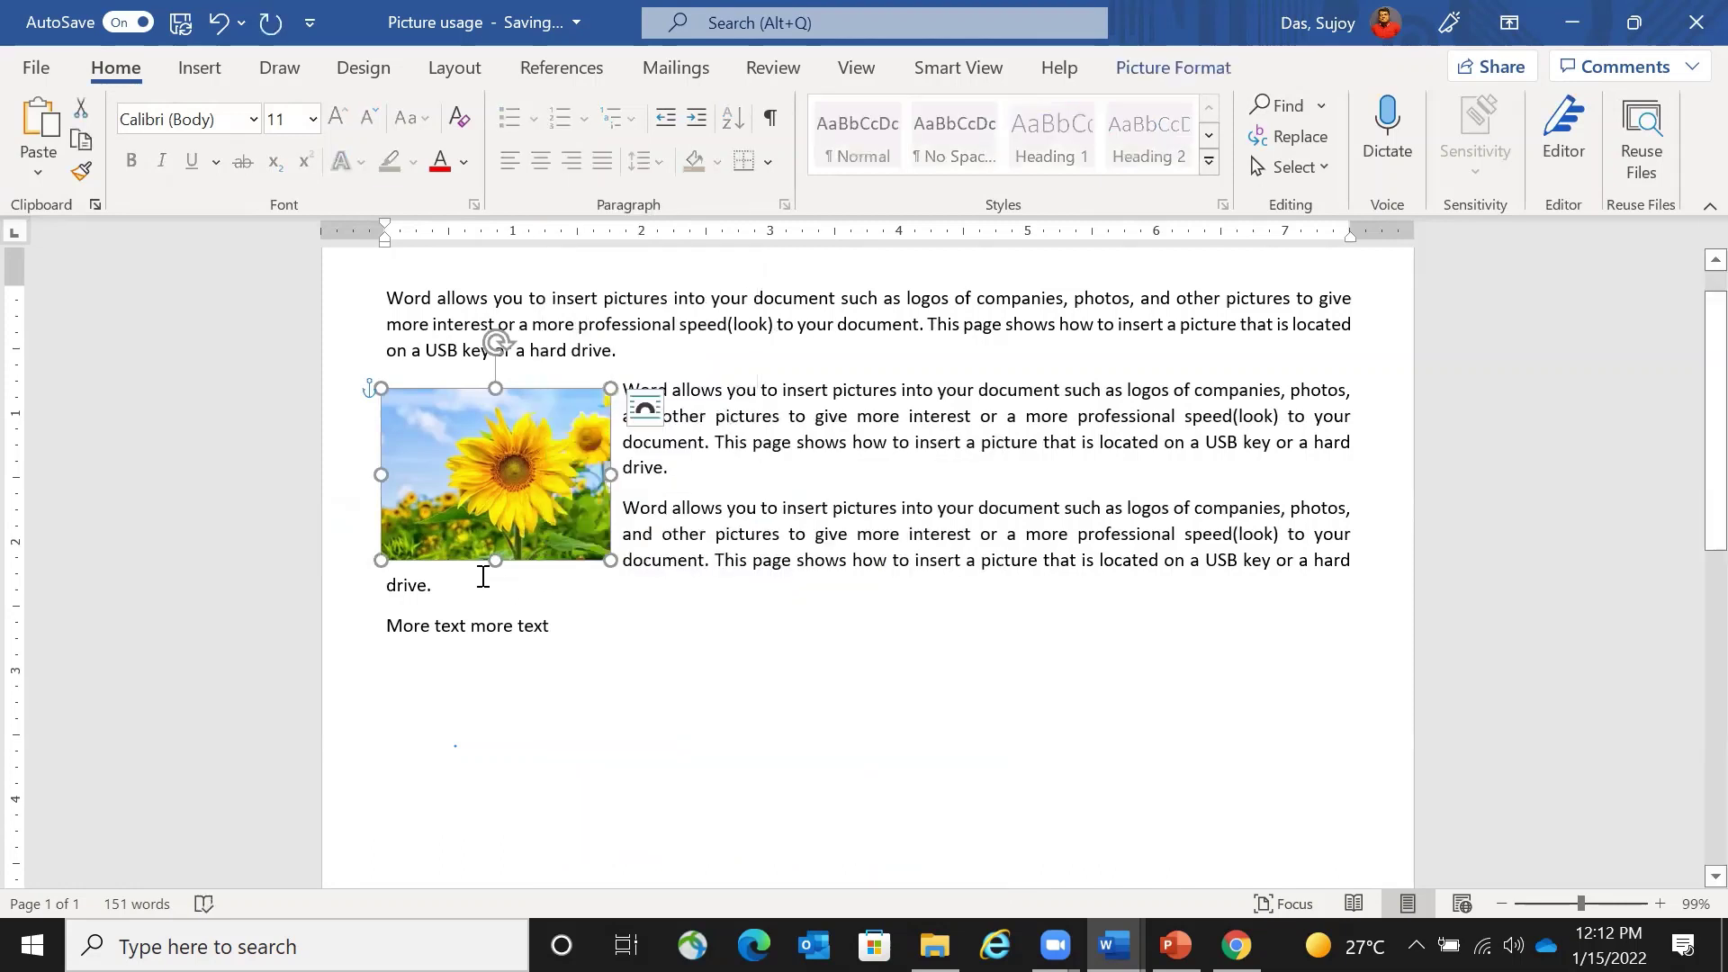
Step: Nudge and slightly enlarge the sunflower picture, then recheck its Tight wrapping options
left_click(484, 577)
left_click(480, 500)
left_click_drag(492, 434, 498, 473)
left_click_drag(610, 560, 648, 589)
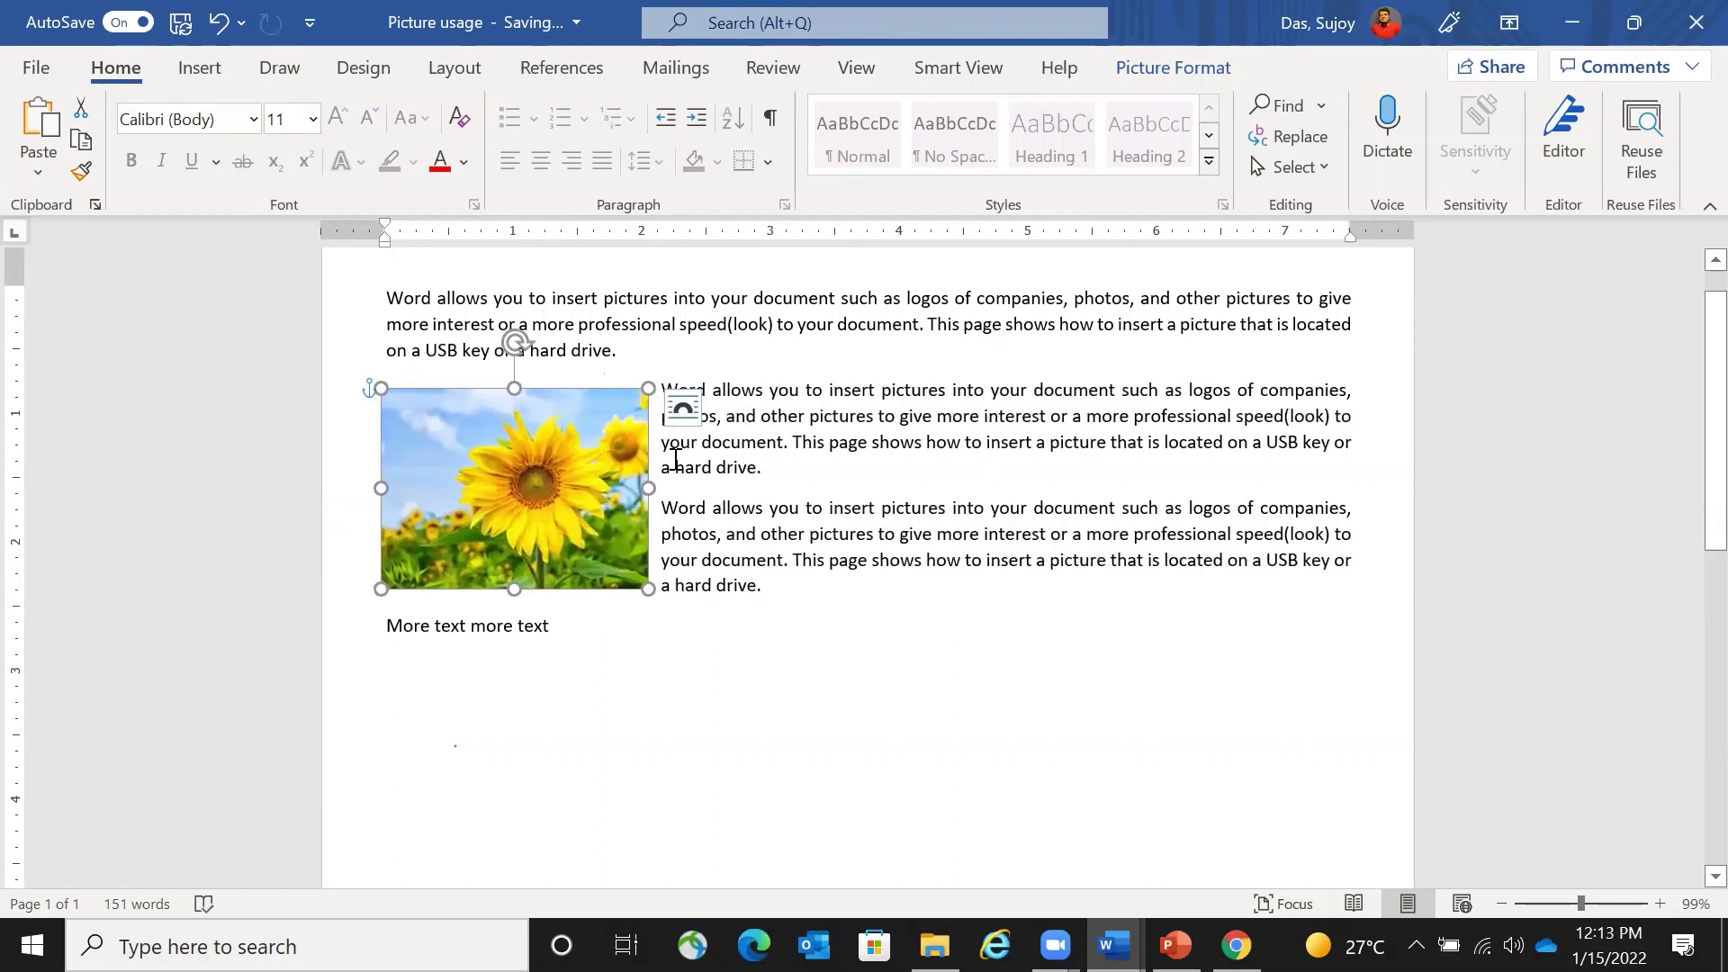
left_click(401, 625)
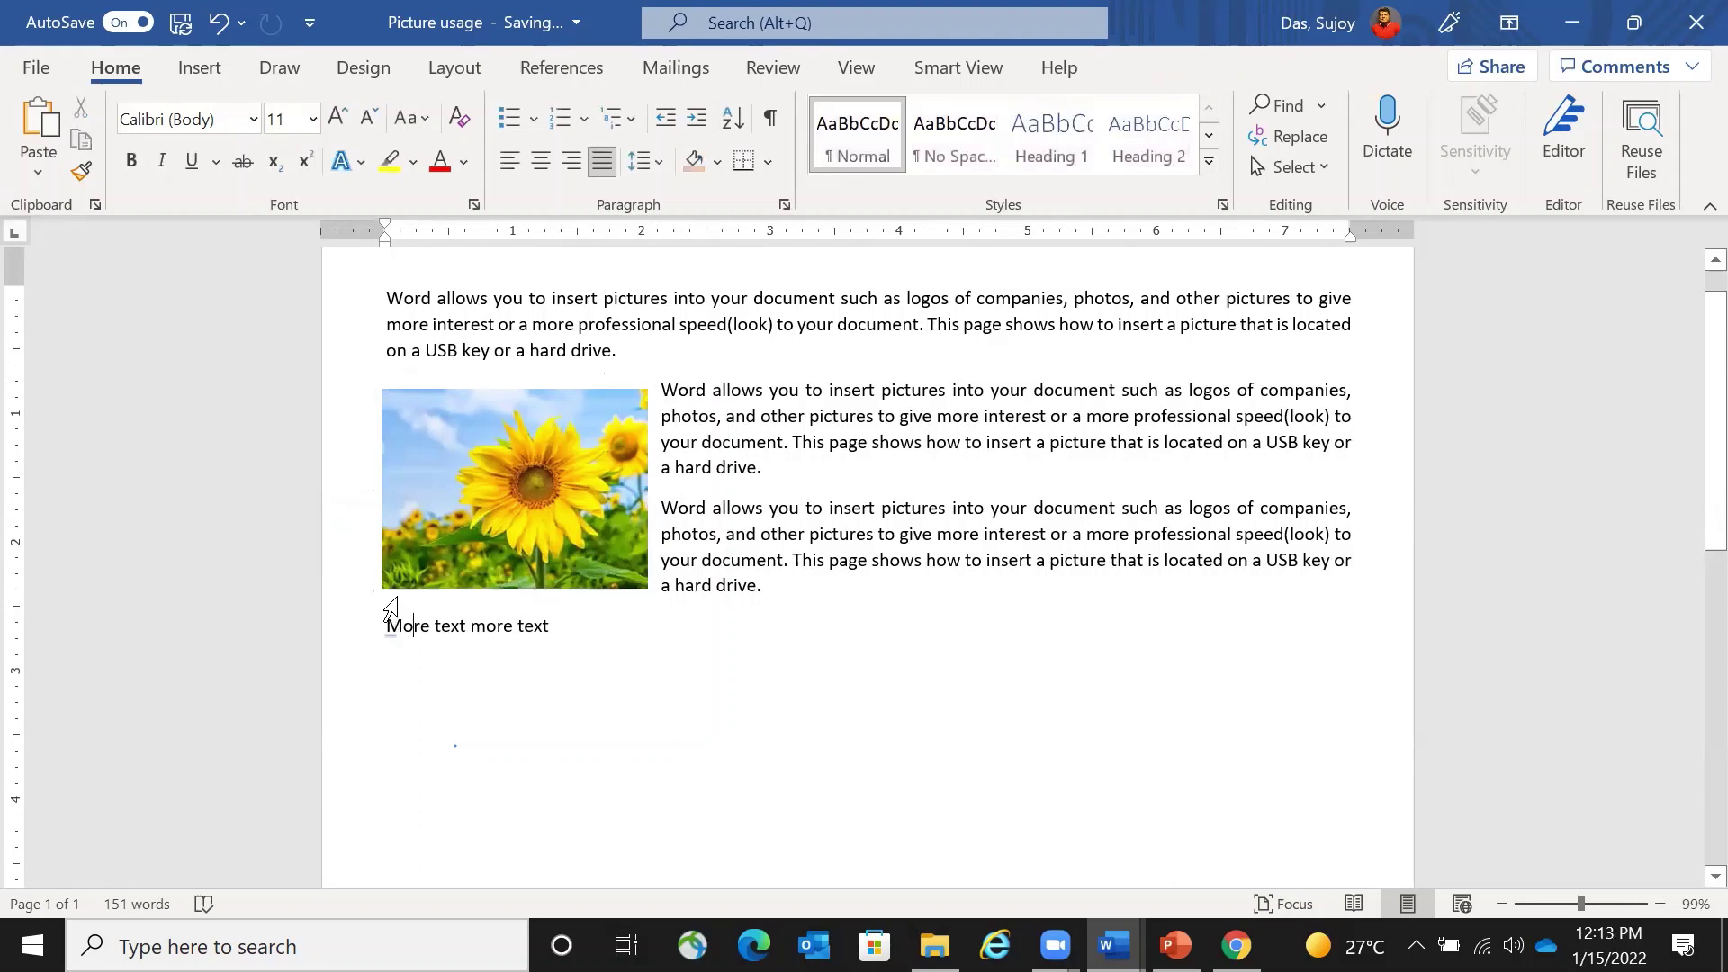
left_click(504, 521)
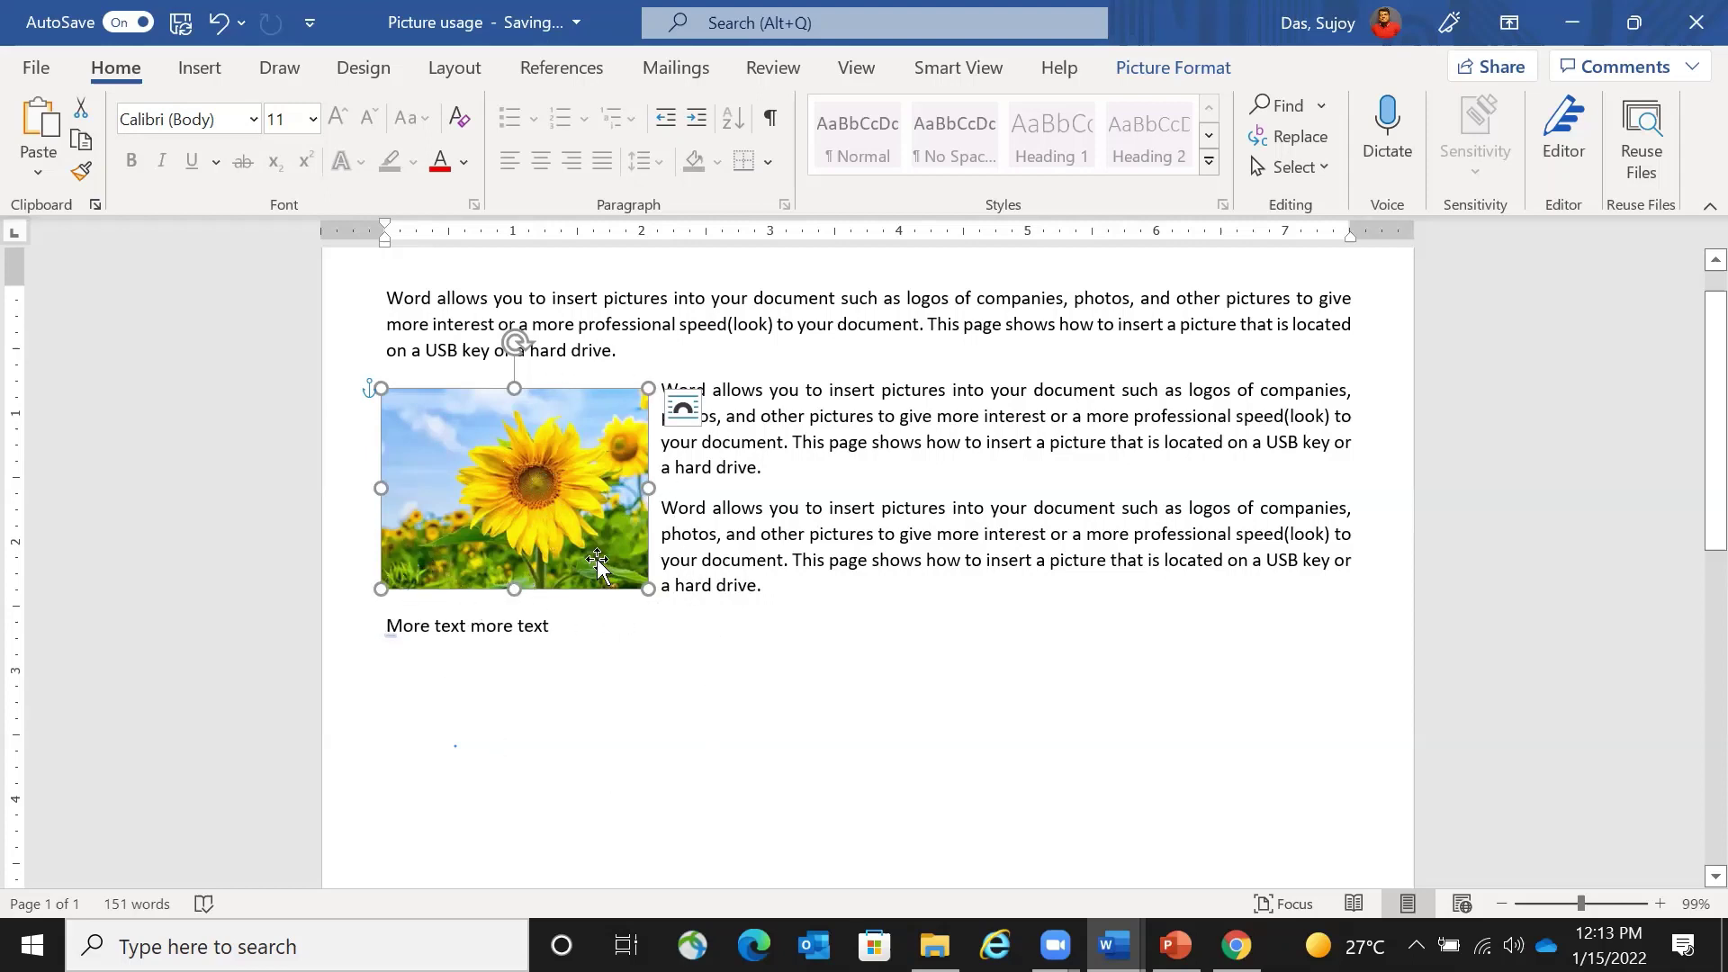
left_click(565, 630)
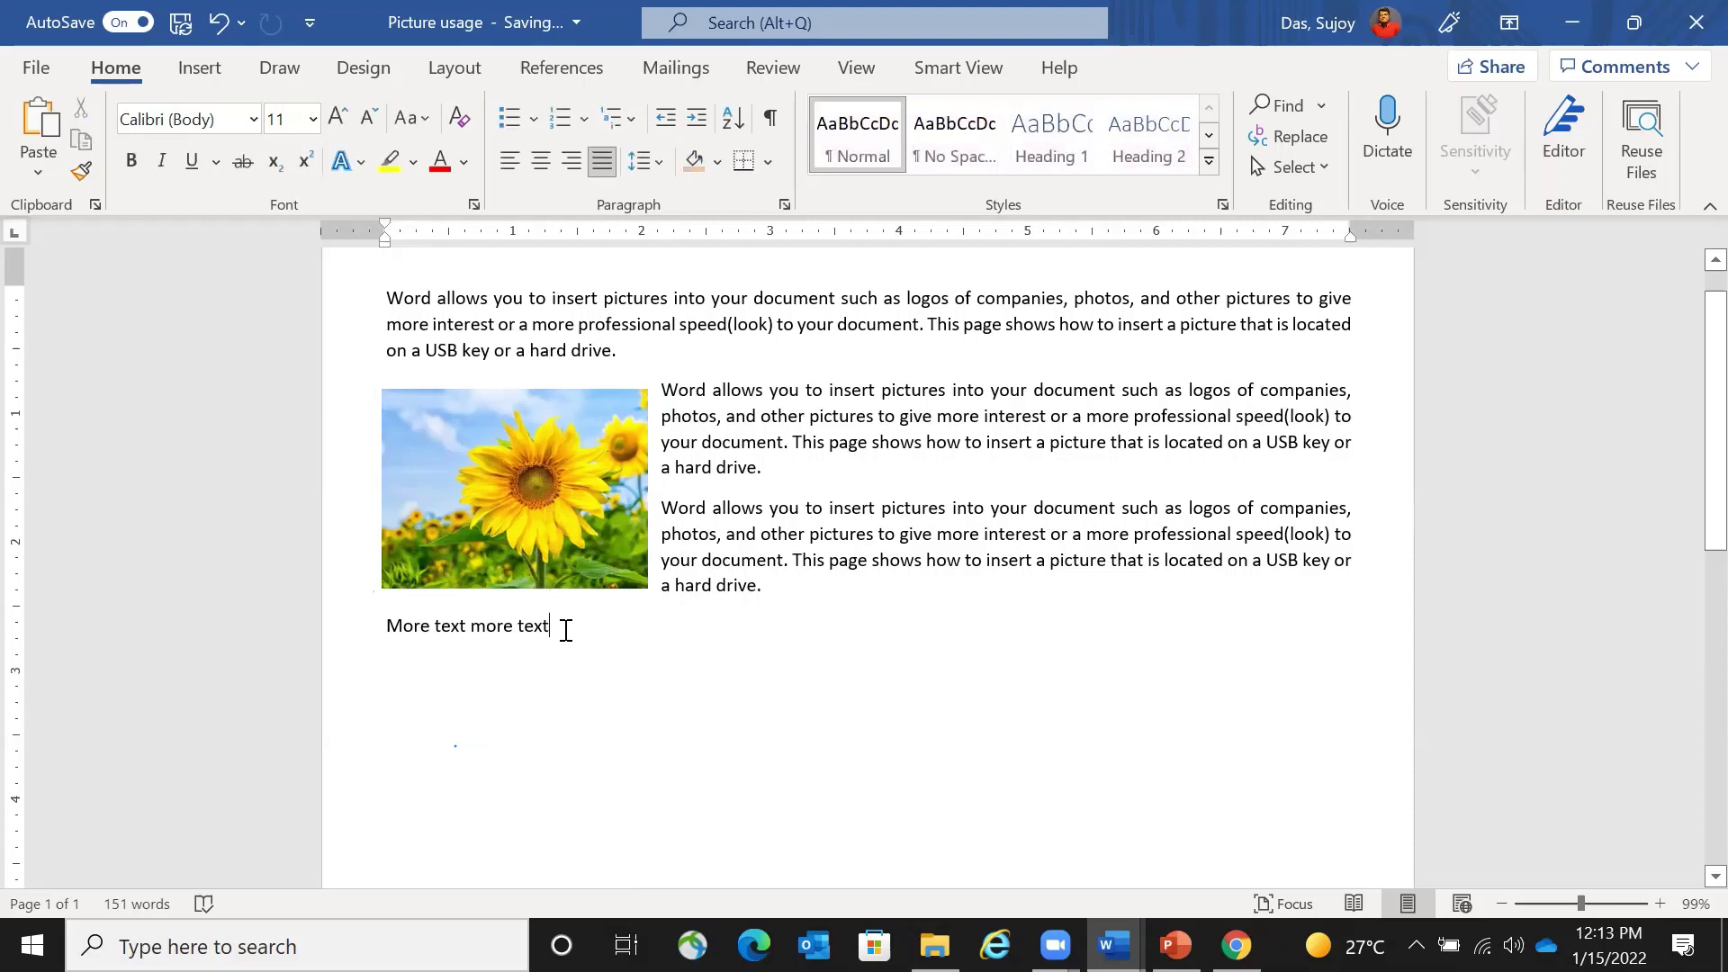
left_click(499, 565)
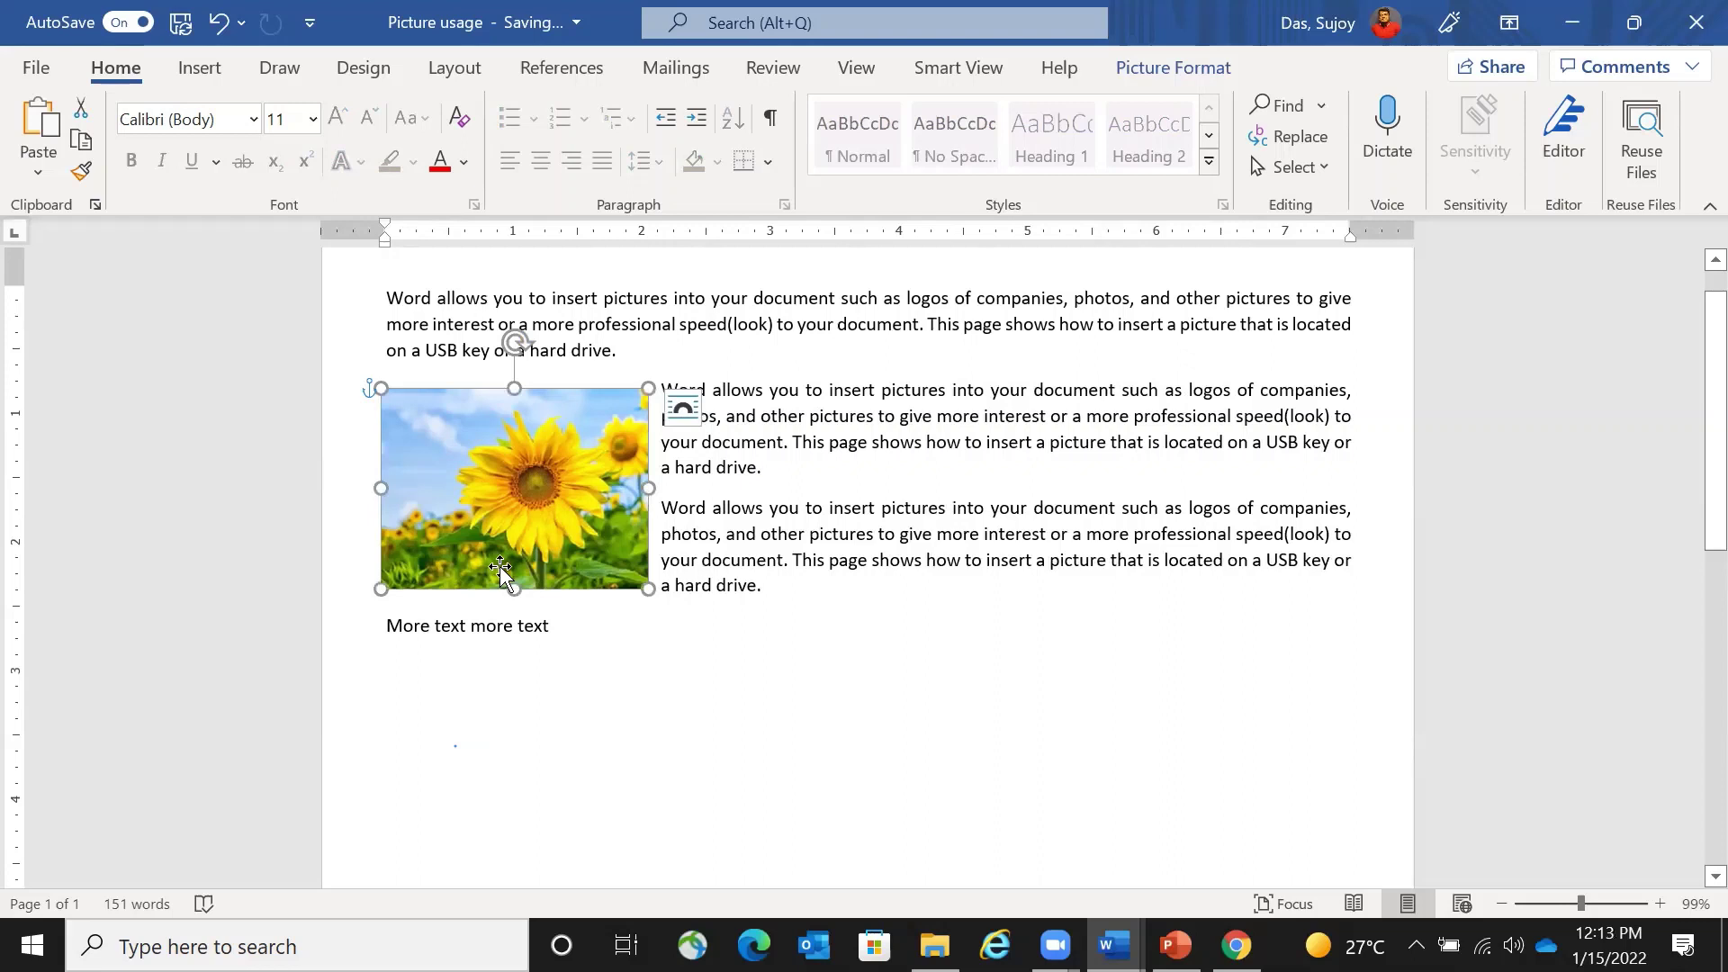
right_click(504, 554)
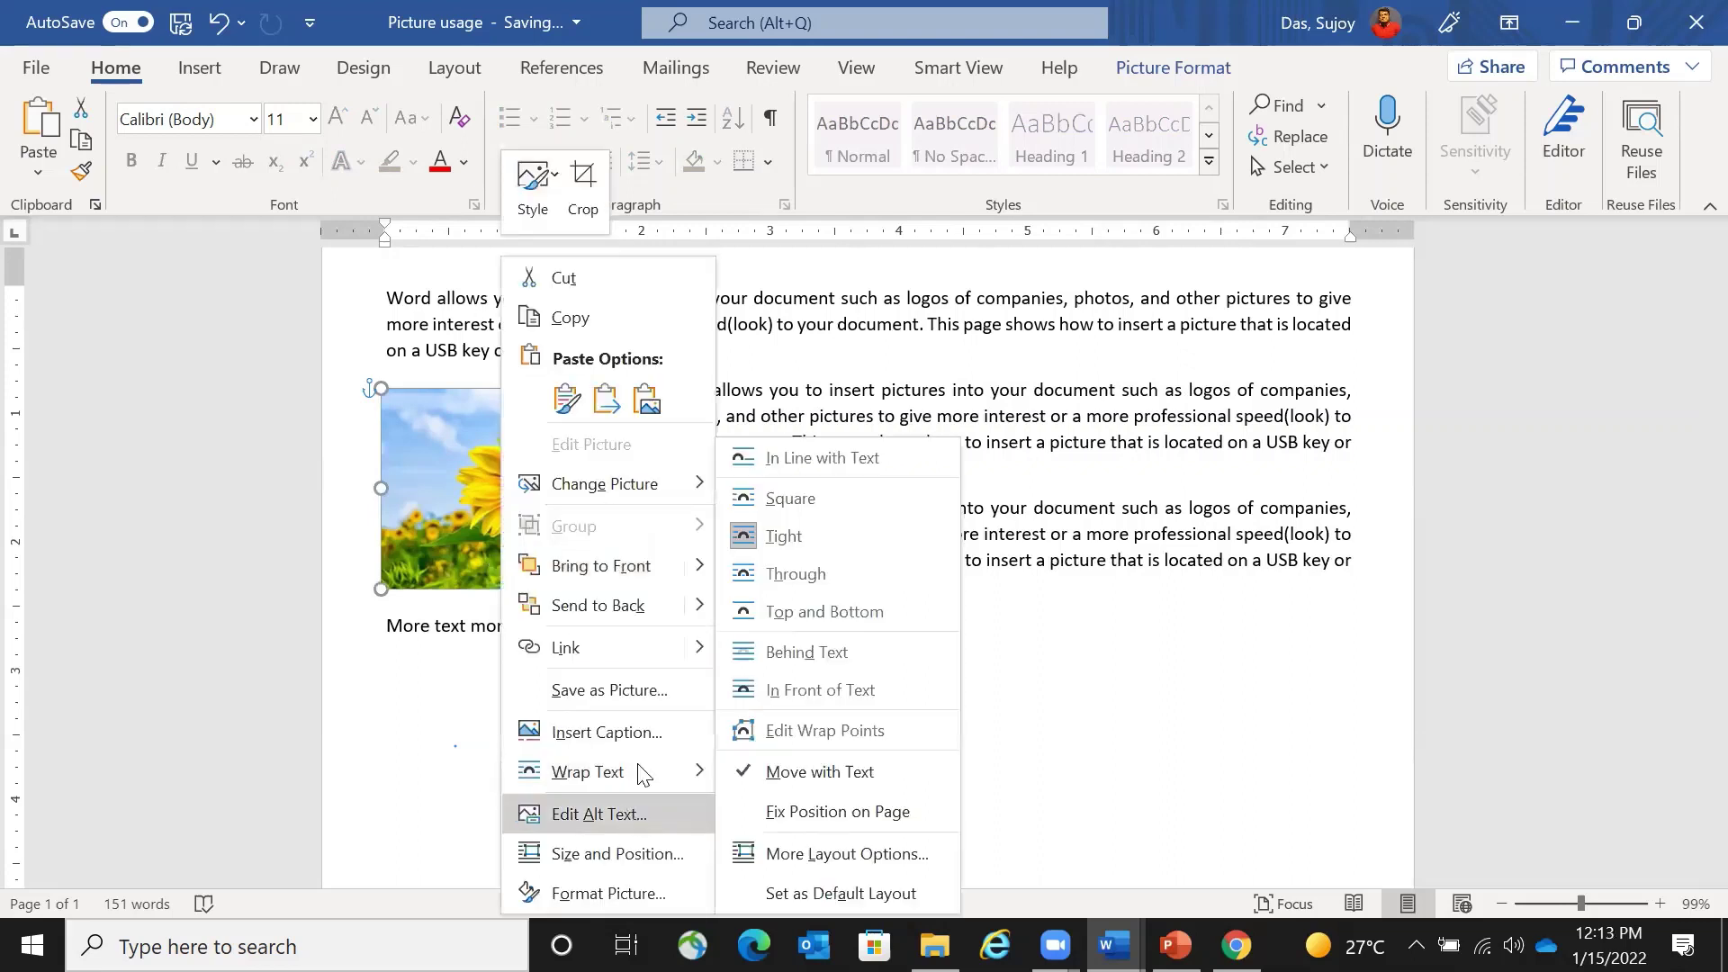
mouse_move(607, 771)
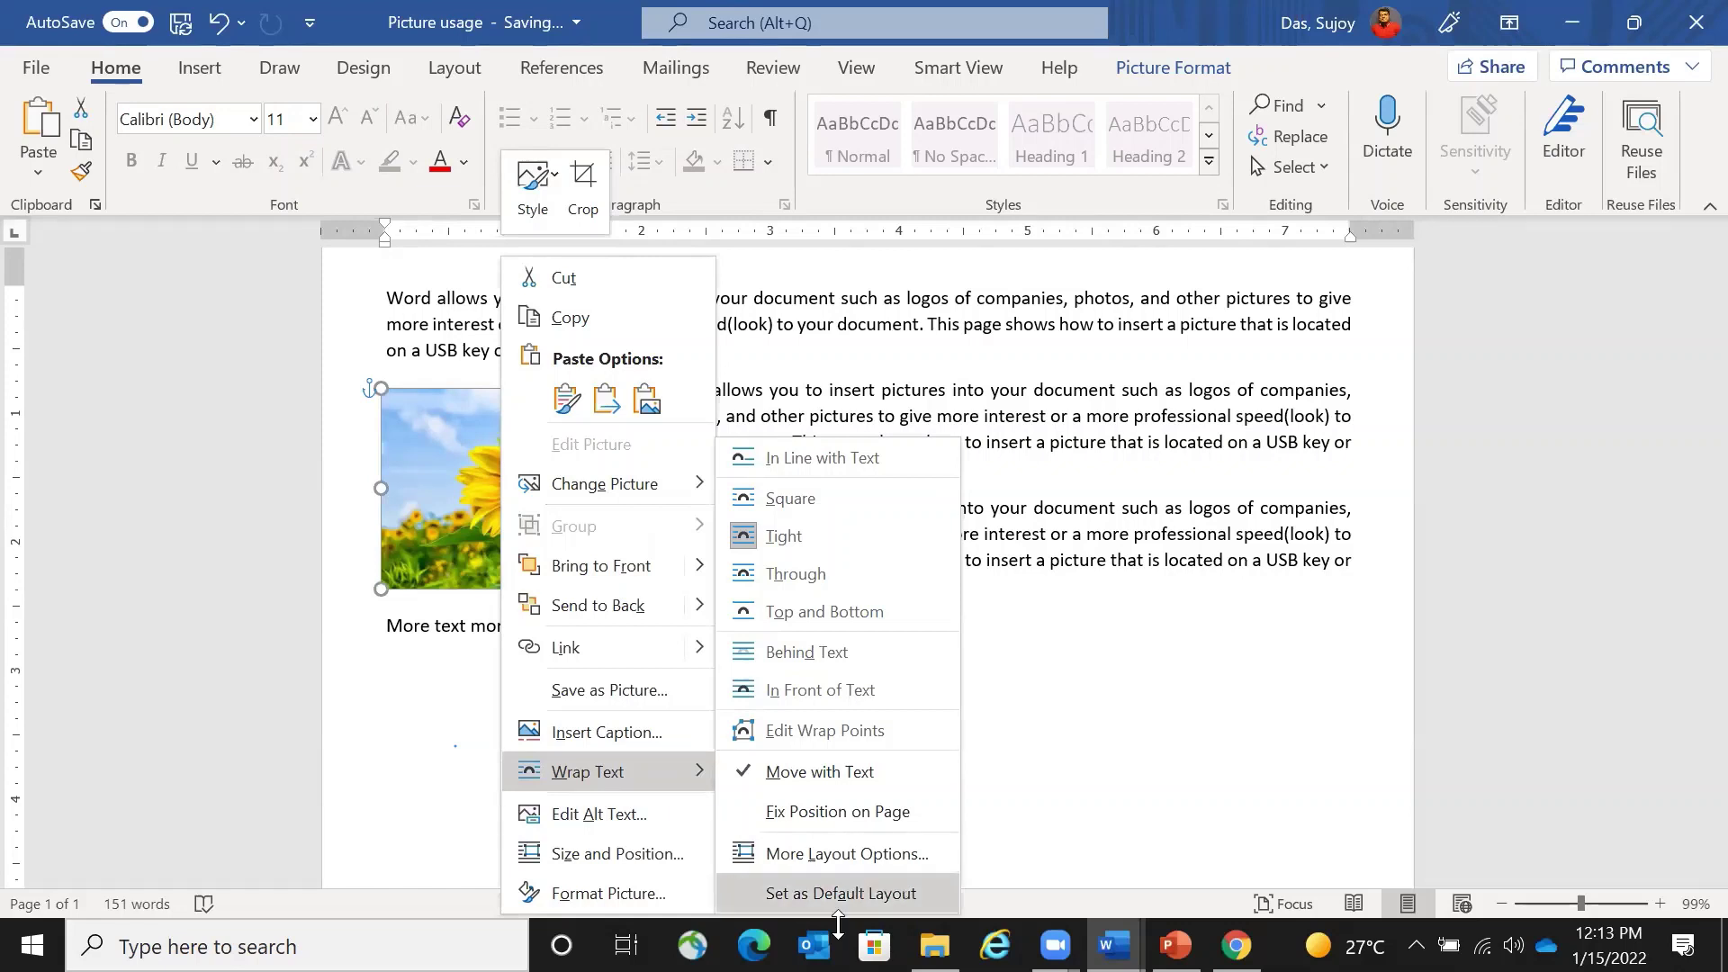
Step: Extend the last line with 'Mo.' and keep the More text line as its own paragraph
left_click(402, 646)
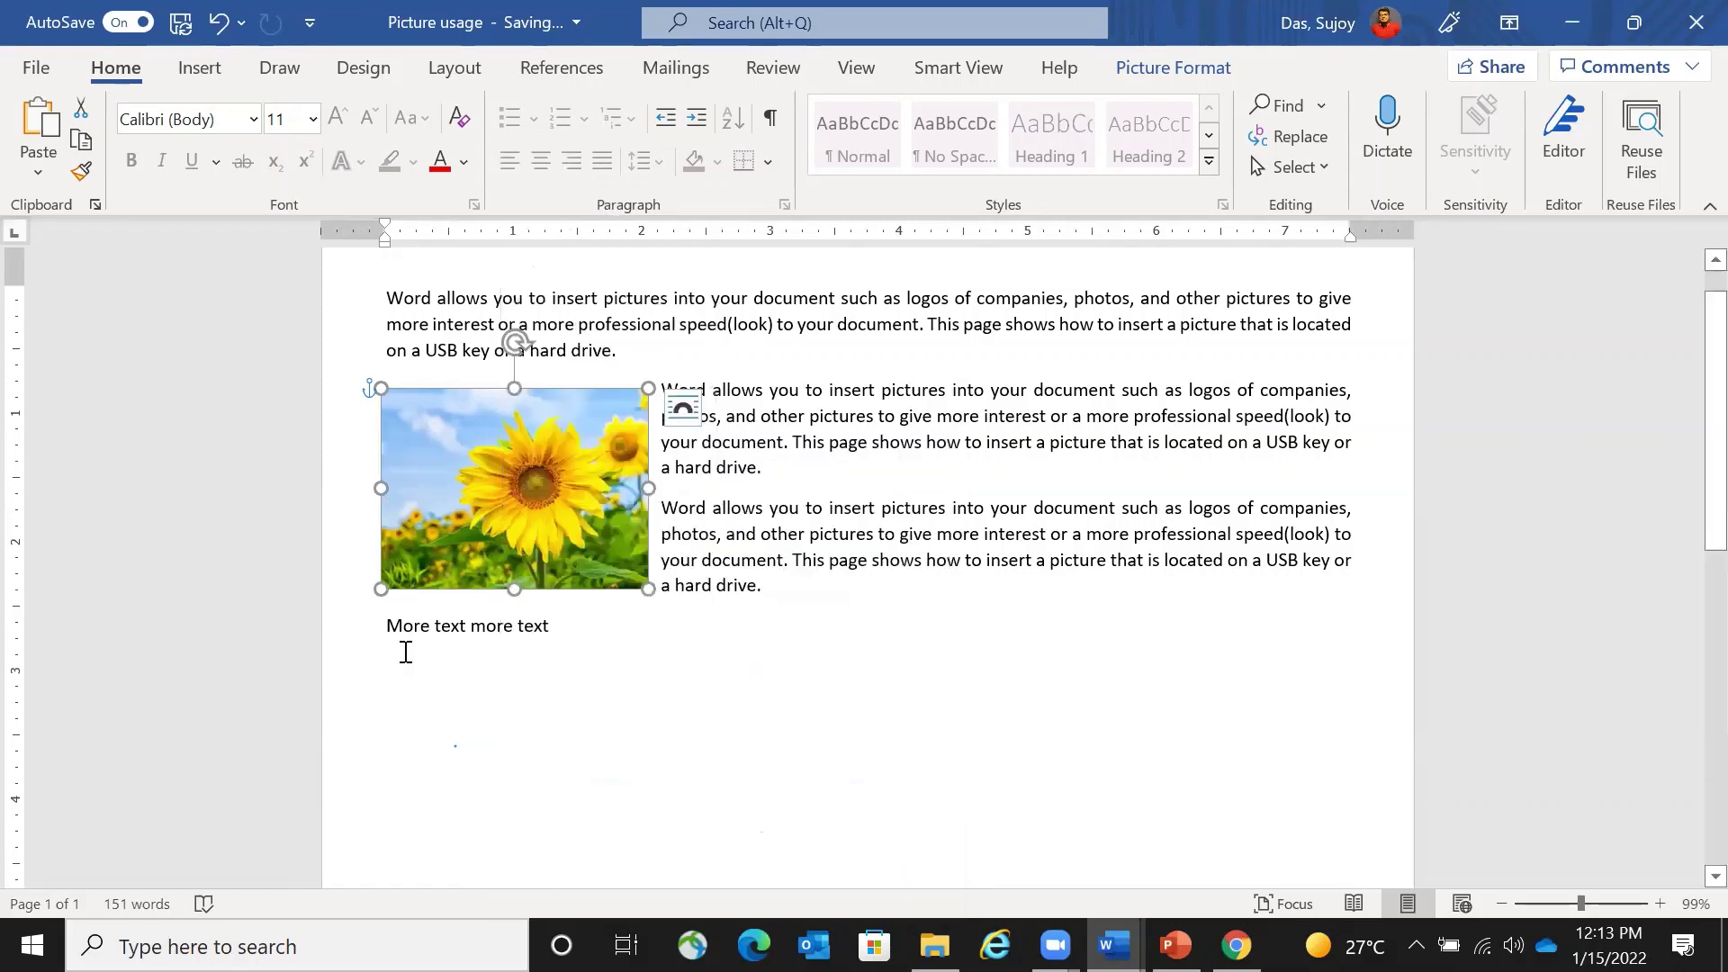
type("More text")
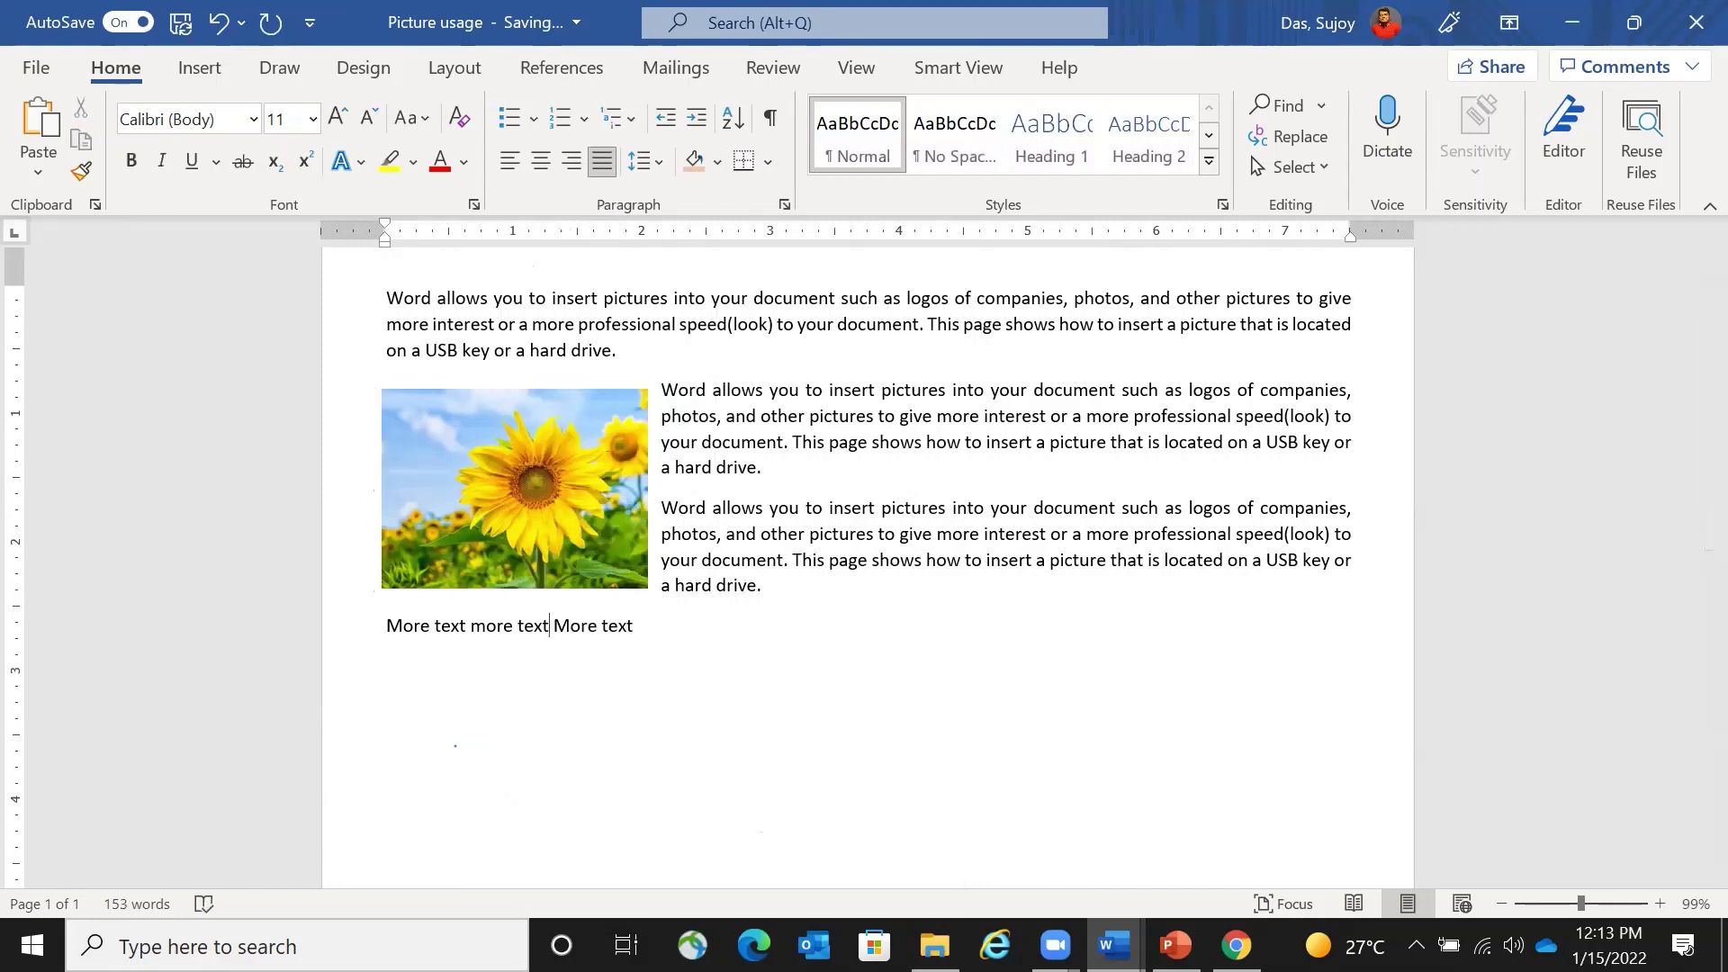
type(".")
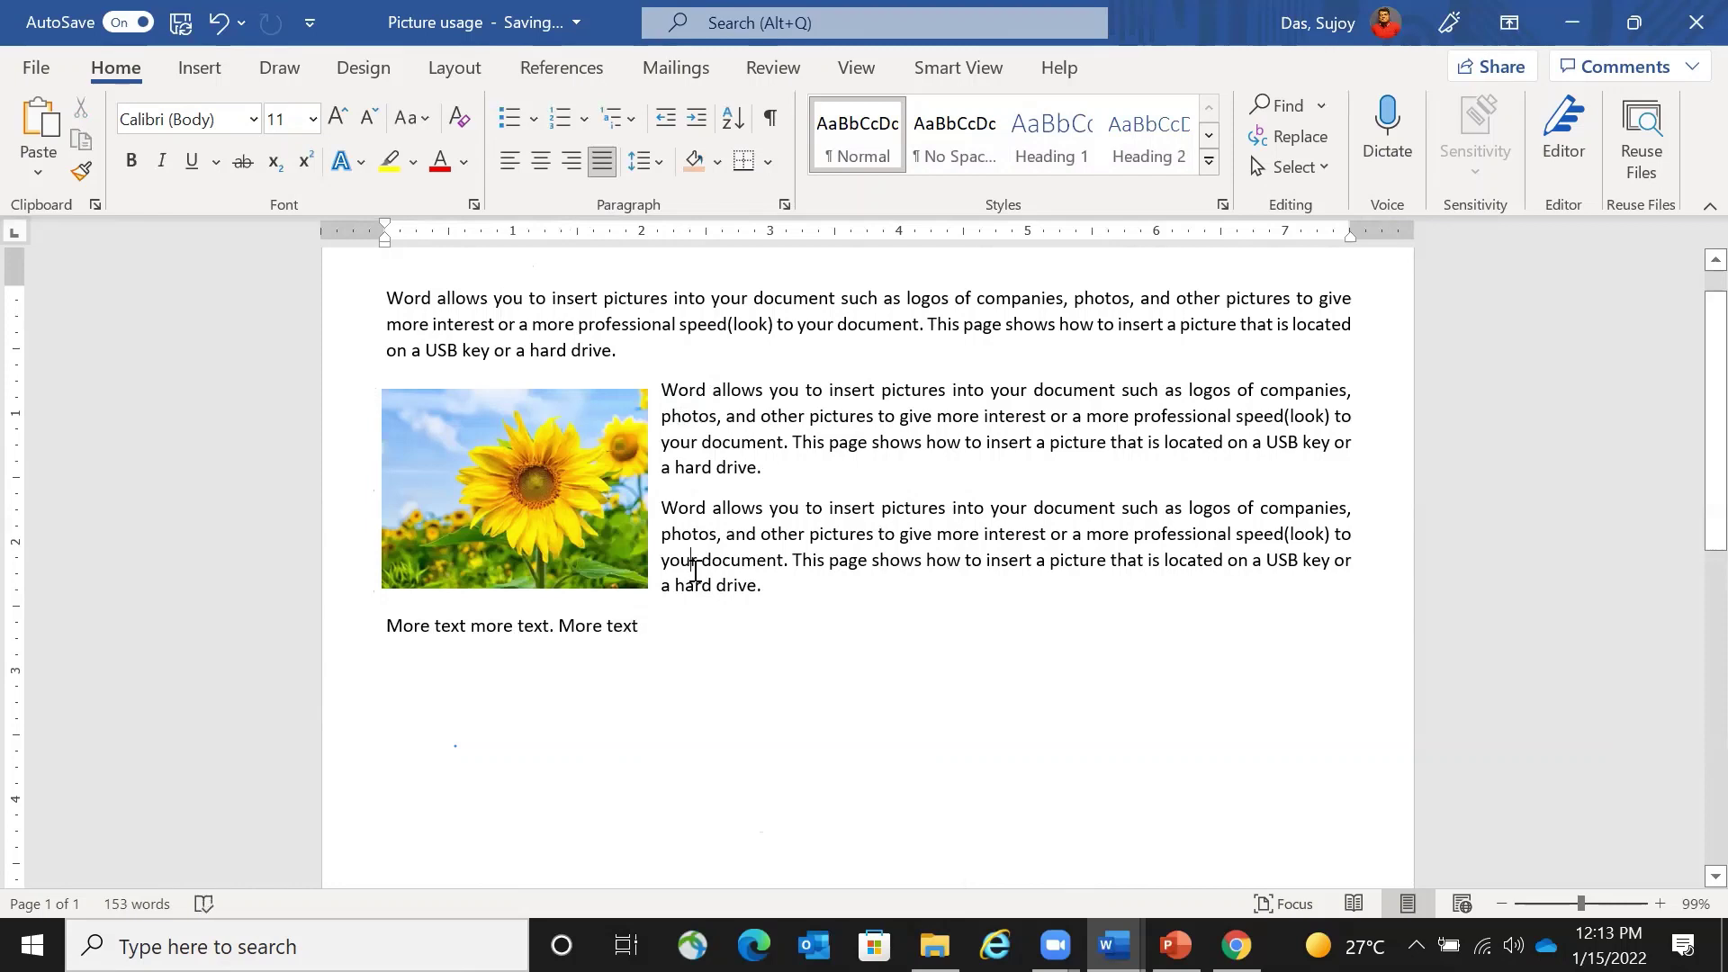
left_click(783, 590)
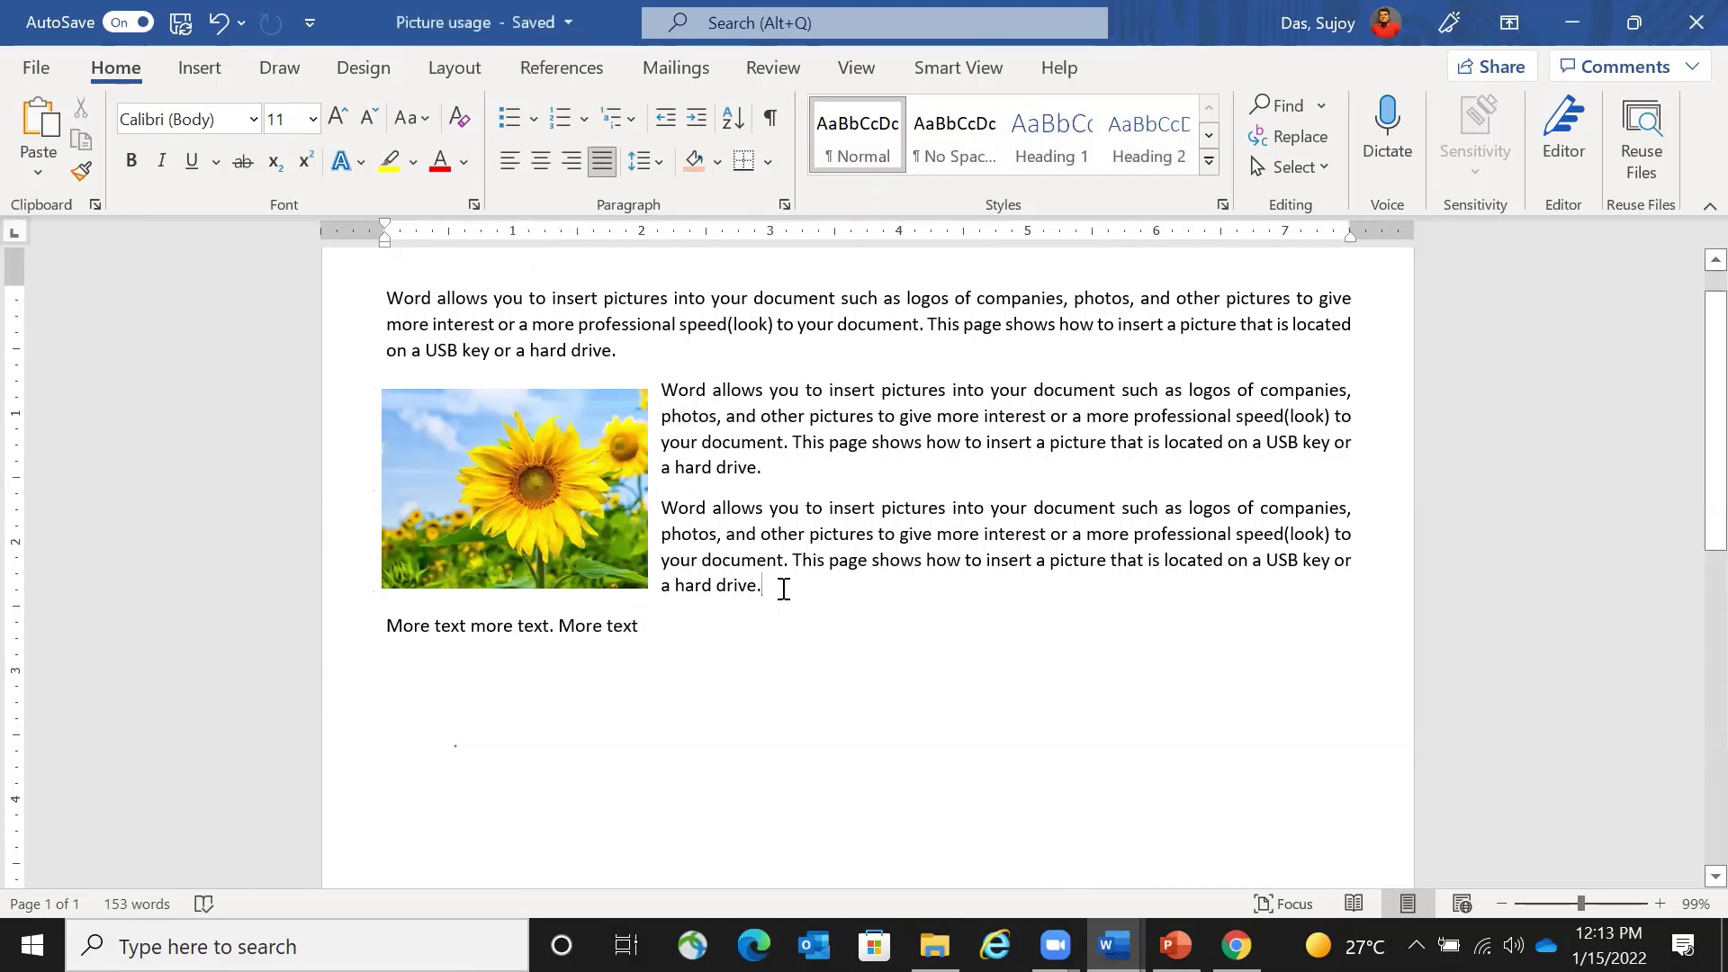
key("Delete")
key("Return")
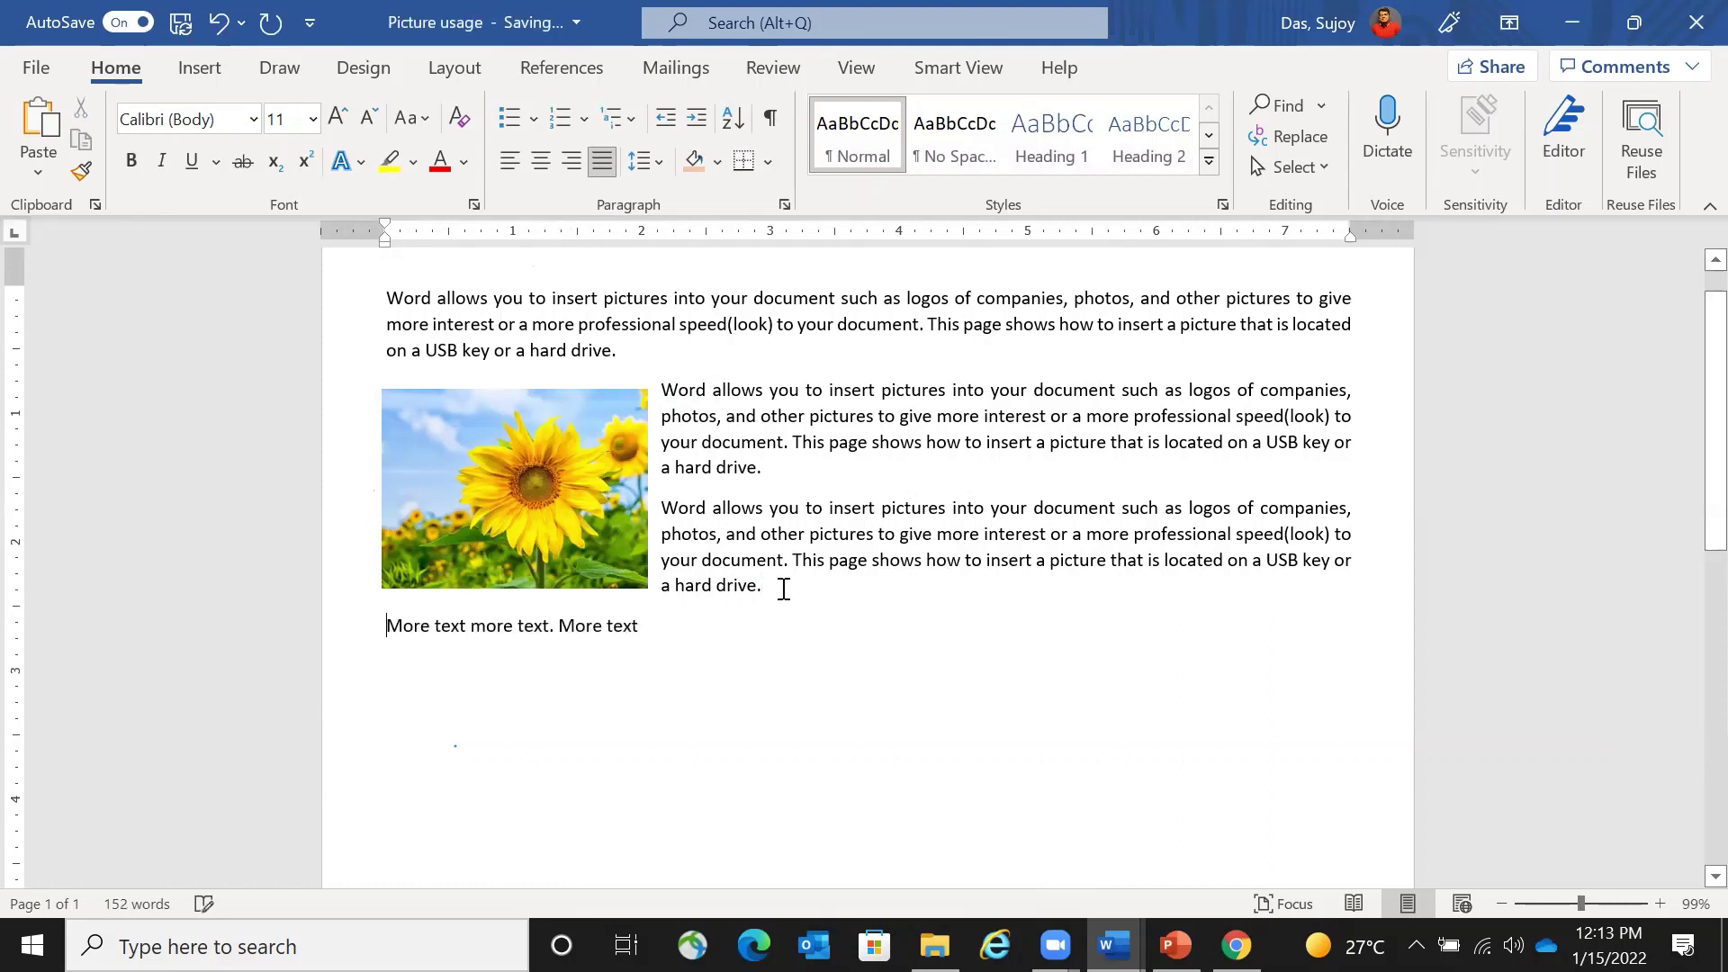
Step: Try Remove Space After Paragraph on the More text line and neighbouring paragraph, then undo it
left_click_drag(684, 619, 327, 641)
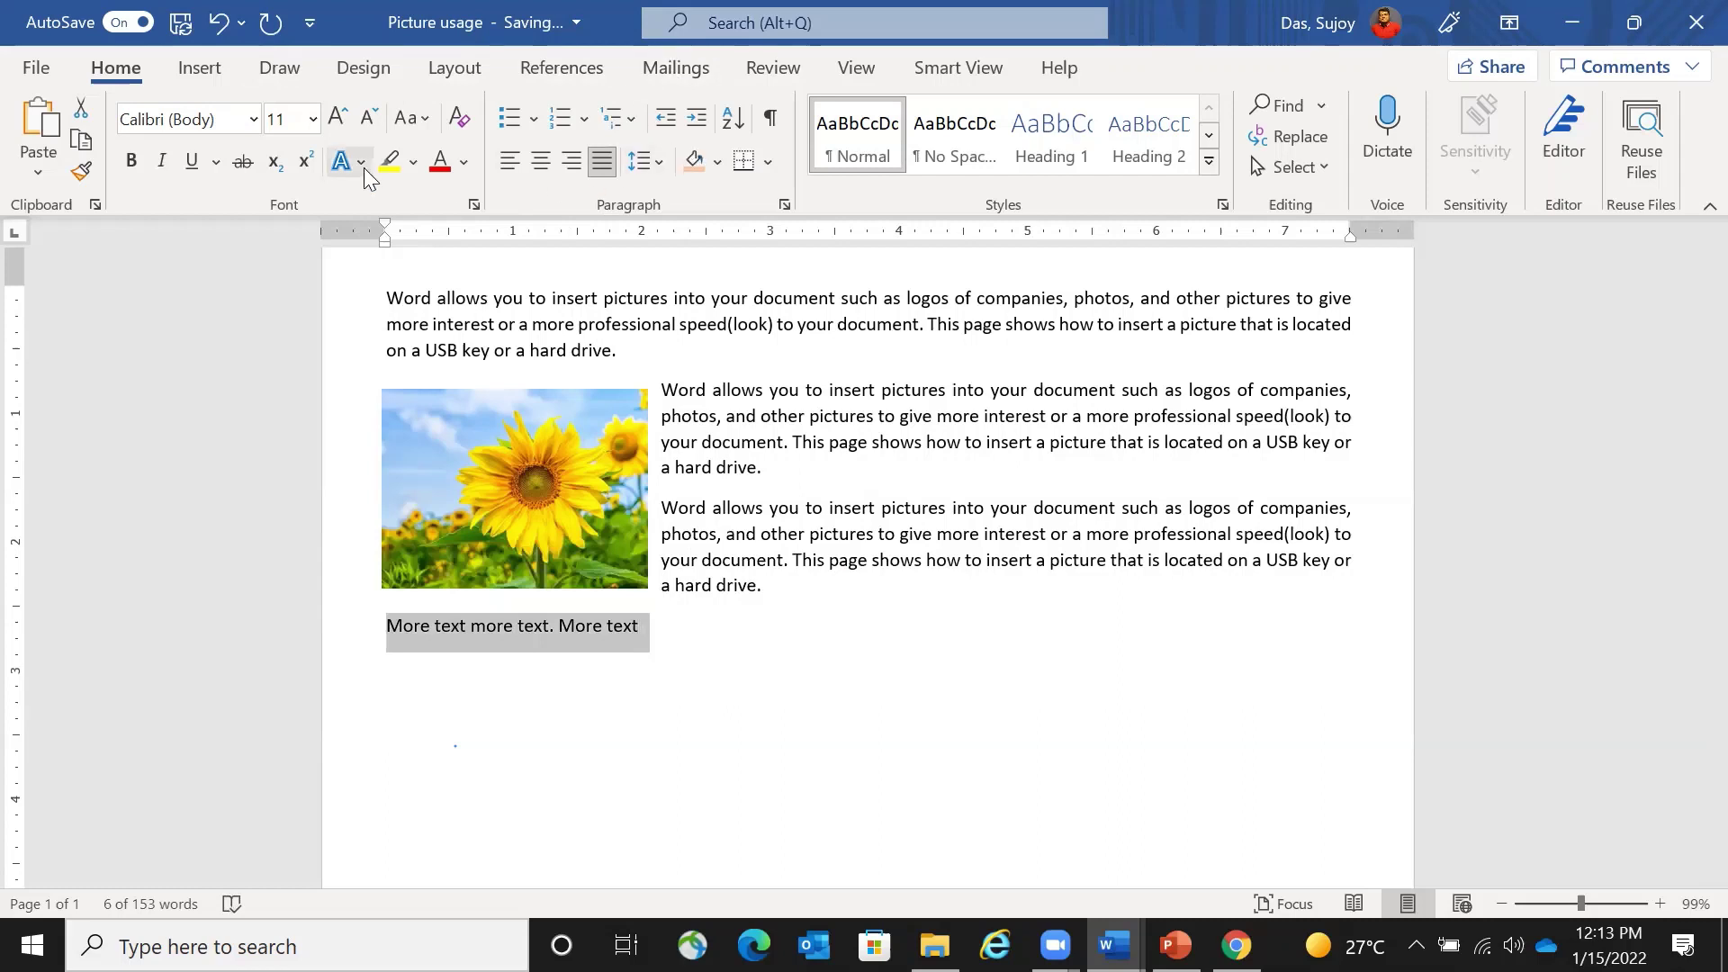
left_click(648, 167)
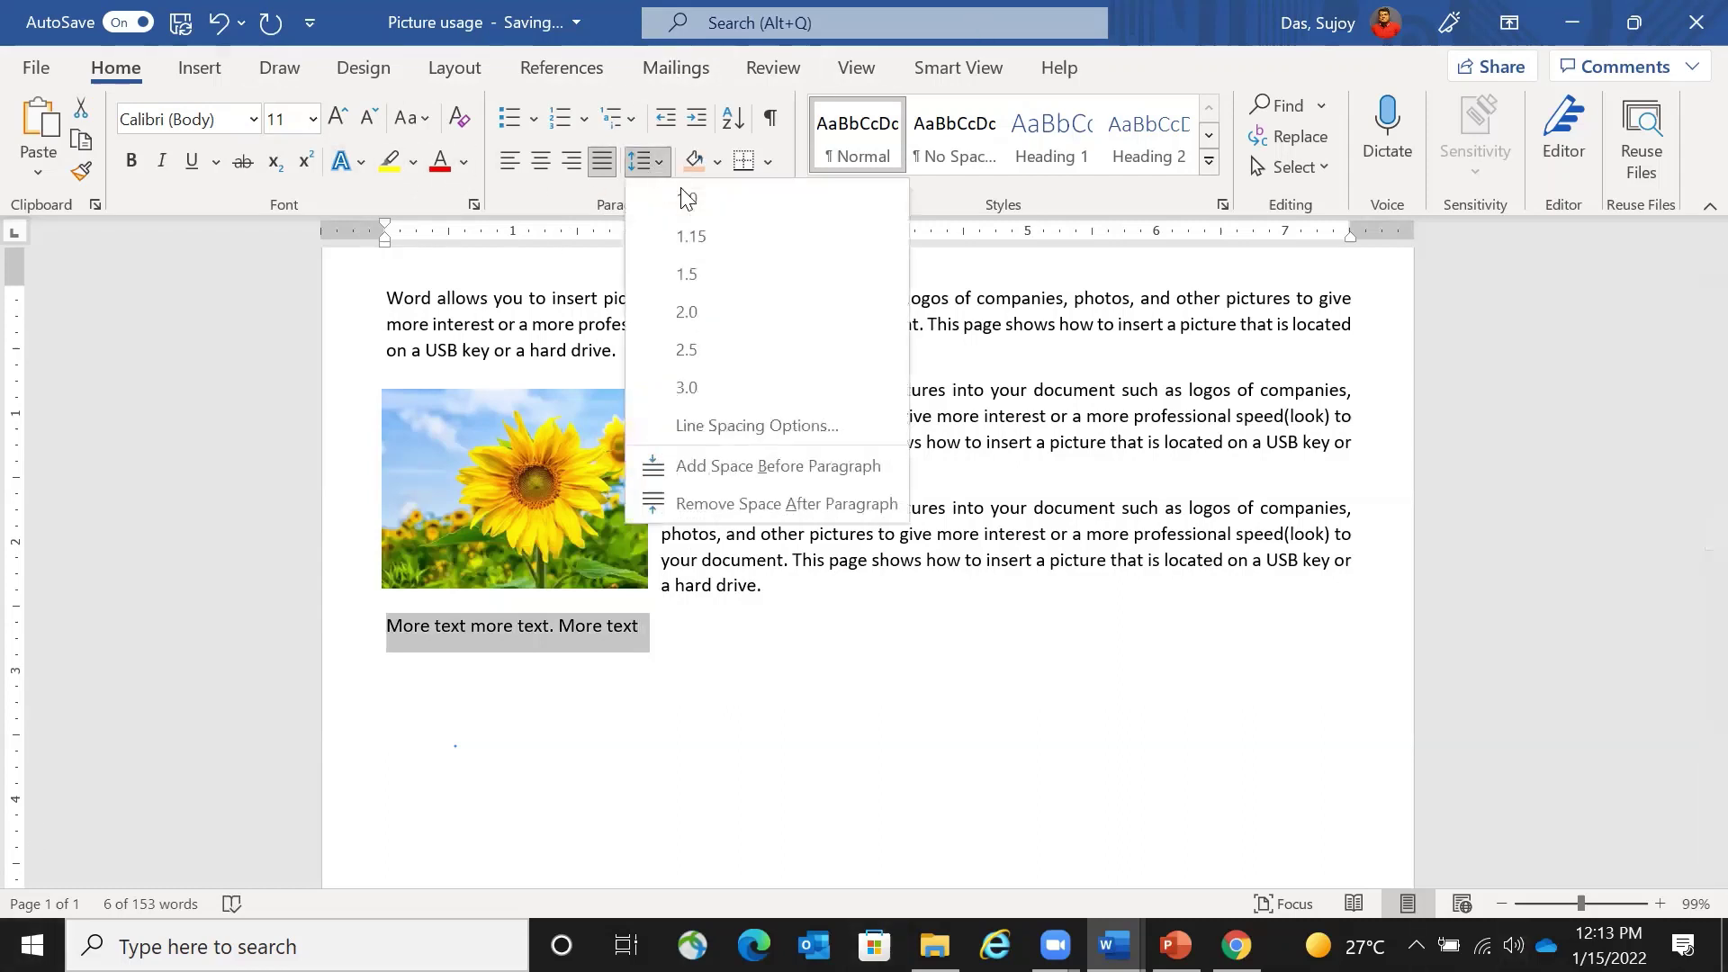
left_click(695, 198)
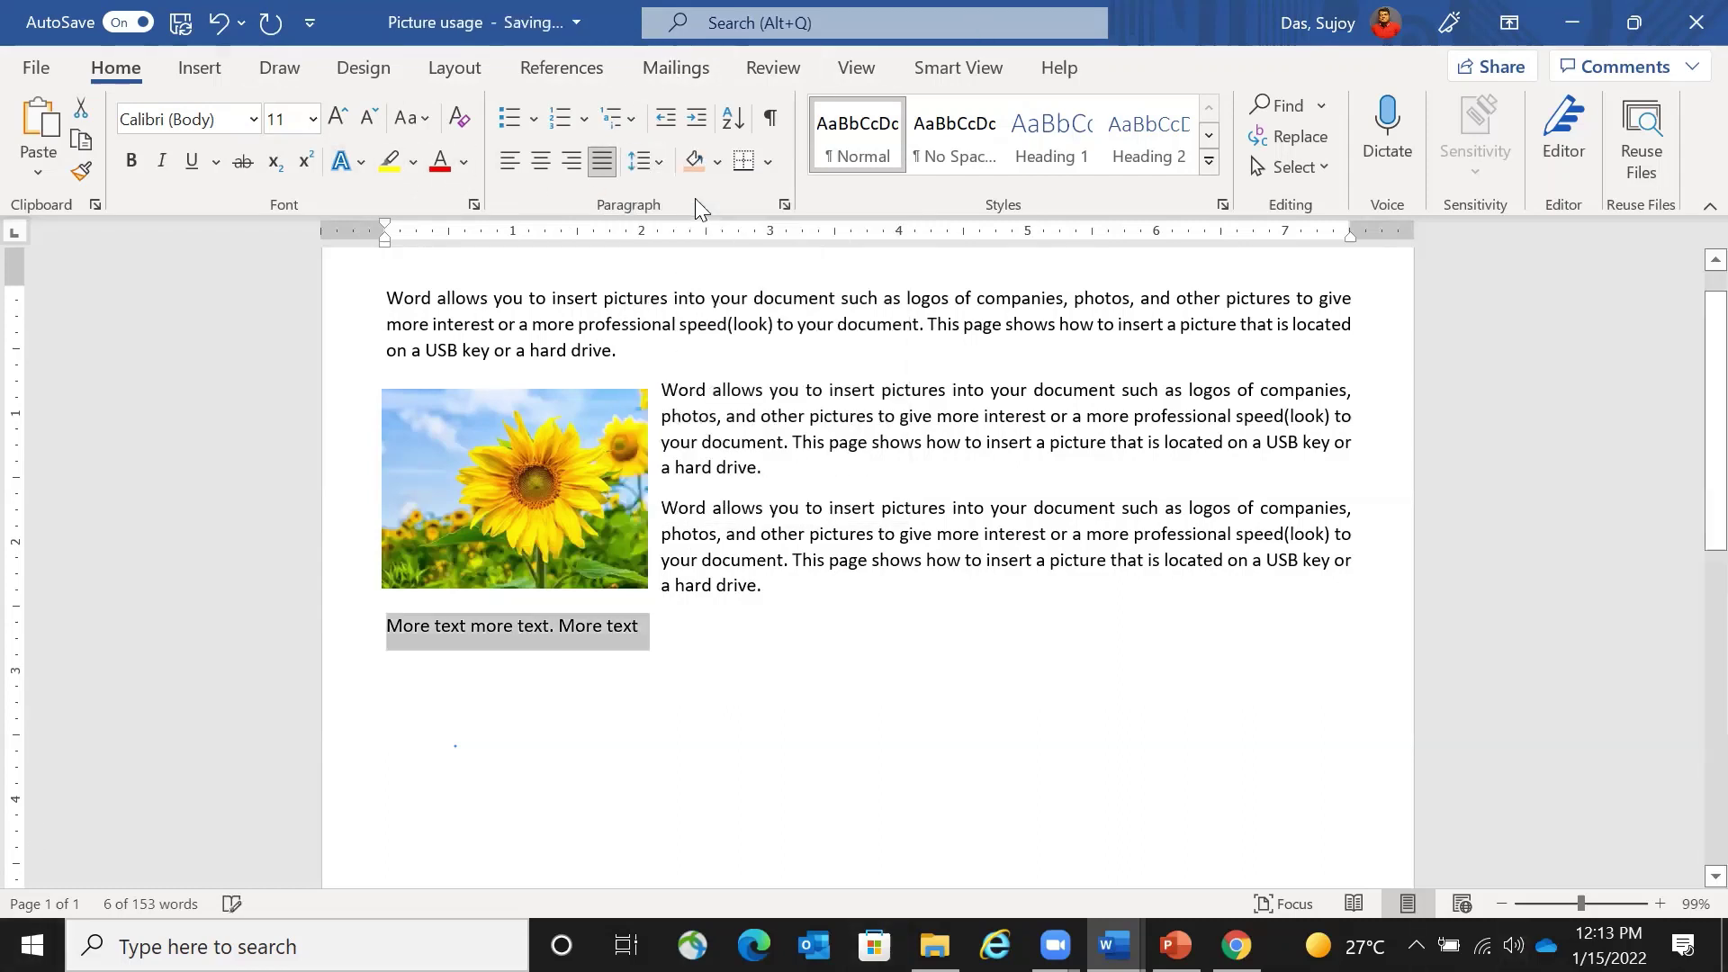
left_click(655, 165)
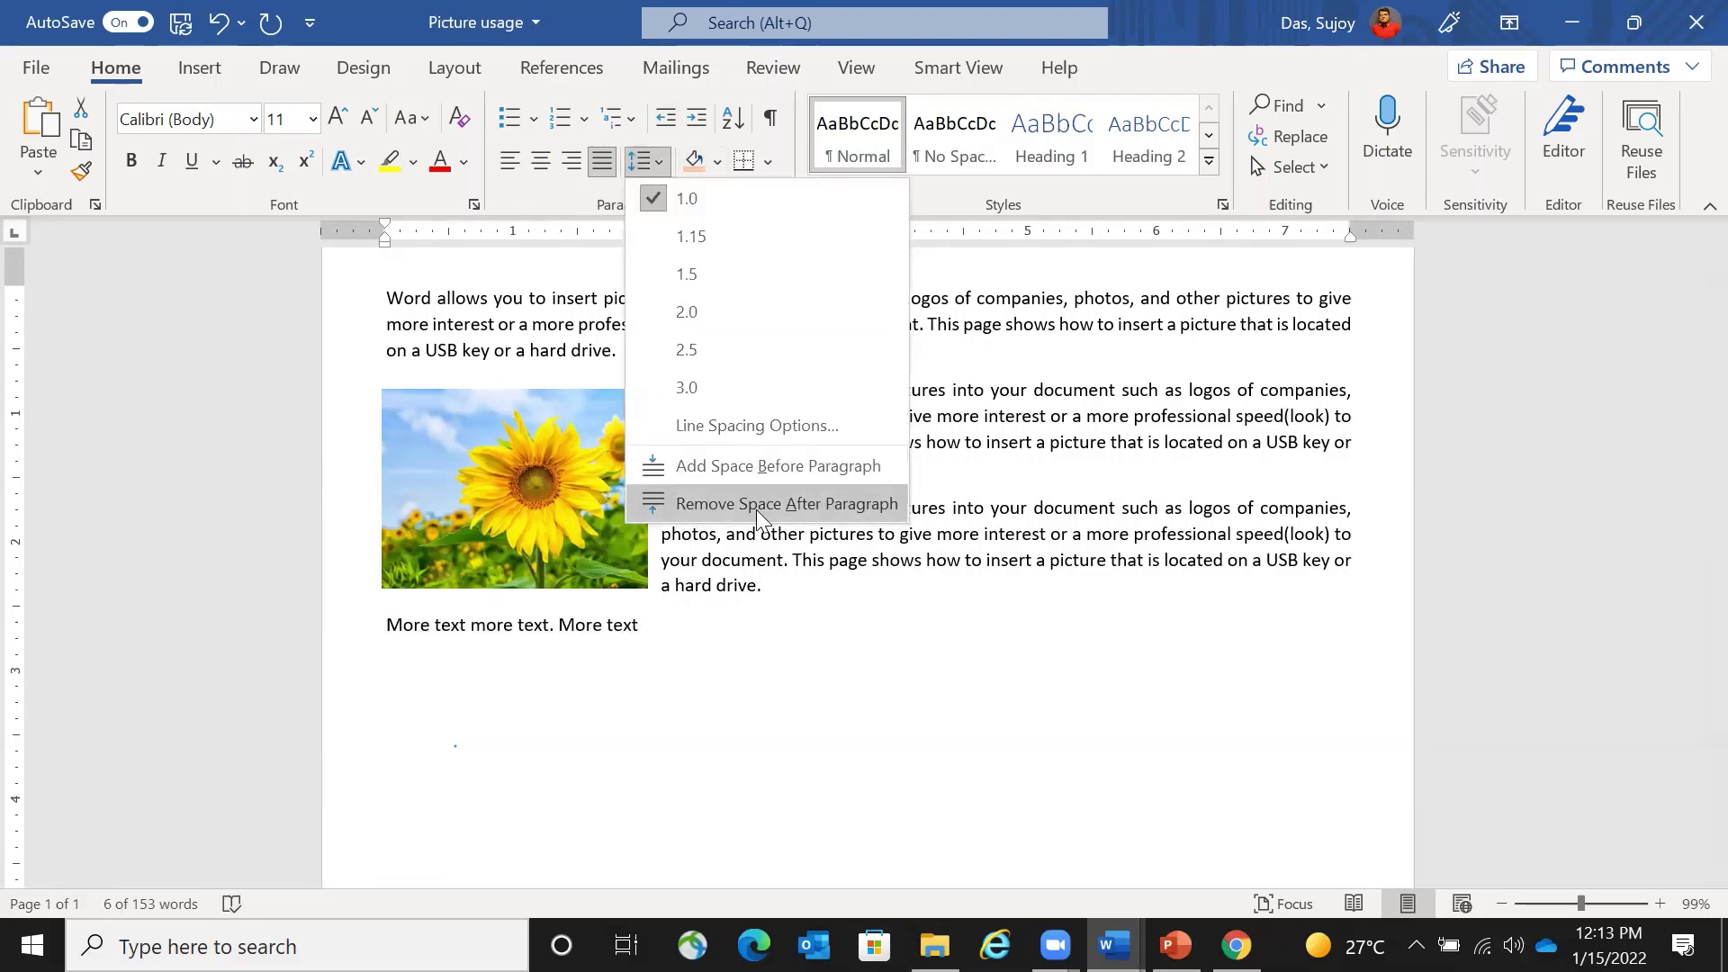
left_click(759, 509)
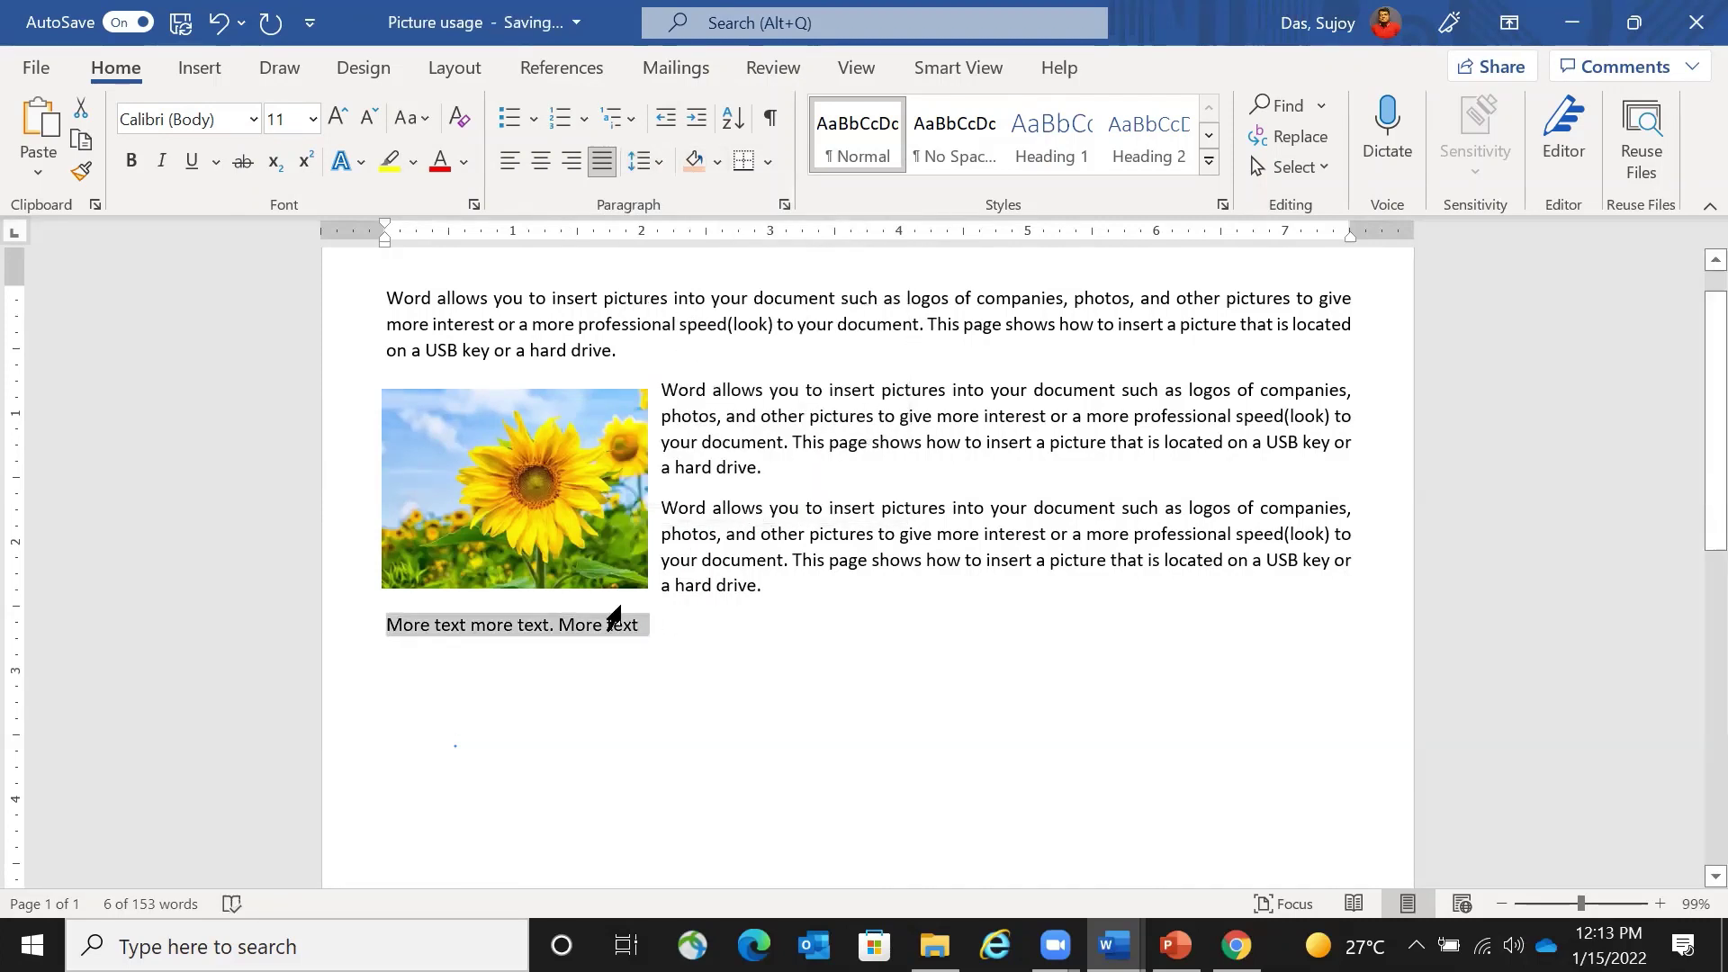
left_click(529, 576)
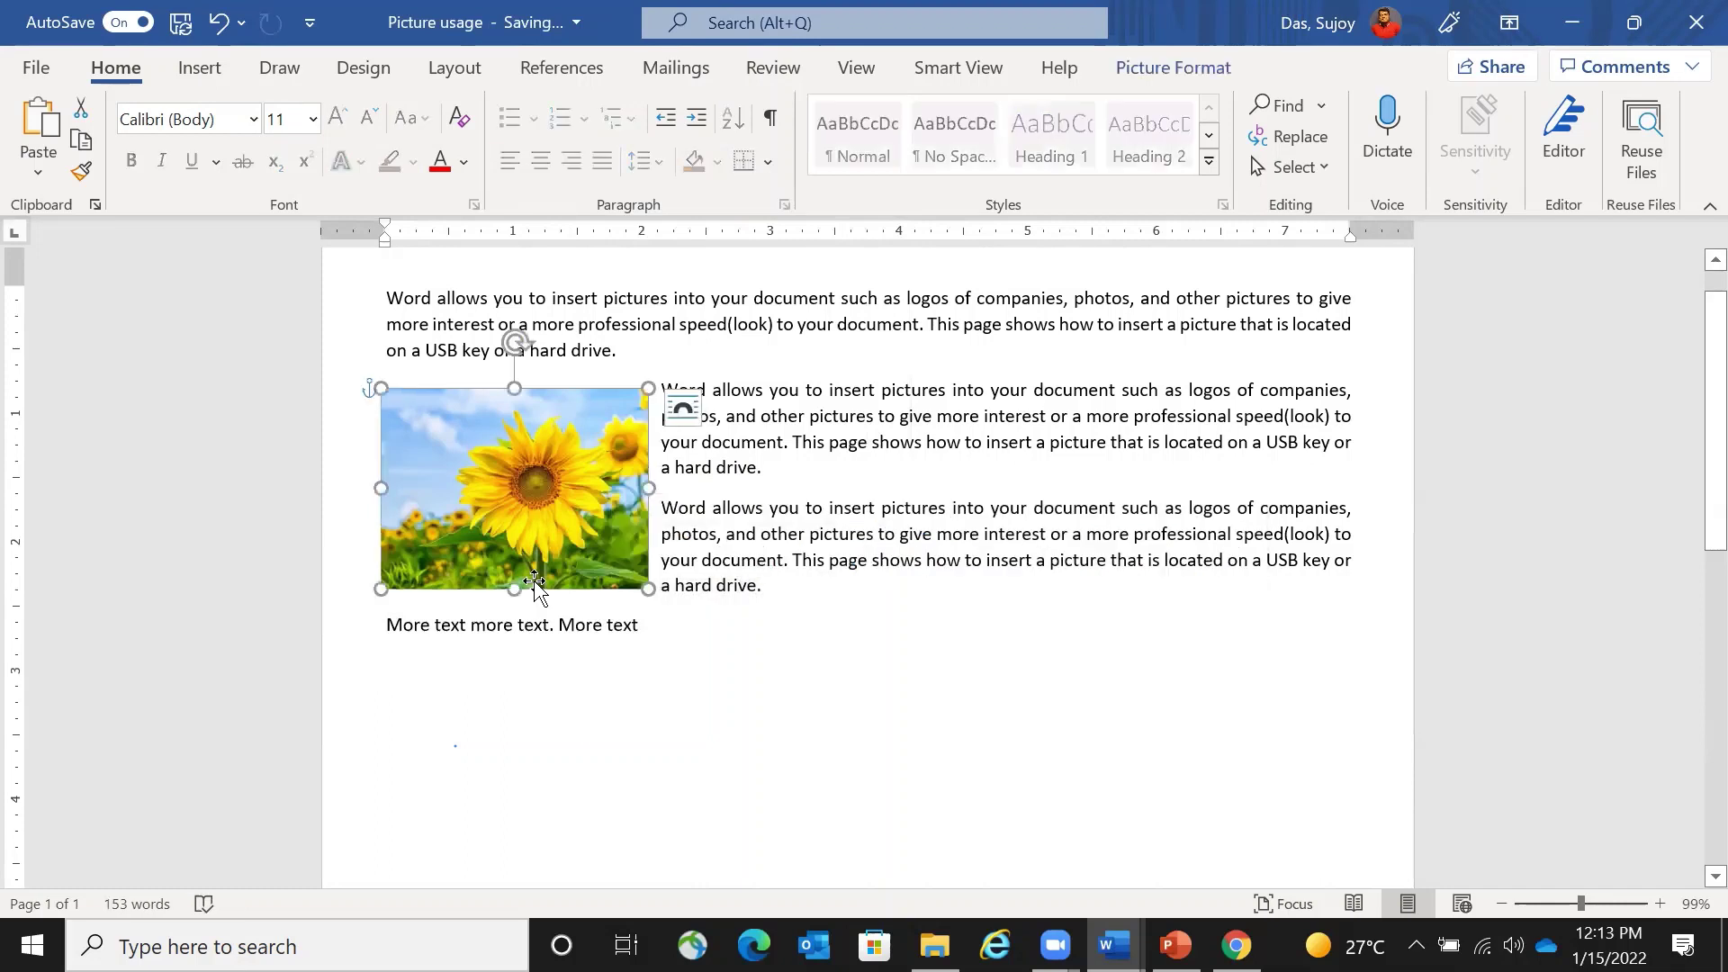
left_click(695, 581)
left_click_drag(759, 585, 710, 610)
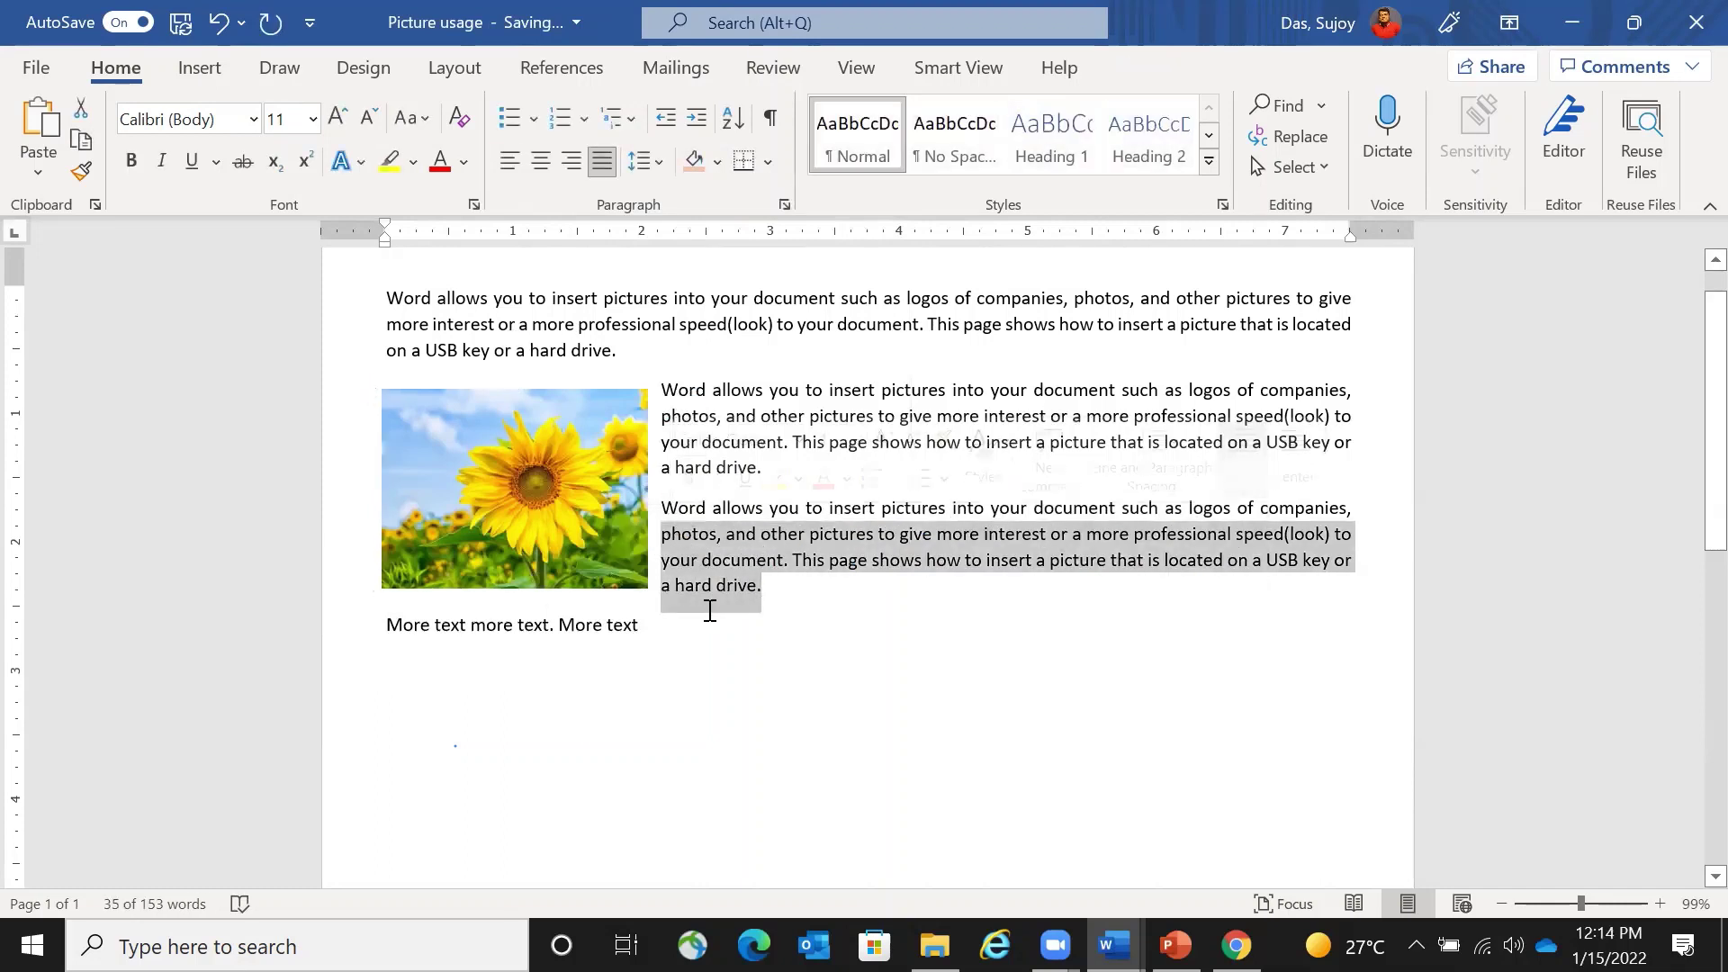
left_click(653, 167)
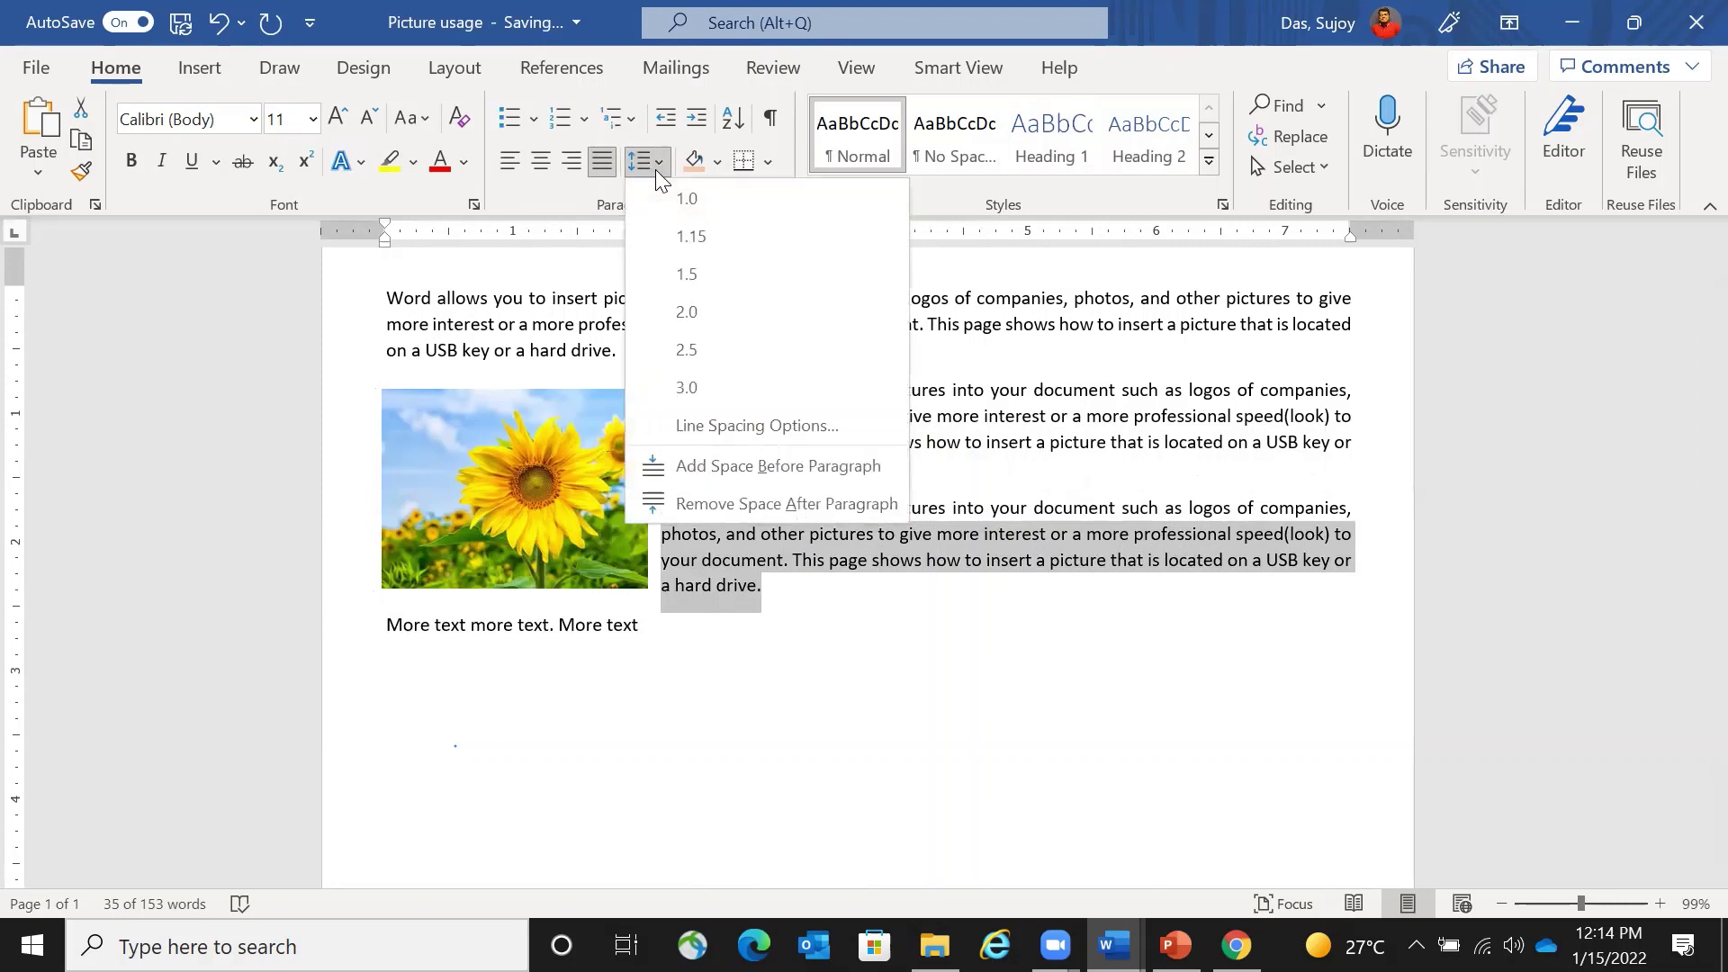
left_click(779, 504)
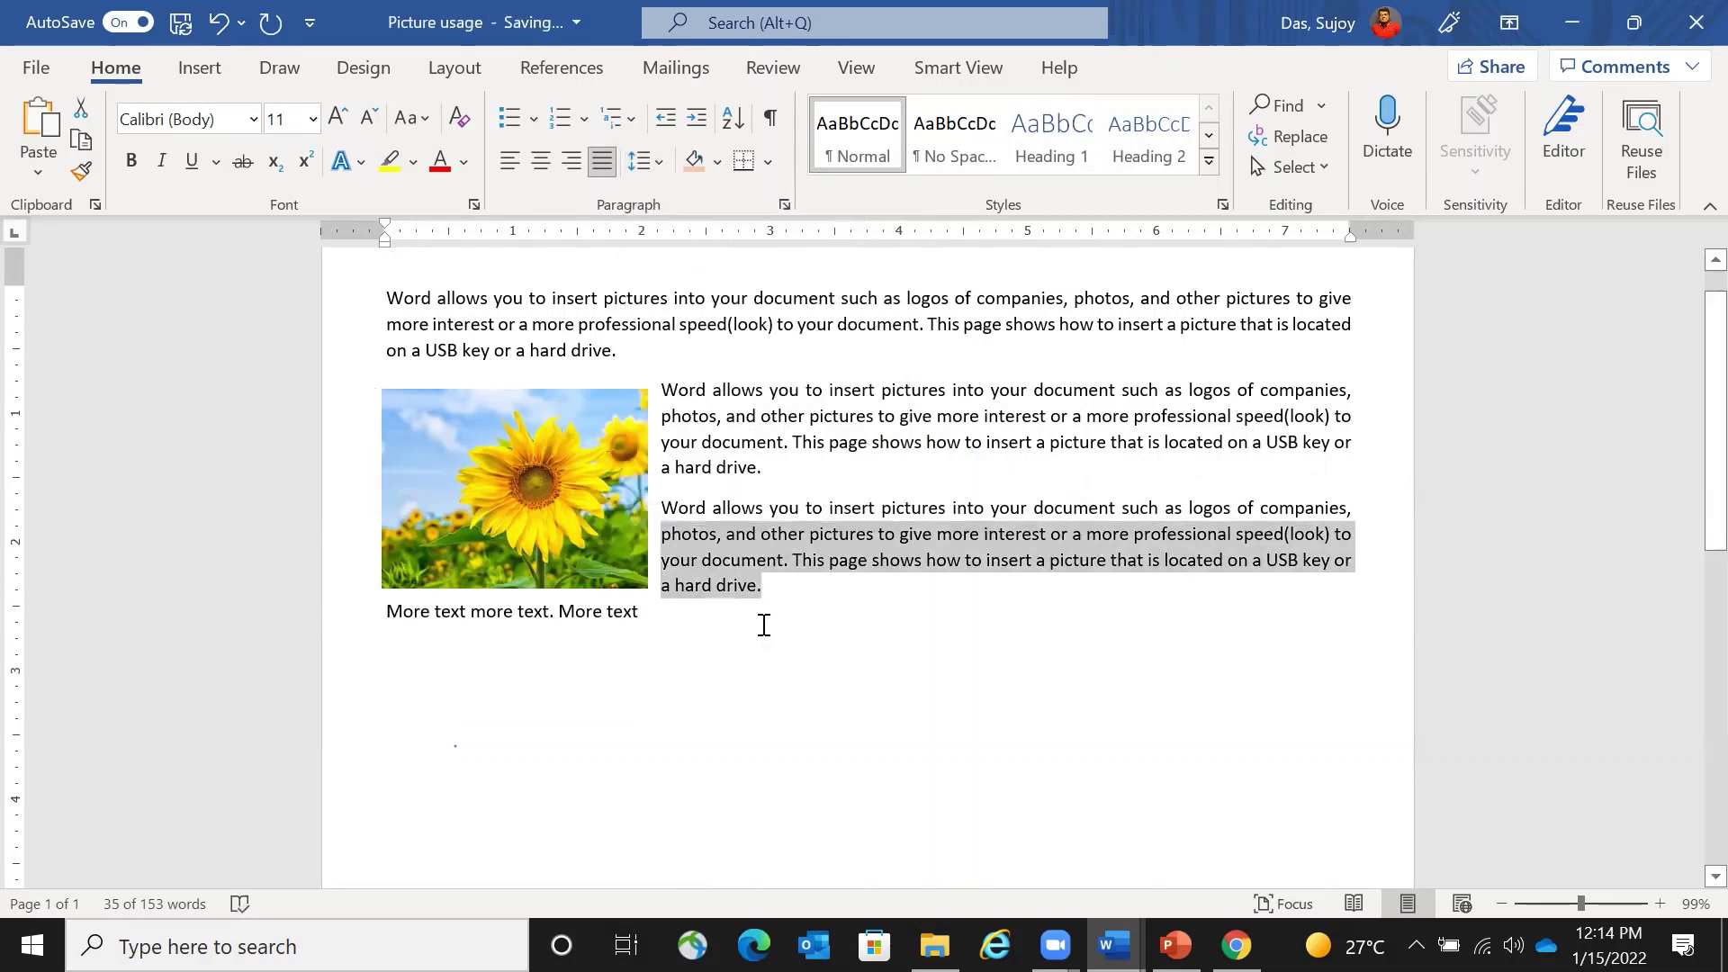
left_click(769, 587)
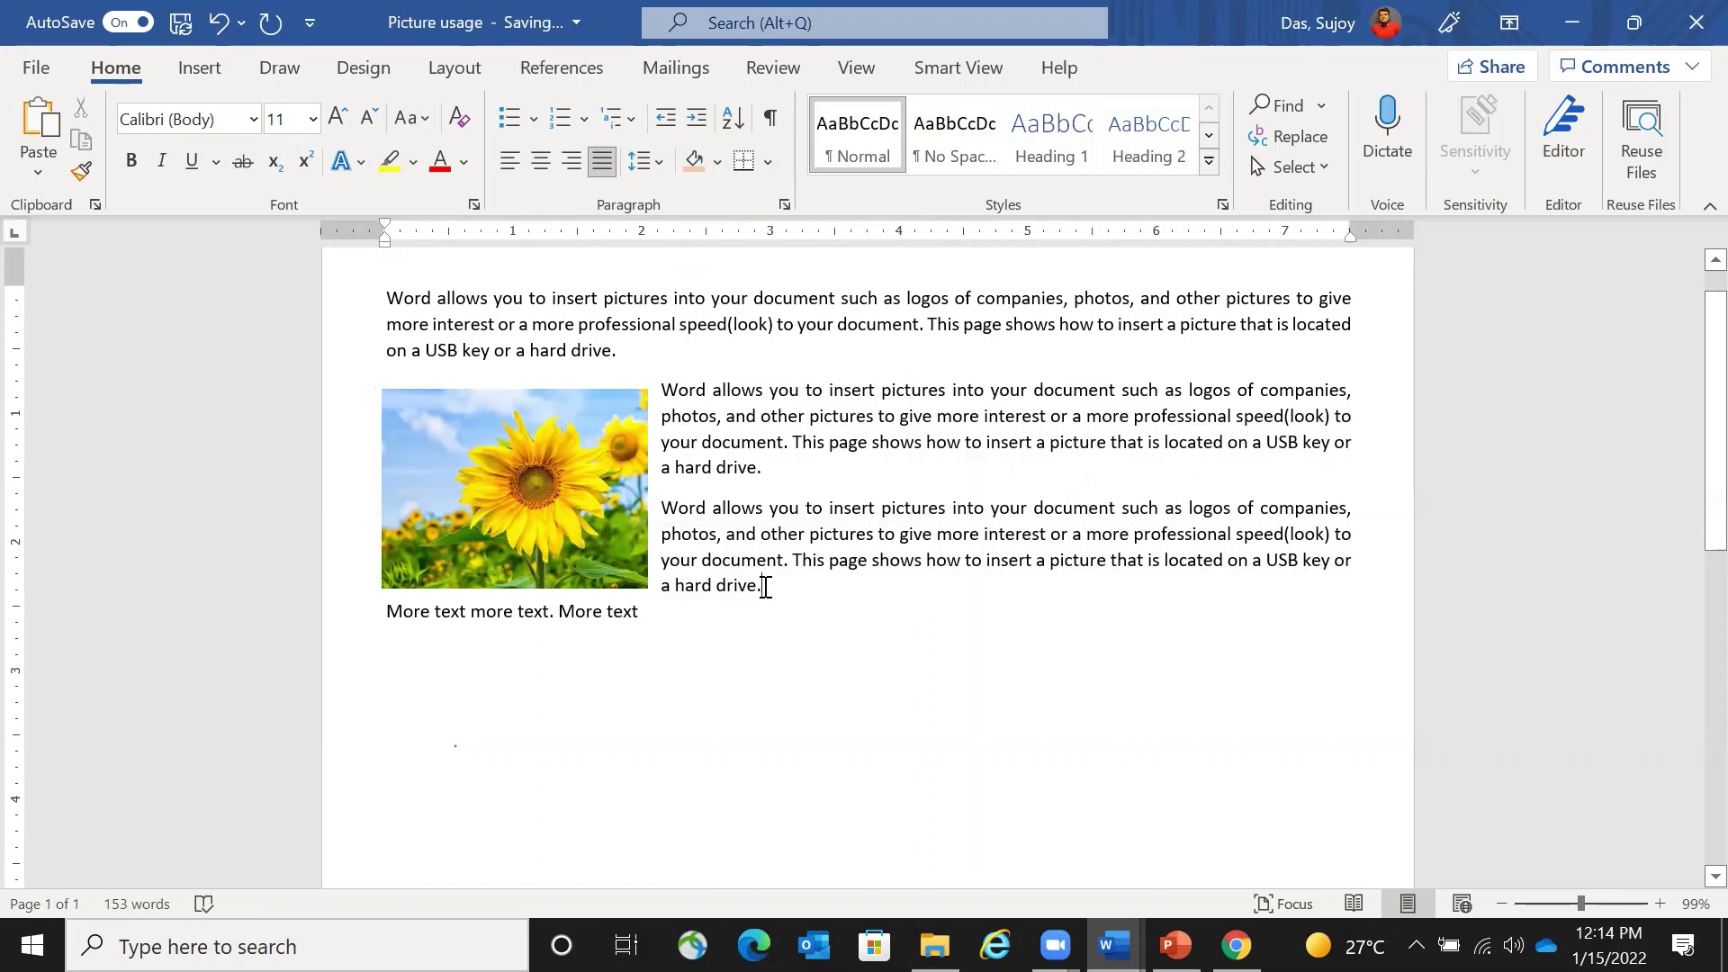
key("ctrl+z")
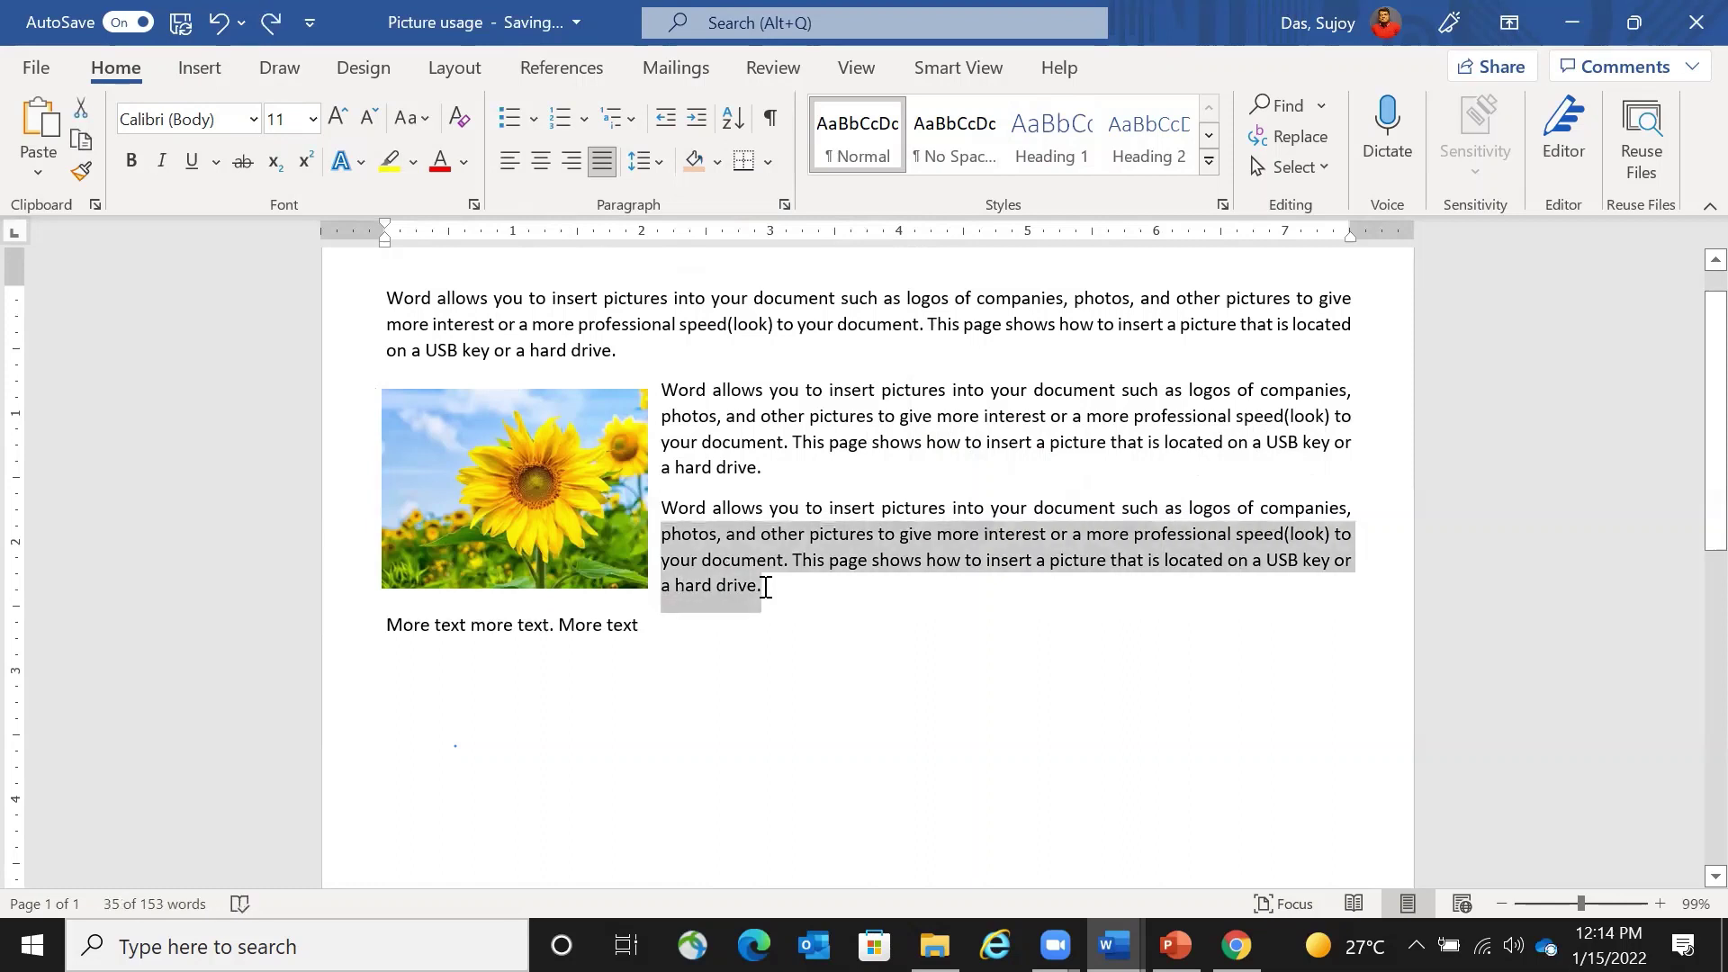
Step: Add a comma after 'More text' so the line reads 'More text more text. More text, more text'
left_click(721, 641)
left_click(703, 619)
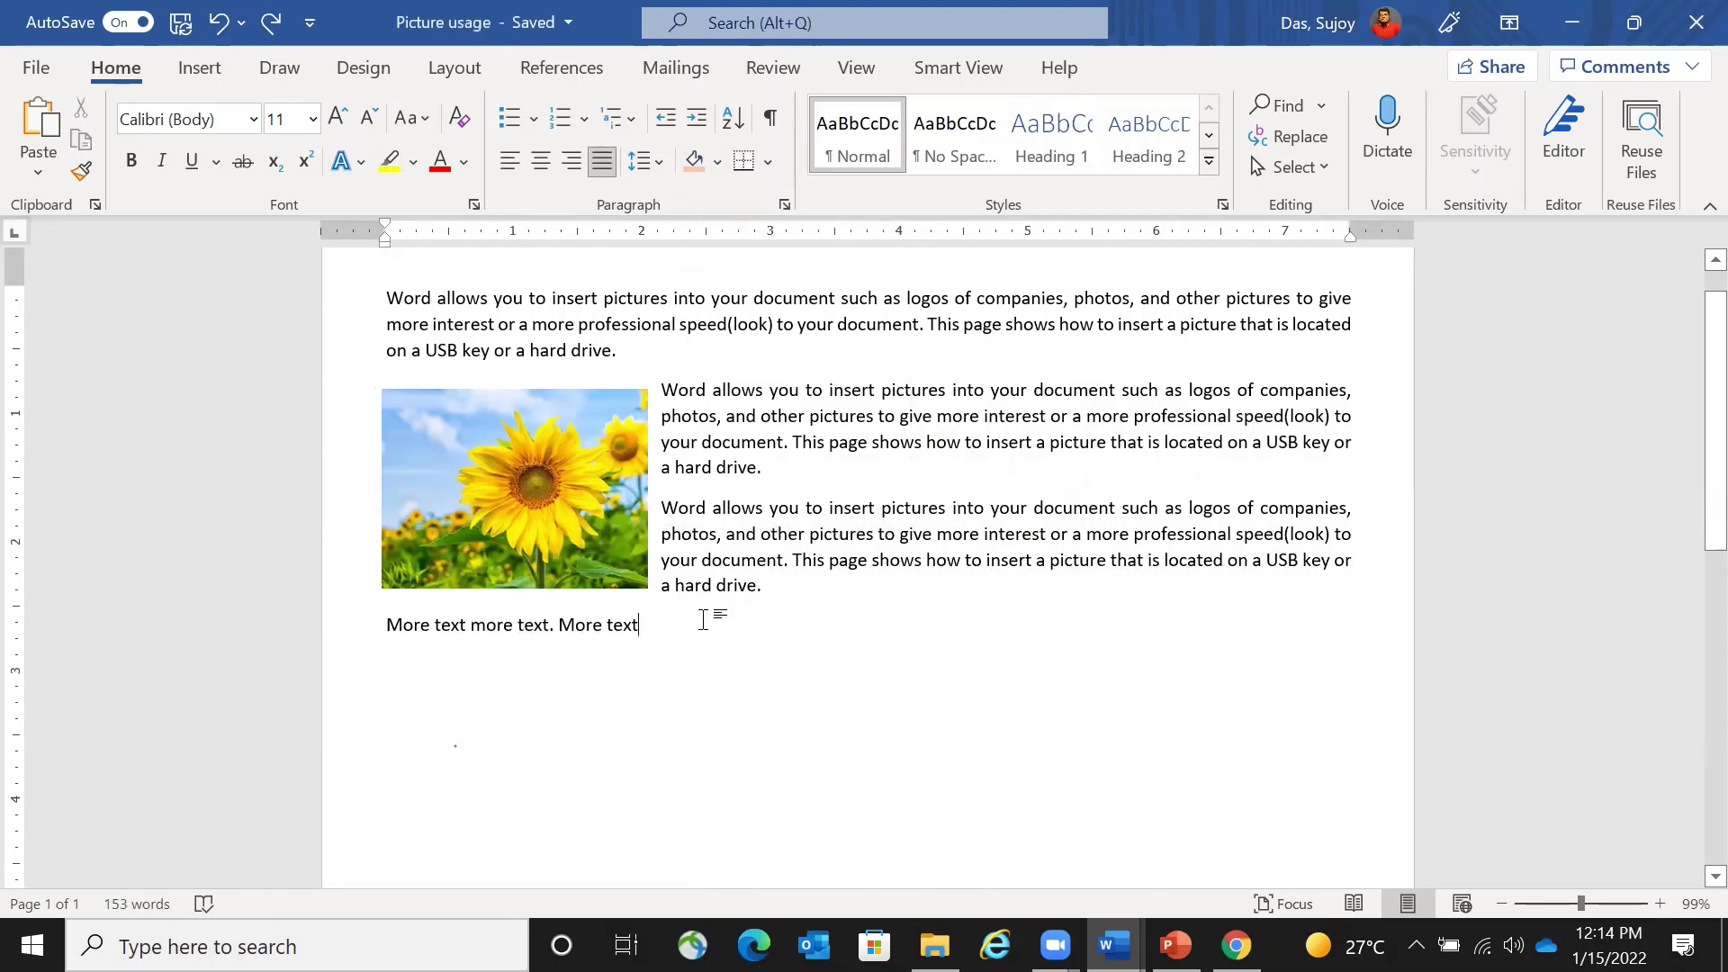
type(", more text")
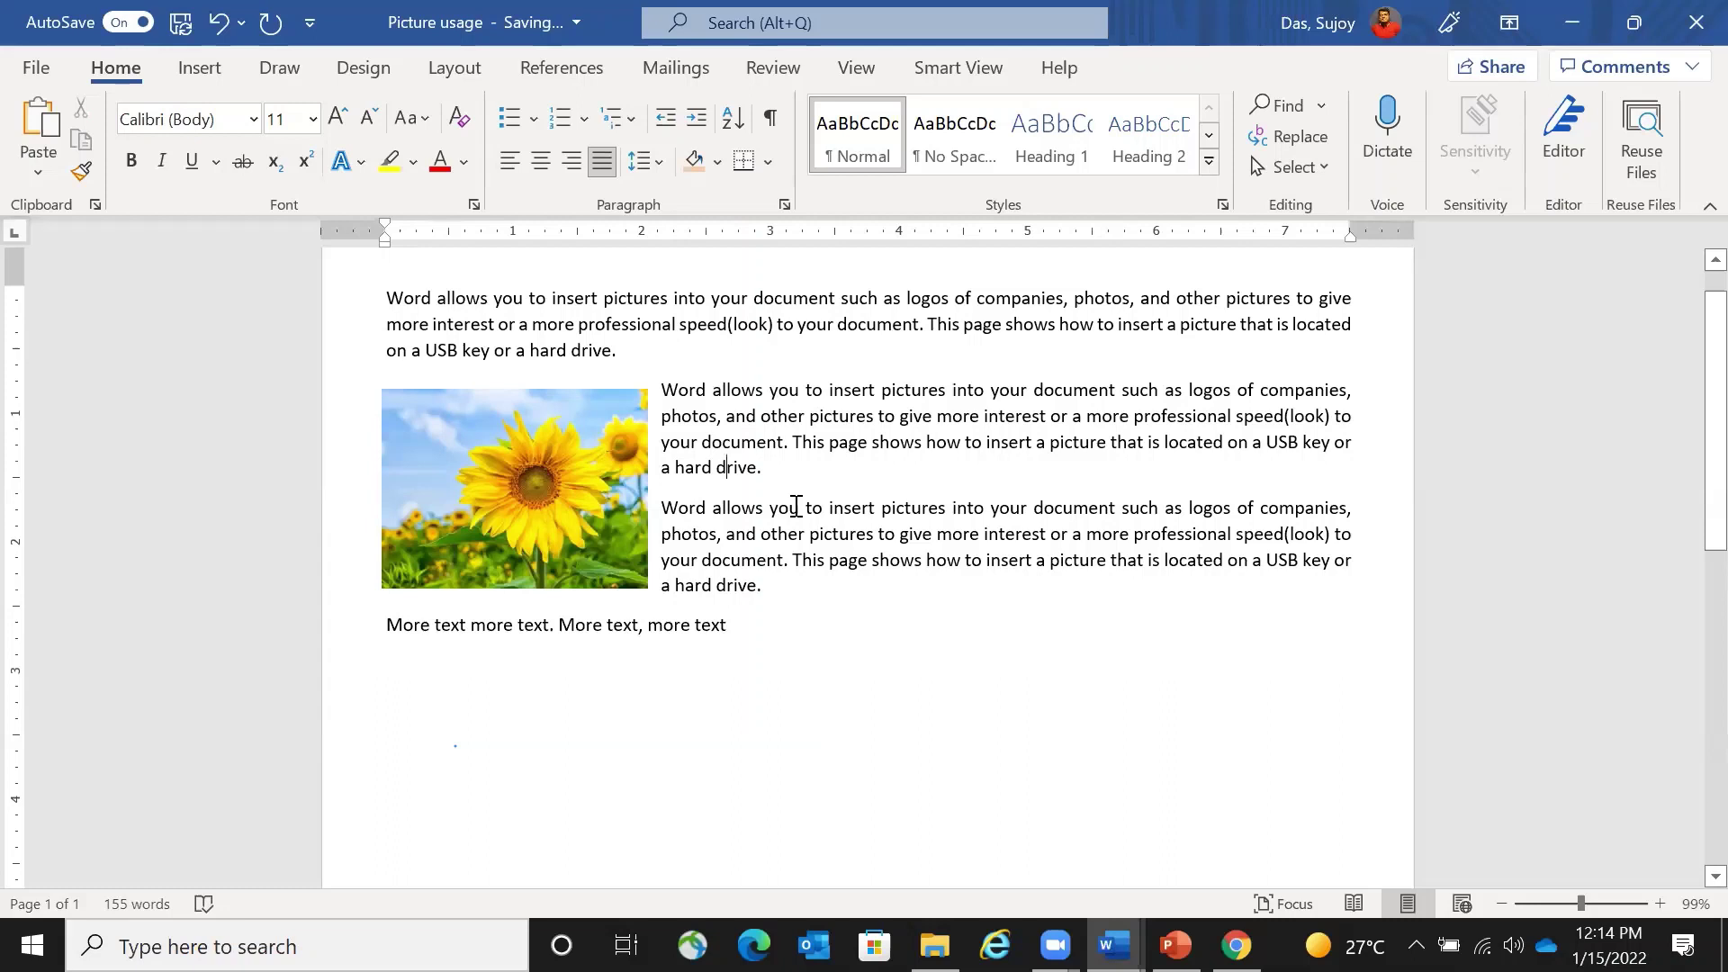
Step: Drag the sunflower picture through the middle of the text to test different positions
left_click(576, 477)
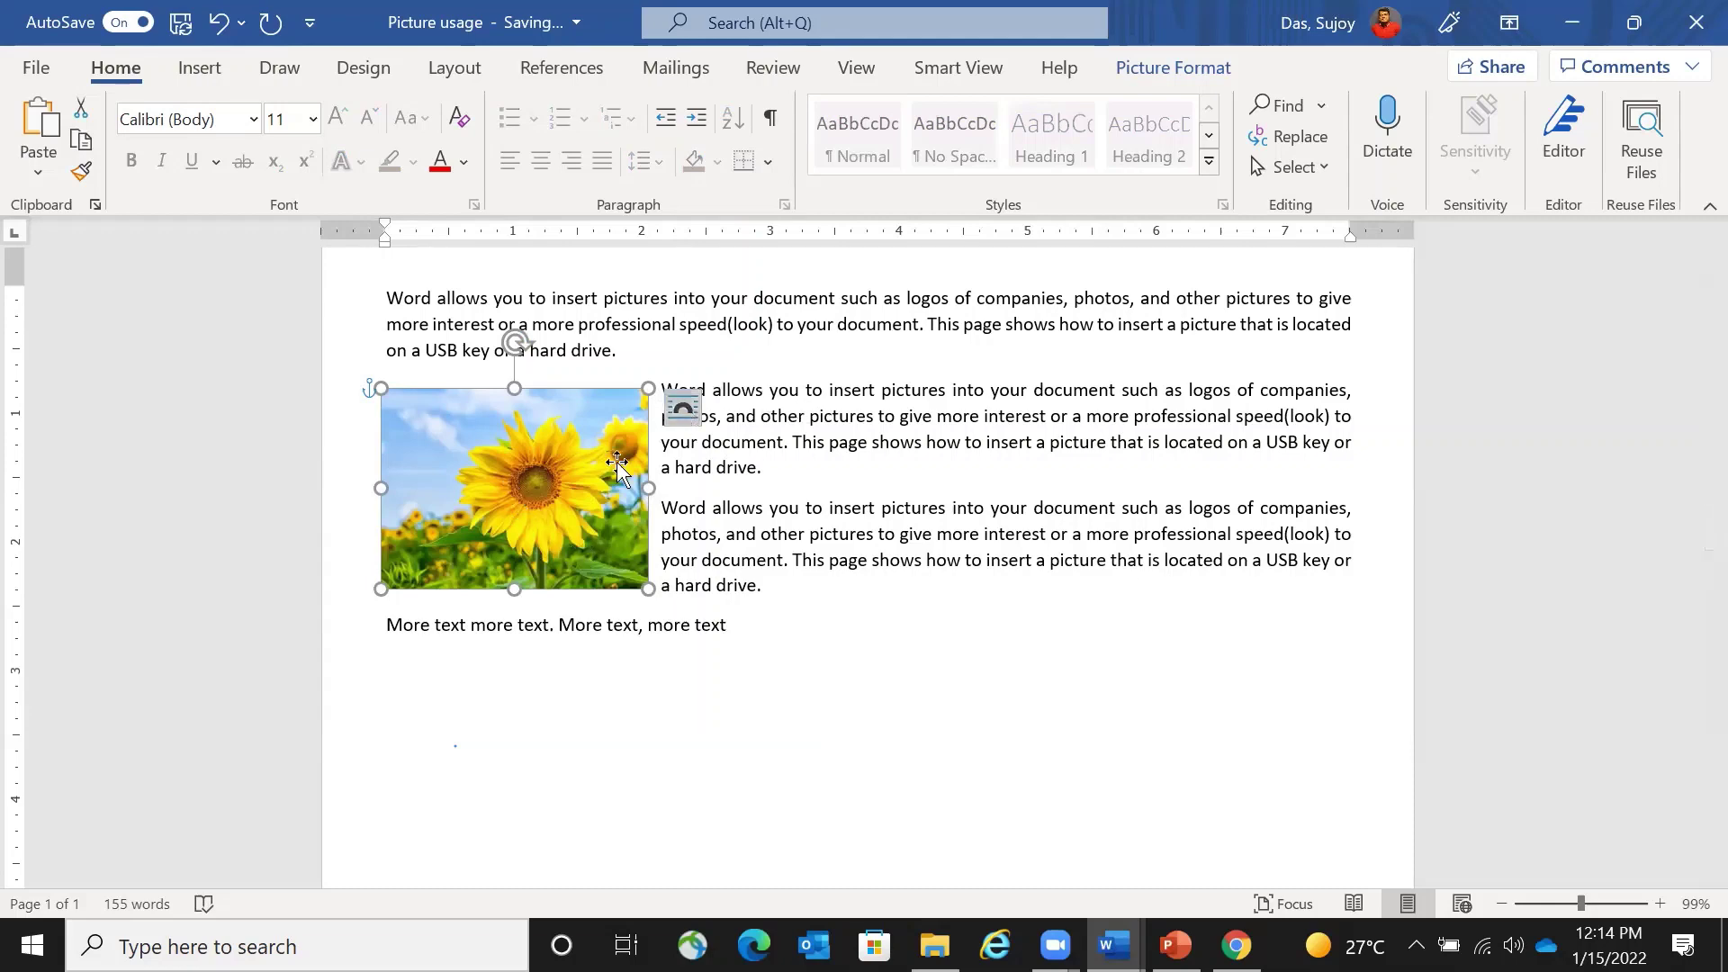
mouse_move(566, 474)
left_mouse_down()
mouse_move(738, 461)
mouse_move(737, 482)
left_mouse_up()
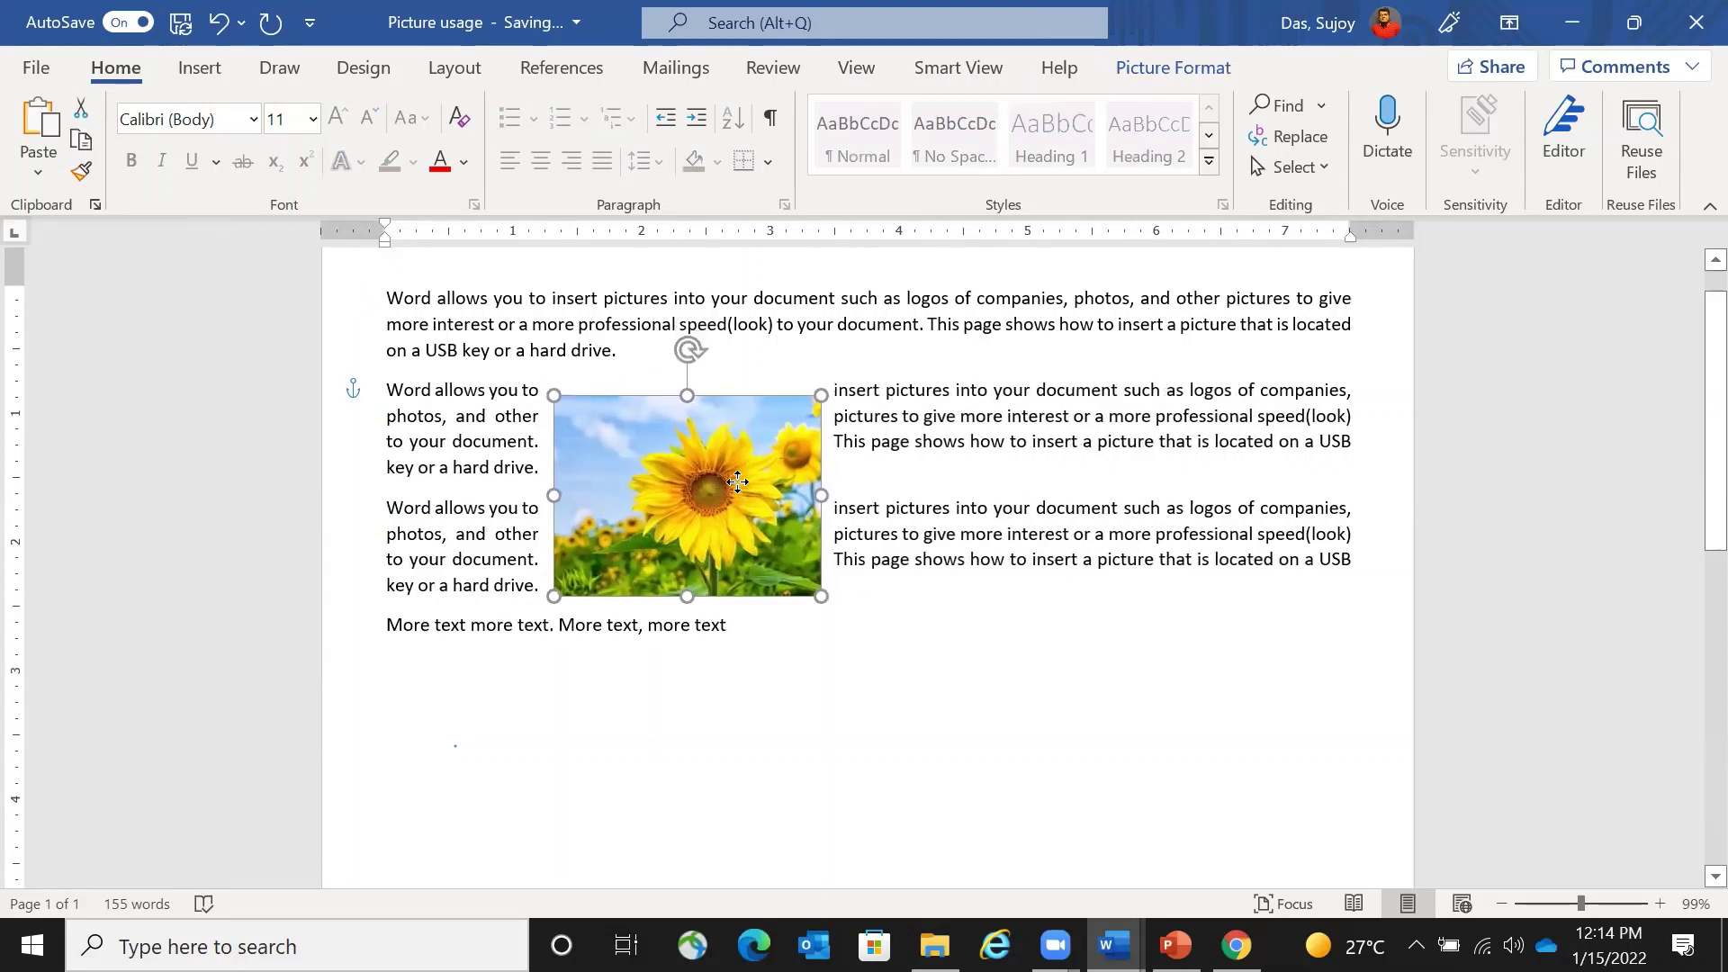
left_click(952, 563)
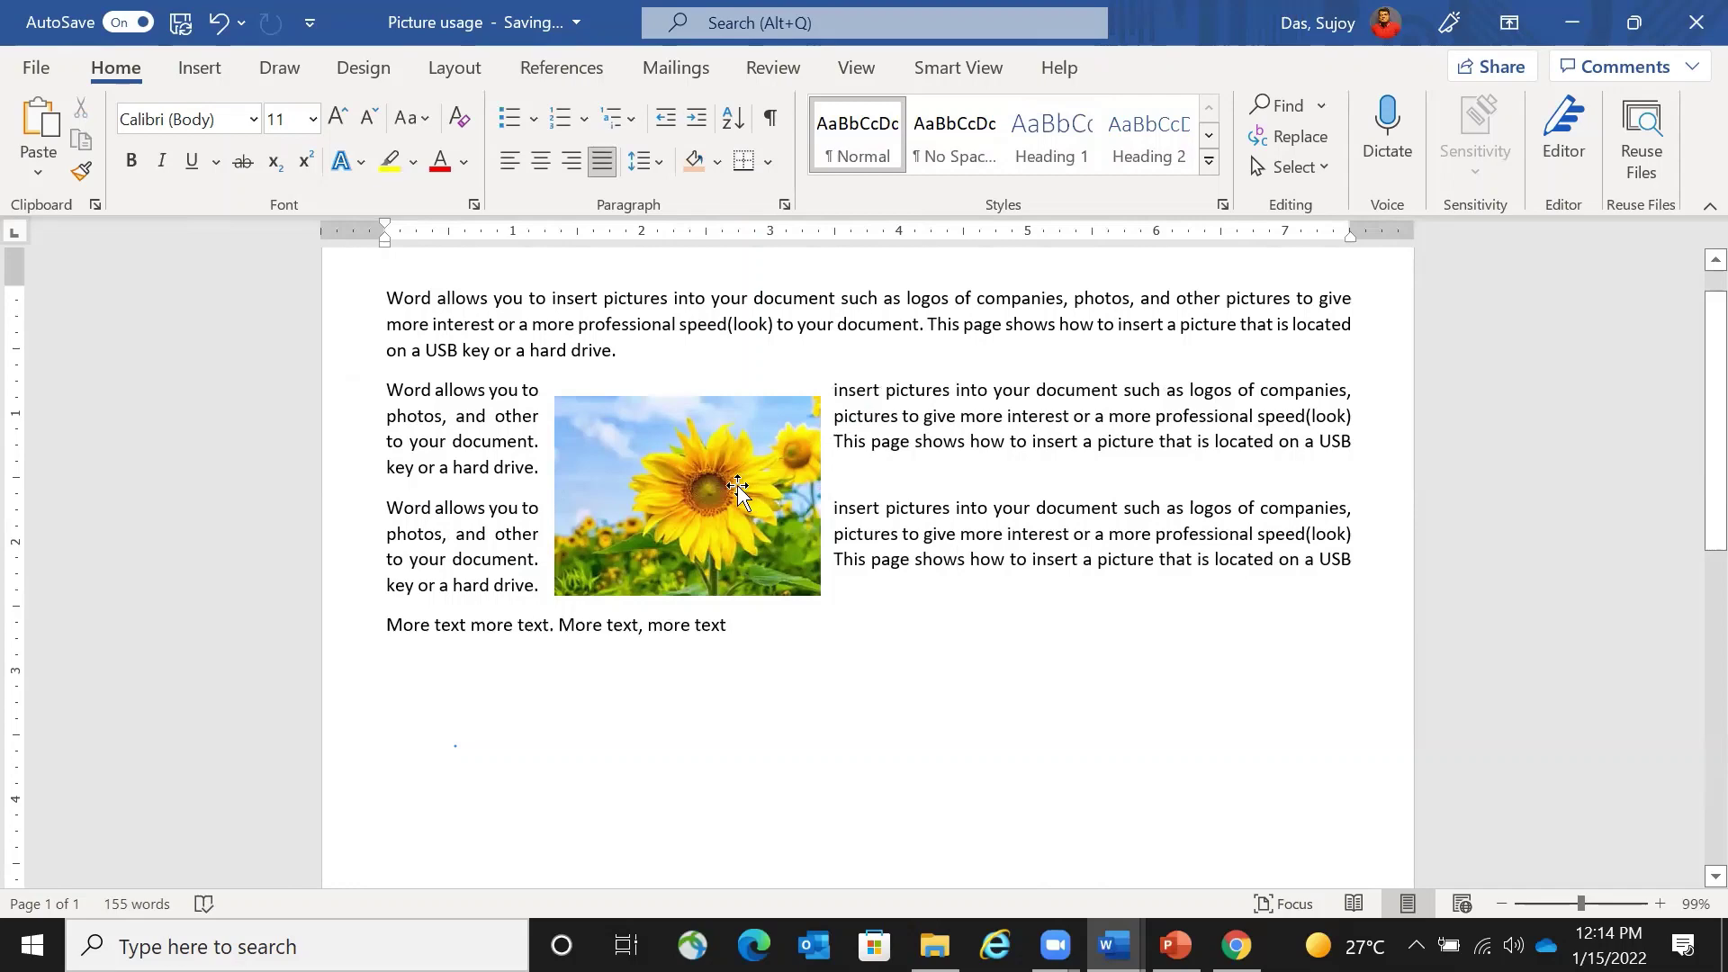
mouse_move(738, 489)
left_mouse_down()
mouse_move(1302, 479)
mouse_move(558, 477)
mouse_move(562, 508)
left_mouse_up()
scroll(504, 495, "up", 1)
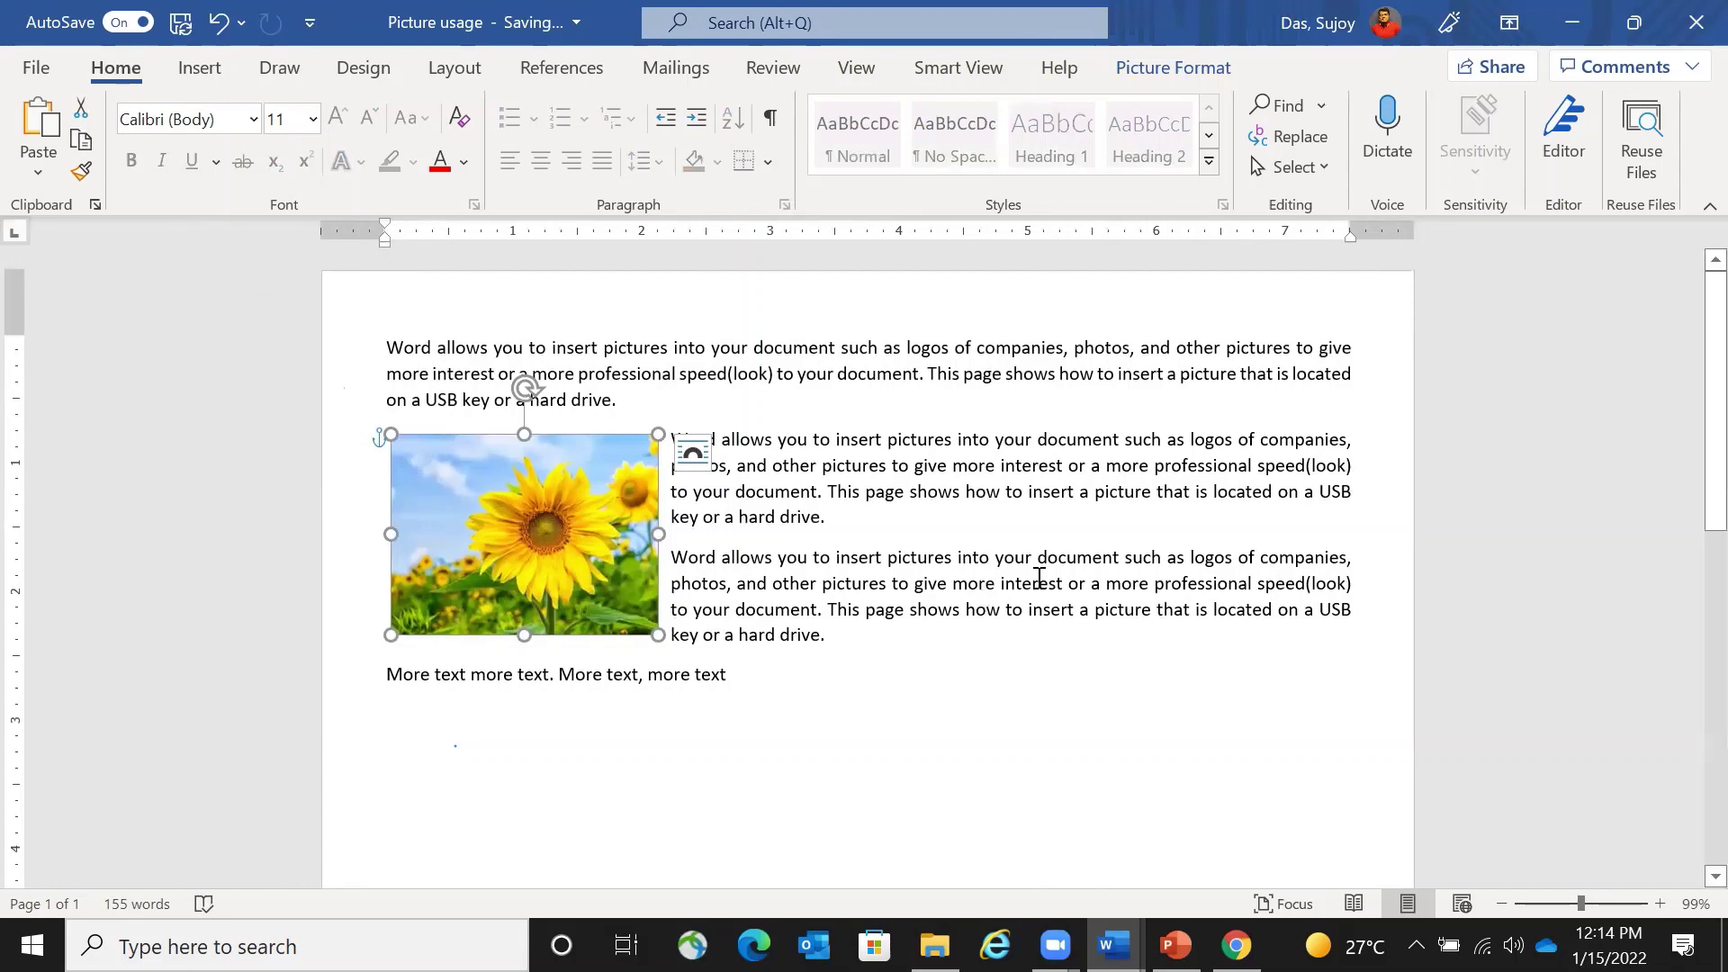
left_click_drag(576, 518, 562, 489)
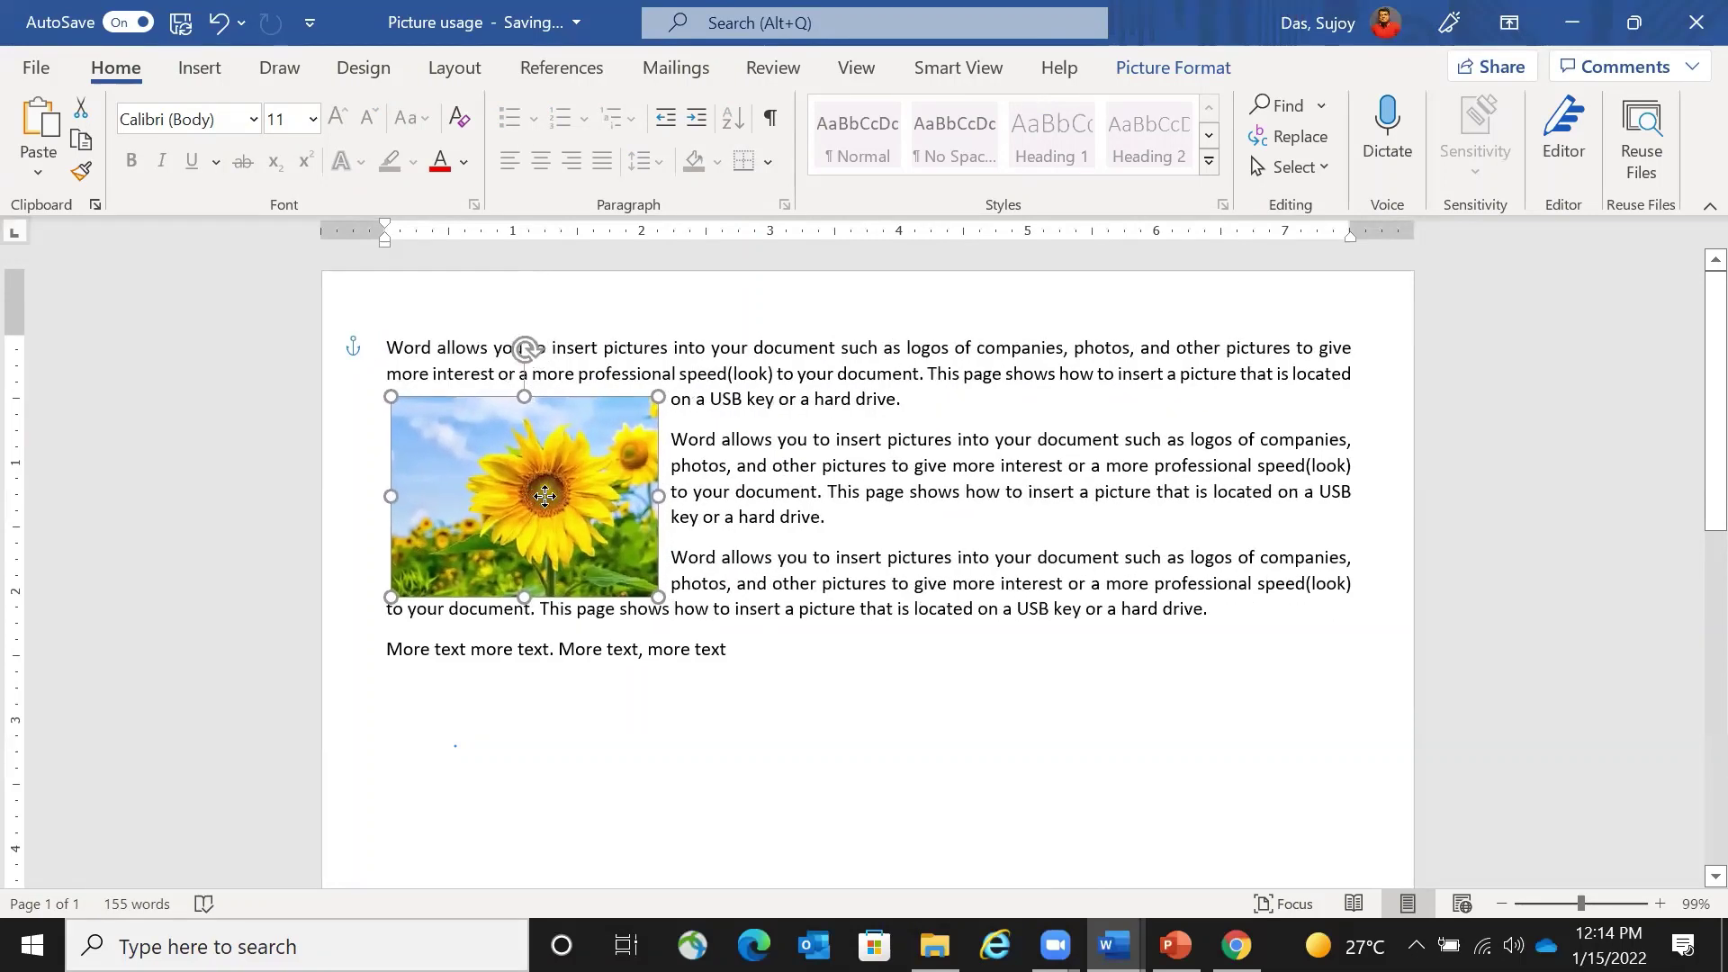
Step: Drop the picture at the right margin beside the third paragraph, with text wrapping on its left
mouse_move(563, 489)
left_mouse_down()
mouse_move(1271, 651)
mouse_move(1245, 590)
left_mouse_up()
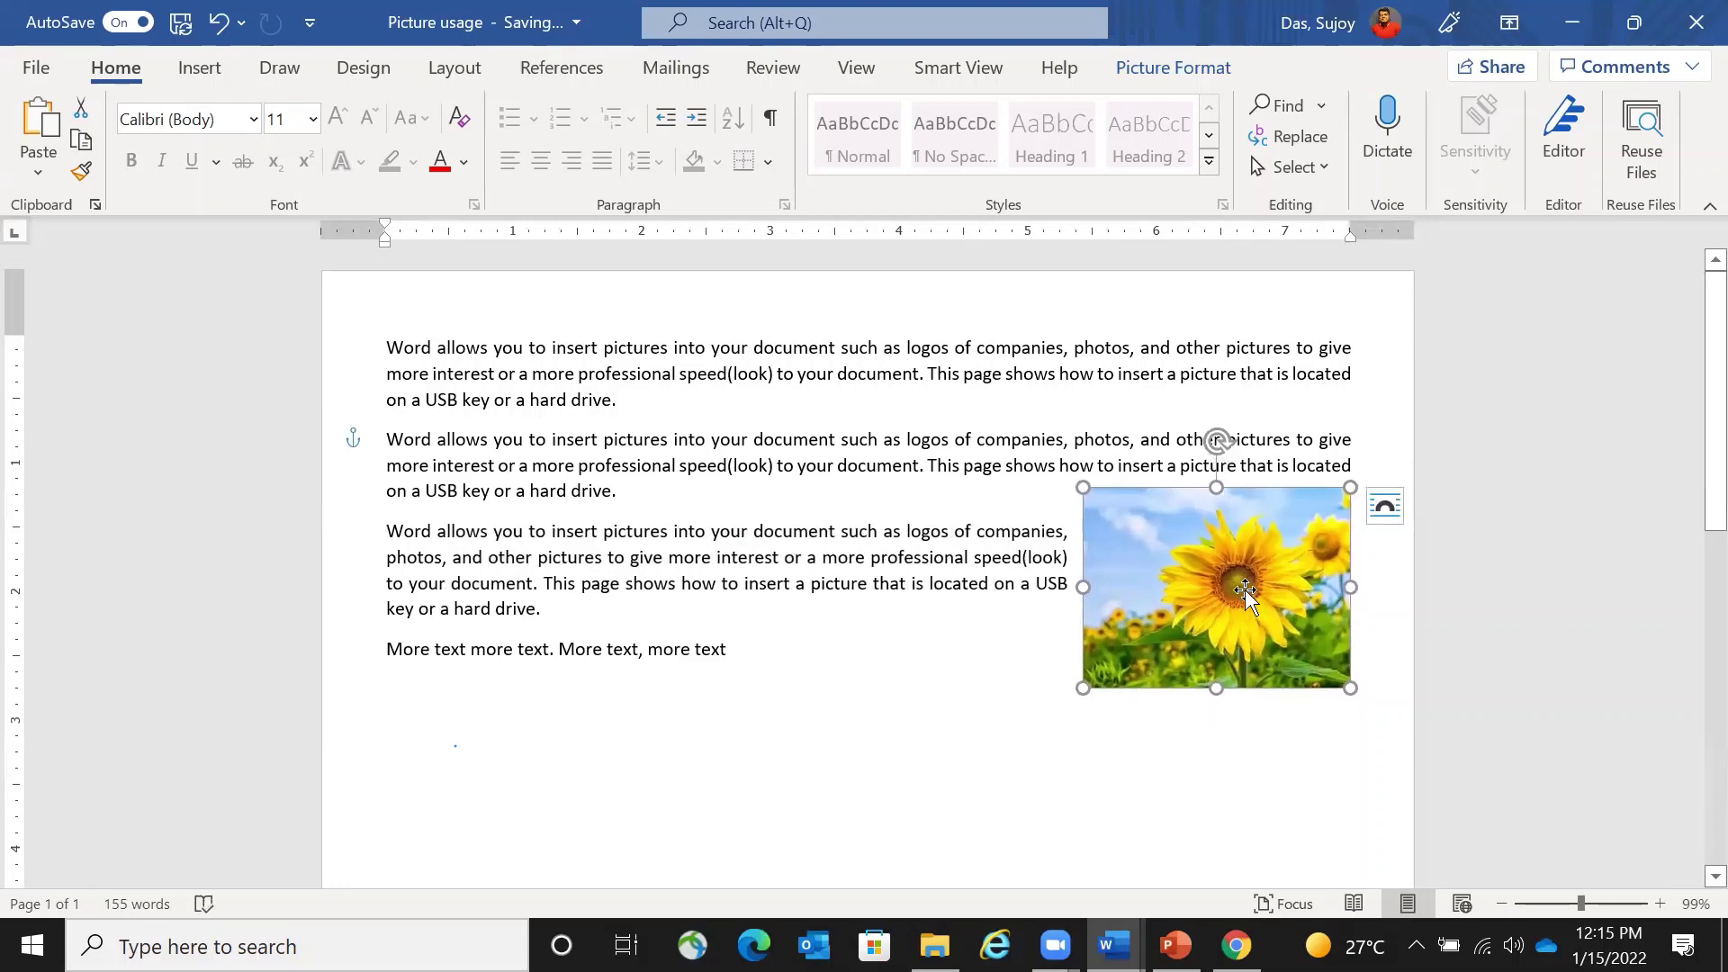
left_click(951, 652)
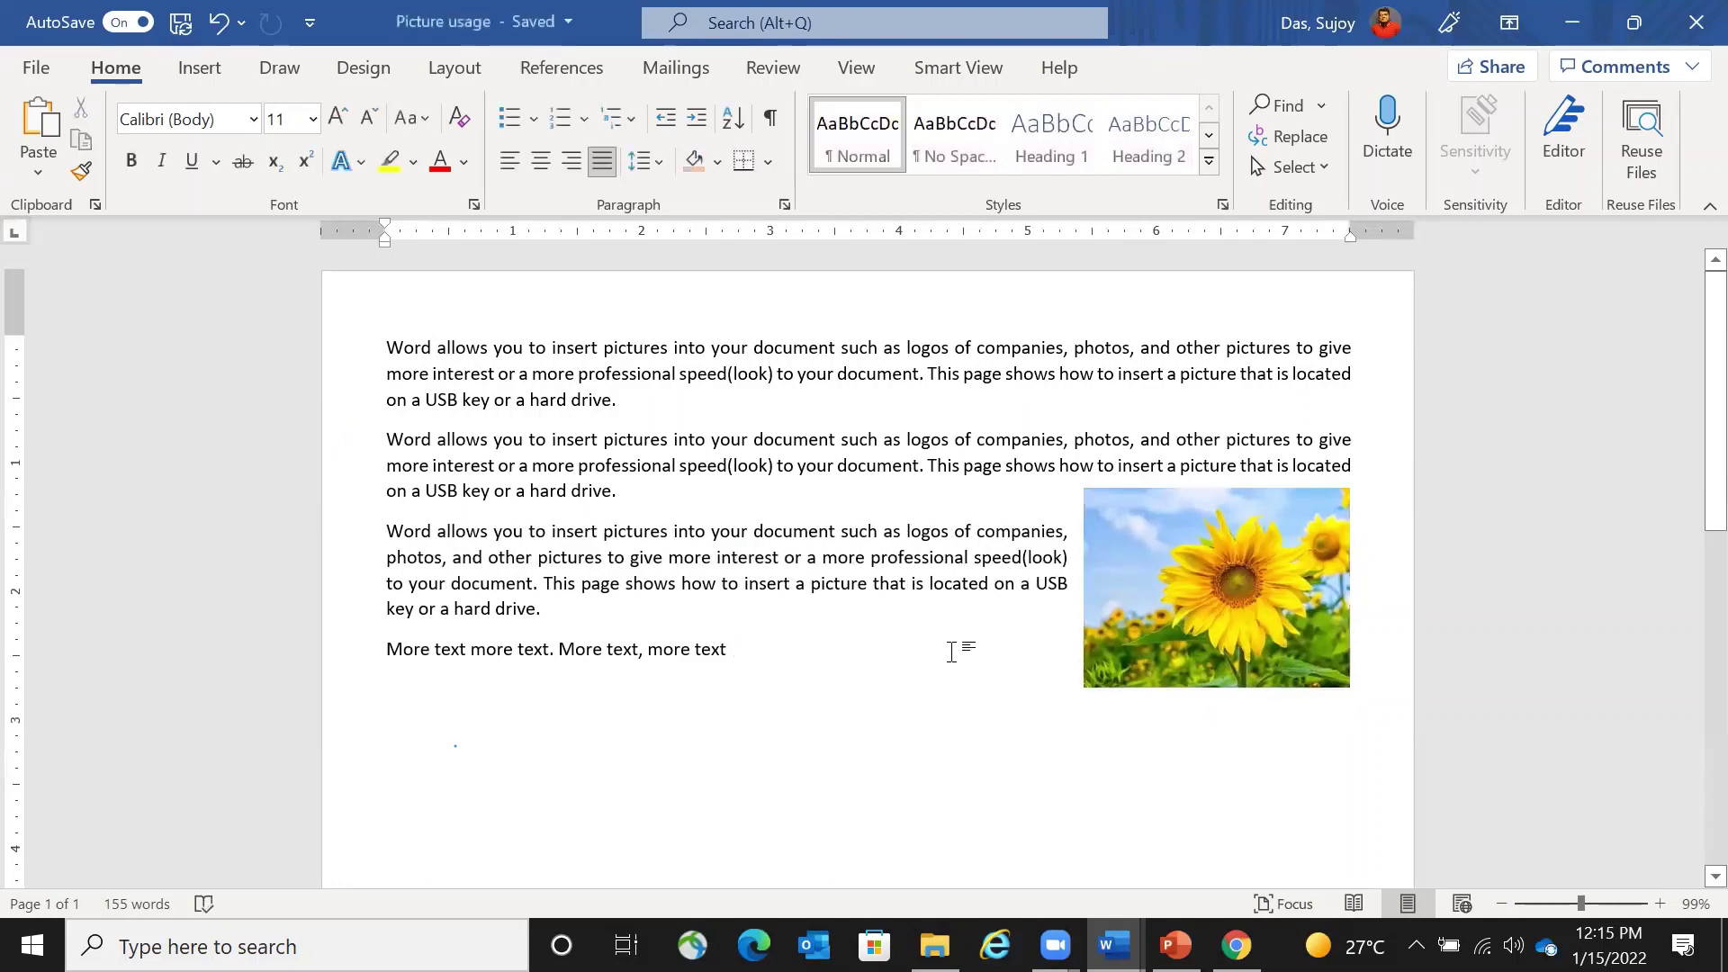
double_click(374, 531)
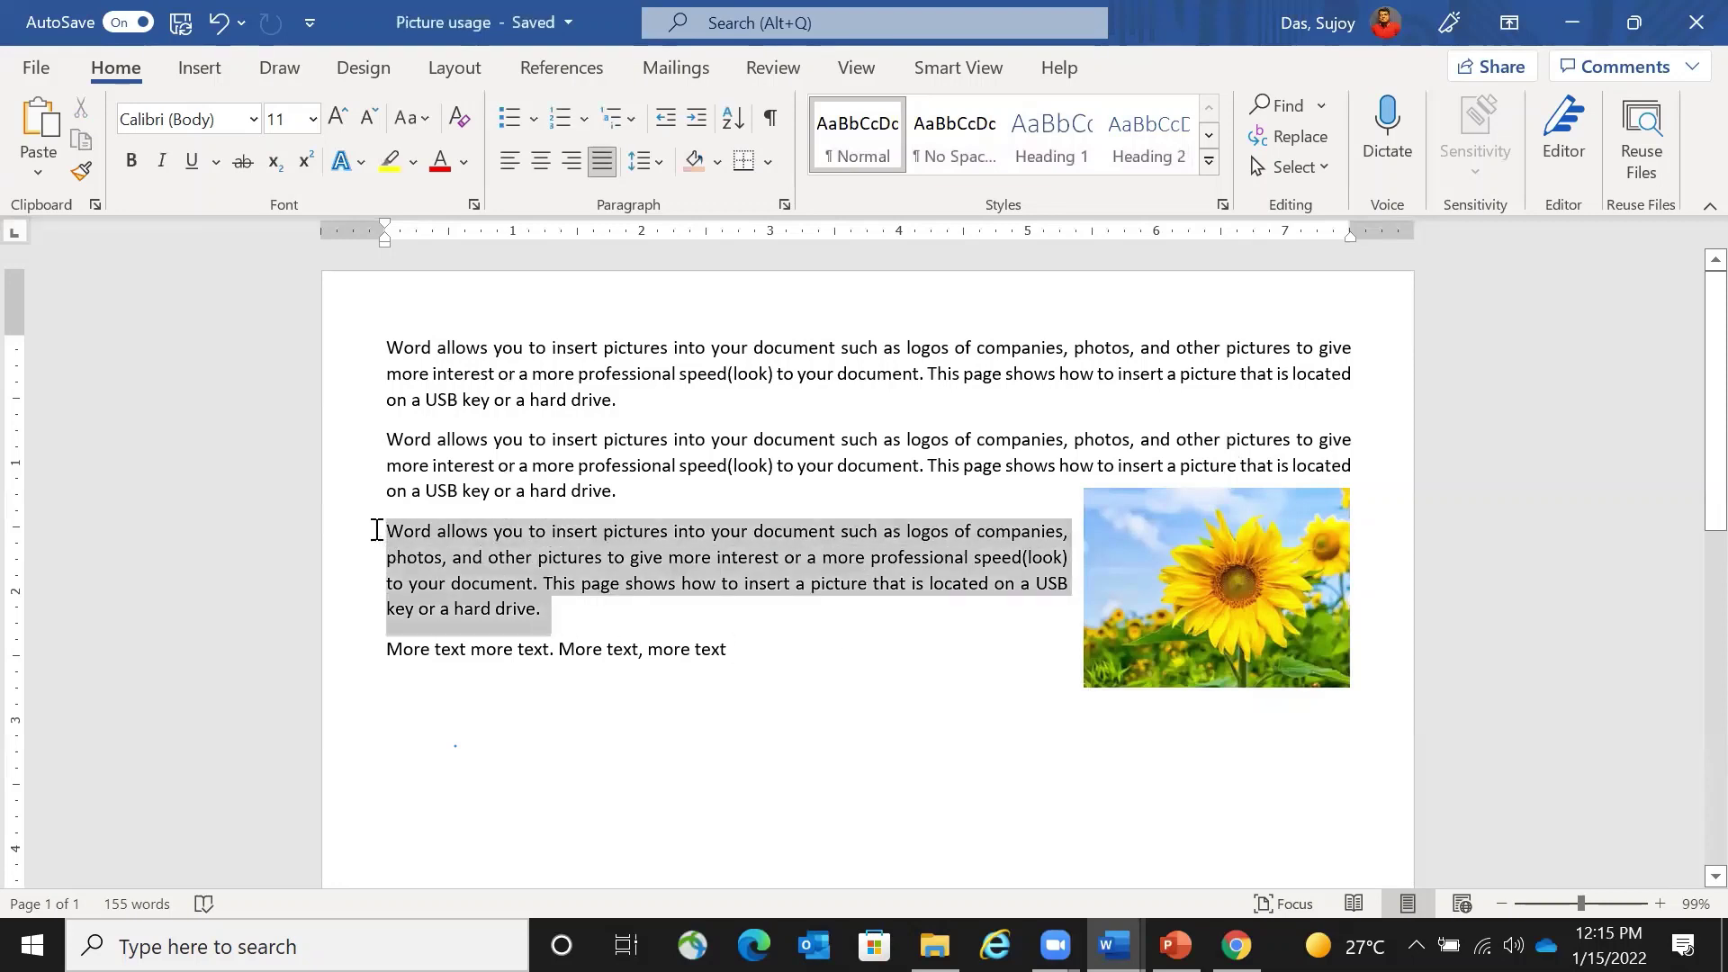
left_click(737, 648)
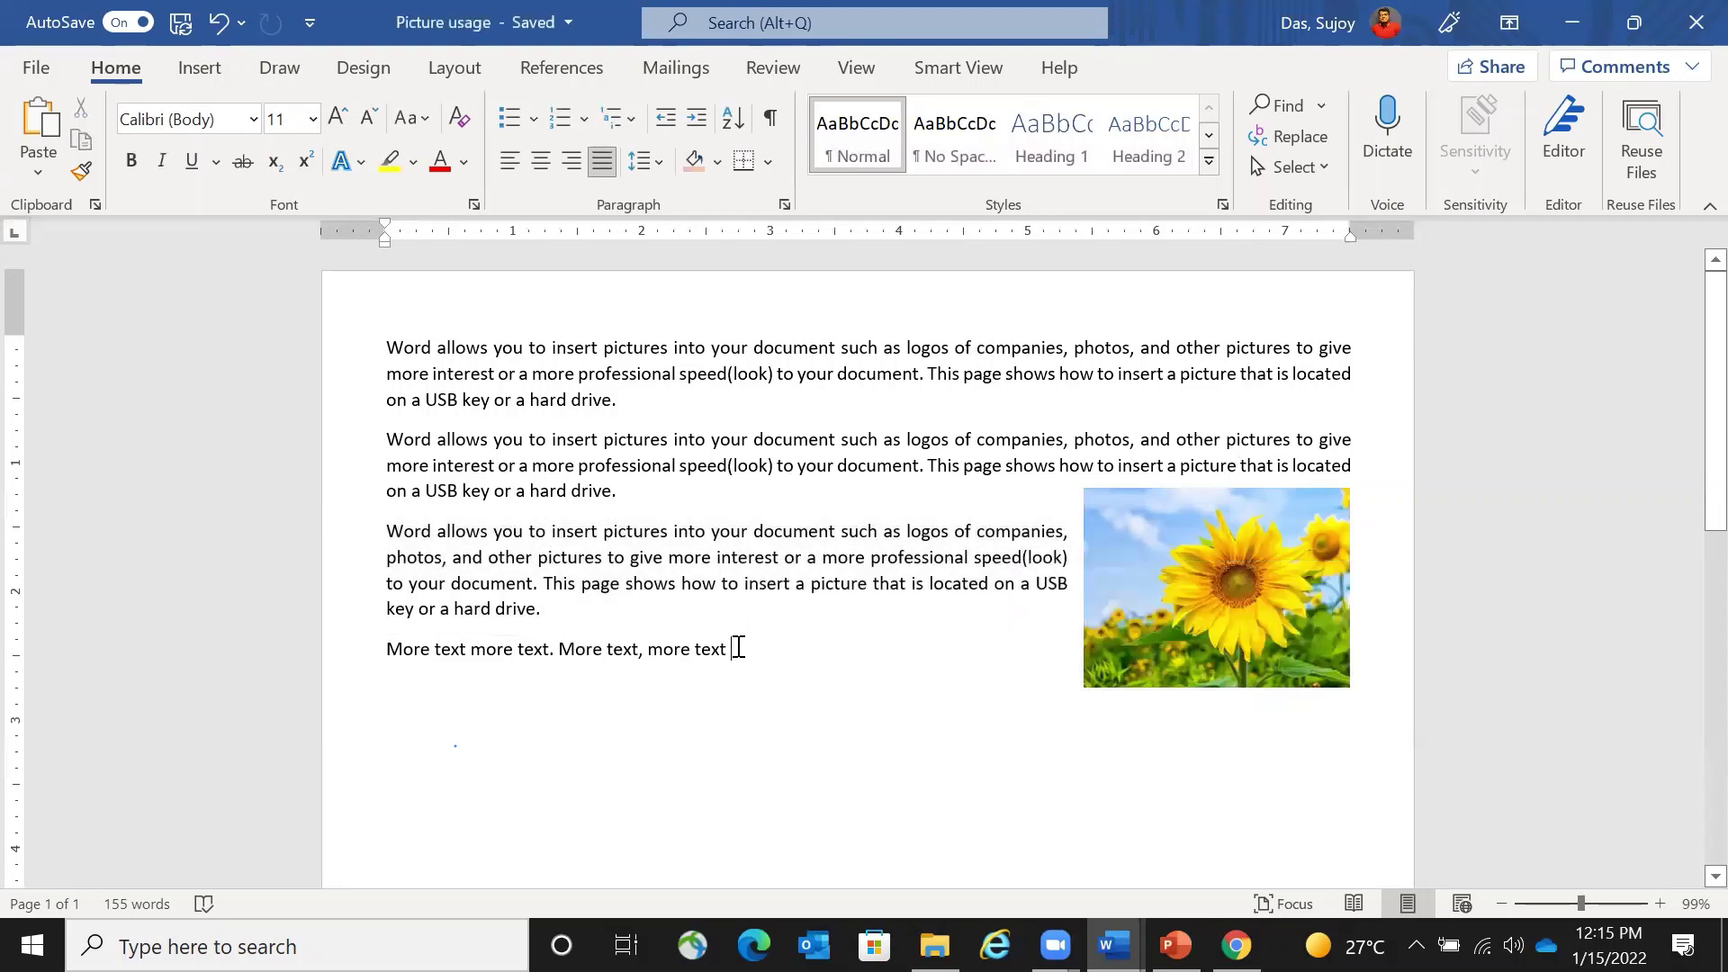
type(".")
type("Word allows you to insert pictures into your document such as logos of companies, photos, and other pictures to give more interest or a more professional speed(look) to your document. This page shows how to insert a picture that is located on a USB key or a hard drive.")
key("ctrl+v")
key("ctrl+v")
key("ctrl+v")
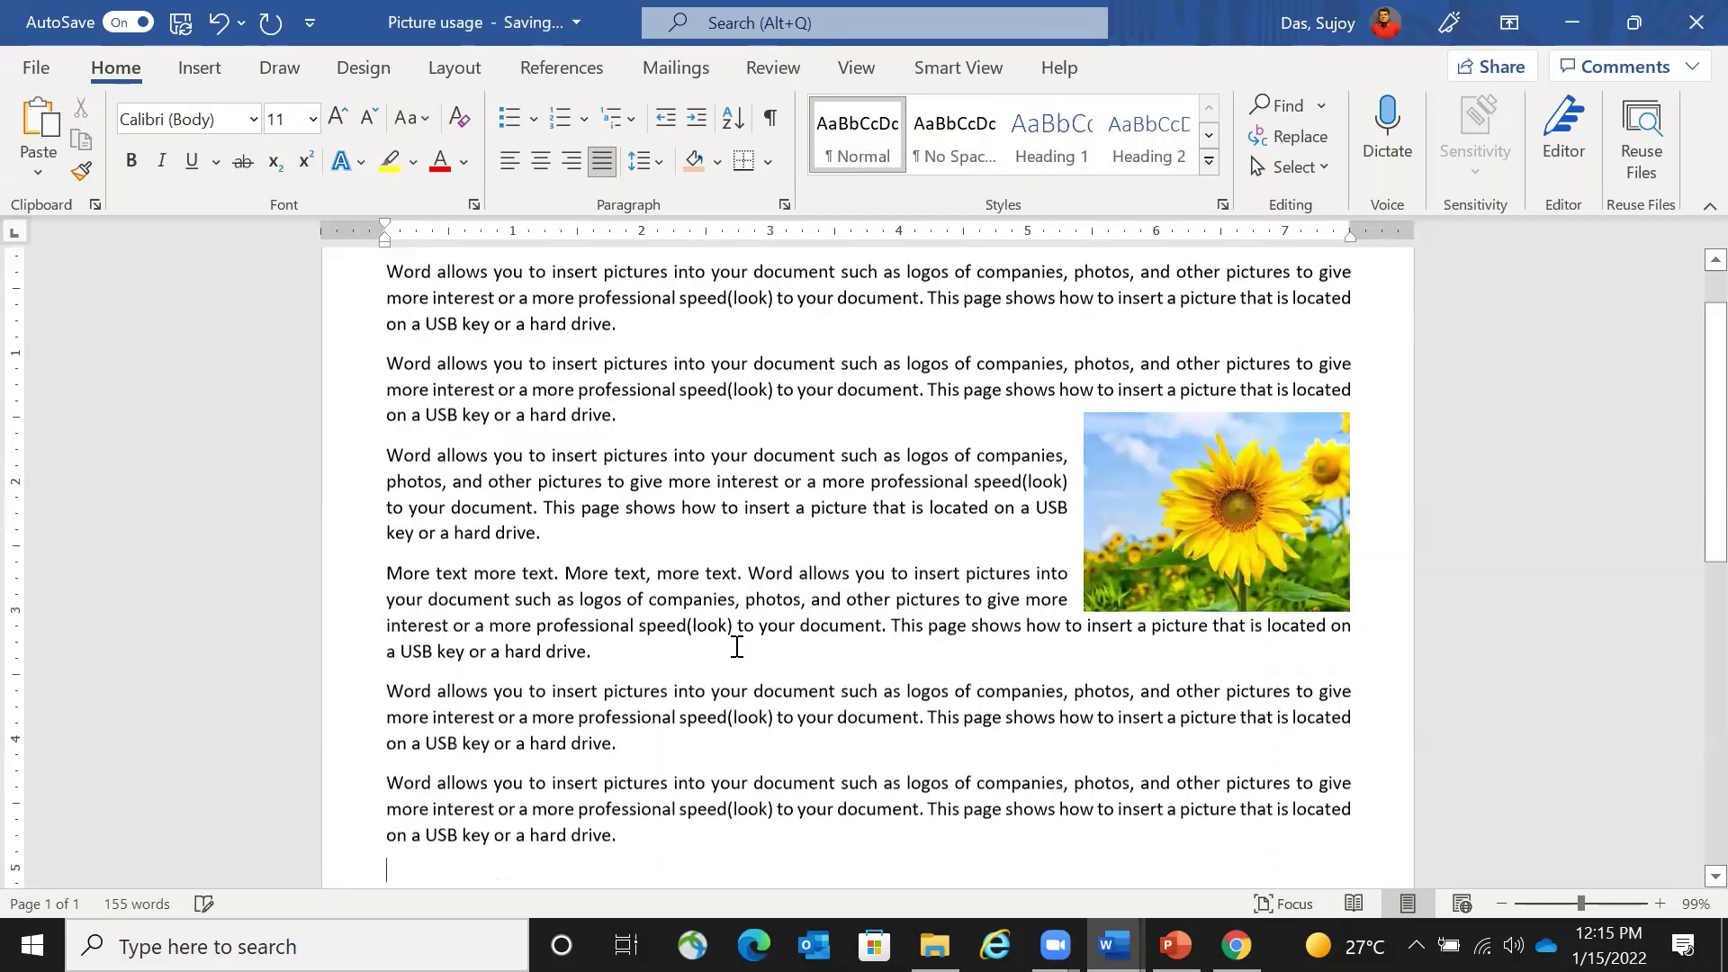
type("Word allows you to insert pictures into your document such as logos of companies, photos, and other pictures to give more interest or a more professional speed(look) to your document. This page shows how to insert a picture that is located on a USB key or a hard drive.")
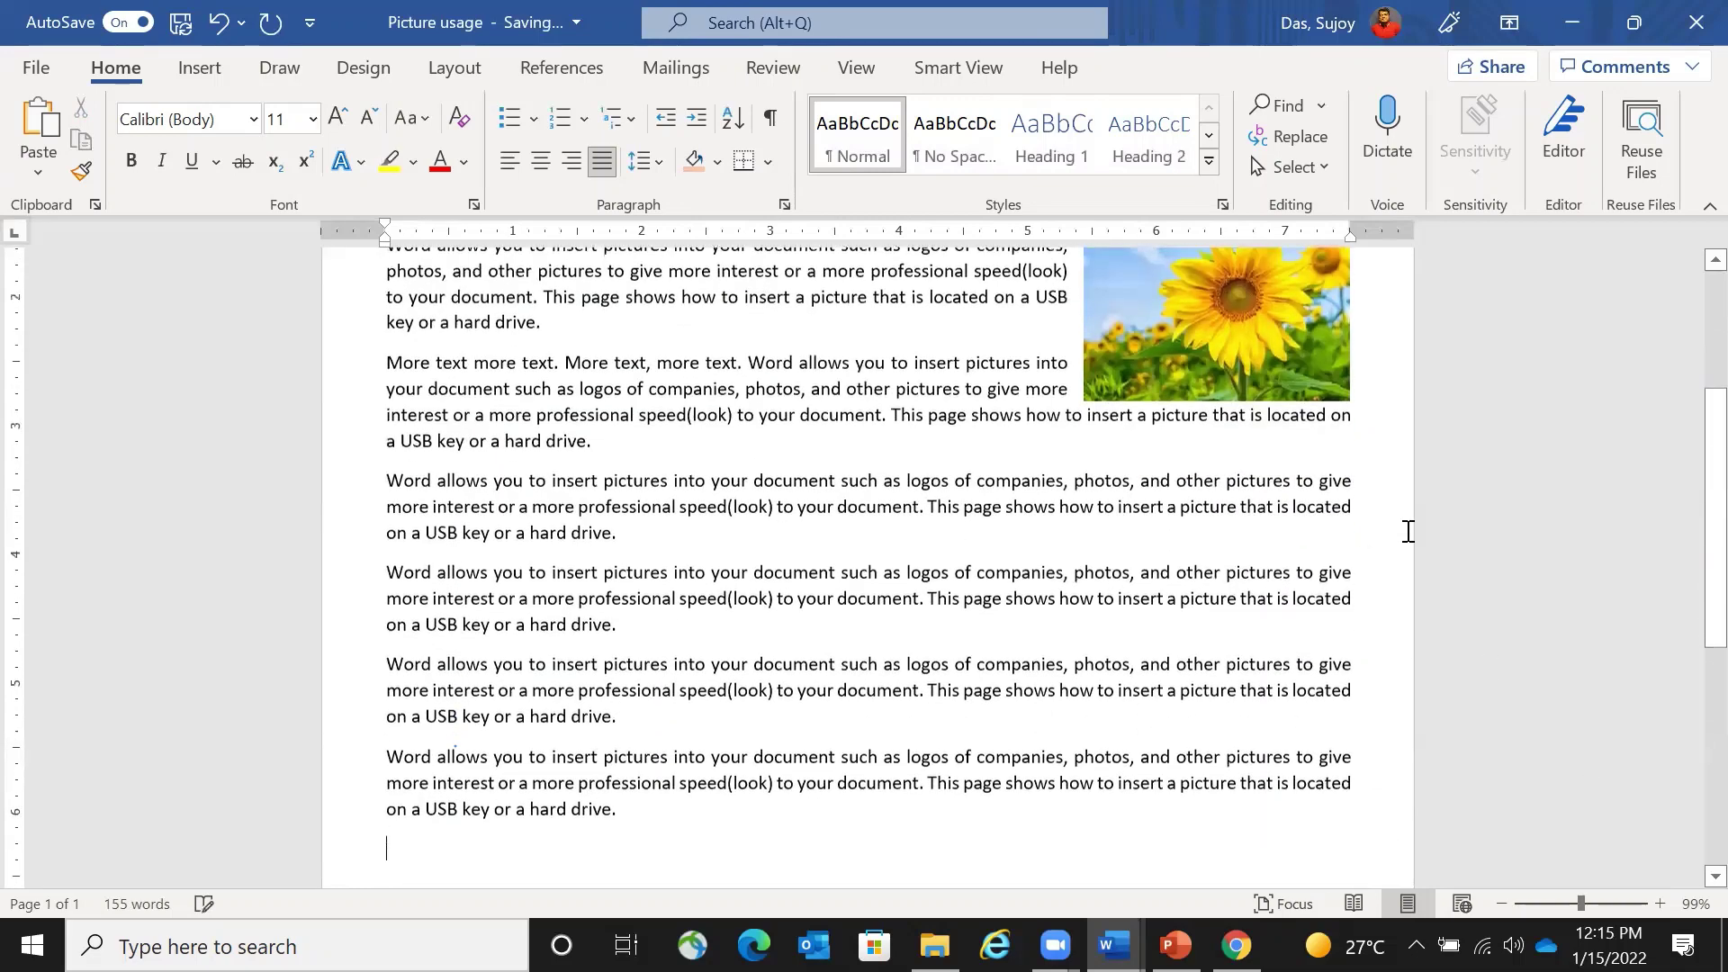
scroll(1264, 693, "up", 1)
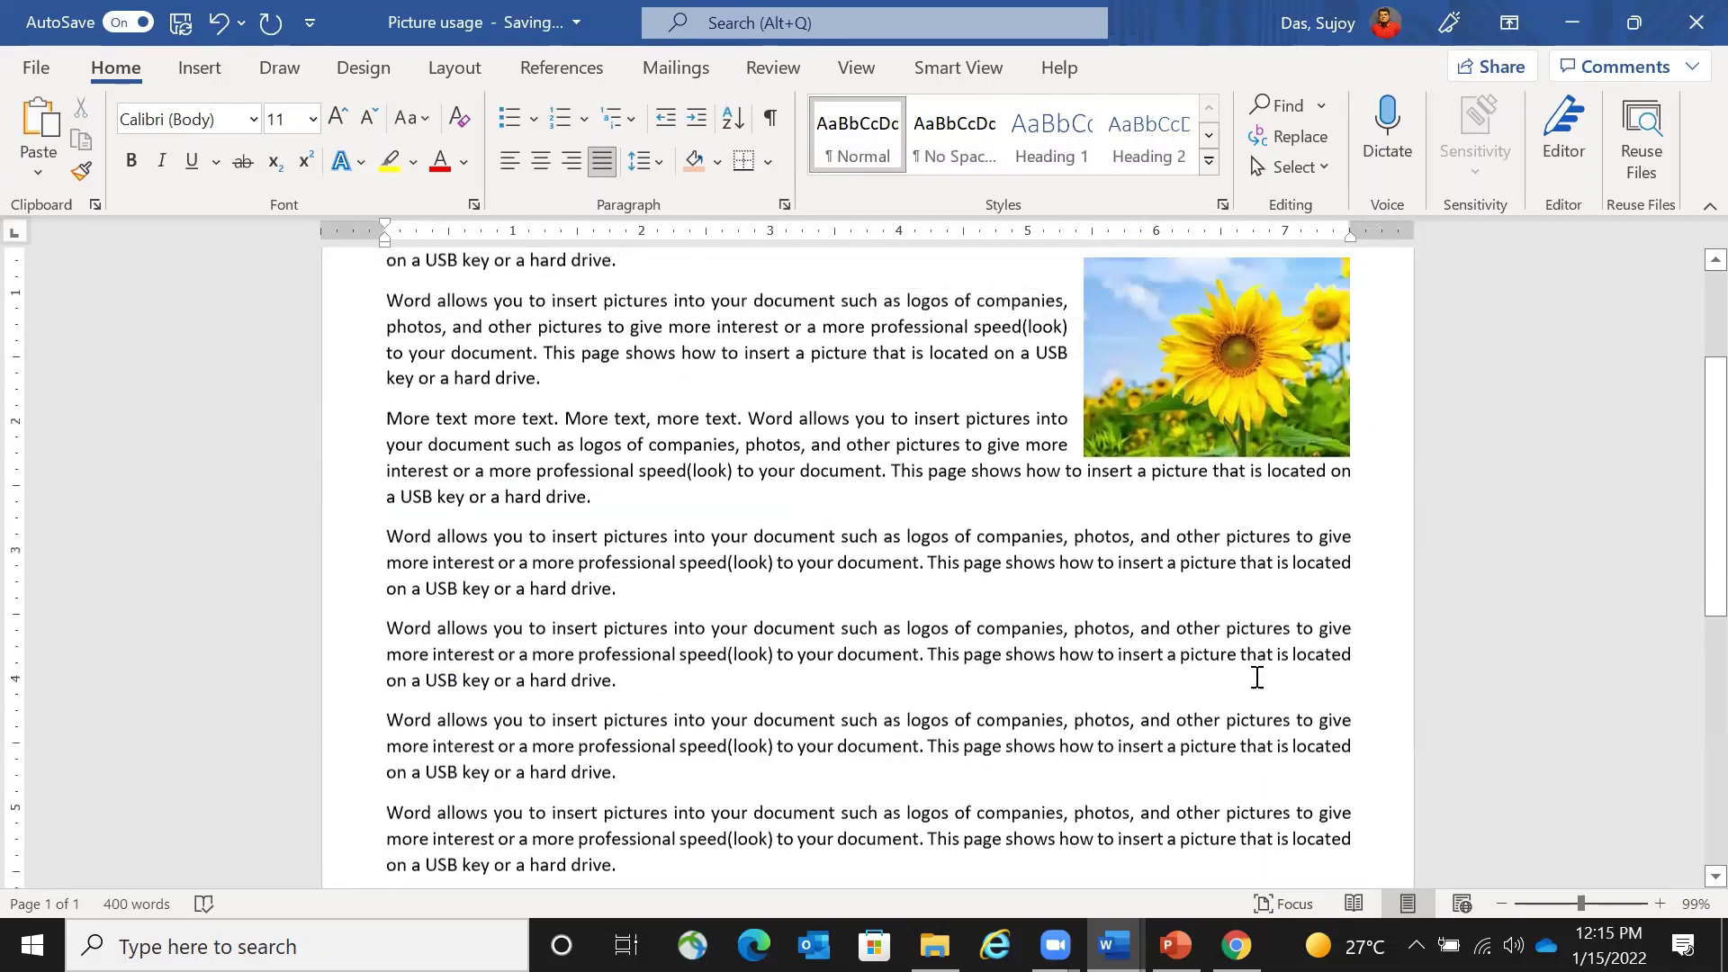
scroll(1260, 684, "up", 1)
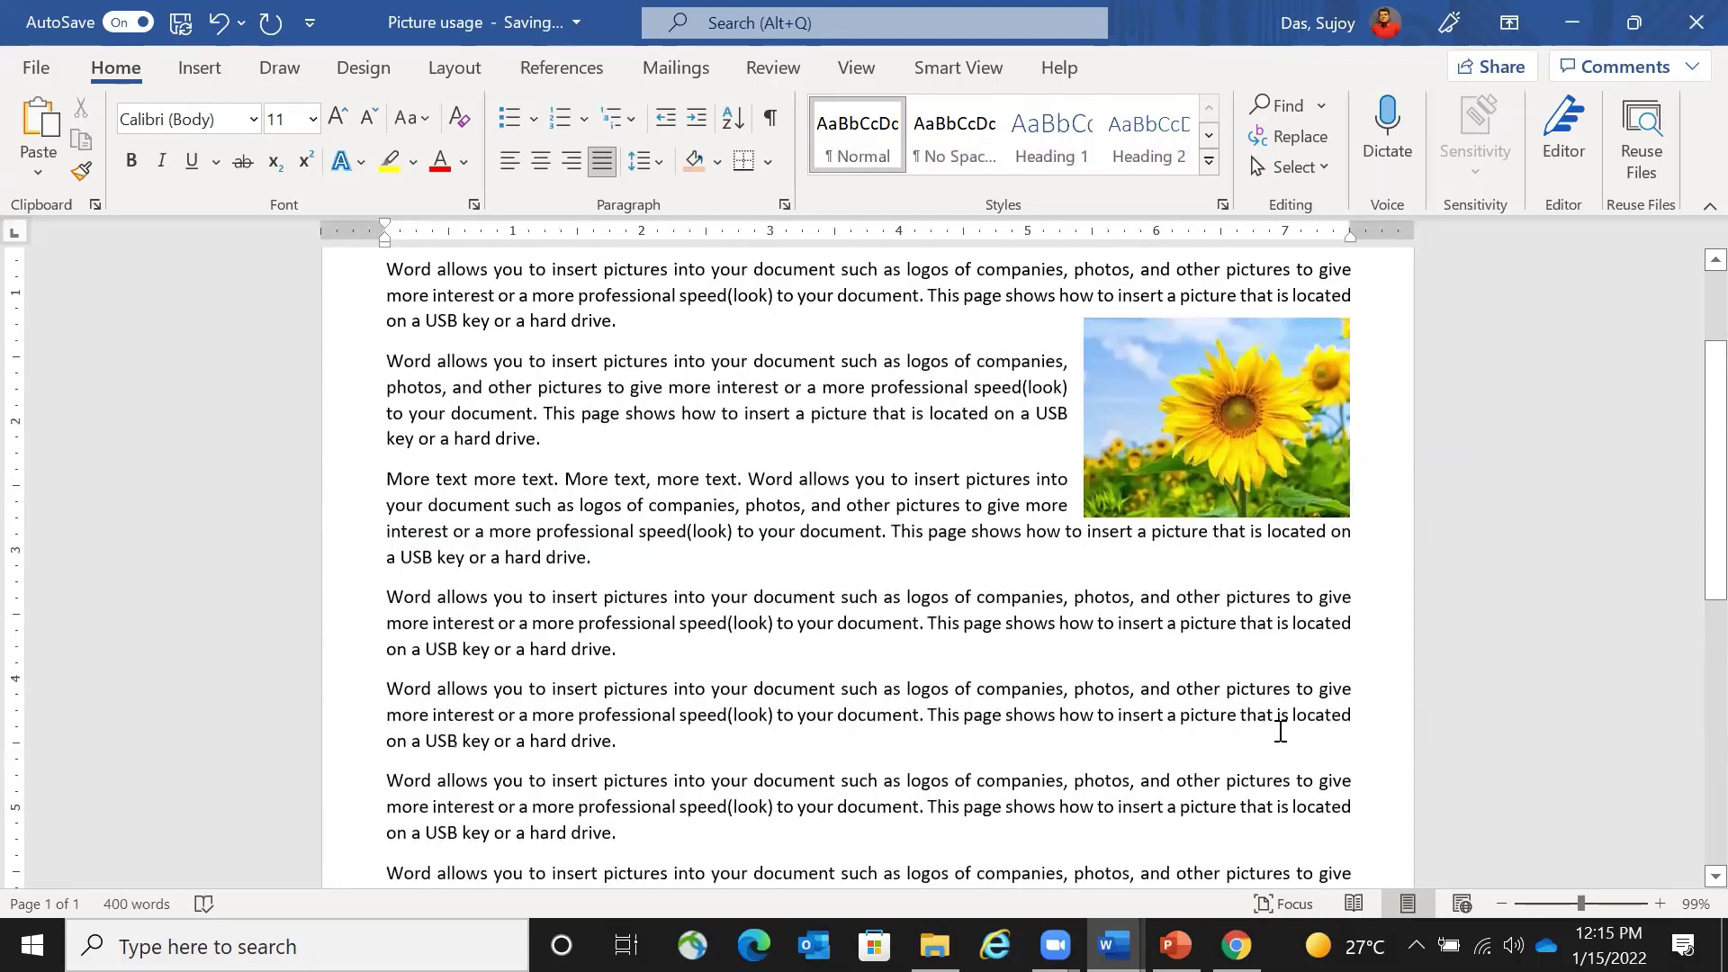
scroll(1269, 720, "up", 1)
left_click(1184, 455)
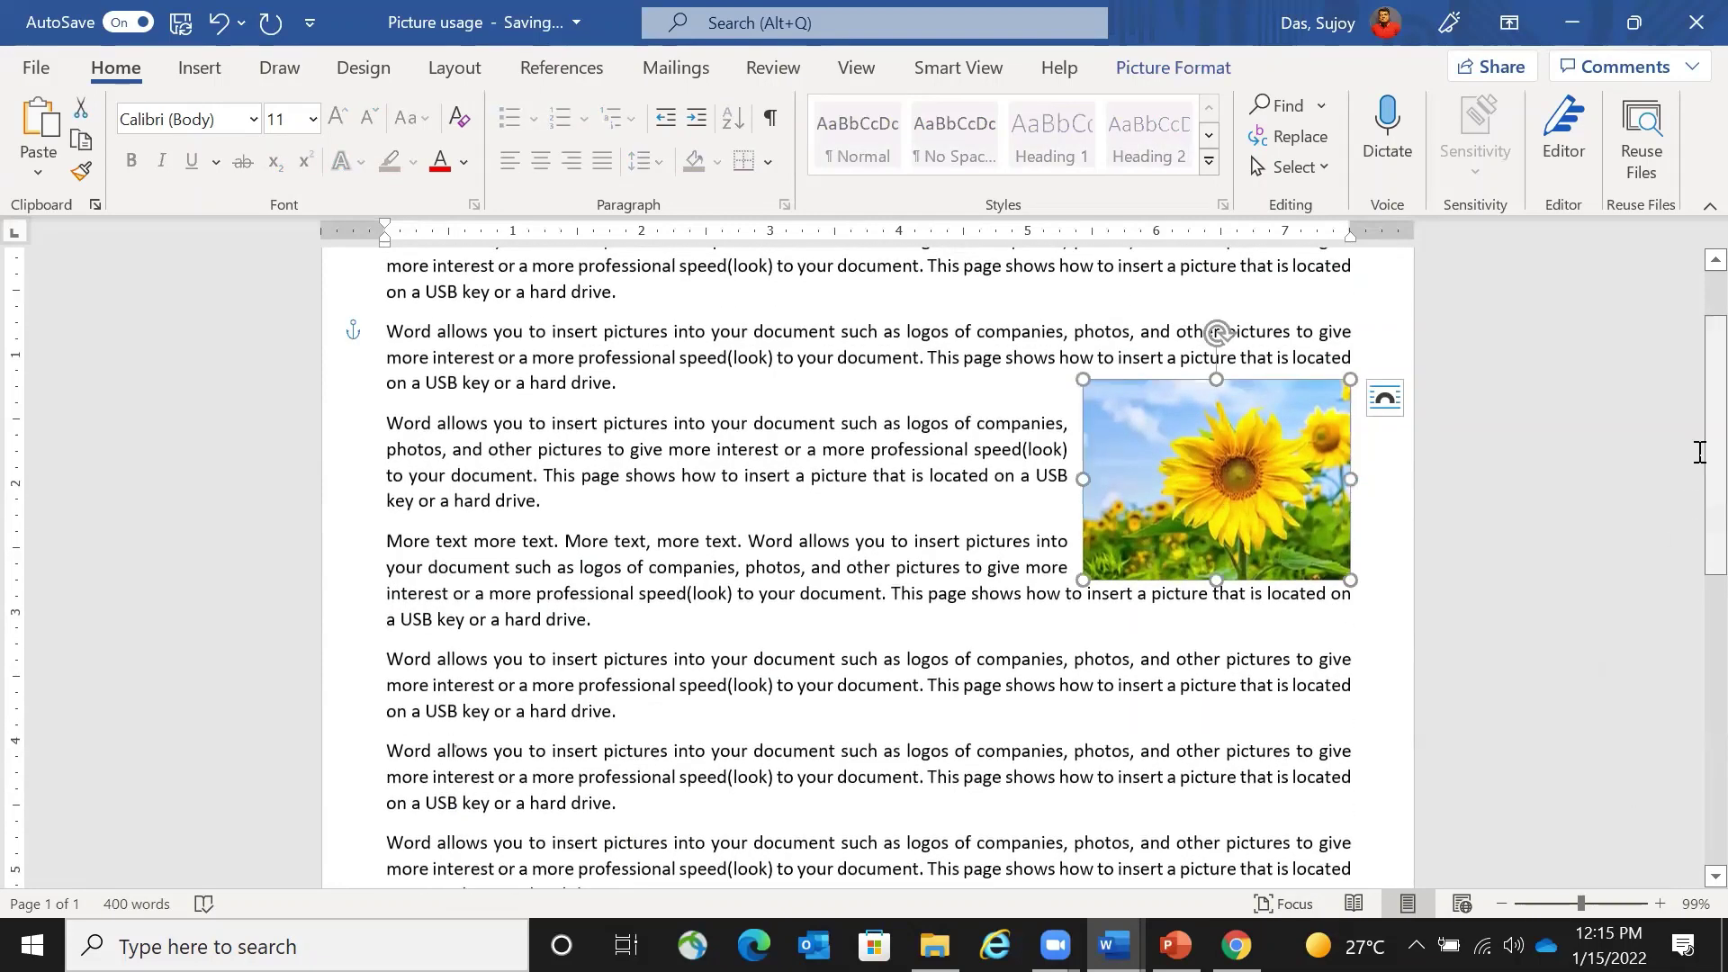
left_click(1206, 66)
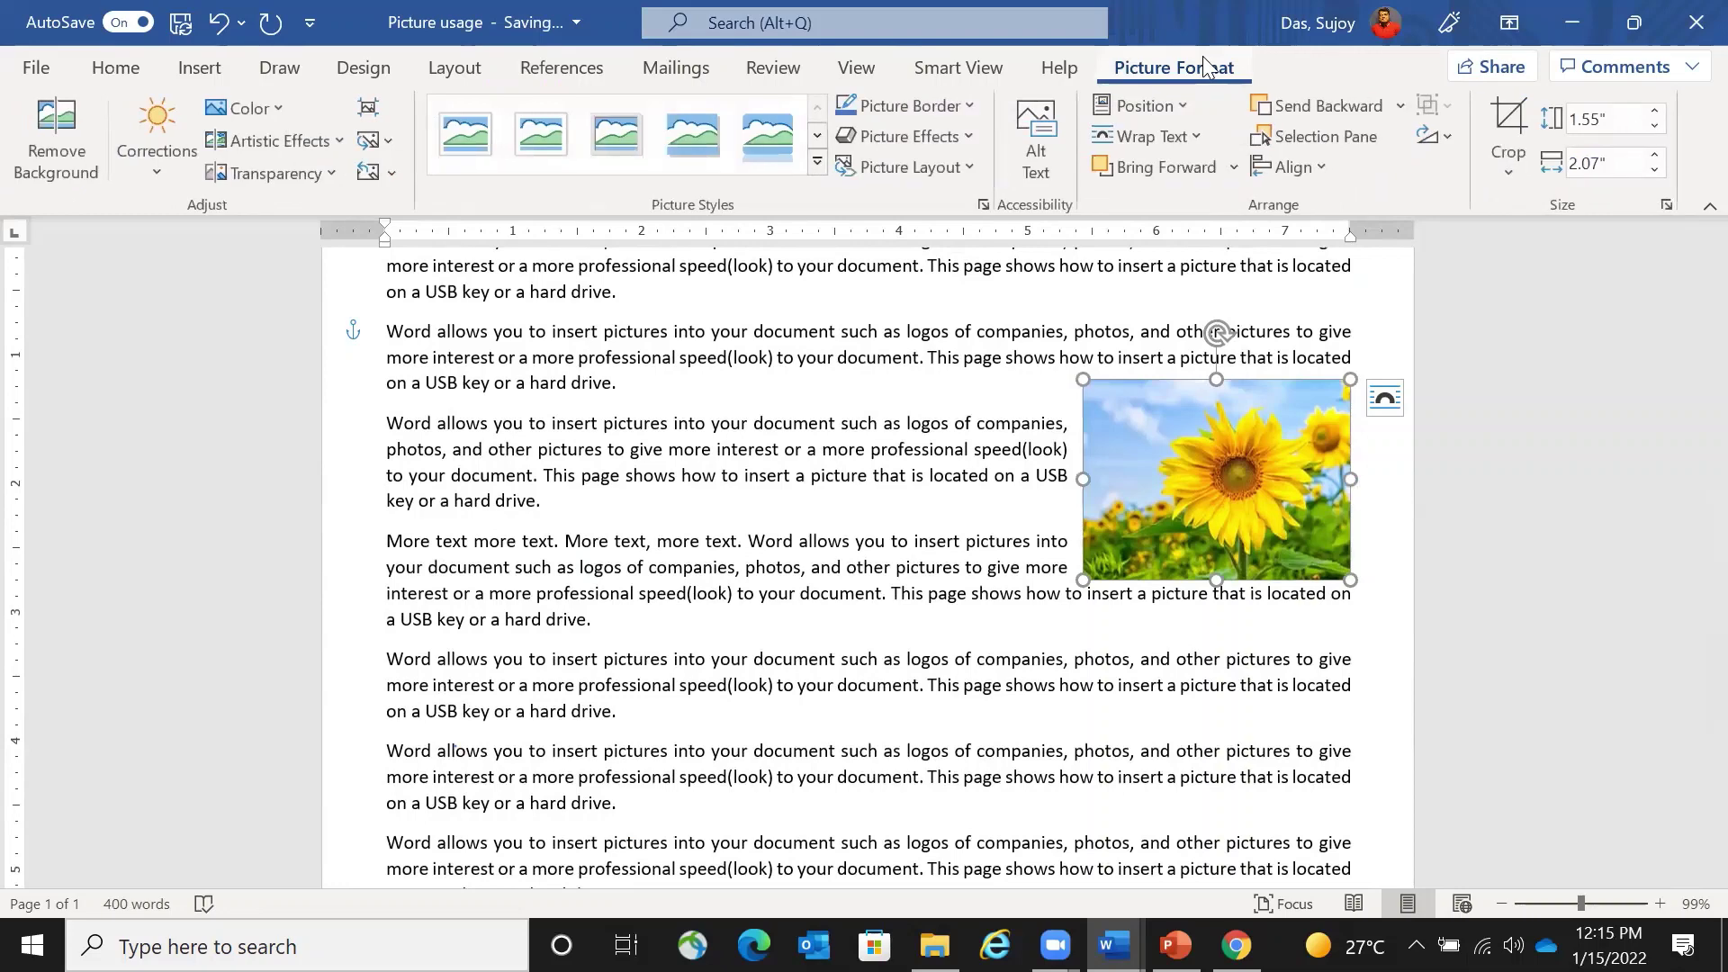
left_click(961, 105)
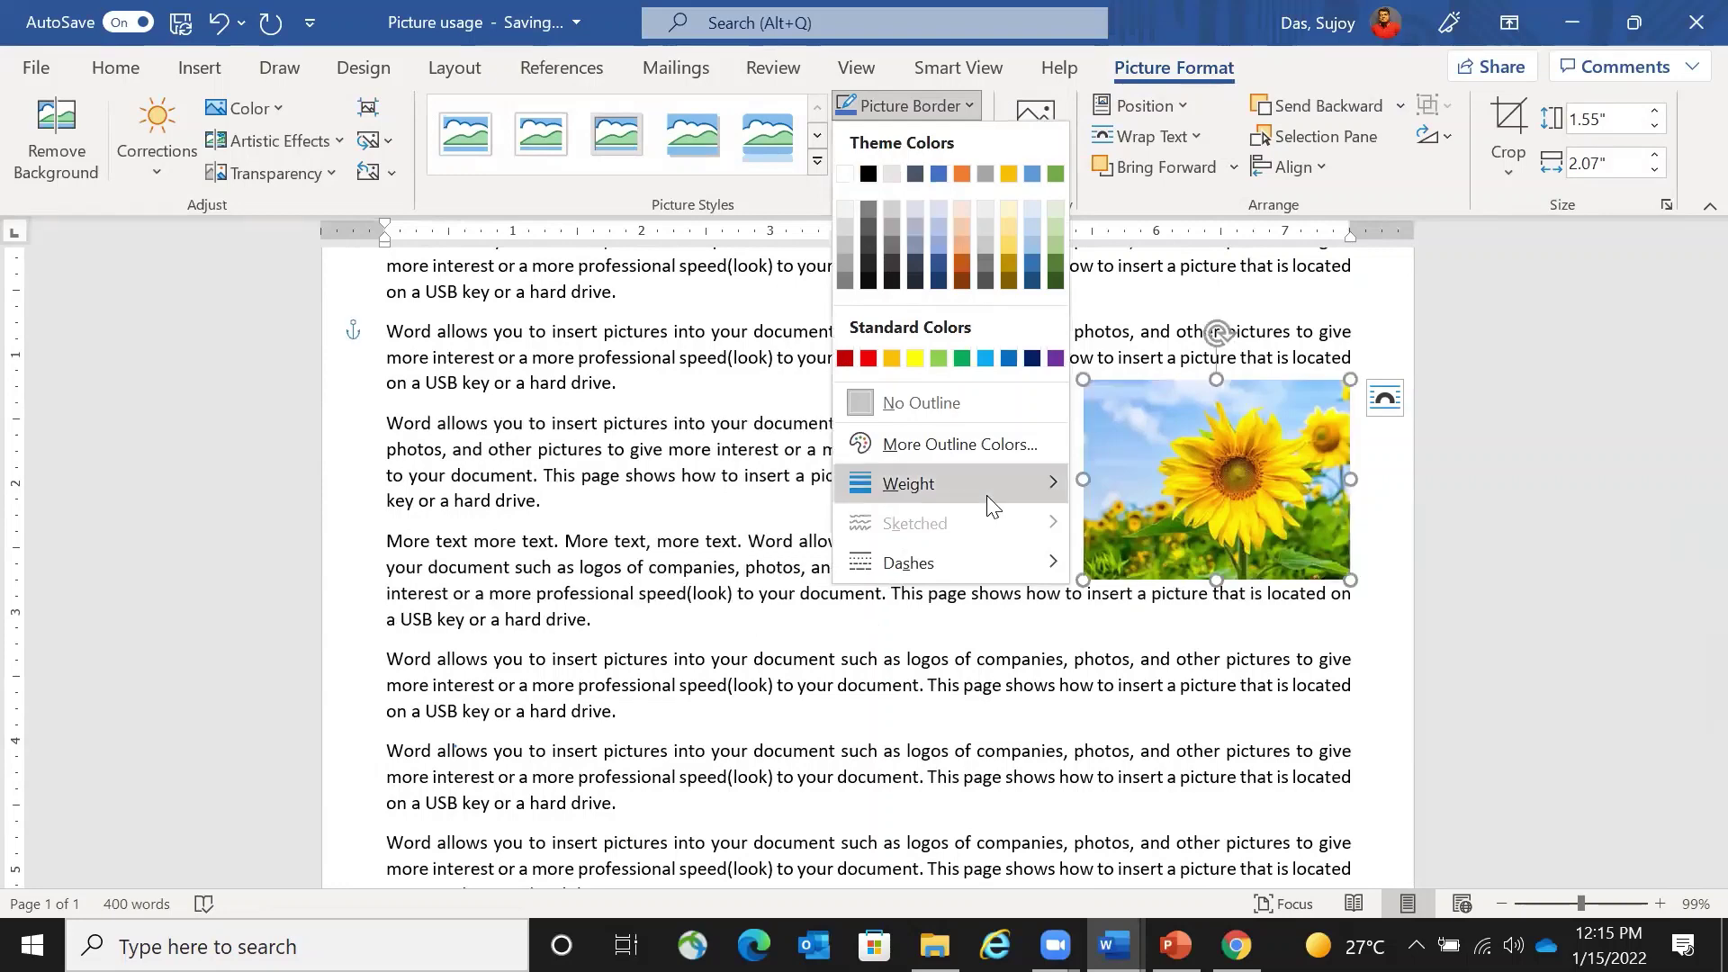
mouse_move(931, 483)
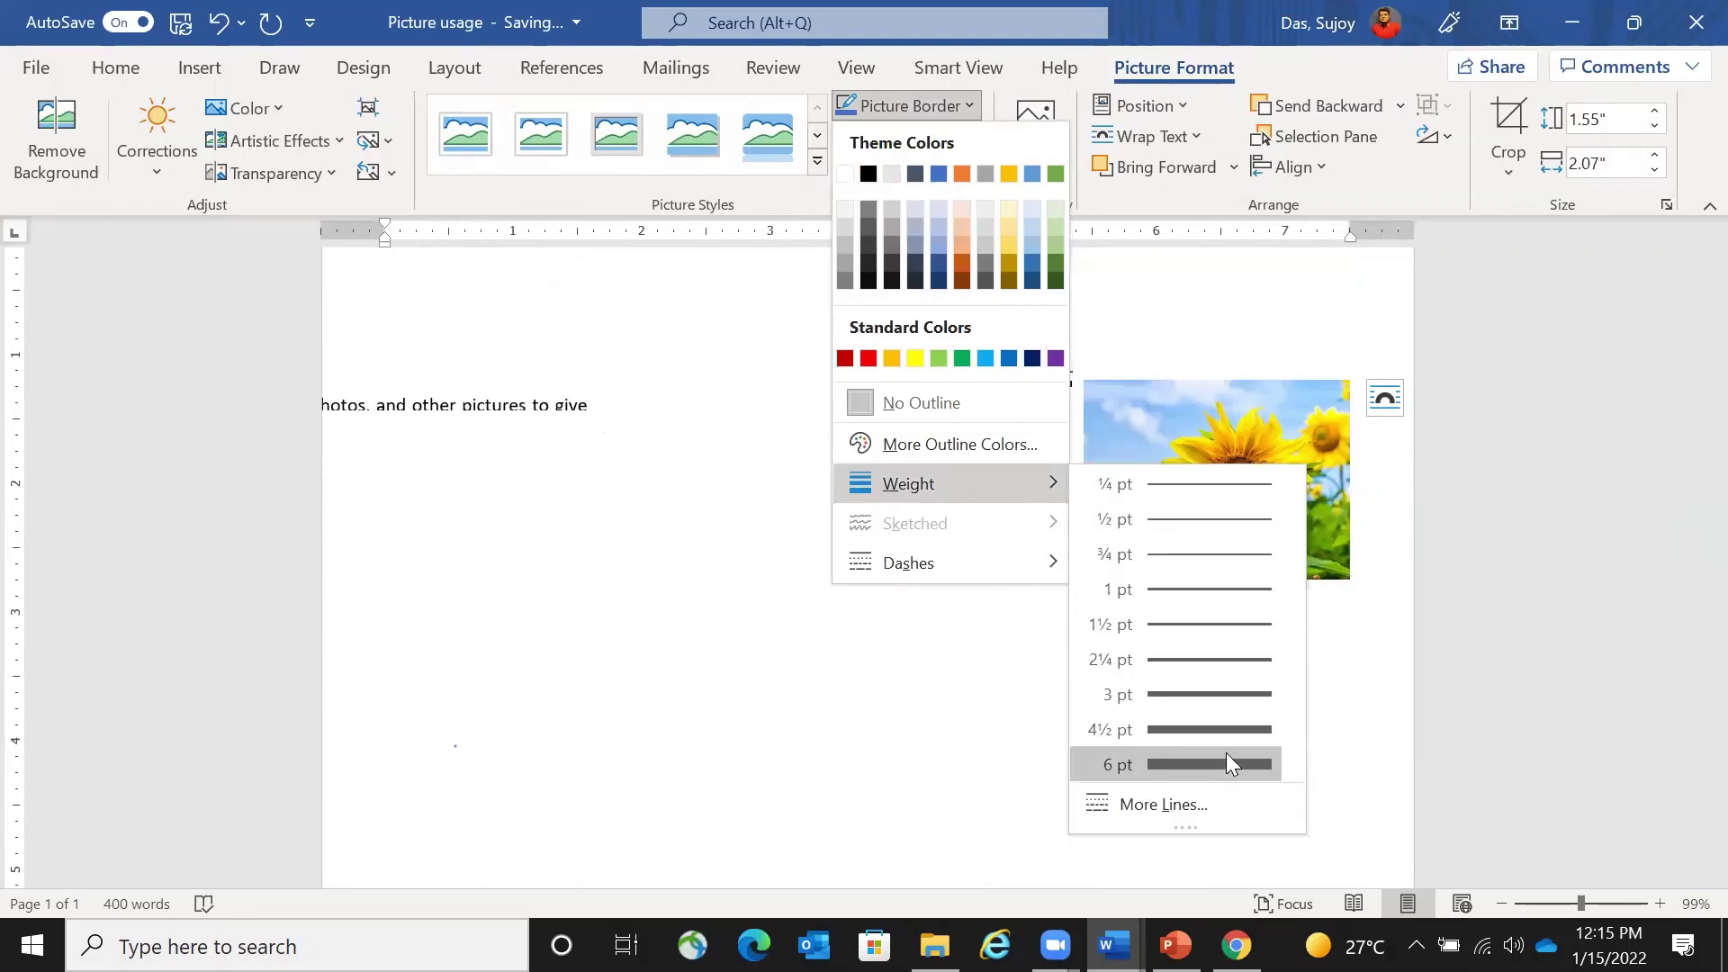
left_click(927, 102)
left_click(905, 107)
left_click(1318, 497)
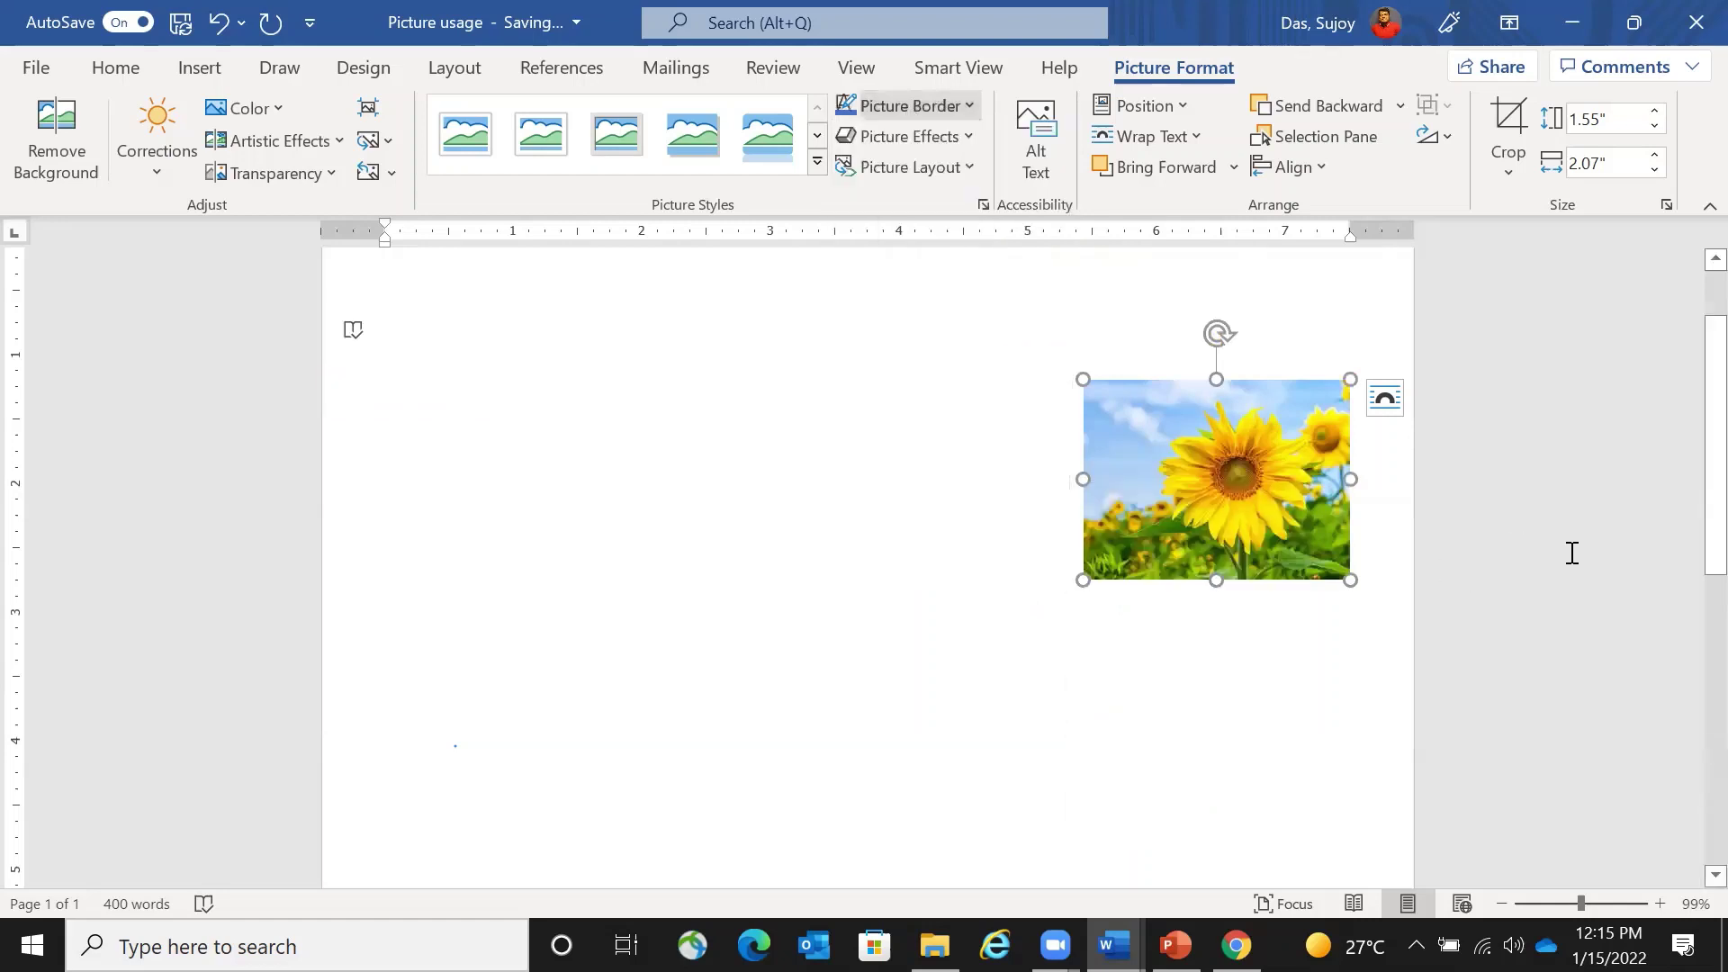
scroll(1391, 587, "up", 2)
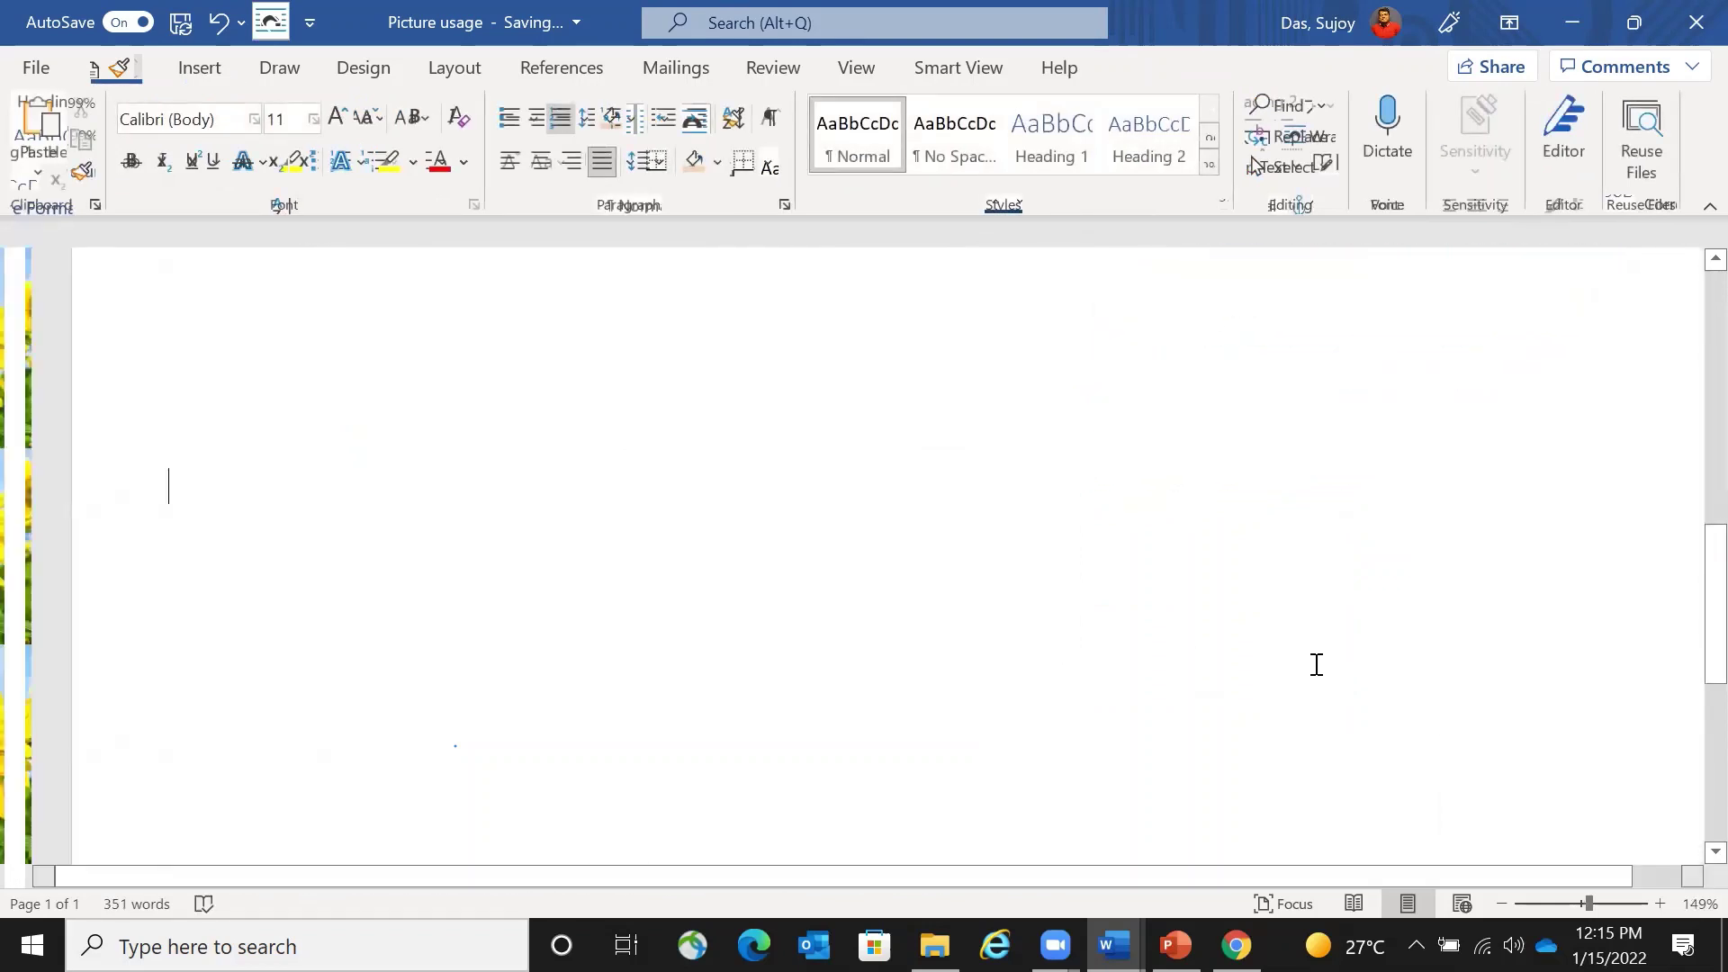
Step: Leave the Google Images sunflower results and switch to the desktop with Word's documents listed
scroll(1317, 666, "down", 4, "ctrl")
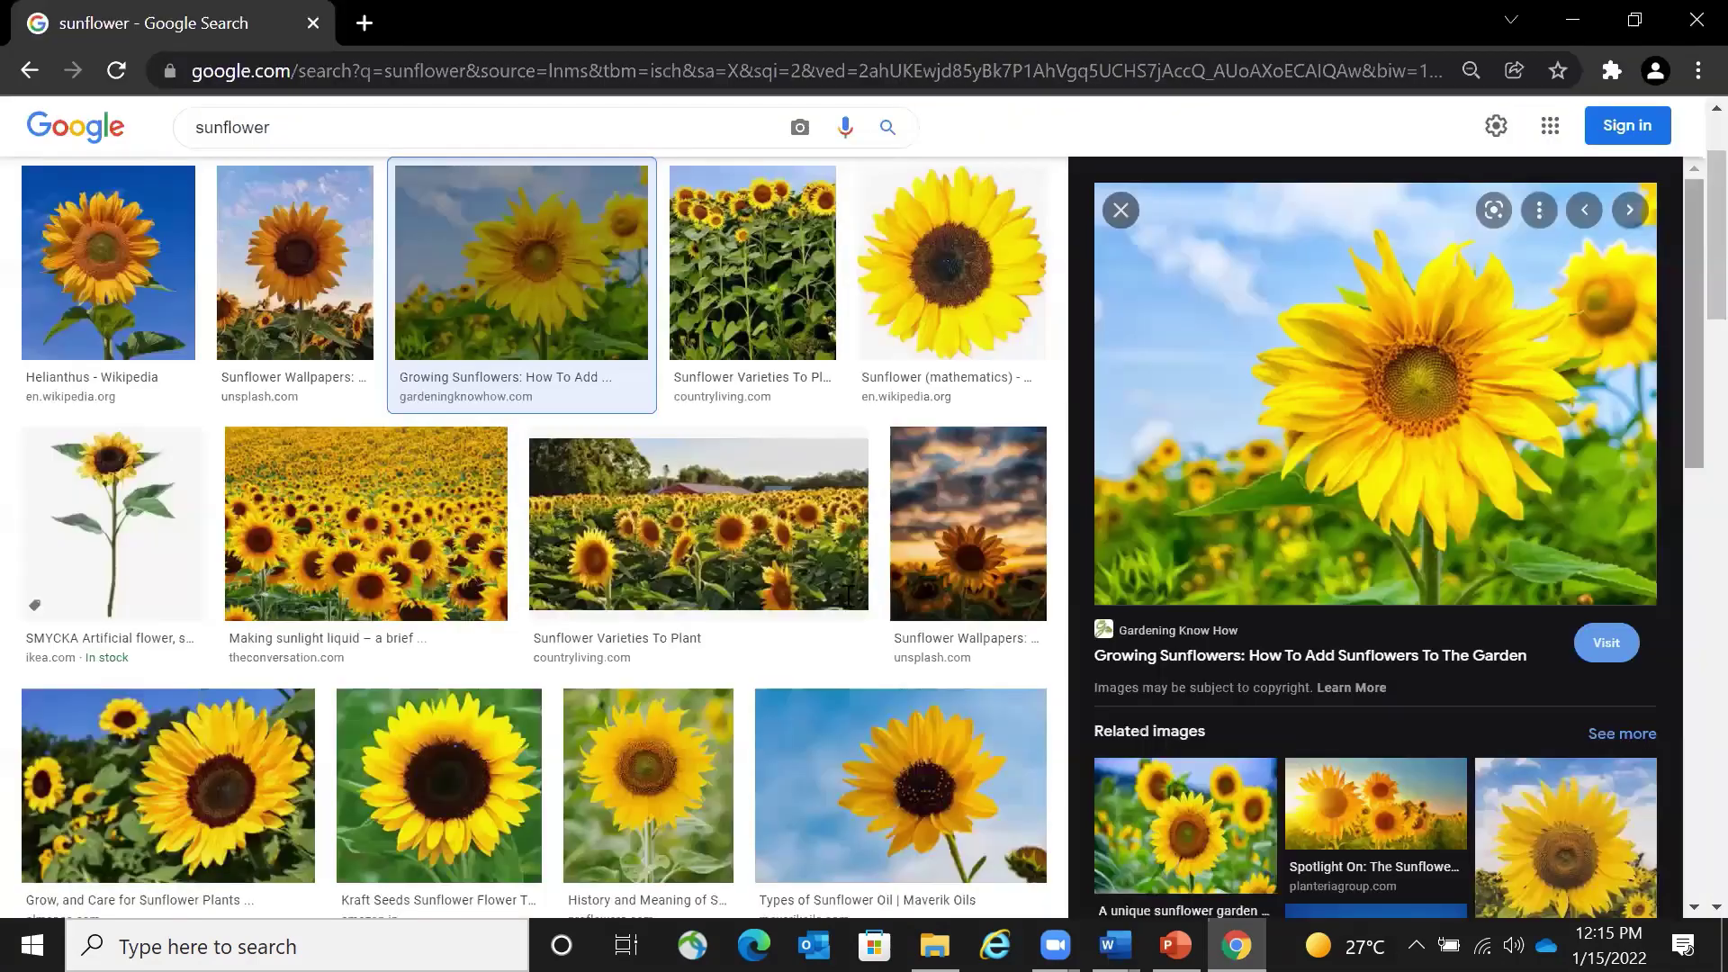
key("alt+Tab")
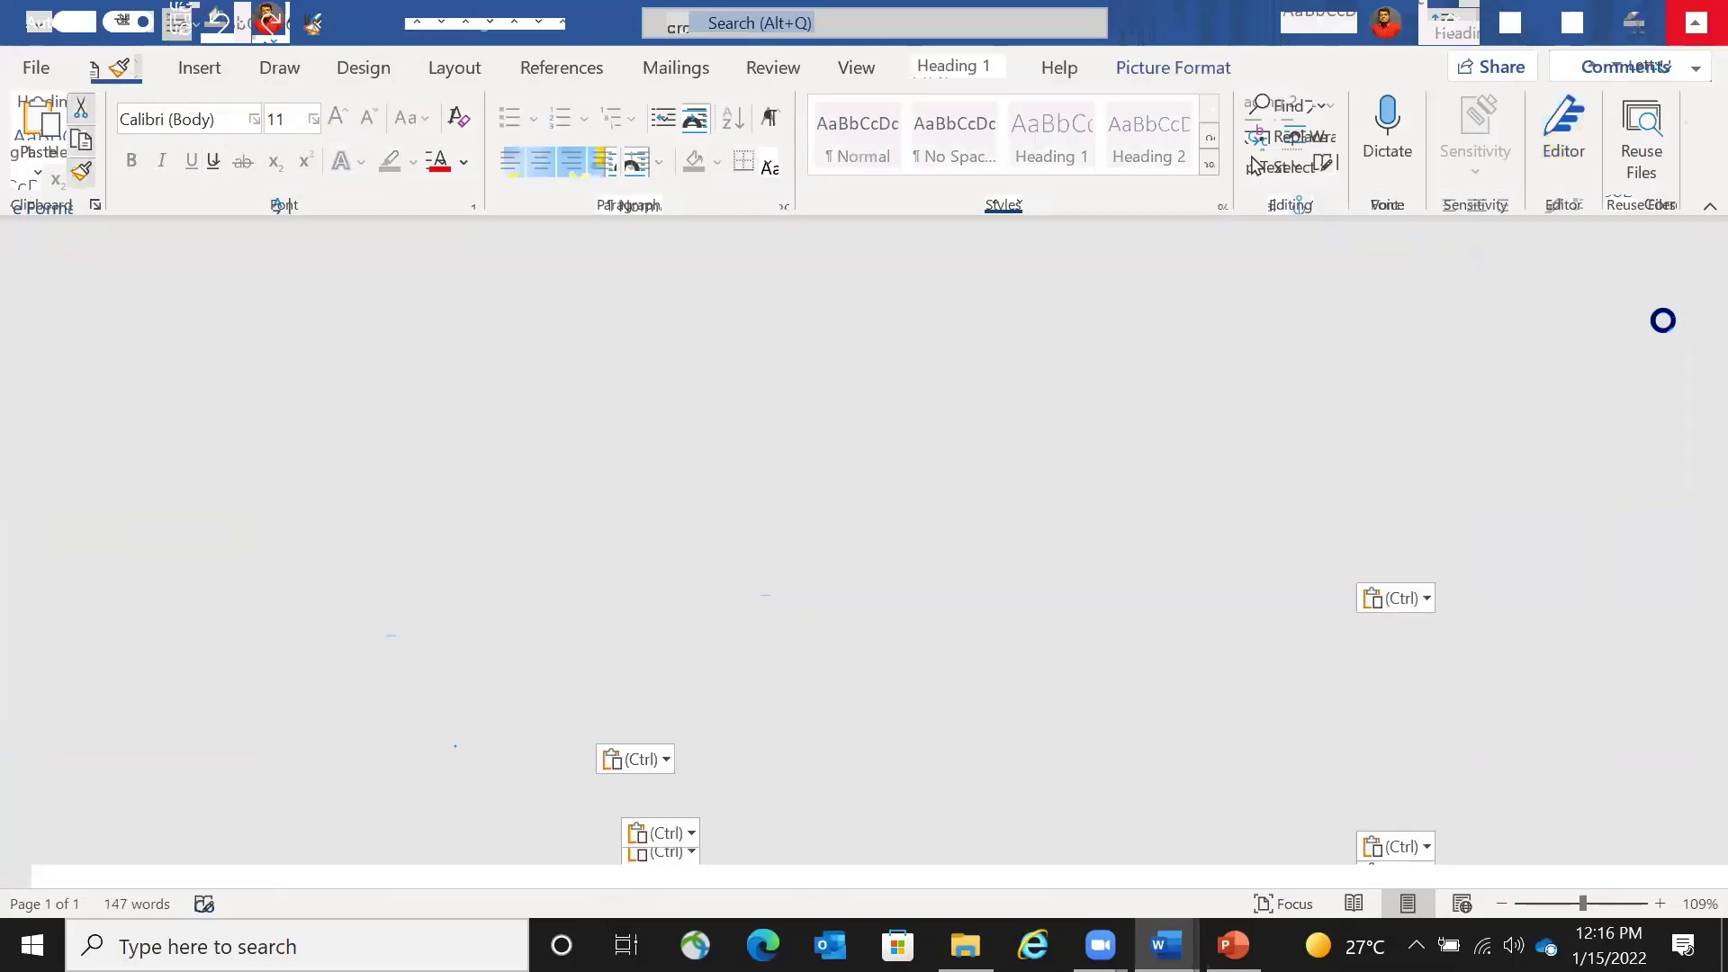
mouse_move(1160, 946)
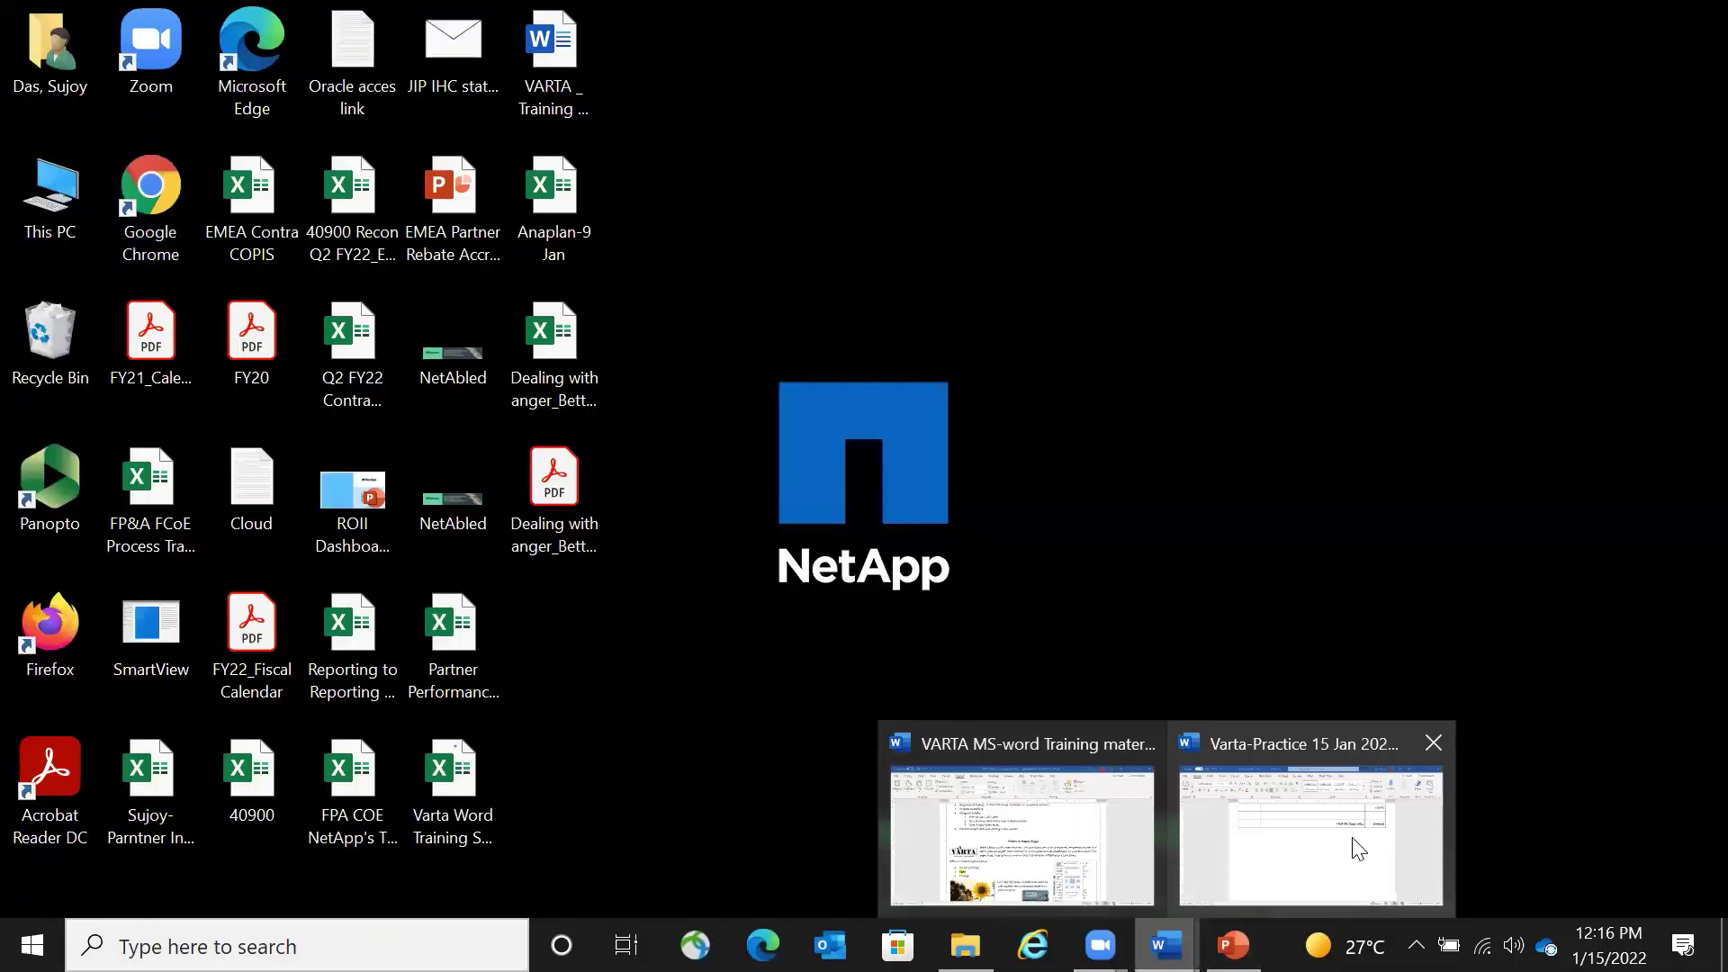
Step: Refresh the desktop, then save and close the VARTA MS-word Training material document
left_click(1276, 848)
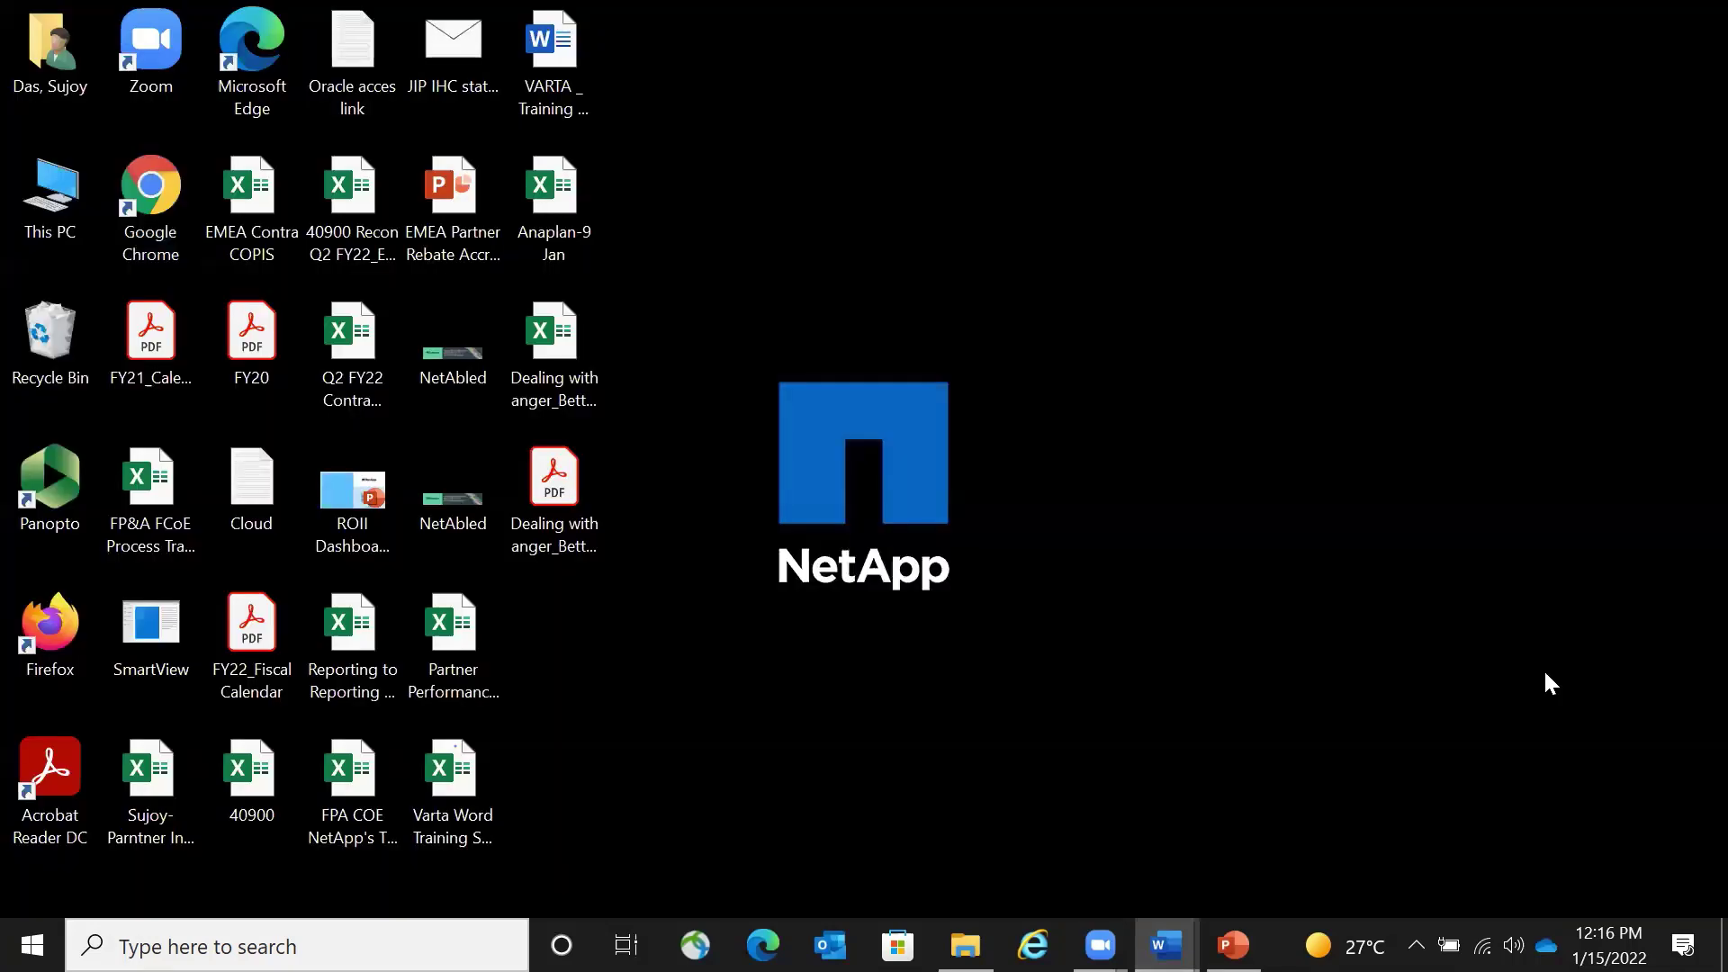
right_click(1292, 440)
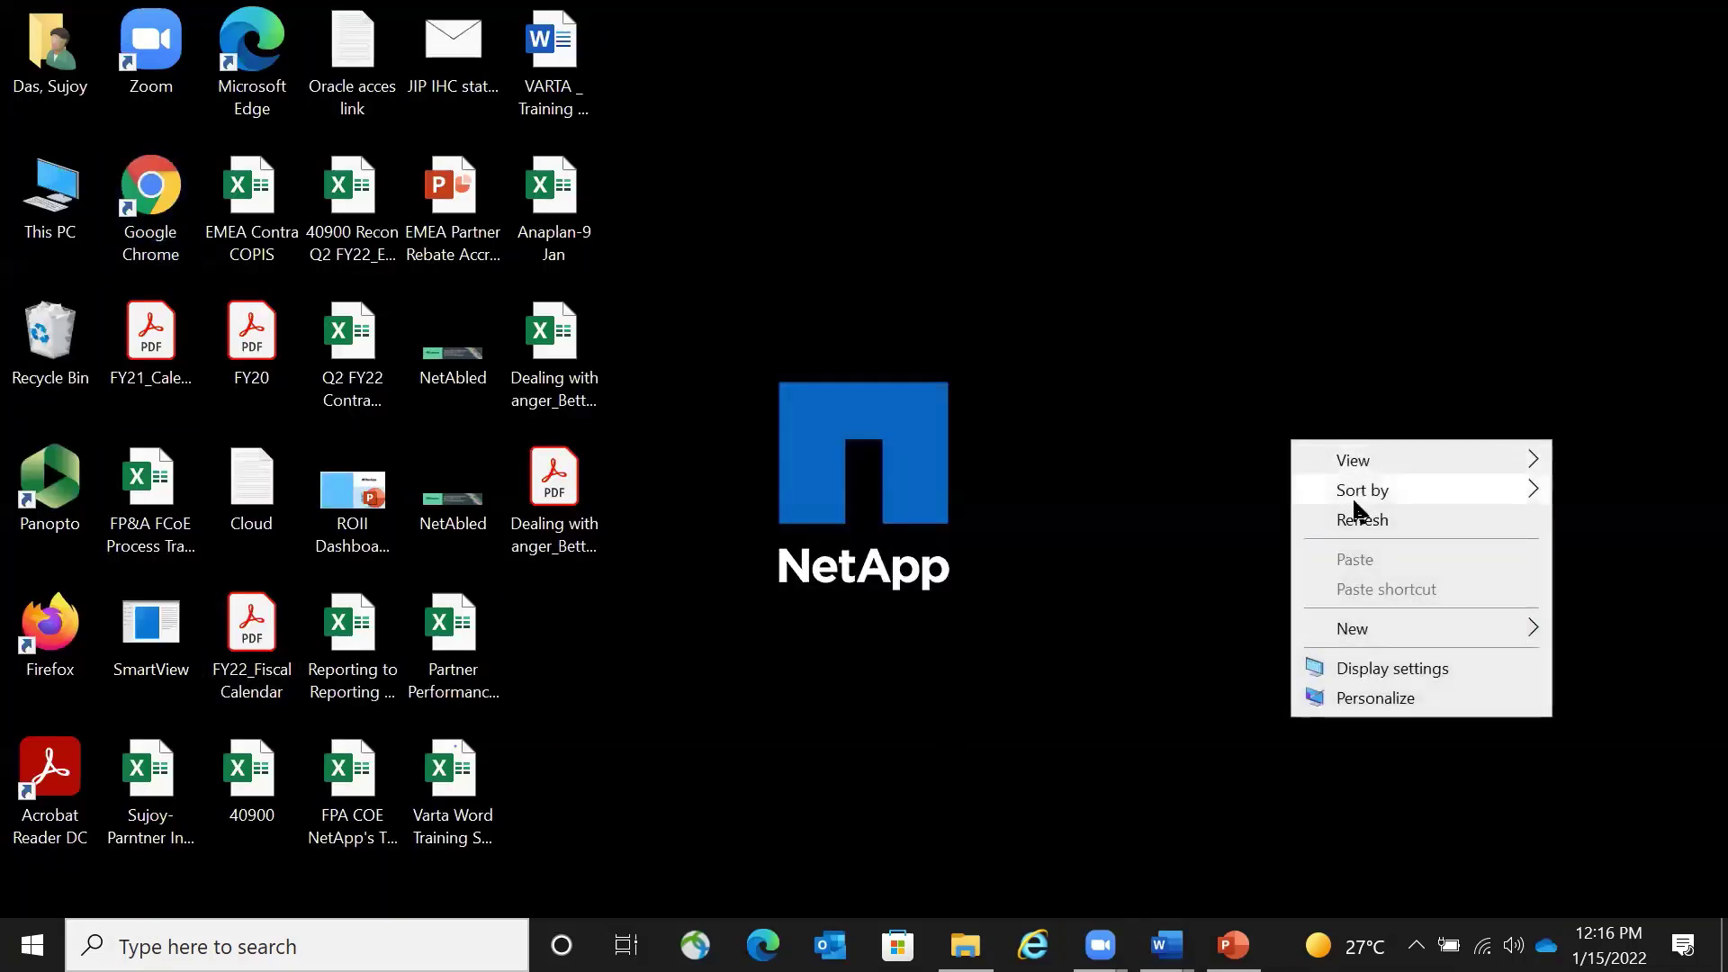
left_click(1359, 519)
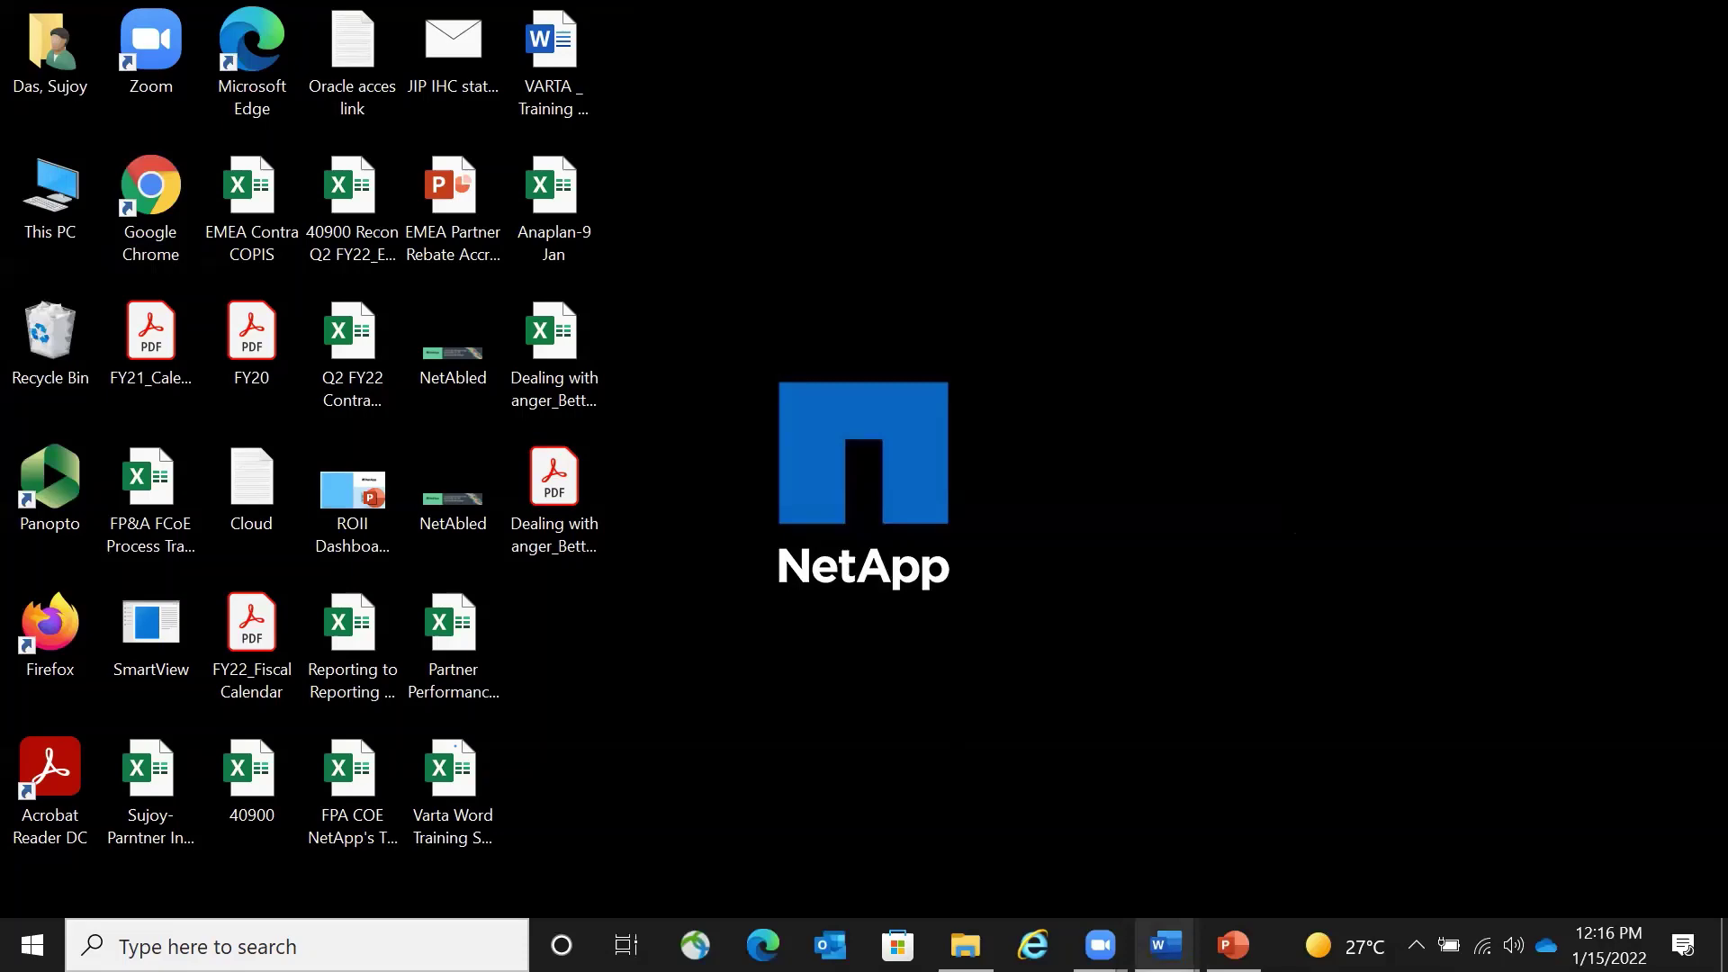
mouse_move(1163, 946)
left_click(1068, 845)
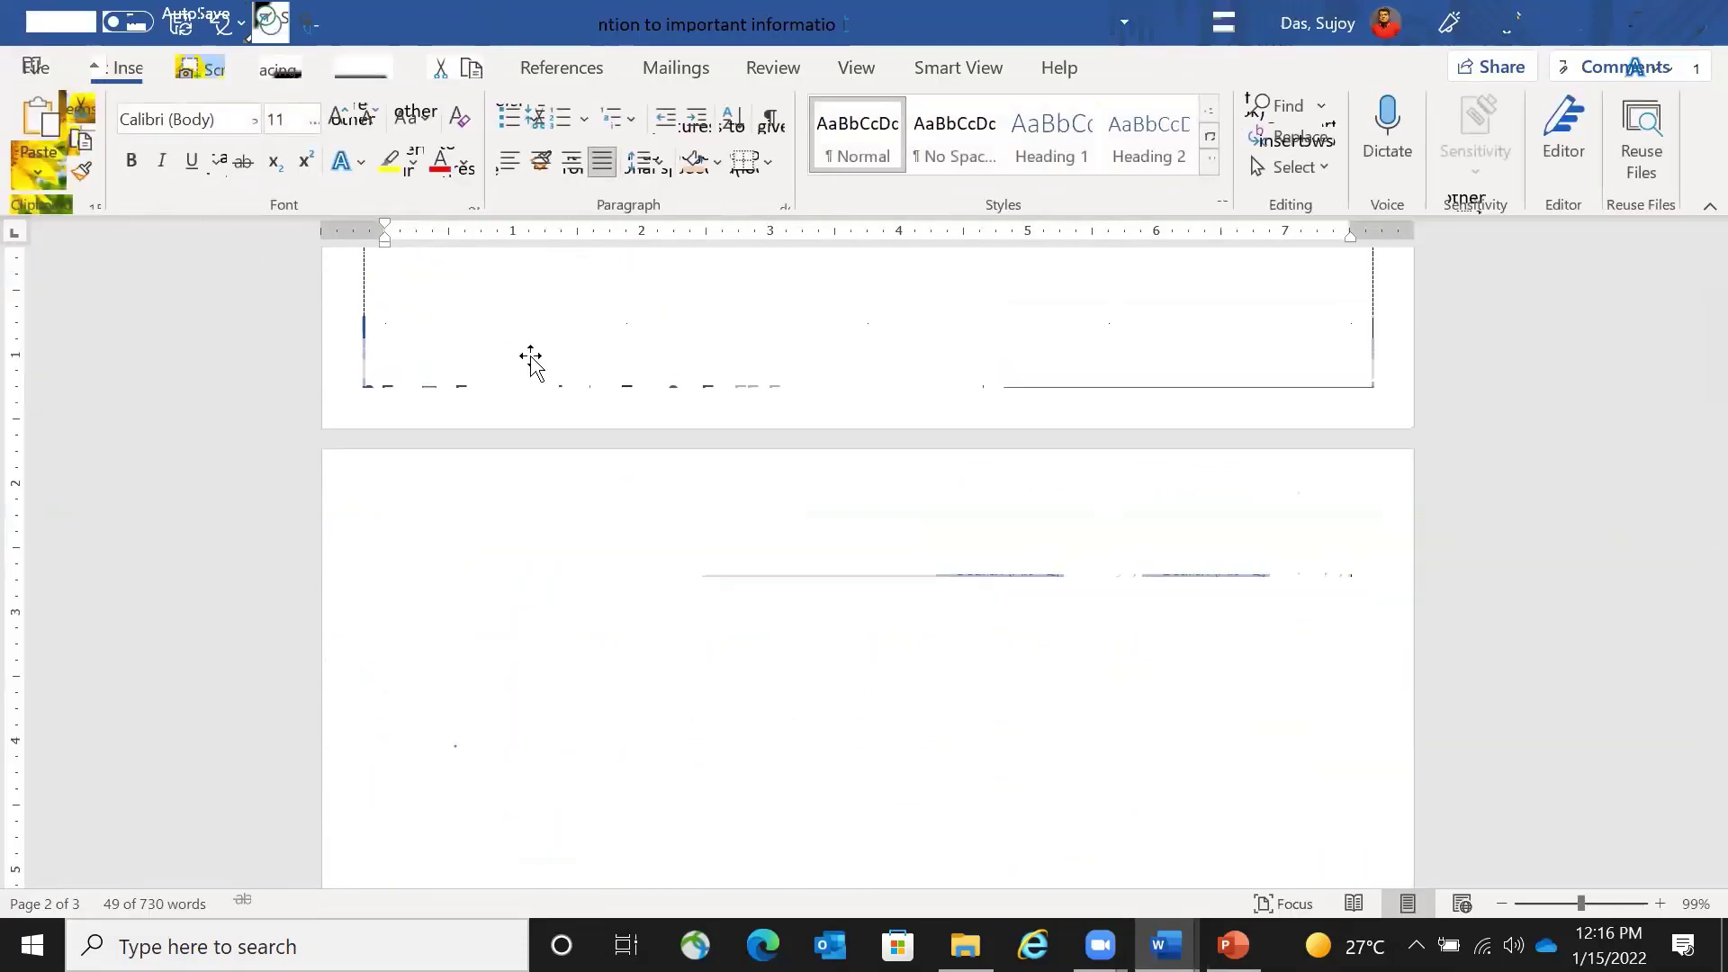
left_click(1692, 23)
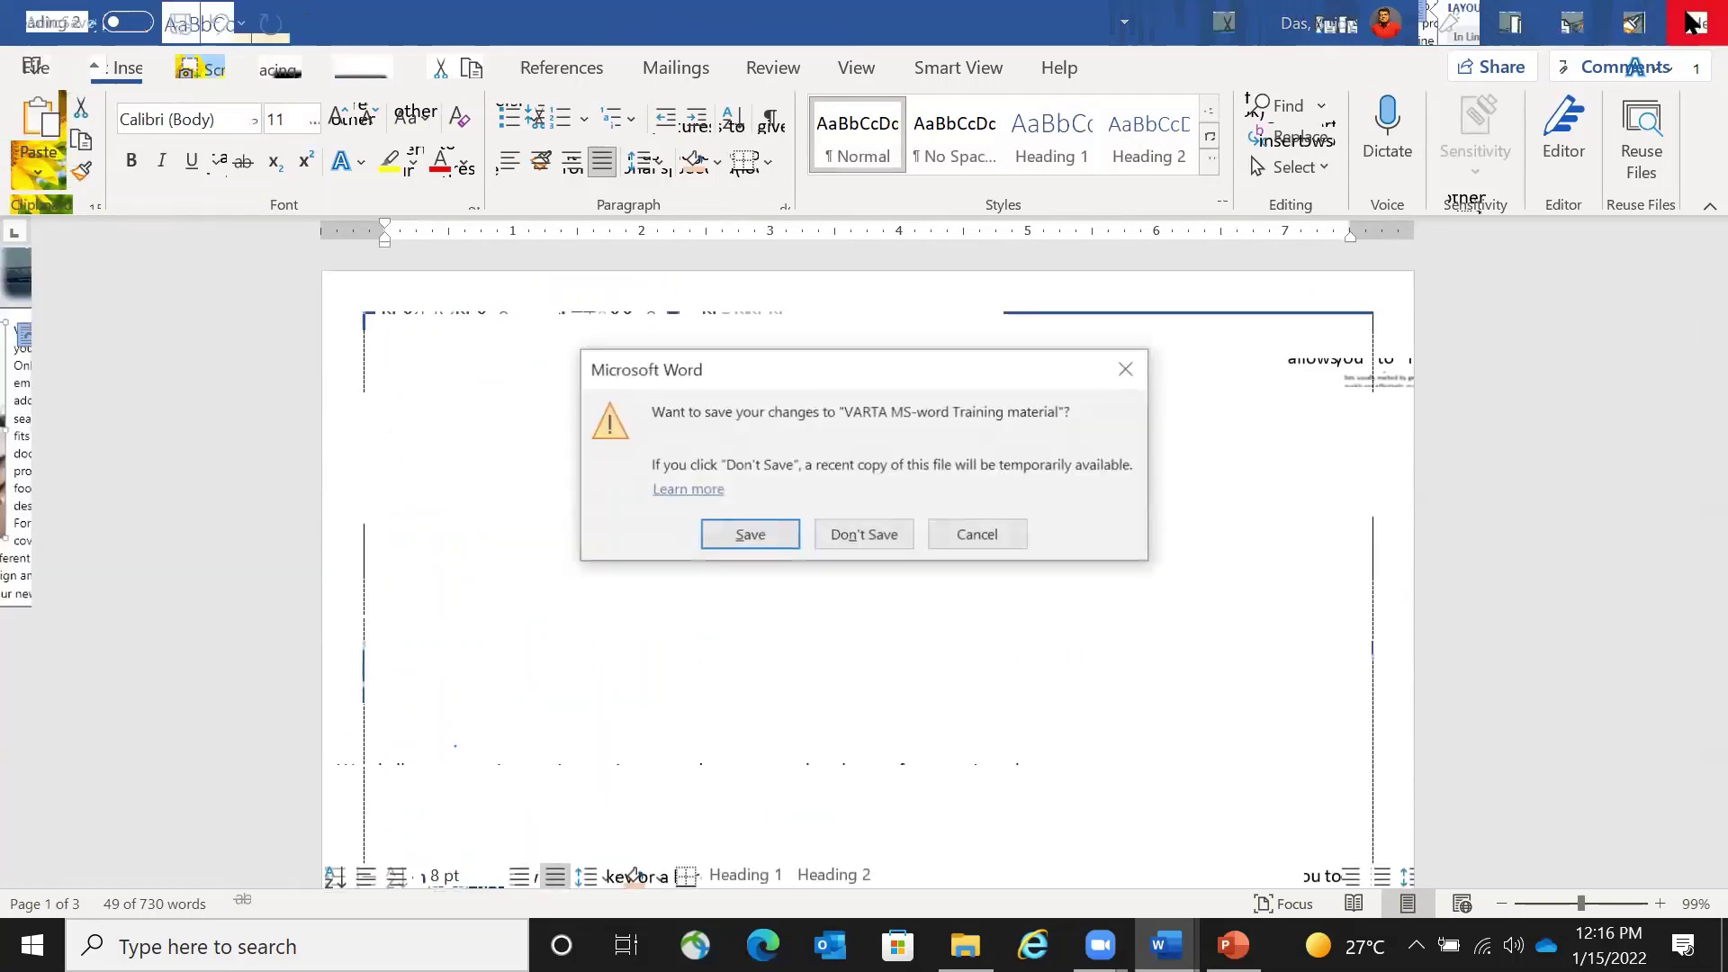
left_click(770, 535)
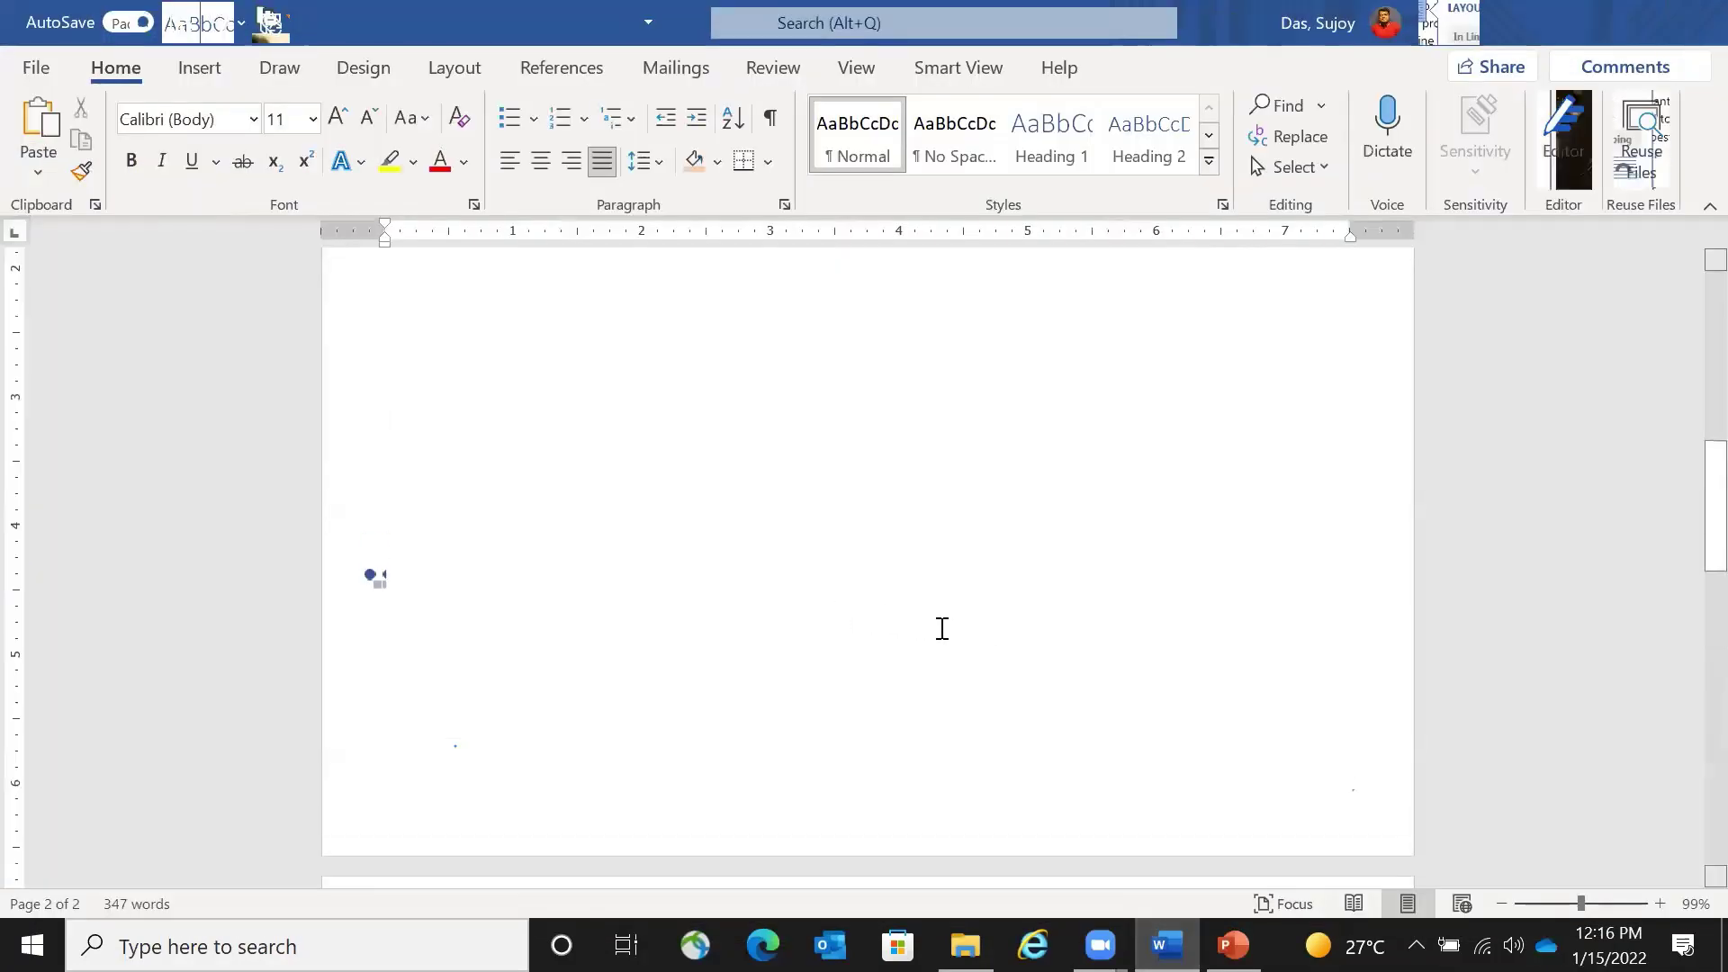
Step: Close the remaining Word document and search Windows Start for 'word' to relaunch Word
left_click(1690, 13)
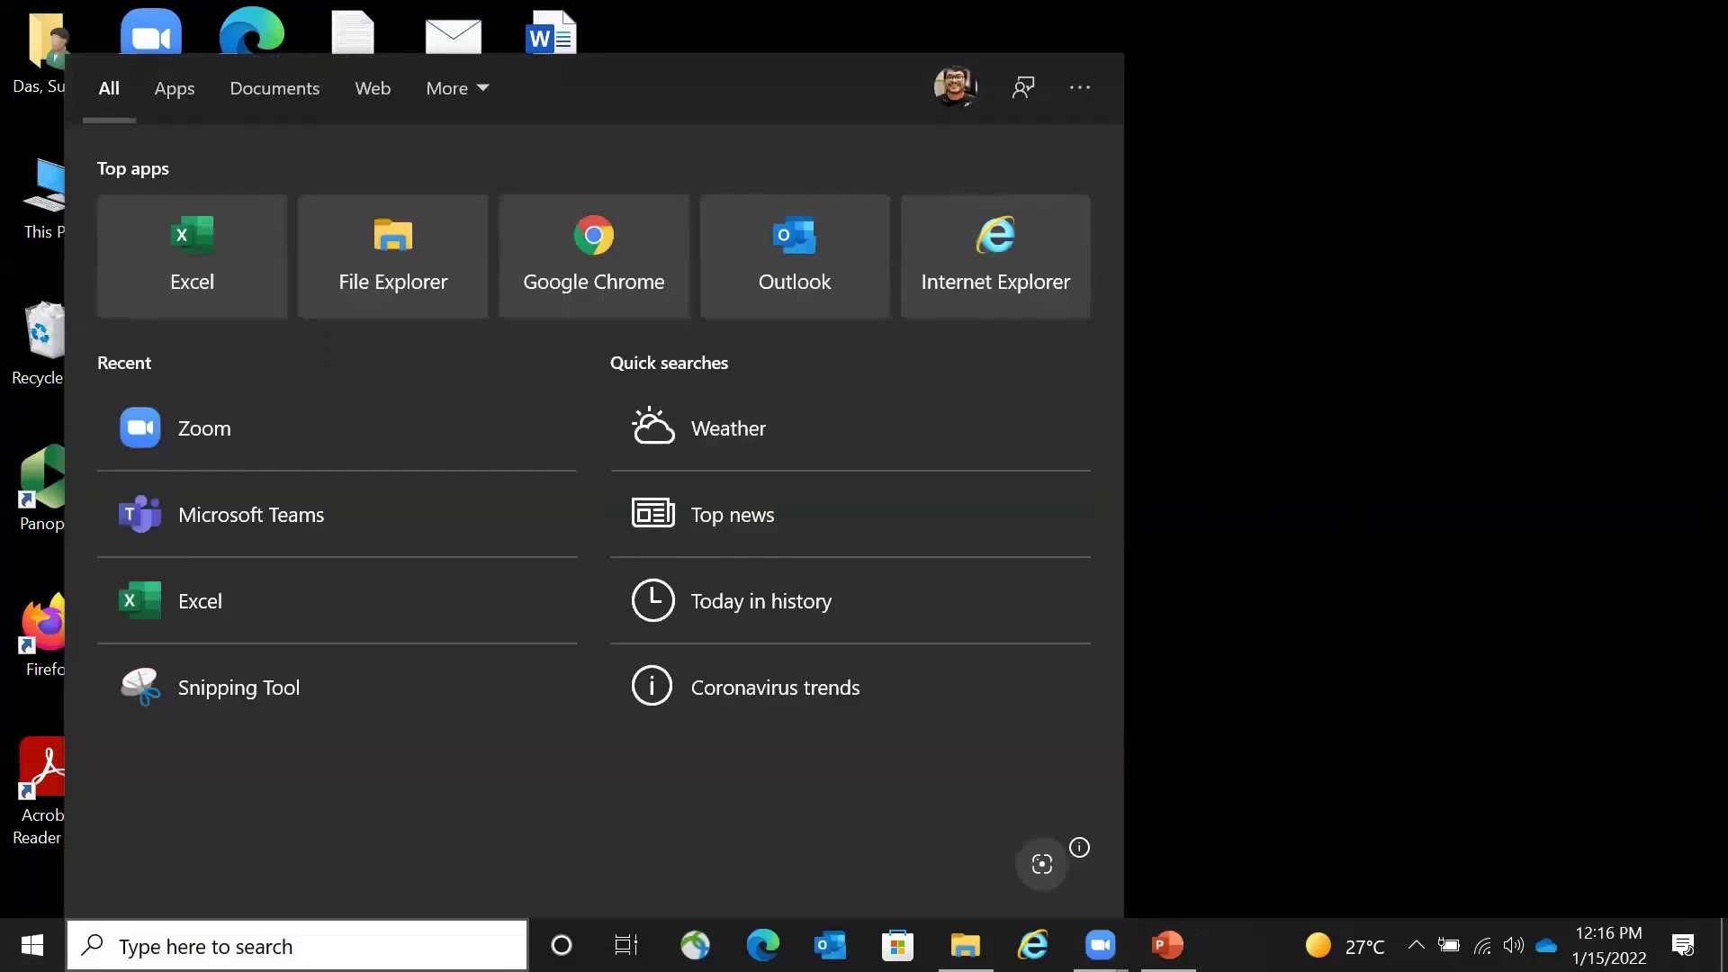
type("word")
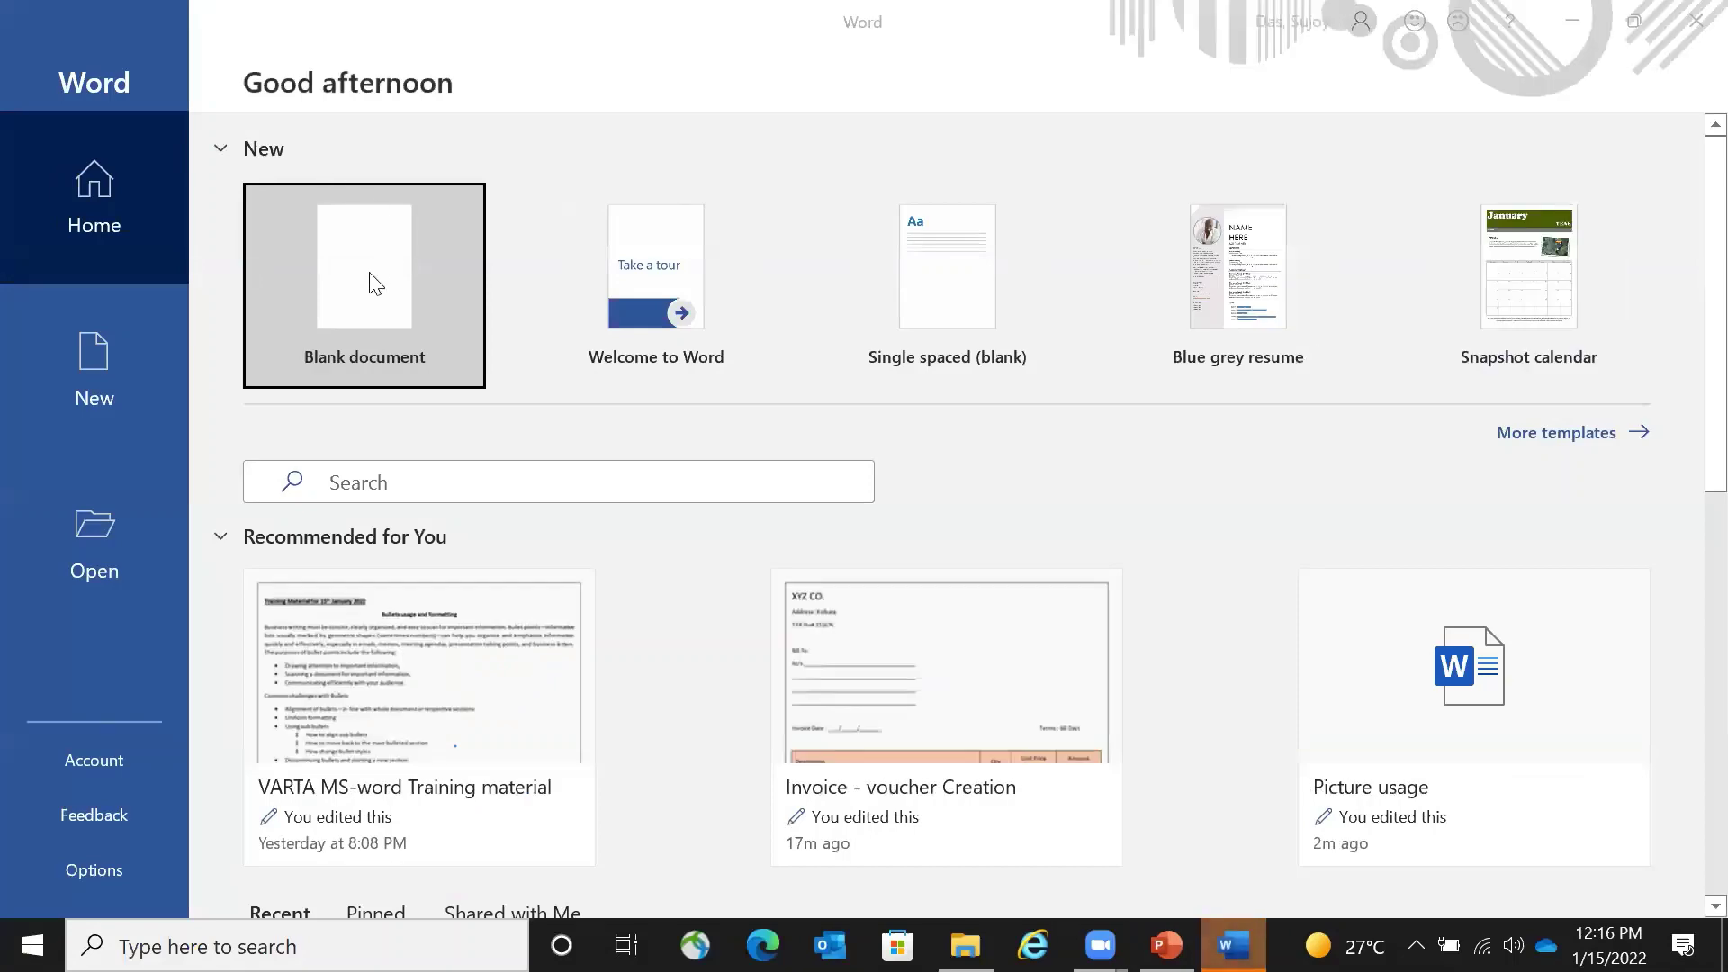
Step: Create a new blank document with Narrow margins
left_click(376, 283)
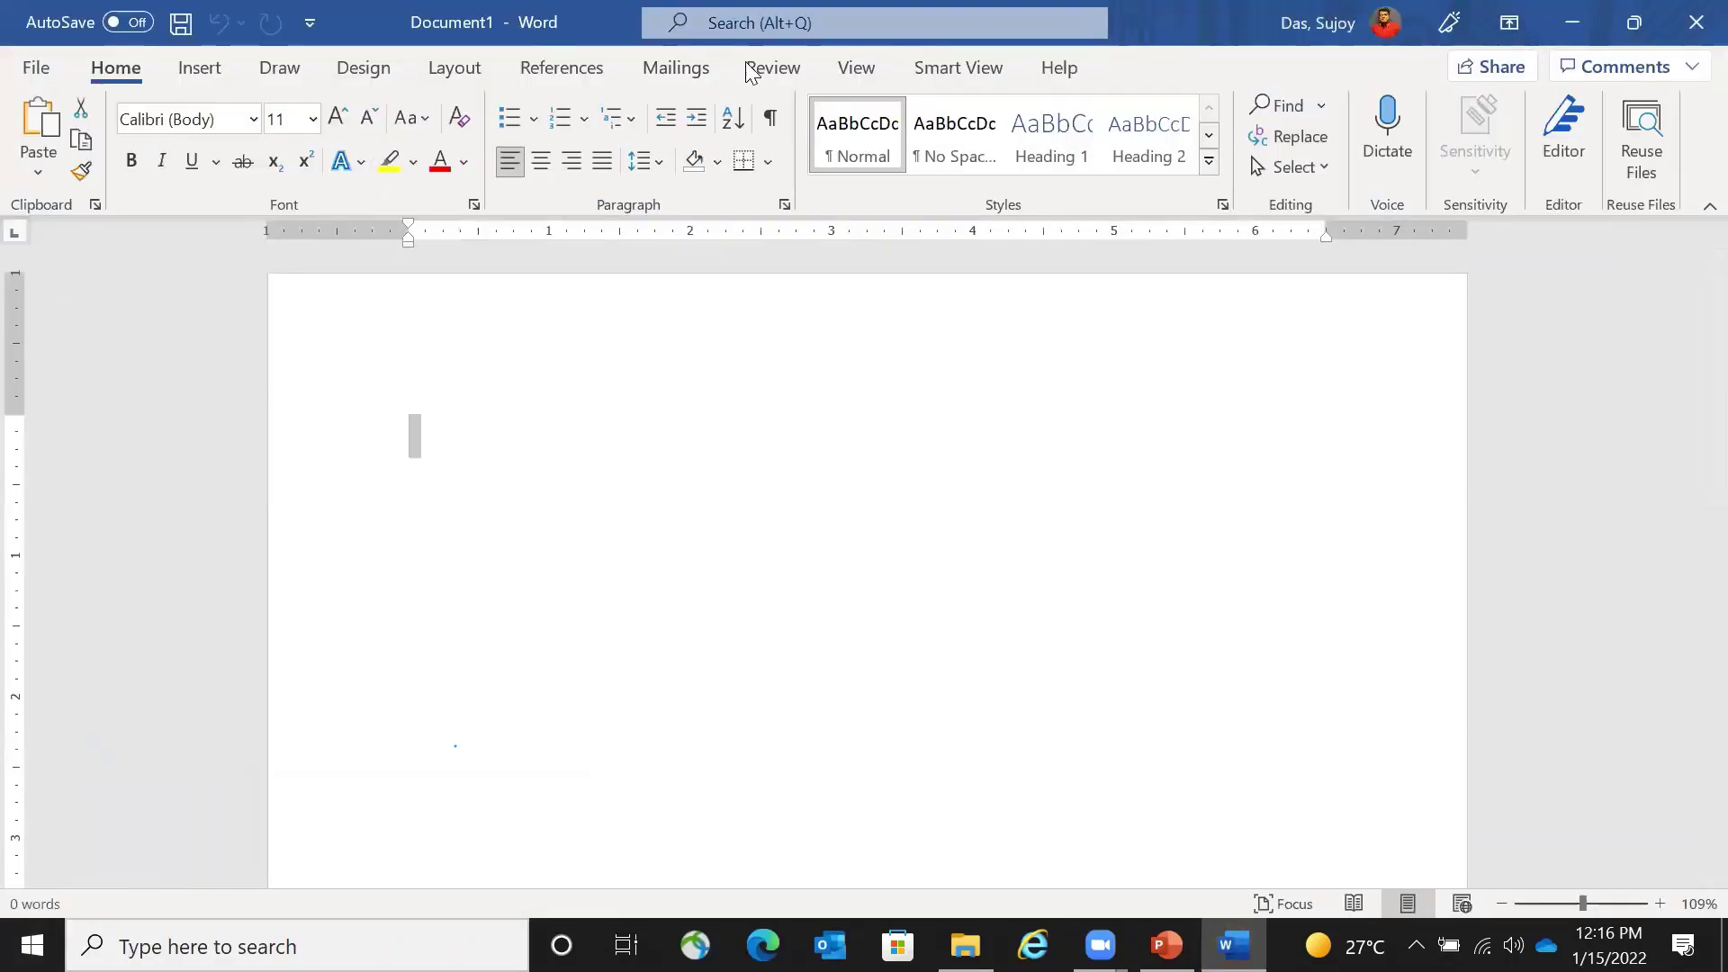
left_click(449, 72)
left_click(23, 171)
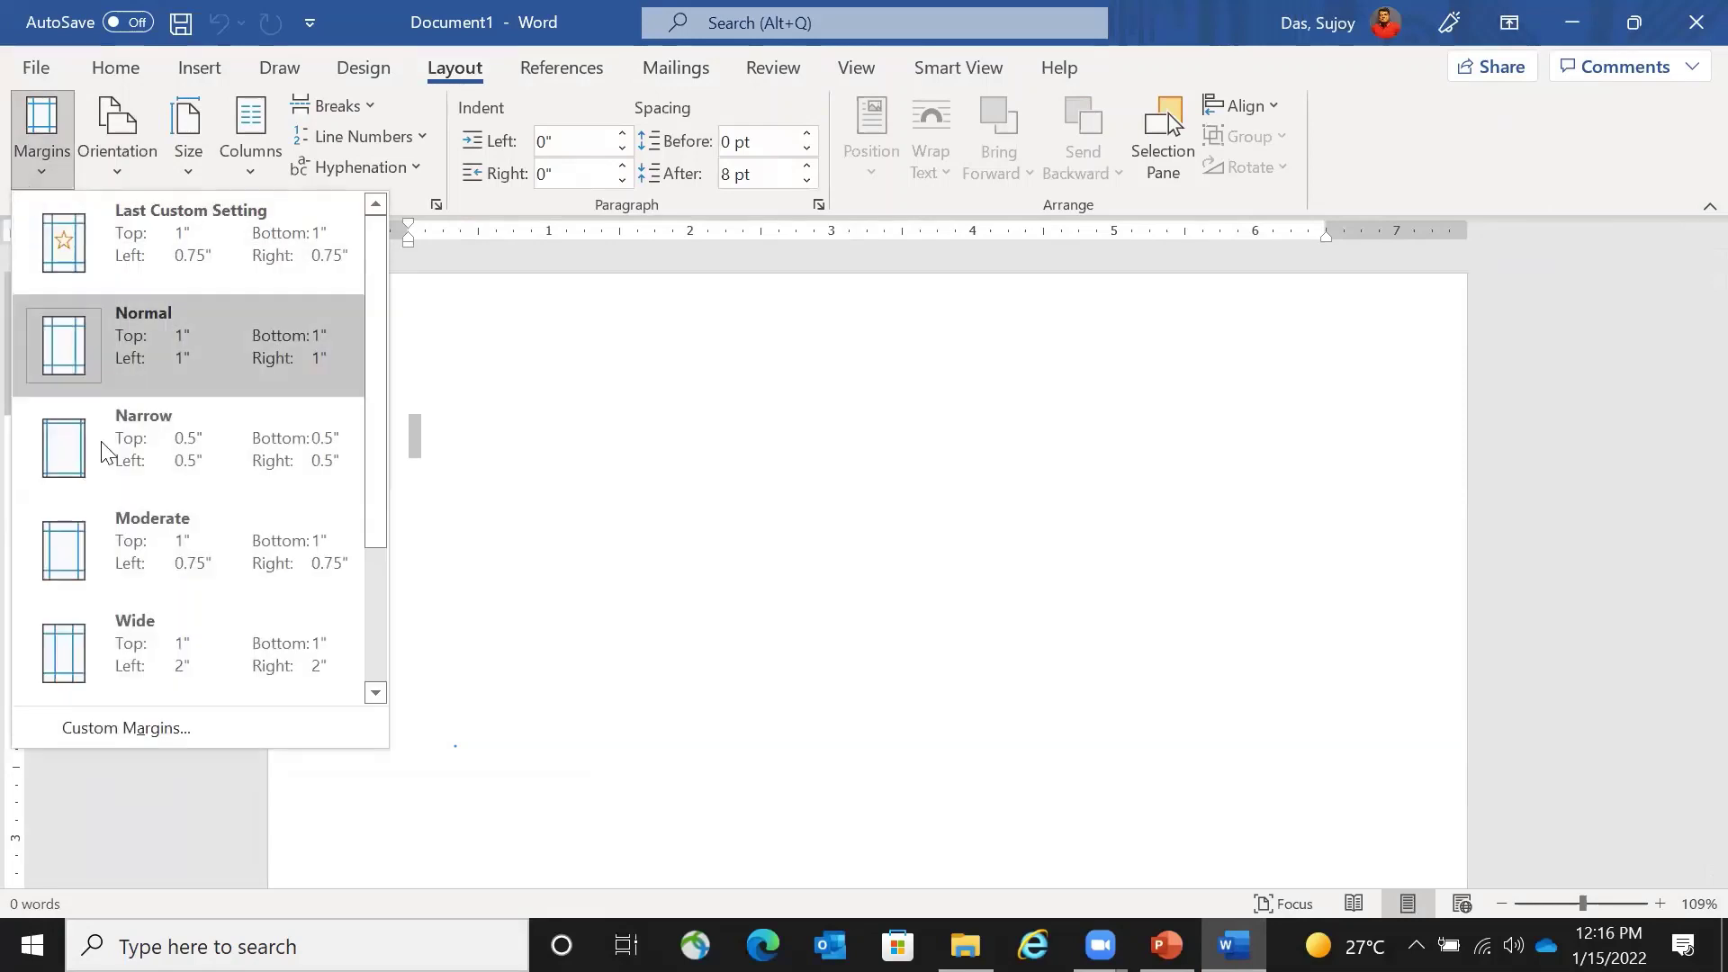
left_click(118, 466)
Step: Save it as 'Picture Usage' in the VARTA_MS Word Training 8th Jan 2022 folder, replacing the existing file
key("ctrl+s")
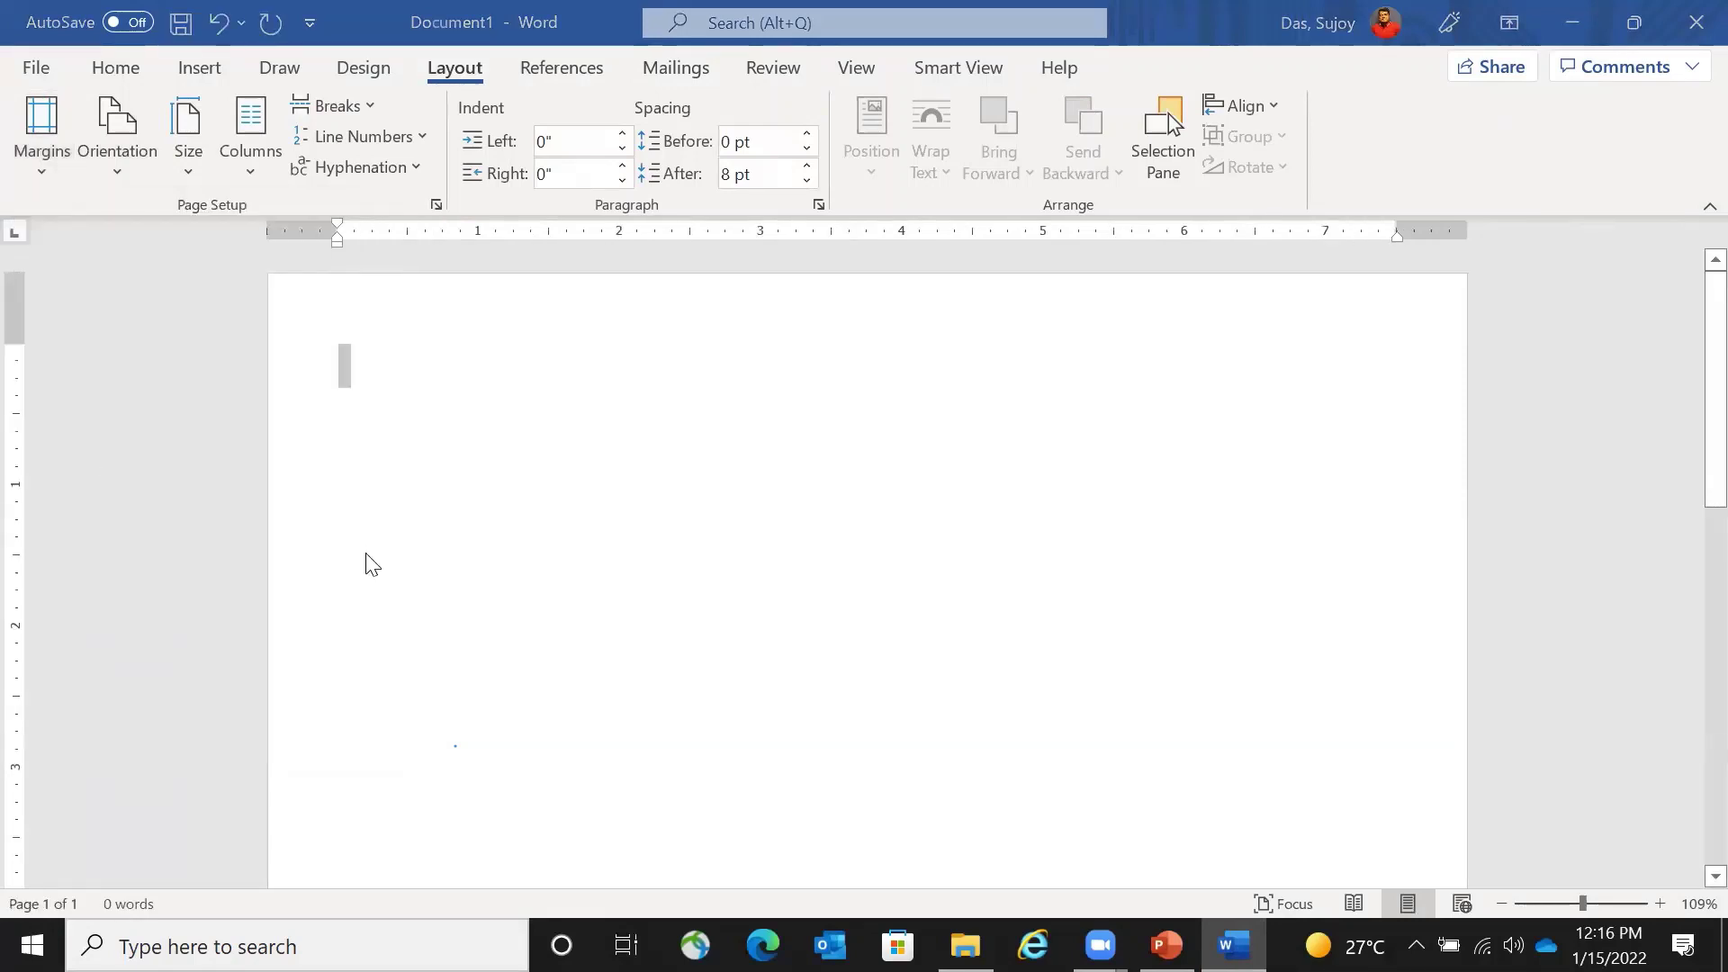
left_click(725, 396)
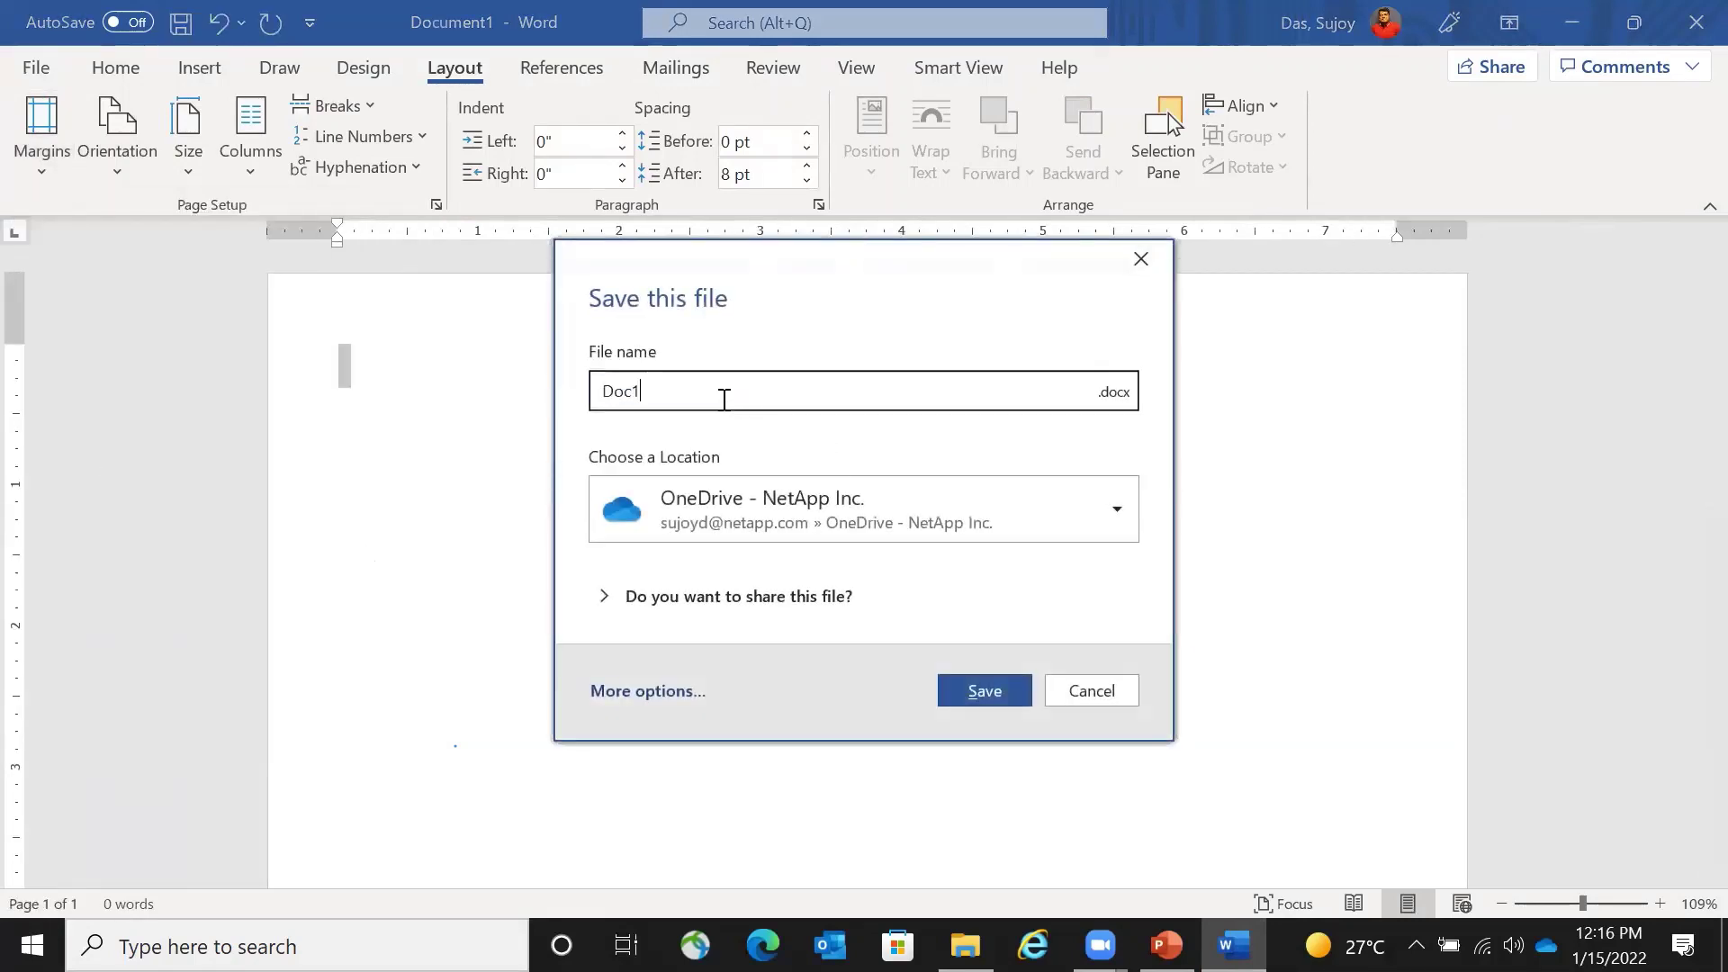
key("BackSpace")
key("BackSpace")
key("BackSpace")
key("BackSpace")
type("Pi")
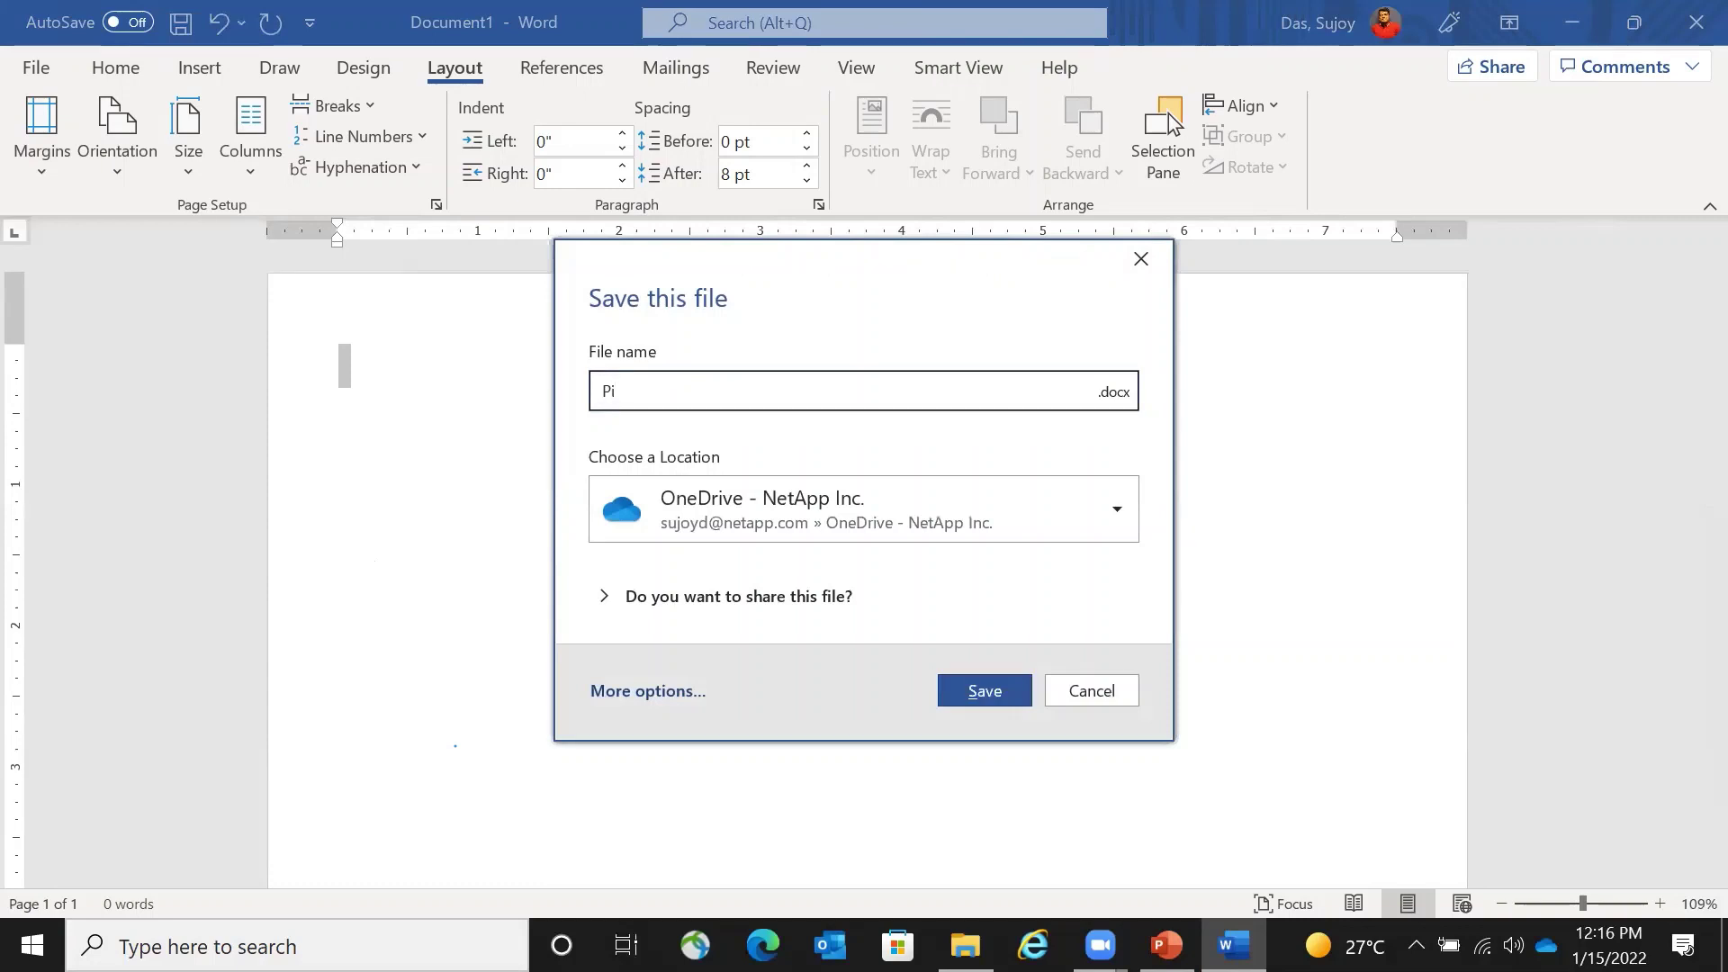
type("cture Us")
type("as")
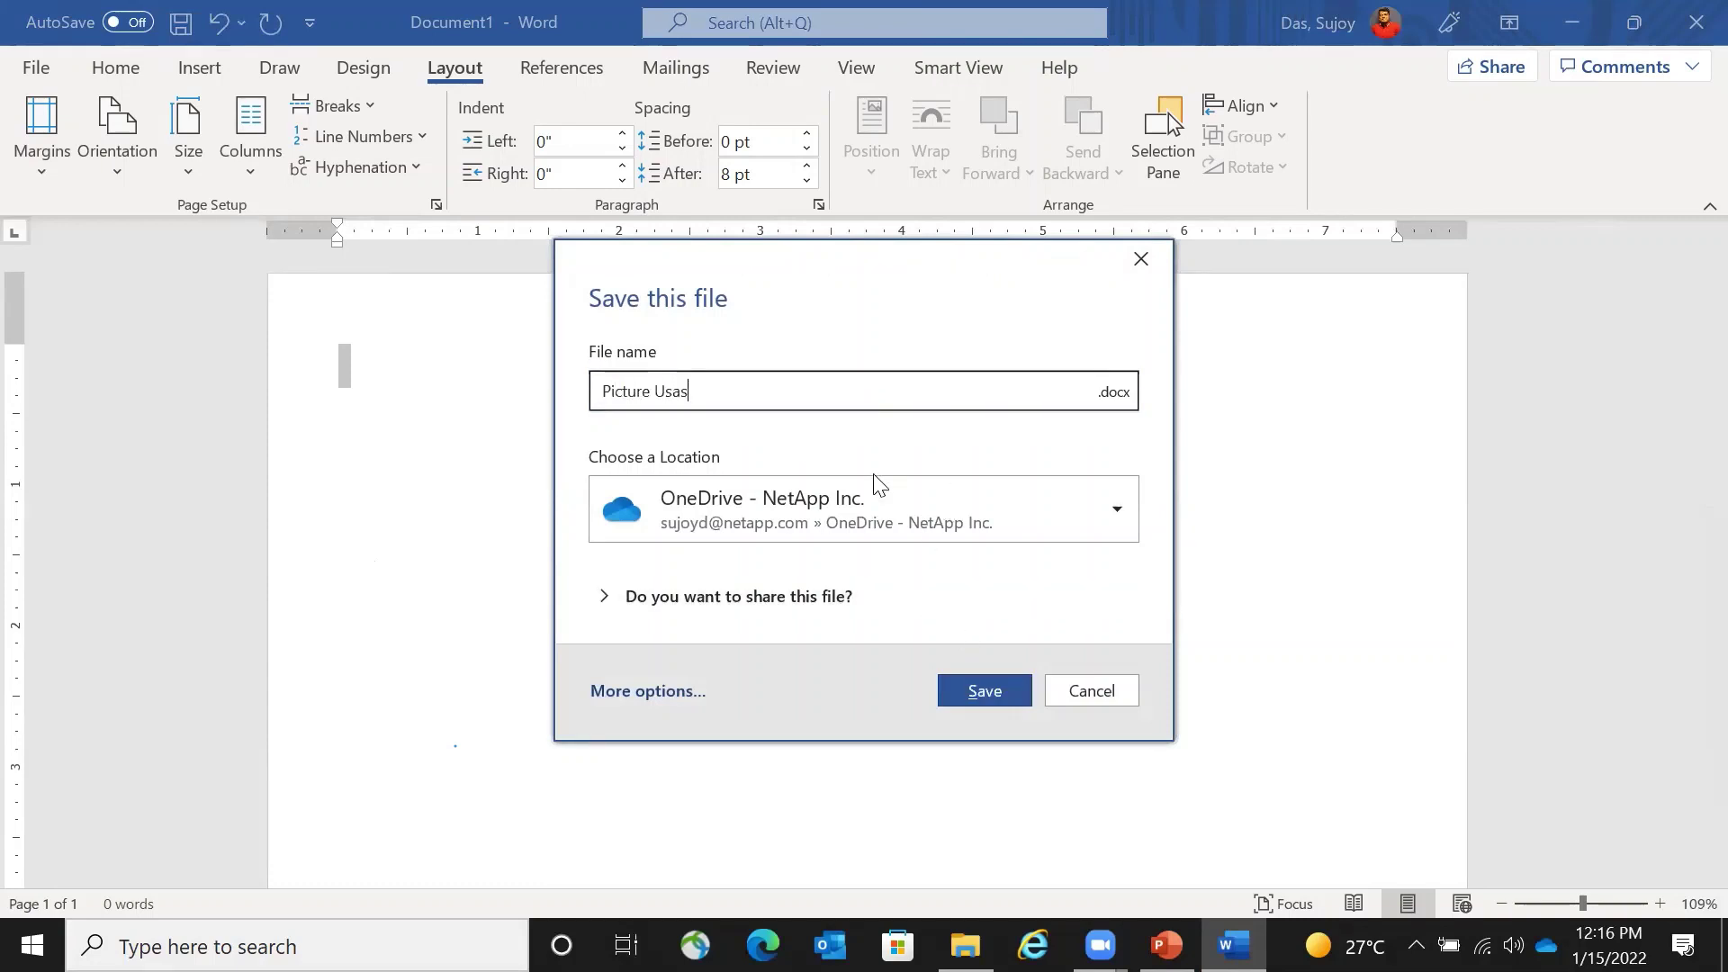
left_click(877, 515)
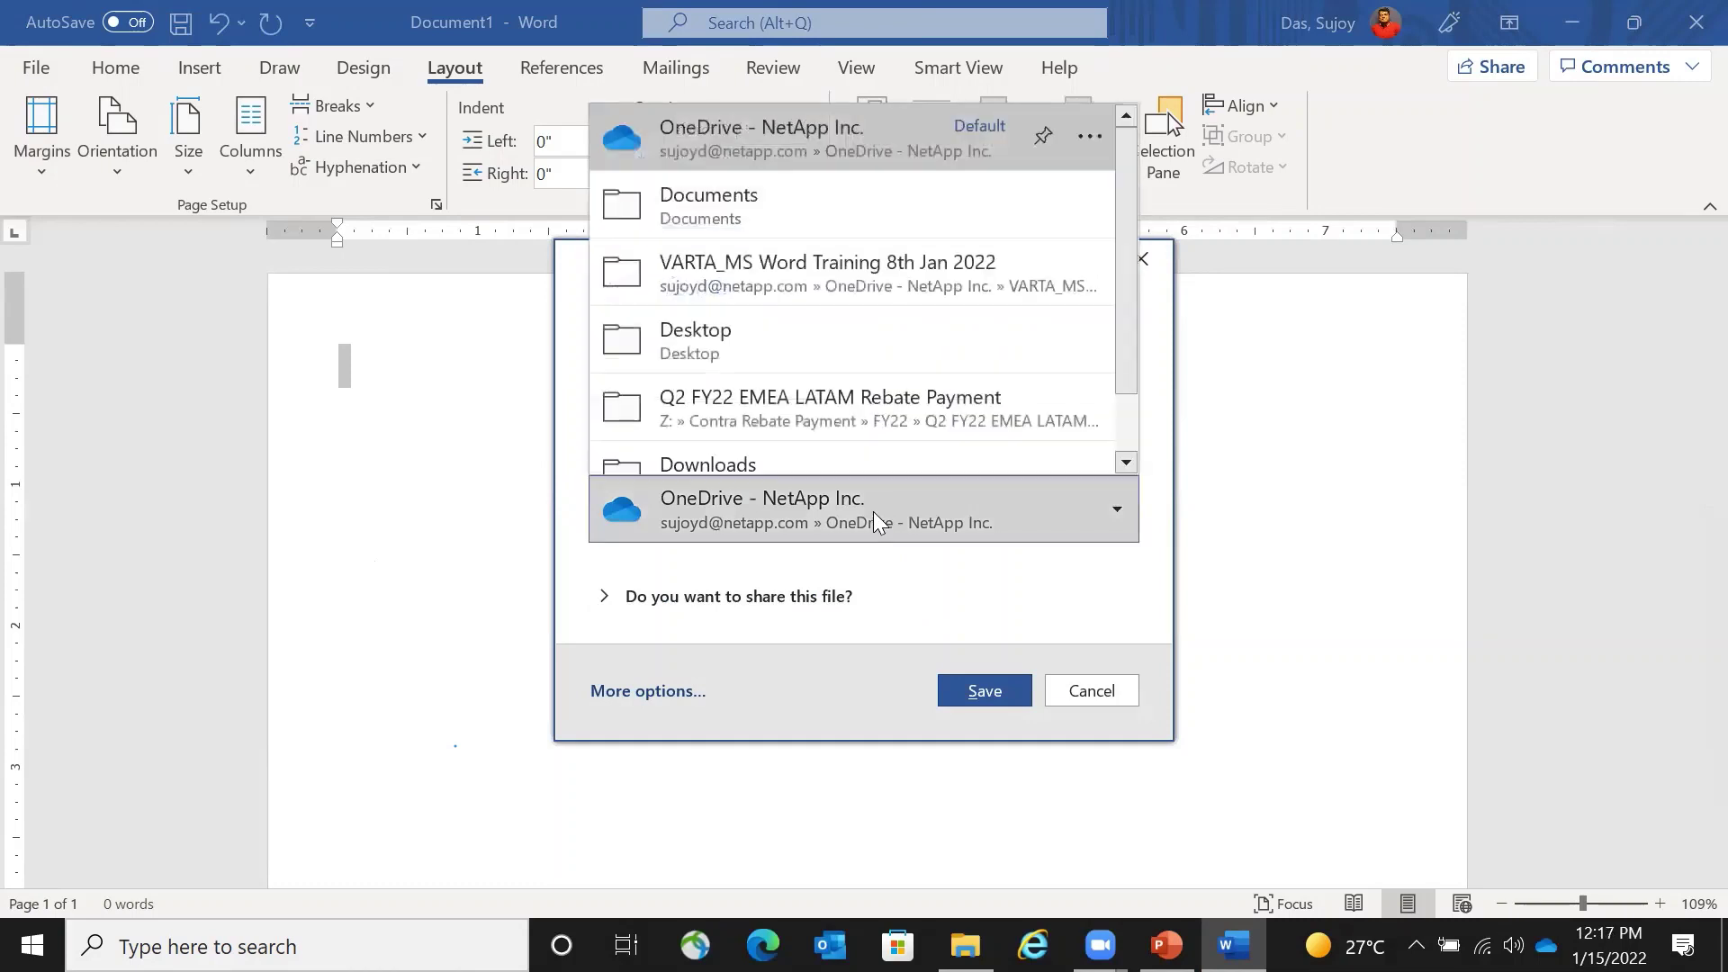
left_click(885, 297)
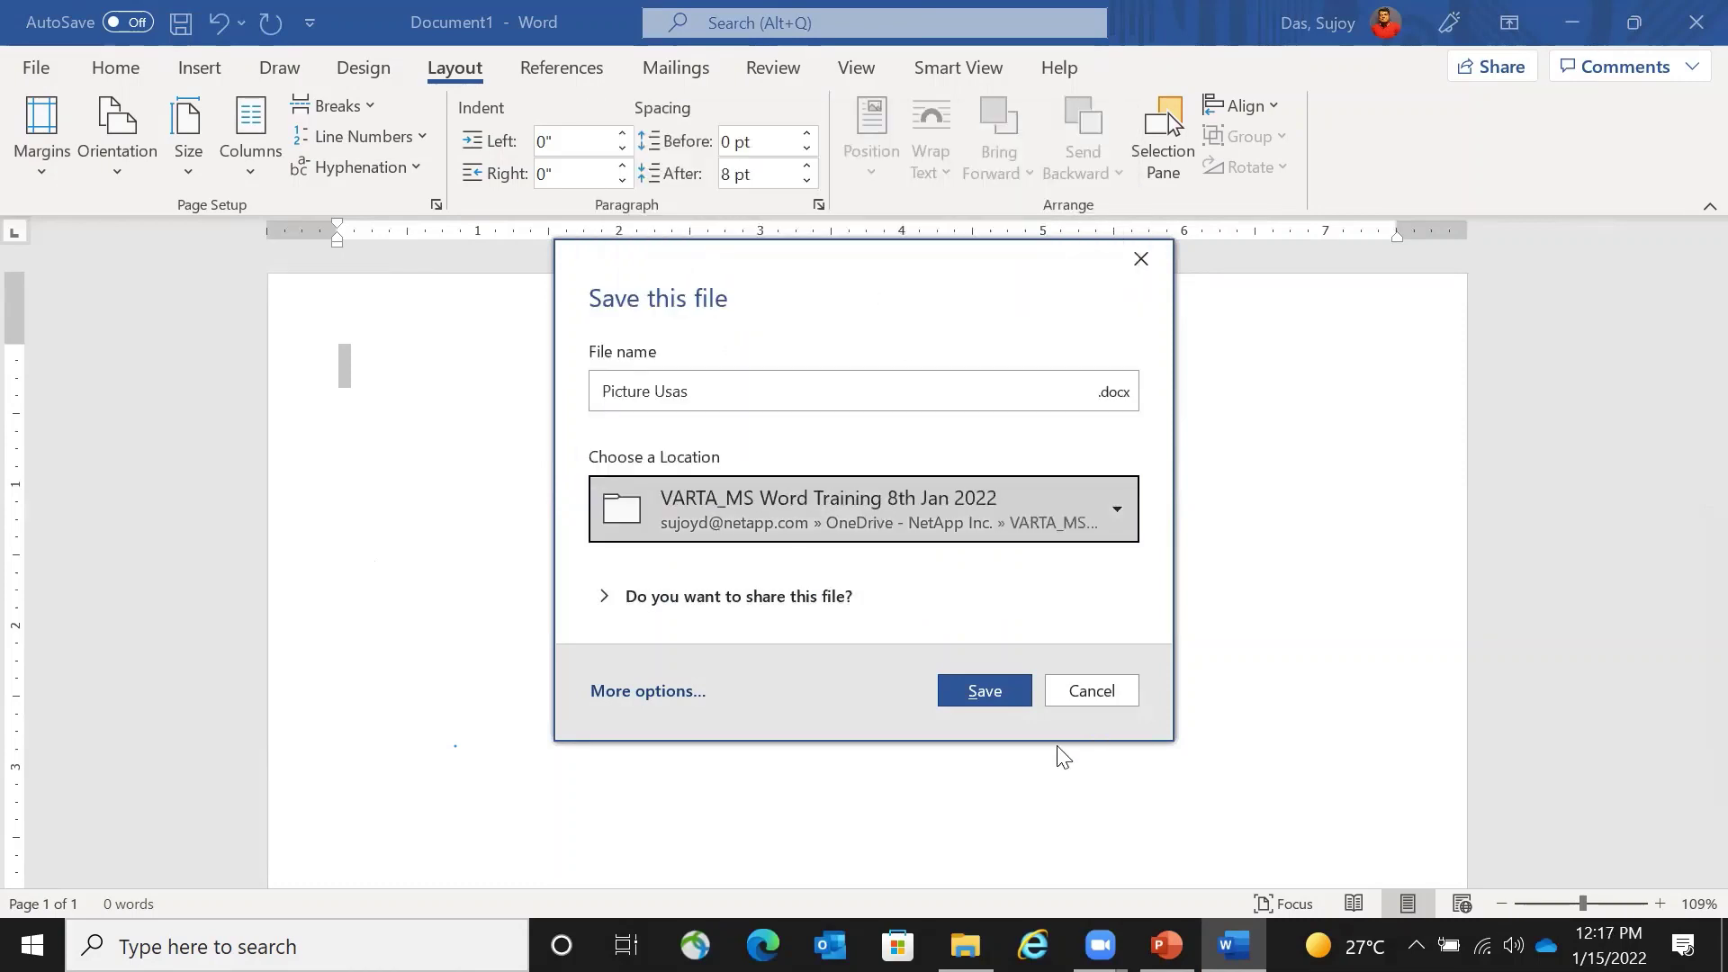
left_click(737, 391)
left_click(738, 394)
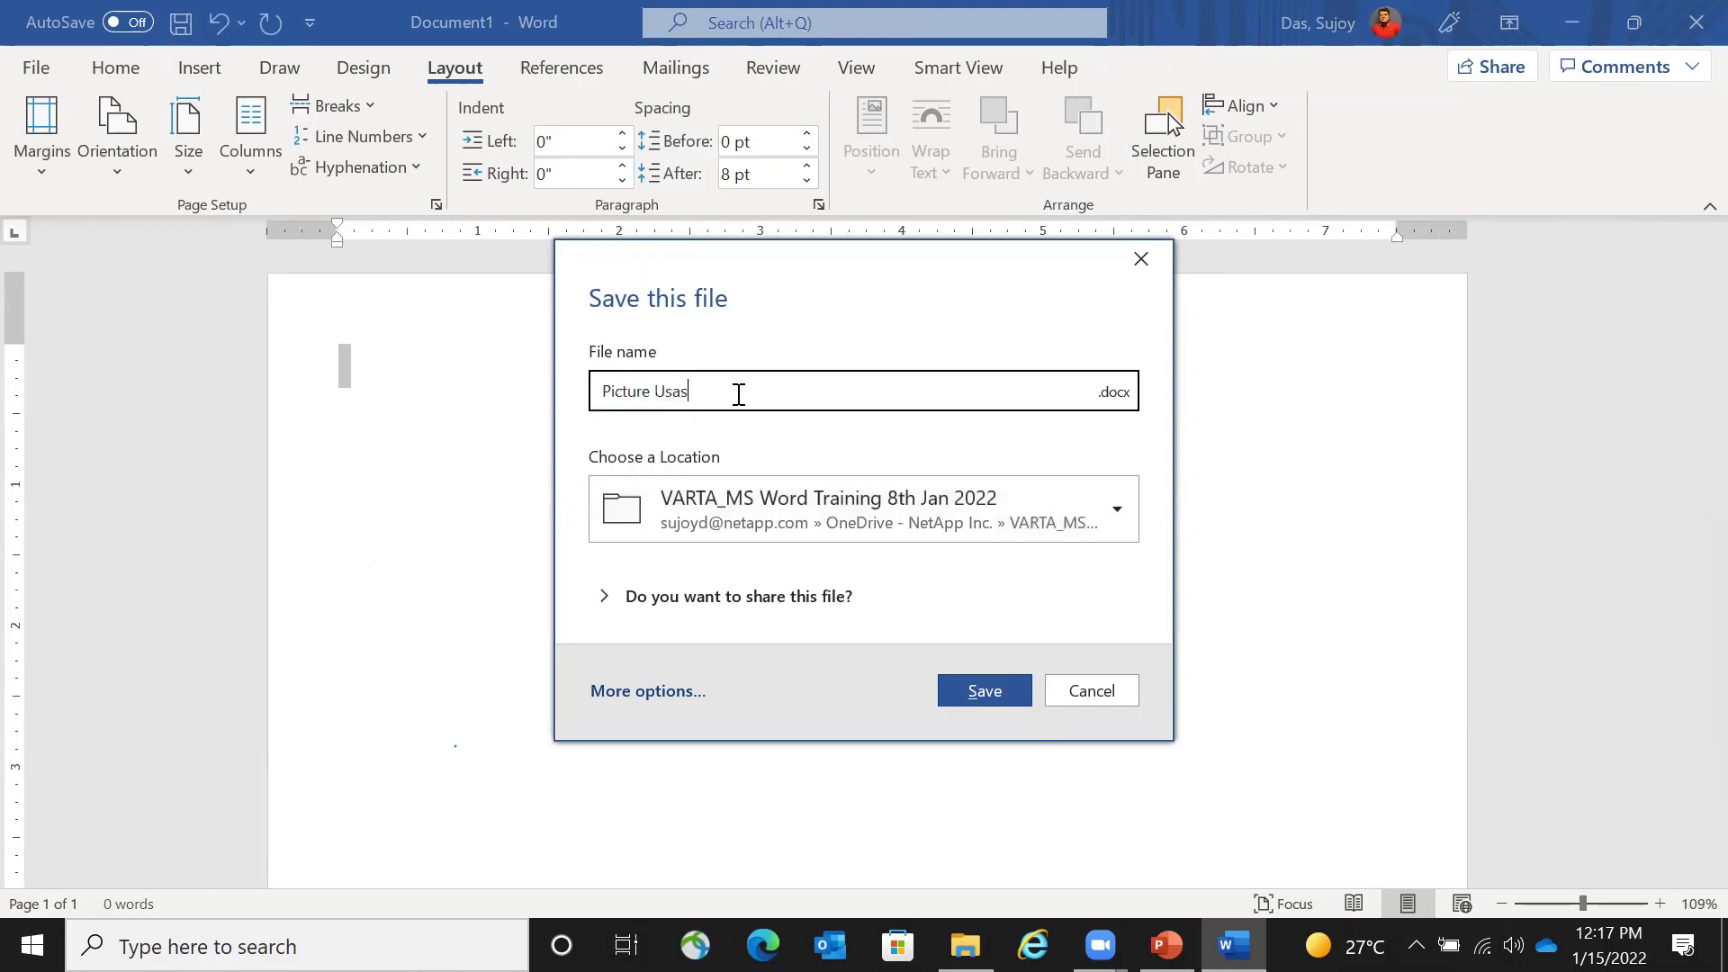
type("ge")
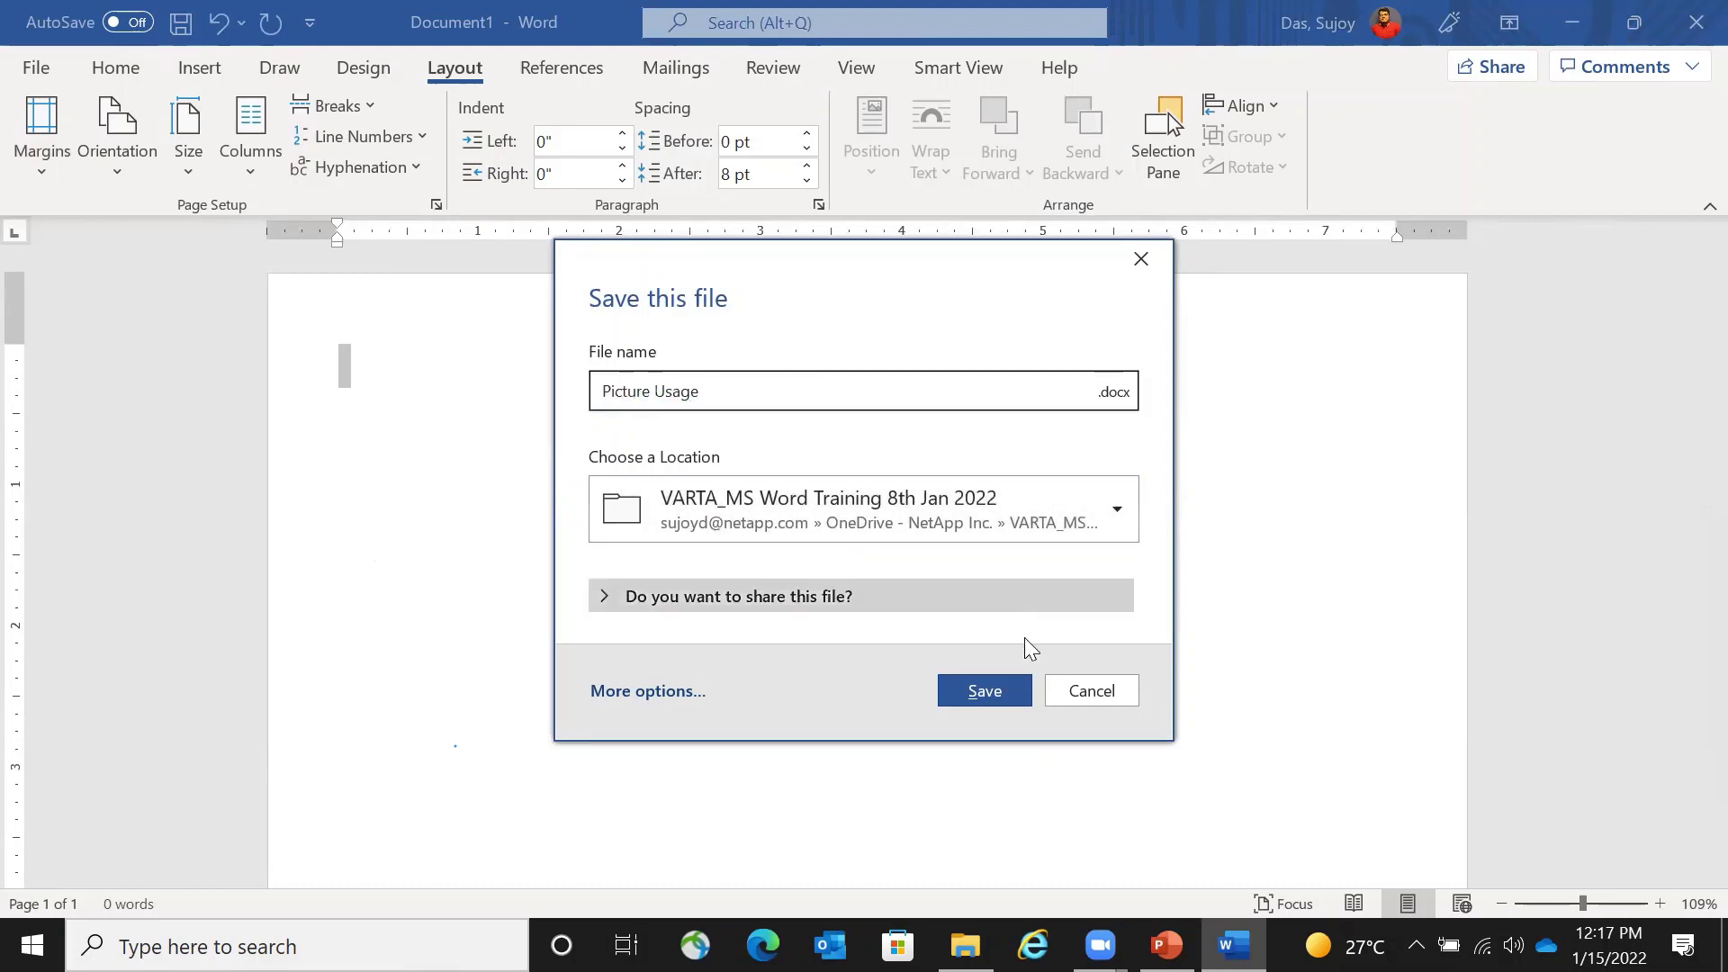
left_click(1001, 696)
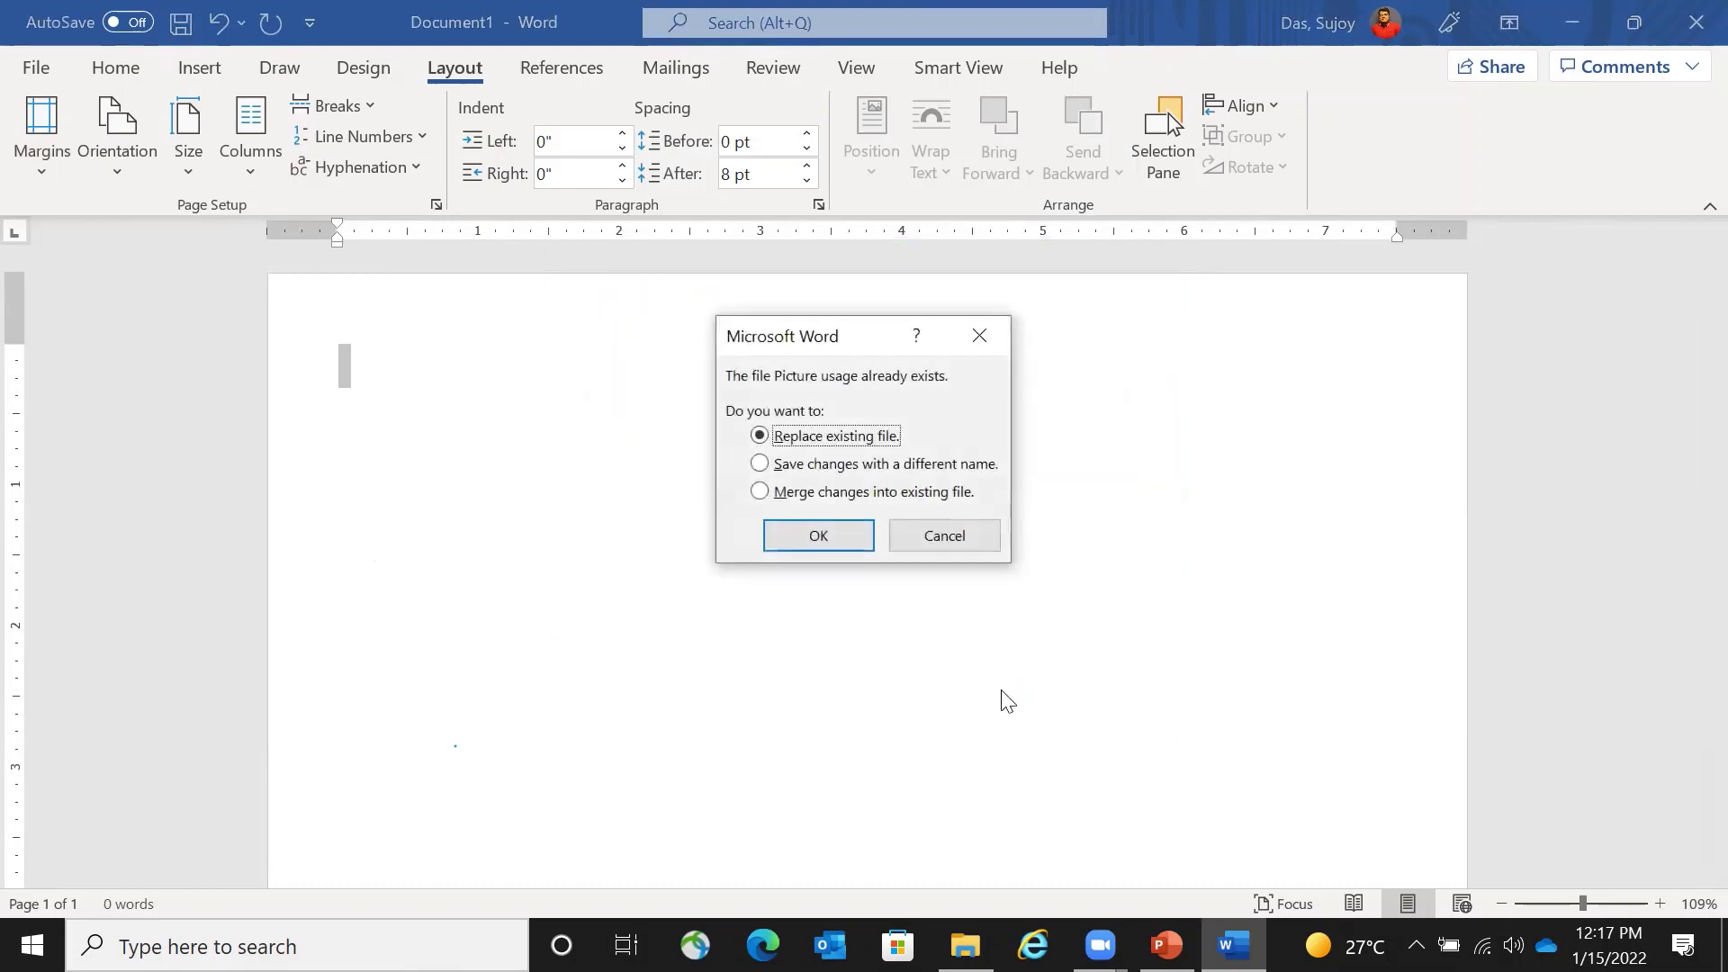
left_click(824, 535)
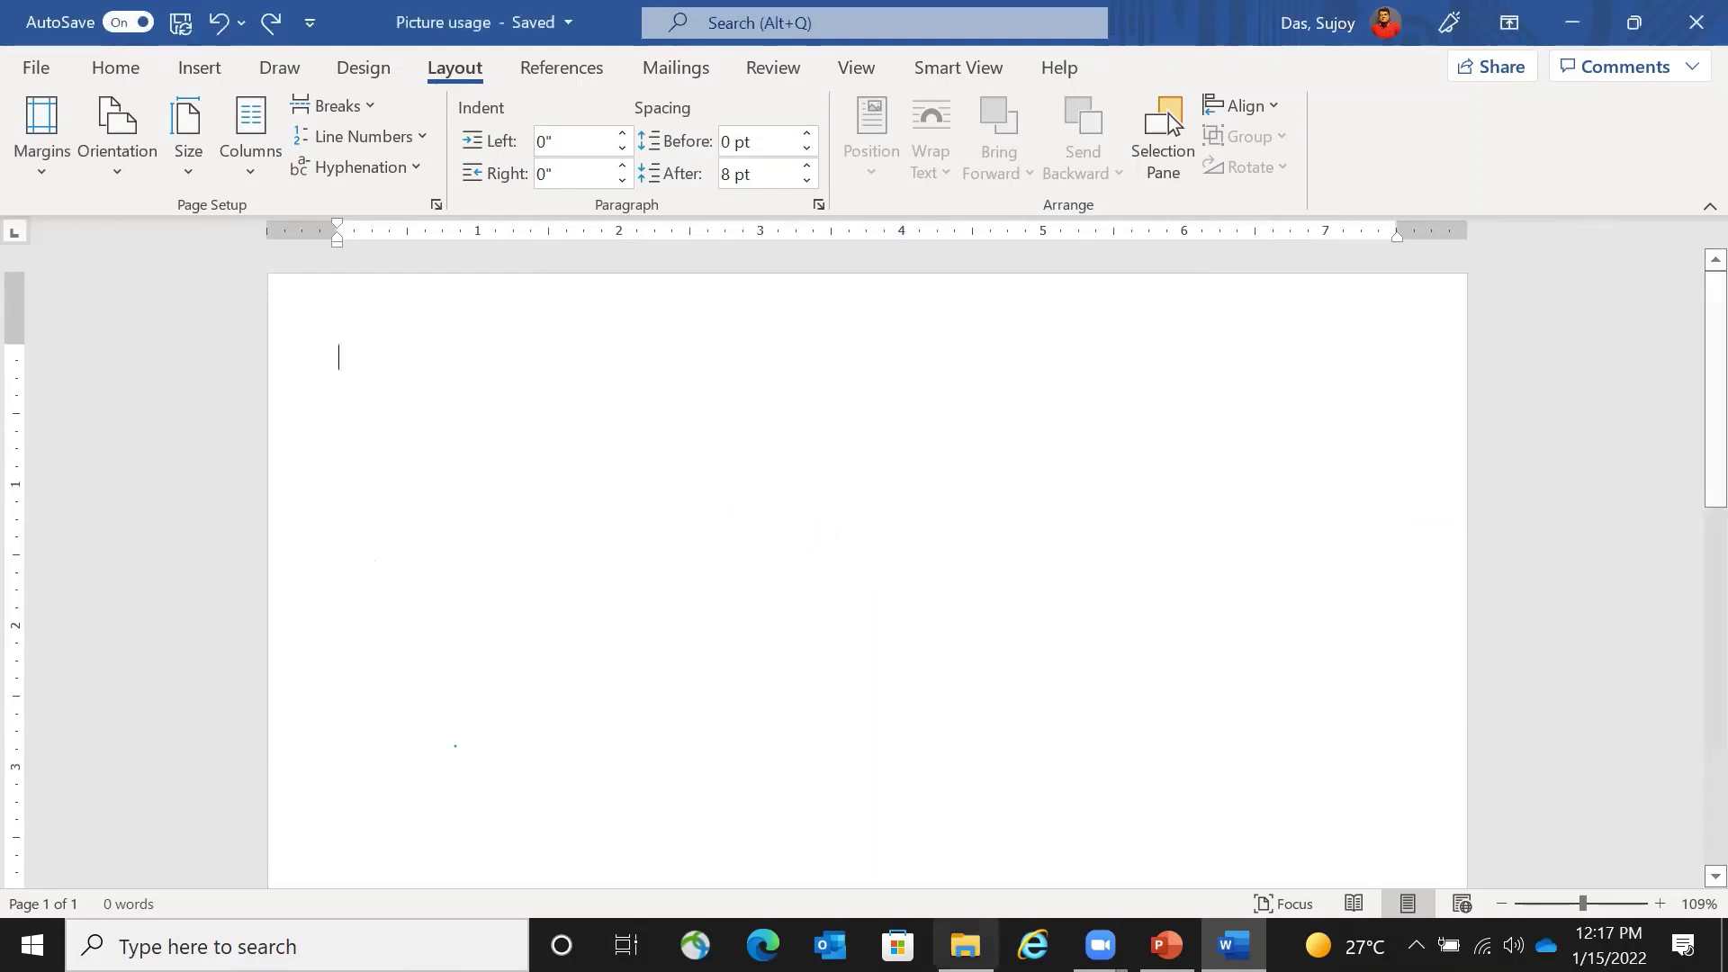
Step: Open the 15th Jan training module from the training folder and scroll through it
left_click(964, 945)
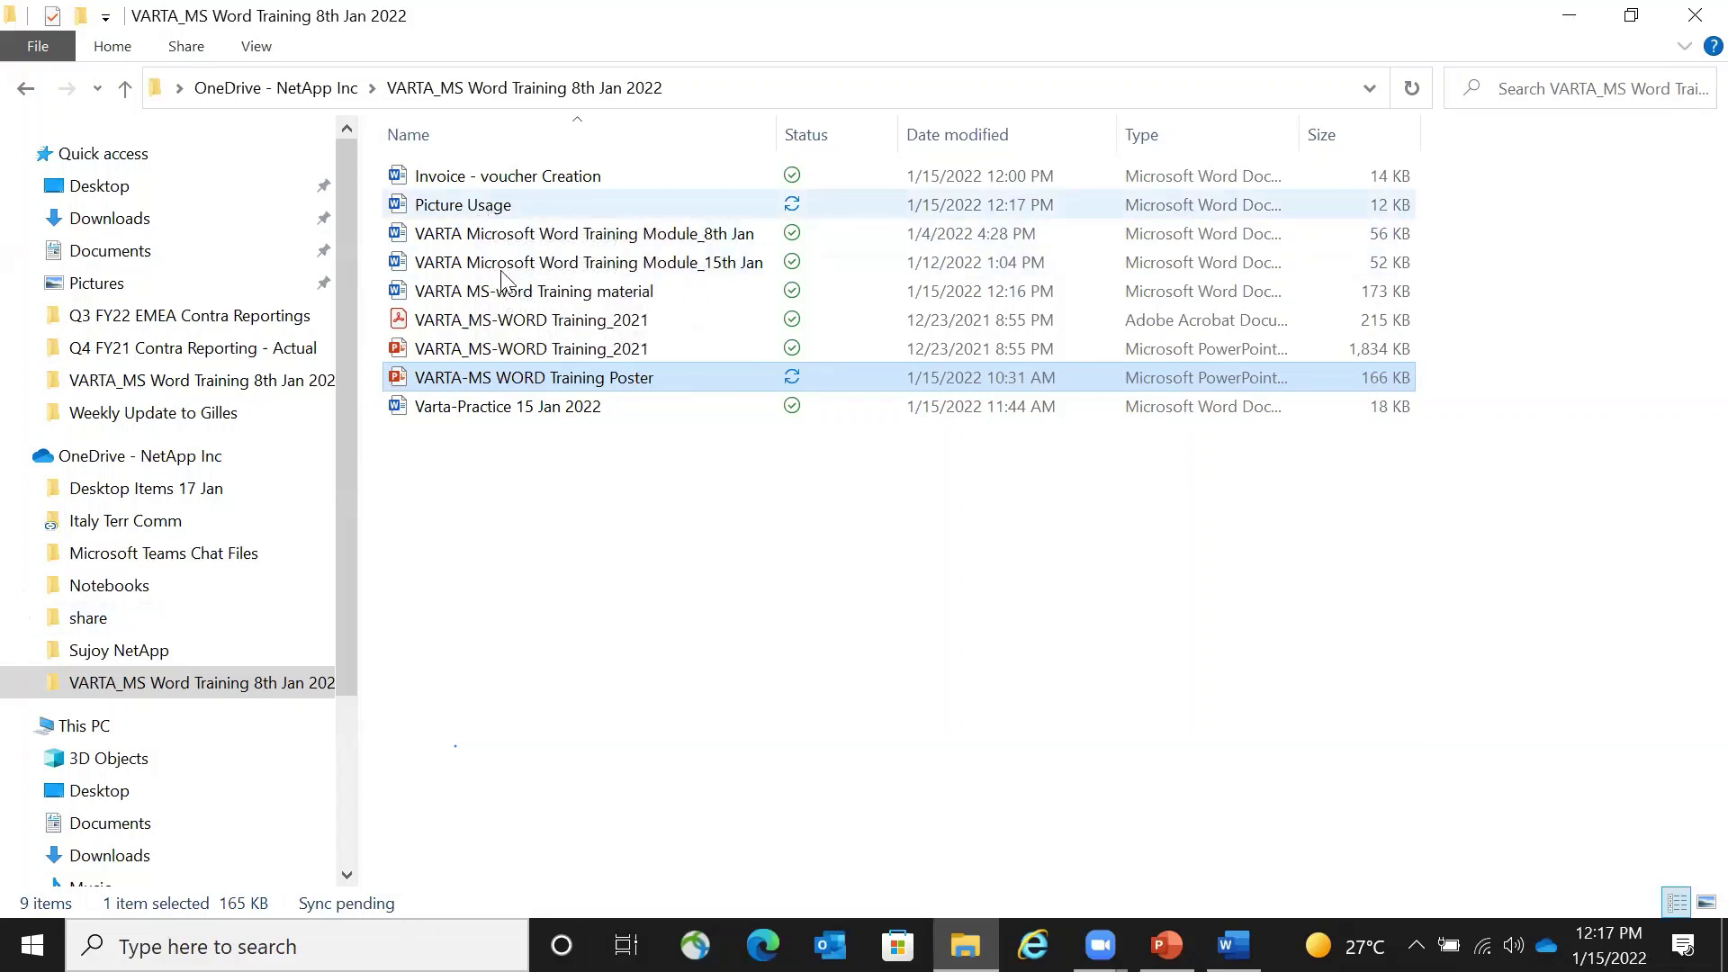
double_click(578, 261)
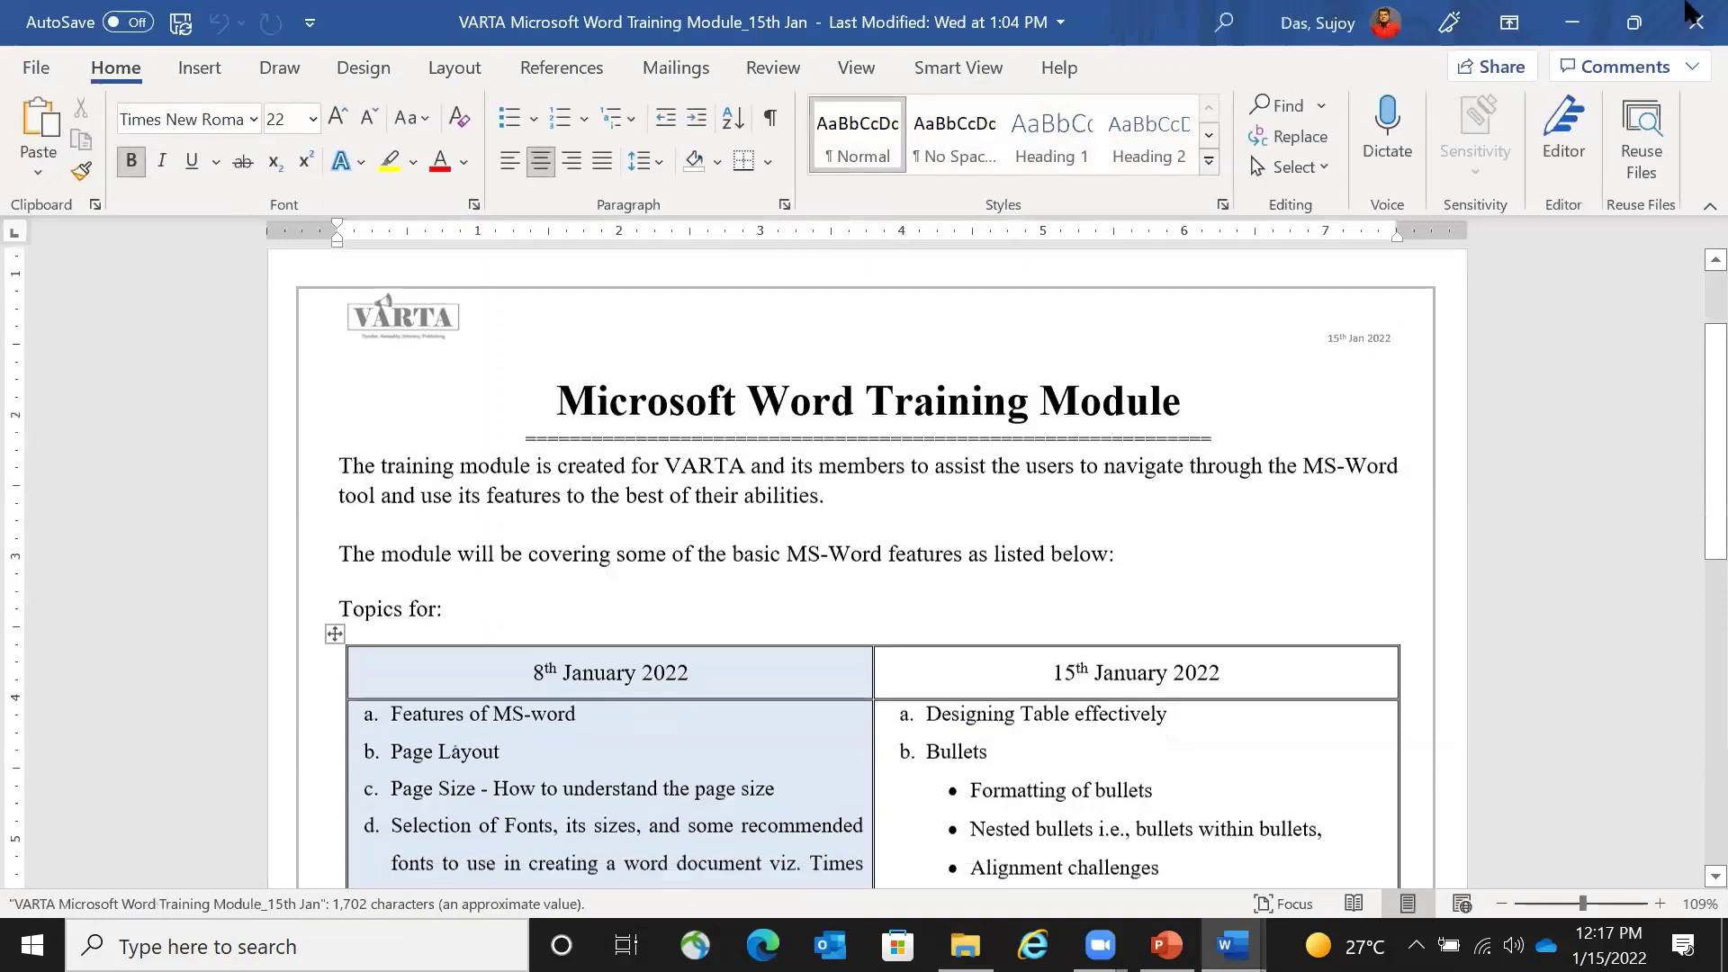
scroll(864, 567, "down", 3)
scroll(864, 567, "down", 3)
scroll(864, 567, "down", 2)
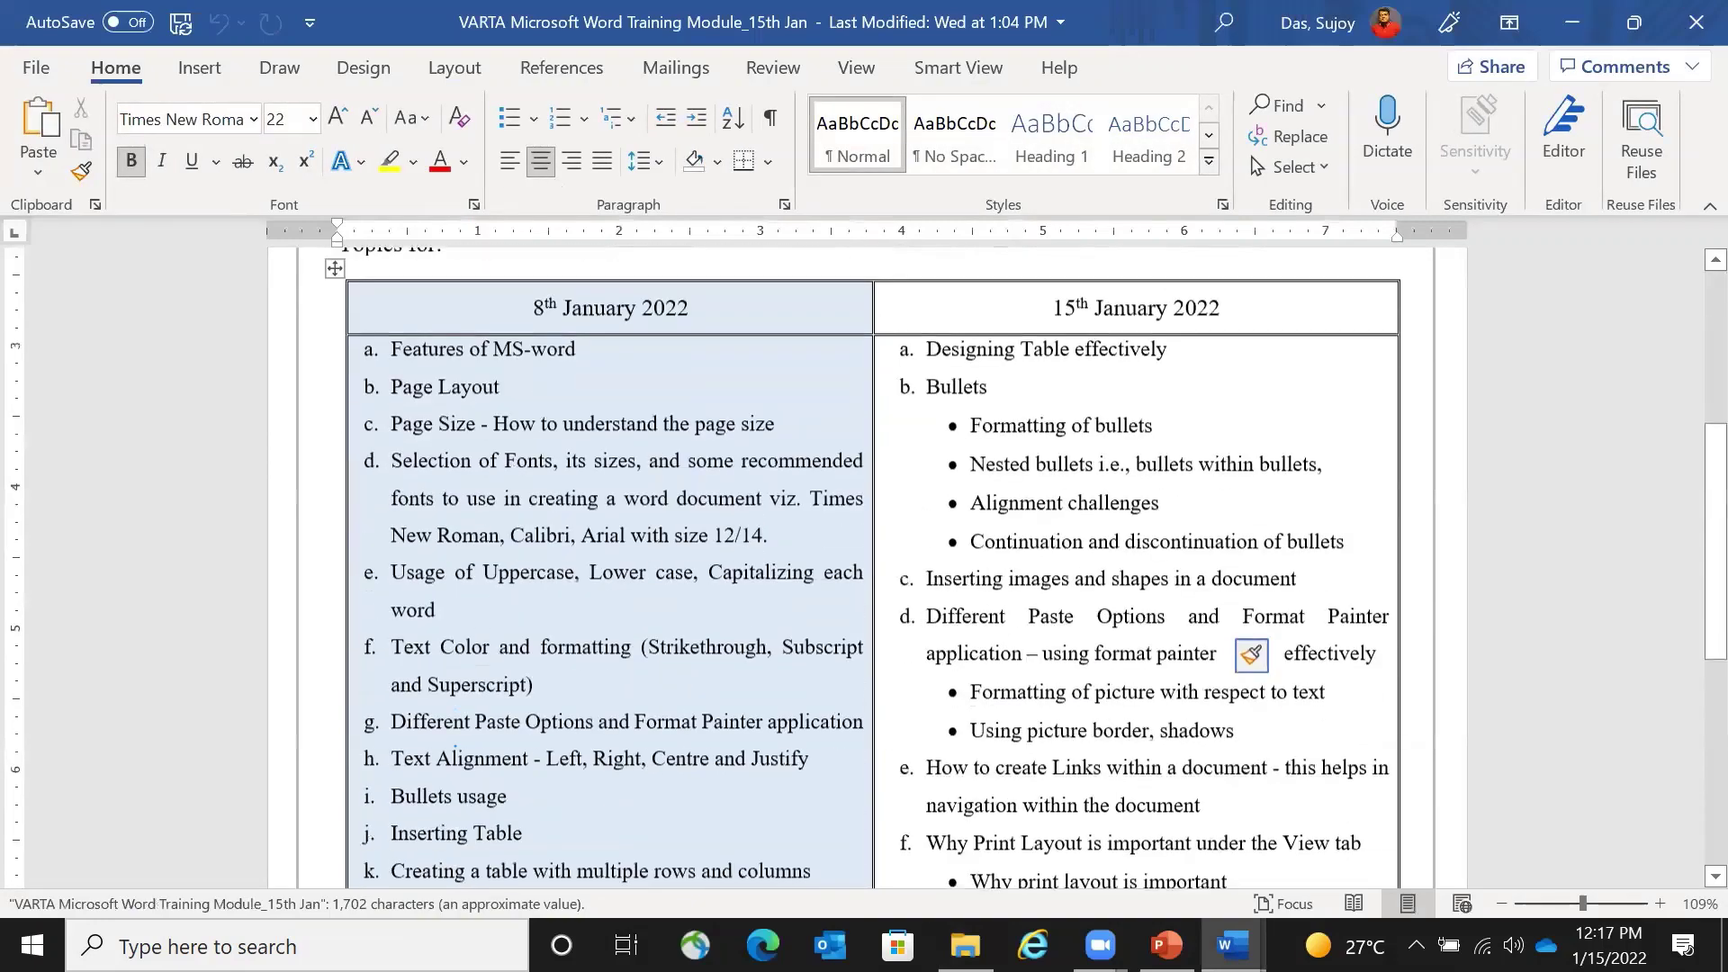
scroll(549, 414, "up", 3)
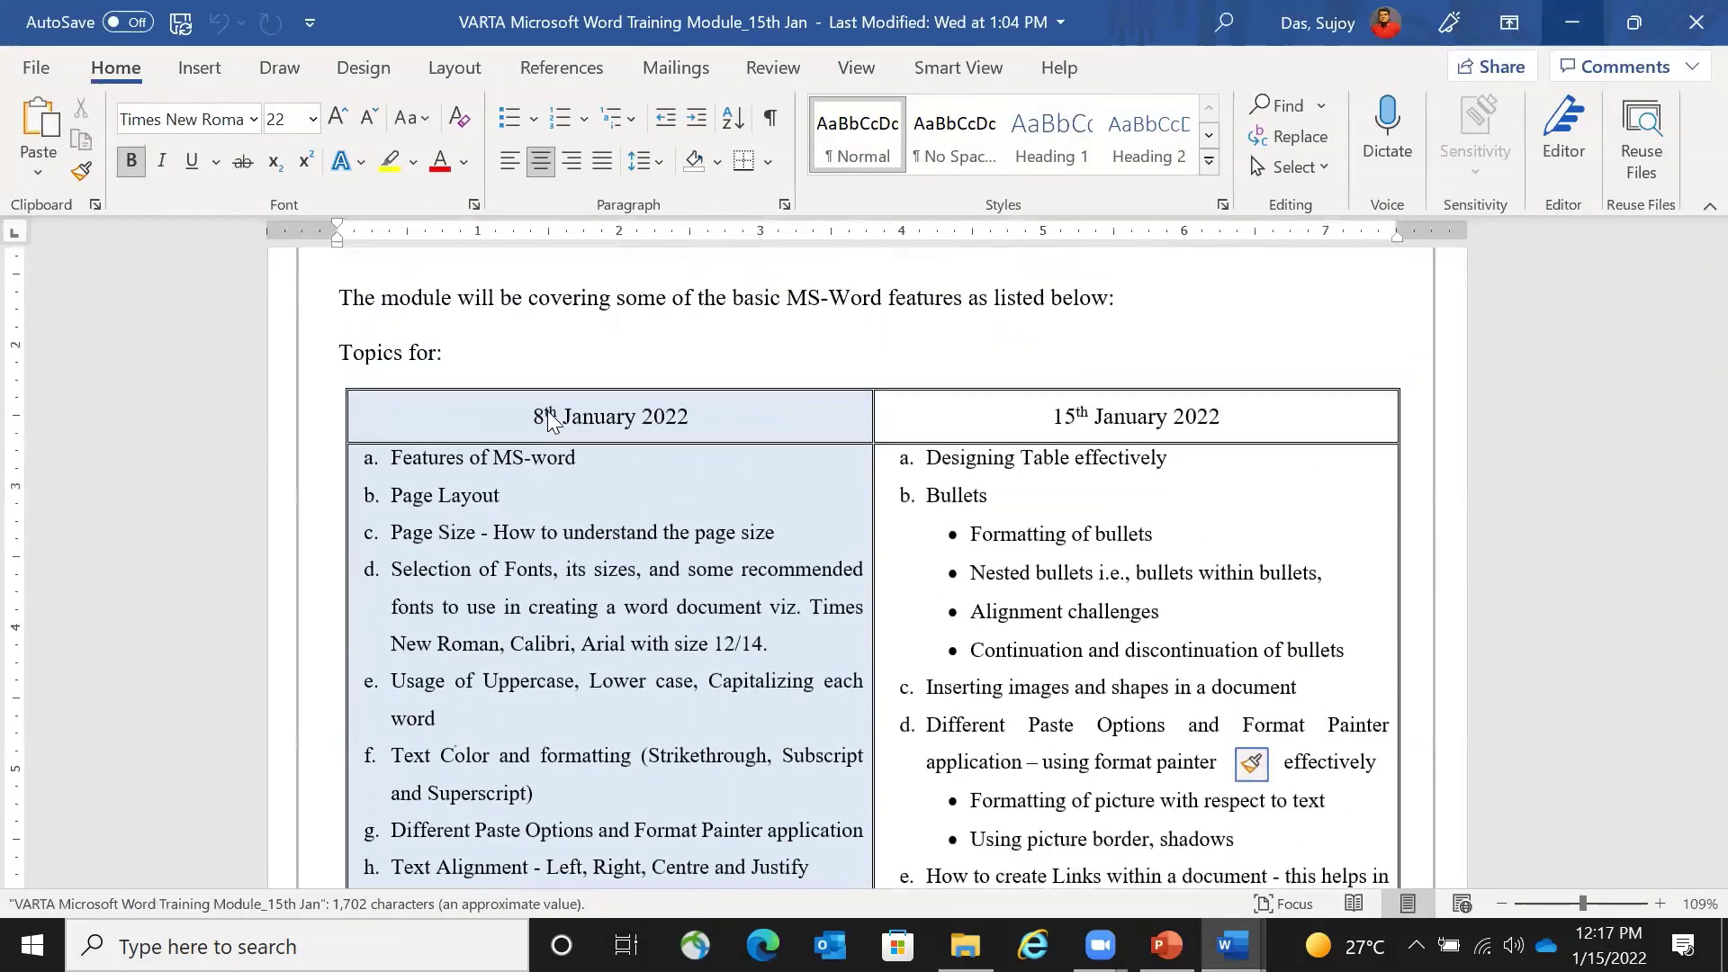
Step: Minimize it, browse the Varta-Practice 15 Jan 2022 document, and return to the VARTA_MS training folder
key("super+Down")
key("super+Down")
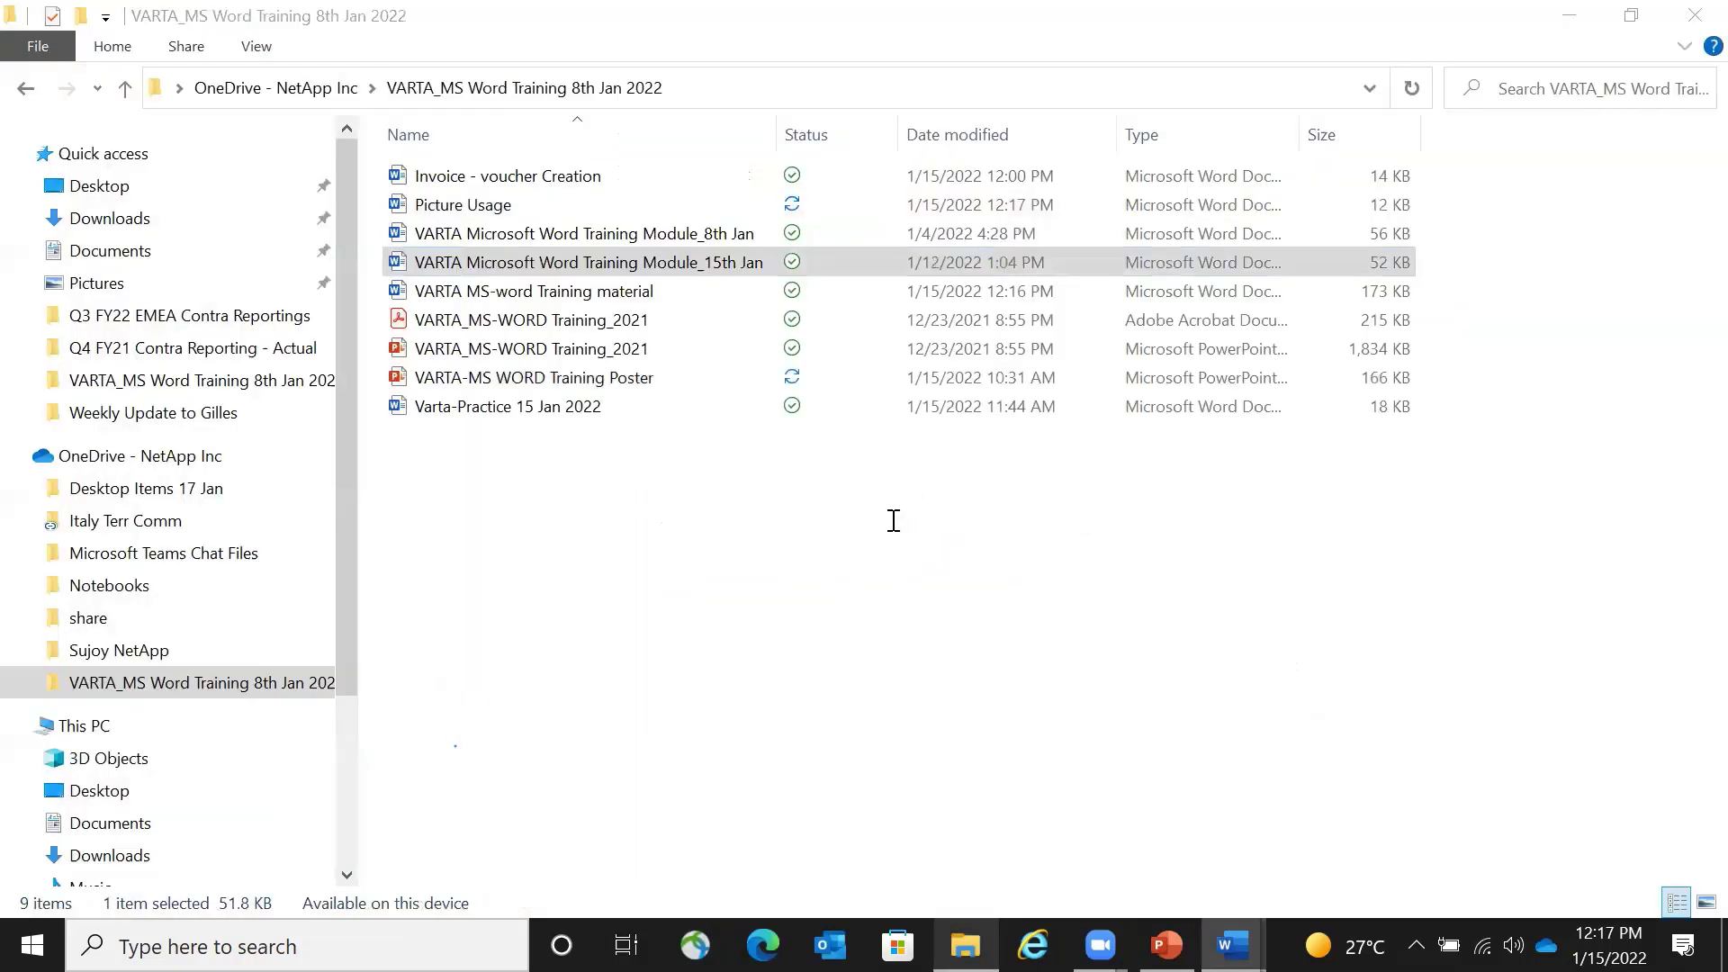
key("alt+Tab")
scroll(969, 438, "down", 4)
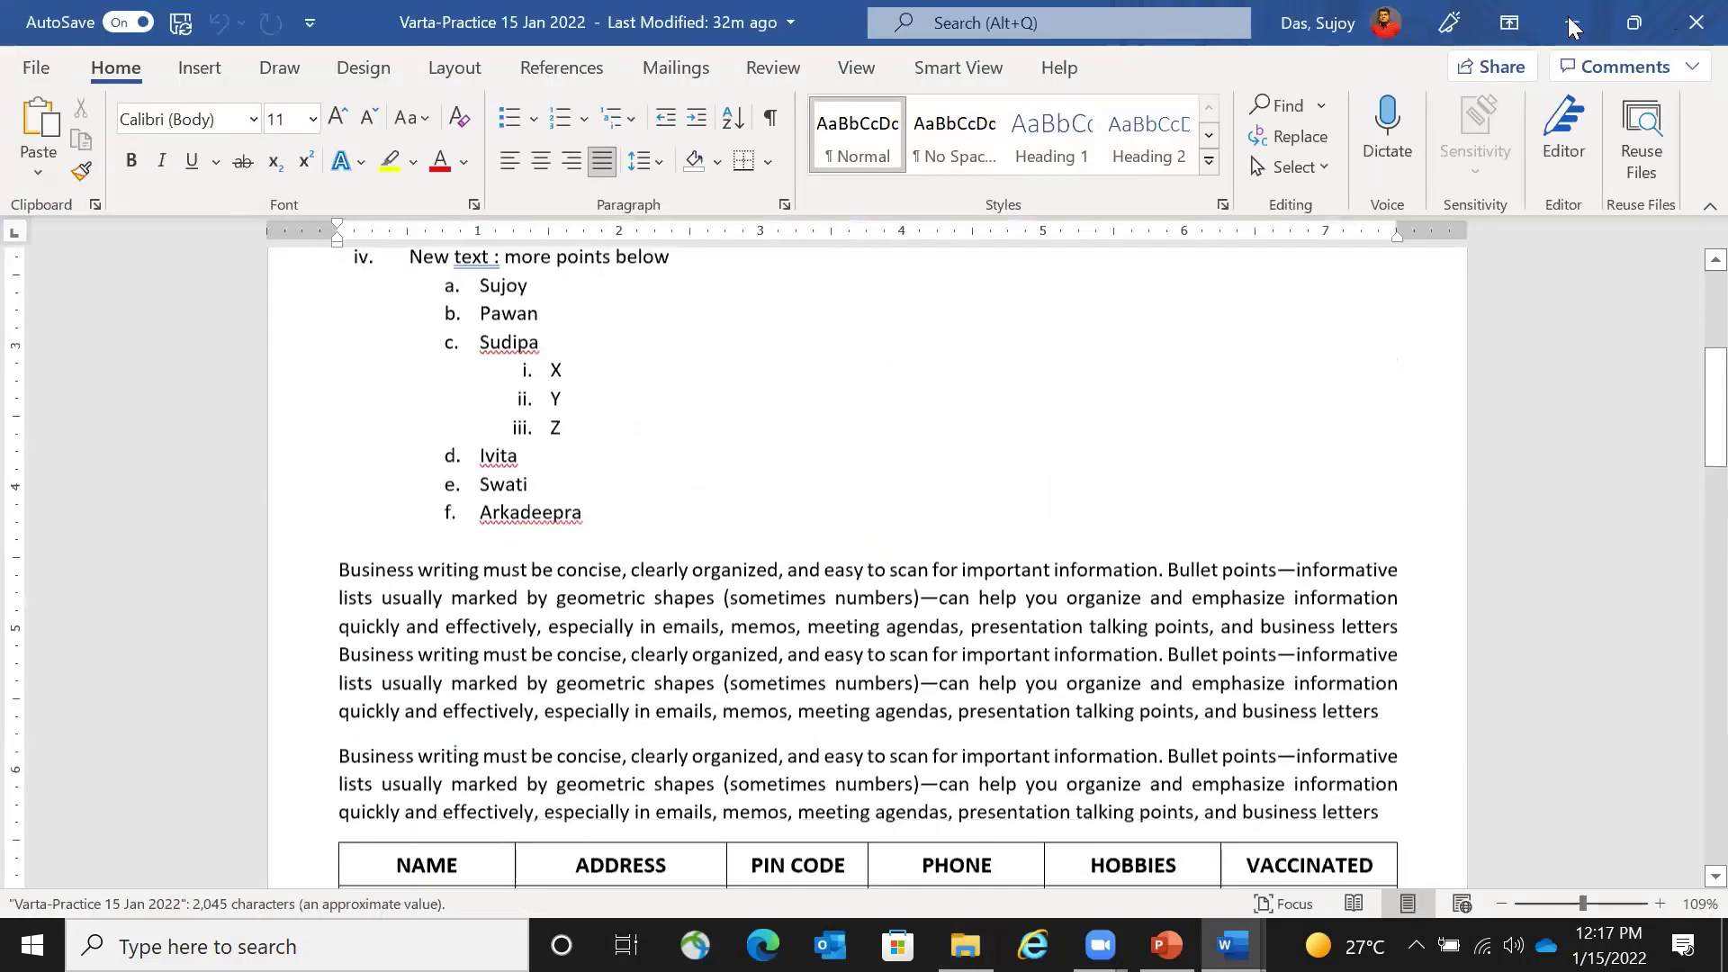
scroll(980, 774, "down", 1)
scroll(980, 774, "down", 3)
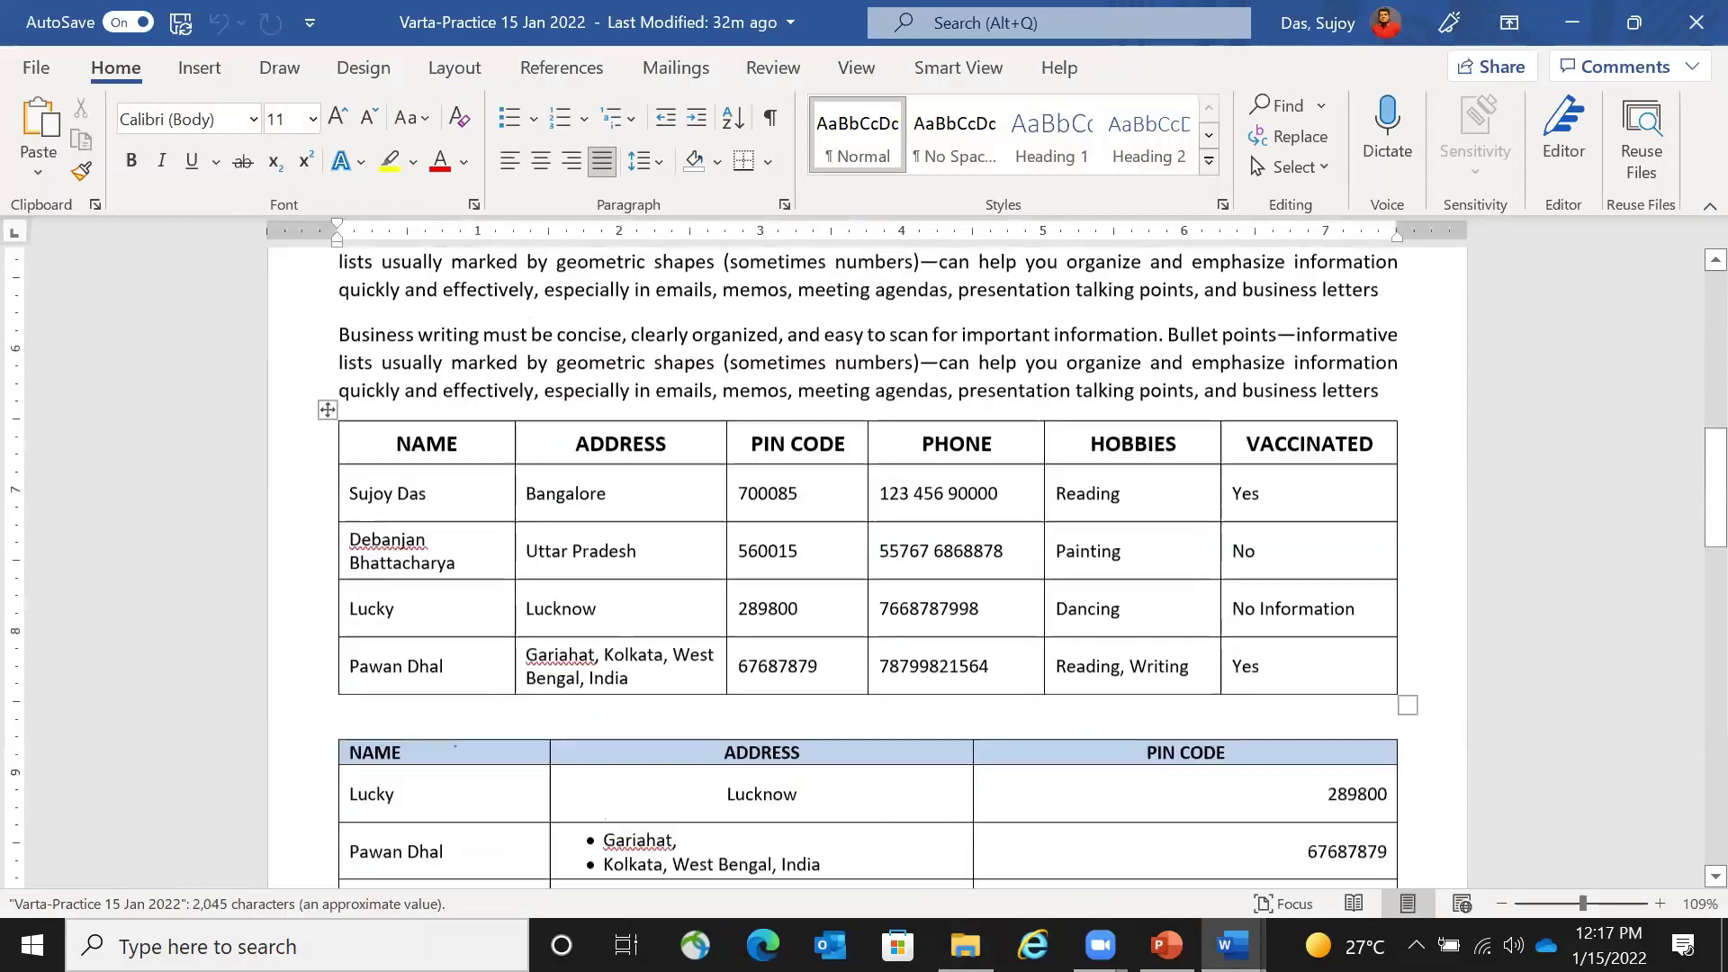
key("super+Down")
key("super+Down")
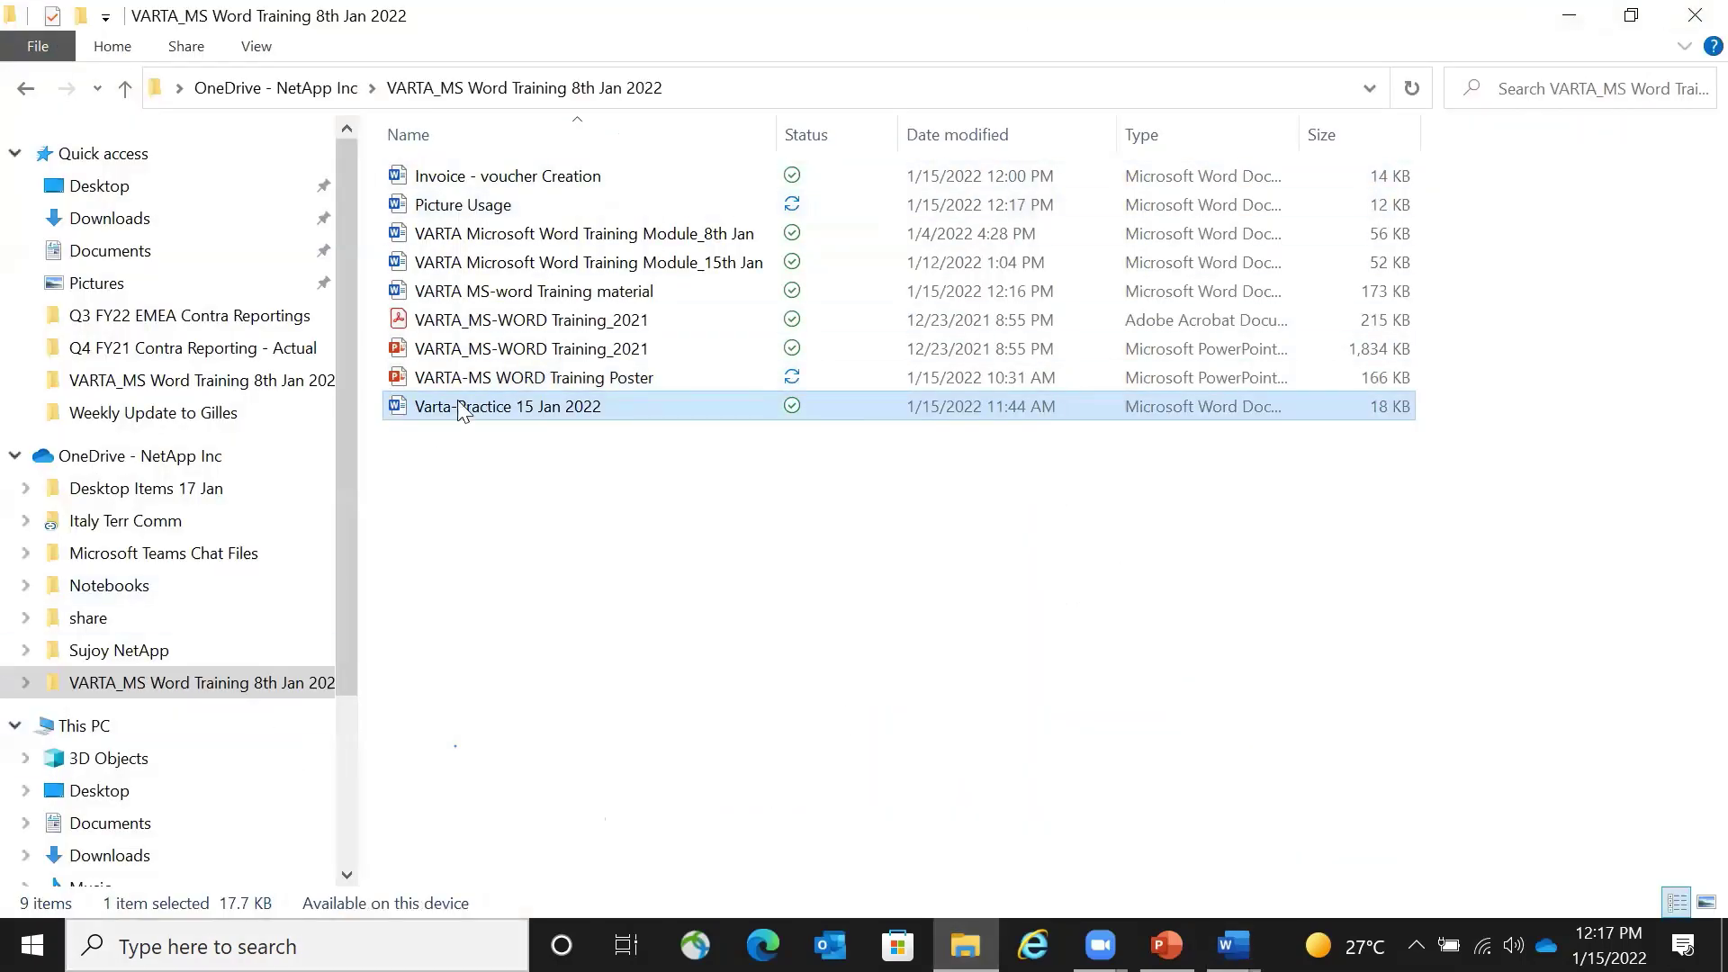
Step: Paste the picture-insertion paragraph from VARTA MS-word Training material into the Picture usage document
double_click(536, 294)
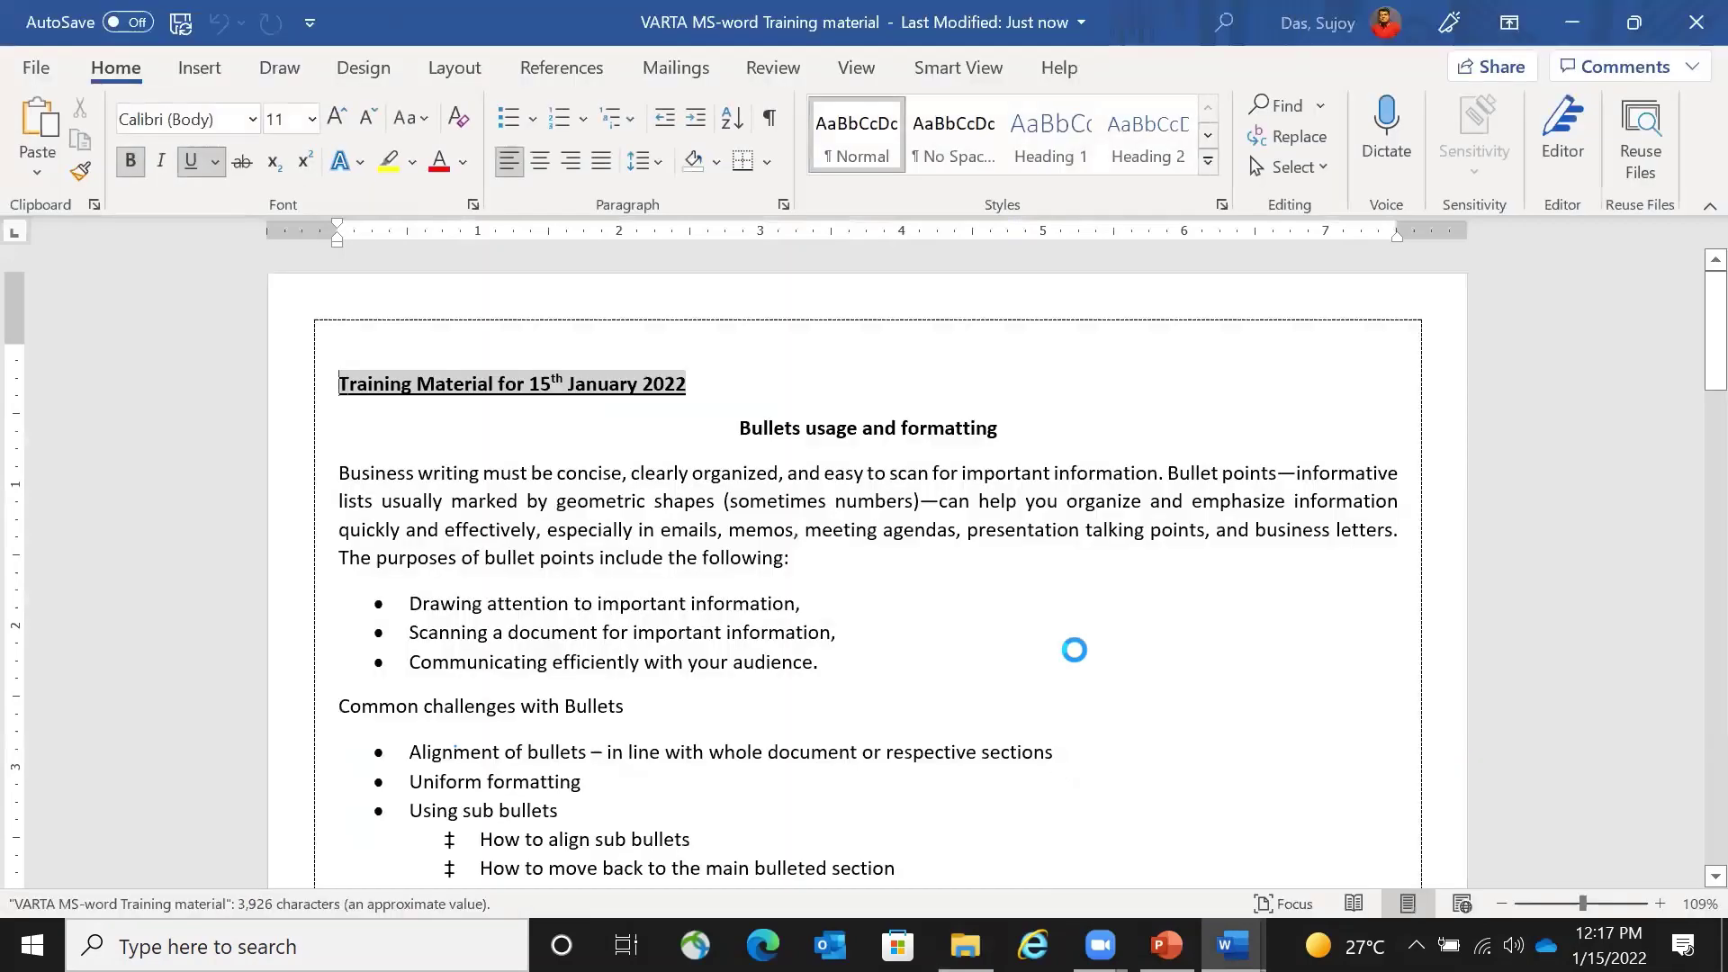
scroll(1080, 657, "down", 2)
scroll(482, 358, "down", 1)
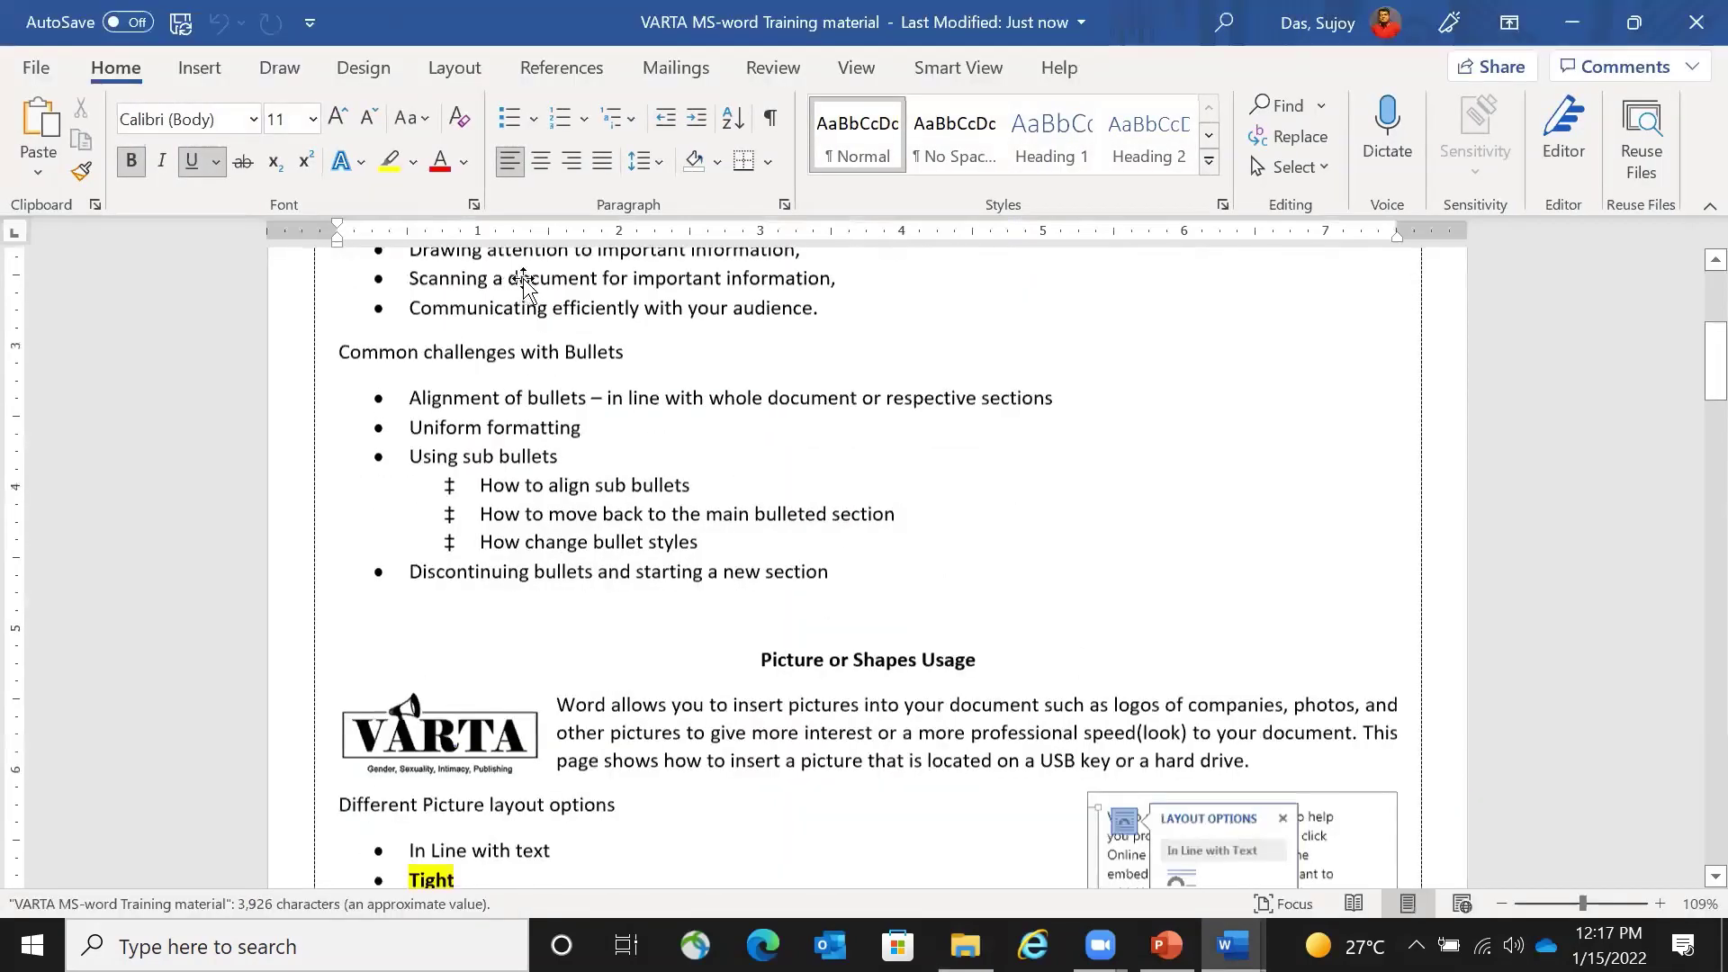
scroll(558, 284, "down", 1)
scroll(1255, 333, "down", 3)
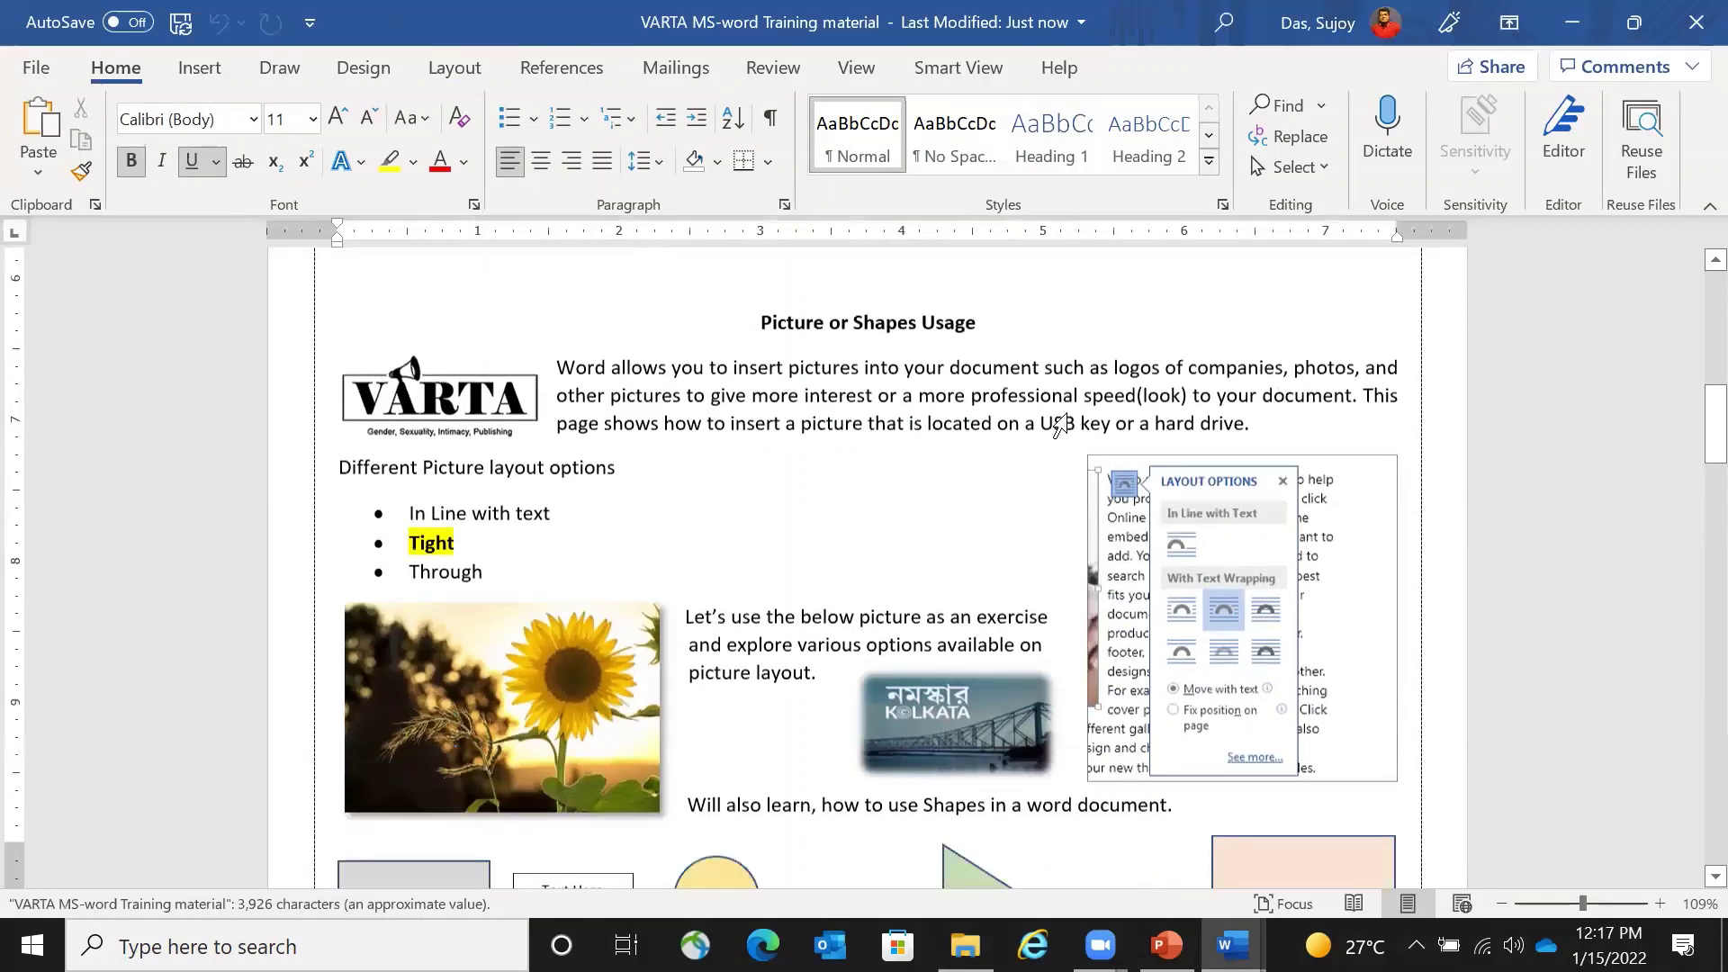
scroll(463, 364, "down", 3)
scroll(462, 363, "up", 2)
key("alt+Tab")
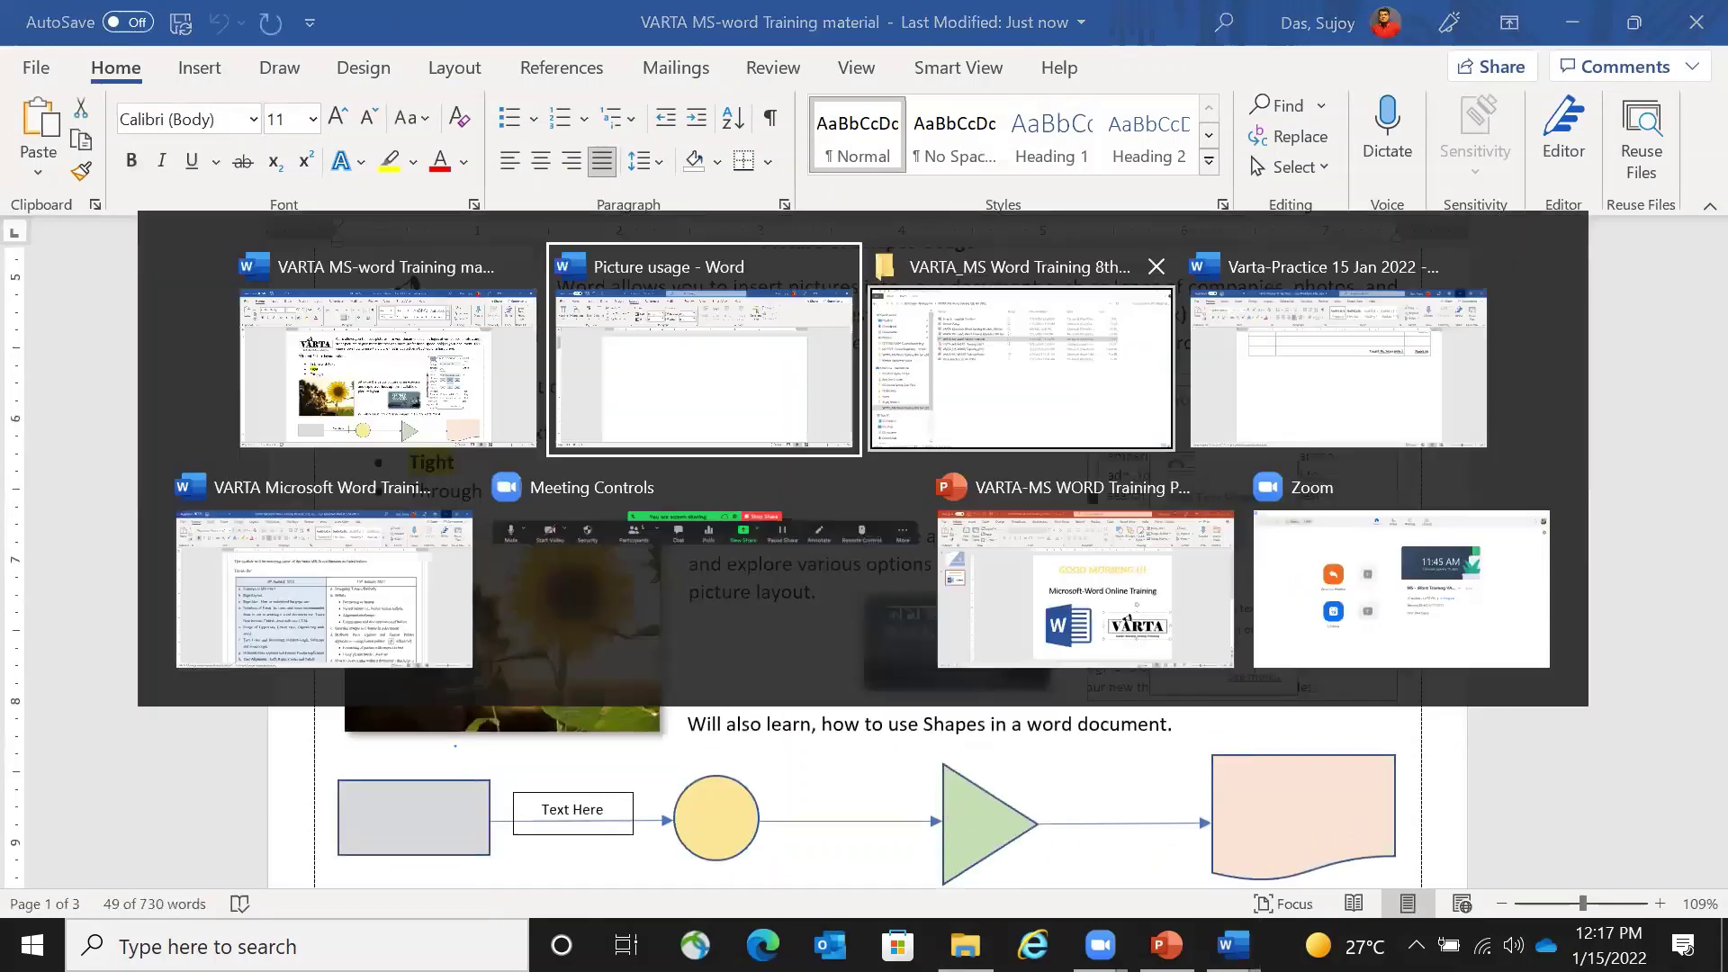
type("Word allows you to insert pictures into your document such as logos of companies, photos, and other pictures to give more interest or a more professional speed(look) to your document. This page shows how to insert a picture that is located on a USB key or a hard drive.")
key("ctrl+v")
key("ctrl+v")
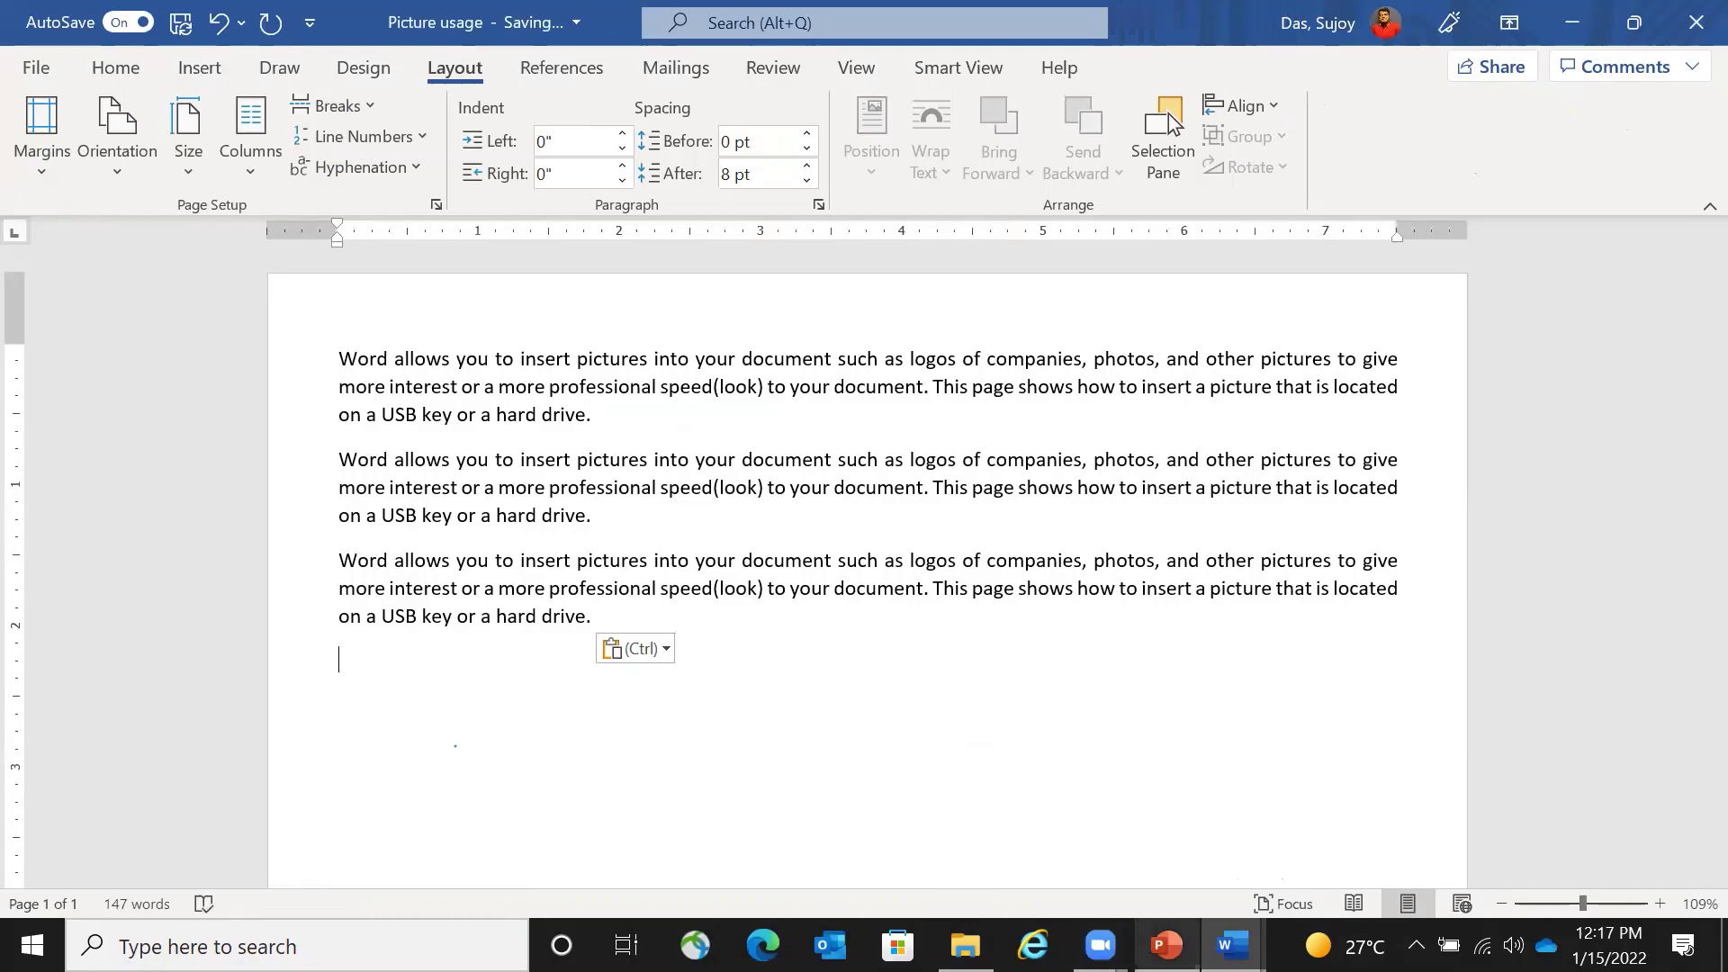
Step: Search Google Images in Chrome for sunflower and paste a sunflower photo into Picture usage
key("super+d")
double_click(144, 171)
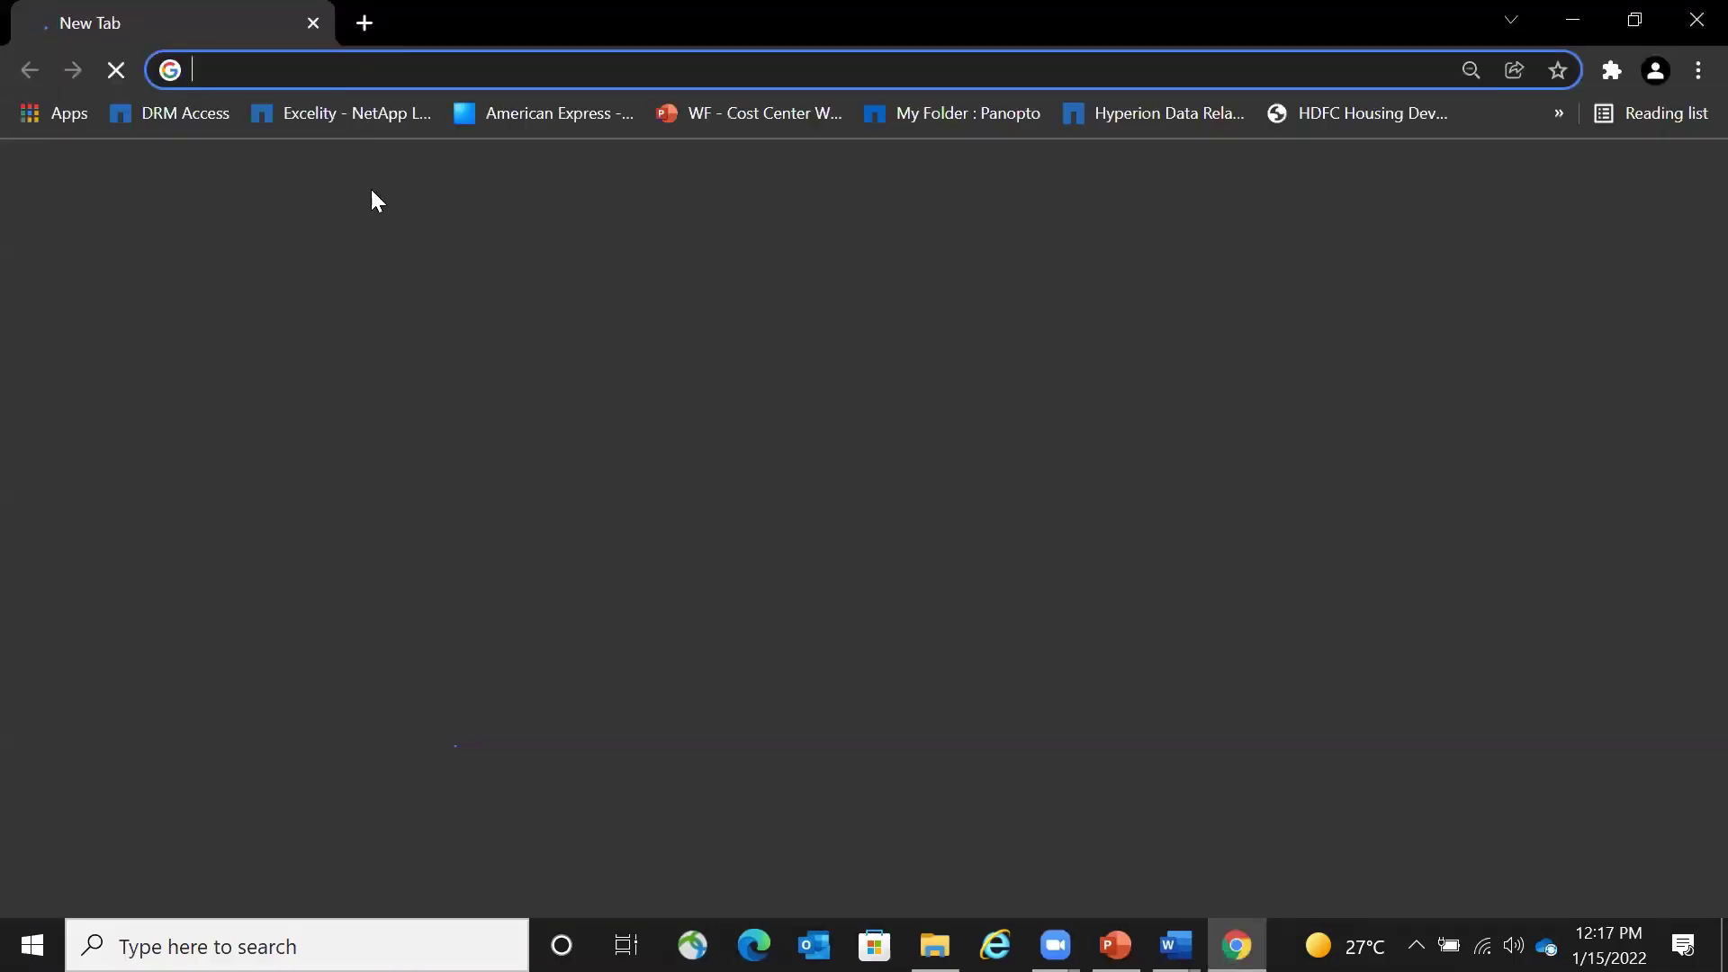
type("sunflower")
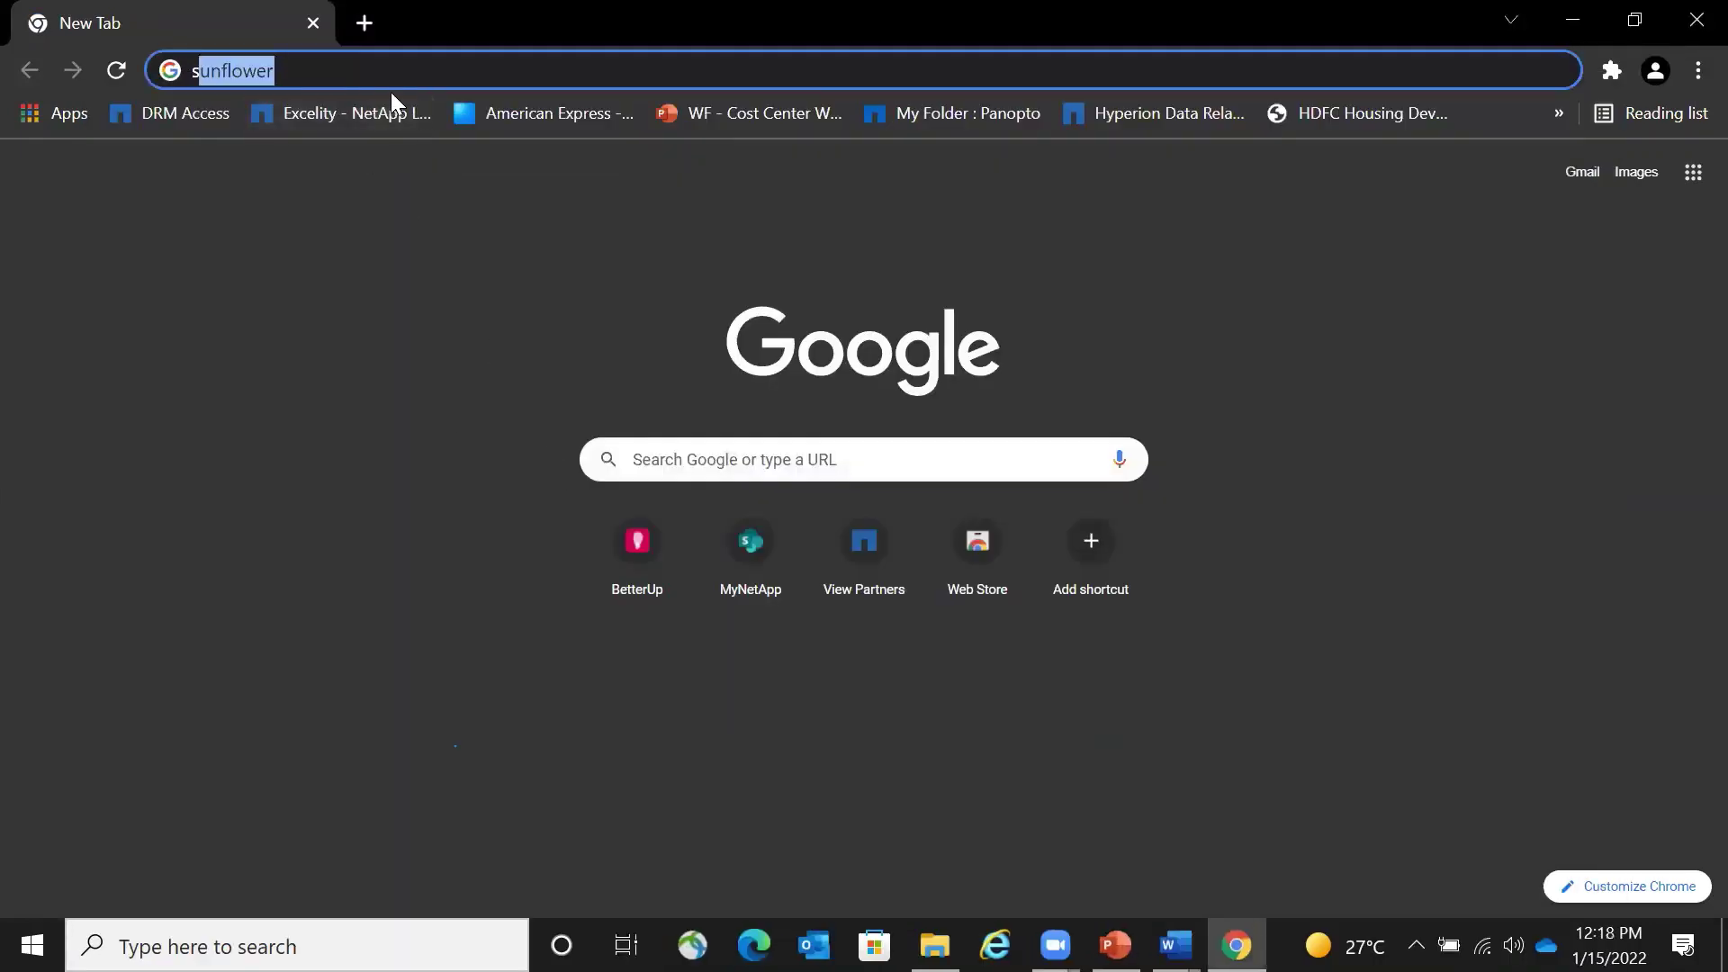
key("Return")
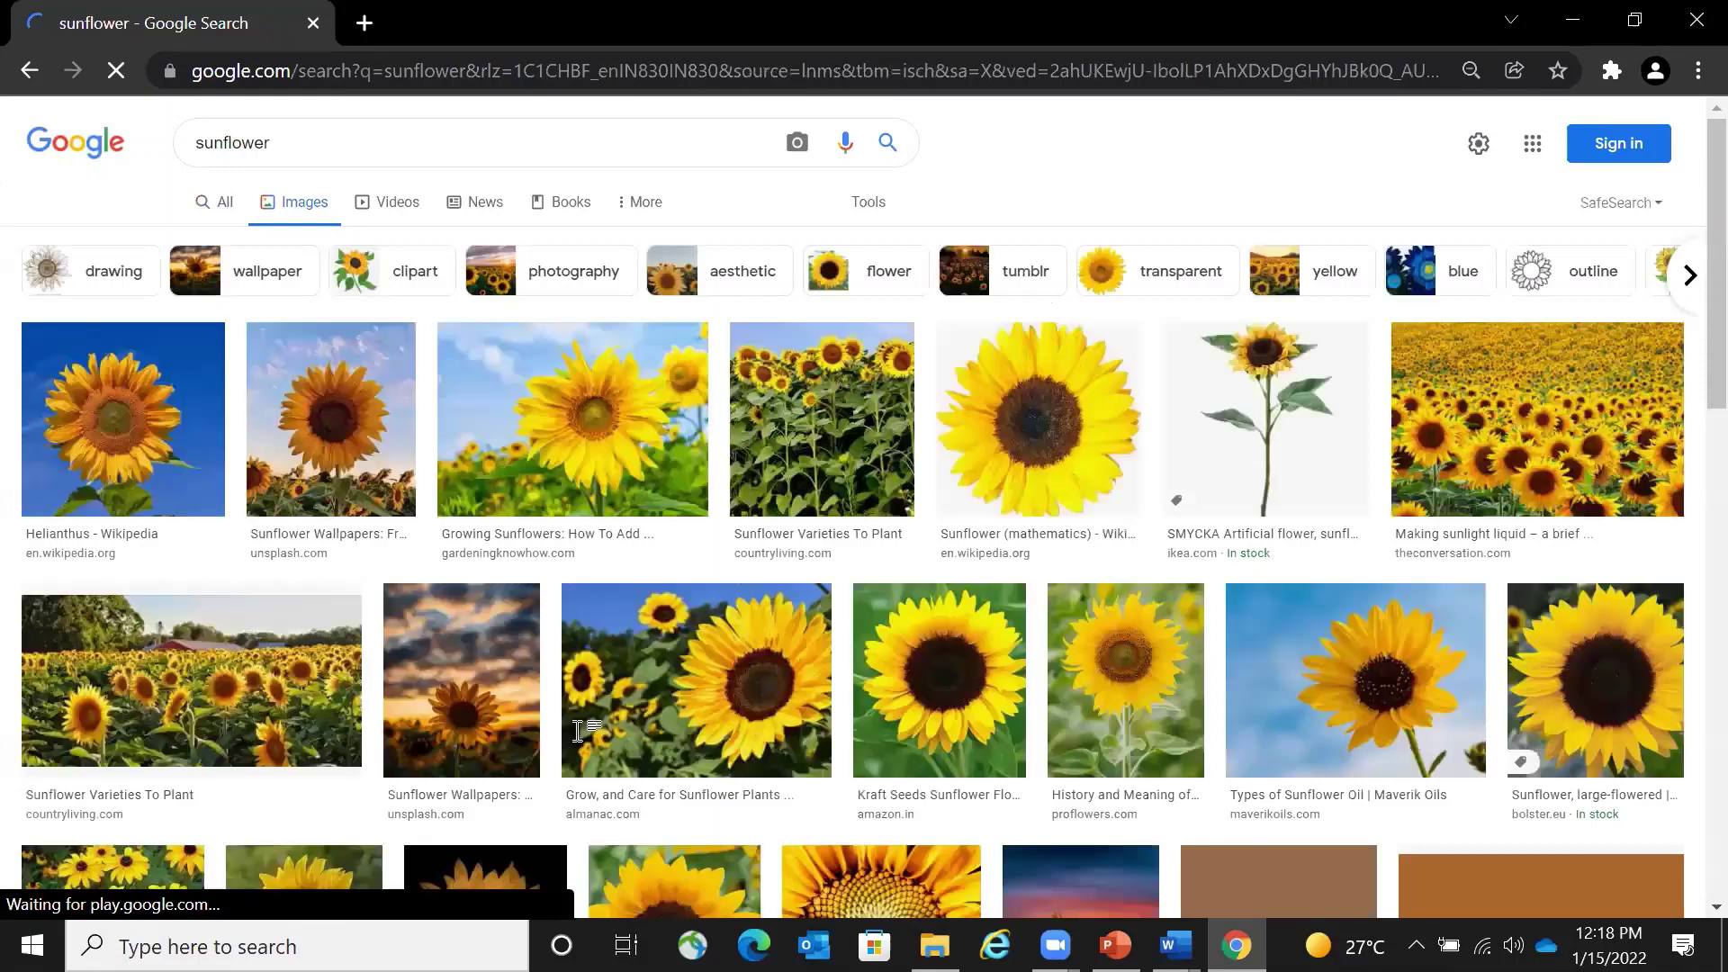
key("alt+Tab")
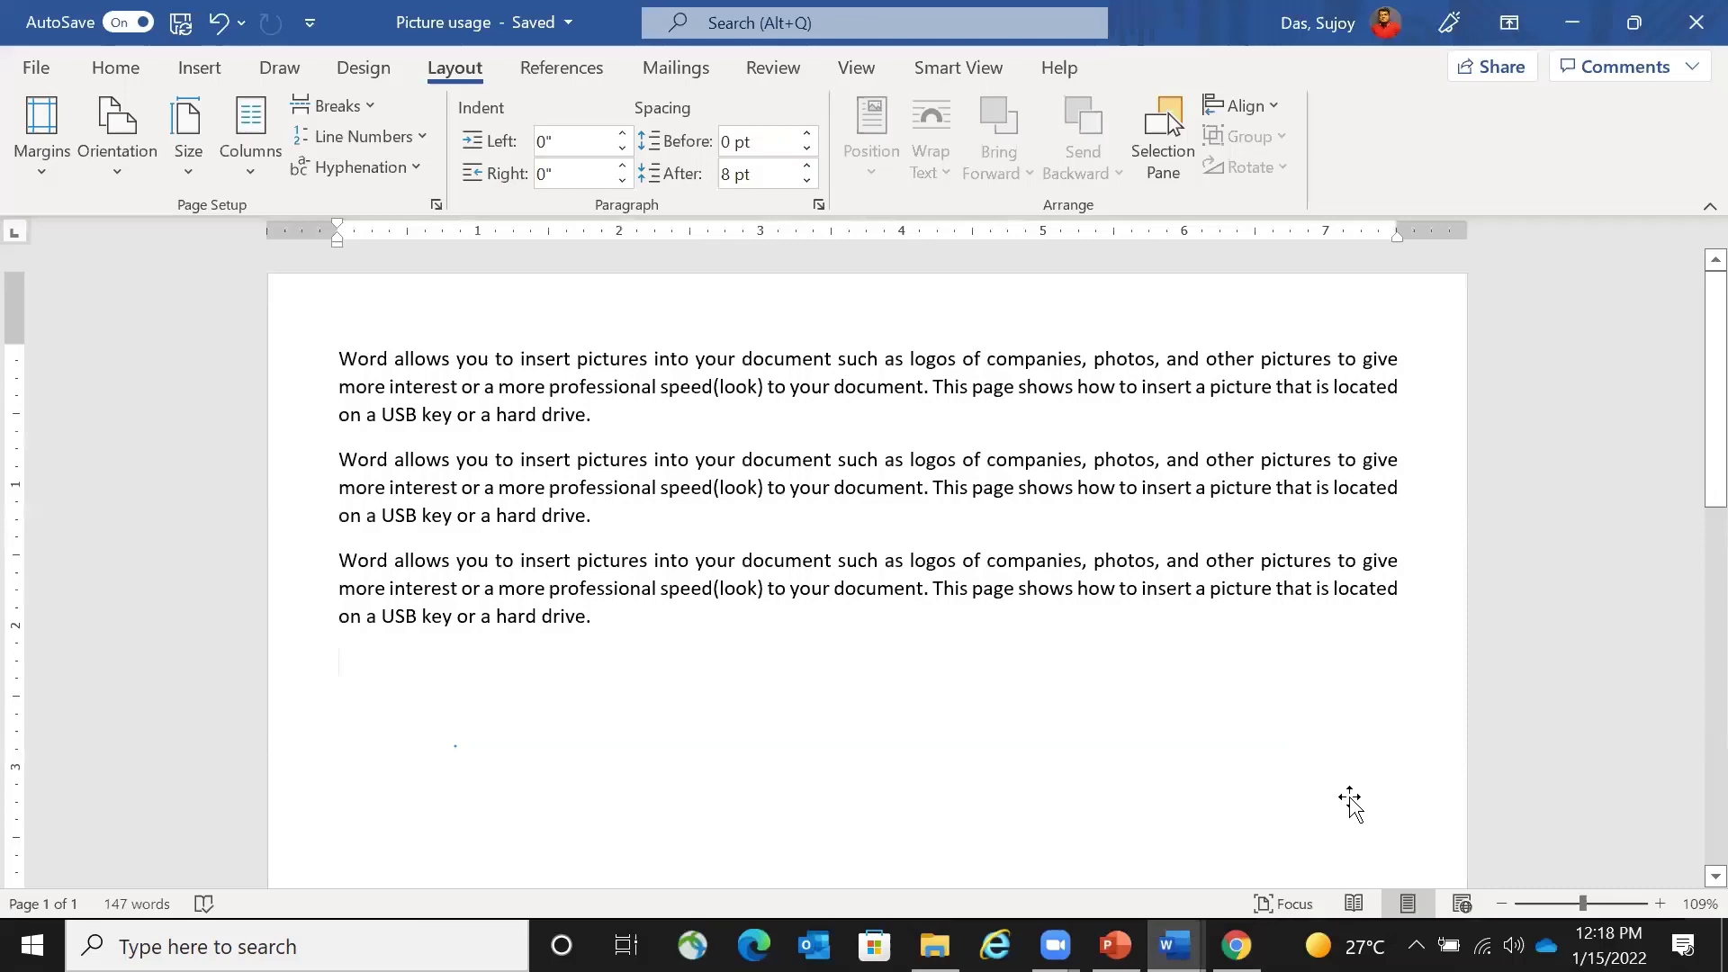
key("ctrl+v")
Step: Set the sunflower photo's text wrapping to Tight
scroll(1176, 698, "down", 3)
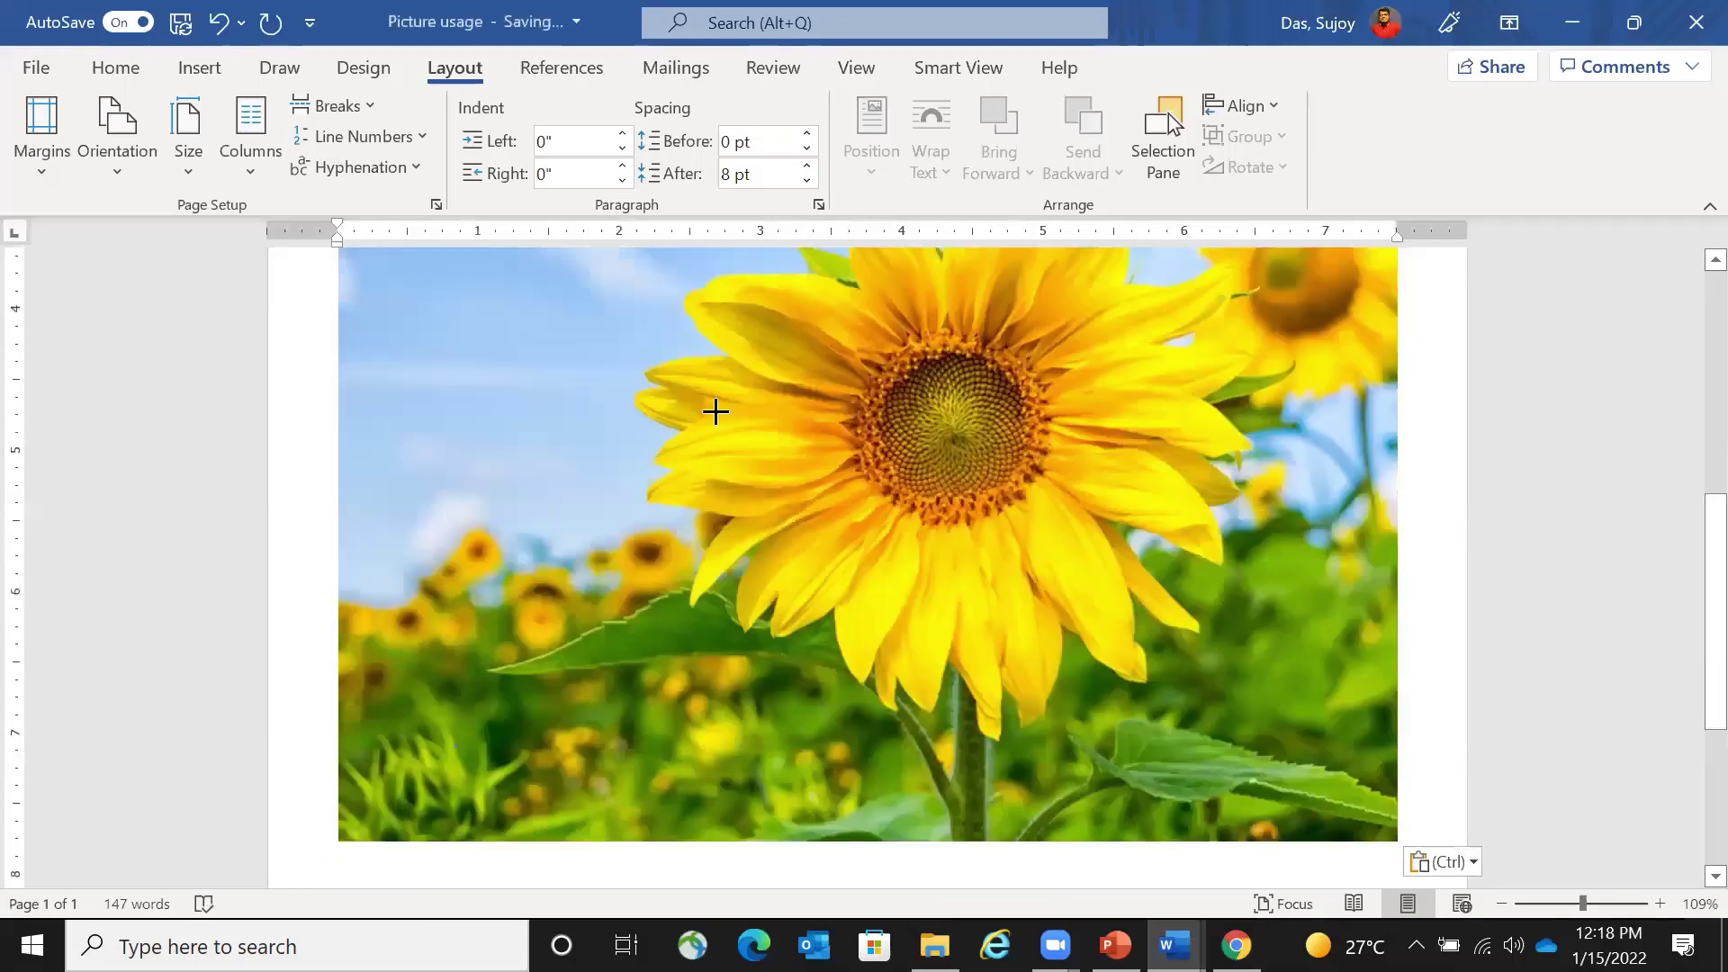
left_click(656, 390)
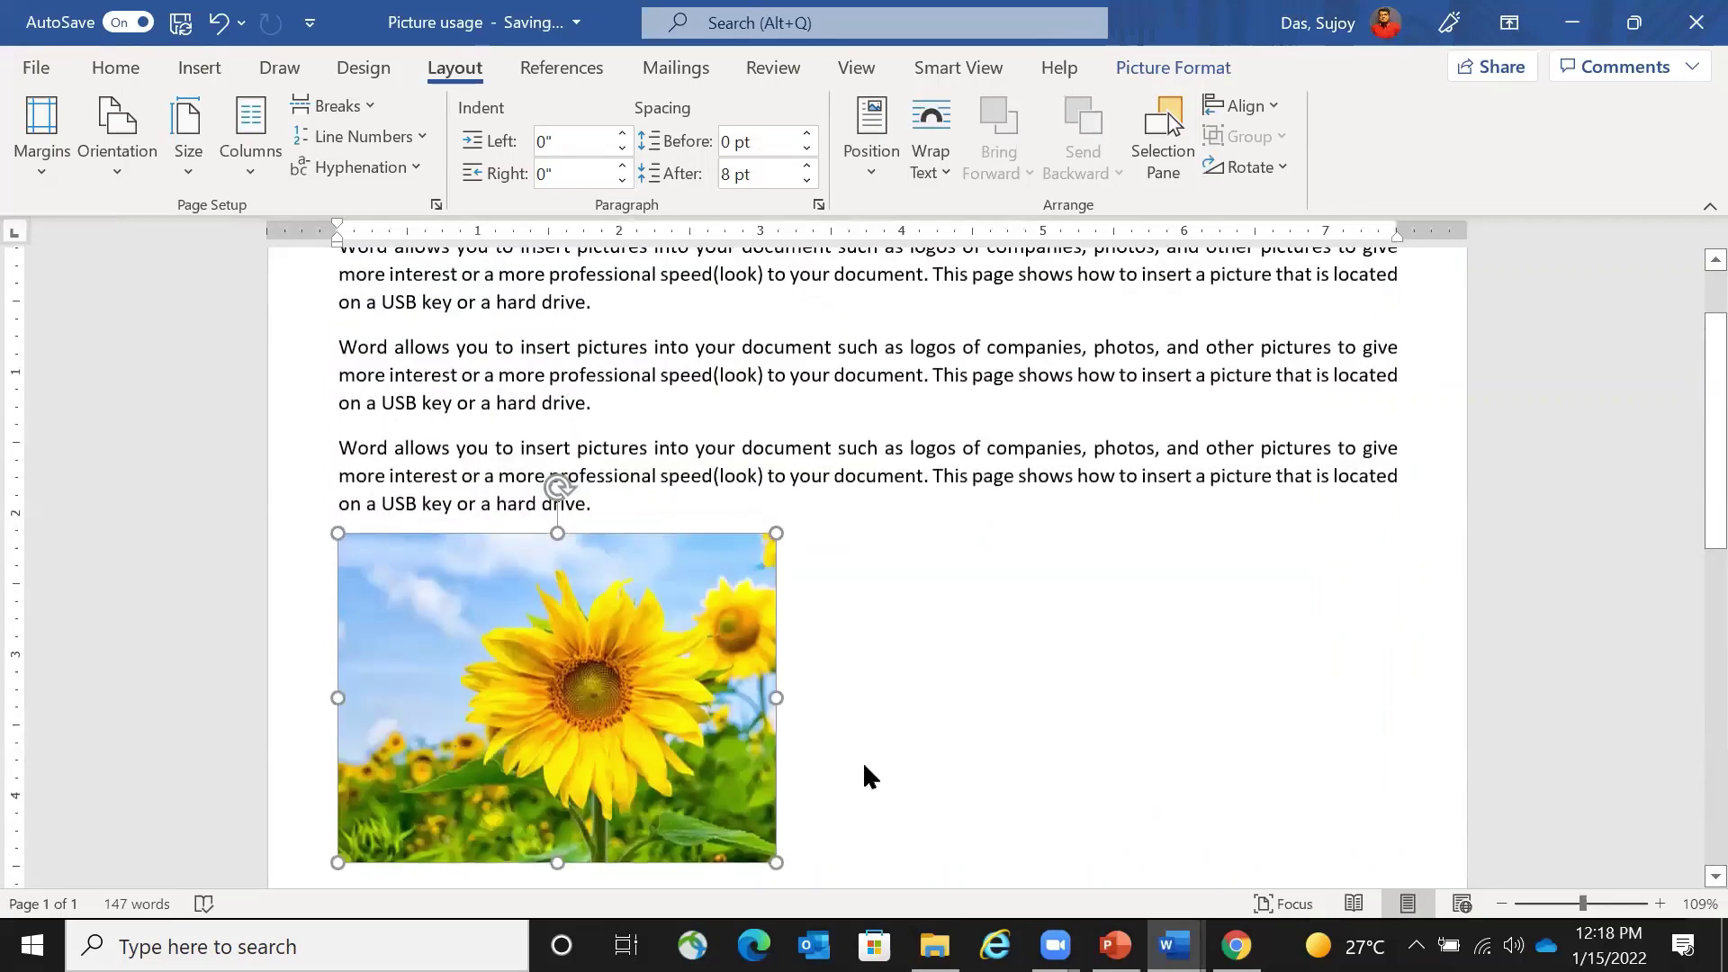
key("shift+F10")
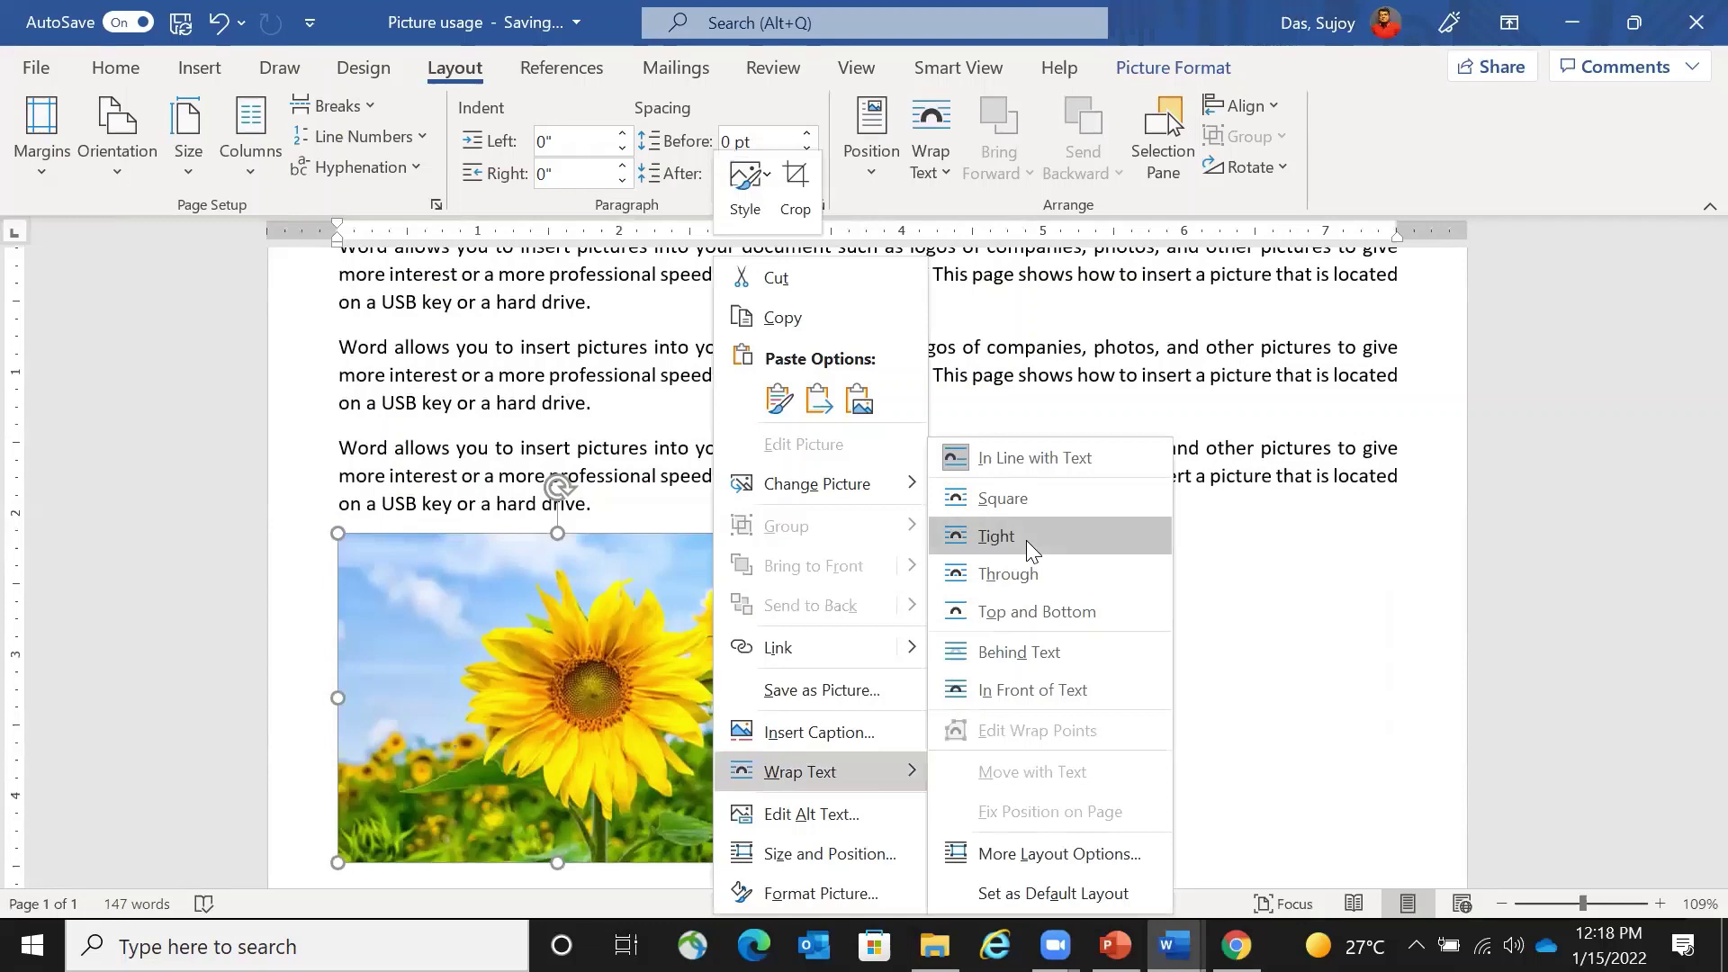
left_click(1027, 539)
left_click(1026, 540)
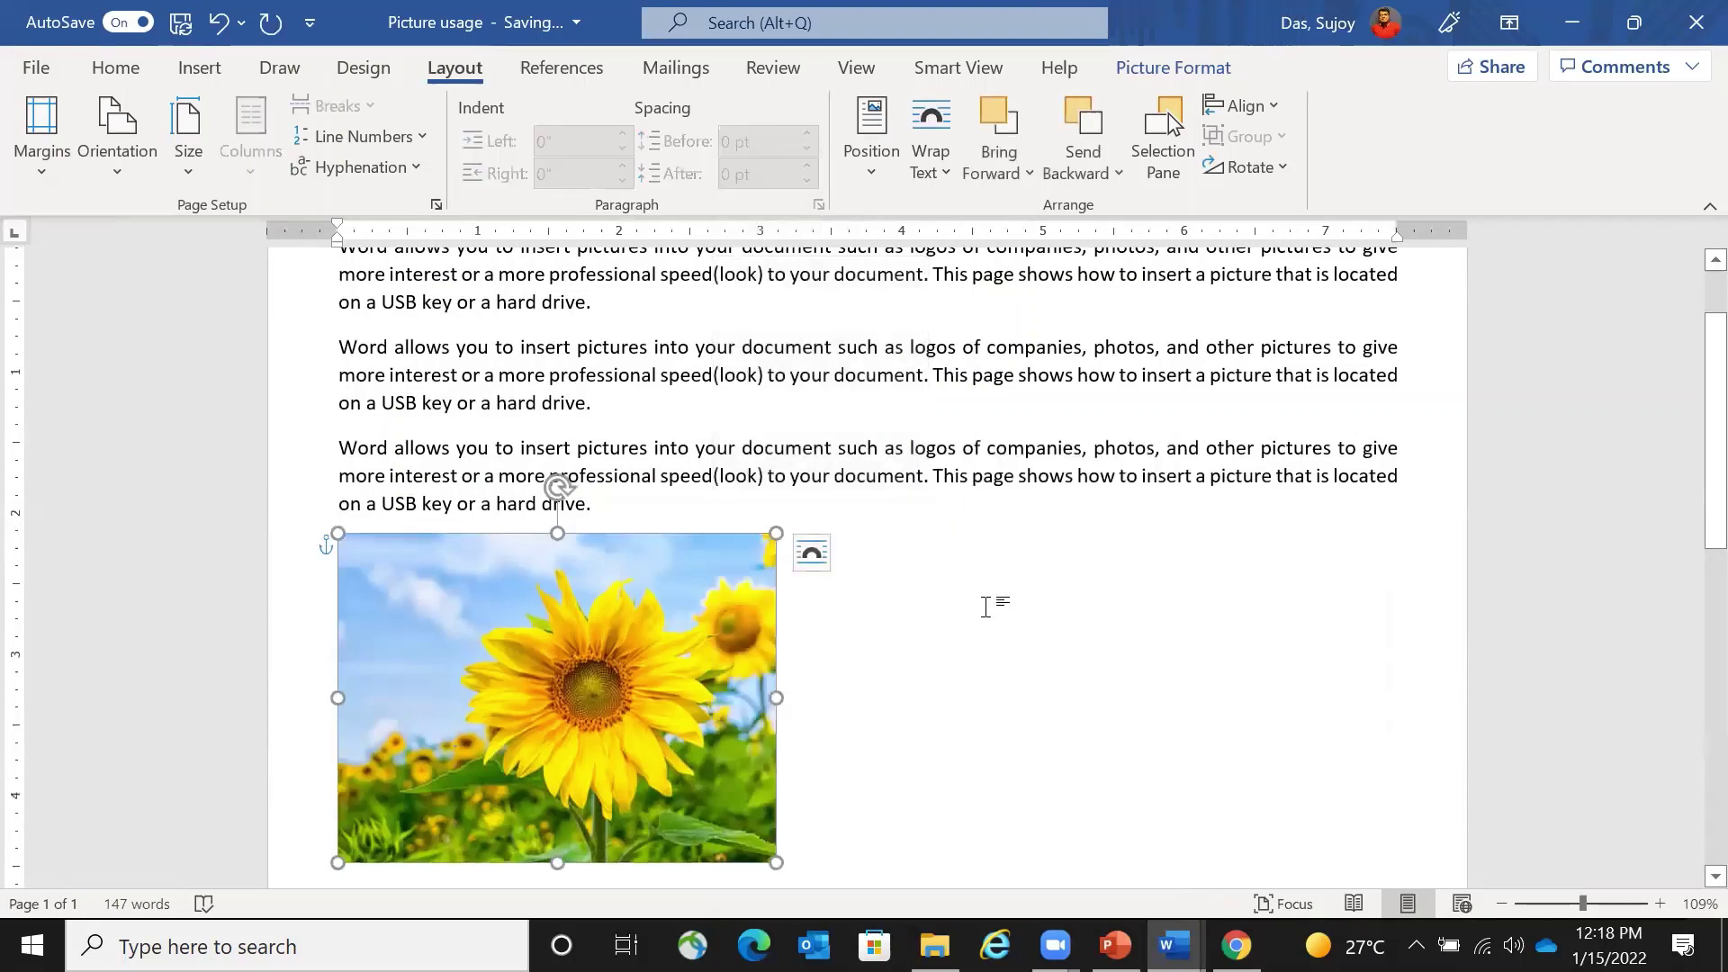
left_click(995, 601)
Step: Shrink the photo by its corner handles and move it up beside the first paragraphs
scroll(747, 648, "down", 2)
scroll(761, 576, "down", 3)
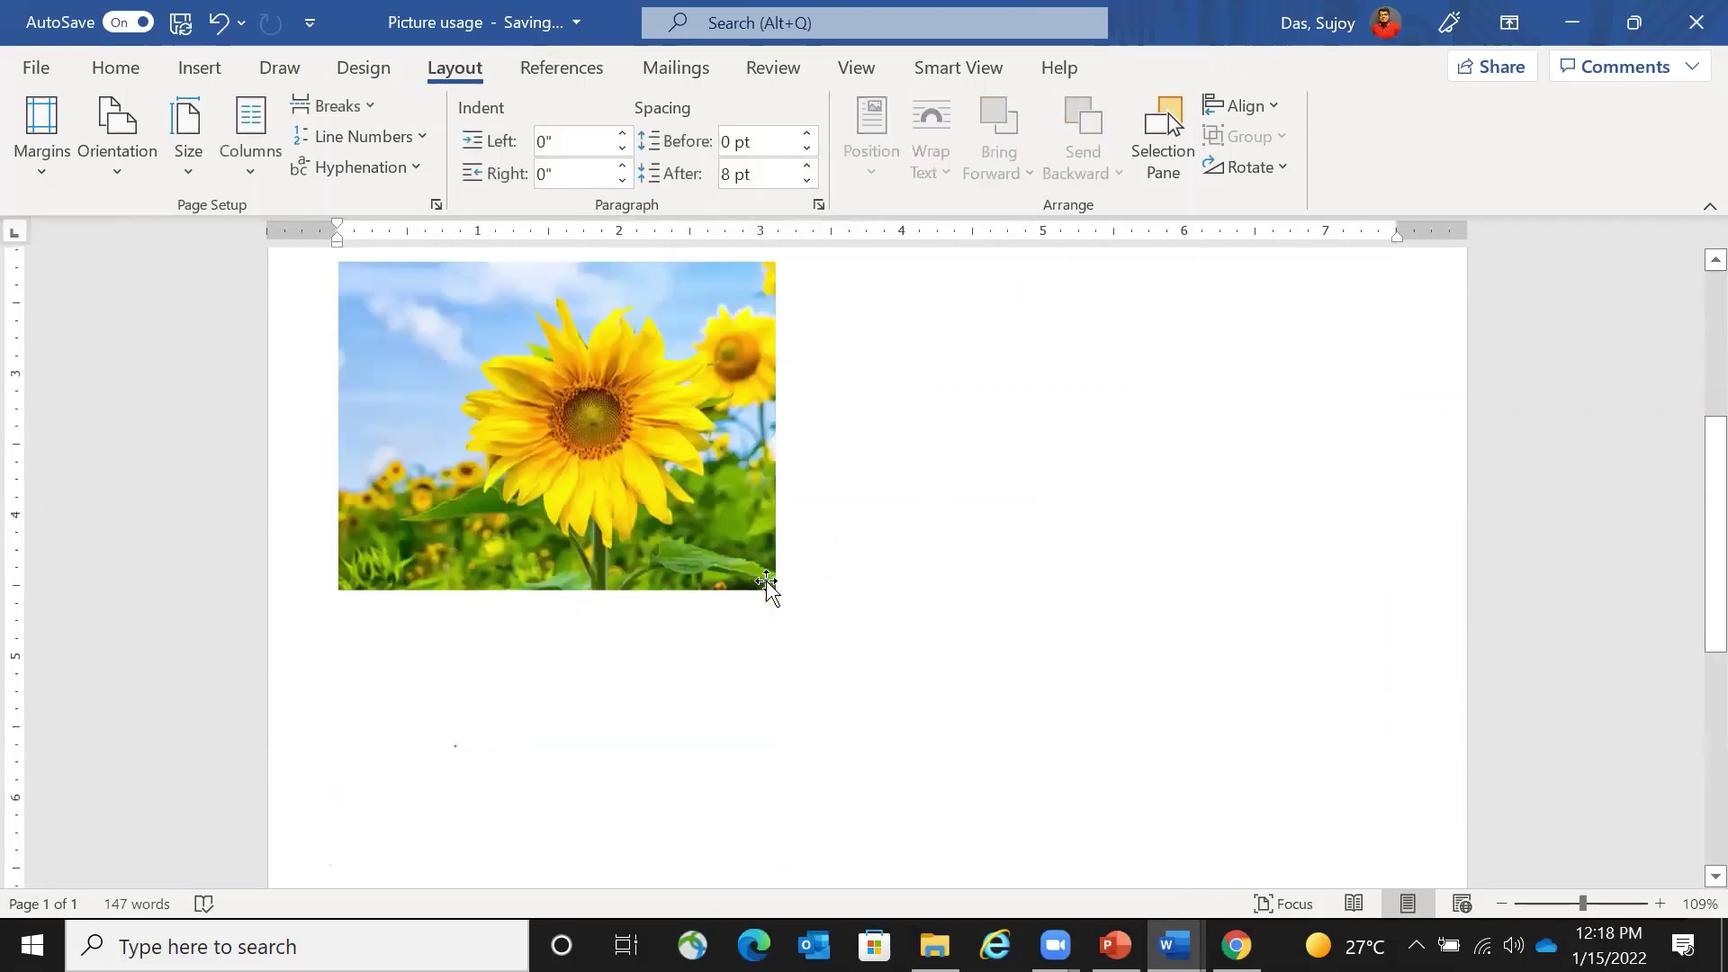
left_click(772, 584)
left_click_drag(776, 586, 709, 531)
left_click_drag(615, 376, 579, 339)
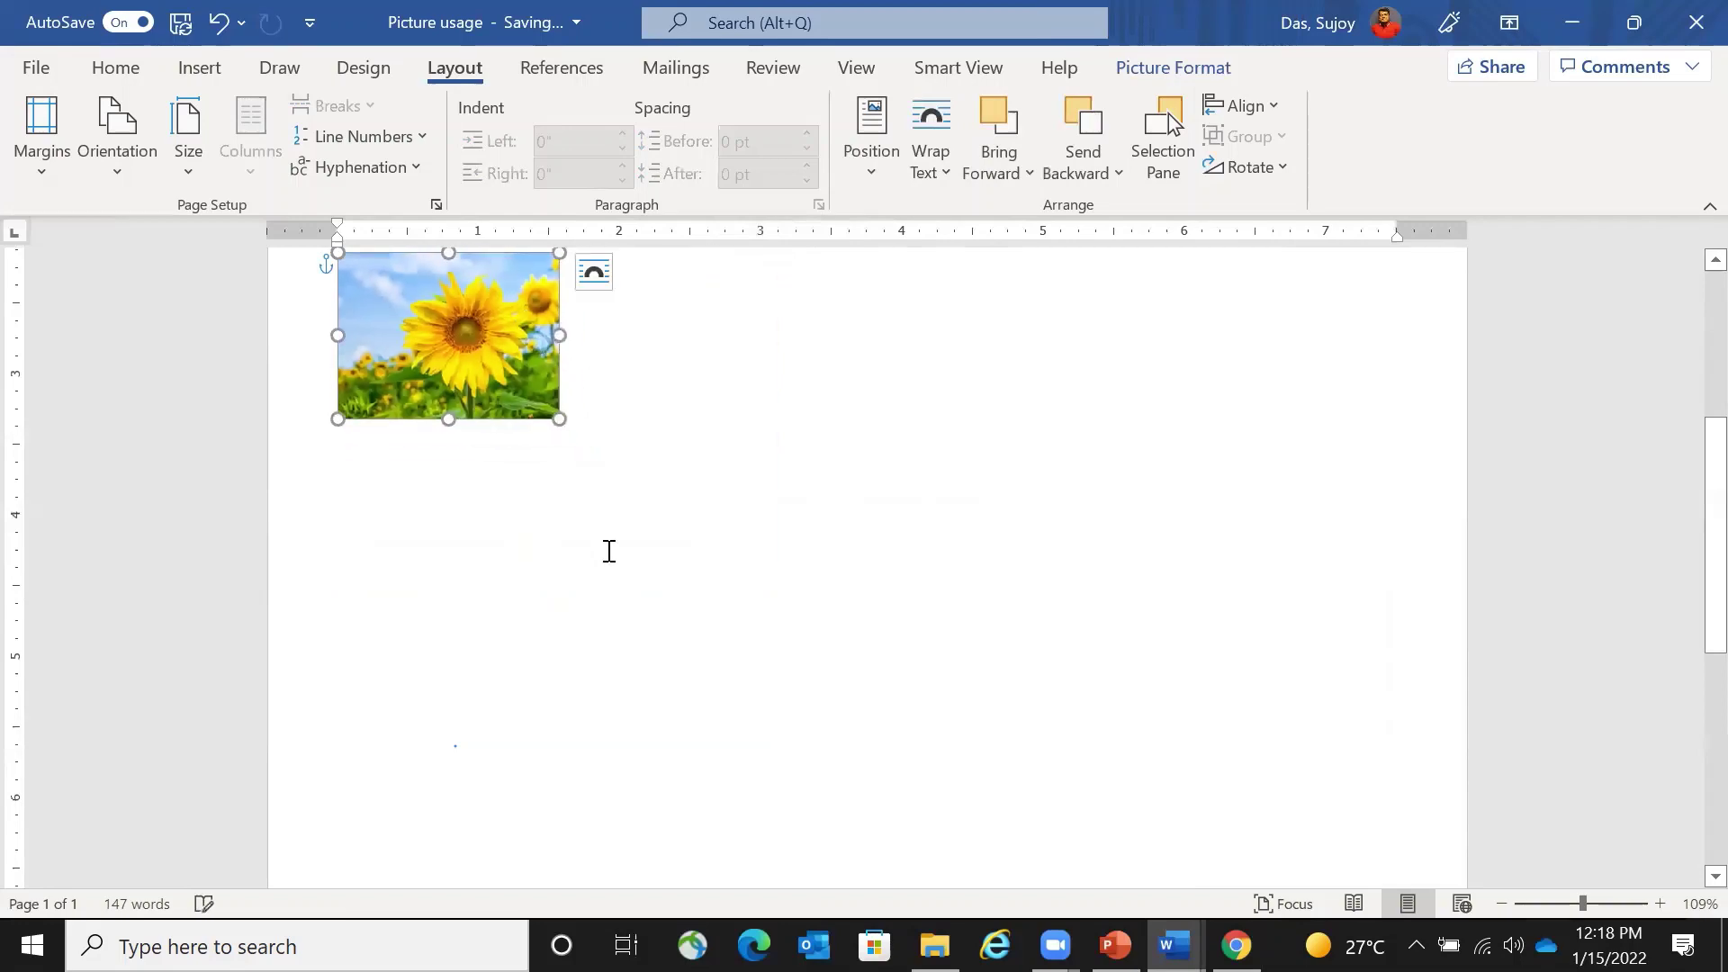
scroll(606, 552, "up", 3)
scroll(455, 656, "up", 2)
left_click_drag(474, 500, 461, 396)
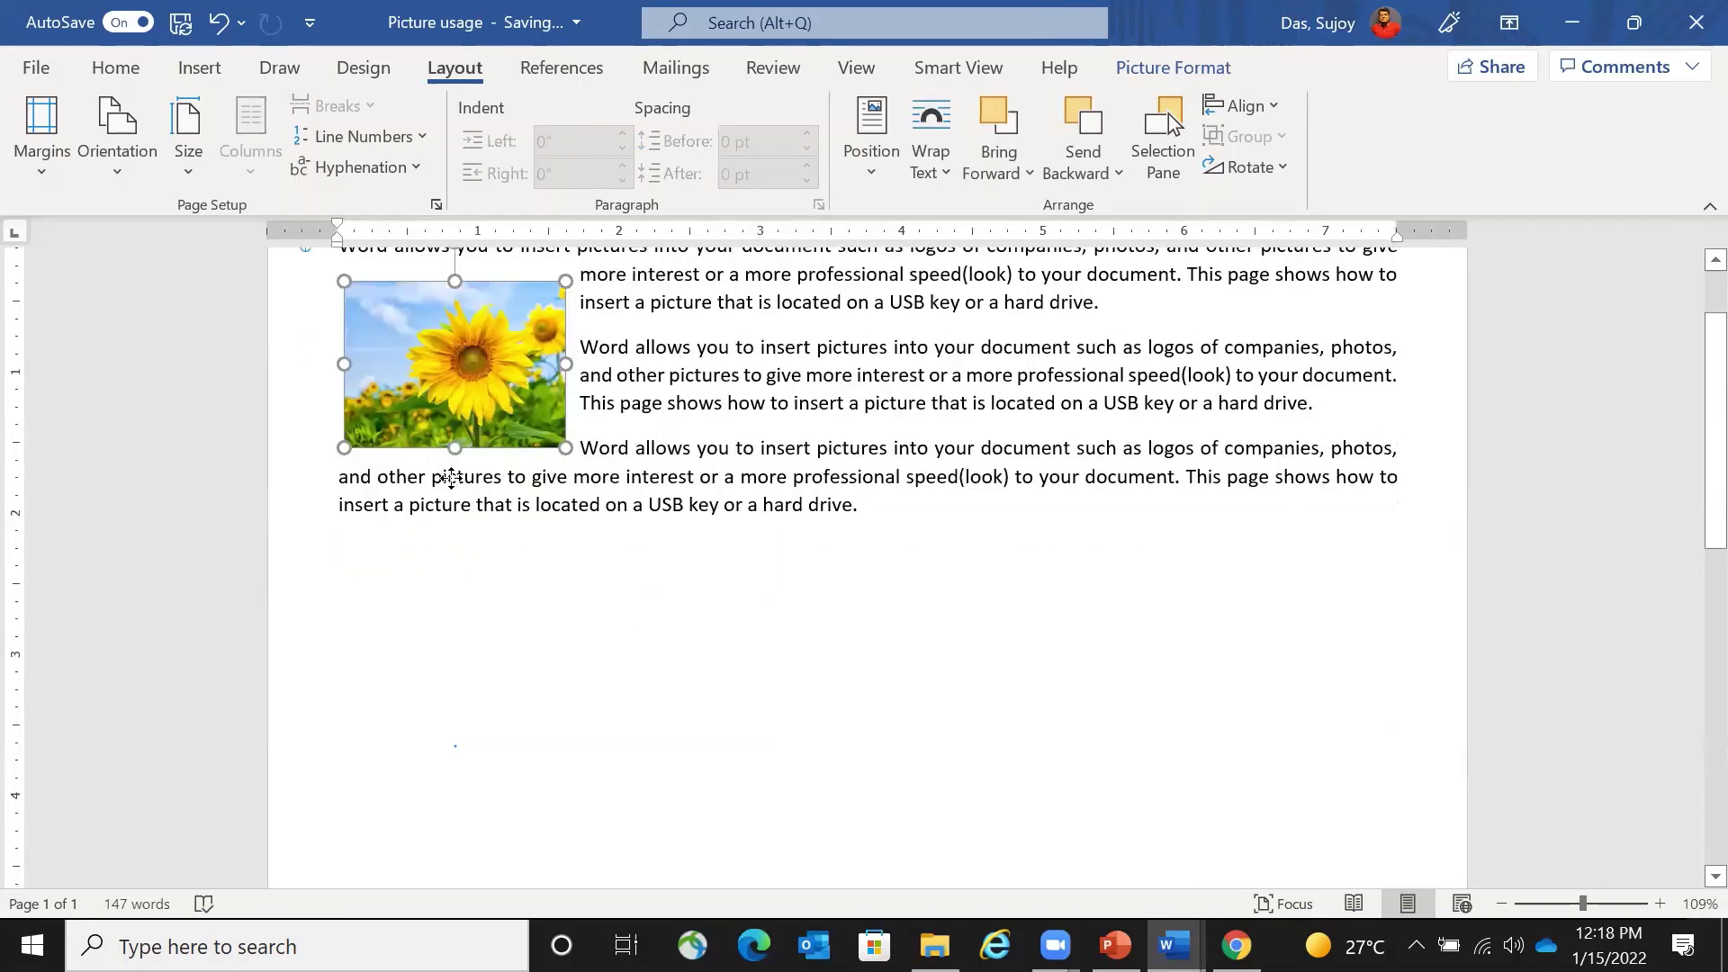
left_click_drag(451, 487, 459, 460)
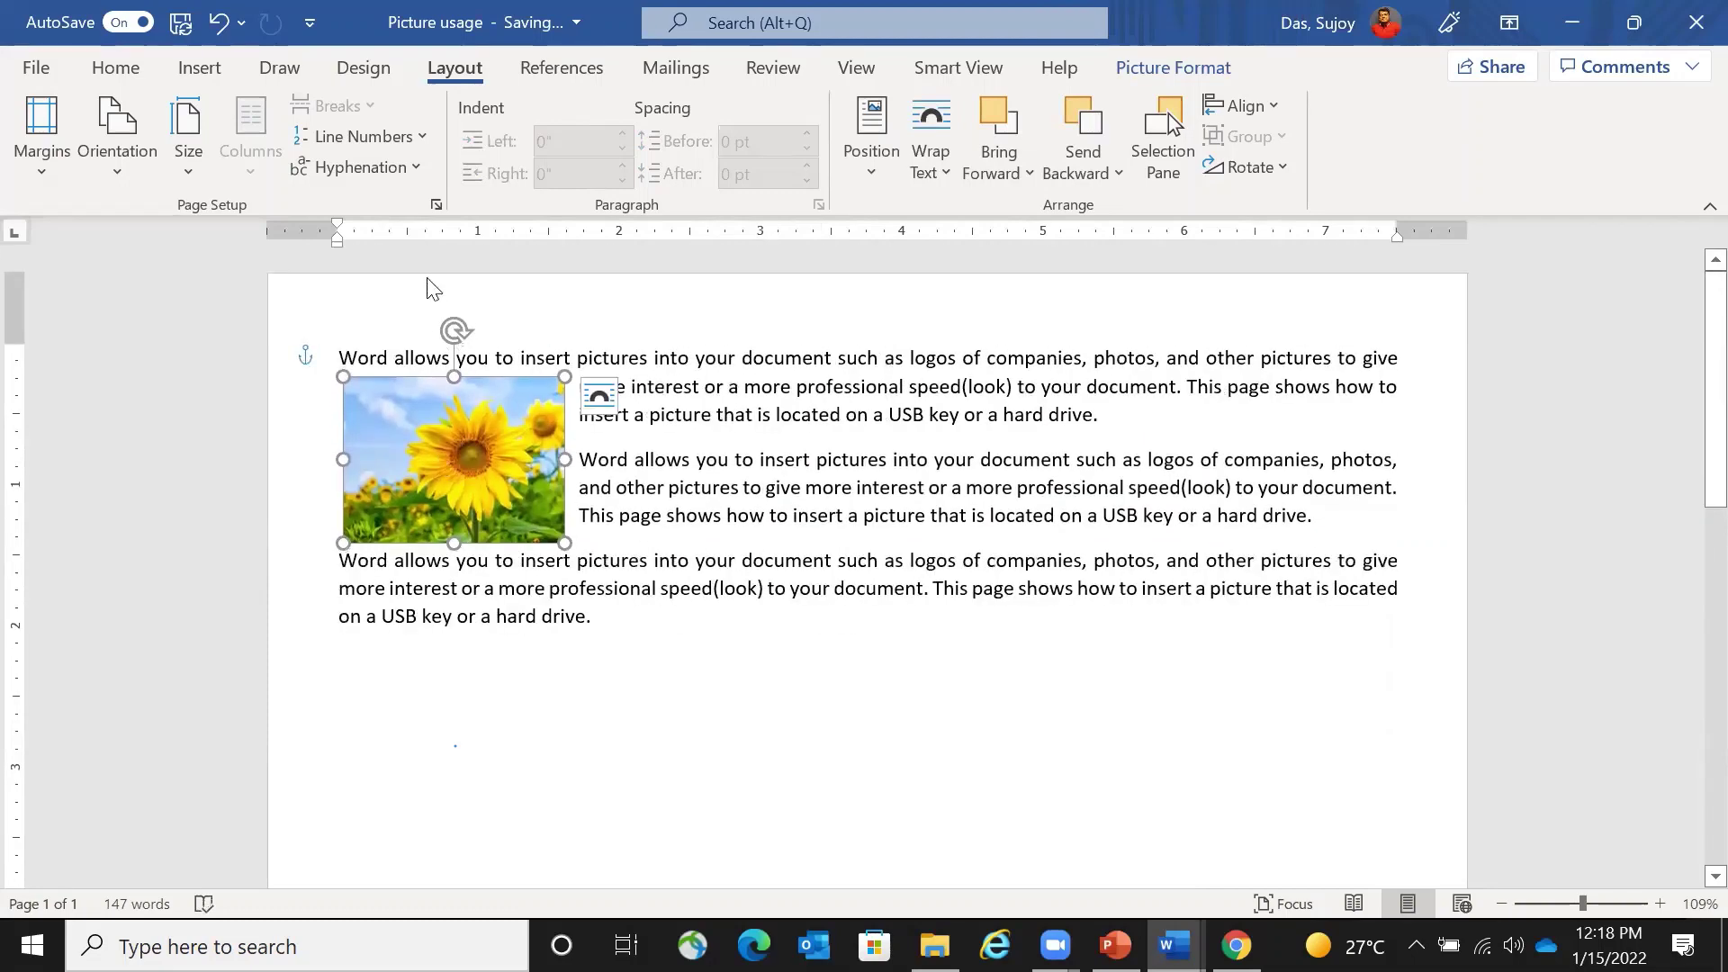
Step: Check the photo's 1.17" × 1.56" size in the Layout dialog, then view Format Picture options
key("shift+F10")
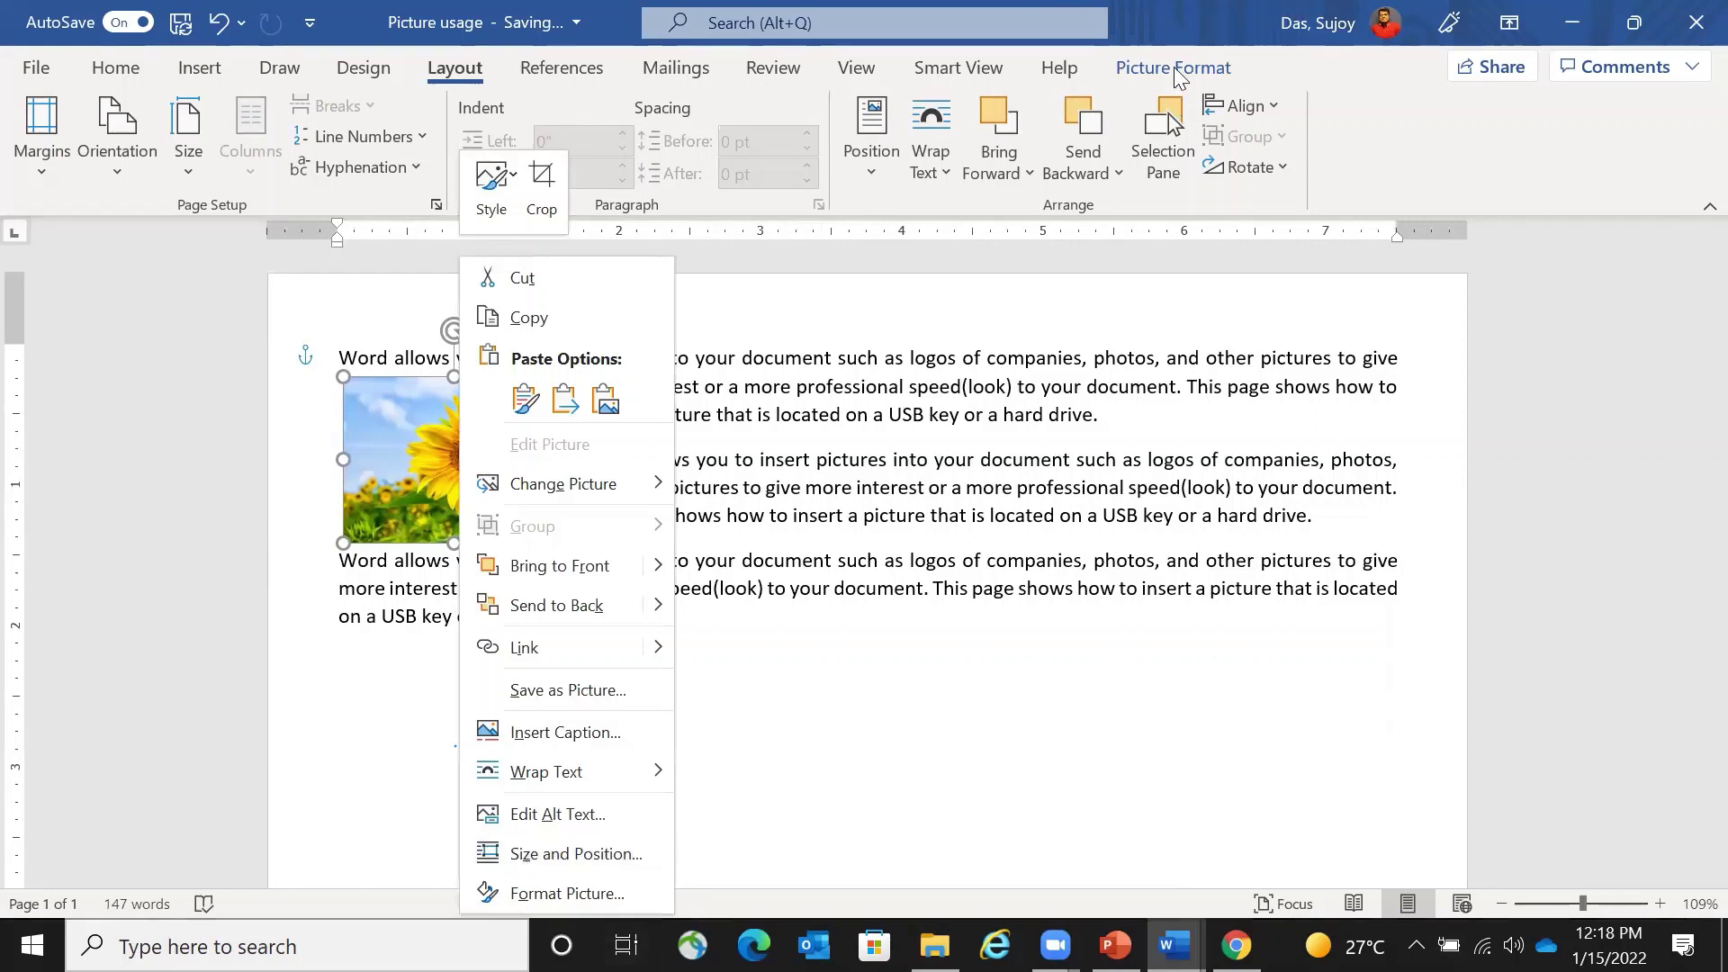
left_click(1175, 69)
left_click(1174, 70)
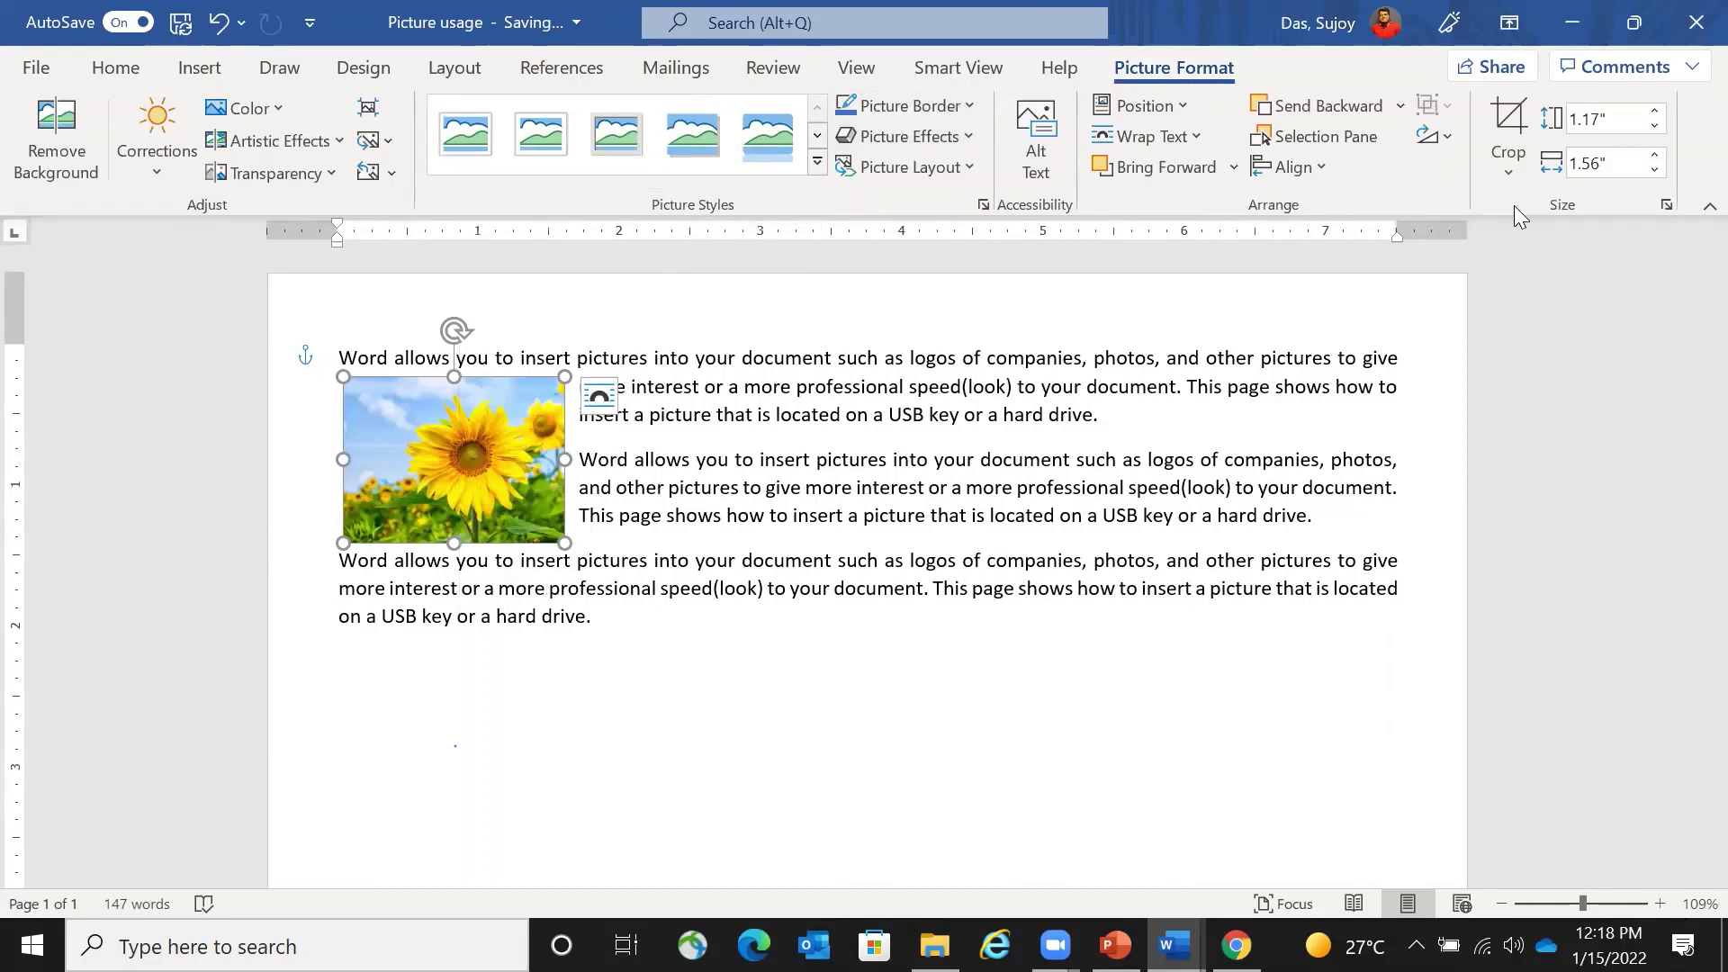
left_click(1667, 206)
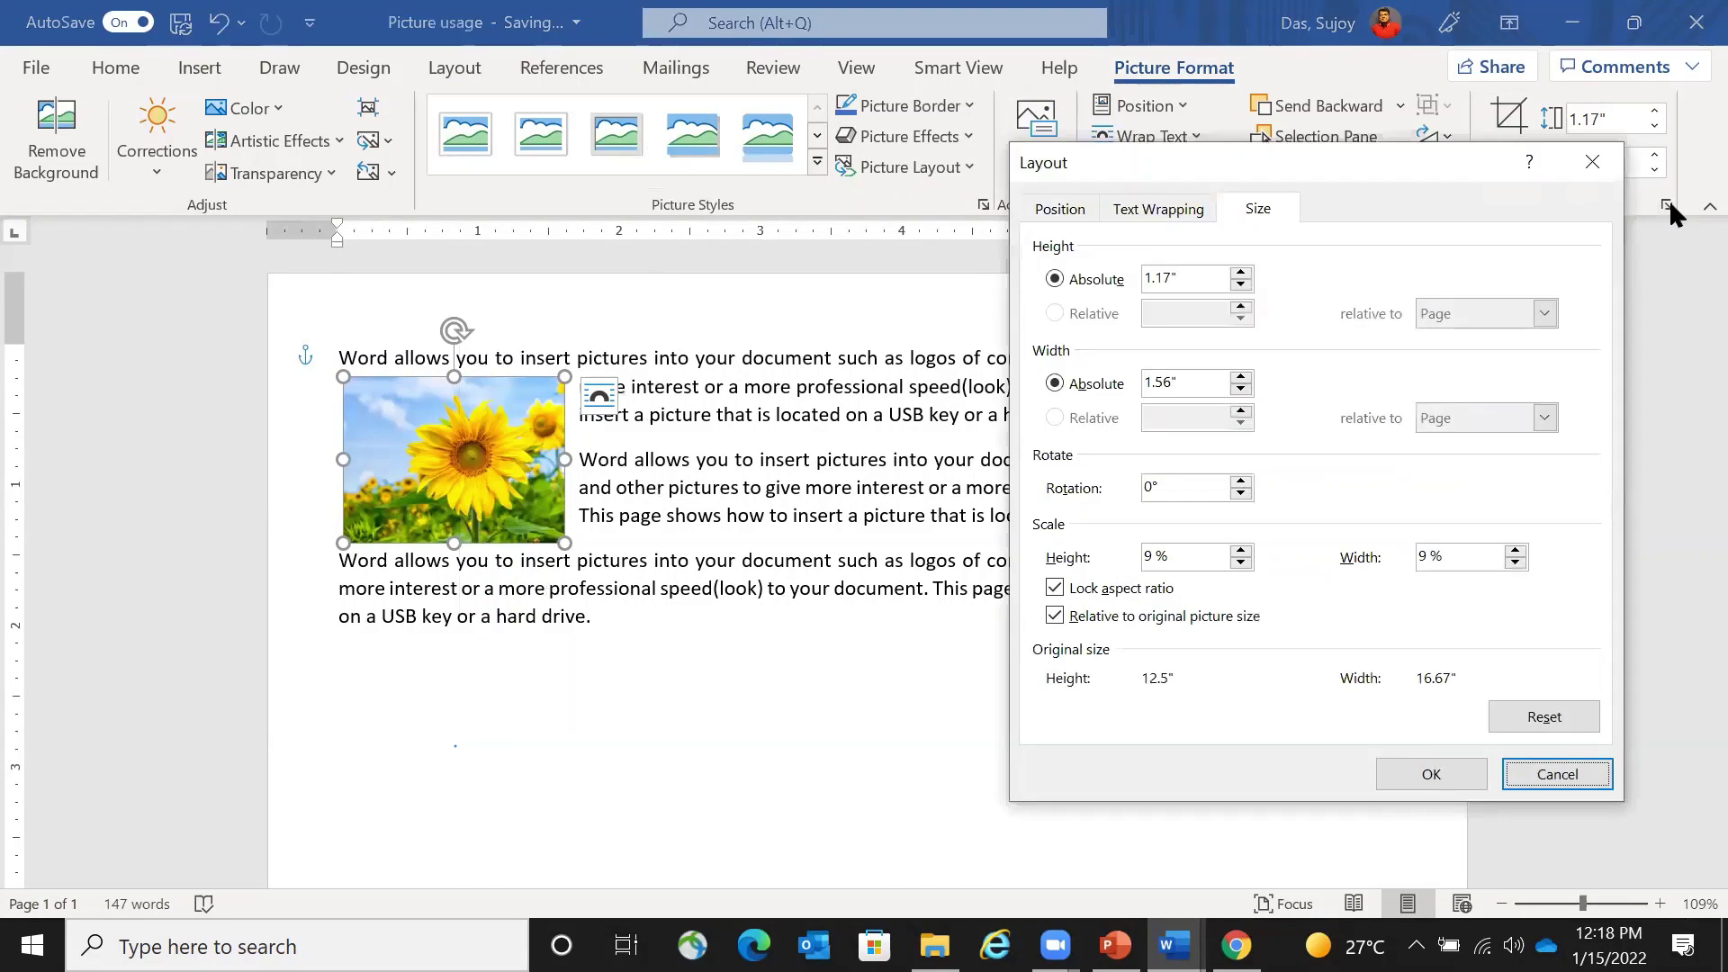
left_click(1595, 166)
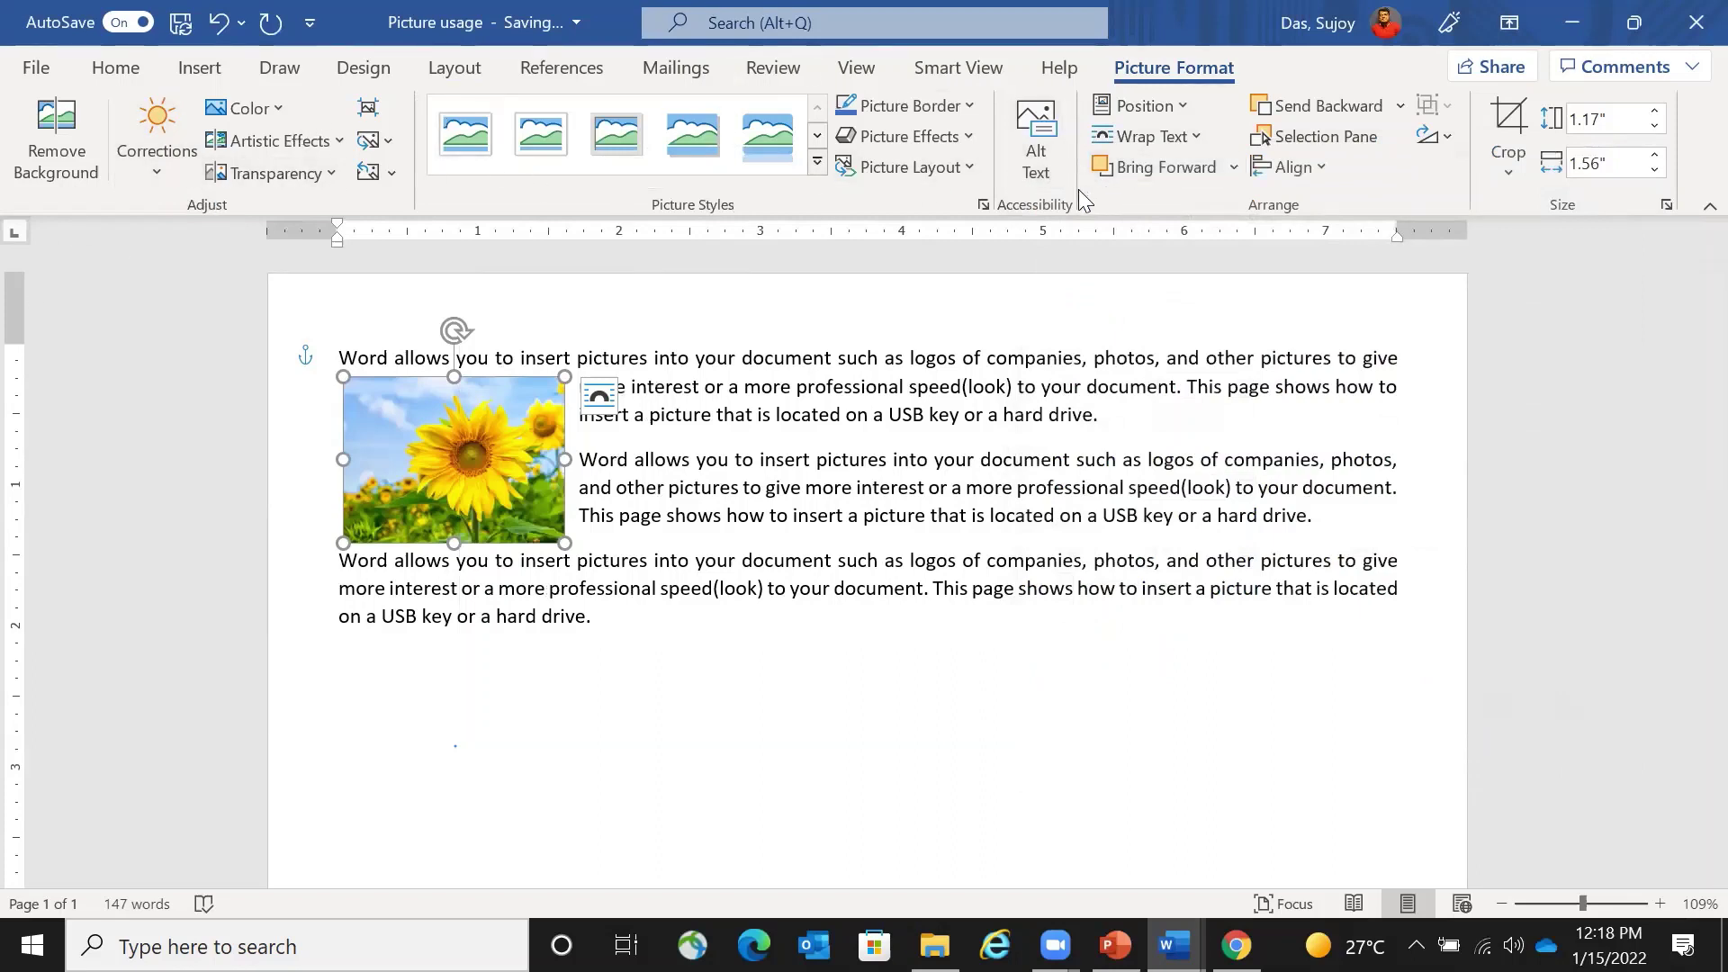
left_click(984, 206)
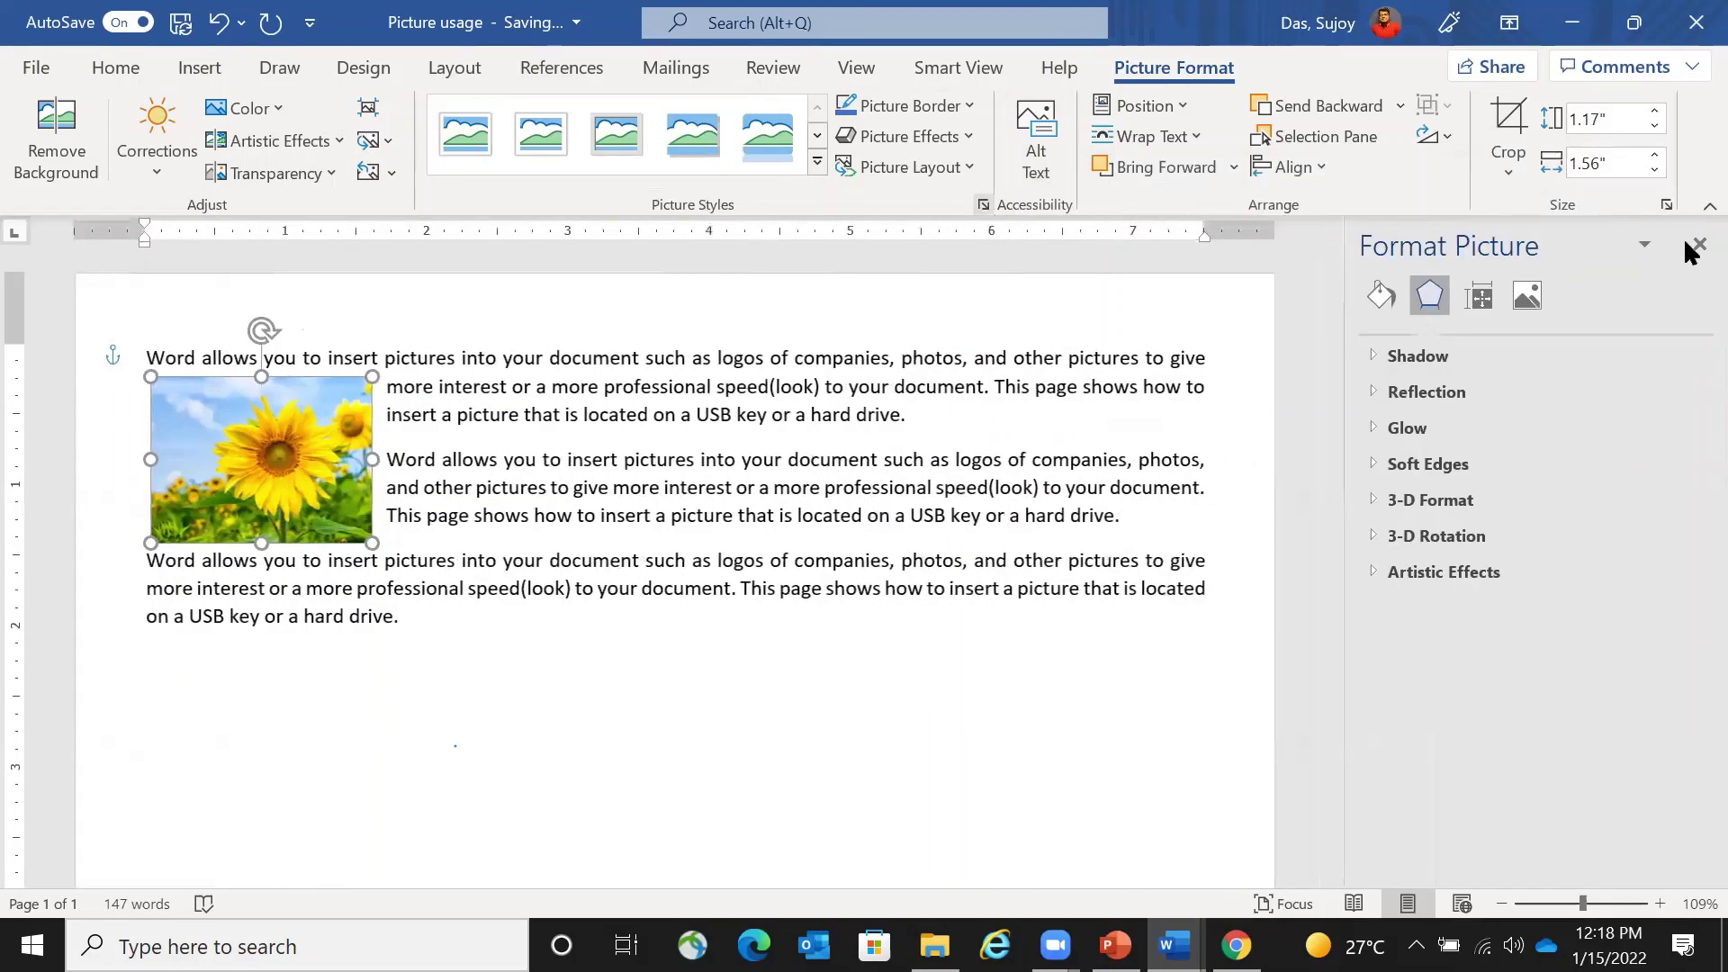
left_click(1698, 244)
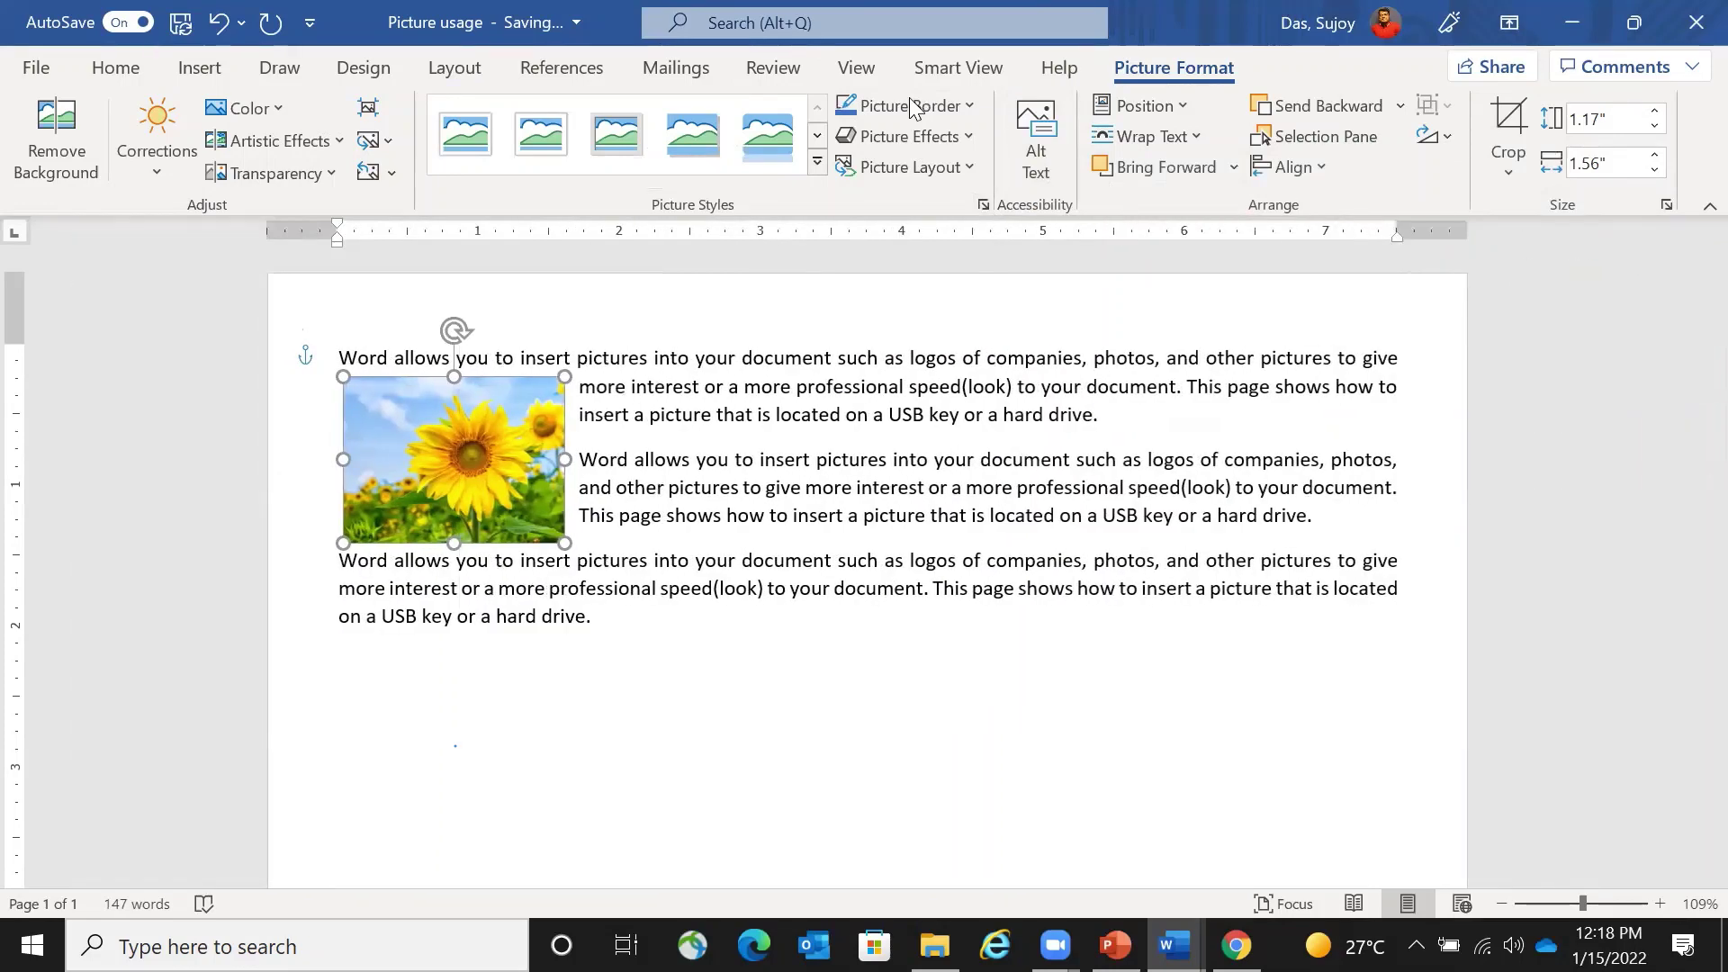
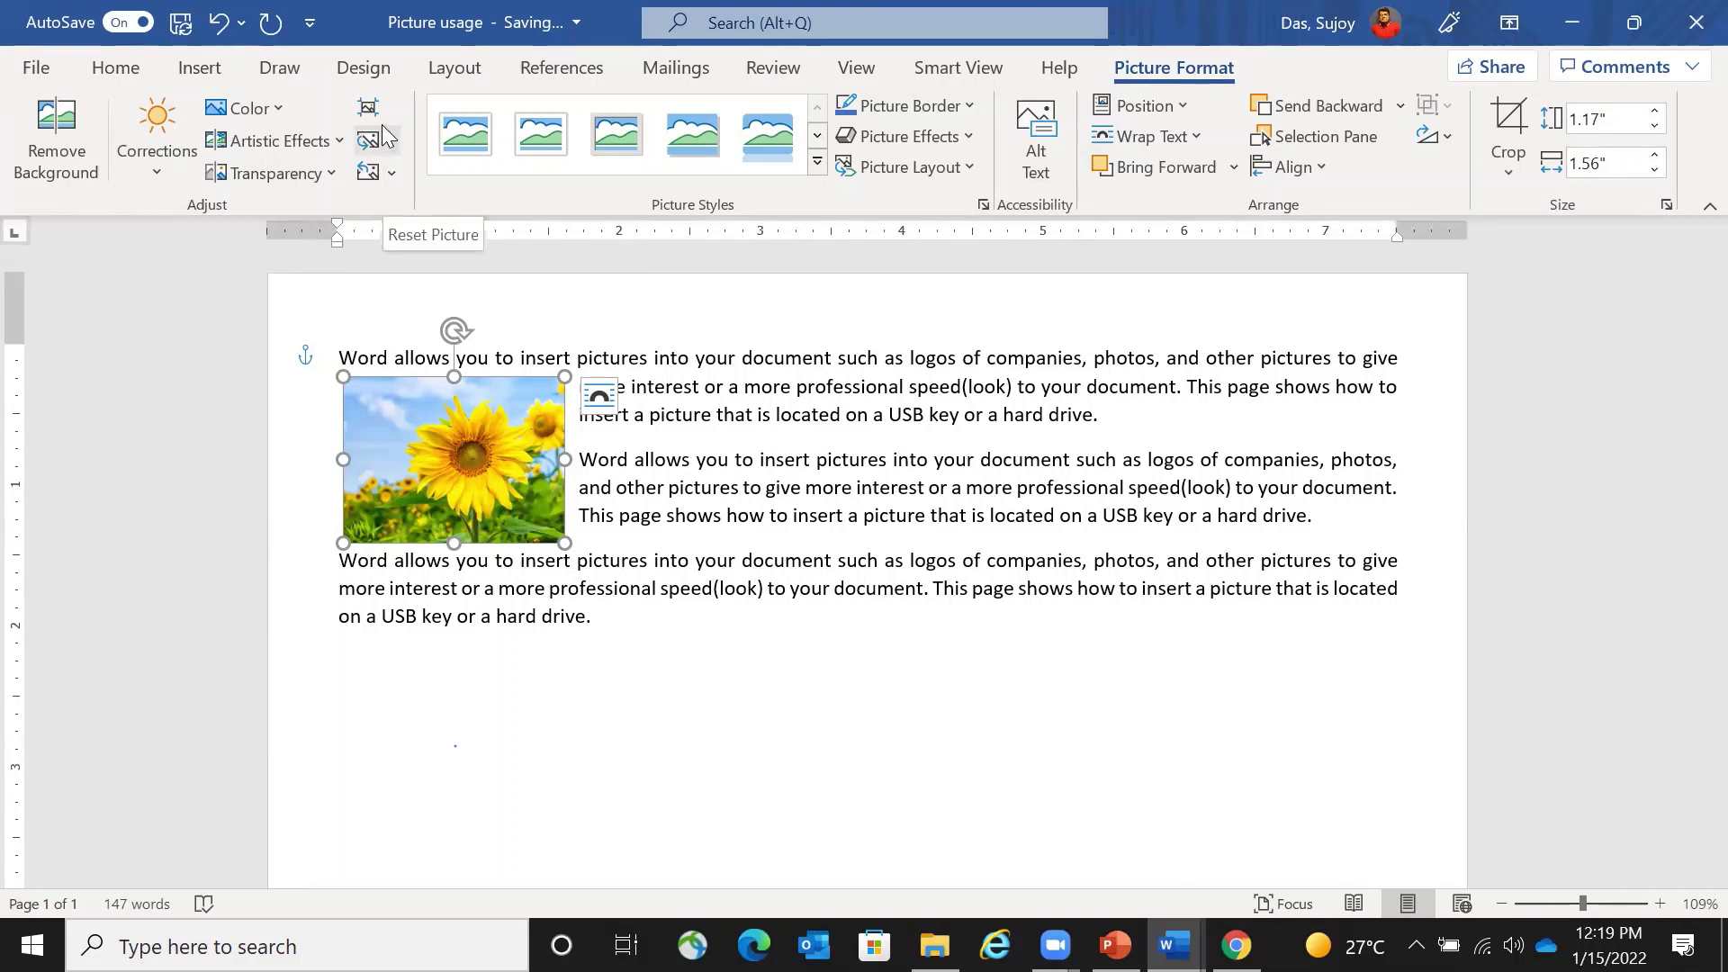
Step: Compress the sunflower picture at E-mail (96 ppi) resolution
left_click(368, 108)
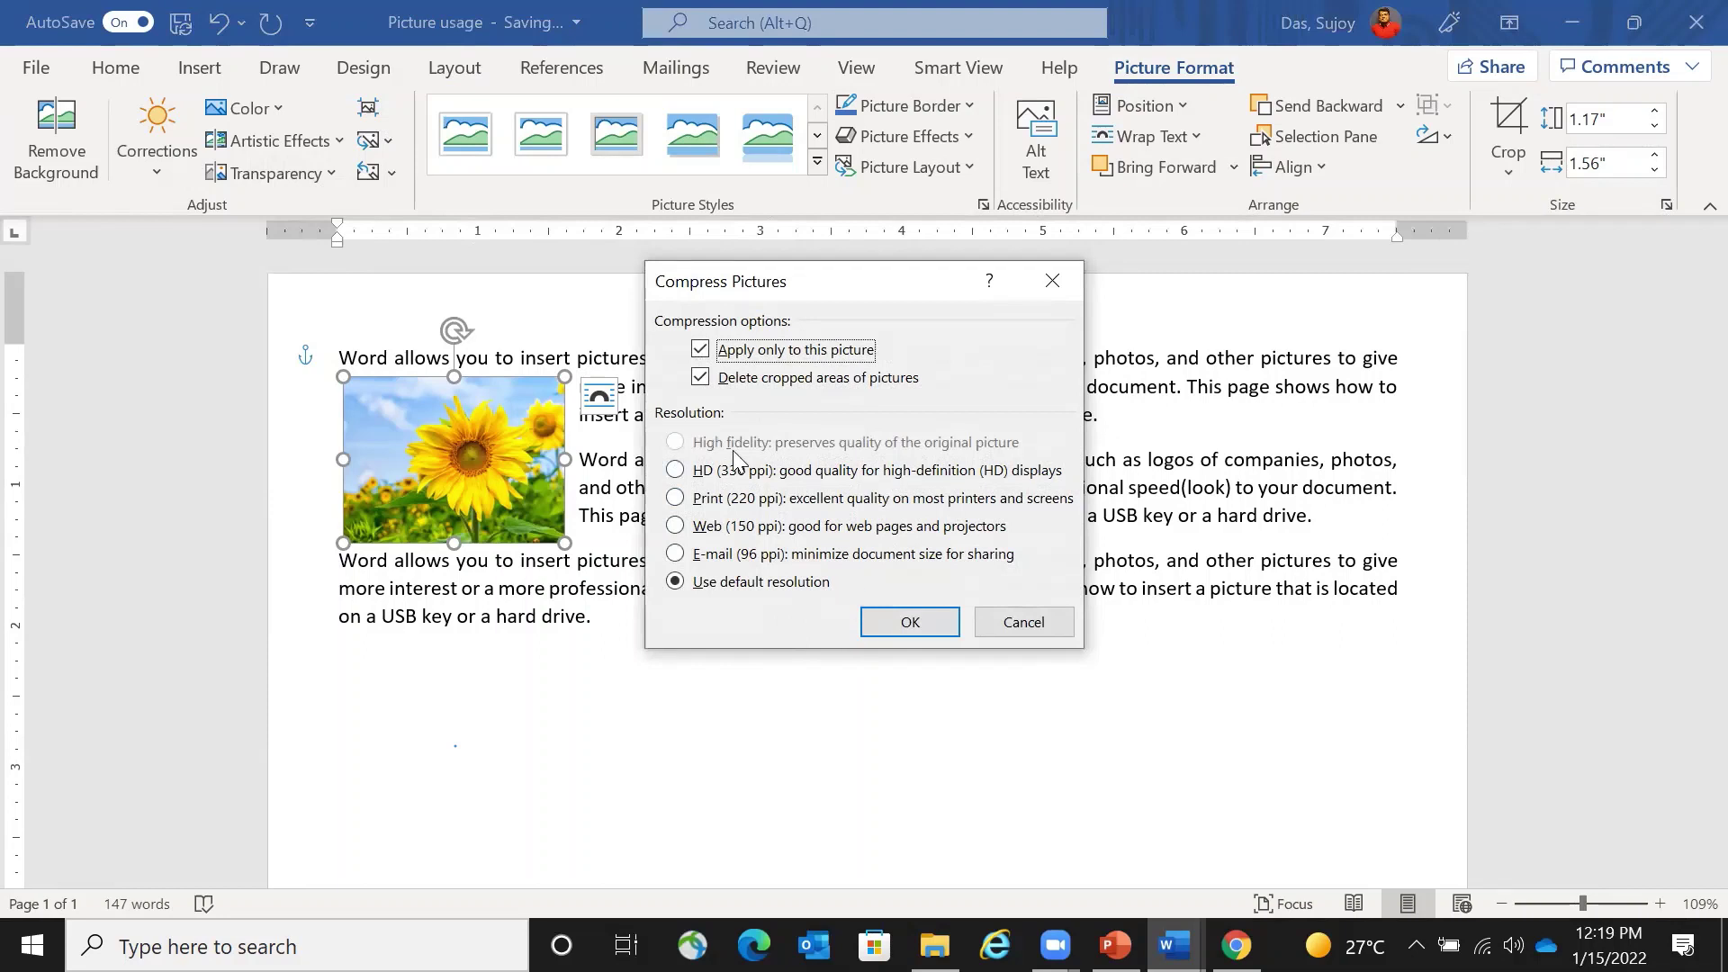
left_click(677, 556)
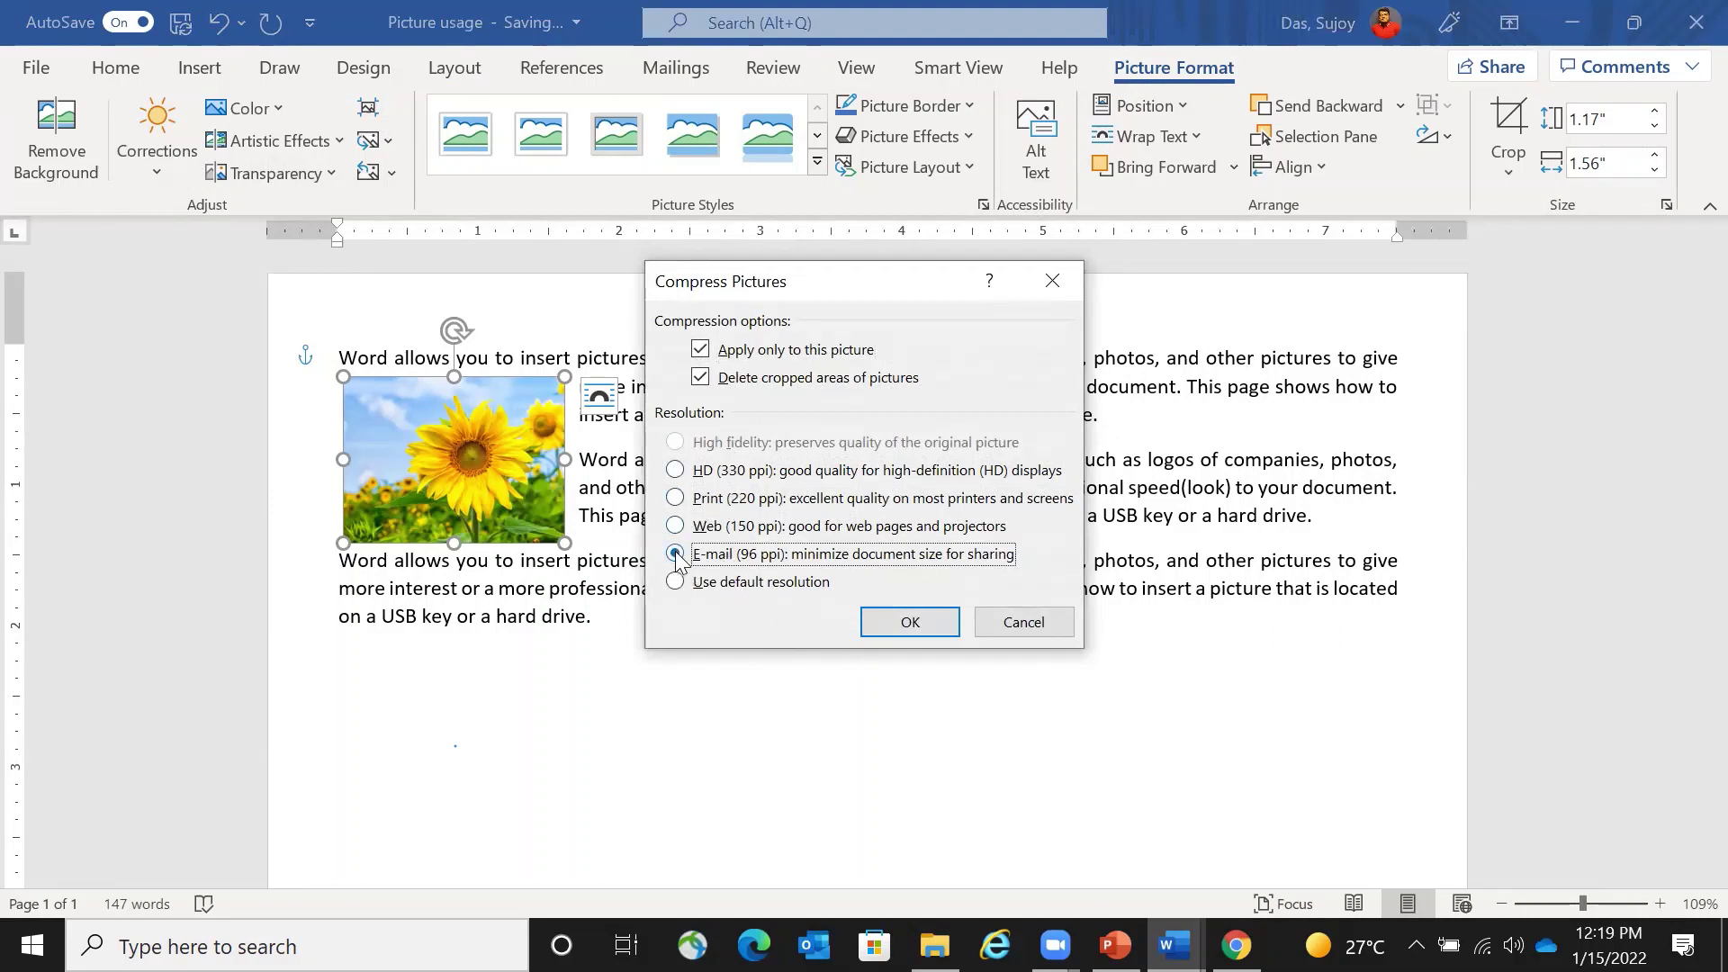
left_click(677, 527)
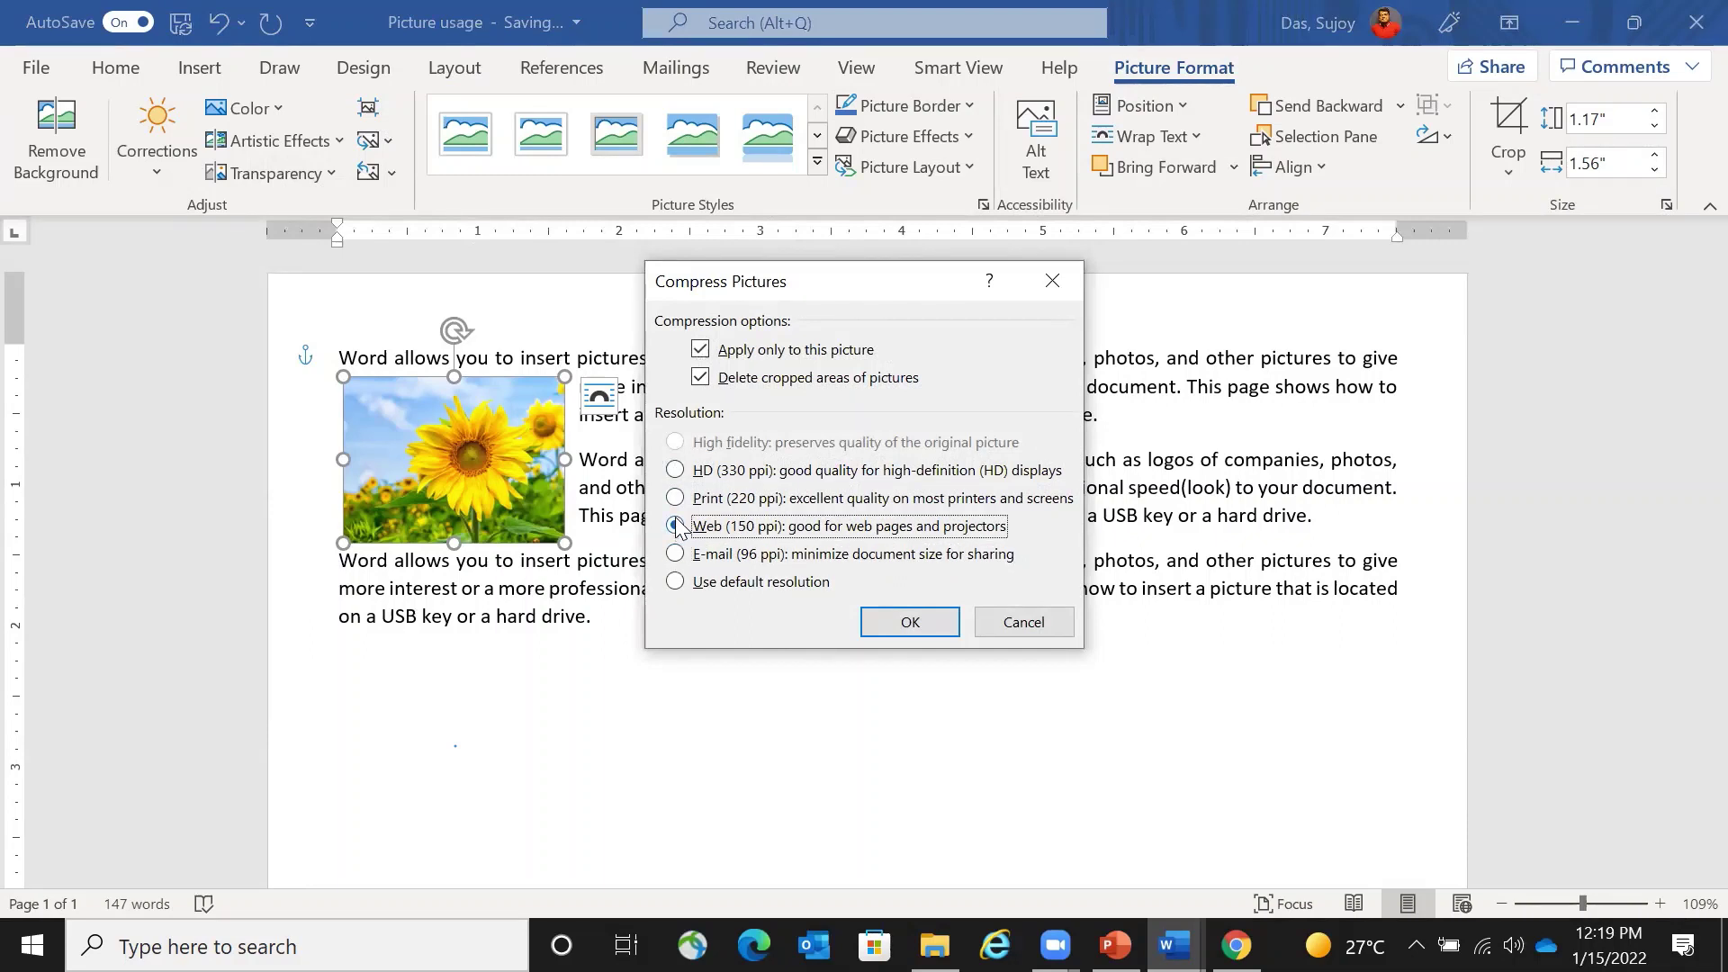
left_click(677, 501)
left_click(677, 473)
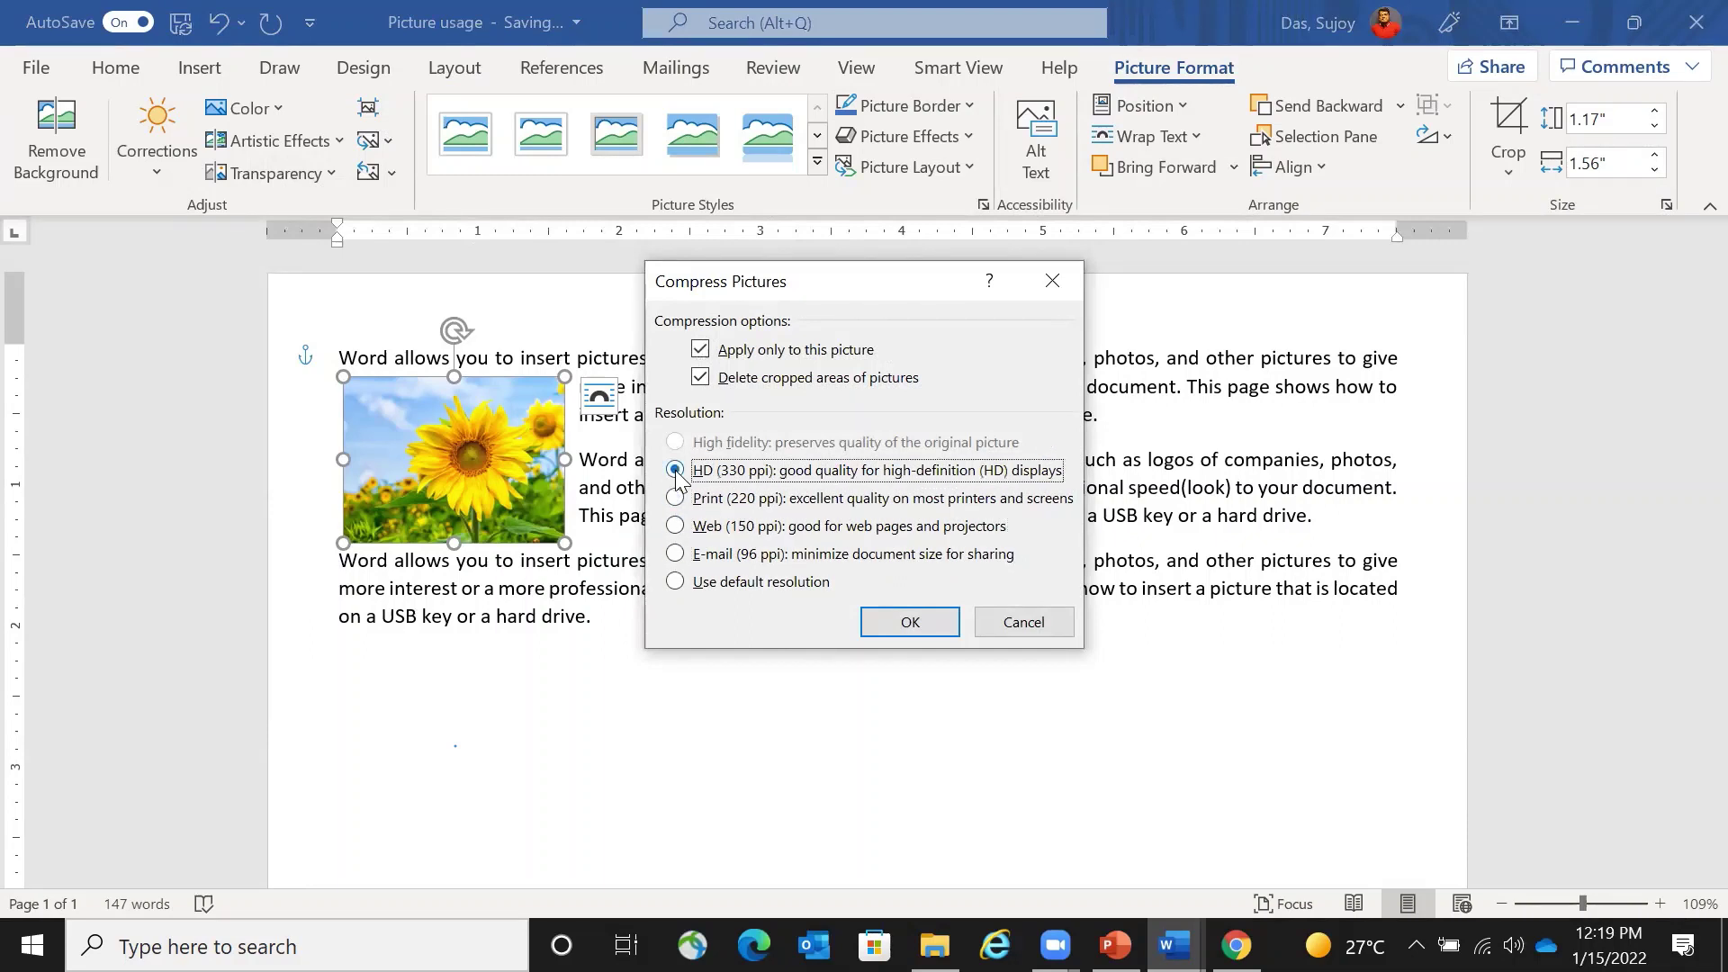
left_click(677, 583)
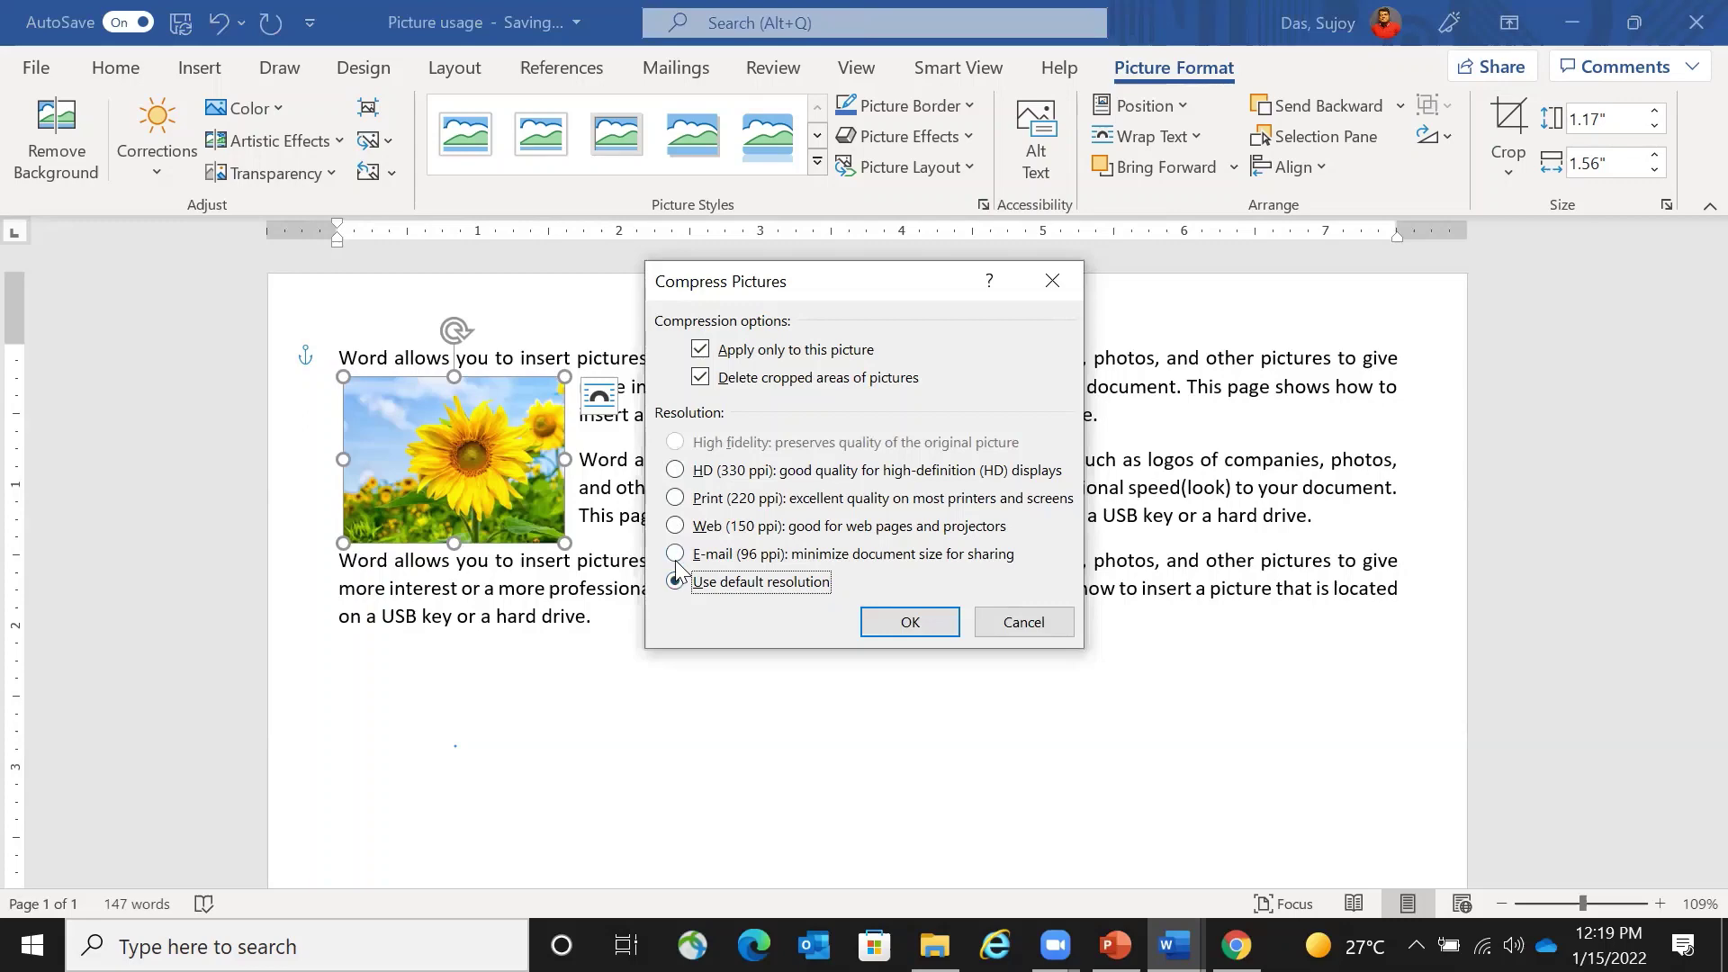
left_click(675, 555)
left_click(925, 623)
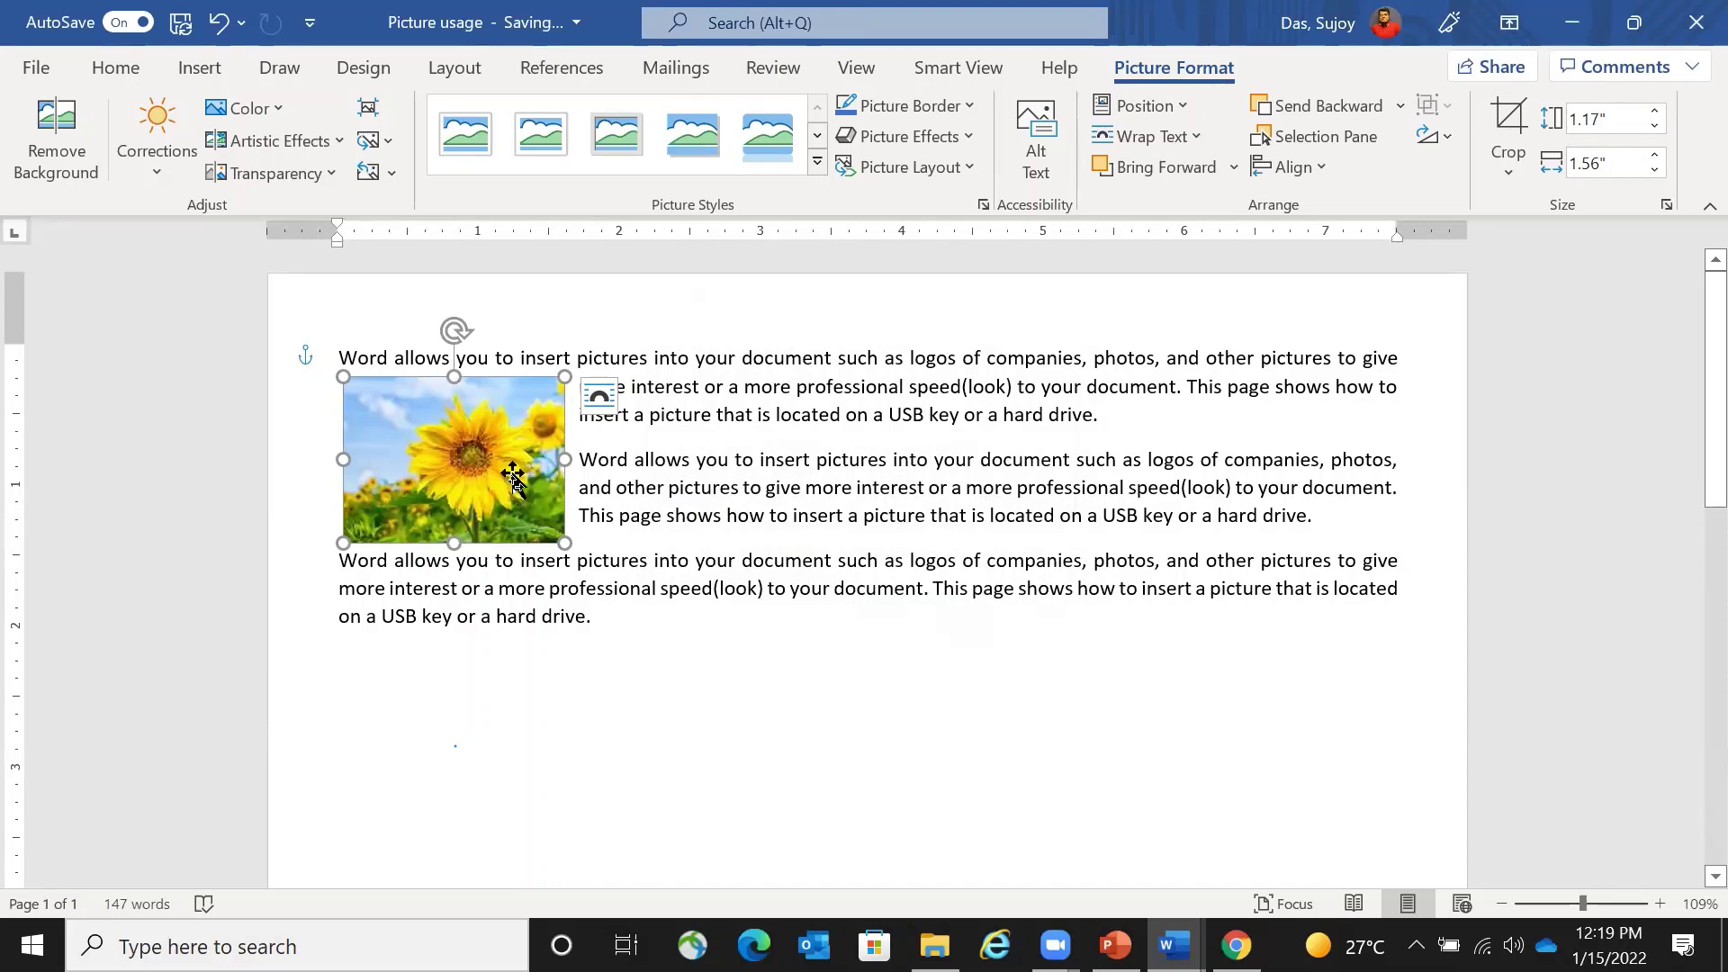
Step: Recheck the Compress Pictures resolution setting and close the dialog
left_click(367, 109)
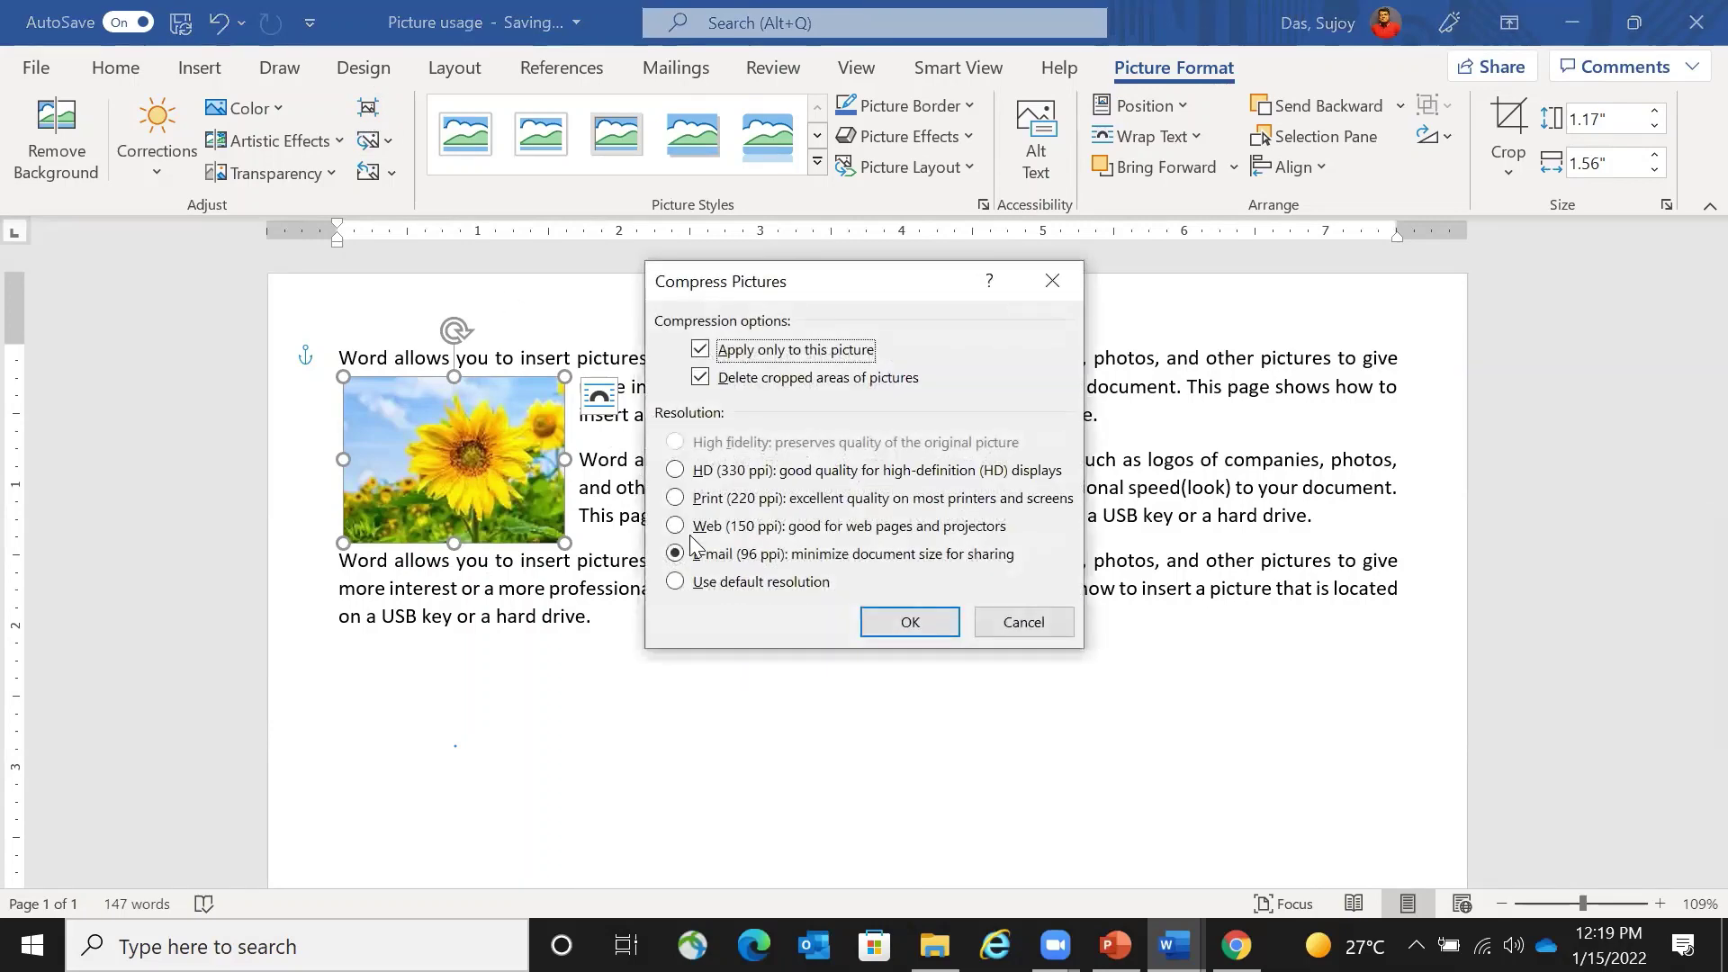
left_click(675, 526)
left_click(907, 623)
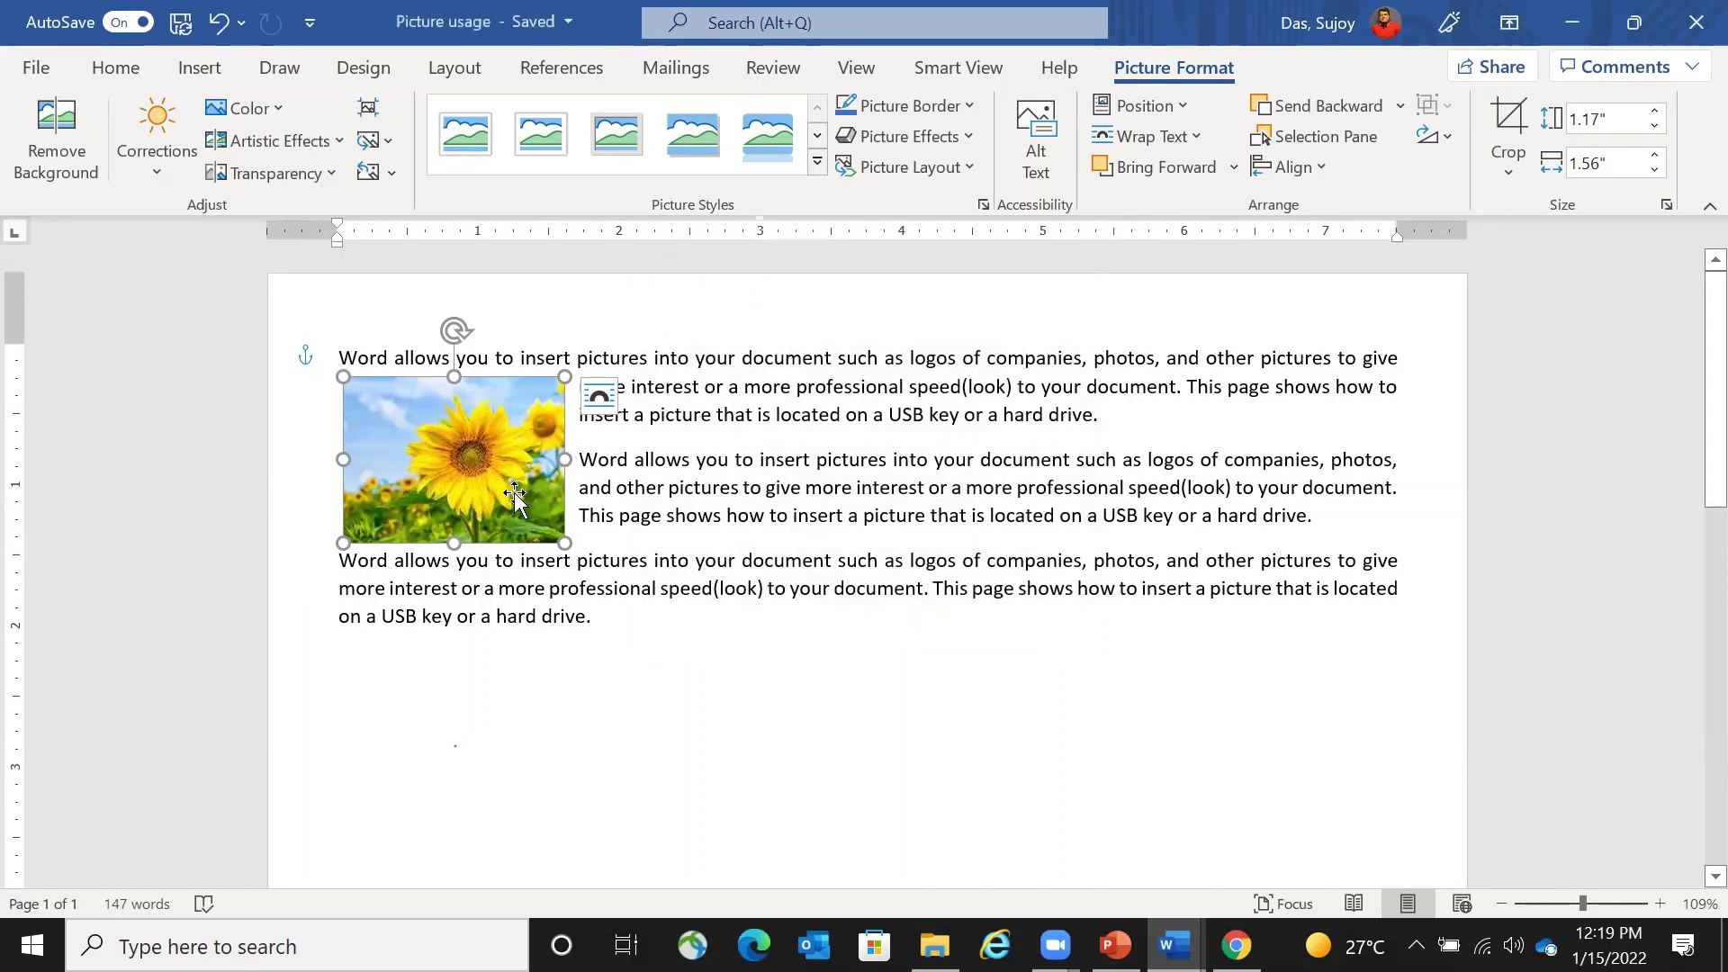
Step: Drag the sunflower picture right beside the first paragraph and resize it to 1.26" × 1.68"
left_click(644, 682)
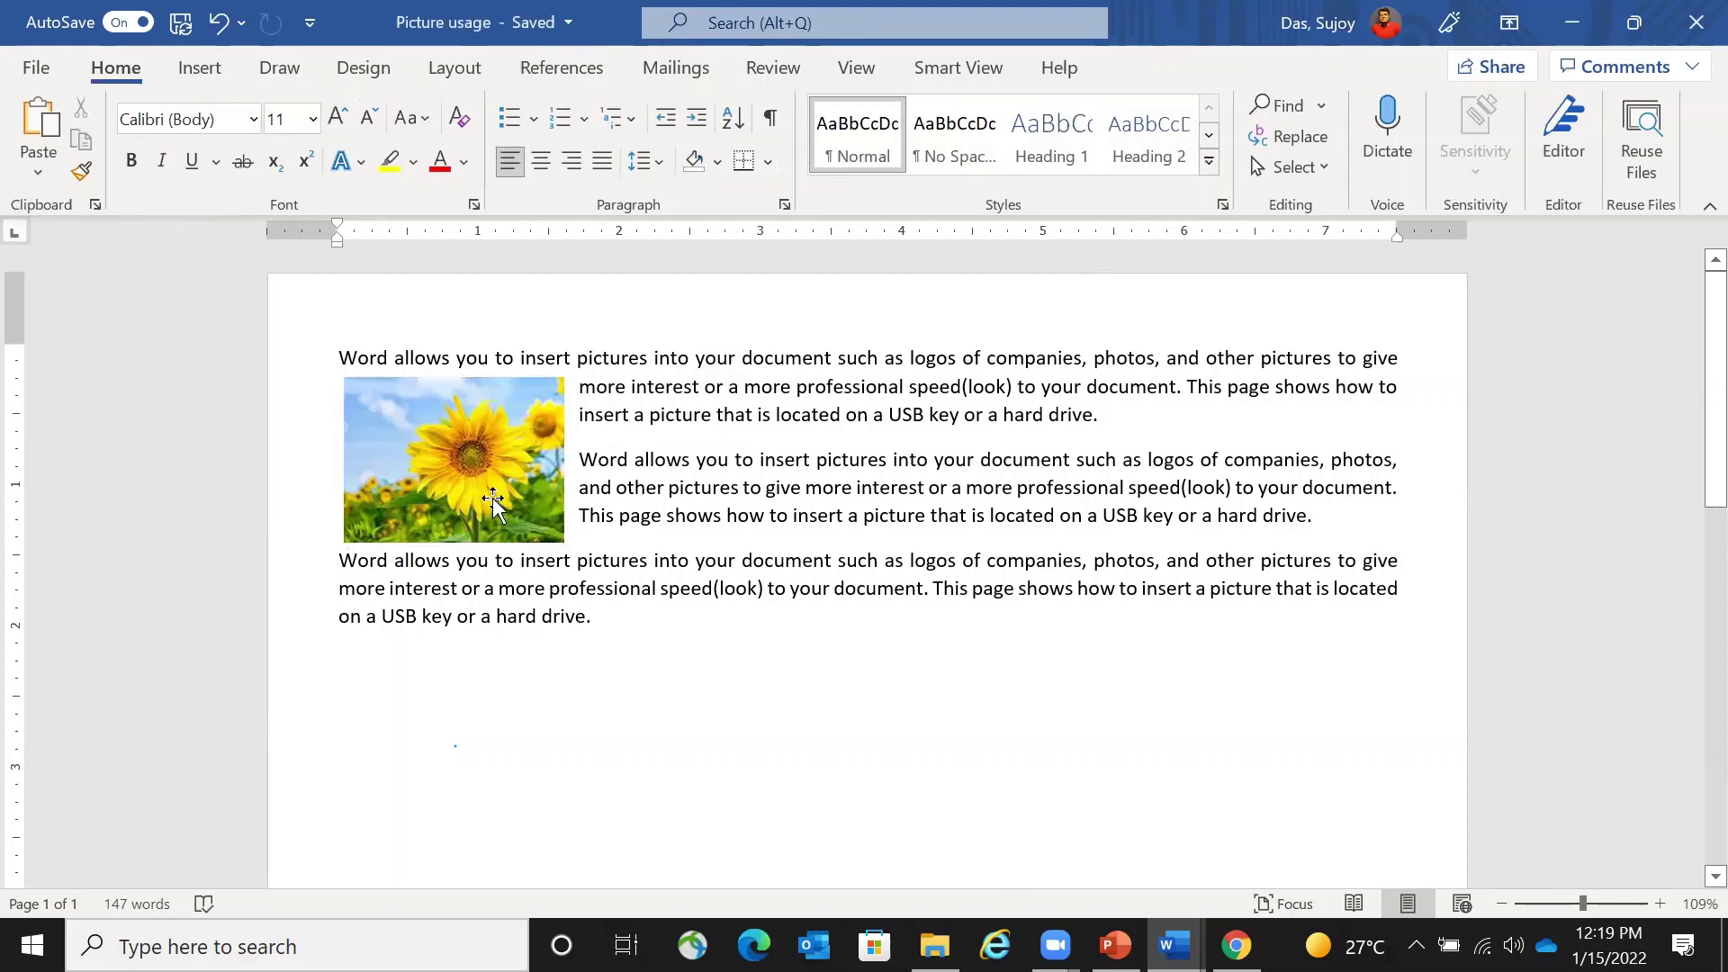
left_click_drag(504, 461, 1319, 476)
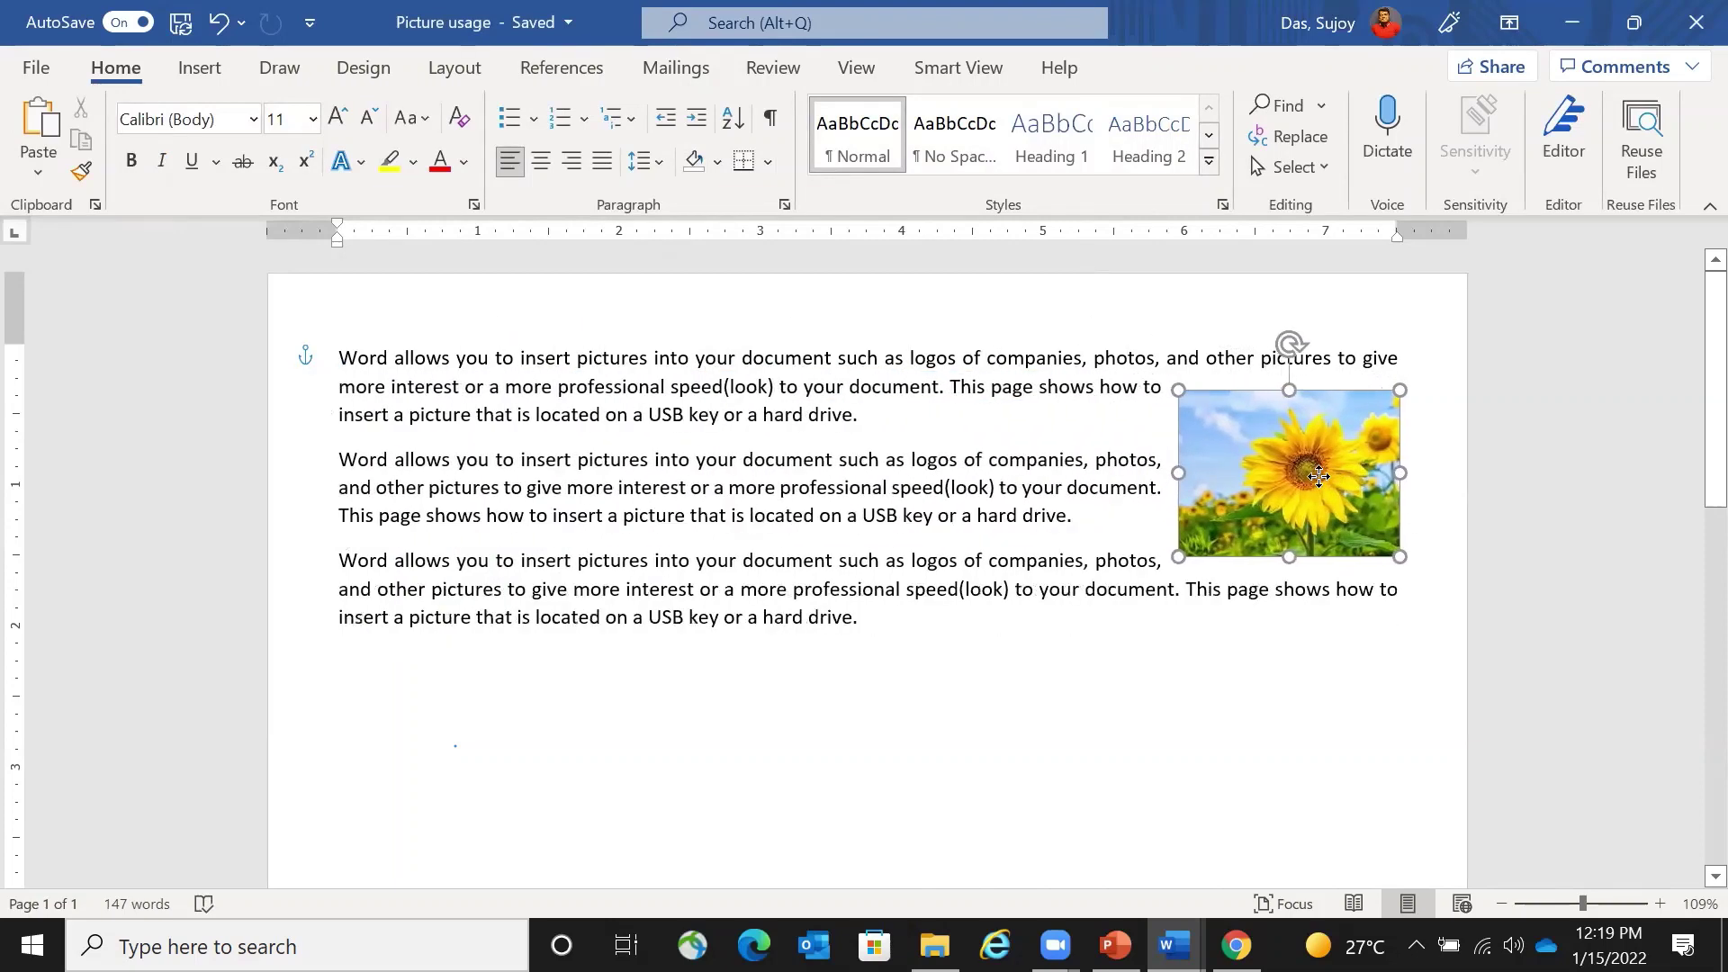
left_click_drag(1318, 476, 1321, 464)
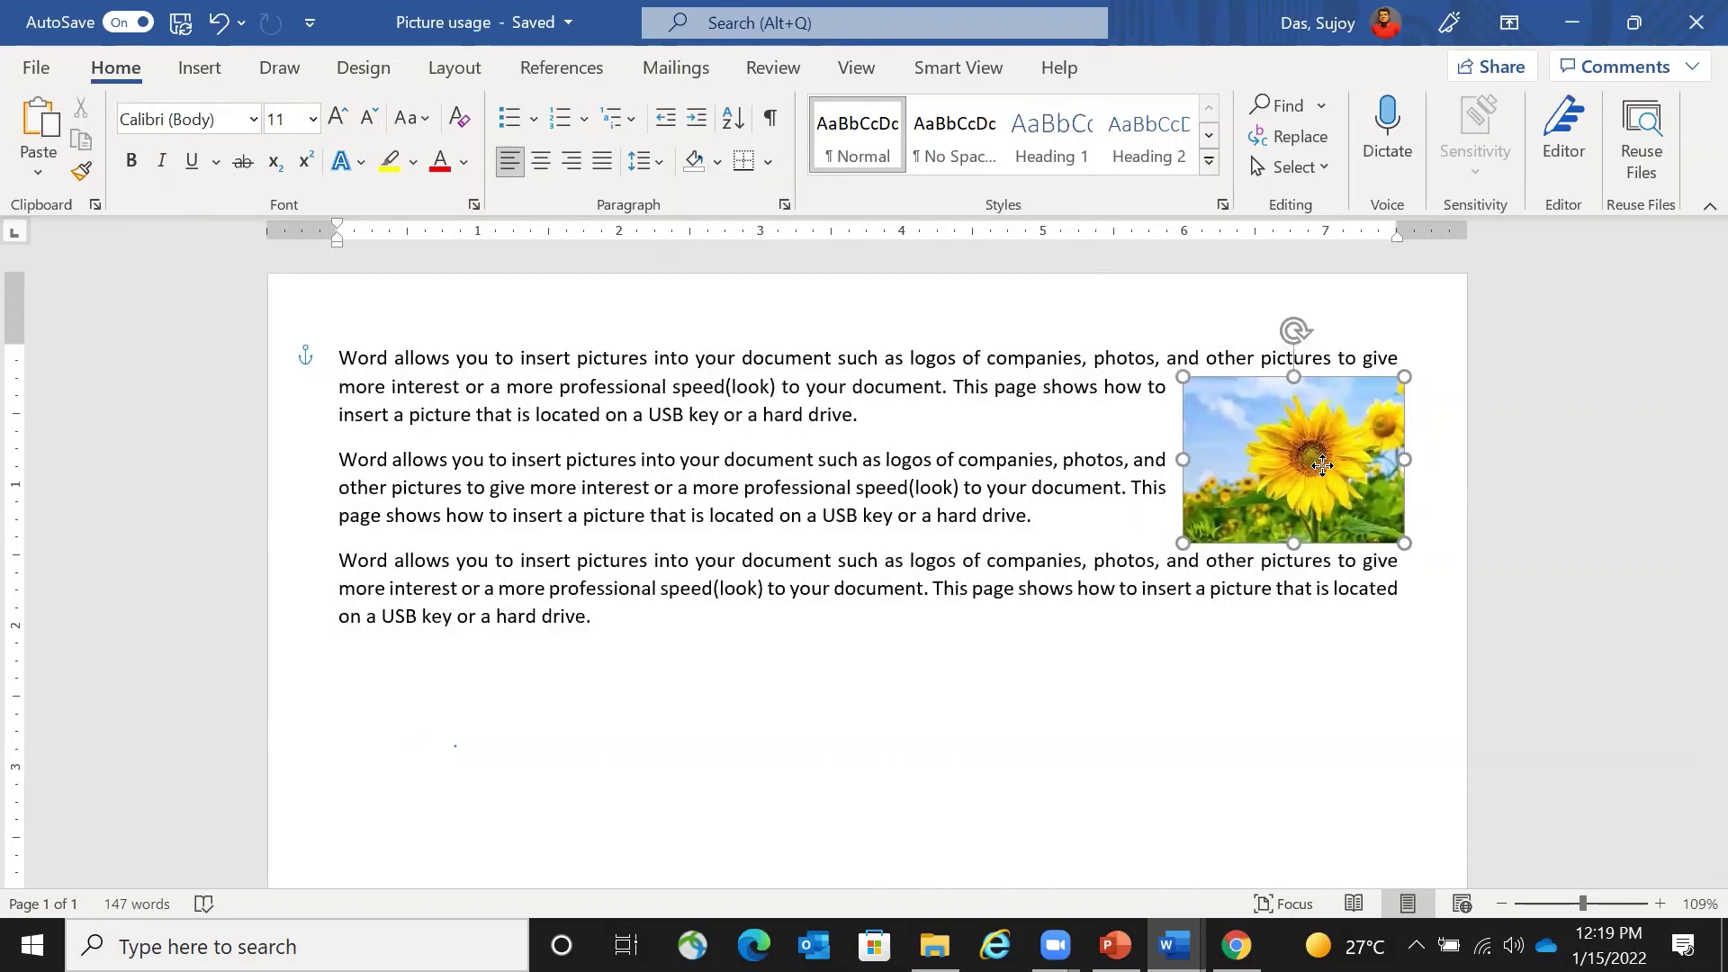
left_click_drag(1321, 445, 1317, 515)
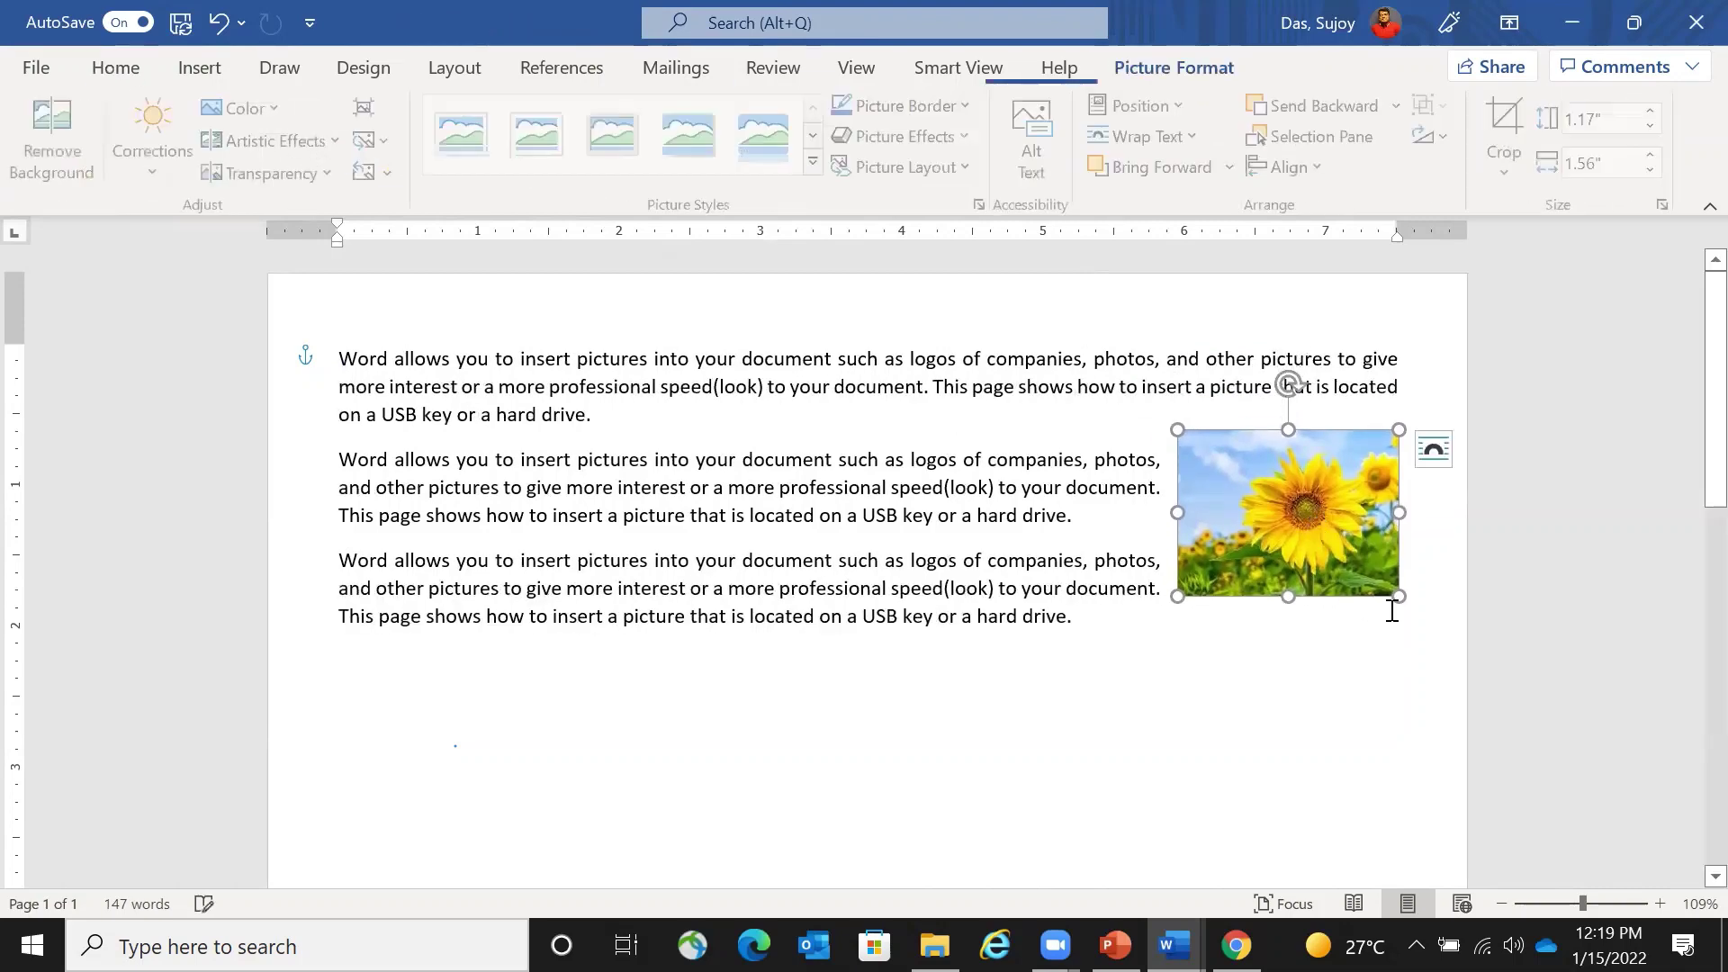
left_click_drag(1404, 602, 1421, 615)
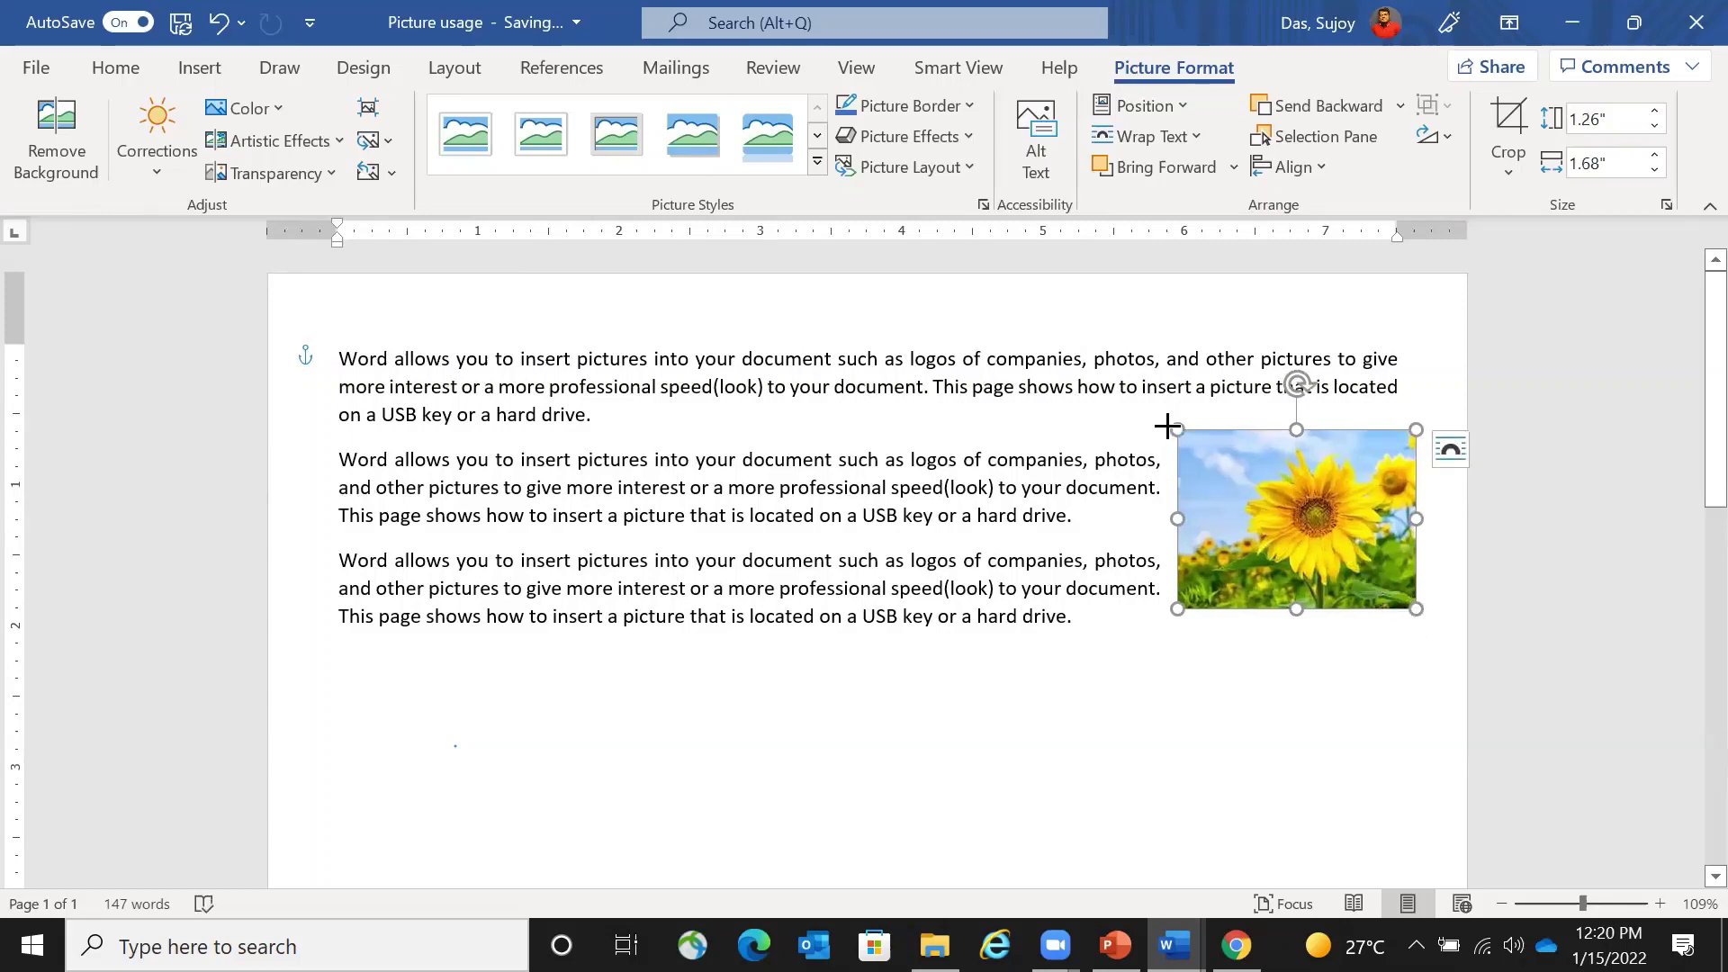
mouse_move(1168, 427)
left_mouse_down()
mouse_move(1149, 412)
mouse_move(1176, 436)
left_mouse_up()
Step: Look through the picture's shortcut menu and layout gallery without changing anything
right_click(1365, 477)
left_click(1666, 352)
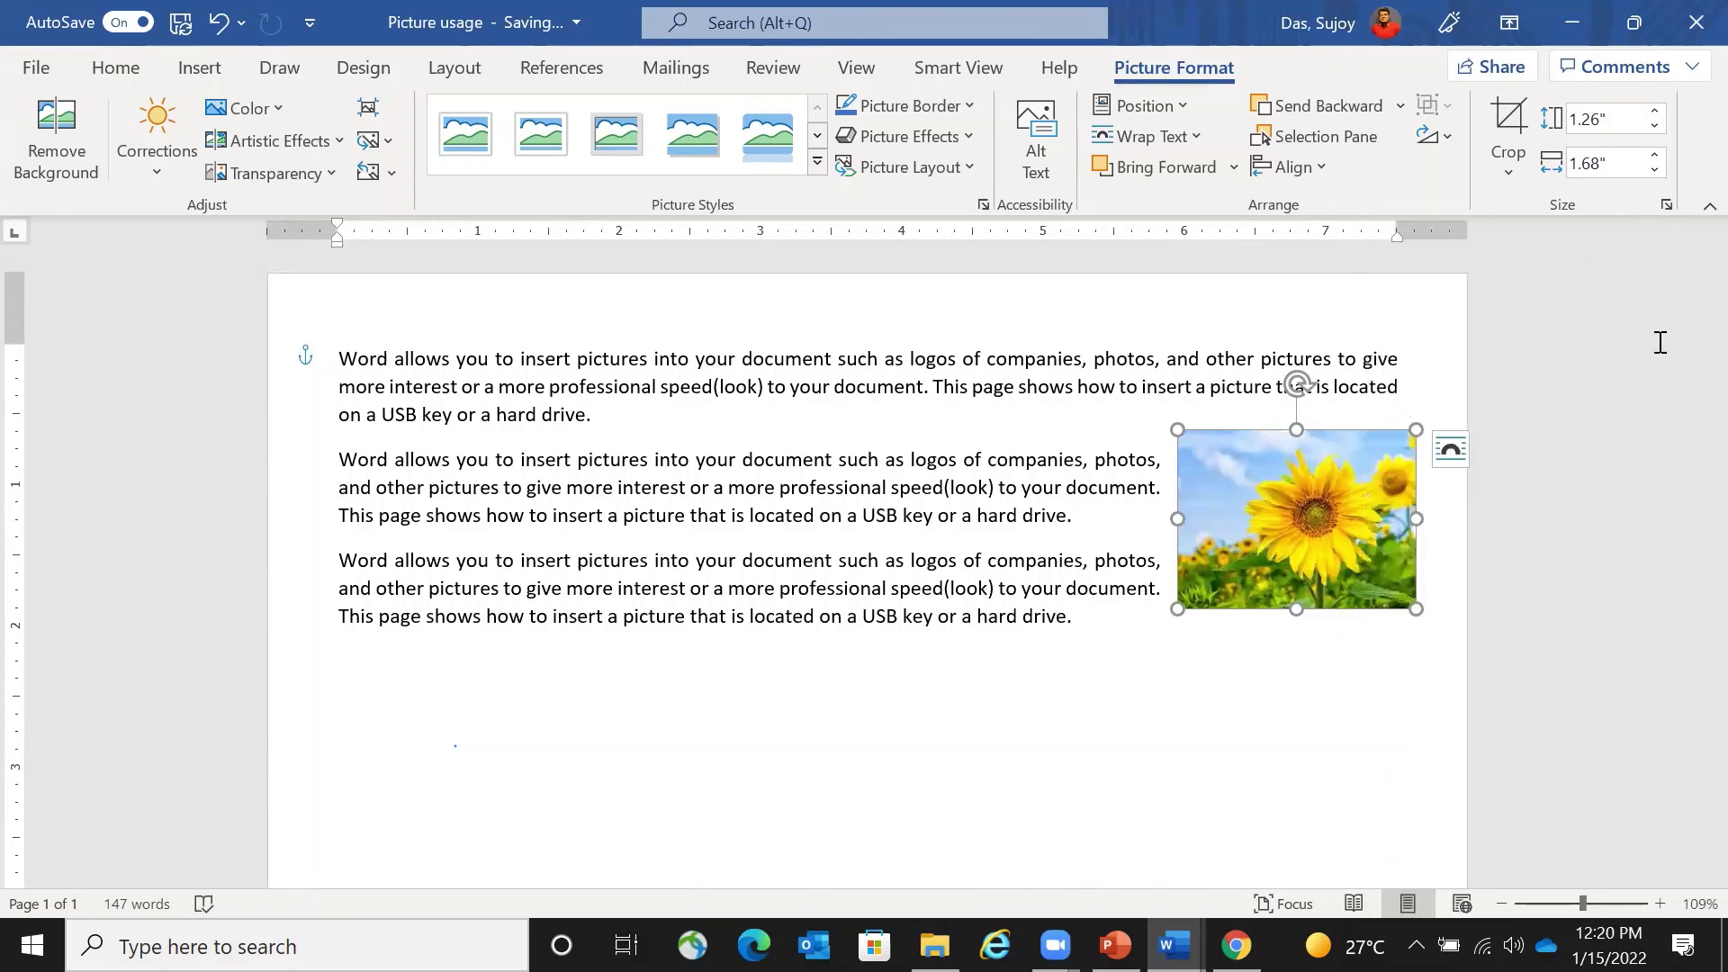
right_click(1314, 459)
mouse_move(1404, 772)
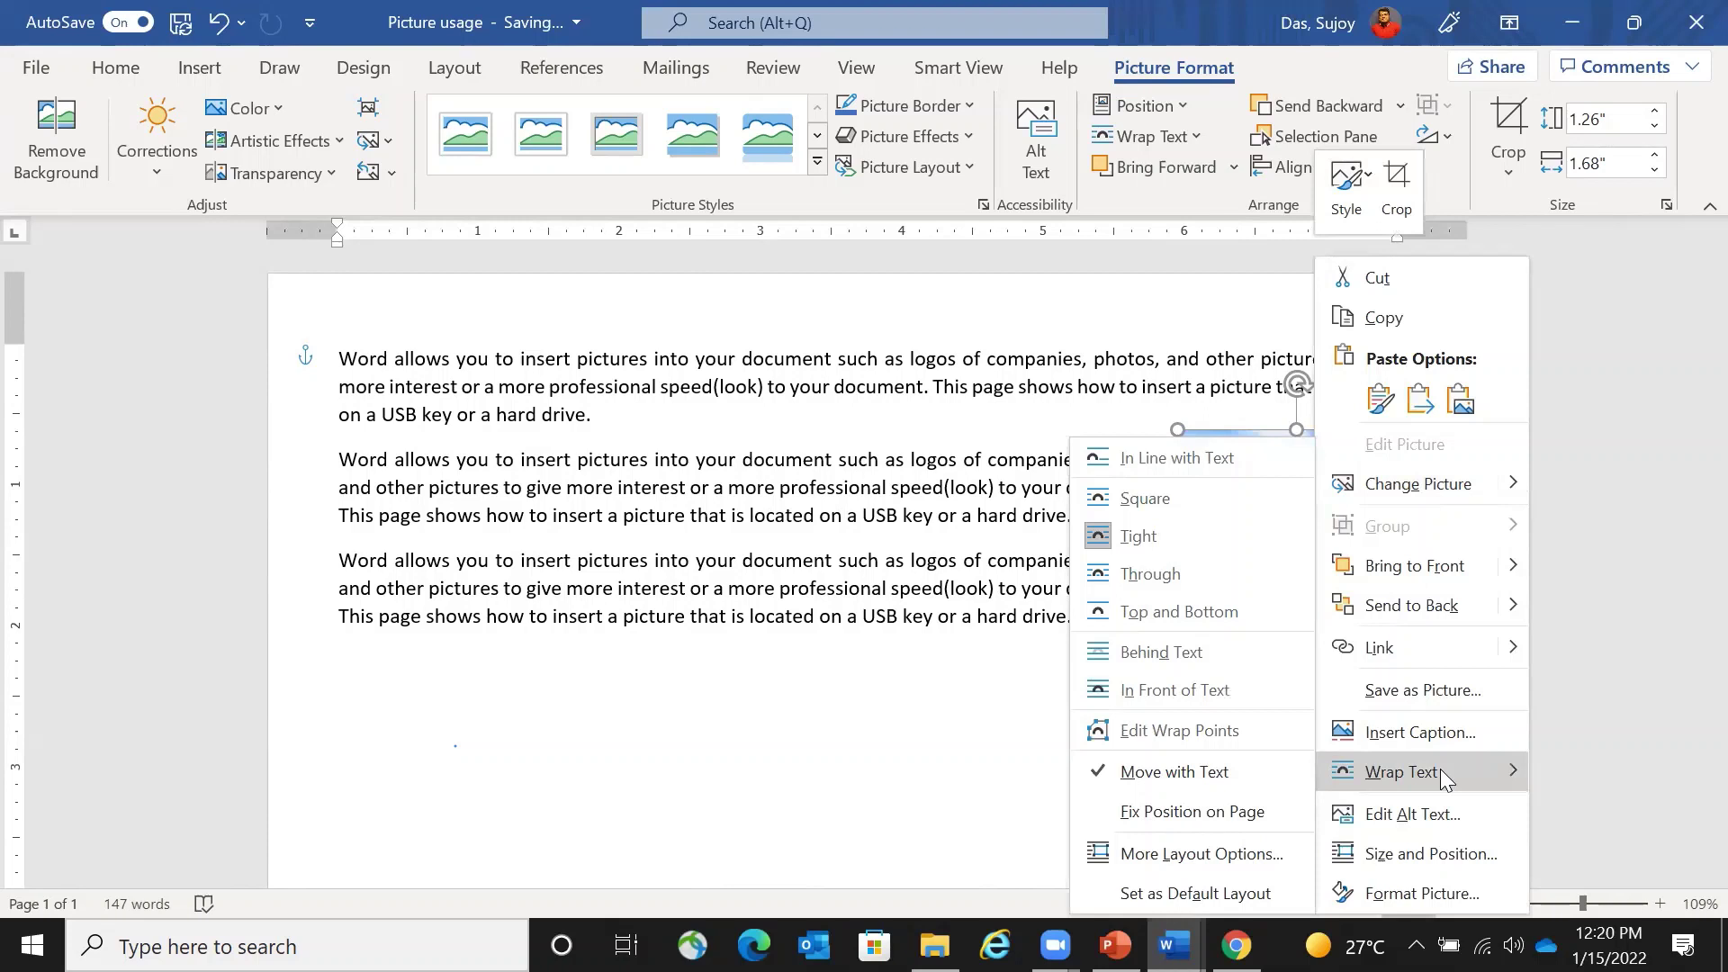
left_click(1655, 401)
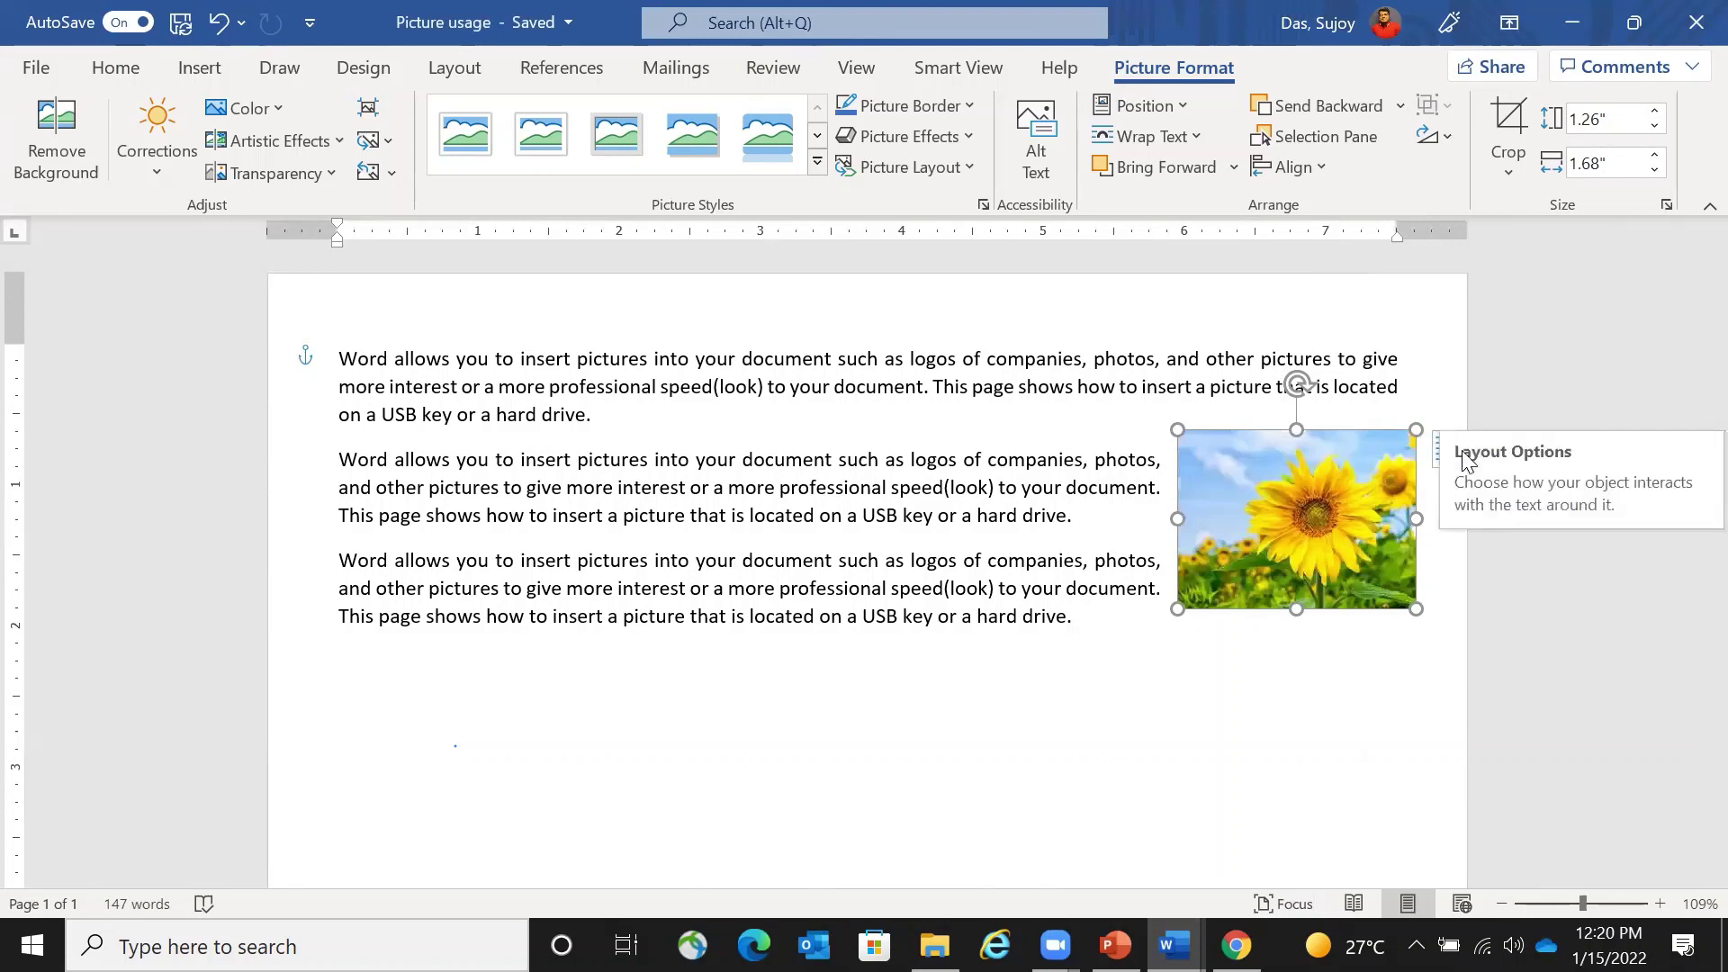
right_click(1276, 506)
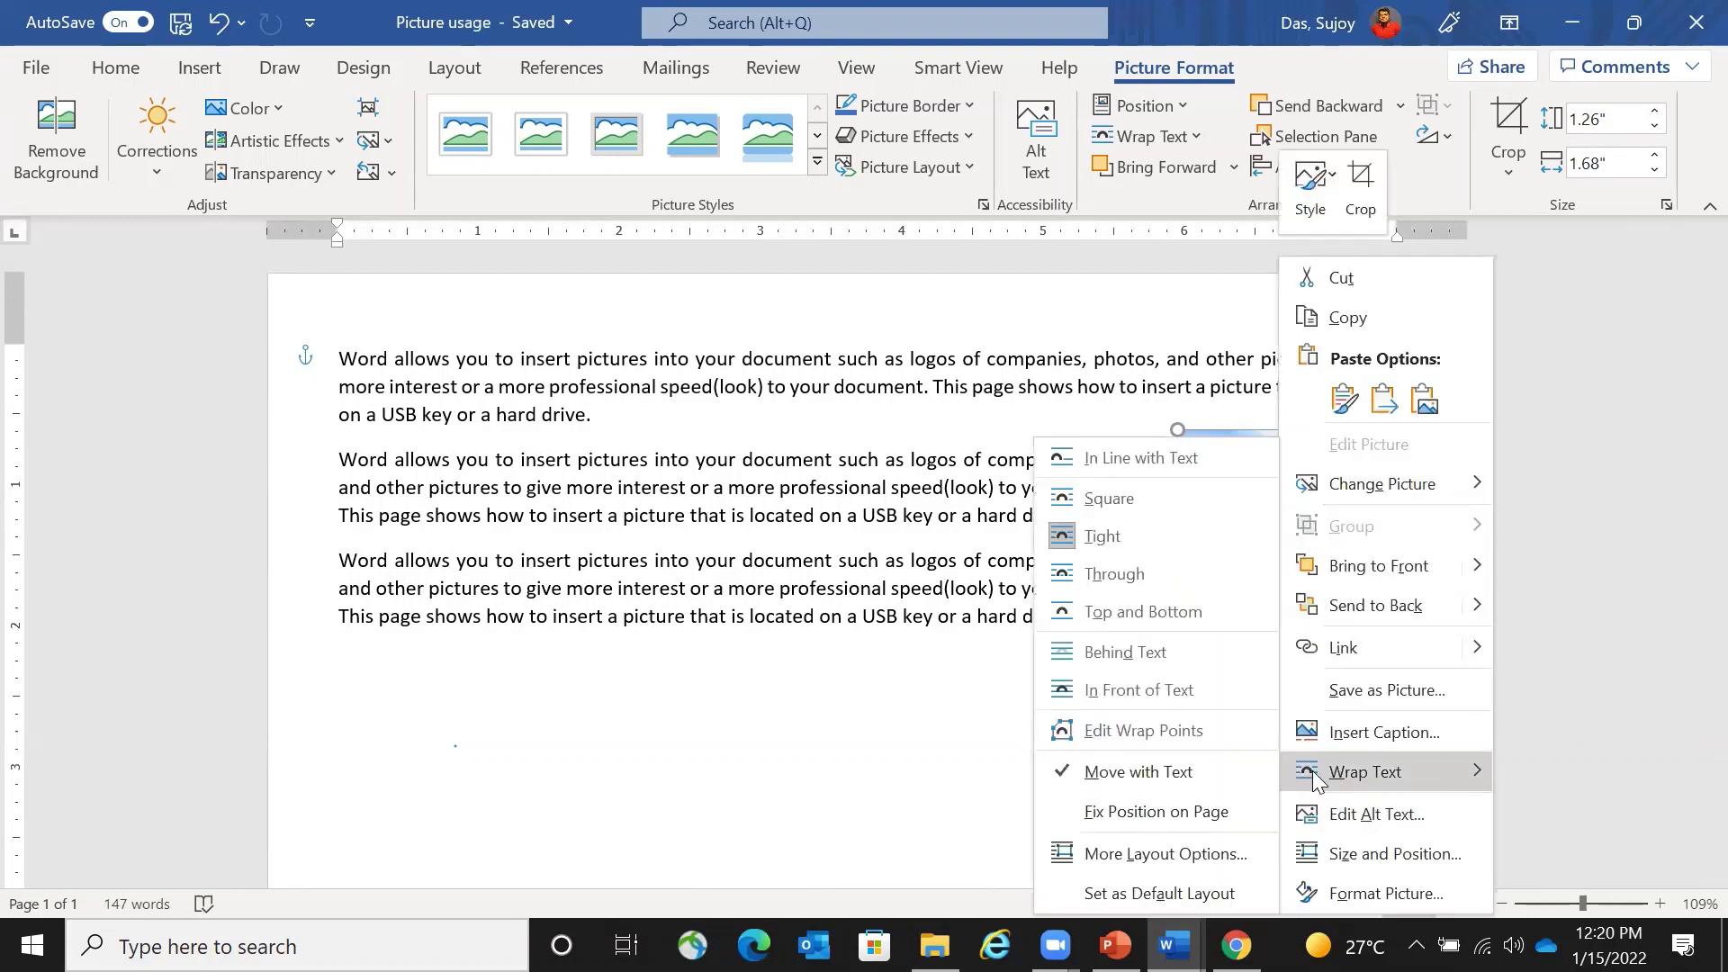
left_click(1692, 324)
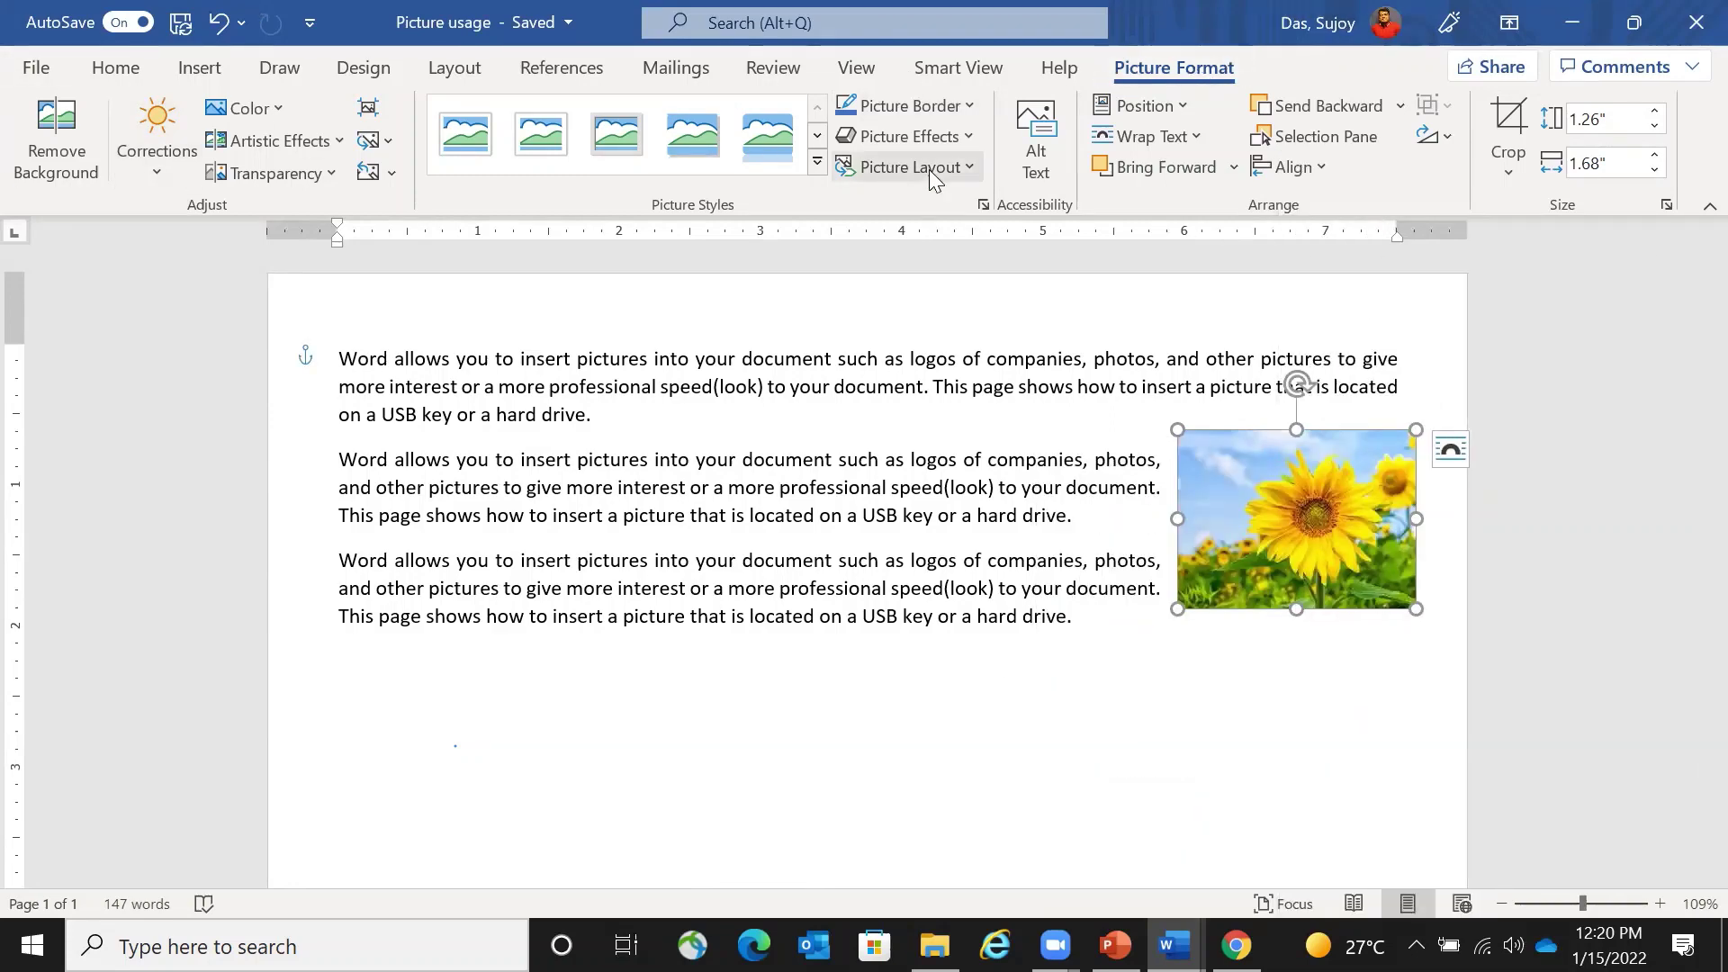
left_click(972, 169)
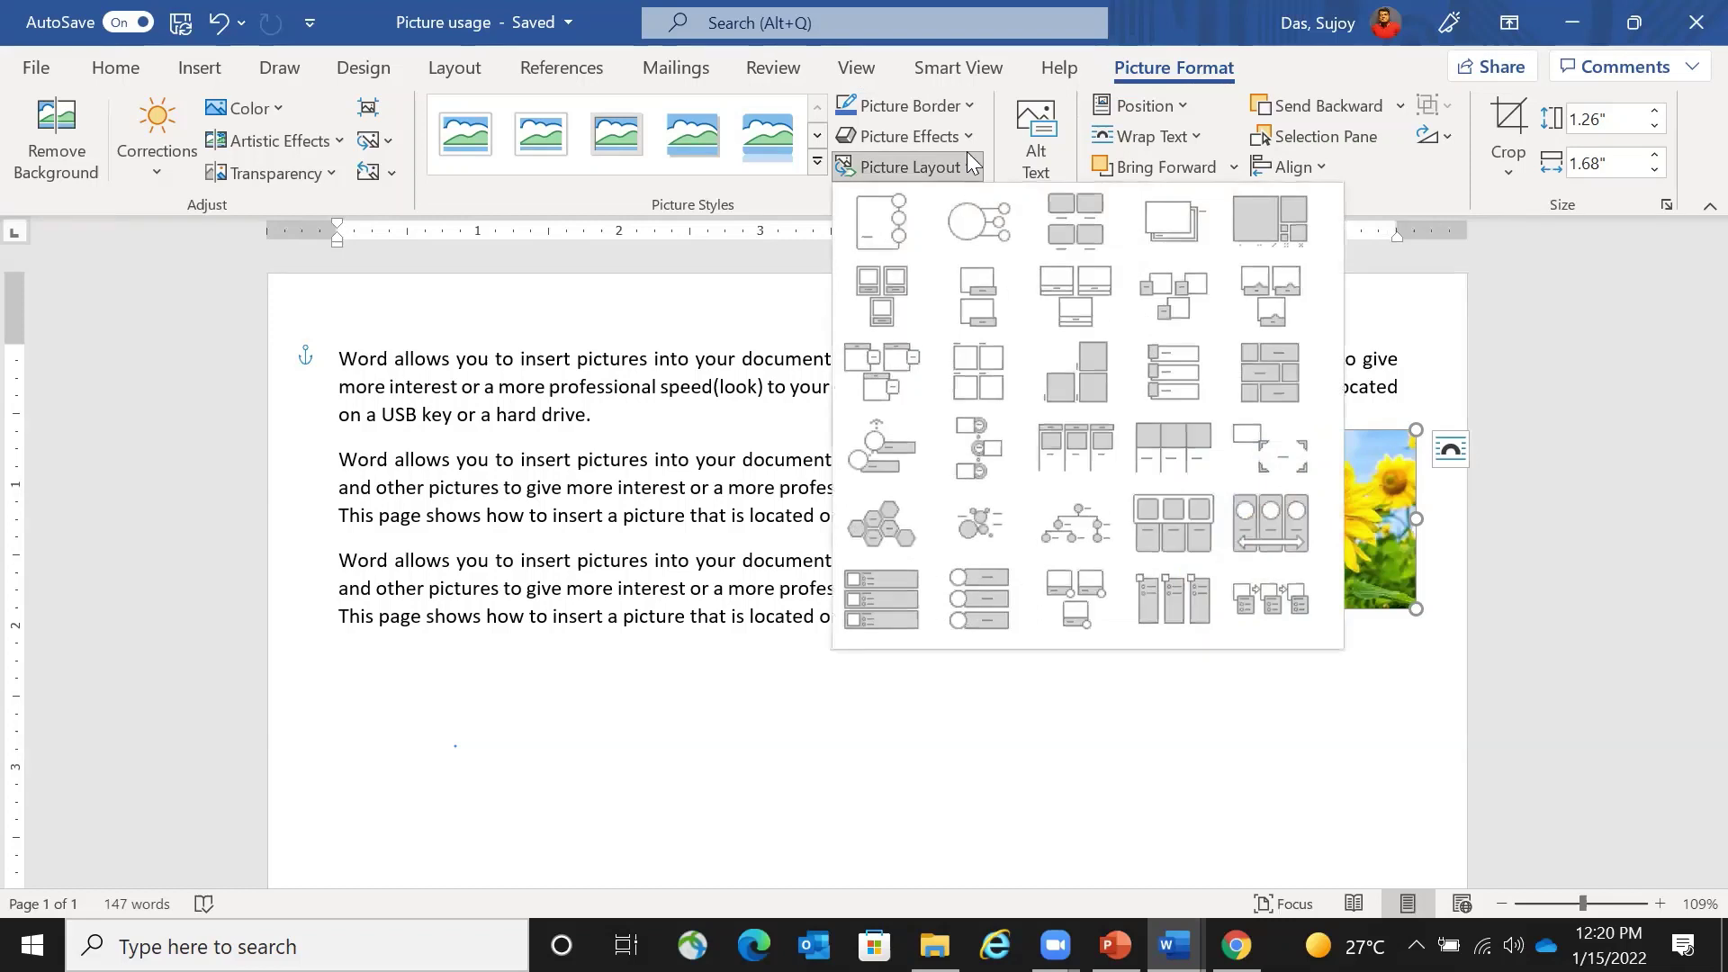
left_click(1615, 411)
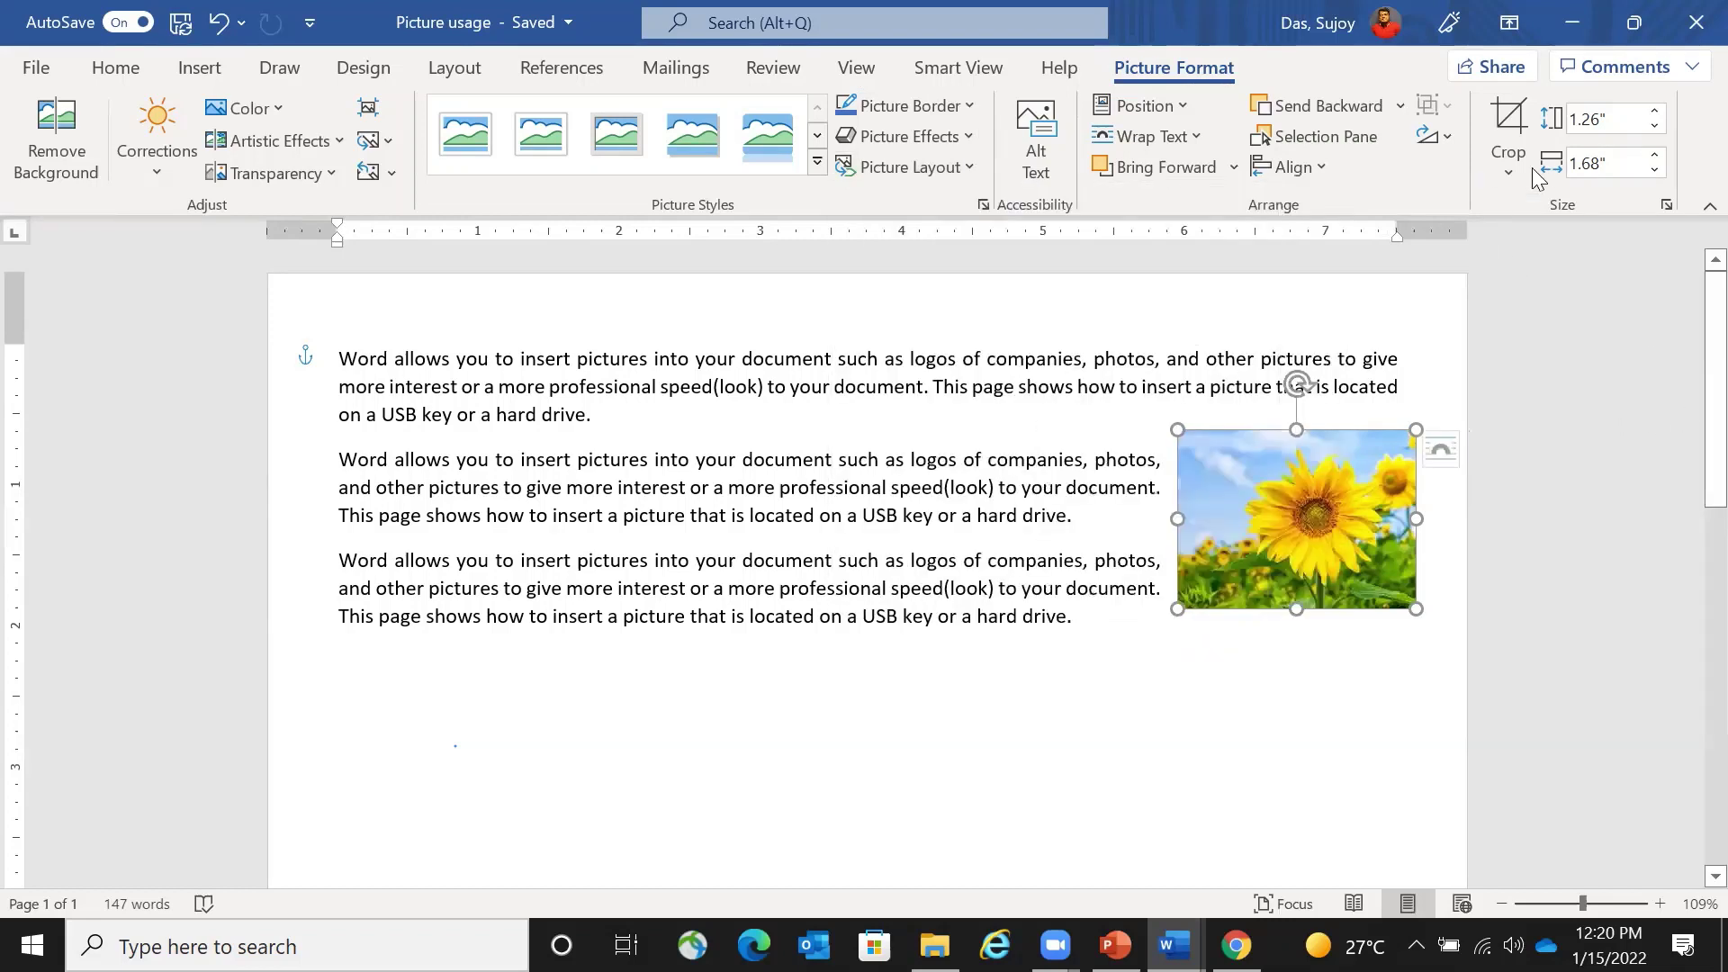
Step: Try In Front of Text, then Behind Text, moving the picture up and enlarging it to 1.55" × 2.07"
left_click(1194, 137)
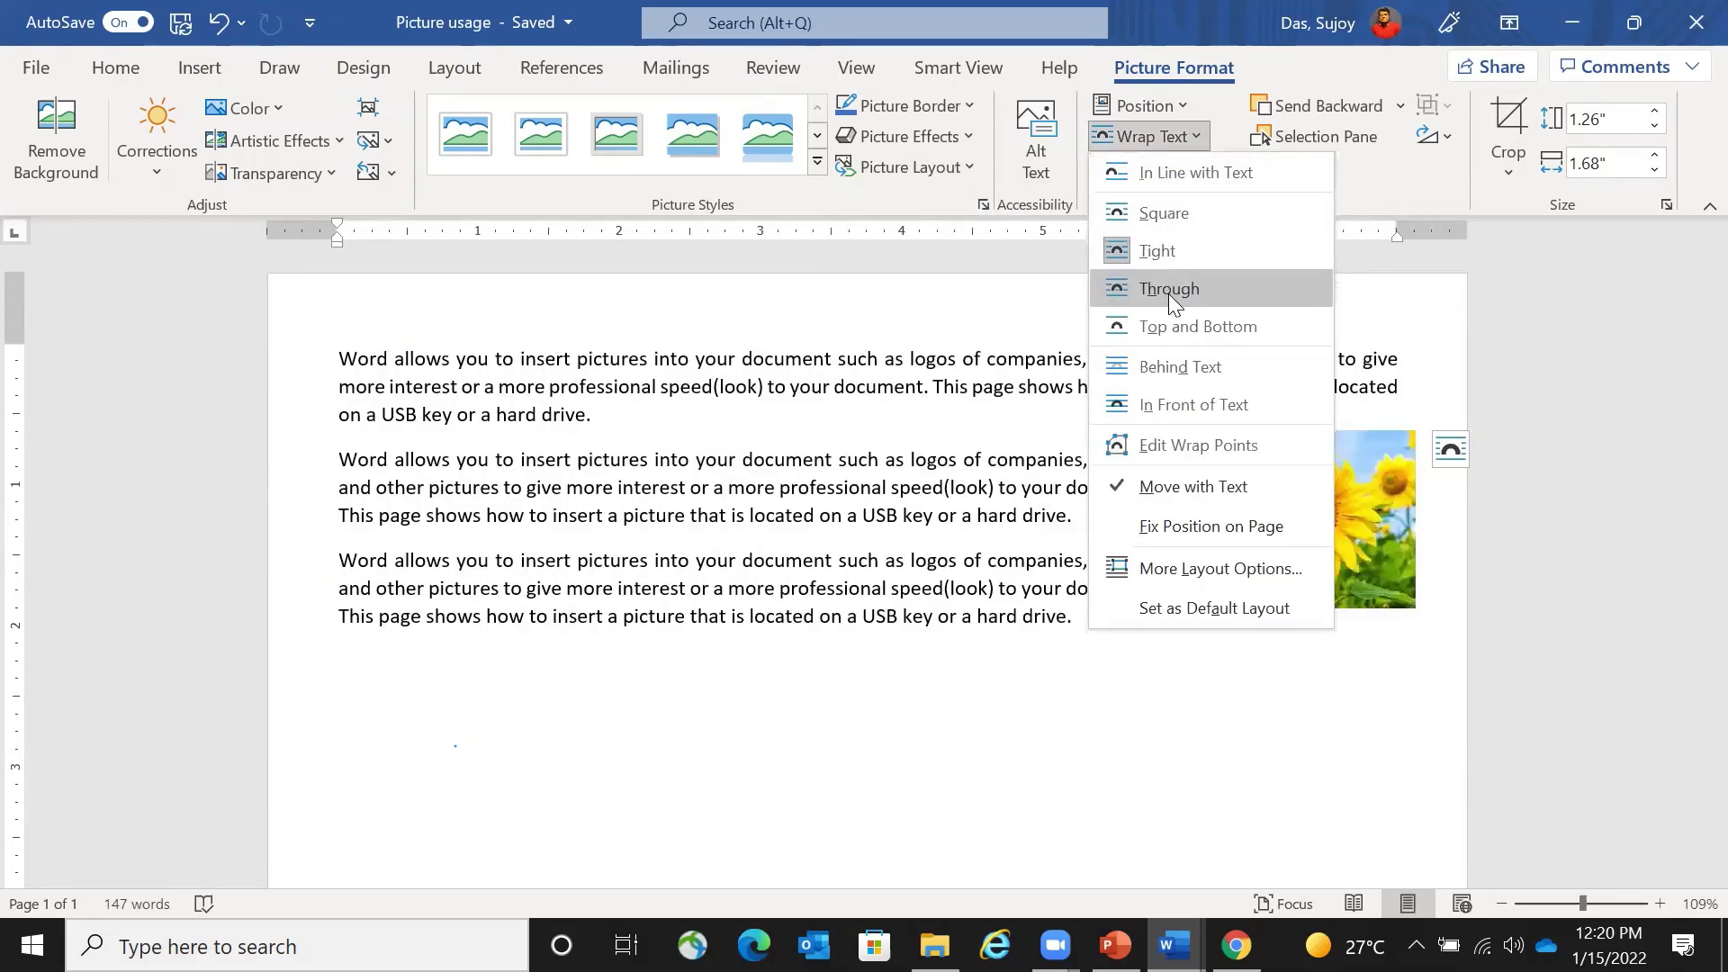
left_click(1197, 404)
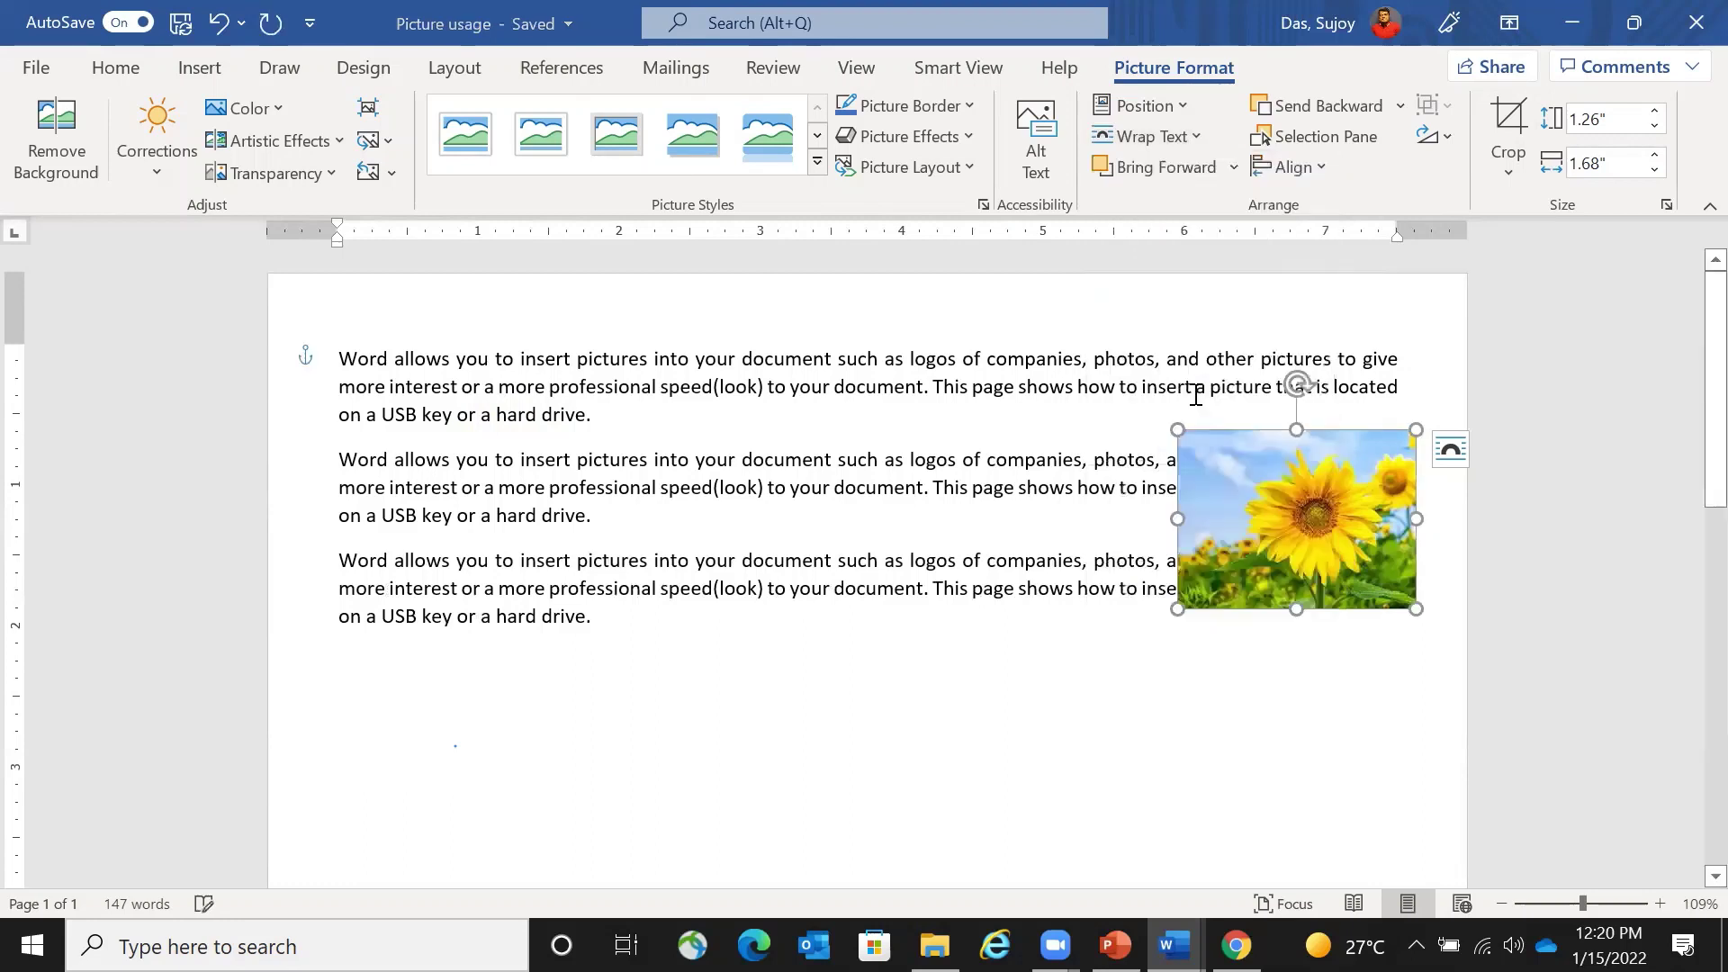
mouse_move(1220, 501)
left_mouse_down()
mouse_move(456, 476)
mouse_move(322, 380)
mouse_move(1250, 501)
left_mouse_up()
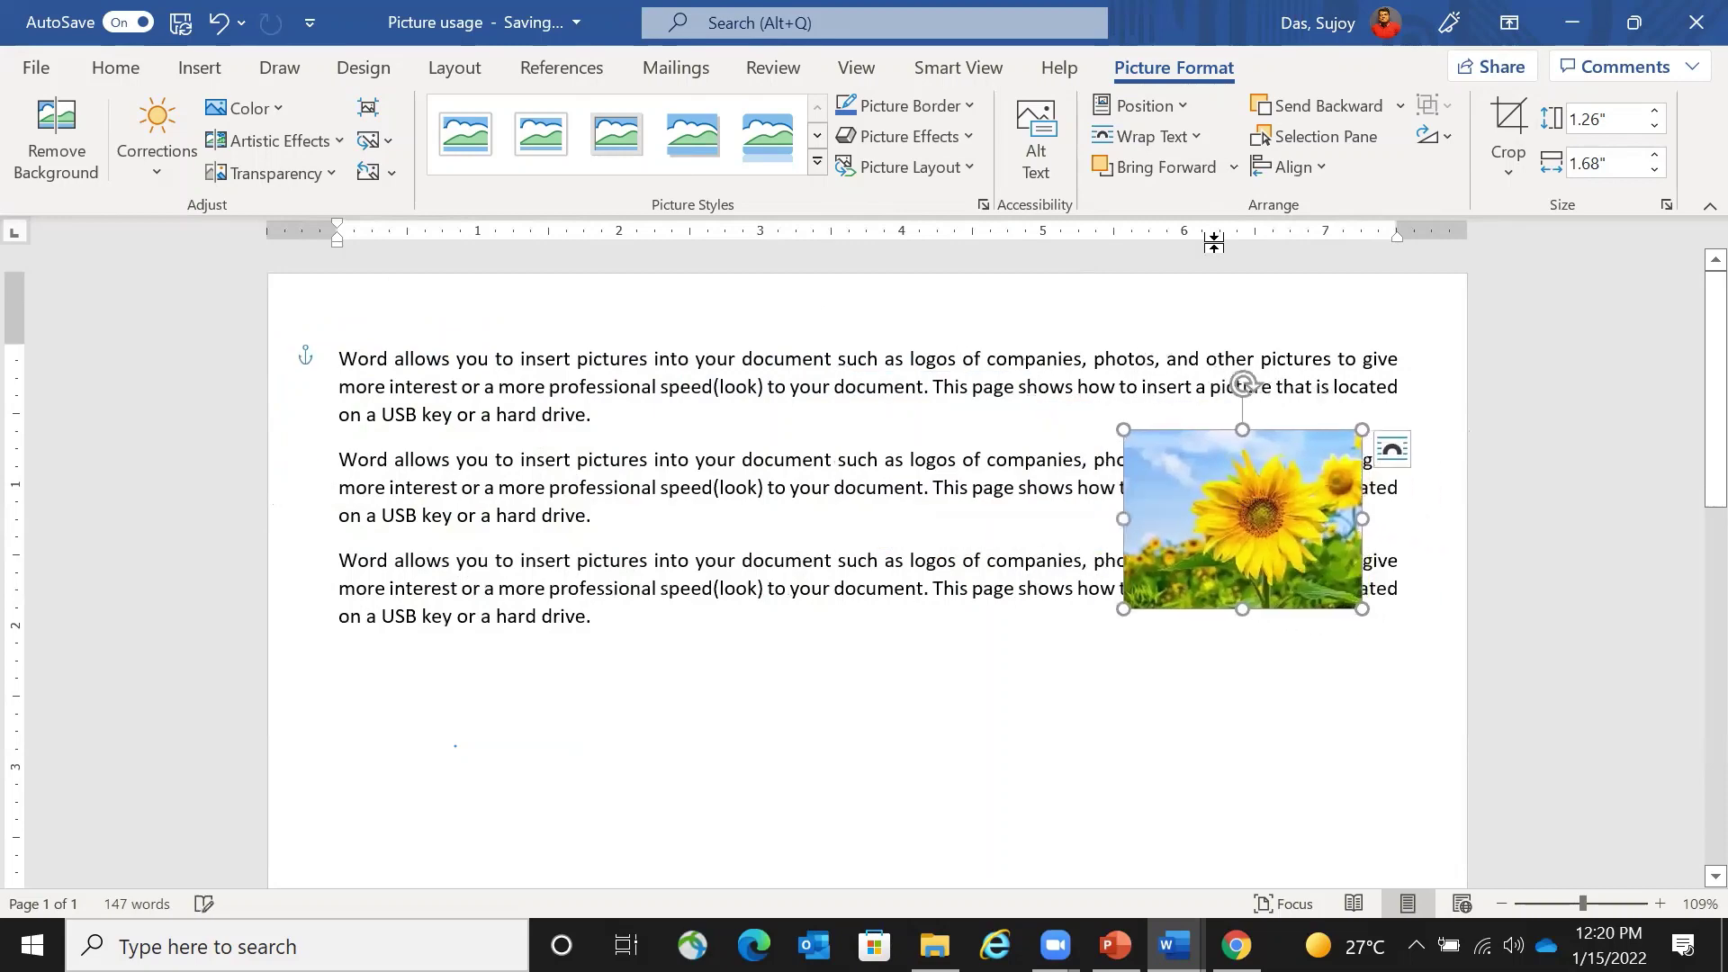
left_click(1148, 136)
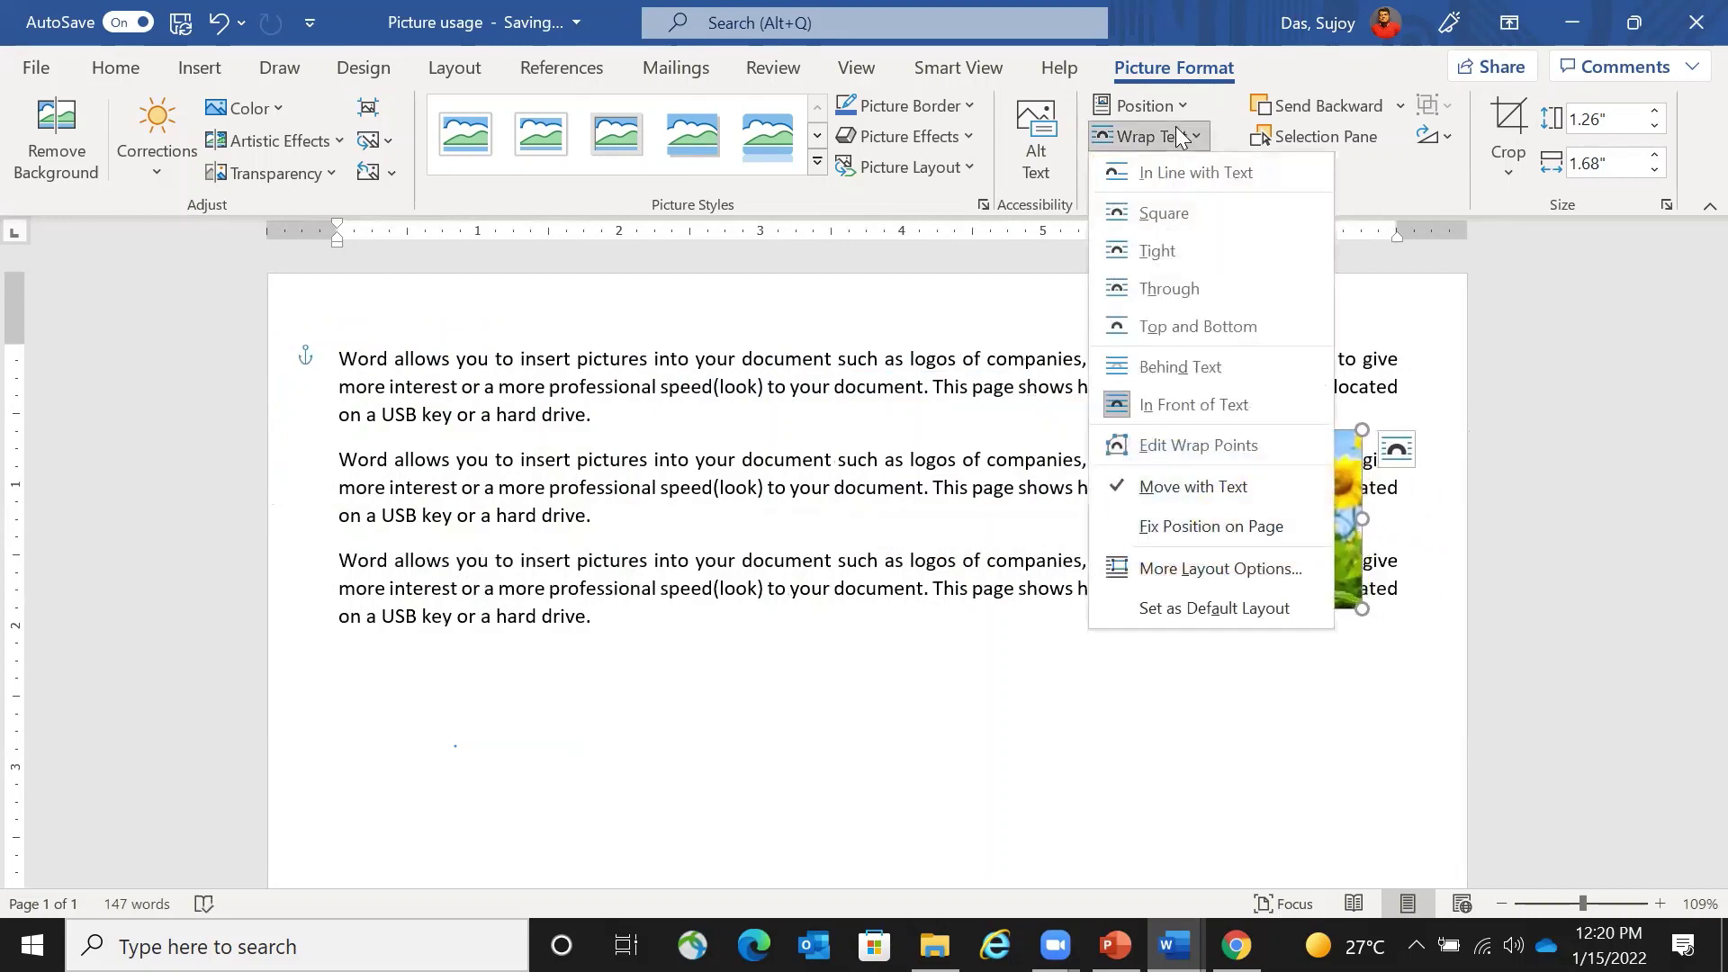
left_click(1195, 365)
mouse_move(1220, 509)
left_mouse_down()
mouse_move(1243, 440)
mouse_move(1203, 422)
left_mouse_up()
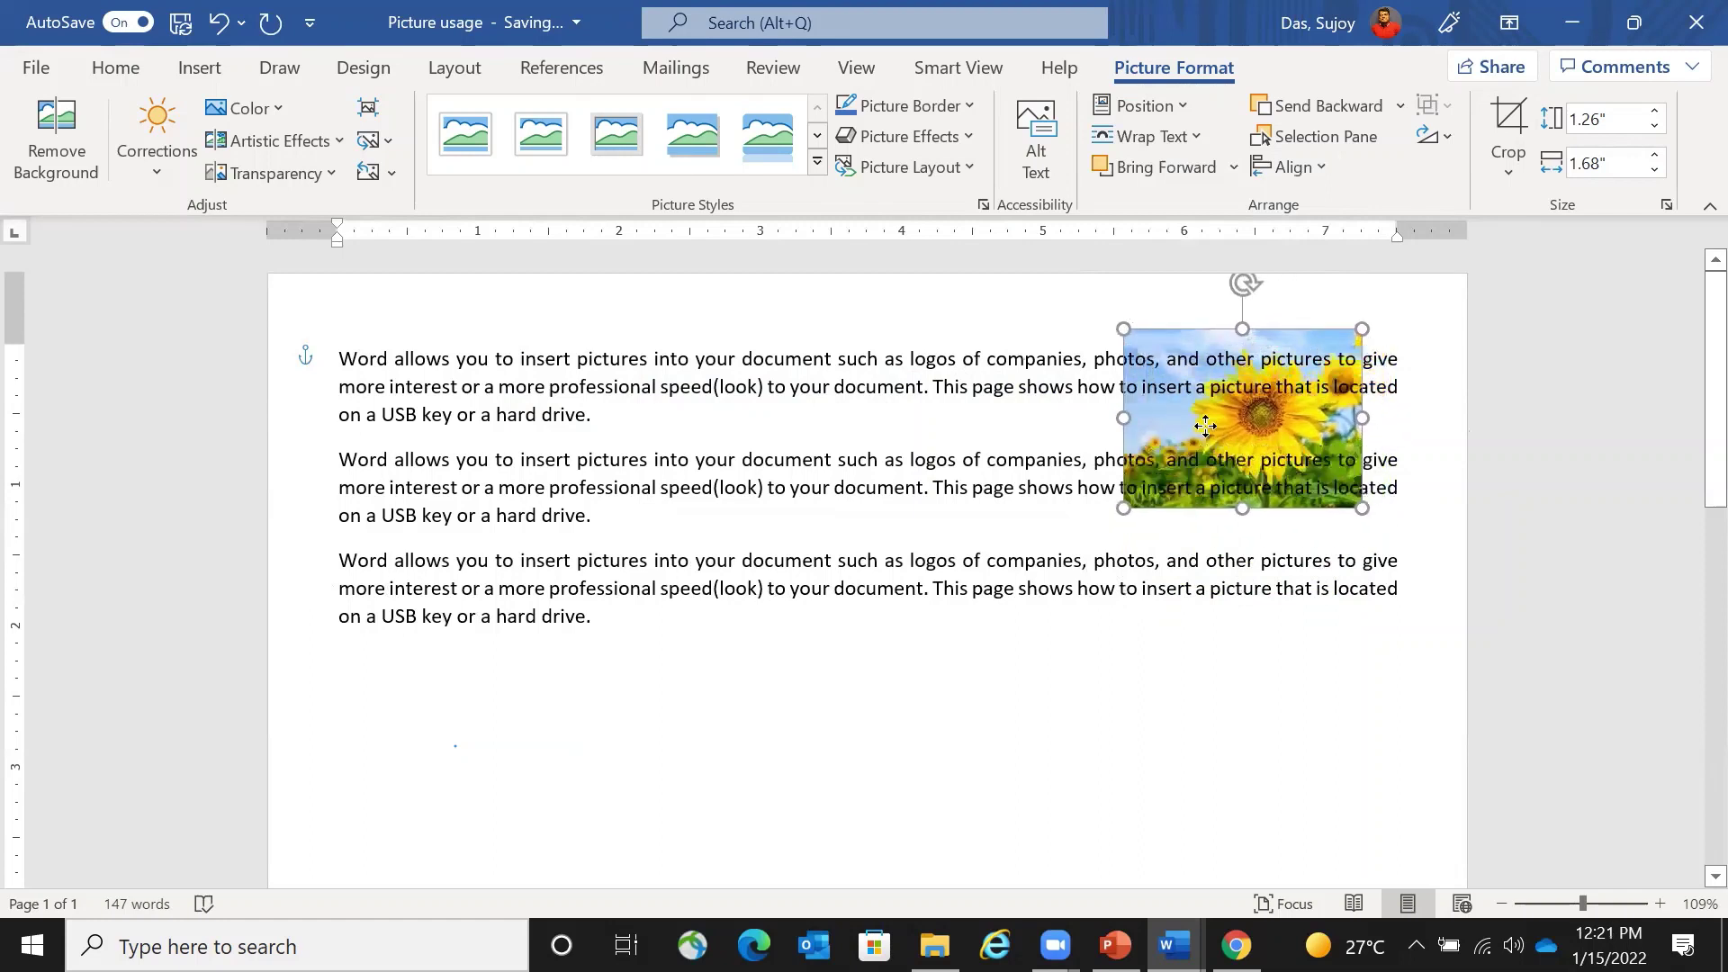
left_click_drag(1348, 502, 1386, 531)
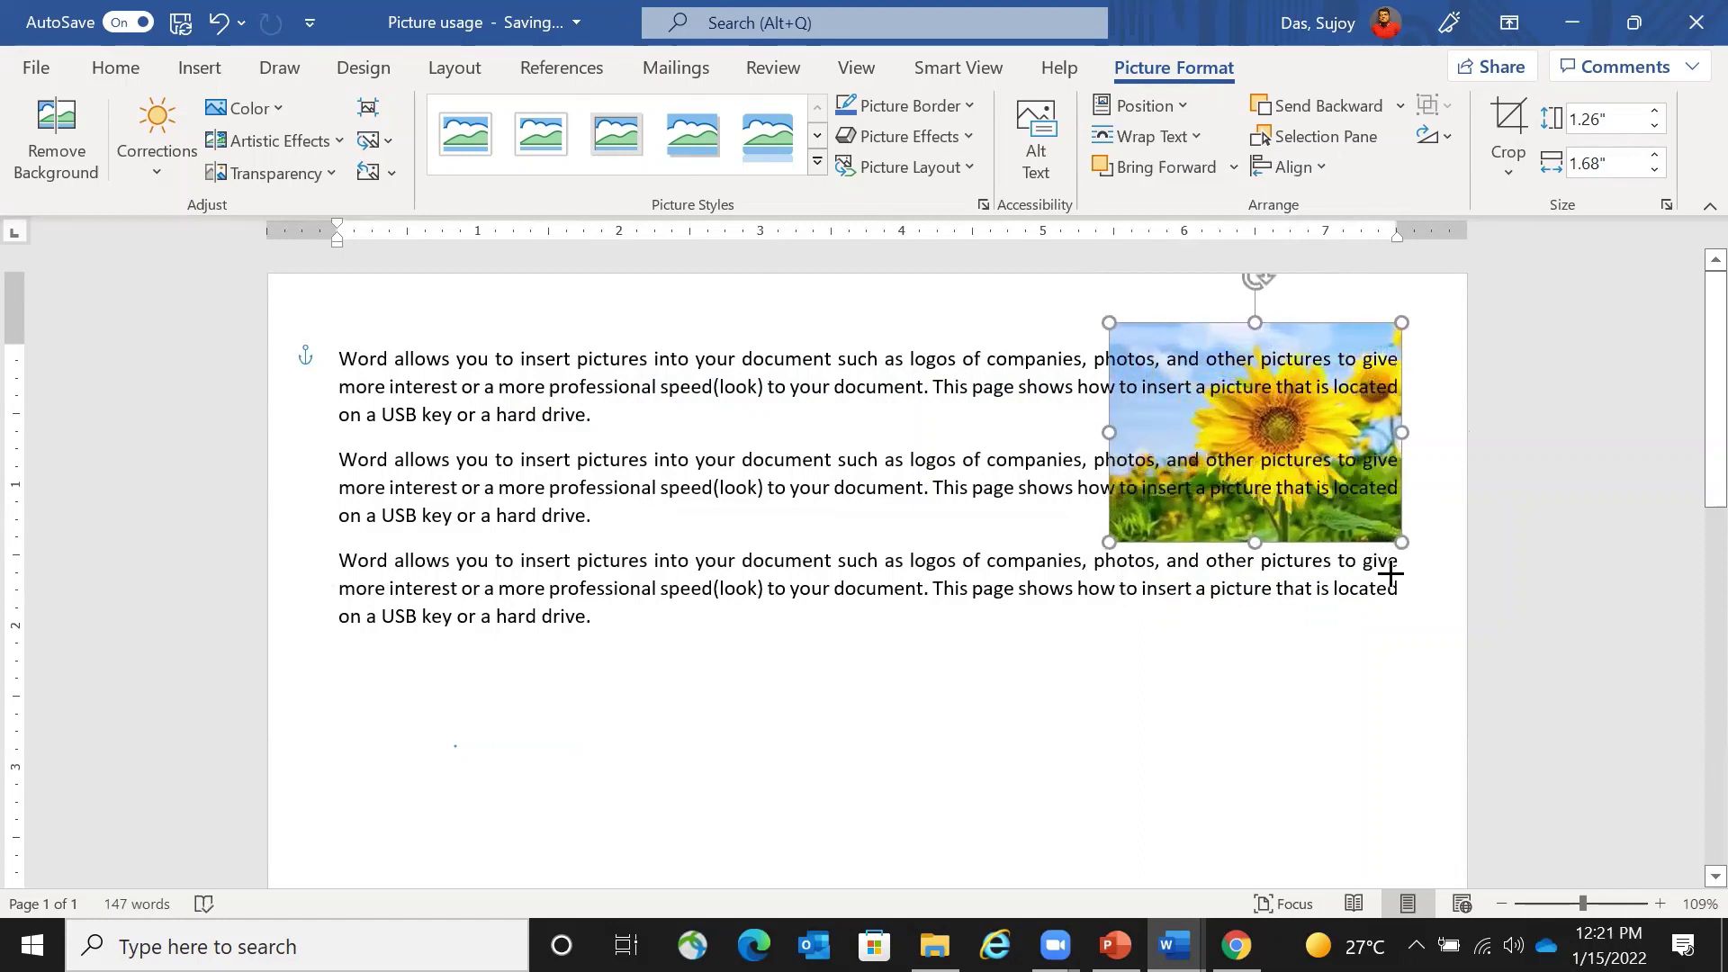
left_click_drag(1242, 531, 1243, 543)
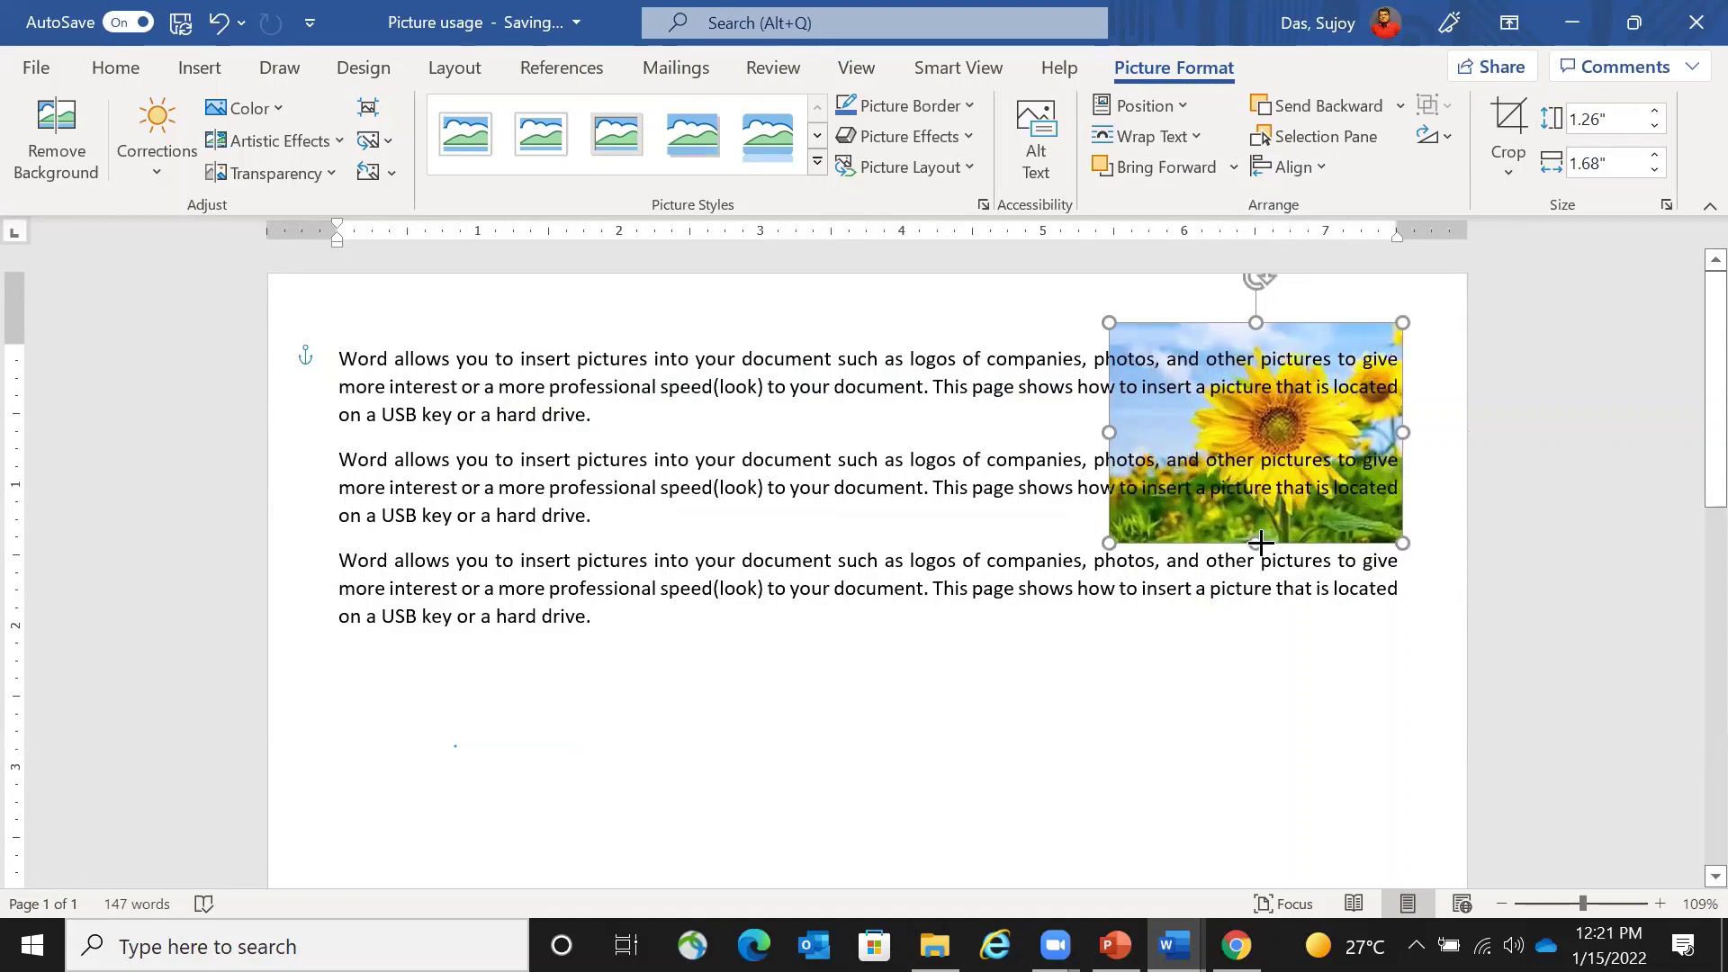
Step: Set Tight wrapping and shrink the picture to 1.25" × 1.66" at the right margin
left_click(1186, 137)
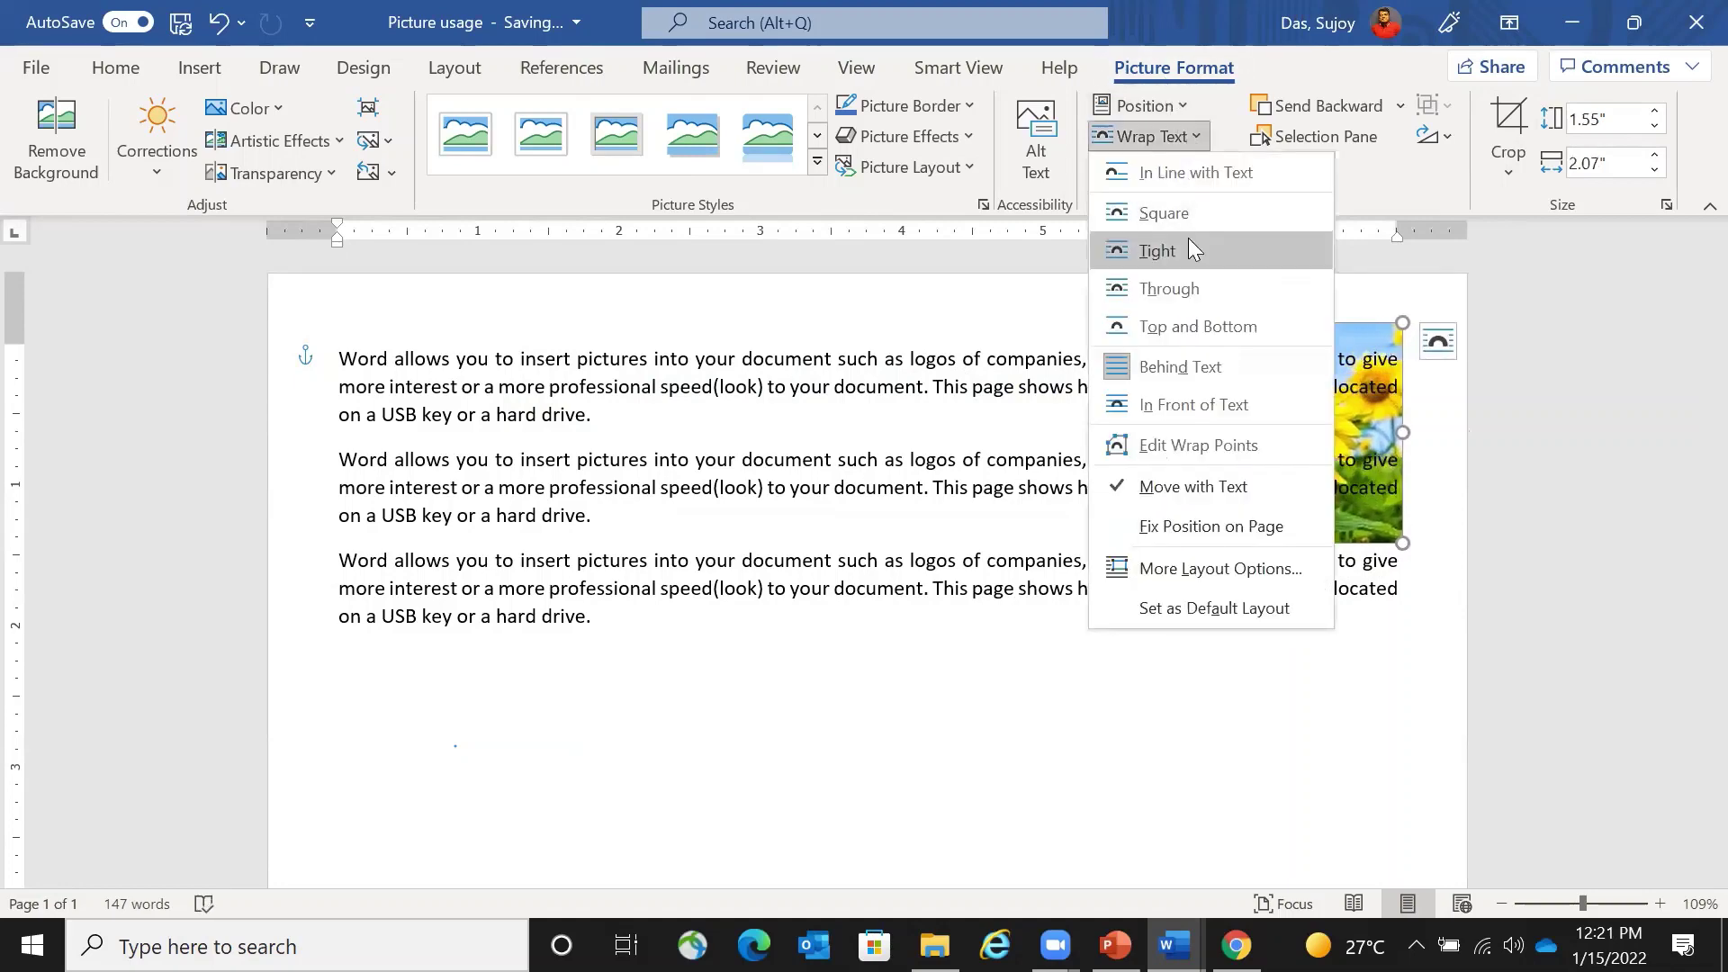
left_click(1161, 250)
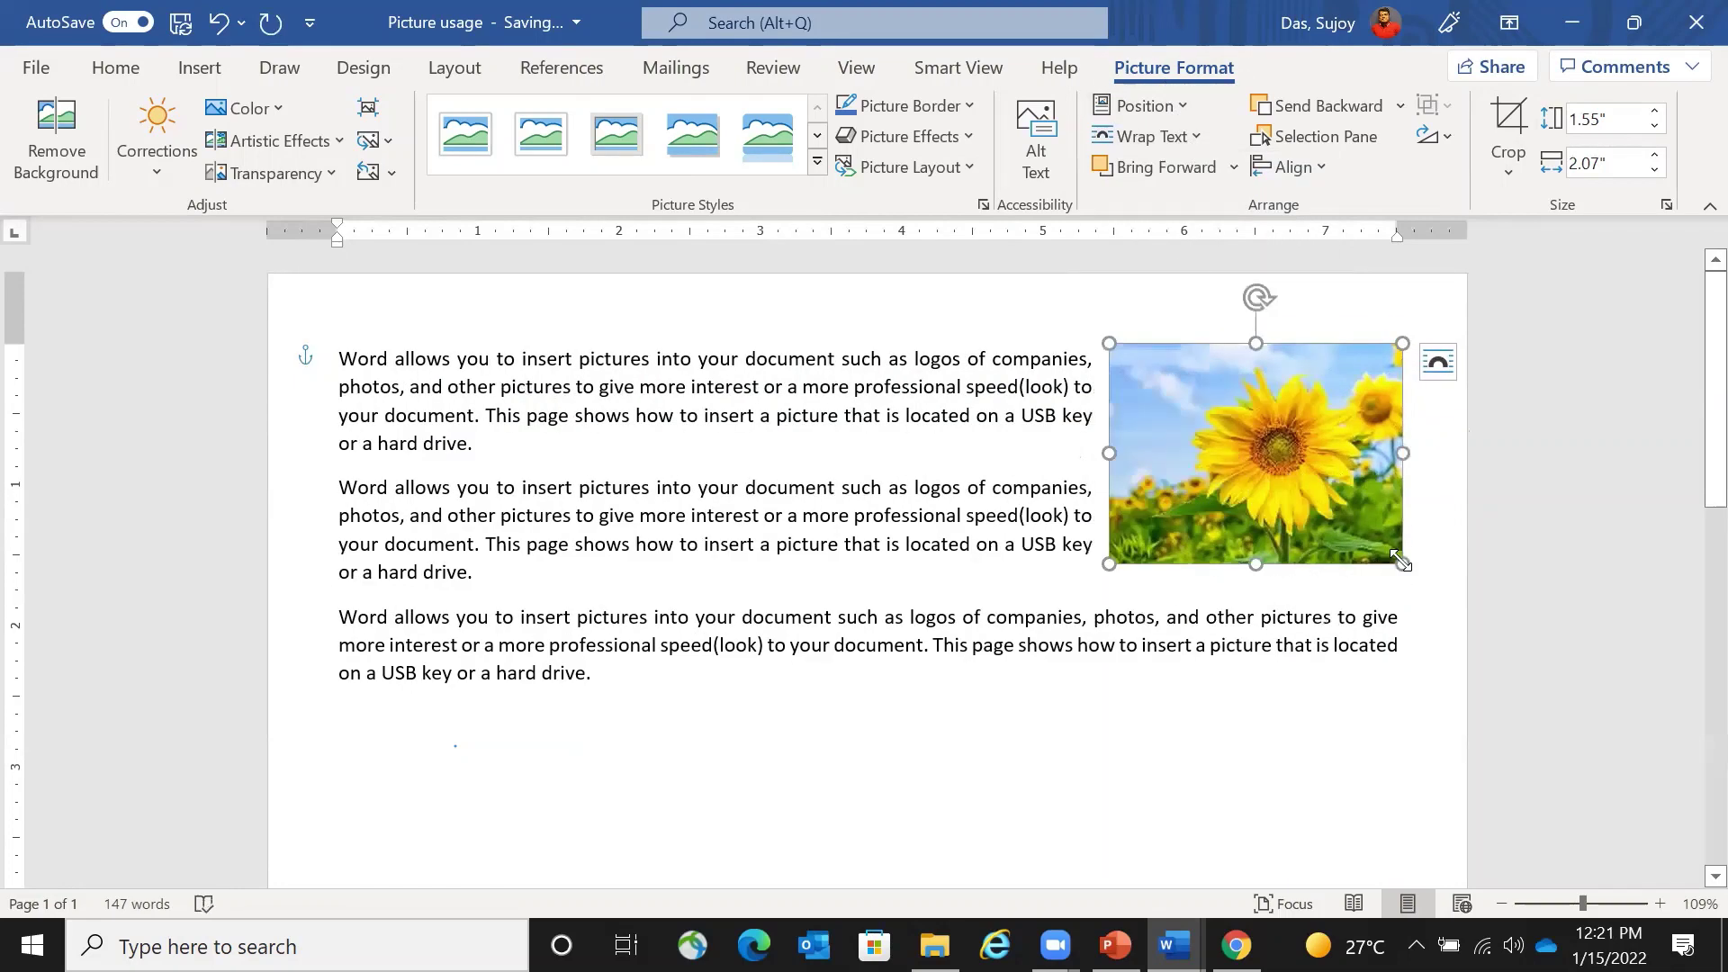
left_click_drag(1400, 562, 1345, 520)
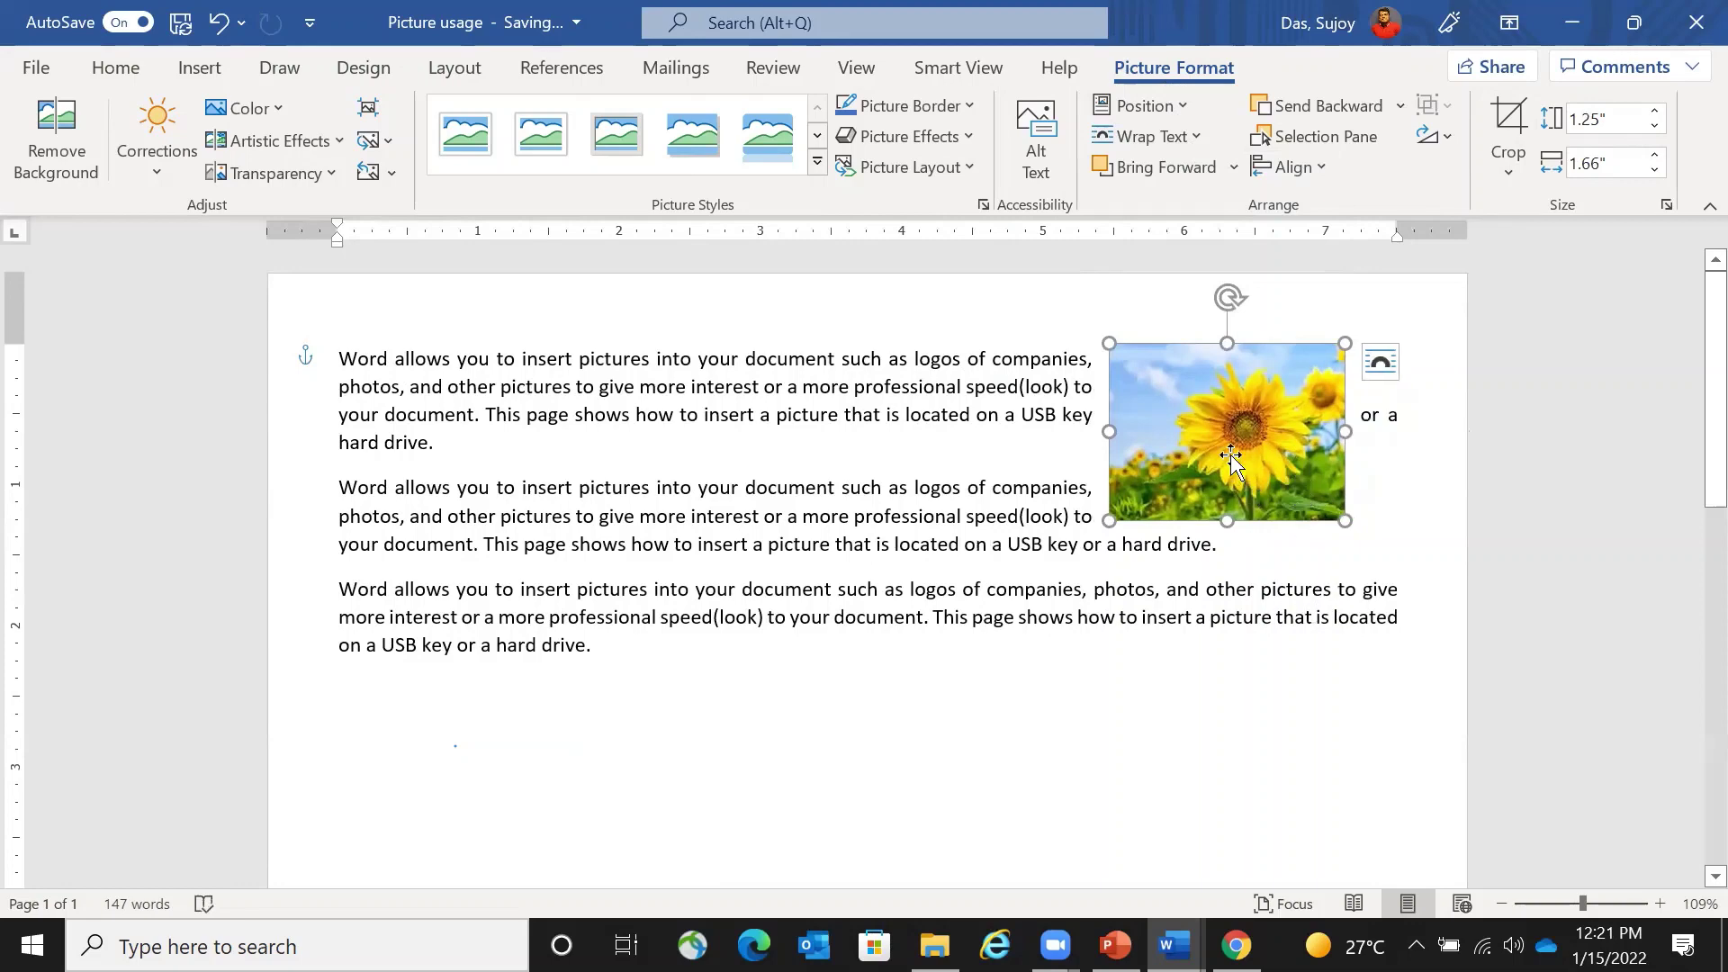
left_click_drag(1248, 486, 1277, 430)
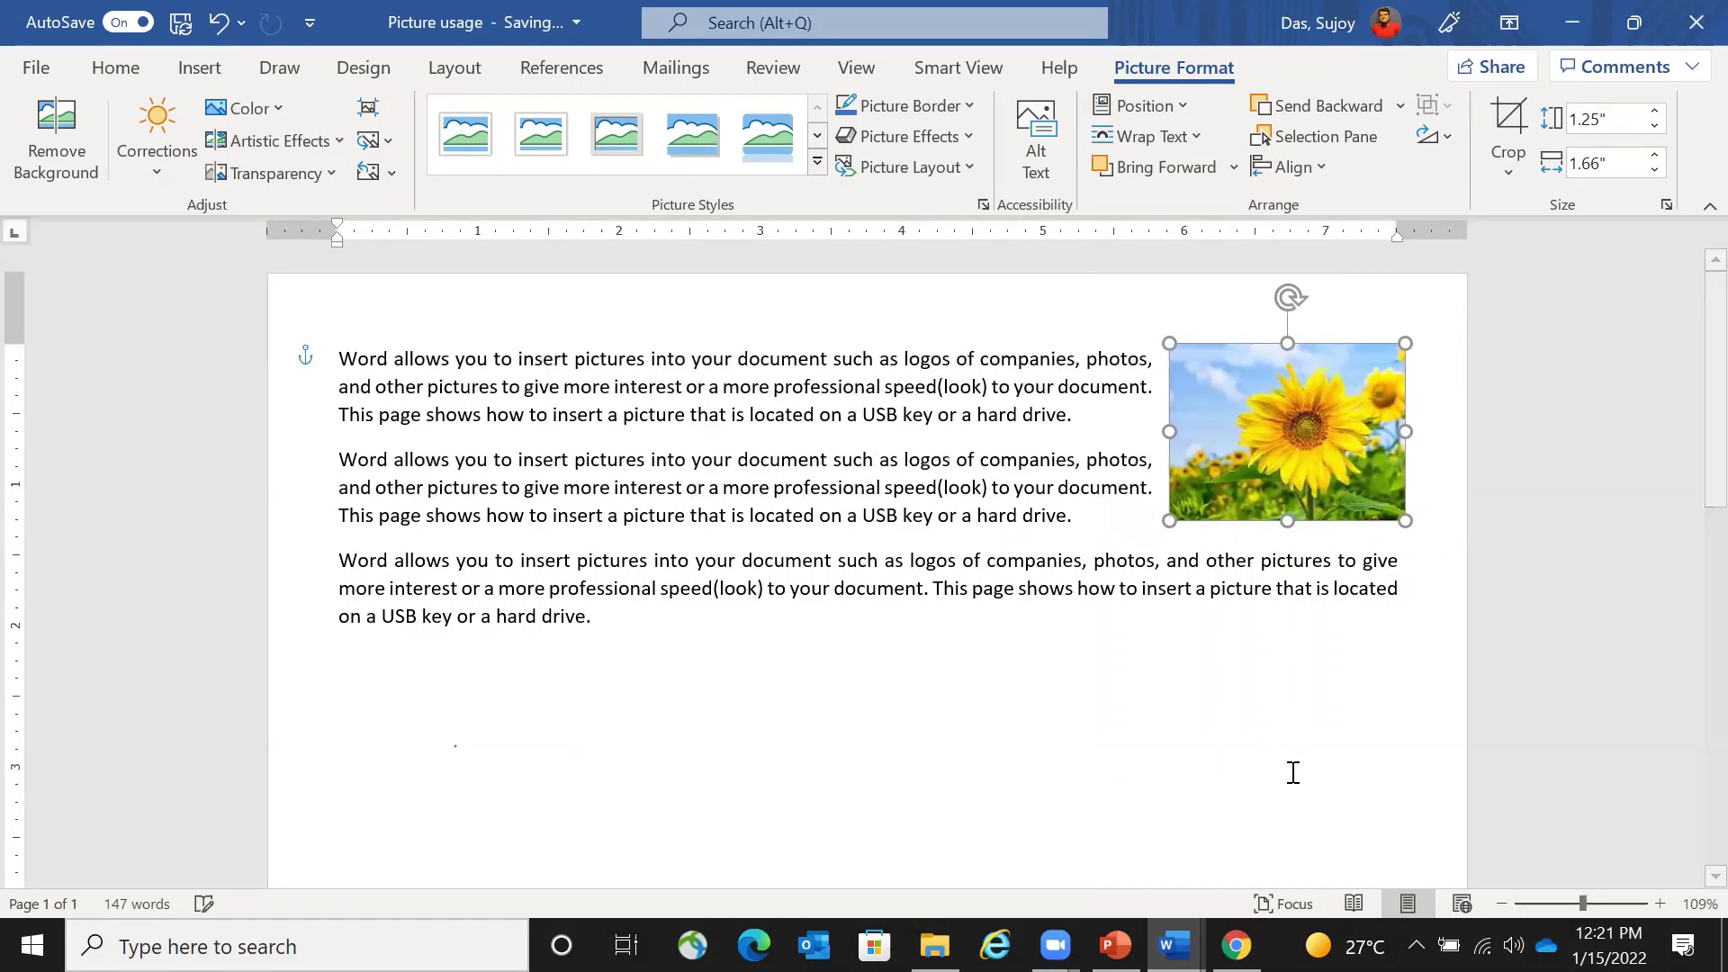
Step: Bring the Varta-Practice 15 Jan 2022 document forward and scroll to its top
left_click(1269, 866)
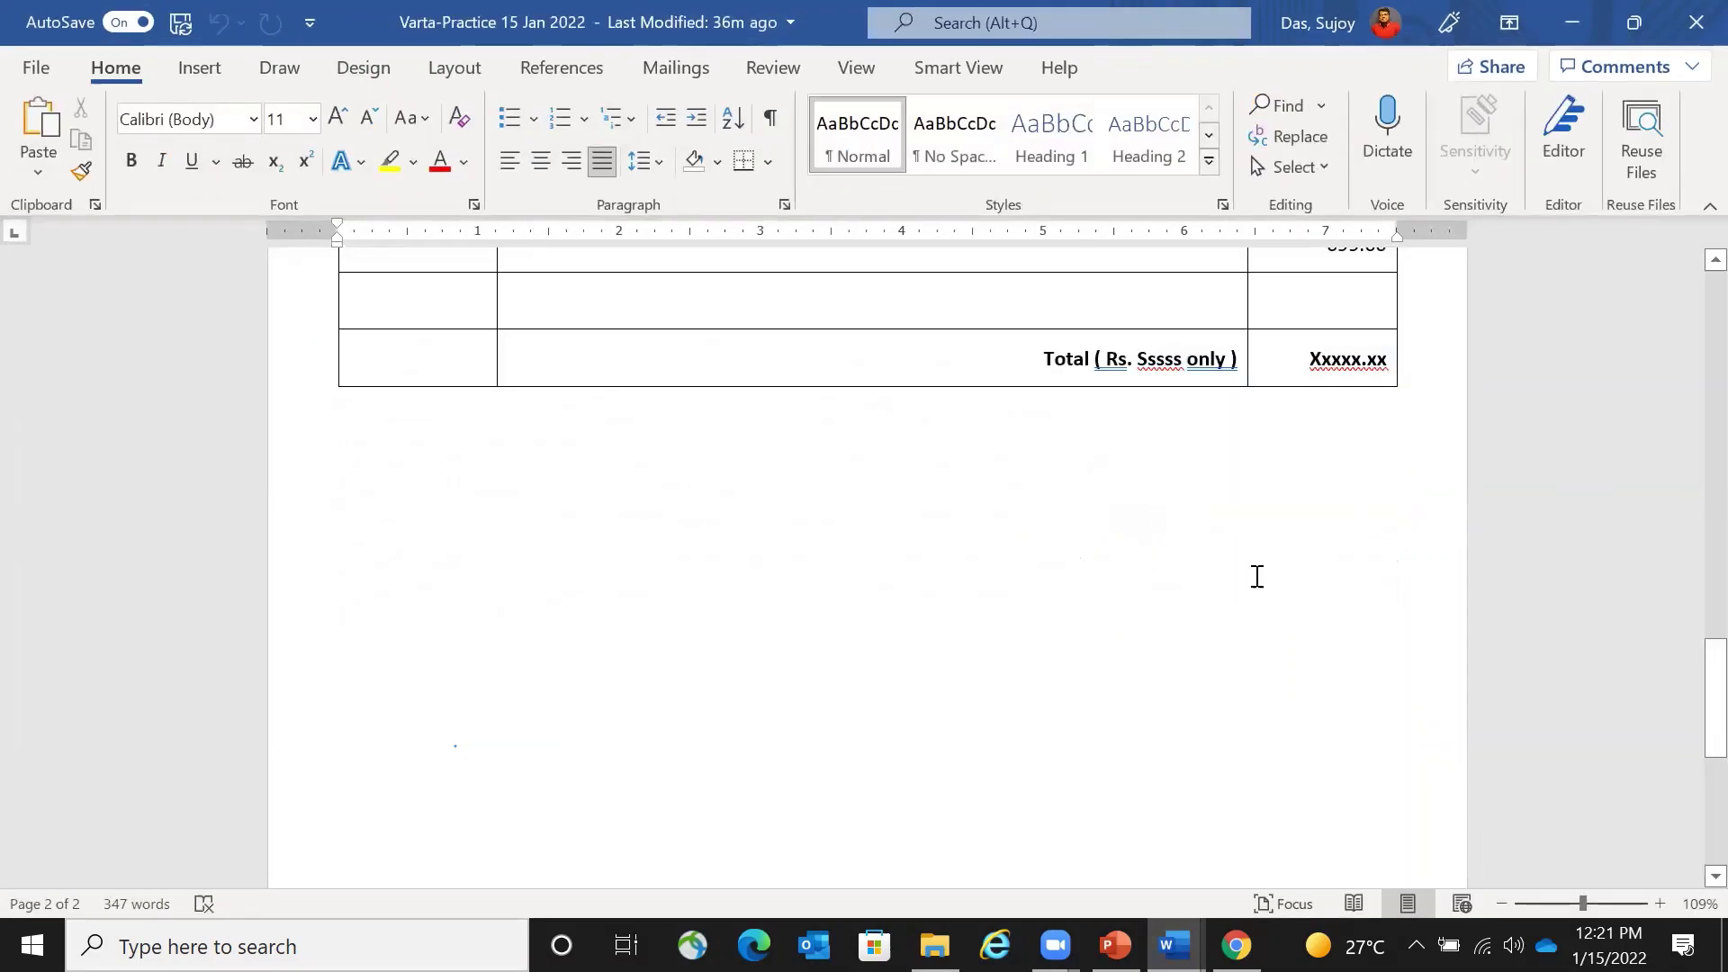
scroll(1247, 668, "up", 4)
scroll(1247, 667, "up", 2)
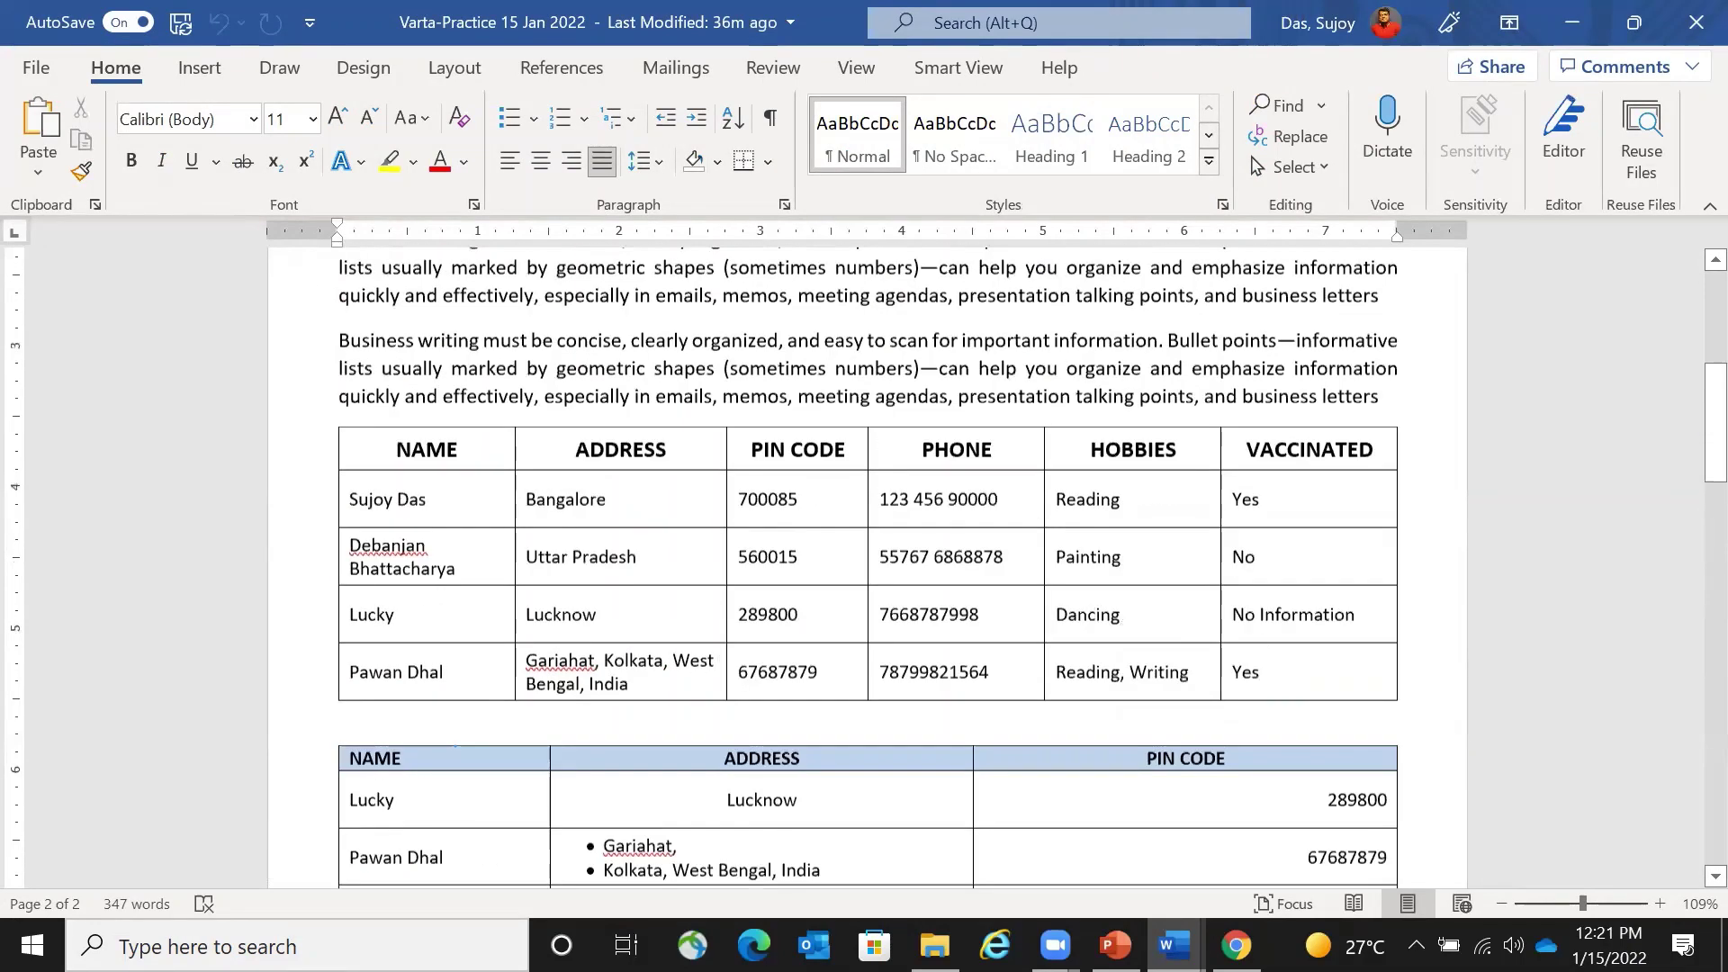
scroll(1247, 668, "up", 3)
scroll(783, 717, "up", 2)
scroll(783, 718, "up", 4)
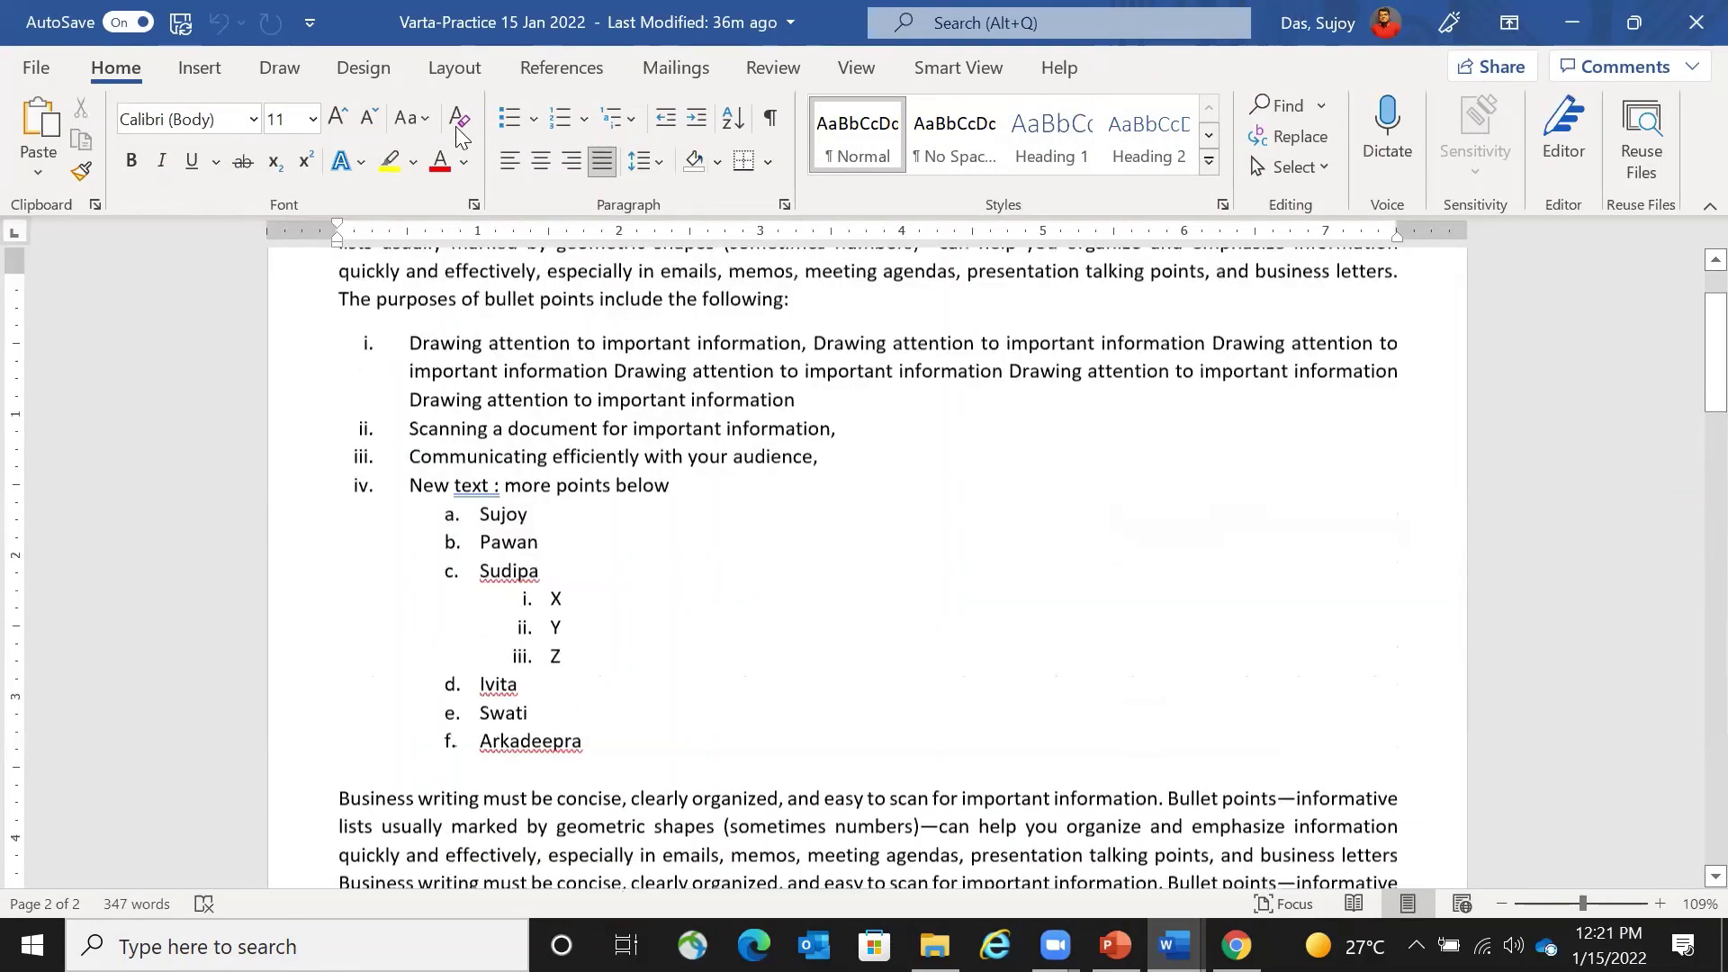
Step: Paste the sunflower picture into the invoice at the top-right of the XYZ CO. header
key("super+e")
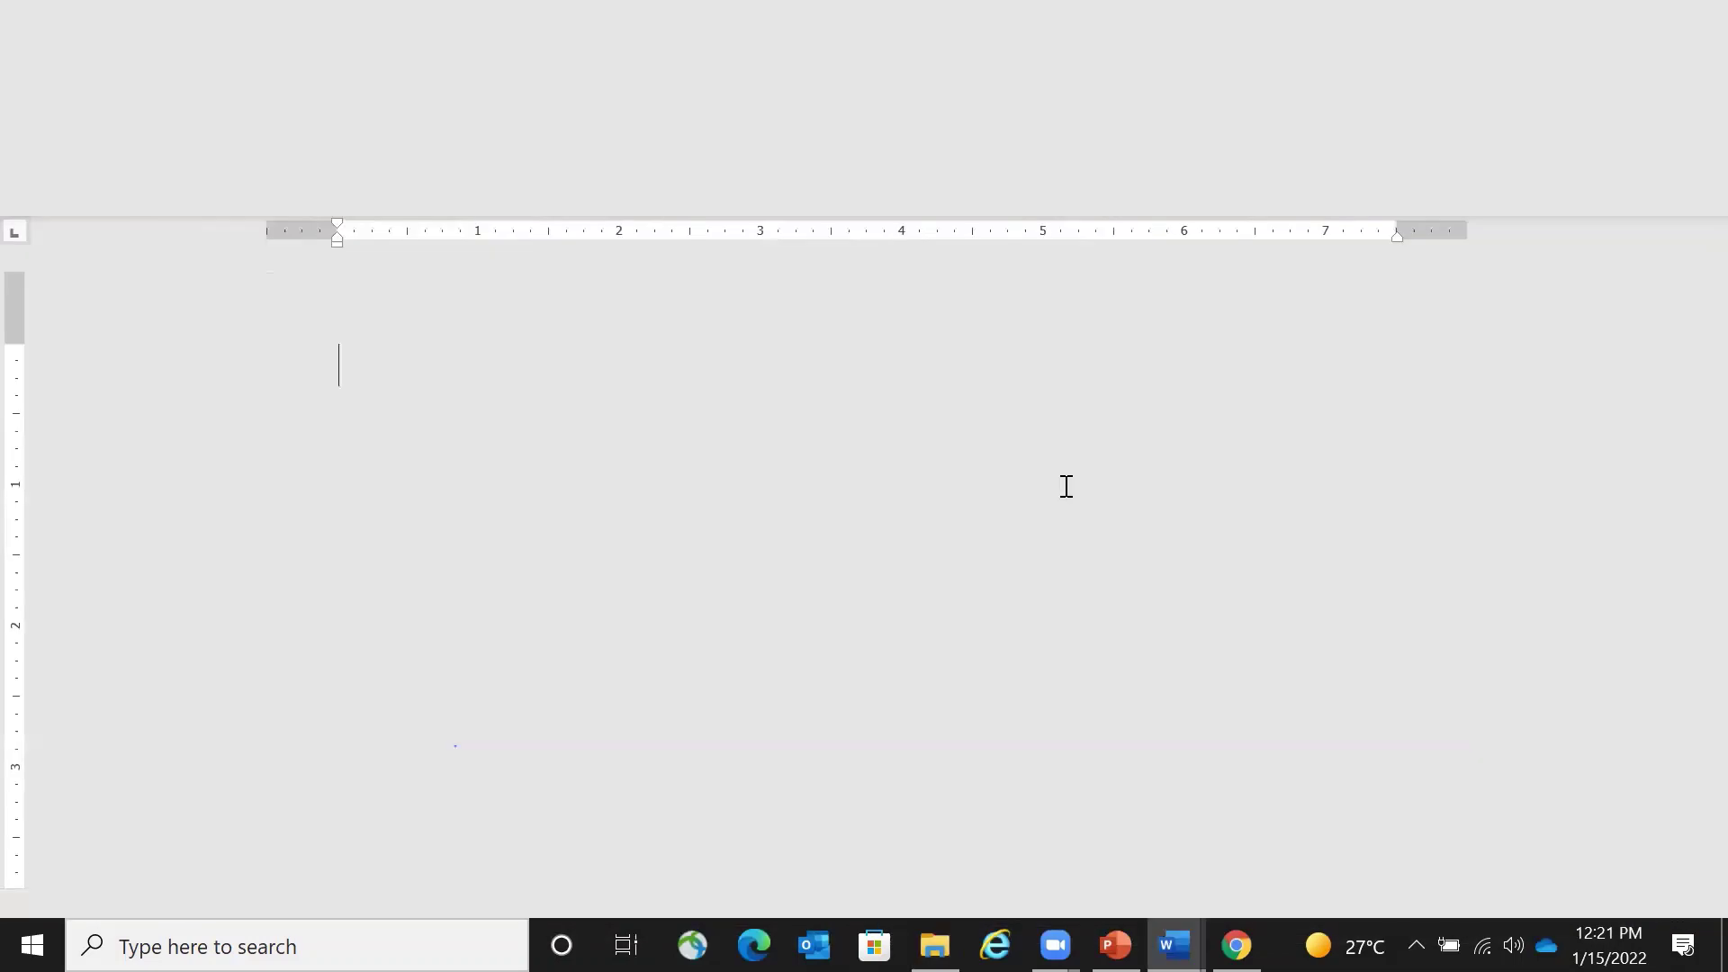
mouse_move(1168, 947)
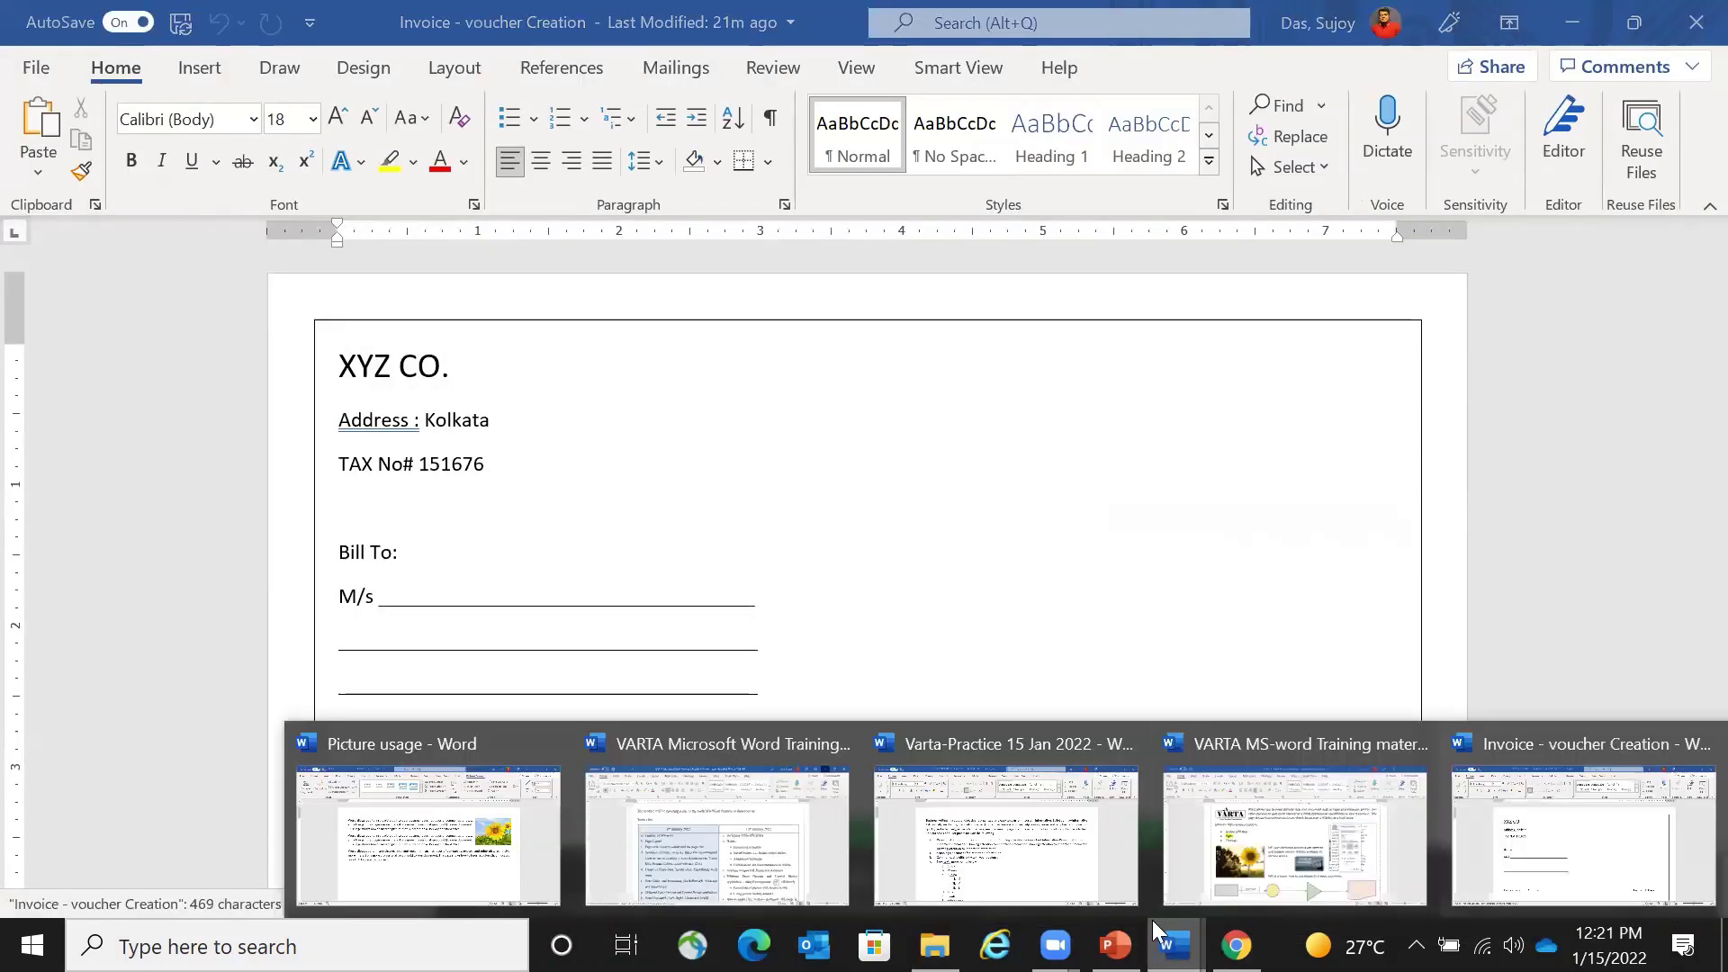
left_click(428, 835)
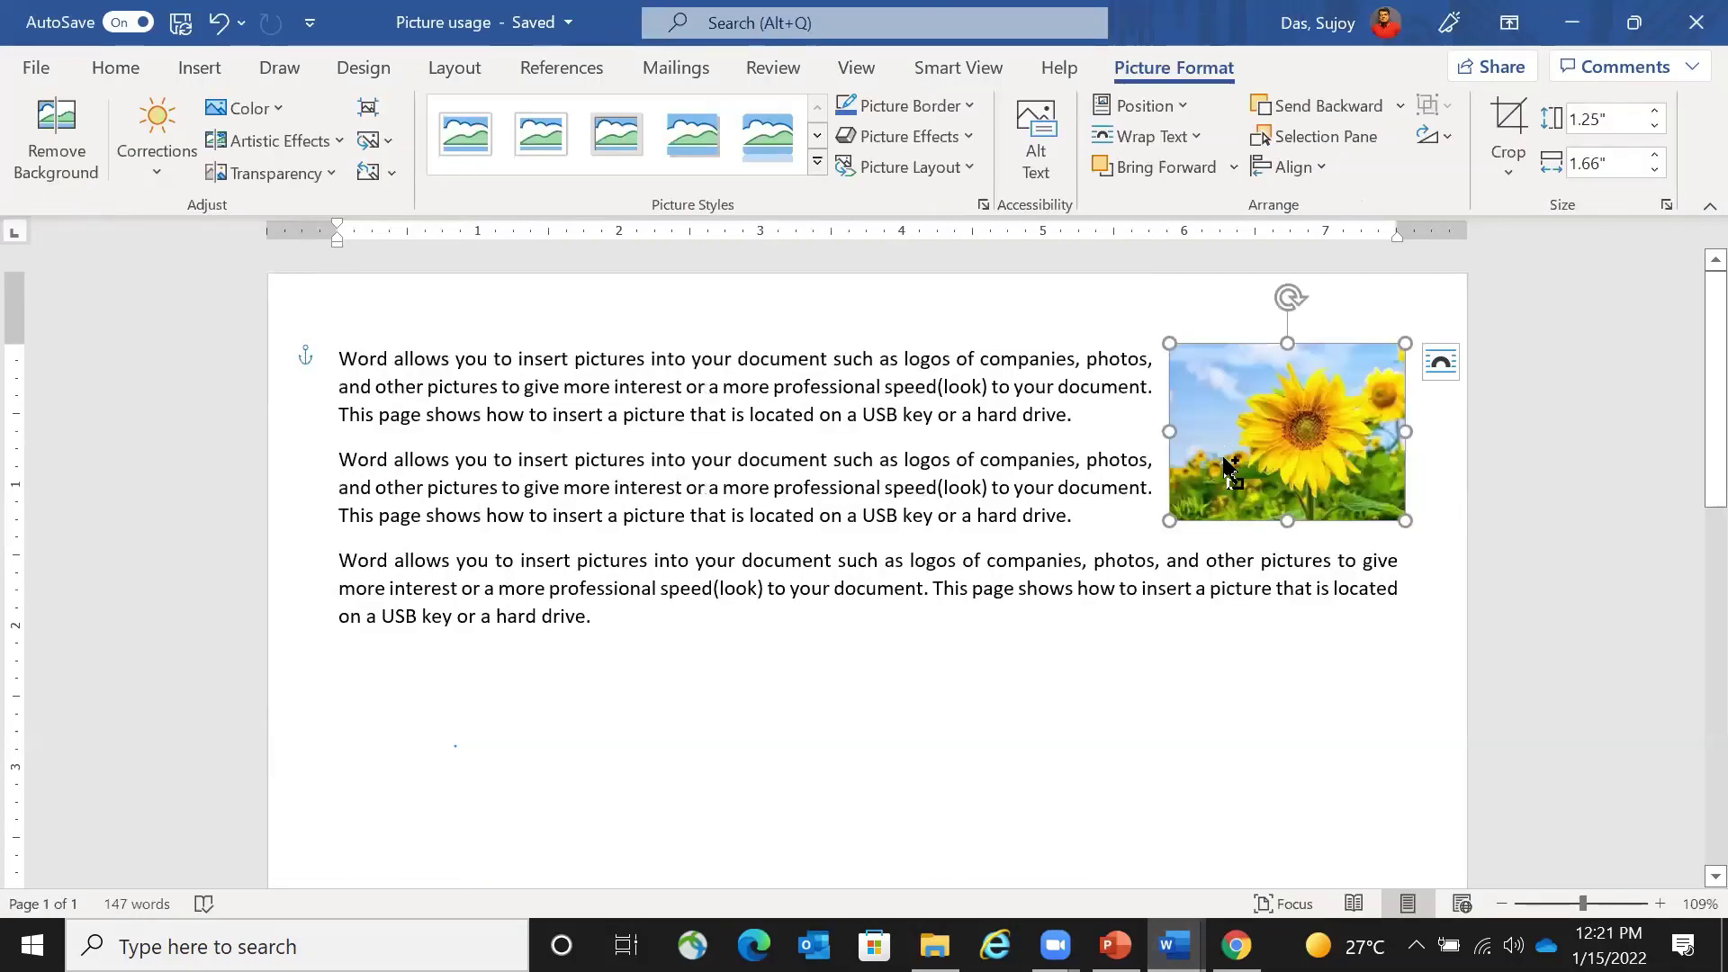
key("alt+Tab")
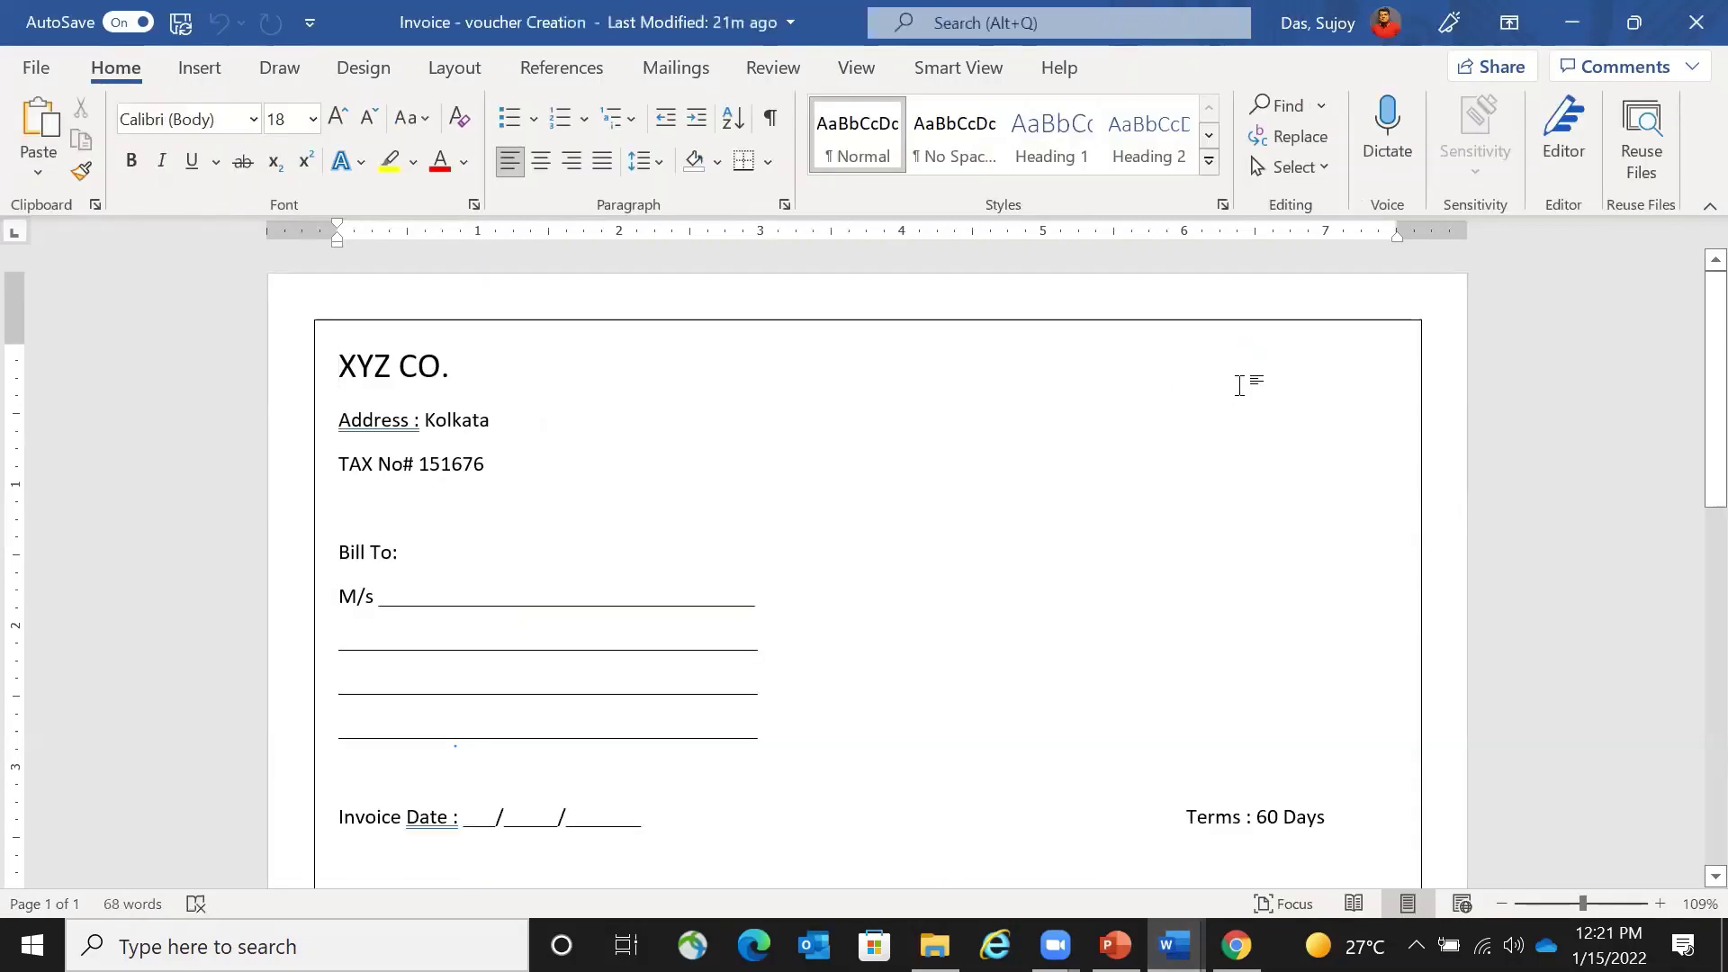
key("Tab")
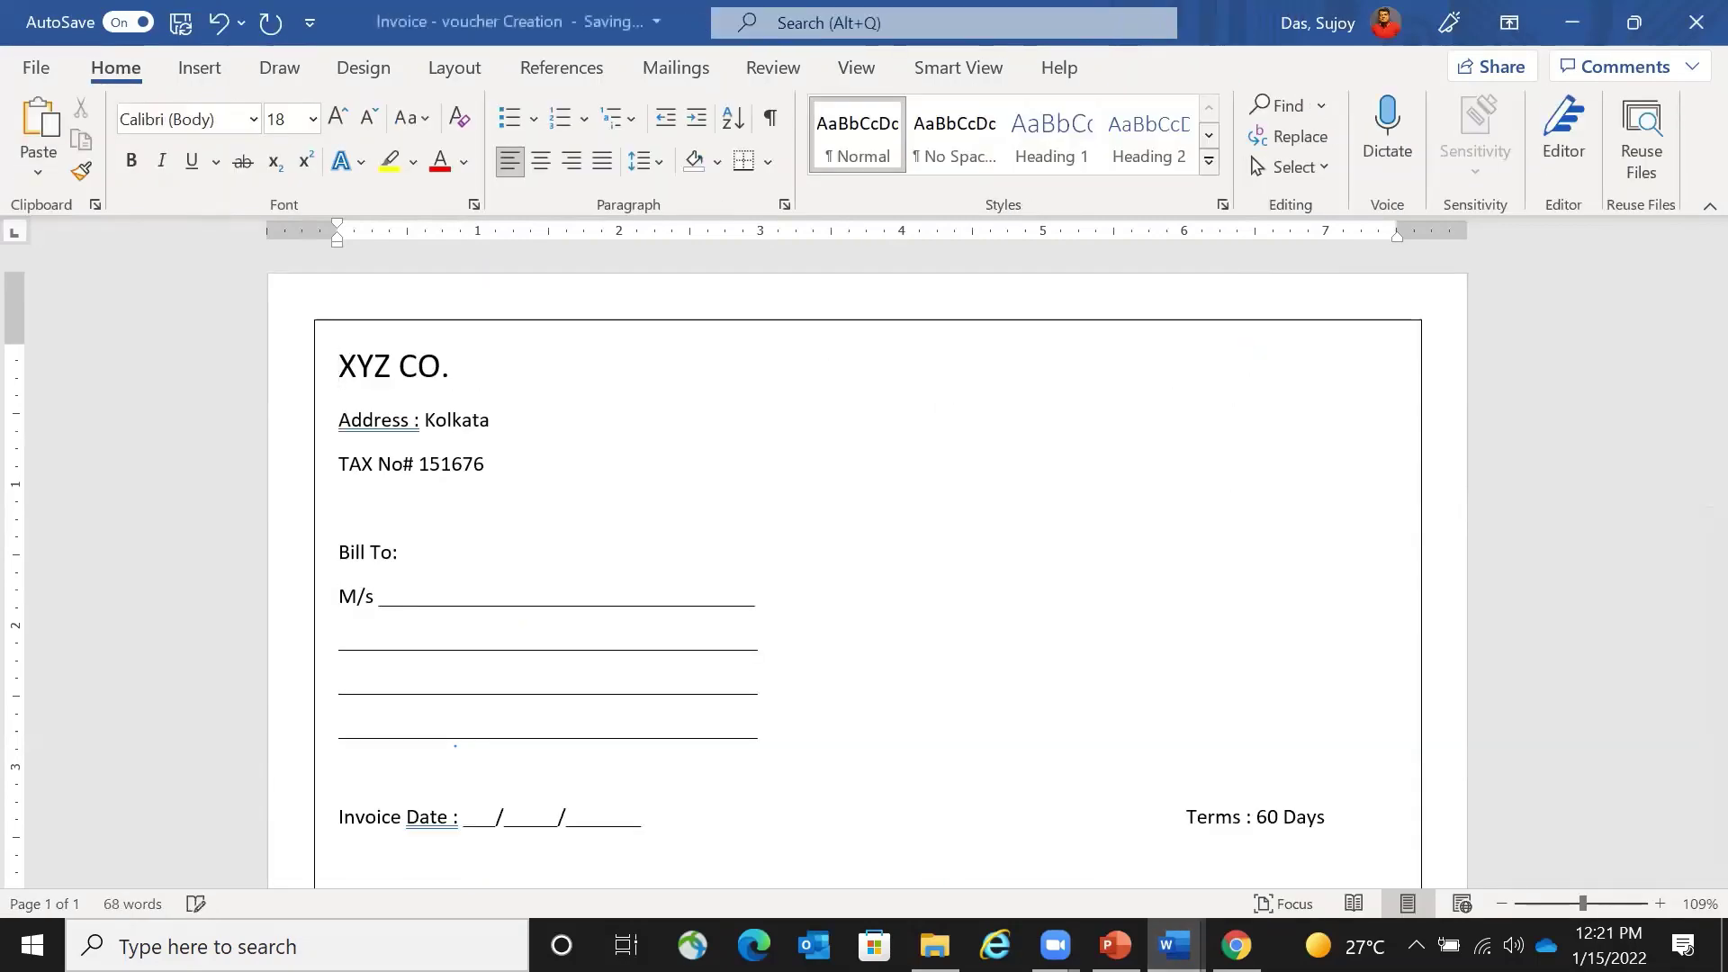
key("ctrl+v")
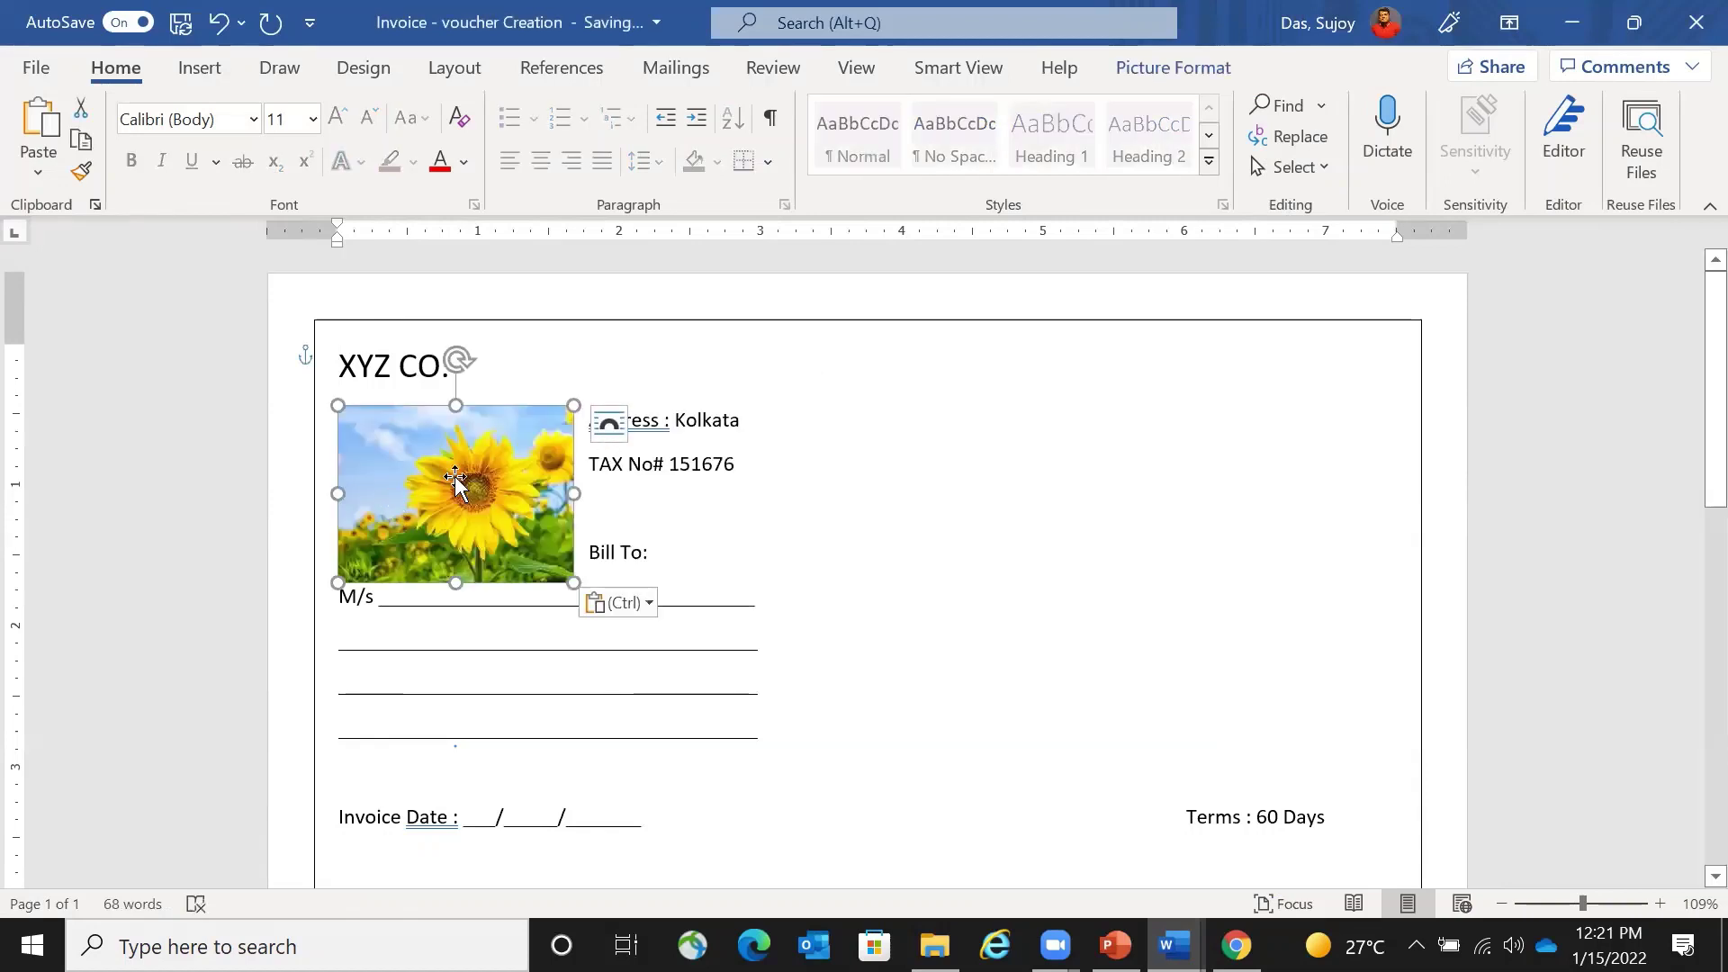
mouse_move(495, 477)
left_mouse_down()
mouse_move(1284, 409)
mouse_move(444, 459)
mouse_move(1294, 413)
left_mouse_up()
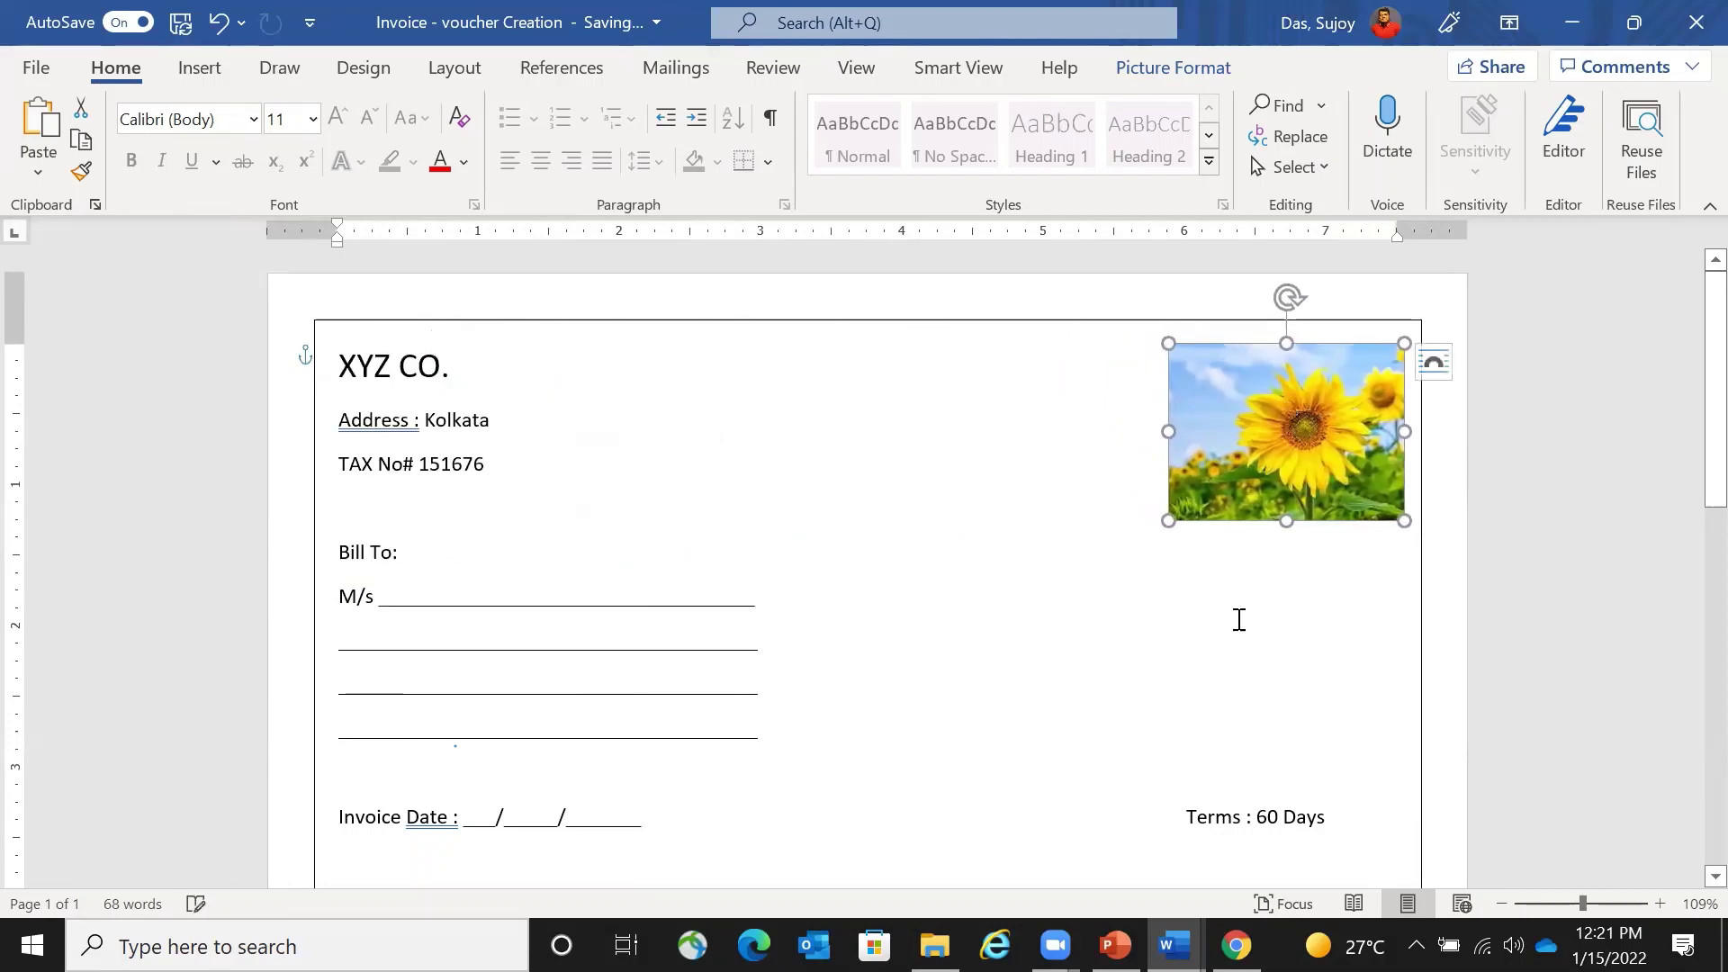
left_click(1239, 617)
scroll(1456, 628, "down", 4)
scroll(1440, 630, "up", 4)
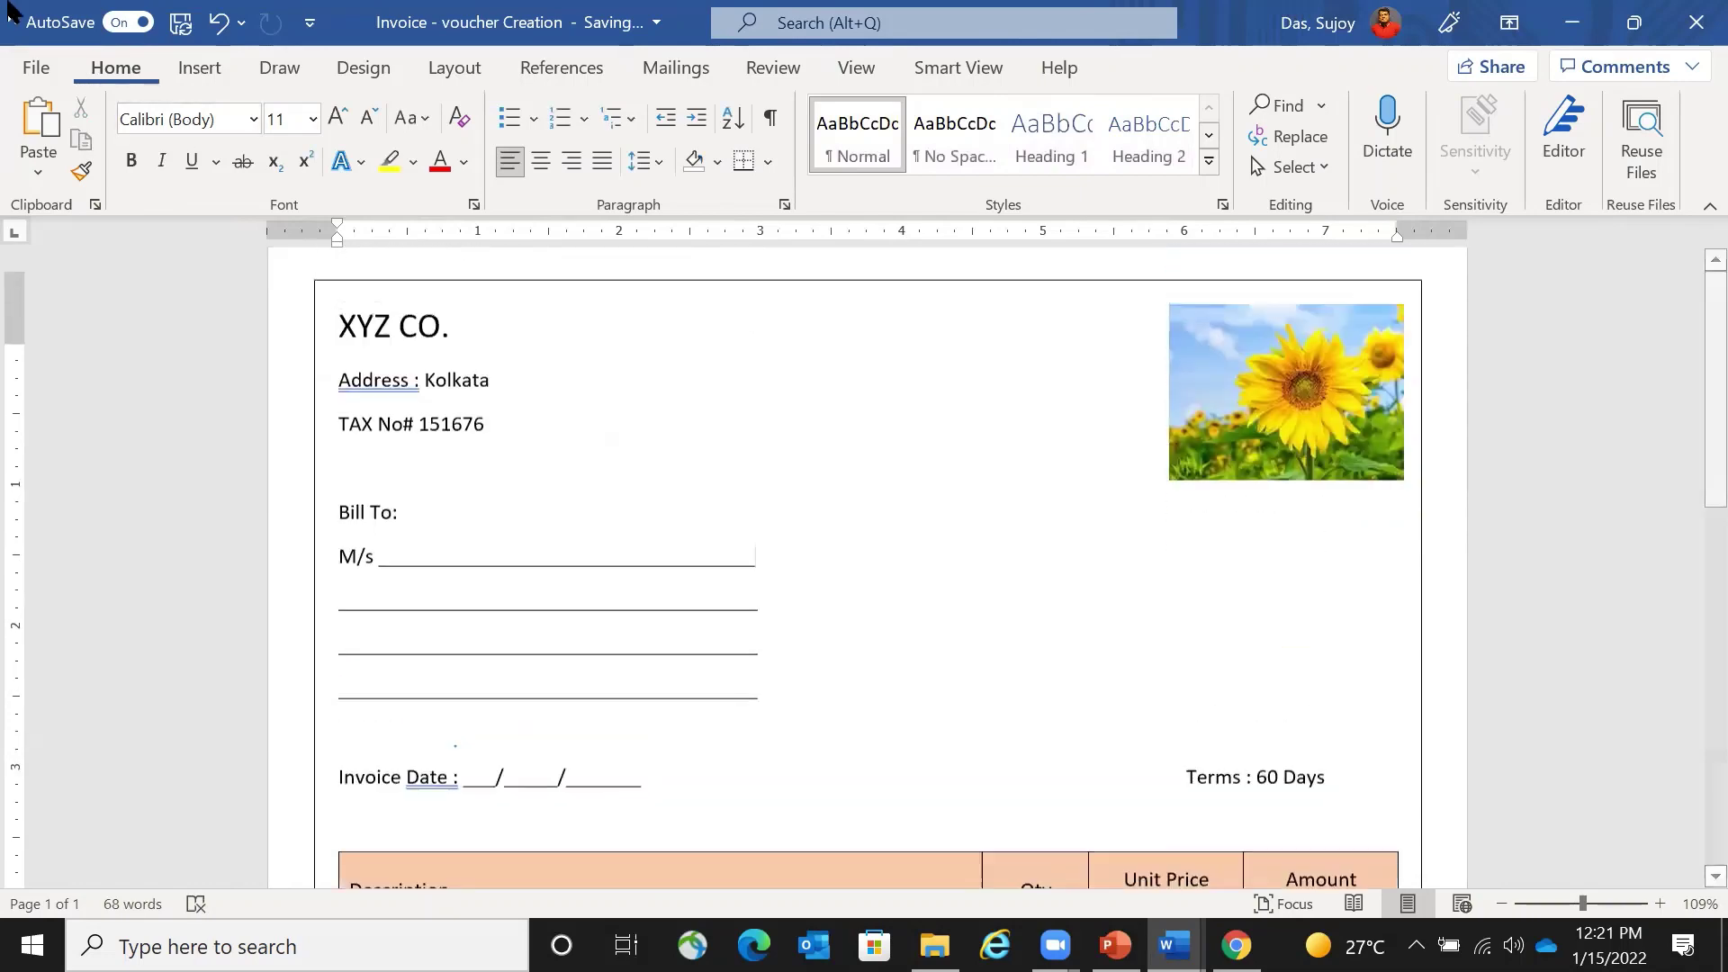
left_click(38, 68)
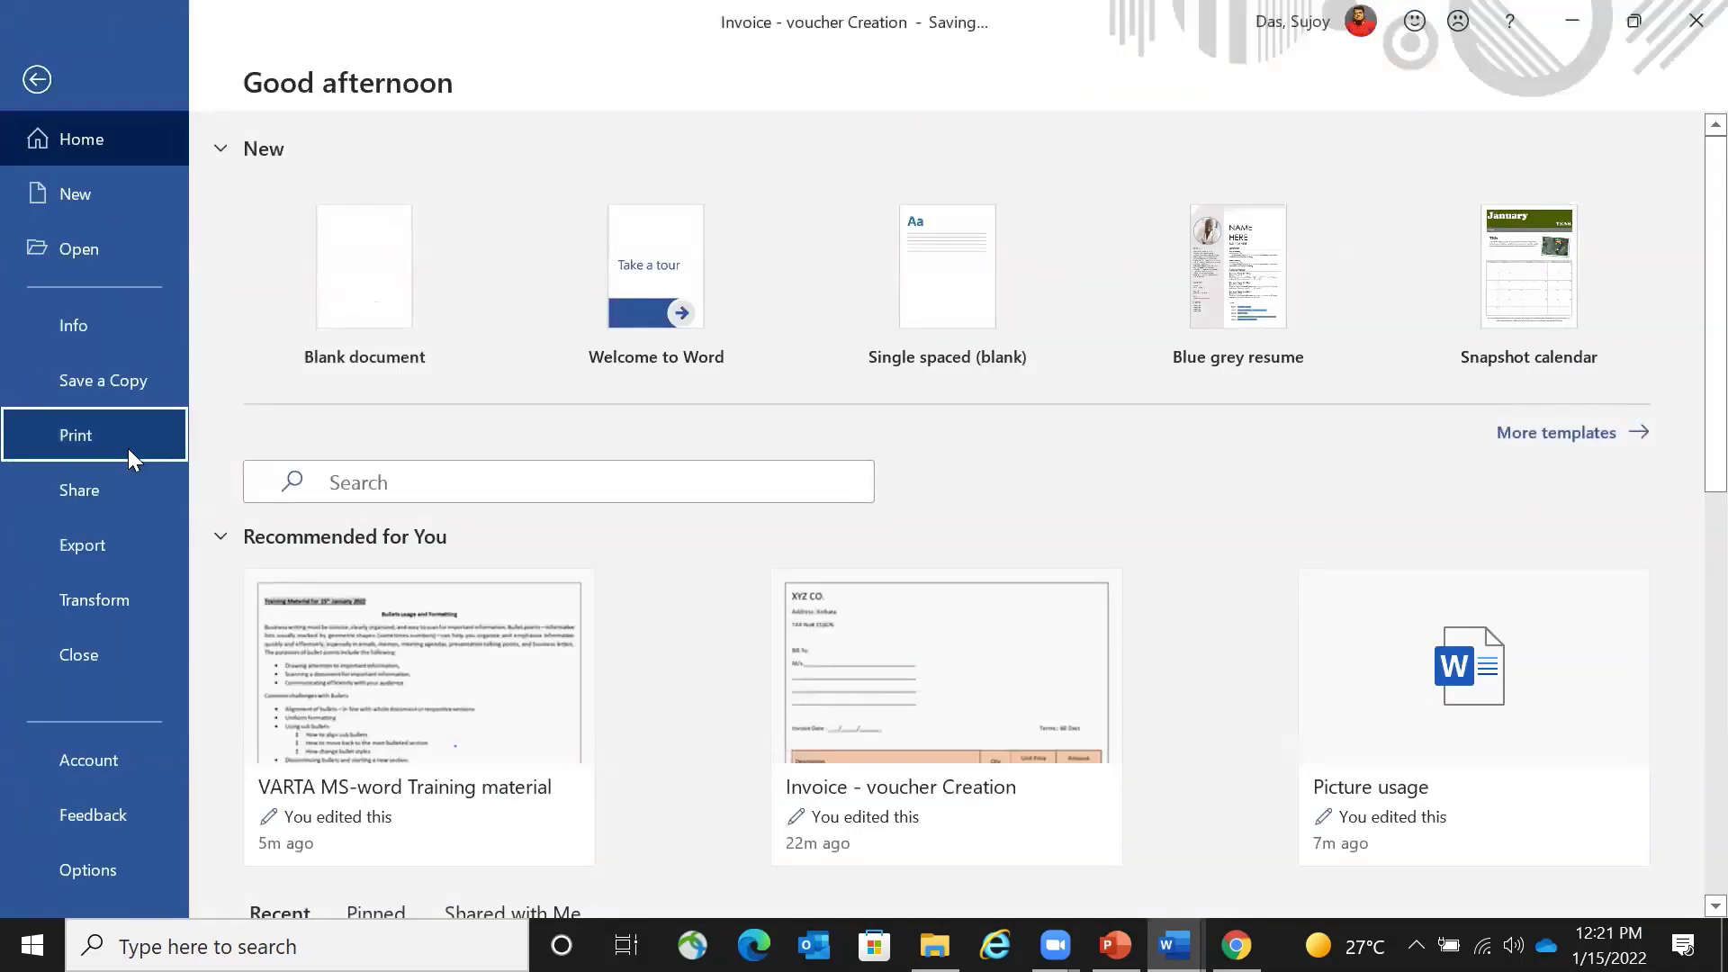
left_click(128, 448)
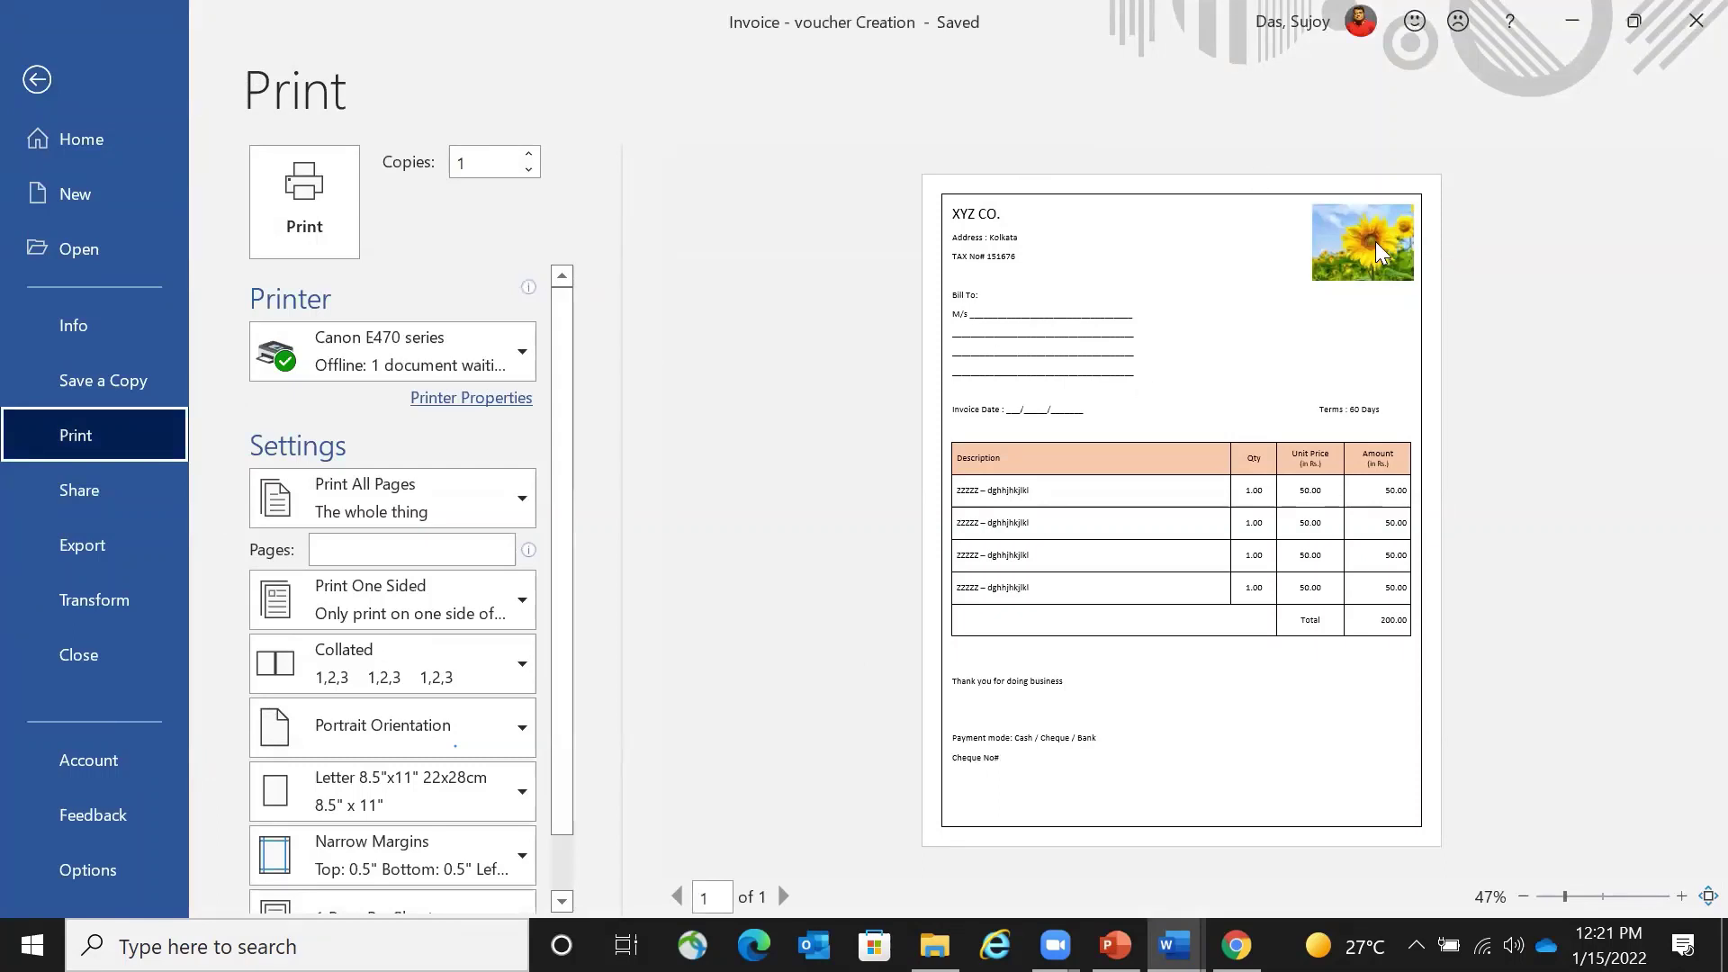
left_click(38, 80)
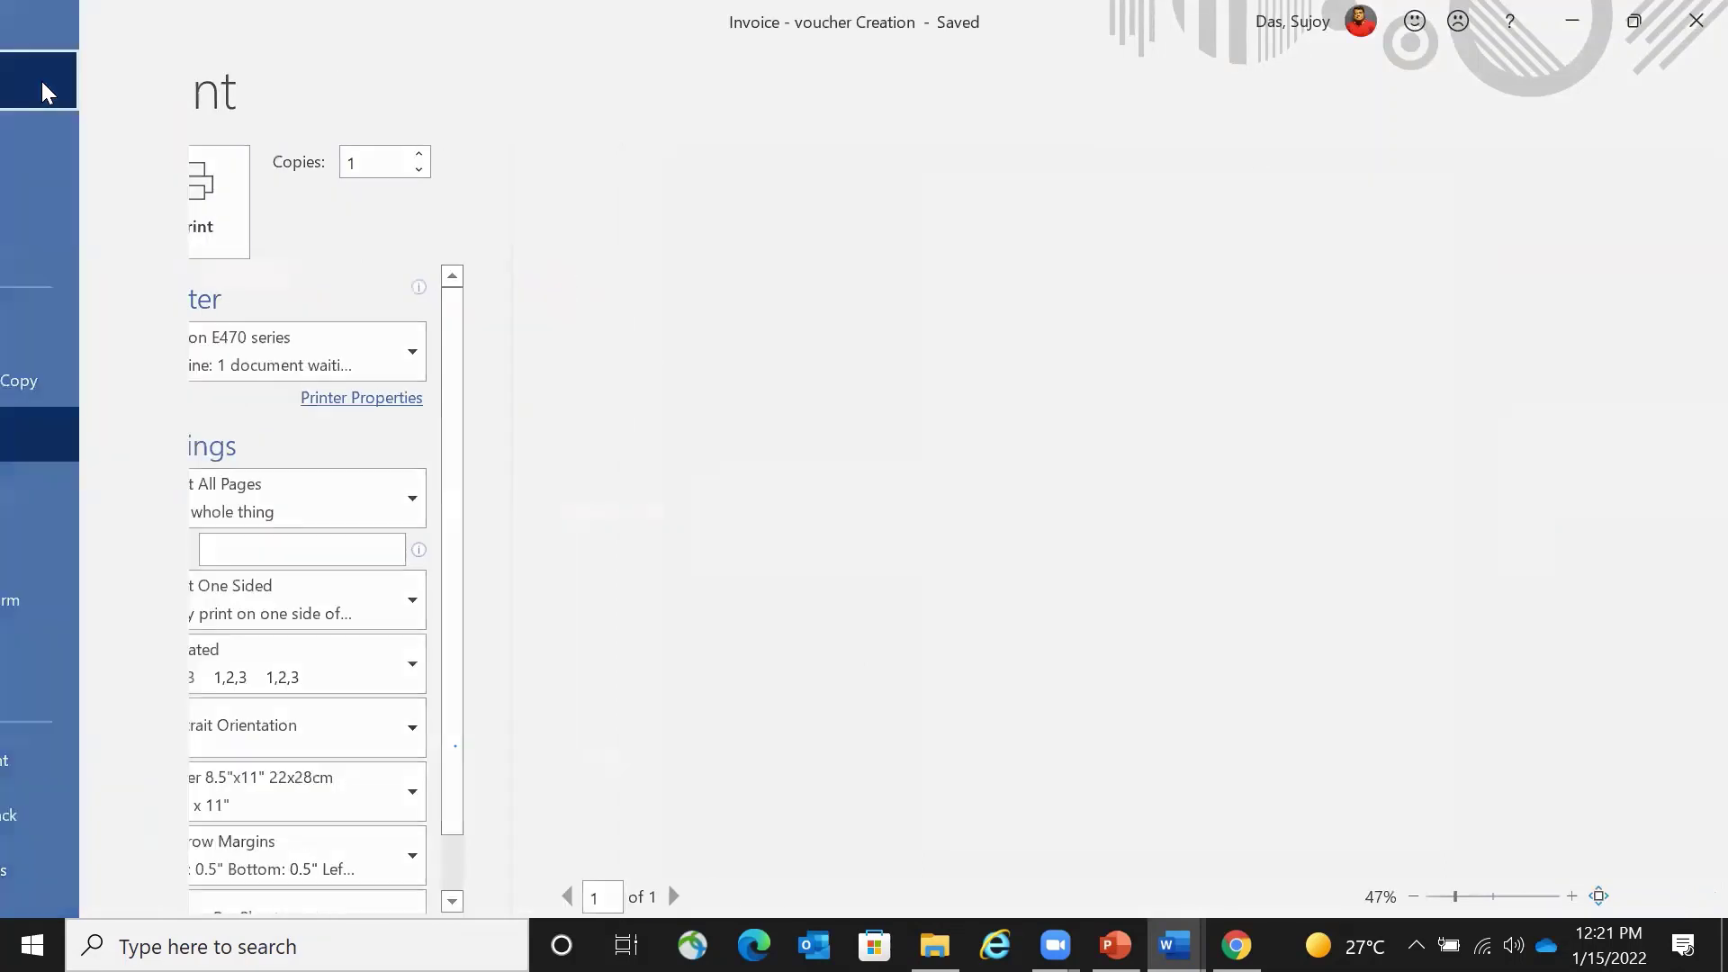
left_click(1603, 19)
mouse_move(1167, 947)
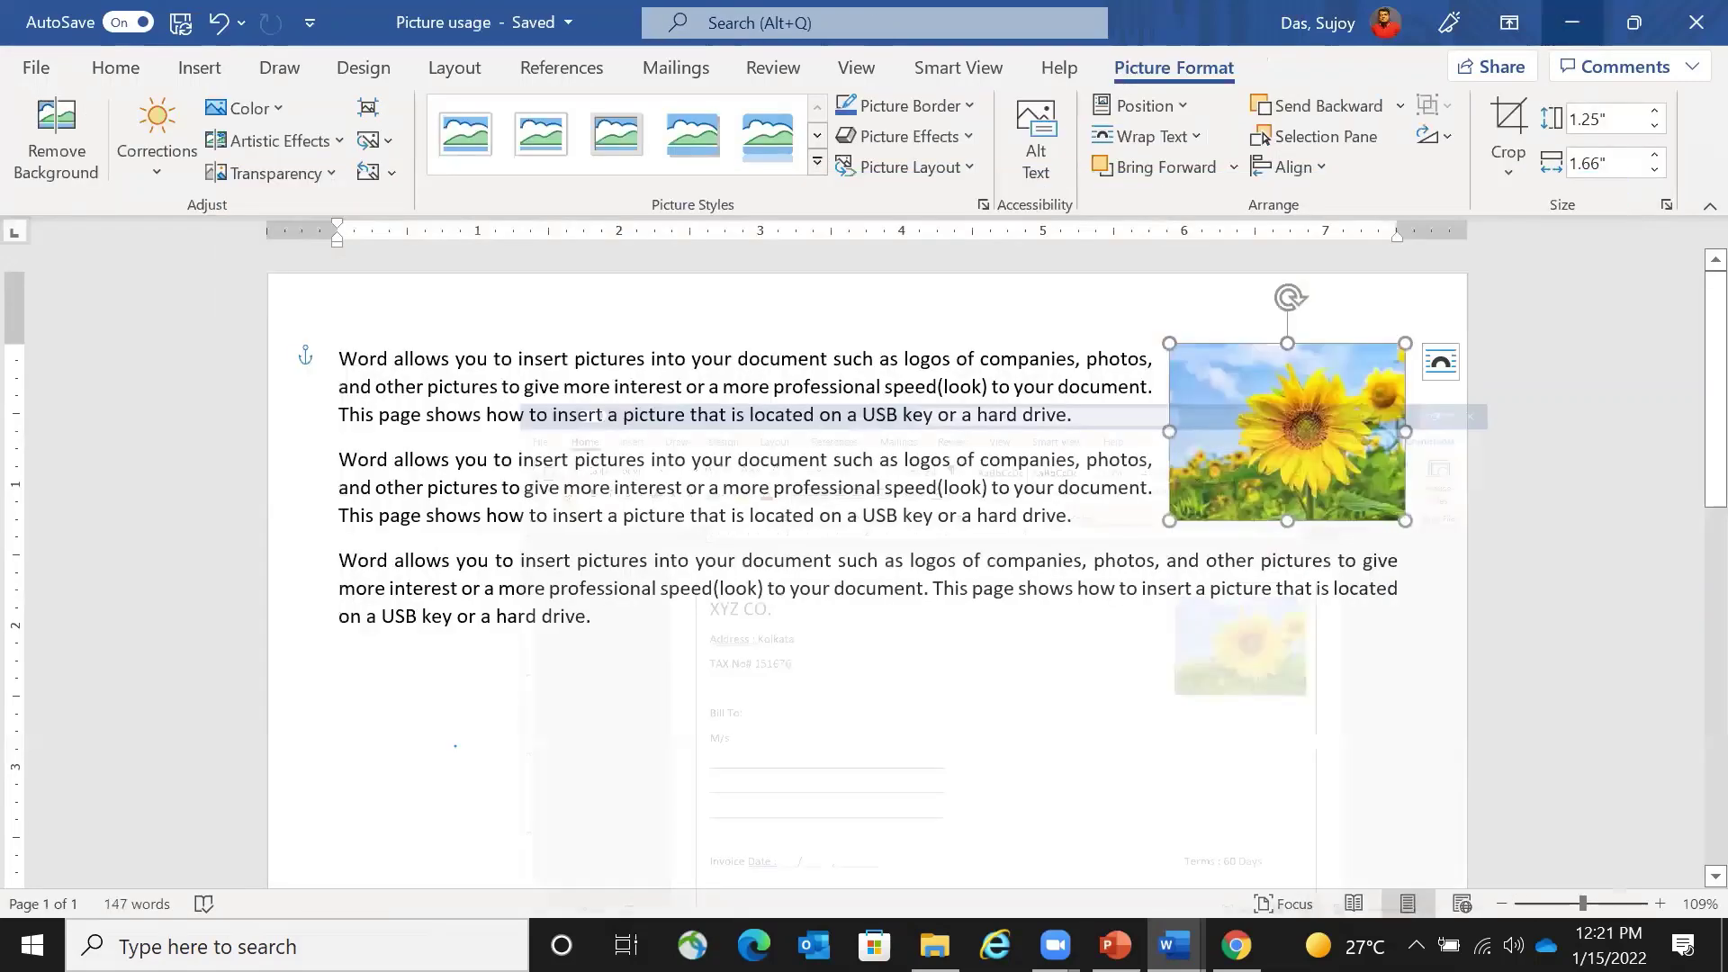
Step: Close the invoice document and change the sunflower picture's text wrapping
left_click(1600, 839)
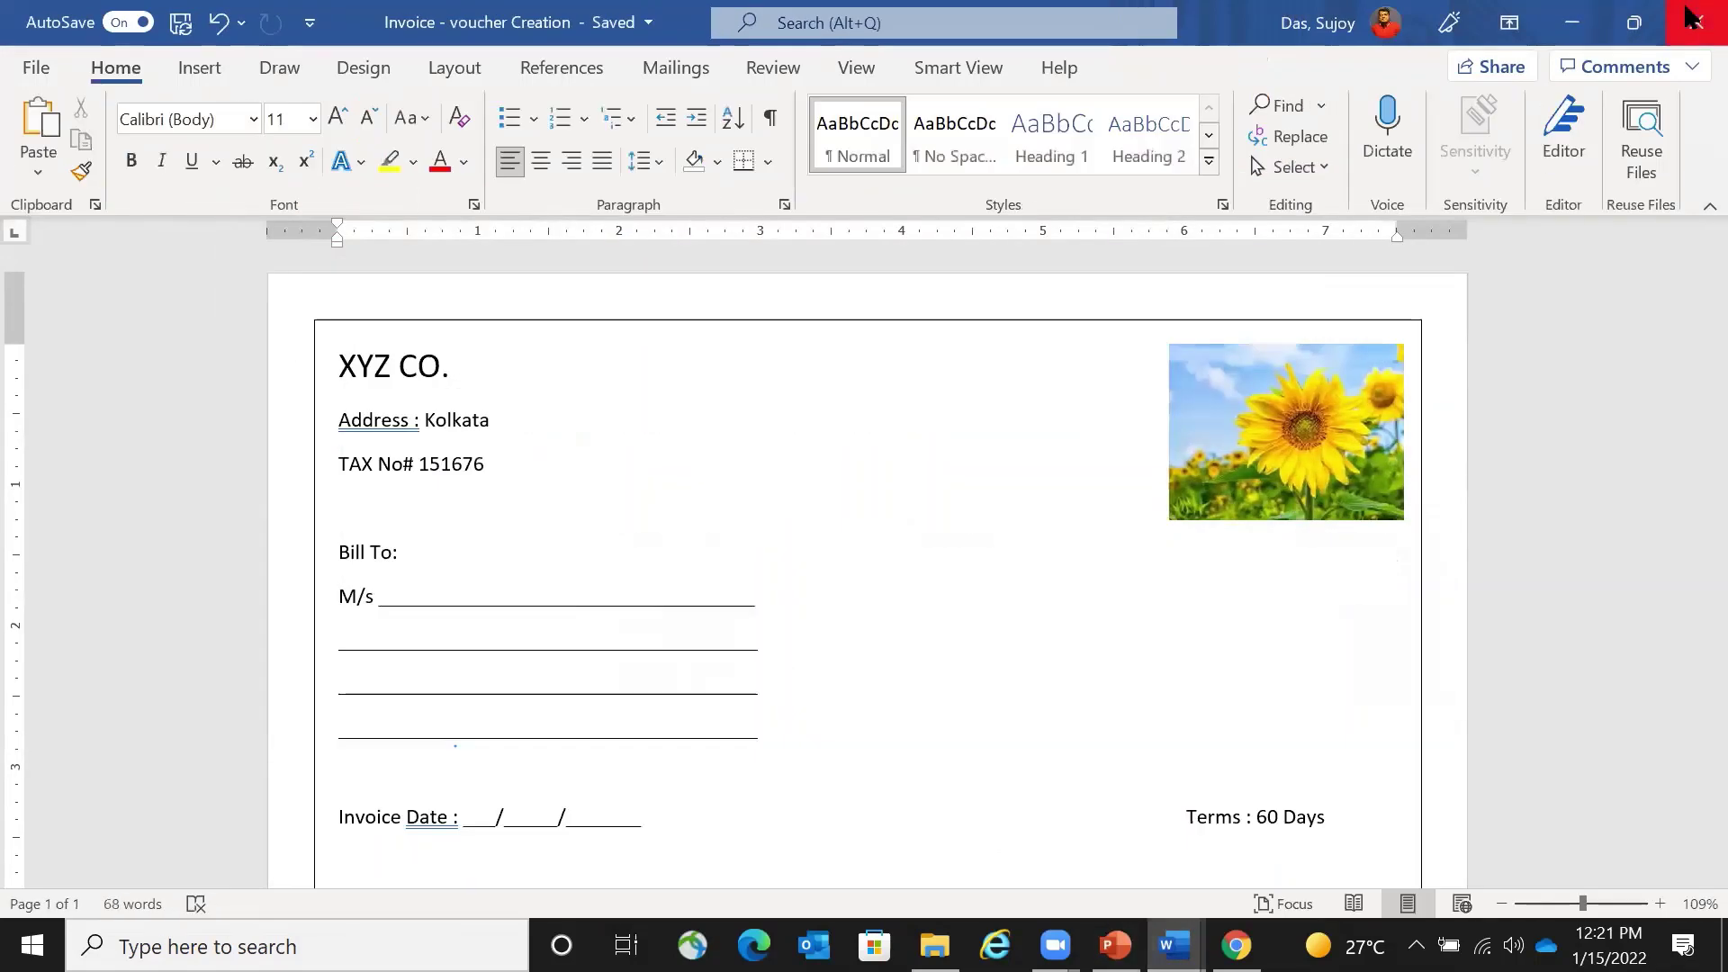
left_click(1692, 16)
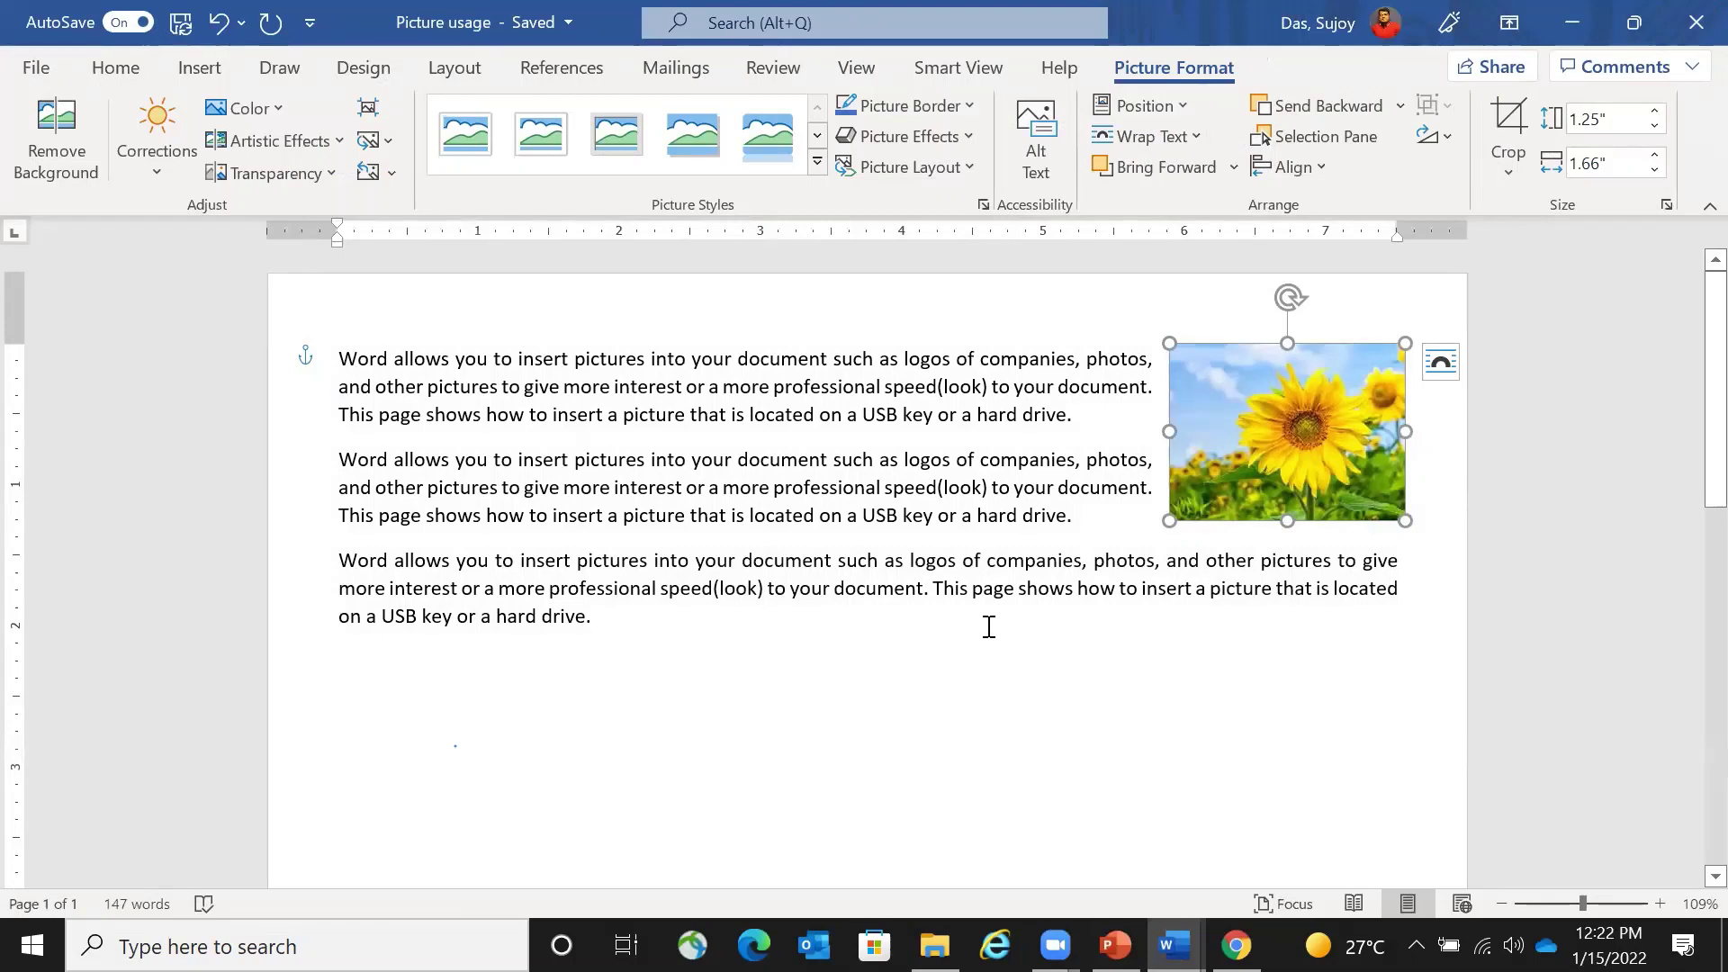
right_click(1349, 401)
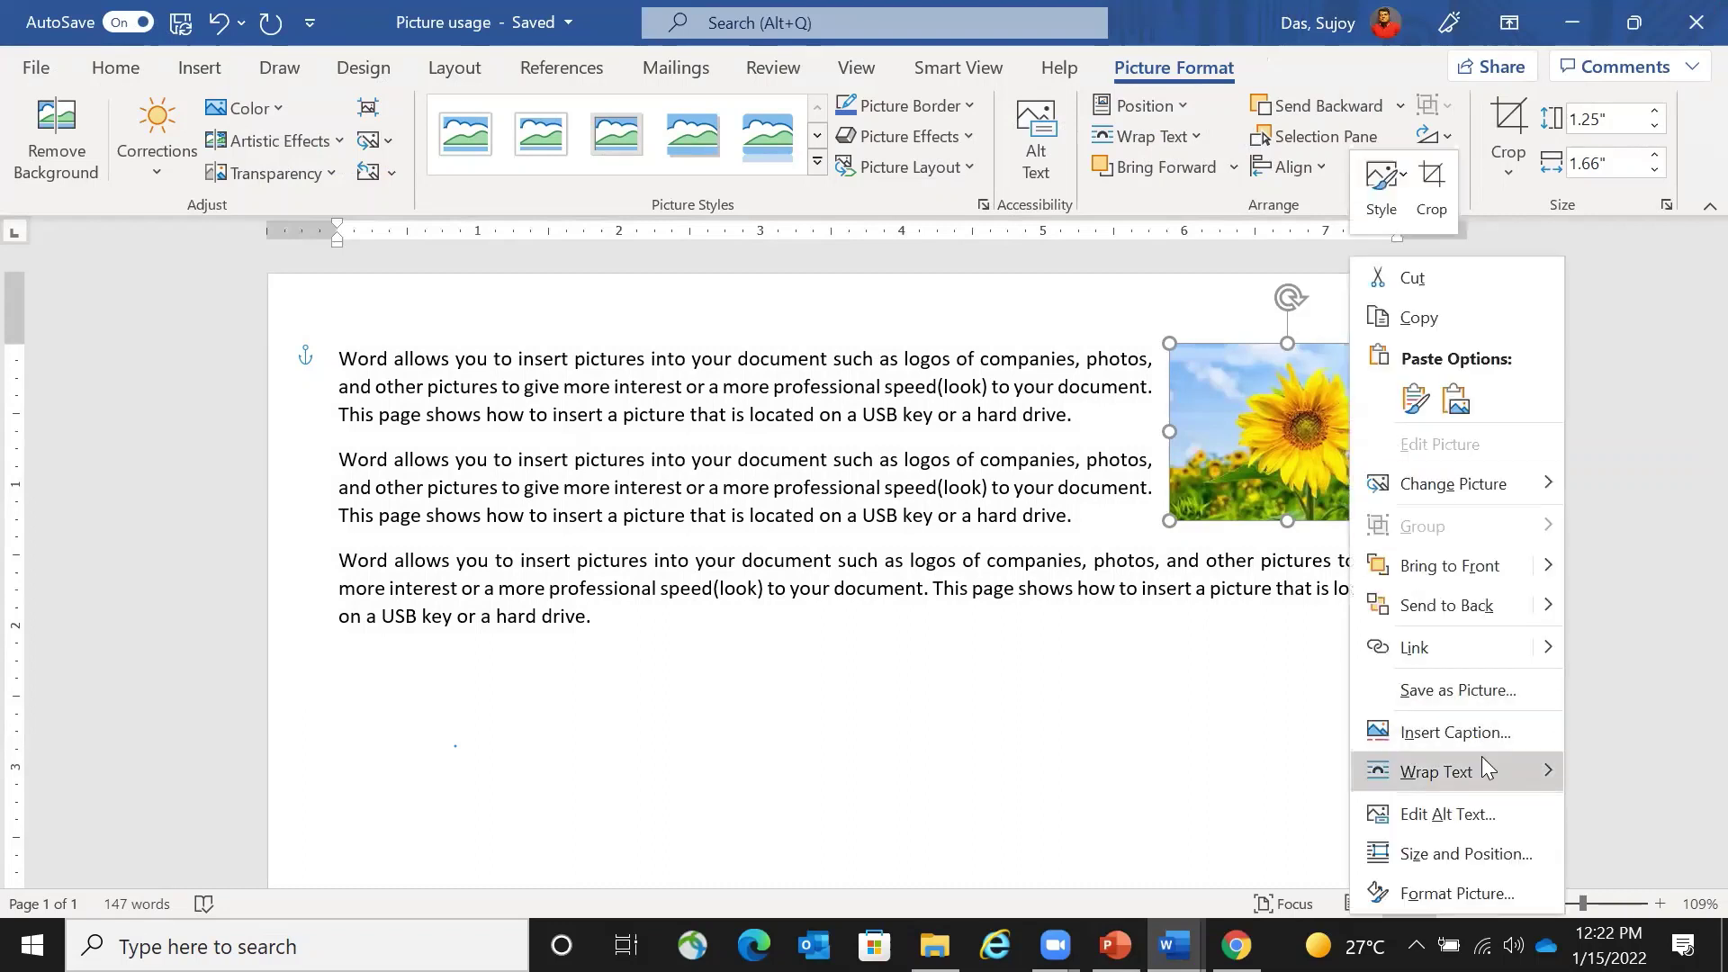
mouse_move(1456, 770)
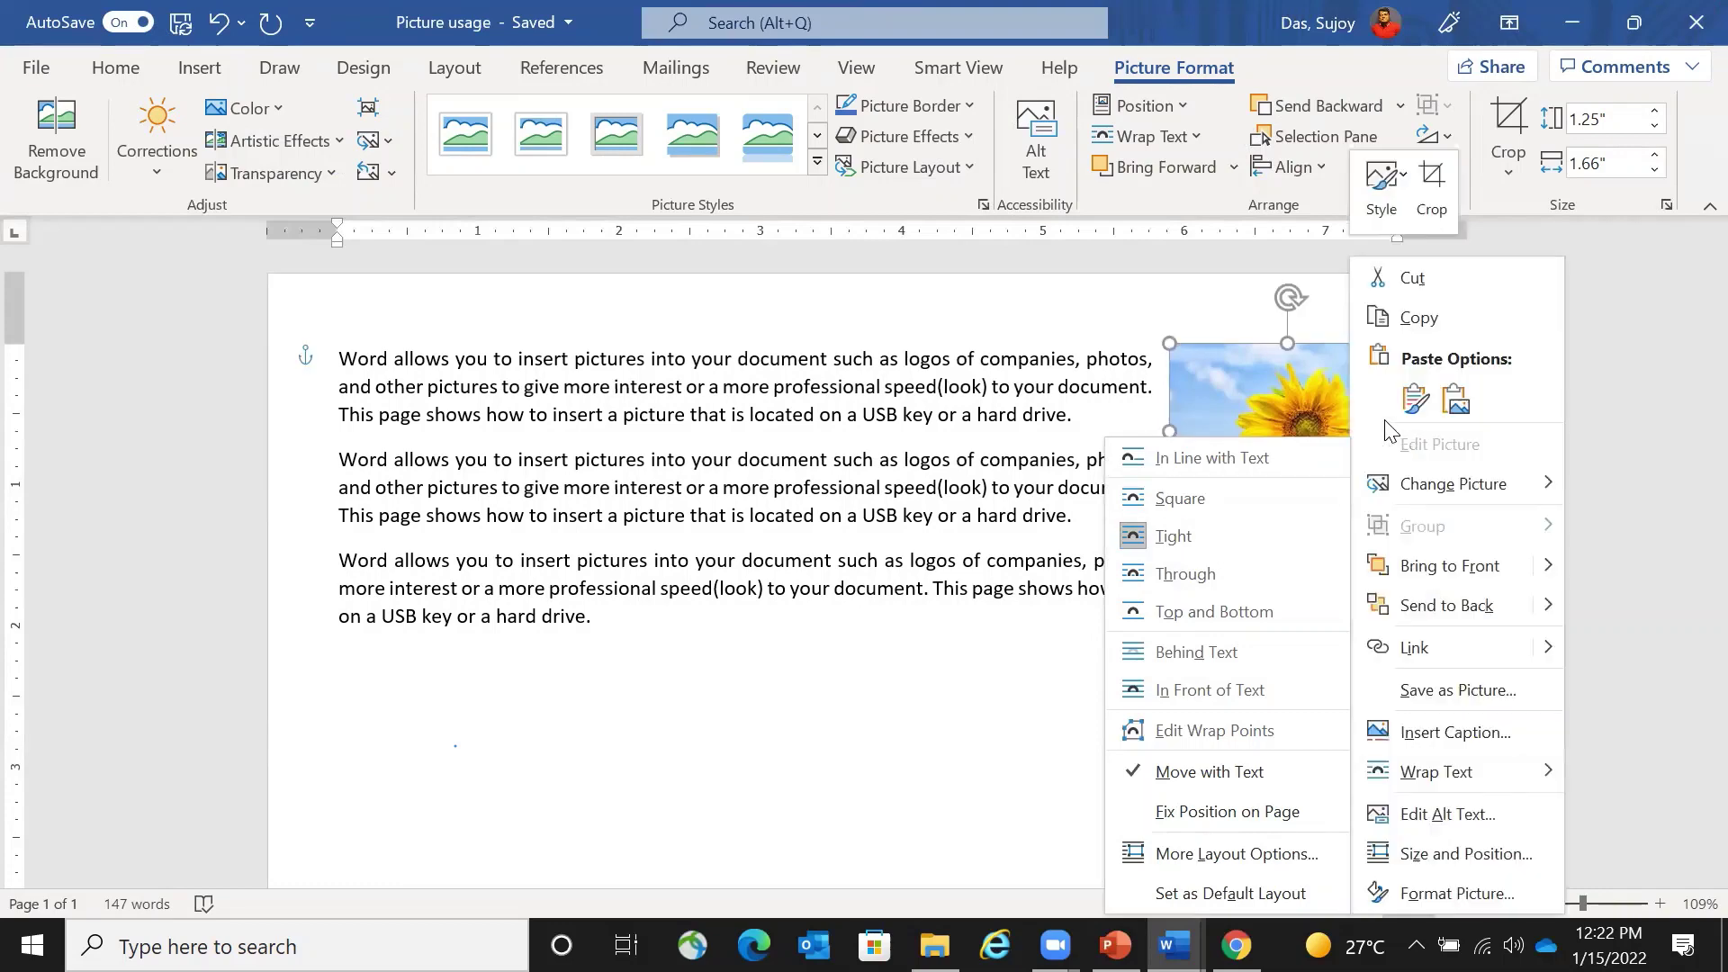
left_click(1244, 378)
Step: Drag the picture through the paragraphs and back to the right margin
left_click_drag(1036, 389, 559, 393)
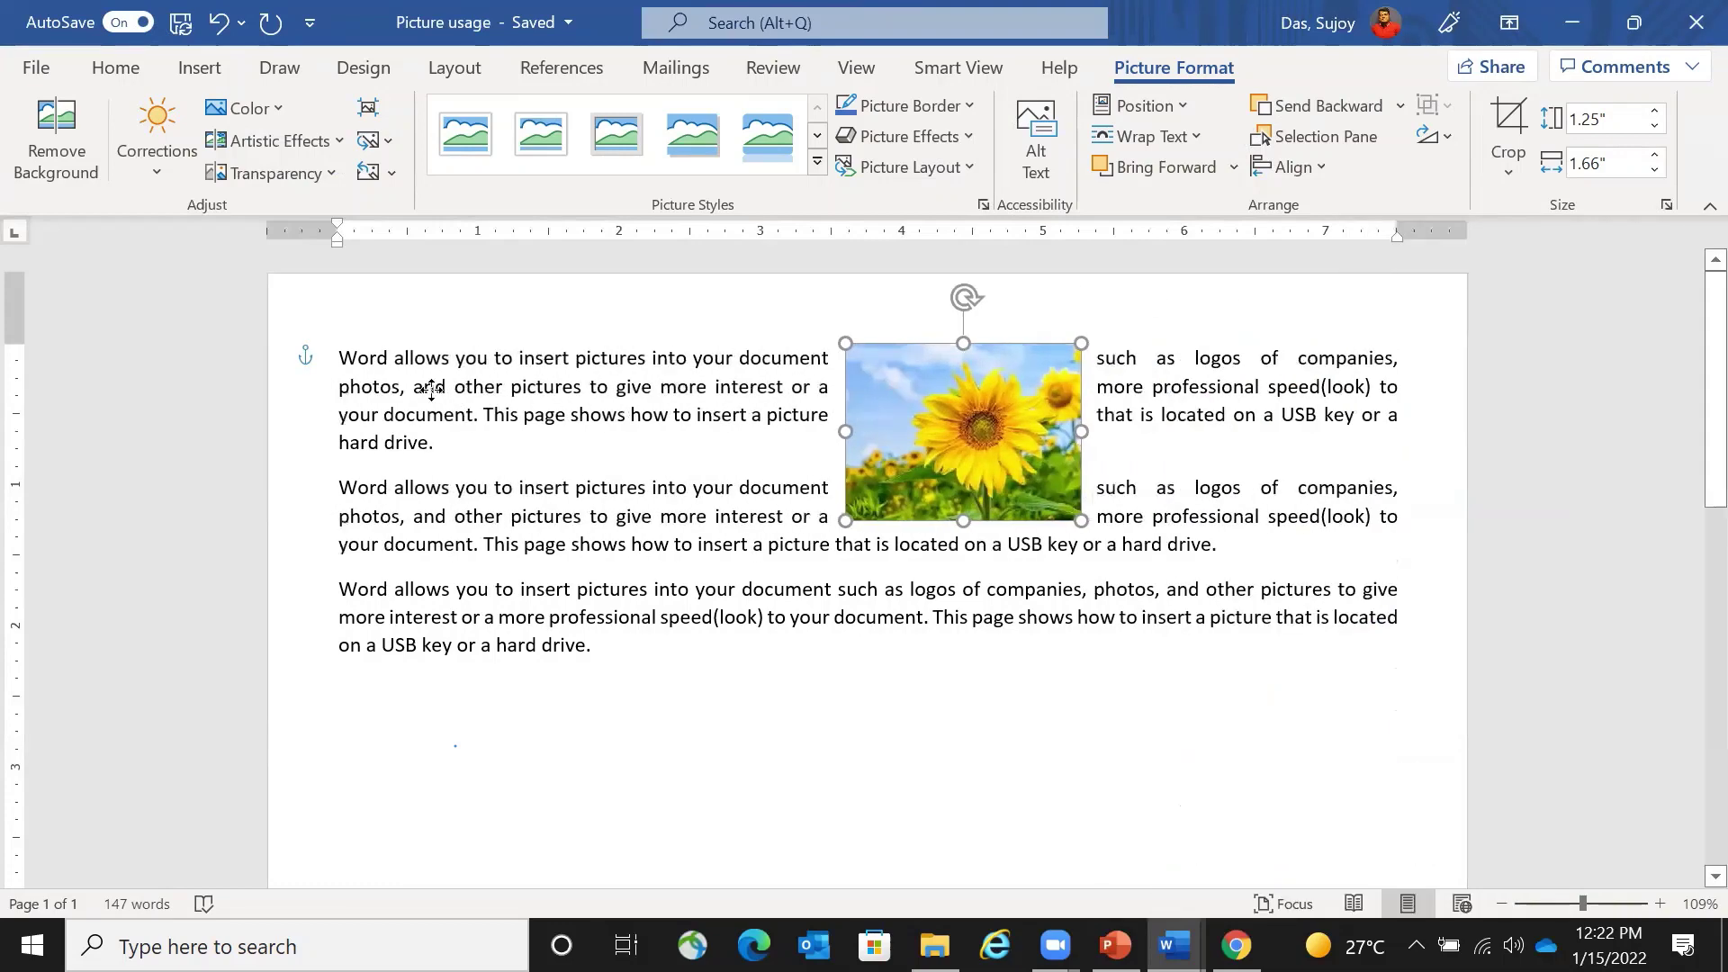
mouse_move(432, 389)
left_mouse_down()
mouse_move(1184, 596)
mouse_move(417, 559)
left_mouse_up()
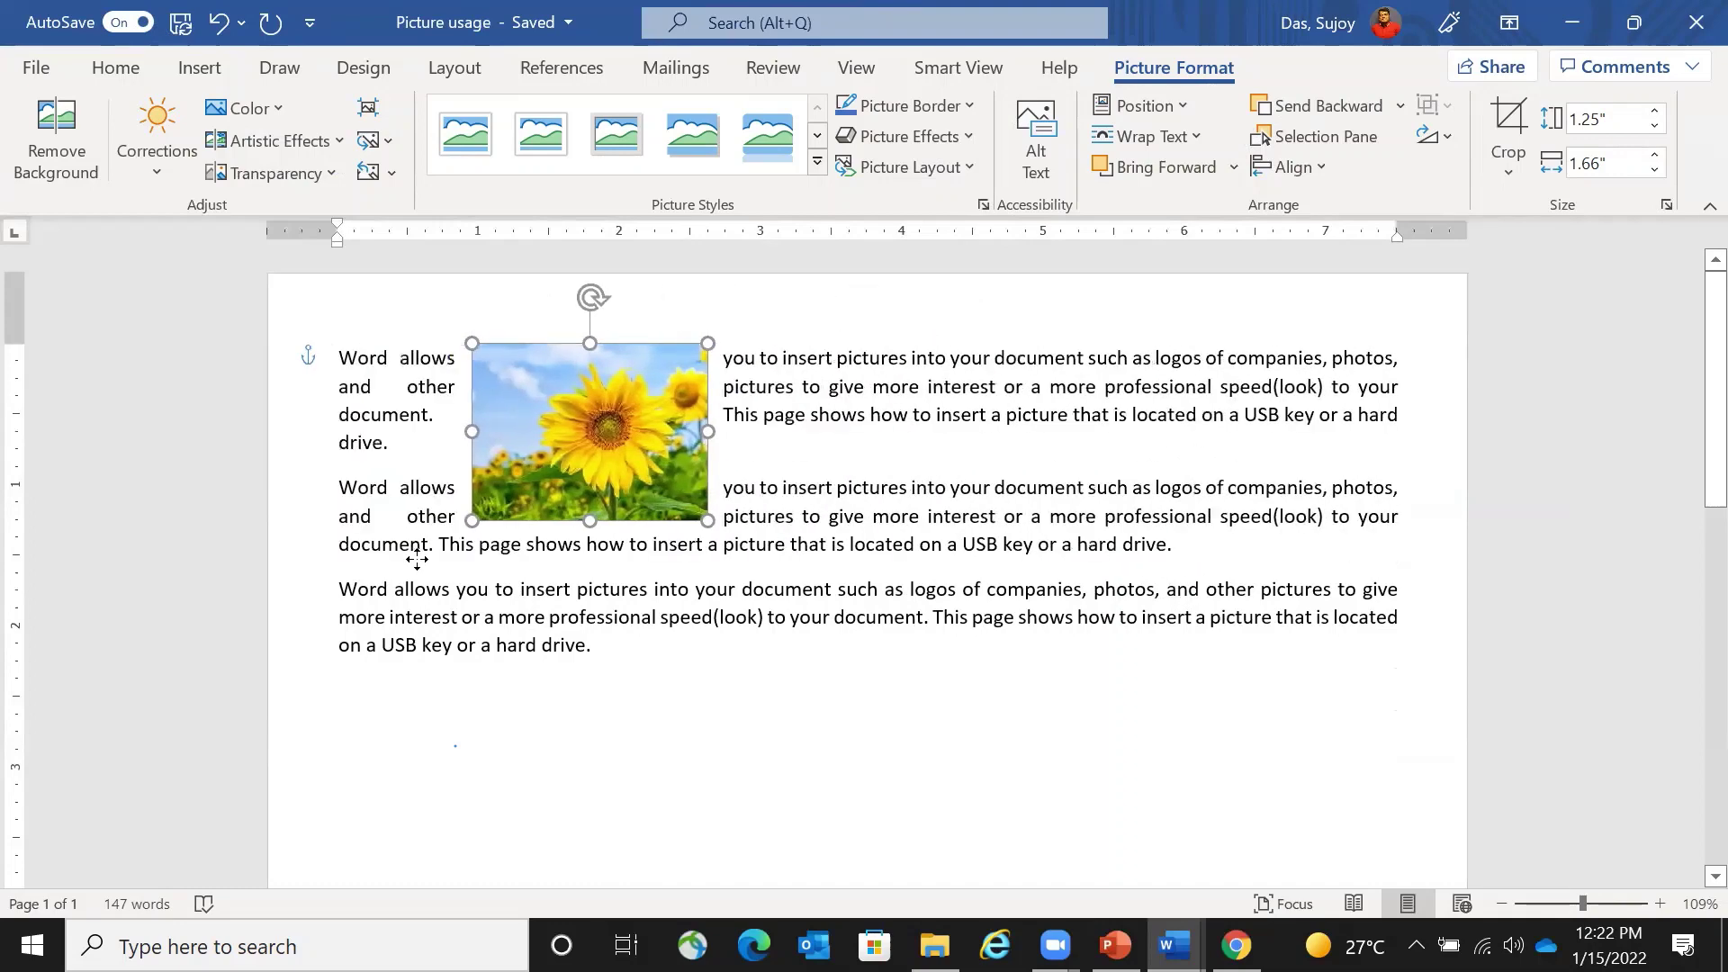
mouse_move(416, 560)
left_mouse_down()
mouse_move(403, 356)
mouse_move(1257, 411)
left_mouse_up()
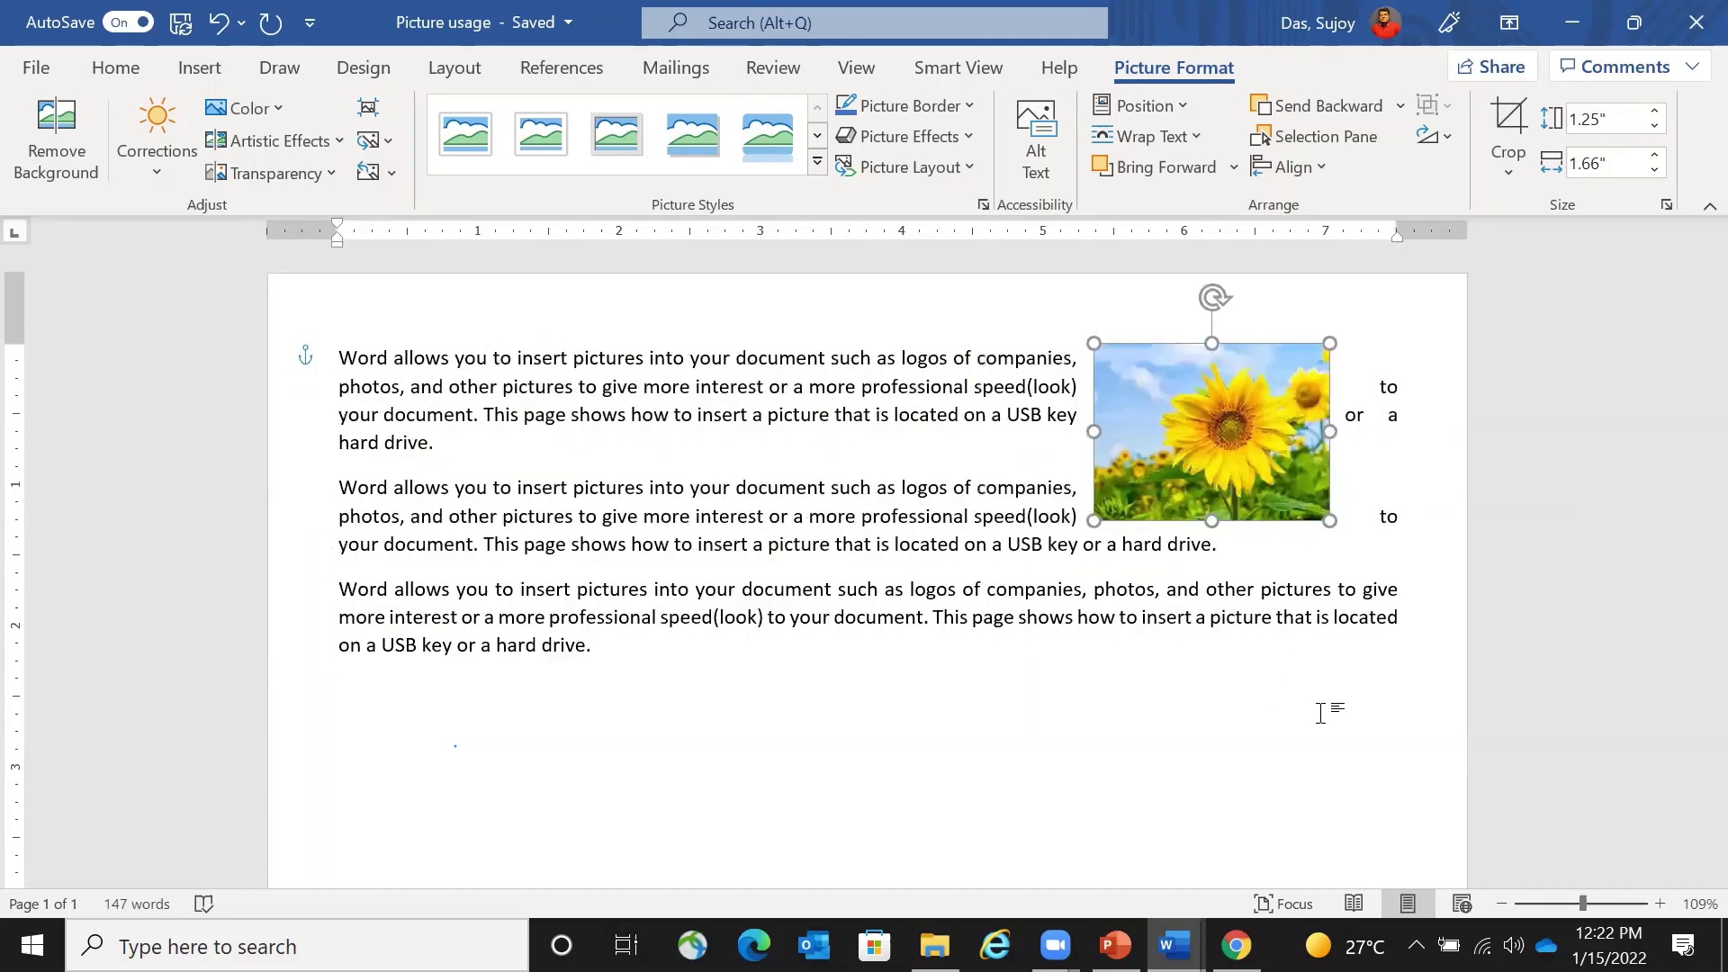
key("Escape")
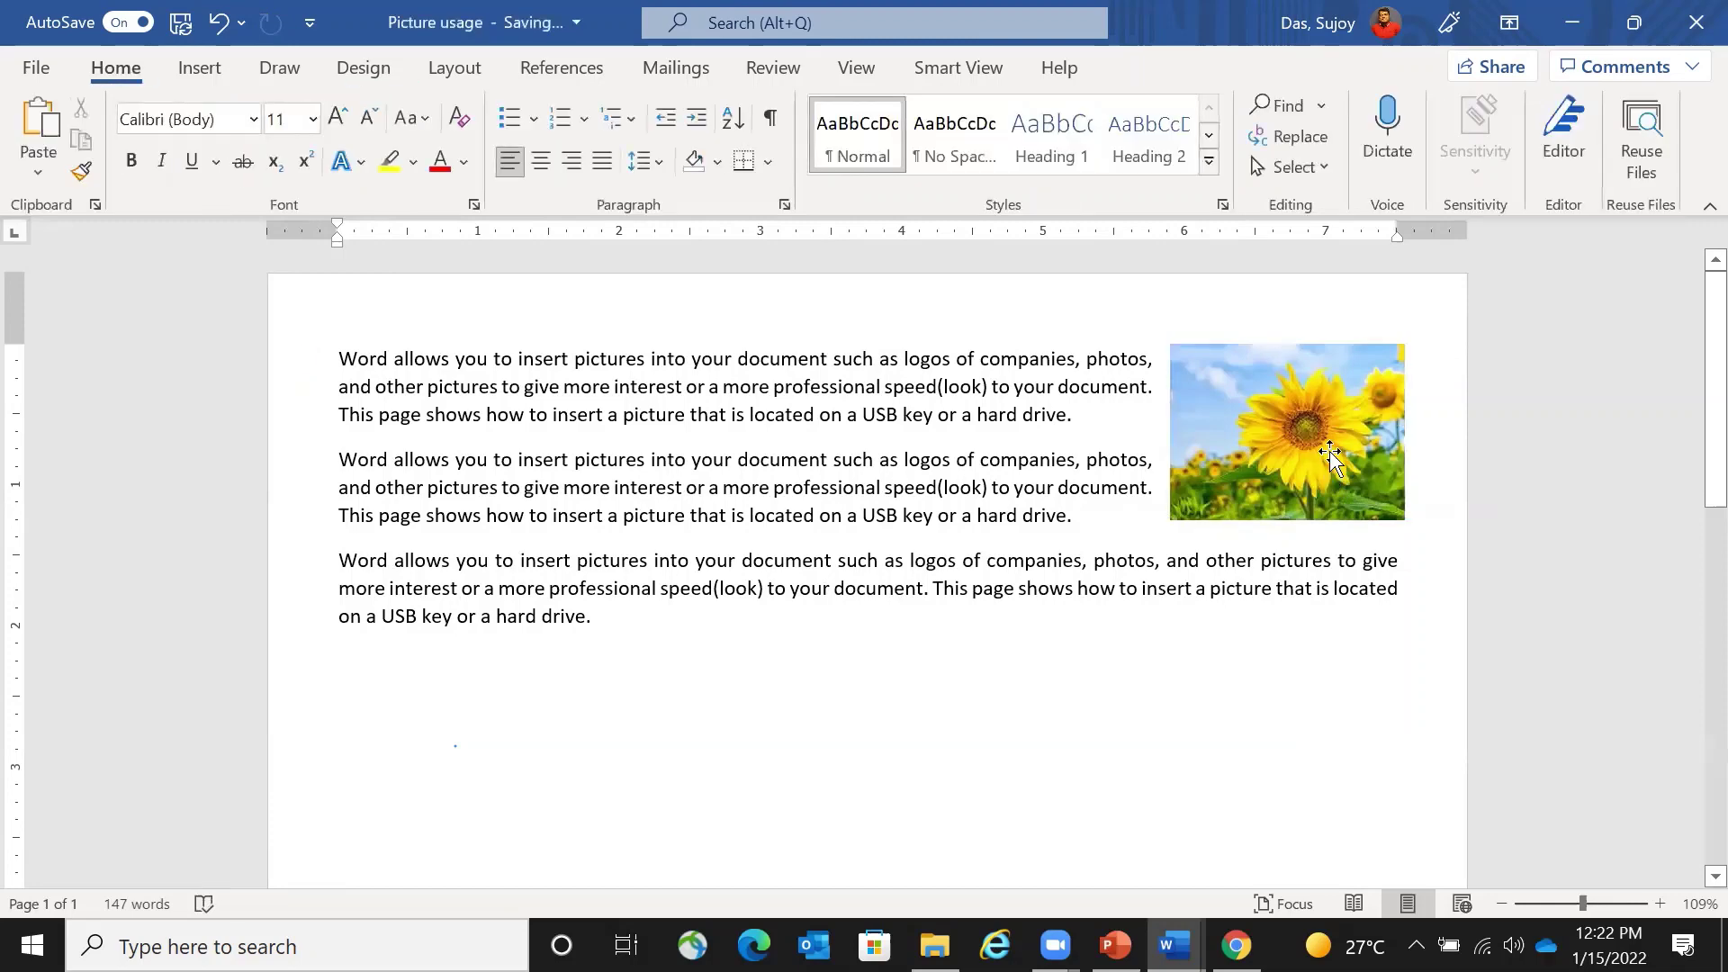
Step: Select the sunflower picture and compress it at Print (220 ppi) resolution
left_click(1329, 455)
right_click(1326, 451)
left_click(1260, 392)
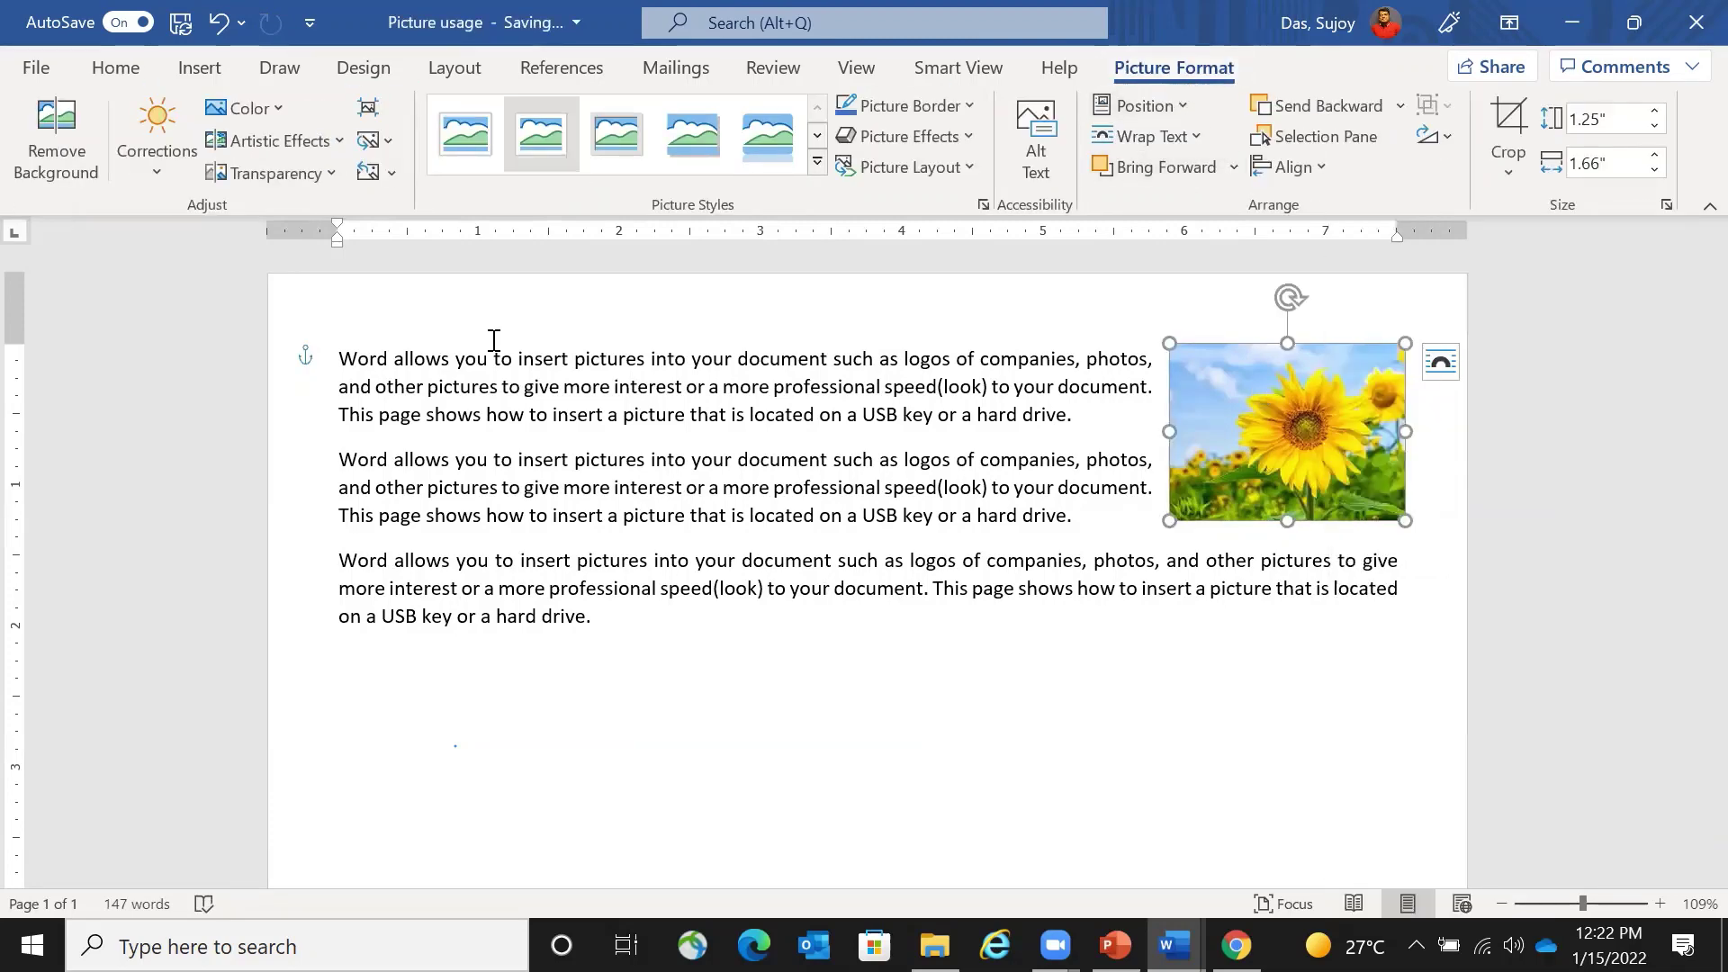
left_click(369, 108)
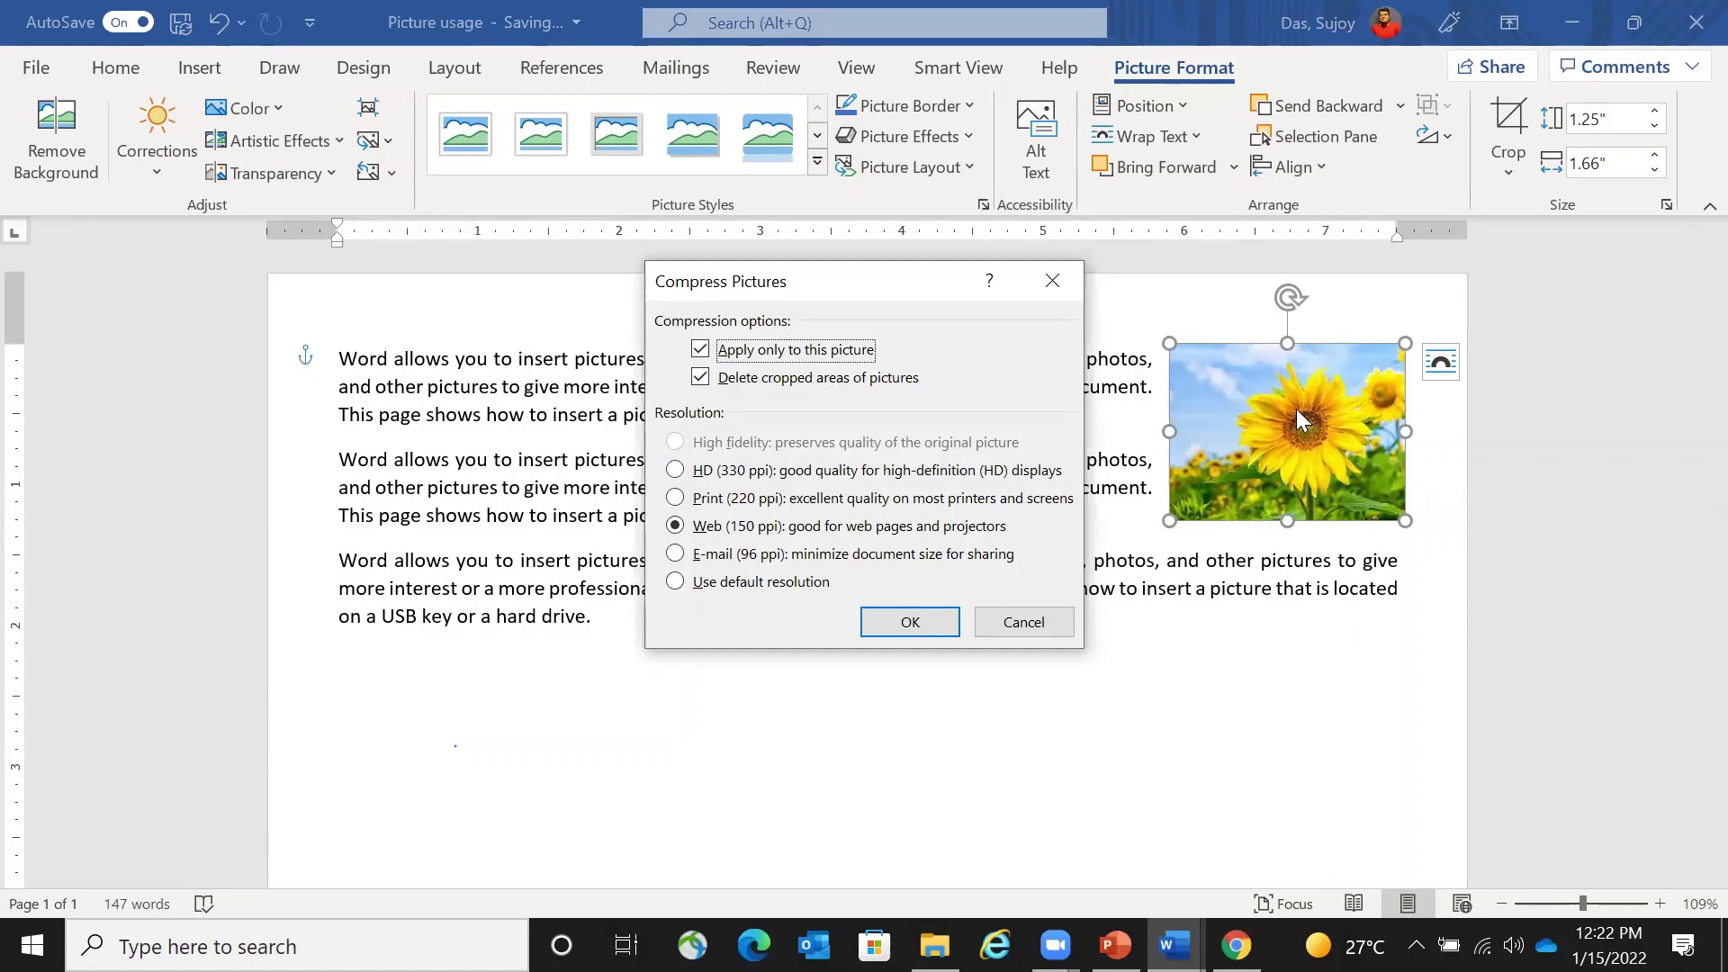
left_click(677, 555)
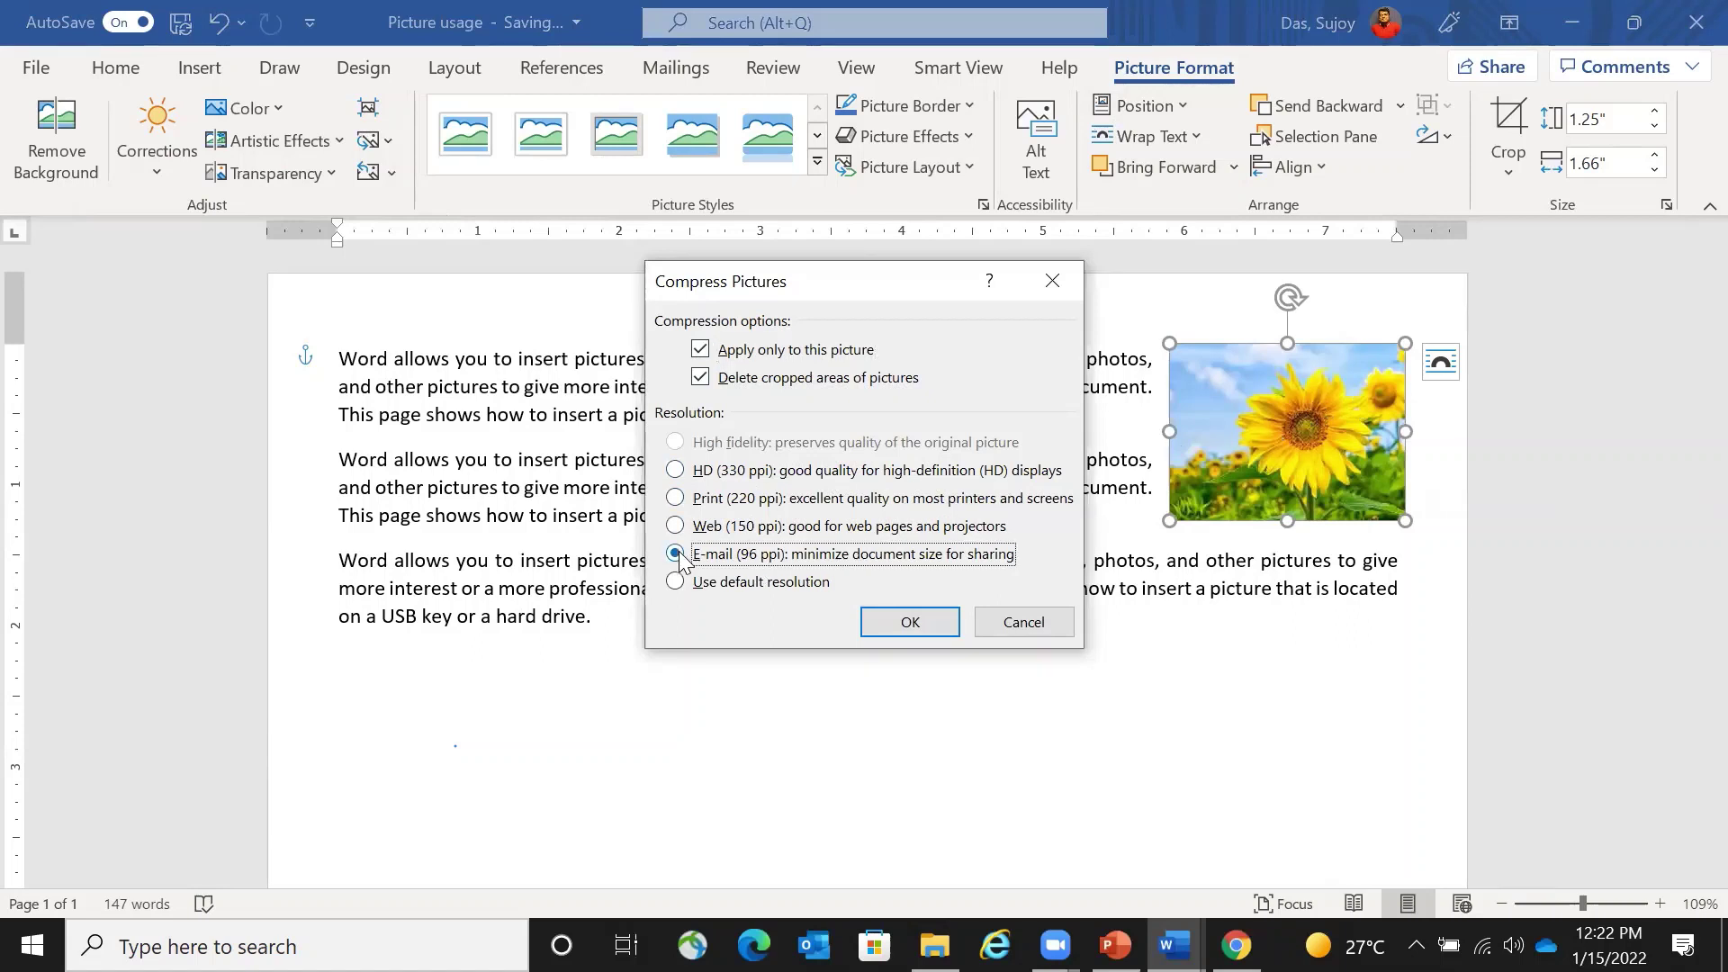
left_click(675, 498)
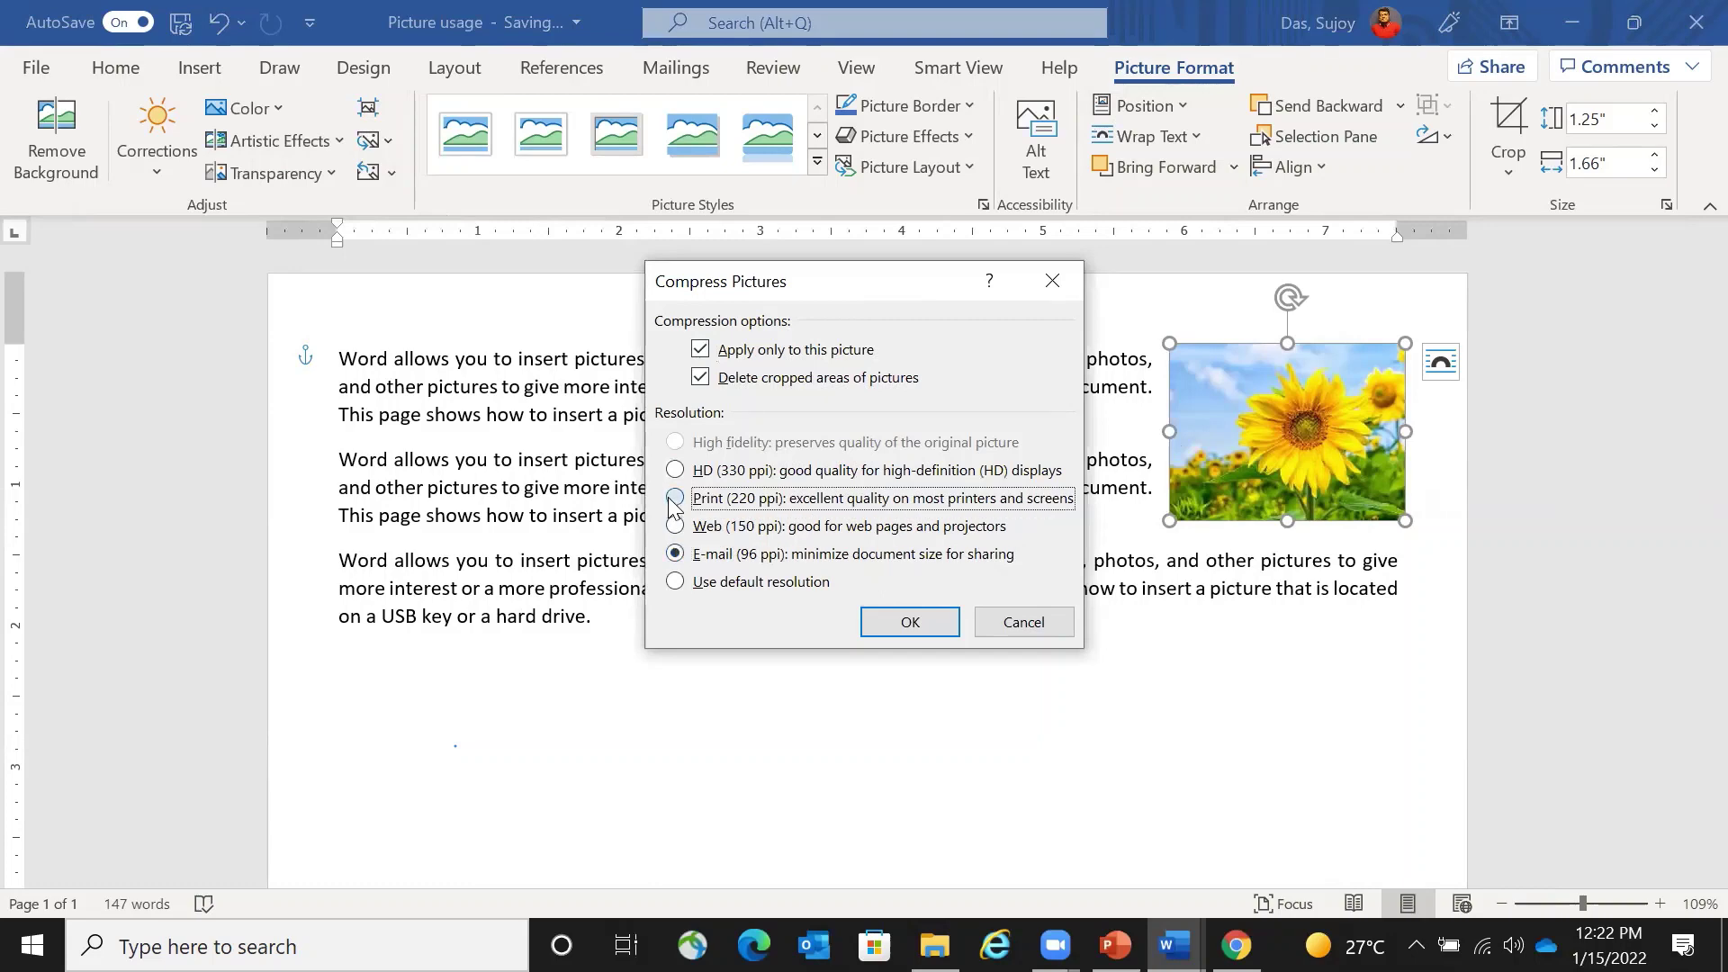
left_click(914, 625)
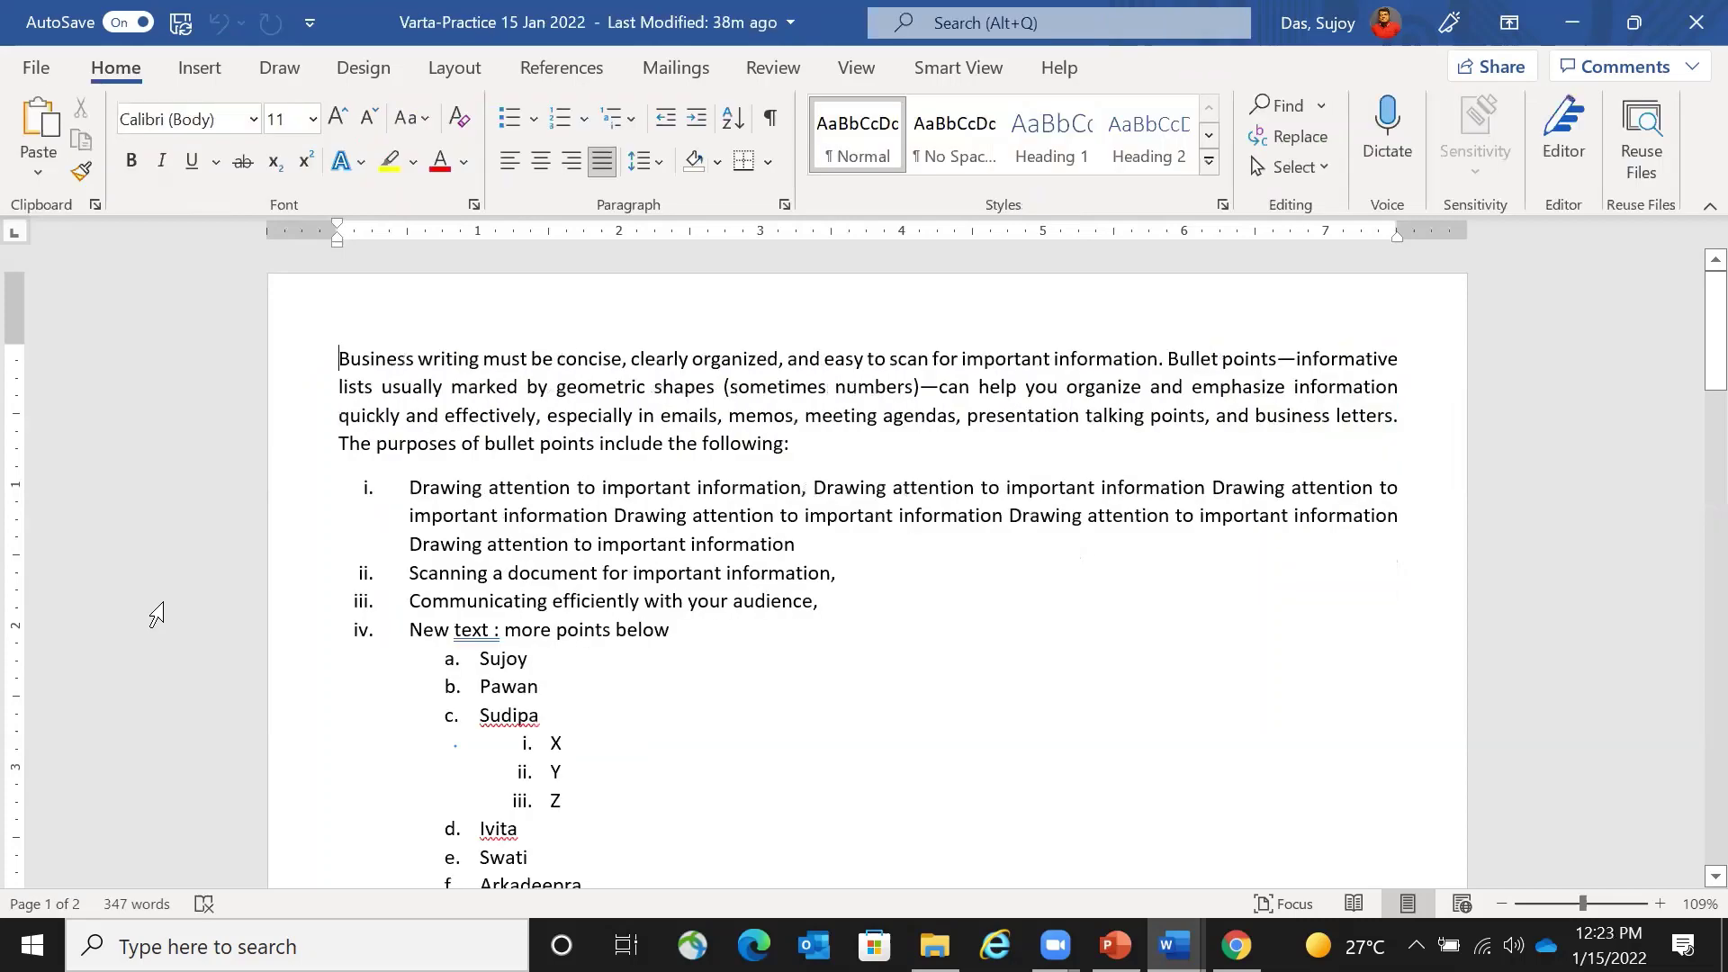
Step: Switch to VARTA MS-word Training material, scroll through it, then return to Picture usage
key("alt+Tab")
key("Tab")
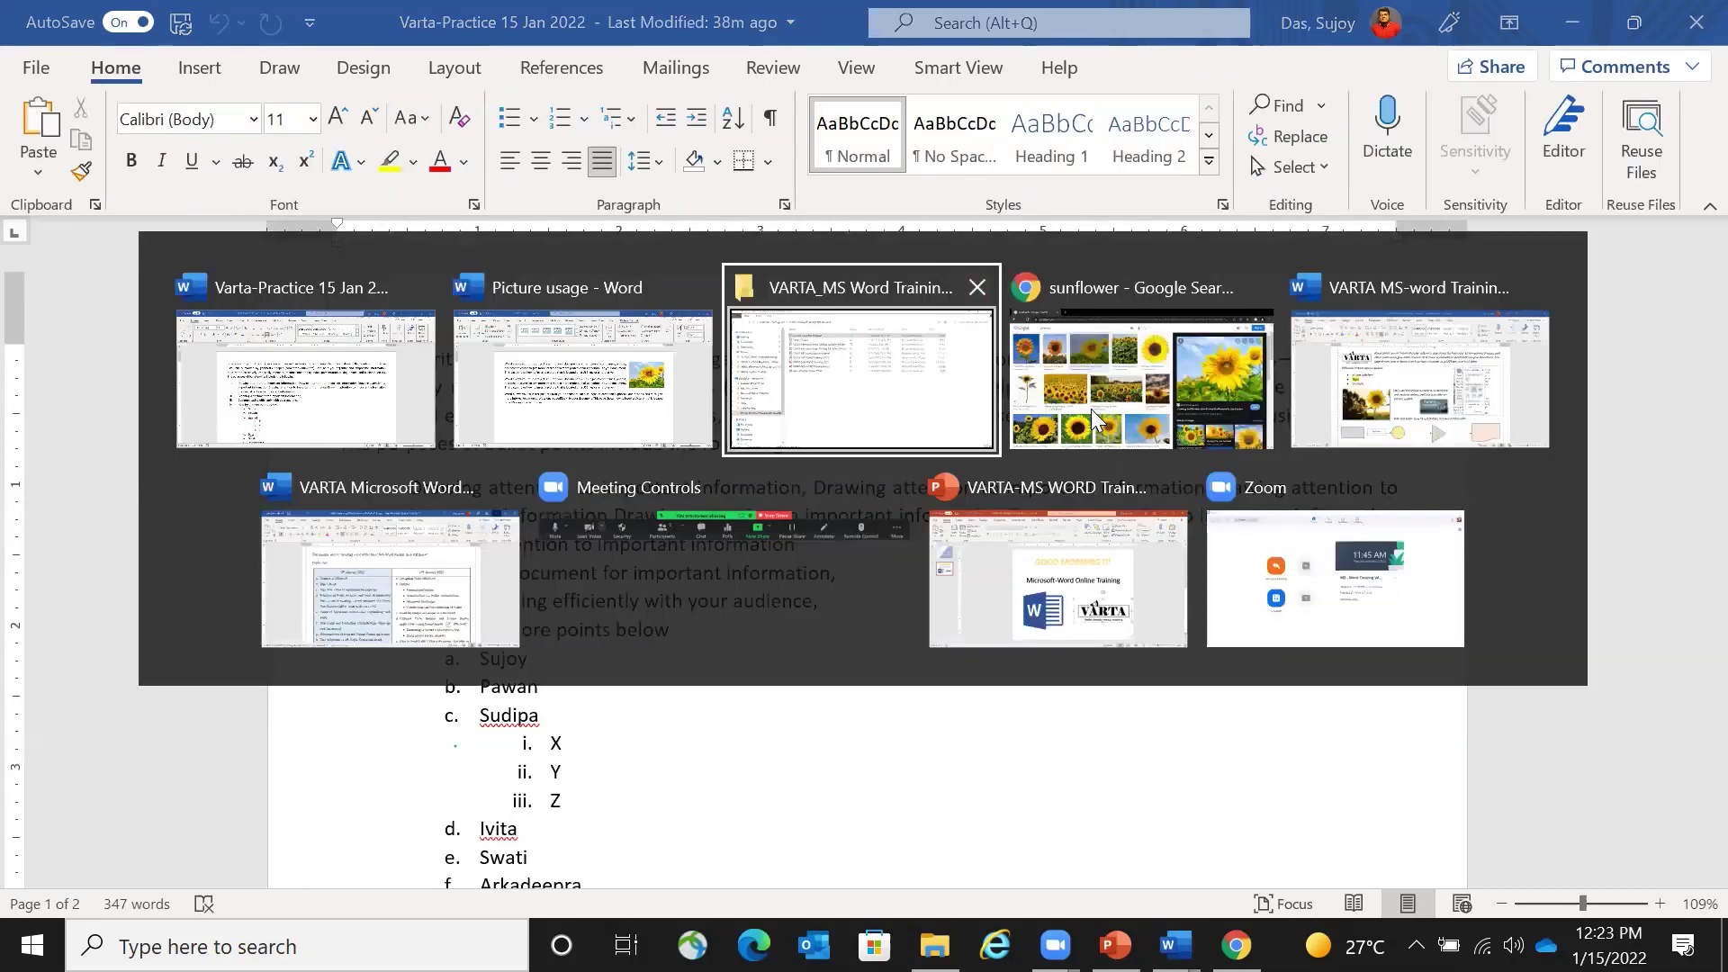
key("Tab")
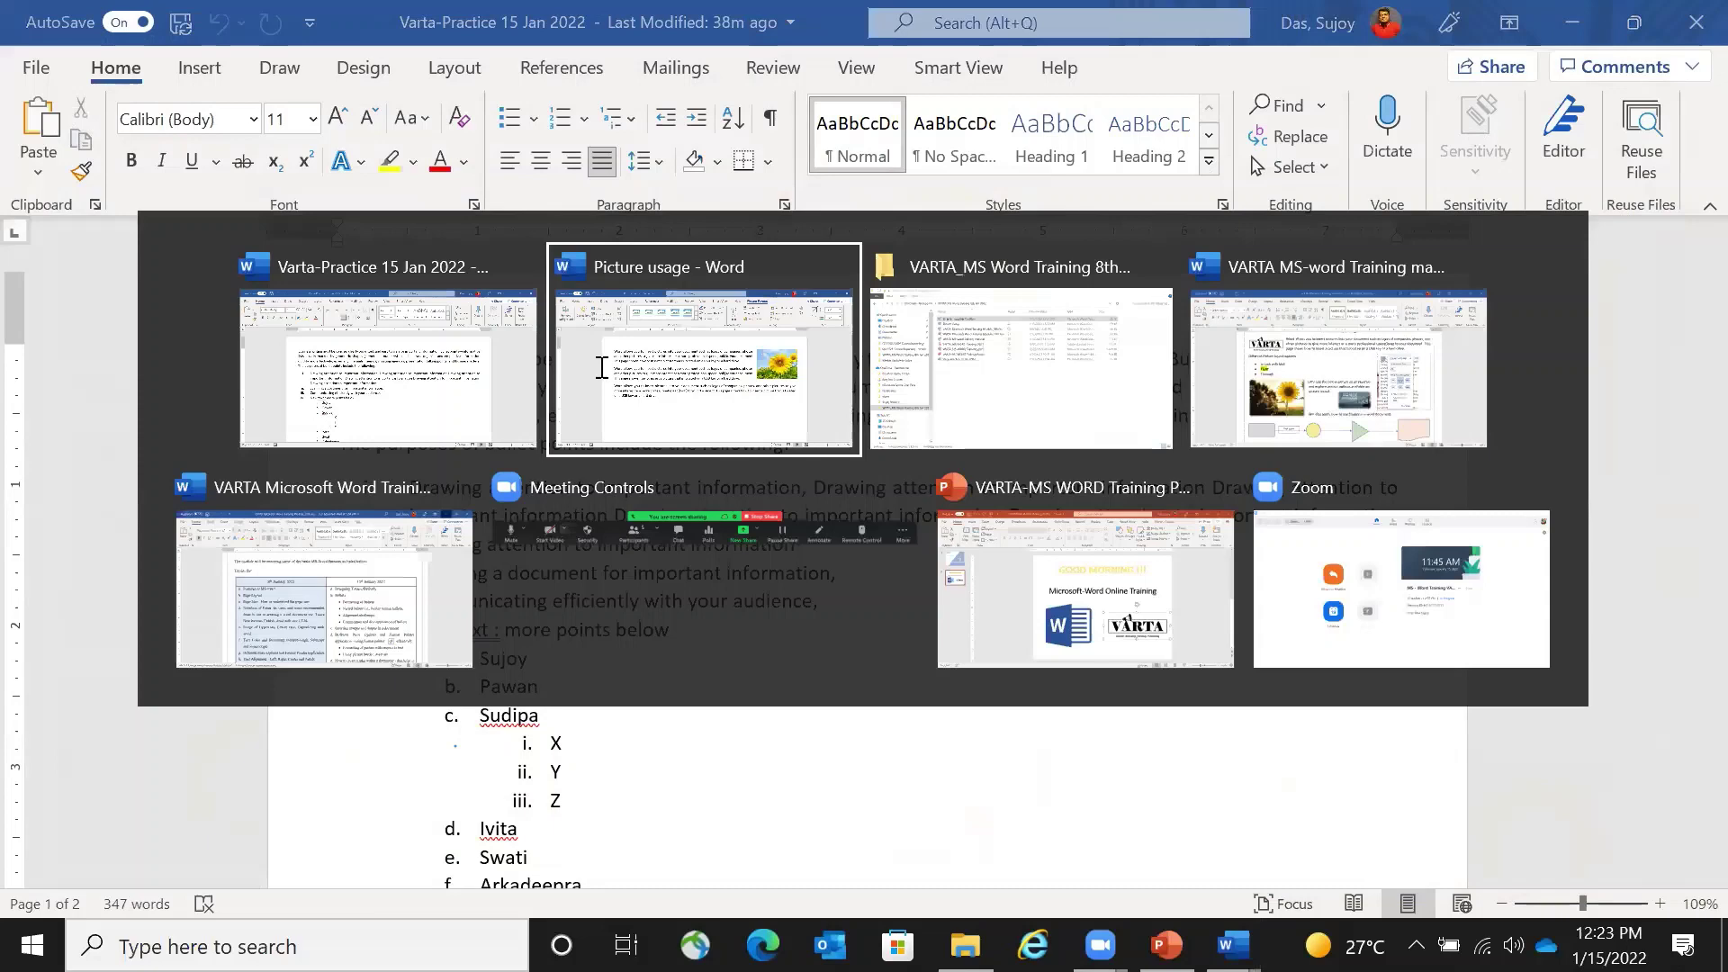
key("Tab")
key("Tab")
scroll(601, 367, "down", 1)
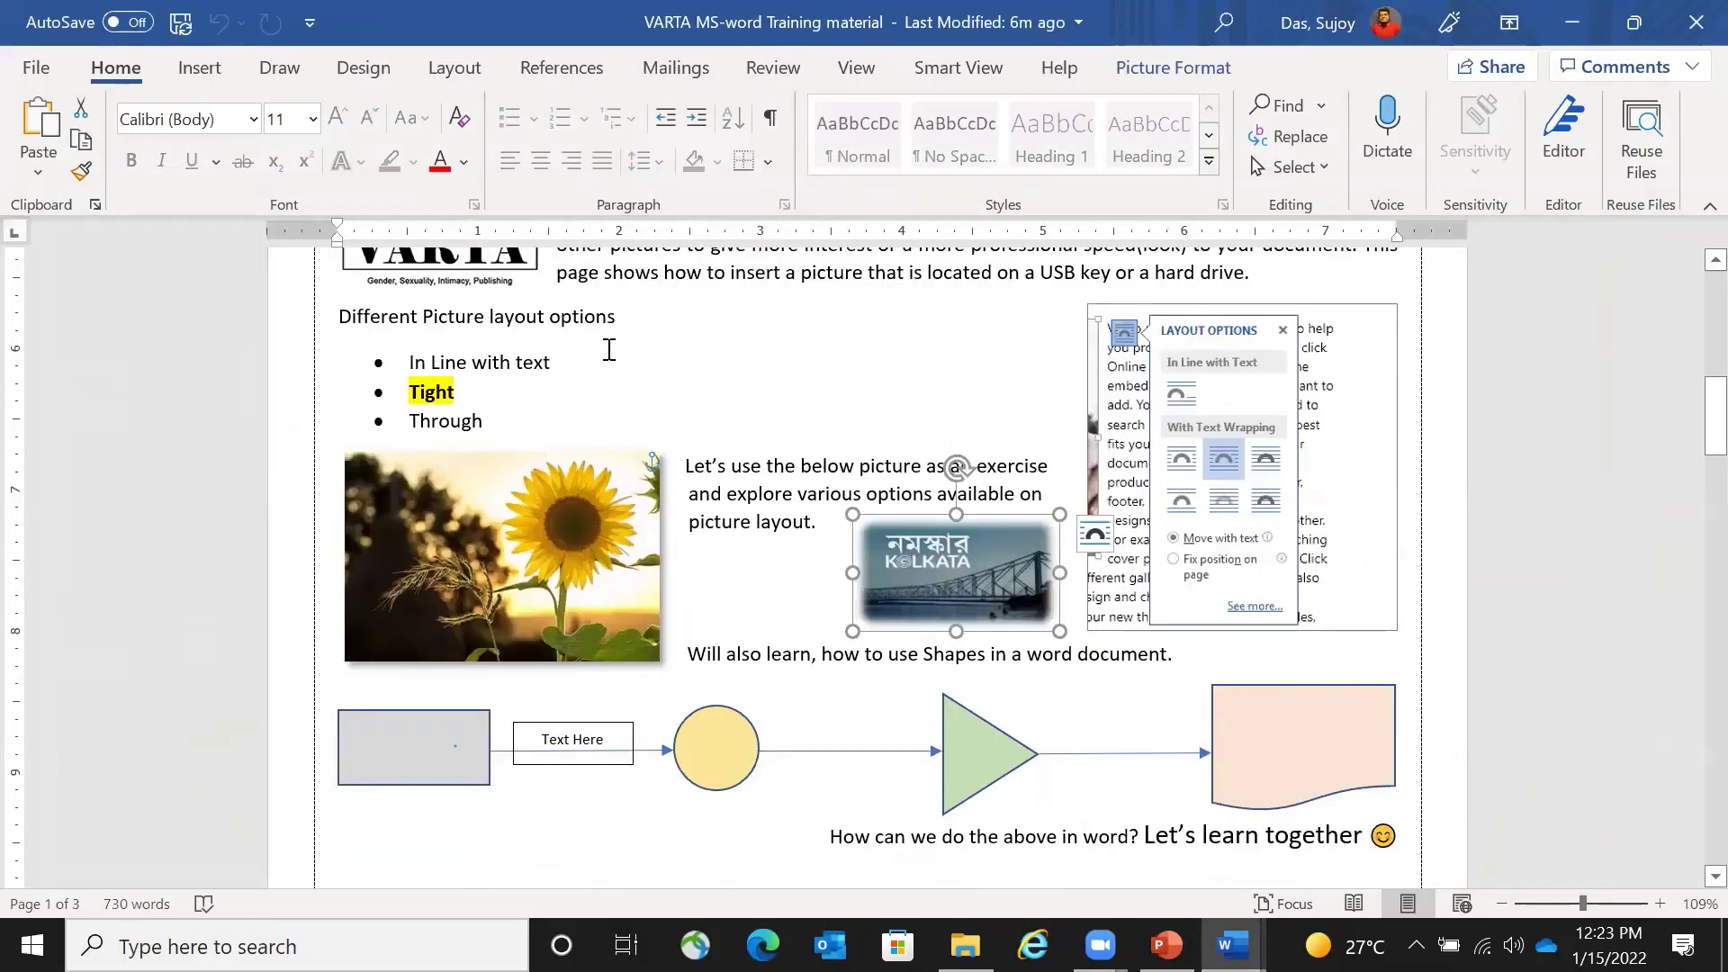
key("alt+Tab")
key("alt+Tab")
key("Tab")
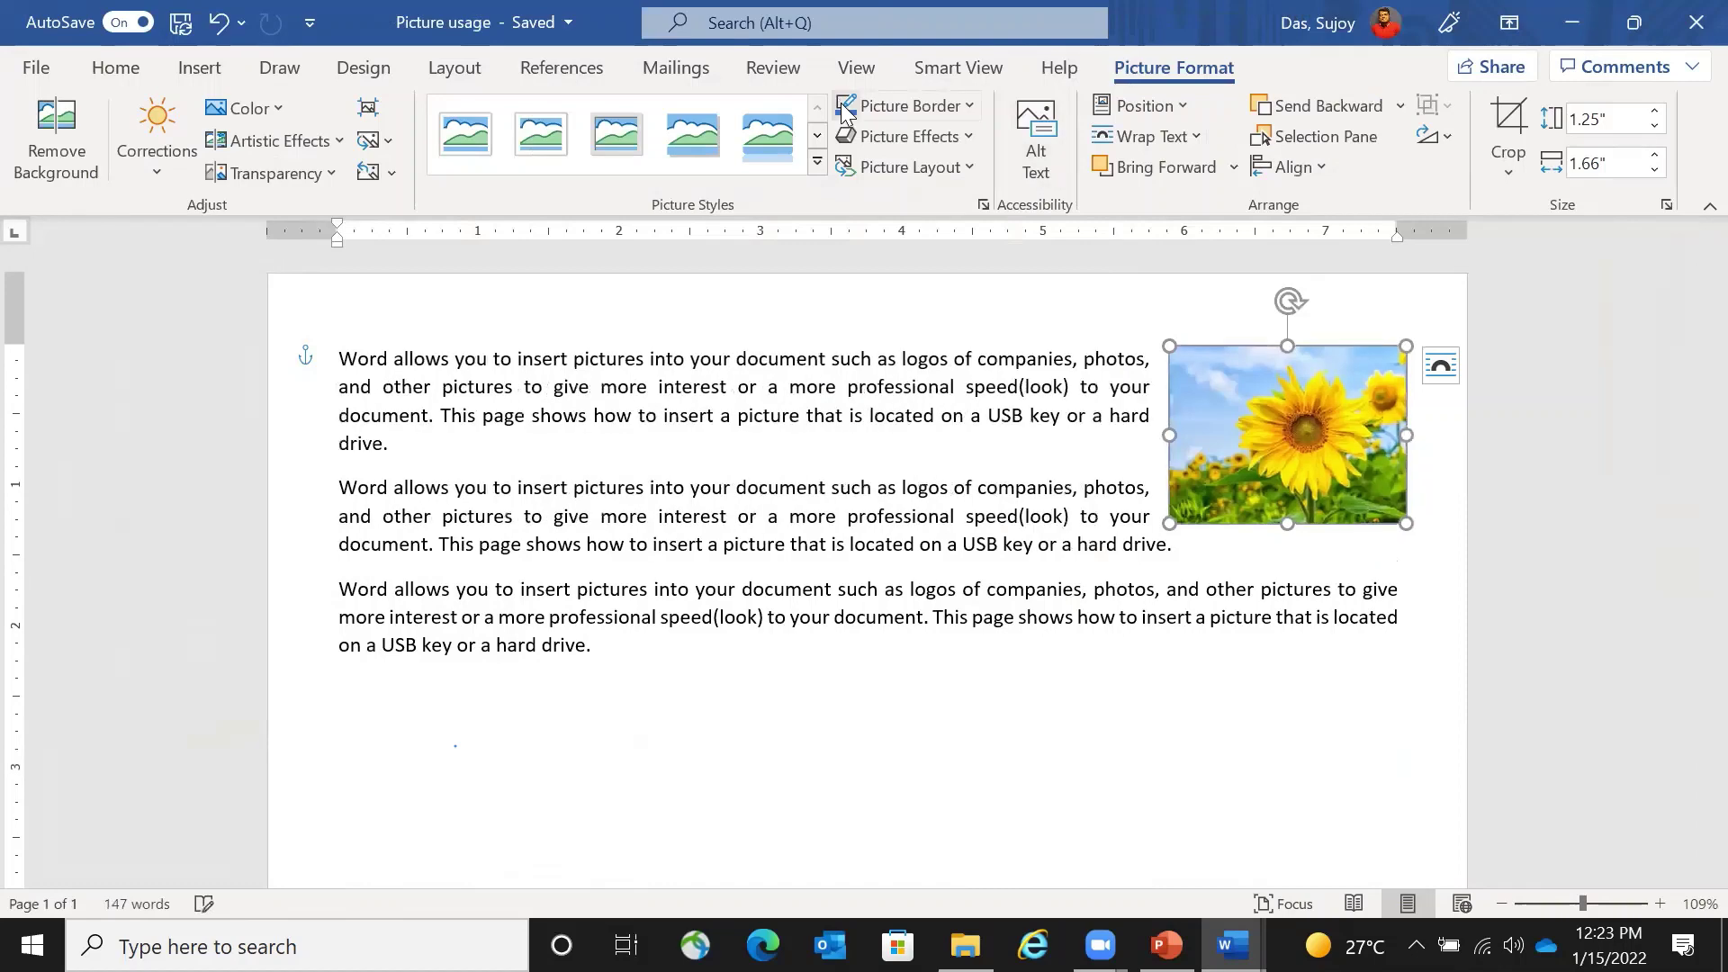
Step: Undo the last change and give the sunflower picture a yellow border
key("ctrl+z")
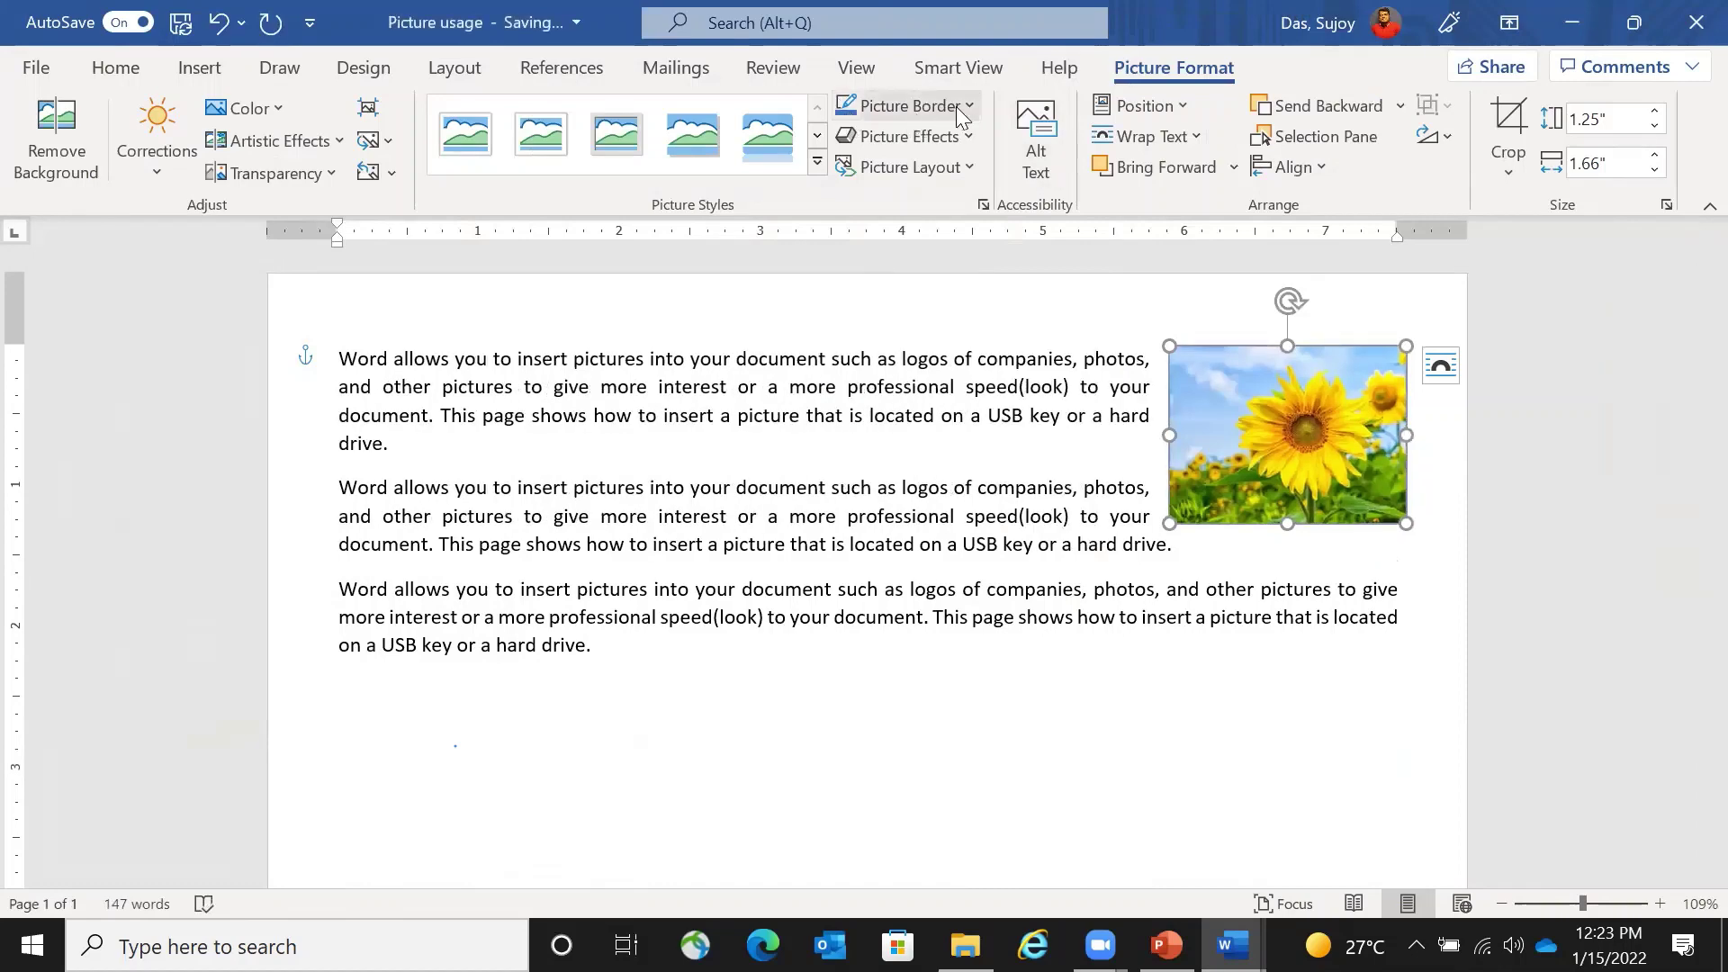
left_click(961, 115)
left_click(915, 357)
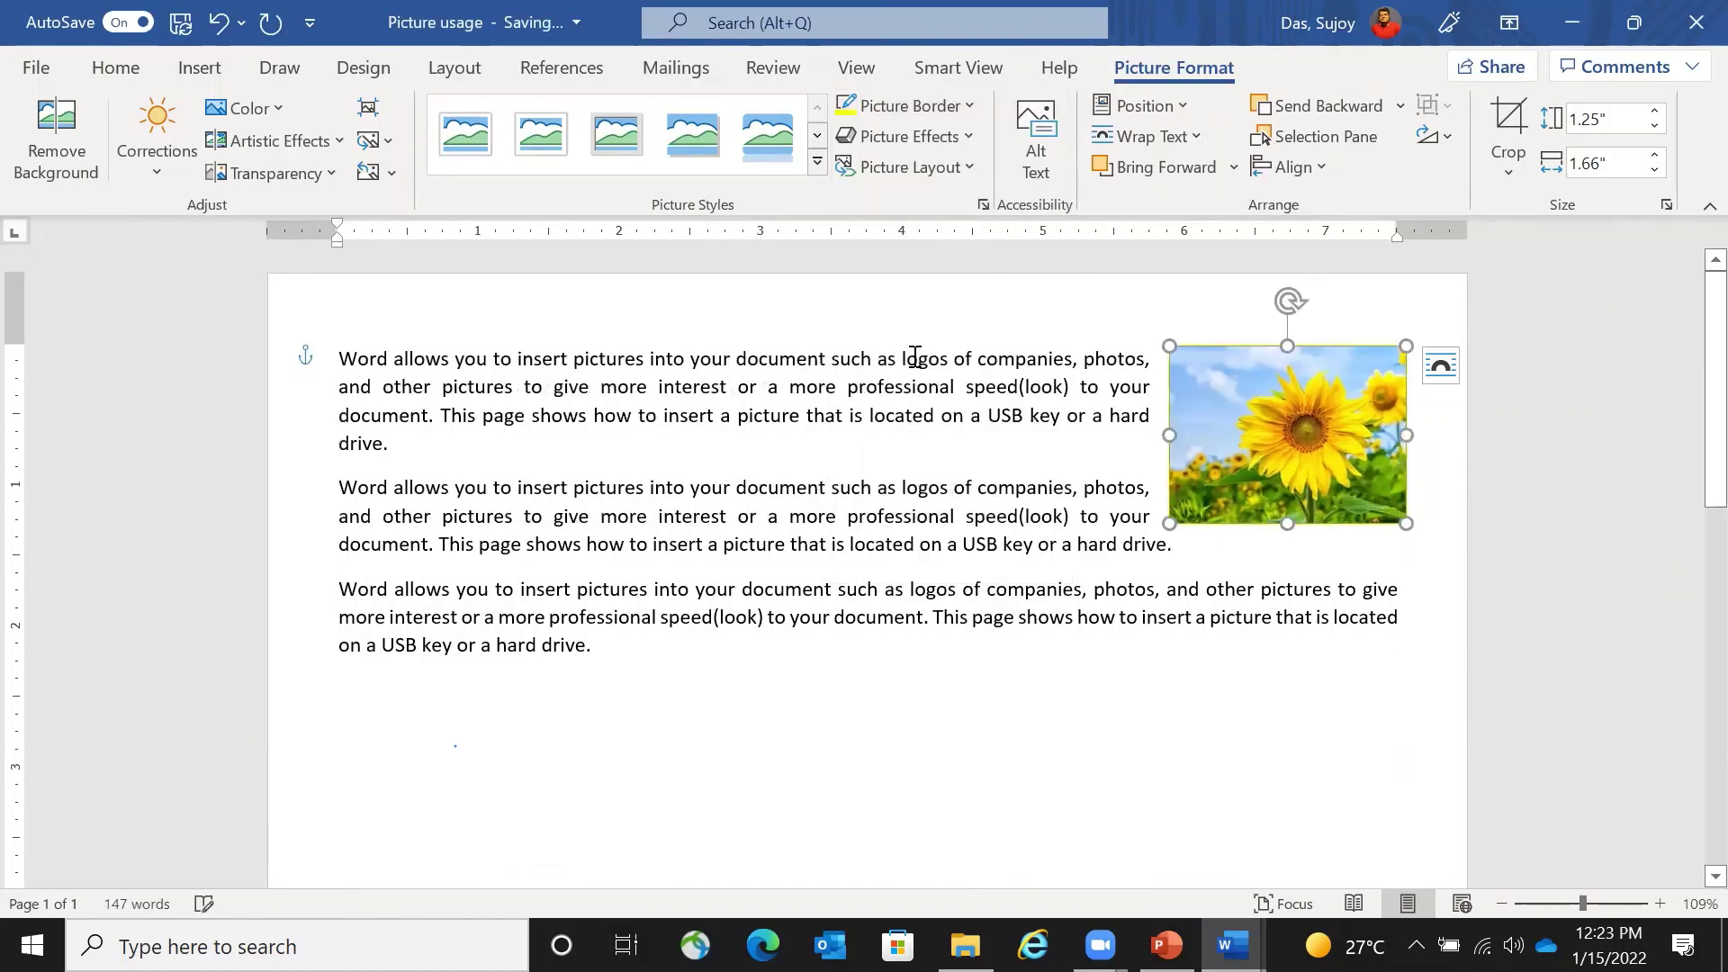
left_click(1411, 565)
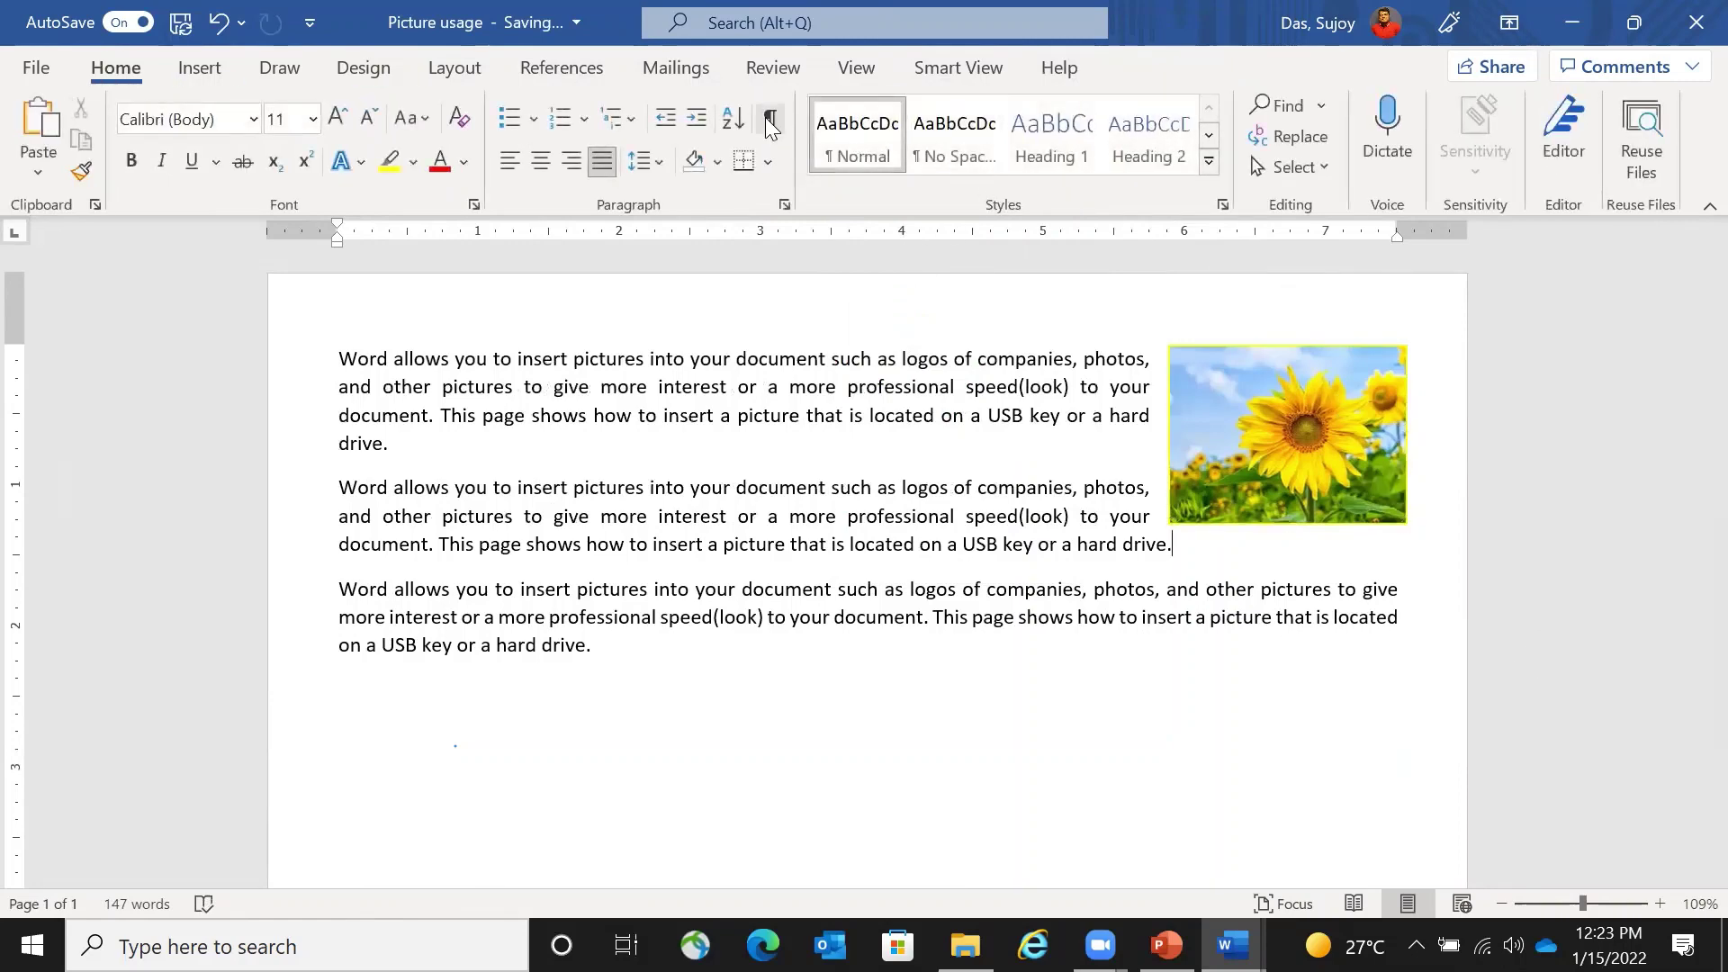
Step: Set the picture border weight to ¼ pt
left_click(1345, 427)
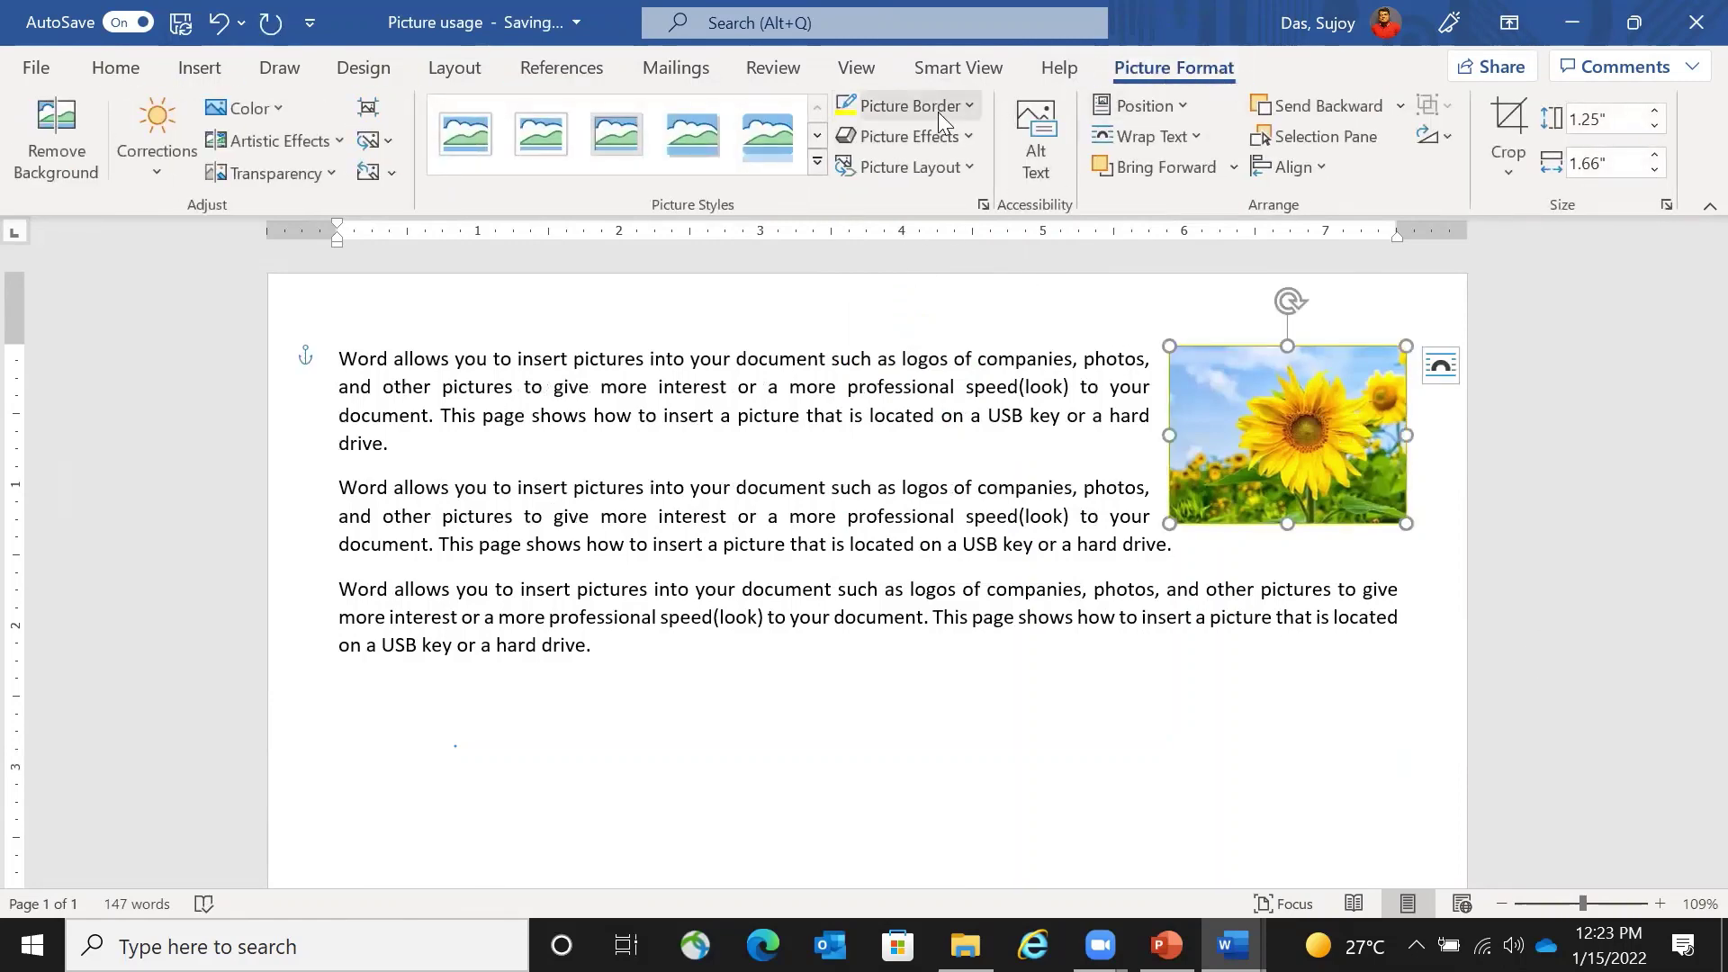
left_click(938, 111)
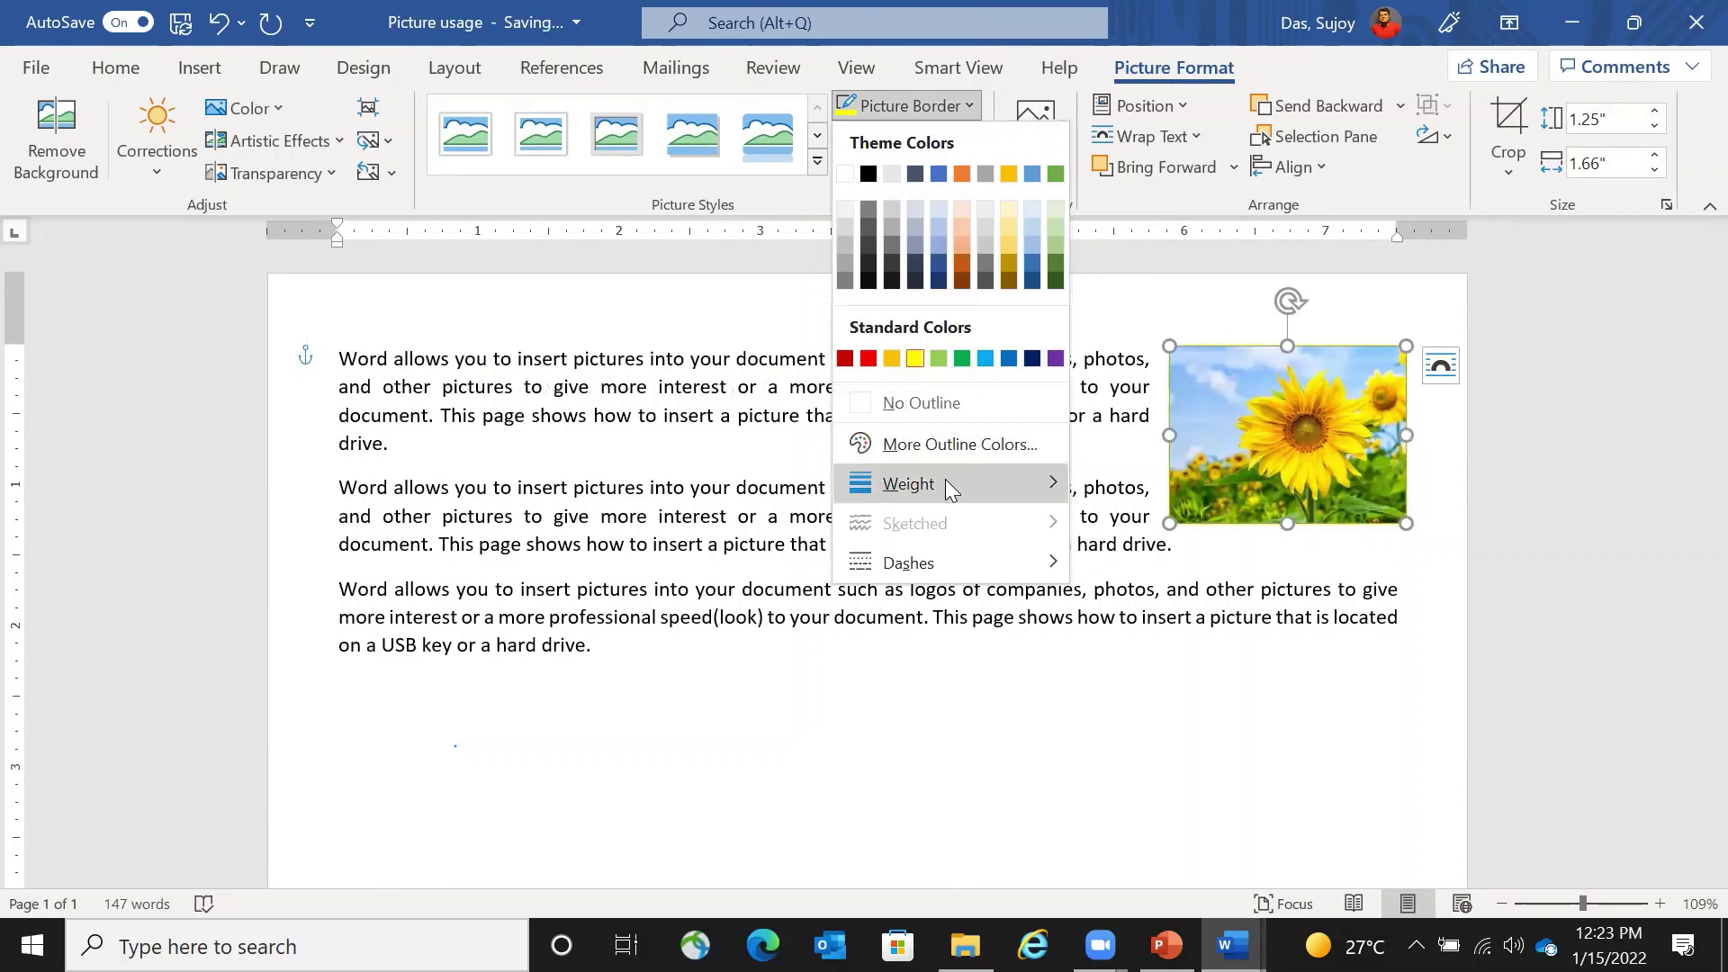
mouse_move(945, 483)
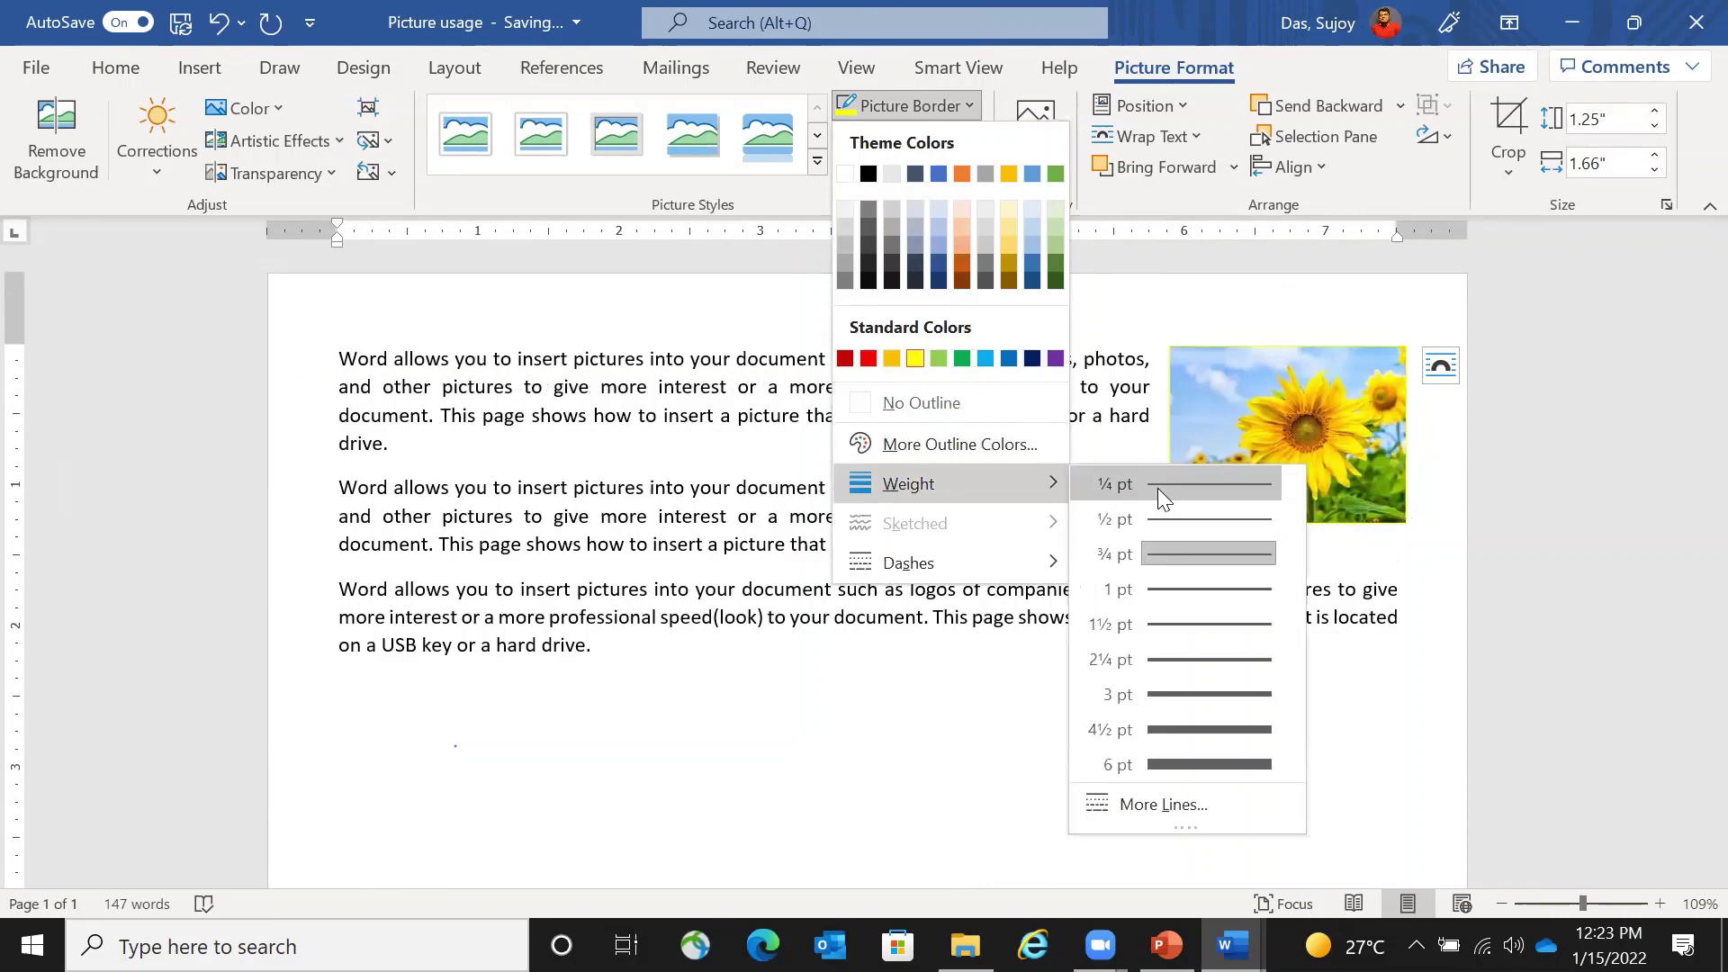
left_click(1159, 491)
left_click(941, 140)
left_click(960, 108)
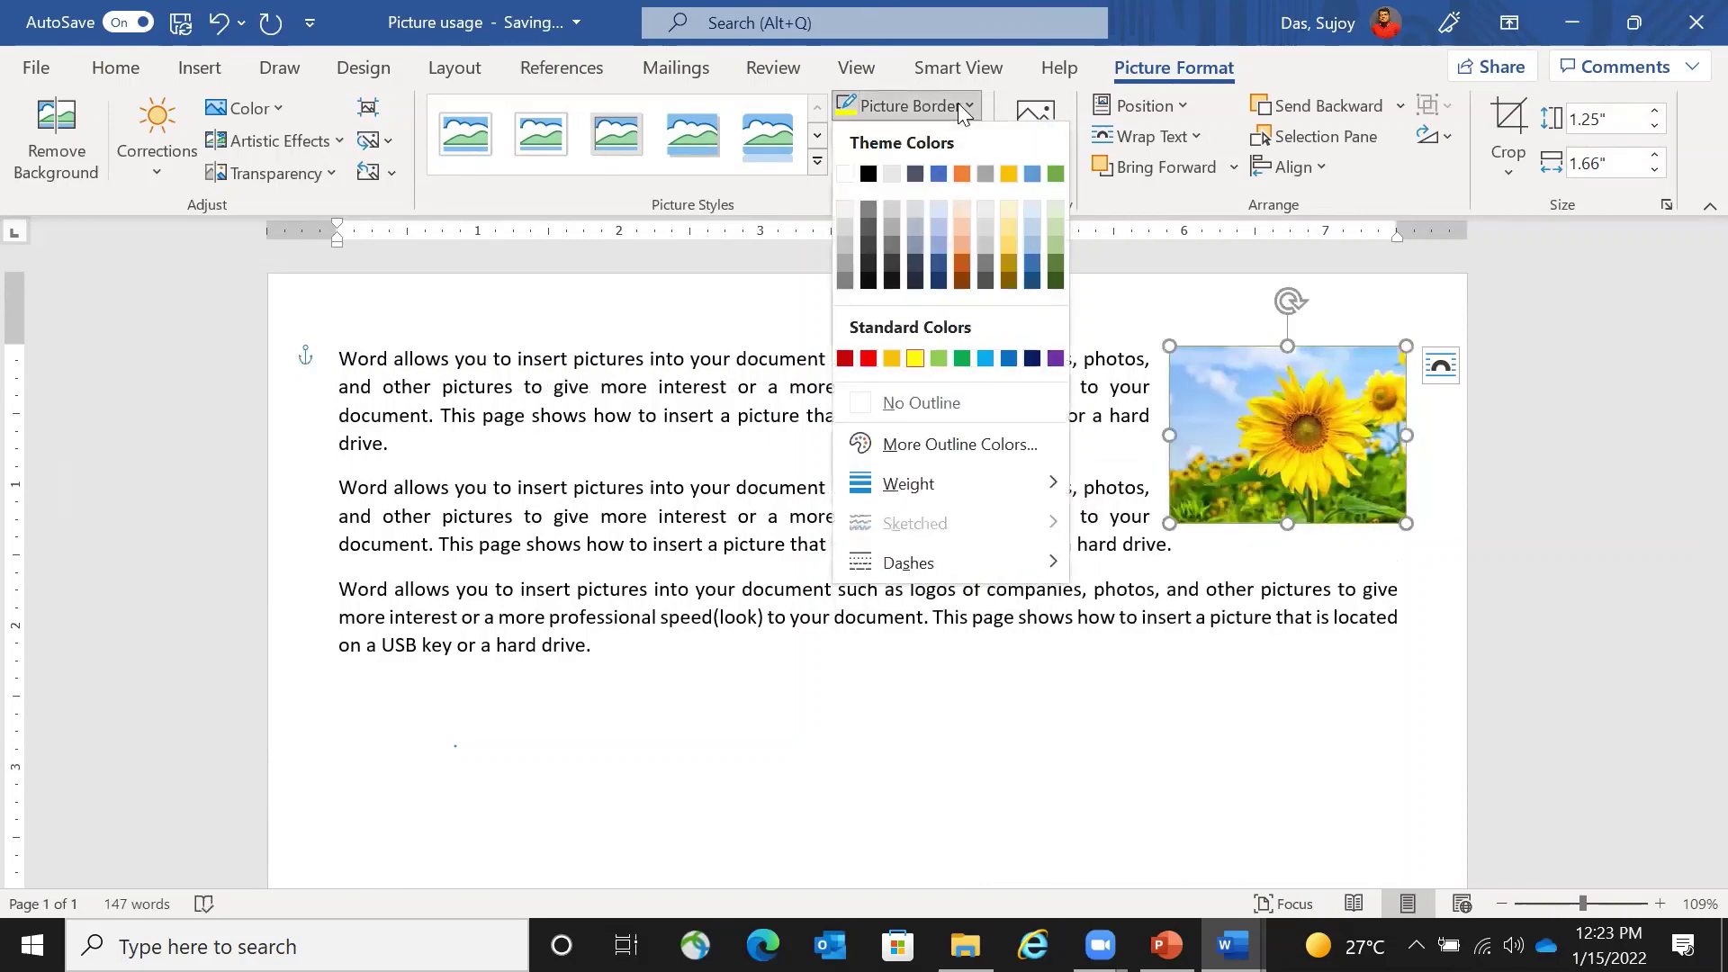
left_click(969, 106)
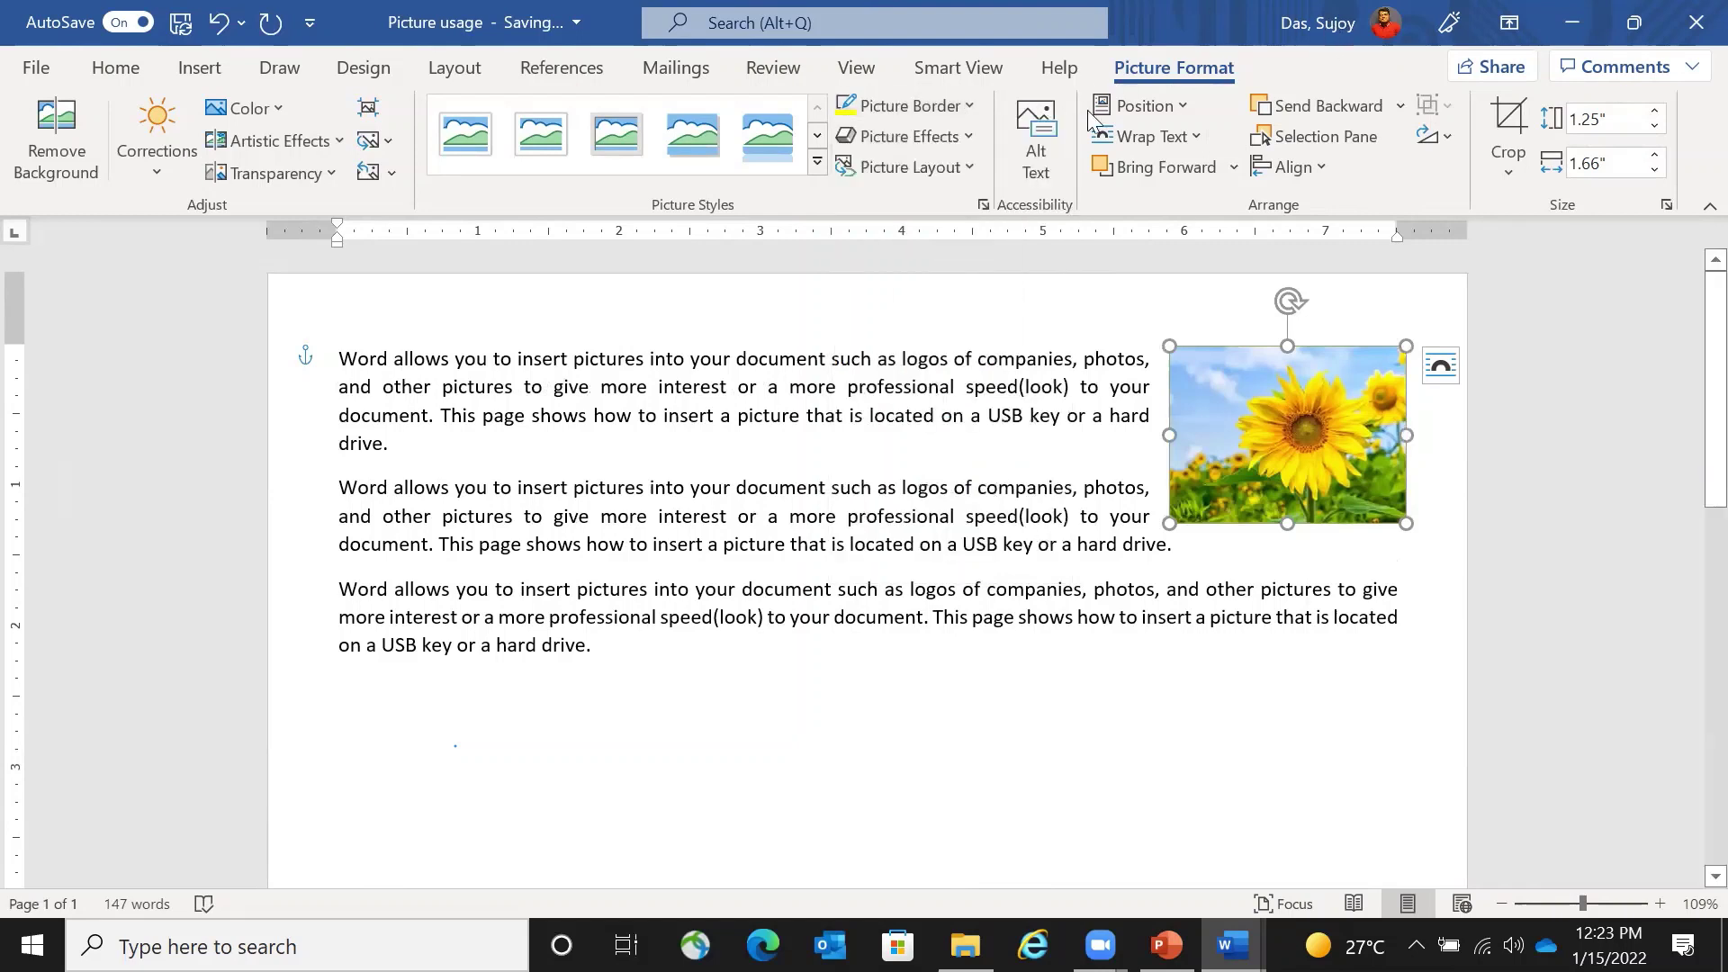
left_click(970, 140)
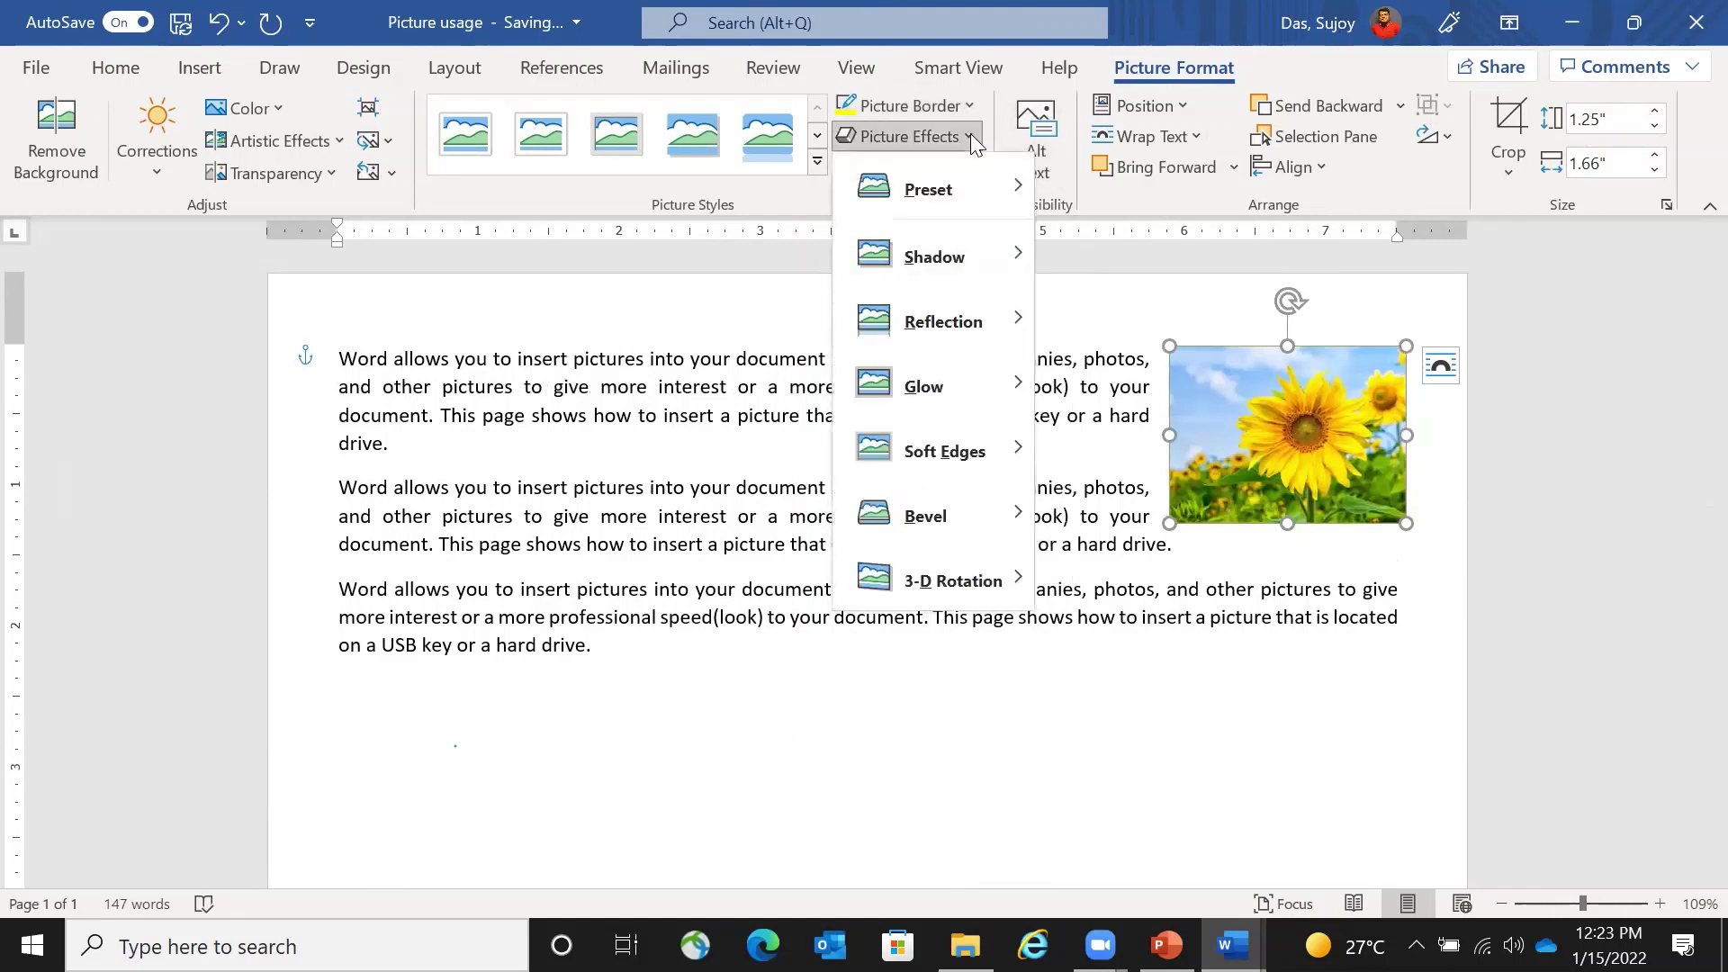
mouse_move(935, 255)
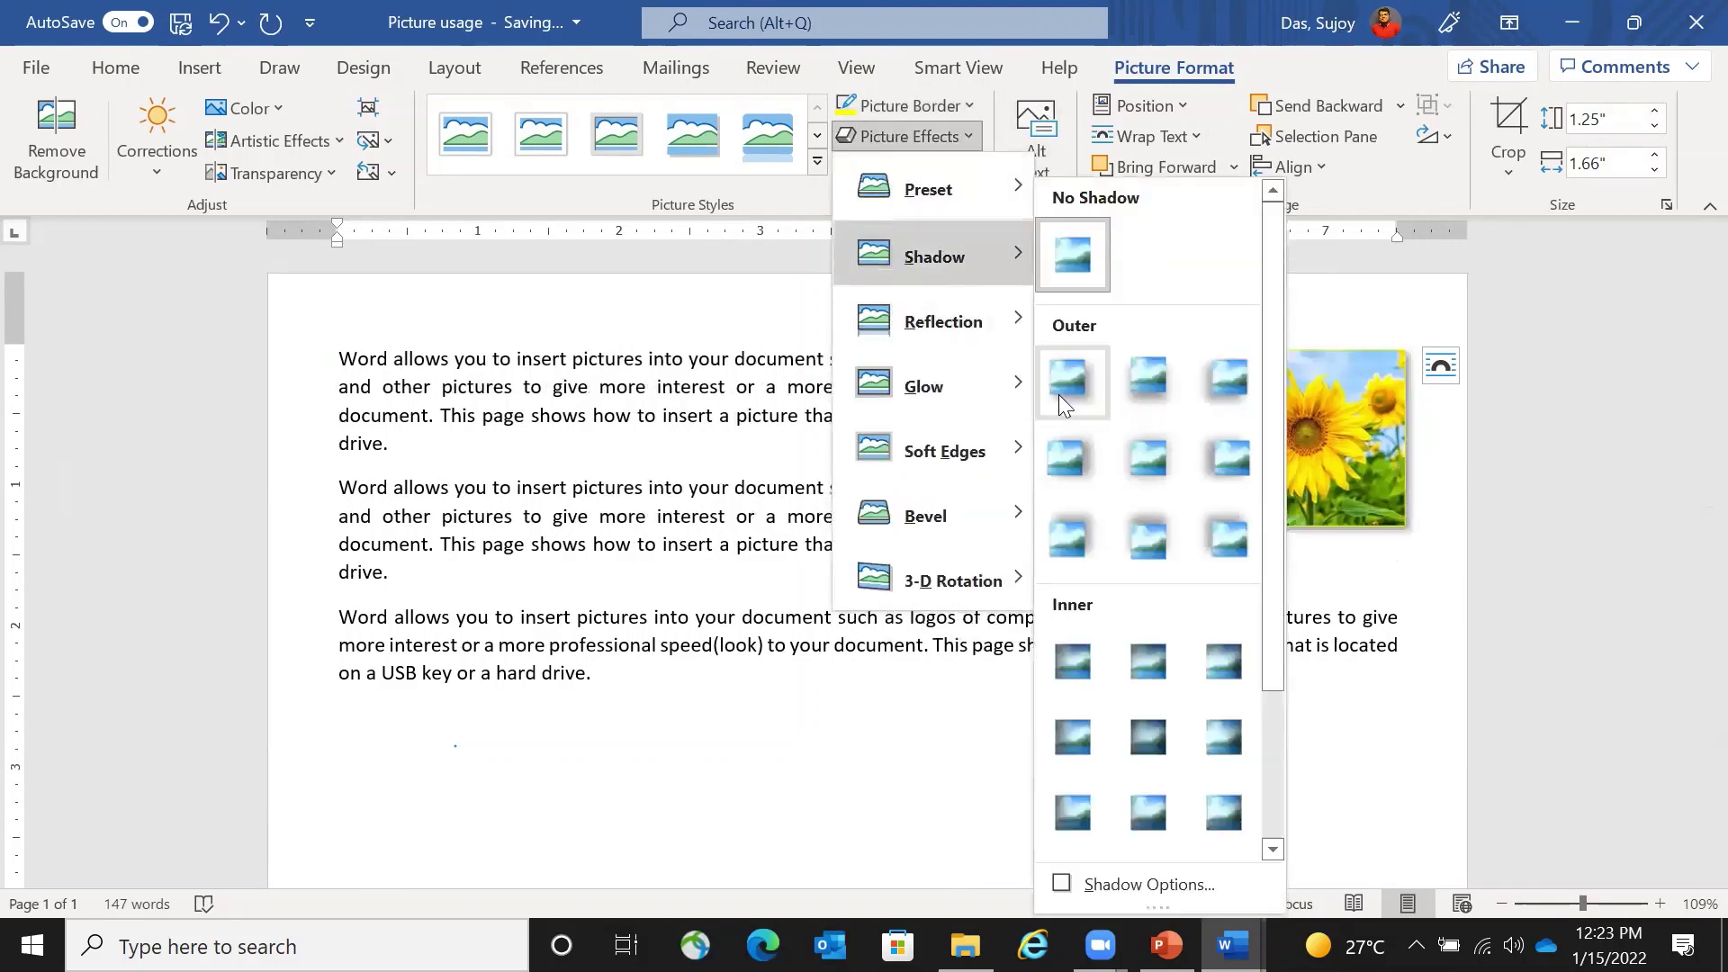
Step: Apply an Outer Offset: Bottom Right shadow to the sunflower picture
left_click(1062, 390)
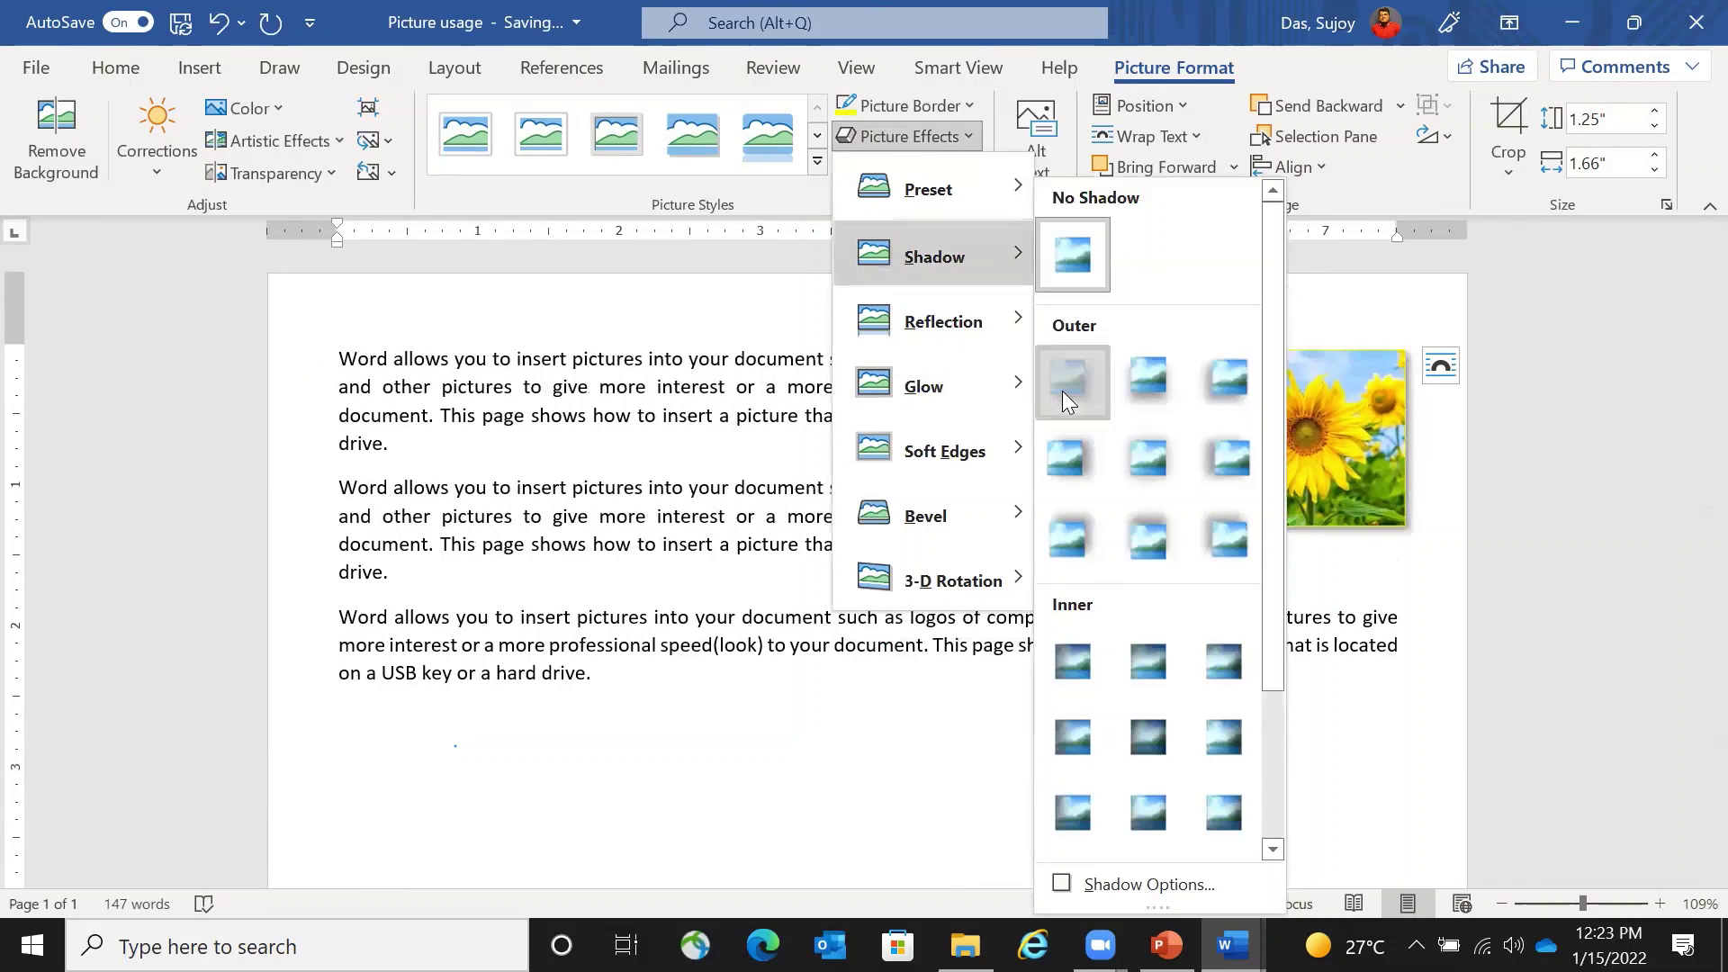
left_click(1242, 645)
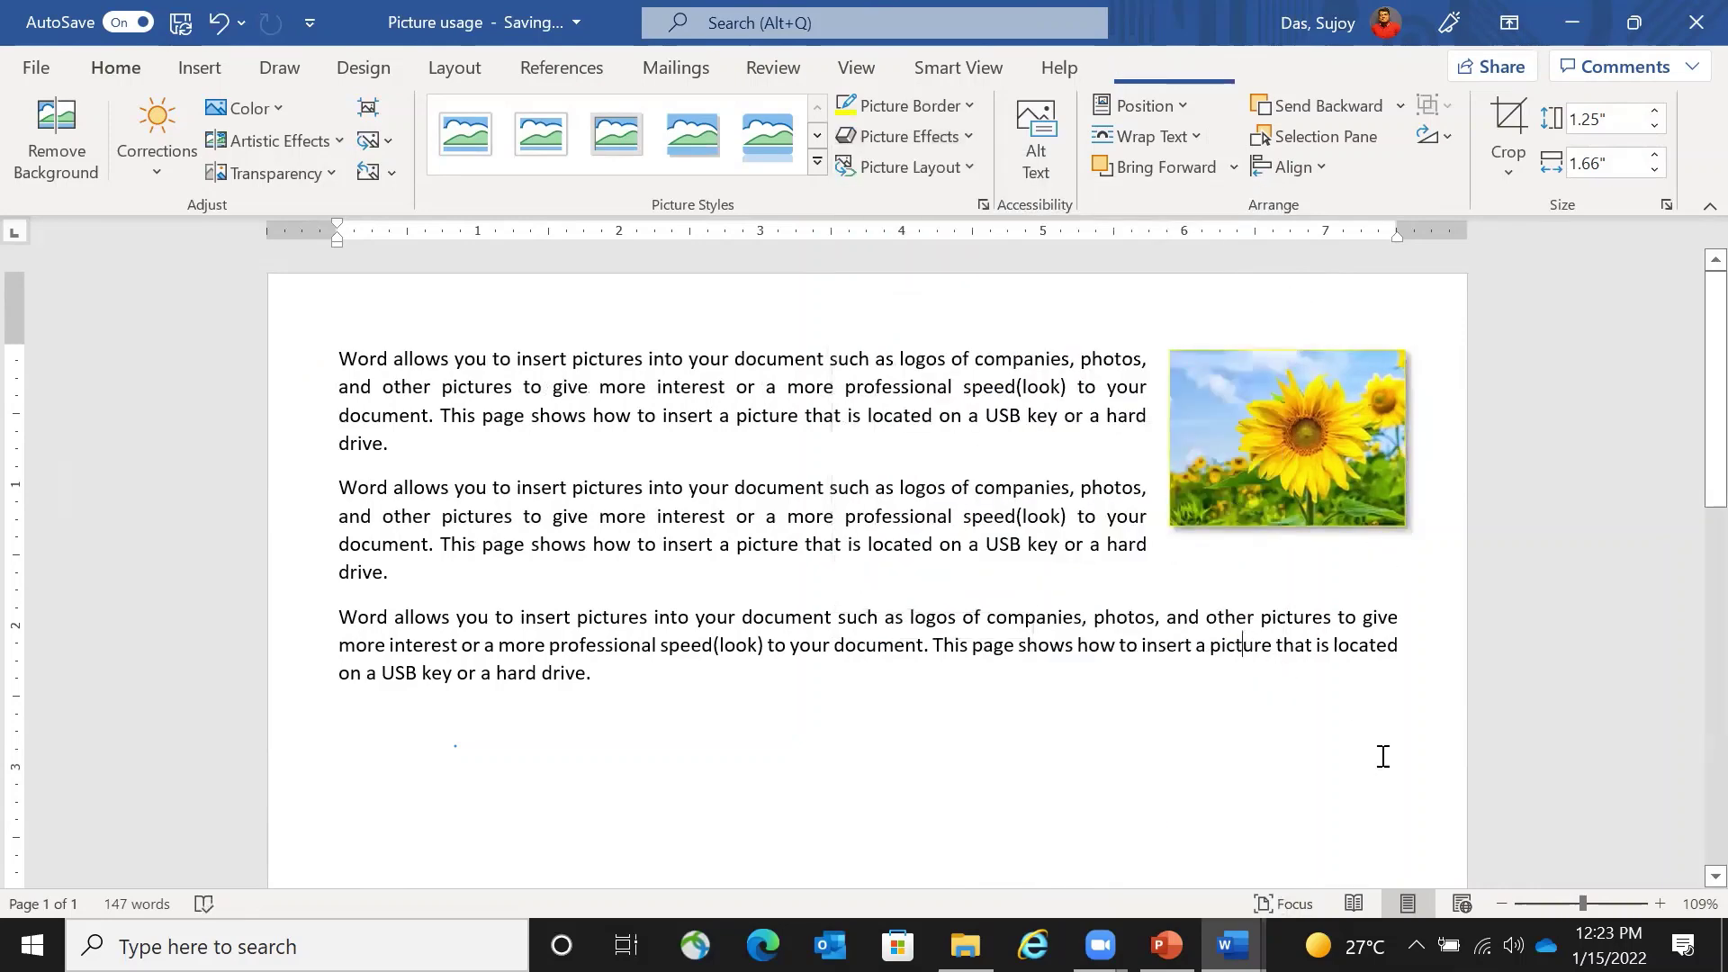
left_click(1365, 410)
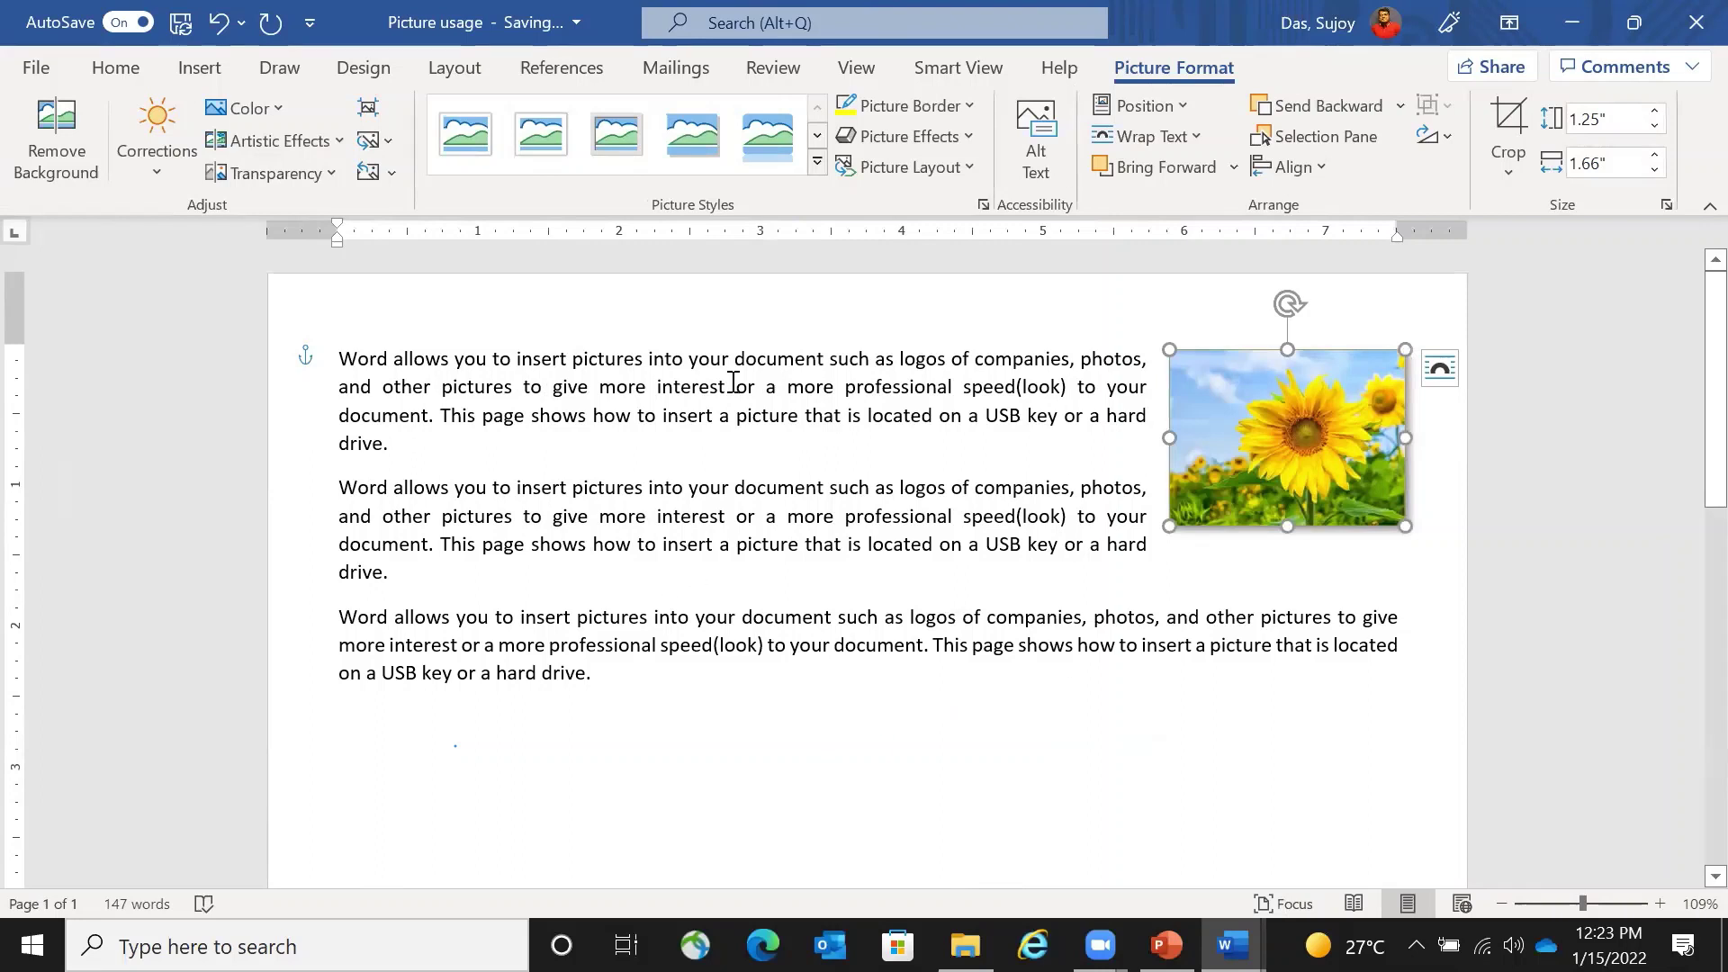
Step: Add a 5 Point soft edges effect to the picture
left_click(969, 147)
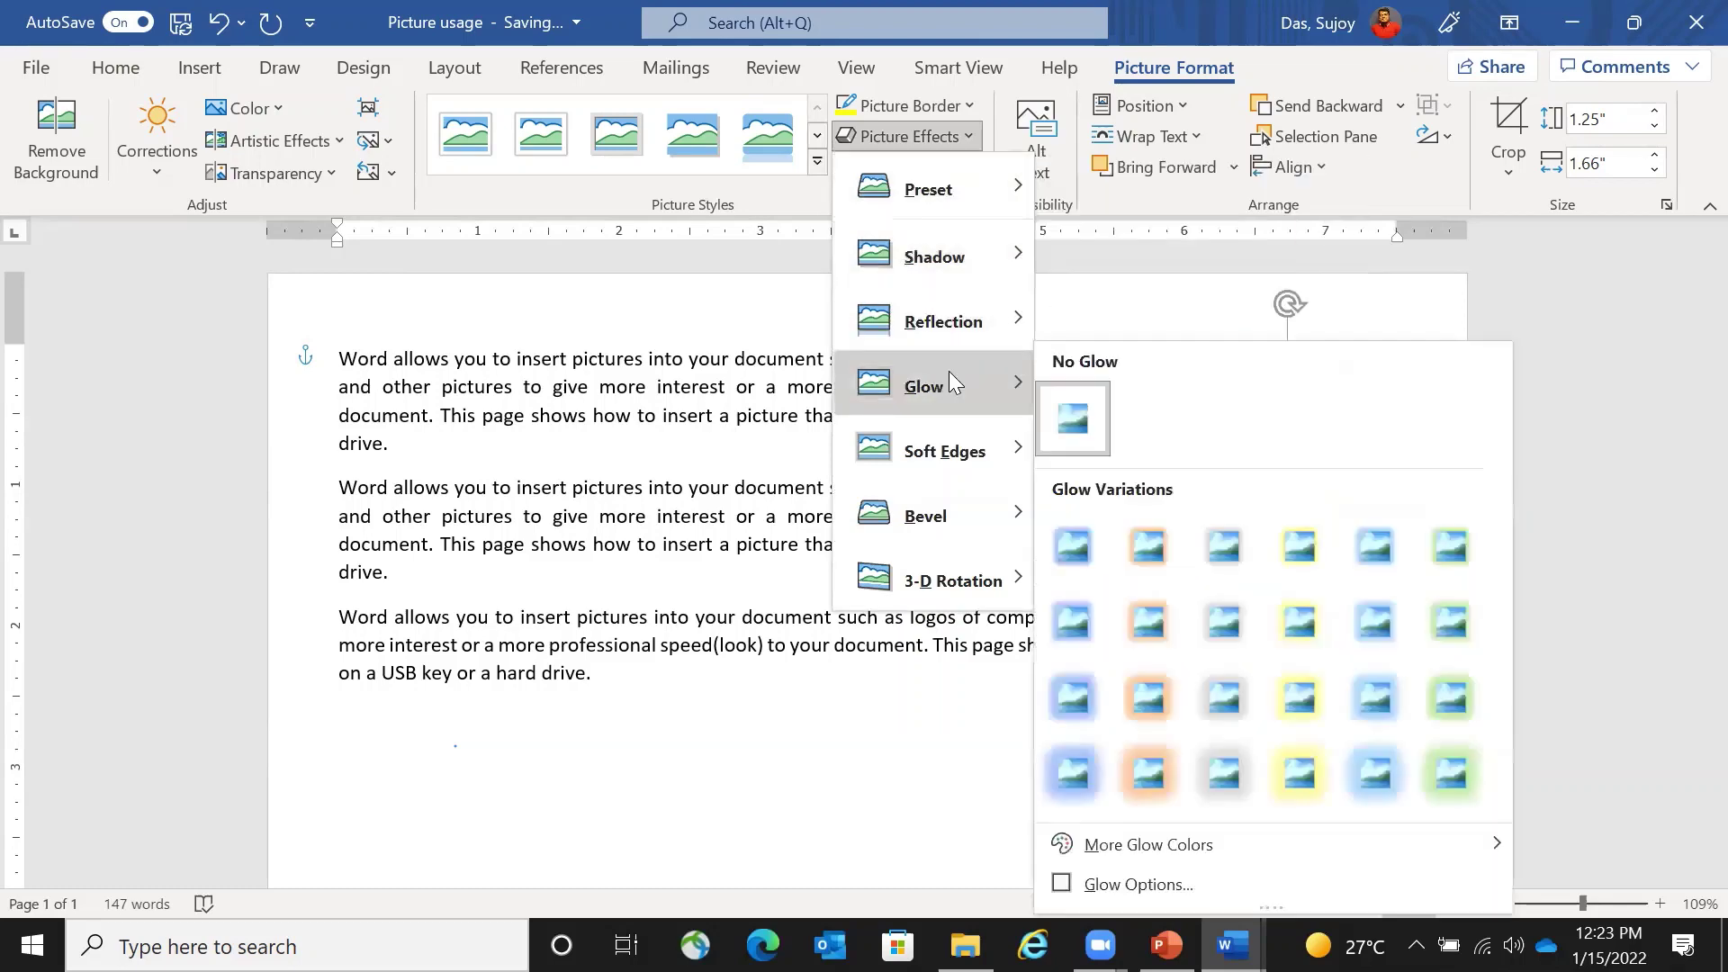
mouse_move(943, 451)
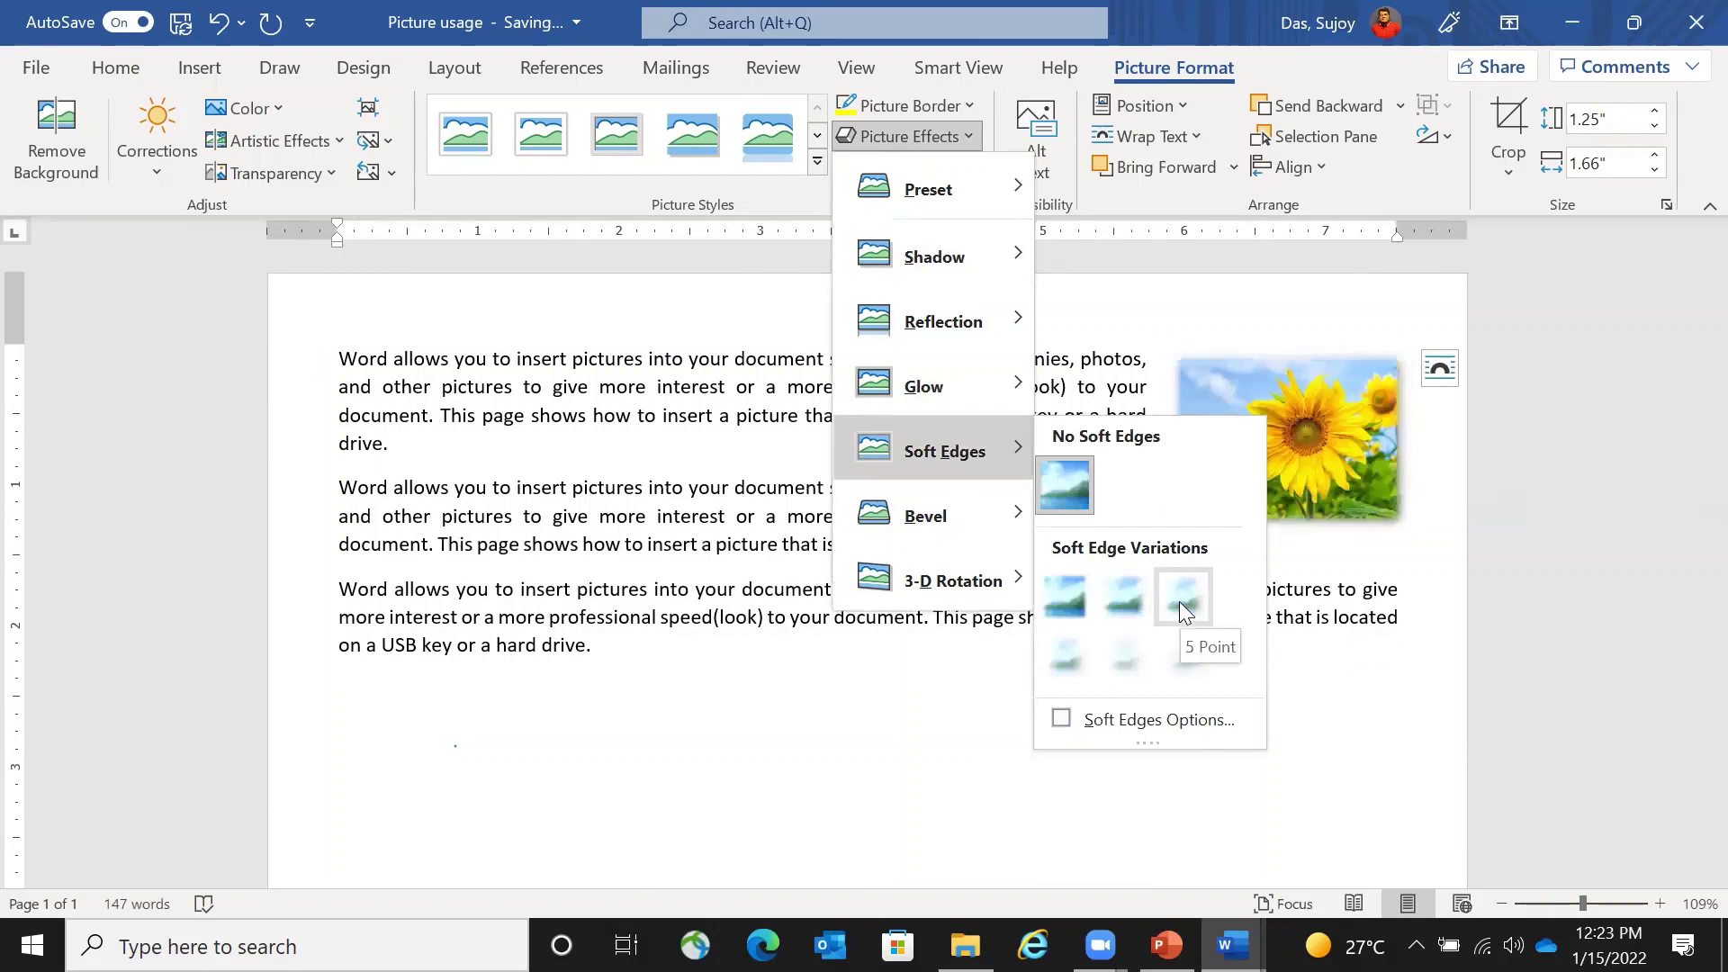
left_click(1179, 601)
left_click(1229, 538)
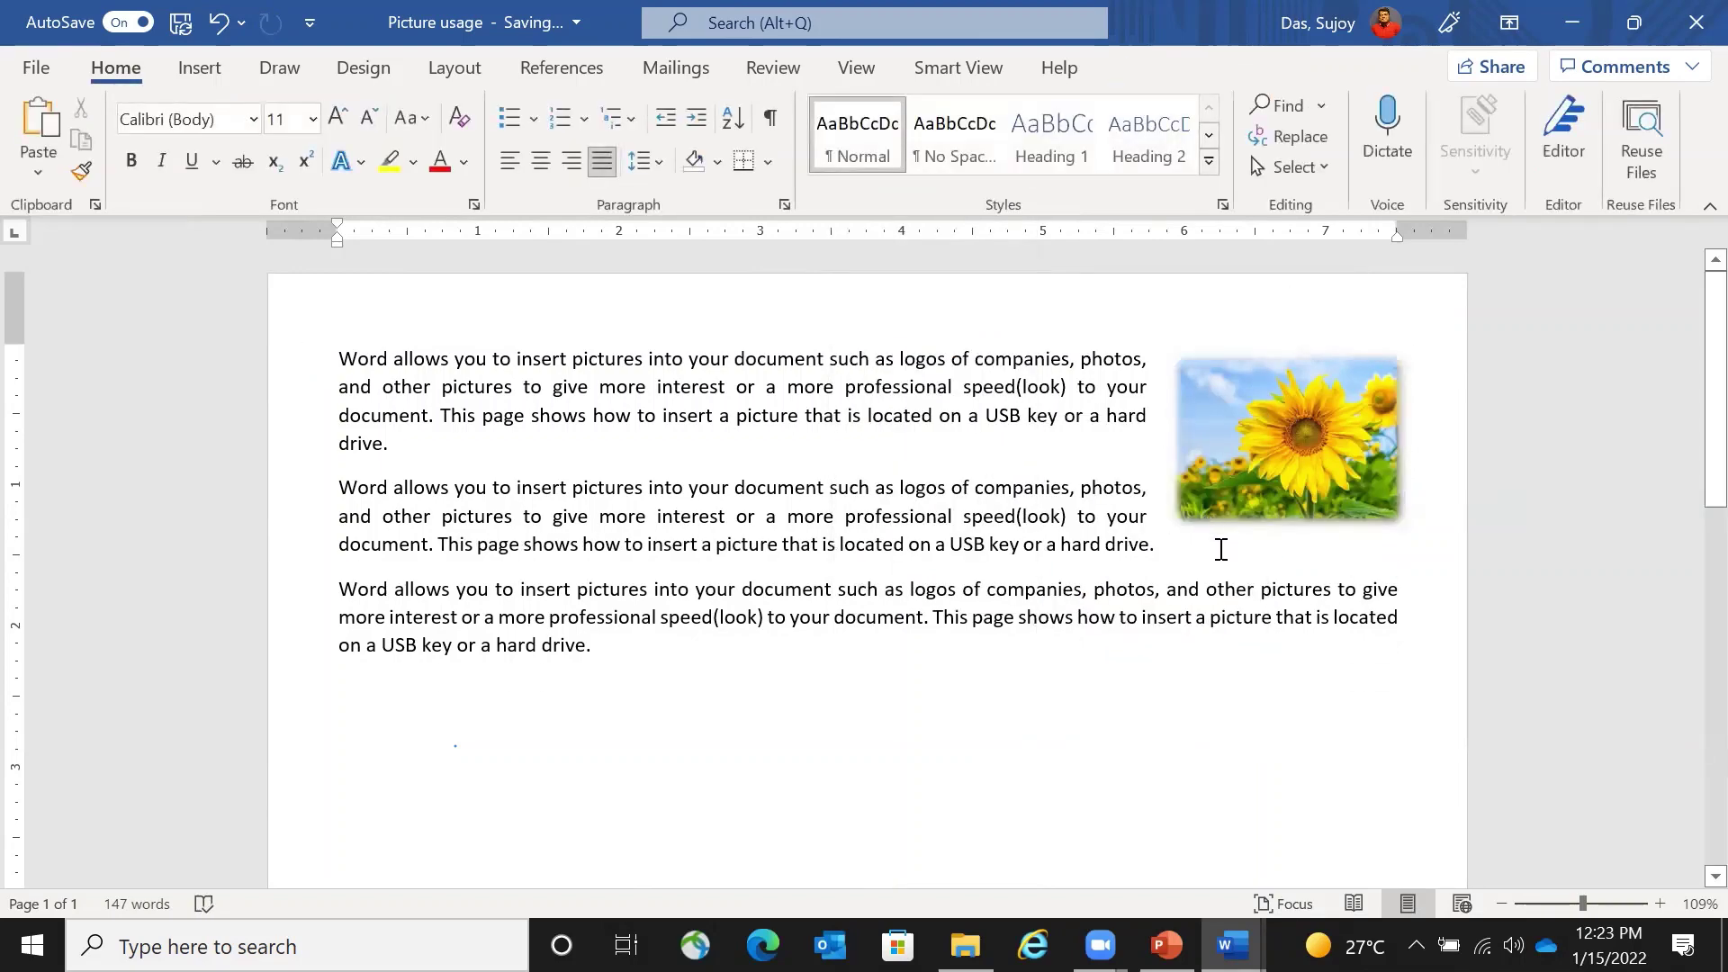
left_click(1314, 397)
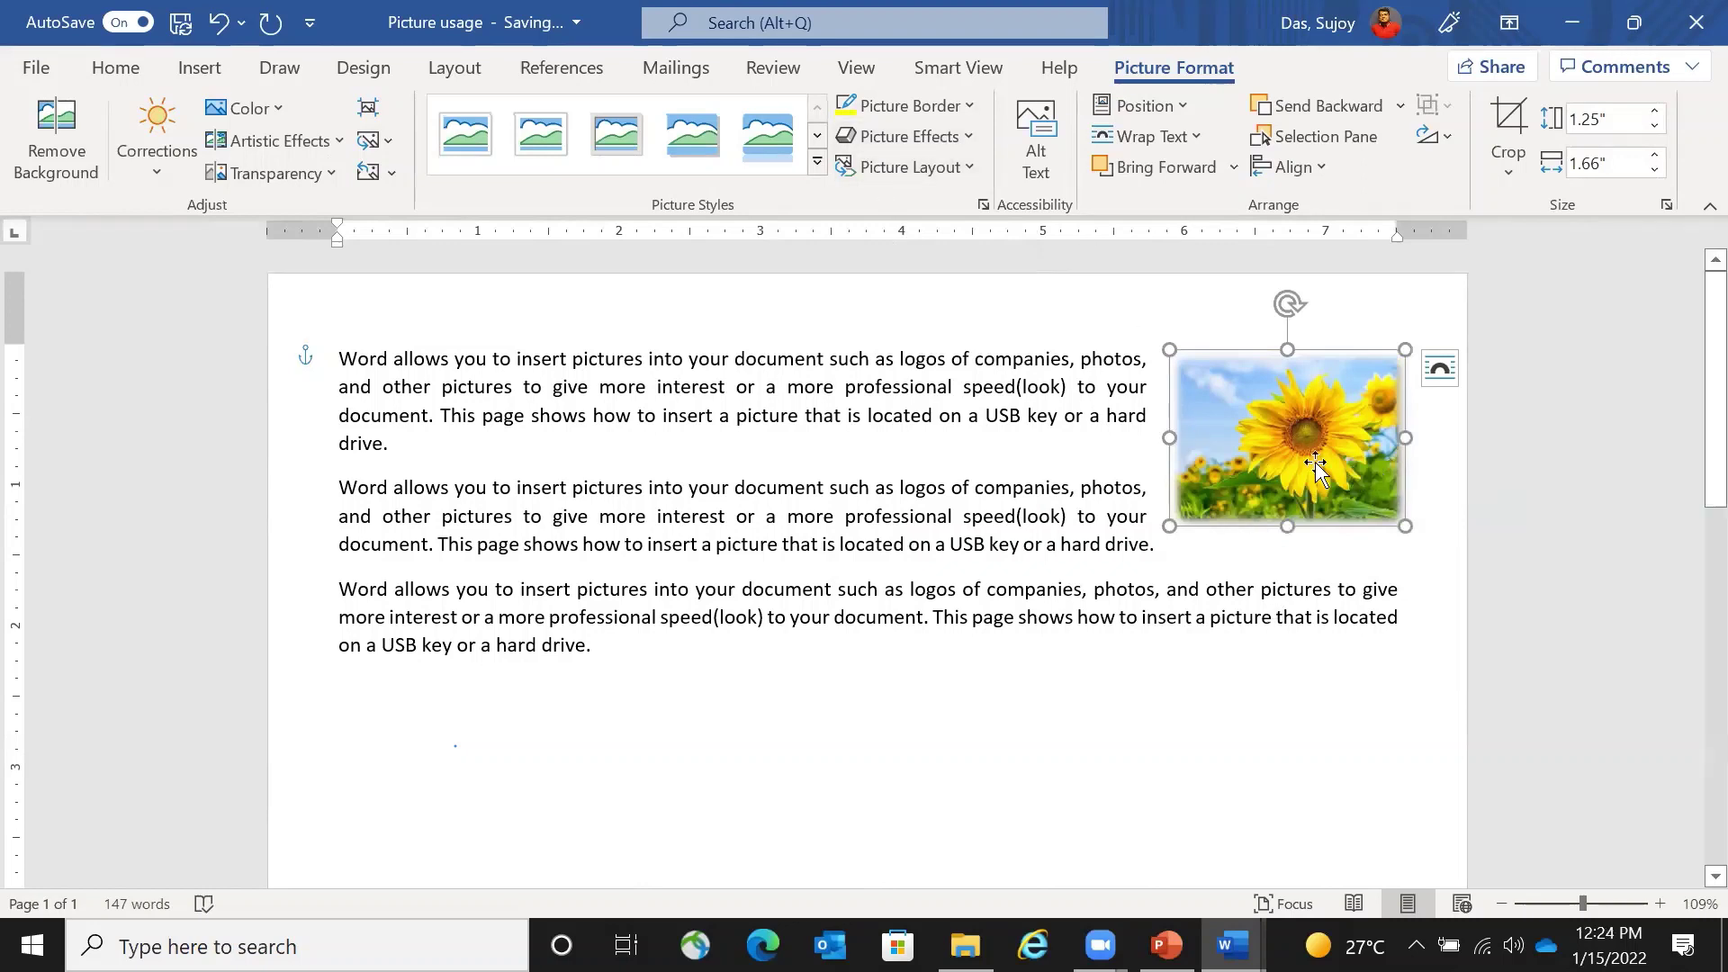
Step: Apply an Offset Center outer shadow to the sunflower picture
right_click(1257, 417)
key("Escape")
left_click(929, 139)
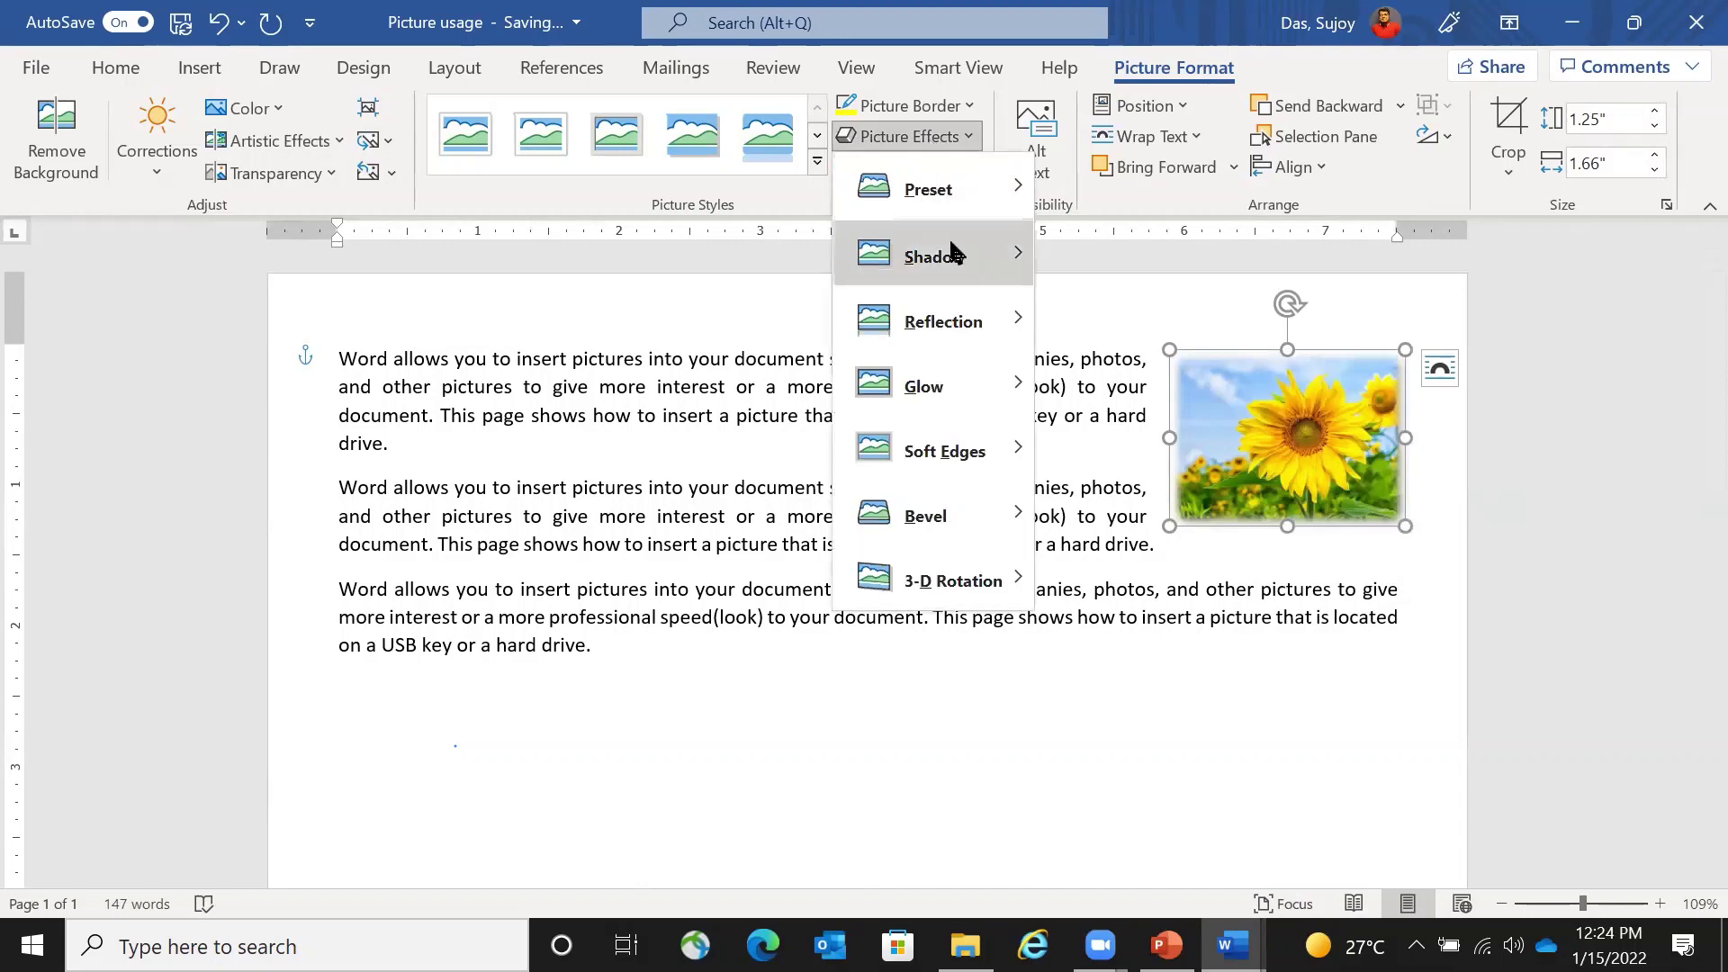
mouse_move(934, 256)
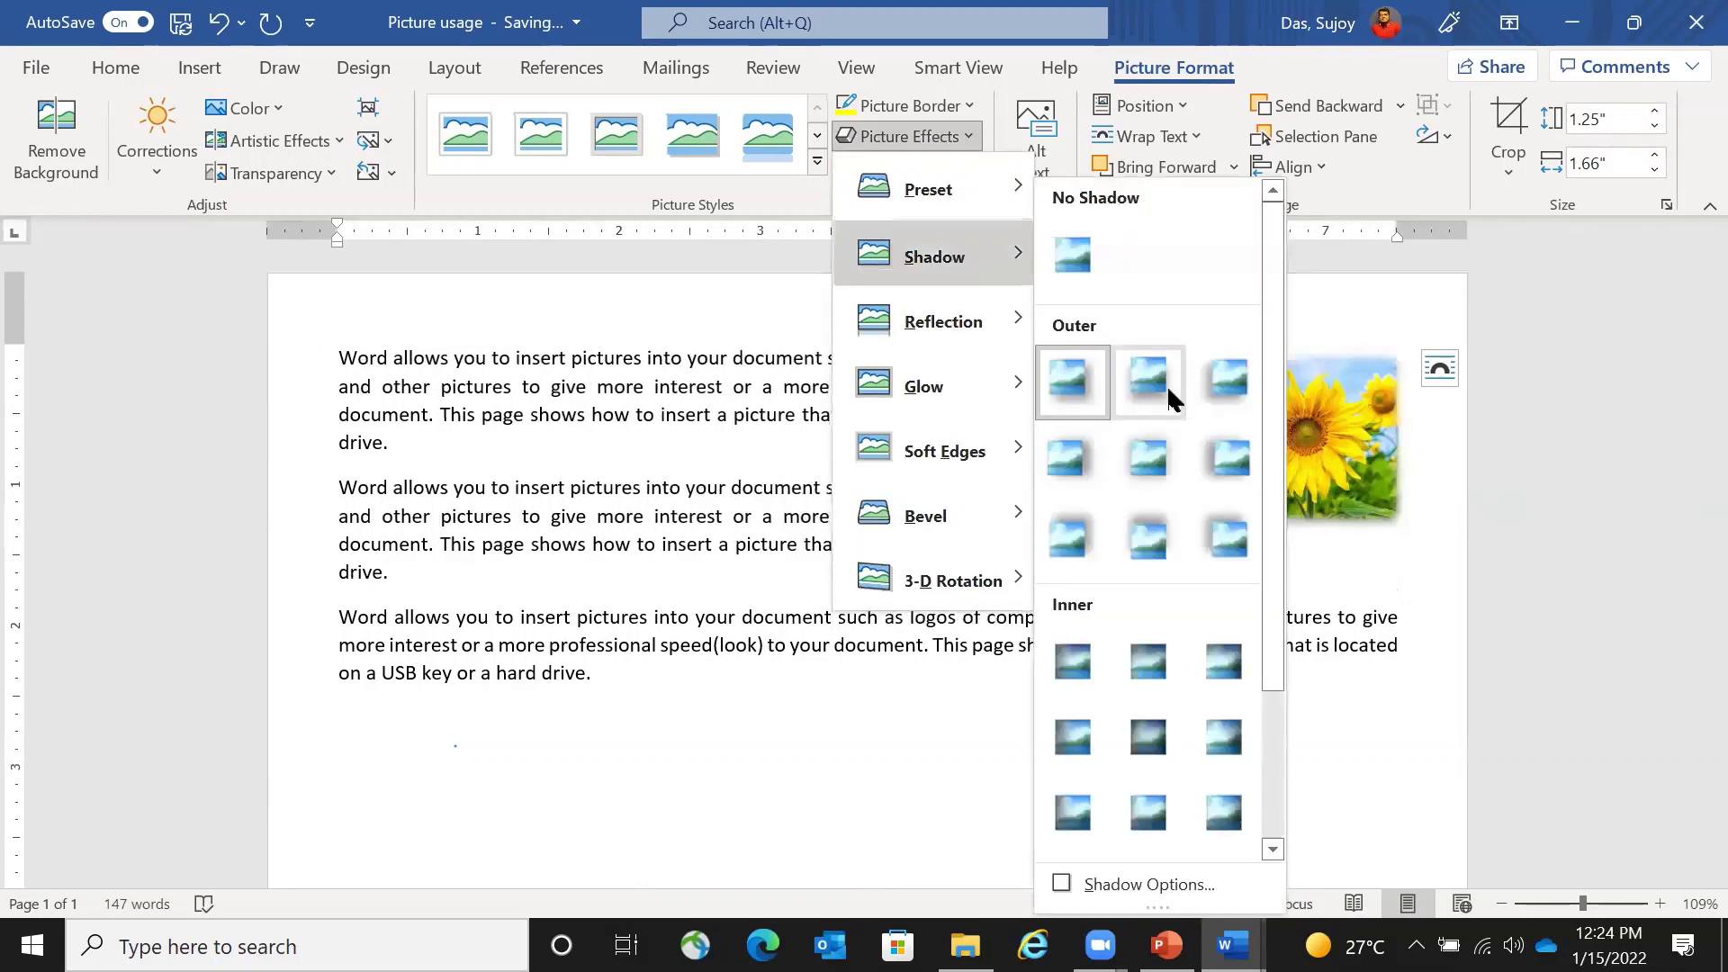
left_click(1155, 463)
left_click(932, 144)
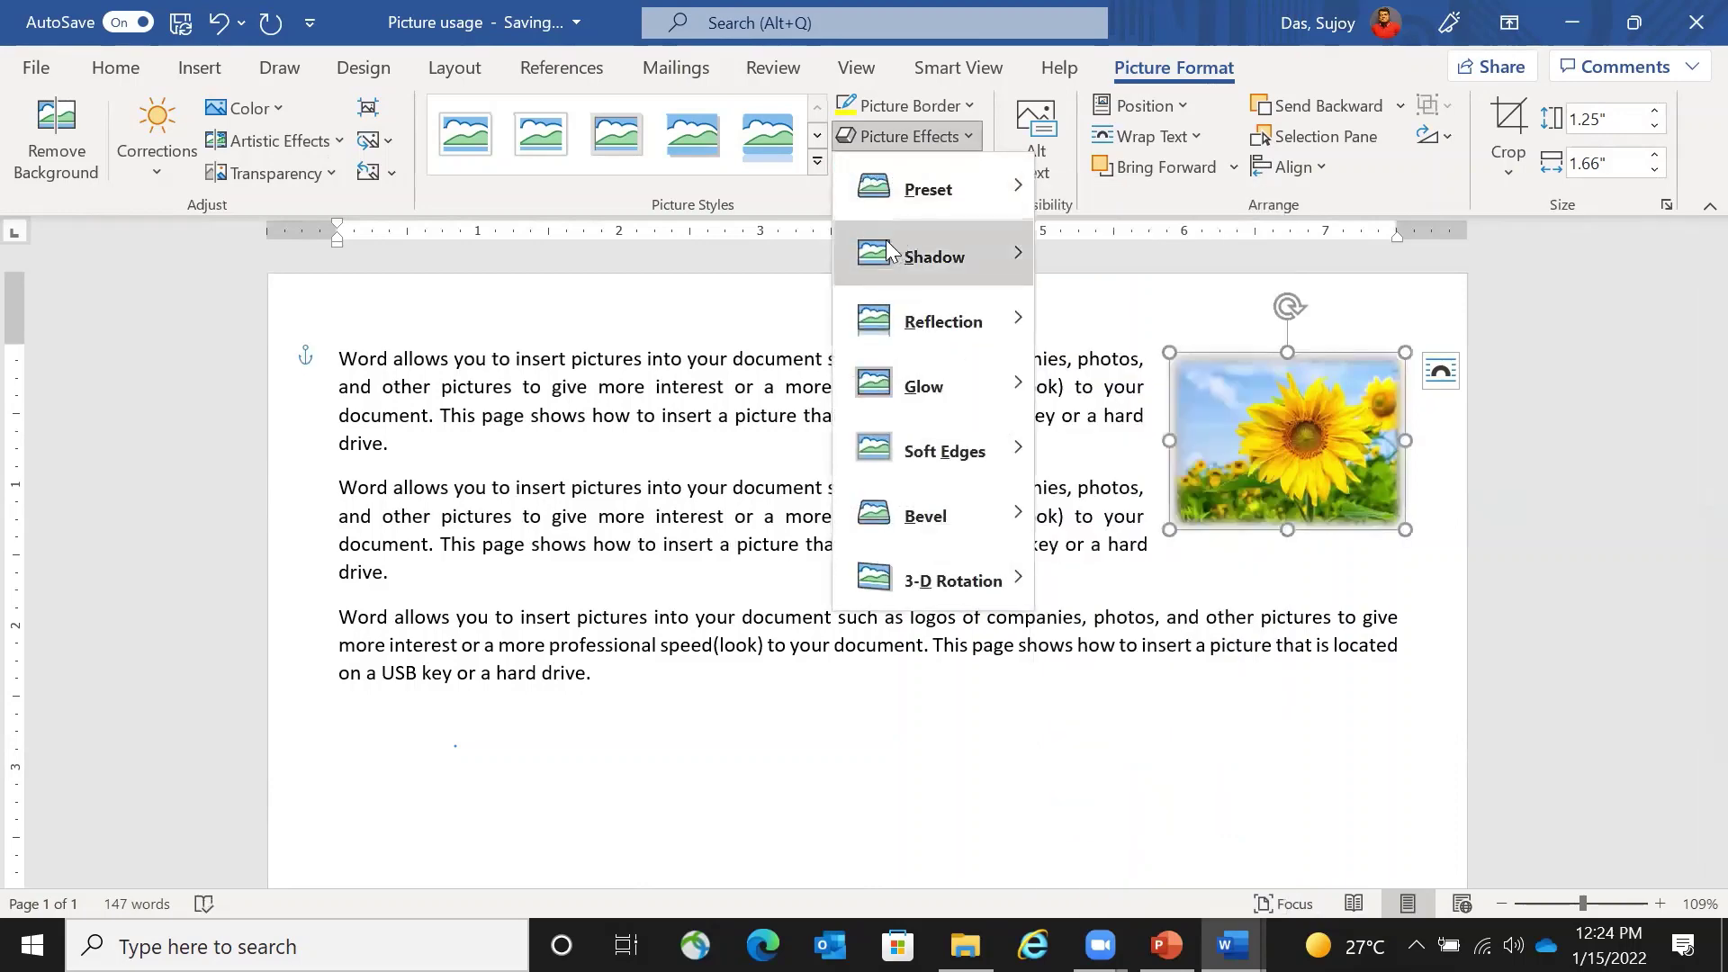
mouse_move(929, 189)
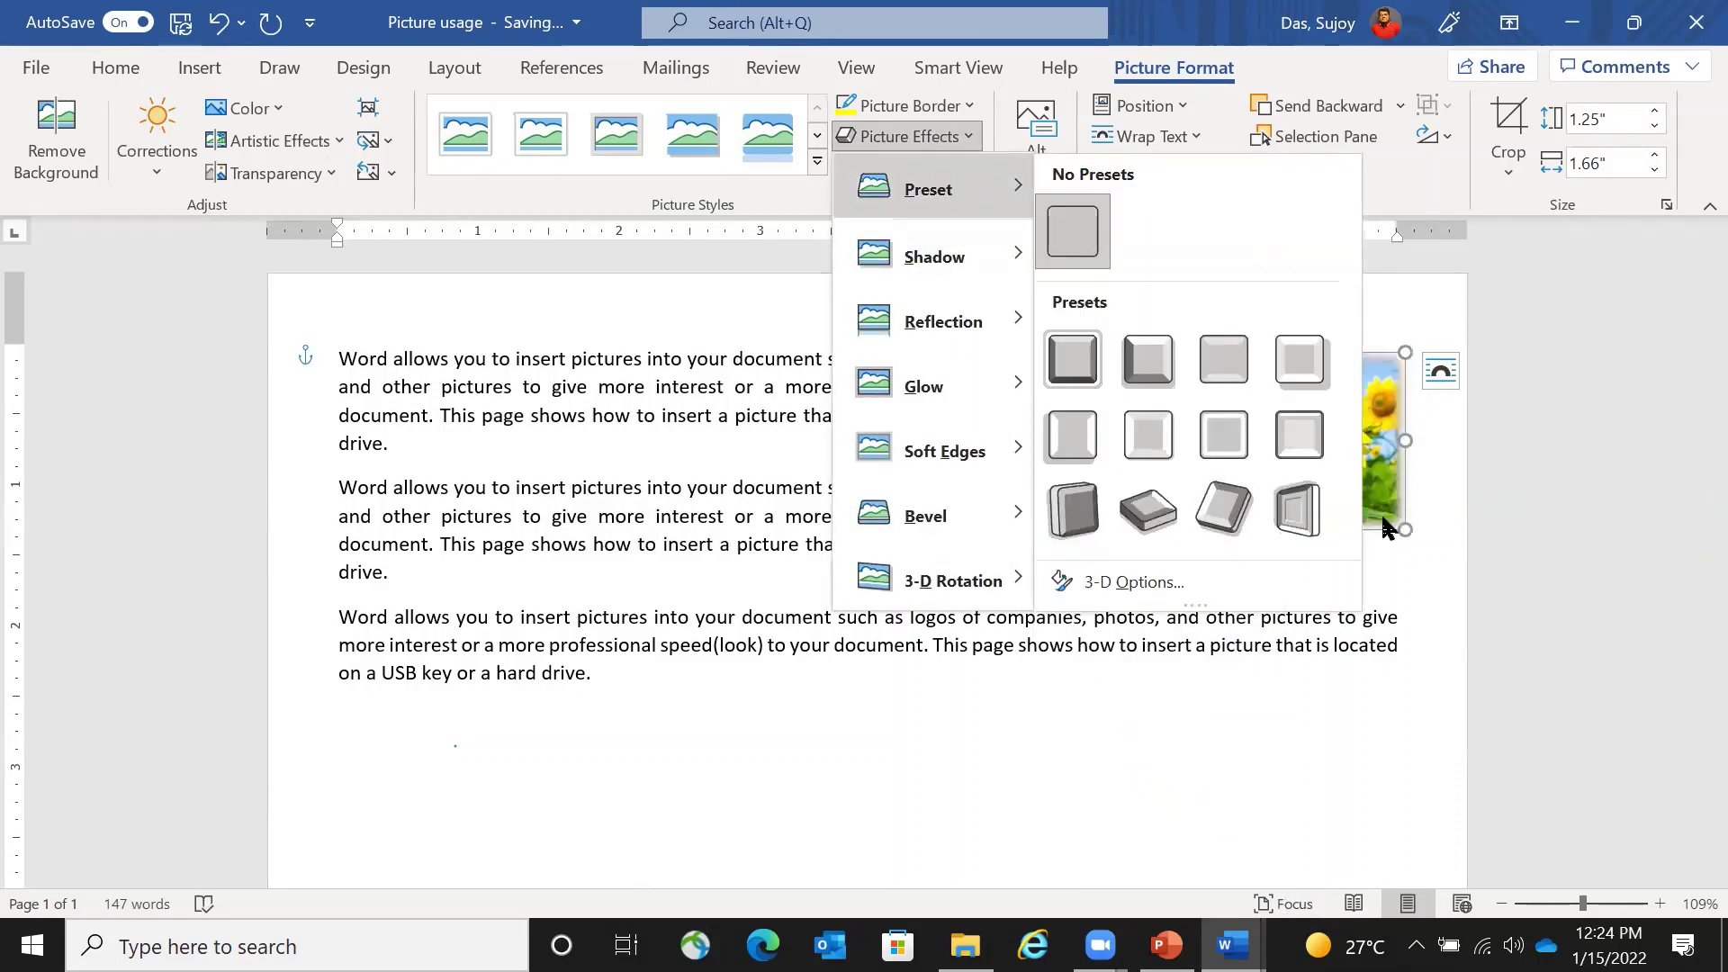
left_click(1386, 526)
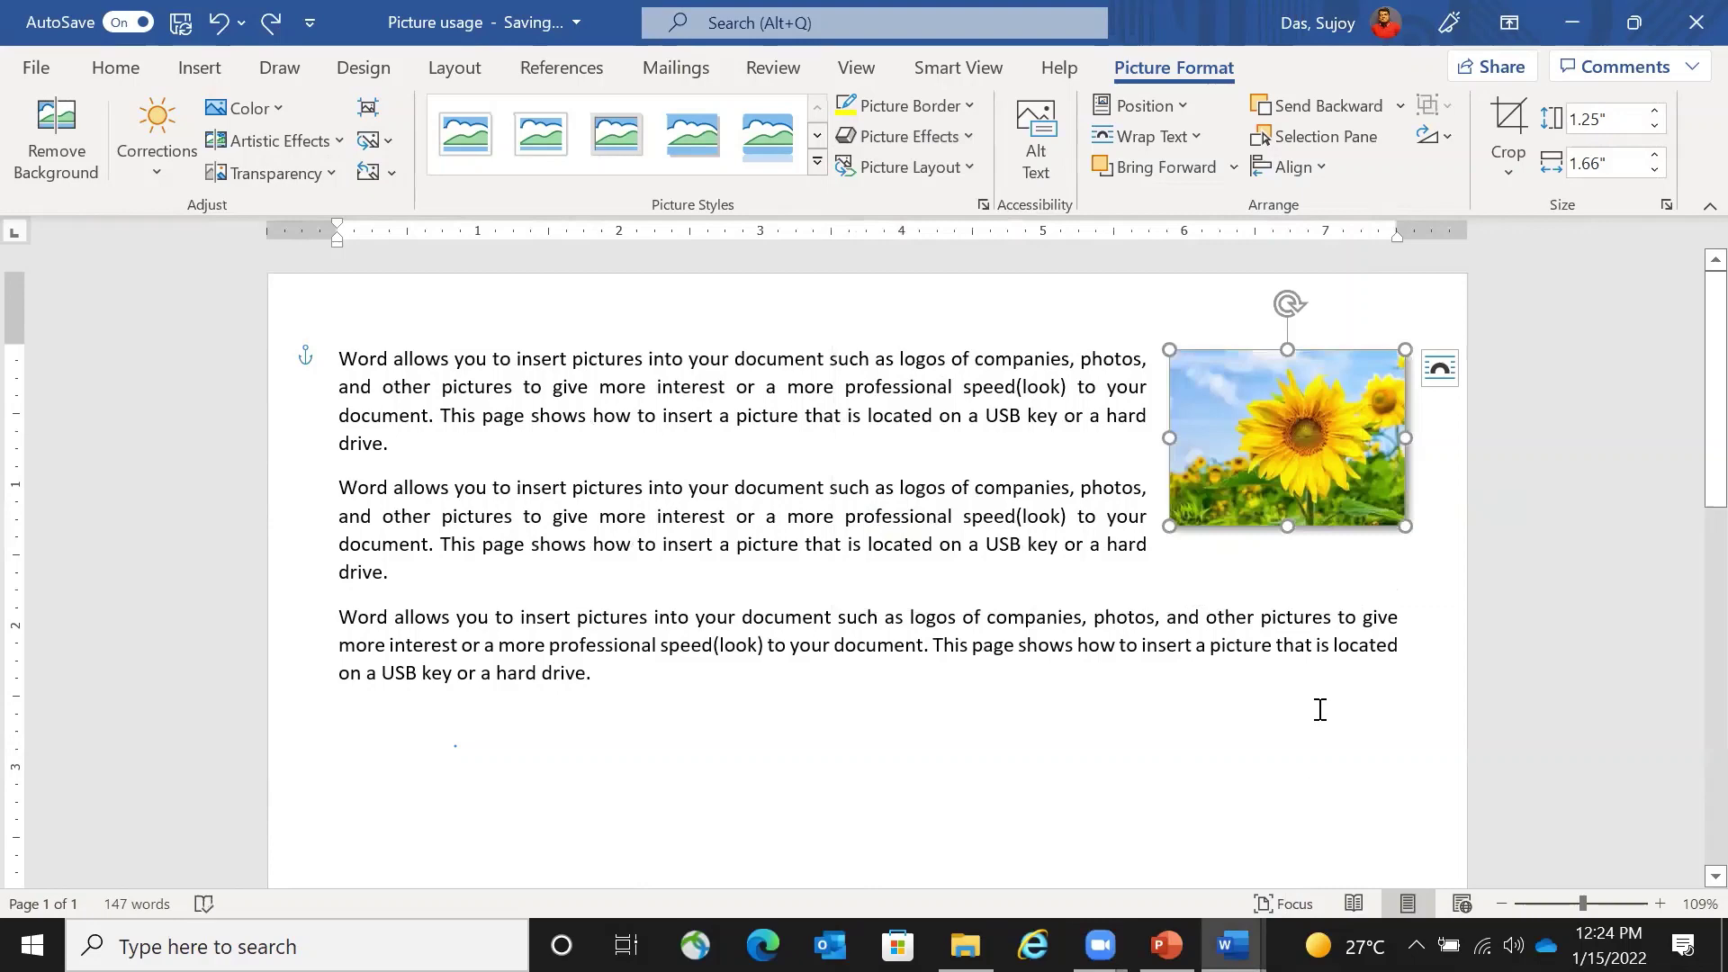
Step: Reapply the outer shadow preset and merge paragraph three onto the end of paragraph two
left_click(928, 133)
mouse_move(934, 256)
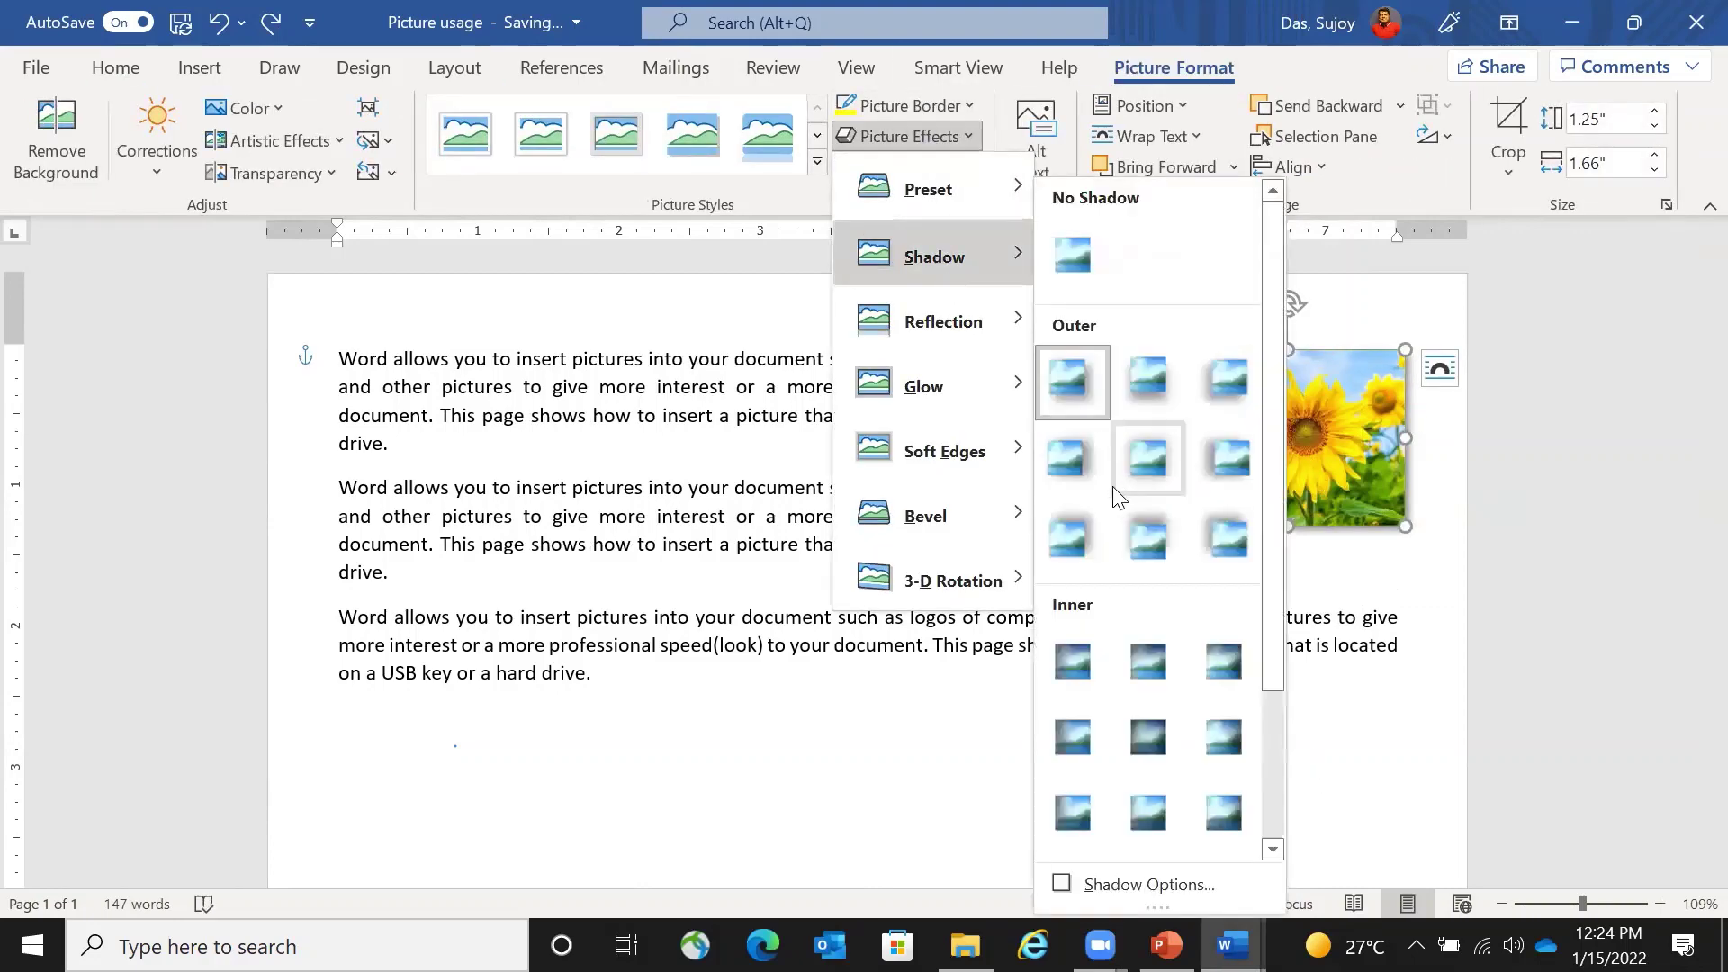
left_click(1148, 466)
left_click(528, 573)
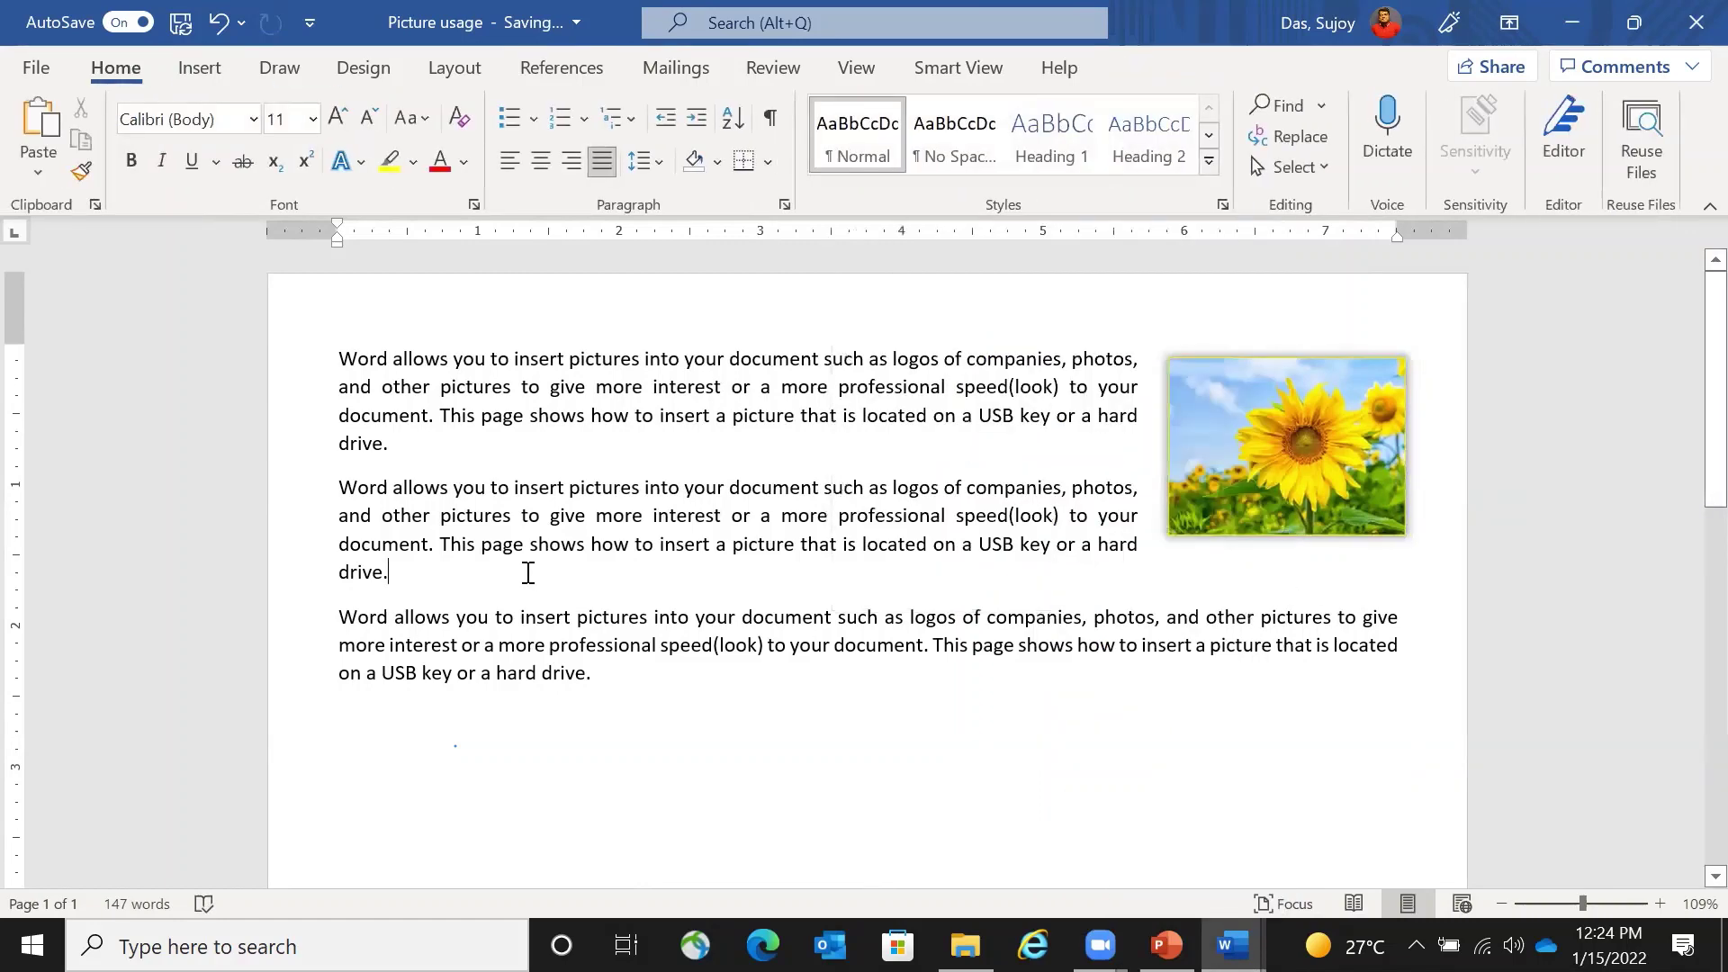
key("Delete")
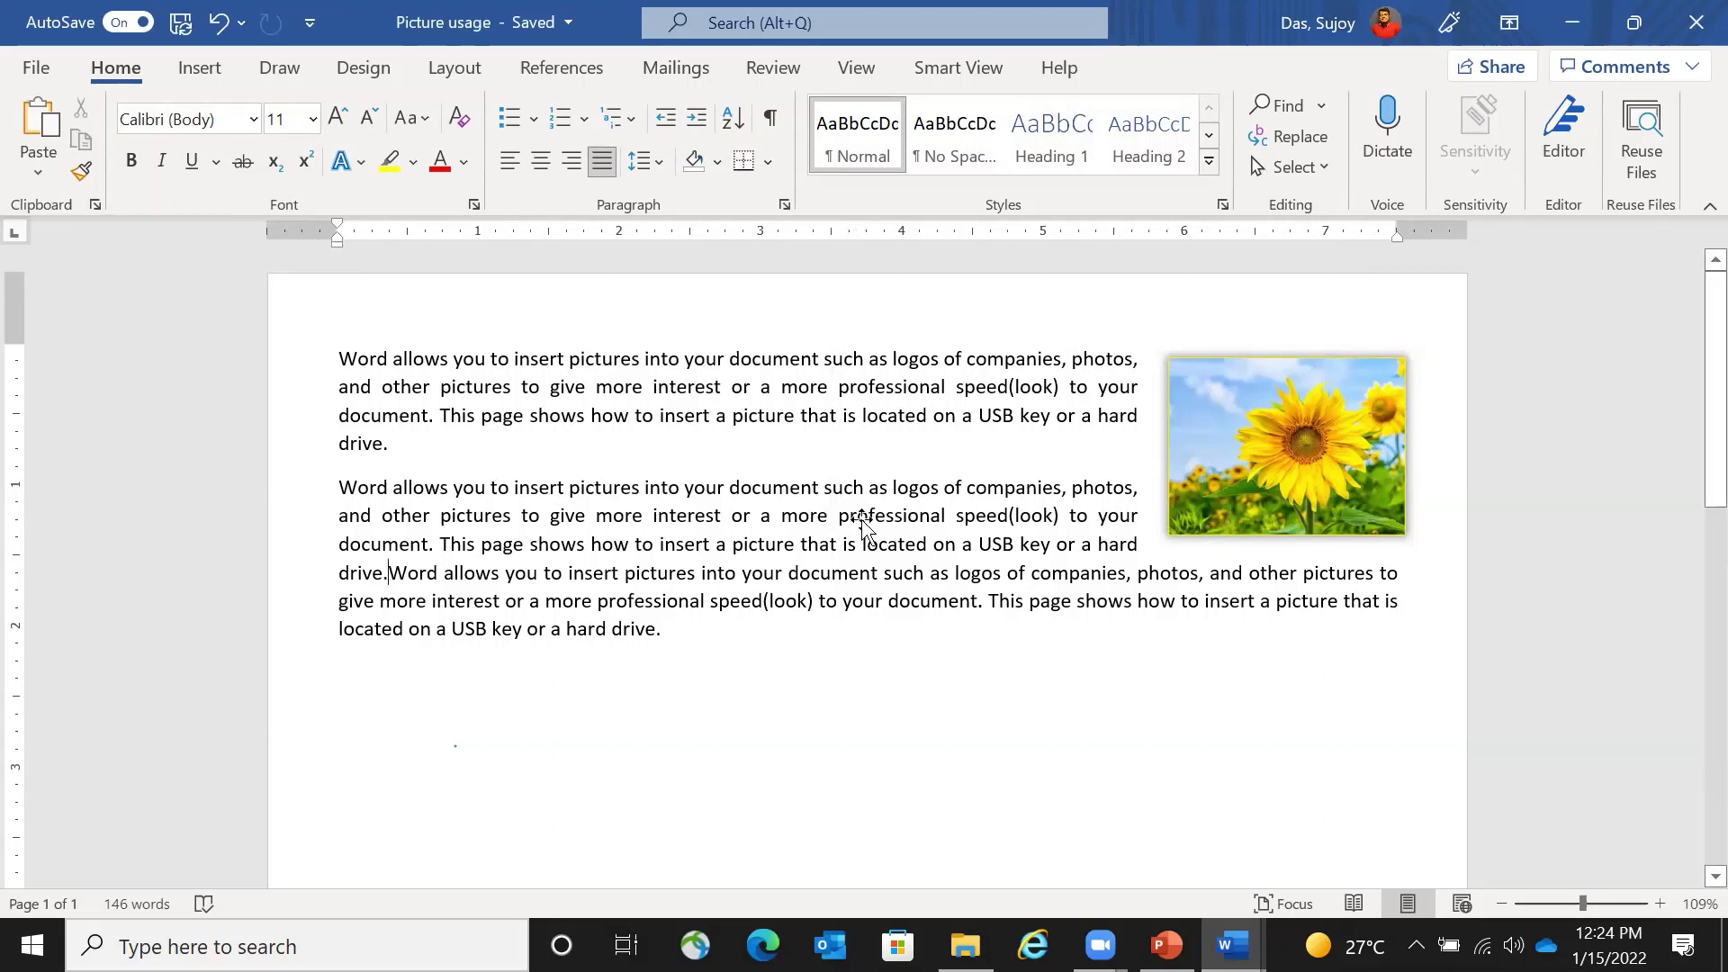
left_click(1258, 486)
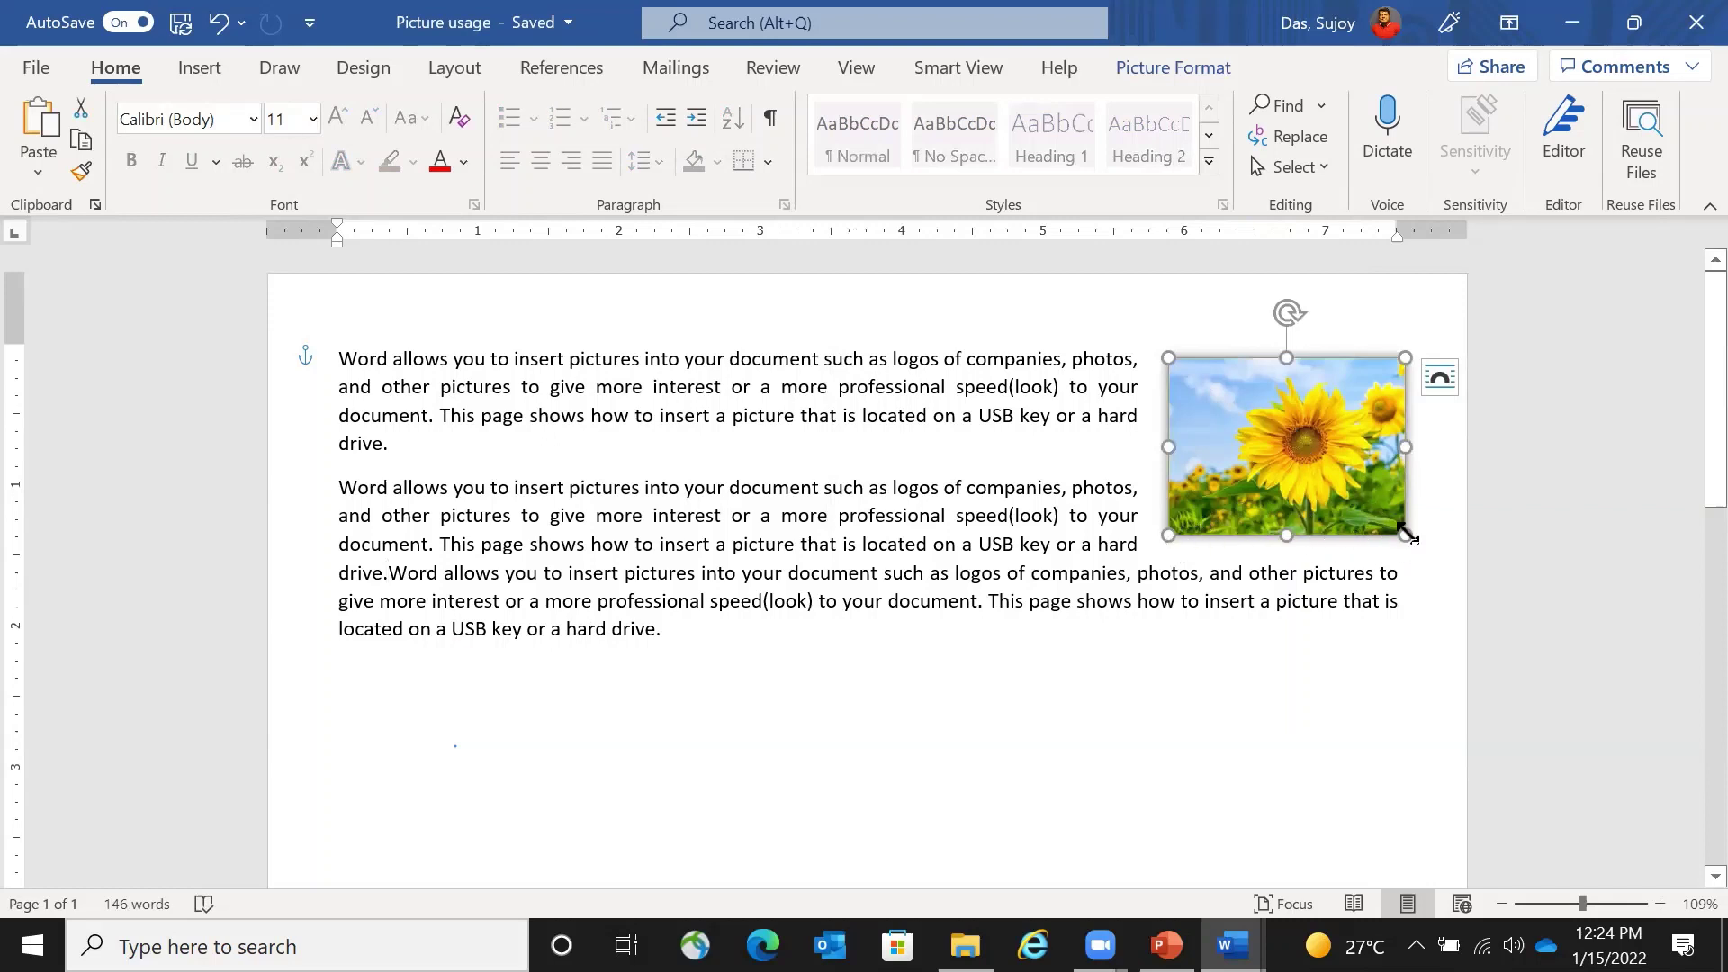
Step: Enlarge the sunflower picture leftward from its corner, undoing the stray resizes
left_click_drag(1409, 535, 1396, 529)
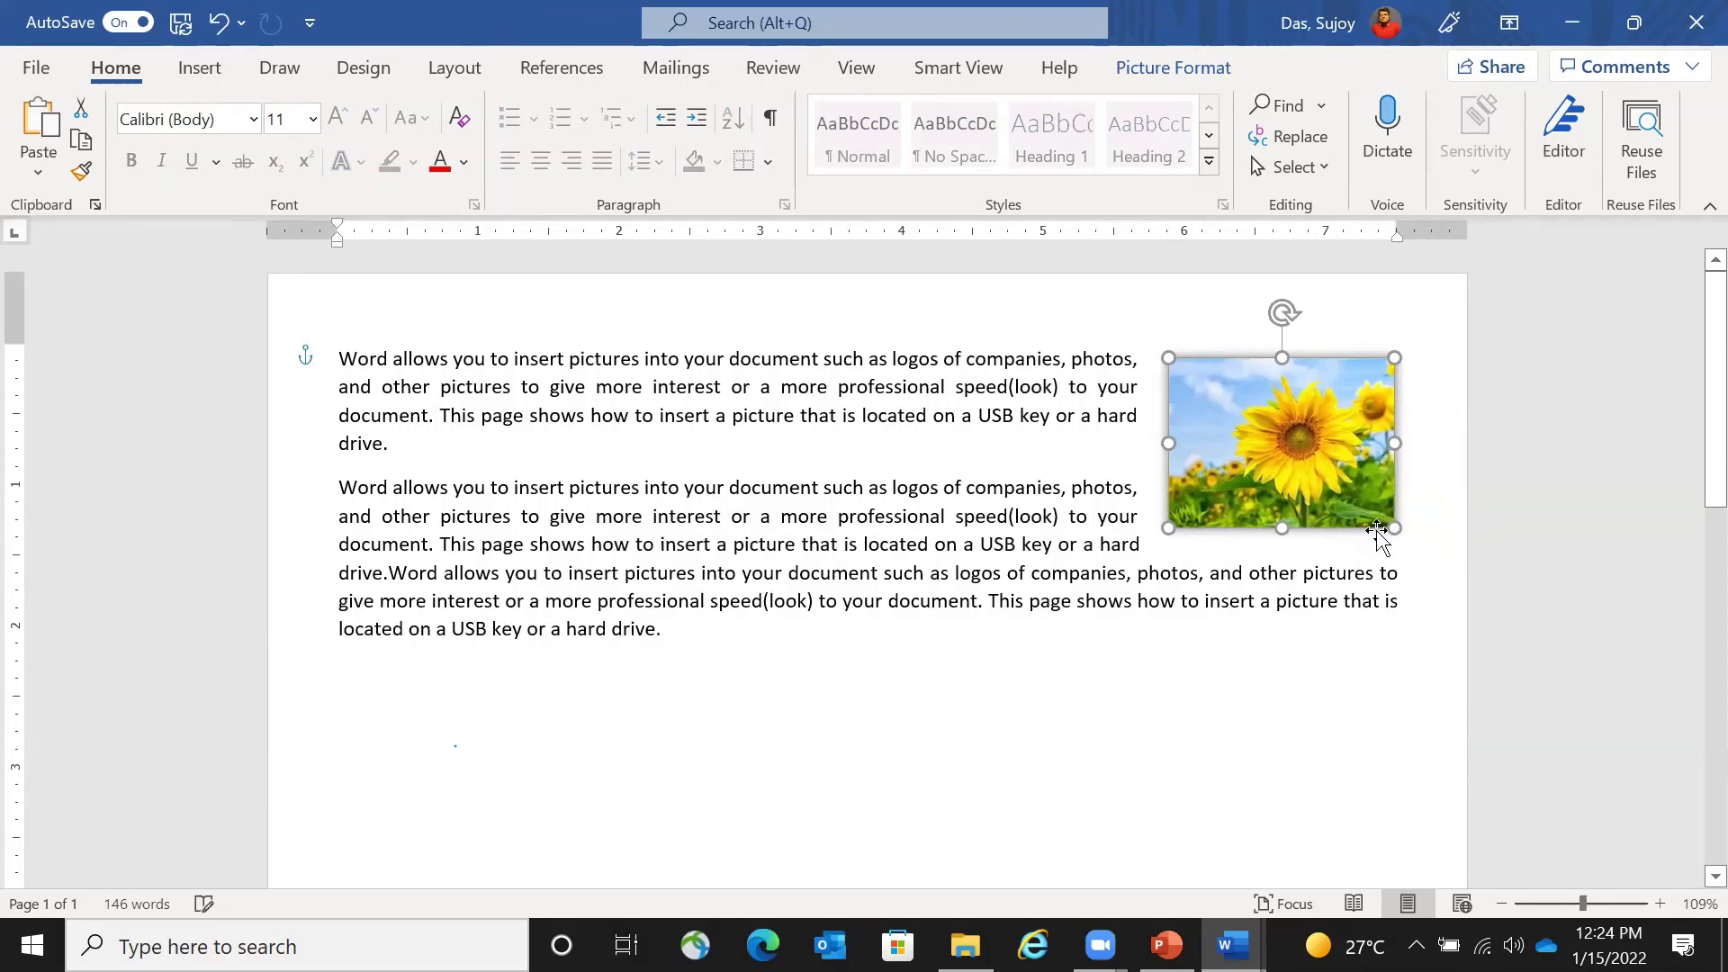
key("ctrl+z")
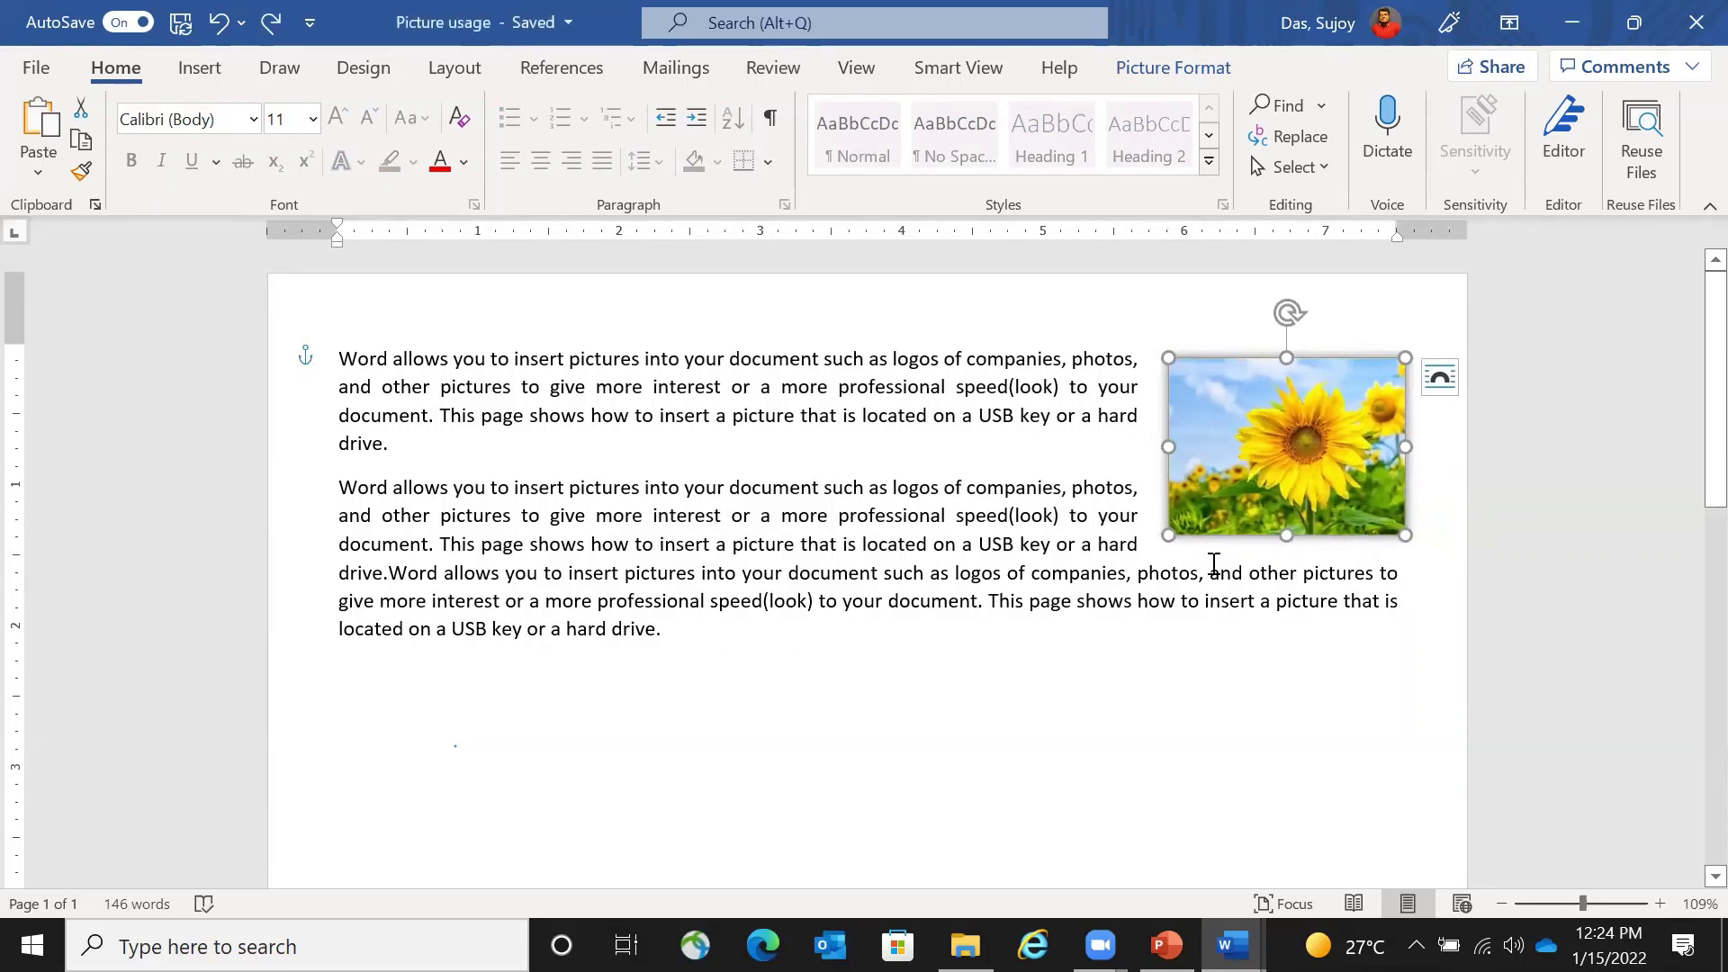
left_click_drag(1170, 540, 1089, 558)
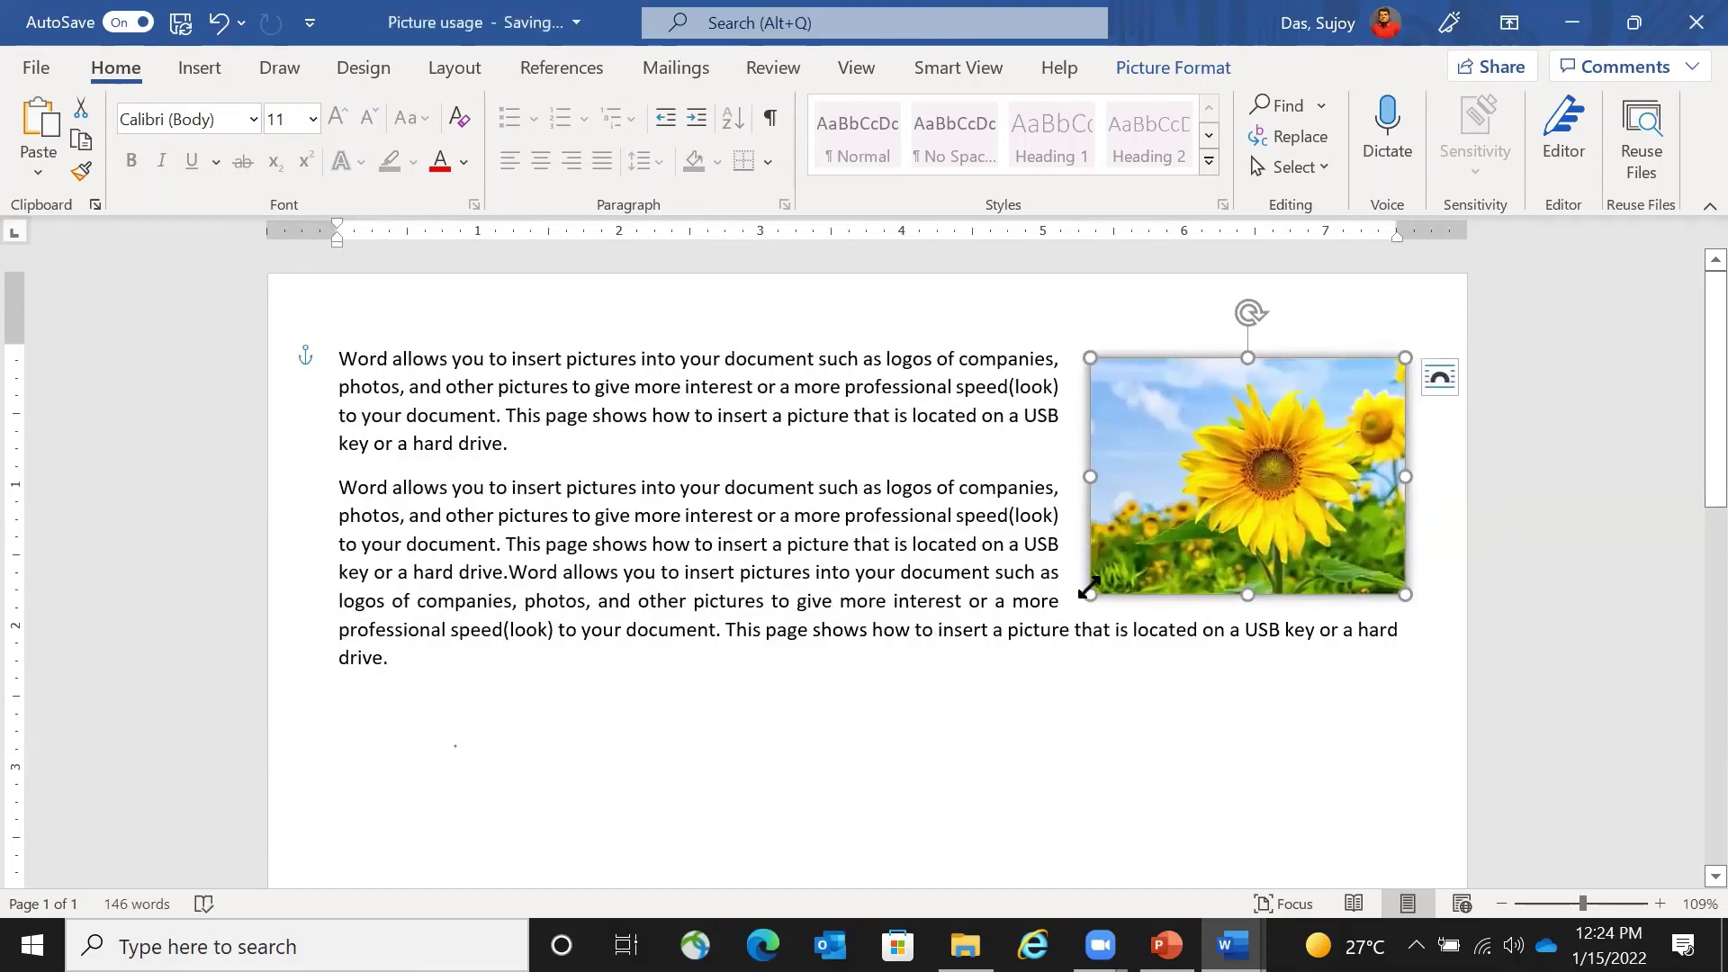
left_click_drag(1249, 592, 1249, 753)
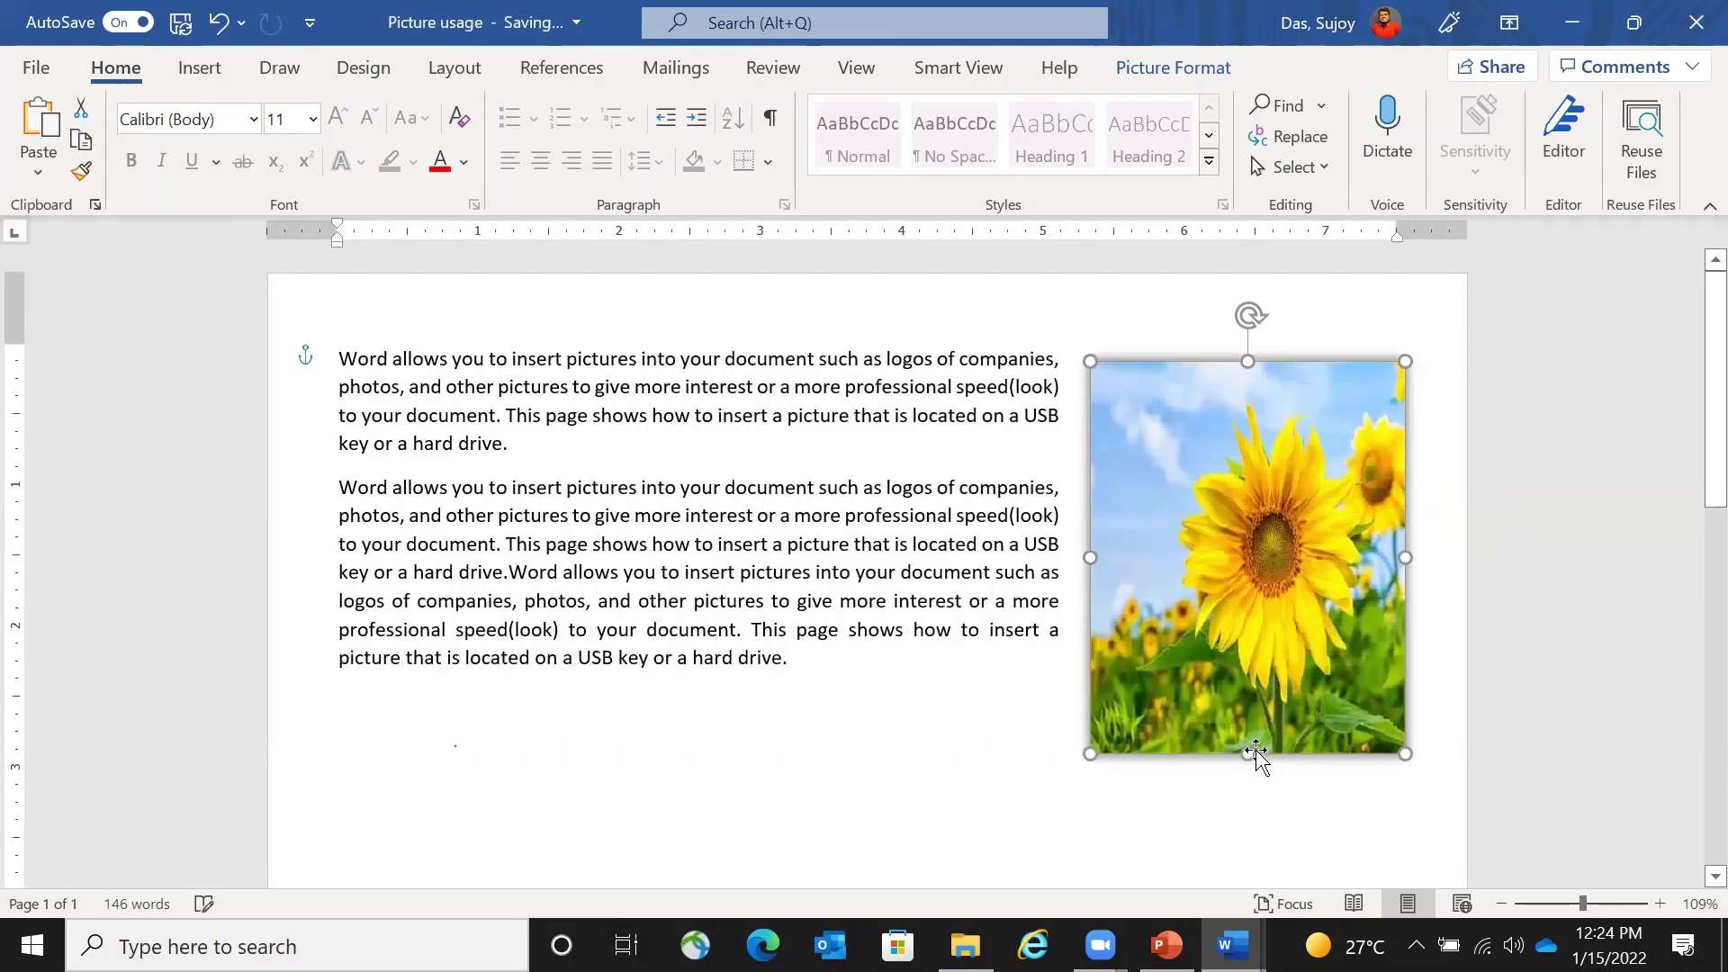
key("ctrl+z")
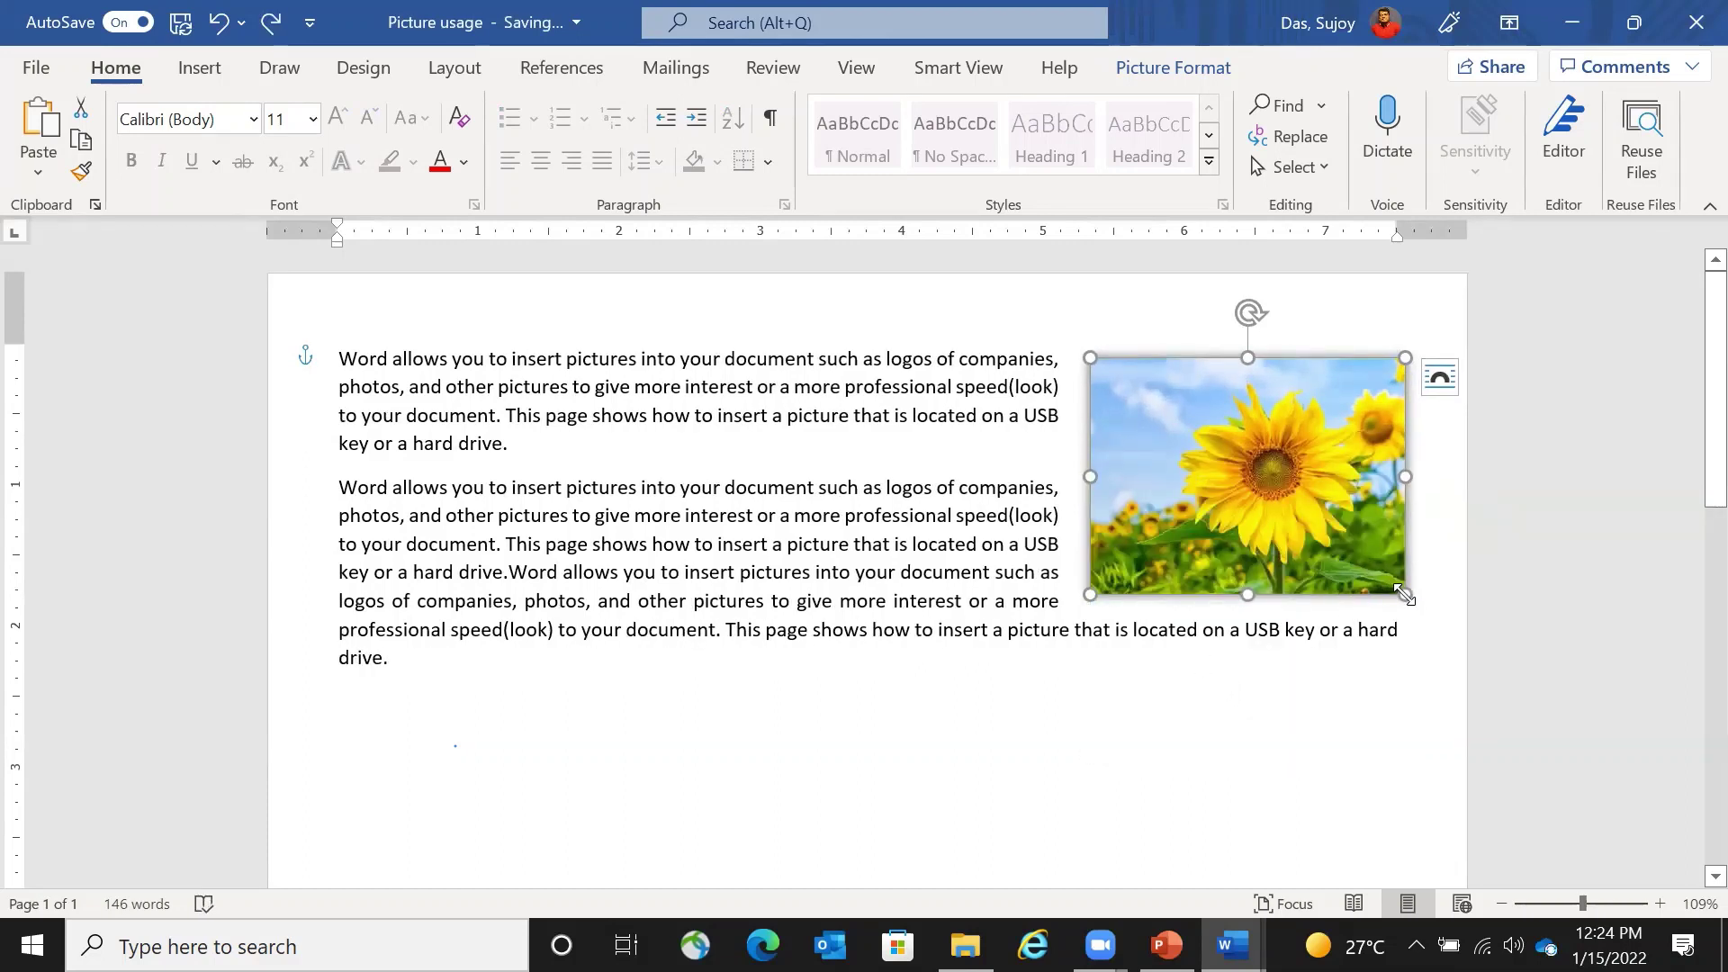
Step: Move the sunflower picture to the top-right side of the paragraphs
mouse_move(1309, 516)
left_mouse_down()
mouse_move(473, 400)
mouse_move(559, 388)
left_mouse_up()
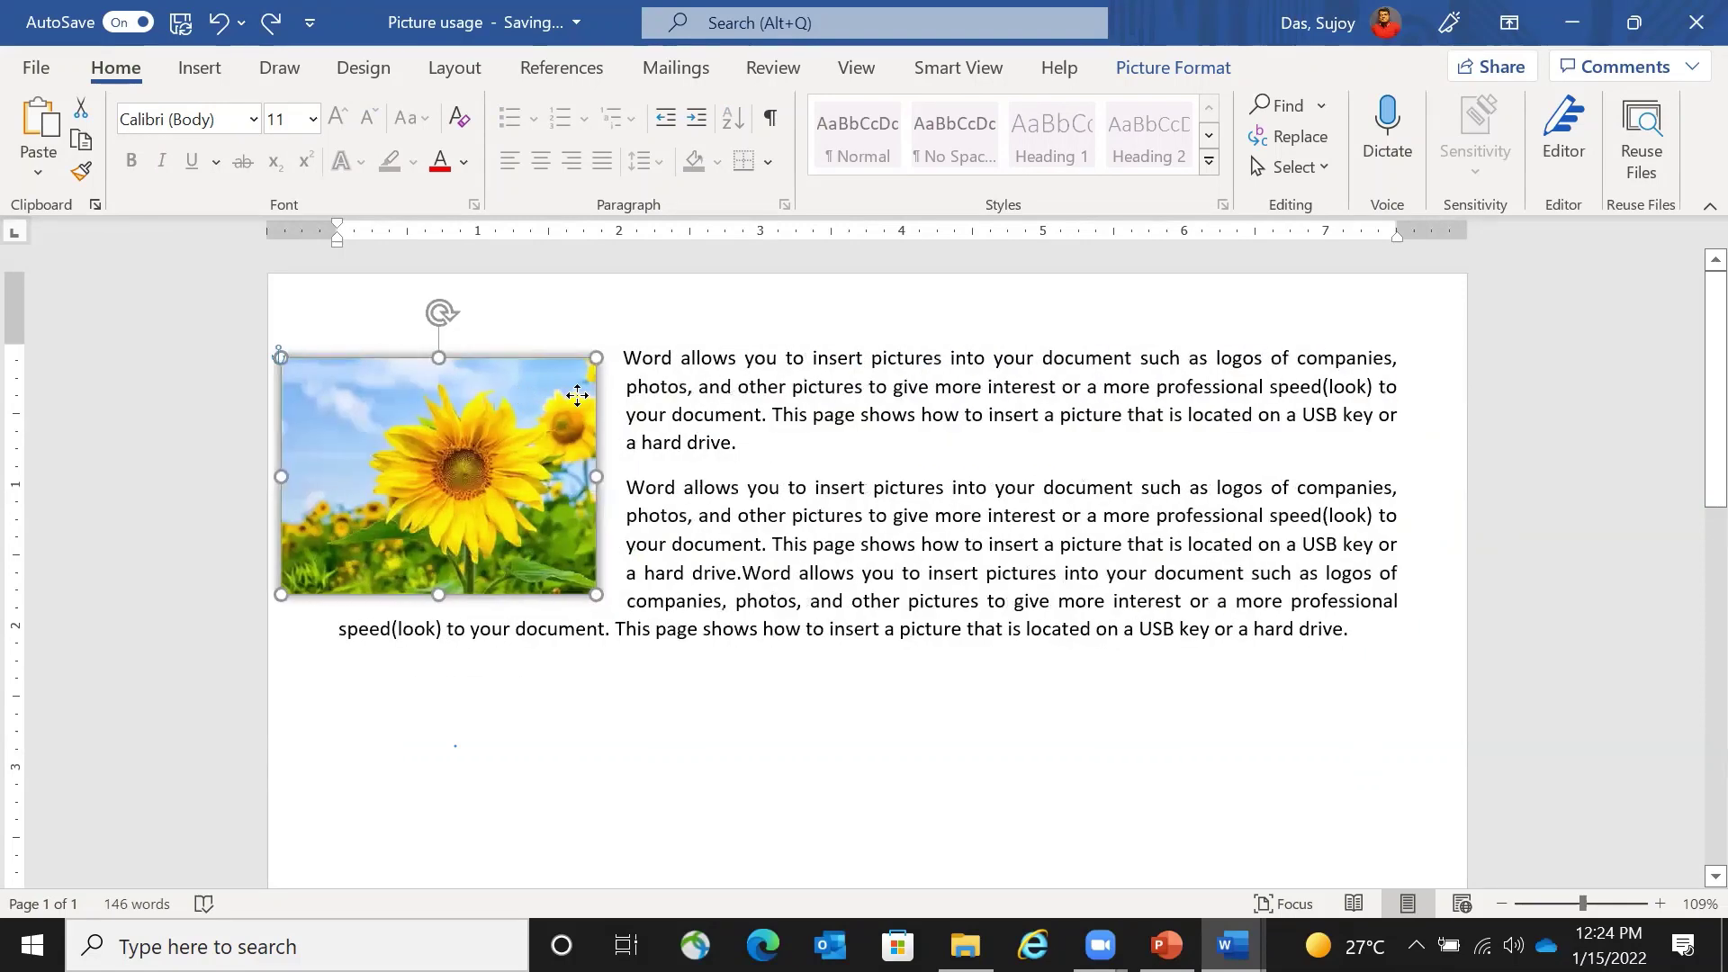
left_click_drag(654, 558, 780, 630)
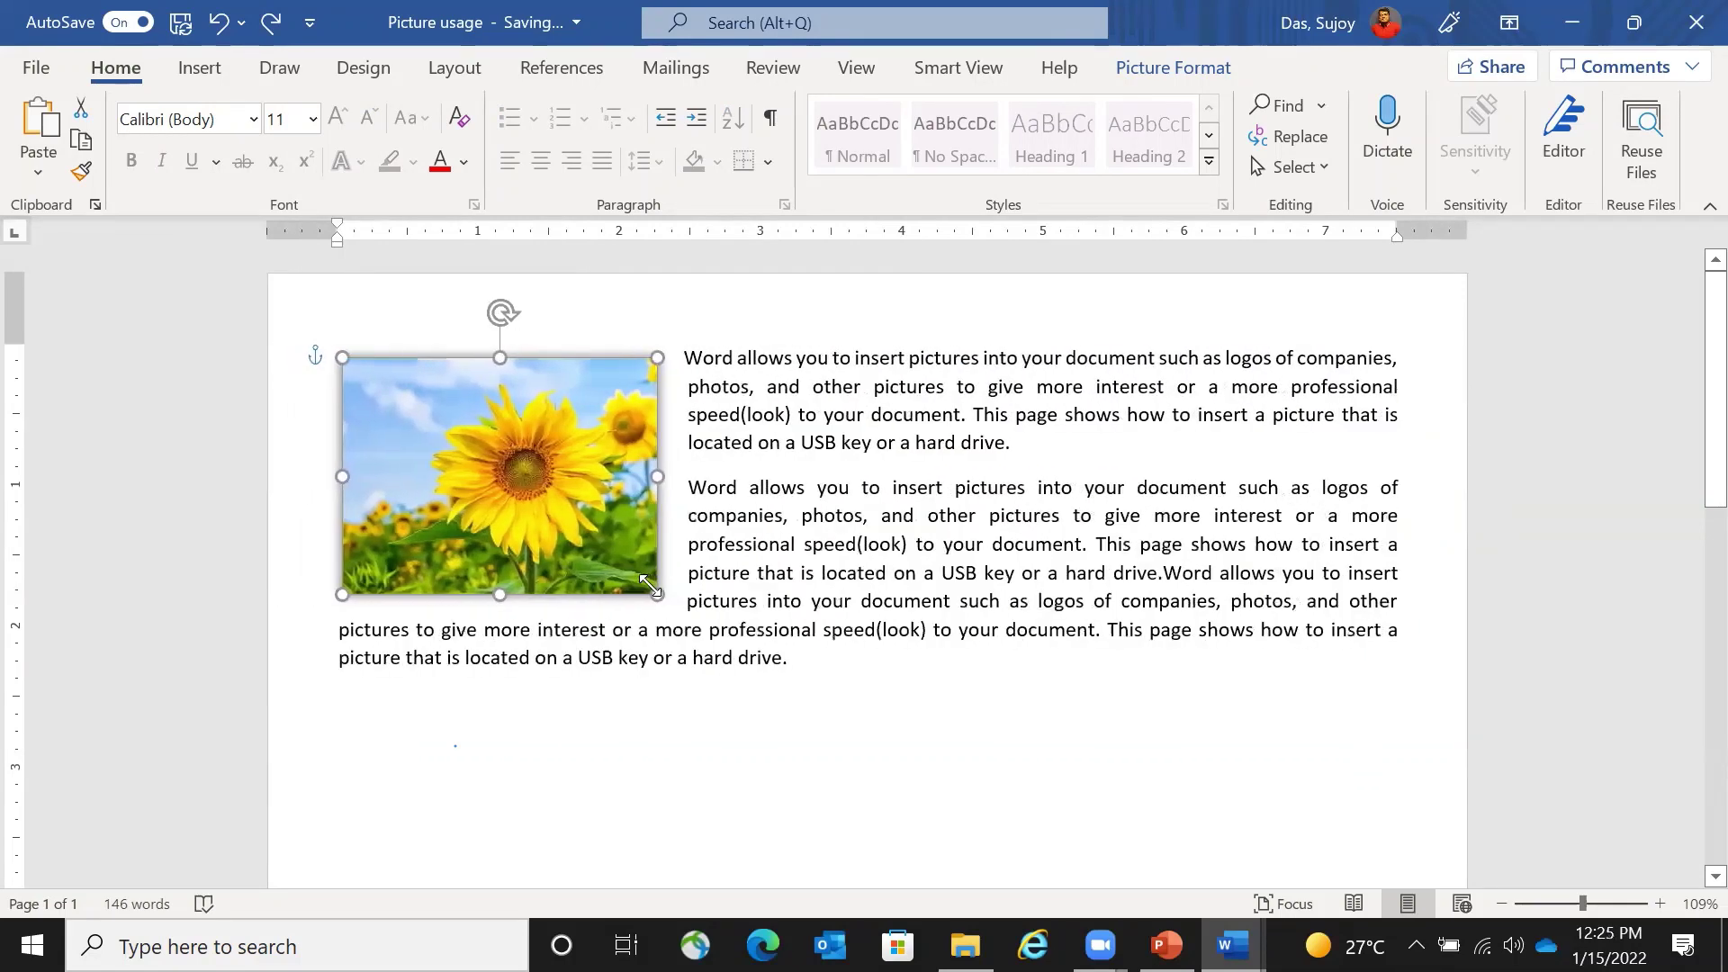
left_click_drag(650, 594, 770, 686)
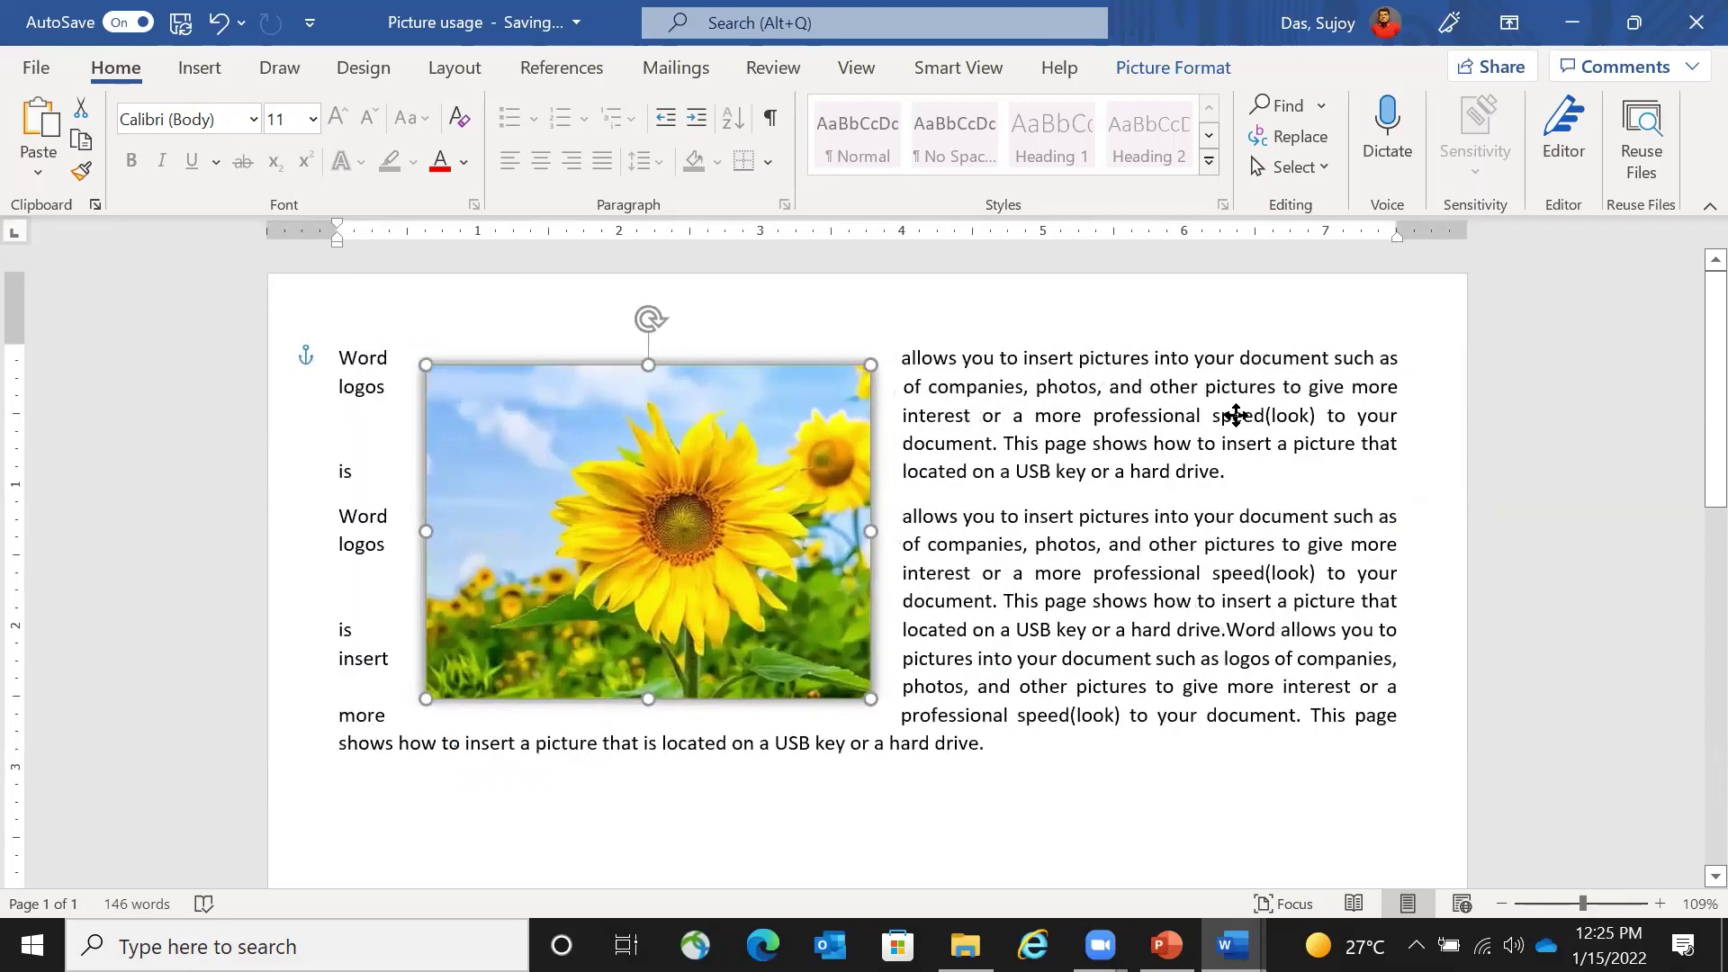
mouse_move(1210, 414)
left_mouse_down()
mouse_move(1114, 580)
mouse_move(1210, 580)
left_mouse_up()
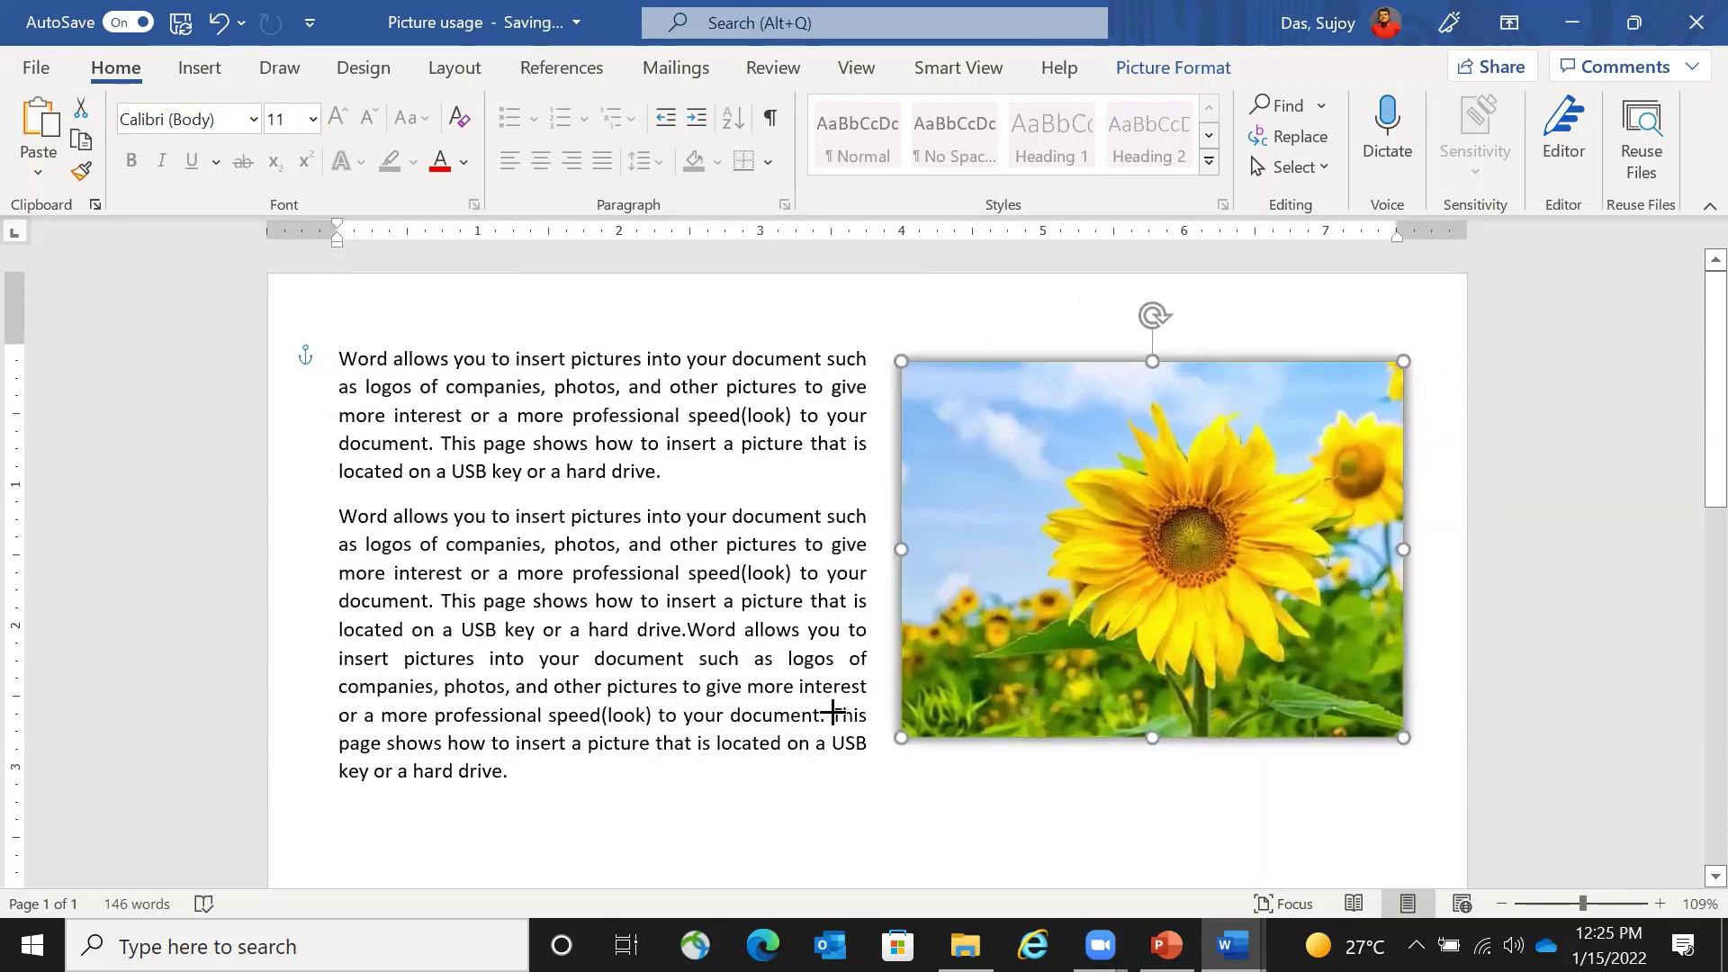
Step: Try enlarging the picture from its lower-left corner, then undo back to the smaller size
left_click_drag(877, 707, 800, 718)
left_click_drag(1020, 643, 1117, 572)
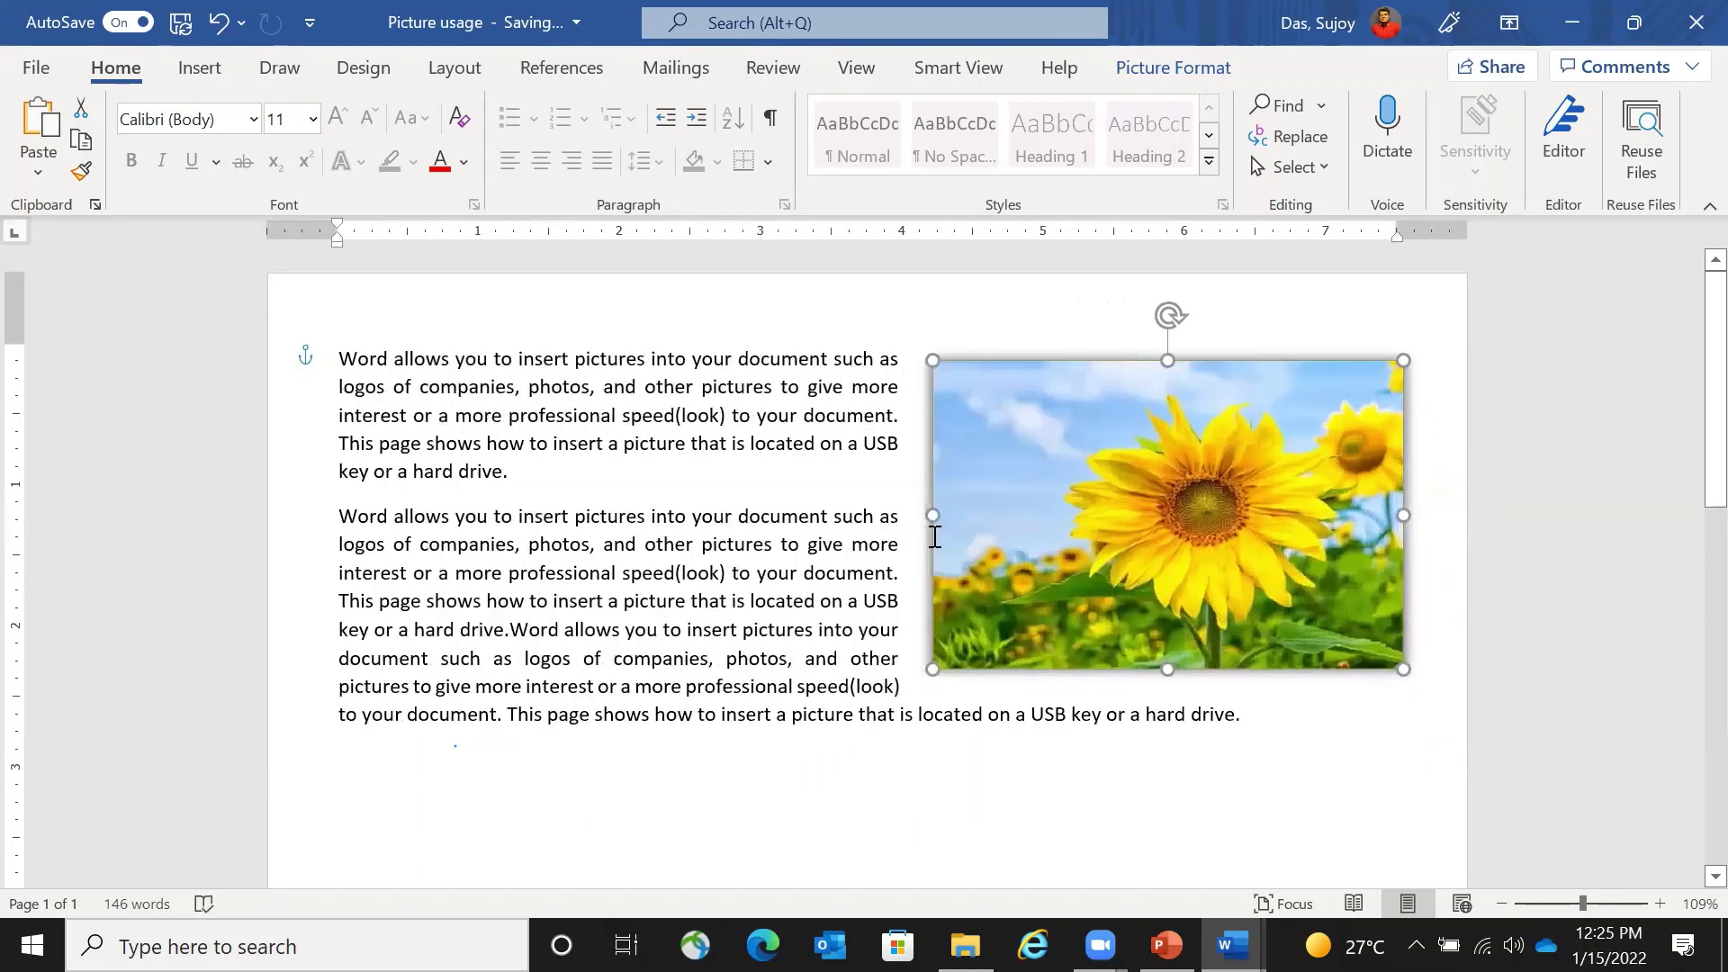
key("ctrl+z")
key("ctrl+z")
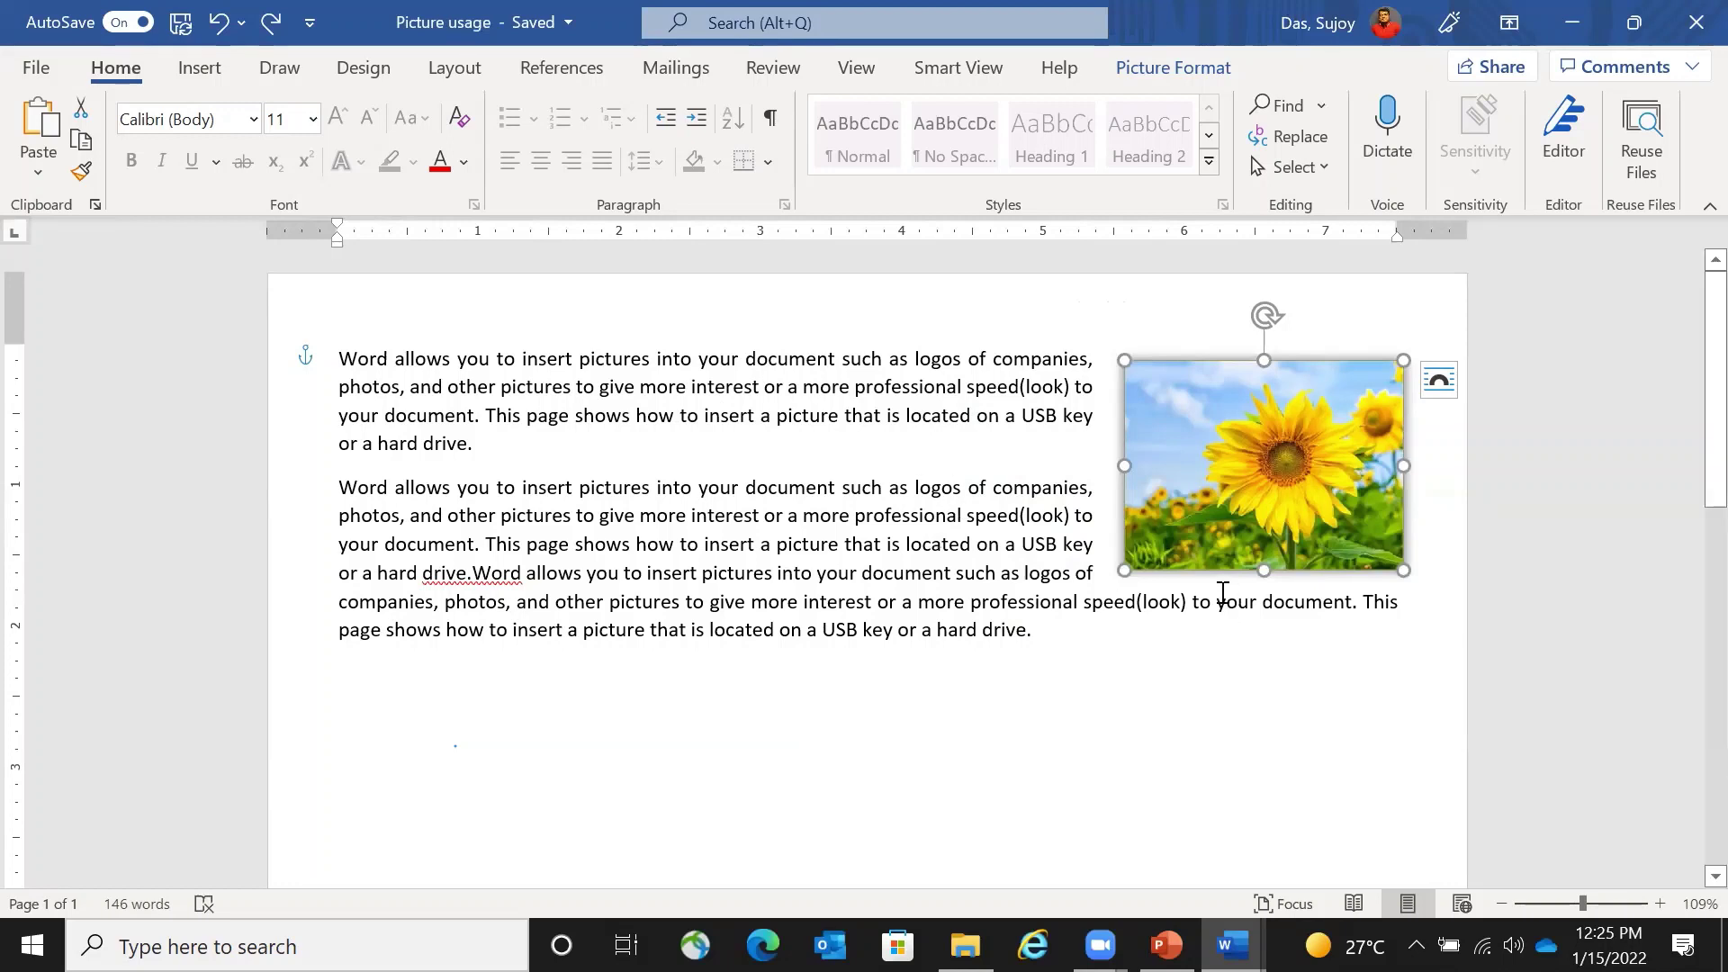
Step: Undo the earlier enlargements and resize the picture slightly from its corner
left_click_drag(1126, 570, 795, 583)
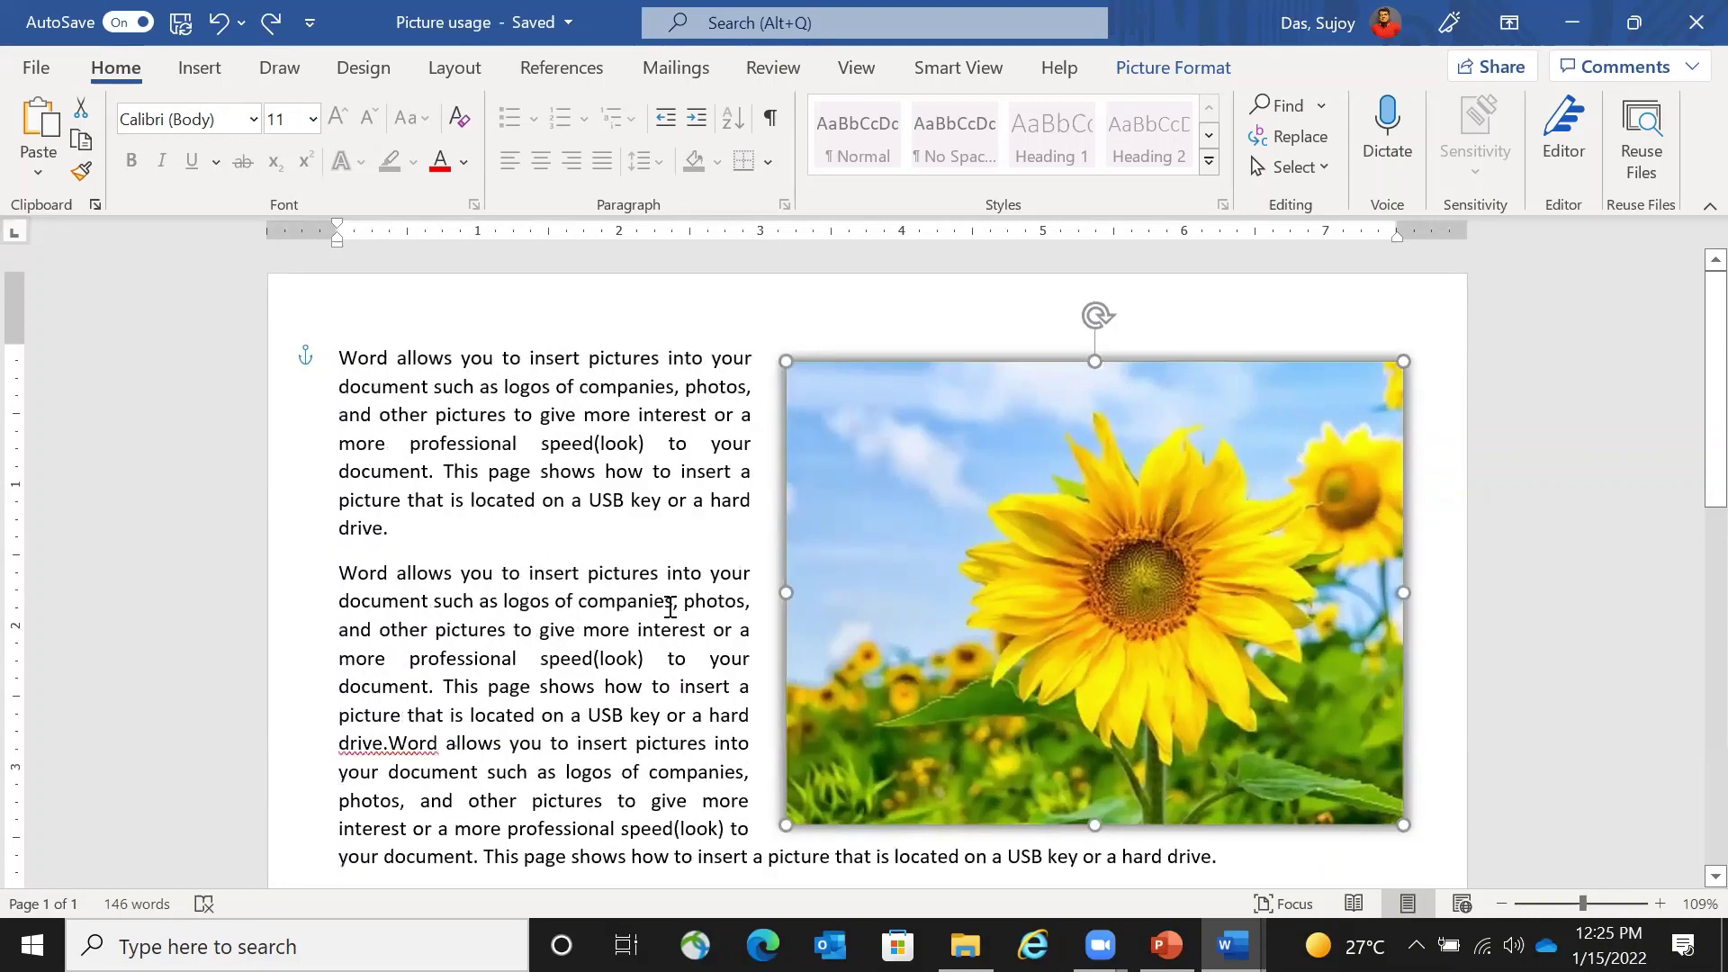
key("ctrl+z")
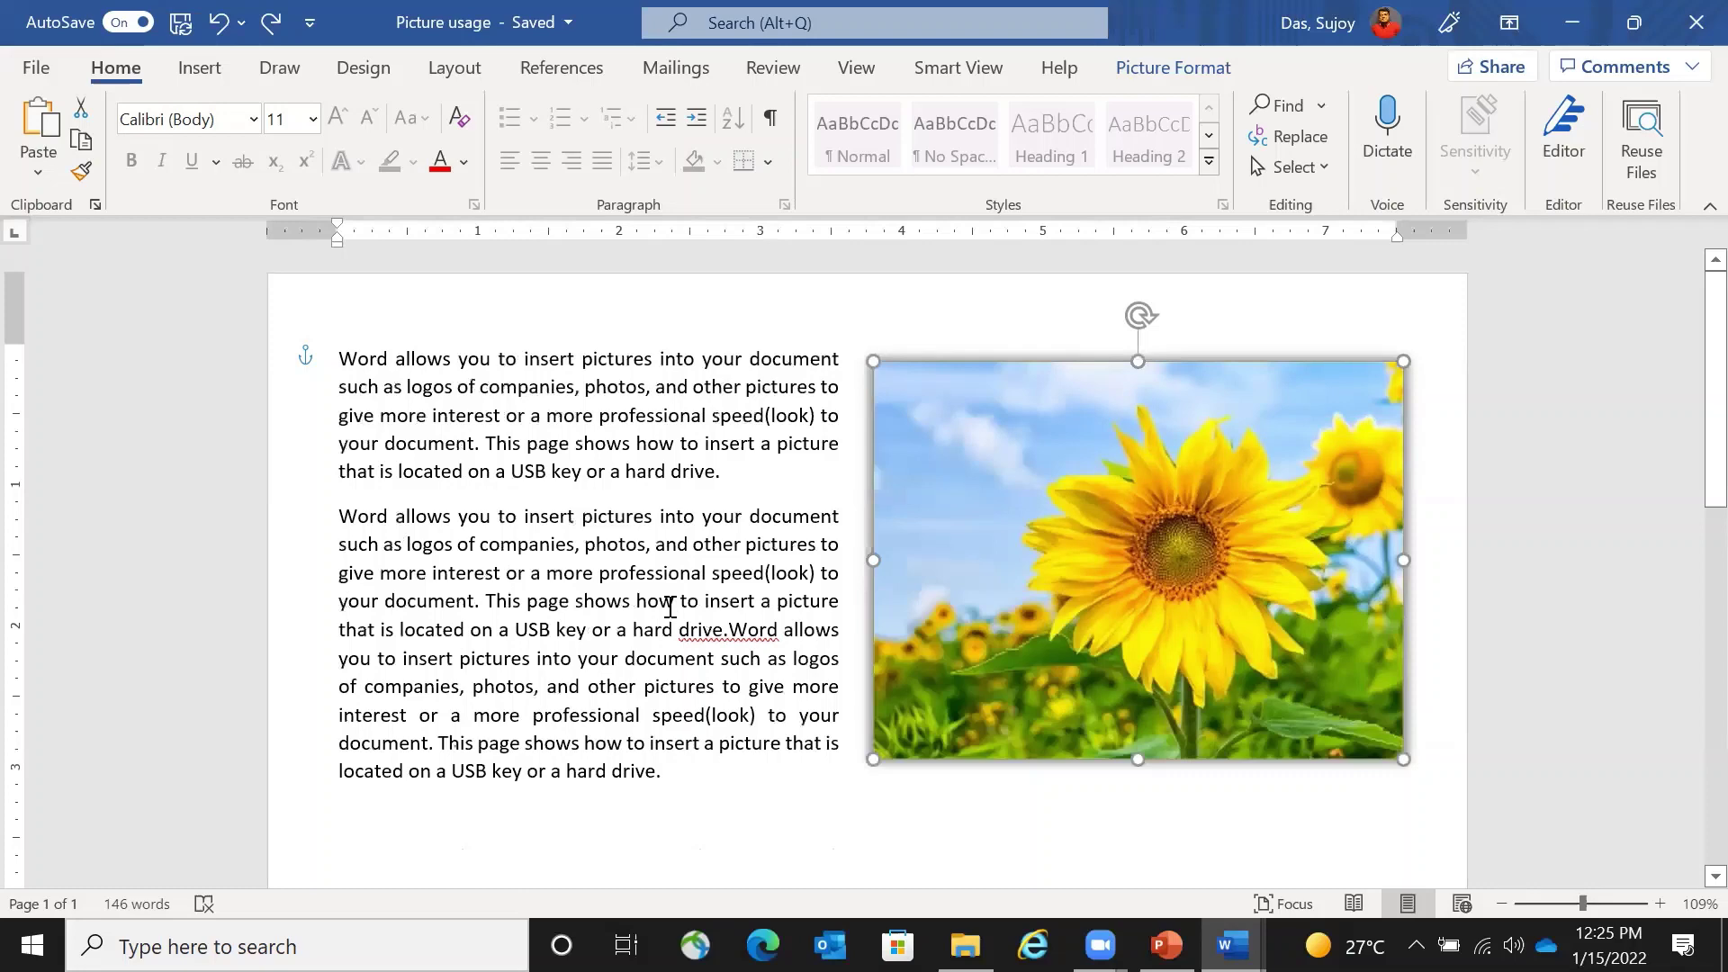
key("ctrl+z")
key("ctrl+z")
key("ctrl+z")
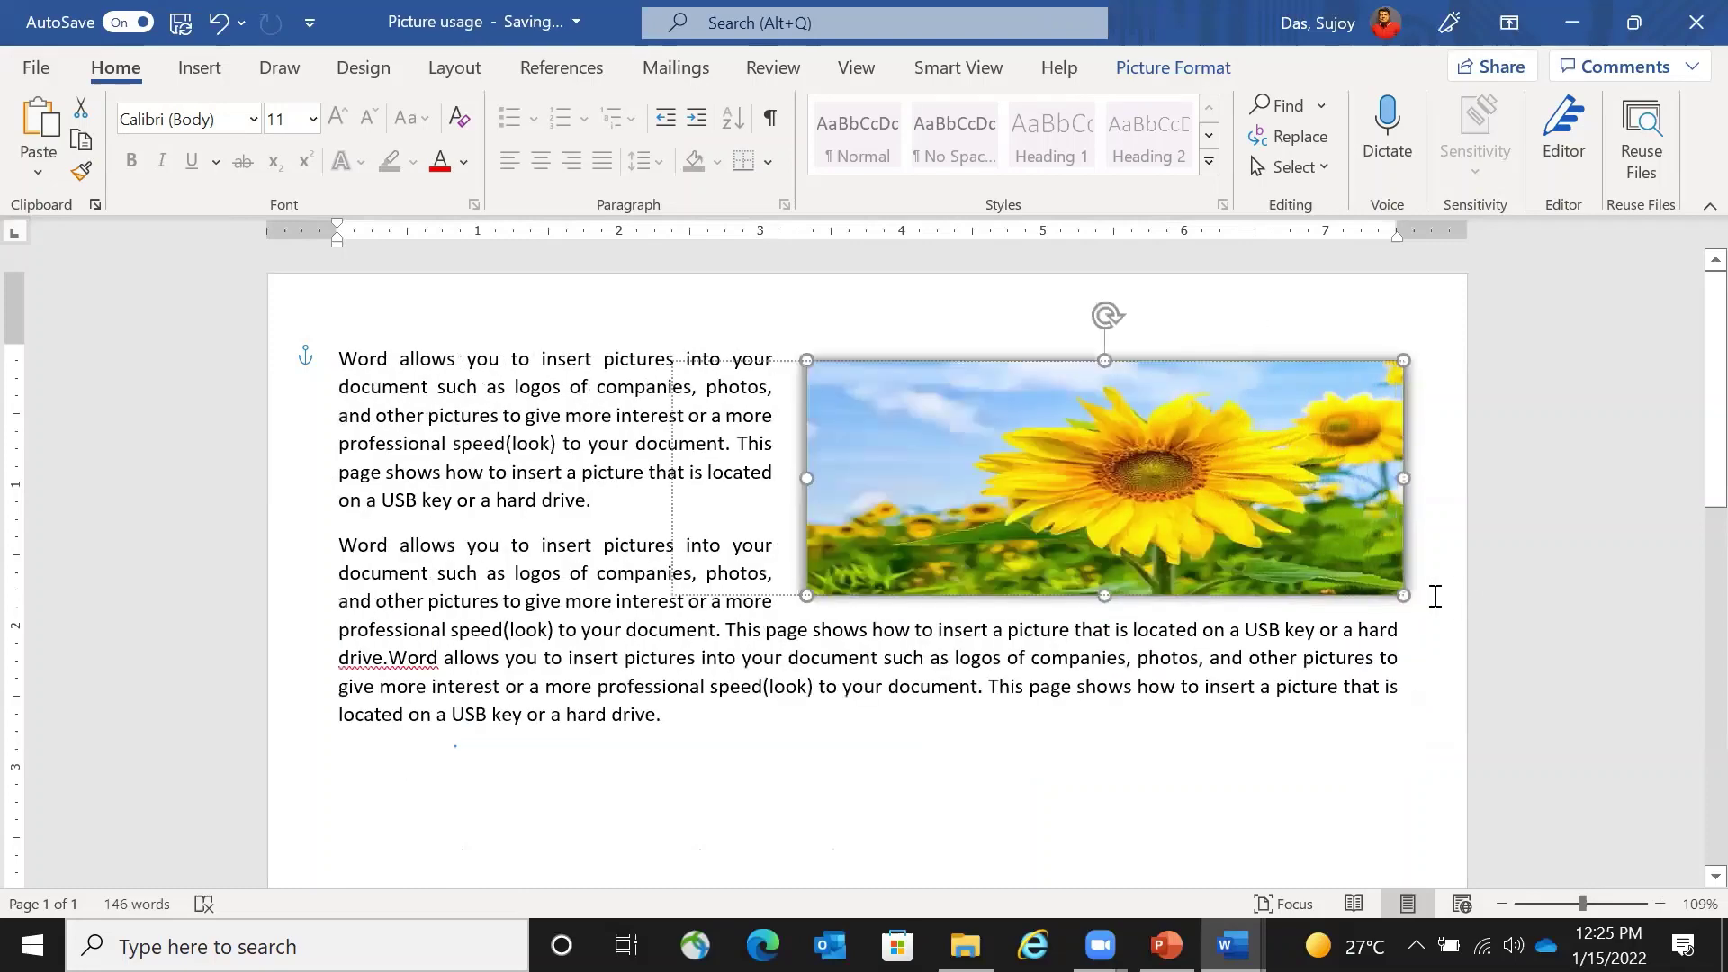
key("ctrl+z")
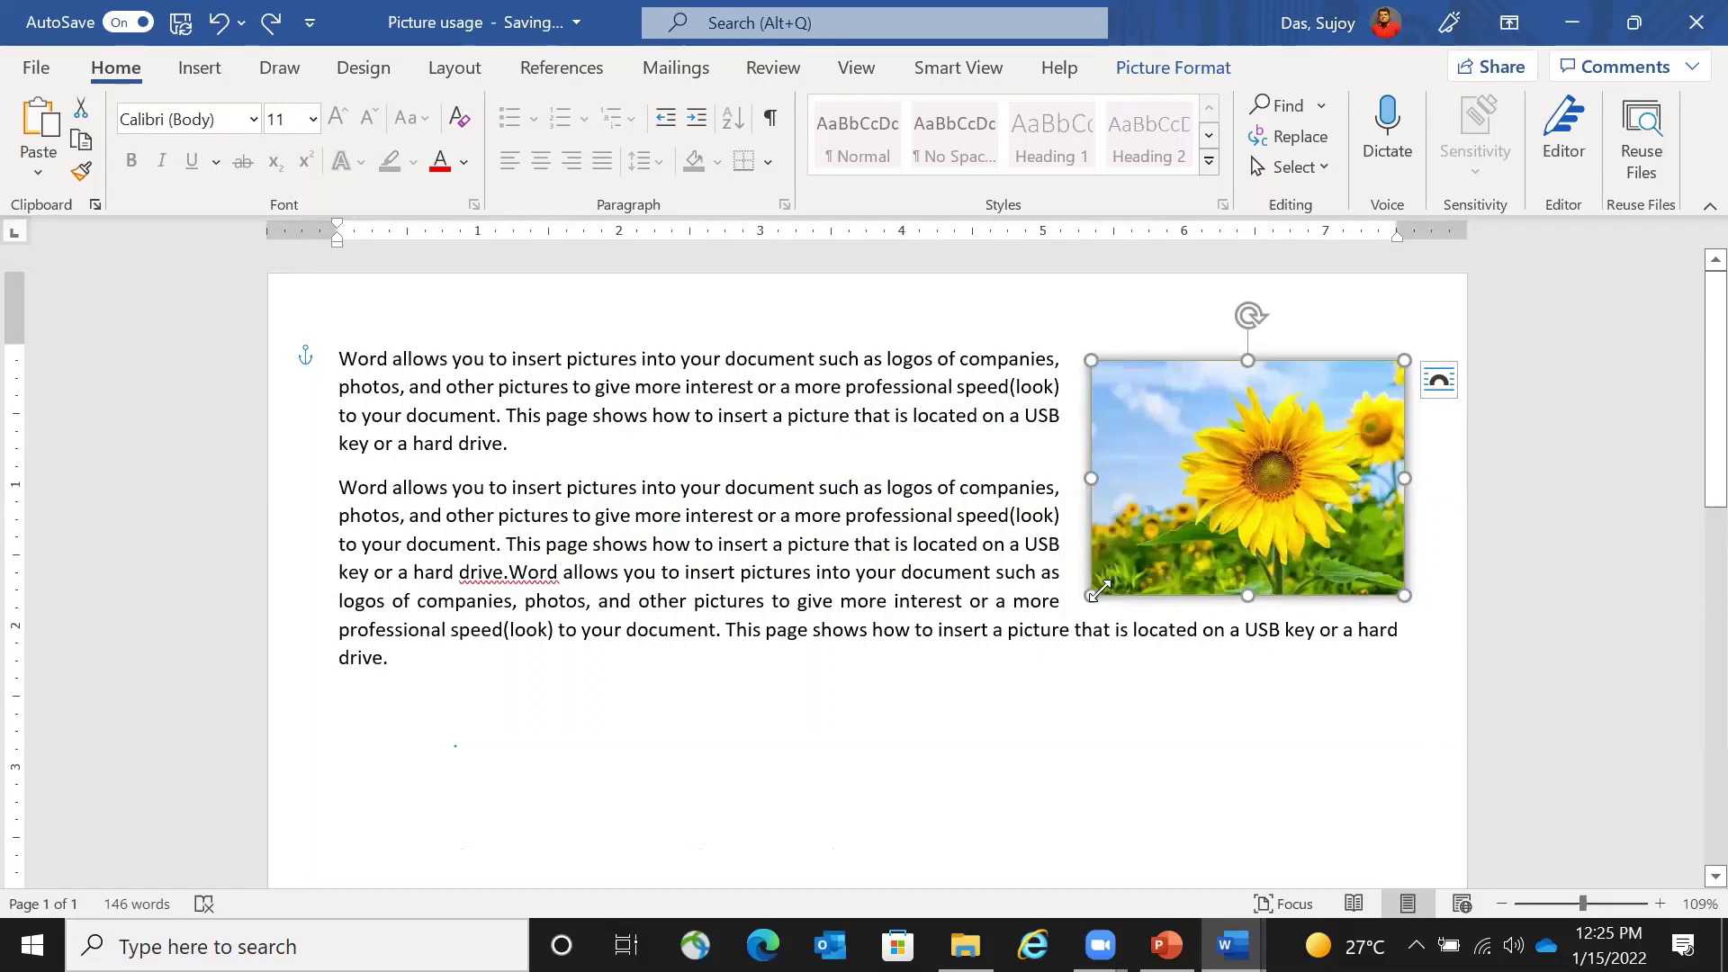
left_click_drag(1098, 592, 1019, 649)
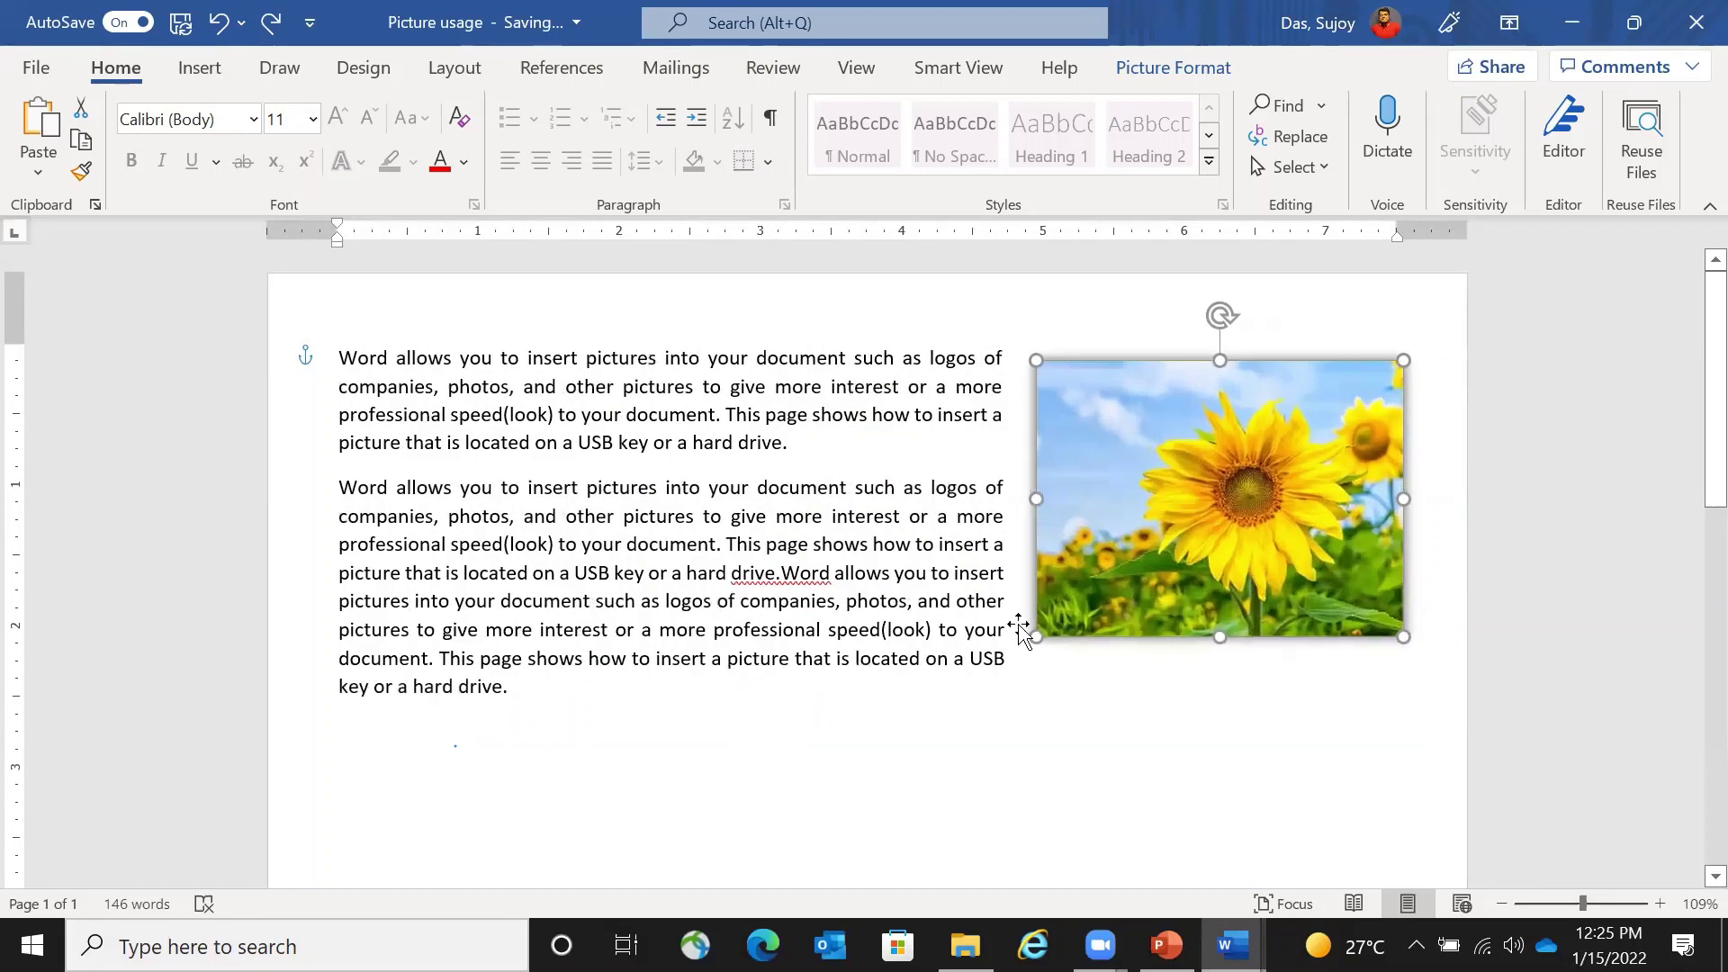
left_click_drag(1392, 649, 1392, 651)
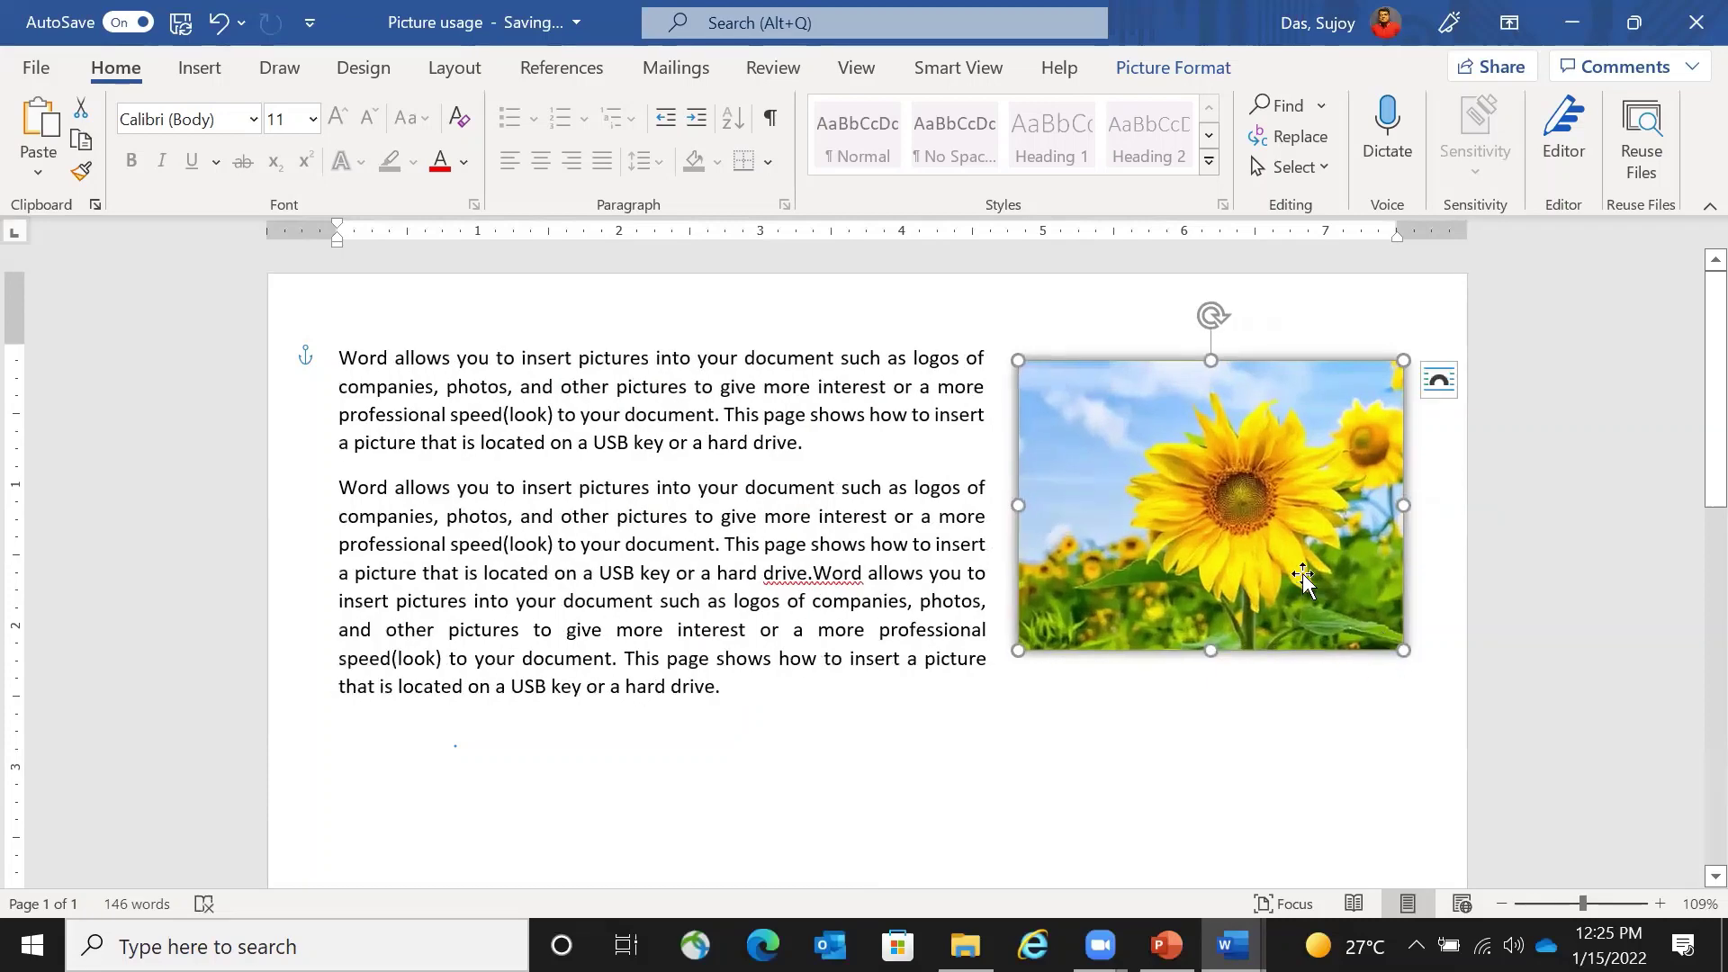
Step: Move the picture to the left margin of the text, trying proportional enlargement then undoing it
left_click_drag(638, 540, 770, 667)
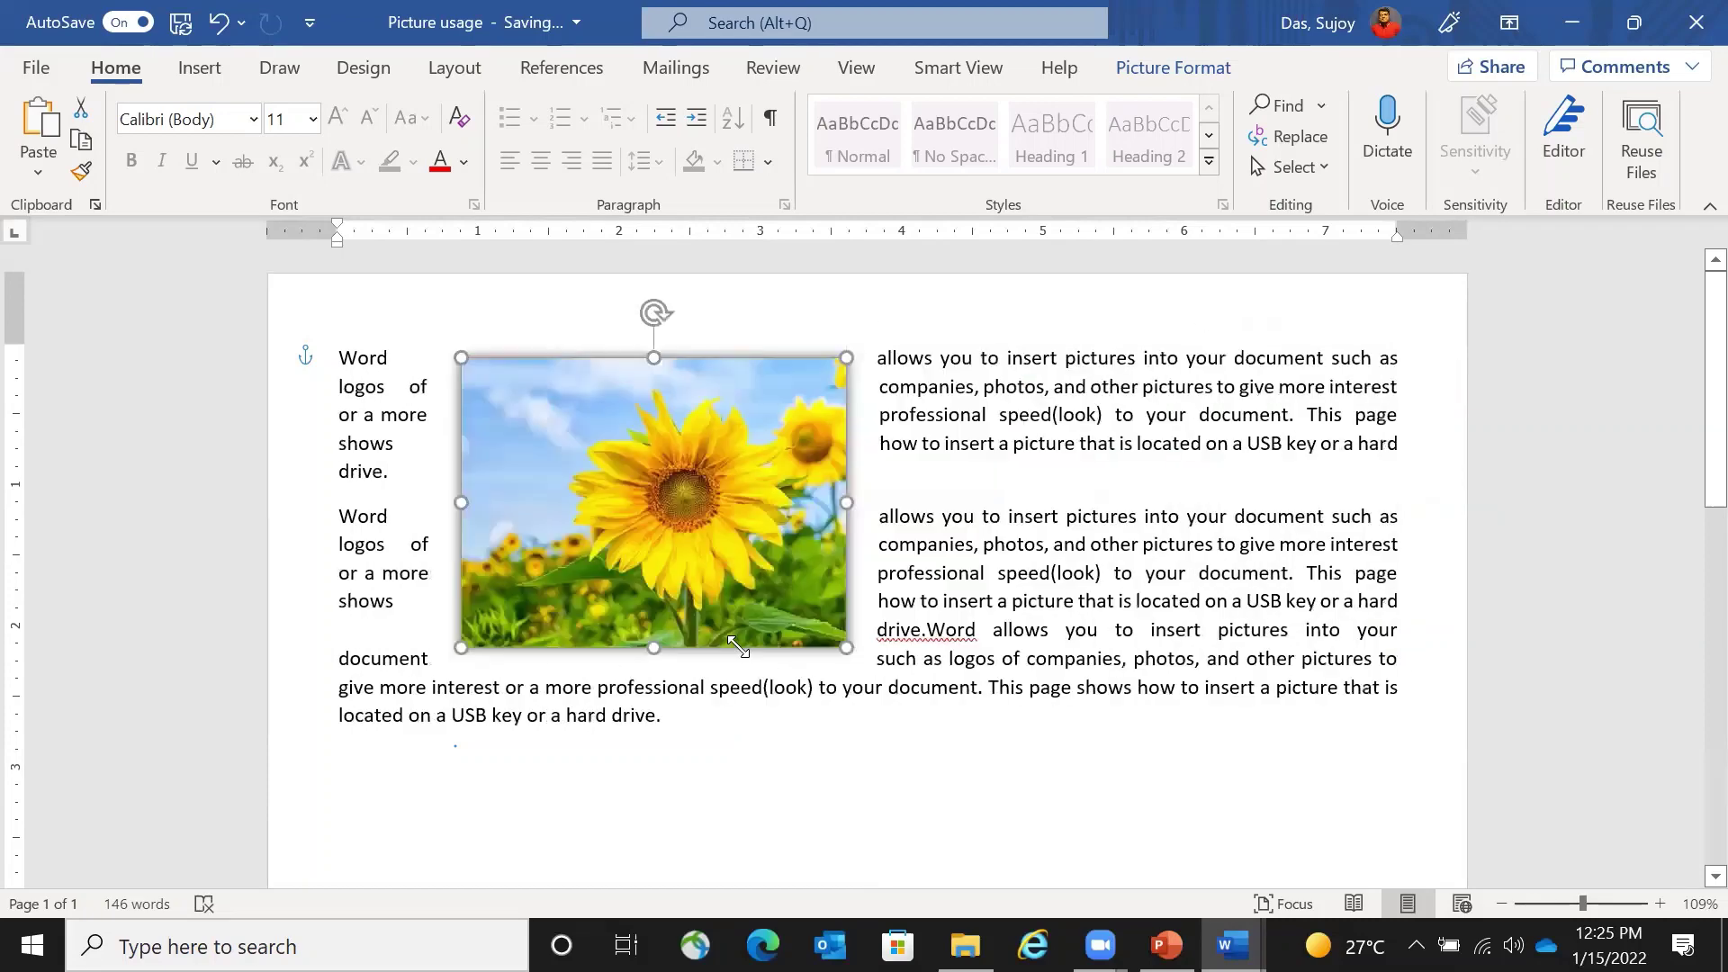
key("Left")
key("Left")
key("Left")
key("Left")
key("Left")
key("Left")
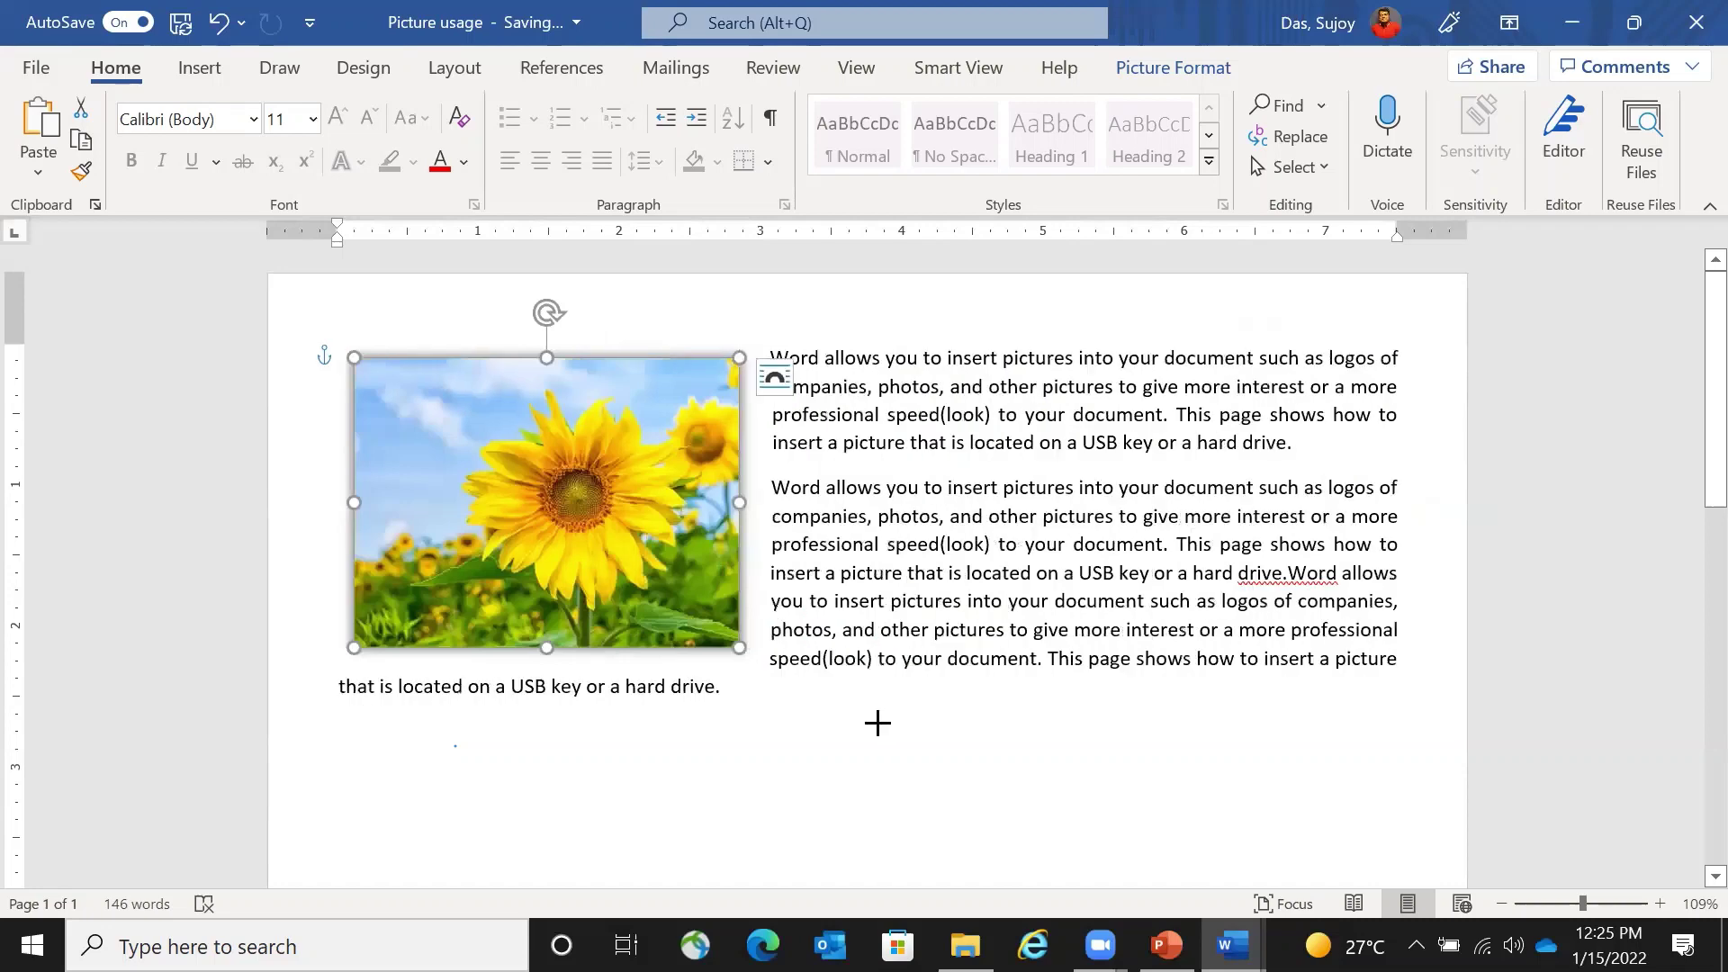
key("shift+Right")
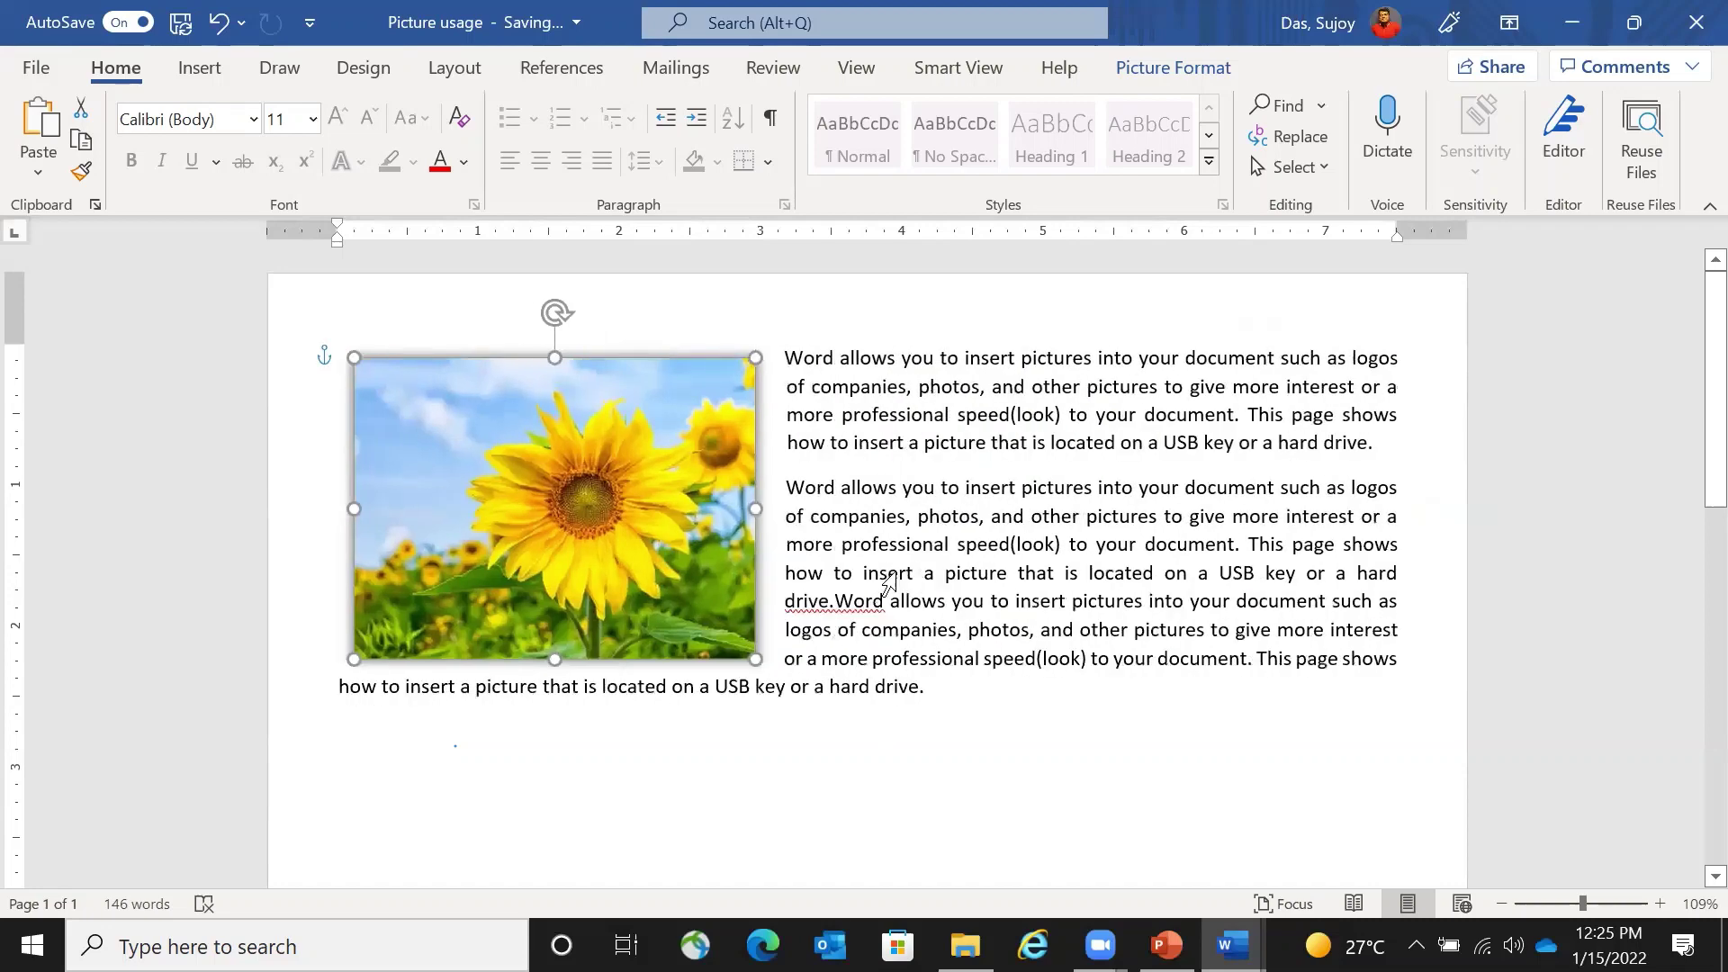
key("shift+Right")
key("shift+Right")
key("shift+Right")
key("shift+Right")
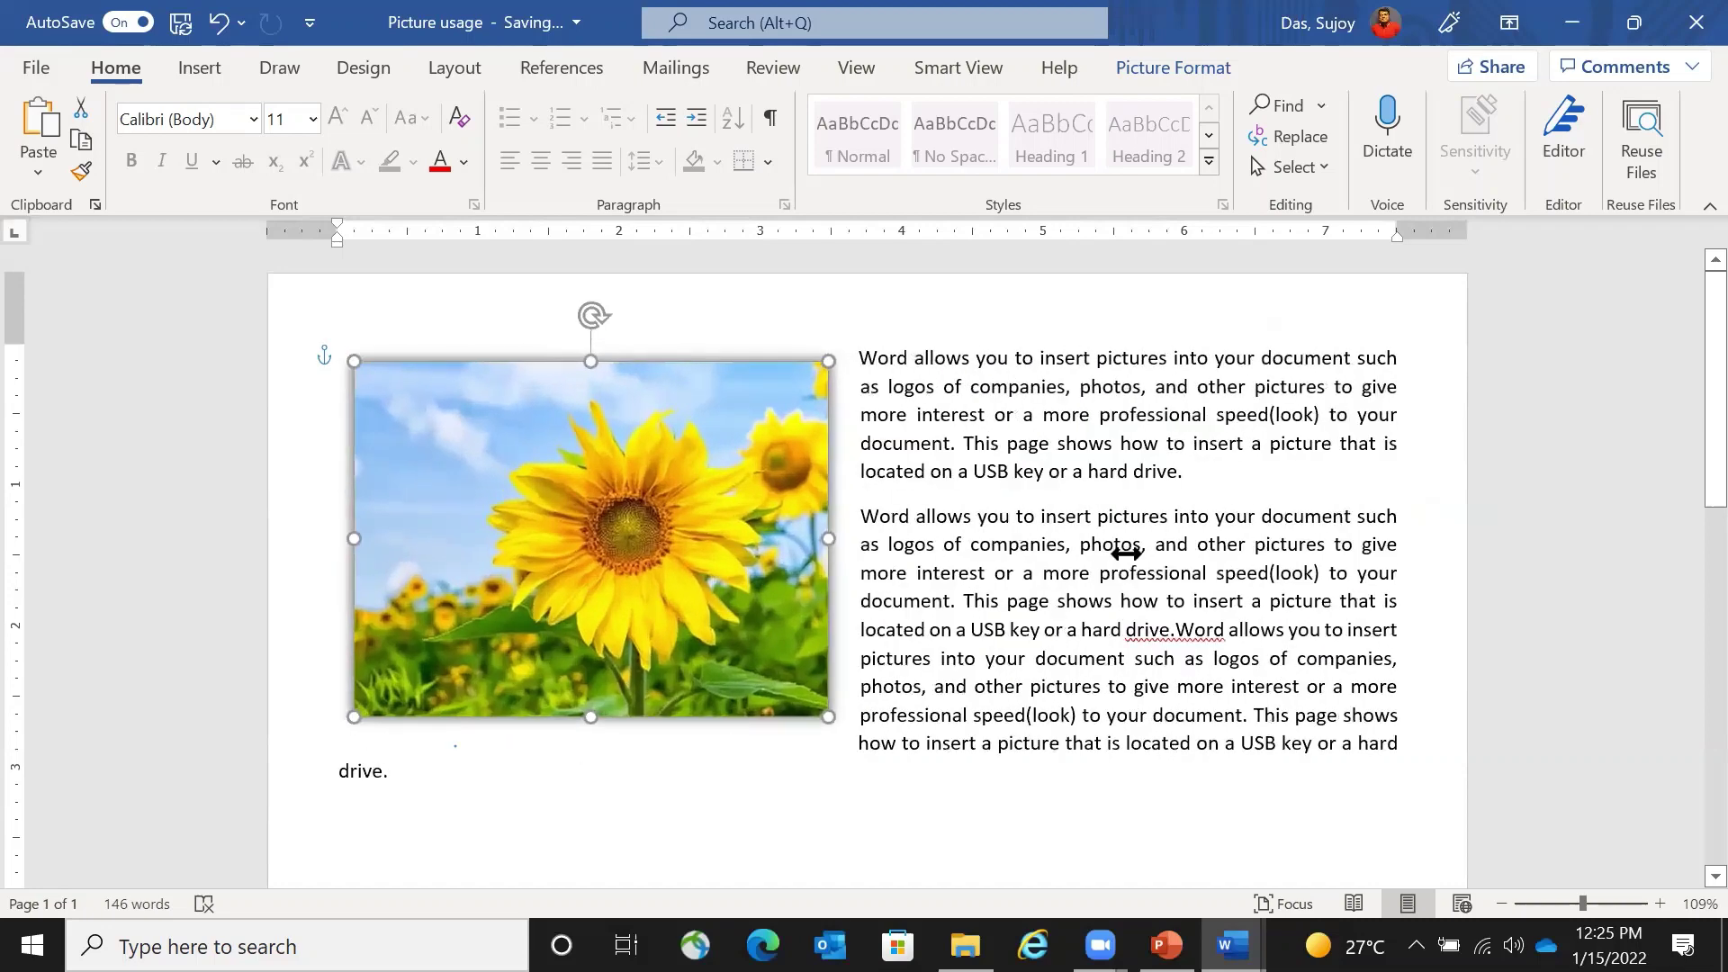
key("shift+Right")
key("shift+Right")
key("shift+Right")
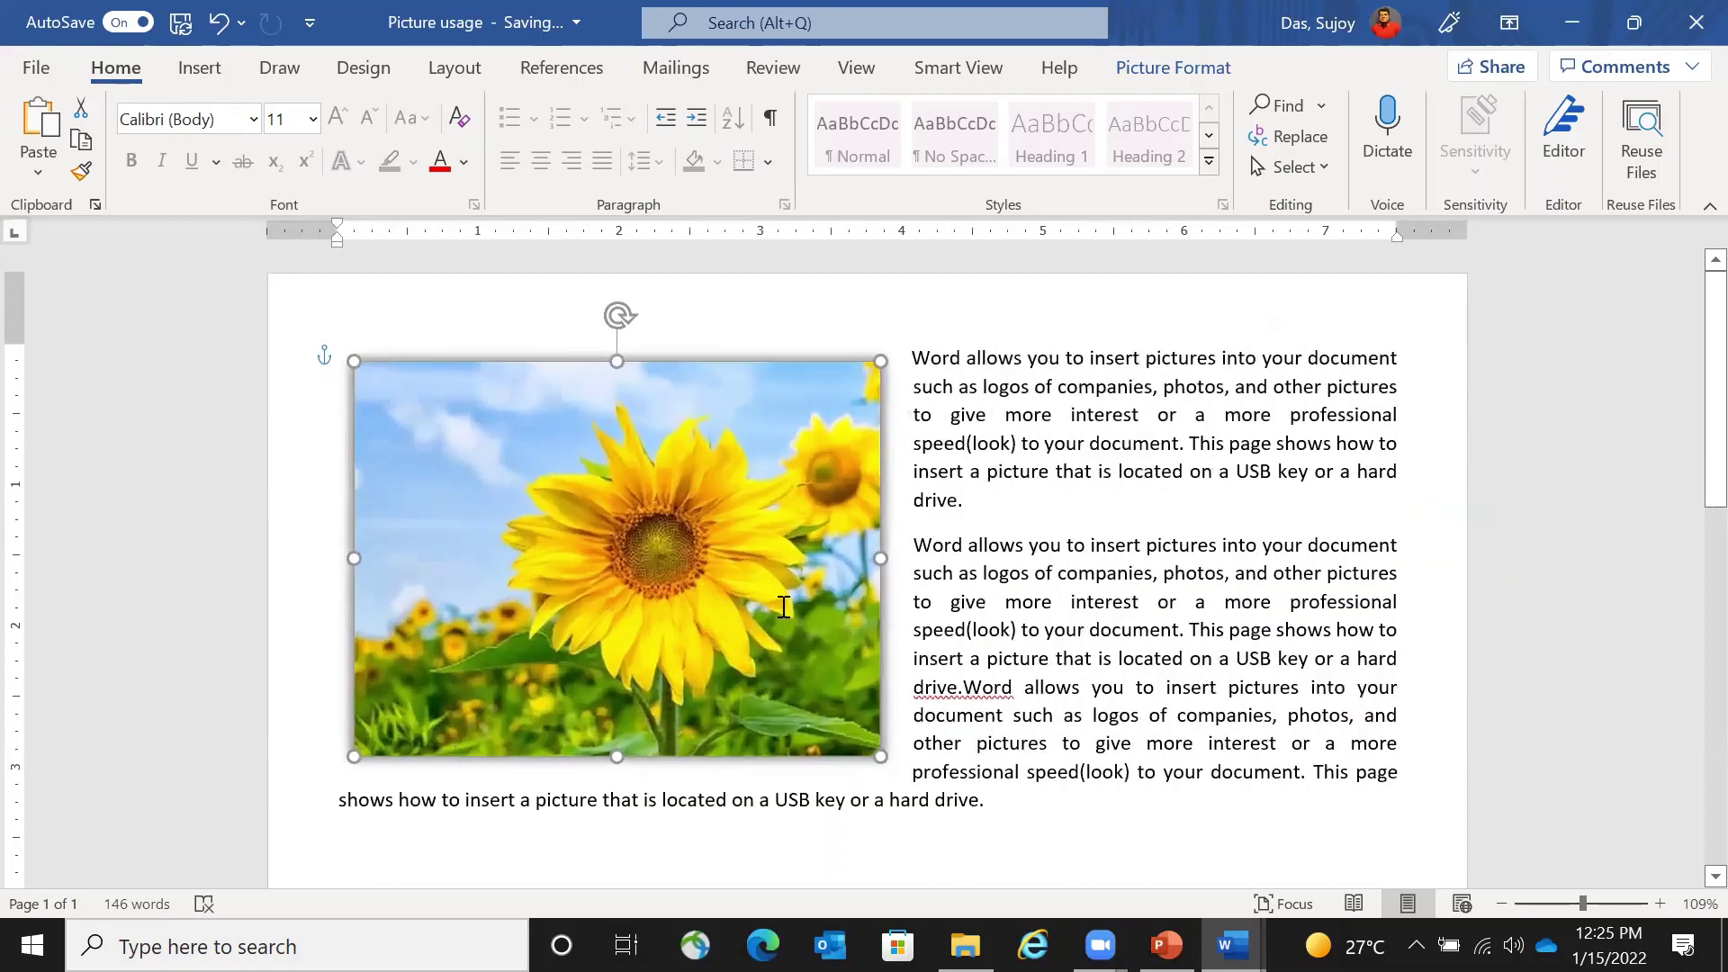
key("shift+Right")
key("shift+Right")
key("shift+Right")
key("shift+Right")
key("ctrl+z")
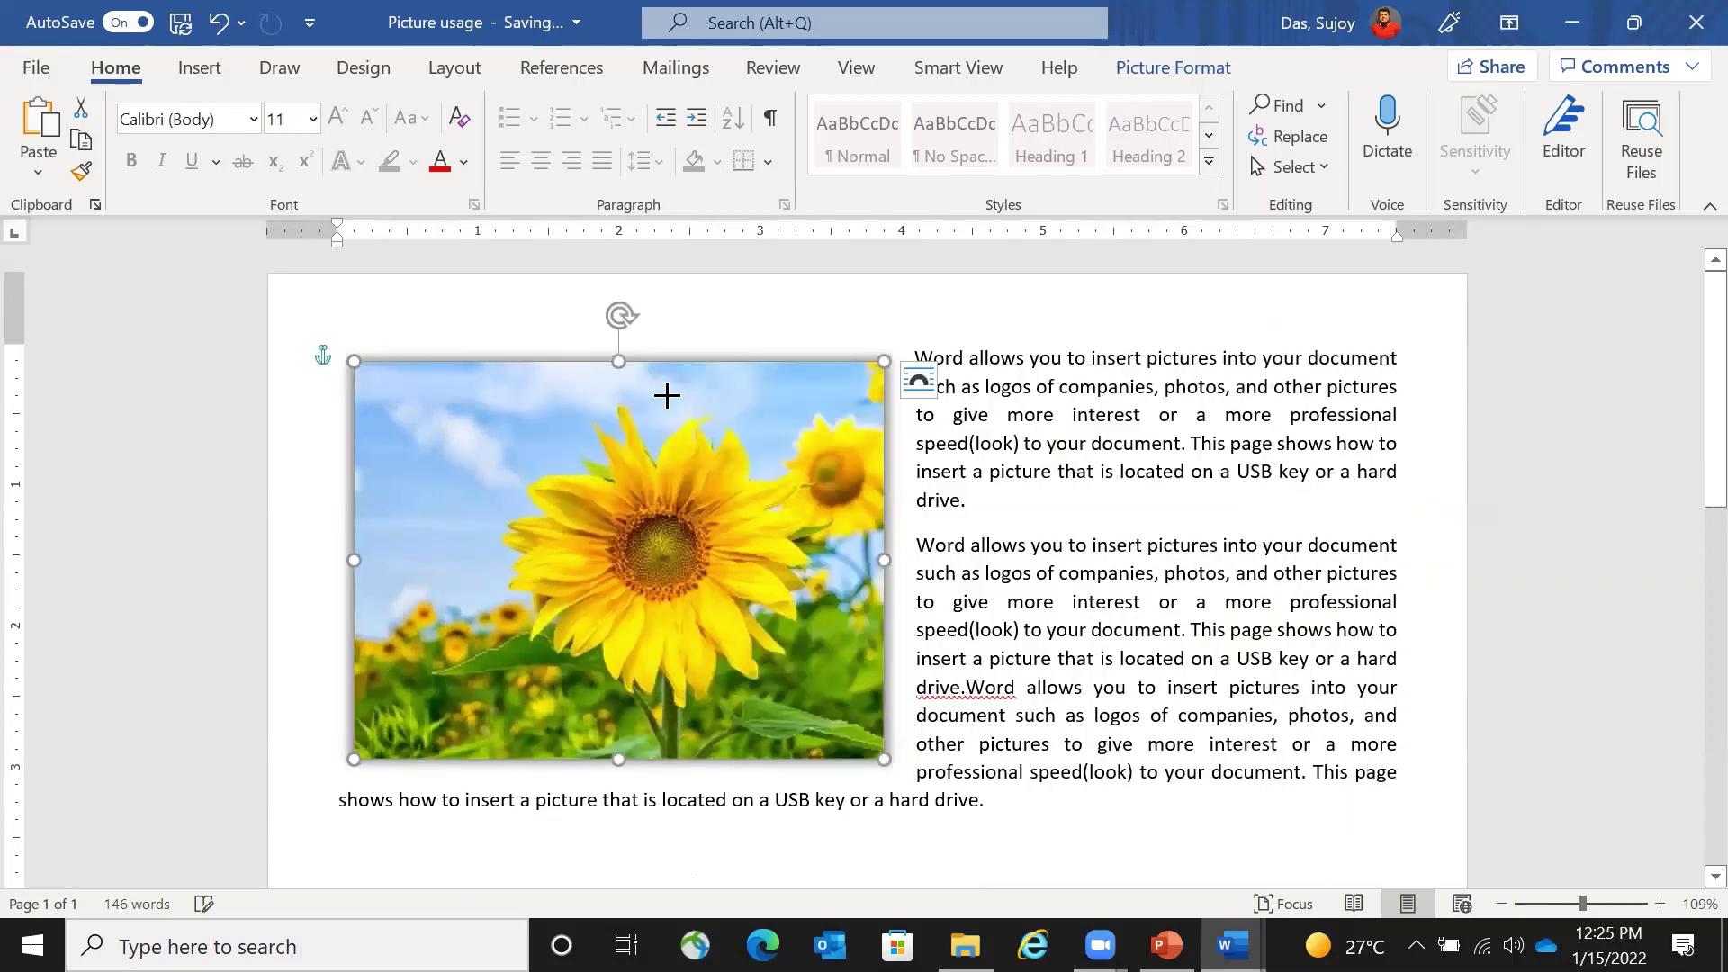
Step: Shrink the picture to a small size at the top-left of the text
scroll(668, 393, "down", 1)
scroll(641, 367, "down", 2)
left_click_drag(684, 487, 642, 573)
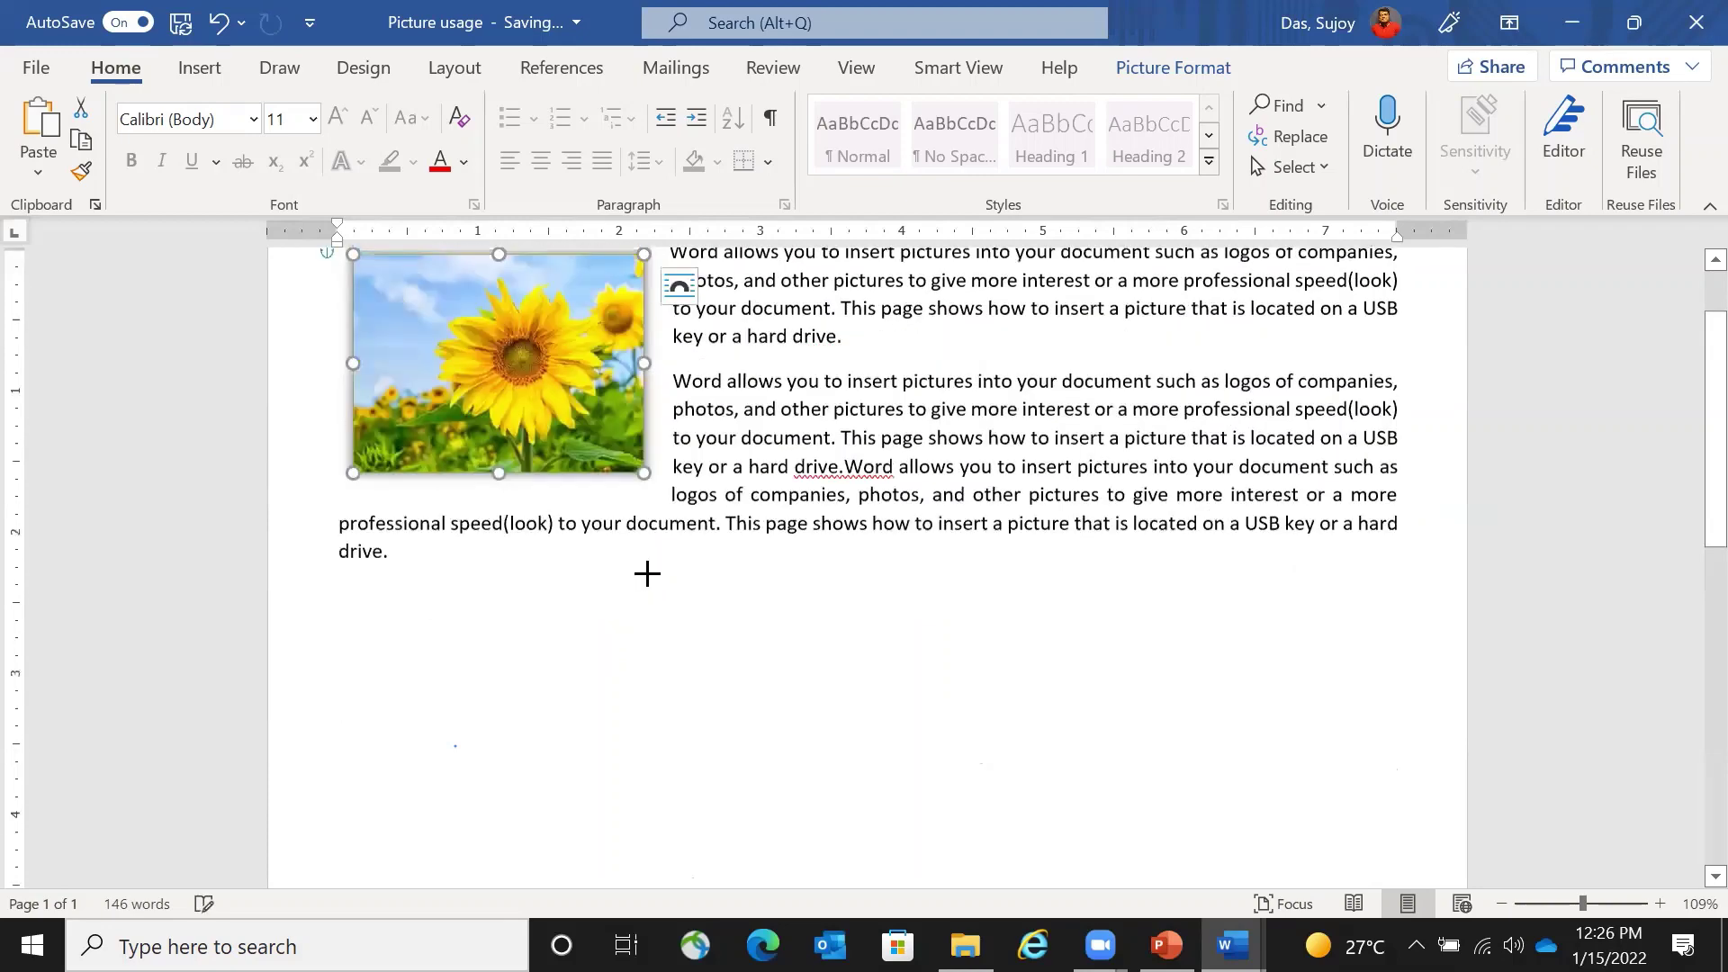
scroll(647, 574, "up", 2)
mouse_move(647, 579)
left_mouse_down()
mouse_move(760, 648)
mouse_move(765, 671)
left_mouse_up()
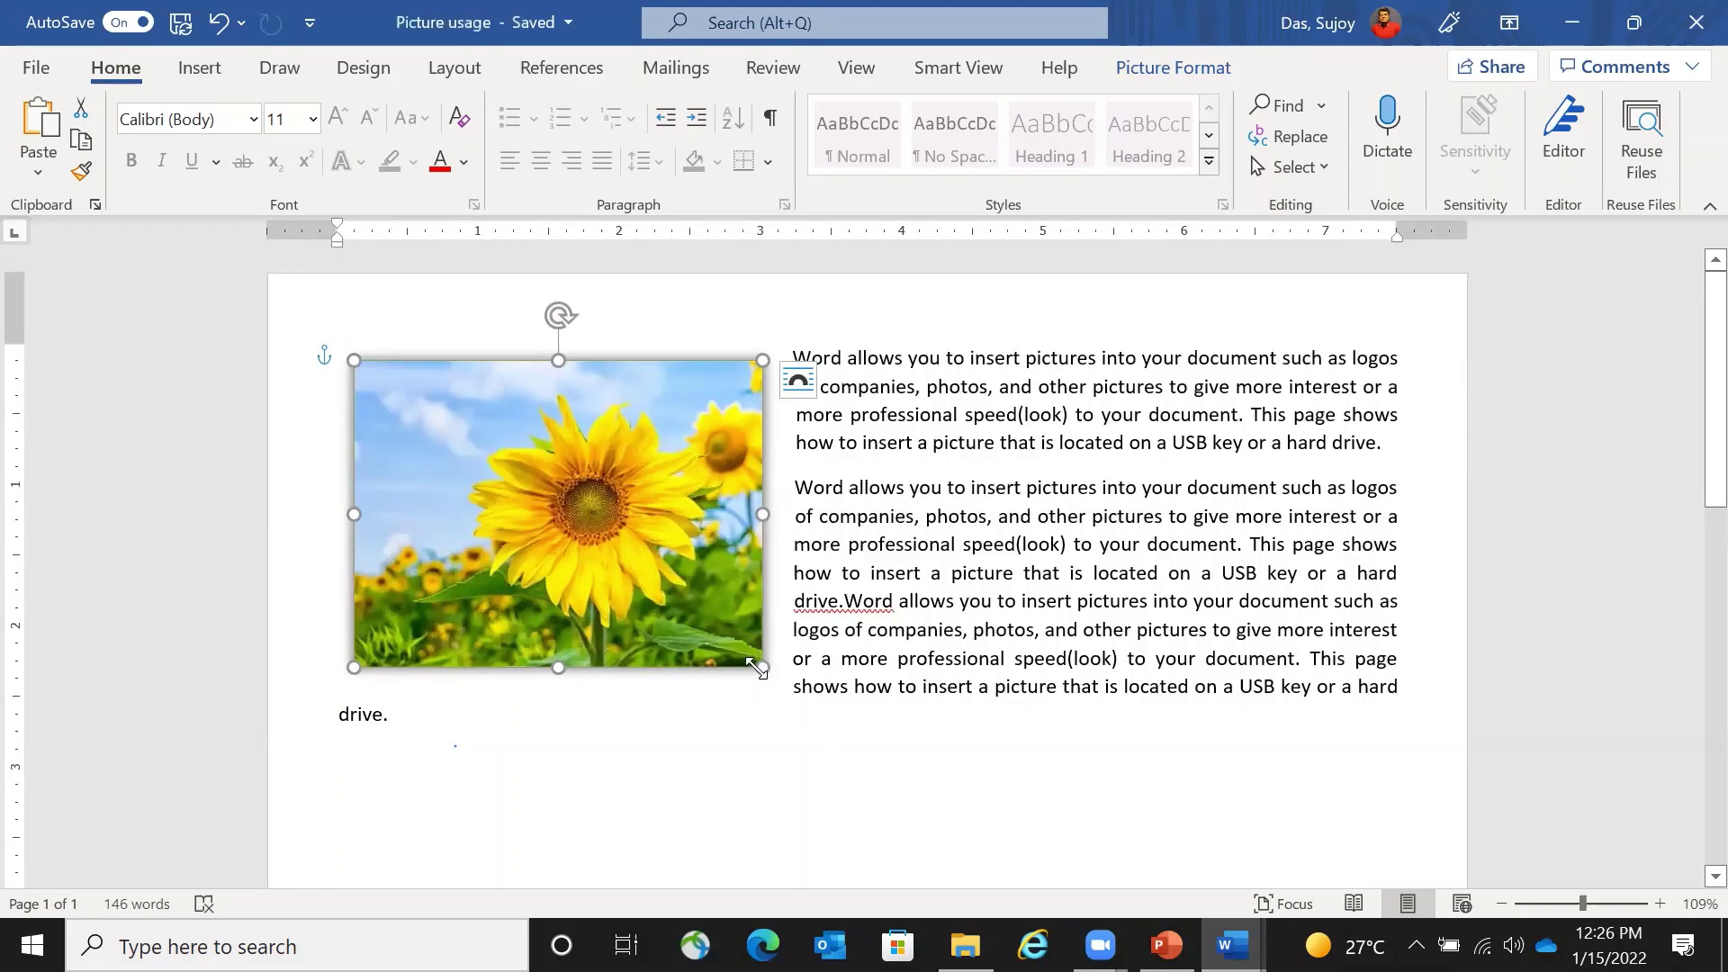
left_click_drag(792, 689, 793, 692)
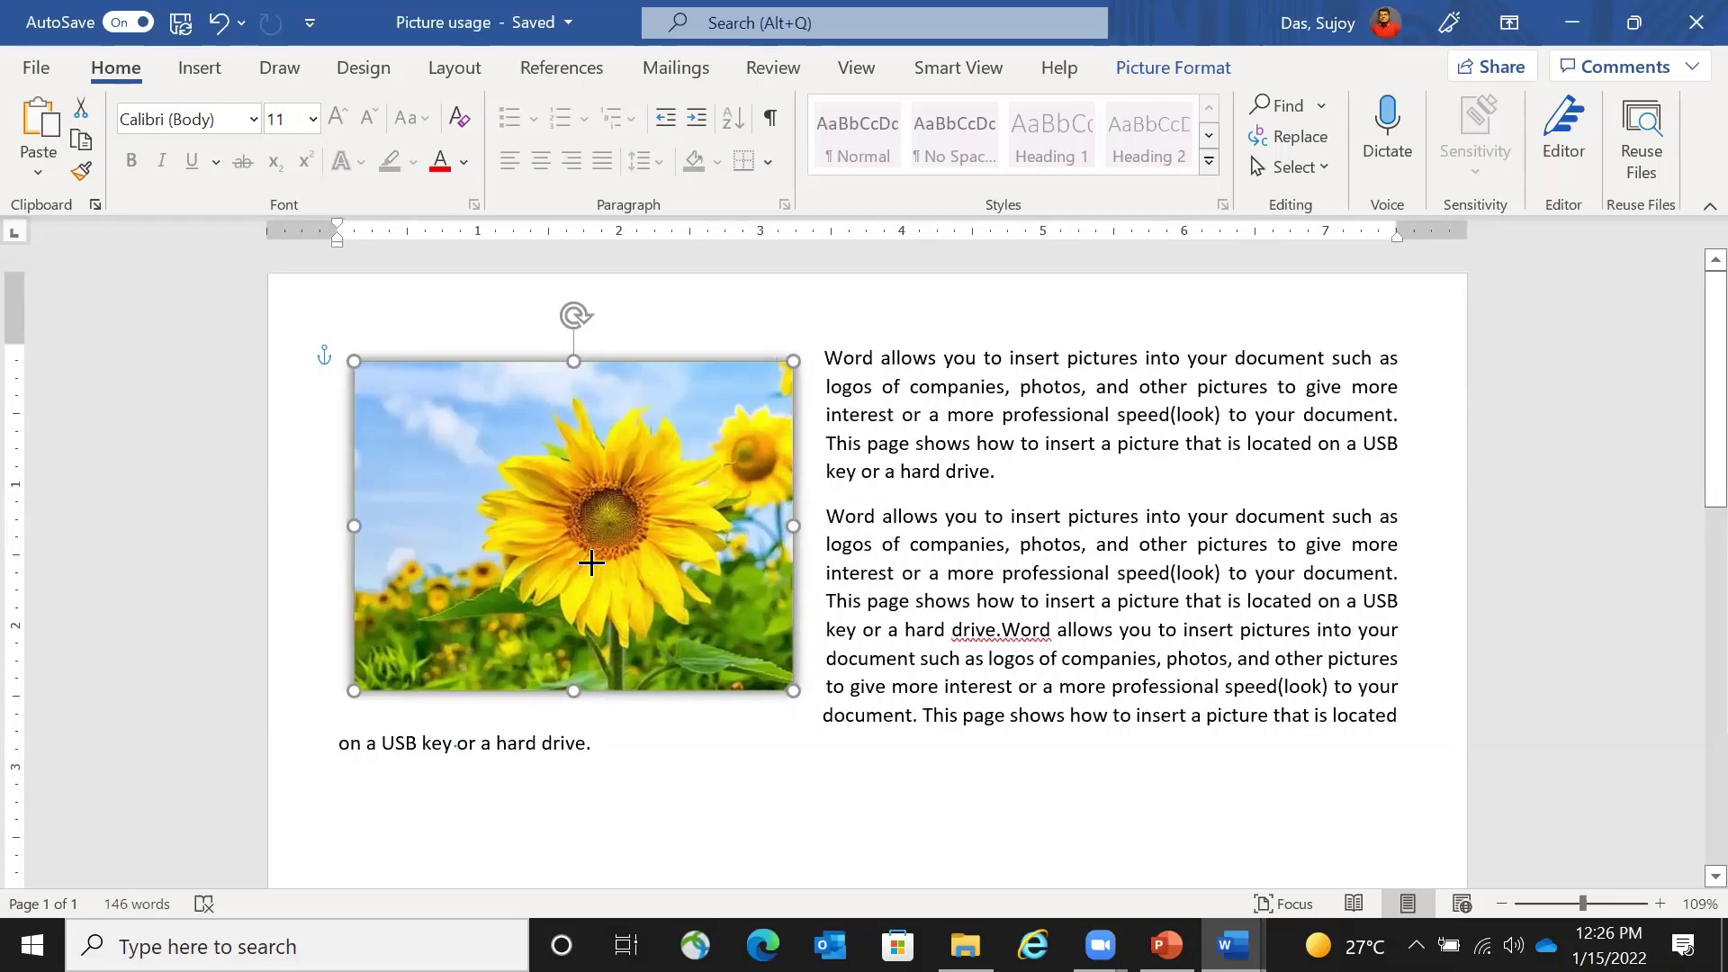
left_click_drag(685, 613, 564, 518)
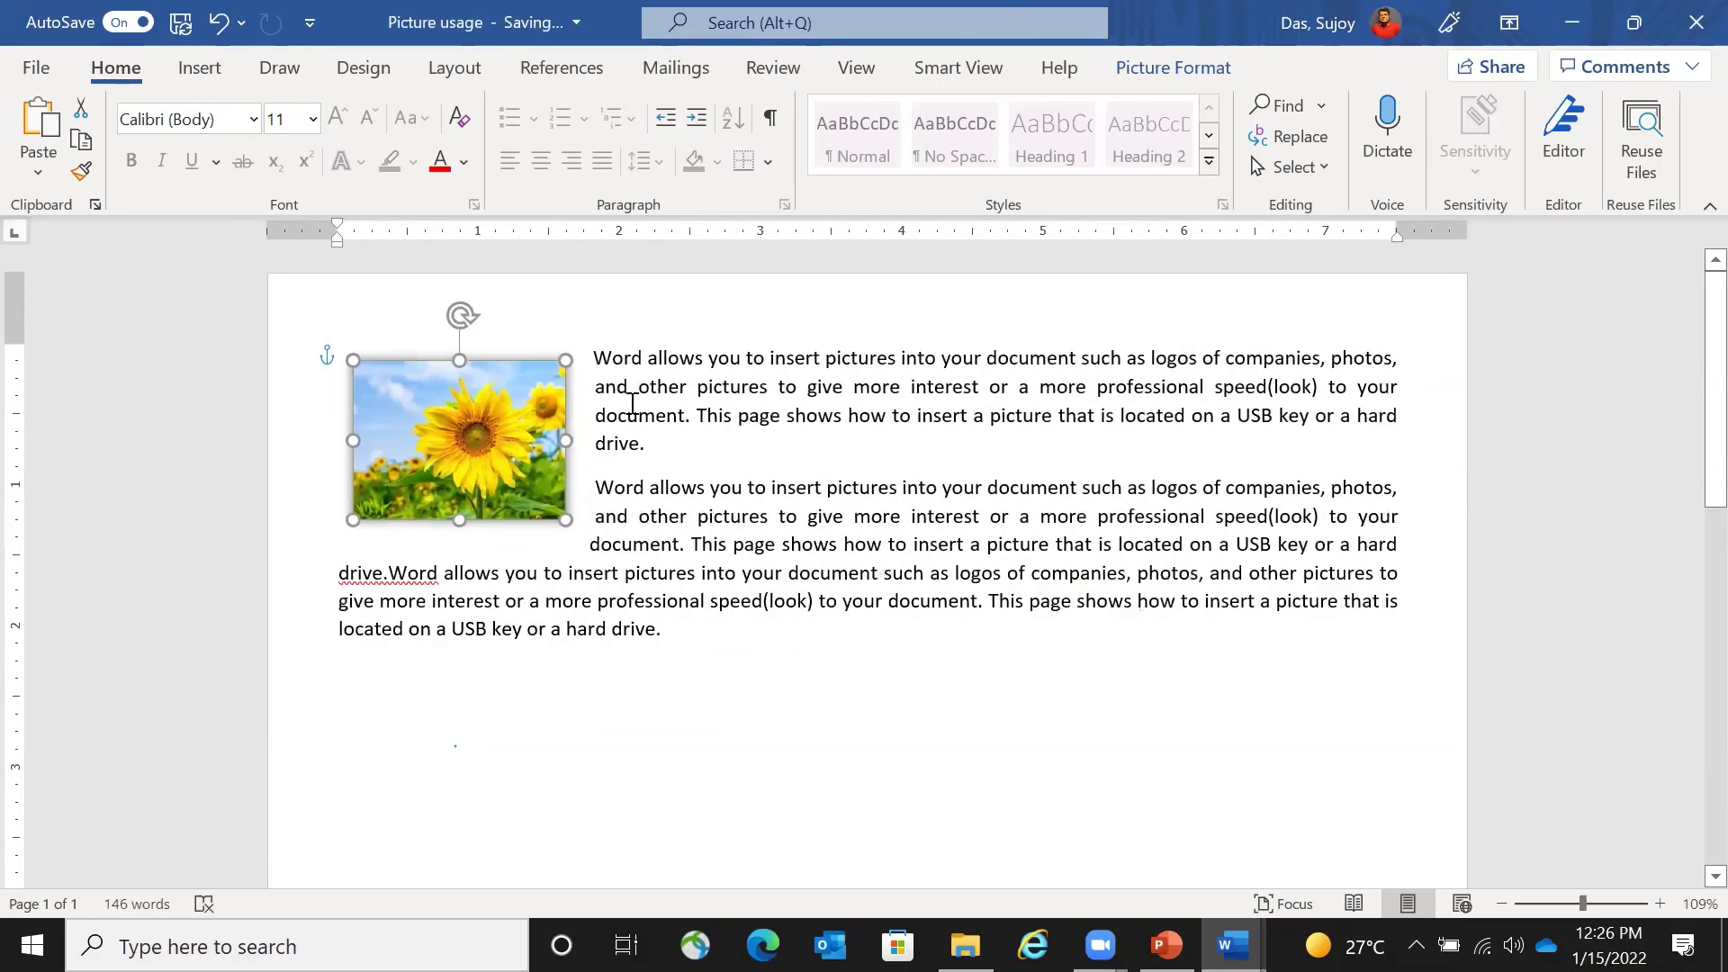
Step: Enlarge the sunflower picture to about 1.36" by 1.81"
left_click(1178, 72)
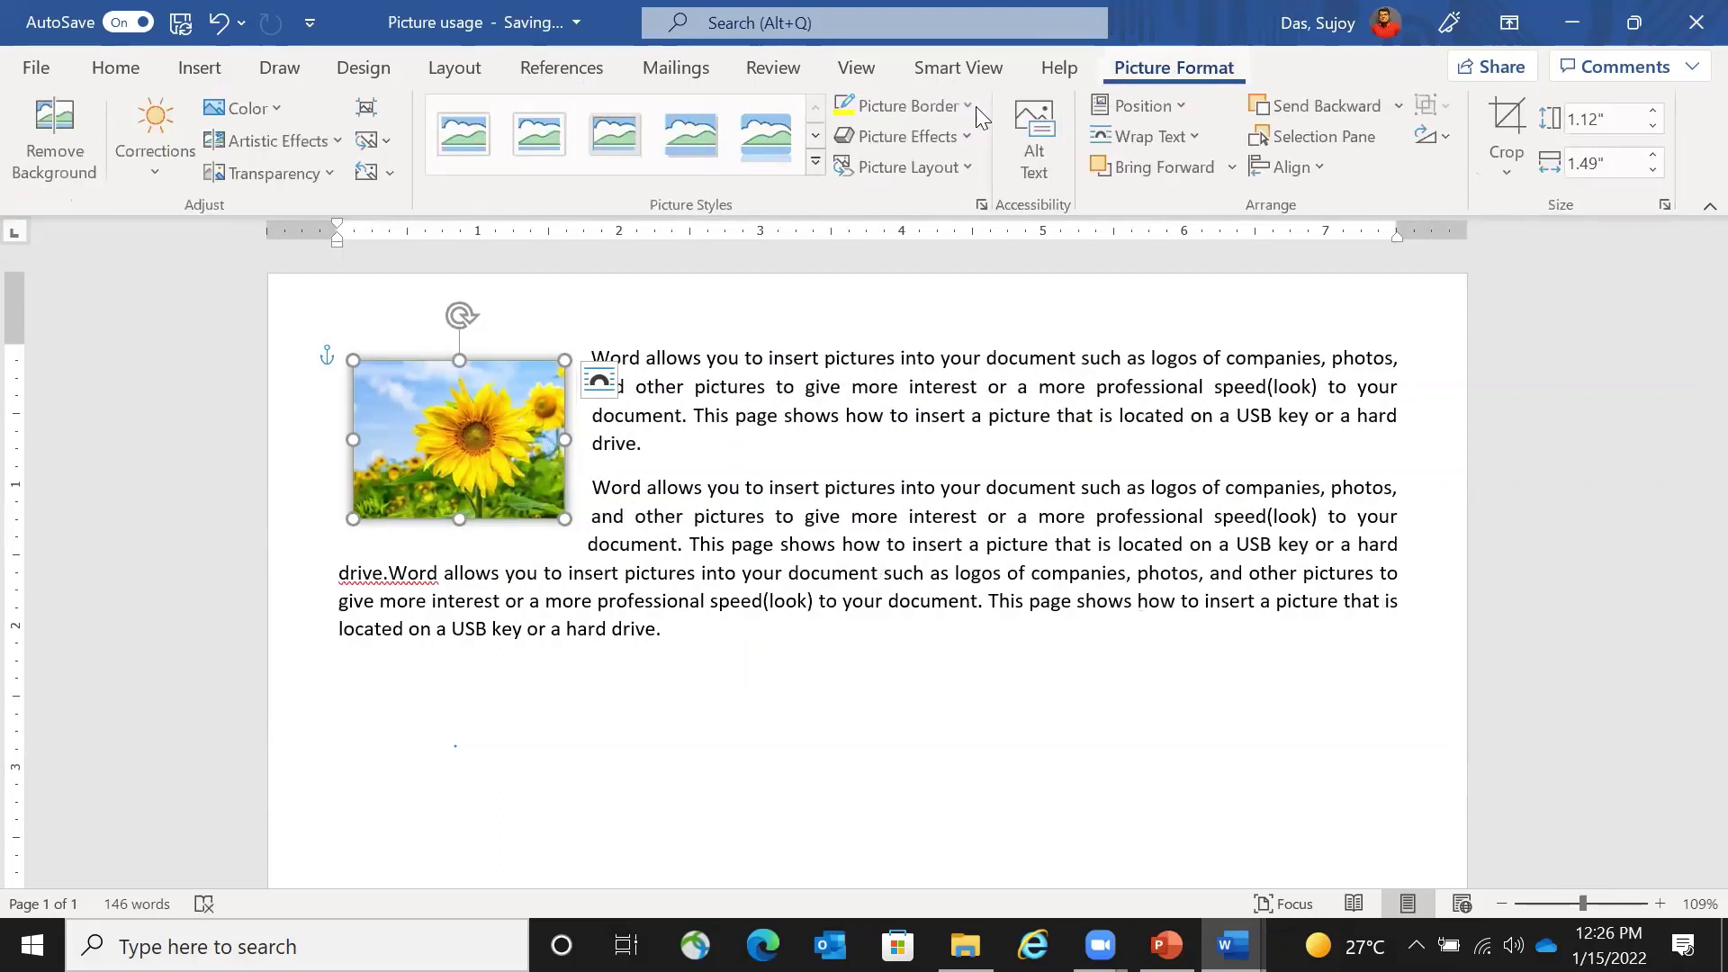
left_click(967, 169)
left_click(905, 711)
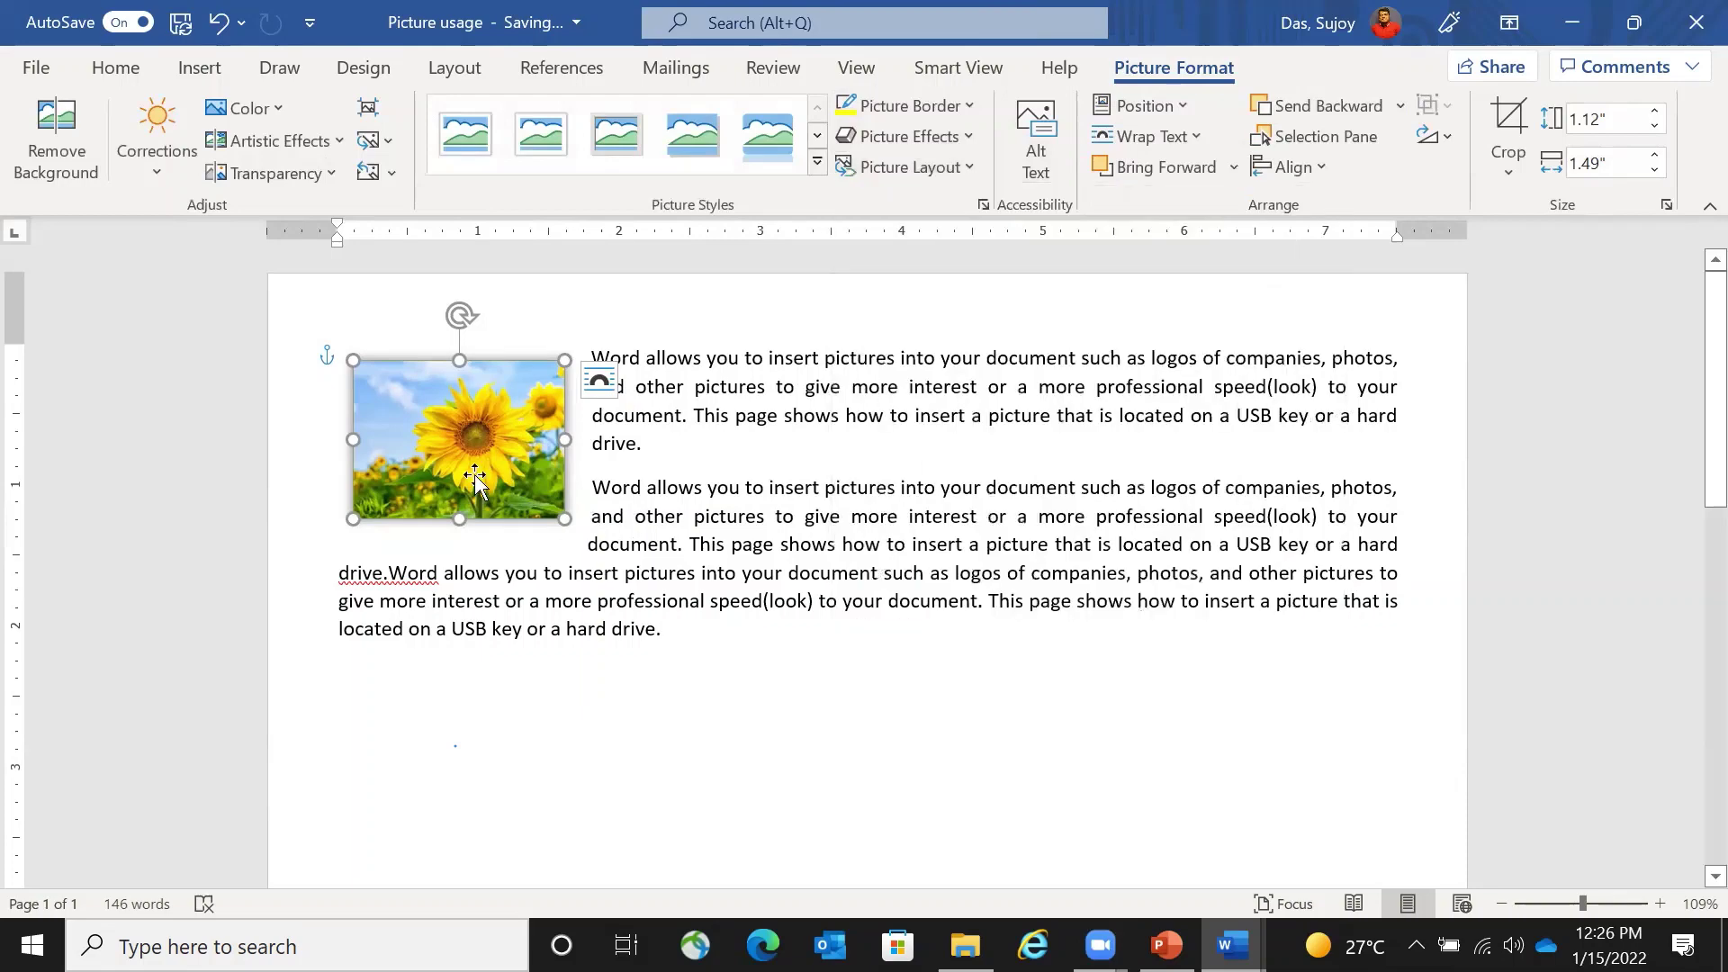
right_click(486, 441)
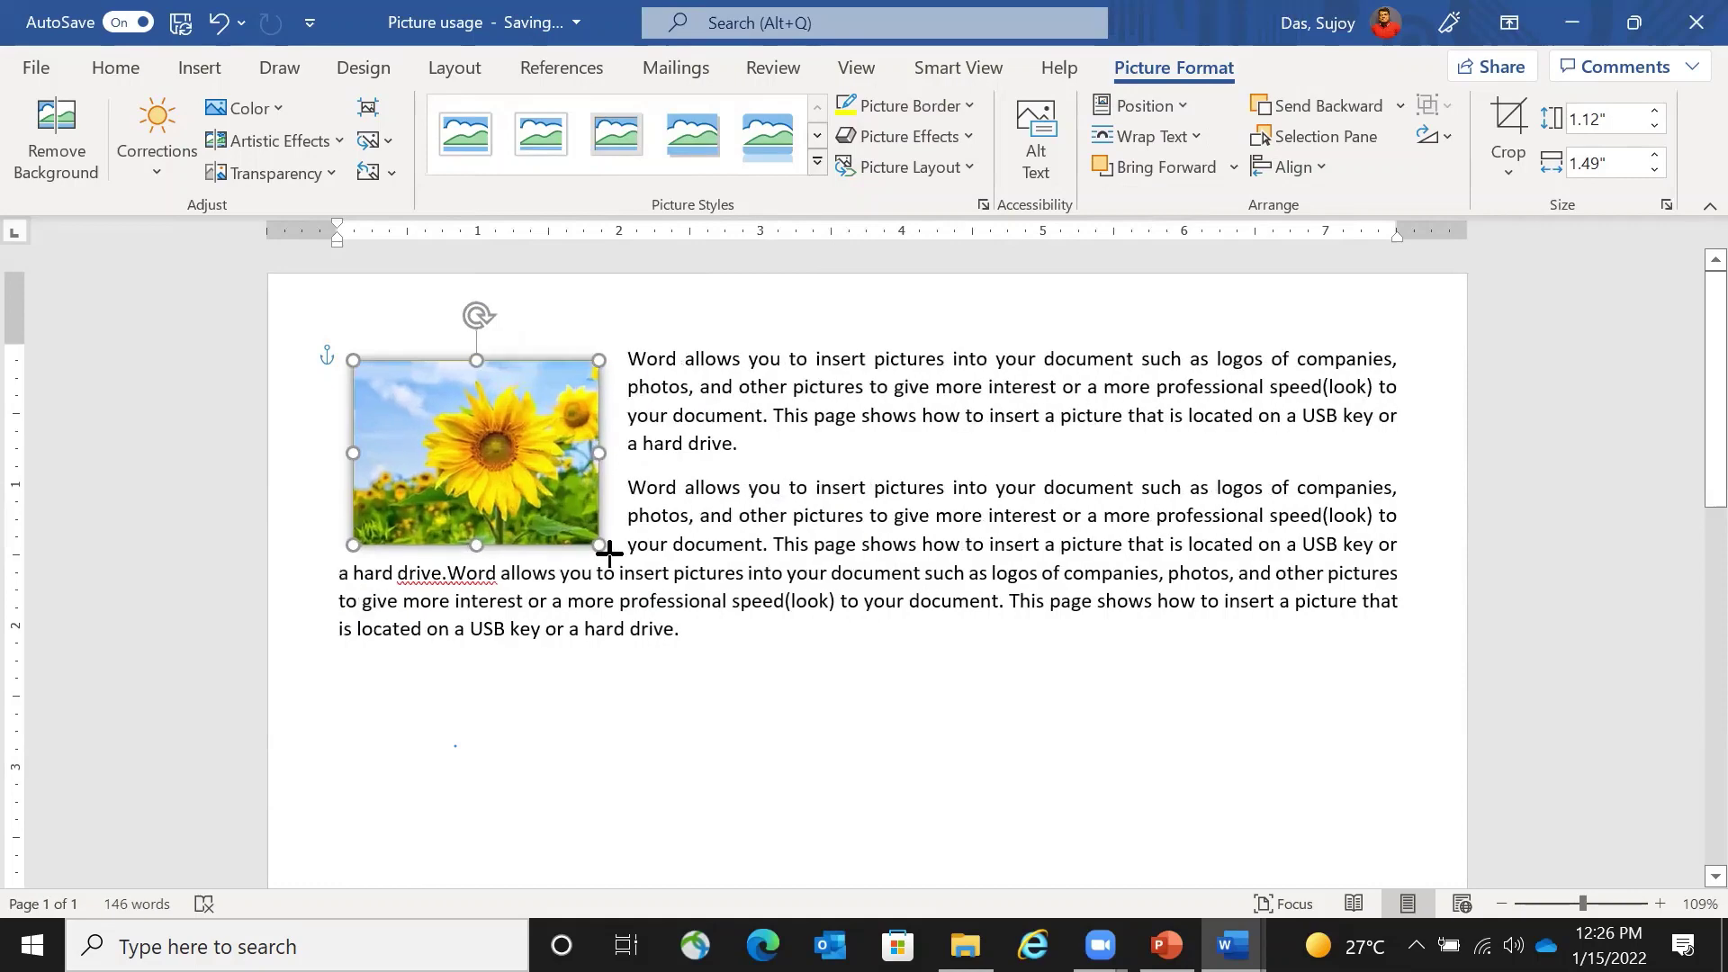
left_click_drag(581, 536, 612, 555)
Step: Apply an outer drop shadow to the sunflower picture
left_click(918, 137)
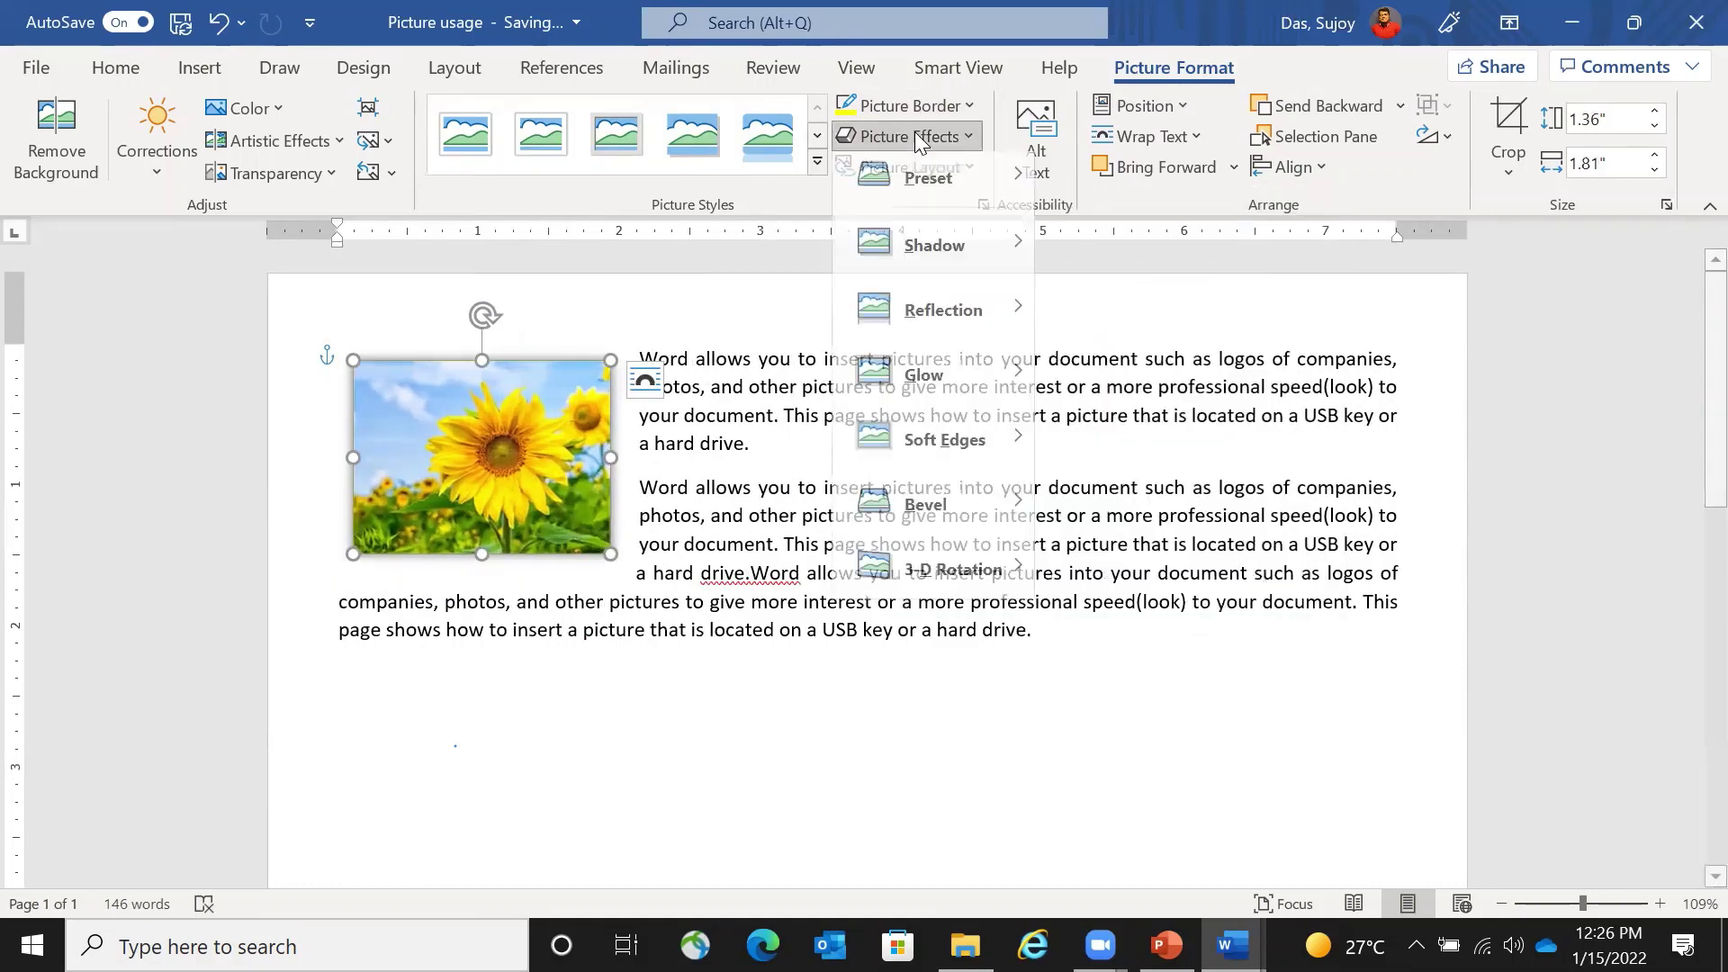
mouse_move(934, 257)
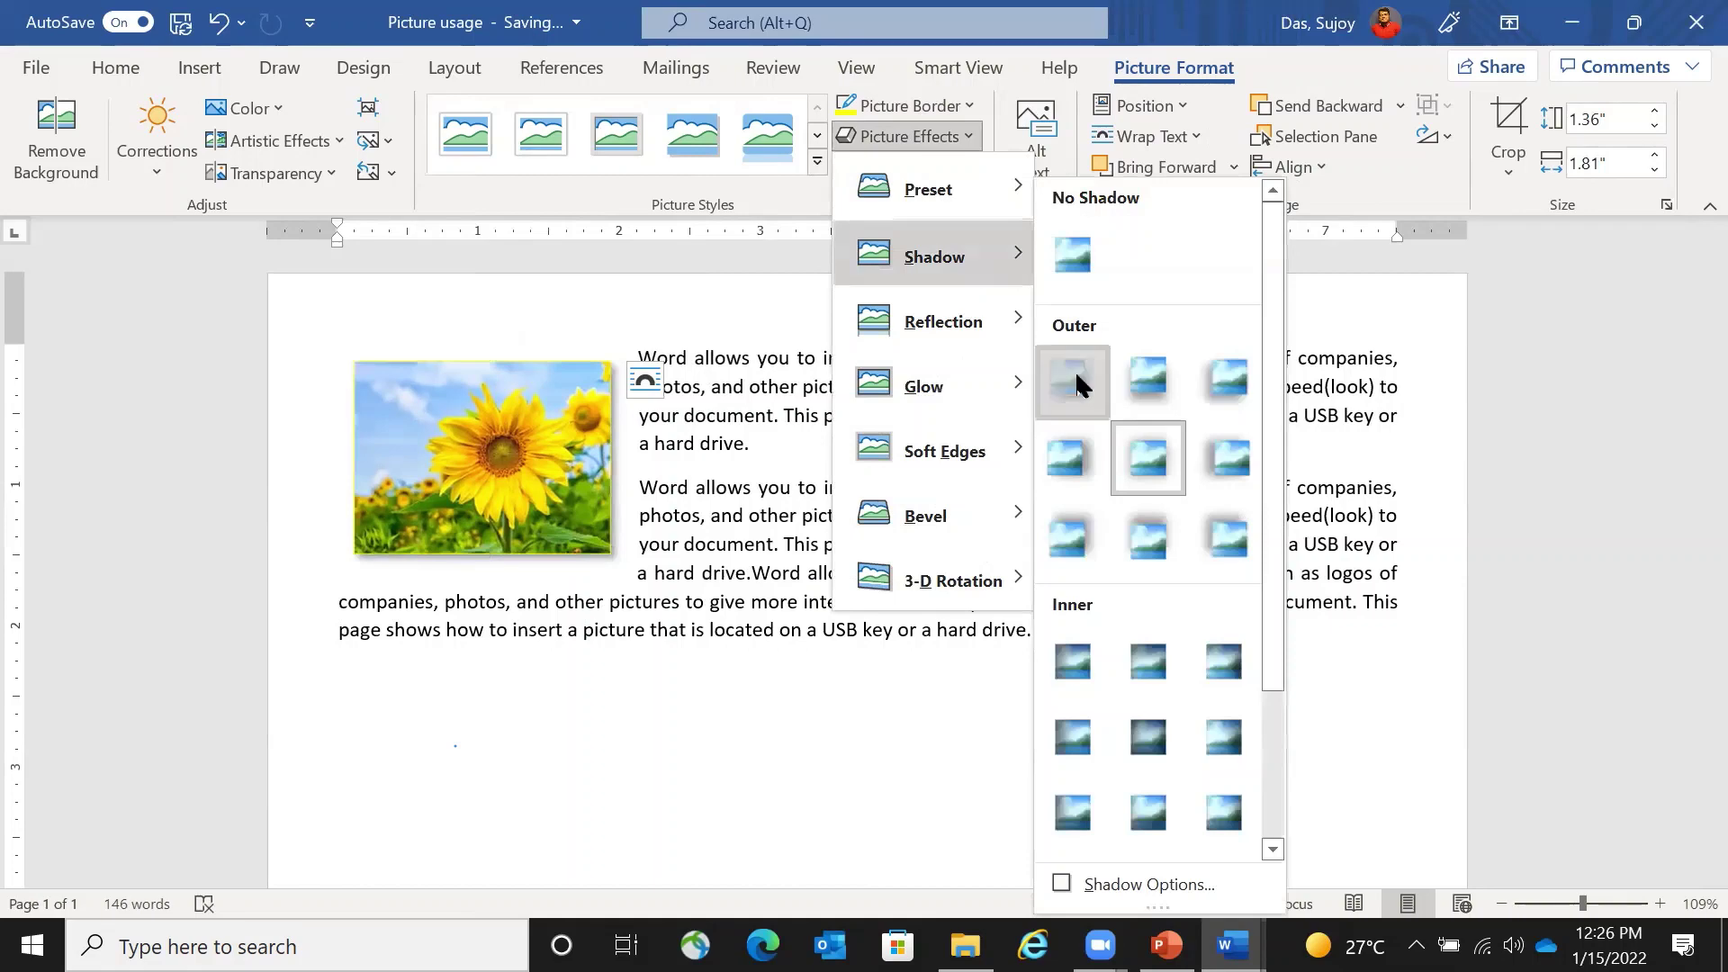
left_click(1076, 382)
left_click(800, 619)
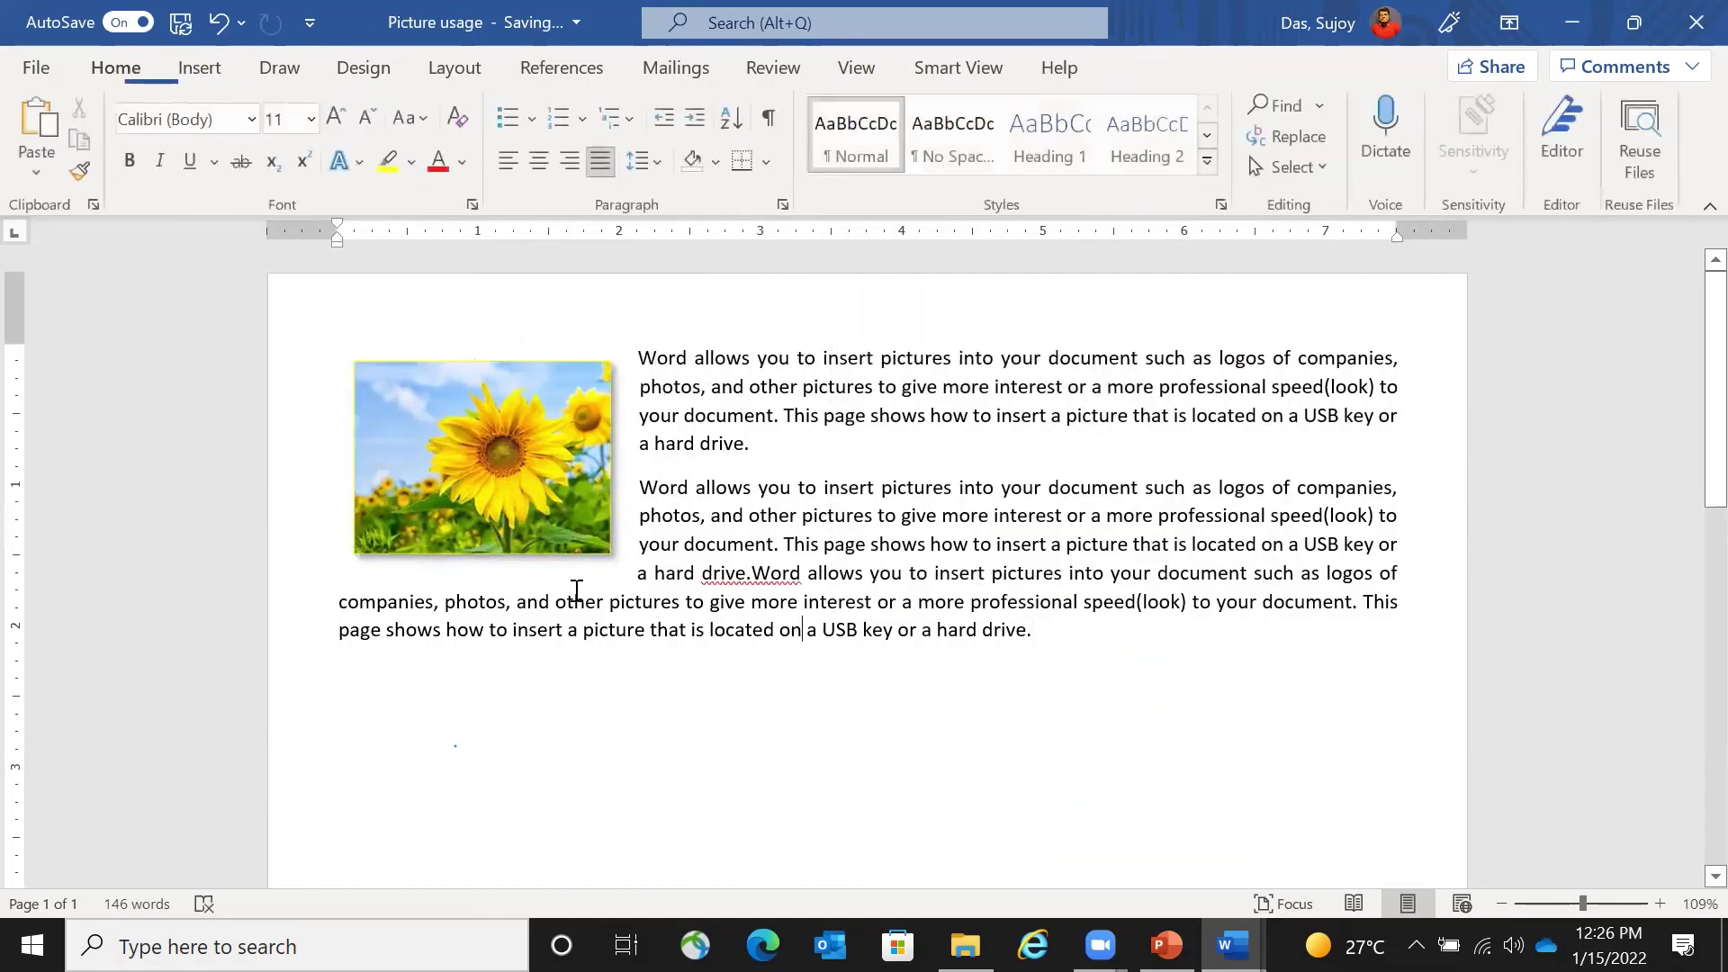
left_click(559, 585)
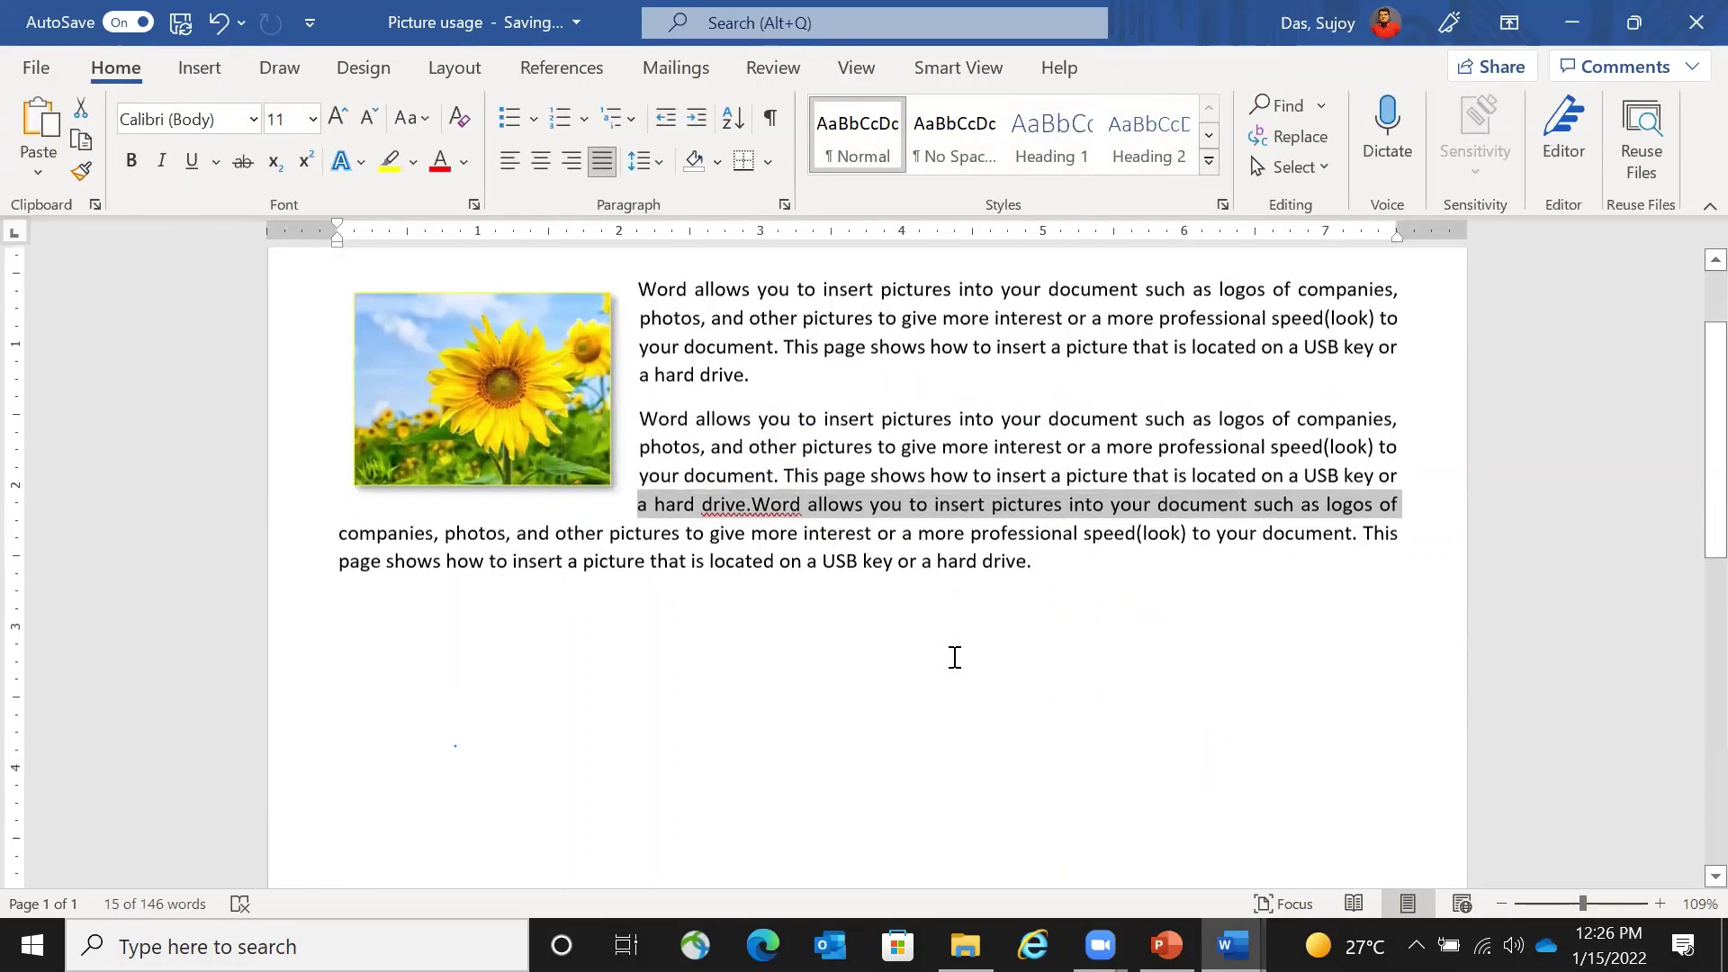
scroll(955, 658, "down", 5)
key("alt+Tab")
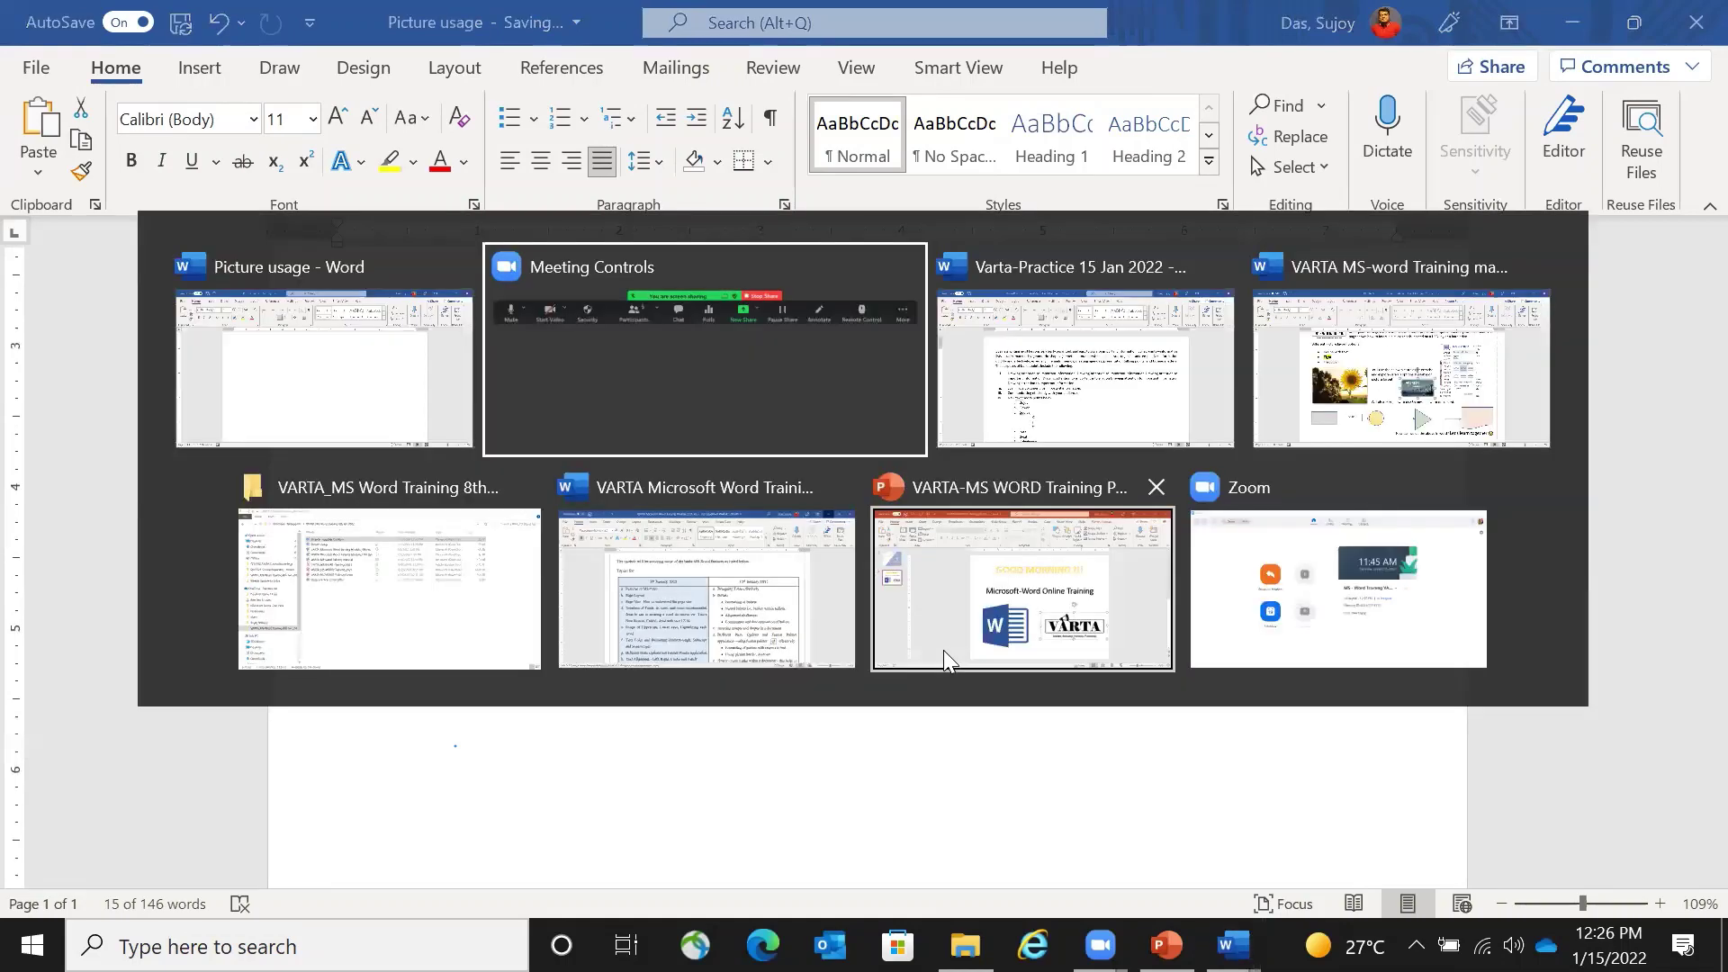
key("alt+Tab")
key("alt+Tab")
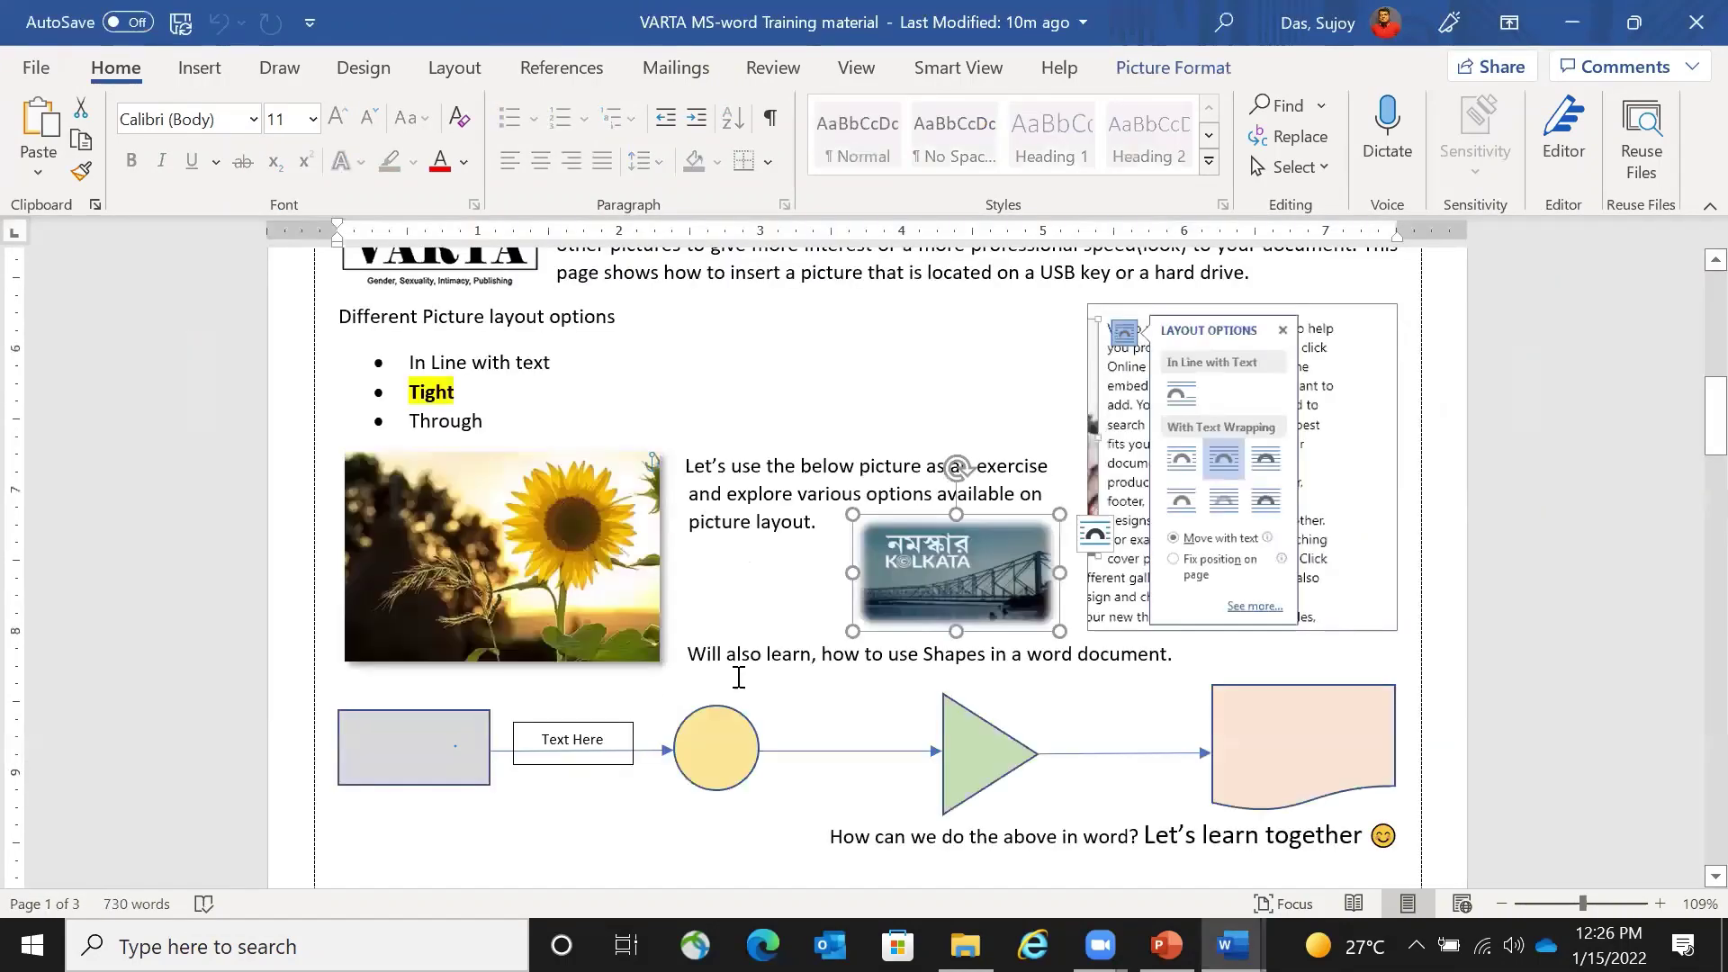
scroll(567, 617, "down", 5)
scroll(436, 624, "up", 3)
scroll(436, 623, "up", 1)
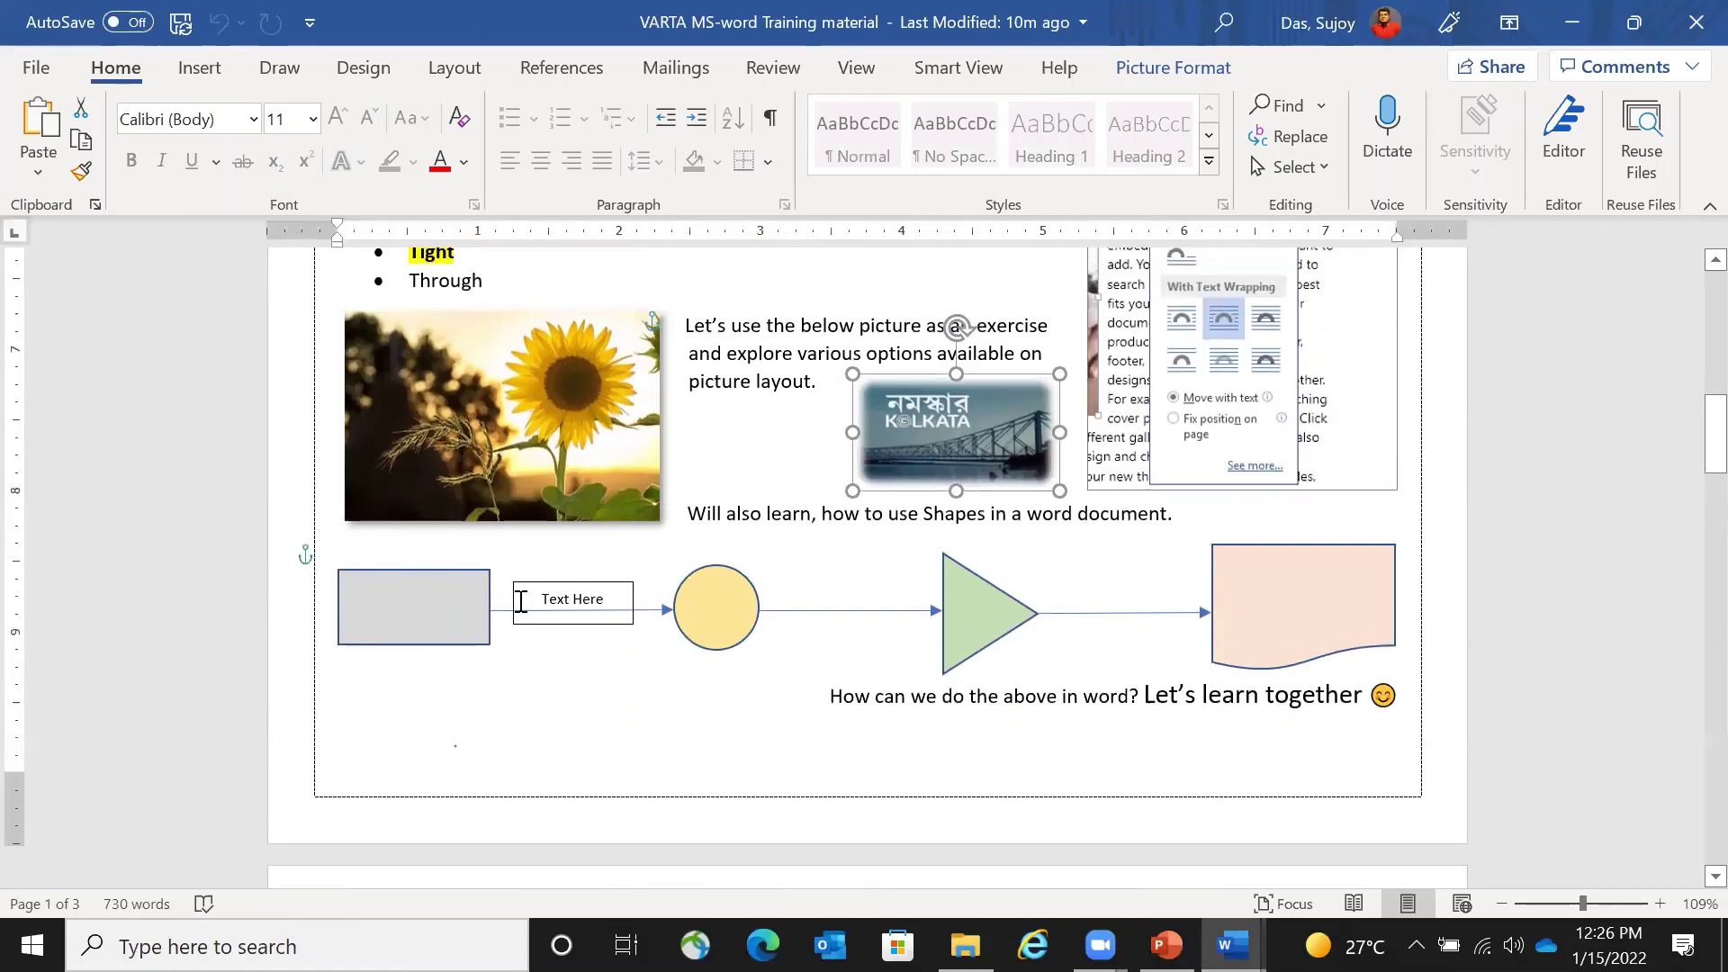
left_click(857, 627)
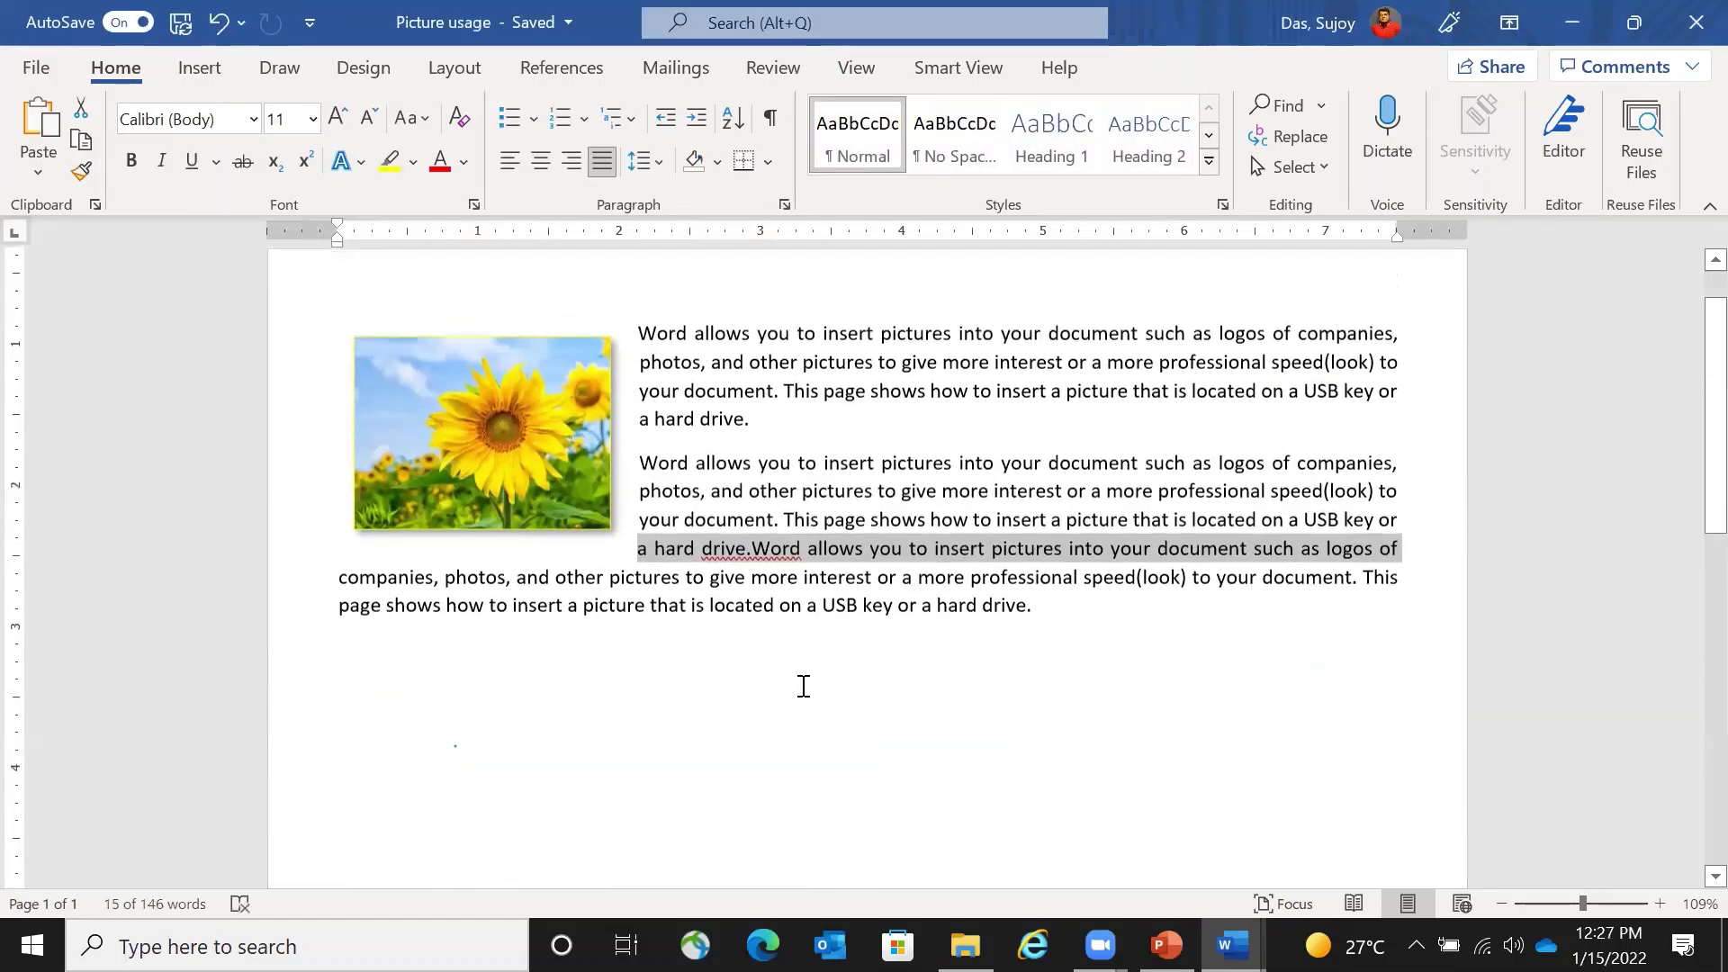
Step: Draw a rectangle below the paragraphs
scroll(804, 685, "down", 3)
left_click(562, 630)
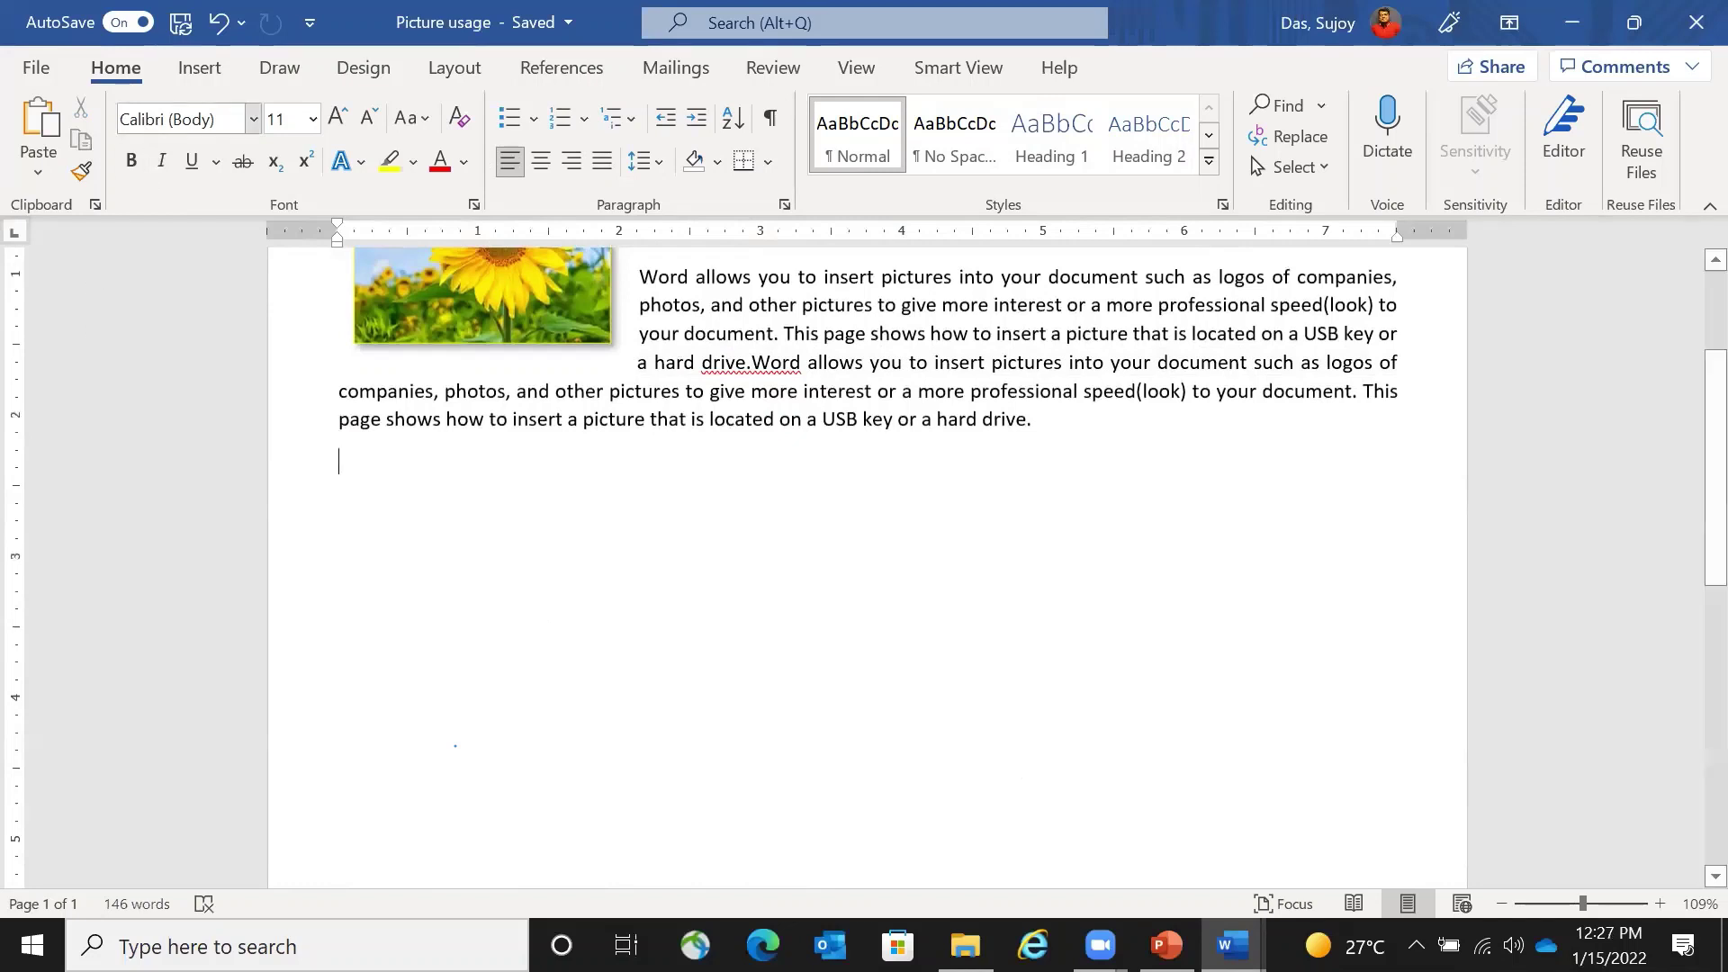
left_click(200, 67)
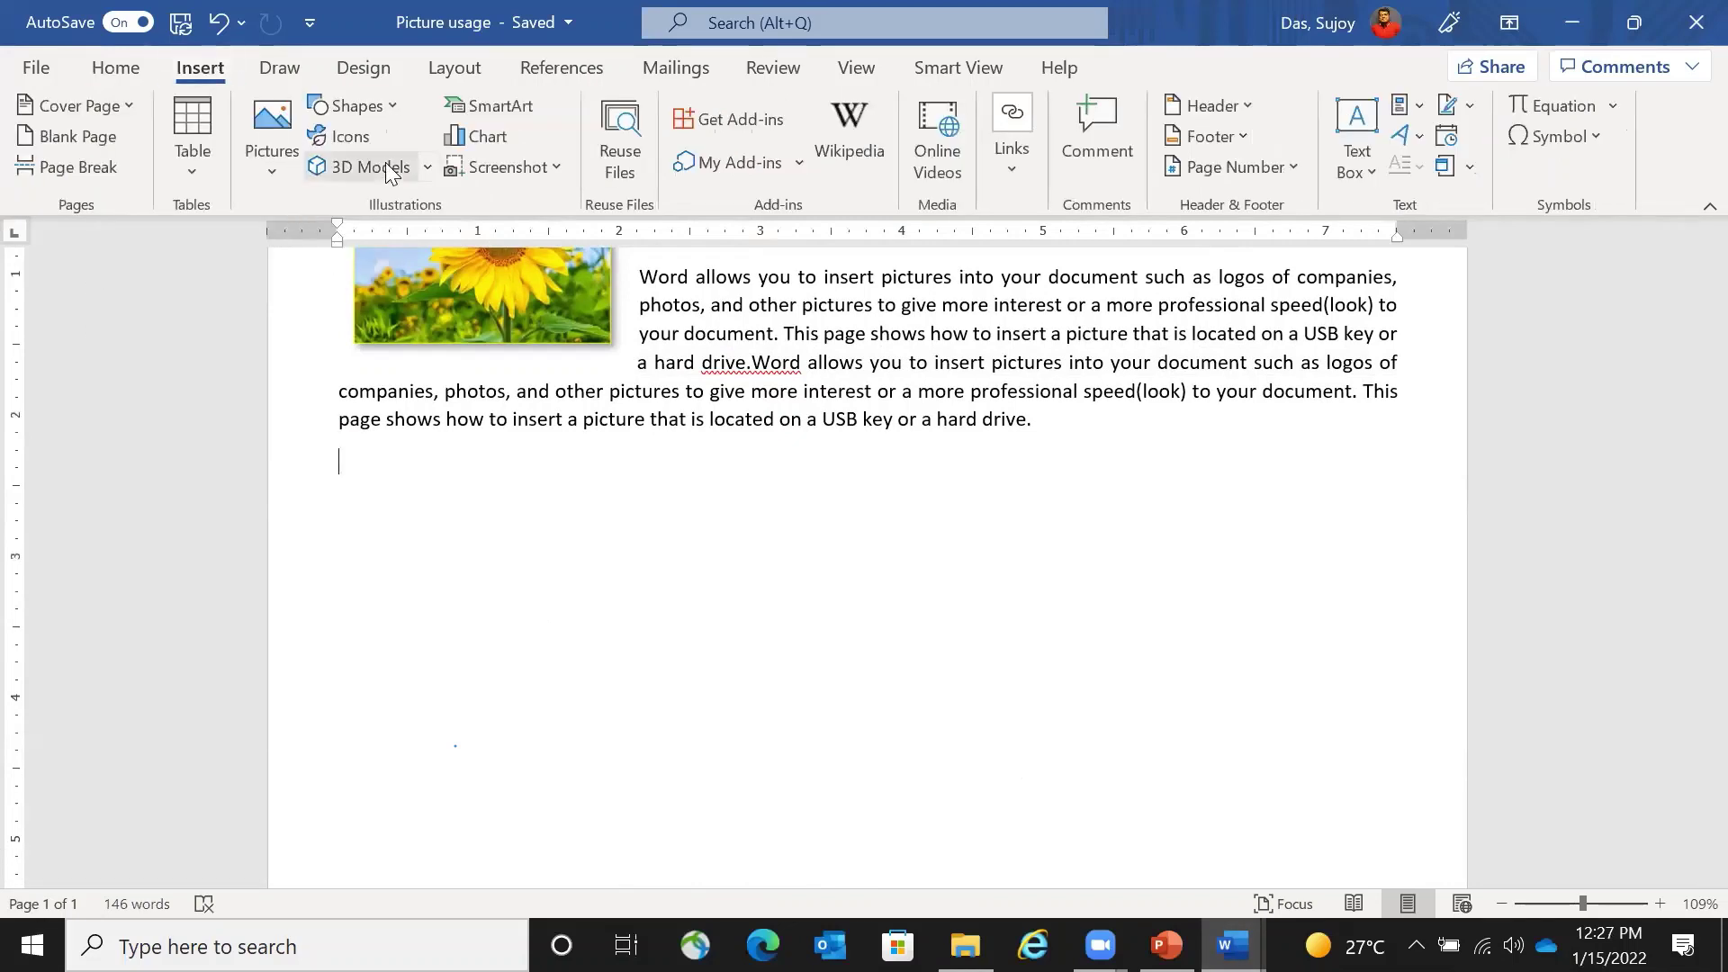
left_click(380, 106)
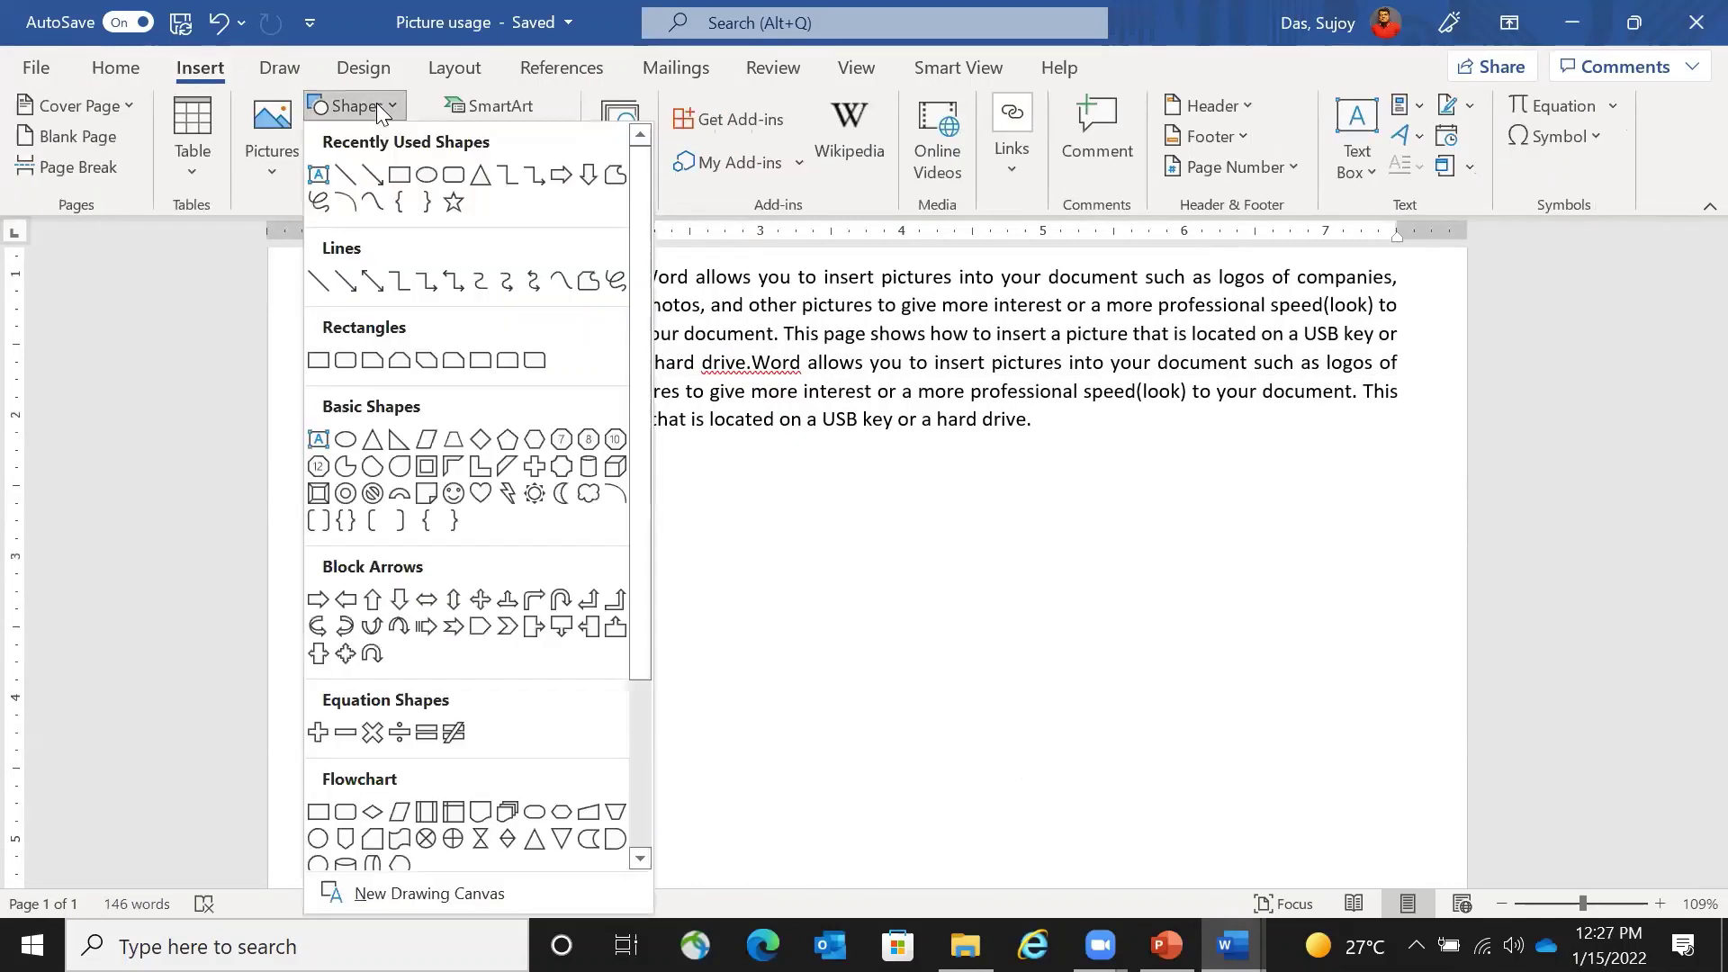
left_click(399, 176)
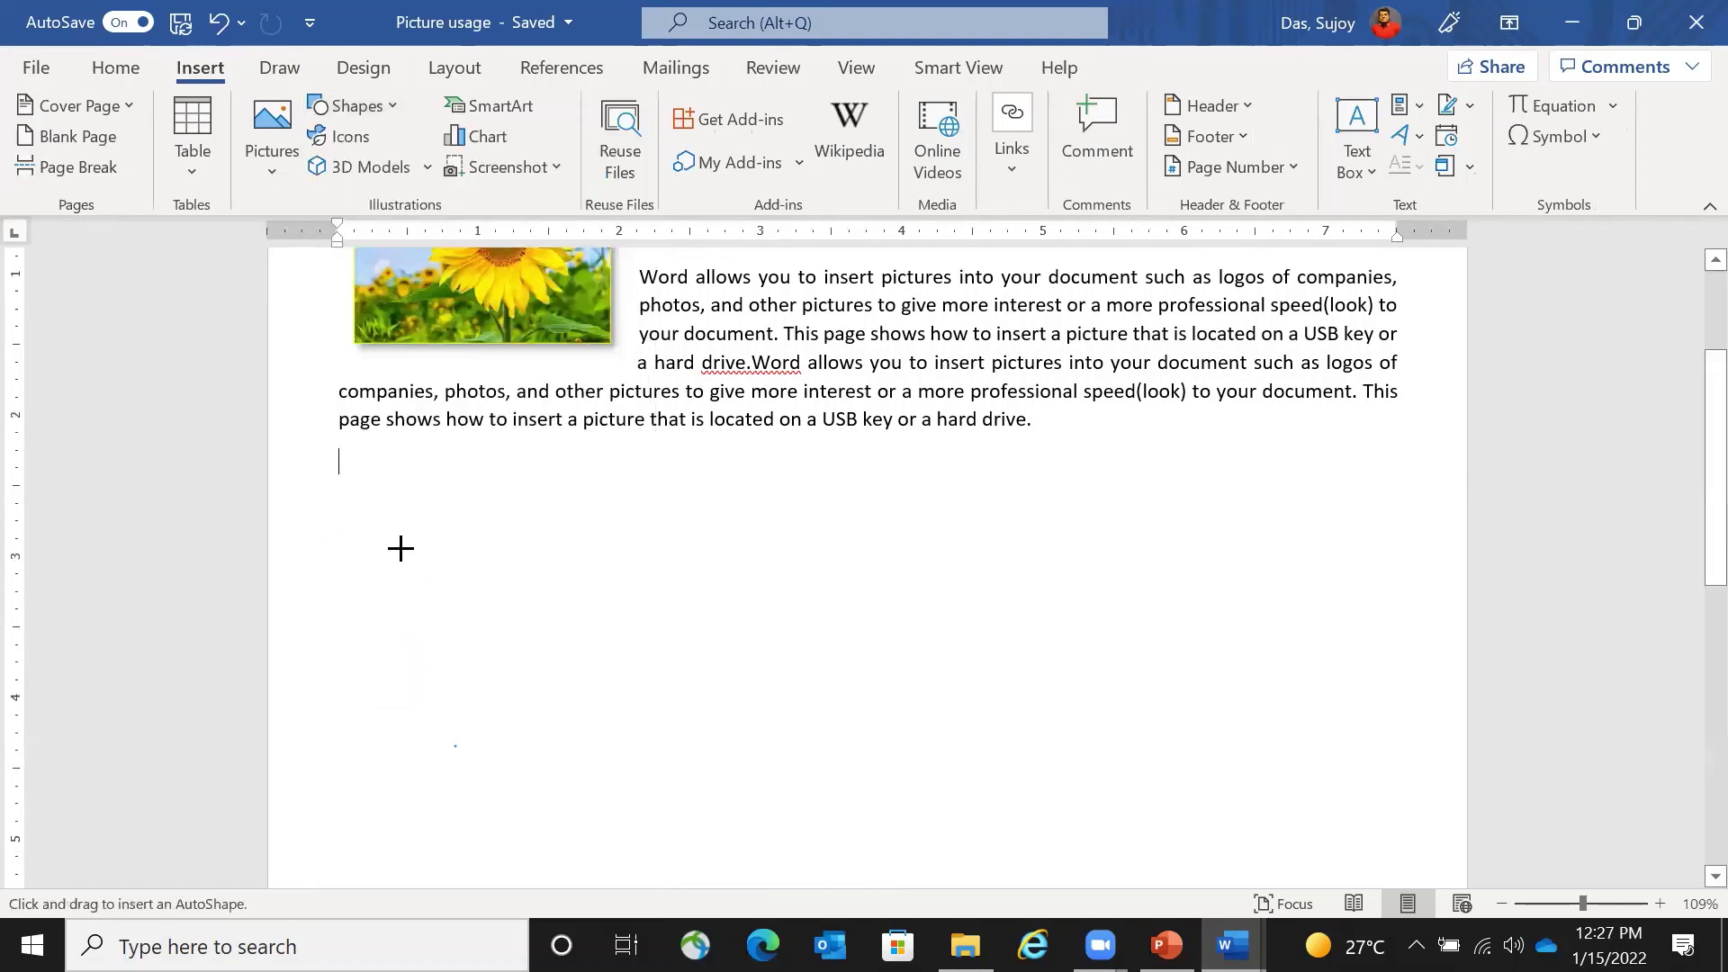
left_click_drag(352, 497, 551, 566)
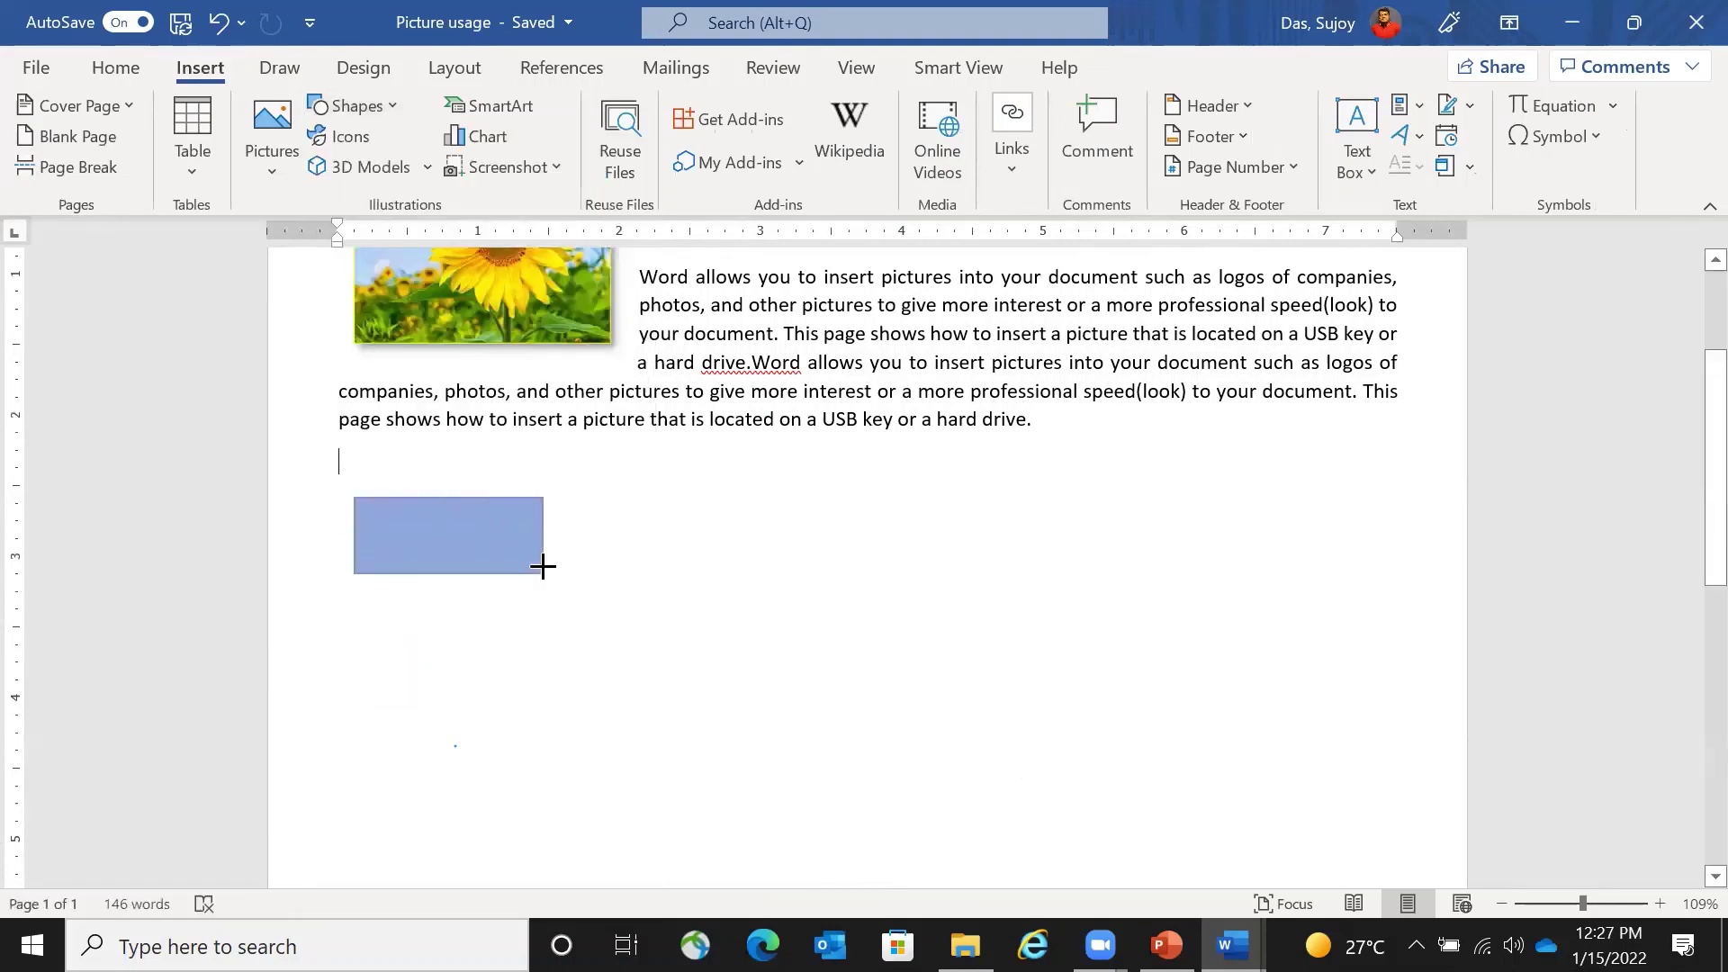
Step: Draw an oval to the right of the rectangle
left_click(189, 74)
left_click(351, 106)
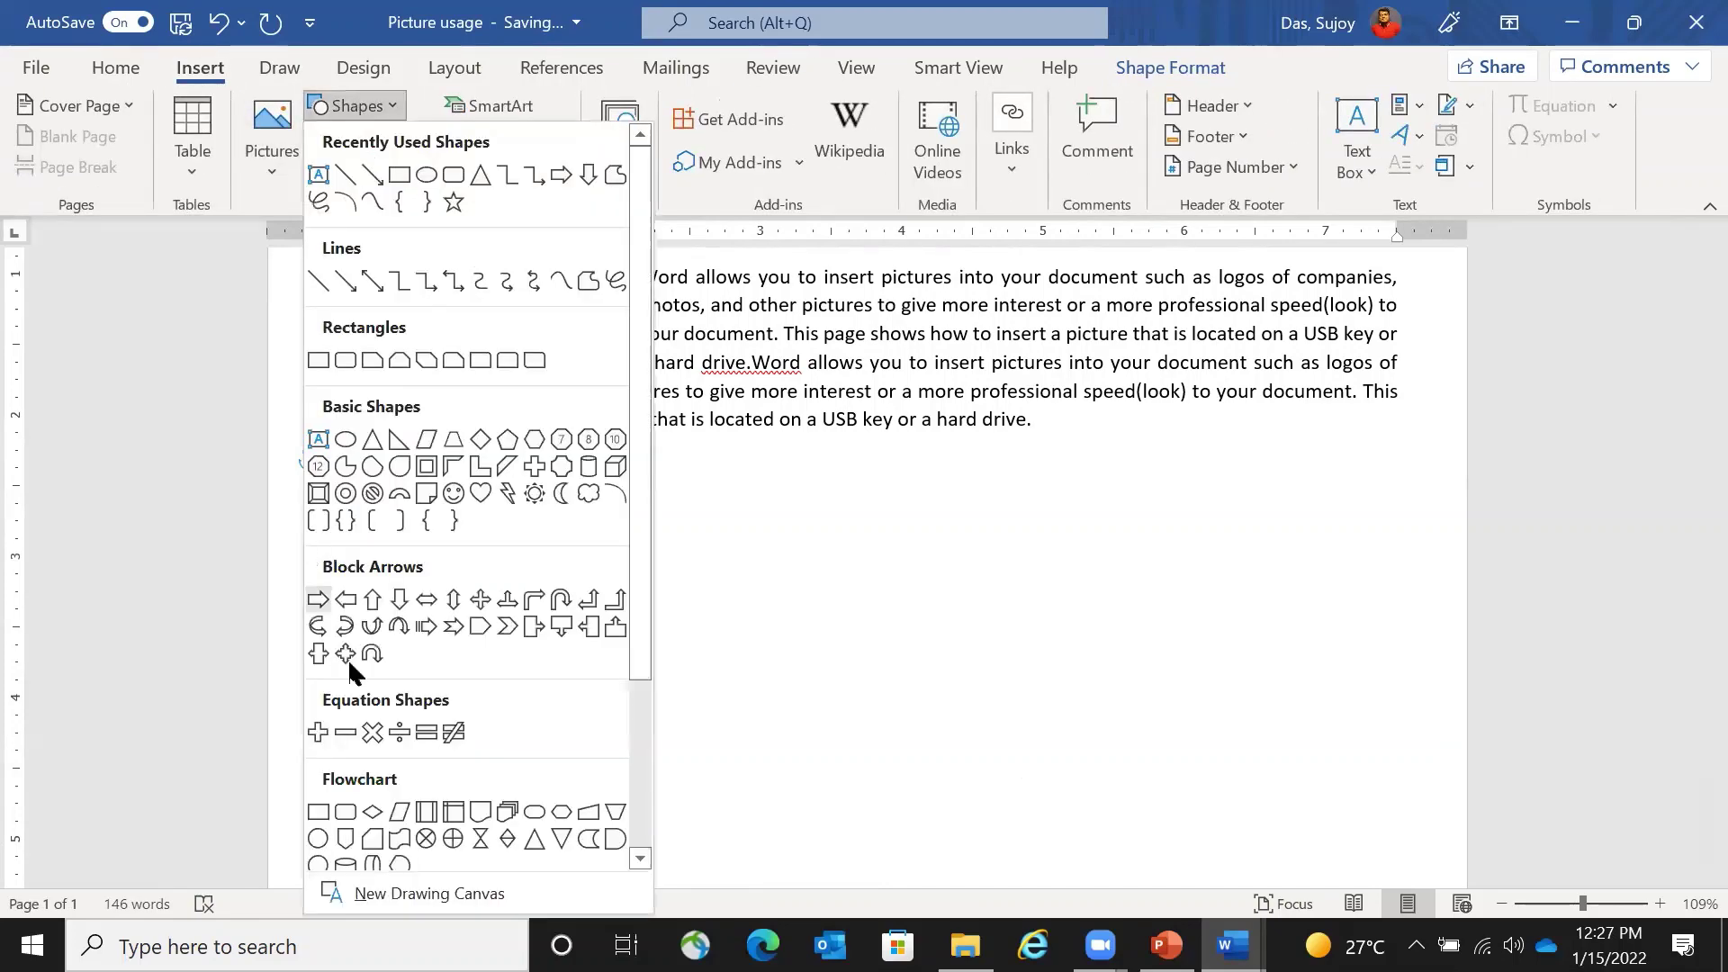
left_click(318, 823)
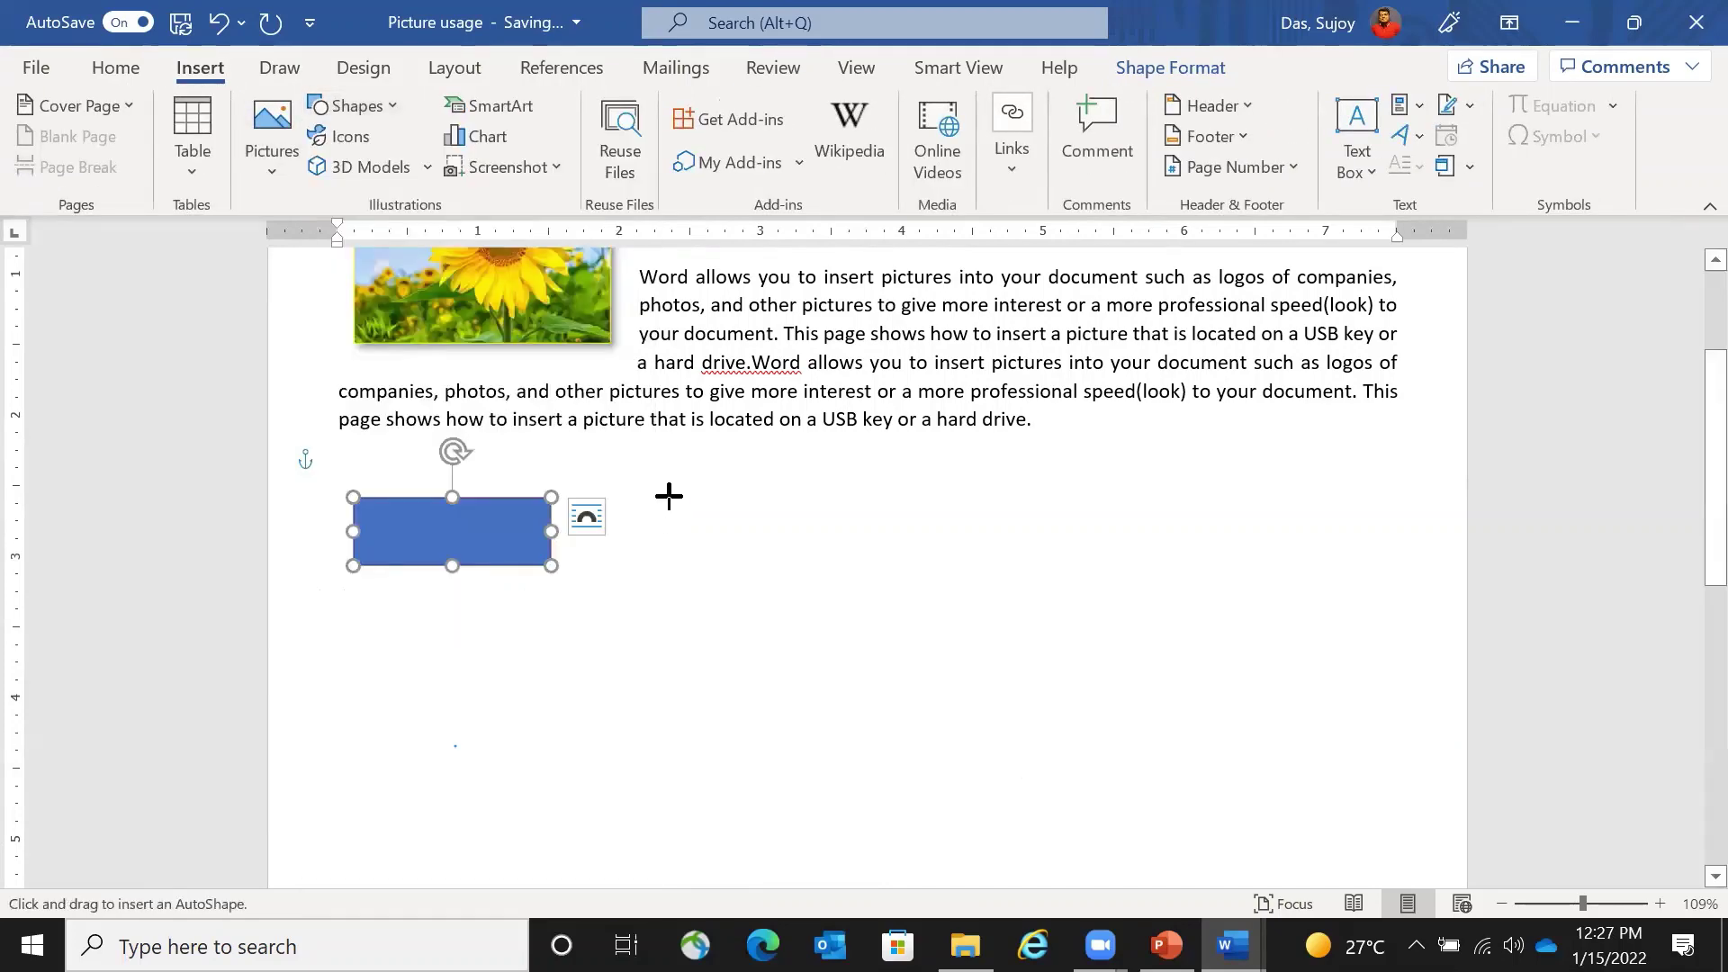
left_click_drag(667, 497, 768, 586)
left_click_drag(717, 502, 757, 522)
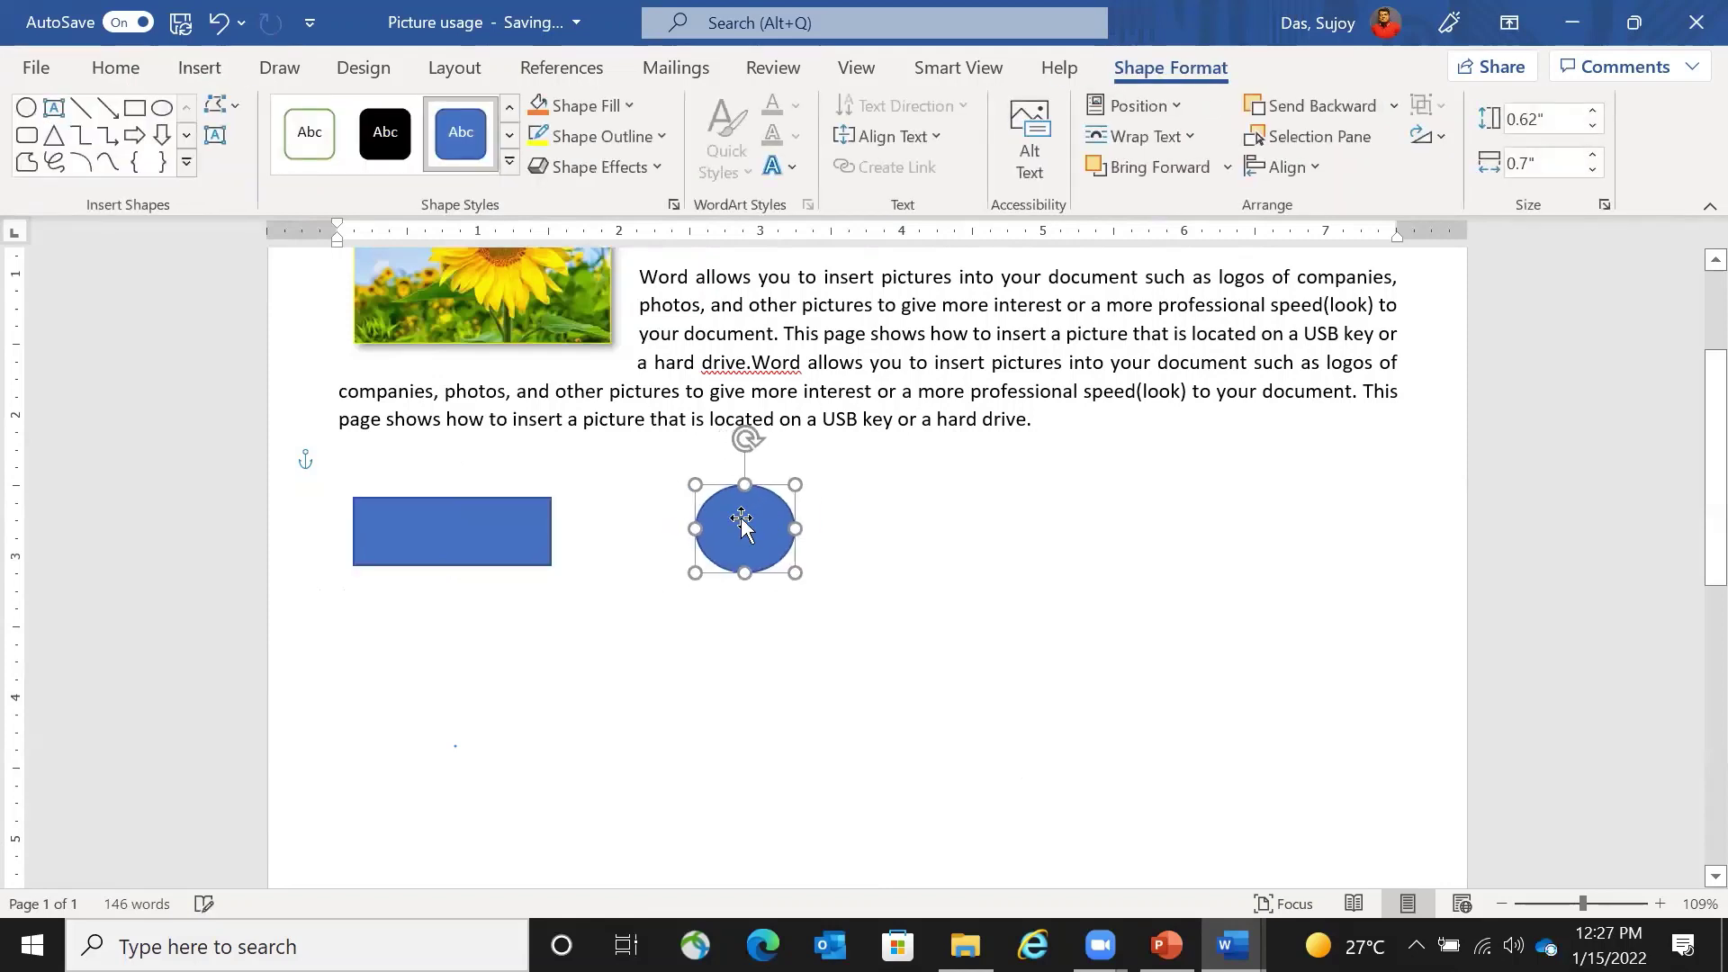
Step: Draw a 0.75" by 0.93" pentagon right of the oval and space the oval further right
left_click(197, 68)
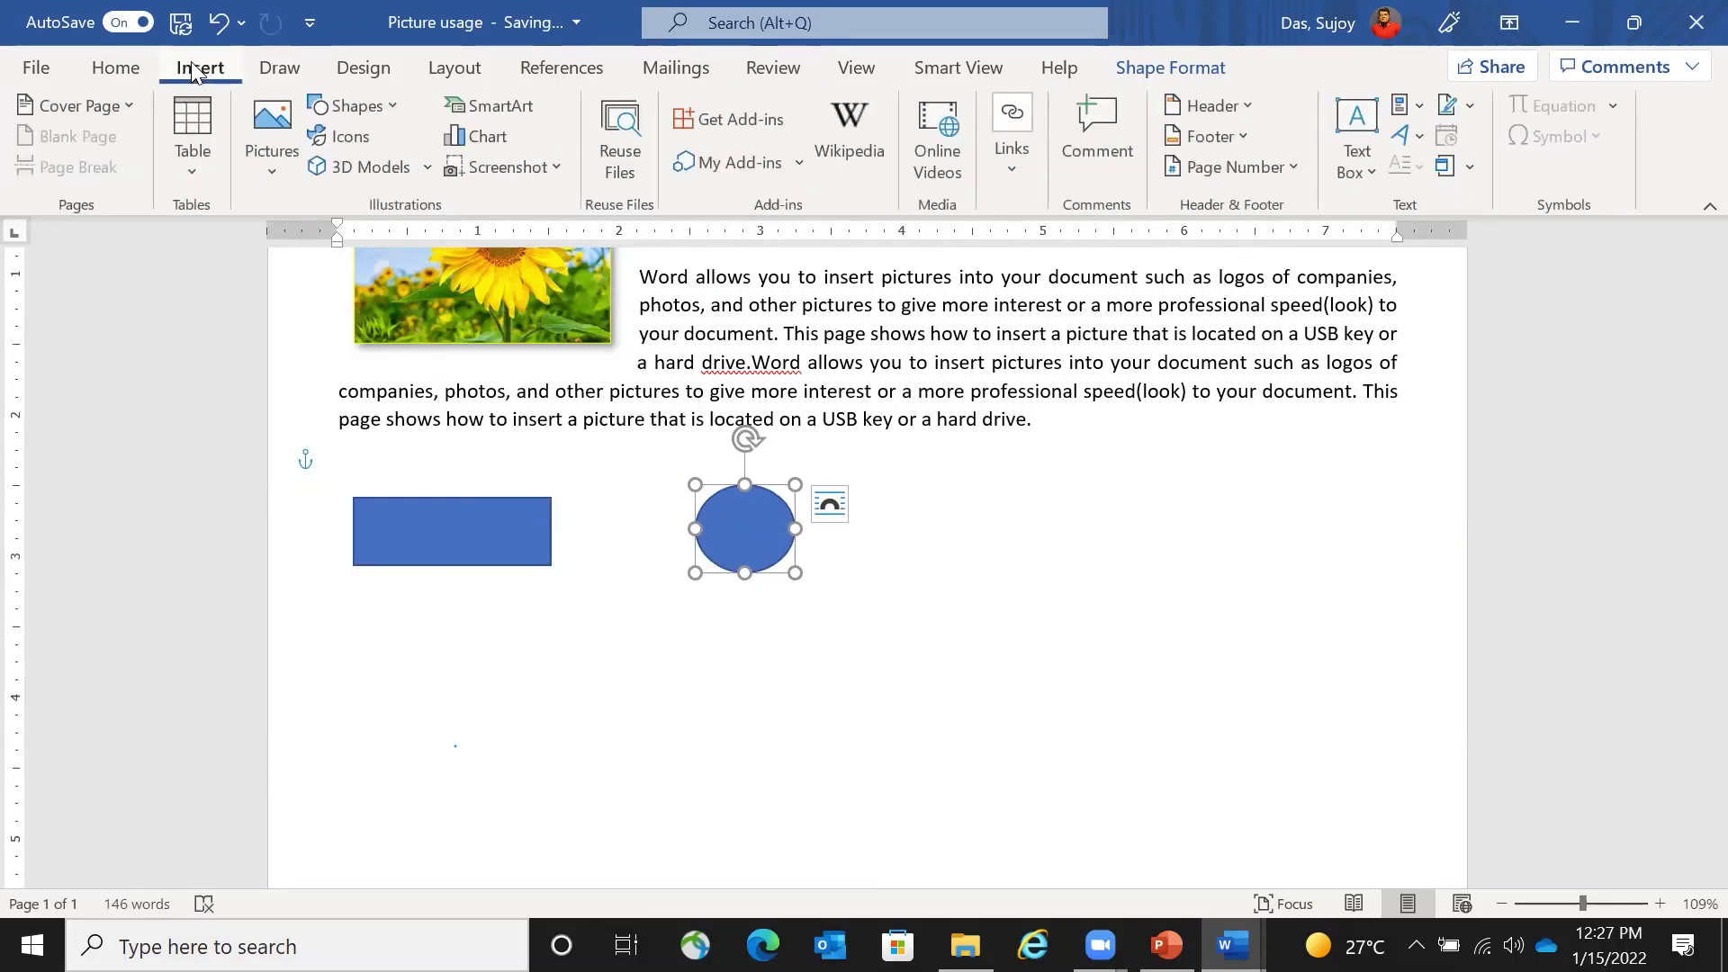
left_click(353, 106)
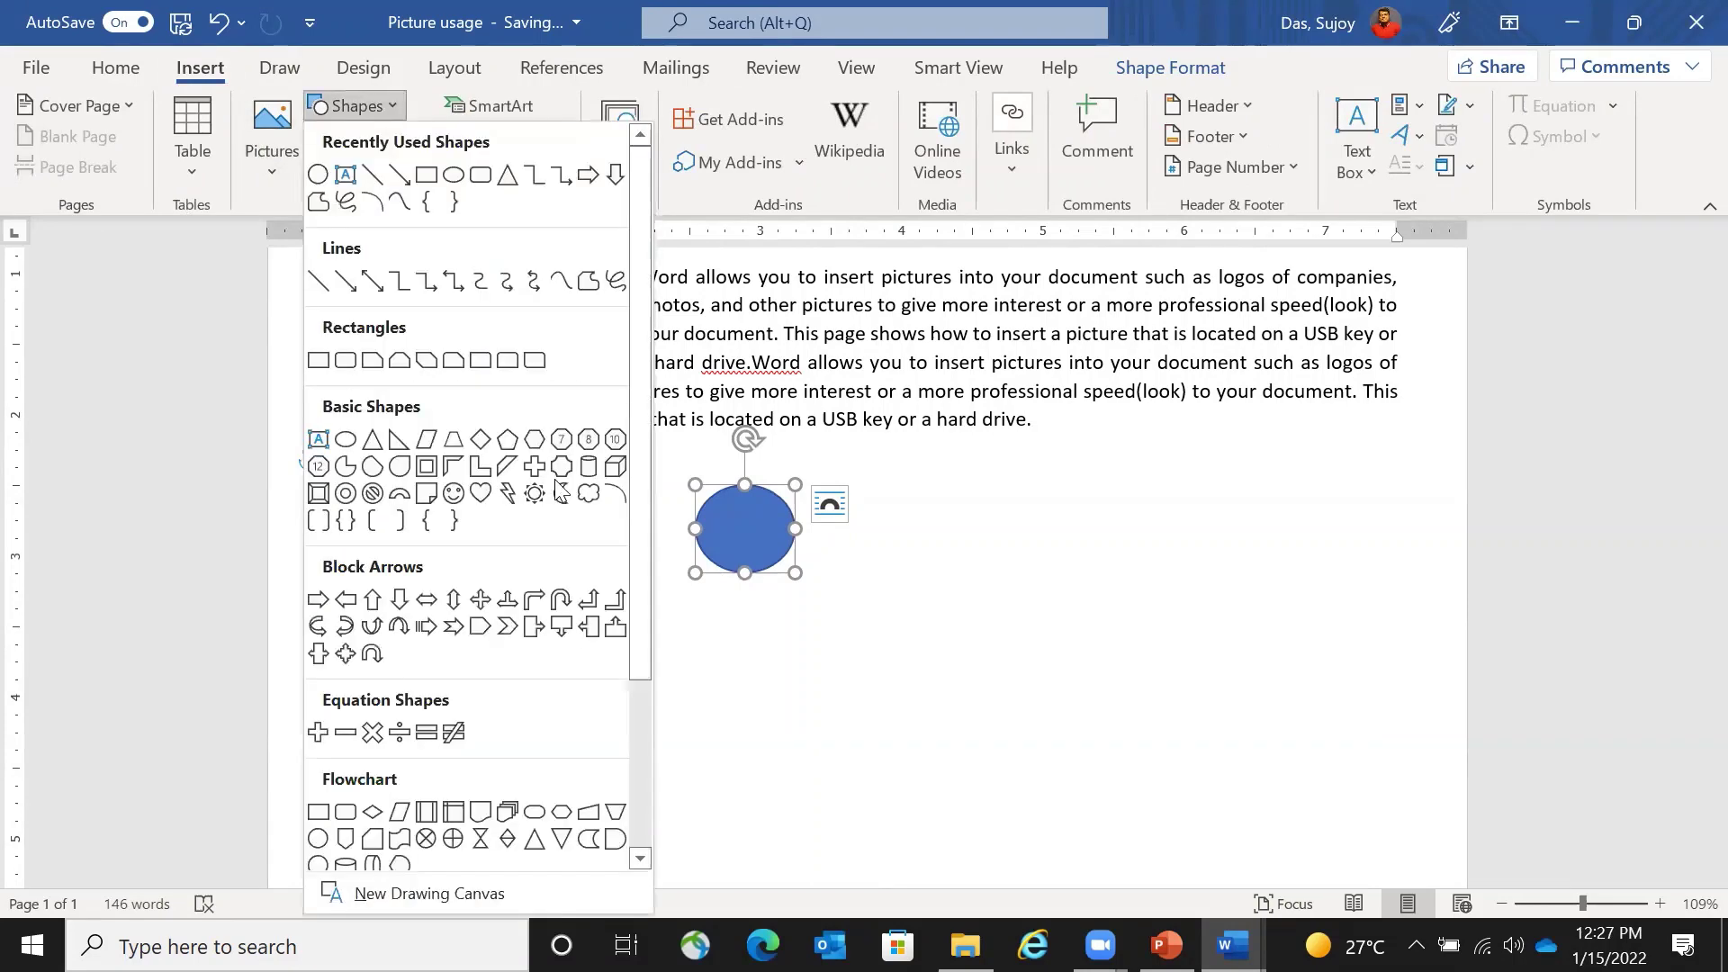
left_click(512, 441)
left_click_drag(1053, 480, 1212, 579)
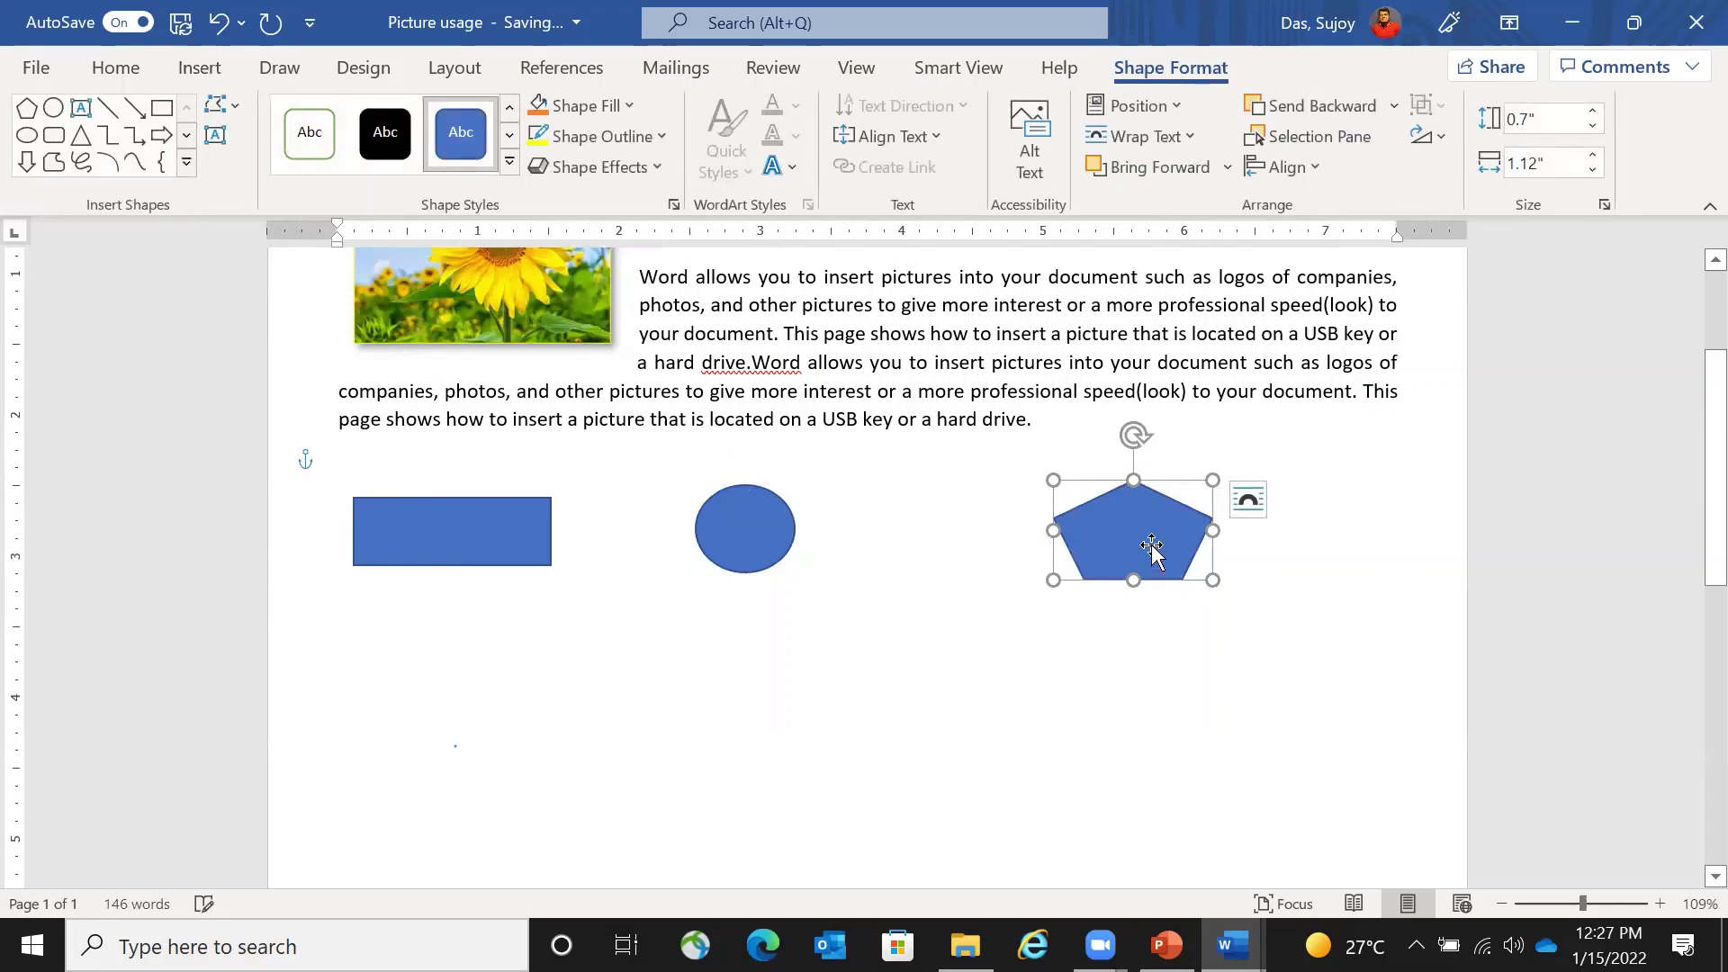
mouse_move(1212, 579)
left_mouse_down()
mouse_move(1185, 586)
mouse_move(1205, 545)
left_mouse_up()
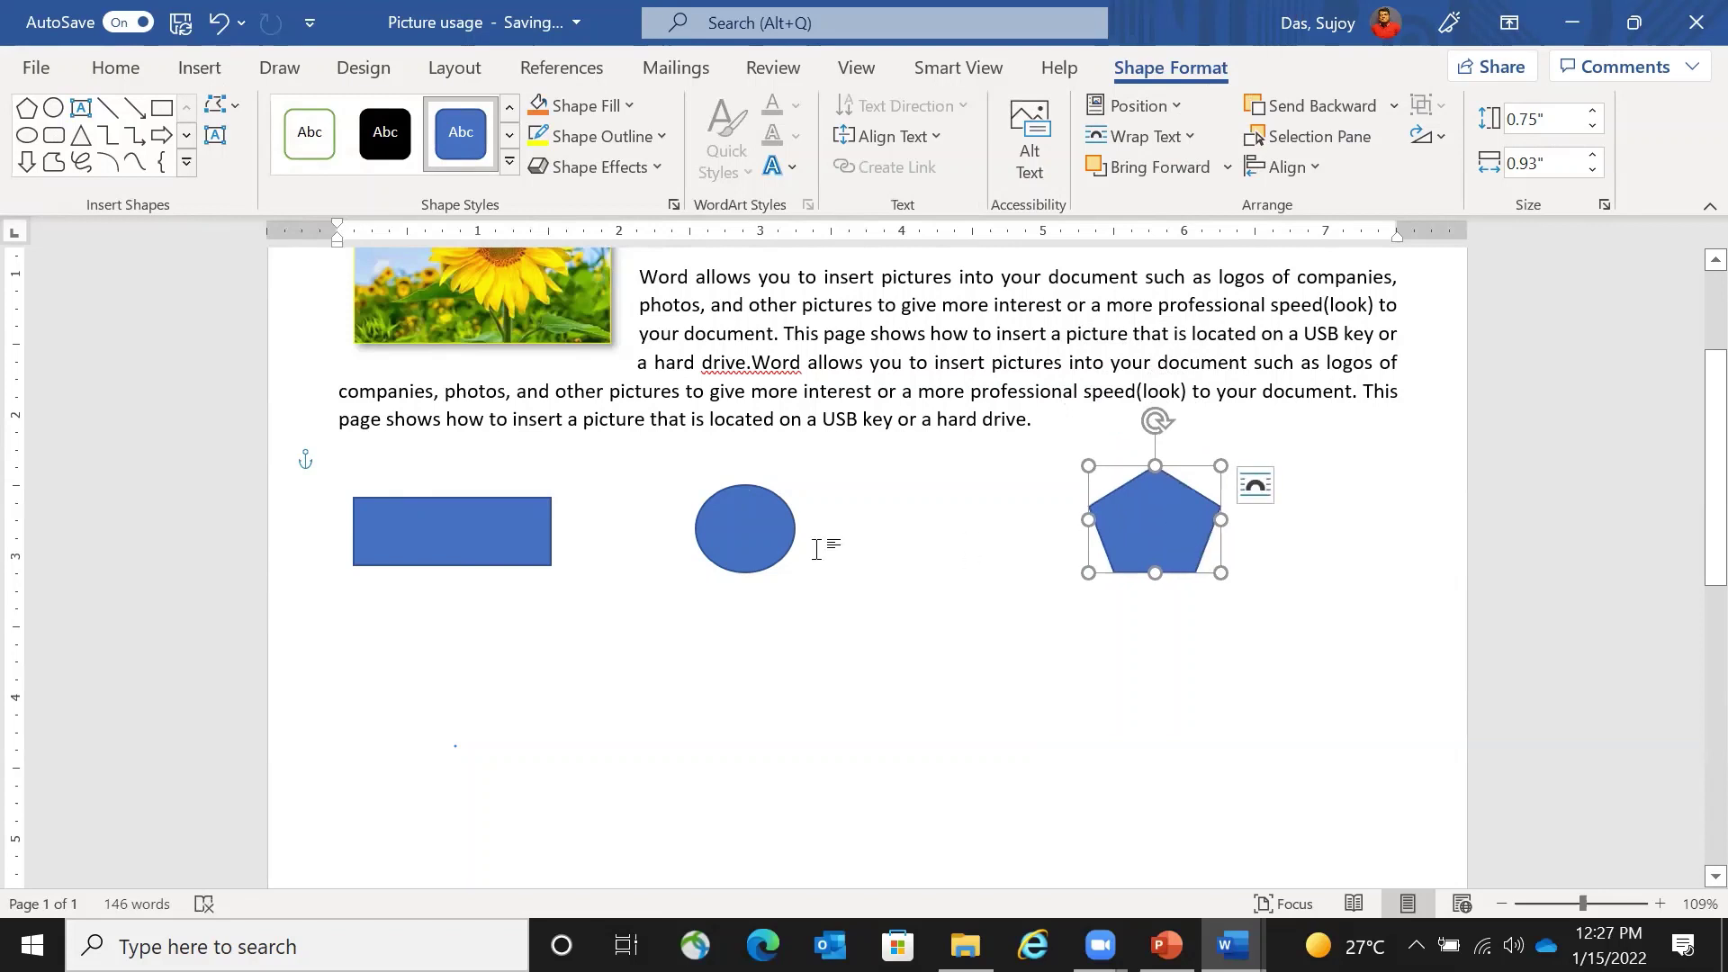
left_click_drag(759, 531, 833, 531)
left_click(1136, 532)
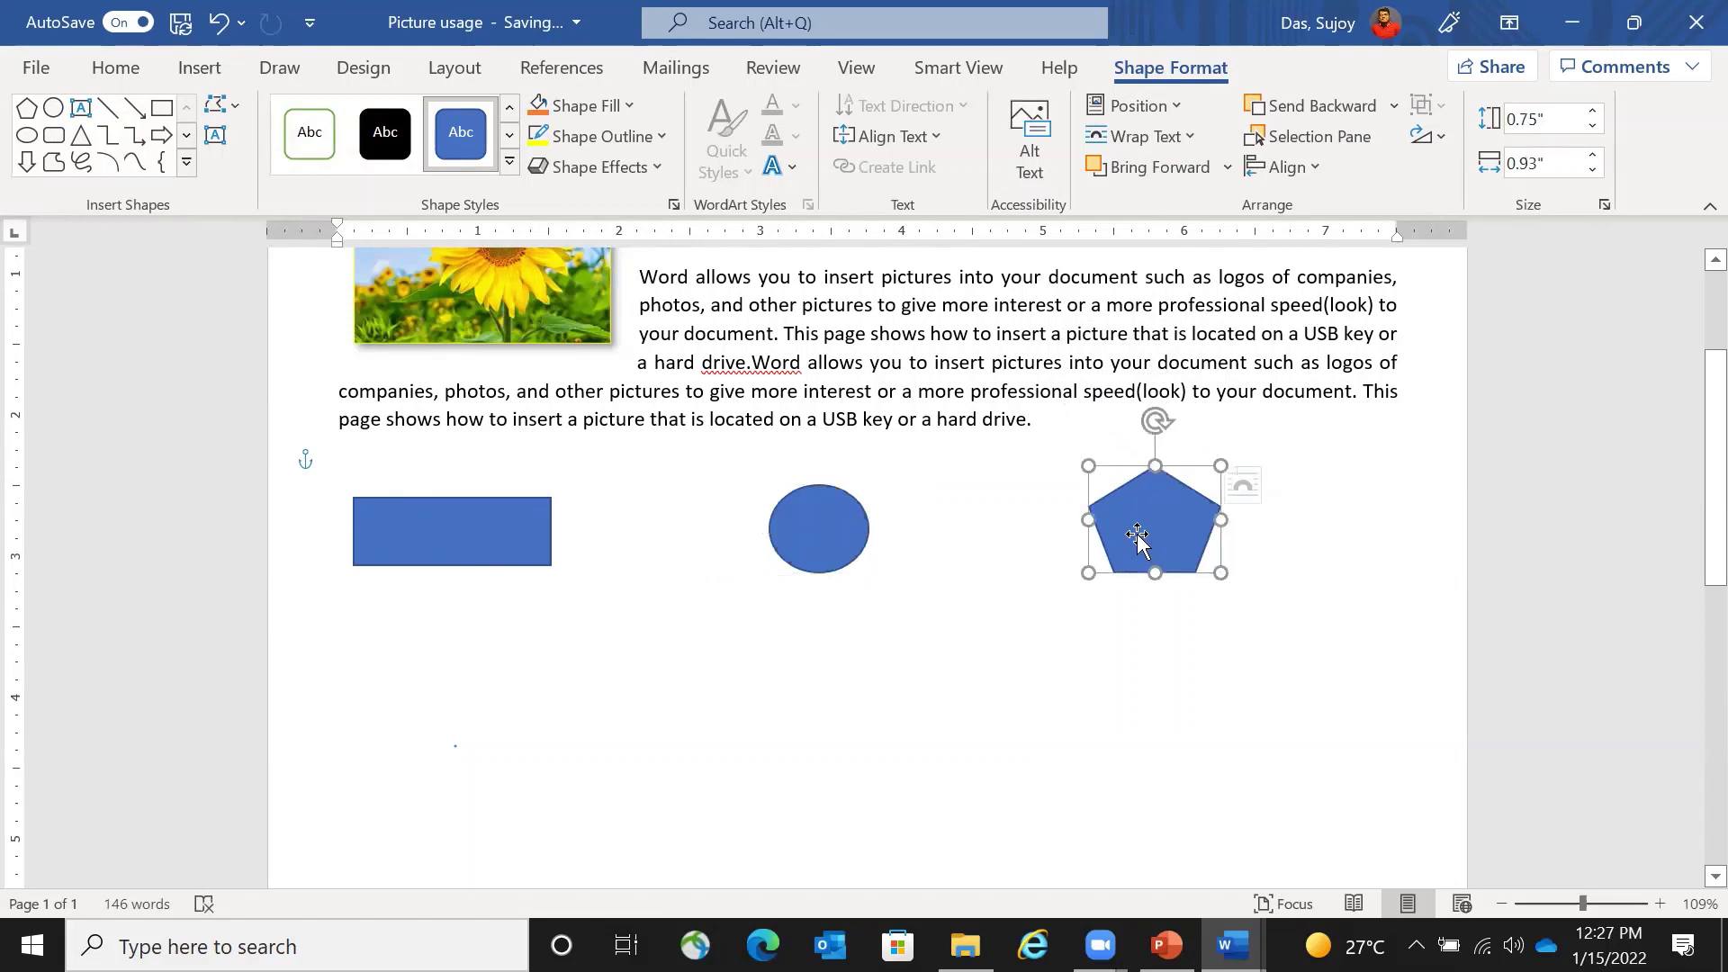
Step: Try Tight text wrapping on the pentagon, then undo the change
right_click(1134, 522)
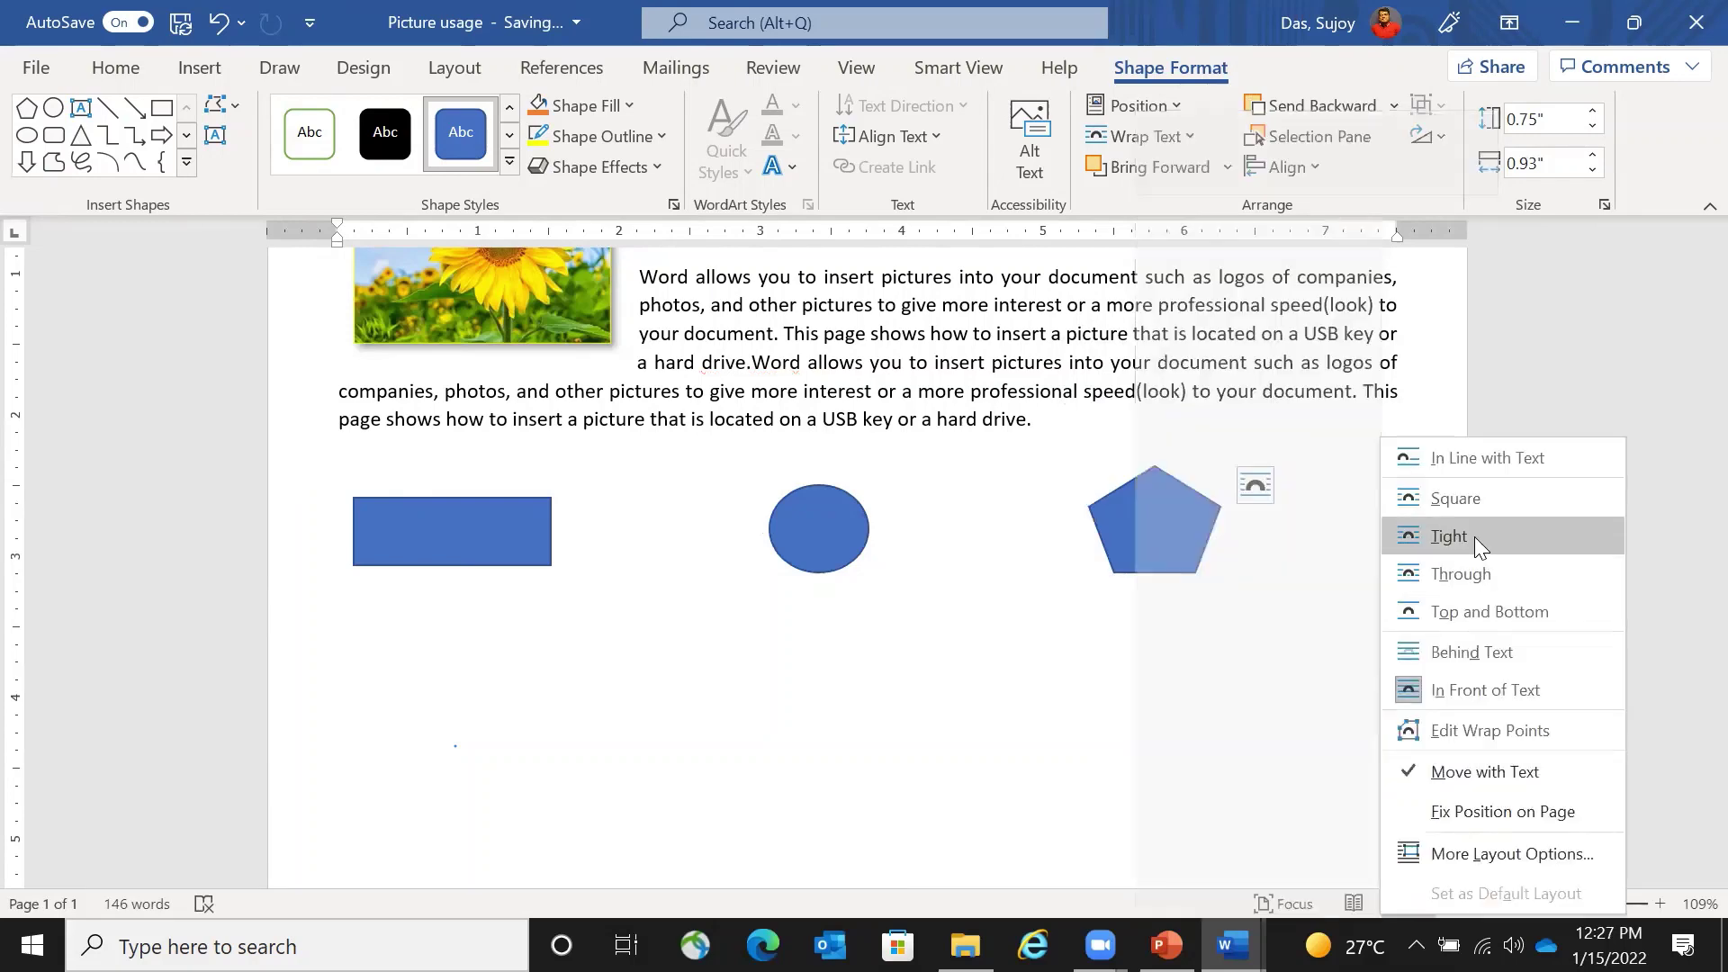
left_click(1476, 538)
left_click_drag(1161, 531, 1161, 360)
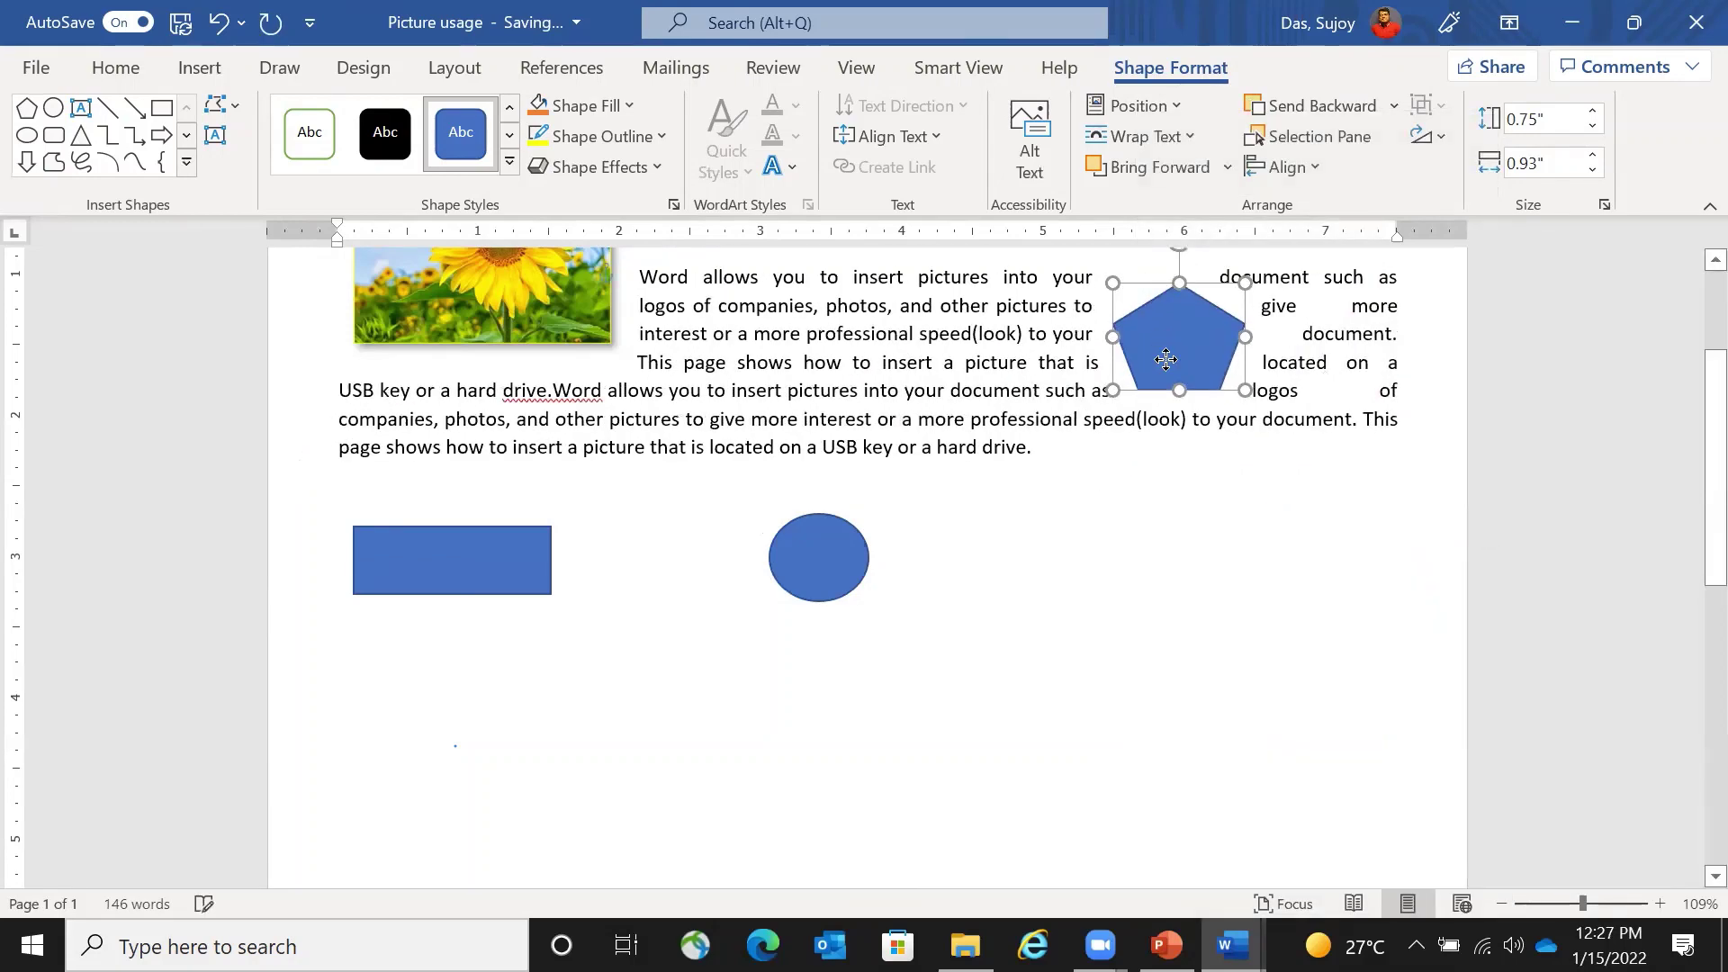
key("ctrl+z")
key("ctrl+z")
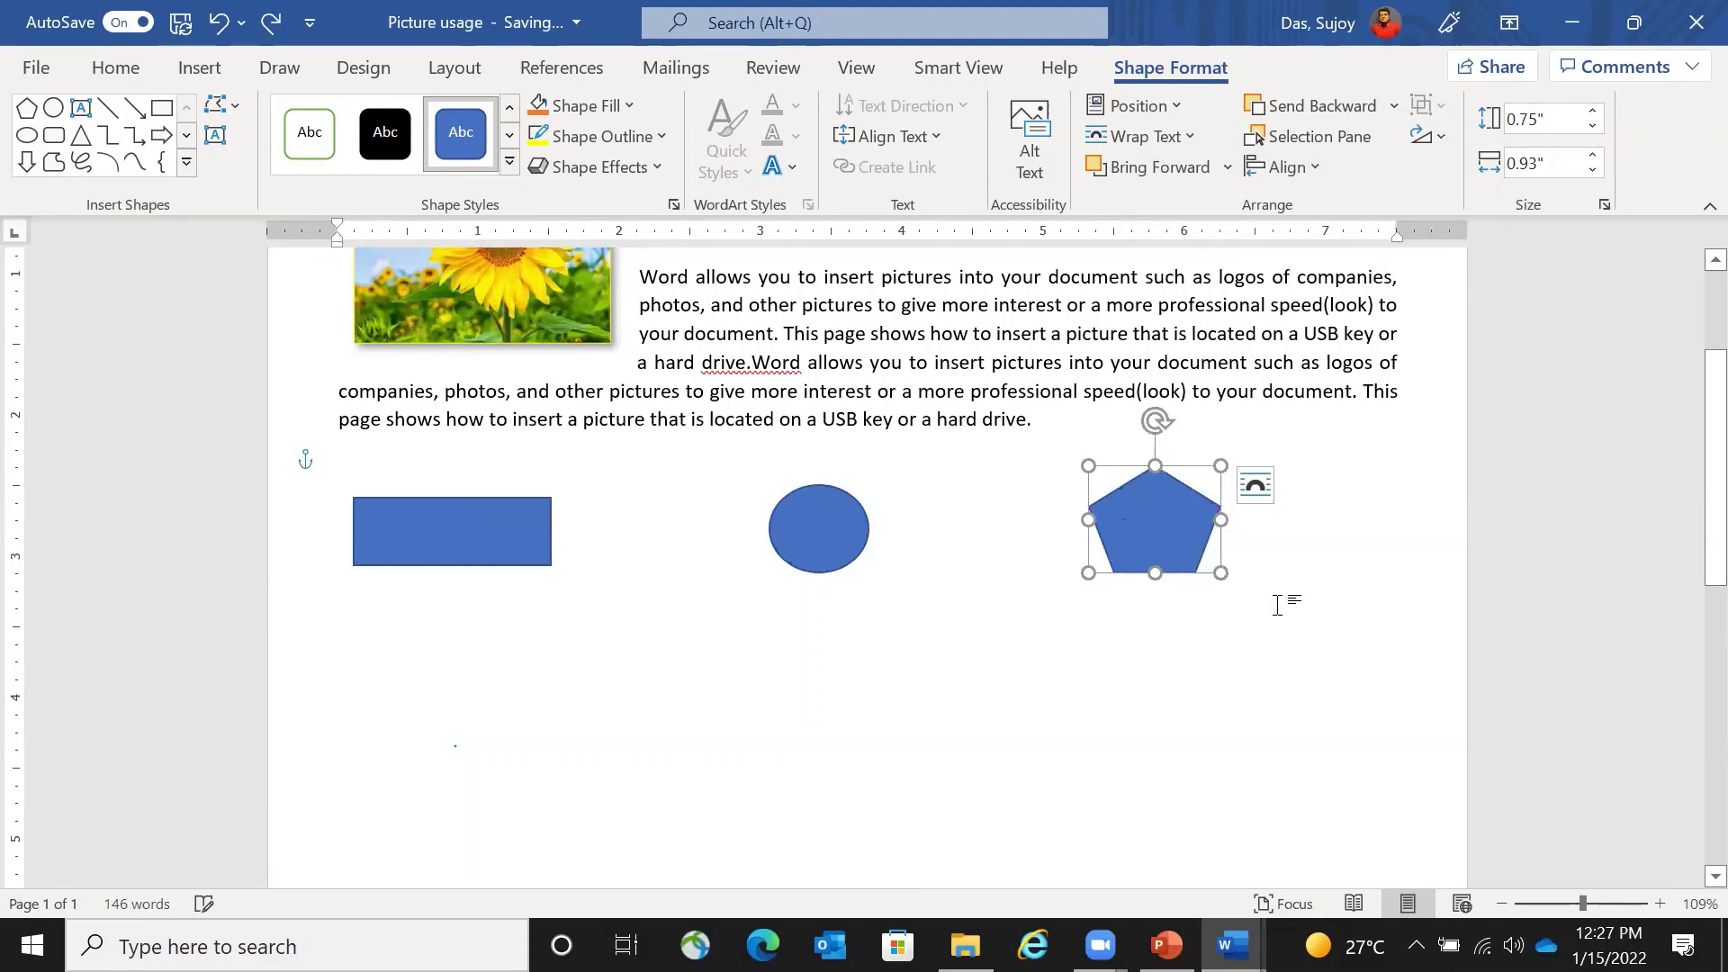
left_click(1296, 596)
Step: Select the rectangle, oval and pentagon and shift them right together
left_click(478, 532)
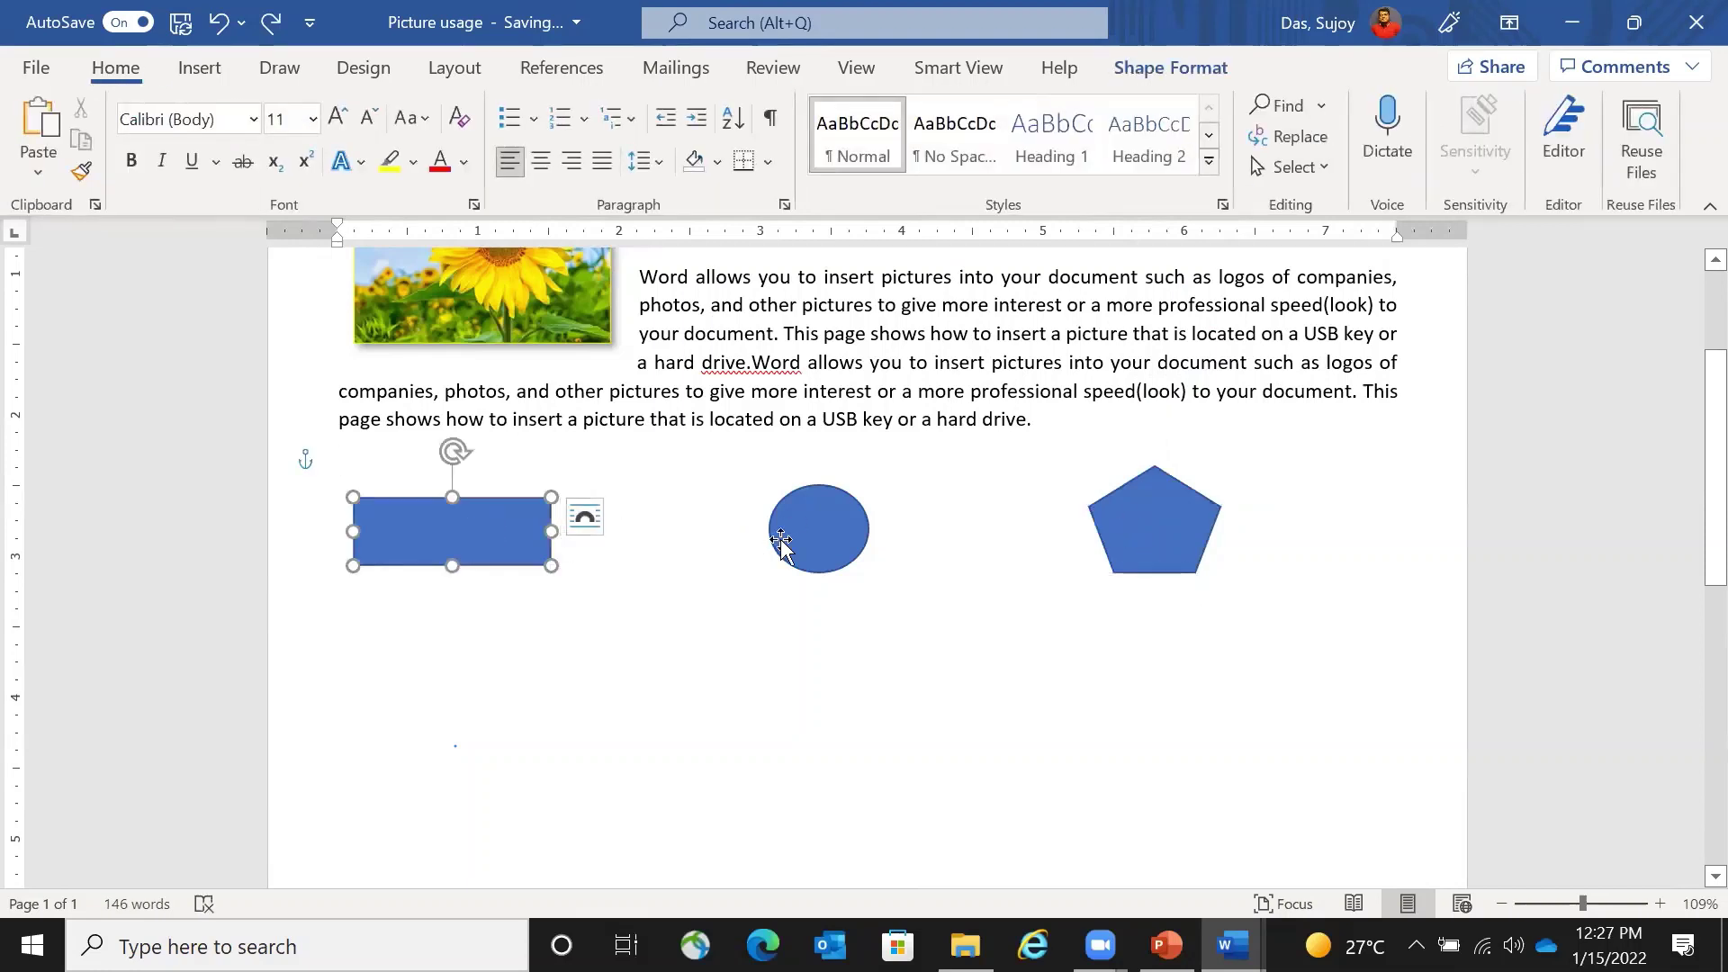
left_click(855, 540, "shift")
left_click(1116, 532, "shift")
left_click_drag(412, 531, 481, 531)
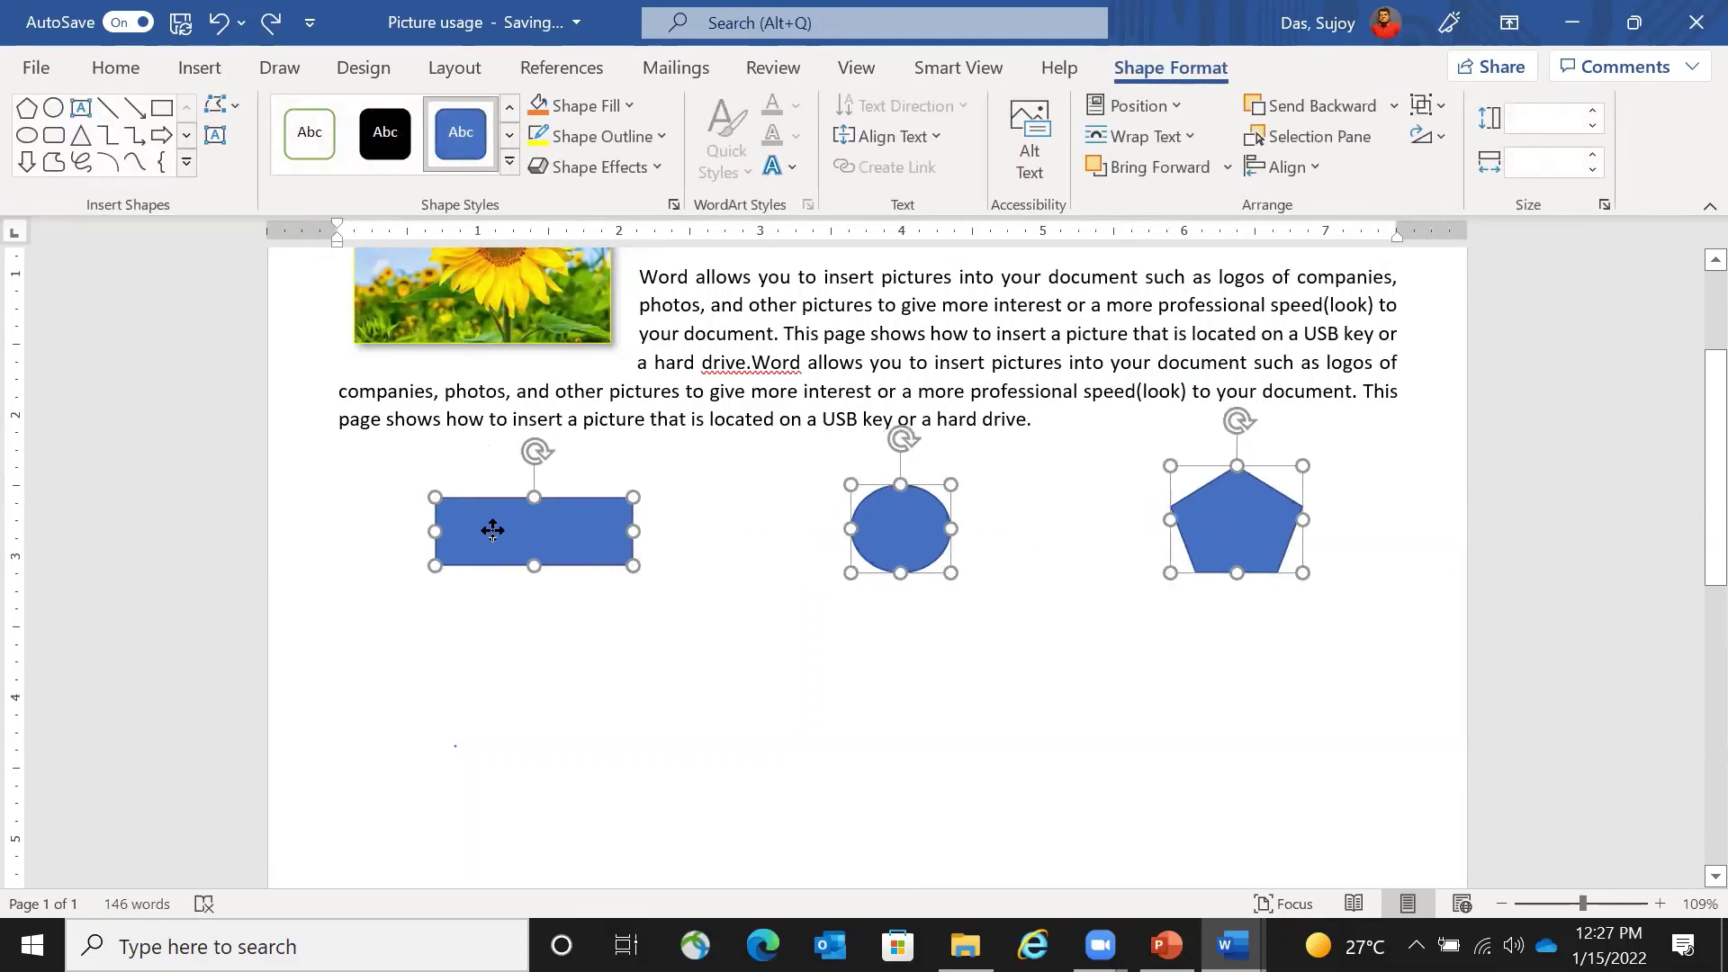
left_click(621, 652)
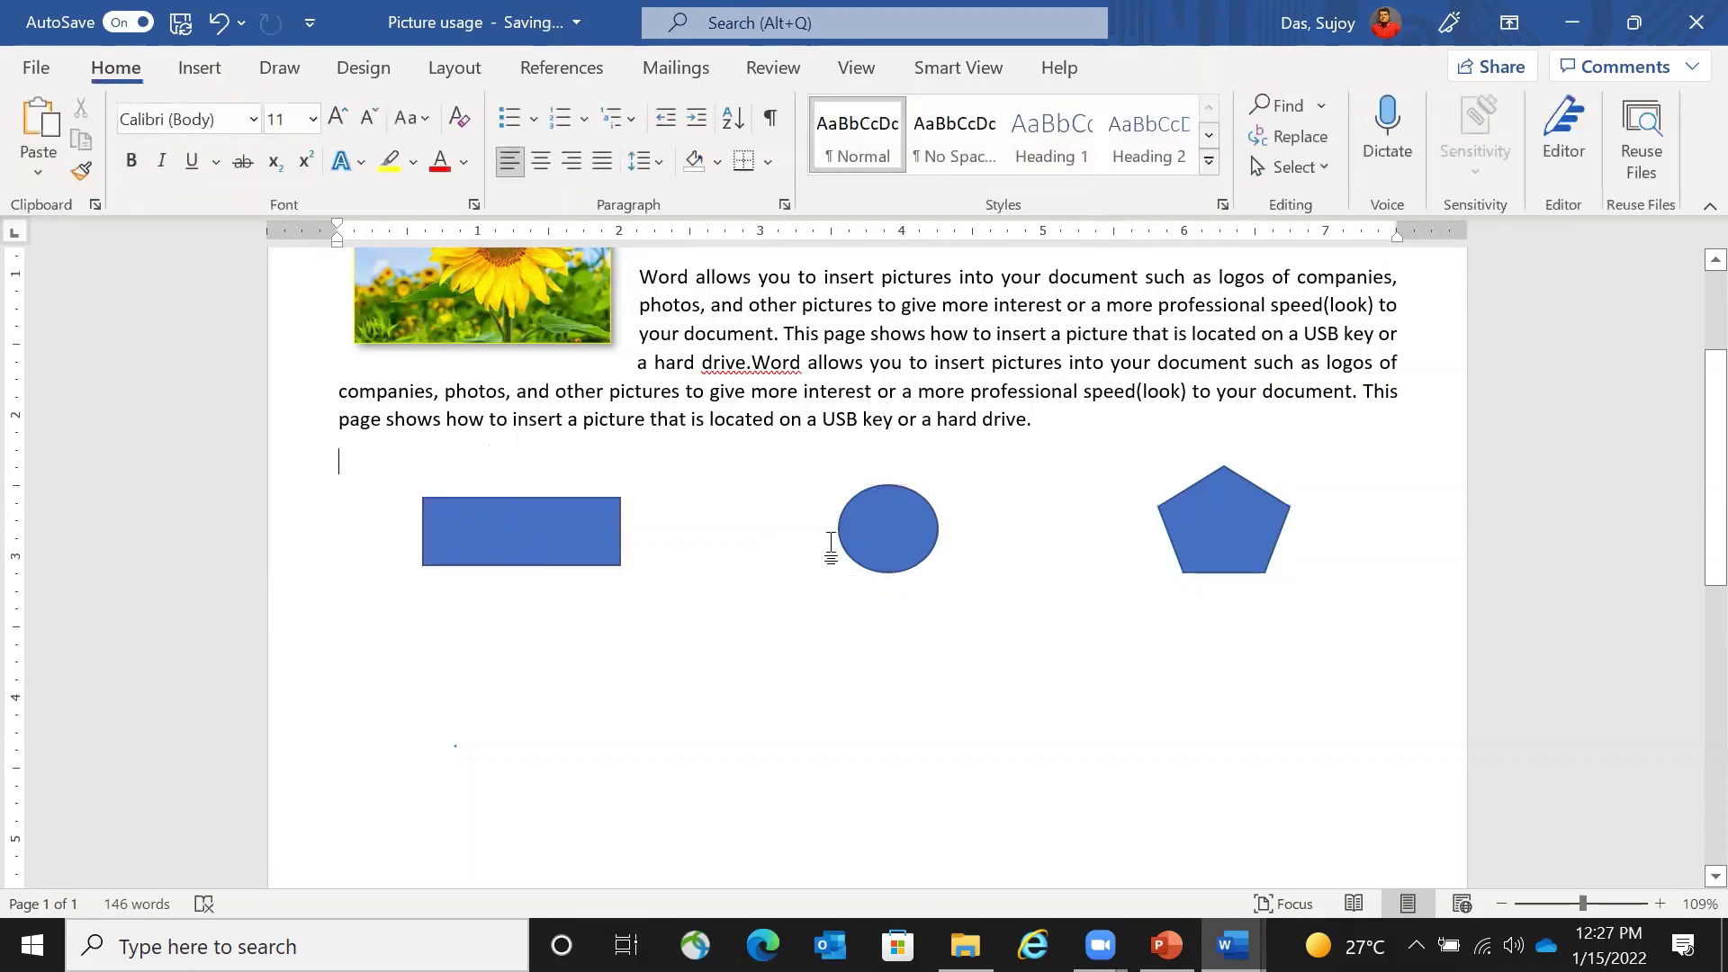
left_click(910, 540)
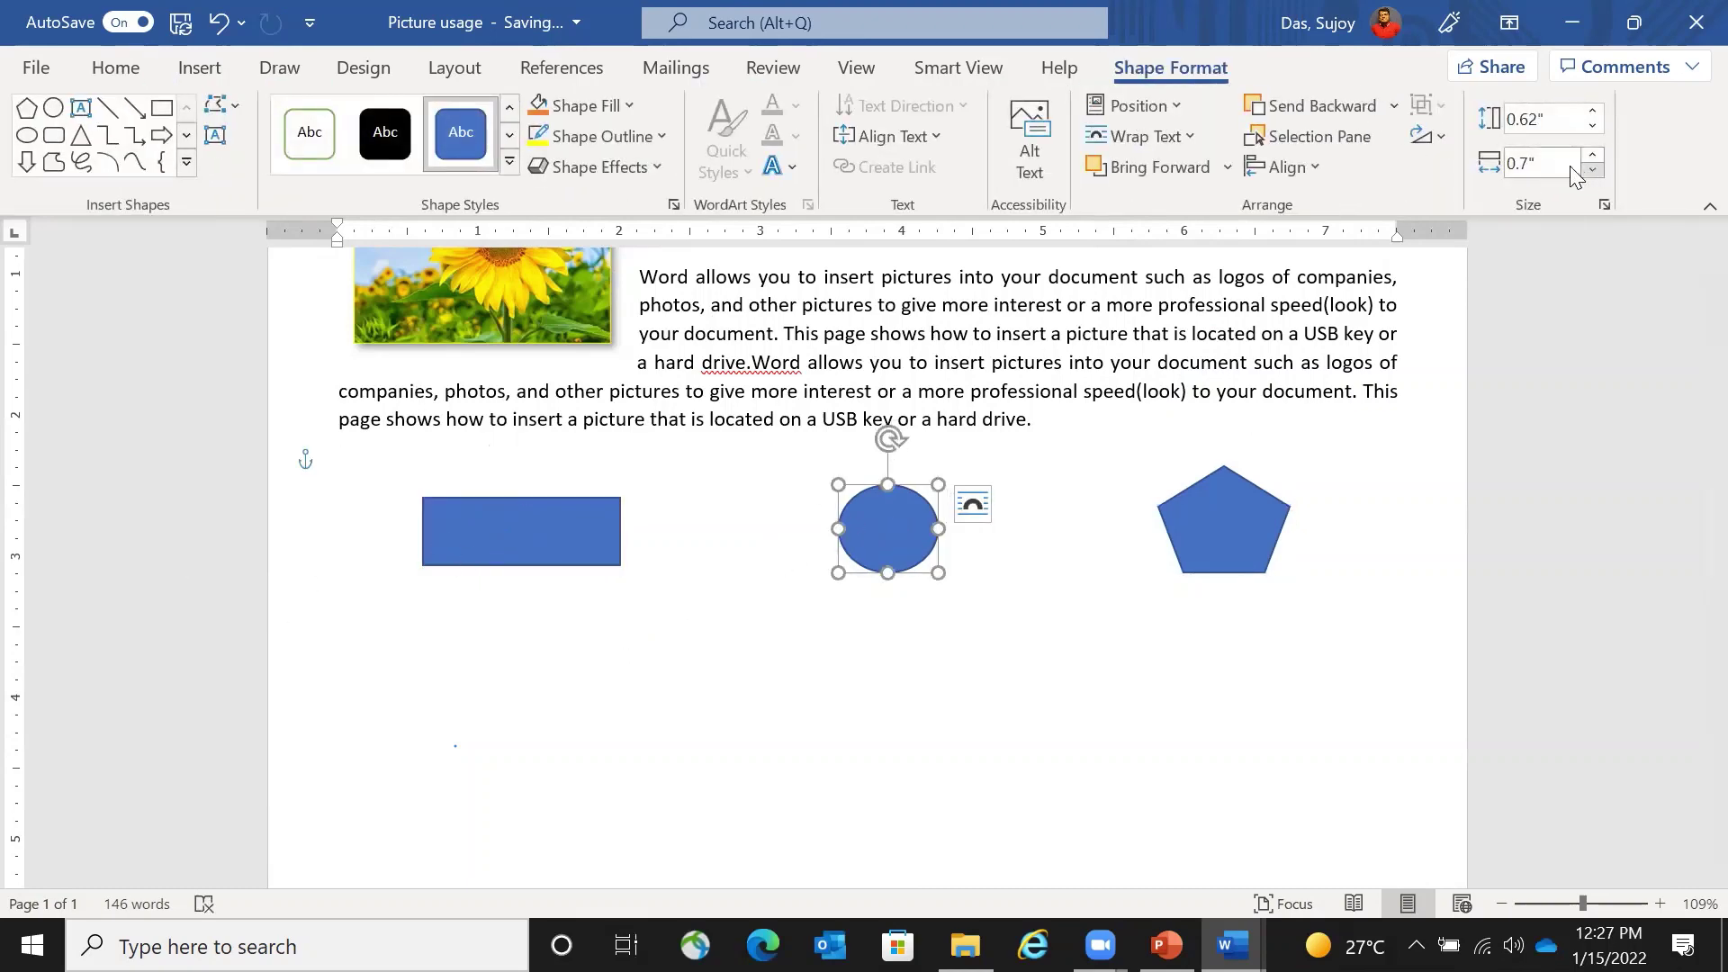
Step: Set the oval's Shape Height and Shape Width both to 0.6" to make a circle
left_click(1035, 533)
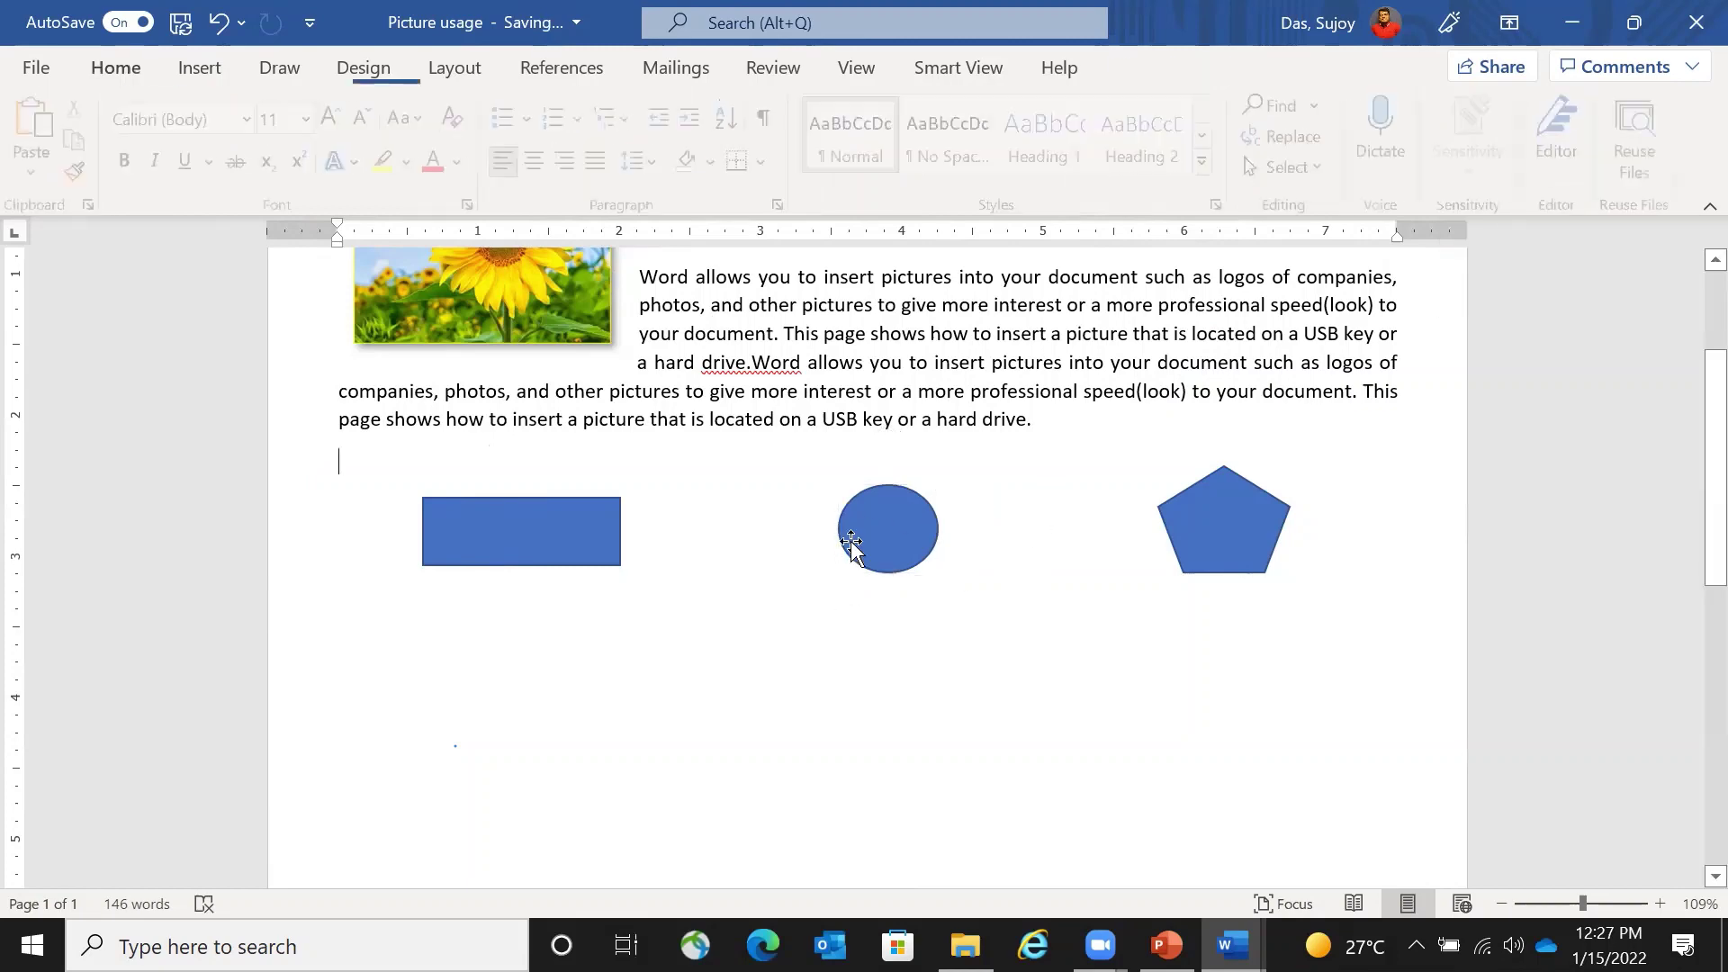
left_click(877, 526)
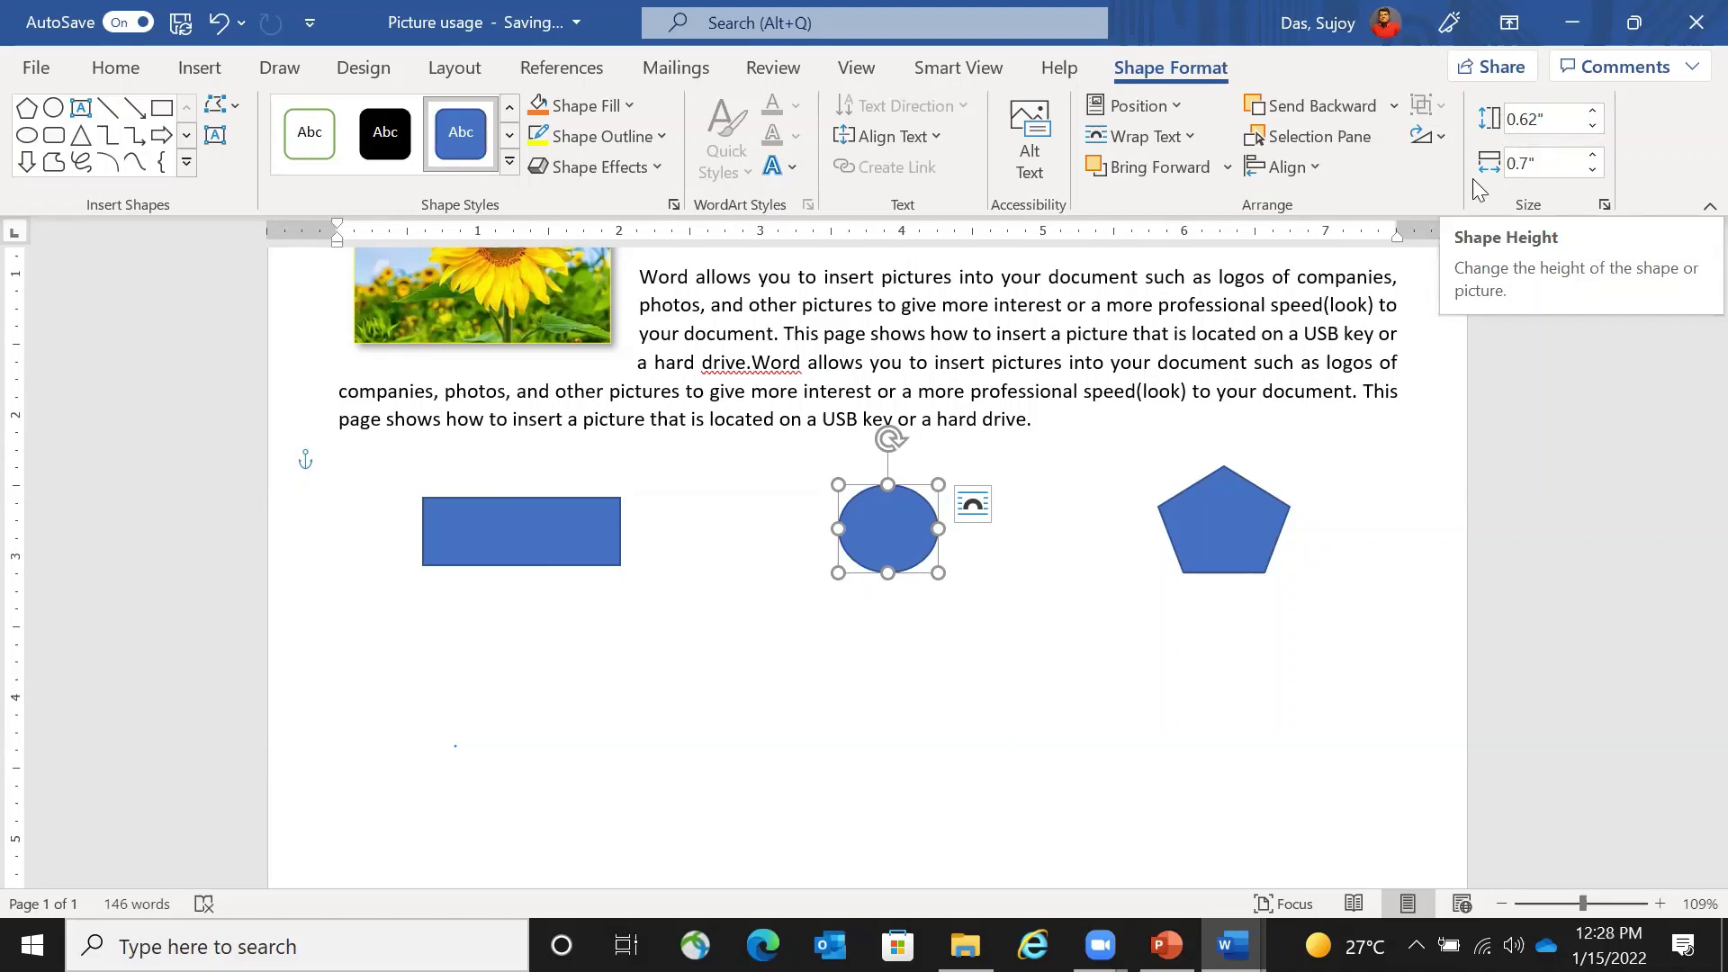
left_click(1593, 128)
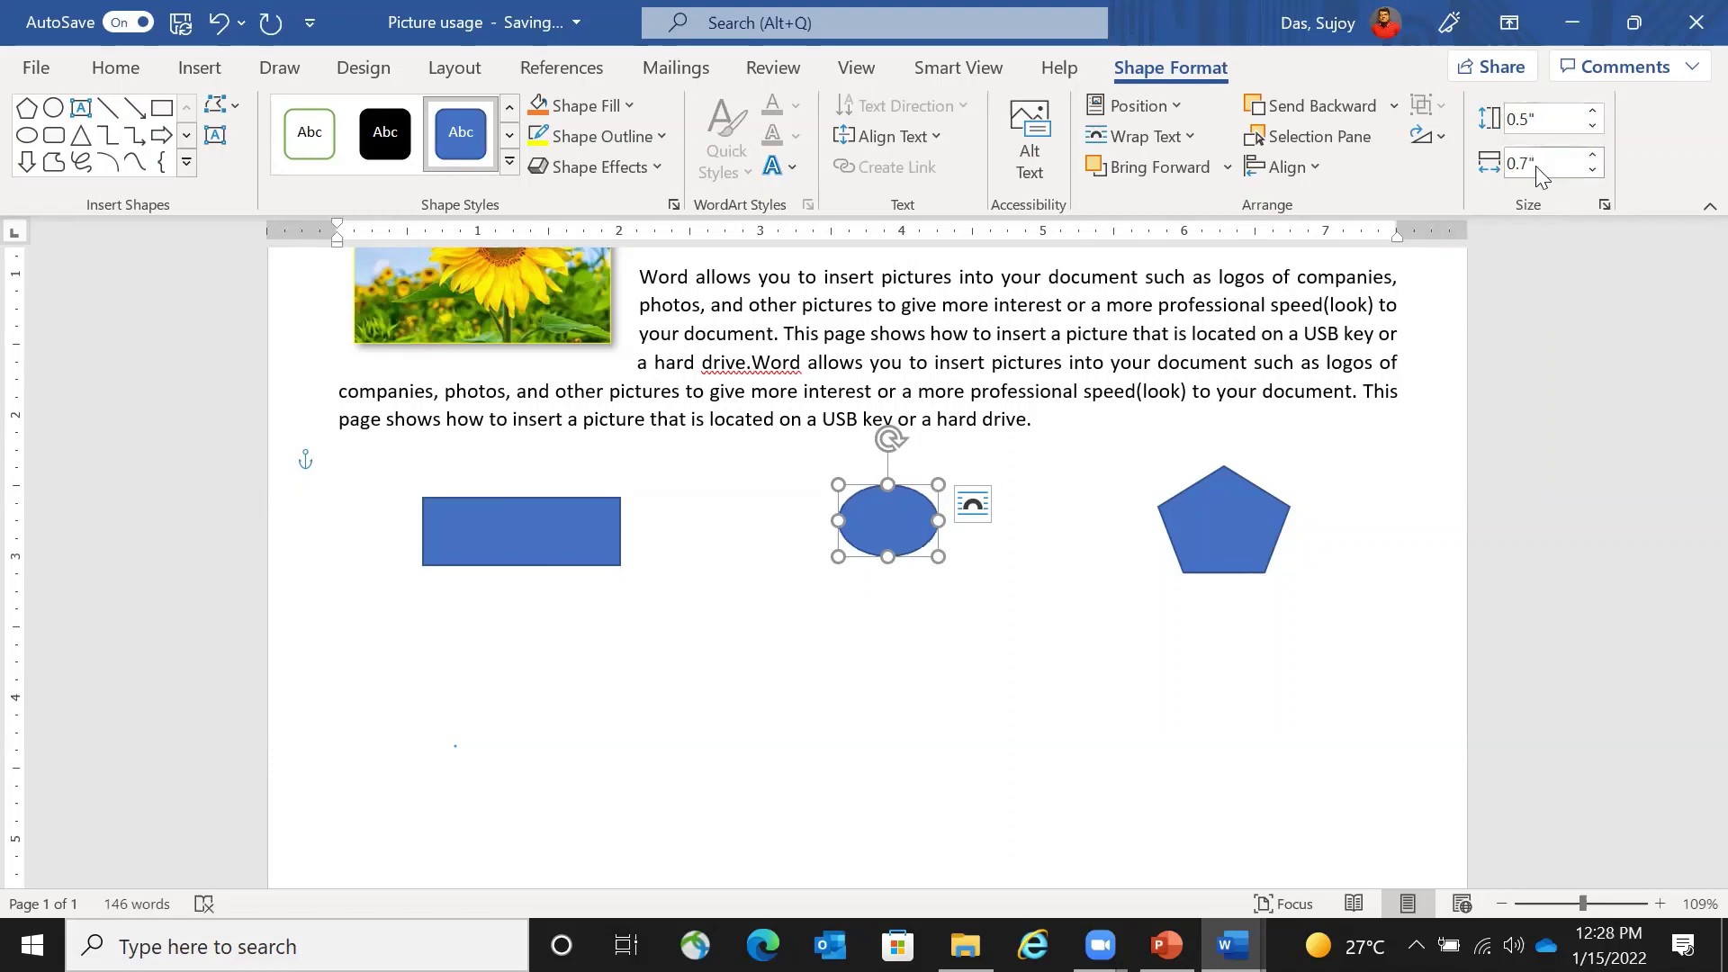
left_click(1539, 163)
left_click(1593, 170)
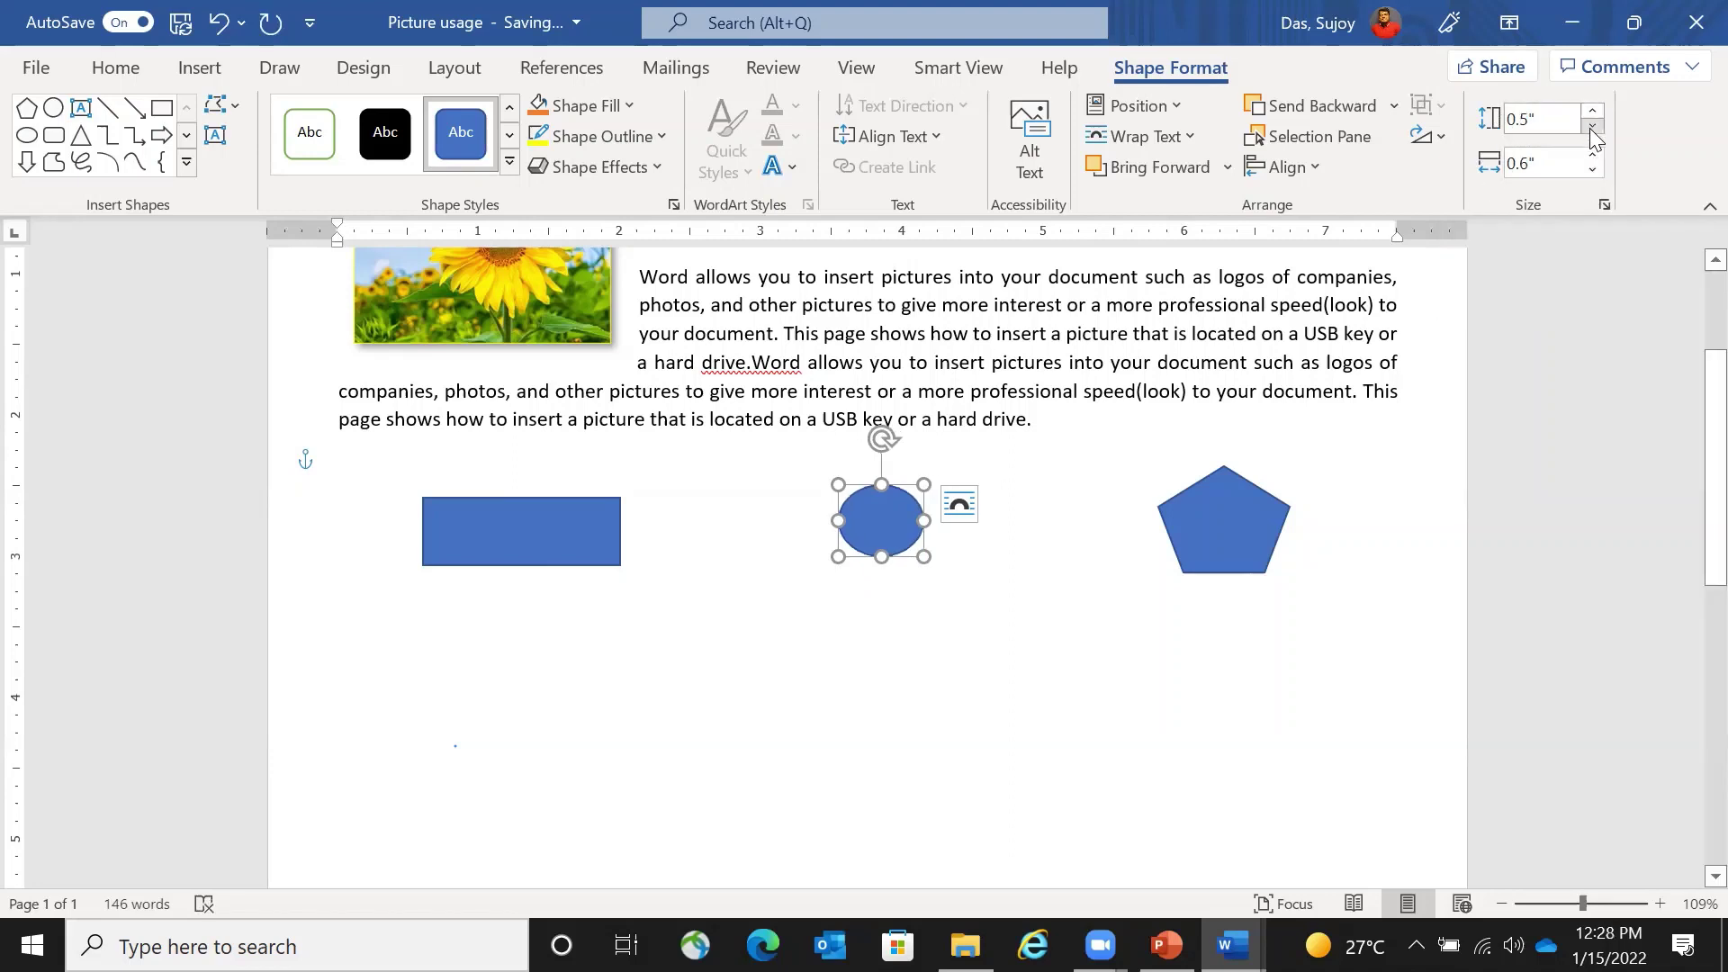
left_click(1537, 117)
key("Down")
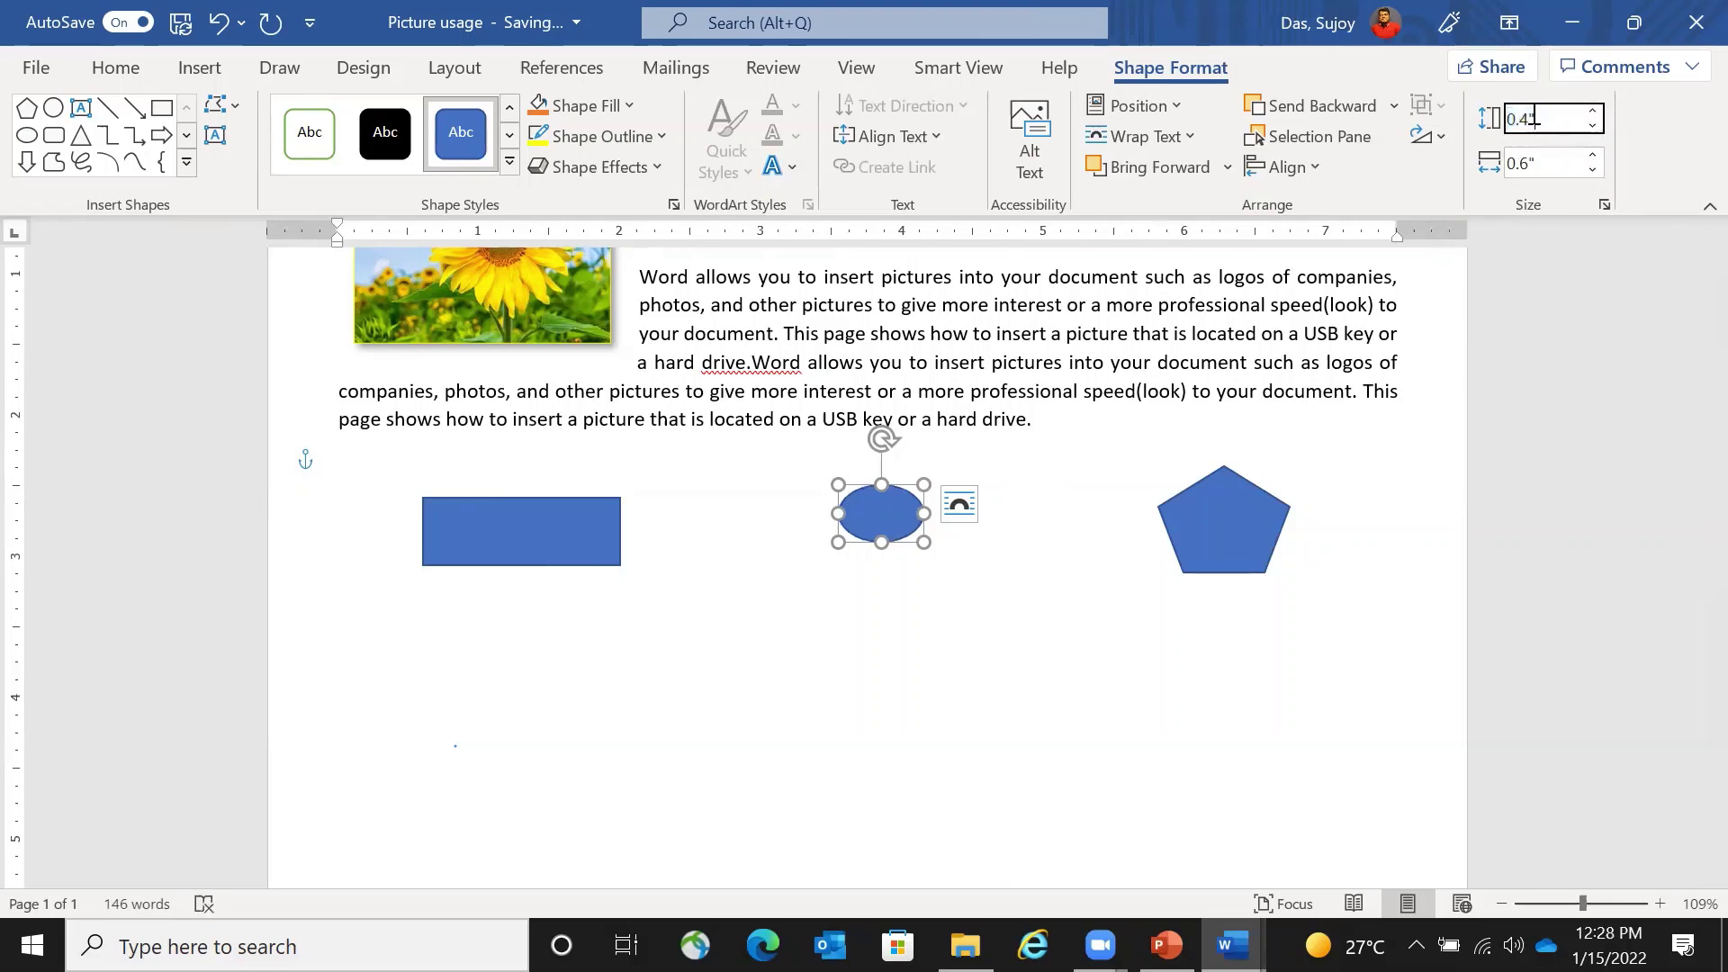
type("6")
key("Return")
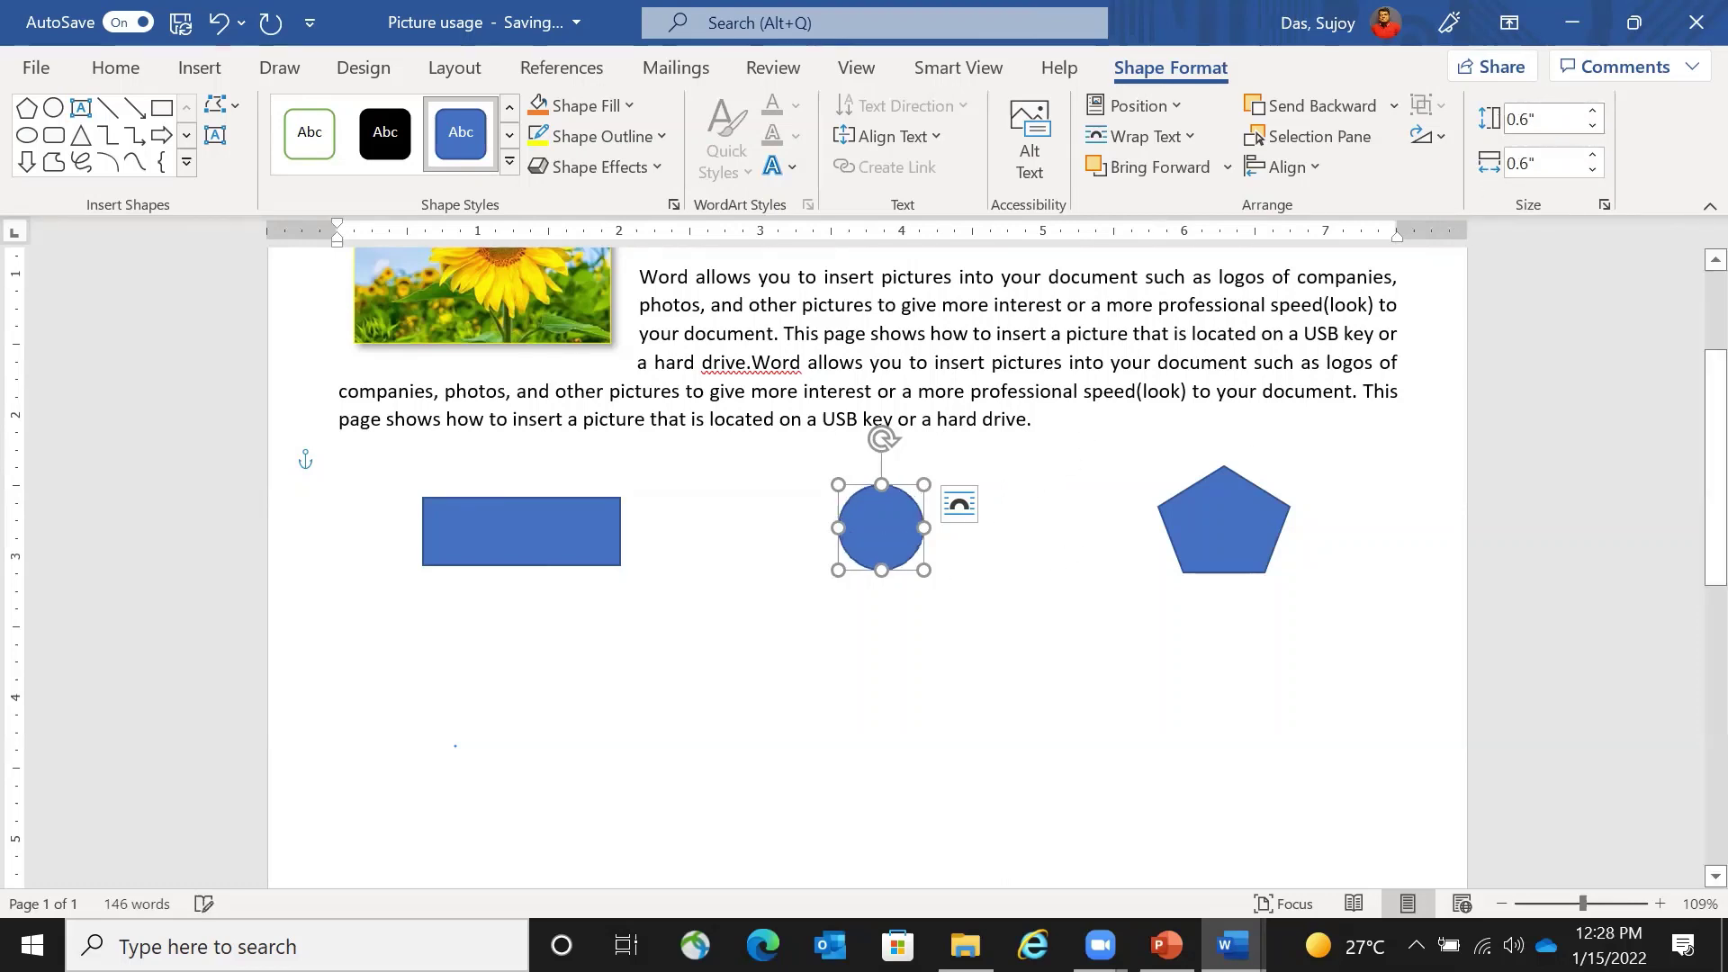
left_click(990, 555)
left_click(1228, 538)
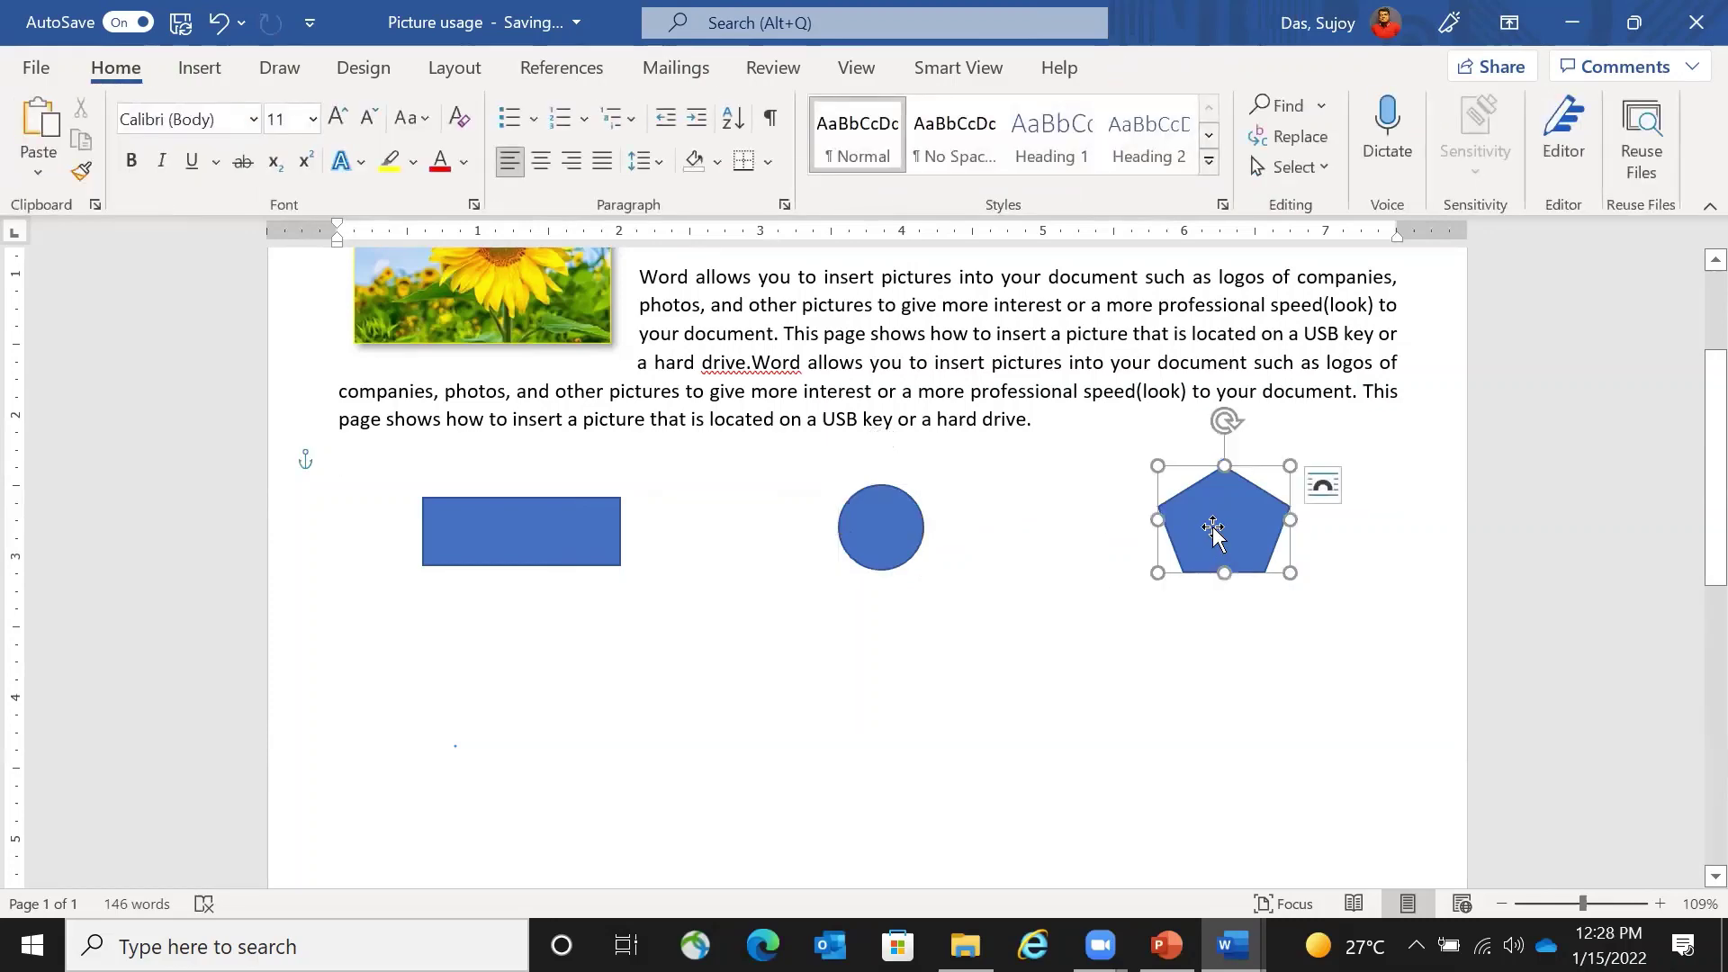
Step: Fill the rectangle light blue and remove its outline
left_click(513, 532)
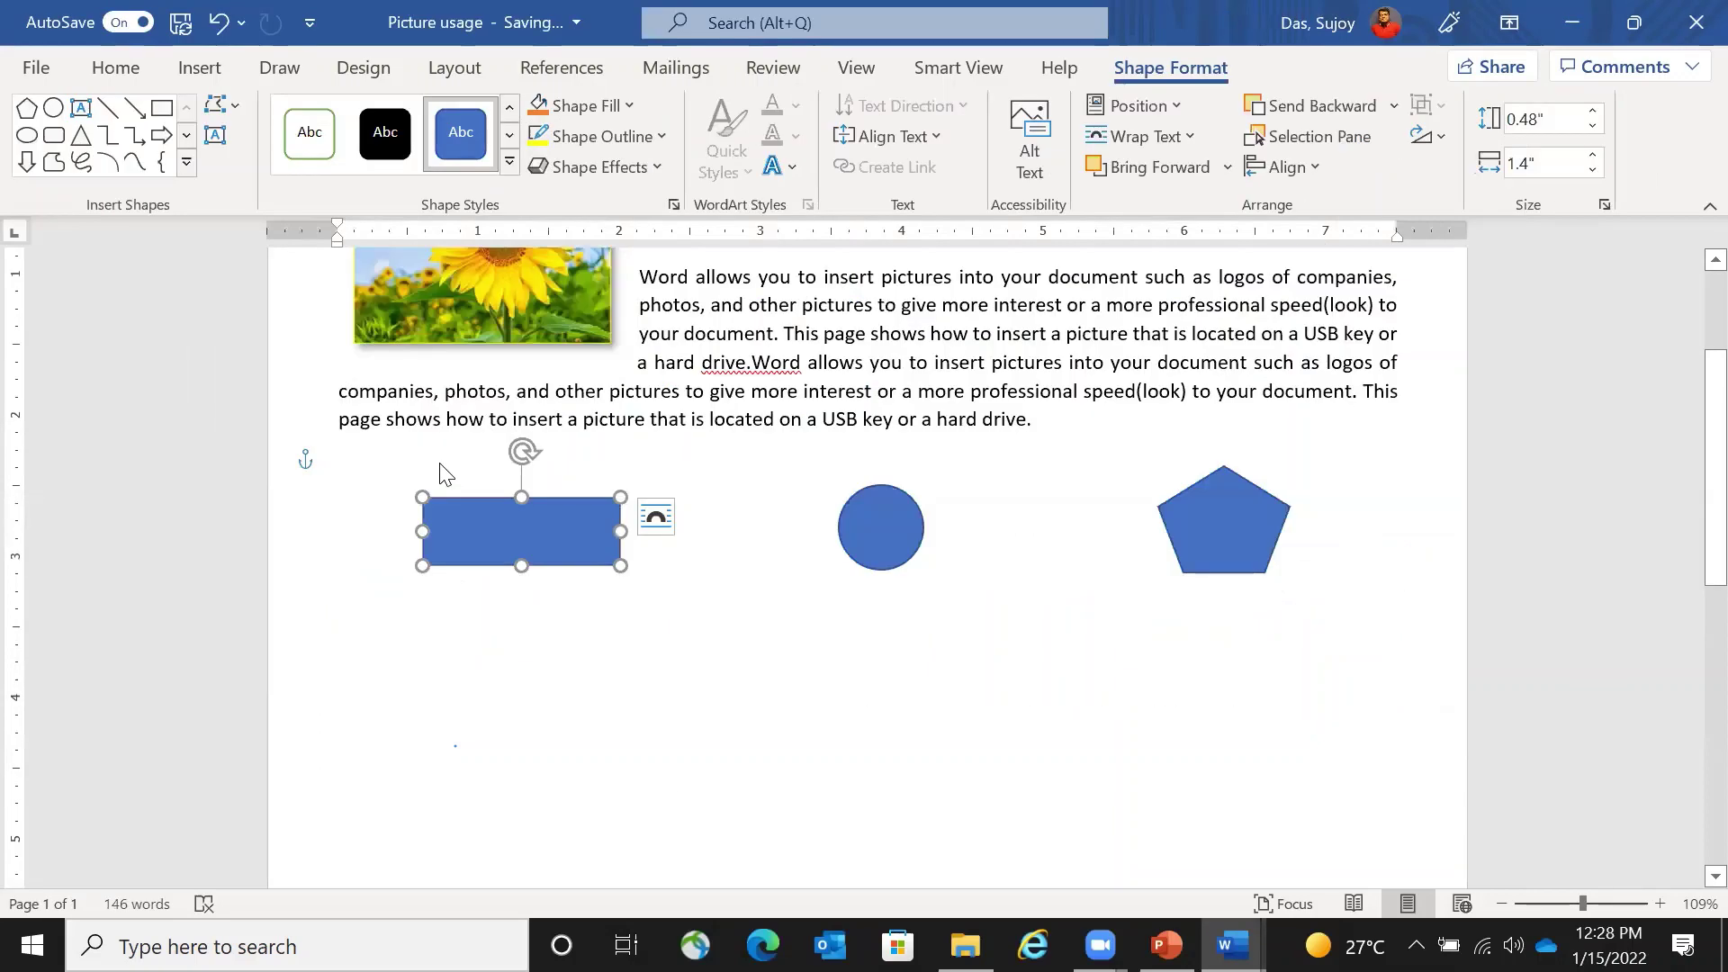
right_click(504, 531)
key("Escape")
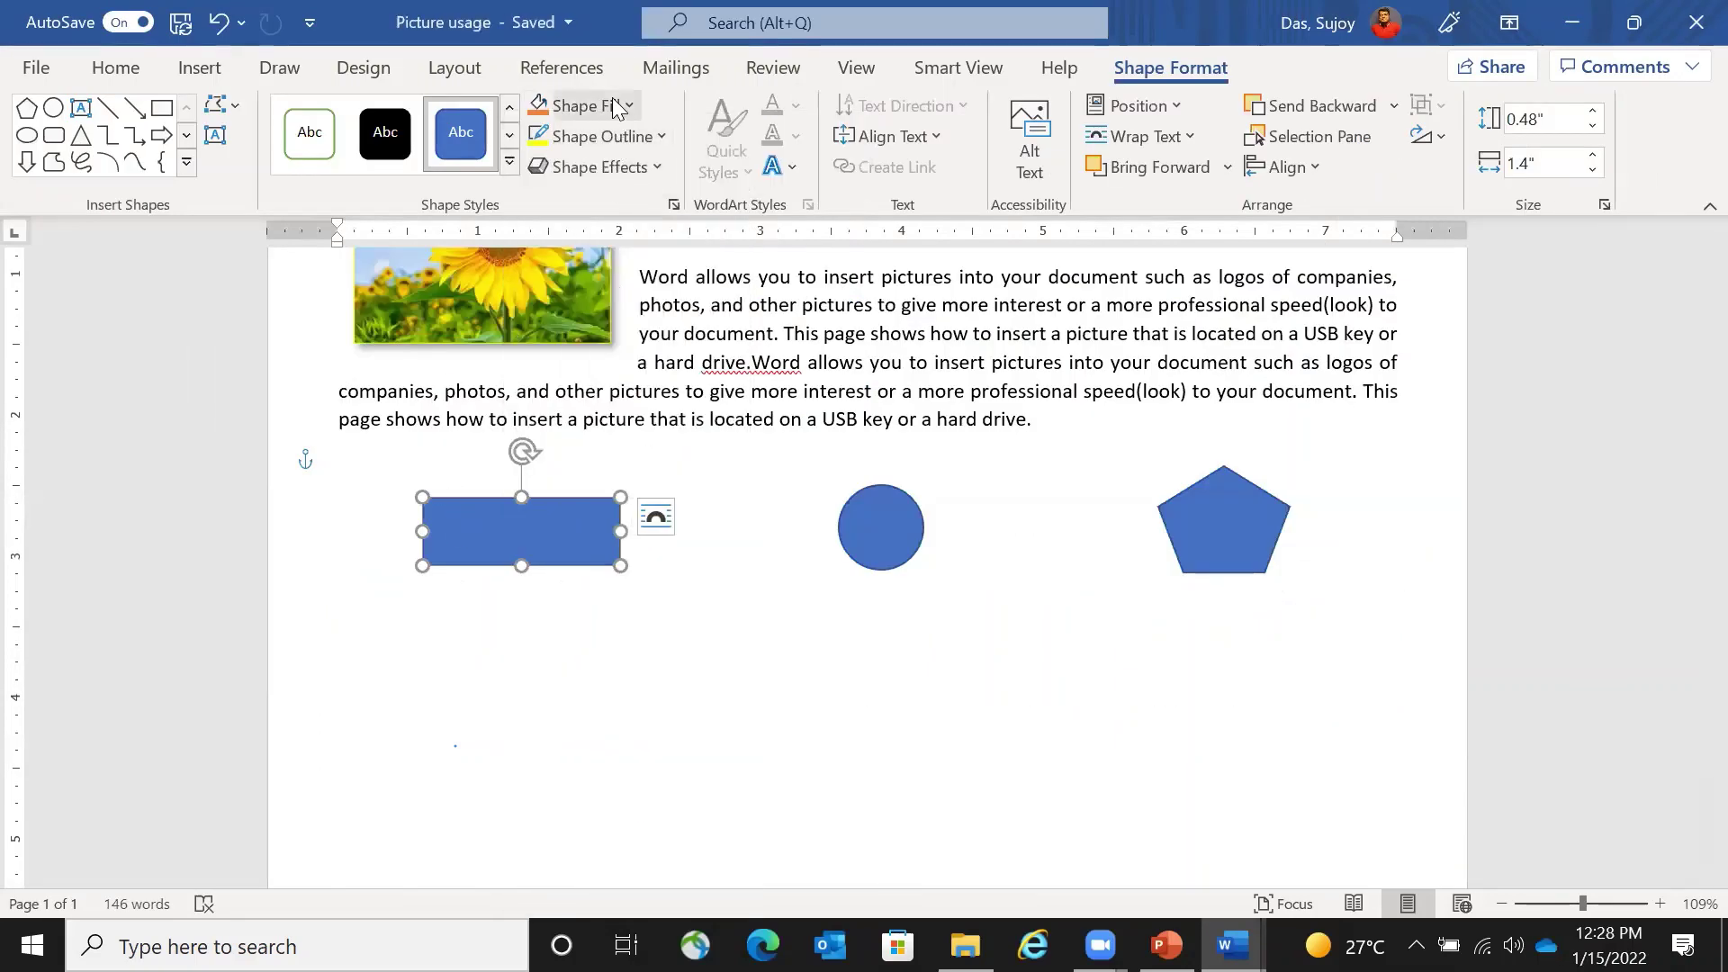
left_click(613, 107)
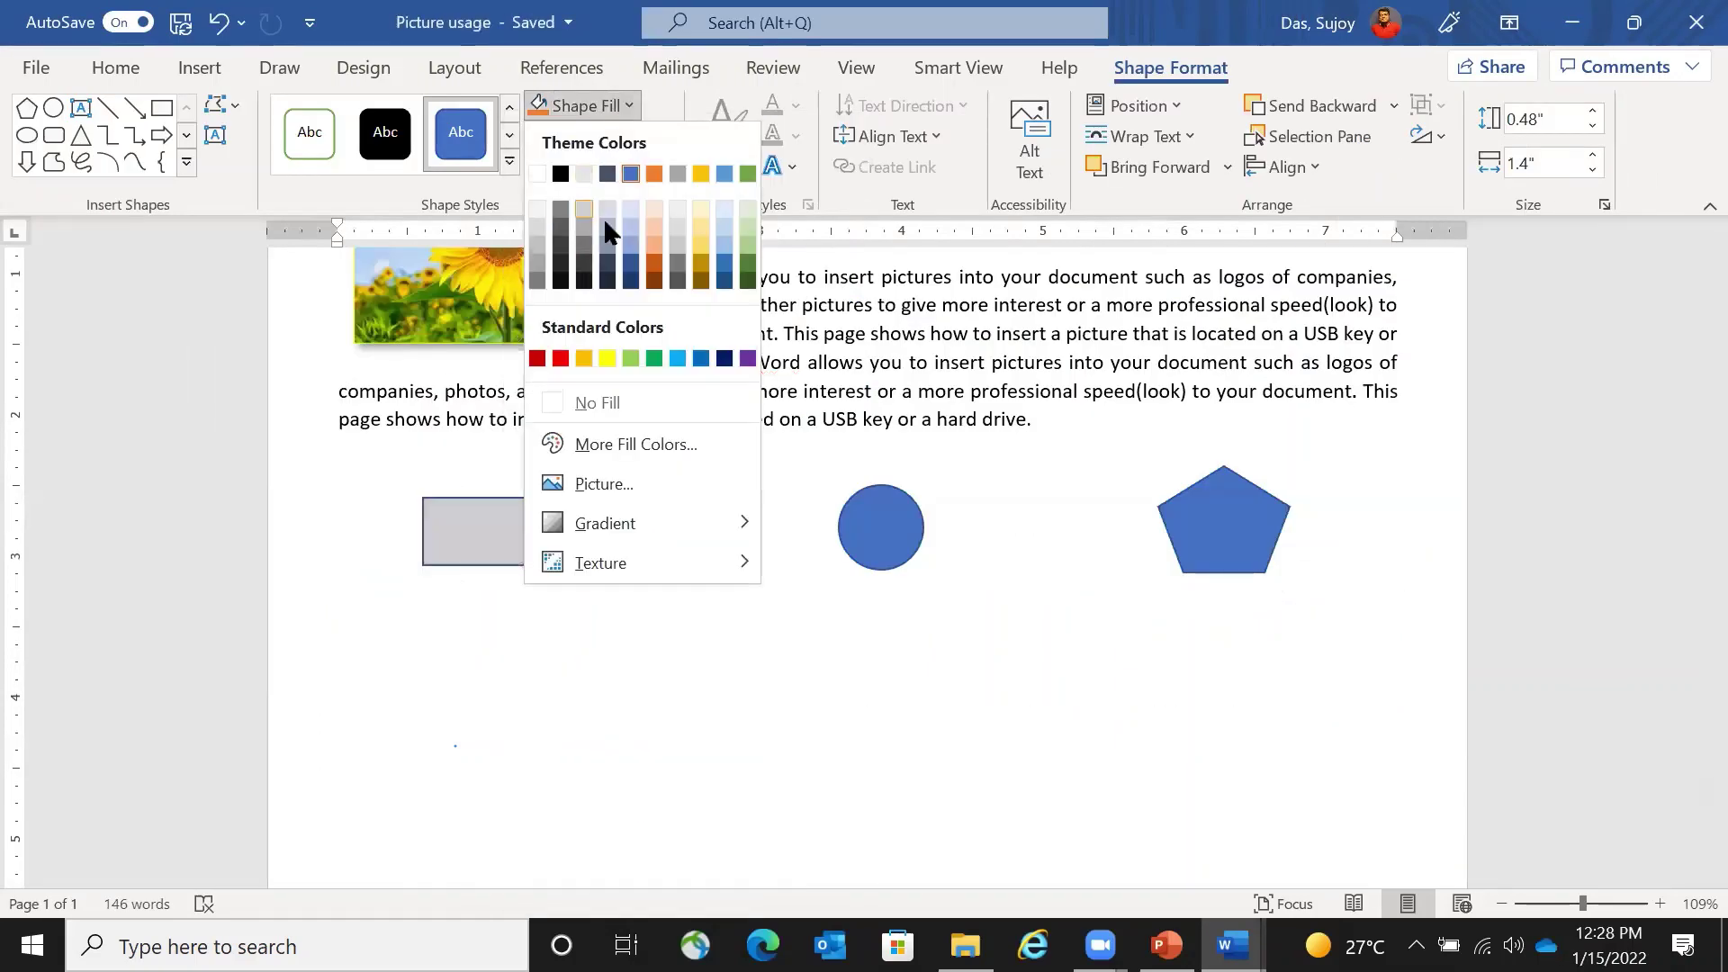
left_click(630, 231)
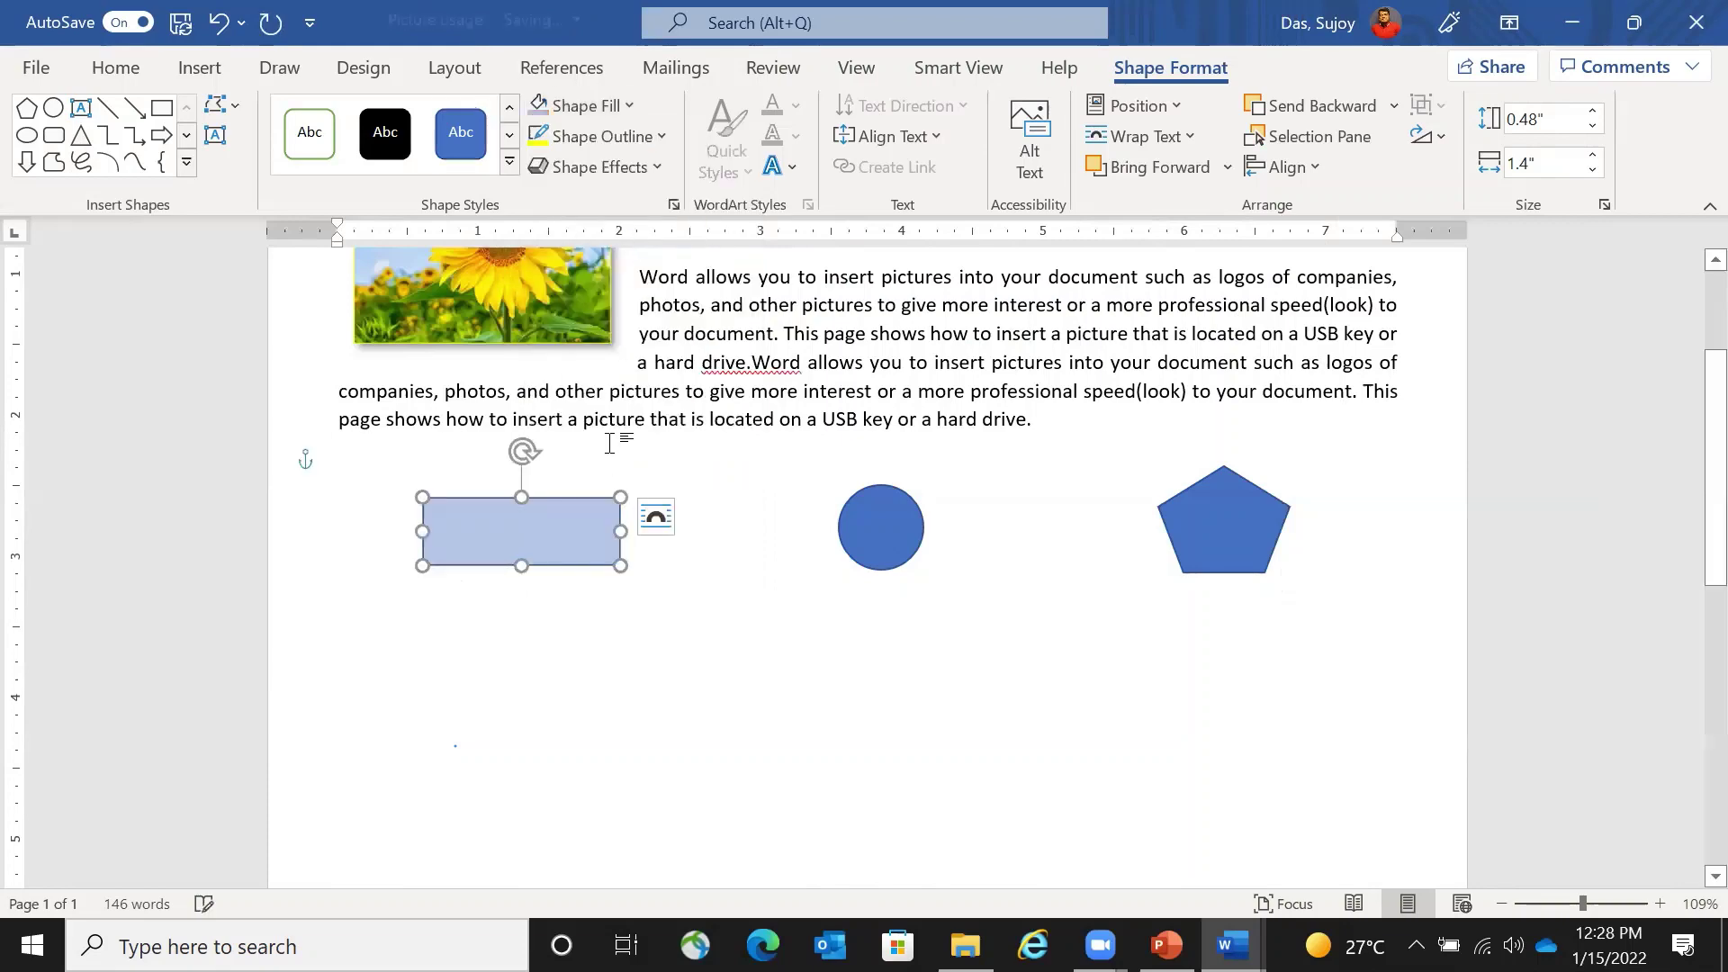
left_click(651, 137)
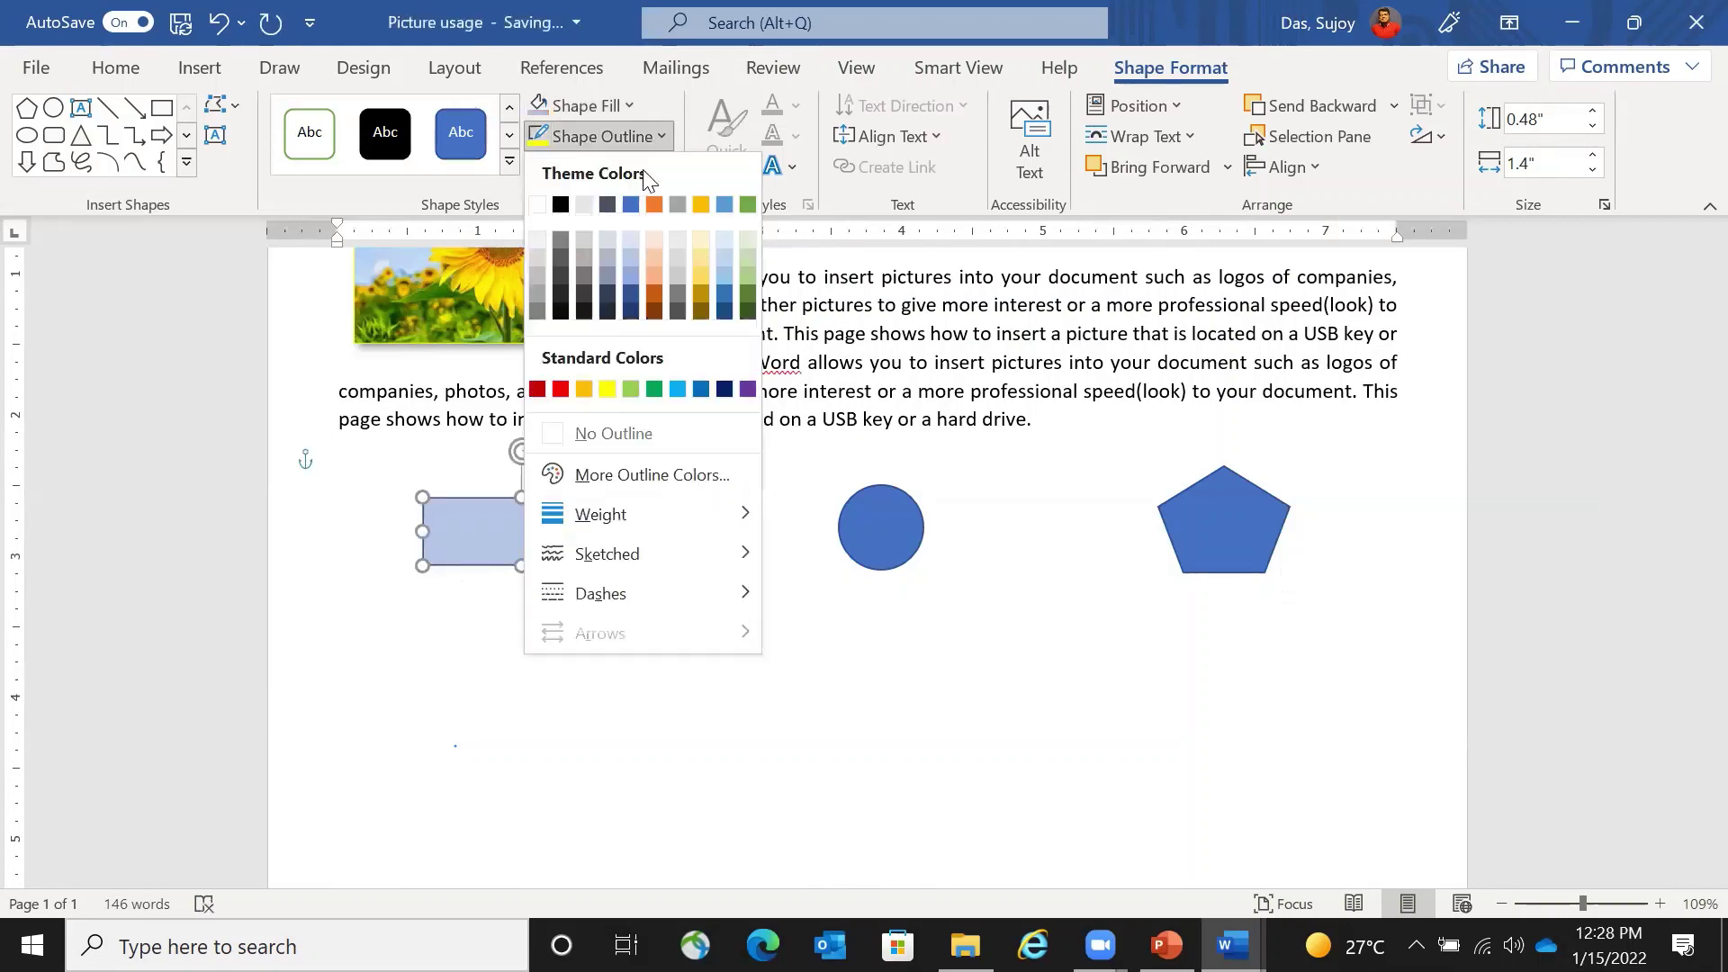
left_click(652, 437)
left_click(709, 569)
Step: Fill the circle gold
double_click(887, 539)
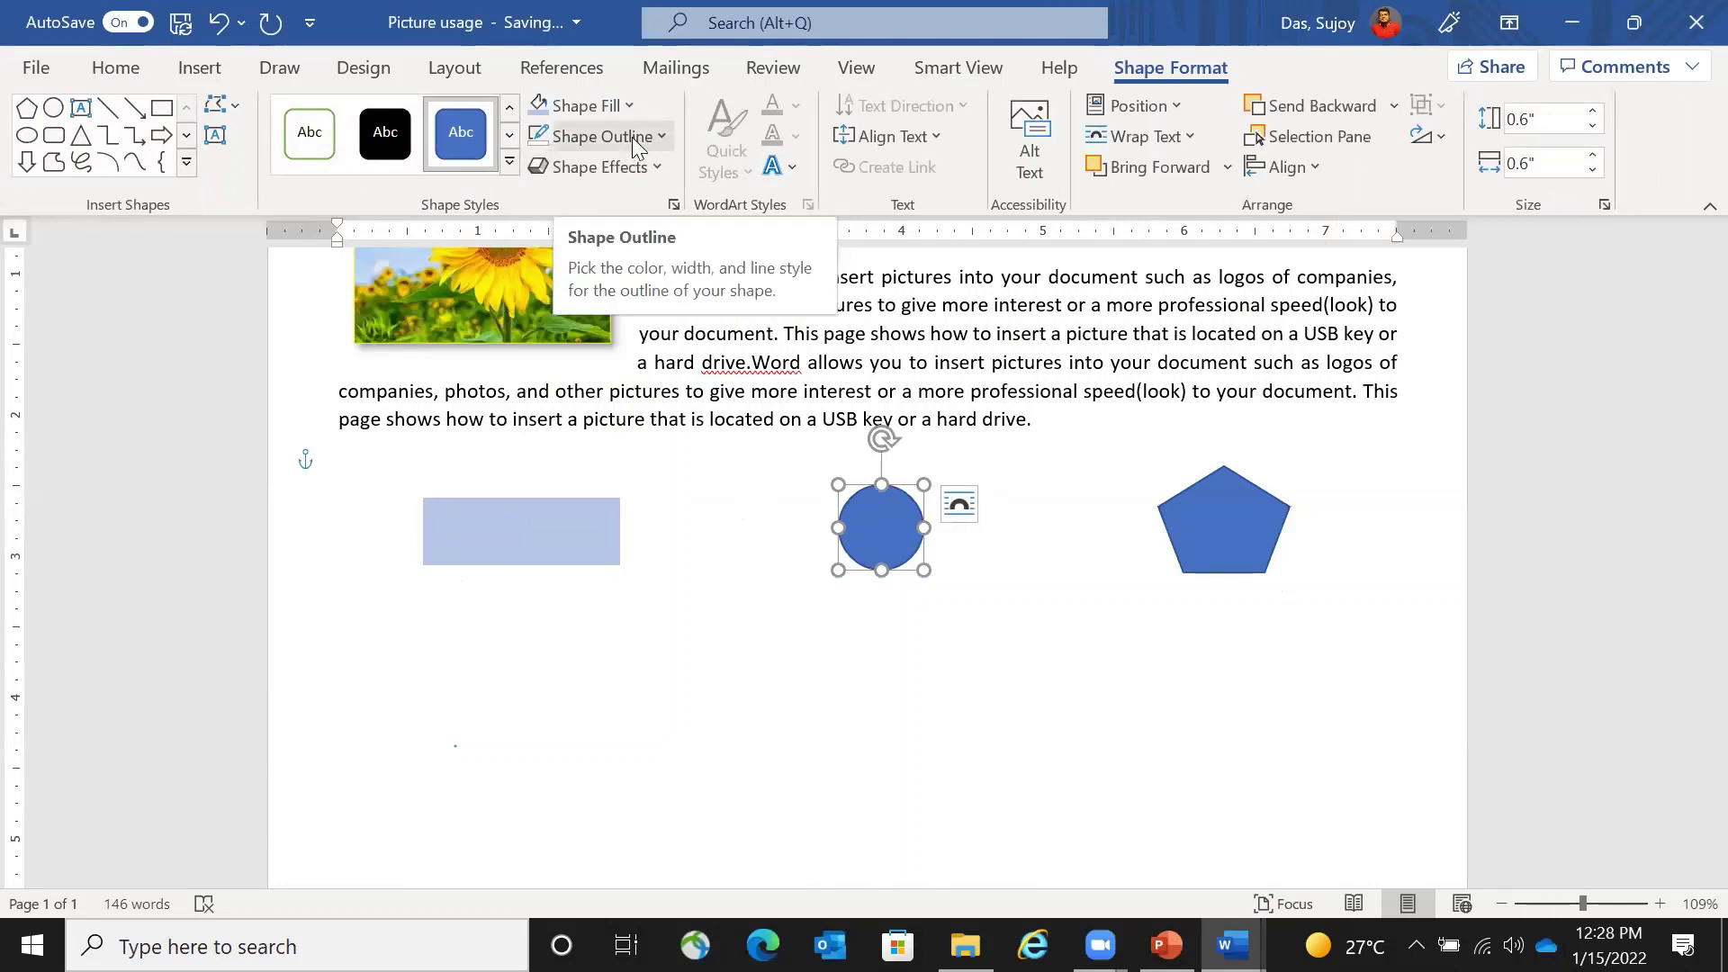
left_click(612, 110)
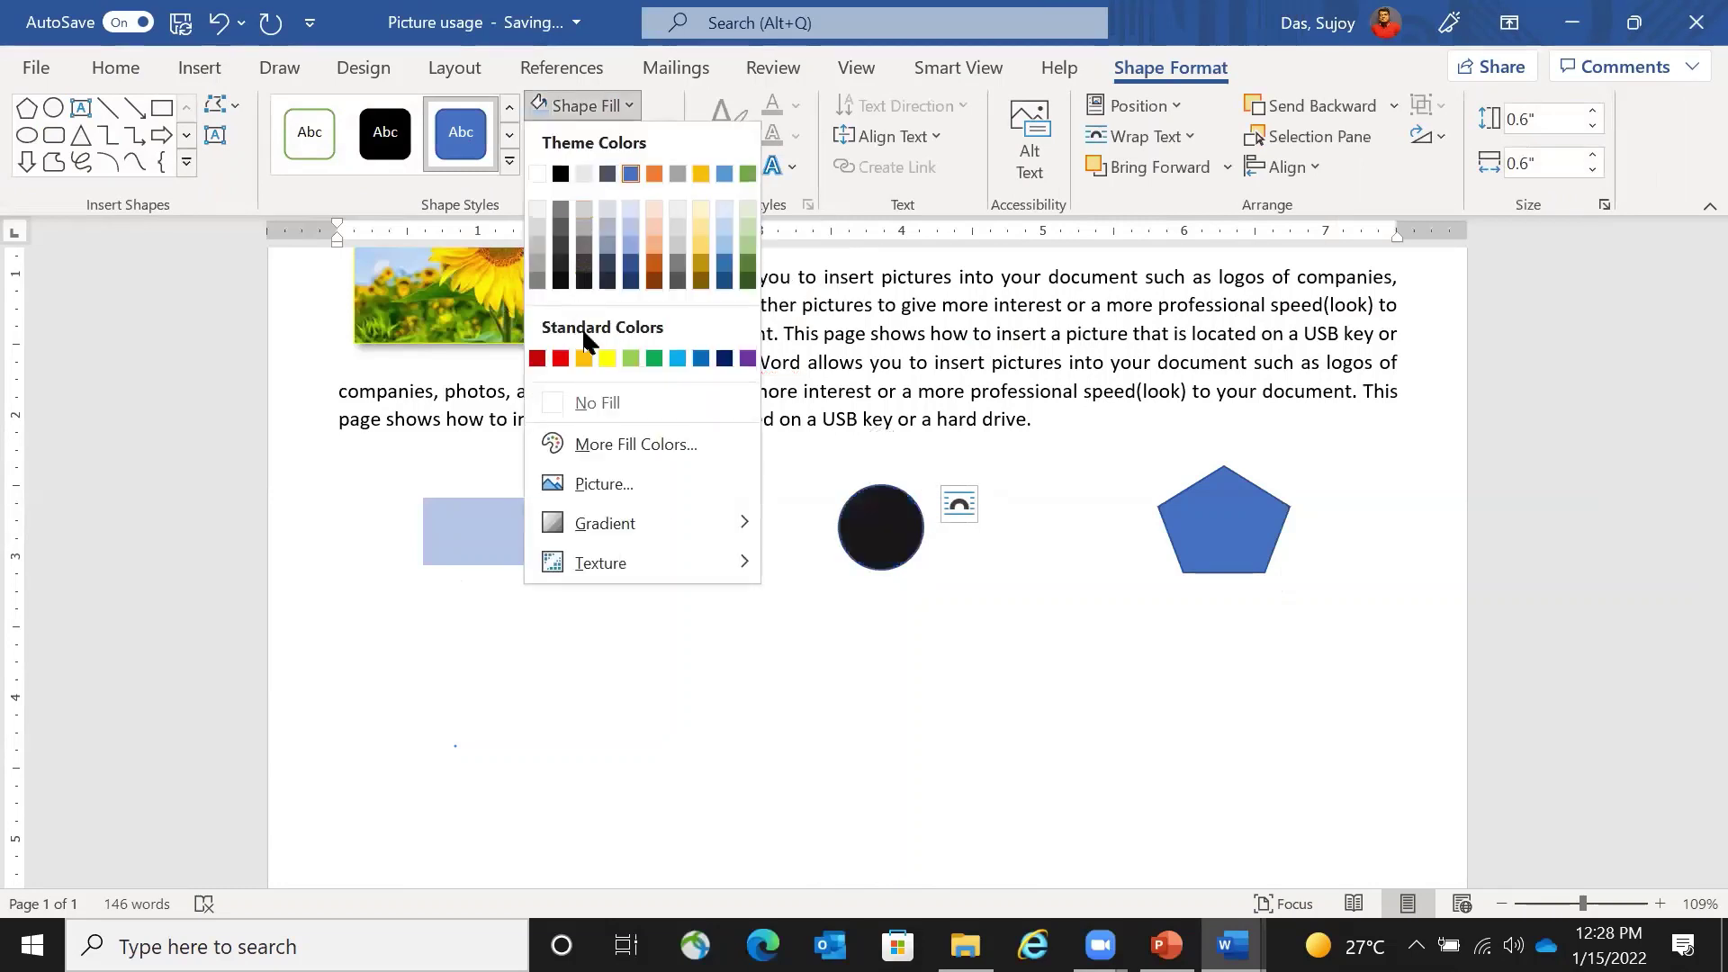
left_click(585, 358)
Step: Fill the pentagon light green with a dark green outline
left_click(1229, 531)
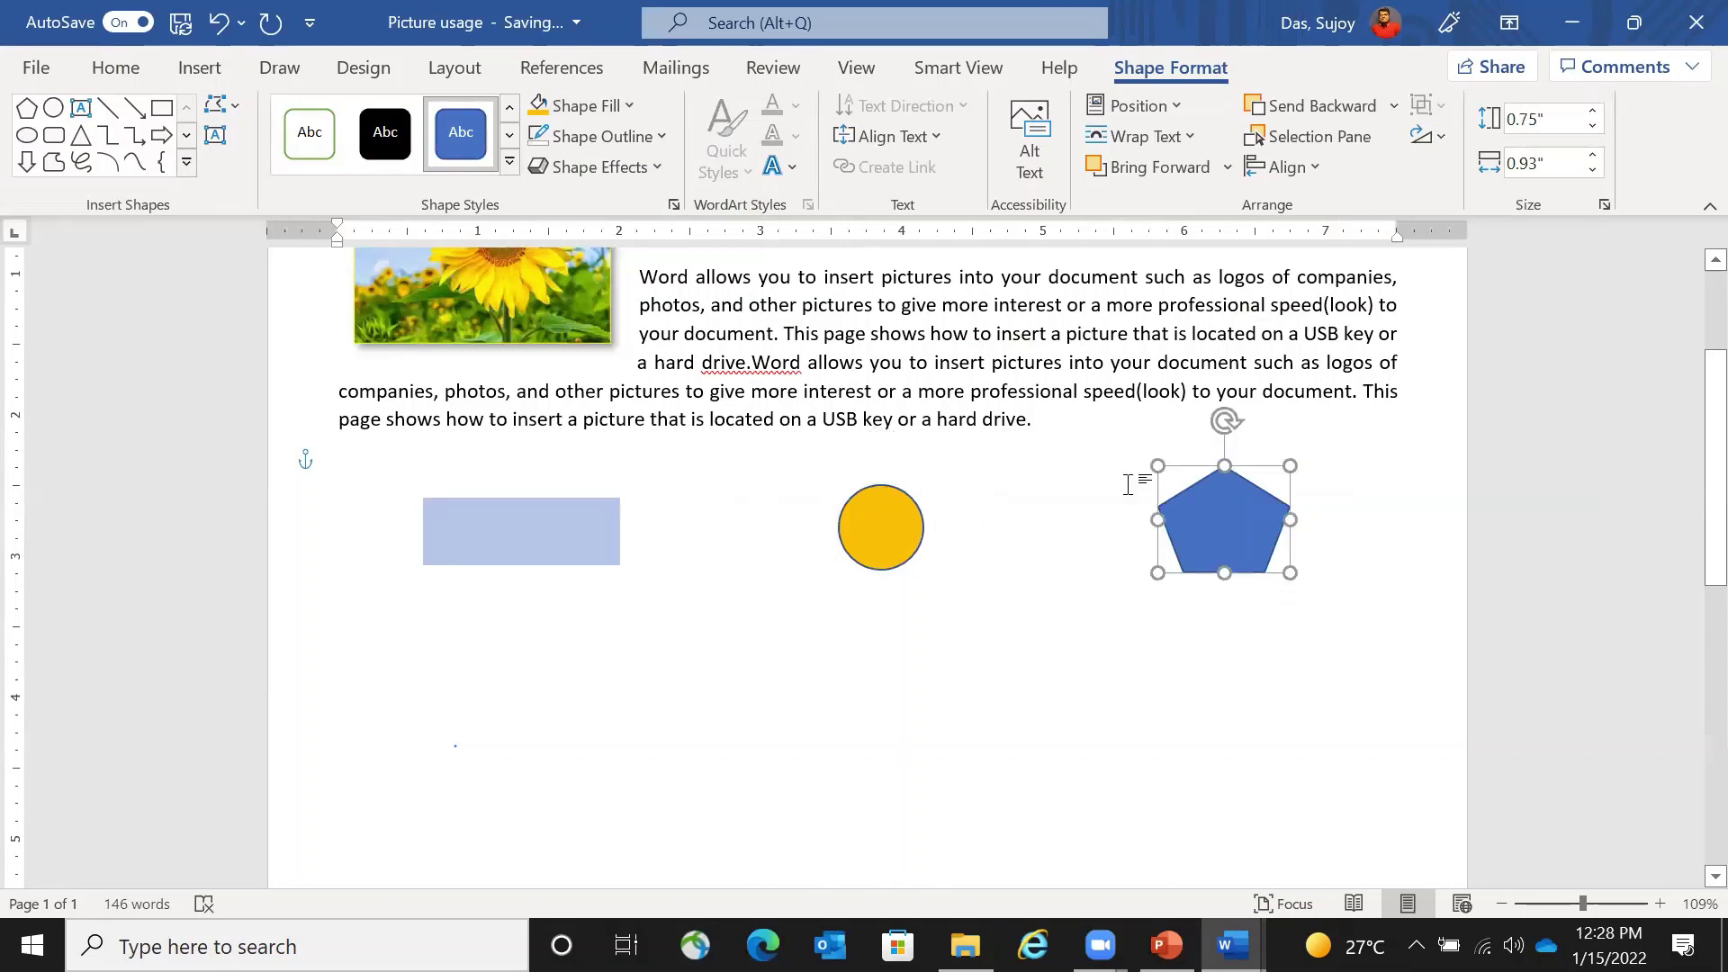
left_click(621, 105)
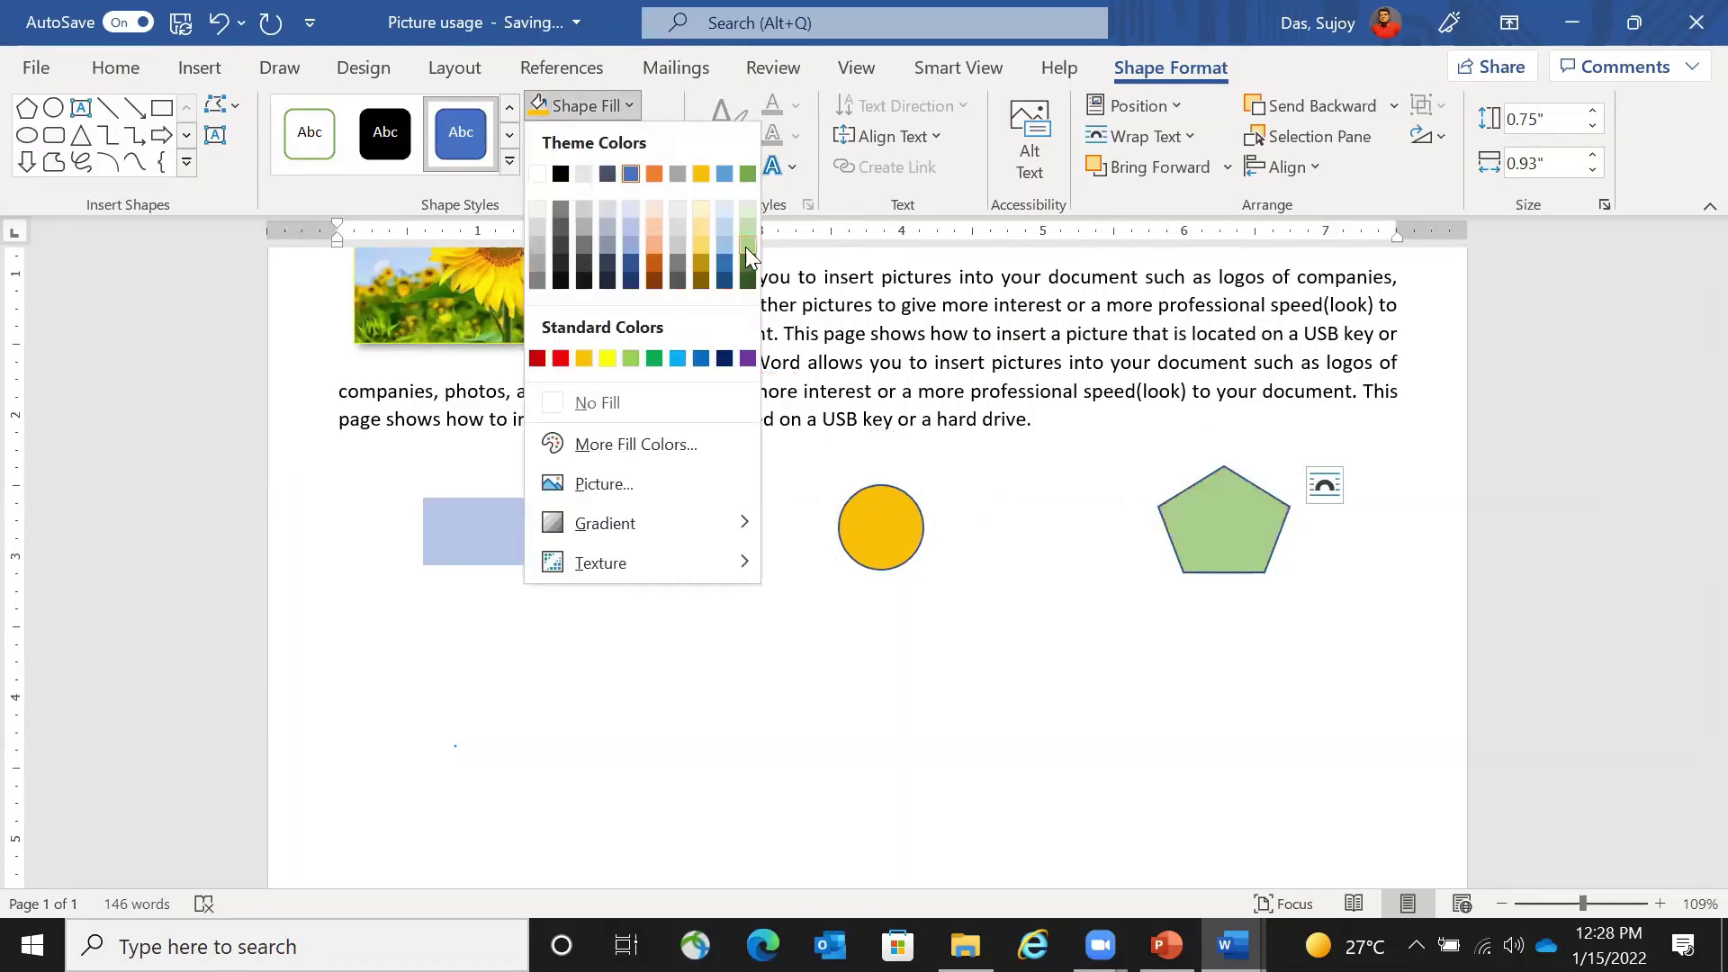
left_click(747, 244)
left_click(632, 137)
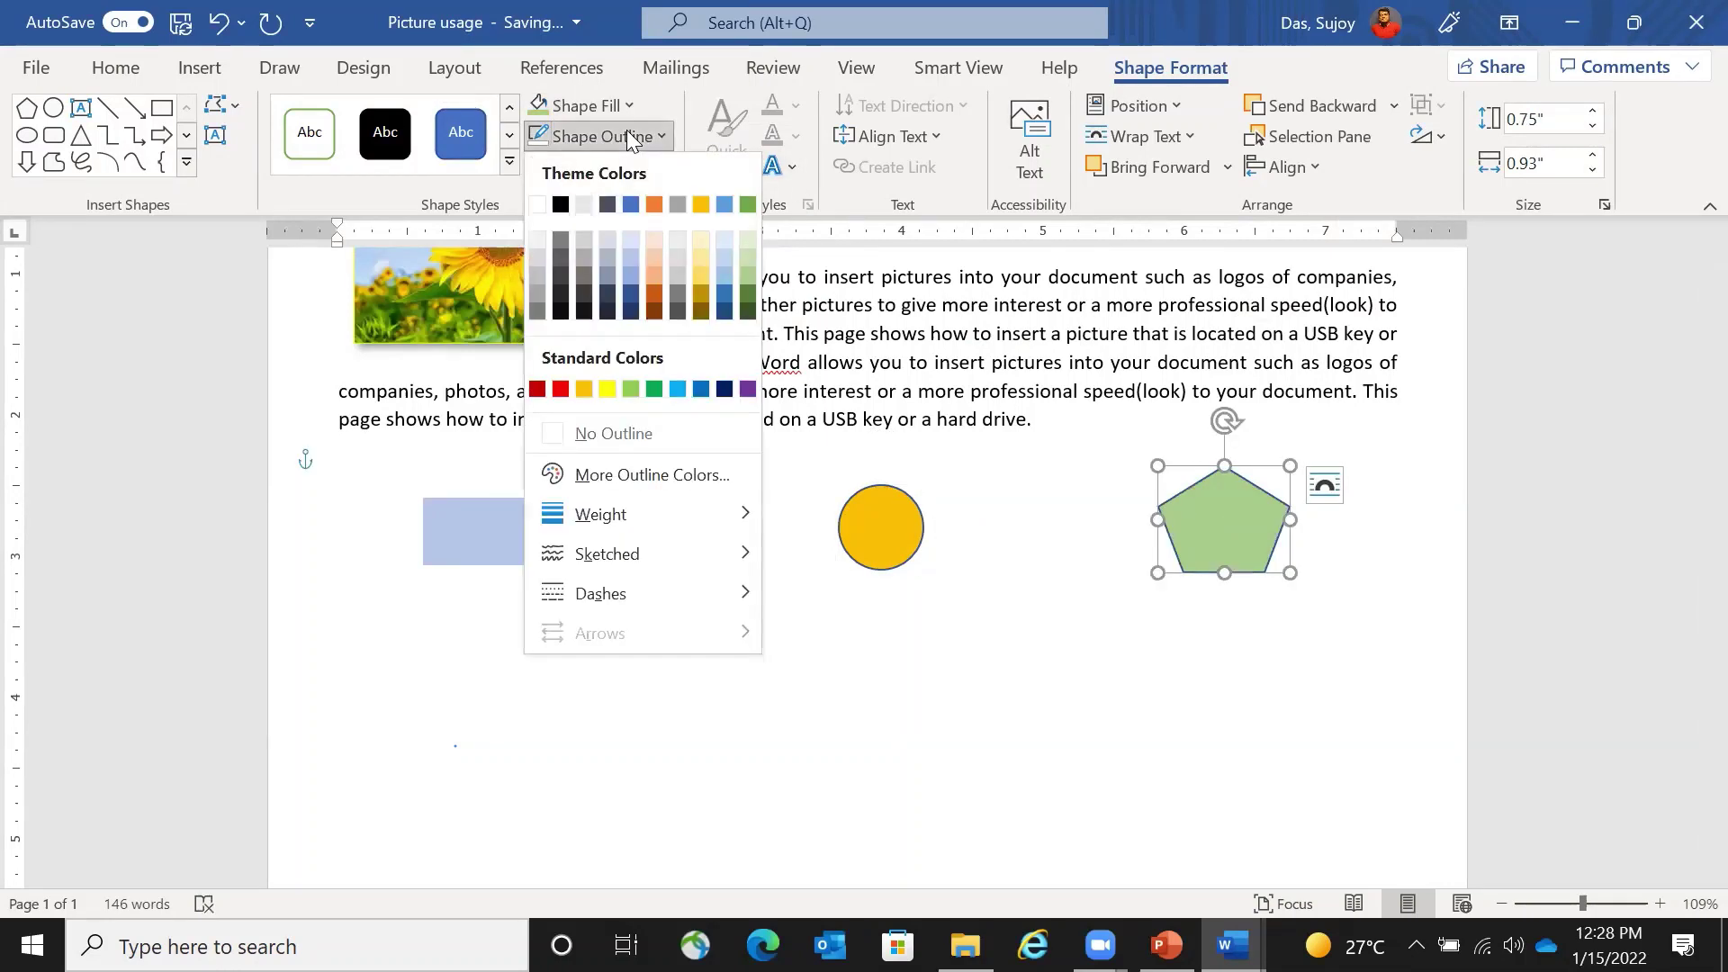
left_click(746, 313)
left_click(837, 629)
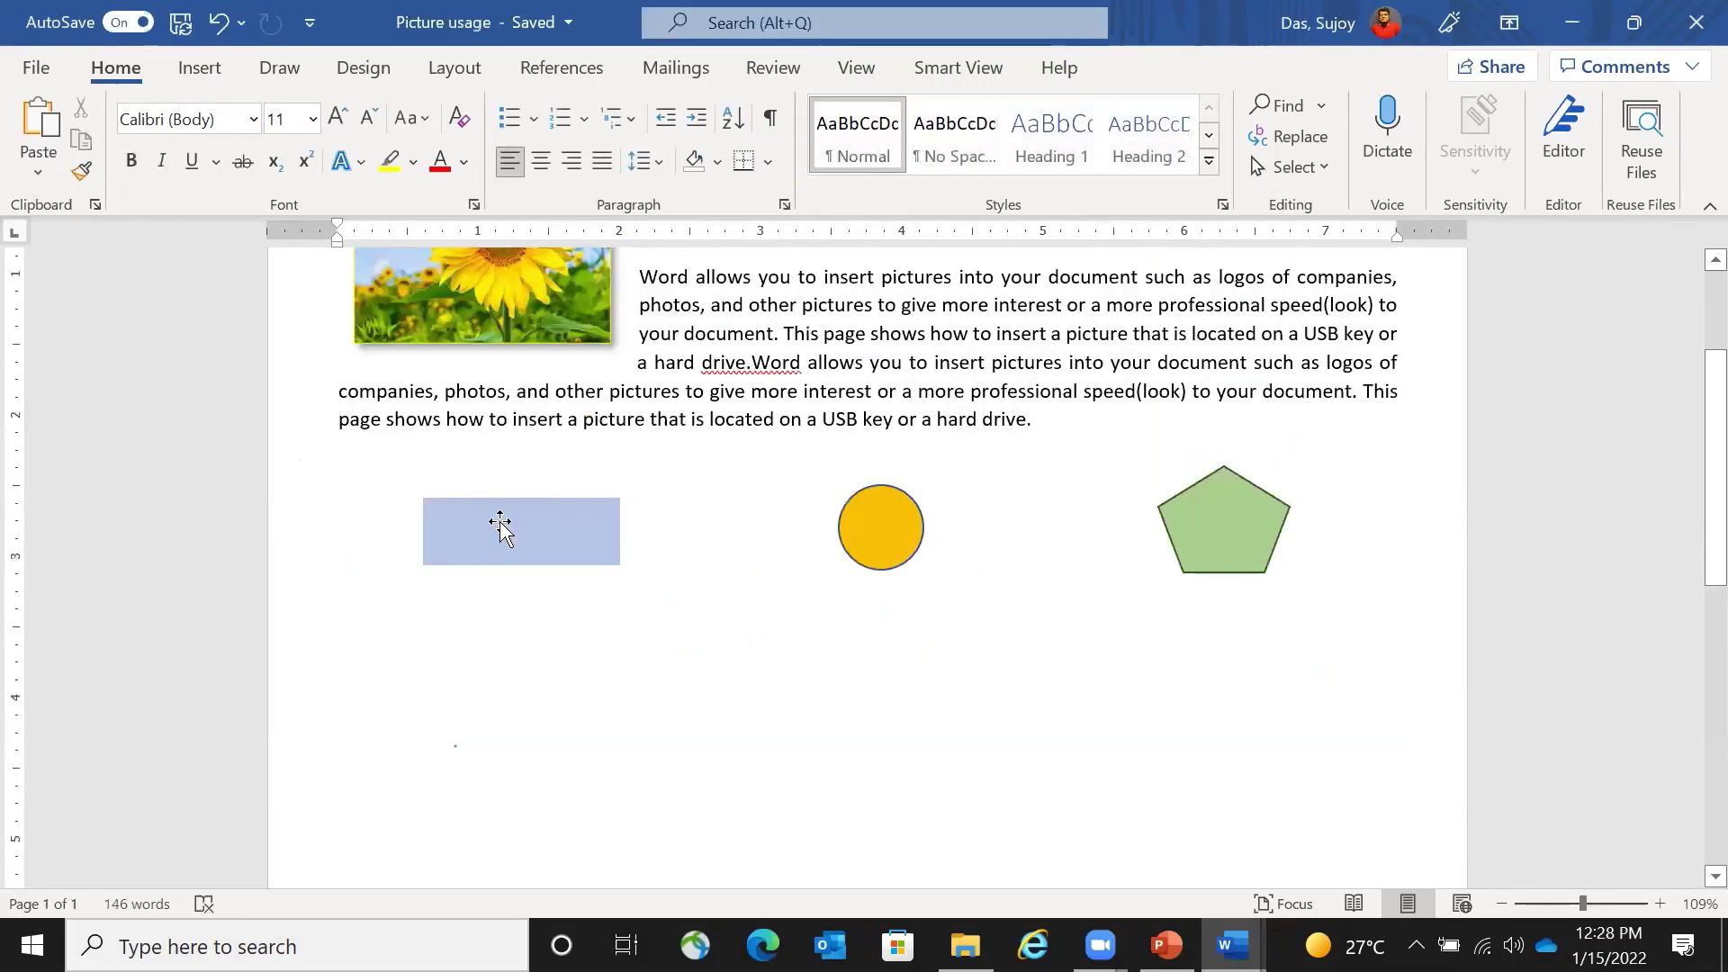
left_click(500, 527)
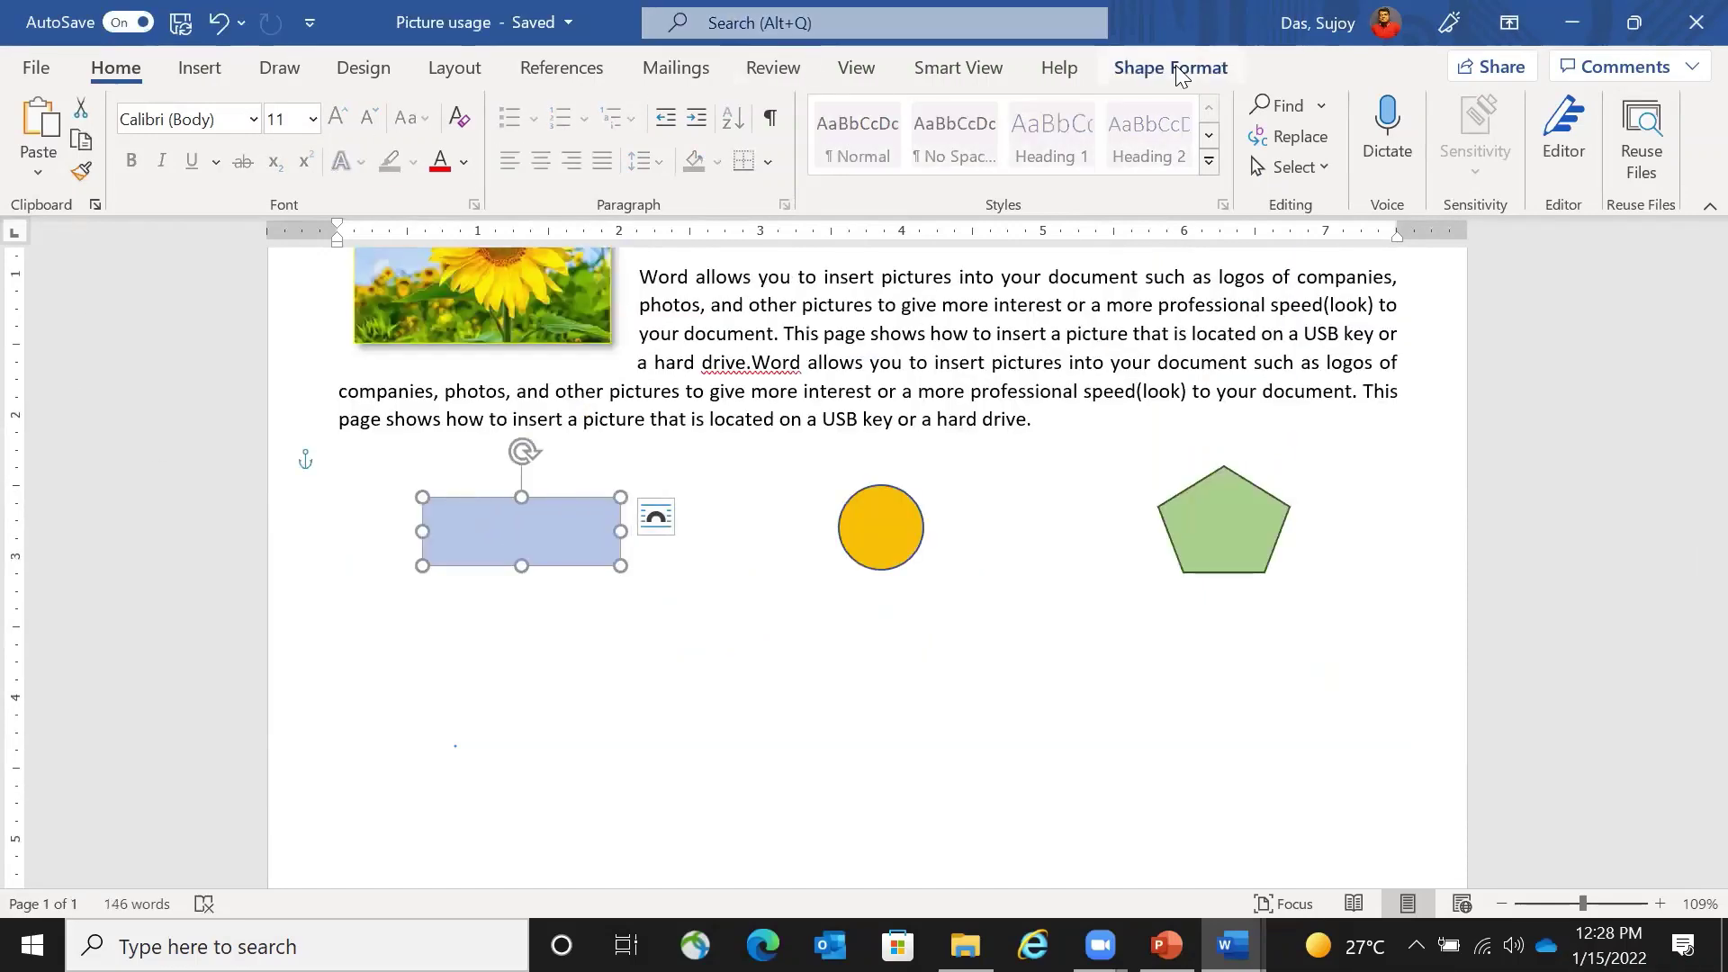
left_click(1119, 72)
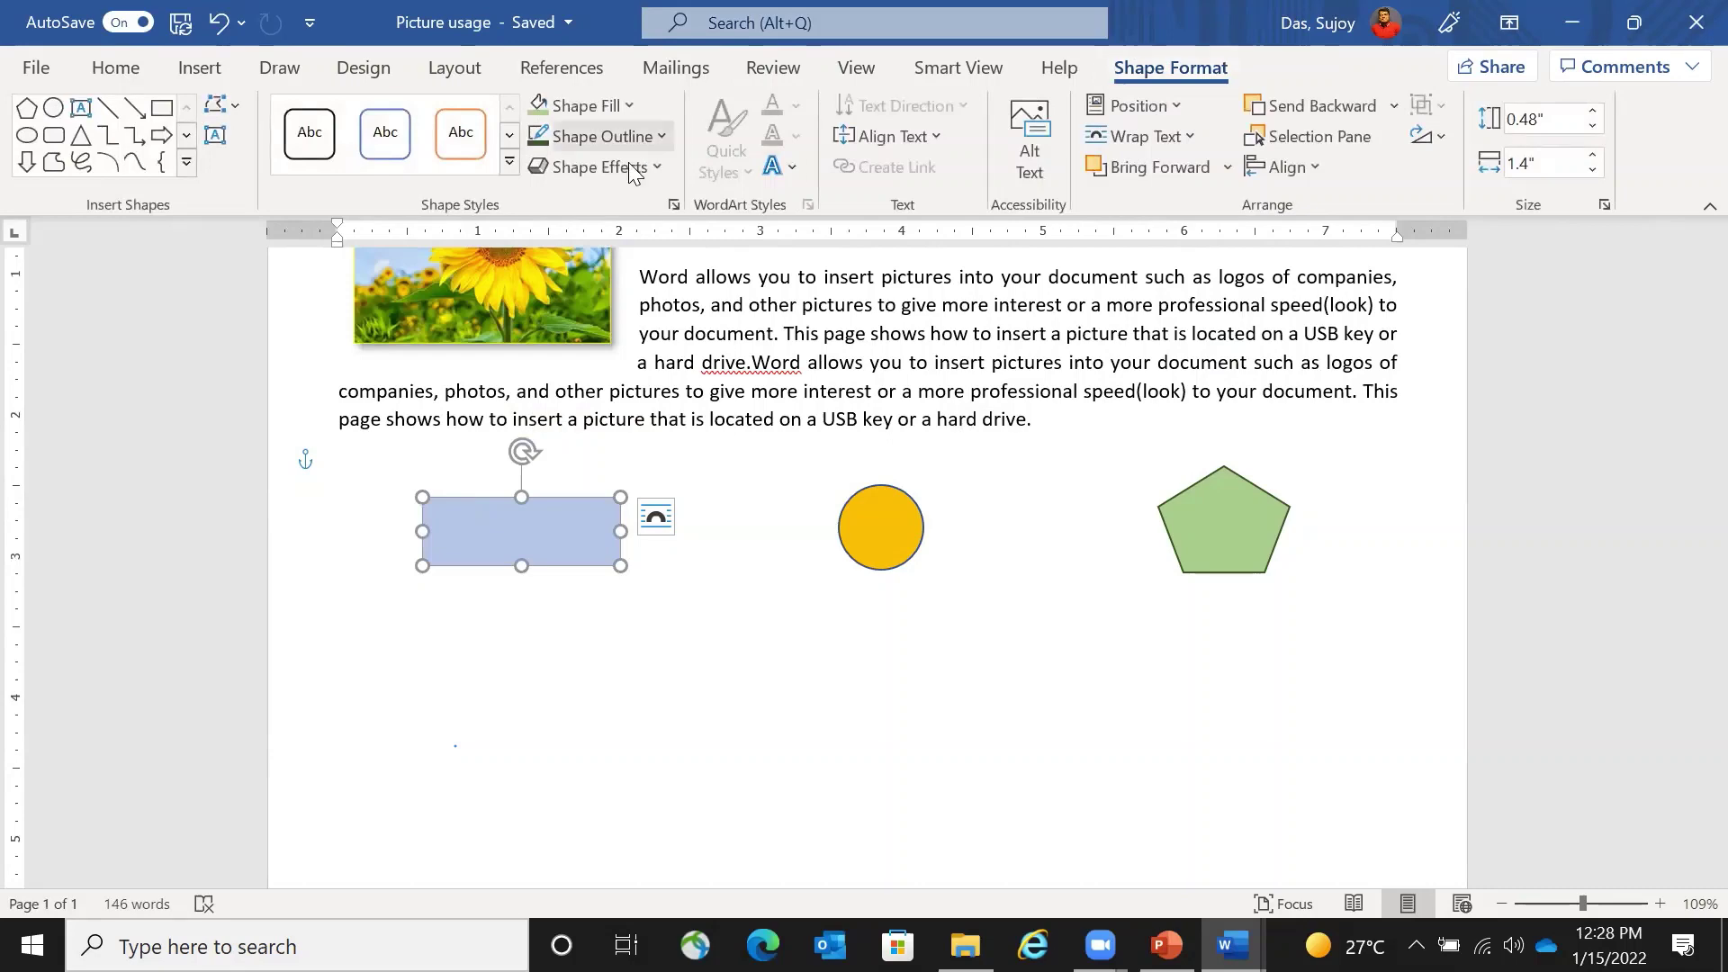
Step: Give the rectangle the first Outer shadow preset, leaving the circle without a shadow
left_click(634, 169)
mouse_move(626, 286)
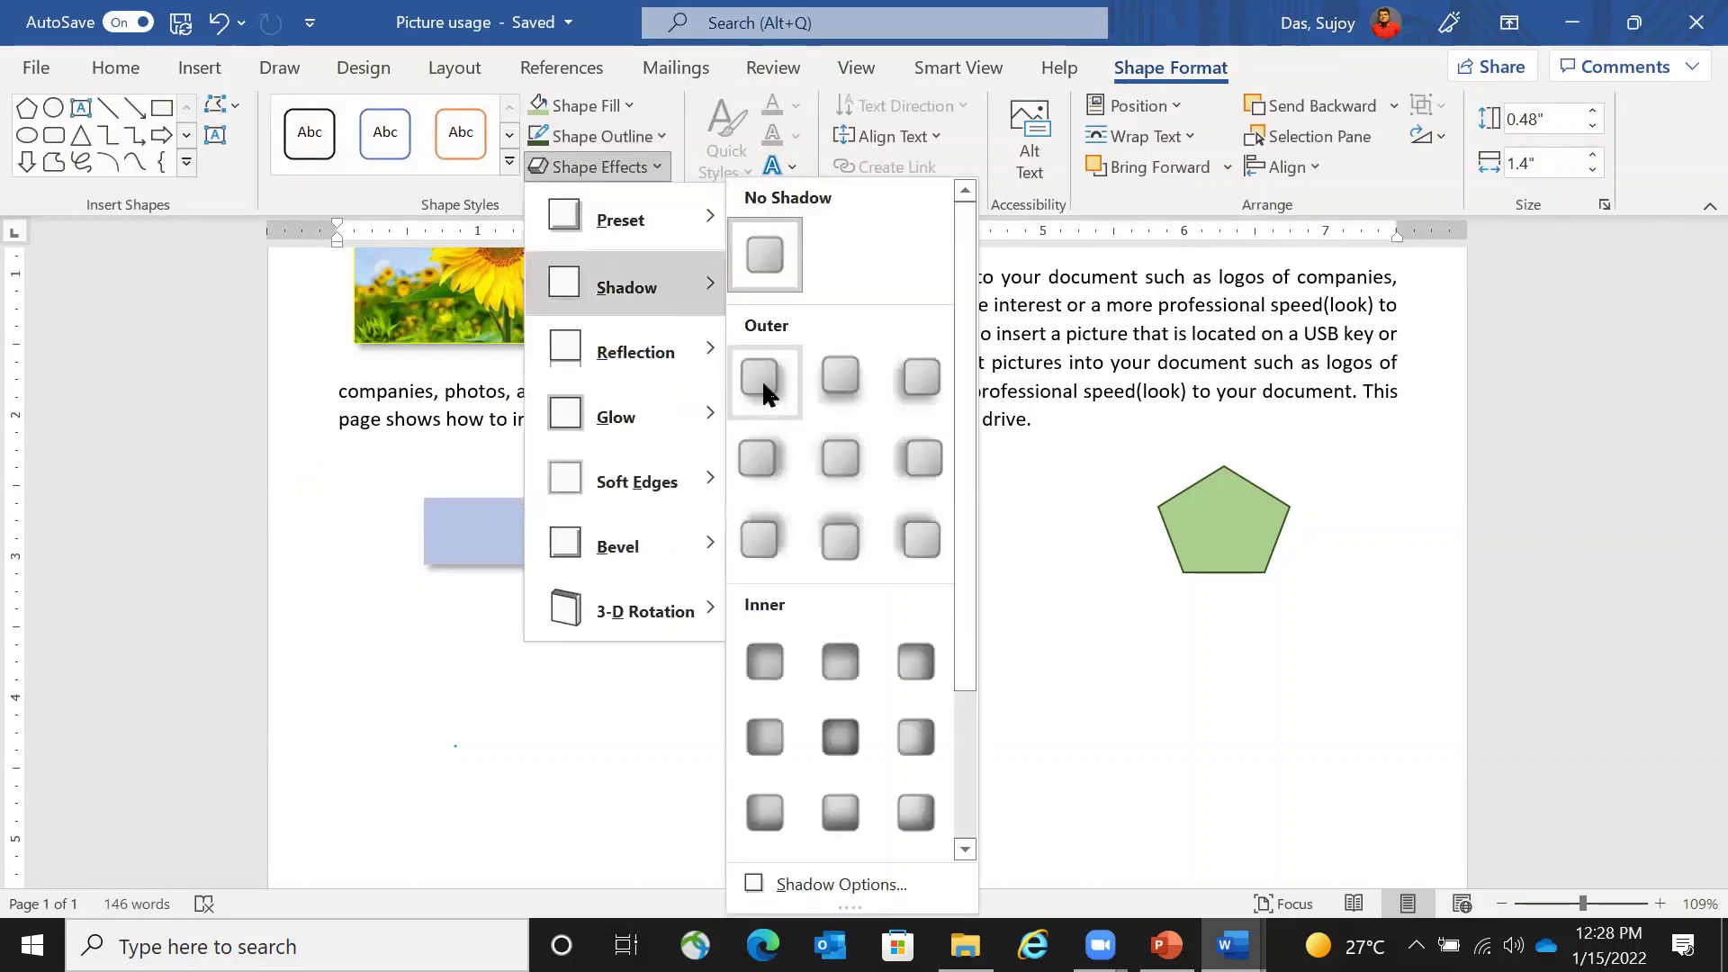
left_click(761, 380)
left_click(705, 586)
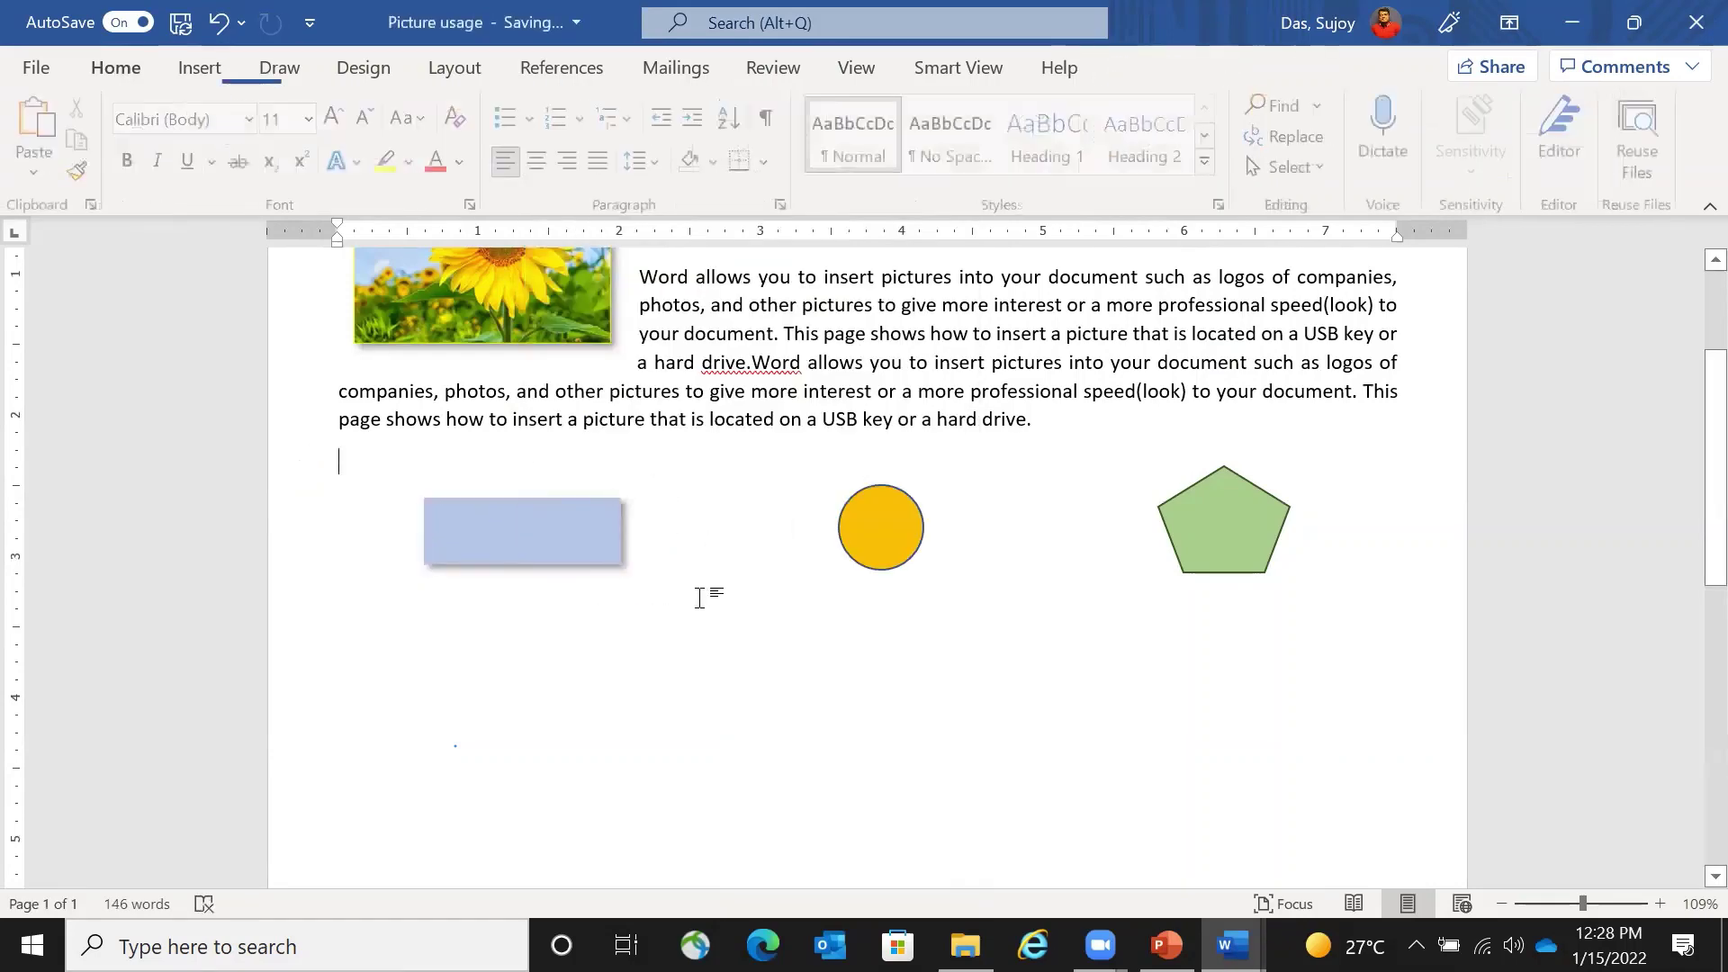
left_click(883, 547)
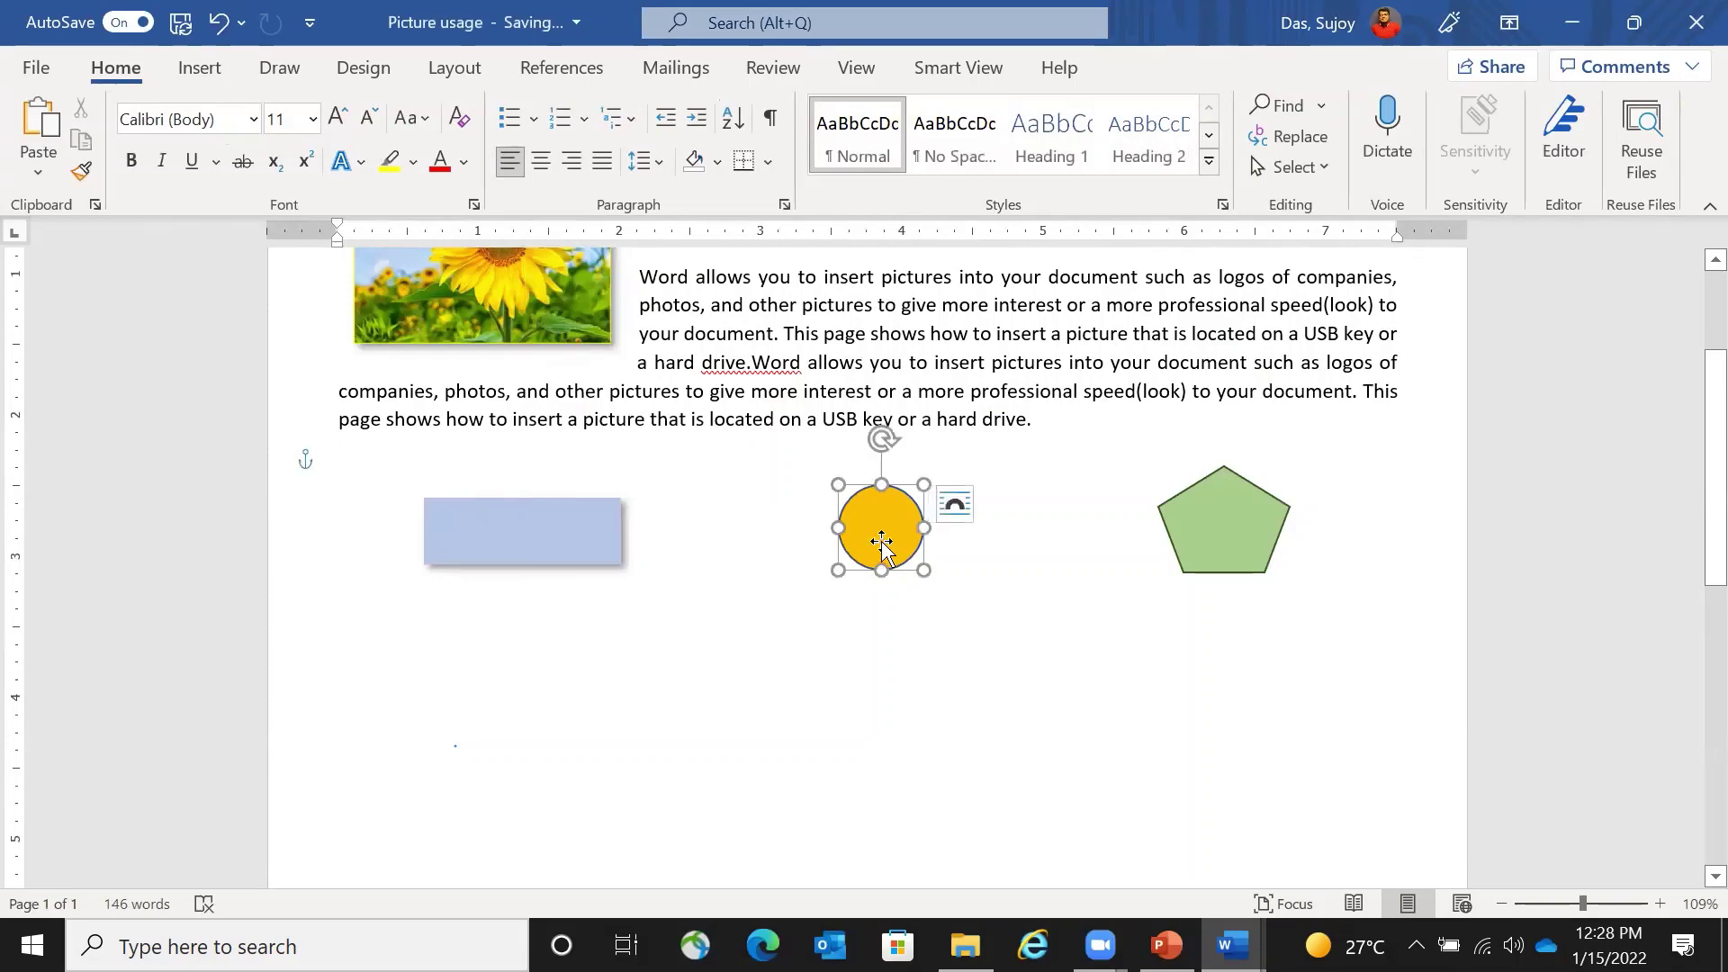
left_click(625, 172)
mouse_move(627, 287)
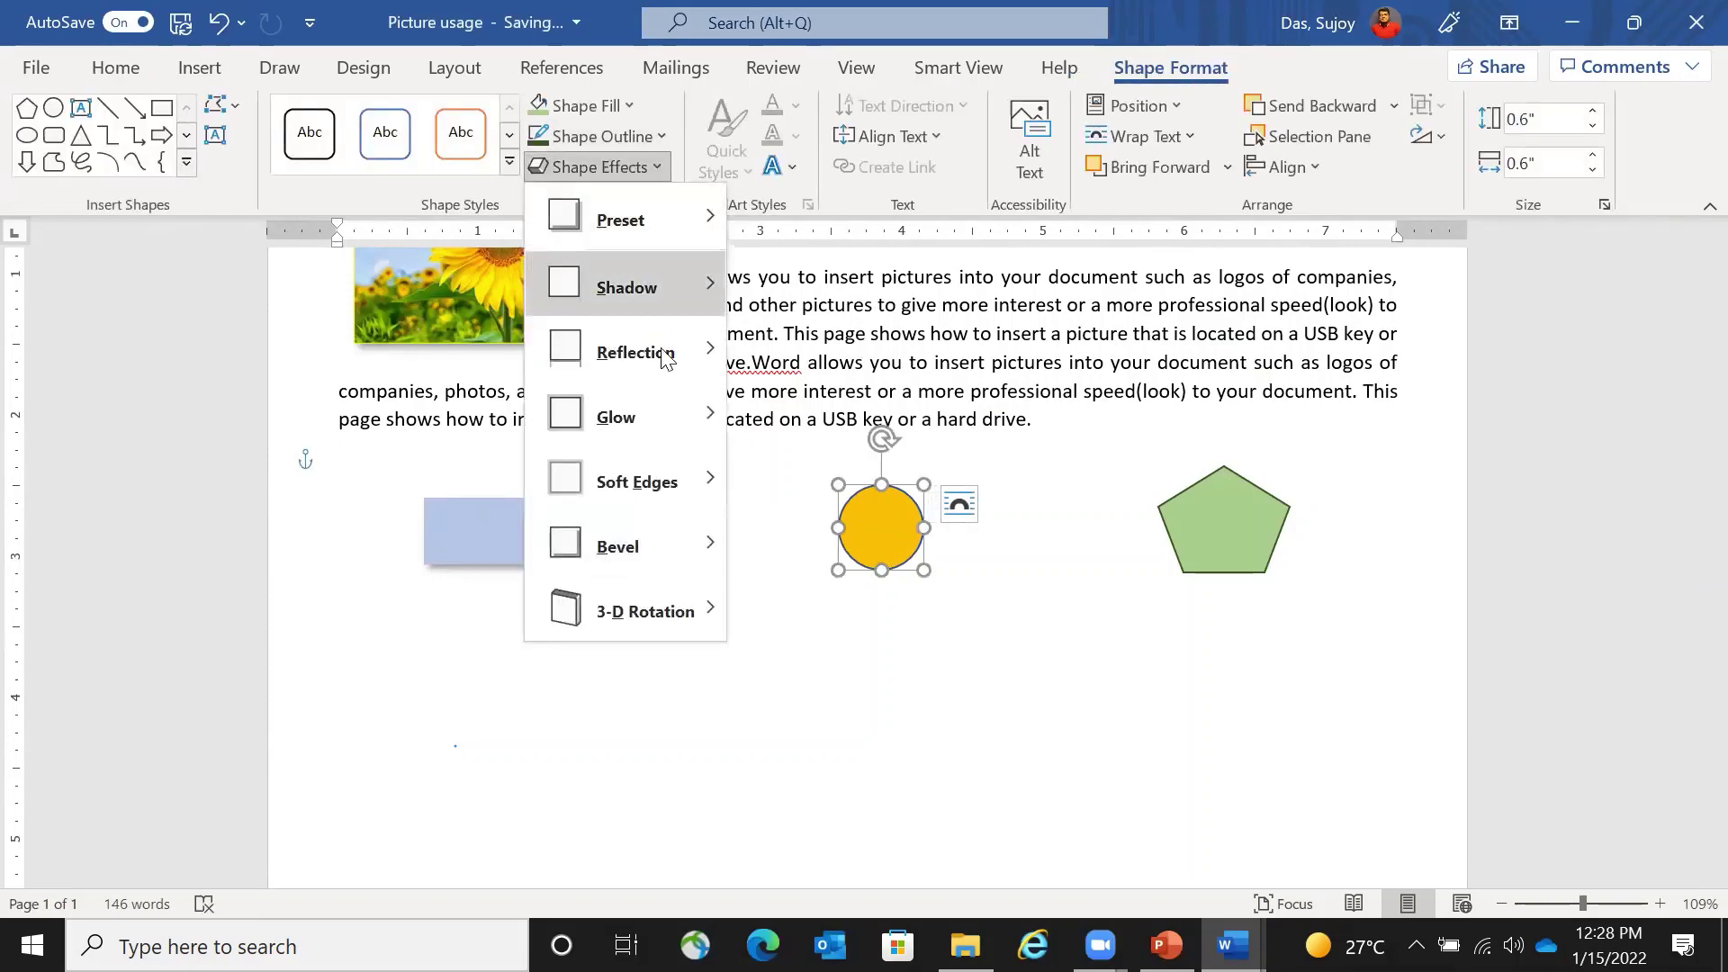
left_click(1215, 646)
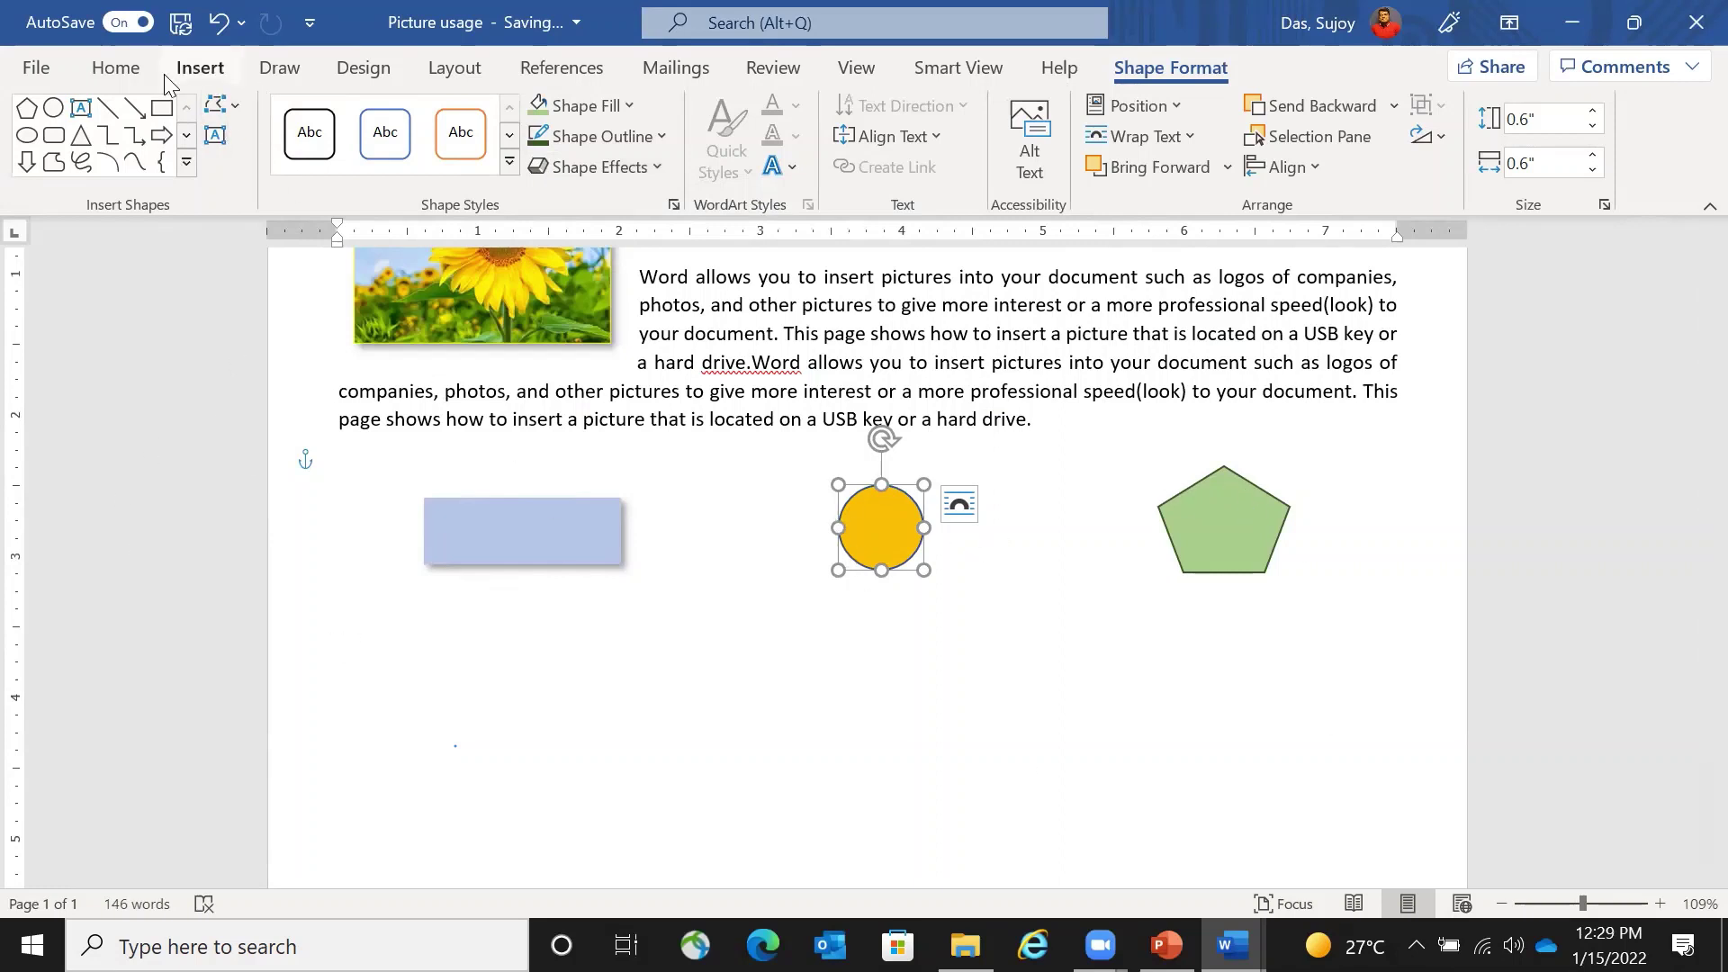
Step: Make a first attempt at selecting all three shapes, then clear the selection
left_click(200, 70)
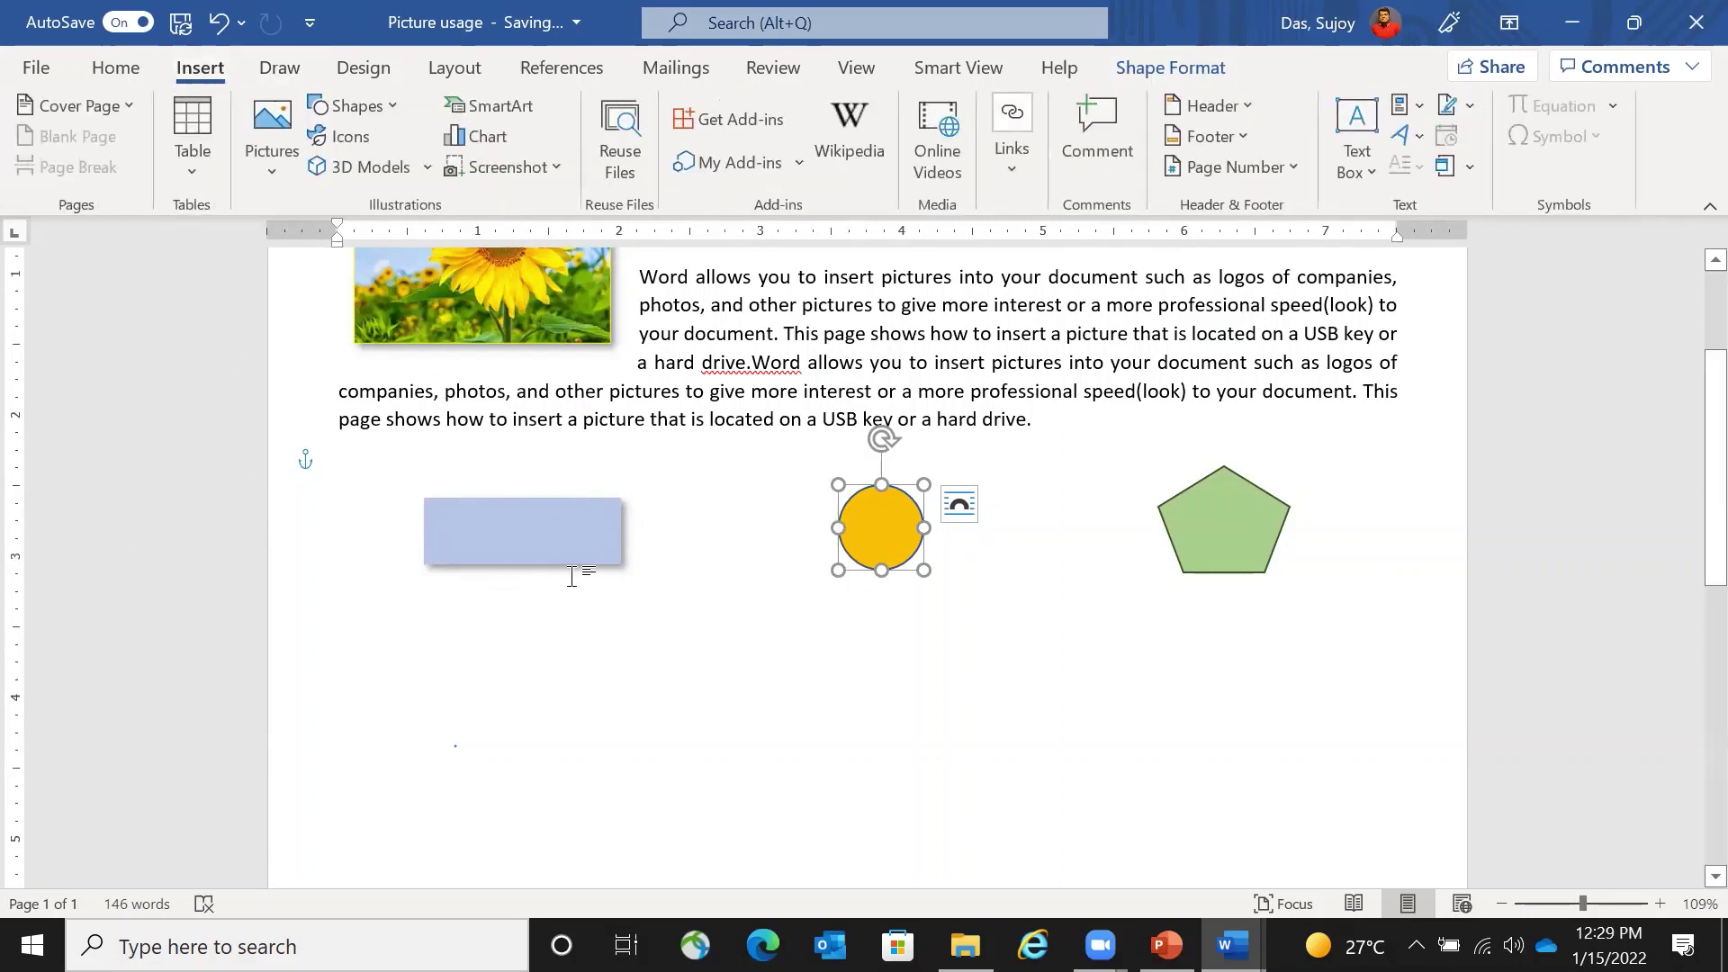
left_click(546, 534)
left_click(694, 621)
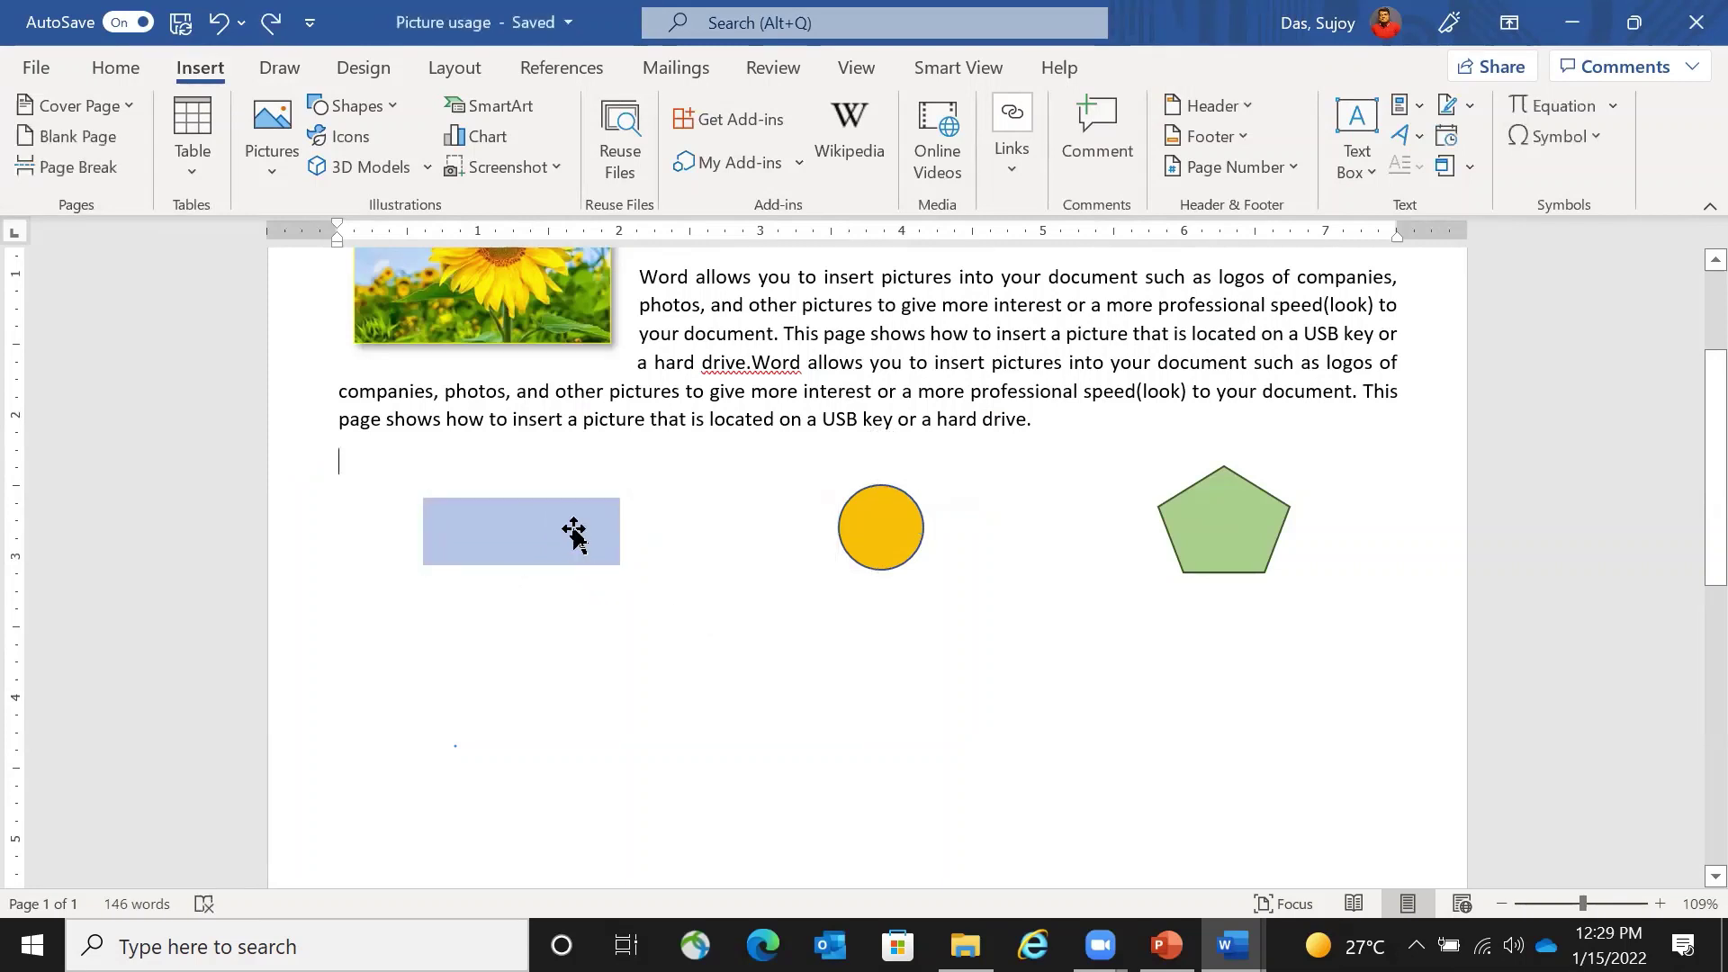
left_click(574, 535)
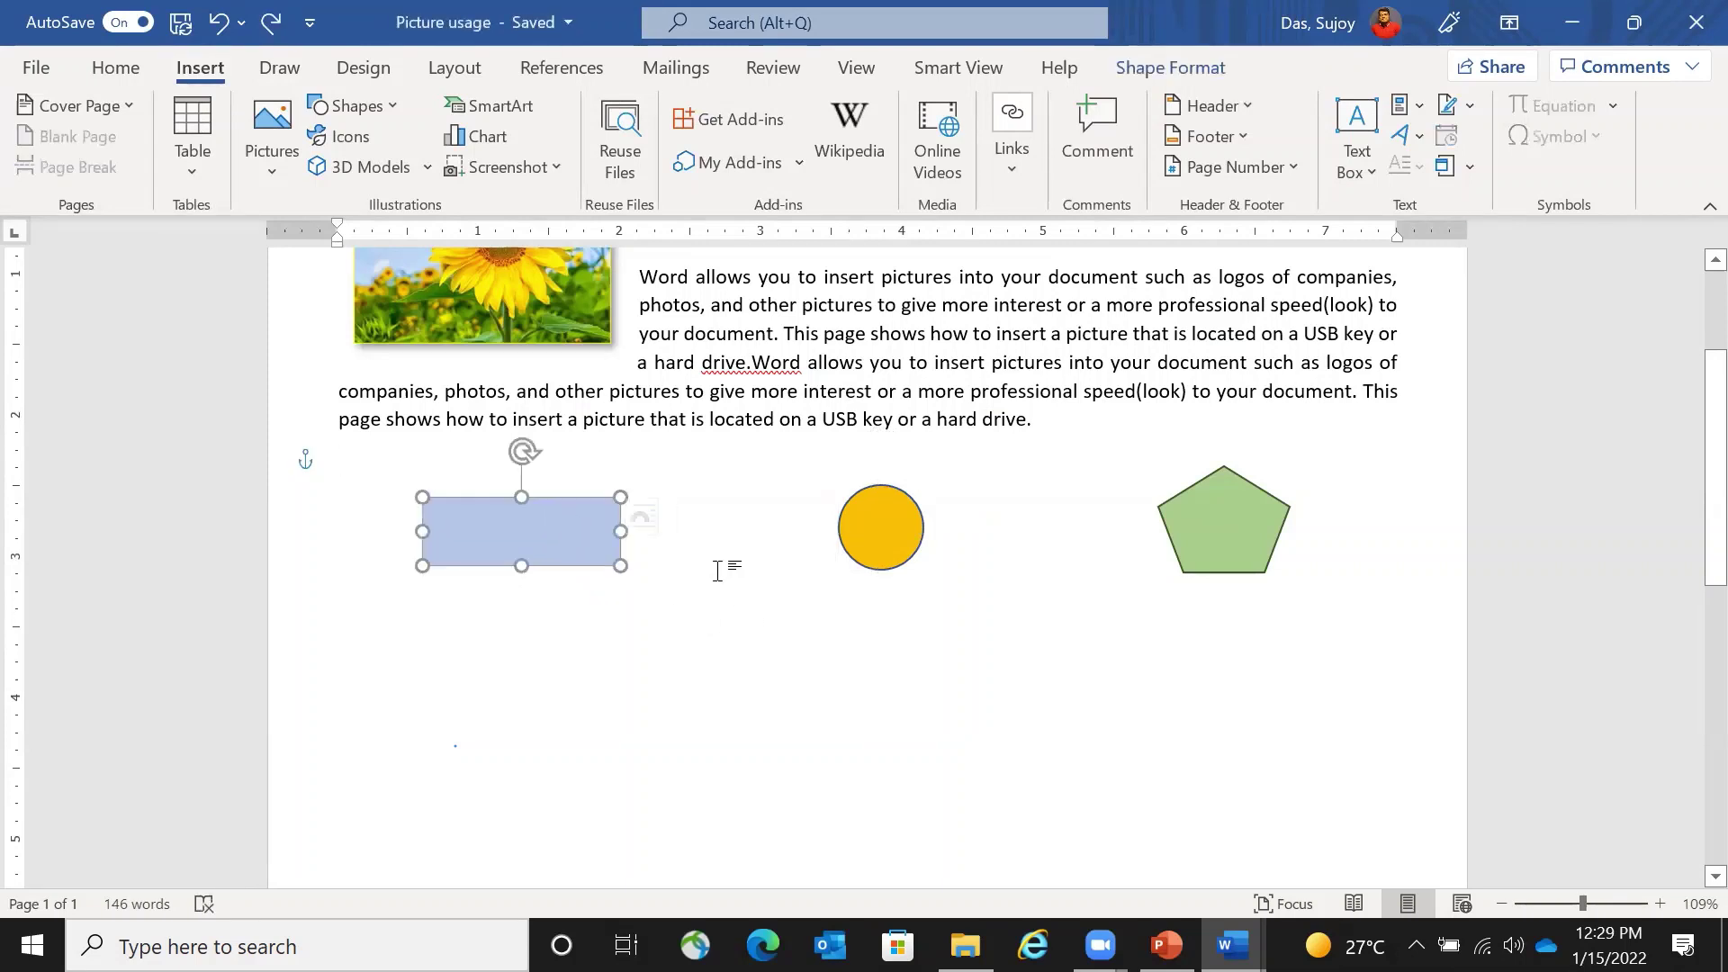
left_click(883, 534)
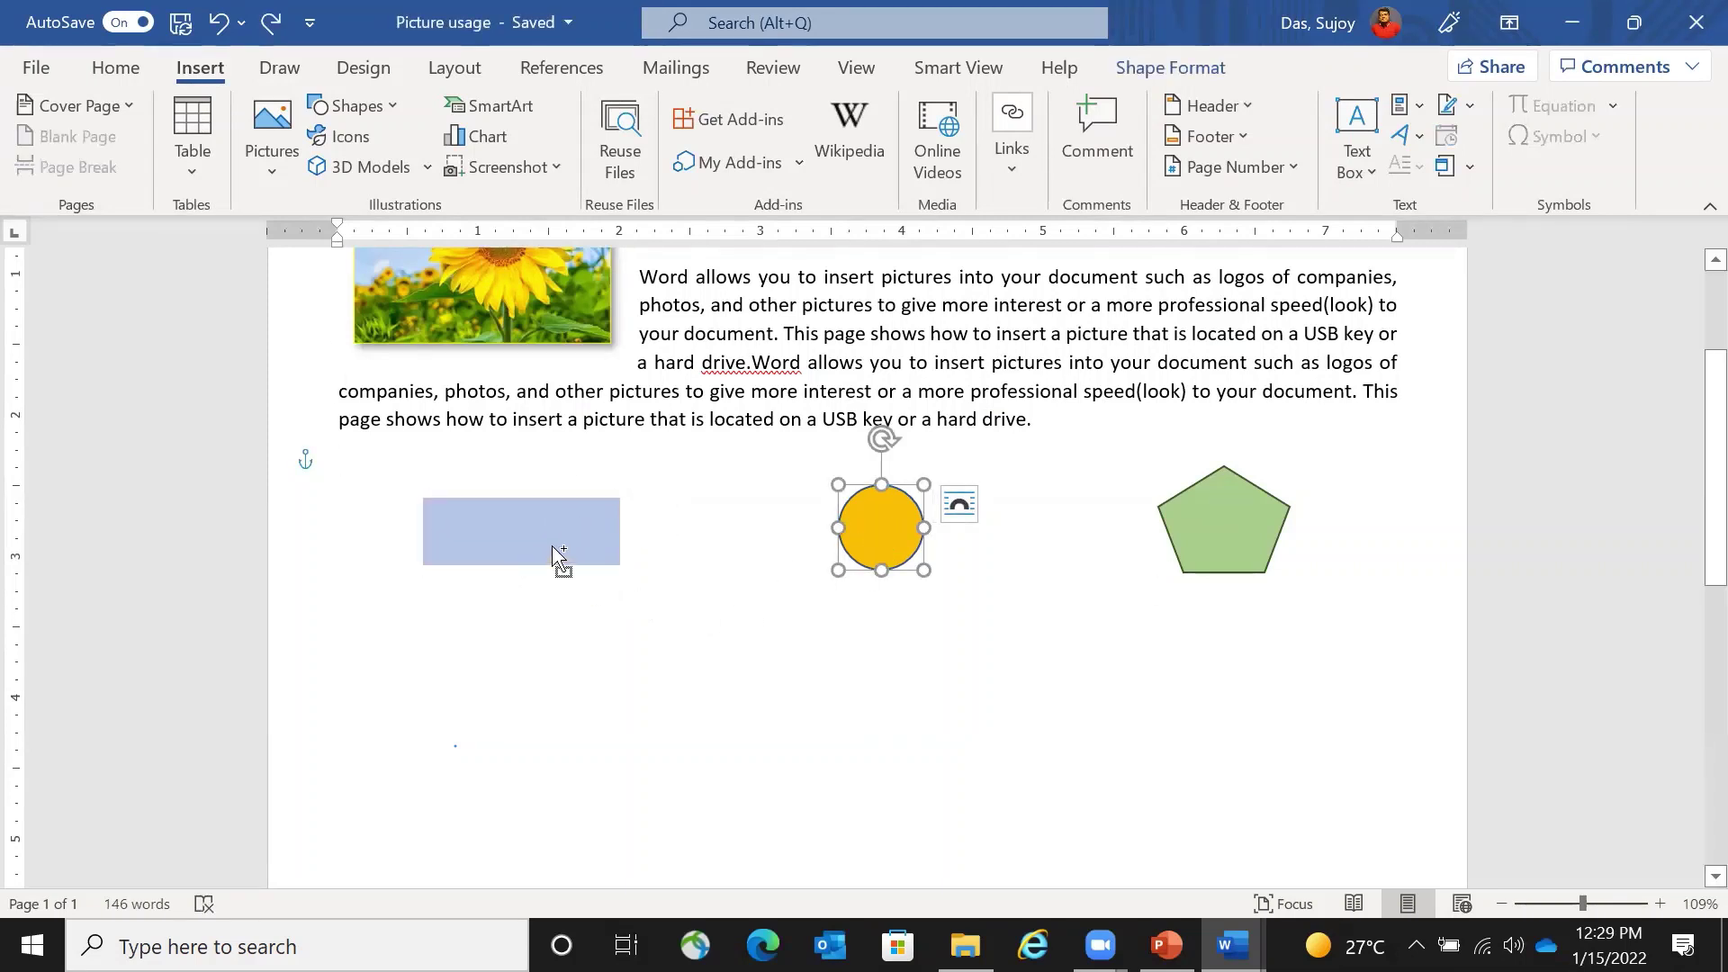
left_click(577, 549, "ctrl")
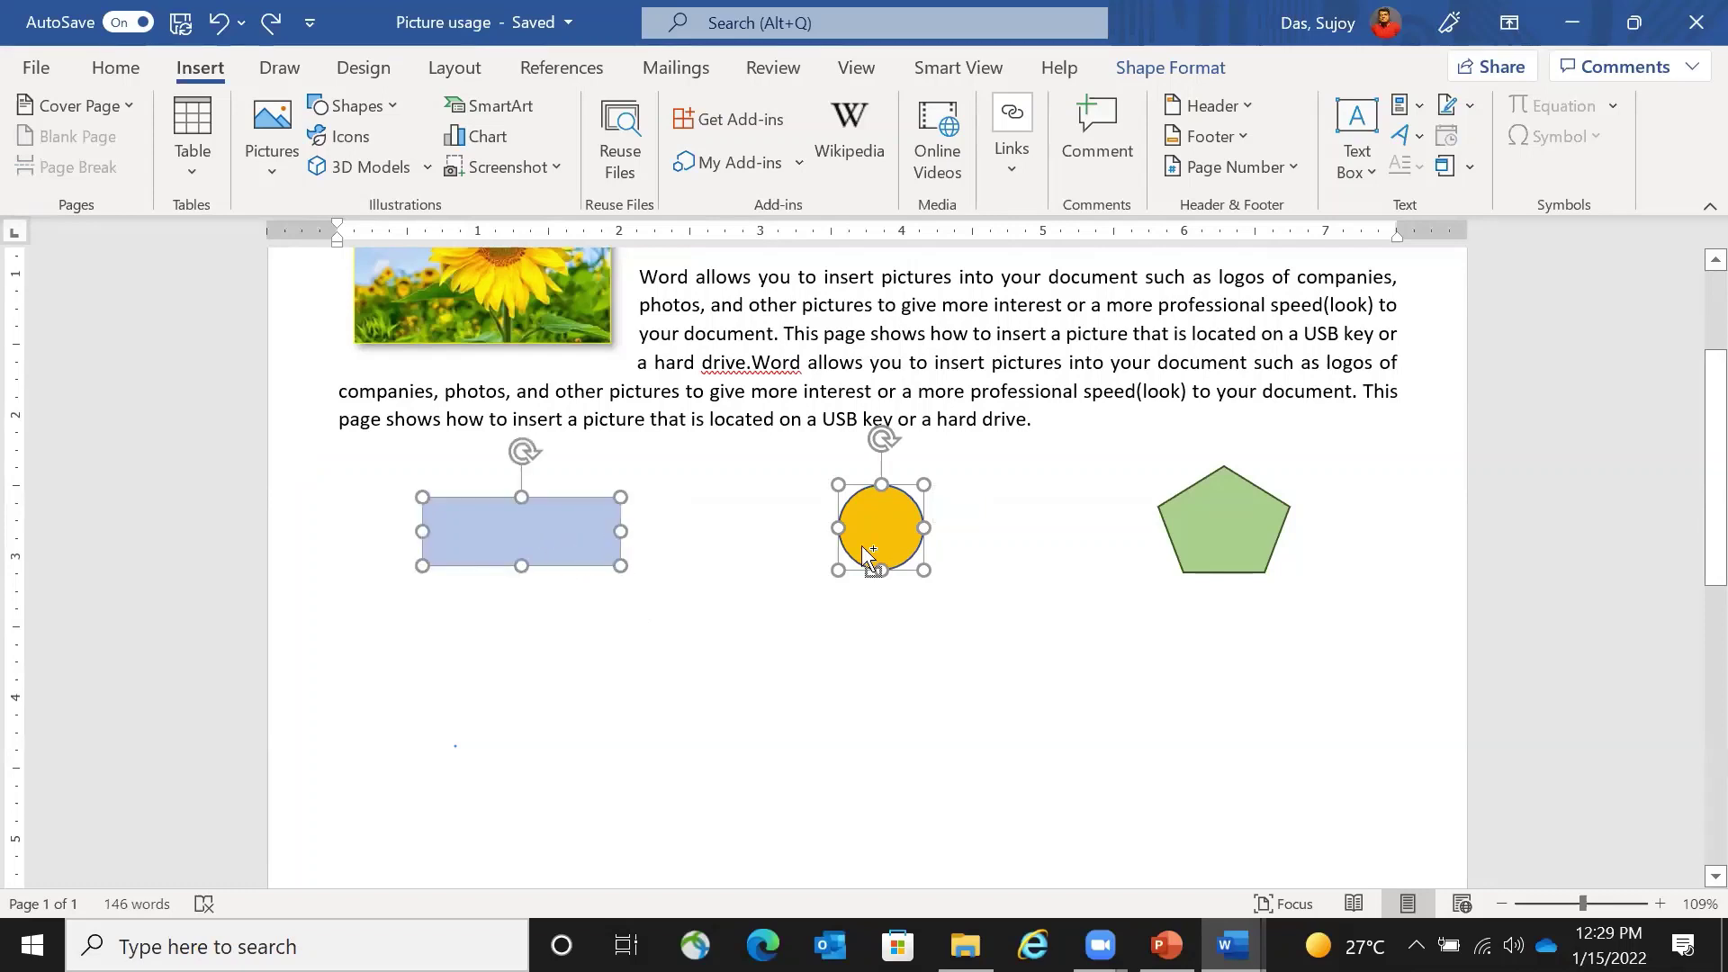
left_click(1245, 550, "ctrl")
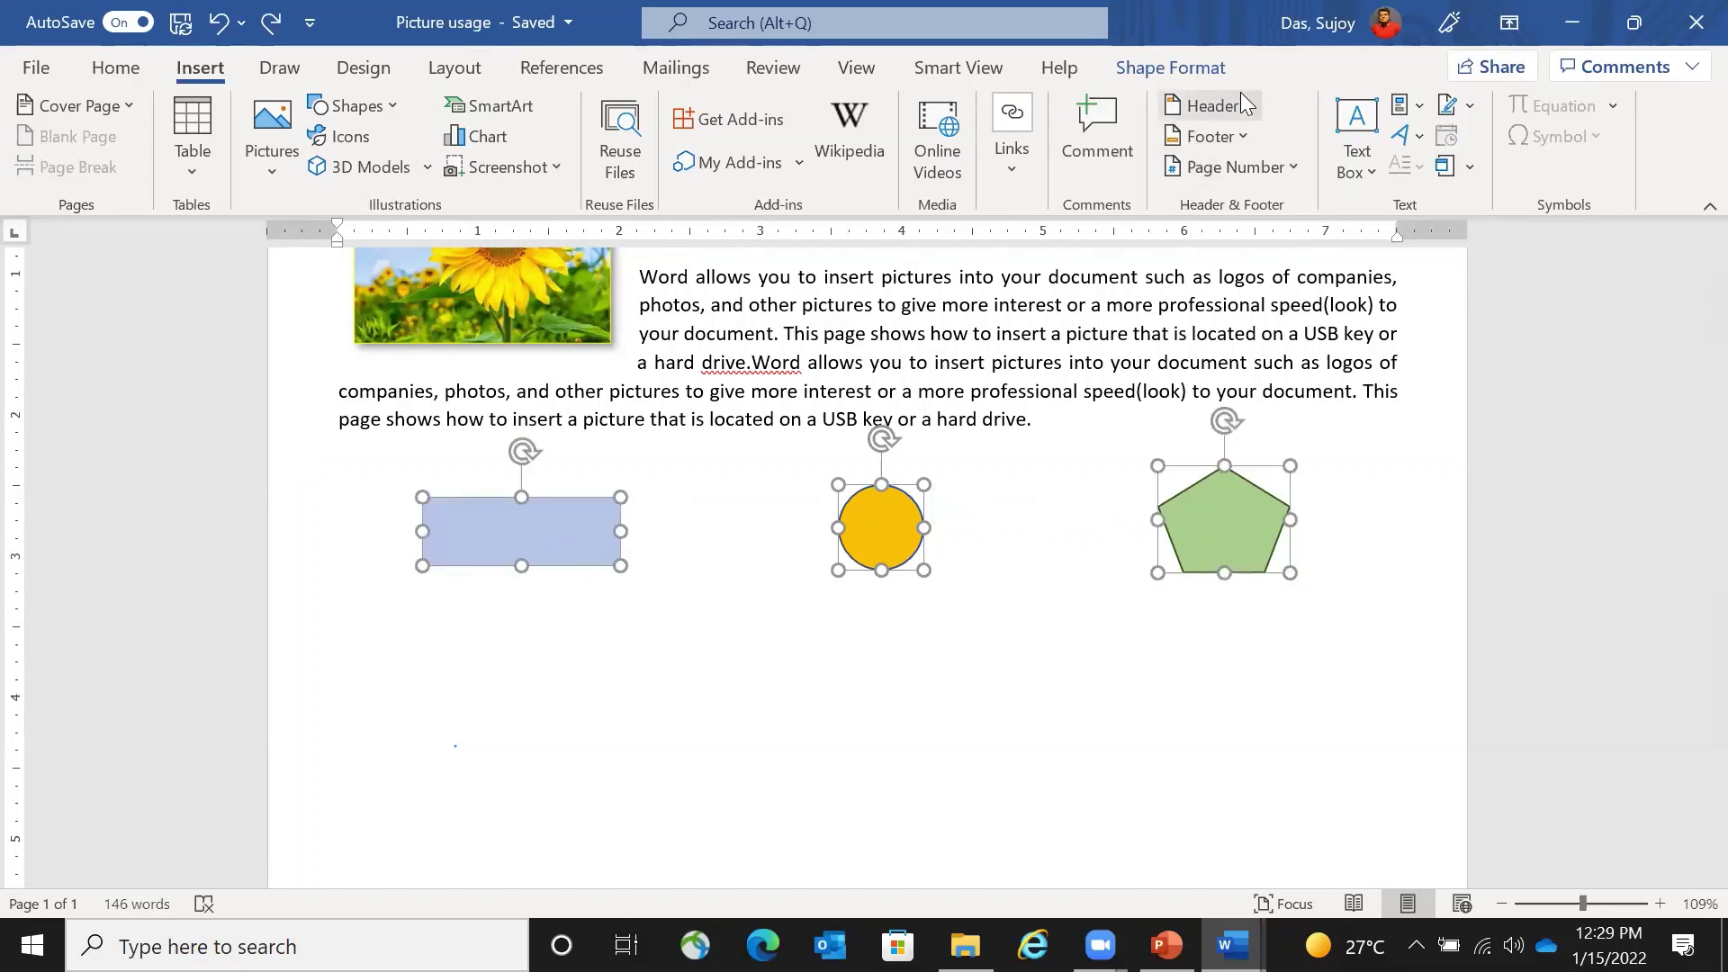
left_click(500, 595)
Step: Select the rectangle, then Shift-add the circle and pentagon to one selection
left_click(500, 518)
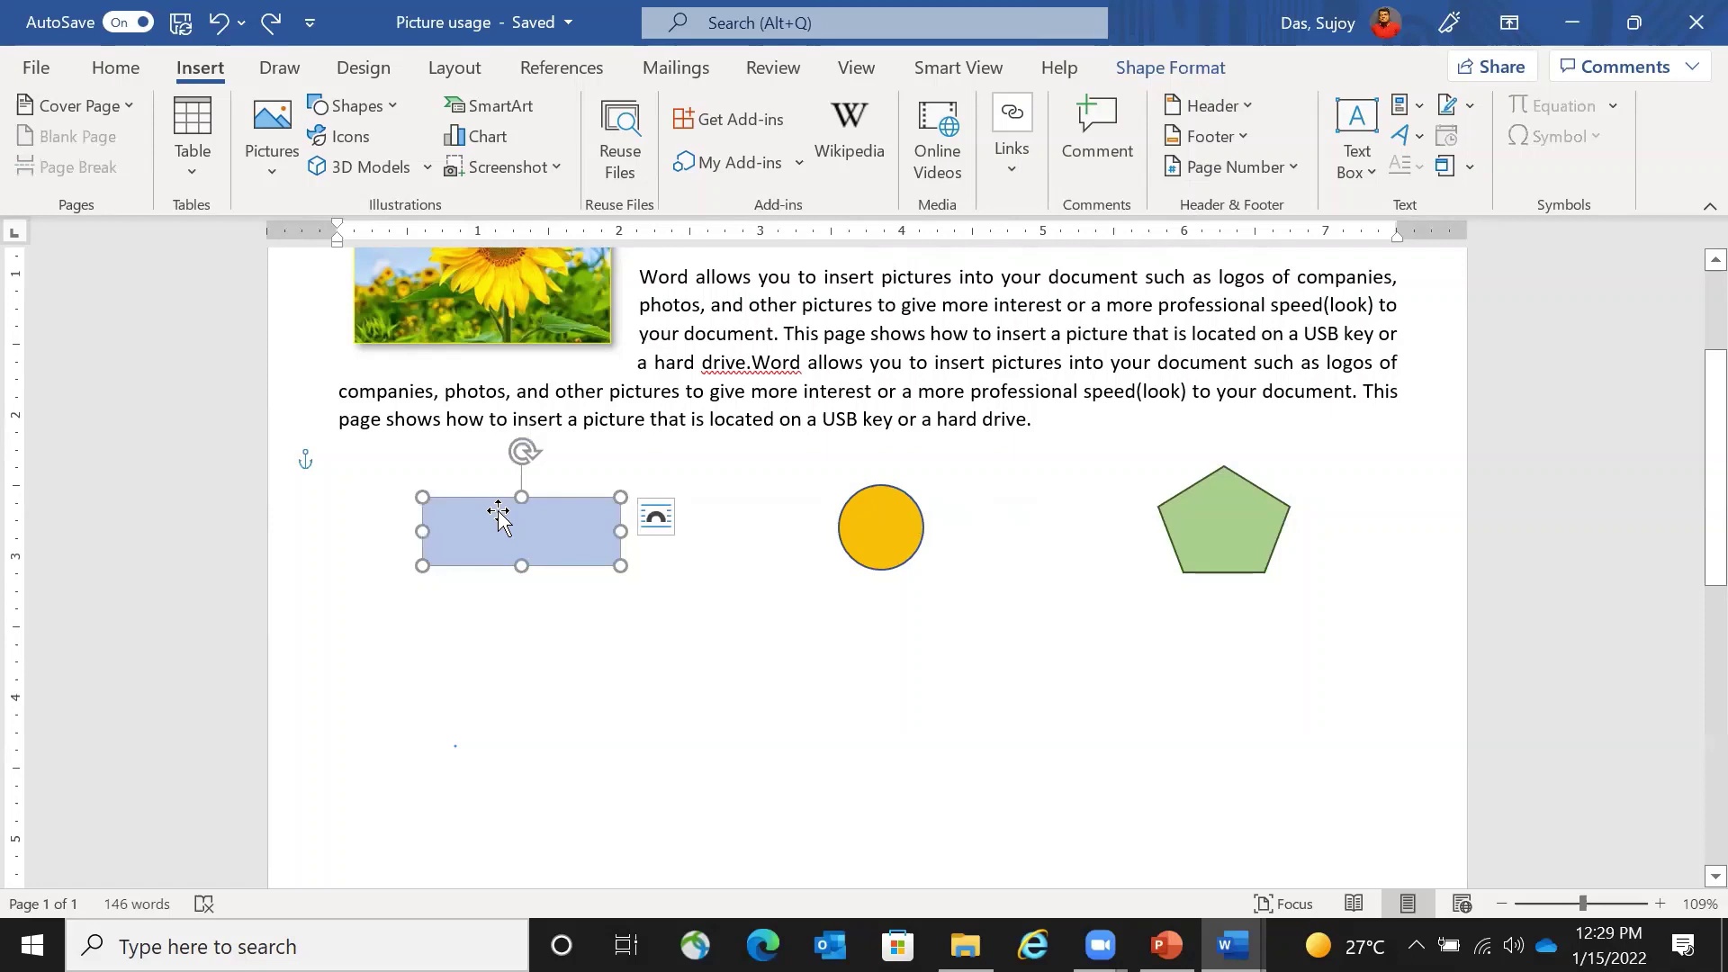
left_click(656, 516)
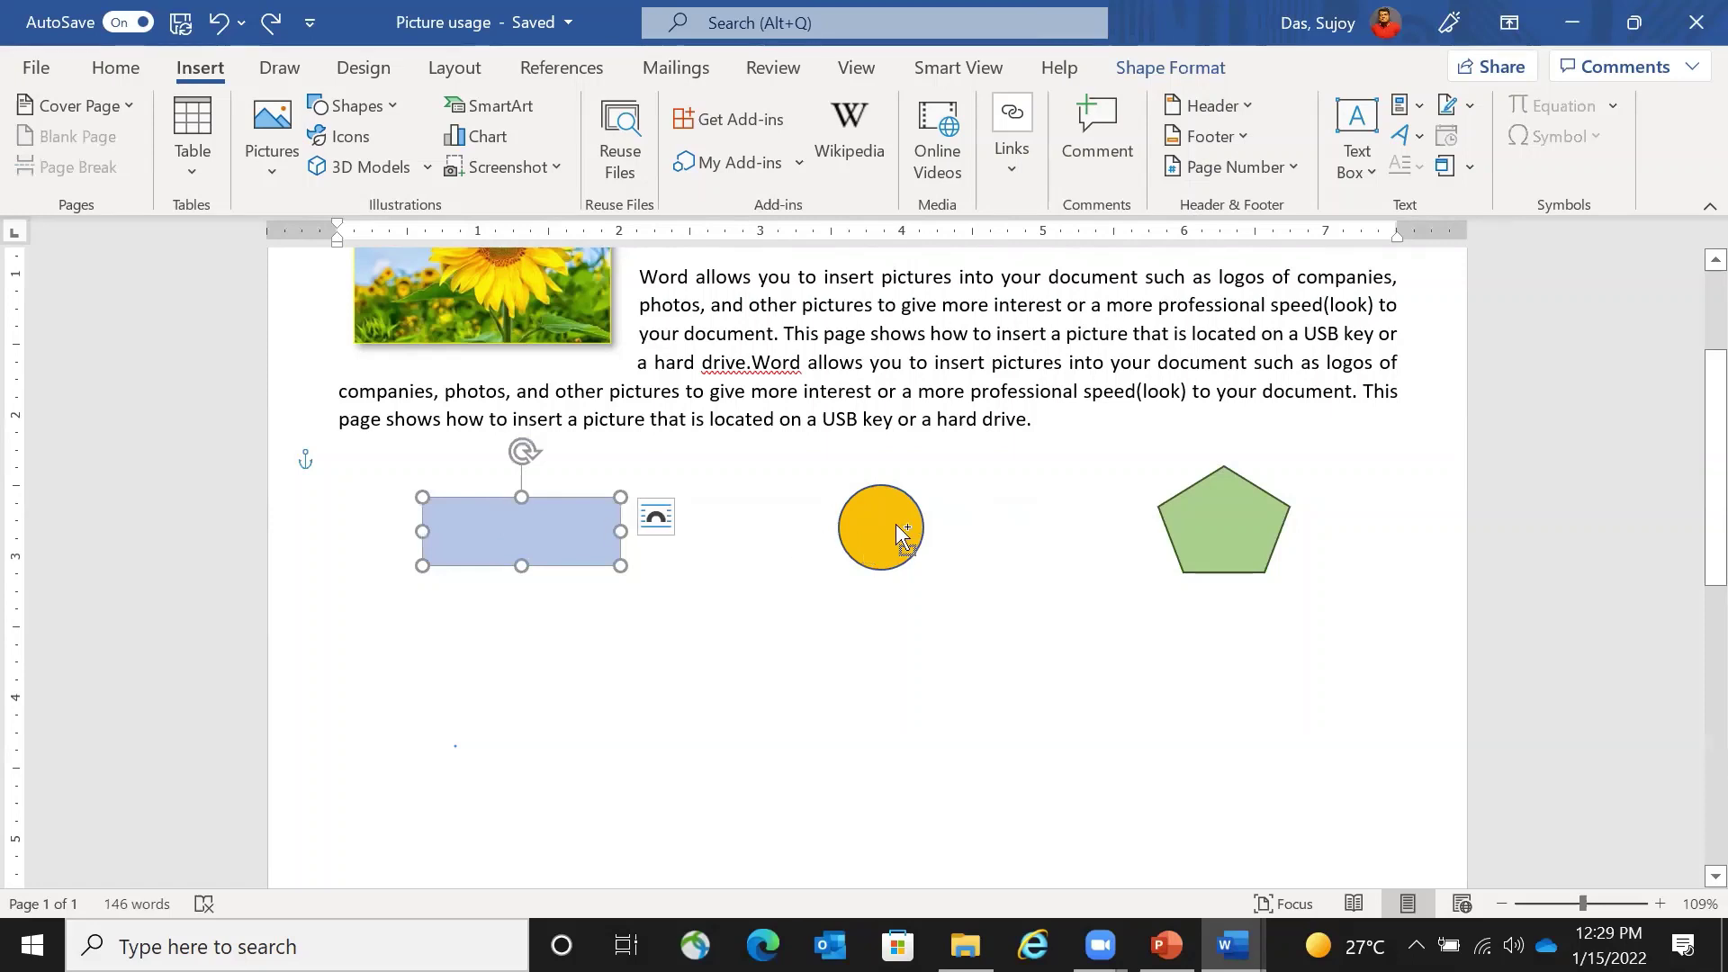
left_click(980, 538)
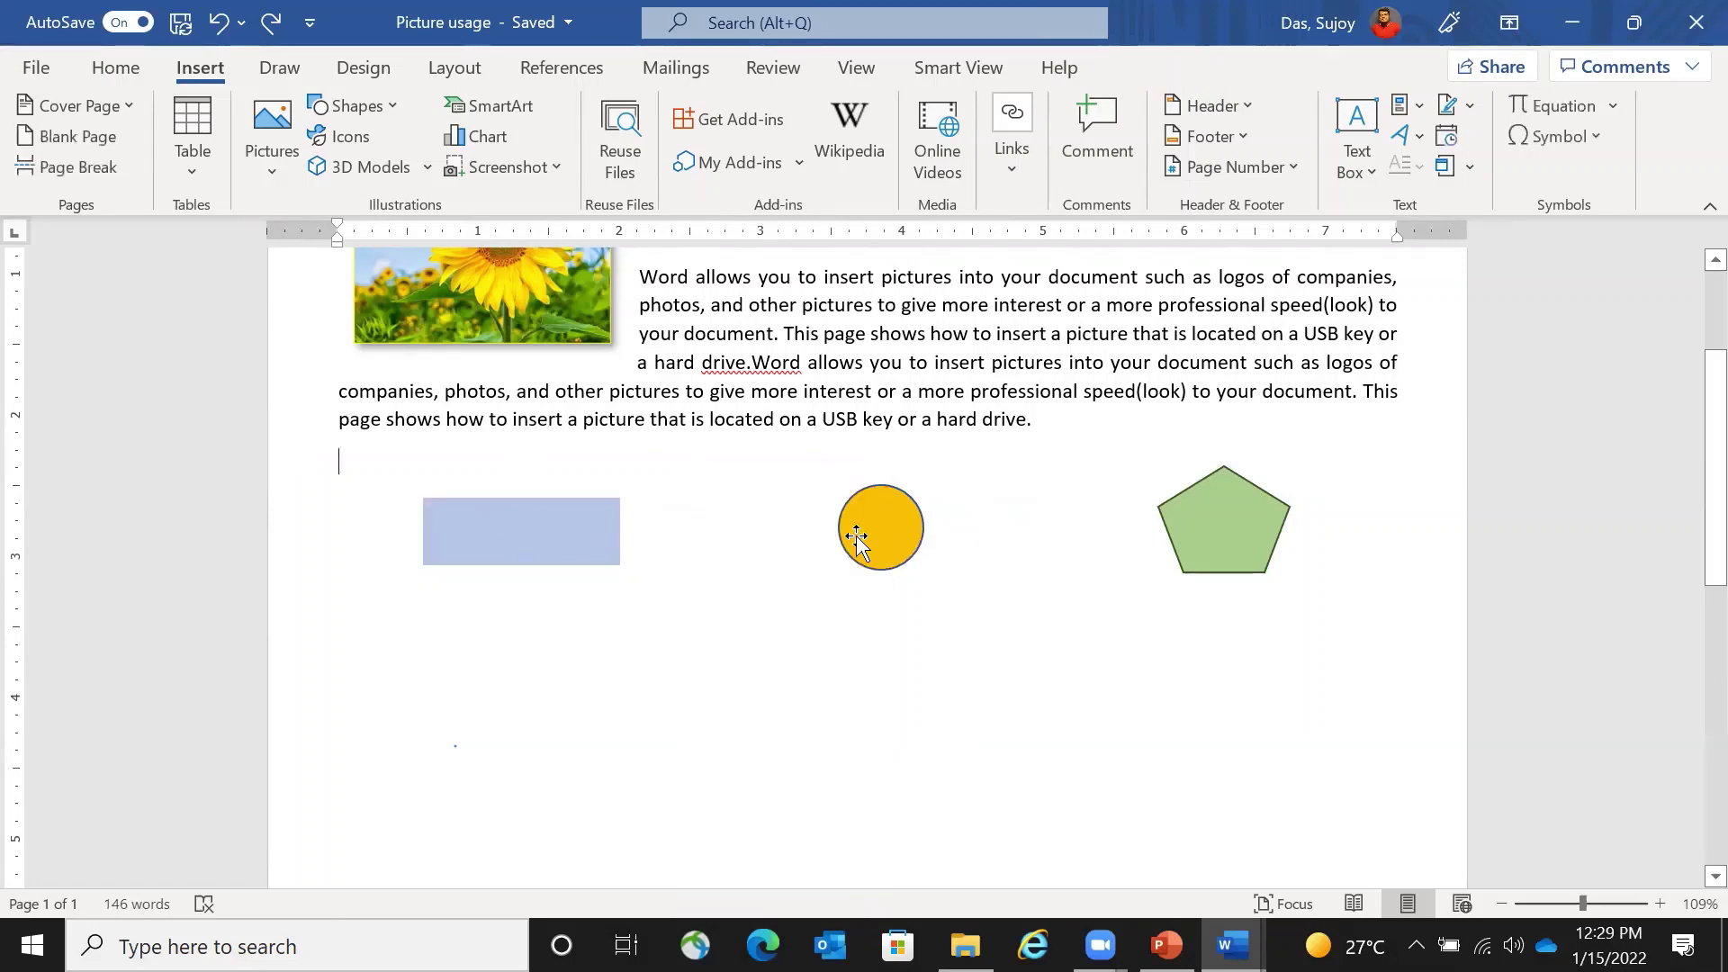
left_click(501, 532)
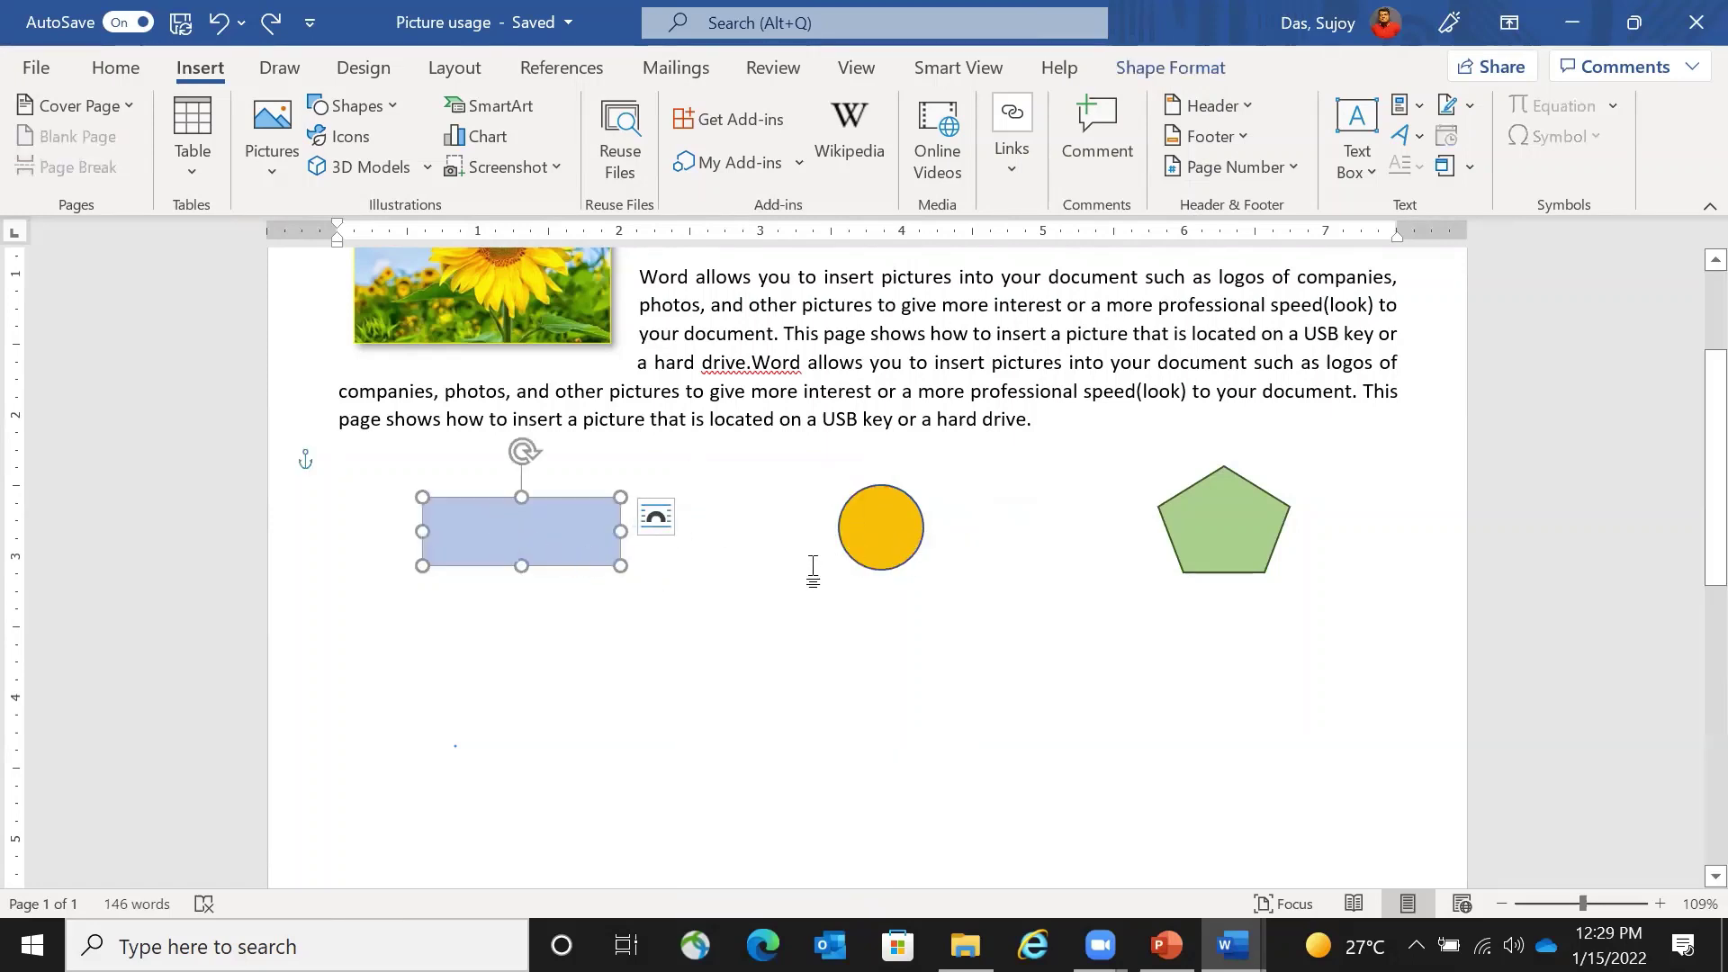
left_click(891, 539, "shift")
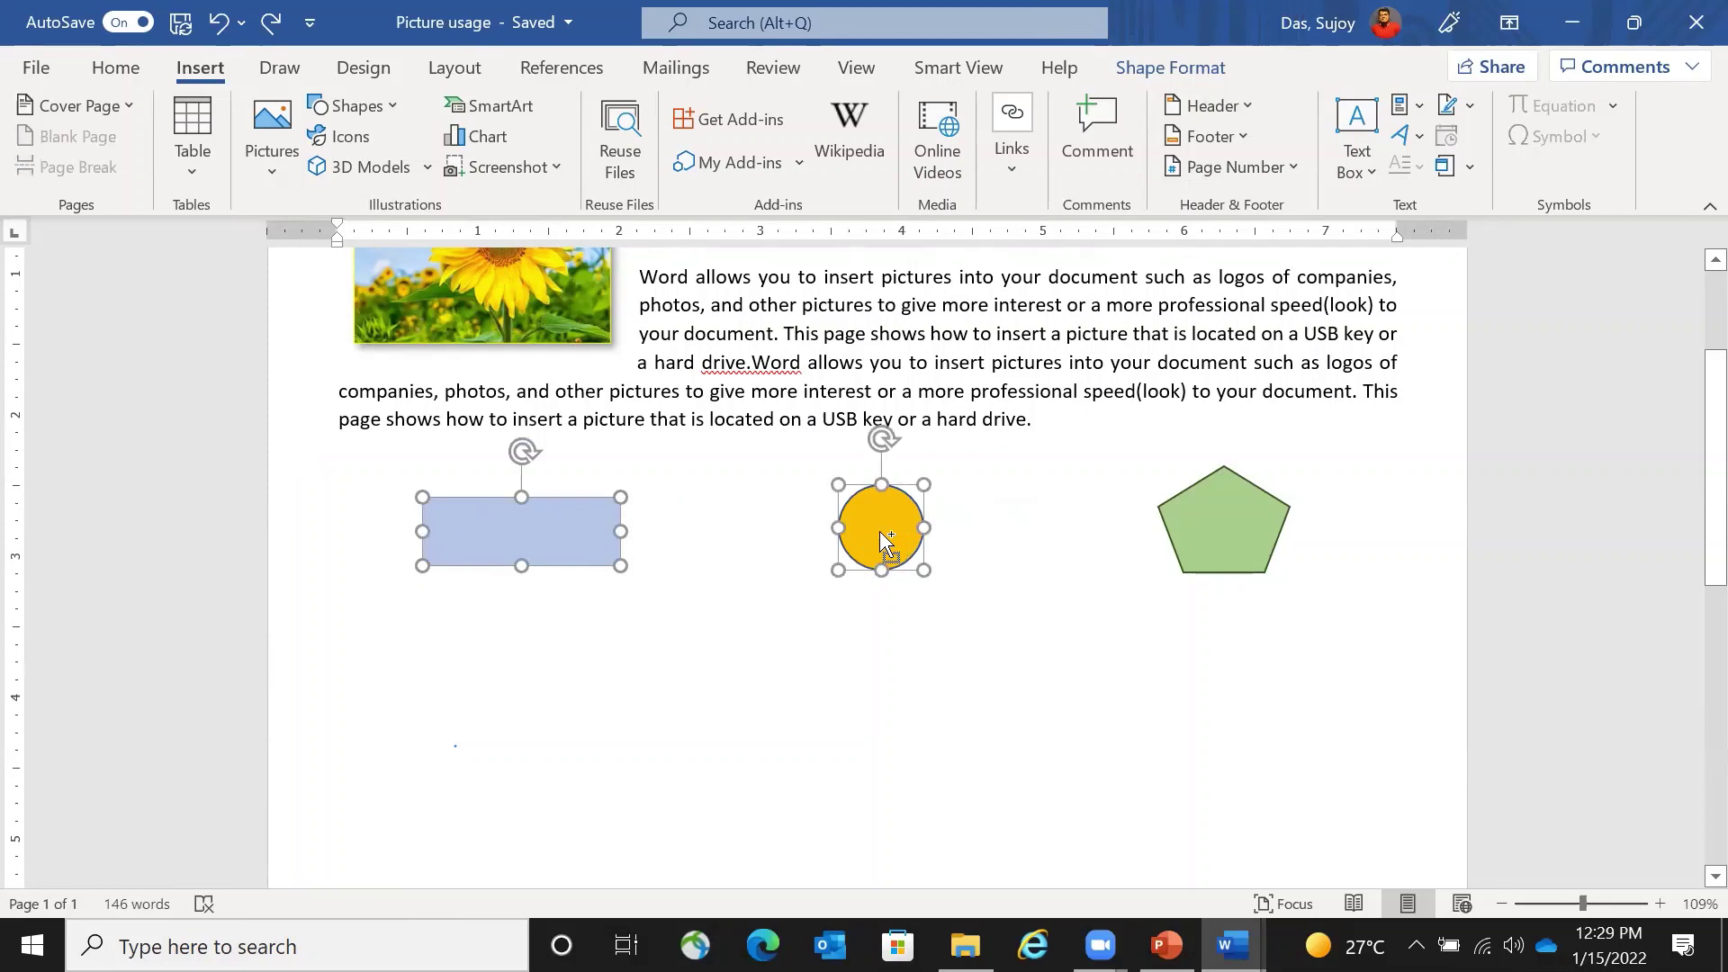
left_click(1235, 551, "shift")
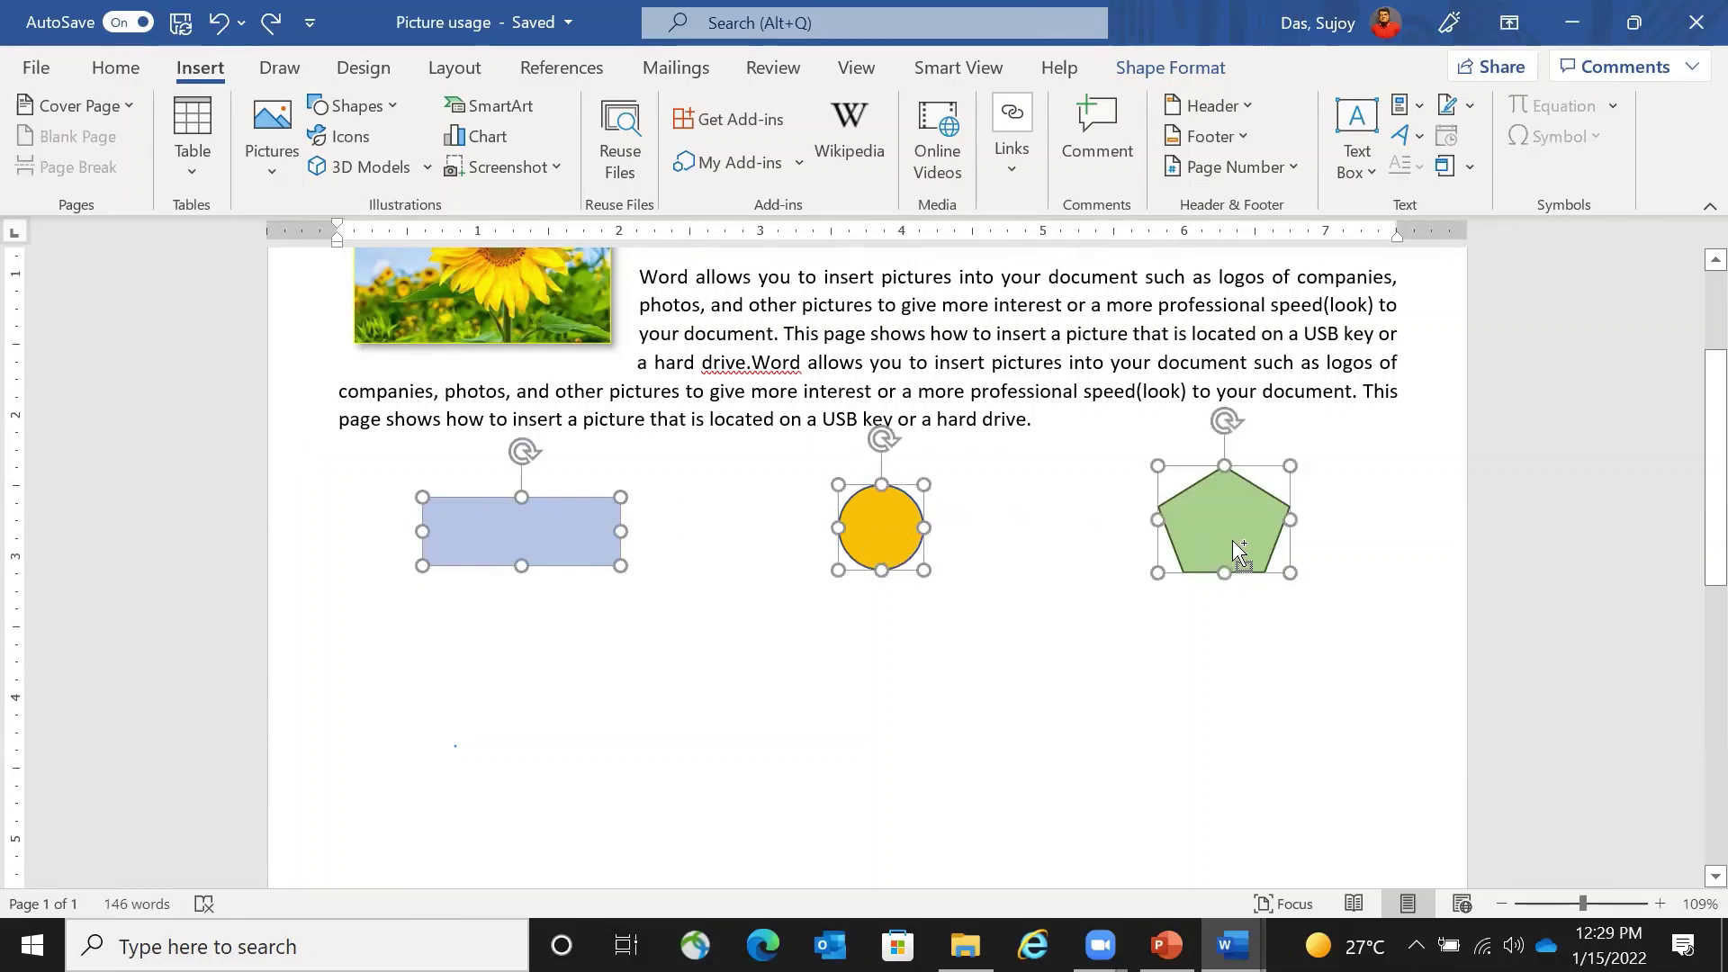
left_click(1216, 72)
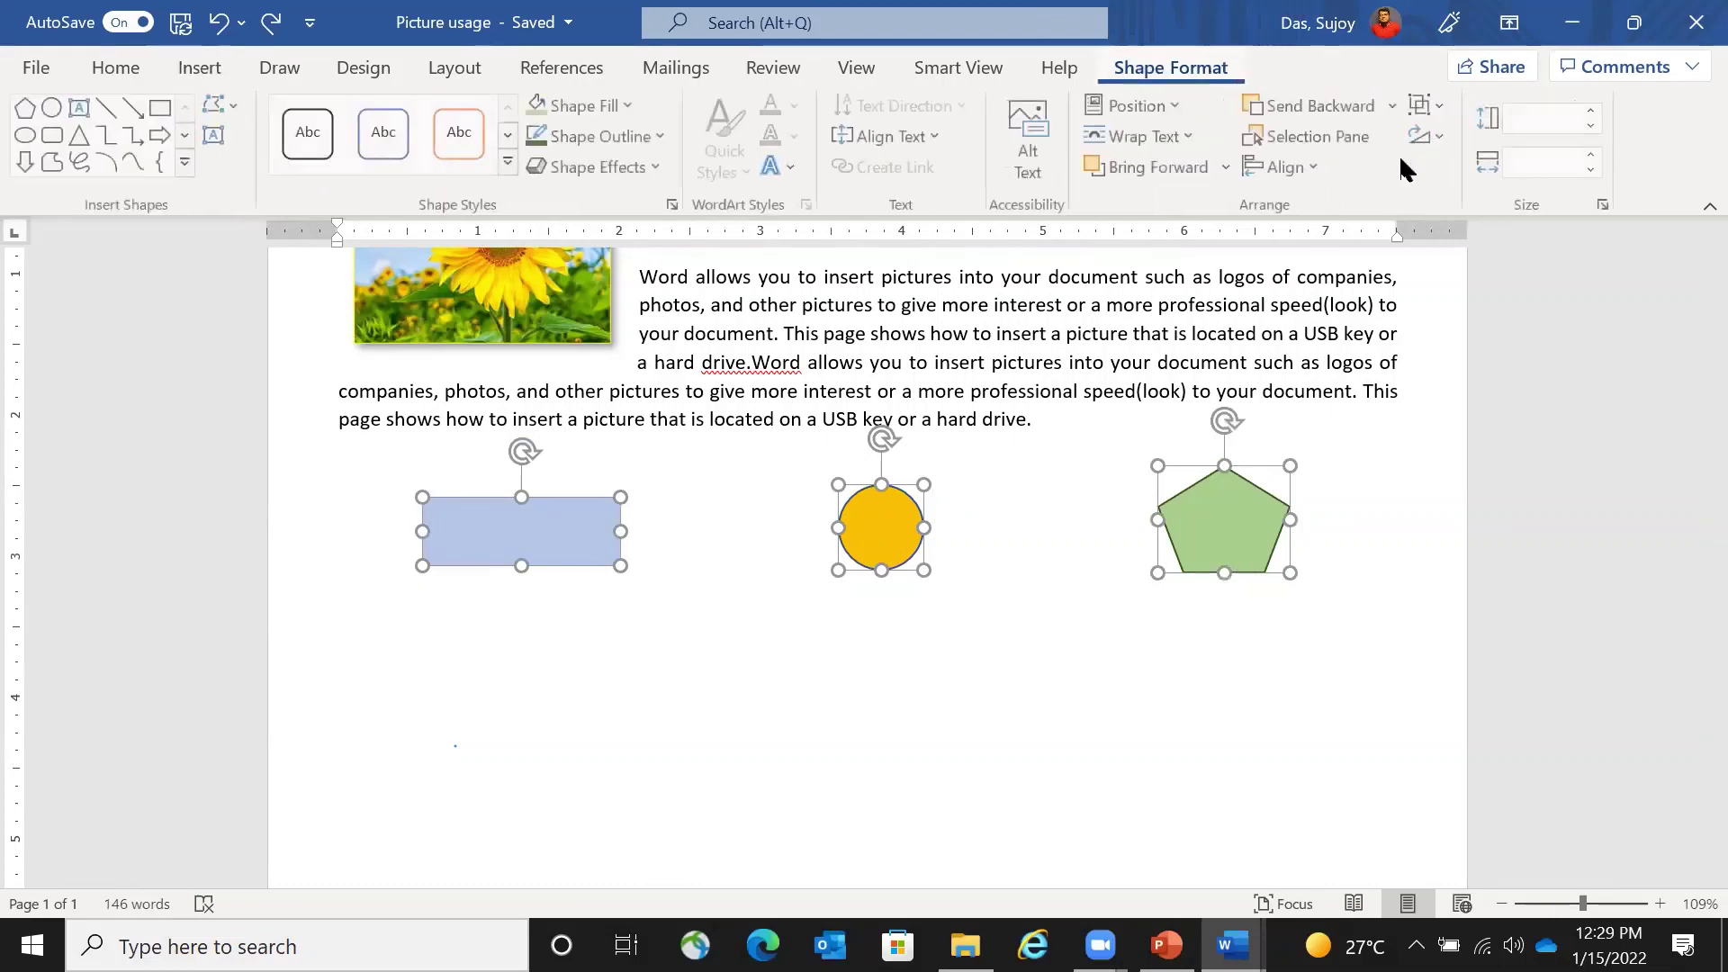
left_click(1179, 104)
Step: Try centring the three shapes, undo that, and align them on their middles instead
left_click(1227, 698)
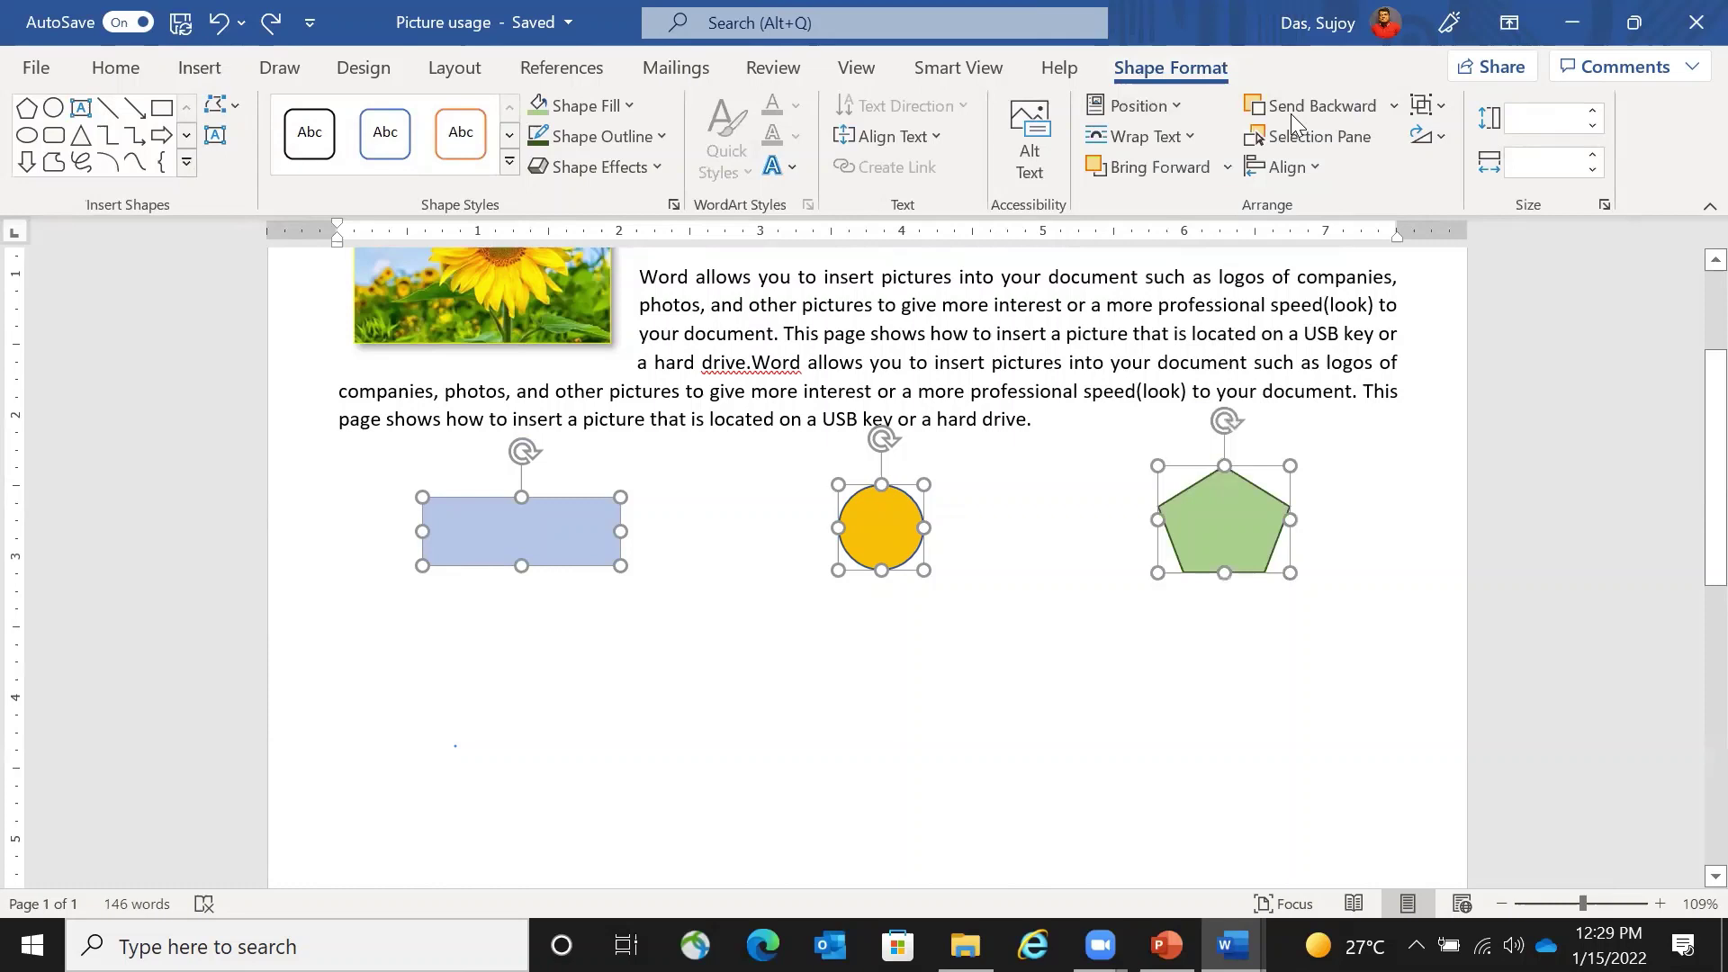
left_click(1313, 171)
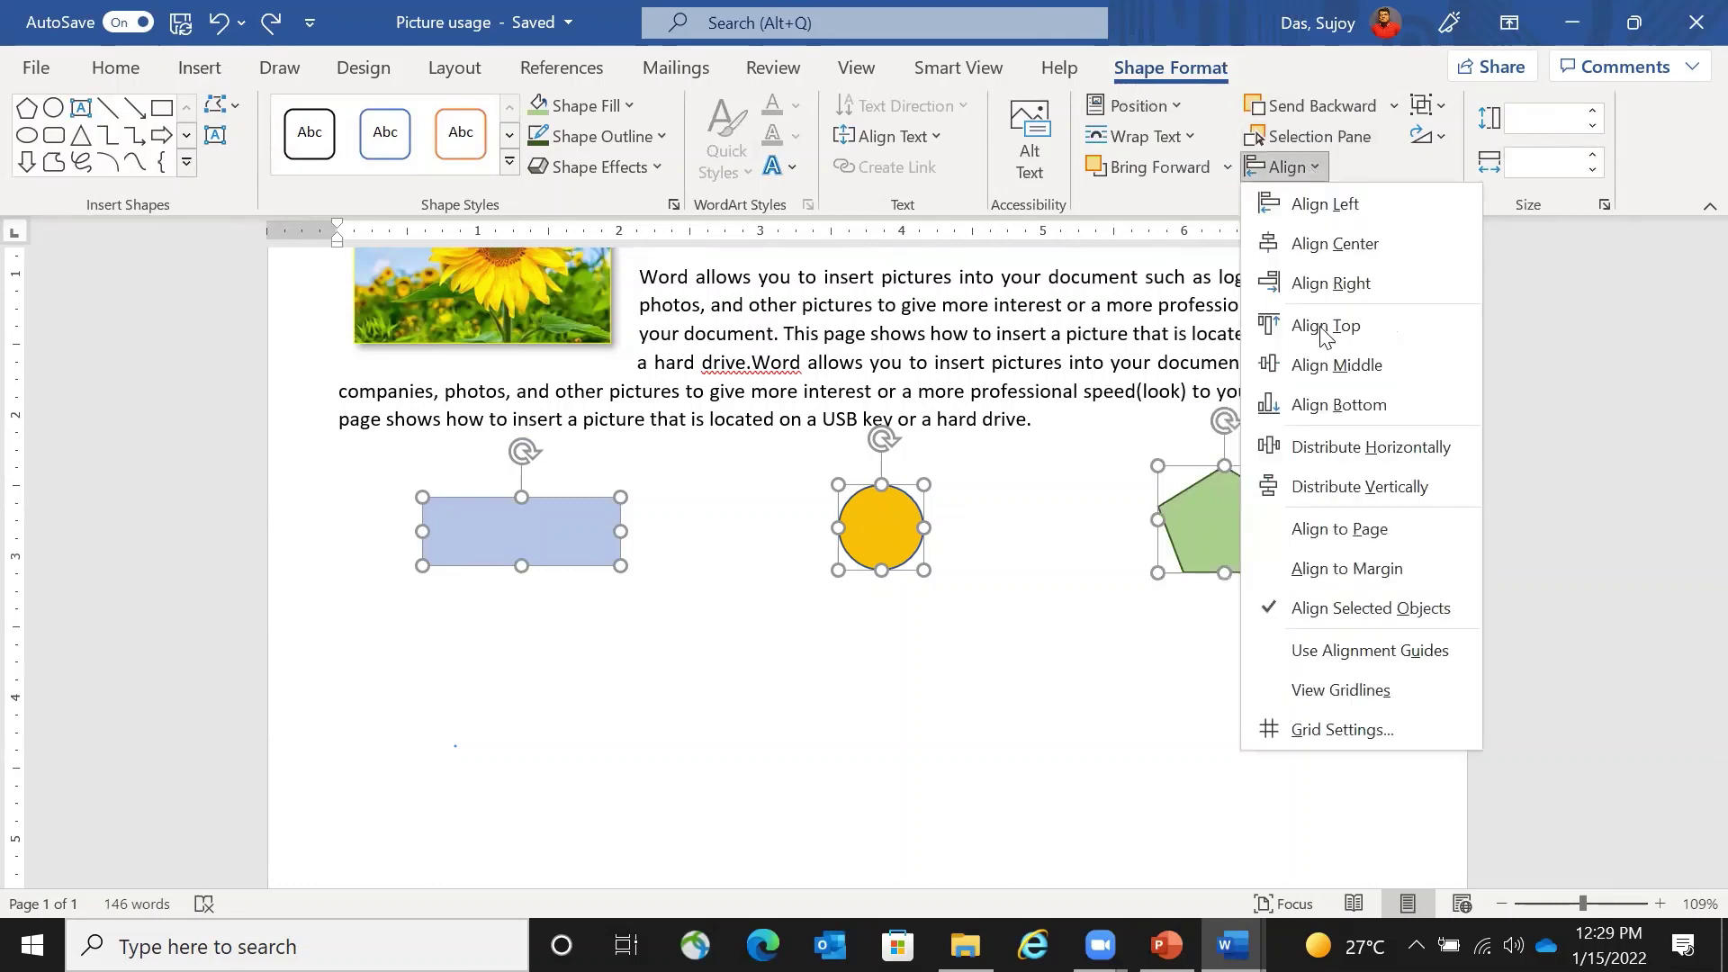
left_click(1327, 248)
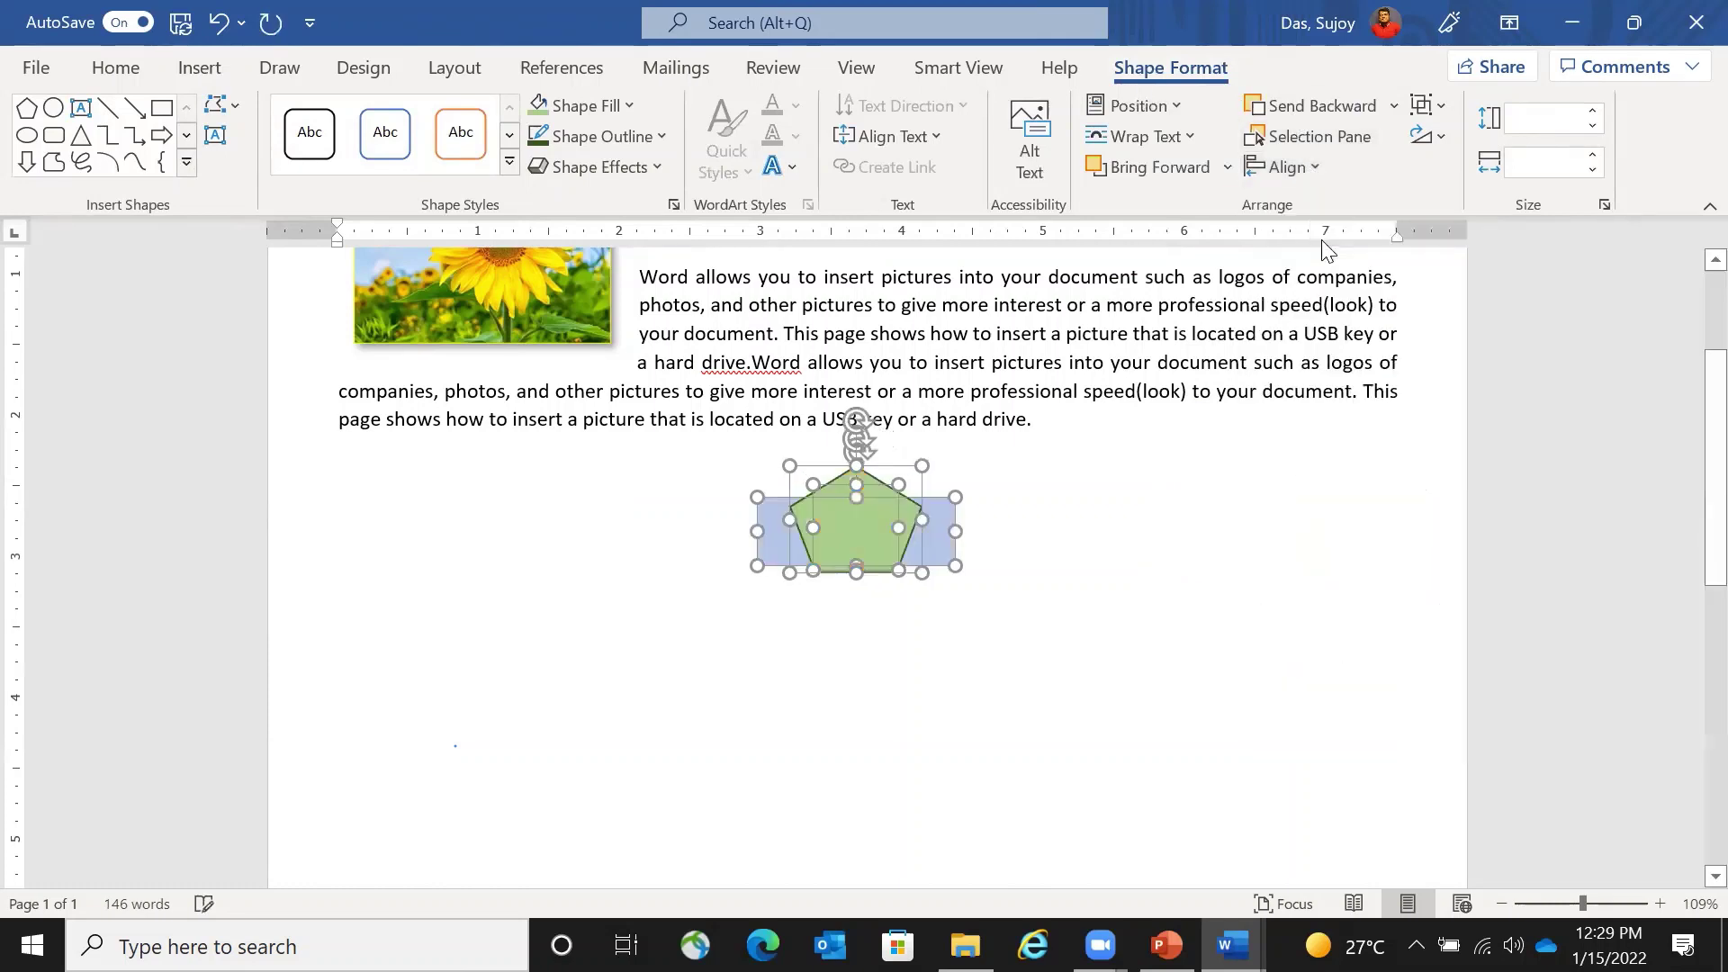
key("ctrl+z")
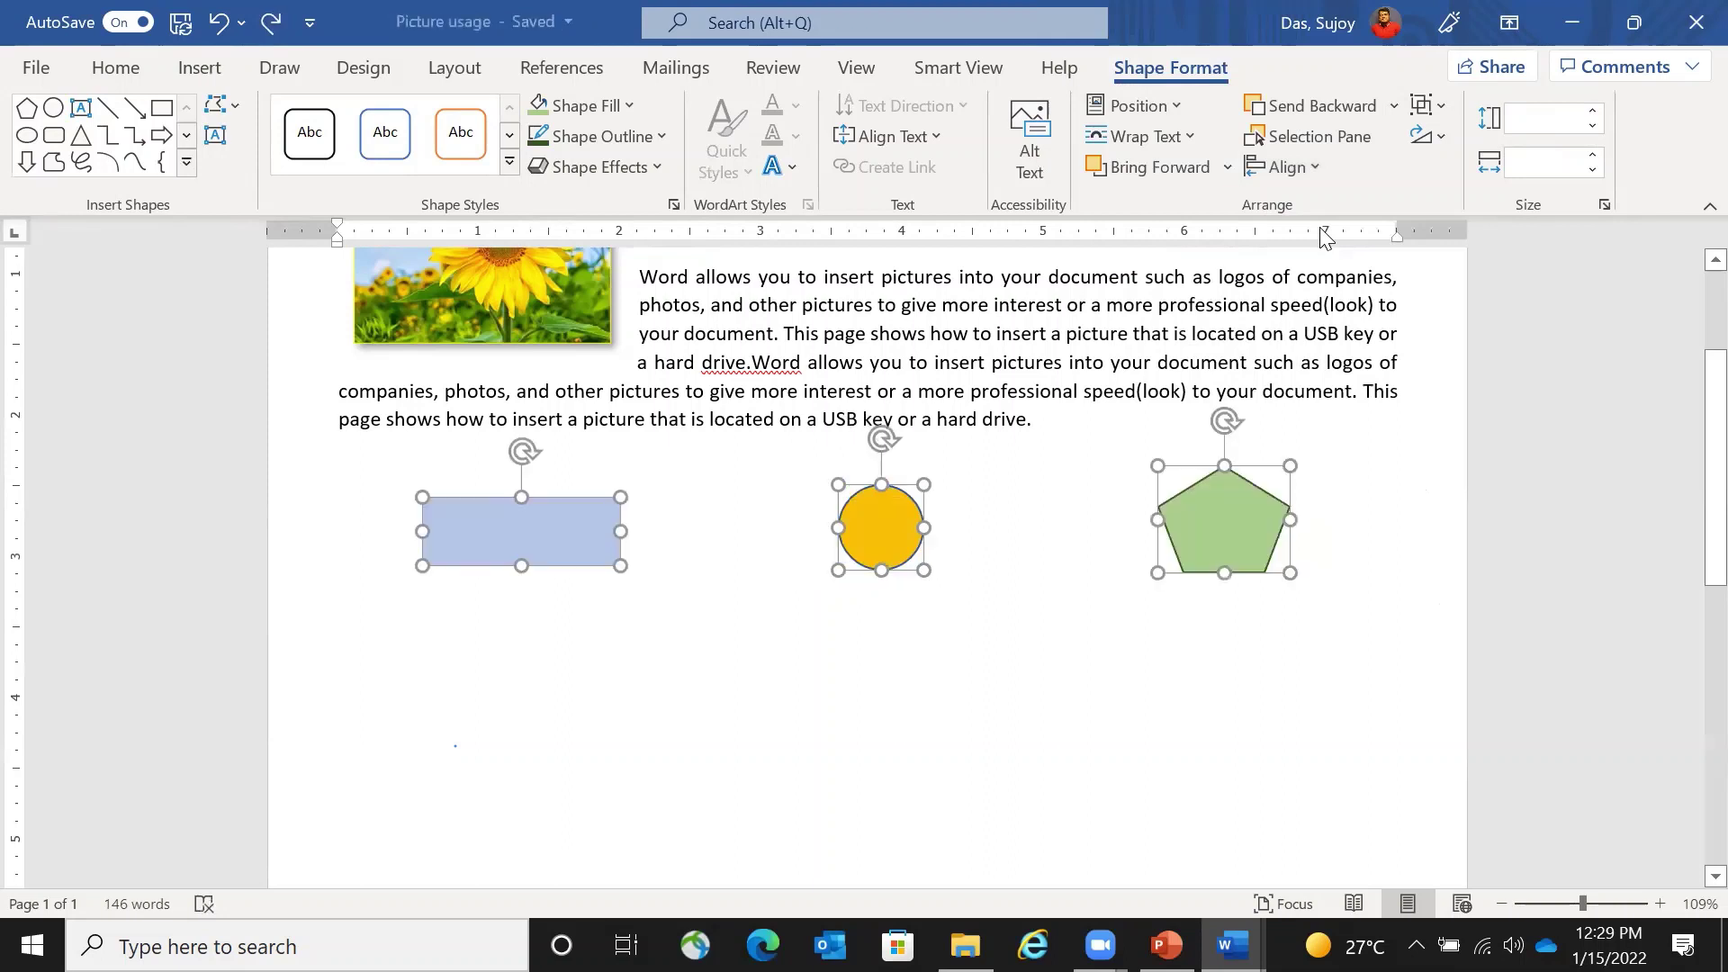
left_click(1314, 170)
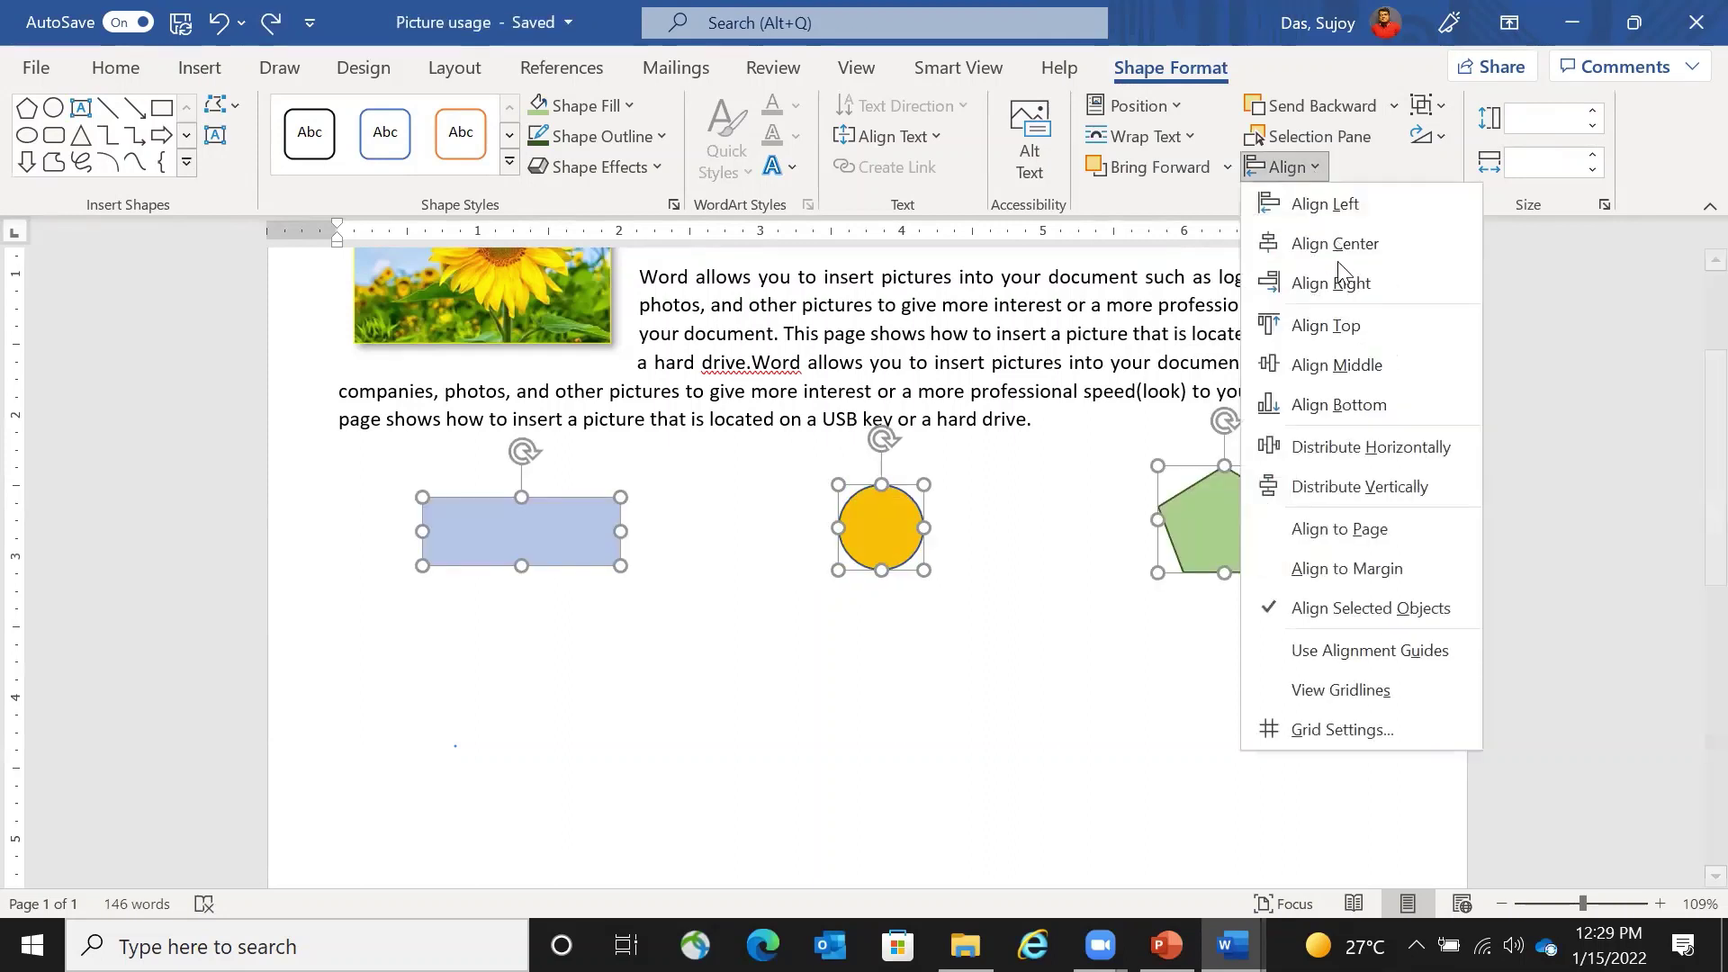
left_click(1336, 364)
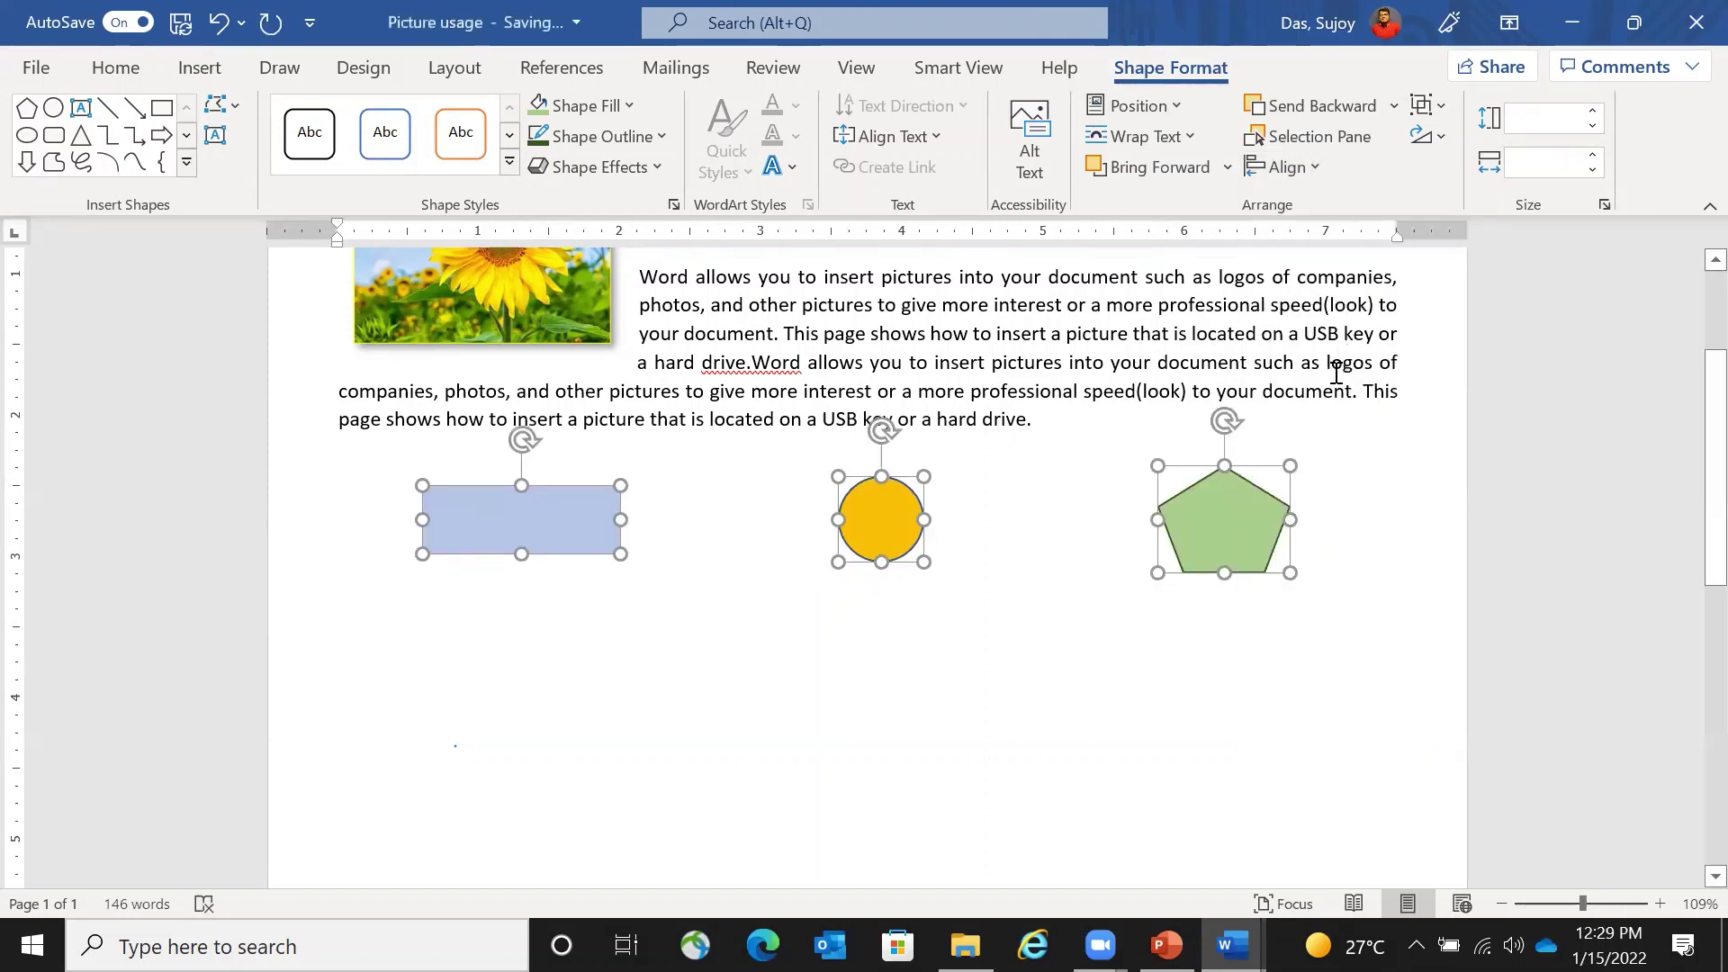
left_click(379, 520)
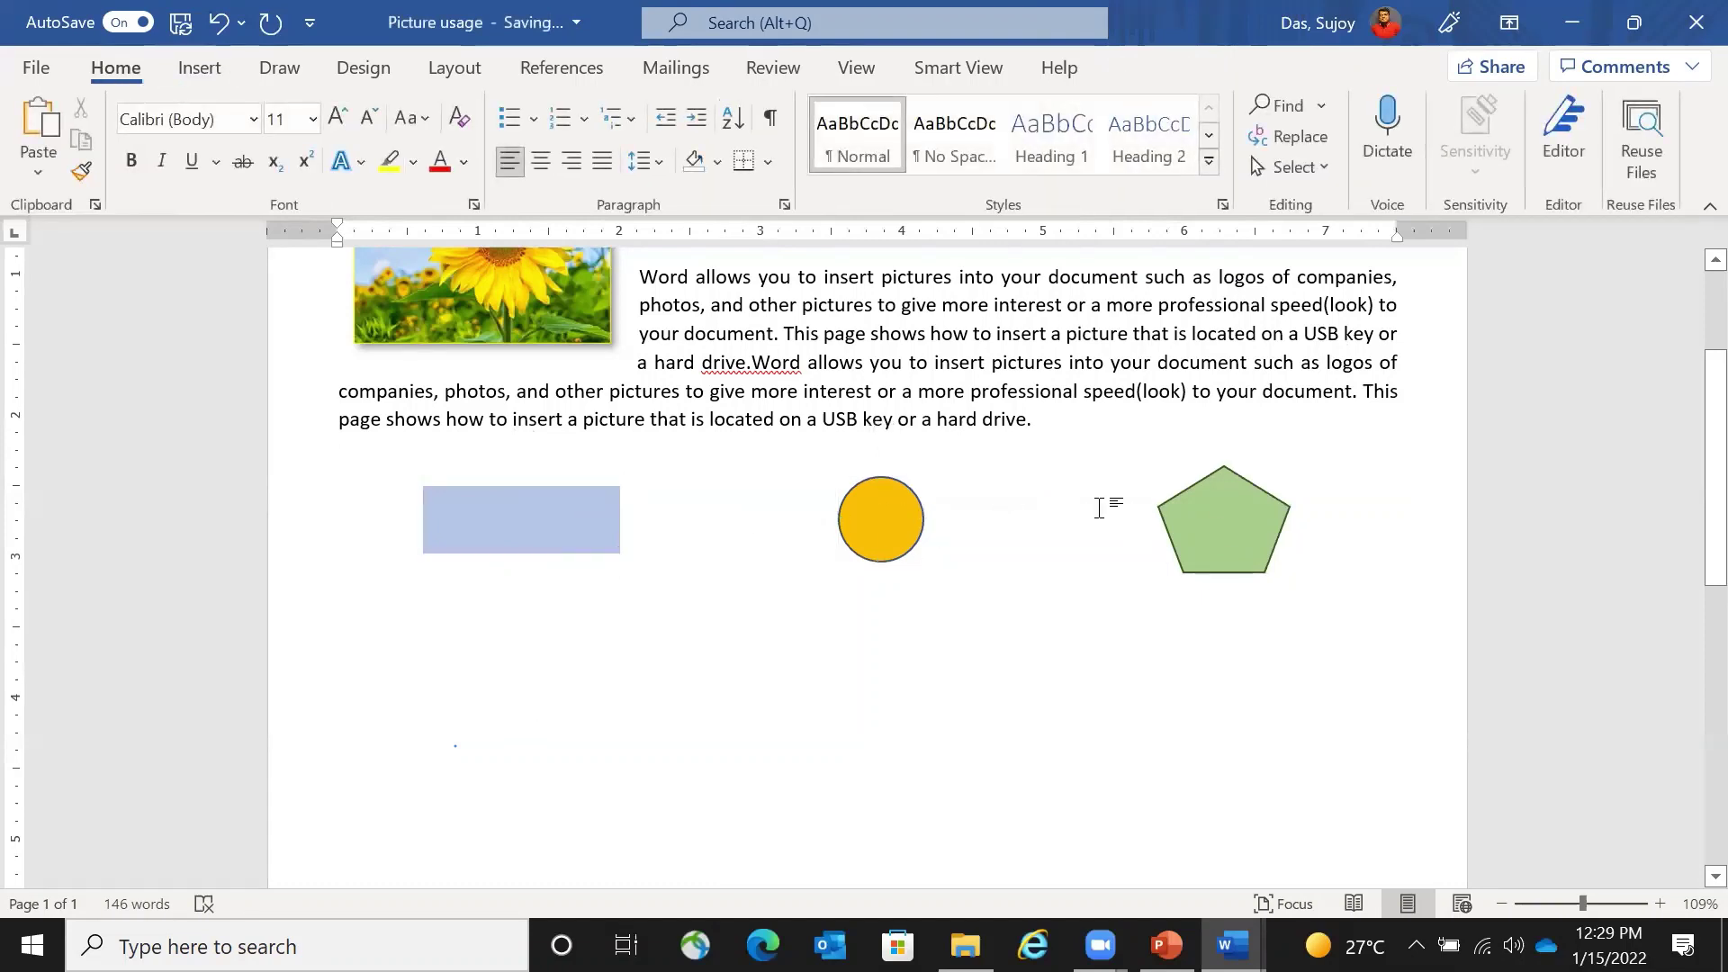
Step: Reselect the rectangle, circle and pentagon and apply Align Bottom, then deselect
left_click(537, 526)
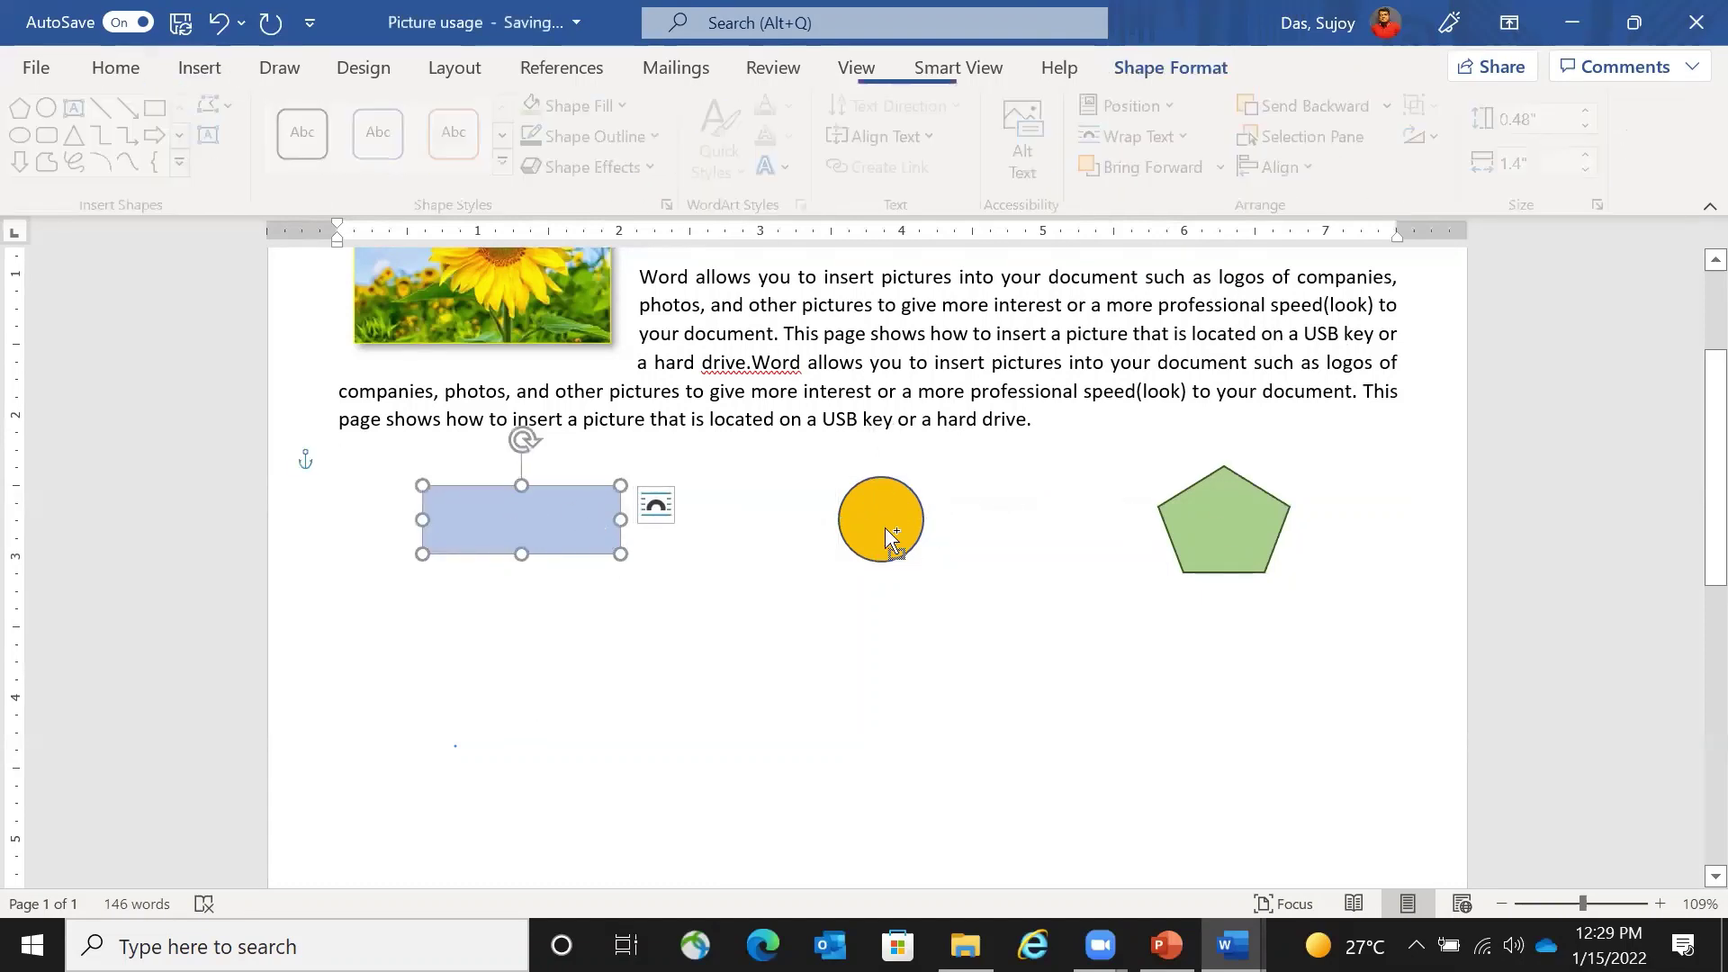
left_click(883, 536, "shift")
left_click(1166, 527, "shift")
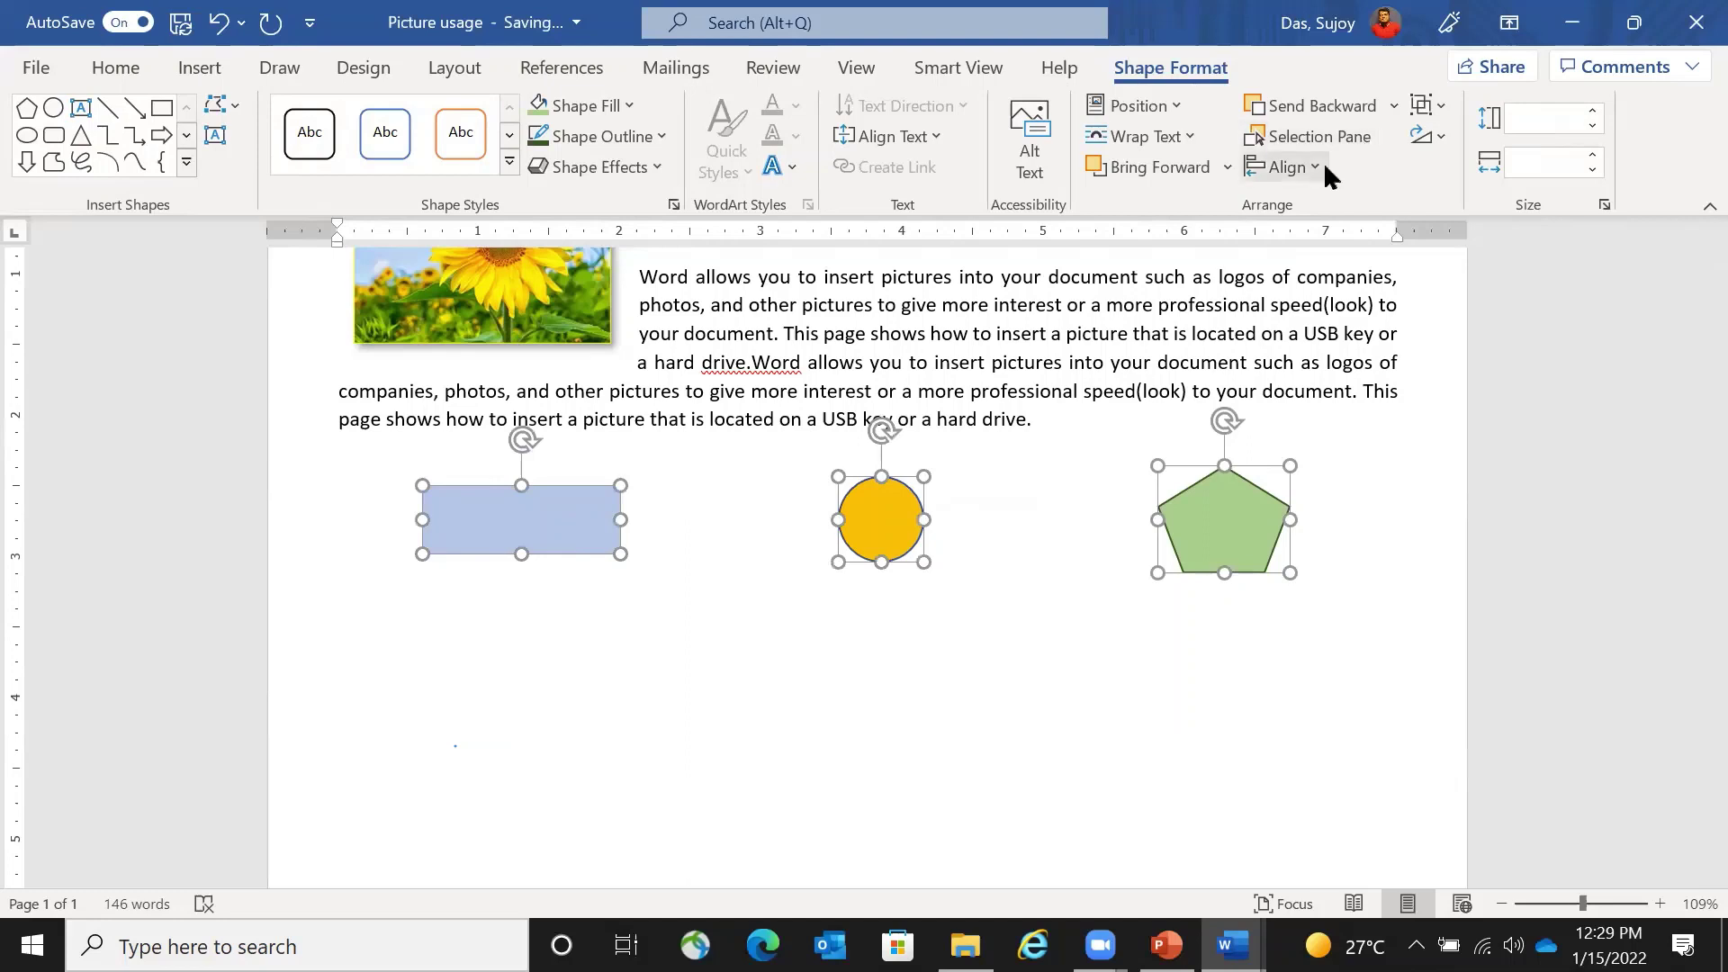
left_click(1319, 163)
left_click(1341, 405)
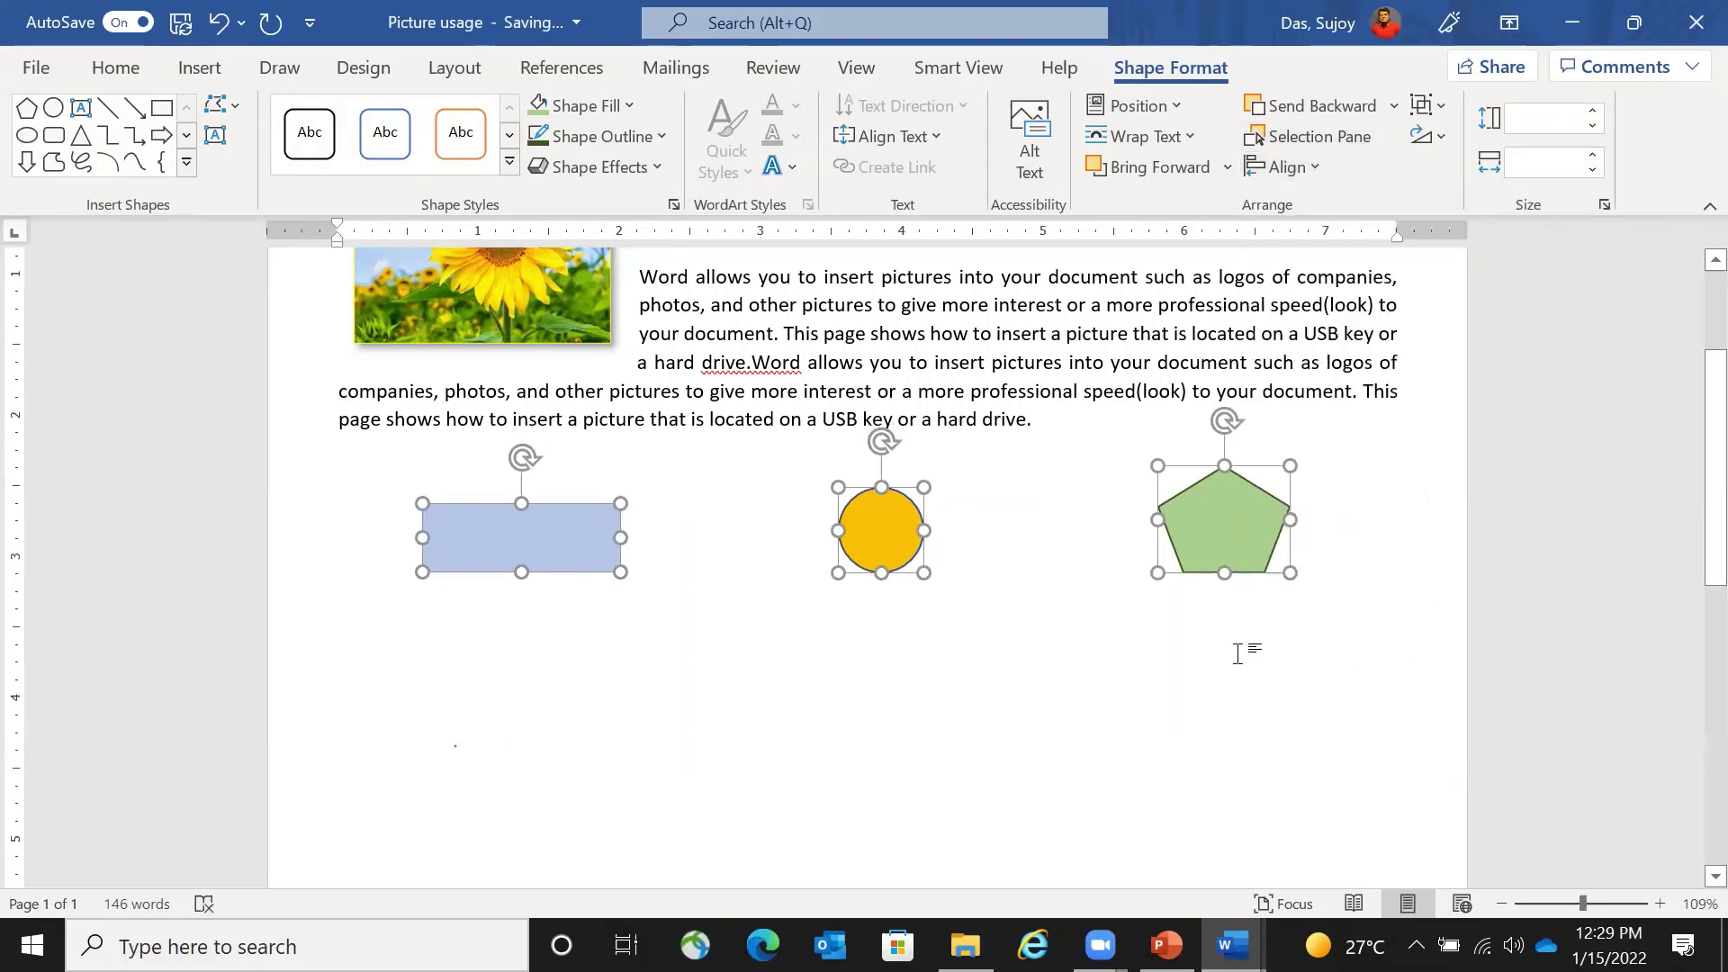
left_click(344, 610)
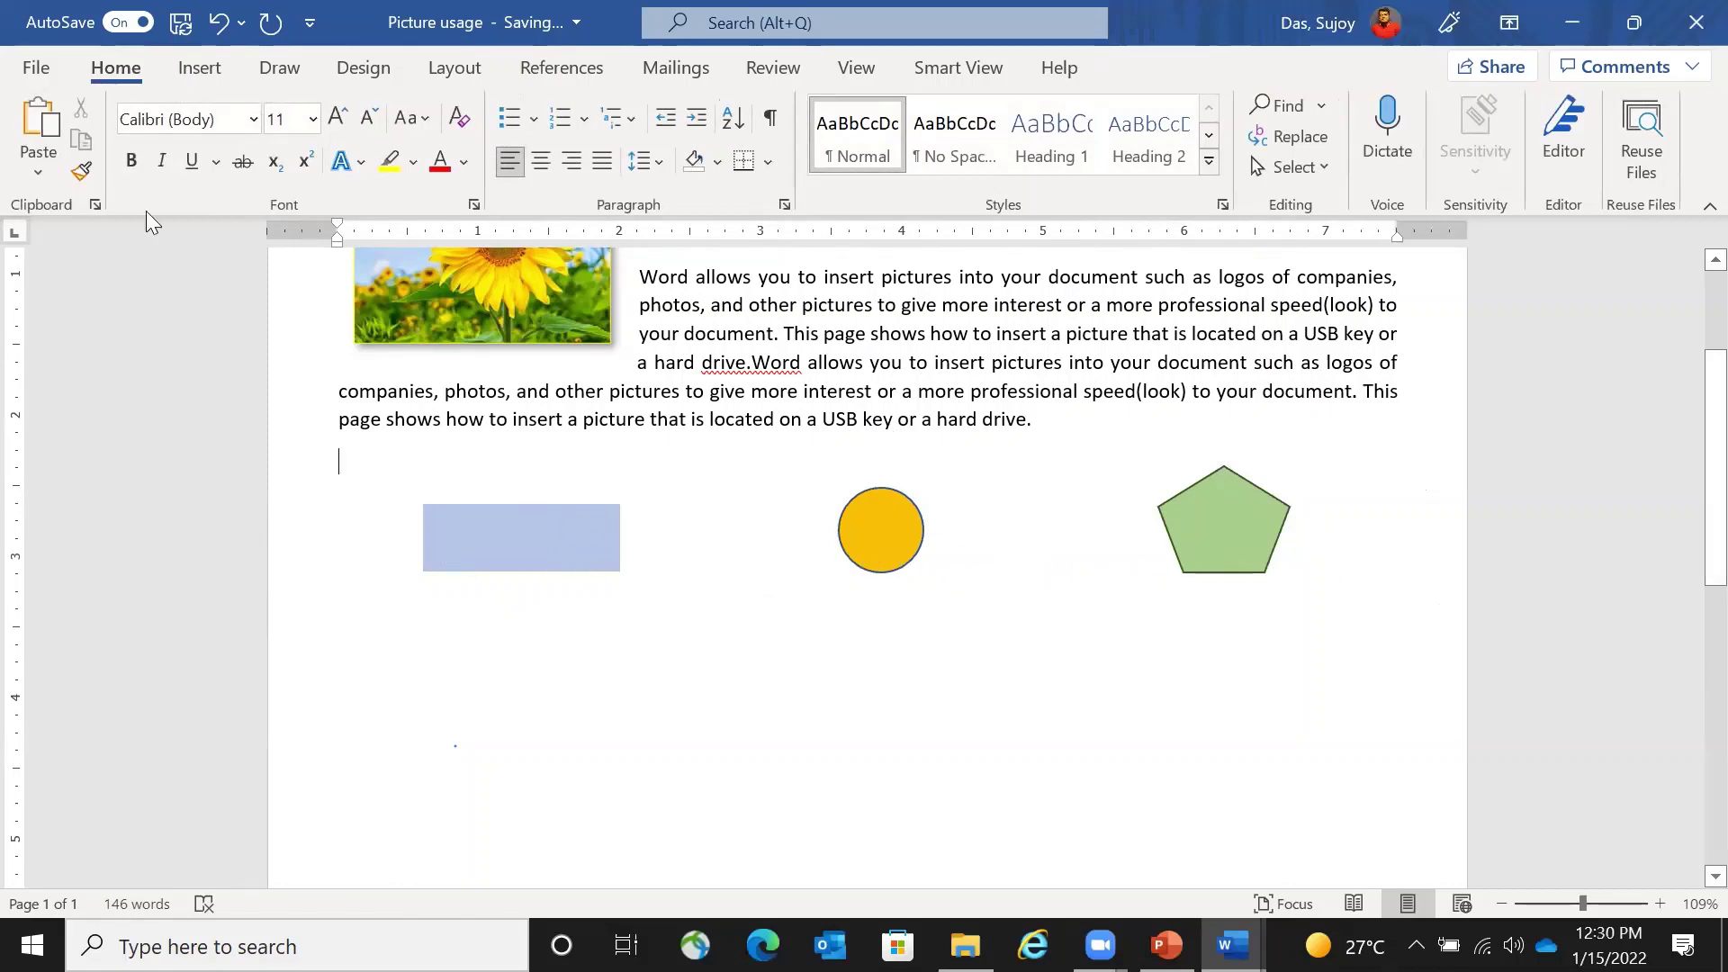
Step: Draw a Line Arrow from the rectangle to the circle
left_click(221, 70)
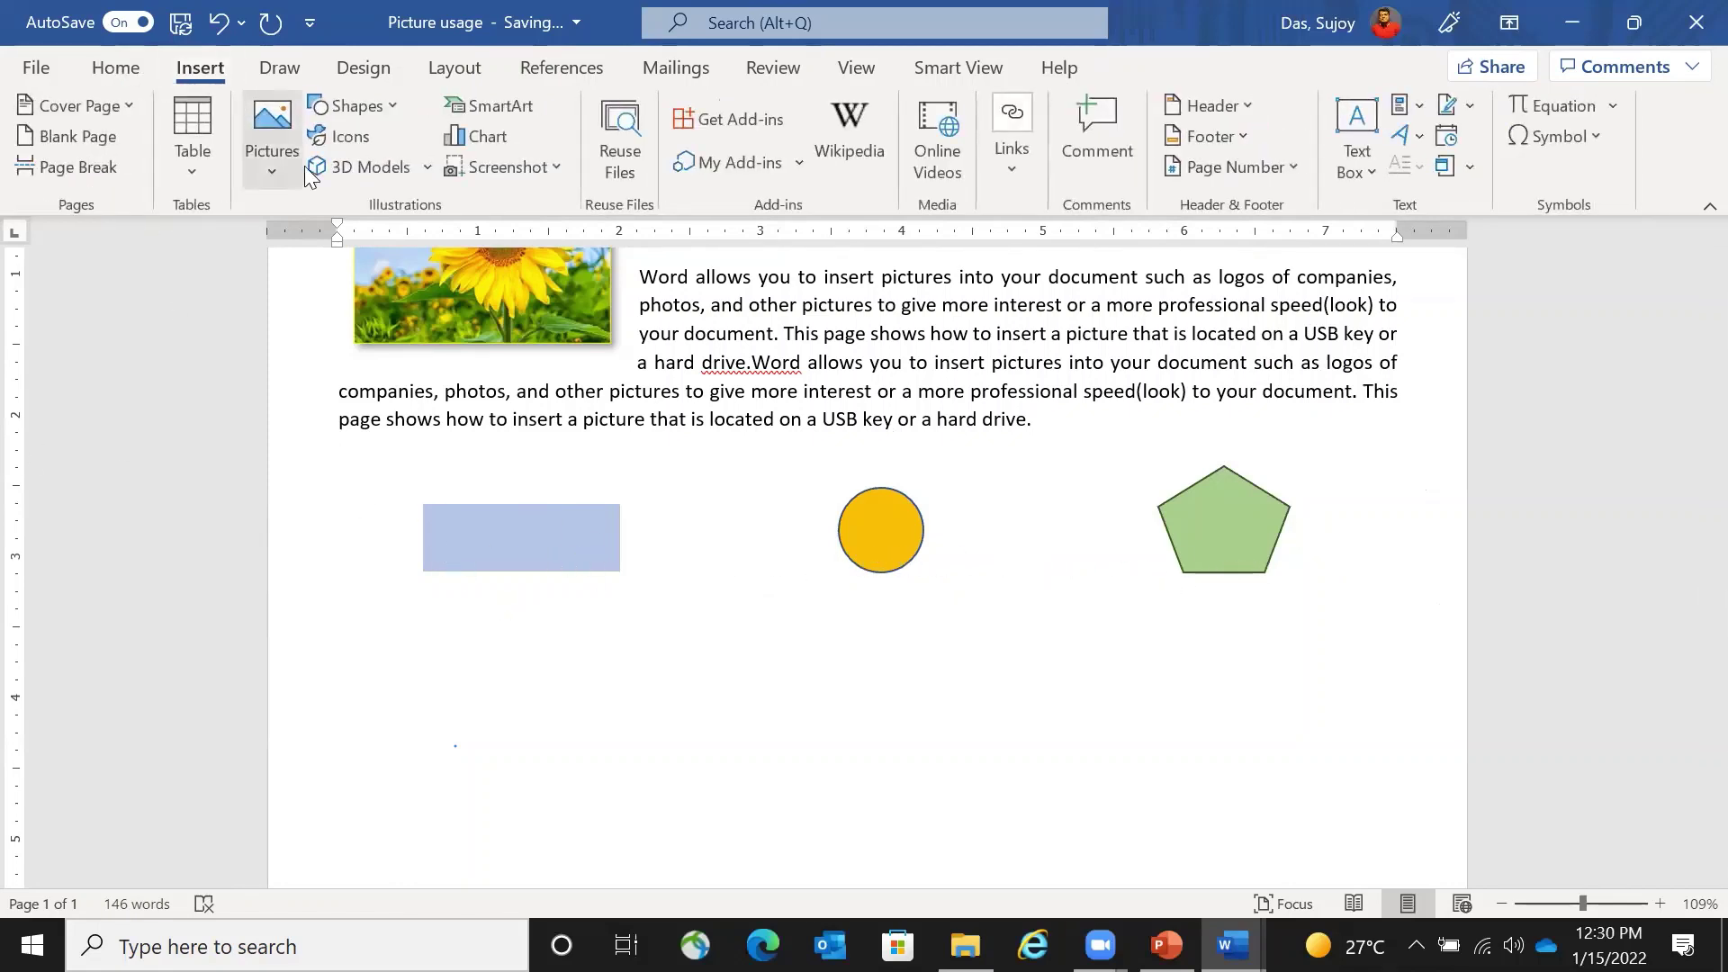
left_click(358, 106)
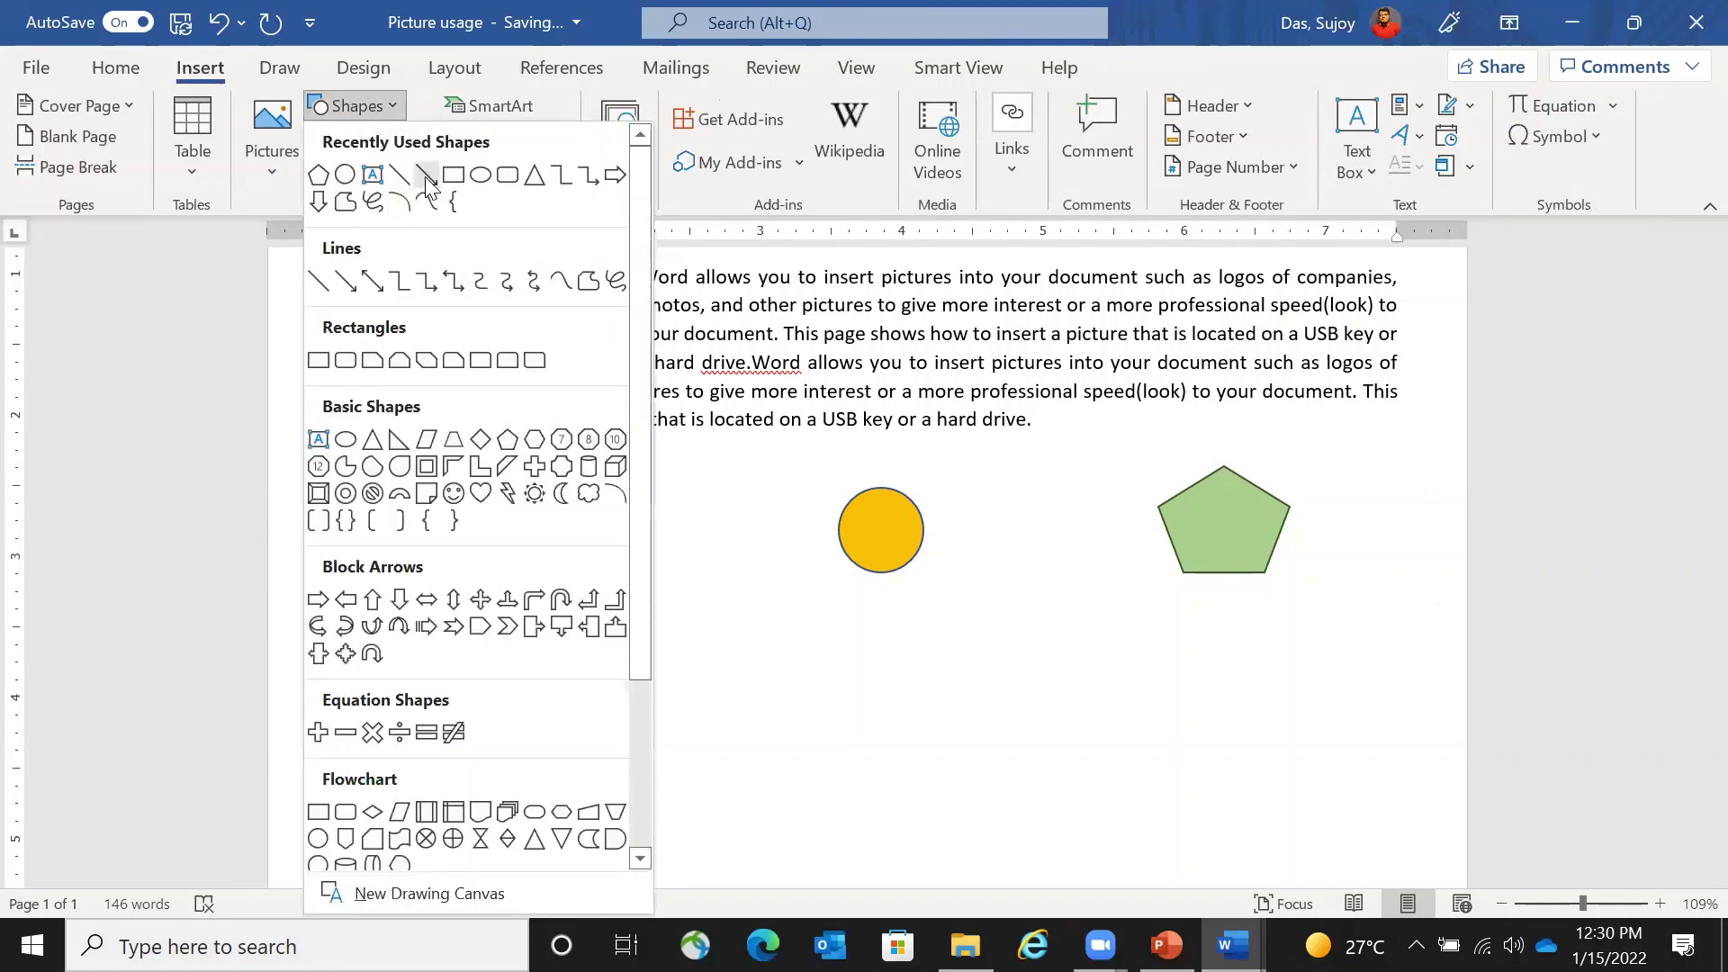
left_click(423, 174)
mouse_move(423, 504)
left_mouse_down()
mouse_move(620, 533)
mouse_move(828, 534)
left_mouse_up()
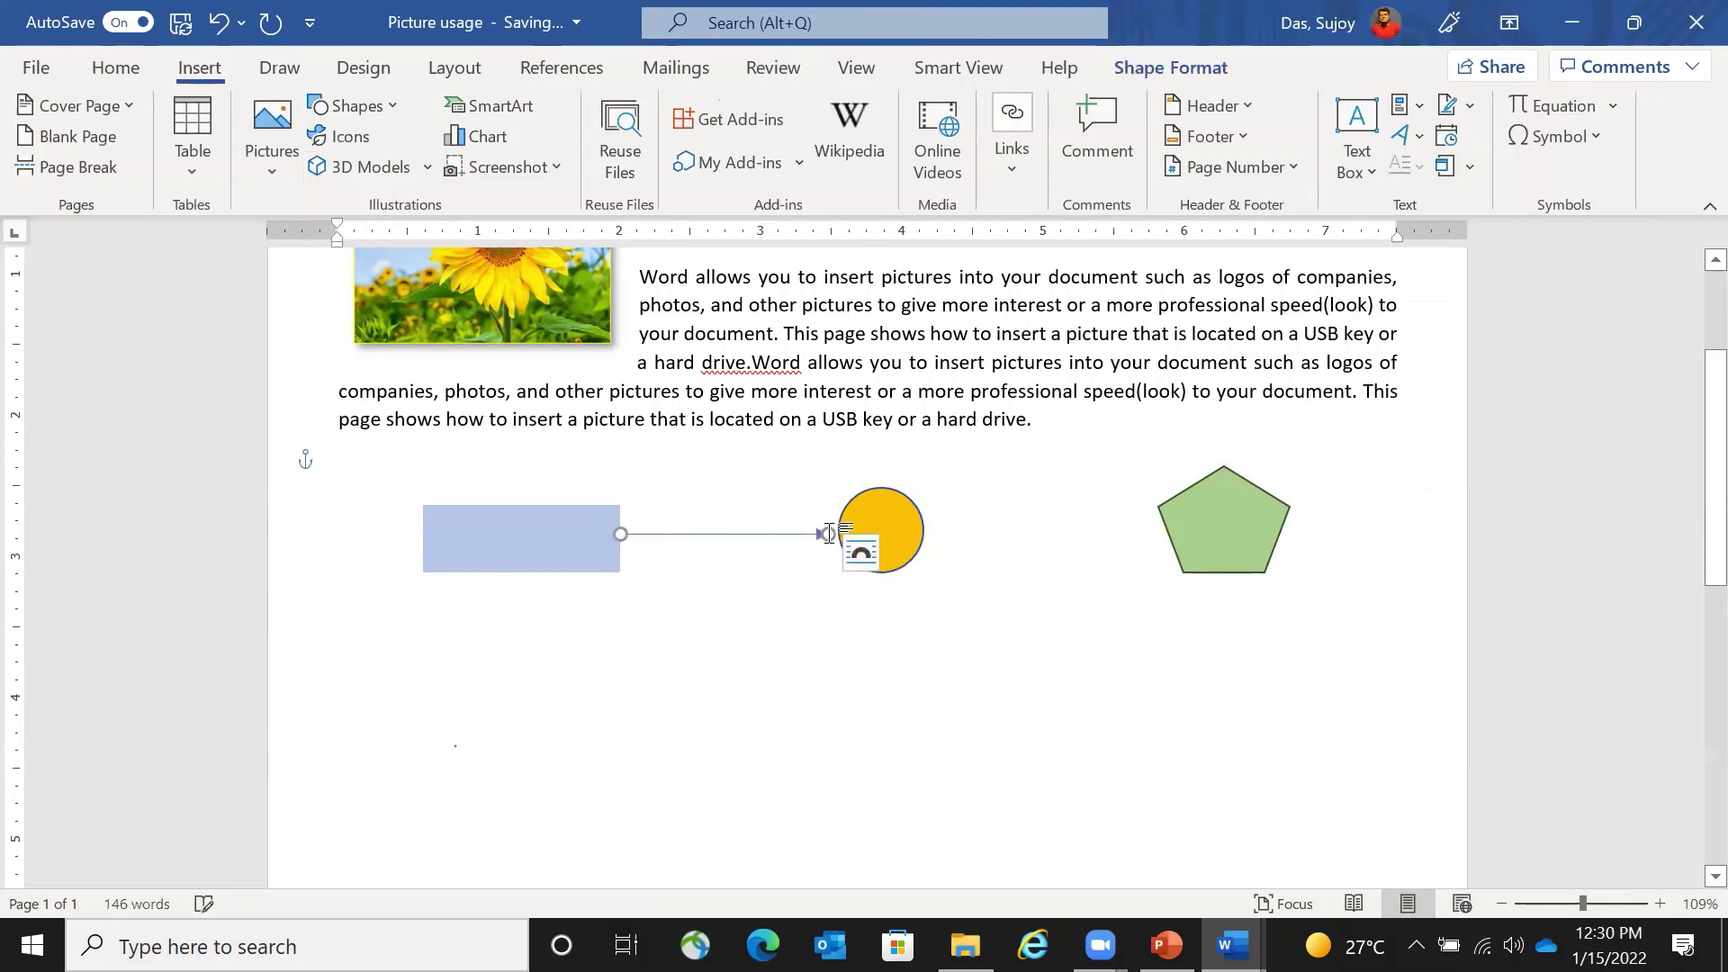
Step: Draw a second Line Arrow from the circle to the pentagon
left_click(359, 111)
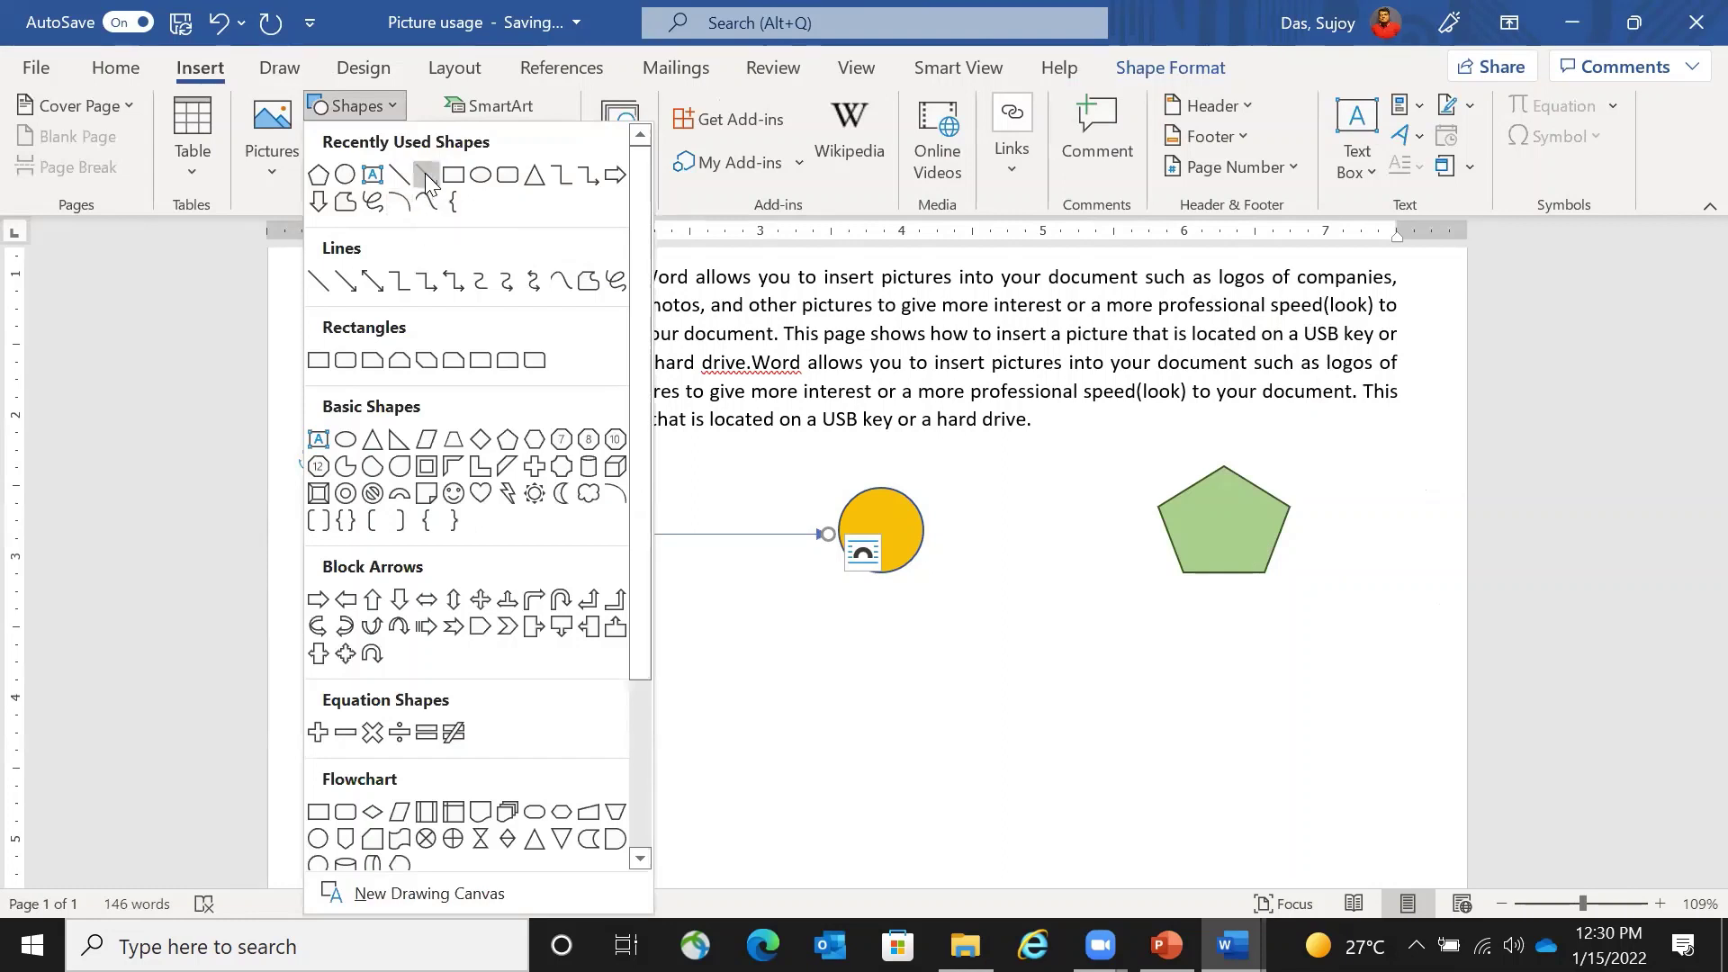
left_click(425, 173)
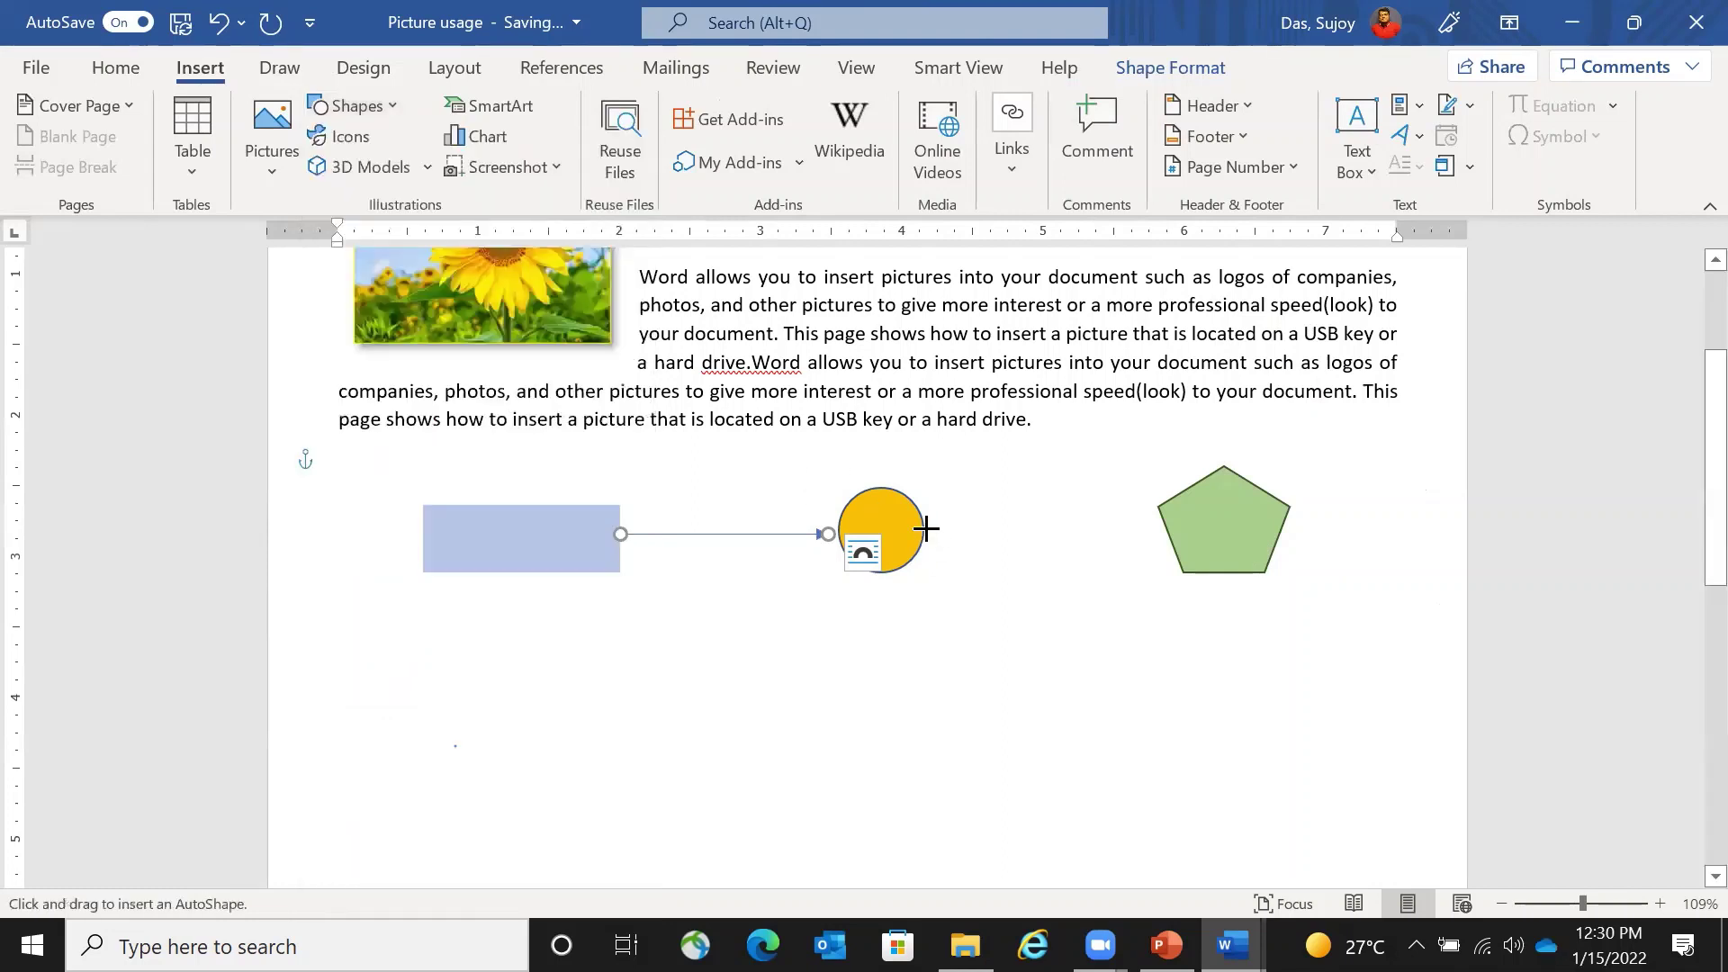
mouse_move(926, 529)
left_mouse_down()
mouse_move(1141, 529)
mouse_move(1158, 459)
mouse_move(1159, 531)
left_mouse_up()
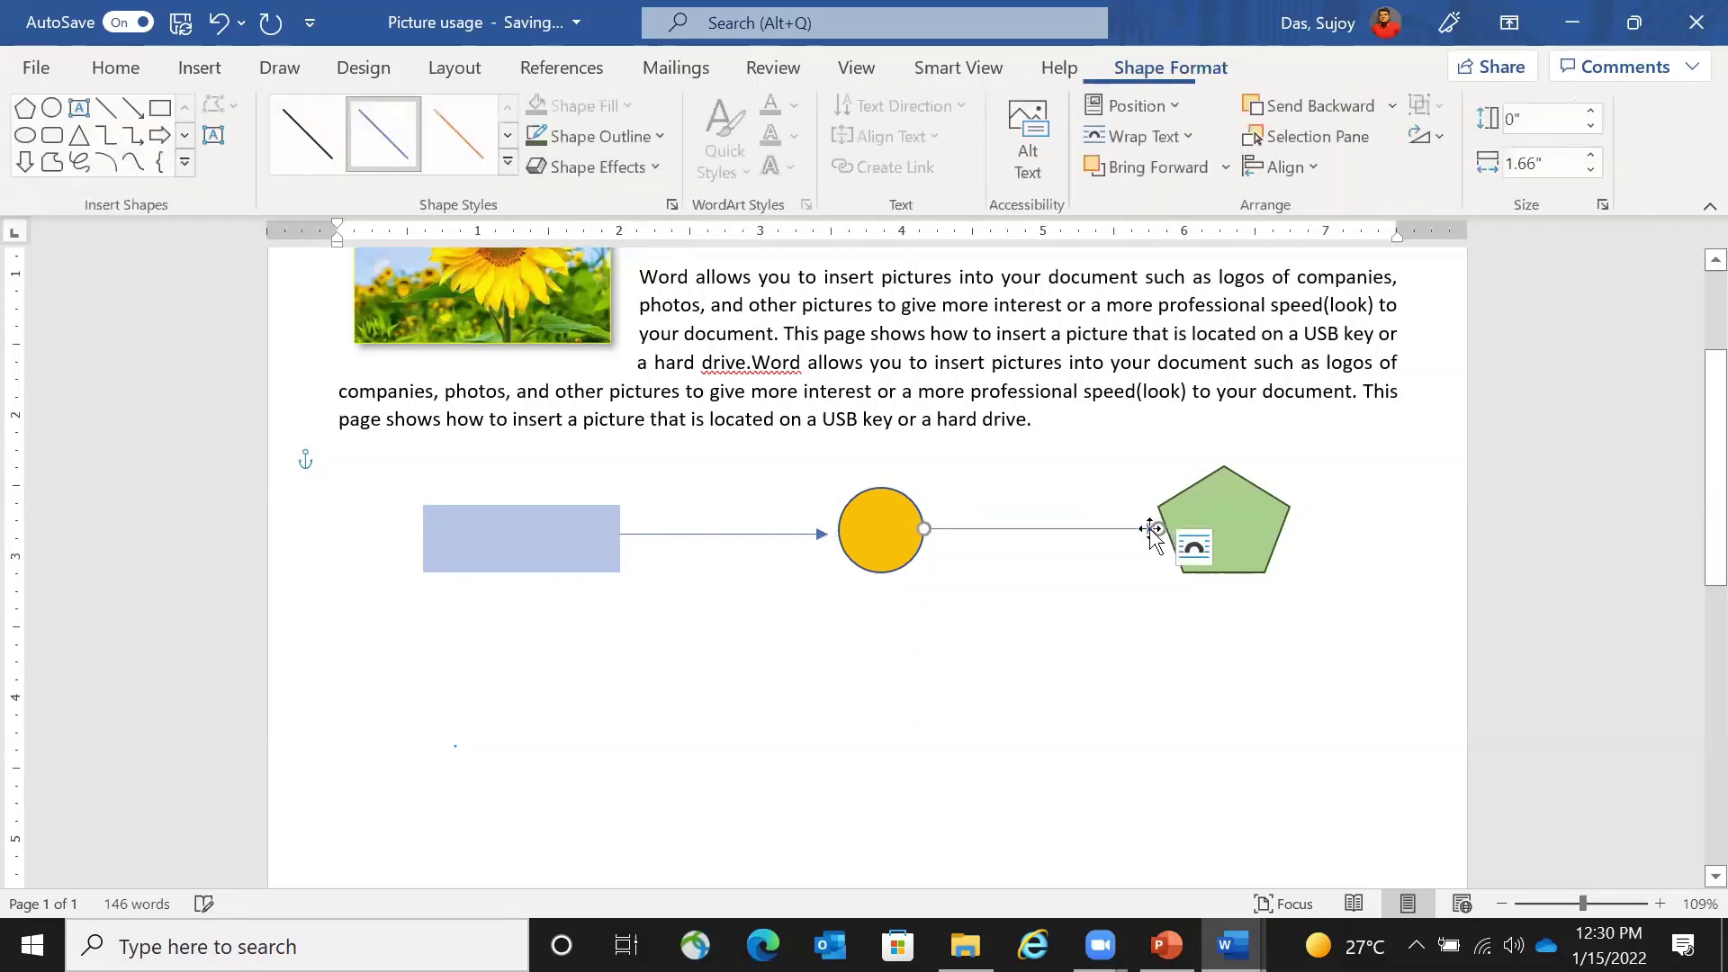
left_click(1042, 599)
left_click(975, 531)
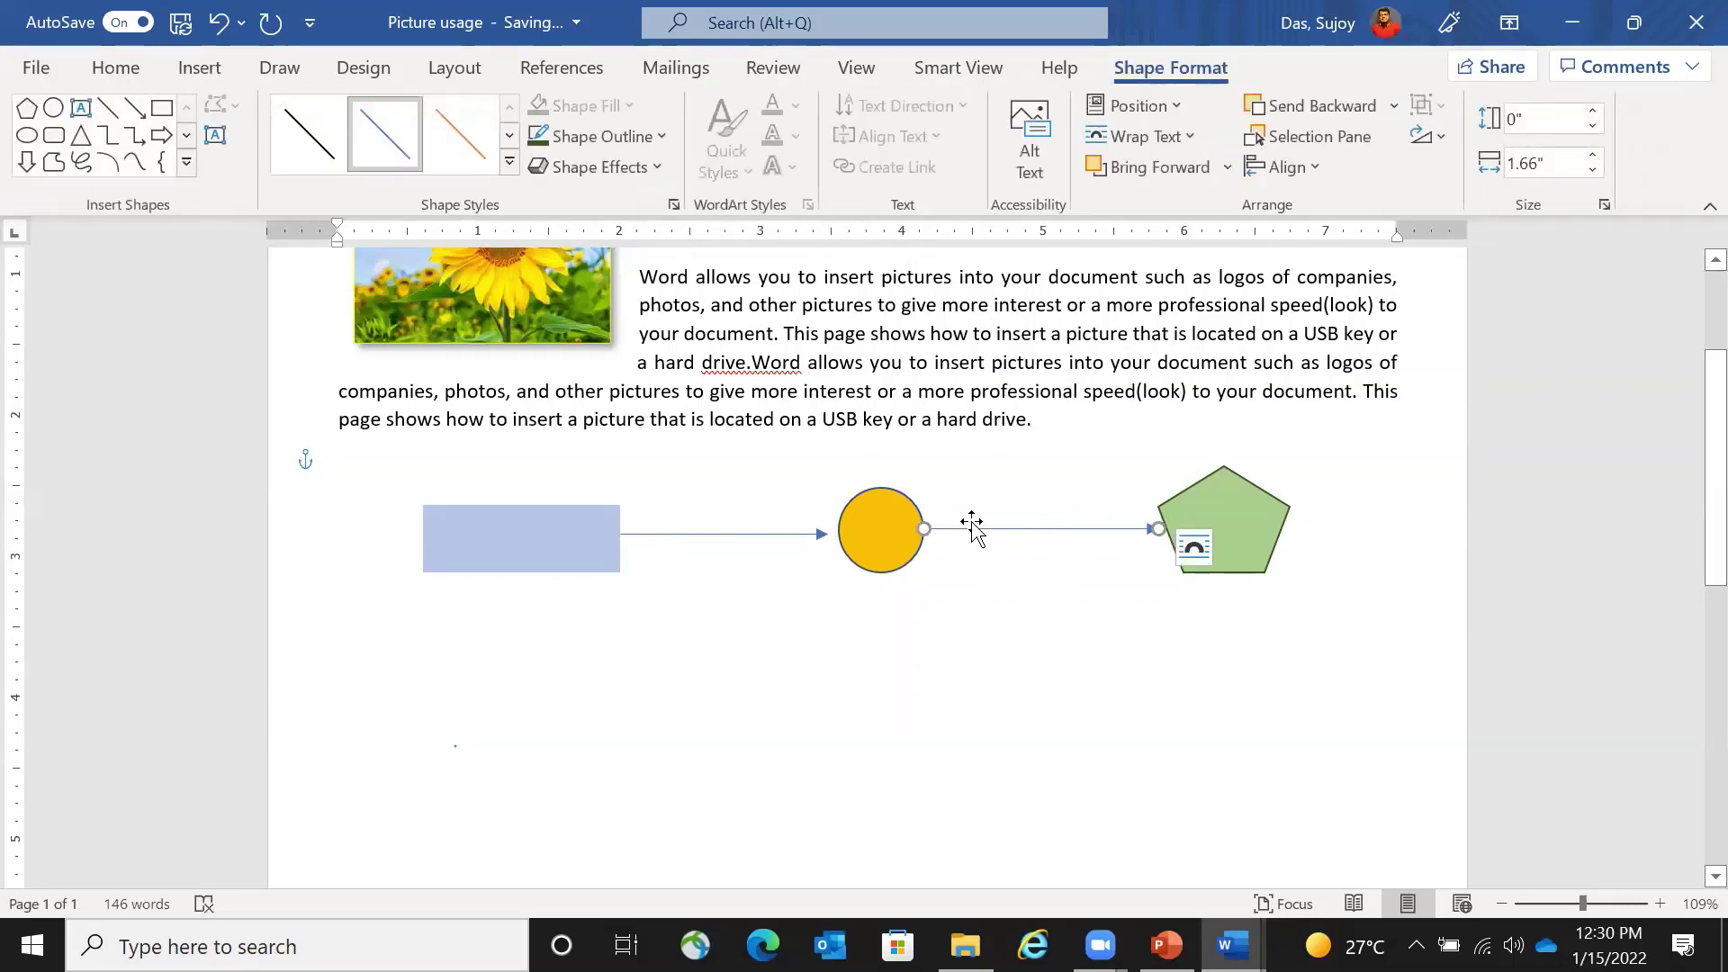
left_click(862, 529)
left_click(893, 655)
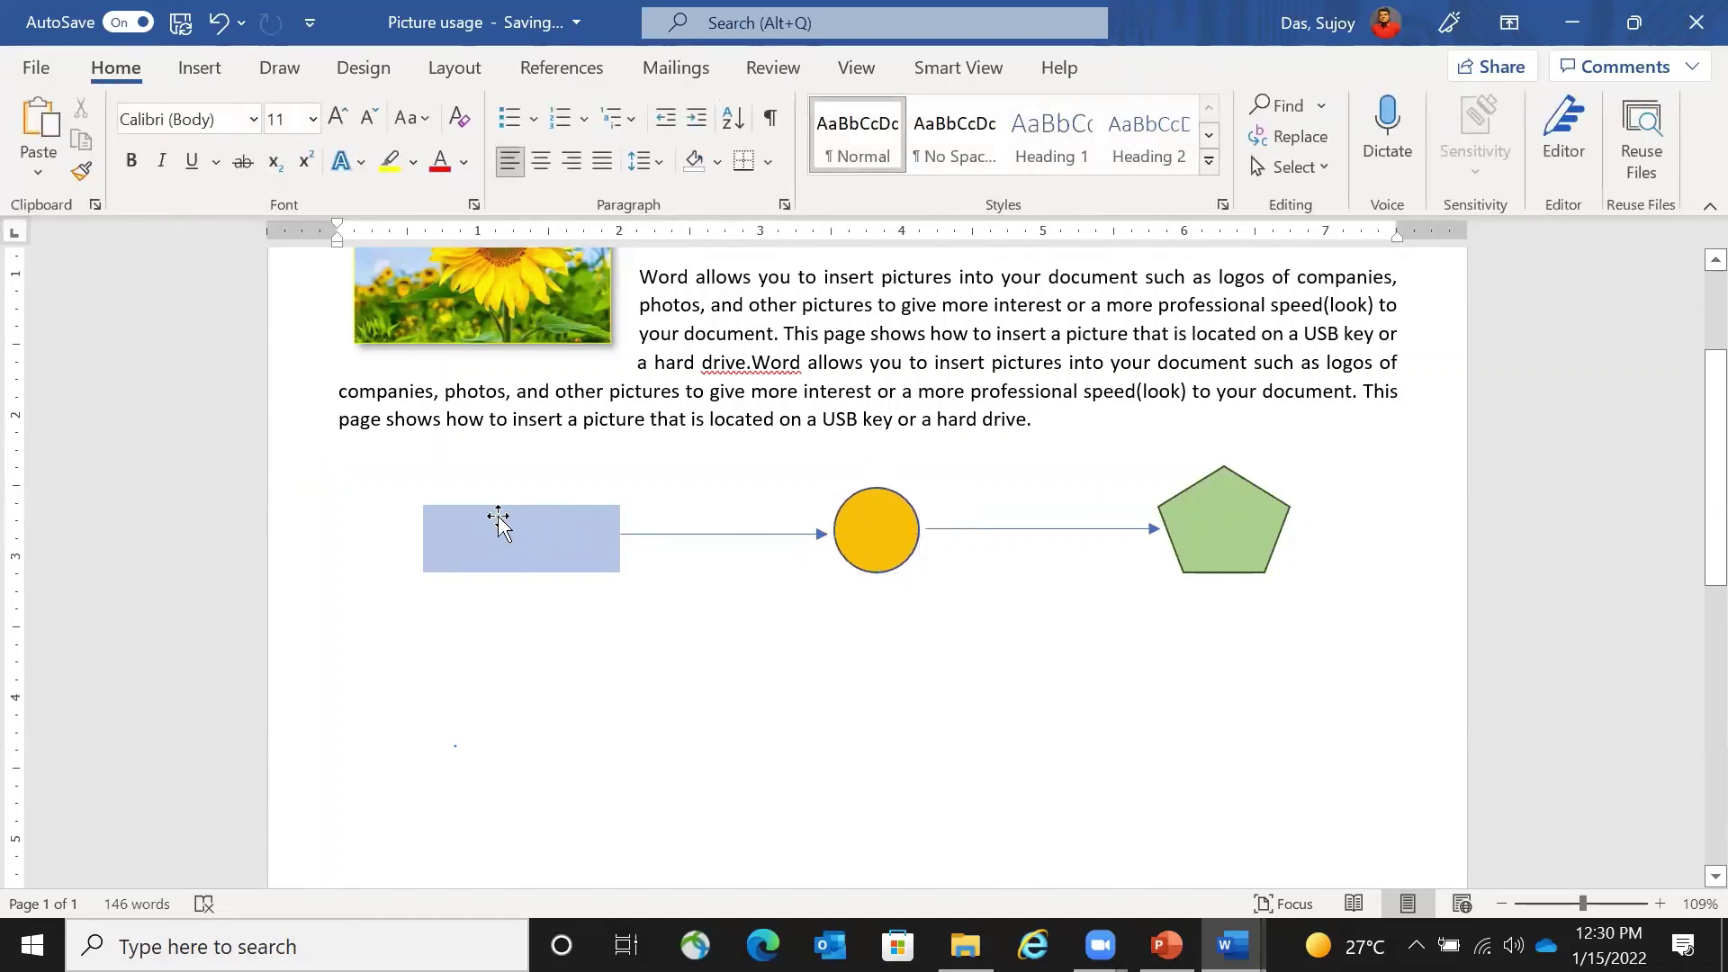
Step: Add text to the blue rectangle, replacing 'Text Here' with 'Name', then reopen its text for editing
left_click(496, 544)
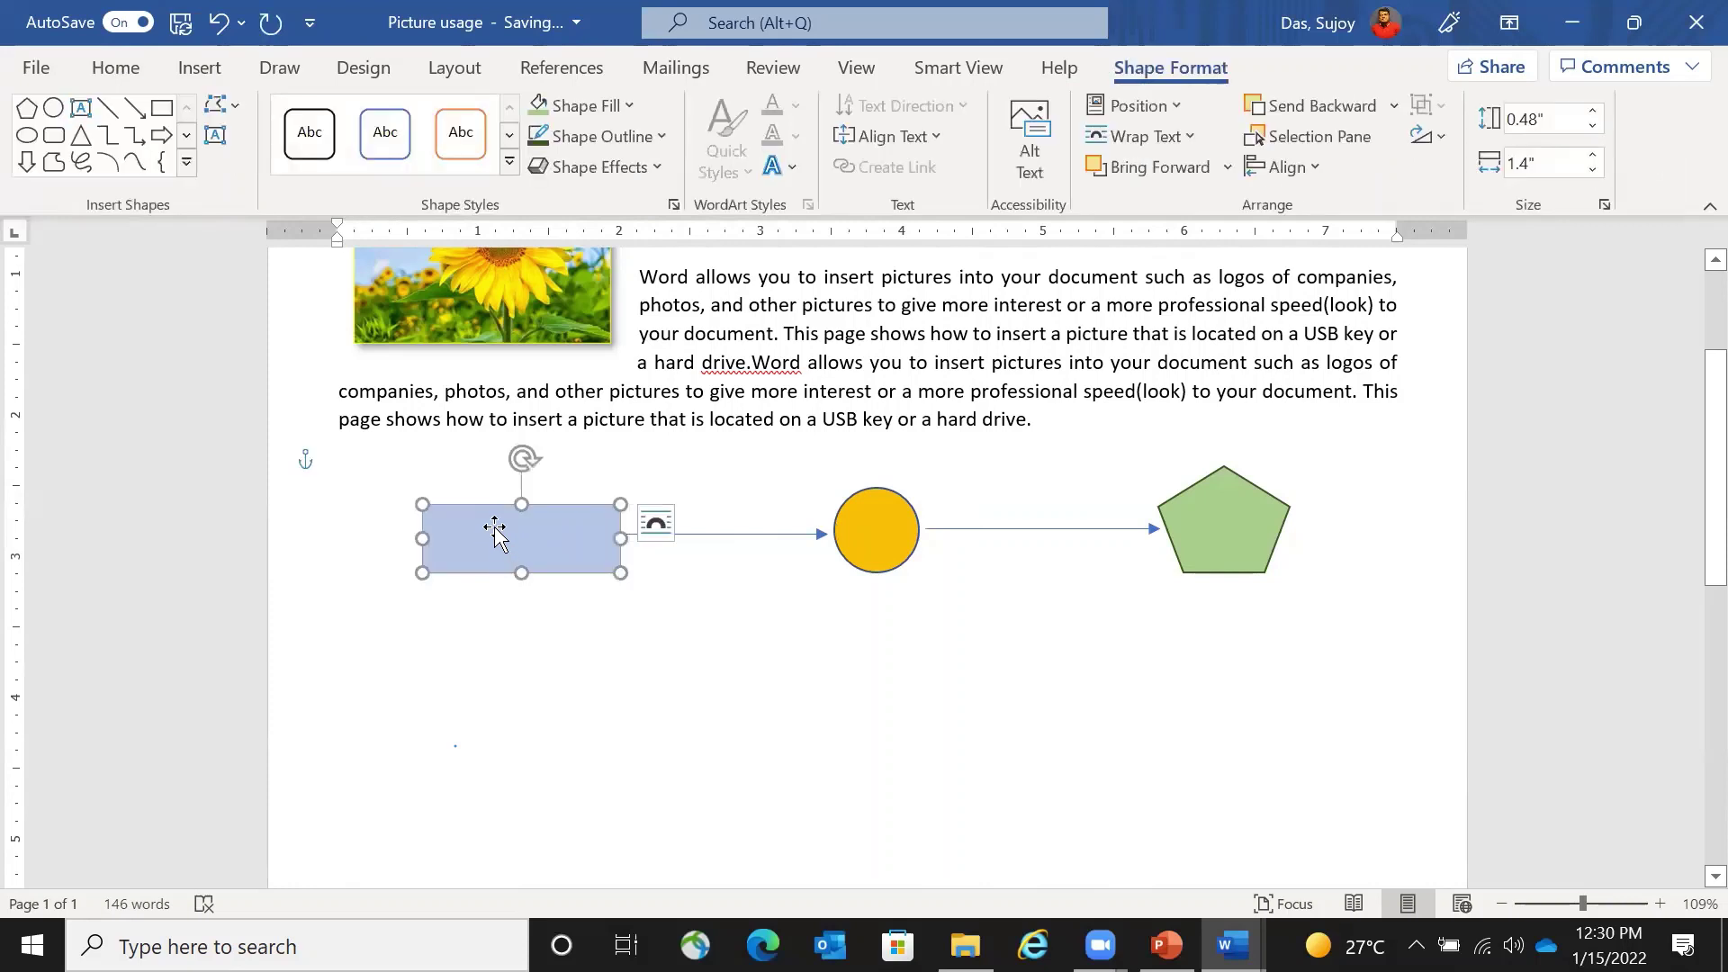
right_click(545, 538)
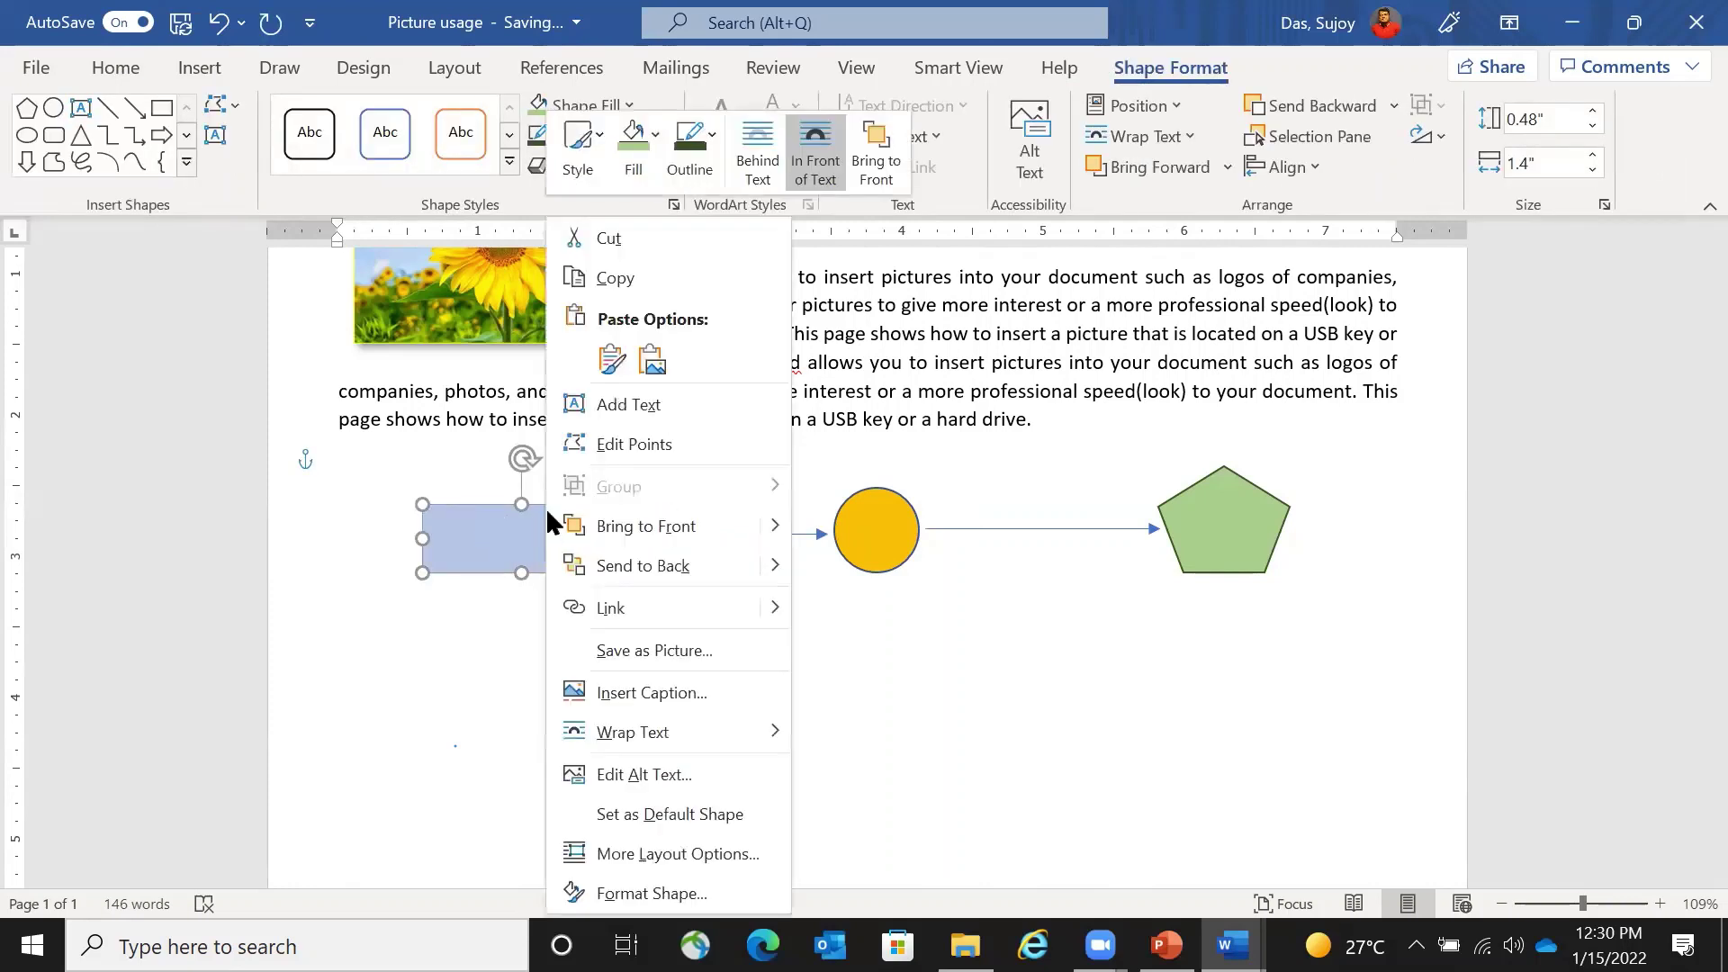
left_click(676, 400)
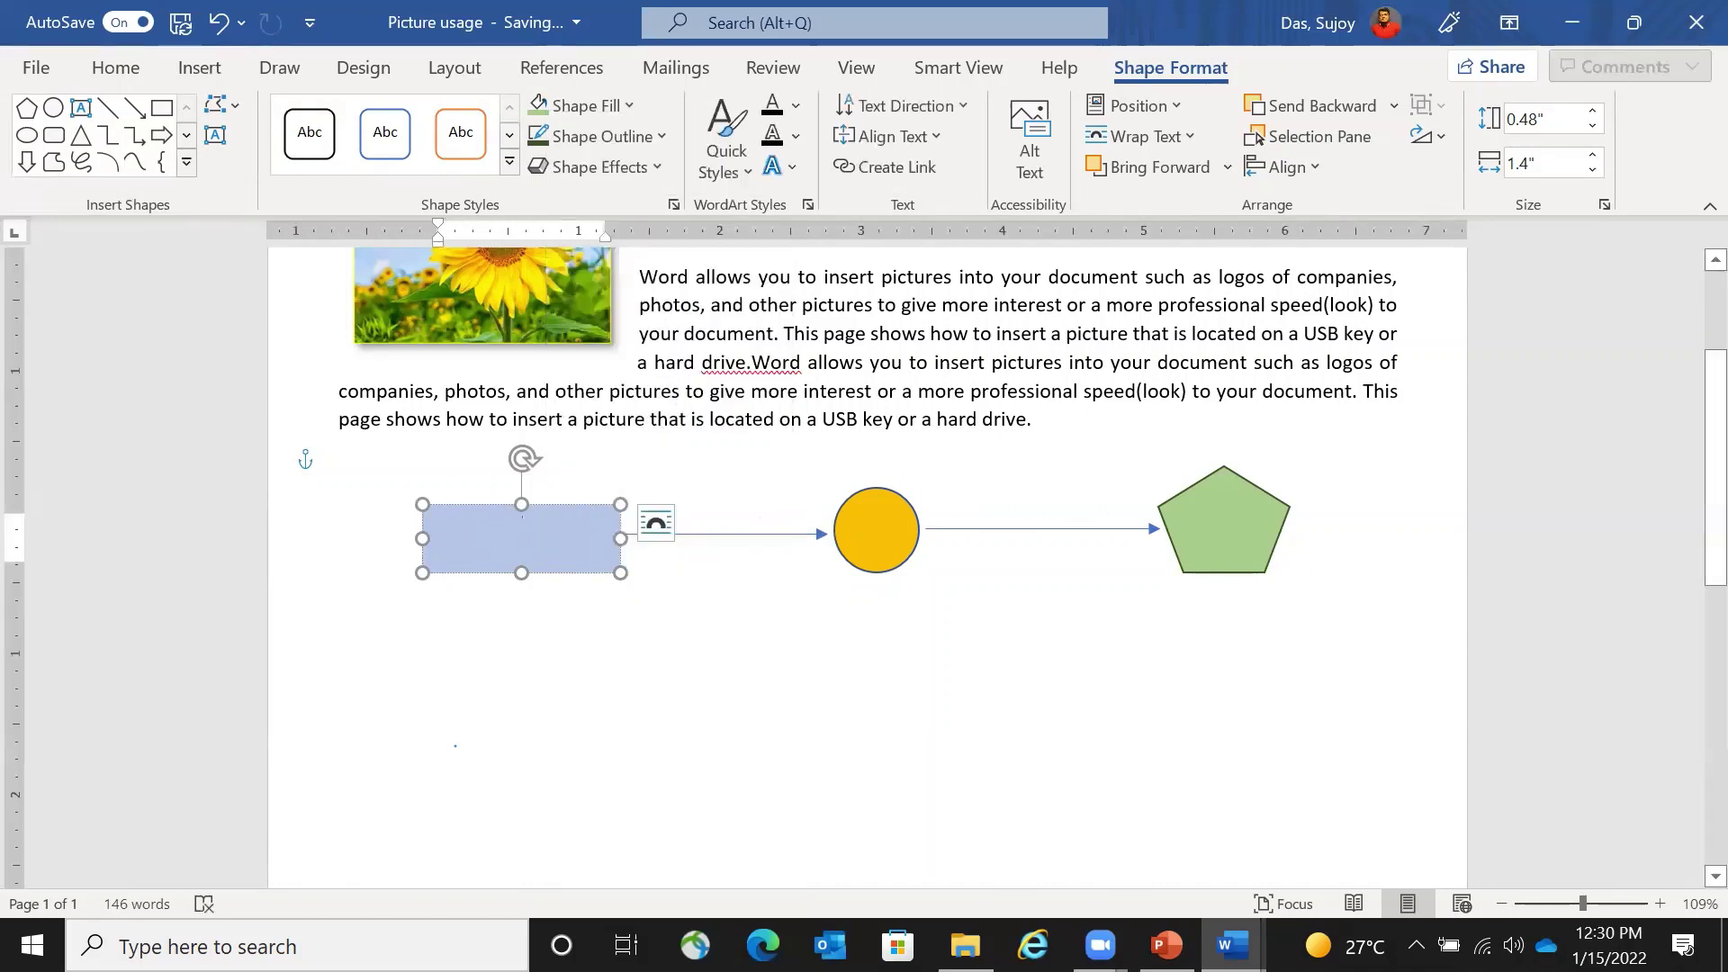
type("Text Here")
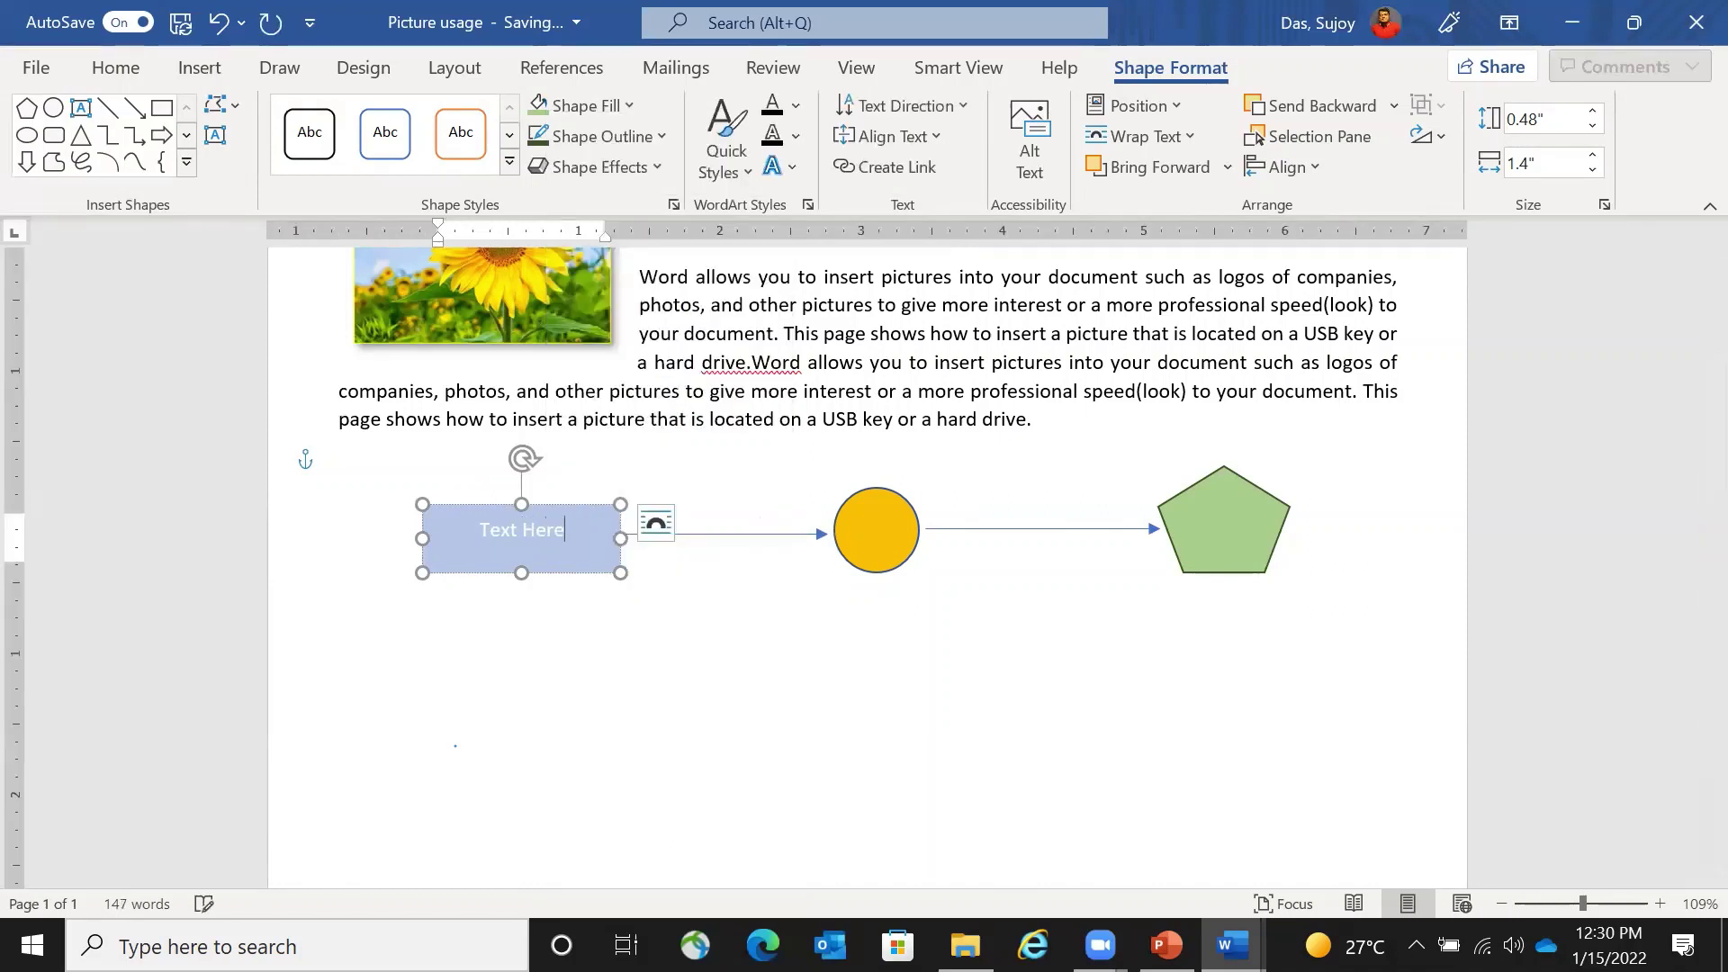
left_click(533, 512)
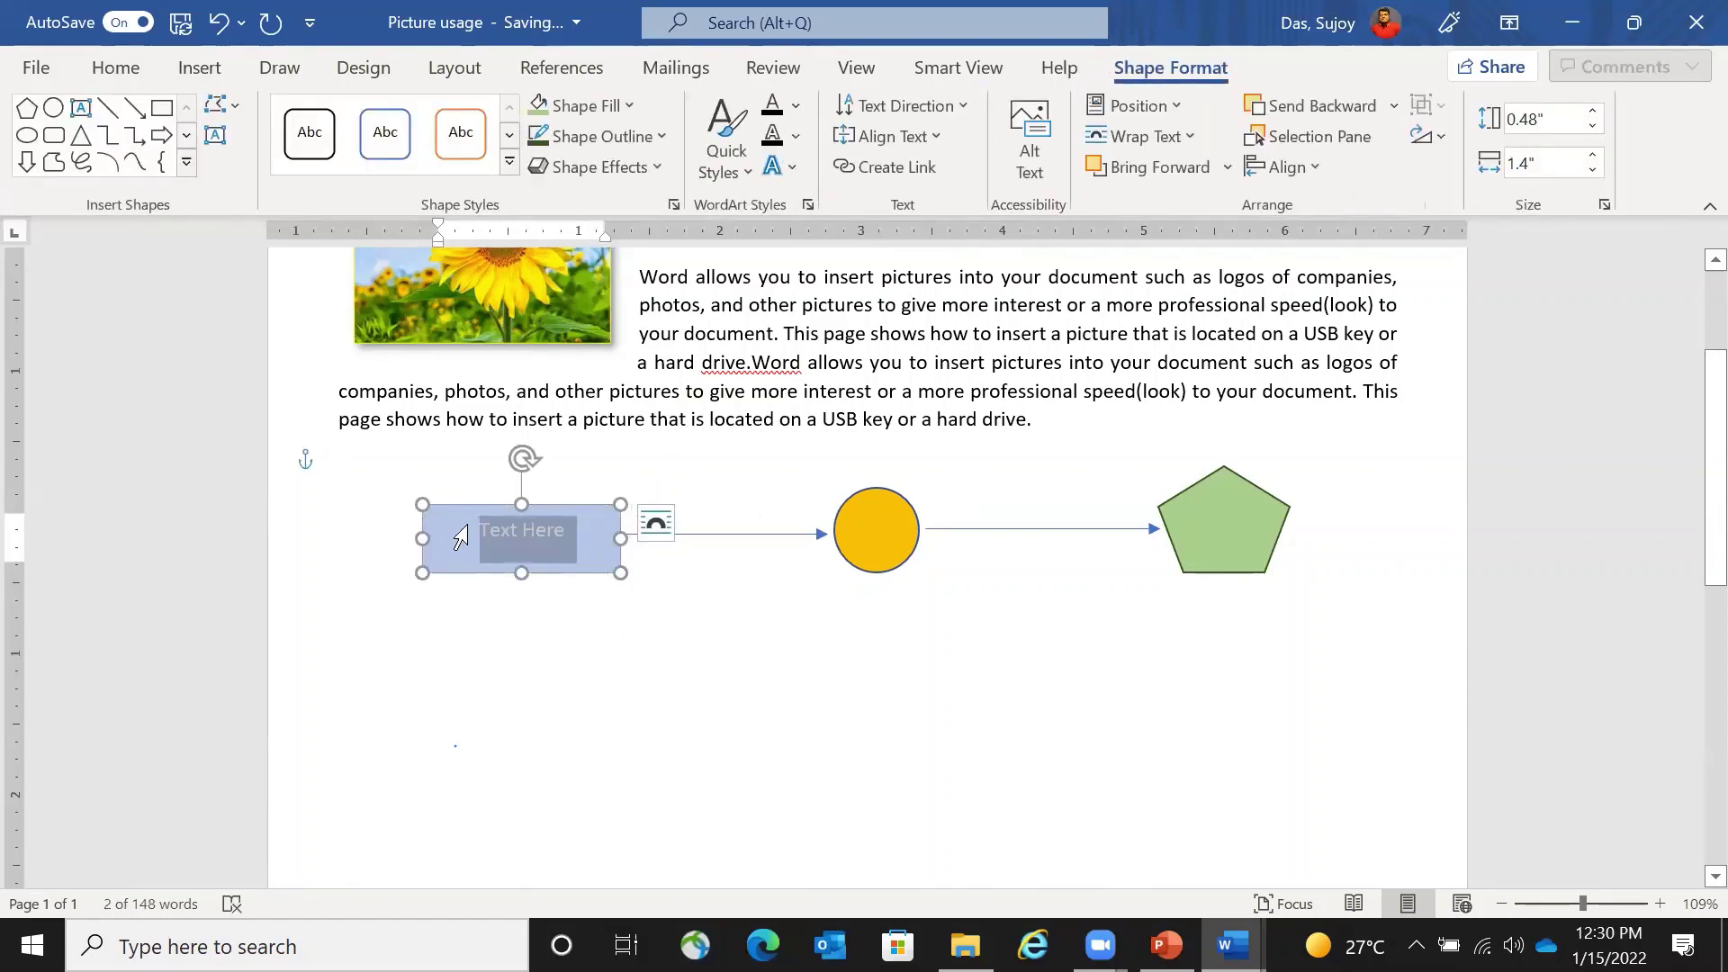
type("Name")
left_click(654, 686)
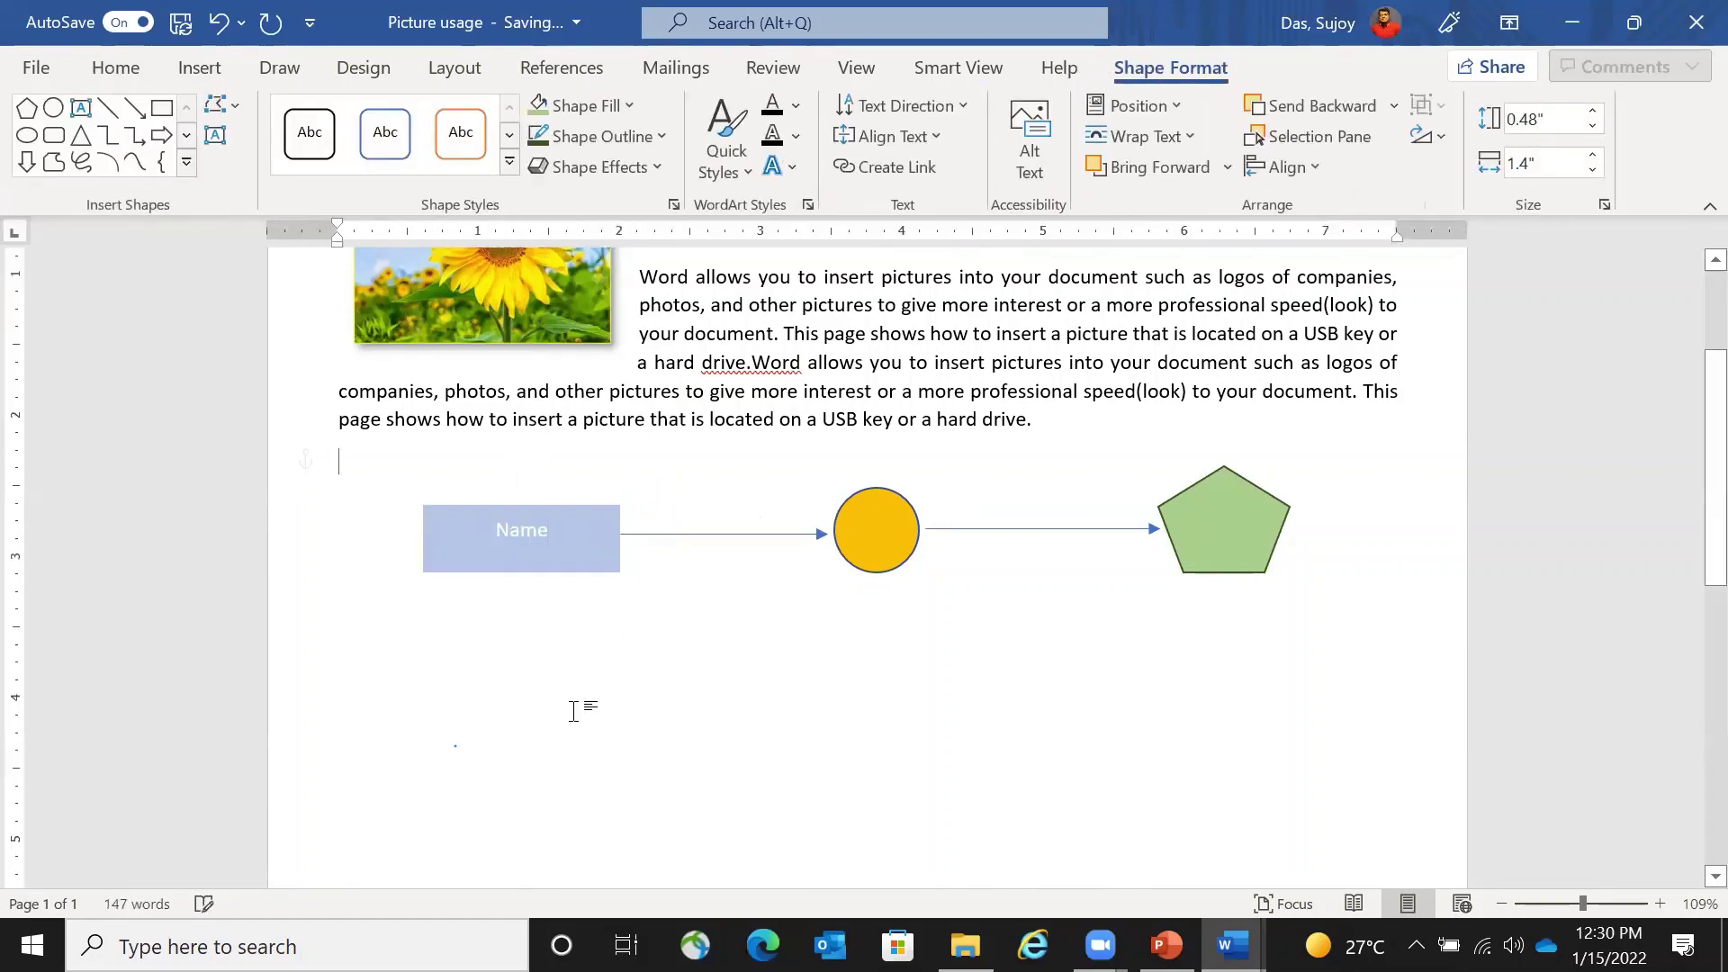
left_click(529, 526)
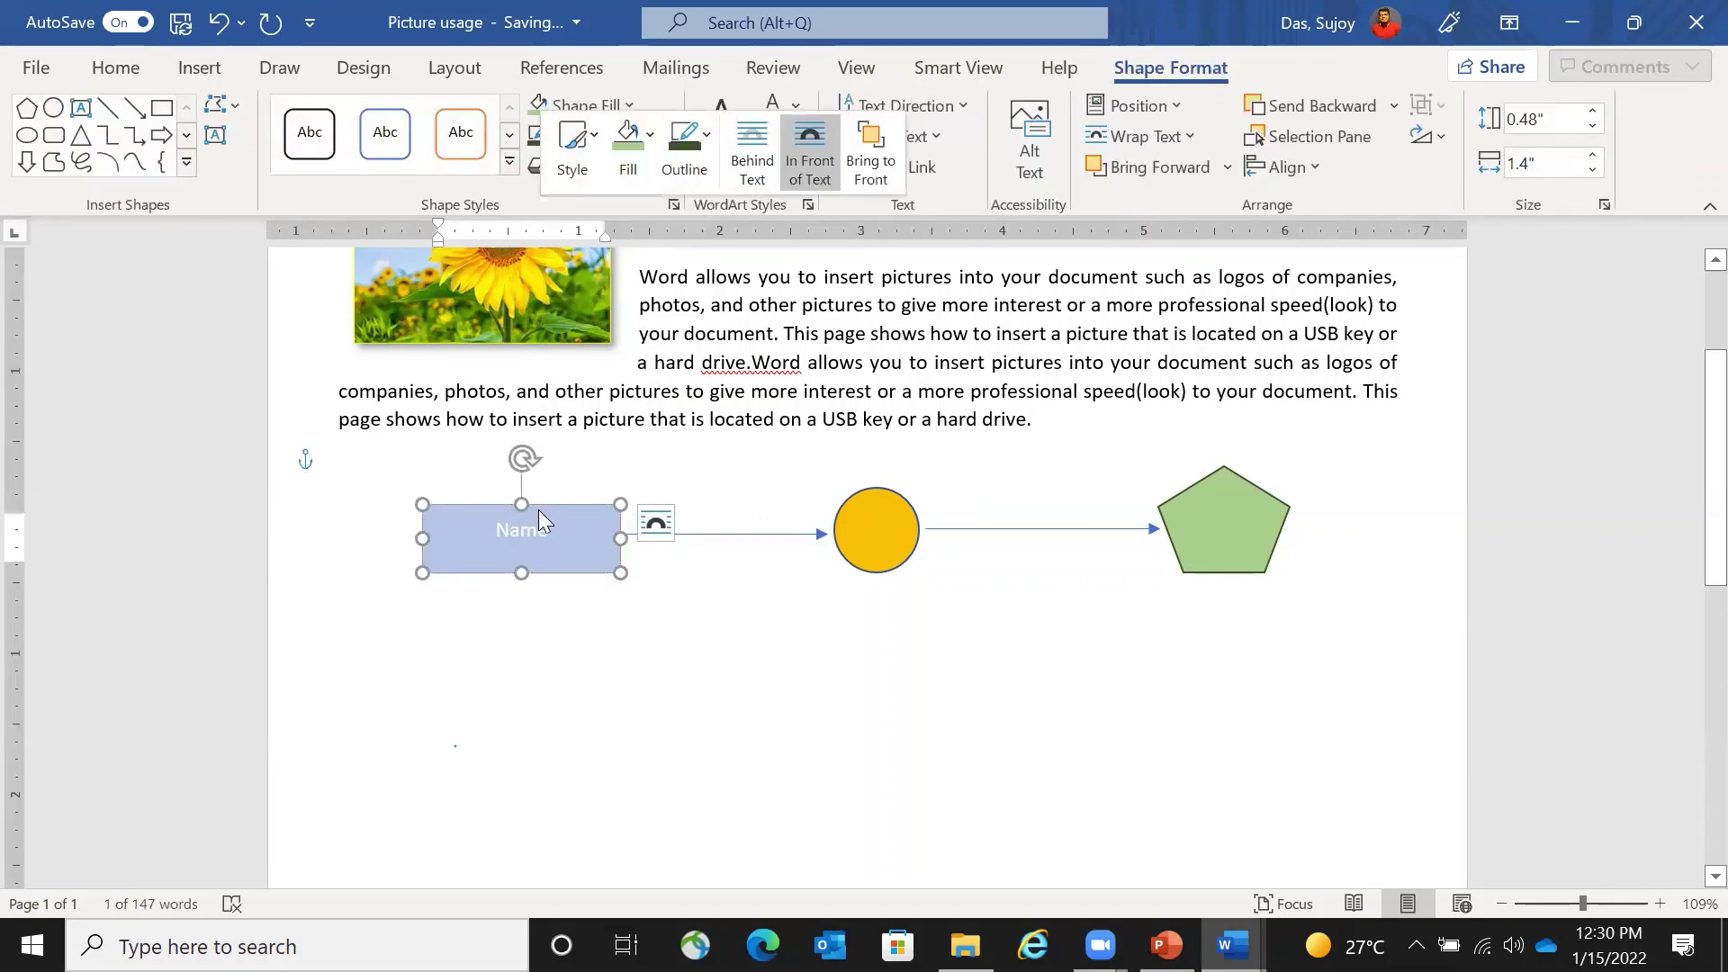
right_click(538, 510)
left_click(645, 407)
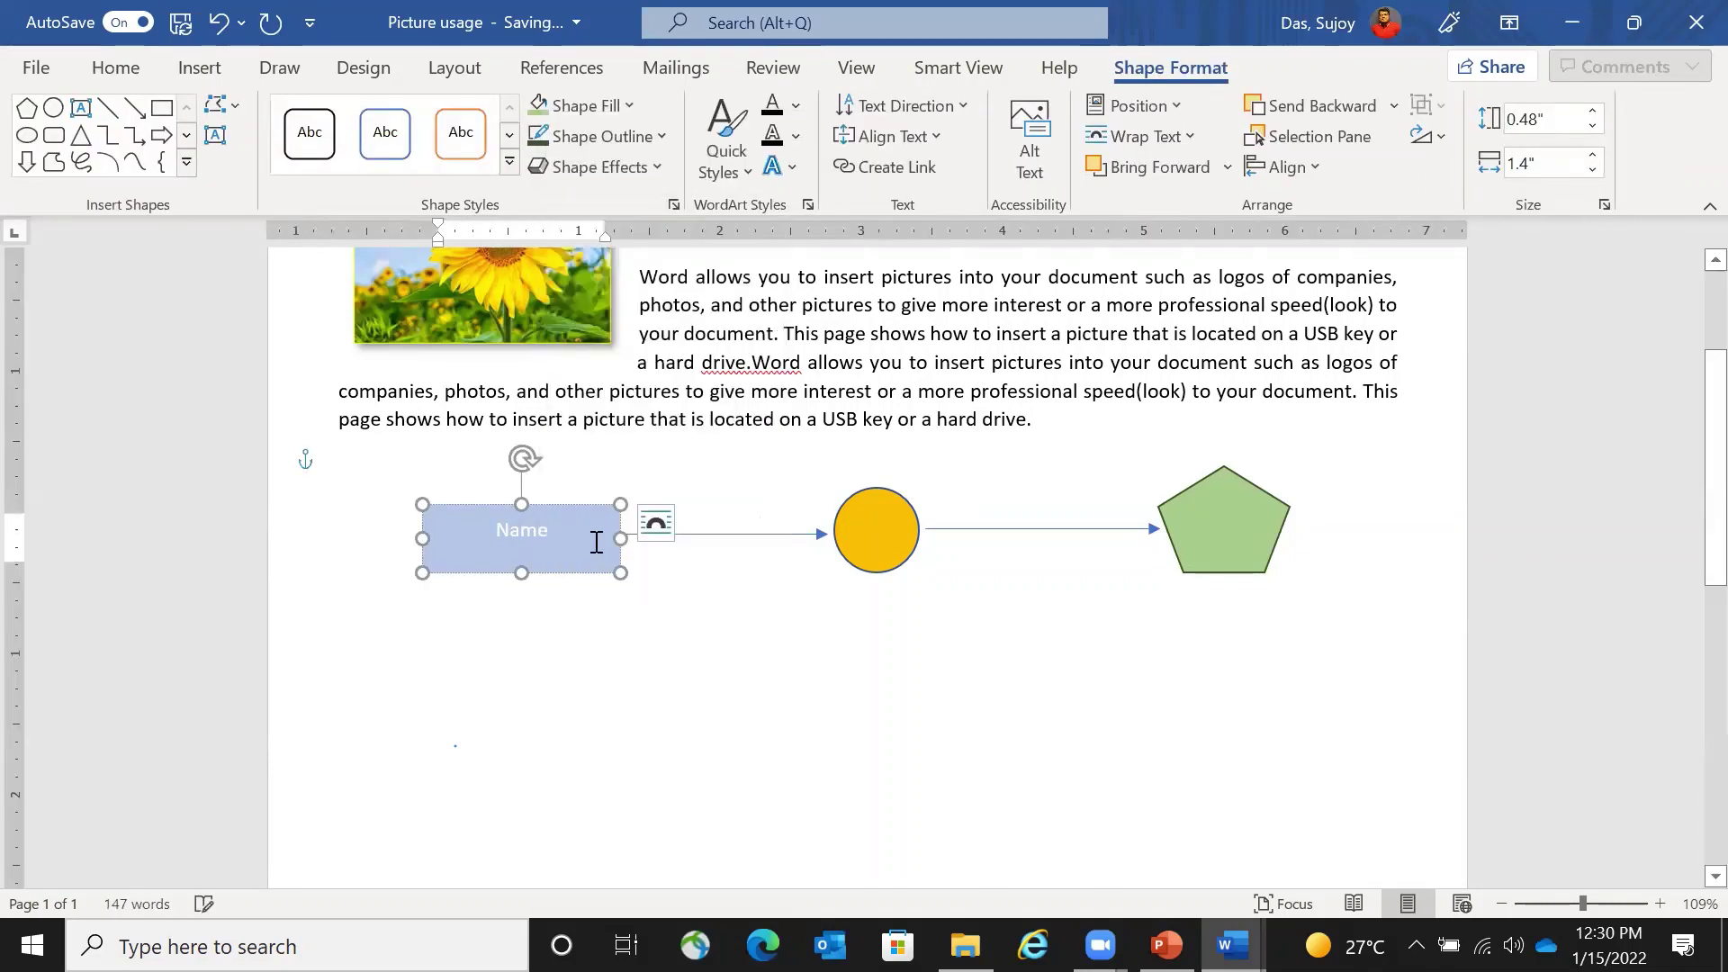
Step: Complete the rectangle label as 'Name Here' and add a smaller-font 'Text' label to the circle
type("Here")
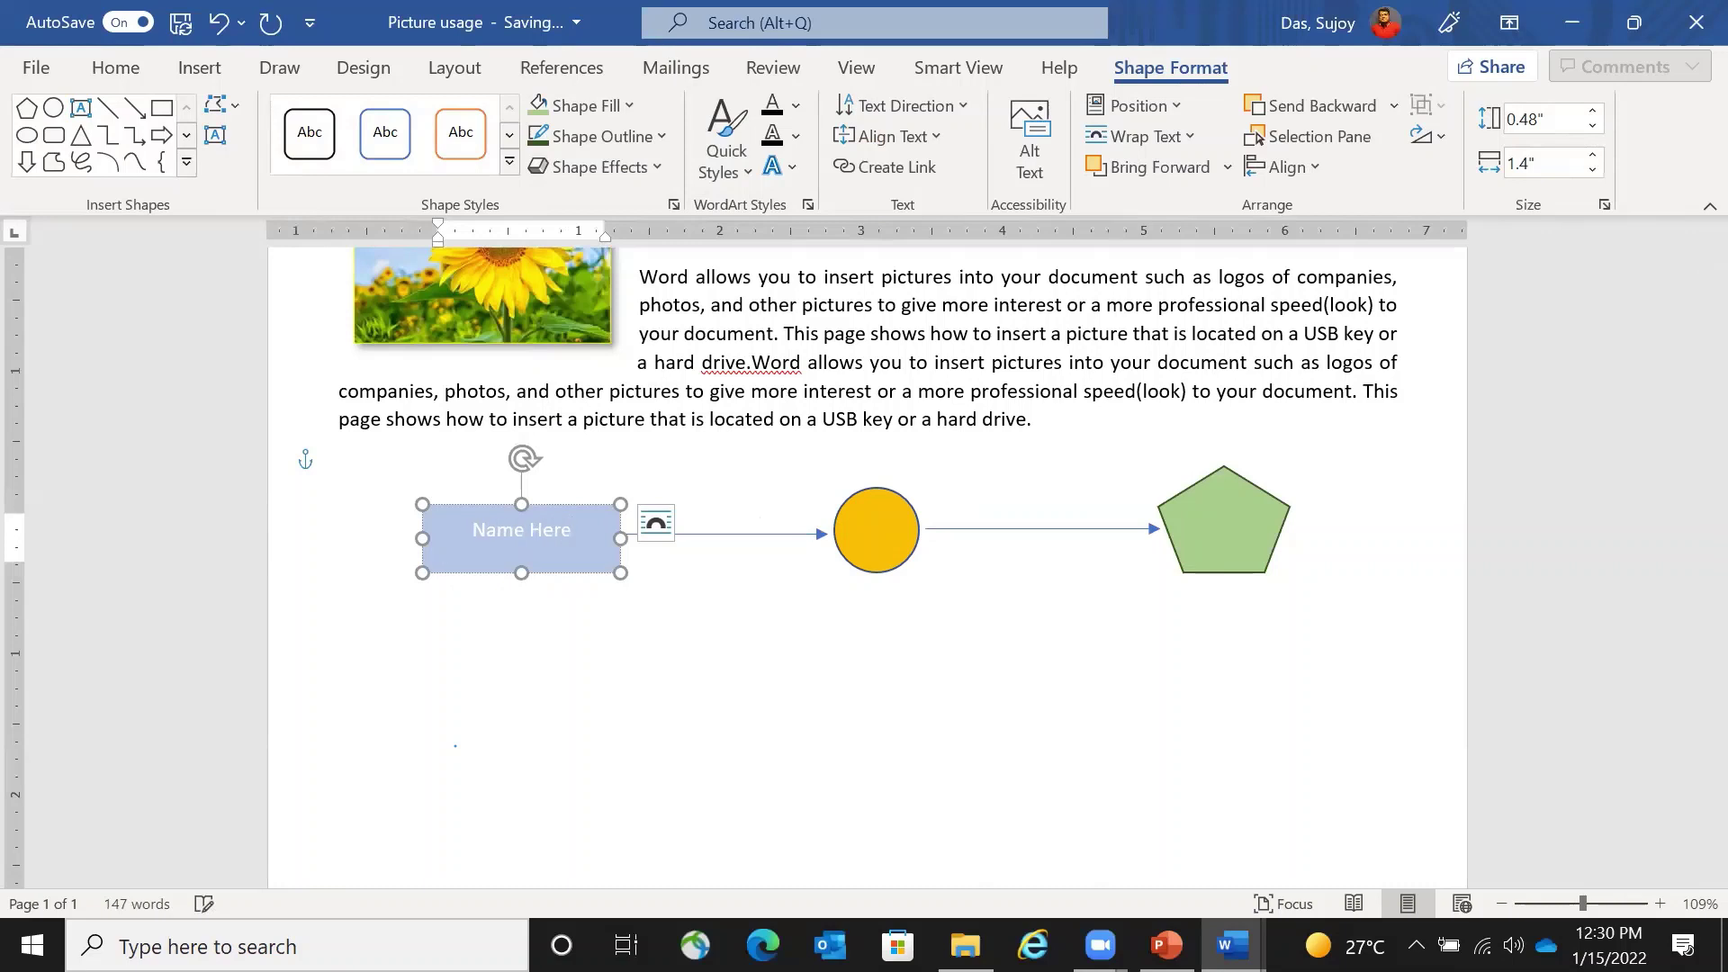
left_click(874, 520)
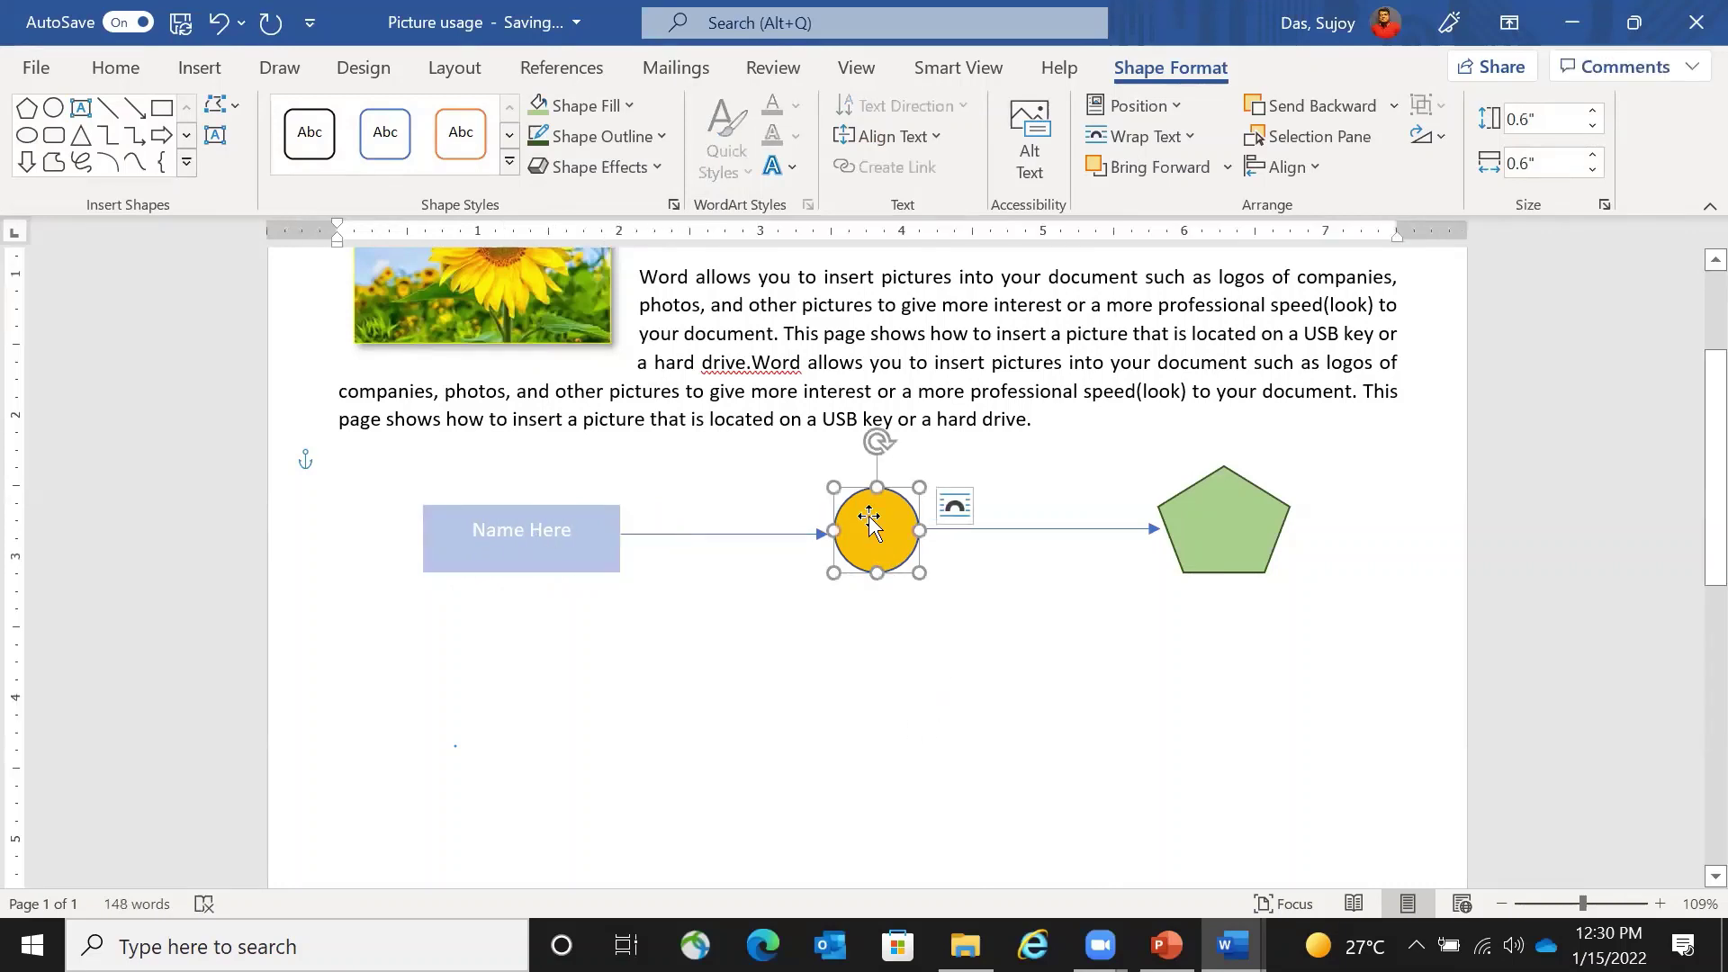
right_click(869, 517)
left_click(974, 407)
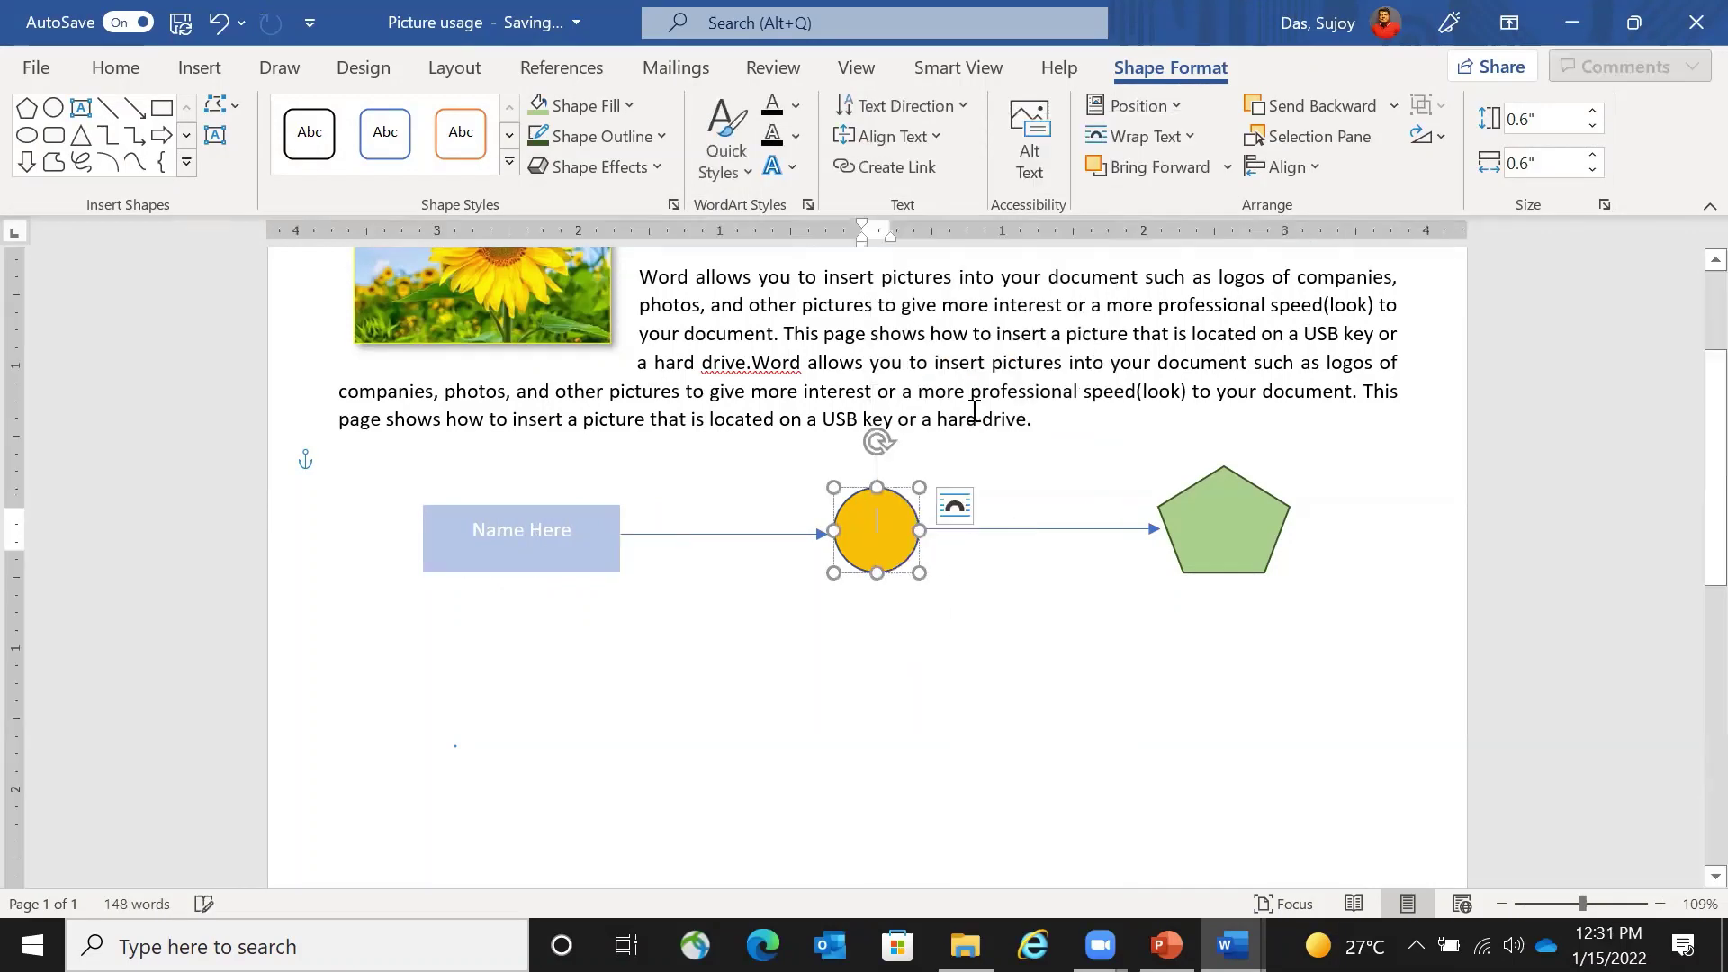
type("Text")
left_click_drag(888, 547, 877, 512)
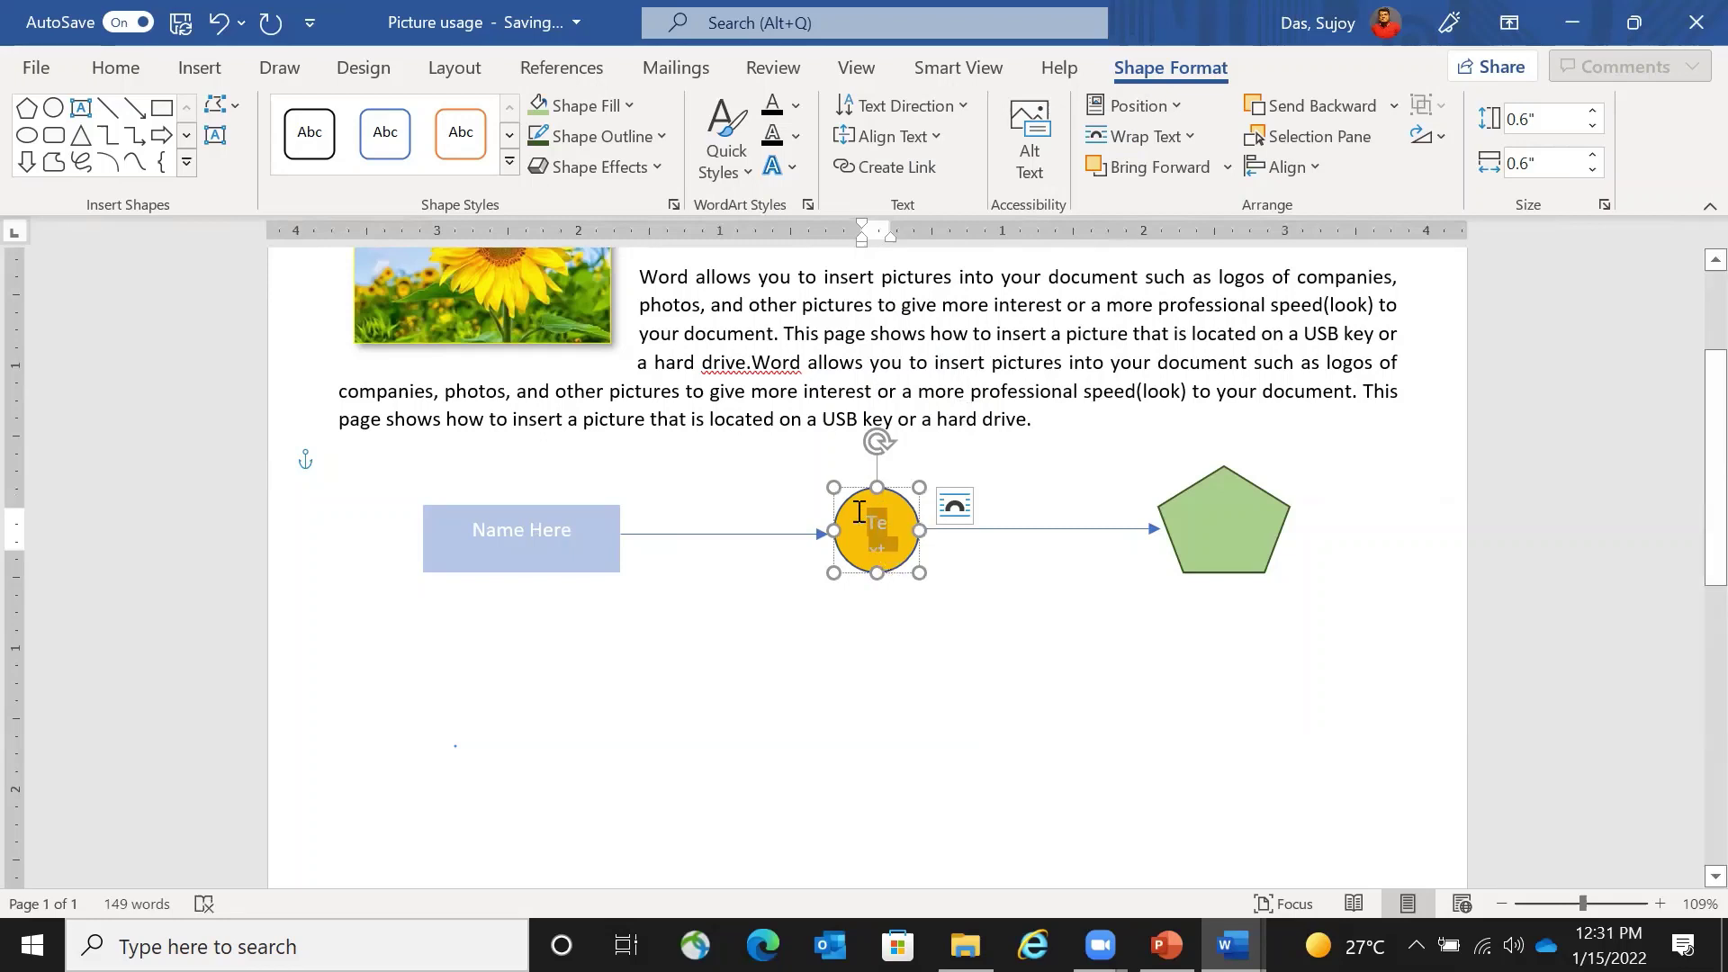
left_click(115, 68)
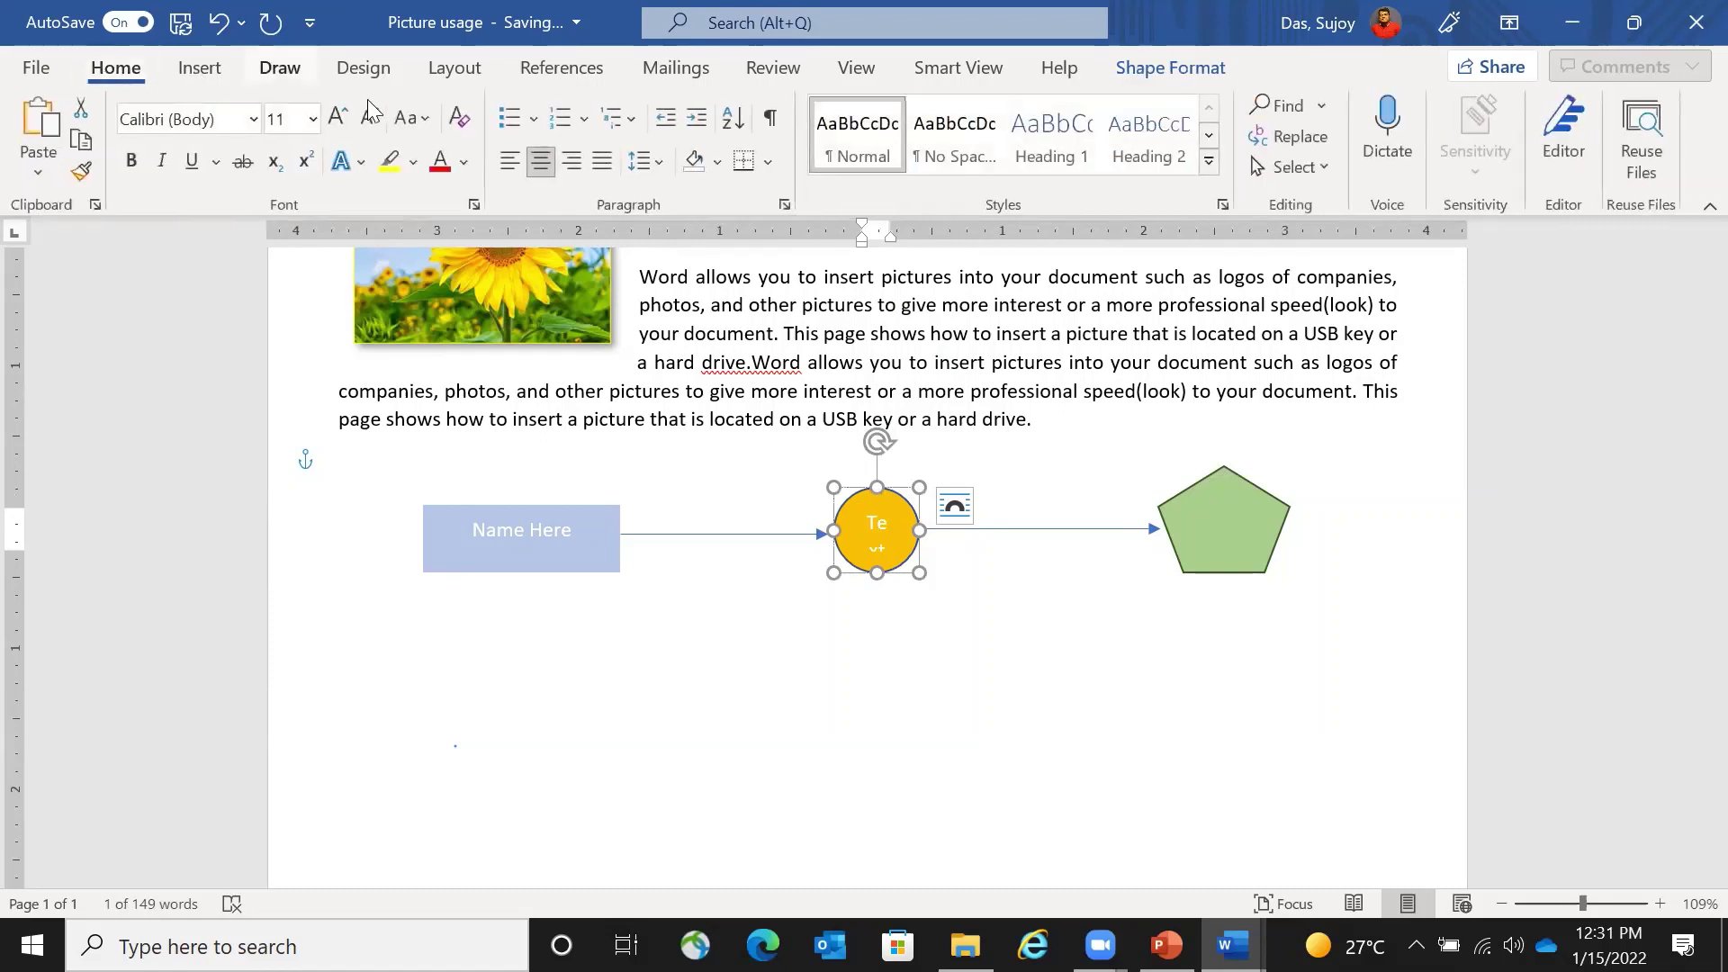
left_click(368, 119)
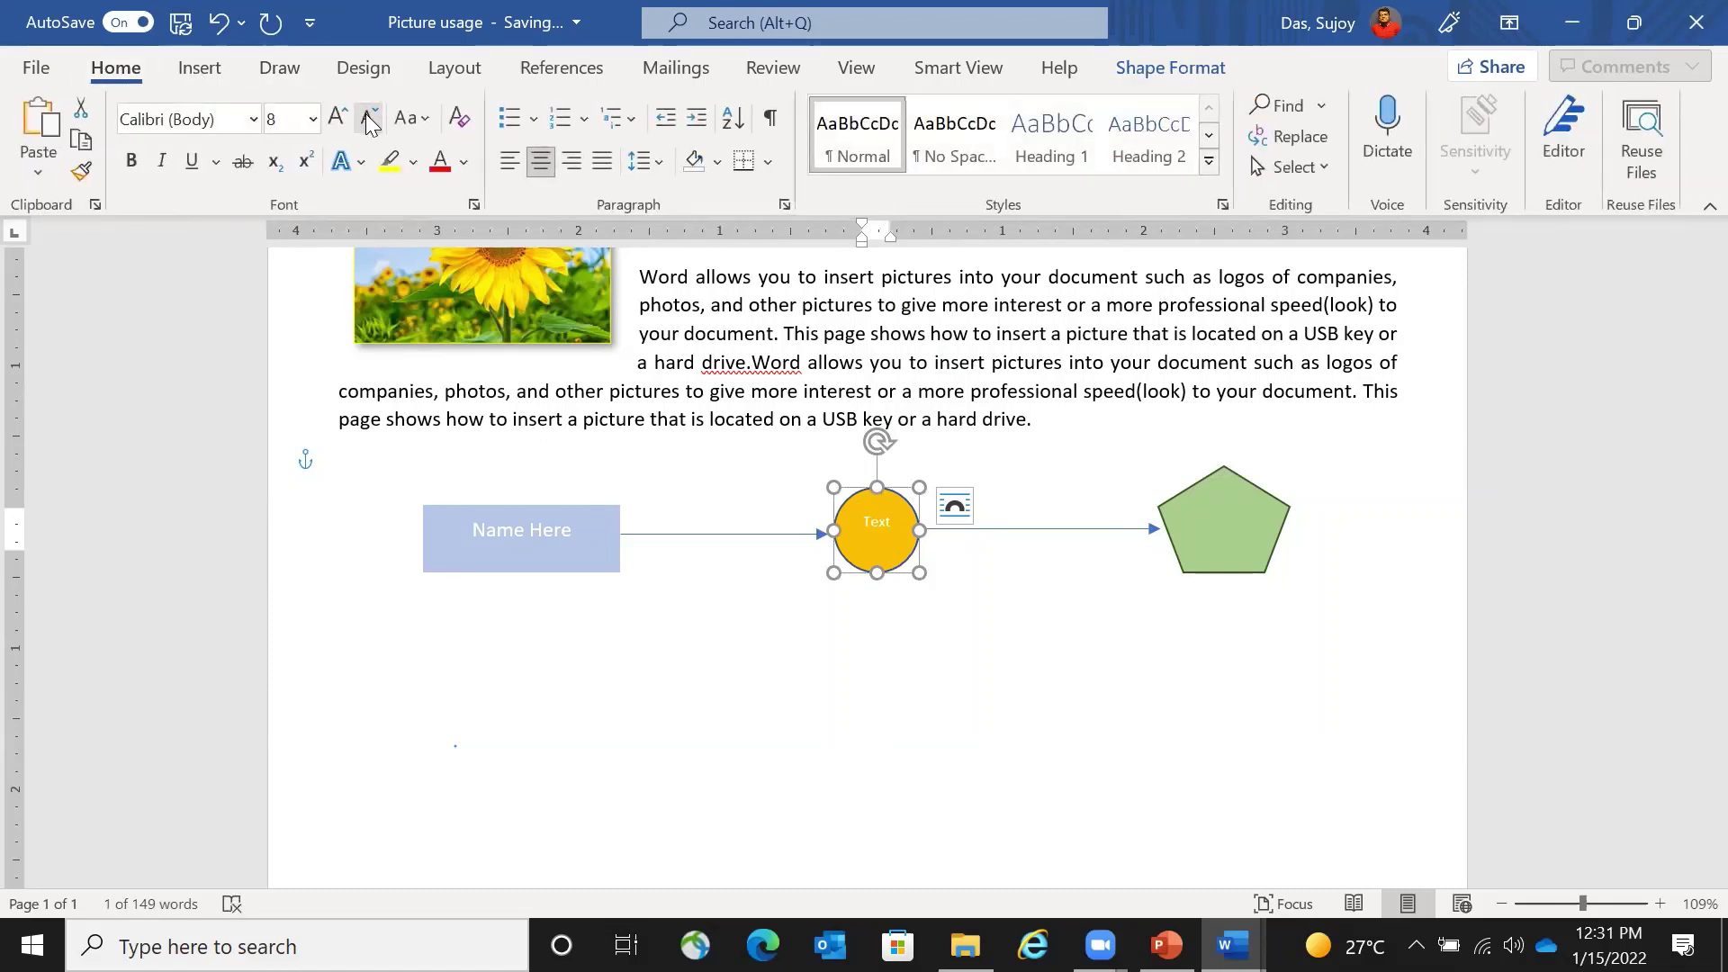
Step: Set the circle's 'Text' label to Align Text Middle, leaving text direction Horizontal
left_click(1202, 68)
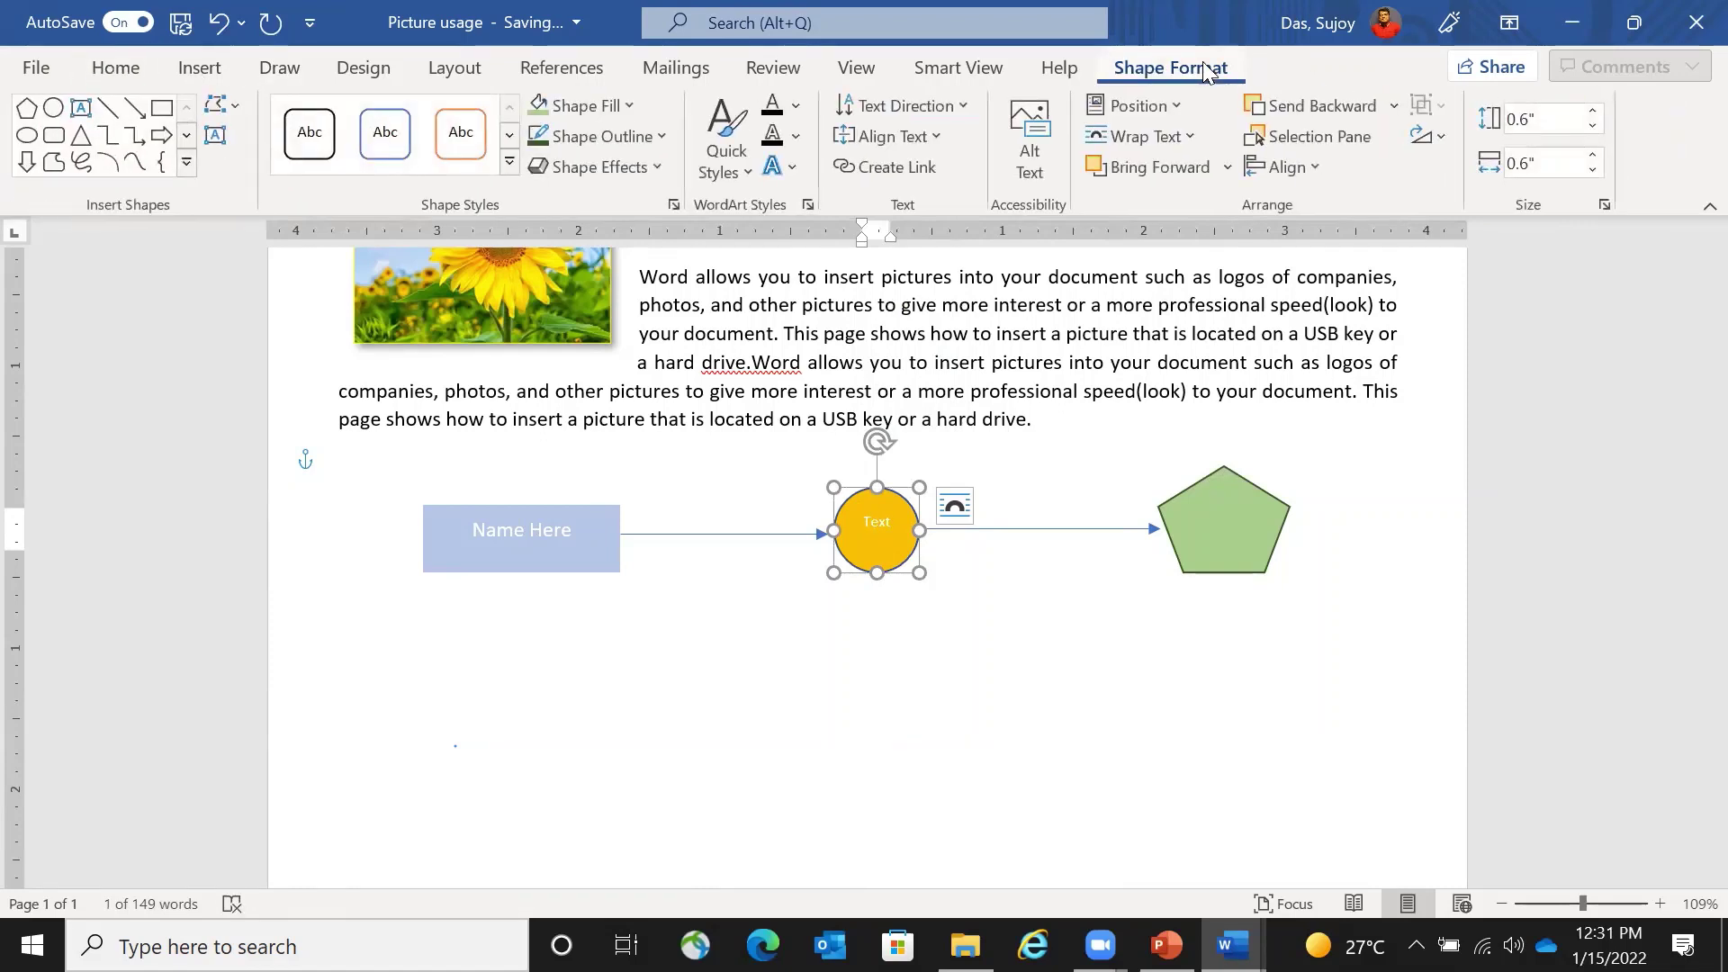
left_click(911, 137)
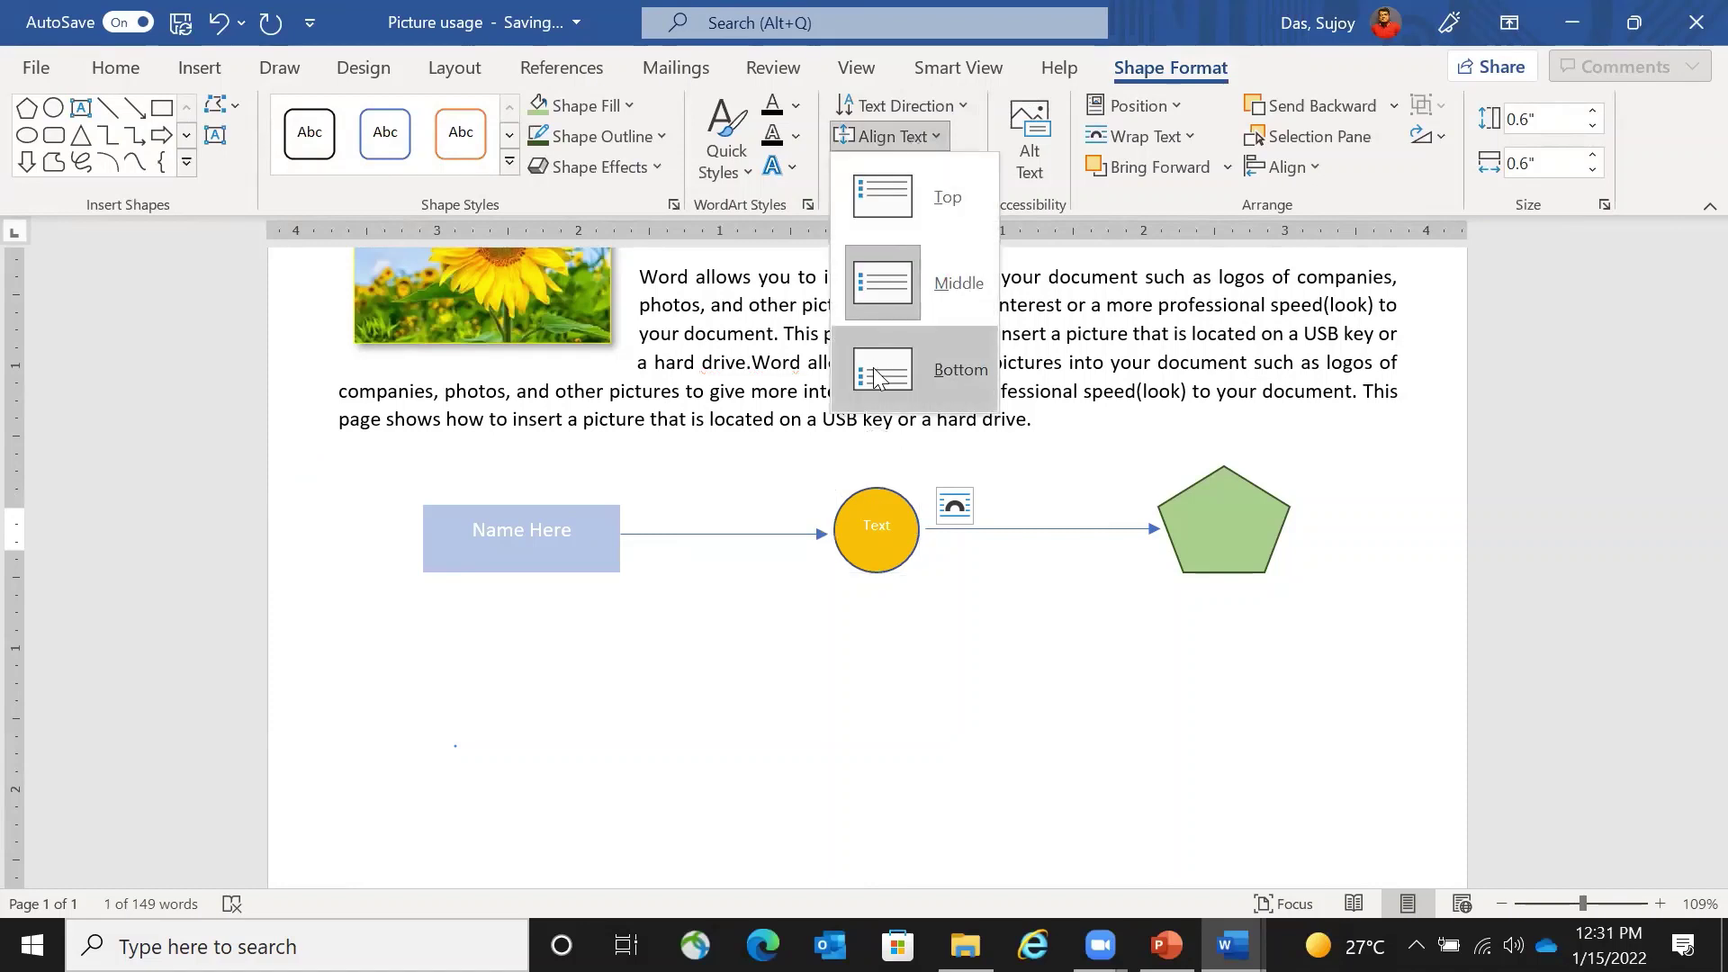
left_click(889, 293)
left_click(909, 137)
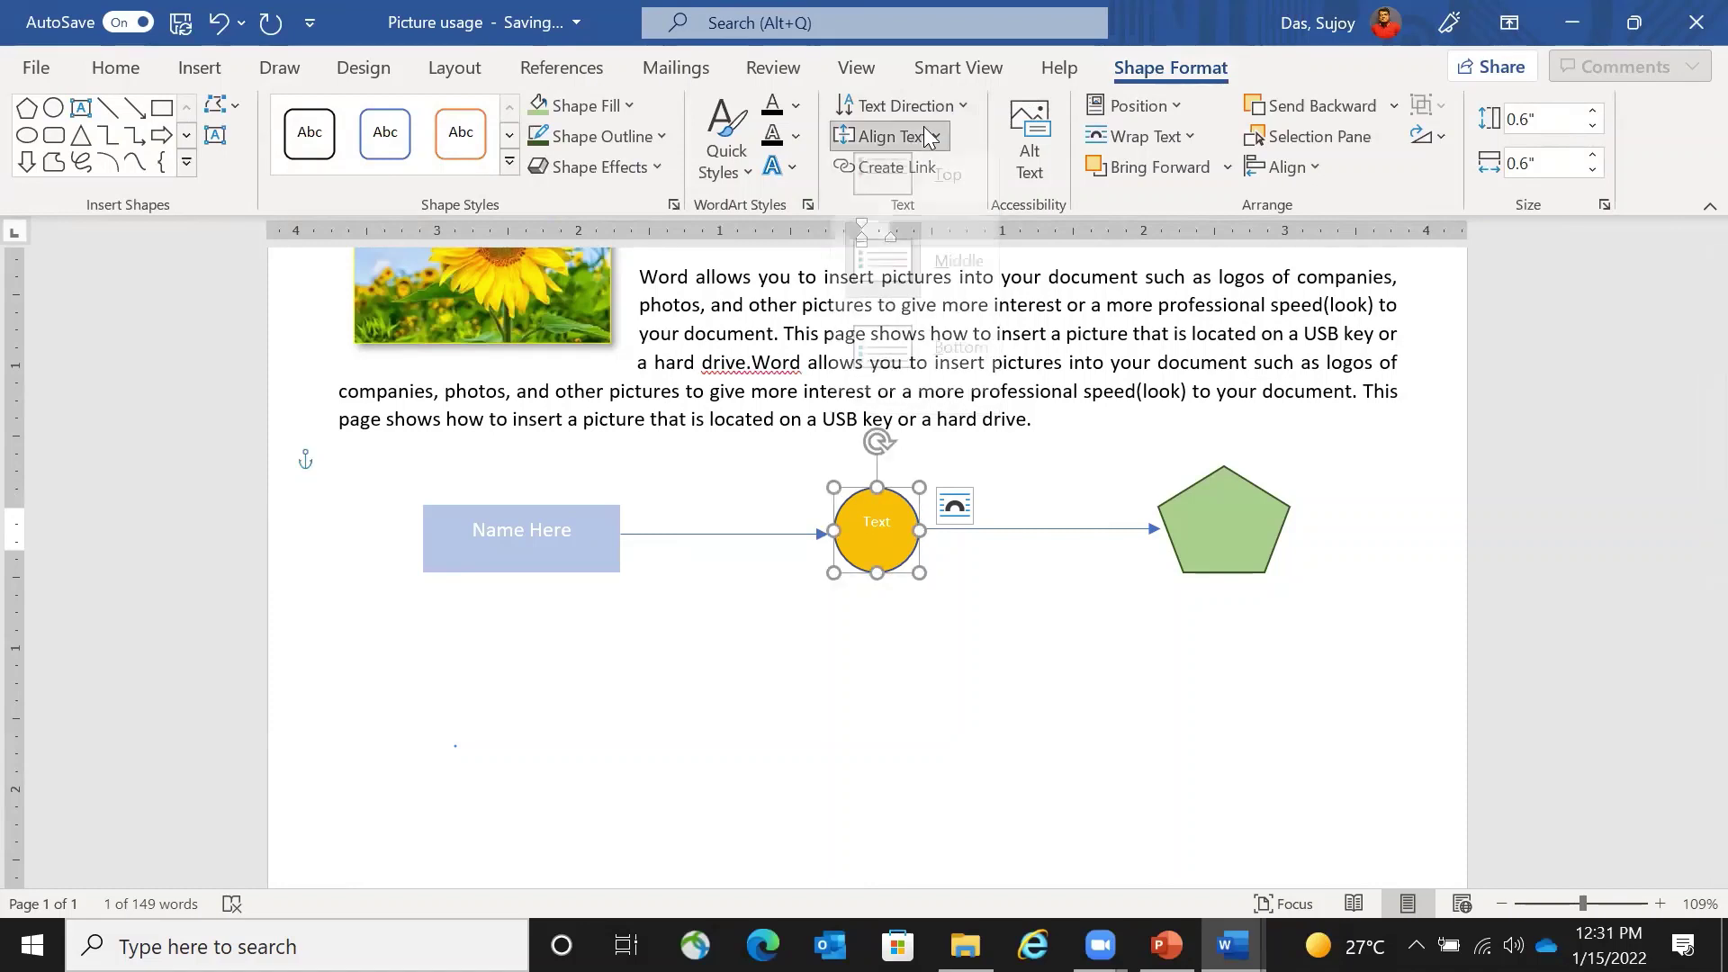
left_click(924, 110)
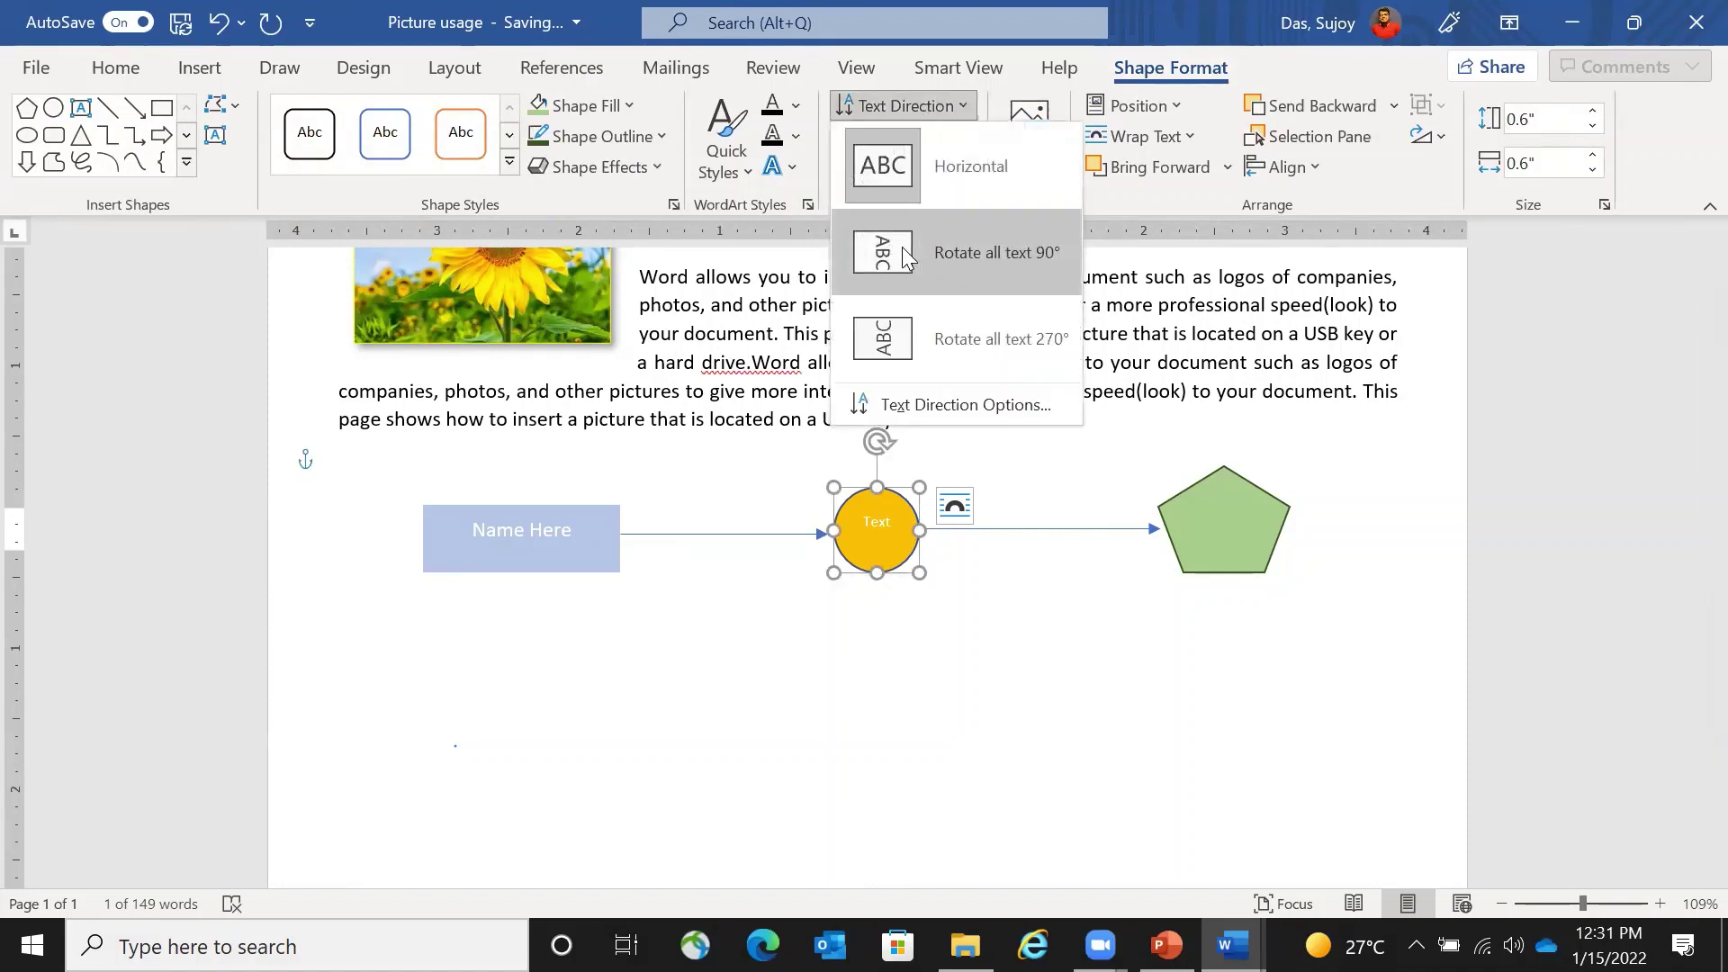
left_click(961, 644)
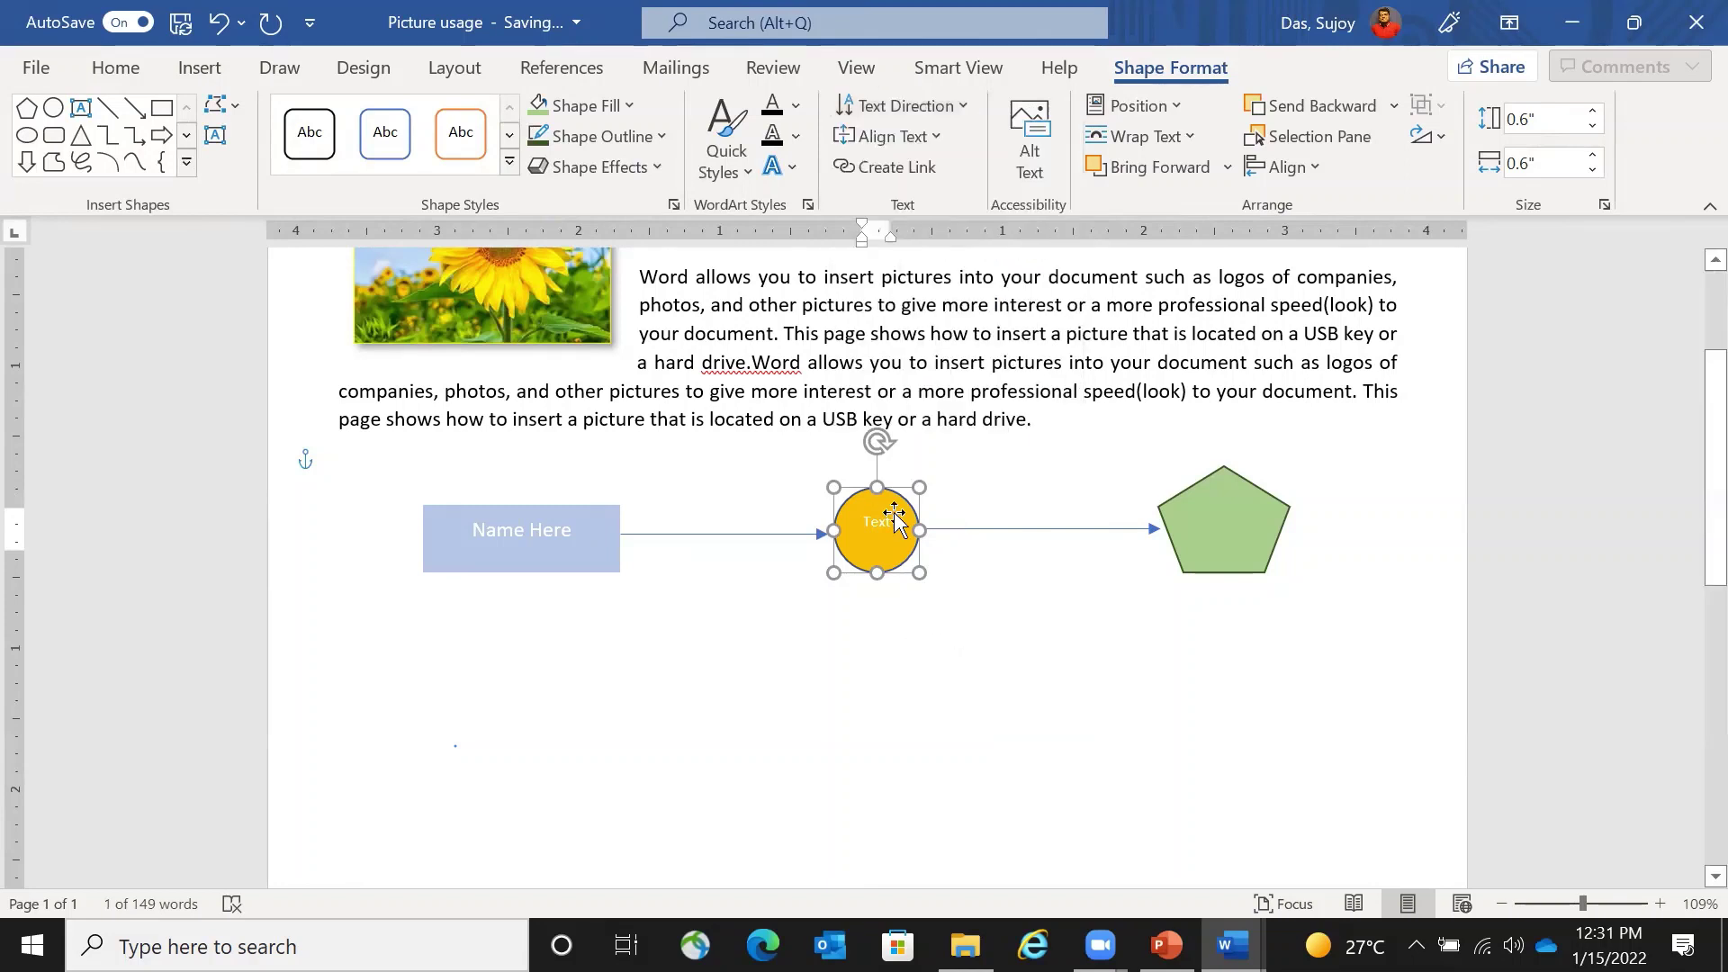
left_click_drag(873, 526, 932, 519)
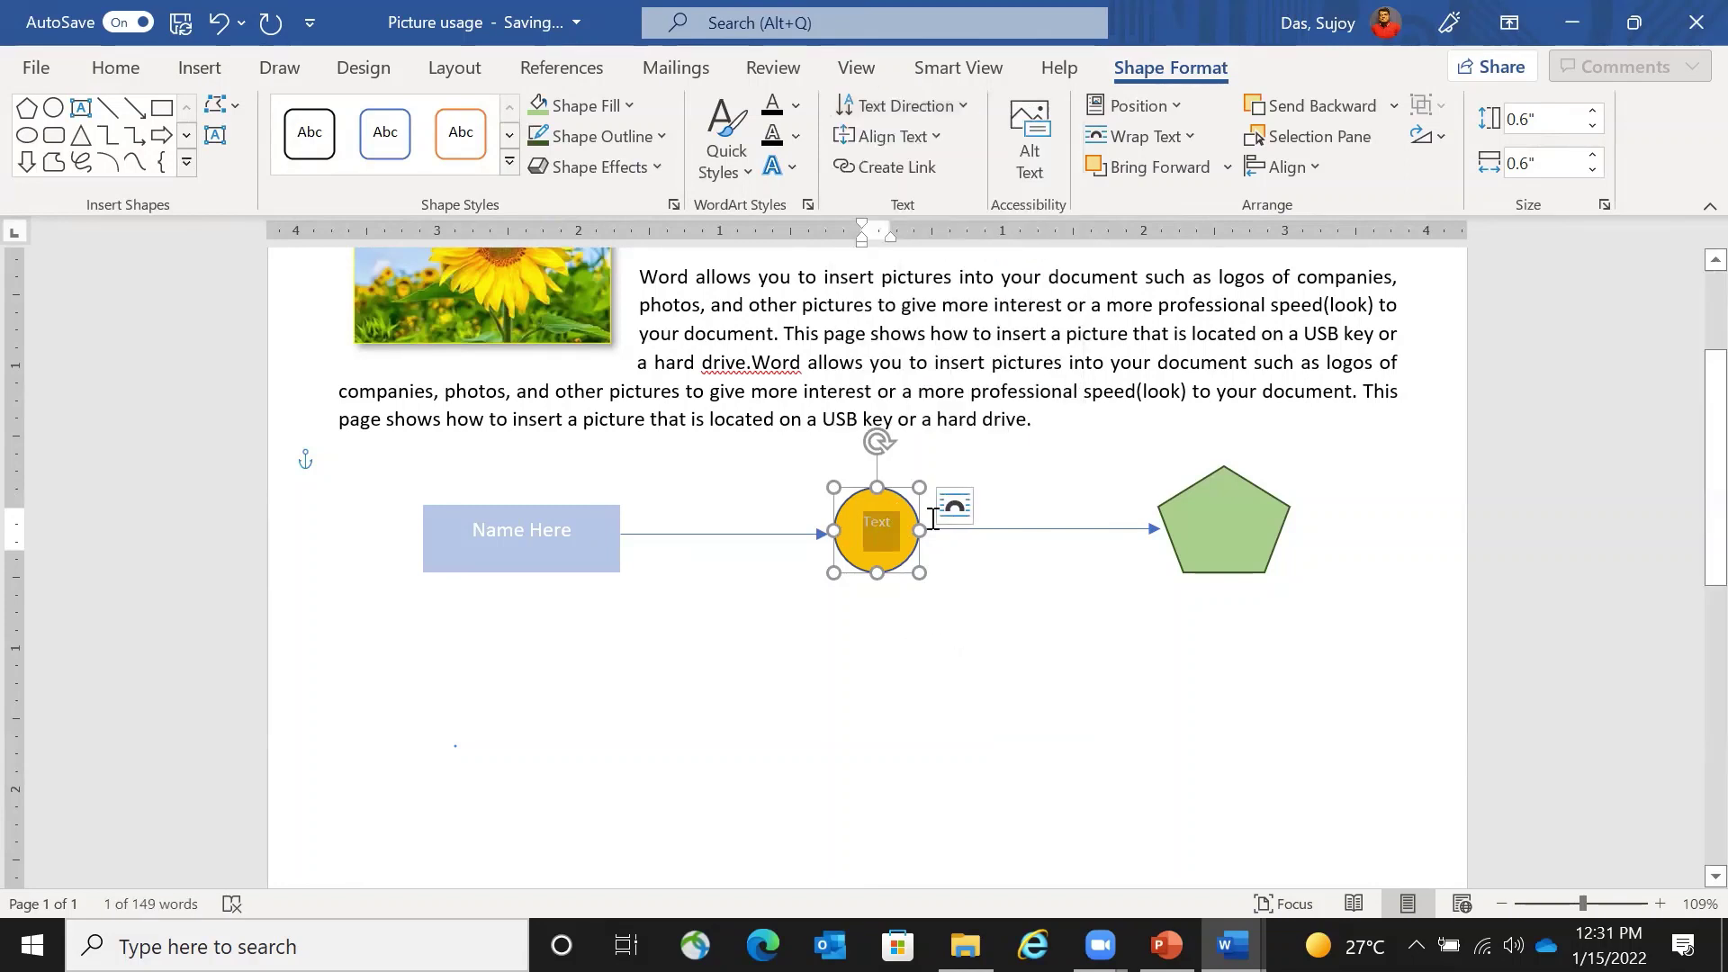
left_click(1219, 528)
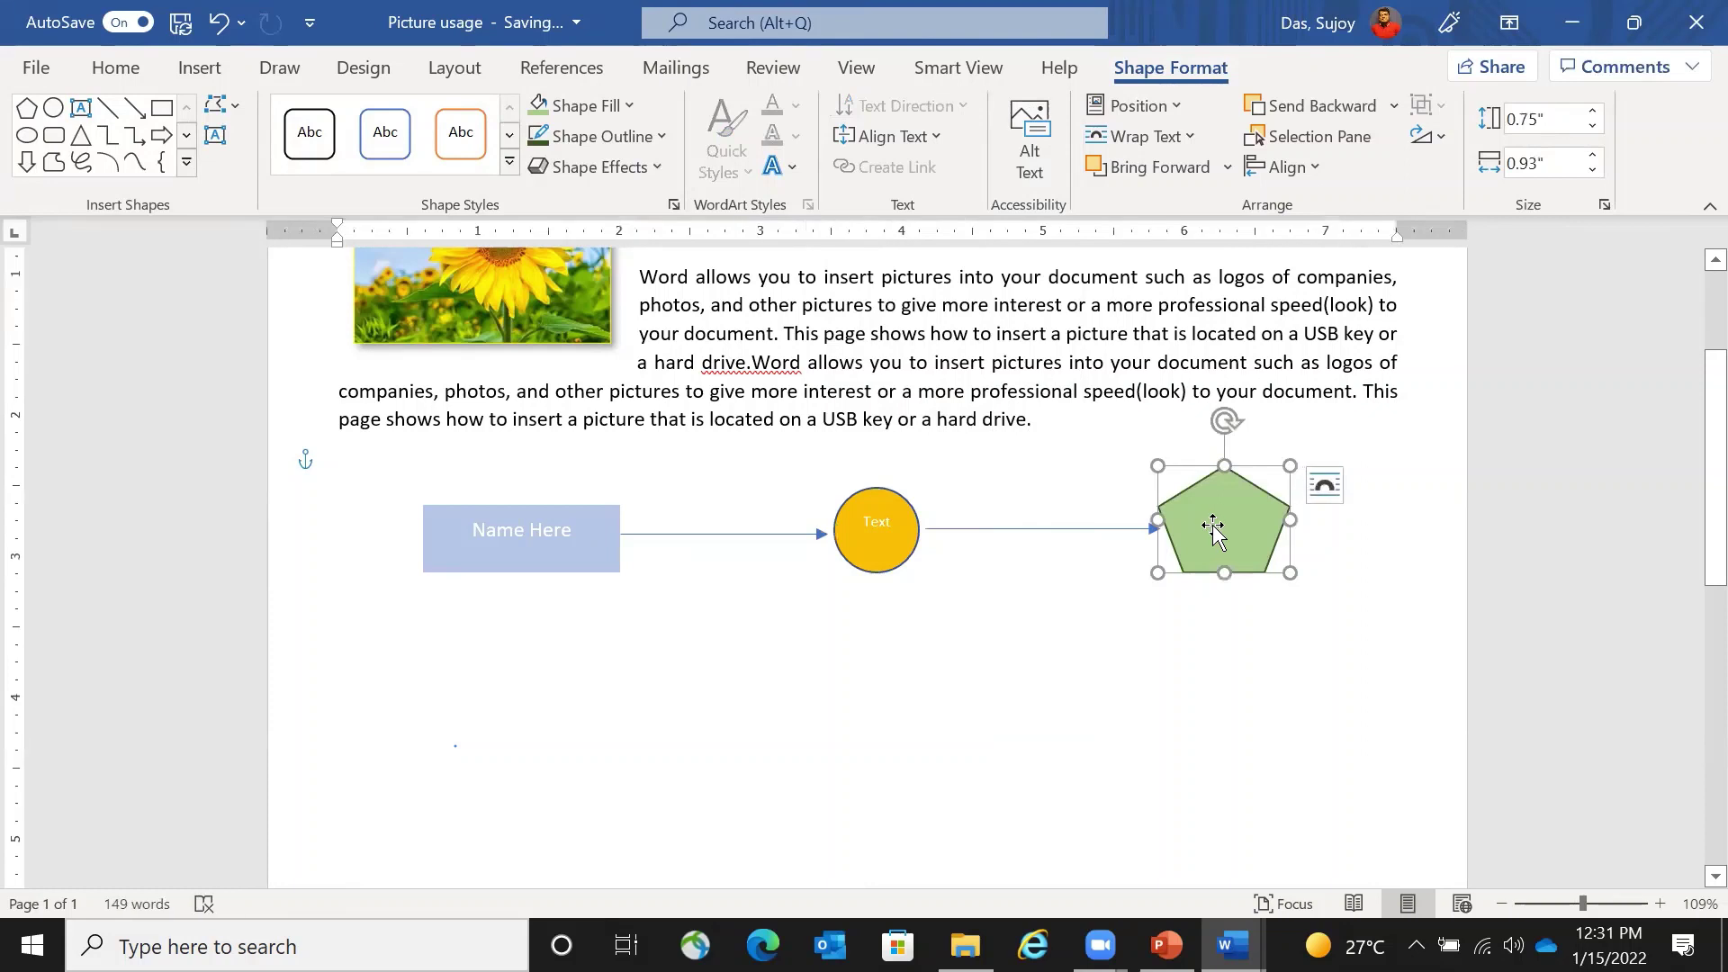
Step: Add the label 'Text' to the green pentagon and deselect it
right_click(1227, 529)
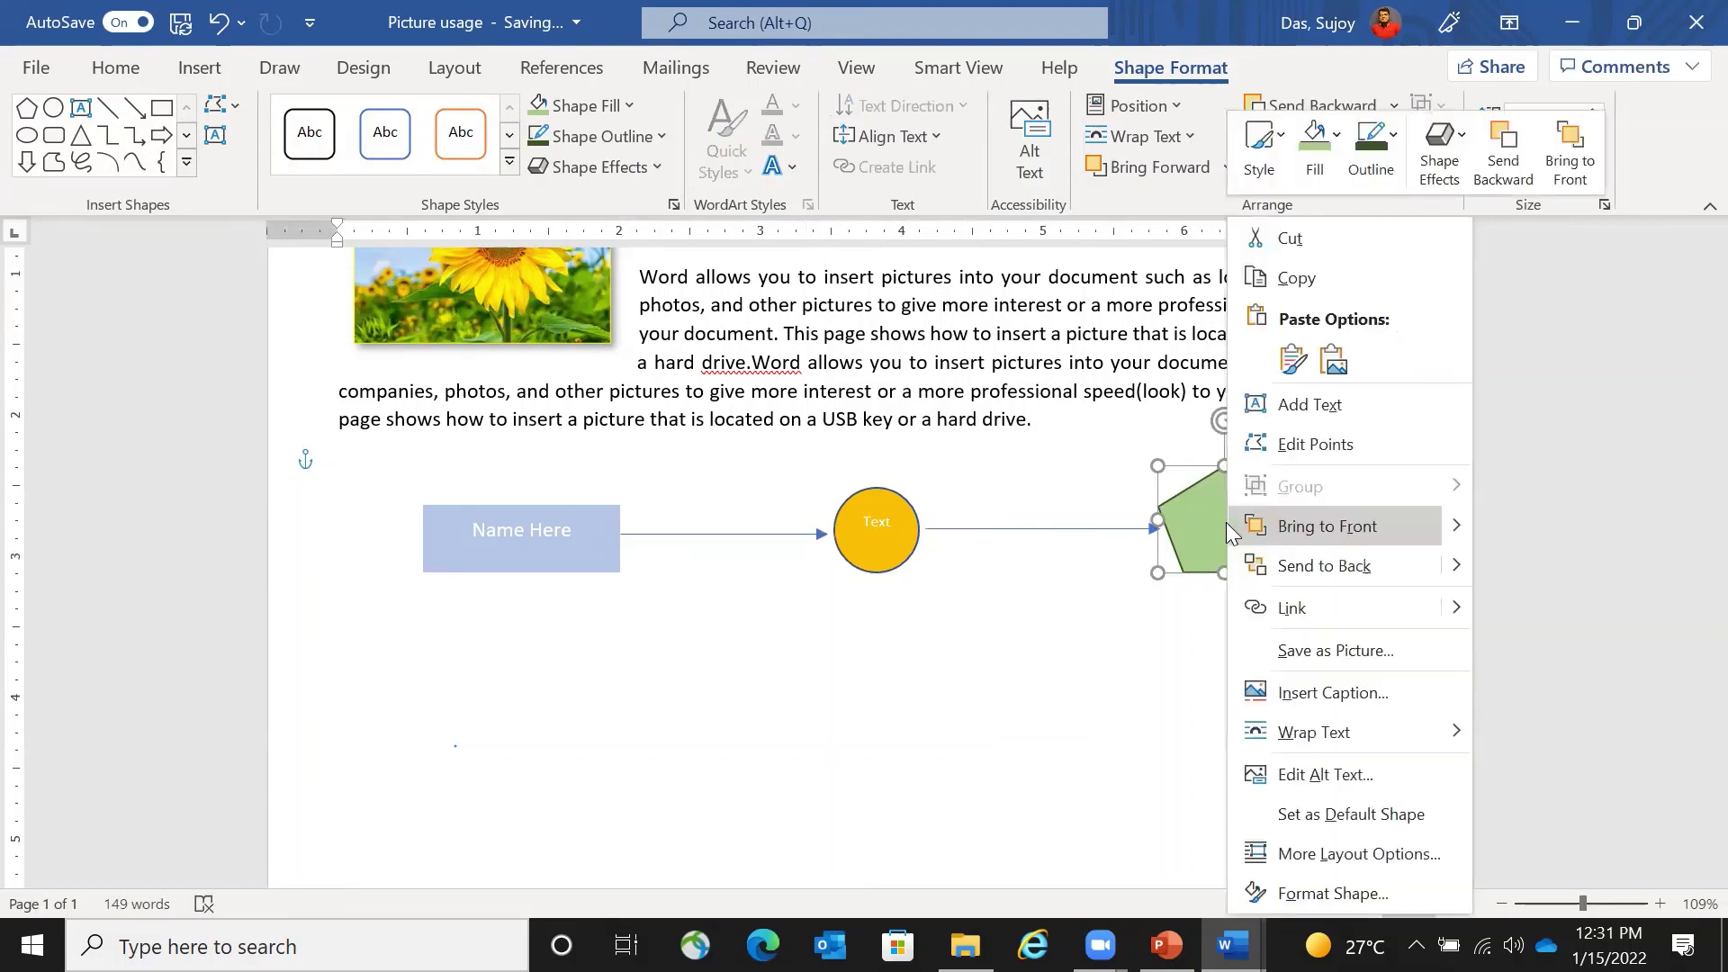
left_click(1355, 420)
type("Text")
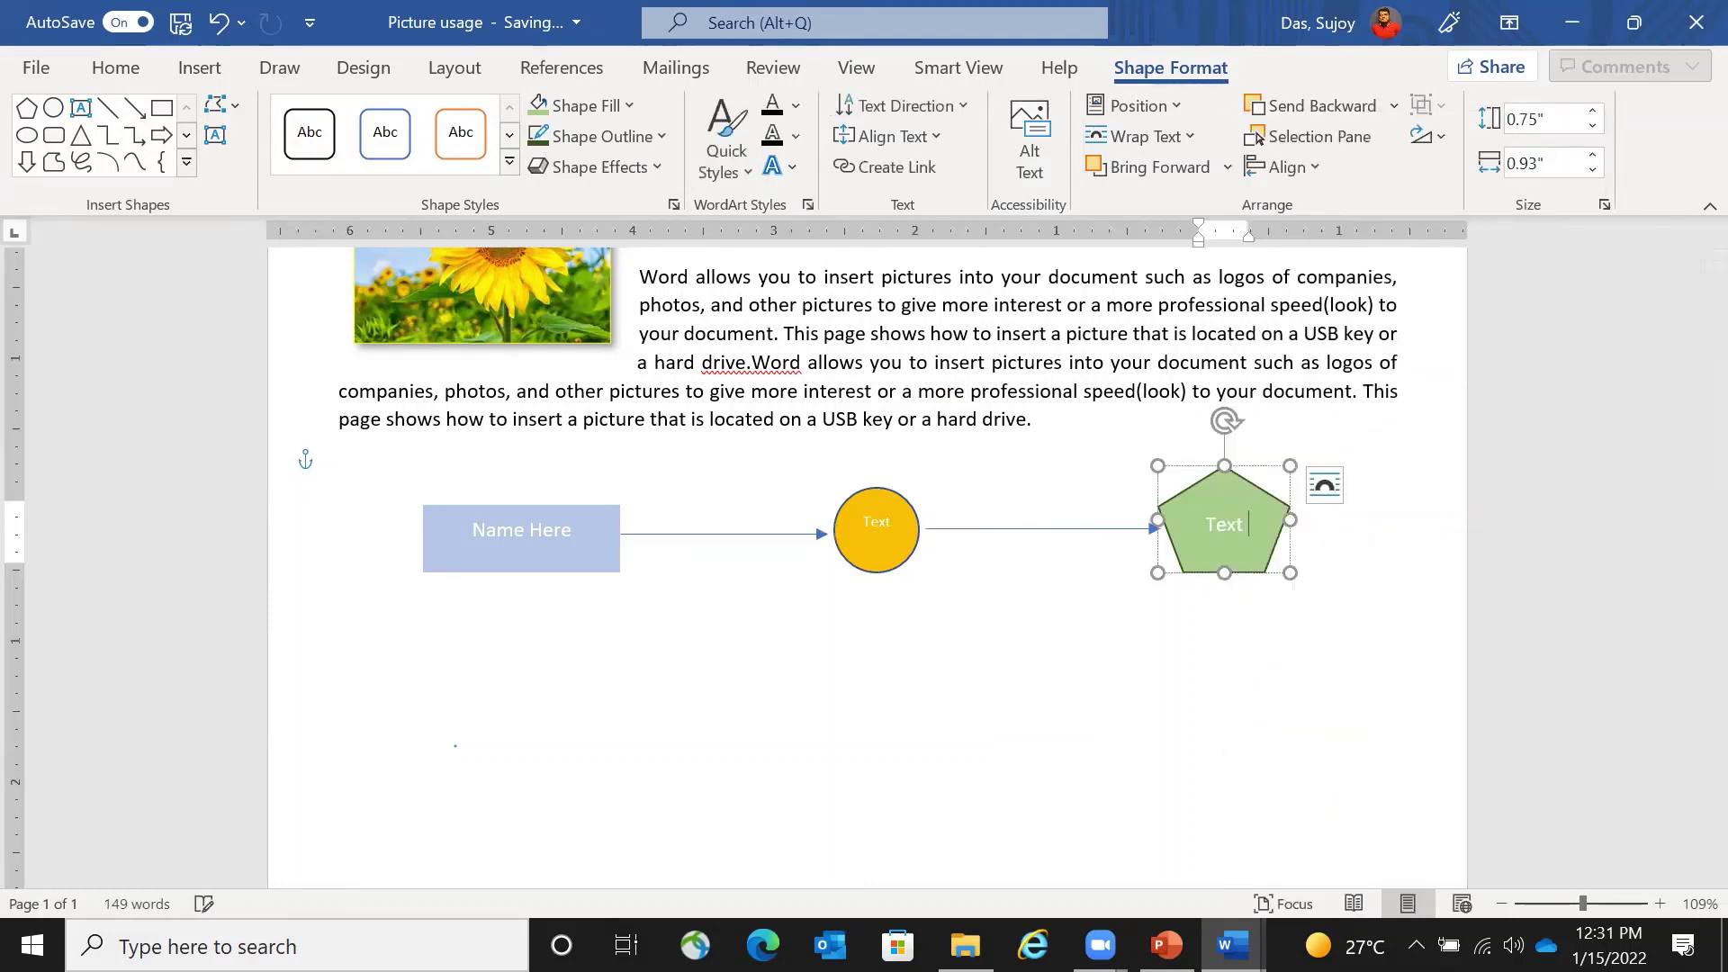
left_click(1316, 576)
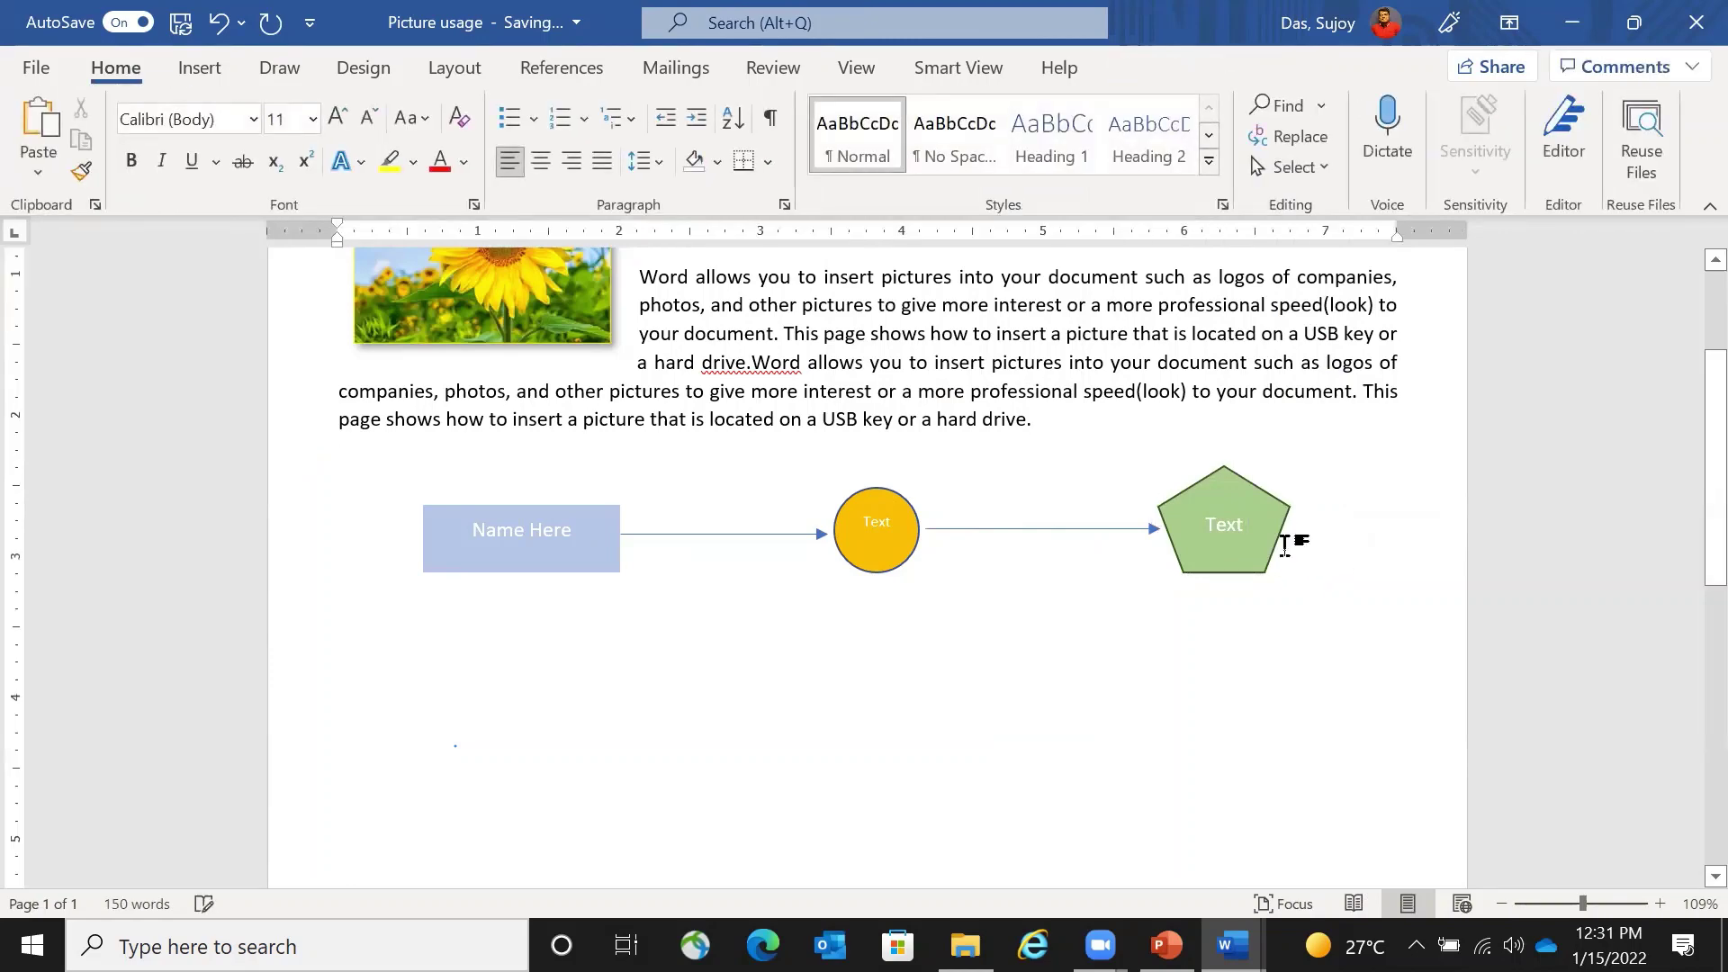
left_click(674, 537)
left_click(682, 462)
left_click(199, 67)
Step: Insert a Simple Text Box below the first arrow, type 'Text' into it, and narrow the box
left_click(1356, 135)
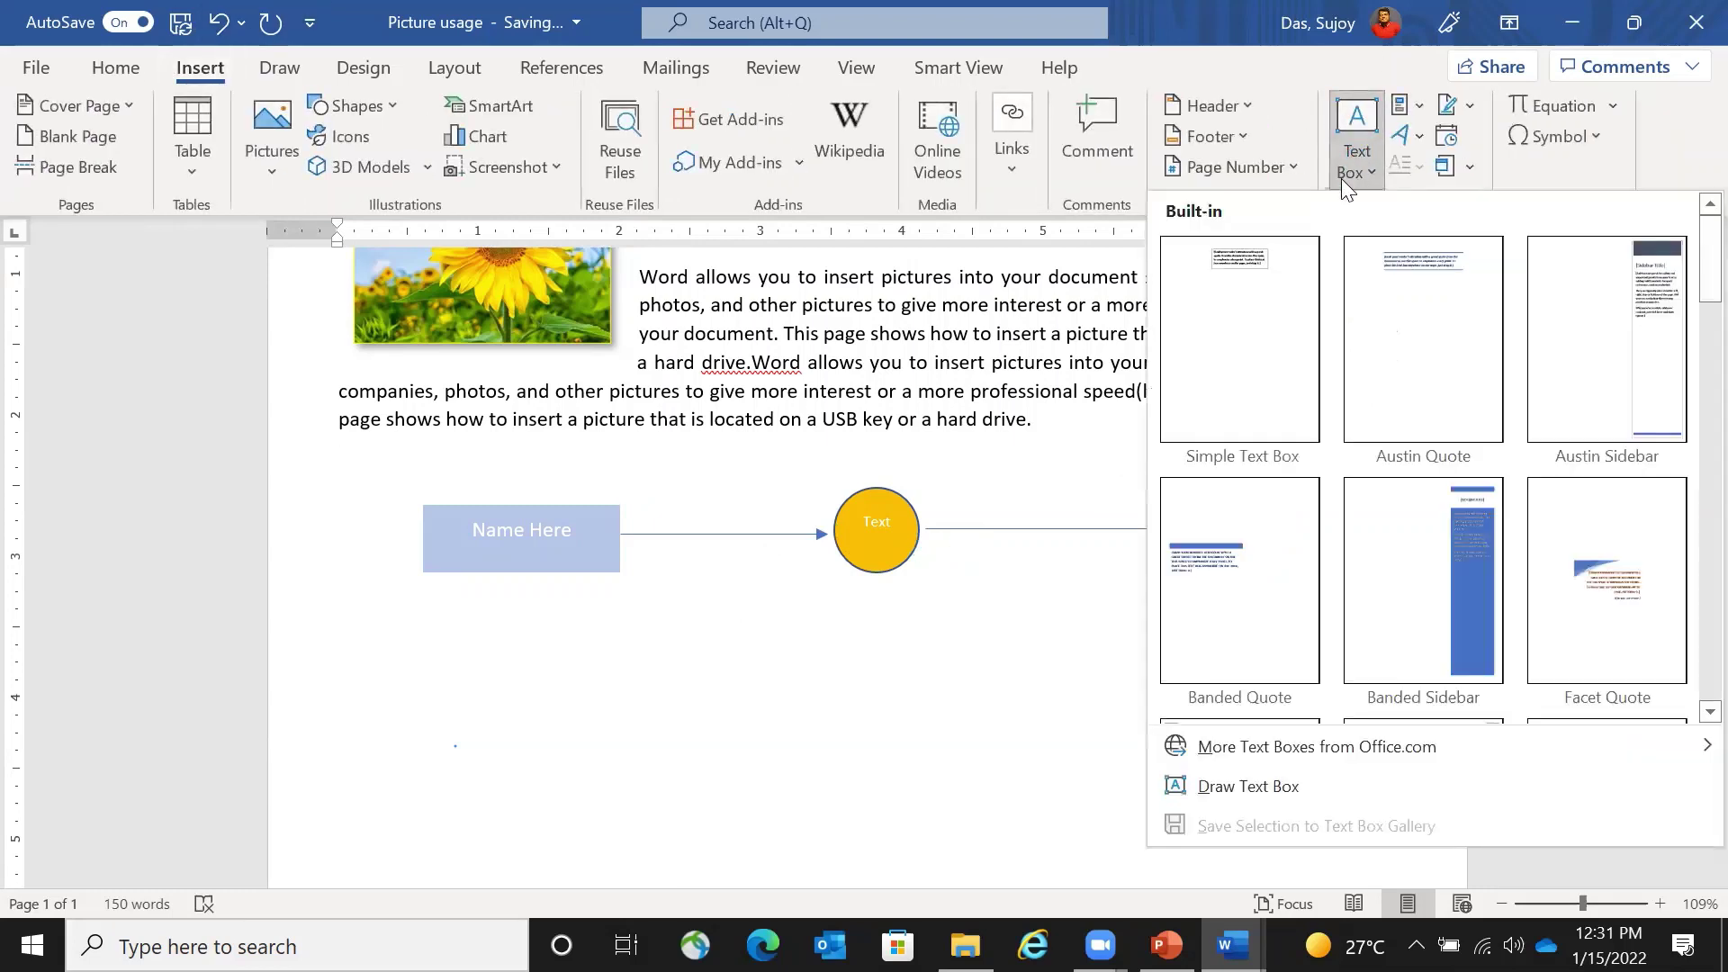
key("Escape")
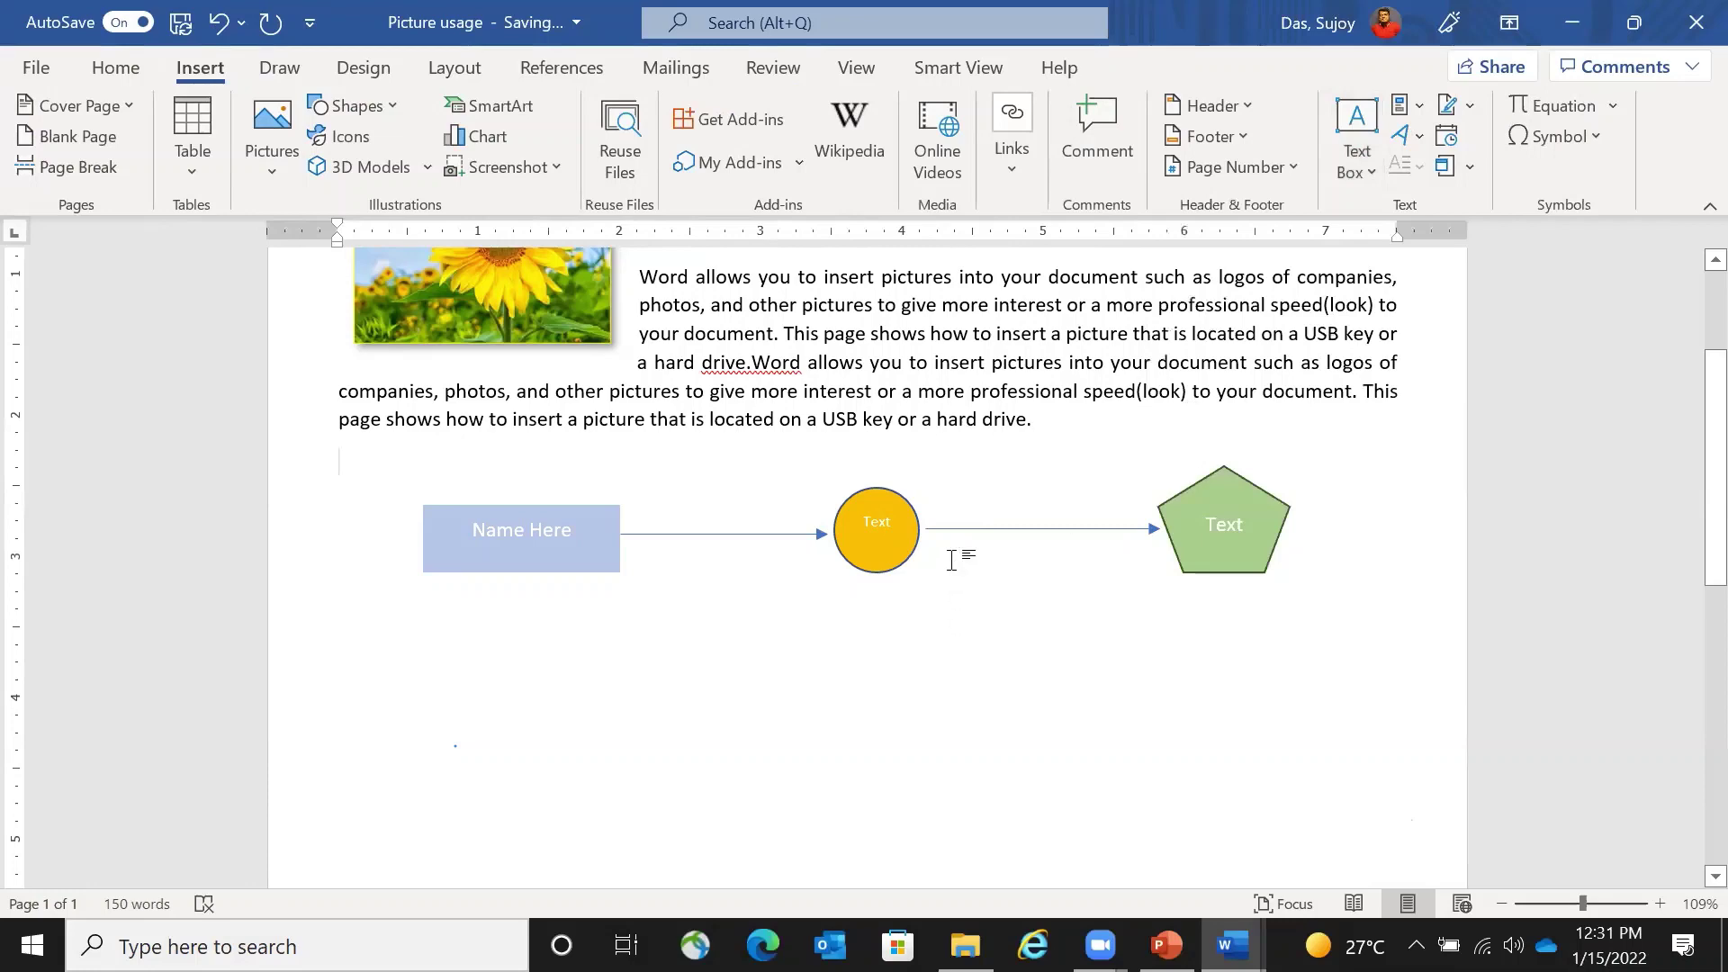
left_click(1355, 169)
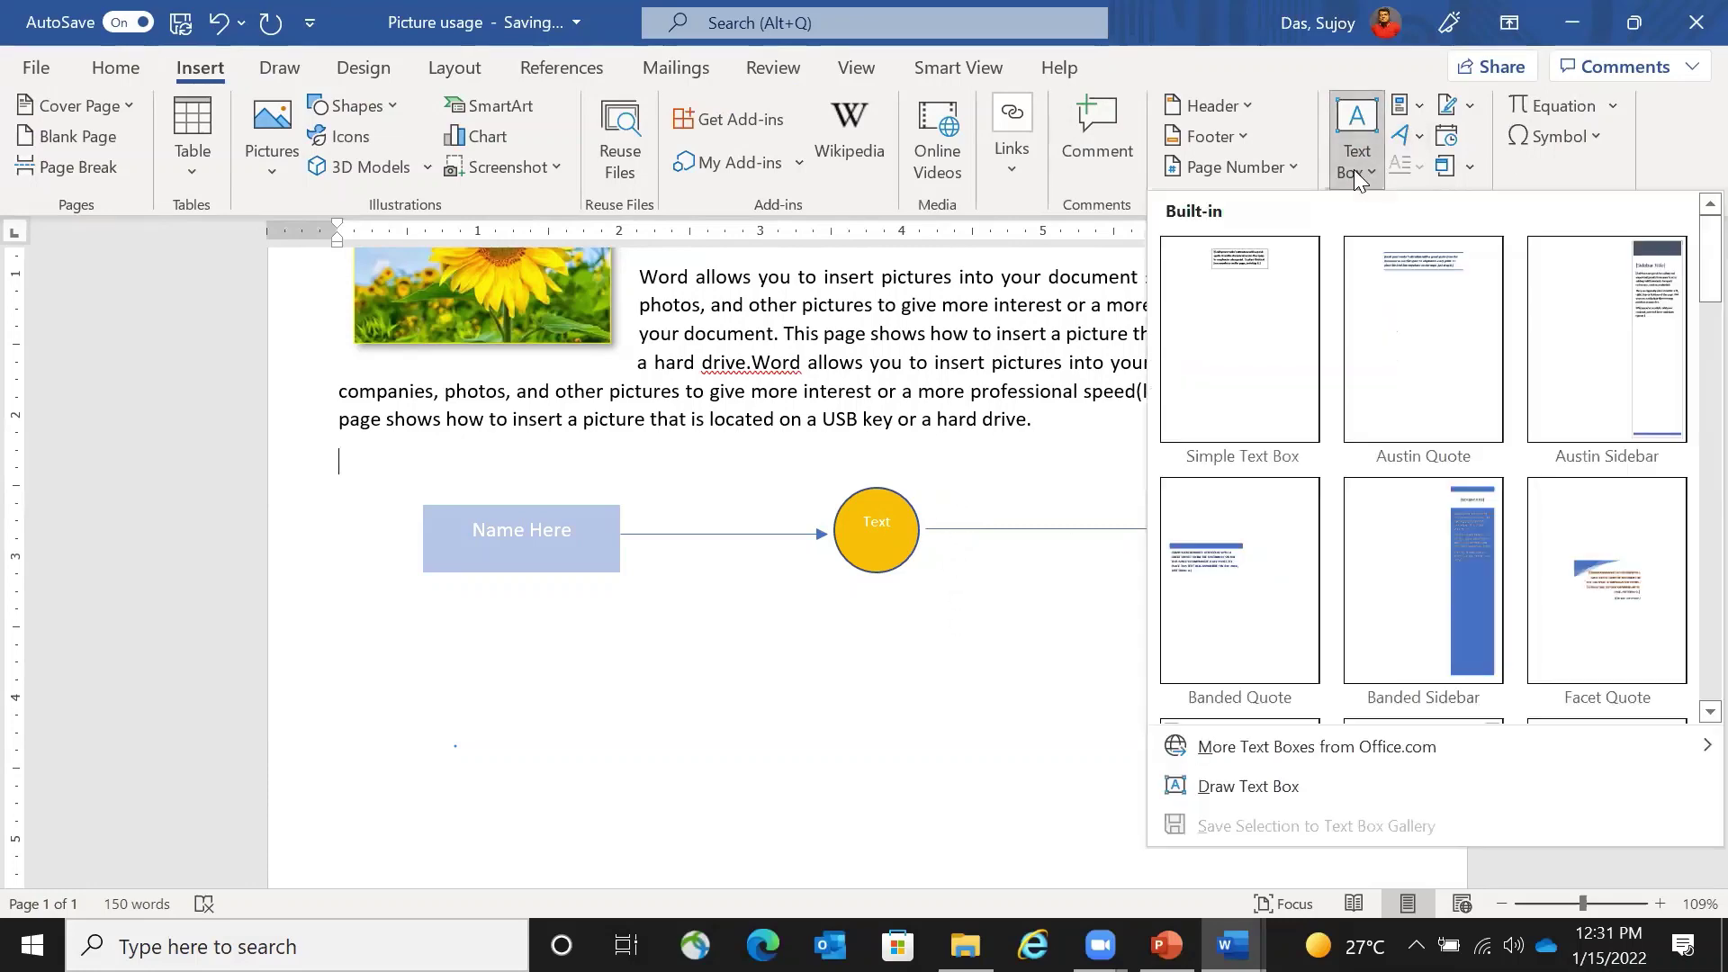
left_click(1244, 301)
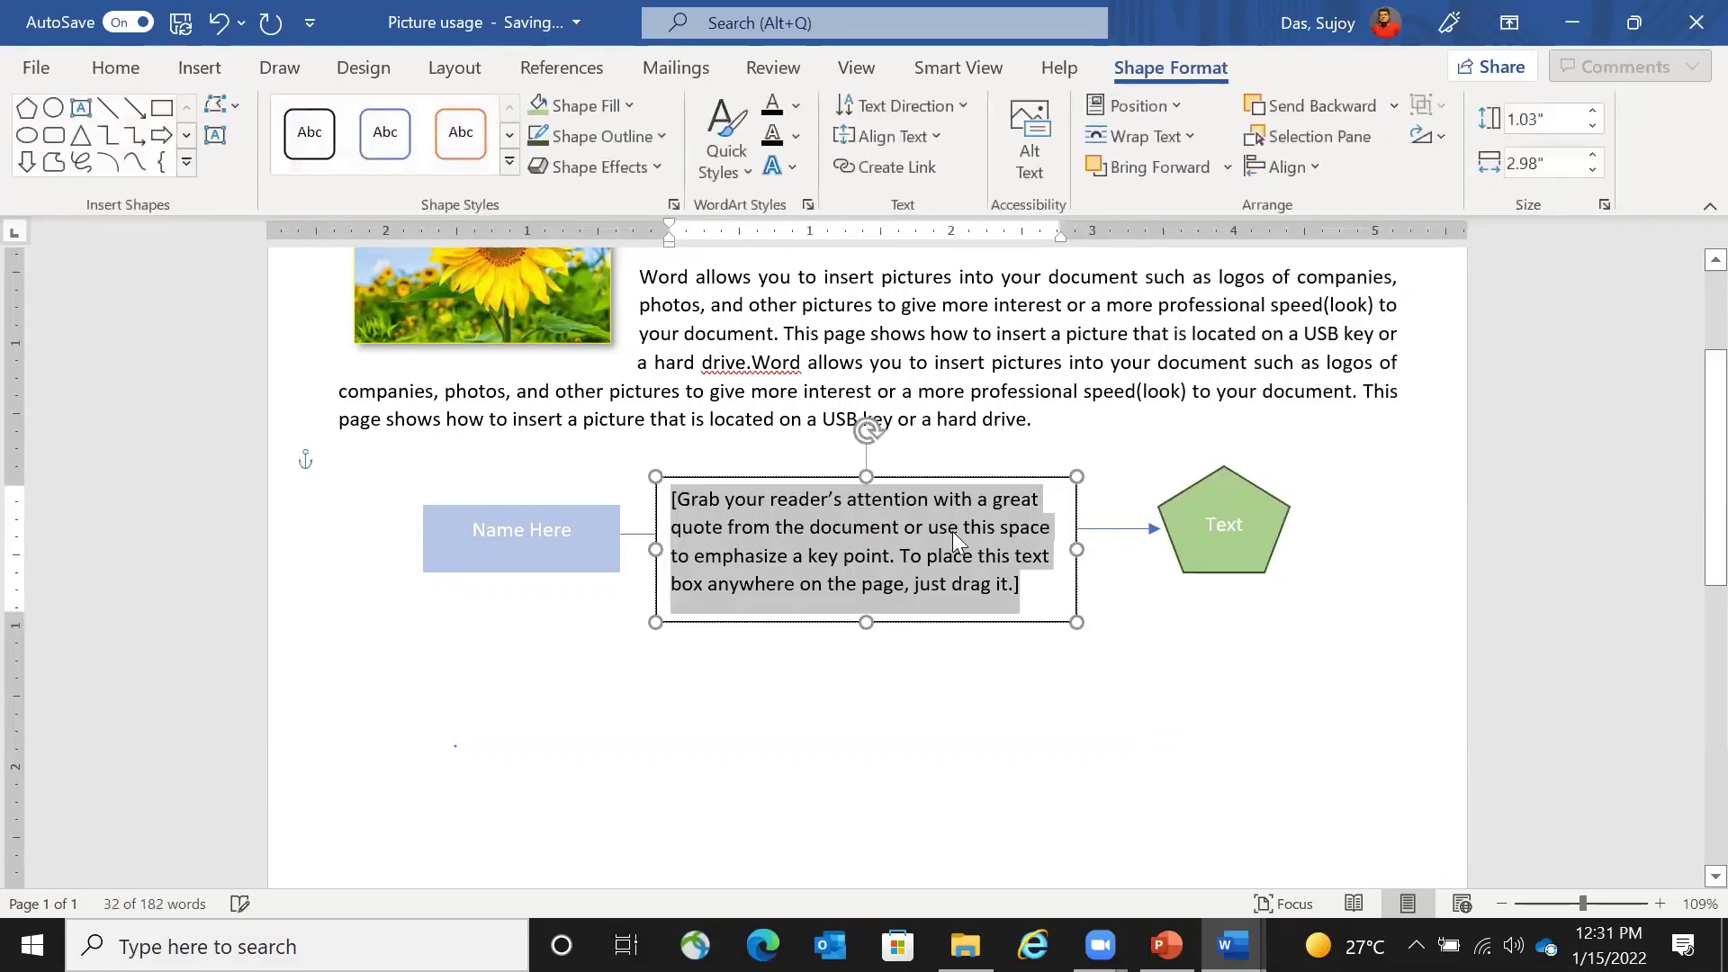
key("ctrl+z")
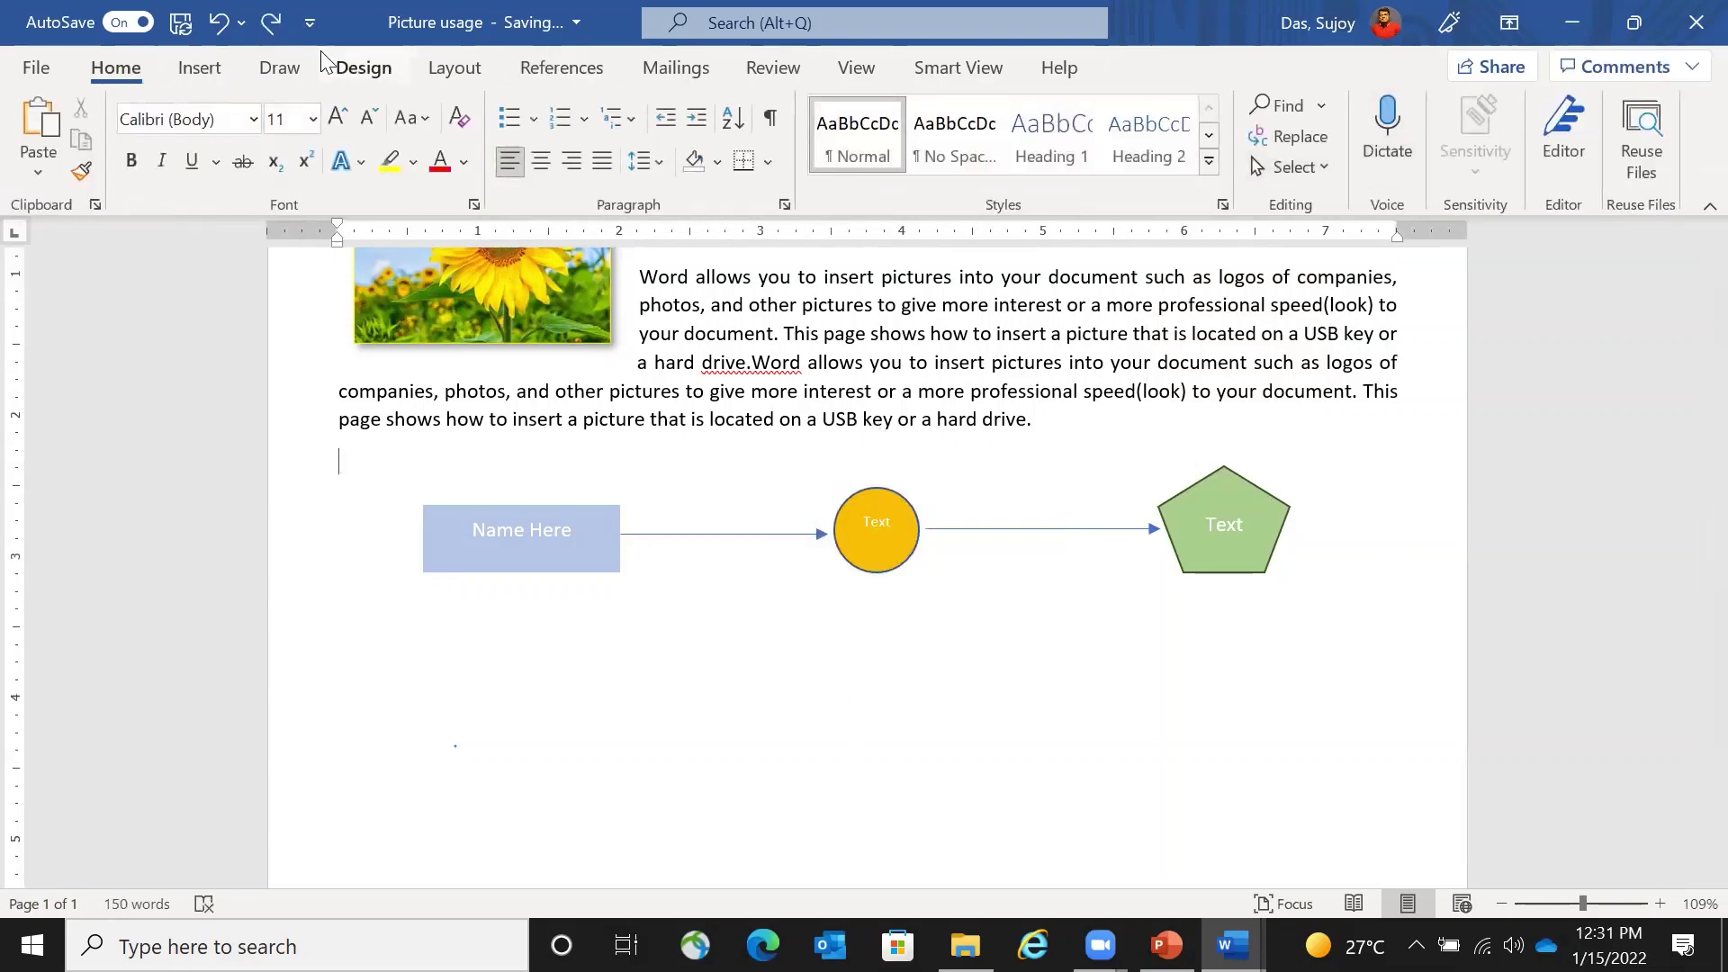
left_click(199, 67)
left_click(1373, 157)
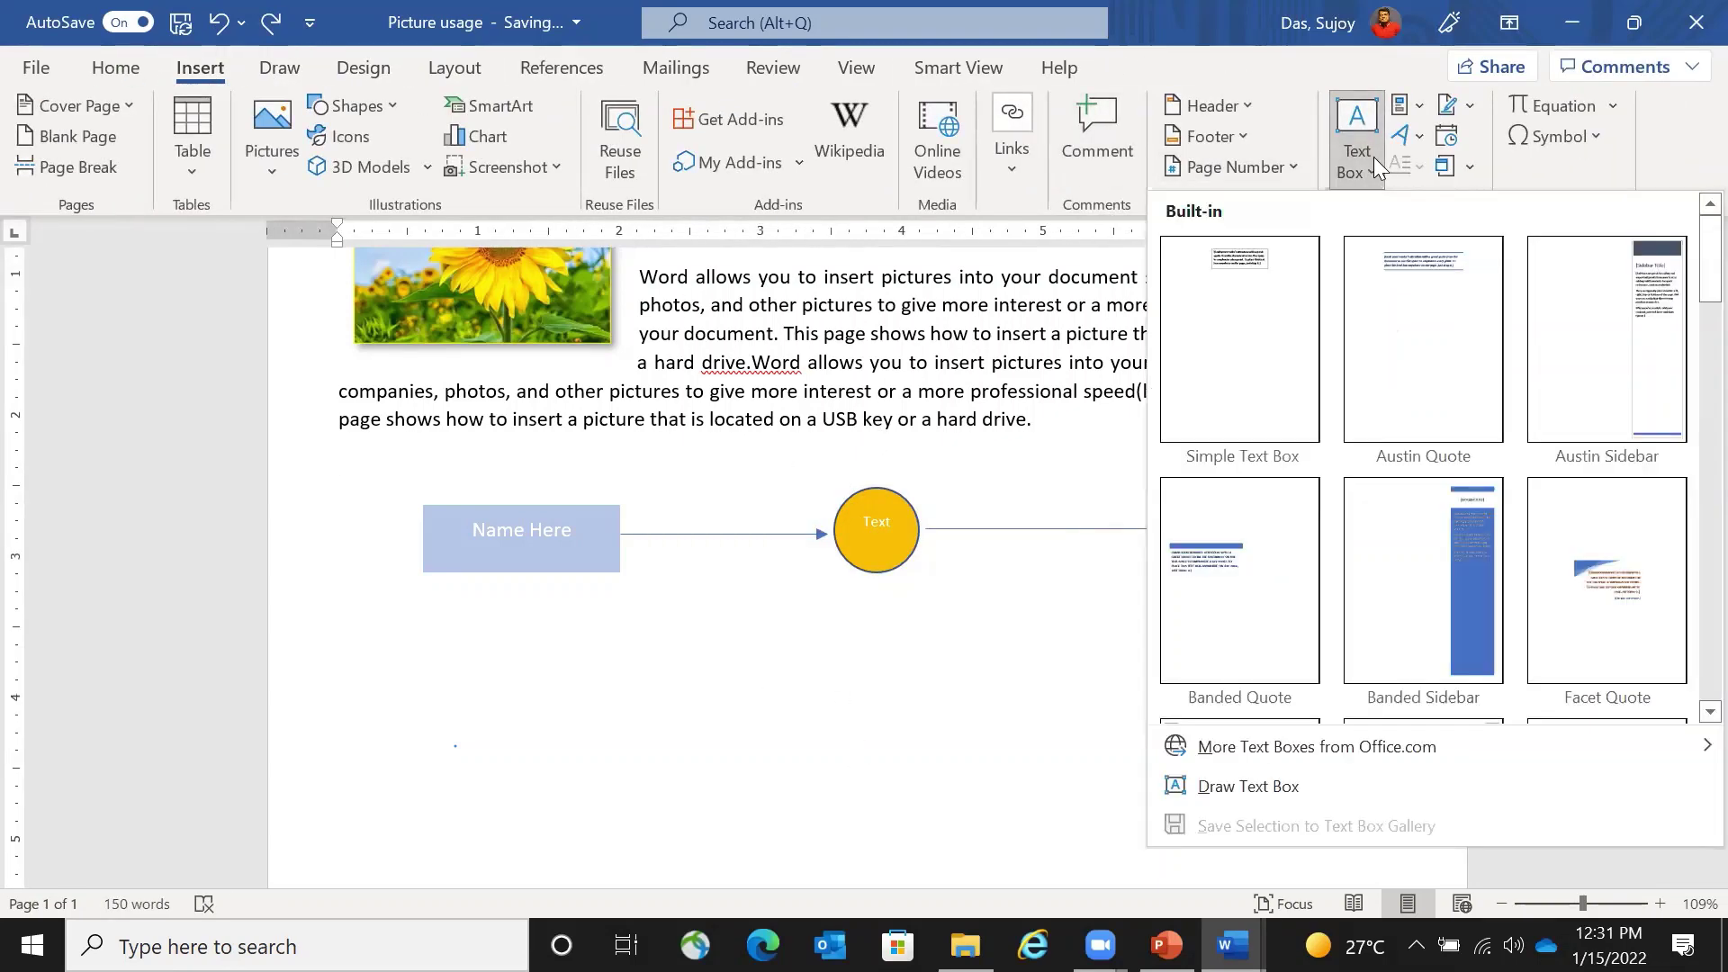
left_click(1241, 301)
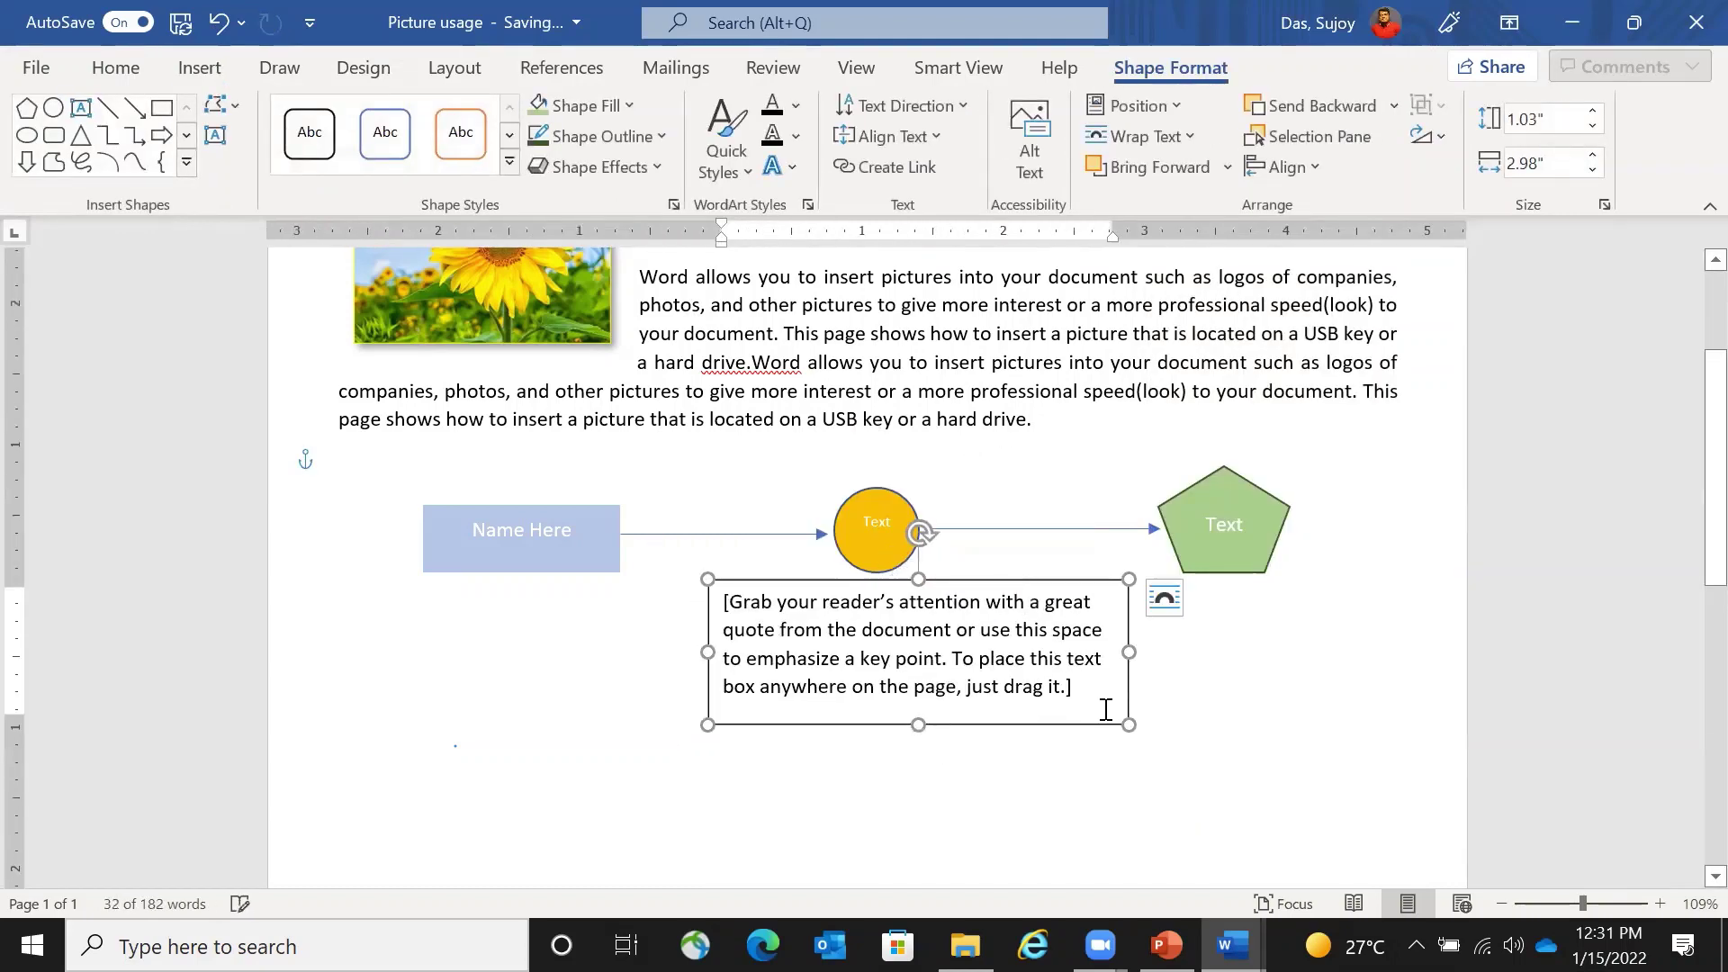
type("Text here")
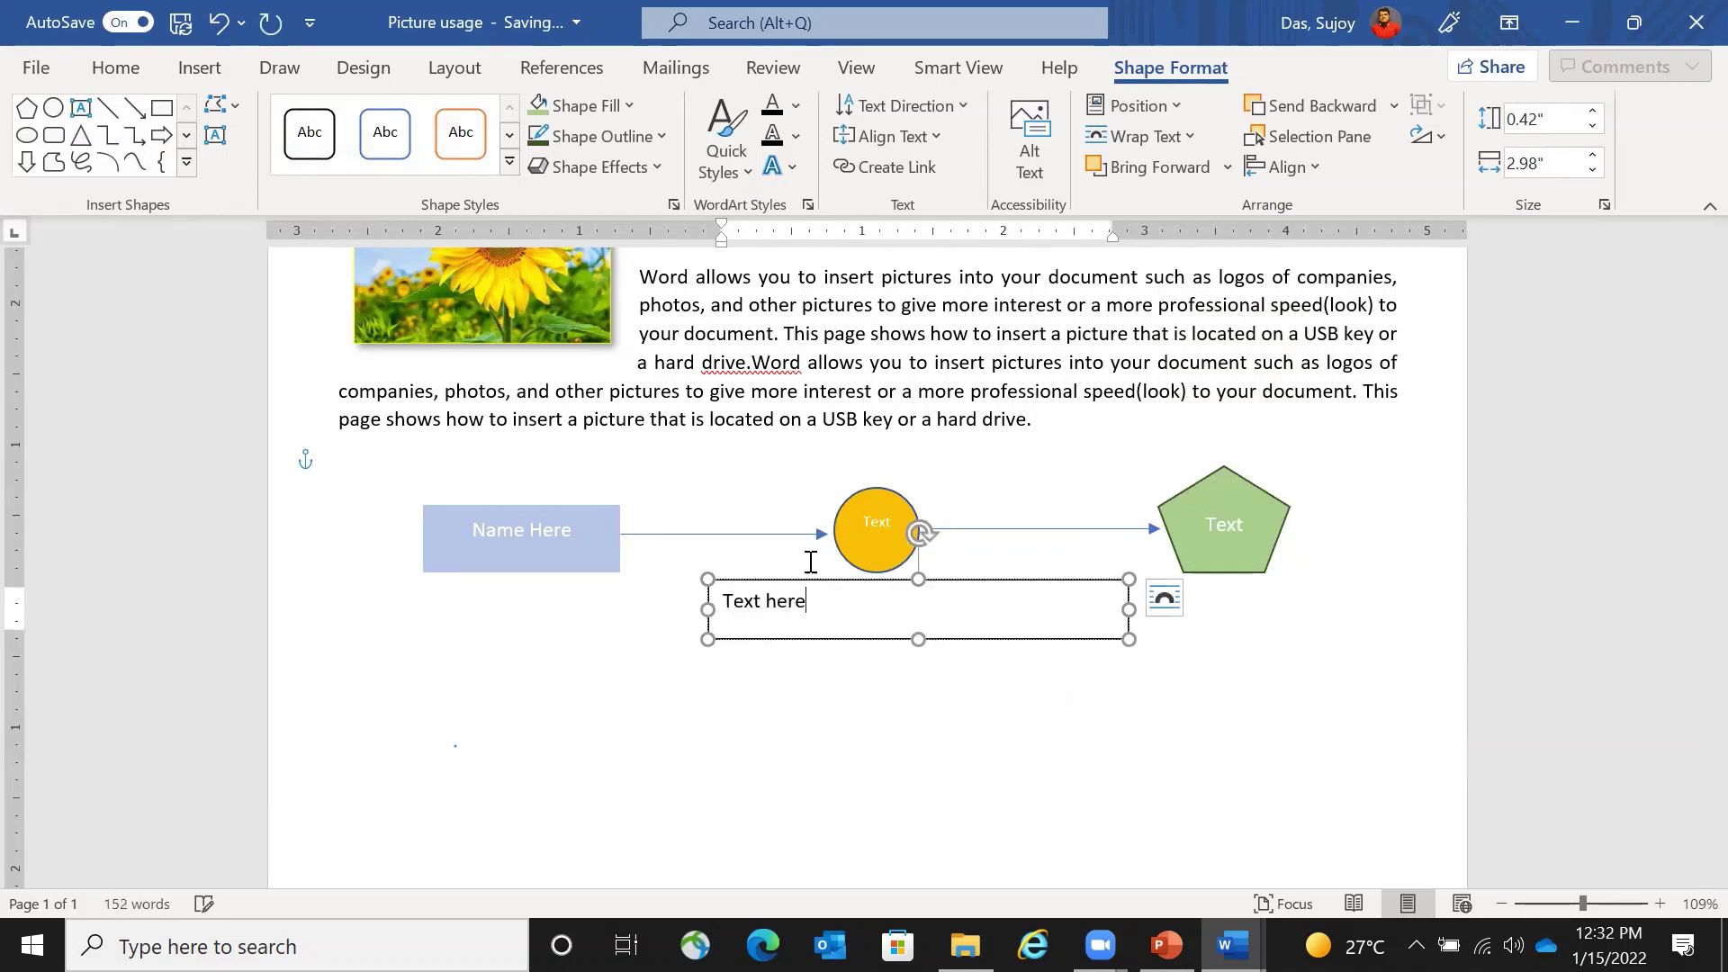
key("ctrl+a")
left_click_drag(1129, 639, 782, 625)
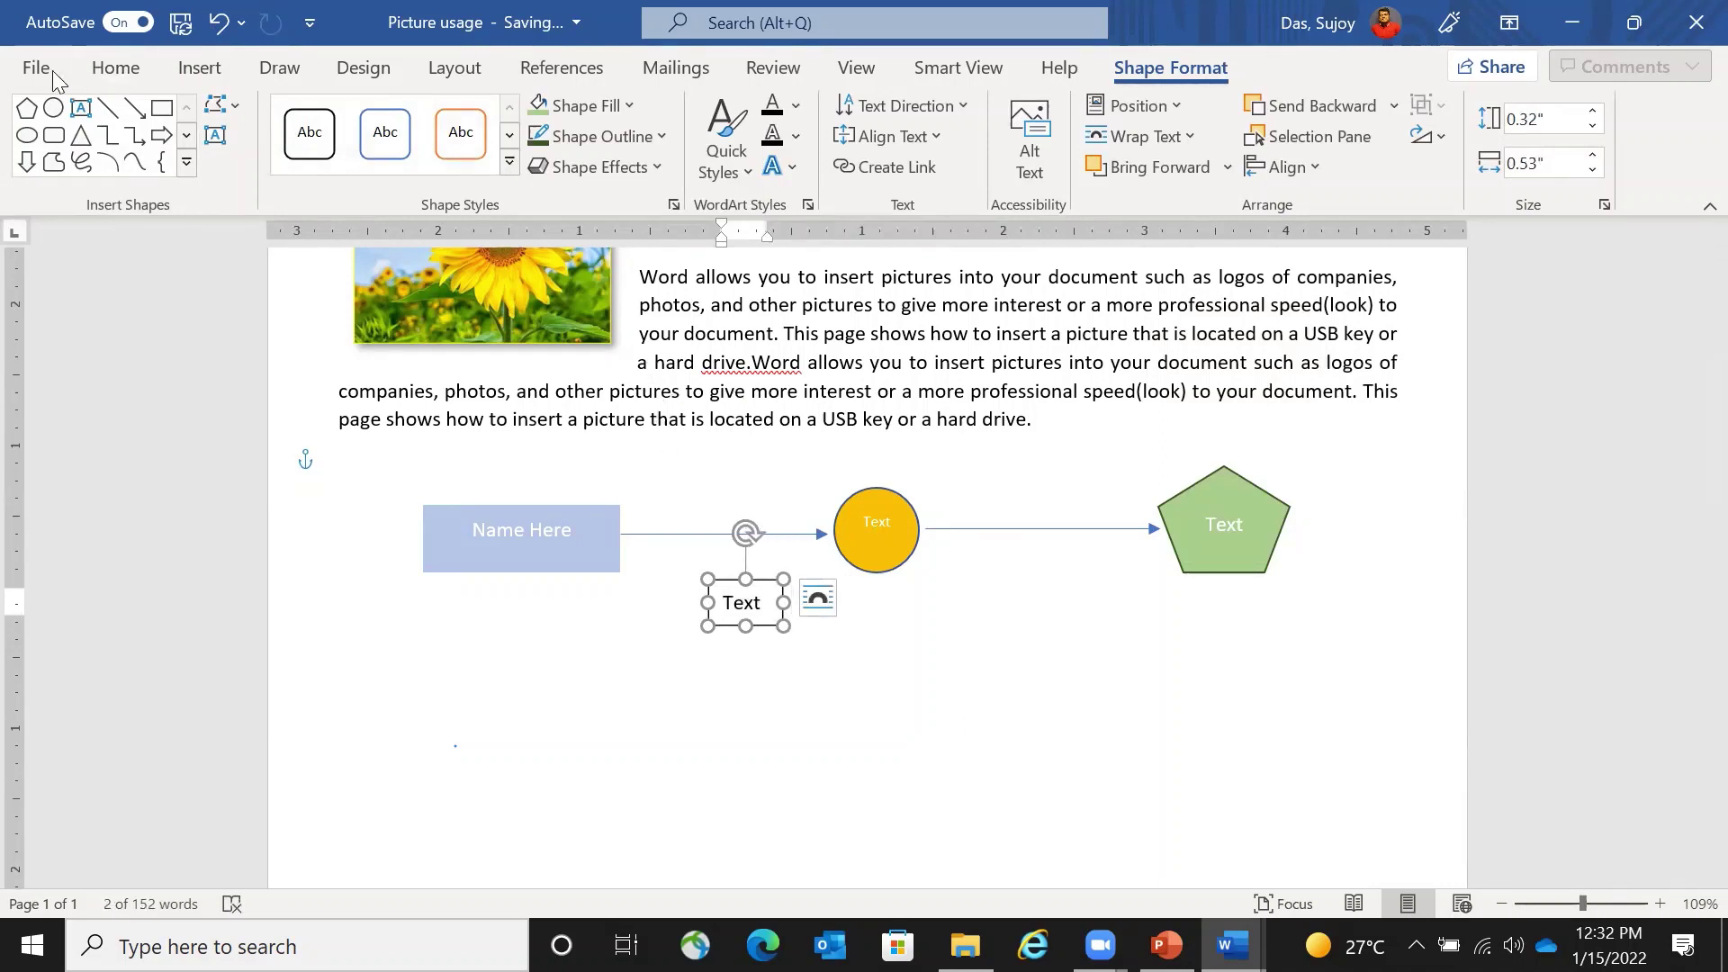
Step: Shrink the text box's font and widen the box so 'Text here' fits on one line
left_click(117, 72)
left_click(369, 117)
left_click(369, 117)
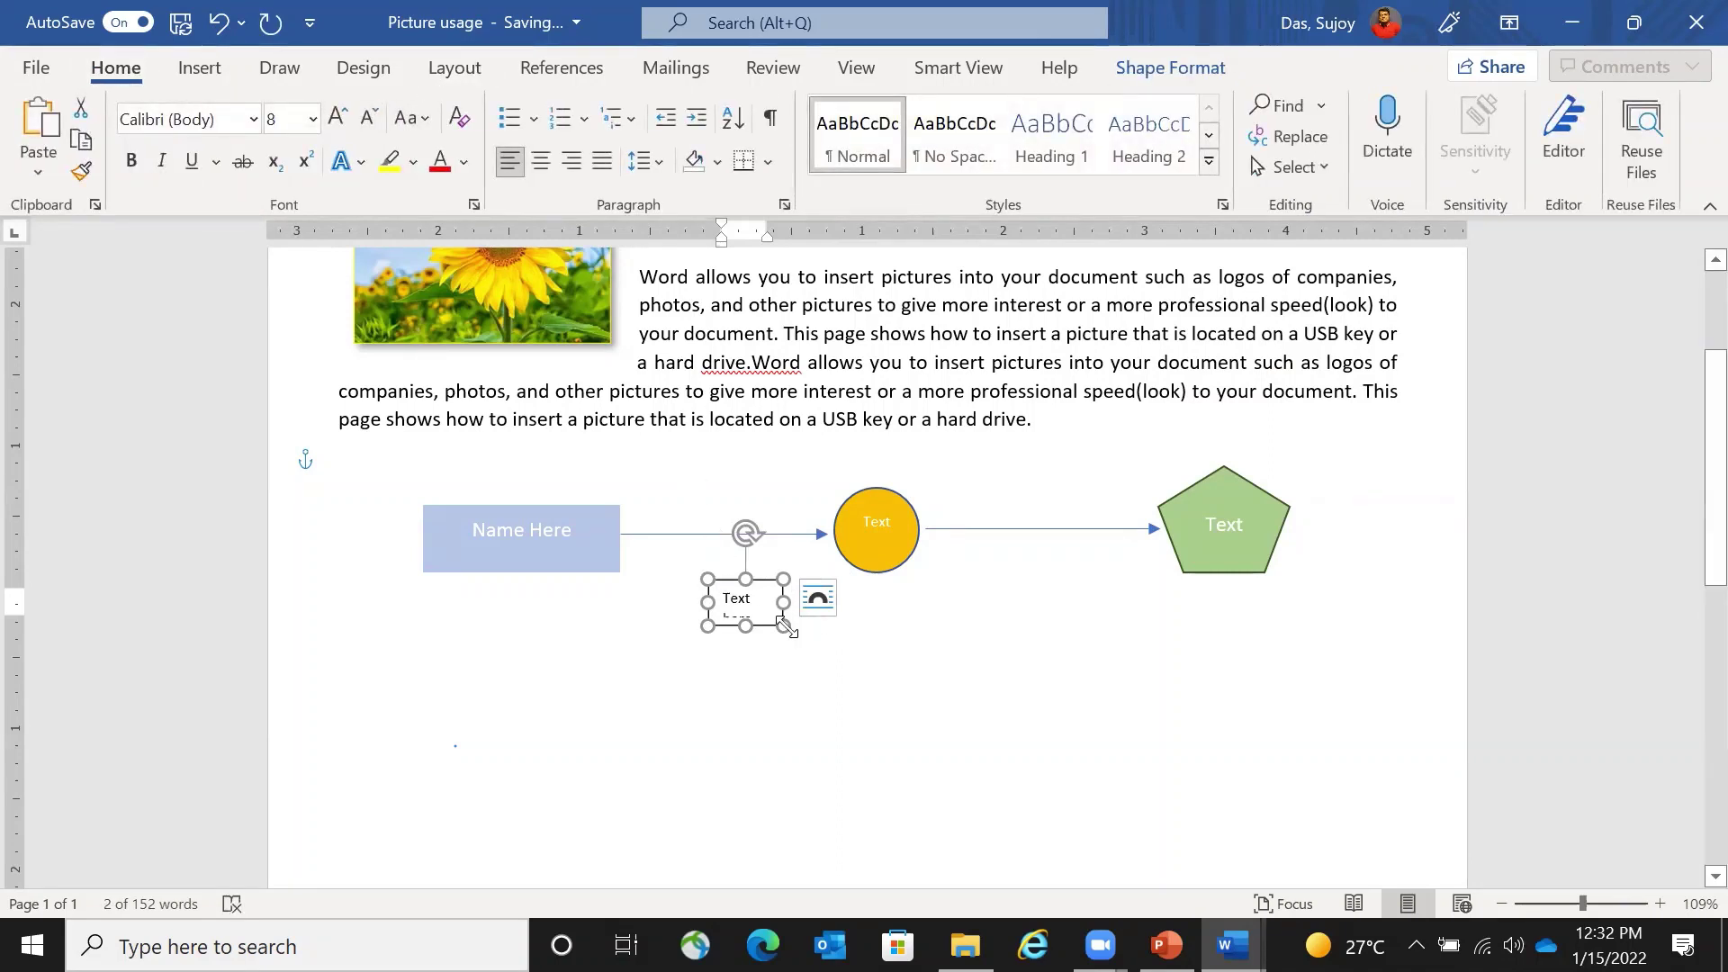
left_click_drag(783, 625, 835, 626)
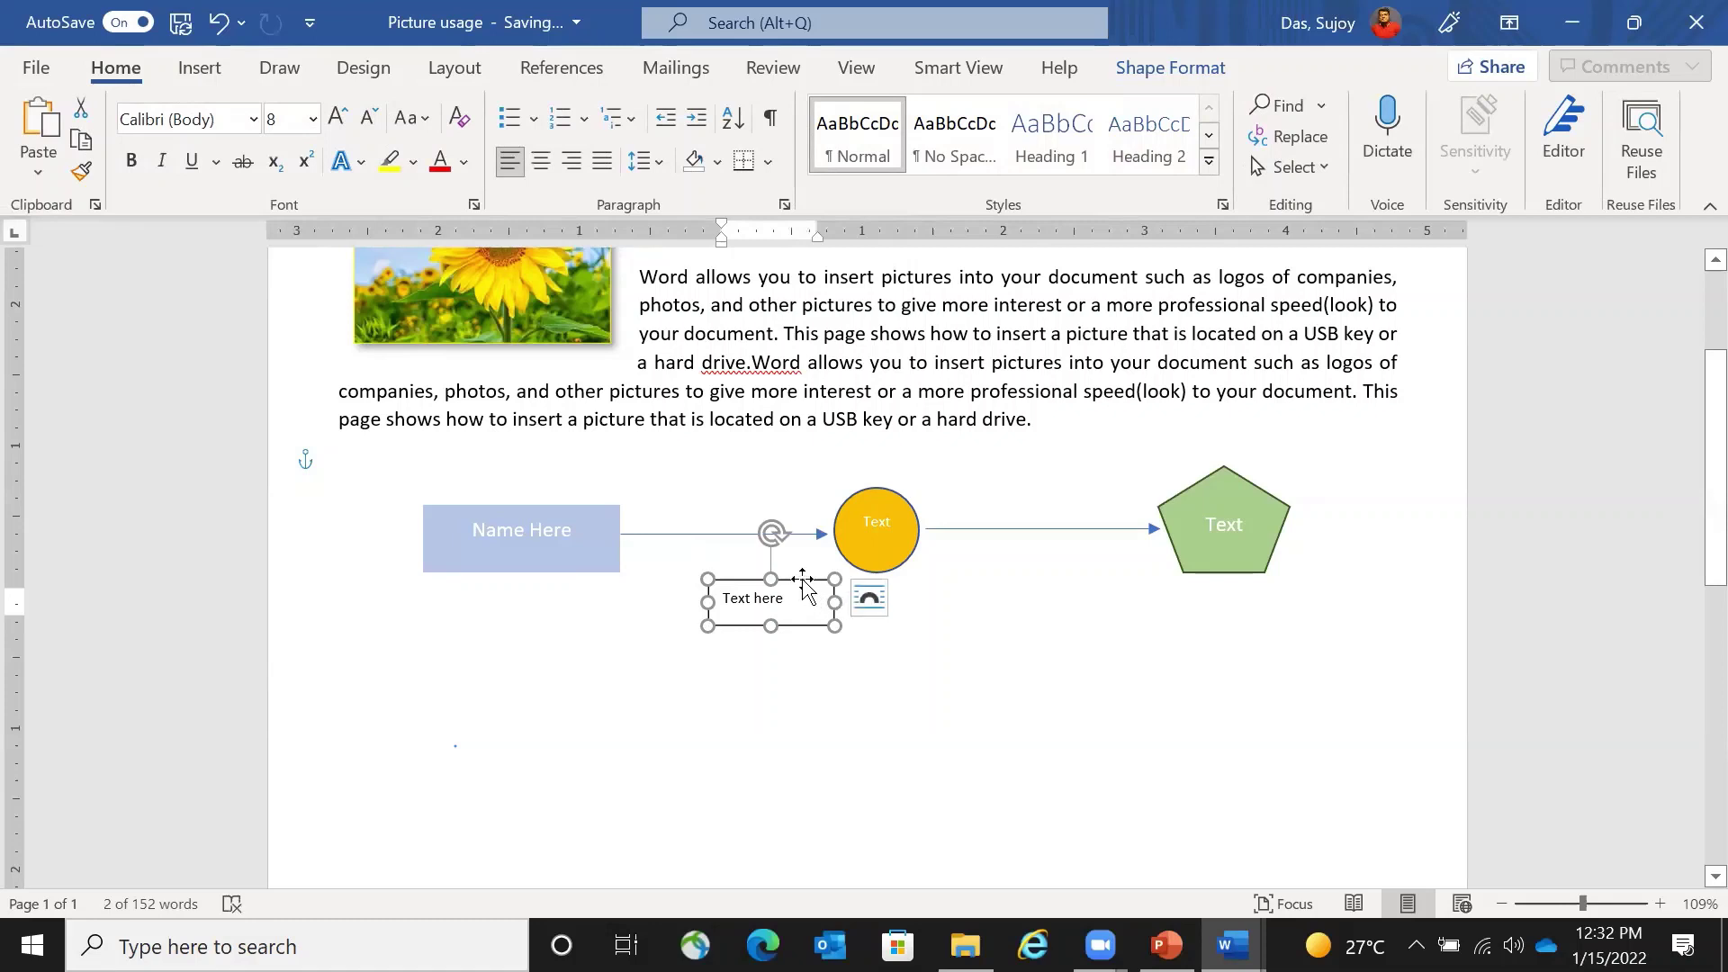
right_click(807, 590)
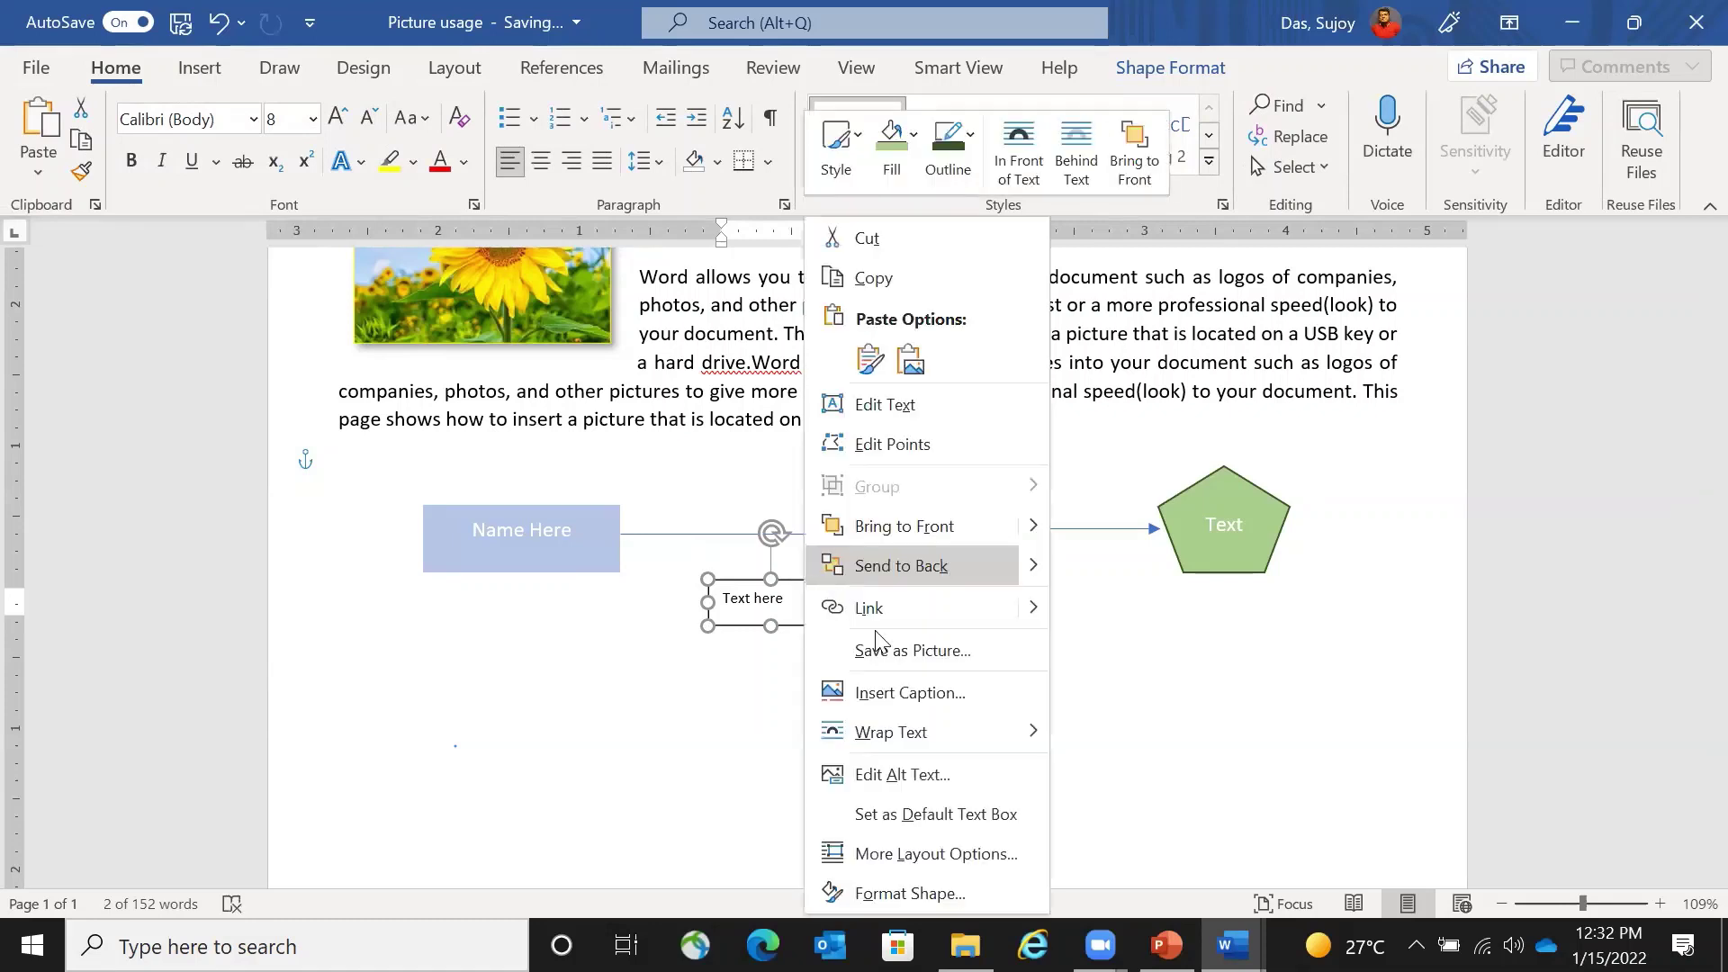
left_click(1109, 770)
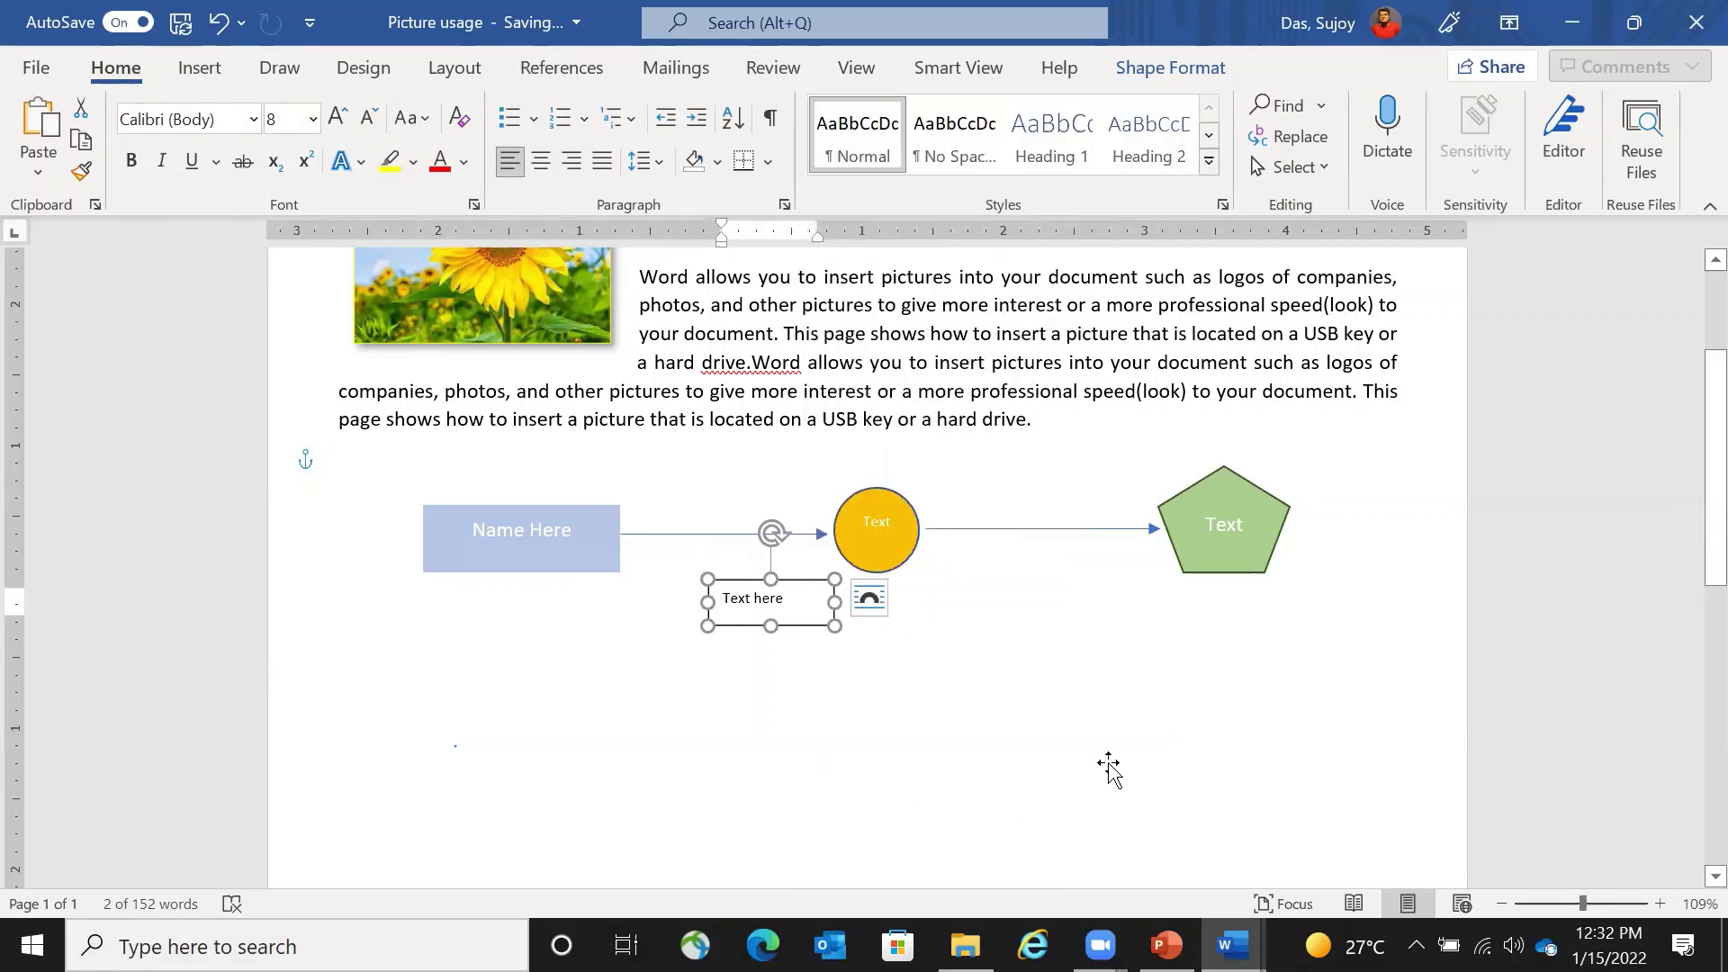
Step: Set the text box height to 0.3" in Shape Format
left_click(1179, 65)
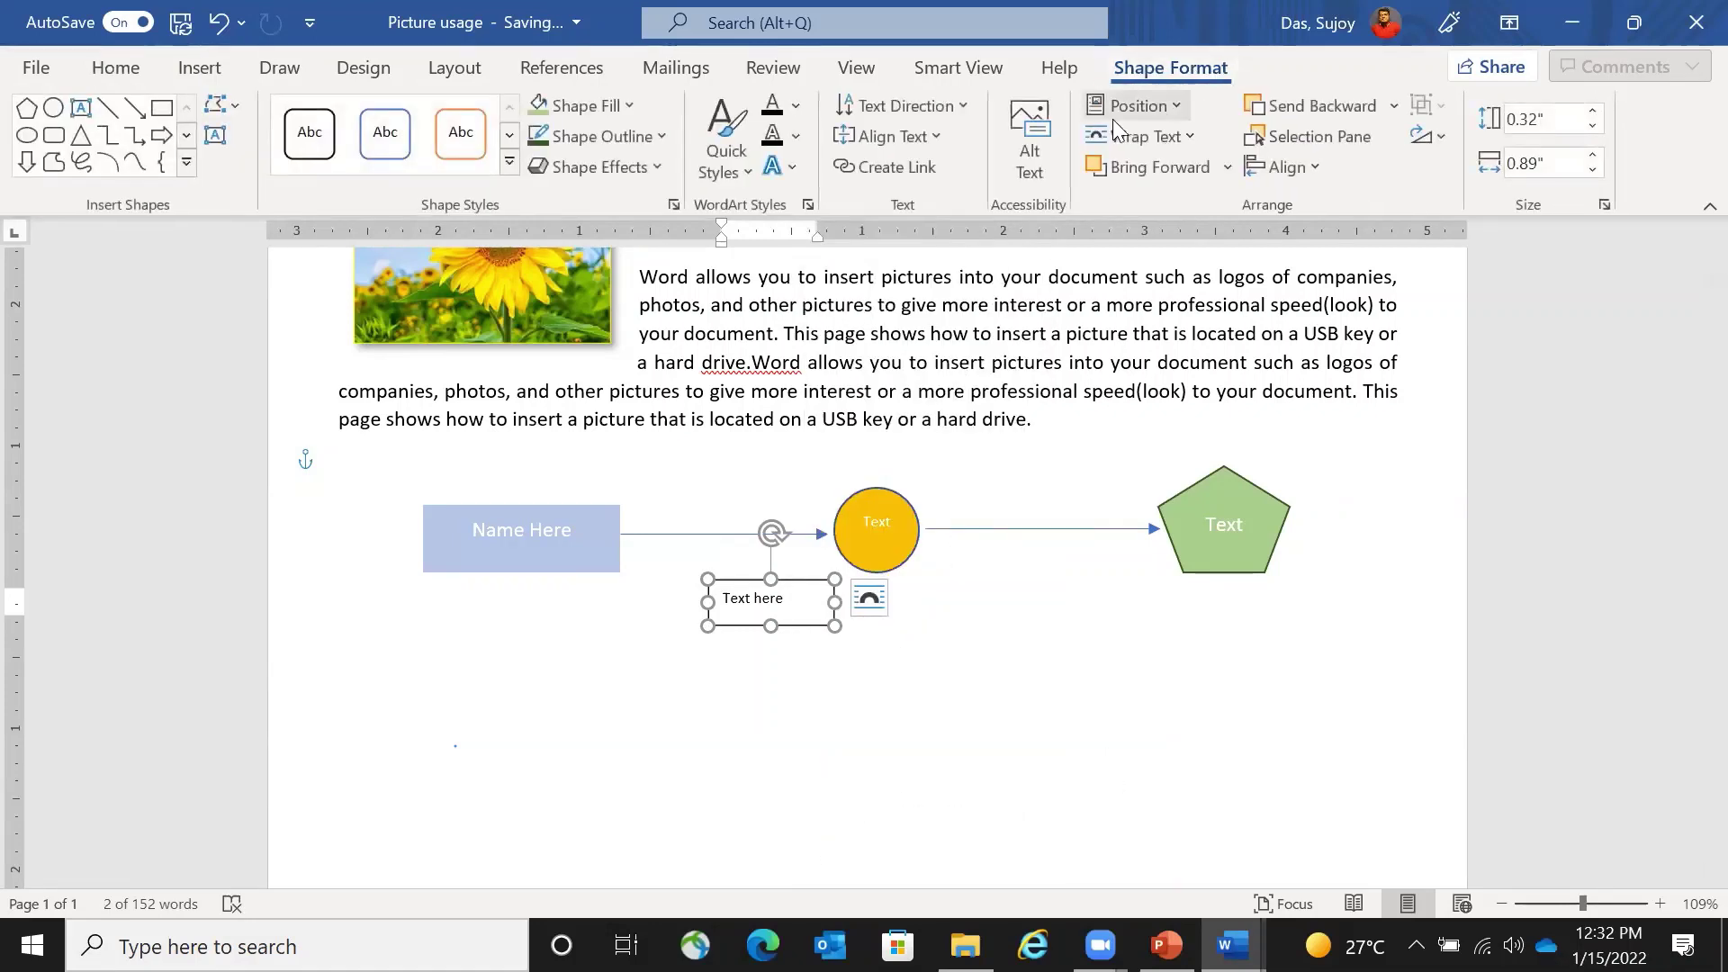
left_click(1592, 128)
left_click(1591, 128)
left_click(1591, 128)
left_click(1593, 110)
left_click(1593, 110)
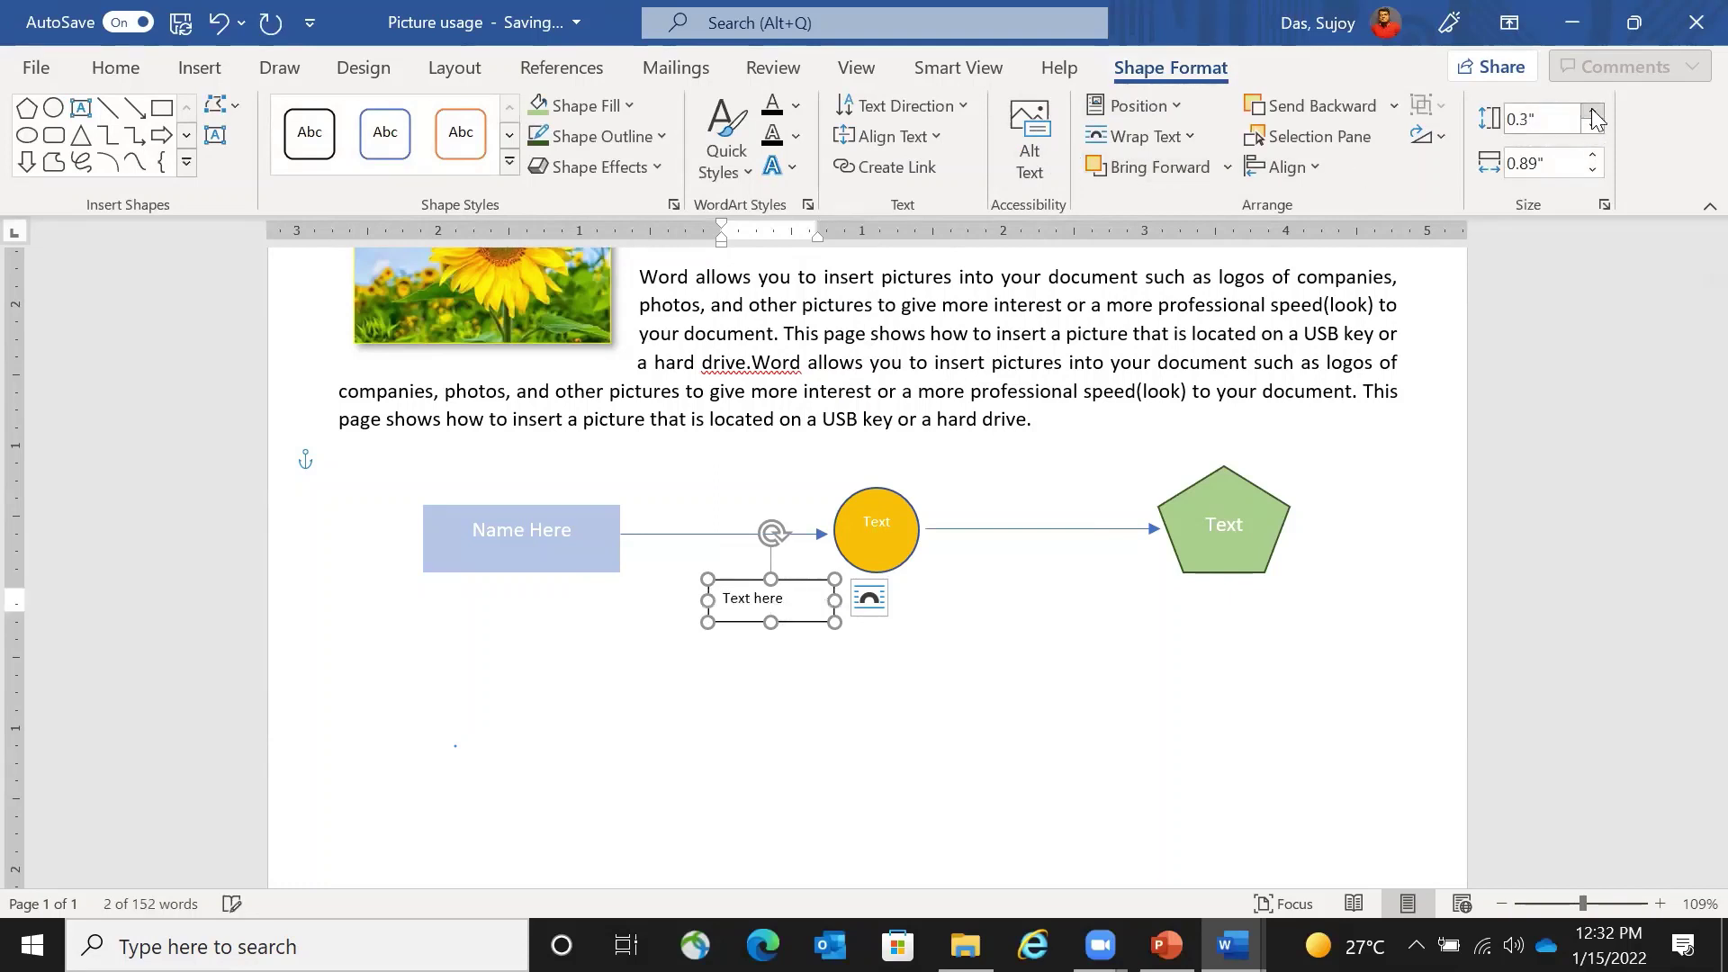
left_click(1593, 110)
left_click(1593, 110)
left_click(1591, 128)
left_click(1591, 127)
Step: Centre 'Text here' in its box and resize the box up onto the rectangle-to-circle arrow
right_click(801, 585)
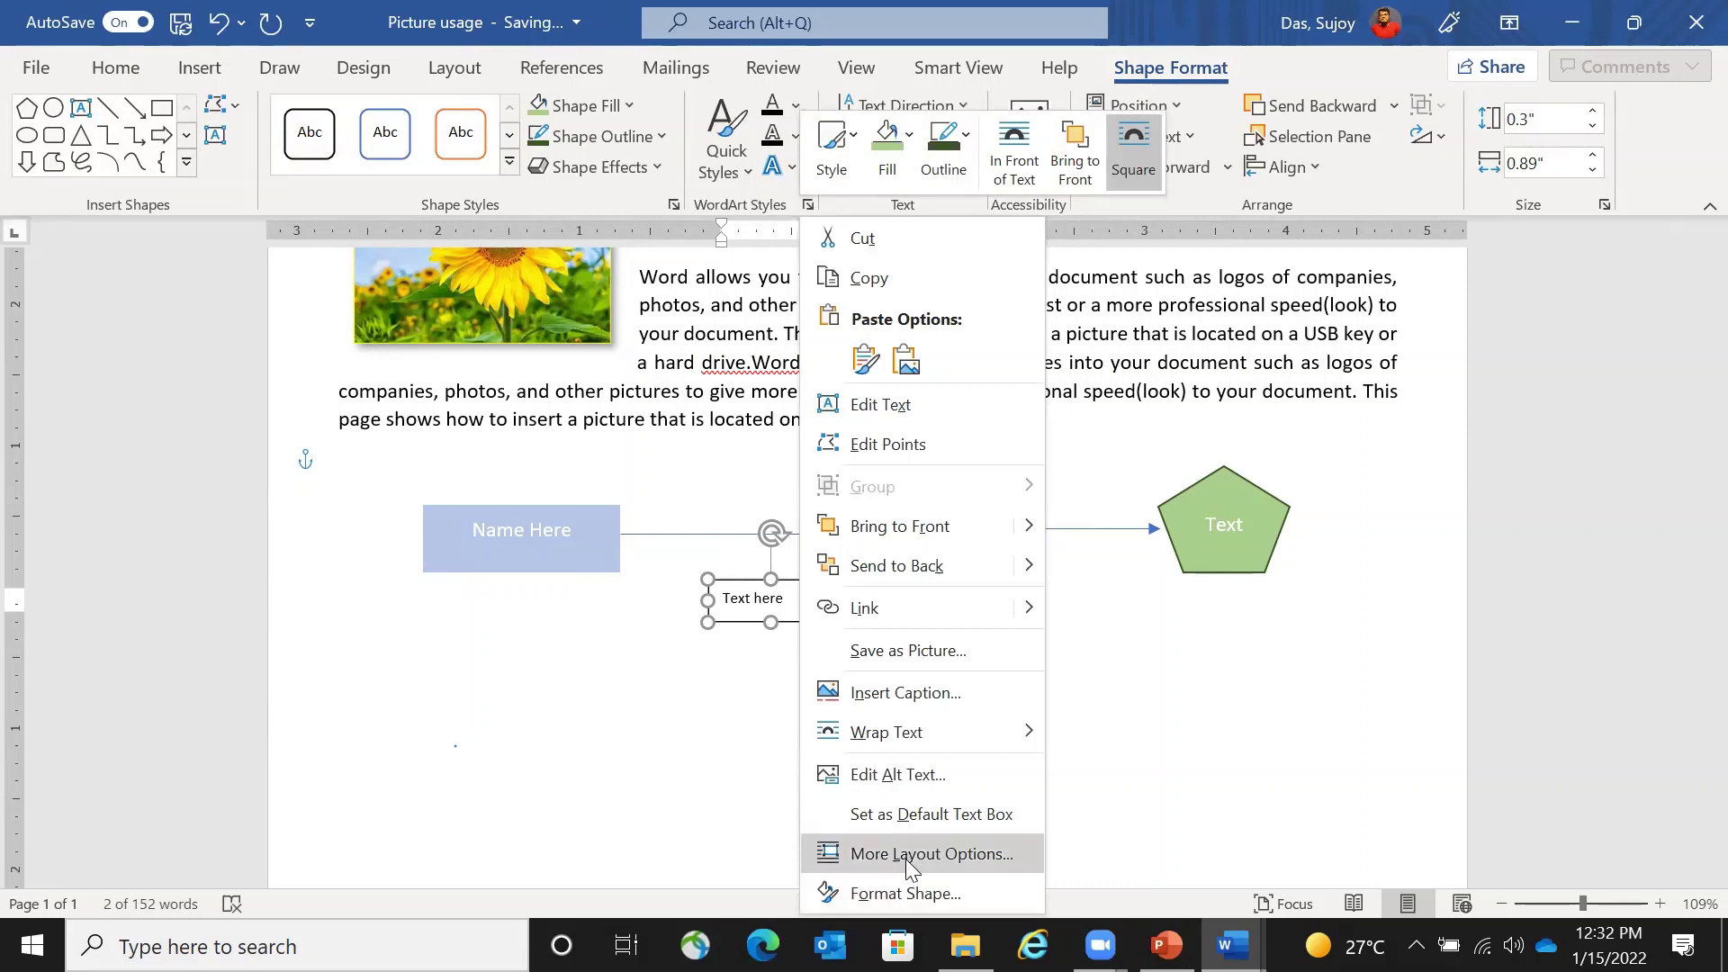
key("Escape")
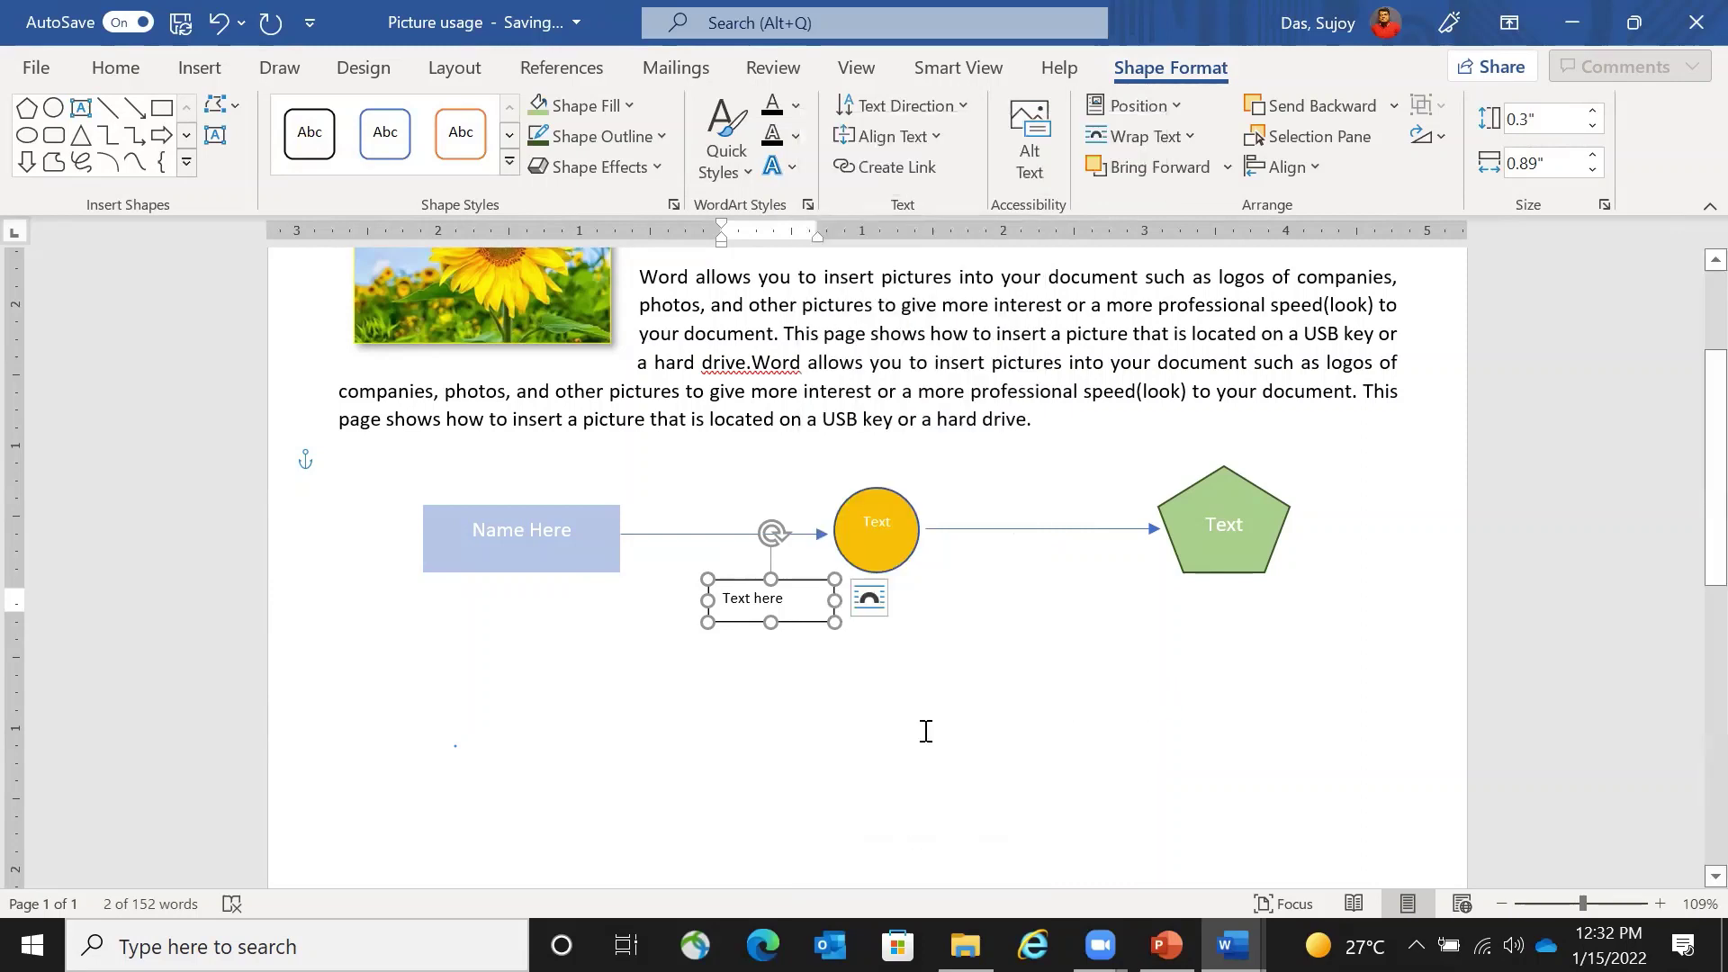
left_click(142, 71)
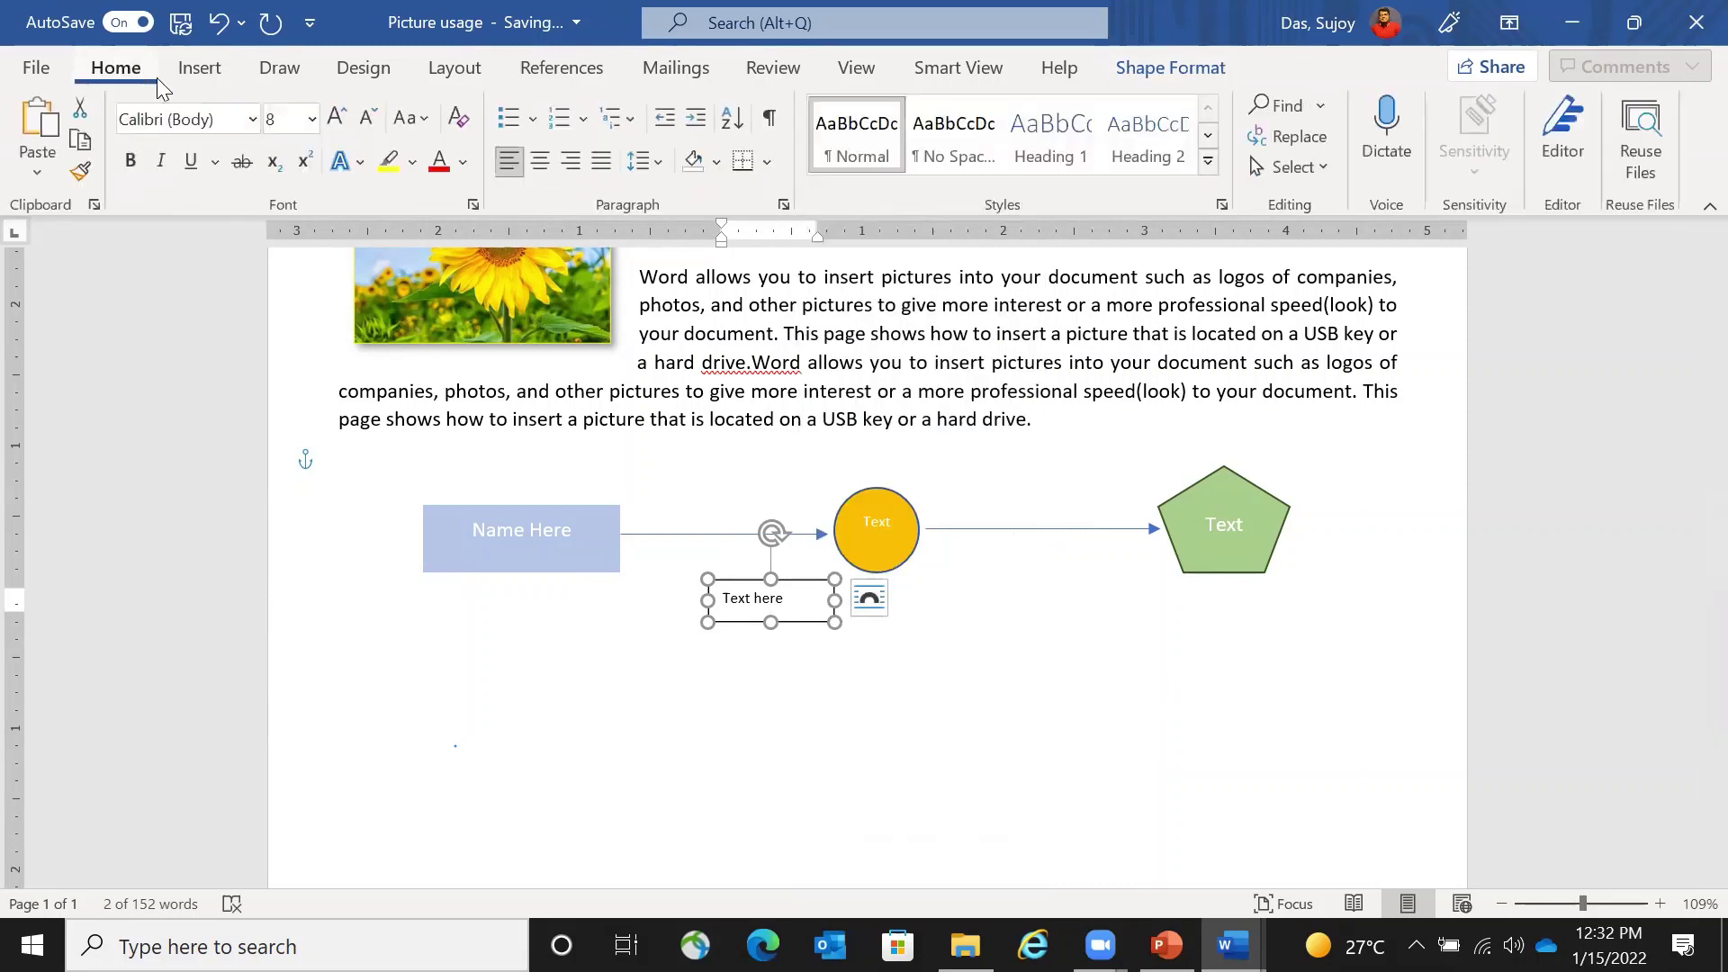
left_click(540, 161)
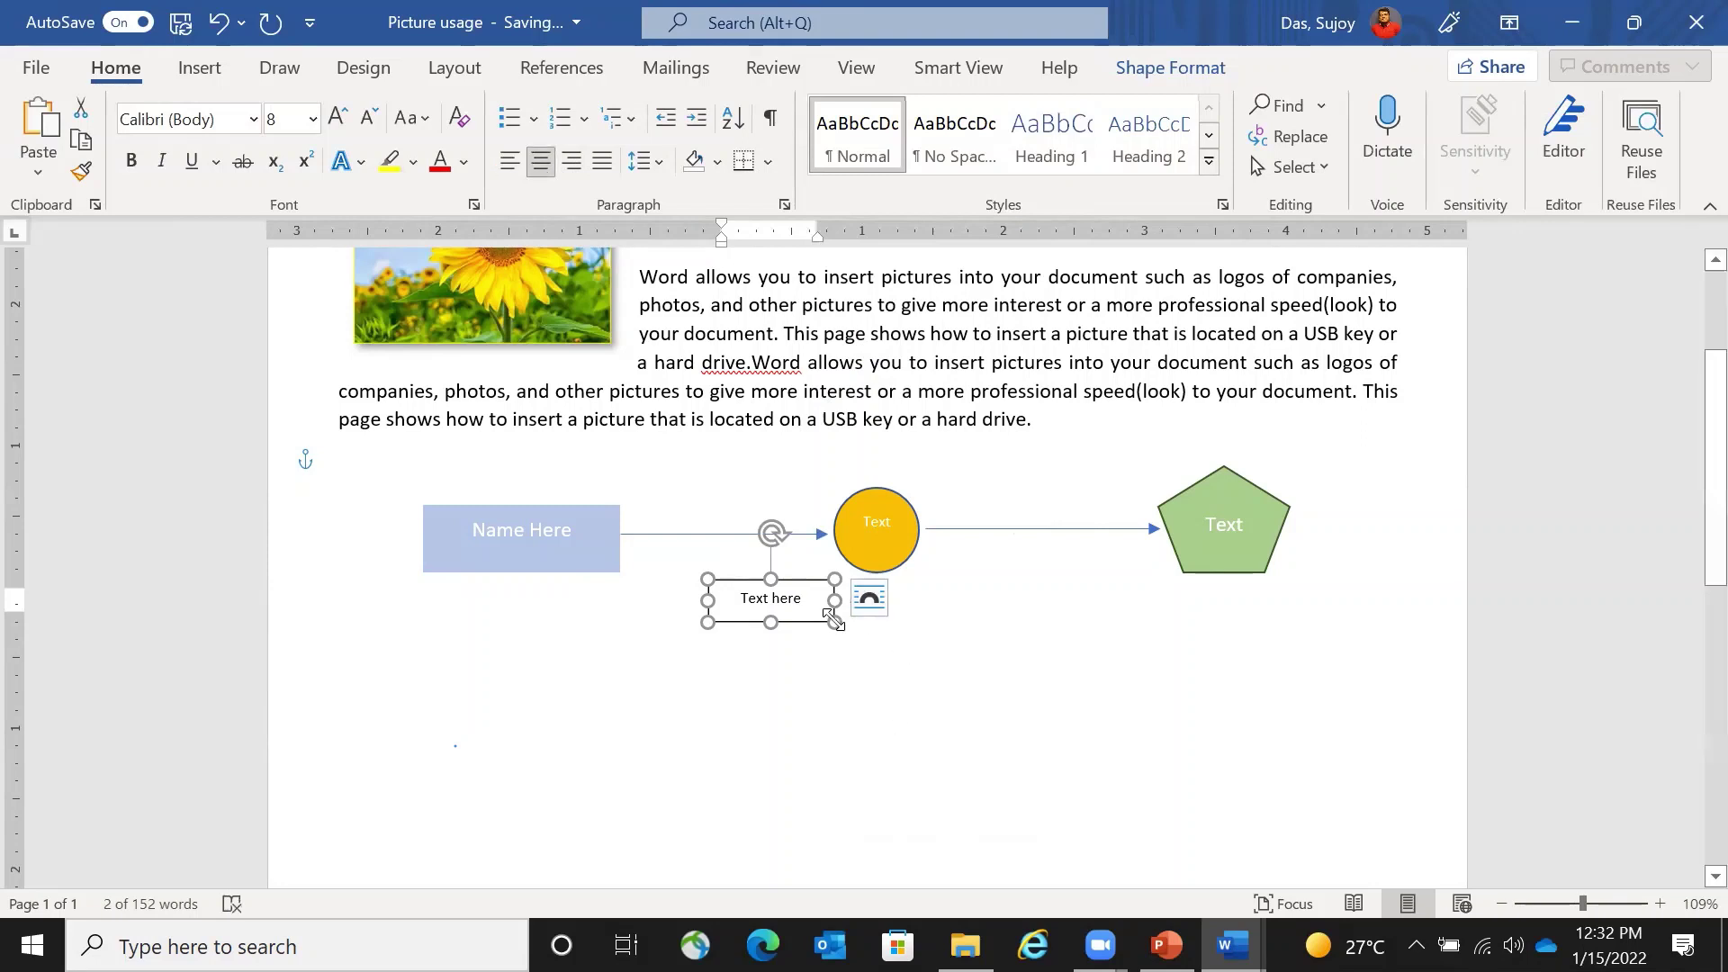
mouse_move(827, 621)
left_mouse_down()
mouse_move(800, 615)
mouse_move(718, 502)
left_mouse_up()
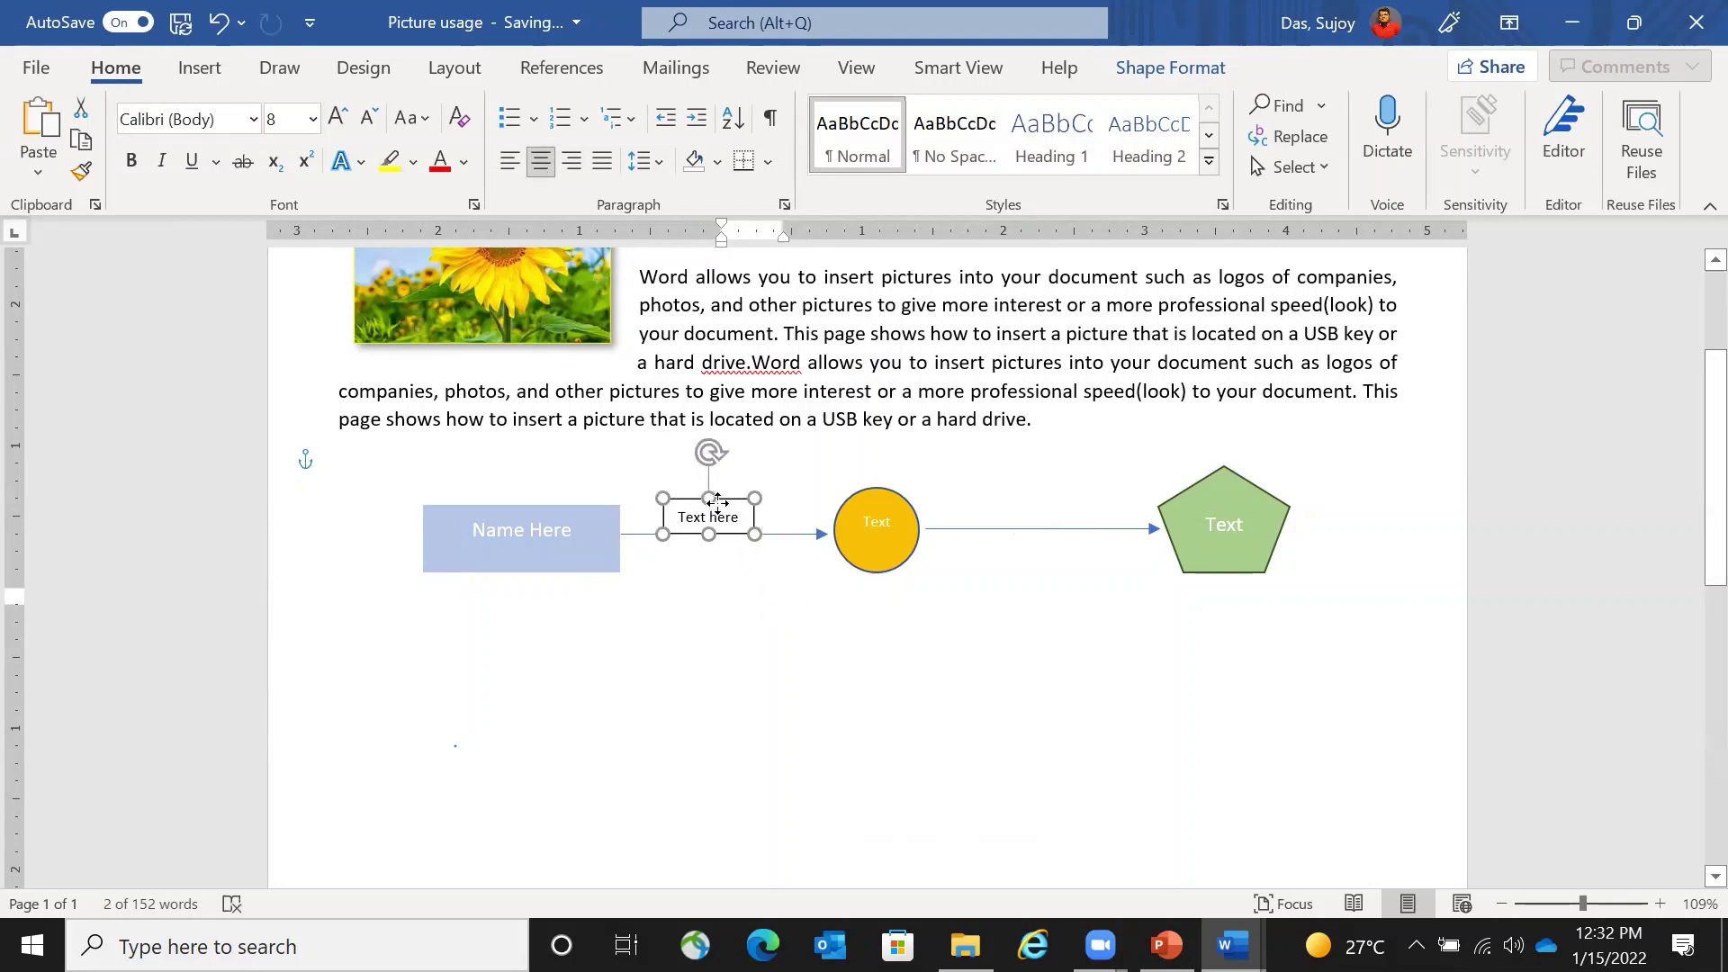
right_click(733, 506)
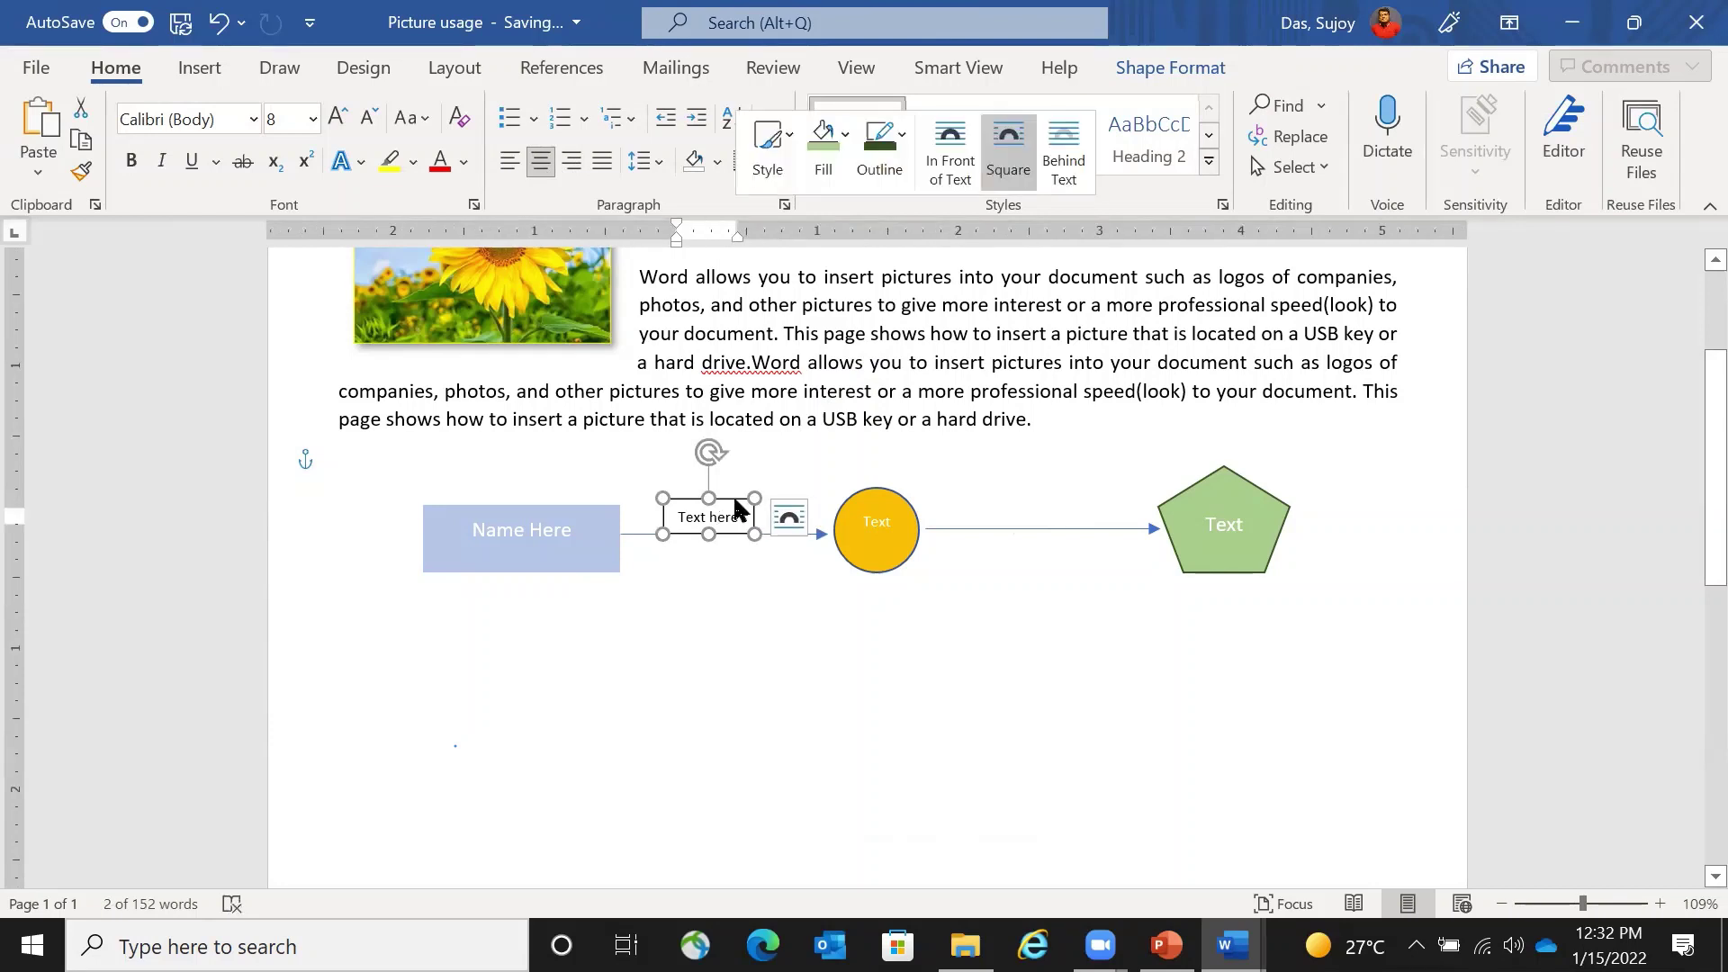
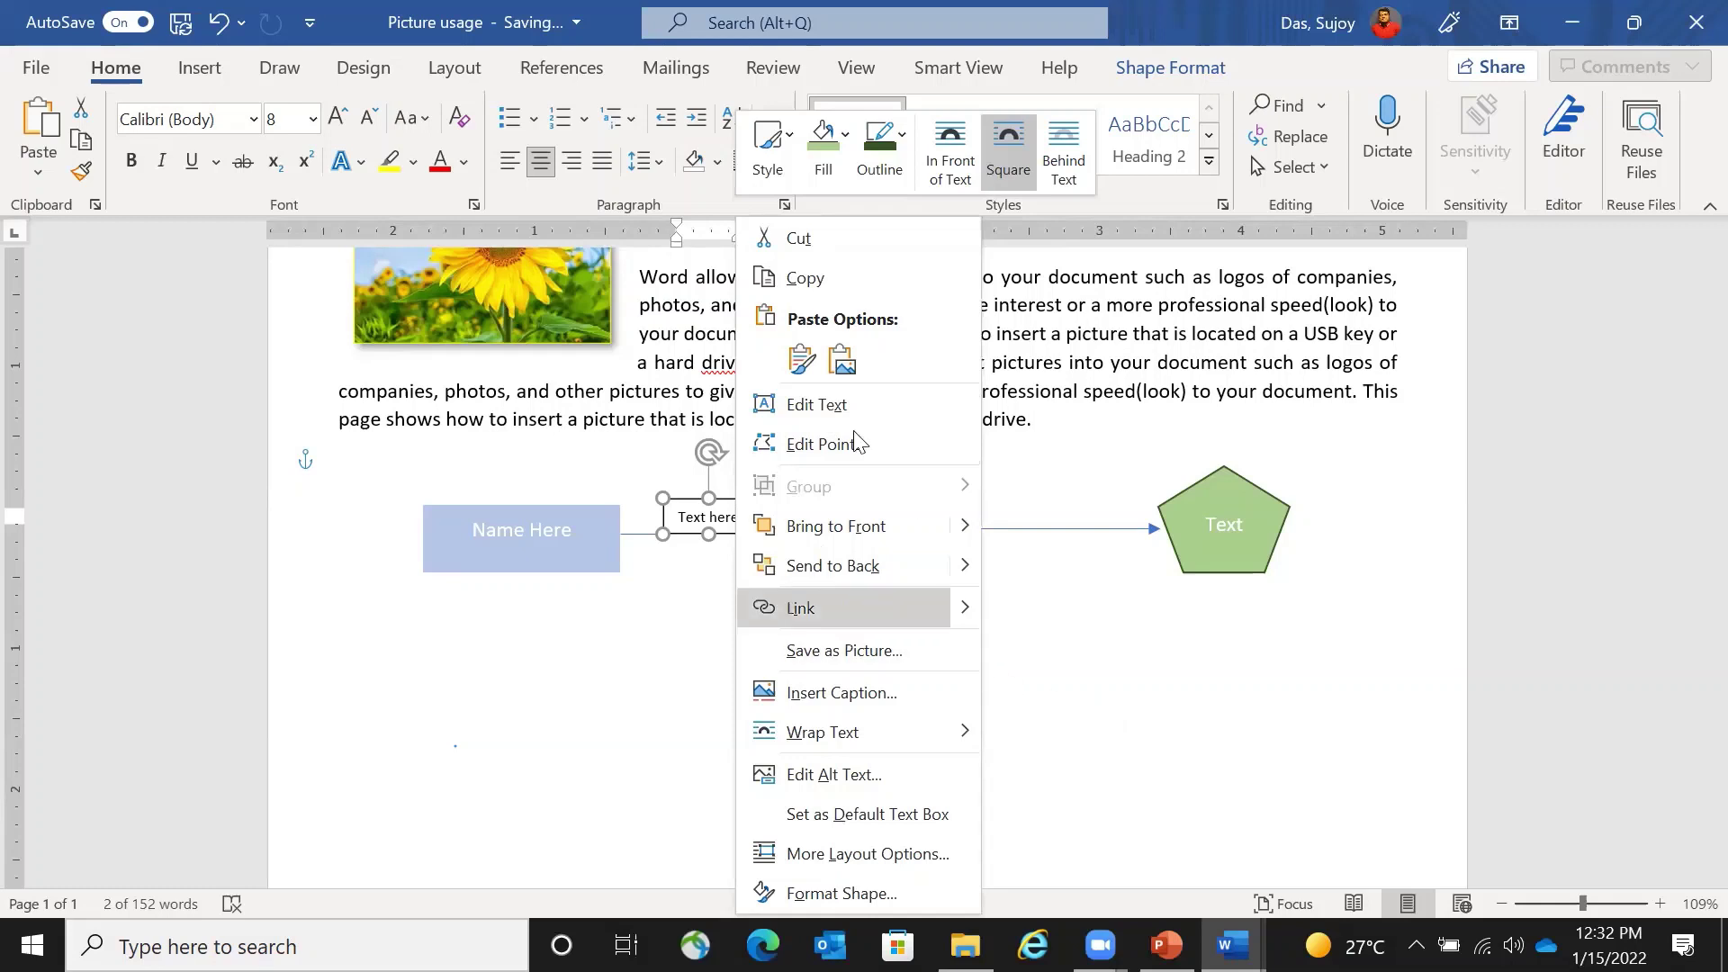
Step: Give the Text here box No Fill, move it beside the pentagon, then delete it
left_click(819, 162)
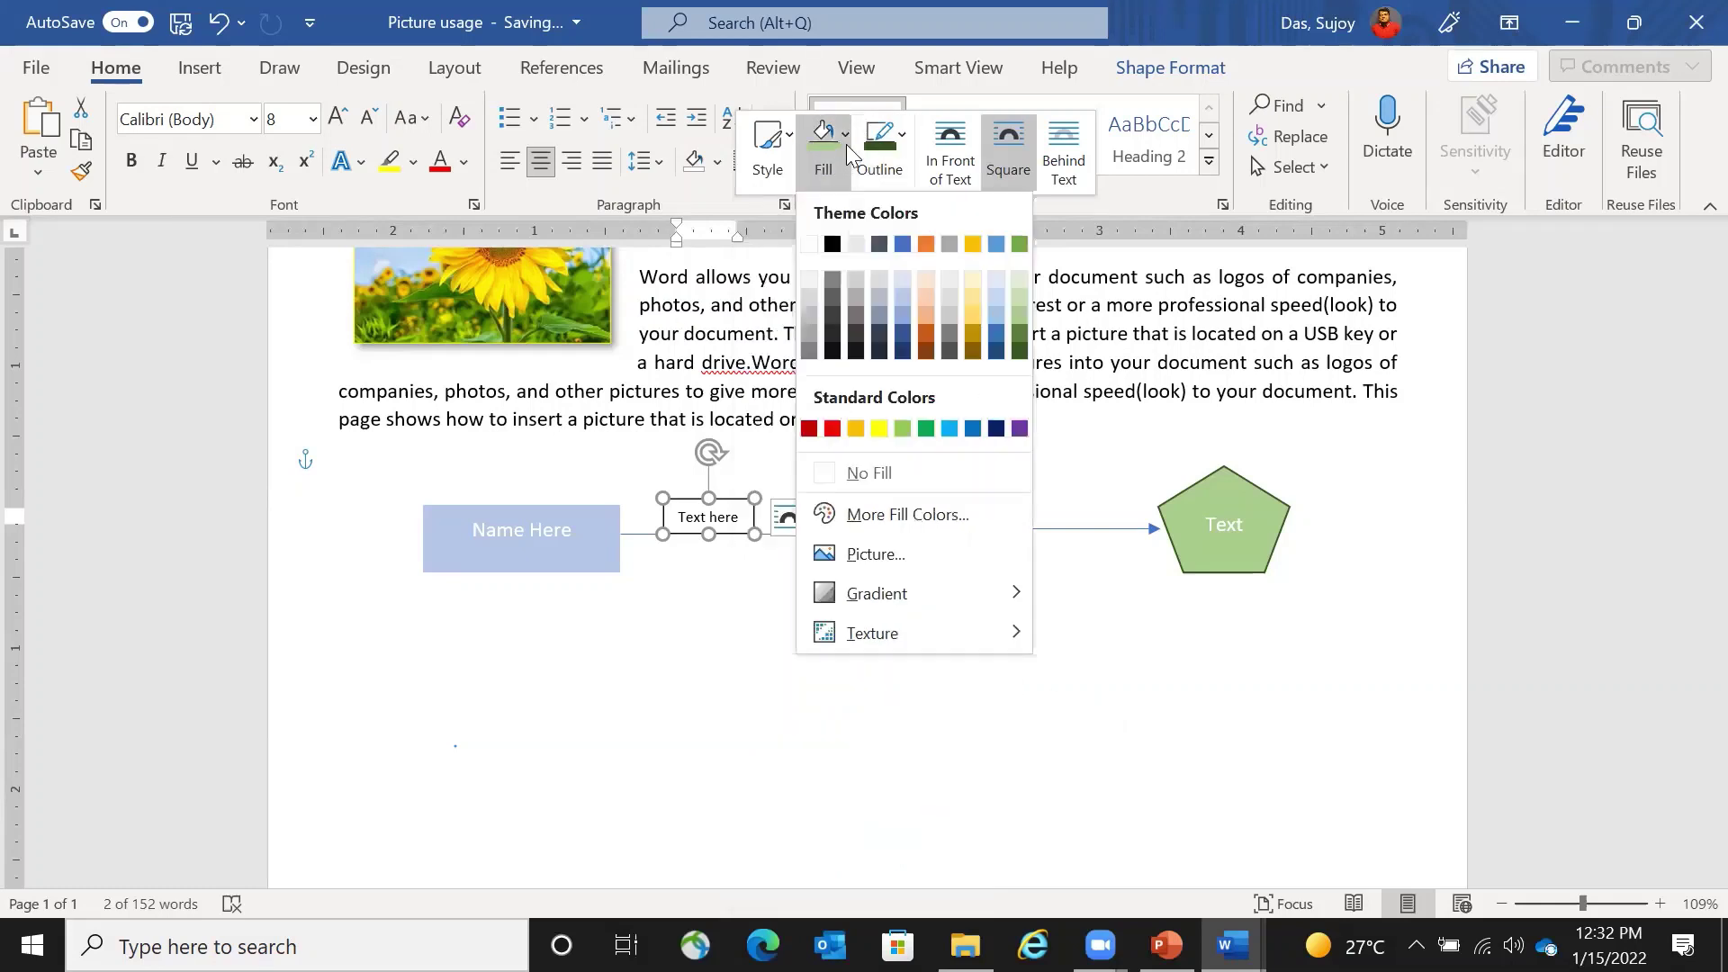
left_click(934, 461)
left_click(803, 570)
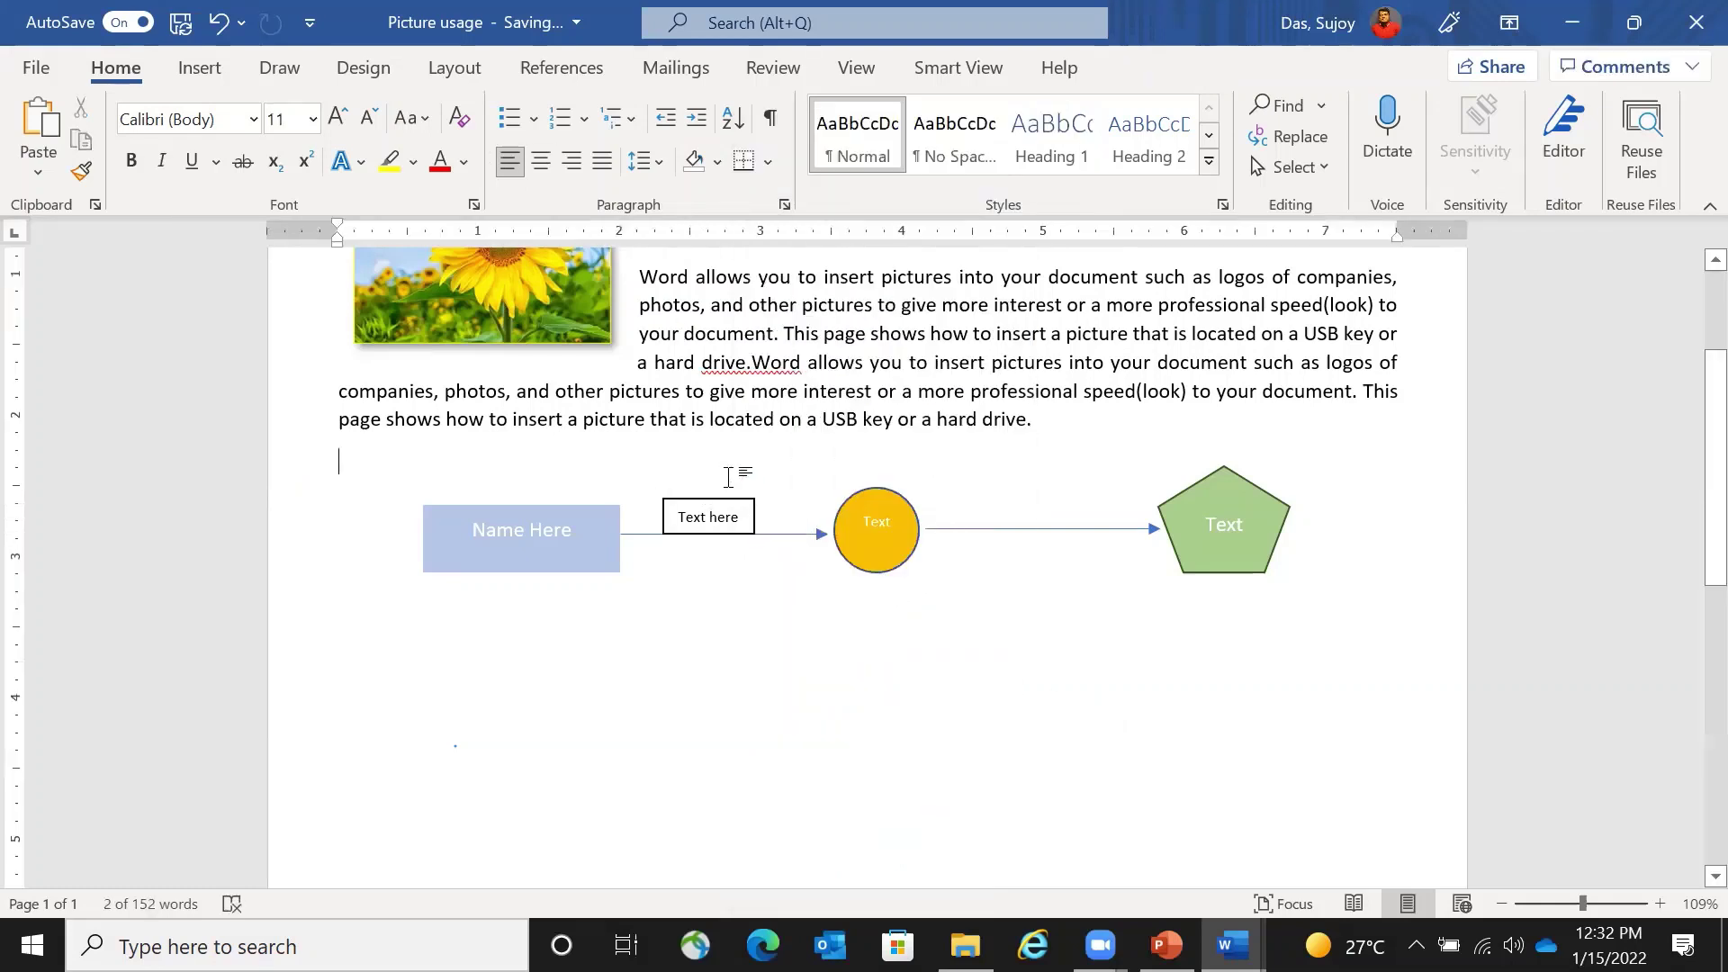
left_click_drag(728, 503, 1058, 496)
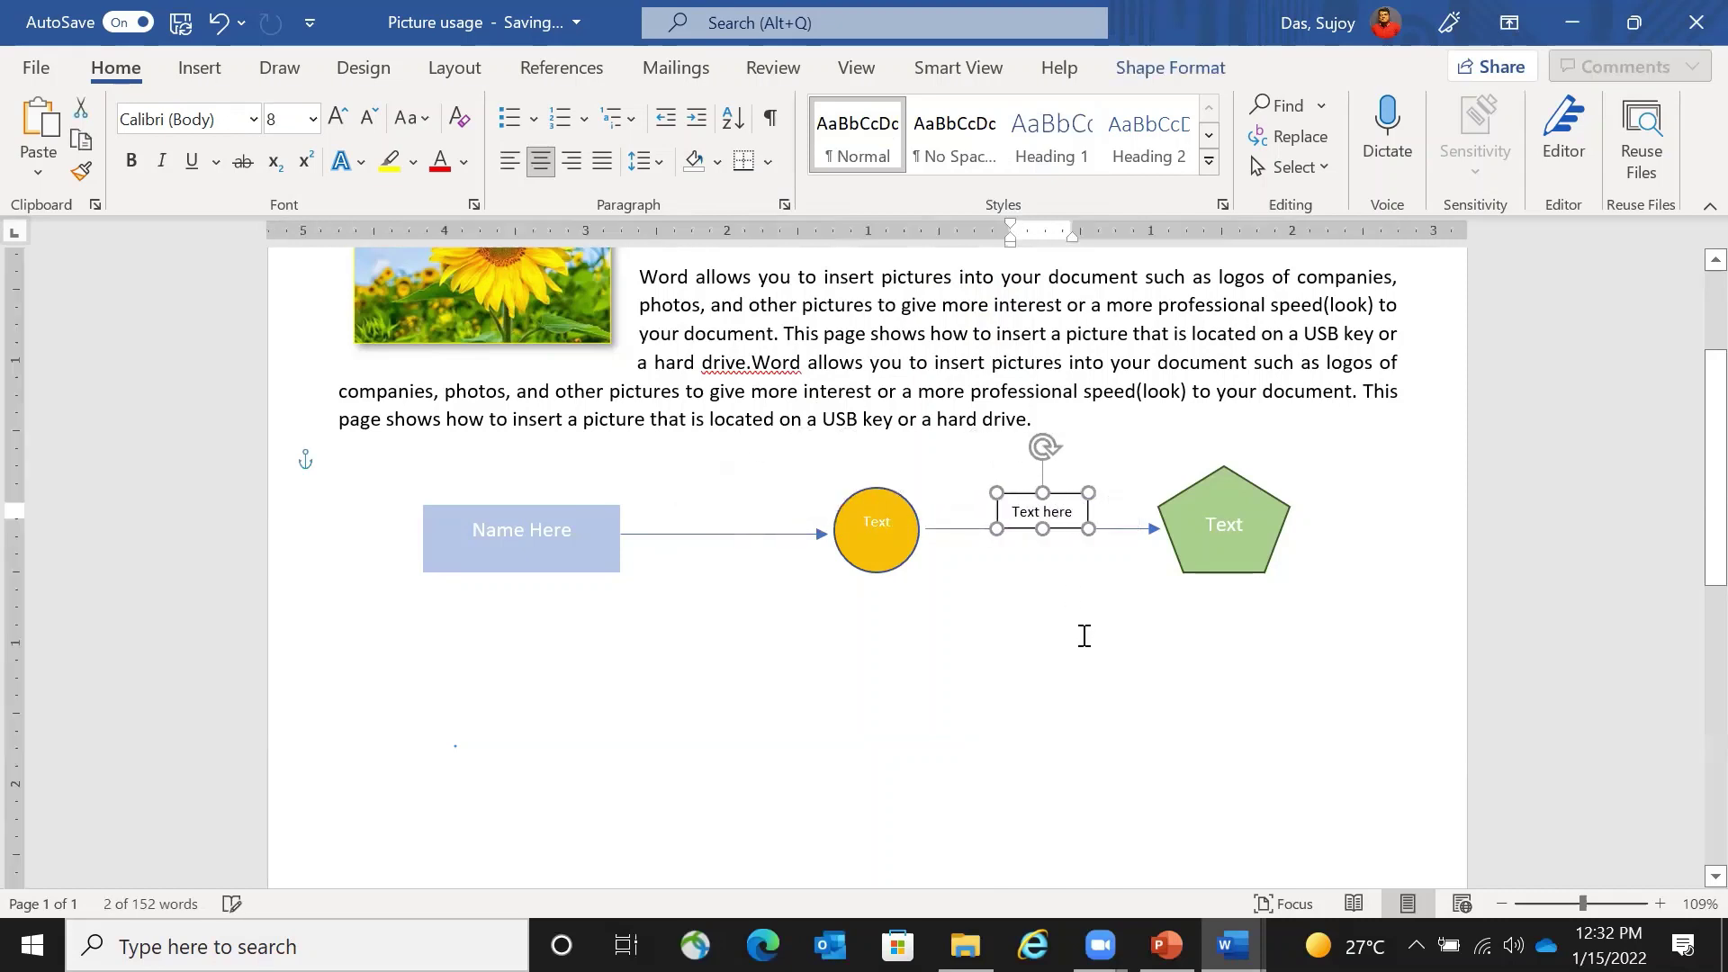
left_click(1151, 676)
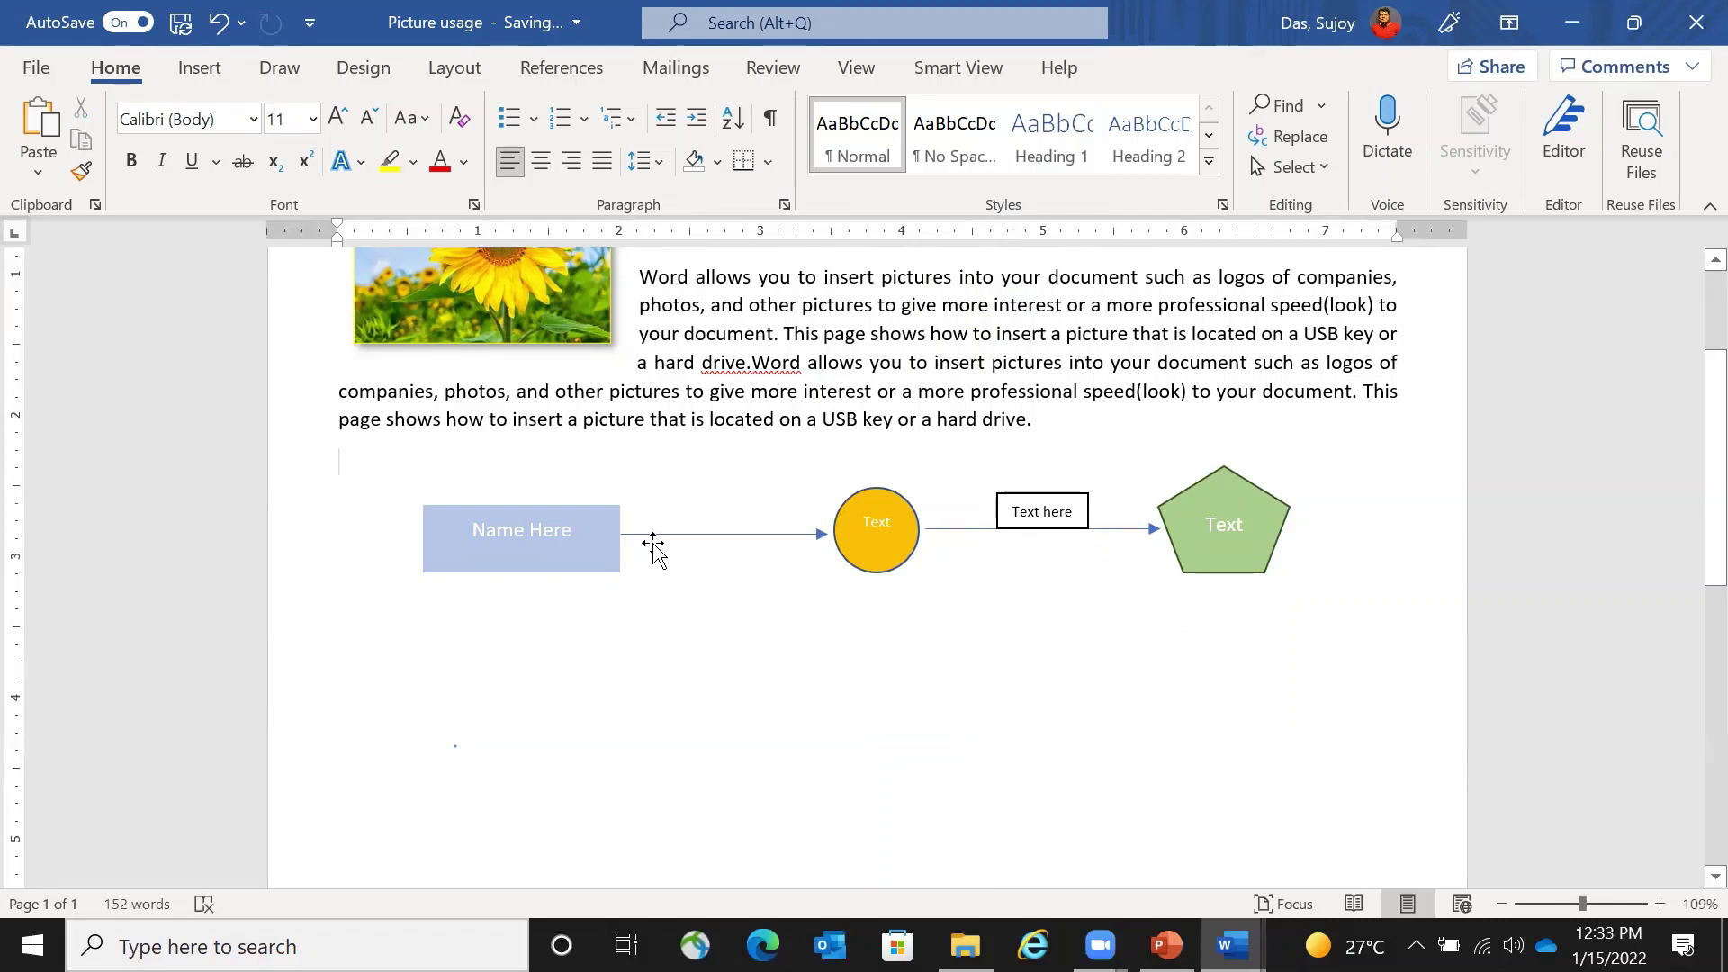
left_click(1027, 495)
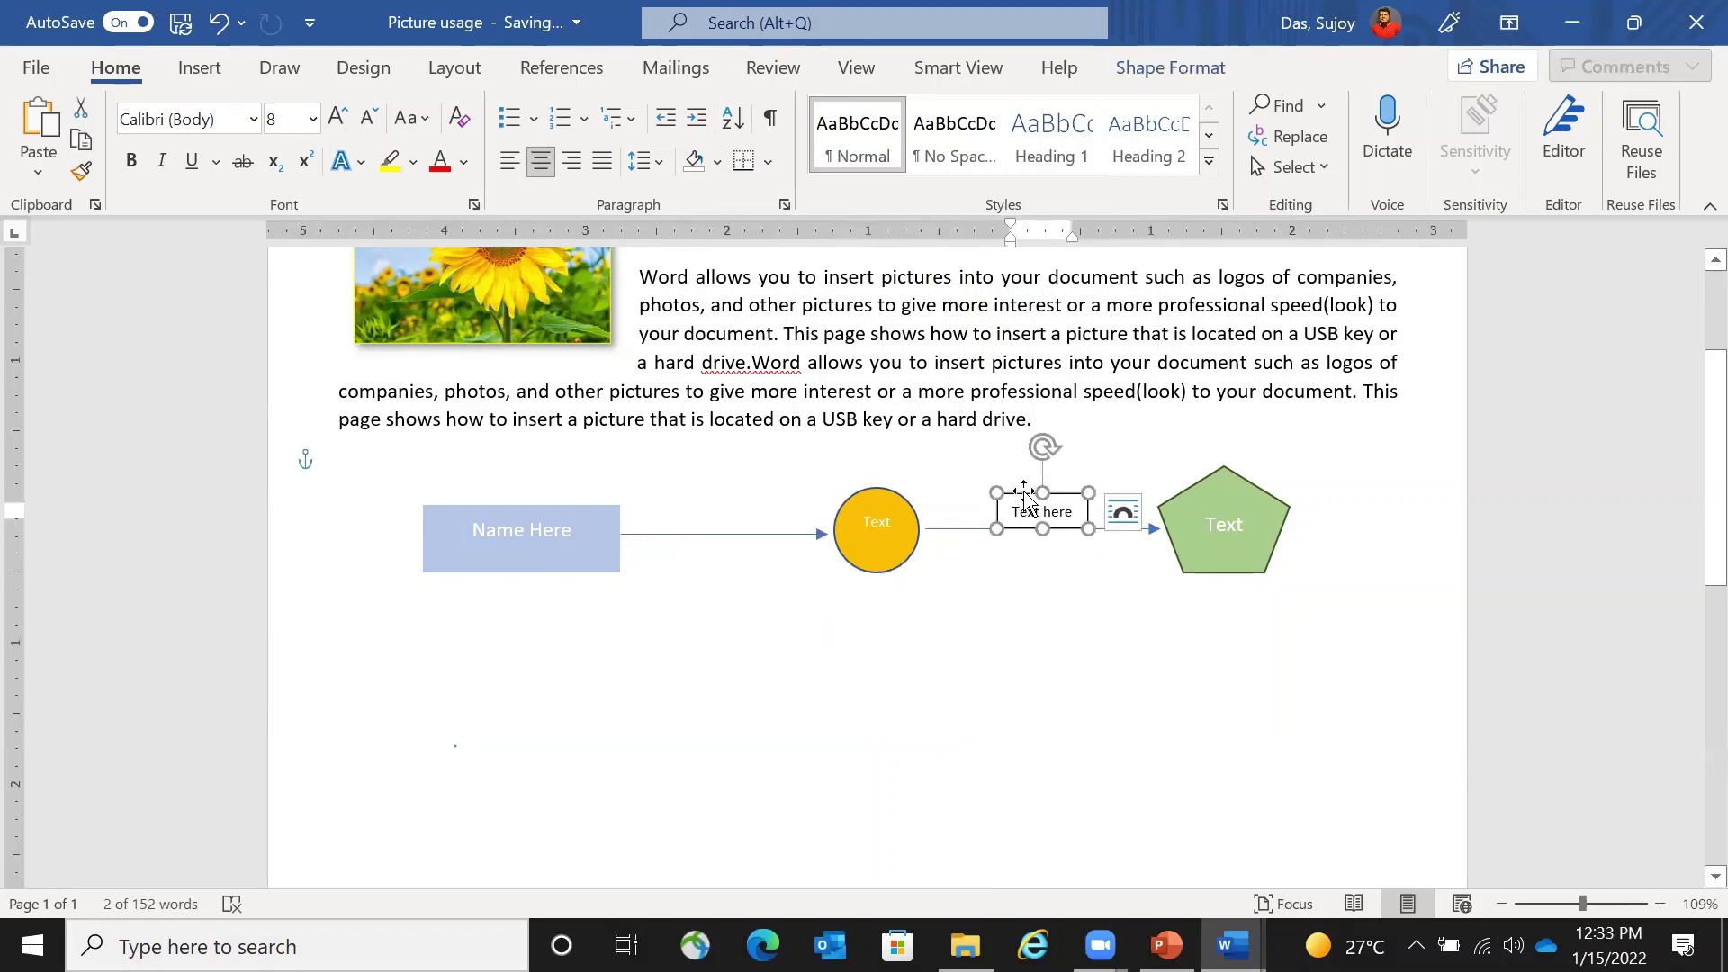
key("Delete")
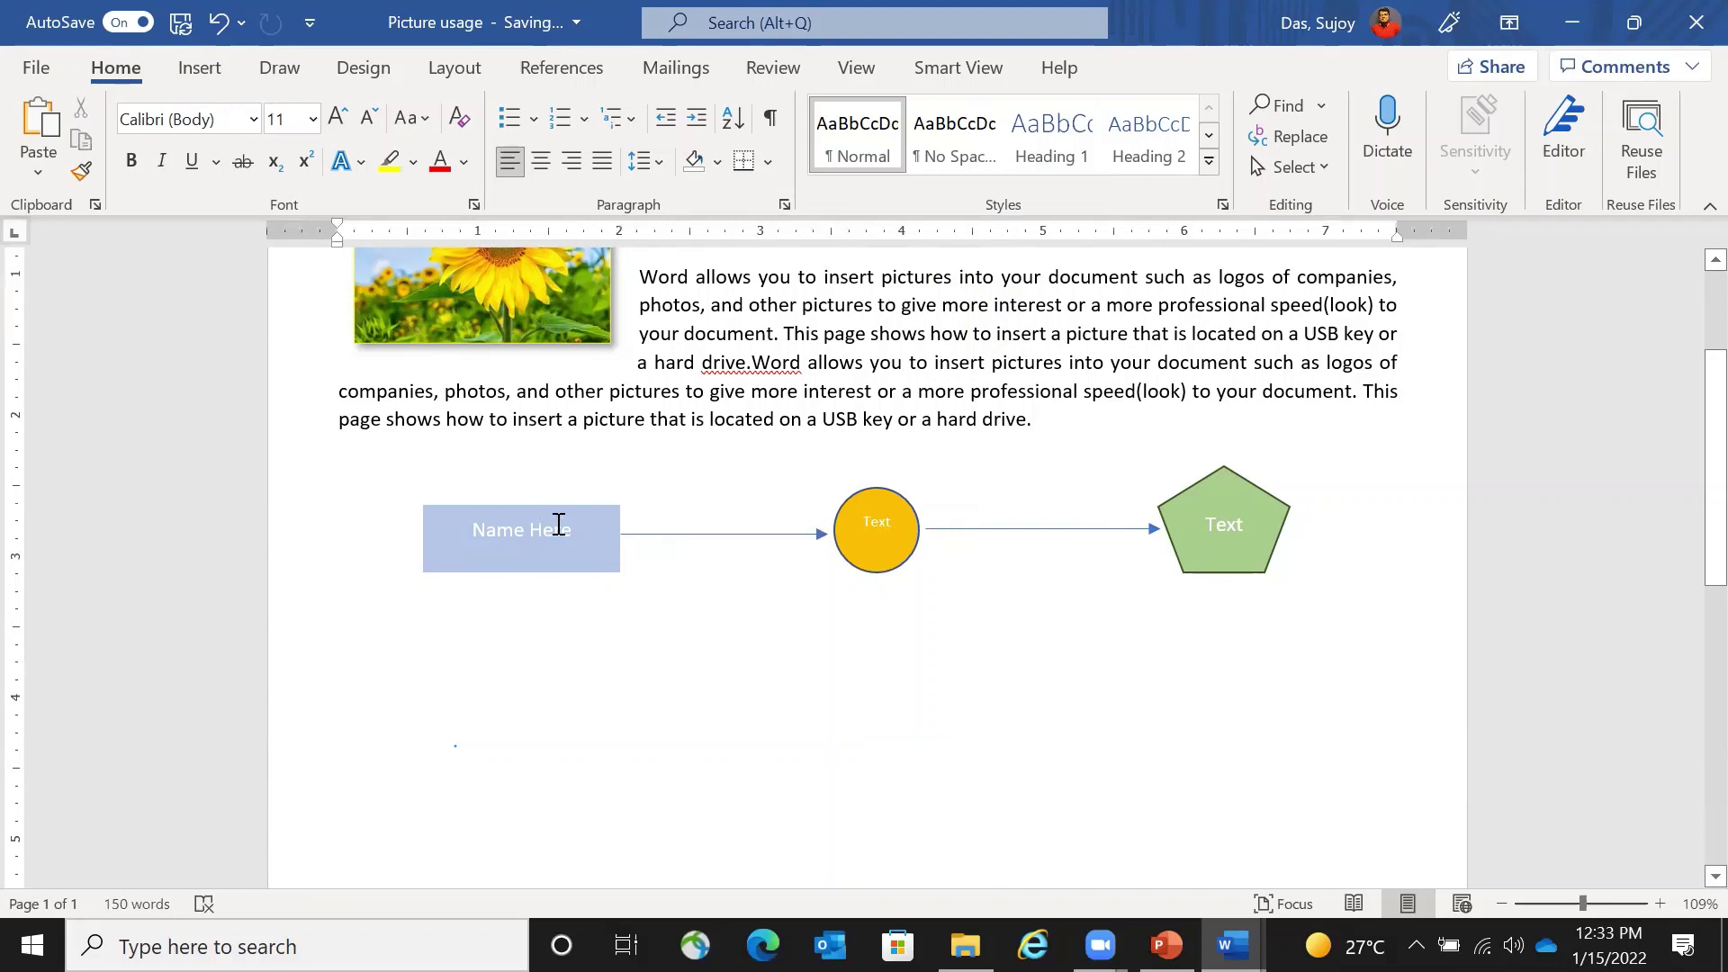
Step: Select the Name Here rectangle, yellow circle, connector arrow and green pentagon together
left_click(558, 523)
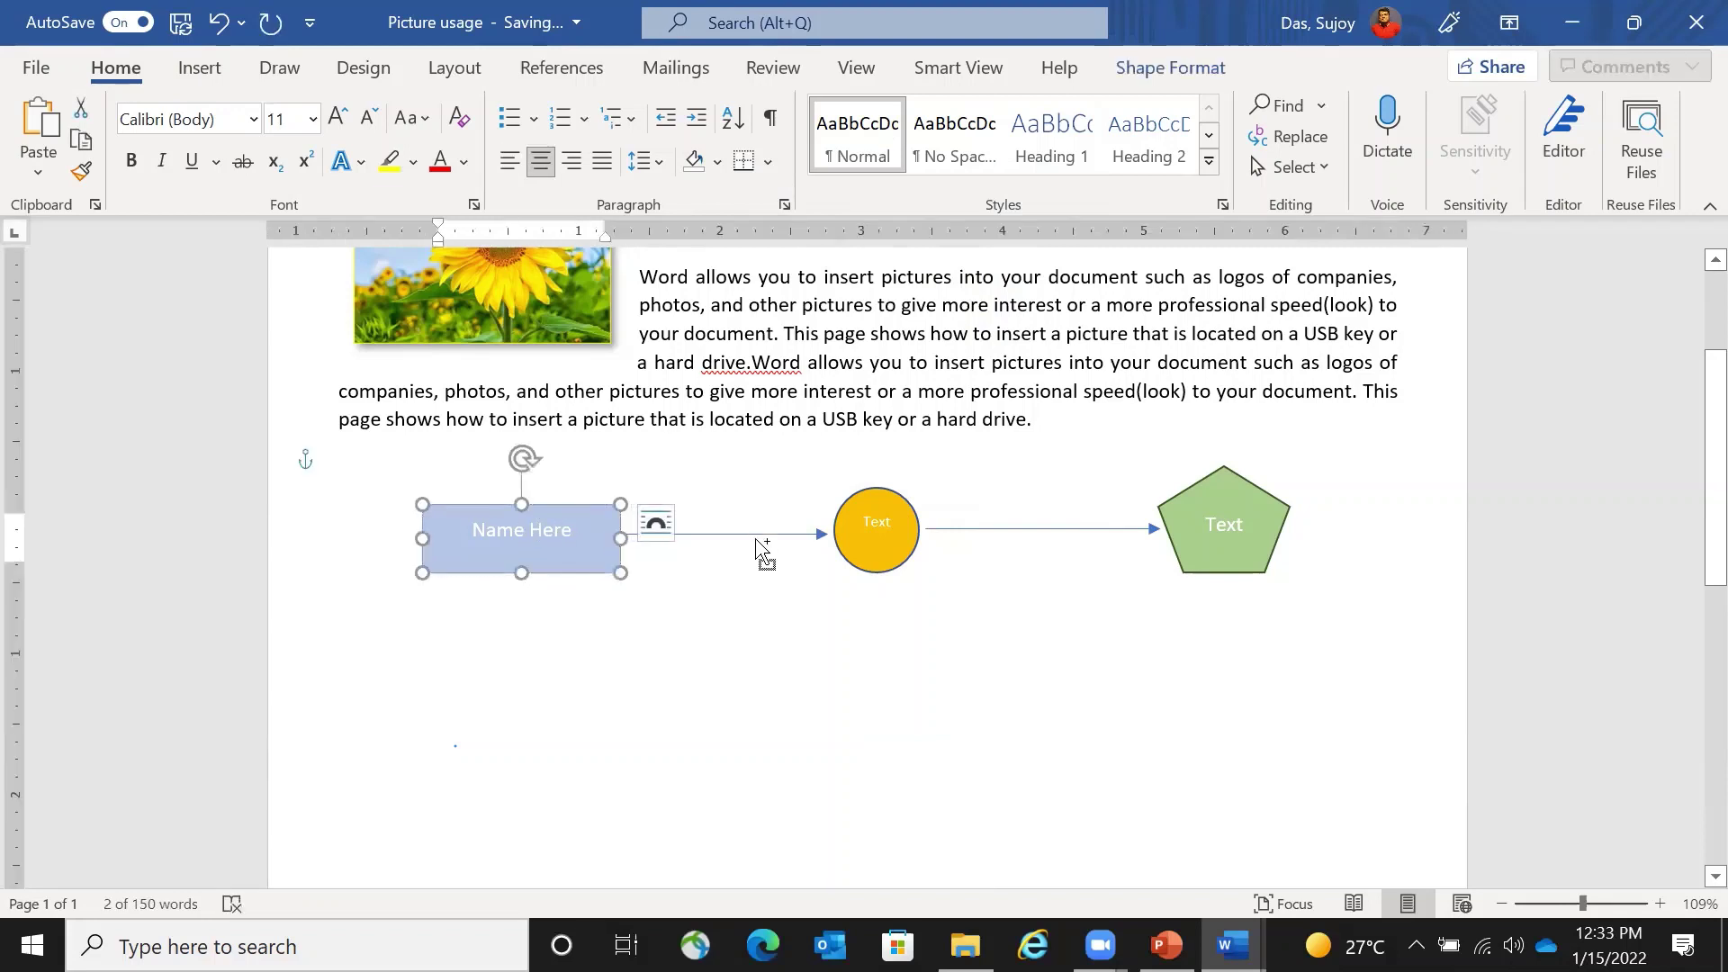
left_click(879, 535, "shift")
left_click(993, 530, "shift")
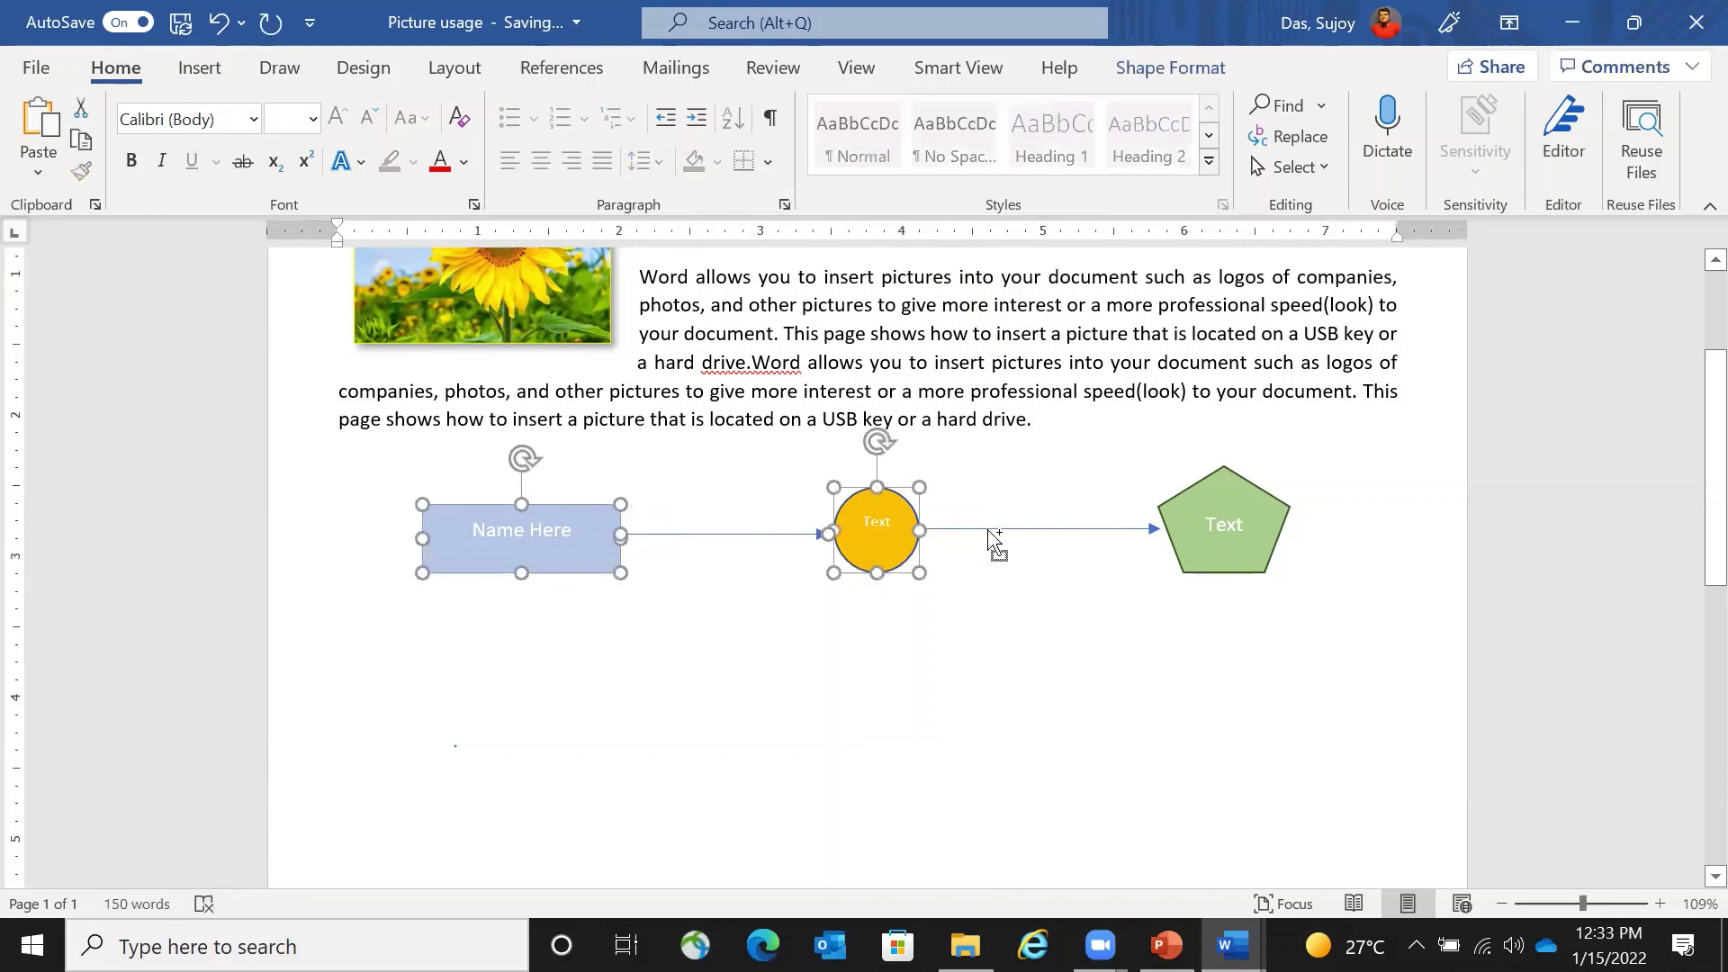
left_click(1260, 525, "shift")
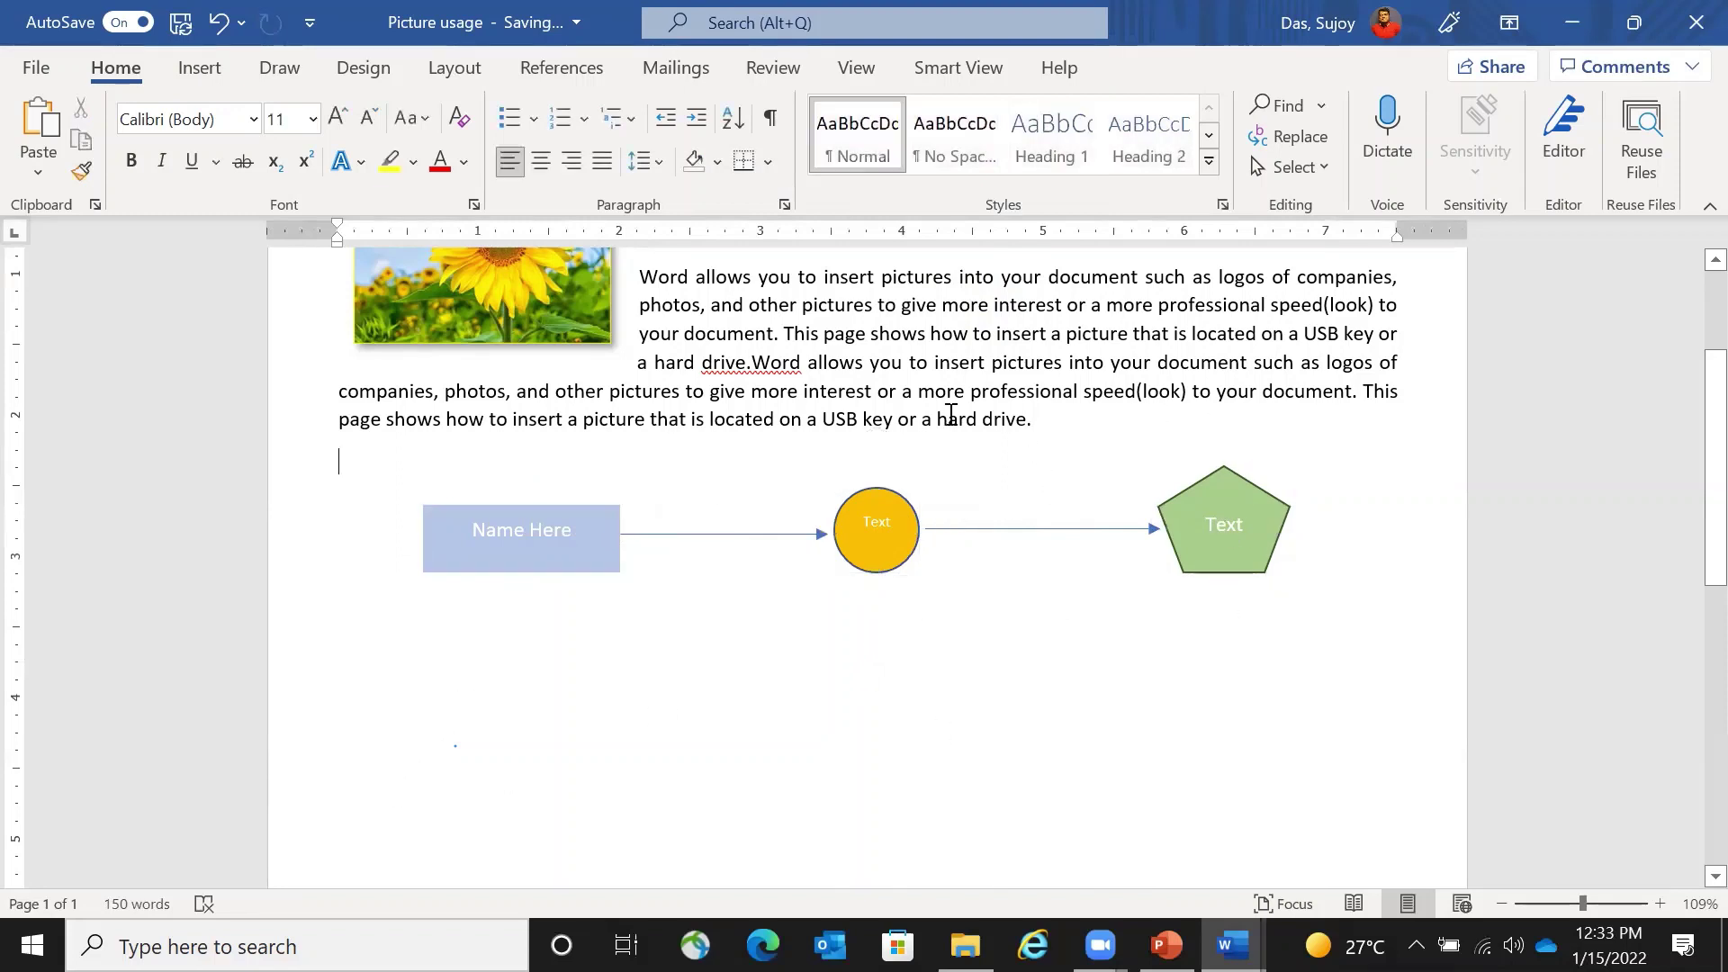
Step: Copy the paragraph about inserting pictures and paste a duplicate below it, keeping the blank line
mouse_move(1044, 430)
left_mouse_down()
mouse_move(619, 326)
mouse_move(636, 281)
left_mouse_up()
key("ctrl+c")
key("ctrl+j")
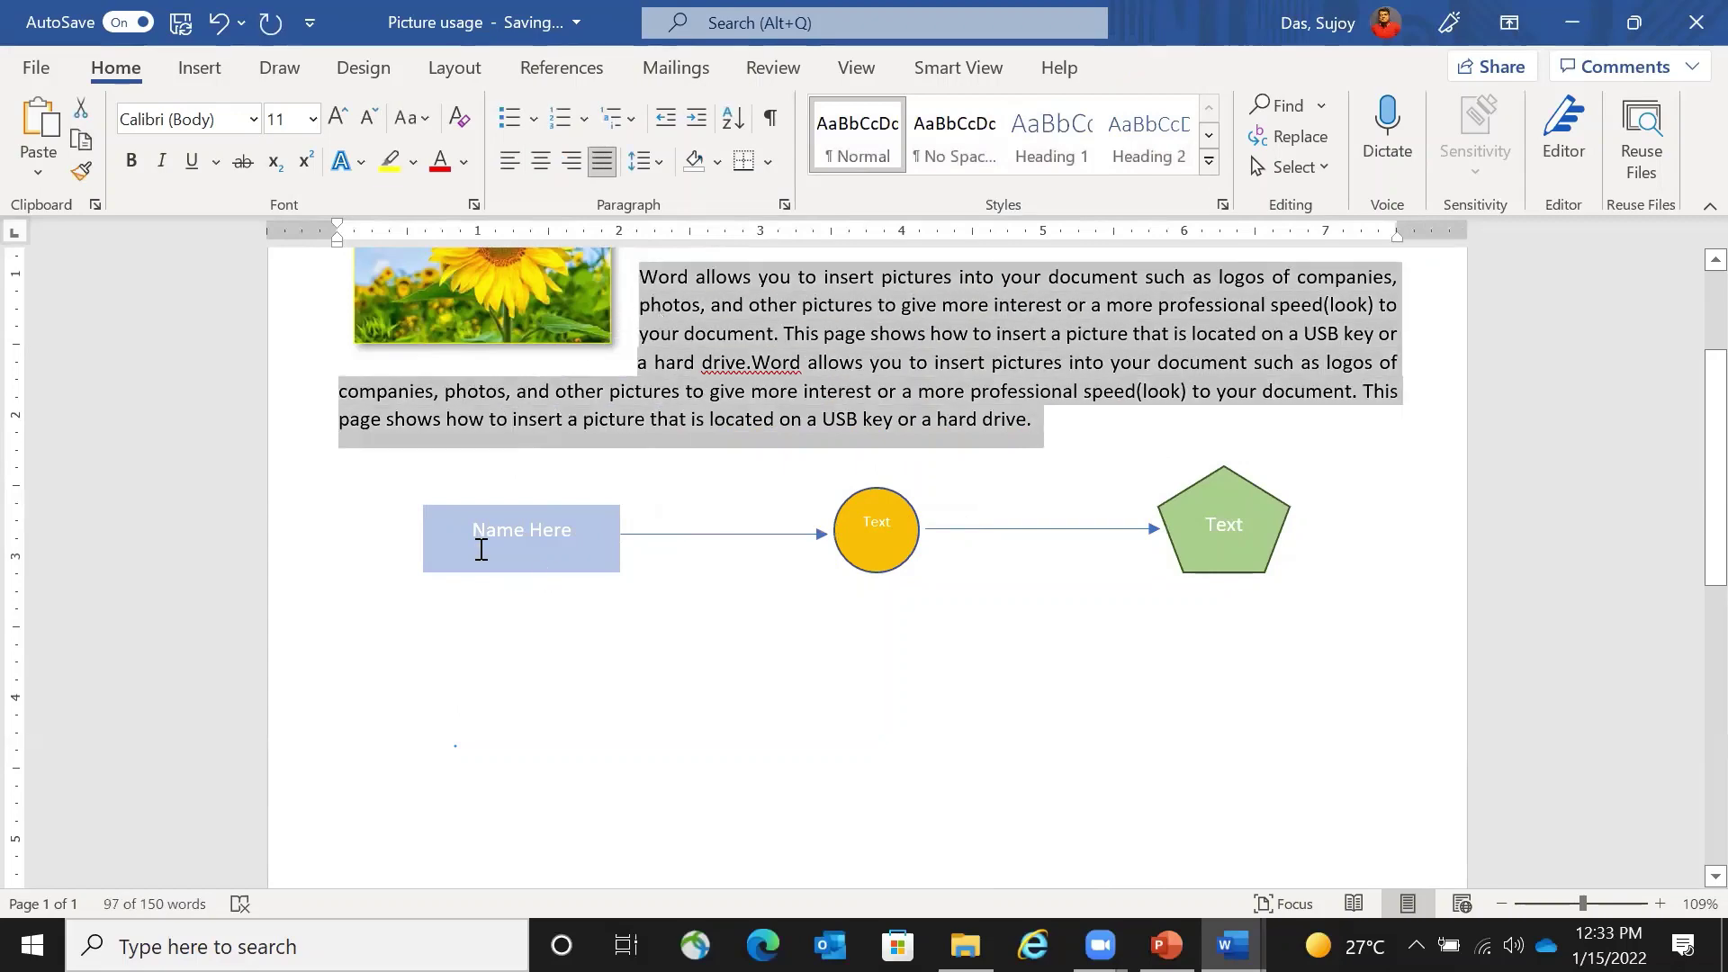
left_click(360, 461)
key("ctrl+v")
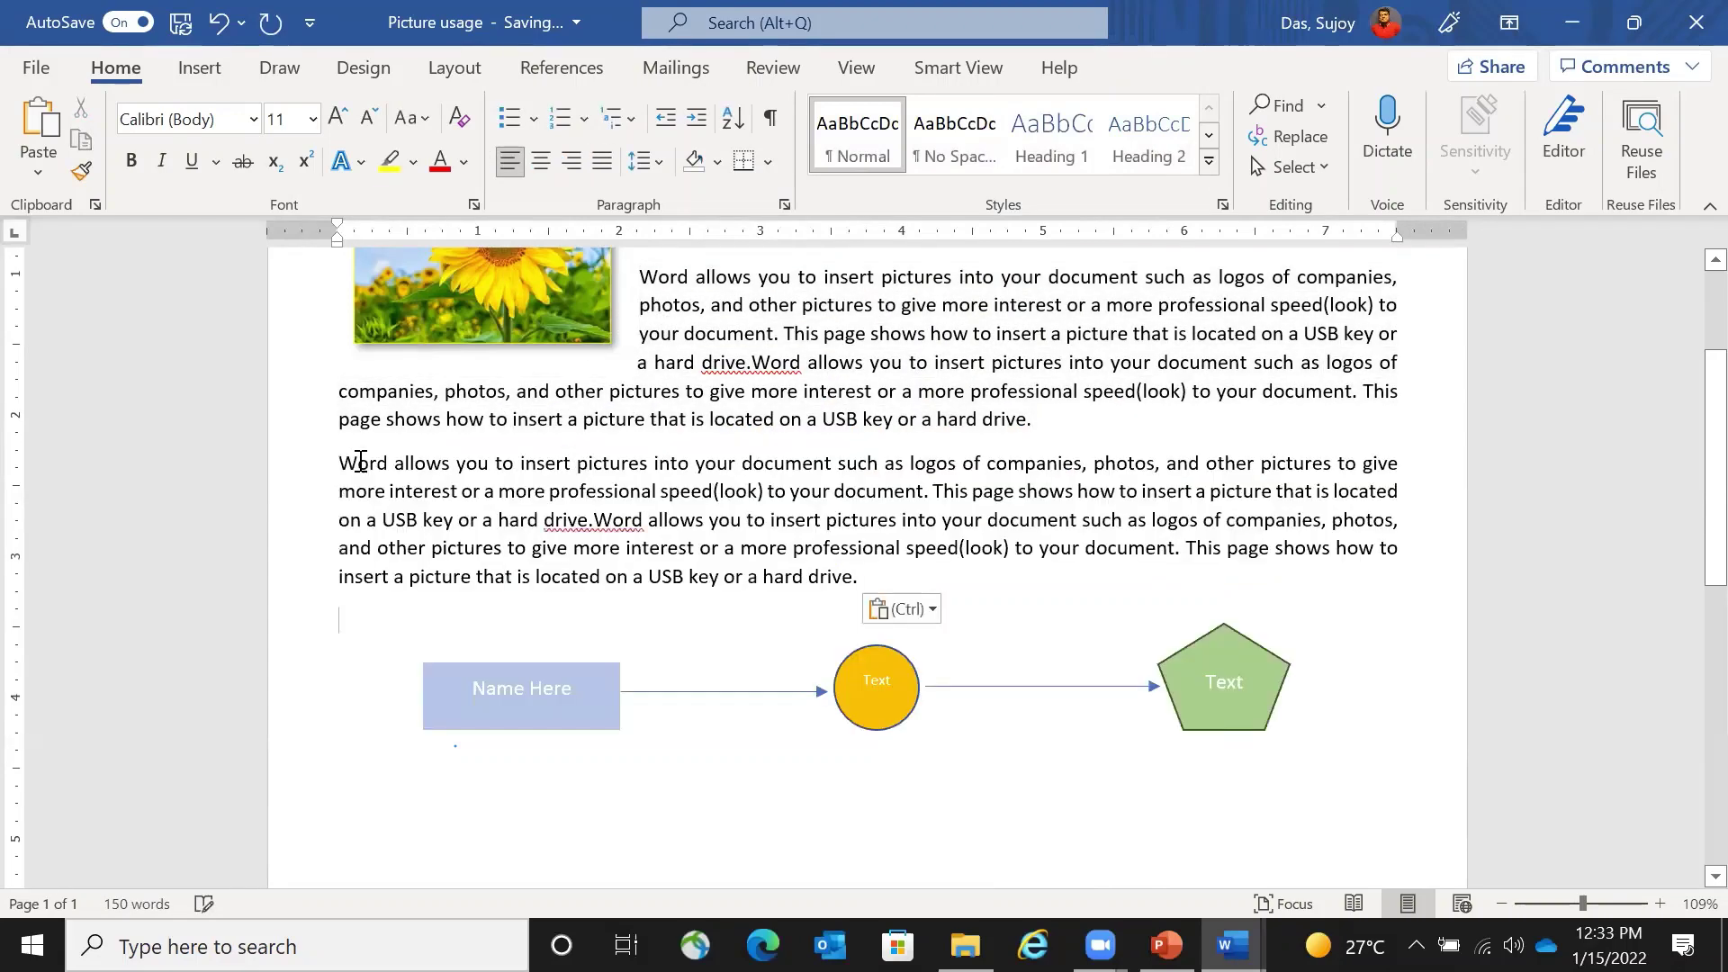
key("Return")
scroll(470, 609, "down", 3)
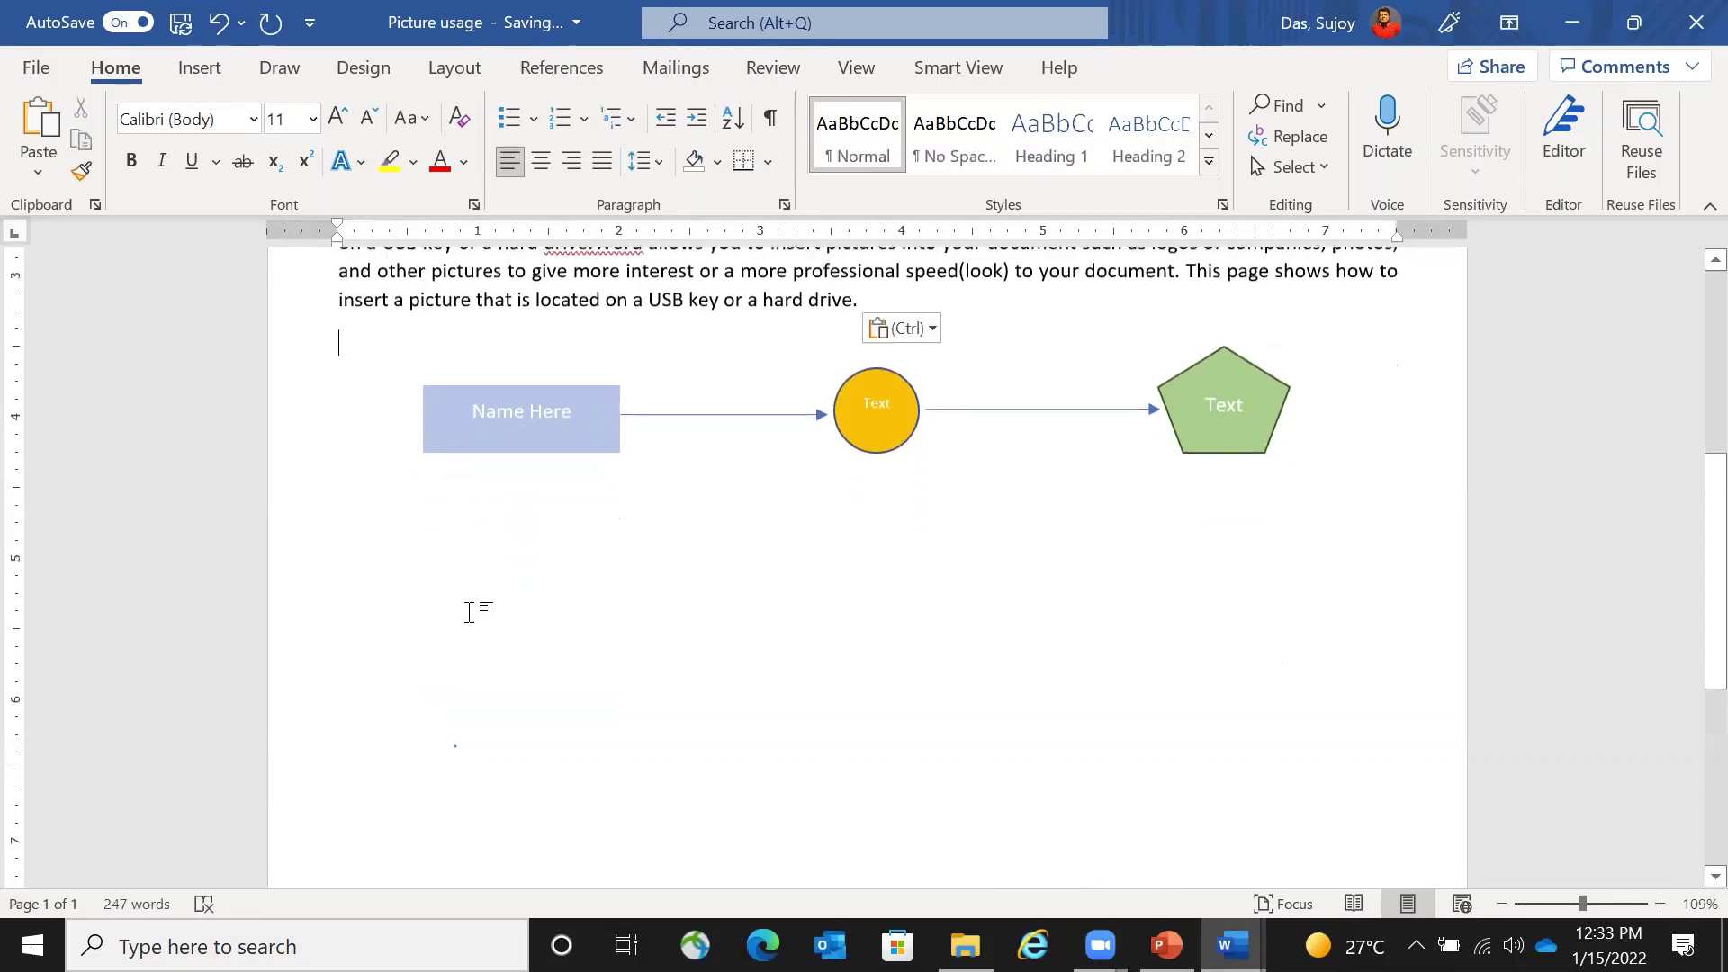
key("BackSpace")
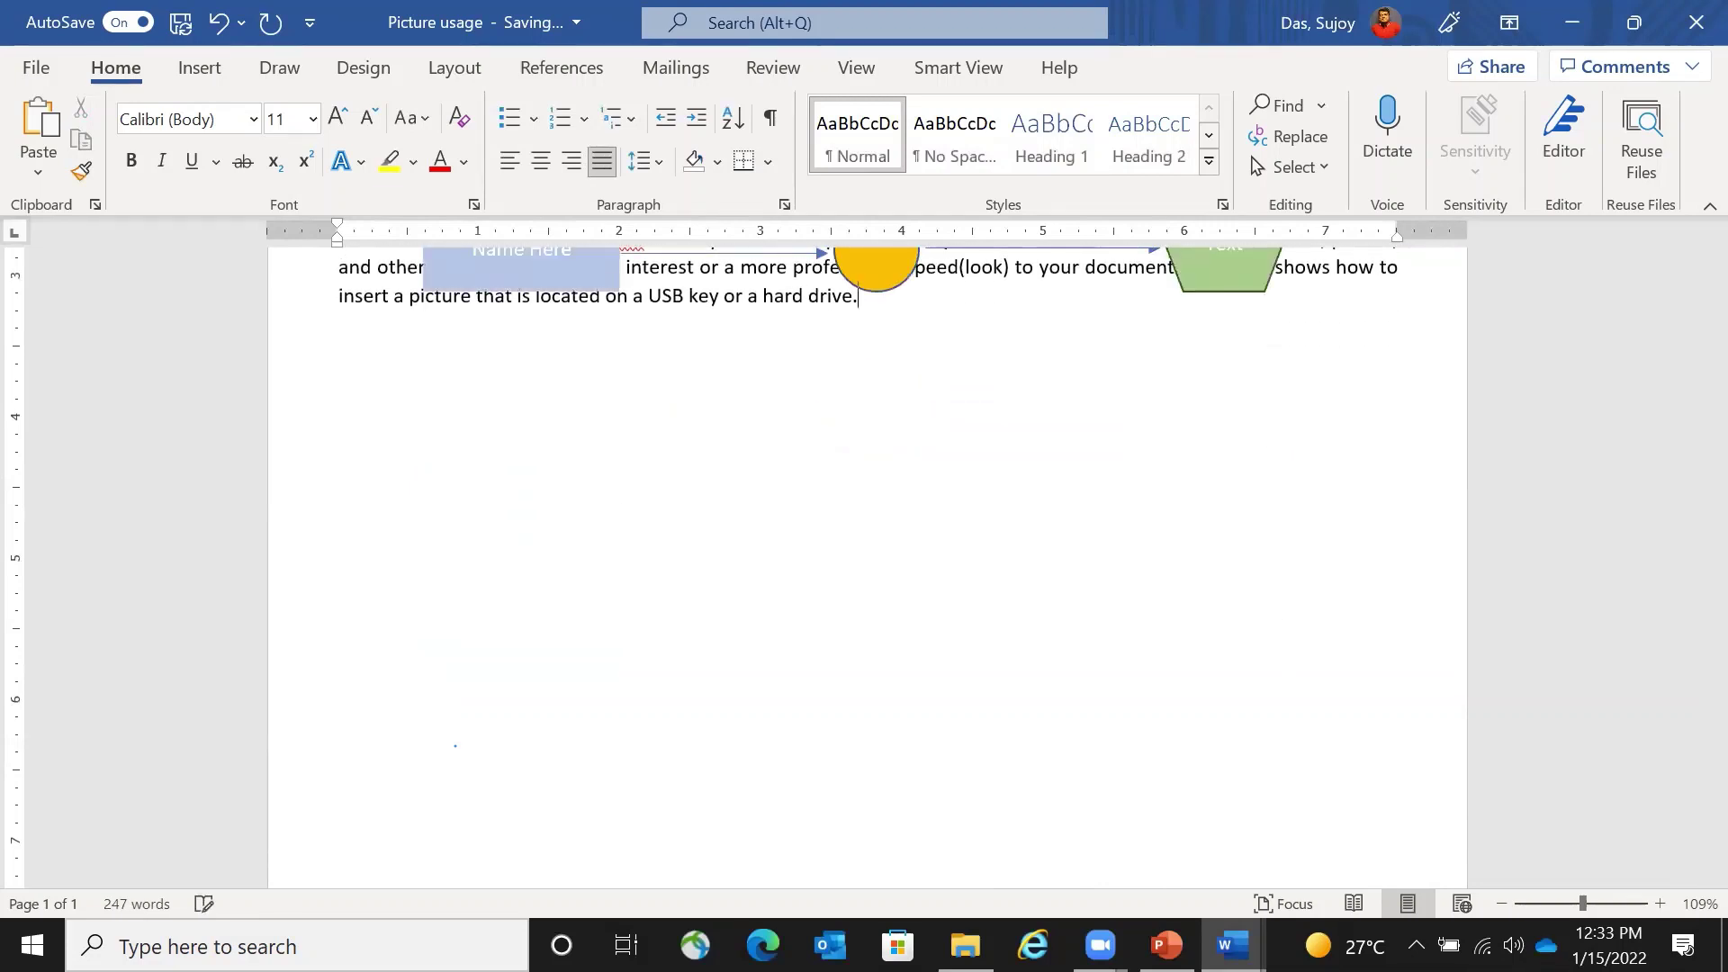
key("ctrl+z")
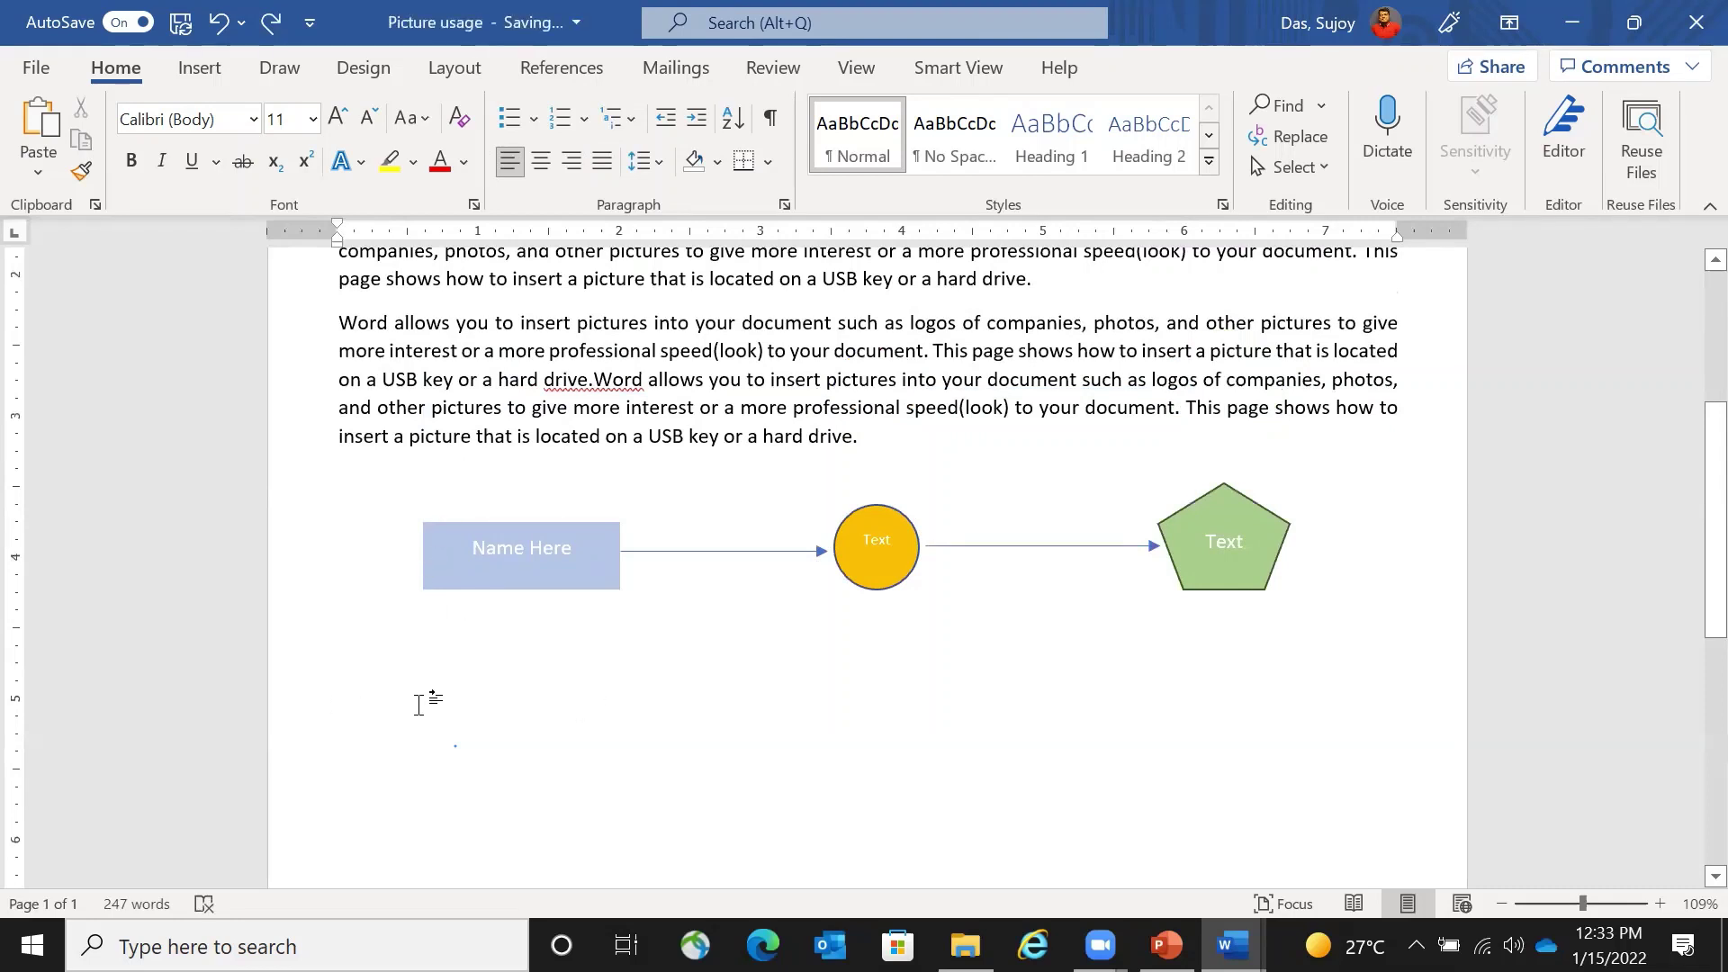
Step: Group the pentagon, circle and Name Here rectangle into one object
left_click(1210, 556)
left_click(895, 552, "shift")
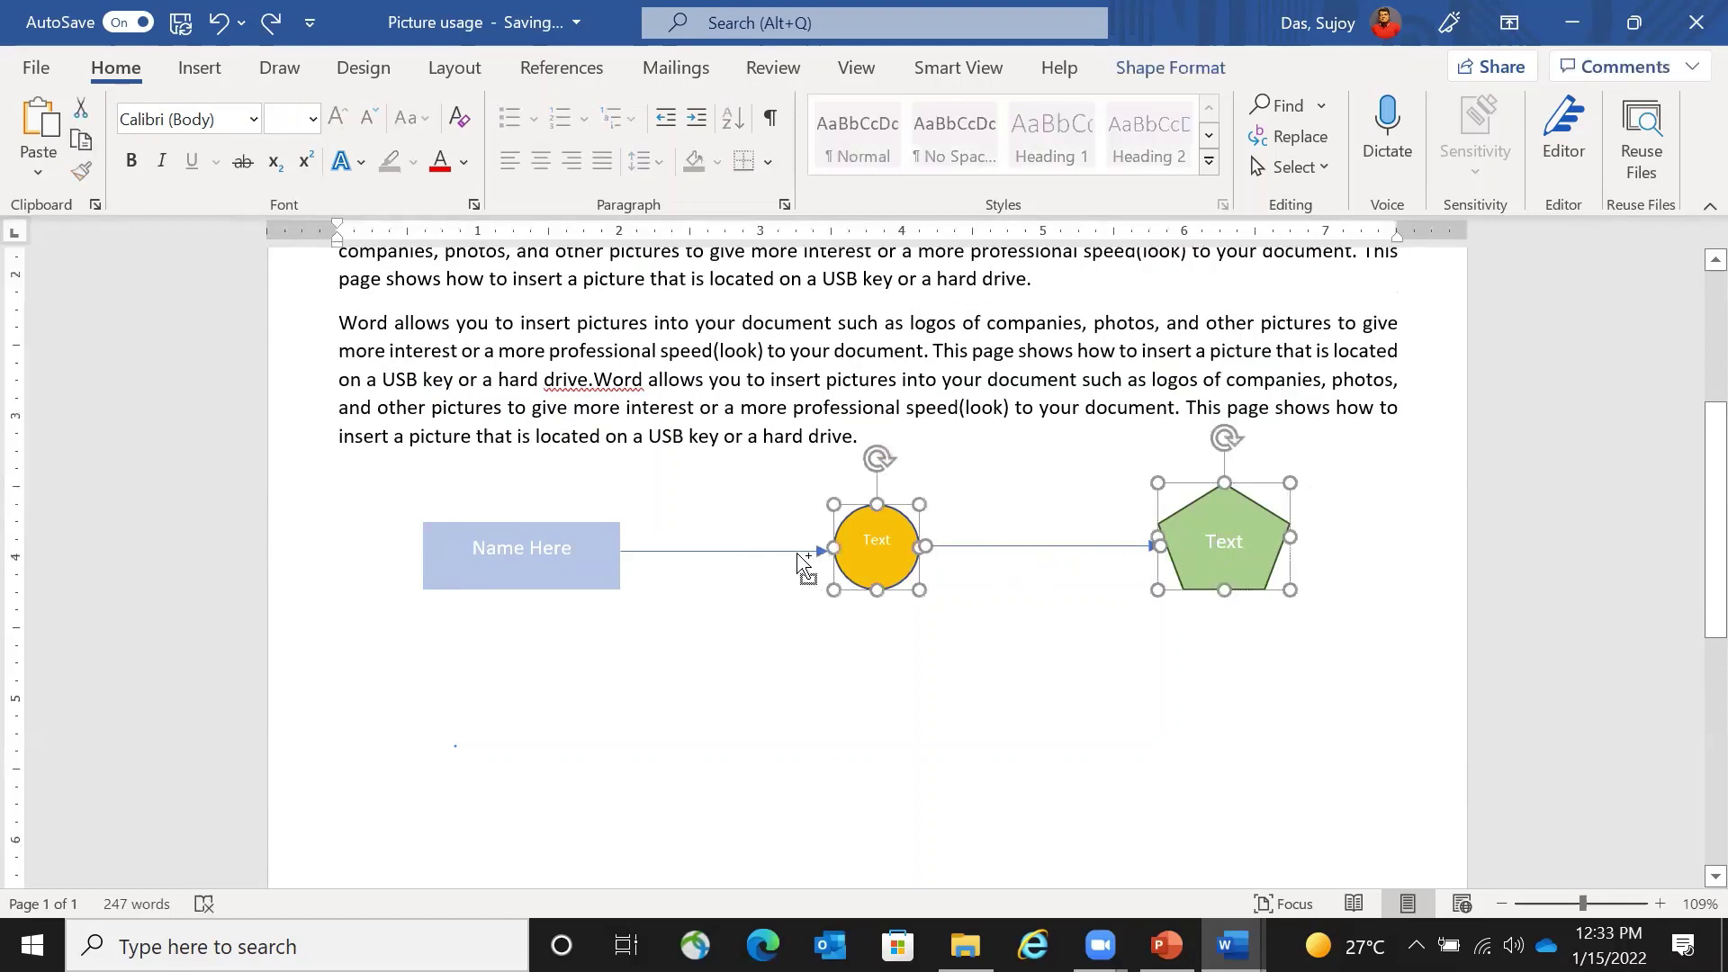
left_click(616, 543, "shift")
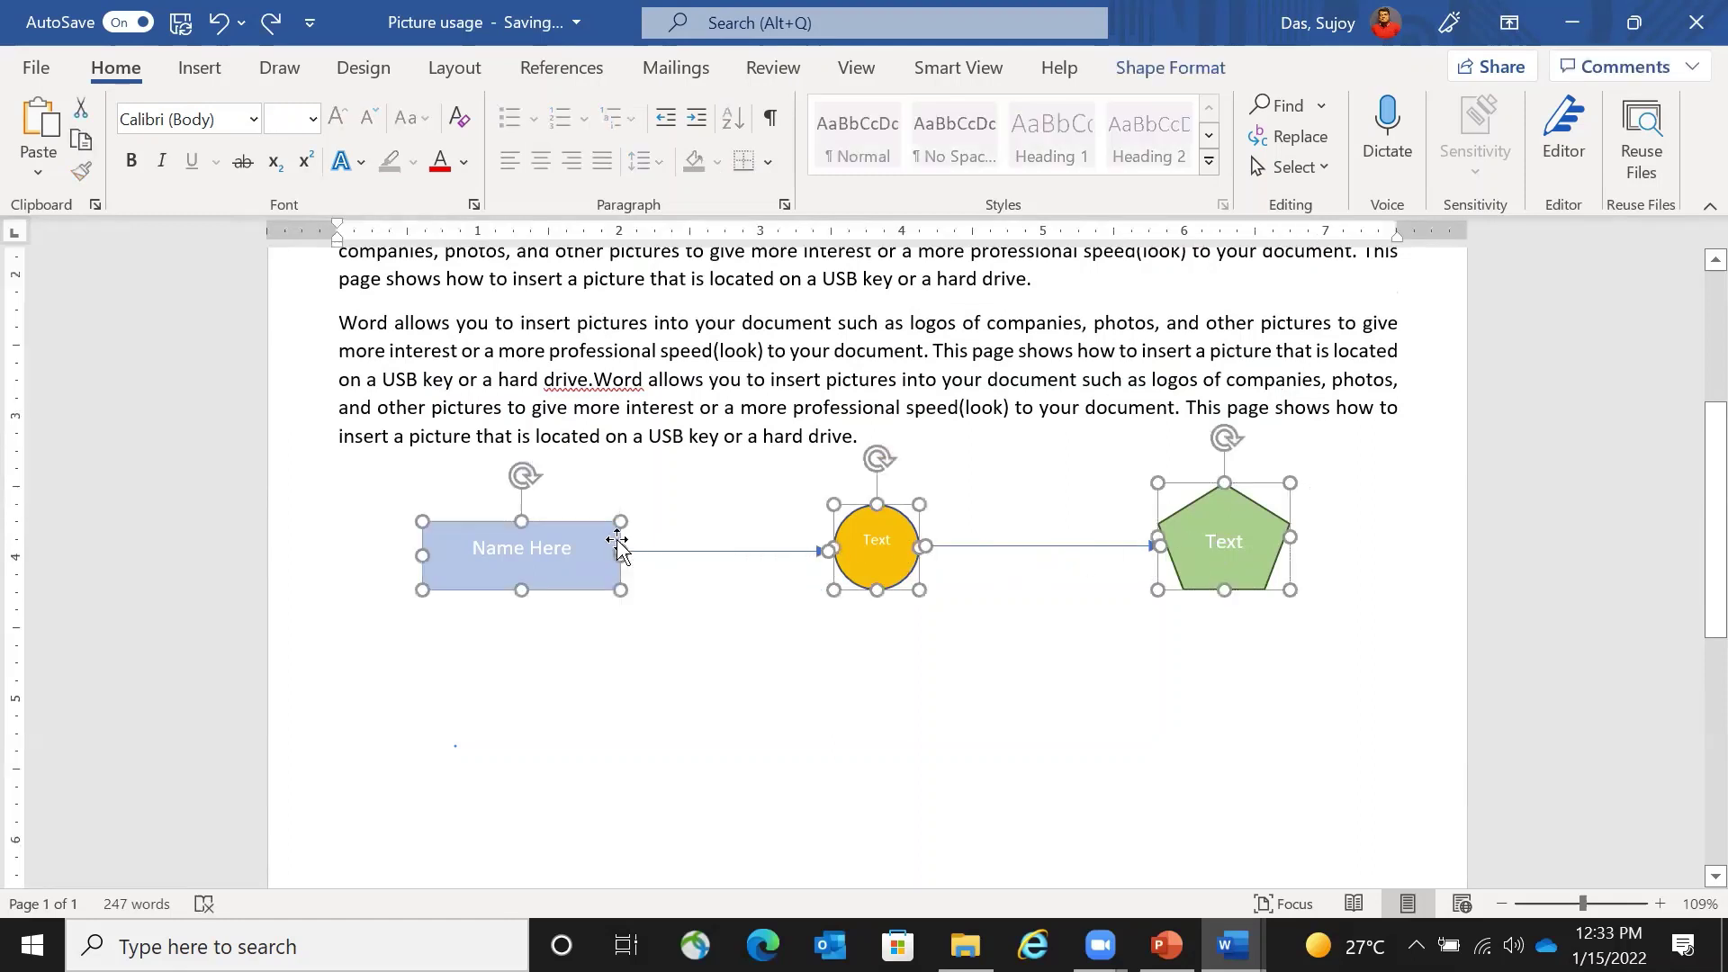
right_click(617, 544)
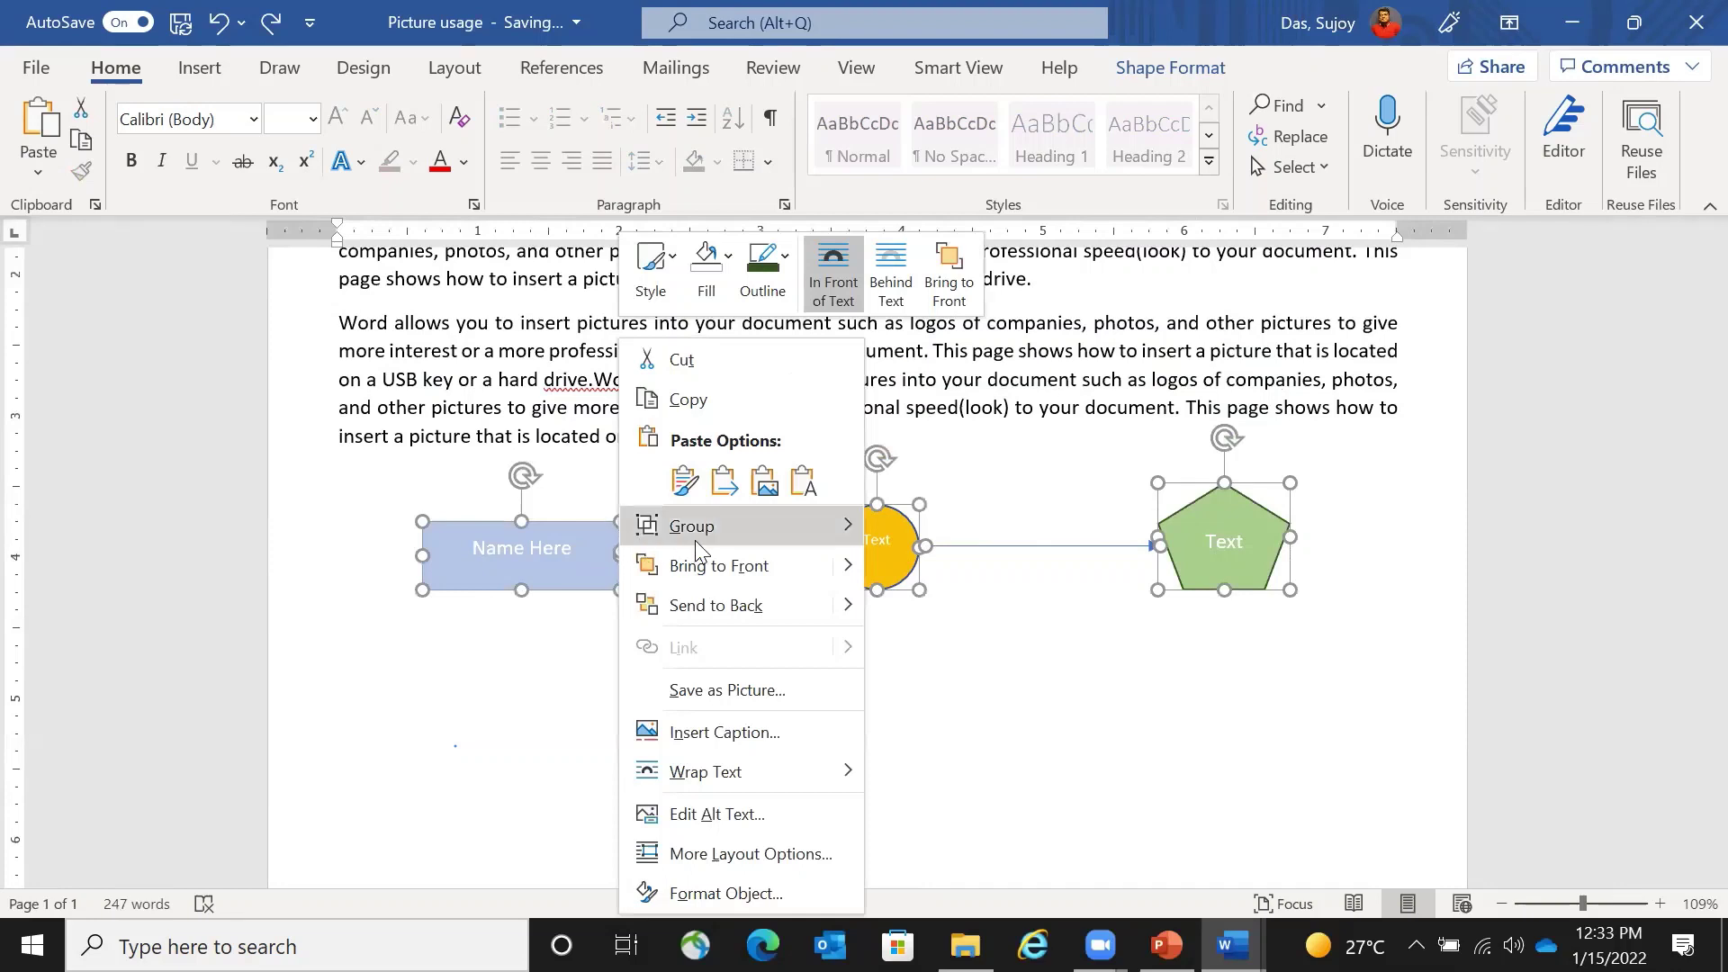
mouse_move(736, 527)
left_click(916, 529)
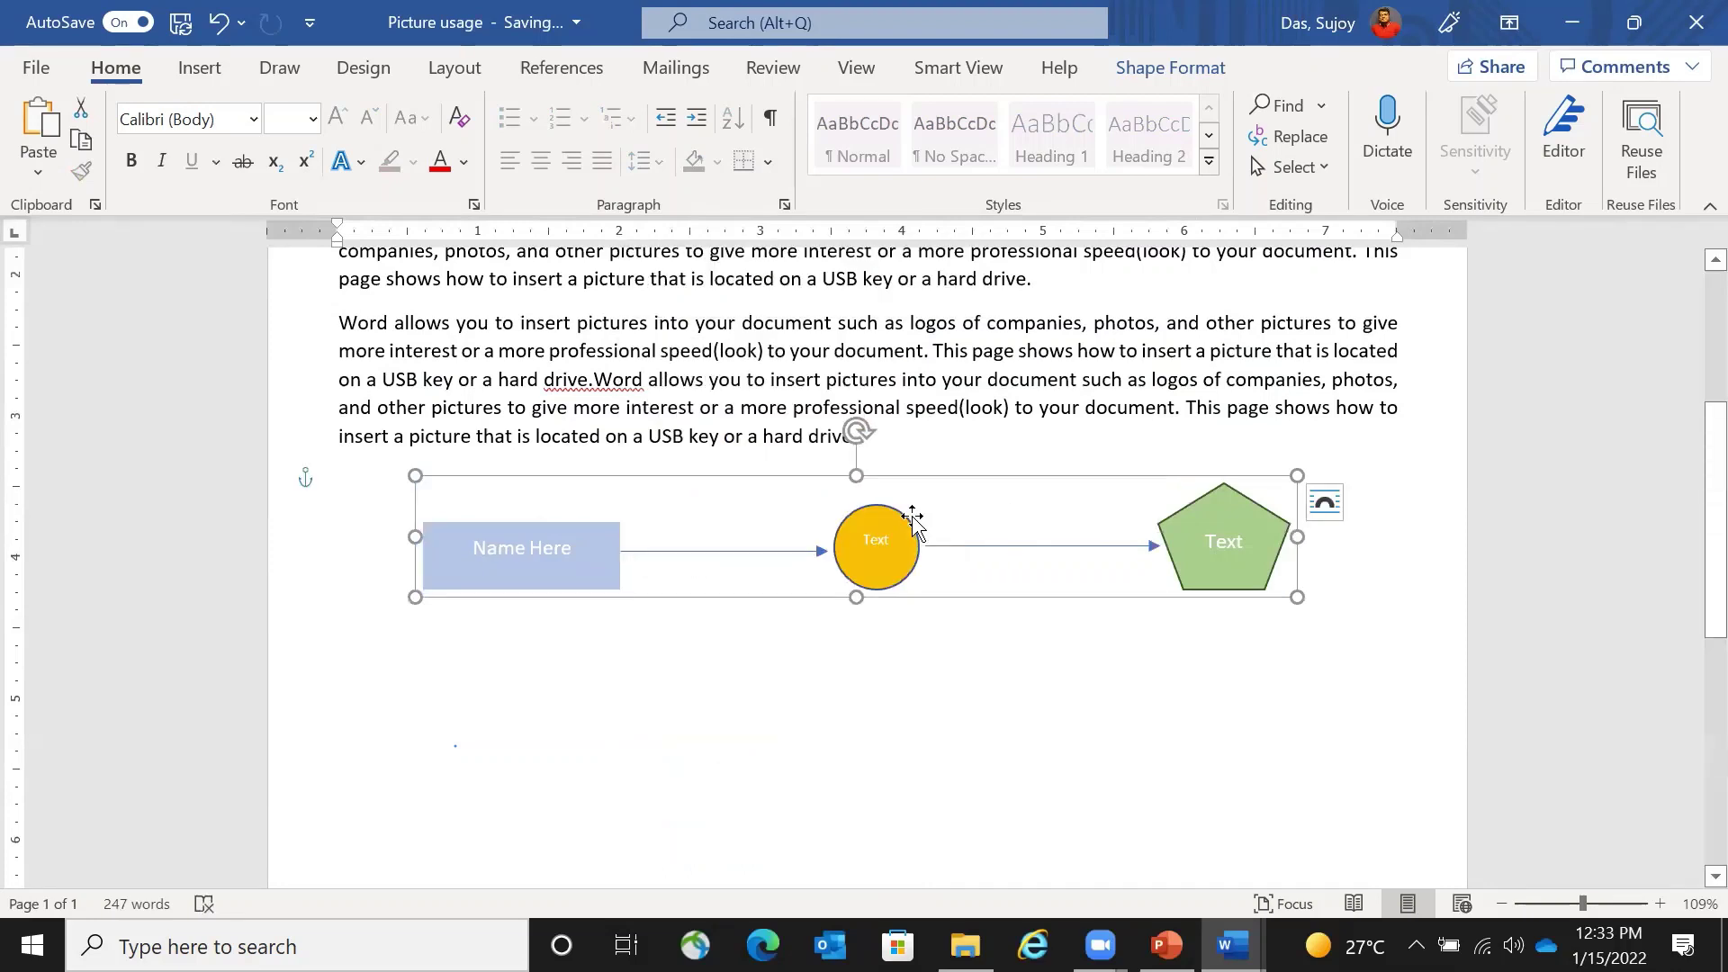
Step: Set the group's wrapping to Tight, then undo dragging it into the paragraph
left_click(1325, 506)
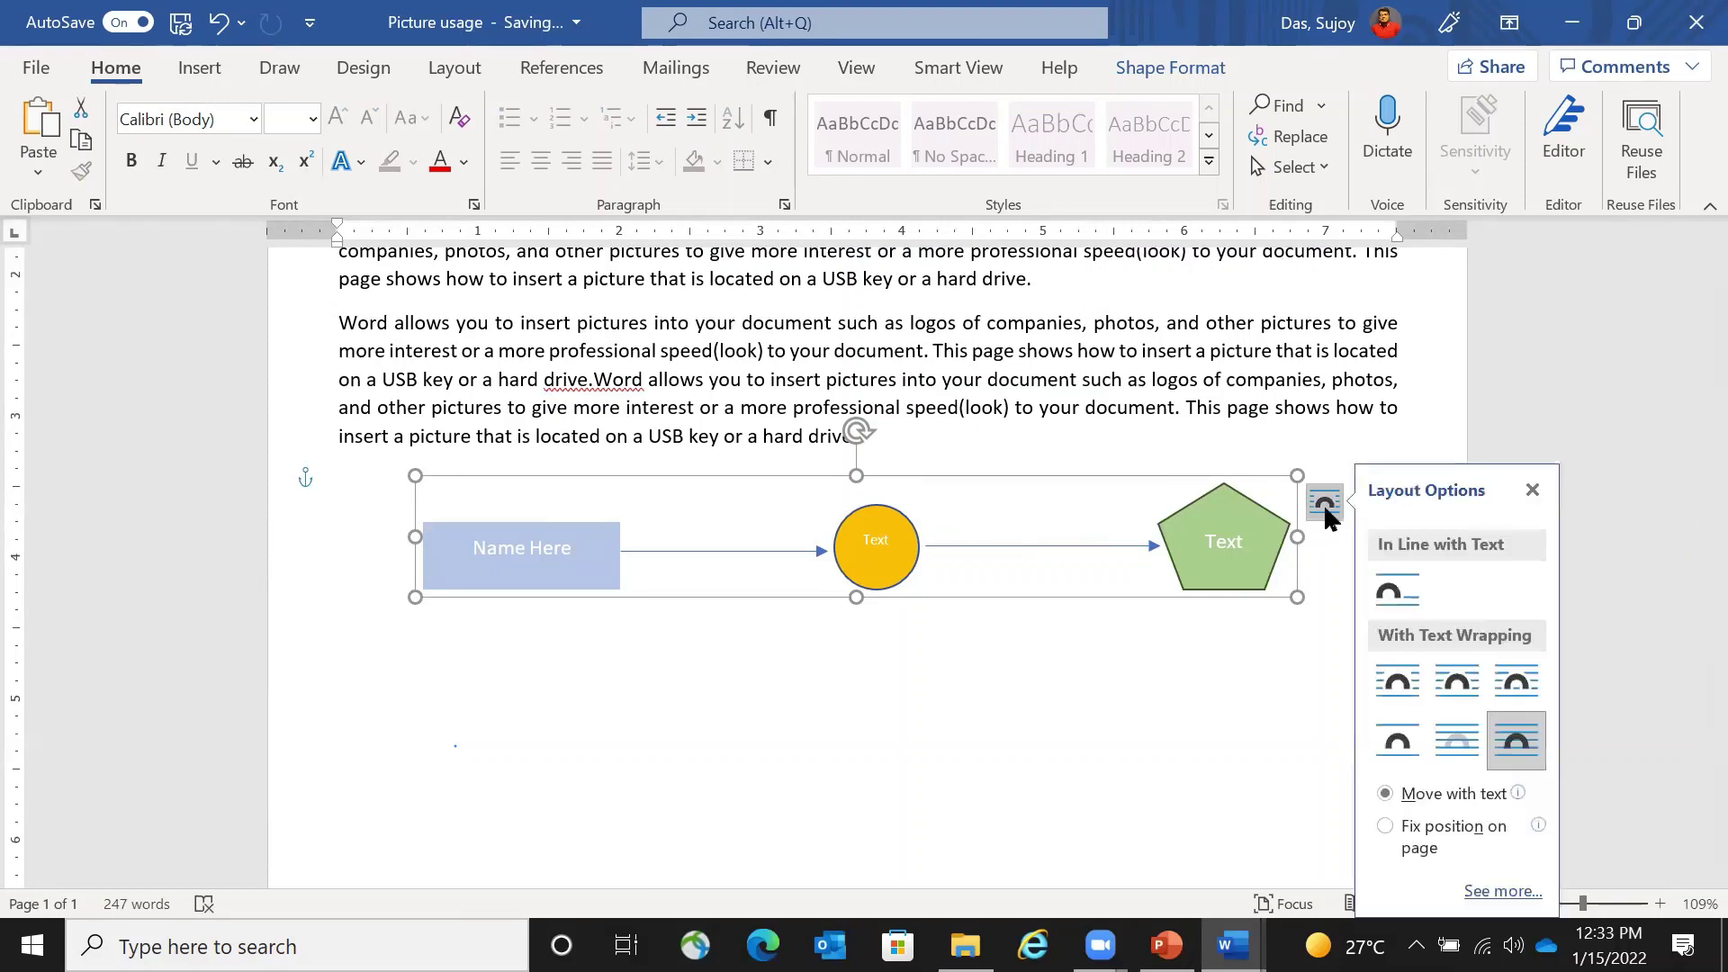
left_click(1455, 686)
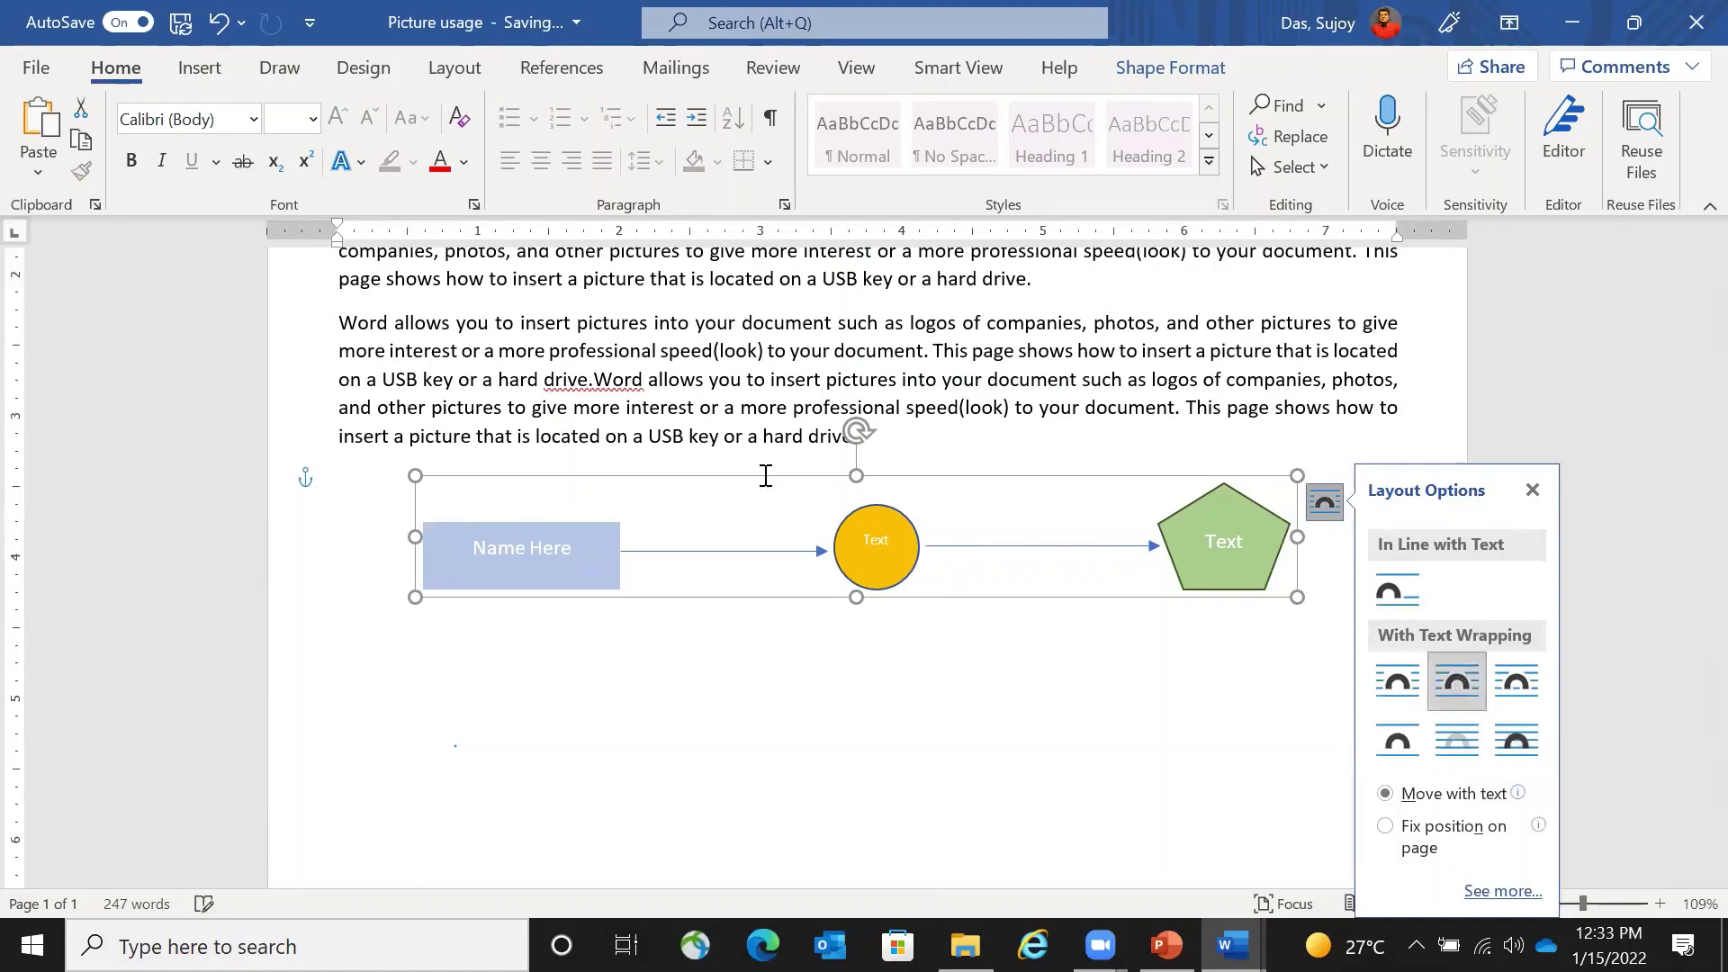
left_click_drag(891, 486, 807, 321)
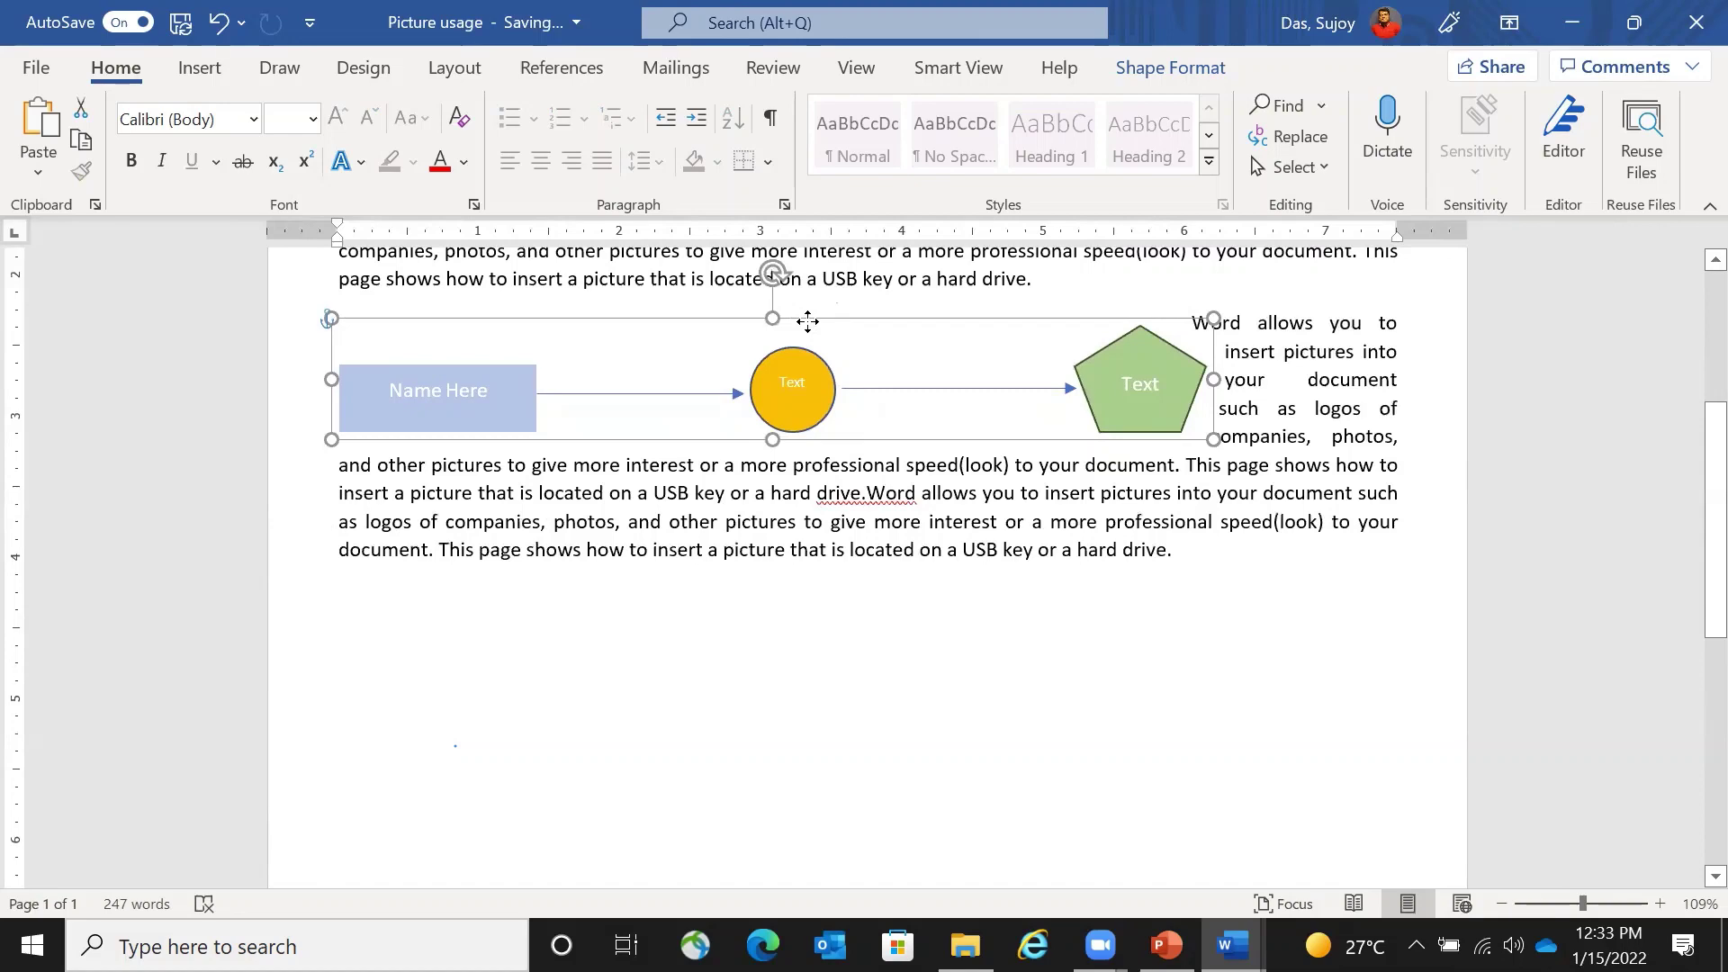
left_click(1323, 684)
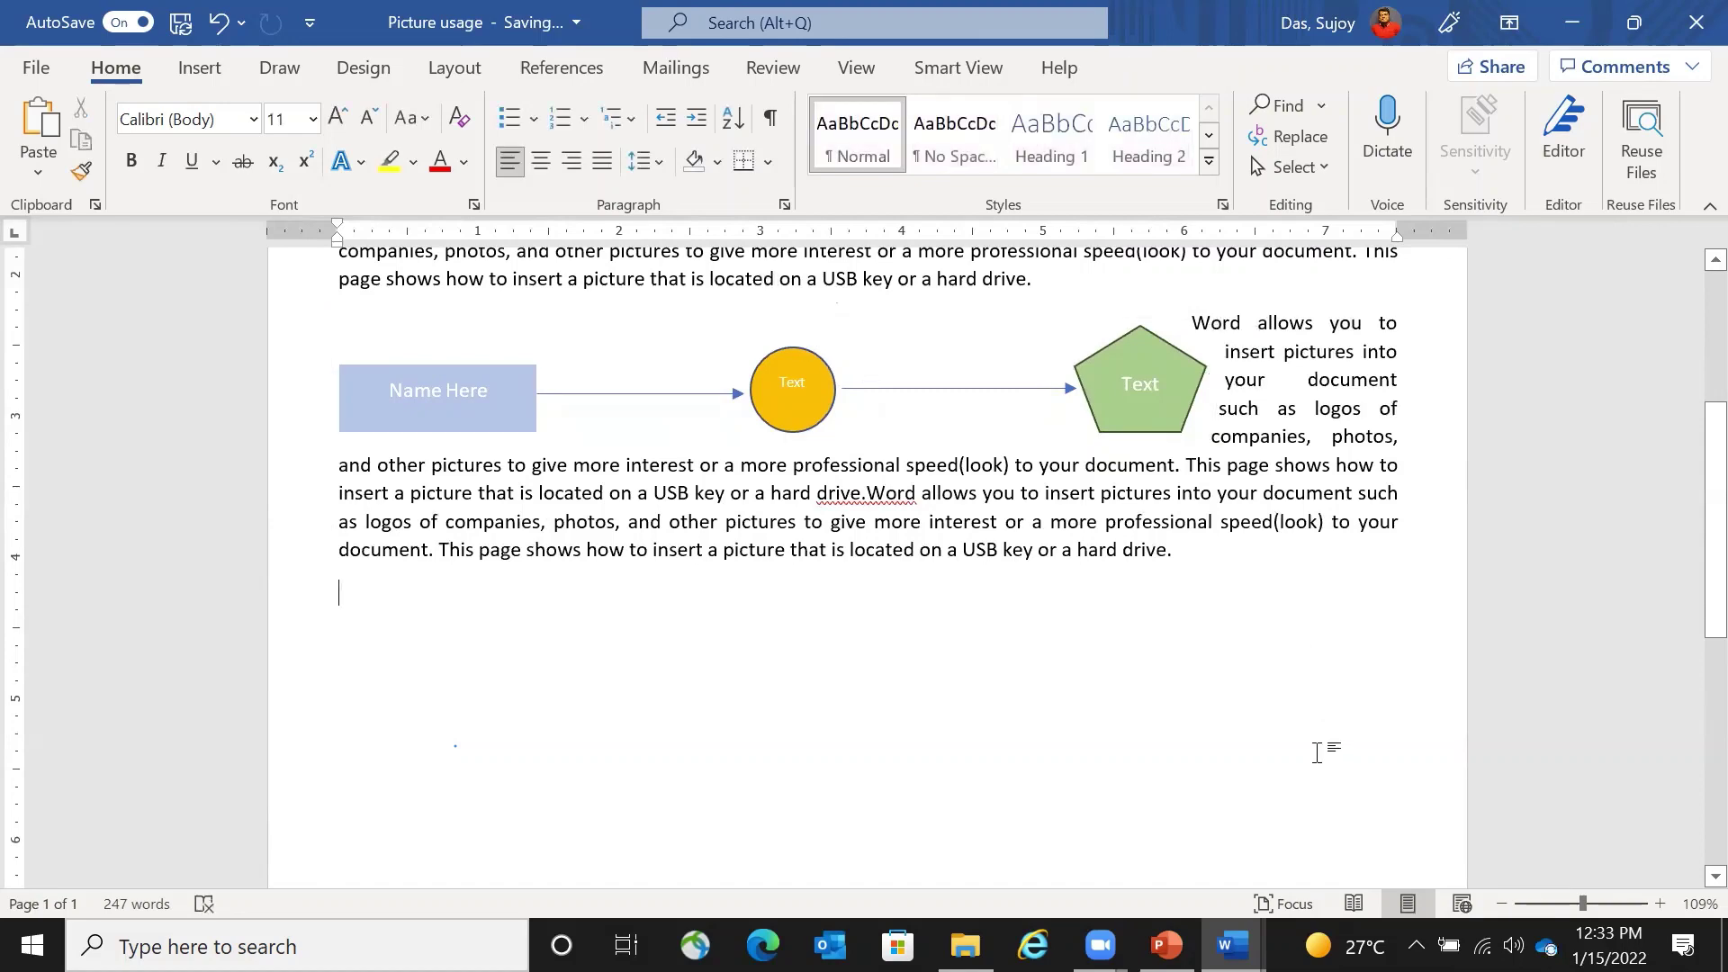
key("ctrl+z")
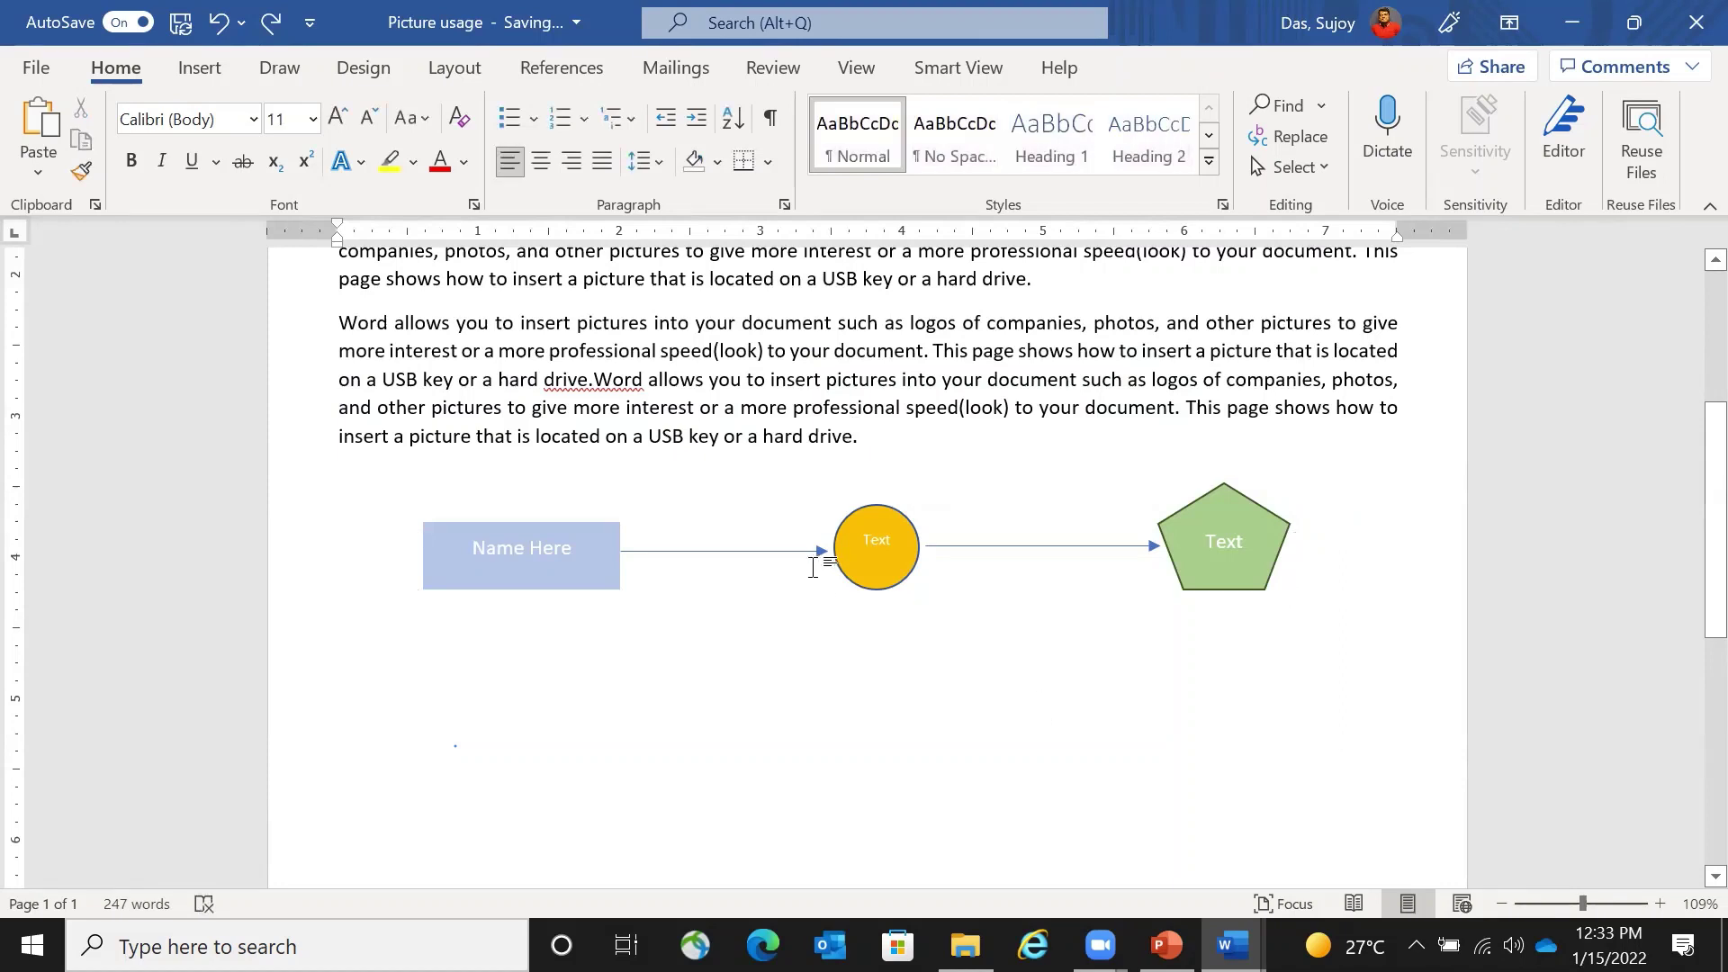
Step: Select the Name Here rectangle, circle and pentagon and look through the shape formatting commands
left_click(559, 548)
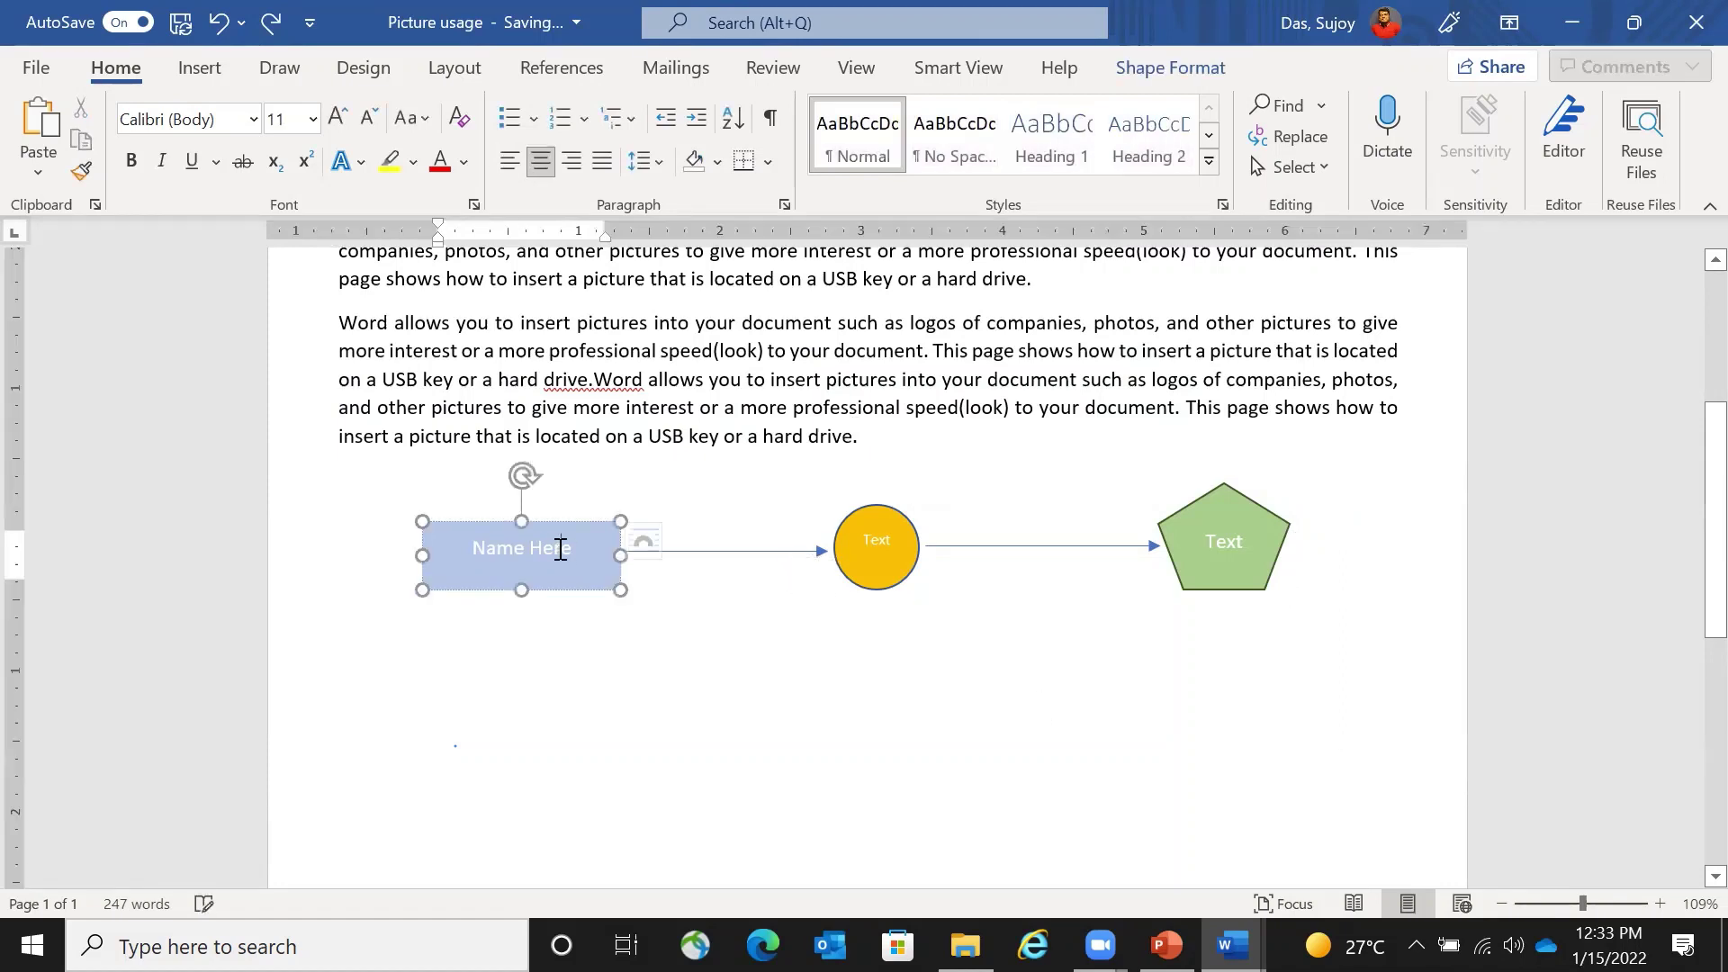
left_click(842, 544, "shift")
left_click(1216, 541, "shift")
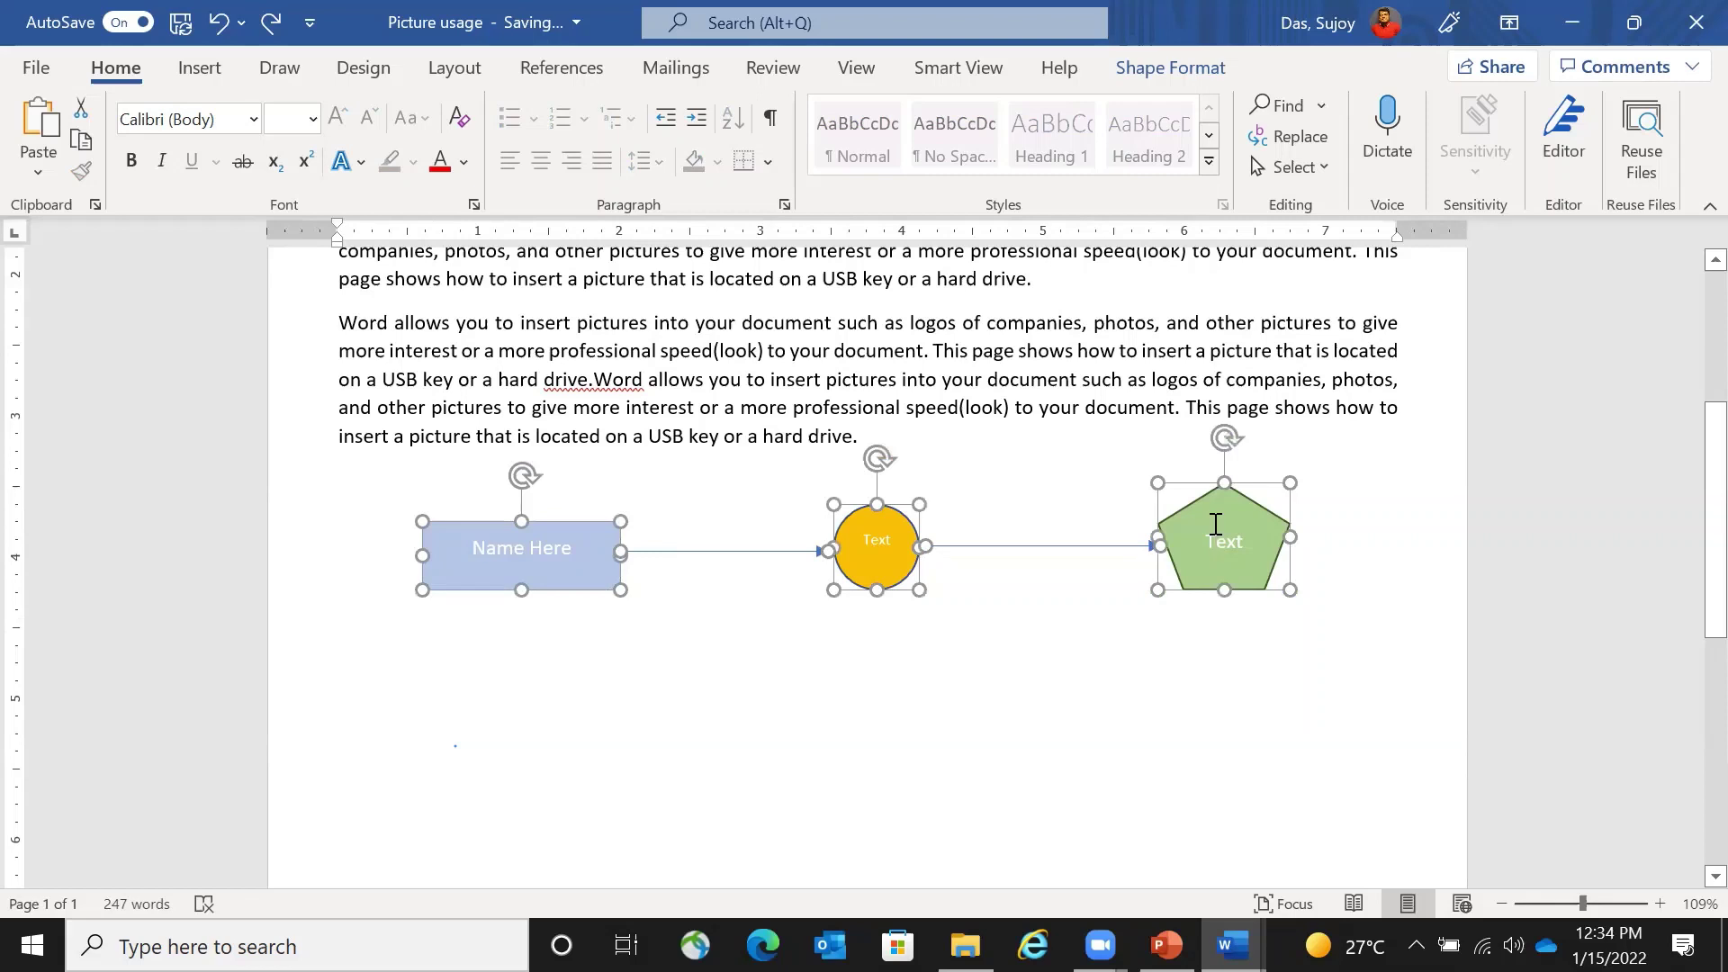
right_click(1215, 524)
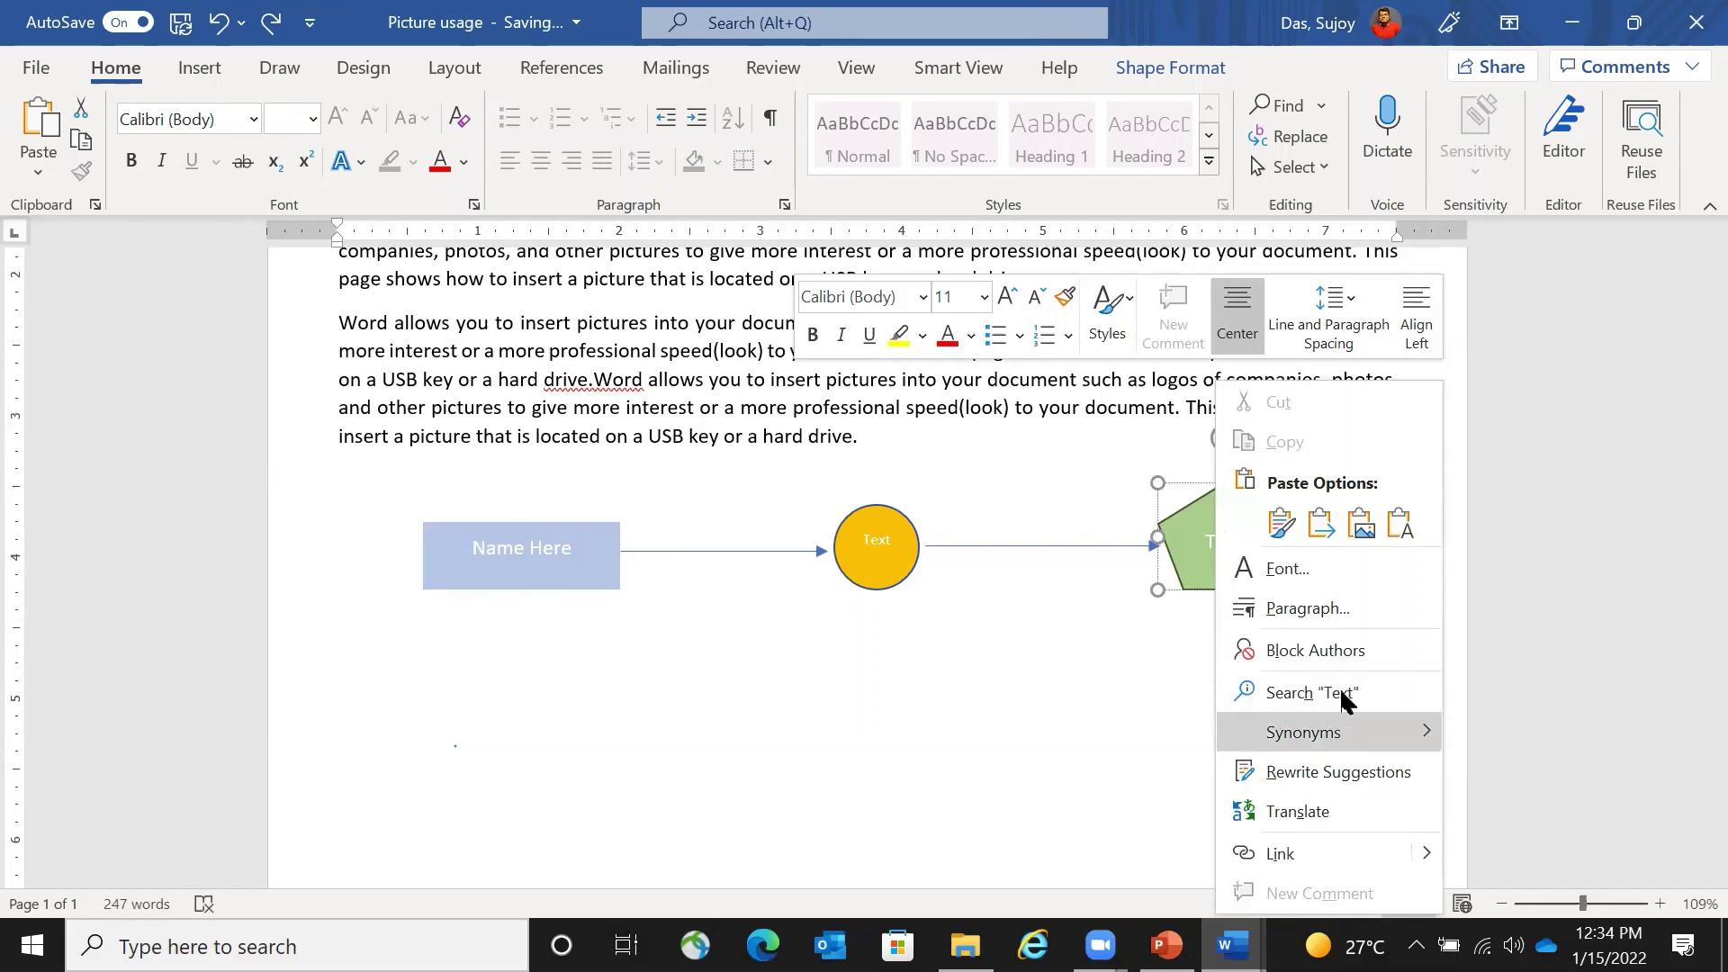
left_click(1202, 104)
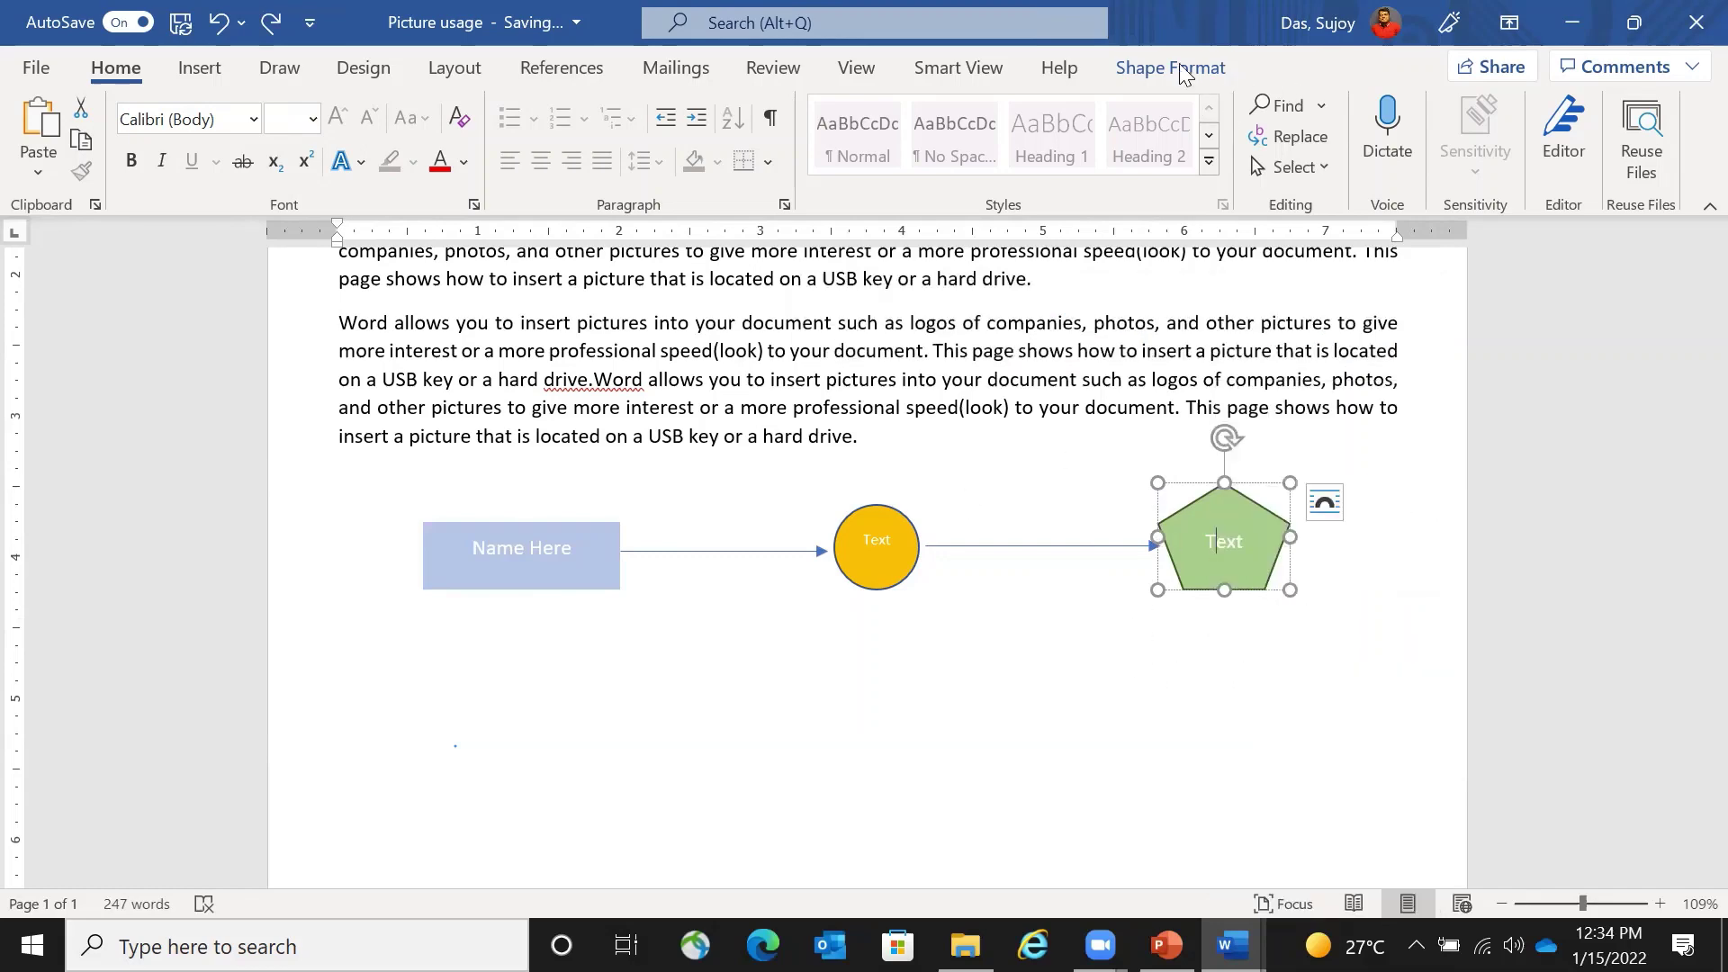
left_click(1170, 67)
right_click(1264, 520)
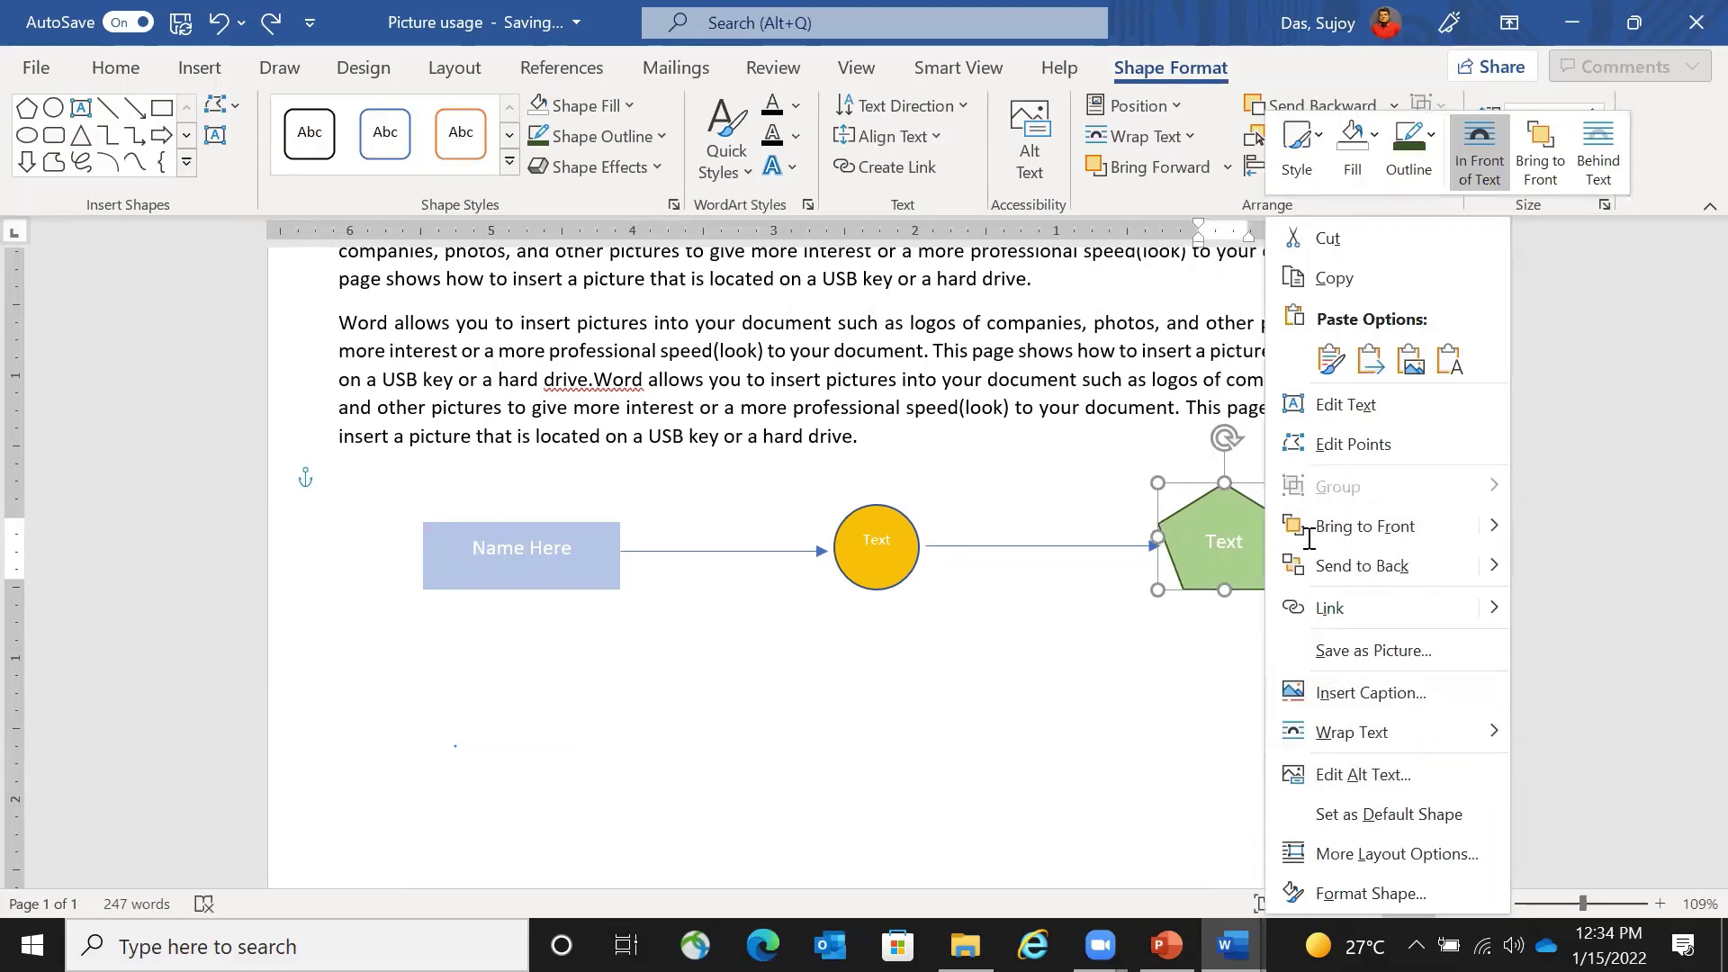
key("Escape")
Step: Group the three shapes, set Tight text wrapping, and position the group below the paragraph
left_click(897, 560, "shift")
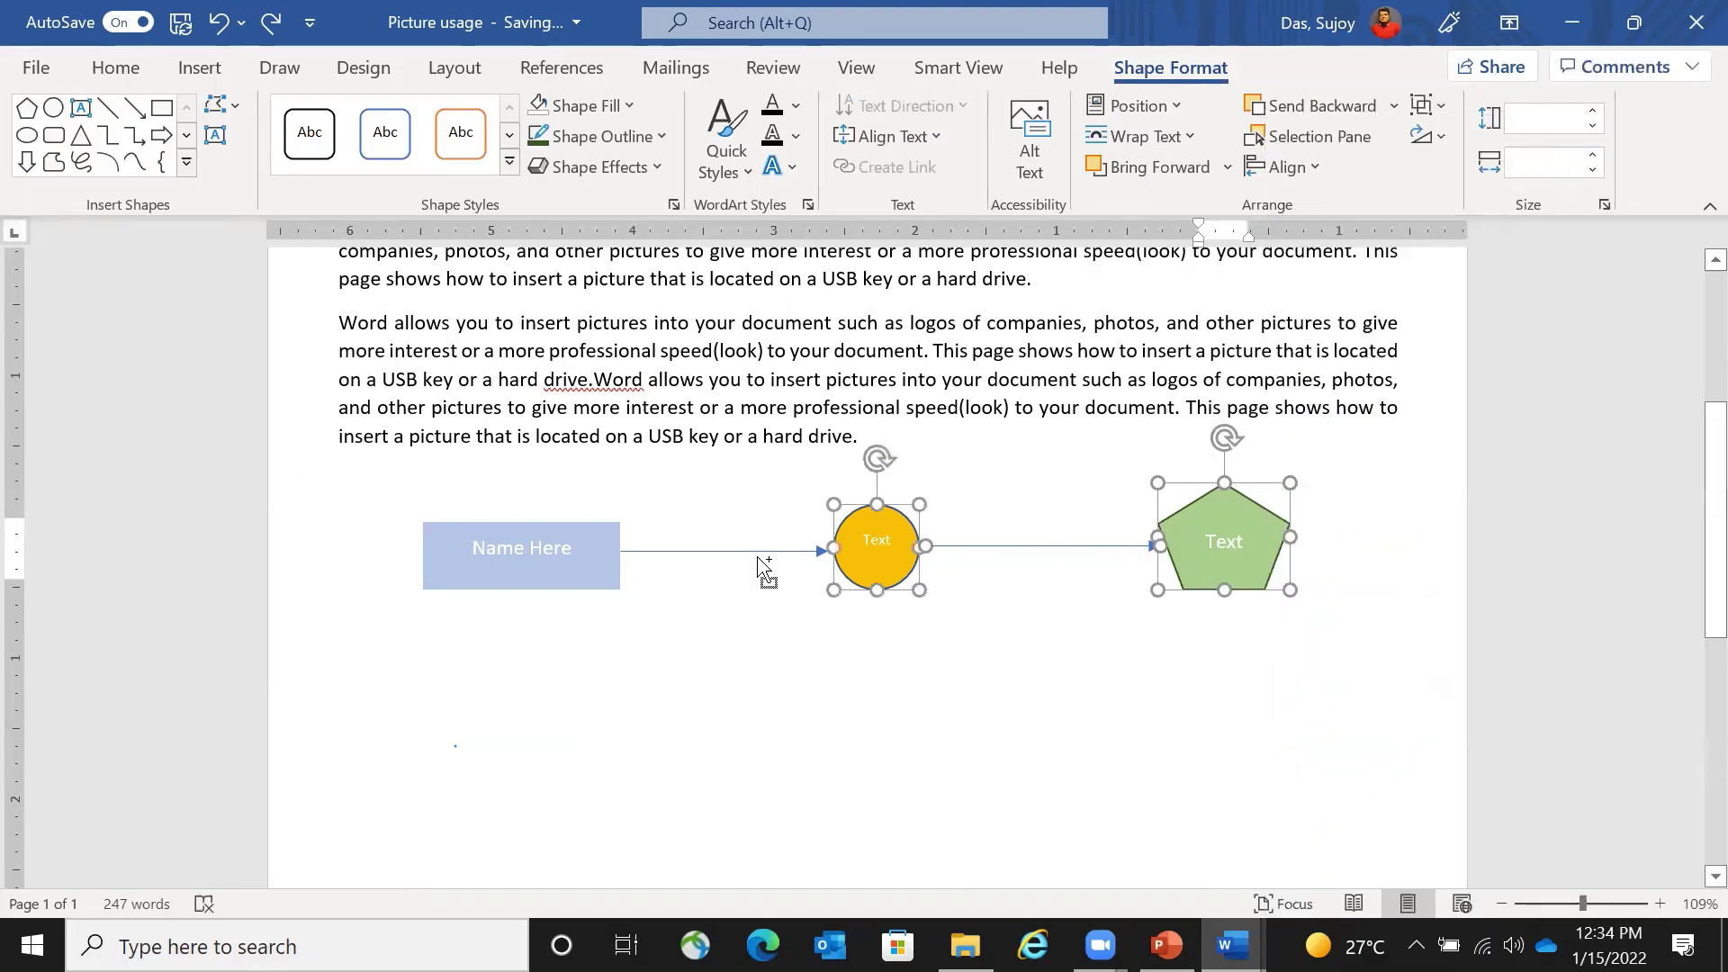
left_click(559, 548, "shift")
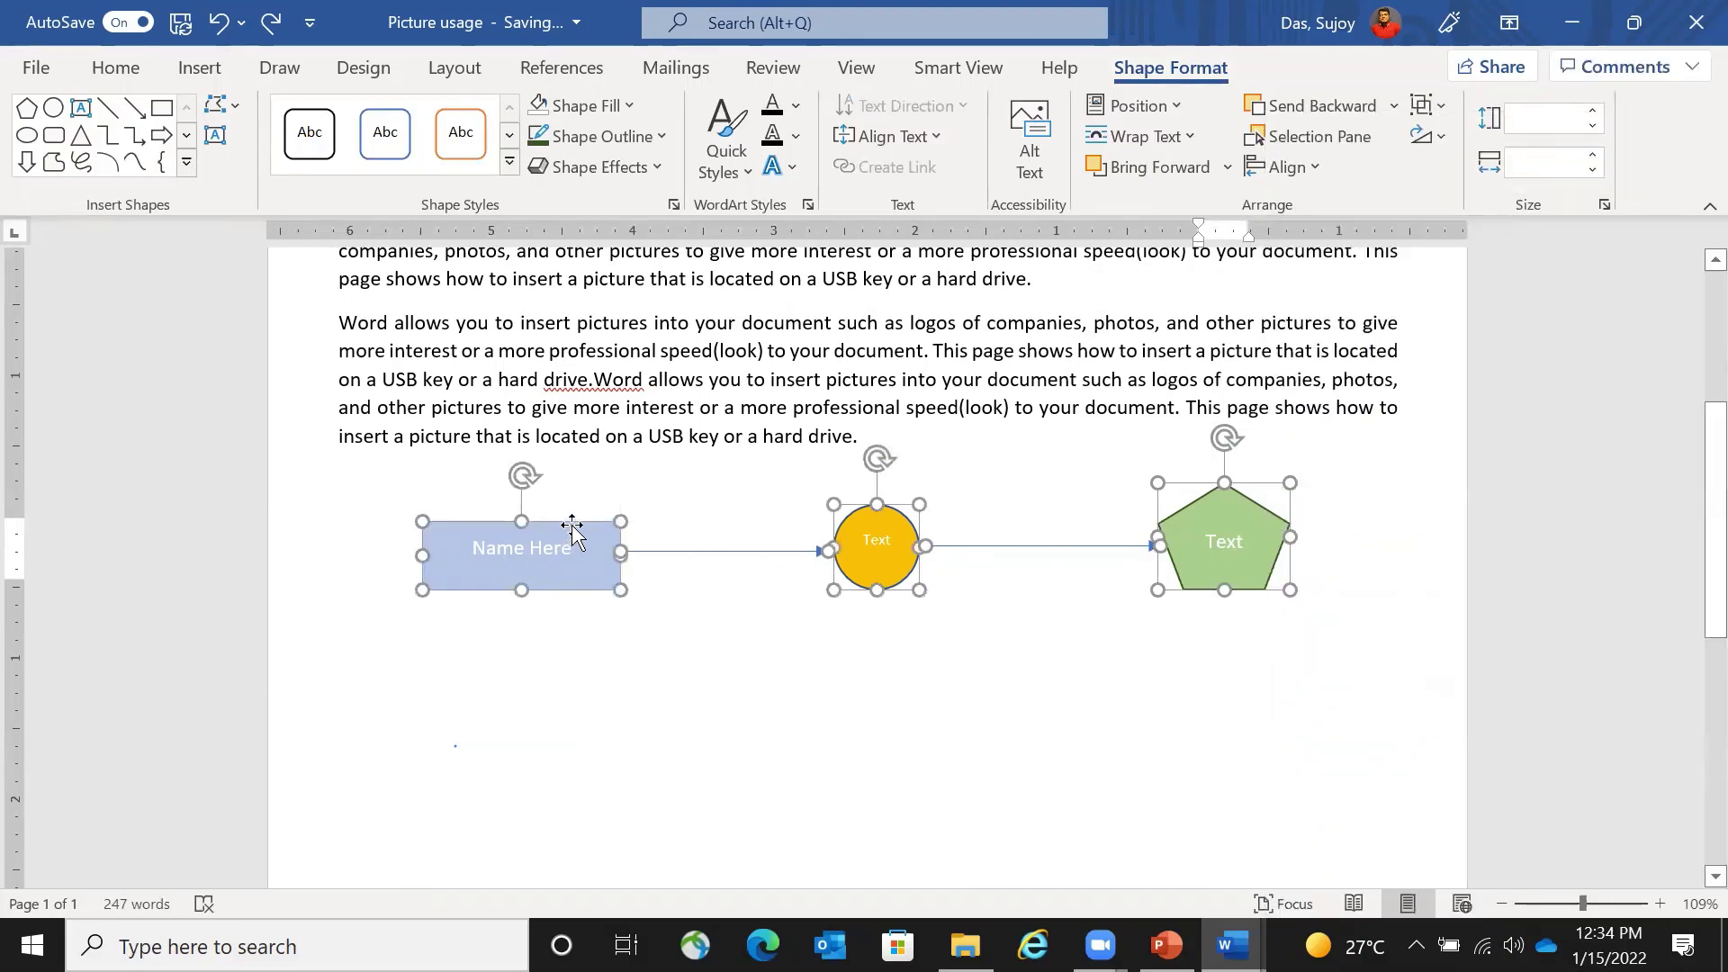
right_click(572, 531)
mouse_move(645, 526)
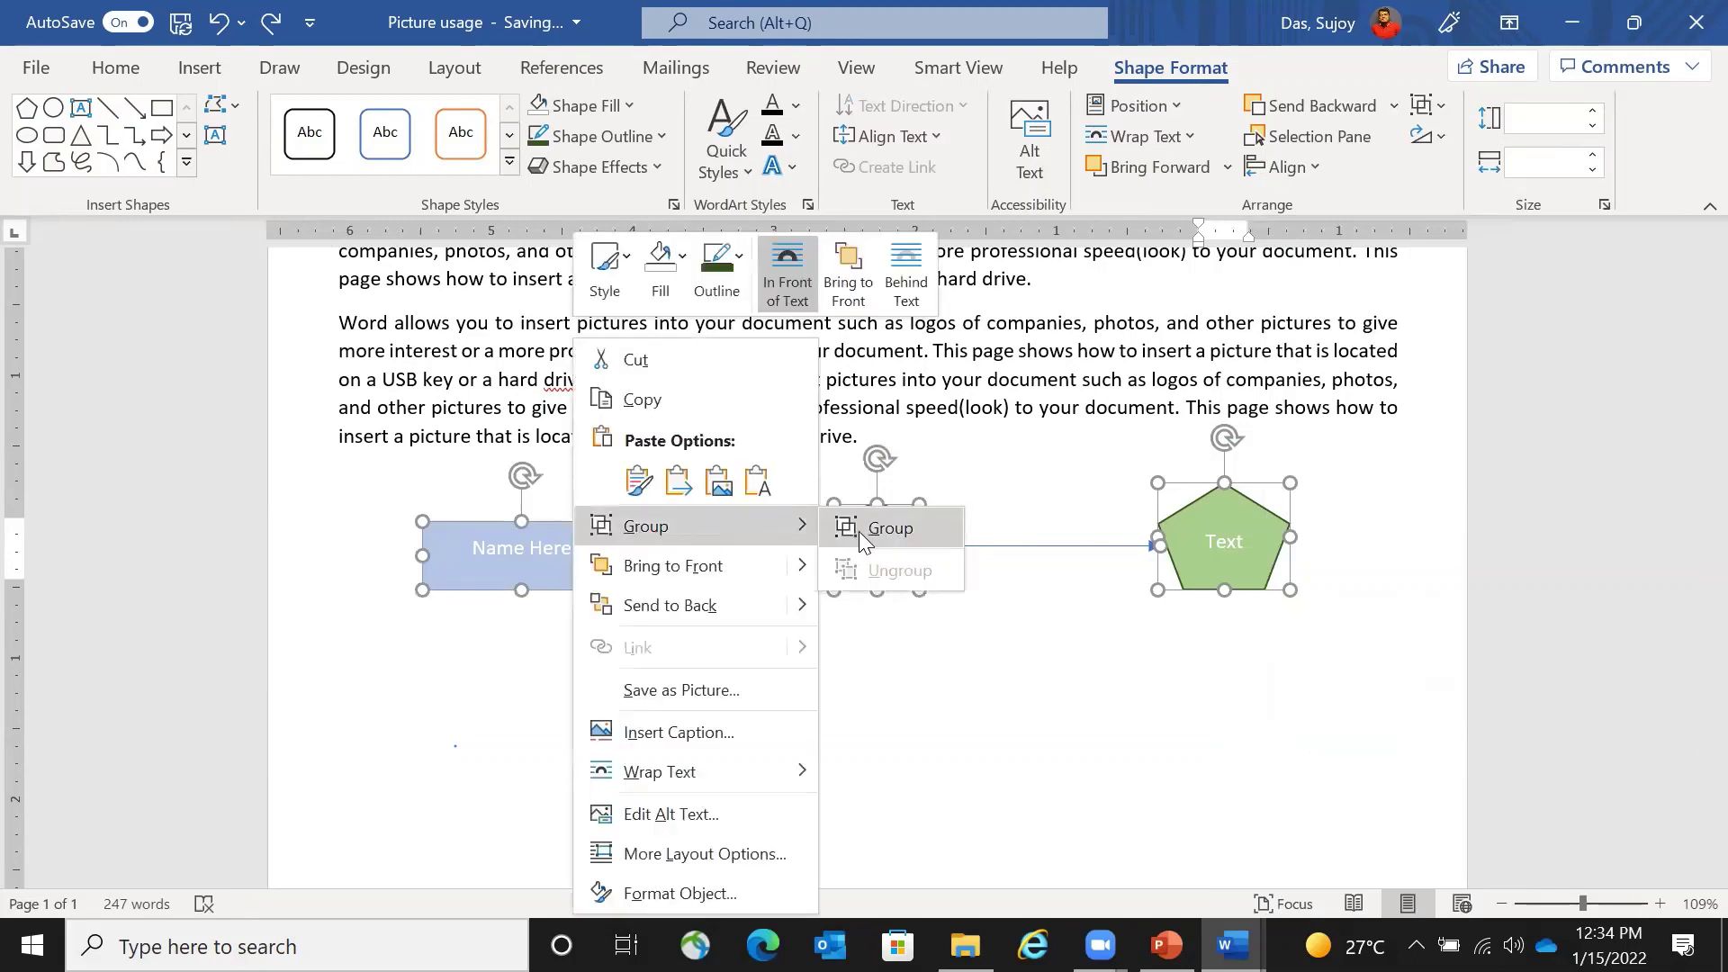
left_click(862, 539)
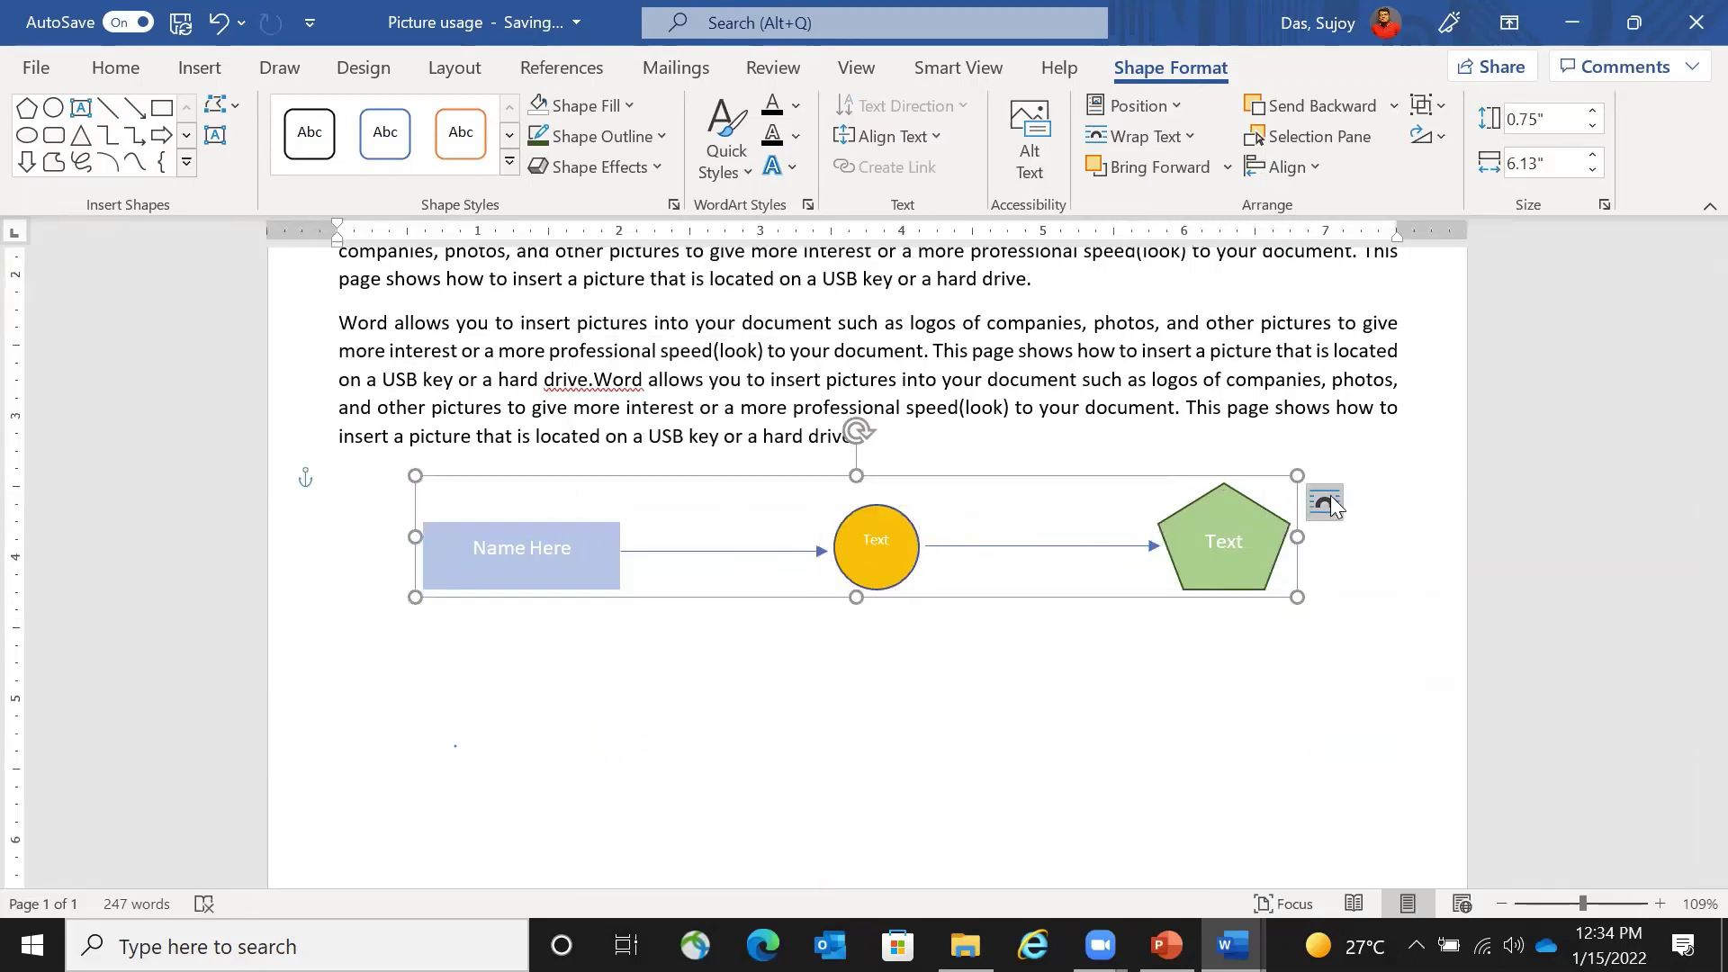
left_click(1142, 136)
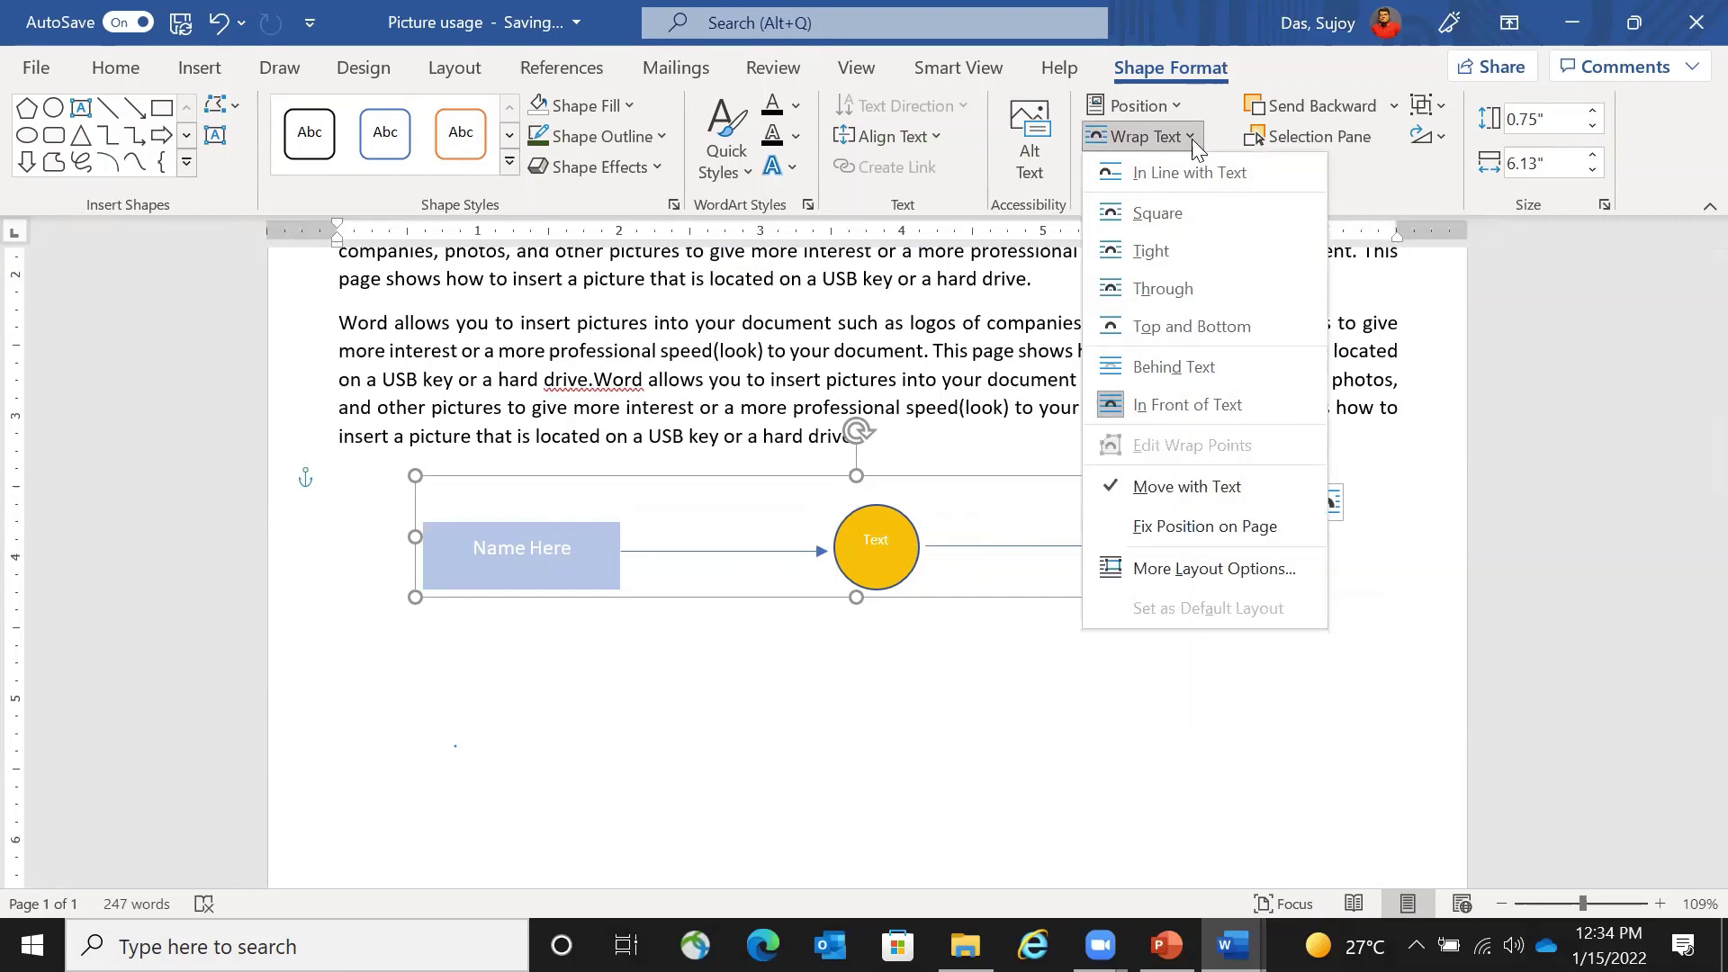
left_click(1252, 253)
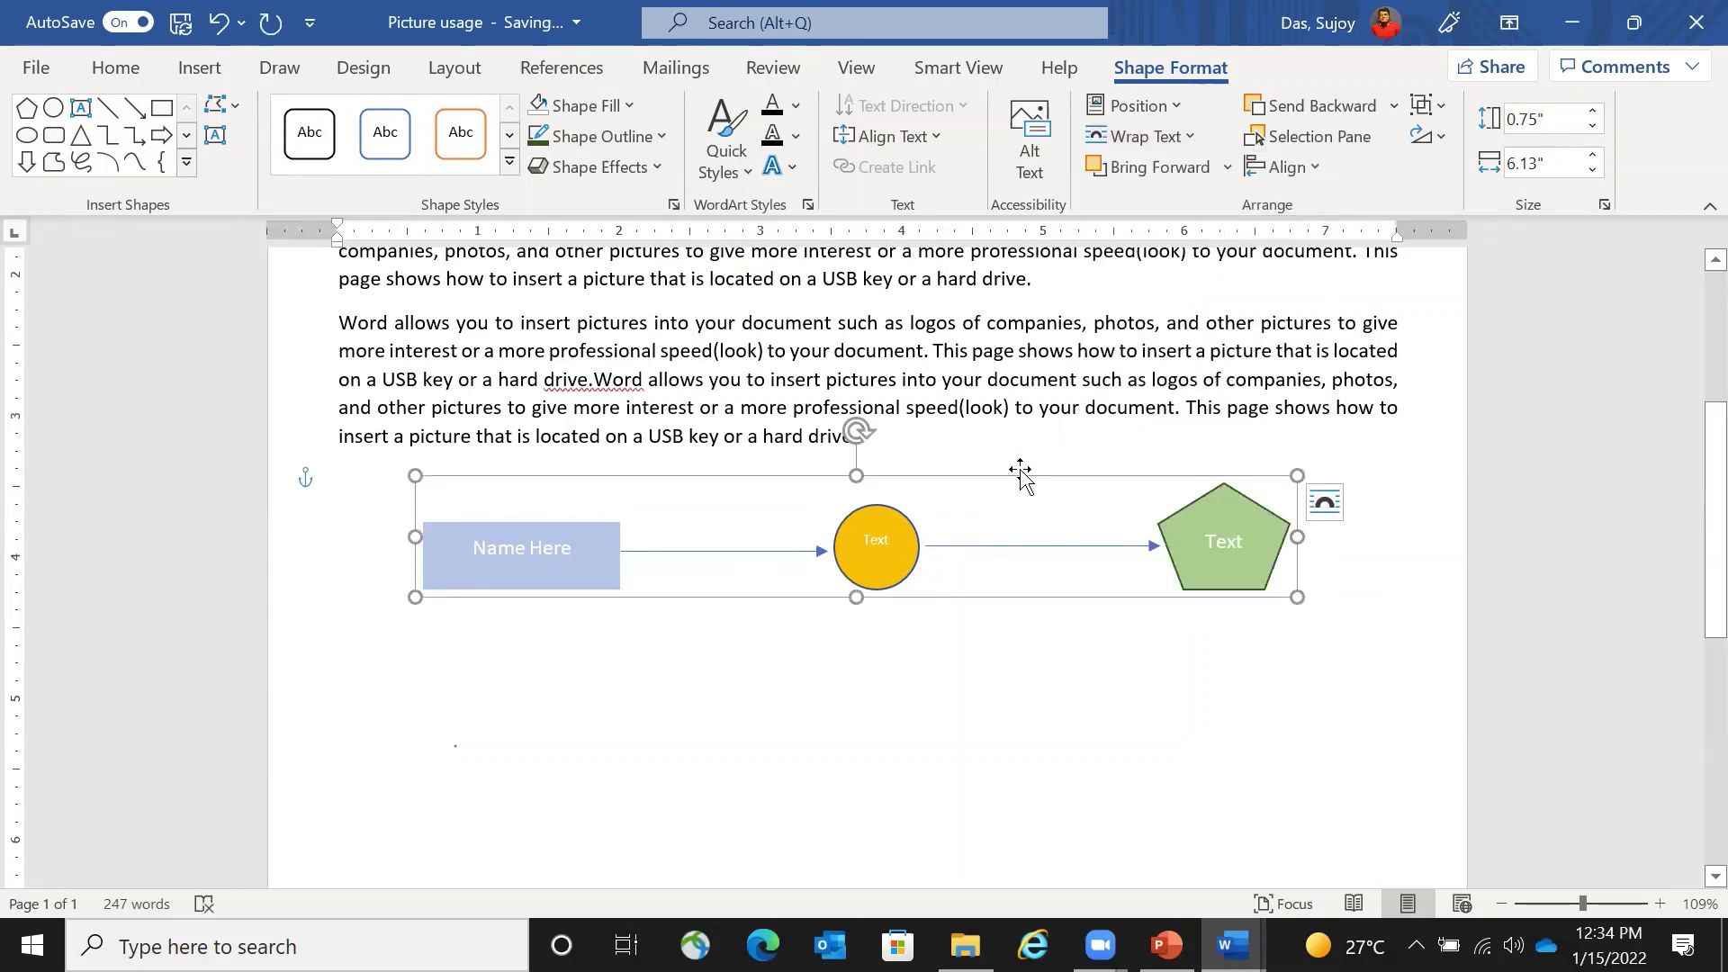
left_click_drag(1020, 475, 926, 315)
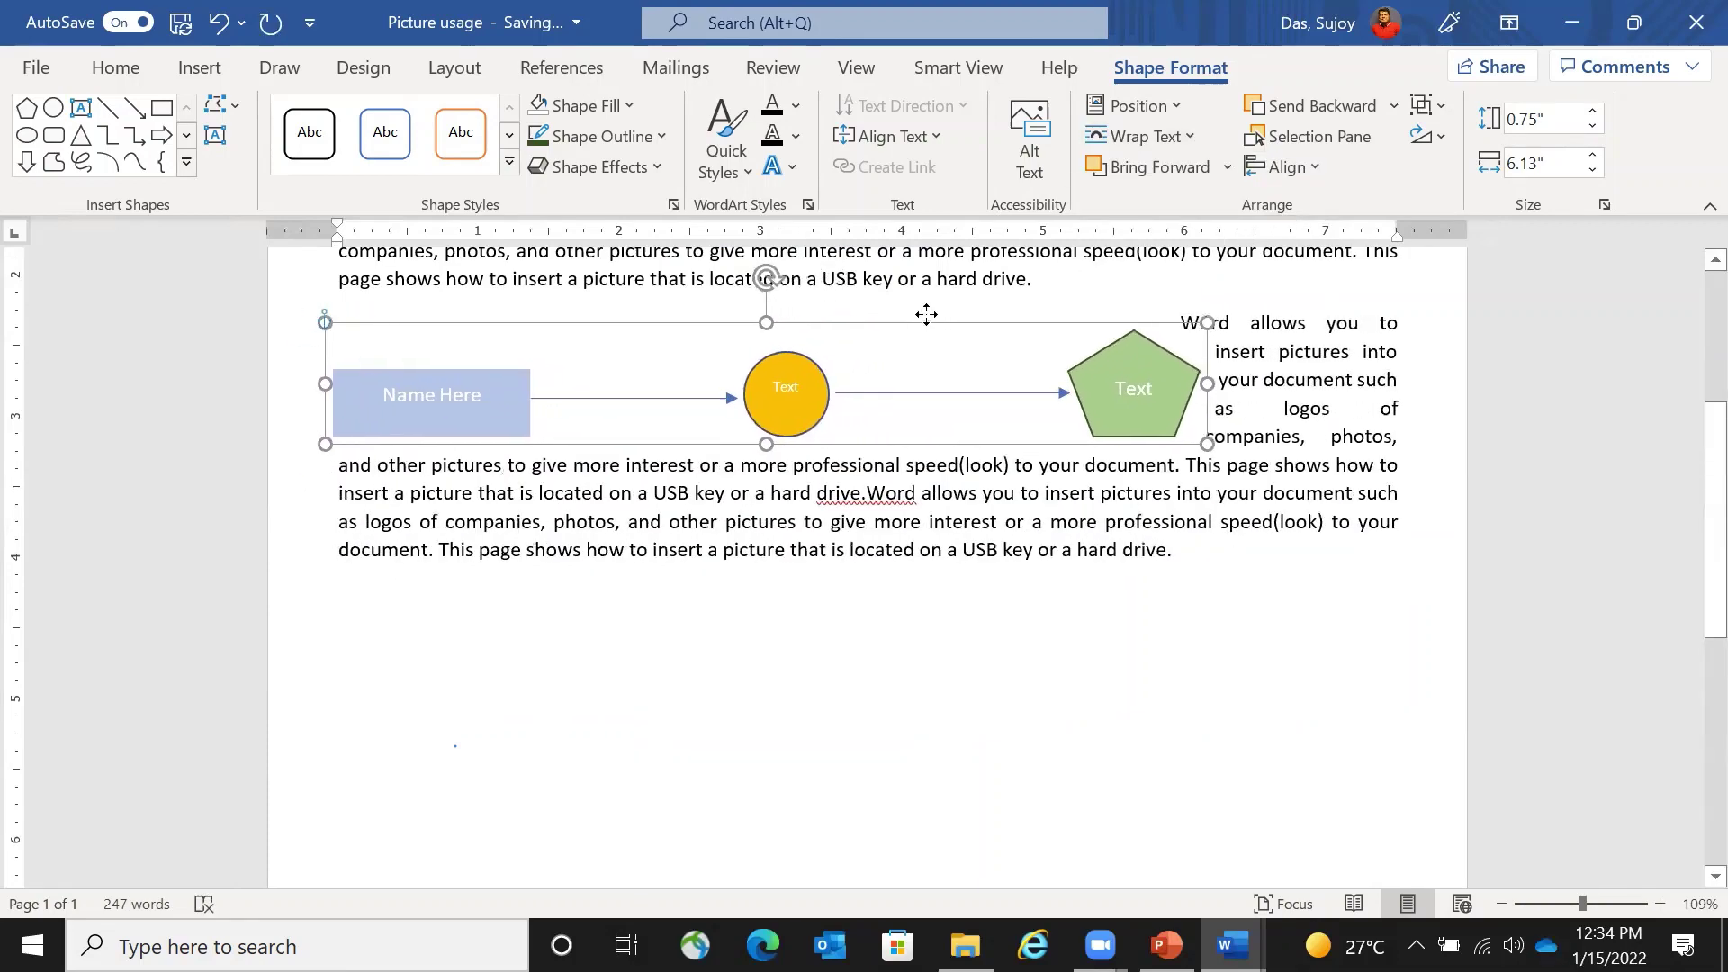
mouse_move(926, 314)
left_mouse_down()
mouse_move(960, 447)
mouse_move(933, 447)
left_mouse_up()
Step: Type 'Text Here' below the diagram, clear stray lines, and relabel the text beside the pentagon
left_click(1251, 558)
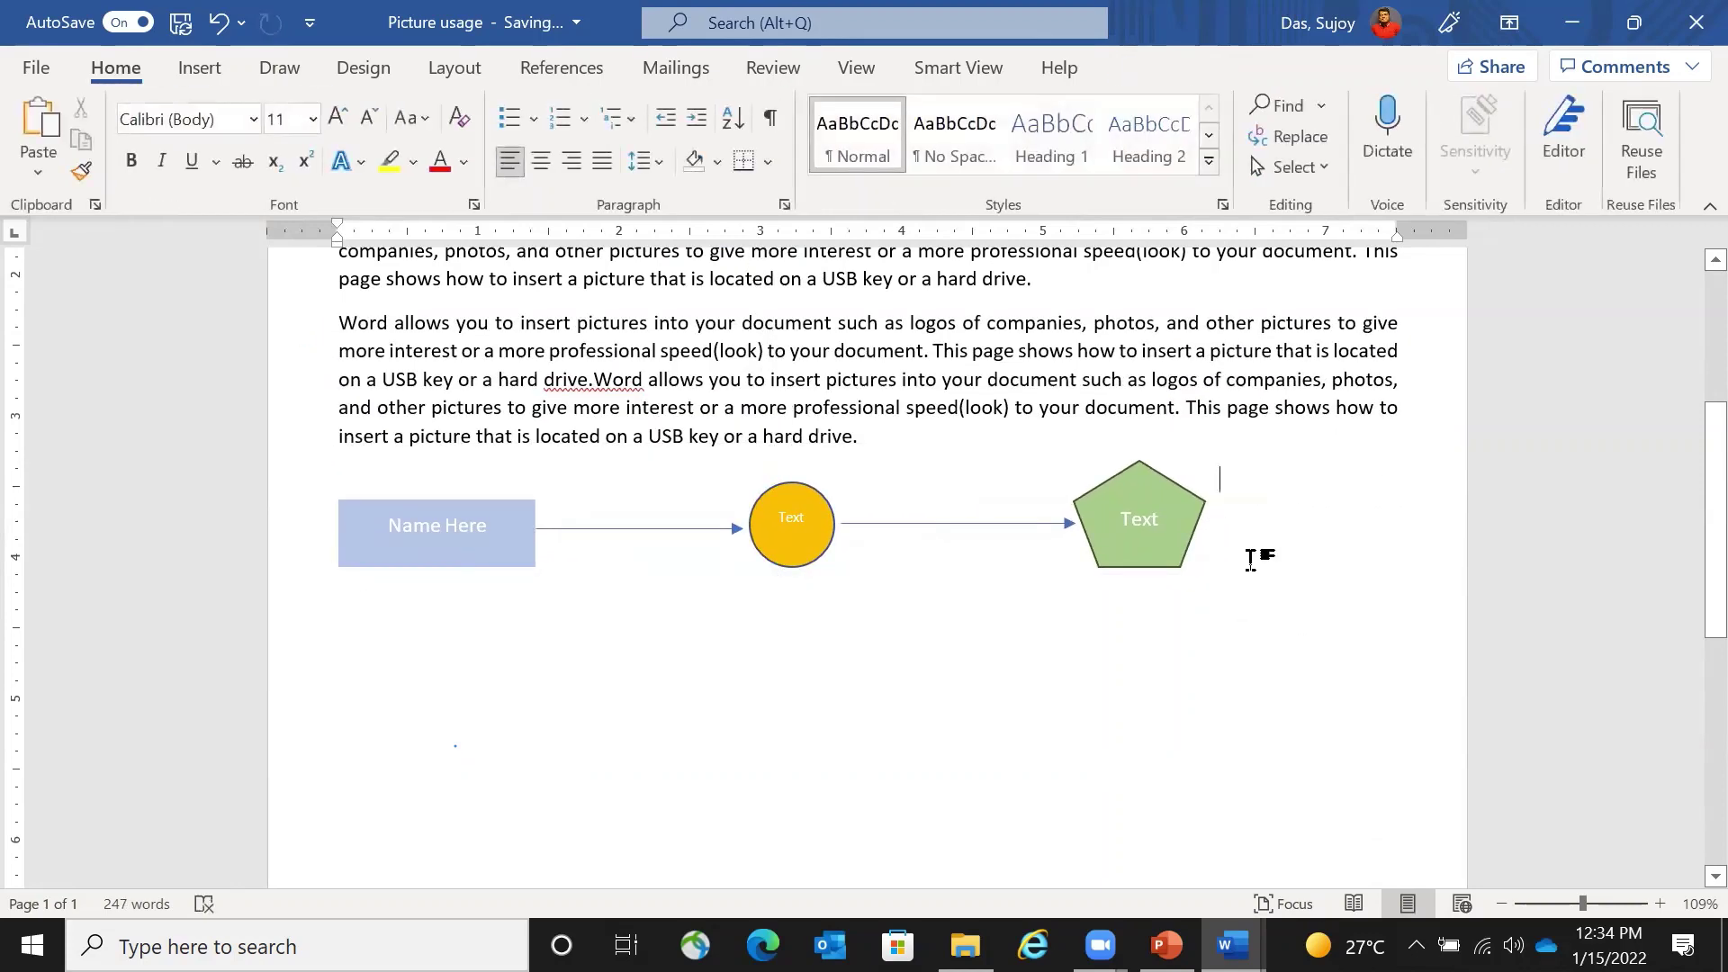
type("tdd")
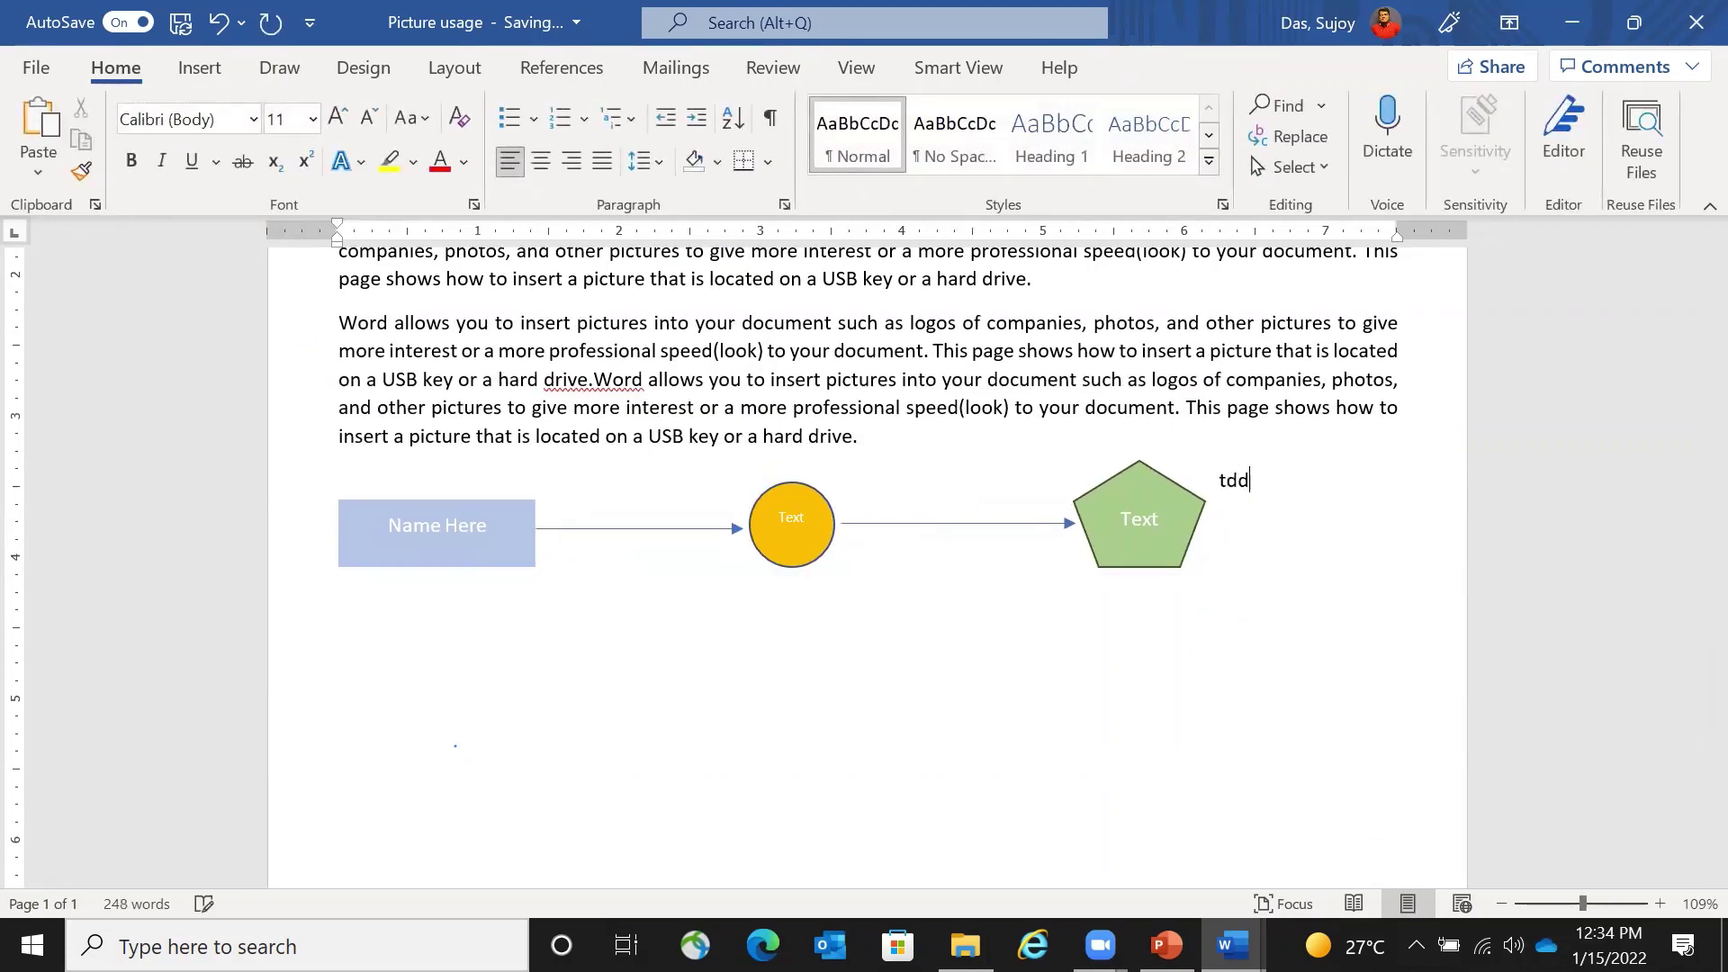
key("Return")
scroll(818, 785, "down", 5)
key("Up")
scroll(817, 784, "up", 6)
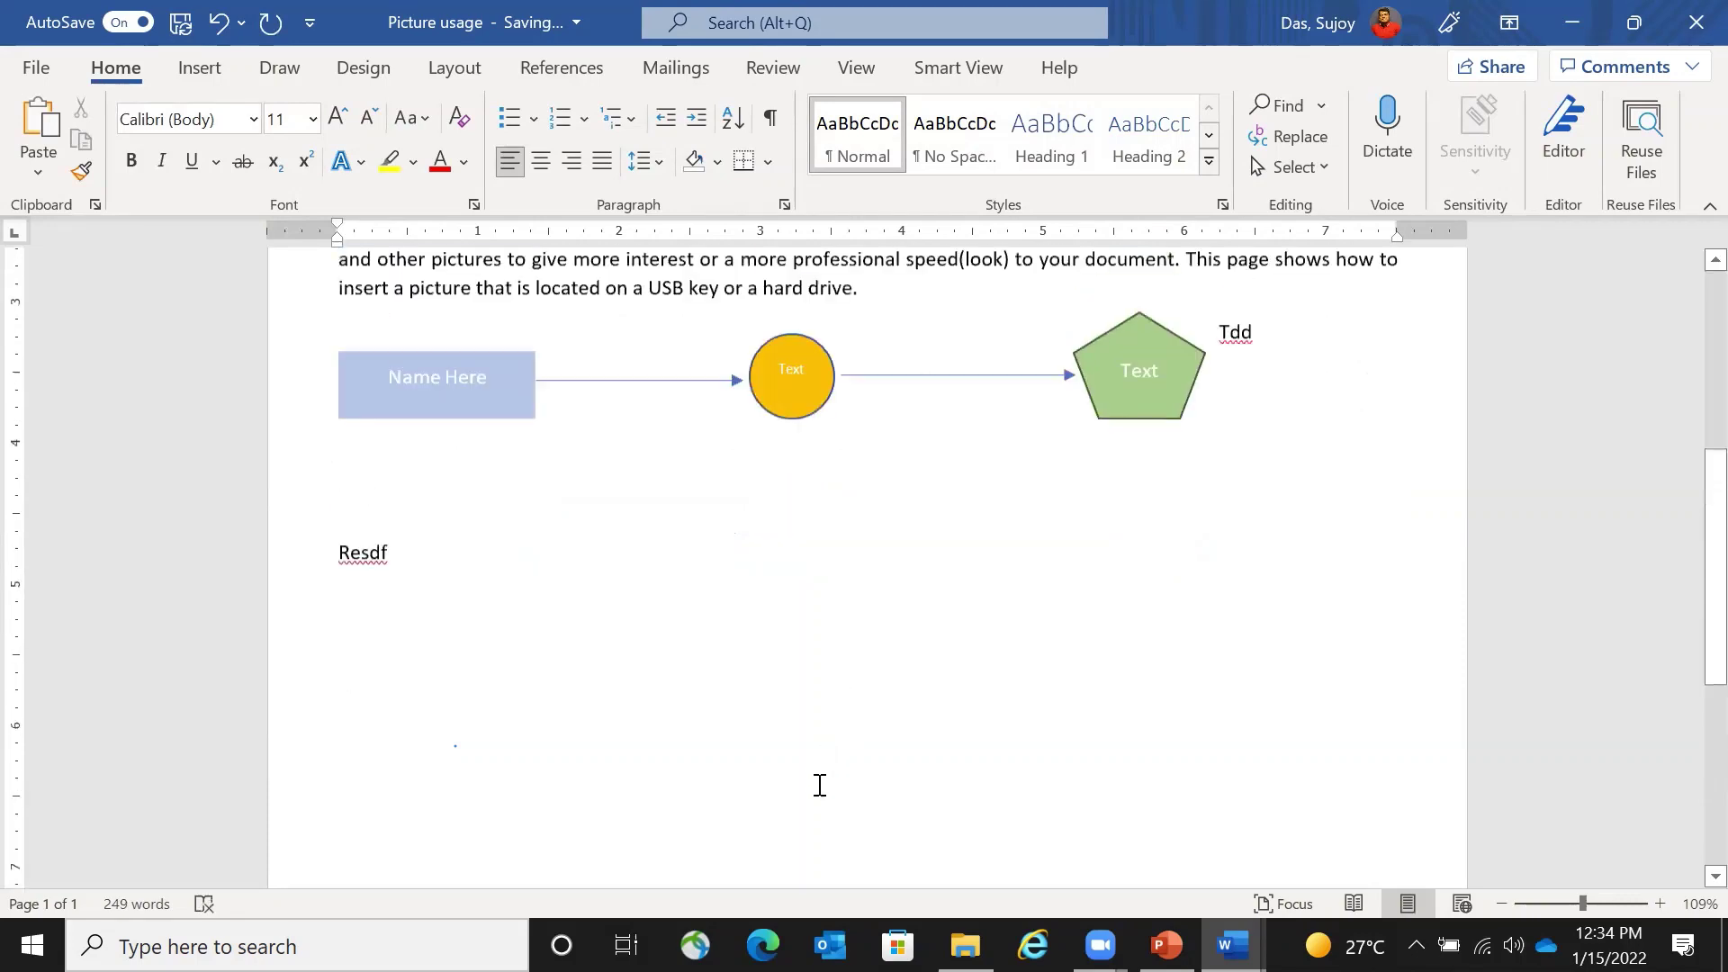
key("Delete")
key("Delete")
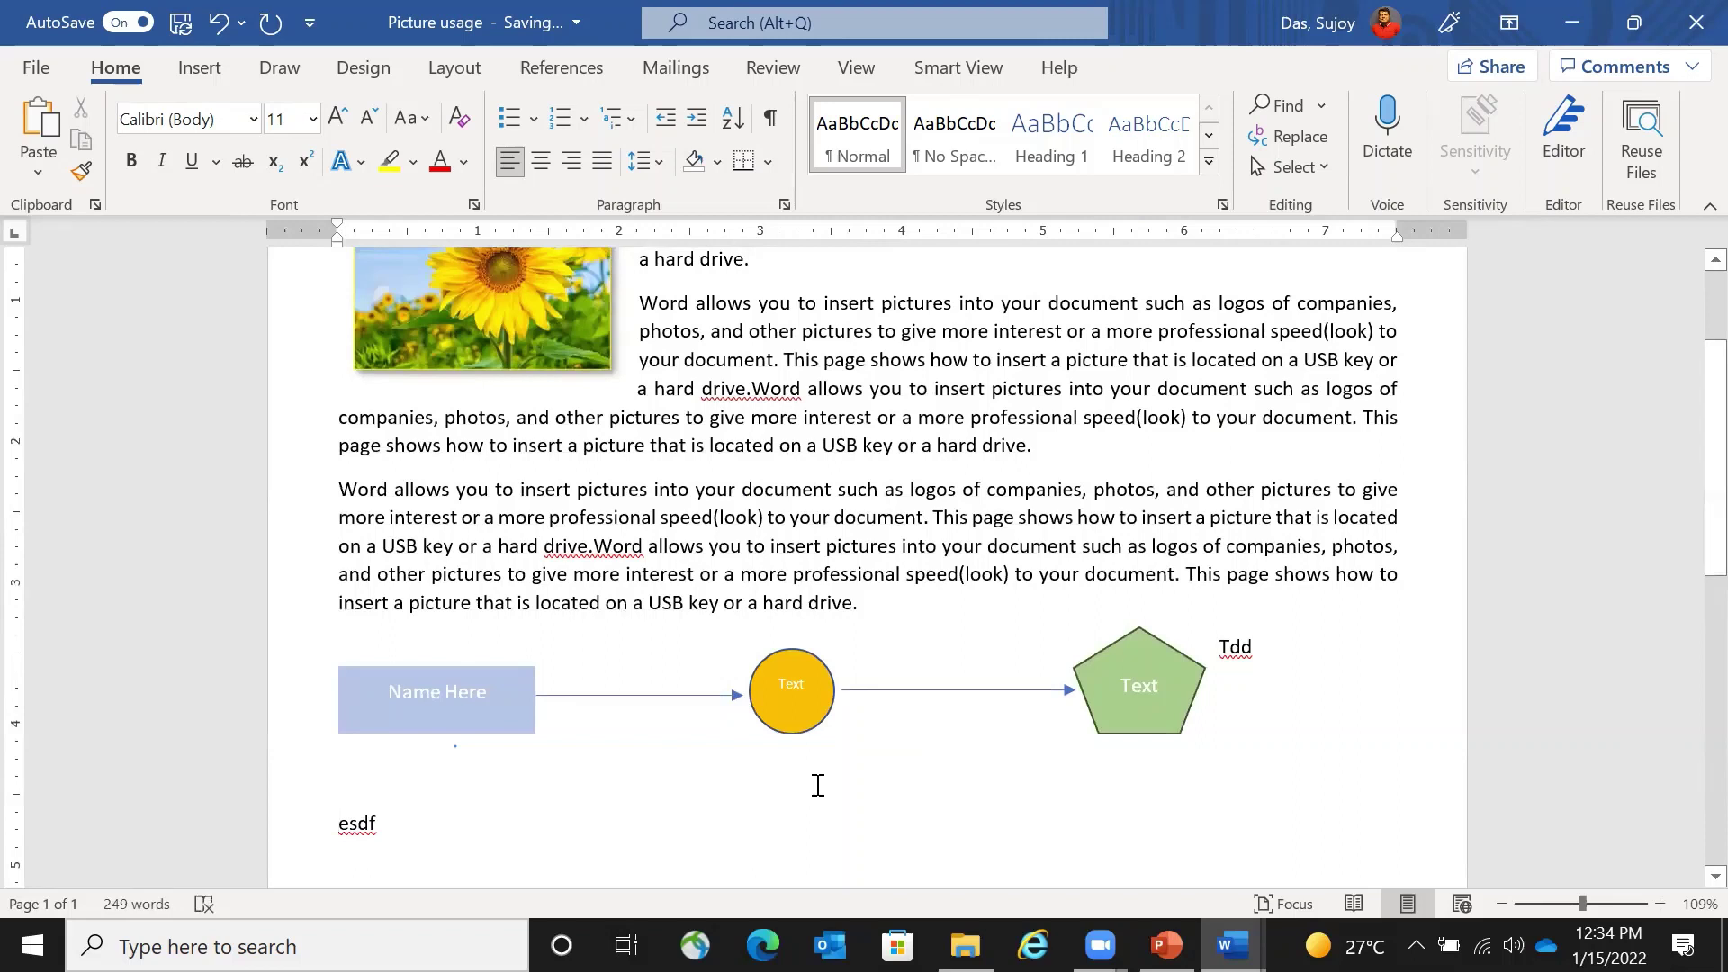
type("Text Here")
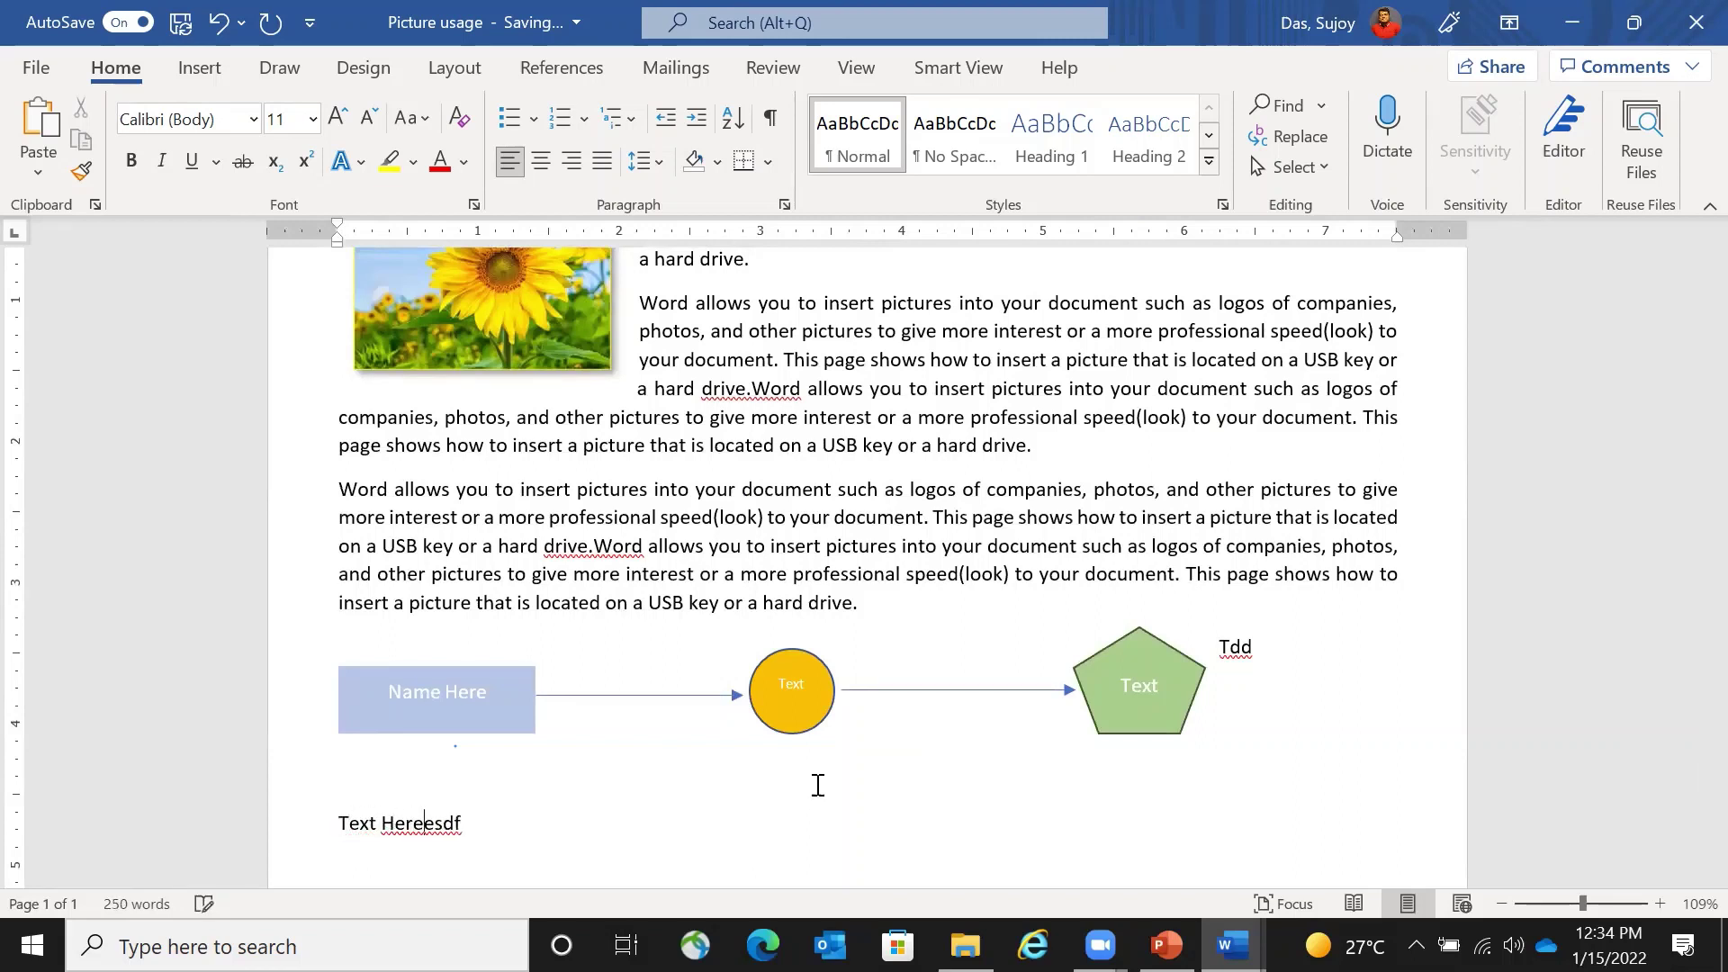
key("Delete")
key("Delete")
key("Delete")
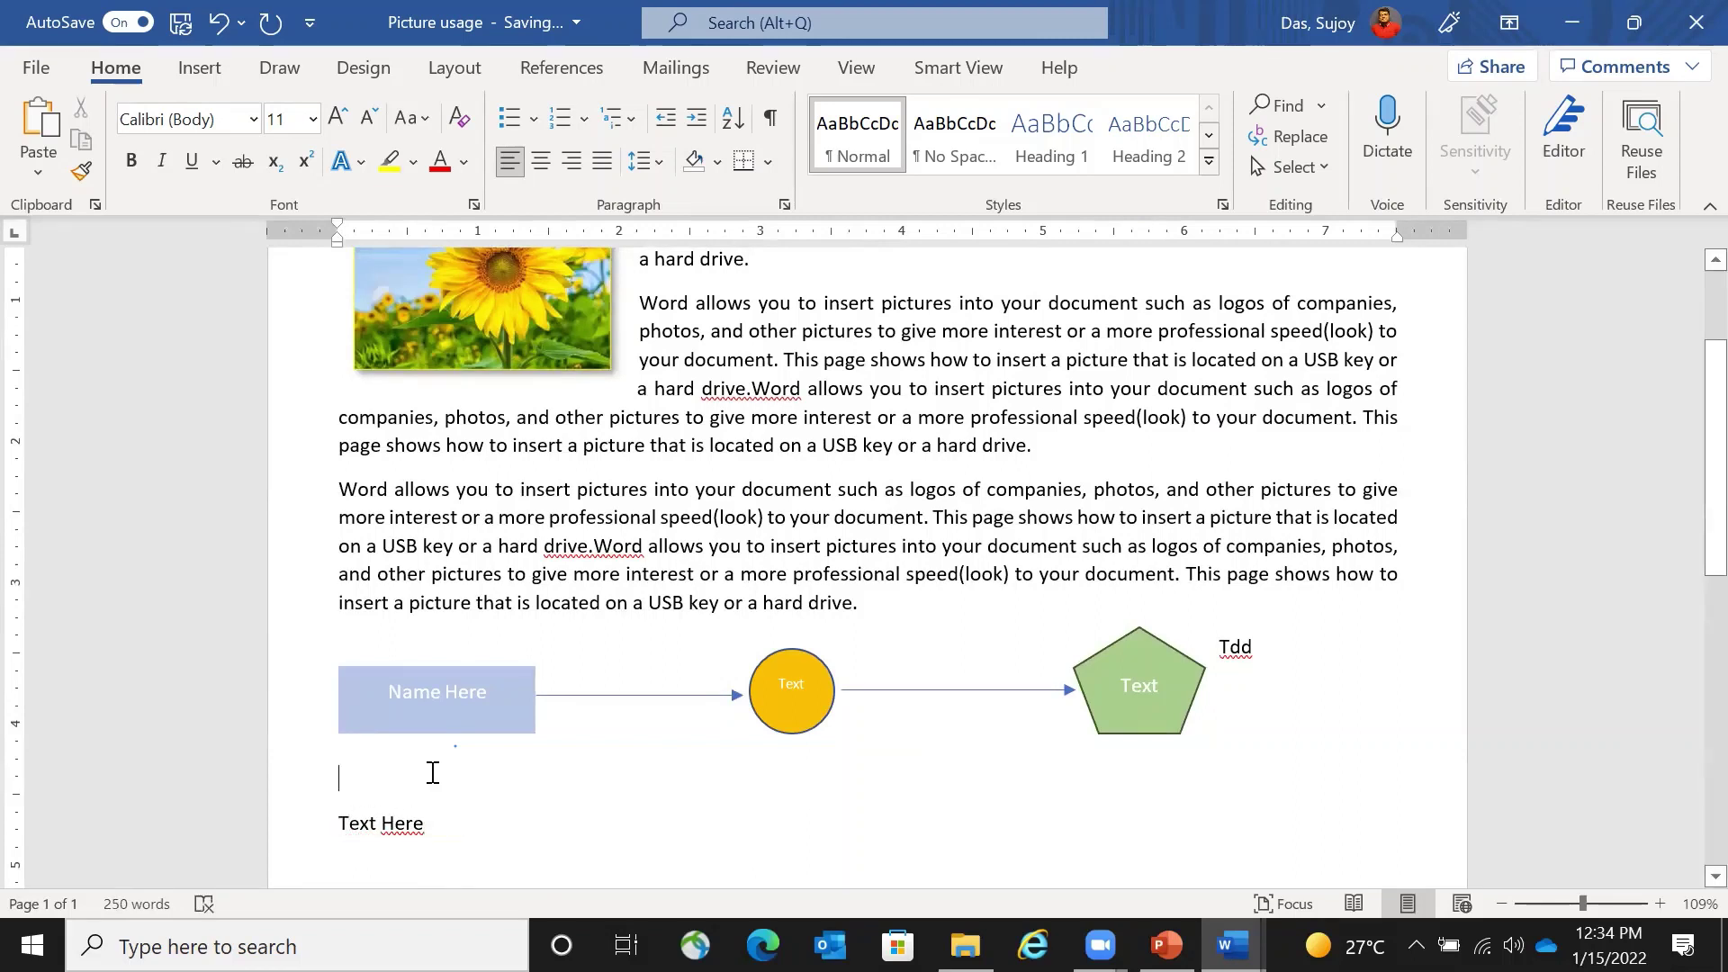
key("Delete")
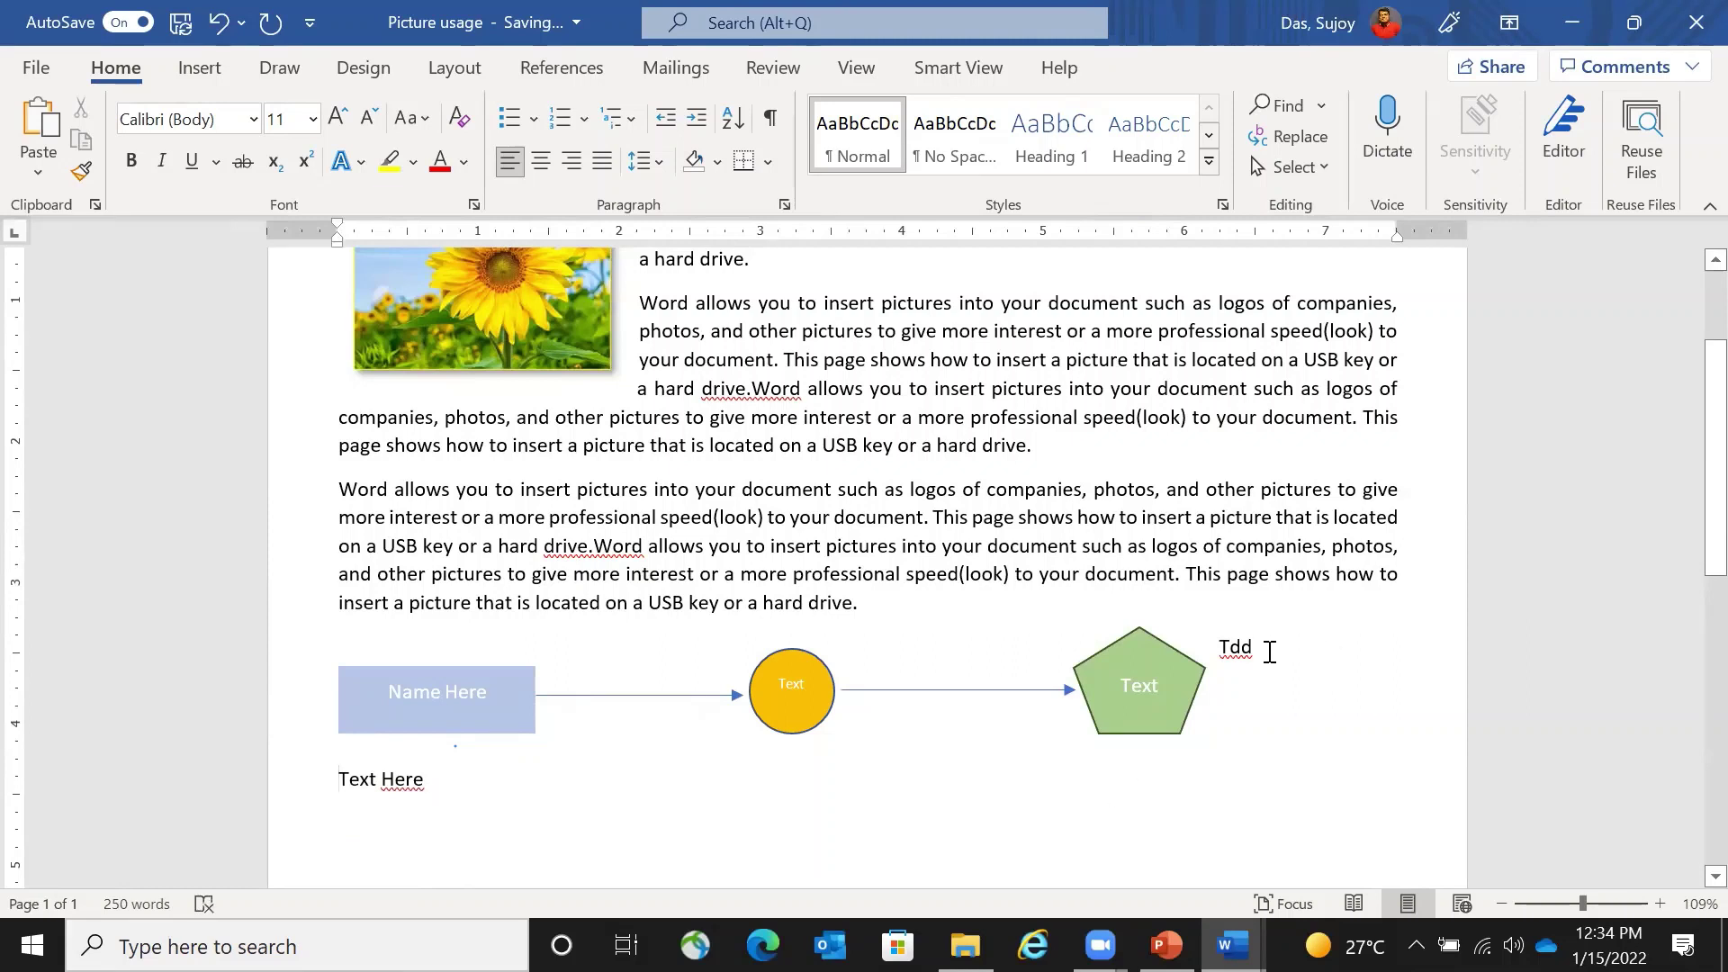
key("BackSpace")
key("BackSpace")
type("Text")
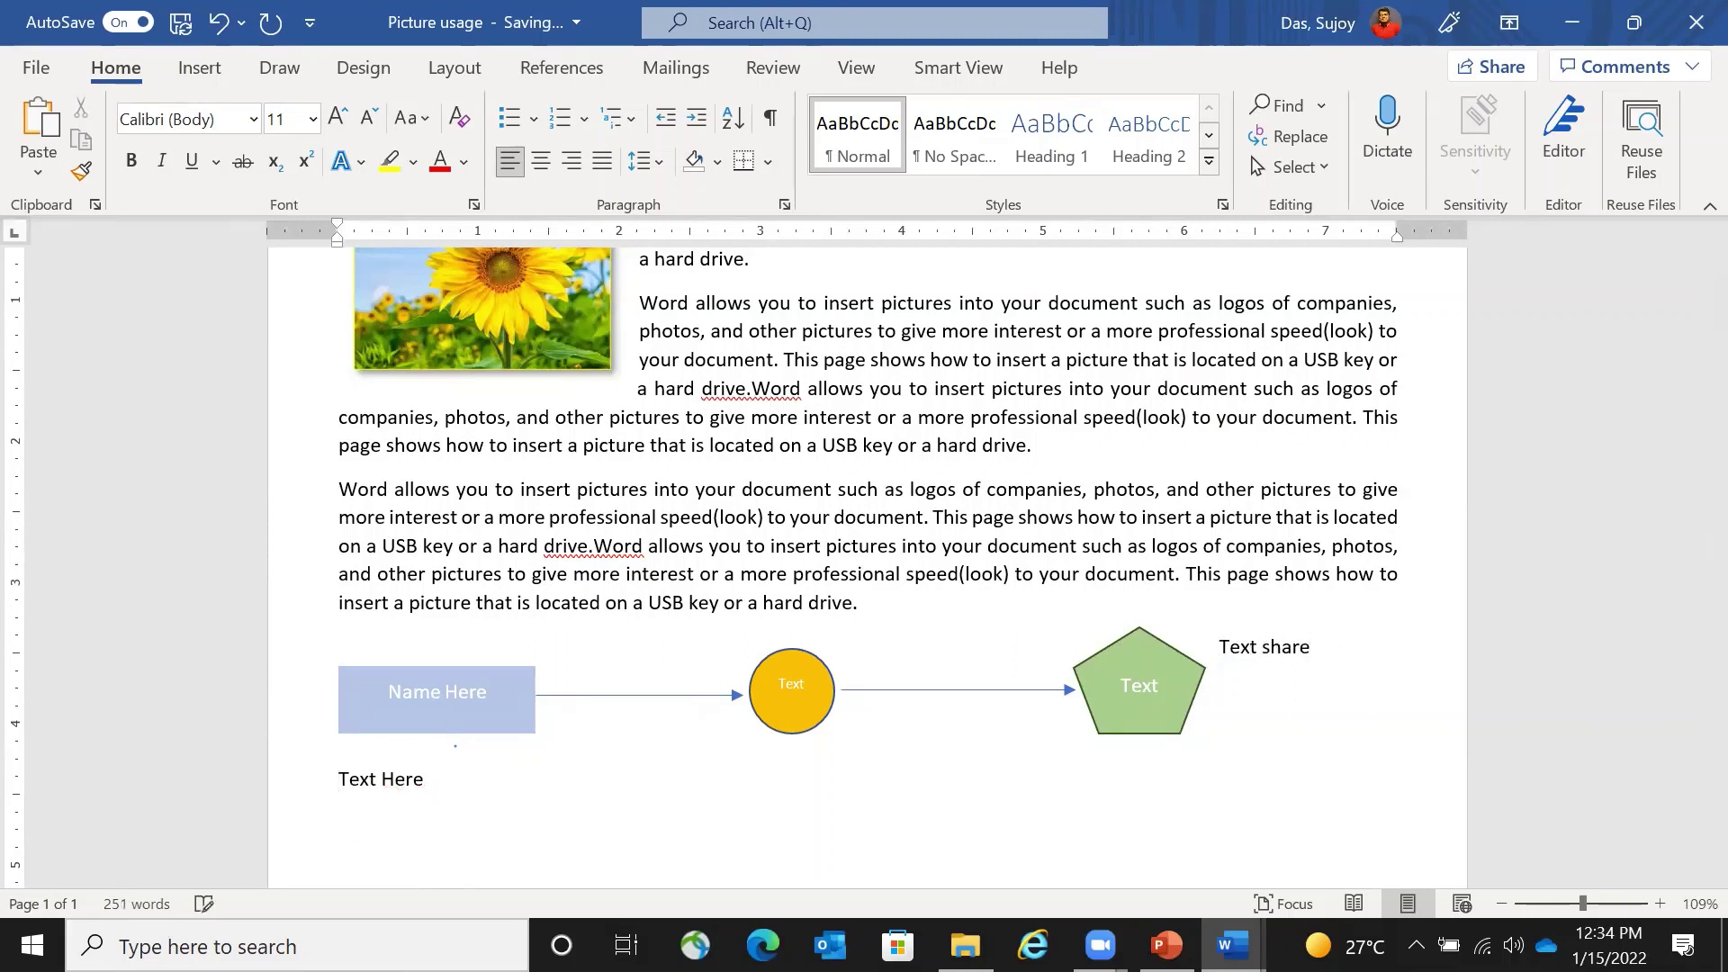
type("her")
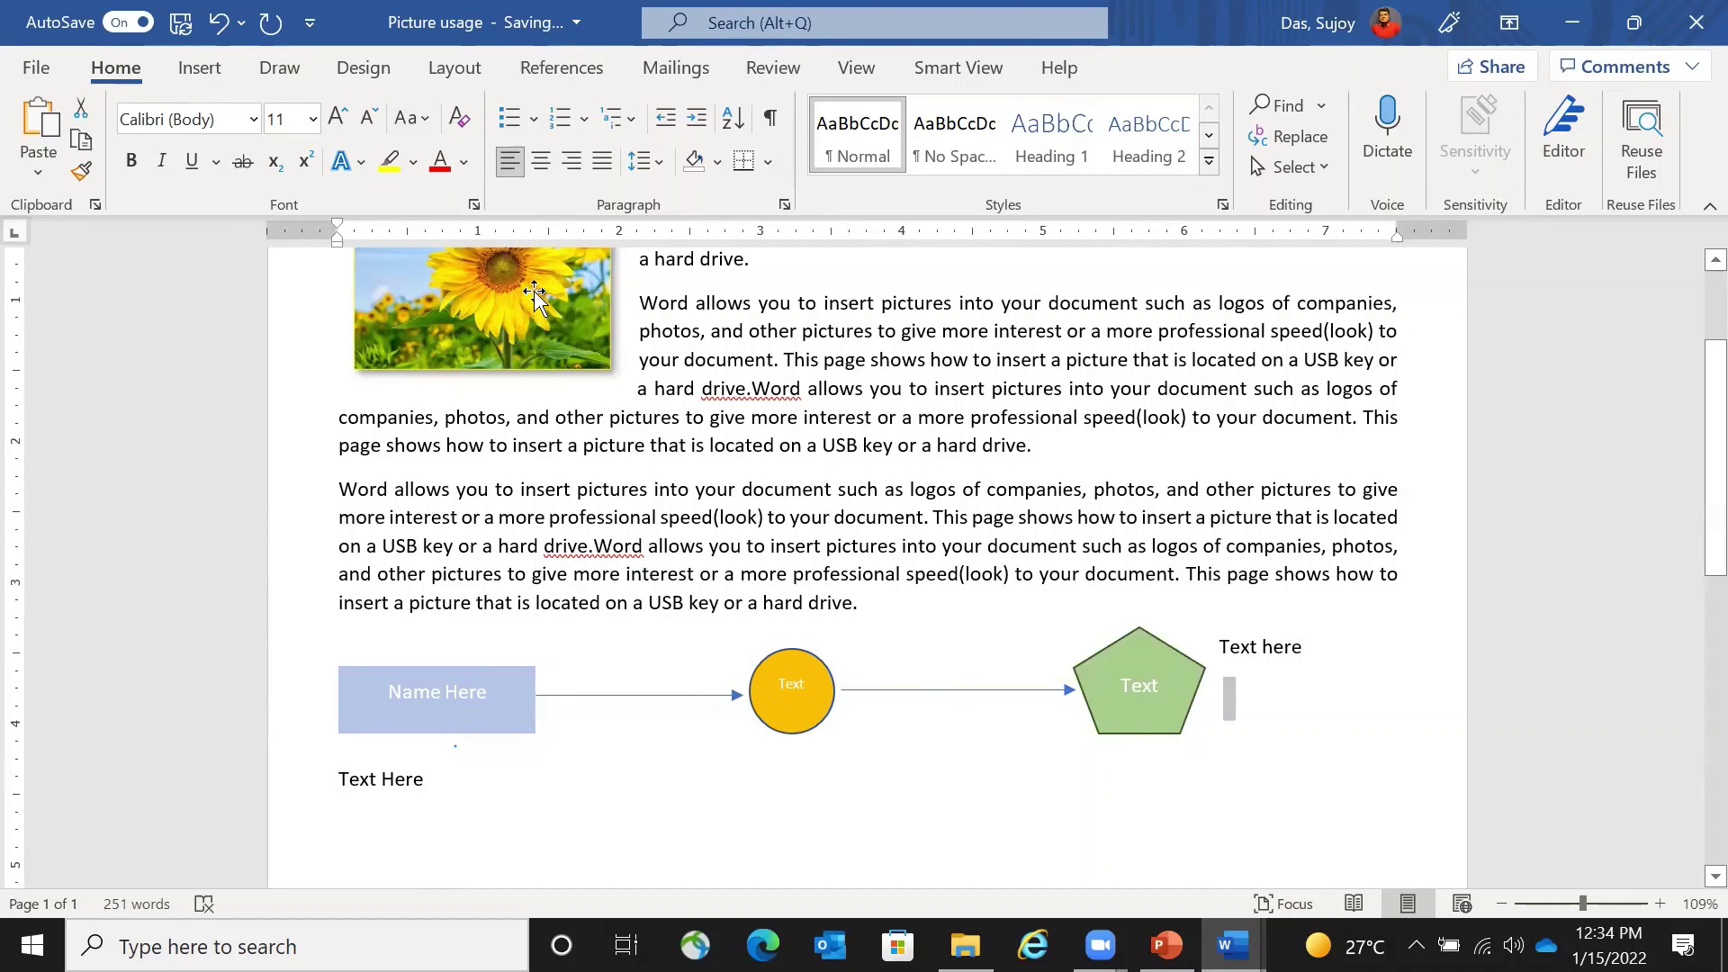
Step: Switch to the VARTA MS-word Training material document and scroll to the Columnar representation section
scroll(728, 414, "down", 3)
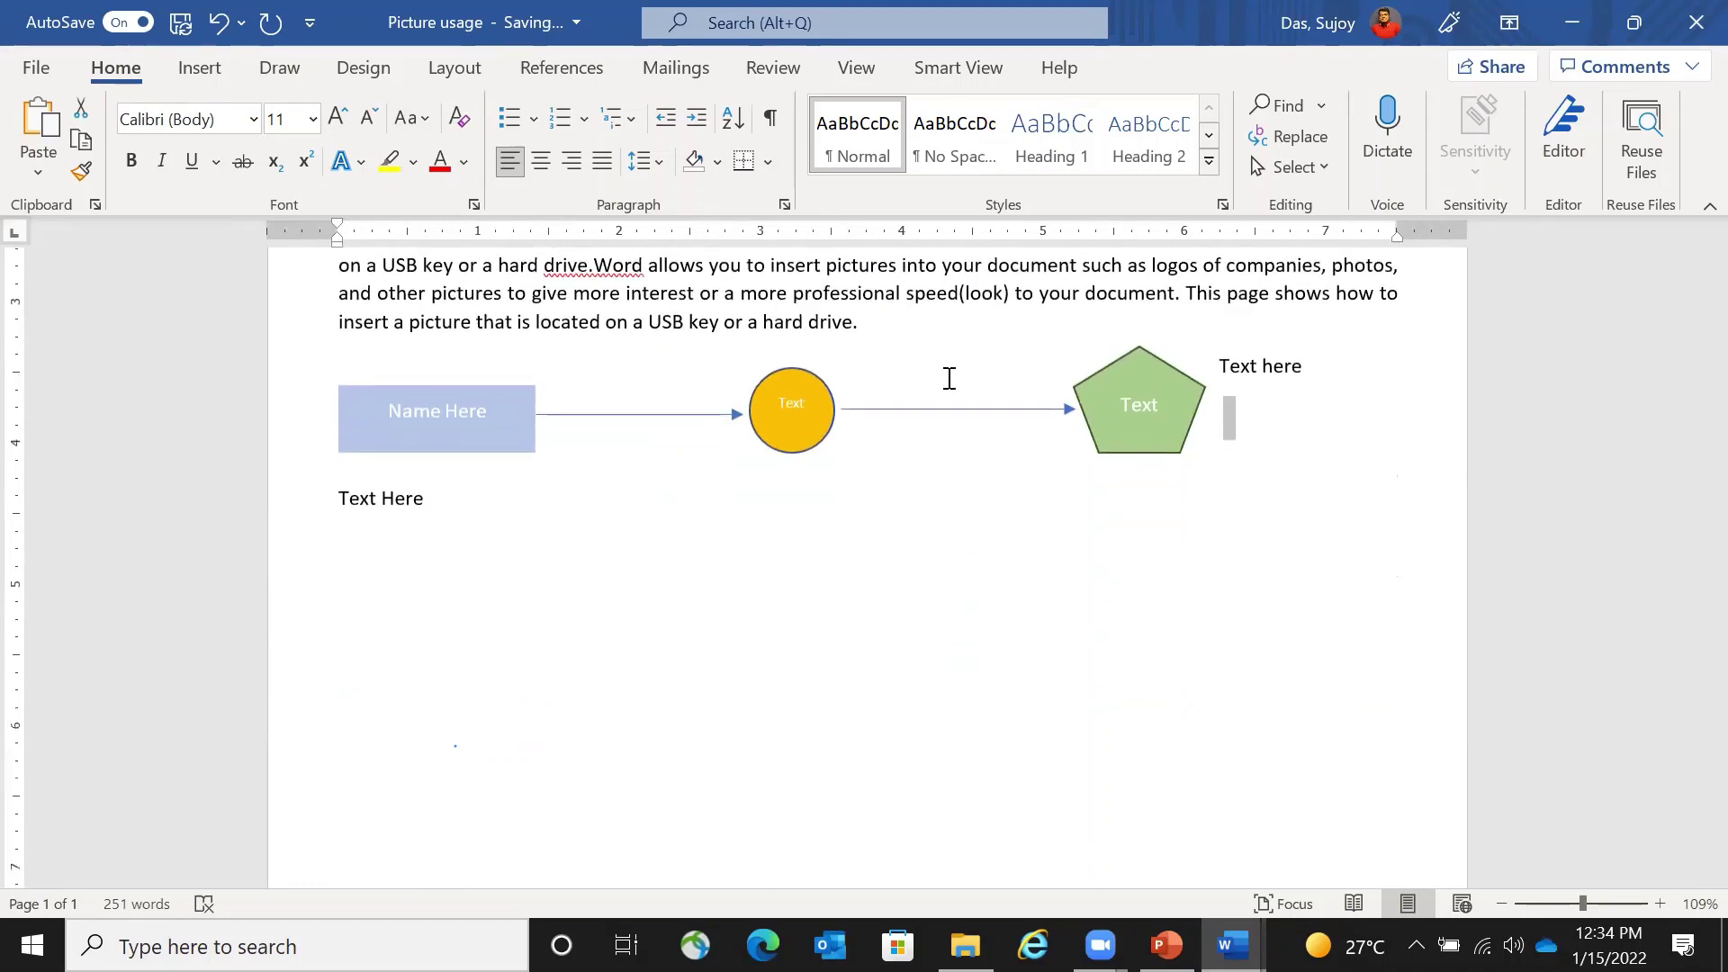
scroll(948, 378, "down", 2)
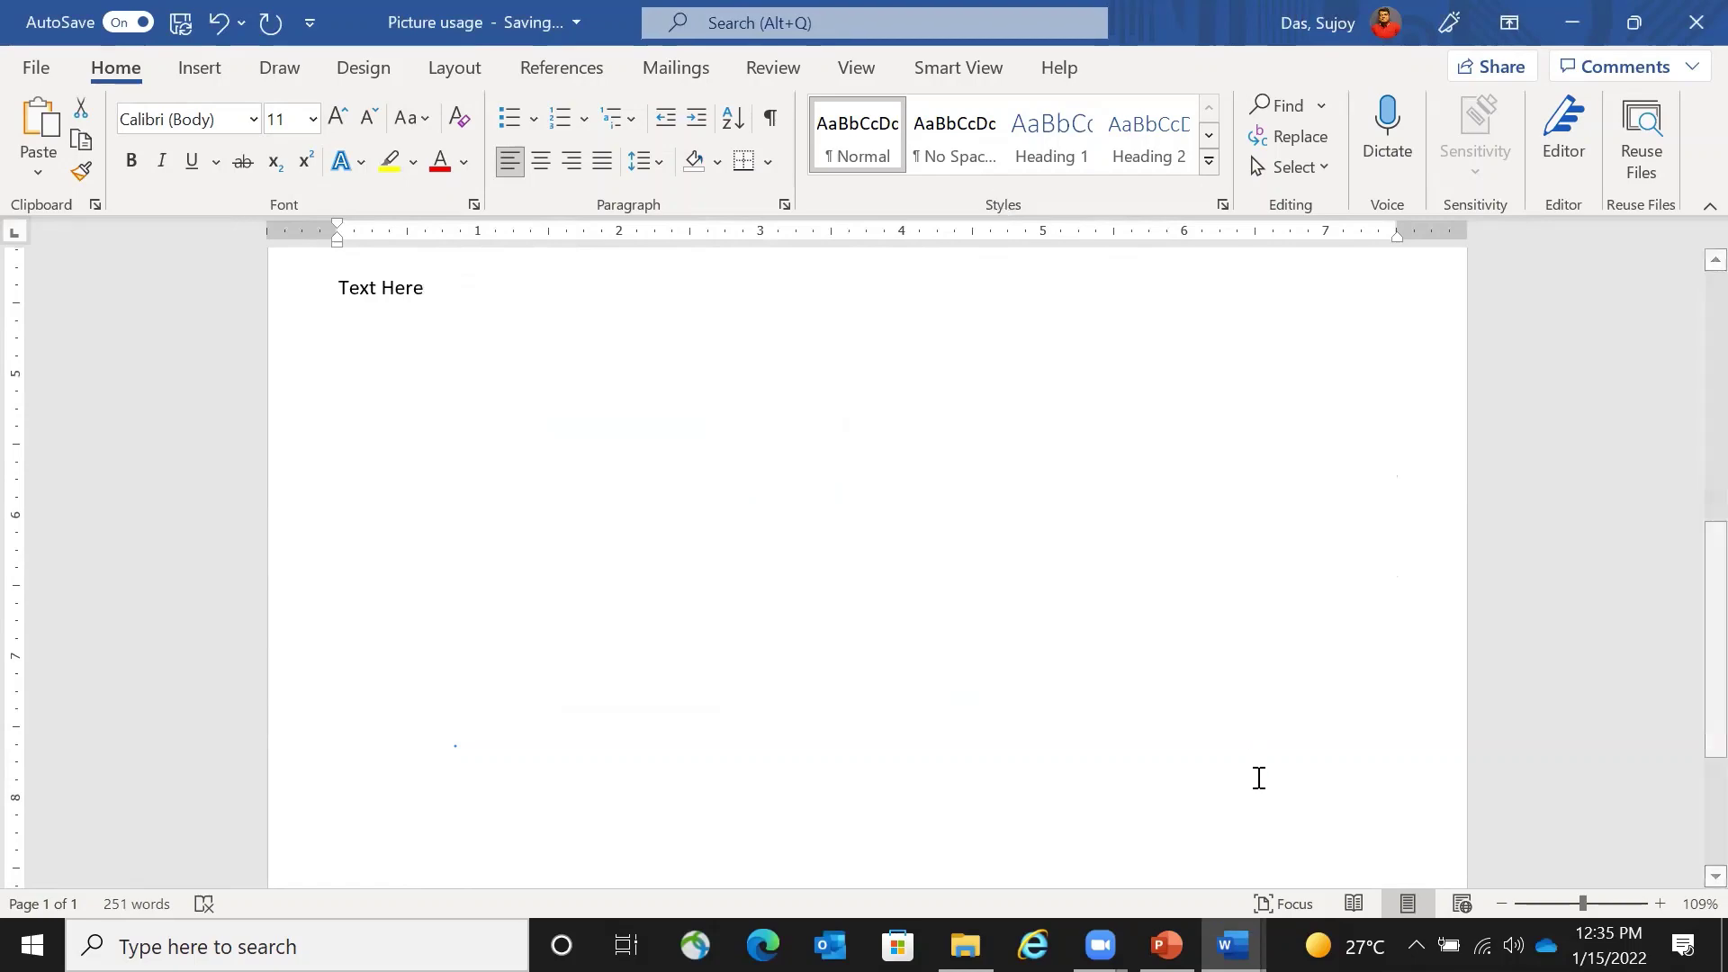
mouse_move(1226, 946)
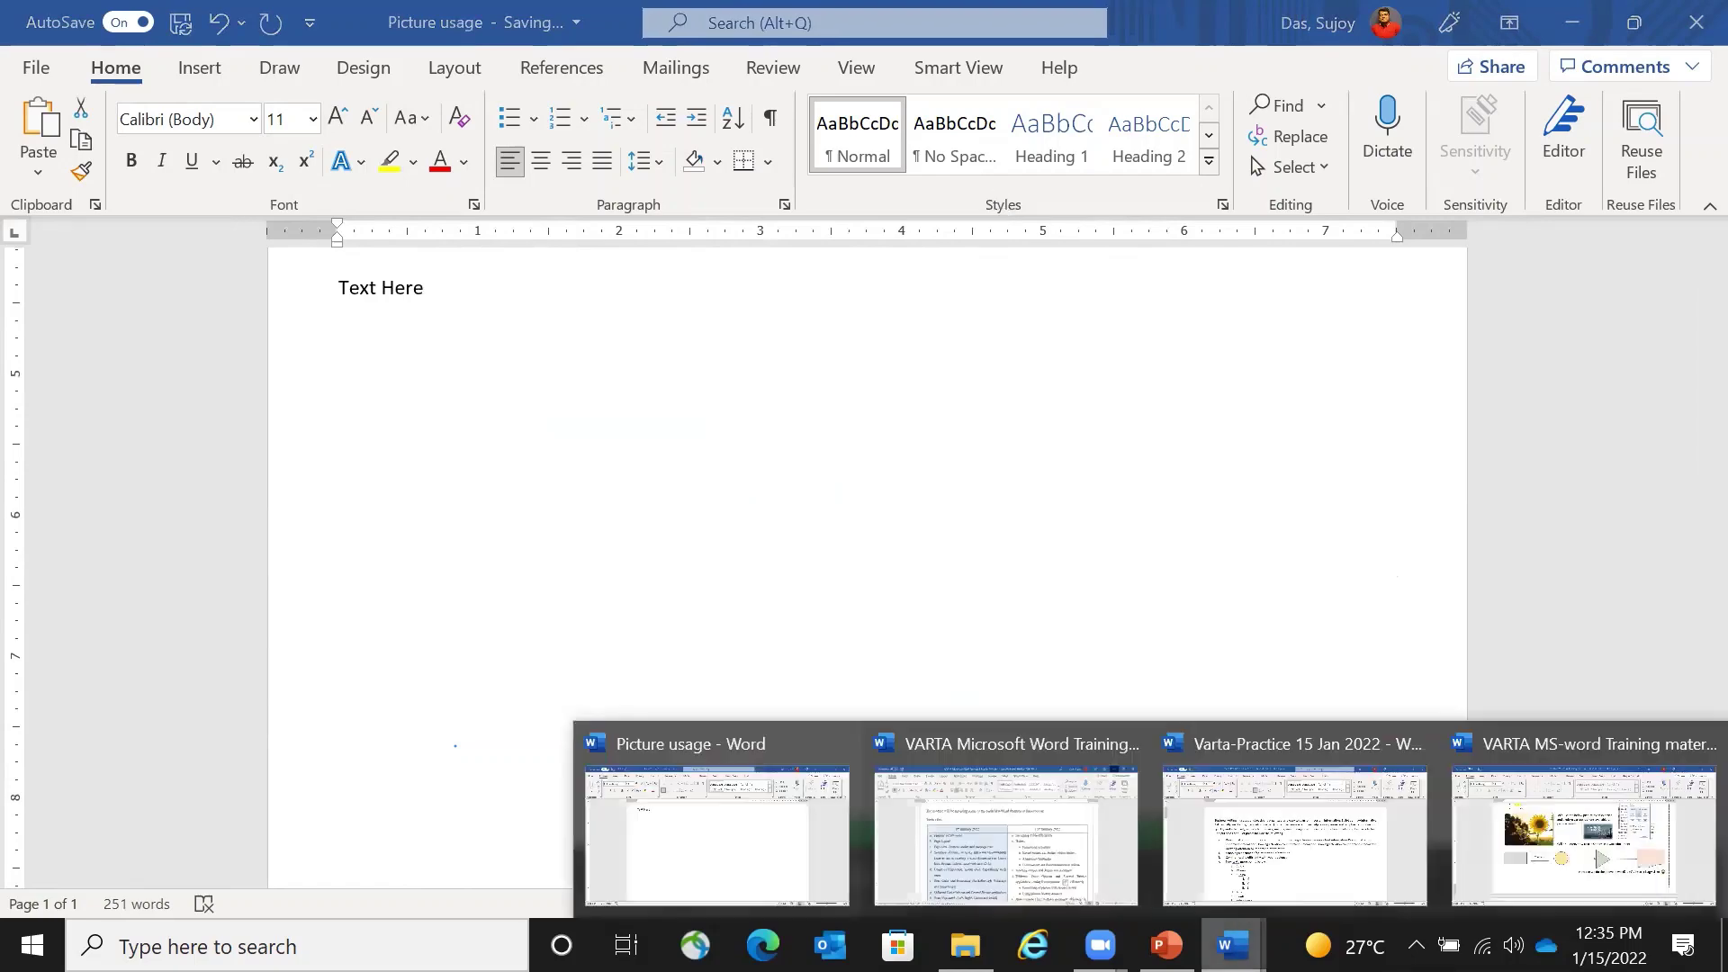
left_click(1519, 846)
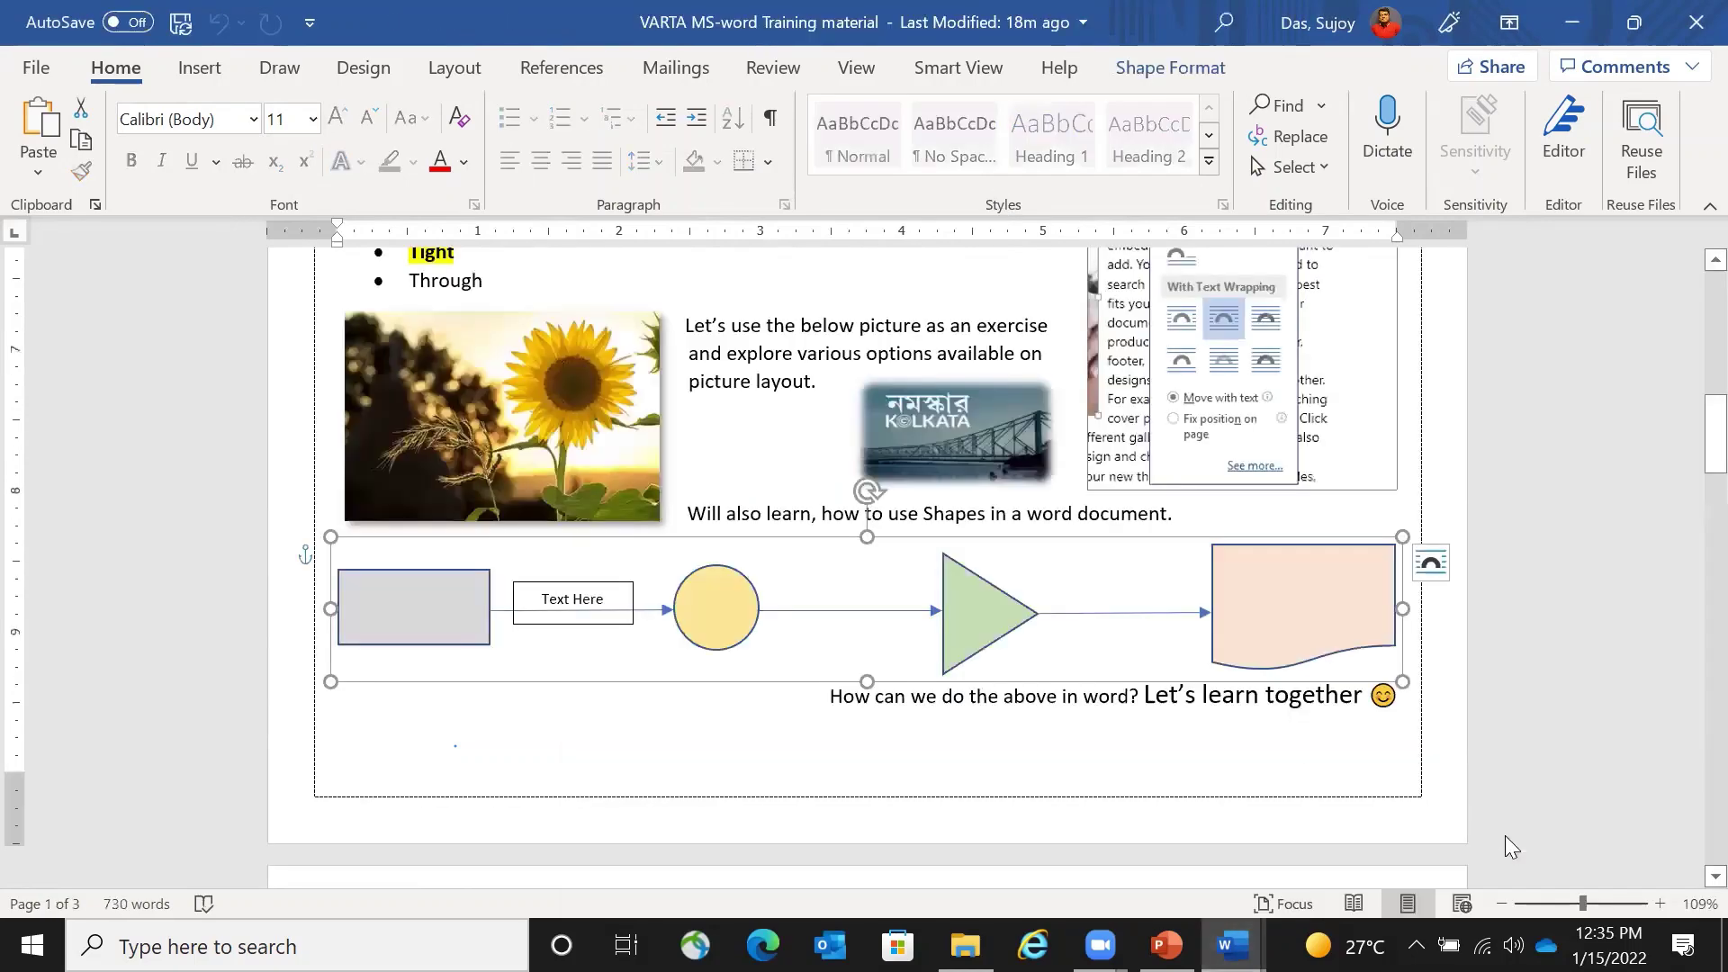
scroll(1300, 740, "down", 3)
scroll(1305, 736, "down", 3)
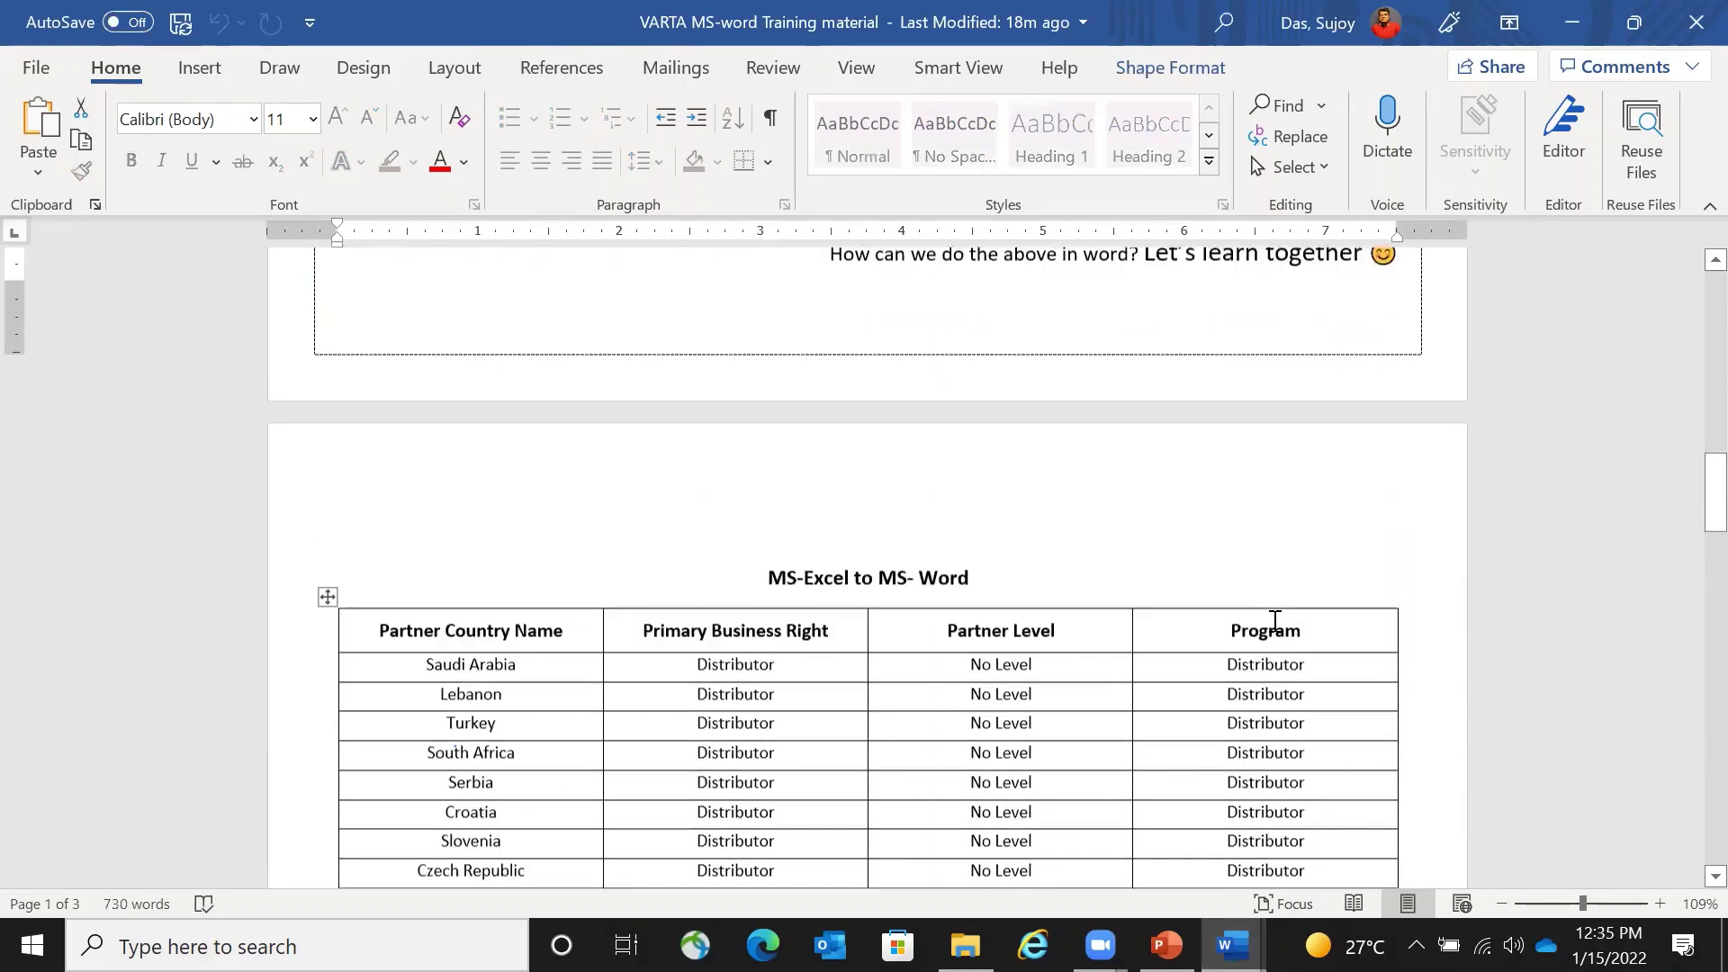
scroll(1289, 643, "down", 2)
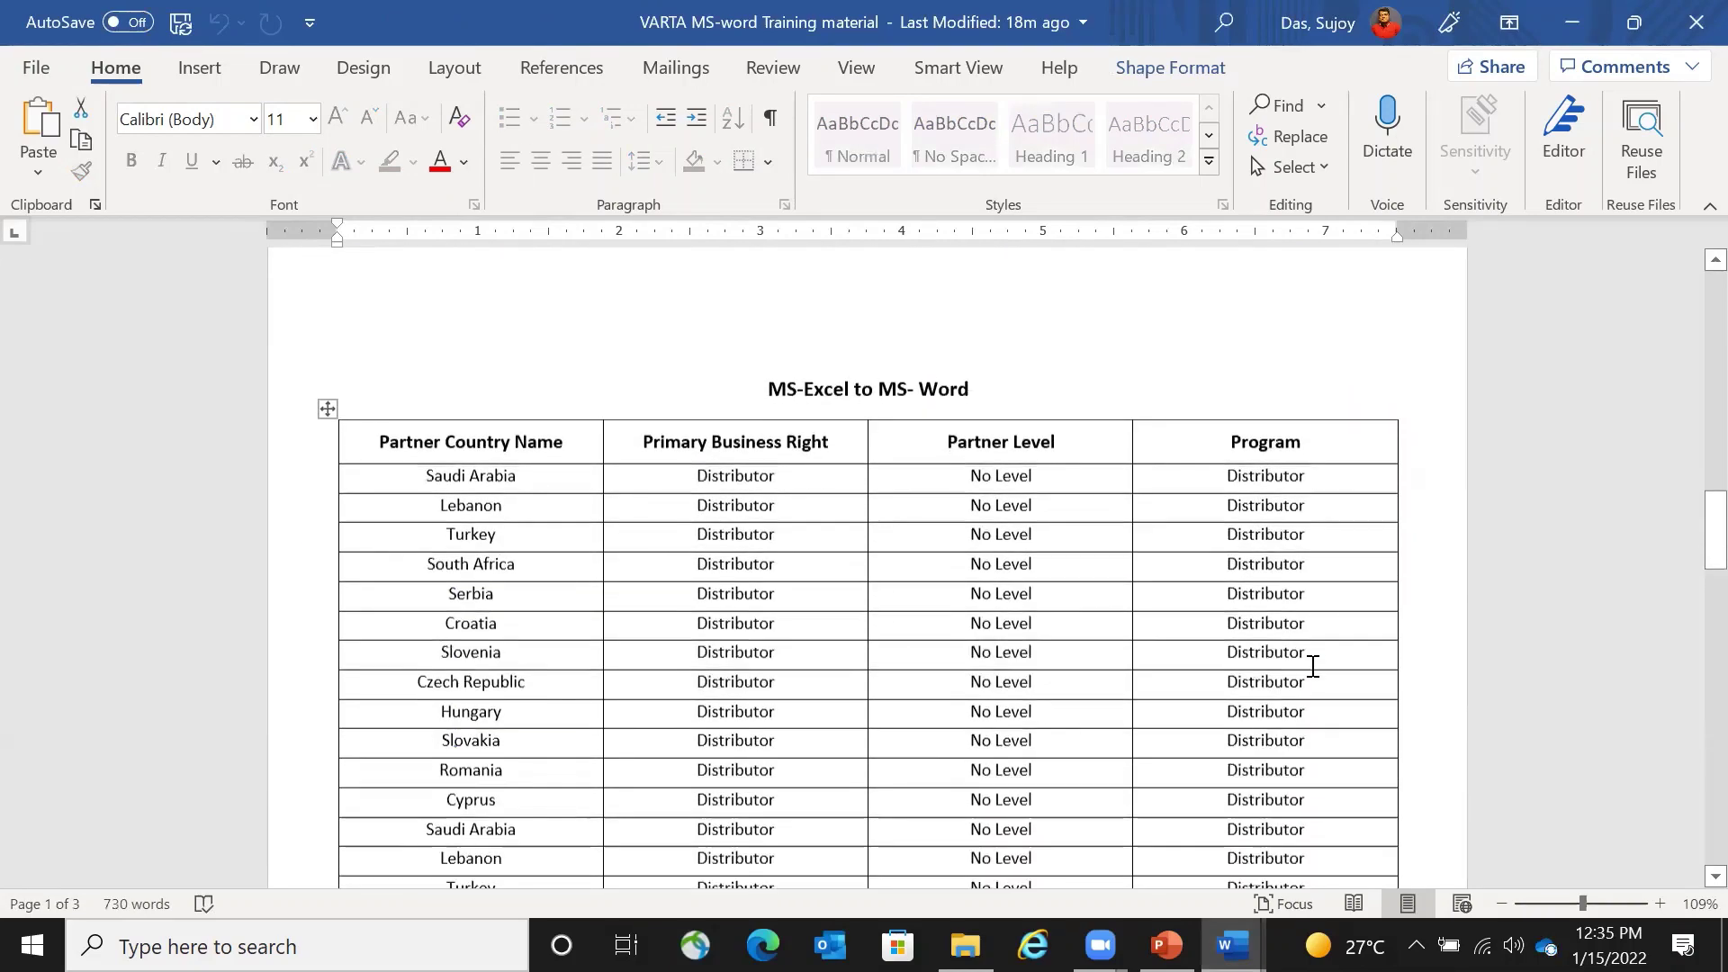
scroll(849, 756, "down", 2)
scroll(701, 677, "down", 1)
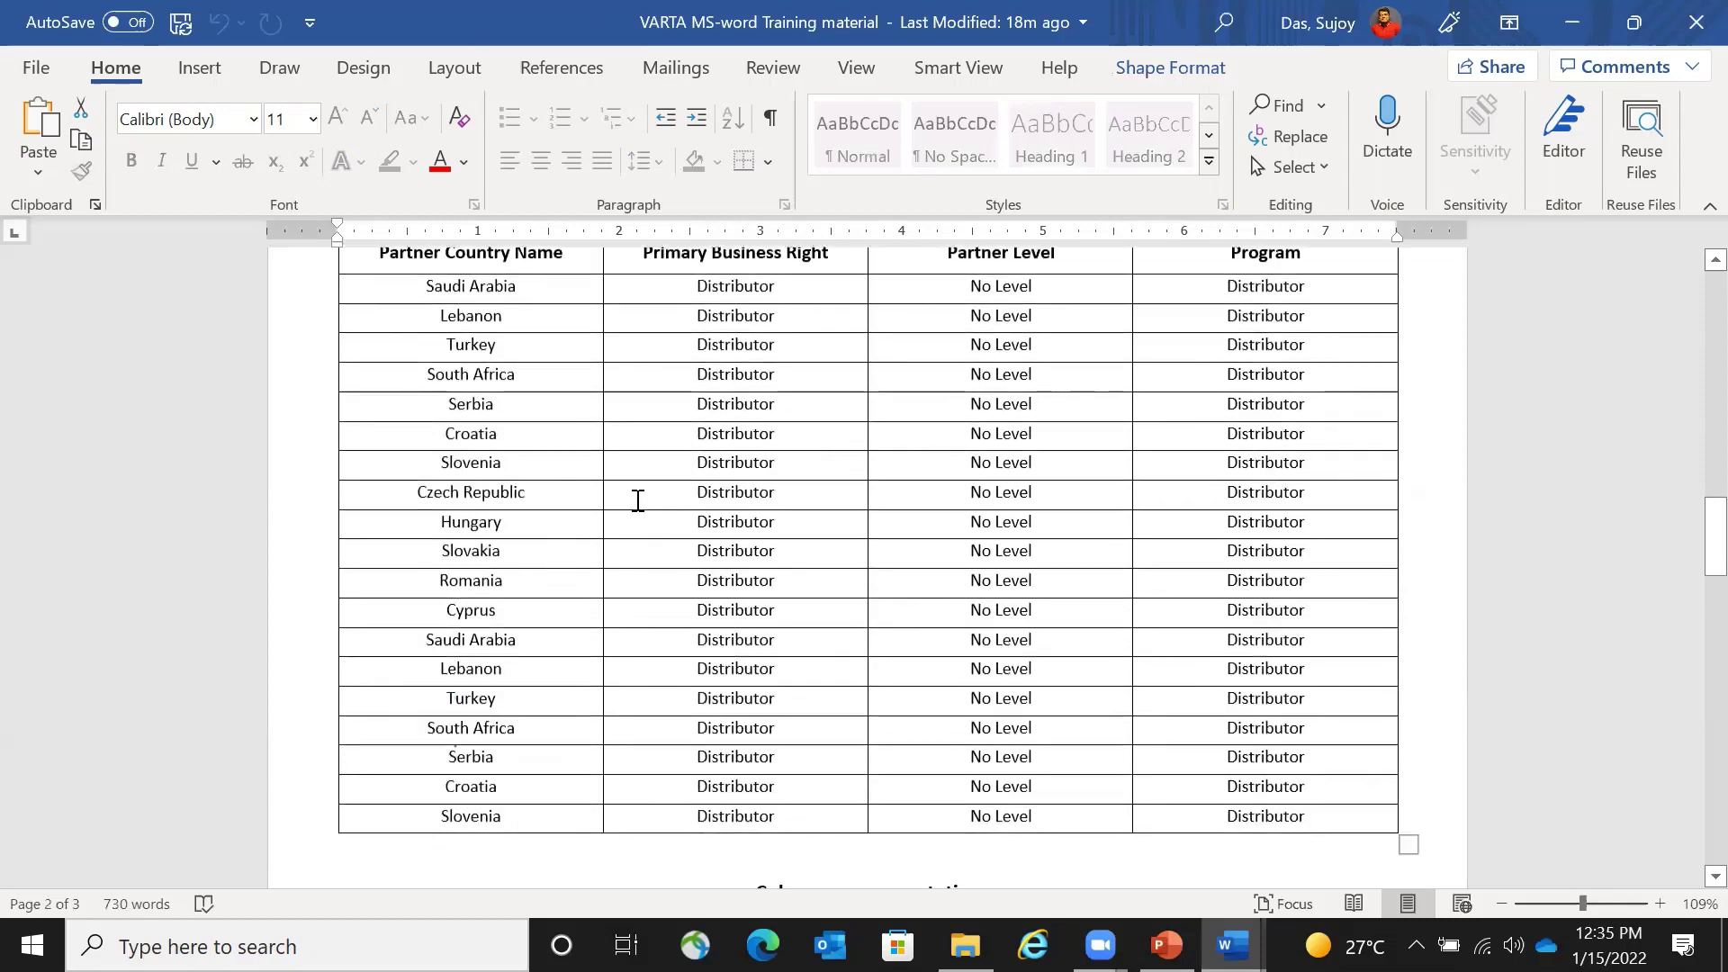
scroll(634, 497, "down", 4)
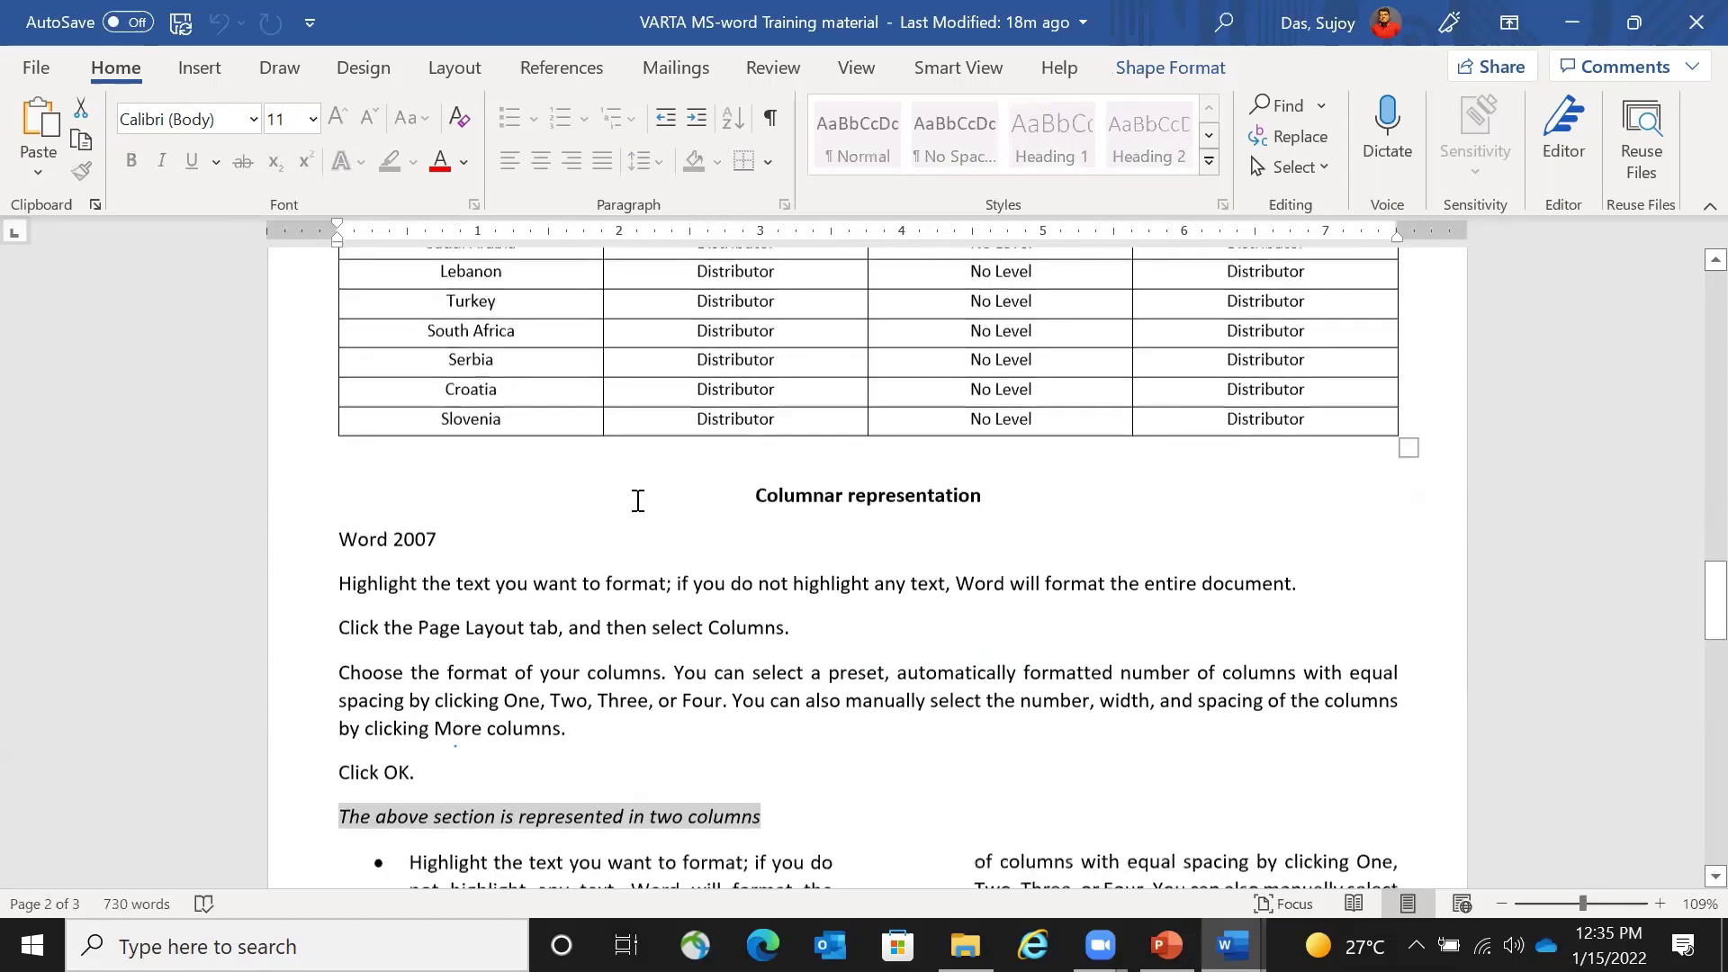
scroll(637, 500, "down", 3)
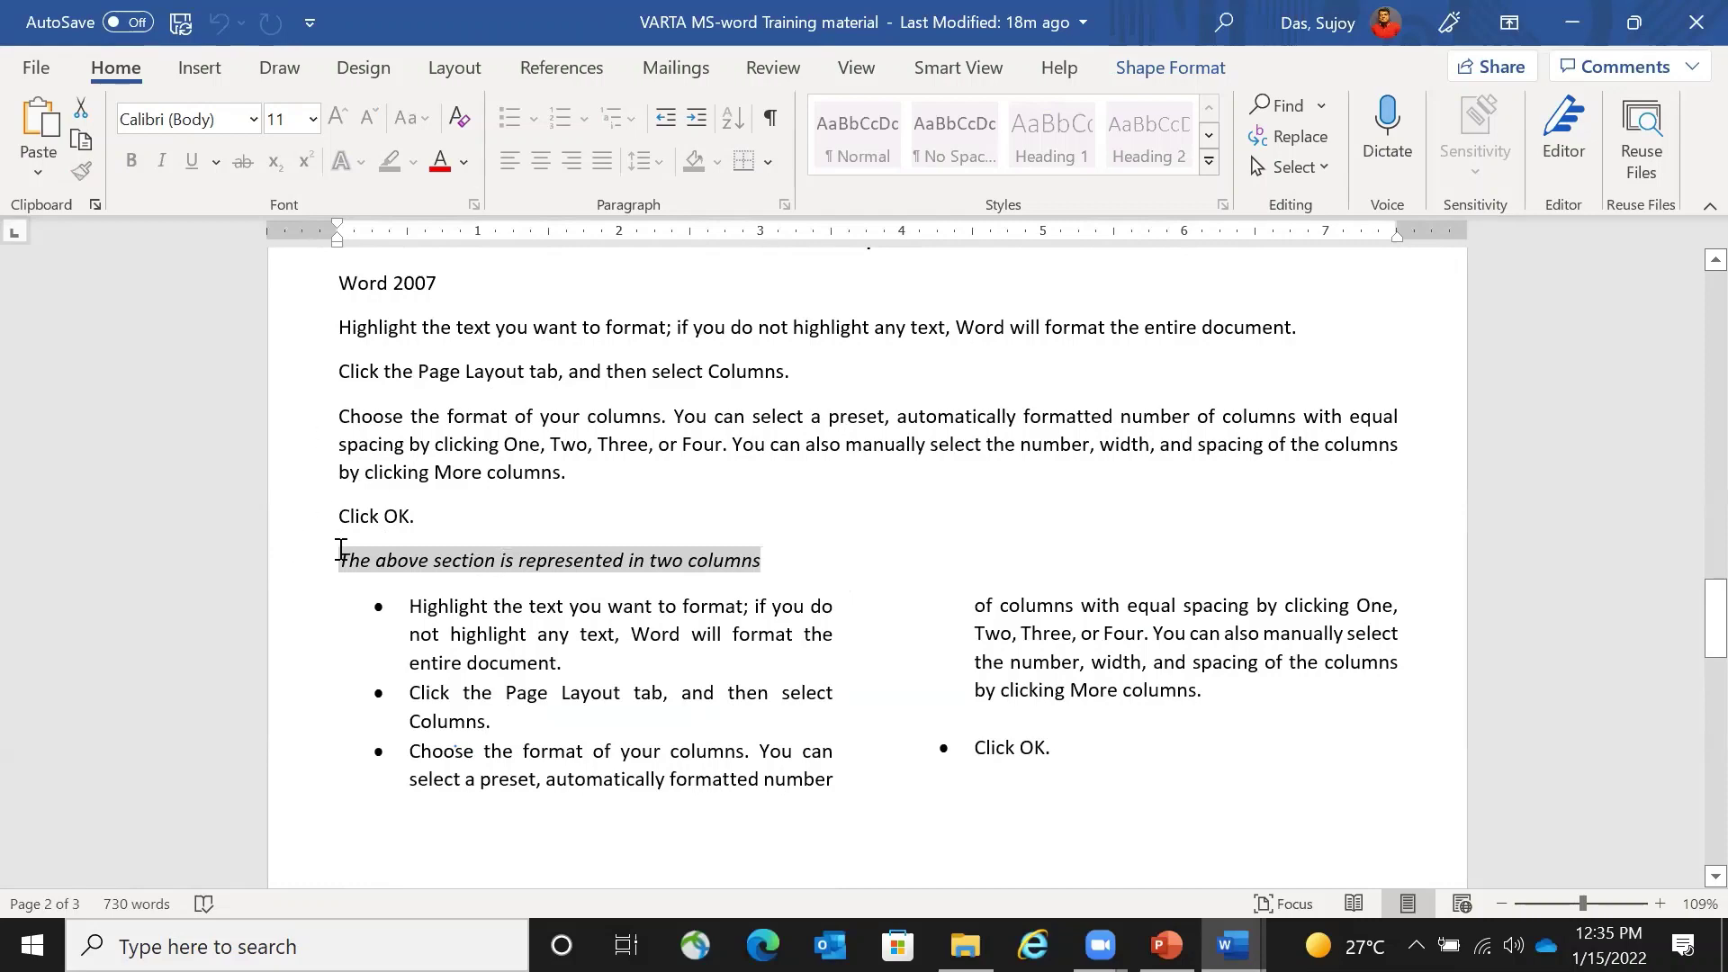
scroll(837, 624, "down", 3)
scroll(832, 628, "up", 1)
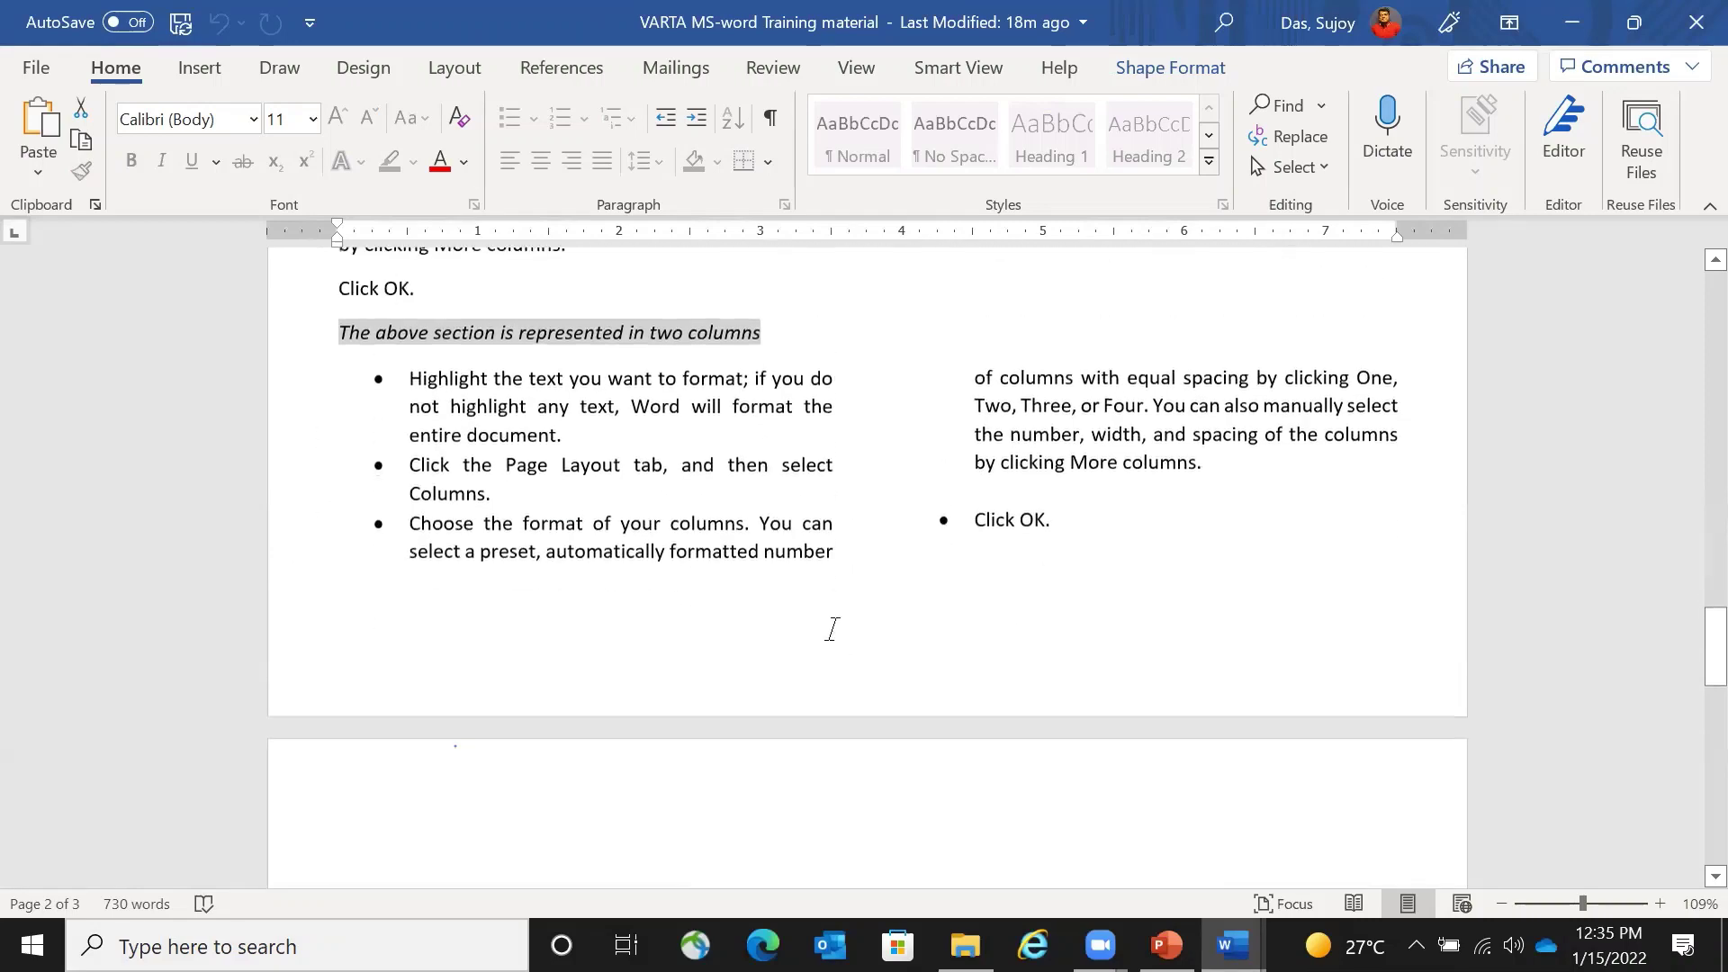
scroll(832, 628, "up", 1)
scroll(826, 607, "up", 2)
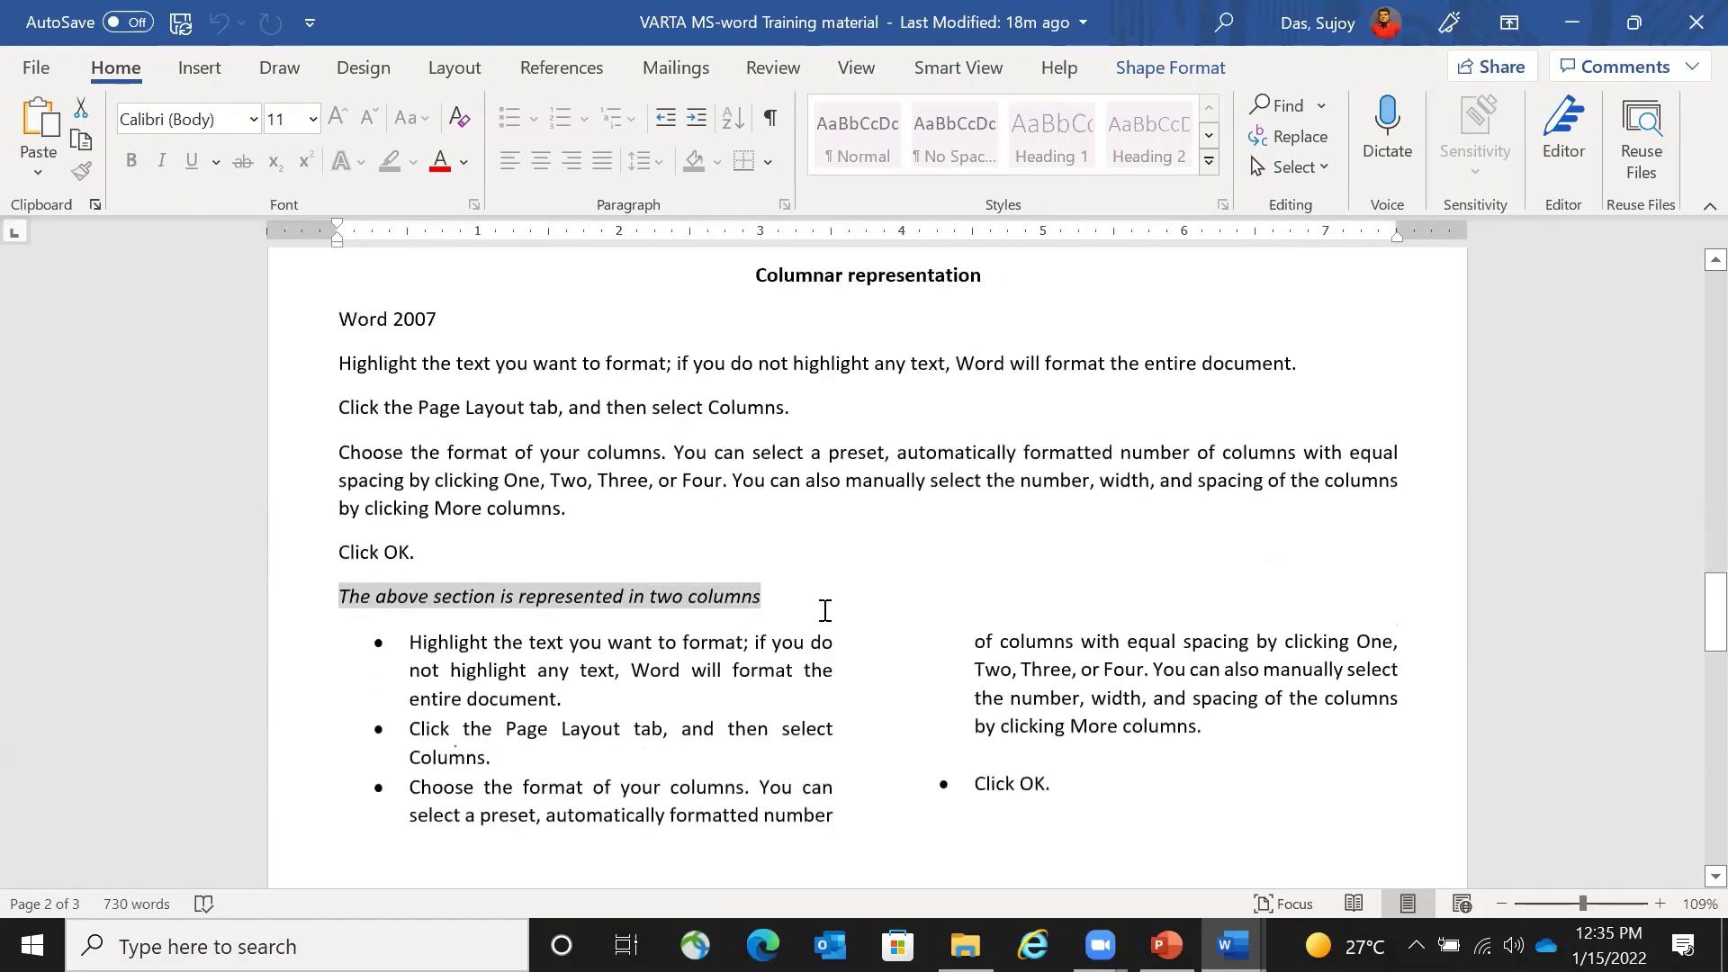
scroll(807, 618, "down", 2)
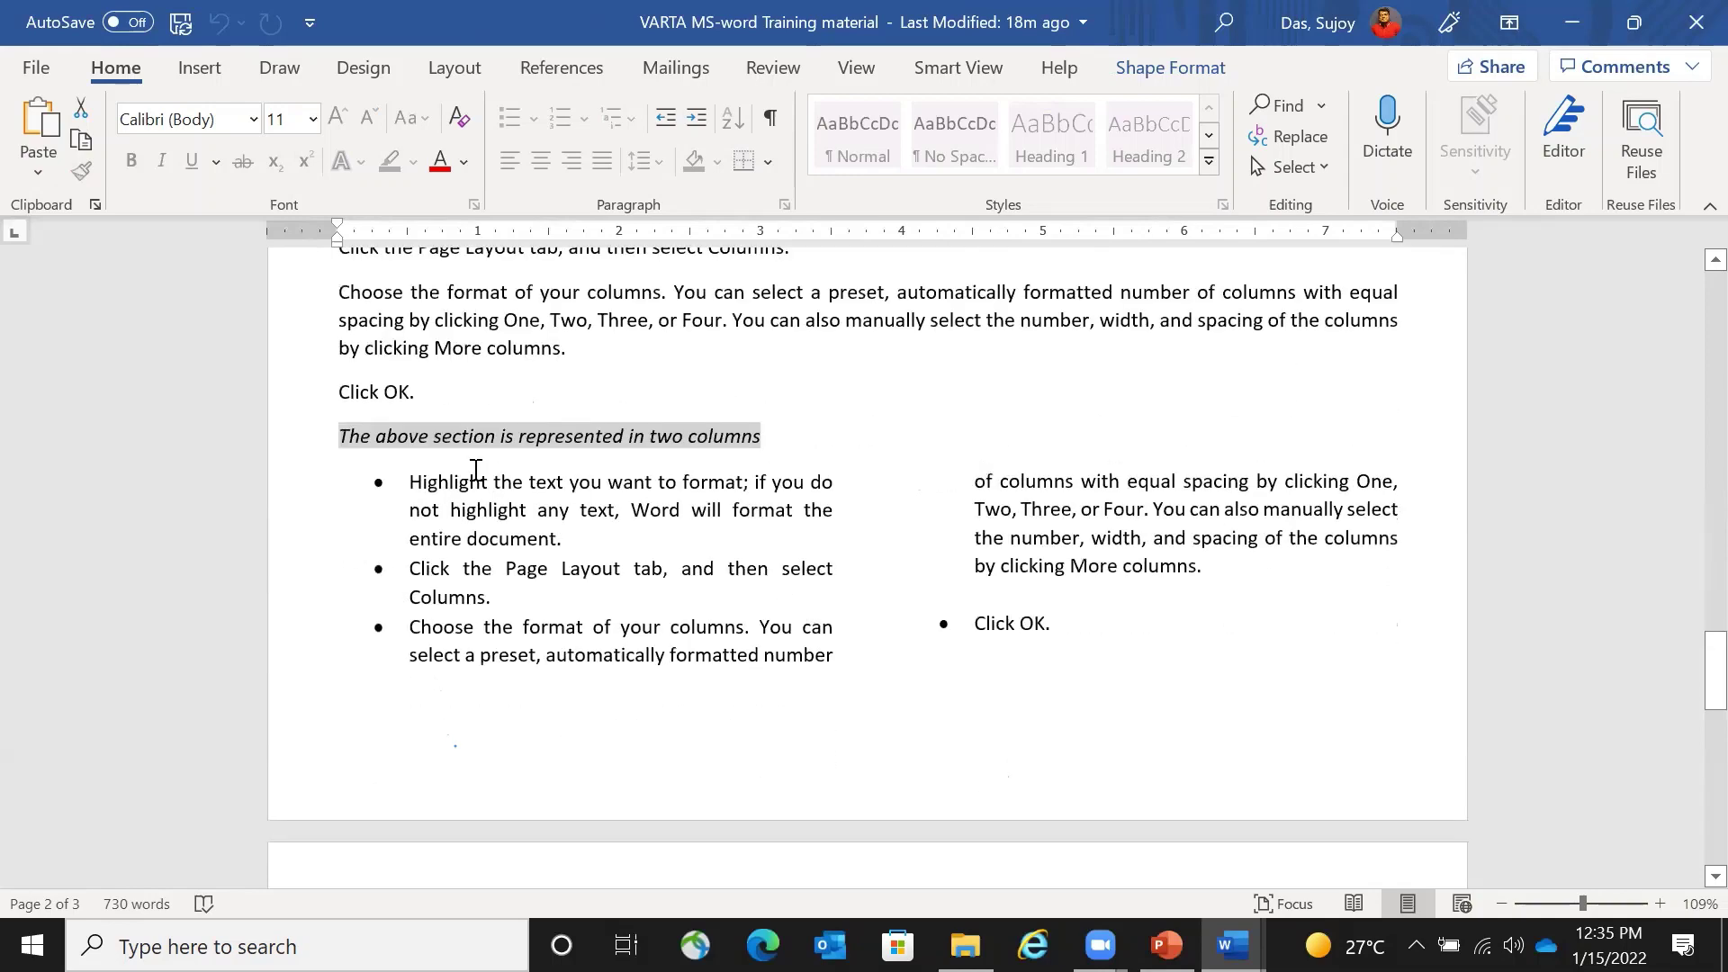
scroll(476, 469, "down", 3)
scroll(339, 358, "down", 1)
scroll(339, 358, "down", 4)
scroll(738, 302, "down", 2)
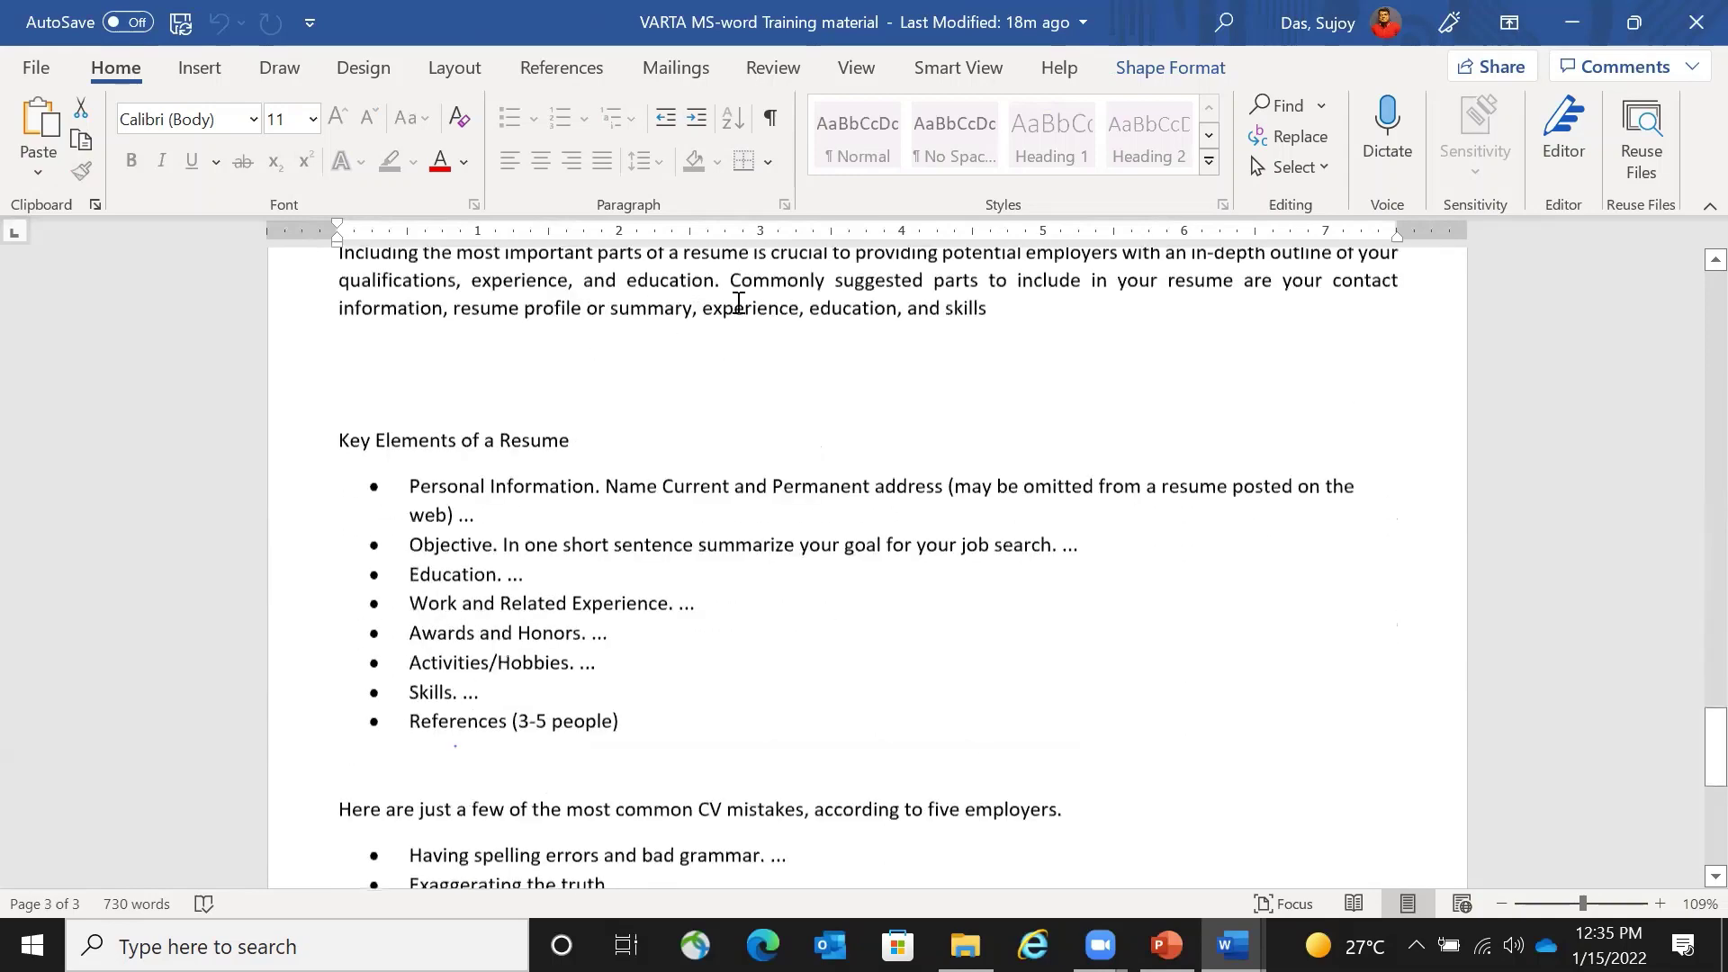
scroll(987, 331, "up", 3)
scroll(555, 390, "up", 2)
scroll(332, 358, "up", 2)
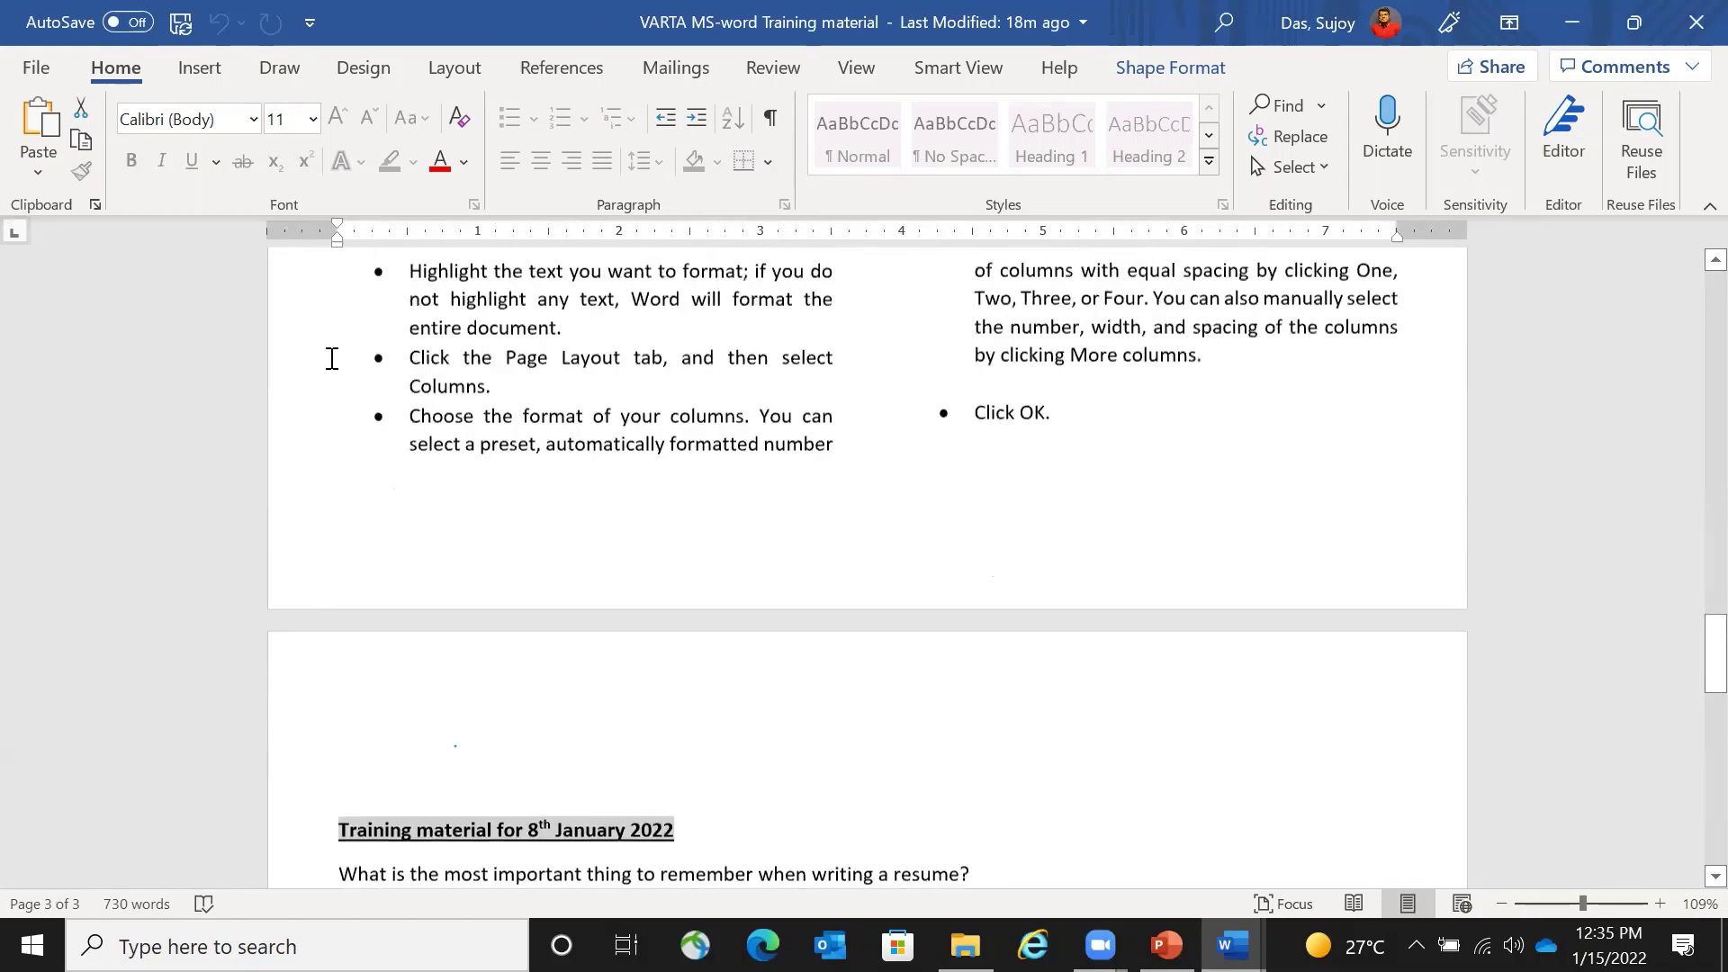
scroll(332, 359, "up", 1)
scroll(339, 390, "up", 2)
scroll(1142, 559, "up", 2)
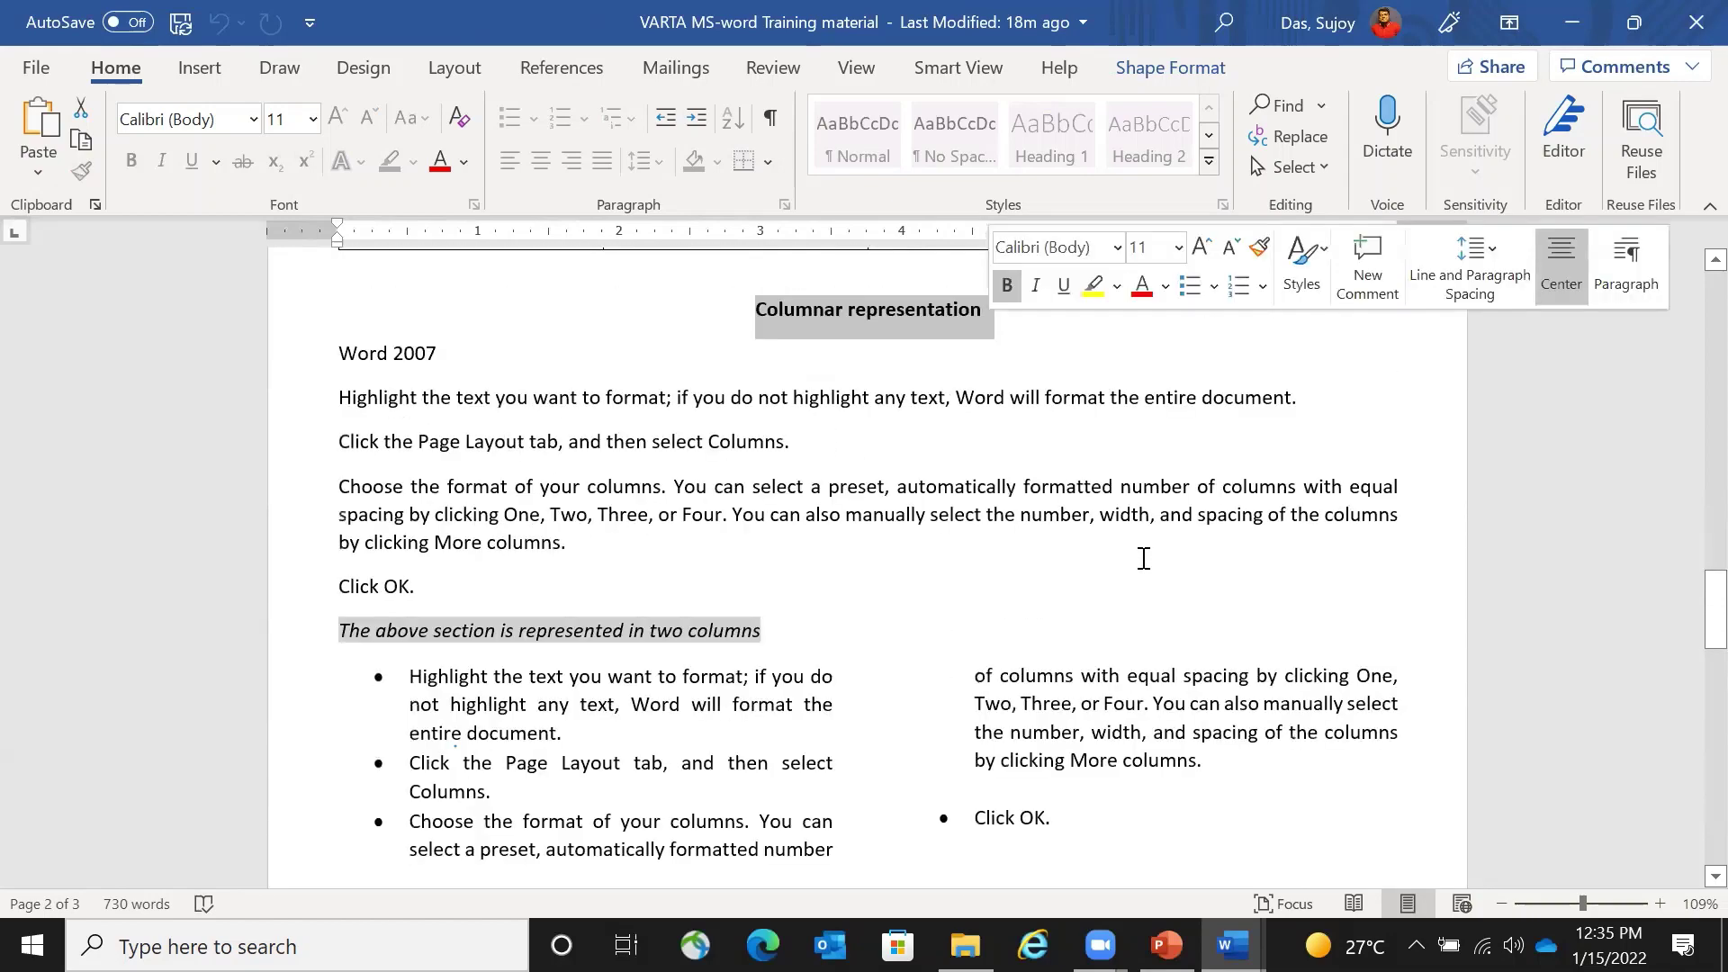
Step: Try selecting the two-column caption and bullet text, extending up through the instructions
left_click_drag(339, 397, 342, 493)
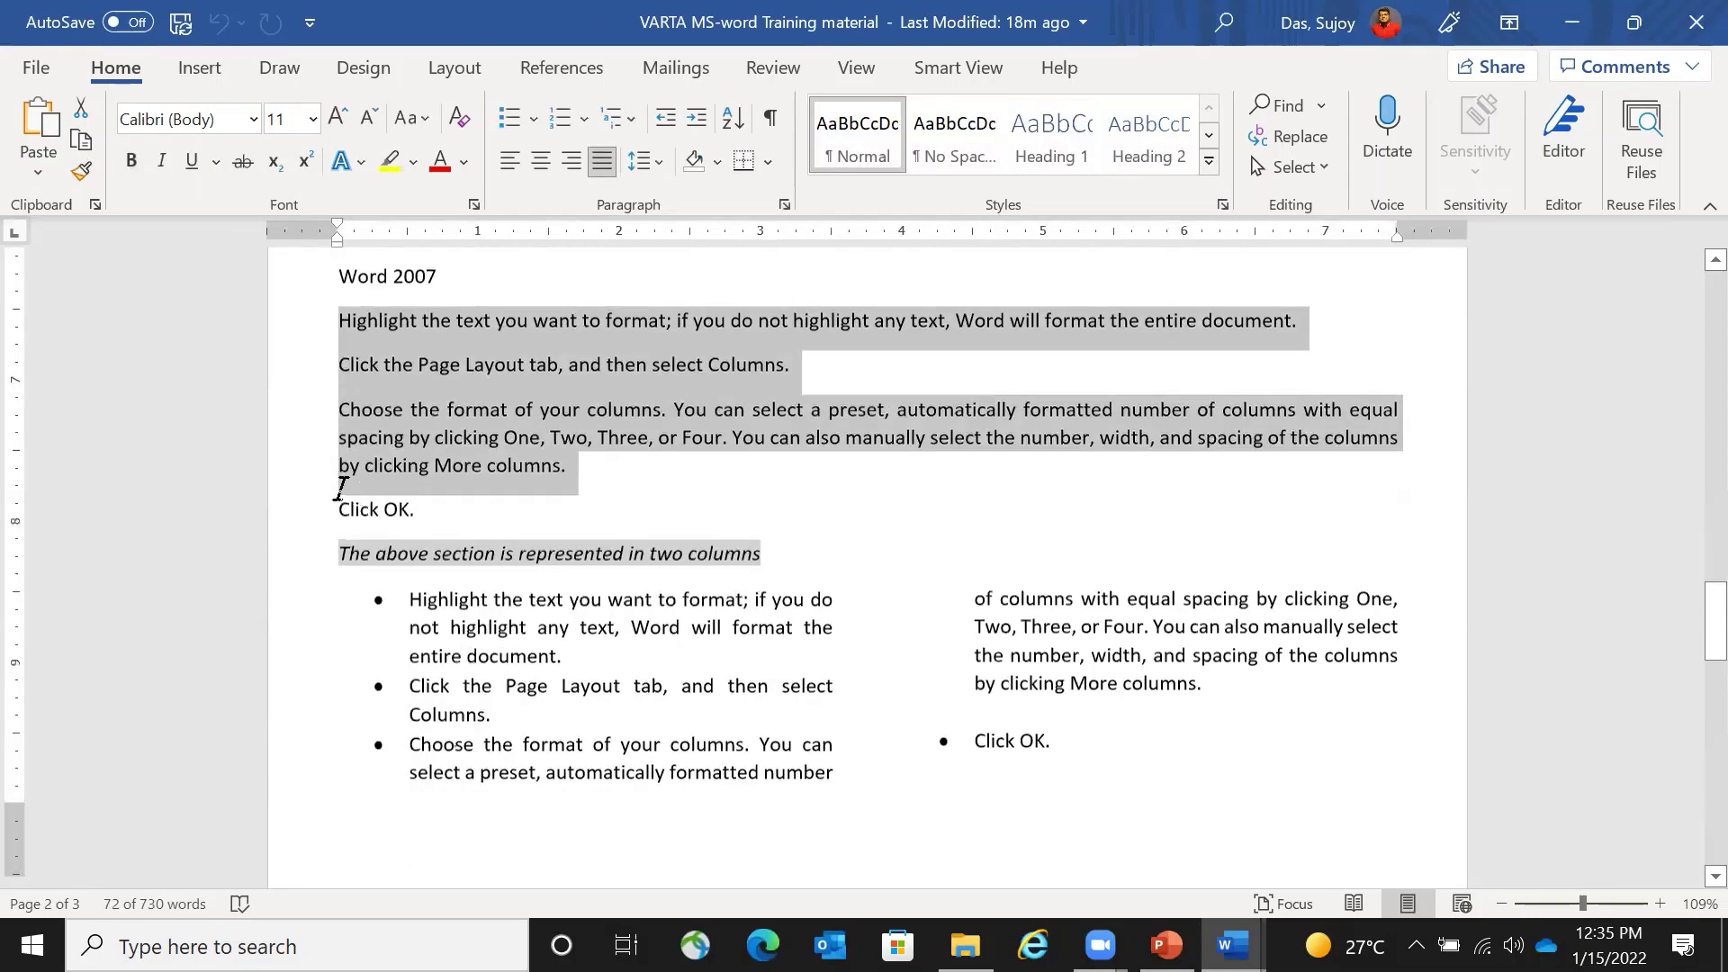
scroll(658, 510, "down", 2)
left_click_drag(657, 510, 864, 709)
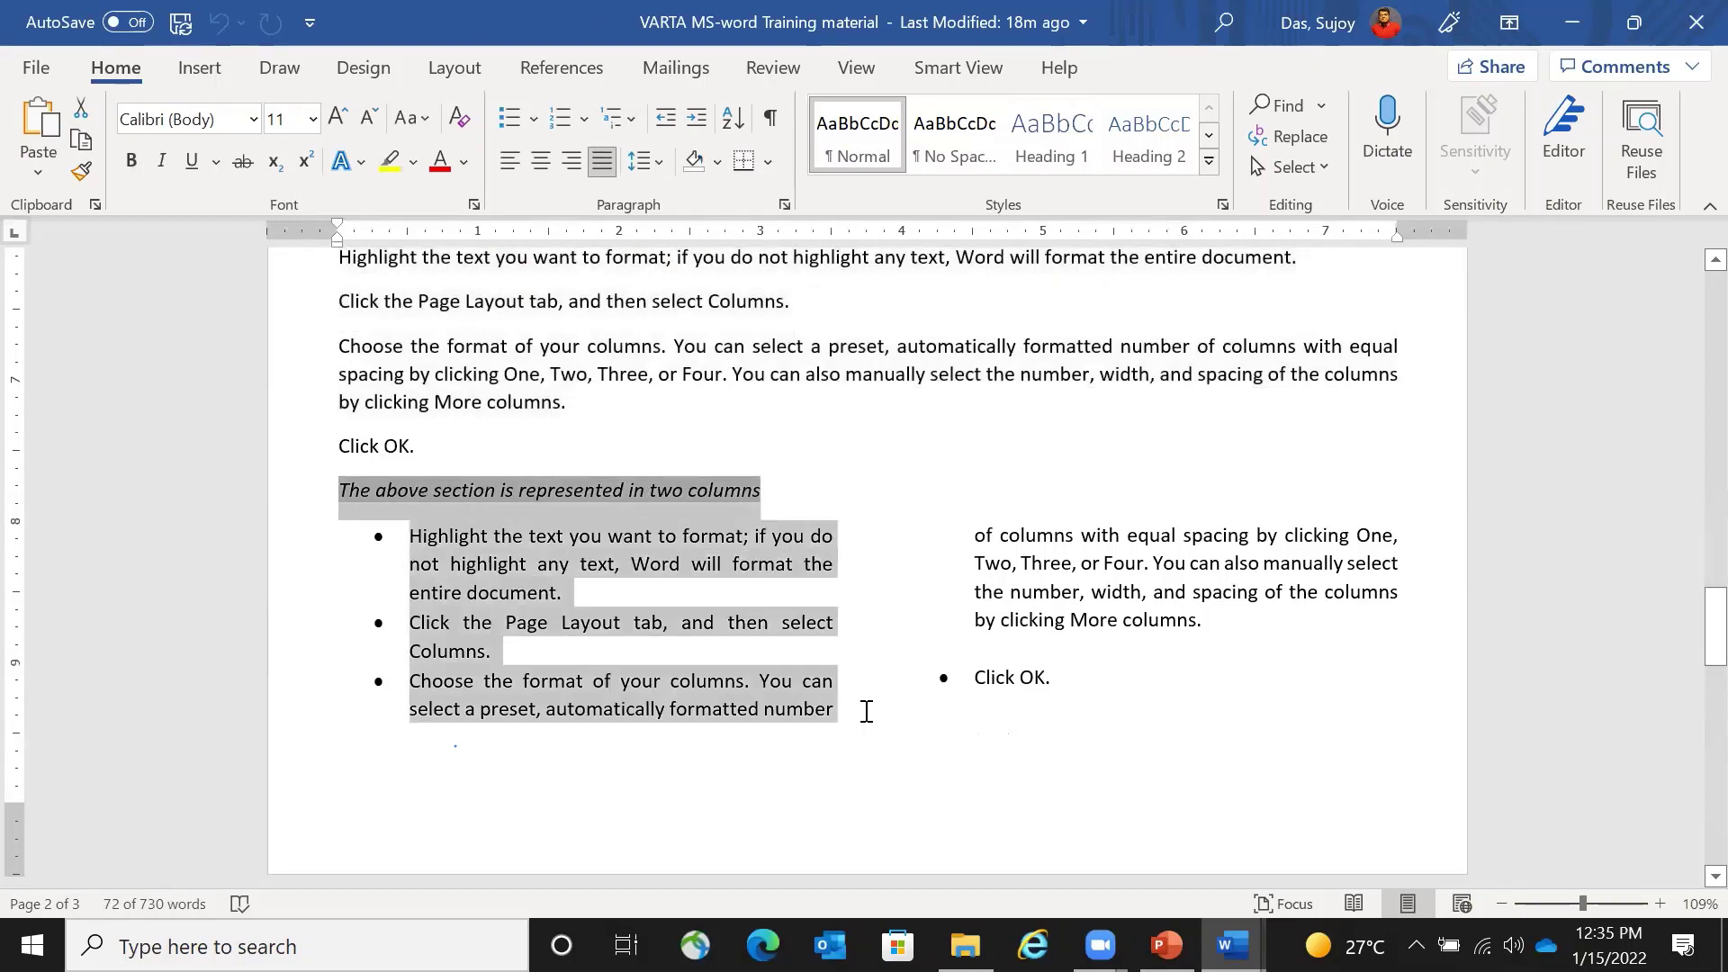
scroll(1313, 492, "up", 2)
left_click_drag(765, 630, 339, 623)
scroll(925, 664, "down", 2)
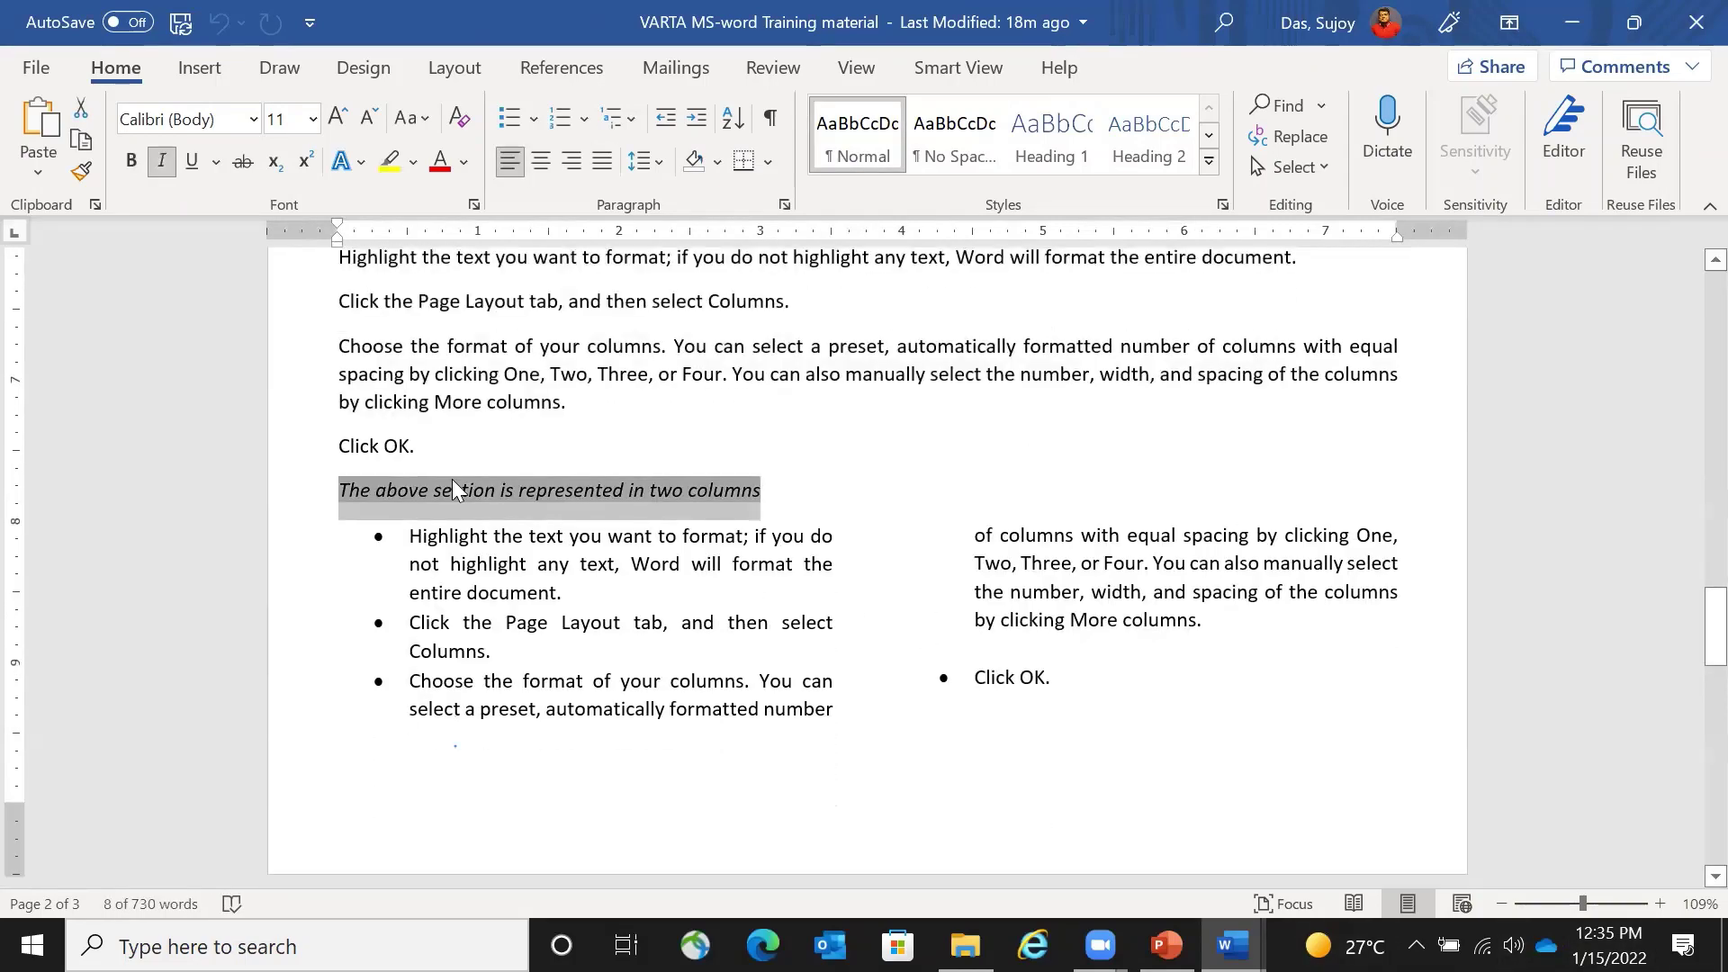
scroll(339, 493, "up", 1)
left_click(322, 411, "shift")
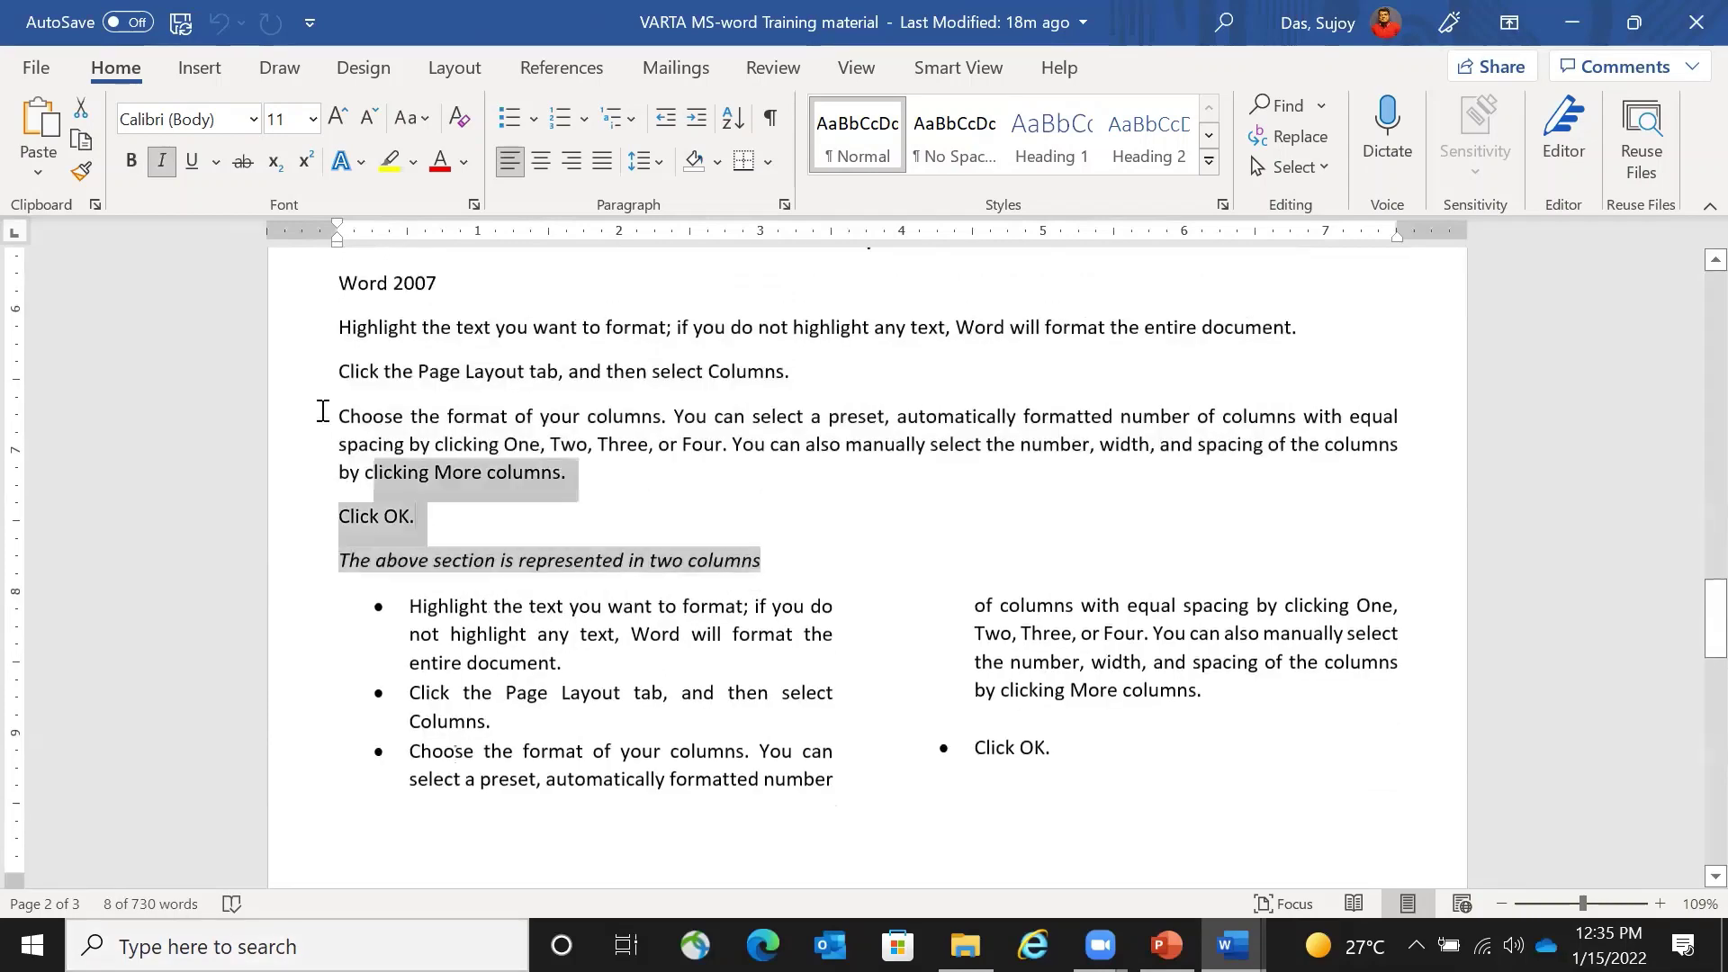
scroll(322, 410, "up", 1)
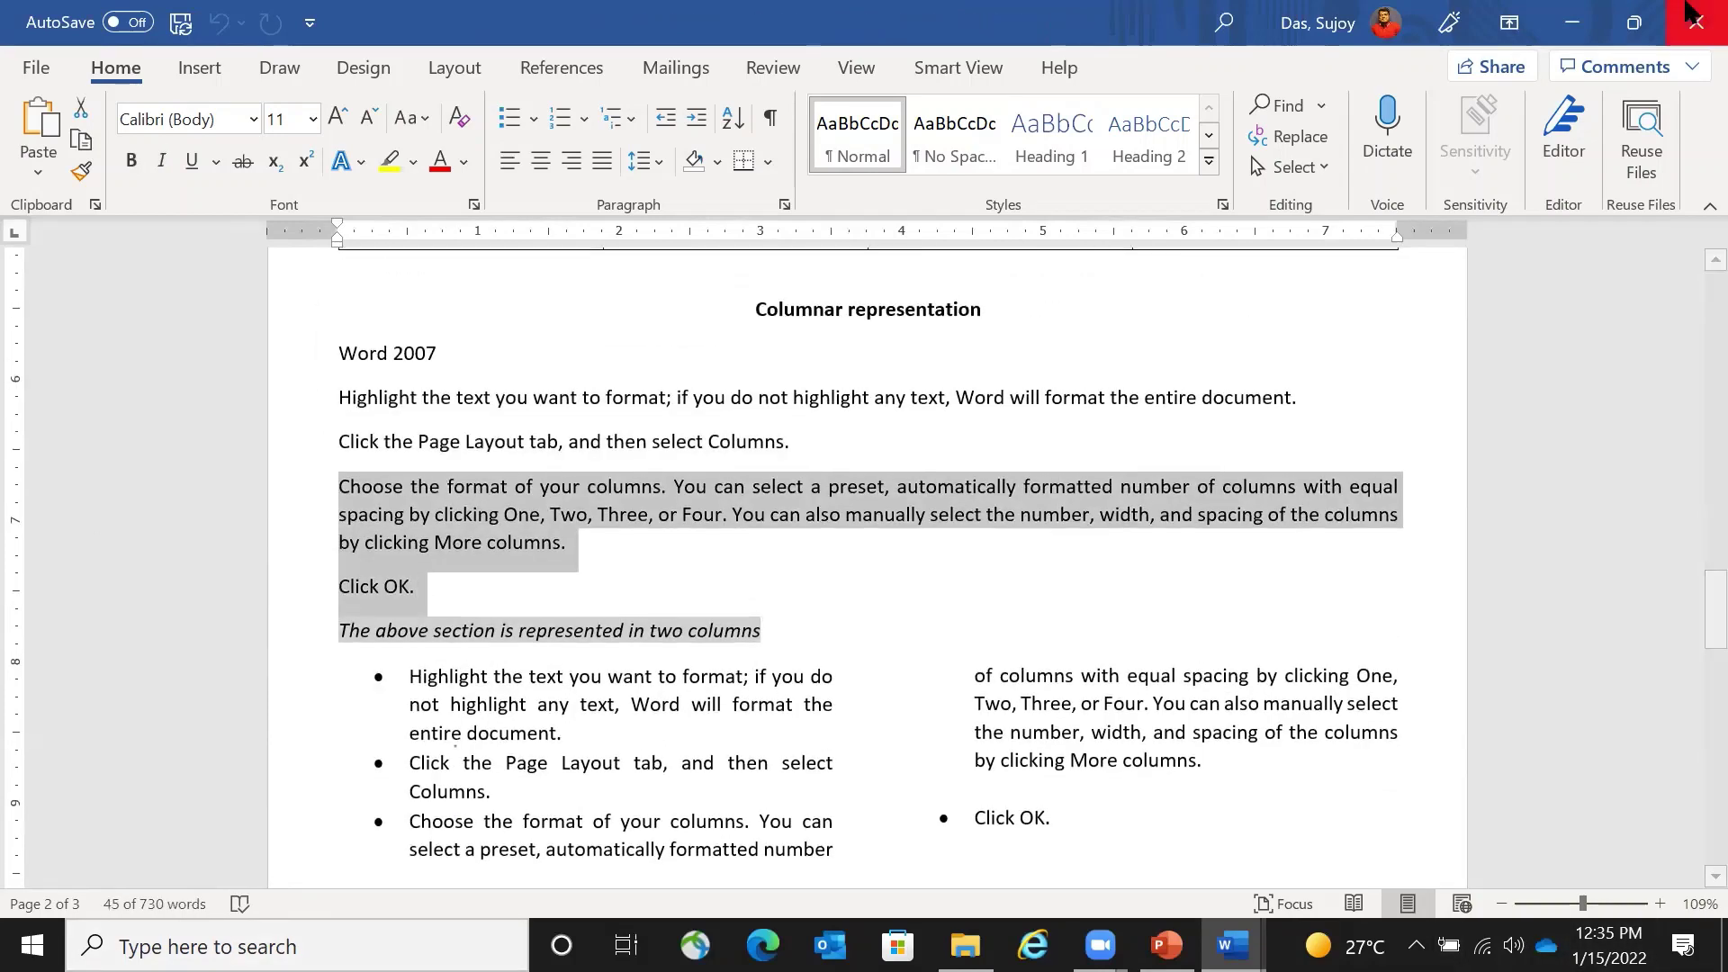
left_click(465, 576)
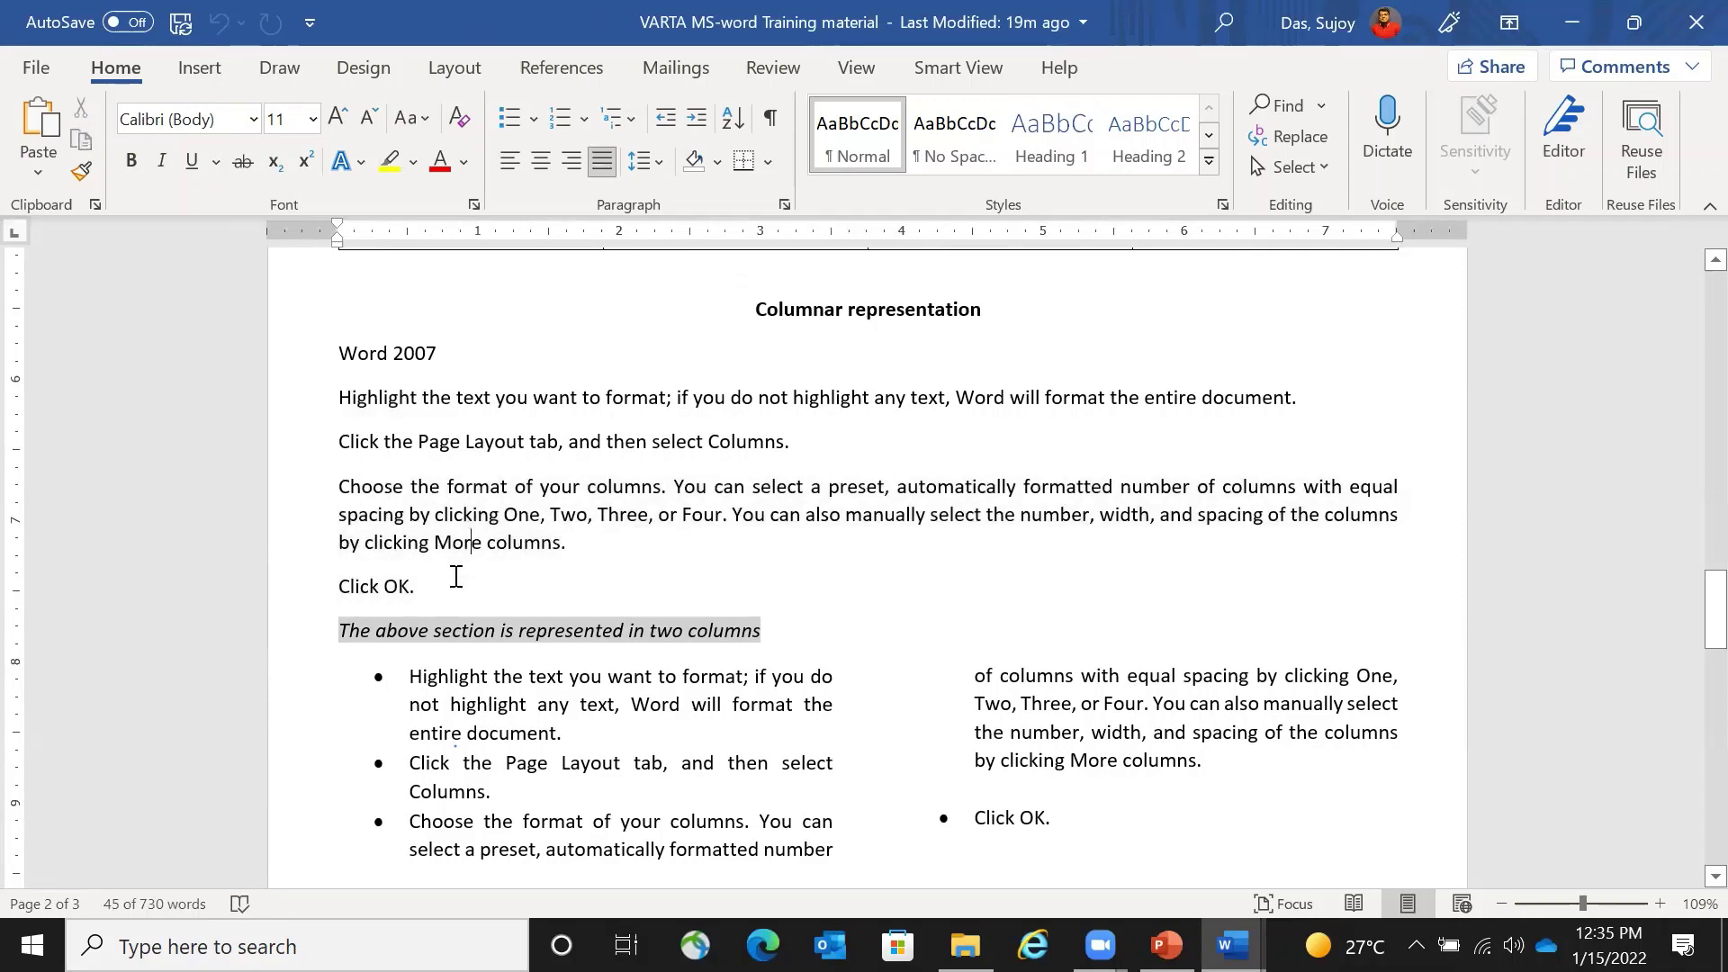
Step: Select the single-column instructions from 'Highlight the text' through 'Click OK.'
left_click_drag(402, 565, 316, 405)
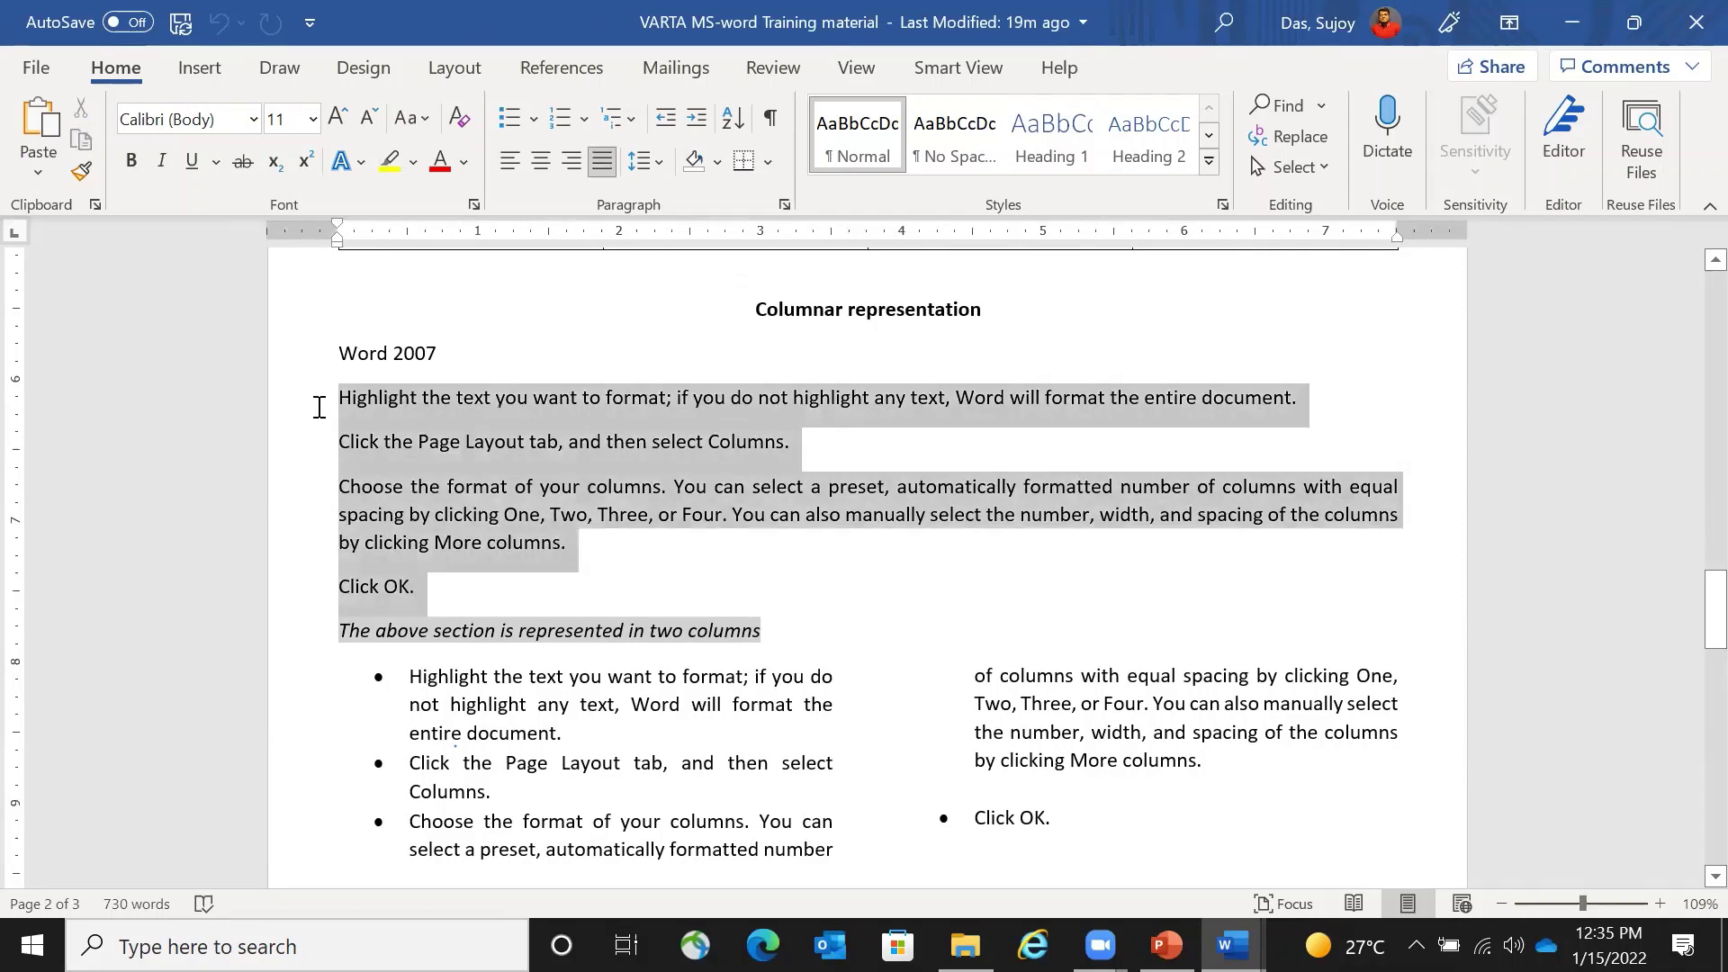
scroll(1305, 686, "down", 2)
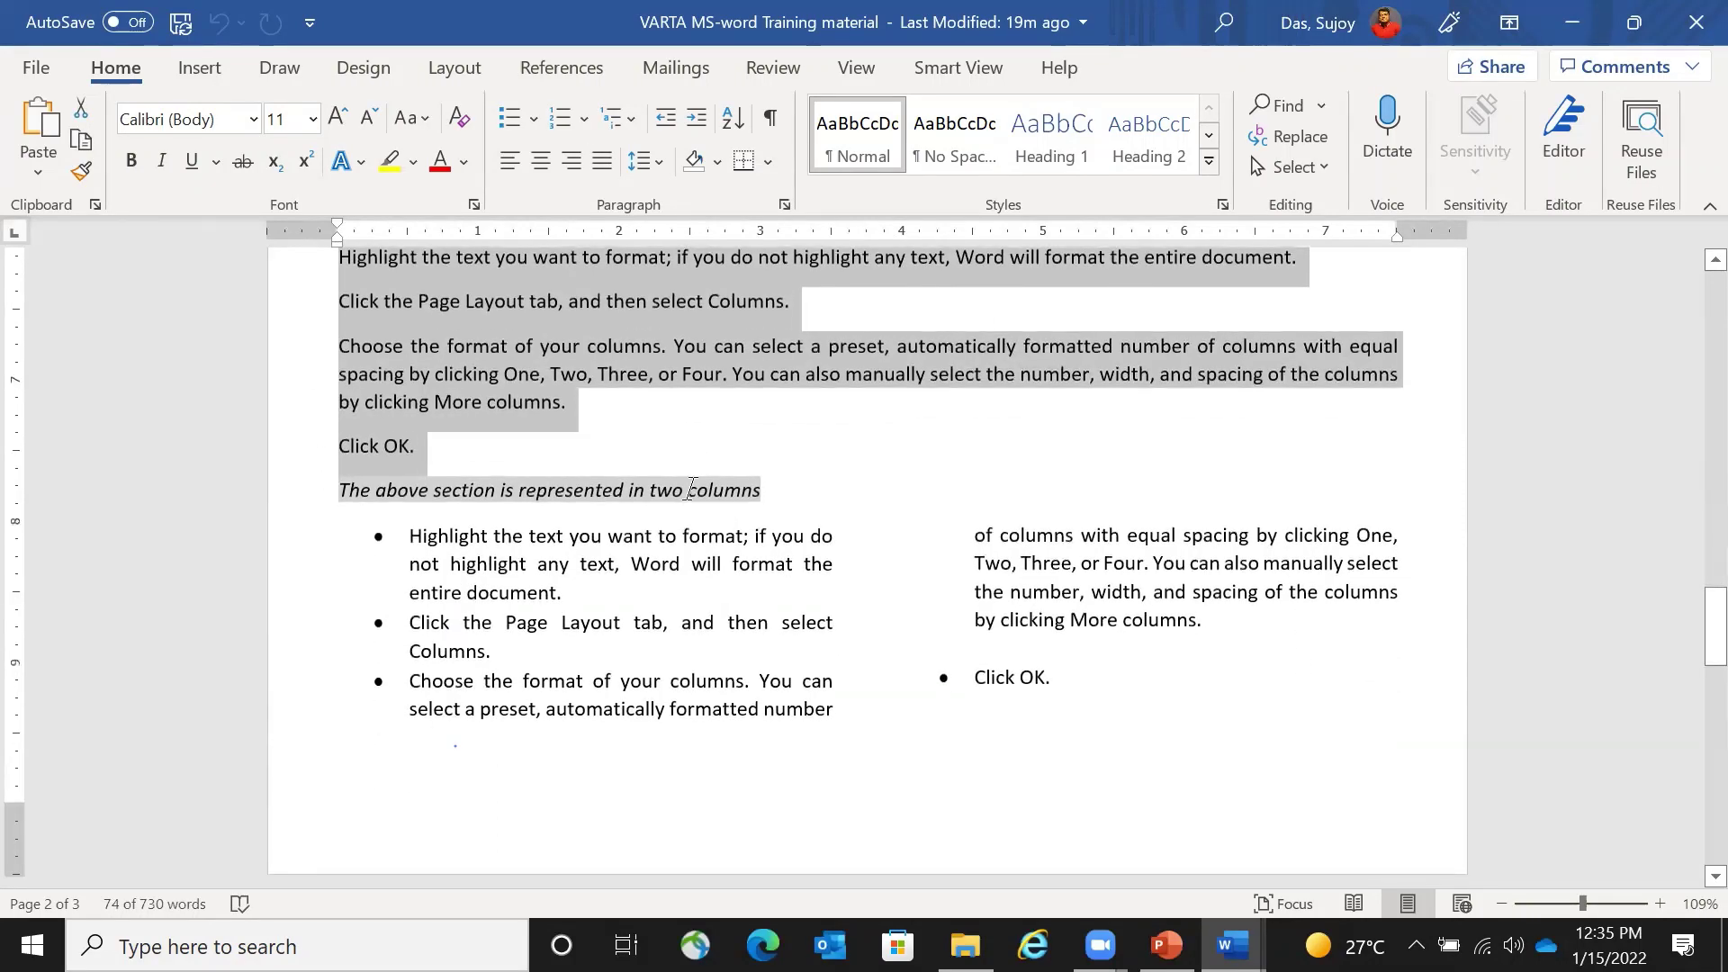
scroll(725, 447, "up", 1)
left_click(724, 445)
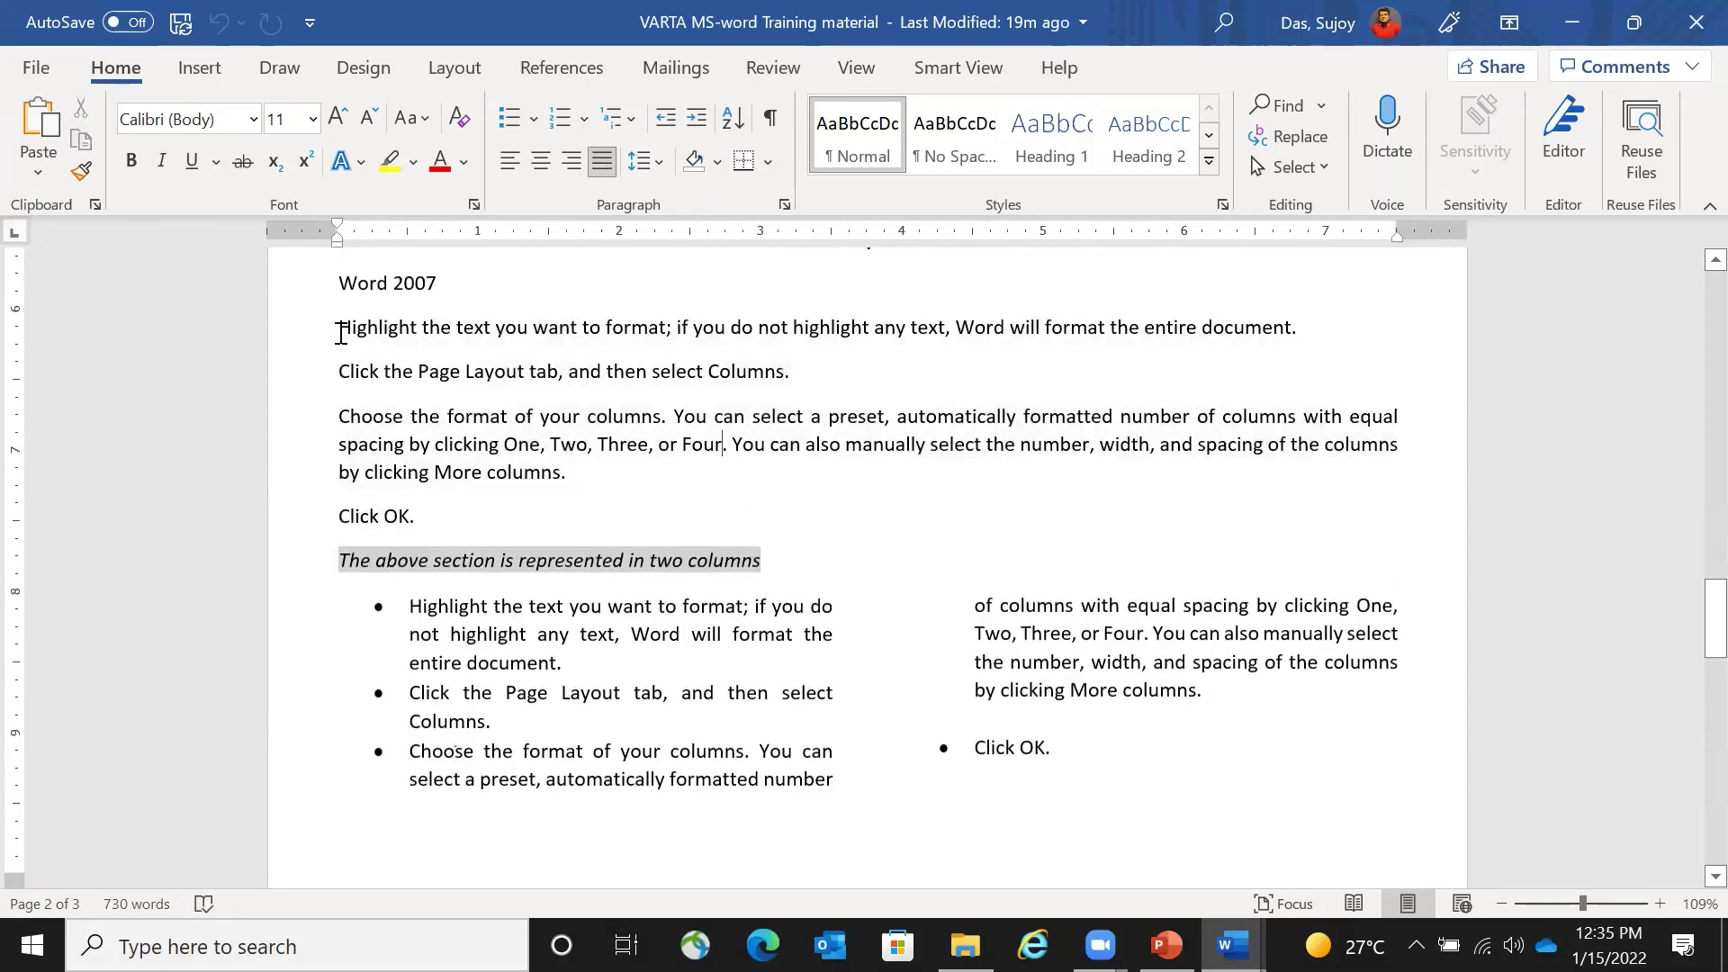
mouse_move(336, 330)
left_mouse_down()
mouse_move(563, 390)
mouse_move(599, 465)
left_mouse_up()
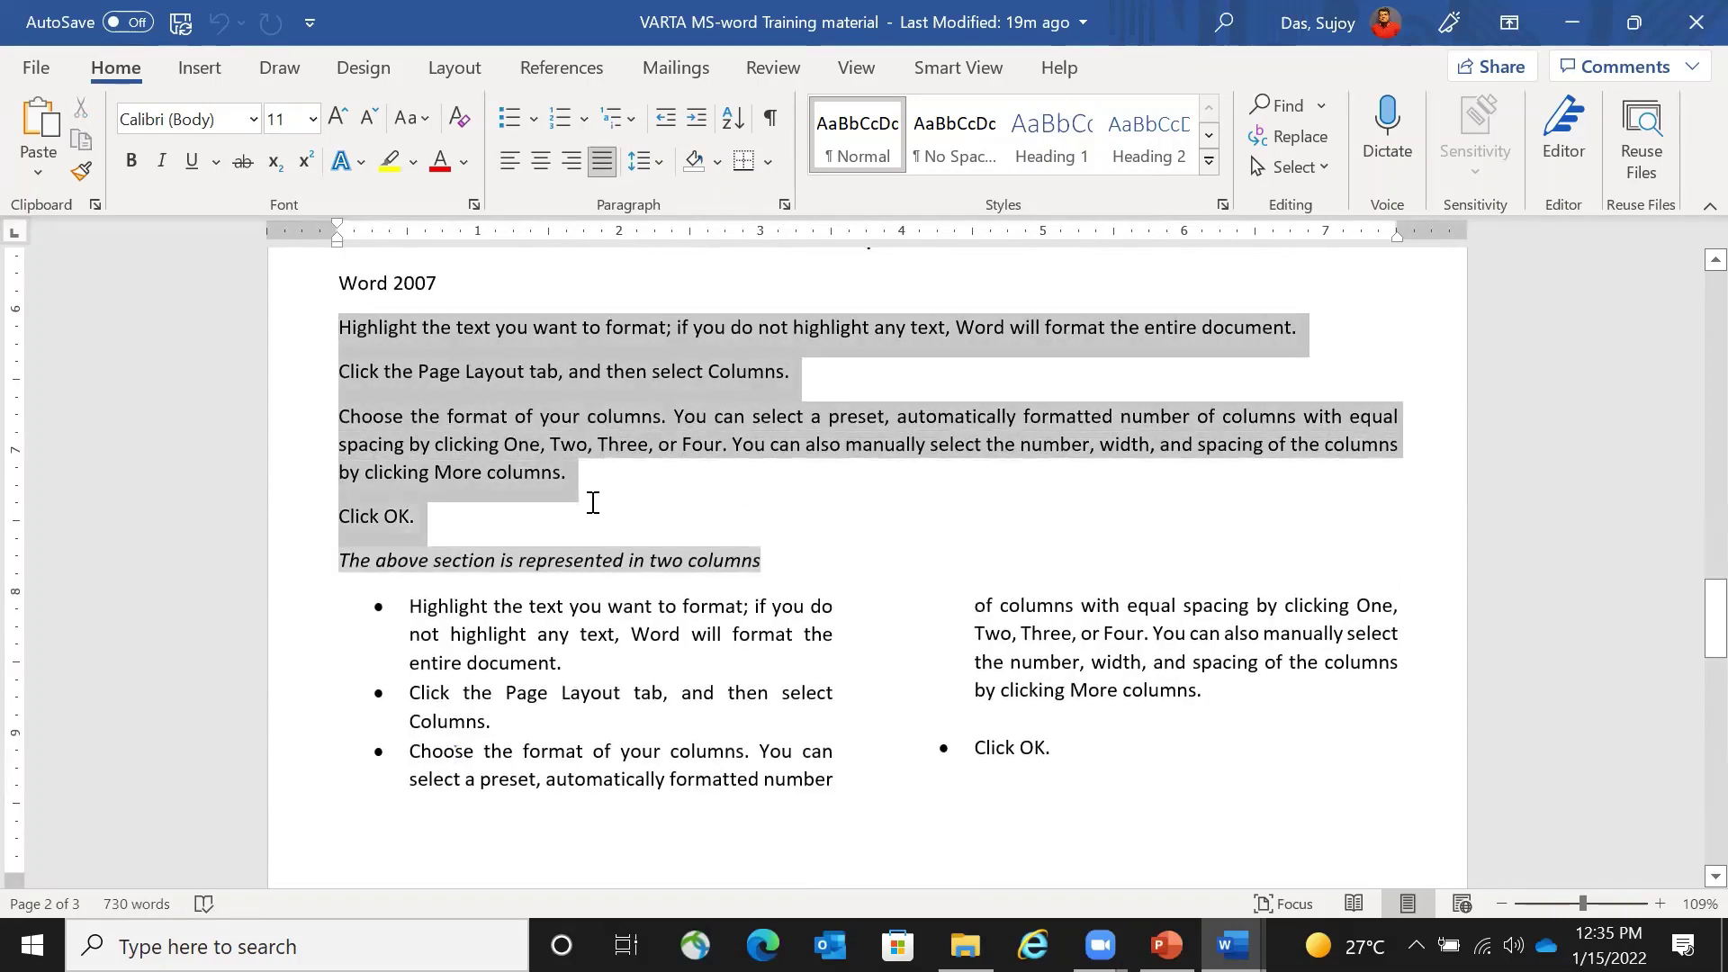
left_click_drag(600, 467, 594, 509)
key("ctrl+c")
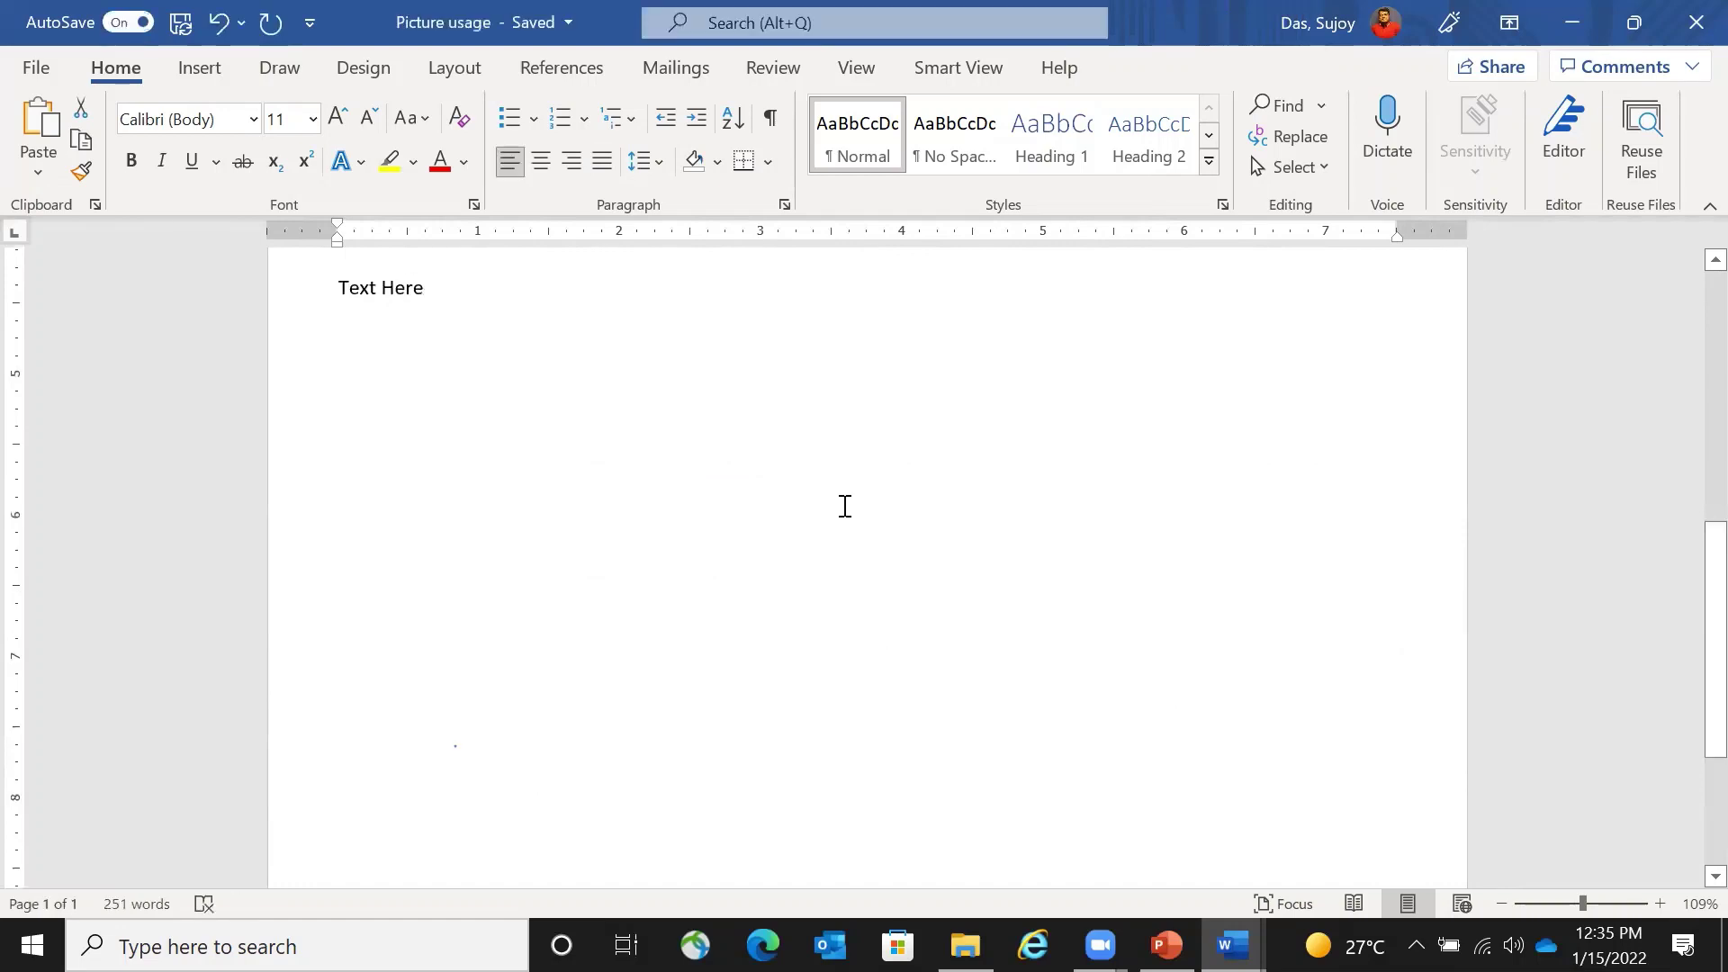
Step: Paste the copied column instructions over the Text Here placeholder line
left_click_drag(419, 310, 320, 309)
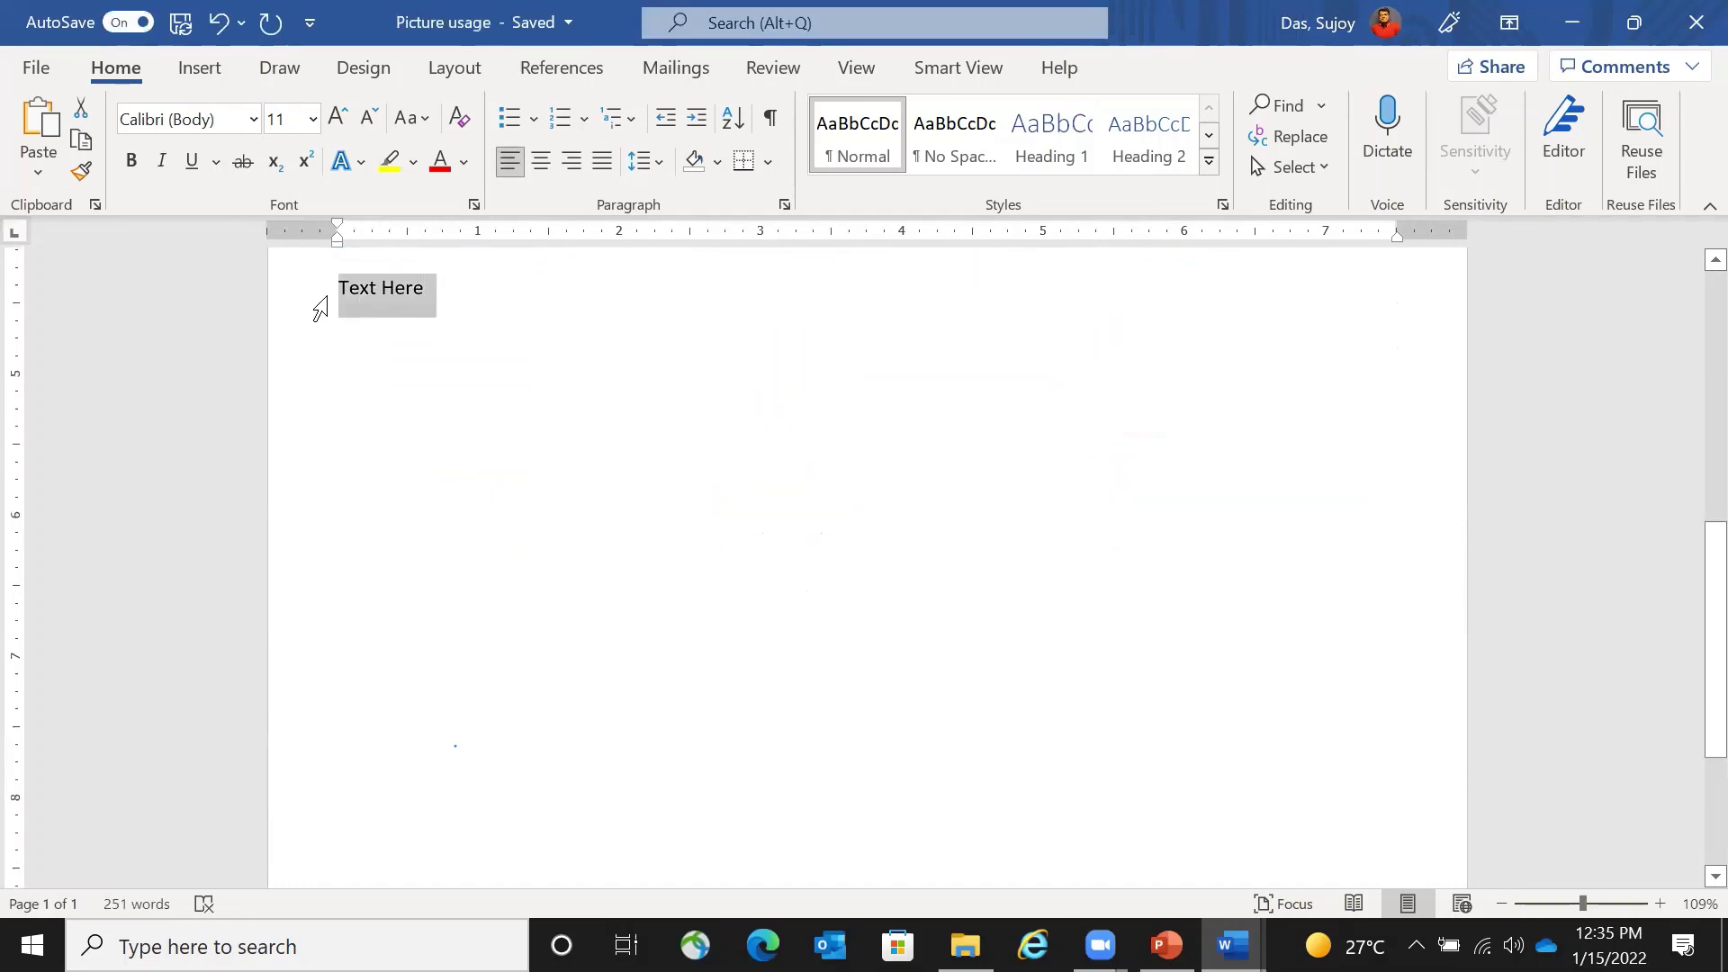
key("ctrl+v")
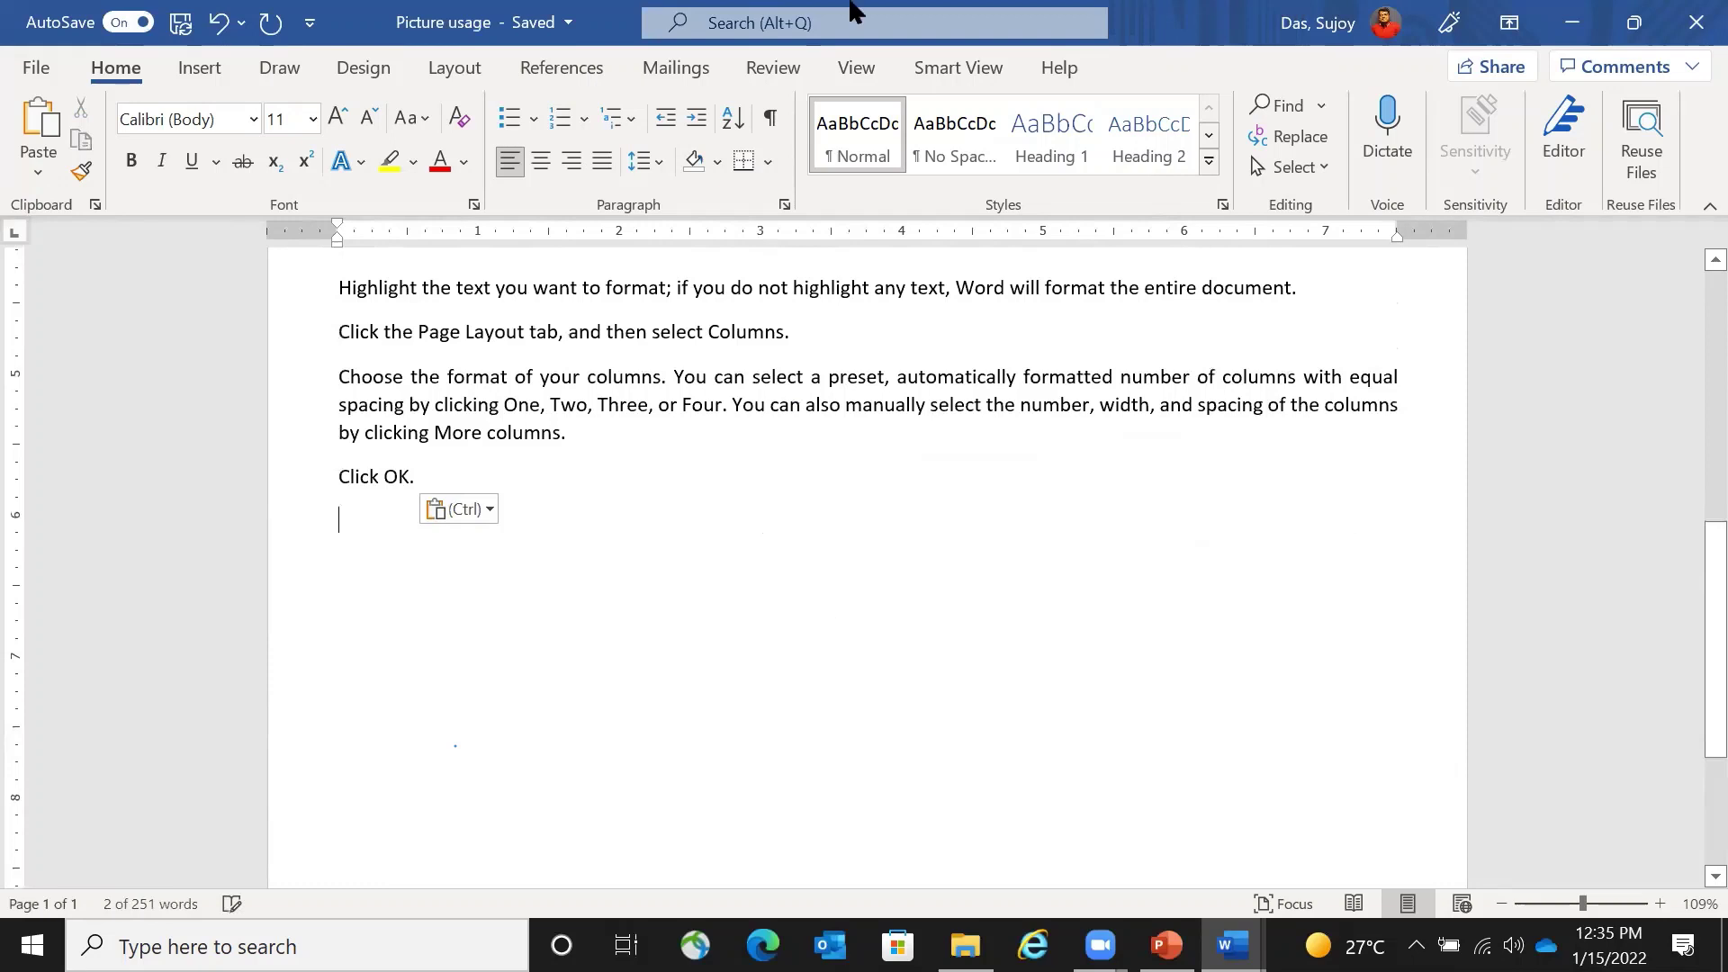
scroll(338, 495, "up", 2)
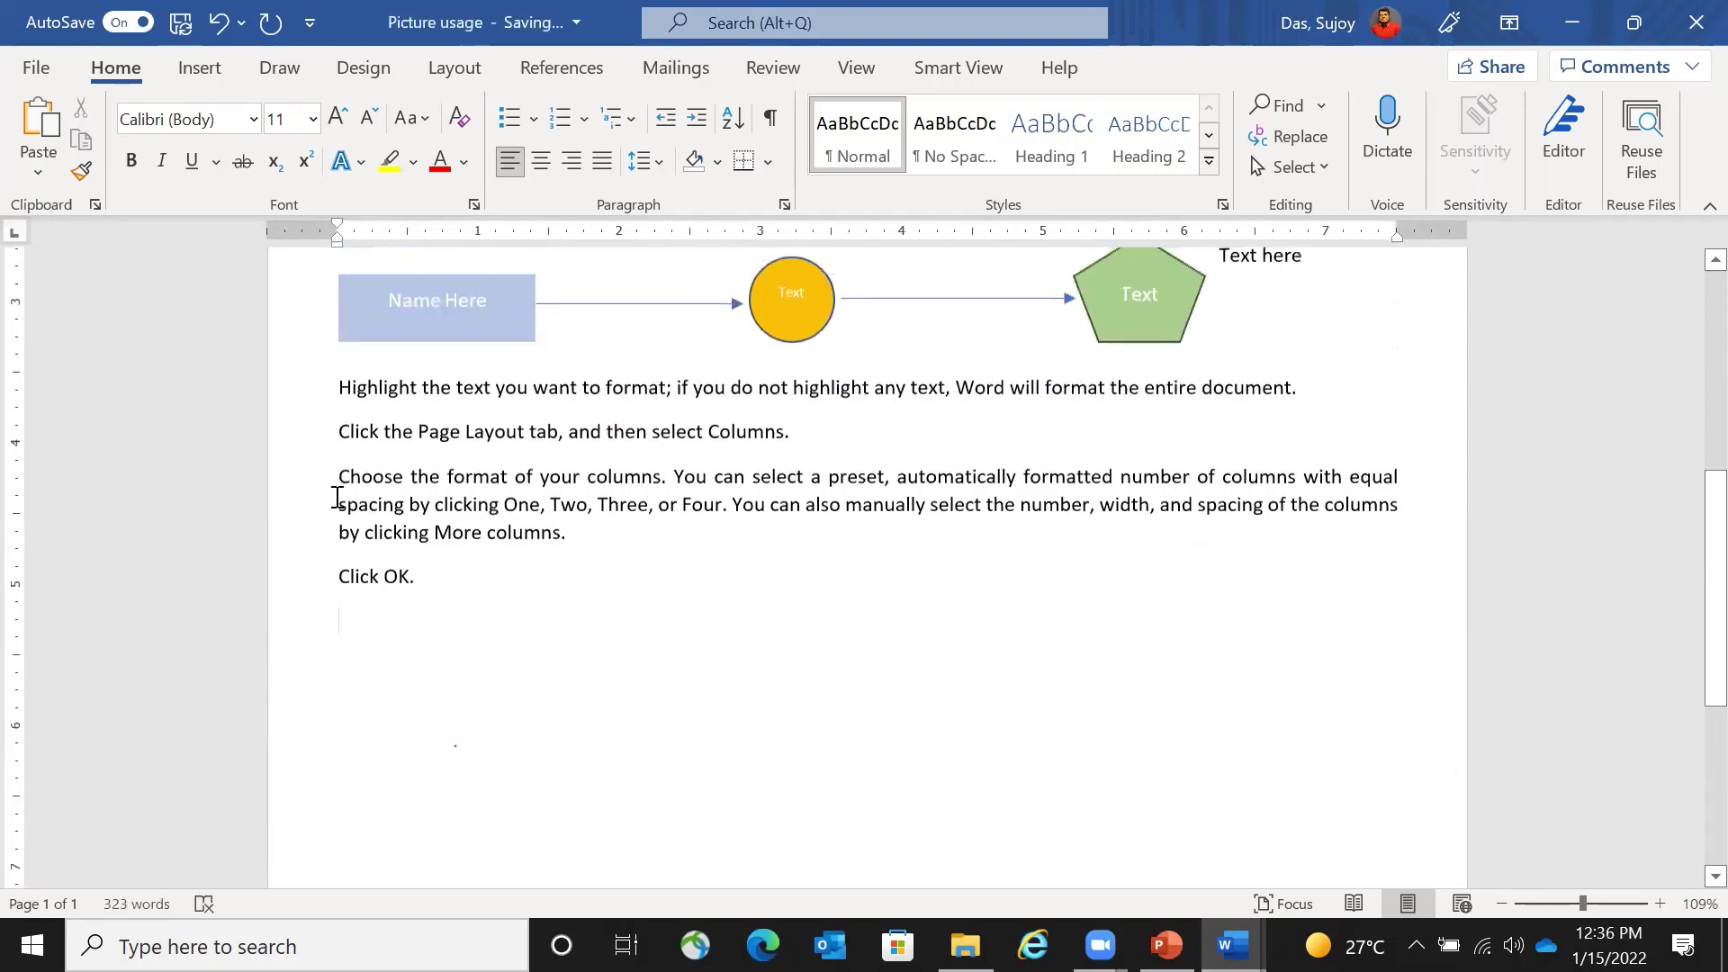
scroll(336, 497, "up", 3)
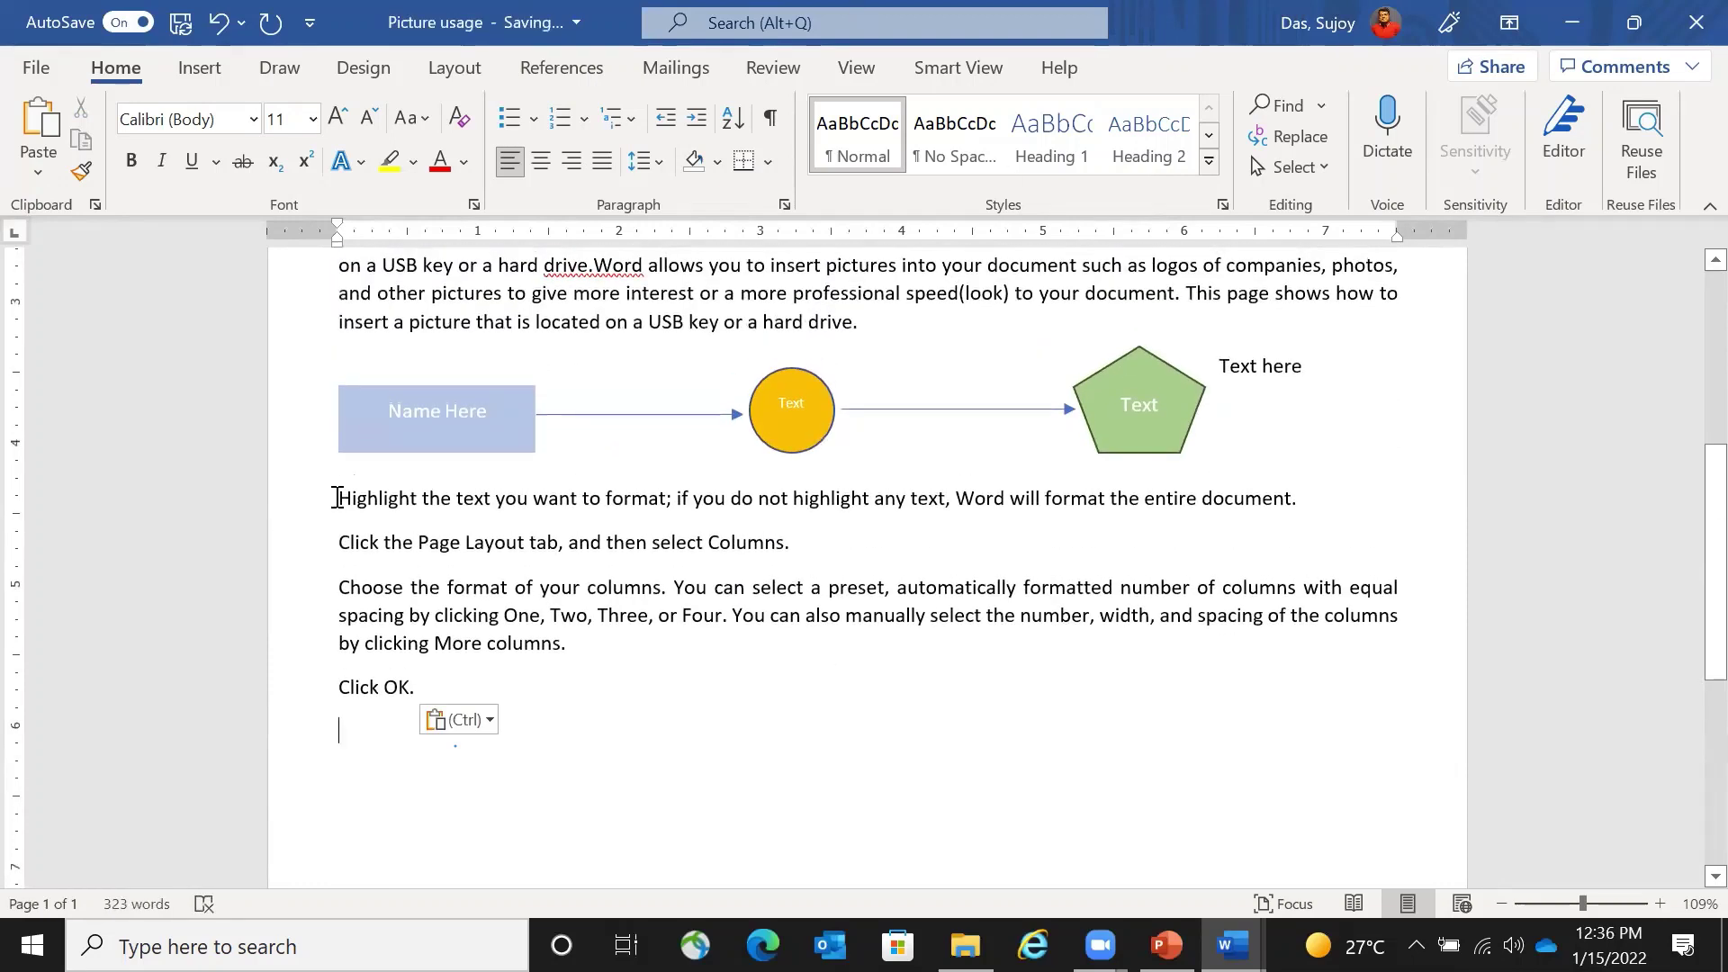
Step: Add a 'Columnar Representation:' heading above the pasted instructions and select them
left_click(338, 498)
key("Return")
key("Return")
left_click(338, 498)
type("Columnar Represntatio")
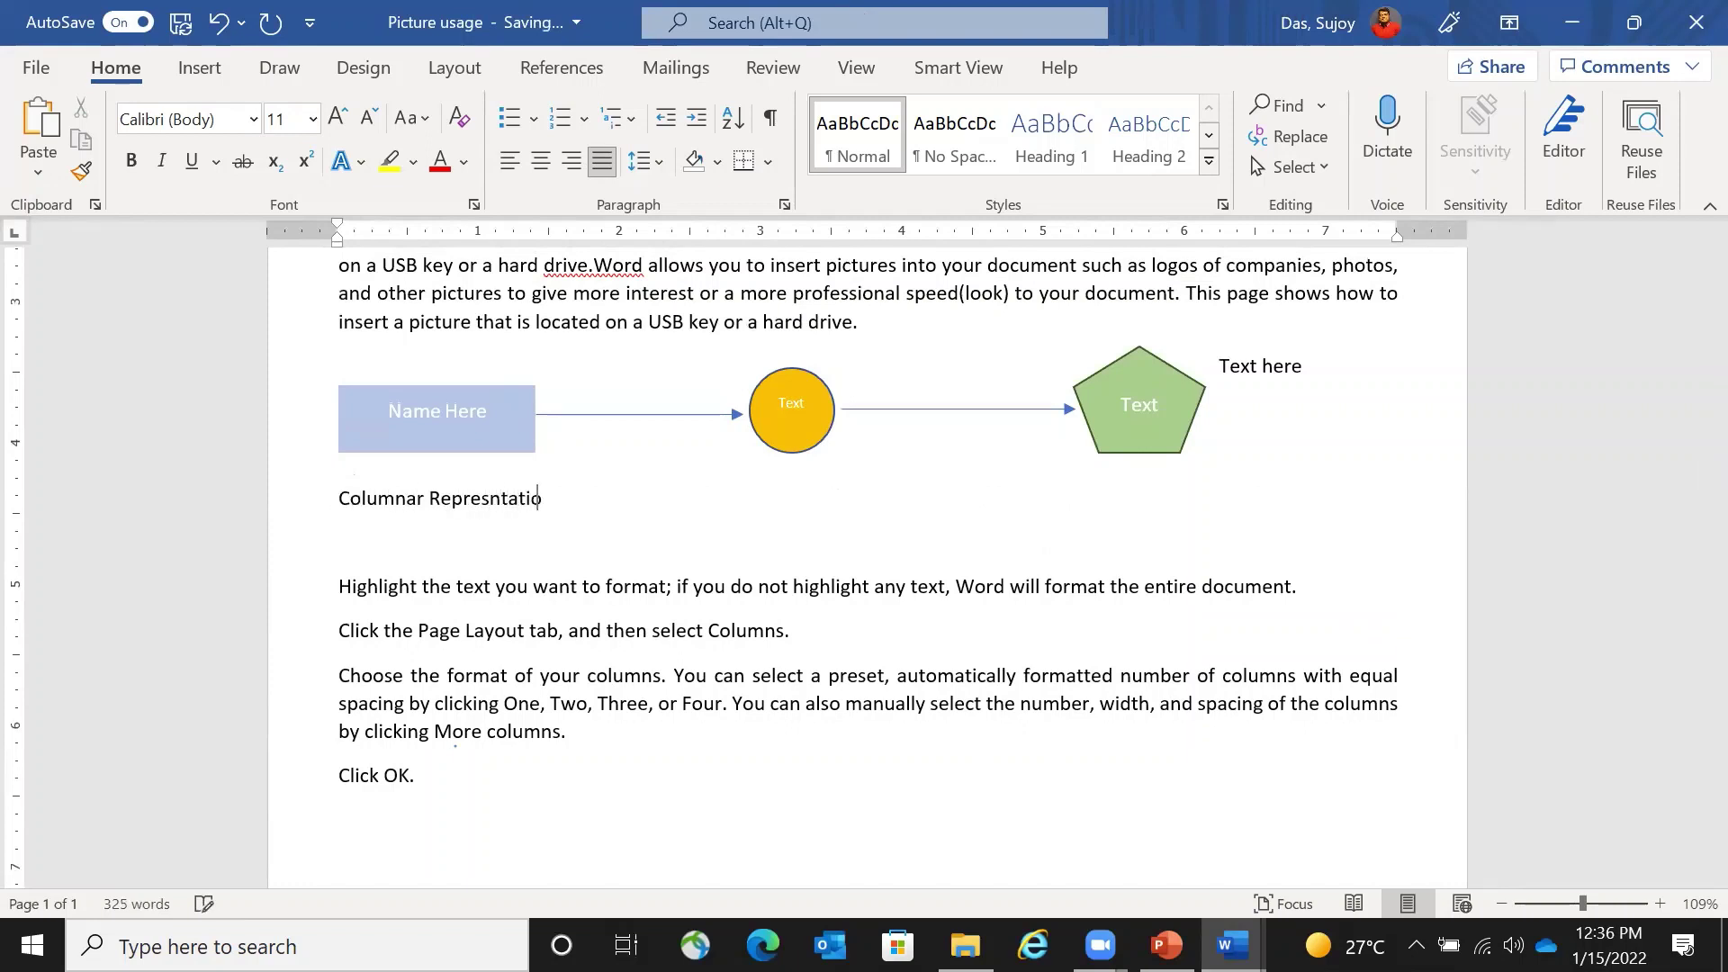
key("BackSpace")
key("BackSpace")
key("BackSpace")
key("BackSpace")
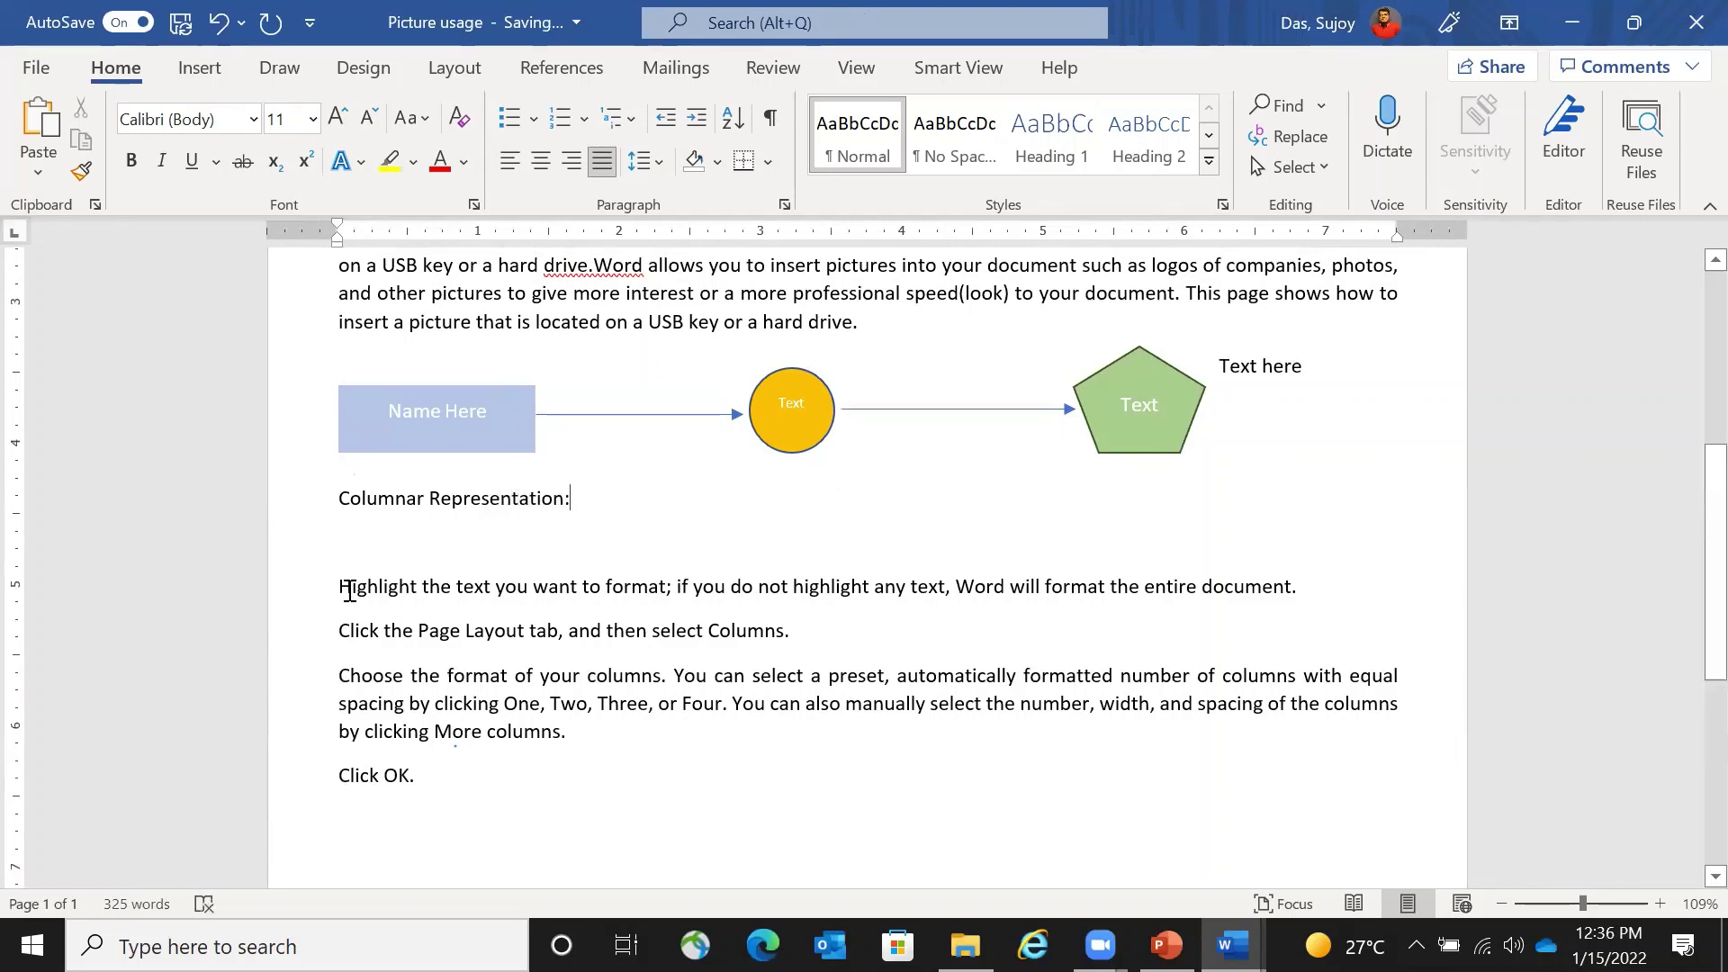
left_click_drag(338, 582, 574, 745)
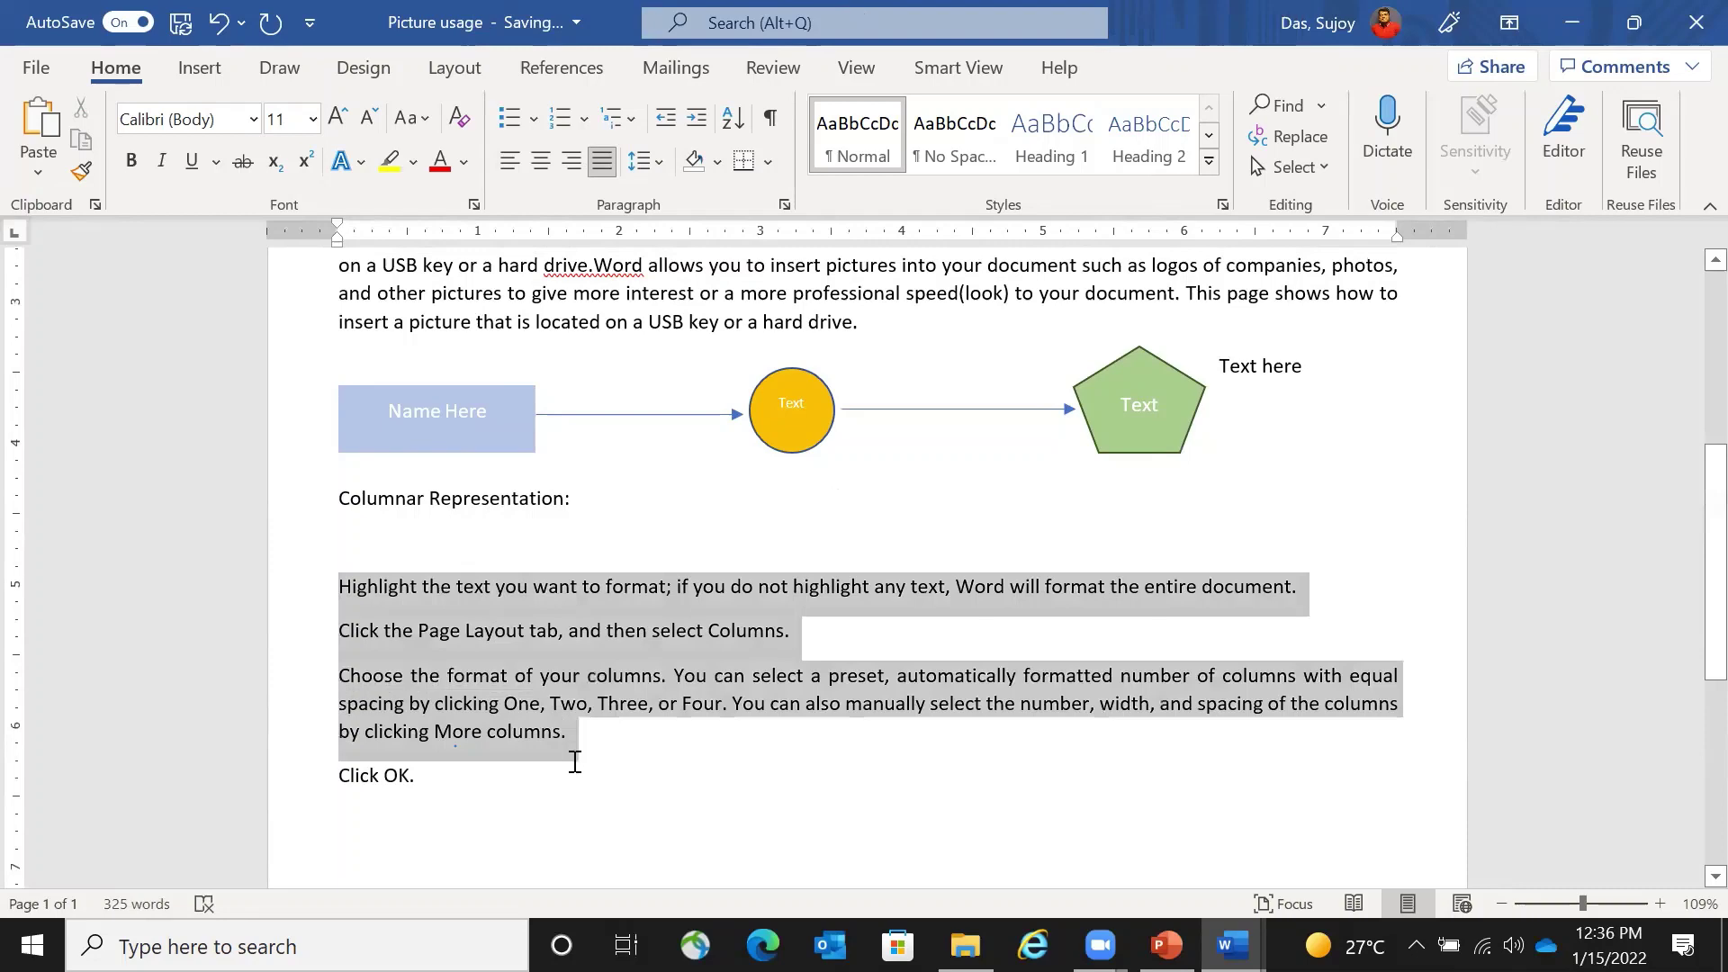
Step: Select the instruction paragraphs from the Page Layout step through 'Click OK.' on the Layout tab
scroll(540, 711, "down", 1)
left_click(432, 704)
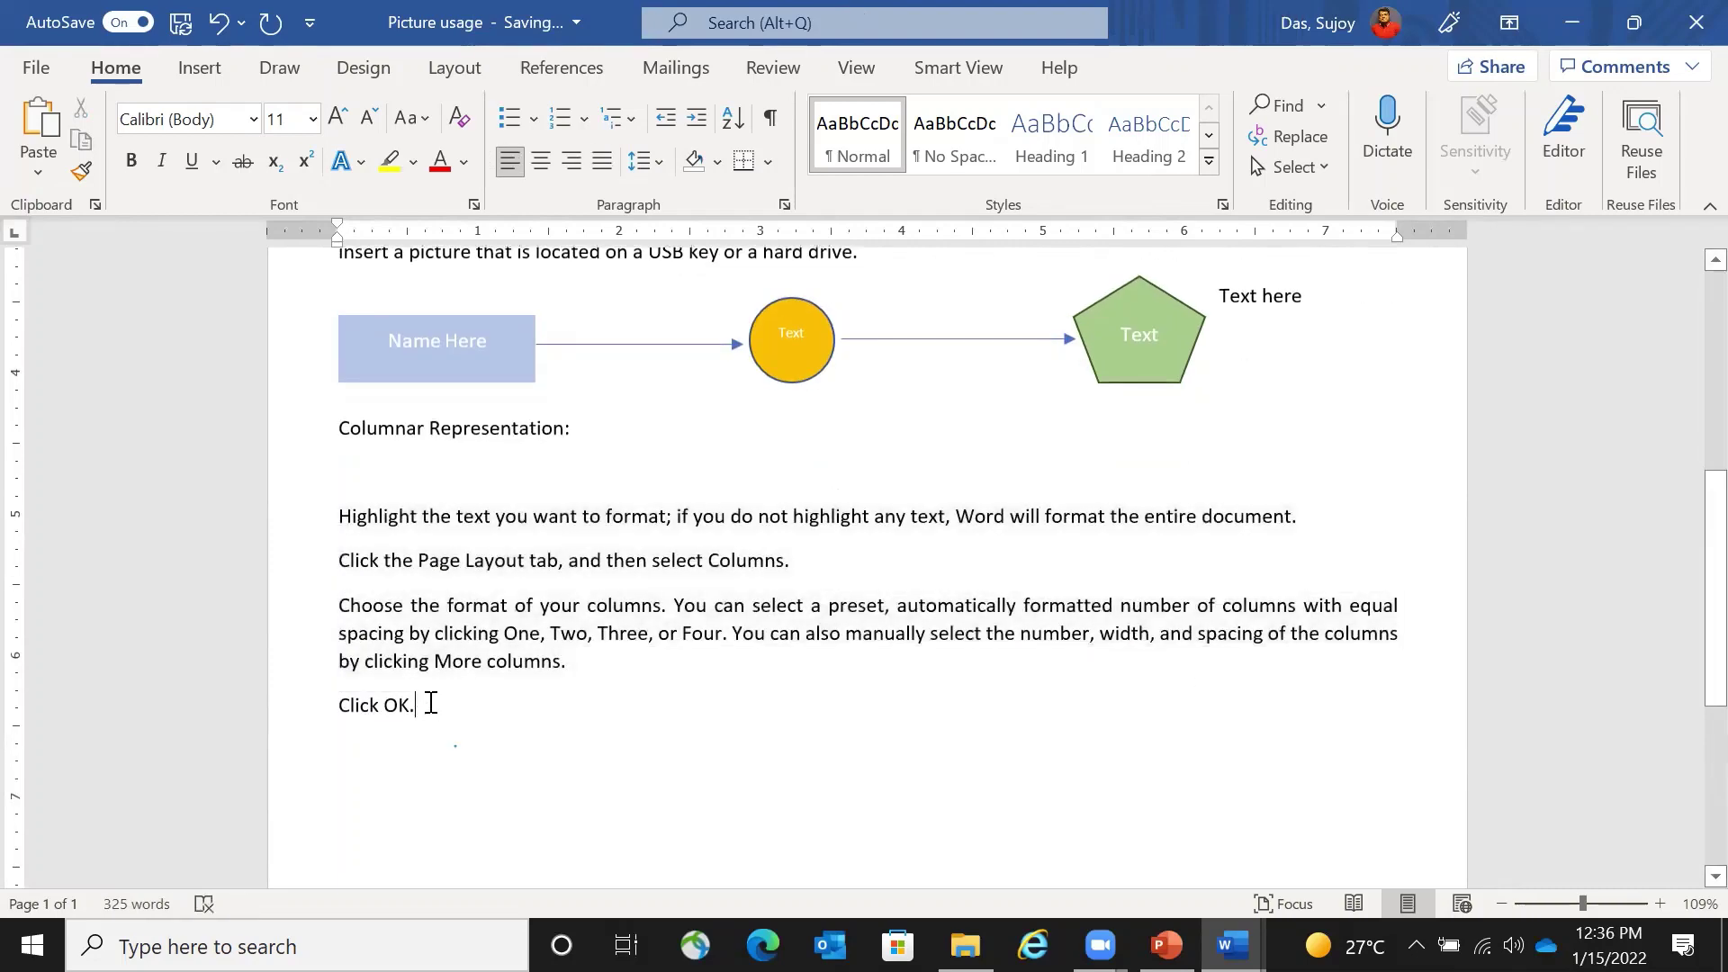
left_click_drag(410, 720, 324, 515)
scroll(1374, 475, "up", 2)
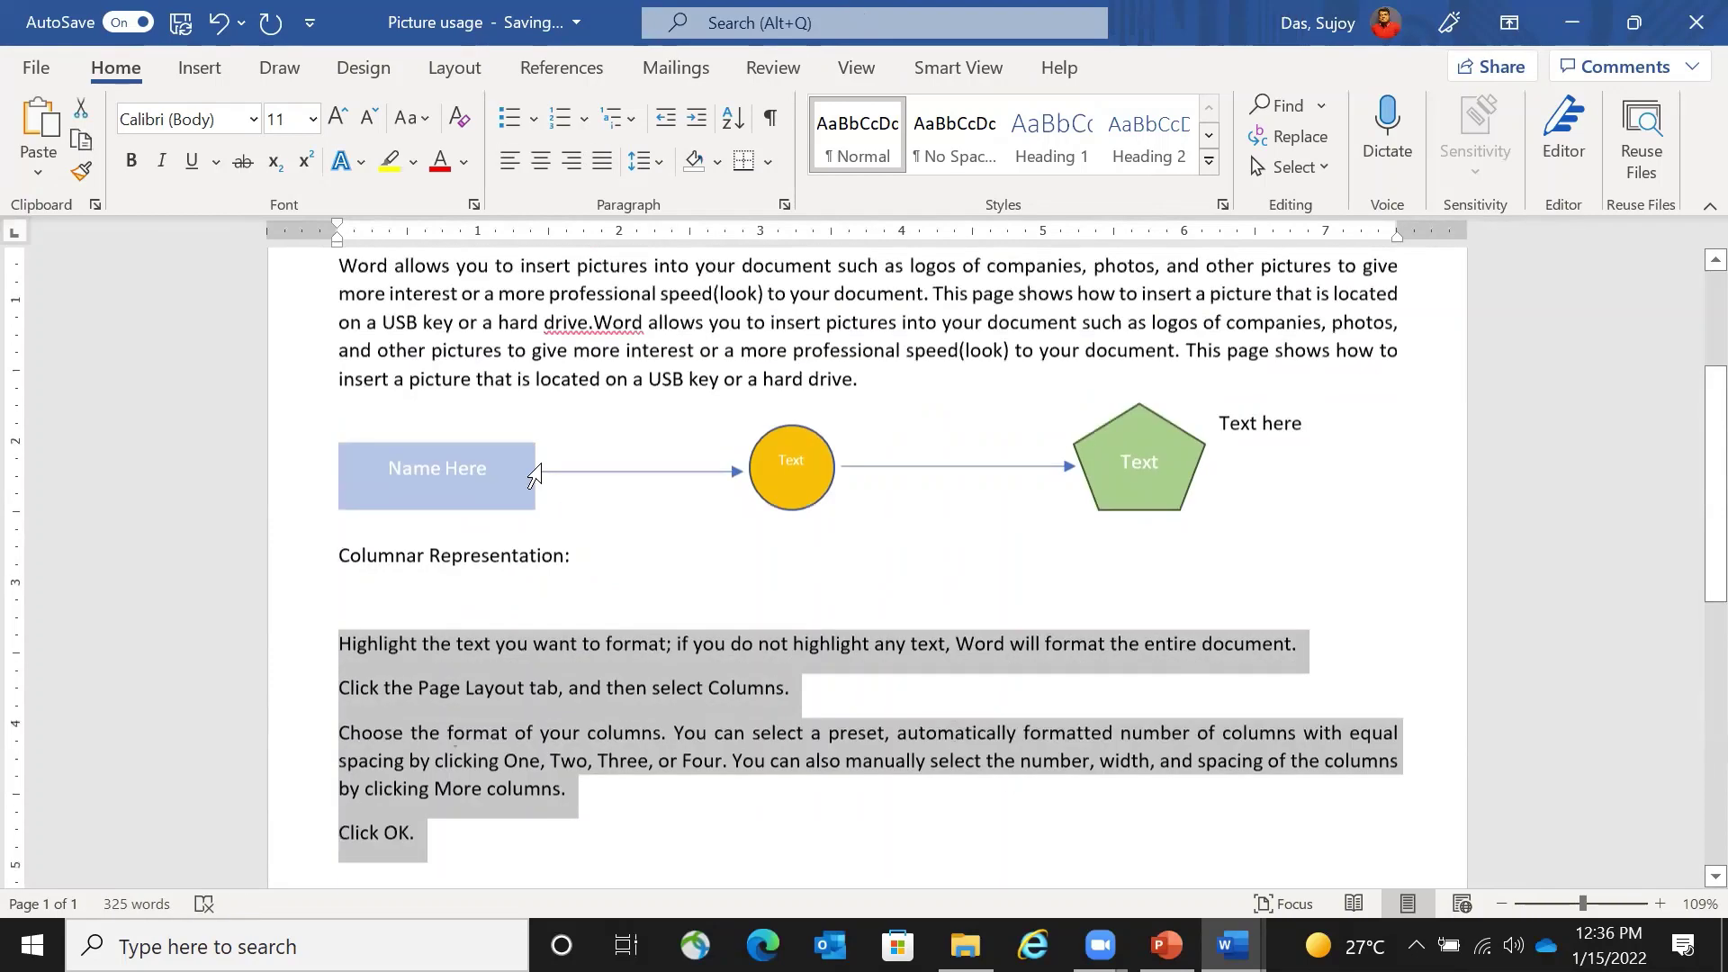
scroll(1375, 475, "up", 2)
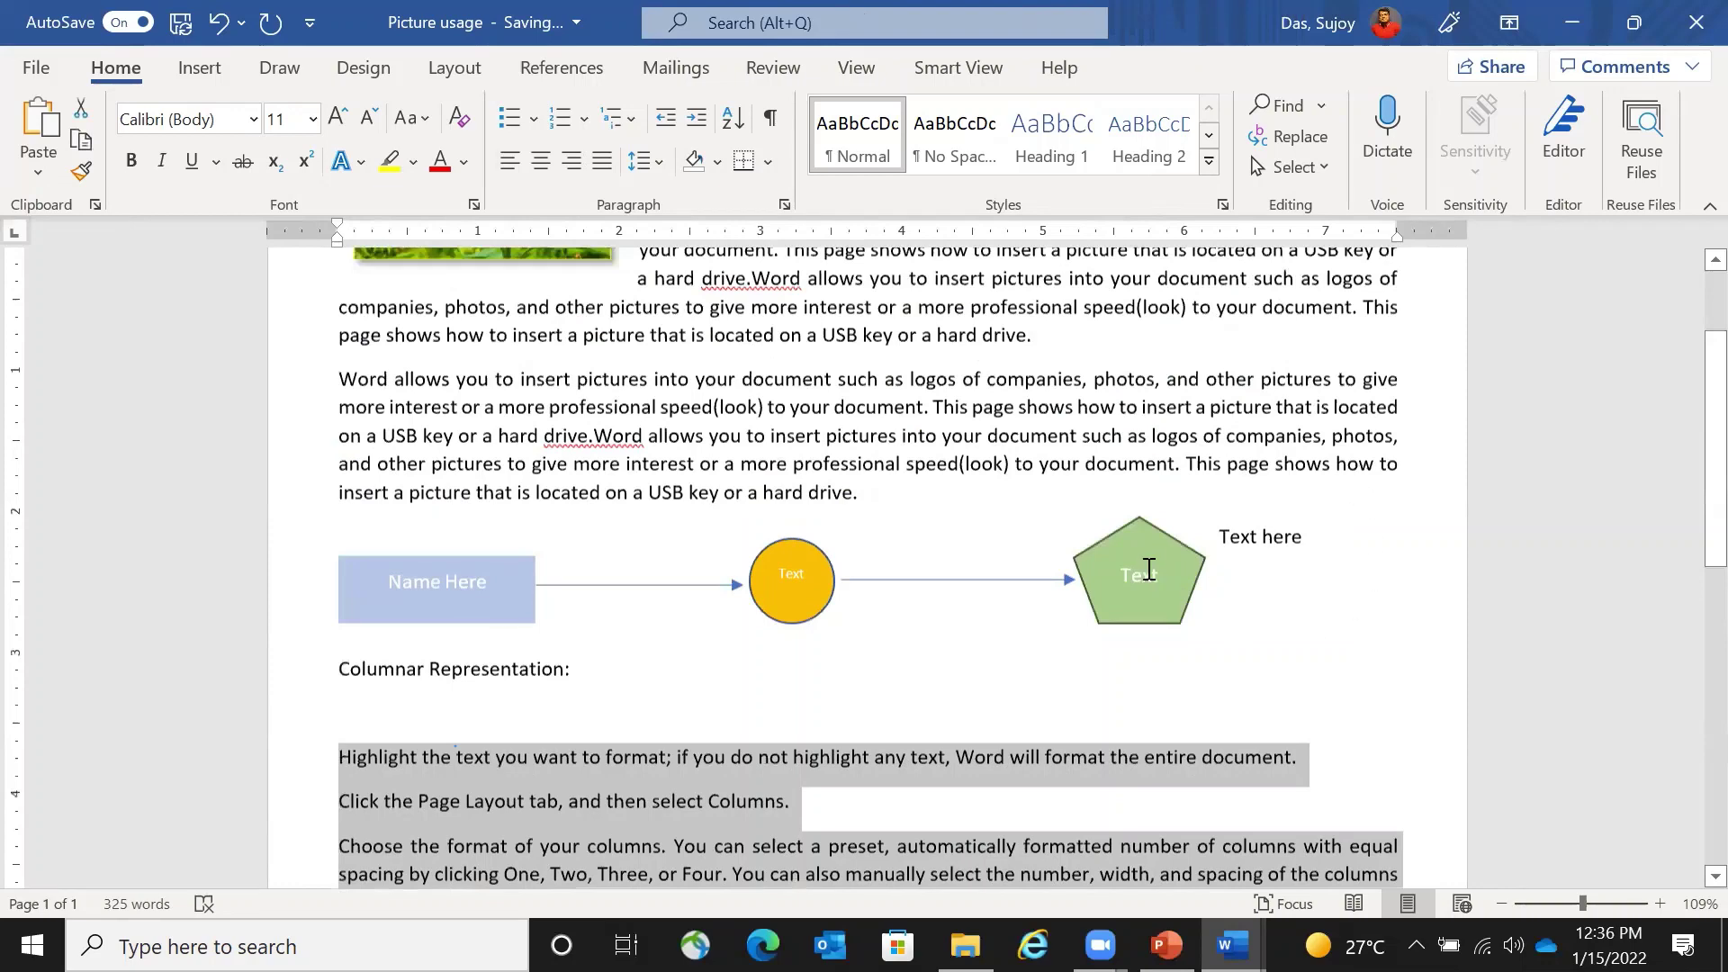
scroll(1125, 571, "up", 1)
scroll(630, 634, "up", 1)
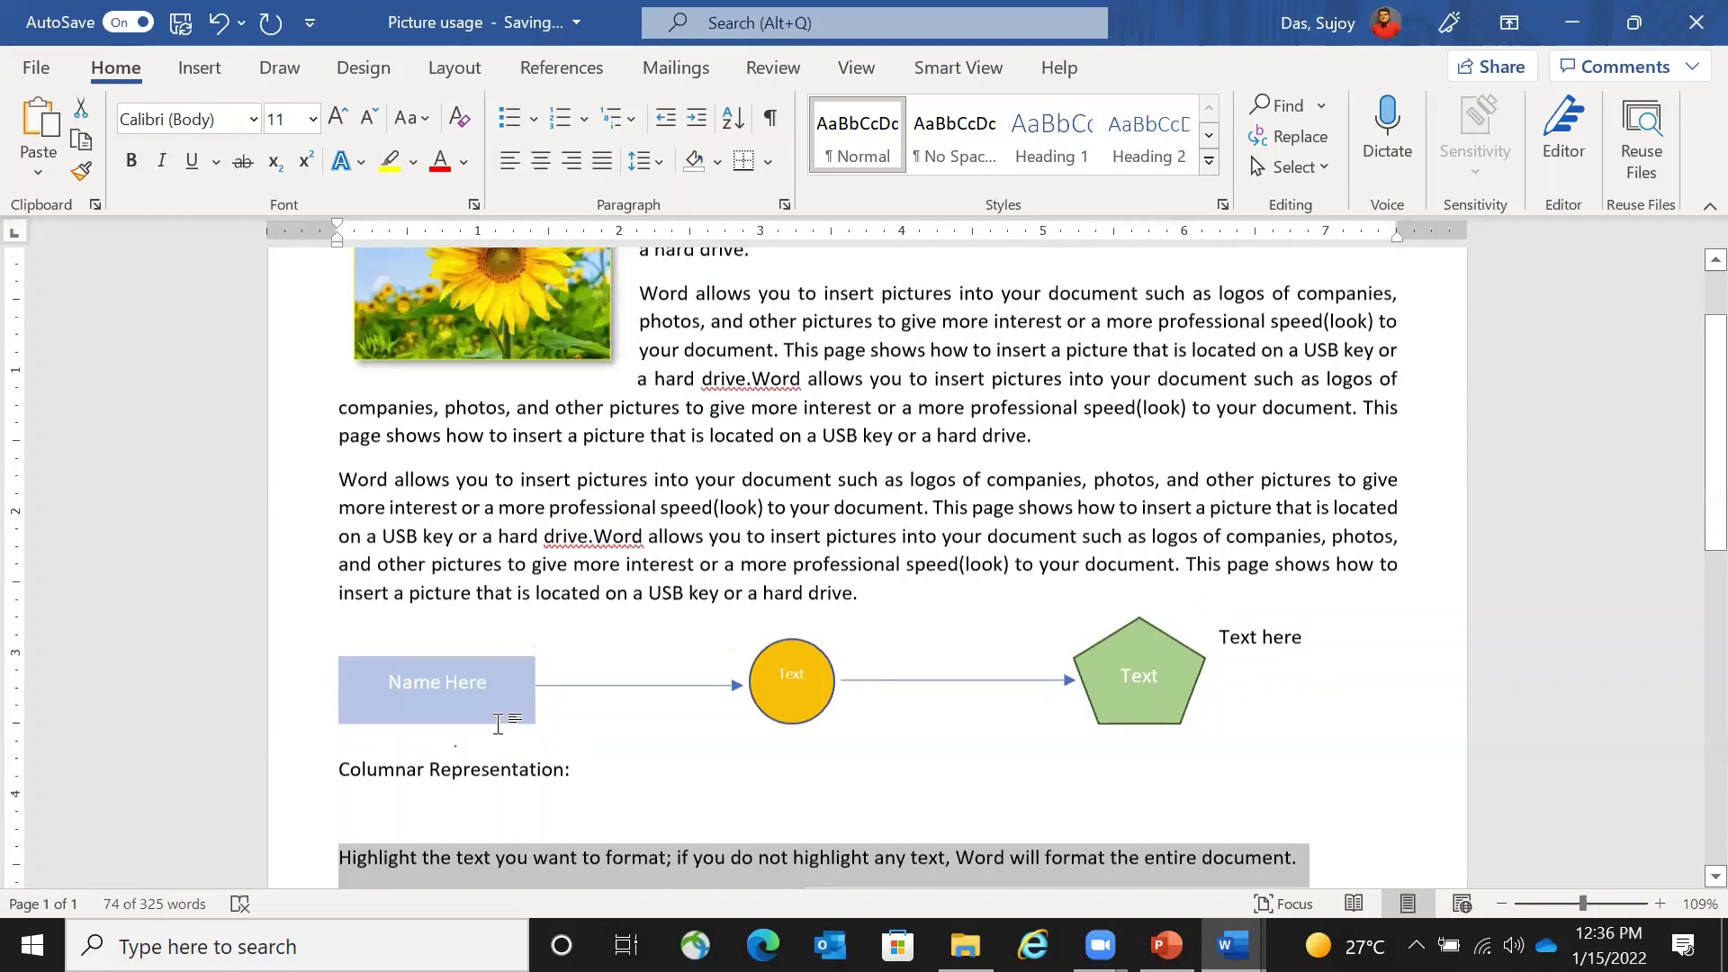
scroll(498, 724, "up", 1)
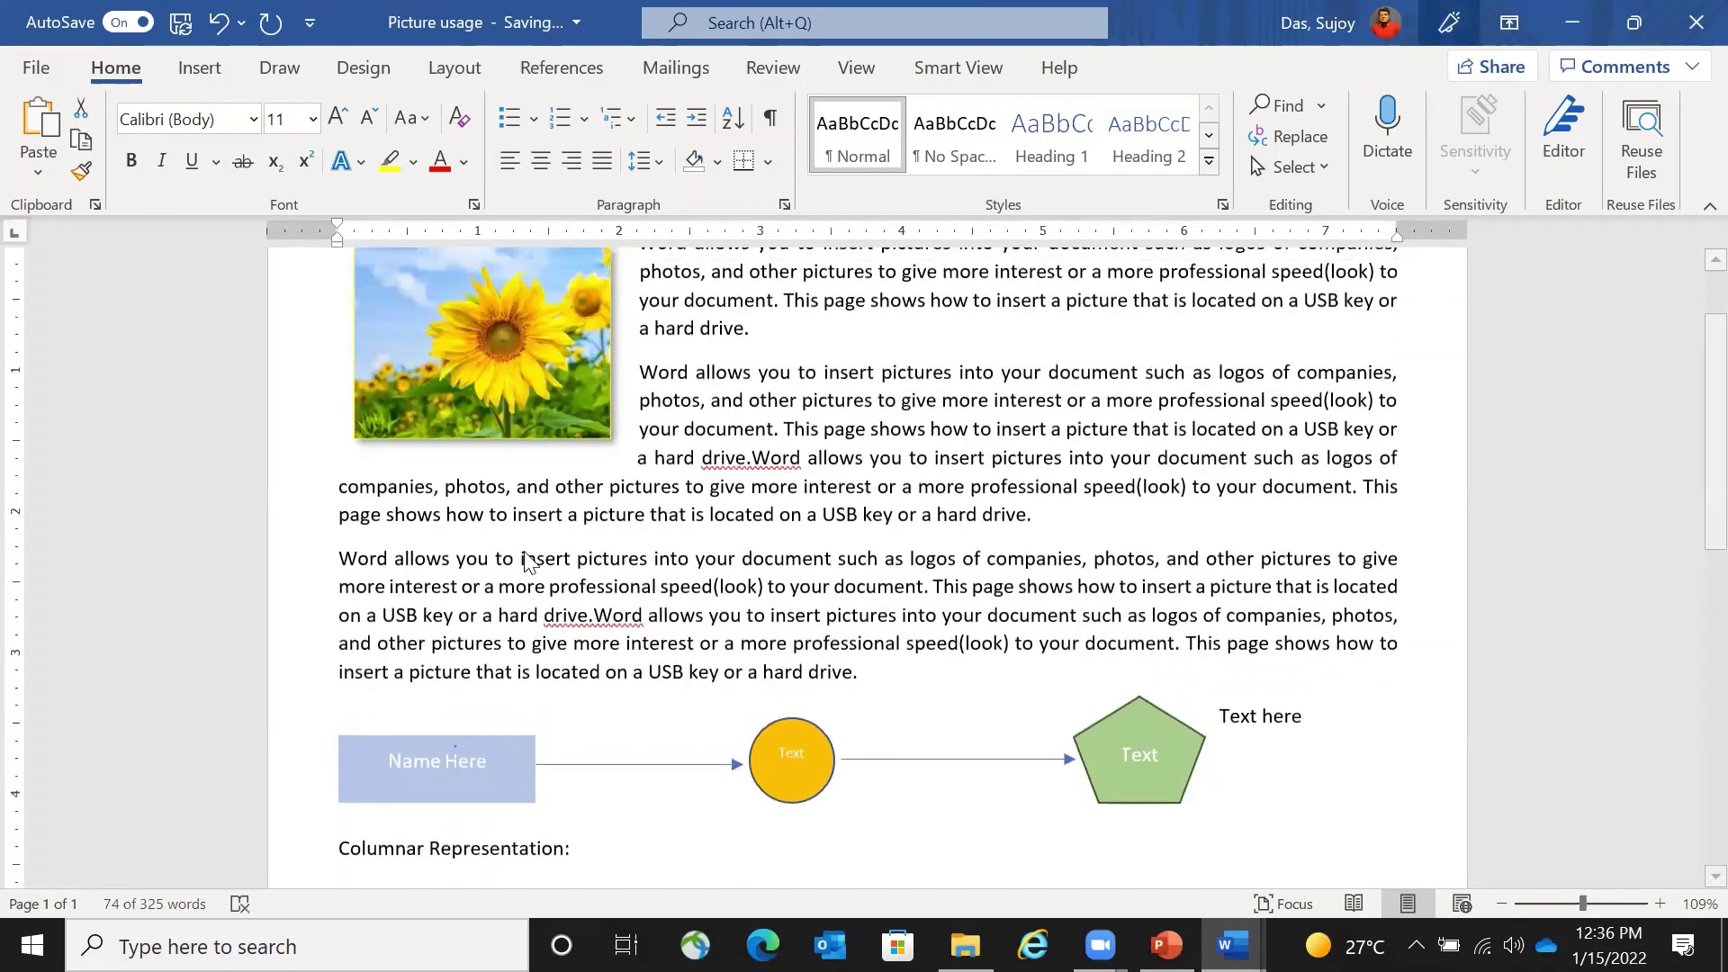
scroll(703, 587, "down", 1)
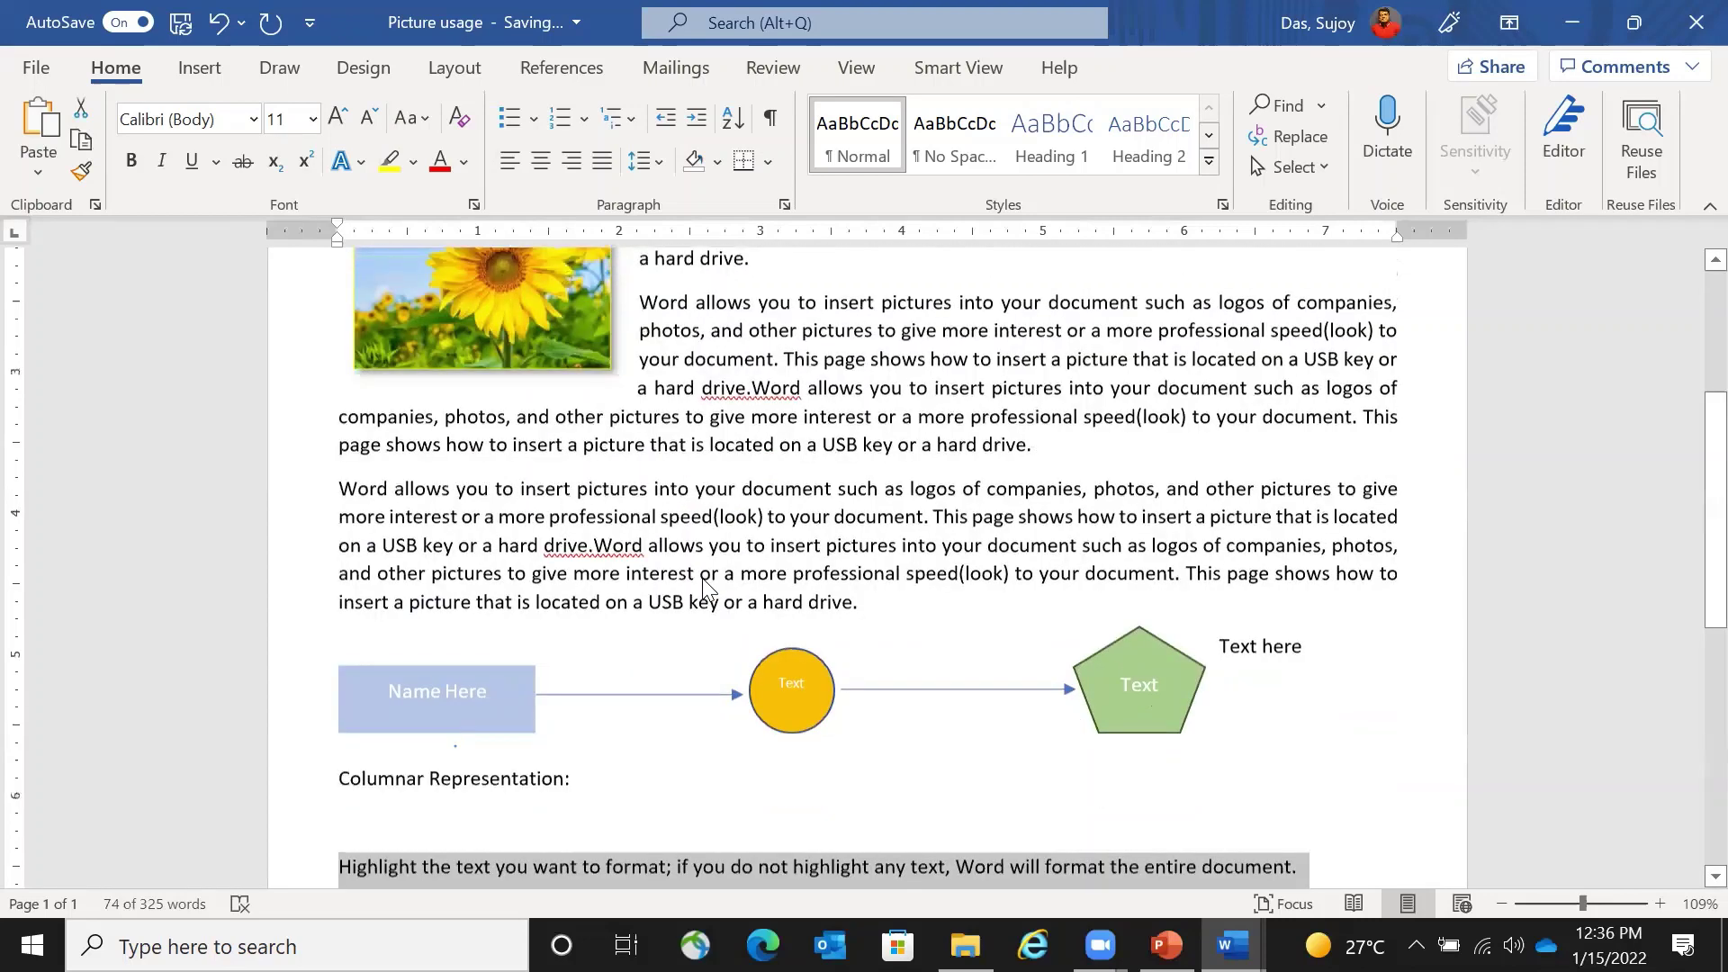
scroll(703, 586, "down", 2)
scroll(704, 587, "down", 2)
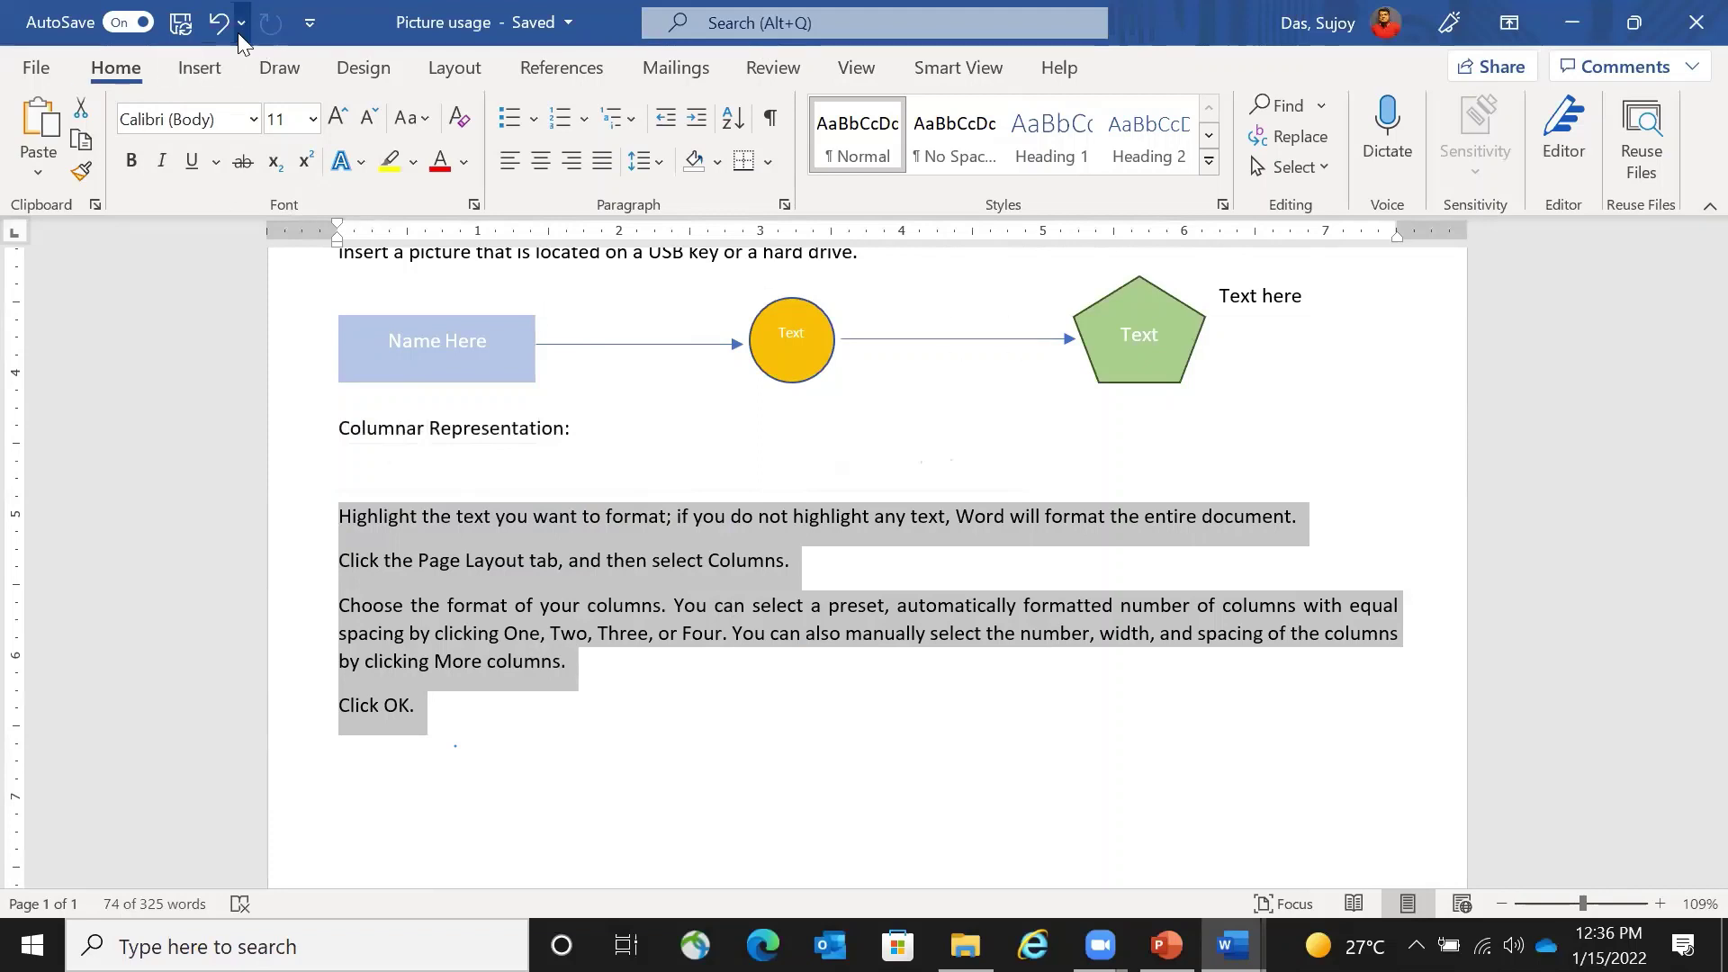
left_click(216, 69)
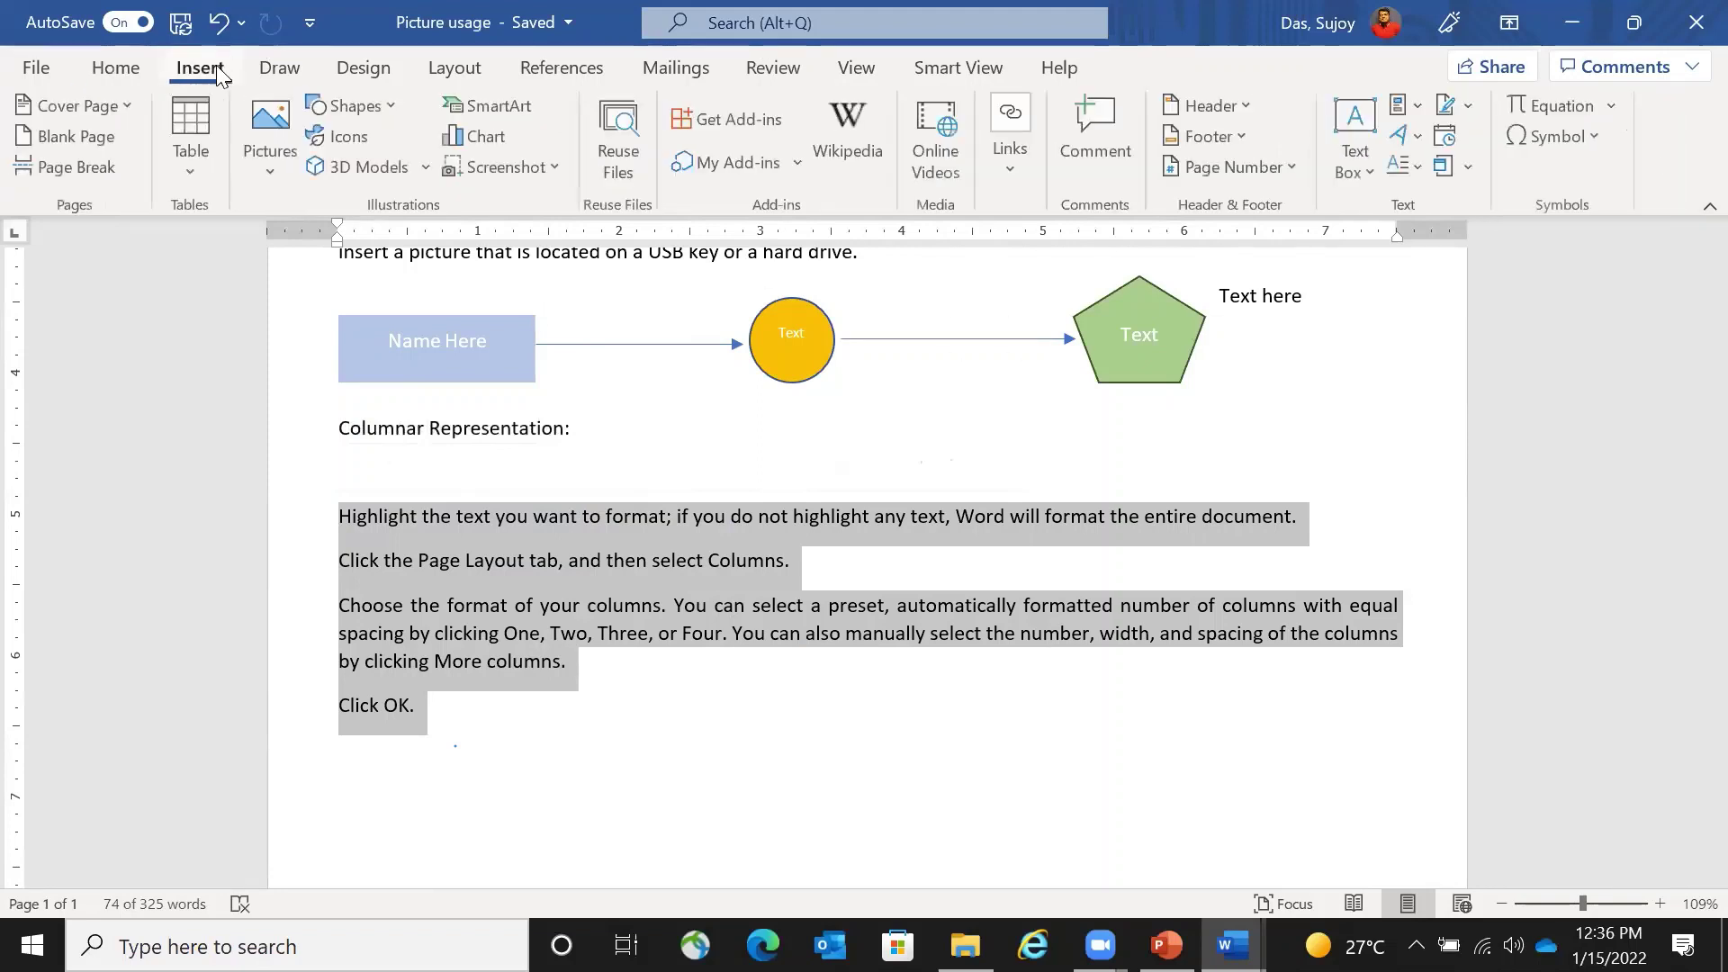
left_click(361, 68)
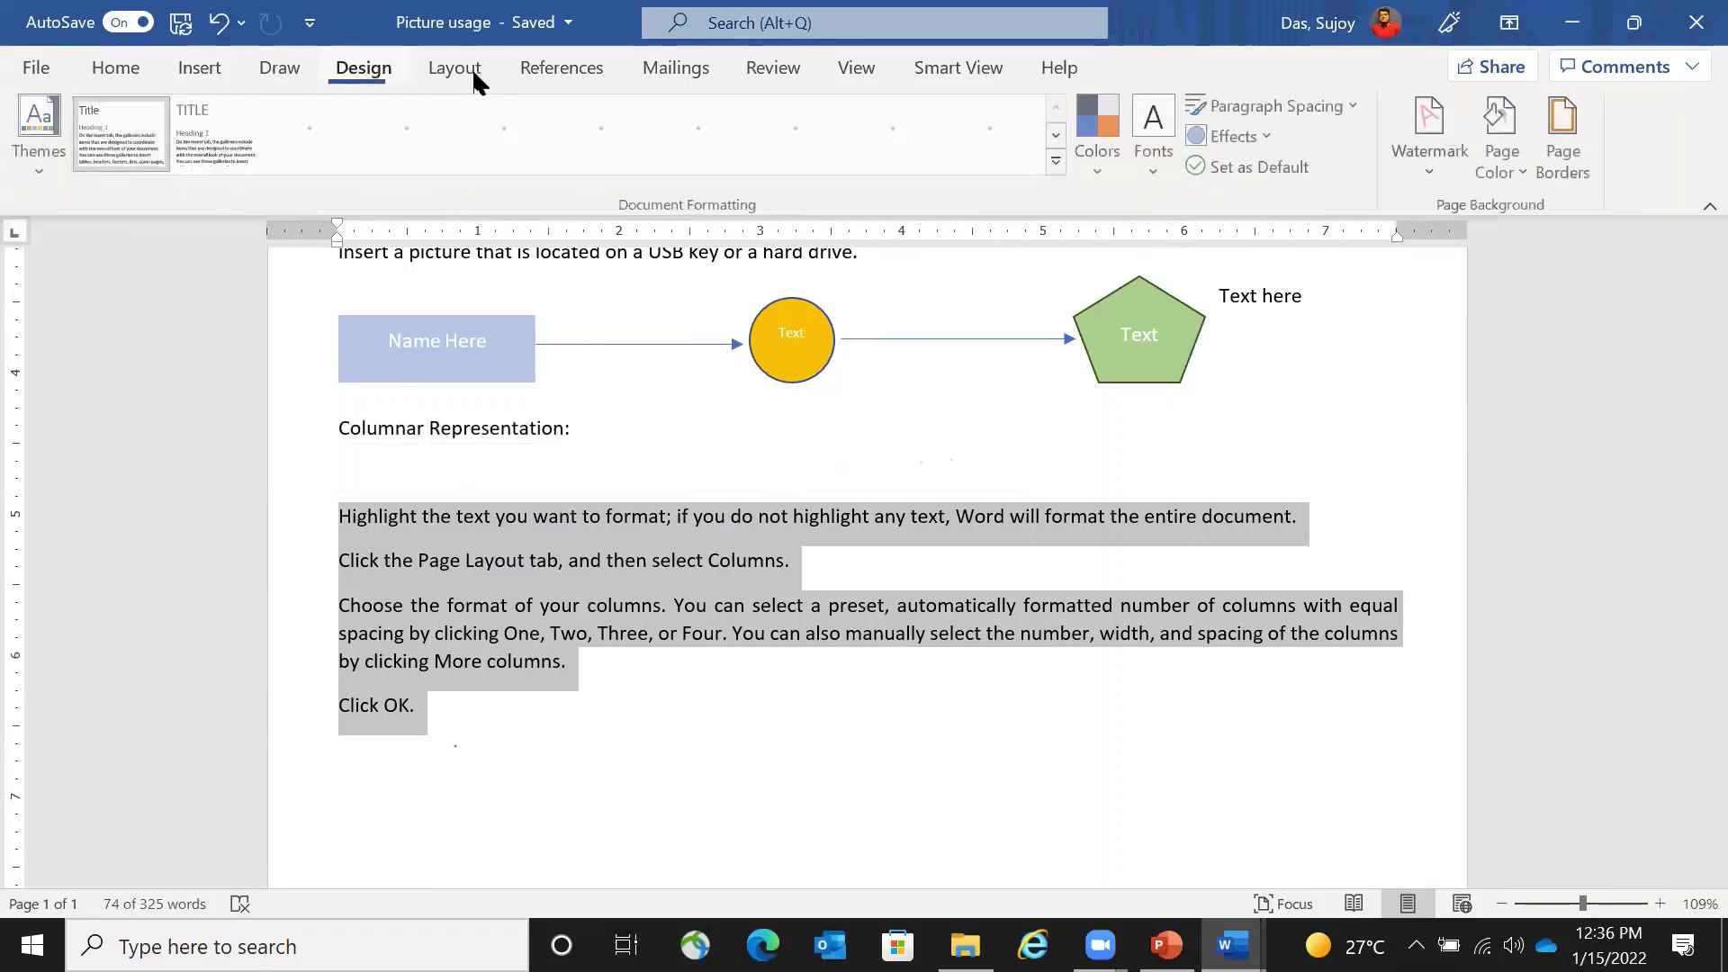
left_click(468, 72)
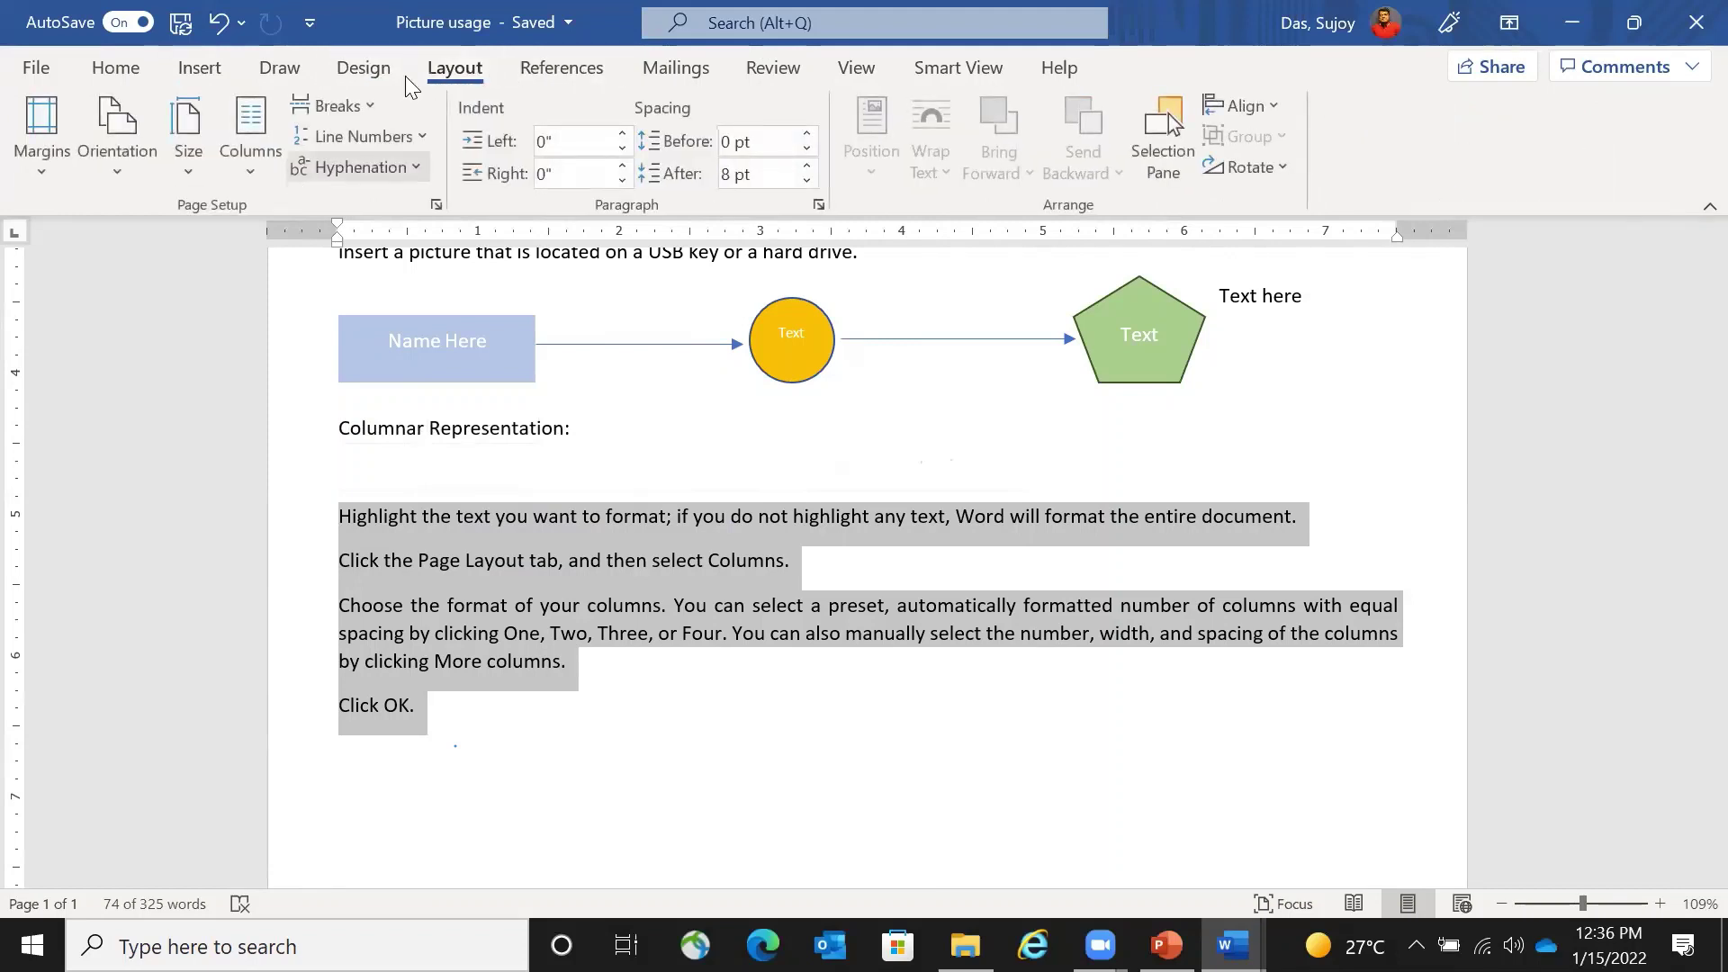
left_click_drag(418, 706, 319, 502)
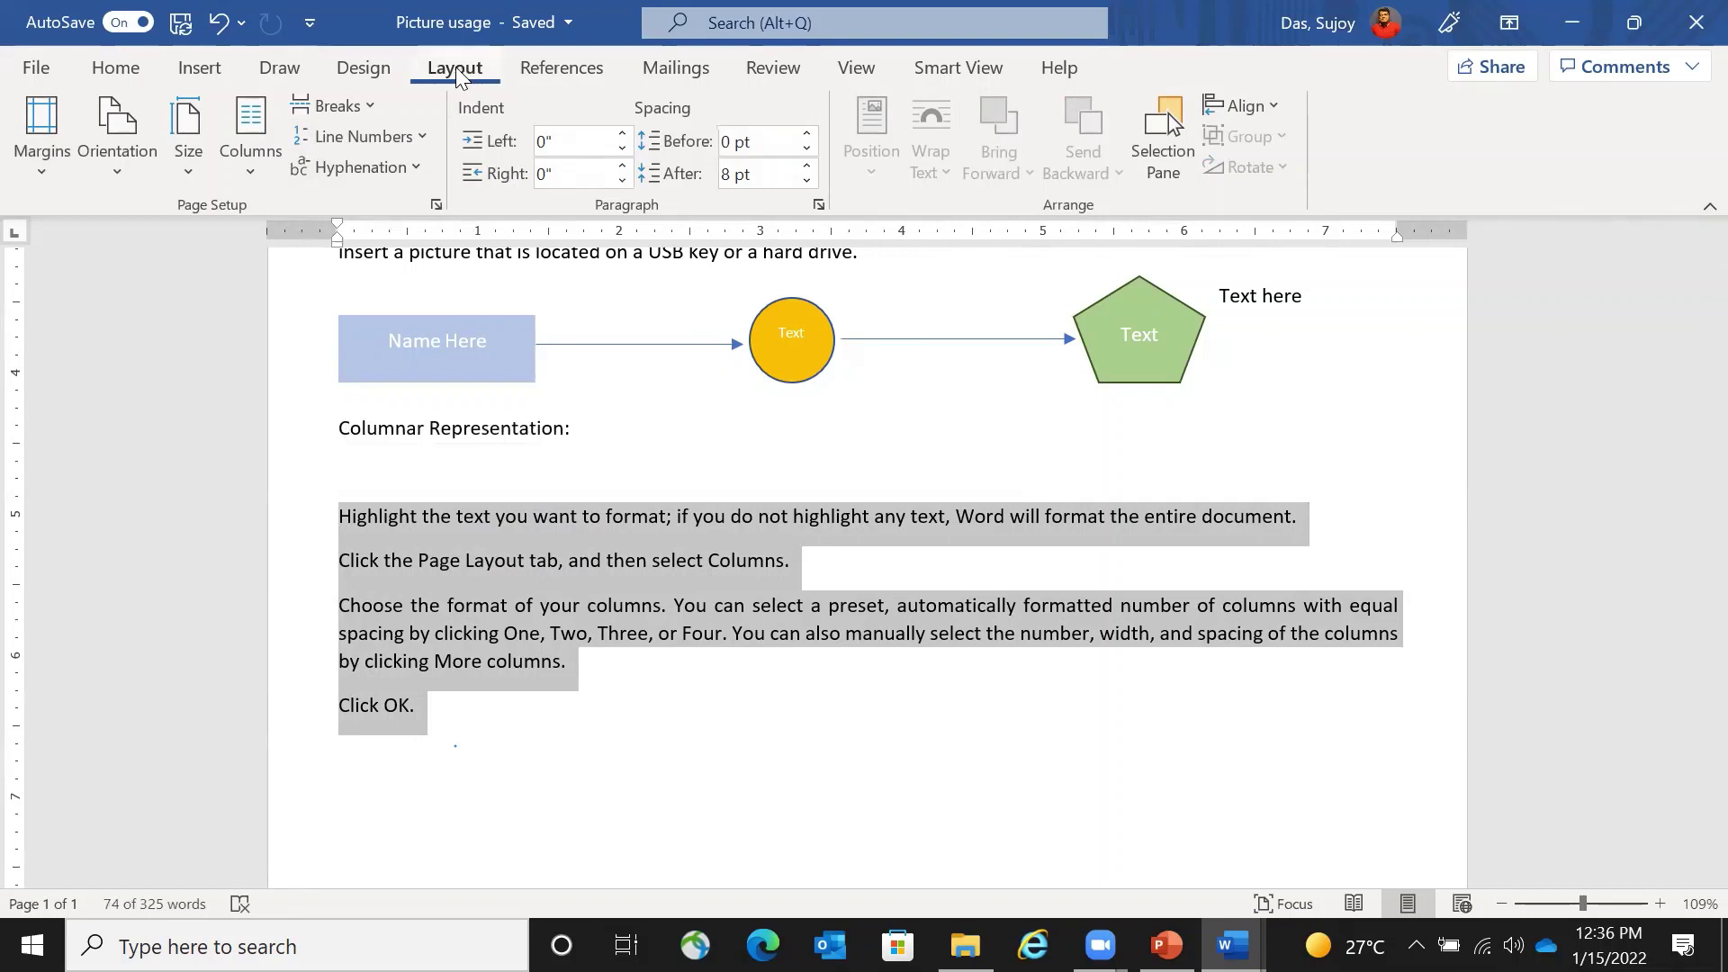
Step: Split the selected instructions into two columns and reselect the text across both columns
left_click(248, 171)
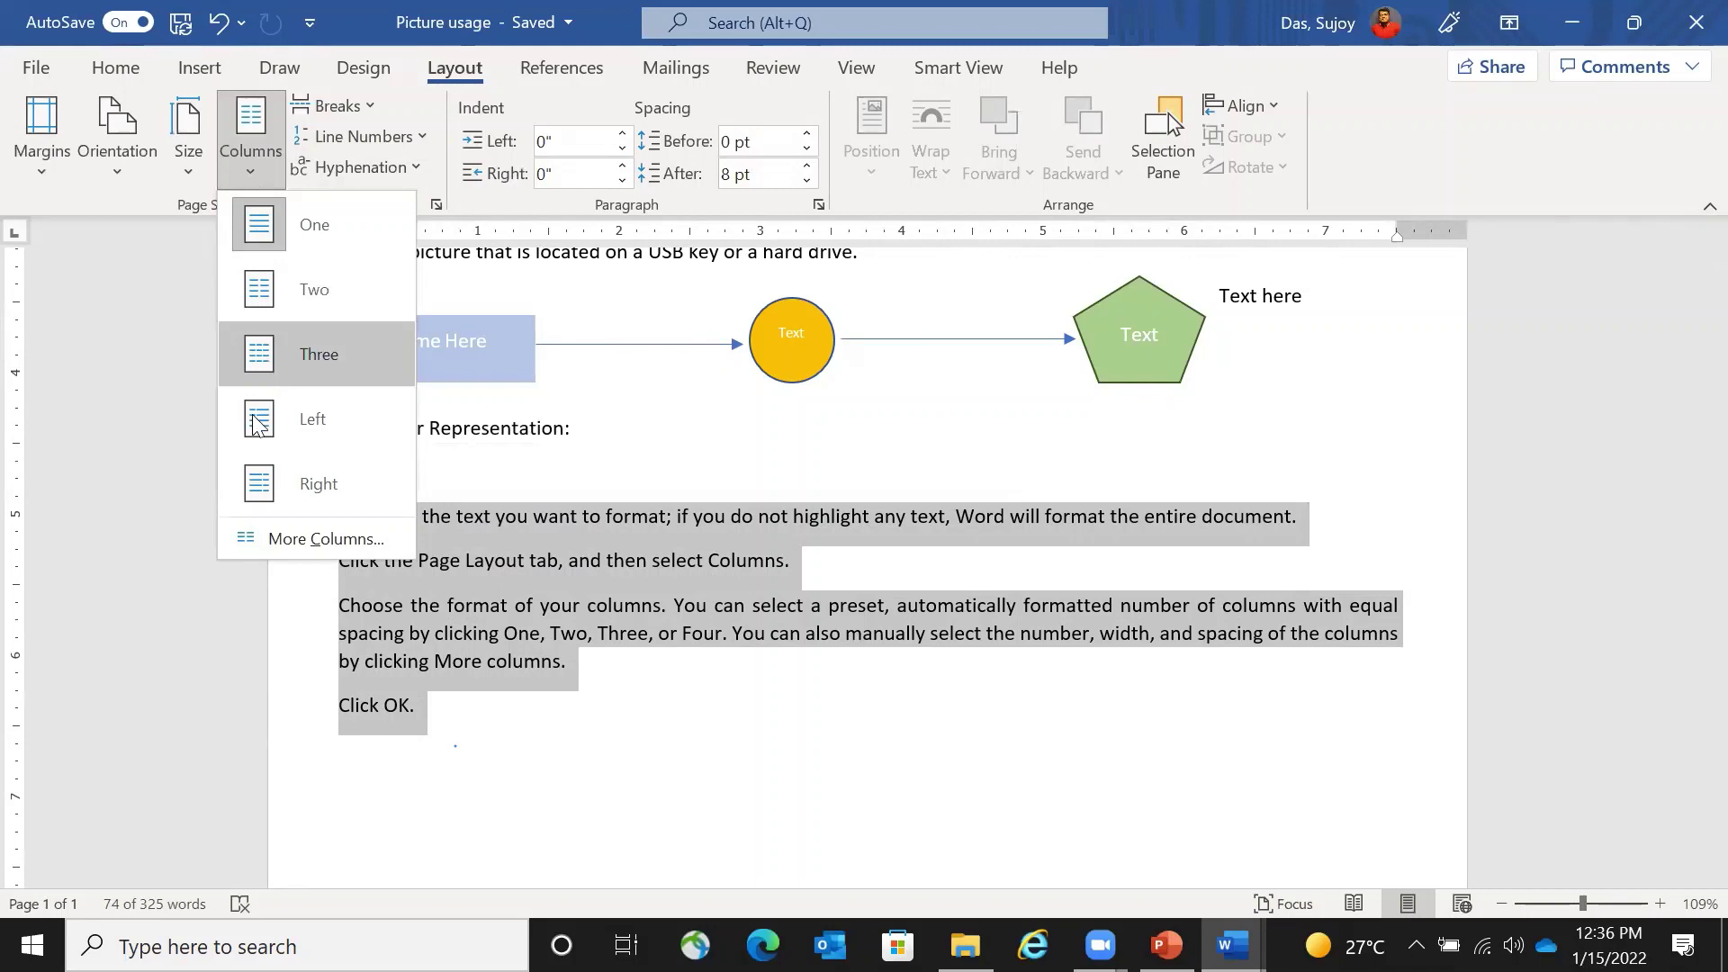
left_click(270, 297)
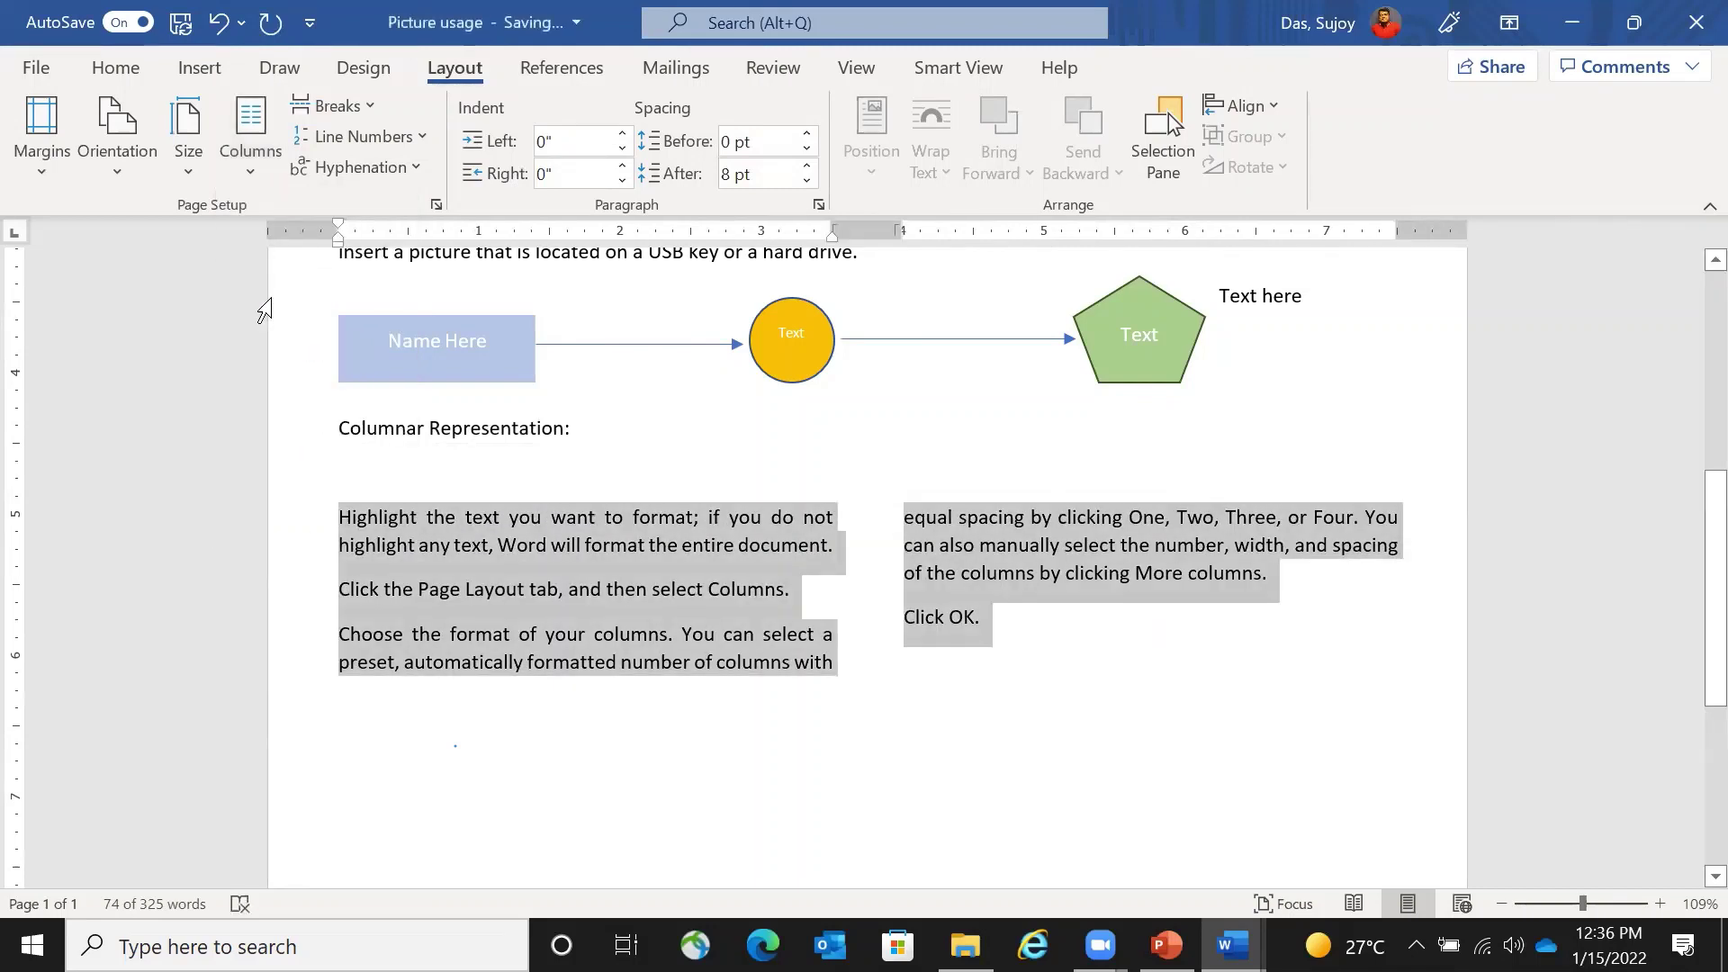
left_click(339, 538)
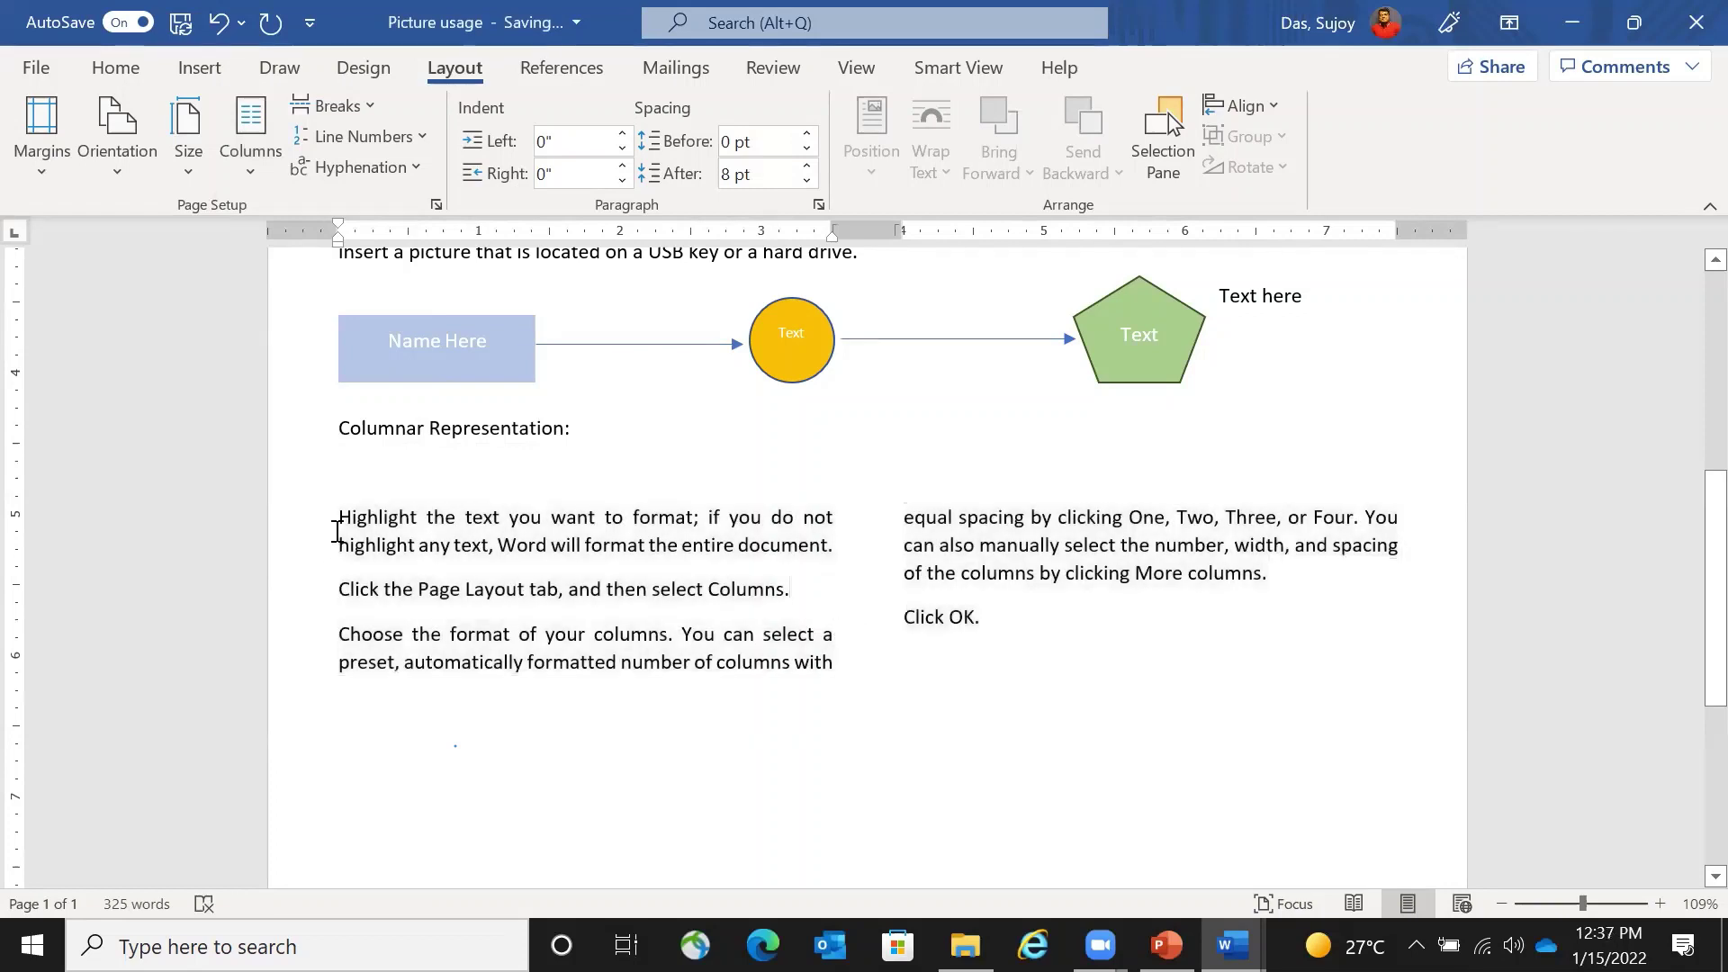
left_click_drag(339, 518, 815, 661)
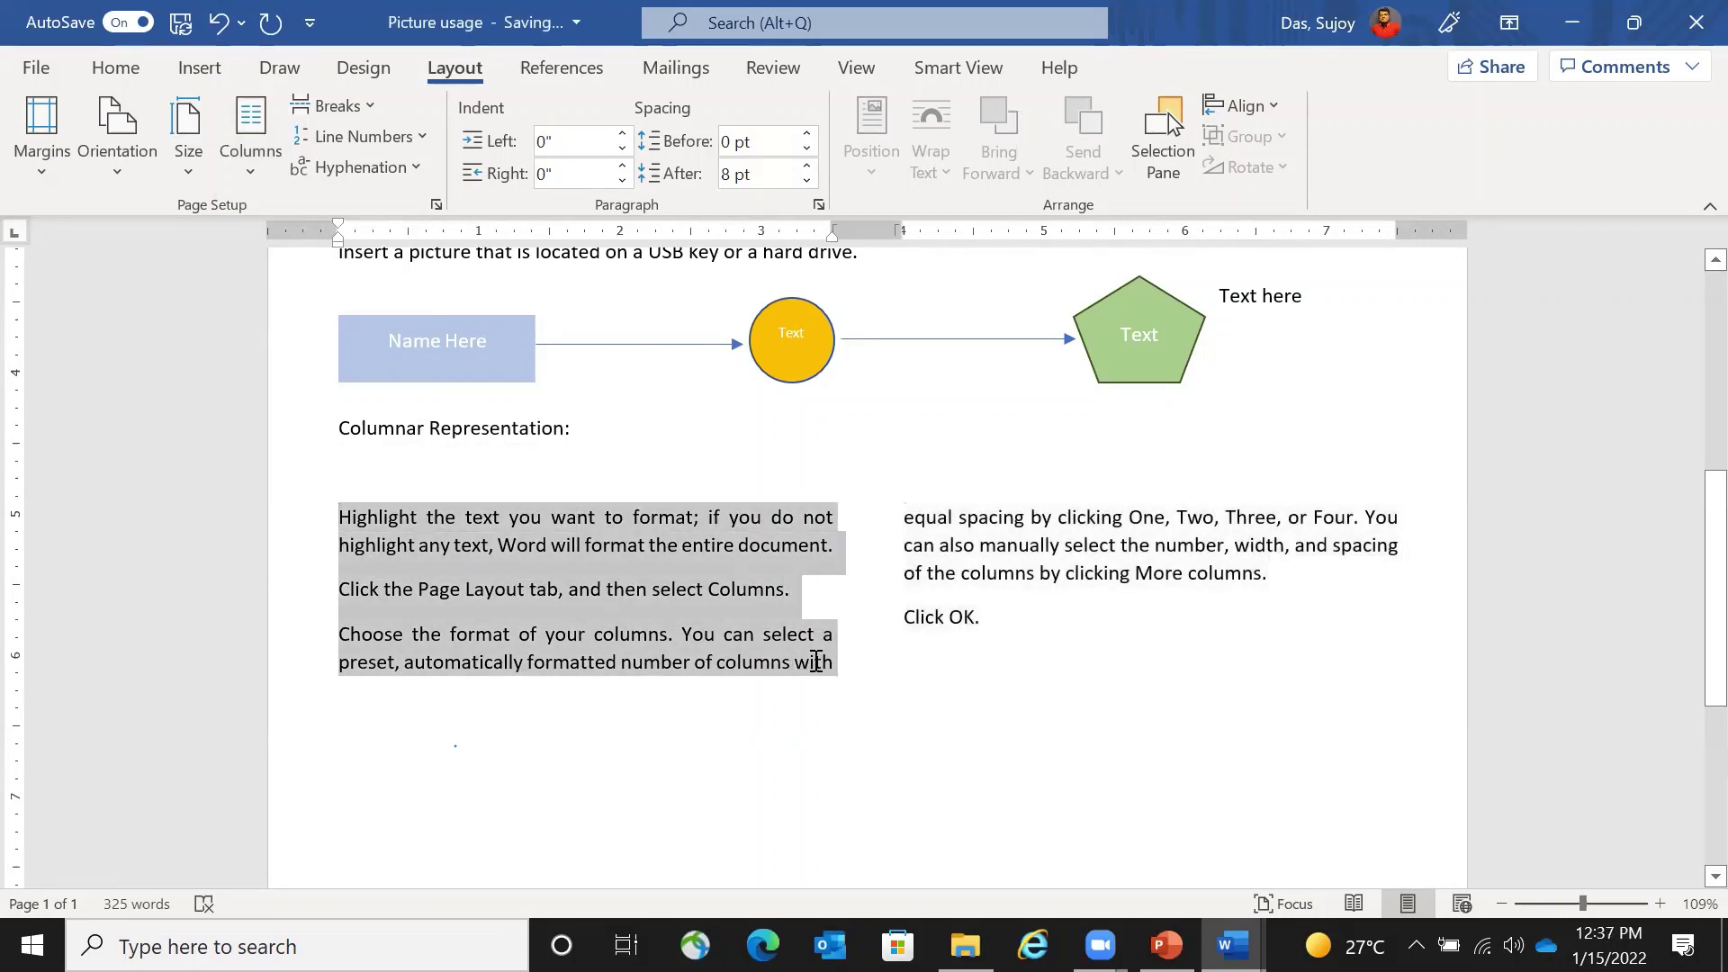
left_click_drag(816, 662, 1157, 644)
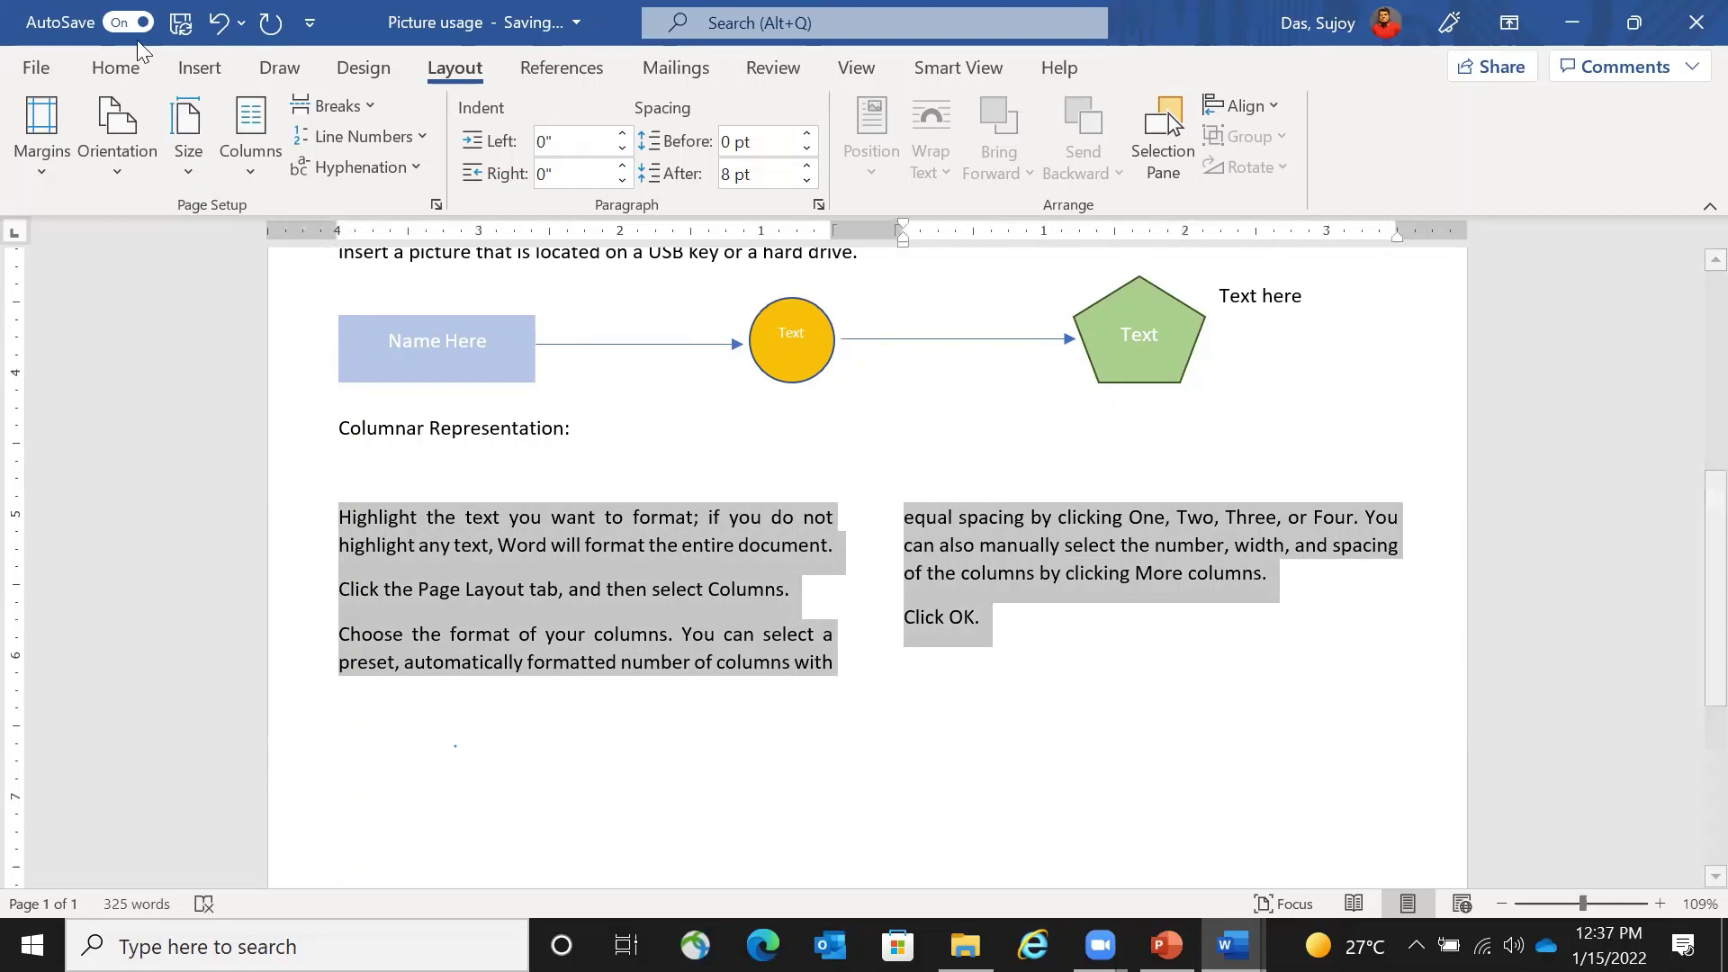
Step: Show the Home tab formatting options and clear the two-column text selection
left_click(108, 72)
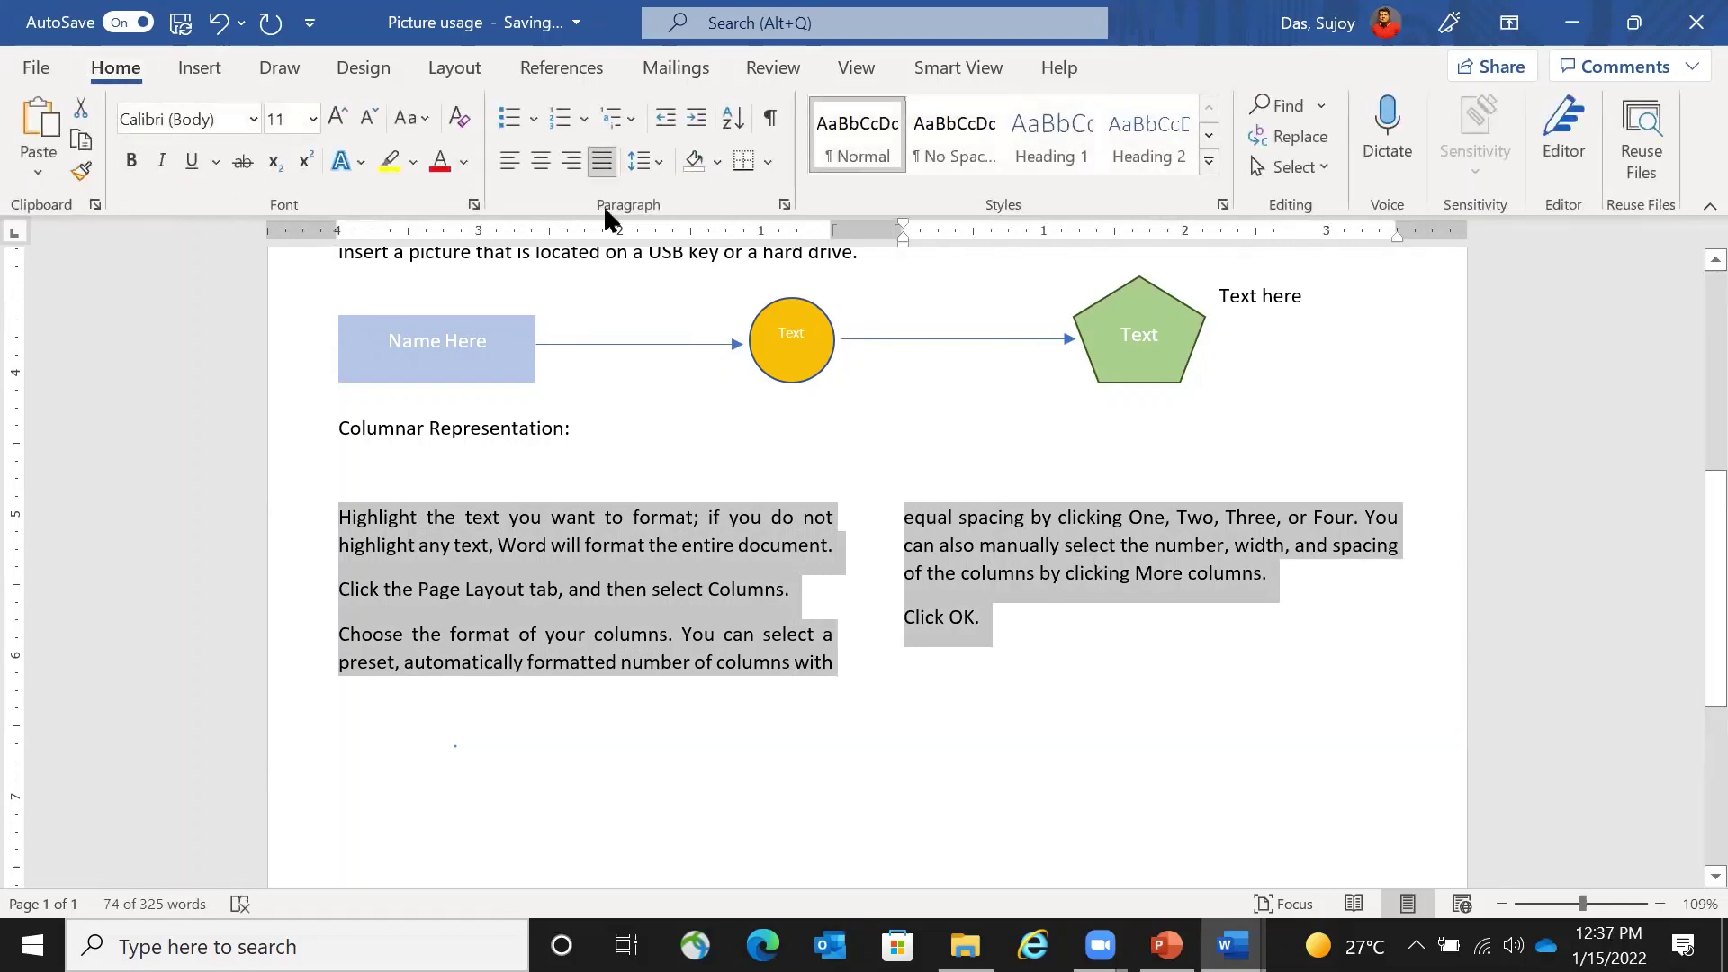
left_click(1003, 624)
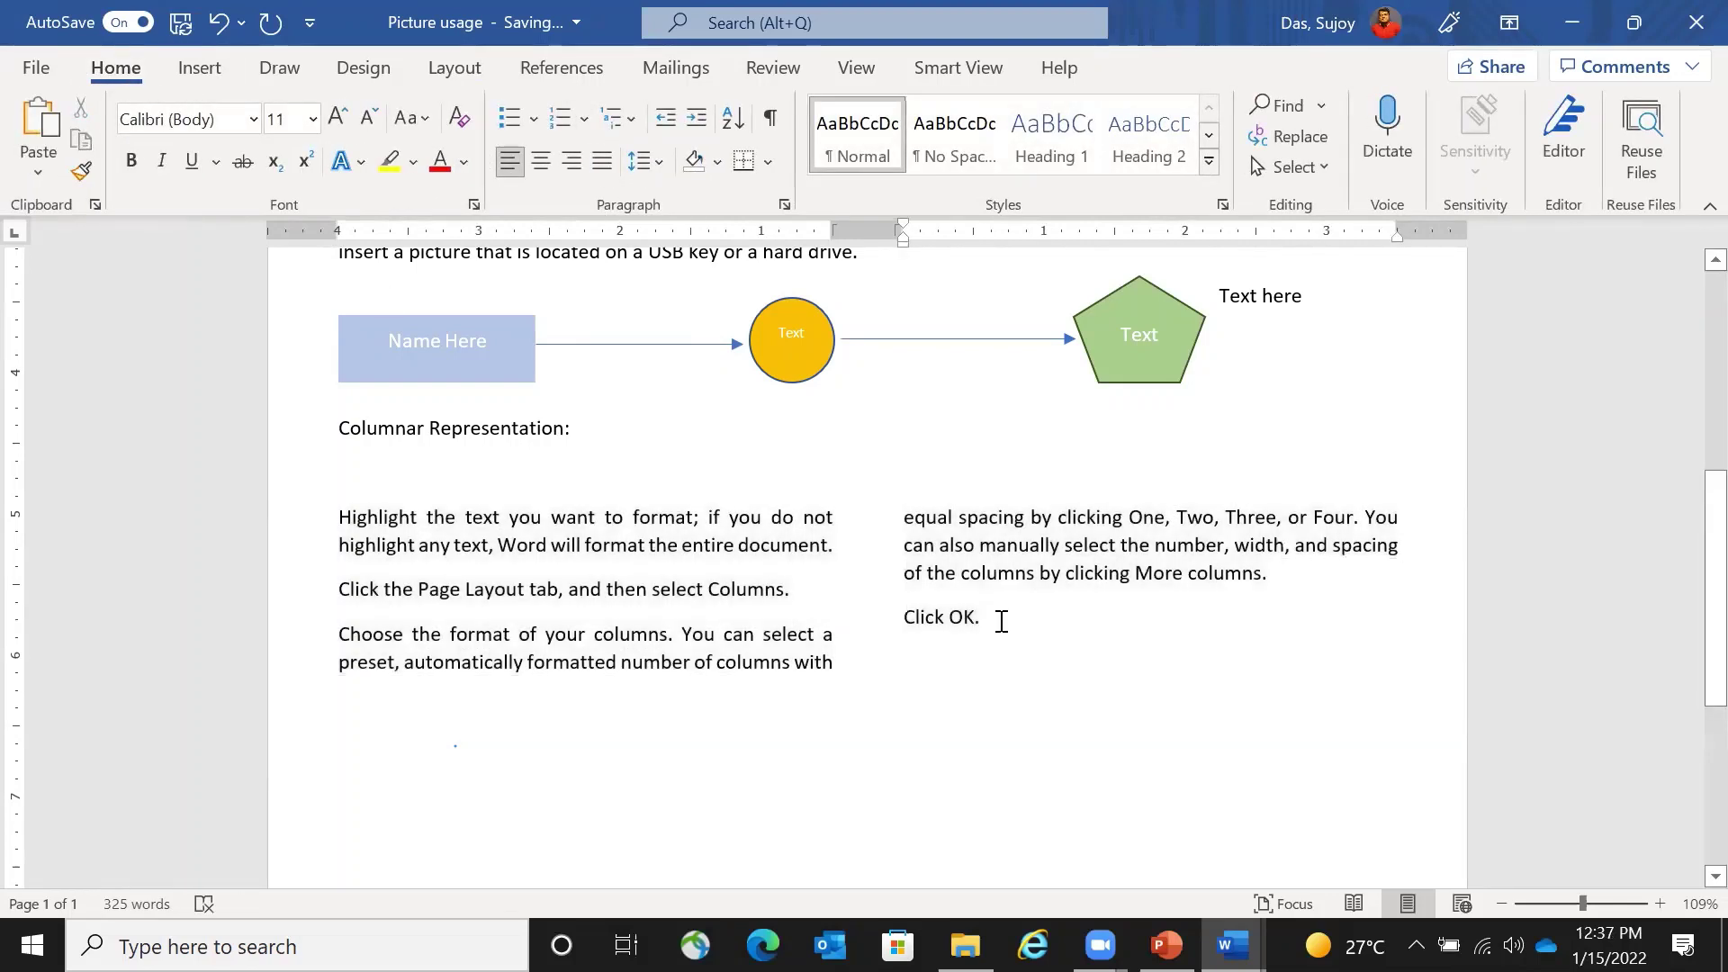
scroll(972, 656, "up", 1)
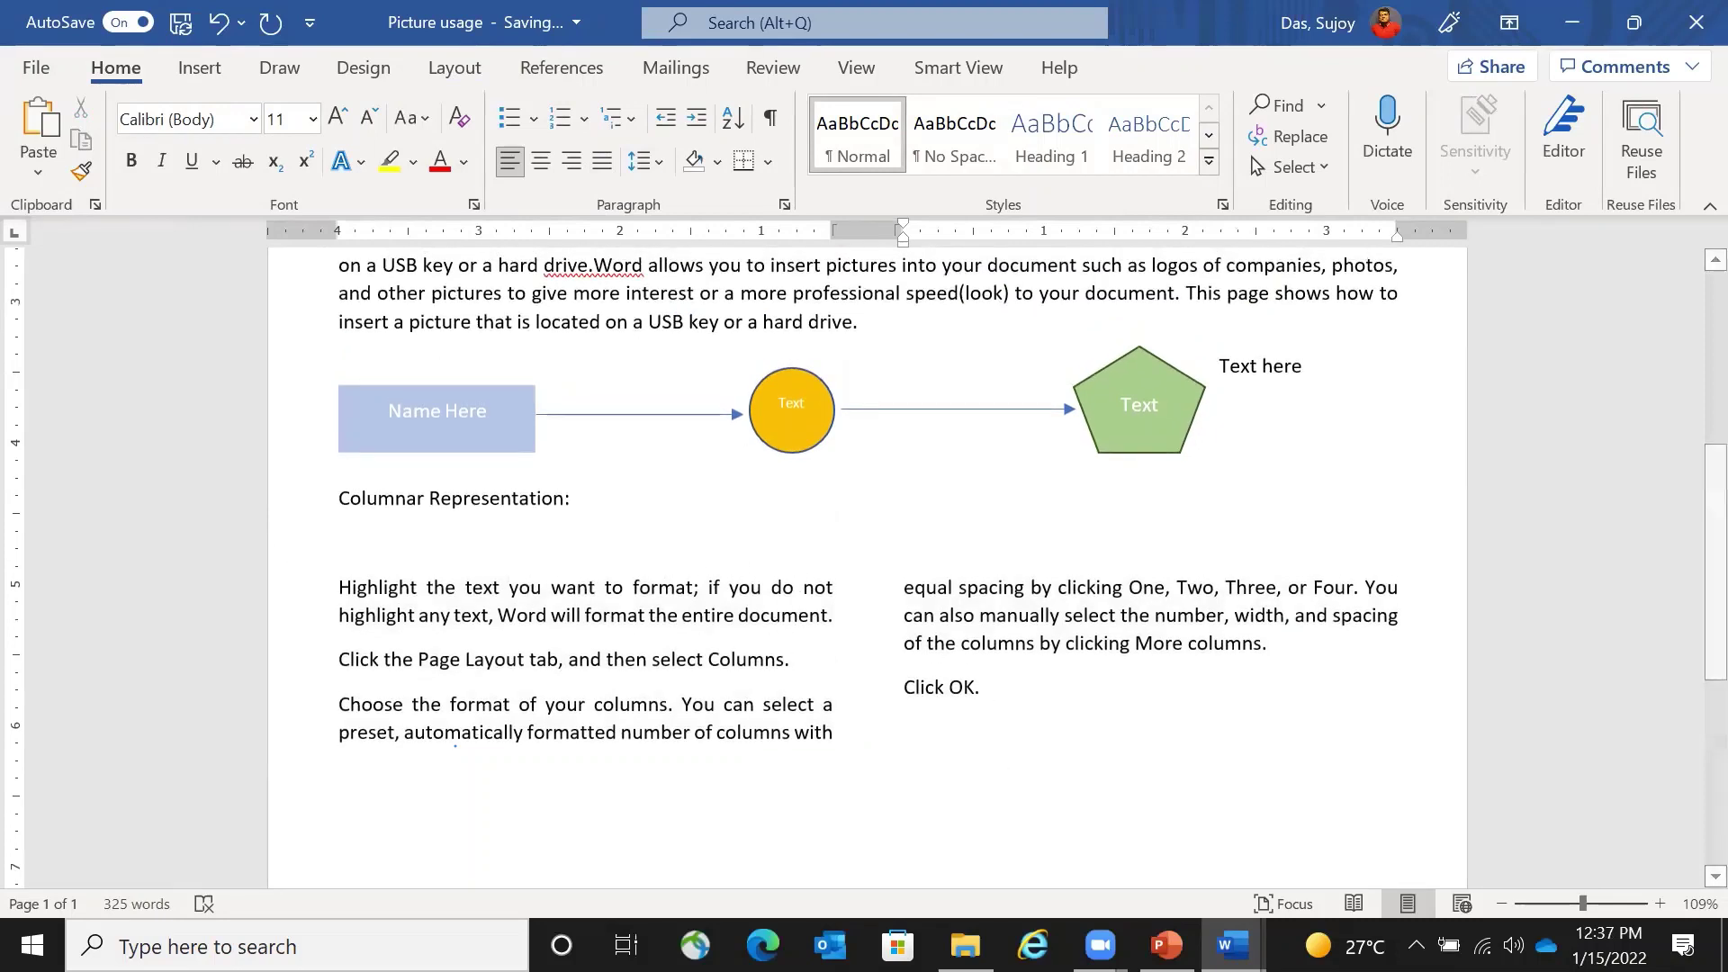
mouse_move(1226, 946)
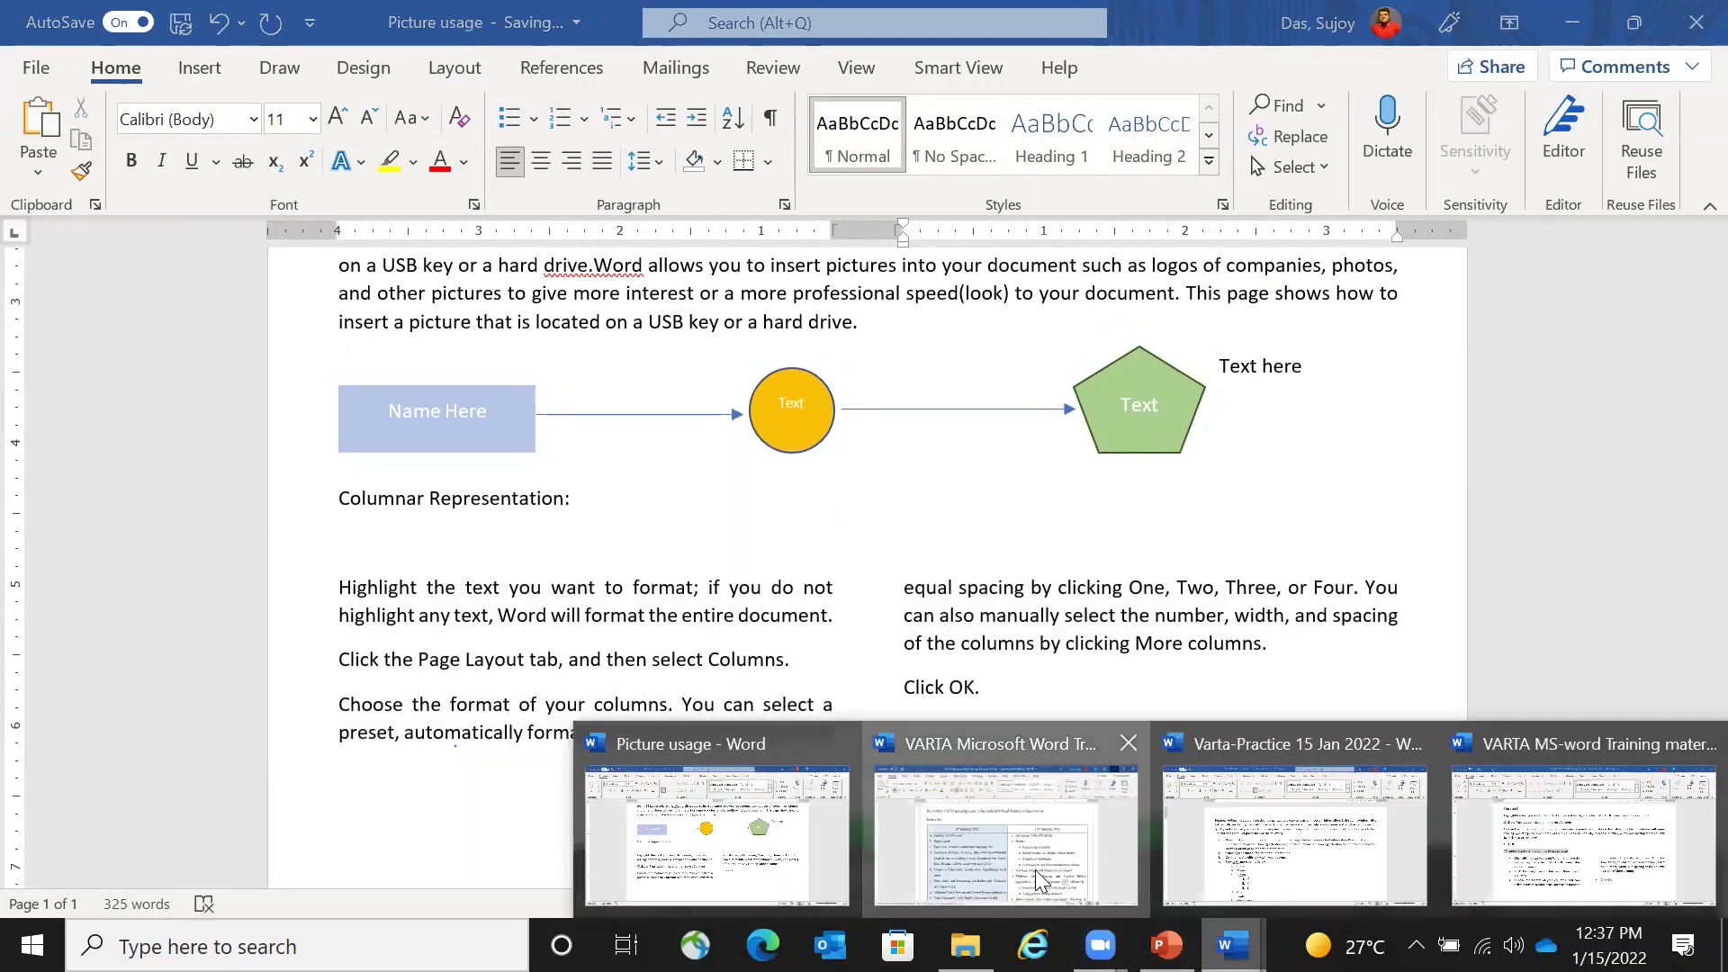
Step: Scroll through the training module's topic list, then return to Picture usage and select both columns
left_click(1043, 887)
scroll(637, 766, "down", 5)
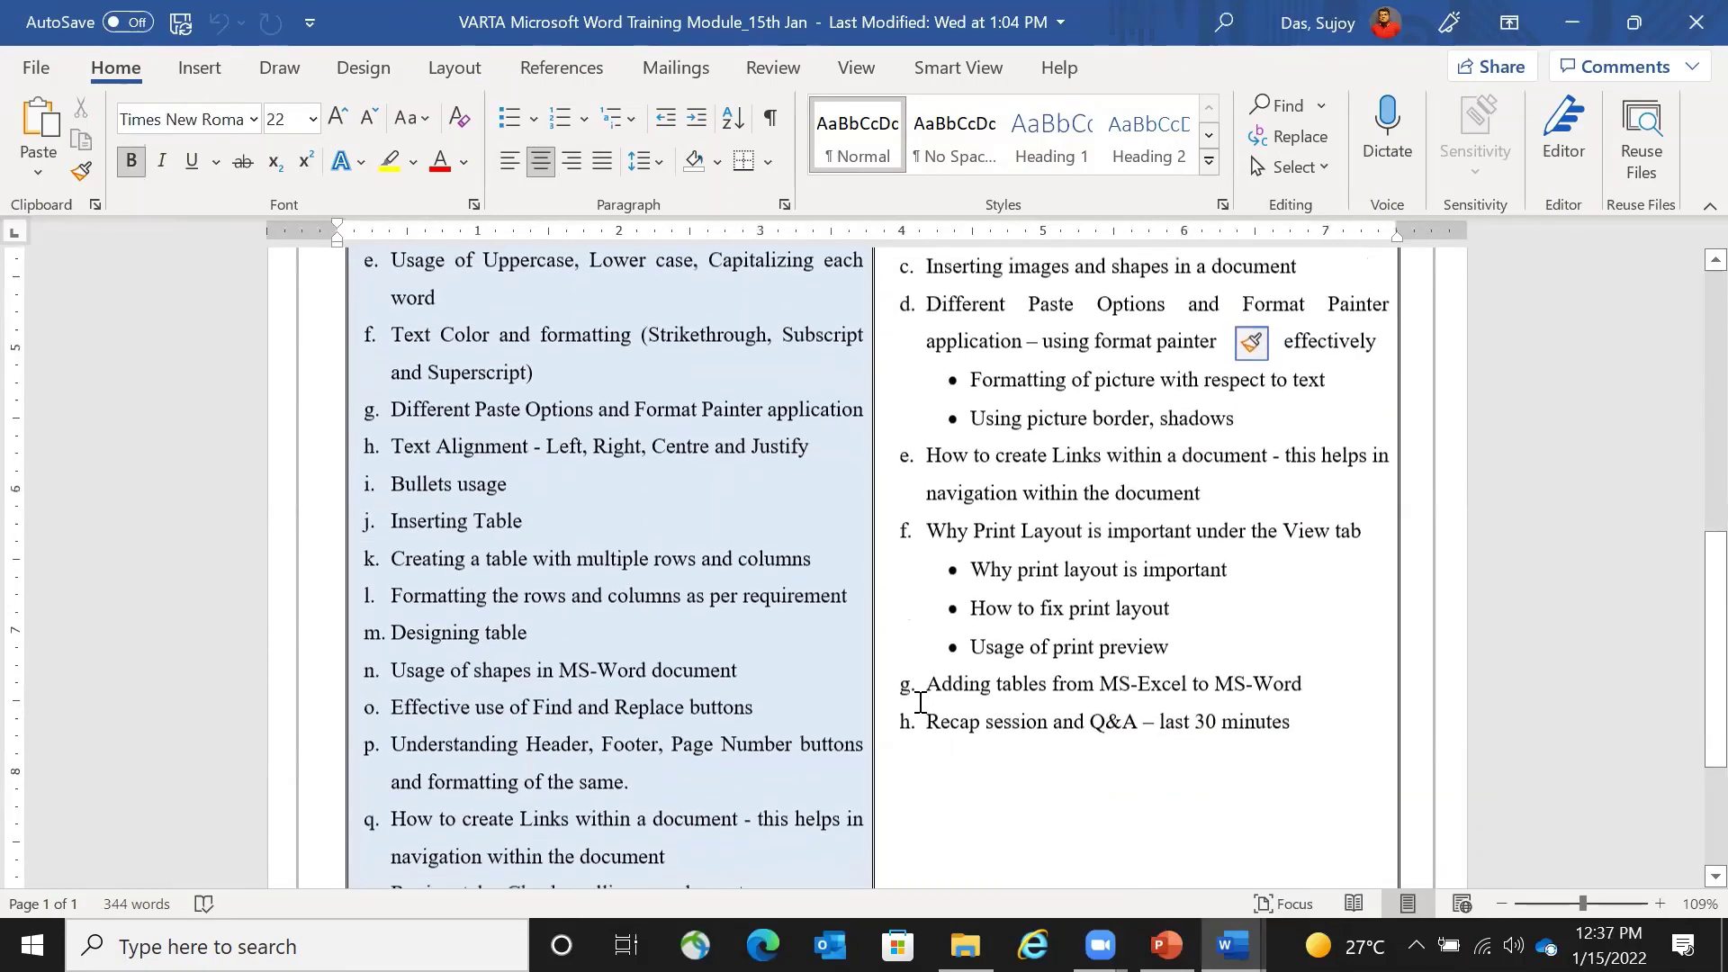
scroll(920, 701, "down", 4)
key("alt+Tab")
mouse_move(334, 590)
left_mouse_down()
mouse_move(718, 657)
mouse_move(953, 734)
mouse_move(1003, 699)
left_mouse_up()
left_click(343, 581)
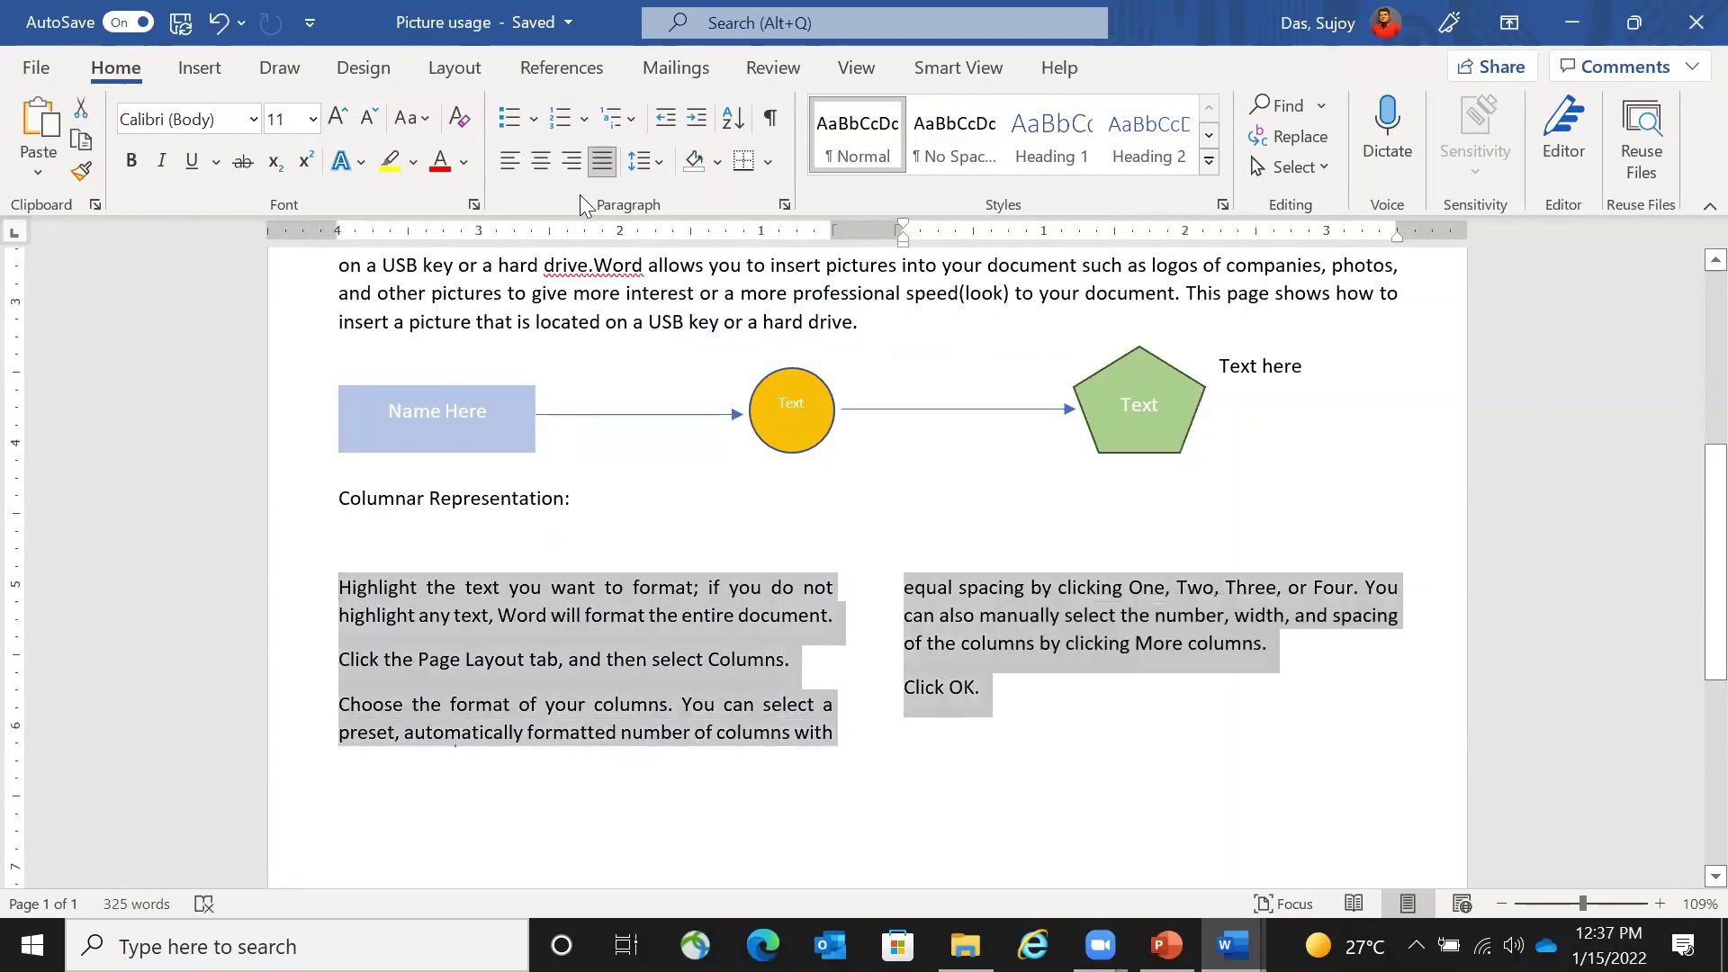
Step: Apply bullets to the instruction text across both columns
left_click(509, 123)
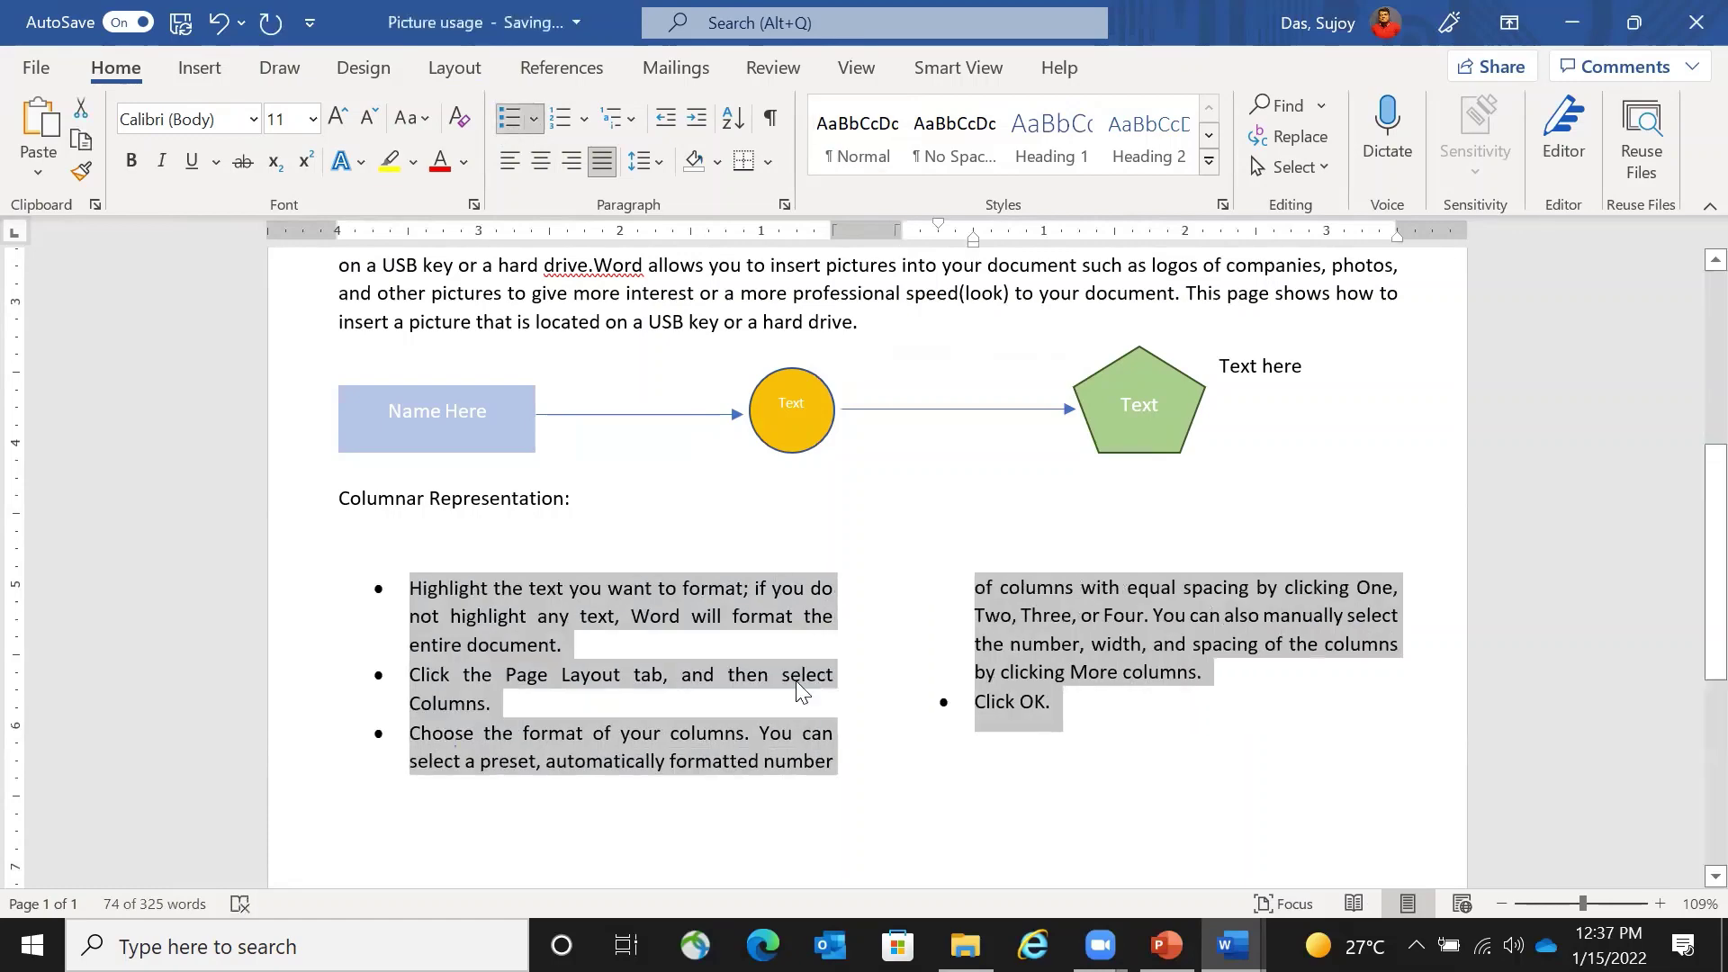
left_click(900, 733)
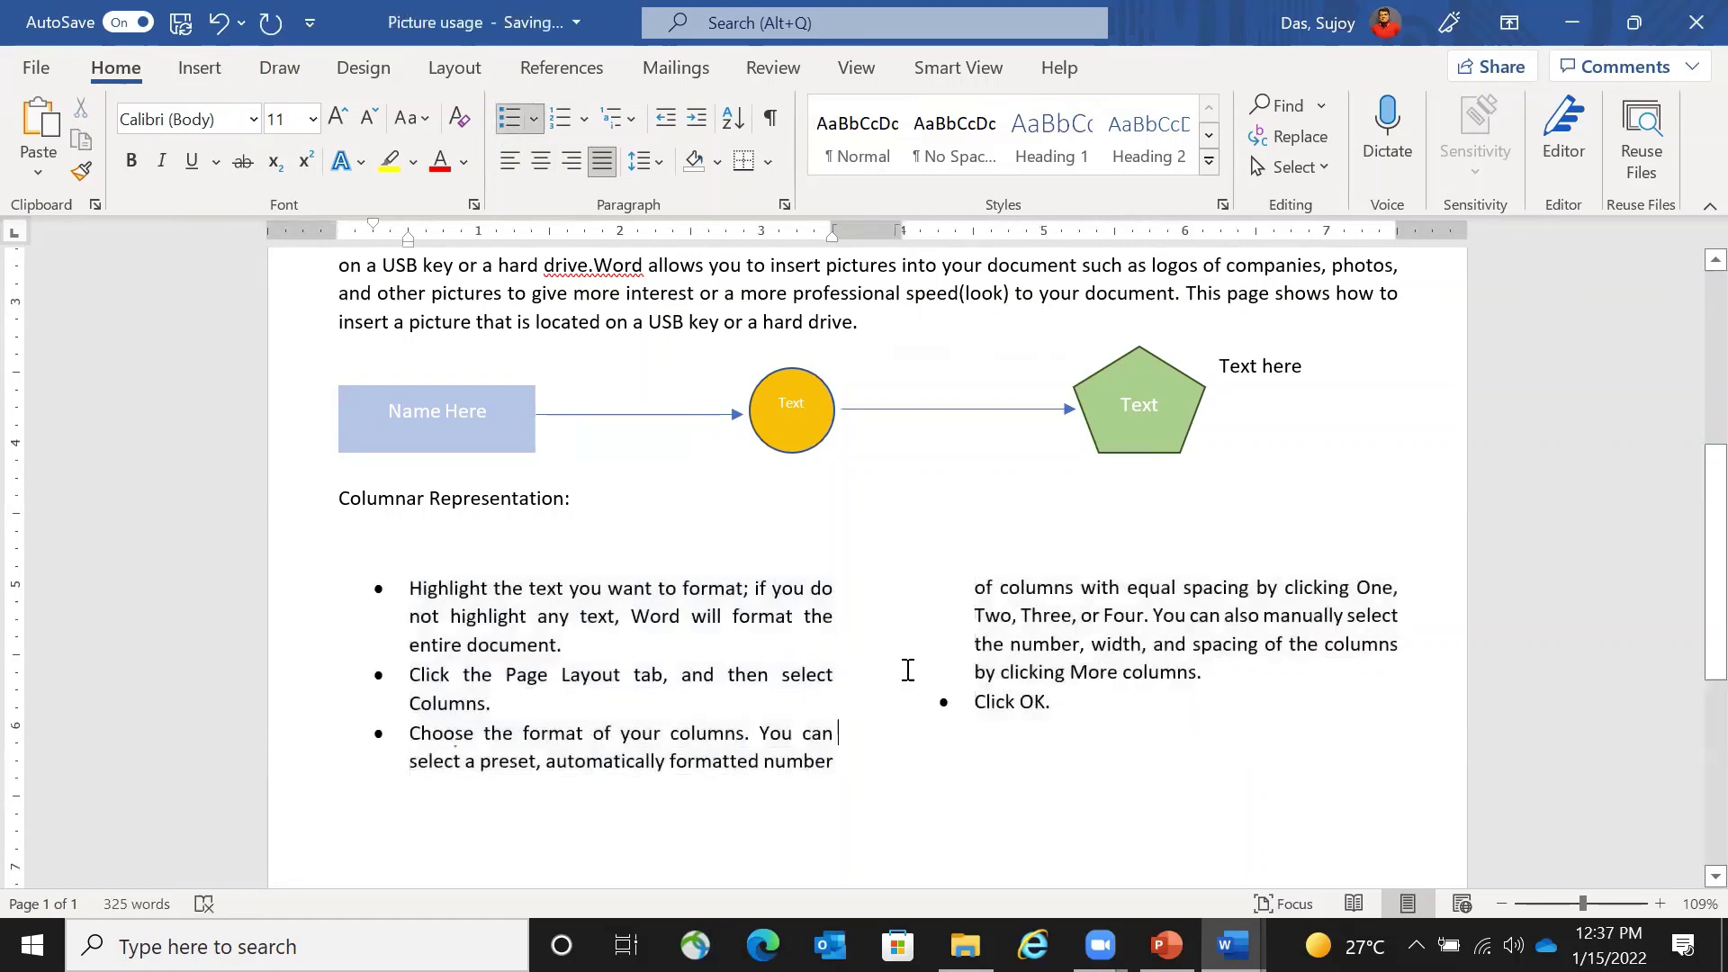
key("ctrl+z")
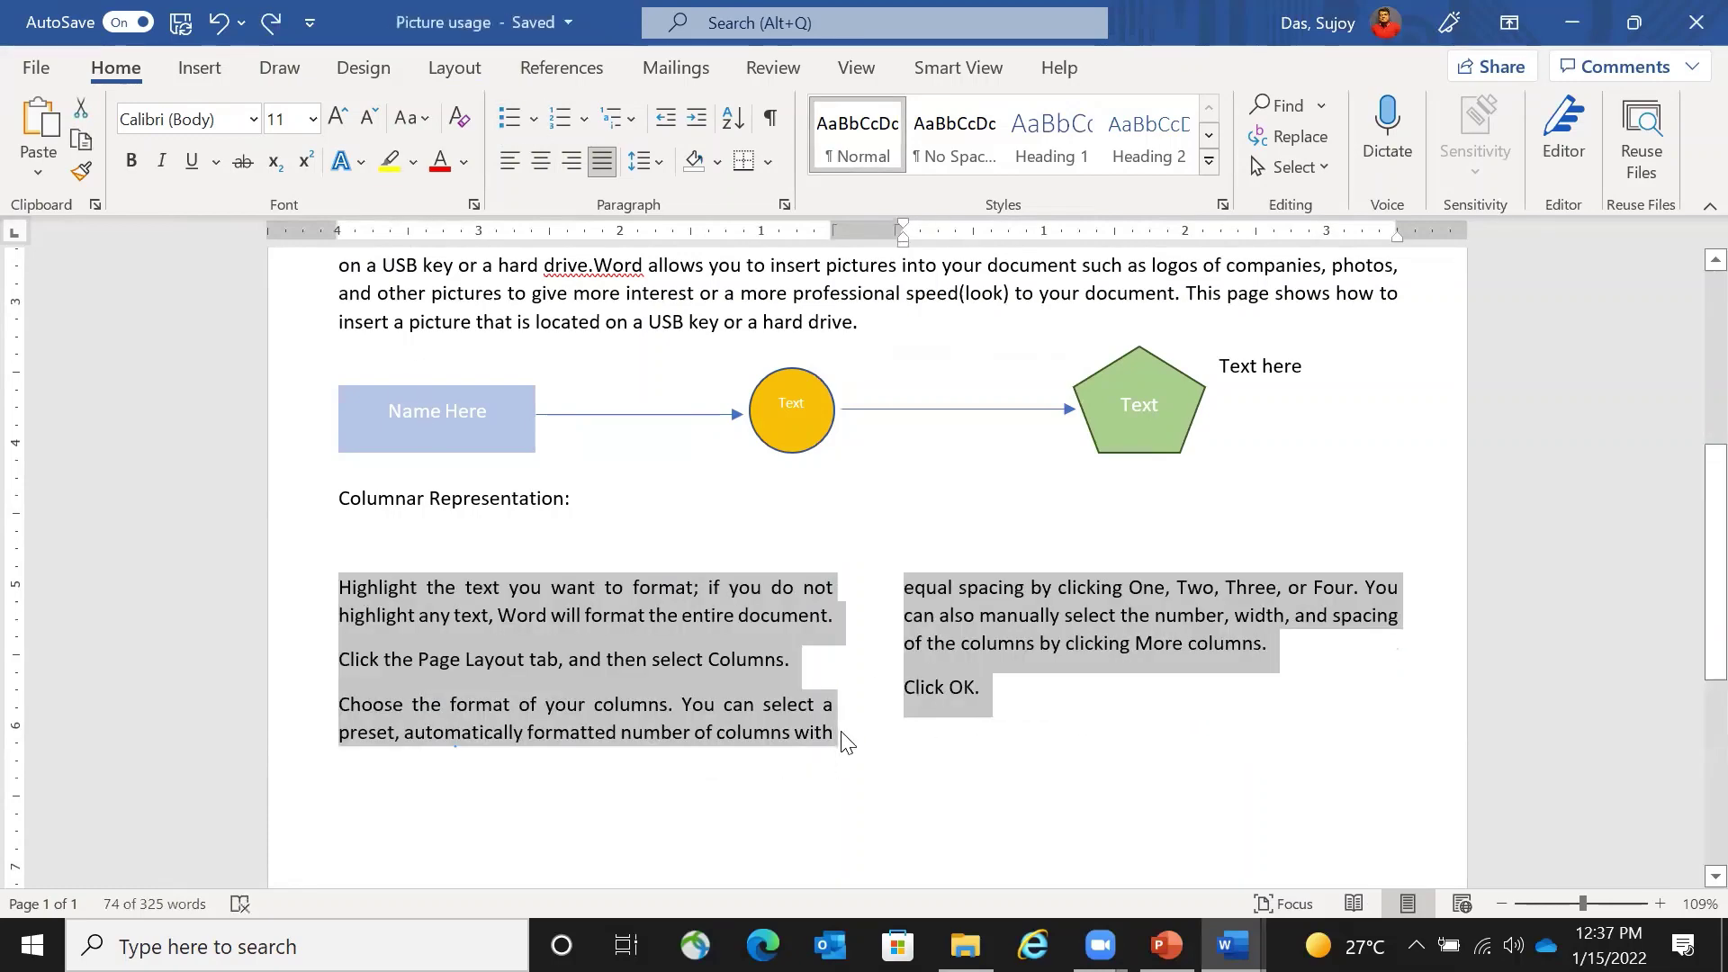
left_click_drag(835, 734, 354, 587)
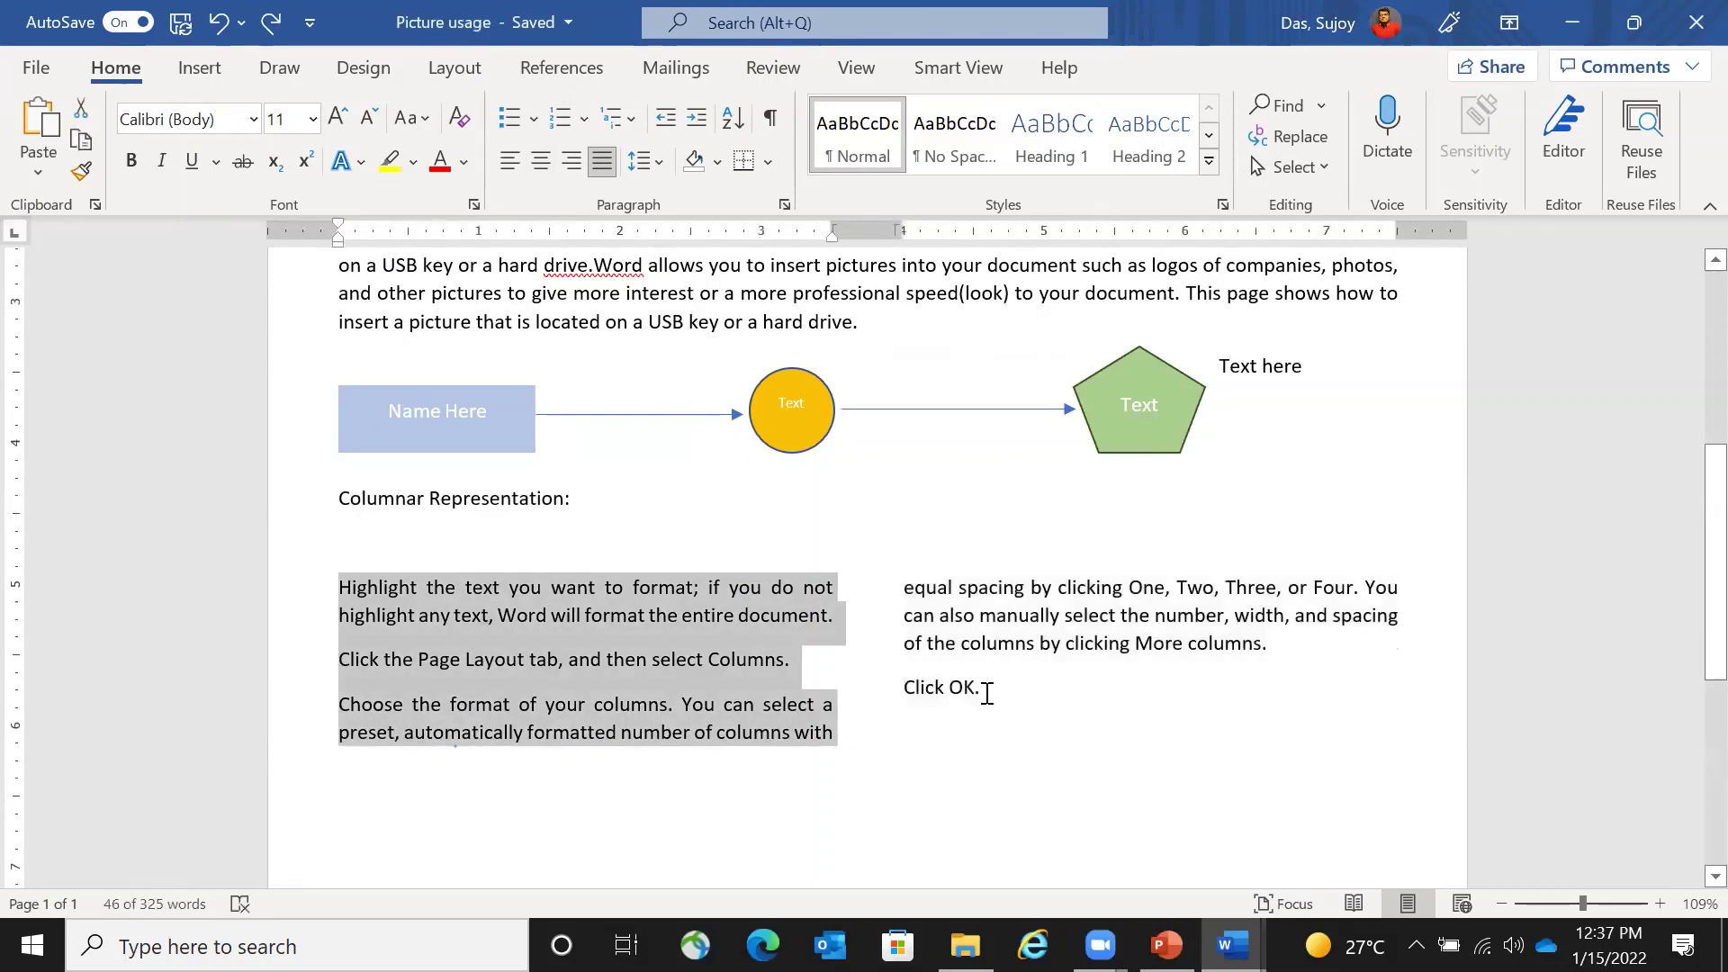
mouse_move(985, 689)
left_mouse_down()
mouse_move(639, 587)
mouse_move(363, 563)
left_mouse_up()
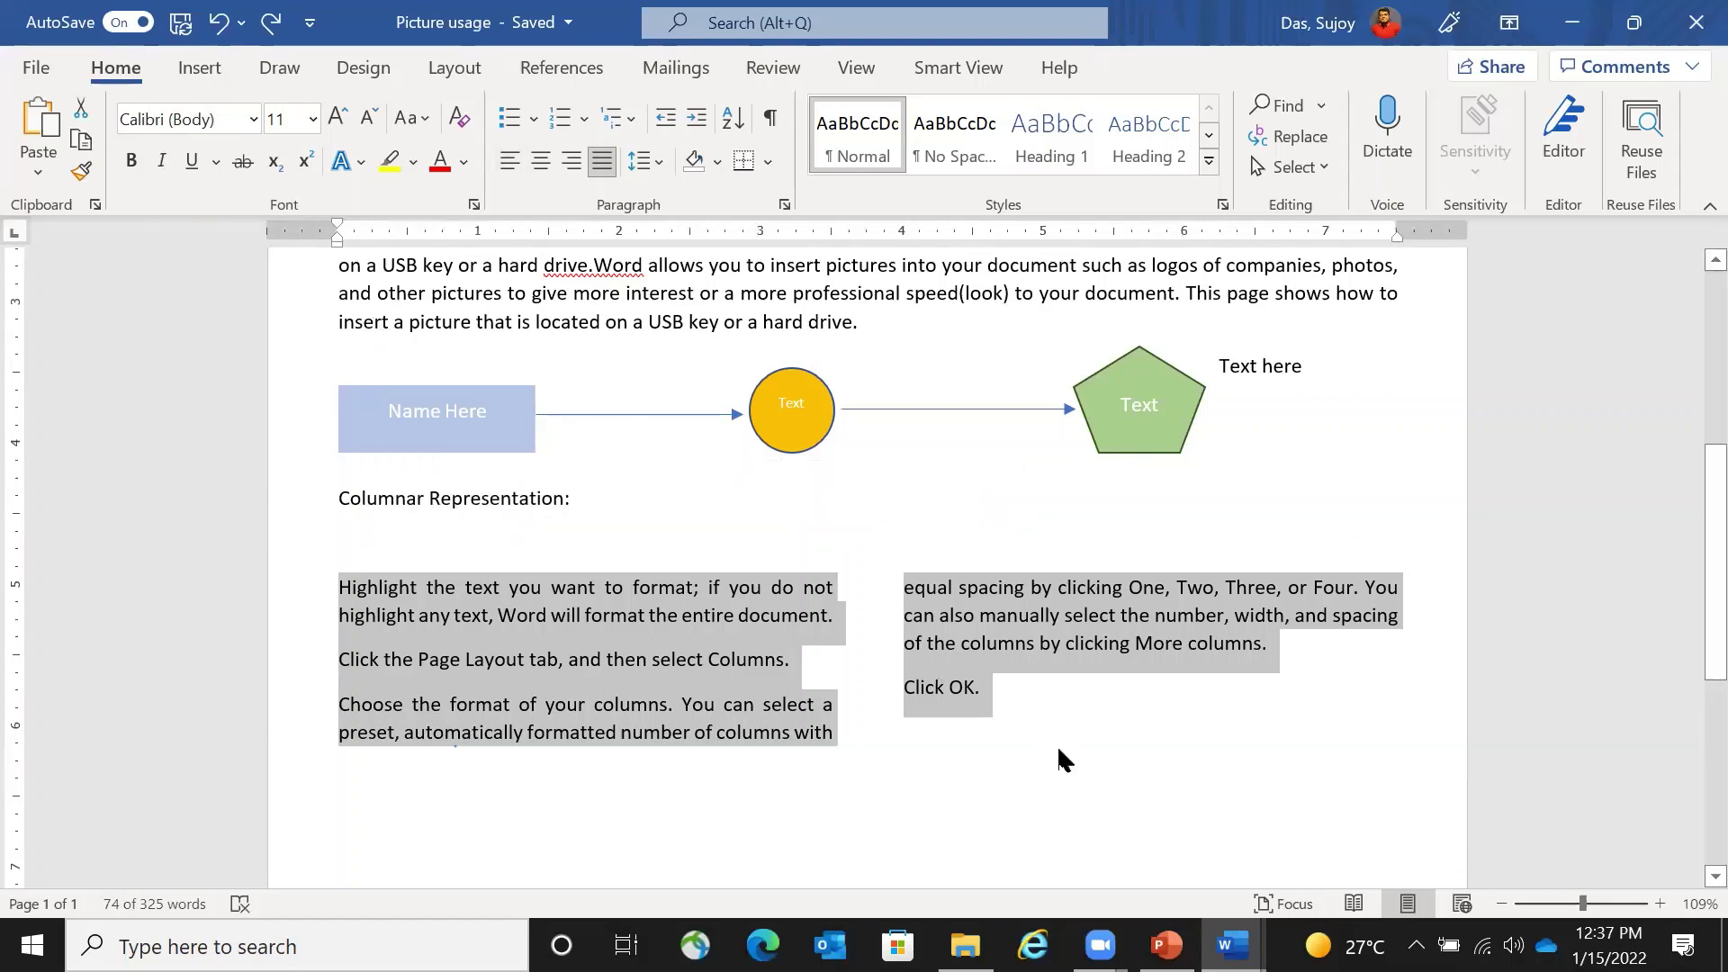
left_click(510, 118)
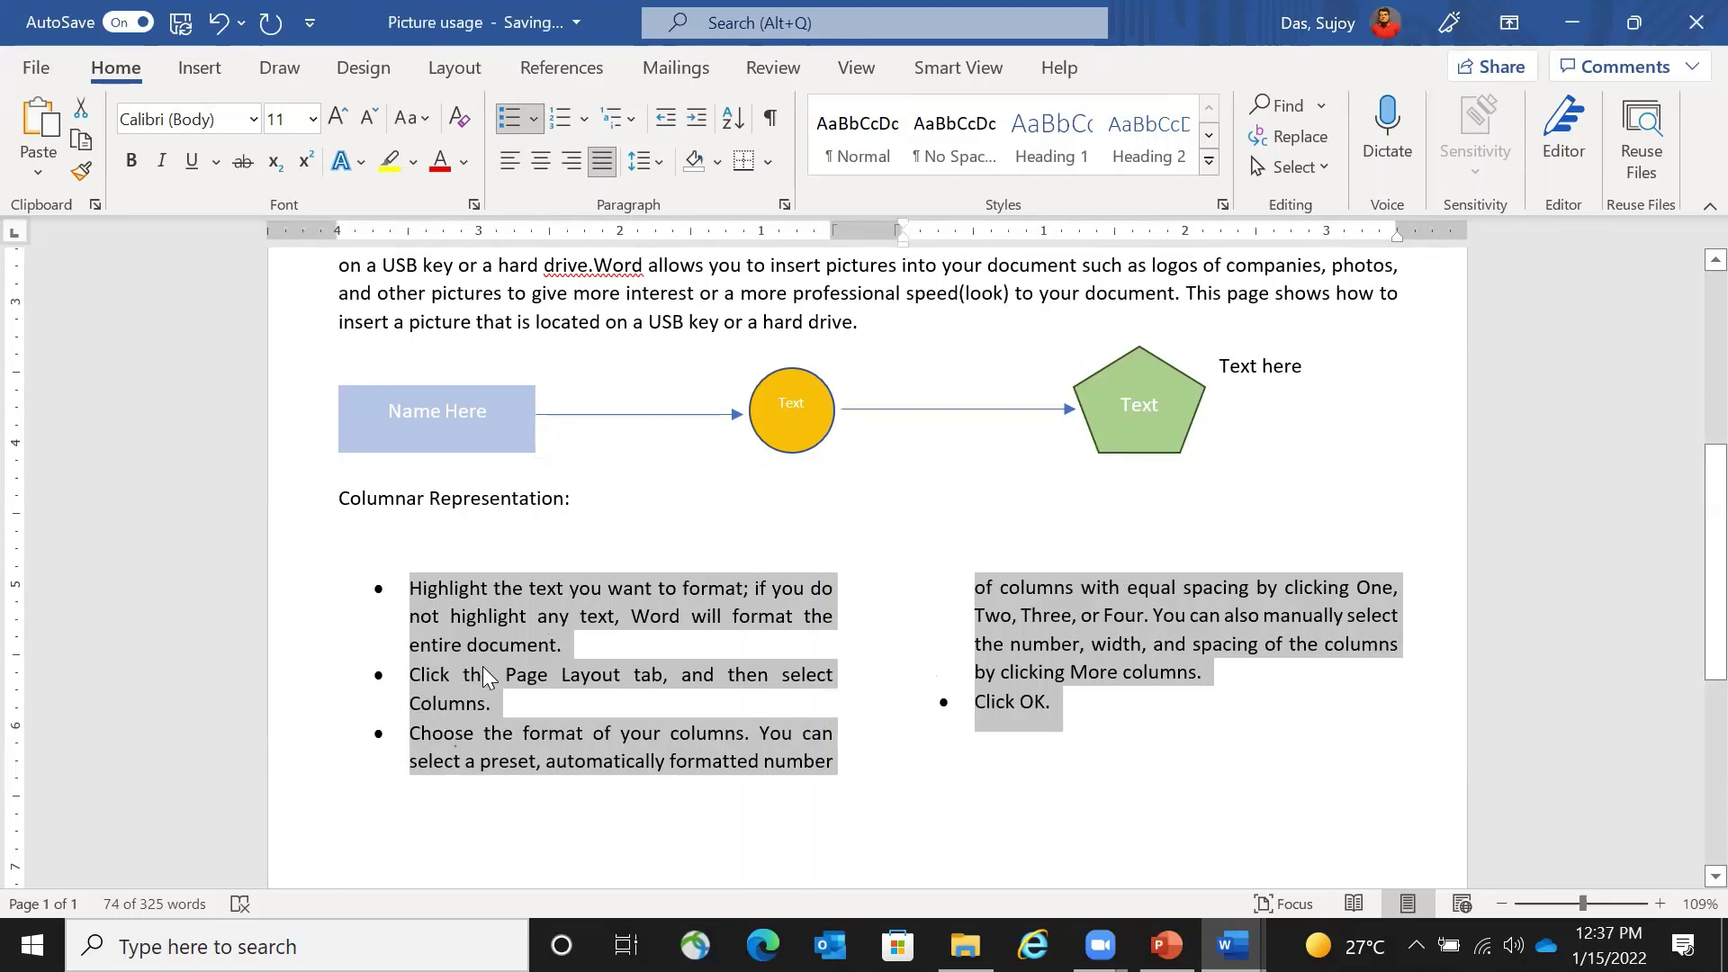
left_click(634, 780)
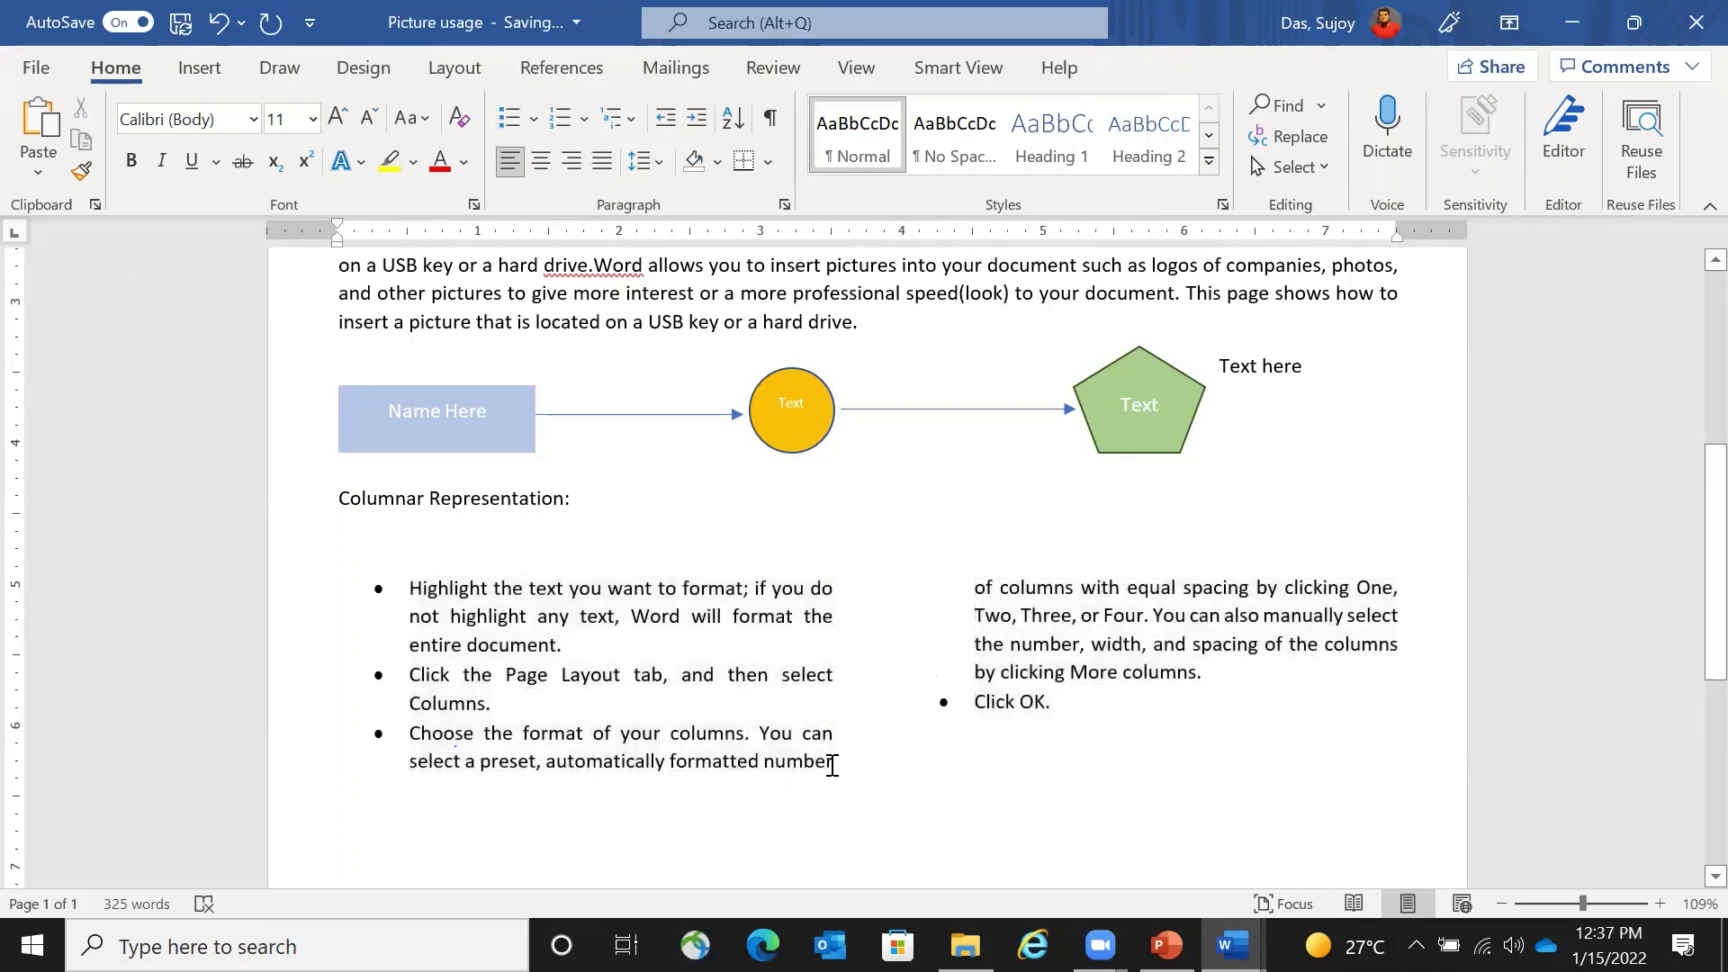
Step: Pull the left column's bullets closer to the margin and tighten the Click OK. bullet's indent
left_click_drag(832, 765, 409, 587)
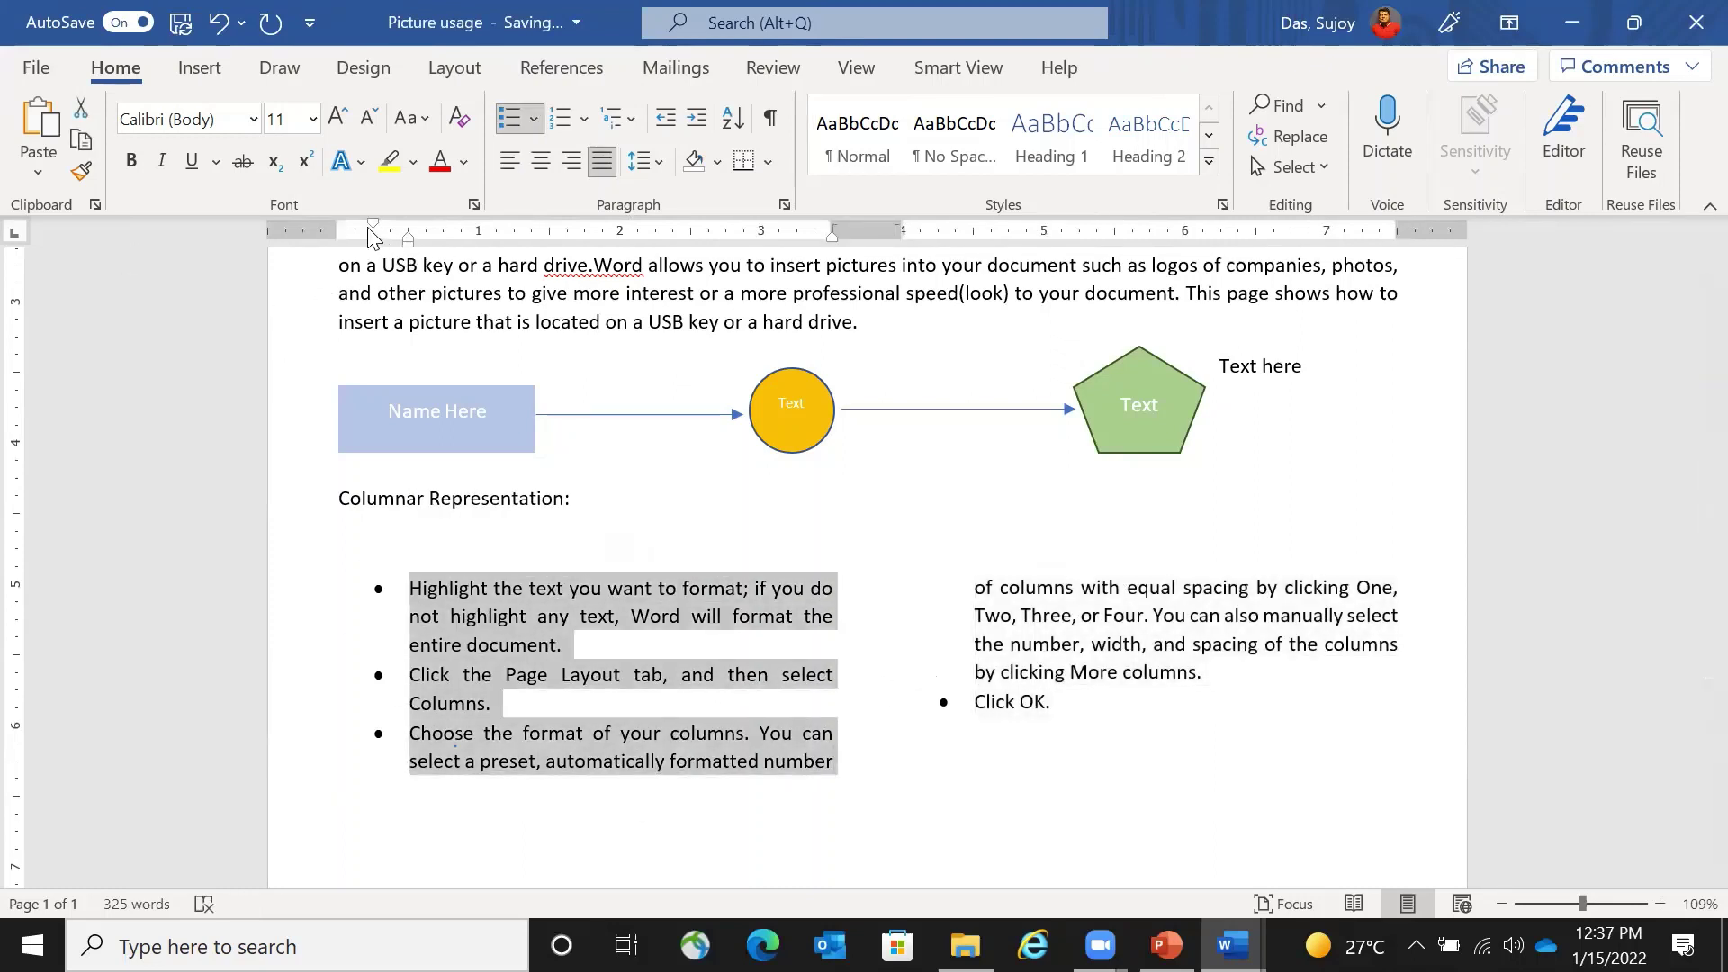
mouse_move(372, 227)
left_mouse_down()
mouse_move(355, 227)
mouse_move(371, 245)
left_mouse_up()
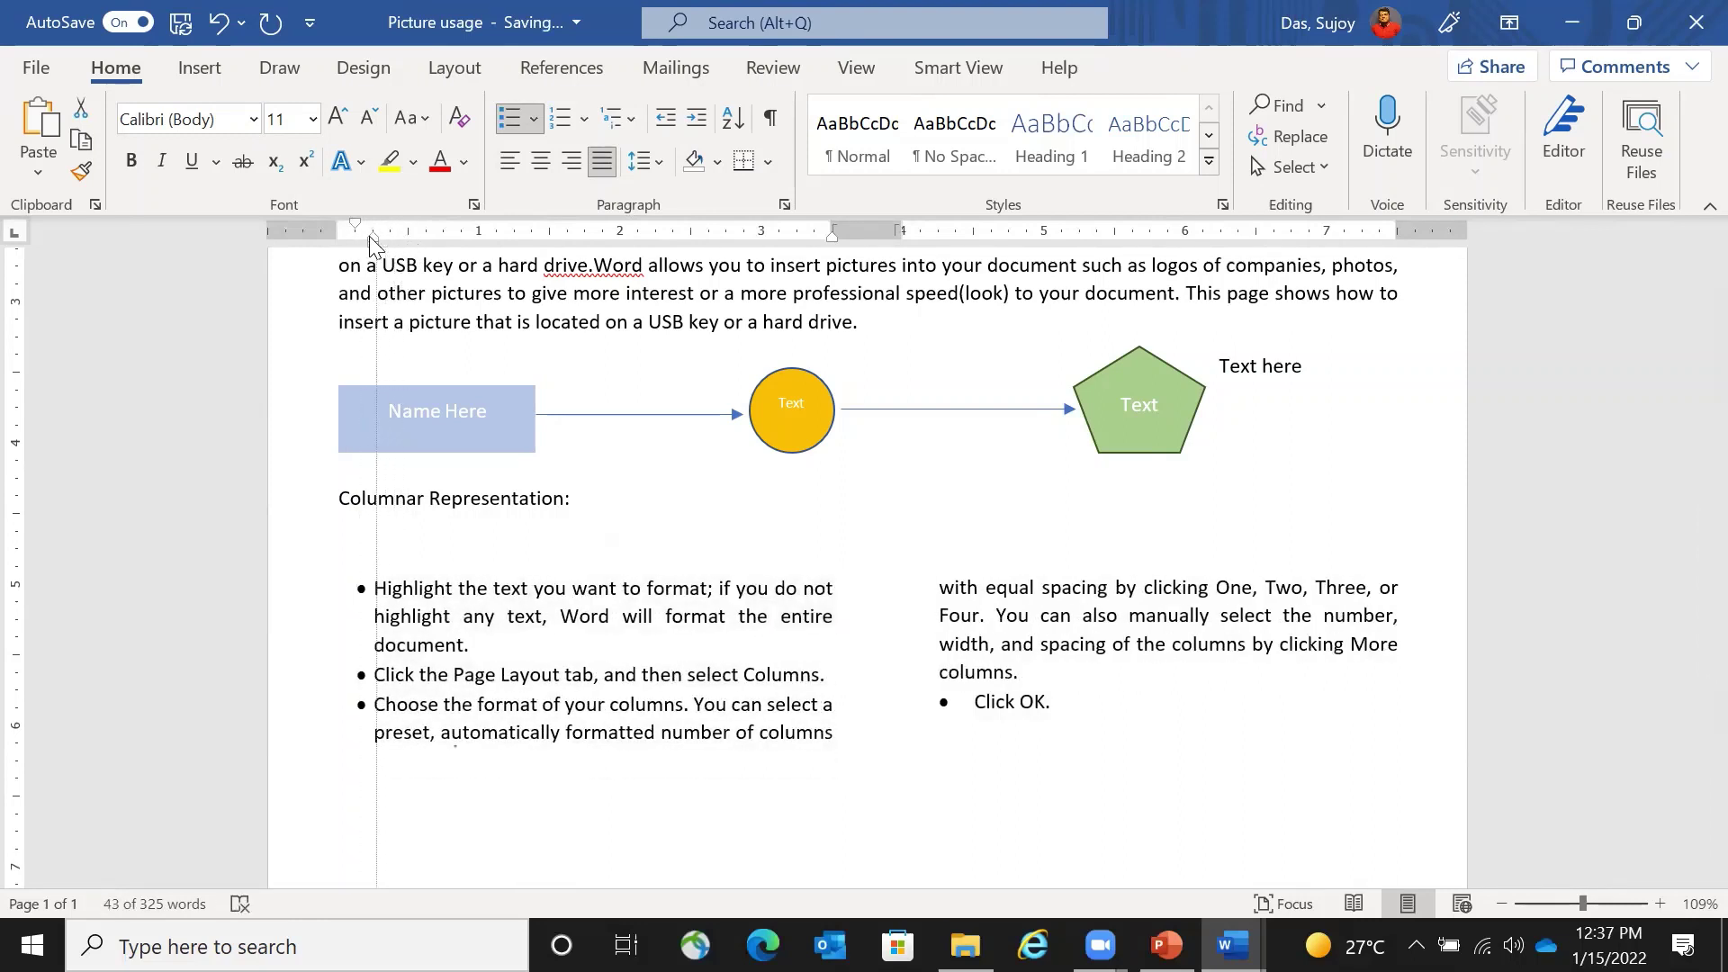
left_click(1051, 702)
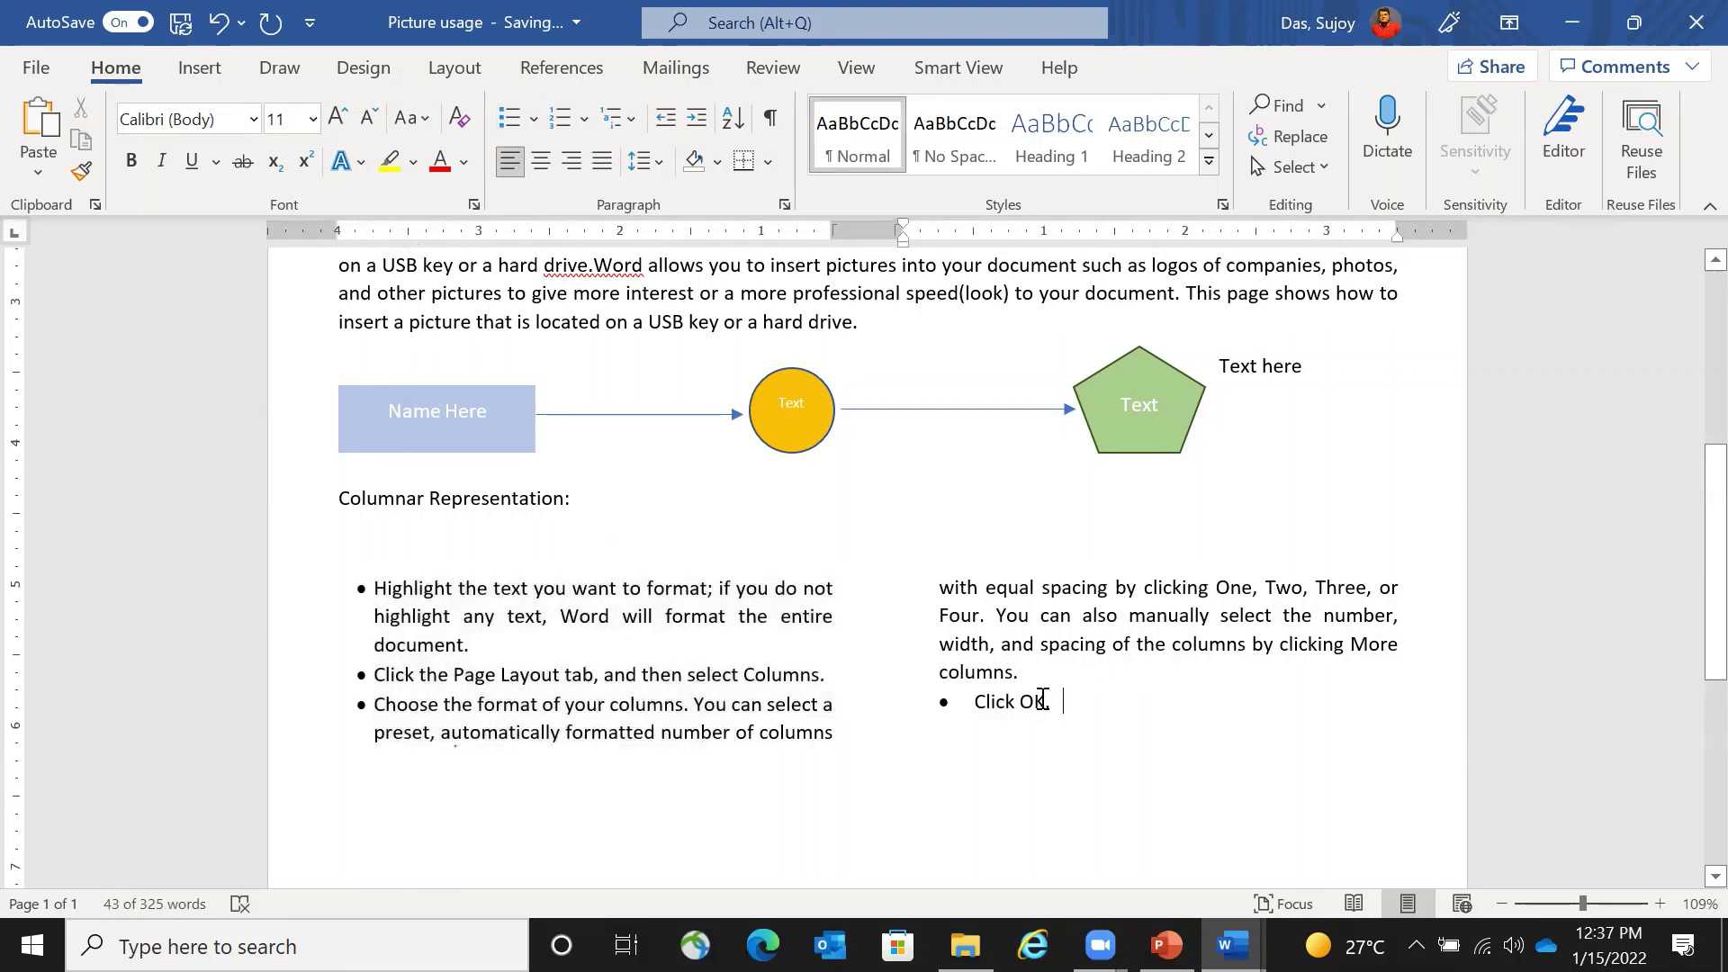
left_click_drag(1051, 701, 975, 701)
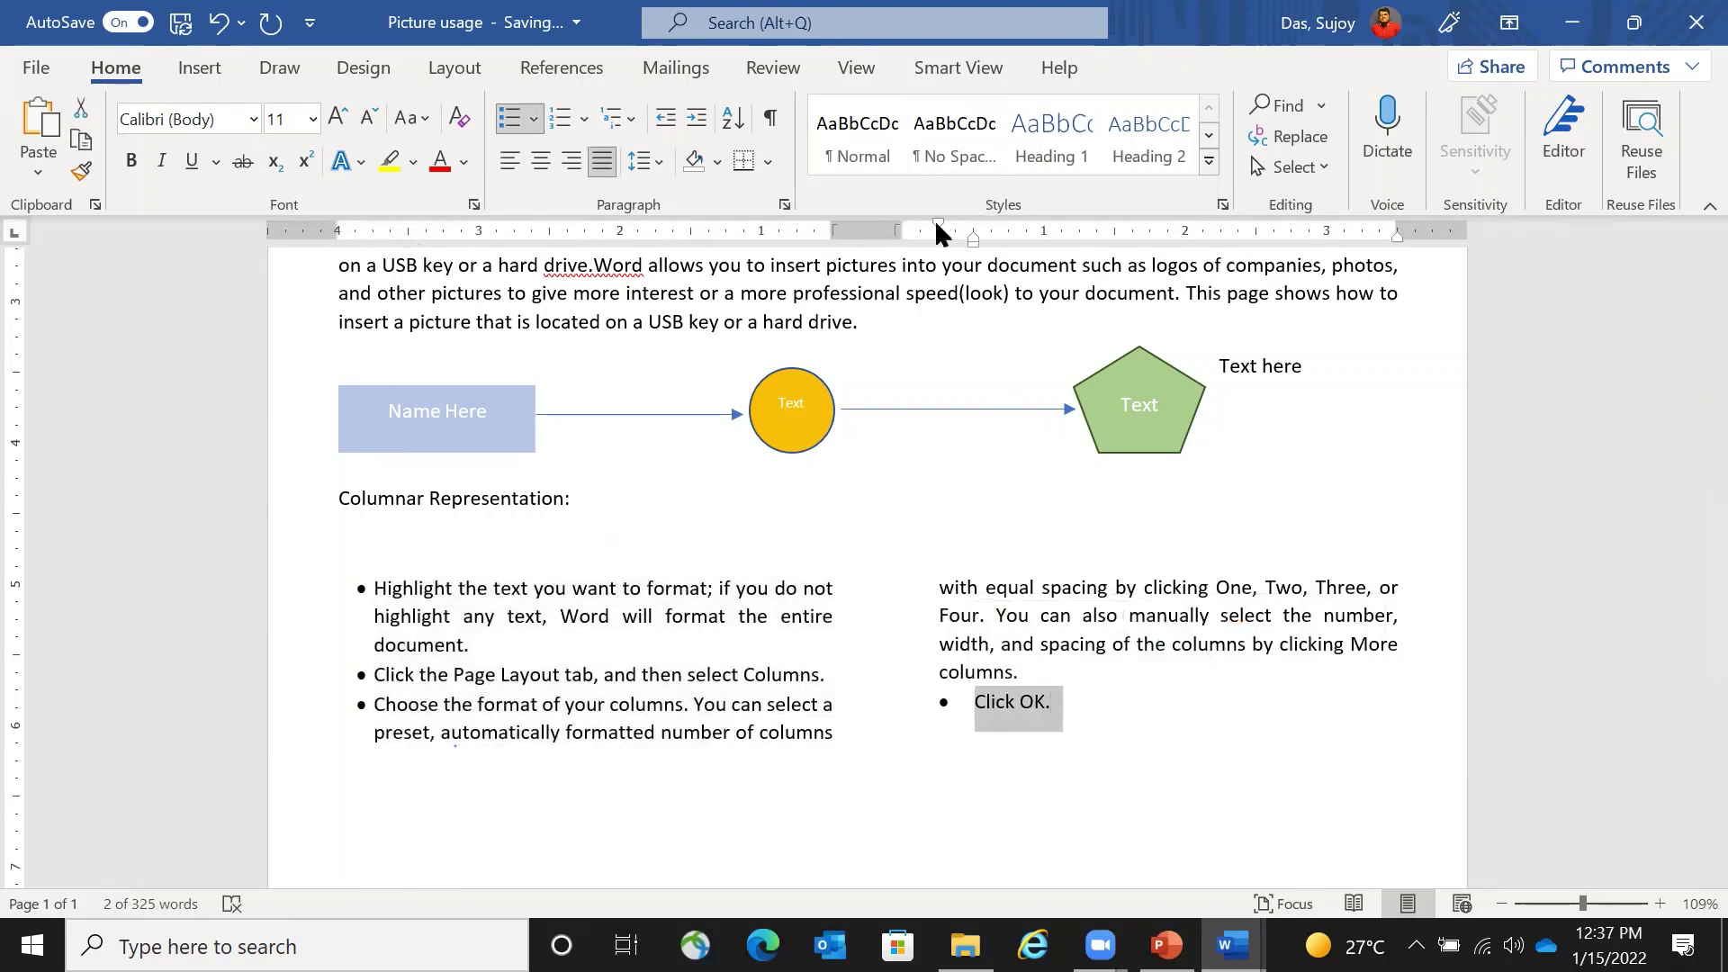
left_click_drag(936, 230, 956, 239)
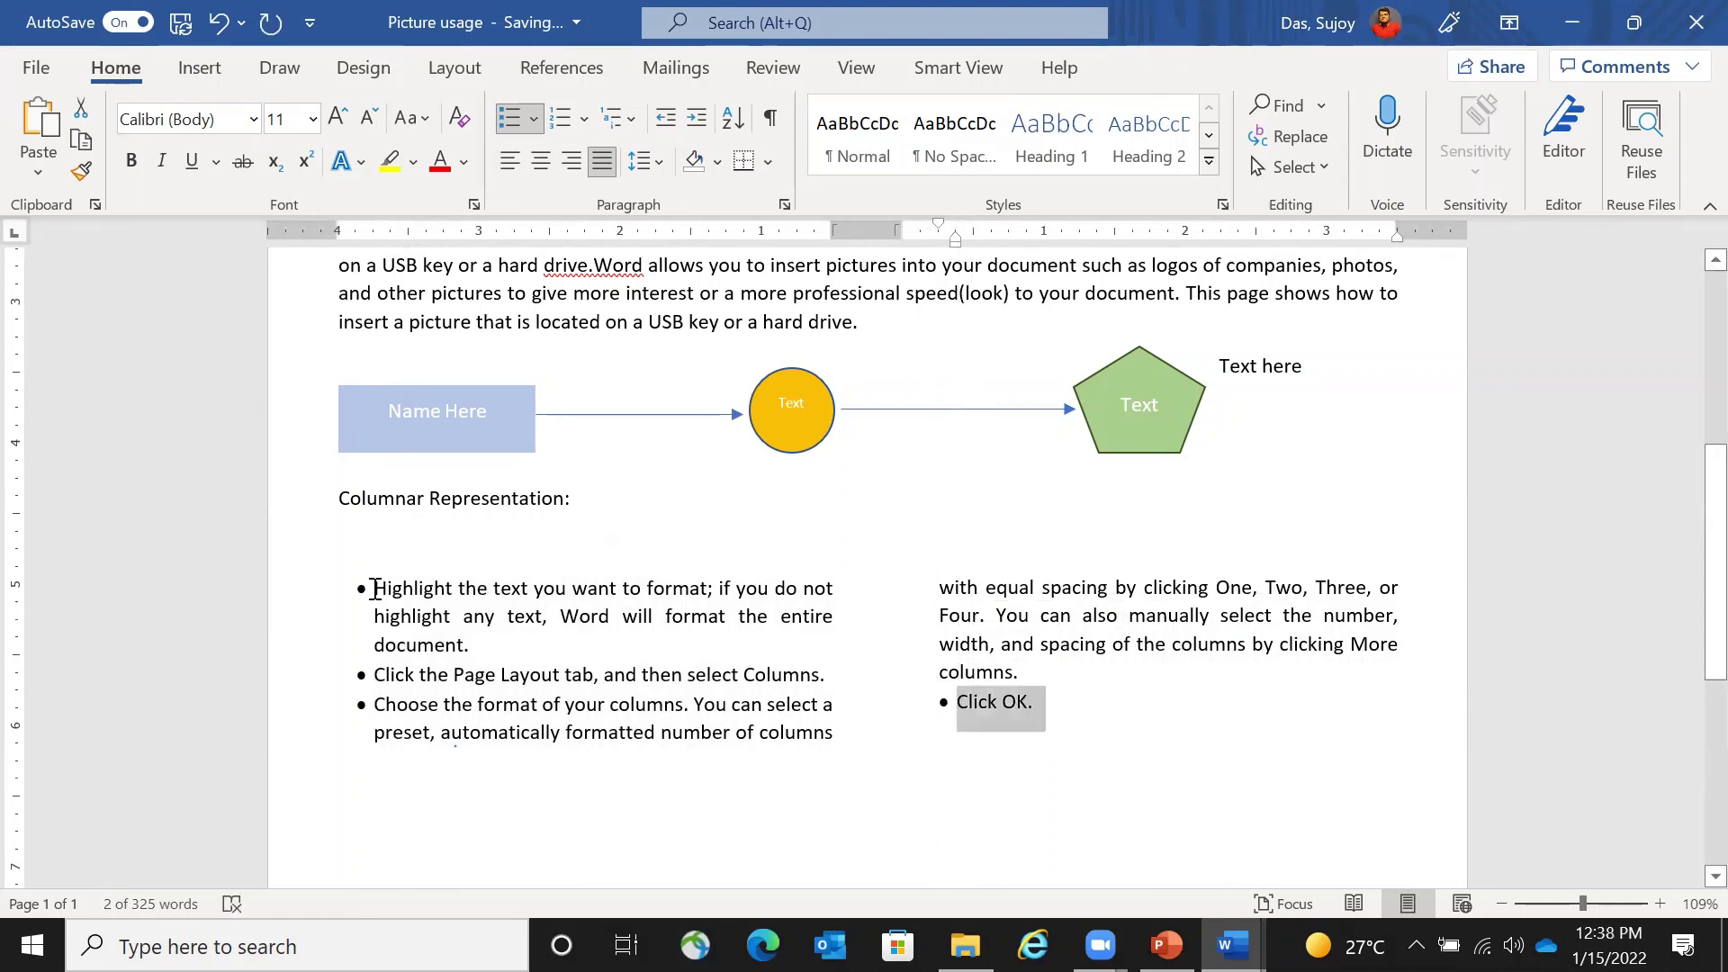
left_click(1122, 752)
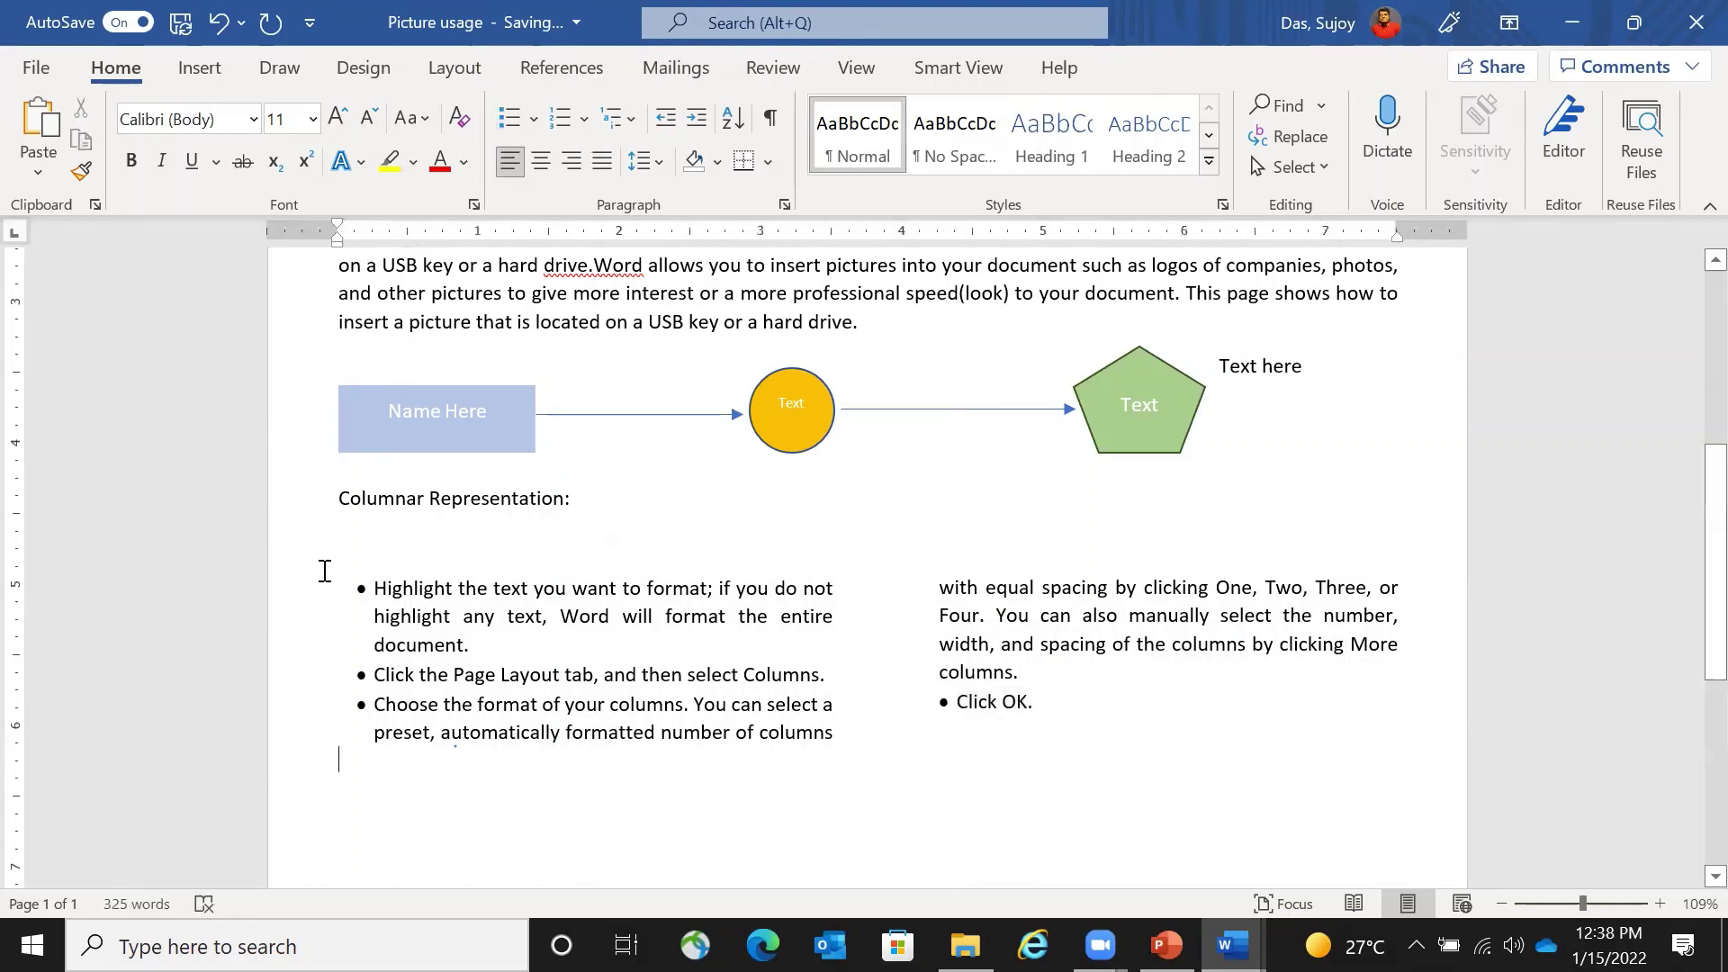
Step: Try adding and removing a break before the Columnar Representation heading, then undo it
left_click(331, 502)
key("Return")
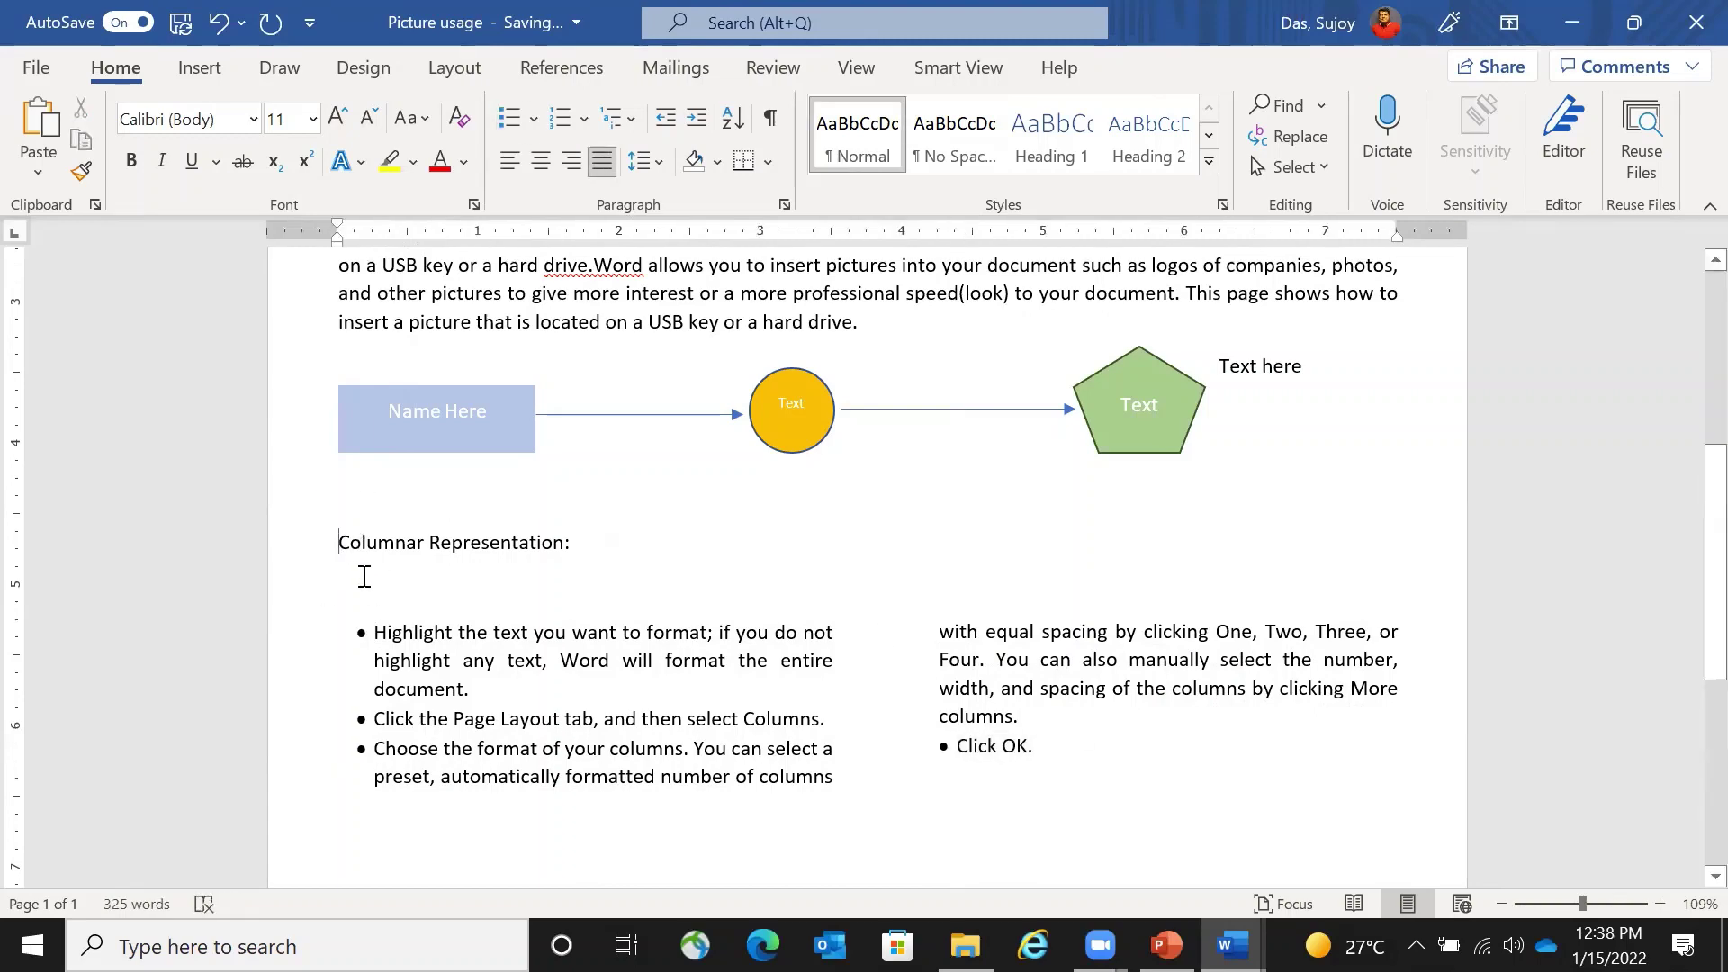
key("Delete")
scroll(641, 761, "down", 5)
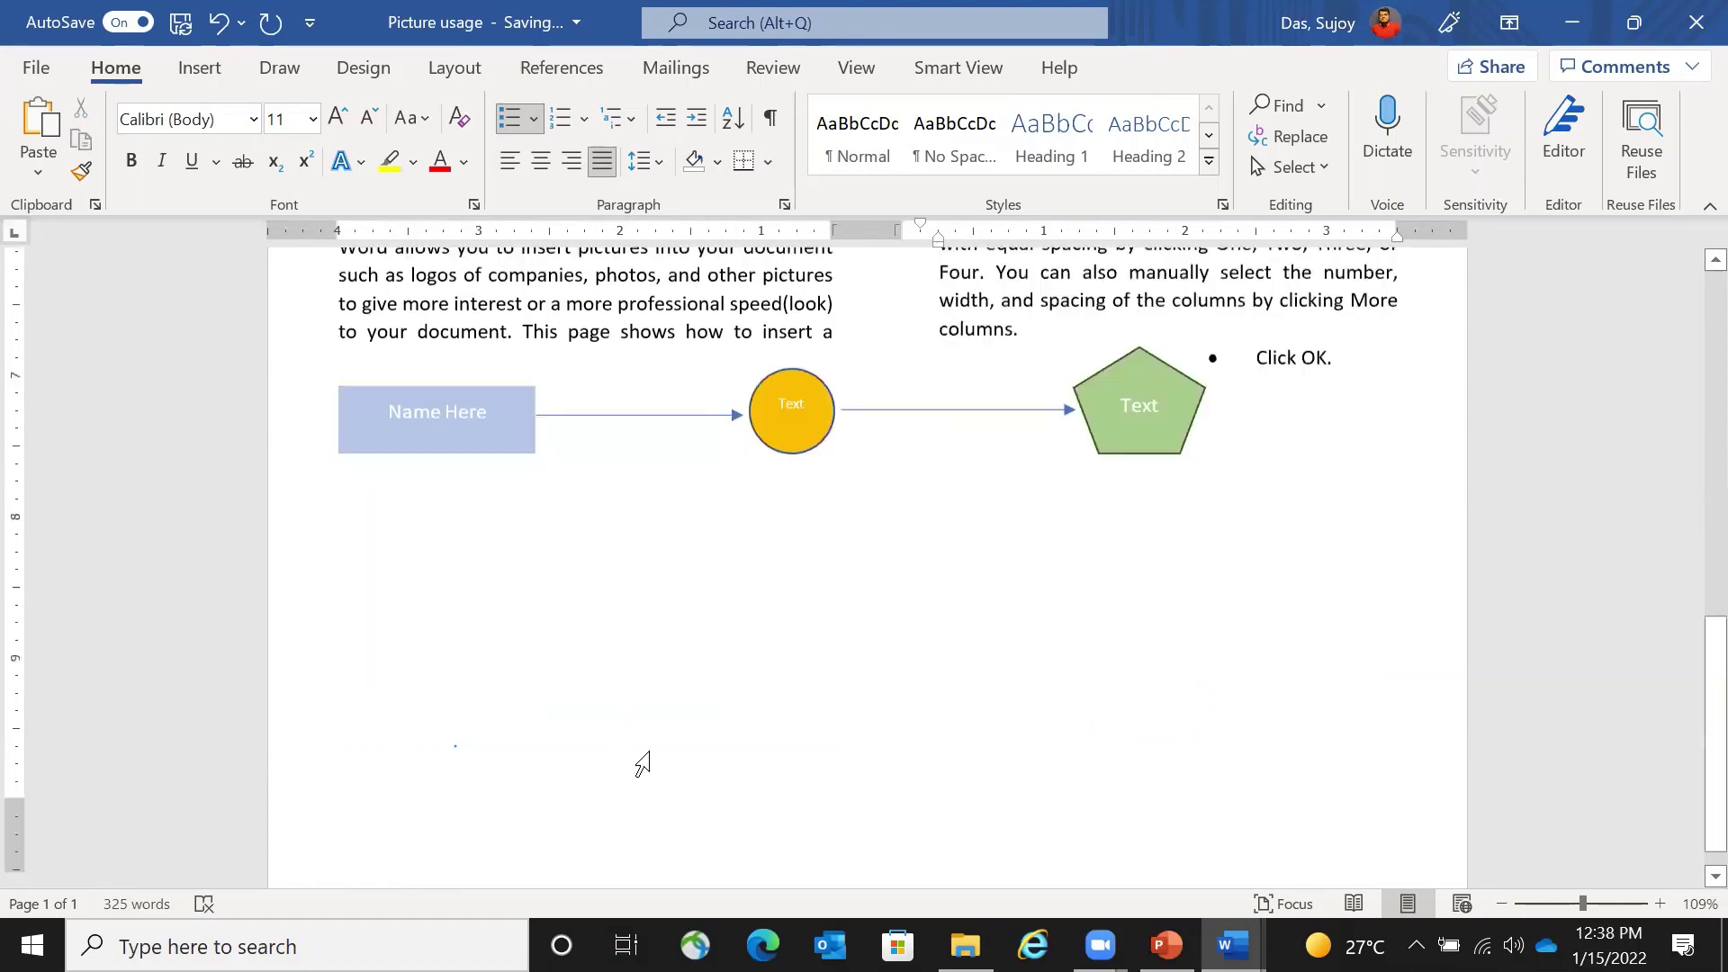
scroll(641, 747, "up", 5)
scroll(641, 738, "up", 2)
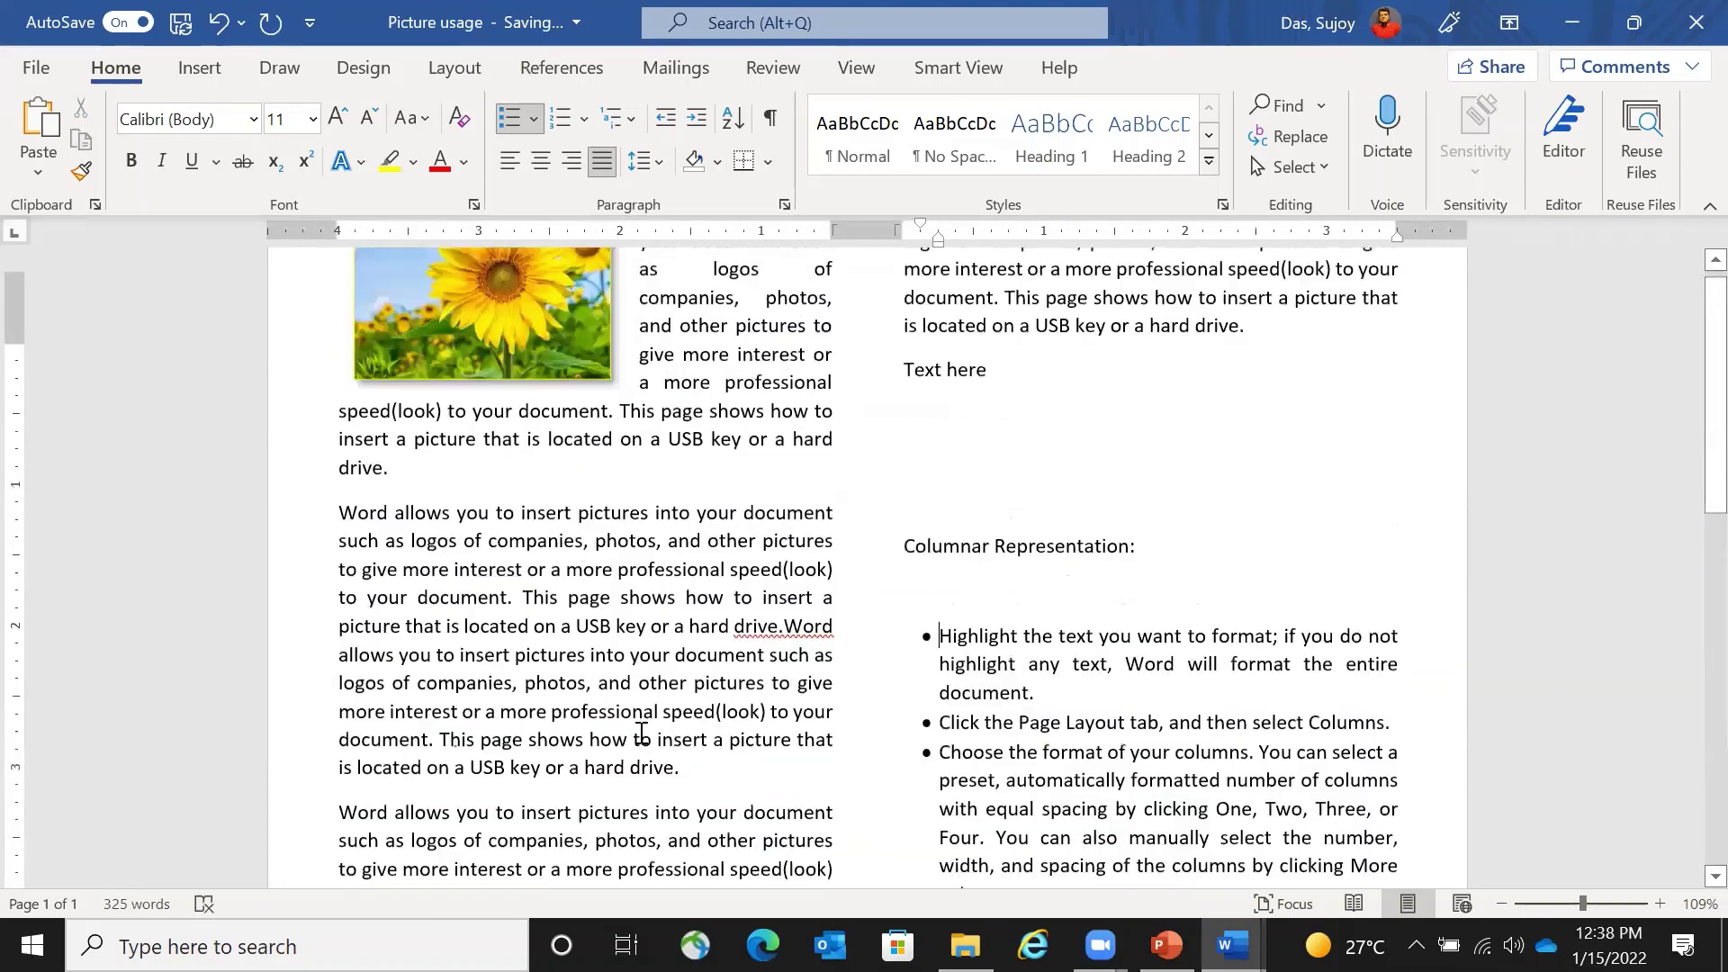
scroll(641, 734, "up", 2)
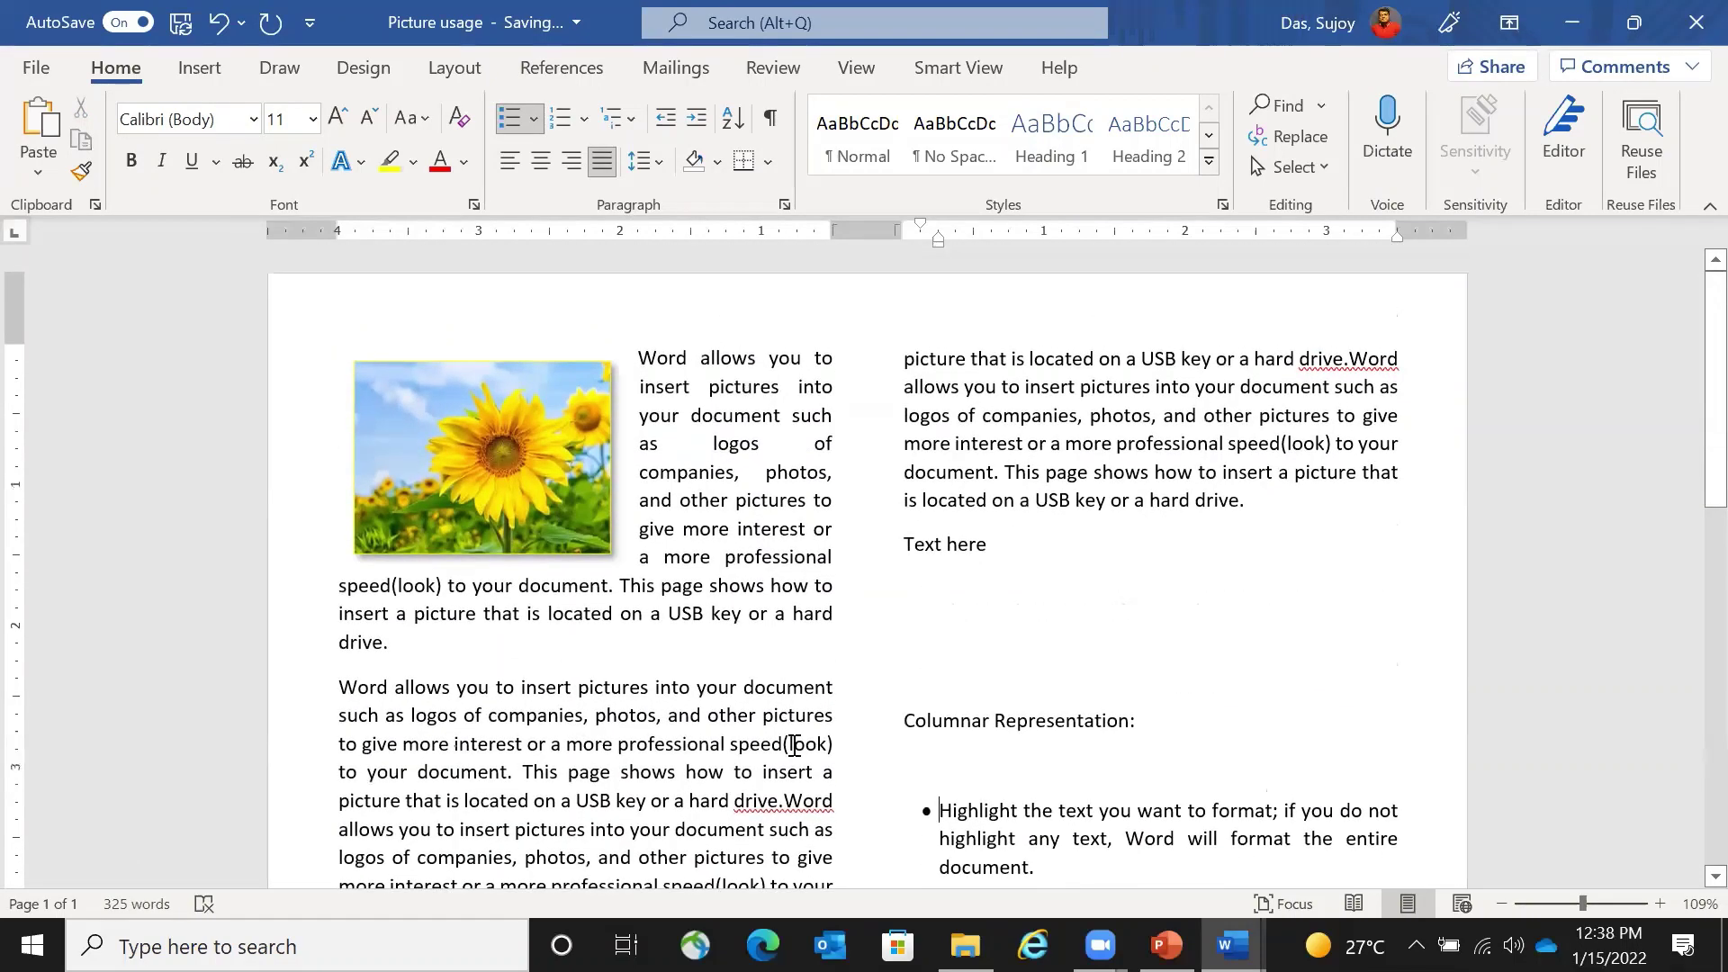
key("ctrl+z")
scroll(795, 745, "down", 2)
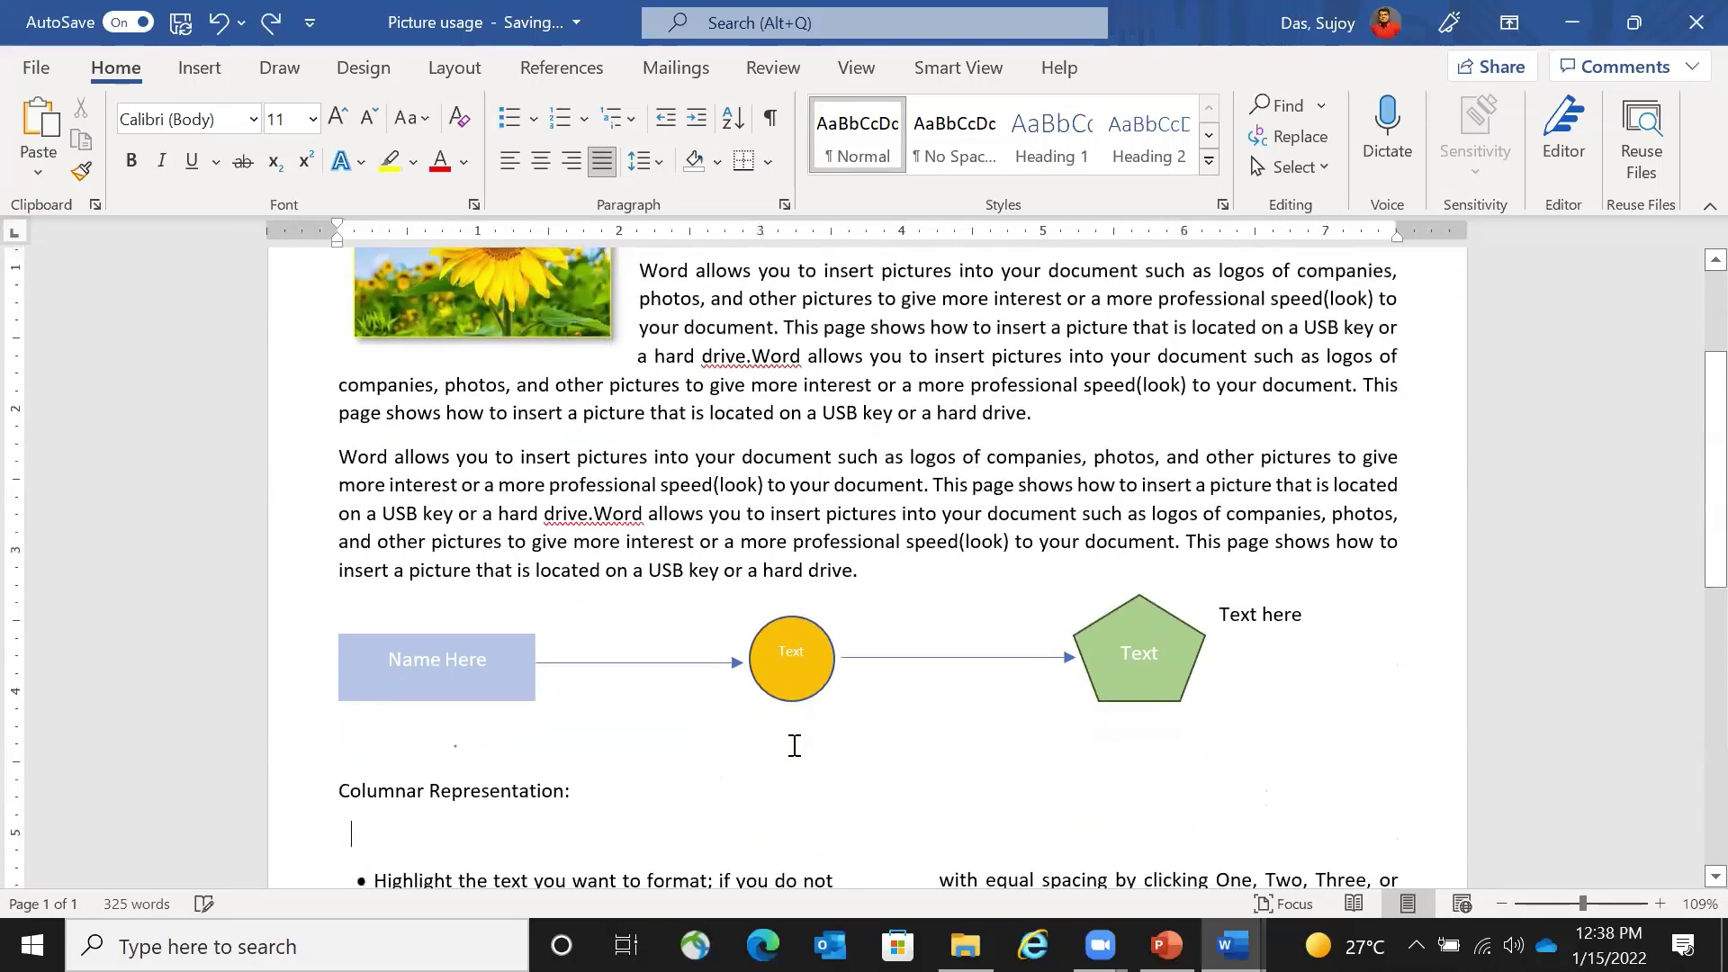
Step: Backspace away the Columnar Representation heading, restoring the pentagon's Text here with undo/redo
key("BackSpace")
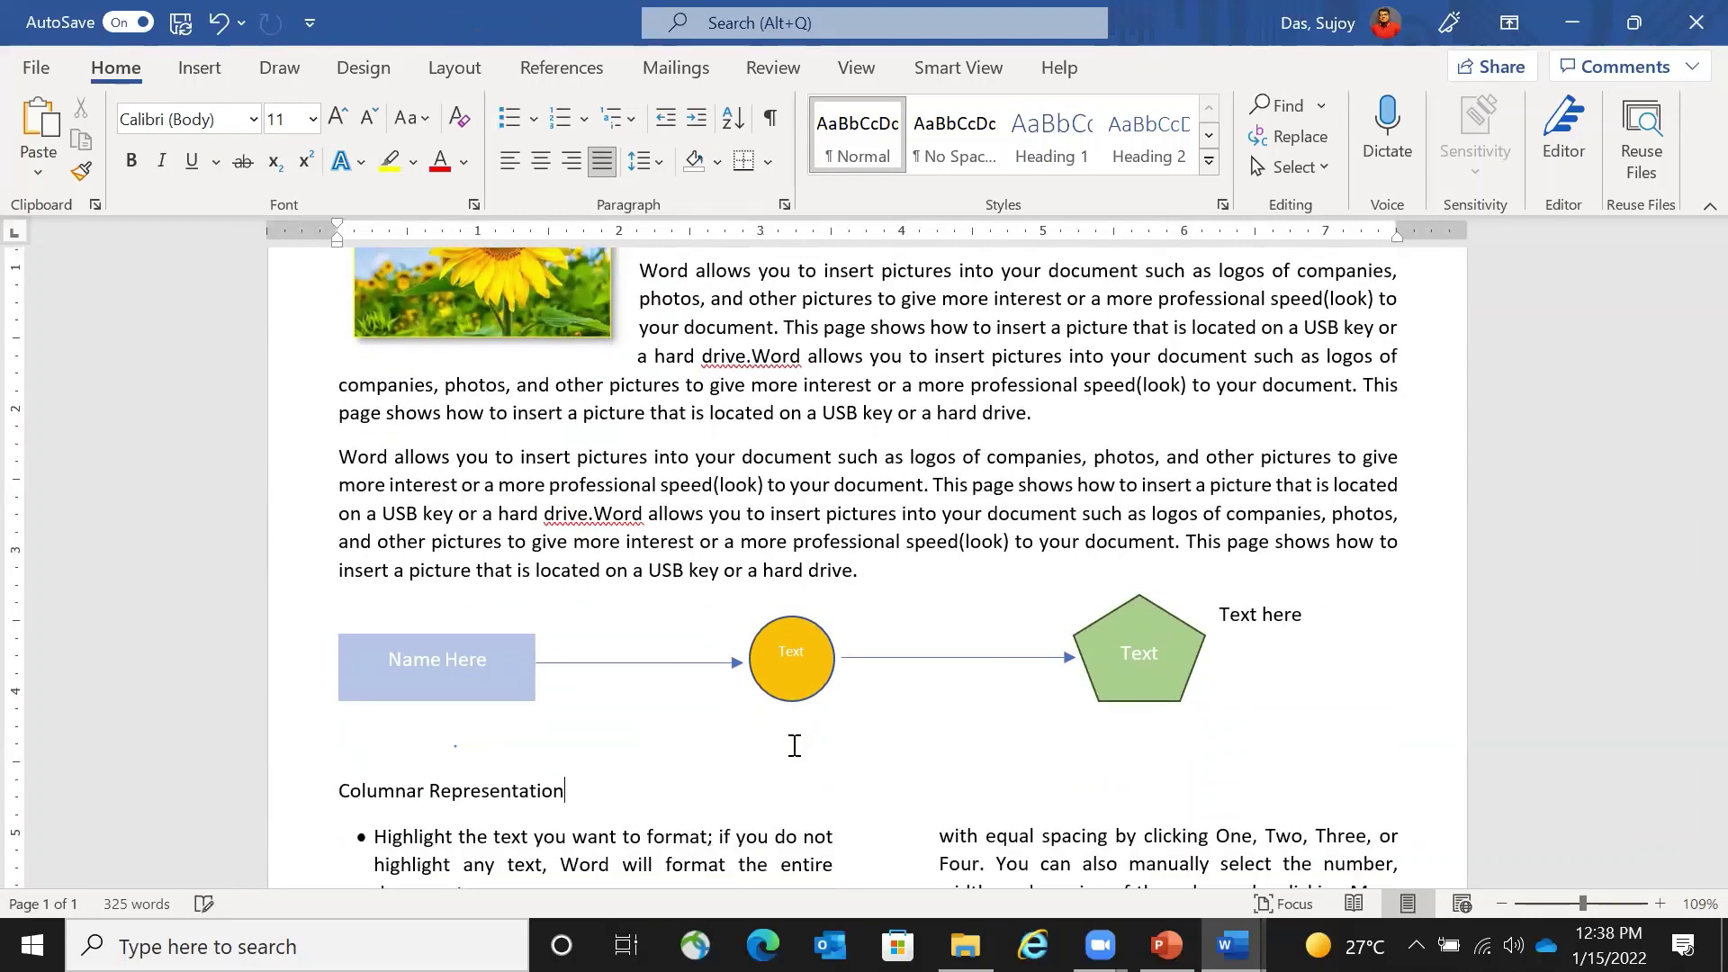
key("ctrl+z")
key("BackSpace")
key("BackSpace")
key("BackSpace")
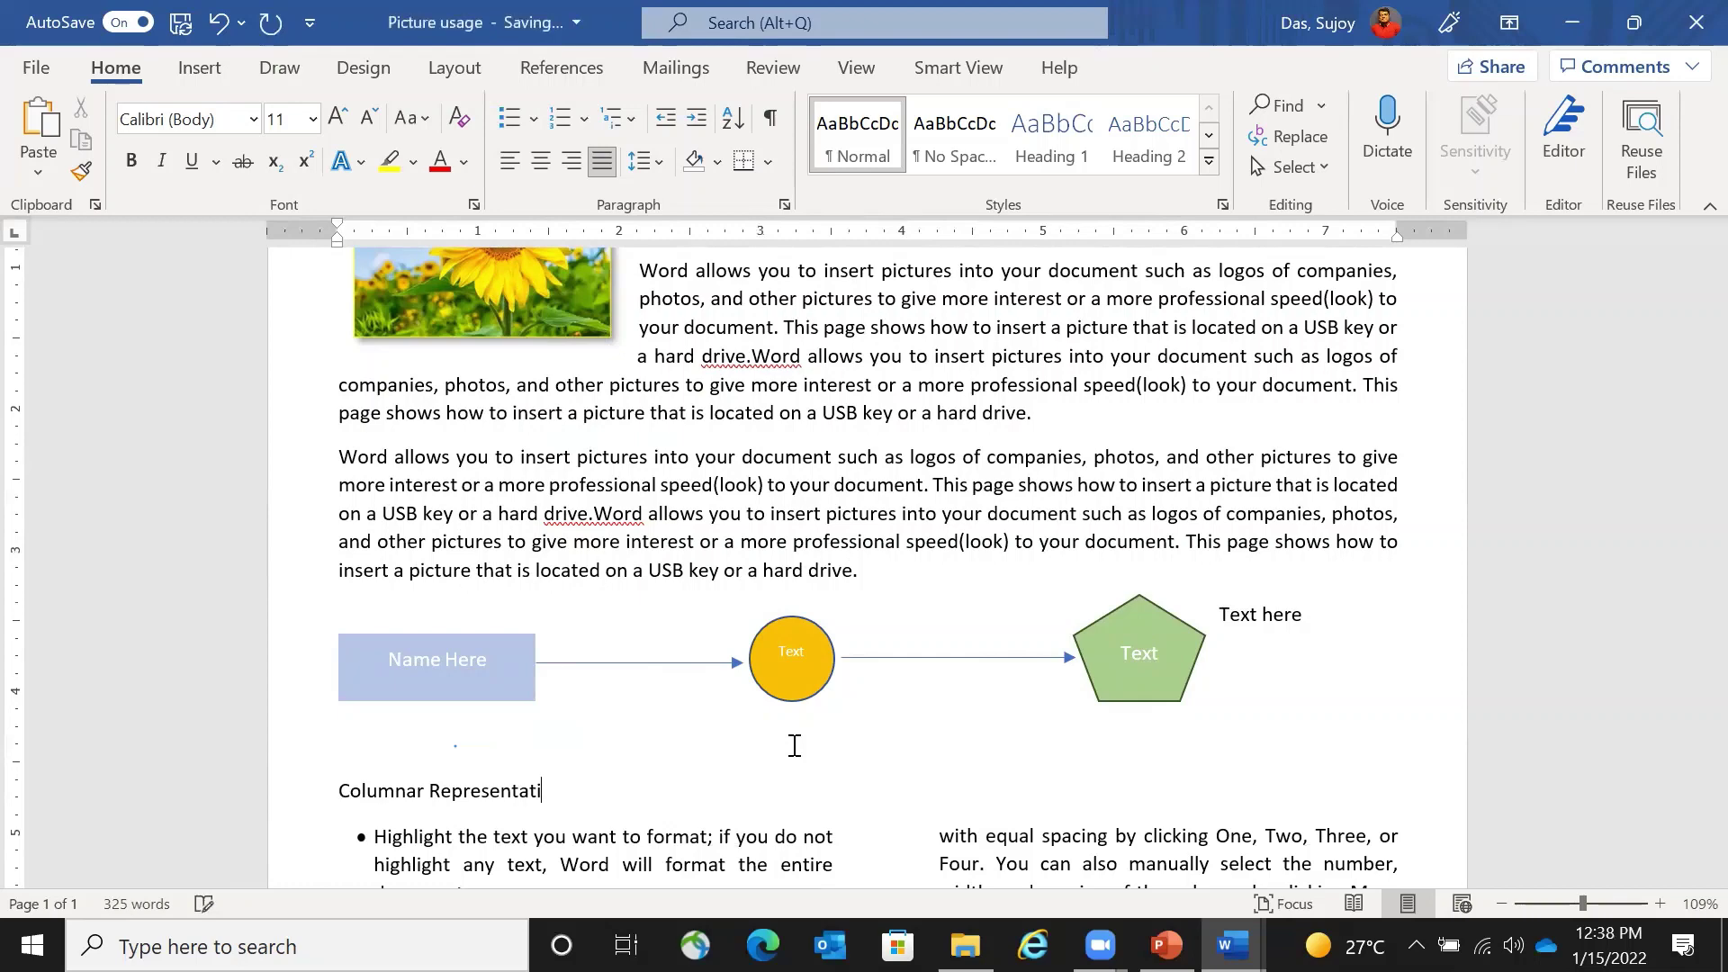
key("BackSpace")
key("BackSpace")
key("BackSpace")
key("BackSpace")
key("BackSpace")
key("BackSpace")
key("BackSpace")
key("BackSpace")
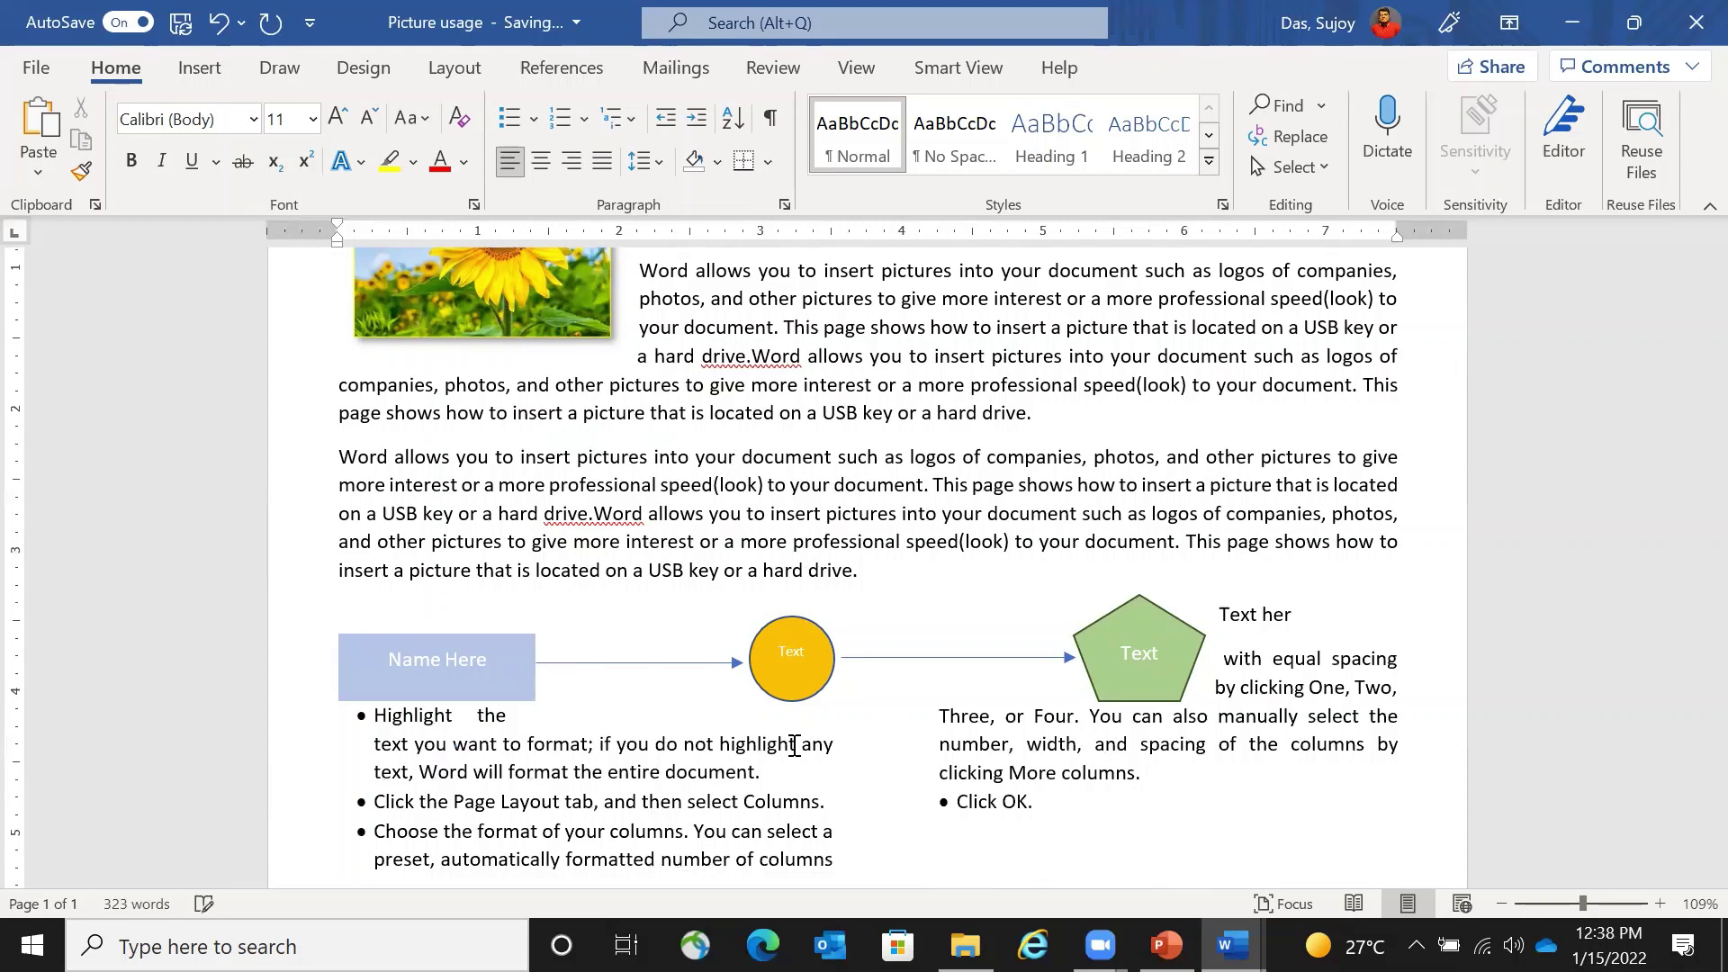
key("ctrl+z")
key("ctrl+z")
key("ctrl+z")
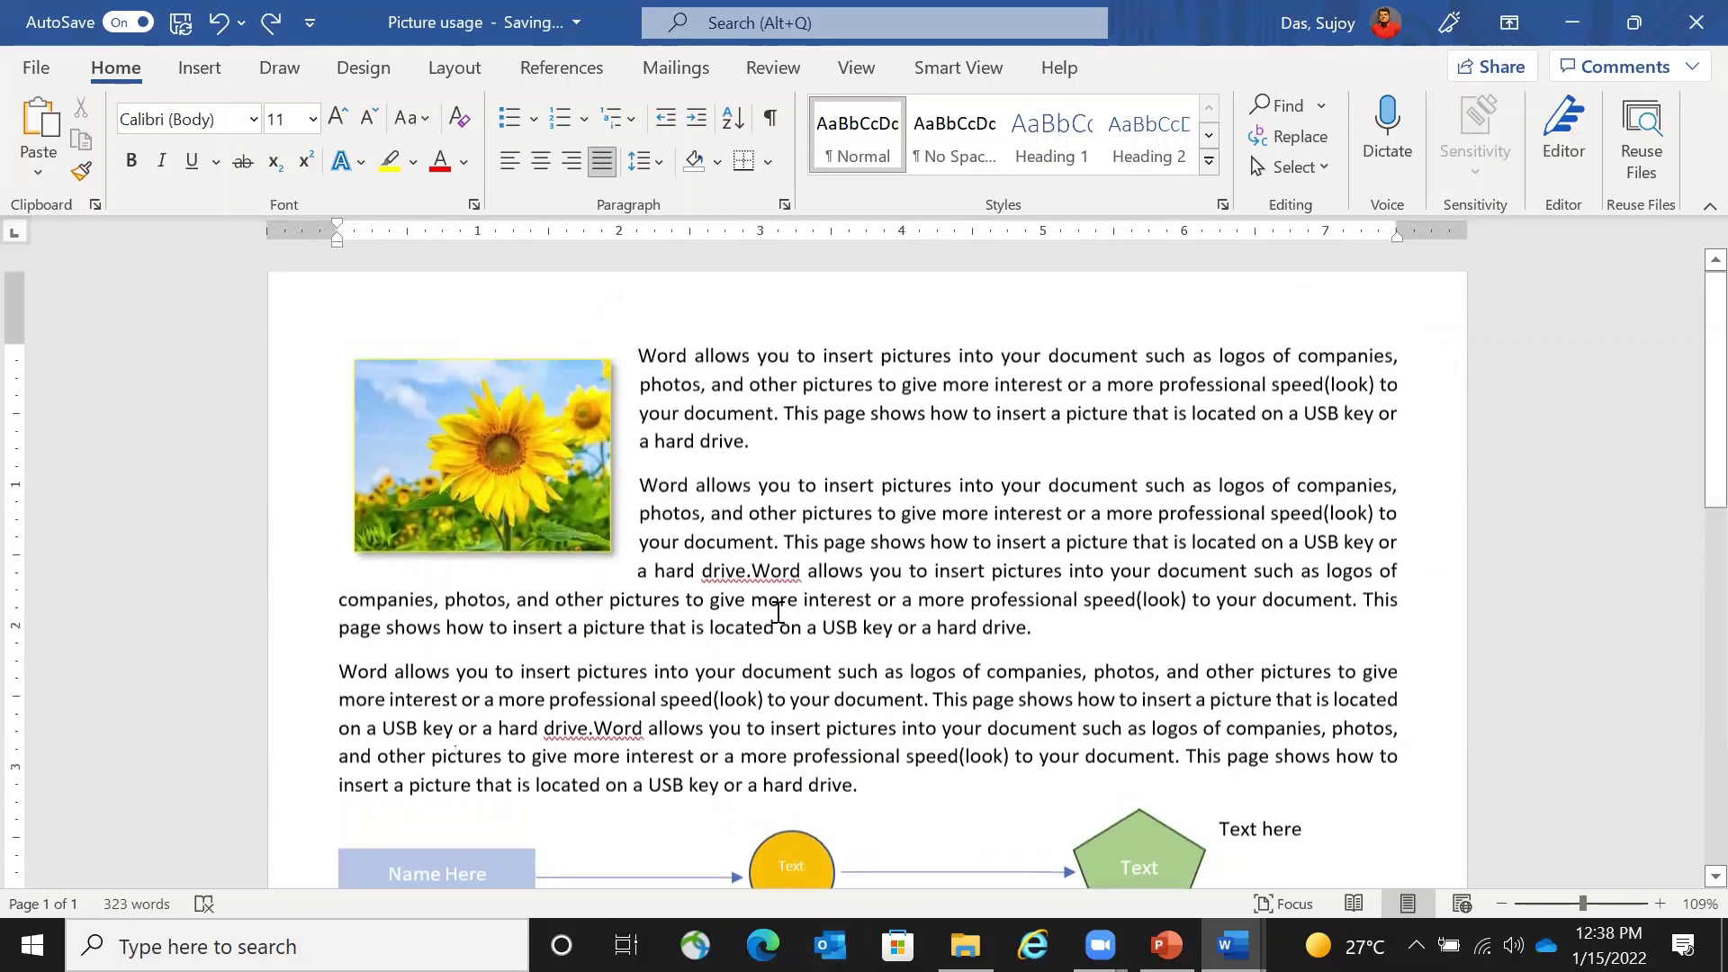
scroll(781, 609, "down", 2)
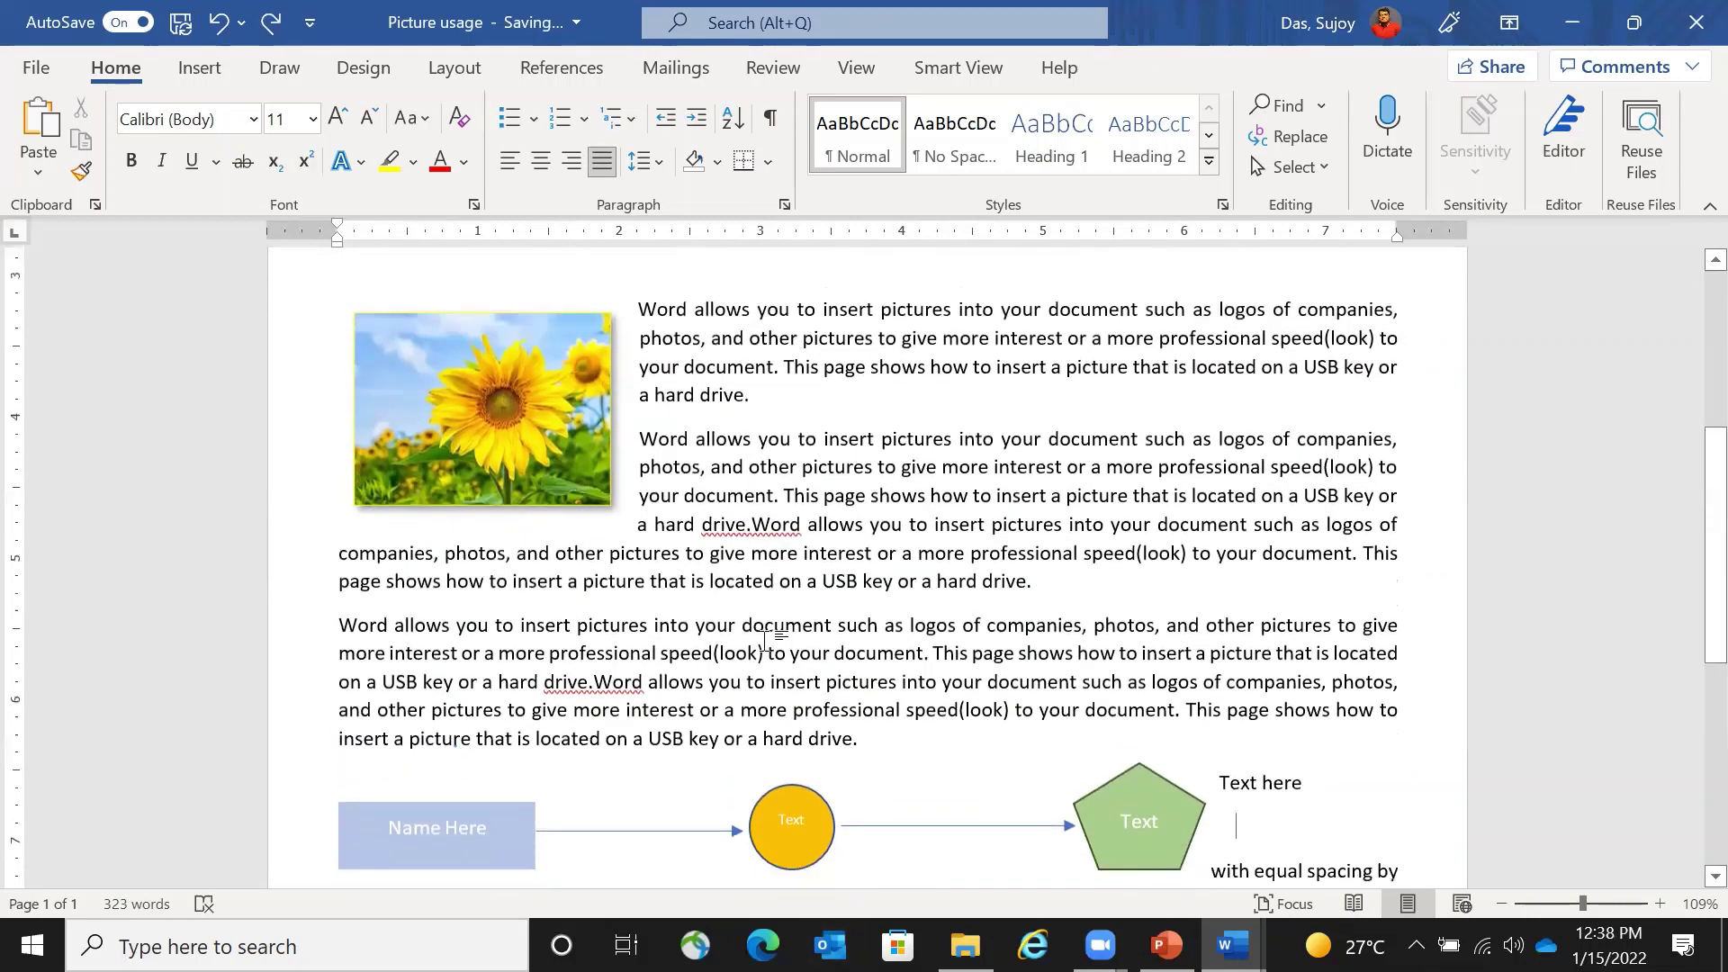
scroll(765, 641, "down", 6)
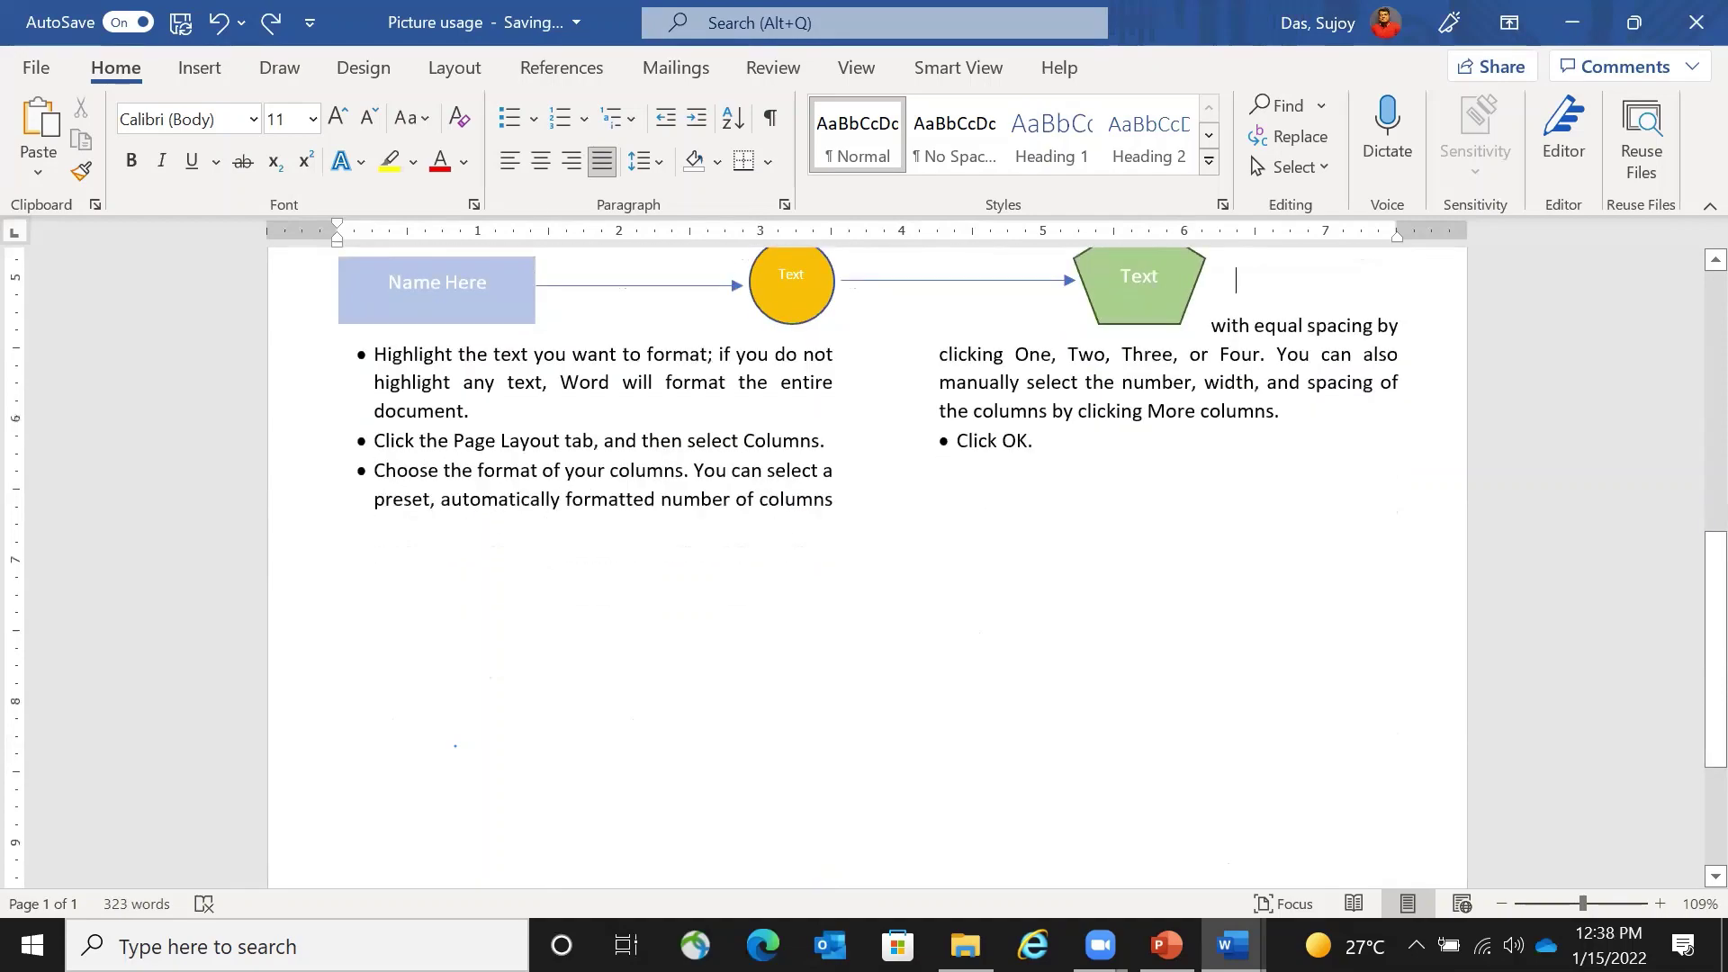
key("ctrl+y")
scroll(788, 774, "up", 1)
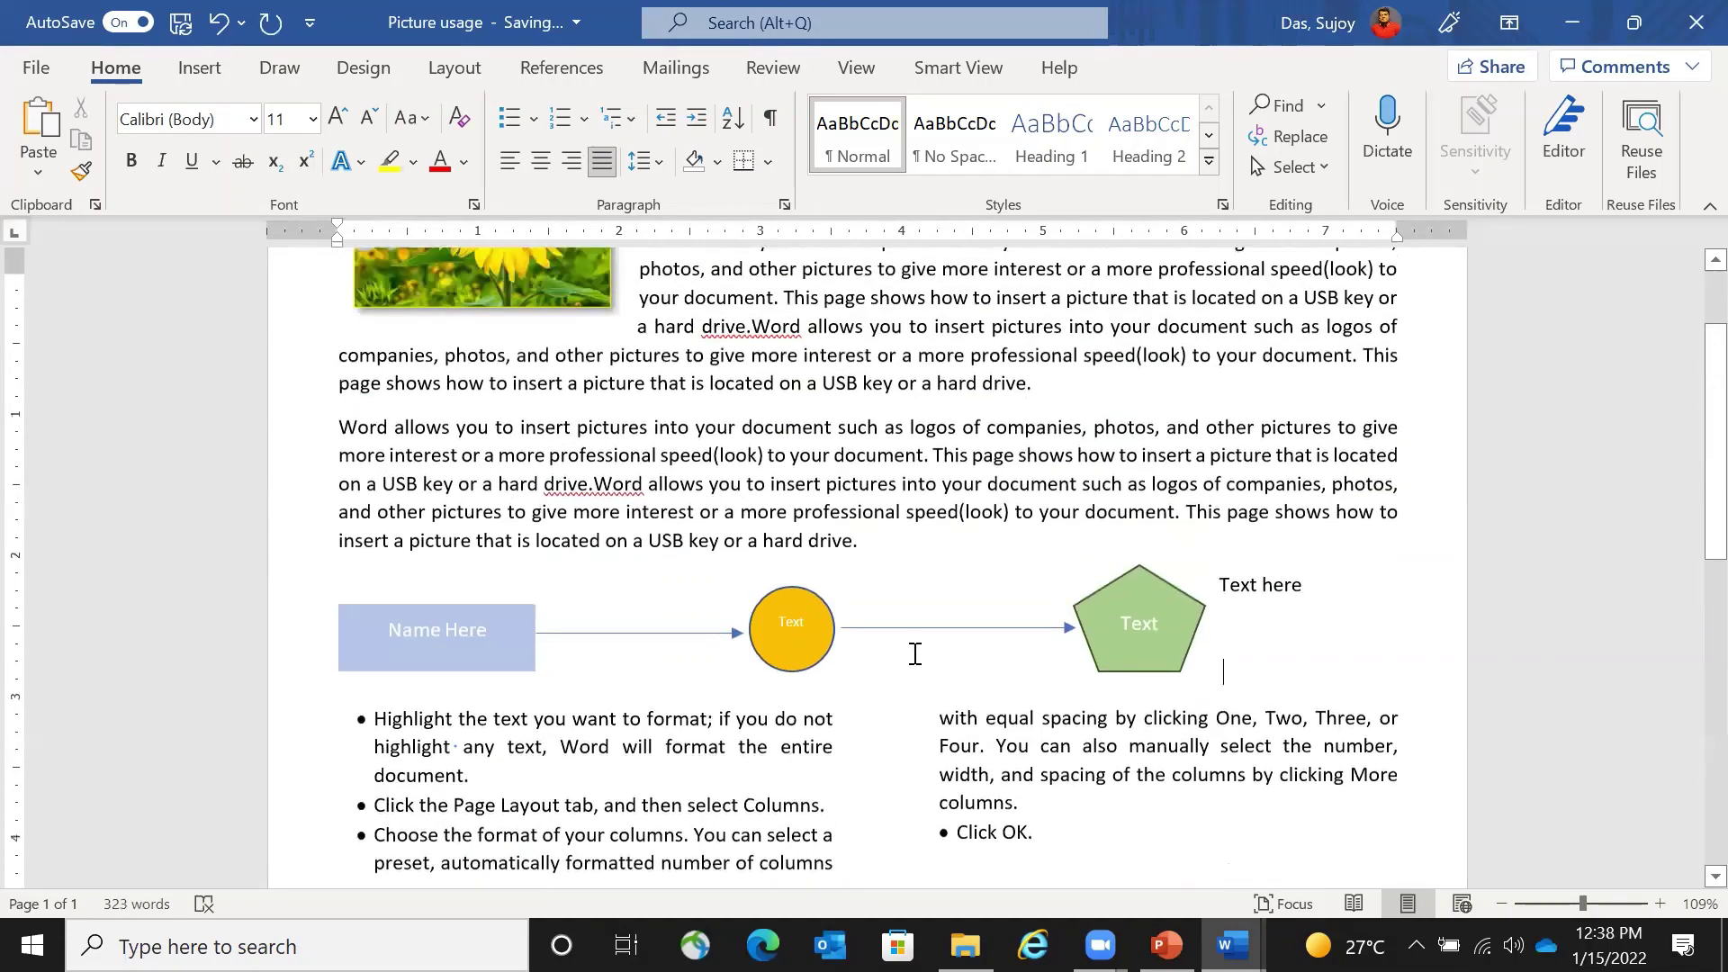
scroll(914, 654, "up", 2)
scroll(527, 531, "down", 3)
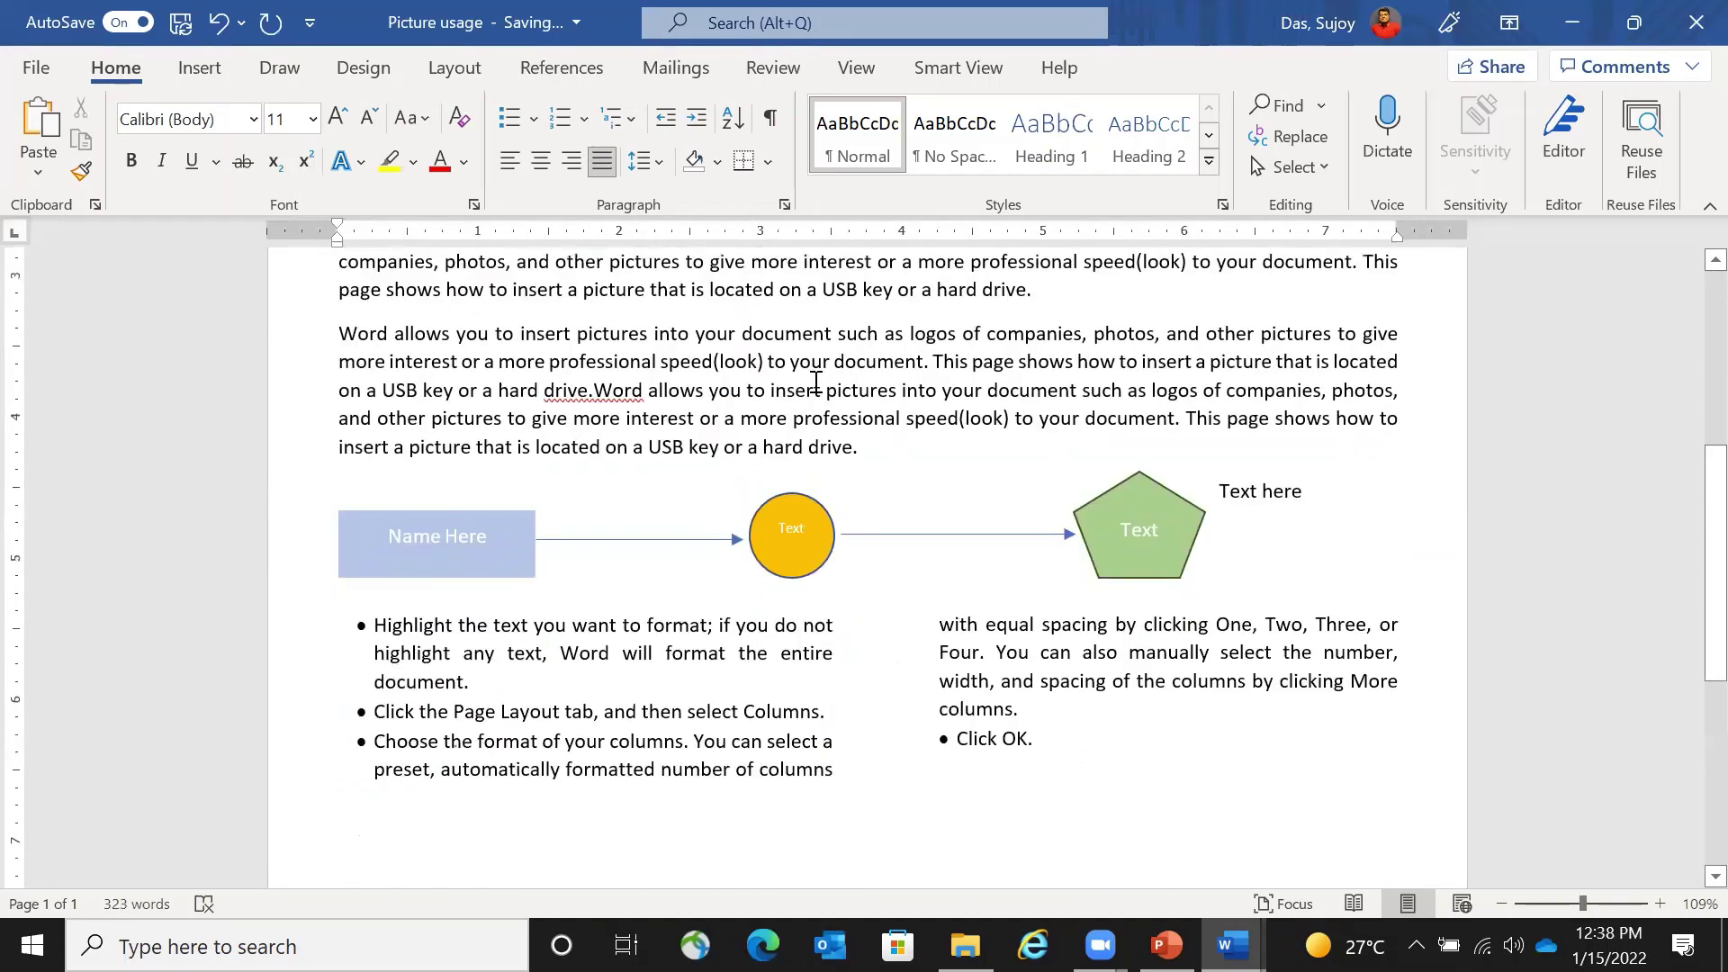
scroll(816, 383, "down", 2)
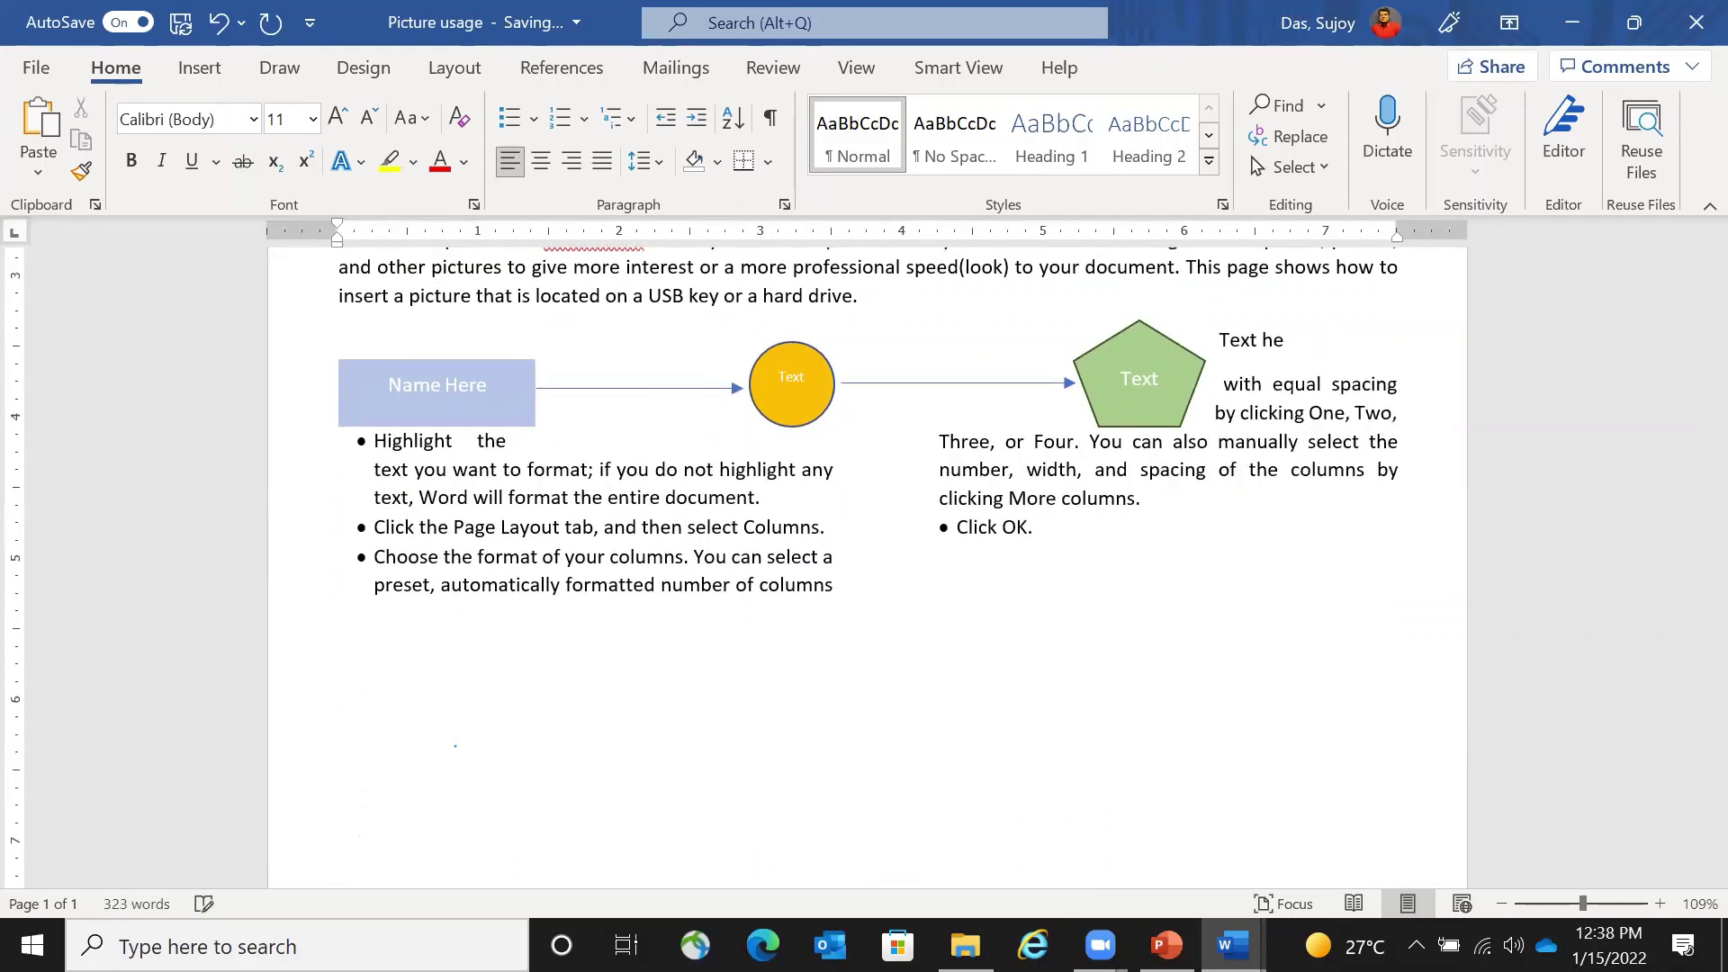
Step: Insert a blank line between the shapes and the two-column bullet list
key("Return")
type("C")
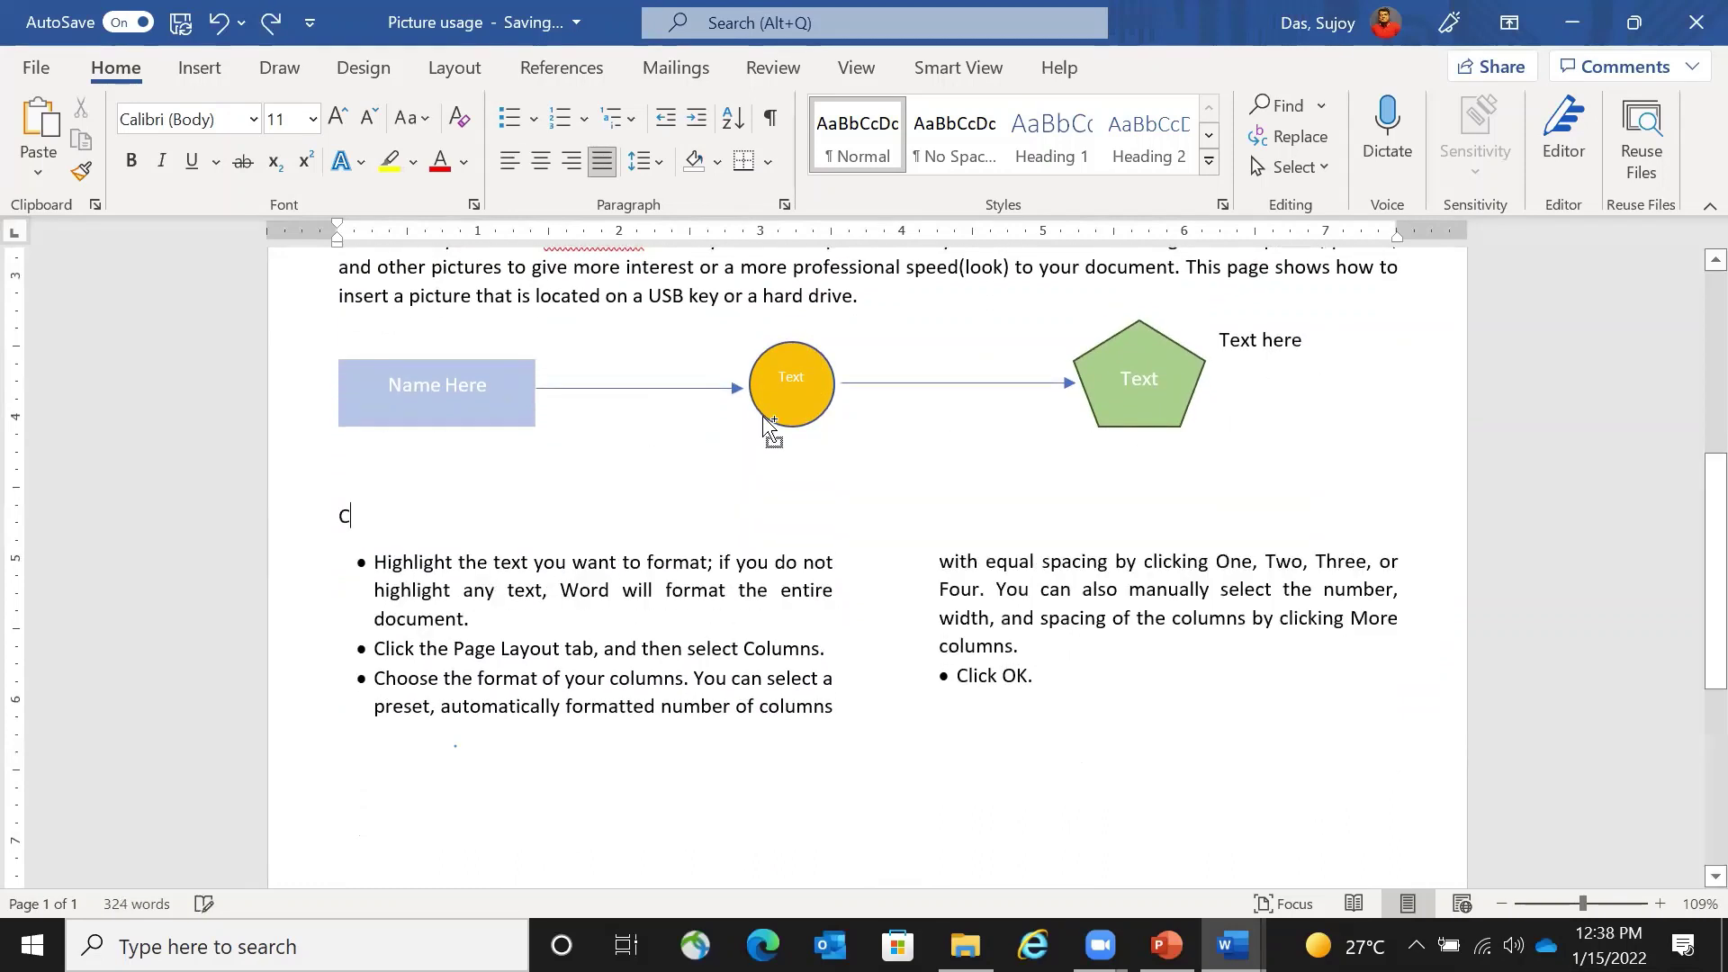
key("BackSpace")
key("BackSpace")
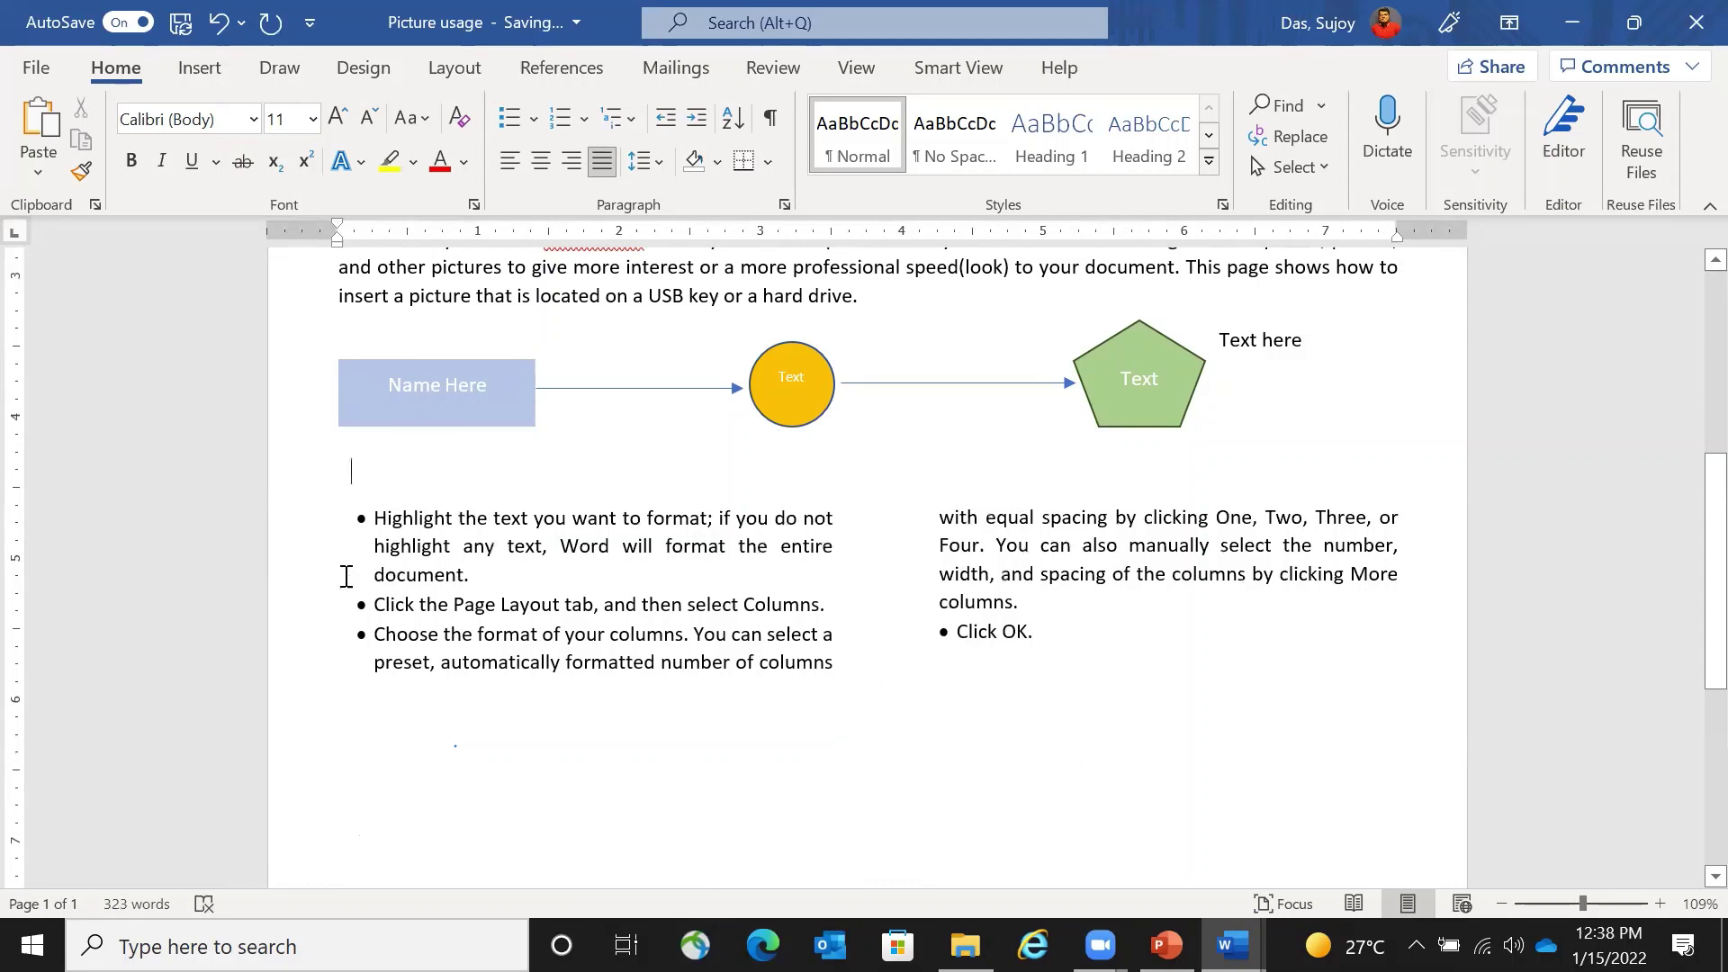
left_click_drag(380, 515, 1226, 635)
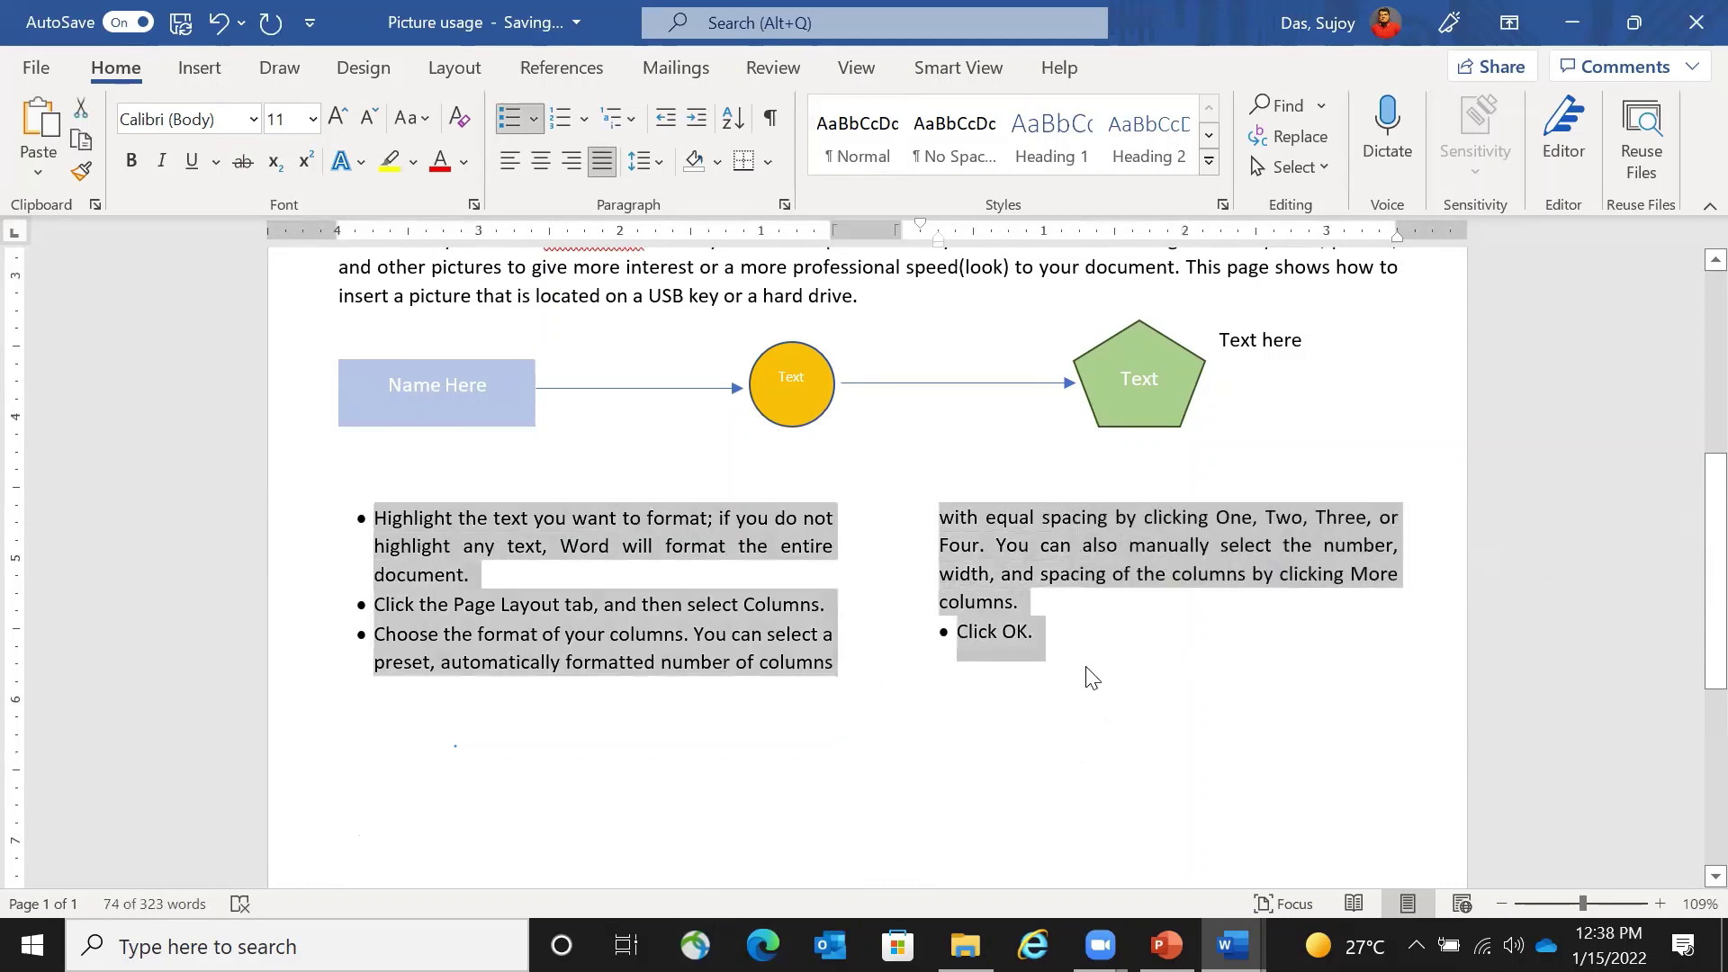
Step: Add an empty paragraph after Click OK., typing and removing the test word Here
left_click(1034, 684)
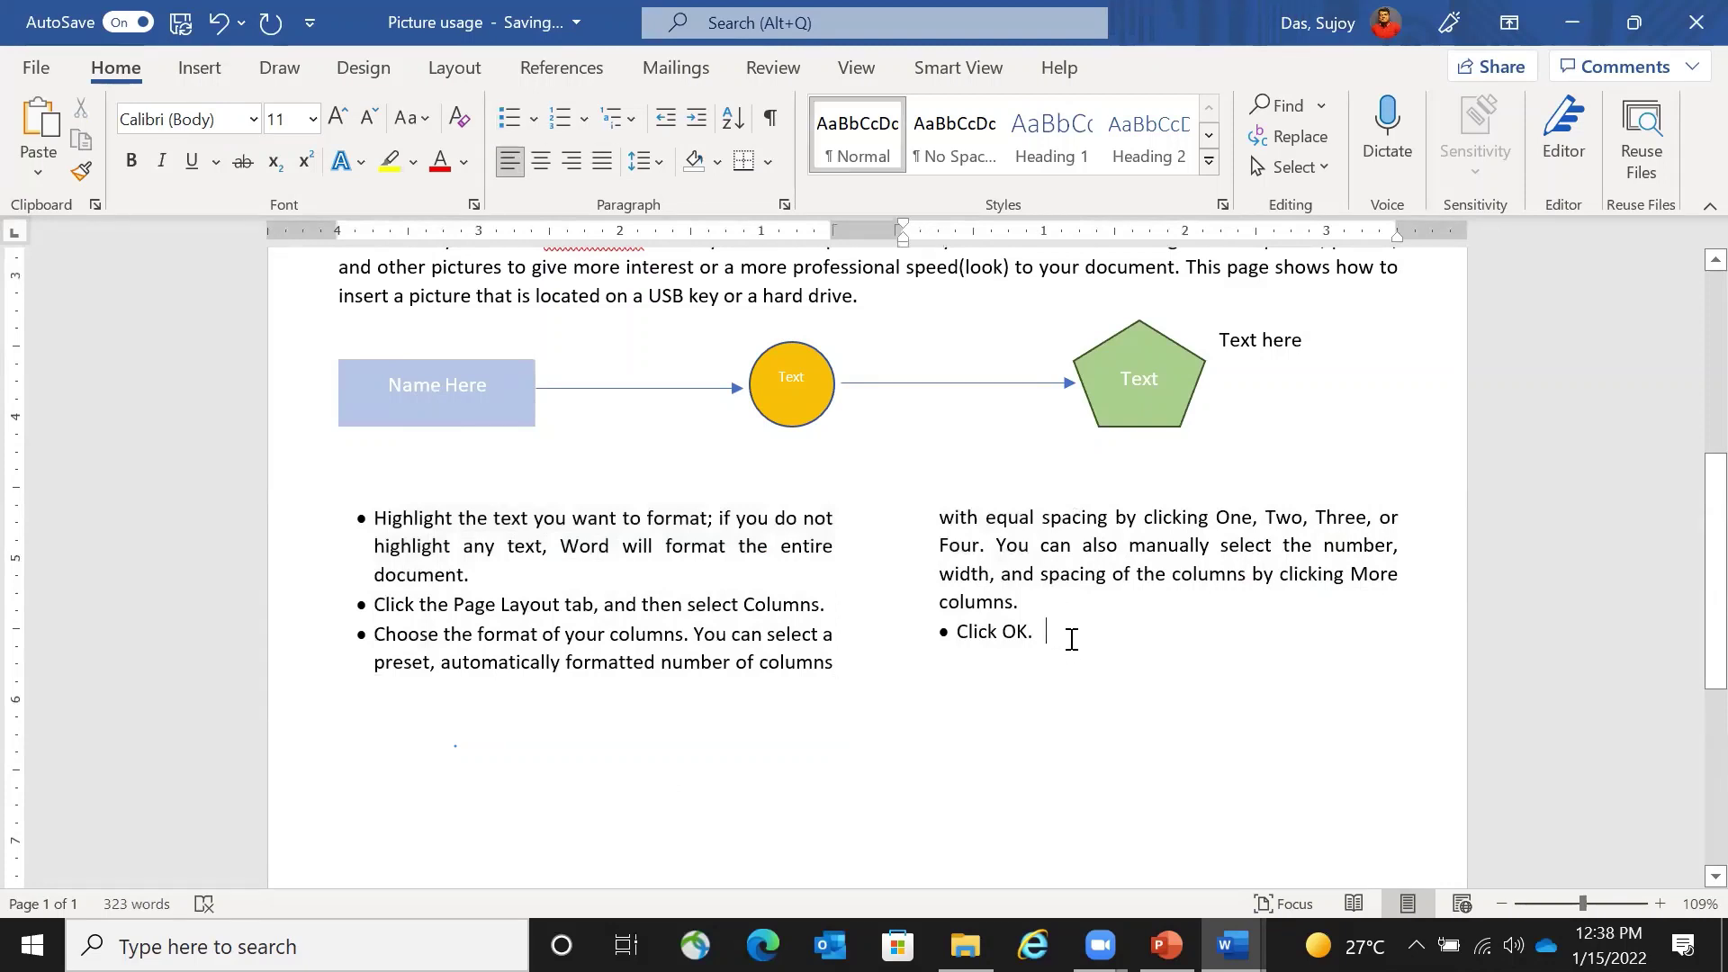
key("Return")
key("Return")
type("Here")
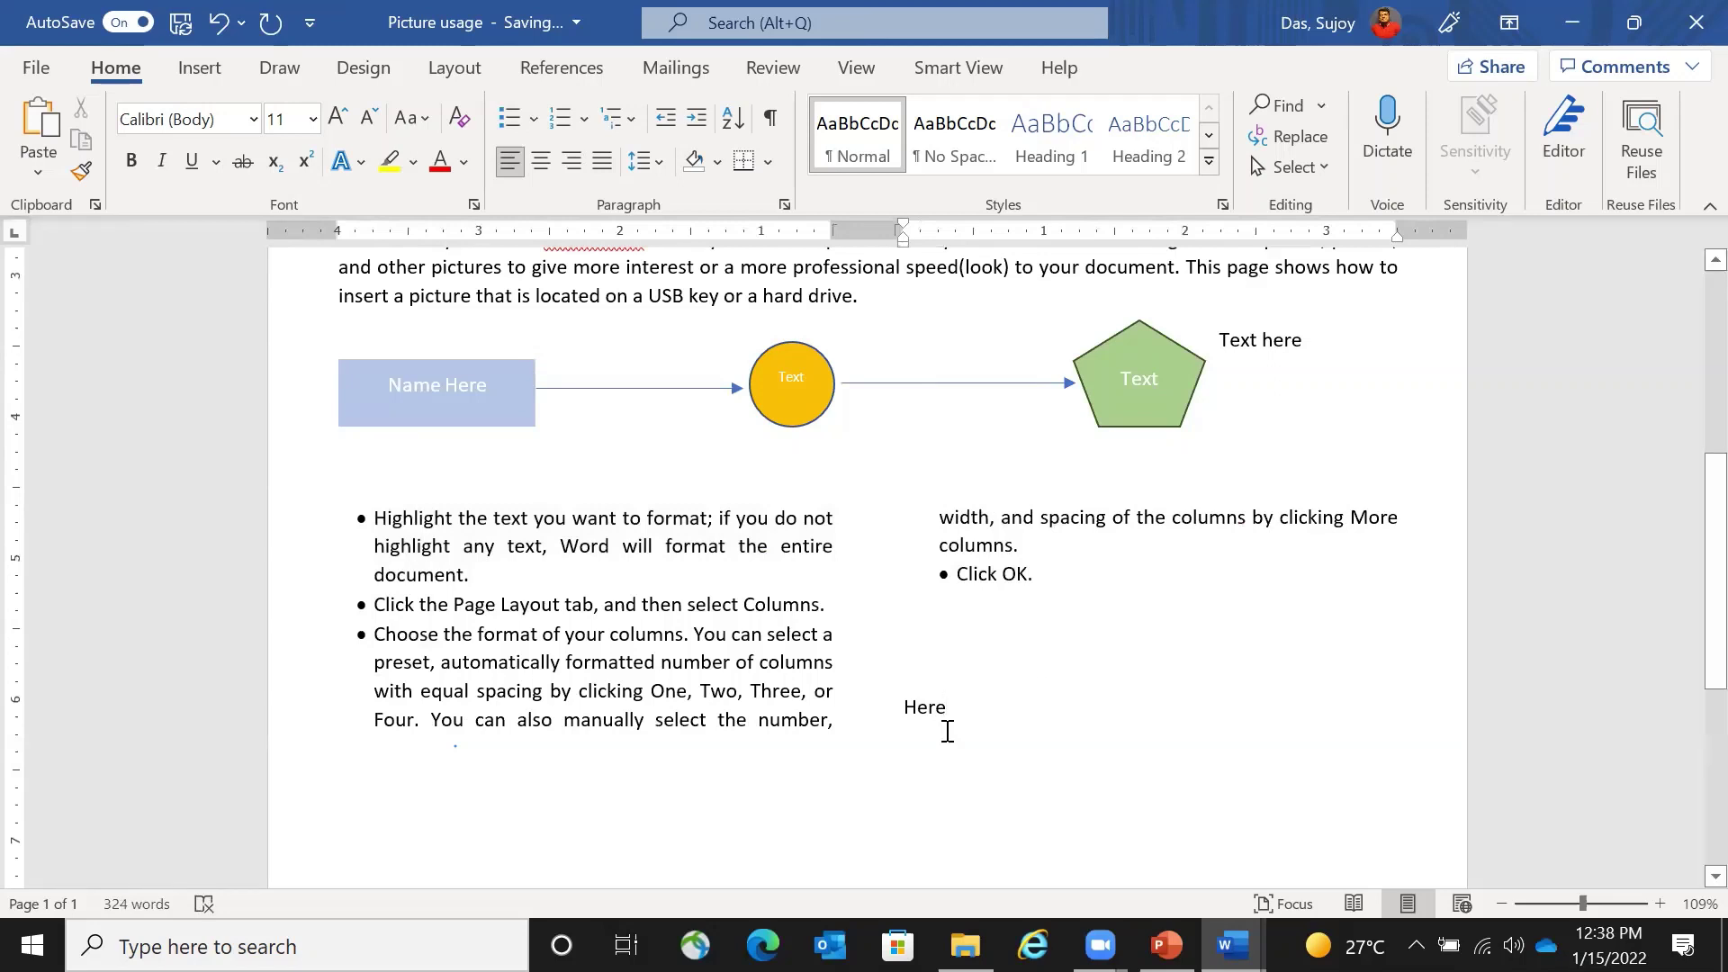
double_click(923, 708)
key("BackSpace")
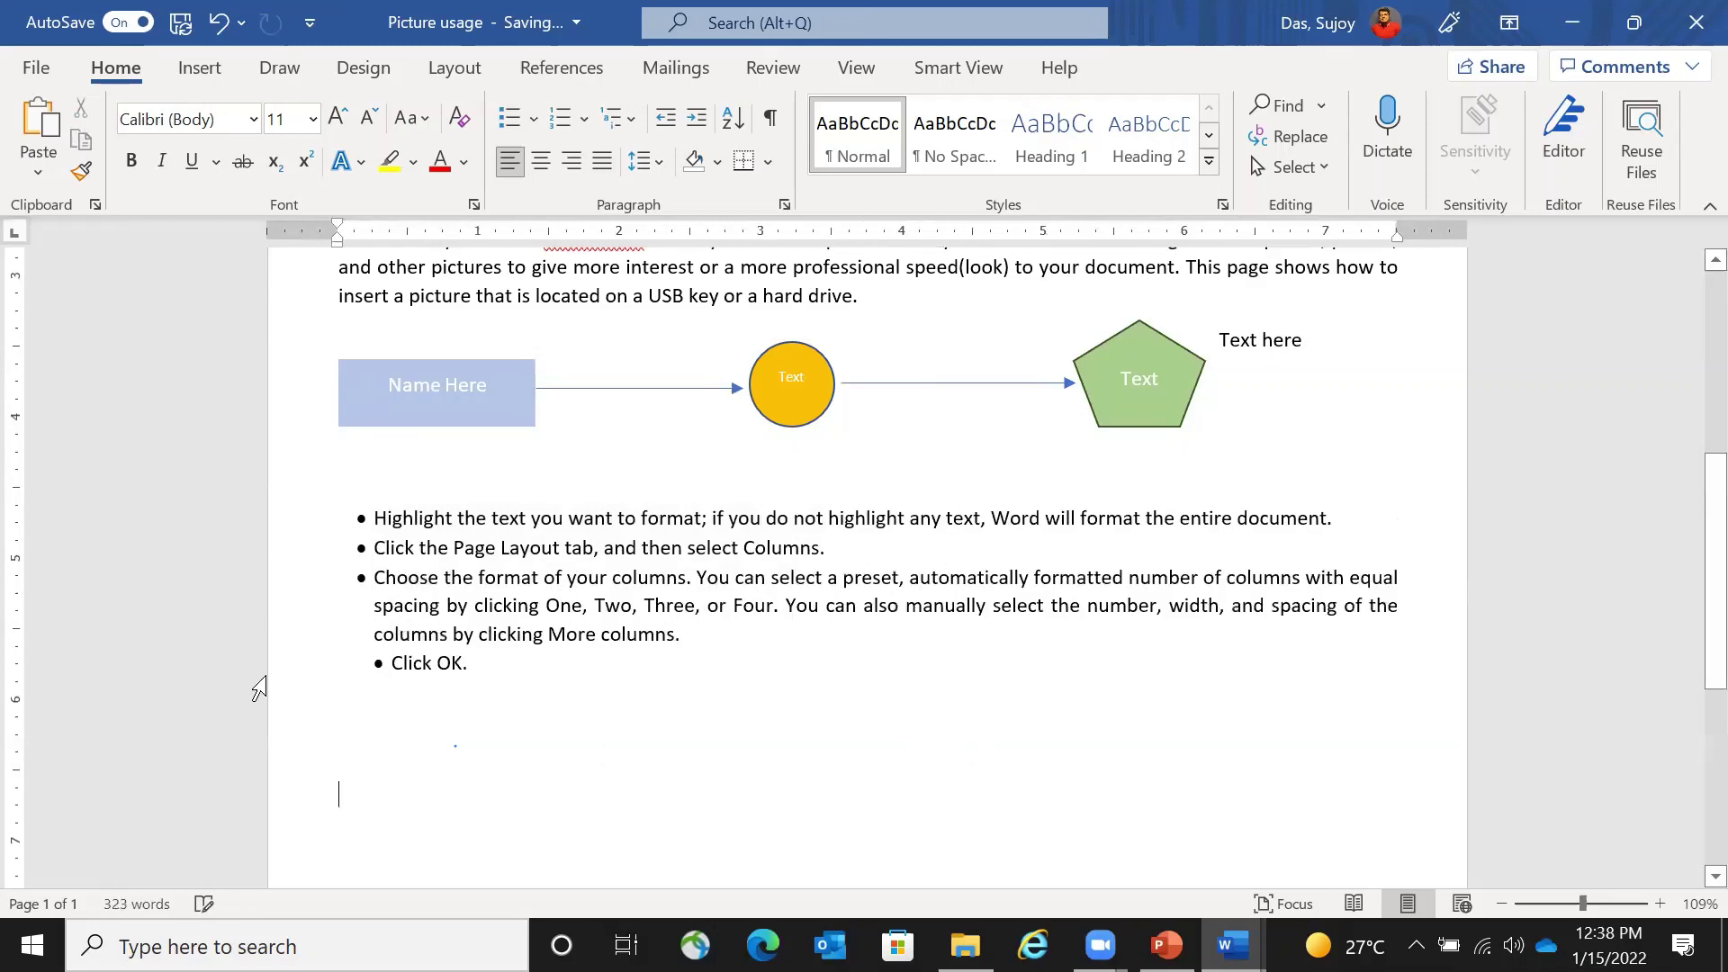
key("ctrl+z")
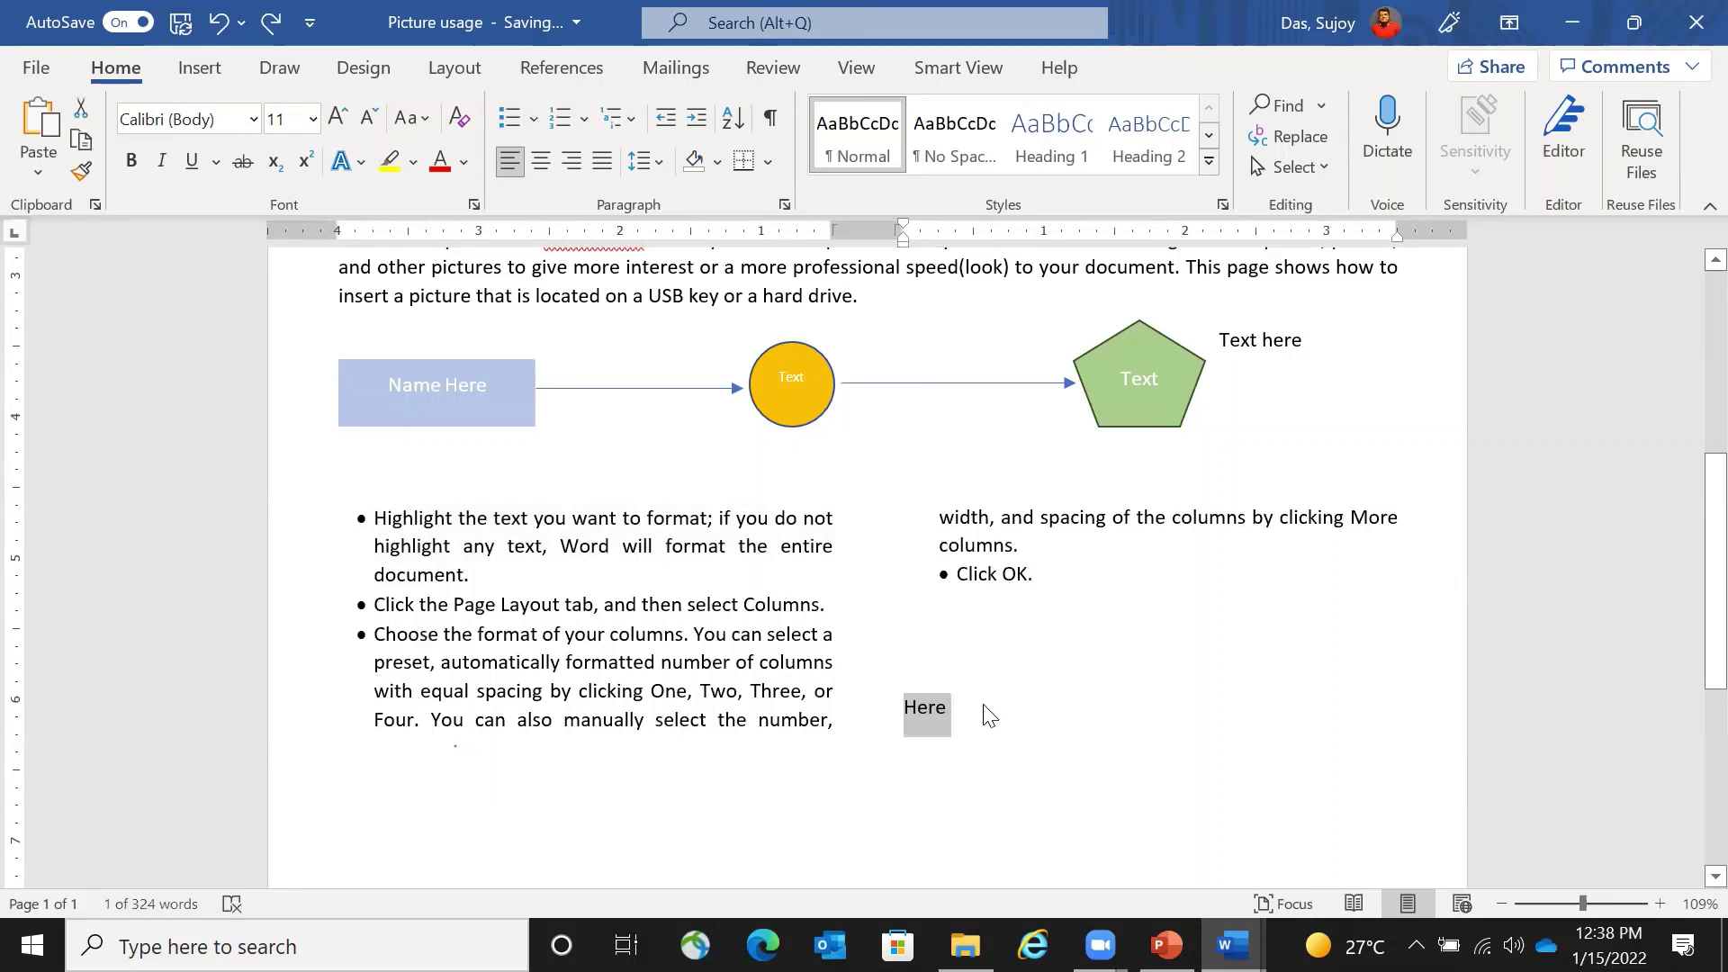
left_click(990, 716)
key("BackSpace")
key("BackSpace")
key("BackSpace")
key("BackSpace")
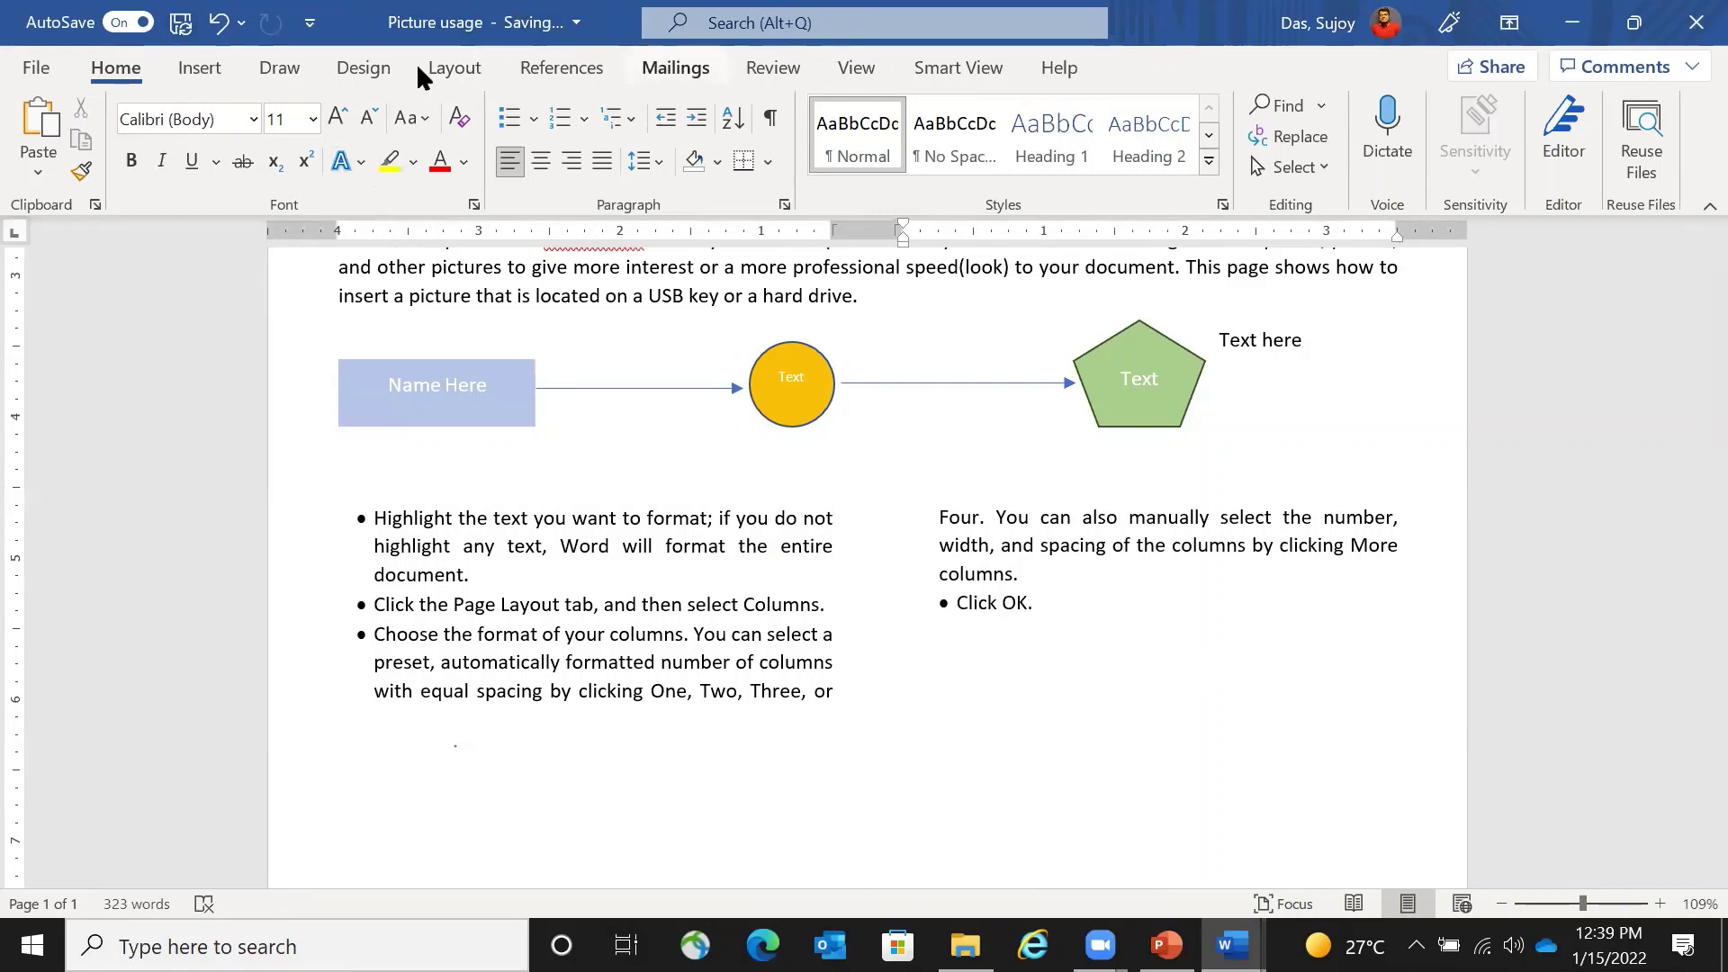
Step: Try a column layout from the Layout tab's Columns menu, then undo it
left_click(455, 68)
left_click(251, 135)
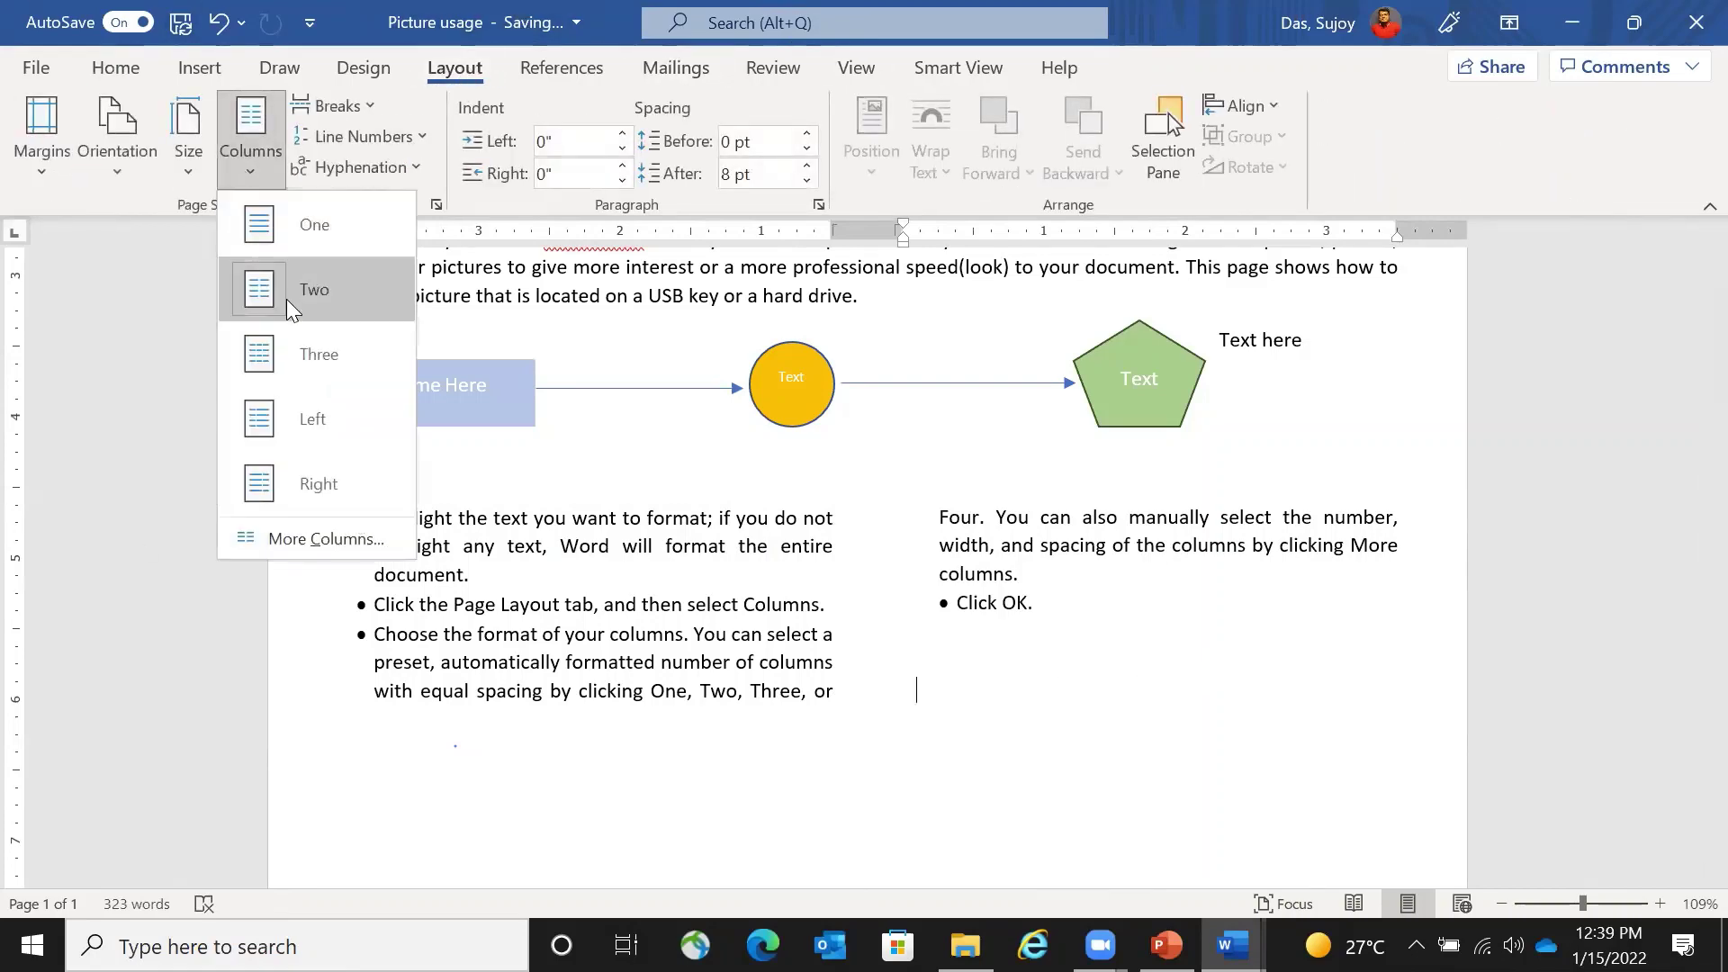
left_click(270, 232)
key("ctrl+z")
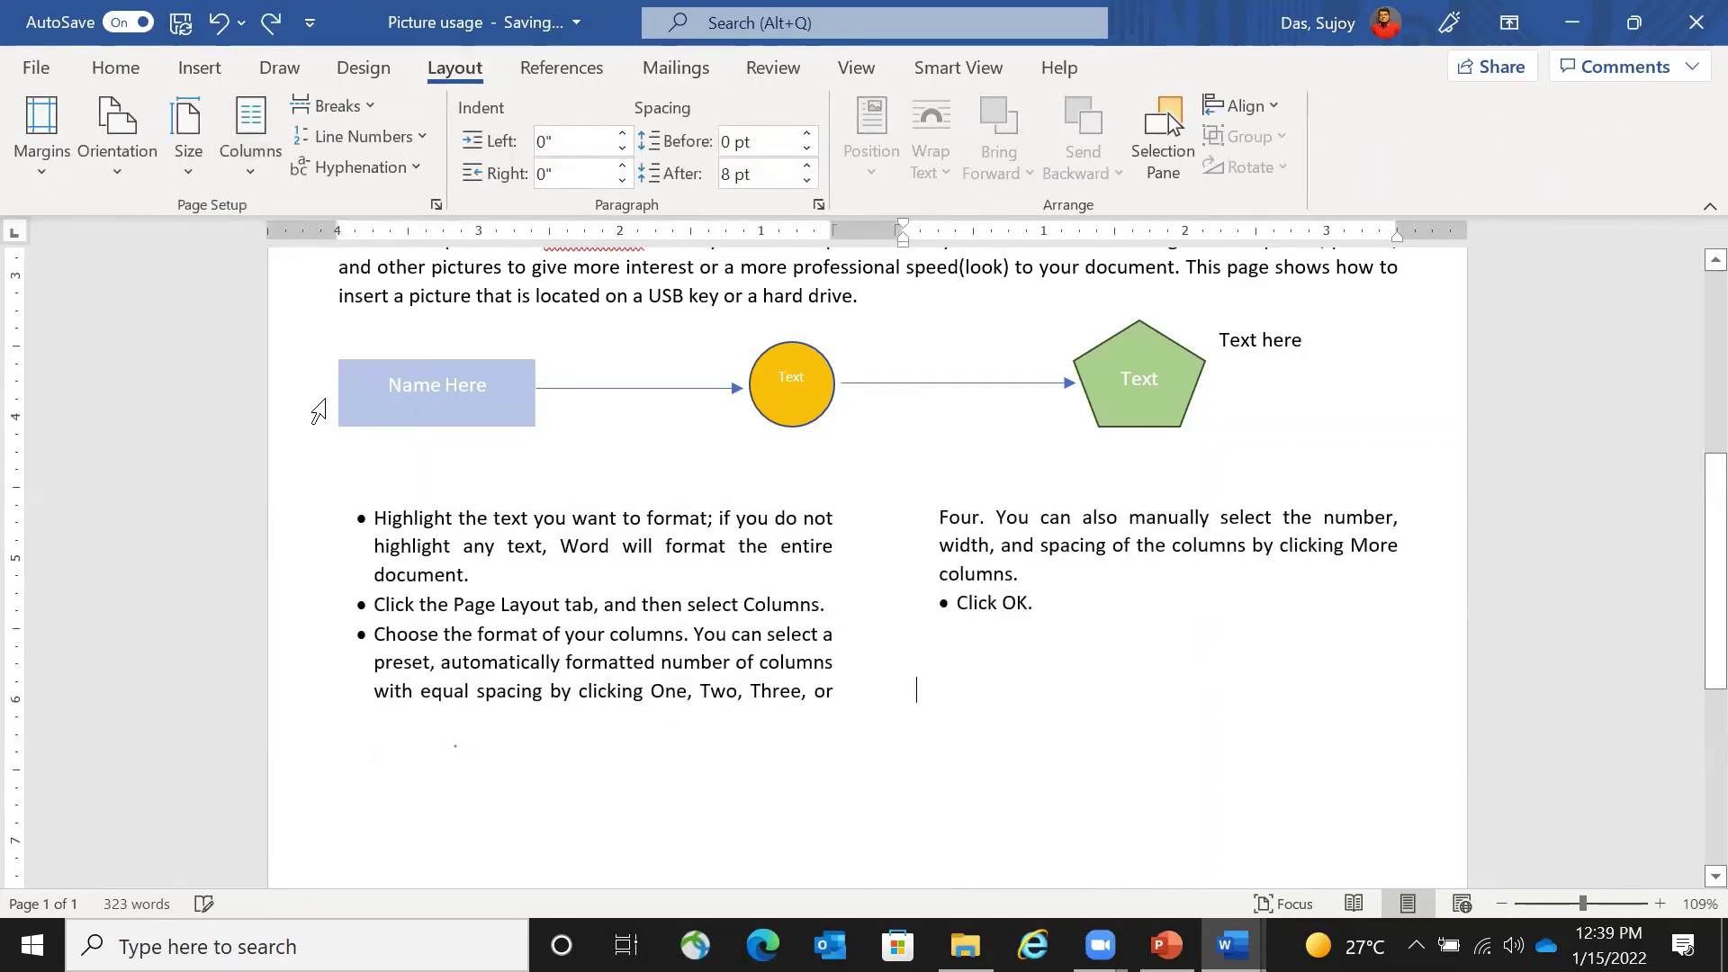
Step: Place the insertion point at the left margin below the two columns
left_click_drag(383, 511, 1091, 652)
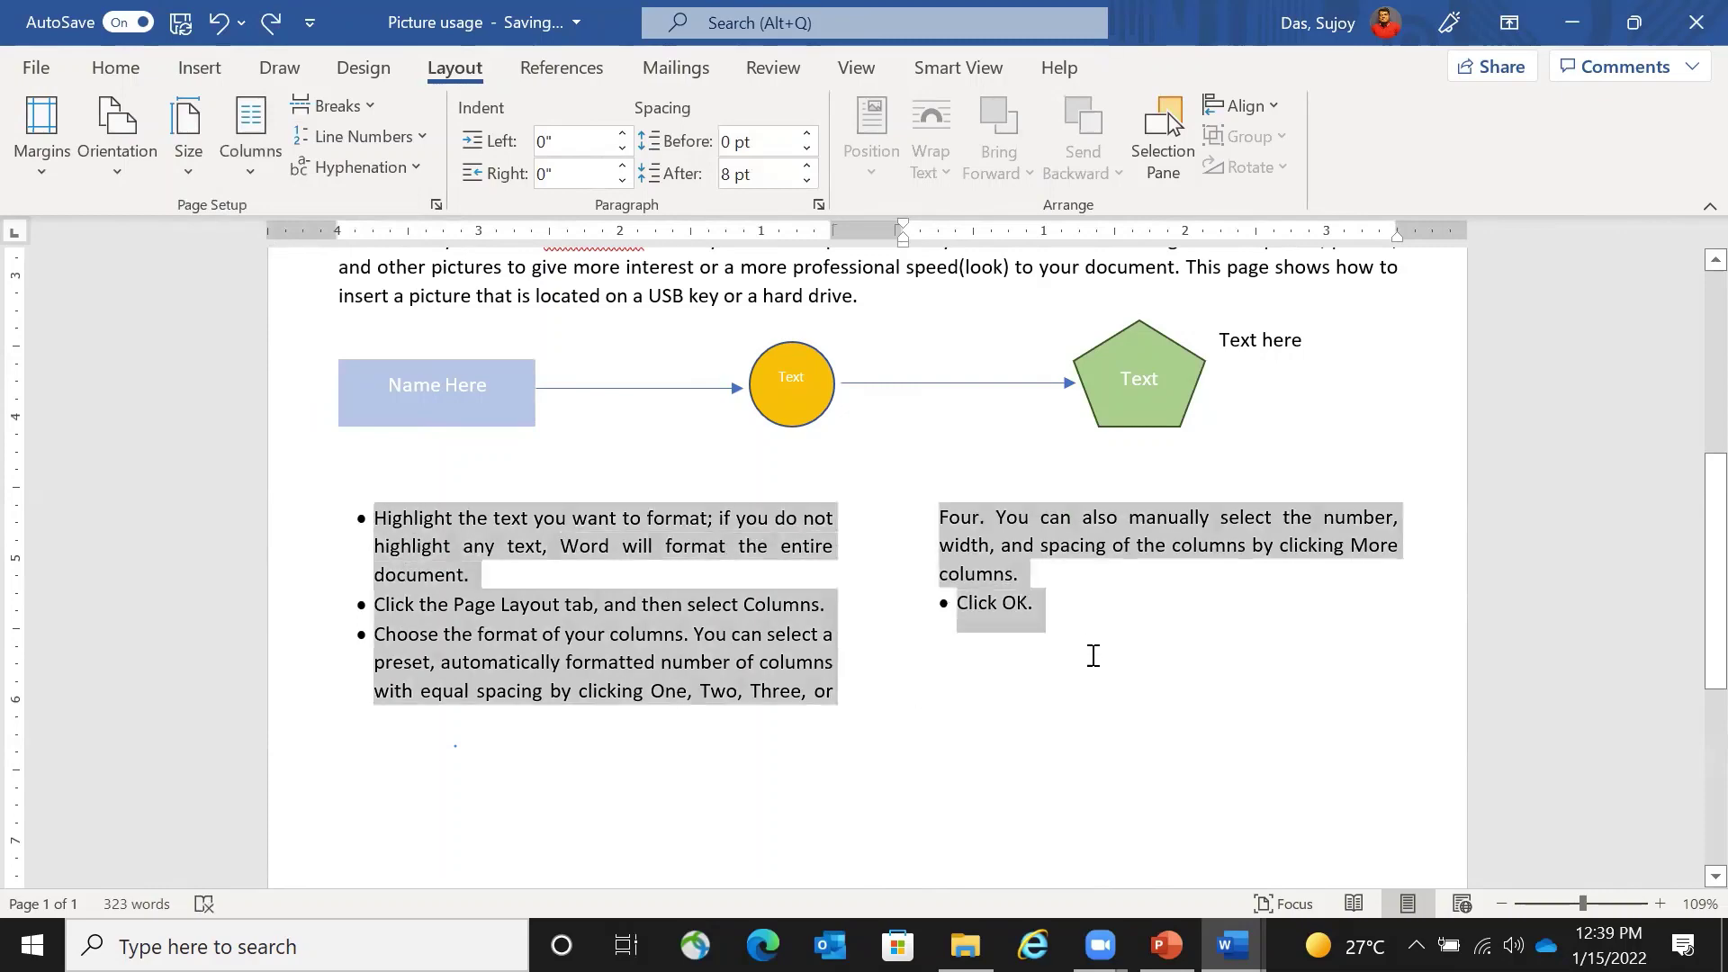
left_click(911, 686)
scroll(587, 709, "down", 2)
scroll(586, 709, "down", 1)
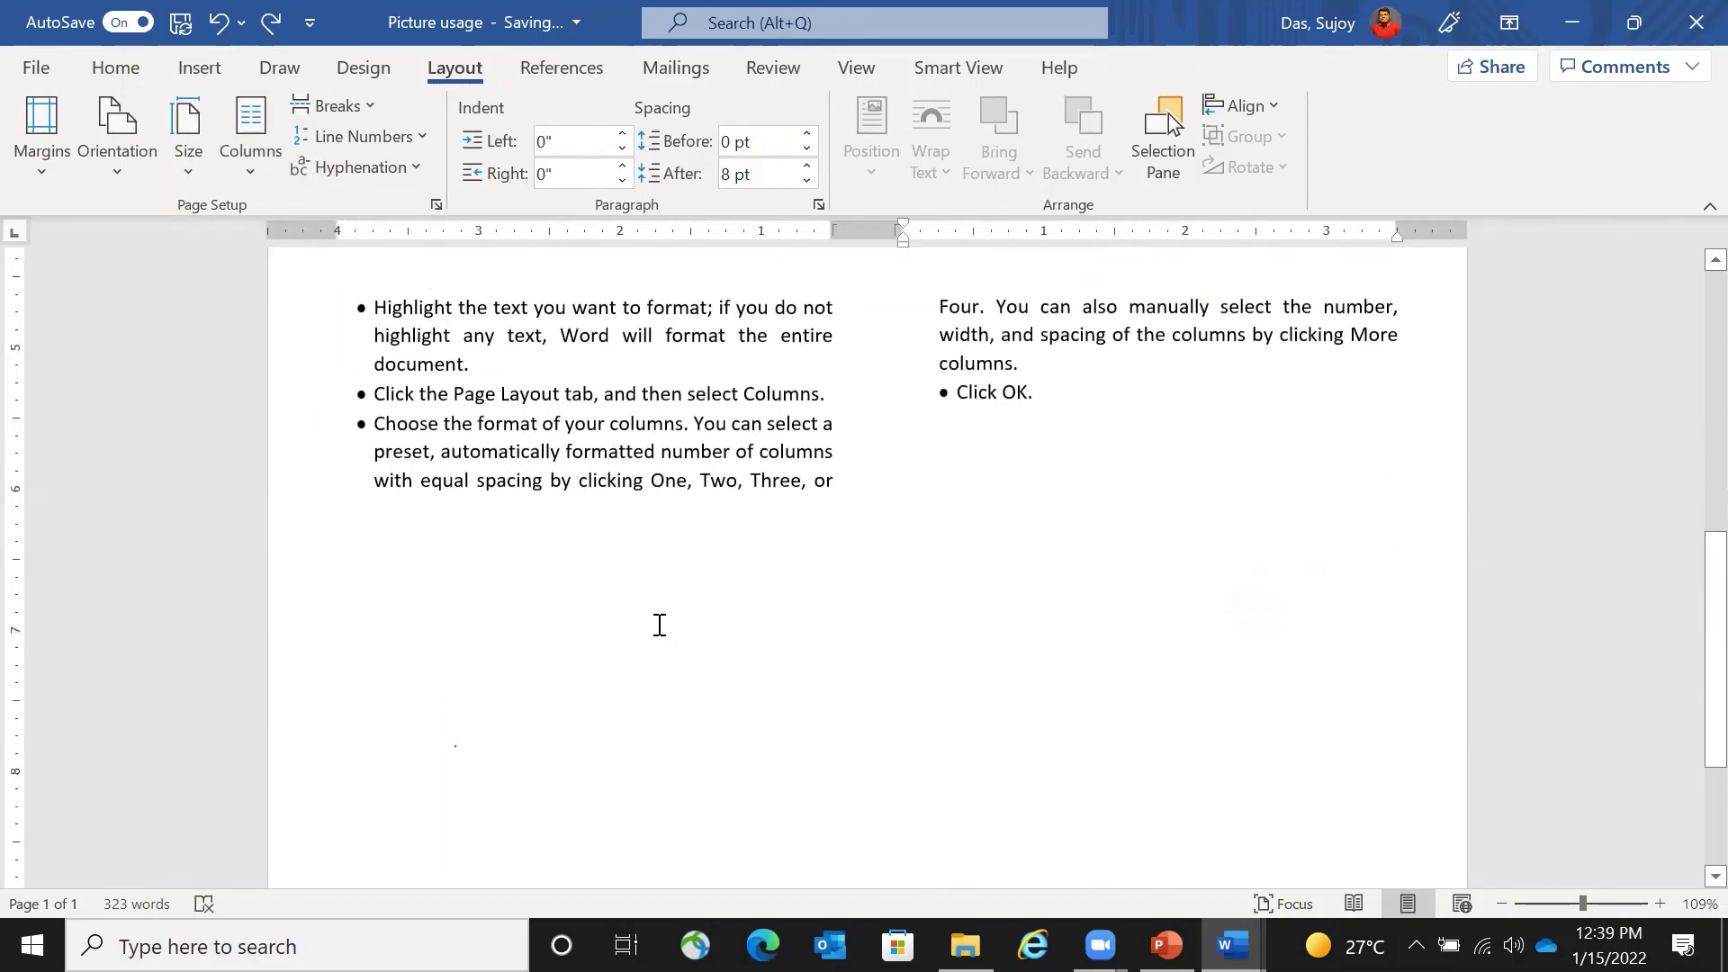
key("Delete")
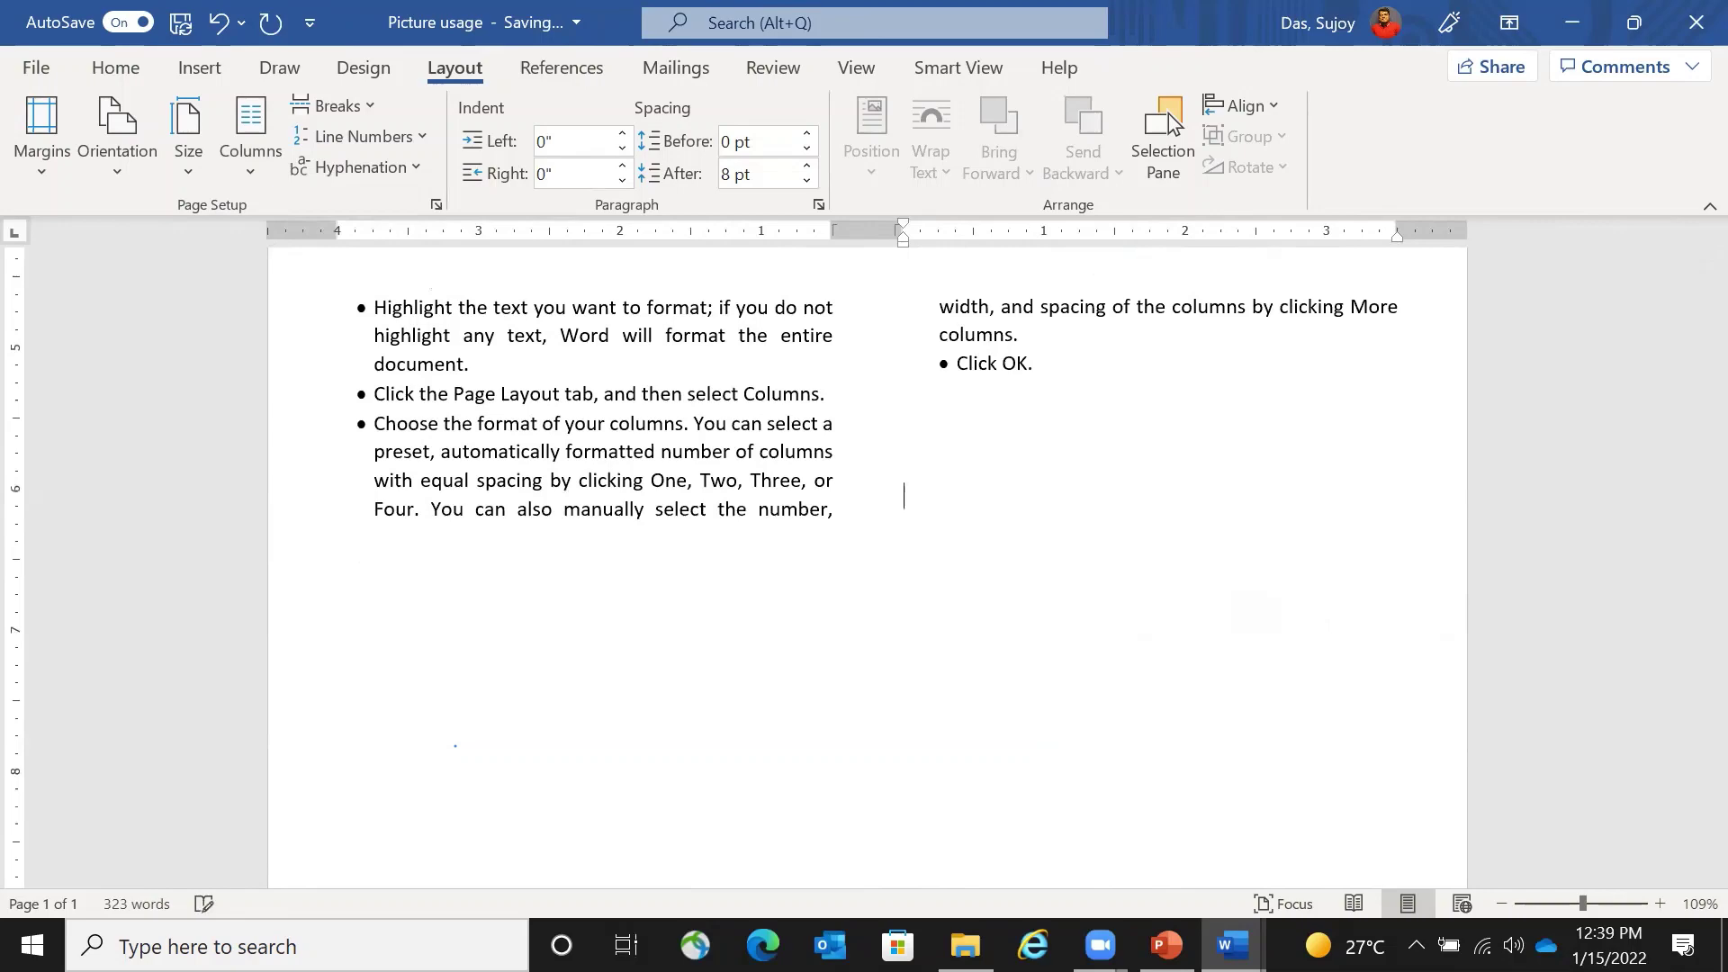
key("ctrl+shift+Return")
left_click(599, 553)
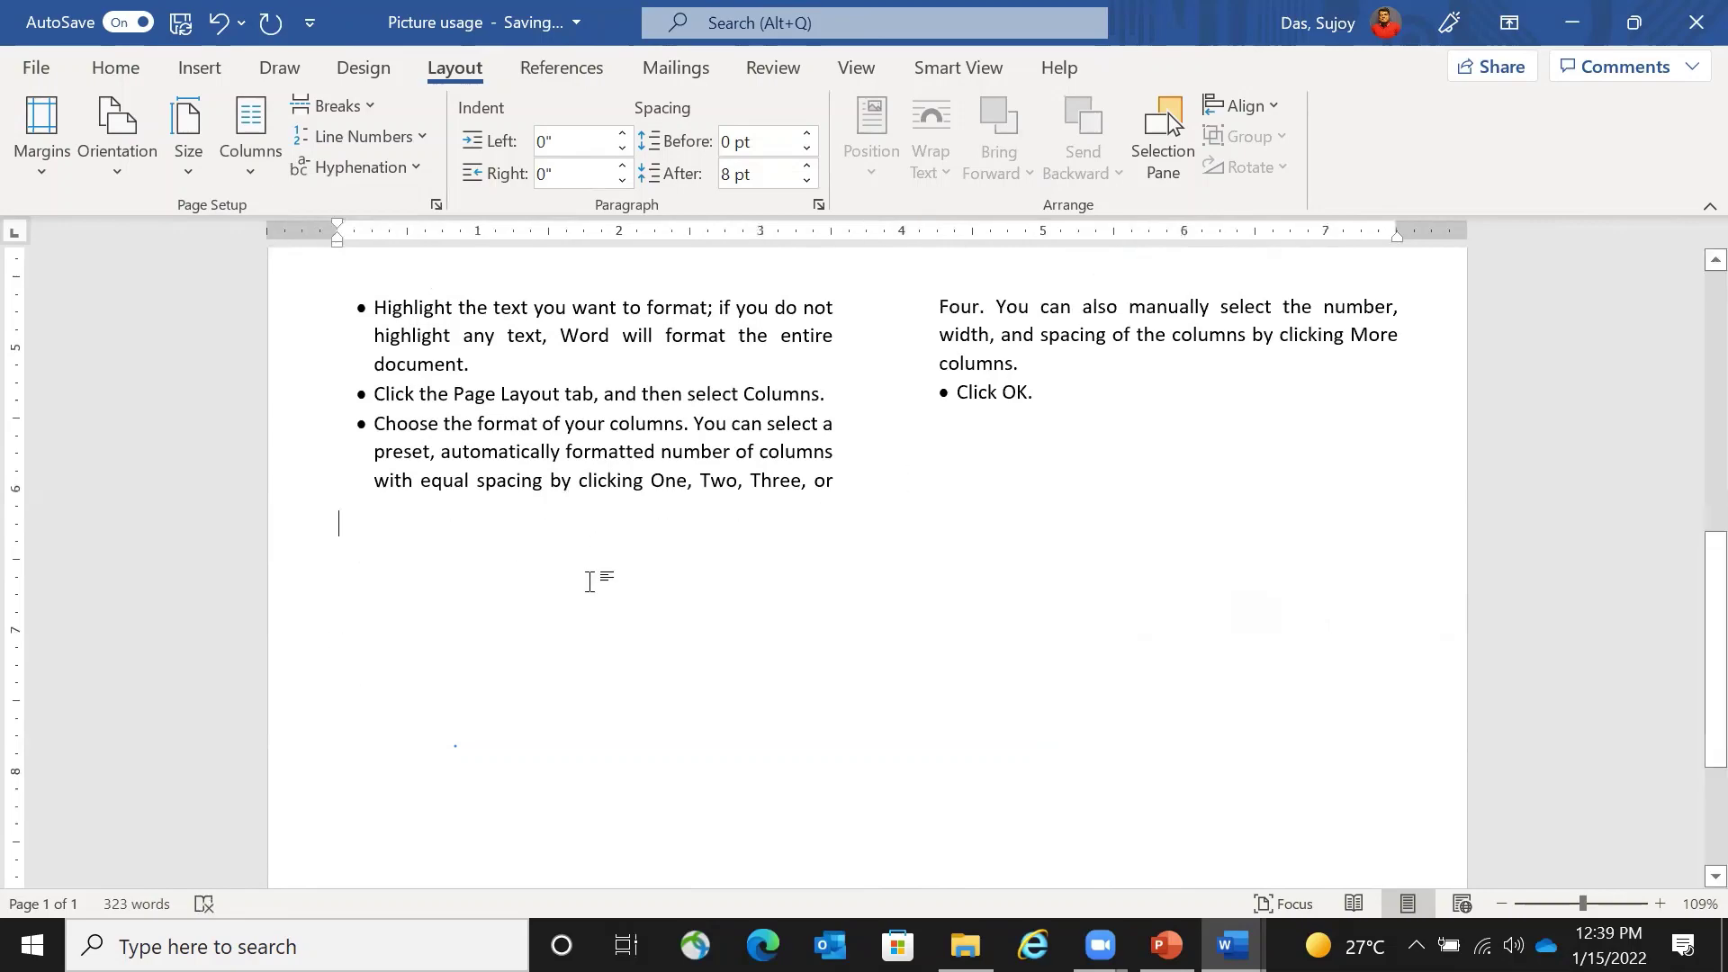
scroll(587, 633, "up", 4)
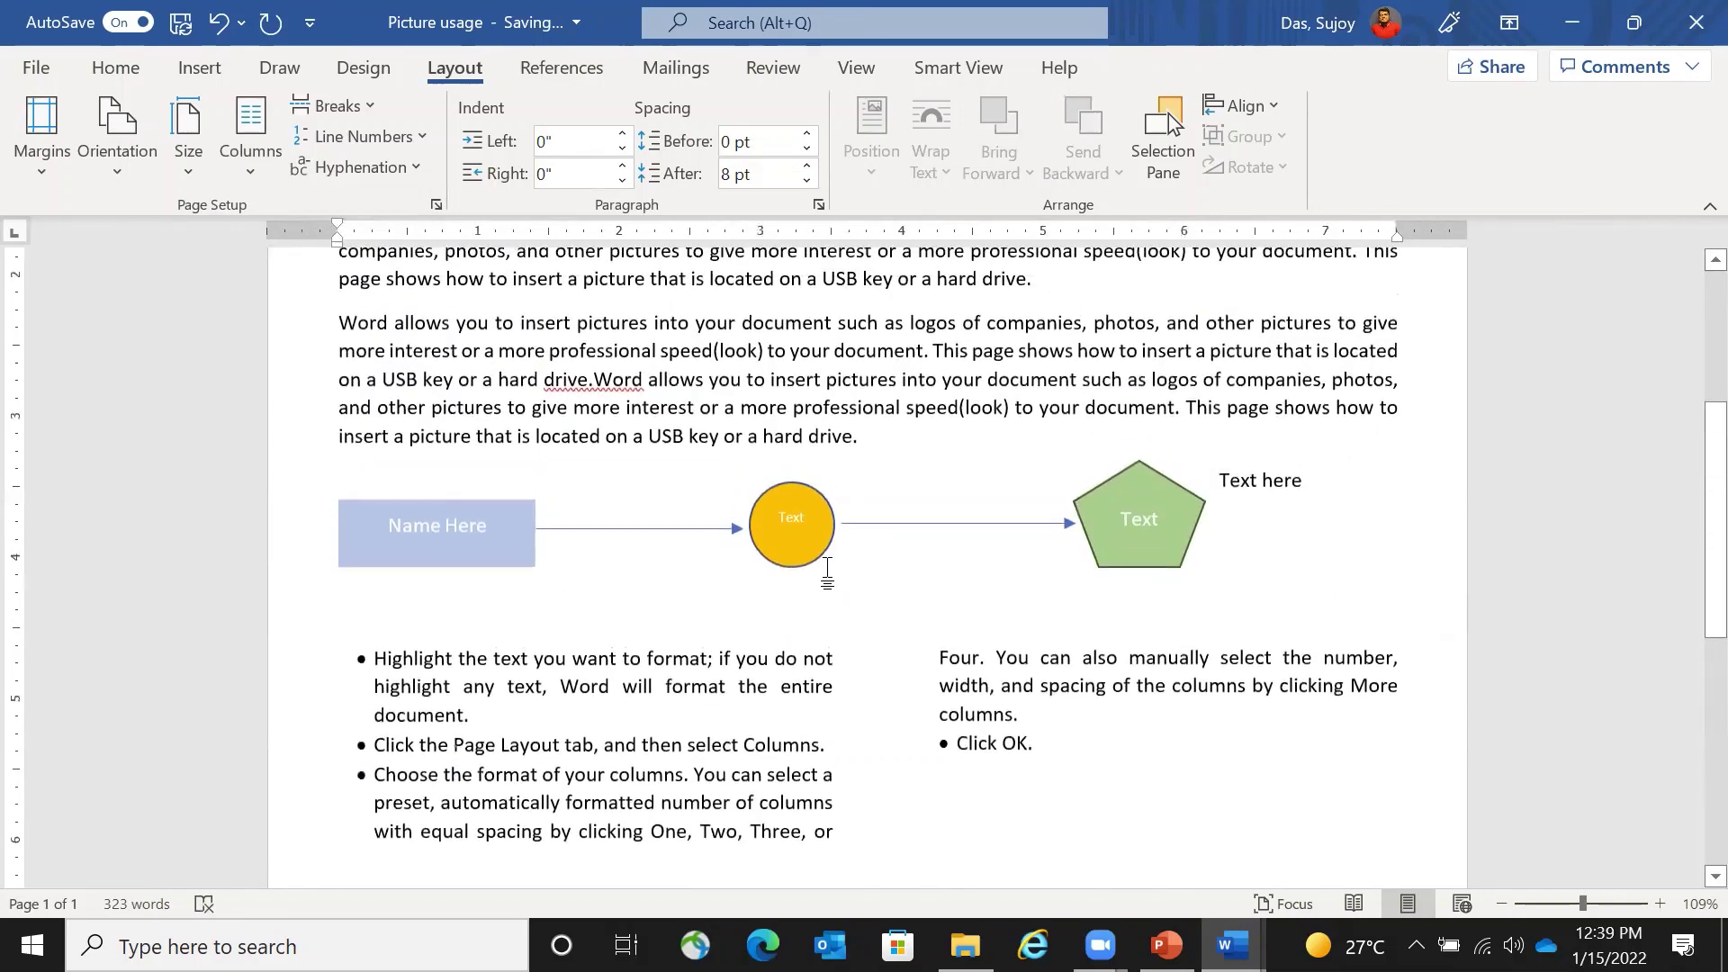
scroll(1068, 417, "down", 4)
left_click(917, 495)
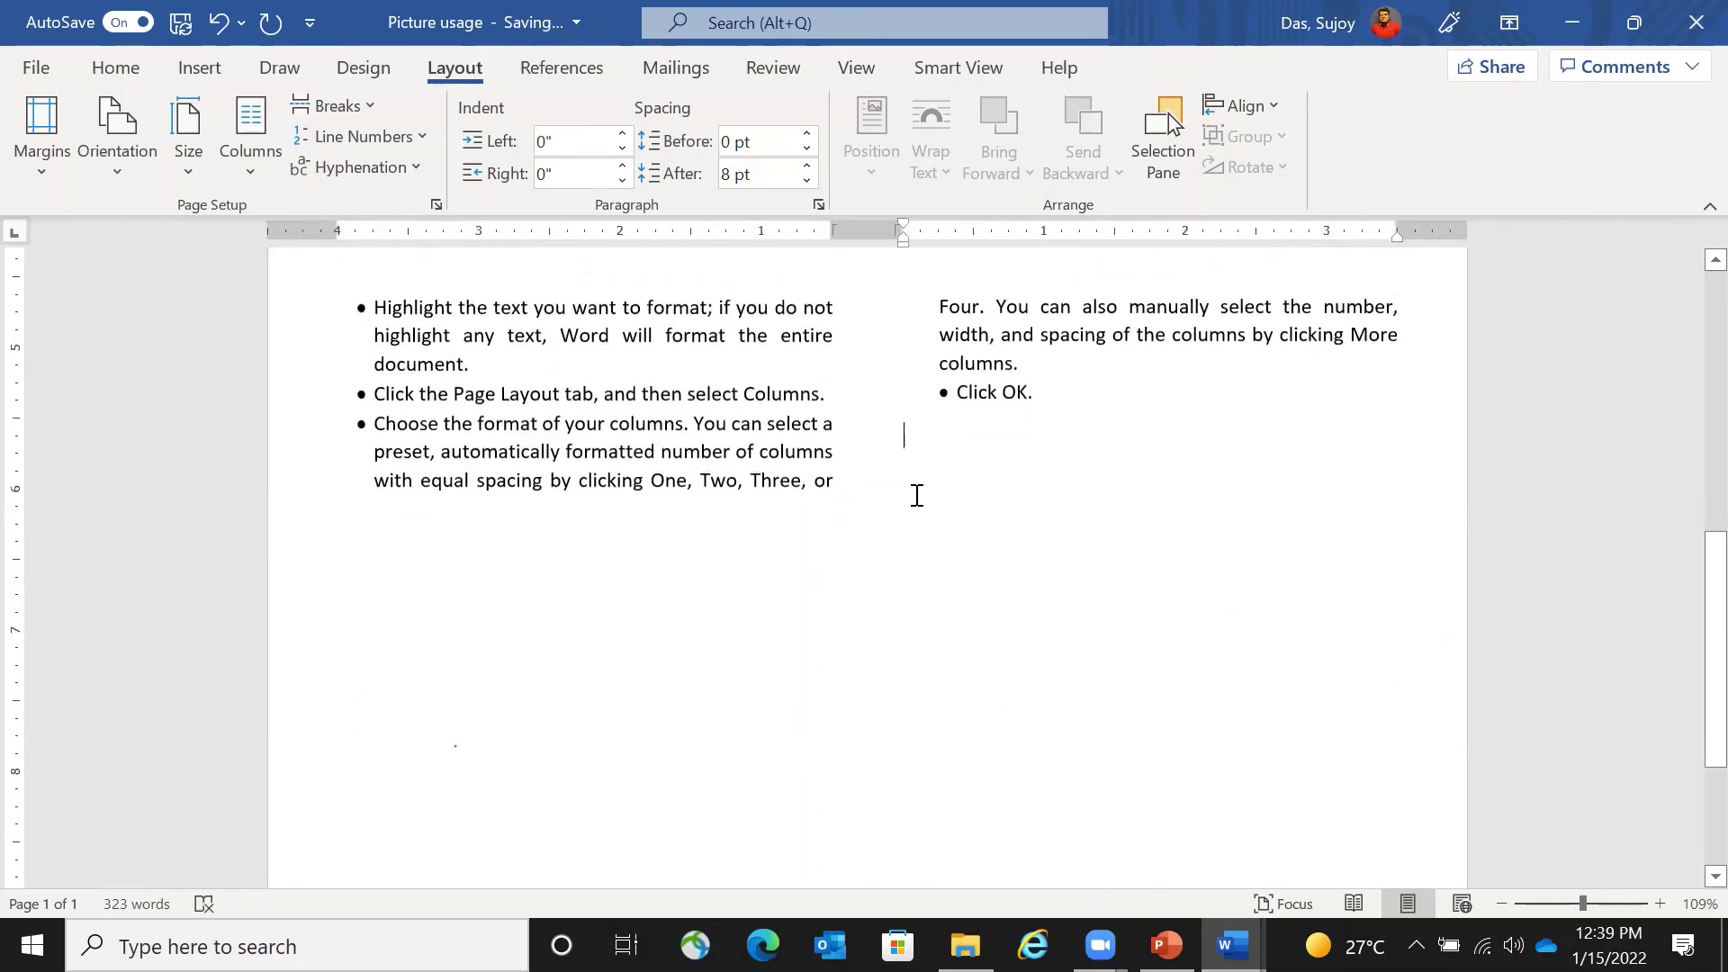
left_click(458, 536)
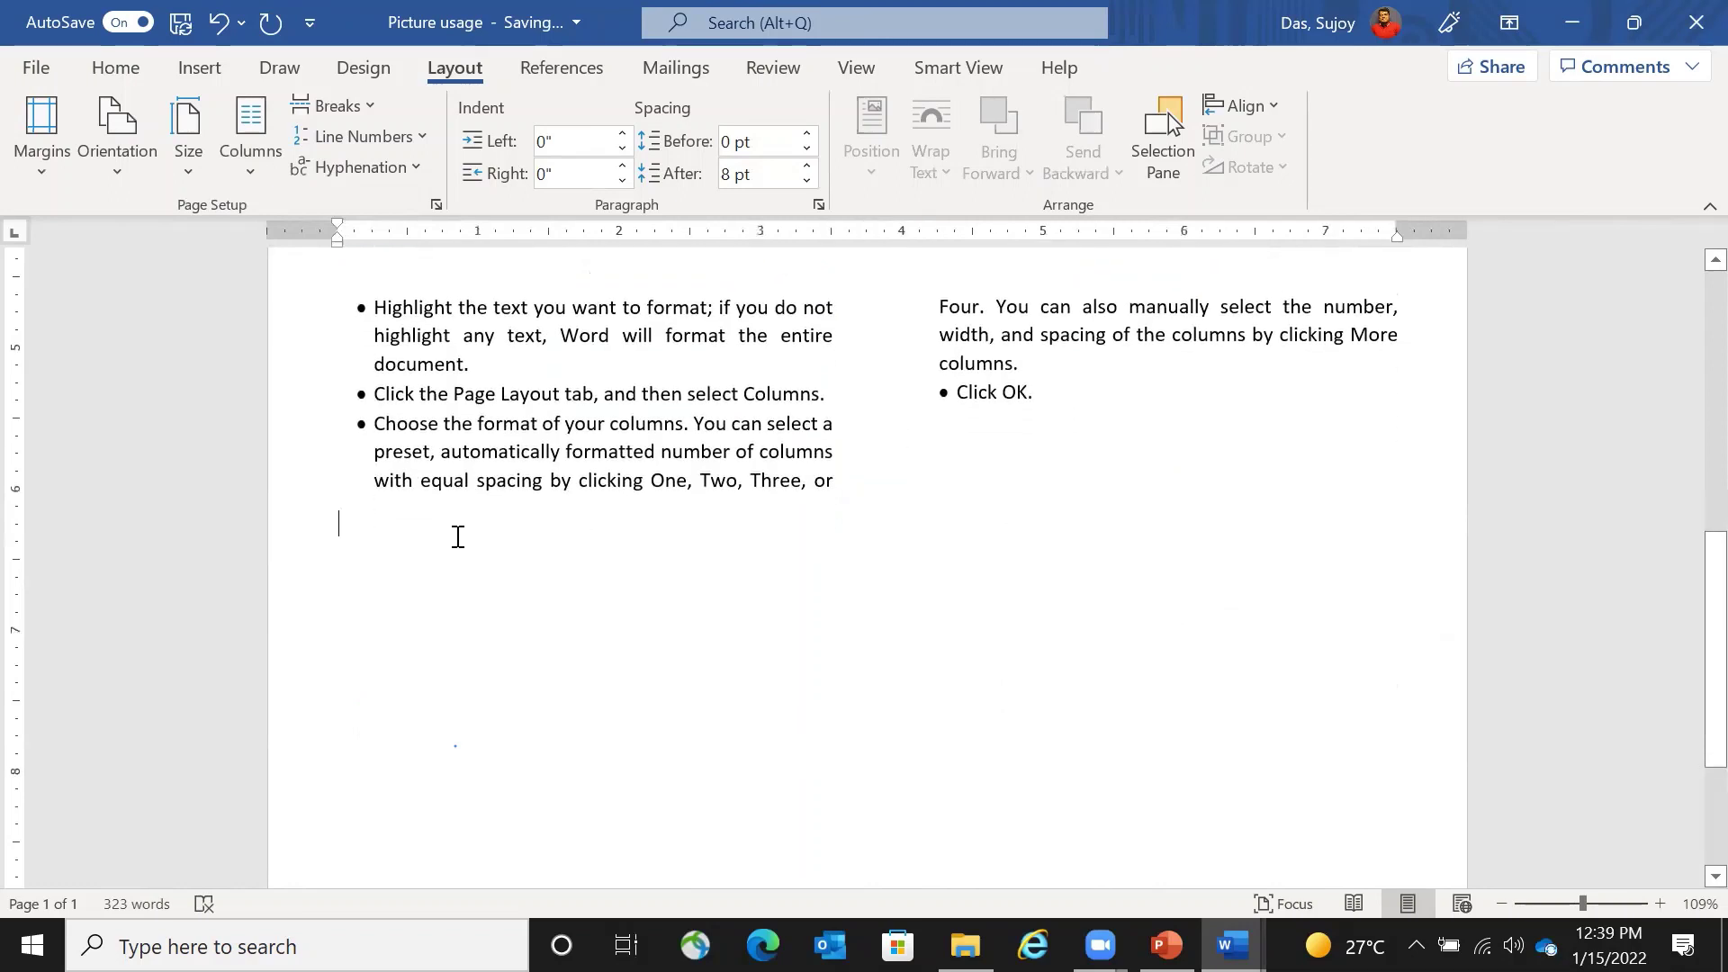
Step: Type Text here on a full-width line below the columns, removing the blank line above it
key("Return")
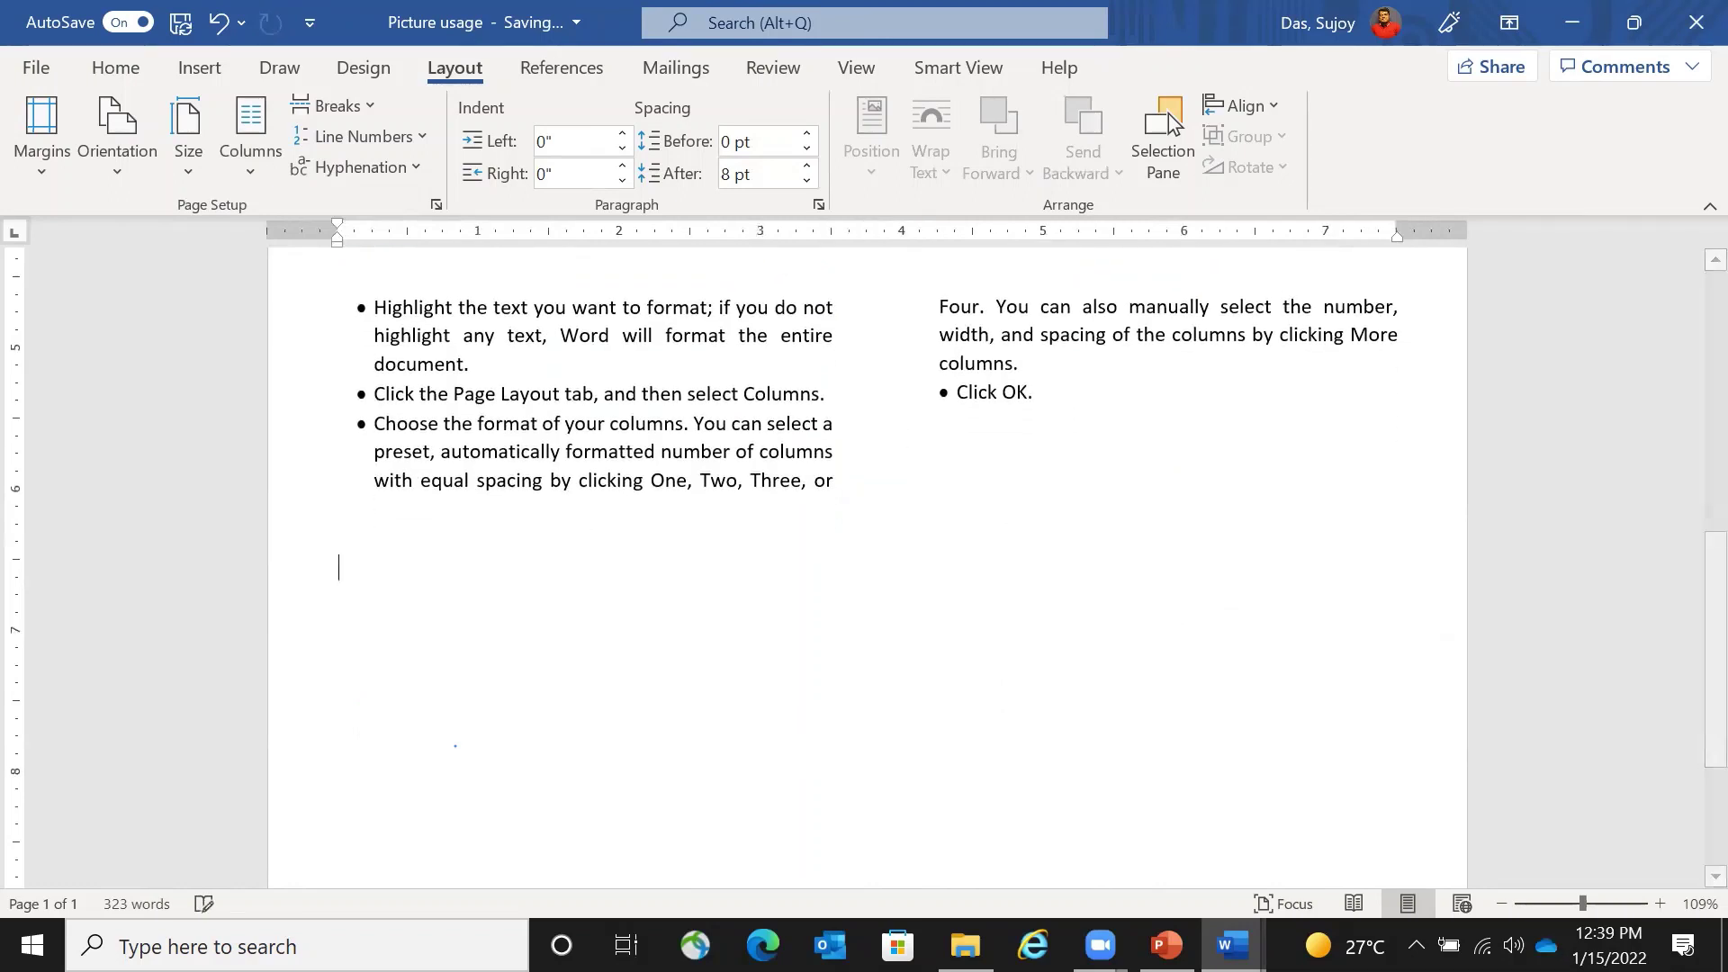
key("Return")
type("ext")
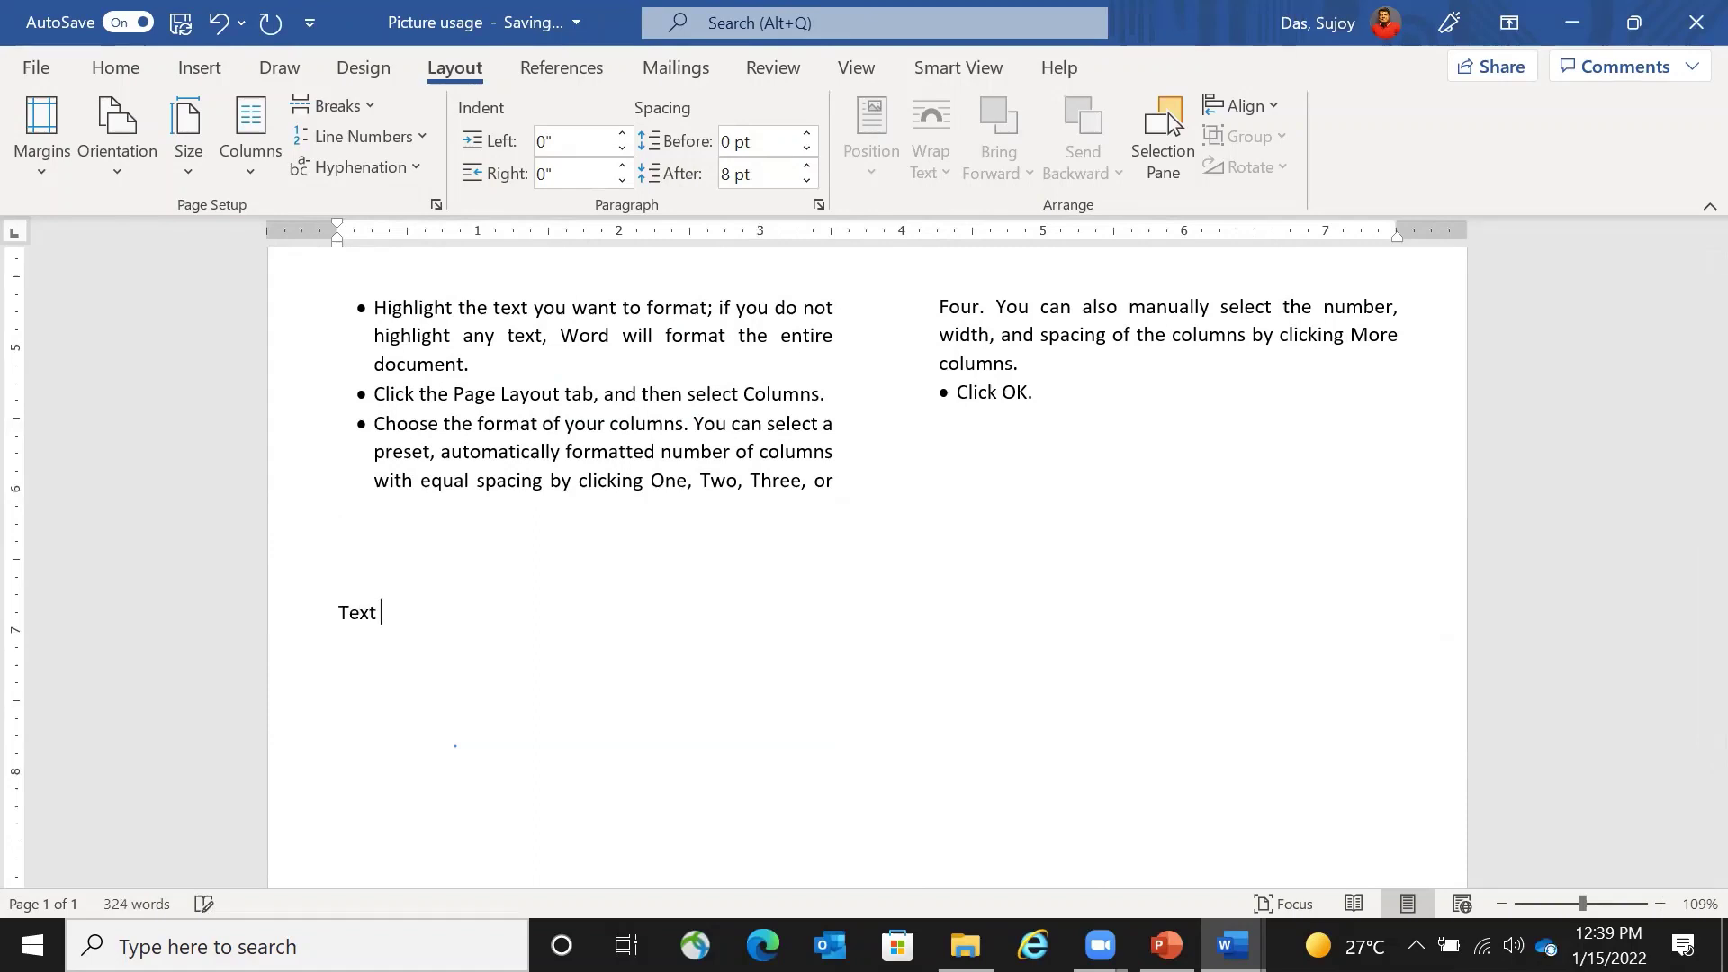
type("hee")
type("re")
scroll(540, 486, "up", 3)
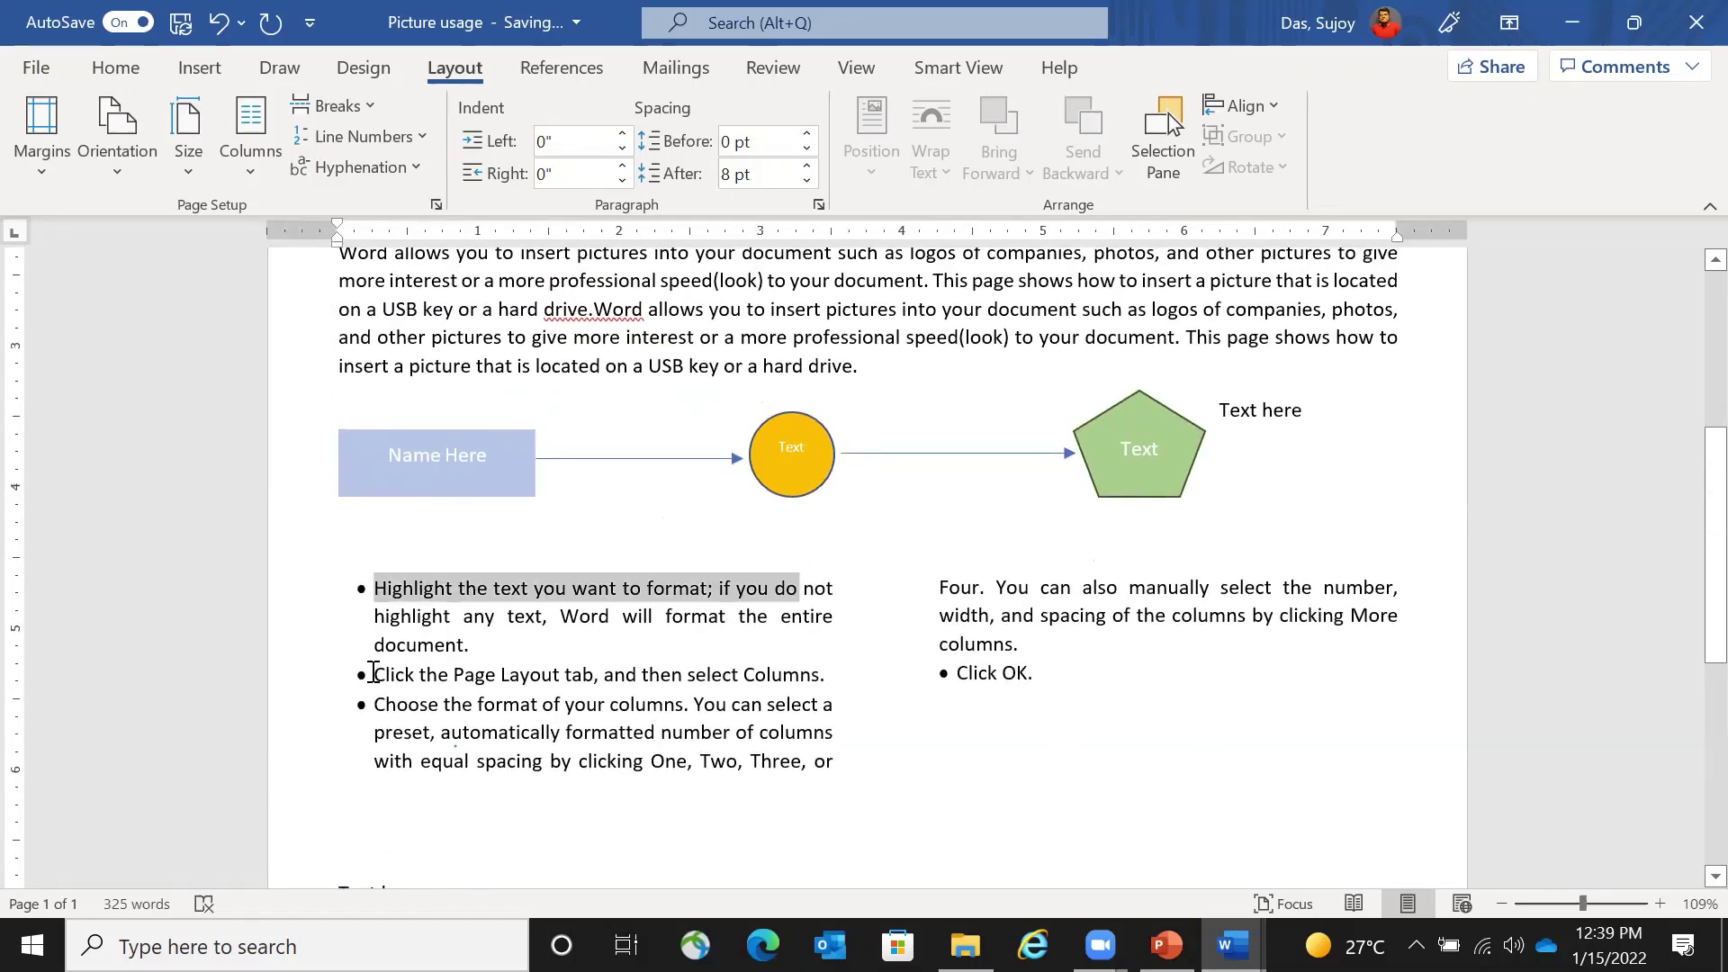
left_click_drag(535, 689, 451, 621)
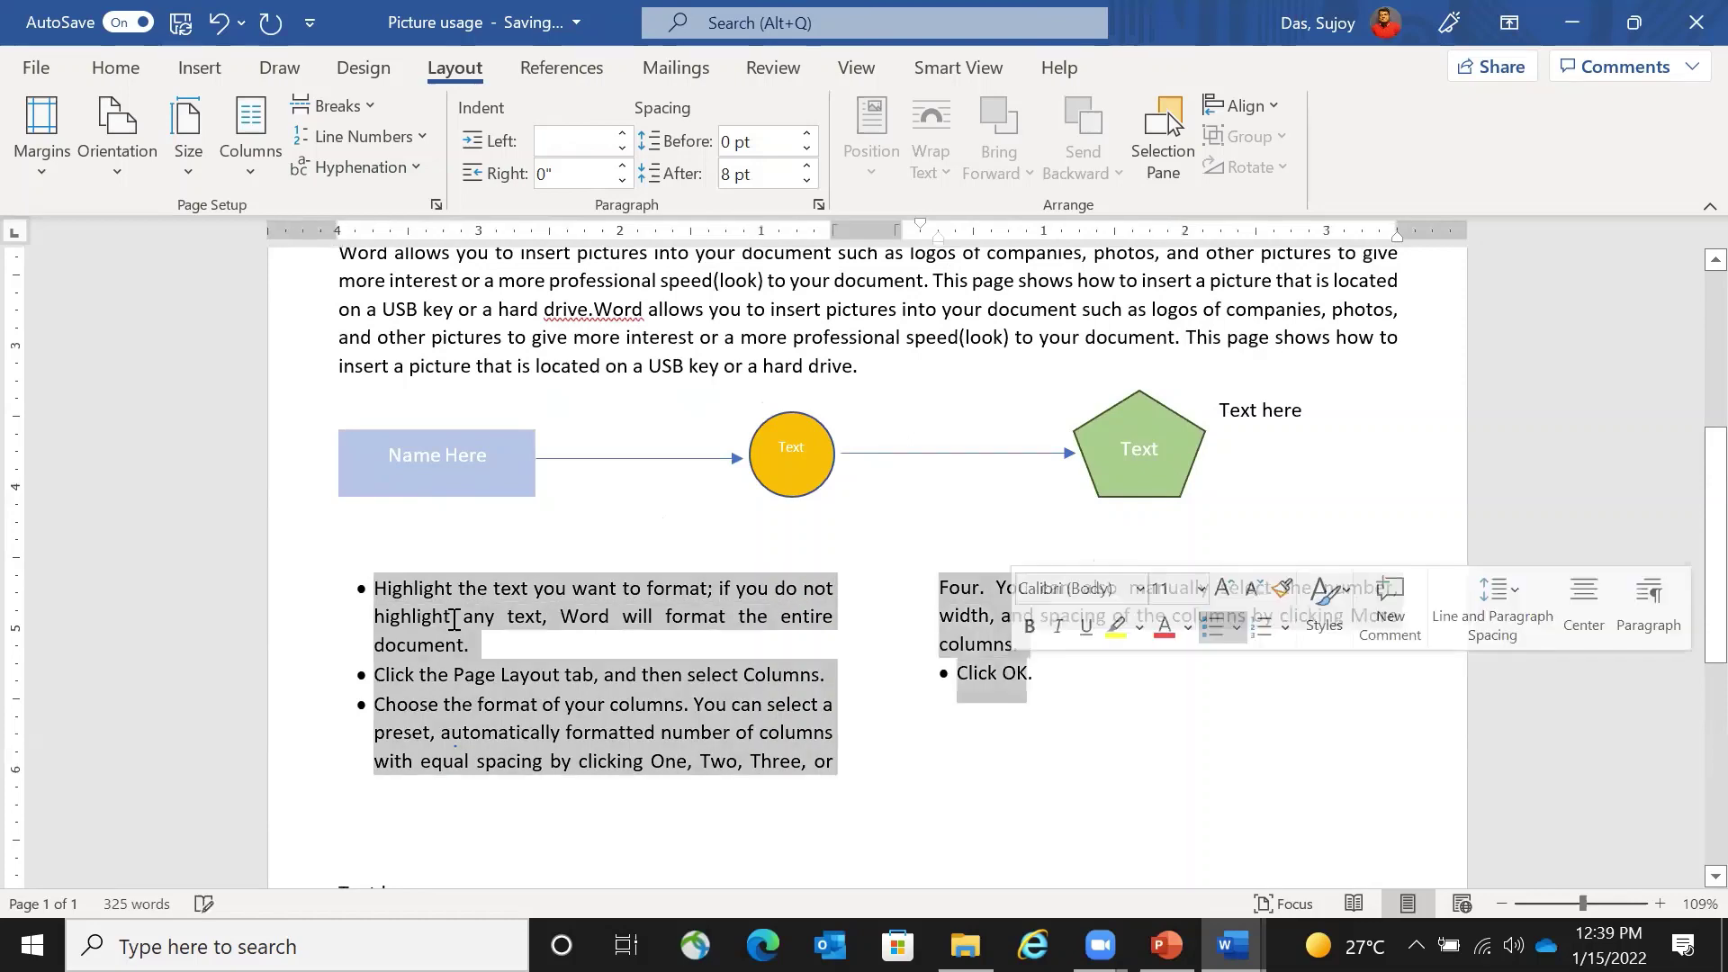
left_click(454, 620)
scroll(454, 620, "down", 1)
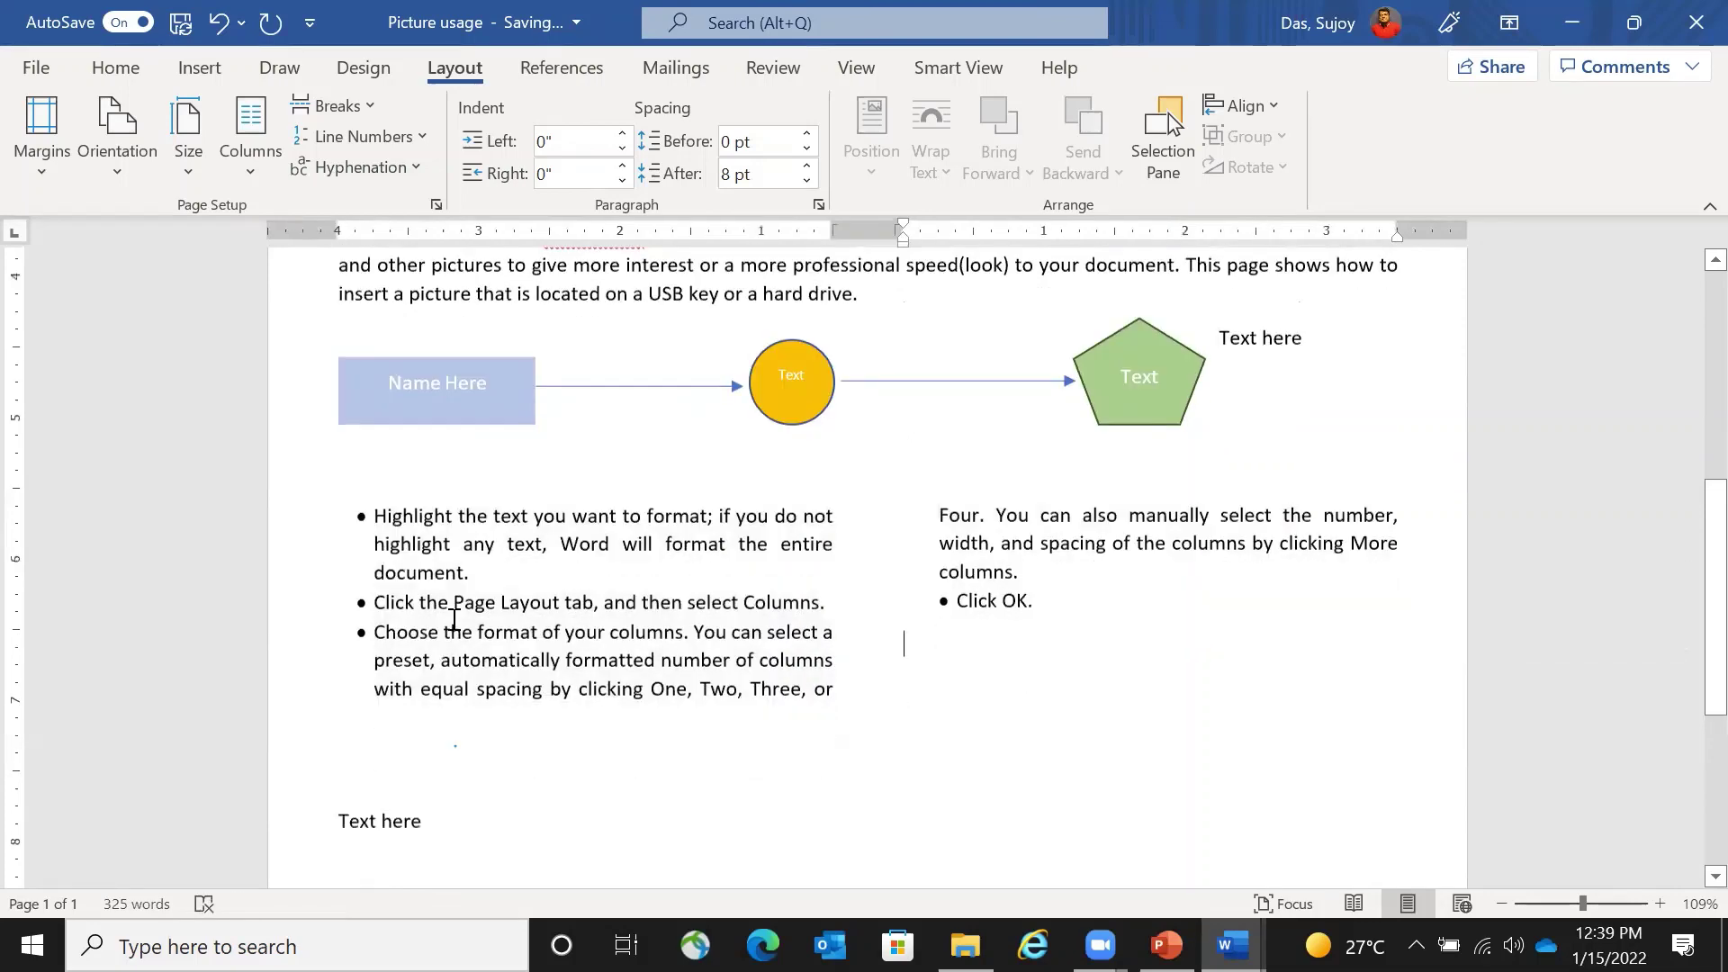
scroll(455, 620, "down", 2)
key("Delete")
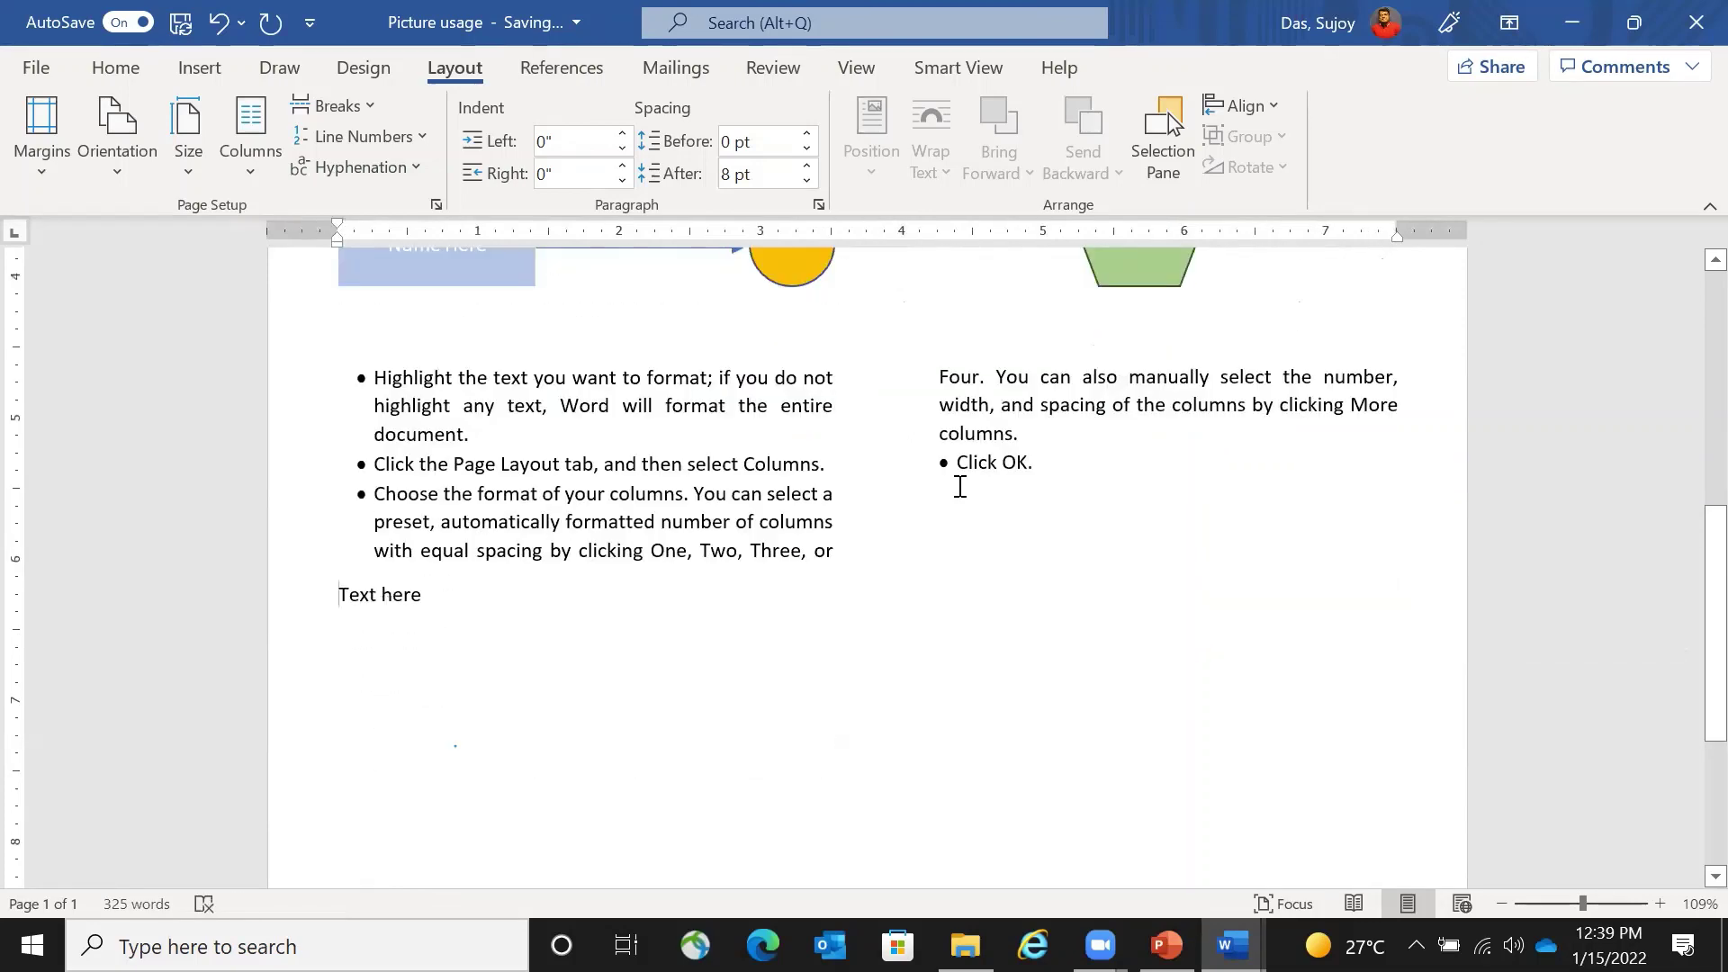
Step: Test column reflow by adding and removing lines after Click OK., leaving it unchanged
left_click(1096, 474)
key("Return")
key("Return")
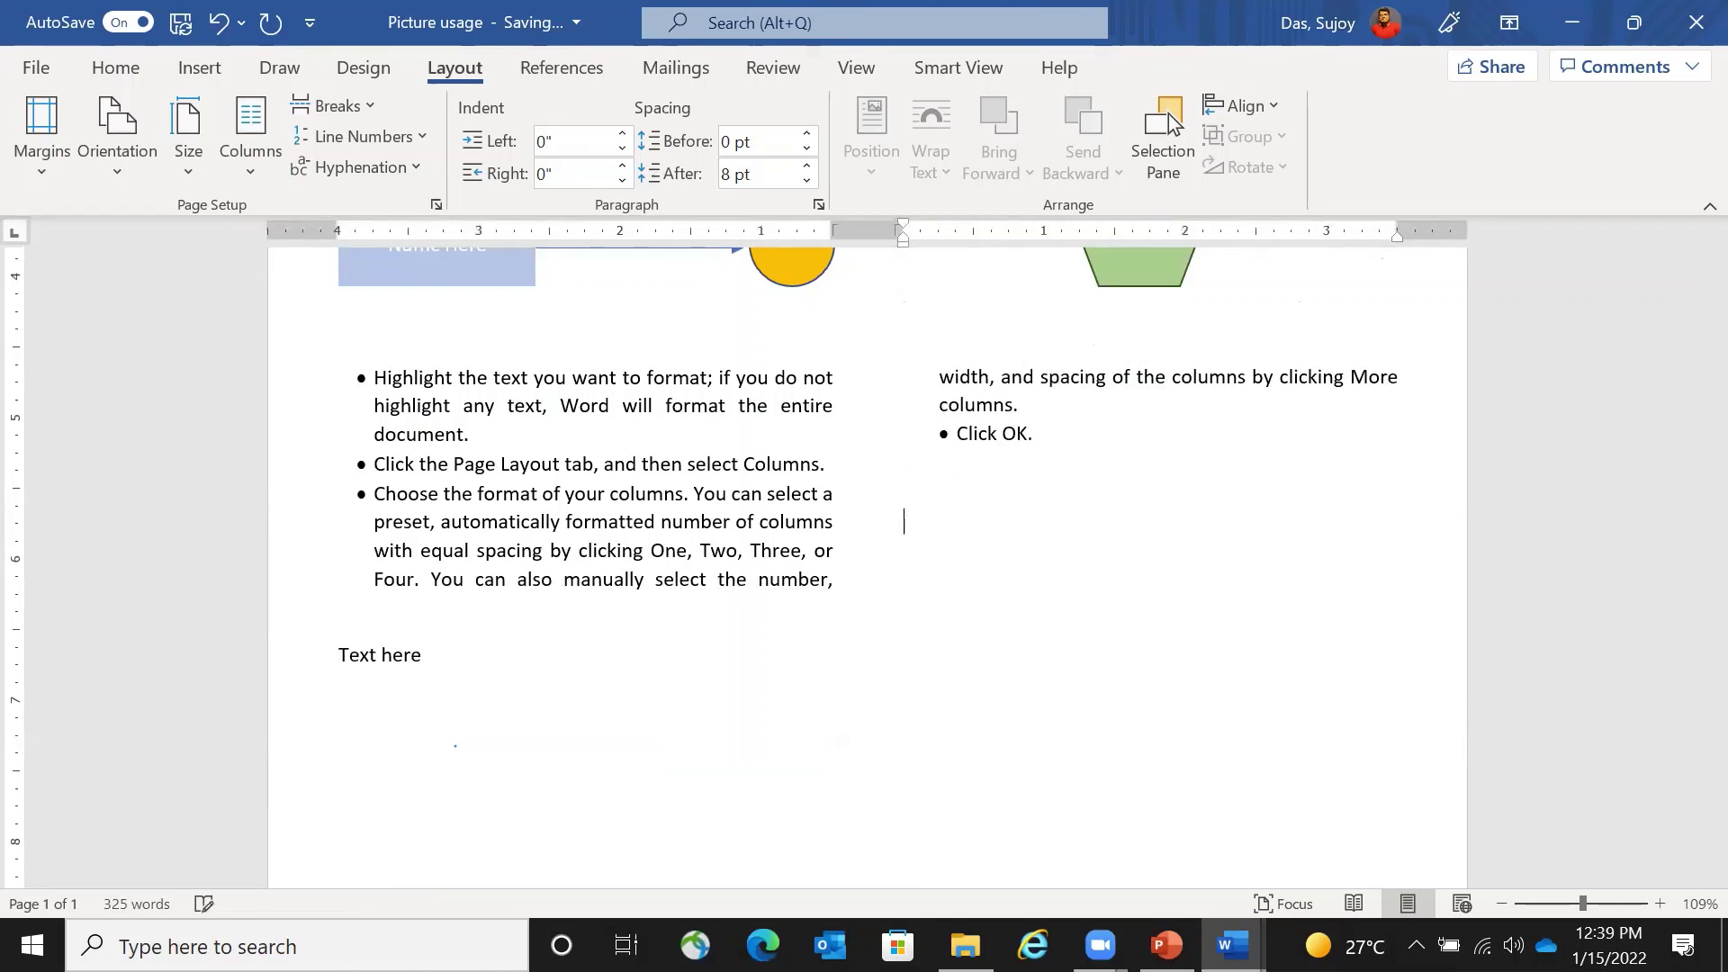
type("gwehdjhdjhdahj")
key("BackSpace")
key("BackSpace")
key("BackSpace")
key("BackSpace")
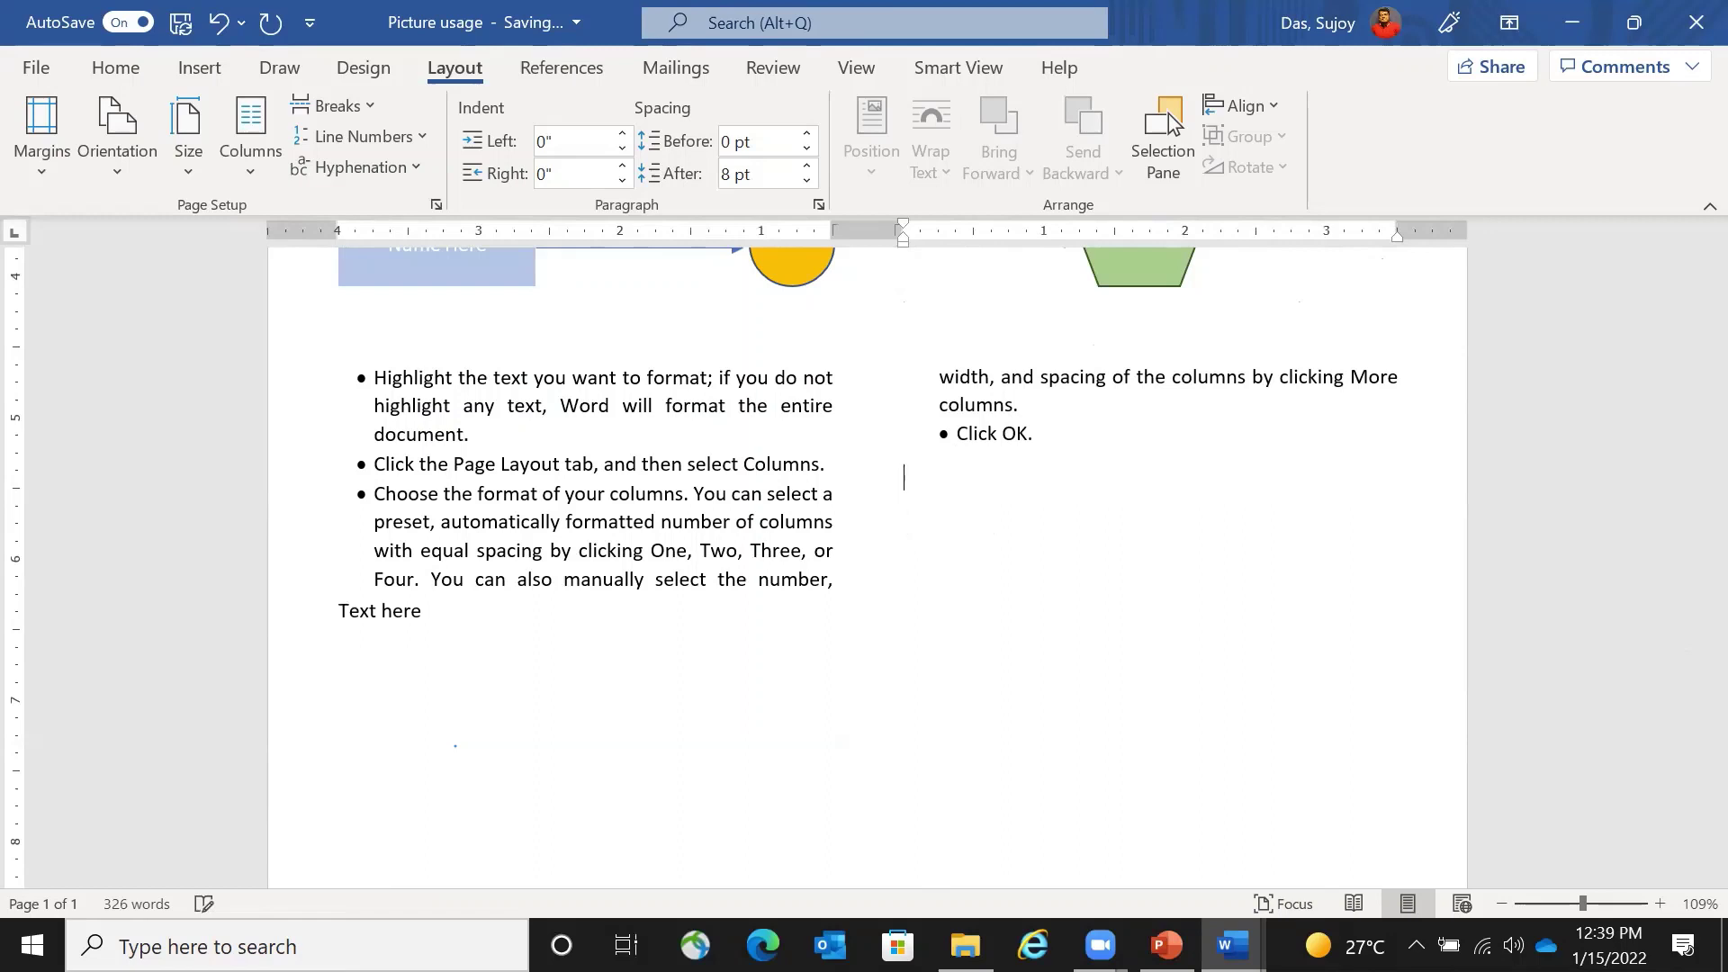
key("BackSpace")
key("Return")
key("Return")
key("Return")
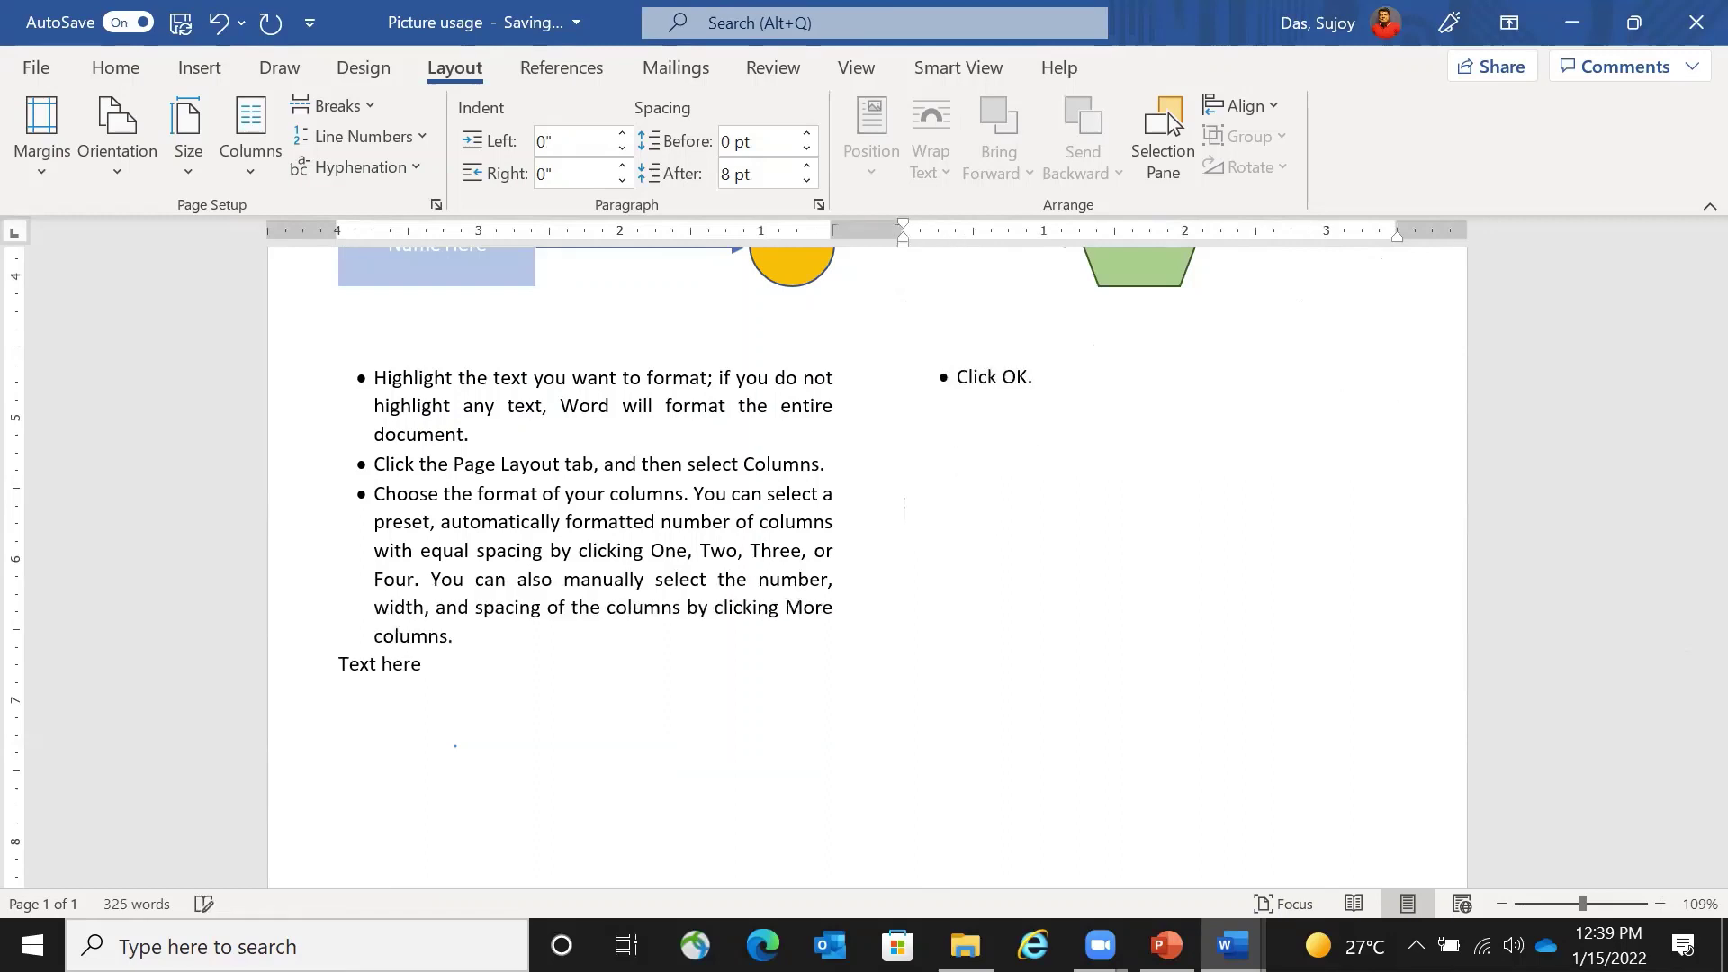
key("Return")
key("Return")
key("Return")
key("Return")
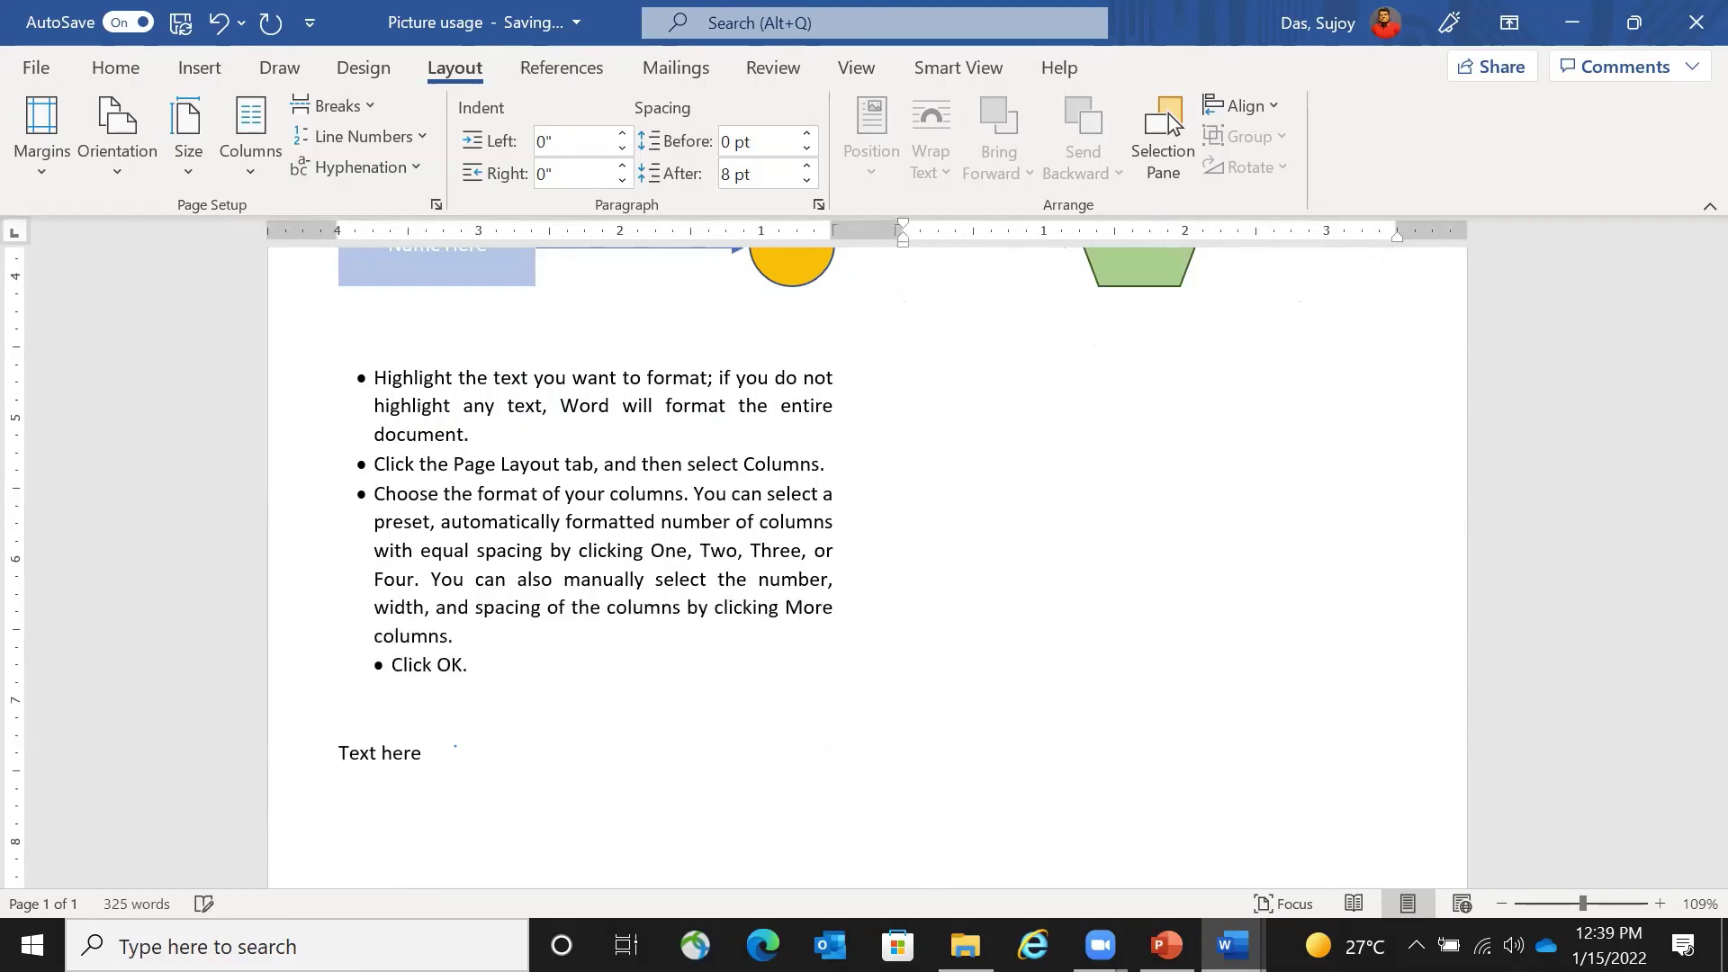
key("BackSpace")
key("BackSpace")
key("BackSpace")
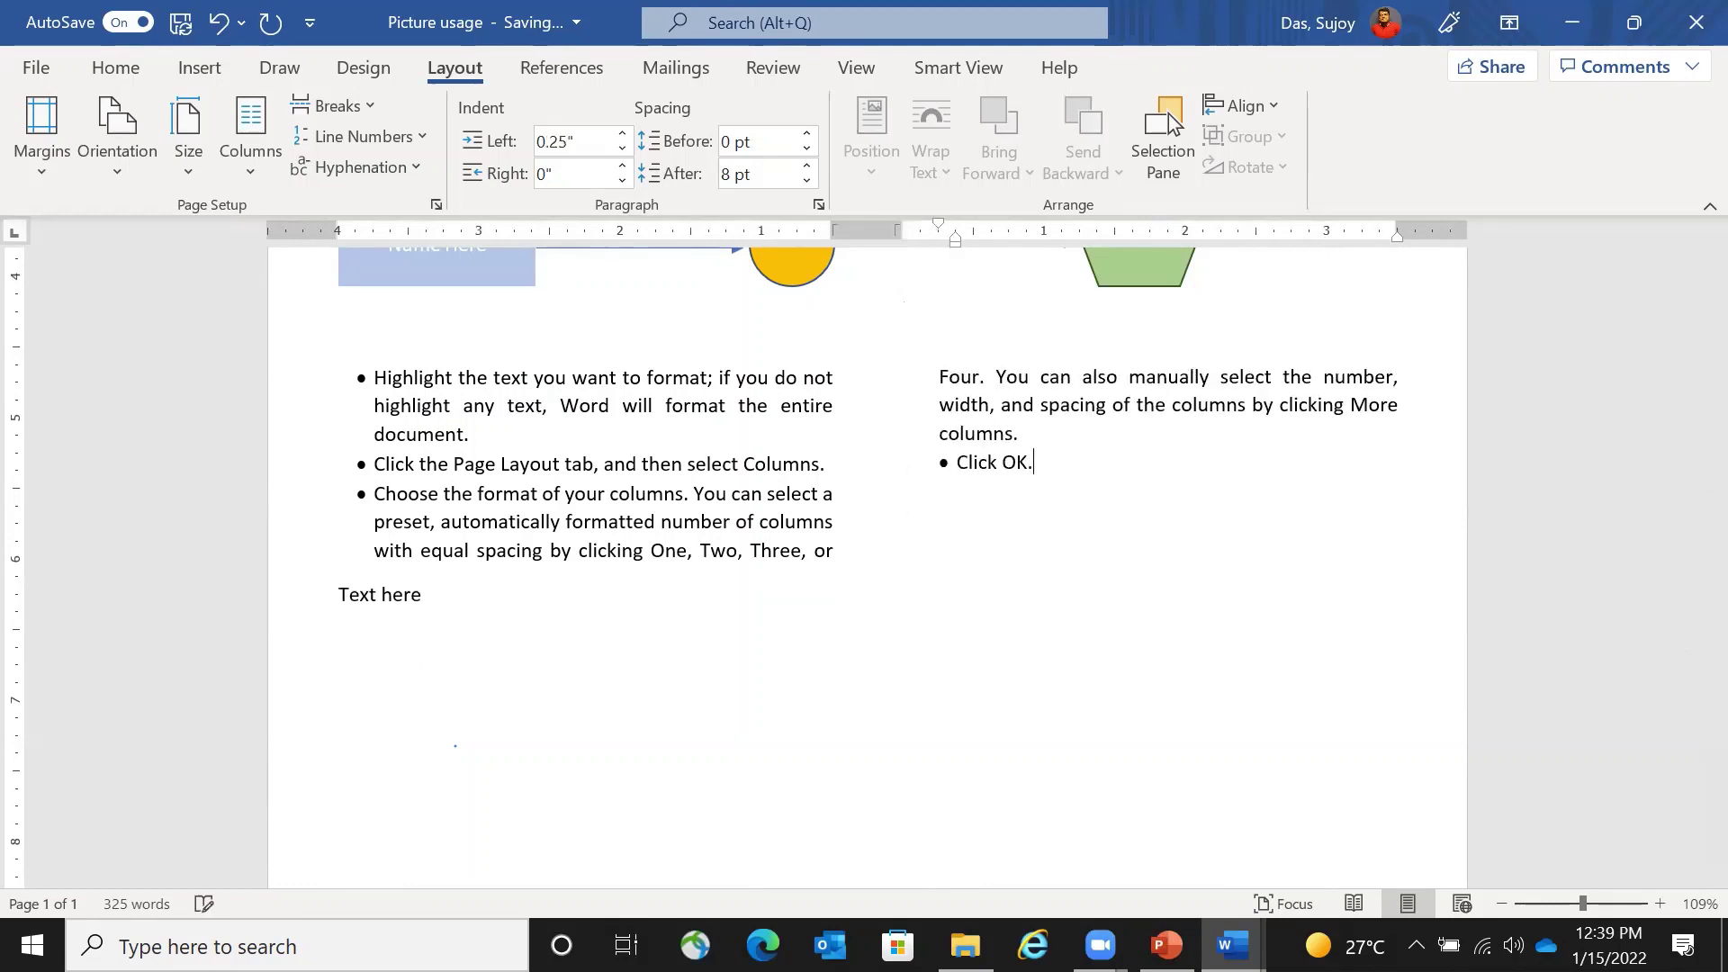
left_click(392, 596)
Step: Delete the Text here line, toggling the change with undo and redo
left_click(326, 593)
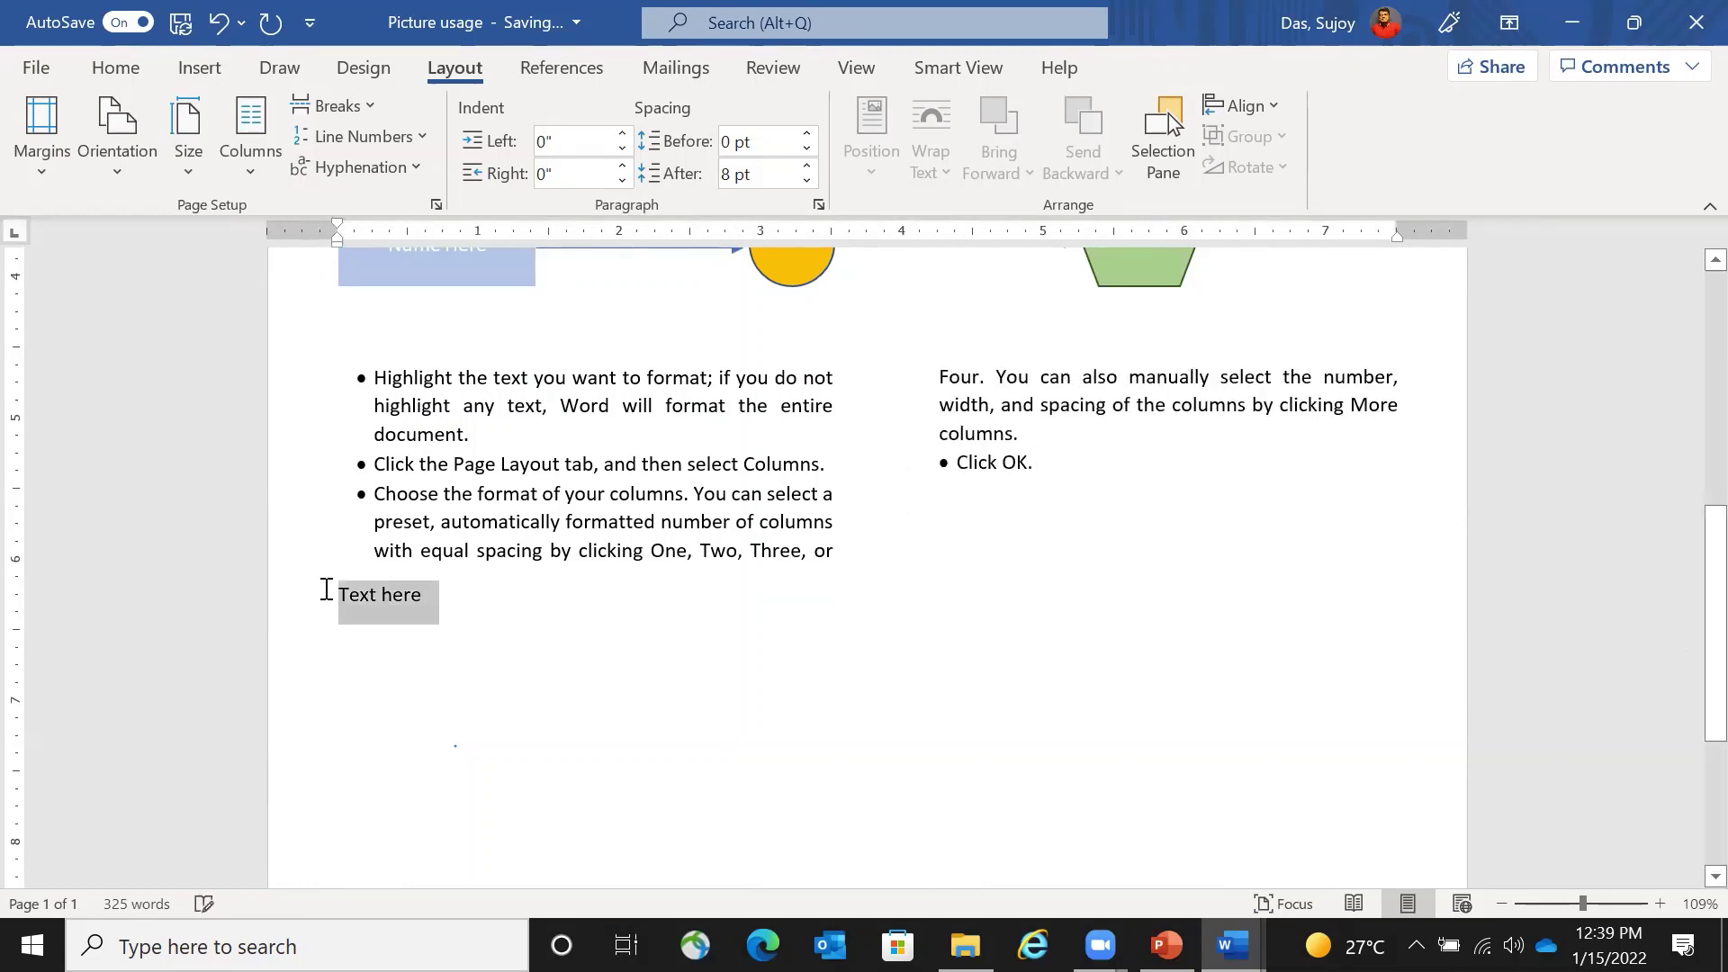
key("Delete")
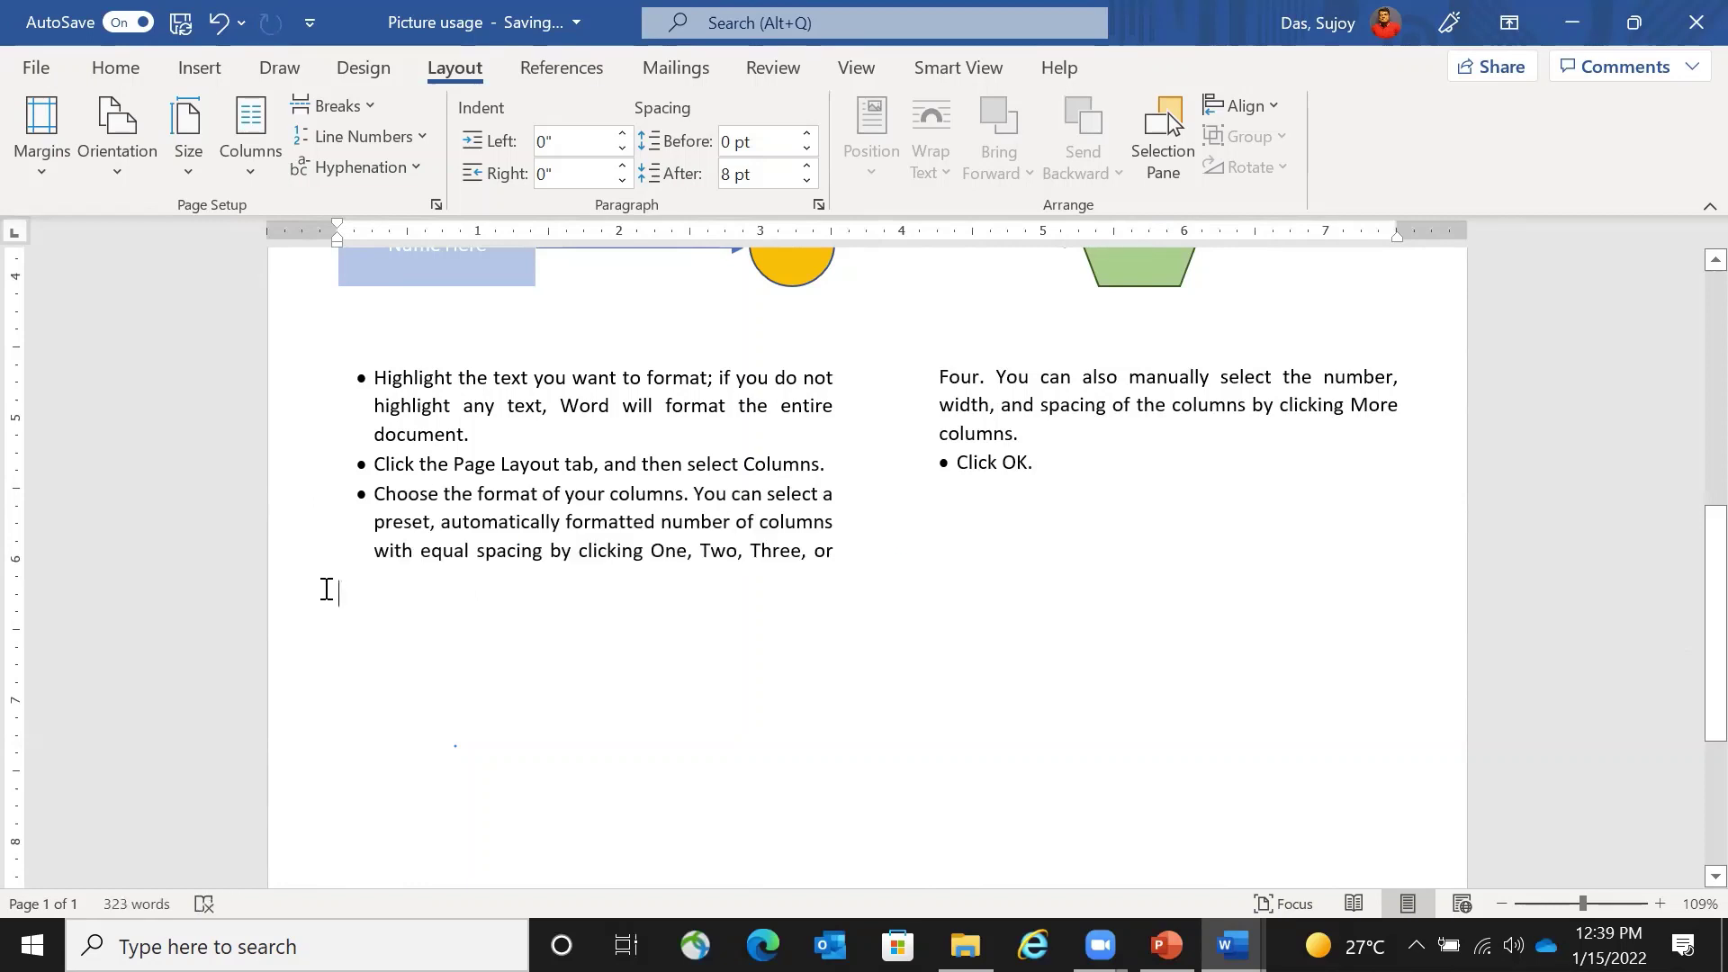
key("ctrl+z")
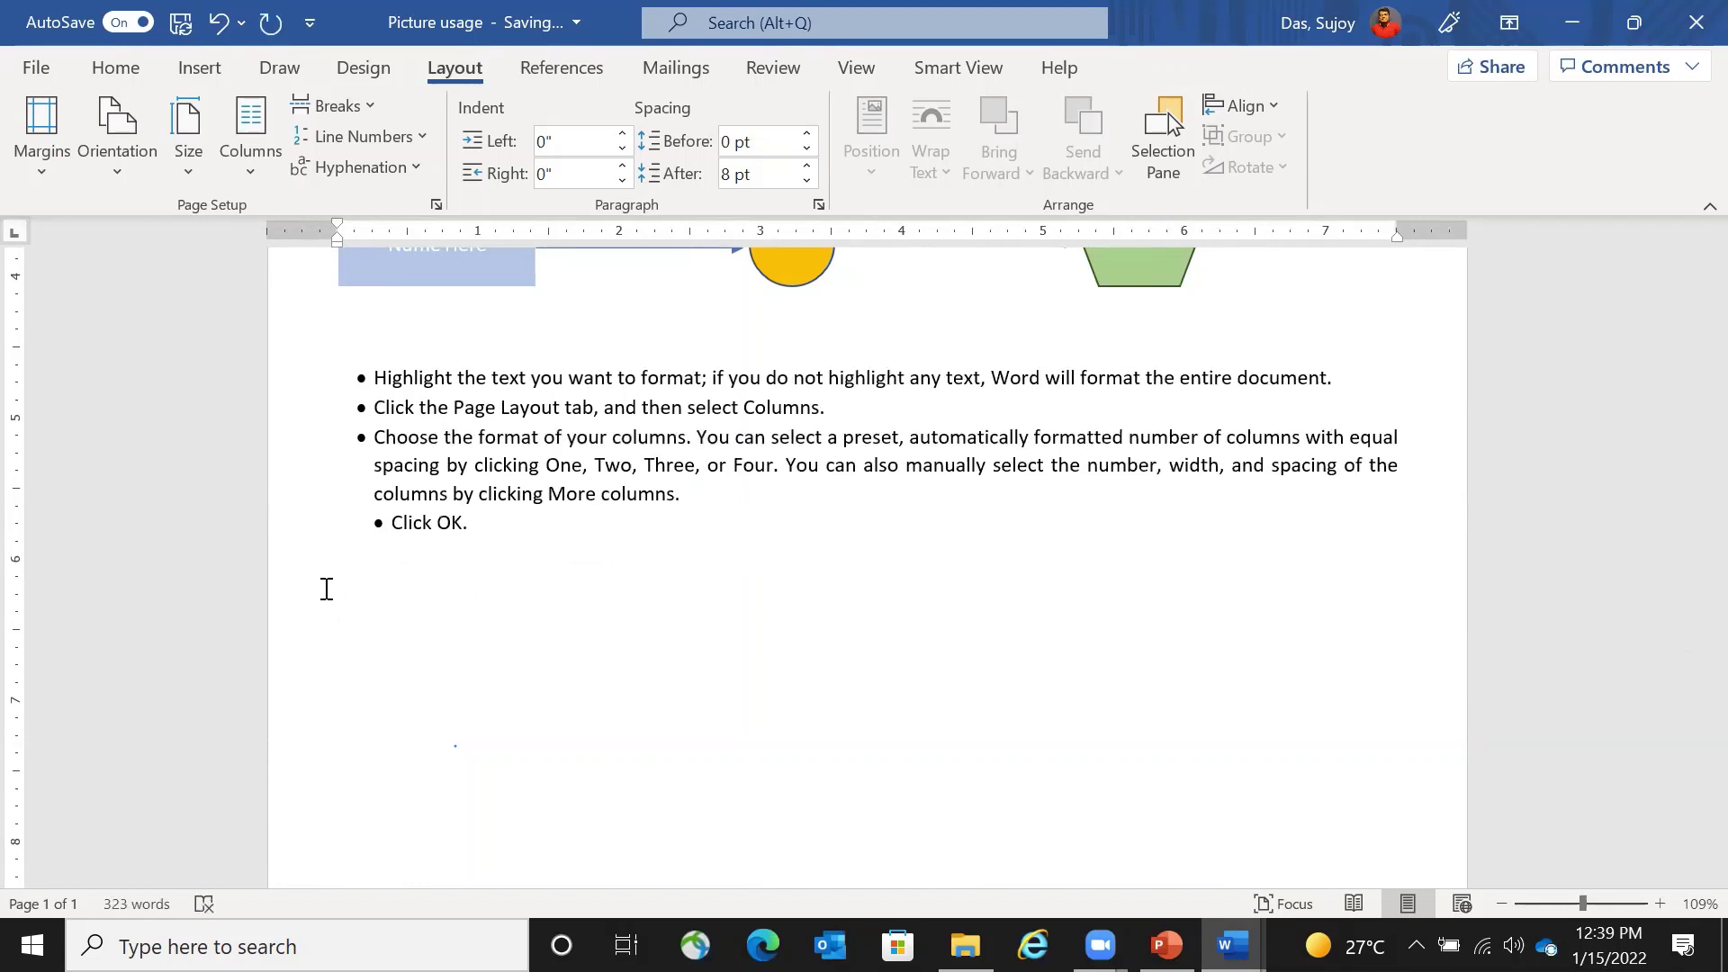
key("ctrl+y")
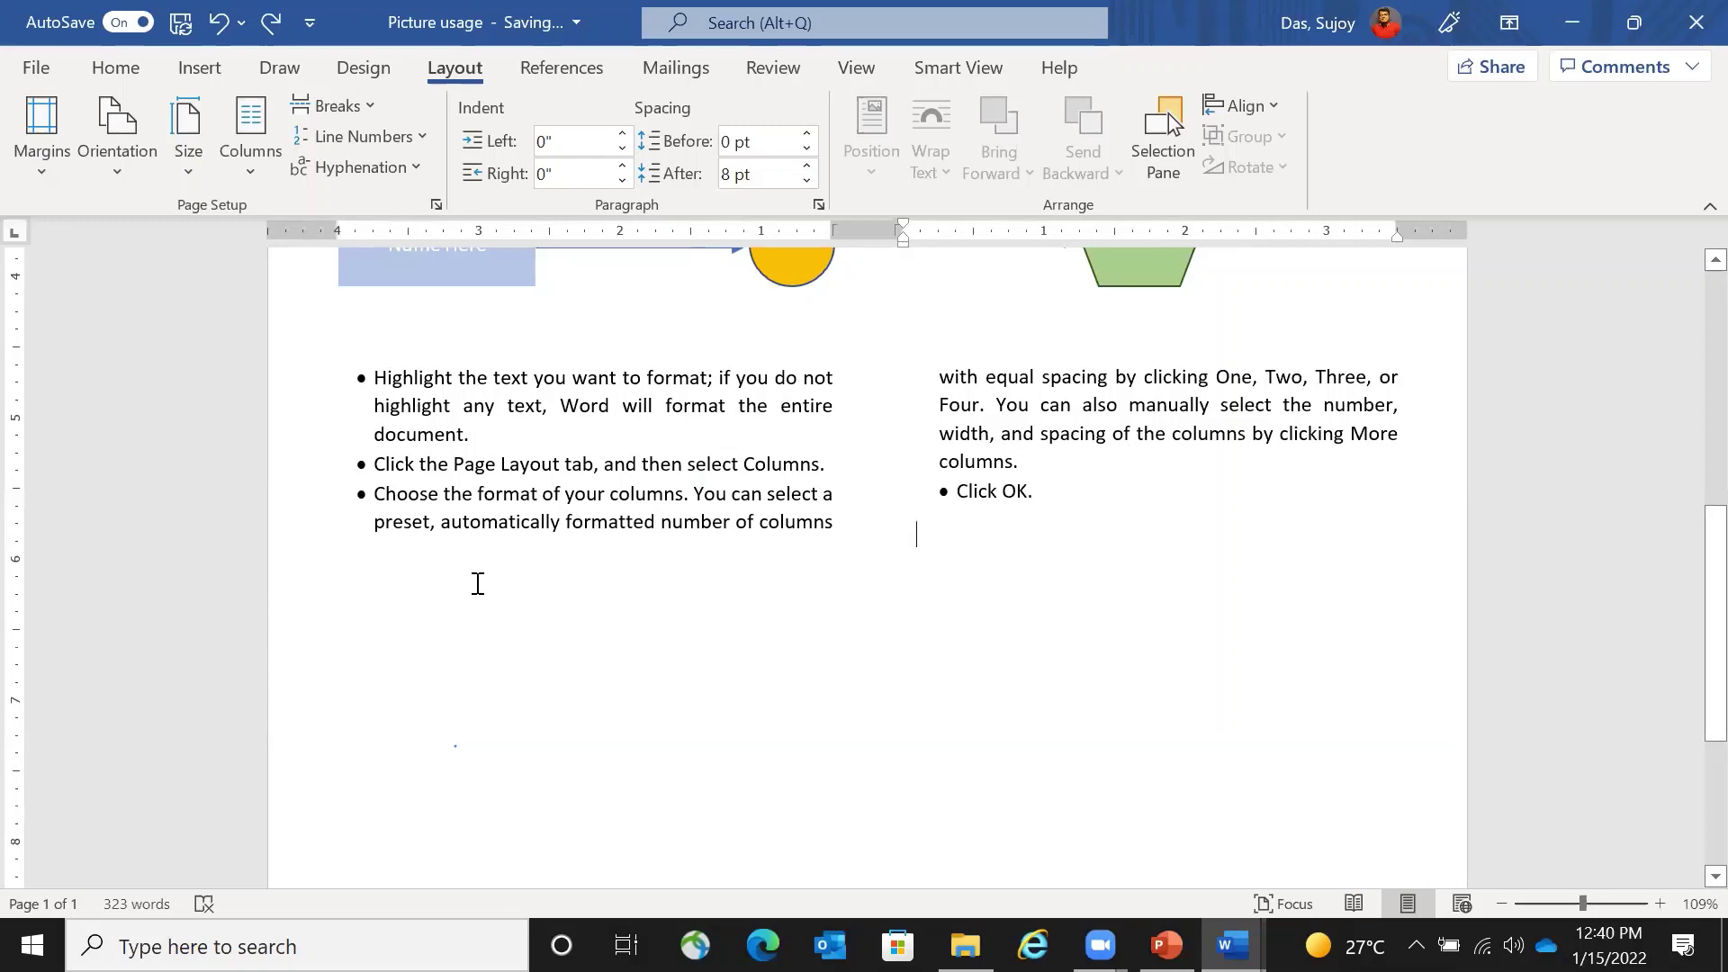
key("ctrl+y")
key("ctrl+z")
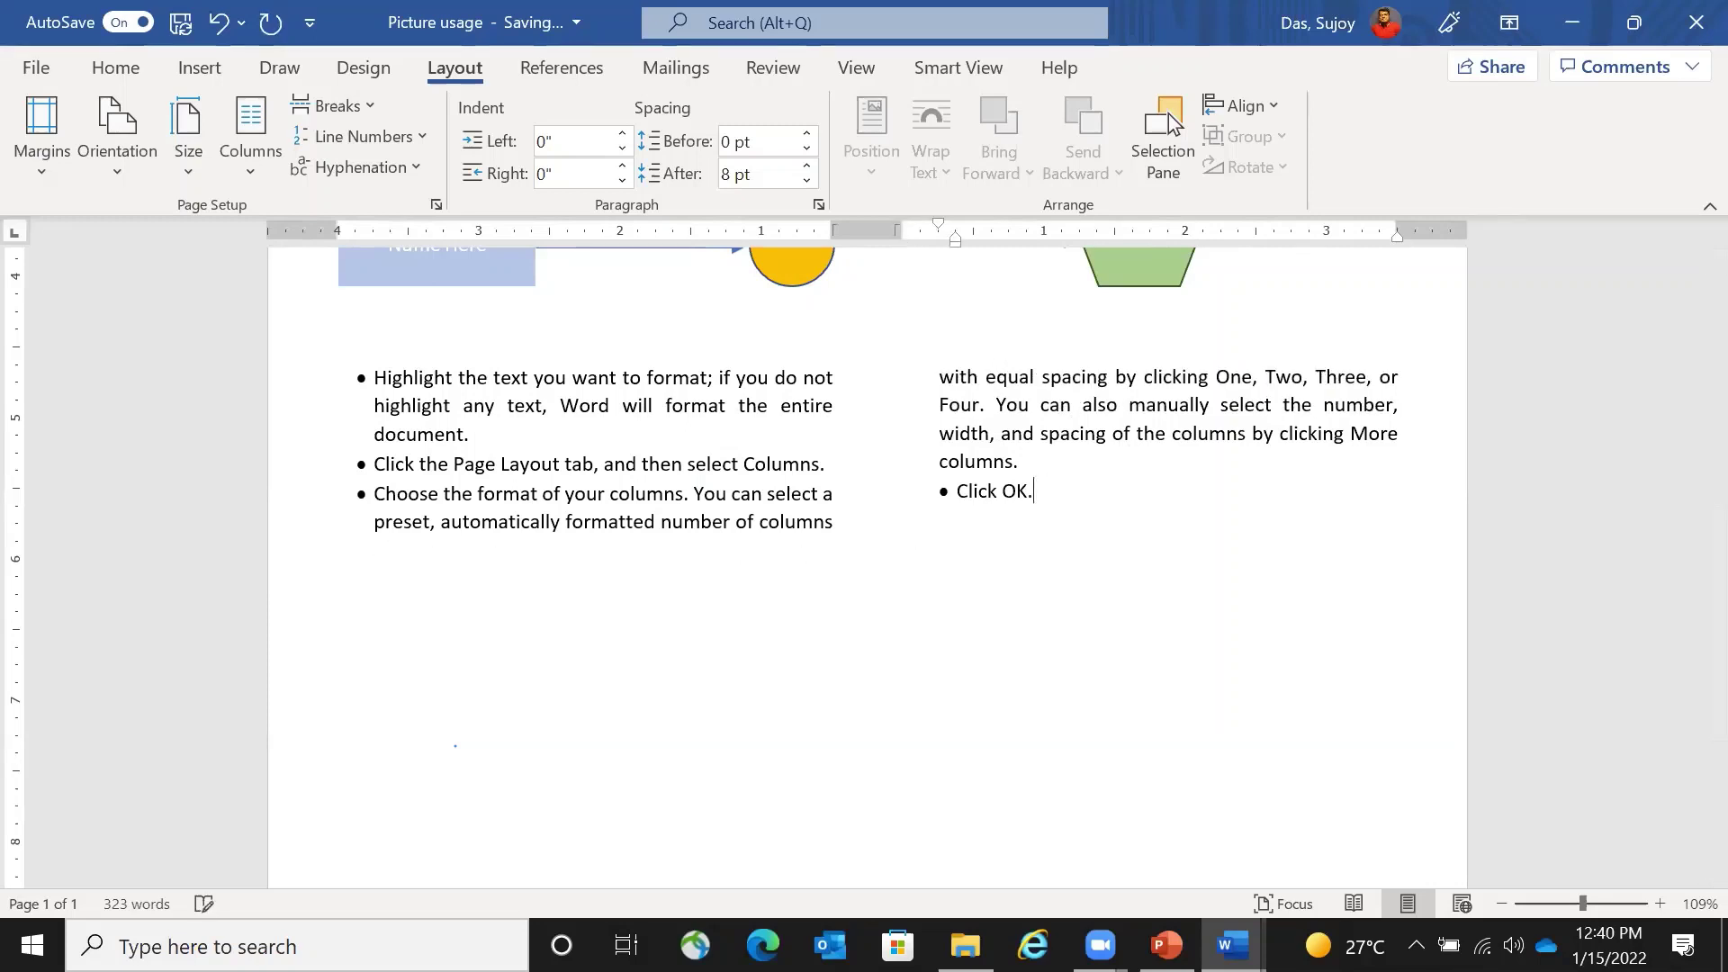
Step: Type 'Text here text' on the empty line below the columns, with a blank line above
left_click(381, 598)
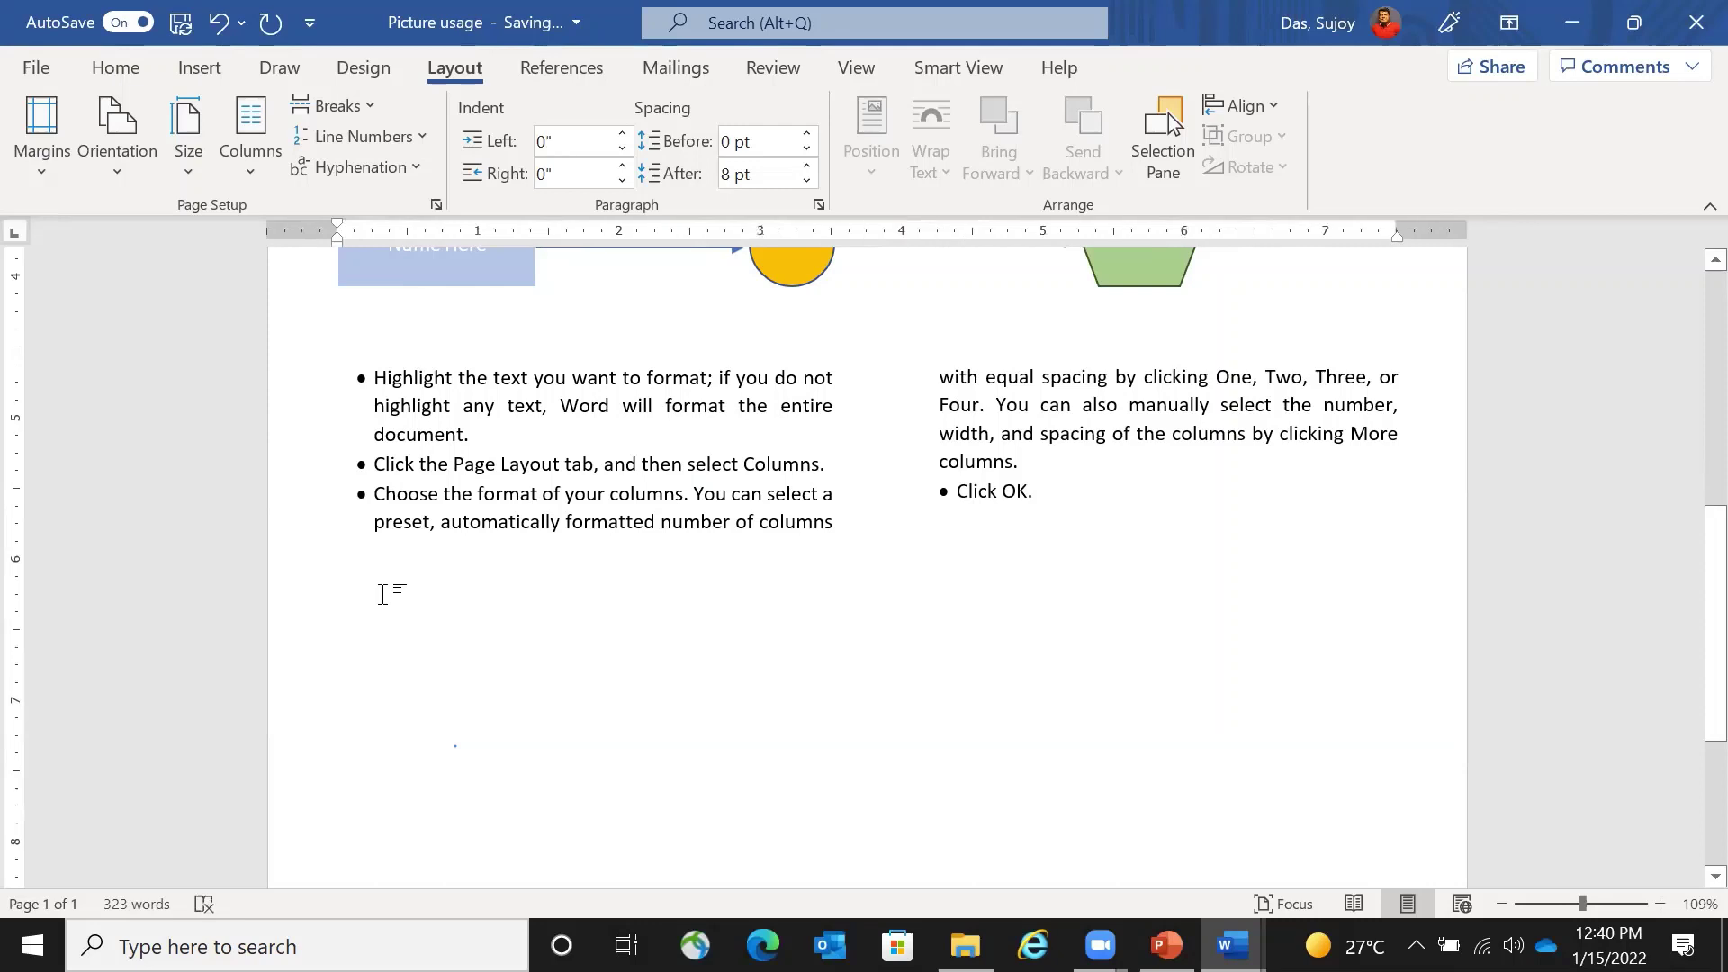
double_click(360, 561)
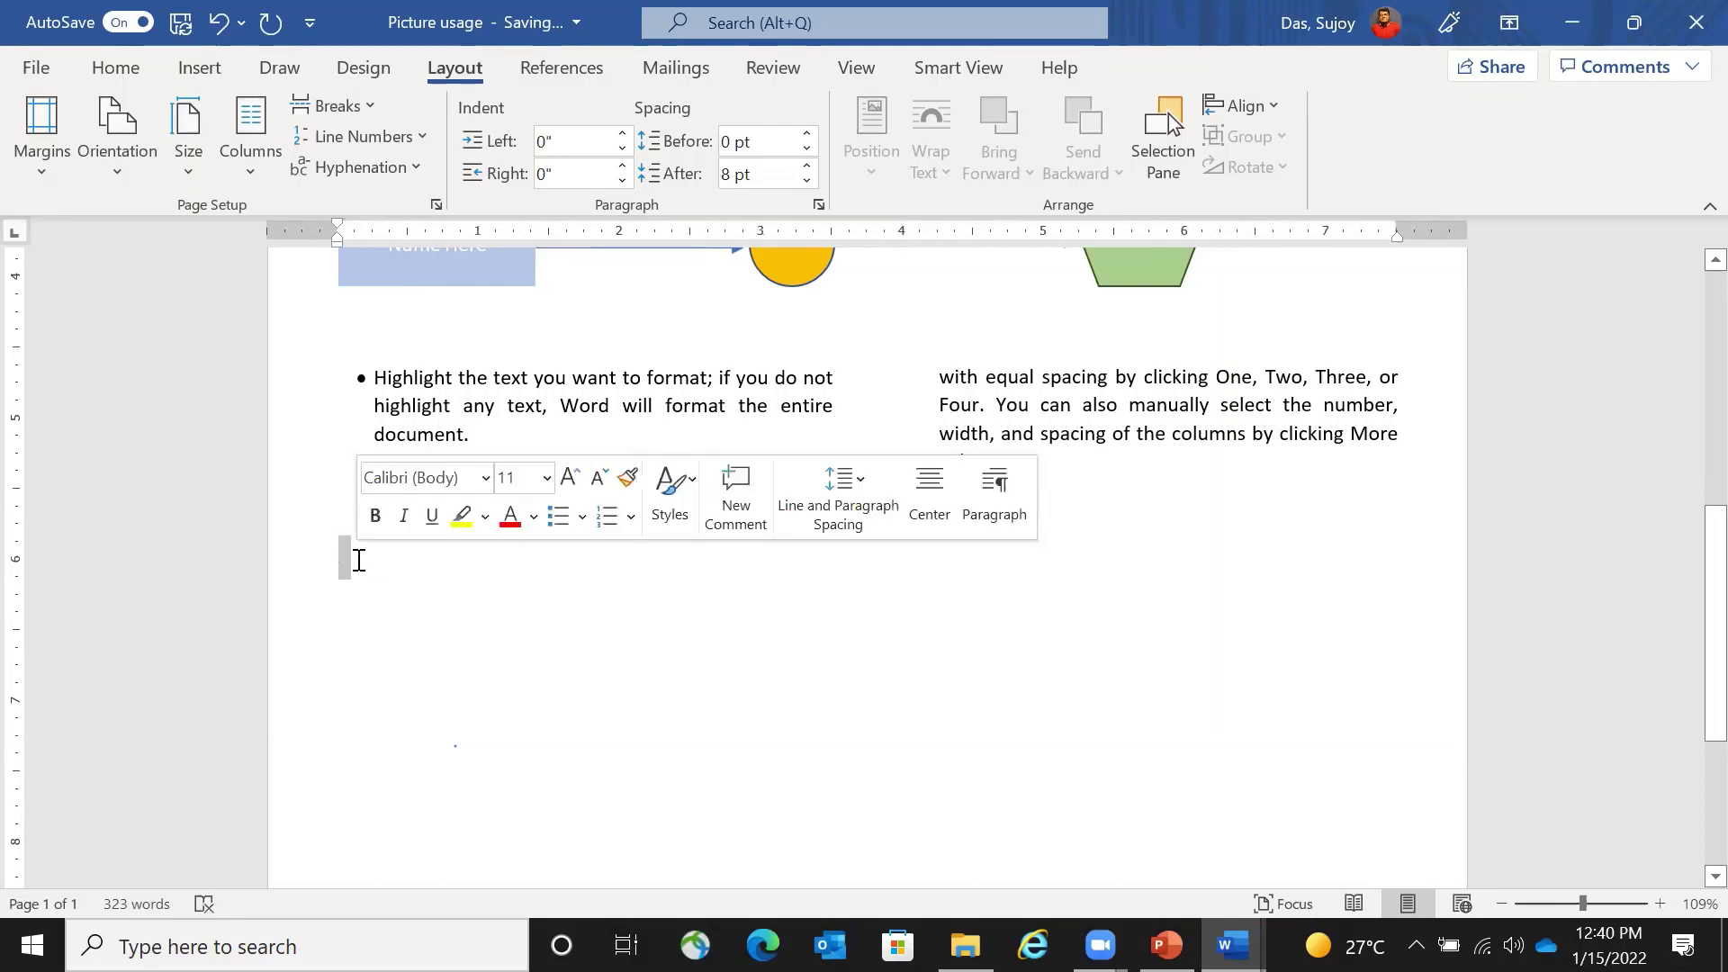
scroll(650, 642, "up", 1)
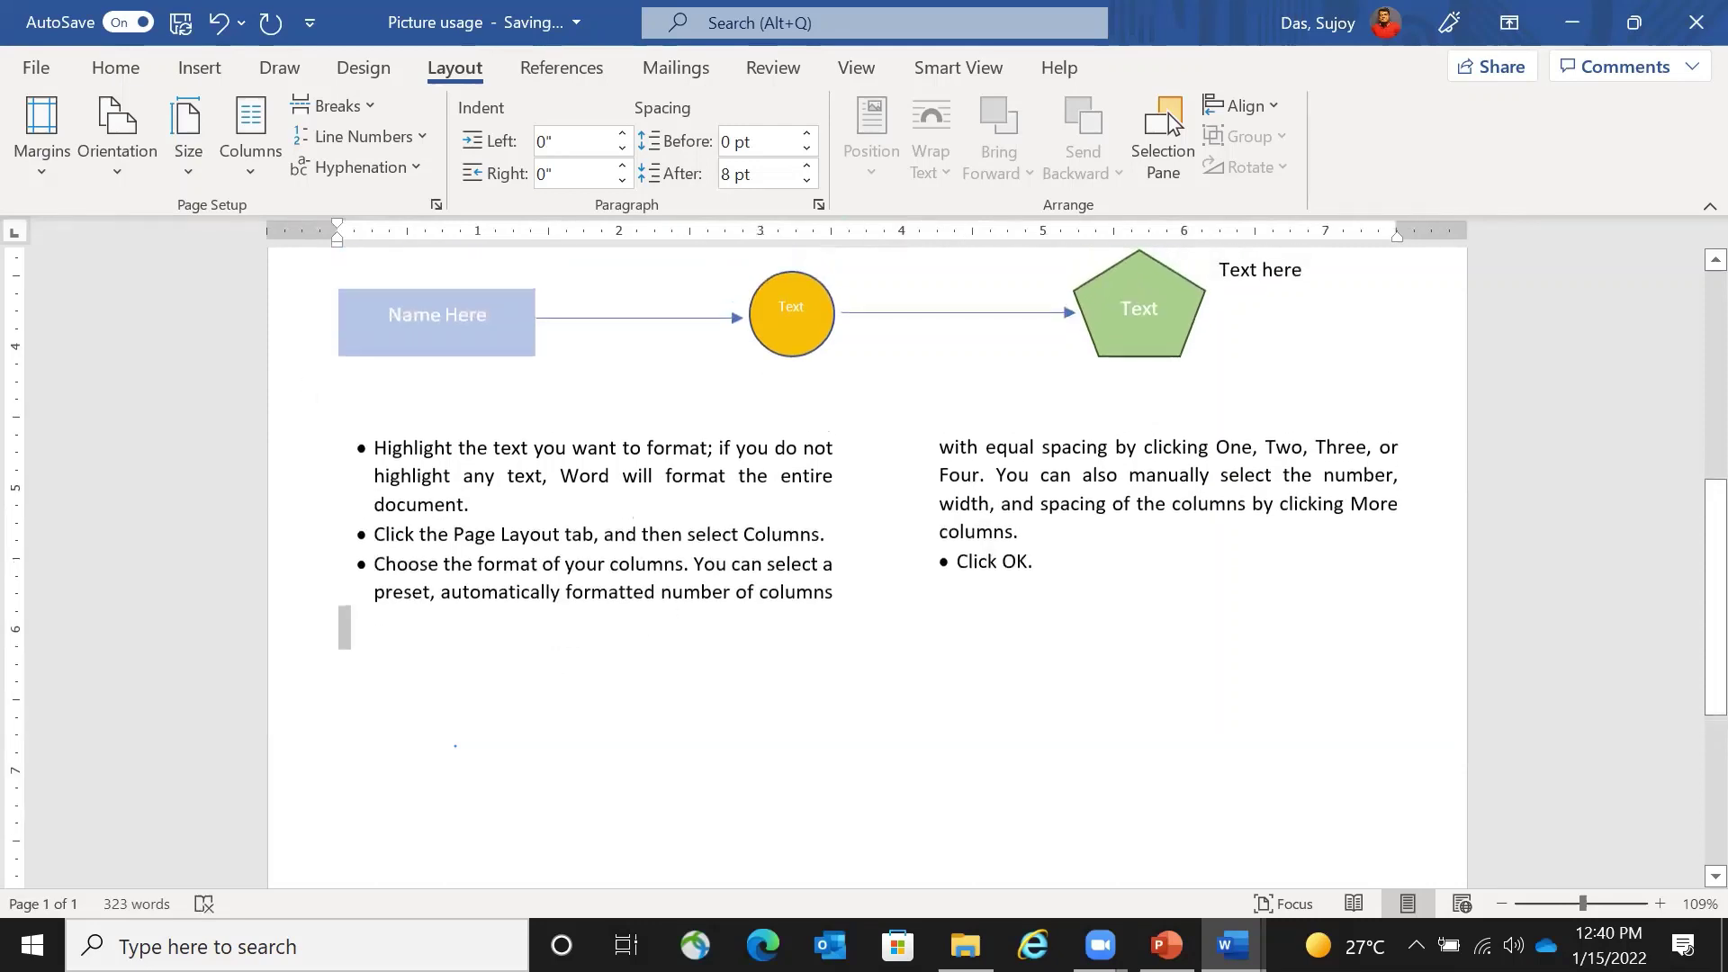
left_click(417, 624)
double_click(387, 630)
type("Text")
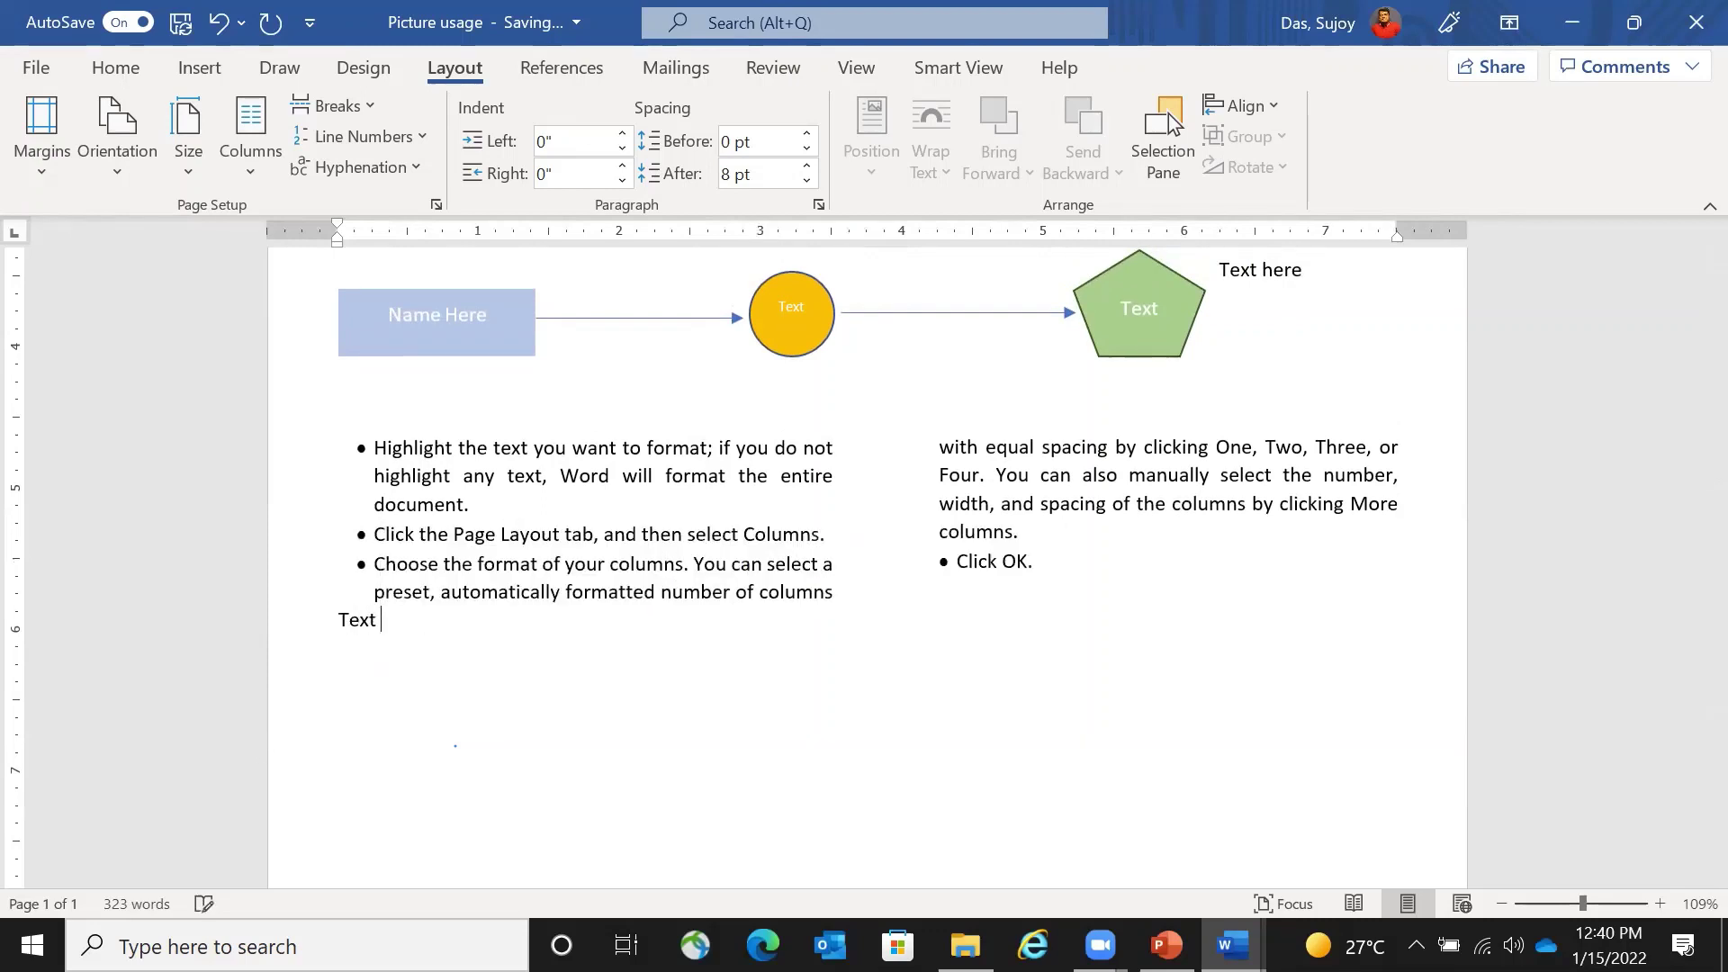
type(" here te")
type("xt")
key("Return")
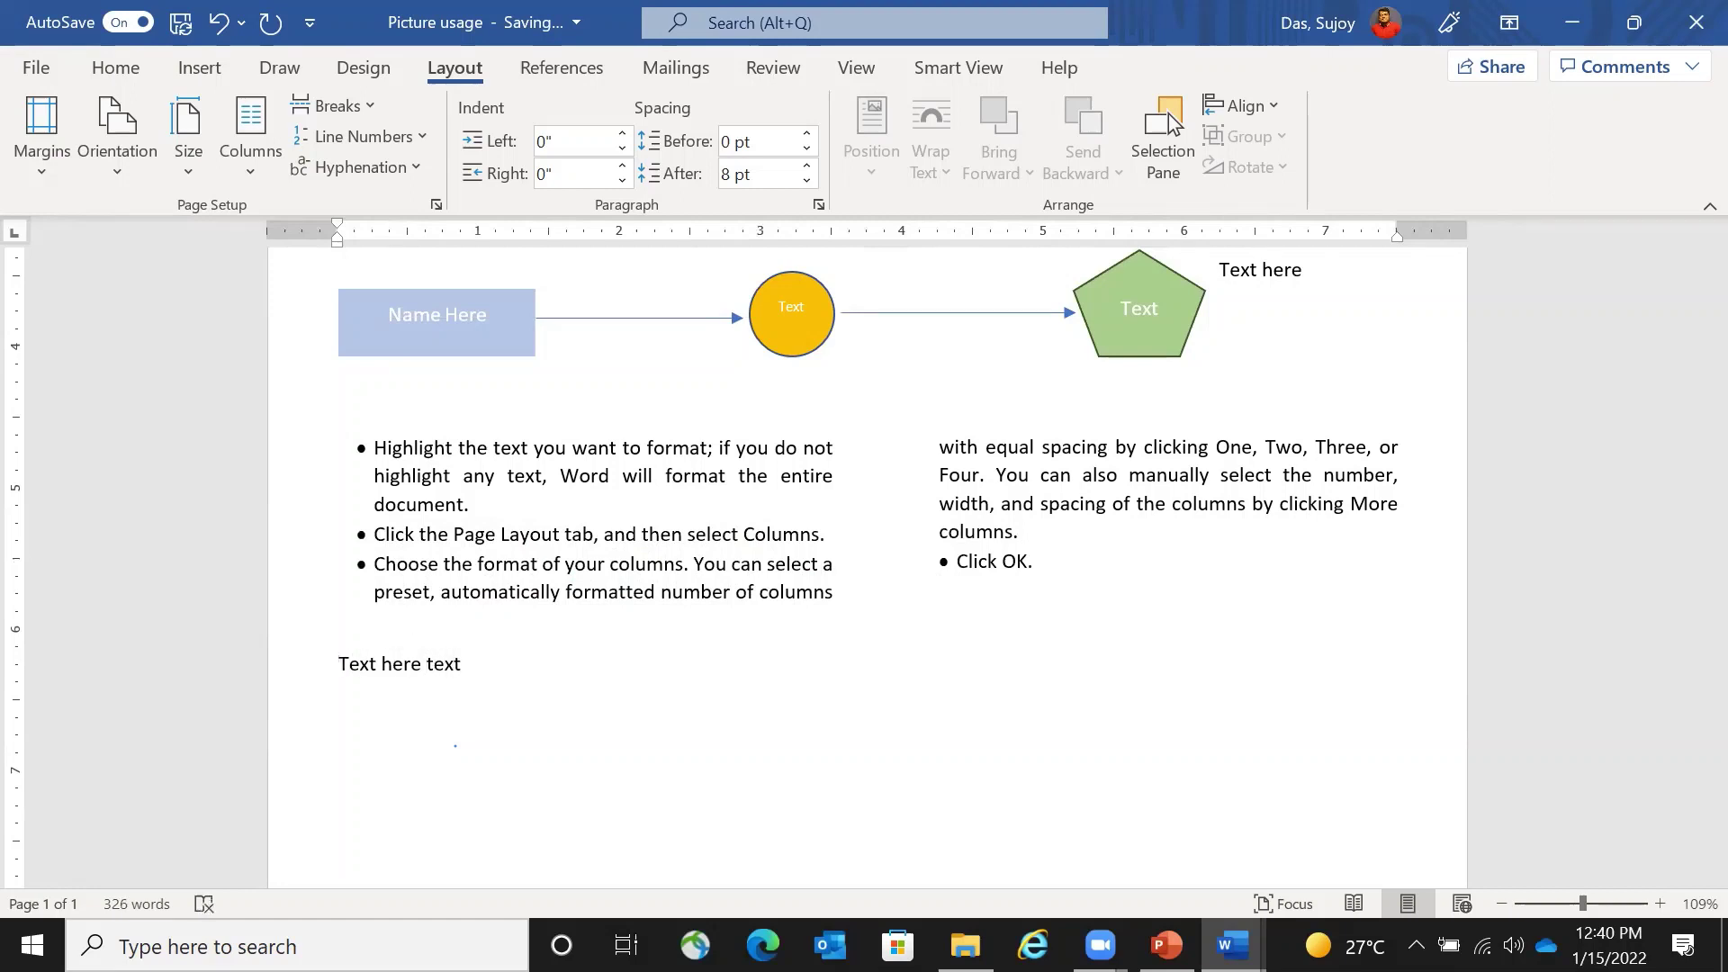
scroll(630, 662, "down", 3)
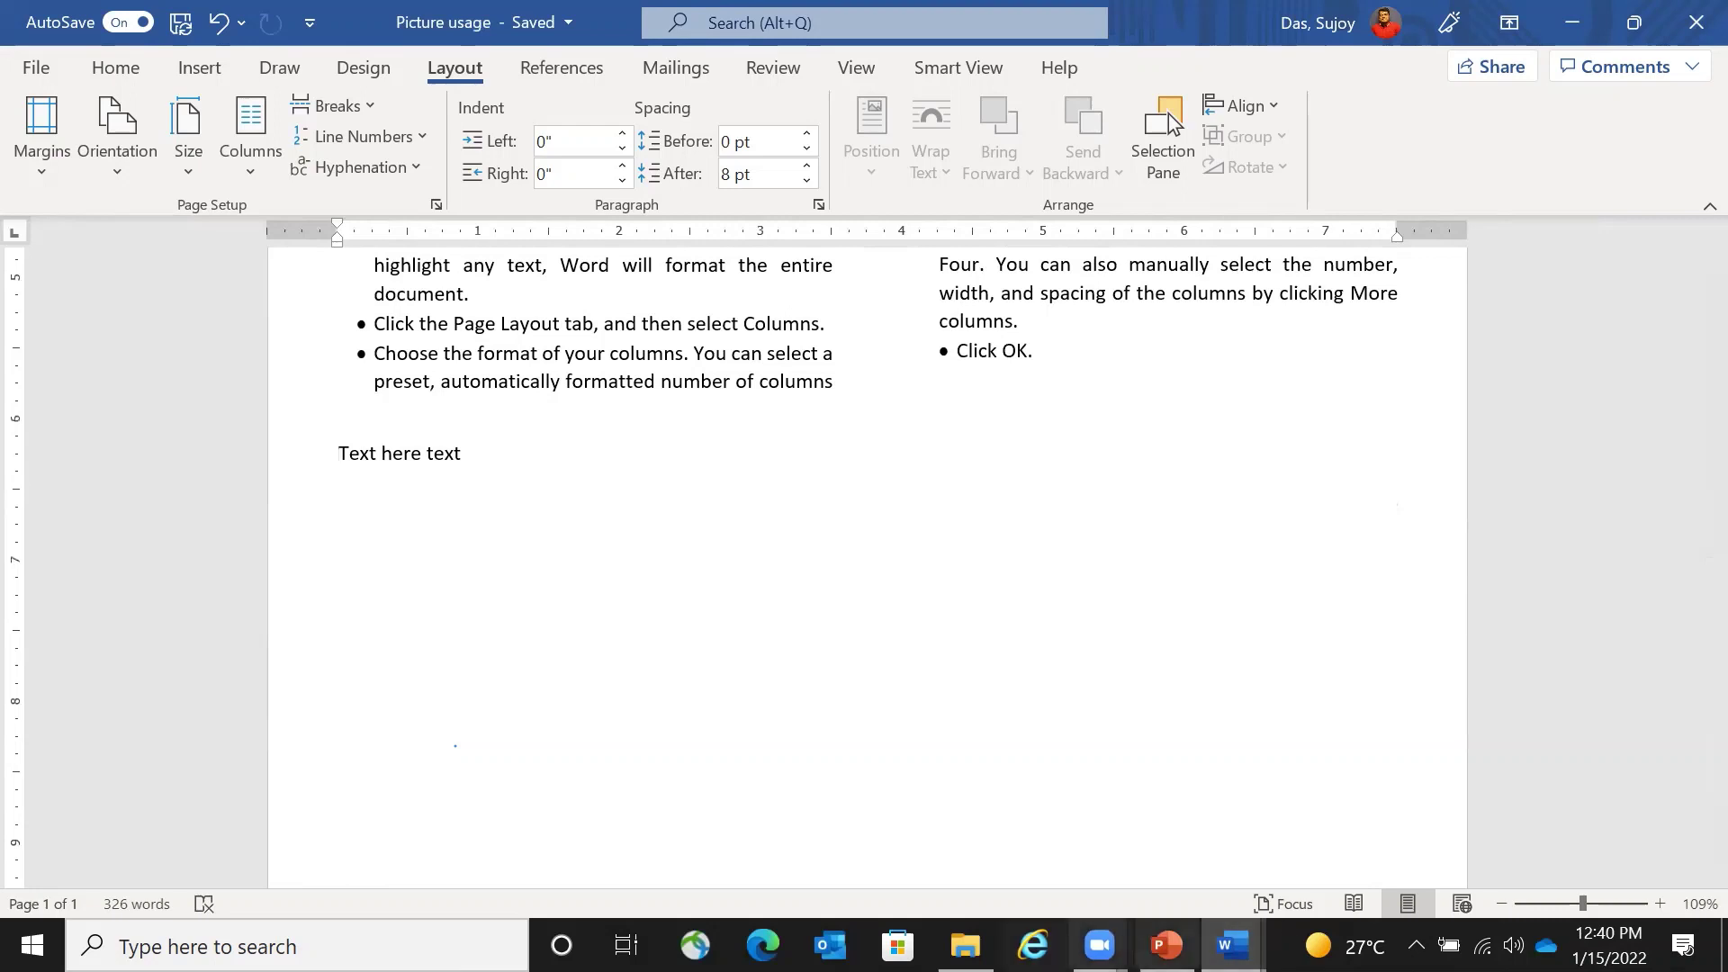
mouse_move(1226, 947)
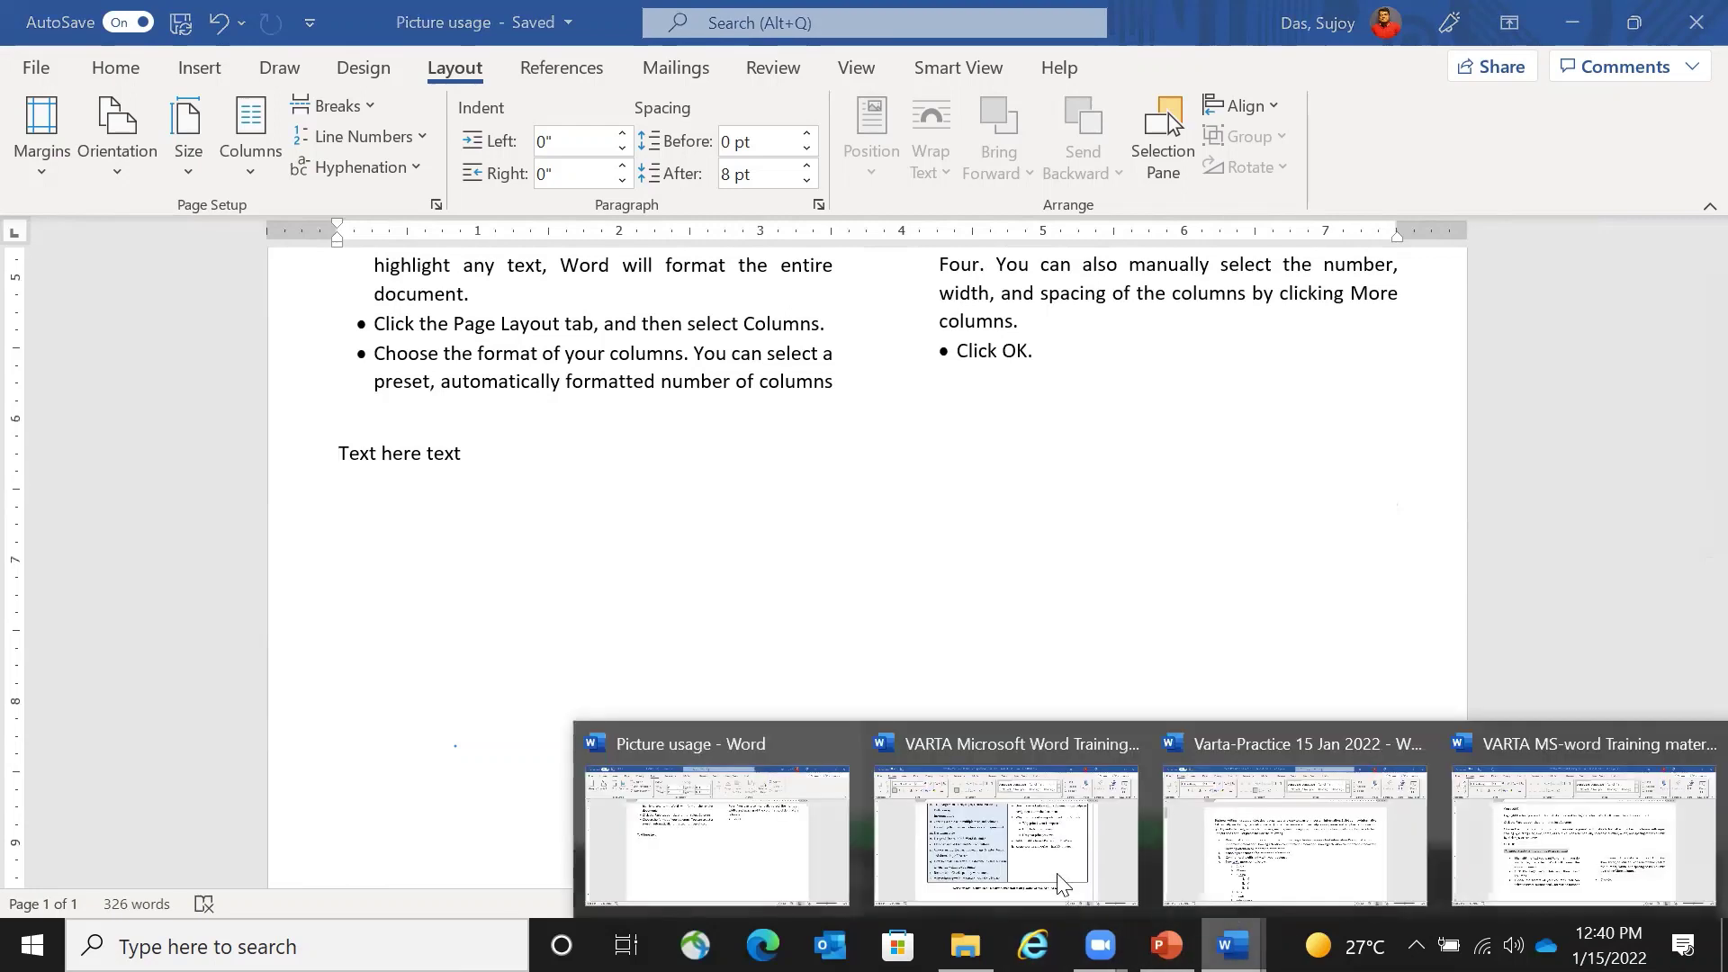
Step: Close the 15th Jan training module, discarding its unsaved changes
left_click(1129, 744)
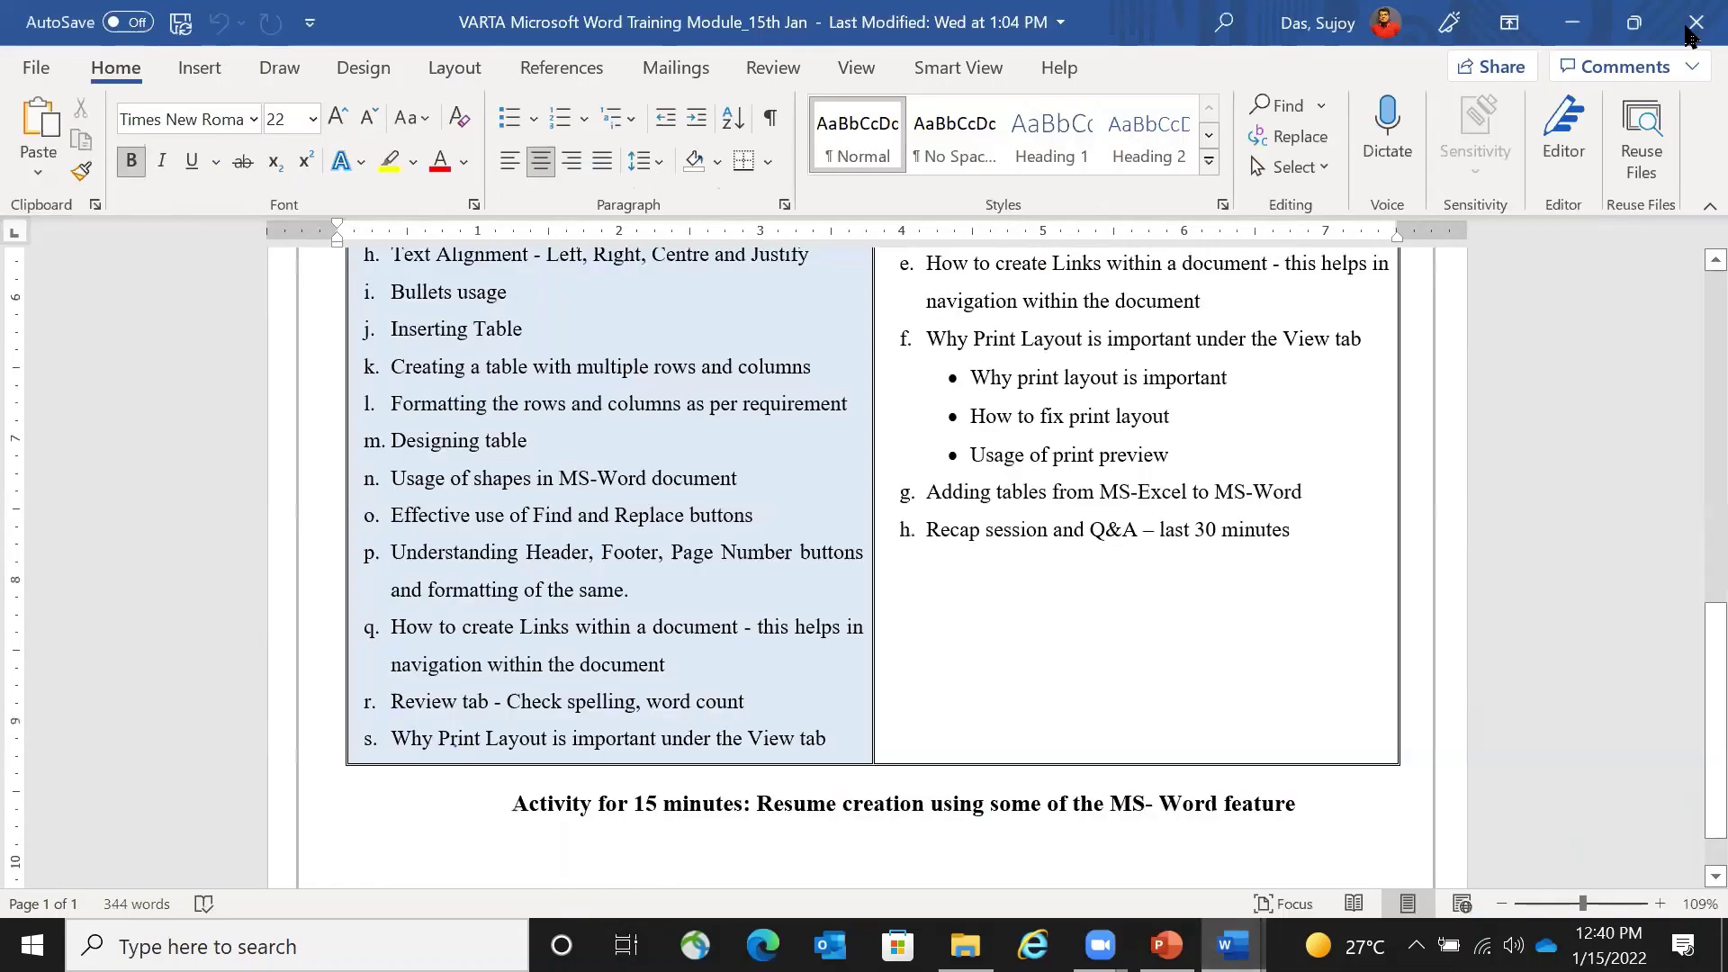
left_click(889, 551)
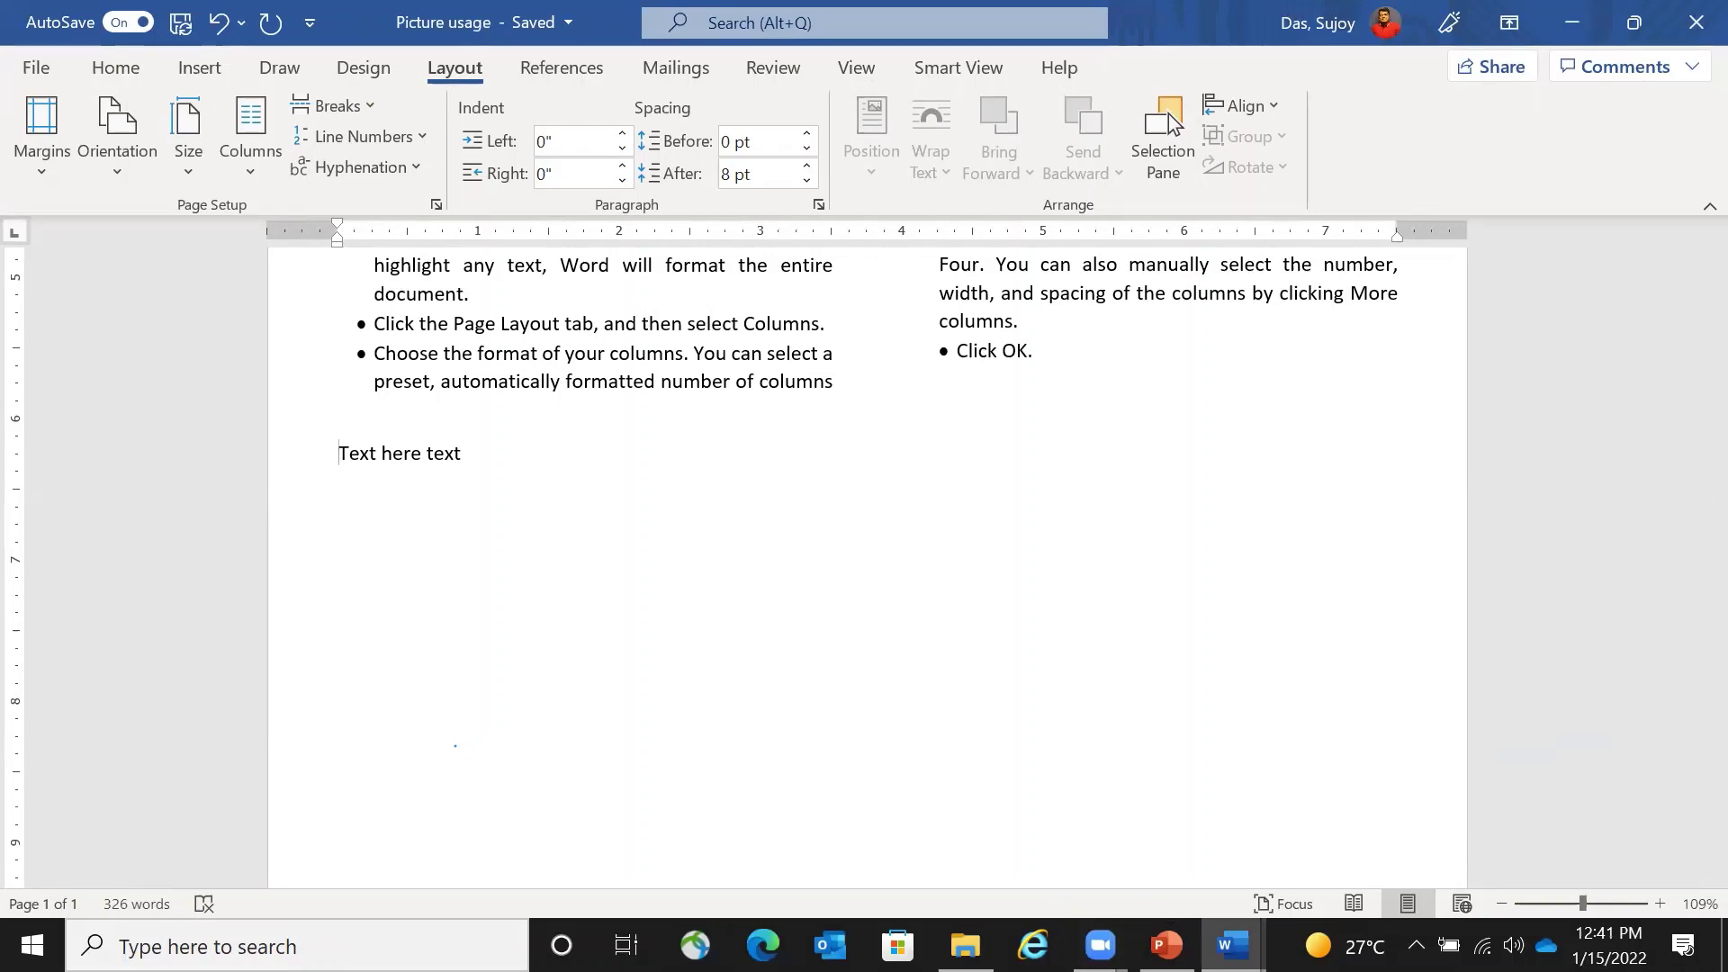
mouse_move(1225, 947)
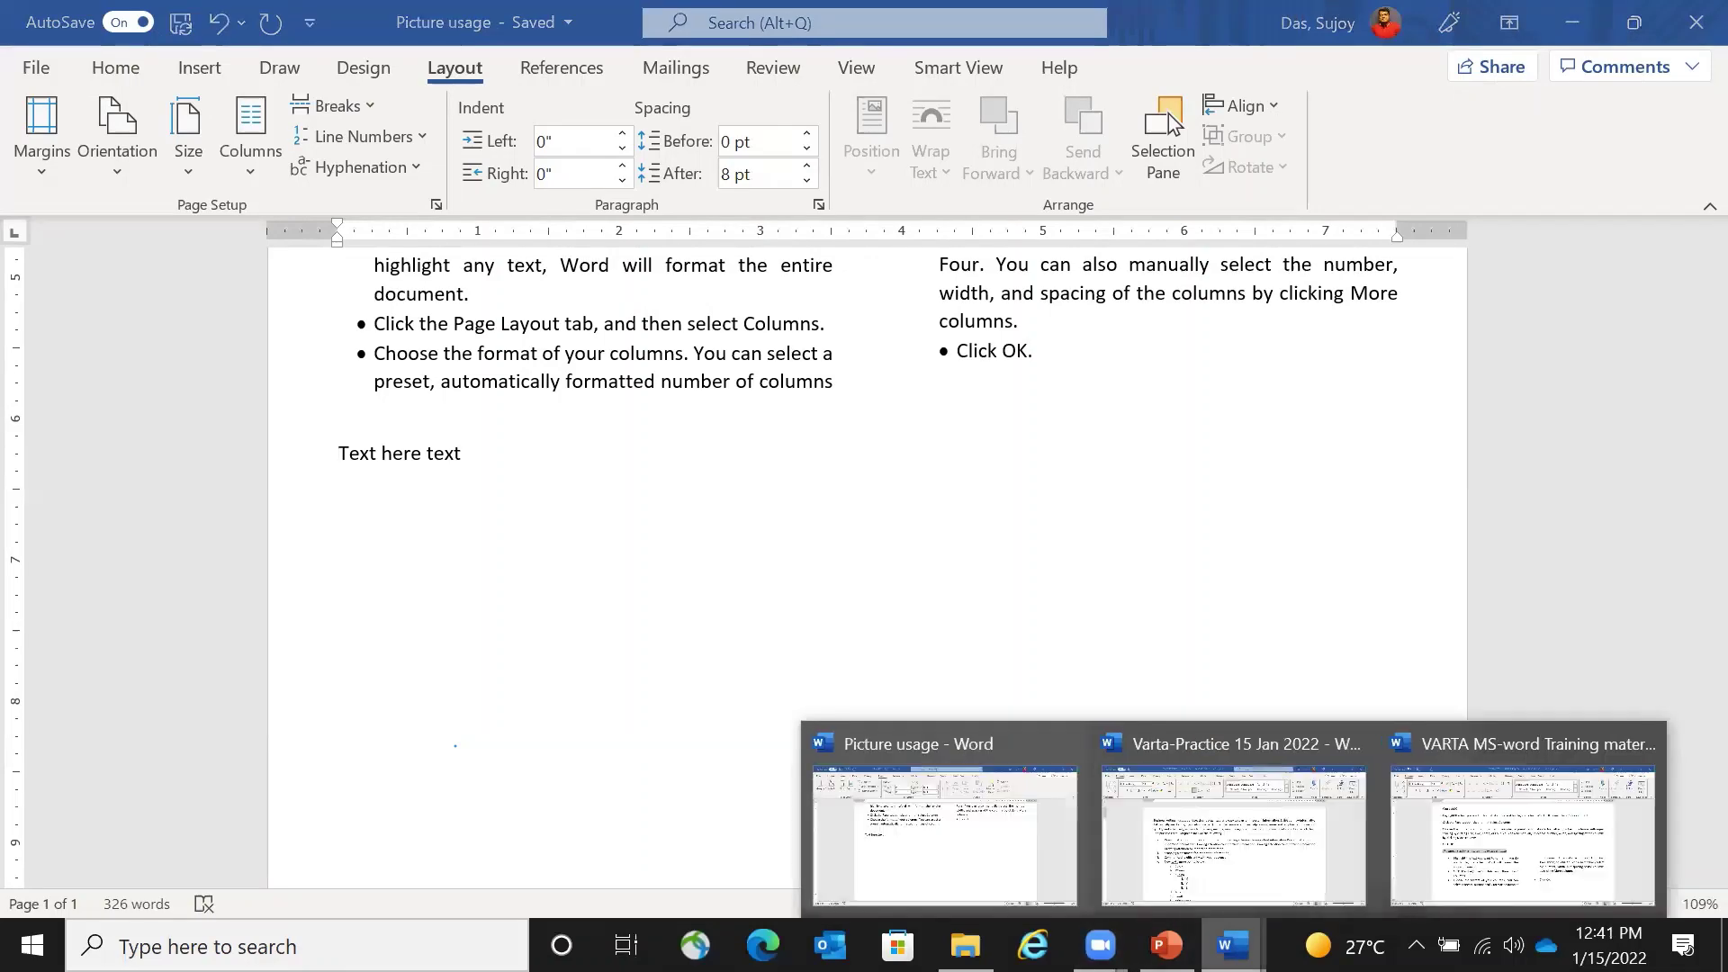
Step: Open Invoice - voucher Creation from the training files folder in File Explorer
left_click(1489, 869)
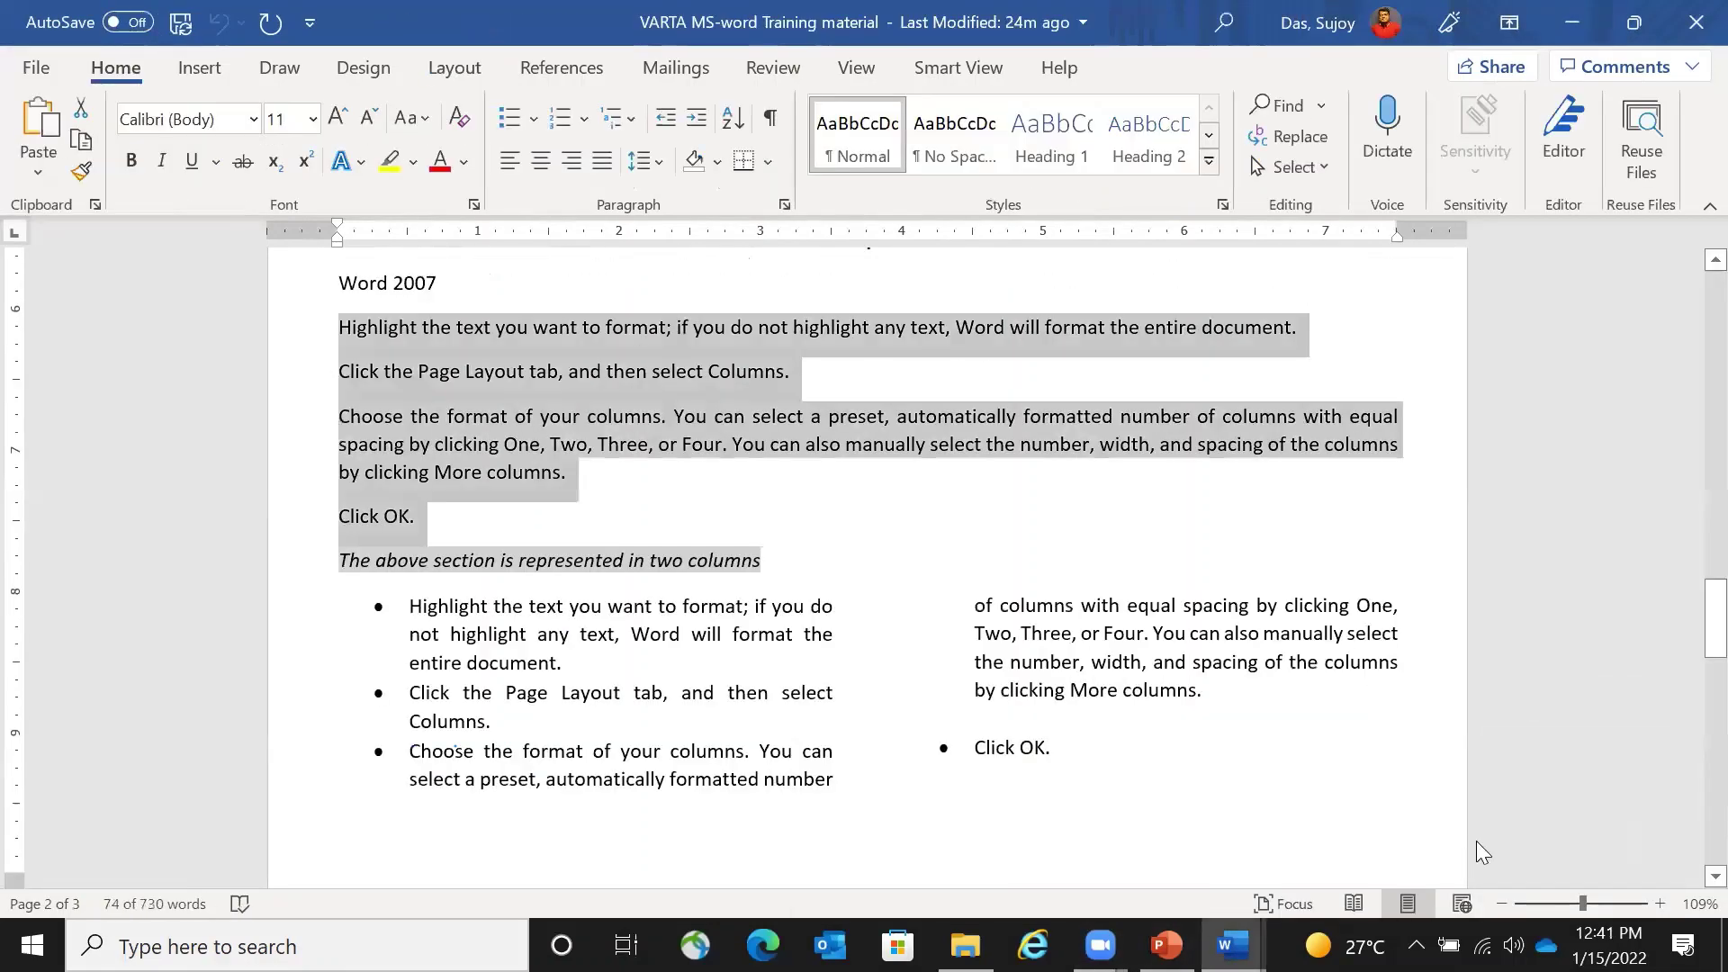
left_click(984, 864)
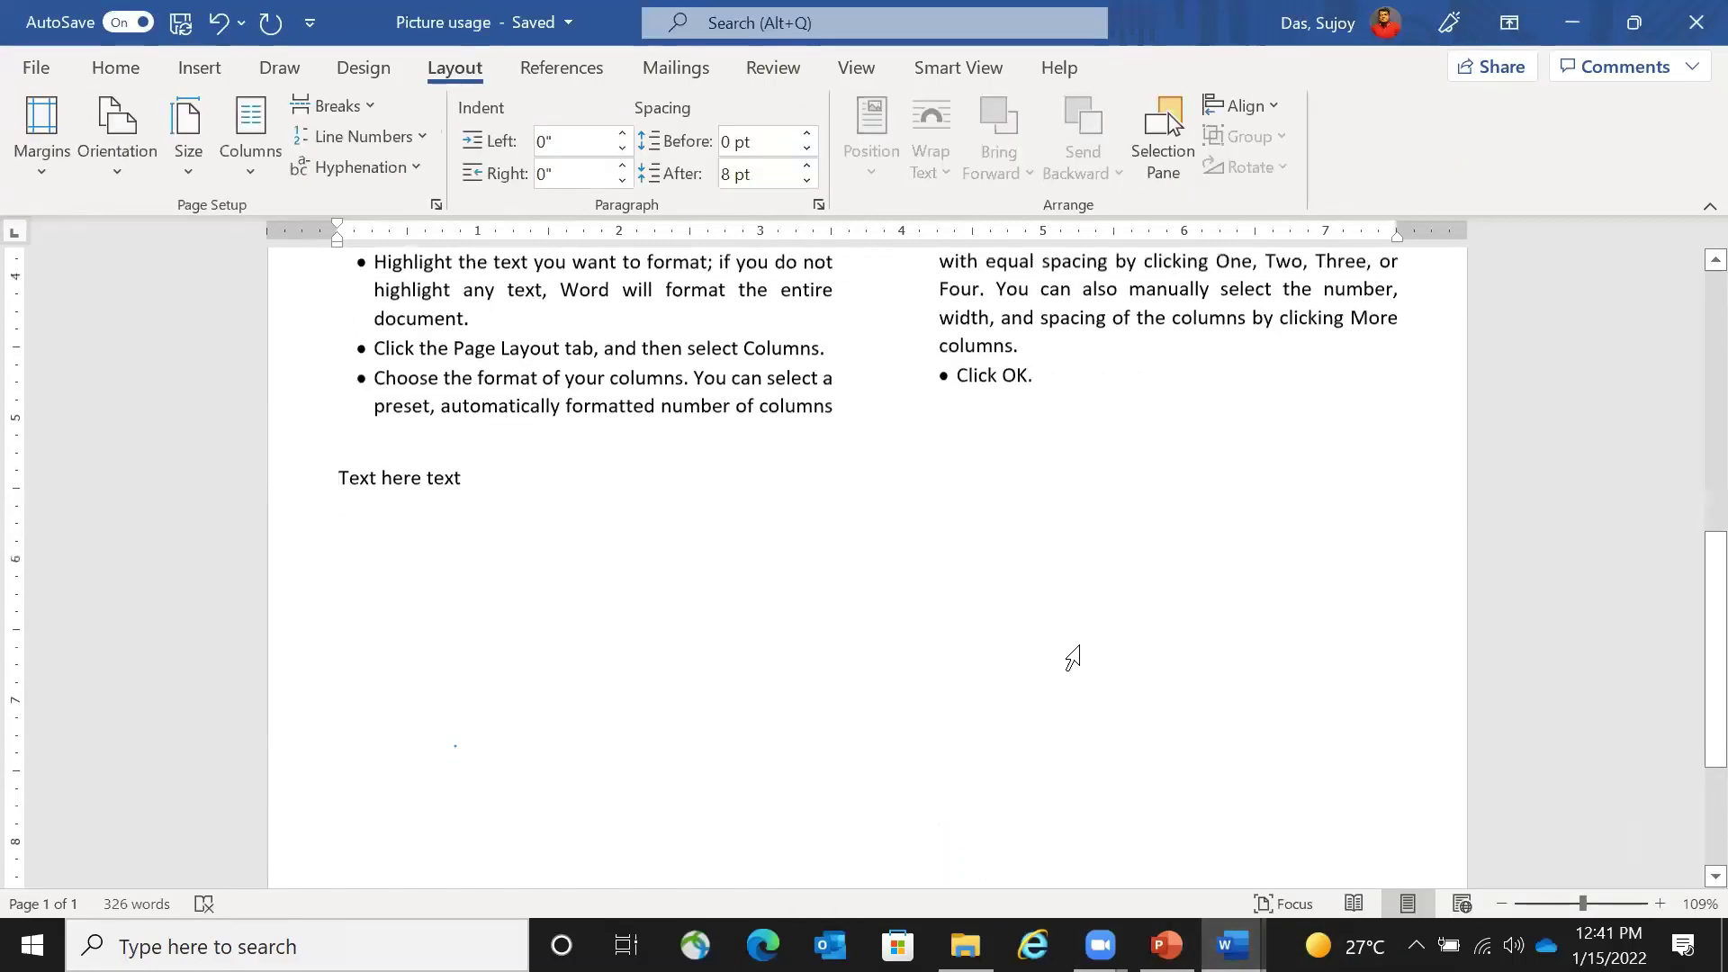
scroll(504, 288, "up", 1)
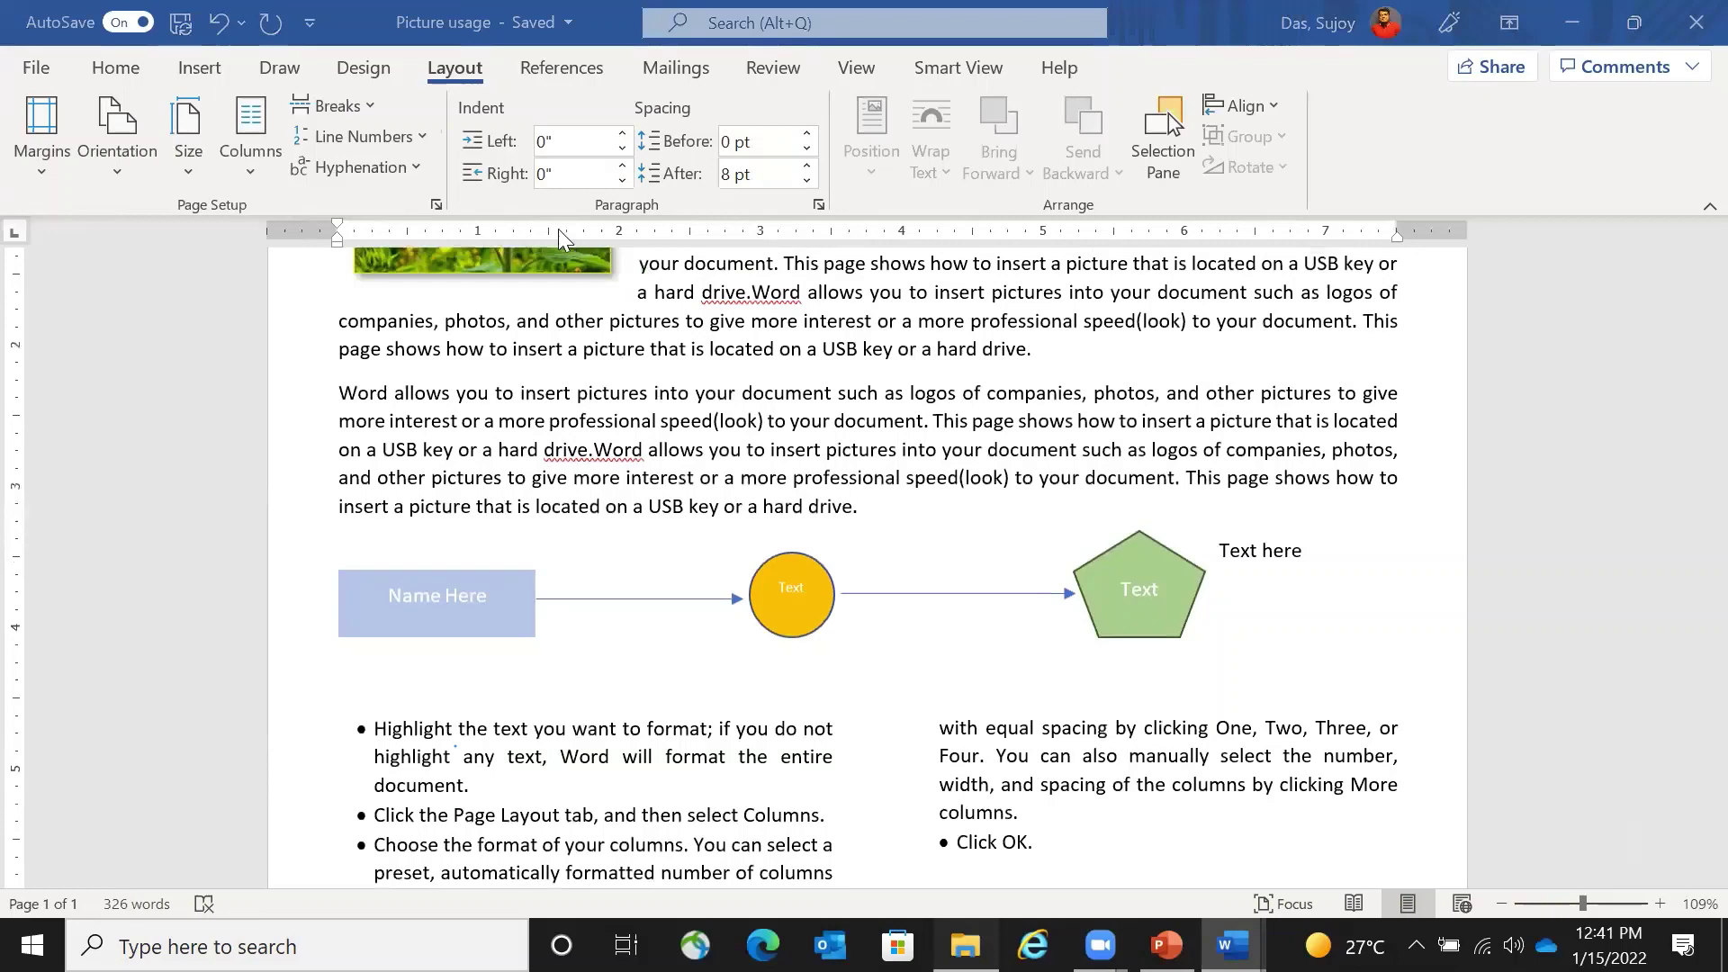
key("alt+Tab")
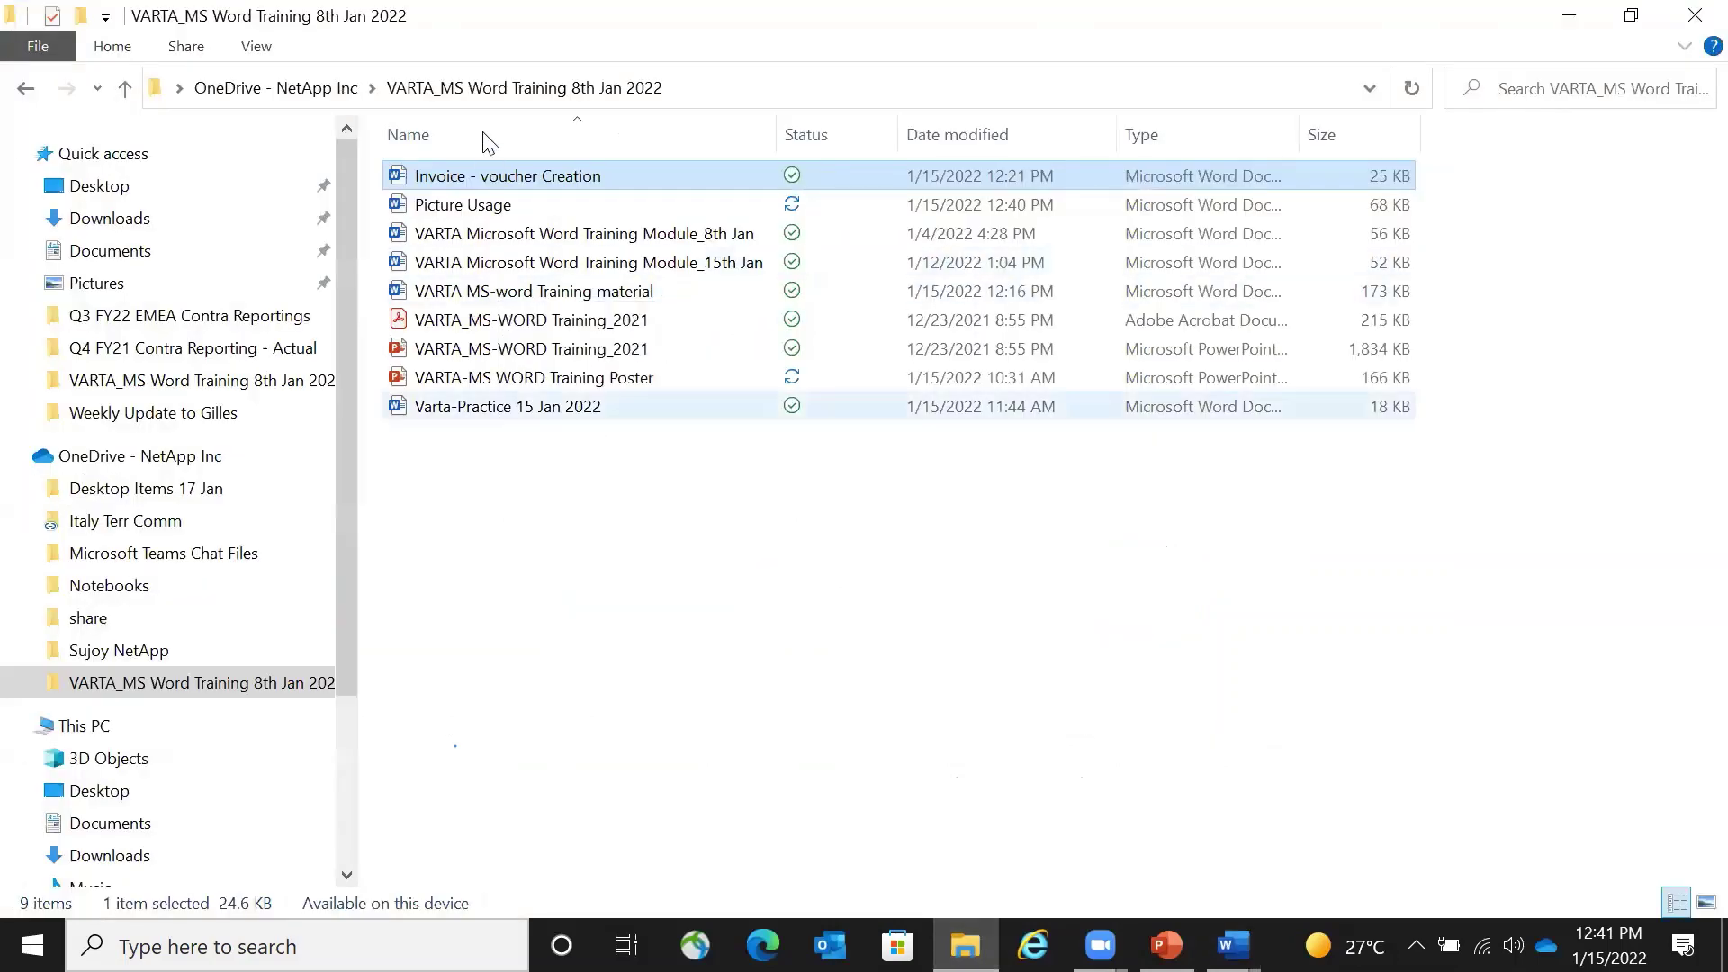
double_click(479, 177)
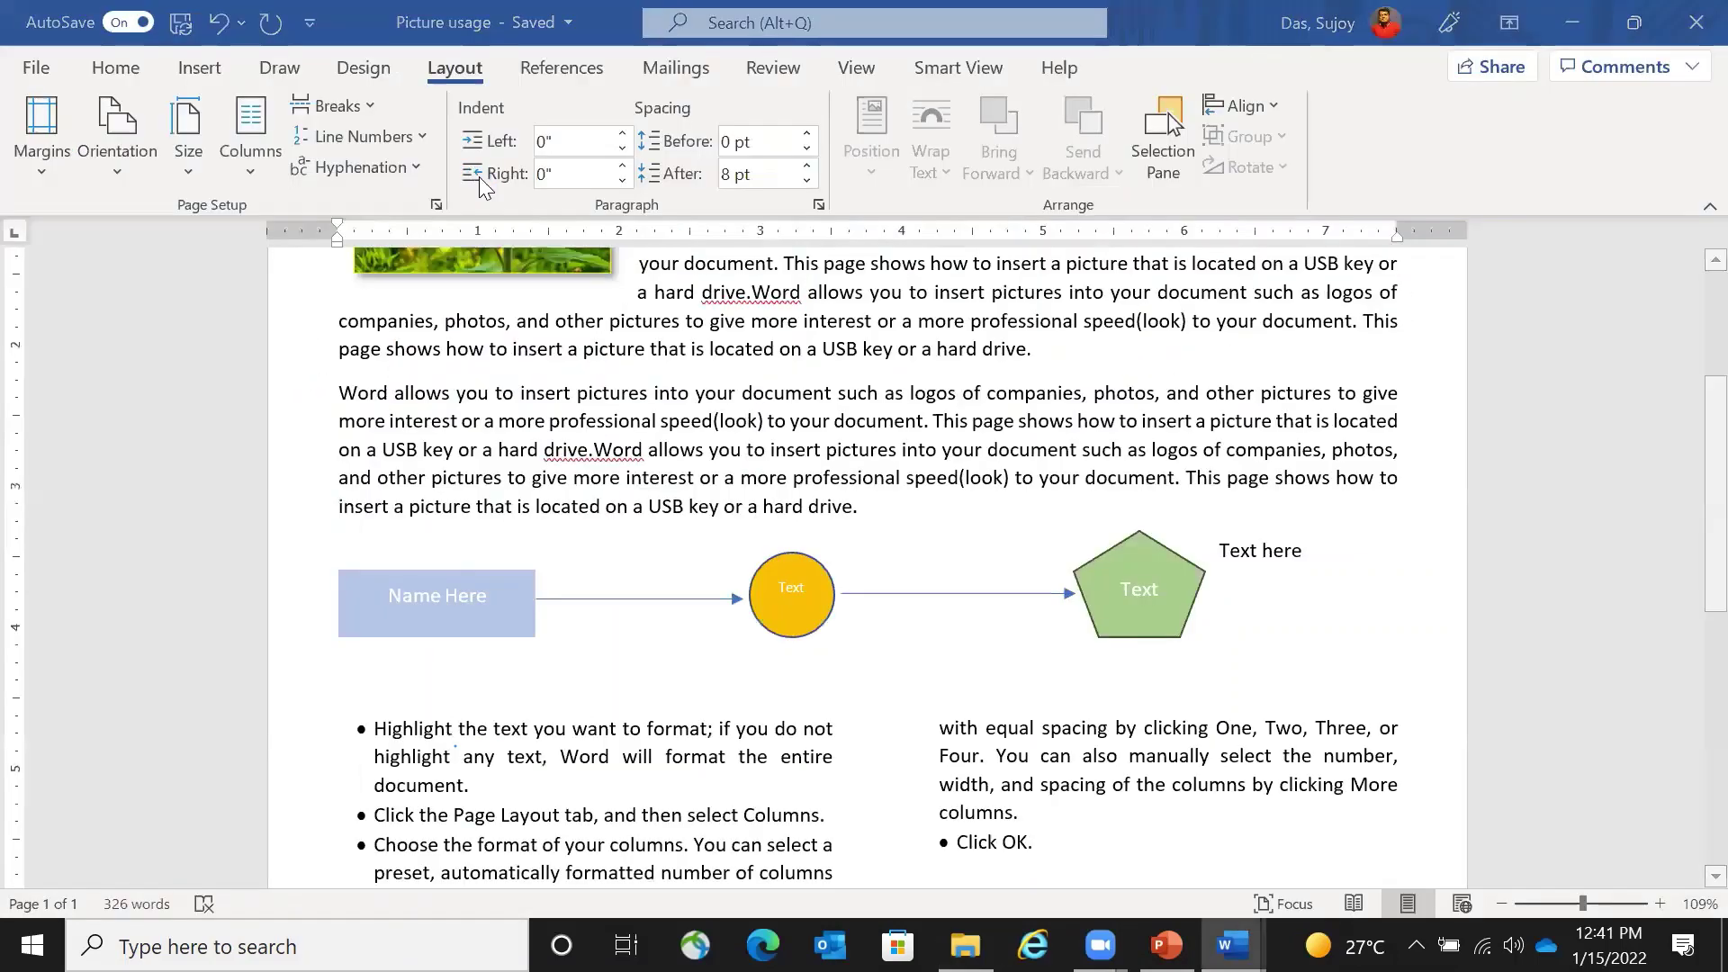
left_click(805, 582)
scroll(563, 300, "down", 3)
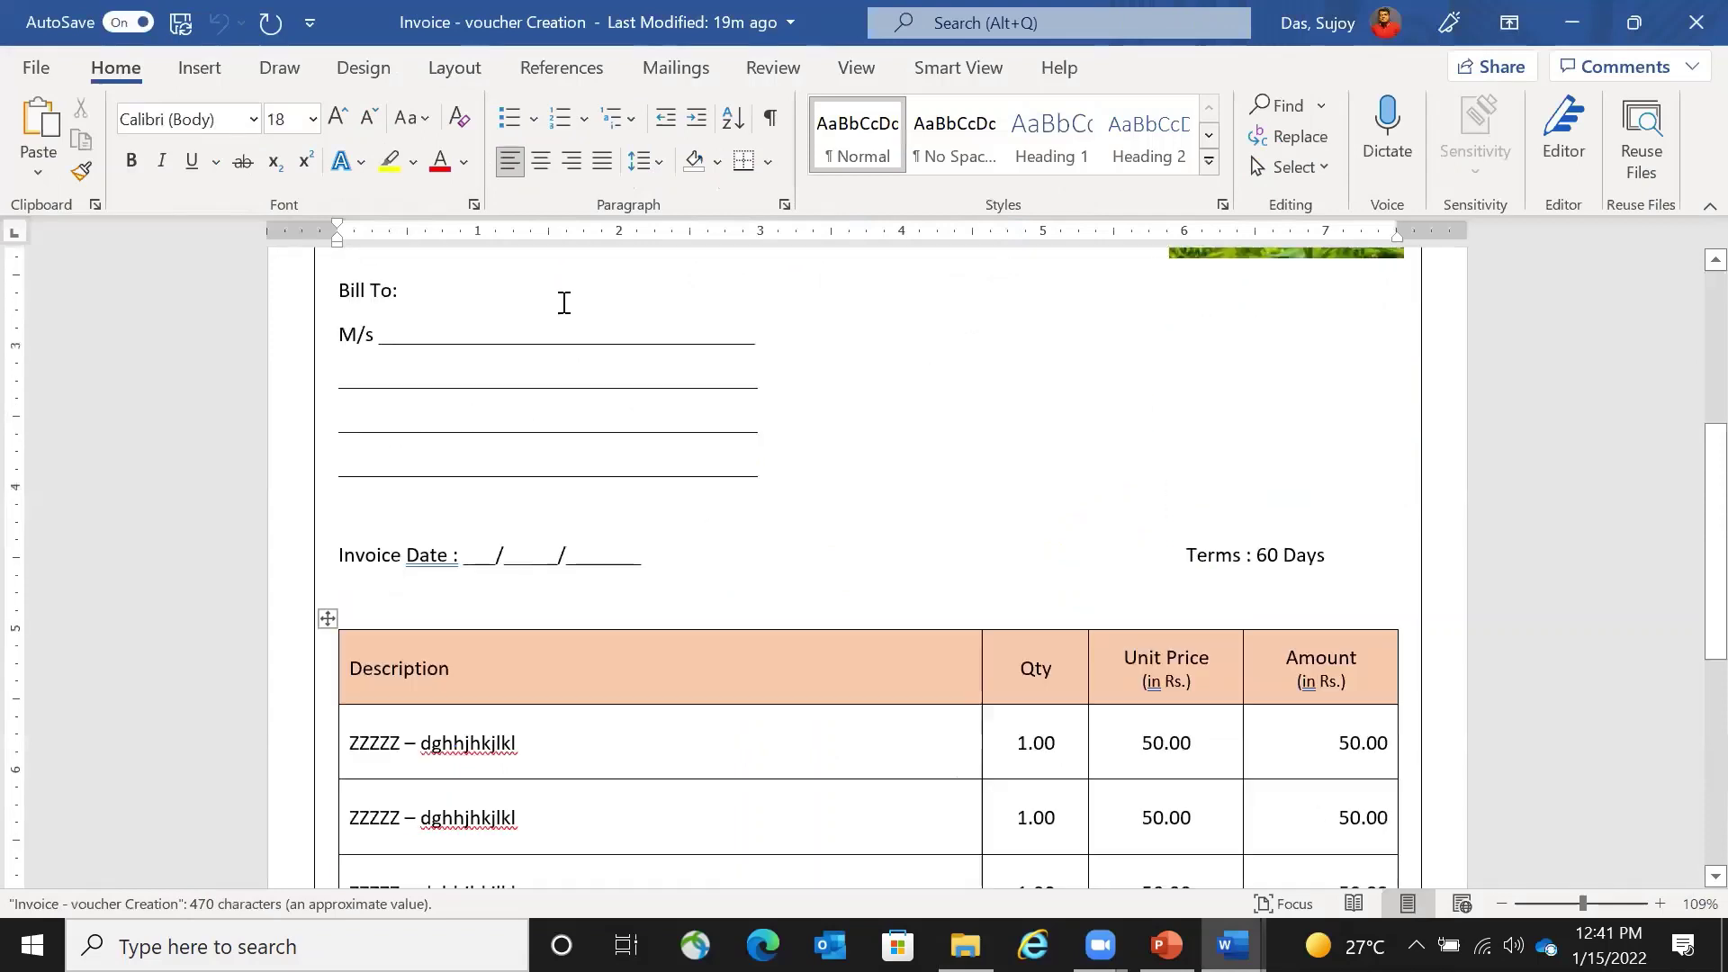
scroll(607, 423, "down", 4)
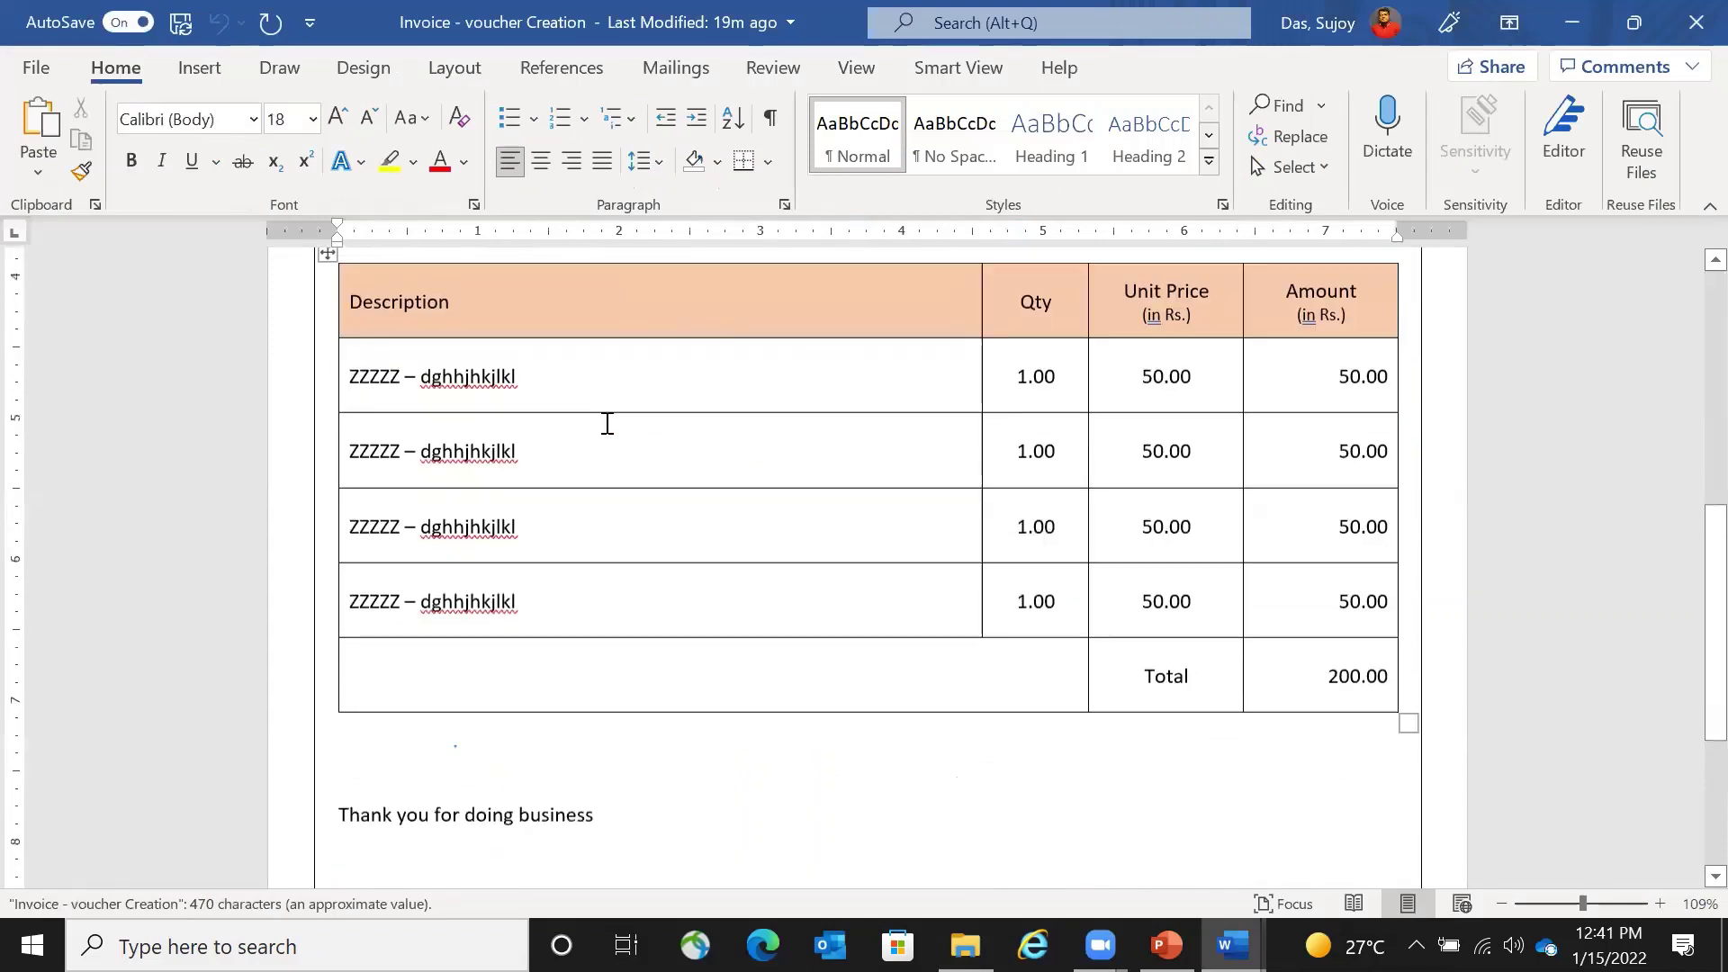
left_click(611, 355)
mouse_move(611, 355)
left_mouse_down()
mouse_move(636, 590)
mouse_move(664, 574)
left_mouse_up()
left_click(560, 376)
left_click_drag(560, 376, 397, 351)
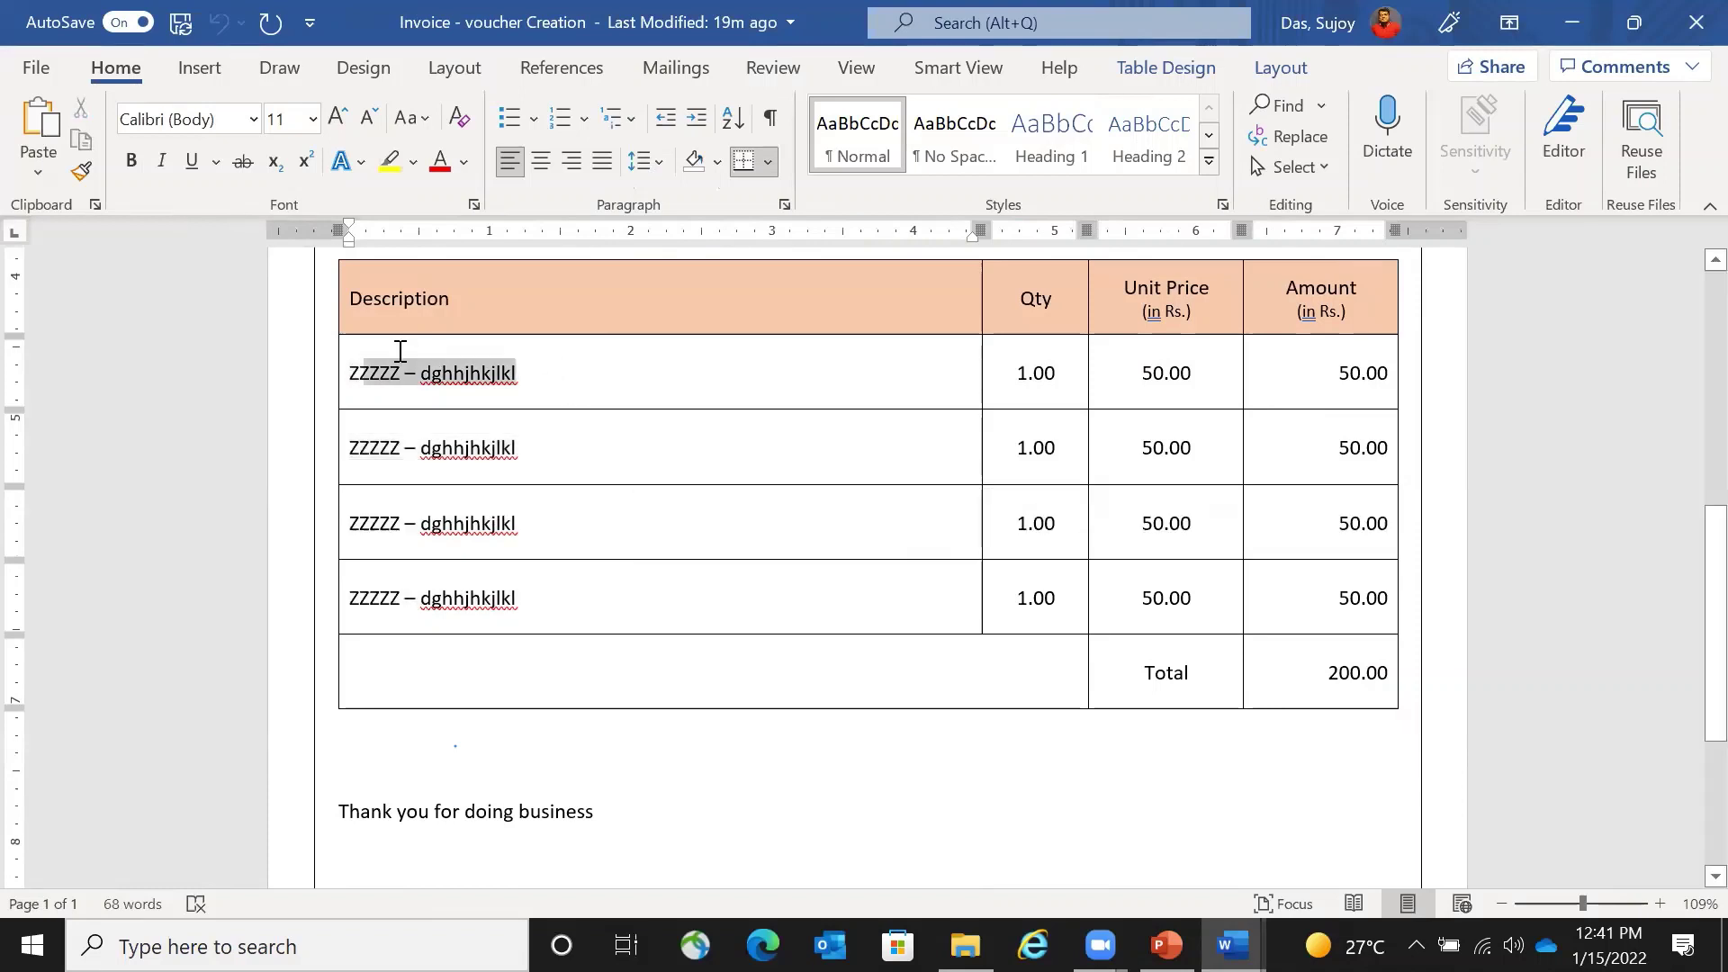
left_click(571, 378)
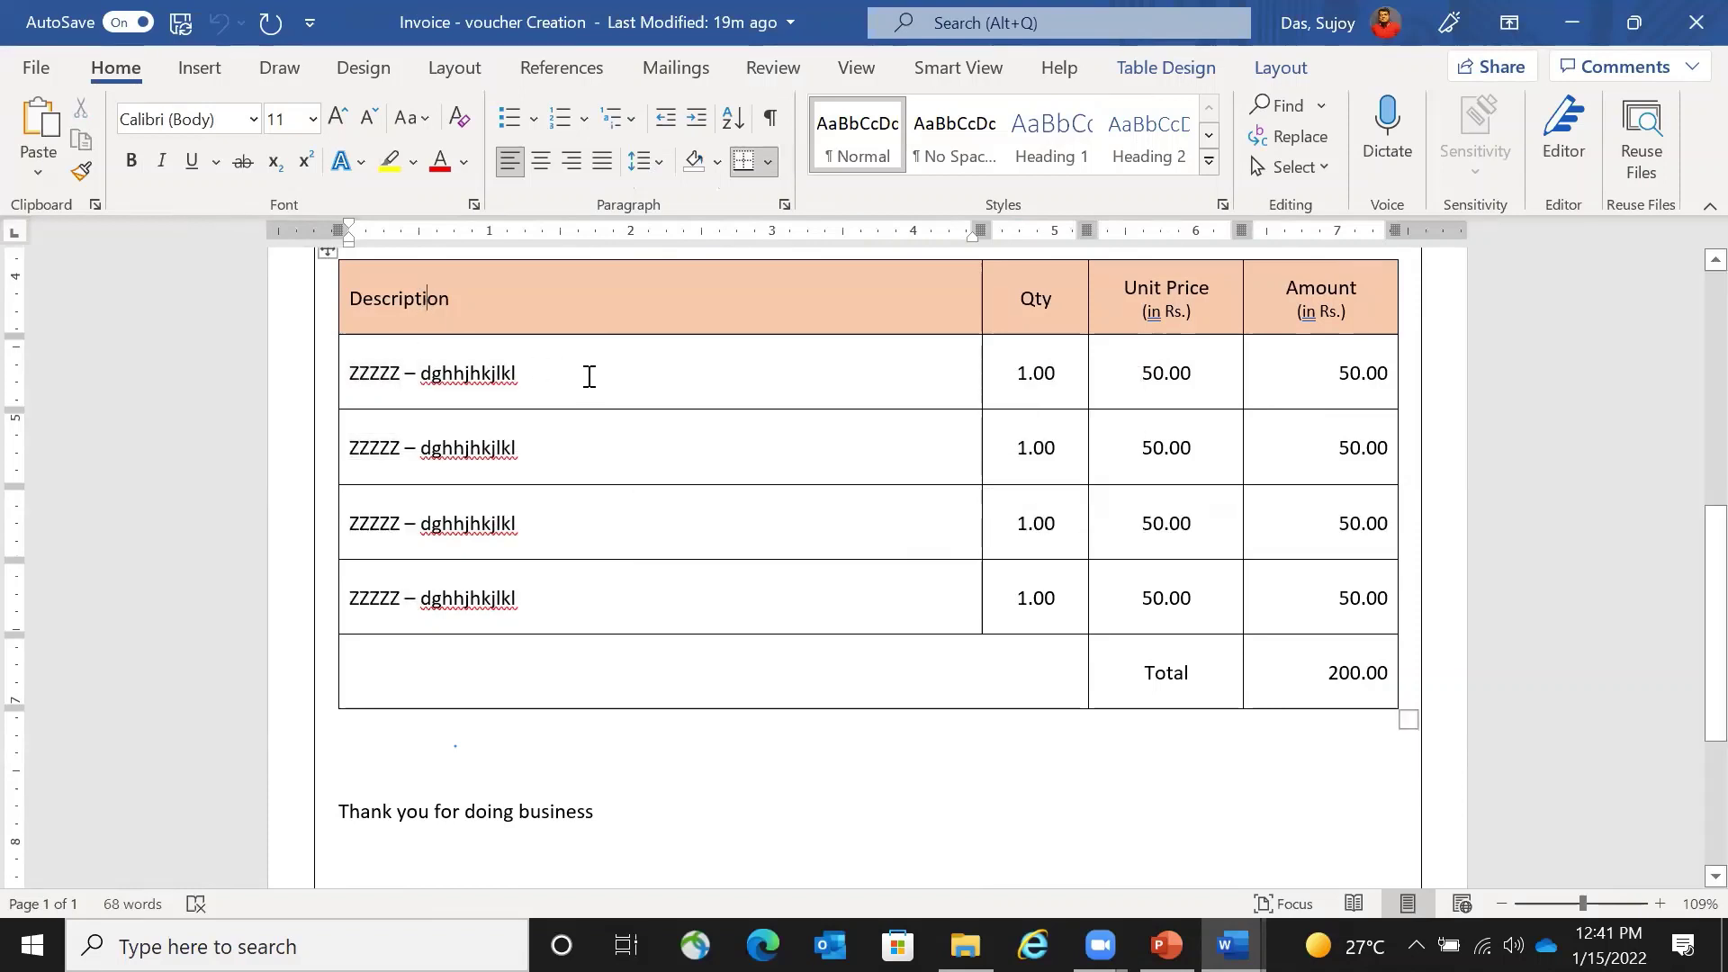
scroll(590, 376, "up", 1)
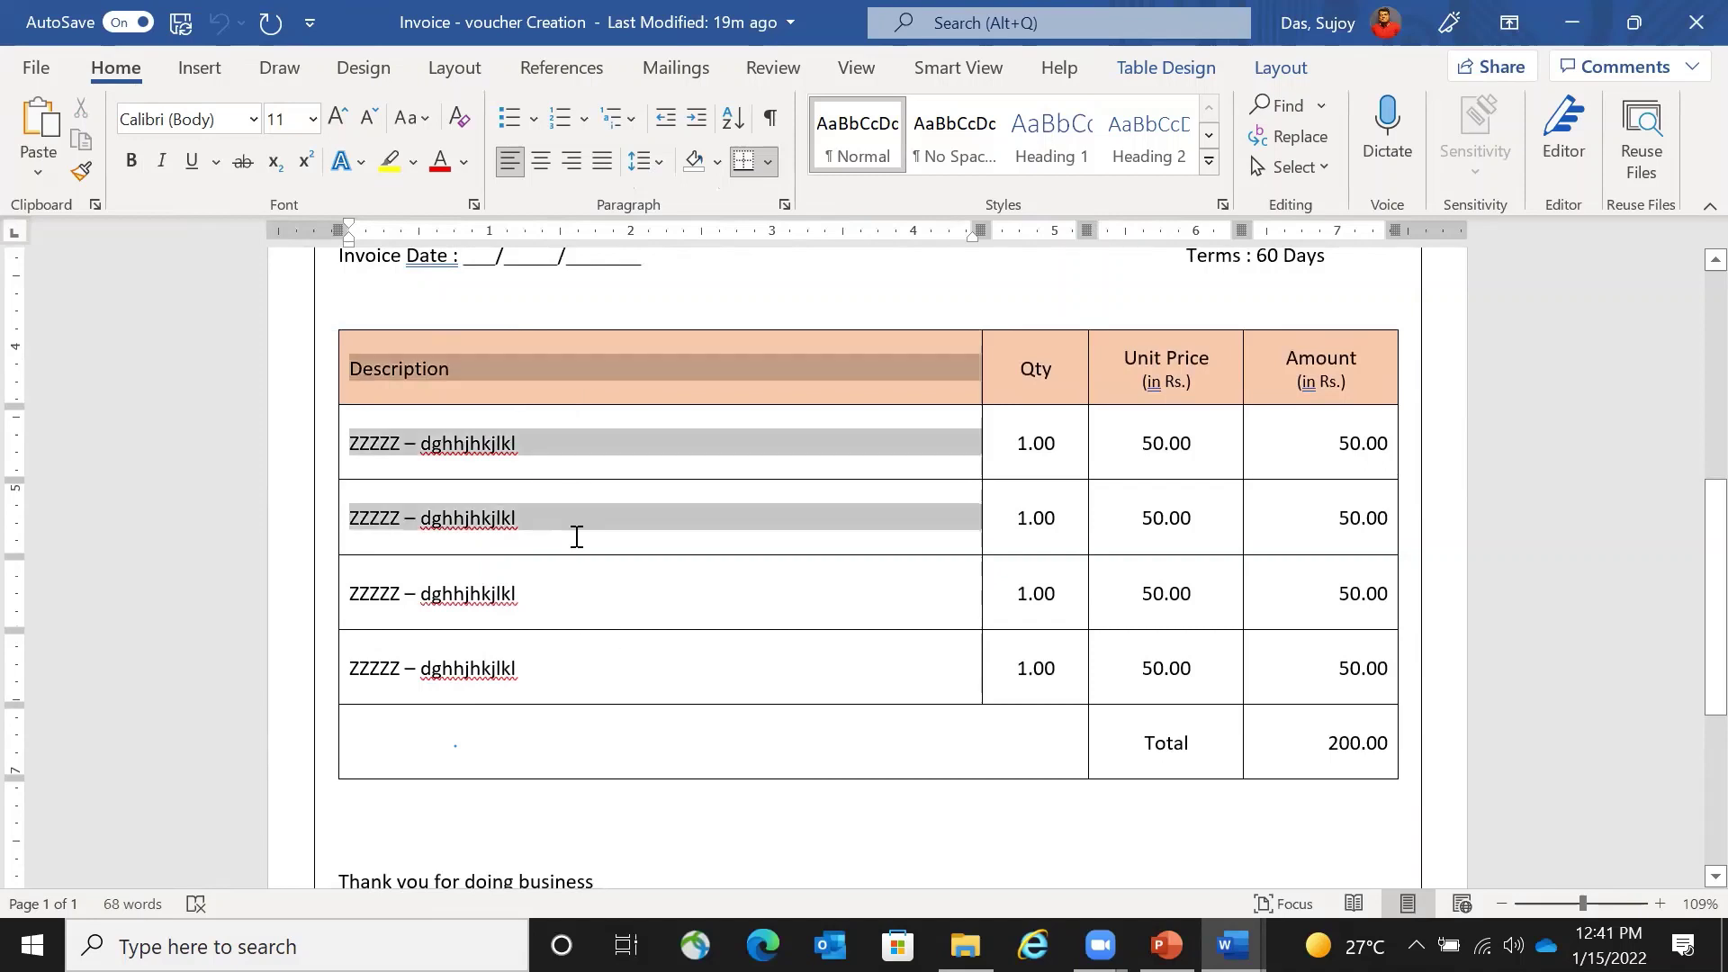
left_click_drag(576, 402, 579, 576)
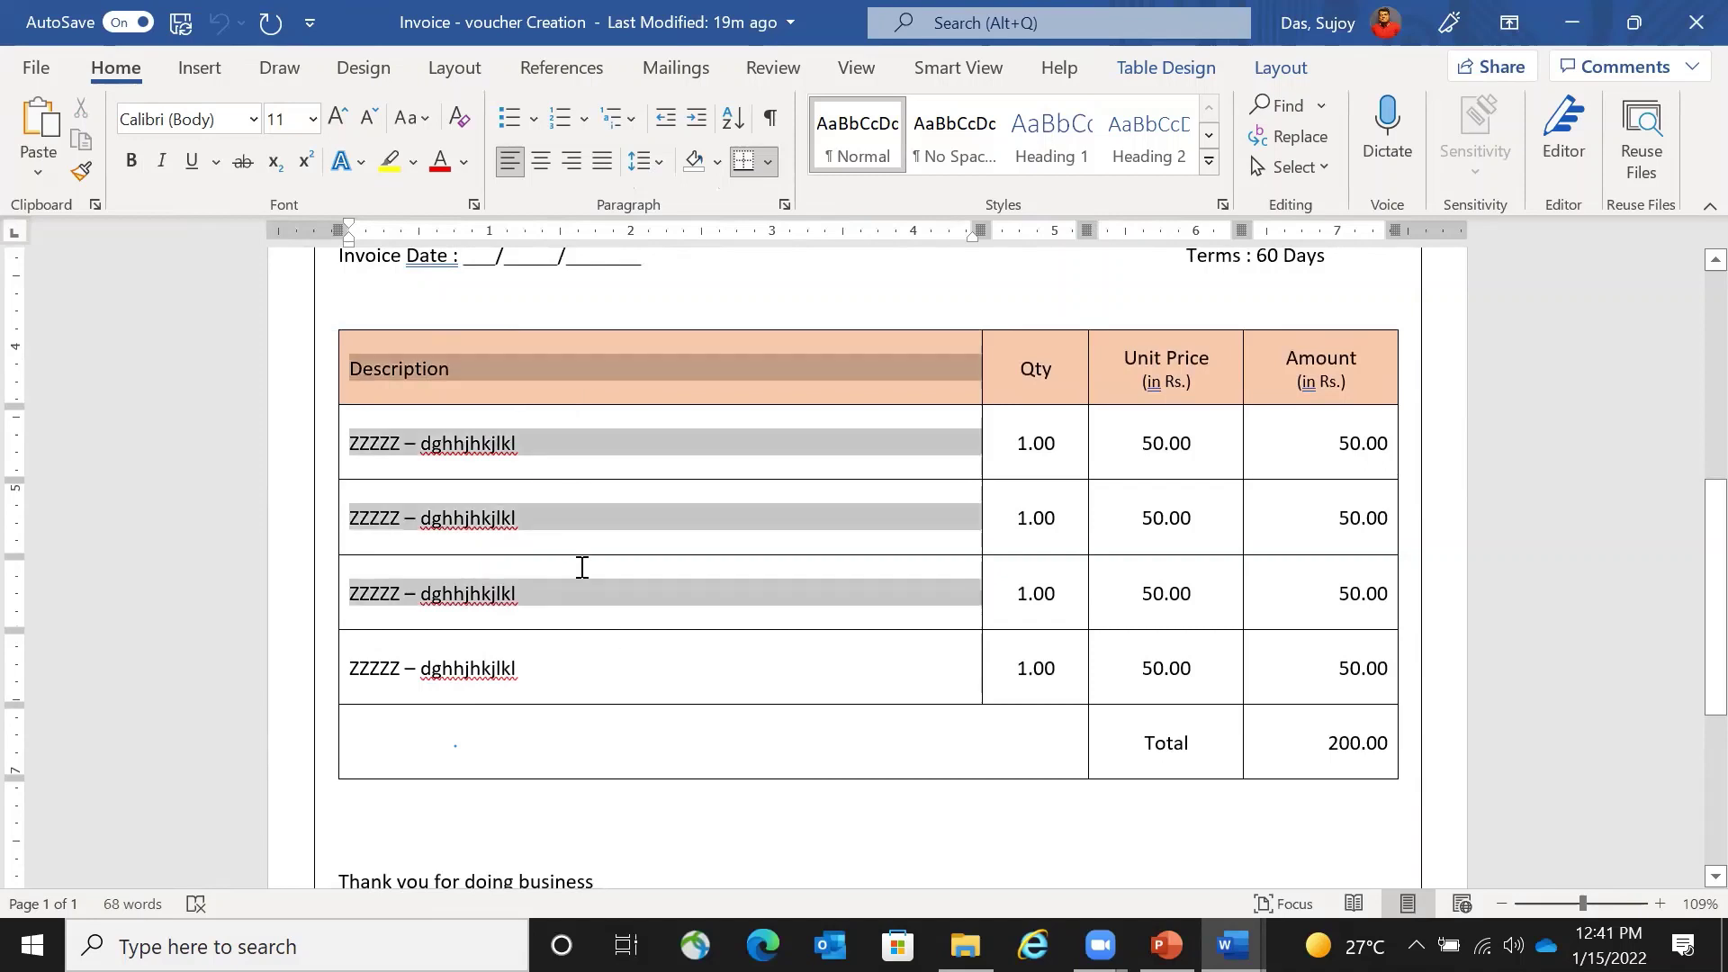
left_click(624, 371)
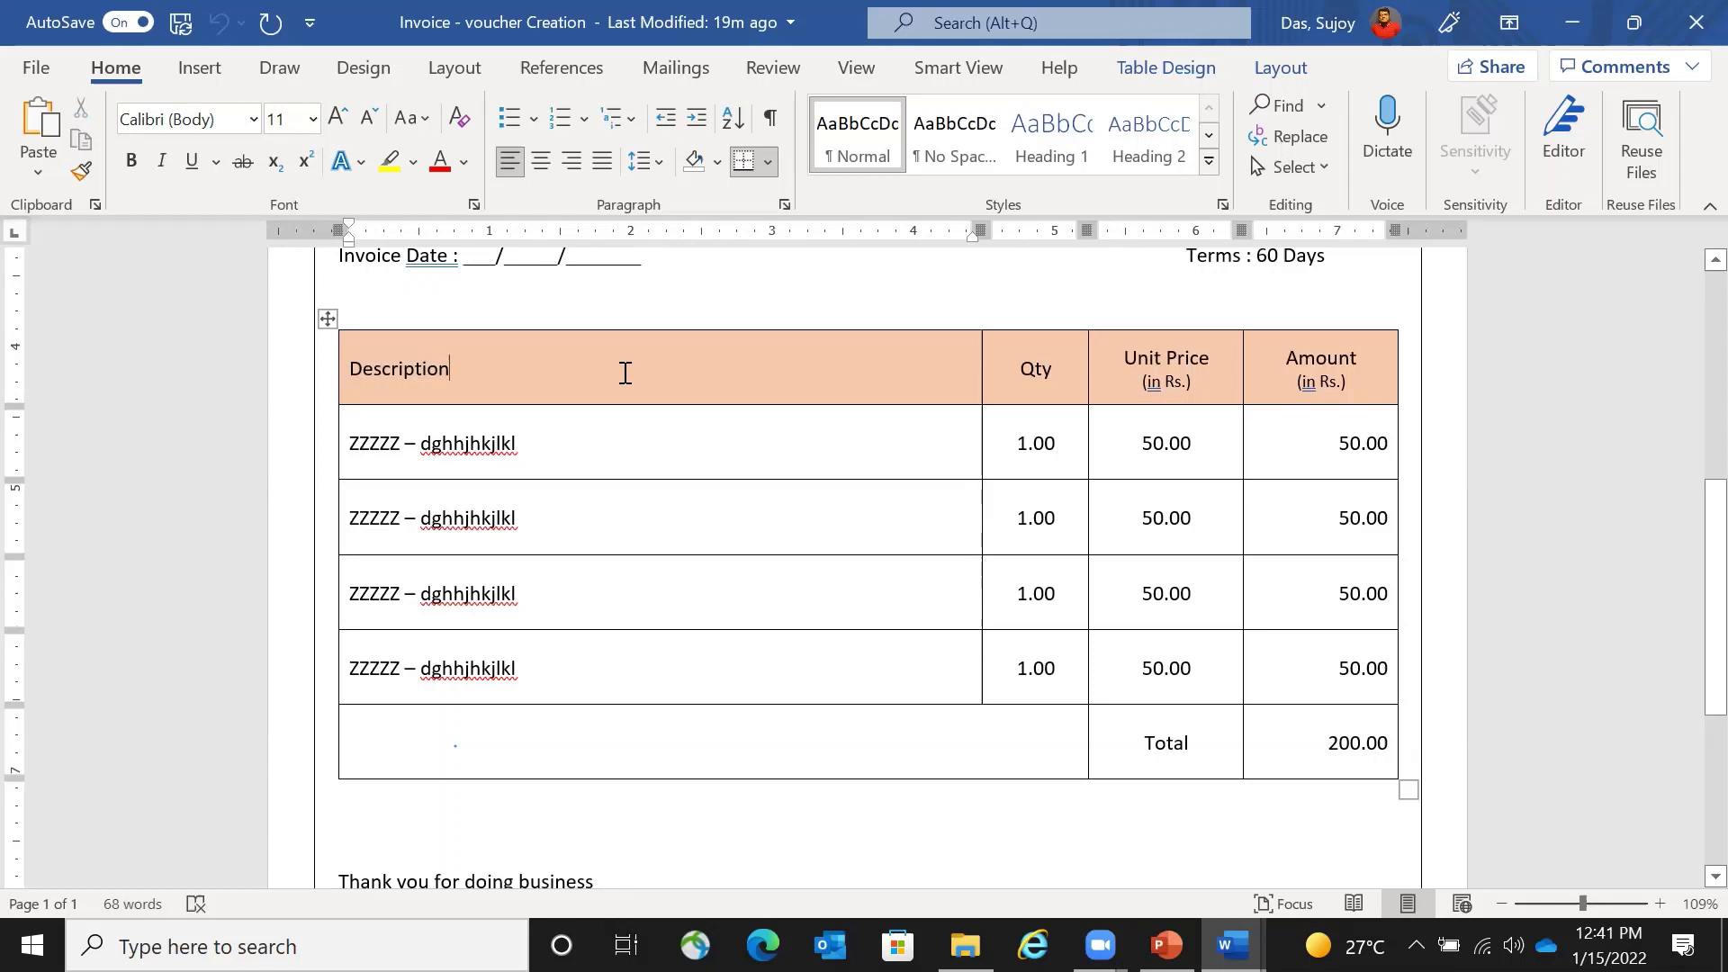
right_click(623, 371)
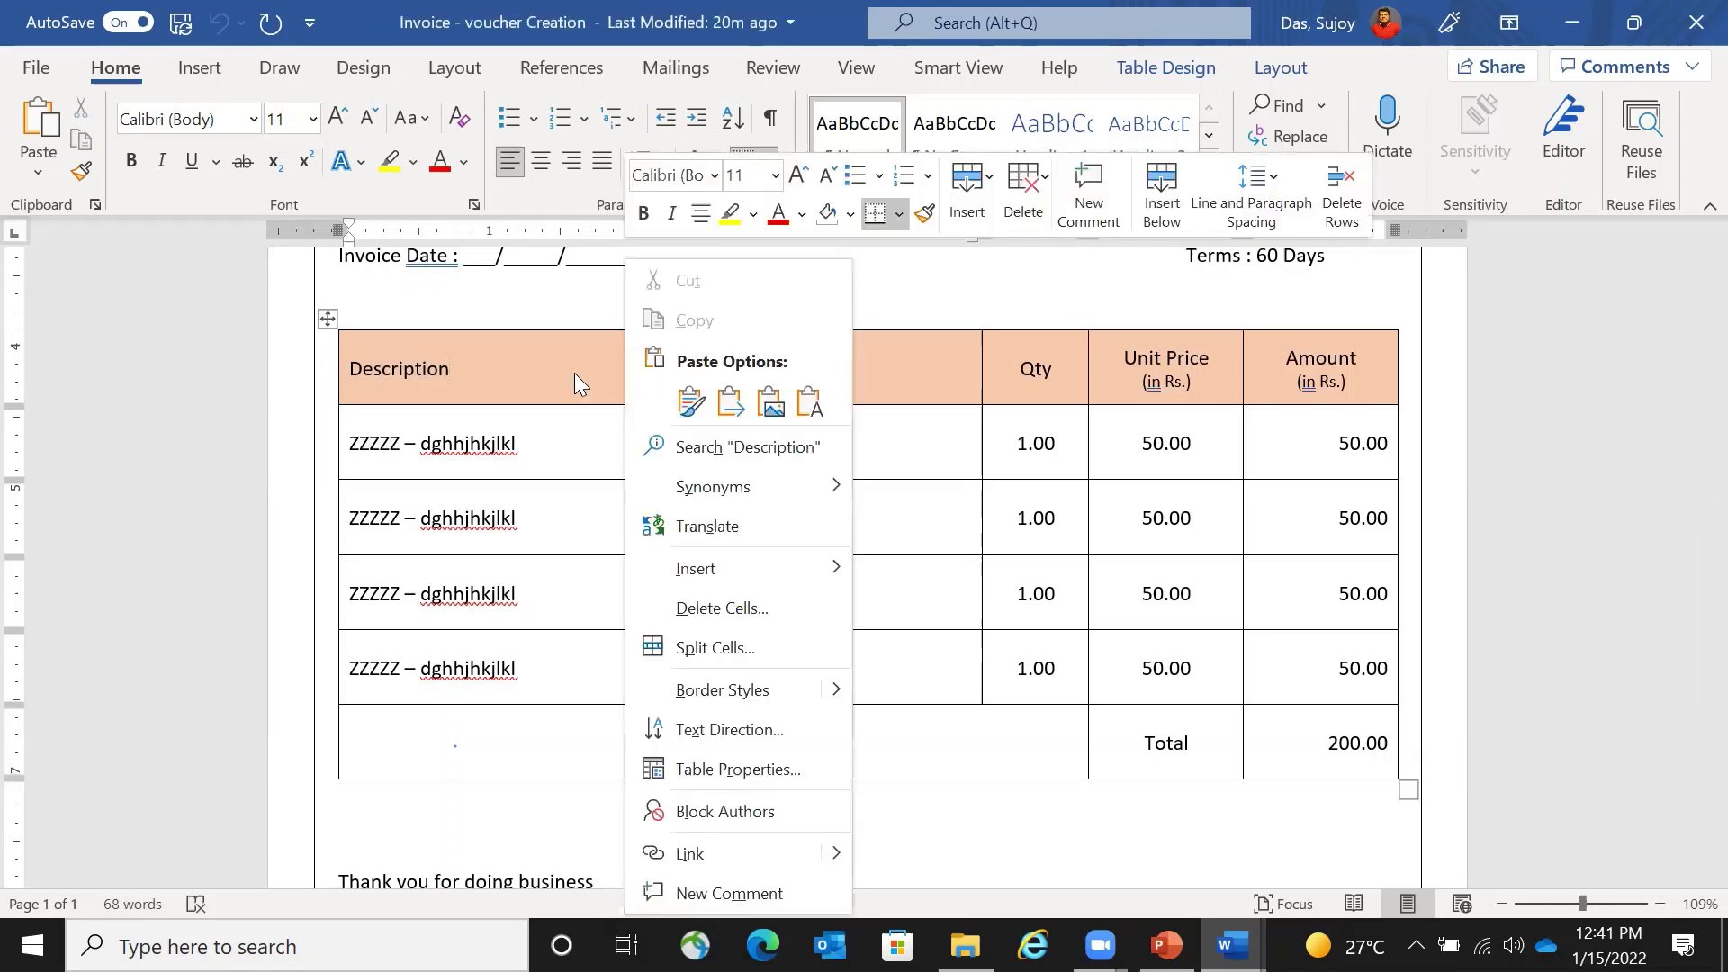
left_click(519, 371)
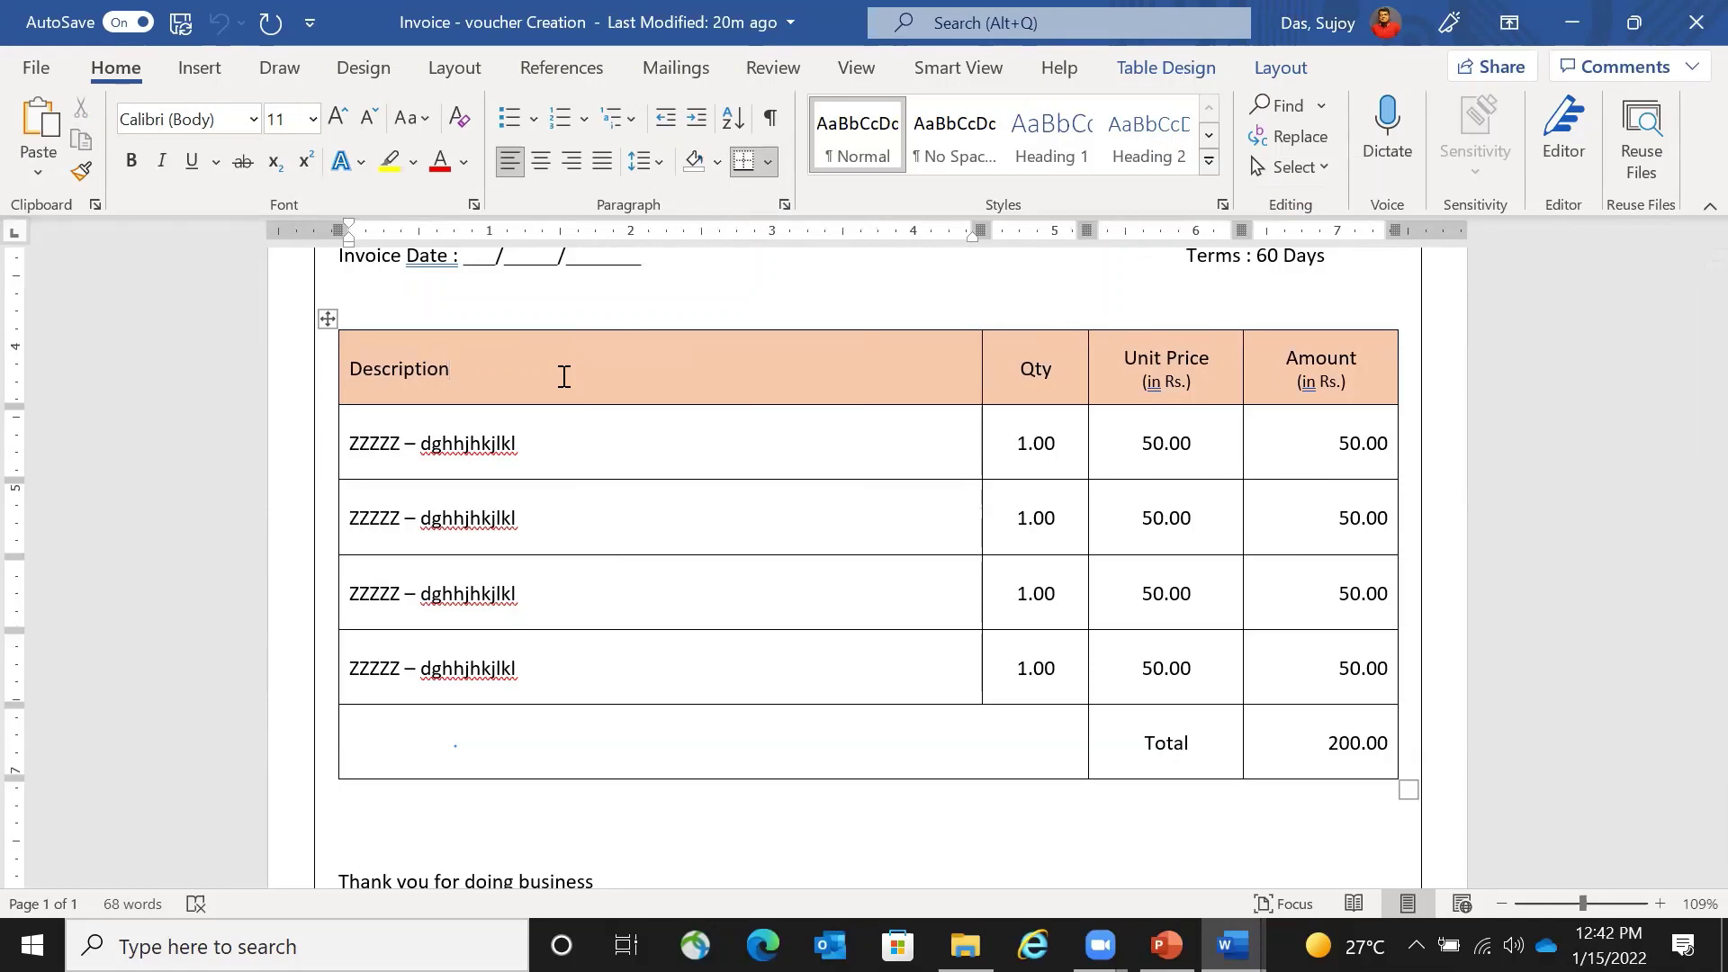
Step: Open the Description header's table menu and Insert choices, closing them without changes
right_click(665, 377)
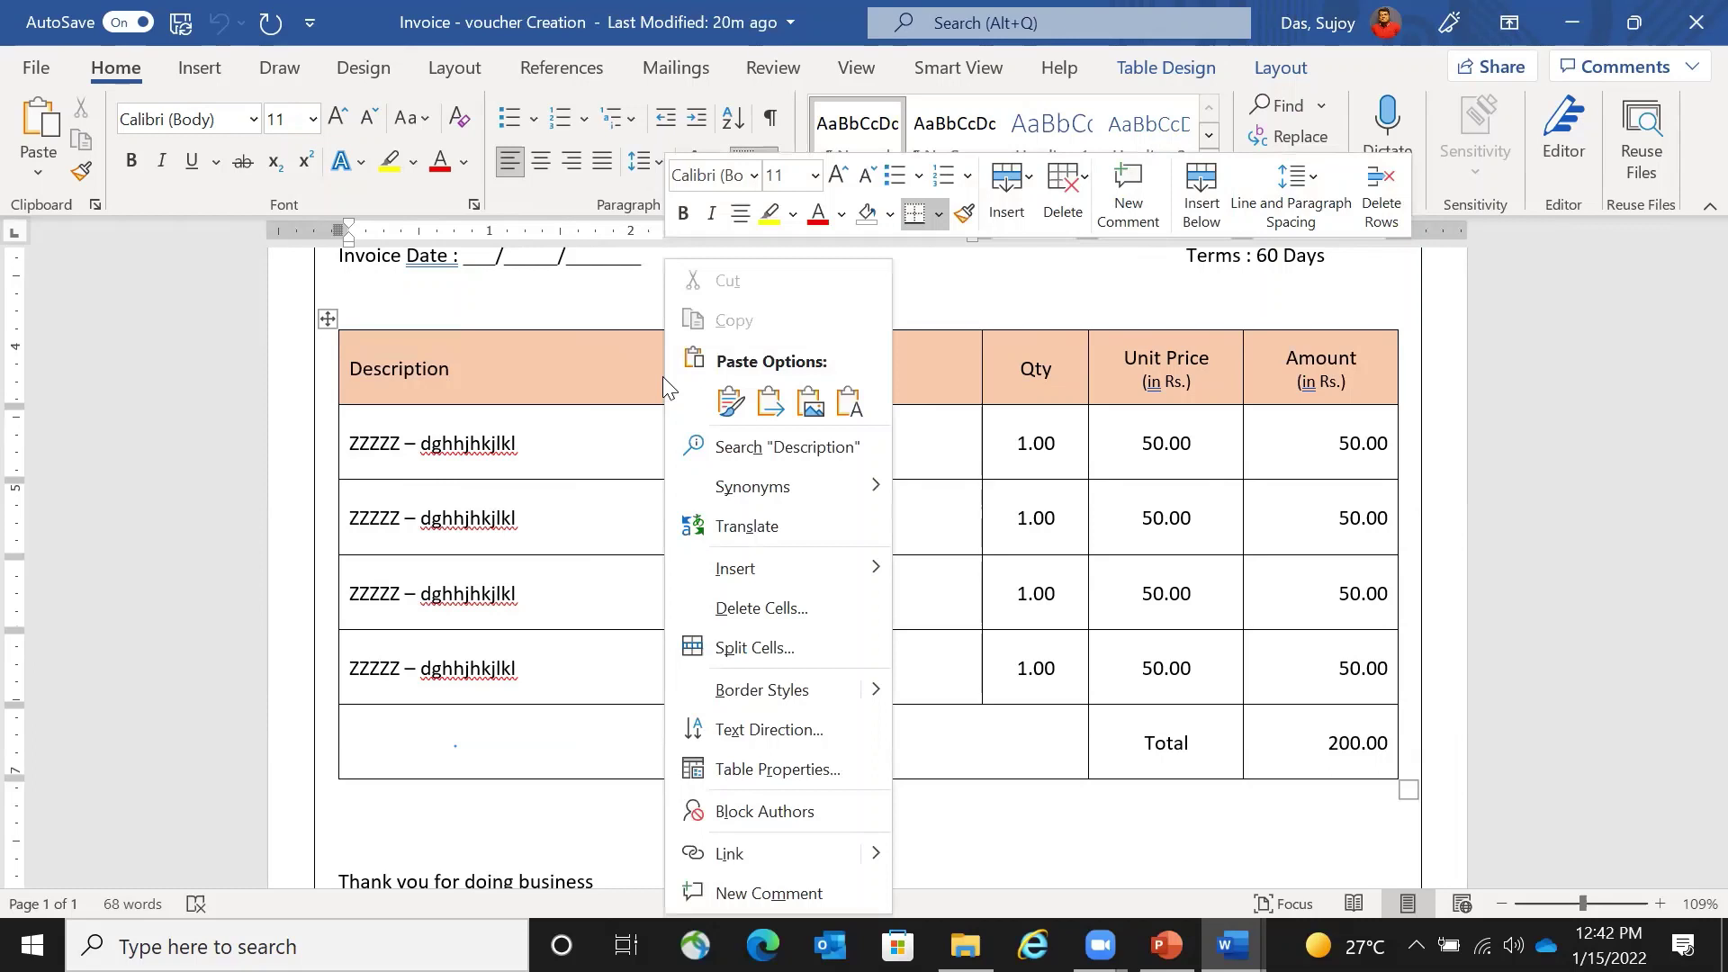
left_click(1022, 196)
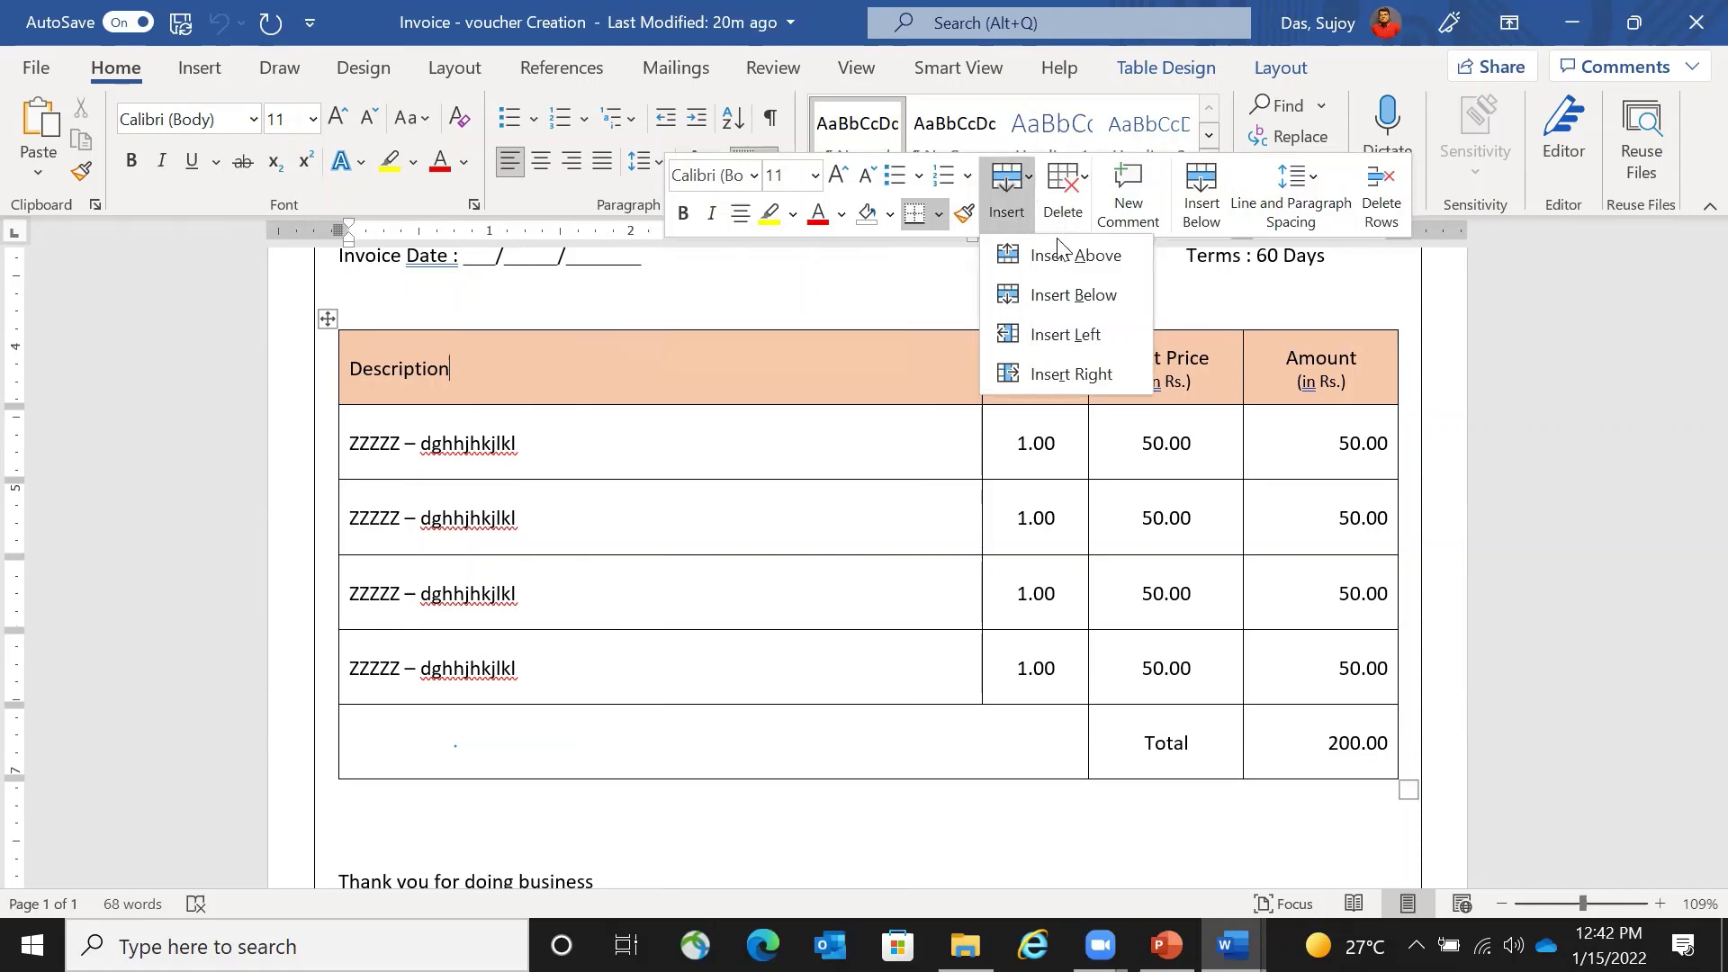
left_click(731, 486)
scroll(728, 469, "up", 1)
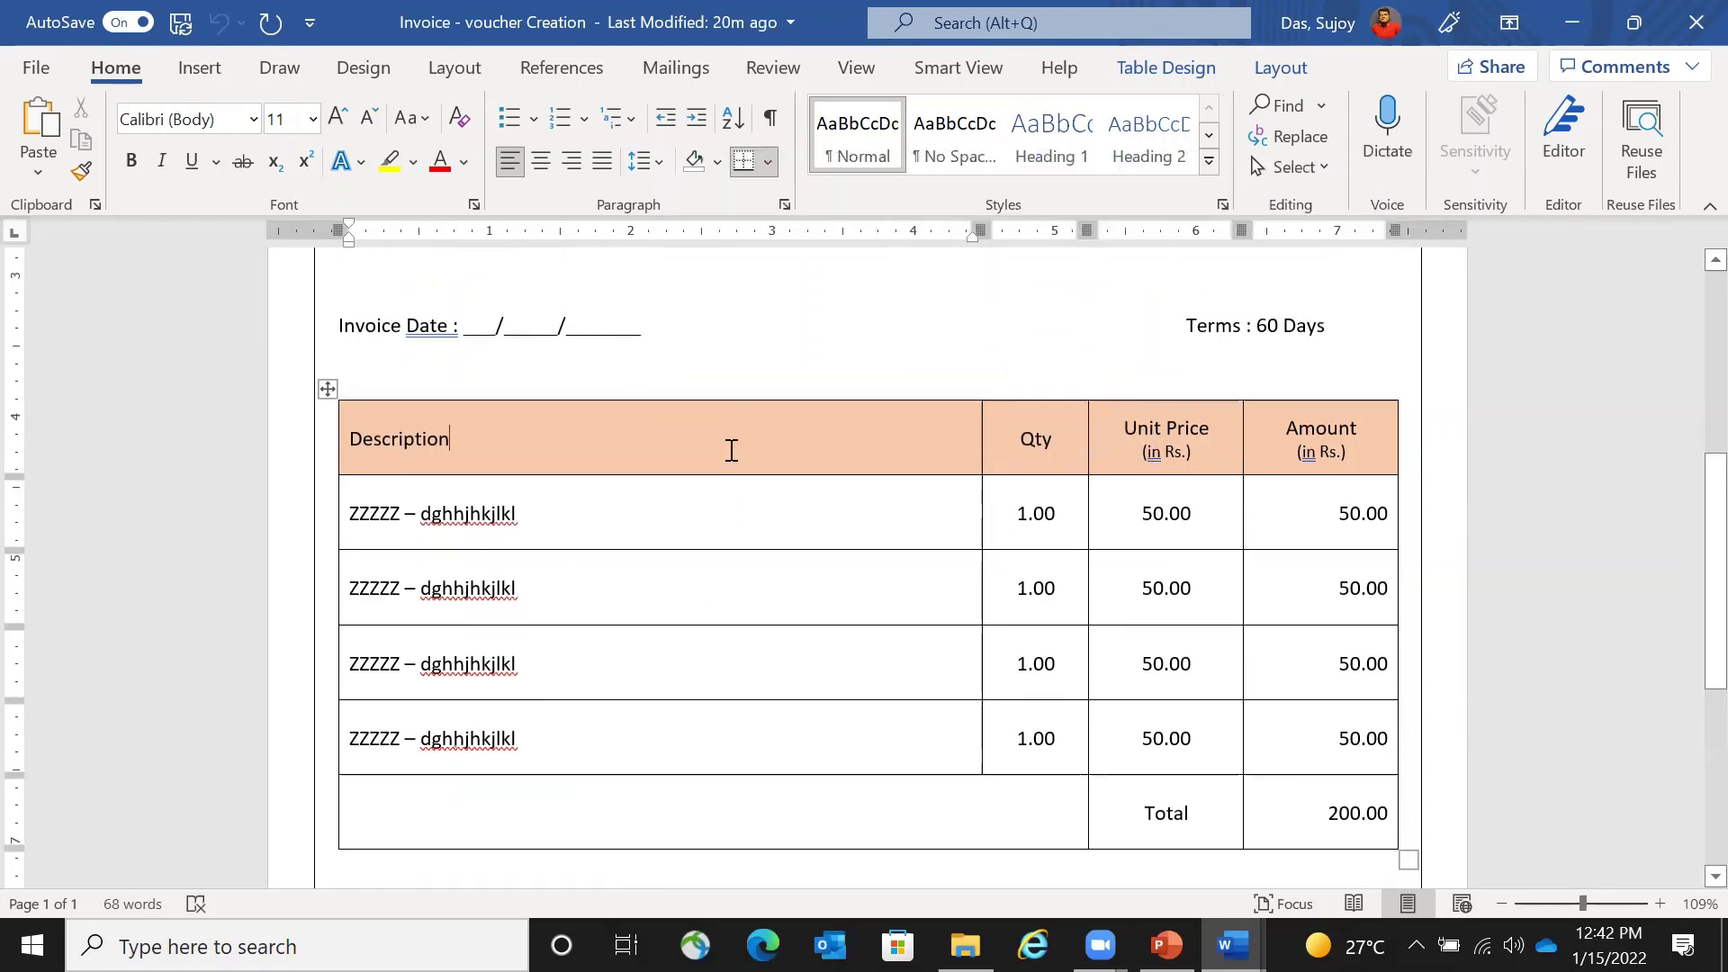
right_click(729, 450)
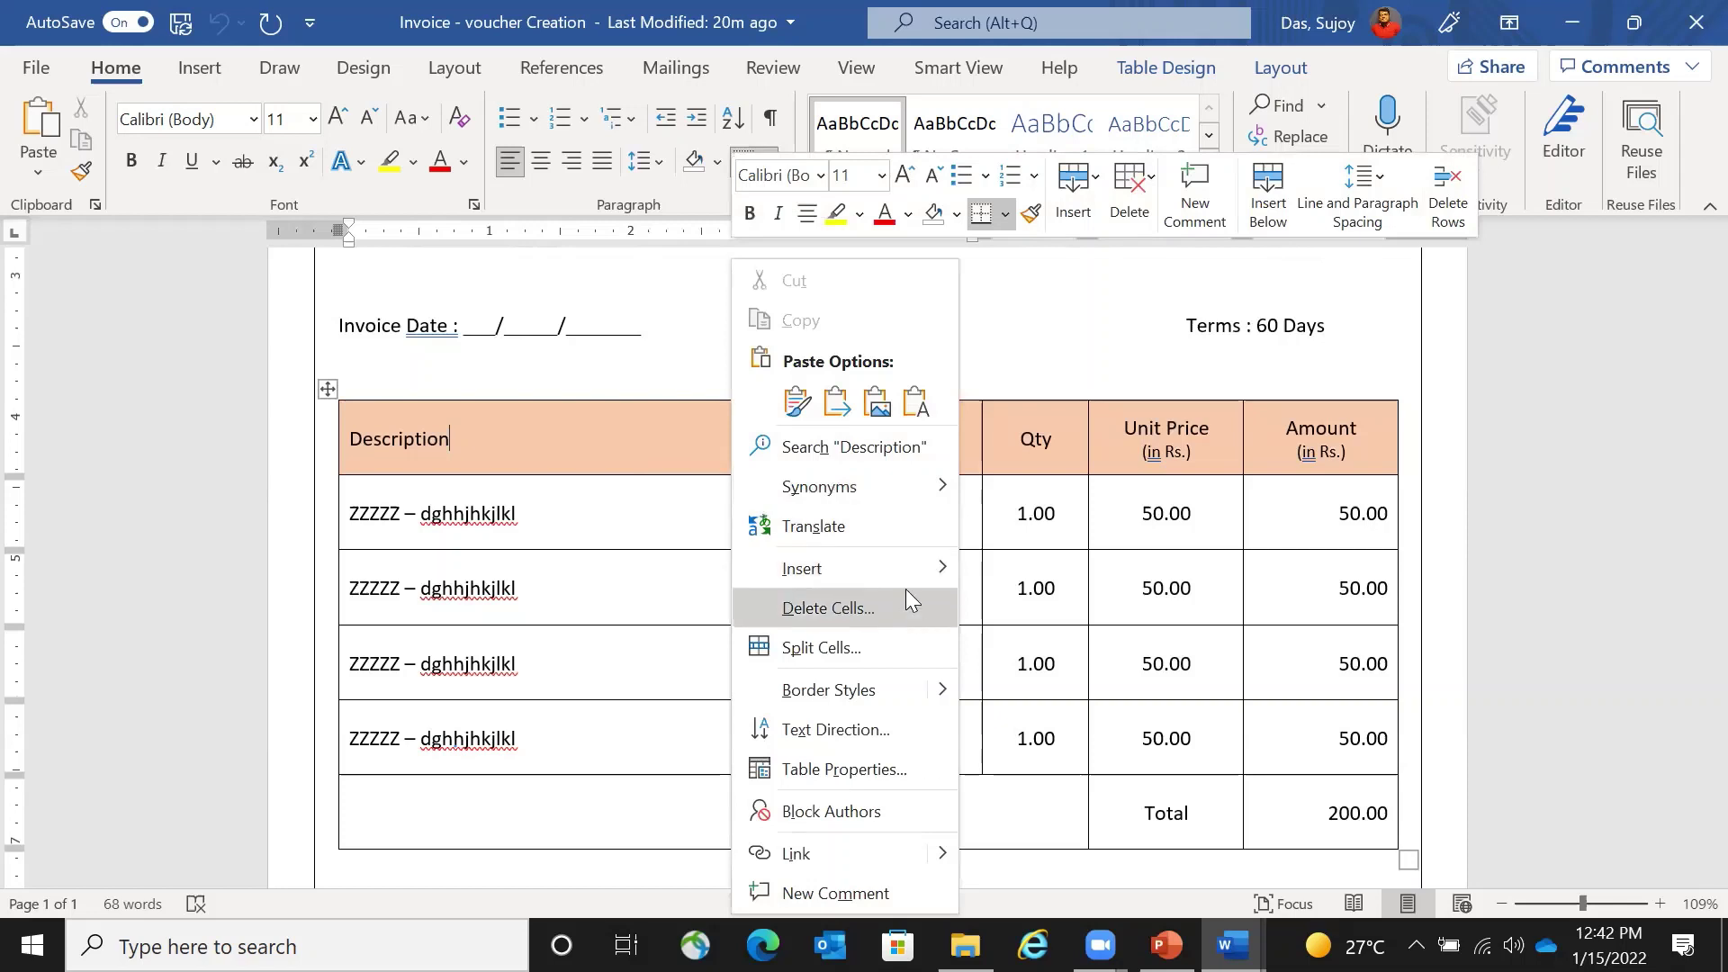
mouse_move(837, 569)
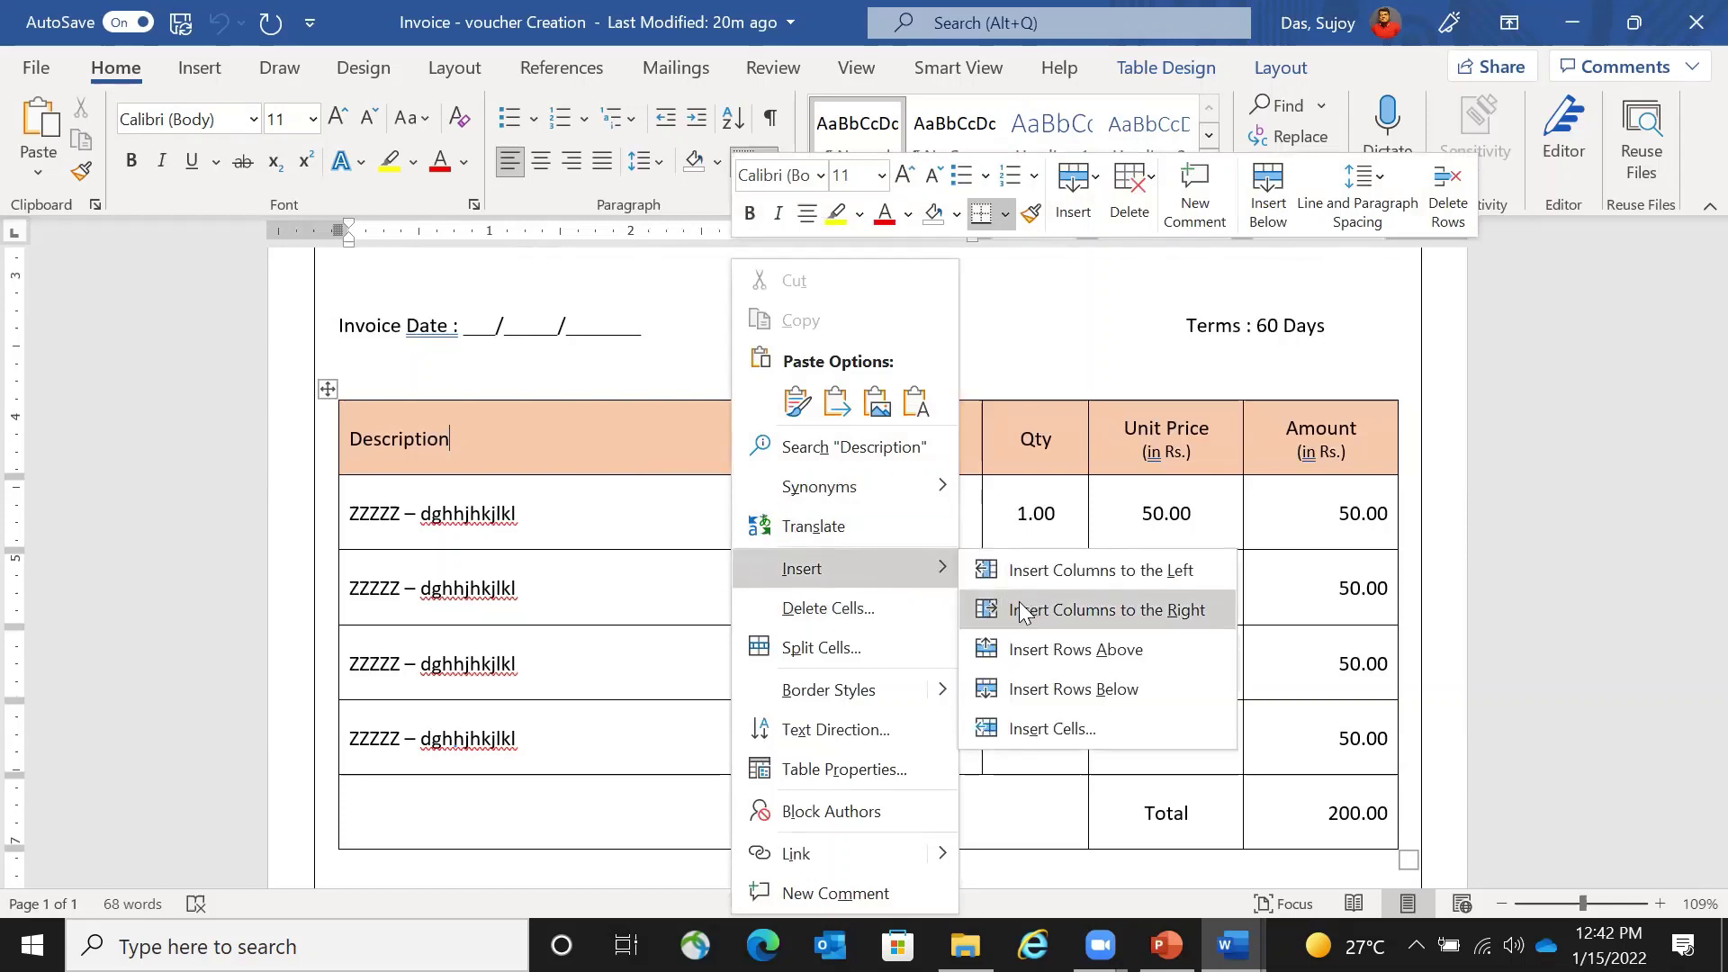
left_click(491, 440)
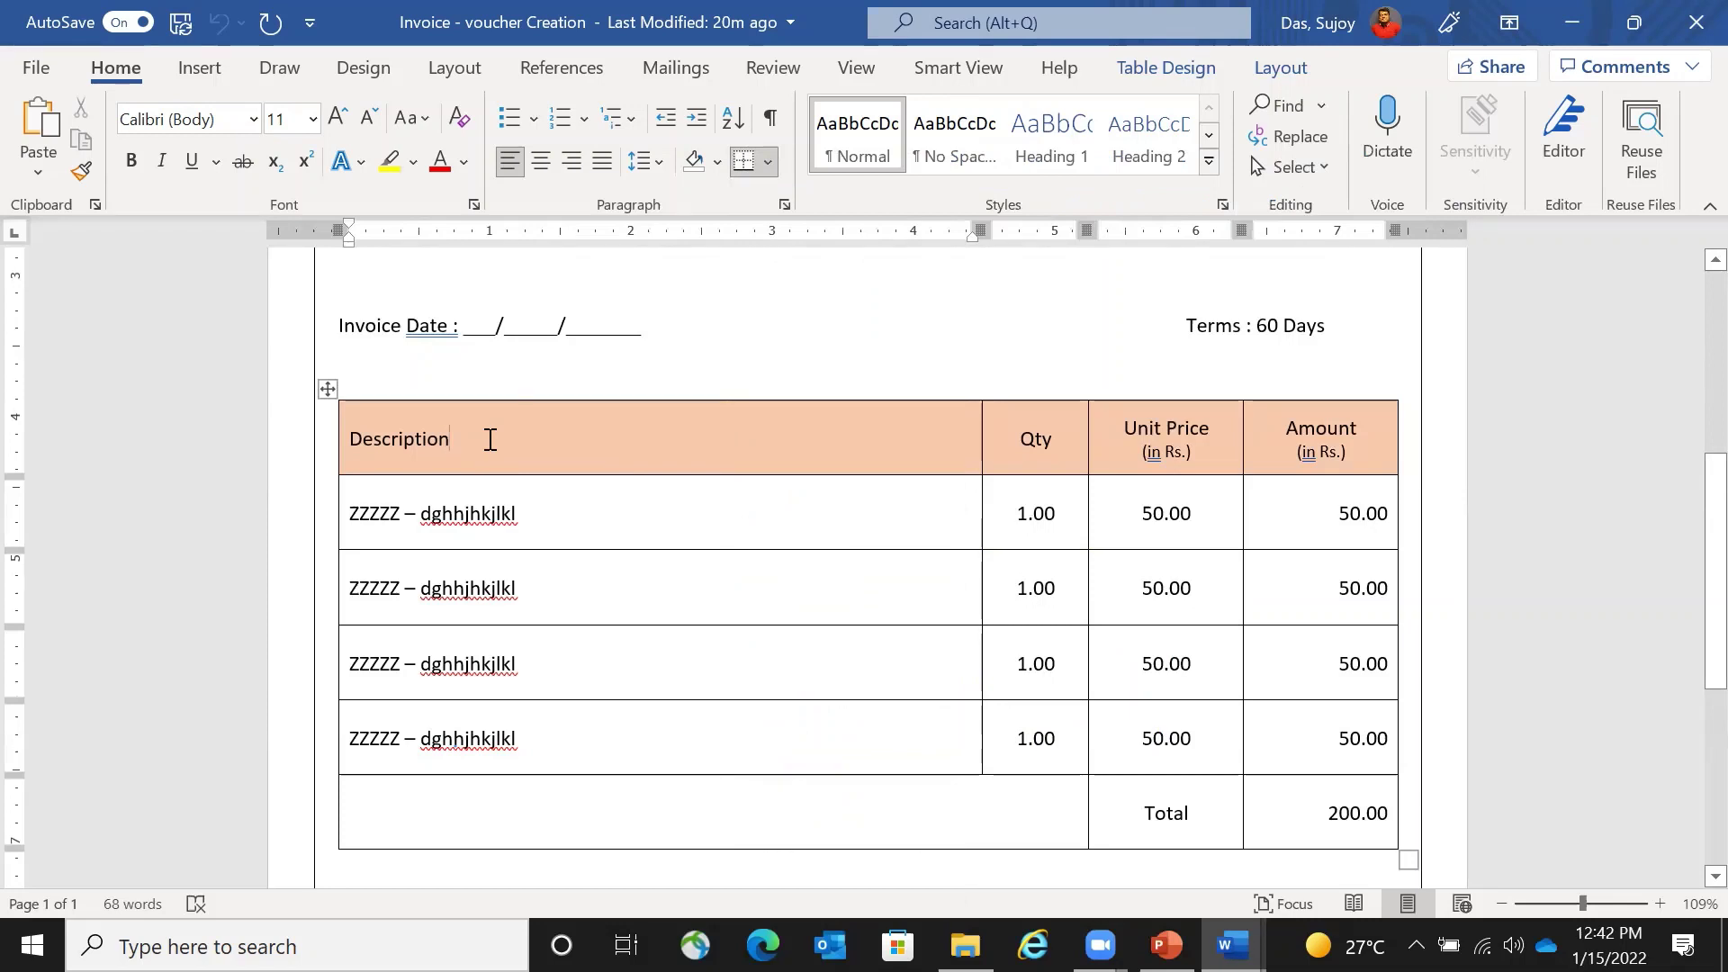
Step: Insert two empty columns to the right of Description
right_click(489, 439)
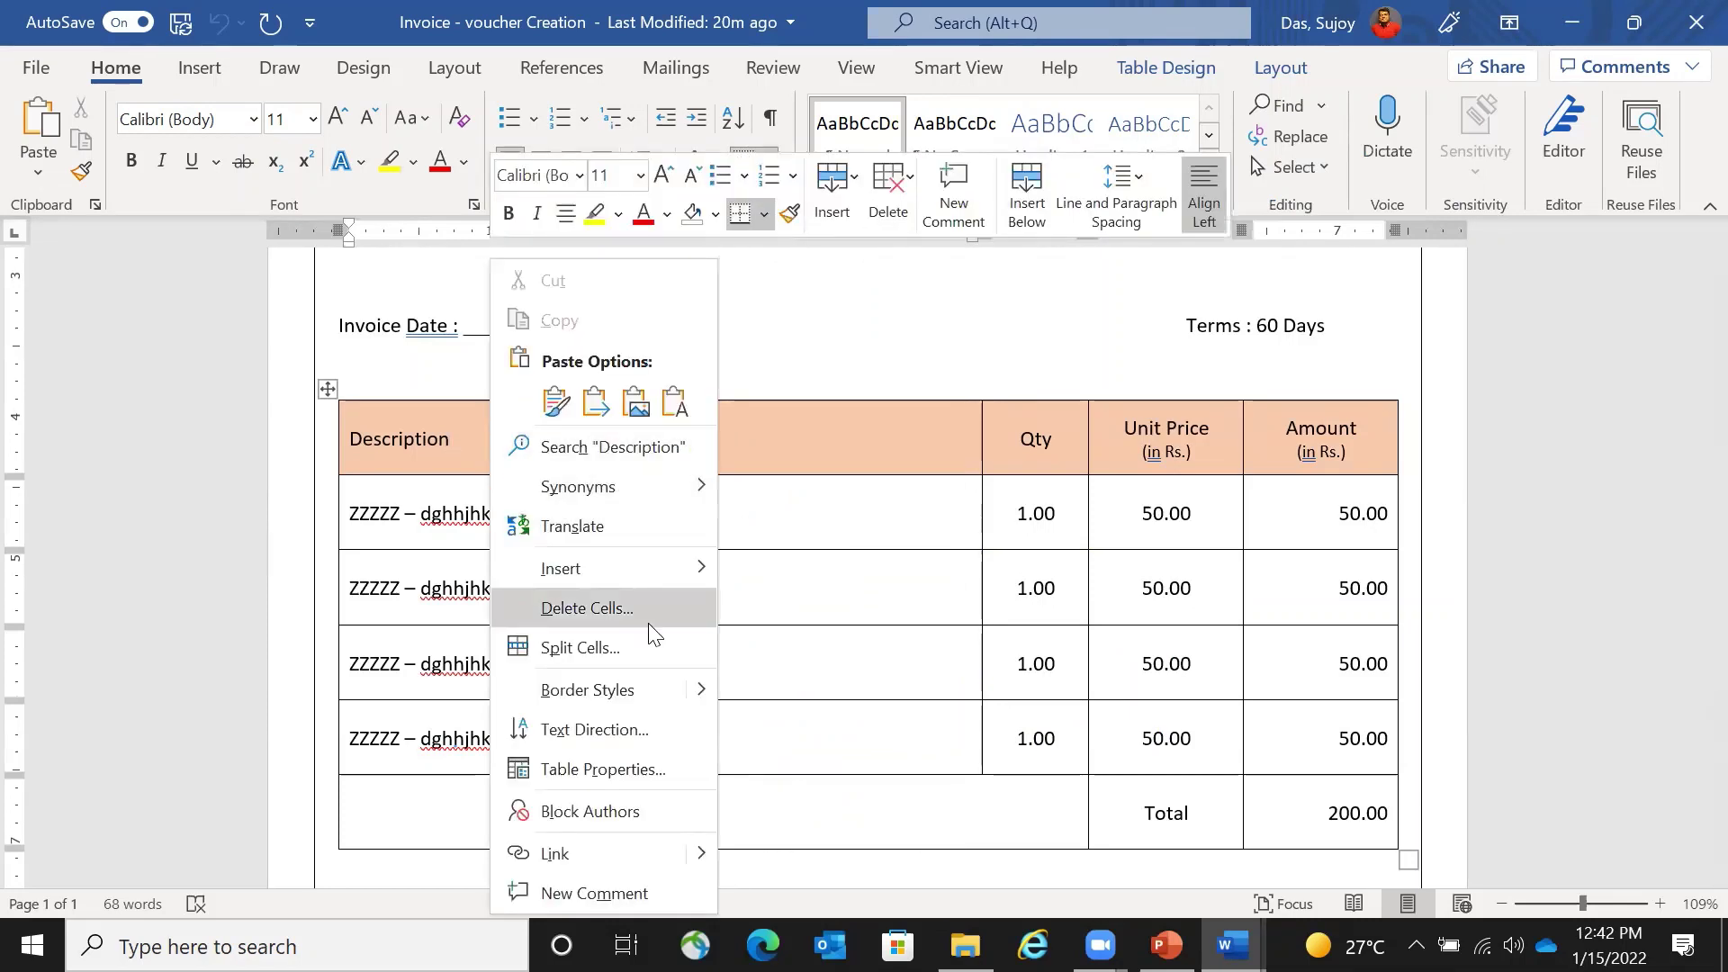
left_click(926, 609)
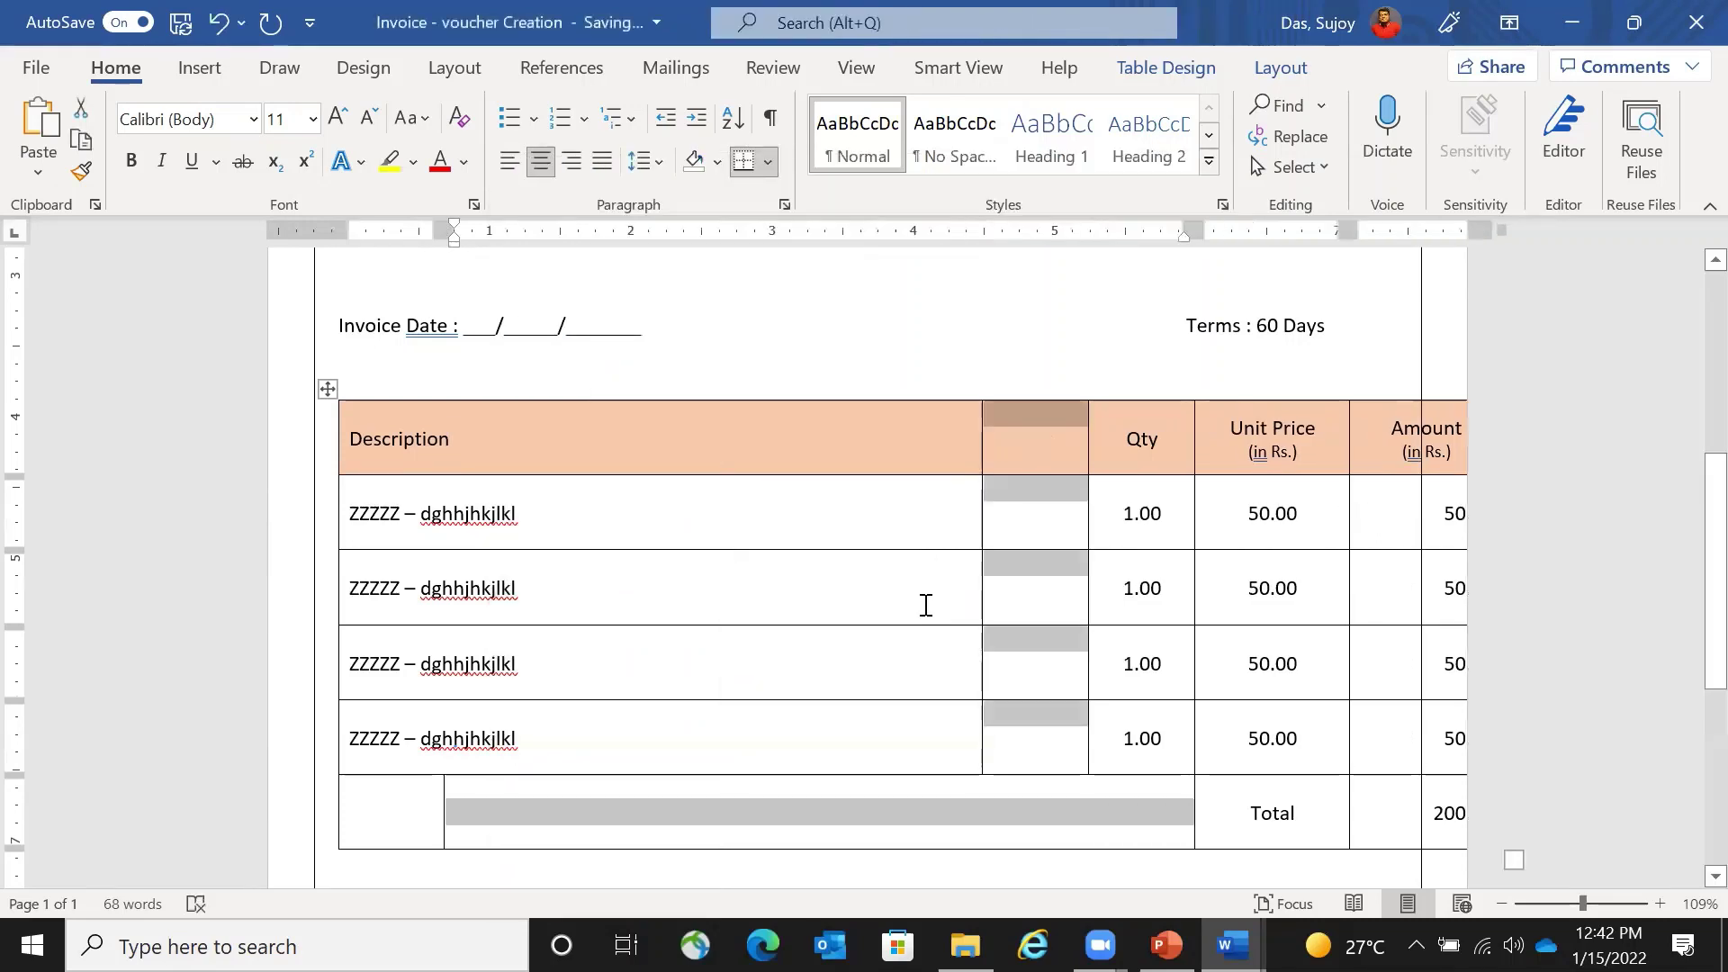
right_click(893, 454)
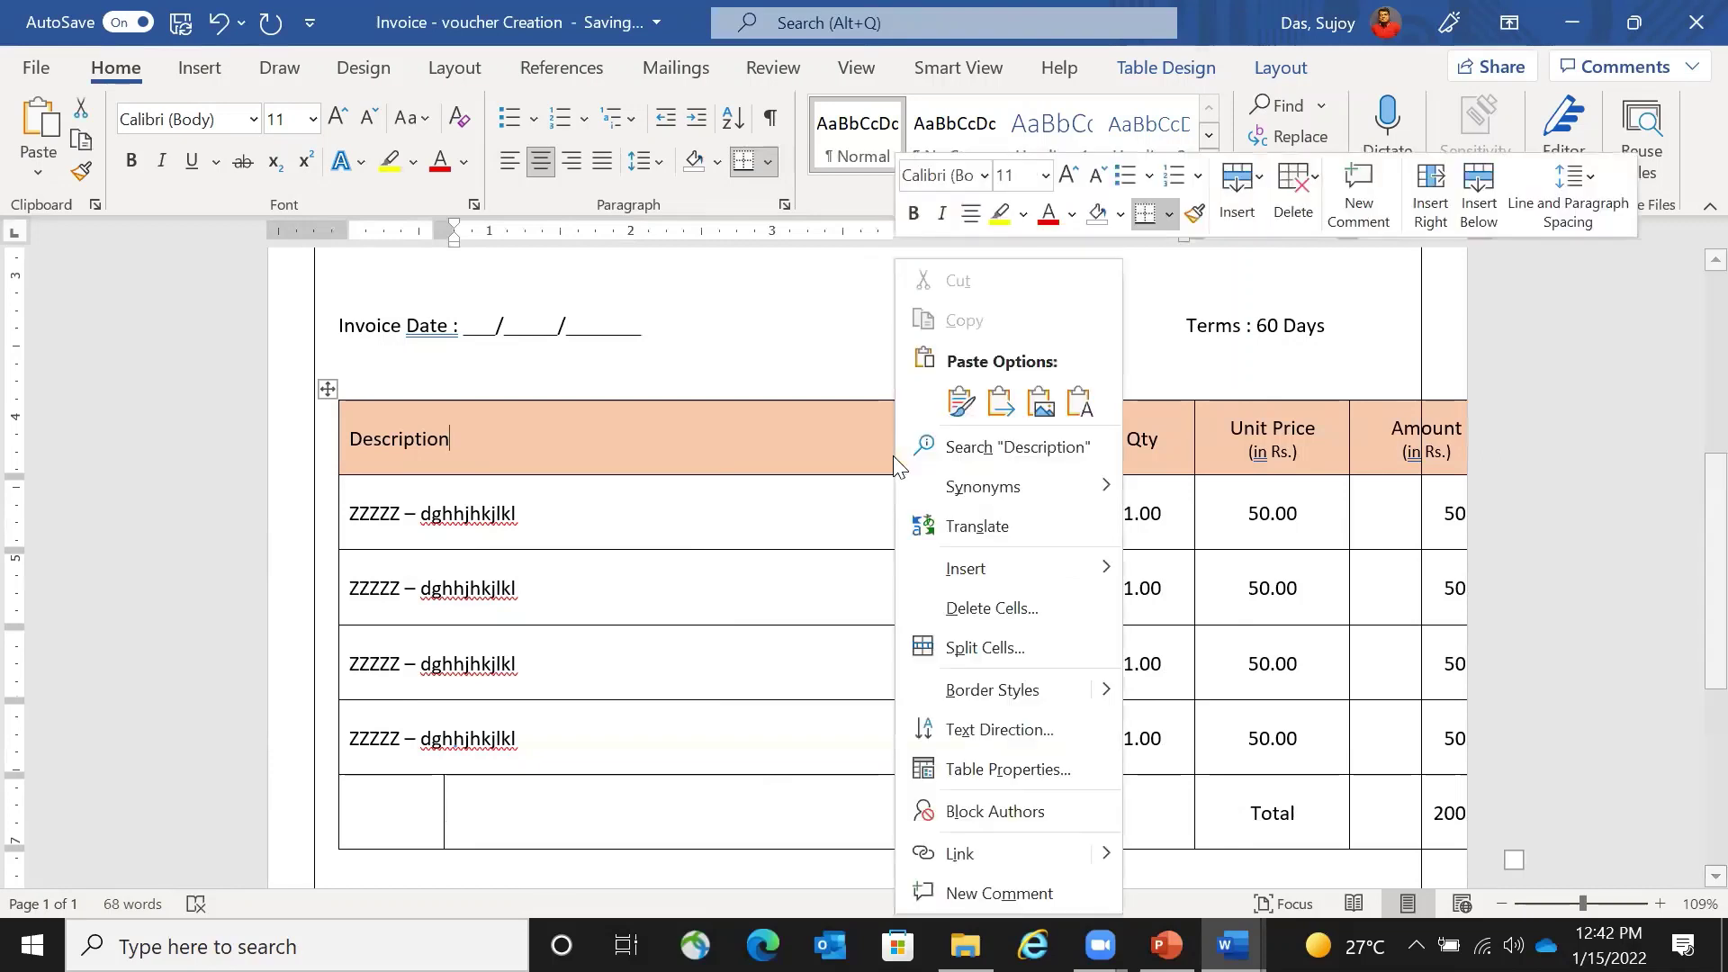
mouse_move(1002, 569)
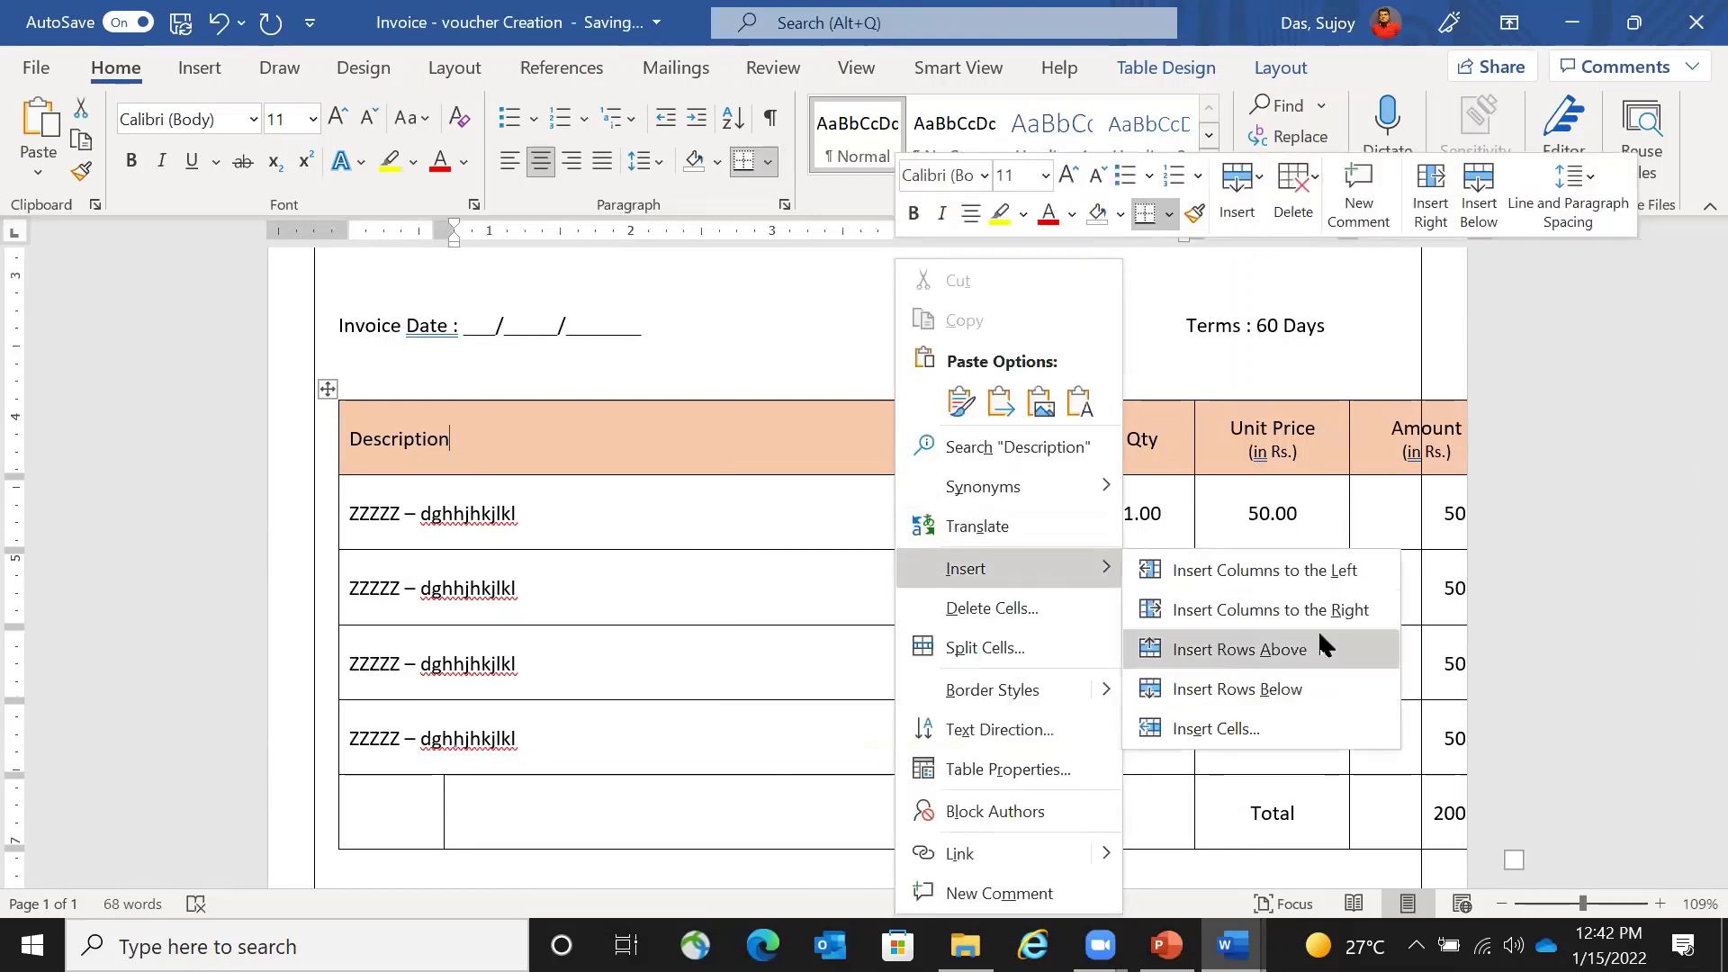
left_click(1331, 609)
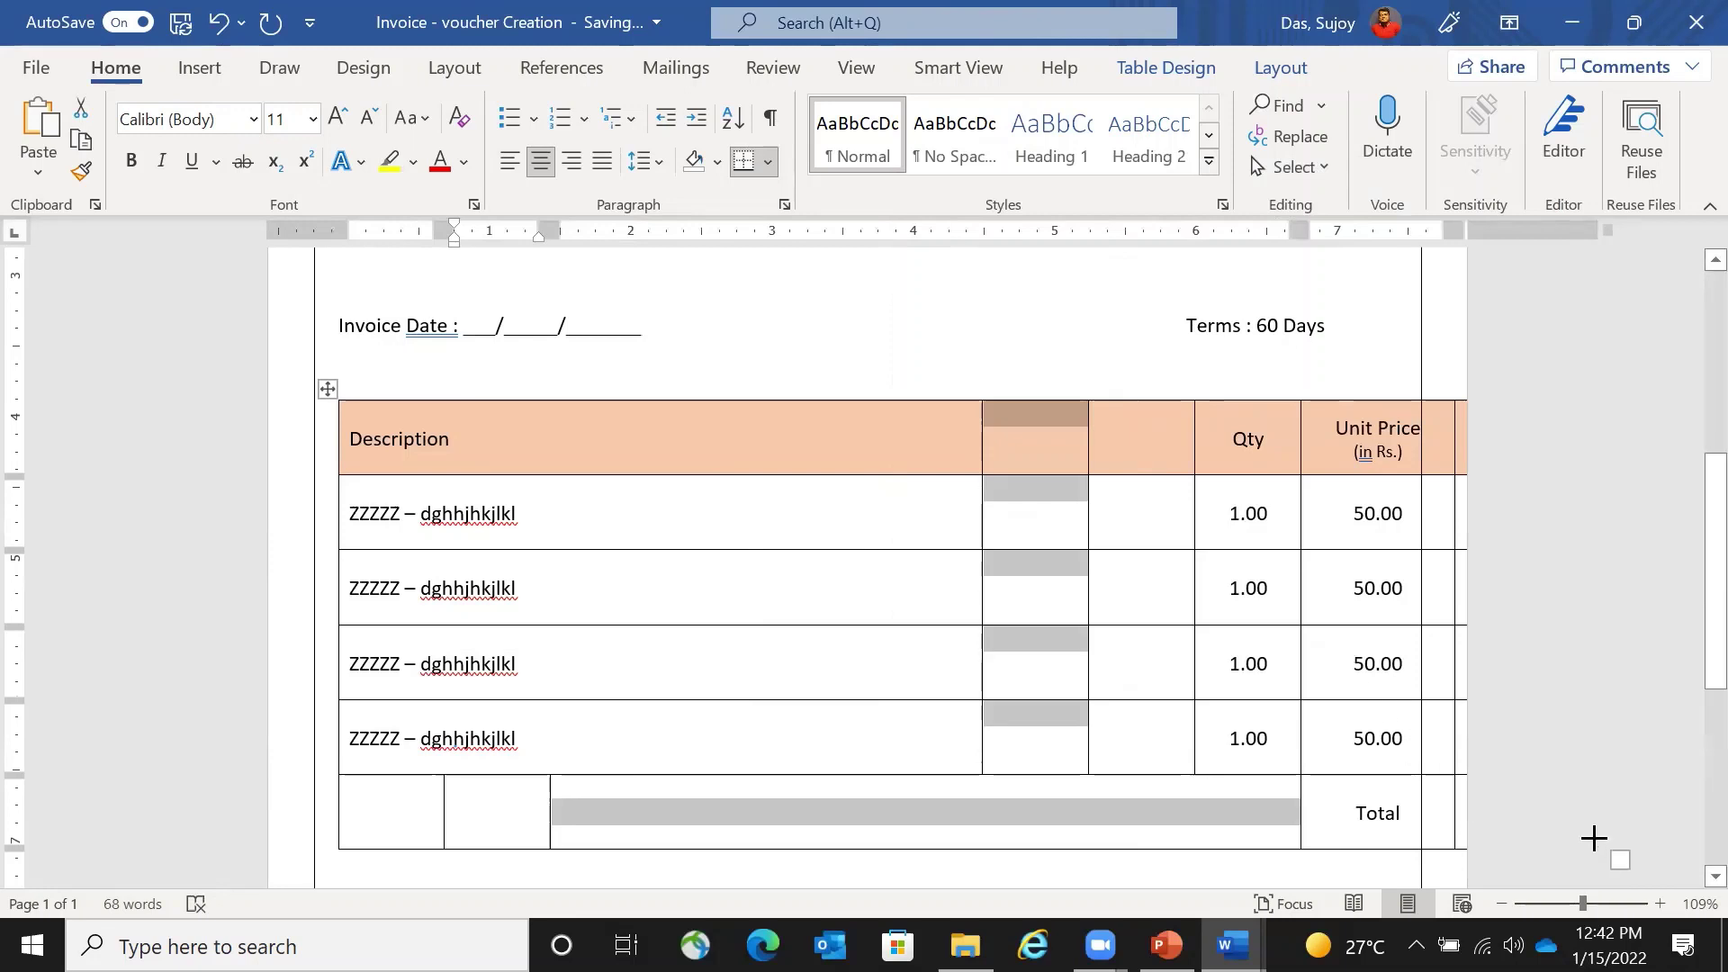
Step: Drag the invoice table's corner inward until Amount and the 200.00 total fit the margins
left_click_drag(1620, 860, 1457, 770)
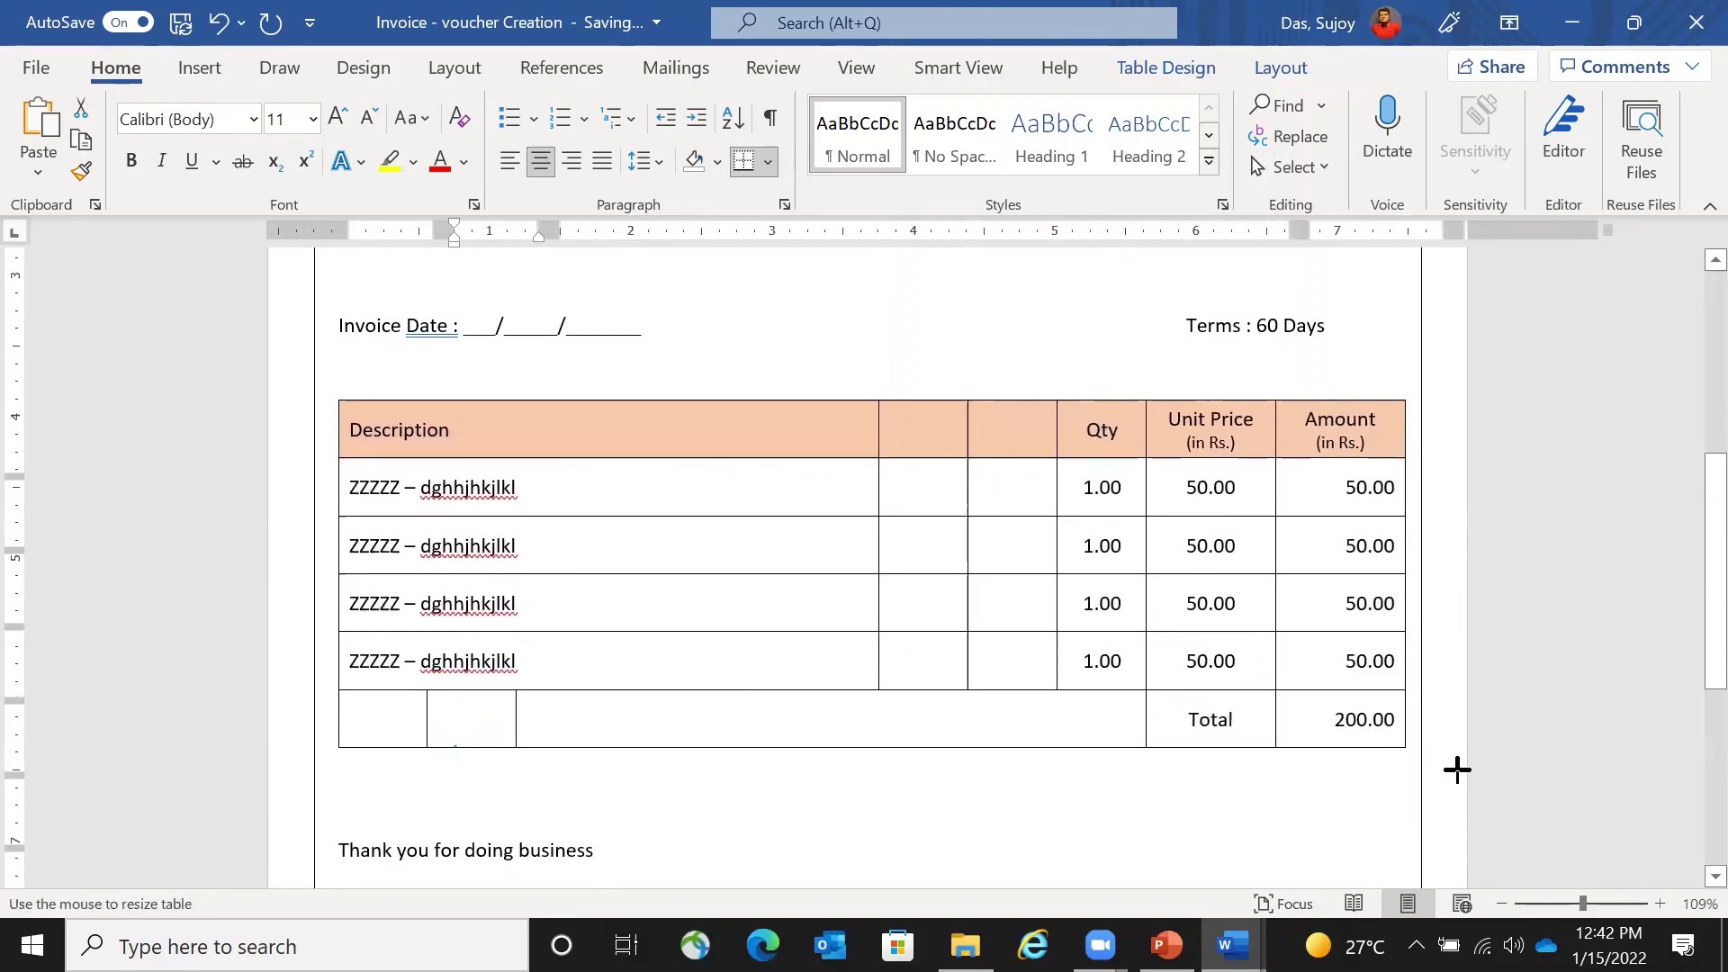
key("ctrl+z")
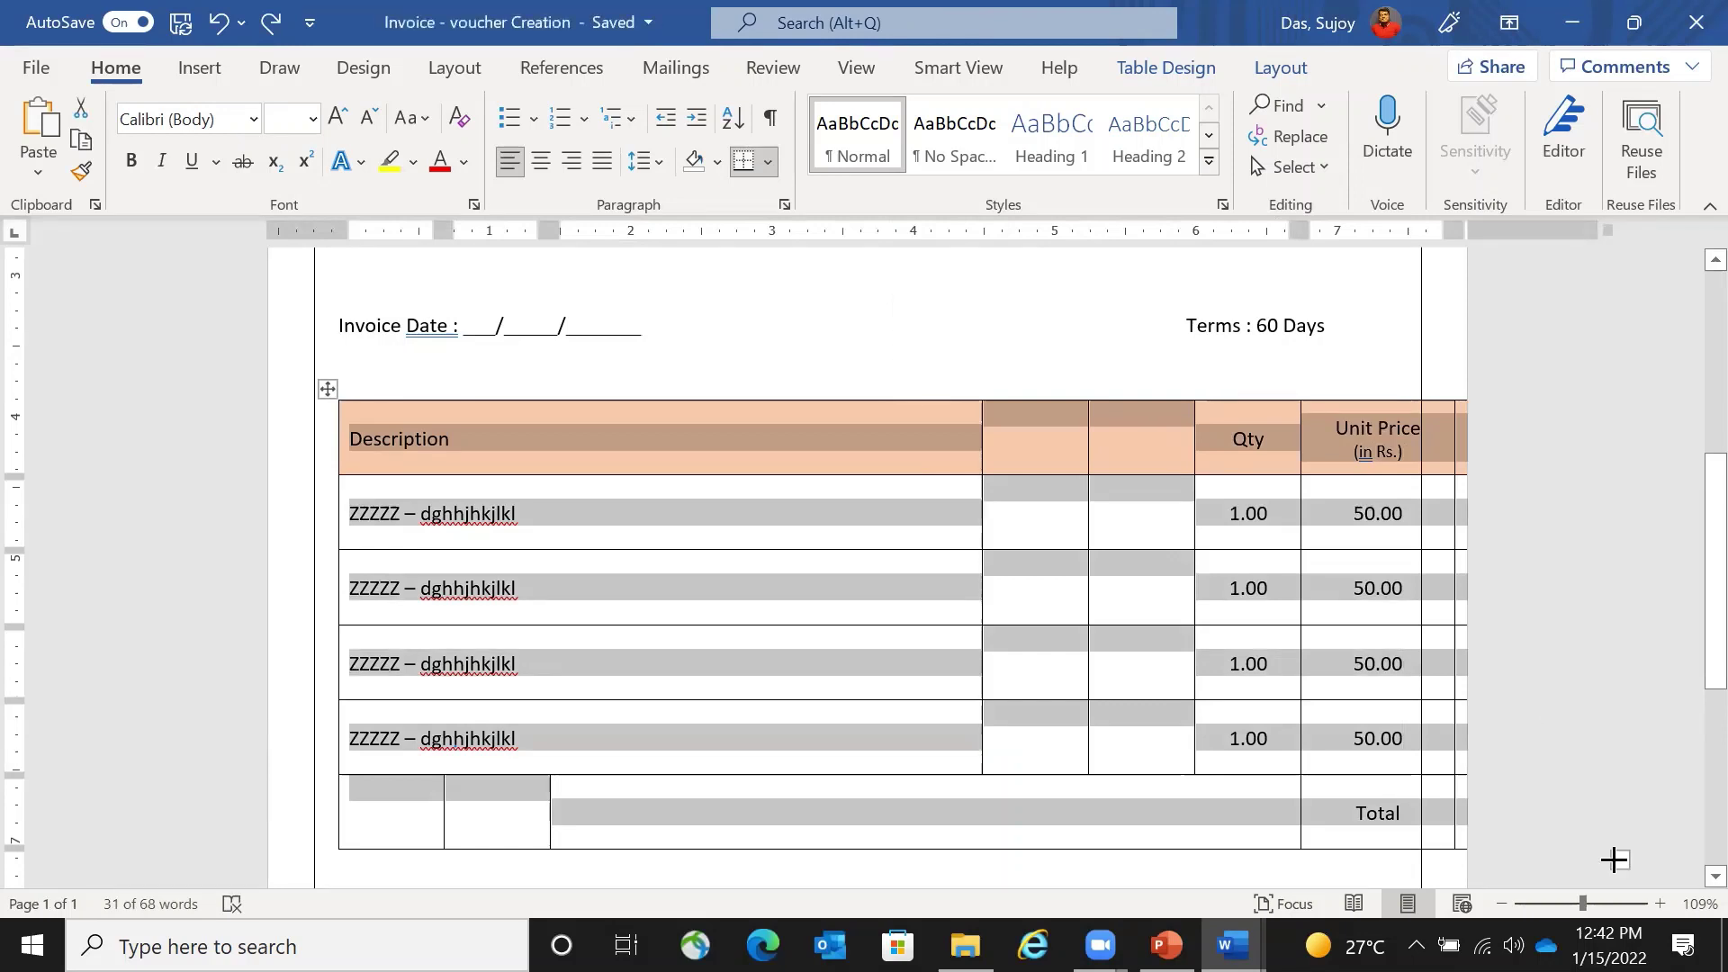
left_click_drag(1616, 860, 1602, 837)
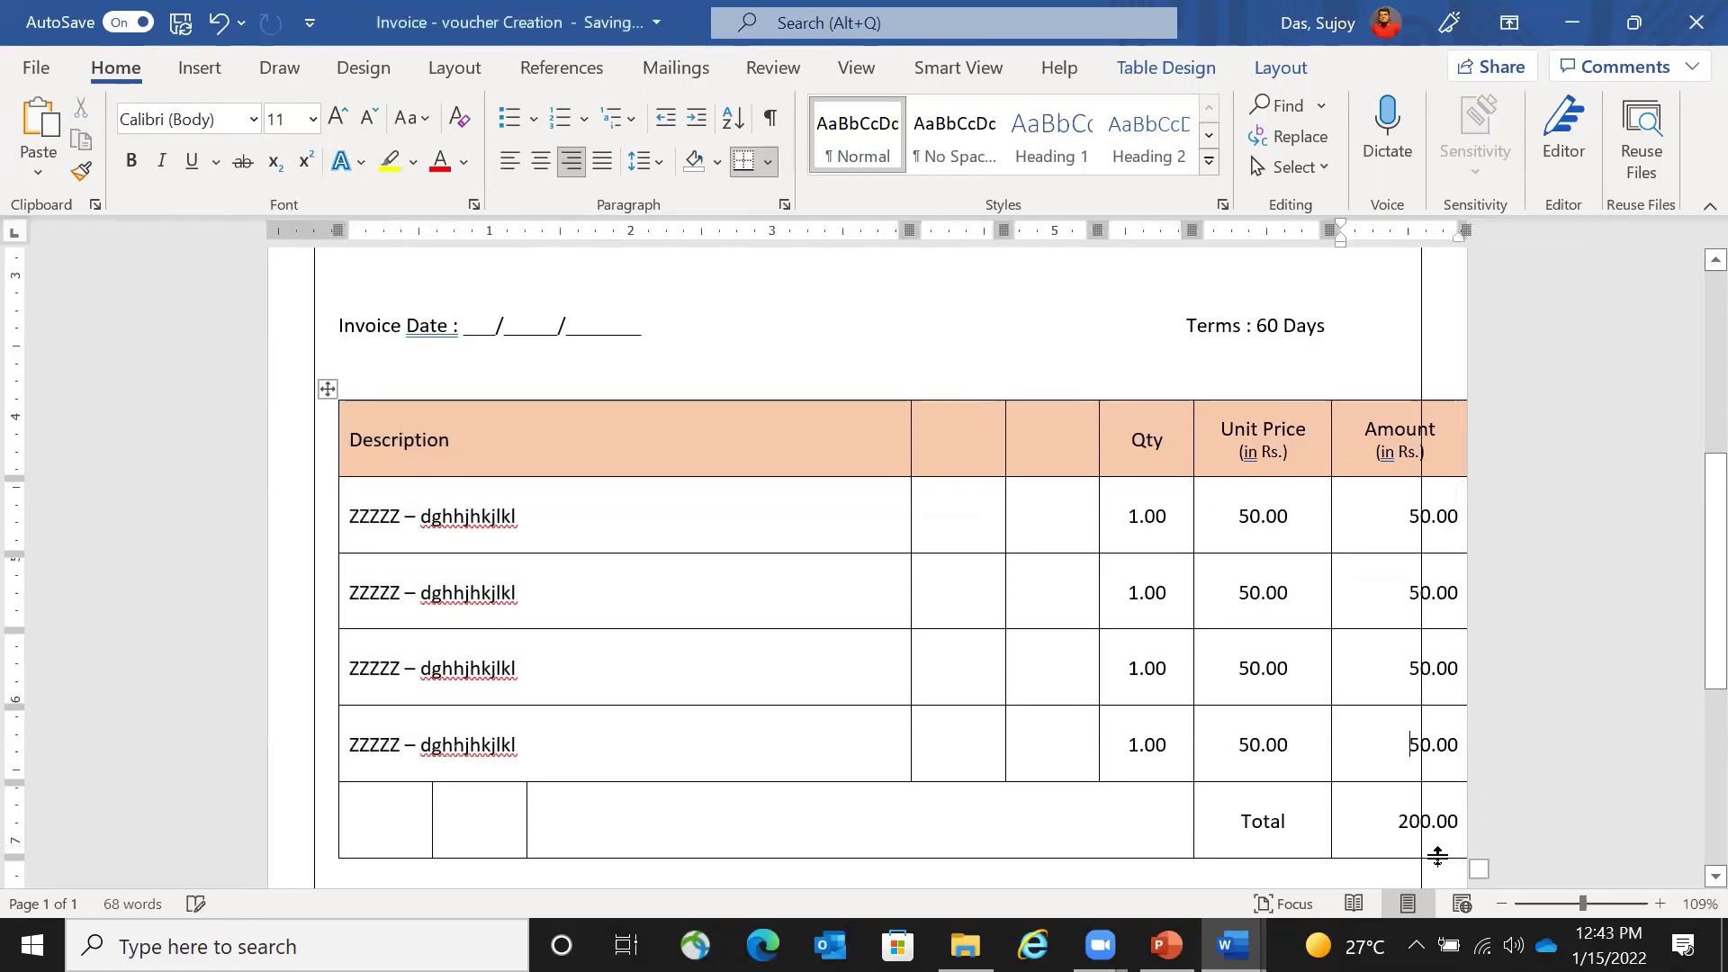
mouse_move(1457, 855)
left_mouse_down()
mouse_move(1501, 819)
mouse_move(1494, 833)
left_mouse_up()
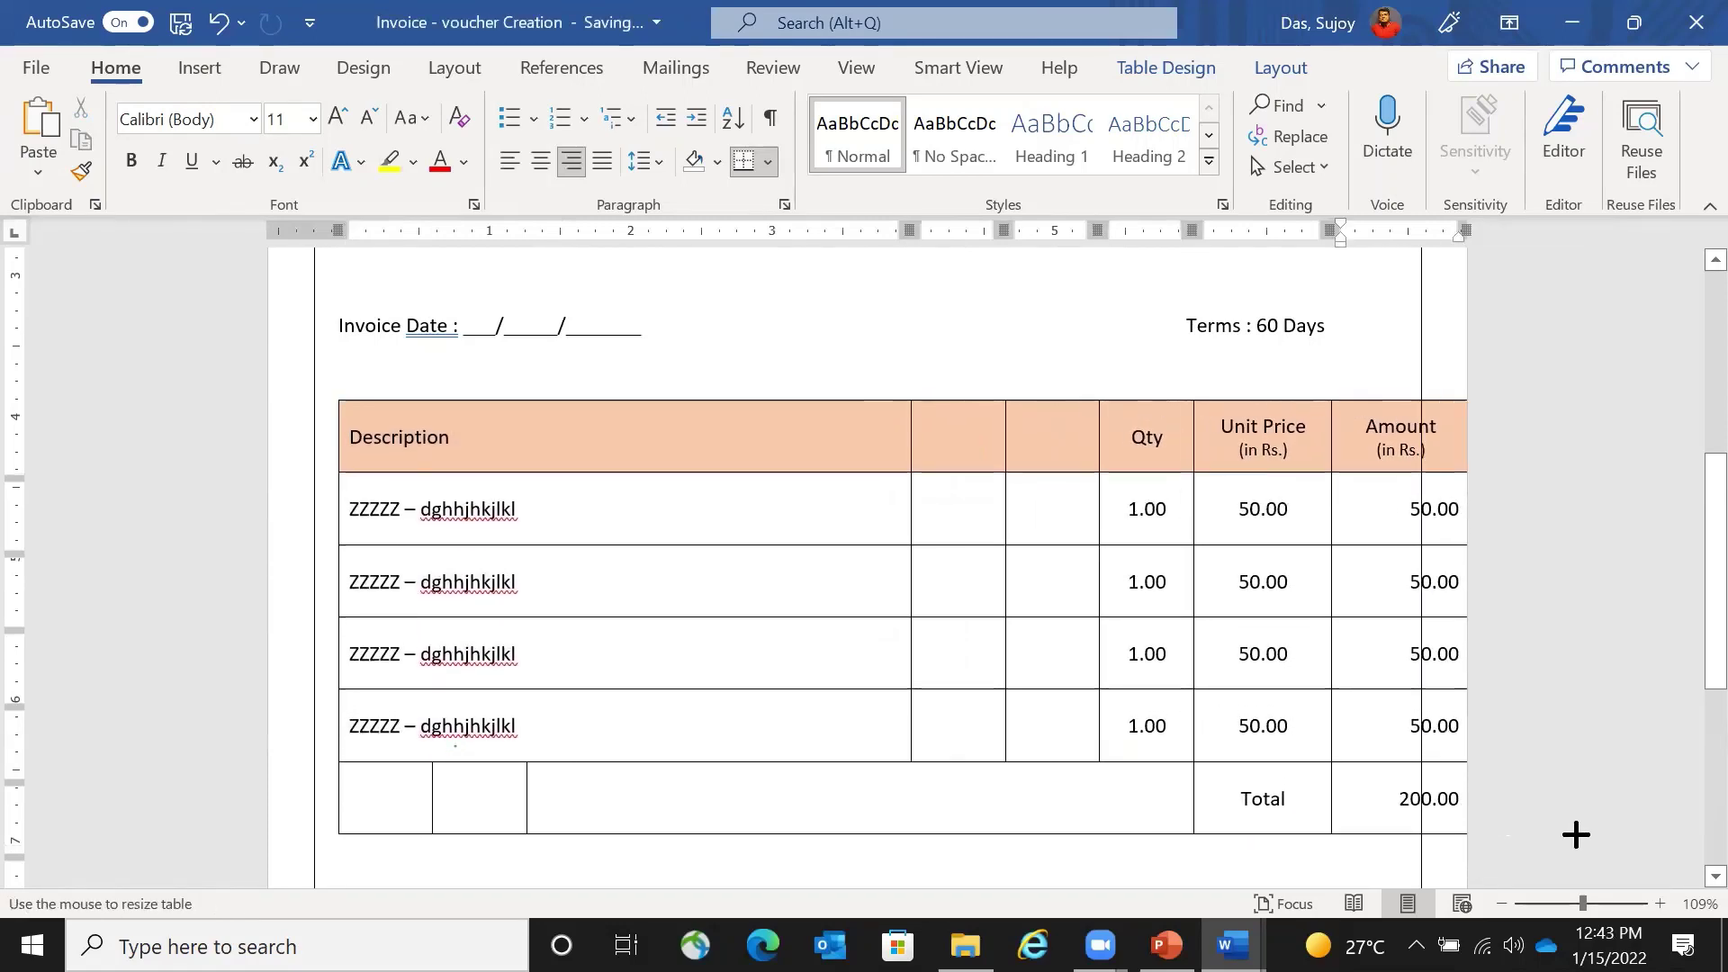
left_click(1260, 684)
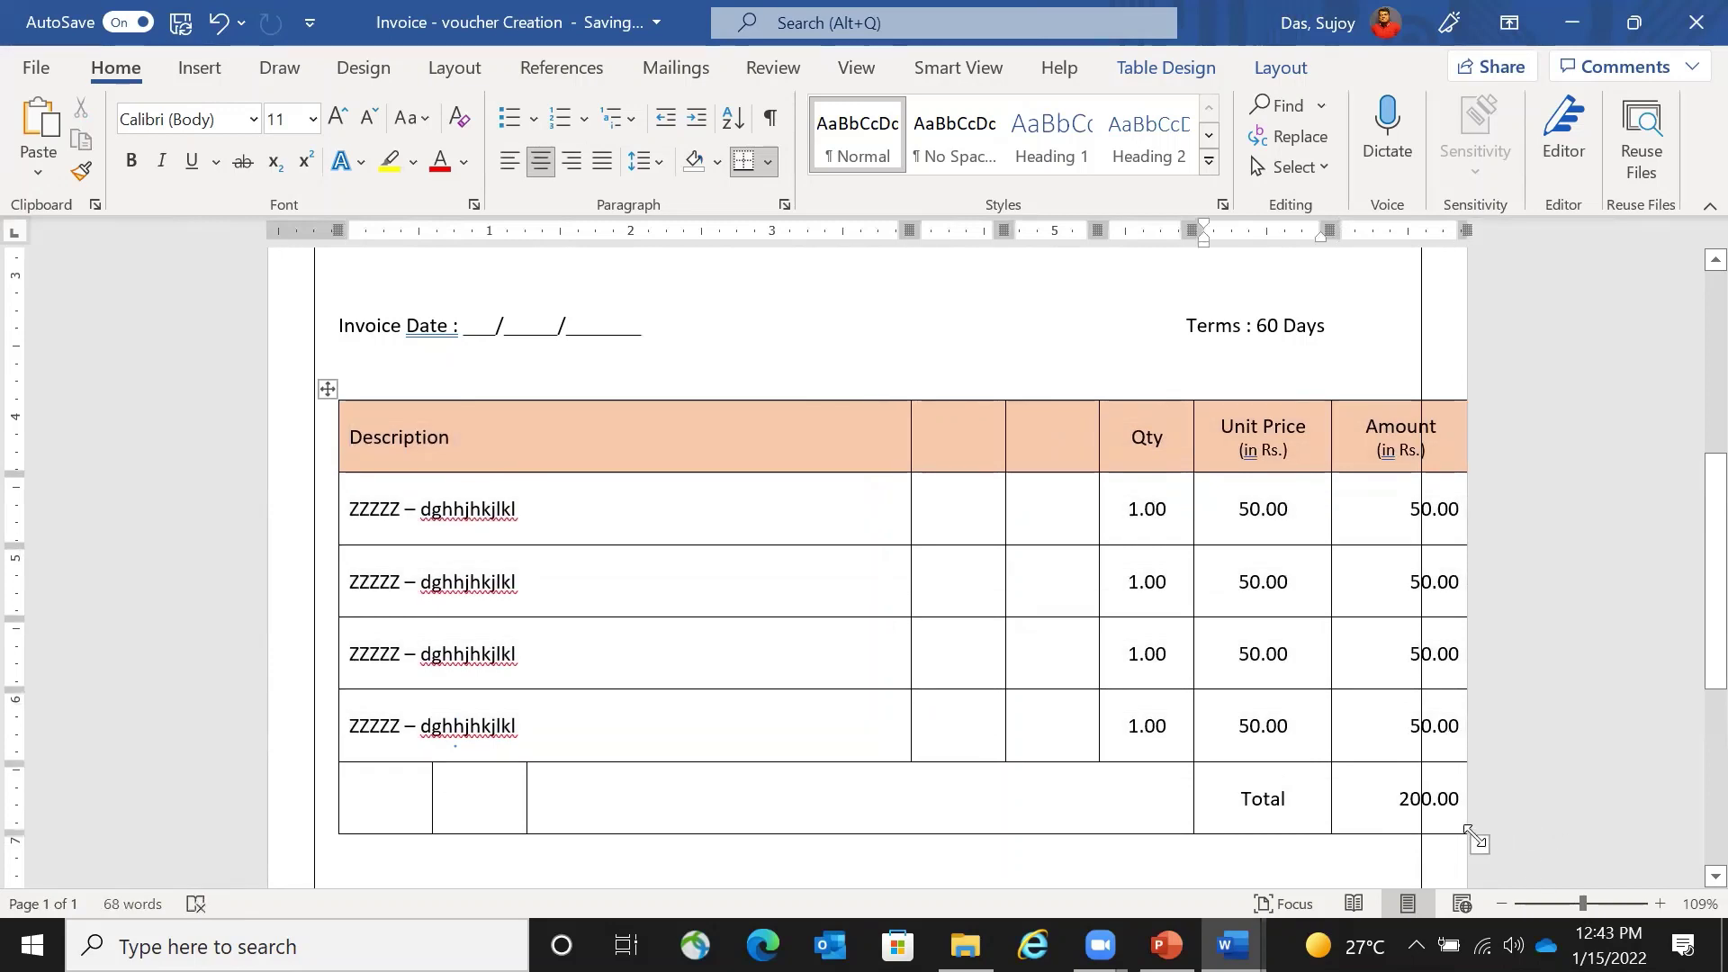
left_click_drag(1472, 837, 1433, 810)
left_click_drag(1388, 781, 1387, 781)
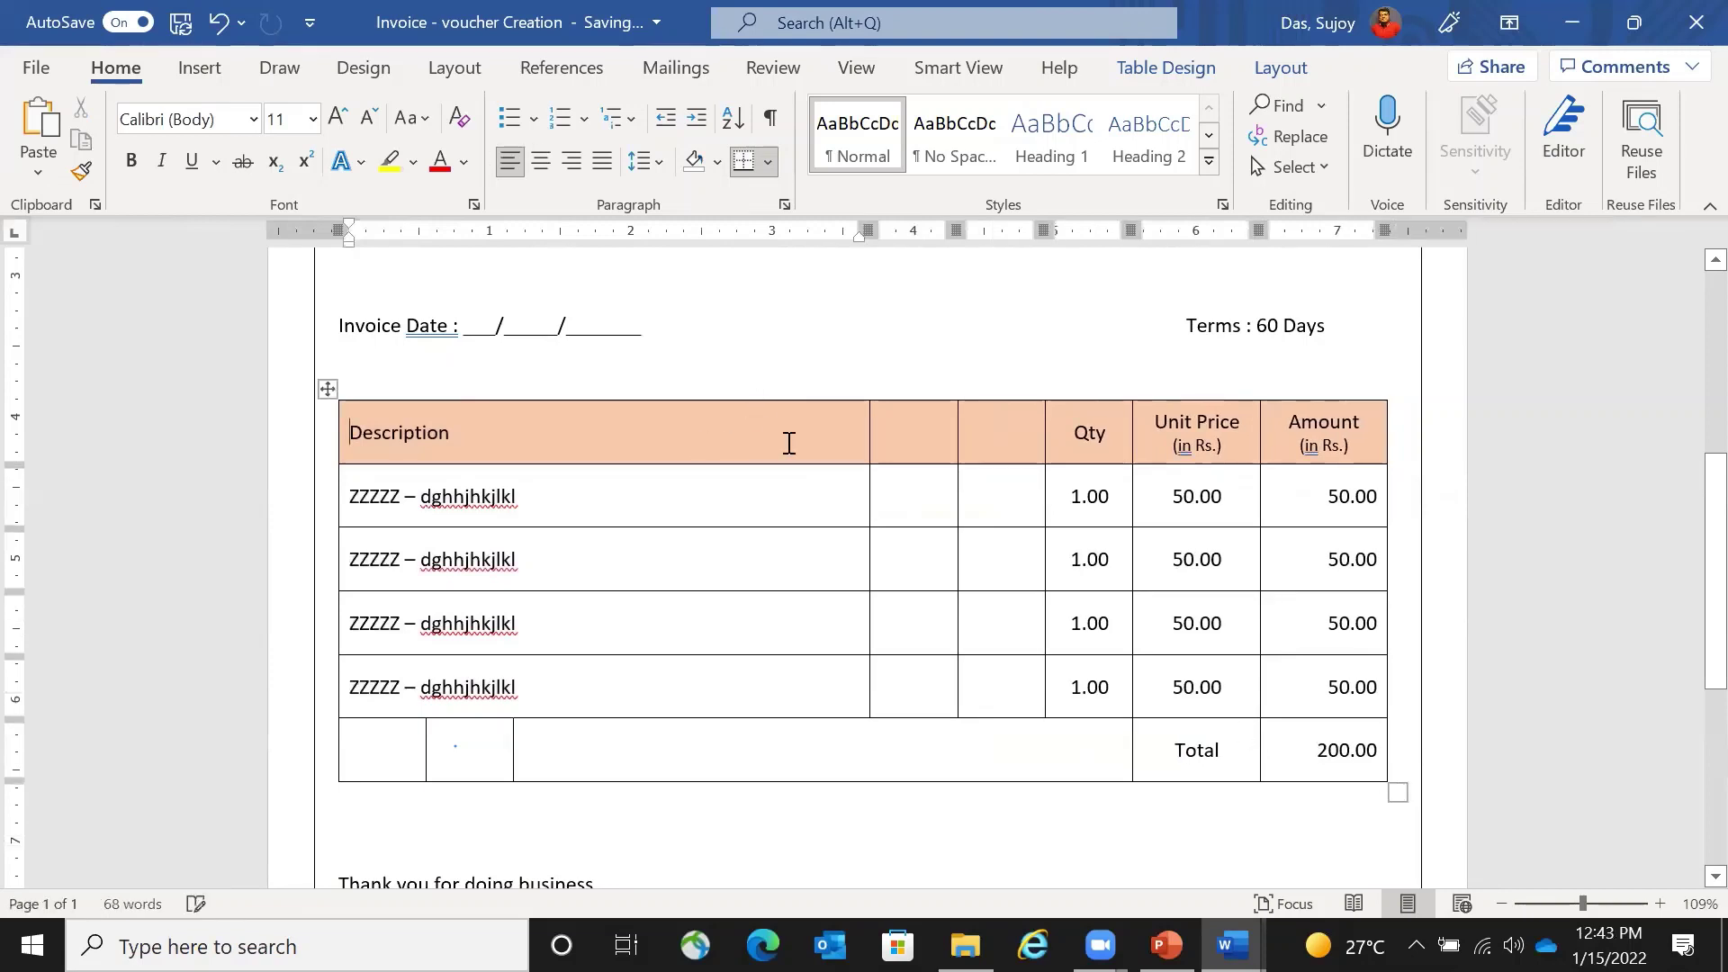
Step: Insert a column right of Description, leaving three blank columns before Qty
right_click(680, 423)
mouse_move(797, 567)
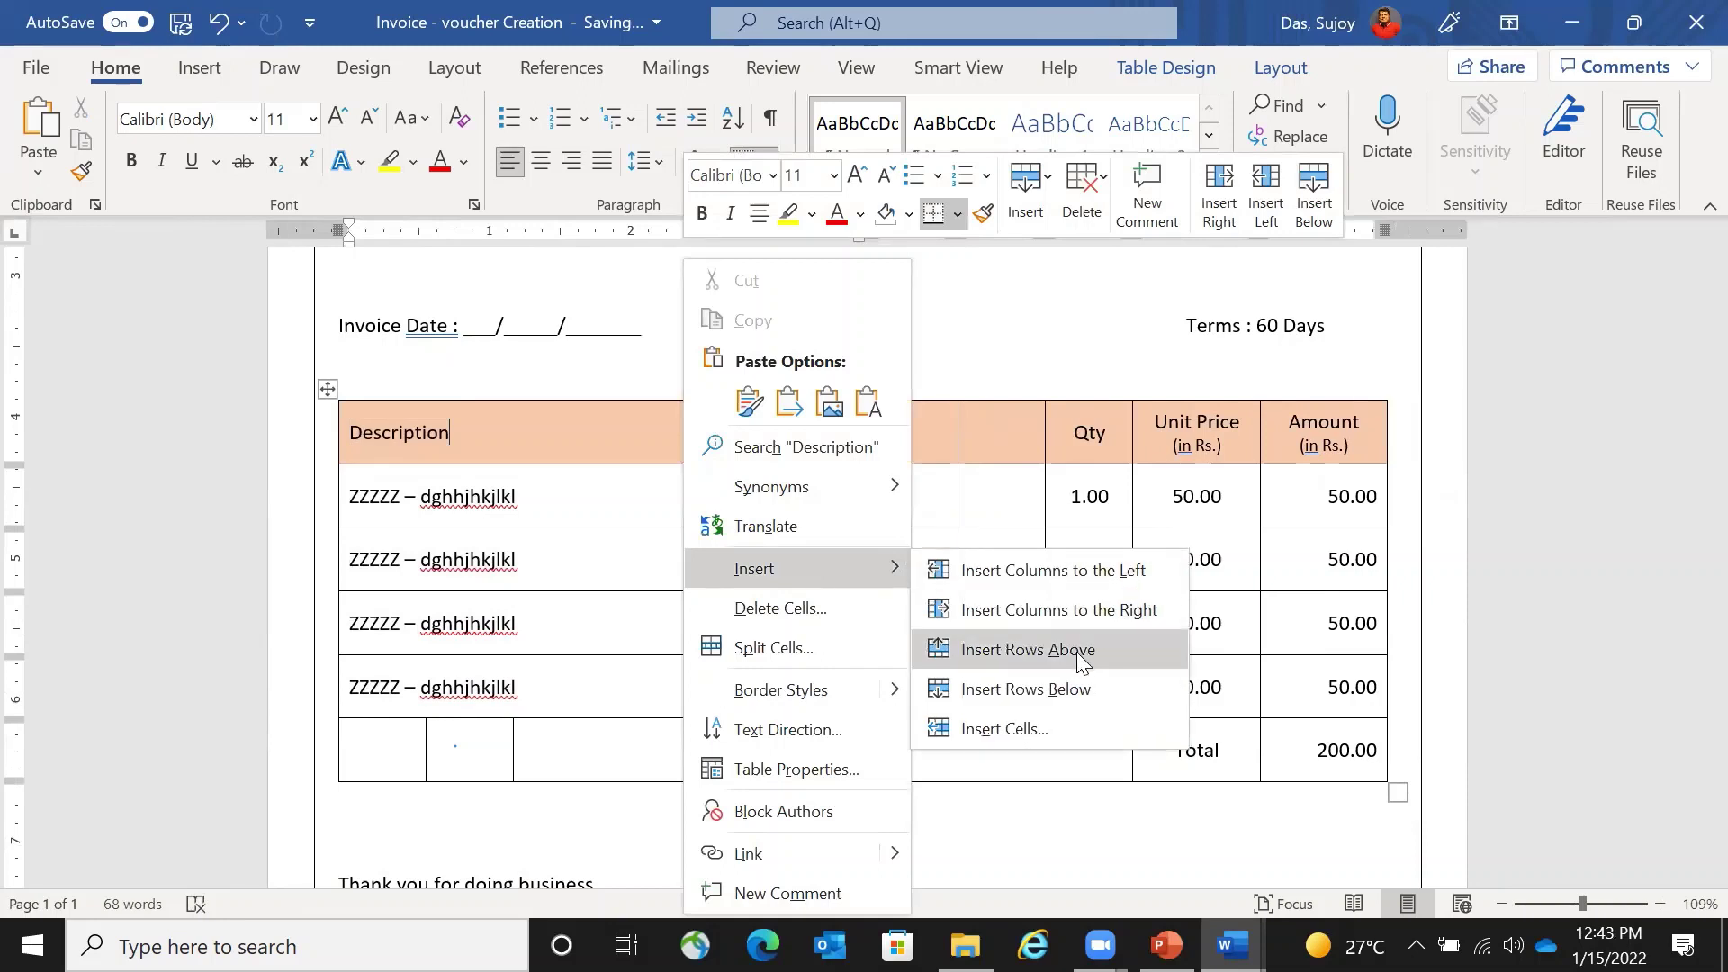
left_click(1093, 608)
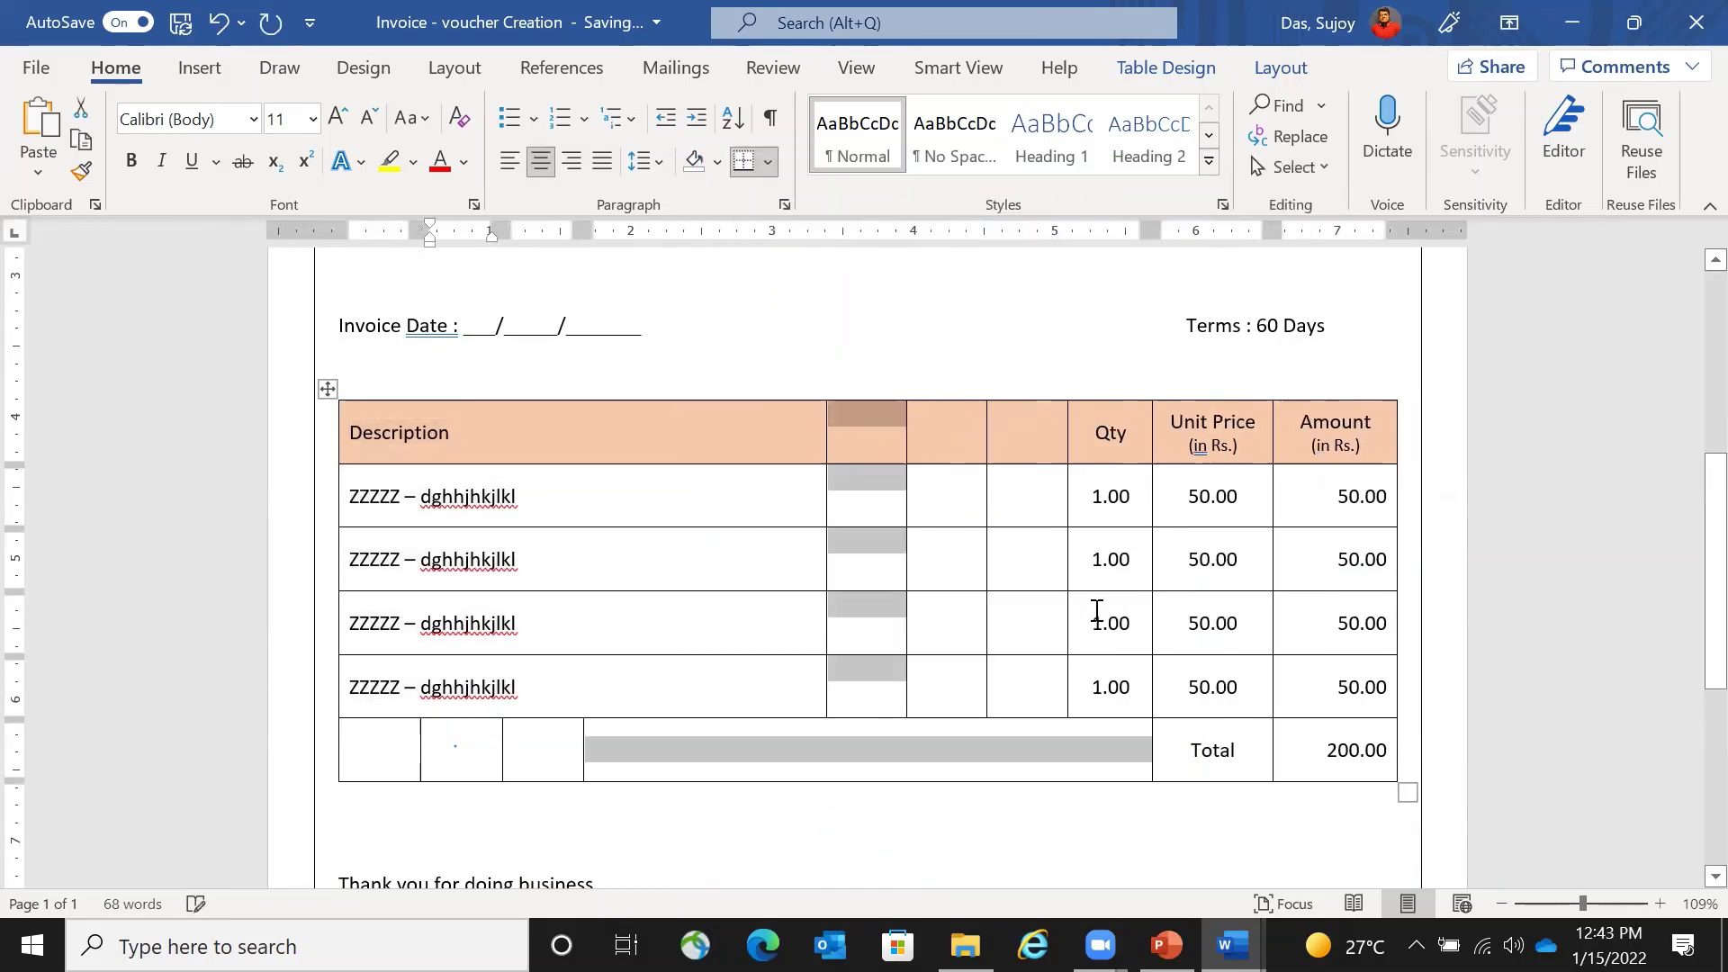
left_click(1013, 770)
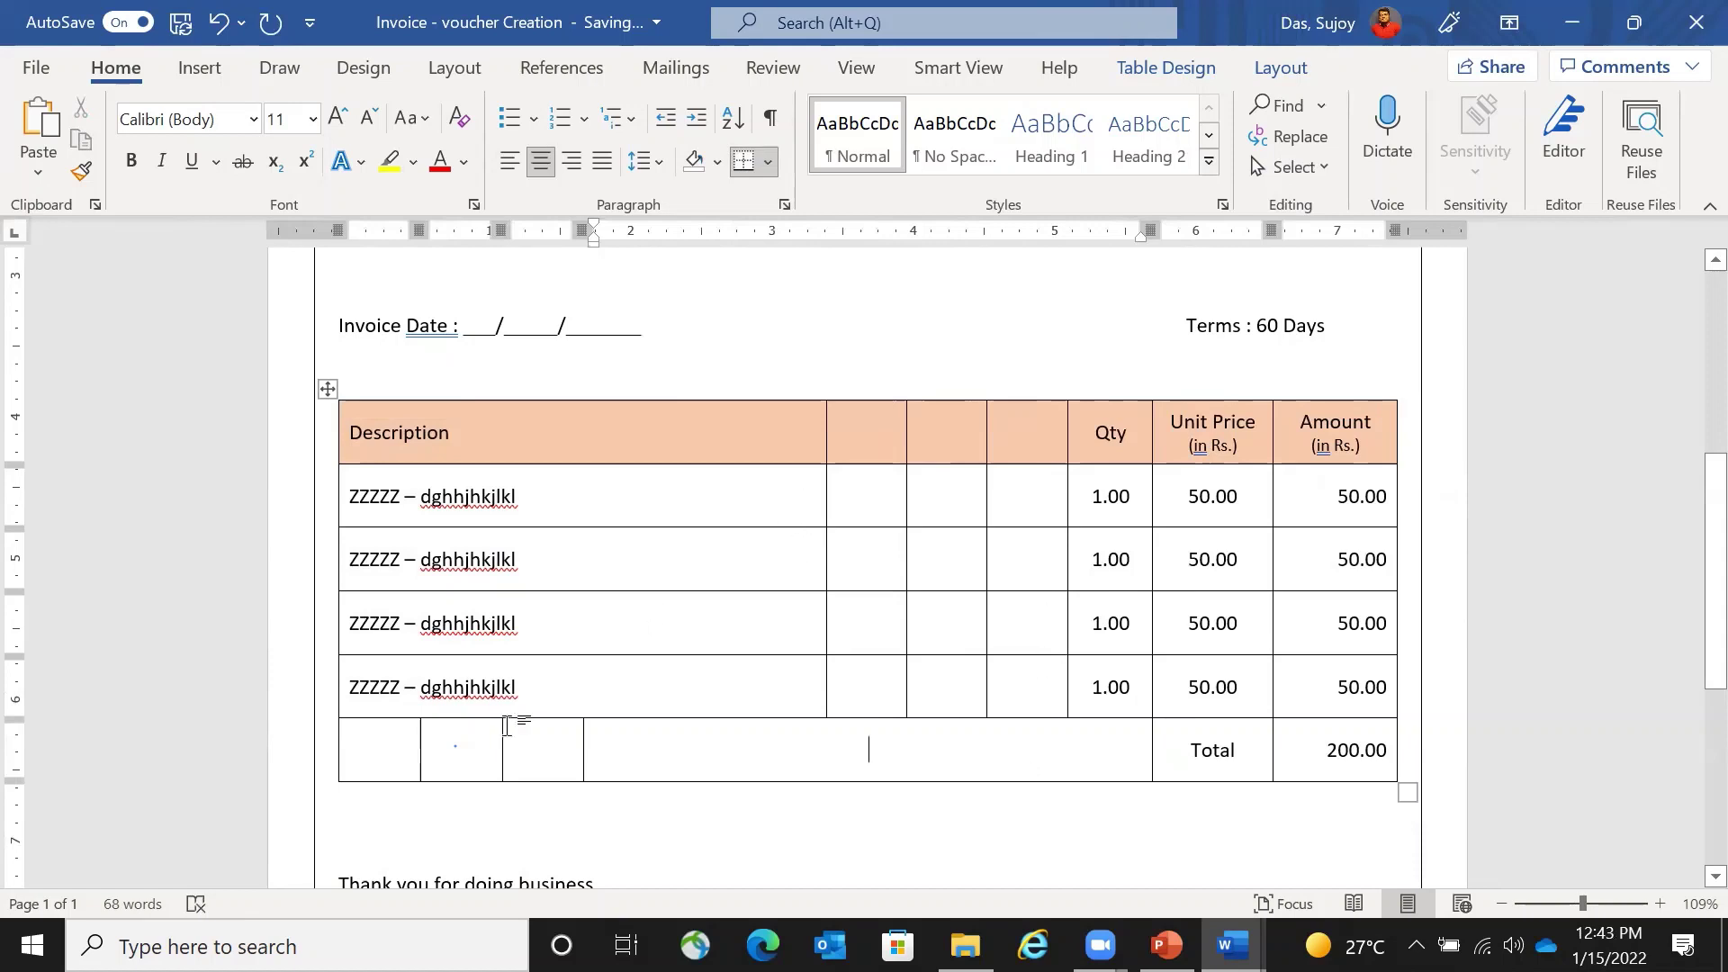
left_click_drag(356, 744, 694, 745)
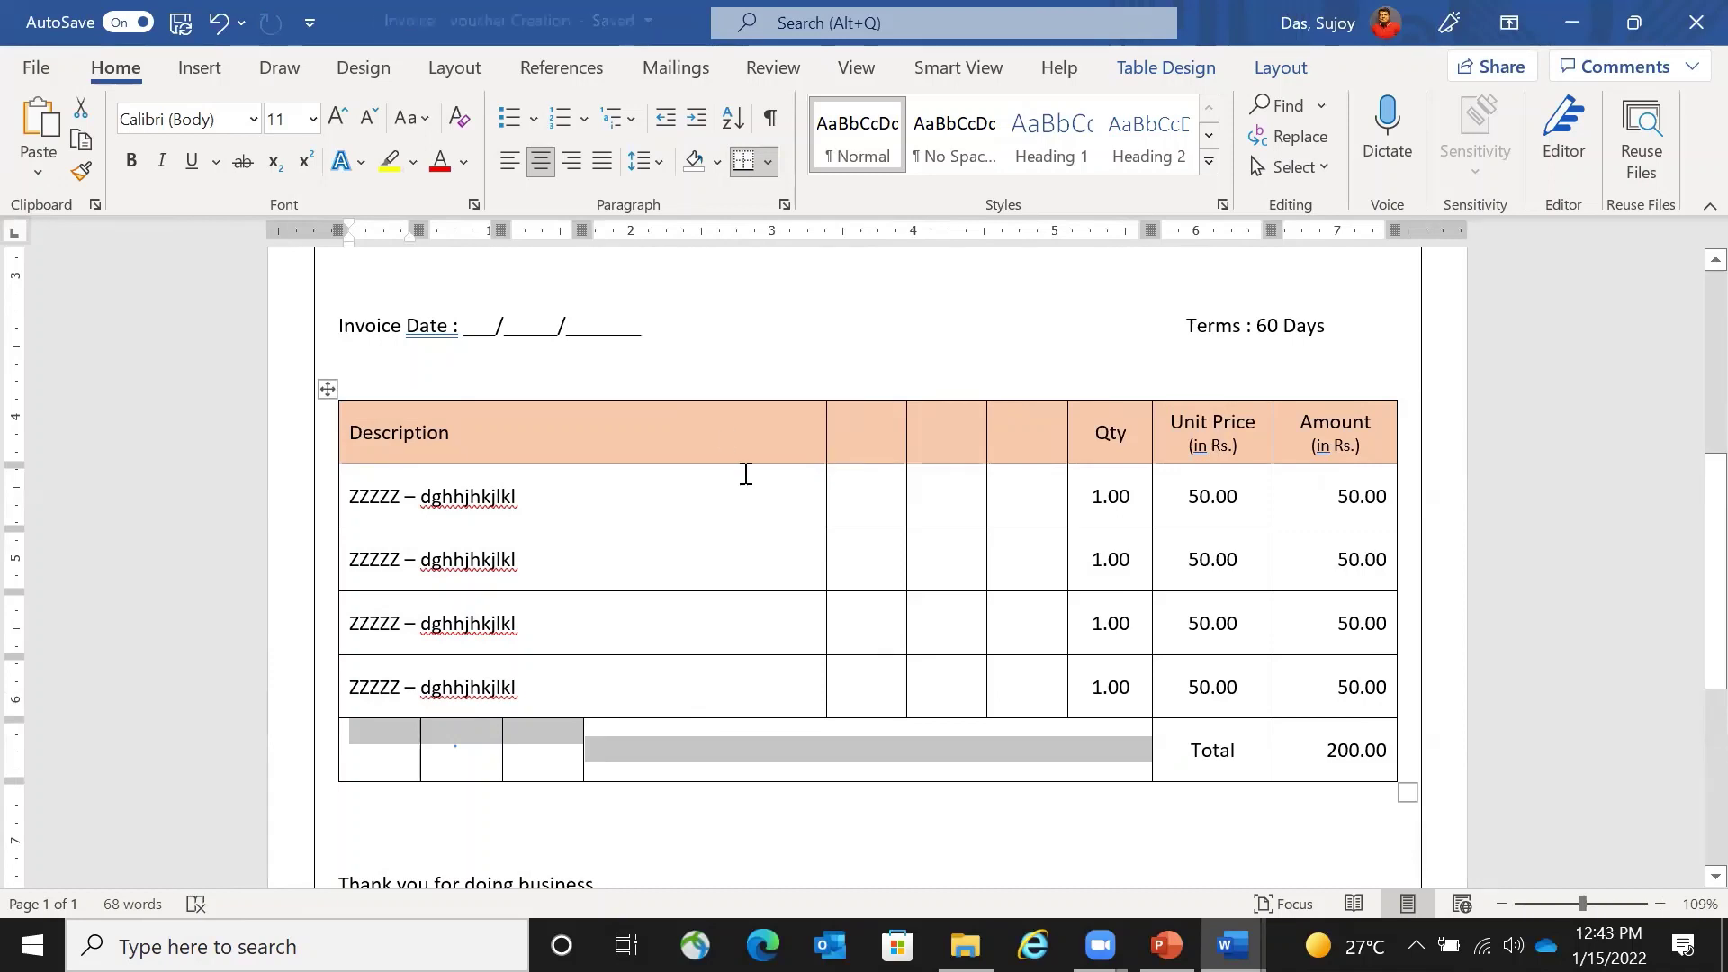
left_click(717, 439)
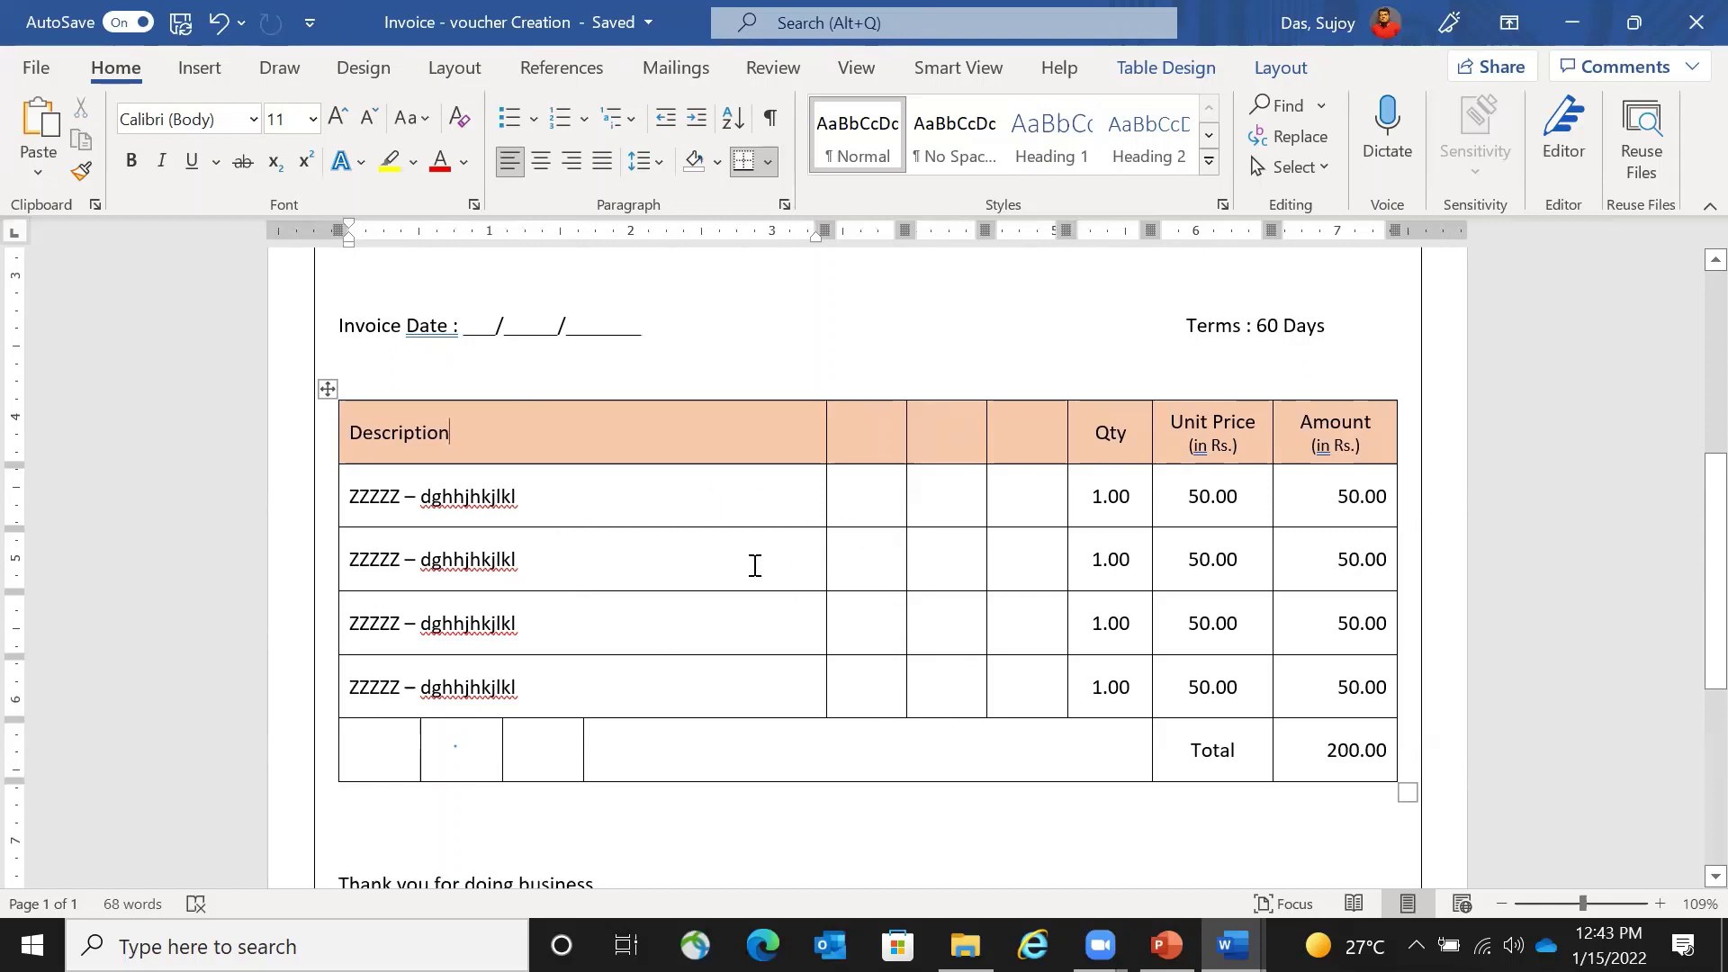
key("ctrl+z")
key("ctrl+z")
key("ctrl+z")
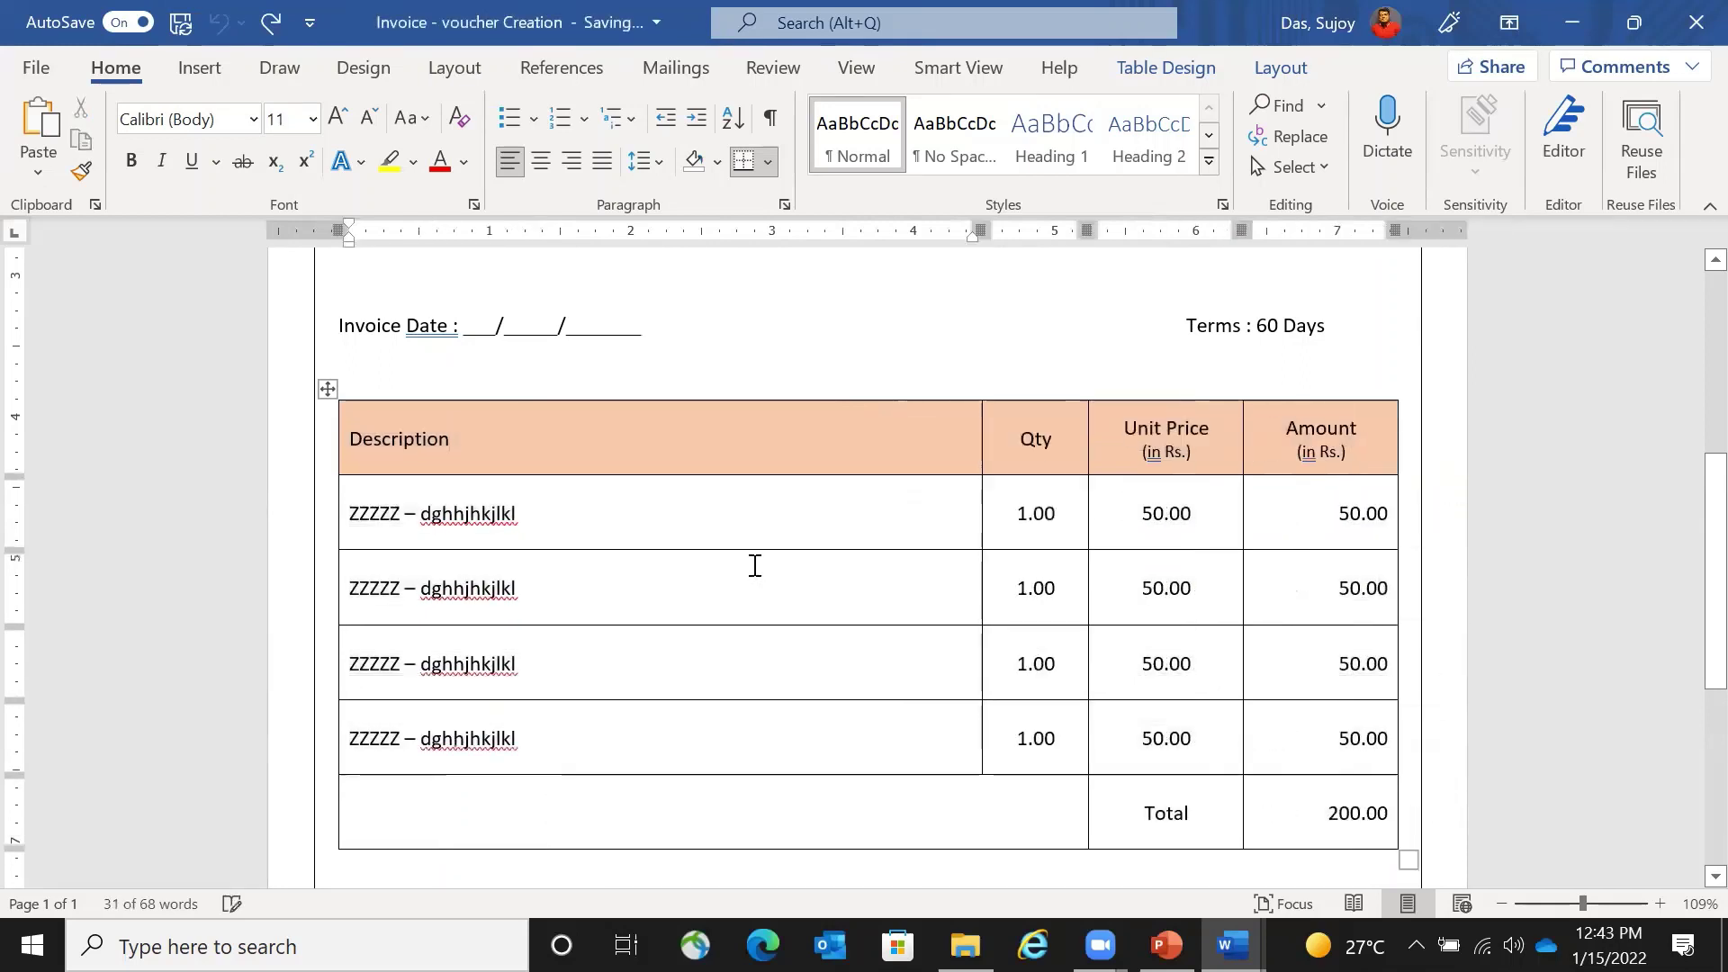
right_click(700, 425)
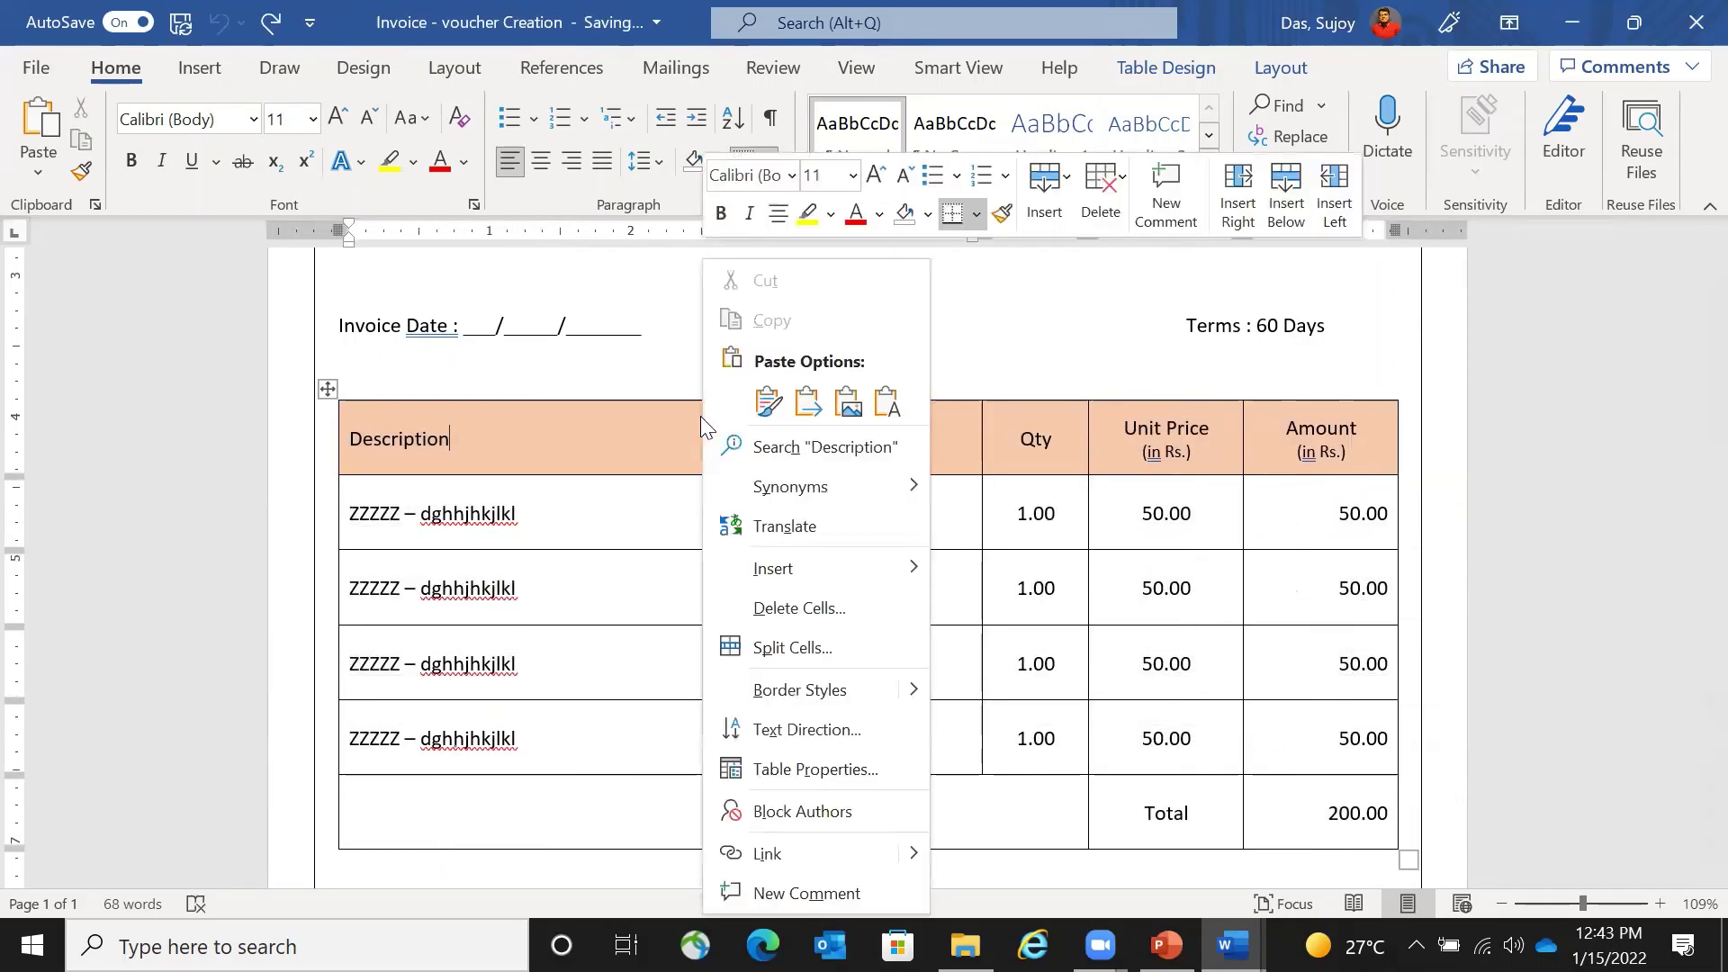
key("Escape")
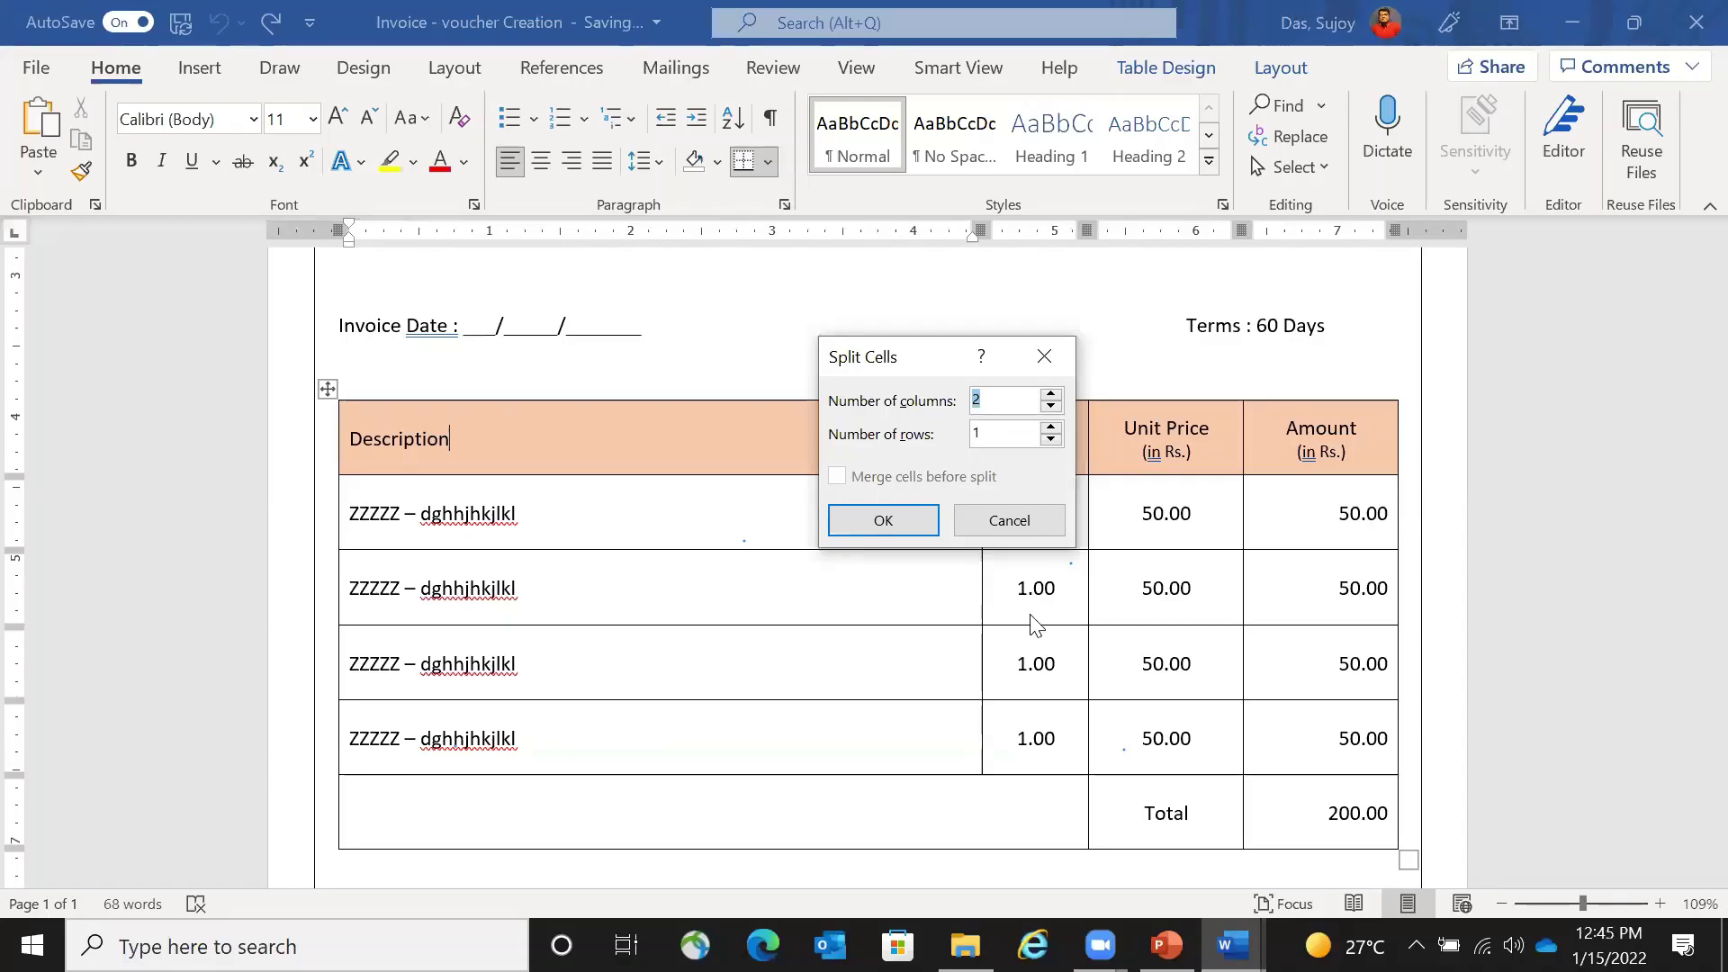
left_click(1015, 528)
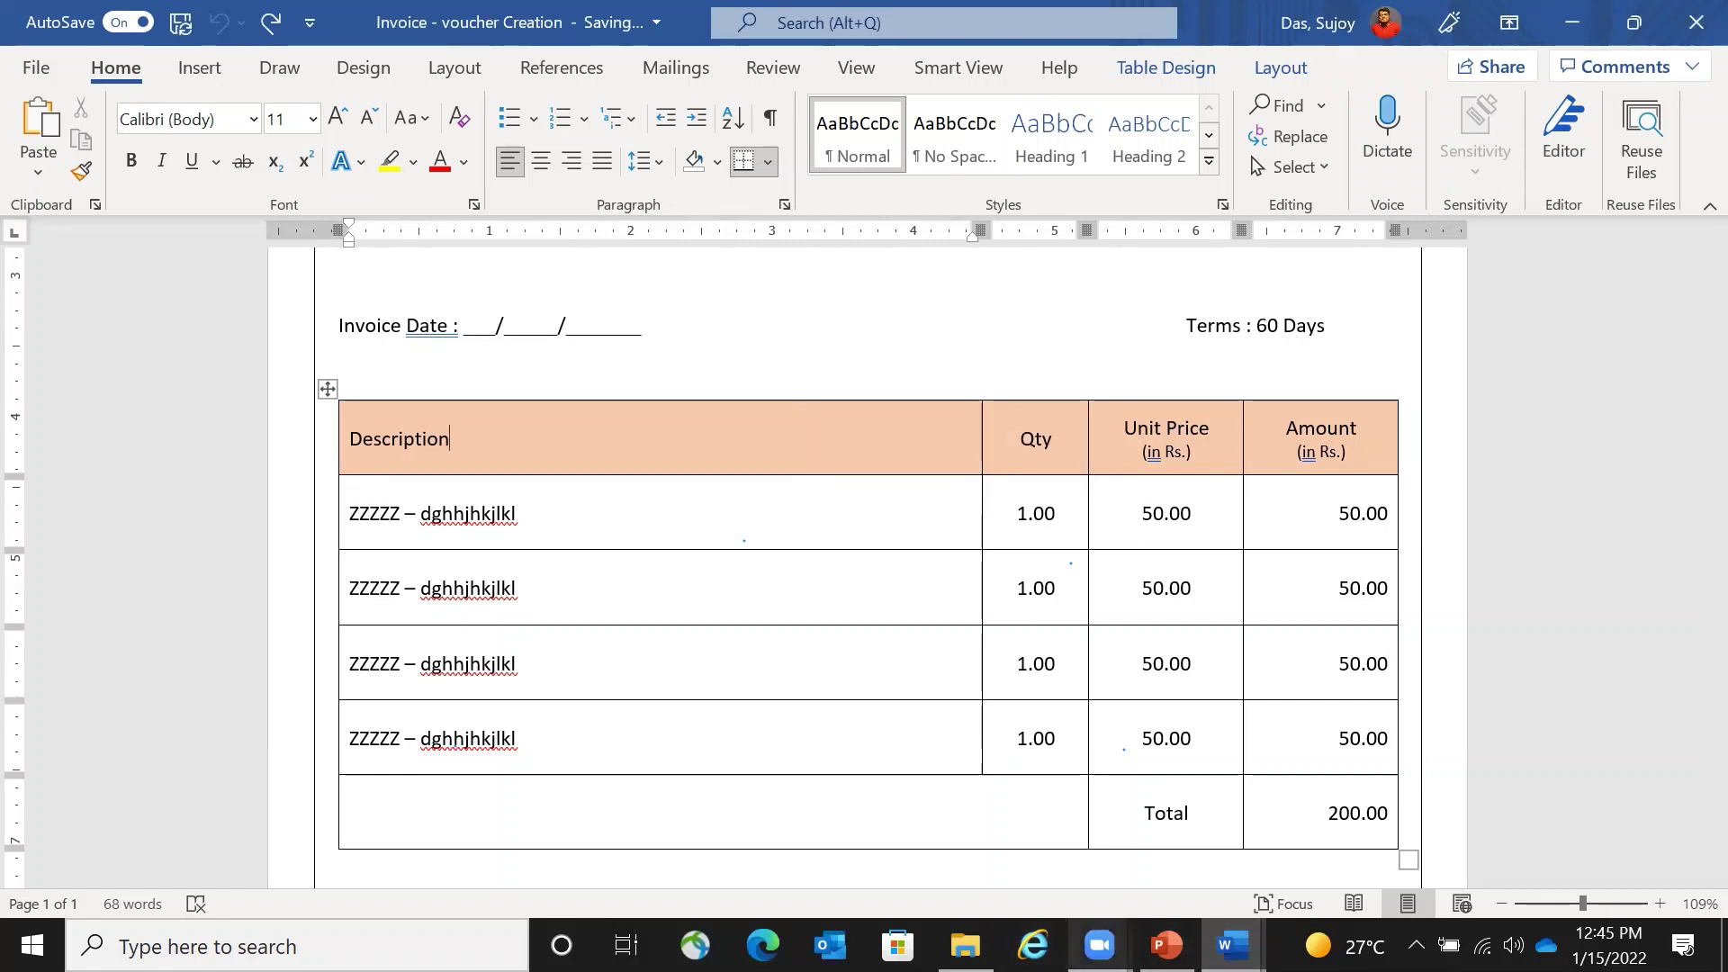
left_click(1170, 839)
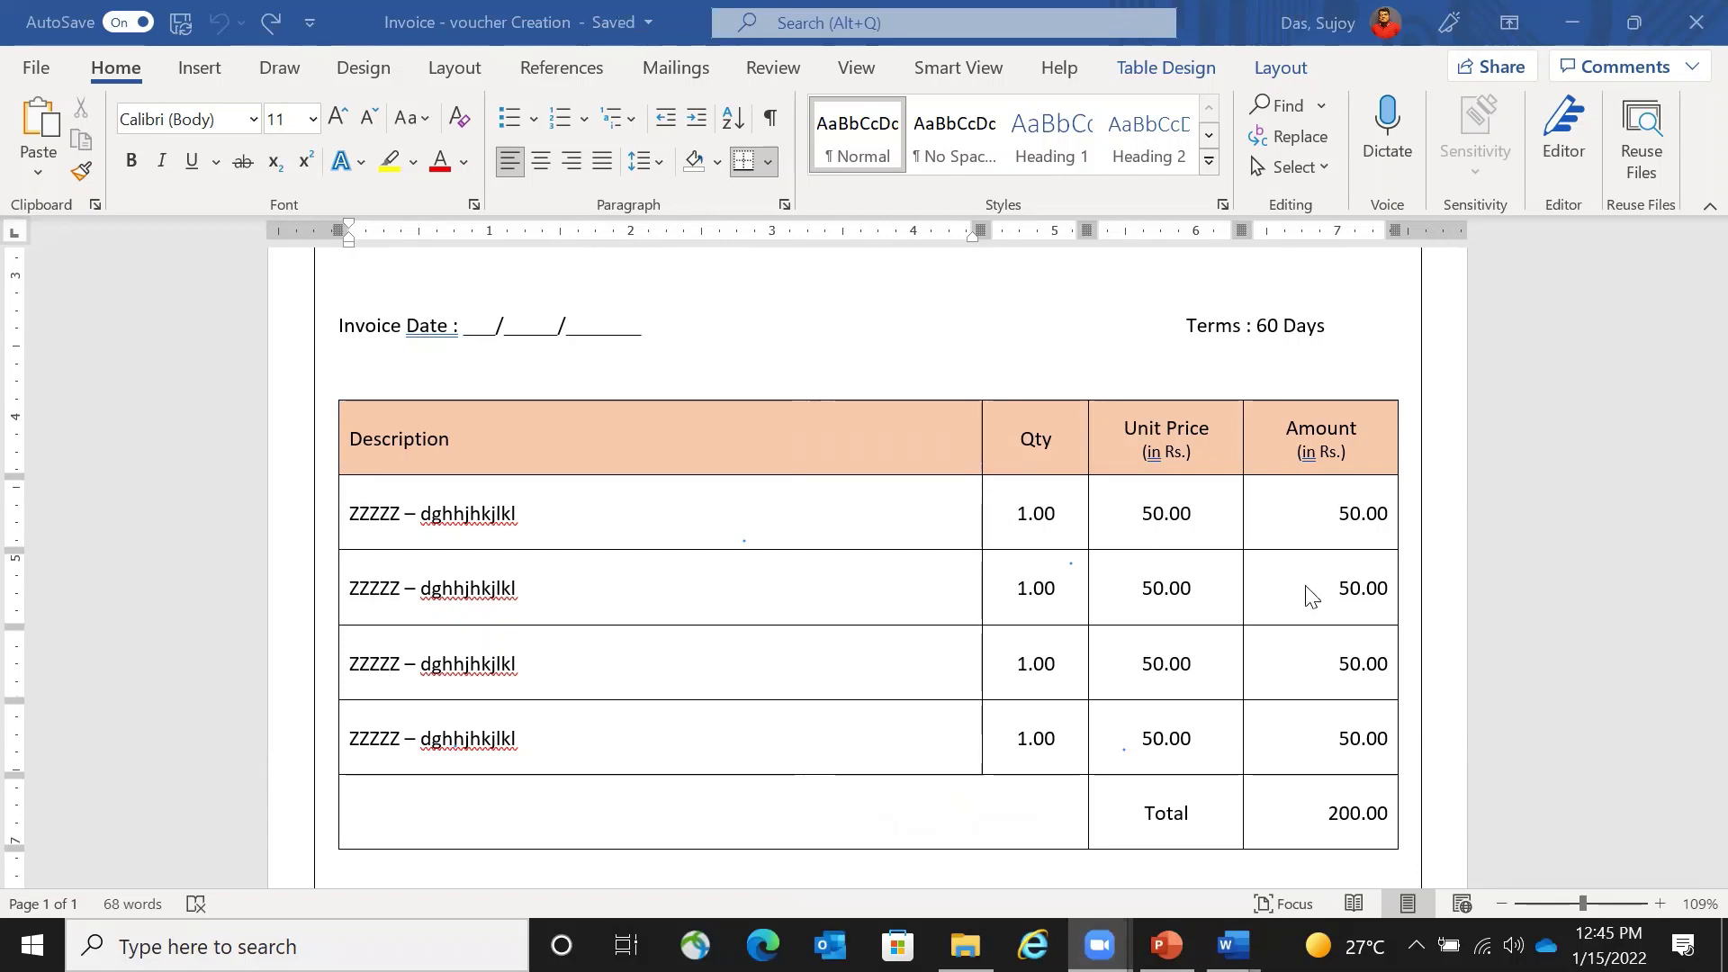
Step: Split the Description header cell into three columns
left_click(721, 443)
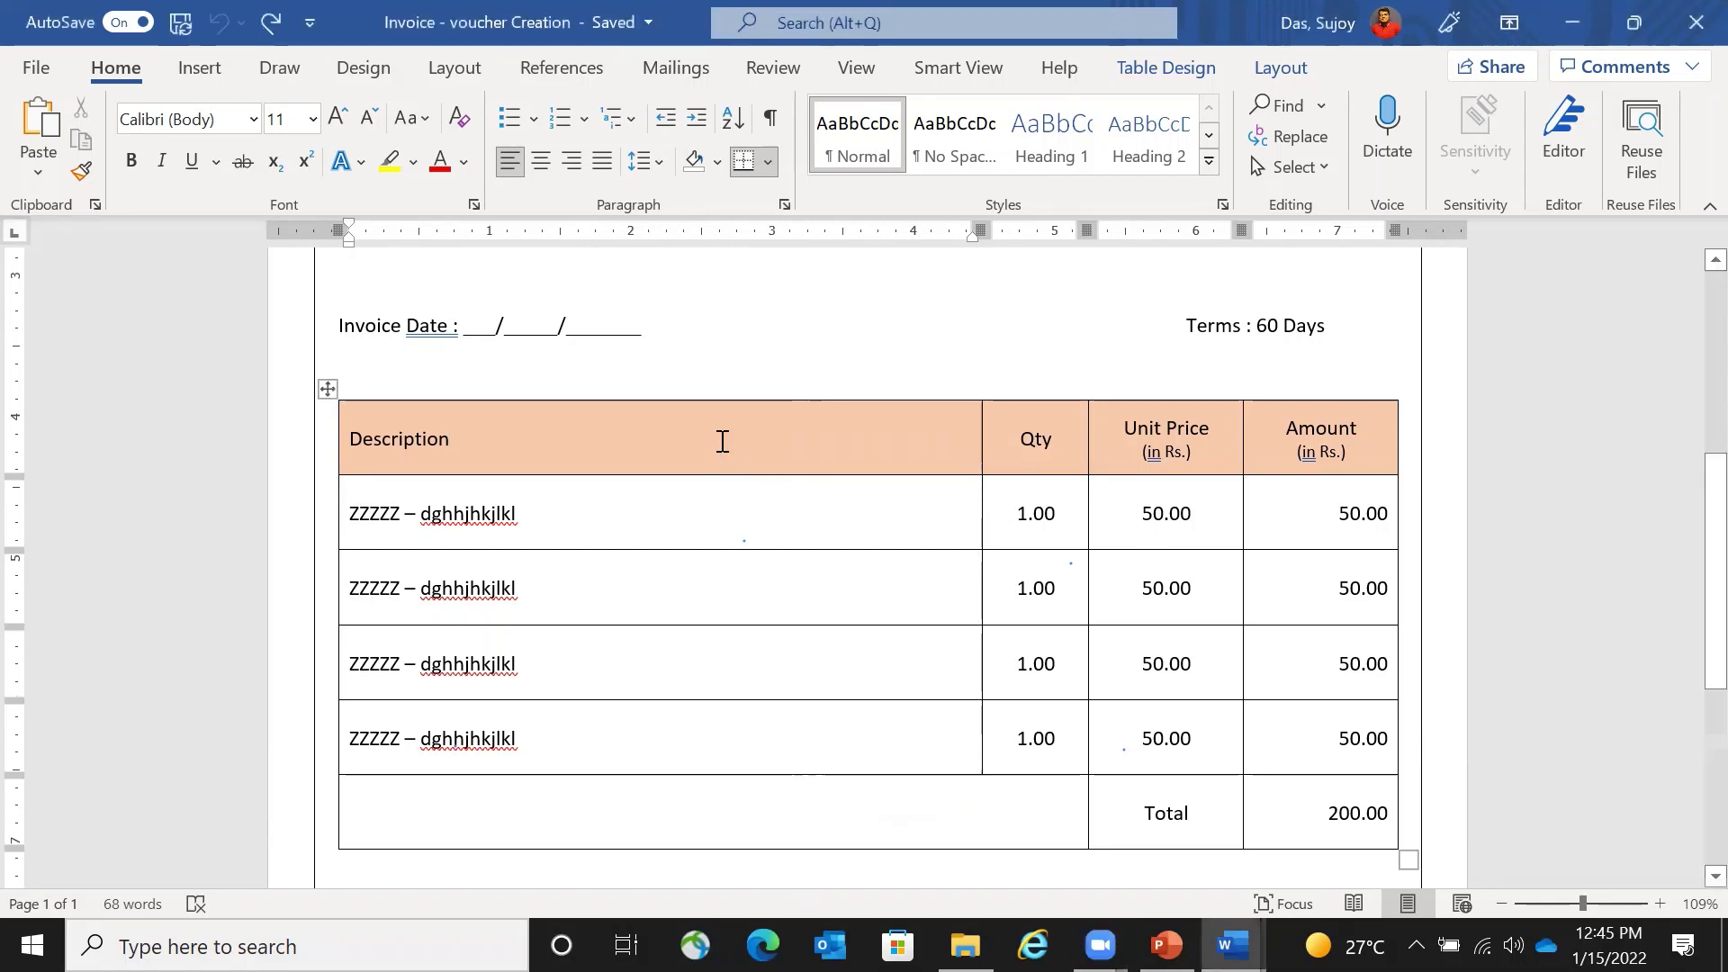
right_click(722, 441)
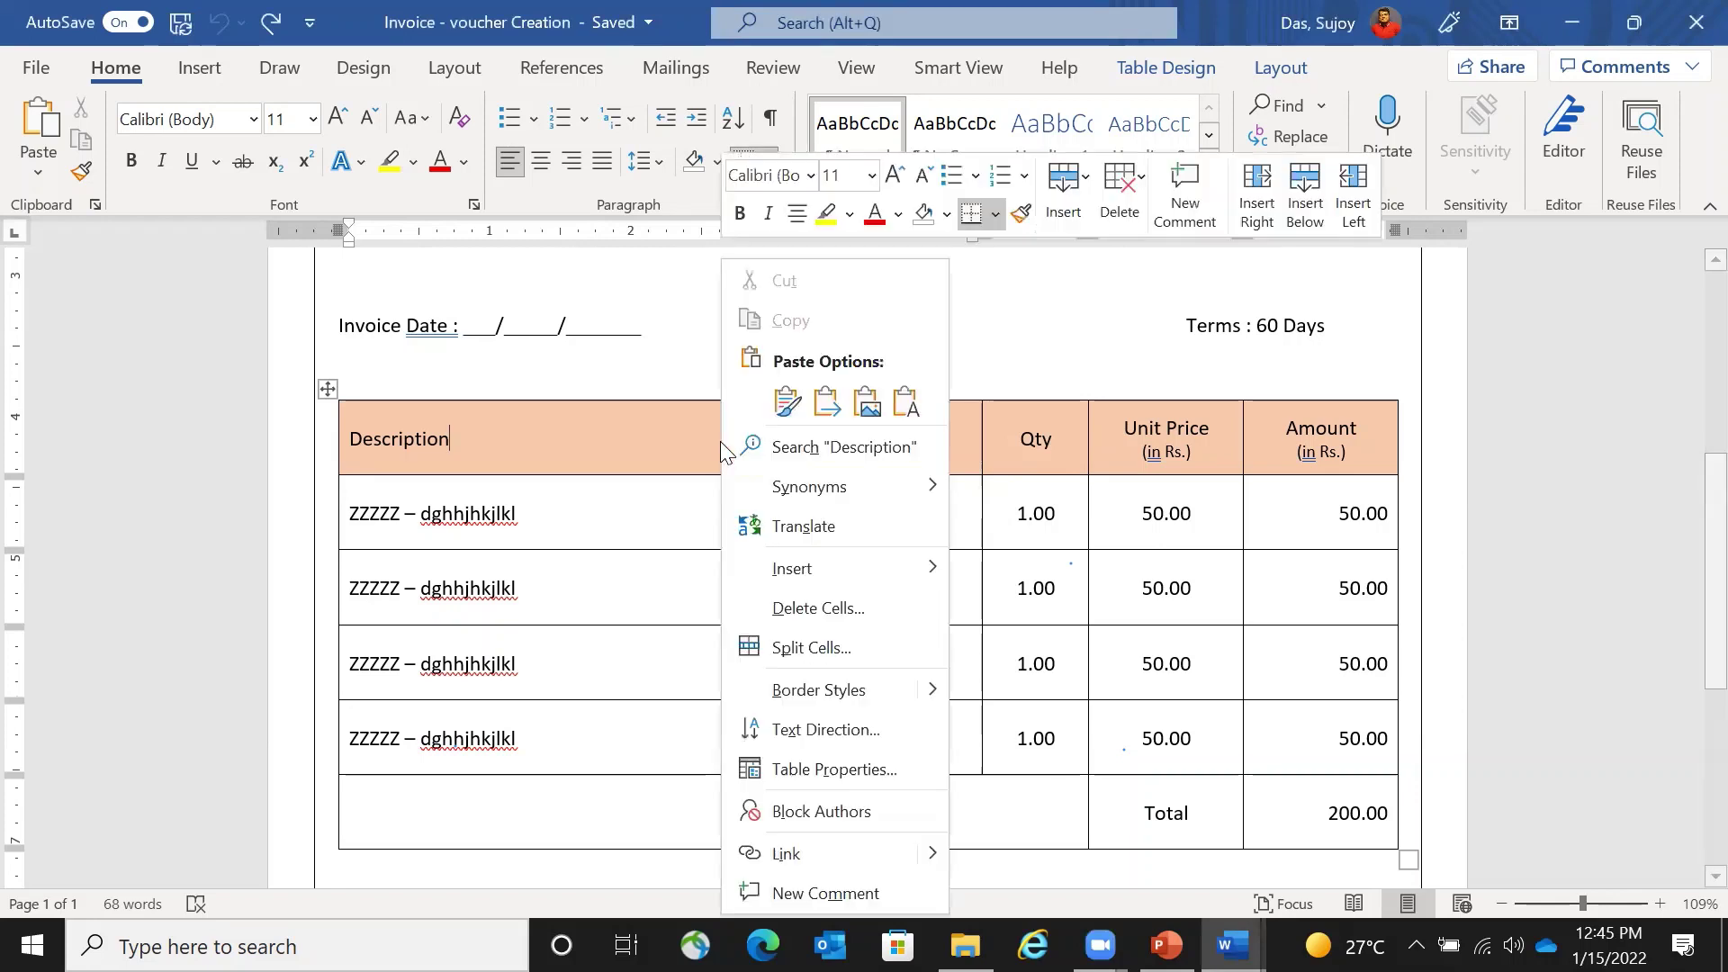
left_click(828, 647)
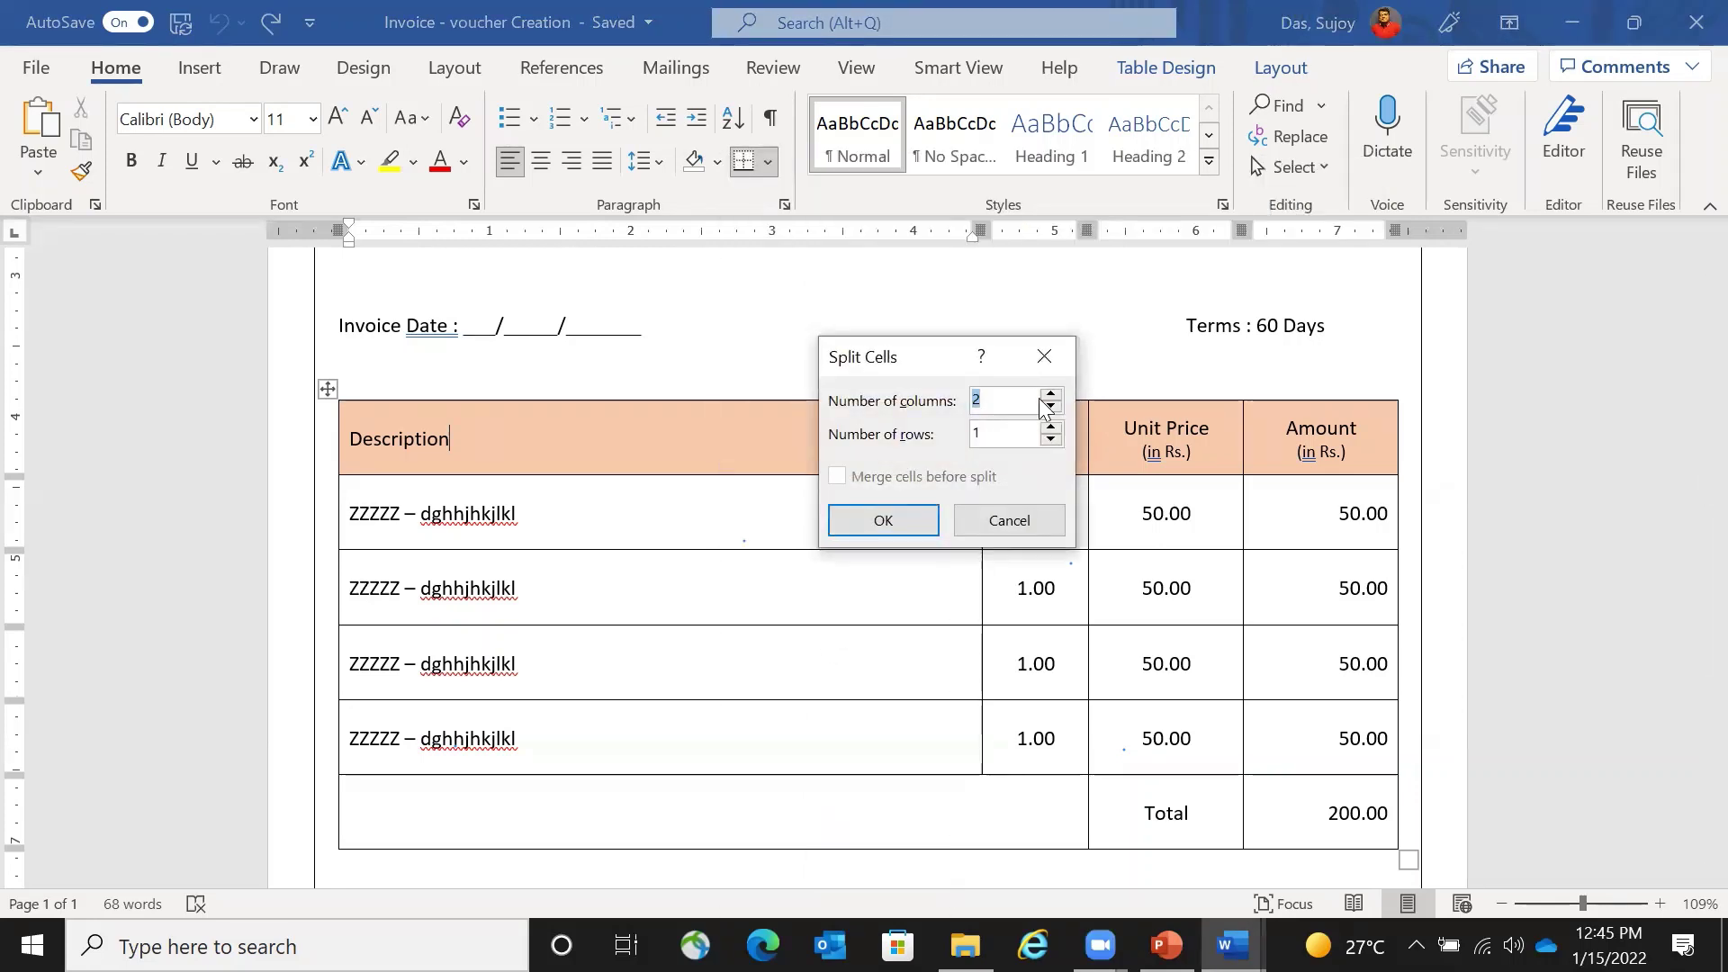
left_click(1050, 397)
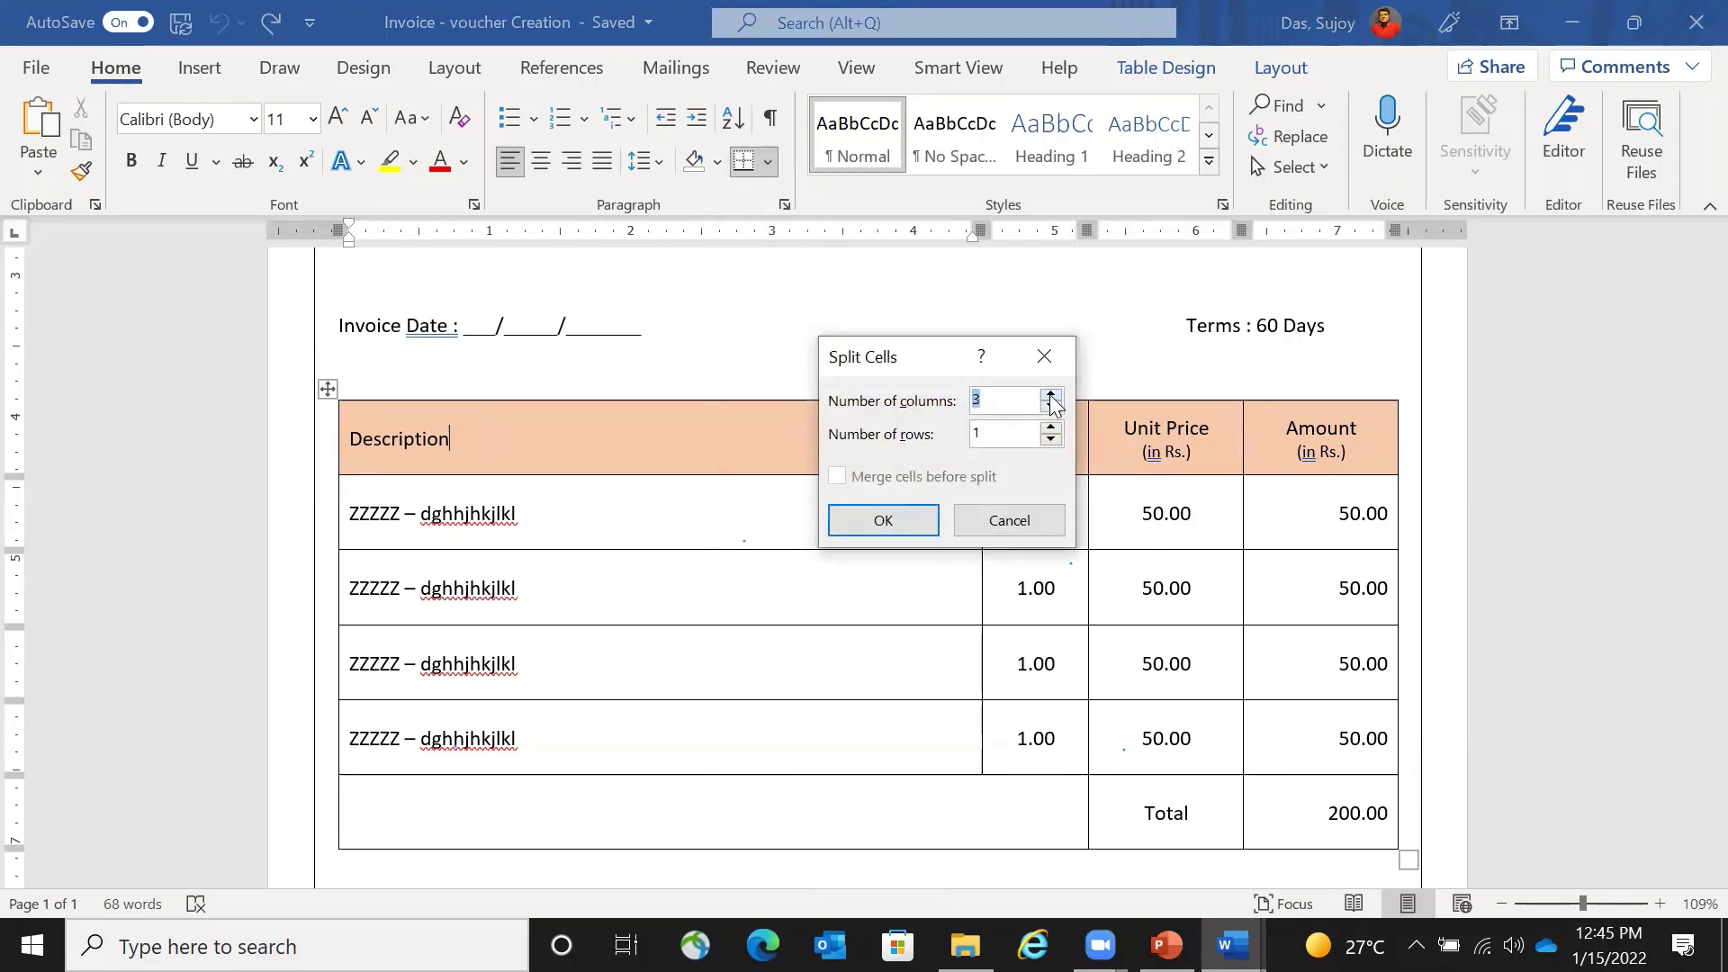
left_click(905, 517)
Step: Rename the first heading 'Description 1' and copy it
left_click(721, 443)
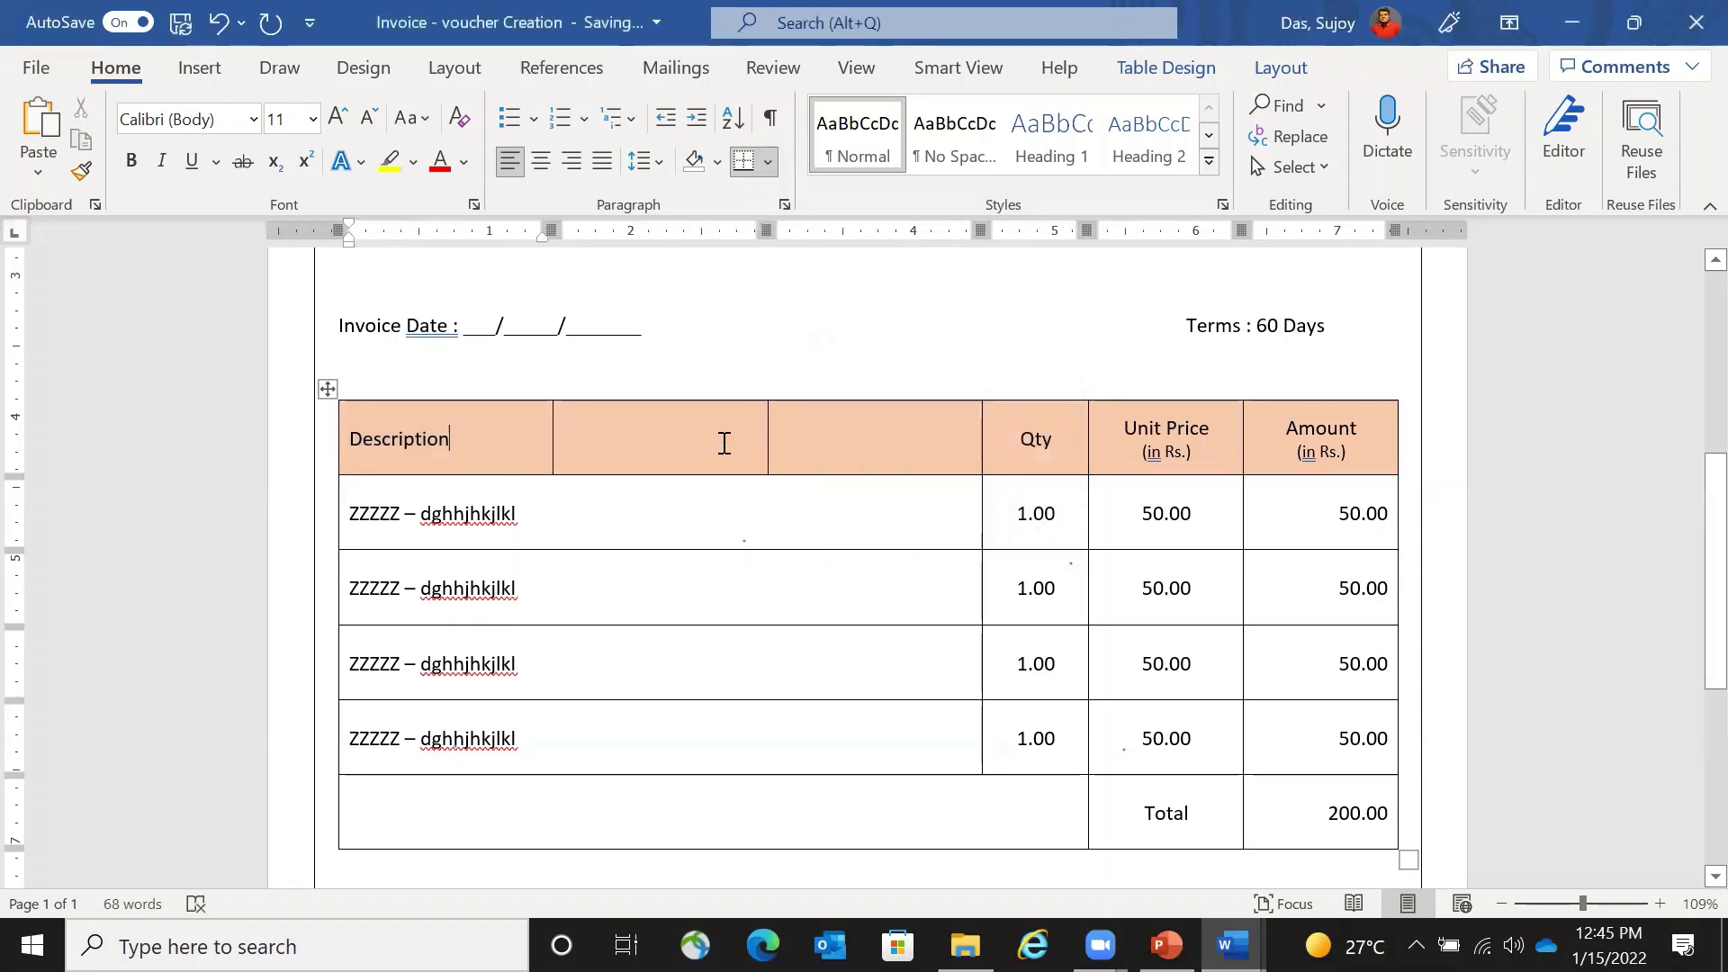
left_click_drag(715, 510, 708, 751)
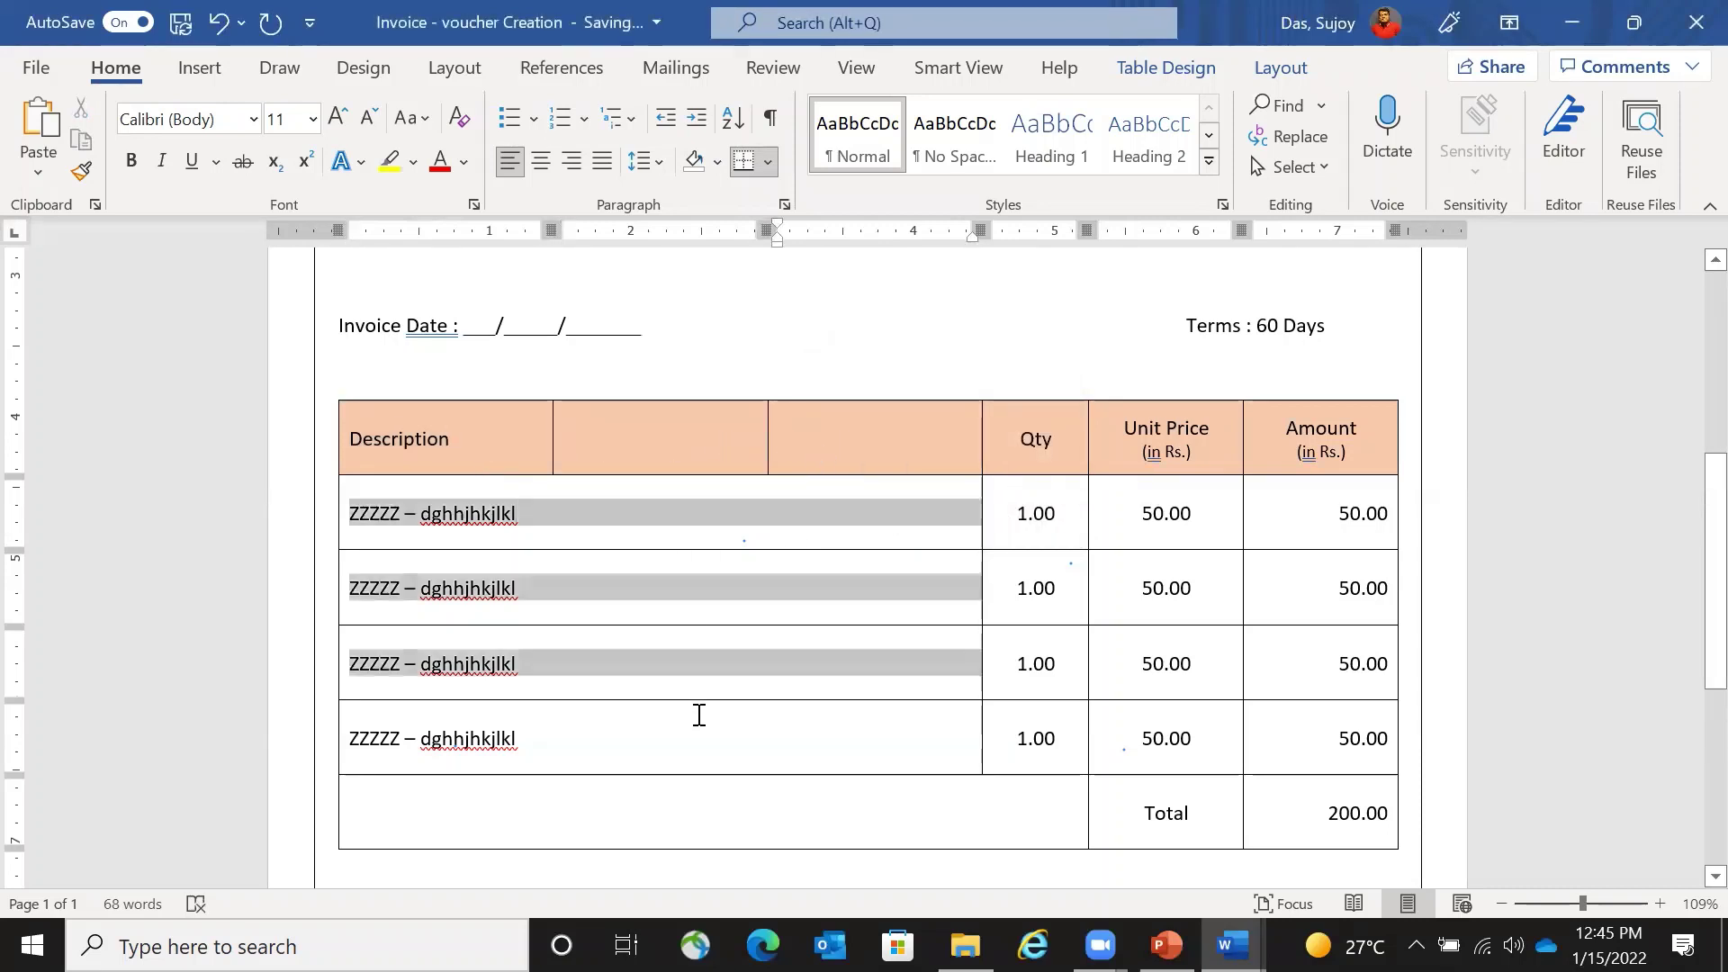
left_click(478, 432)
type("1")
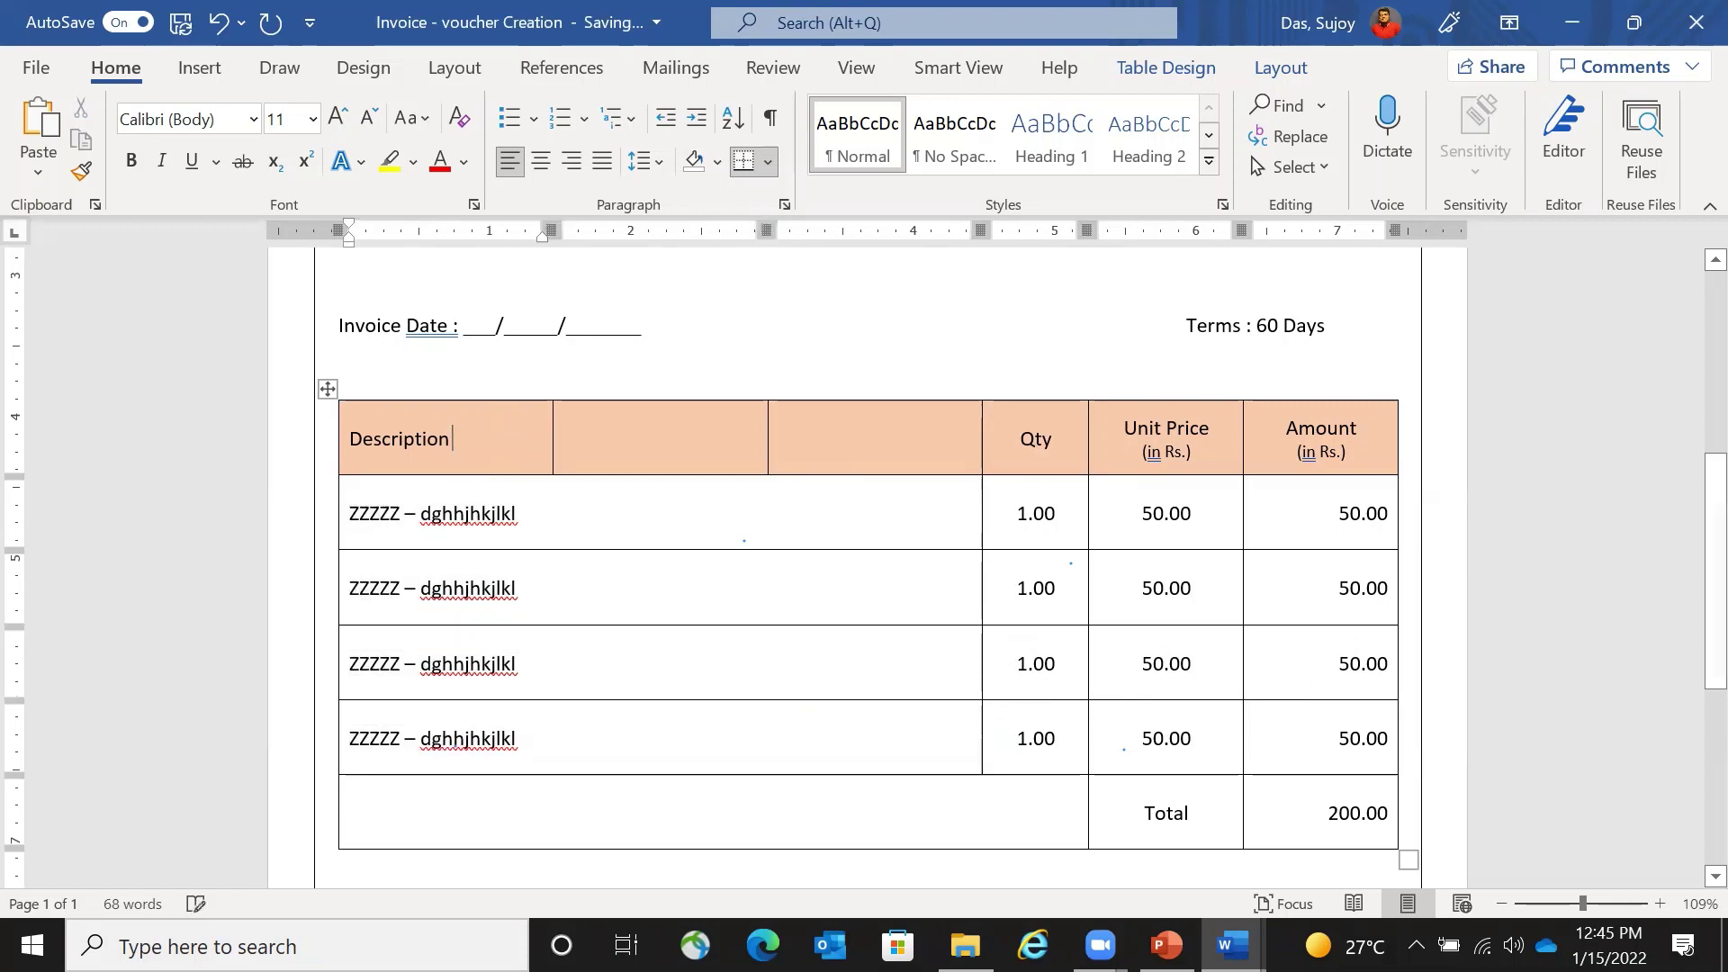
left_click_drag(466, 439, 360, 437)
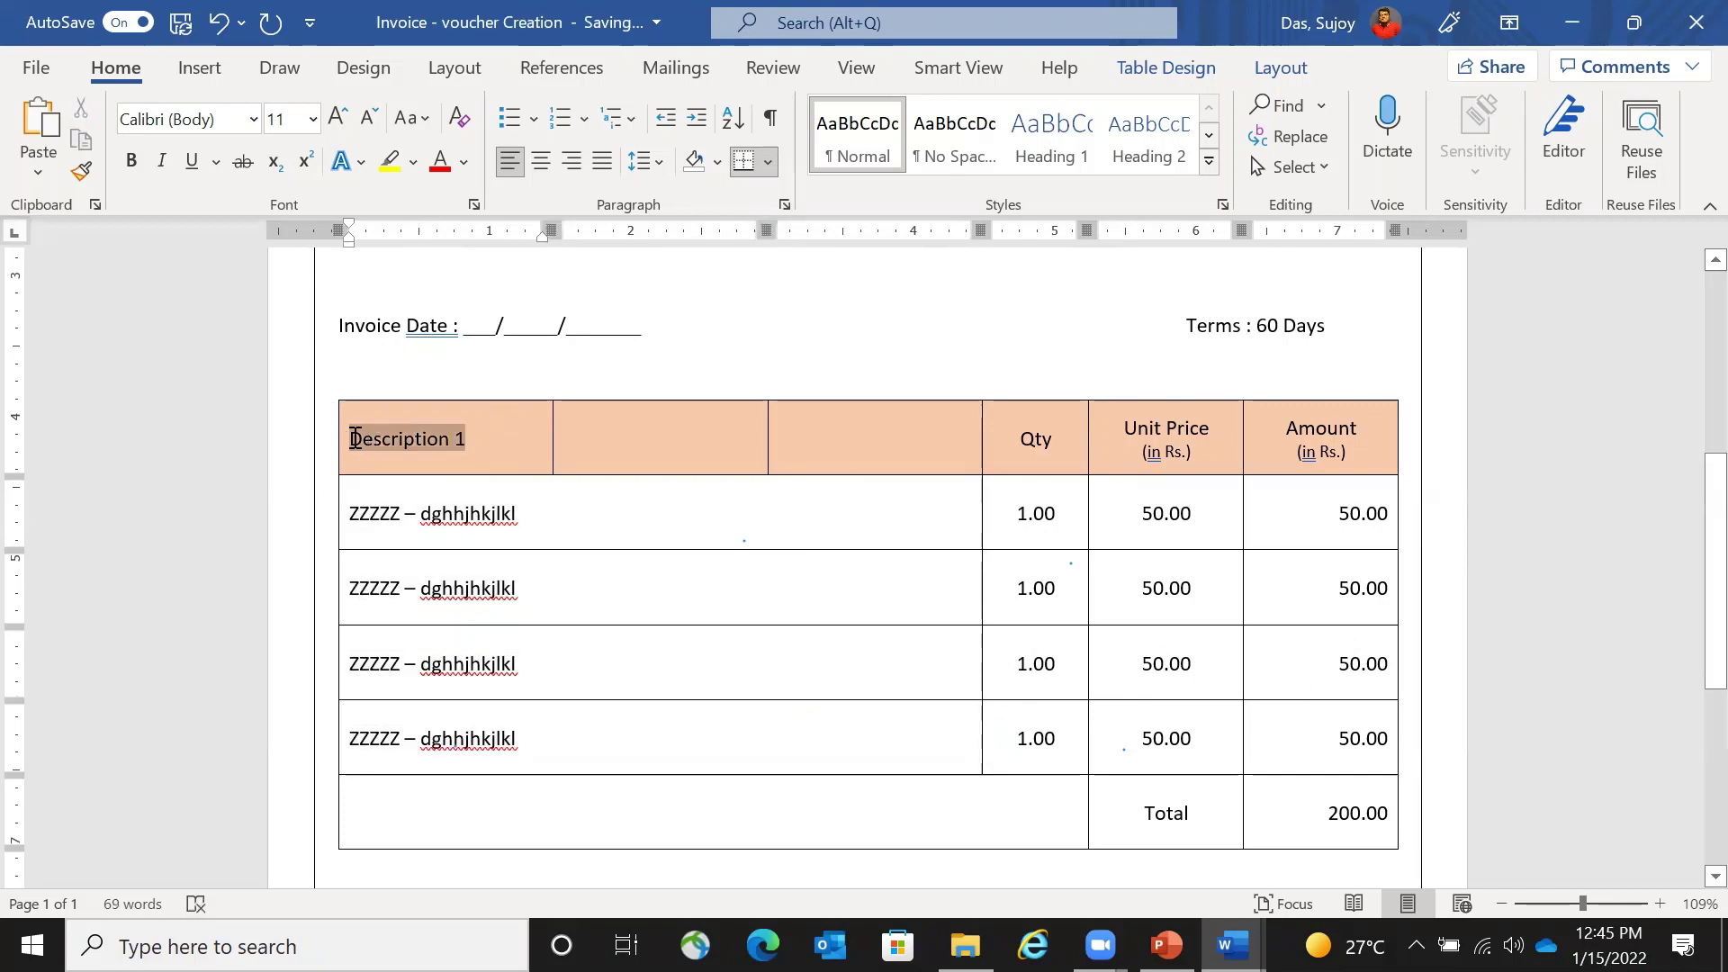
key("ctrl+c")
Step: Paste the heading into the second and third header cells, making the third 'Description 3'
left_click(651, 443)
key("ctrl+v")
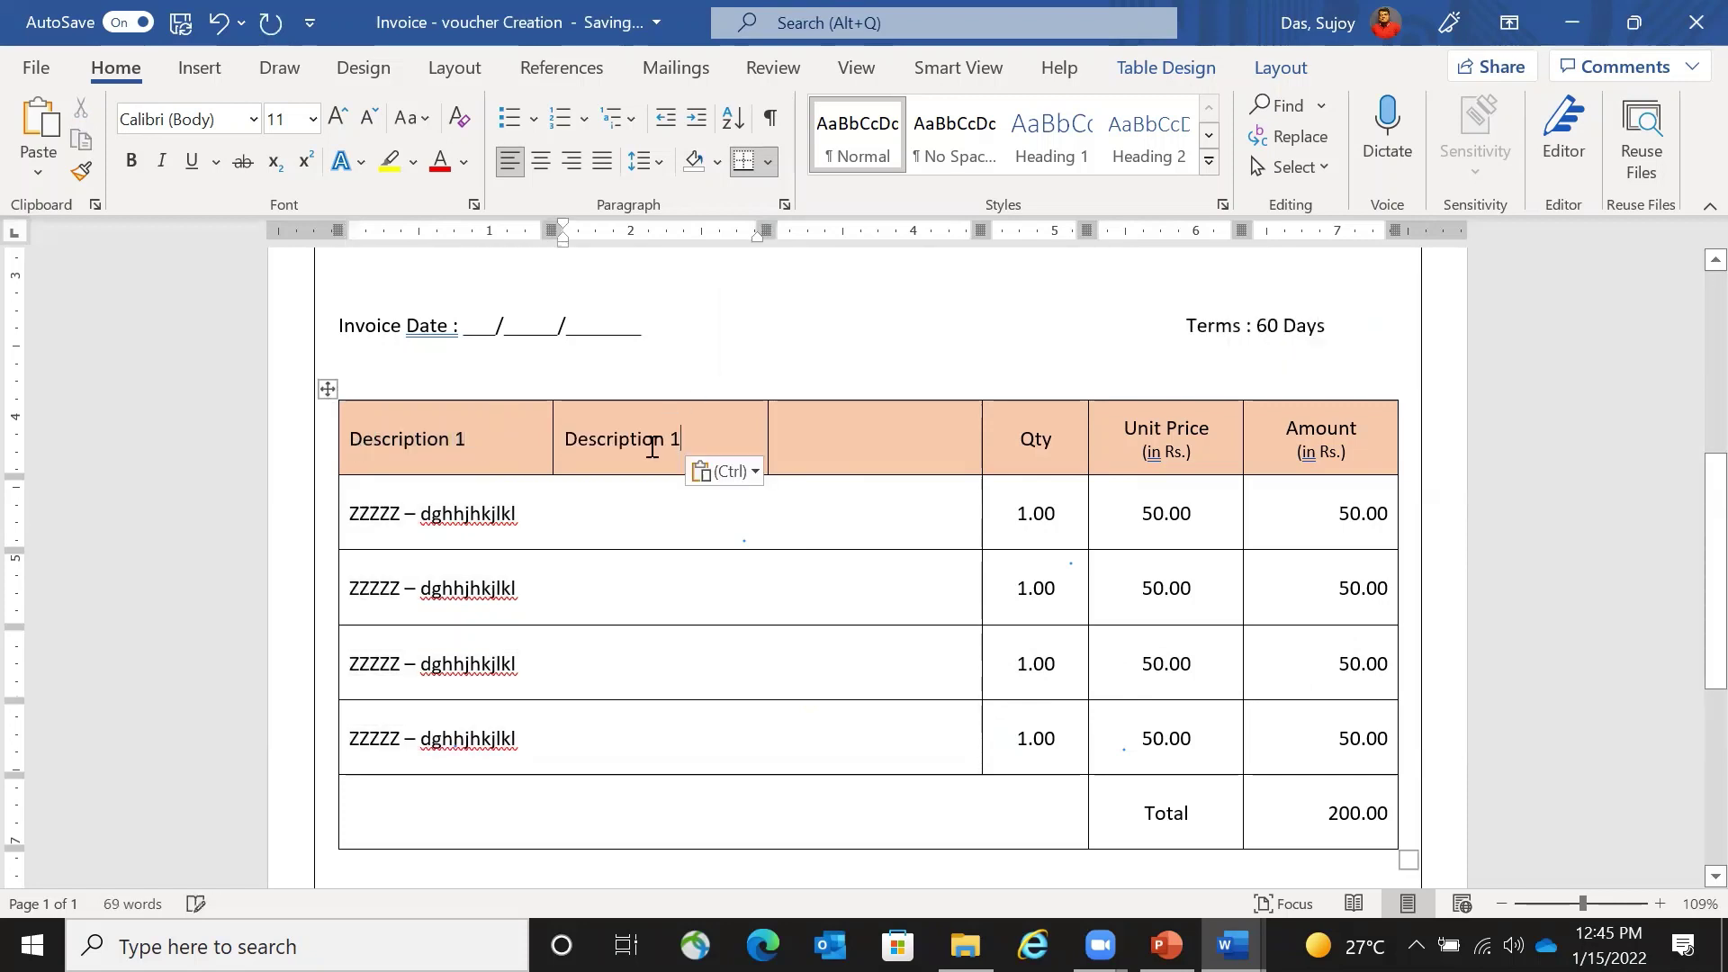
left_click(895, 439)
key("ctrl+v")
double_click(889, 440)
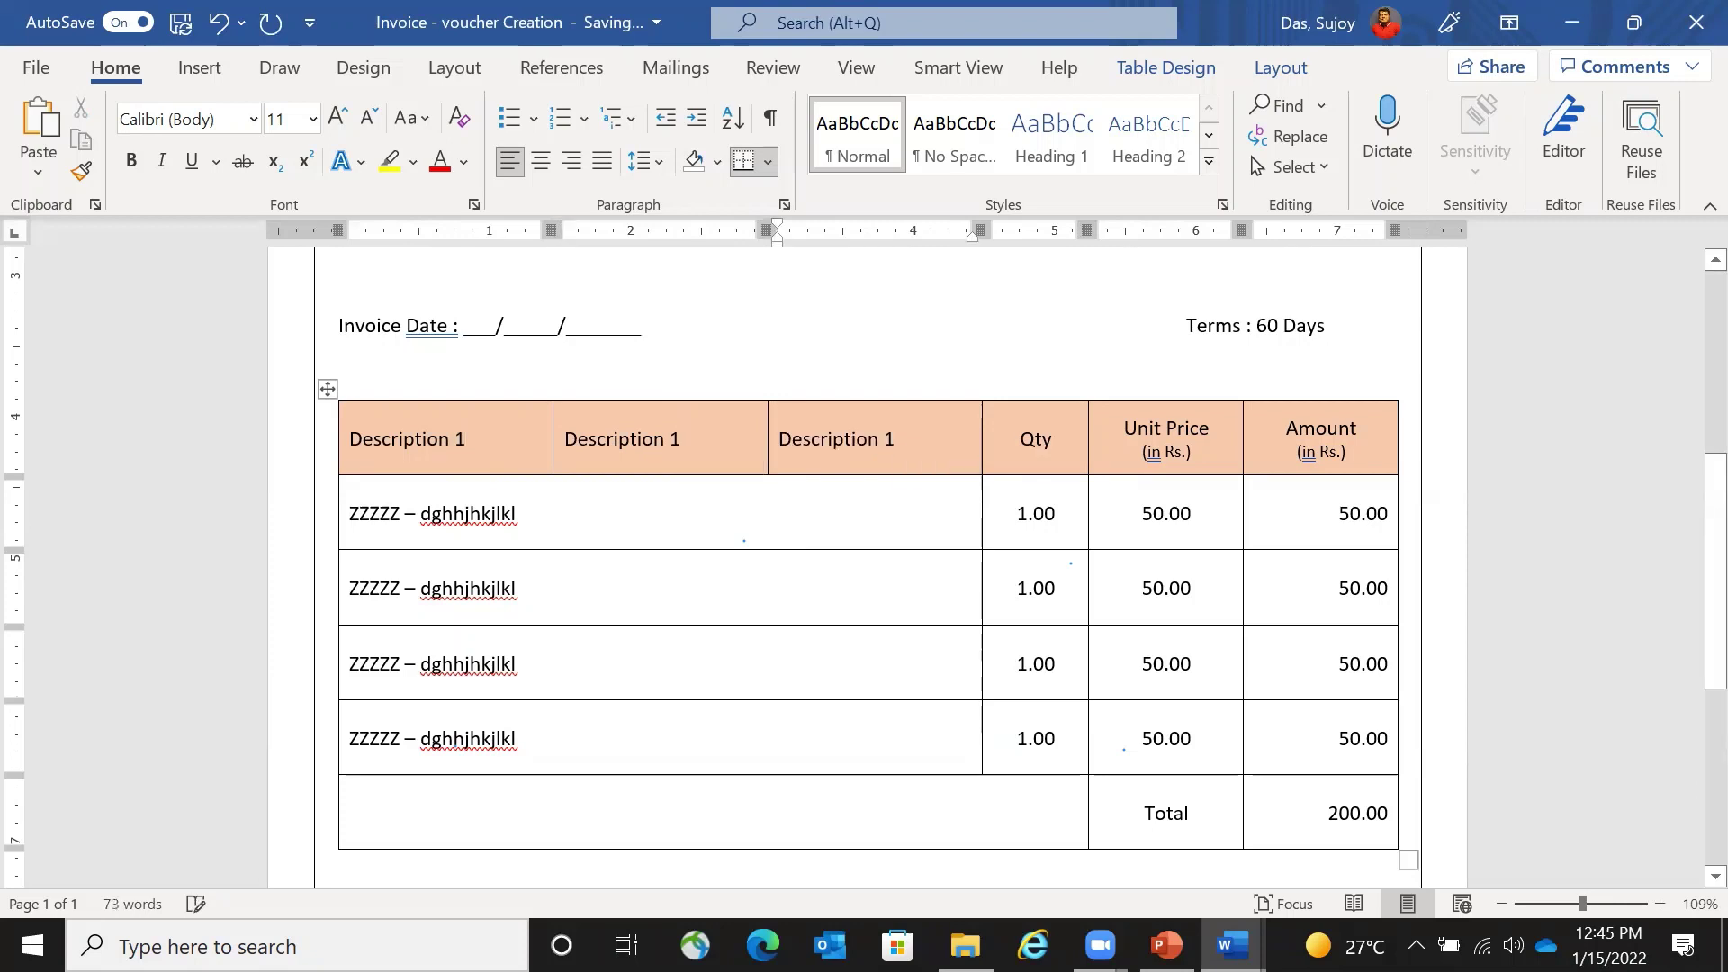
type("23")
key("BackSpace")
key("BackSpace")
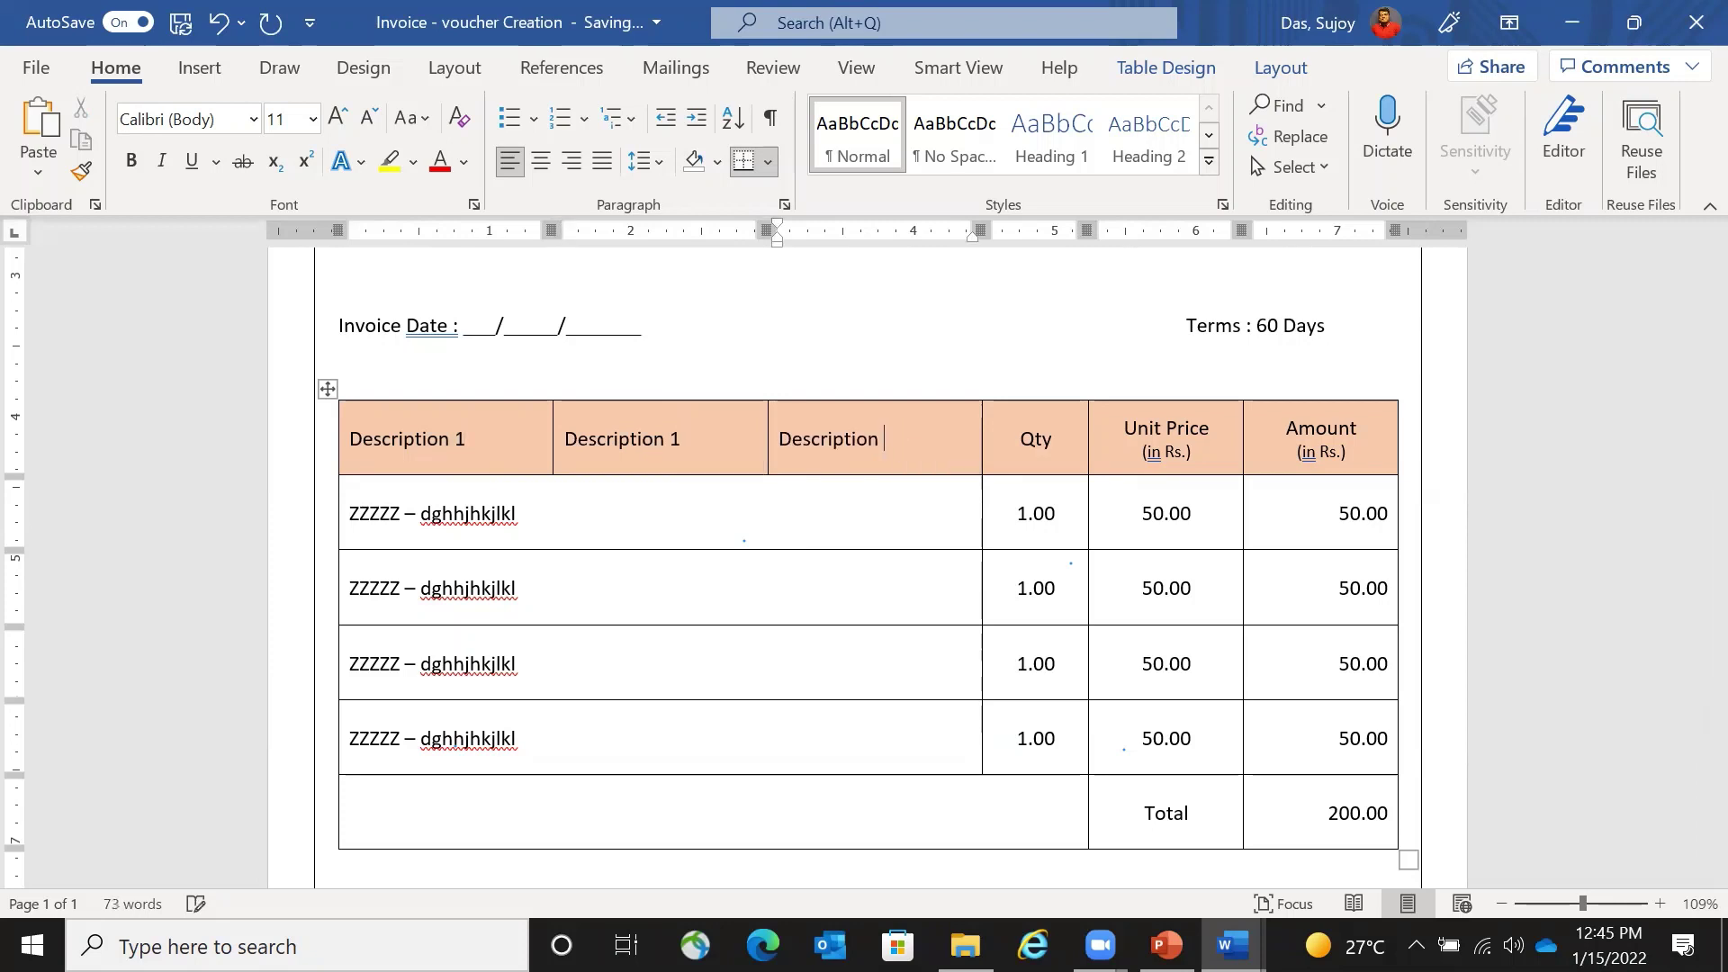
type("3")
key("shift+Tab")
key("End")
key("BackSpace")
Step: Finish the second heading as 'Description 2'
type("2")
left_click(711, 538)
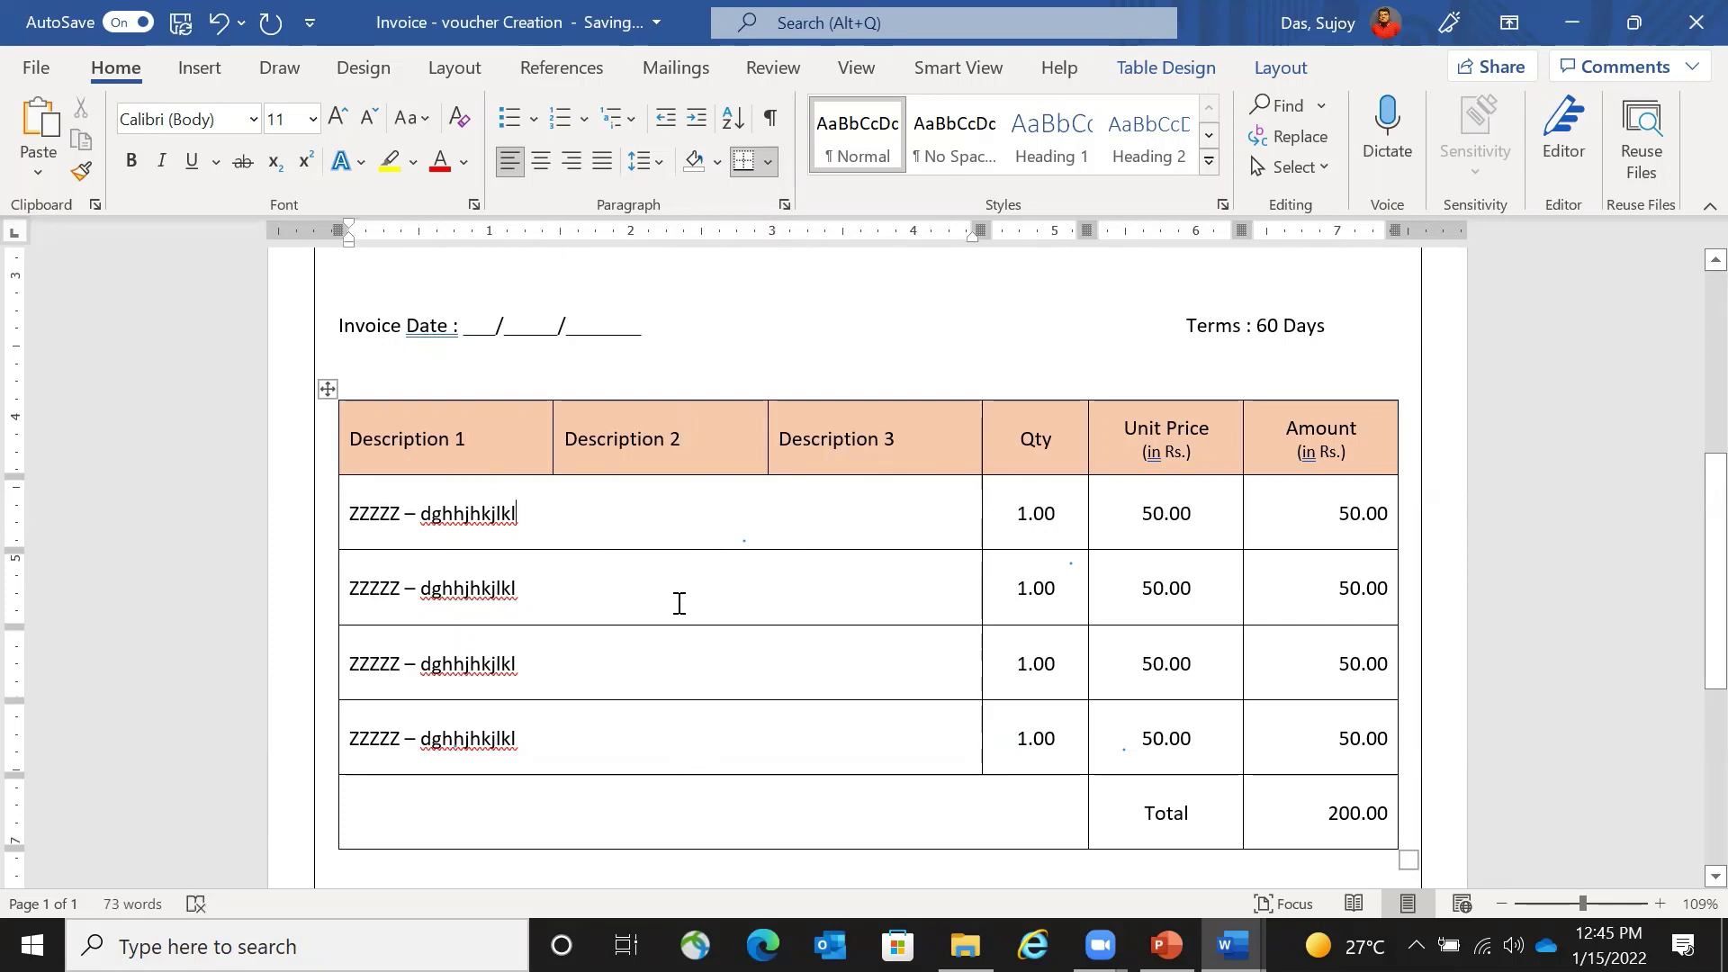
right_click(664, 521)
left_click(573, 515)
Step: Split the first item's description cell into 1 column and 2 rows
right_click(618, 513)
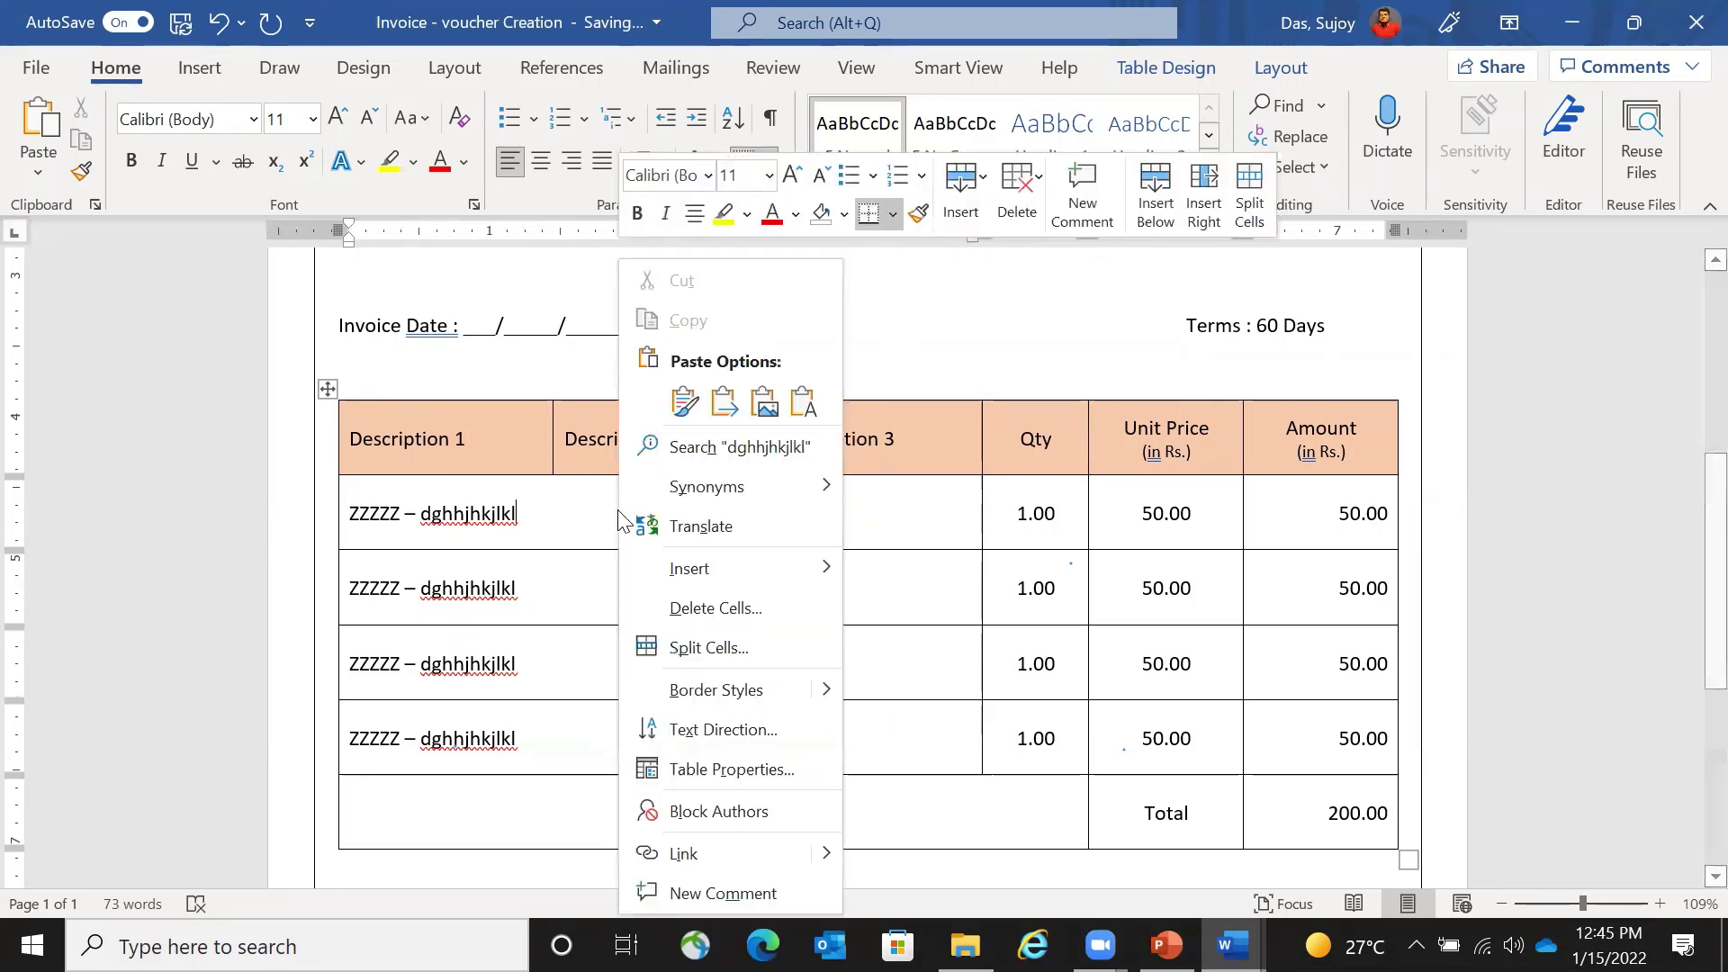
left_click(711, 648)
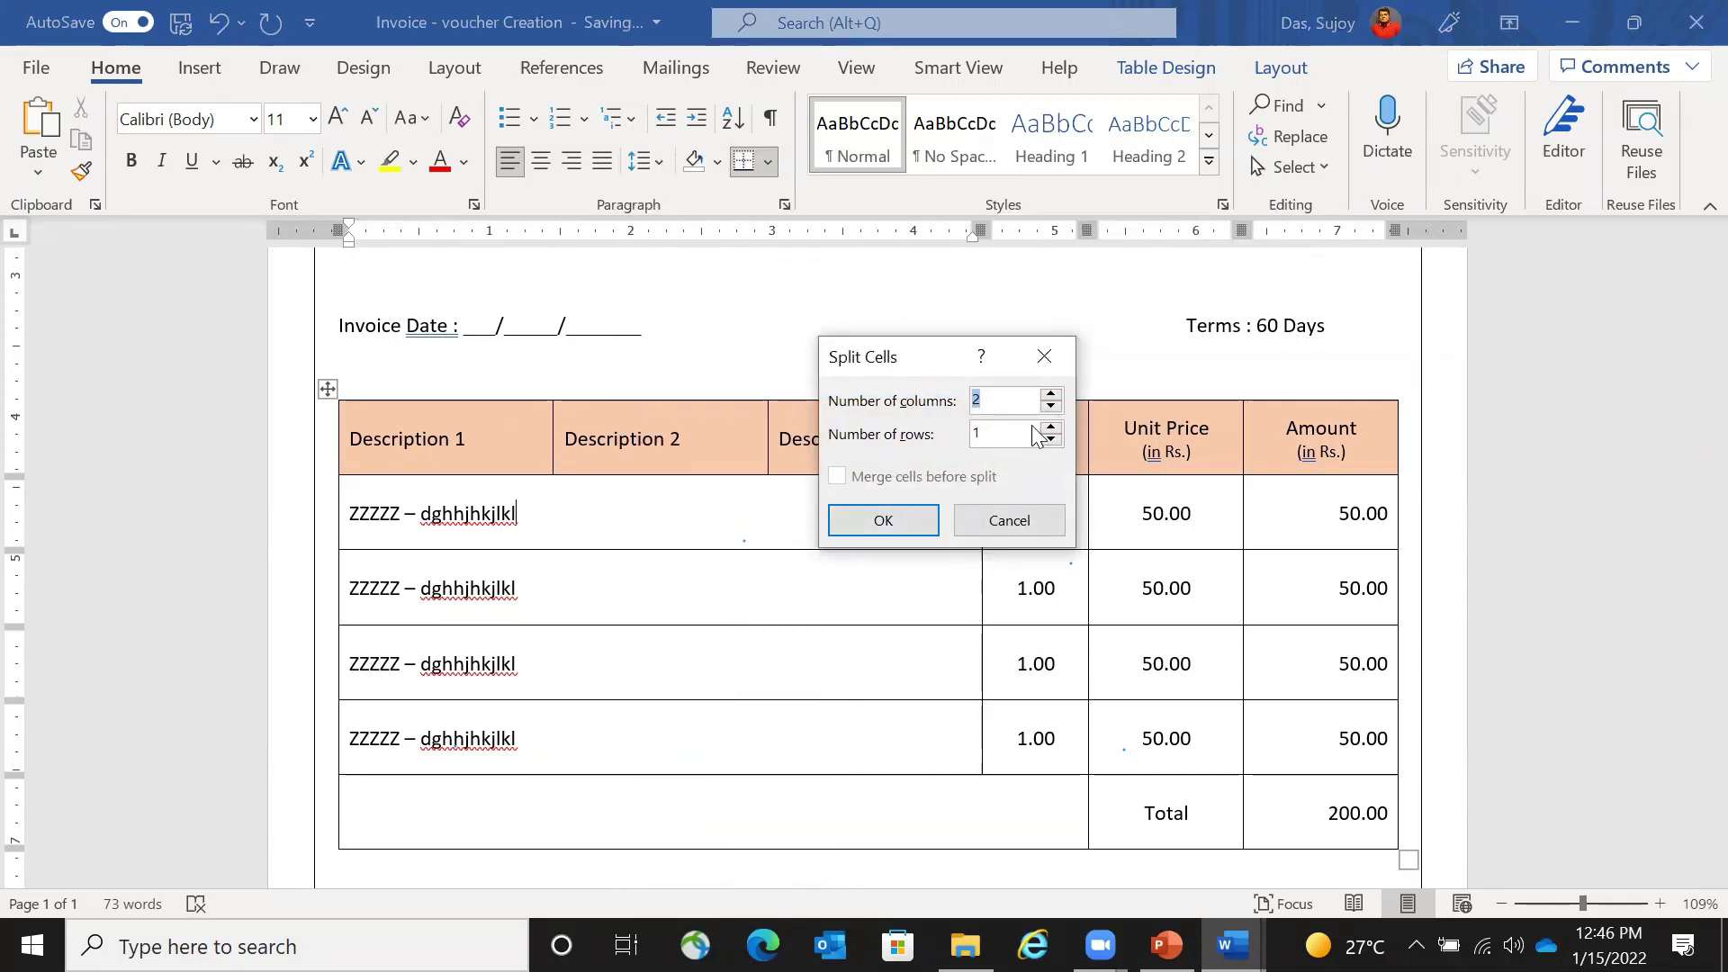
left_click(1050, 405)
left_click(1051, 427)
left_click(897, 520)
left_click(873, 643)
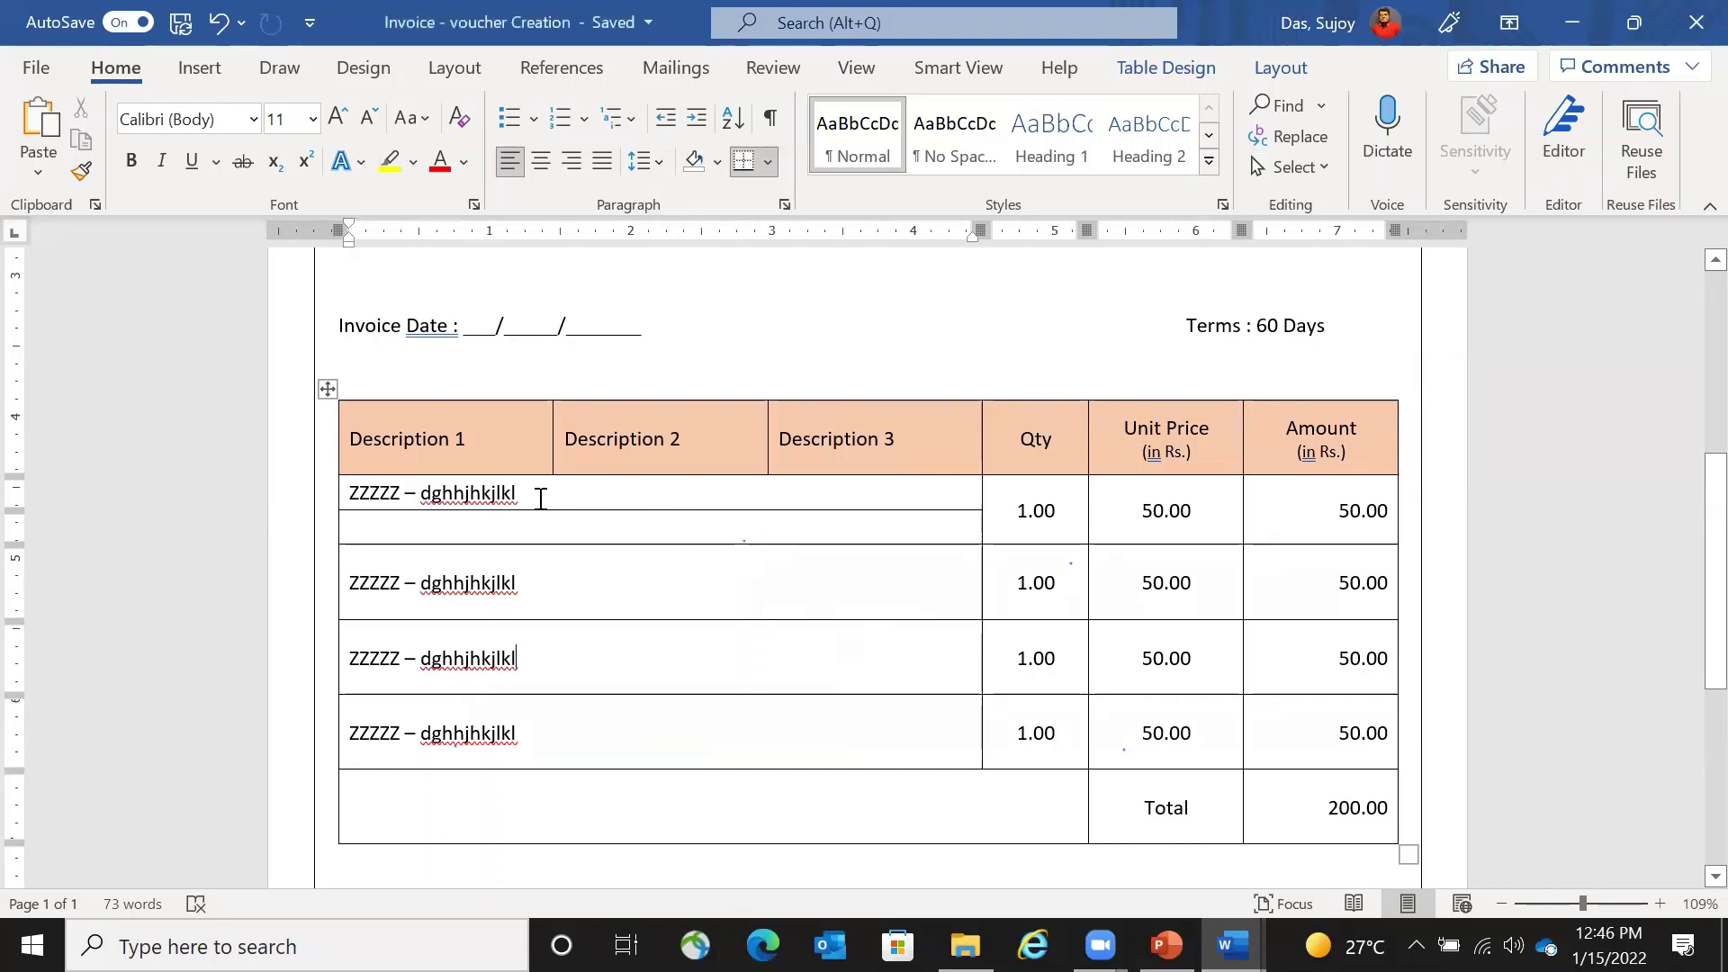
left_click_drag(852, 498, 923, 529)
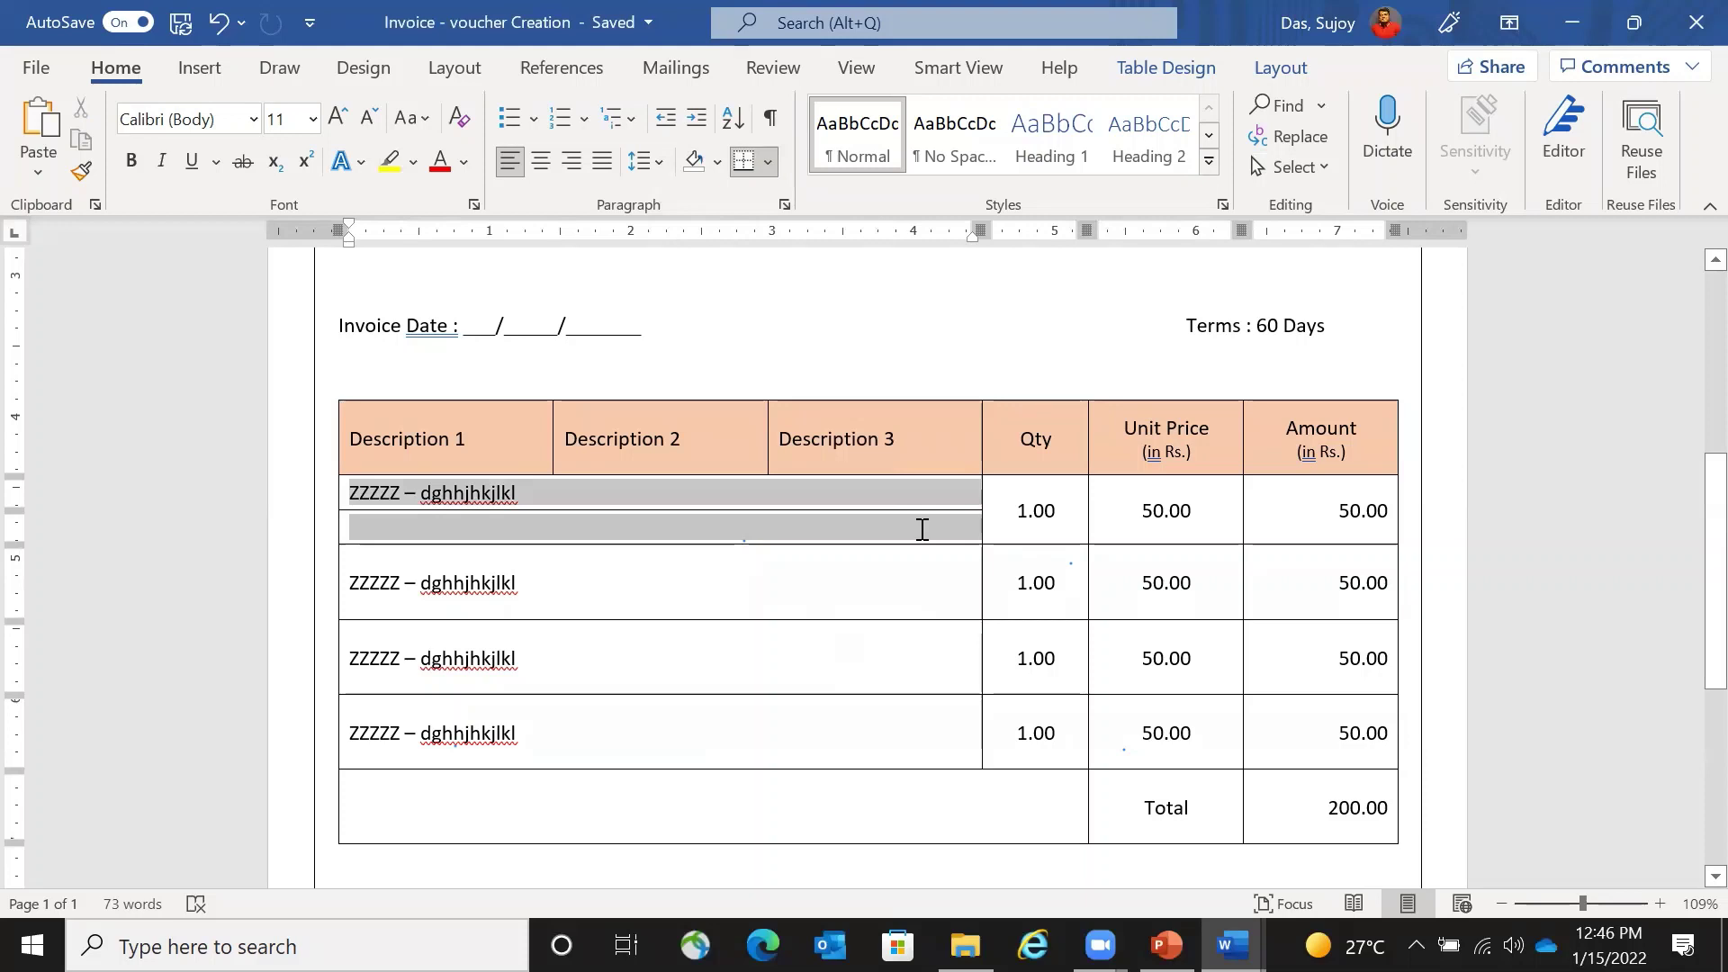
Step: Split the second item row's description cell into three columns
left_click(740, 490)
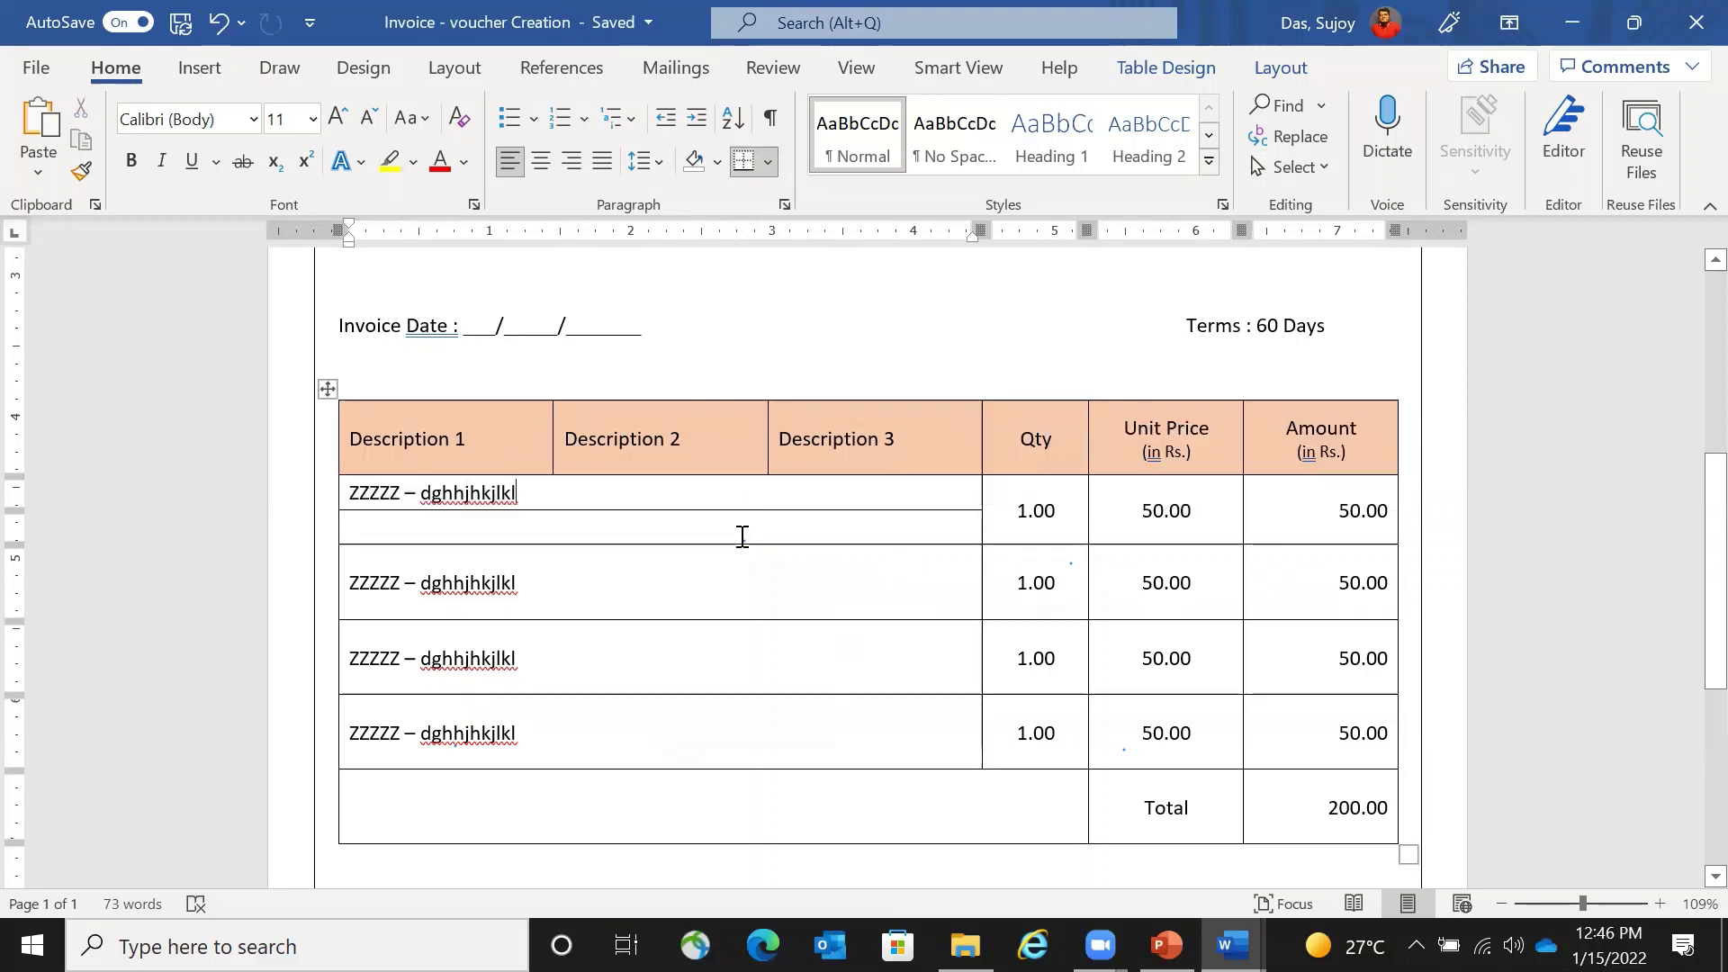
left_click(665, 432)
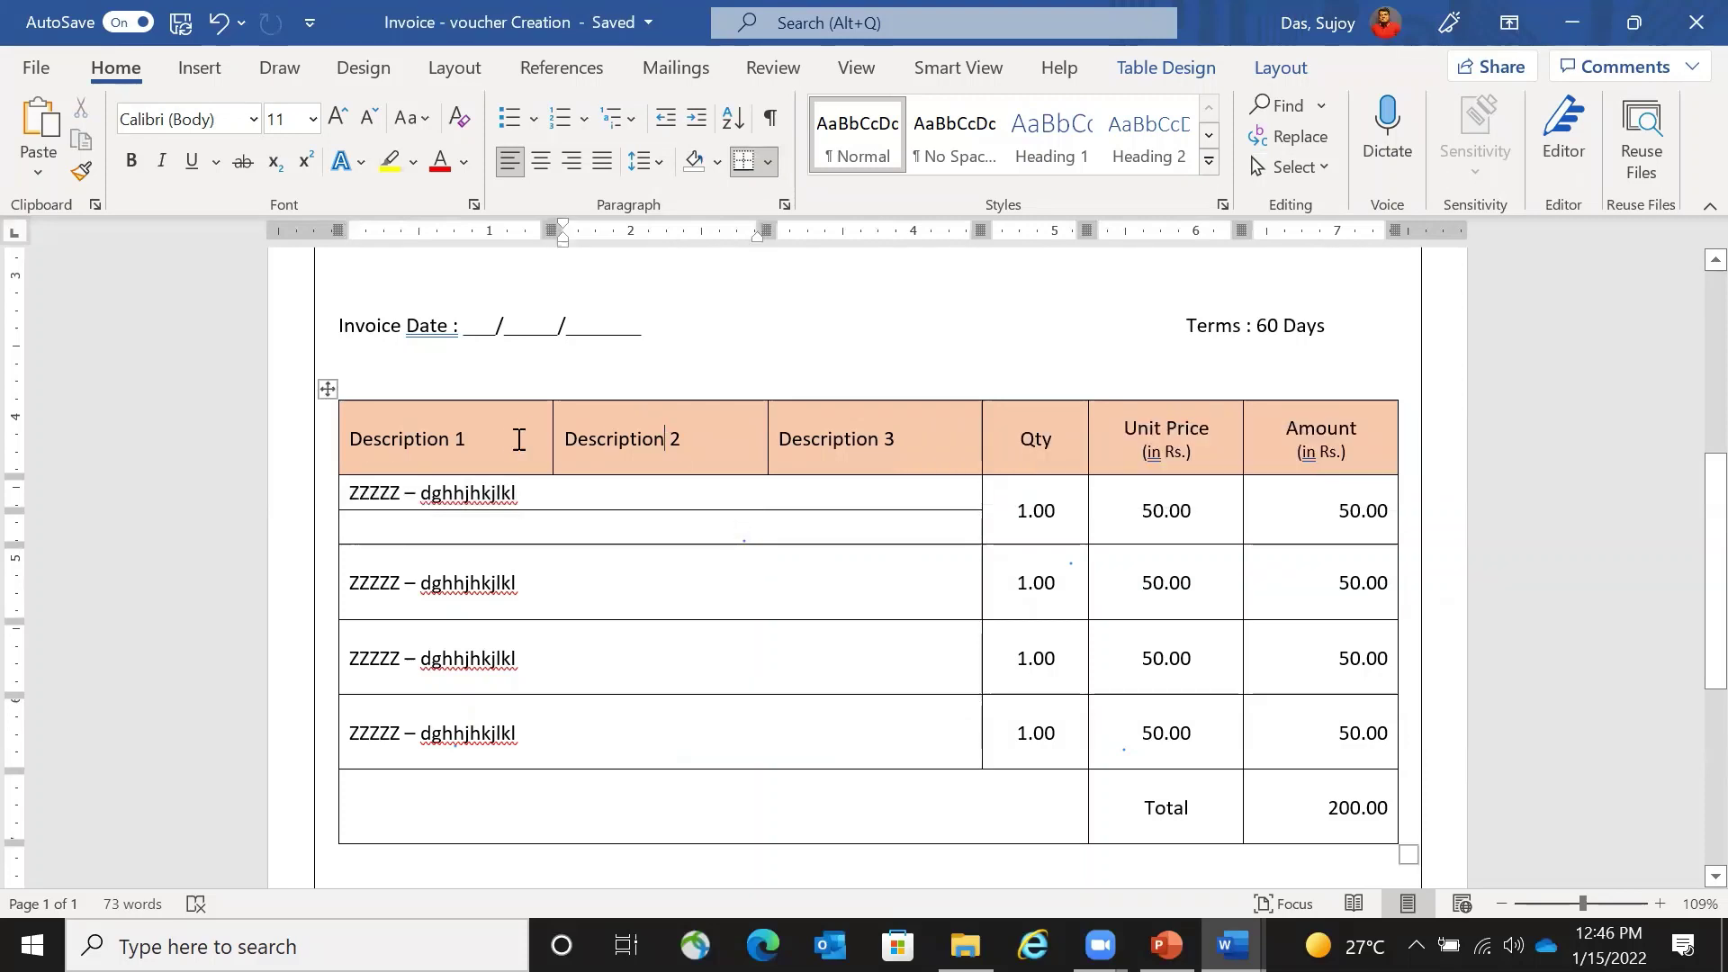
left_click(869, 432)
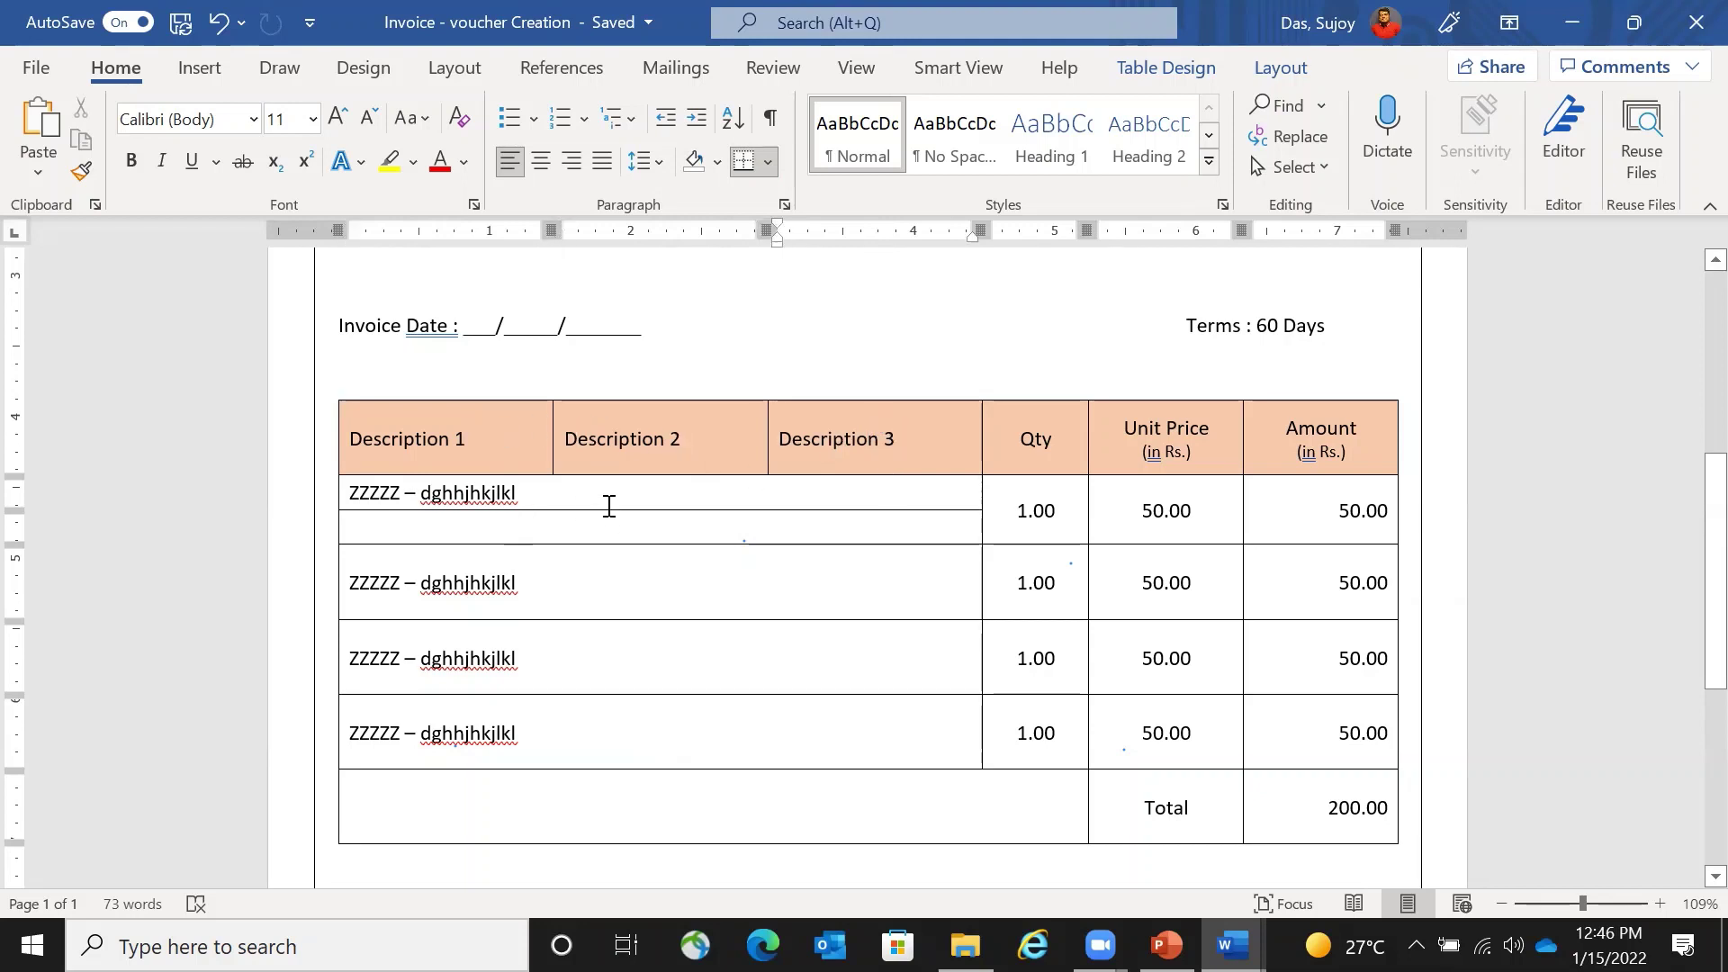
left_click_drag(608, 506, 885, 745)
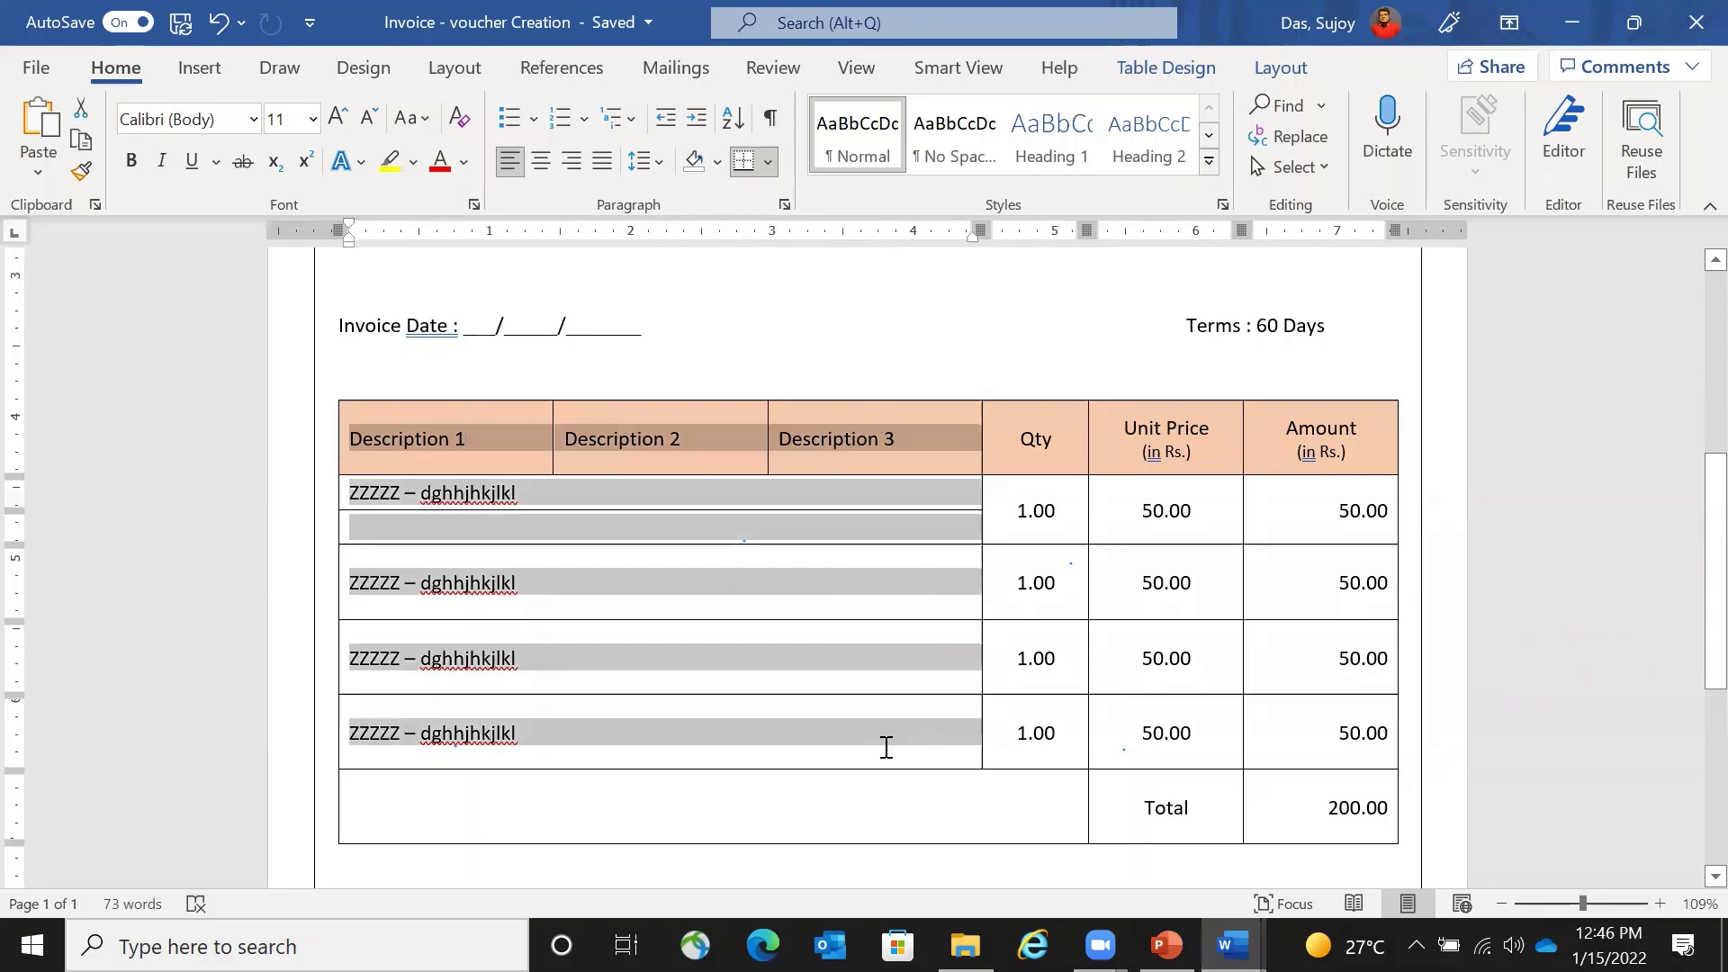
left_click(625, 482)
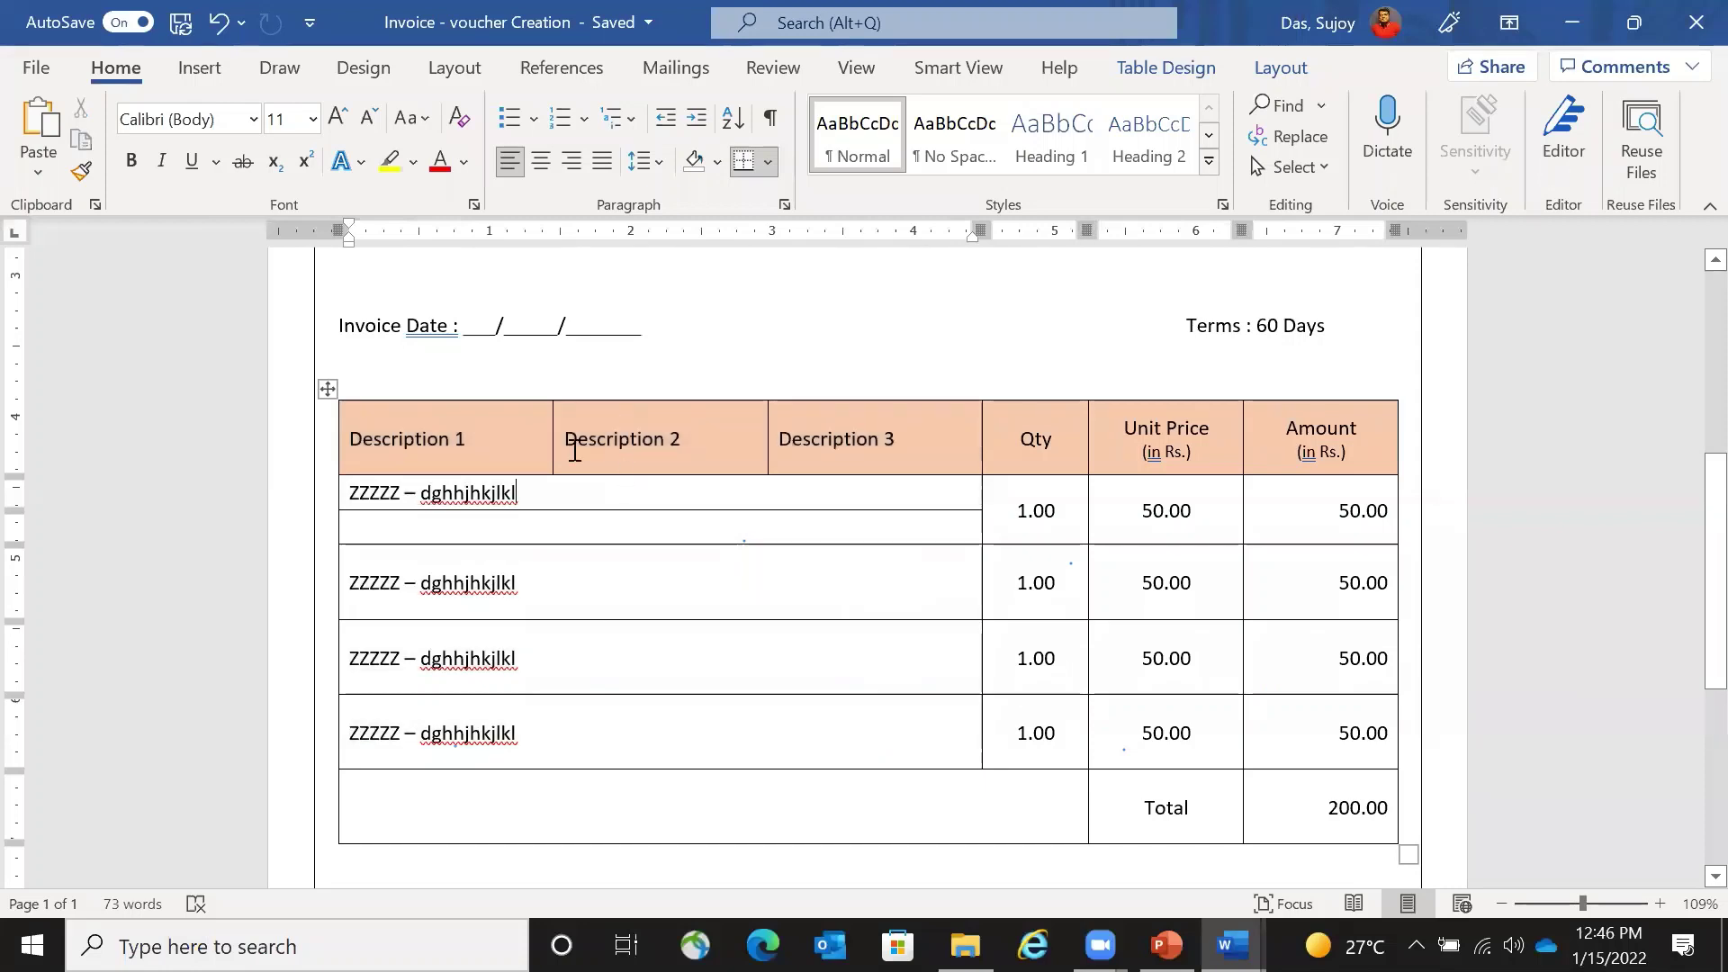
left_click(540, 534)
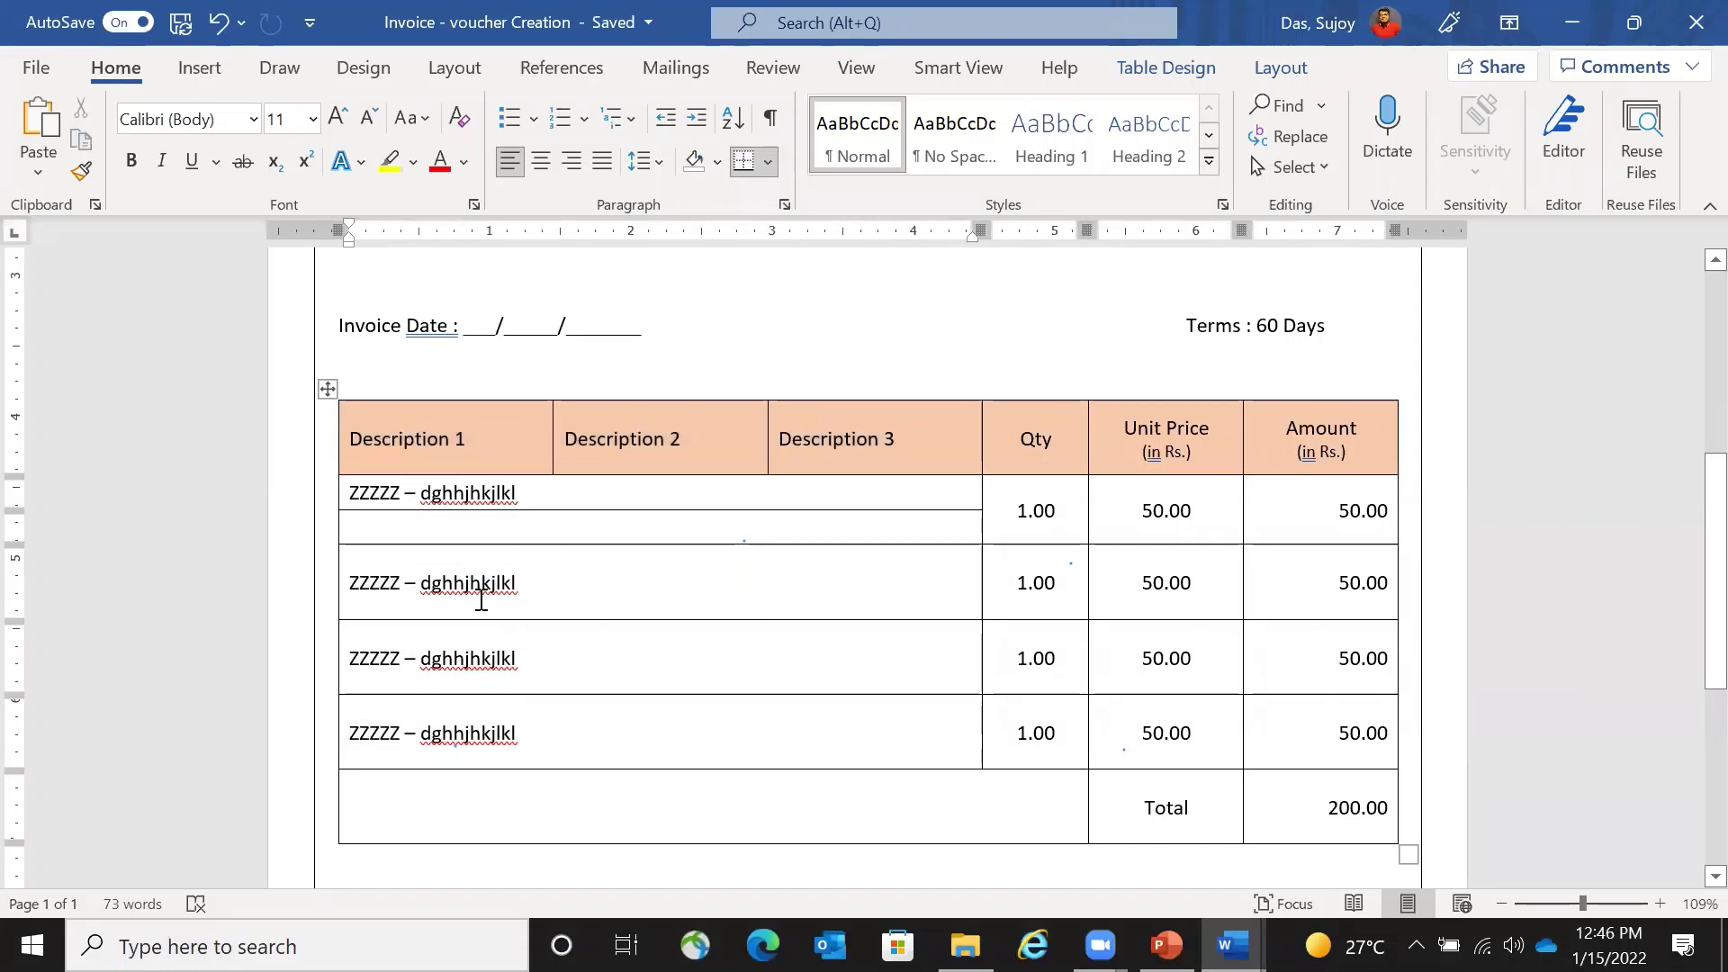
right_click(641, 585)
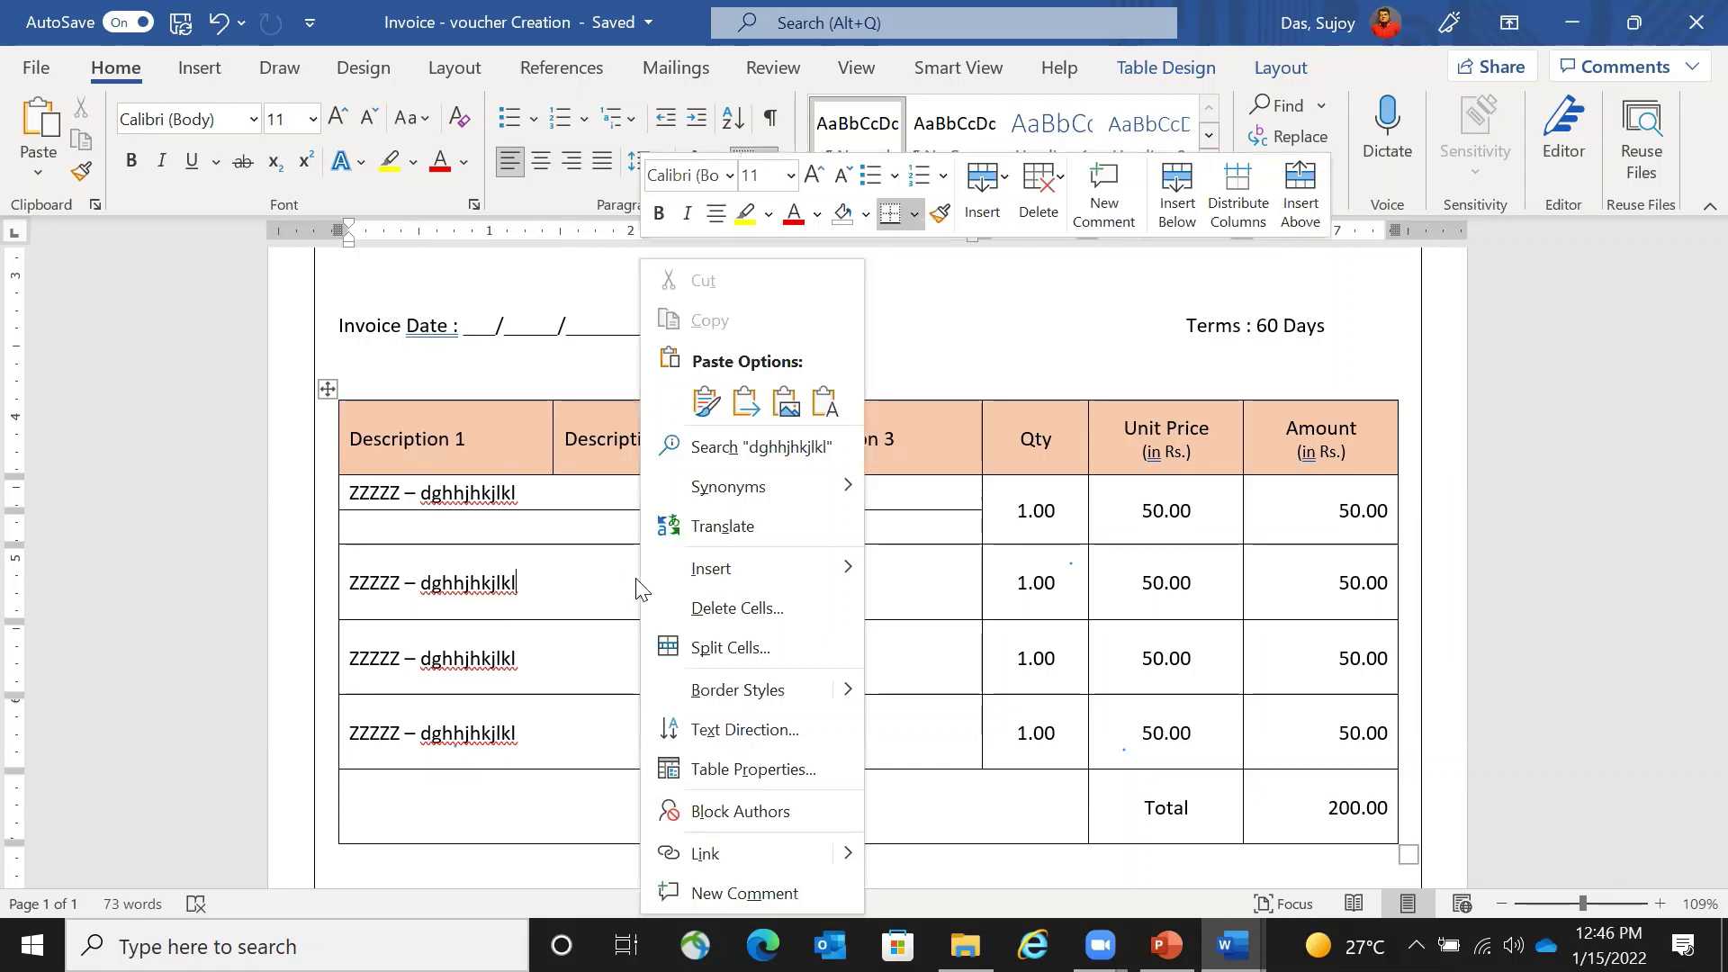
left_click(731, 646)
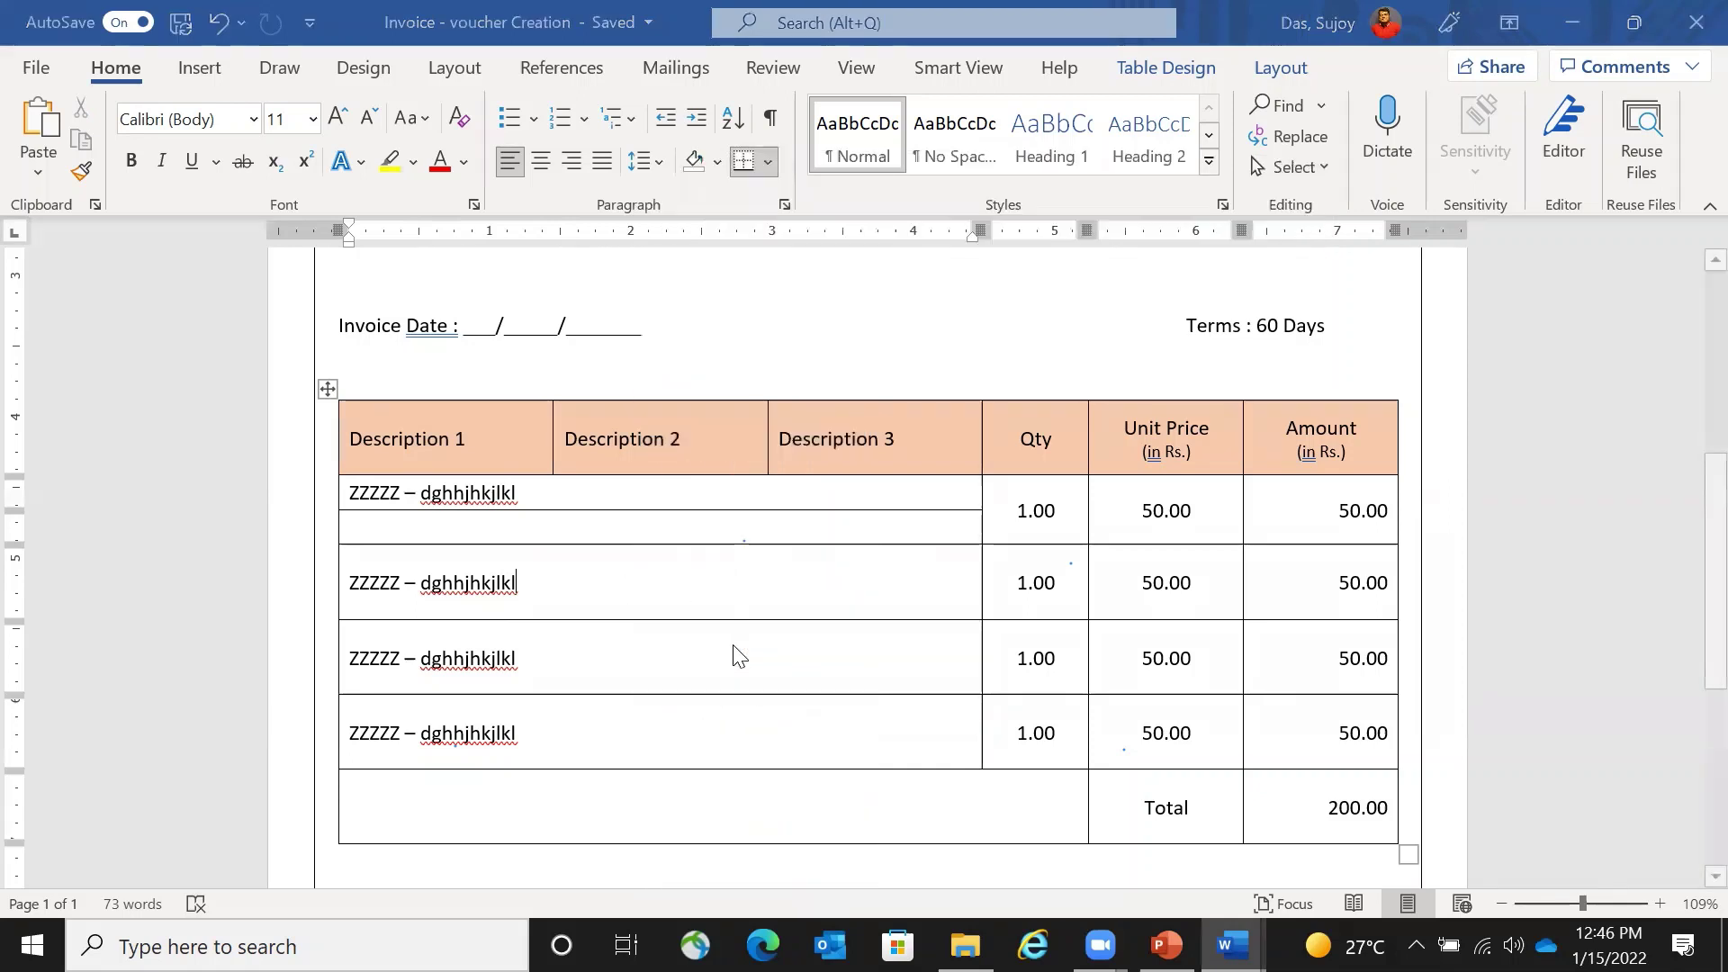
left_click(1051, 396)
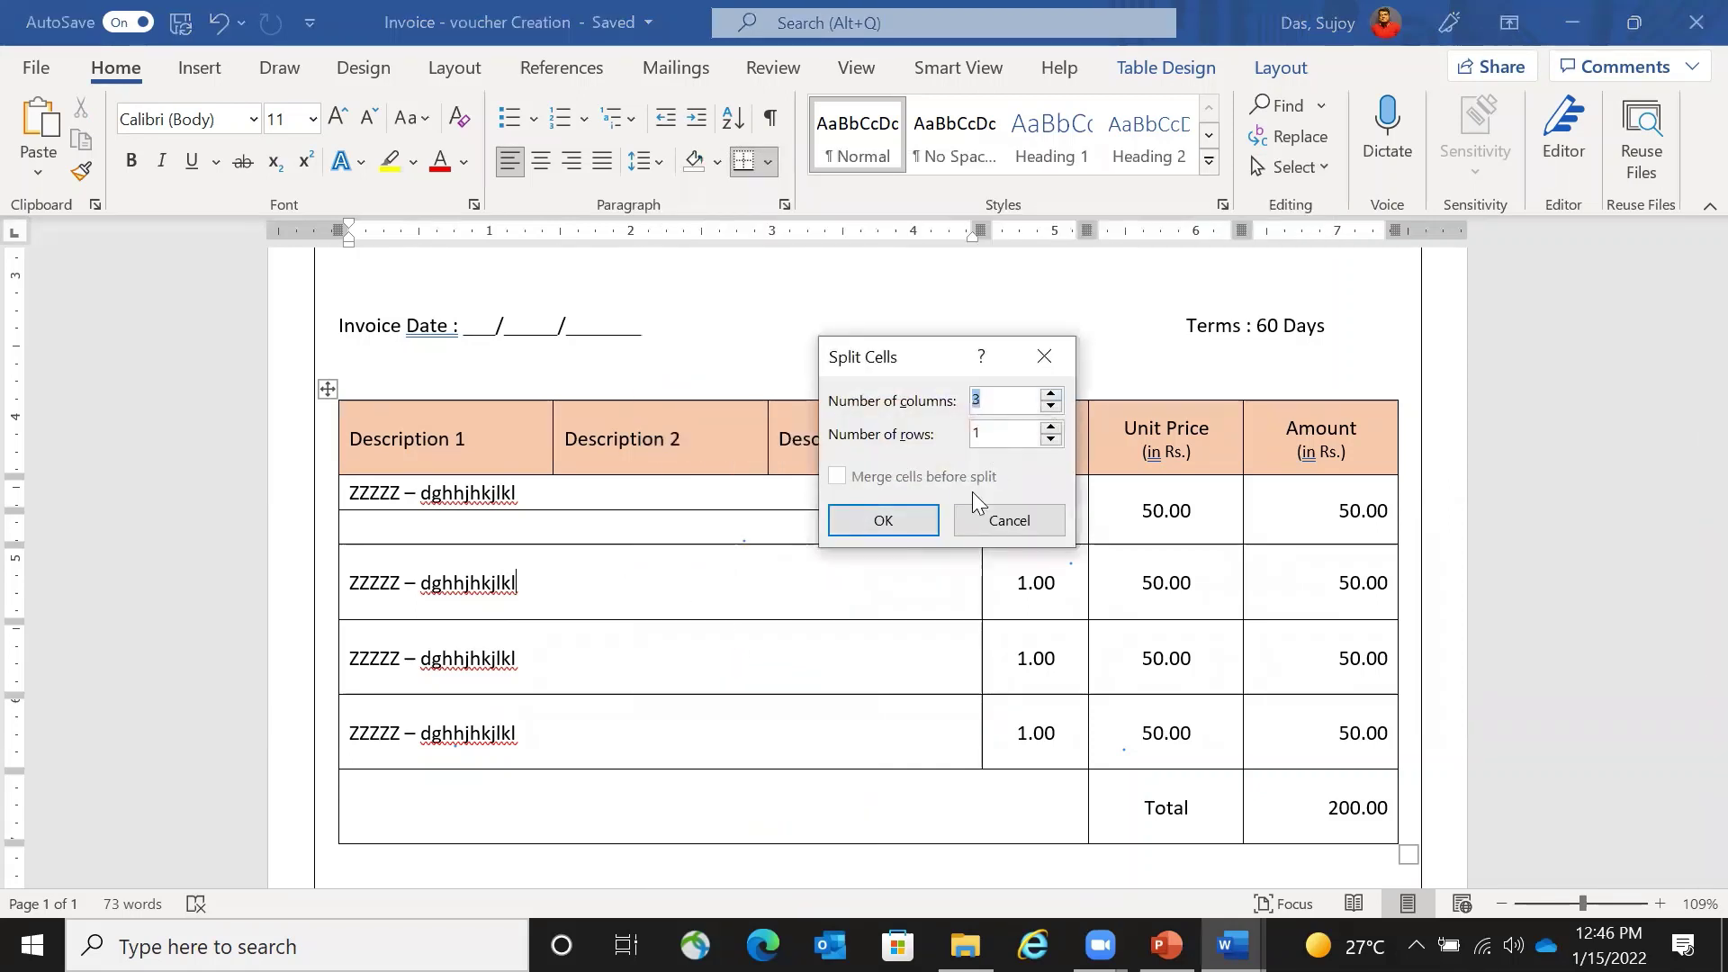
left_click(915, 518)
left_click(738, 676)
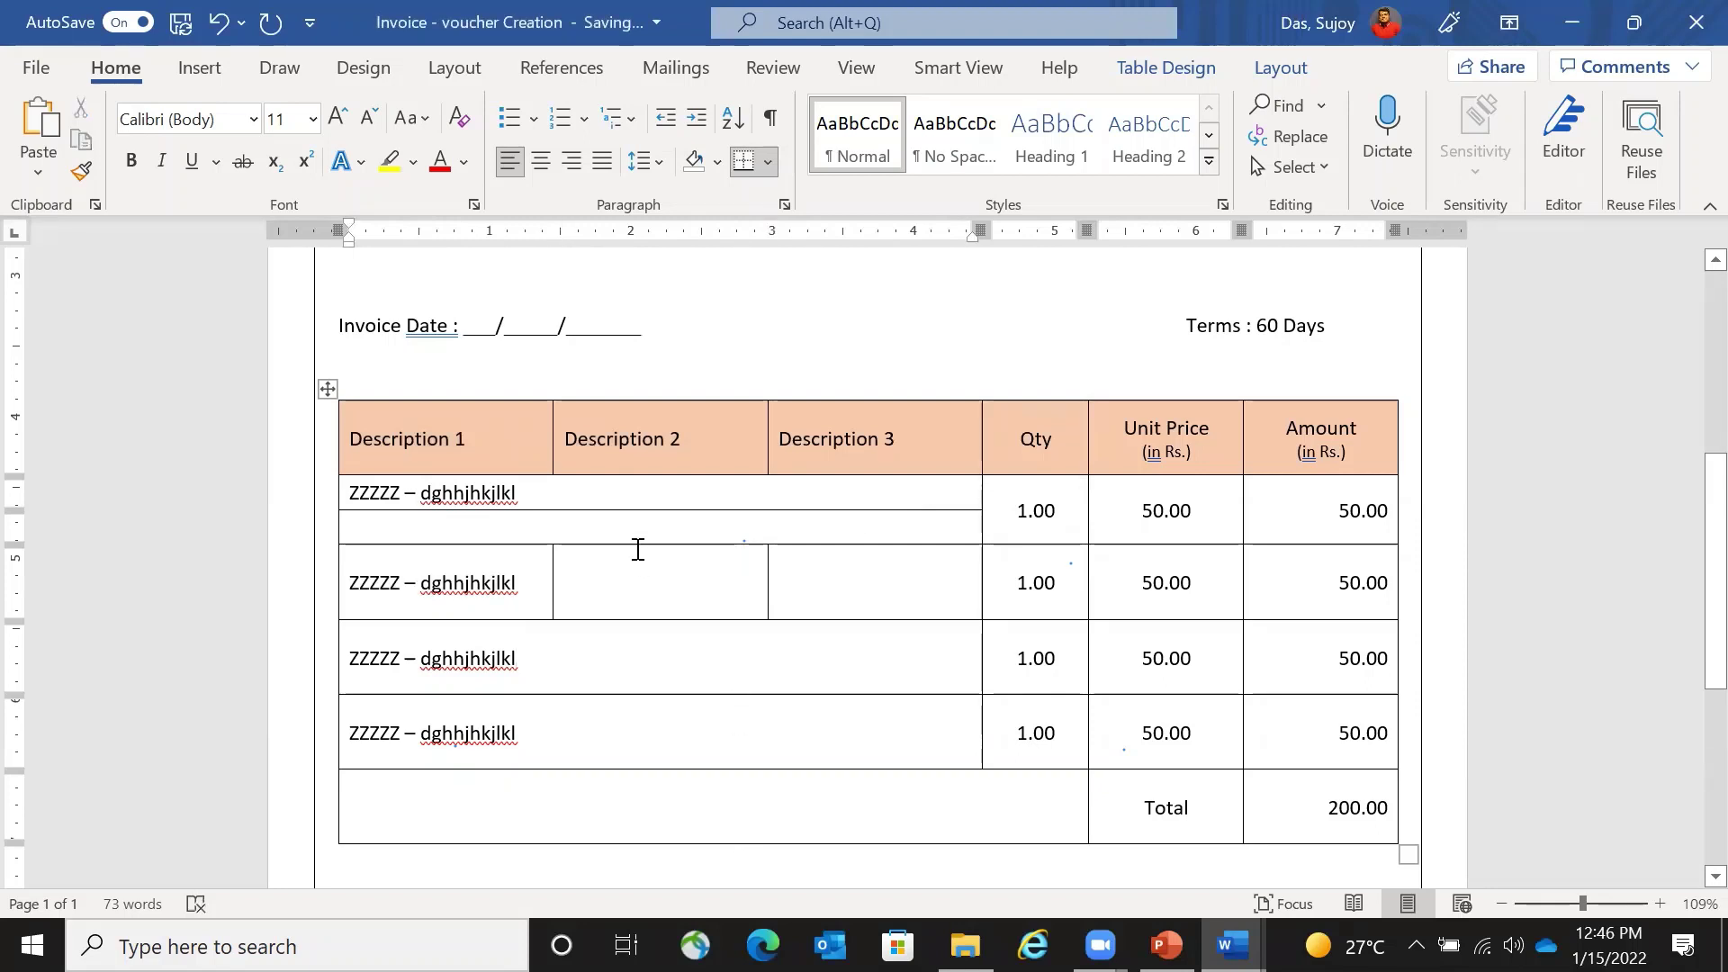
Step: Merge the first item's two stacked cells, then split that cell into three columns
left_click_drag(637, 504, 641, 519)
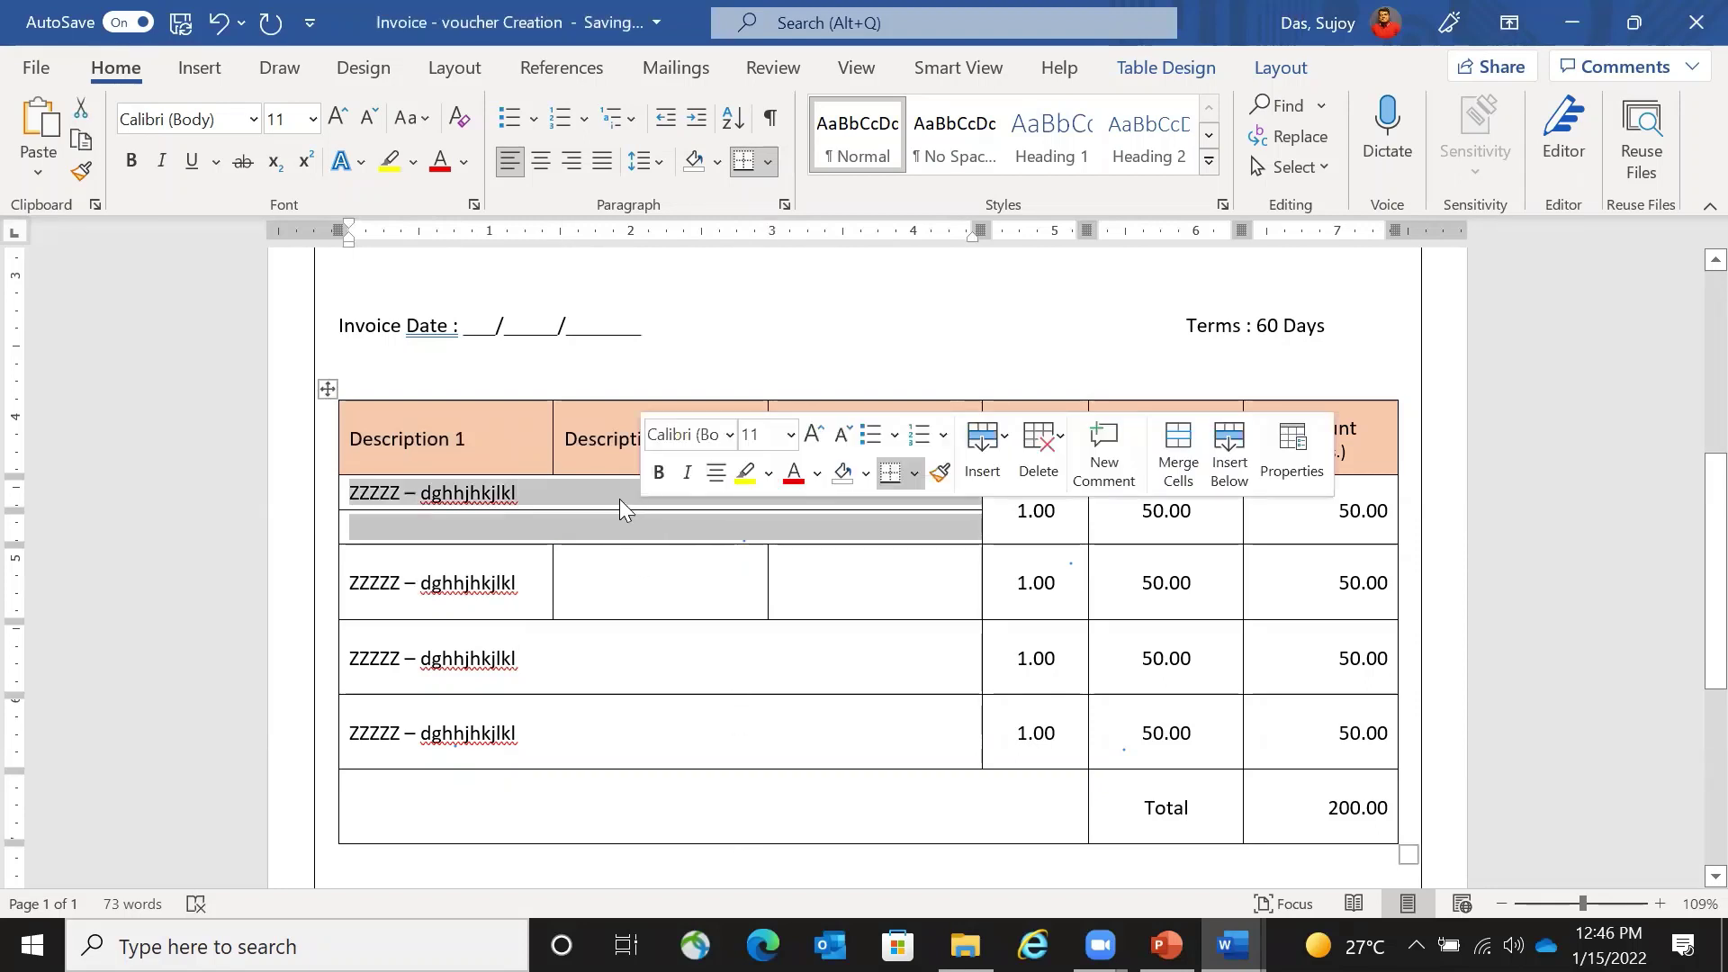
left_click(1179, 455)
left_click(832, 526)
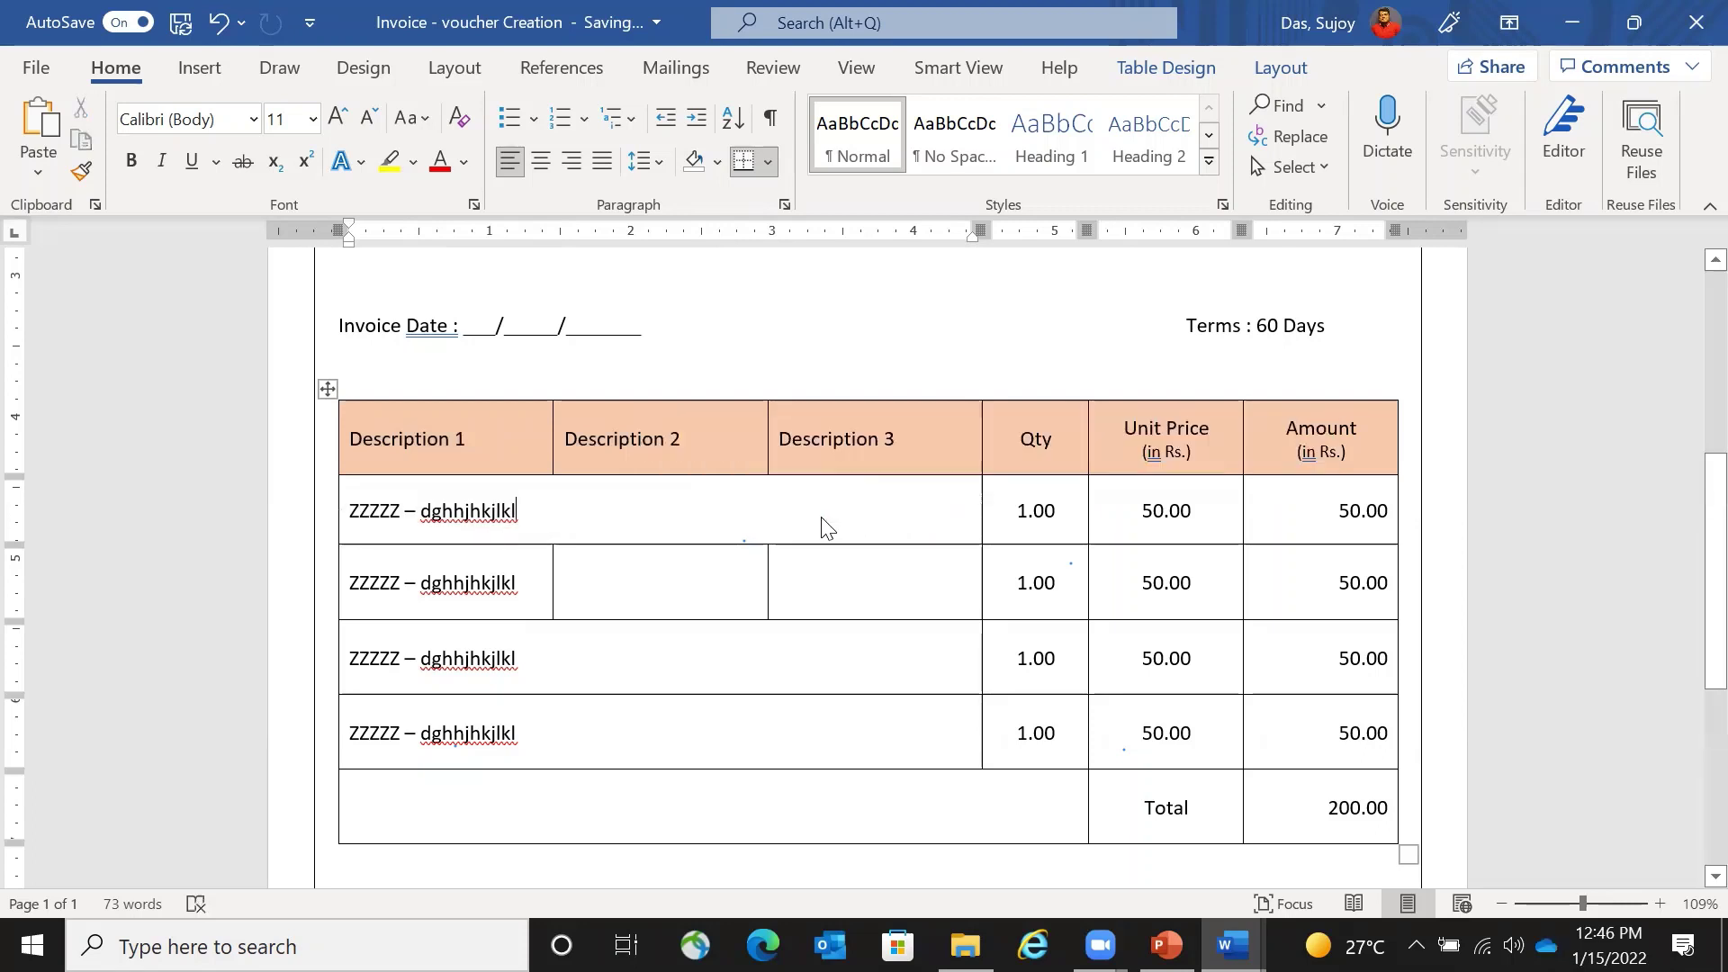
right_click(588, 497)
left_click(740, 641)
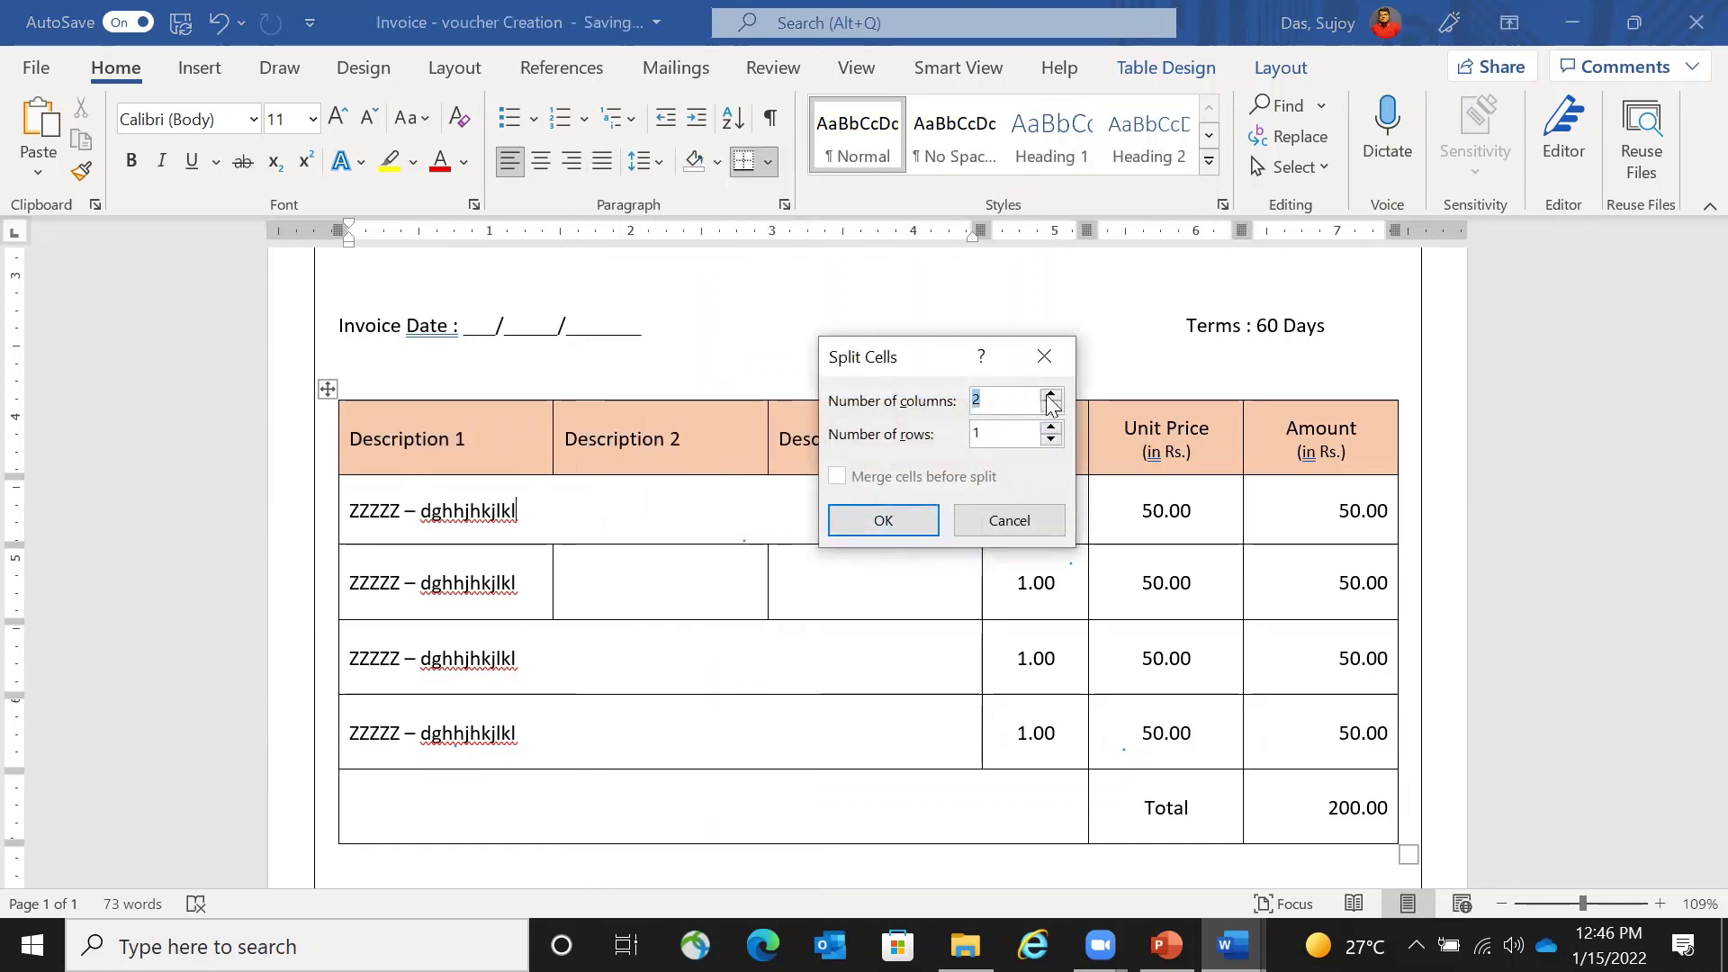
left_click(1051, 397)
left_click(898, 522)
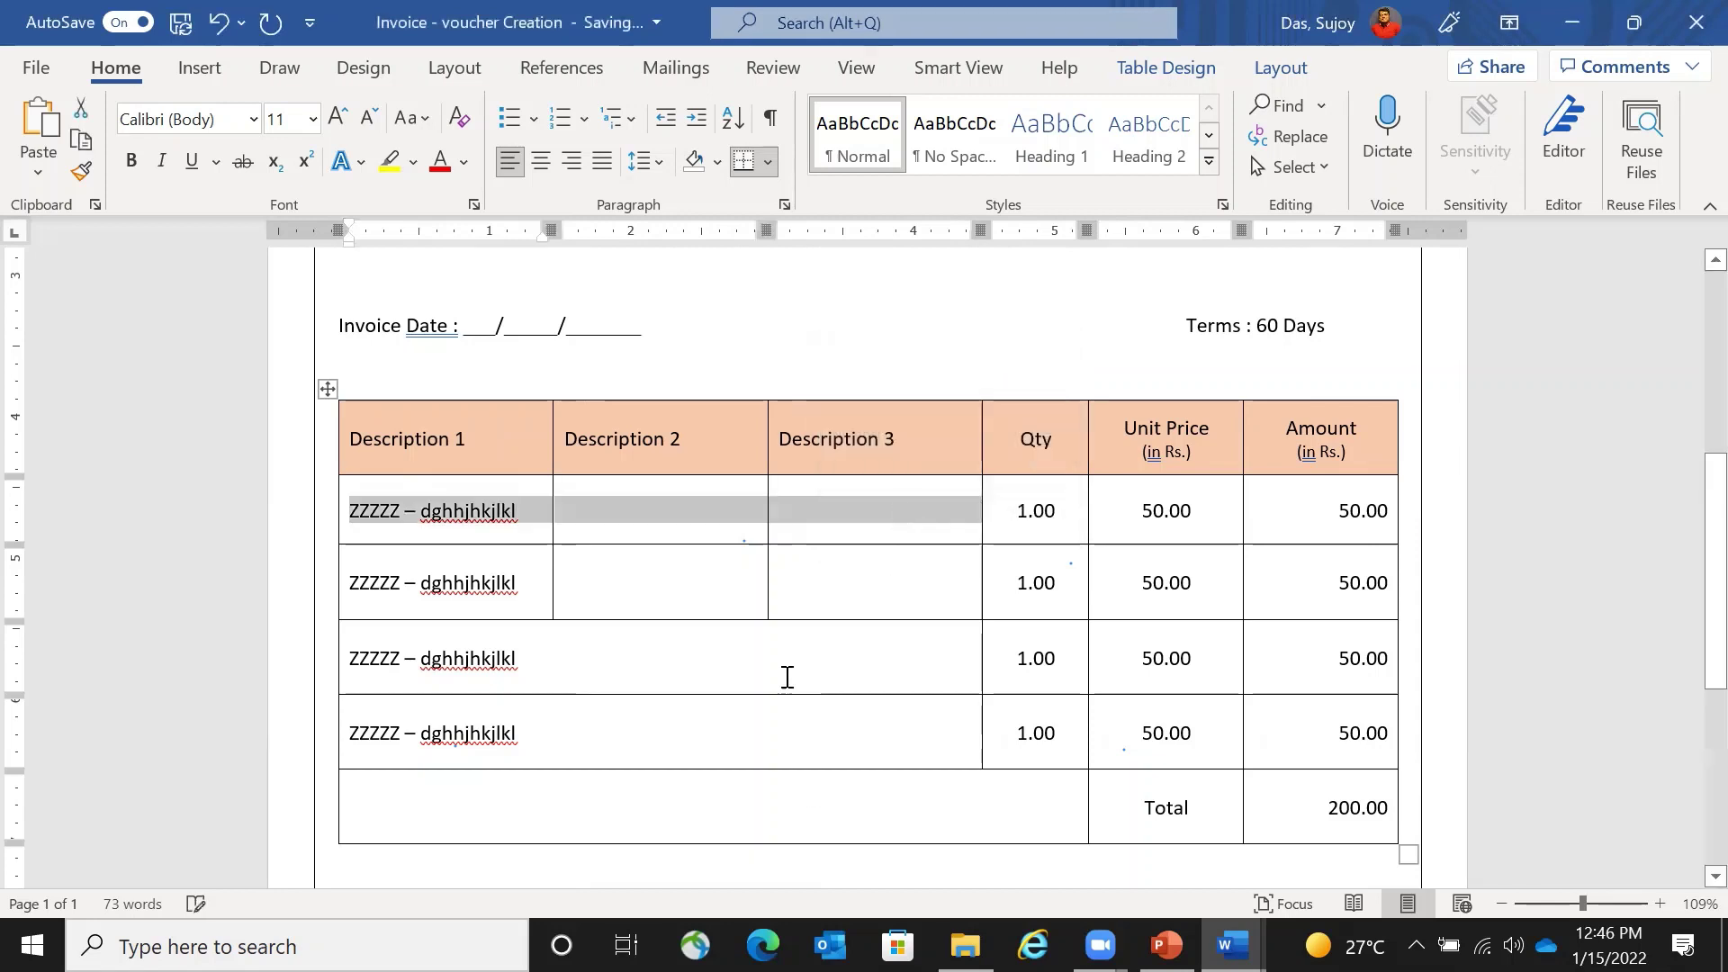
left_click(800, 761)
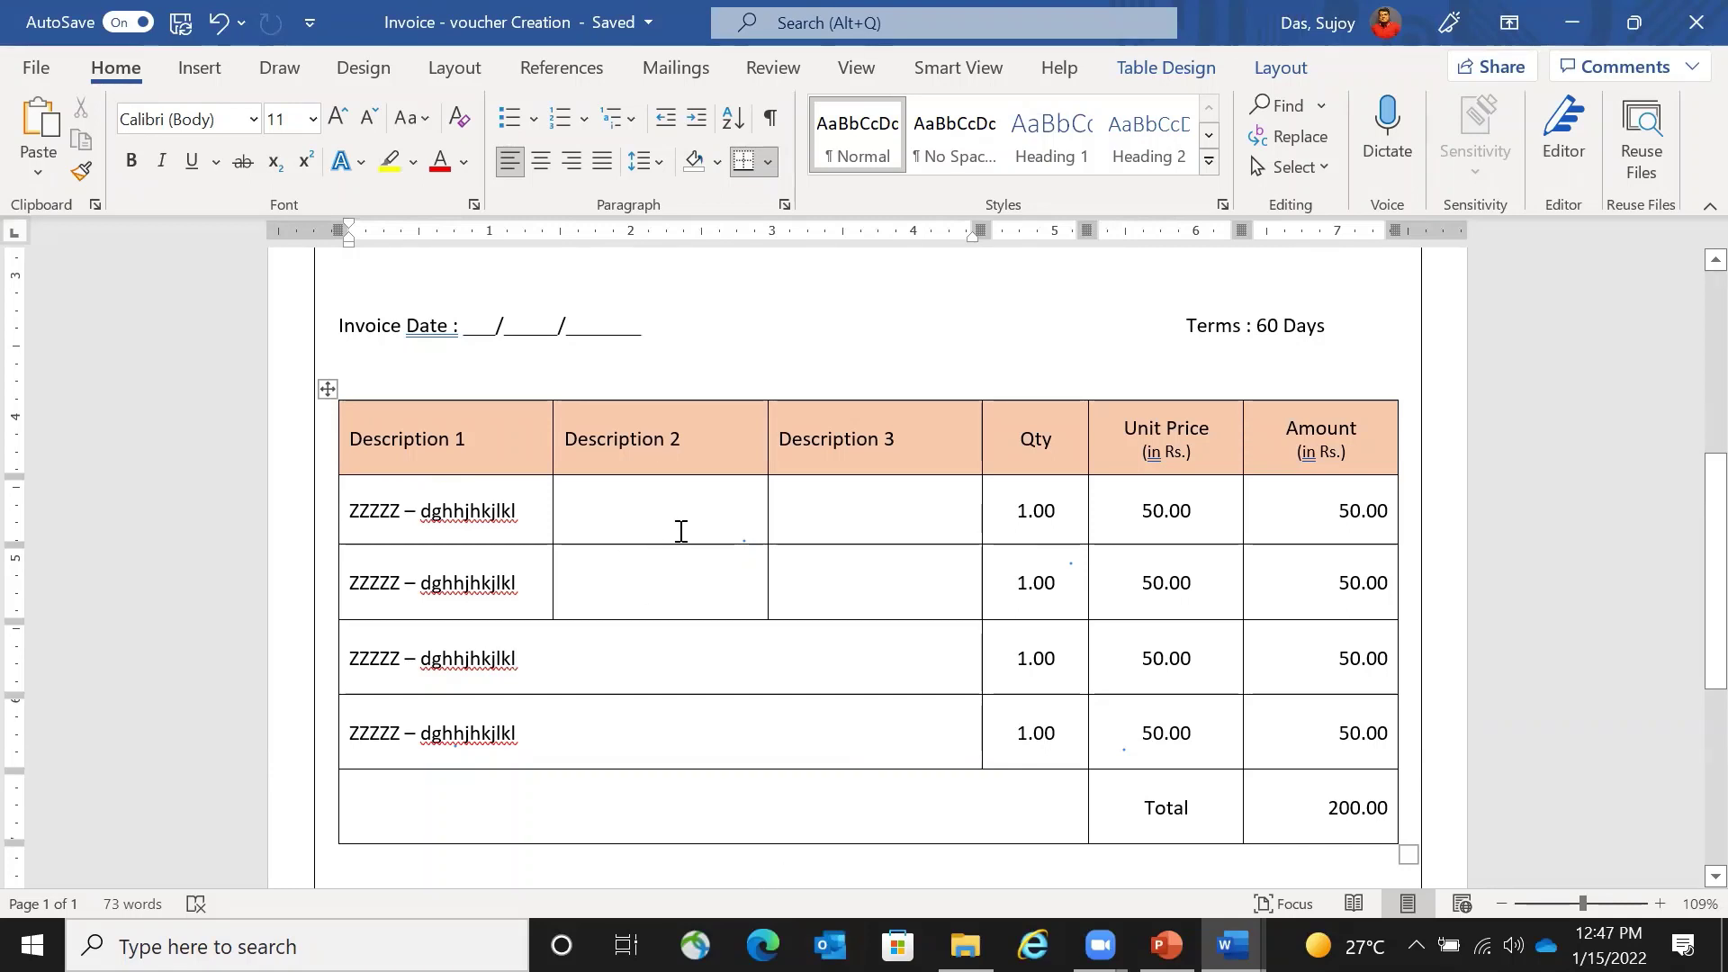
Step: Split the blank Total-row cell into five columns
left_click(581, 806)
right_click(581, 806)
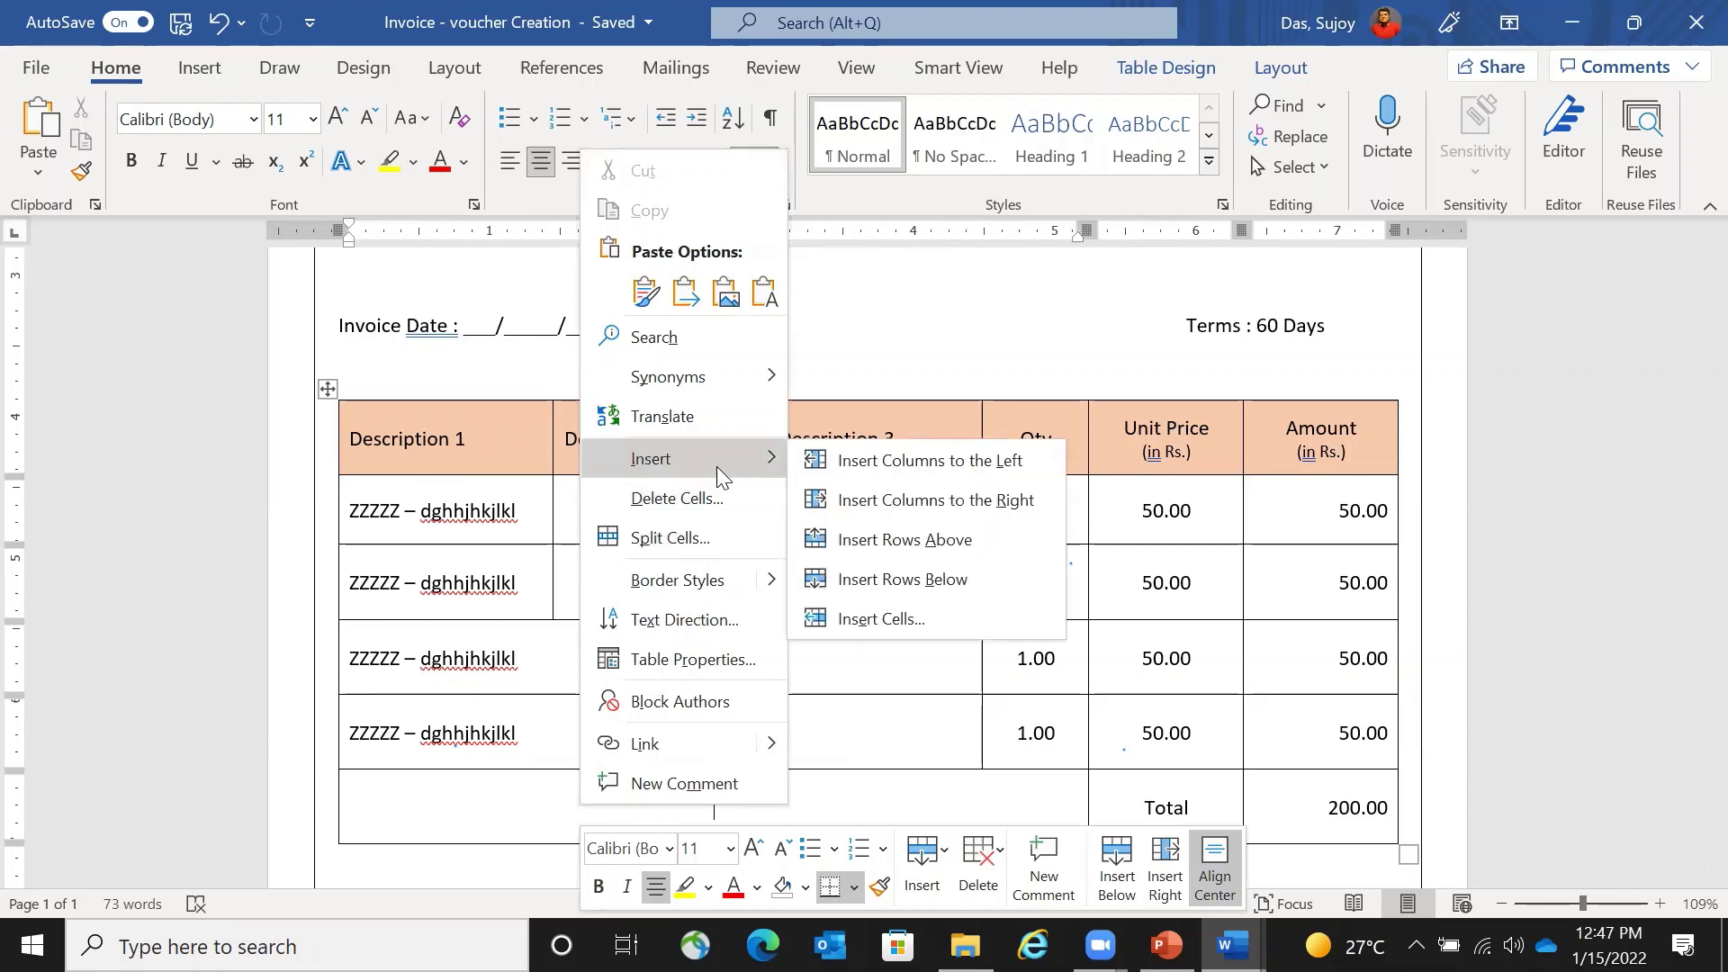
left_click(684, 538)
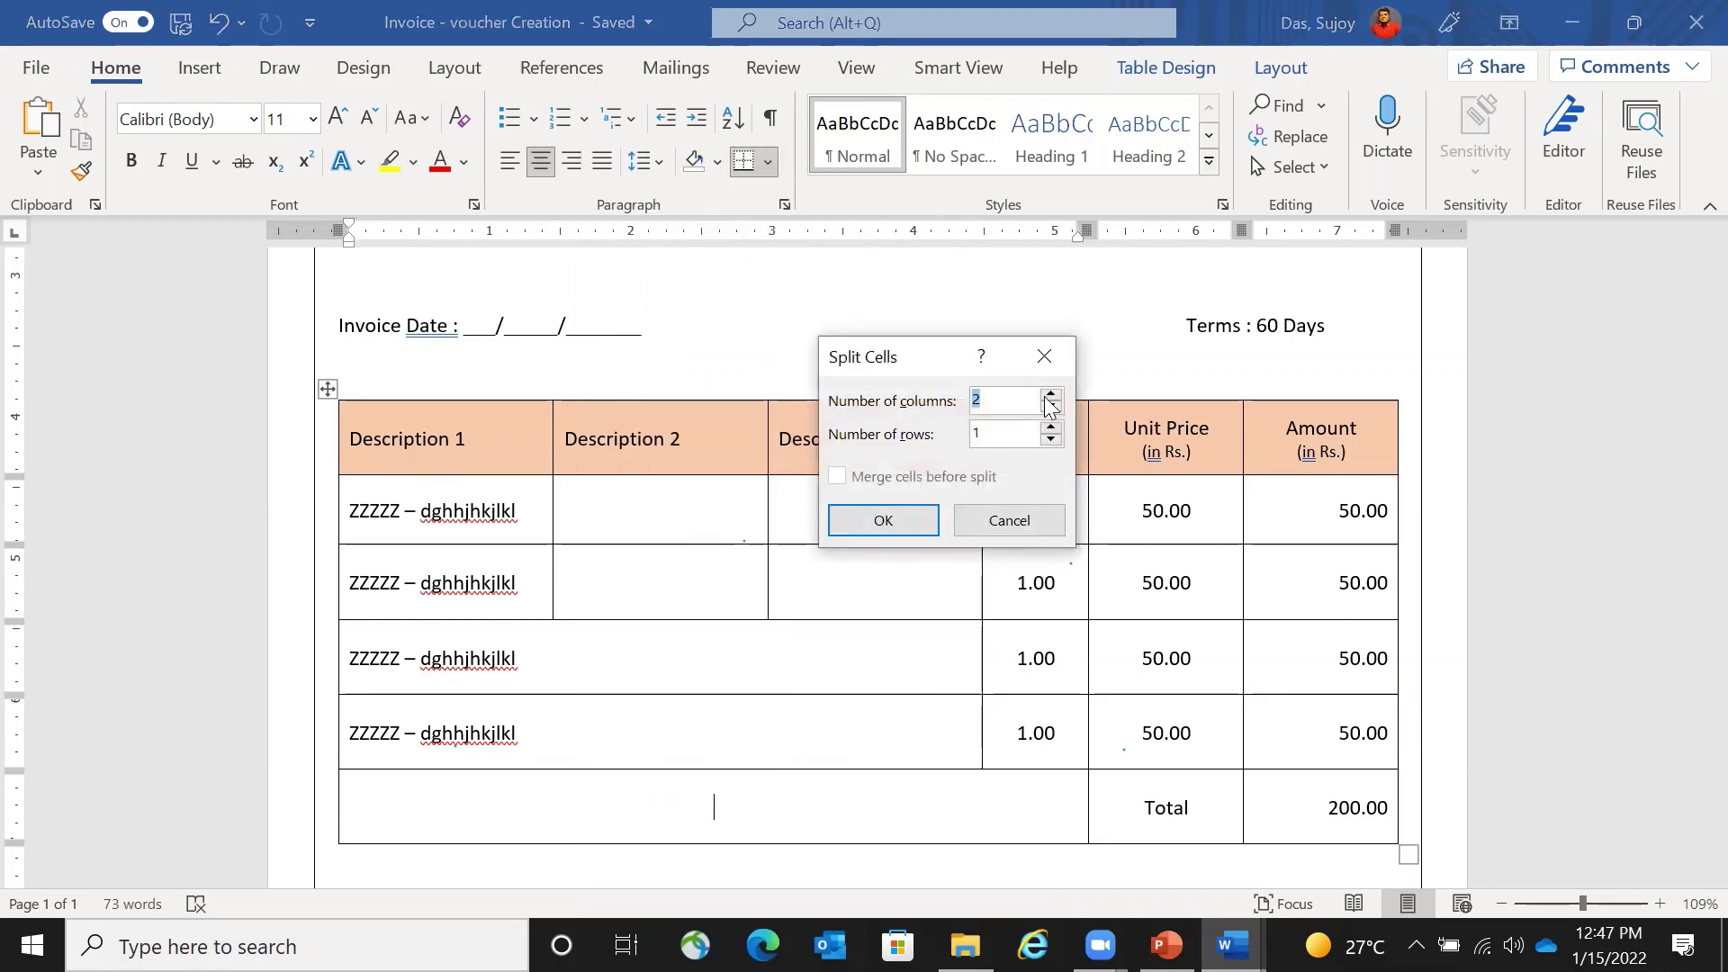
left_click(1050, 395)
left_click(1051, 394)
left_click(1051, 395)
left_click(927, 520)
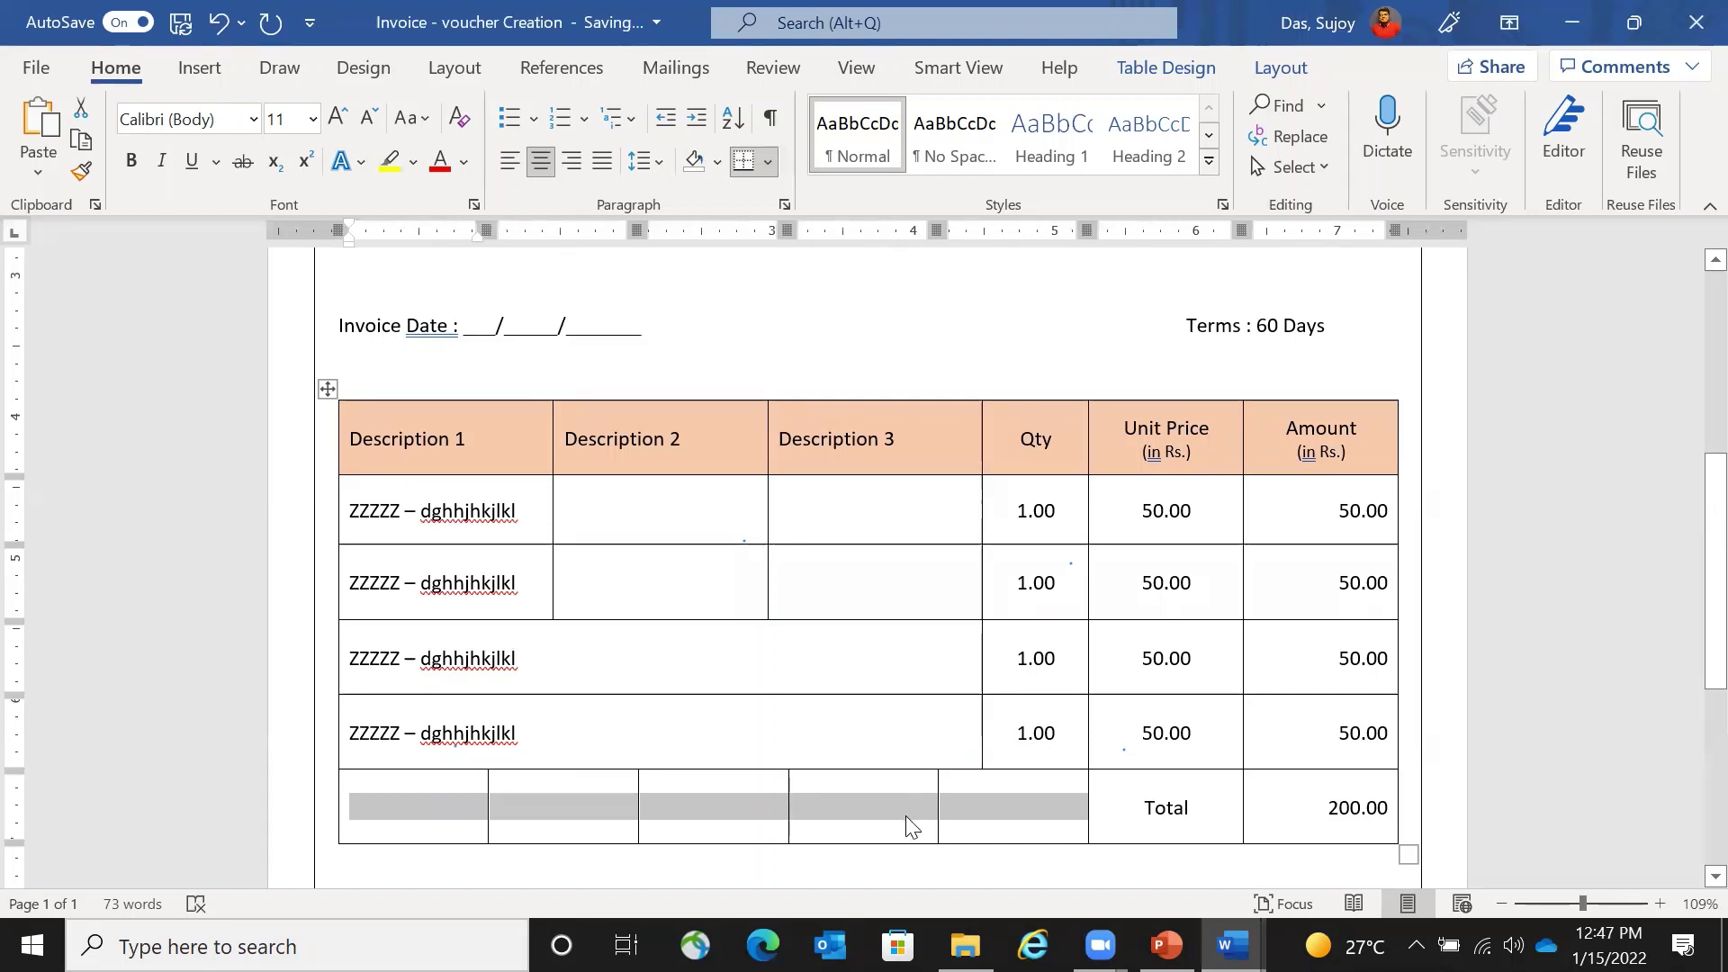
left_click(871, 819)
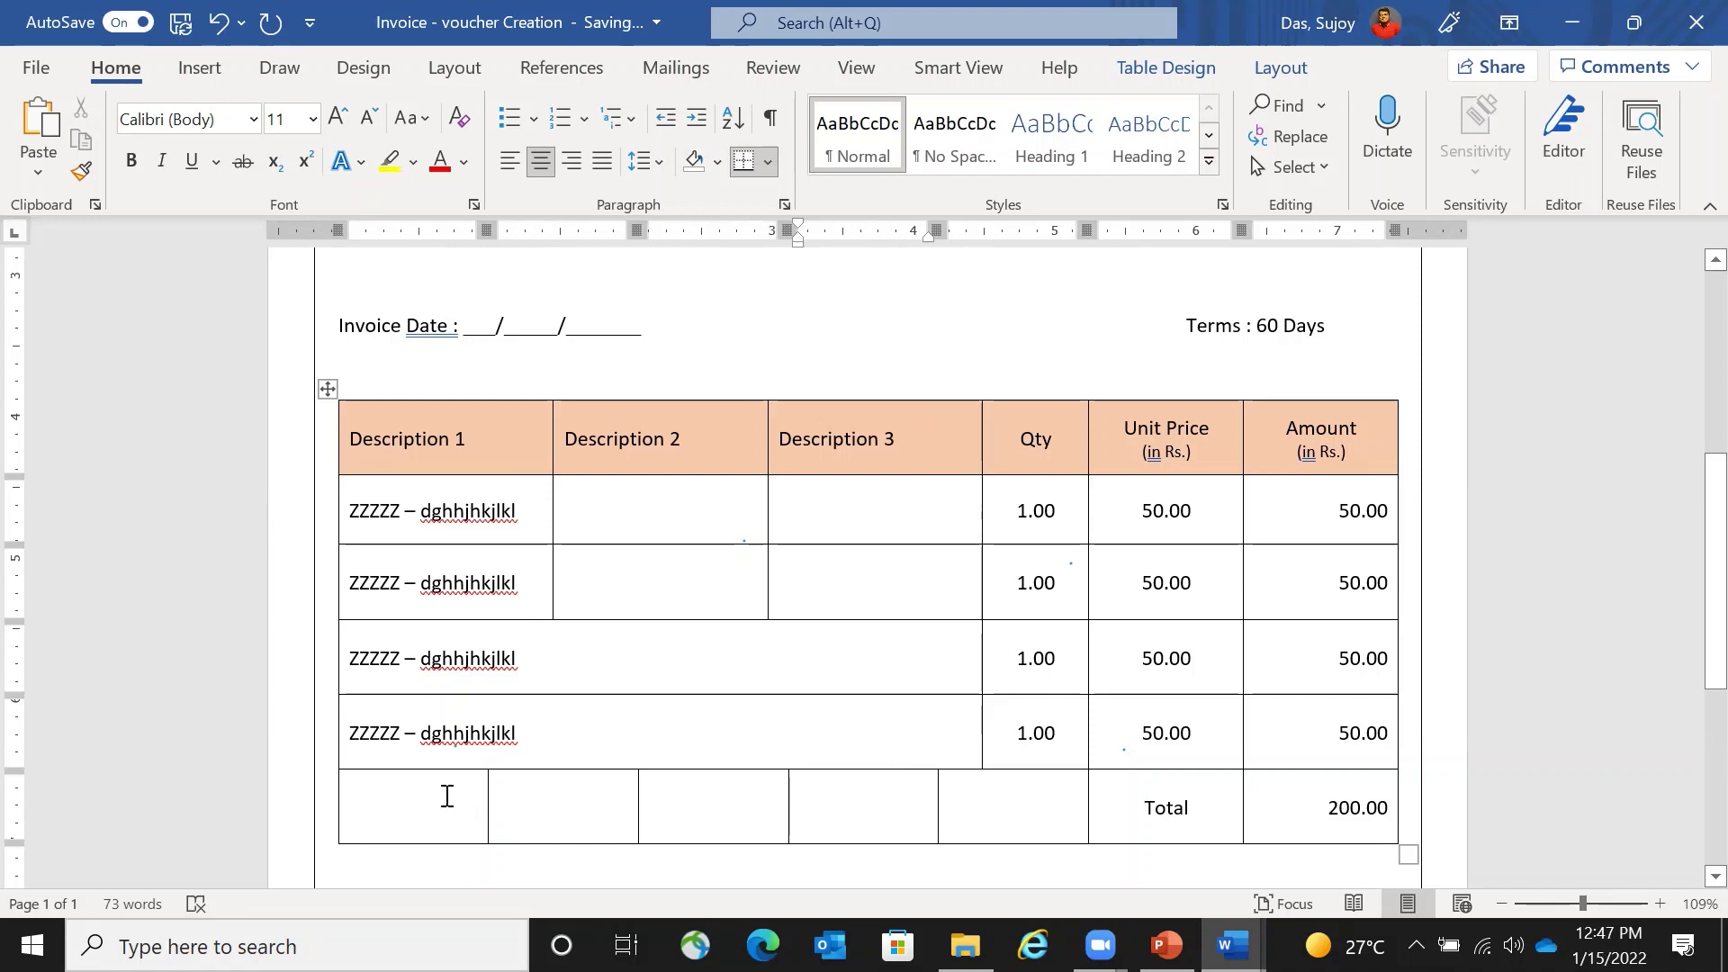
Step: Merge the five blank Total-row cells and re-split them into three
left_click_drag(876, 808, 978, 807)
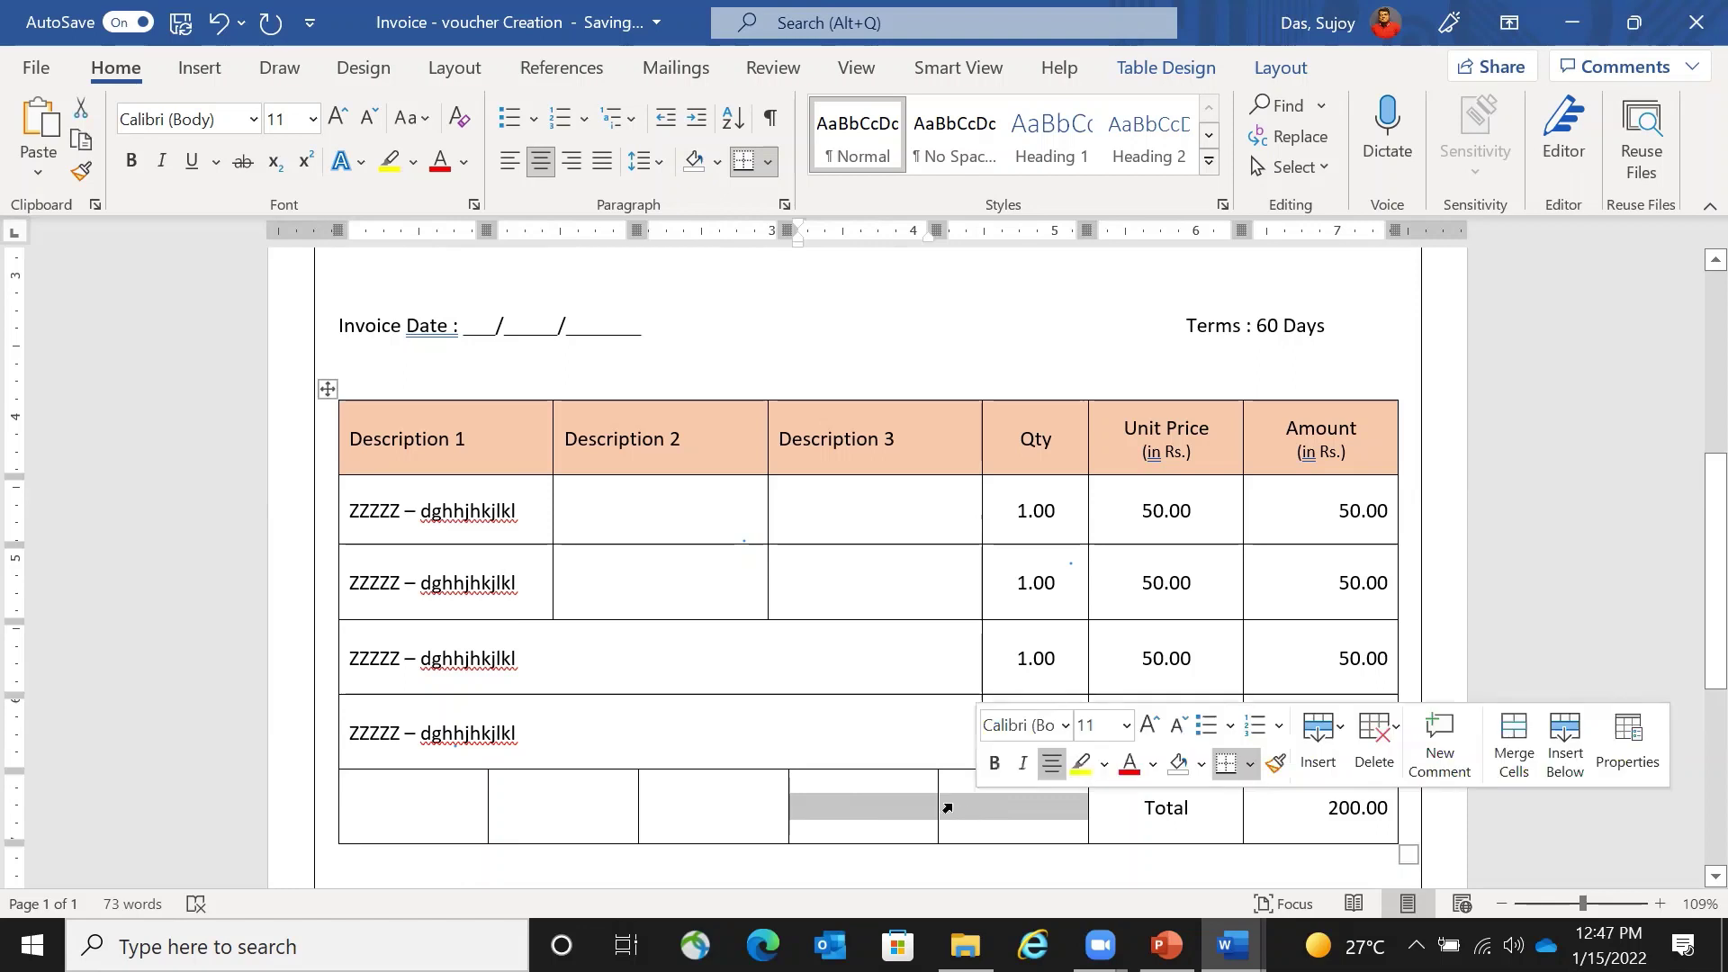
left_click_drag(448, 792, 949, 802)
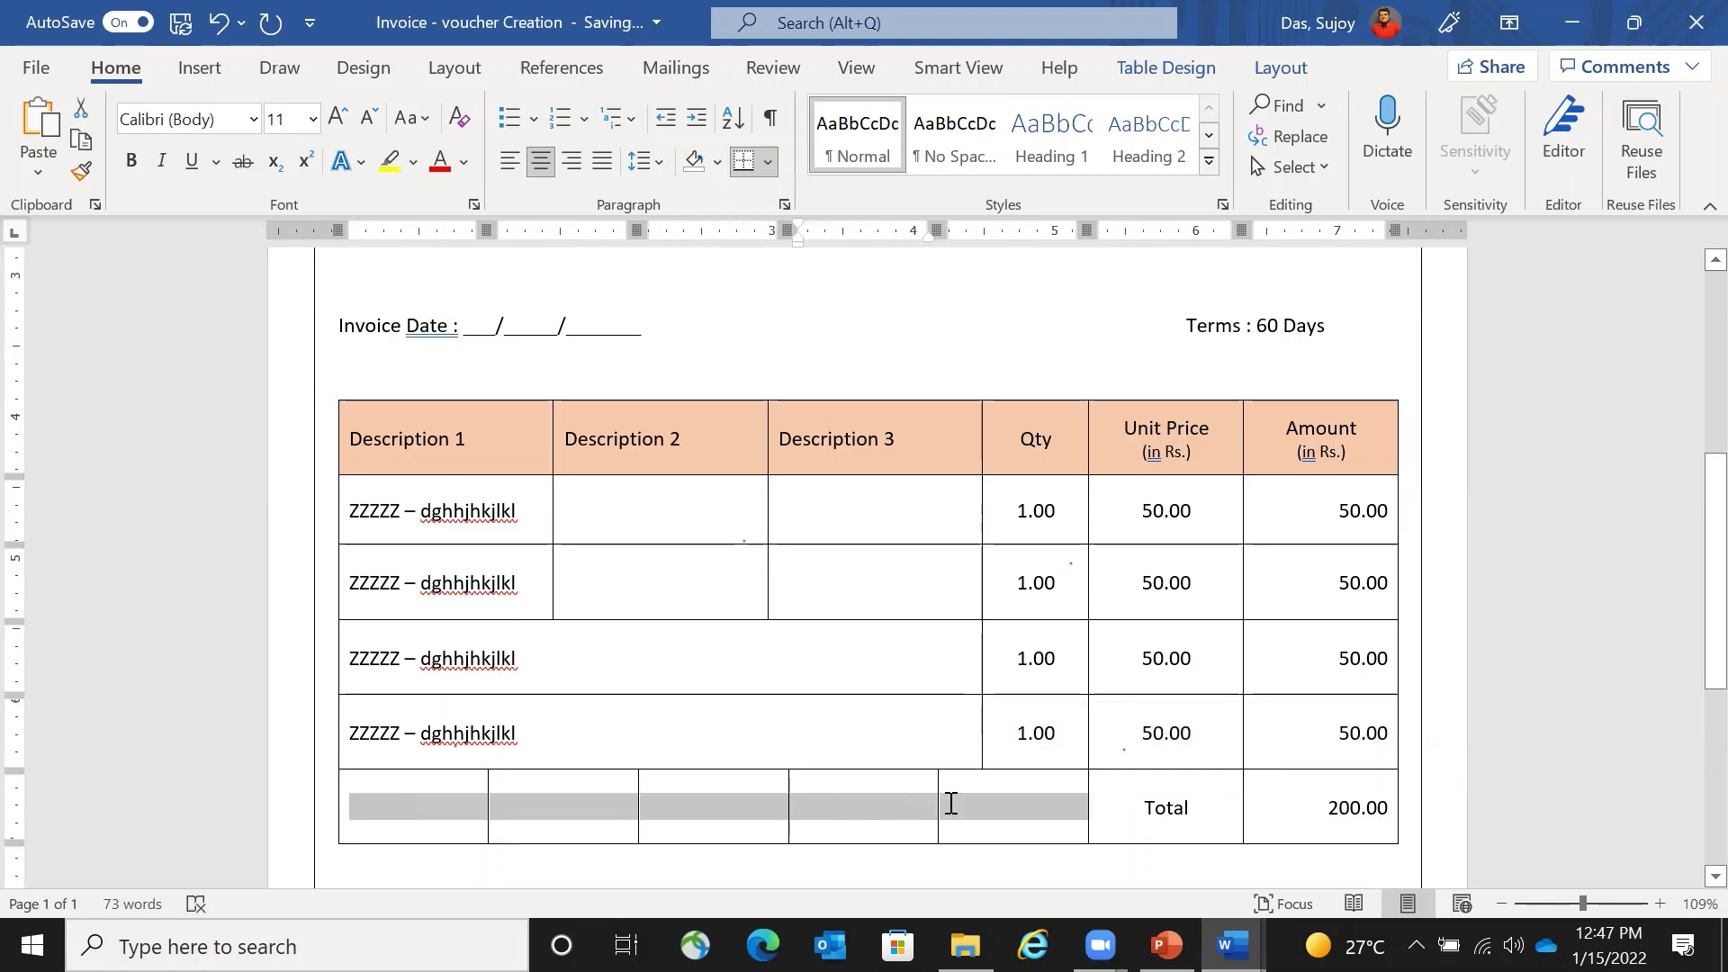
right_click(949, 802)
left_click(1064, 627)
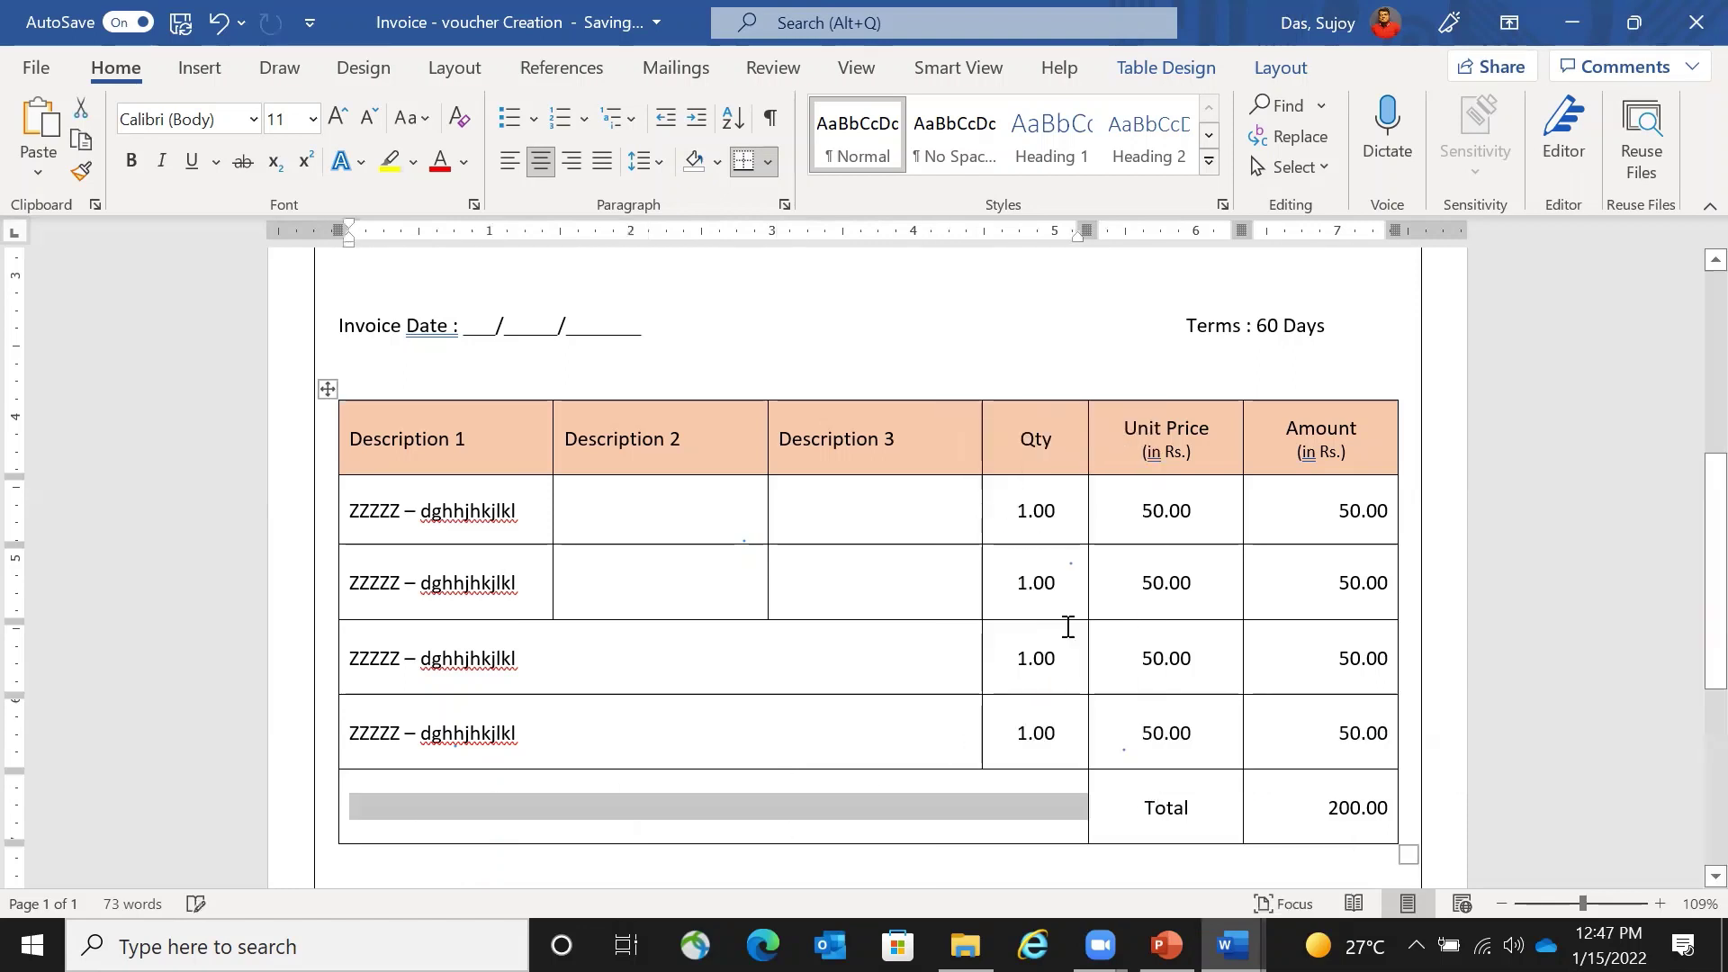
right_click(662, 799)
left_click(770, 615)
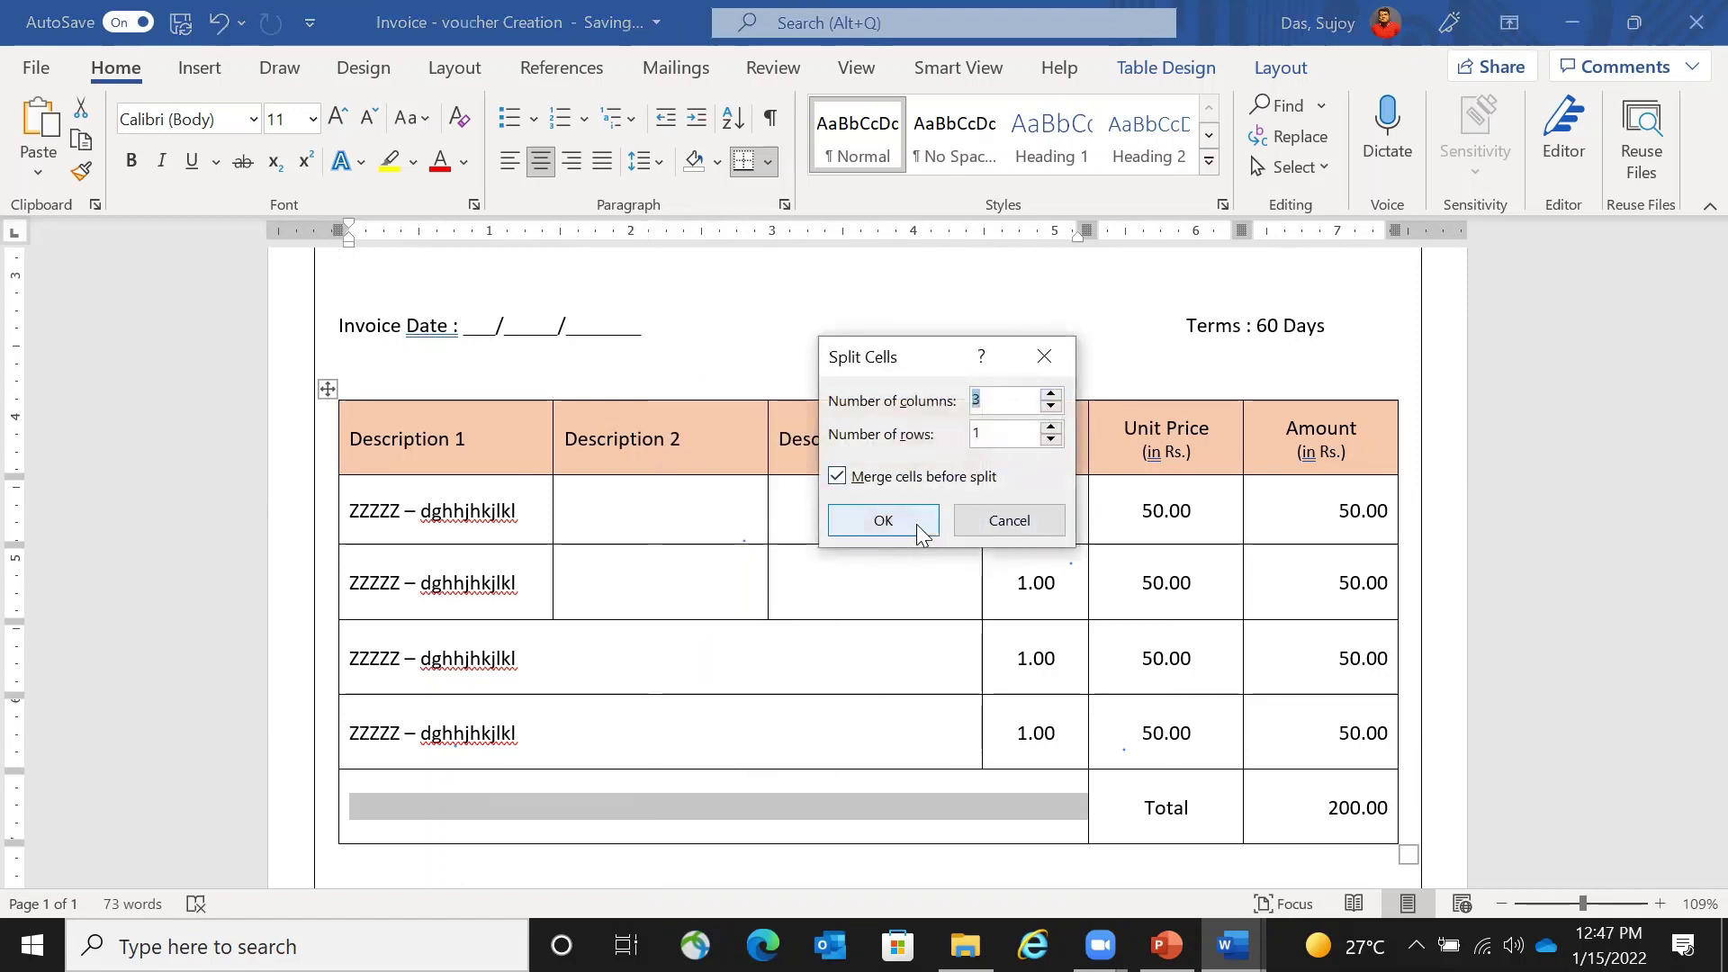
left_click(916, 527)
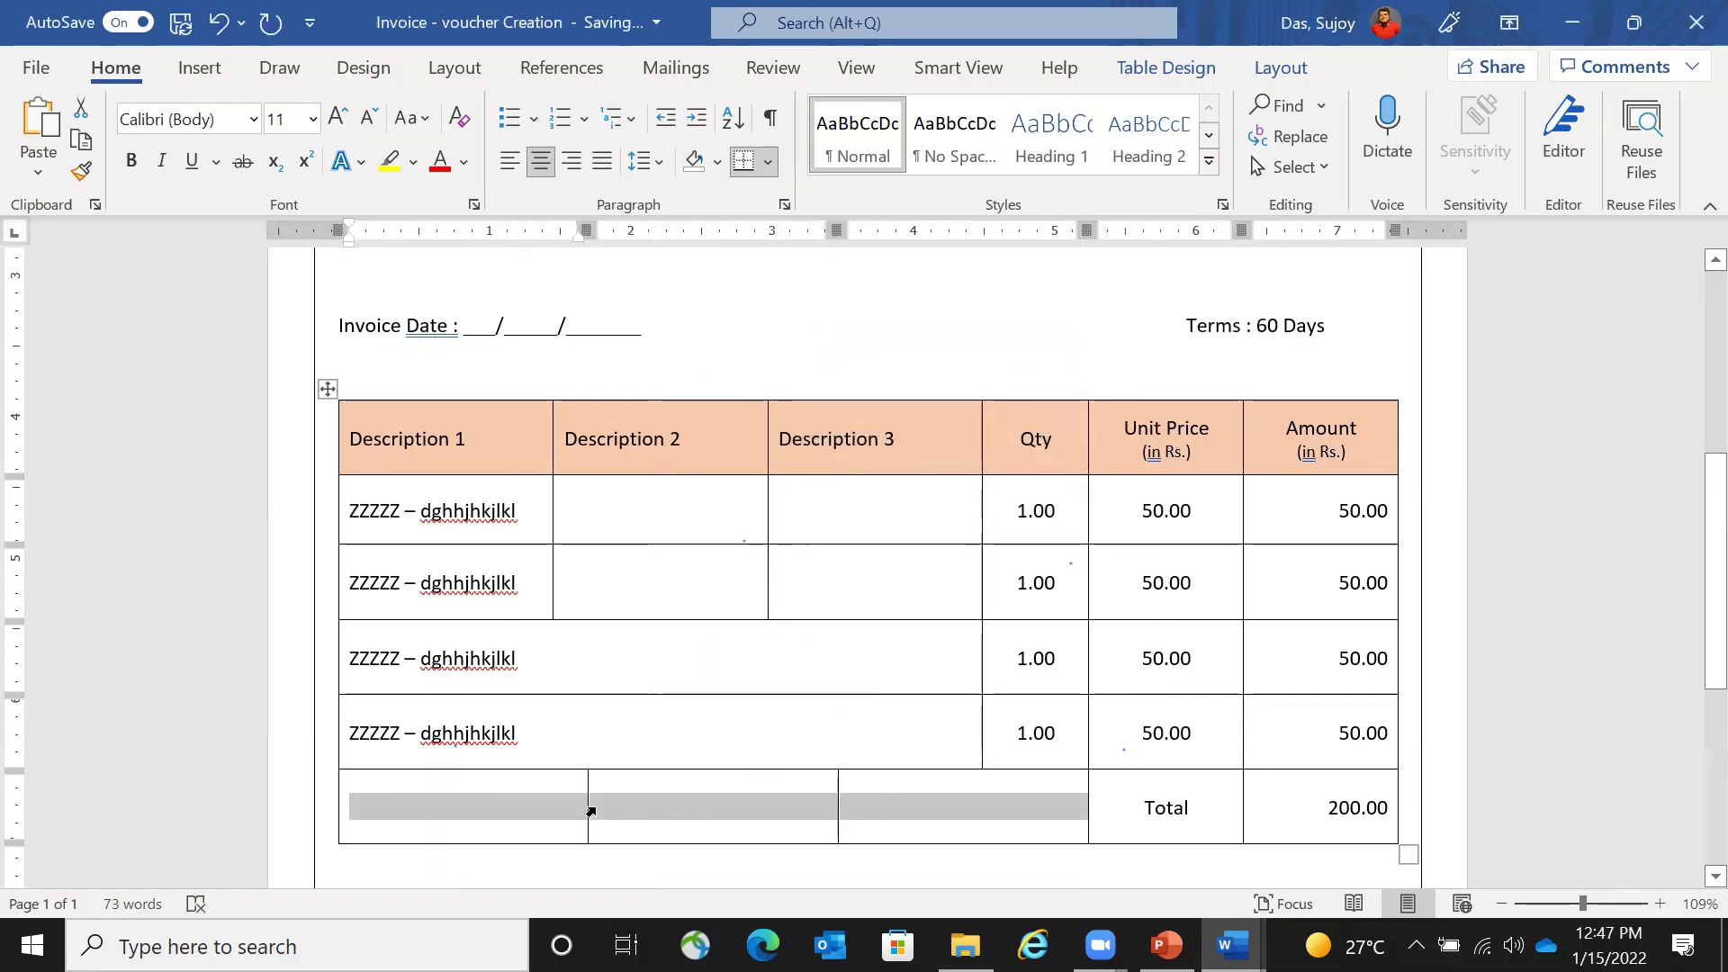
left_click(650, 587)
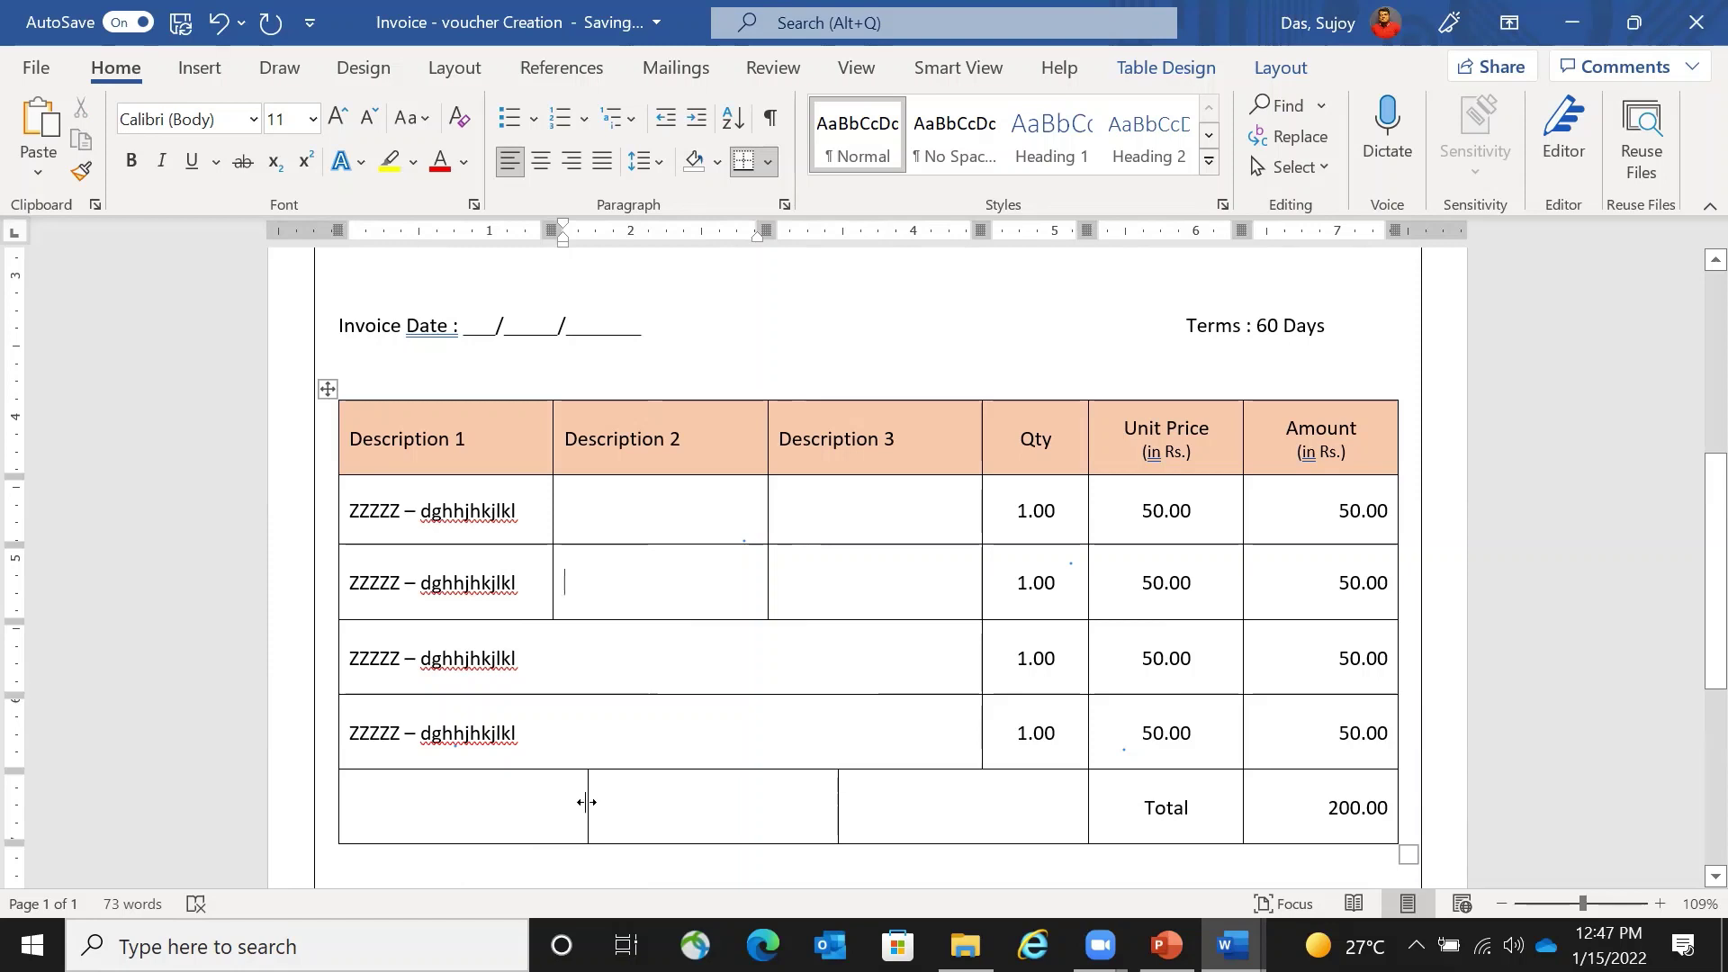
Step: Align the Total-row dividers with the headings, then merge the three blank cells into one
left_click_drag(585, 808, 549, 800)
mouse_move(838, 813)
left_mouse_down()
mouse_move(766, 817)
mouse_move(769, 832)
left_mouse_up()
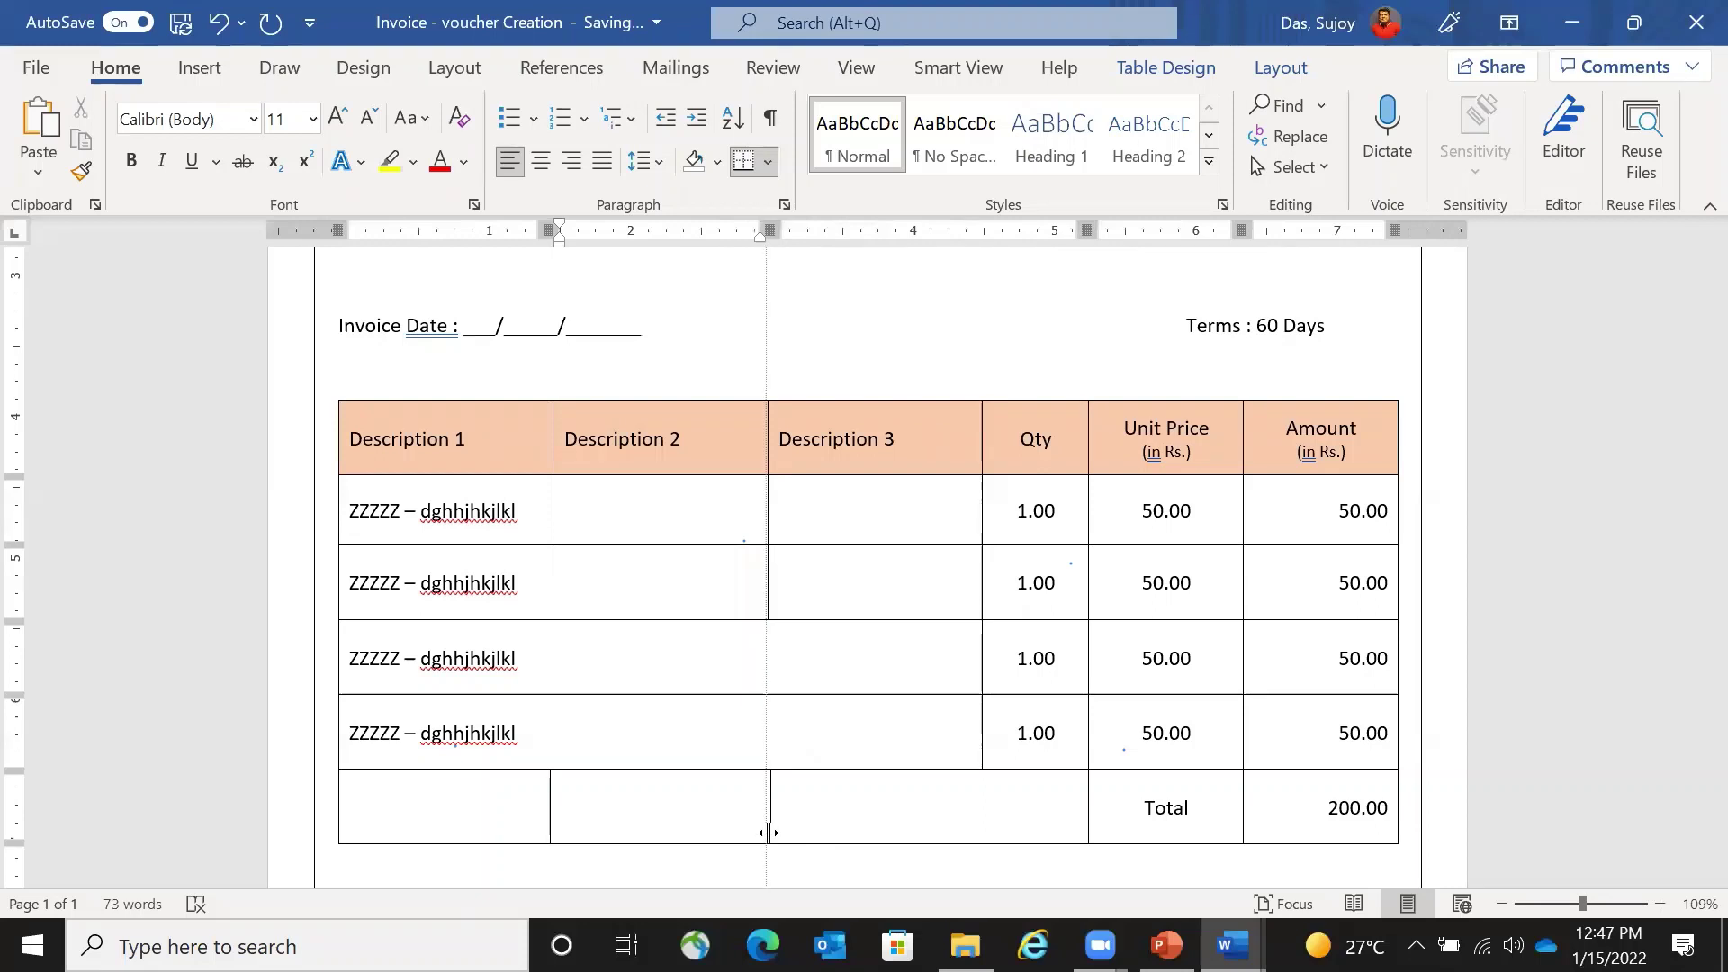
left_click_drag(769, 833, 767, 837)
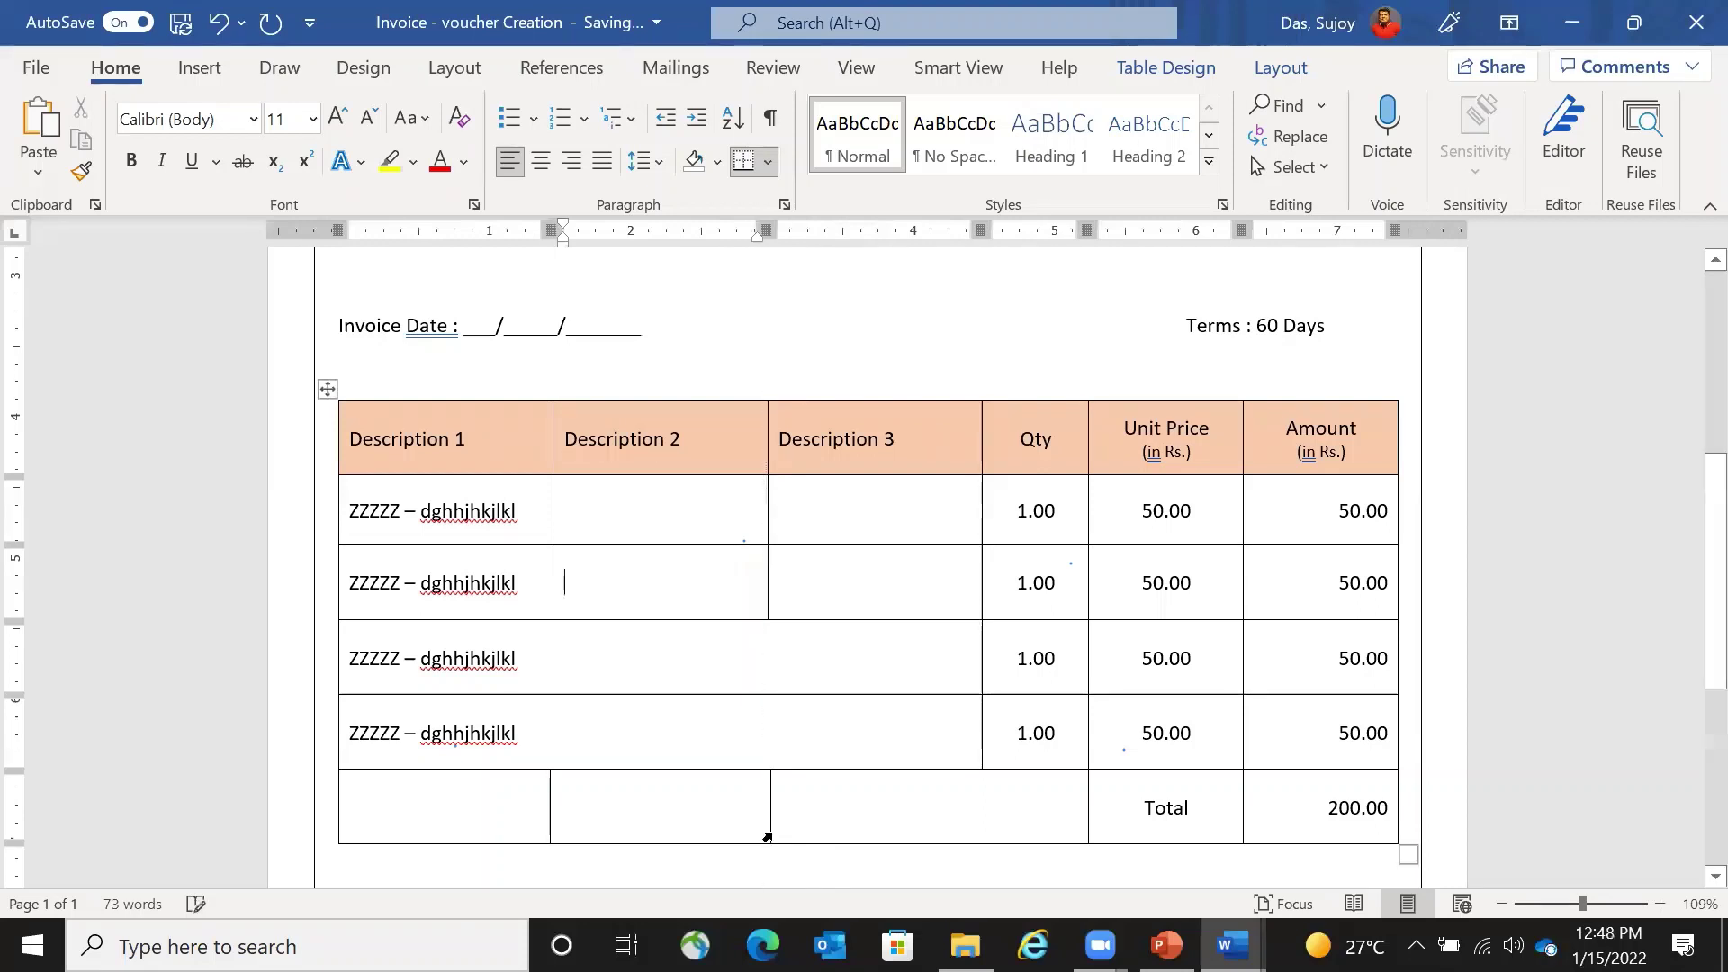
left_click(899, 823)
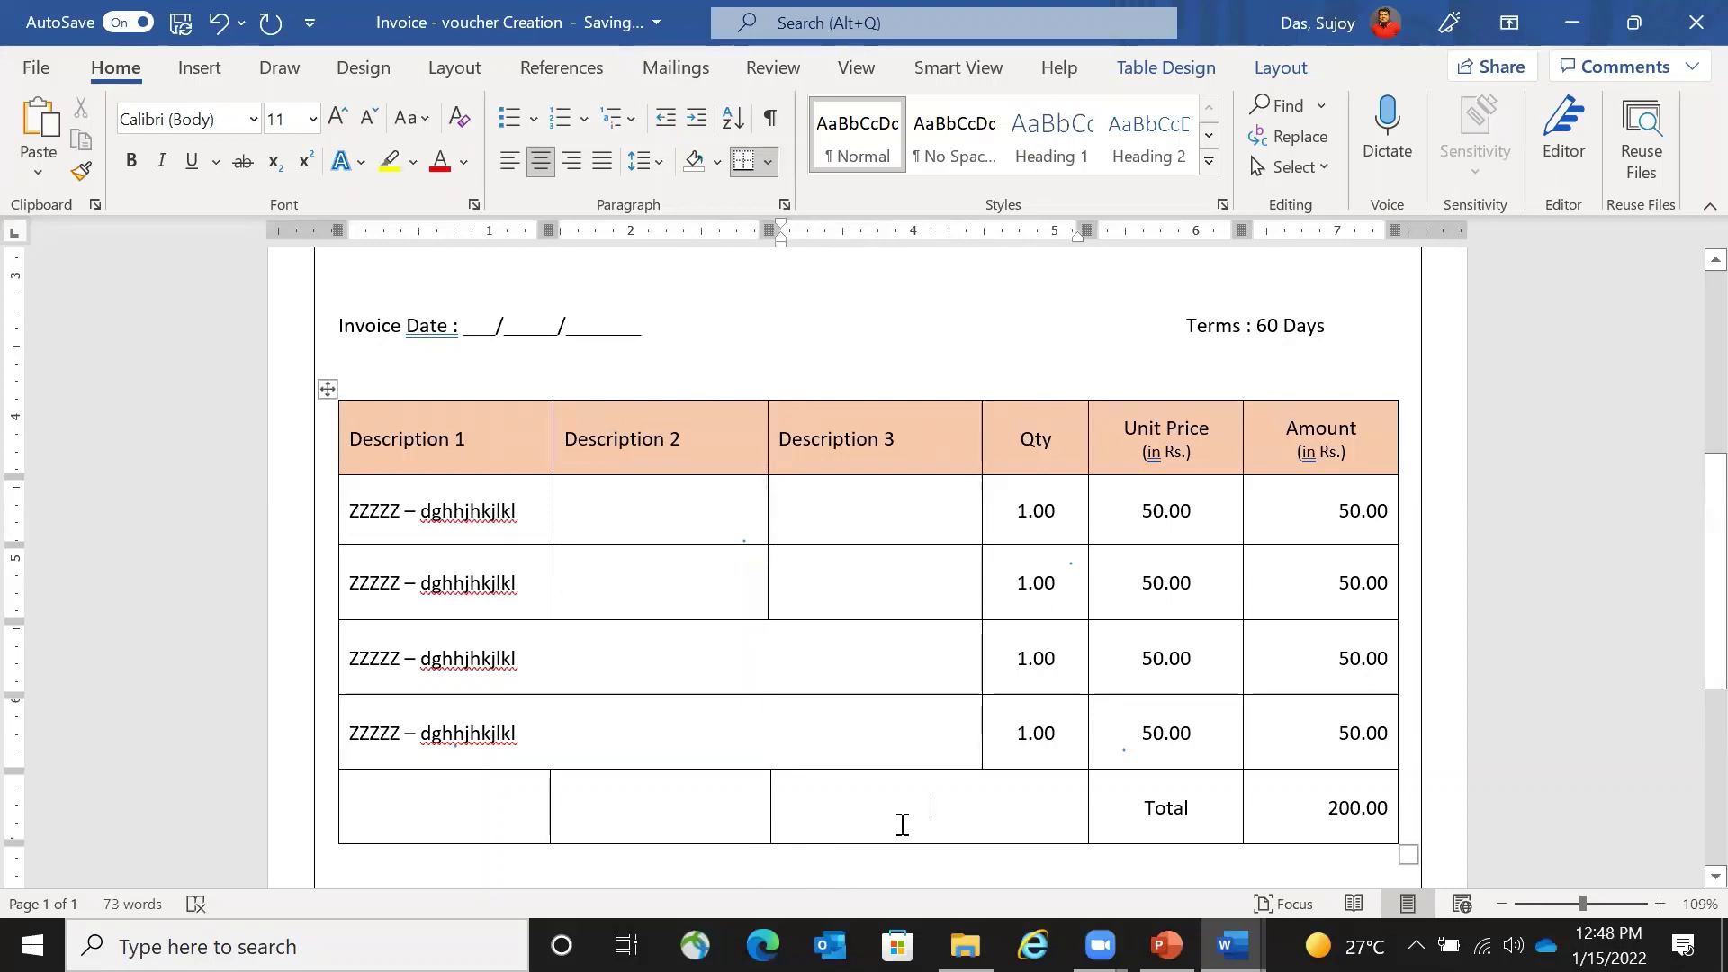
left_click_drag(900, 822, 540, 838)
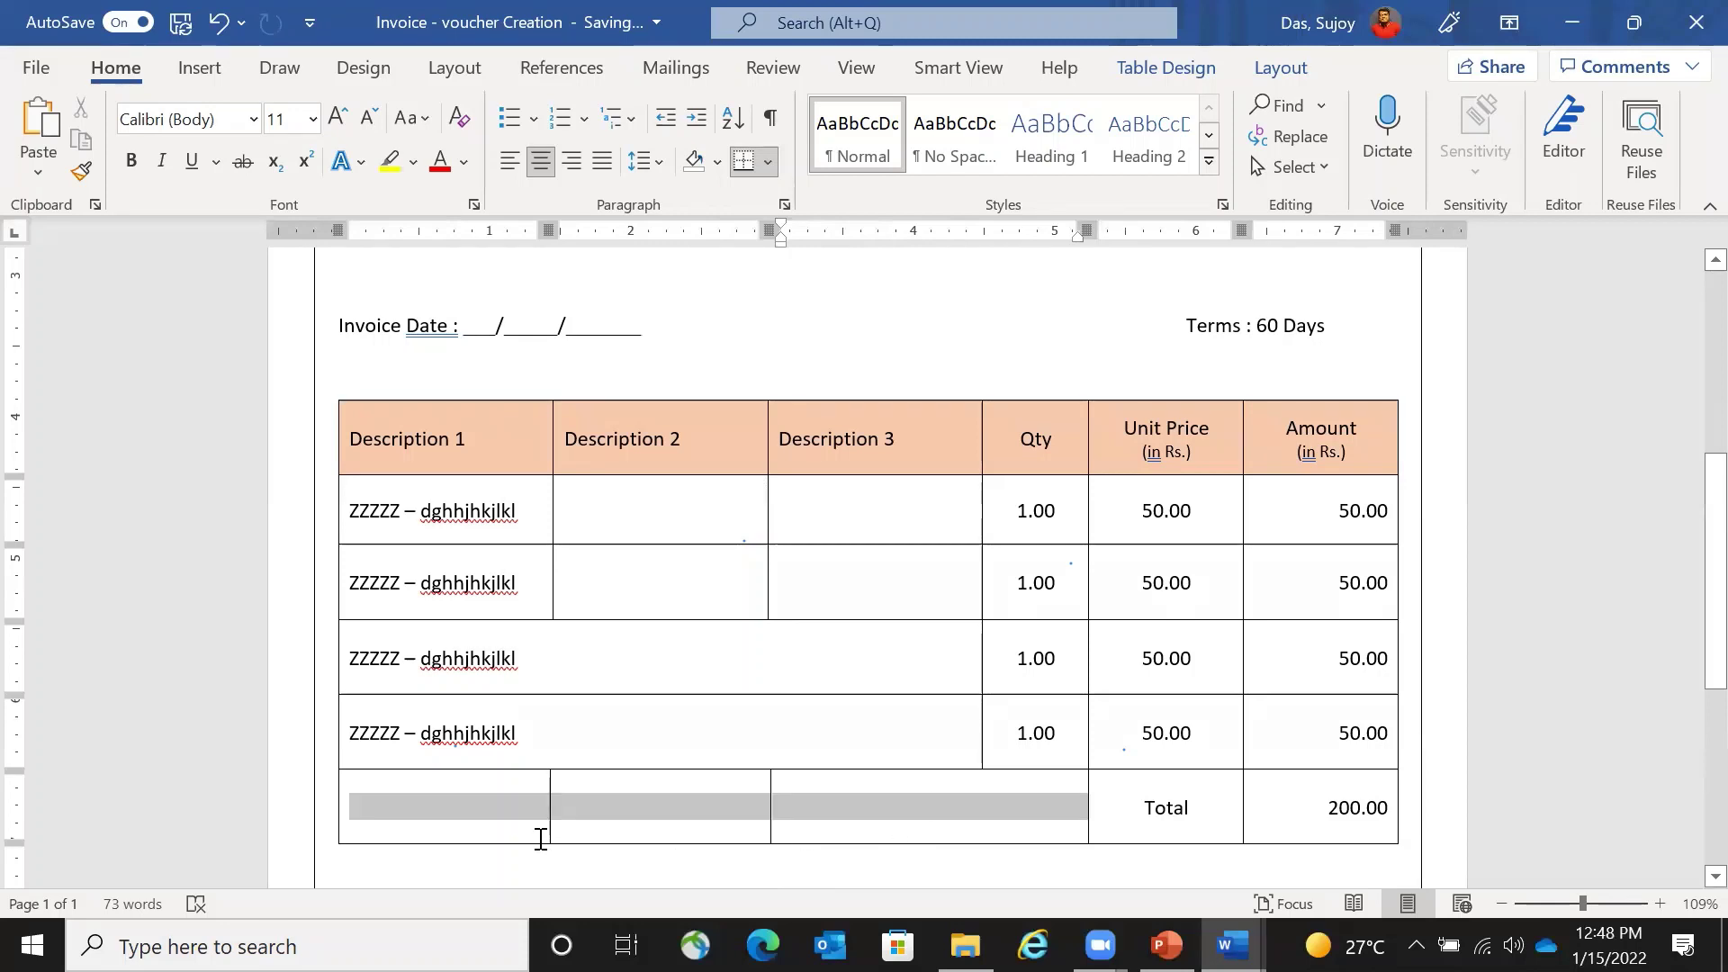
right_click(497, 805)
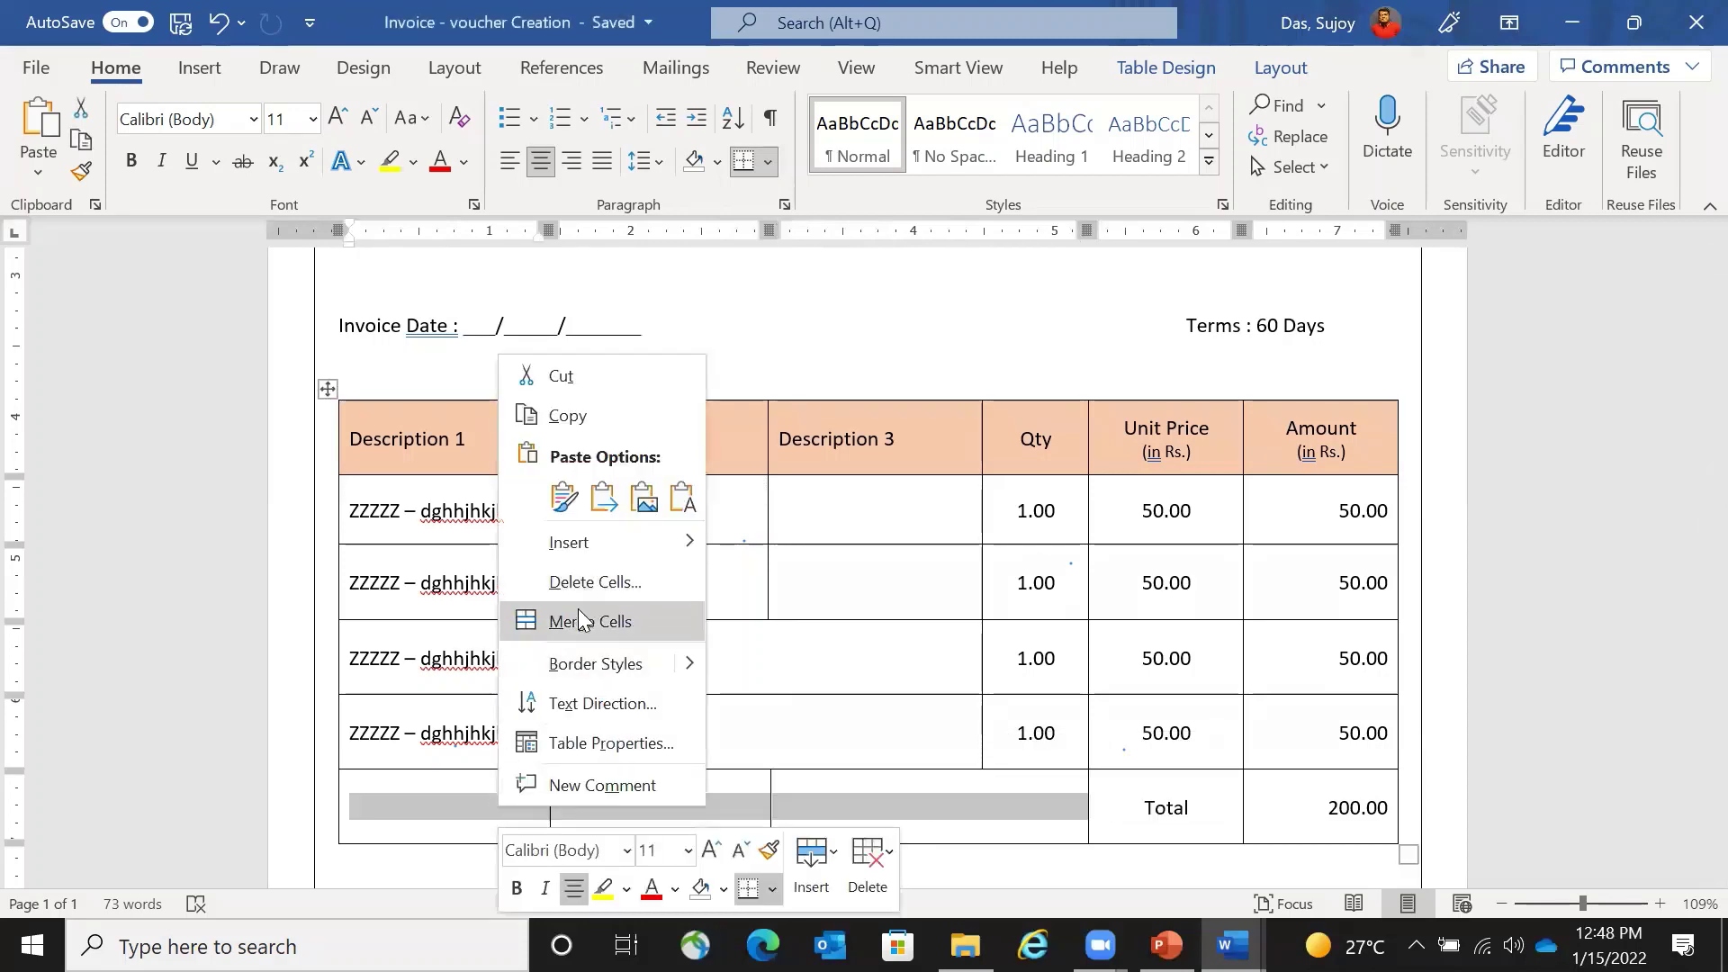
left_click(581, 621)
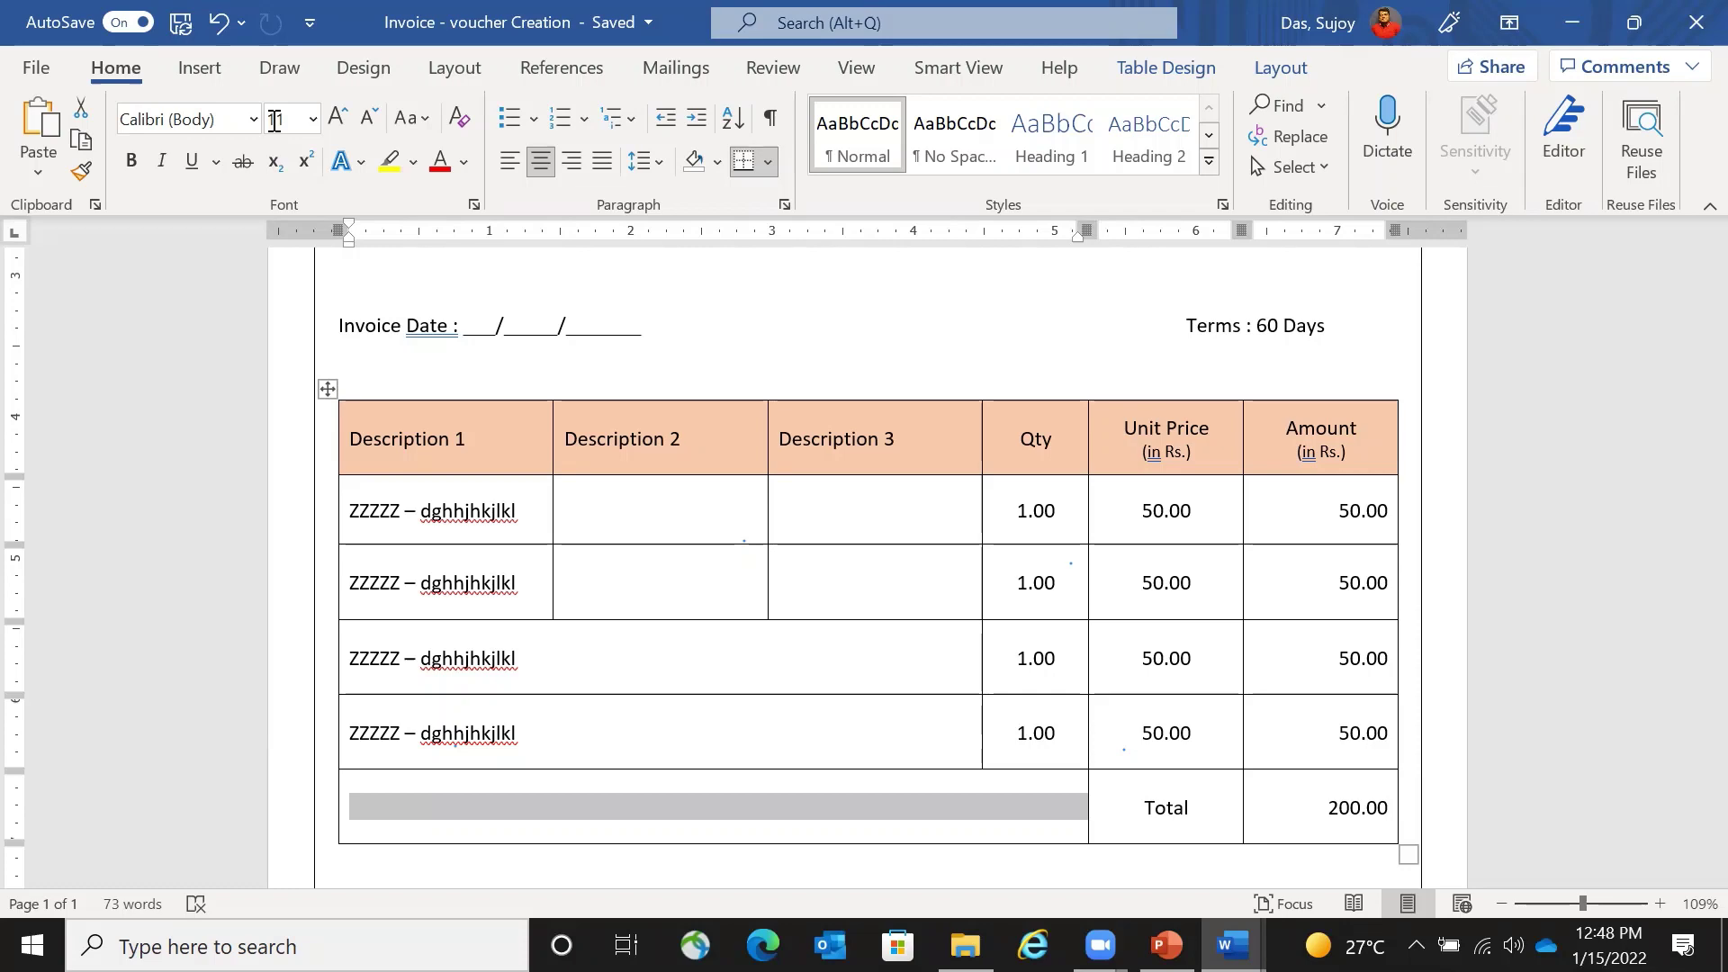
Step: Scroll up and down through the invoice table to review it
scroll(802, 540, "up", 6)
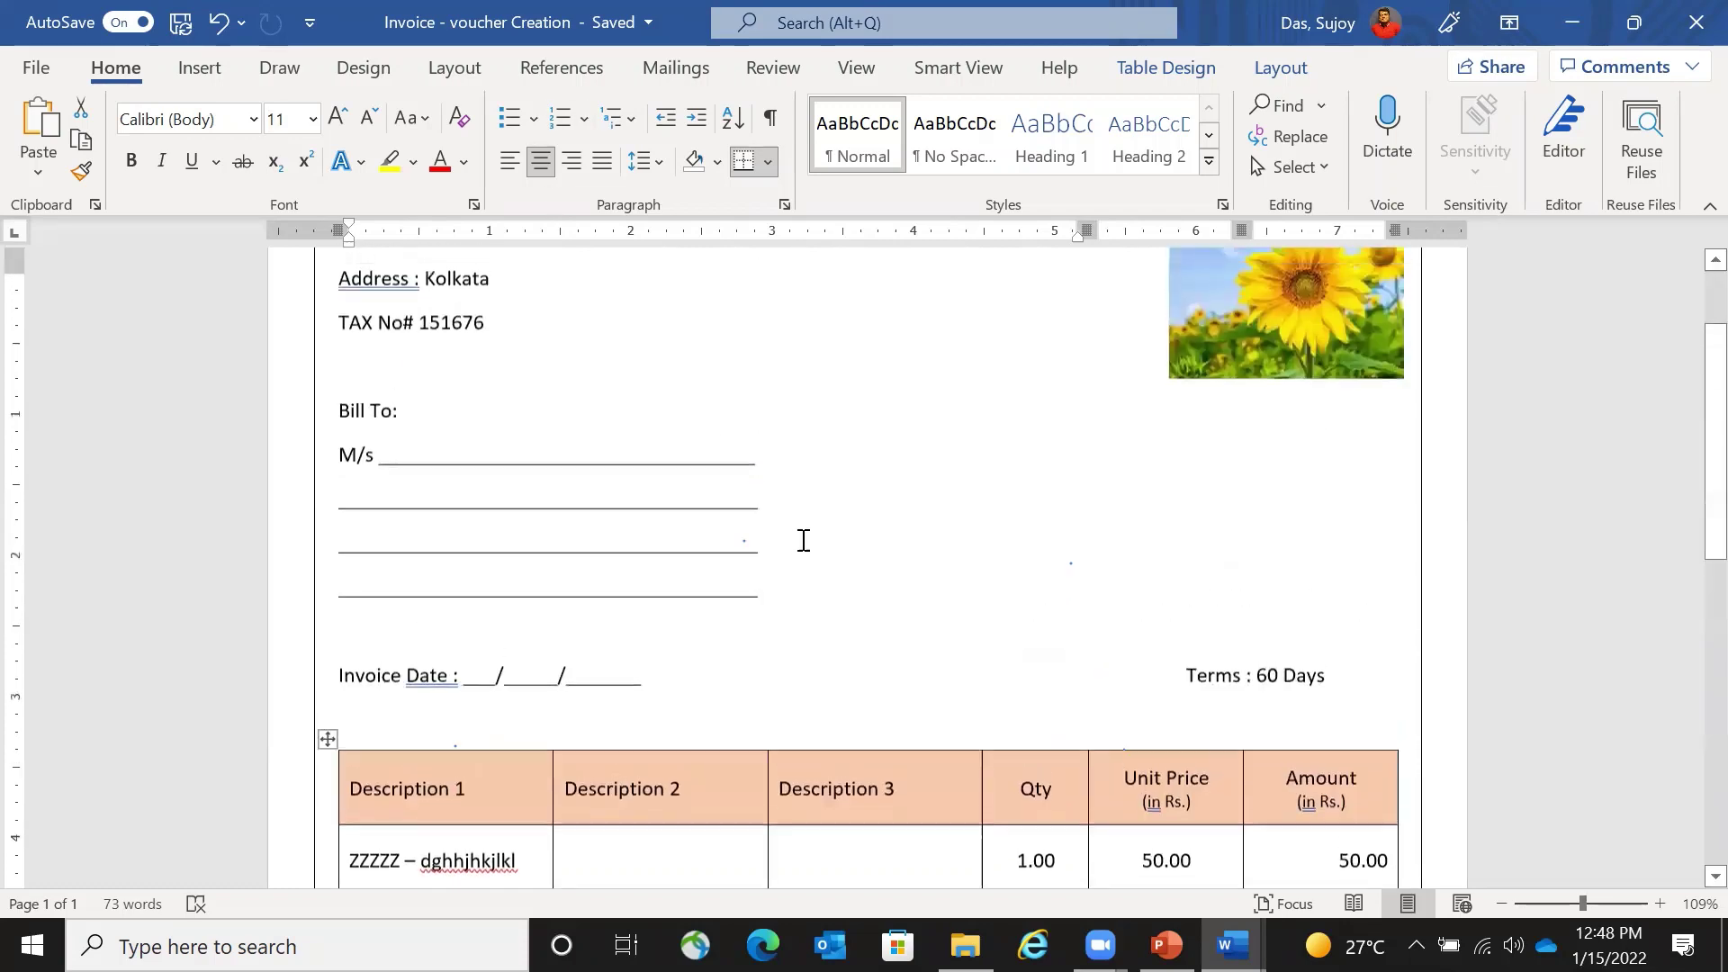
scroll(575, 355, "up", 3)
scroll(1188, 571, "down", 5)
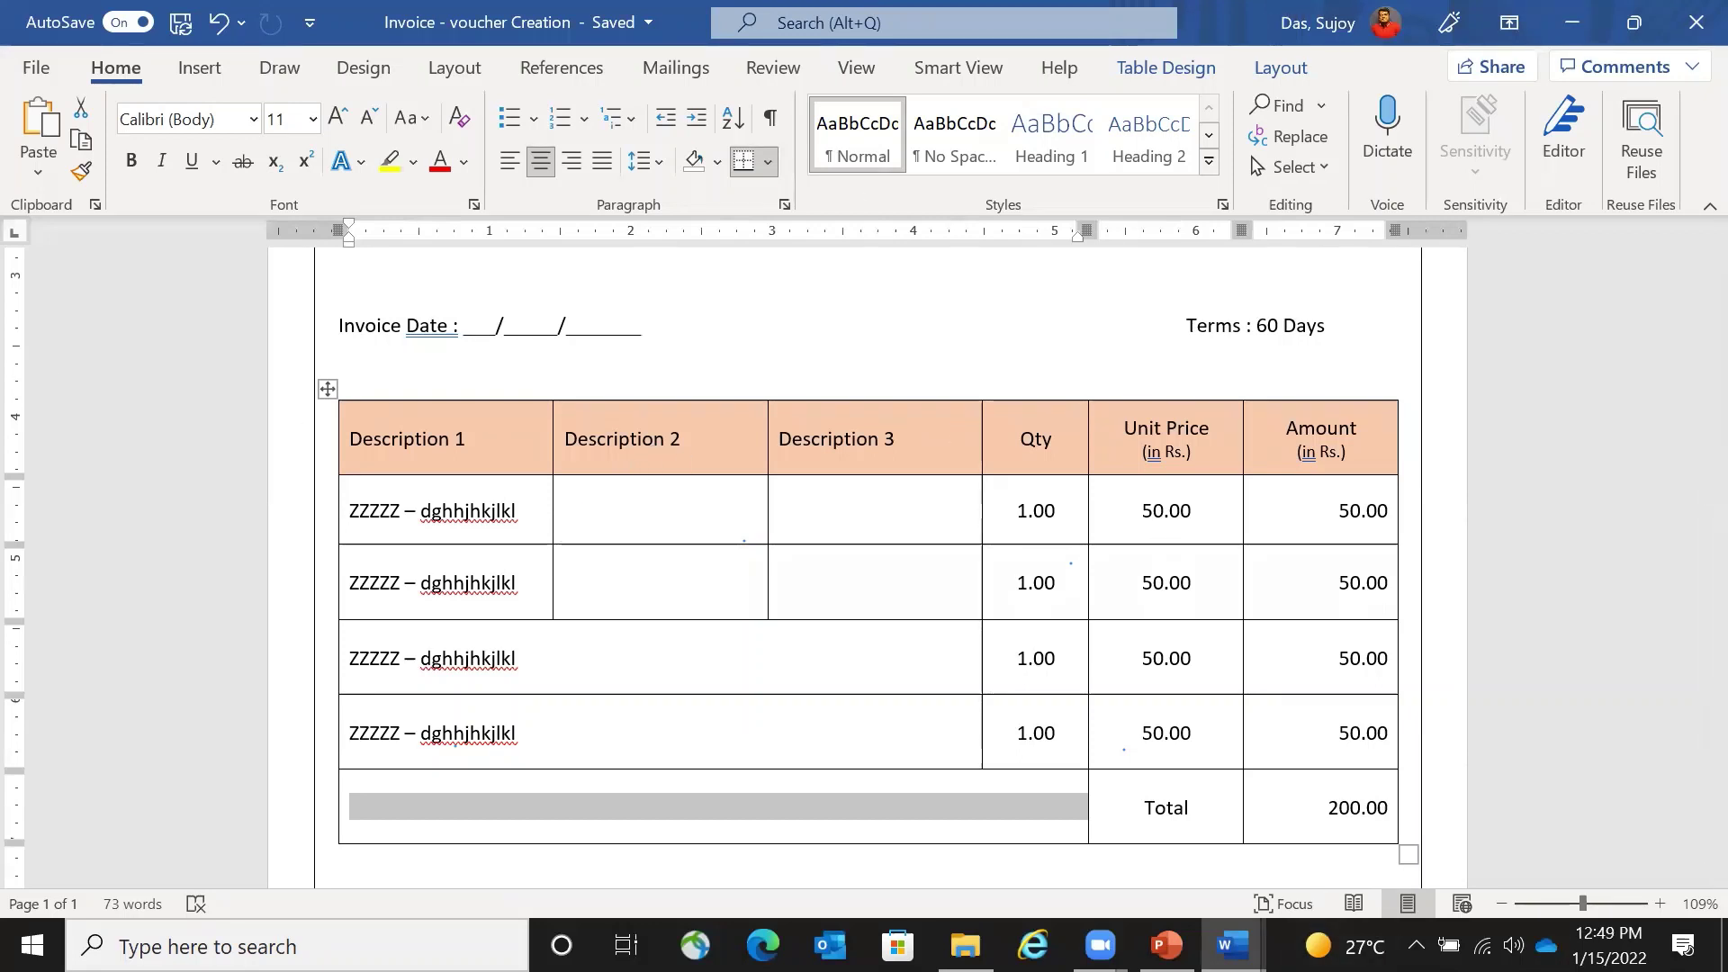
left_click(717, 837)
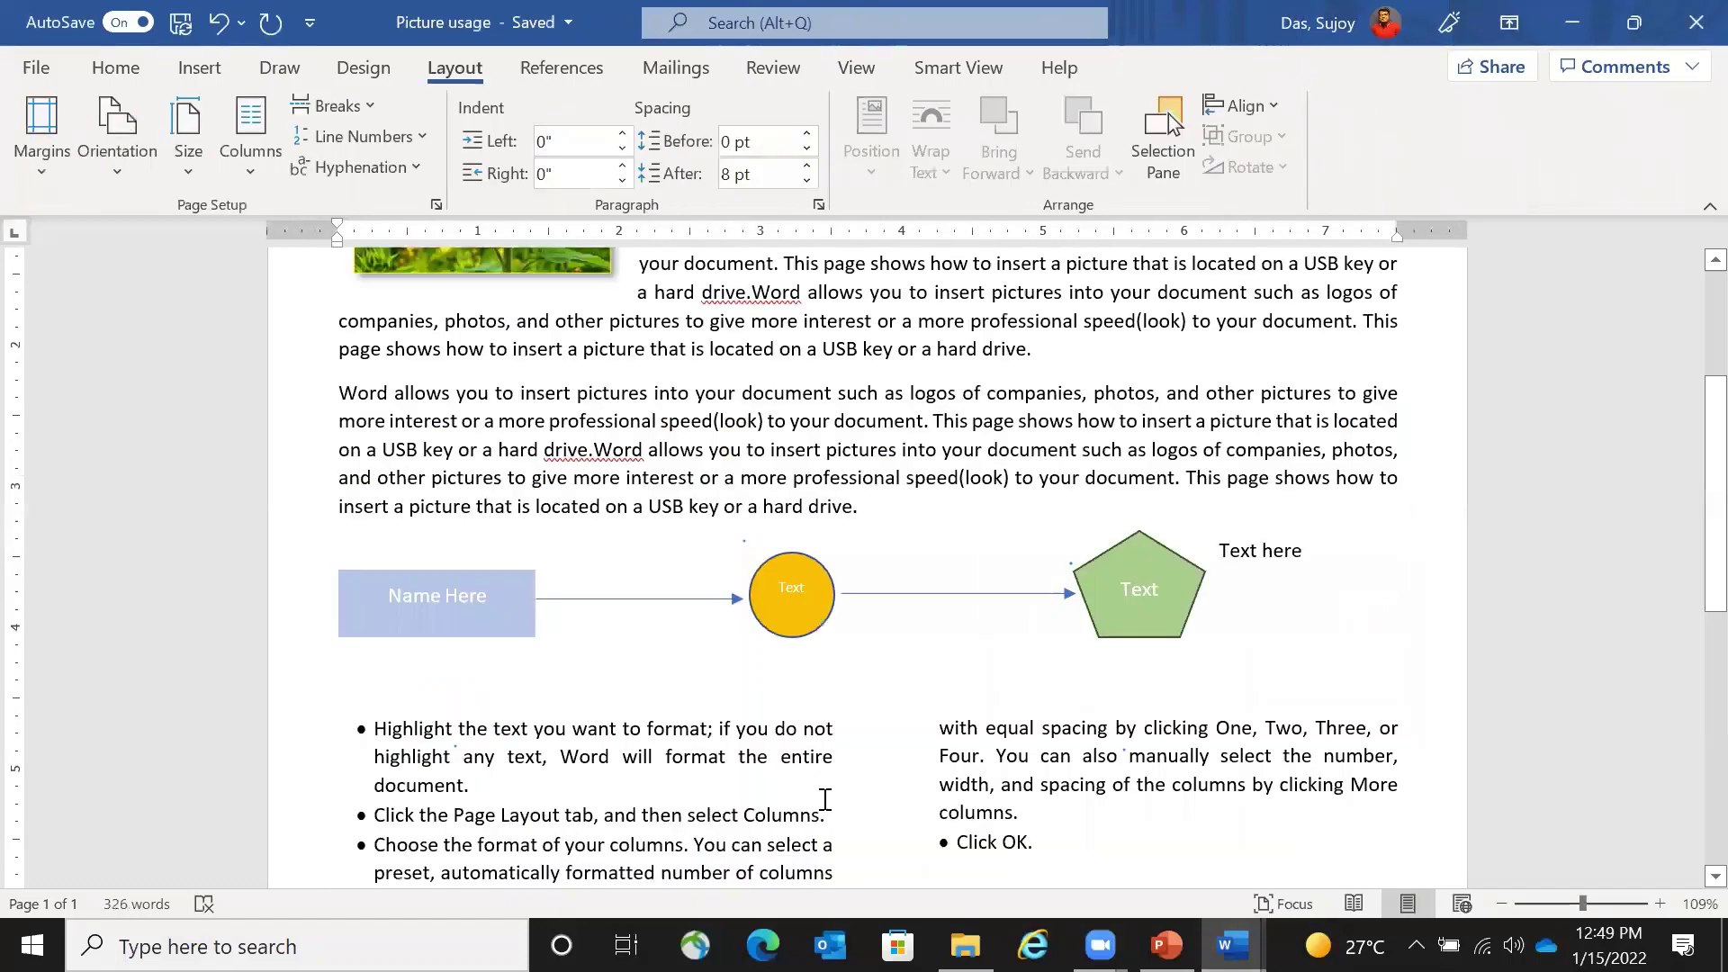
scroll(822, 774, "up", 3)
left_click(394, 741)
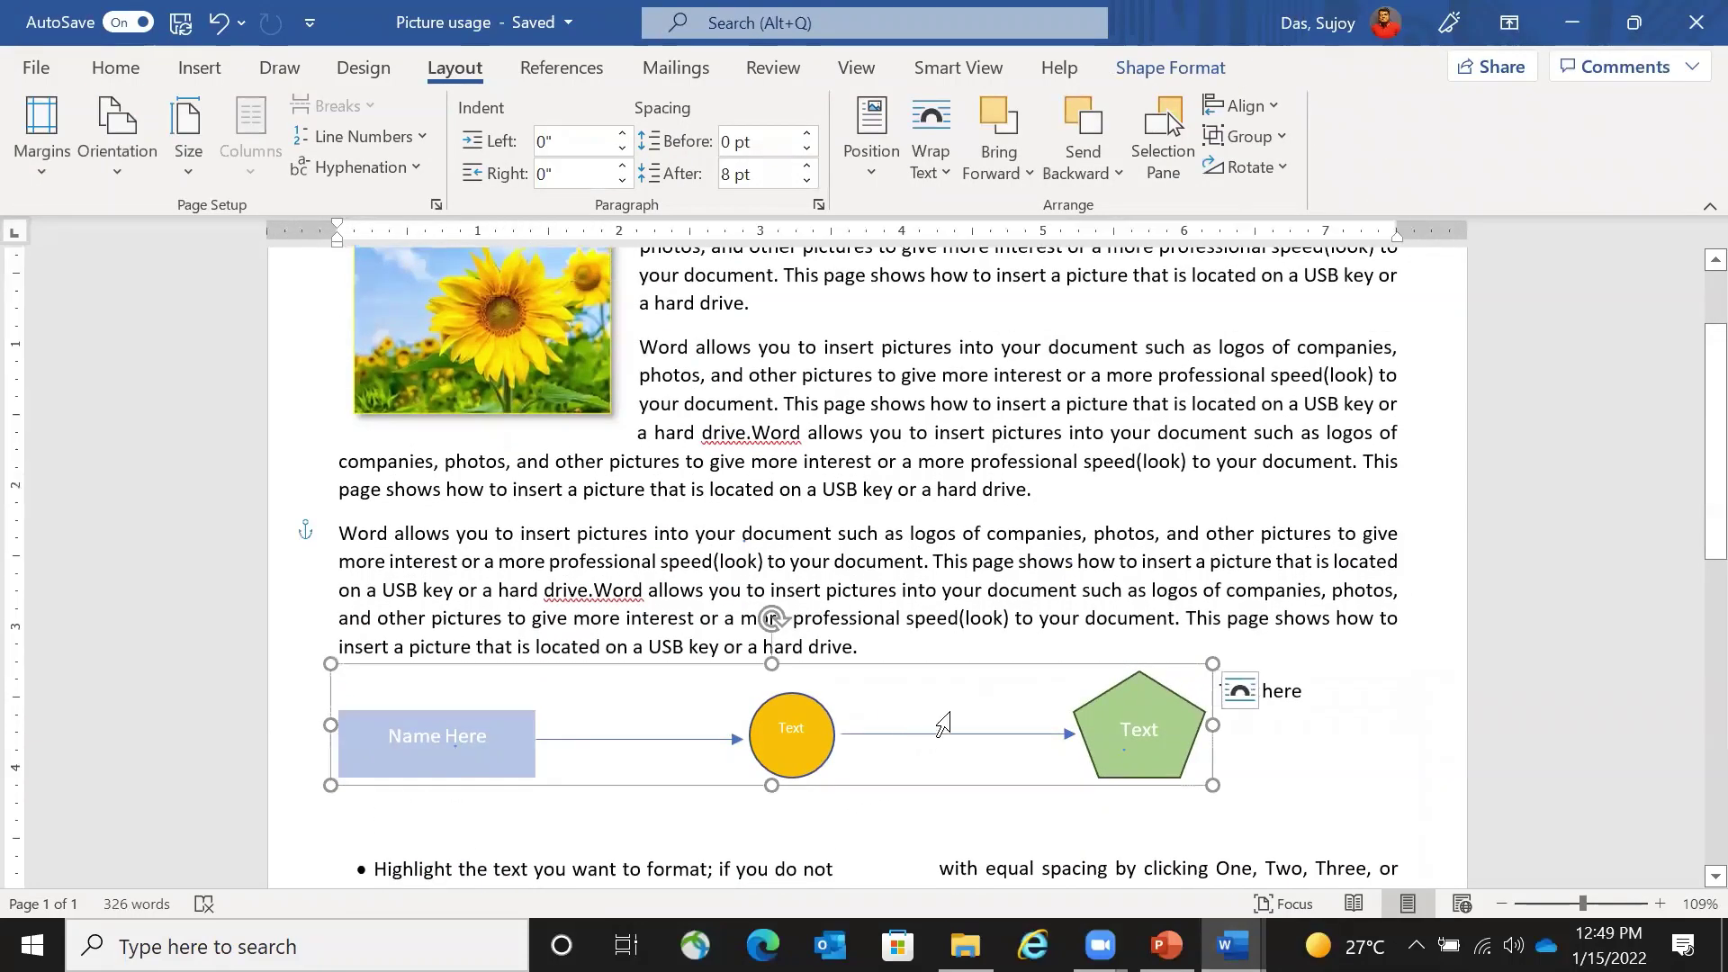
scroll(533, 513, "up", 3)
left_click(533, 513)
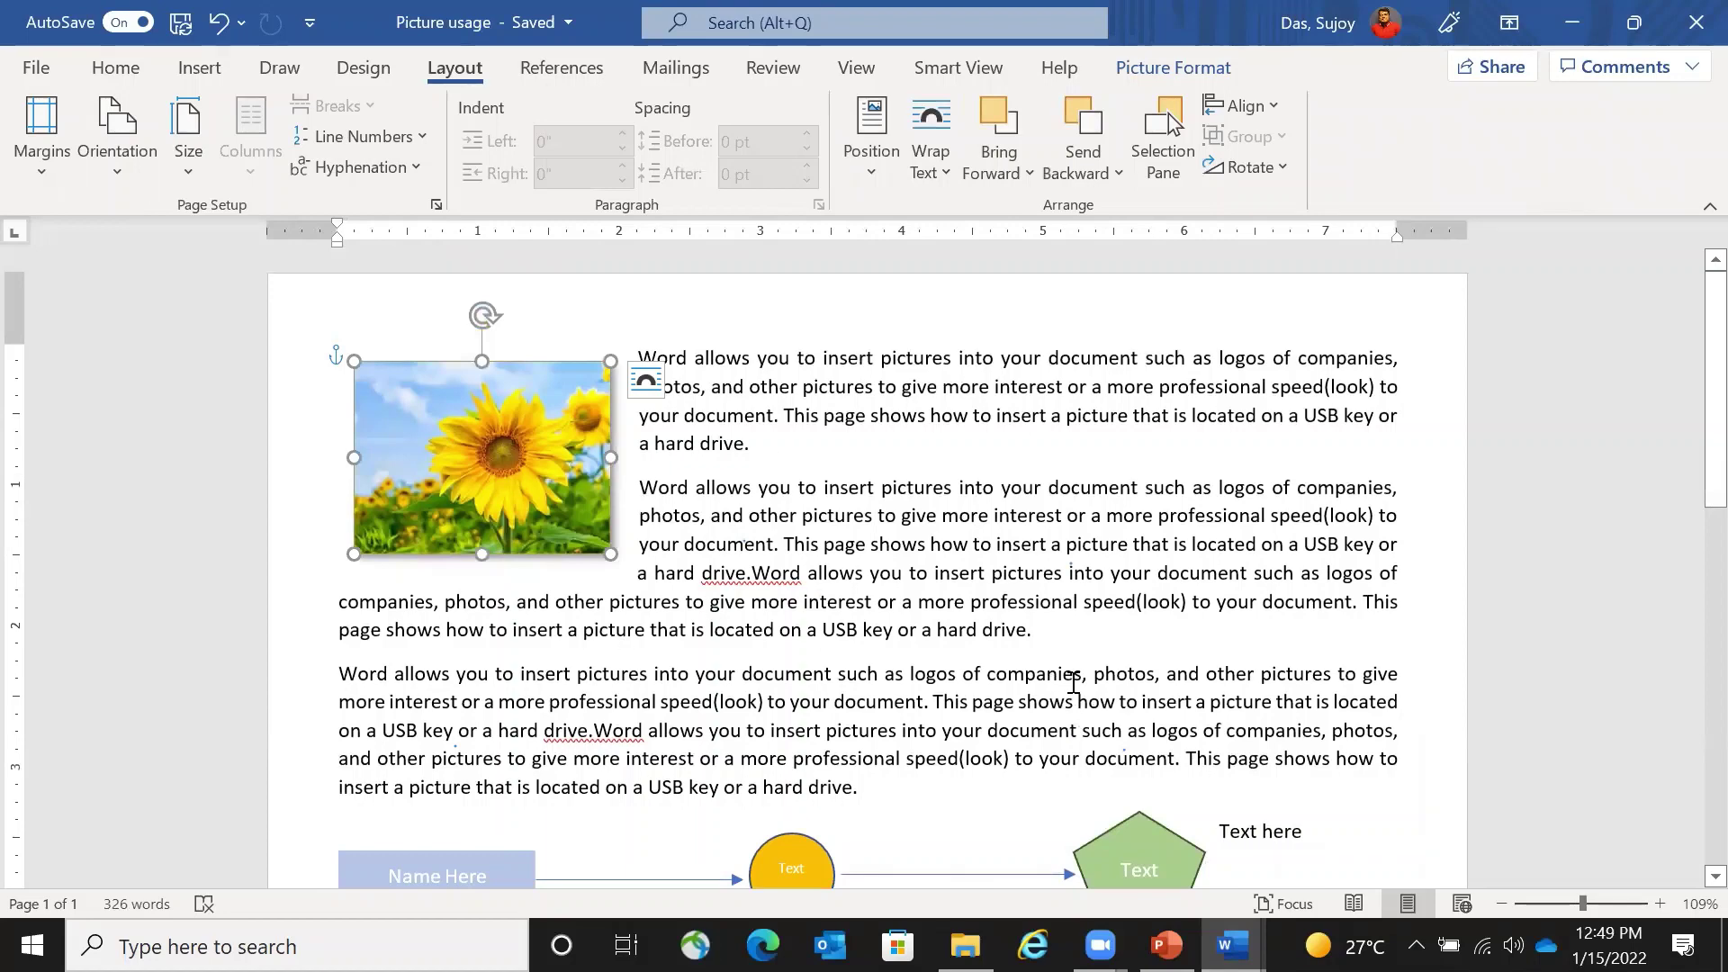
scroll(1069, 678, "down", 3)
scroll(1032, 684, "down", 4)
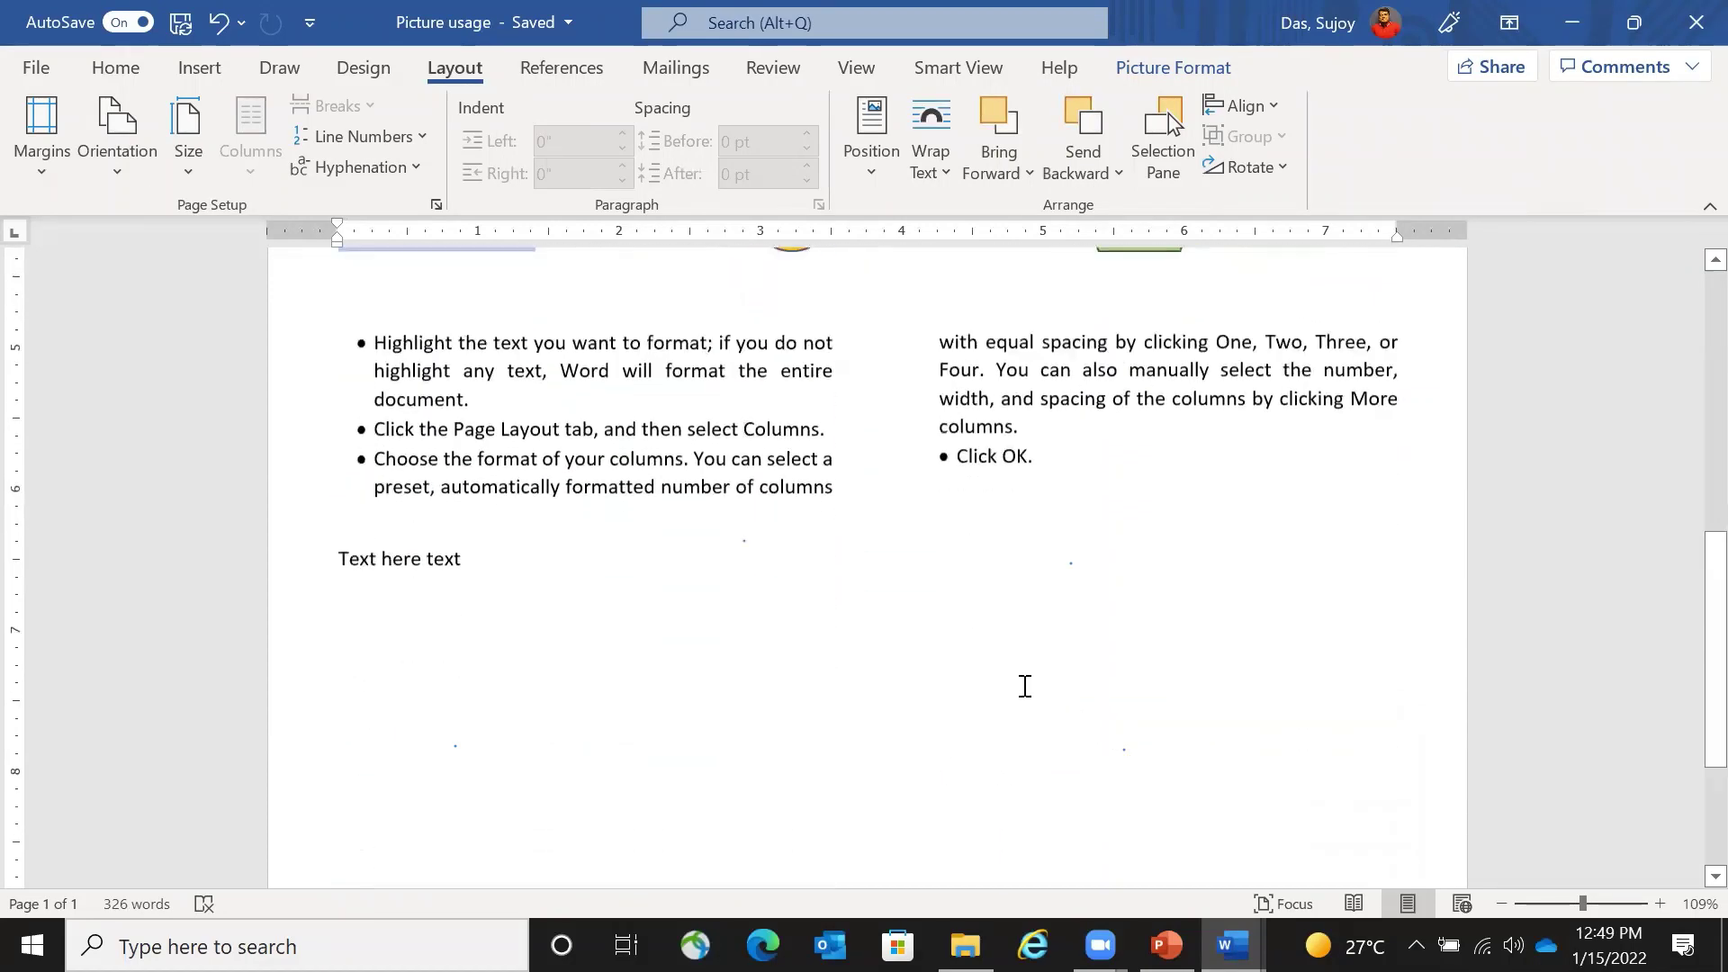
scroll(1022, 686, "up", 2)
left_click_drag(423, 518, 1135, 576)
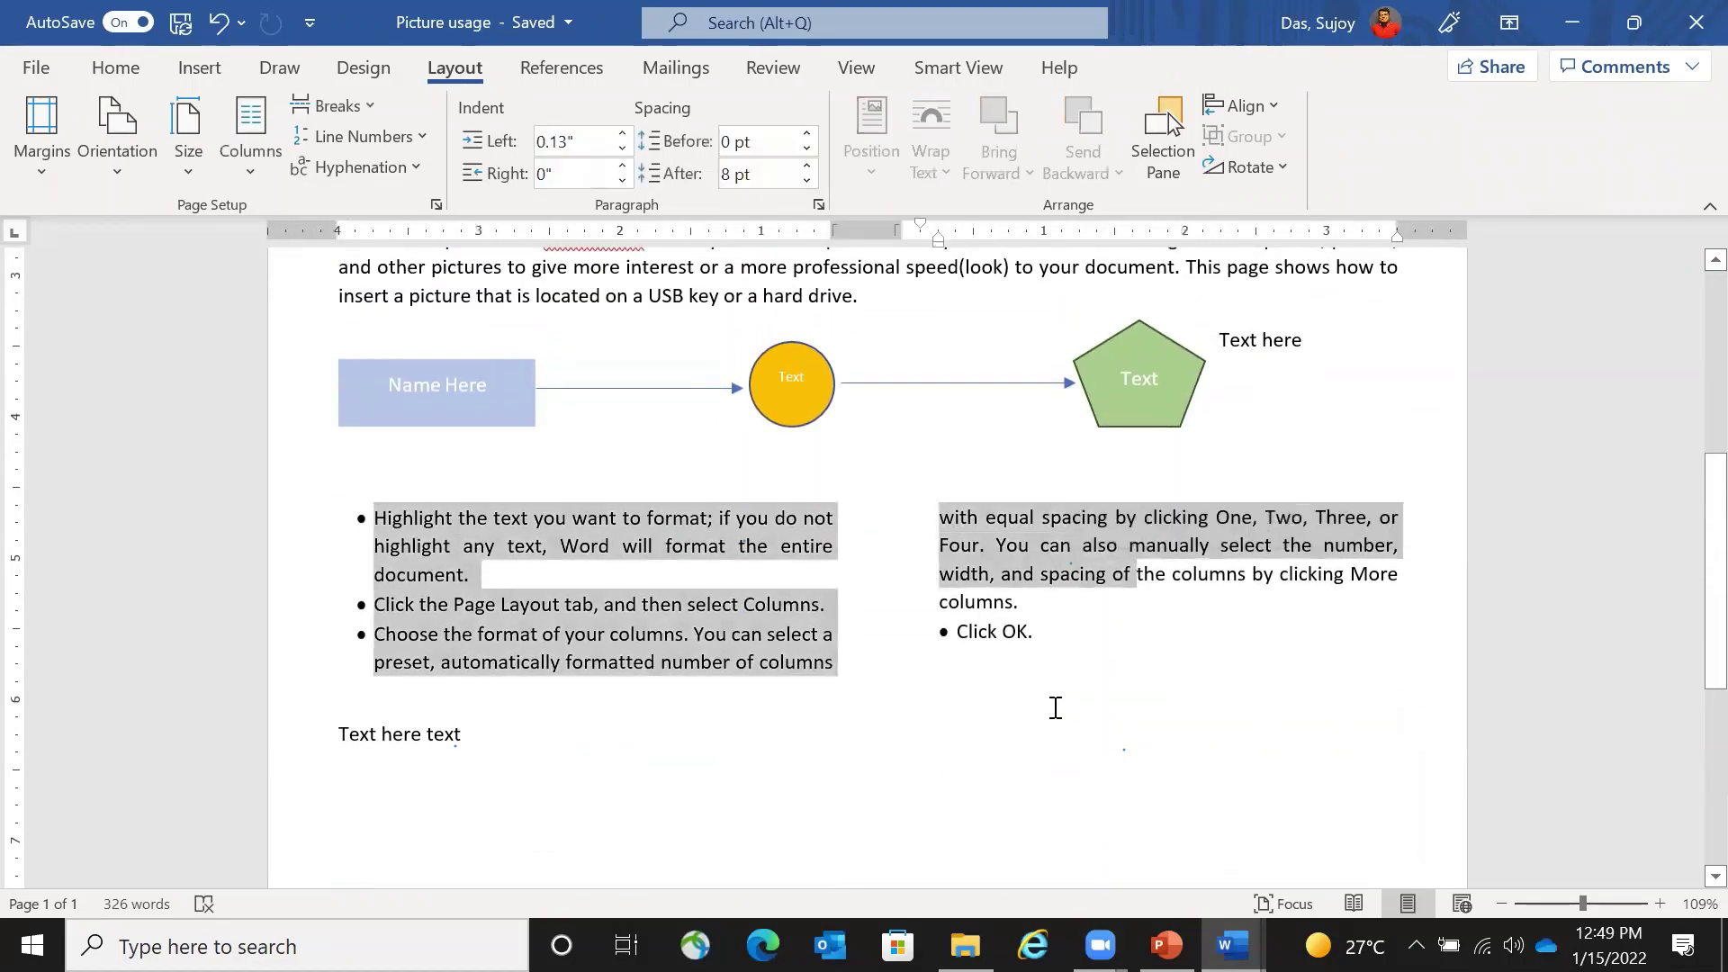
scroll(1051, 676, "up", 2)
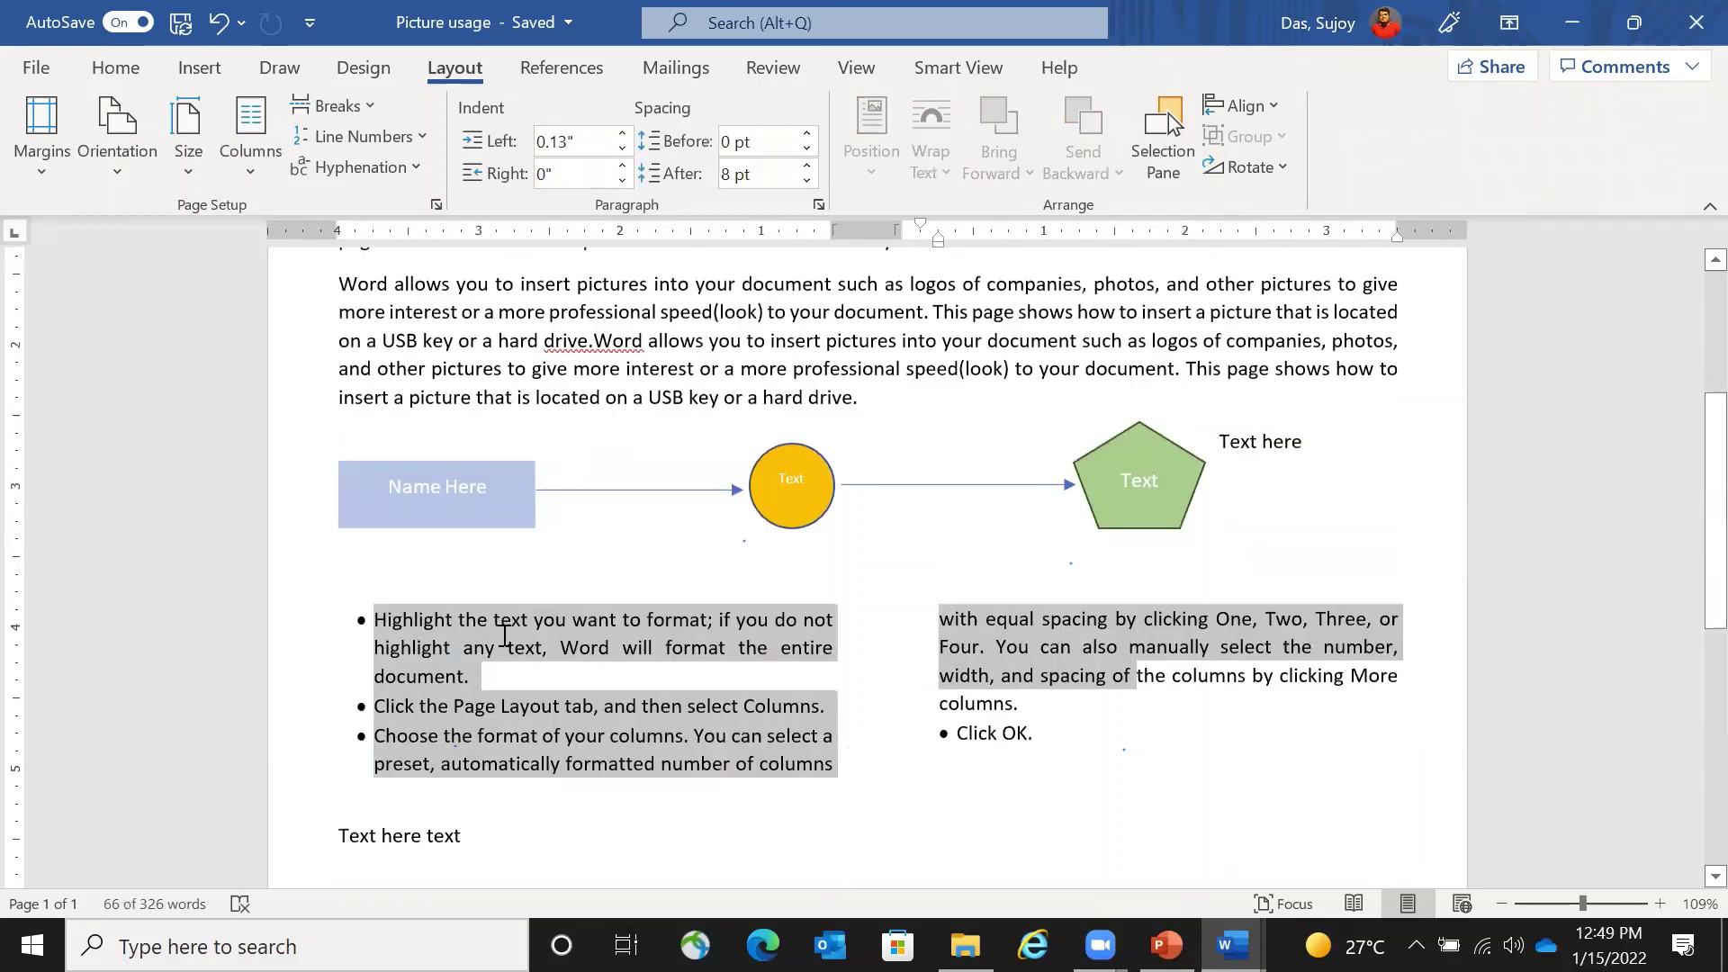
scroll(516, 563, "up", 3)
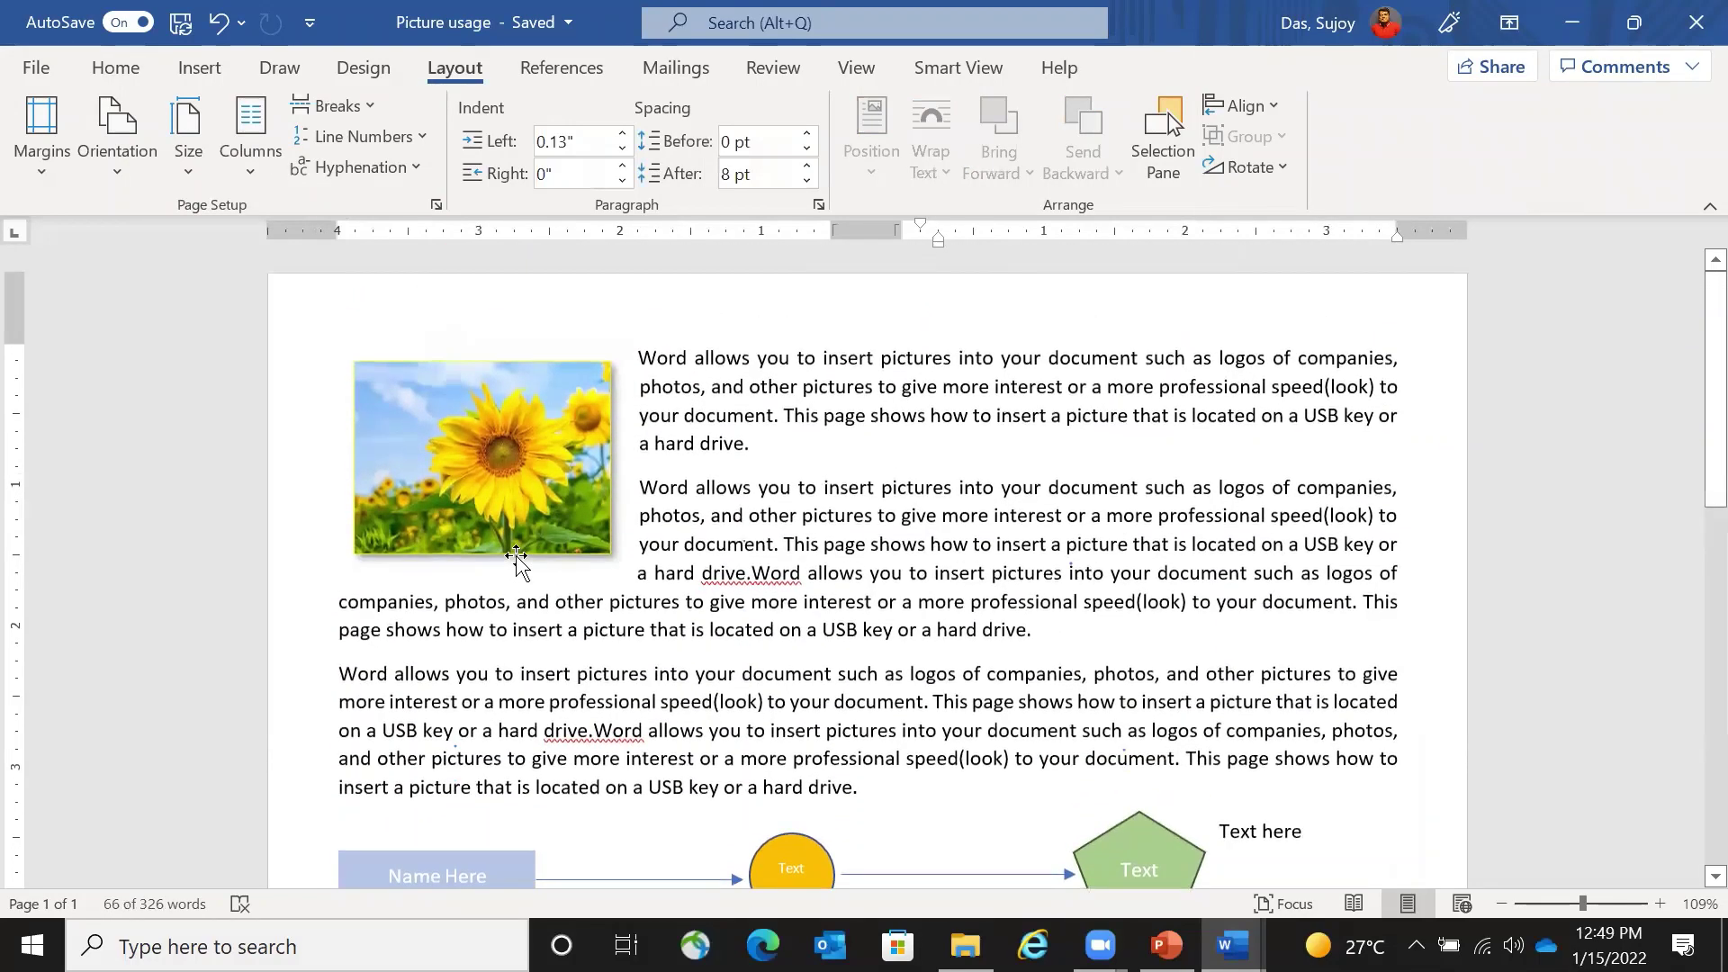